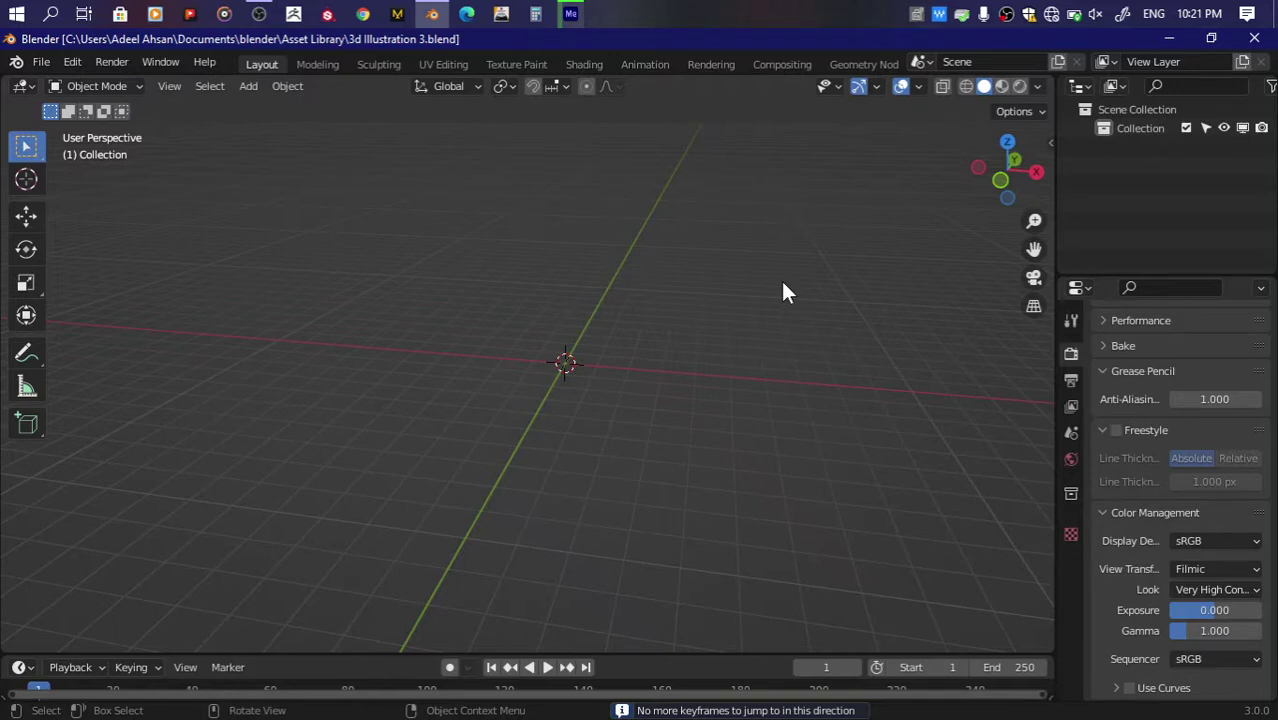
Step: Bring up the Shift+A Add menu to reach the Mesh primitives list
key(shift+a)
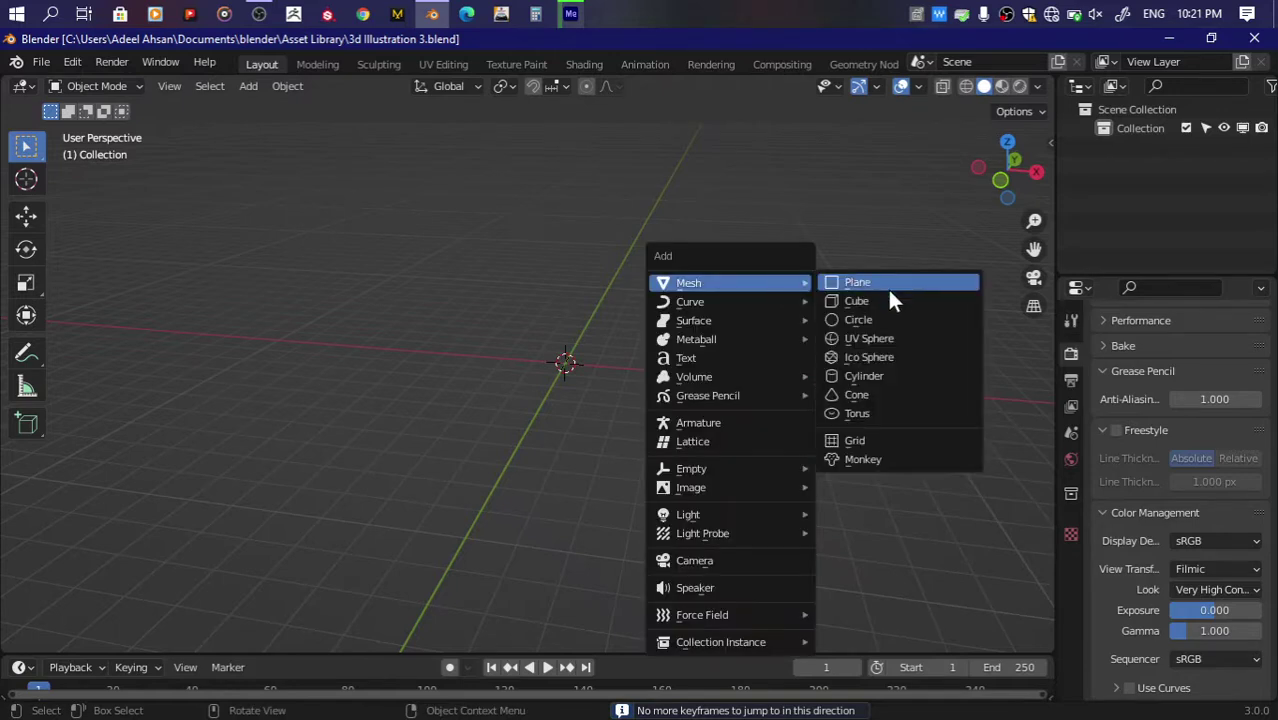
Step: Add a cube and stretch it 4 times wider along X
click(887, 299)
key(Tab)
click(1000, 181)
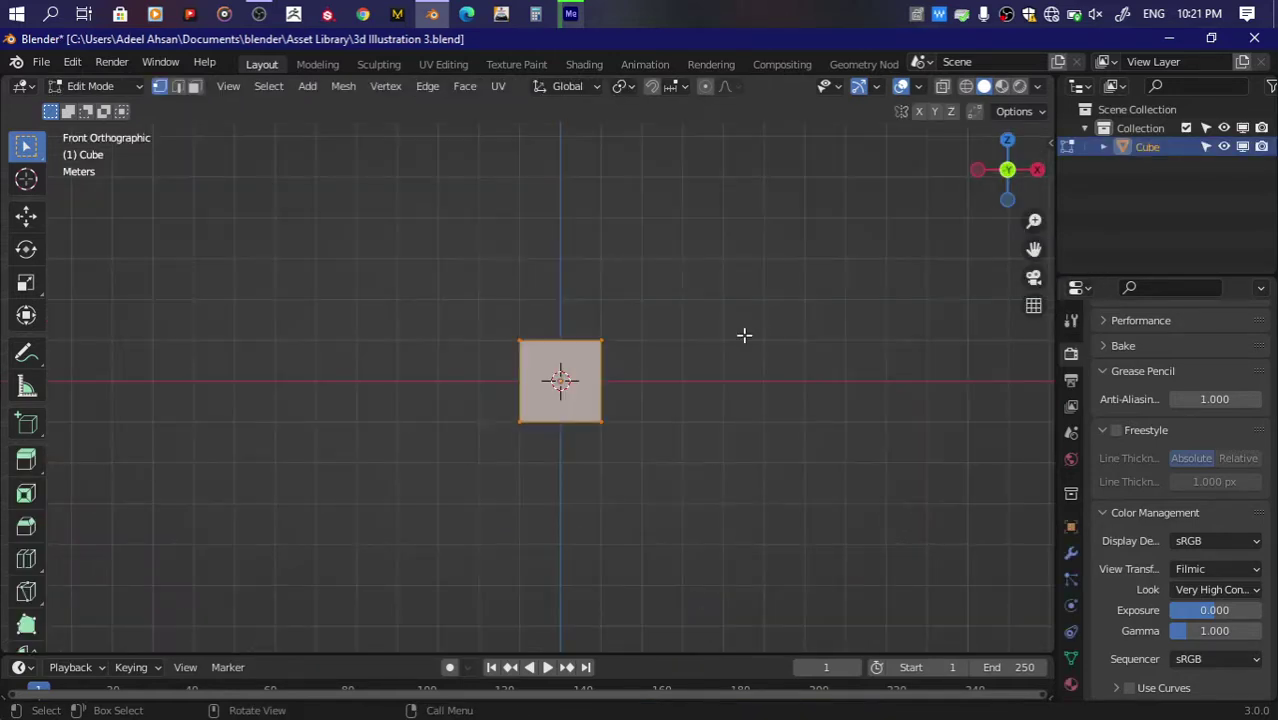
key(s)
key(x)
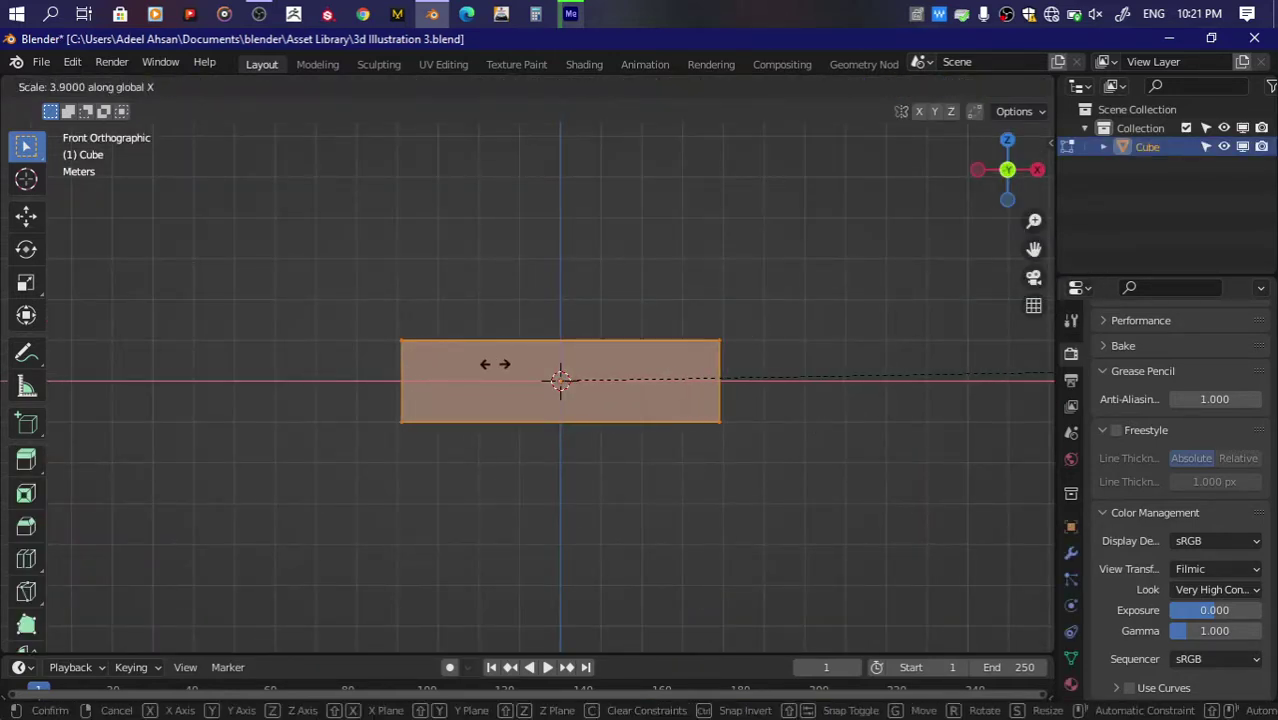
click(508, 364)
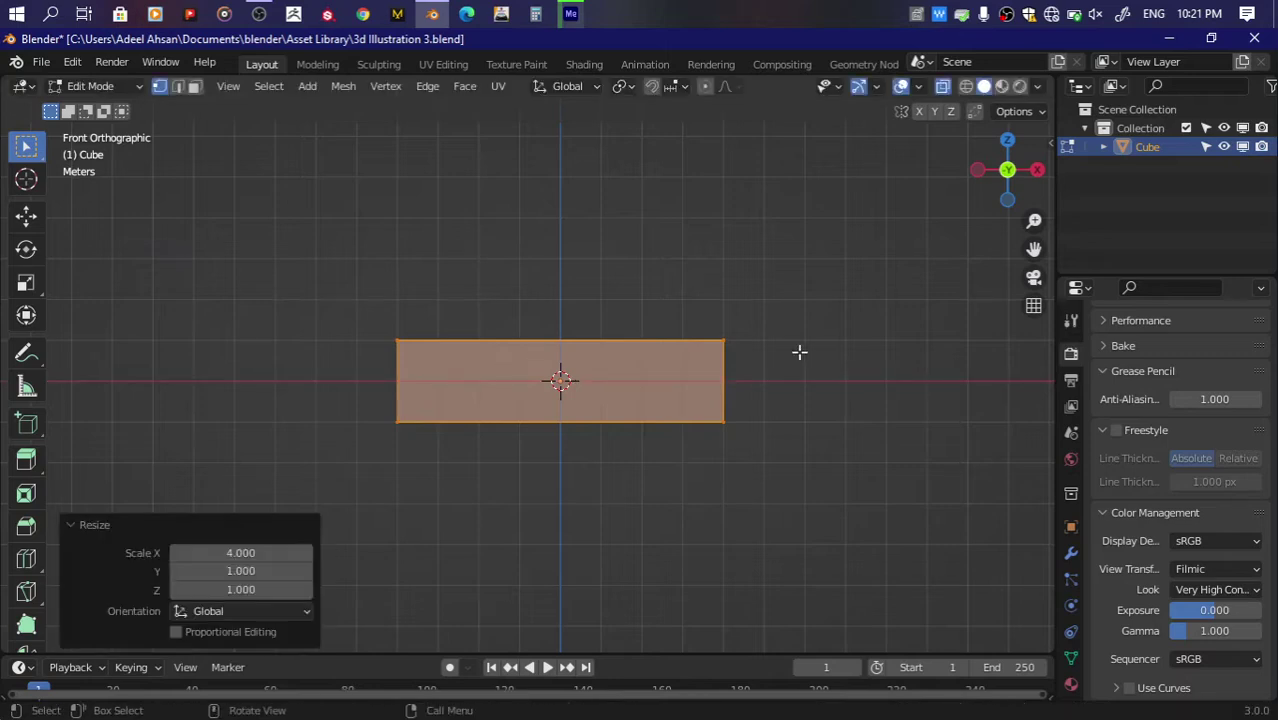
Step: Push the cube's right-hand face out 2 m along Y
click(339, 286)
scroll(570, 356, up, 3)
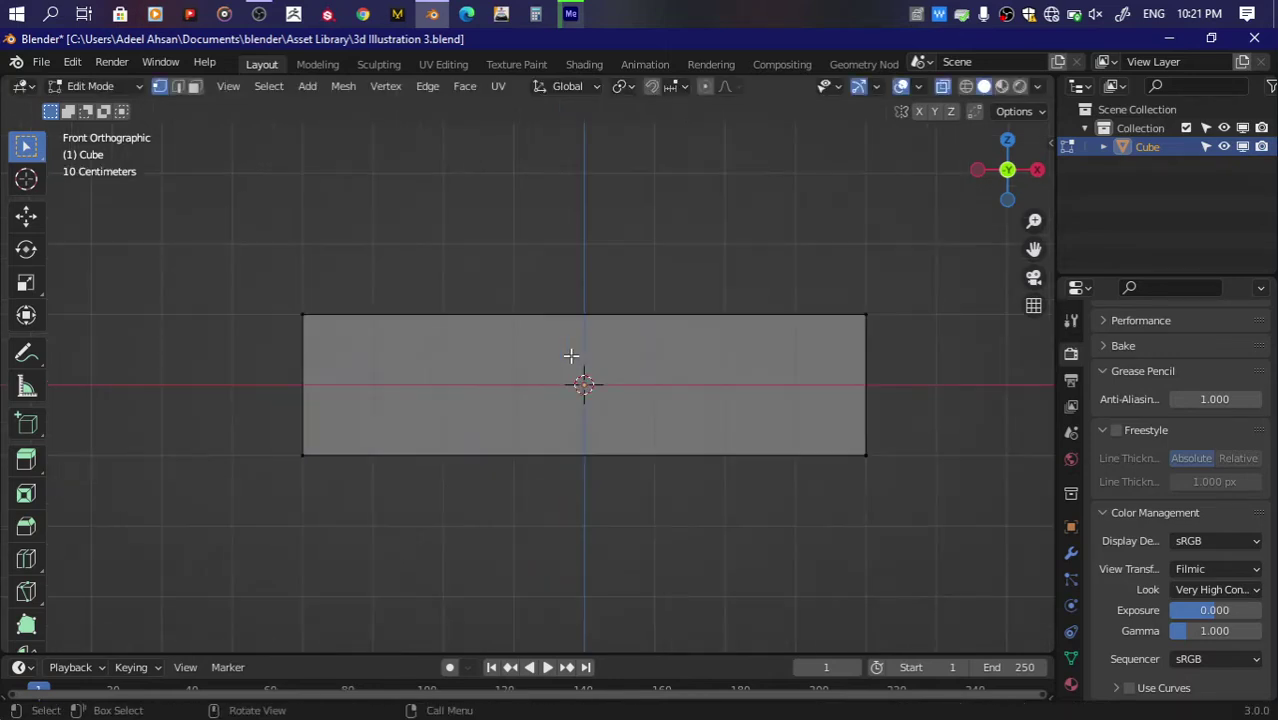
mouse_move(988, 171)
mouse_down()
mouse_move(1013, 191)
mouse_move(995, 185)
mouse_up()
click(1013, 191)
click(1007, 170)
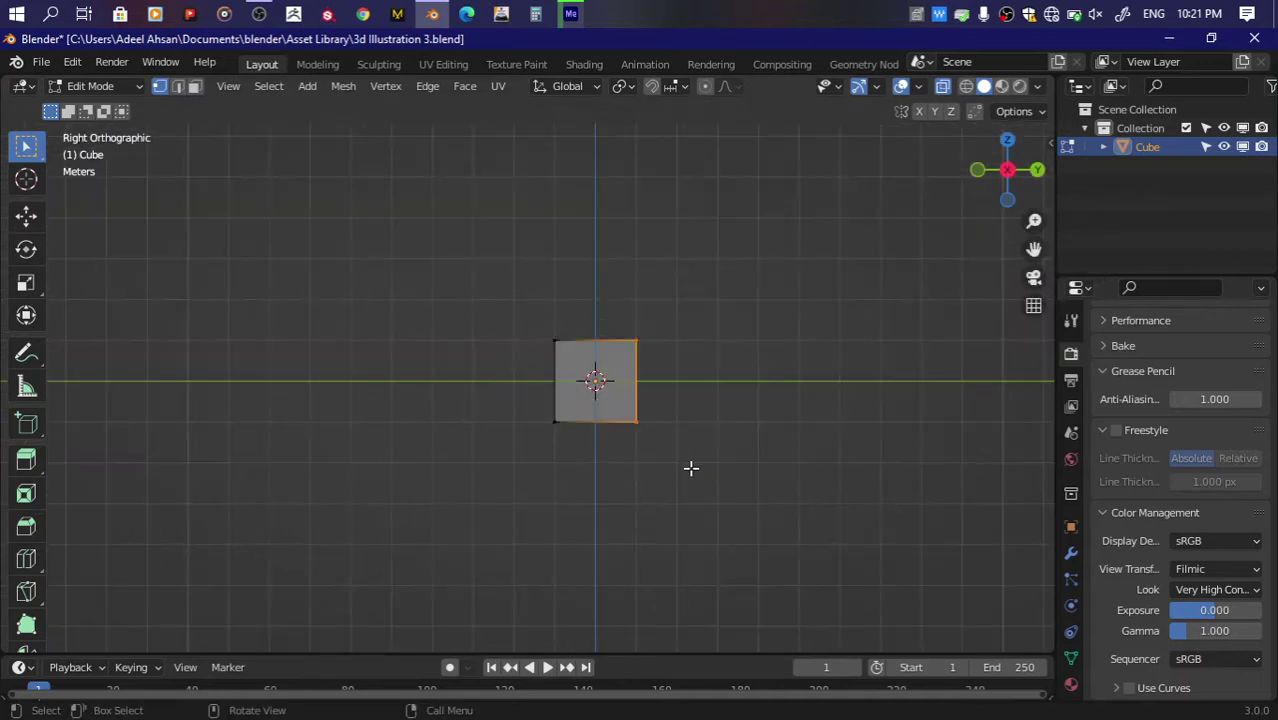
key(g)
key(y)
click(762, 462)
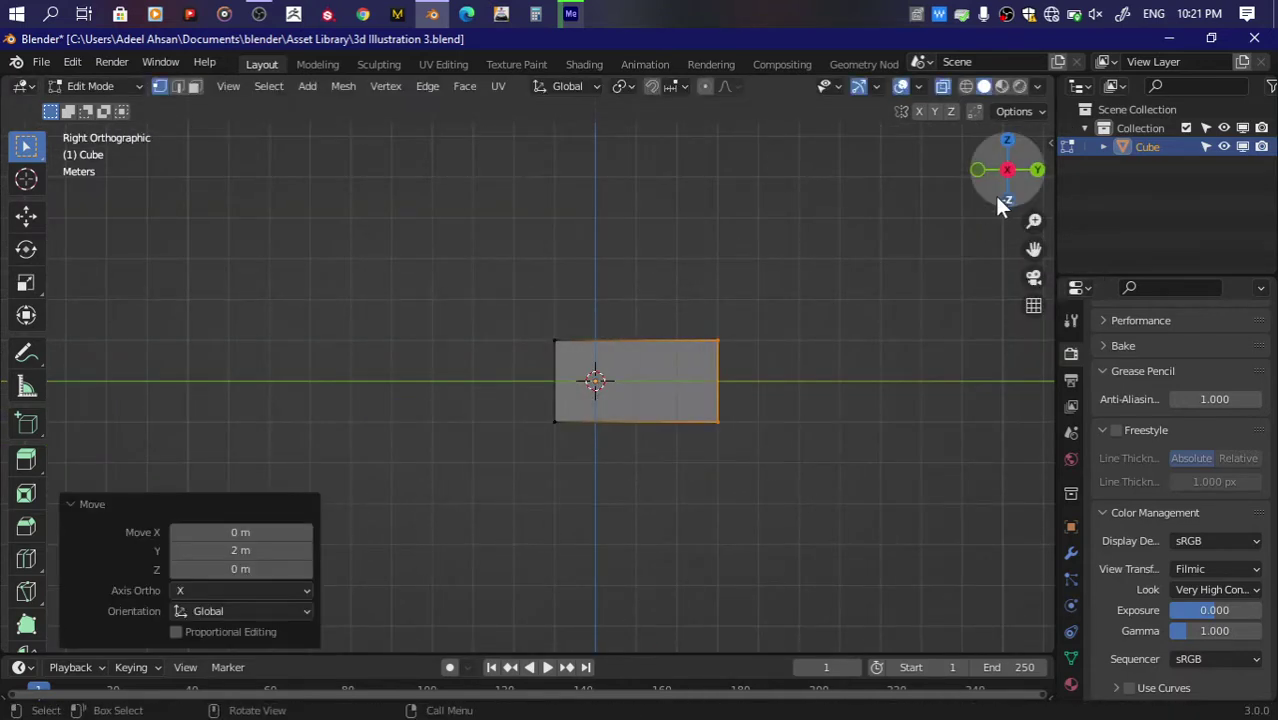
key(KP_1)
Step: Add a centred vertical edge loop and raise its top vertex 1.4236 m into a peak
key(ctrl+r)
click(553, 340)
right_click(553, 337)
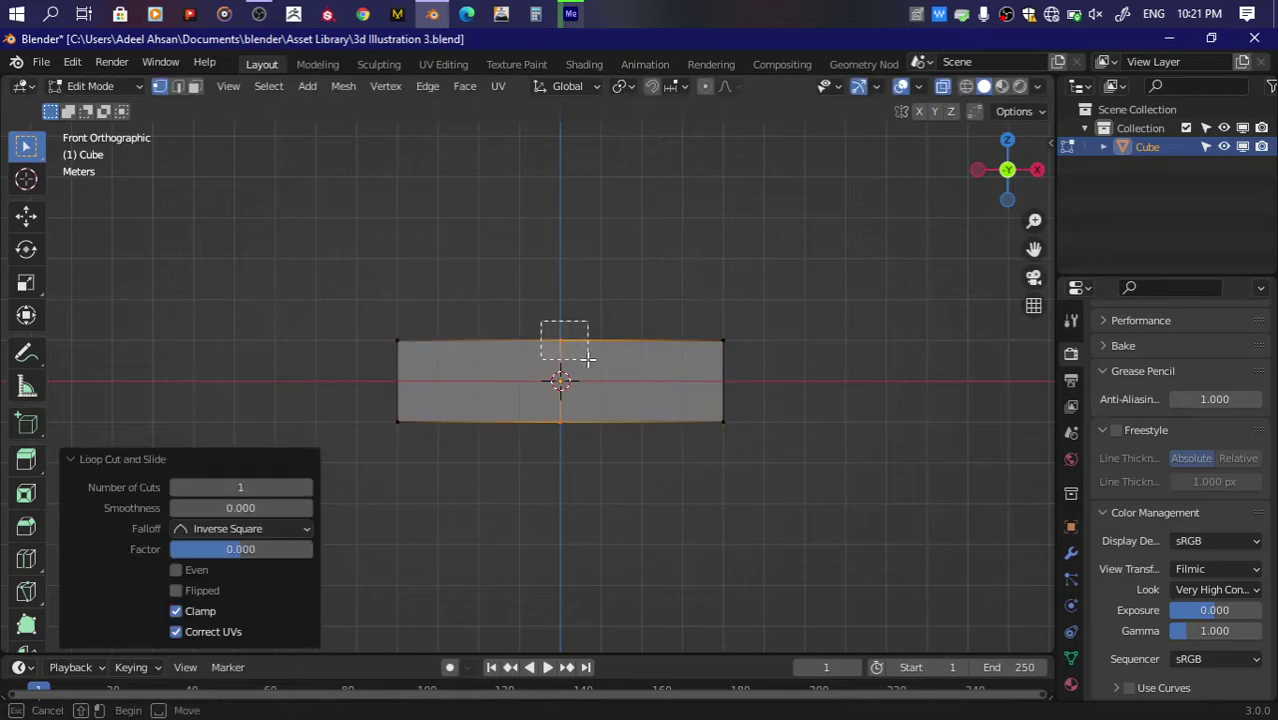
drag(540, 321, 588, 359)
key(g)
key(z)
click(584, 300)
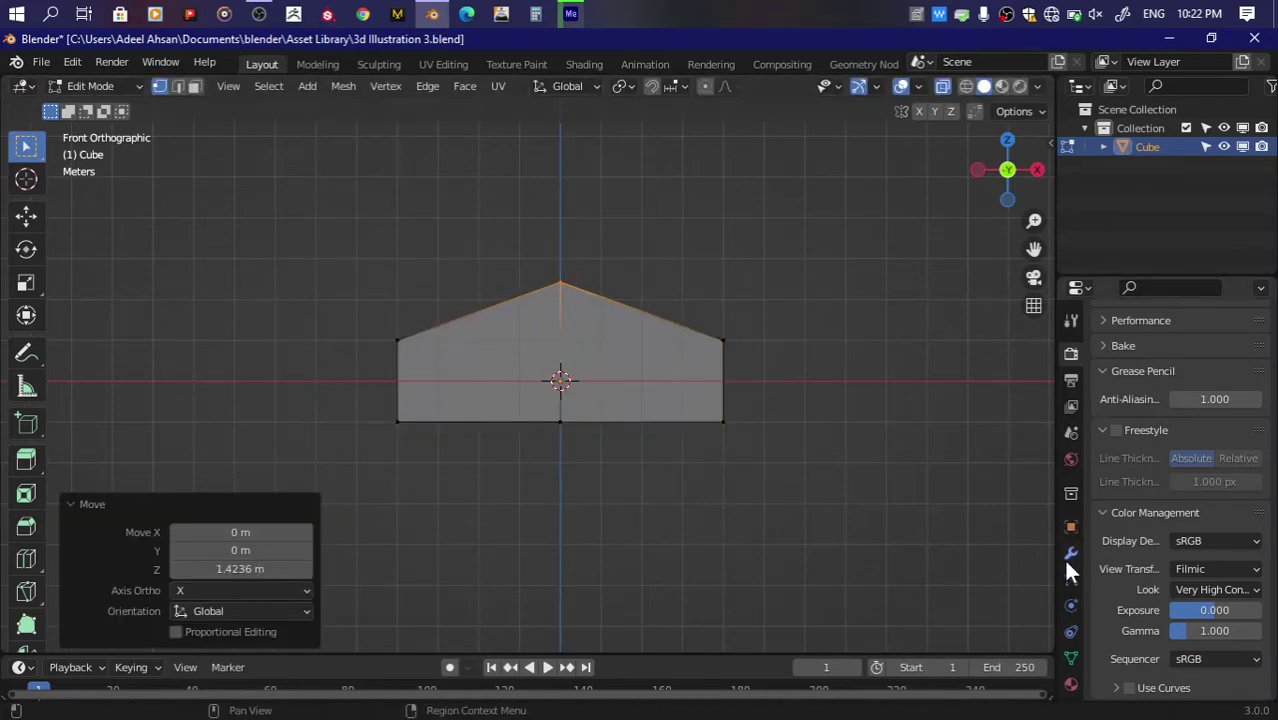
Step: Open the Add Modifier list in the object's Modifier properties
click(1071, 526)
click(1071, 553)
click(1180, 350)
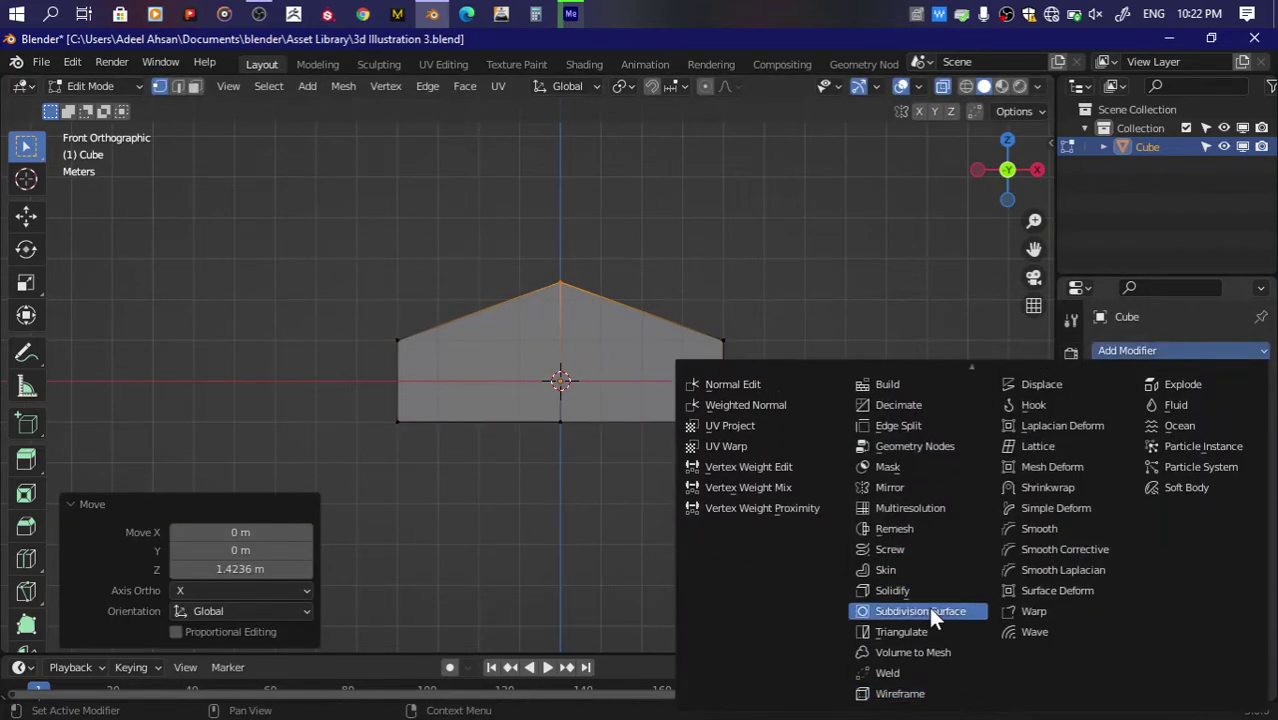
Step: Add a Subdivision Surface modifier with viewport and render levels of 3
click(915, 609)
scroll(806, 319, up, 2)
click(1238, 458)
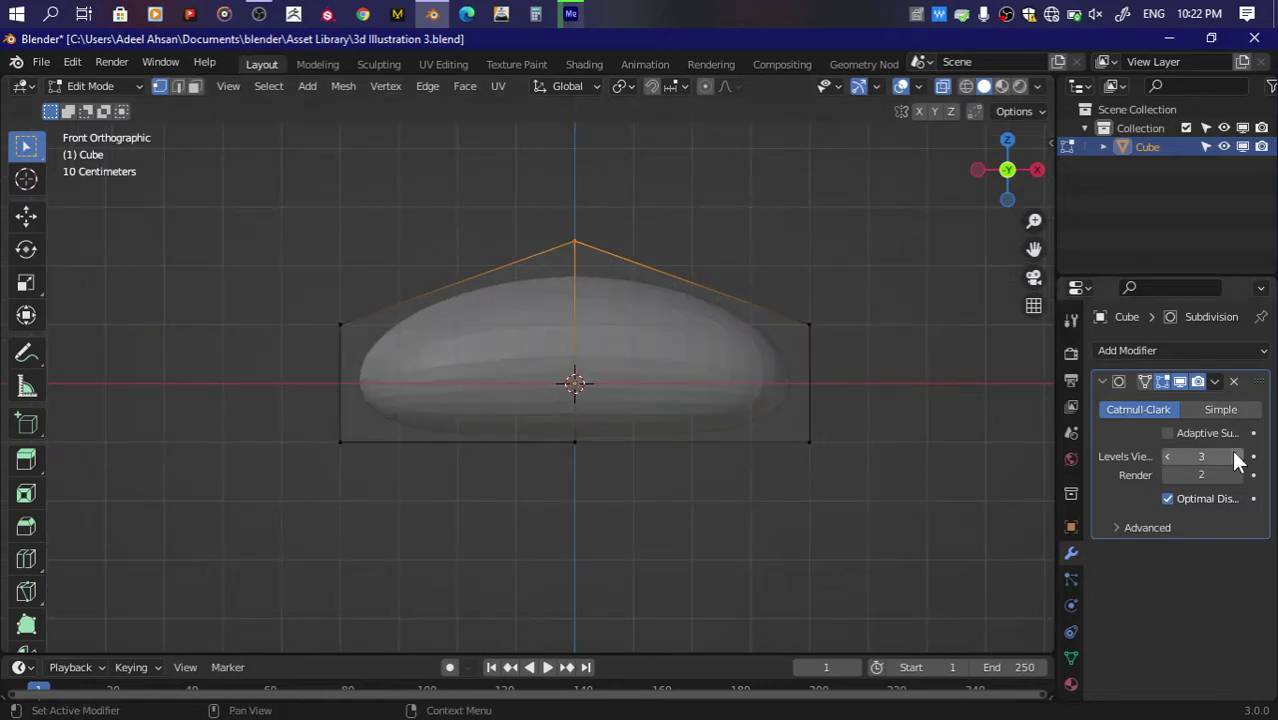
click(1238, 475)
right_click(645, 371)
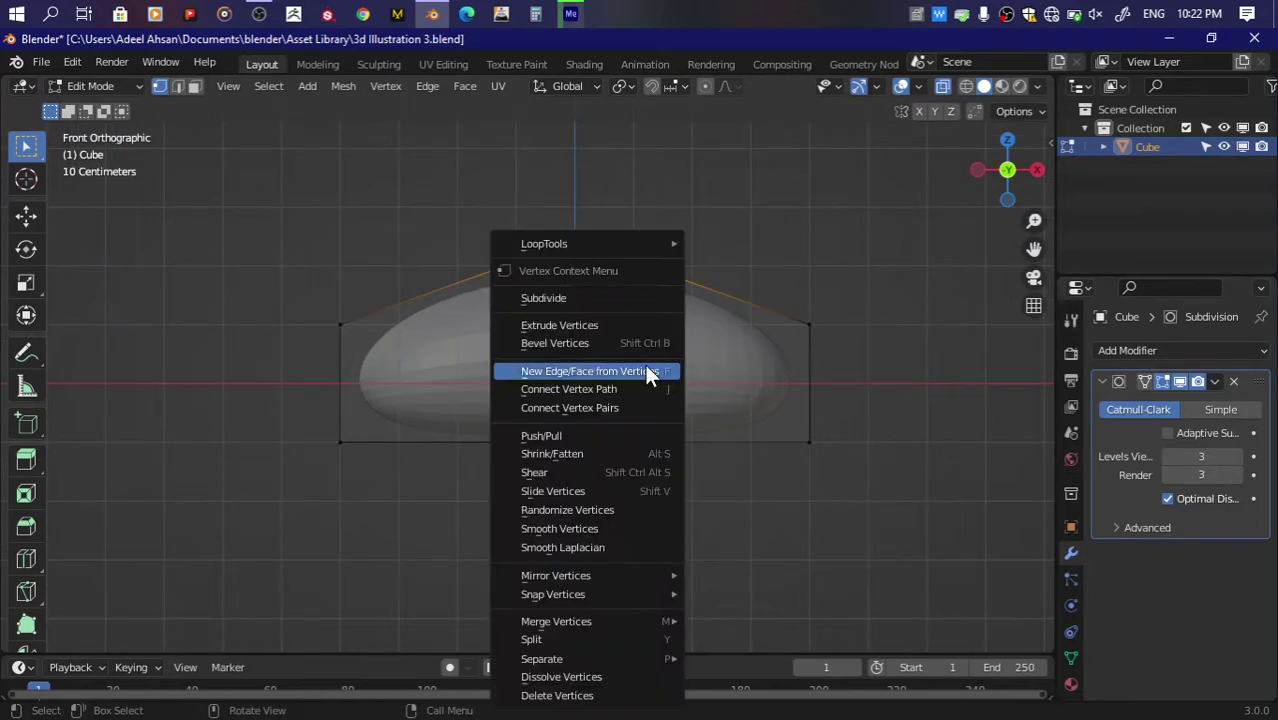
key(Tab)
Step: Shade the seat smooth and enable Auto Smooth under mesh Normals
right_click(567, 347)
click(546, 347)
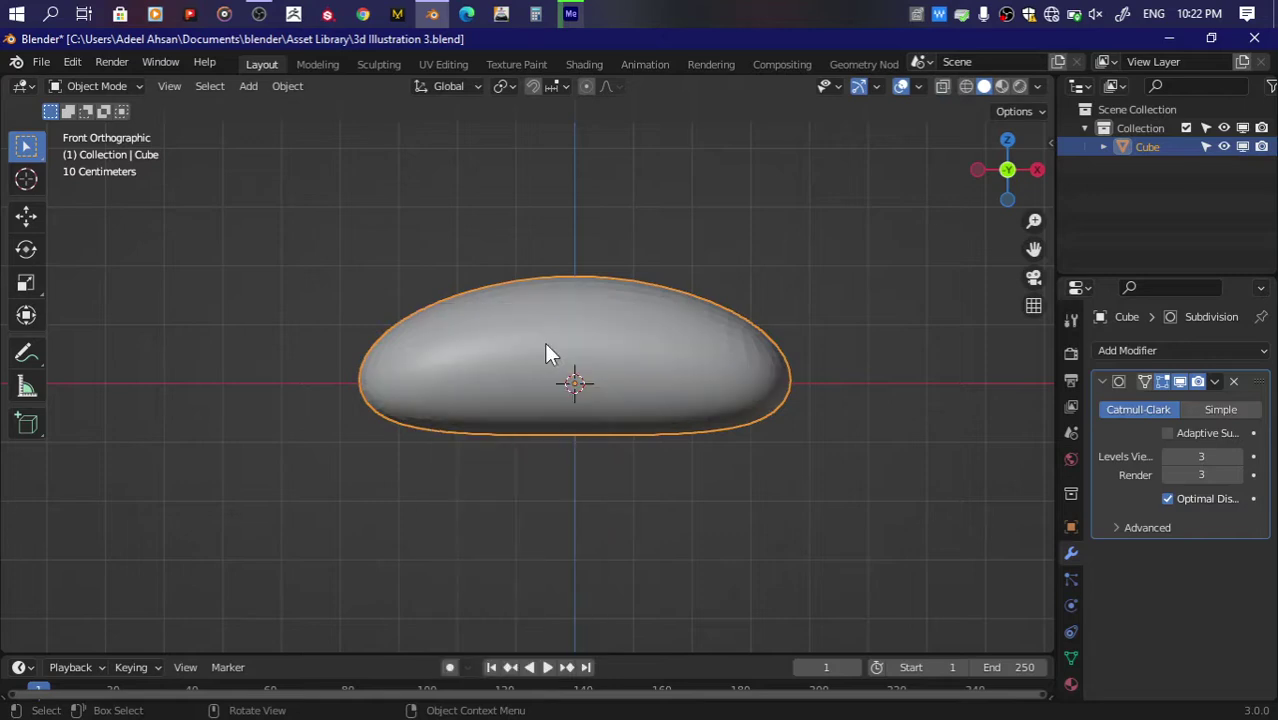
click(1071, 658)
scroll(1150, 640, down, 3)
click(1104, 587)
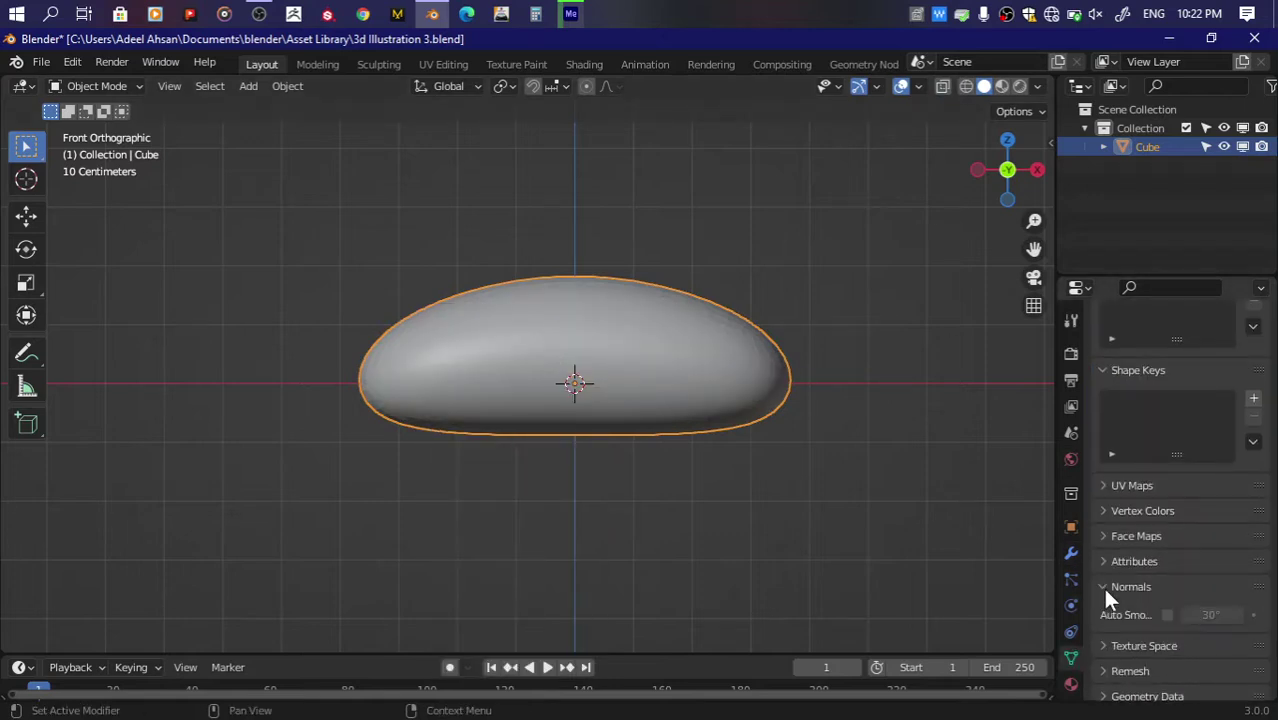
click(1168, 615)
click(1070, 553)
key(Tab)
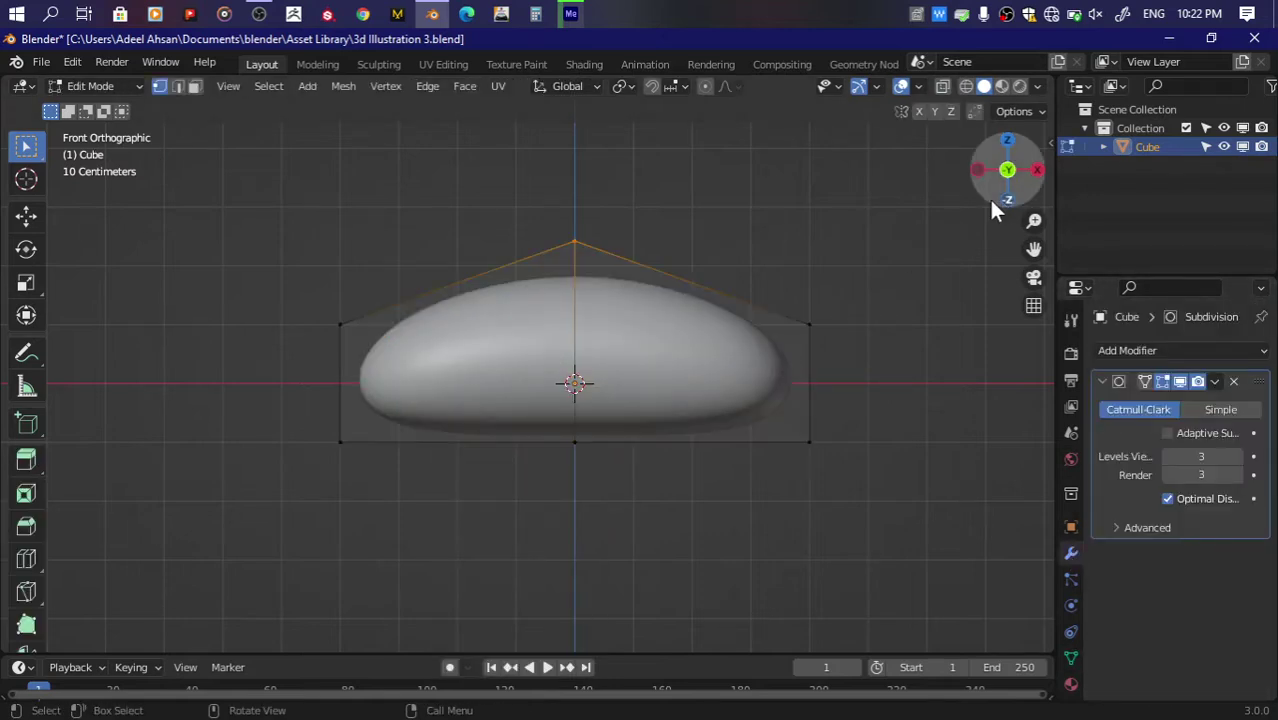
Step: Give the seat cage's bottom edges a full crease instead of marking them sharp
drag(297, 391, 870, 499)
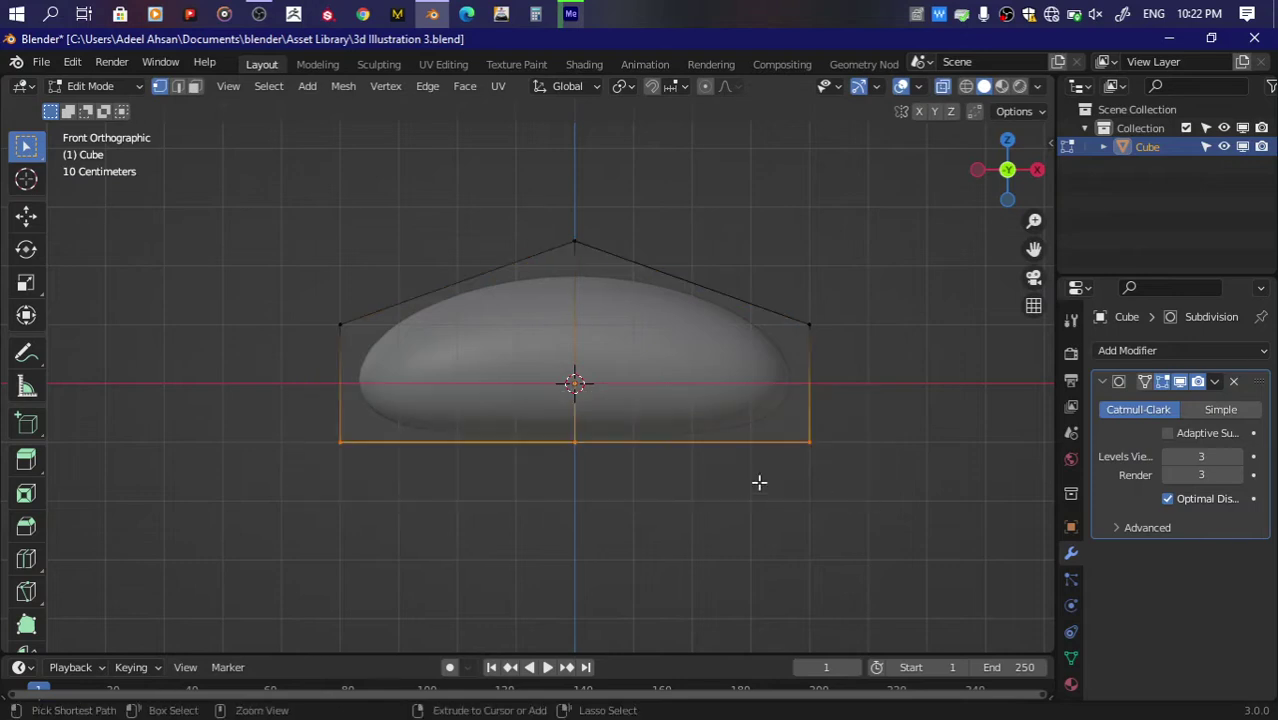
key(ctrl+e)
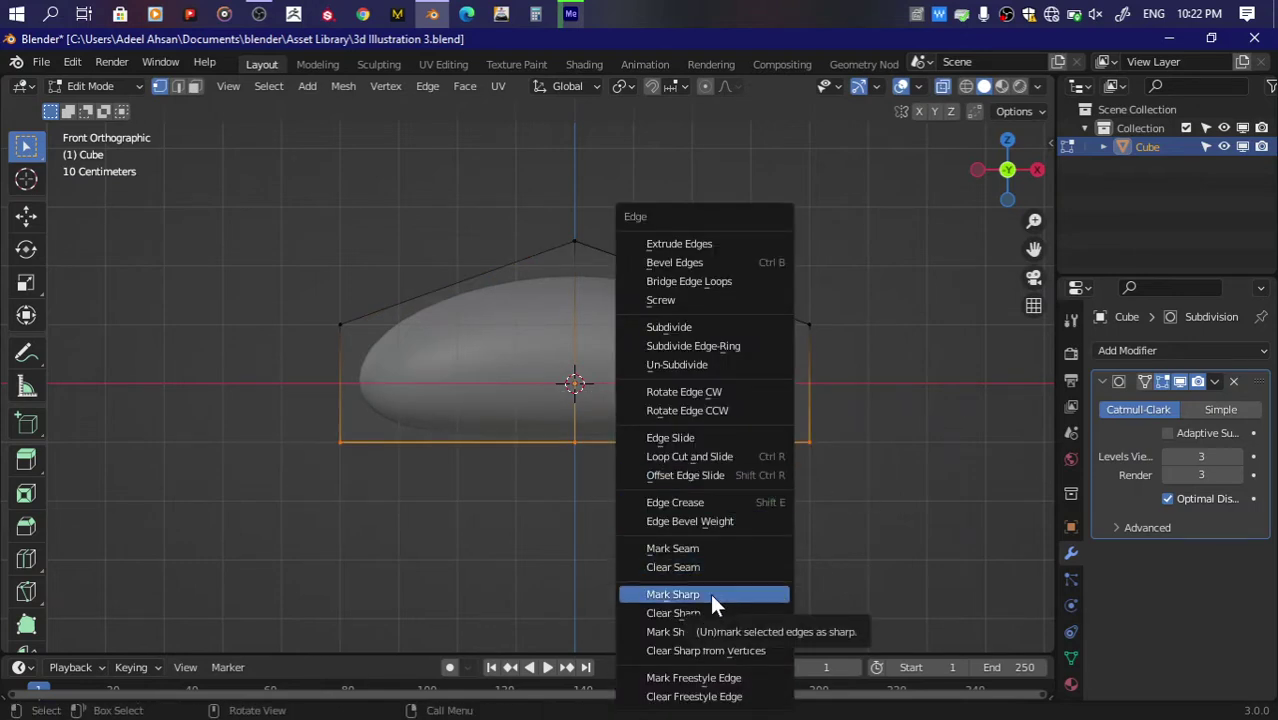
click(710, 593)
key(ctrl+z)
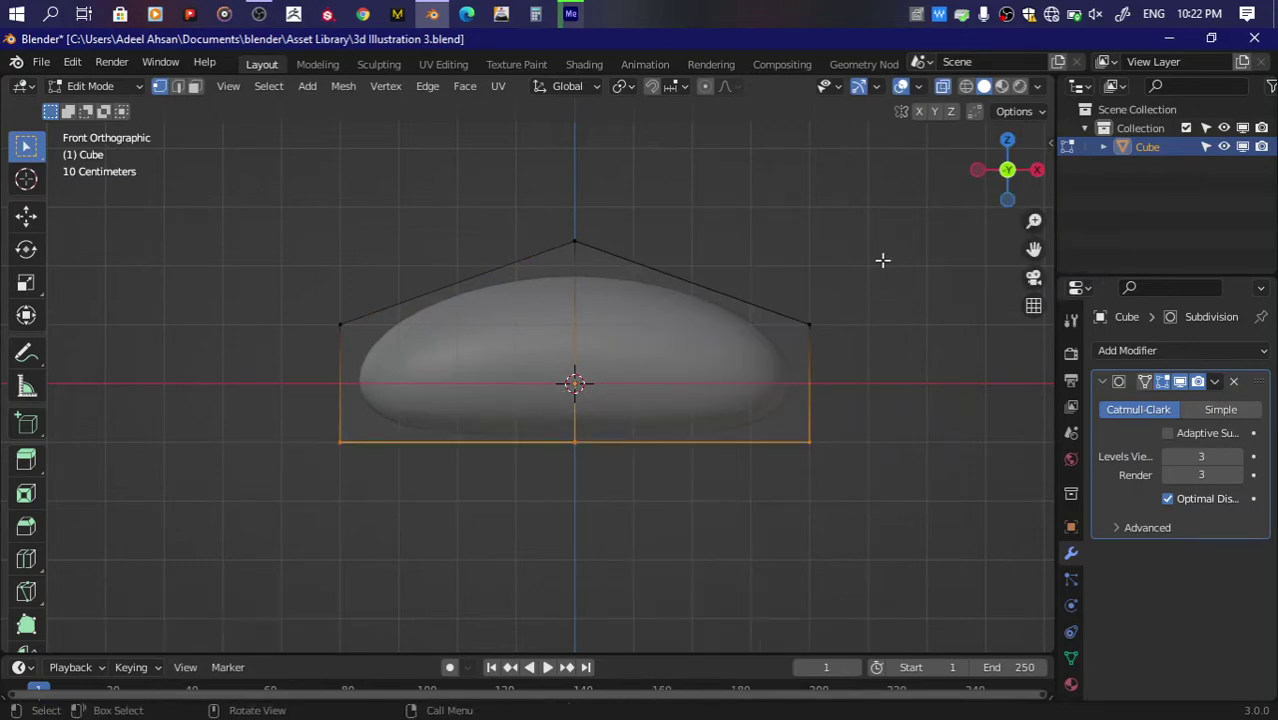
key(shift+e)
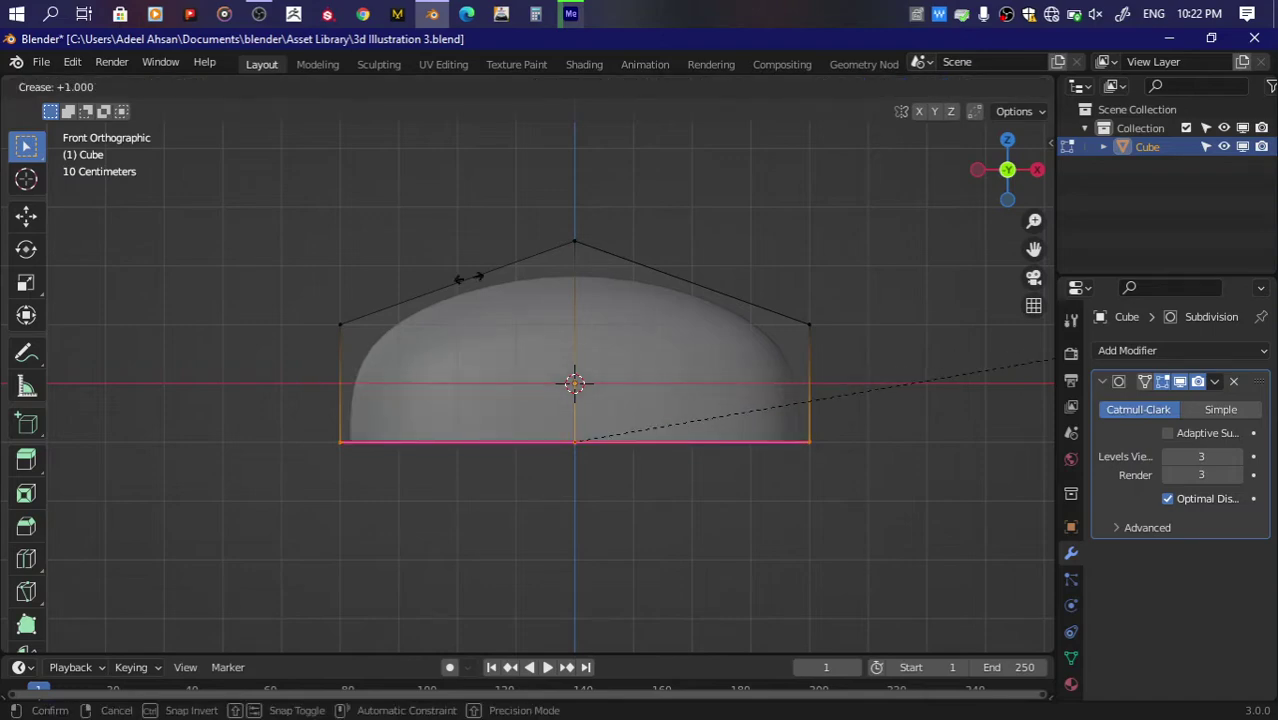
click(468, 277)
Step: Add an edge loop around the seat's sides, slid toward the bottom
drag(1001, 164, 1002, 166)
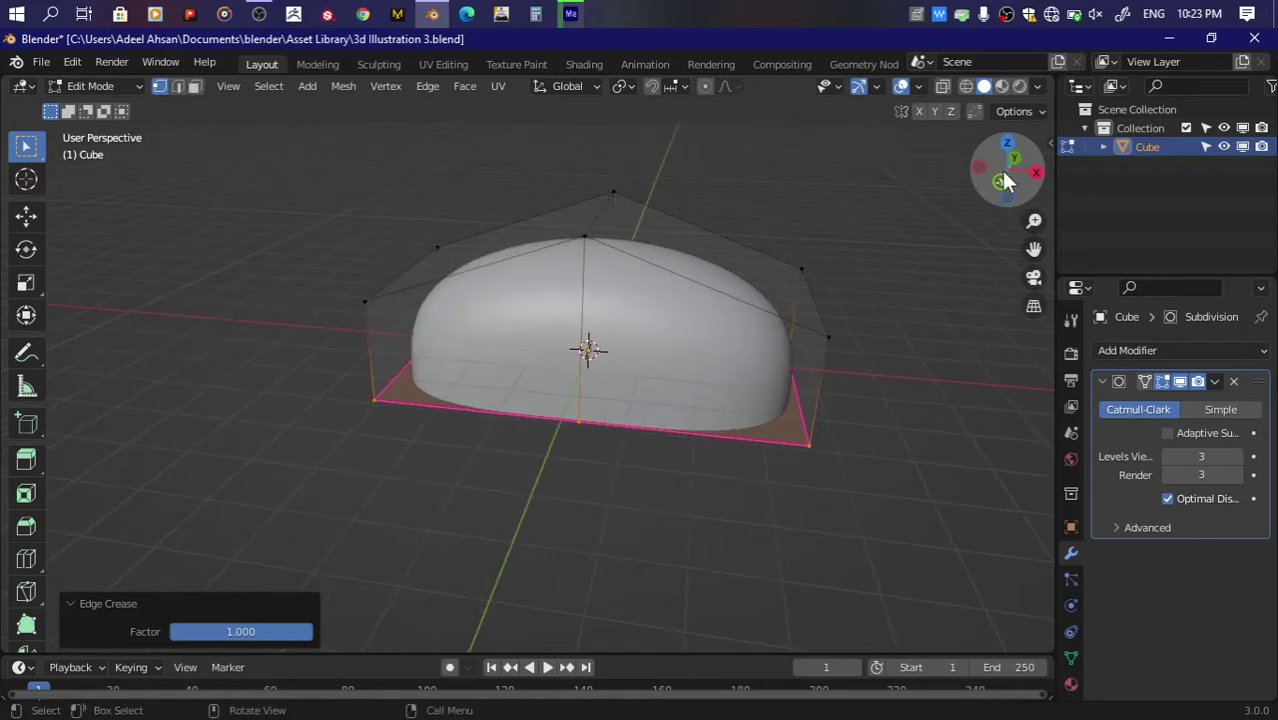
click(705, 349)
click(557, 412)
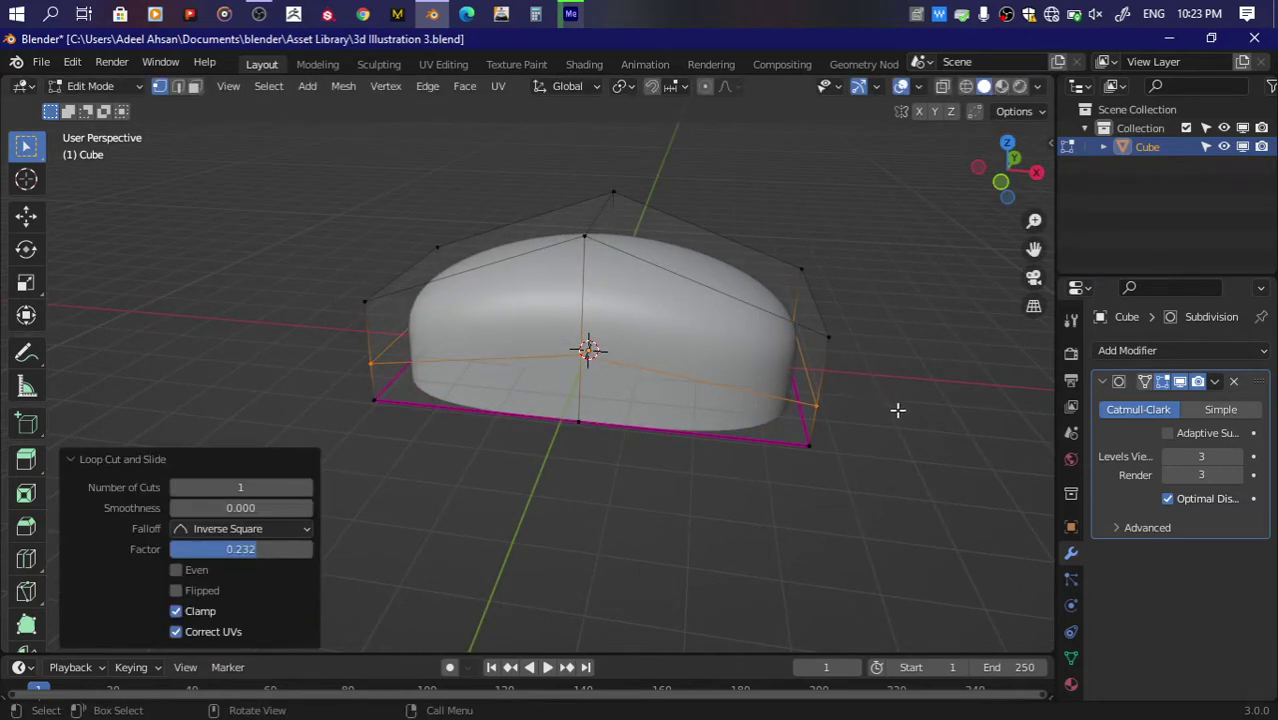
drag(1022, 188, 717, 449)
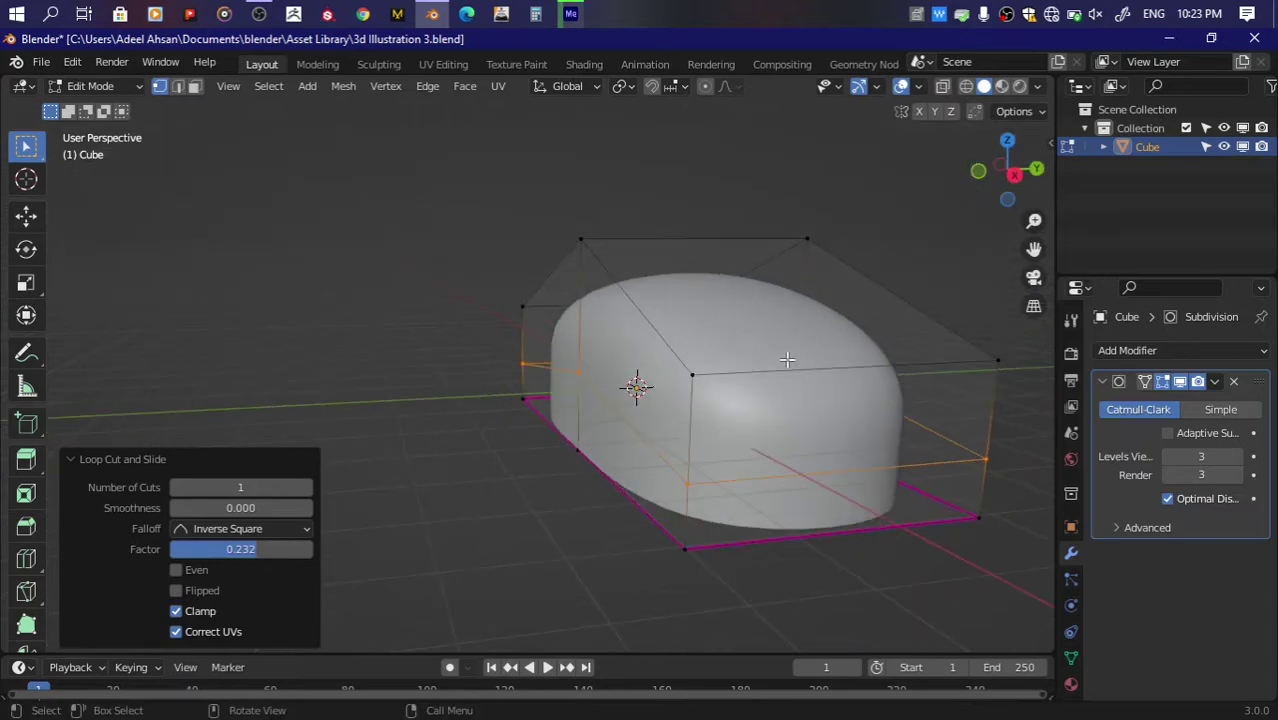
Step: Crease the seat's lower edges for a flat, sharp bottom
key(2)
drag(1008, 170, 990, 178)
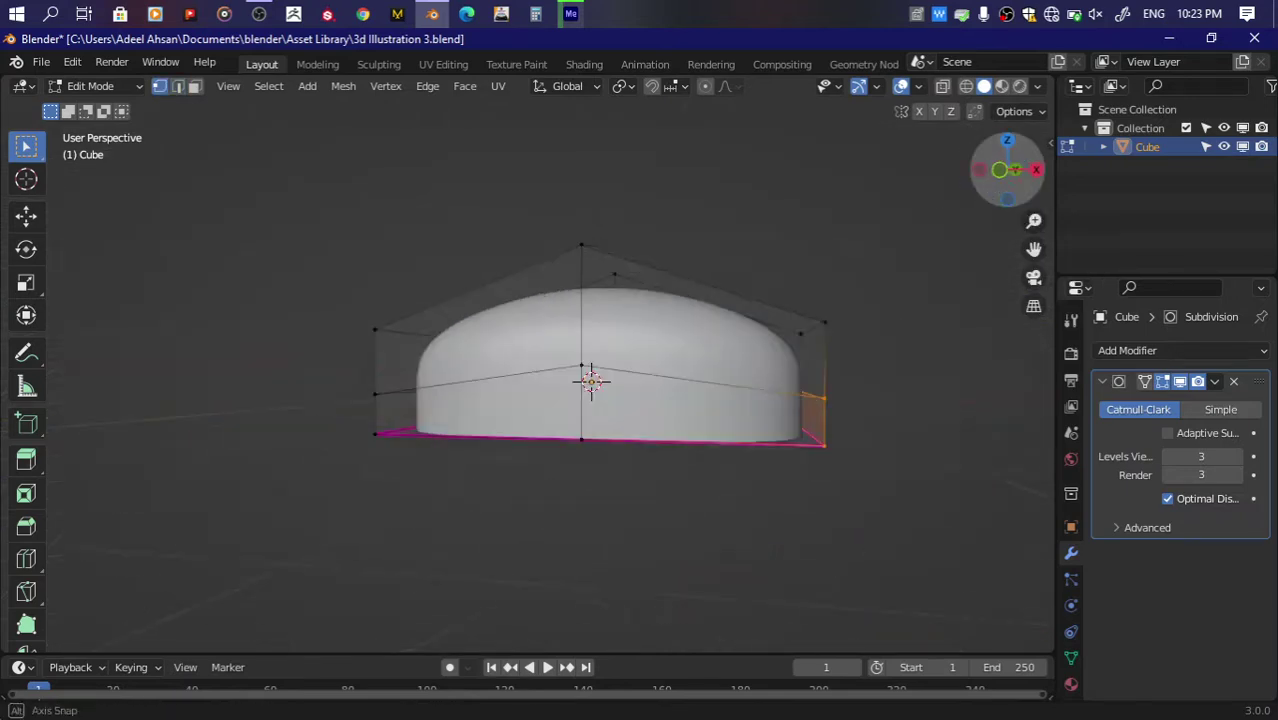
drag(122, 452, 566, 564)
drag(1008, 170, 985, 180)
key(shift+e)
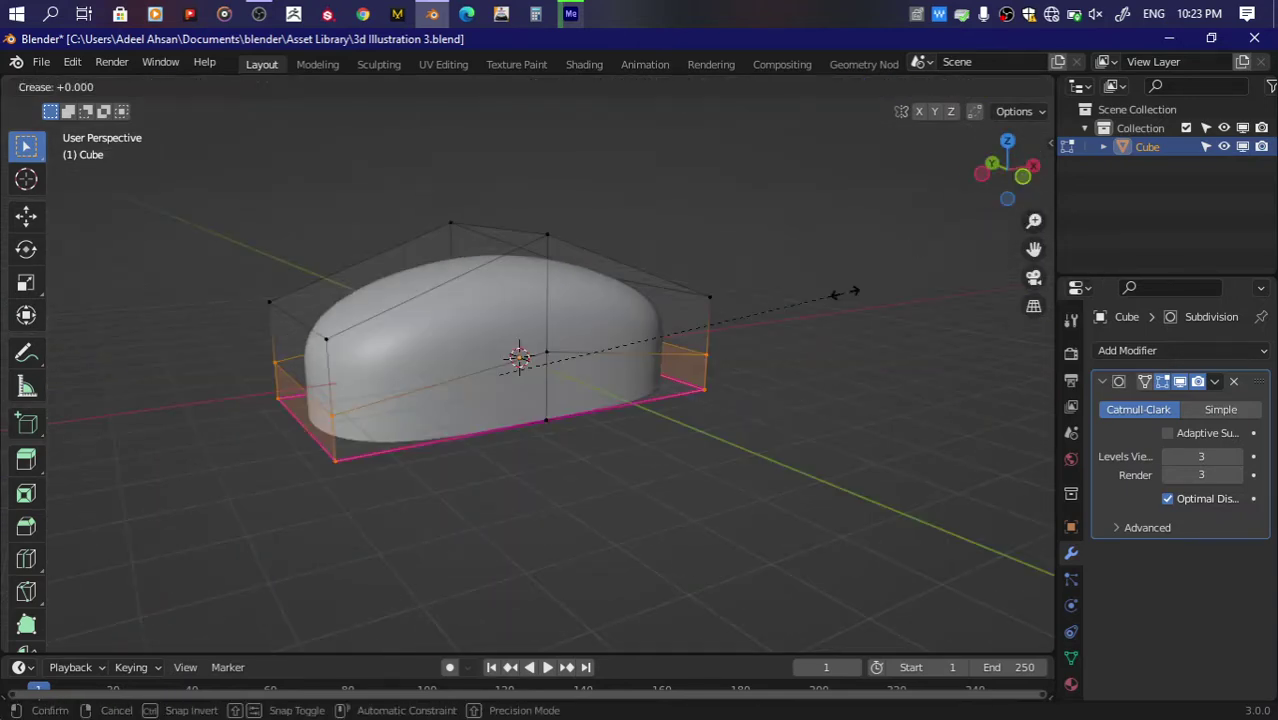
click(333, 201)
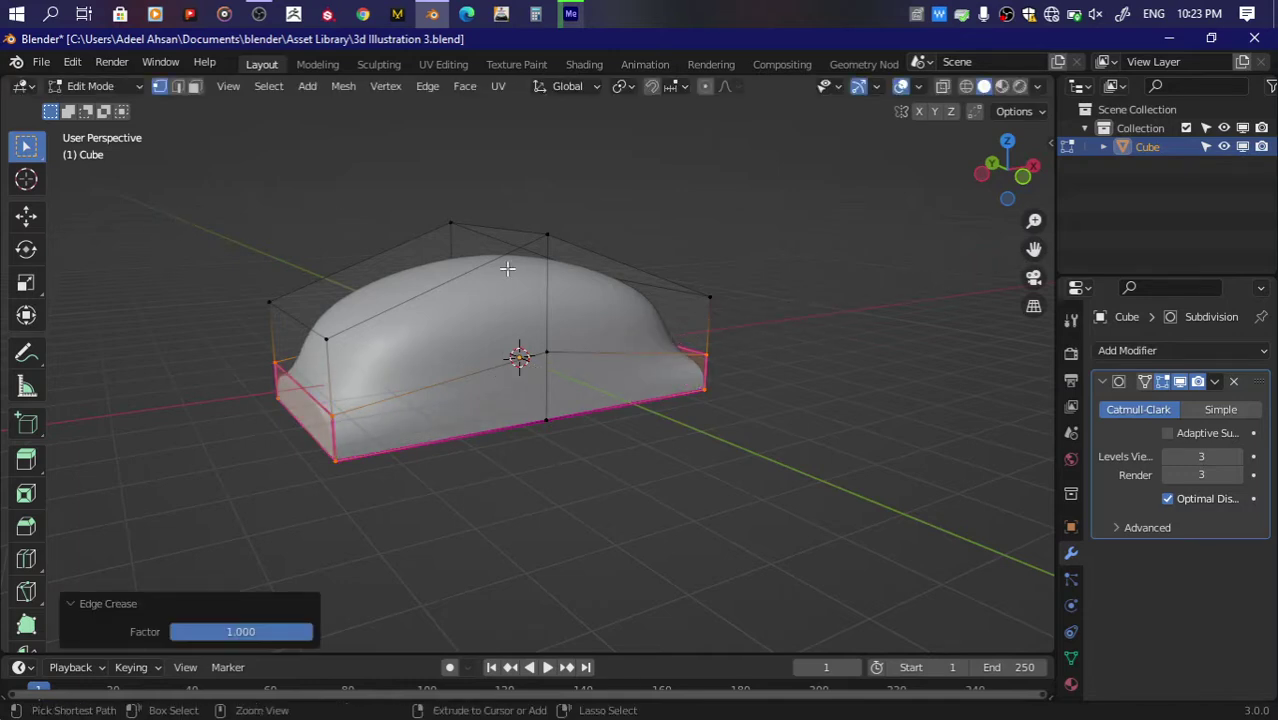
key(ctrl+z)
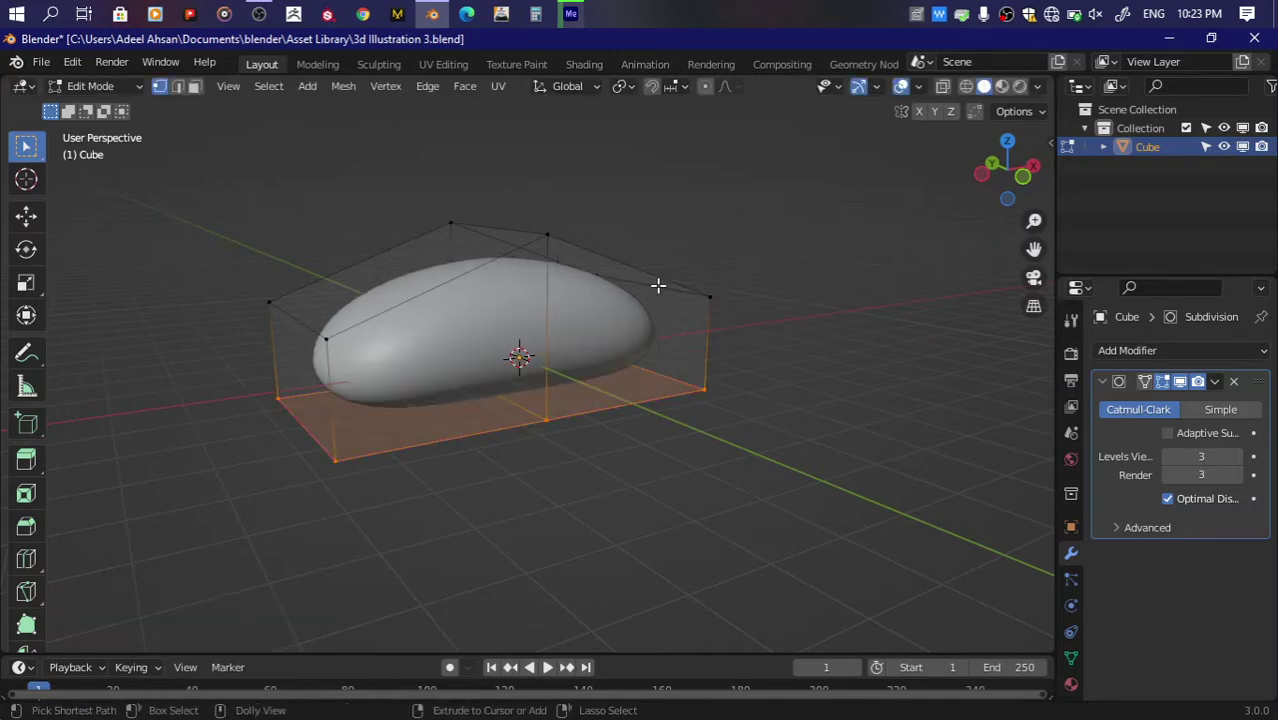
key(ctrl+shift+z)
Step: Crease the left end edges to 0.288, then both end edges to about 0.334
drag(214, 266, 432, 525)
key(shift+e)
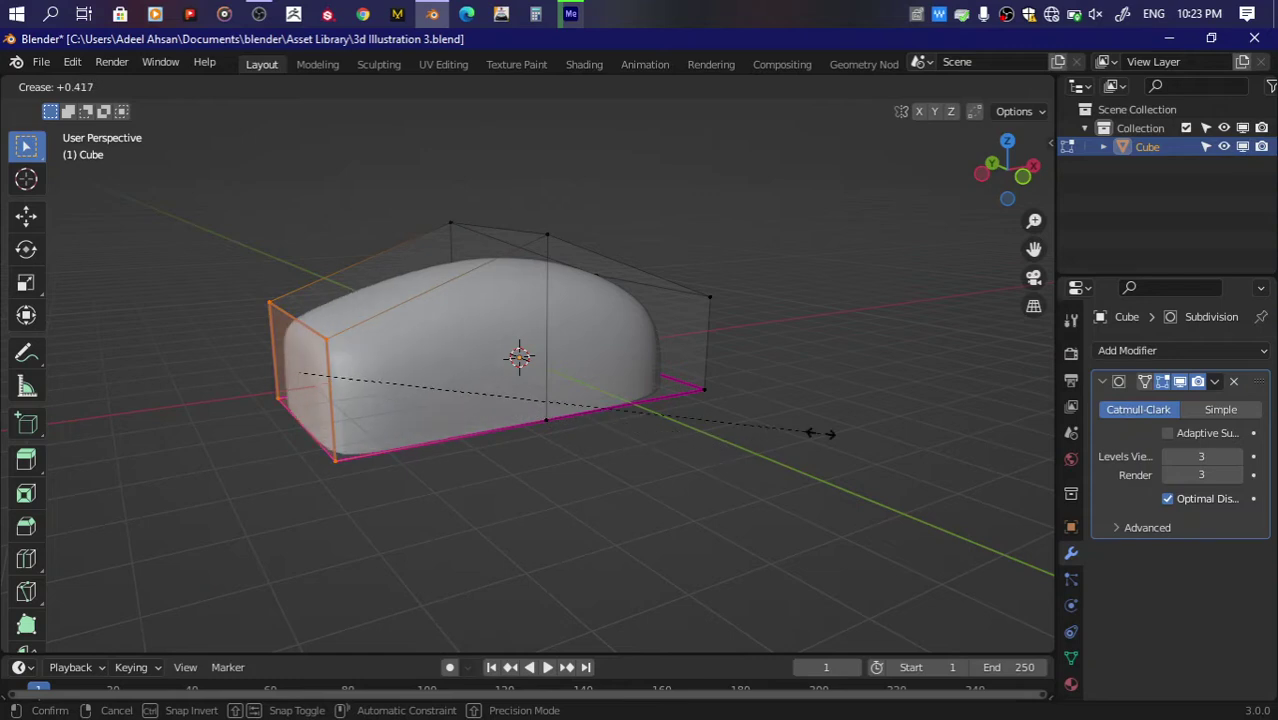
click(772, 437)
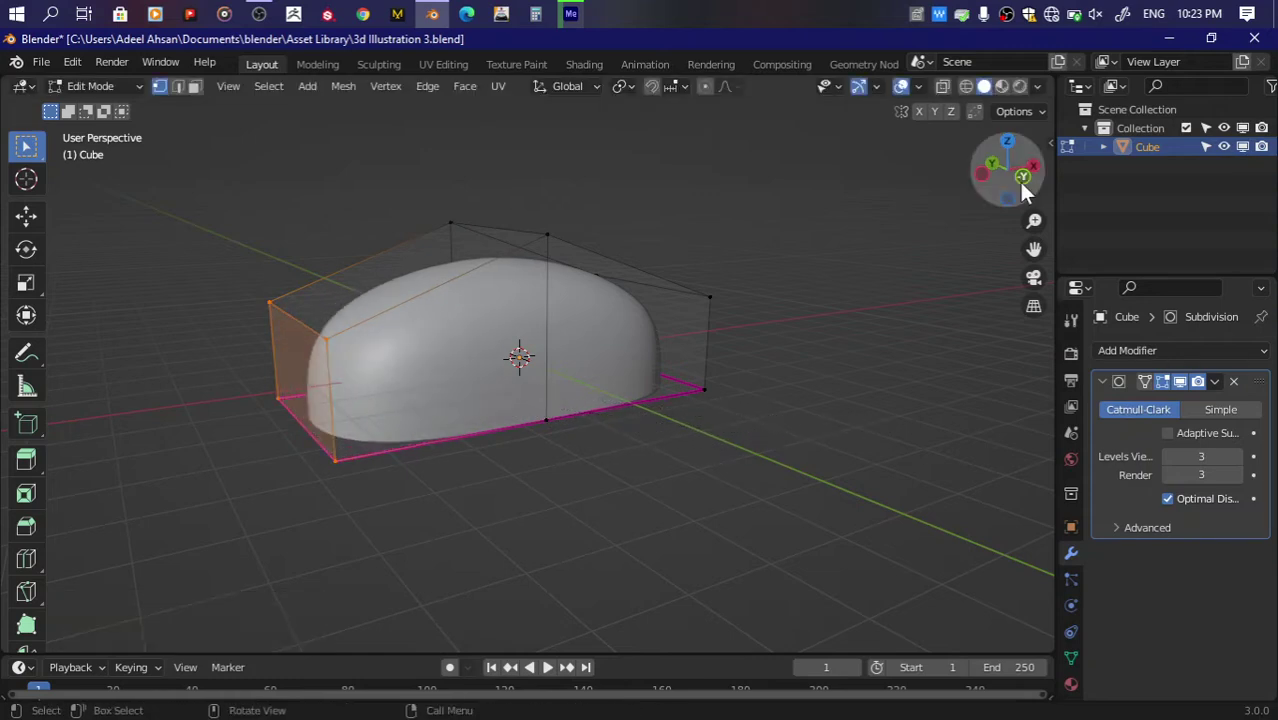
mouse_move(1010, 165)
mouse_down()
mouse_move(770, 248)
mouse_move(879, 494)
mouse_up()
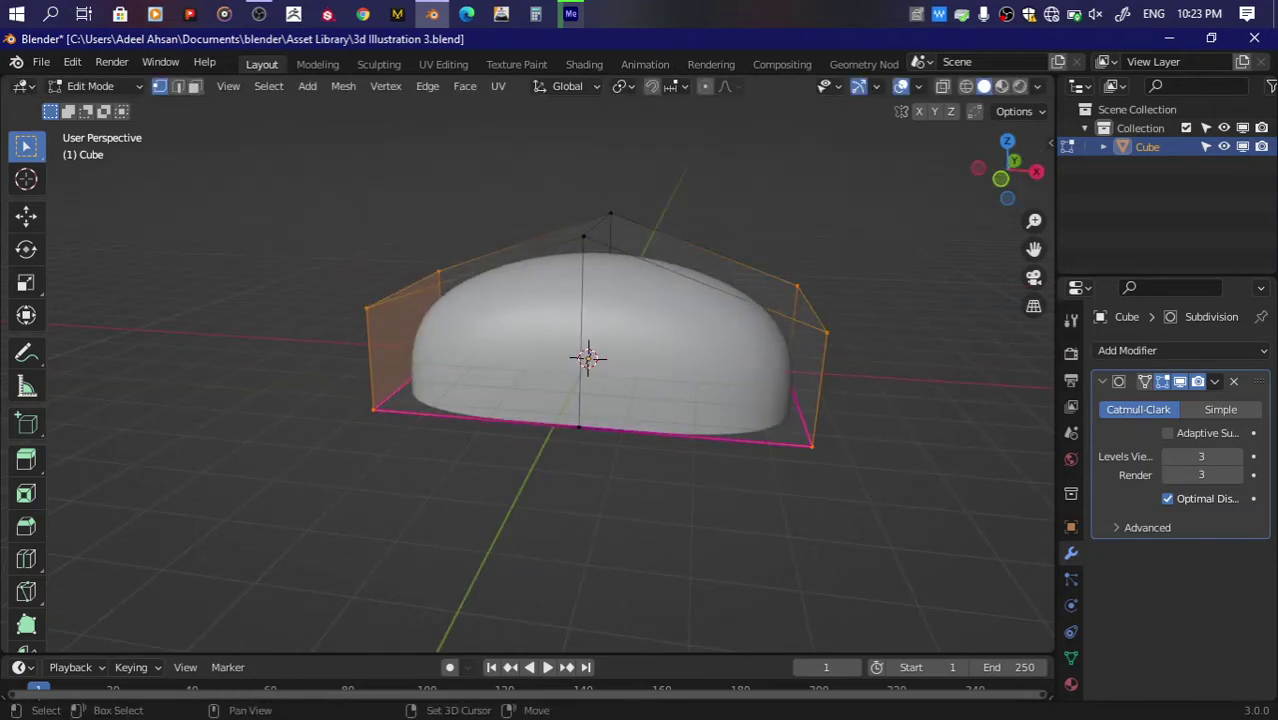
key(shift+e)
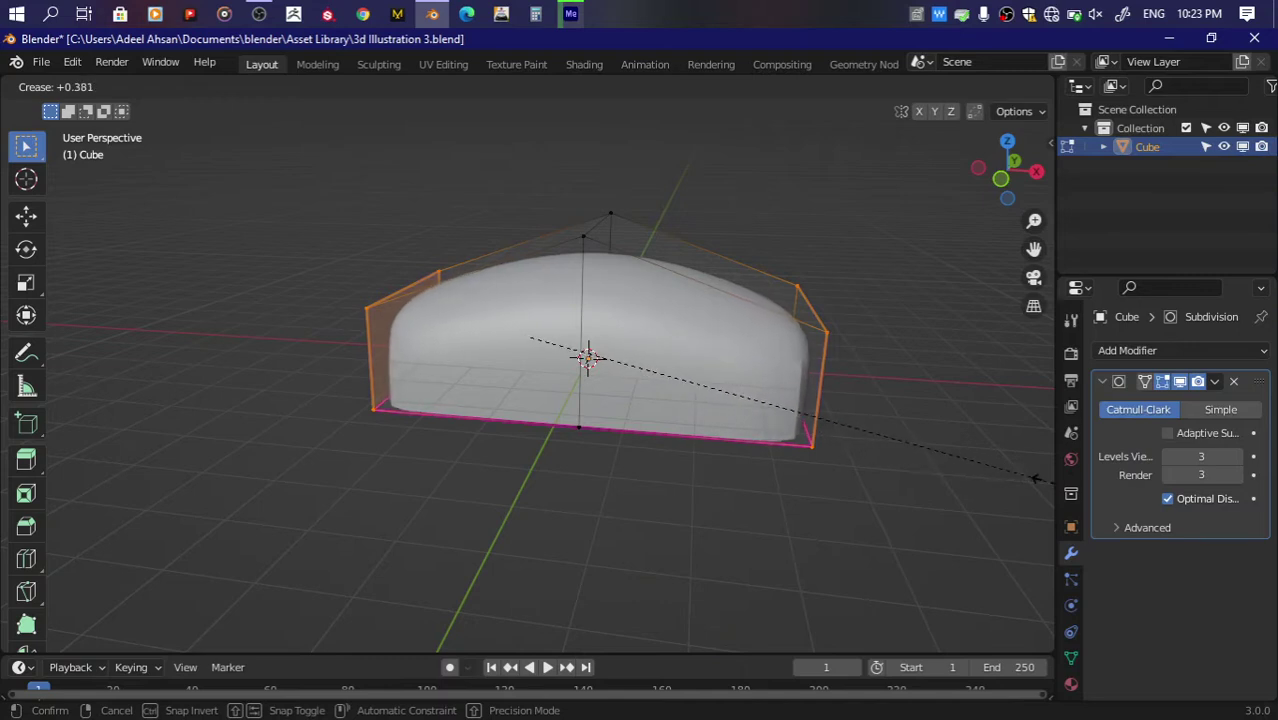
click(1016, 481)
Step: Box-select the left half of the mesh in front view
drag(999, 189, 1005, 190)
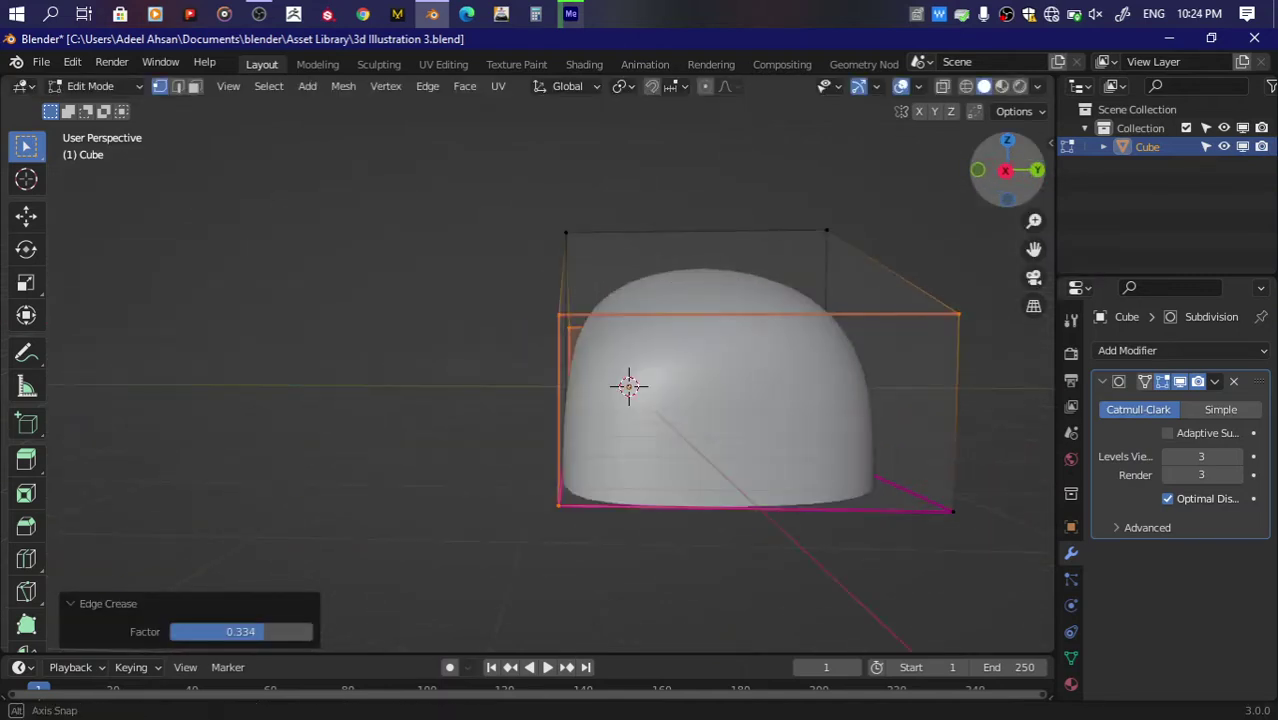
key(KP_1)
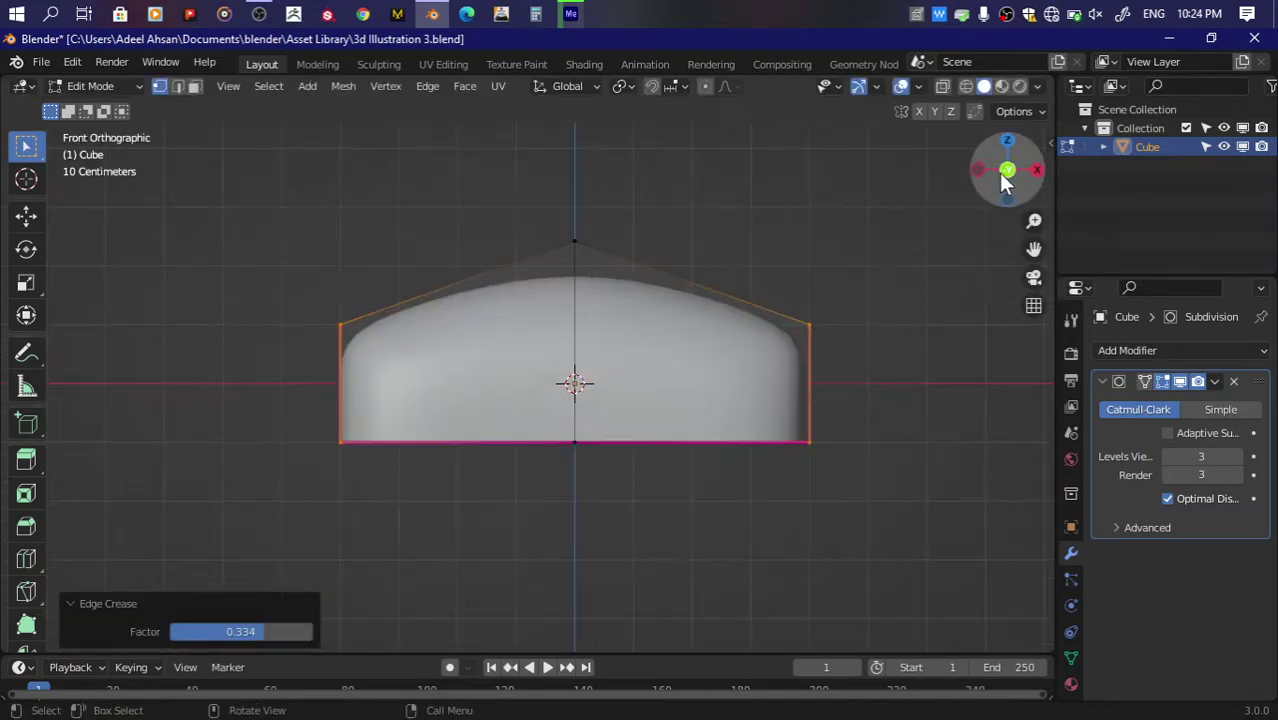
drag(285, 205, 374, 423)
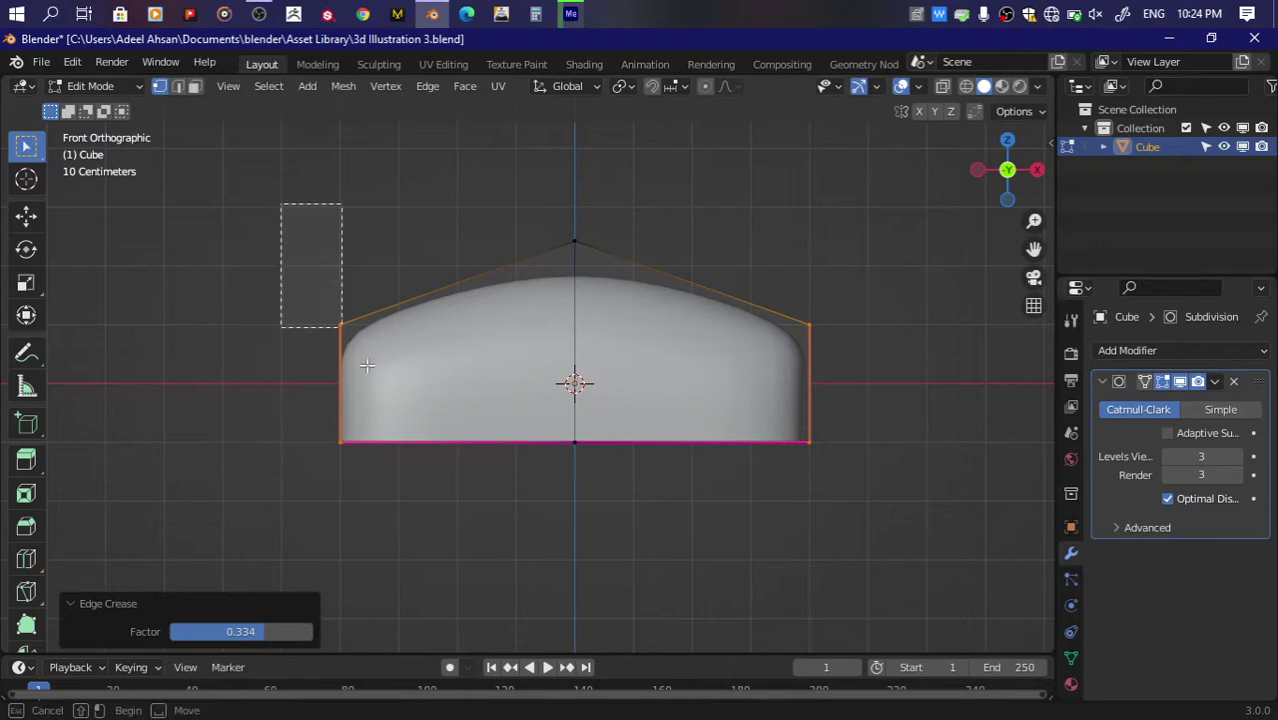
click(1176, 345)
key(x)
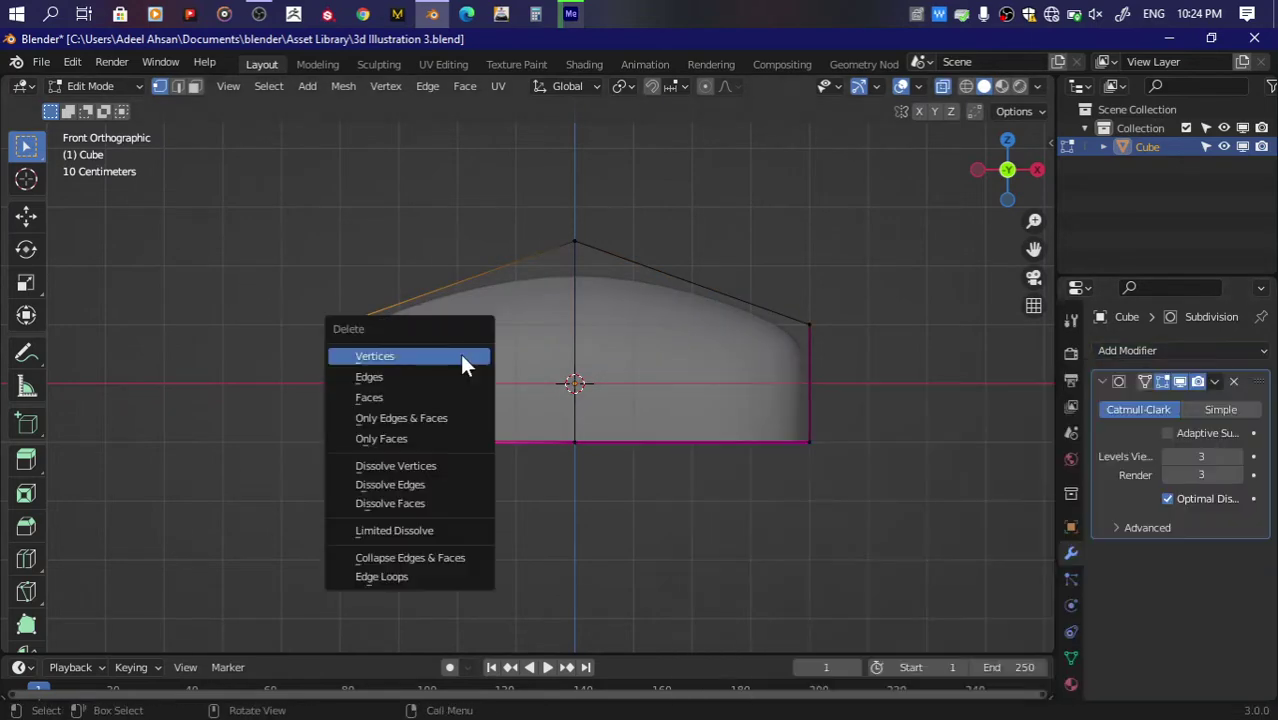
click(460, 357)
click(1120, 350)
click(900, 486)
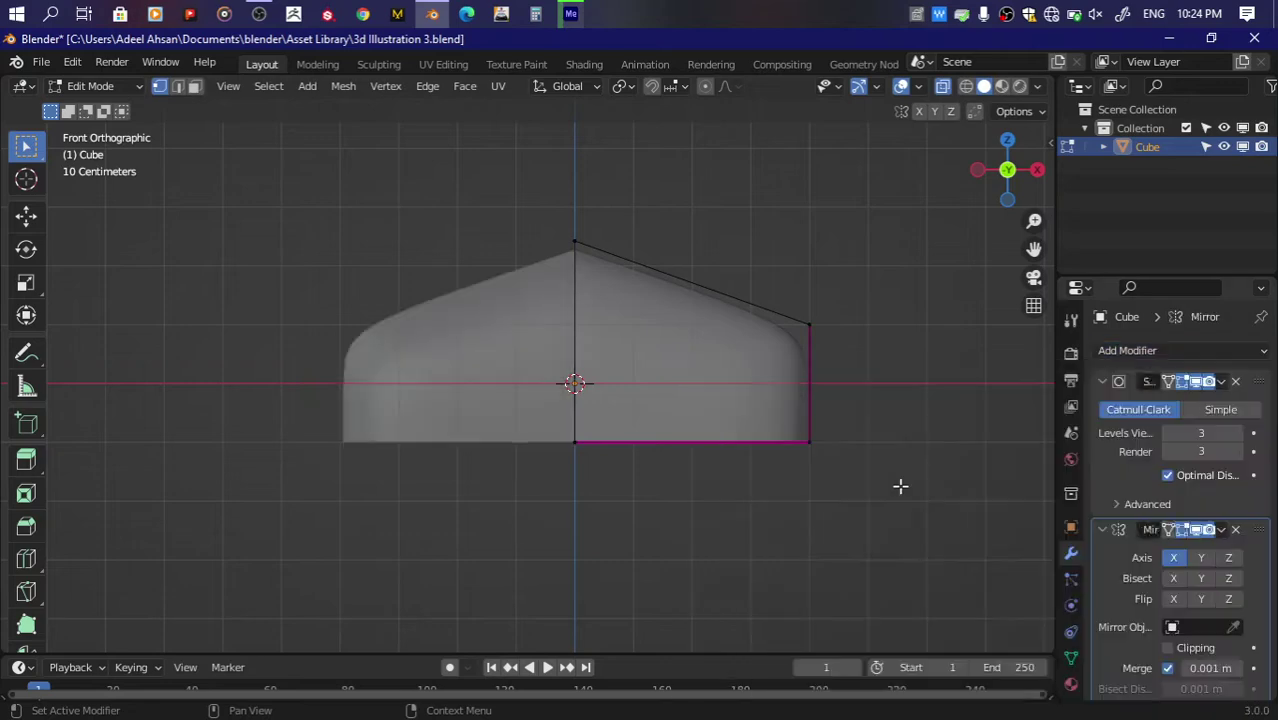
click(1172, 598)
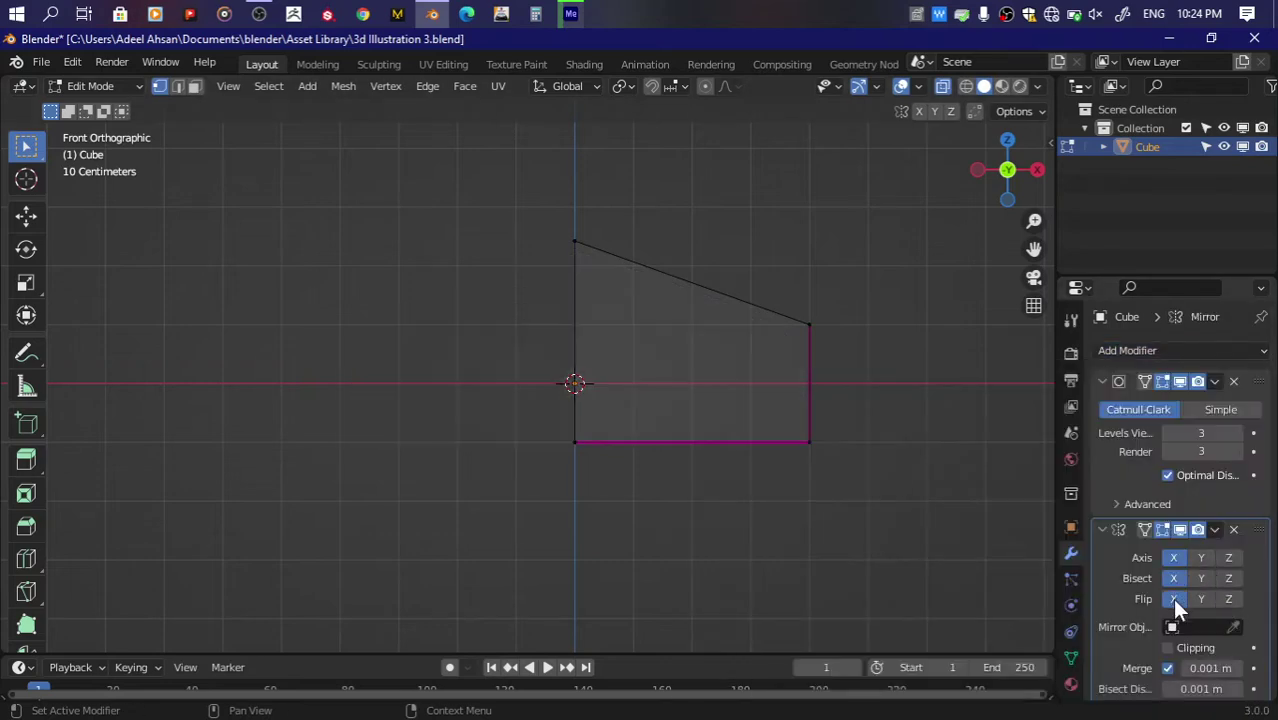
click(1172, 578)
click(1167, 647)
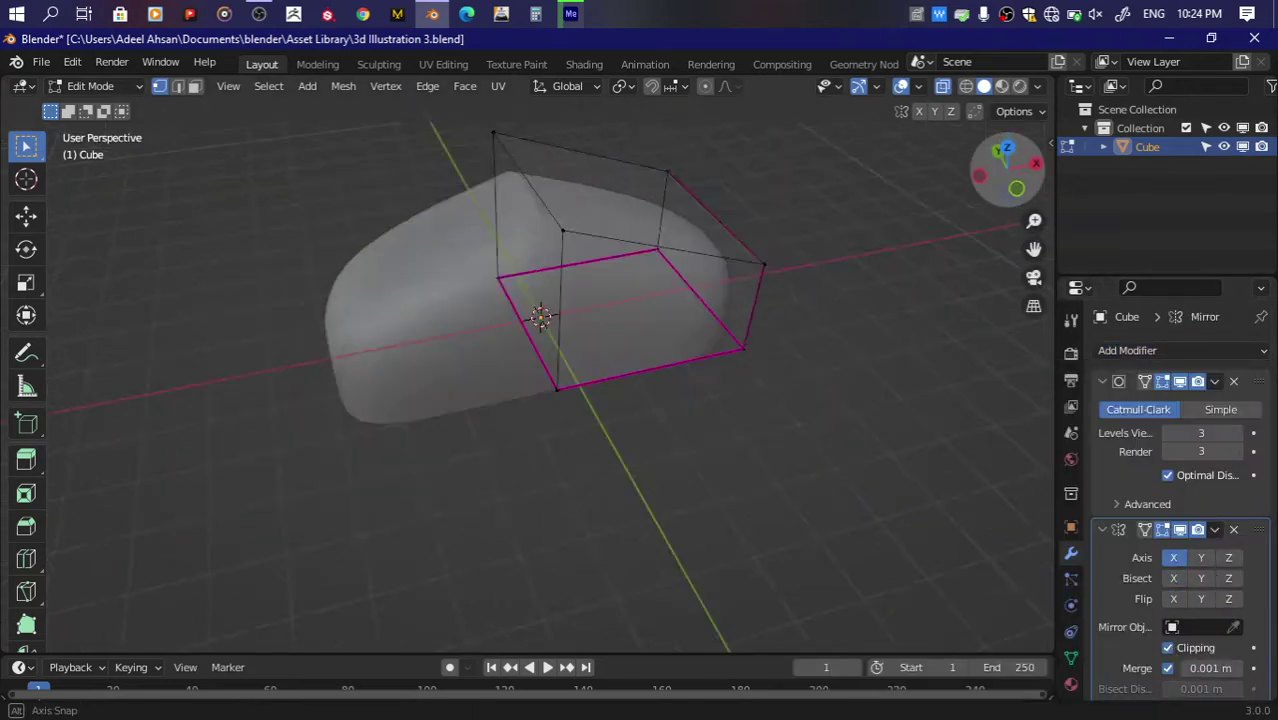
drag(993, 172, 1228, 501)
key(a)
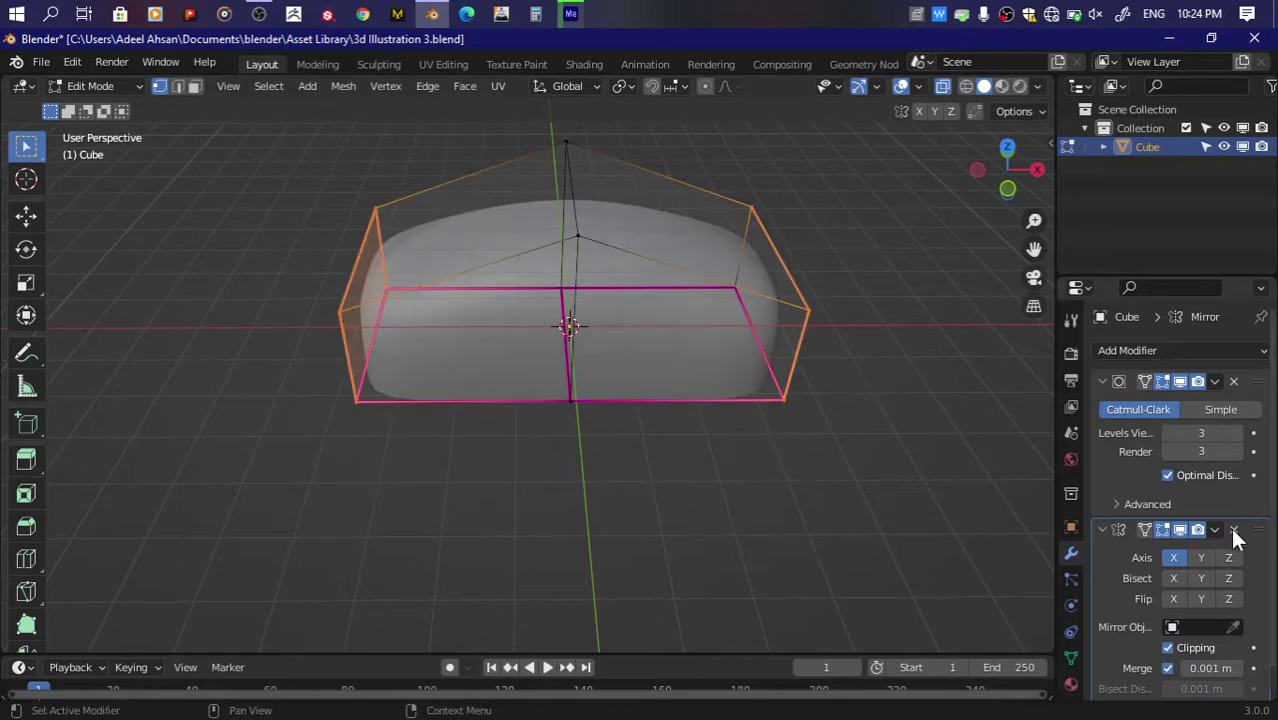
click(1233, 529)
click(982, 187)
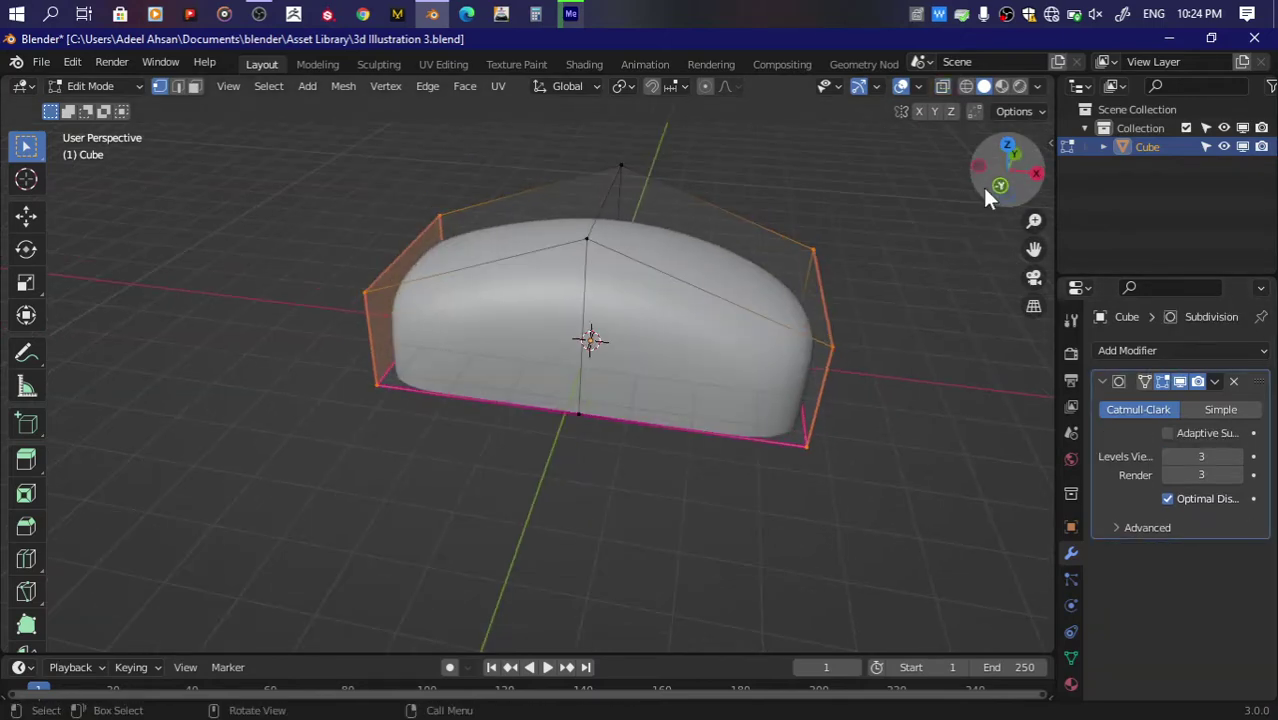
Step: Widen the seat's upper vertices by 1.126 along X
shift+drag(331, 258, 290, 340)
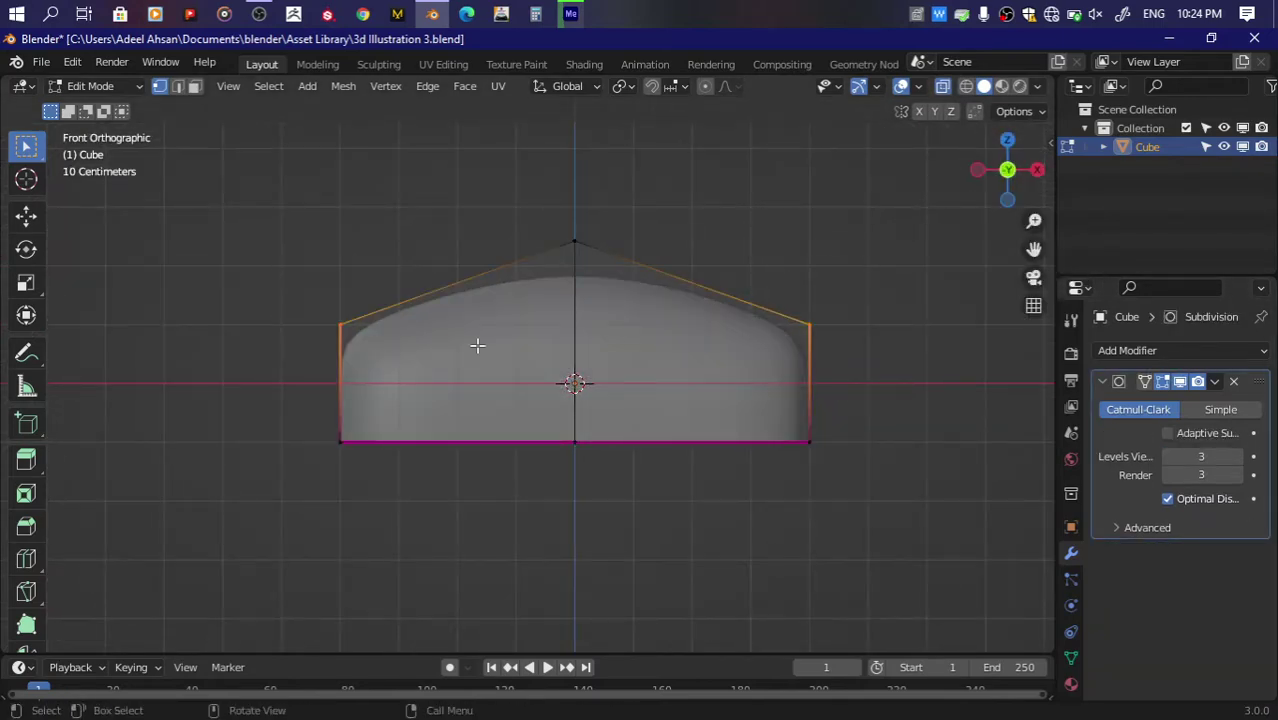
key(period)
click(966, 311)
key(g)
key(y)
click(860, 360)
key(ctrl+z)
key(s)
key(x)
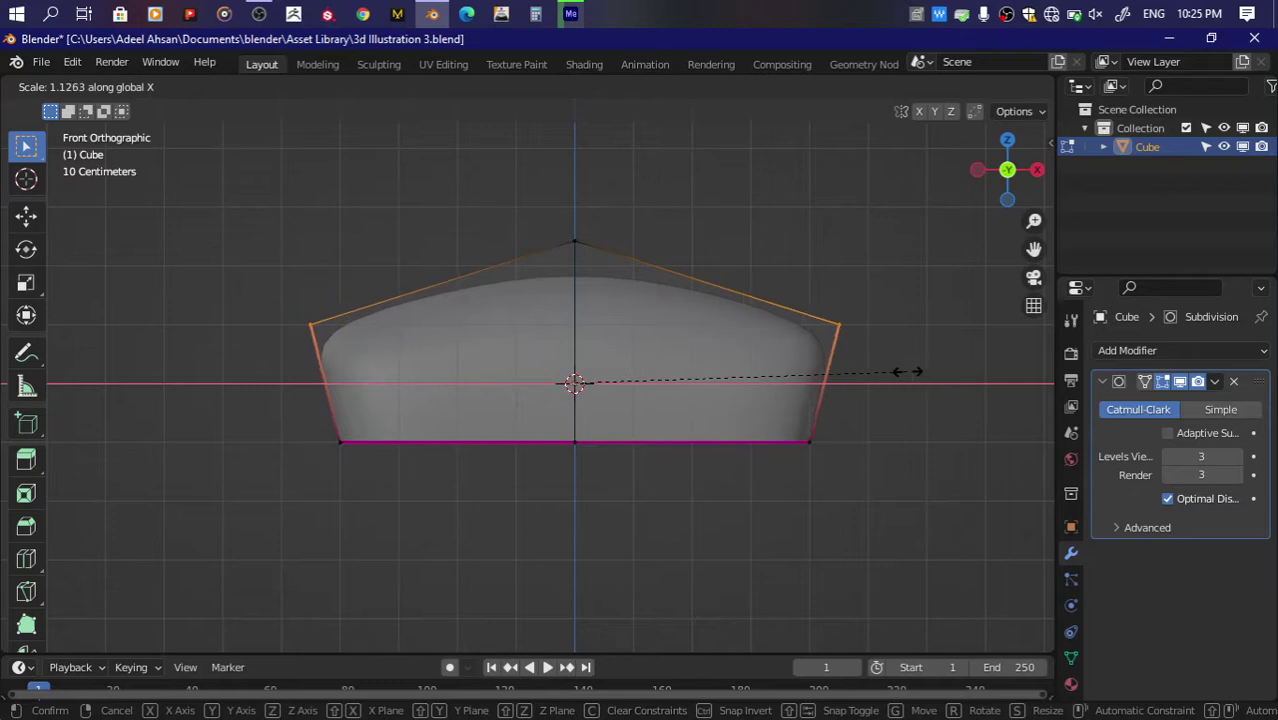
click(907, 372)
Step: In right-side view, select the left-side vertices and test a small tilt
middle_drag(907, 372, 850, 420)
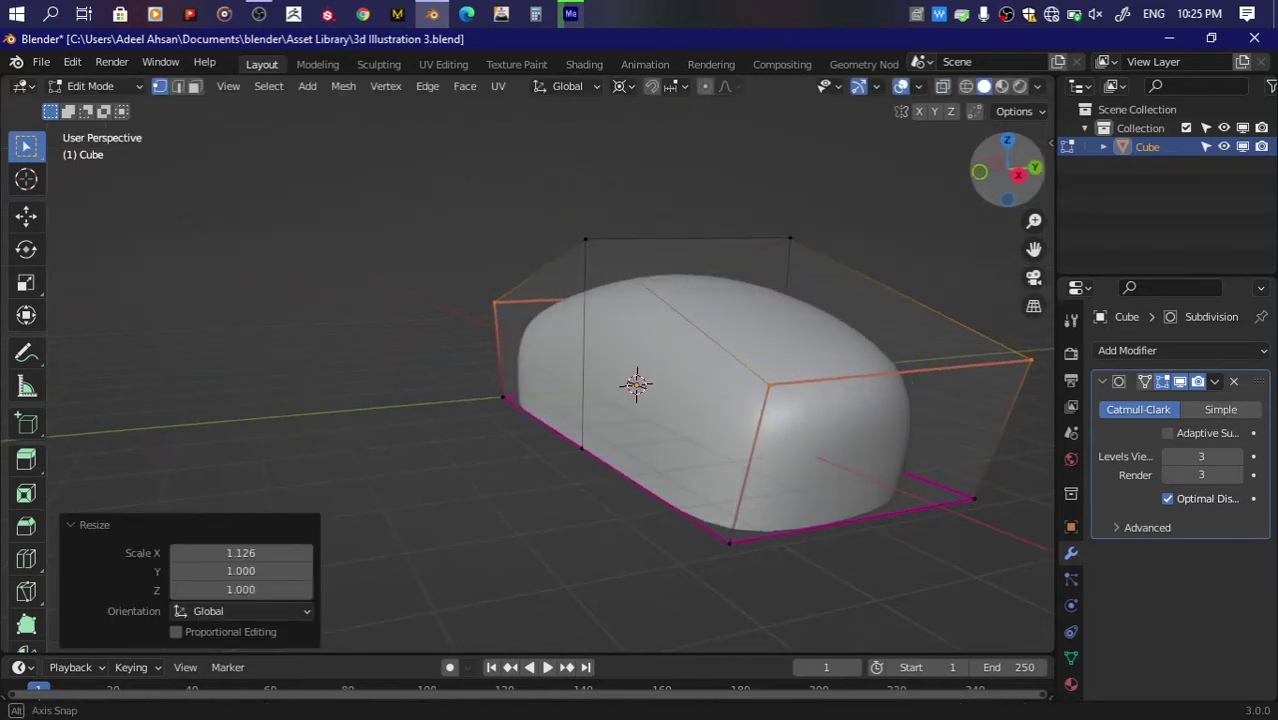
middle_drag(636, 385, 631, 392)
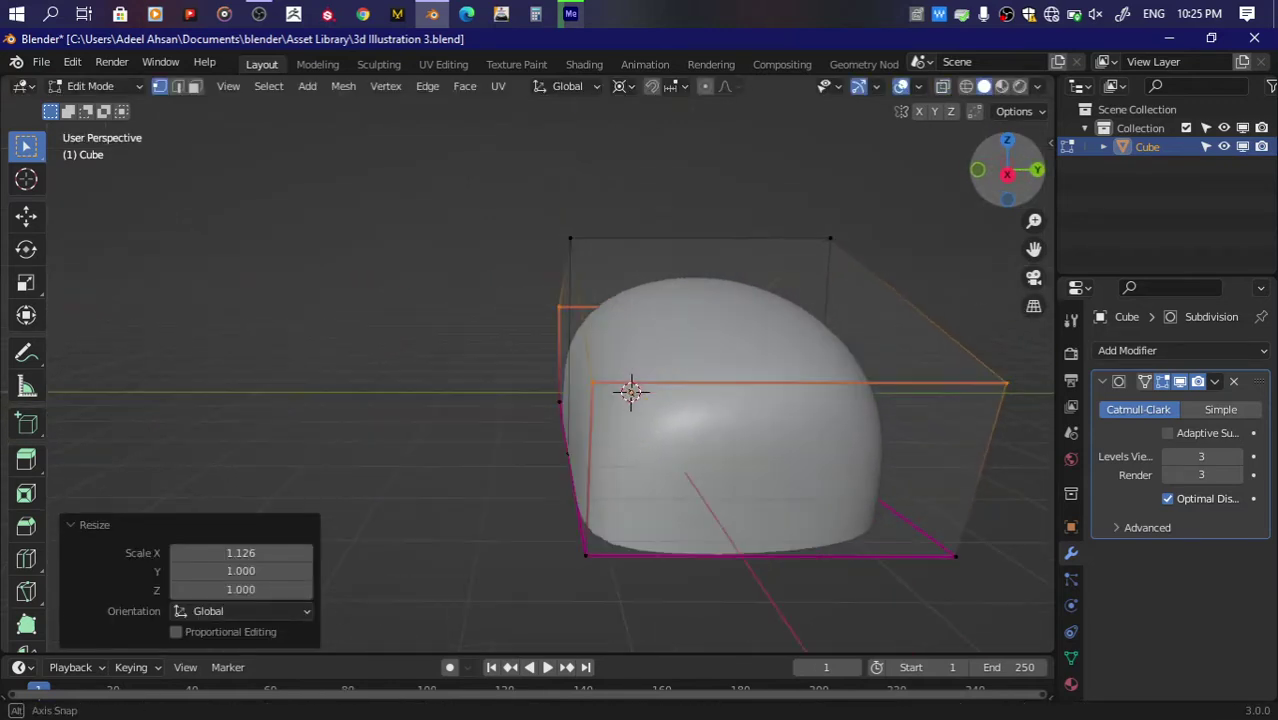
click(1008, 172)
drag(519, 205, 632, 370)
drag(412, 193, 642, 396)
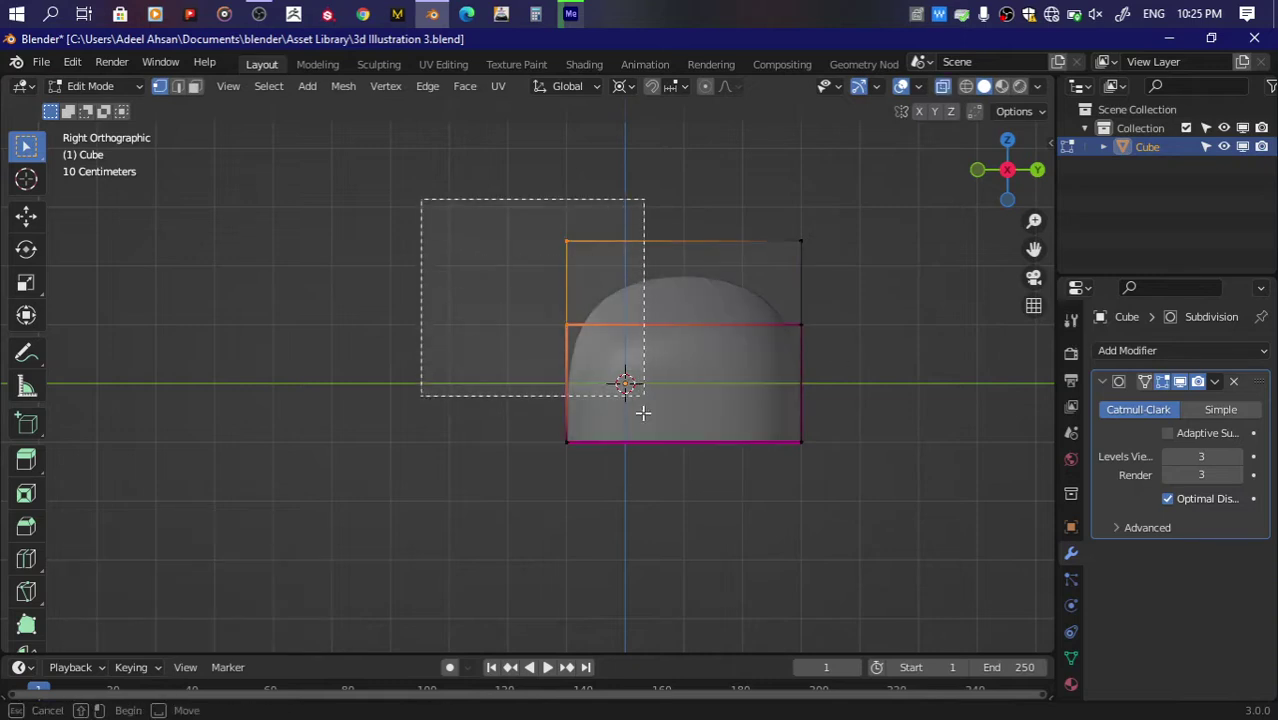
key(r)
click(870, 377)
key(ctrl+z)
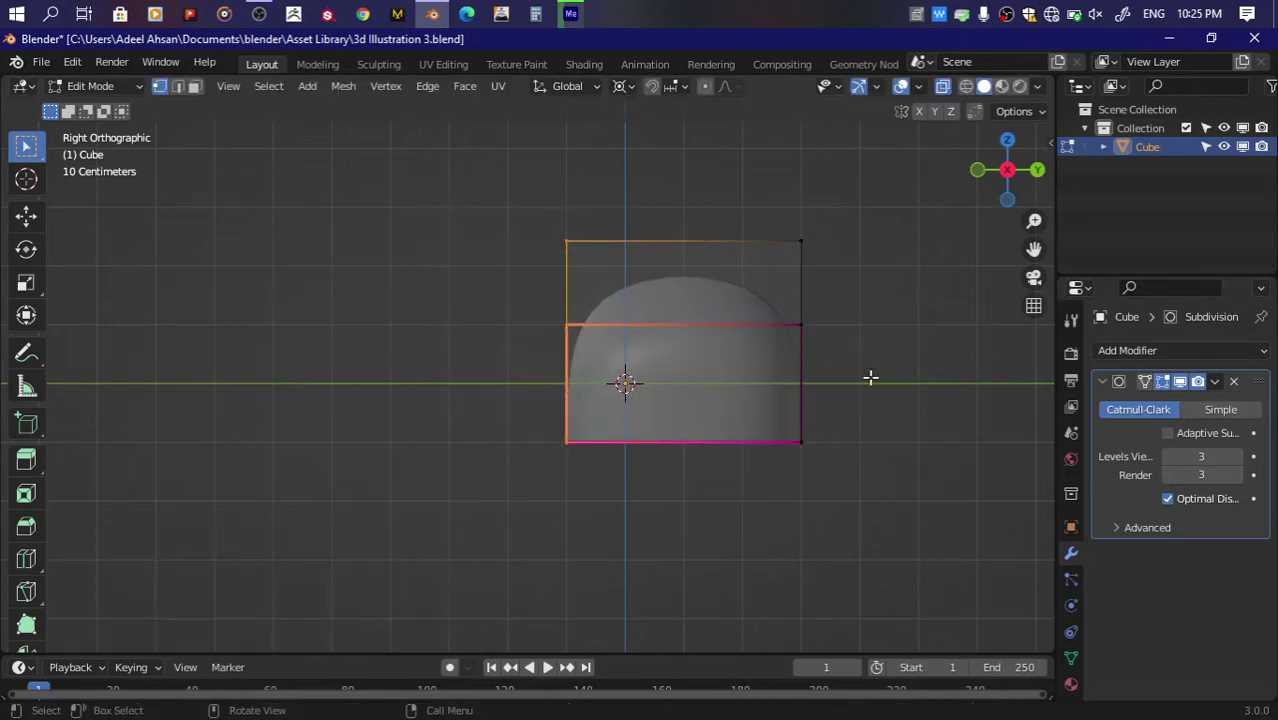
Step: Try tilting and moving the left side with a different pivot, undoing each attempt
key(period)
click(807, 374)
key(r)
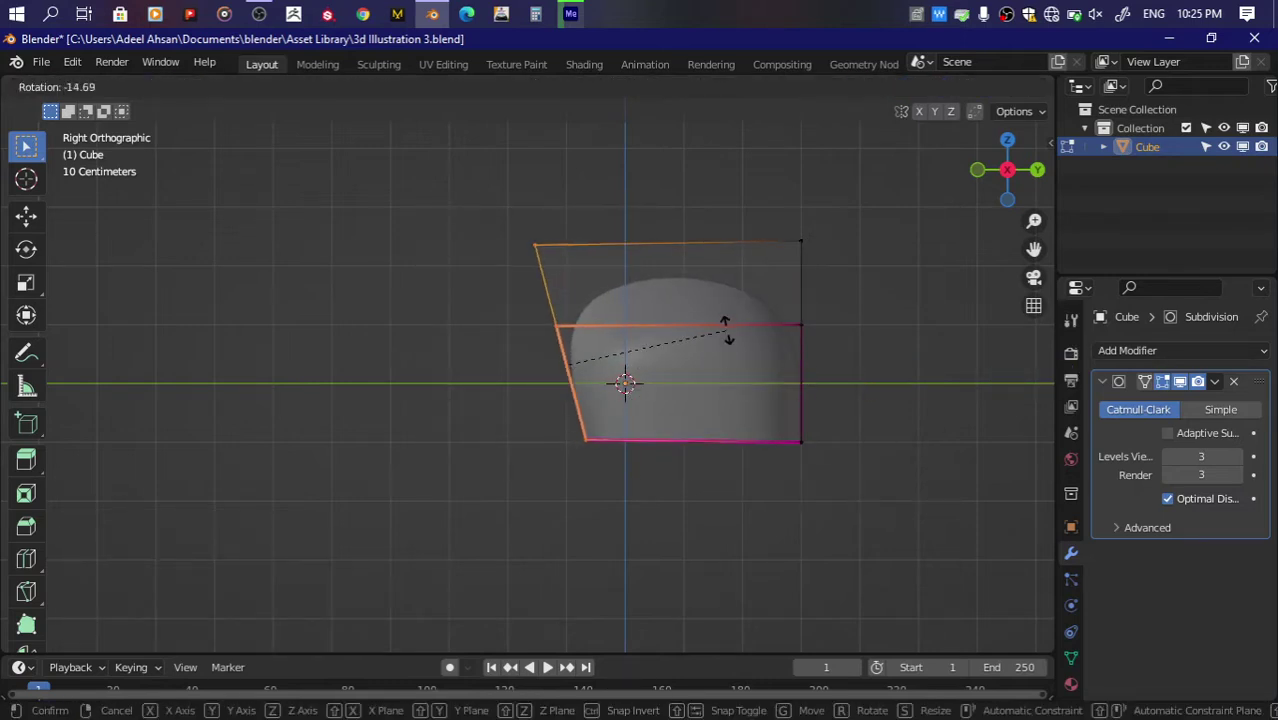
click(747, 334)
key(ctrl+z)
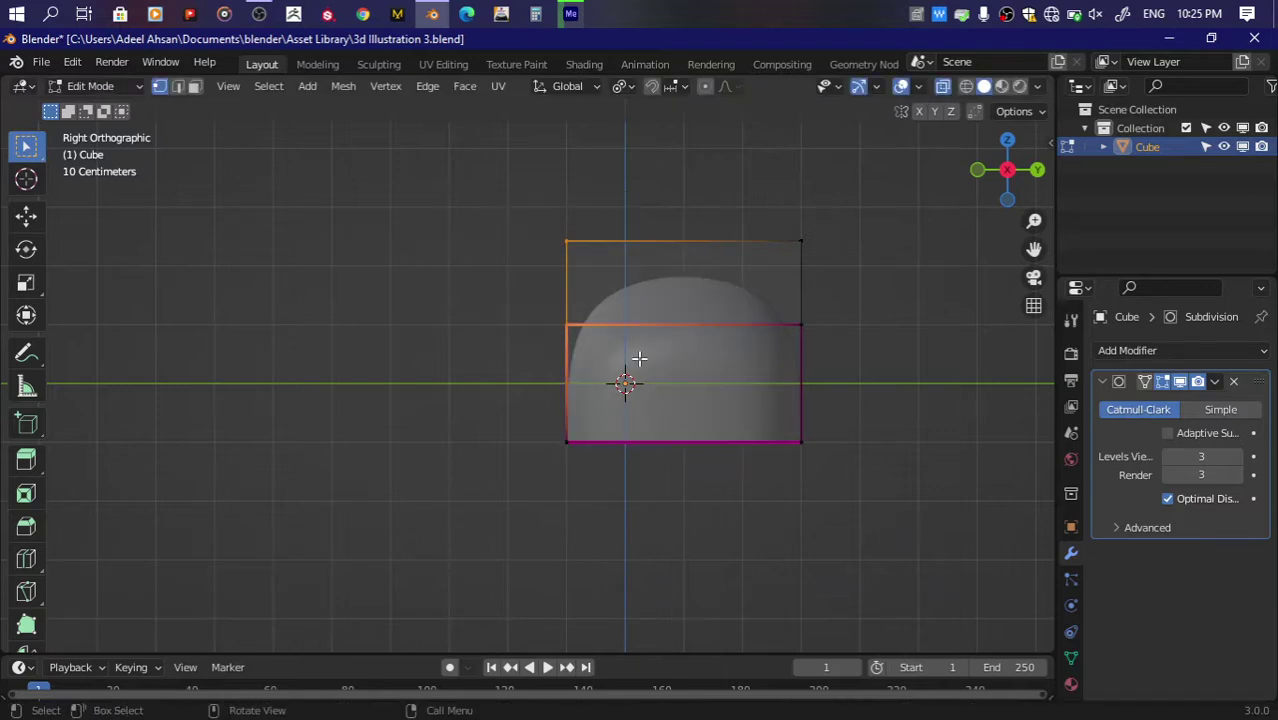
key(g)
key(y)
click(620, 358)
key(ctrl+z)
key(r)
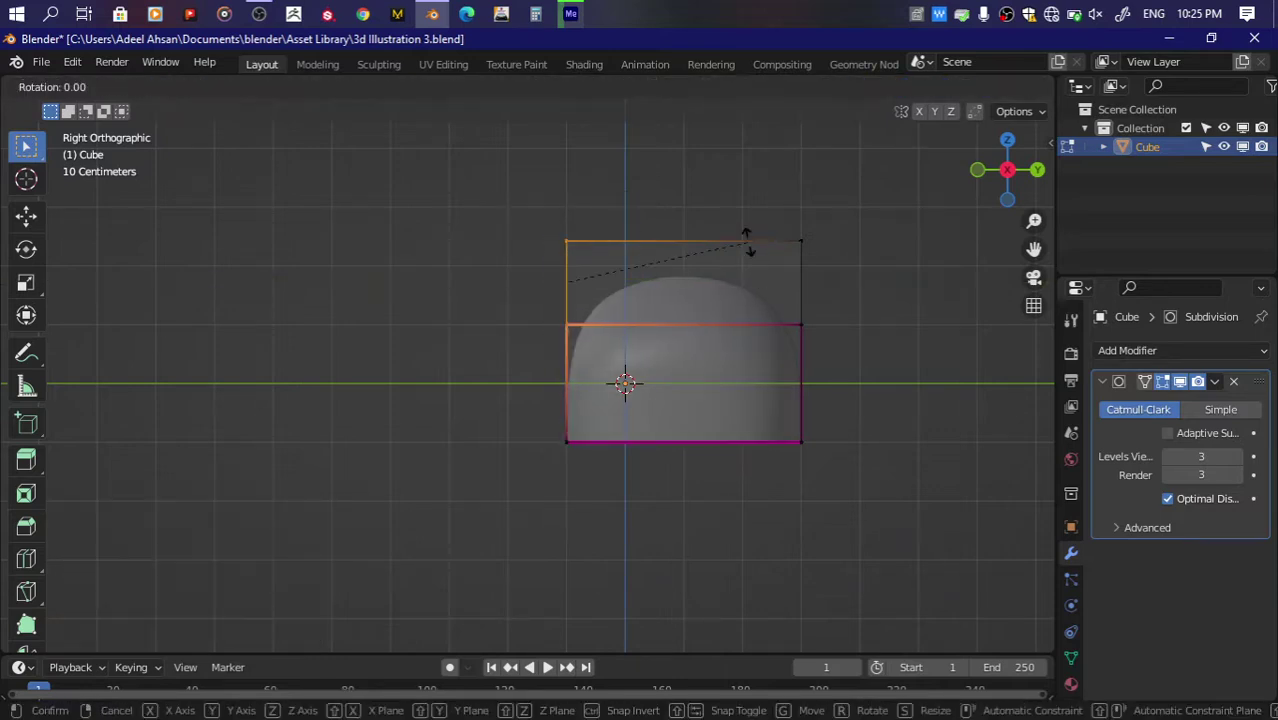
click(747, 238)
Step: Snap the 3D cursor to the bottom-left vertex and tilt the left side around it
click(567, 438)
key(shift+s)
key(2)
key(period)
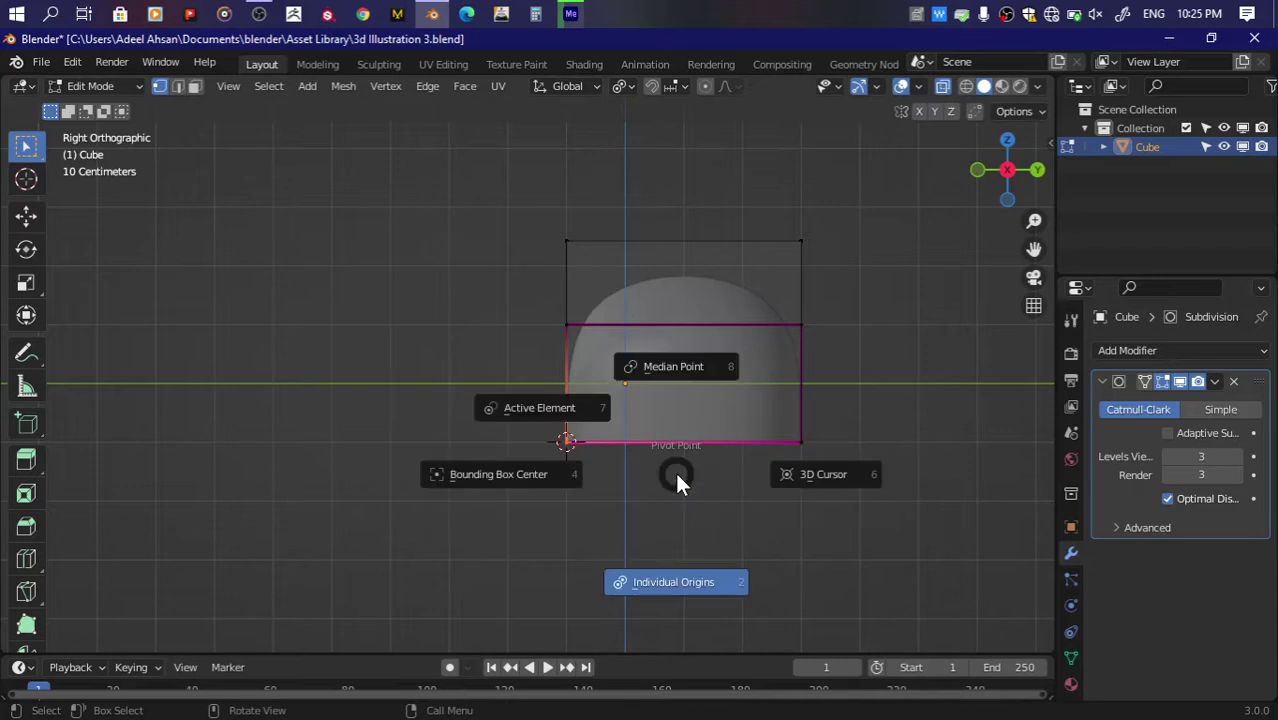
click(792, 474)
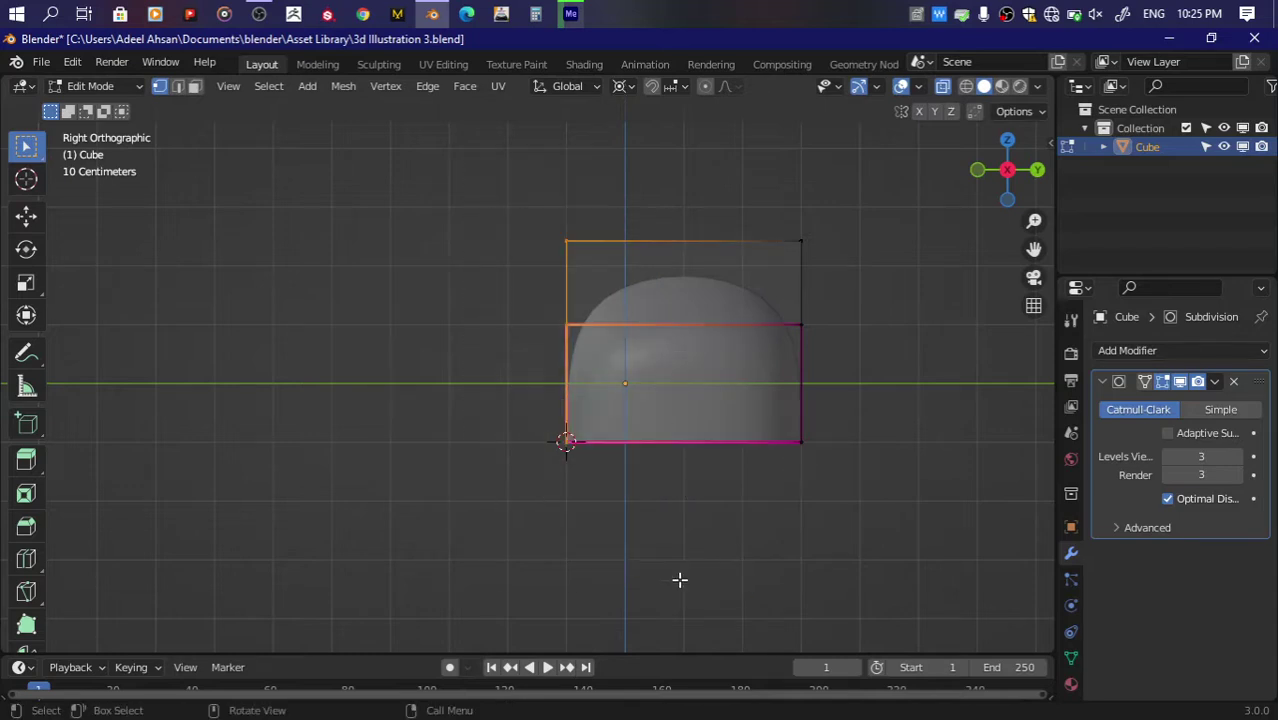
key(r)
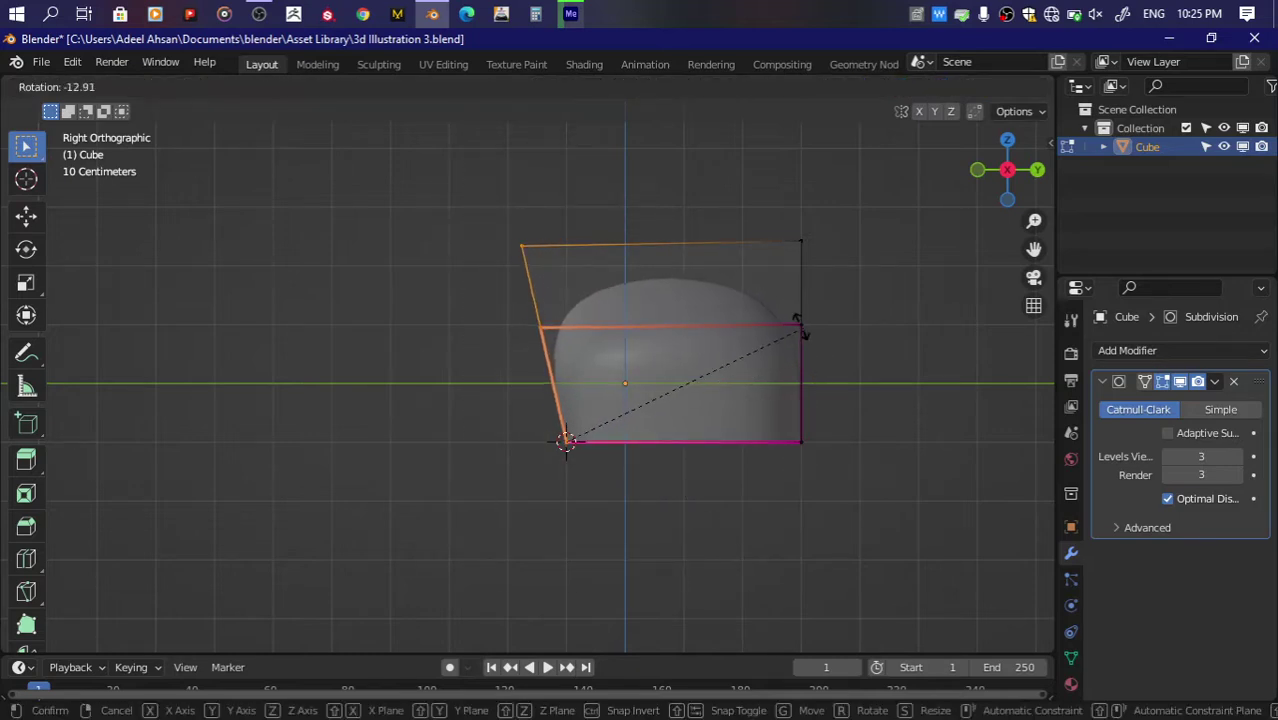
click(795, 330)
Step: Replace the tilt by pushing the left-side vertices outward along Y
key(ctrl+z)
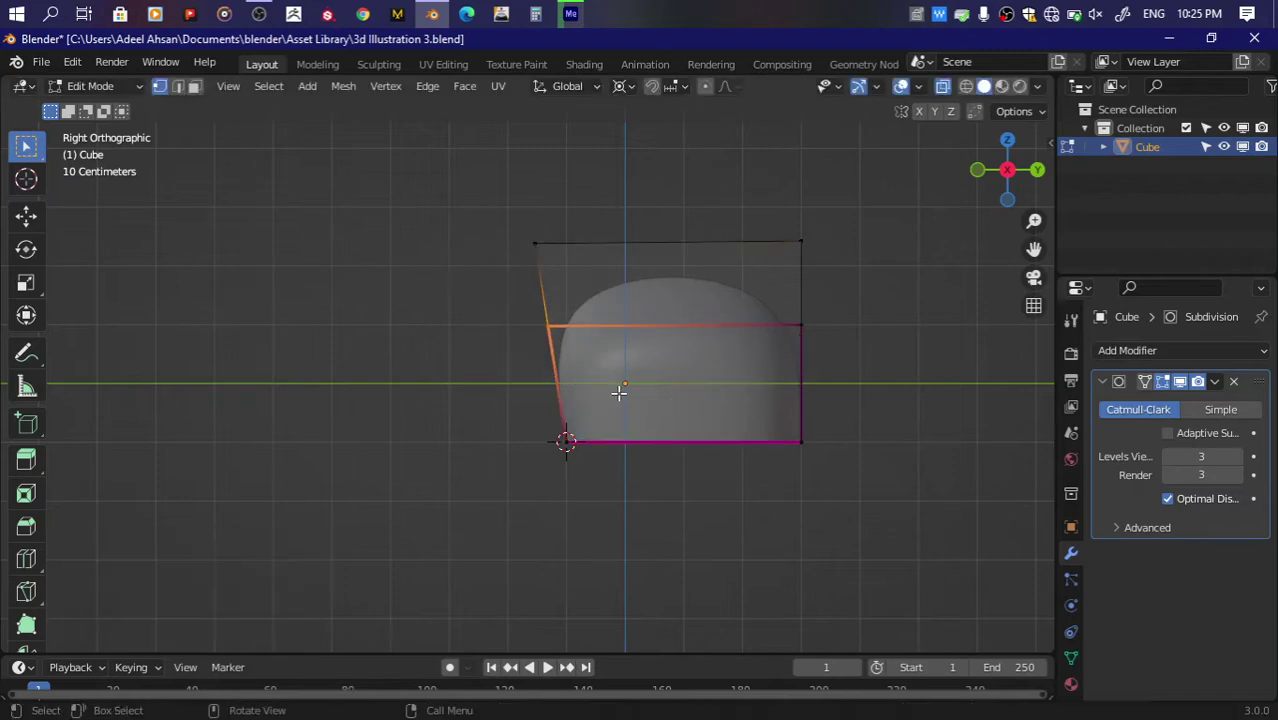
key(g)
key(x)
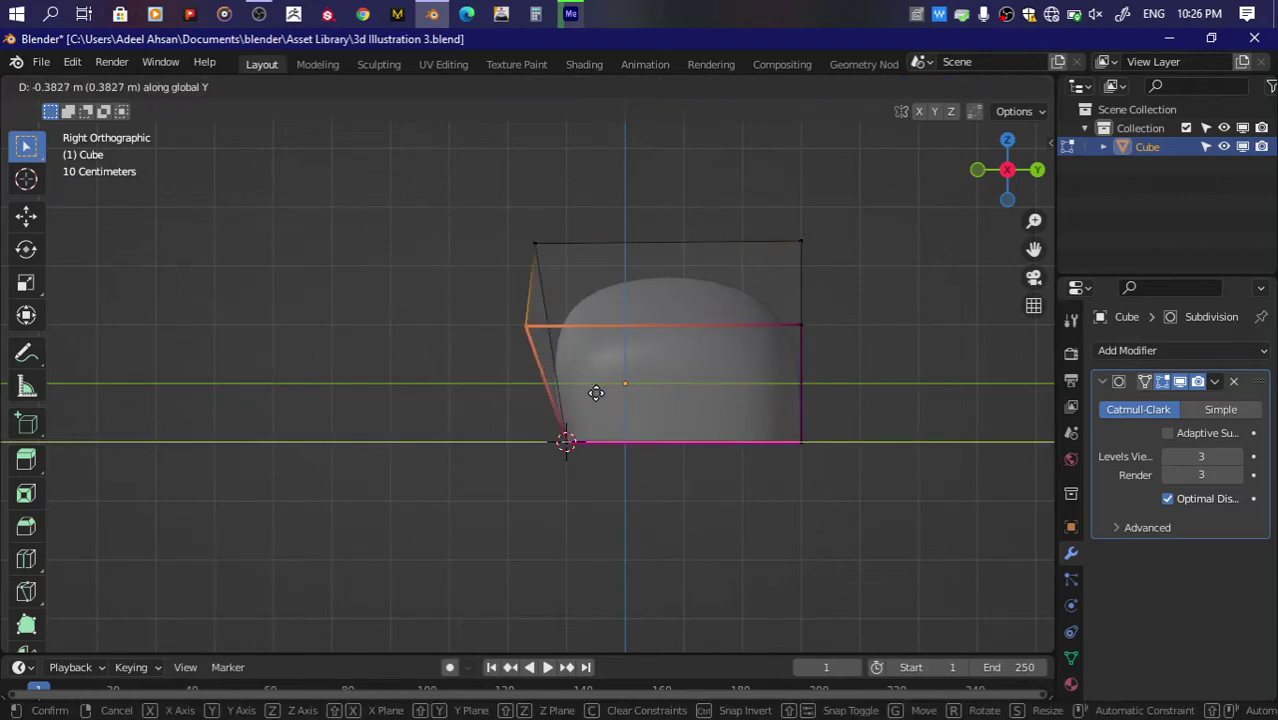
click(580, 392)
mouse_move(580, 392)
middle_down()
mouse_move(489, 427)
mouse_move(893, 251)
middle_up()
key(alt+z)
Step: Cut a new centred edge loop around the seat
key(ctrl+r)
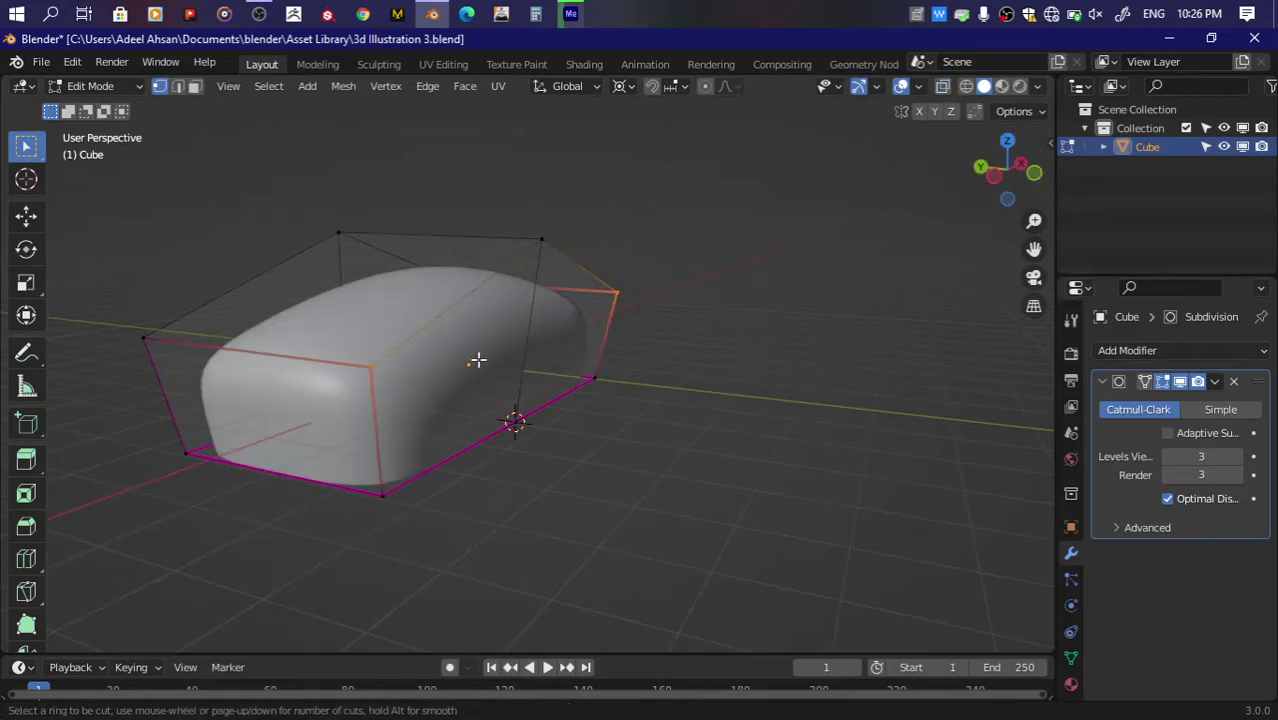
click(478, 360)
right_click(478, 360)
mouse_move(478, 360)
middle_down()
mouse_move(470, 174)
mouse_move(548, 340)
mouse_move(620, 300)
mouse_move(543, 343)
middle_up()
key(alt+z)
Step: Angle the side by sliding the new loop's side vertex and the top-left vertex along Y
click(552, 343)
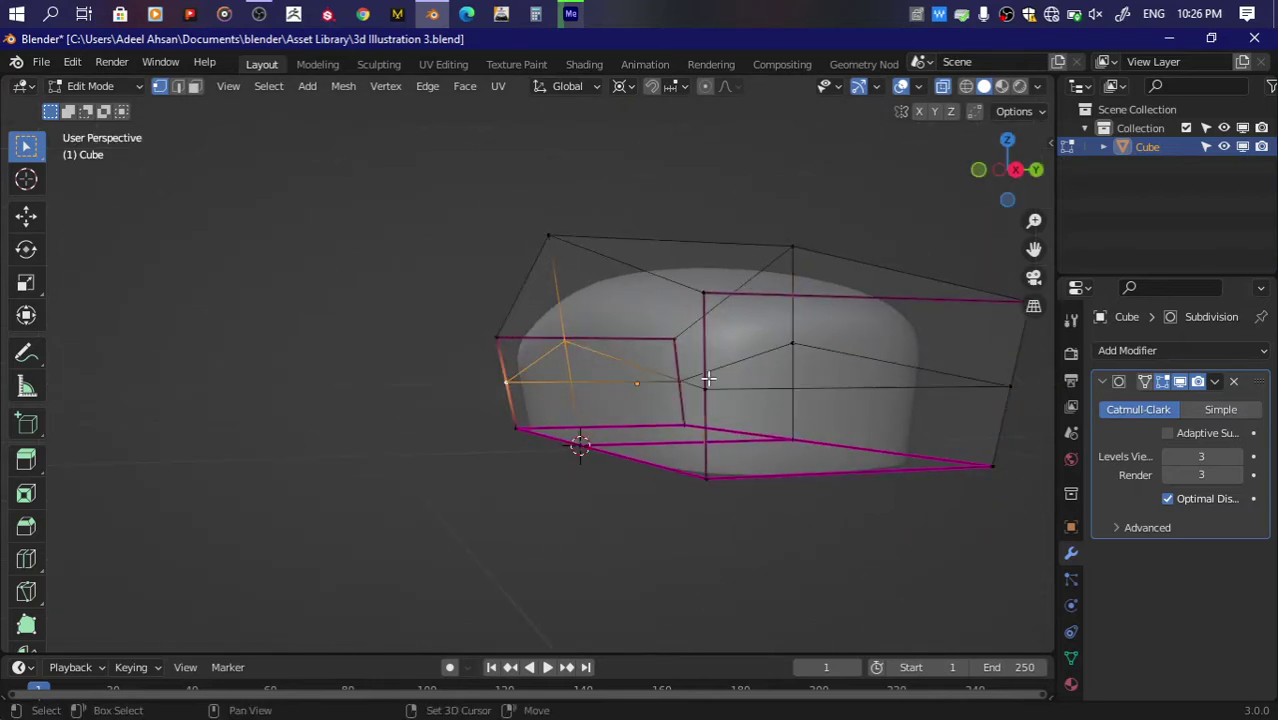
click(1016, 170)
key(g)
key(y)
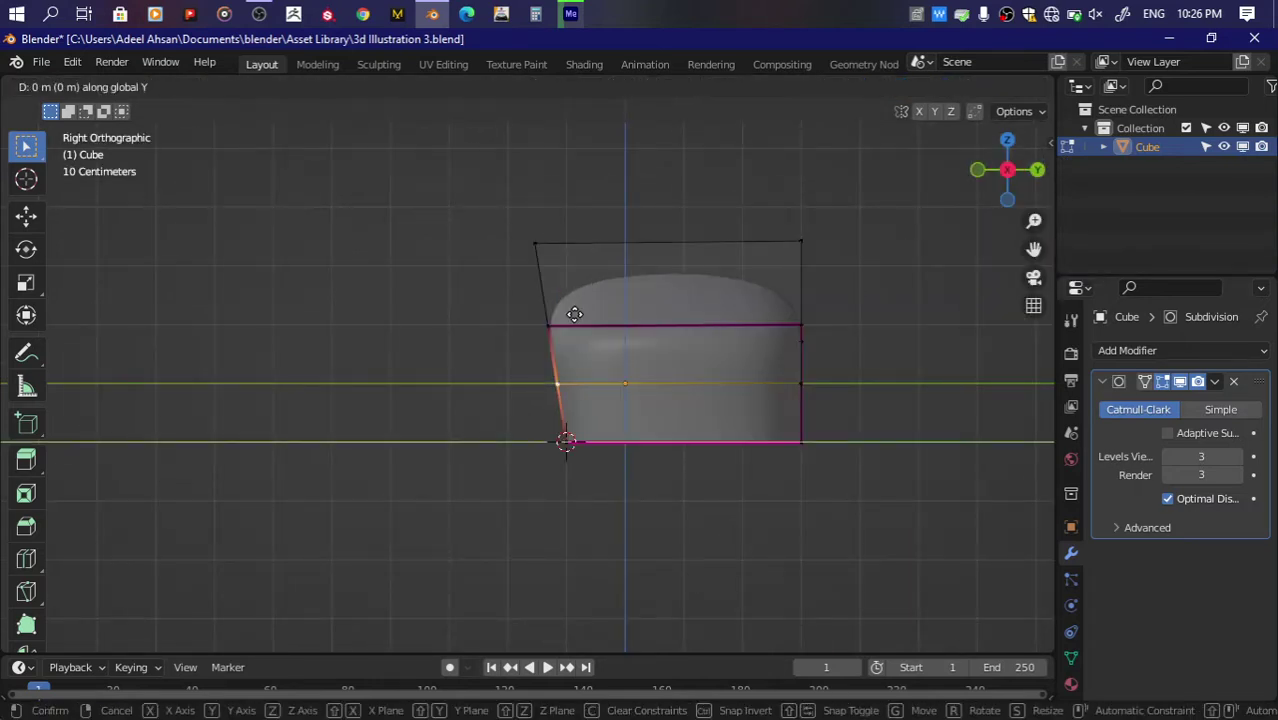
click(542, 320)
drag(514, 228, 597, 325)
key(g)
key(y)
click(639, 342)
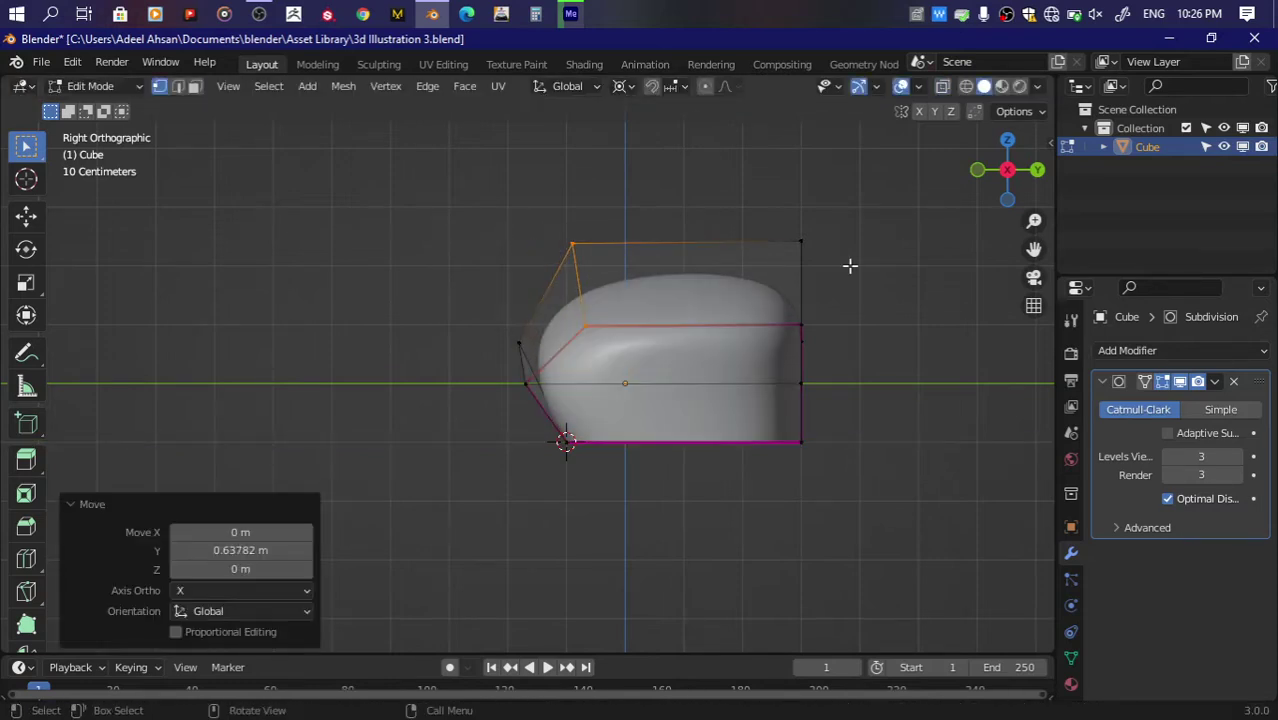
middle_drag(850, 265, 760, 280)
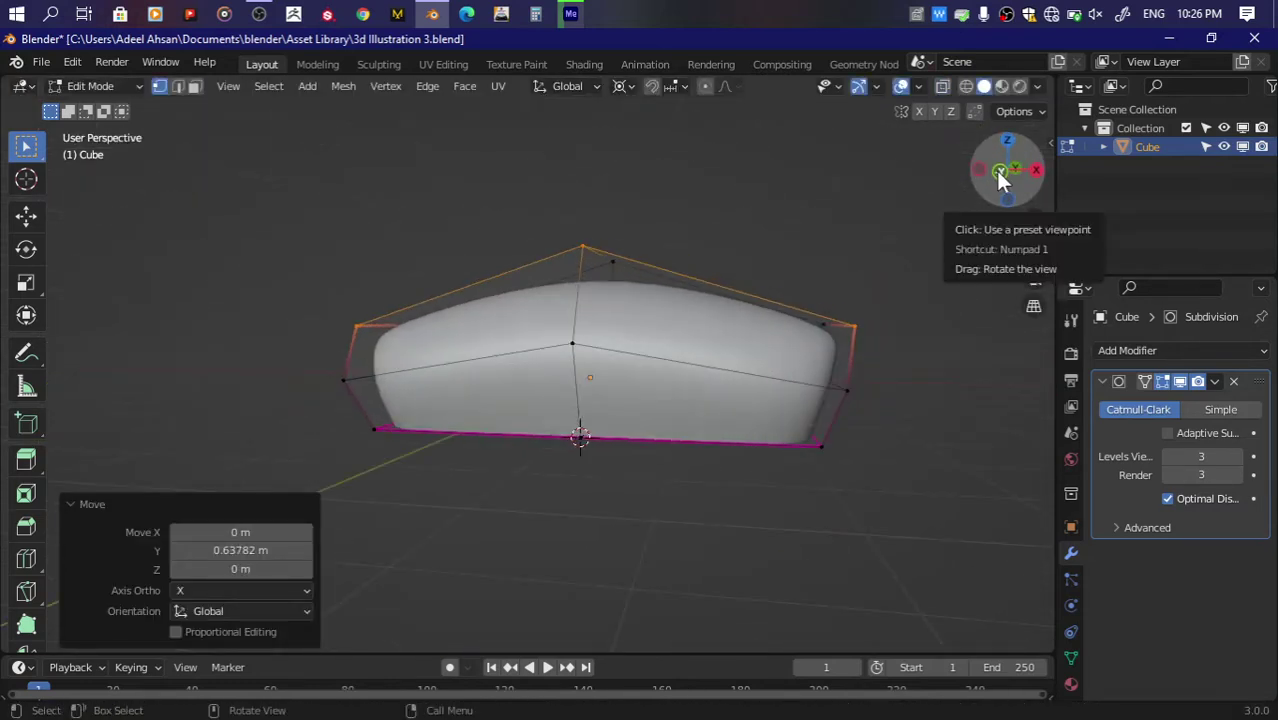
Step: In front view, widen the seat's middle edges and narrow its top edges along X, then save
click(1017, 171)
click(813, 373)
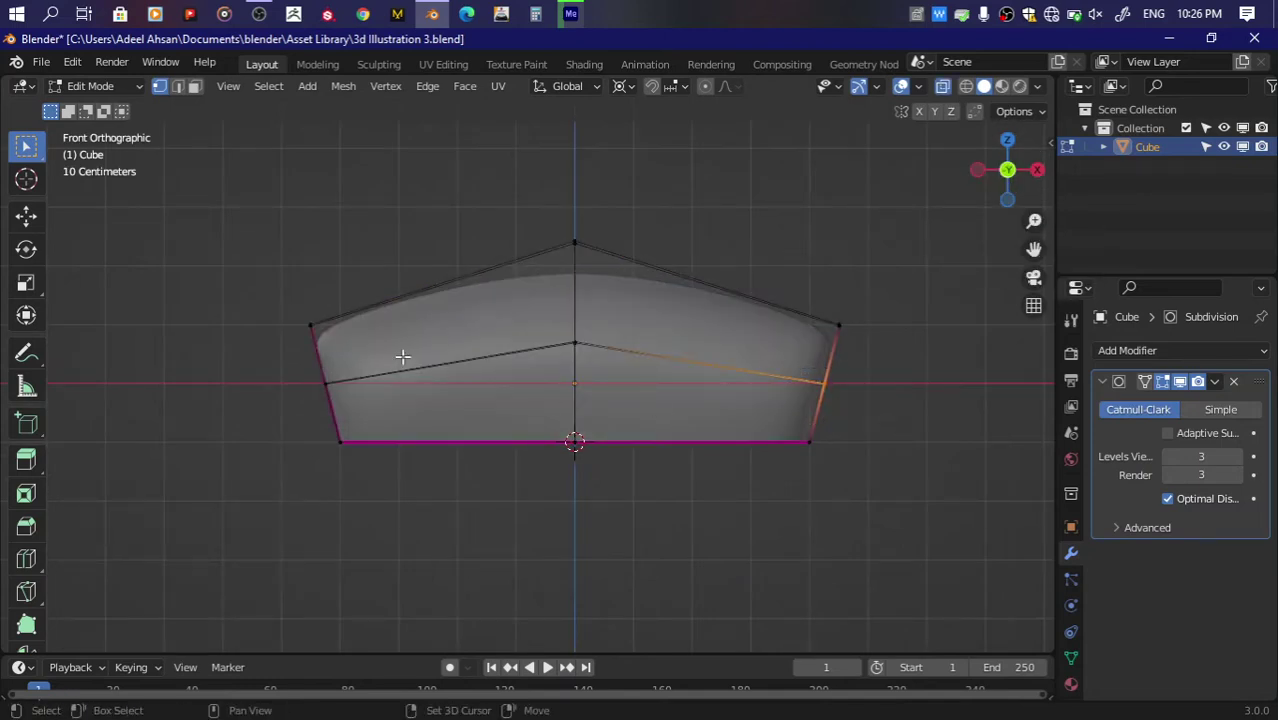
key(s)
key(x)
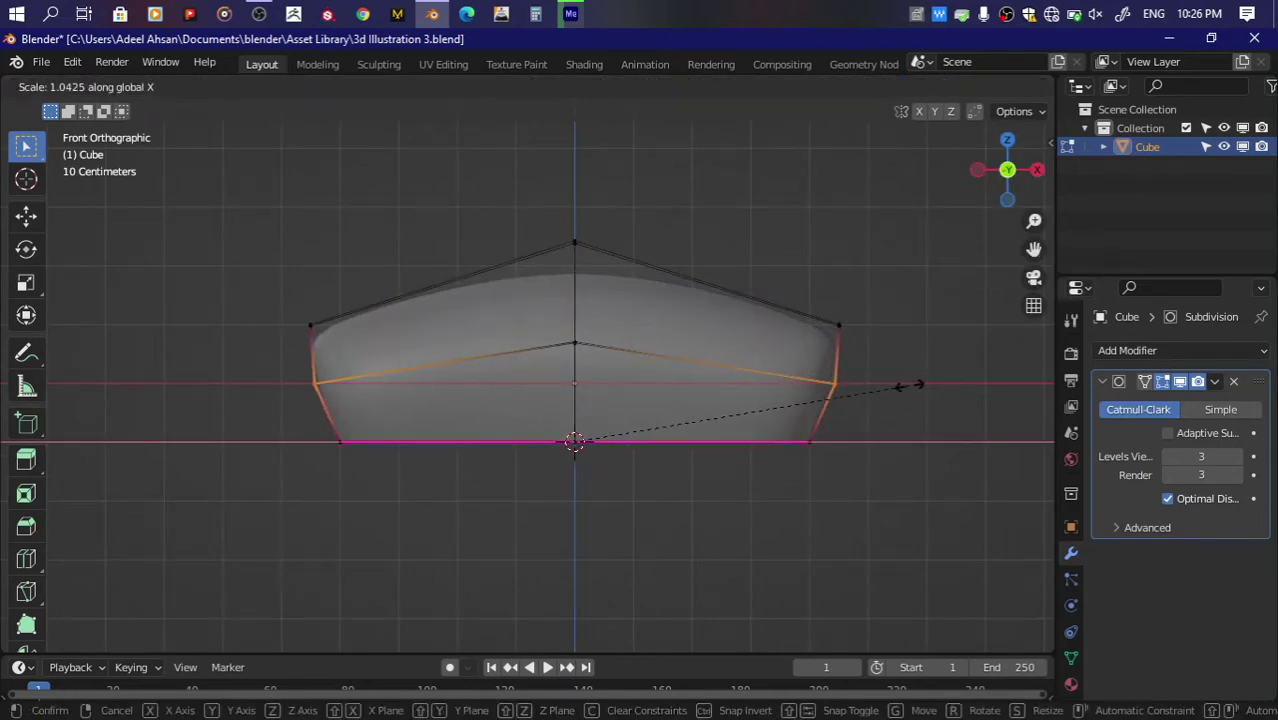
click(919, 384)
click(826, 318)
shift+click(318, 322)
key(s)
key(x)
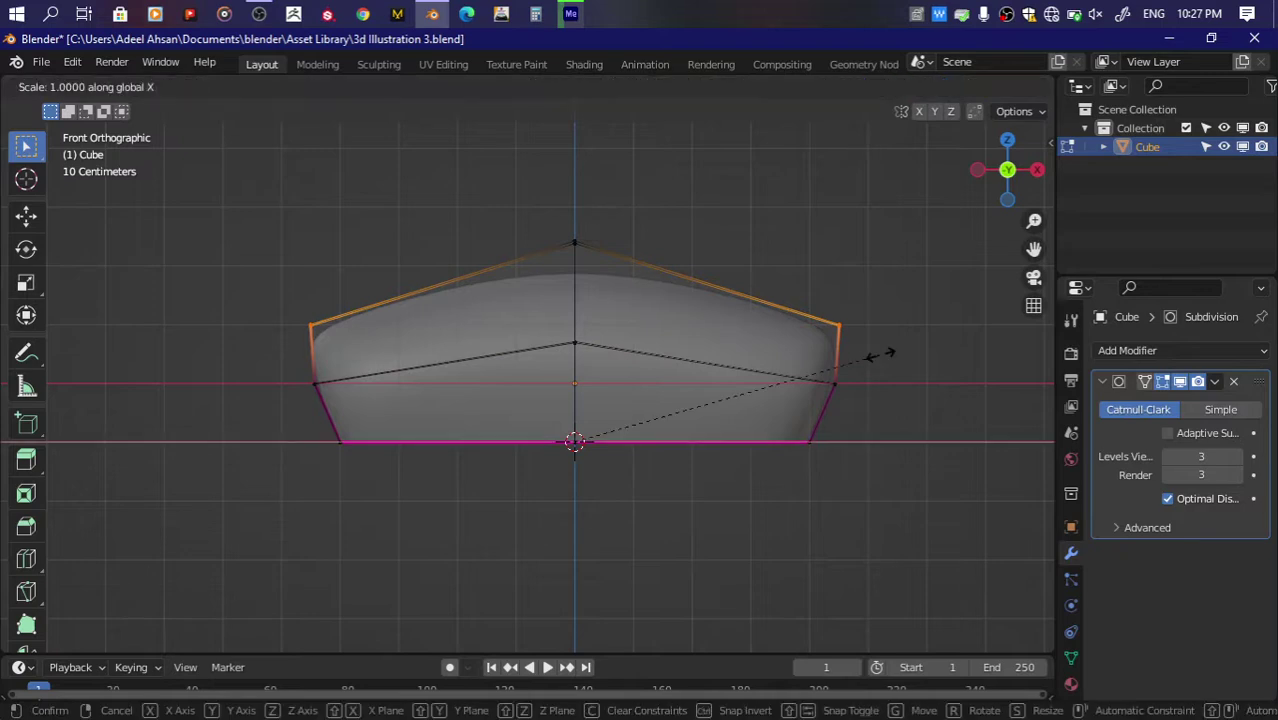
click(858, 345)
key(Tab)
key(ctrl+s)
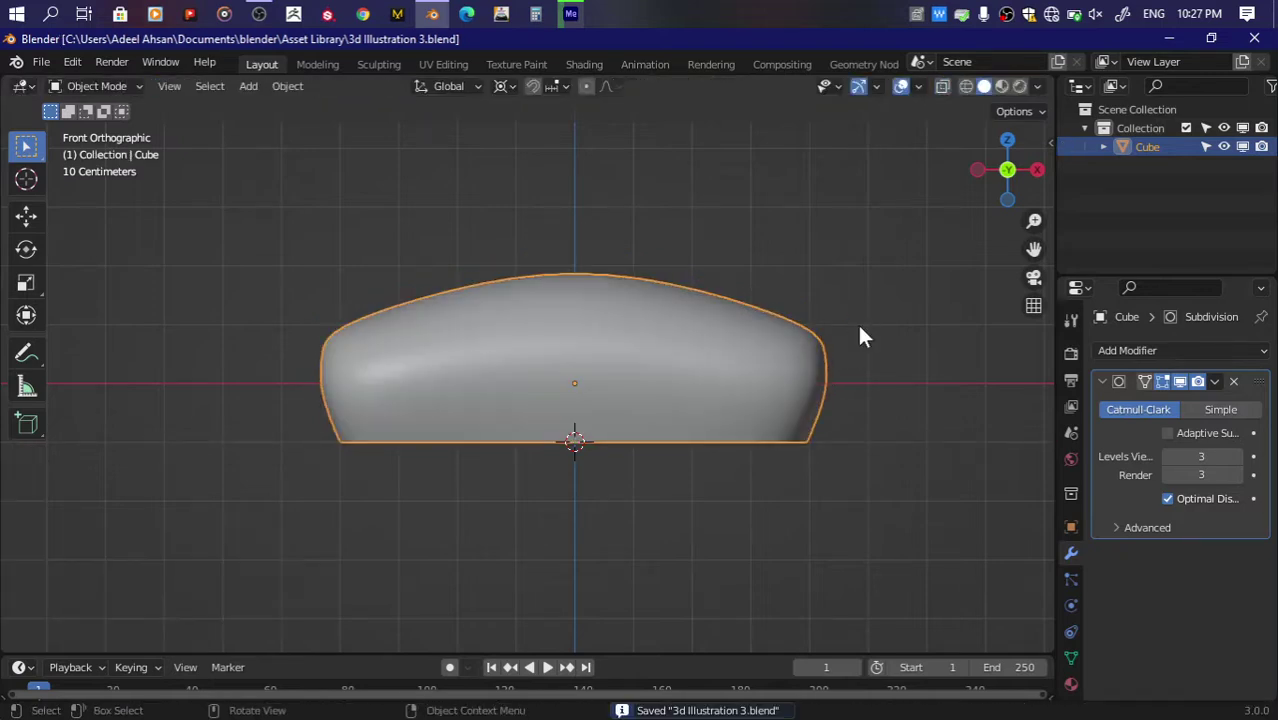
Step: Lower and flatten the seat's peak vertices along Z, then save the file
key(Tab)
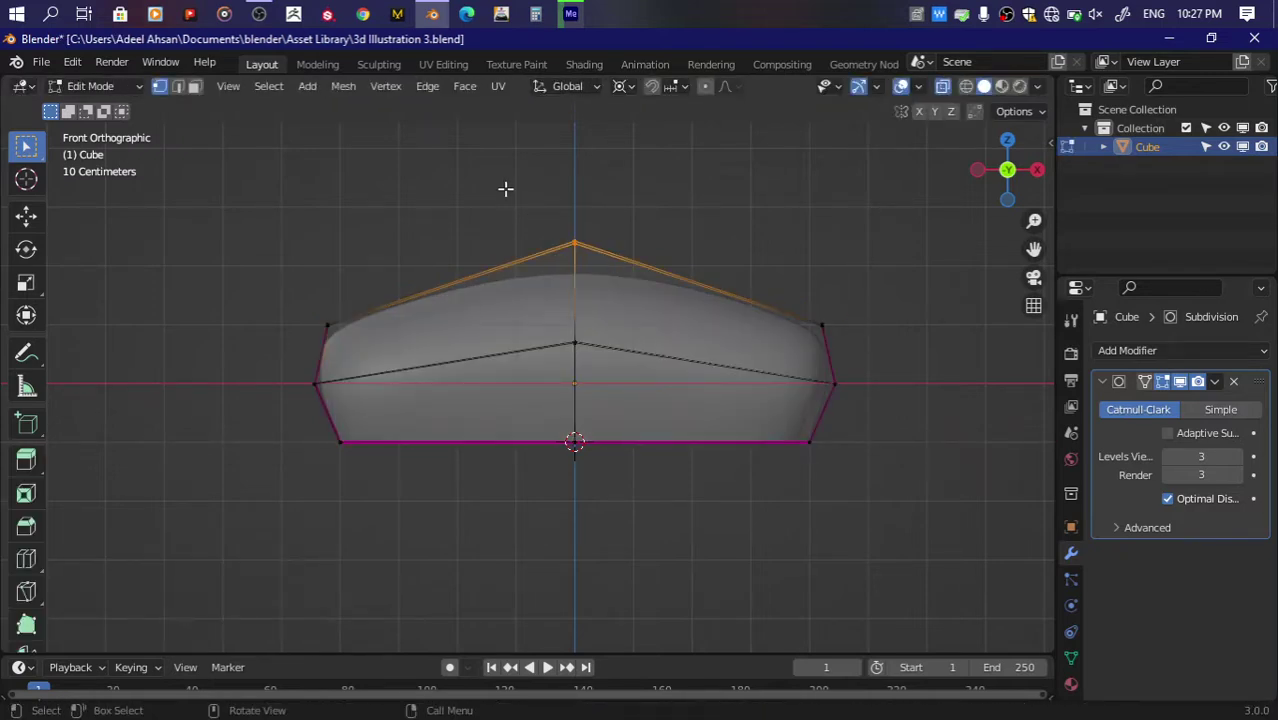
shift+click(574, 343)
key(g)
key(z)
click(642, 402)
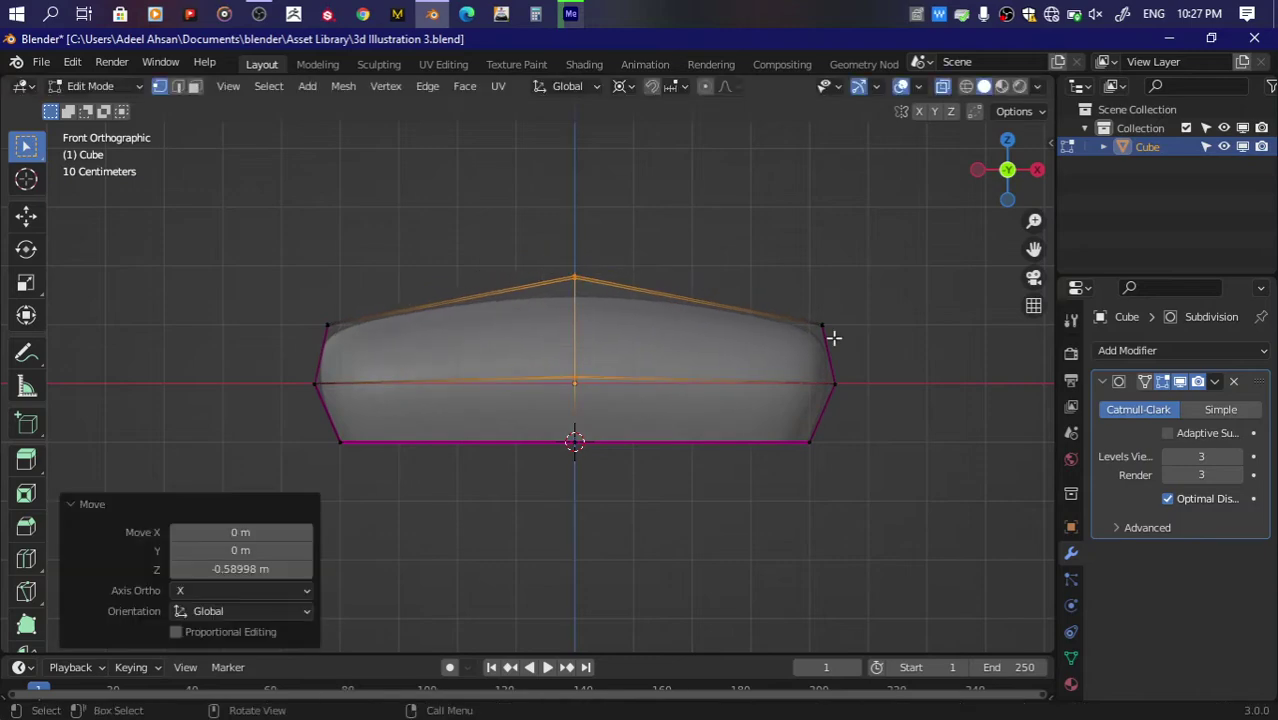
key(Tab)
key(ctrl+s)
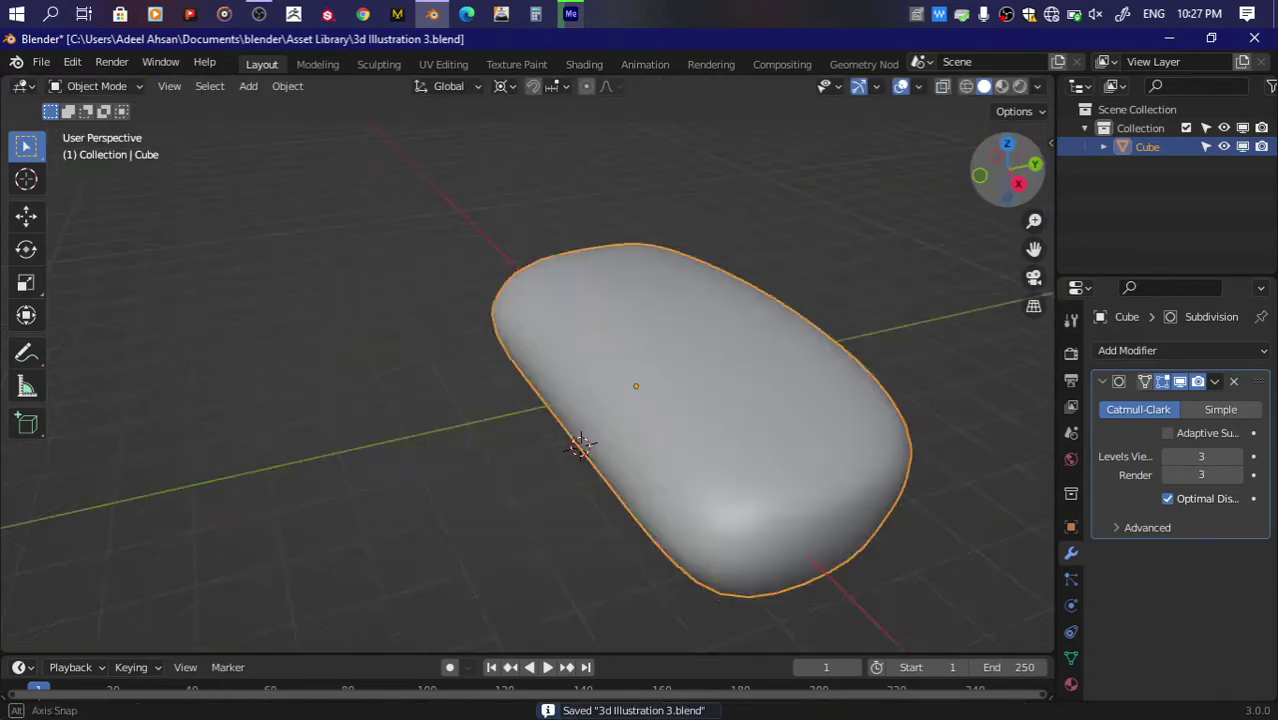
Step: Inspect the seat from above and the side, then select its top edge in edge mode
middle_drag(574, 440, 860, 190)
key(KP_7)
key(Tab)
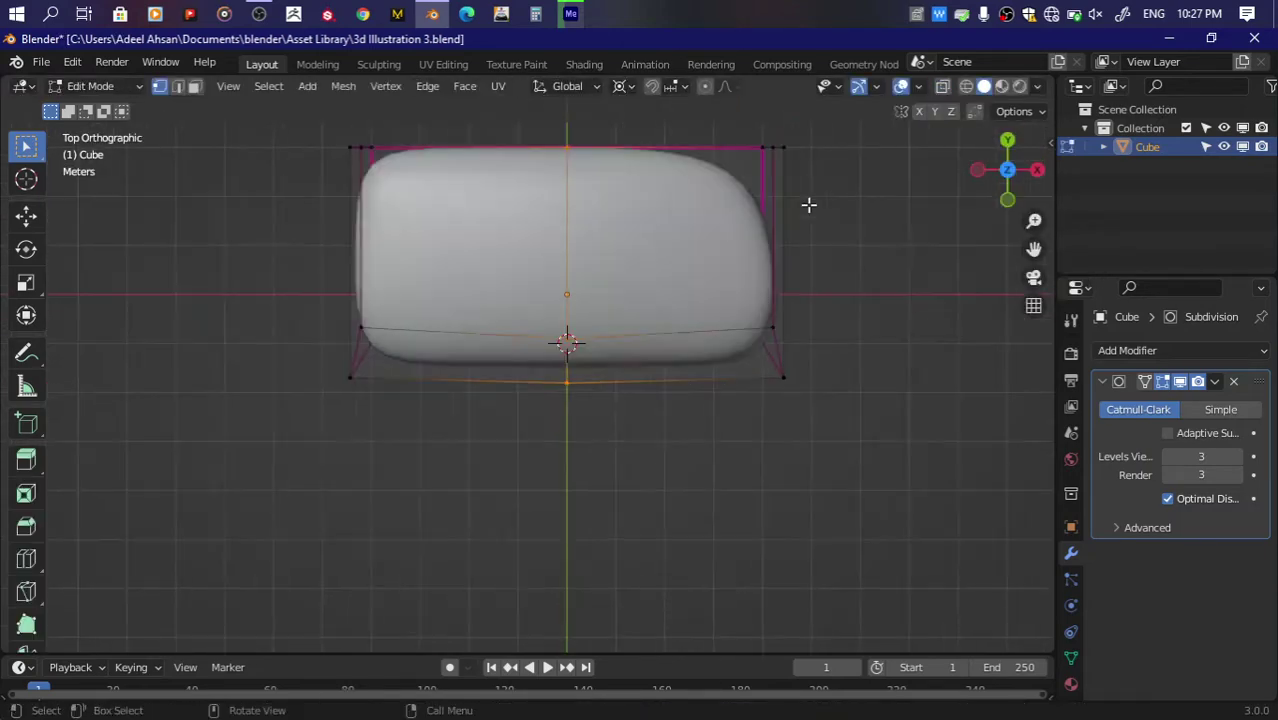
middle_drag(904, 194, 860, 250)
mouse_move(1007, 168)
mouse_down()
mouse_move(990, 200)
mouse_move(1005, 175)
mouse_up()
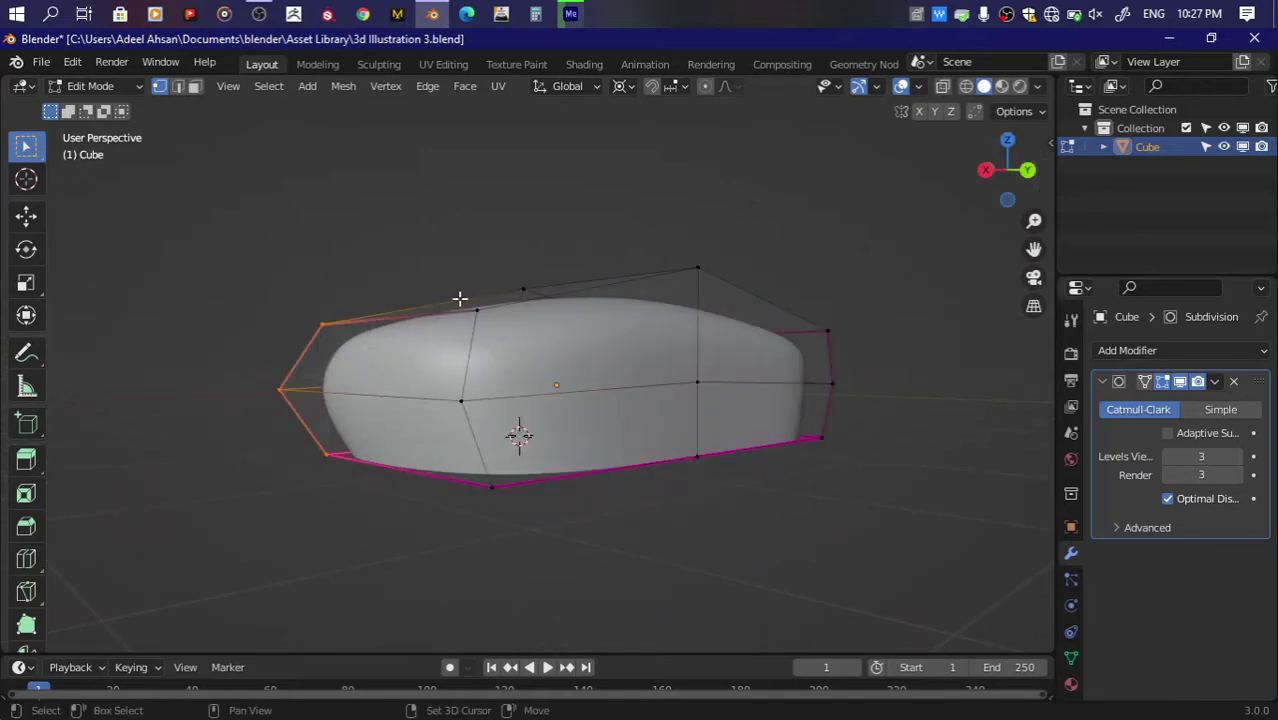
drag(459, 298, 514, 510)
drag(1012, 165, 1010, 174)
key(2)
click(617, 381)
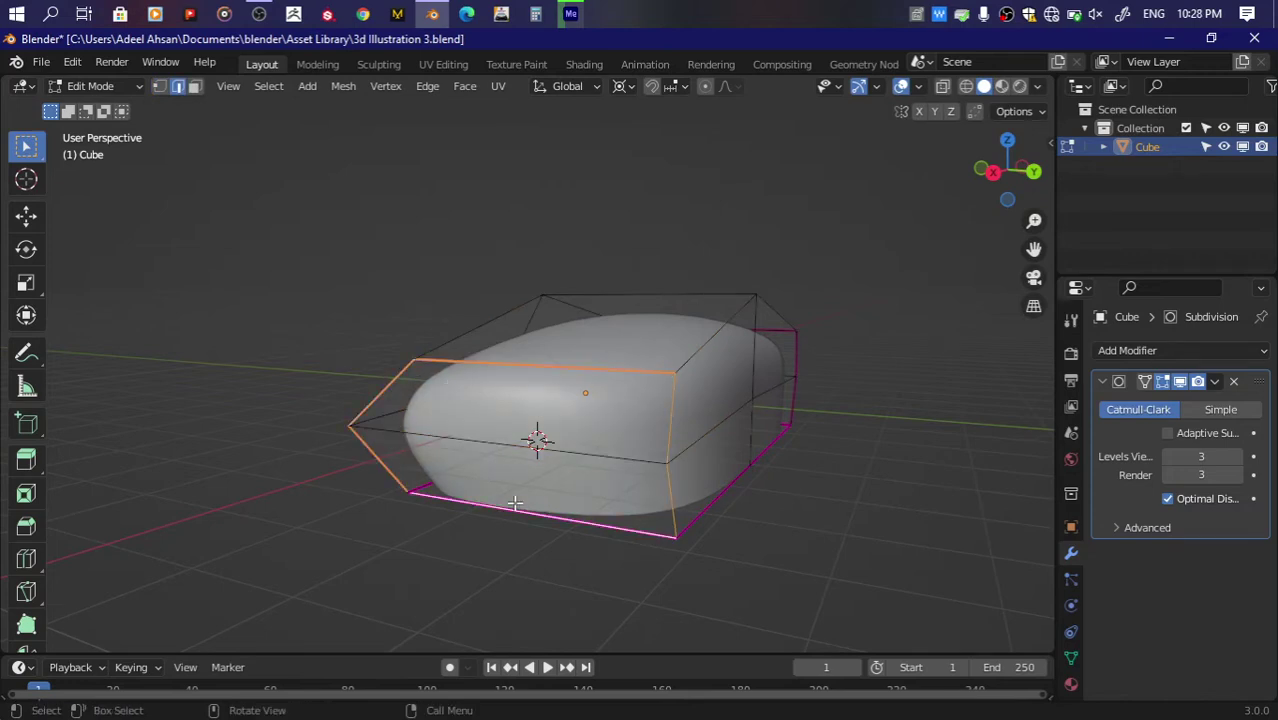
Step: Crease the selected seat edges, then reduce the crease strength
drag(1007, 168, 1012, 174)
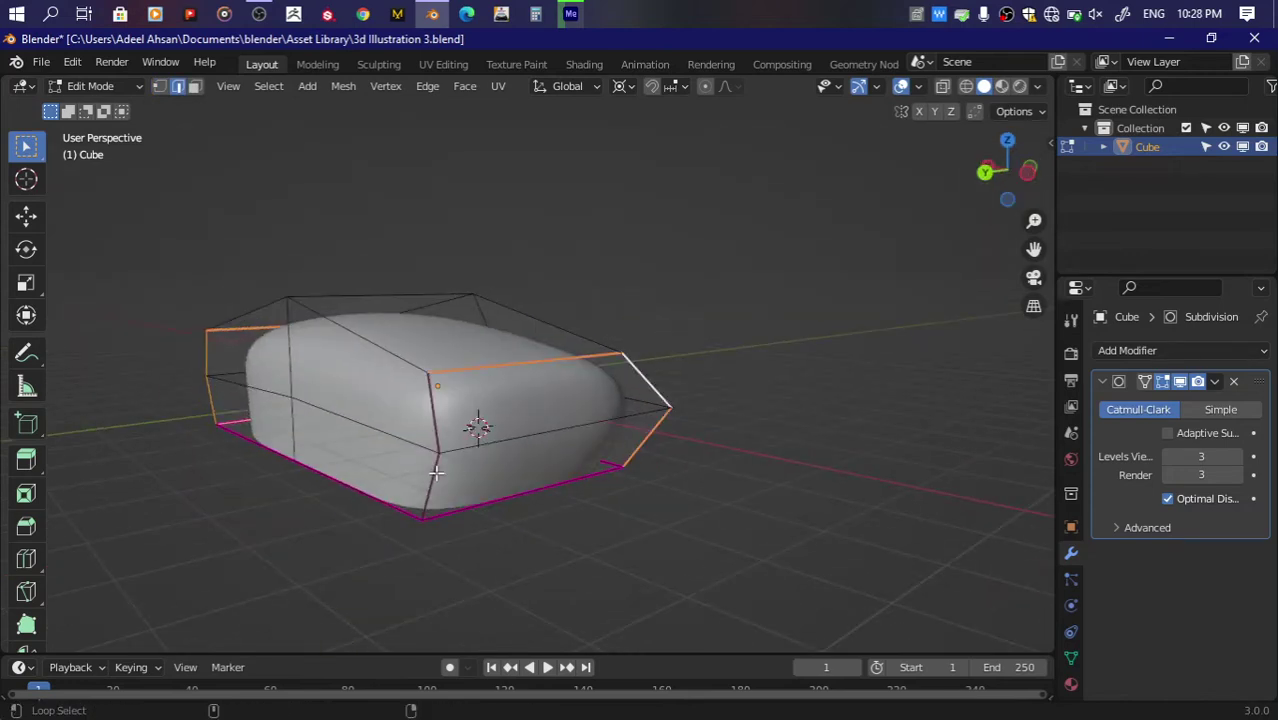
key(shift+e)
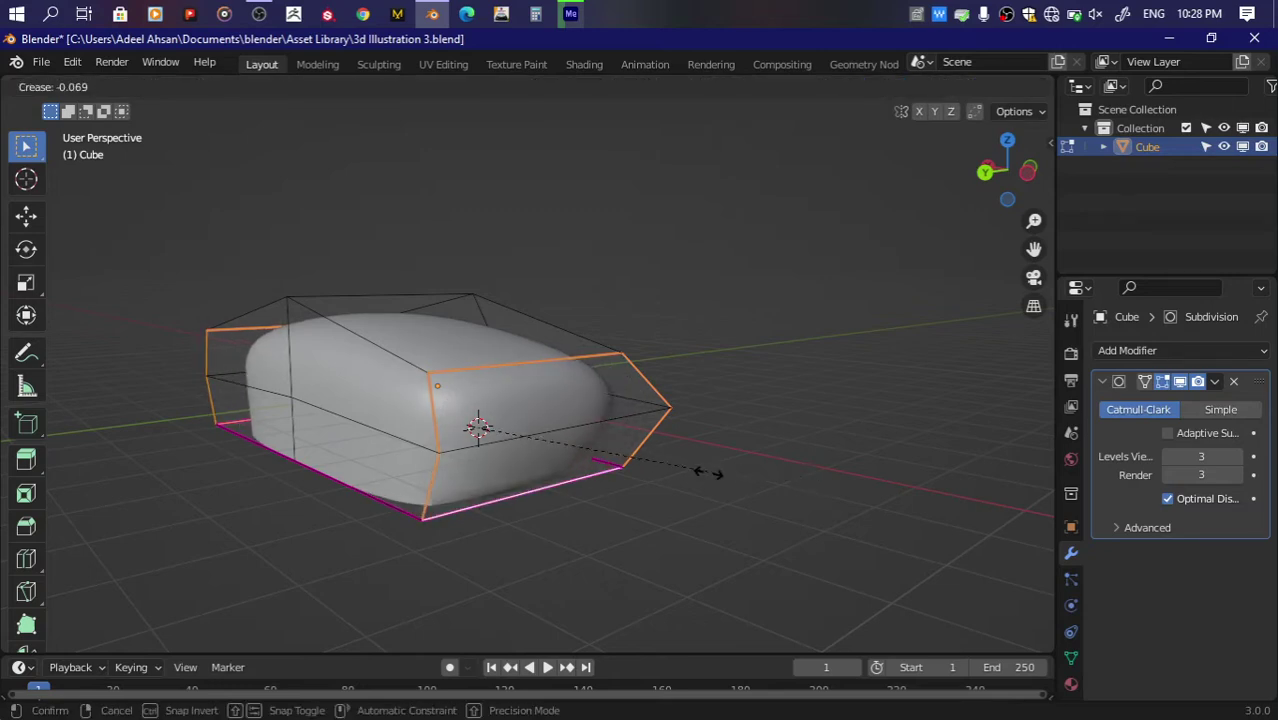
click(688, 470)
drag(265, 647, 172, 631)
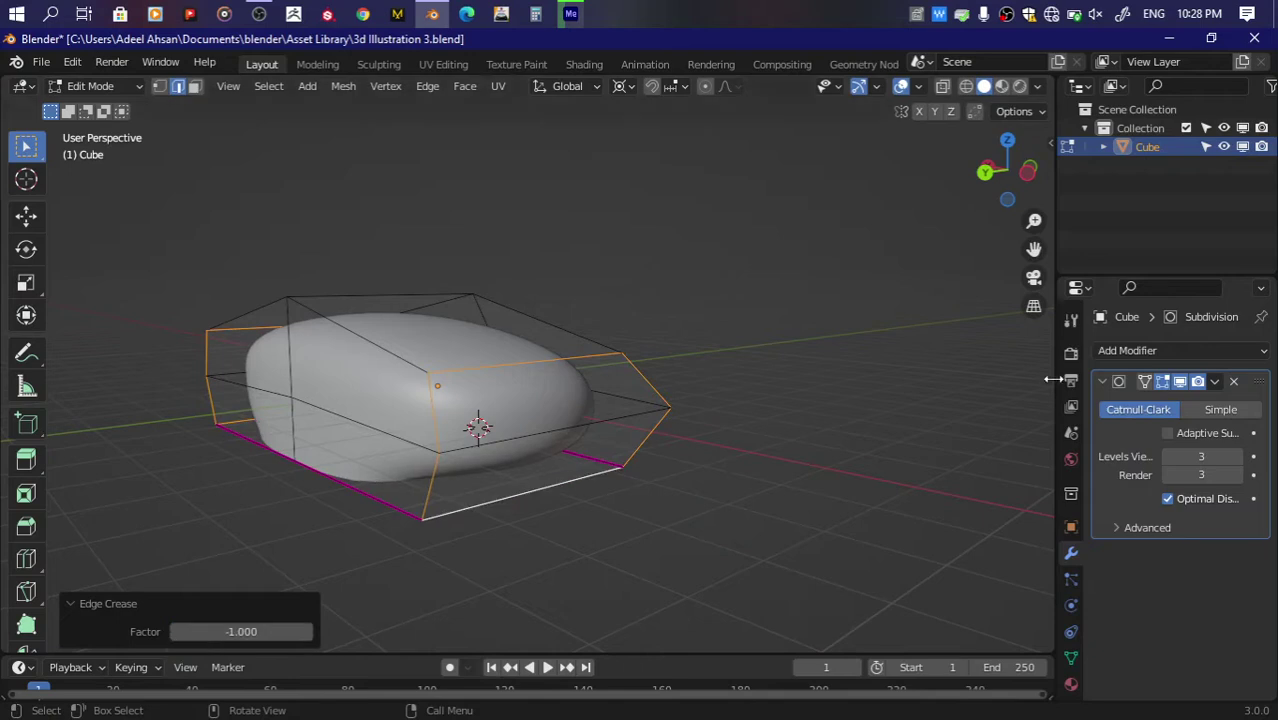
Step: Grow a corner edge selection to its connected edges and crease them to about 0.47
key(n)
click(668, 421)
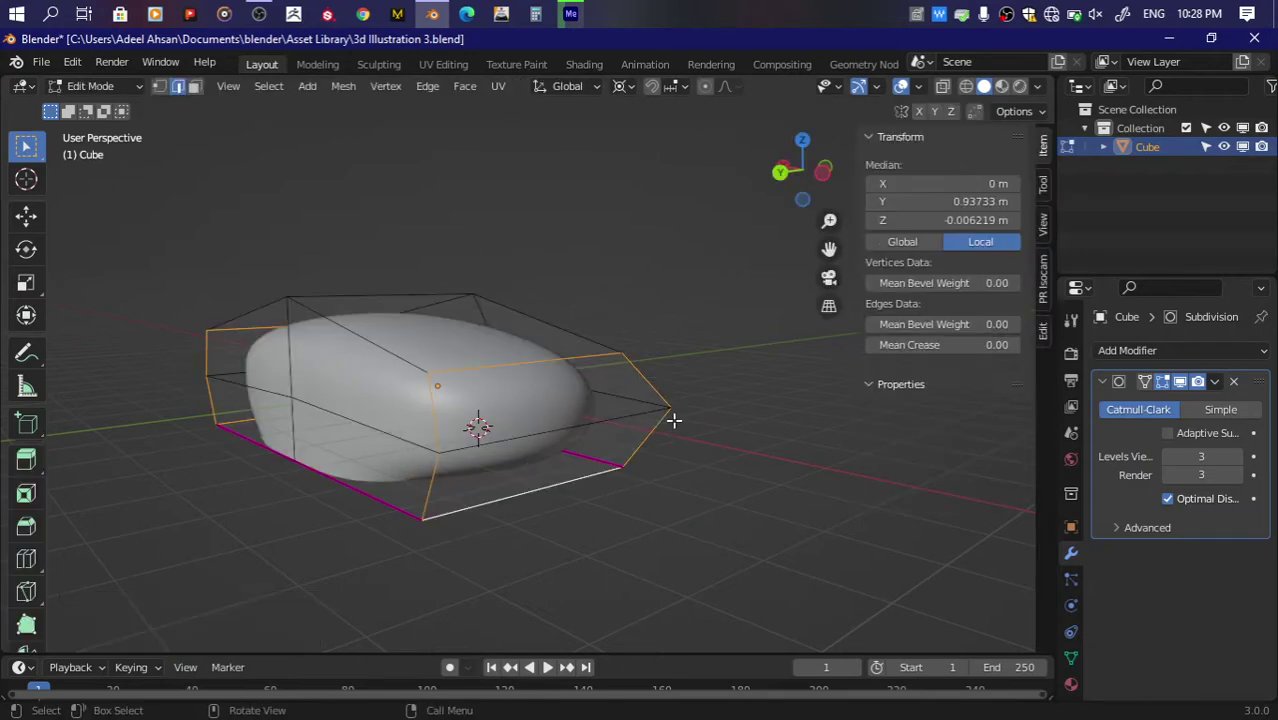
scroll(820, 499, up, 2)
key(ctrl+KP_Add)
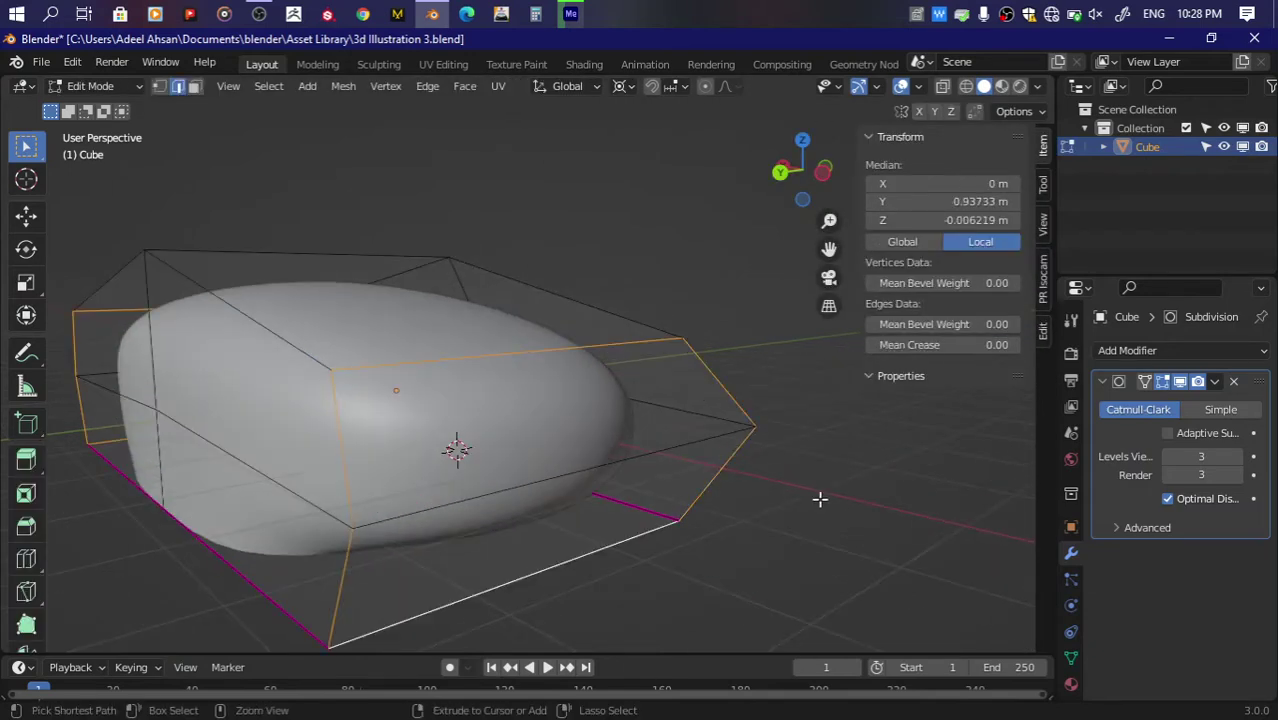
key(shift+e)
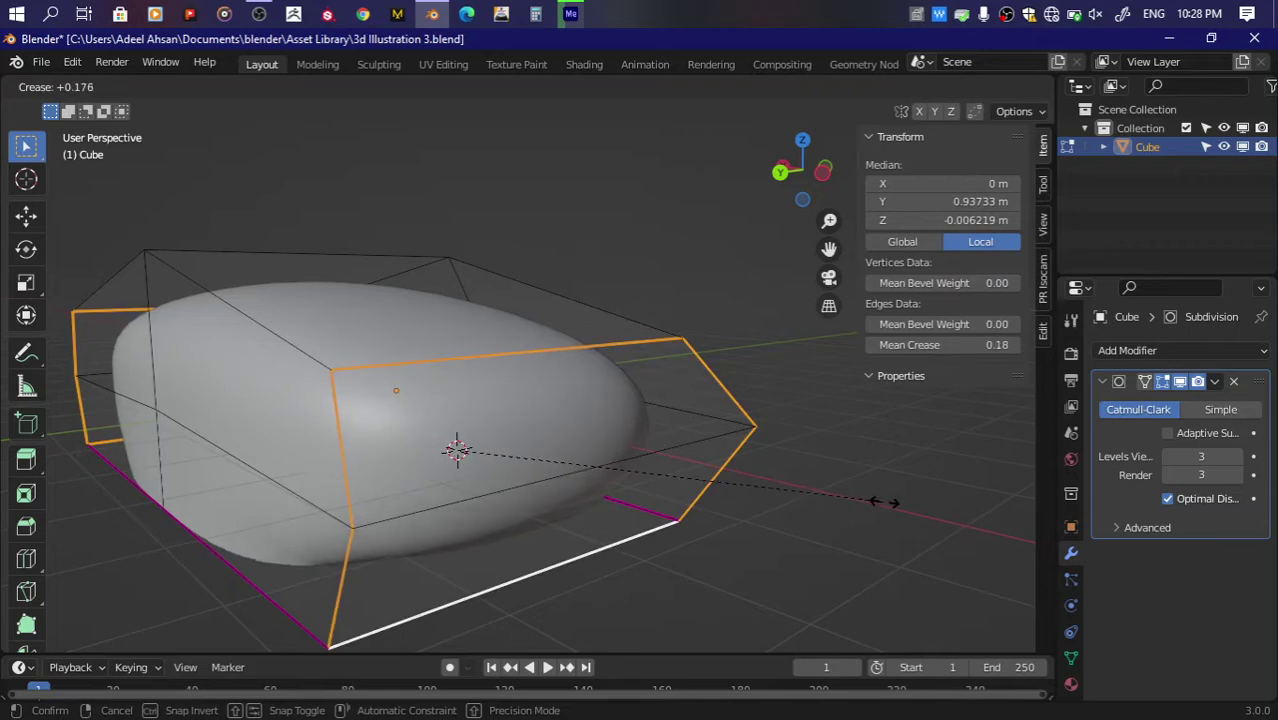
click(990, 523)
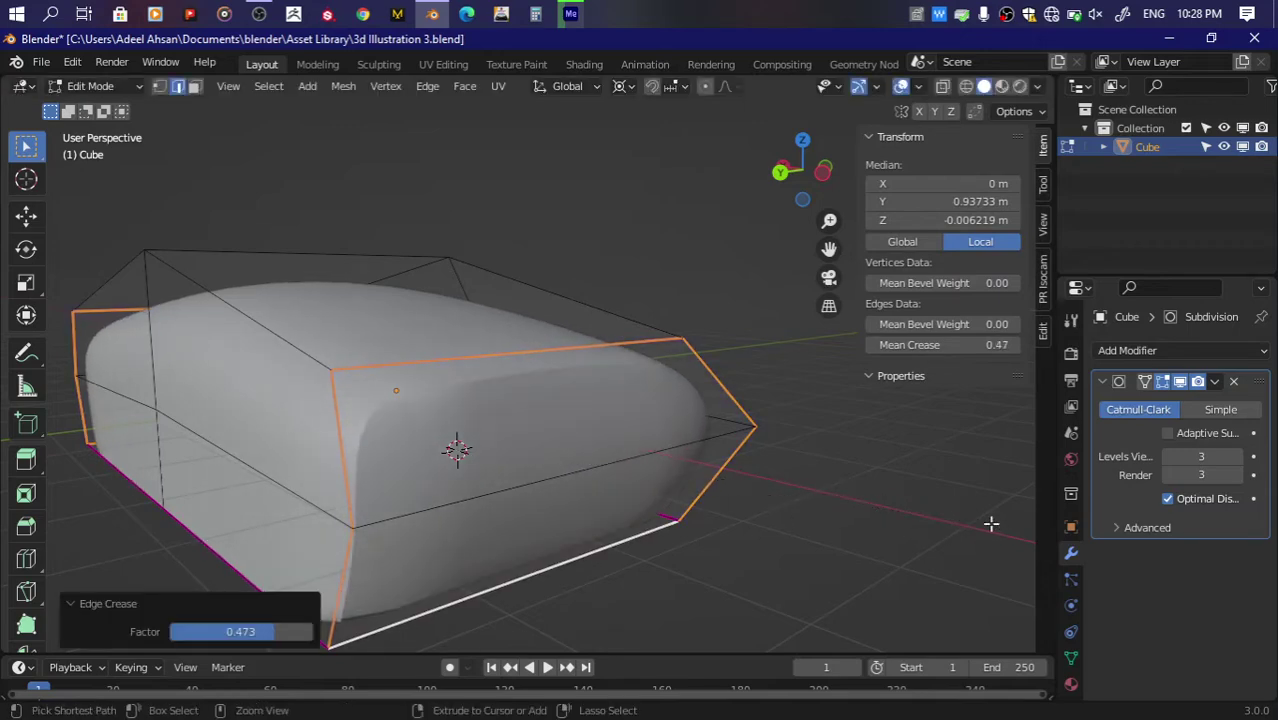
Step: Give a single seat edge a full Mean Crease of 1
middle_drag(838, 517, 750, 474)
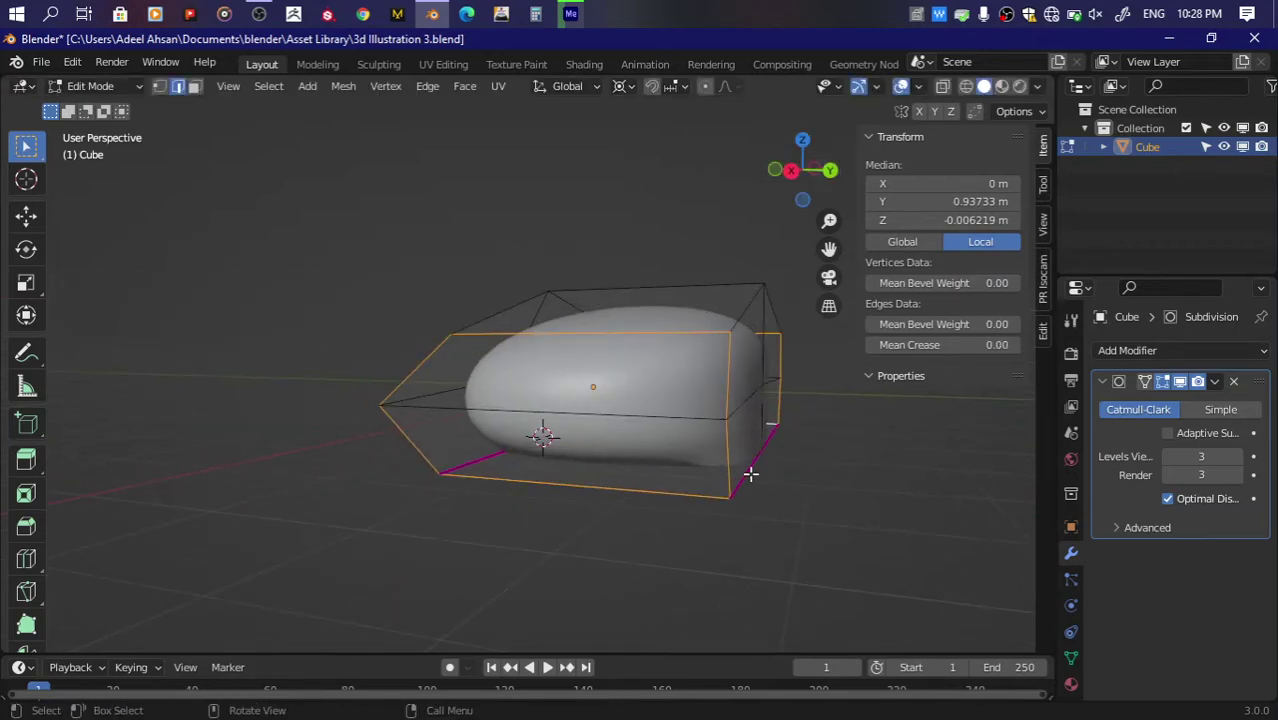
click(750, 474)
middle_drag(668, 490, 642, 408)
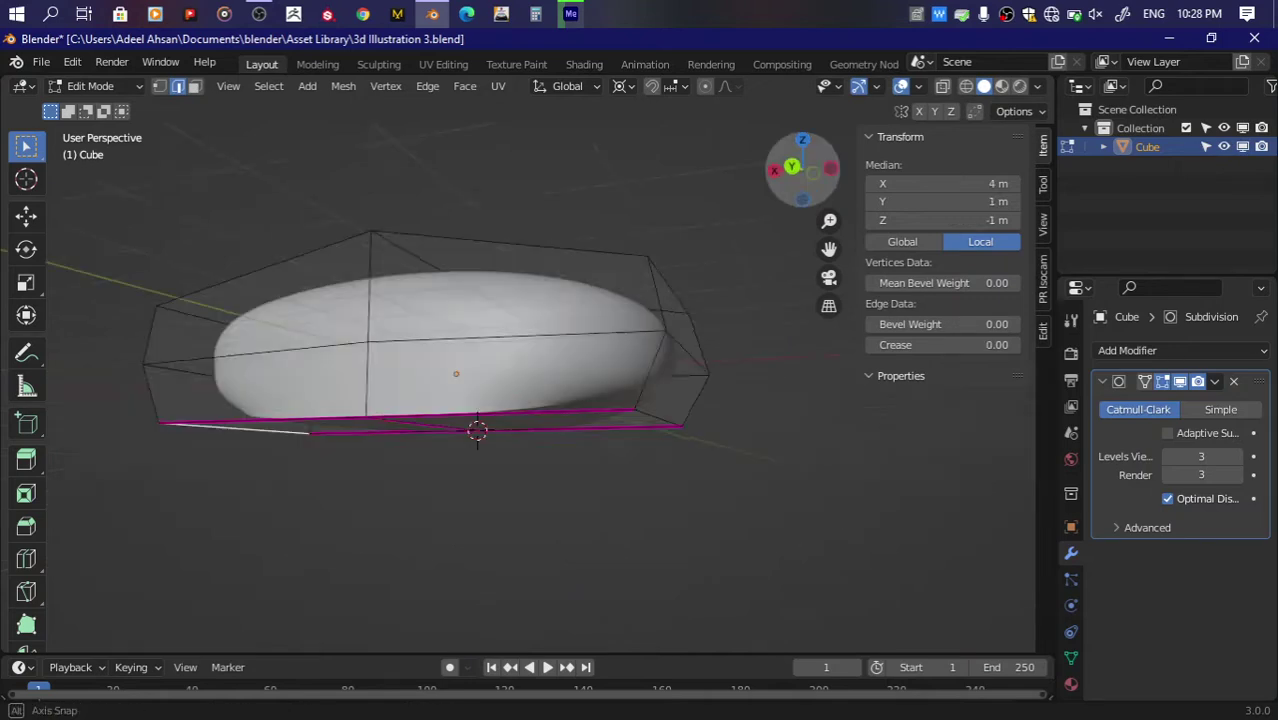
click(946, 345)
text(1)
key(Return)
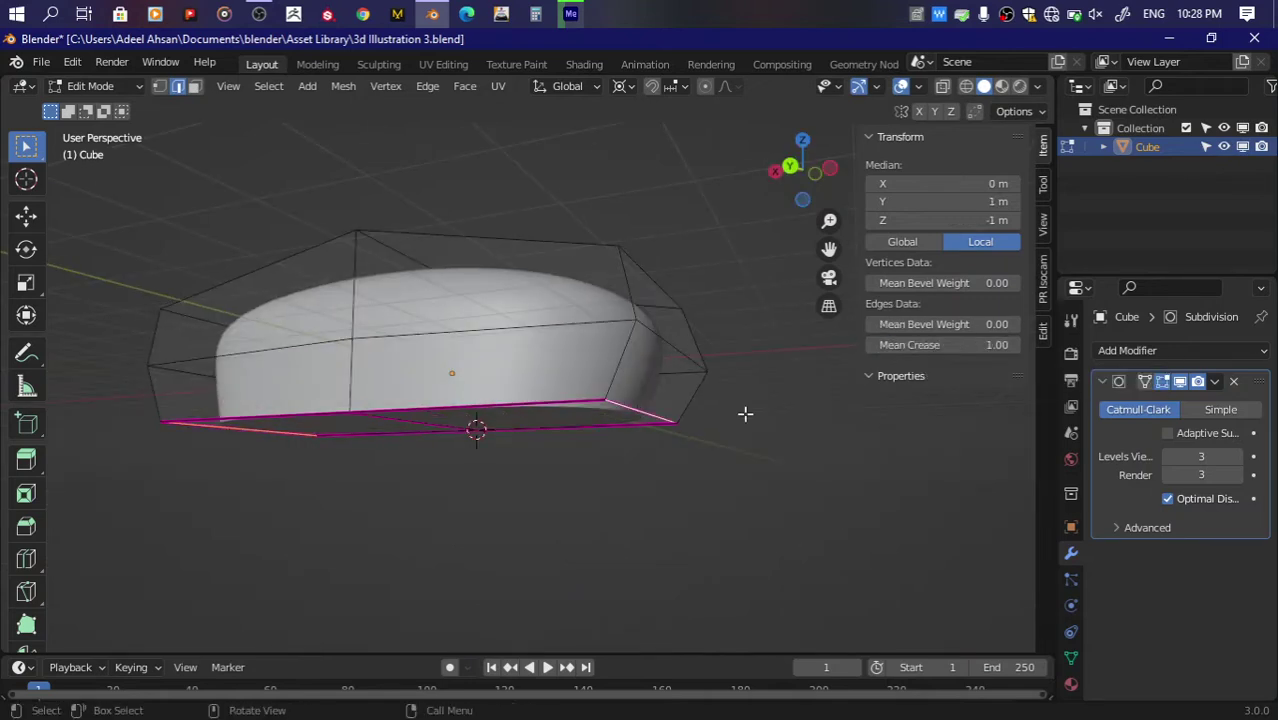
Step: Set another set of seat corner edges to a crease of about 0.3
middle_drag(745, 412, 476, 420)
click(500, 540)
click(472, 514)
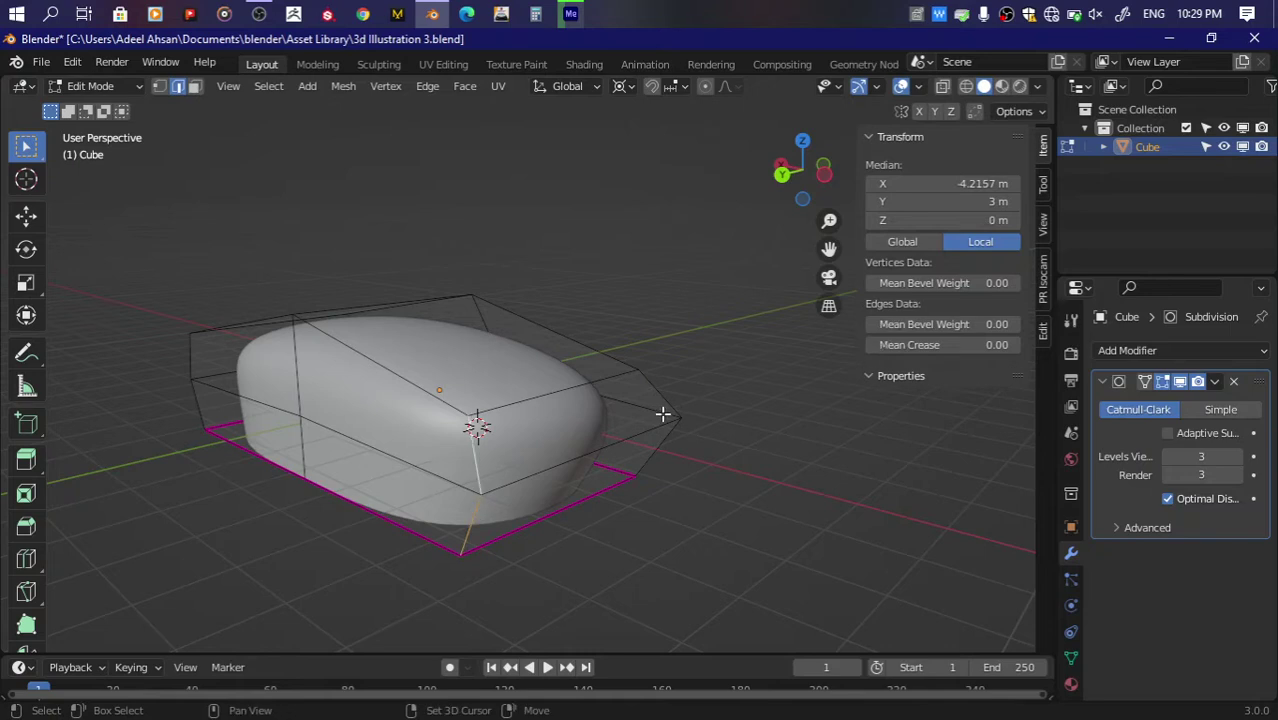
middle_drag(770, 281, 466, 365)
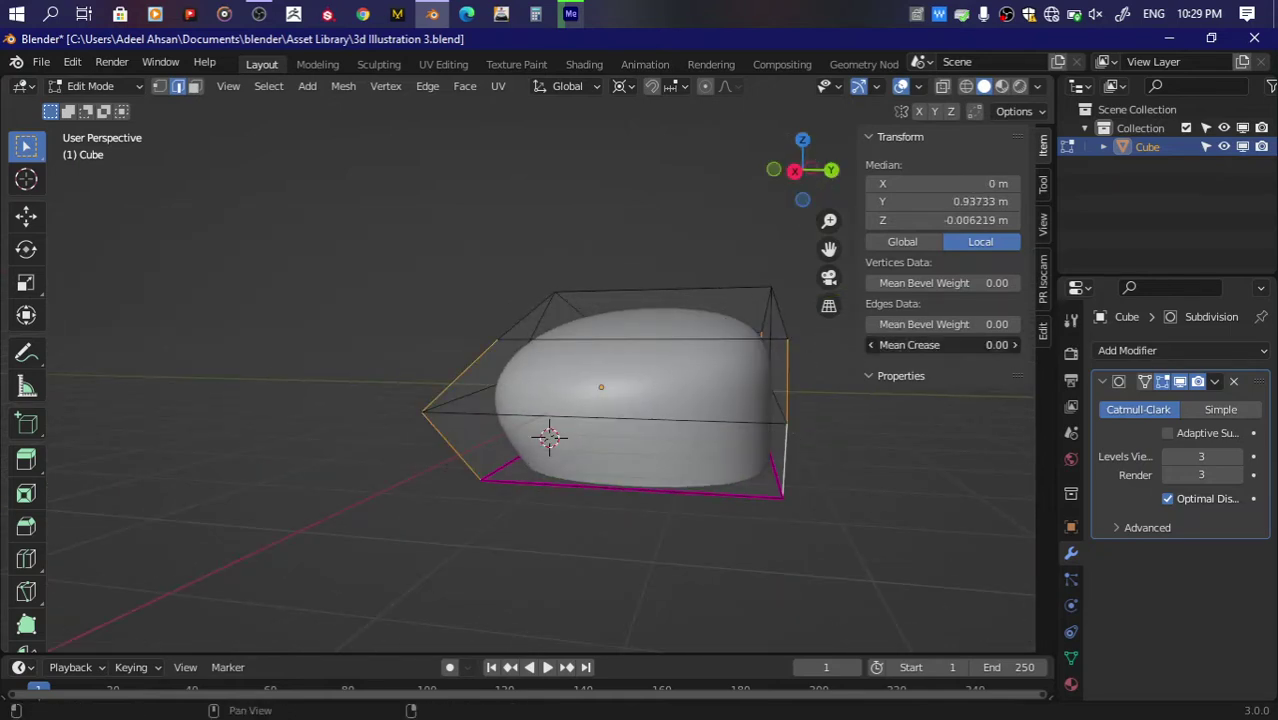
drag(940, 345, 985, 345)
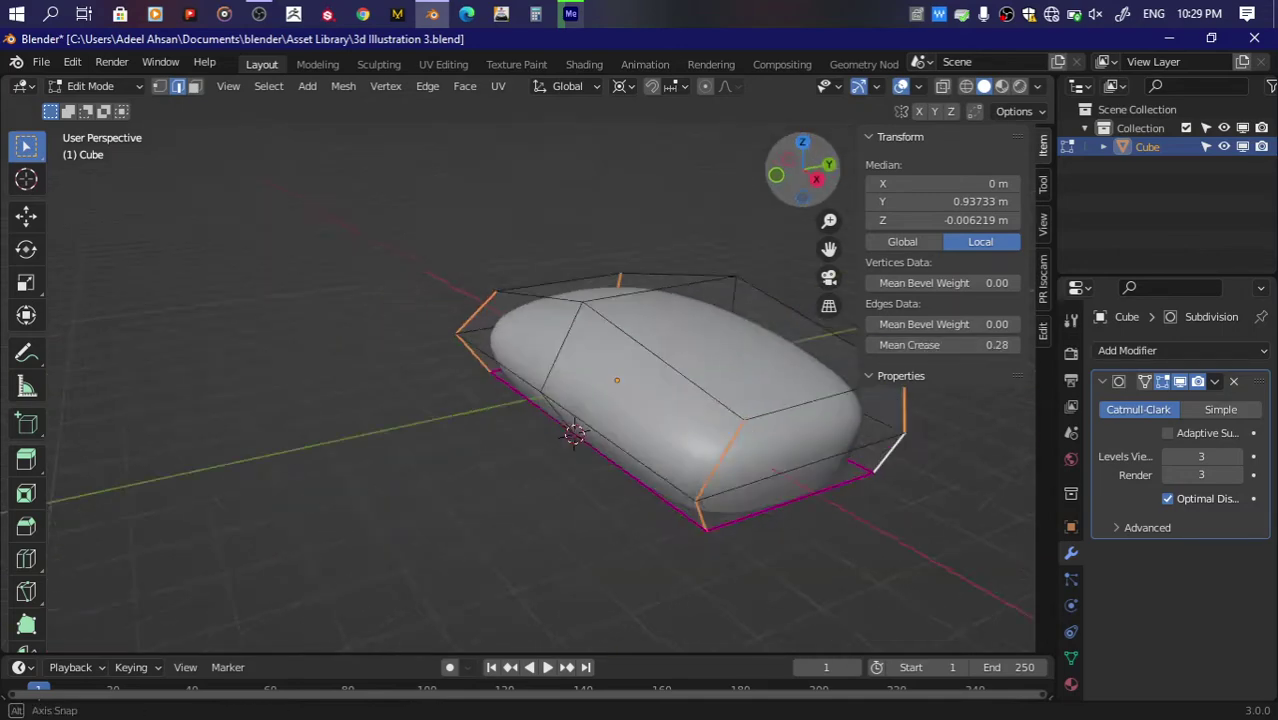
Step: Select the seat's top edges, save the file and exit Edit Mode
middle_drag(561, 412, 656, 437)
click(776, 280)
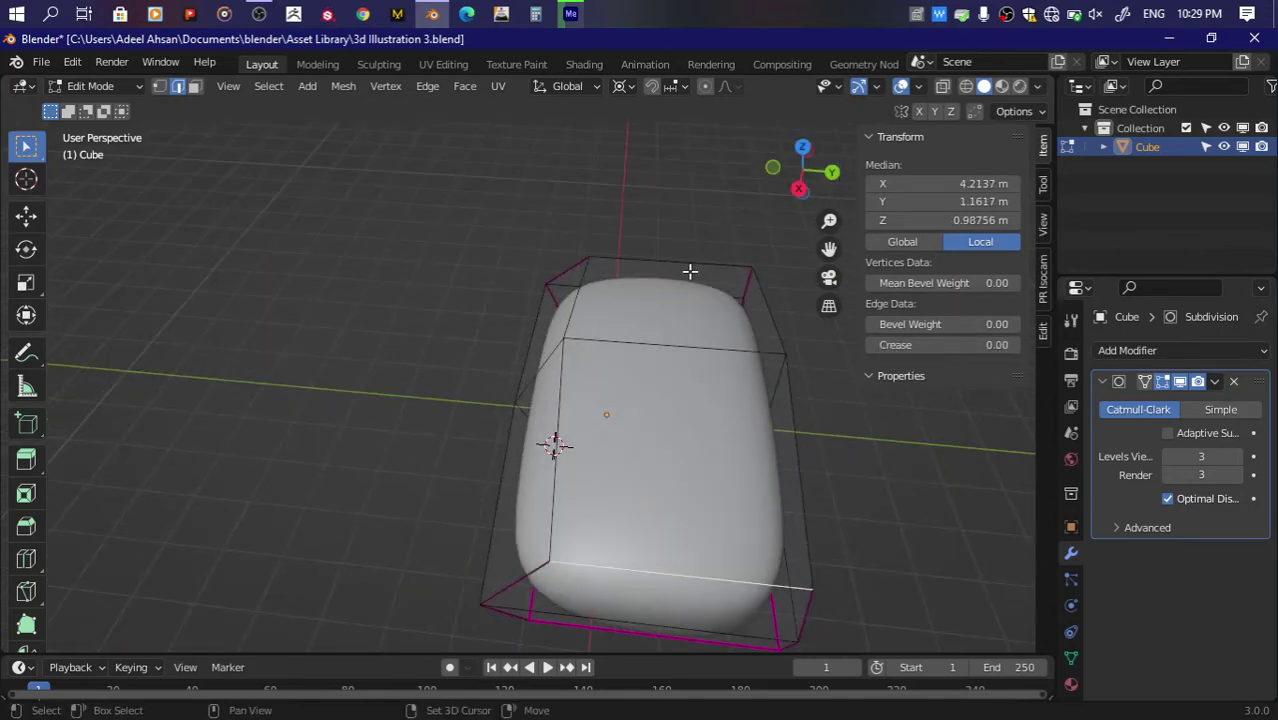
shift+click(690, 268)
mouse_move(838, 196)
mouse_down()
mouse_move(850, 202)
mouse_move(809, 189)
mouse_up()
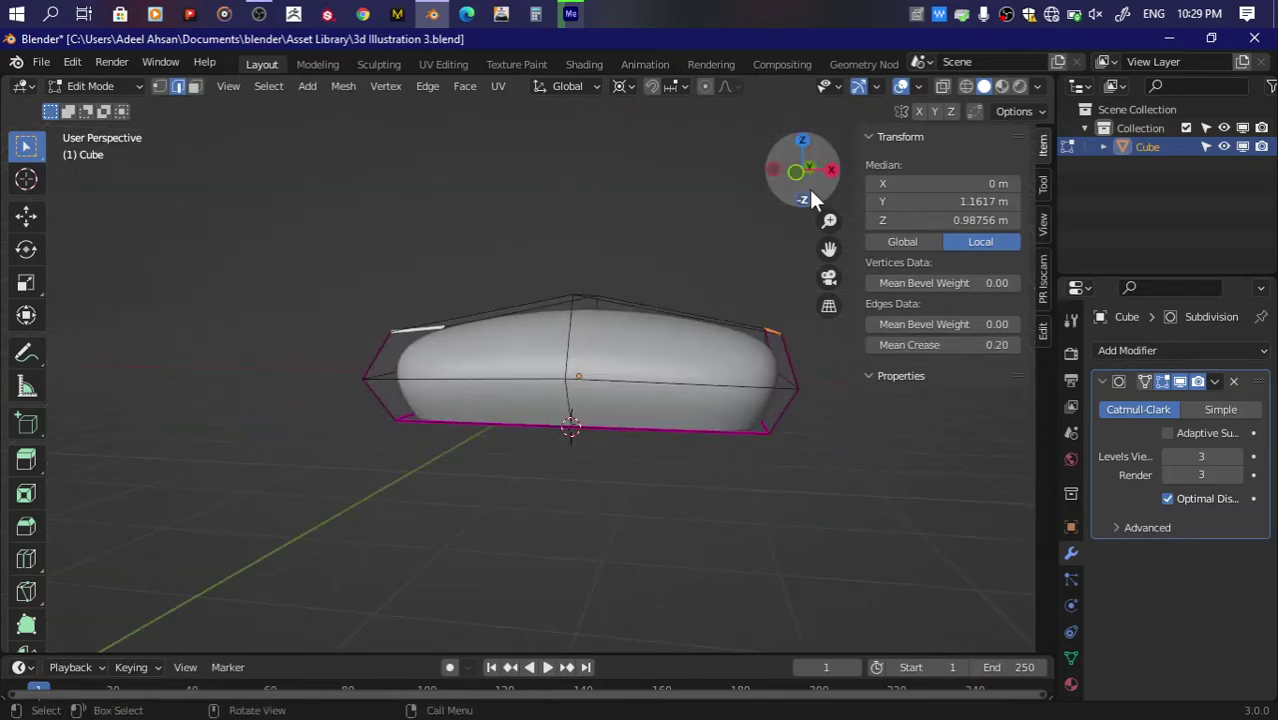
key(ctrl+s)
key(Tab)
key(KP_5)
Step: Raise the seat's Subdivision viewport and render levels to 4
click(802, 142)
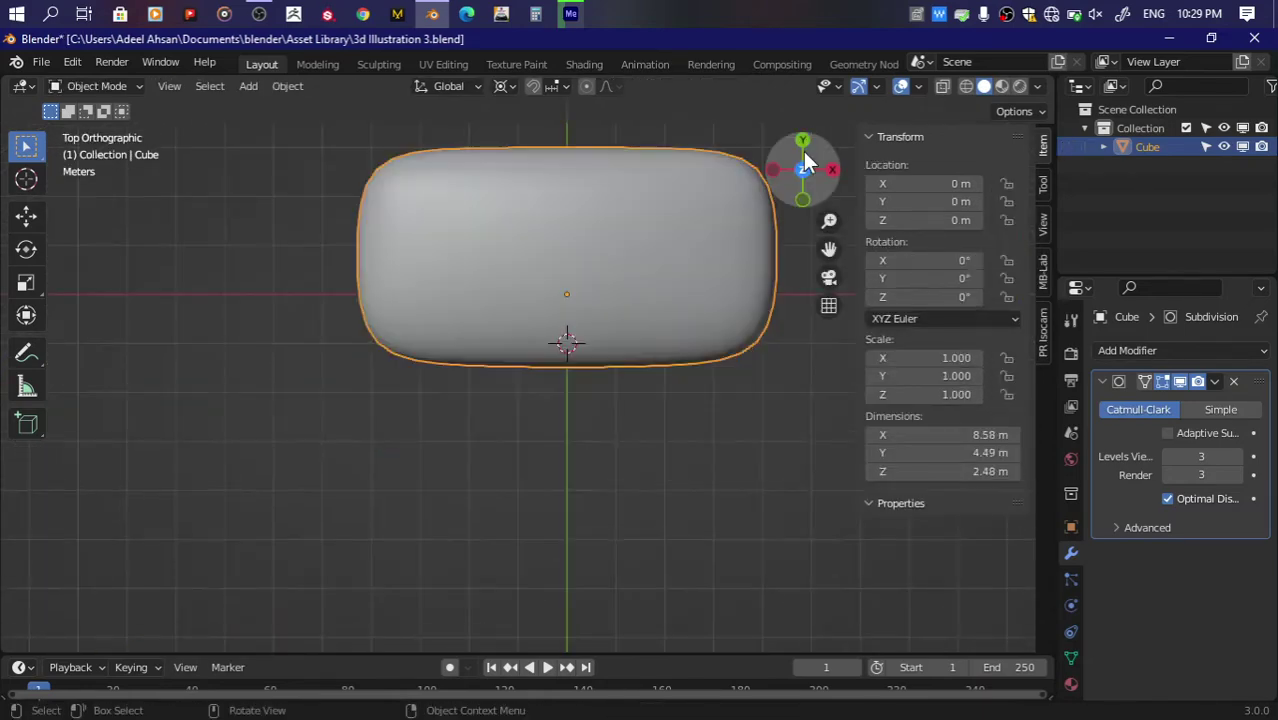
click(1236, 456)
click(1236, 476)
key(shift+c)
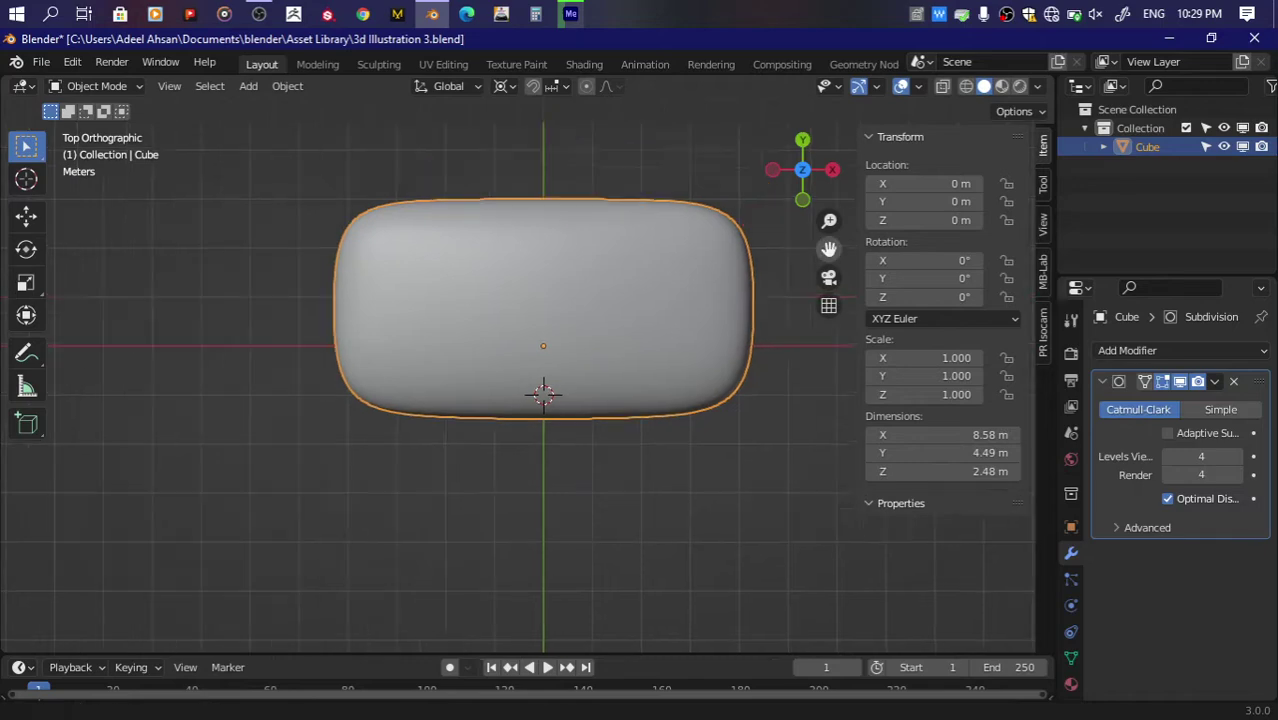
Step: Add a new cube and give it a Mirror modifier
key(alt+a)
key(shift+a)
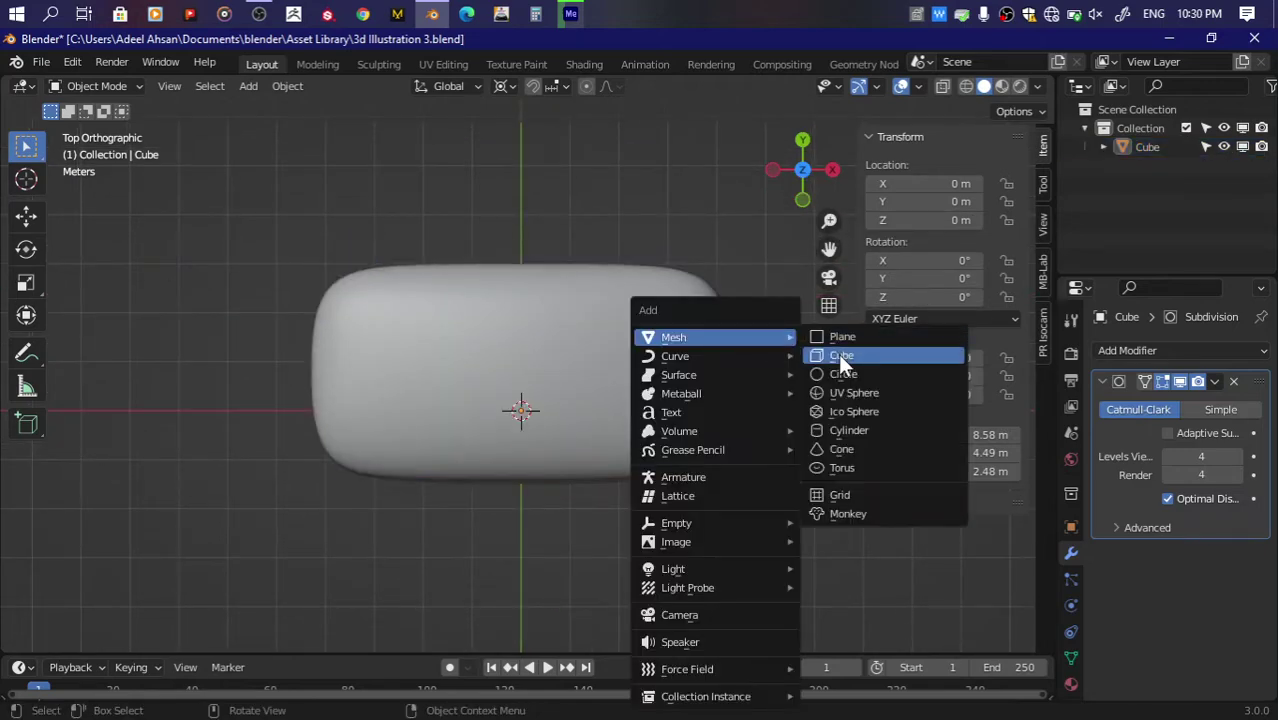
click(840, 355)
click(1127, 350)
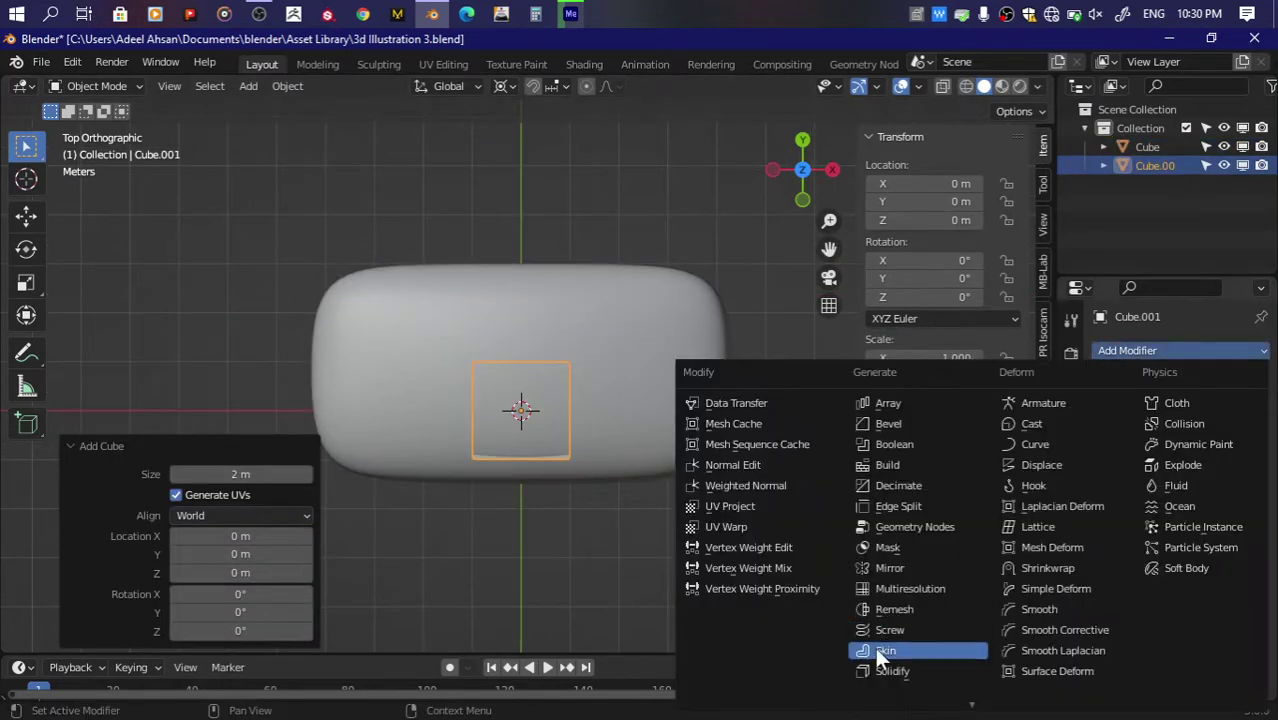
click(900, 567)
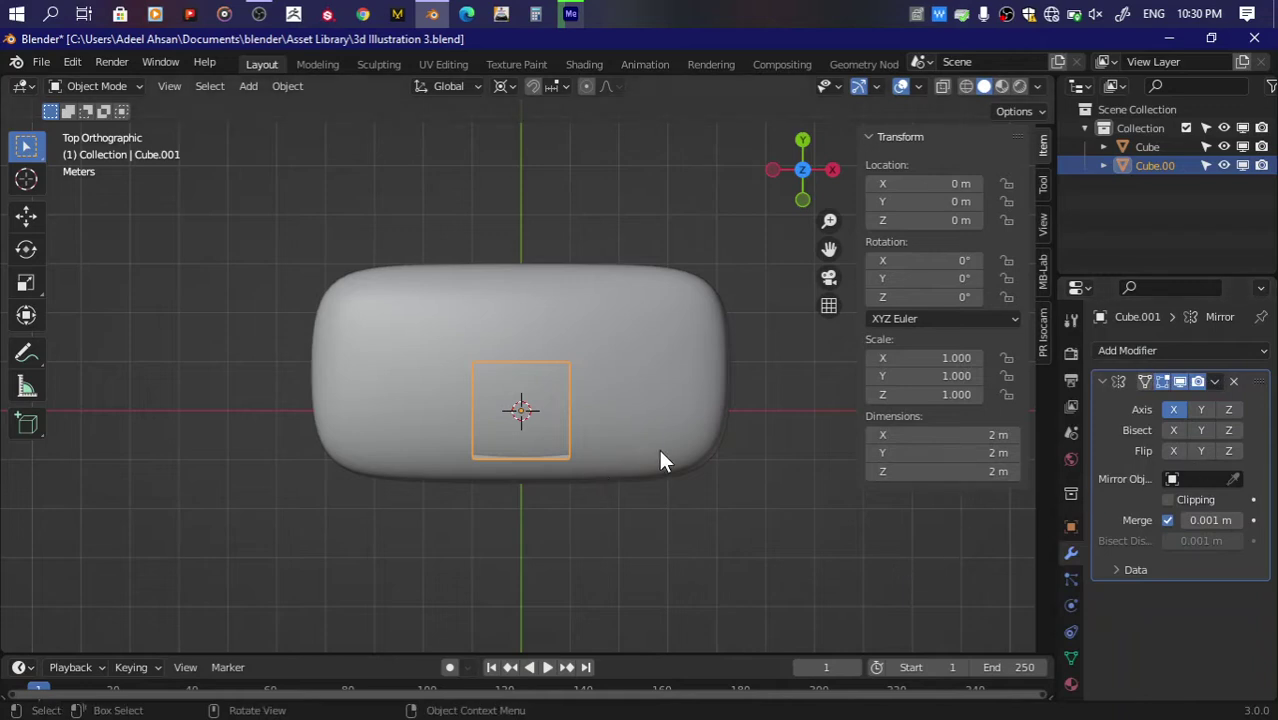
Step: In see-through Edit Mode, slide the cube's geometry to the seat's right end
key(Tab)
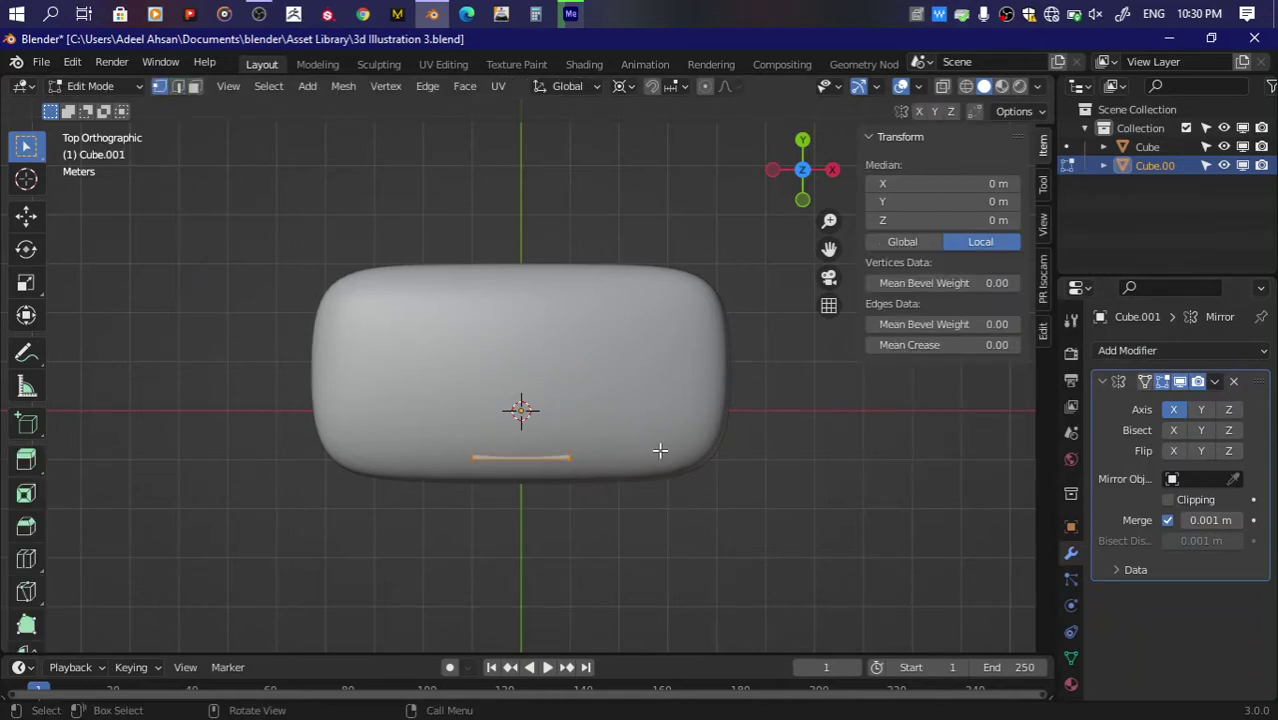
key(alt+z)
key(g)
key(shift+z)
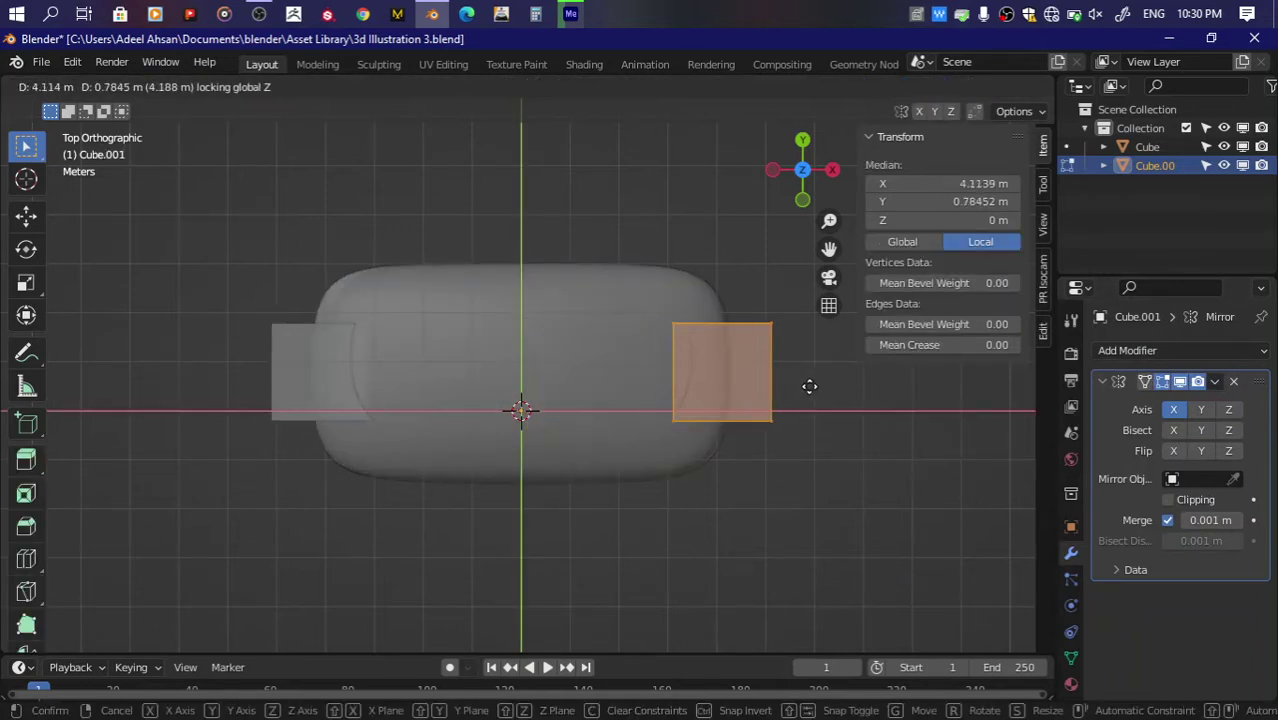
click(788, 374)
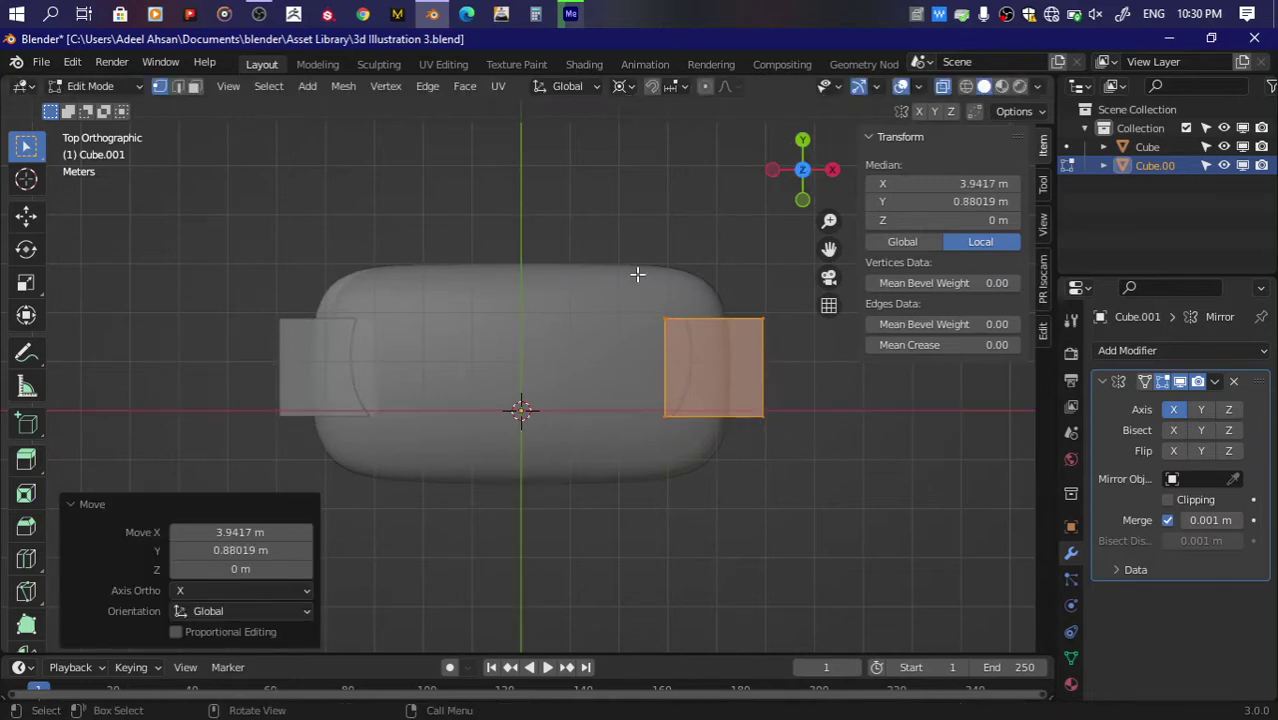
Step: Fit the block to the seat end by shifting it back and moving its inner and front edges
key(g)
key(y)
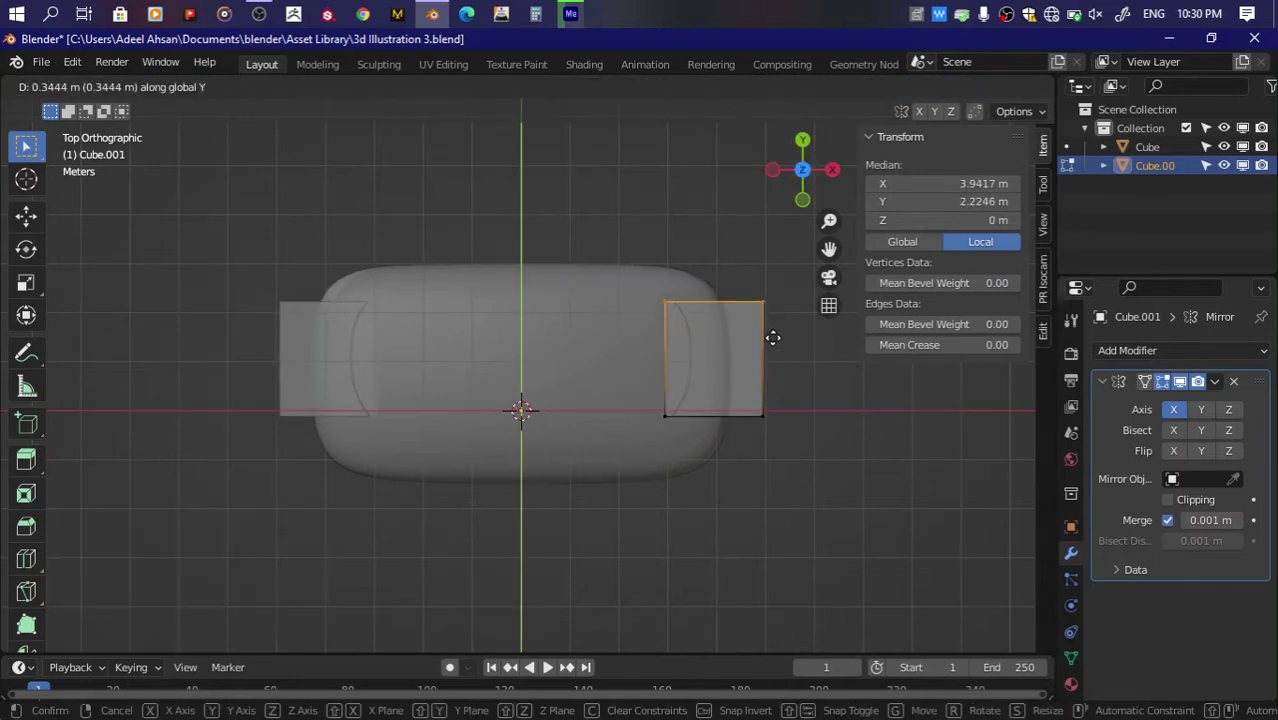
click(773, 333)
drag(626, 286, 693, 456)
key(g)
key(x)
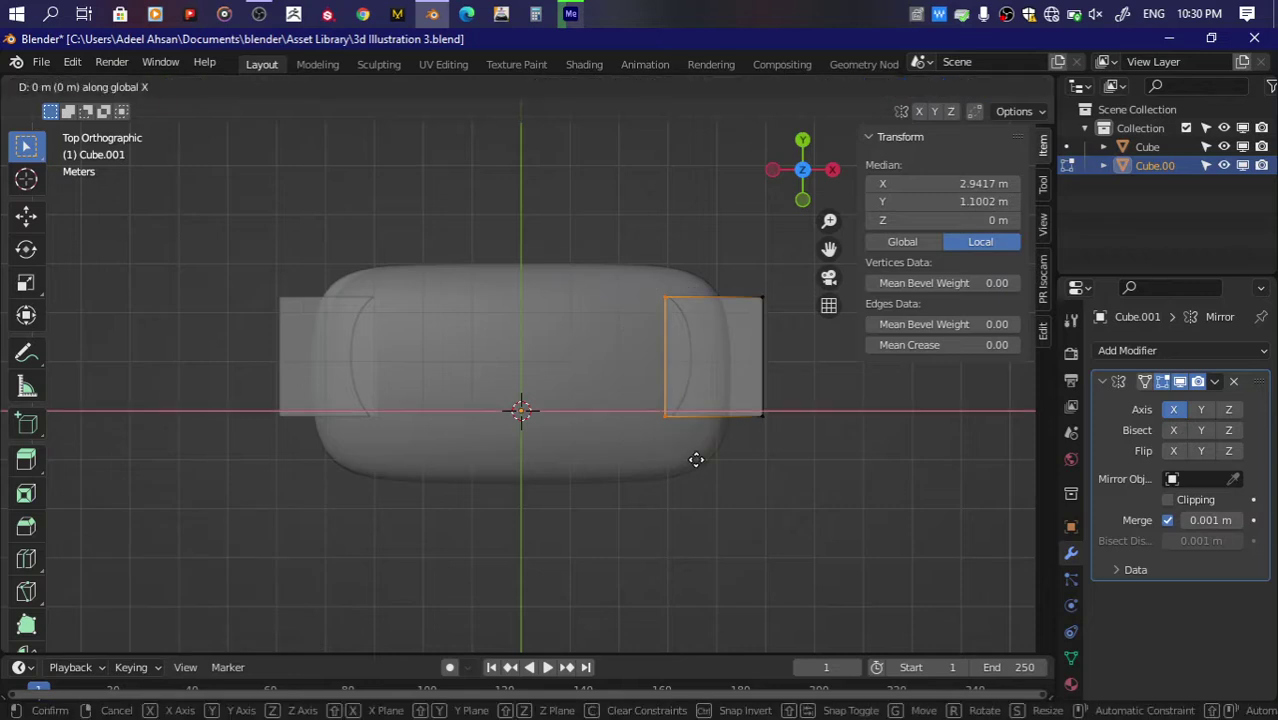
click(720, 459)
drag(656, 388, 802, 480)
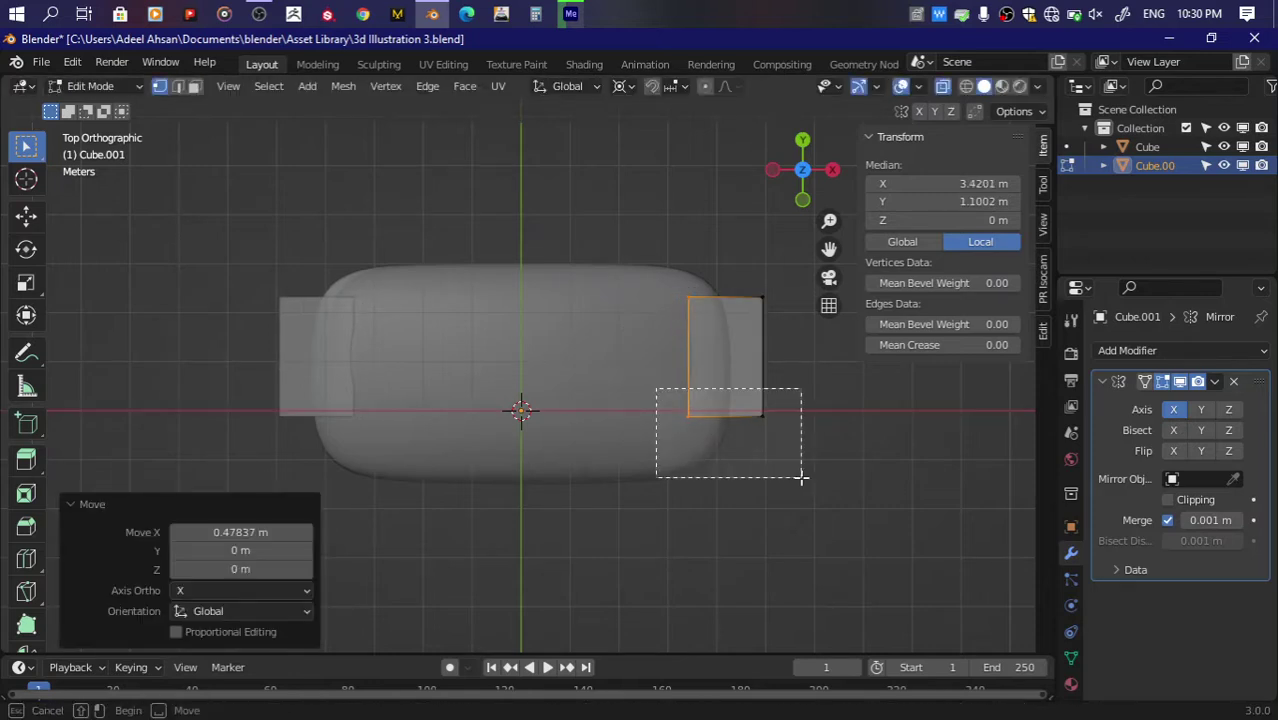
key(g)
key(y)
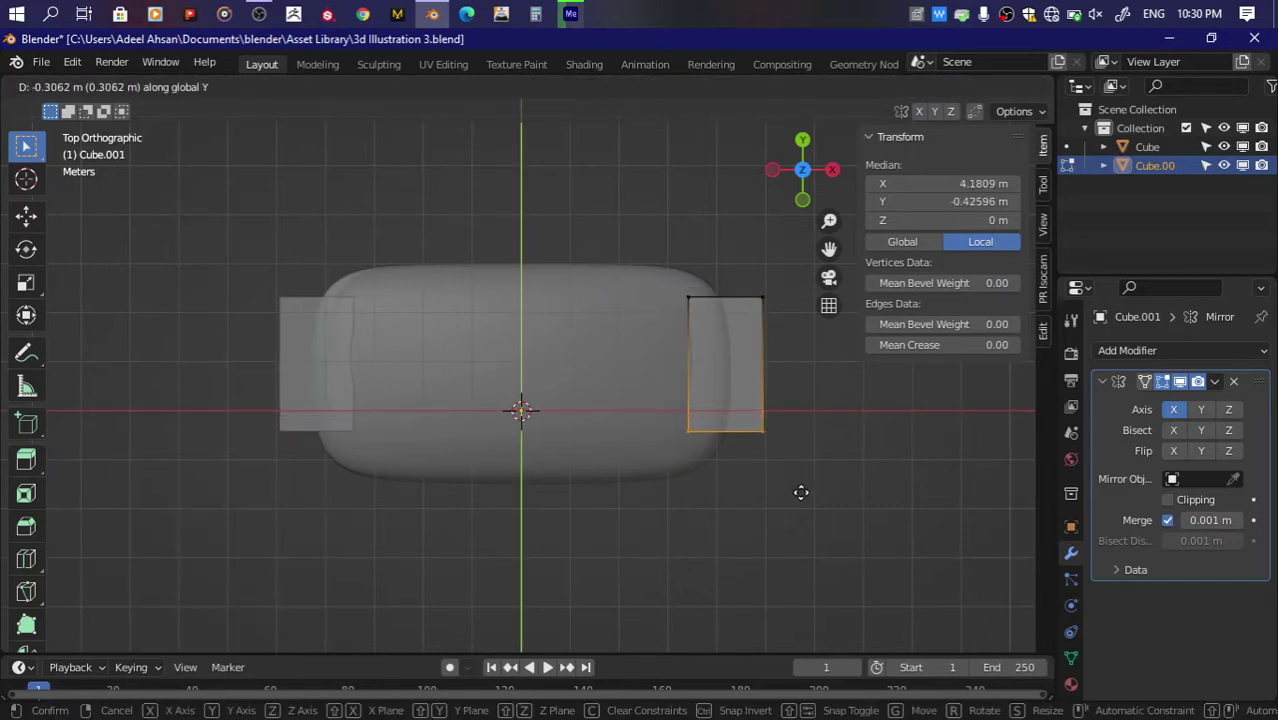
click(802, 488)
Step: In front view, adjust the block's bottom edges and slant its bottom outer corner inward
drag(804, 172, 801, 175)
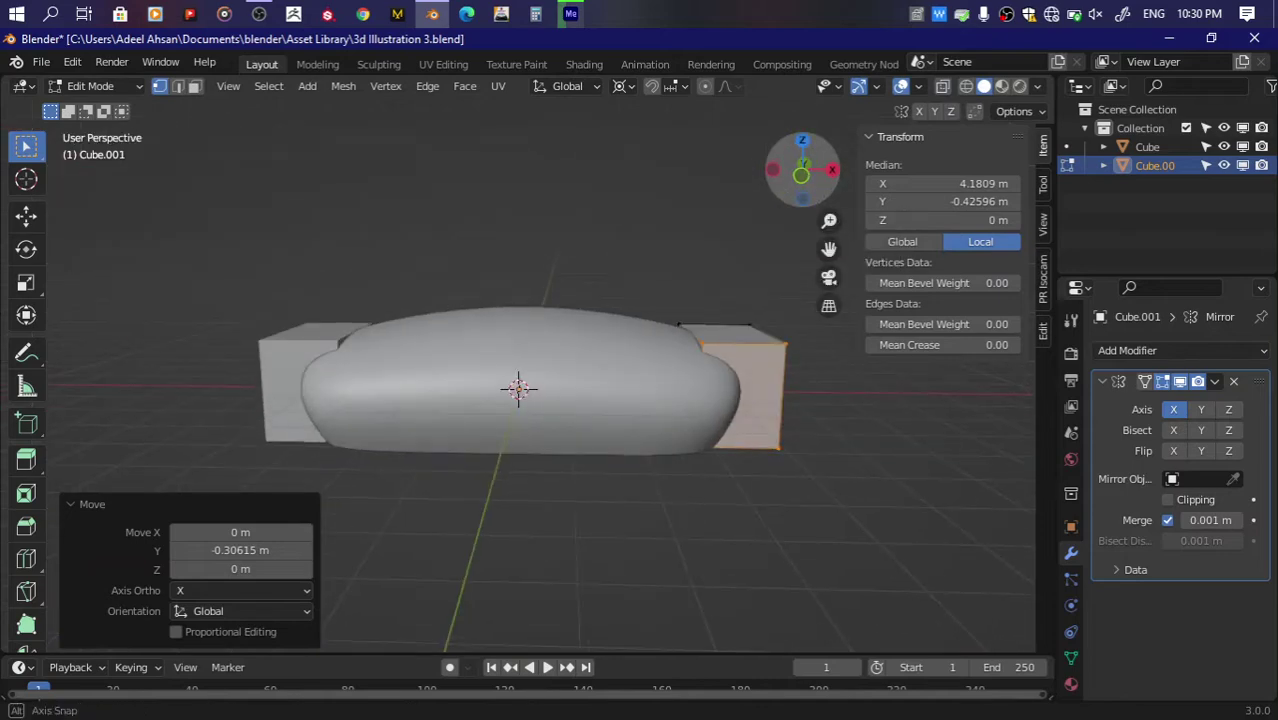
click(800, 184)
key(alt+z)
drag(665, 391, 791, 473)
key(g)
key(z)
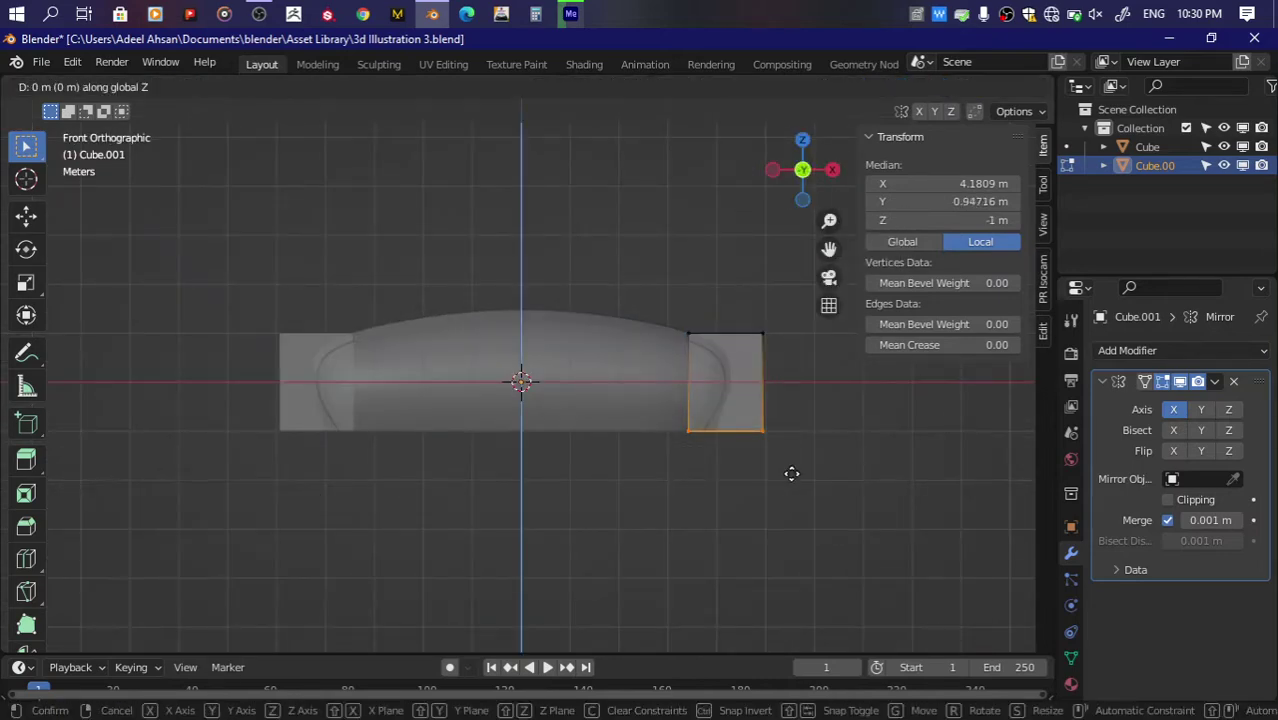
click(791, 473)
drag(747, 414, 811, 471)
key(g)
key(x)
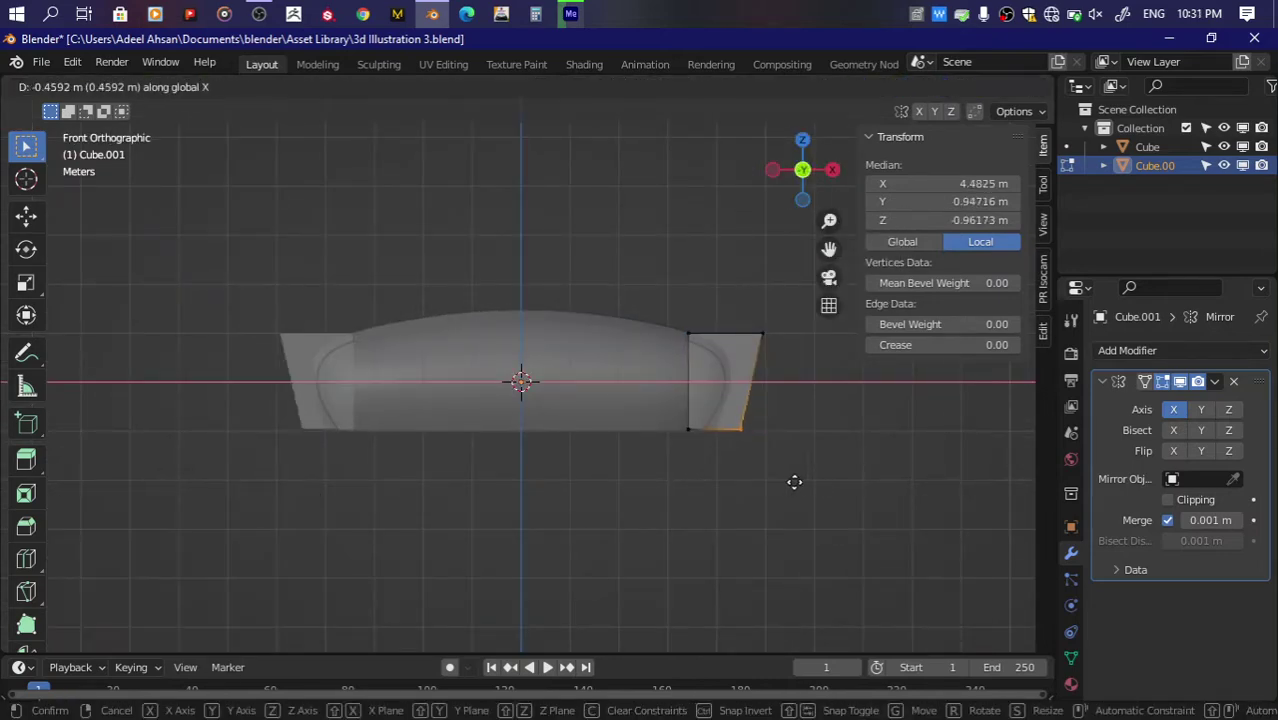
click(766, 482)
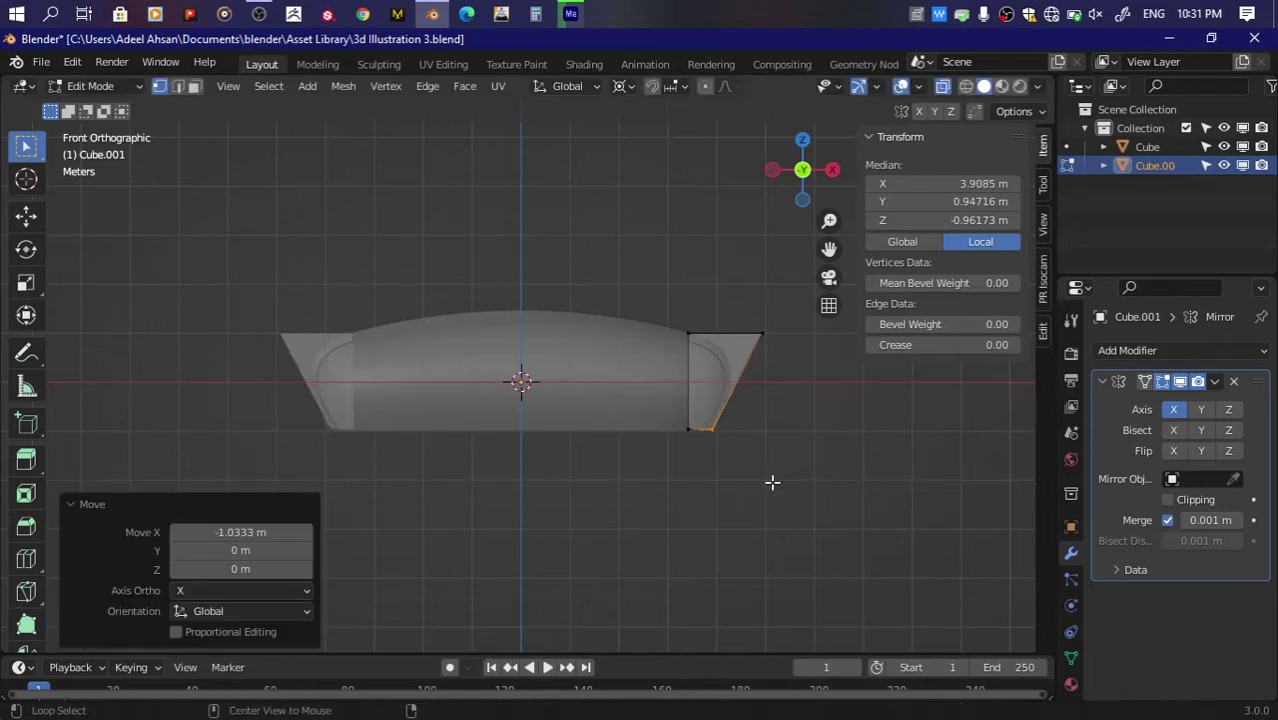
Step: Raise the armrest top vertices above the seat and exit Edit Mode
key(alt+z)
key(alt+z)
drag(665, 291, 784, 373)
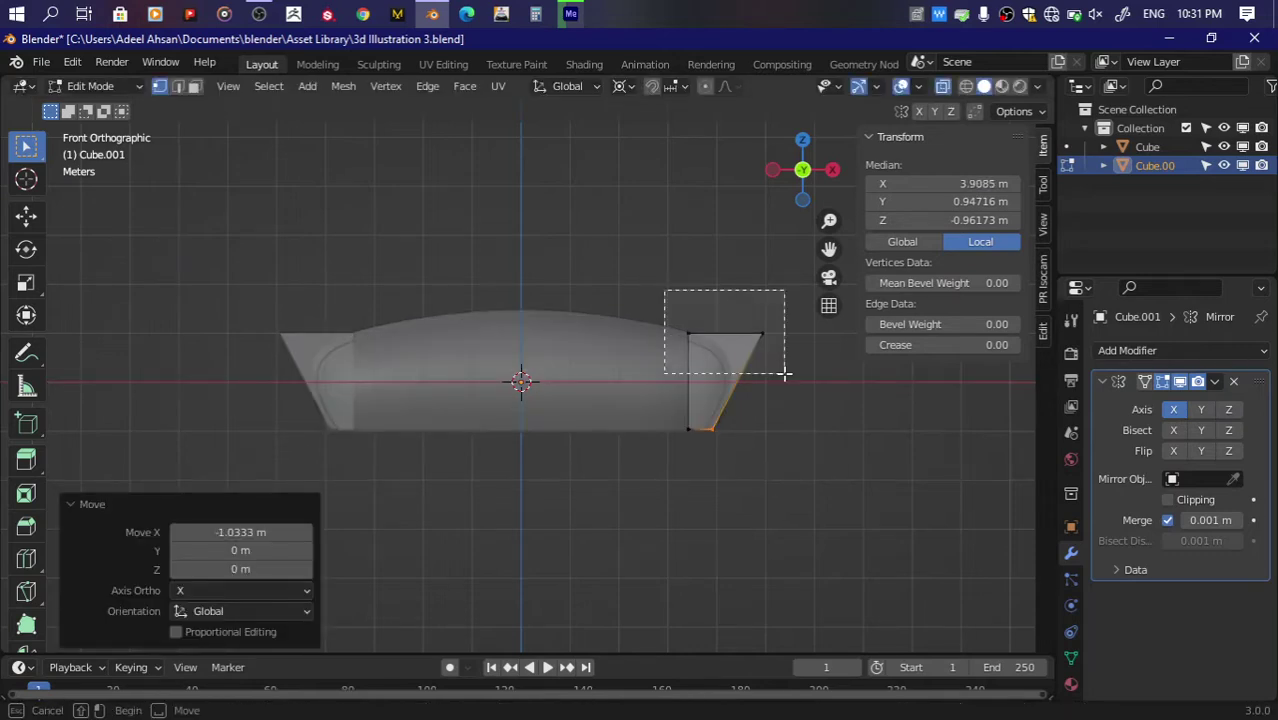
key(alt+z)
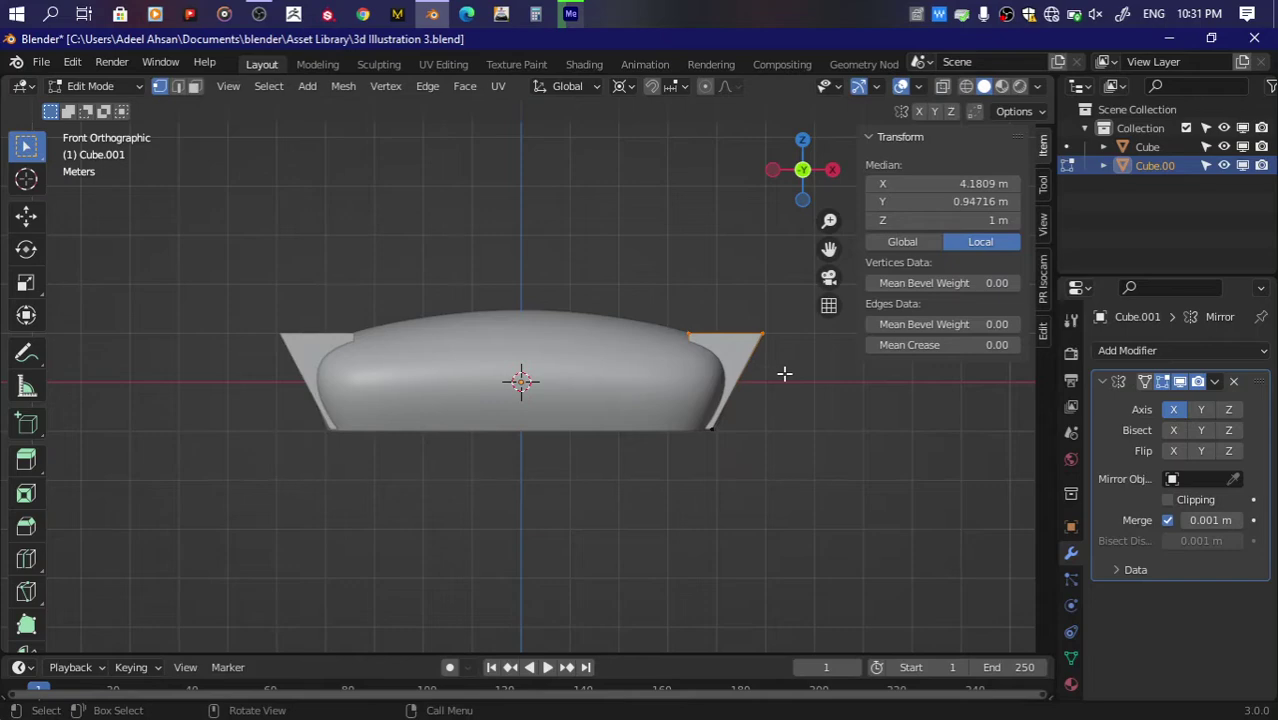
key(g)
key(z)
click(785, 316)
key(Tab)
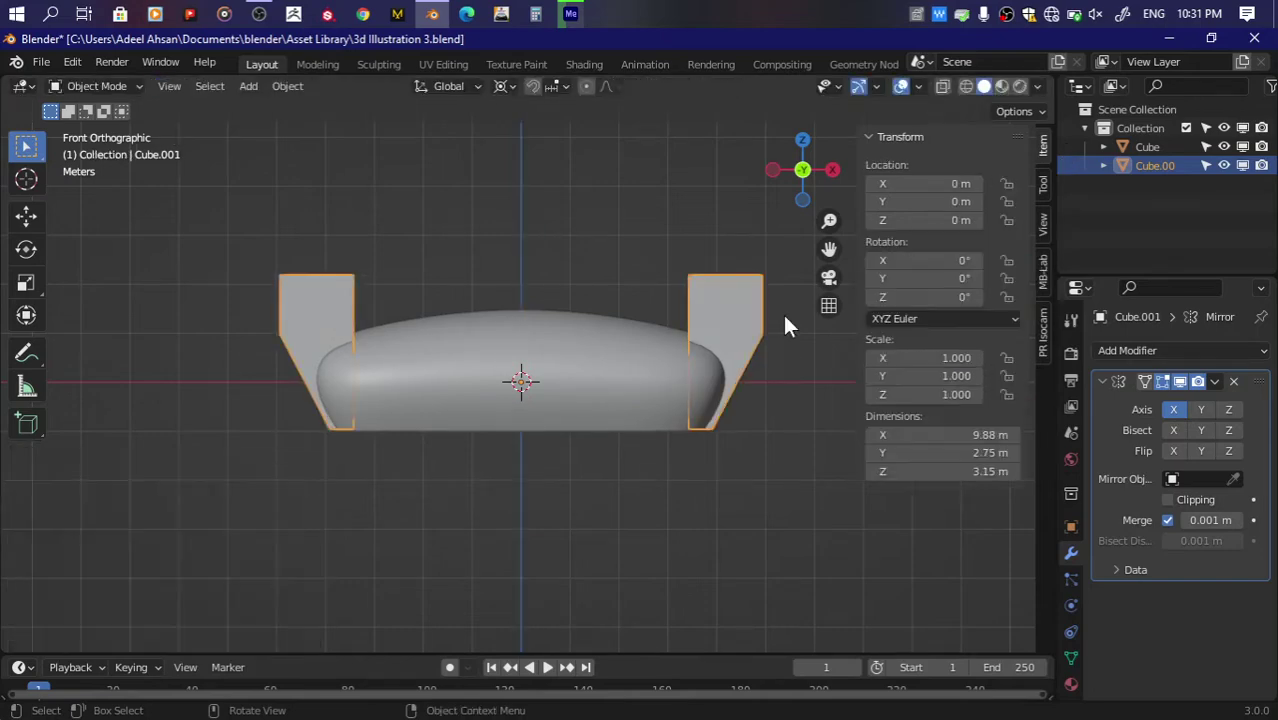
Step: Add a level 3 Subdivision Surface modifier to the armrests and save the file
click(1126, 352)
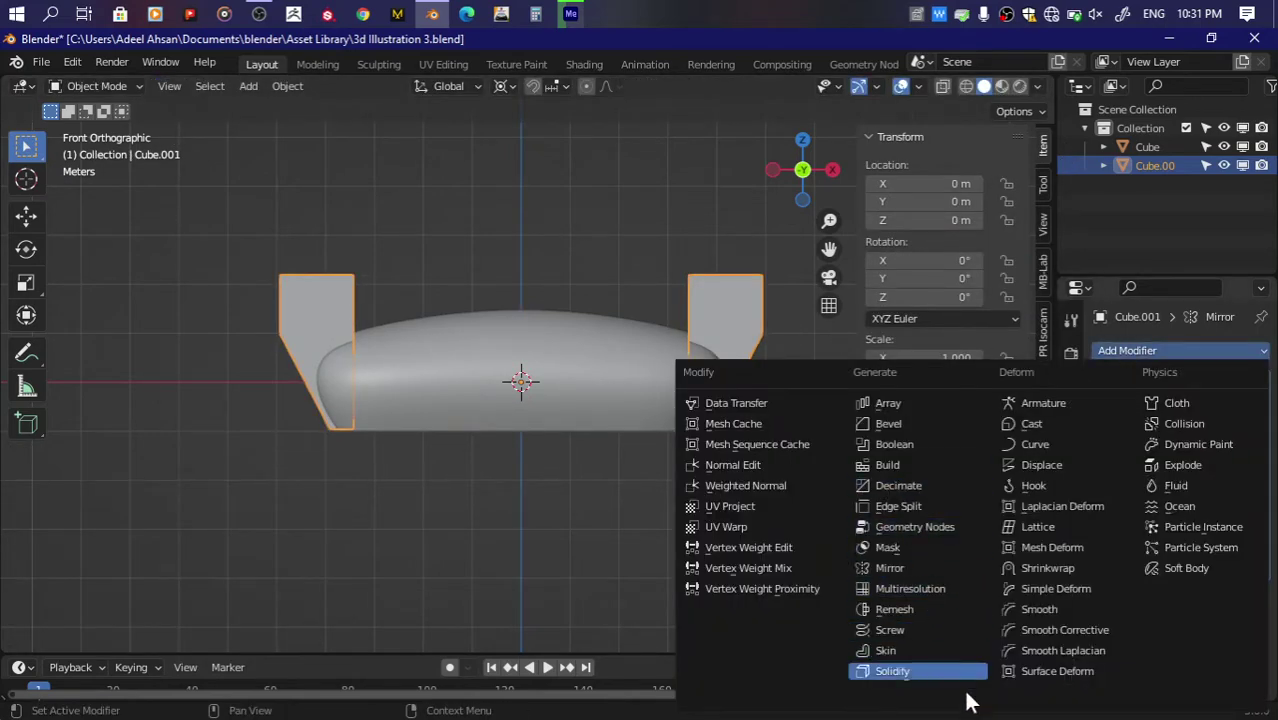
click(918, 636)
text(3)
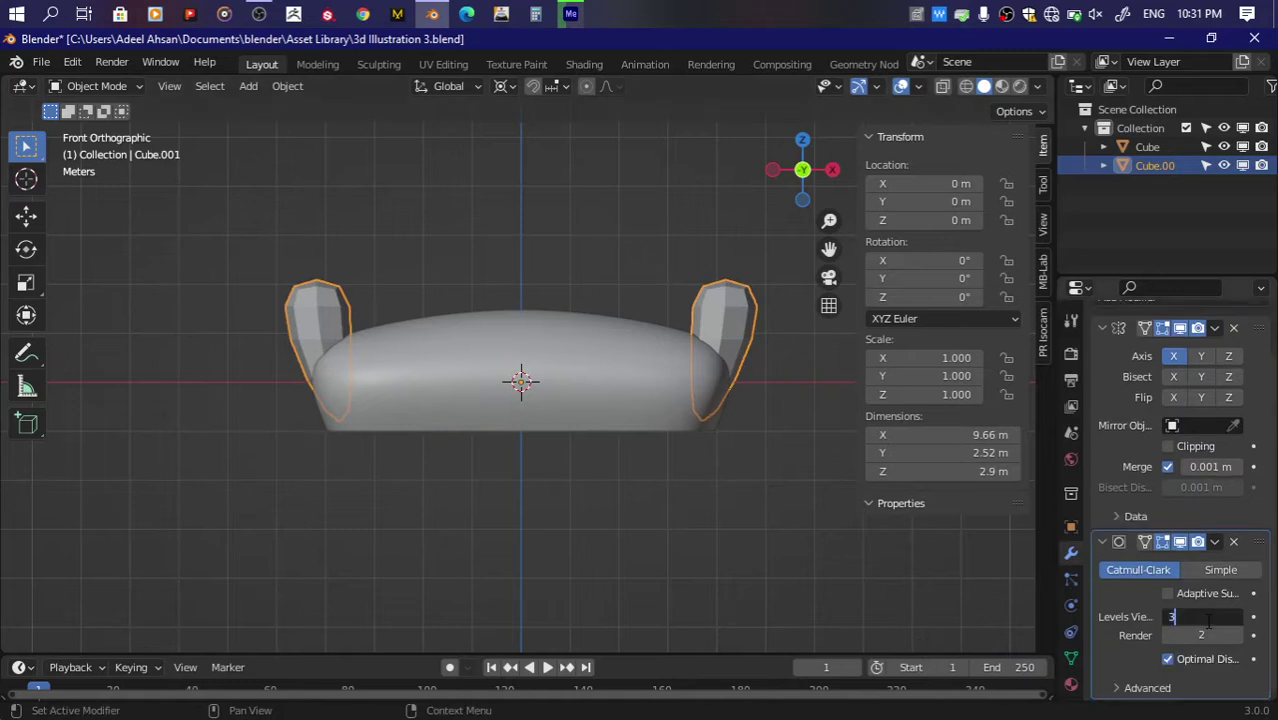
key(Return)
right_click(805, 365)
key(Escape)
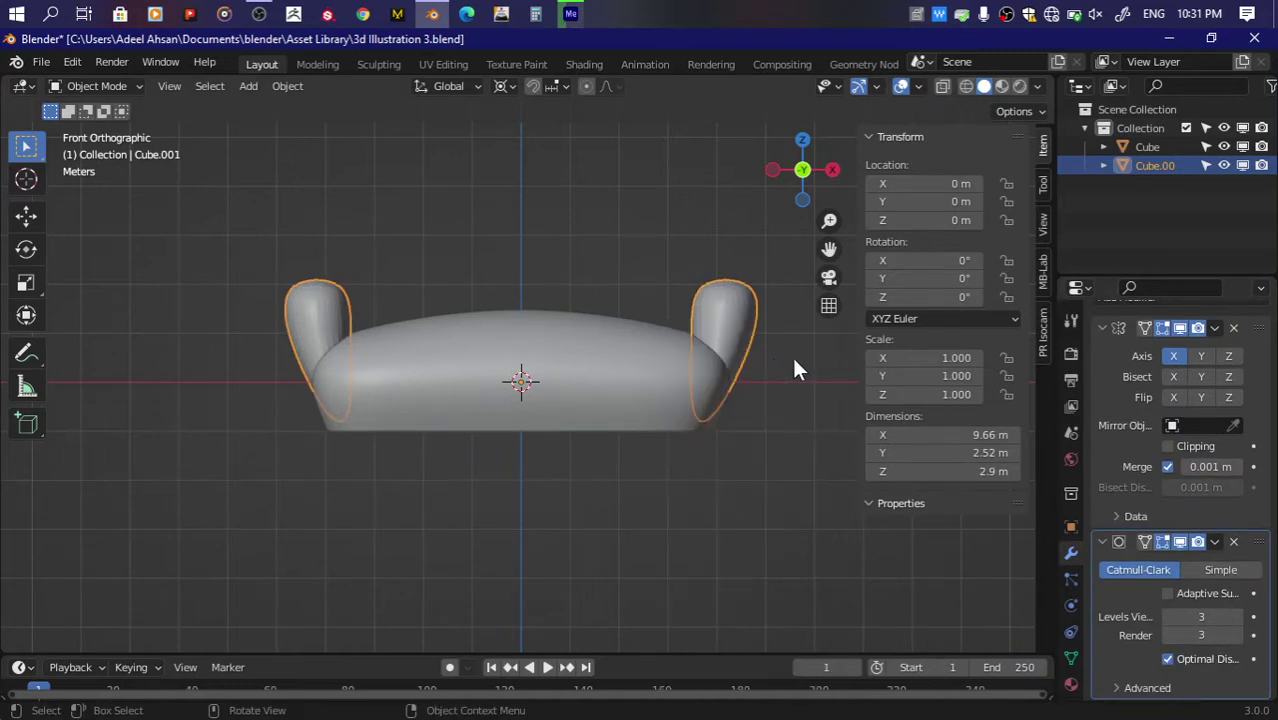
key(ctrl+s)
Step: Select the armrest's outer face and set its Mean Crease to 0.30
scroll(1107, 426, up, 2)
key(Tab)
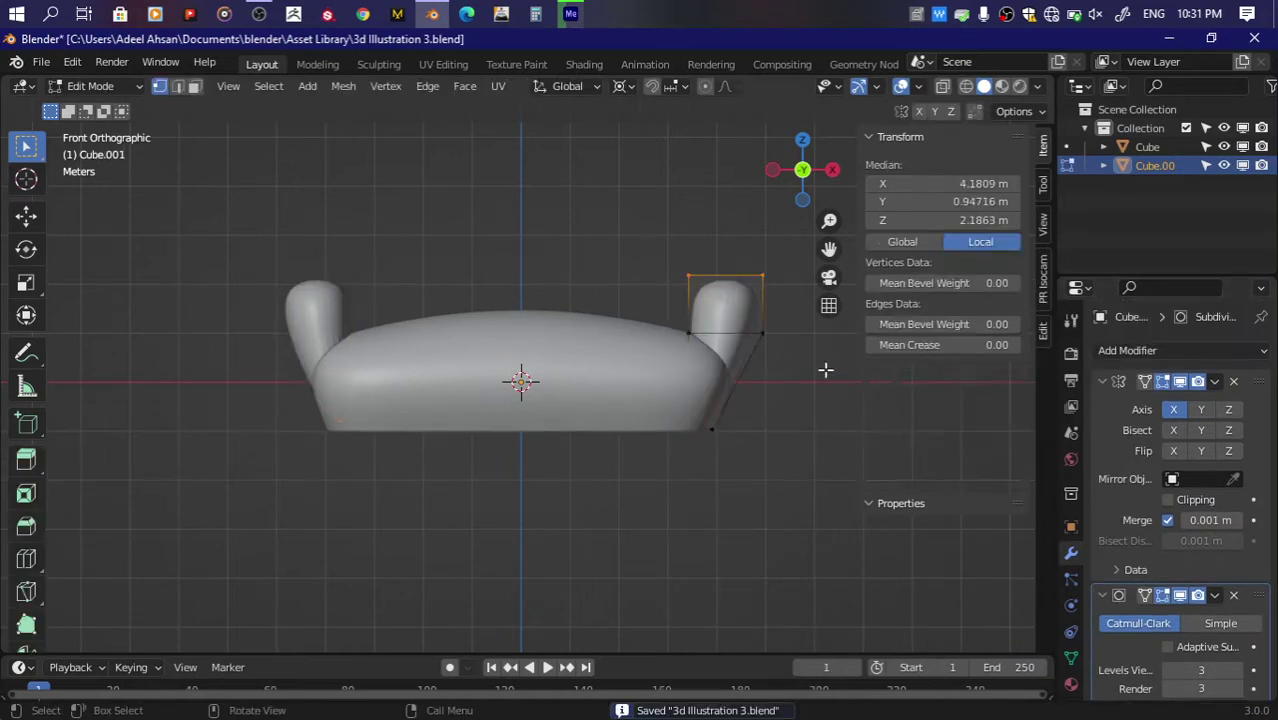
scroll(600, 400, up, 1)
mouse_move(600, 400)
shift+middle_down()
mouse_move(470, 450)
mouse_move(560, 430)
shift+middle_up()
middle_drag(640, 262, 679, 262)
key(3)
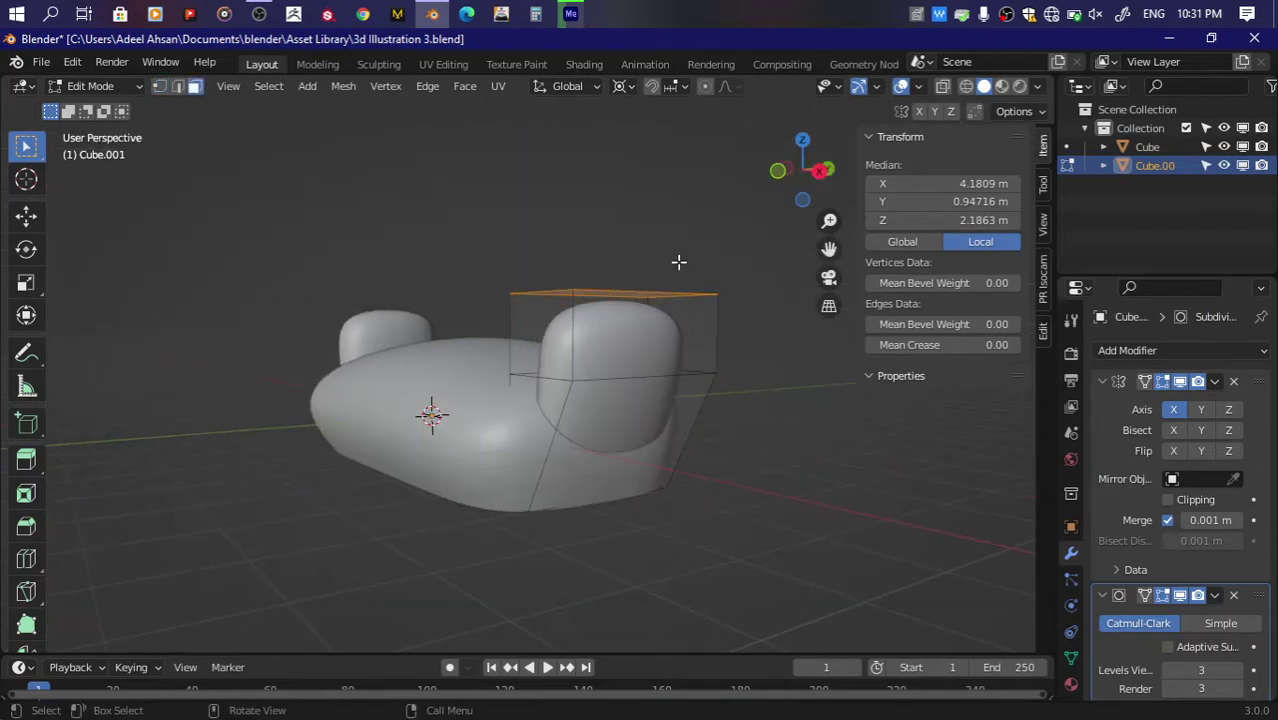
click(607, 455)
drag(940, 344, 990, 344)
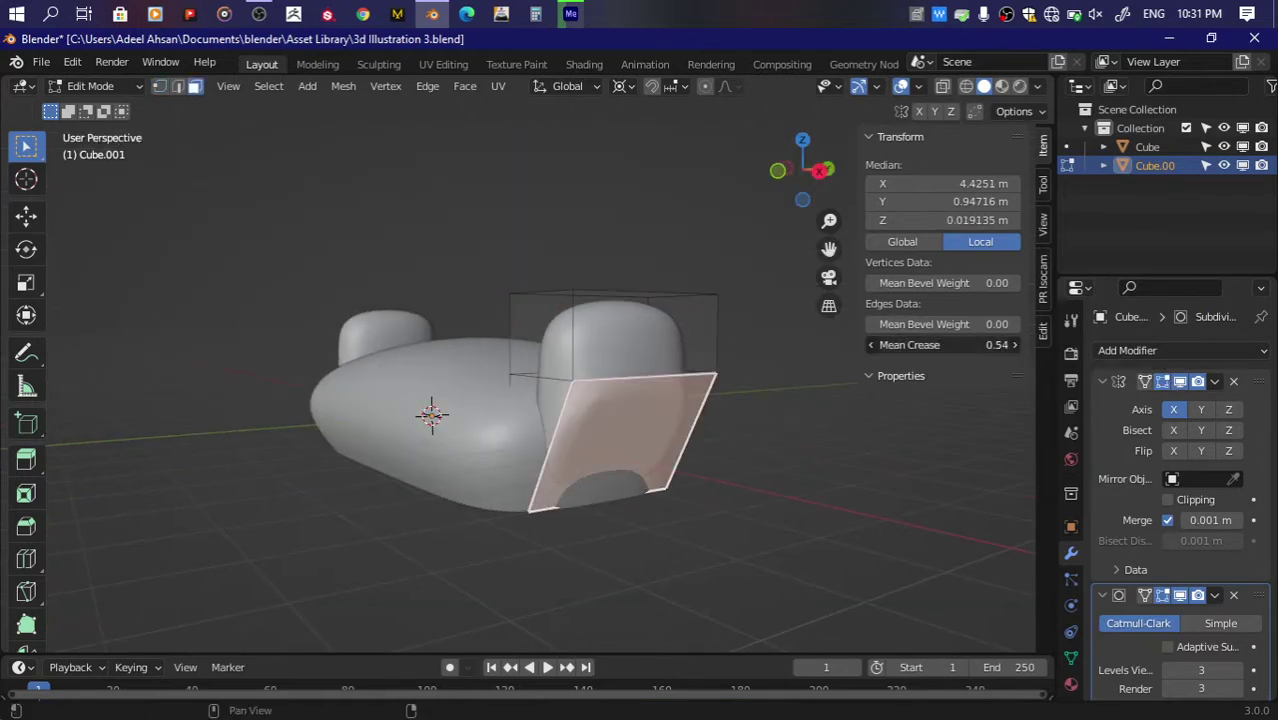
drag(816, 181, 884, 458)
middle_drag(884, 458, 700, 420)
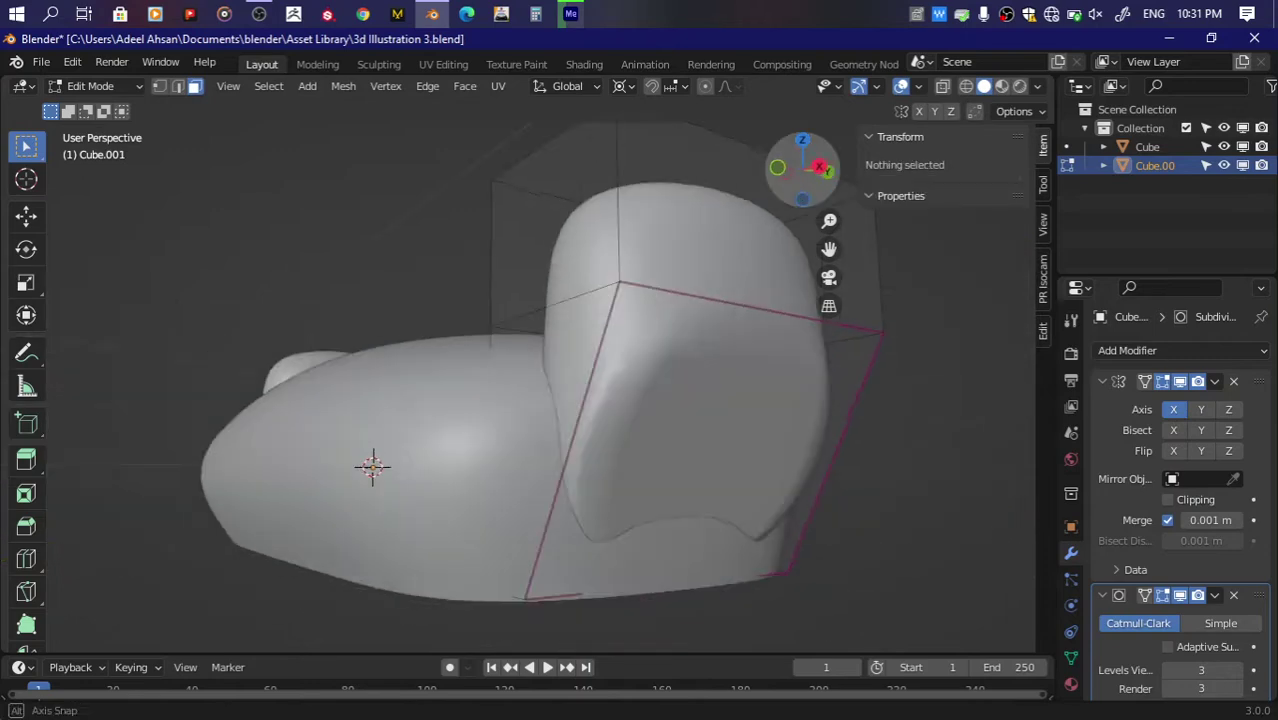
drag(990, 344, 958, 343)
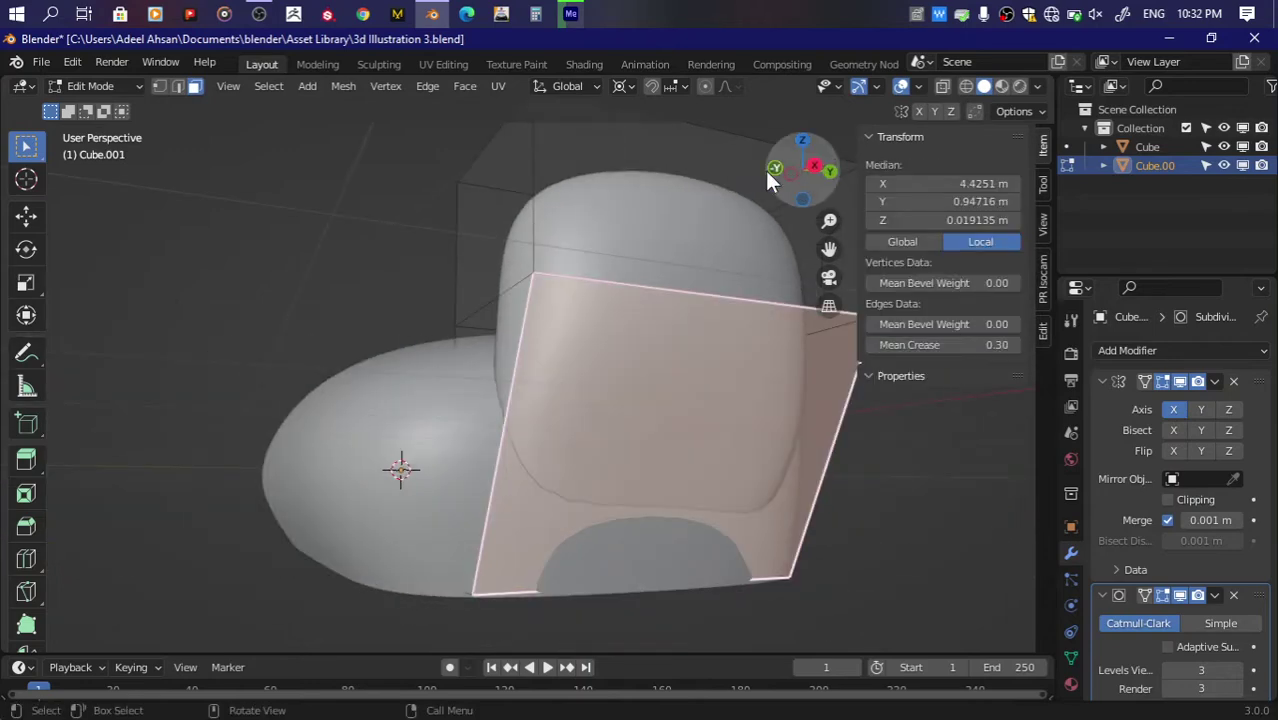
Step: Exit Edit Mode and return to the front view of the sofa
drag(766, 168, 770, 178)
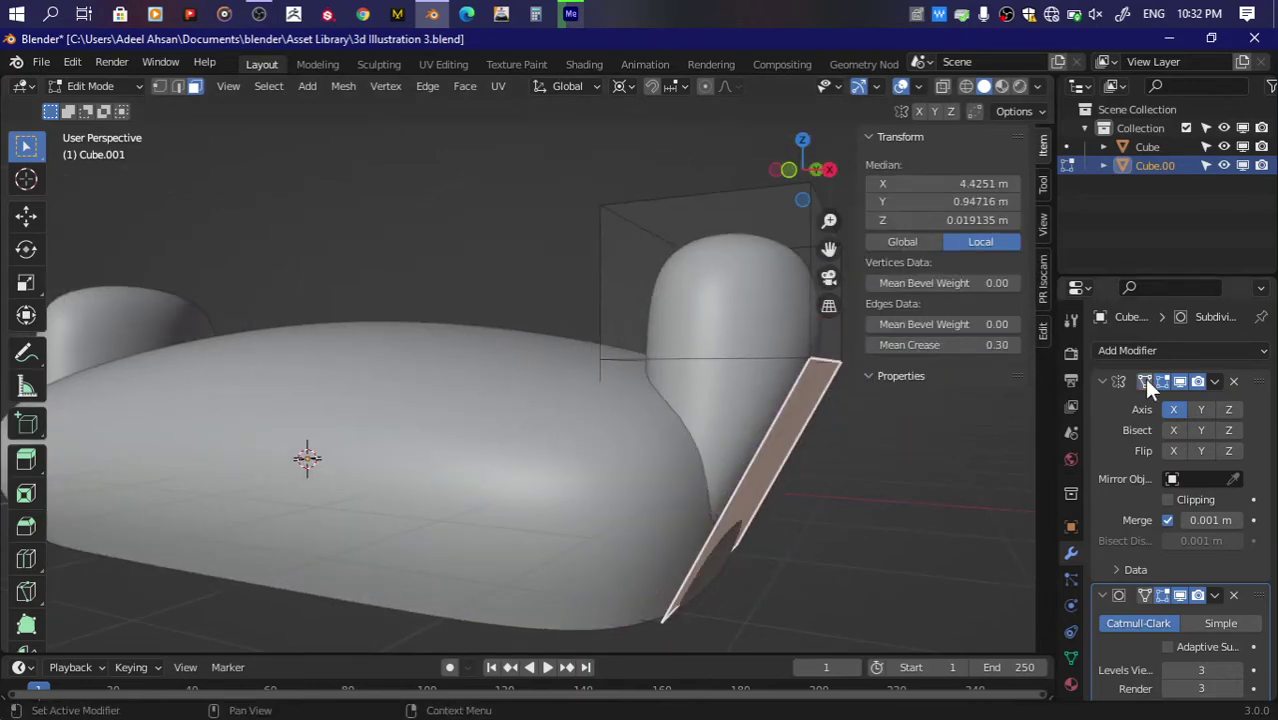
key(Tab)
middle_drag(788, 436, 700, 440)
click(805, 169)
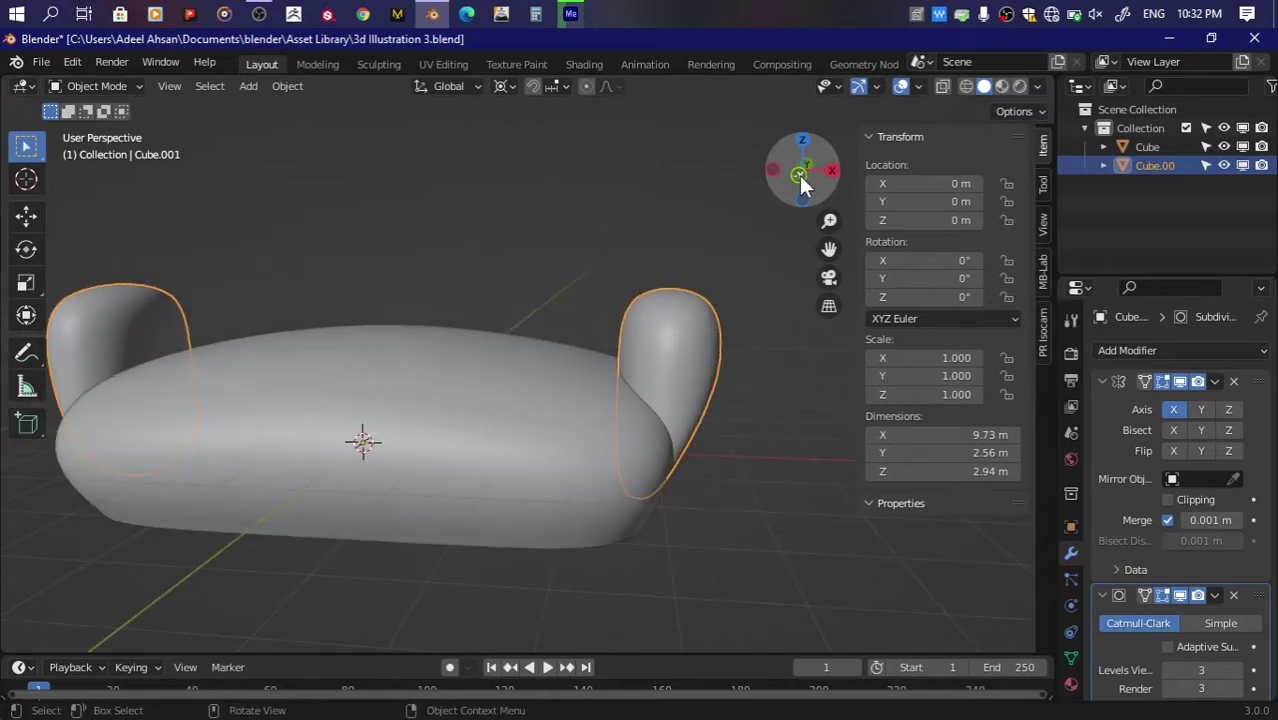
Step: Save, then shift the armrest's top edges sideways along the X axis
key(ctrl+s)
key(Tab)
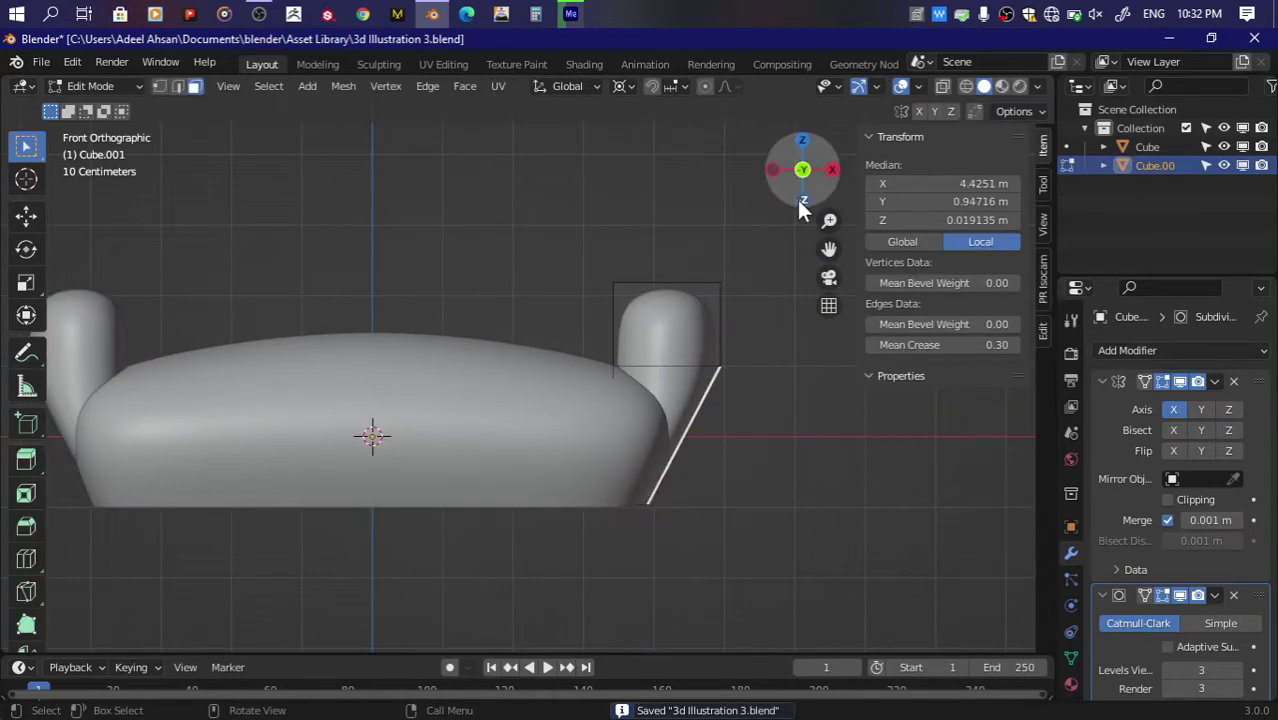
drag(798, 200, 765, 223)
click(798, 176)
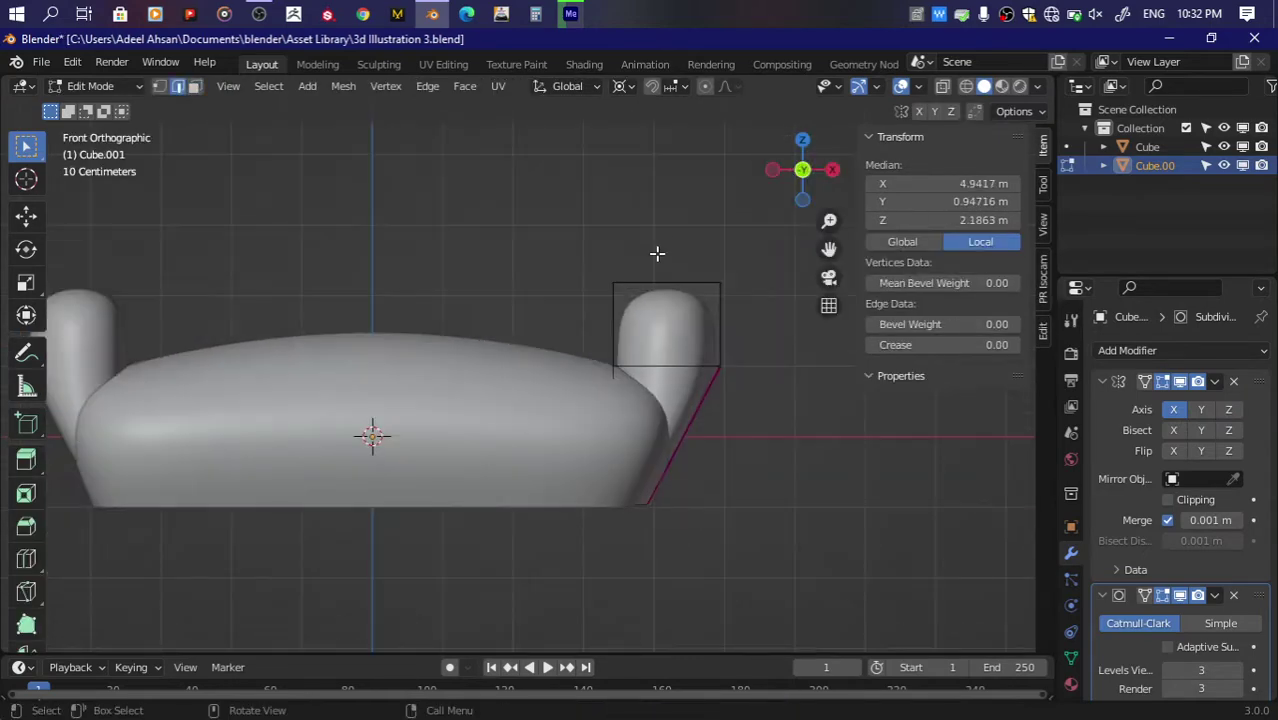
key(g)
key(x)
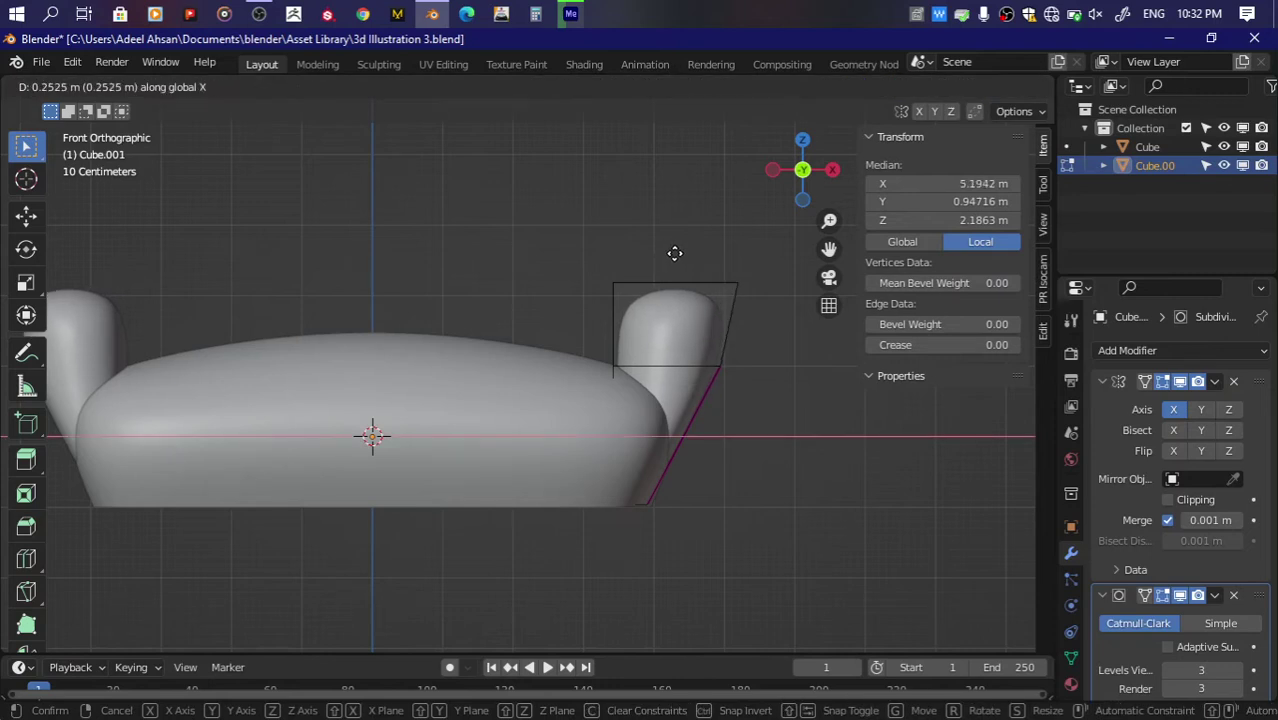
click(675, 253)
Step: Add a loop cut across the armrest and raise its top vertex along Z into a peak
key(ctrl+r)
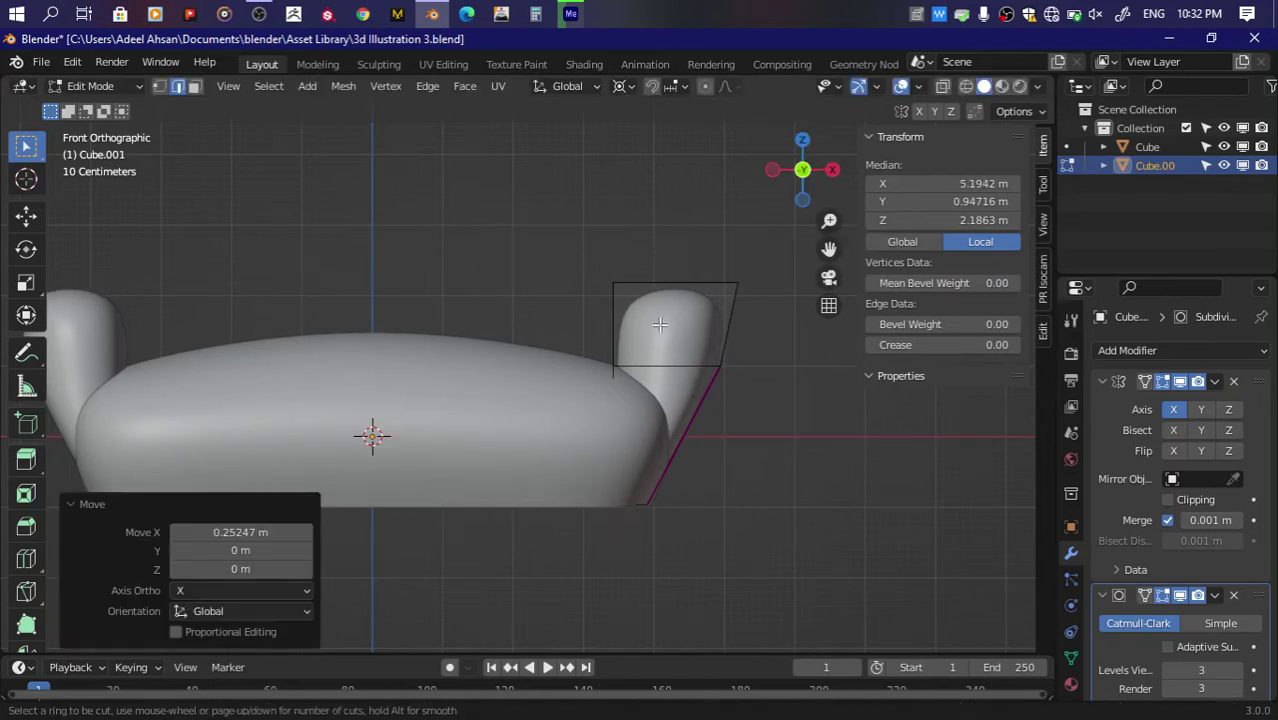
click(674, 272)
key(alt+z)
key(1)
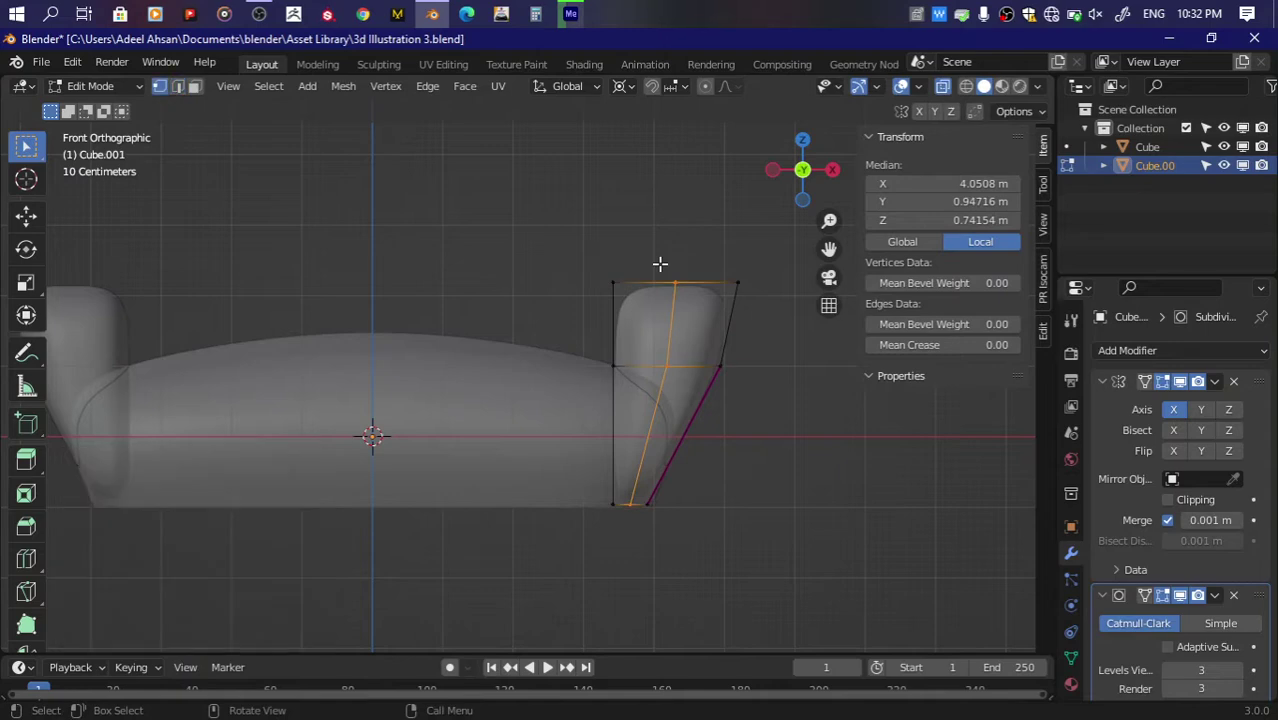
key(g)
key(z)
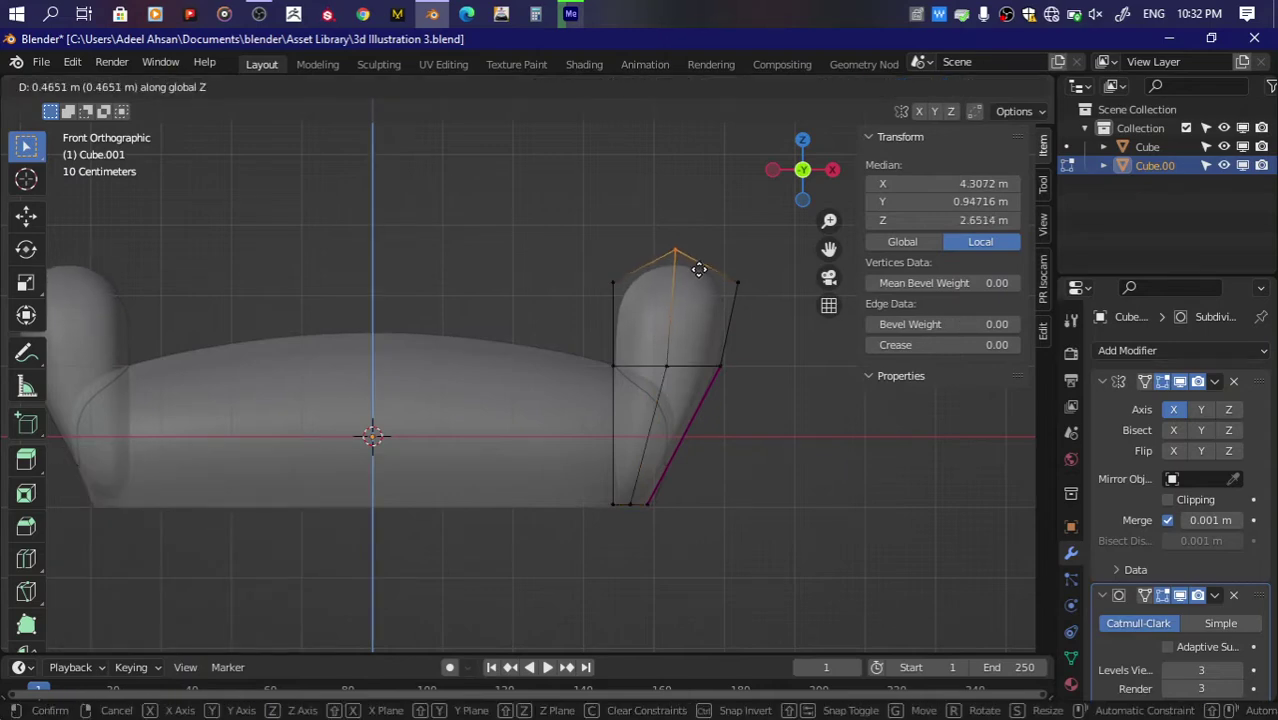
click(699, 264)
key(Tab)
key(alt+z)
Step: Select the armrest's two outer vertical edges and drag their Mean Crease to 1.00
key(ctrl+s)
drag(802, 170, 727, 272)
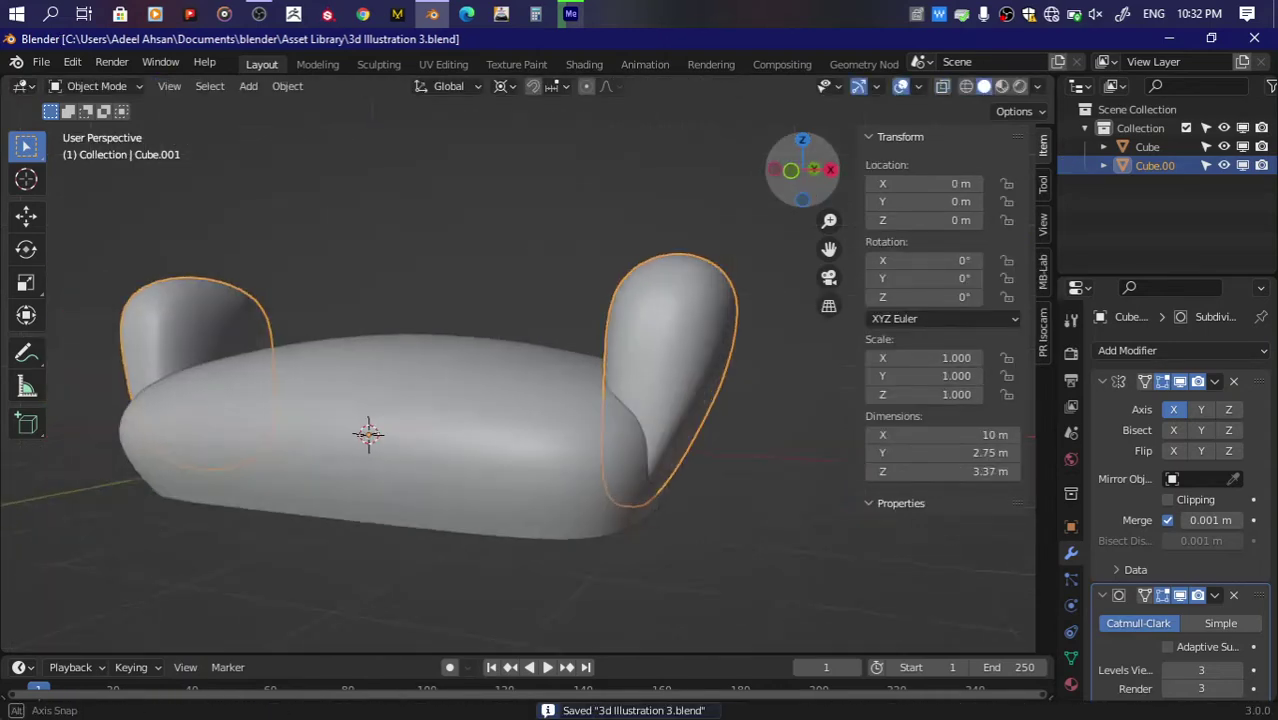
key(Tab)
key(3)
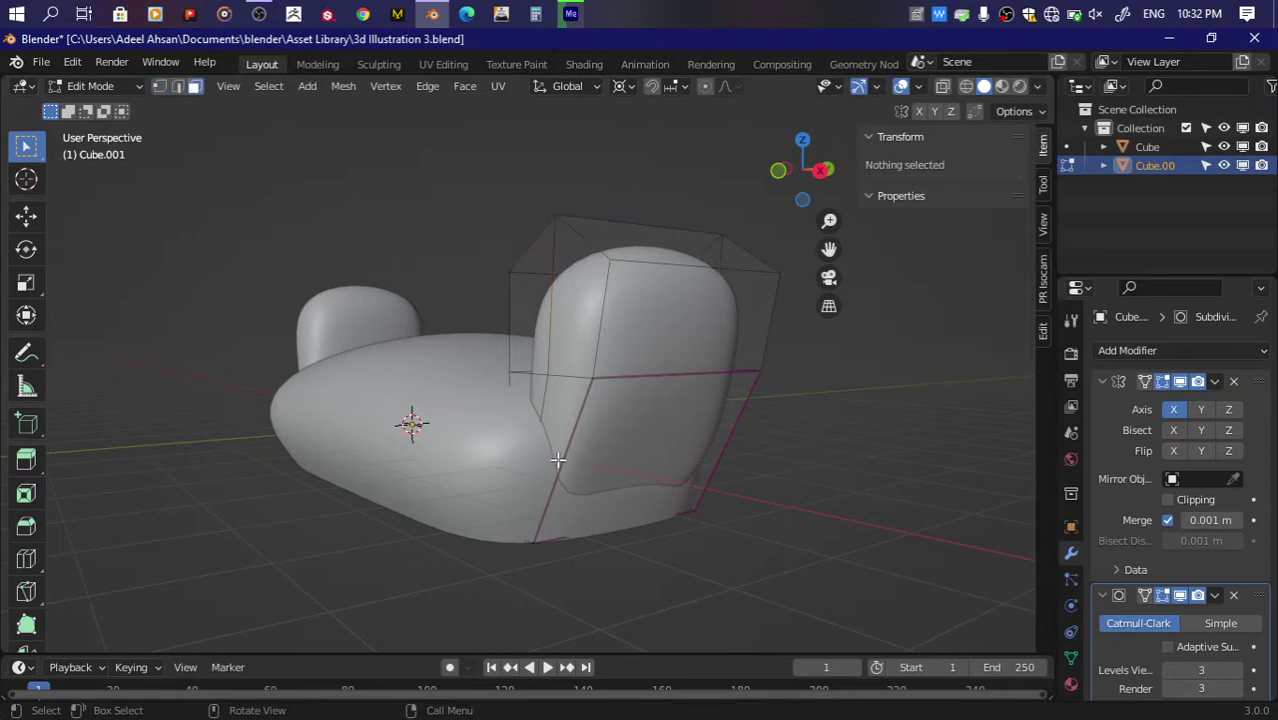
click(560, 456)
shift+click(718, 444)
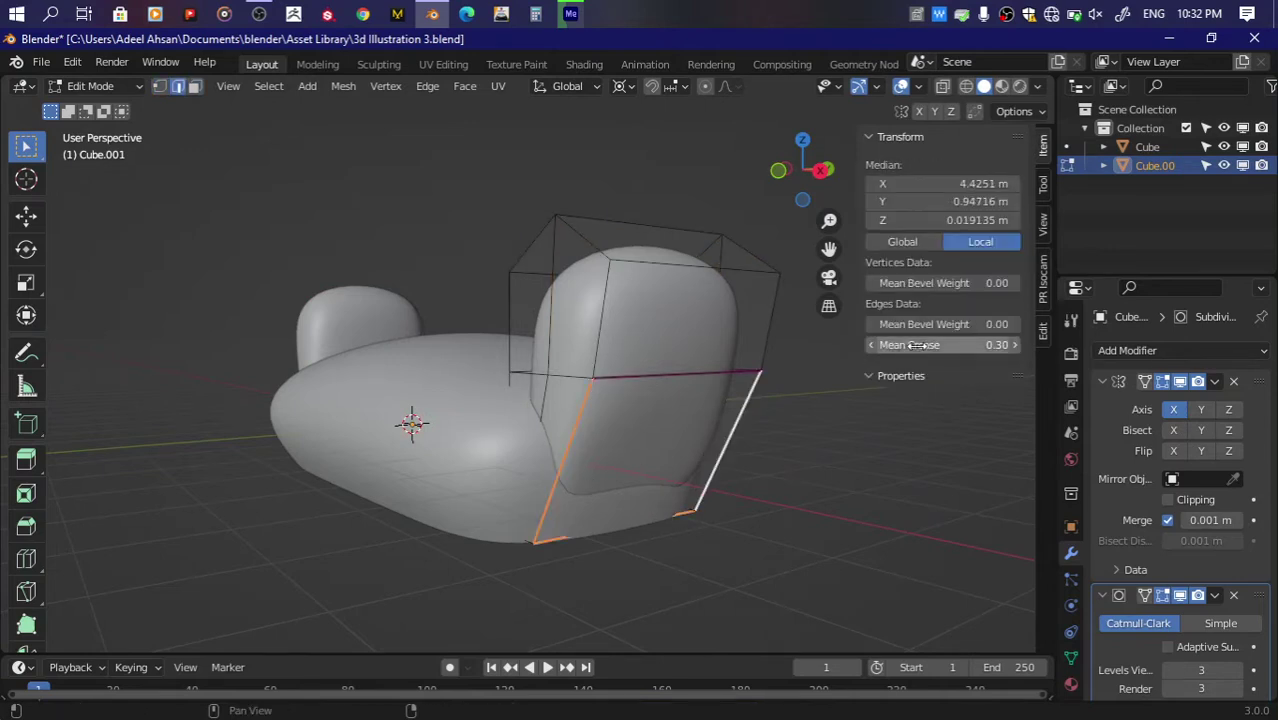
drag(880, 345, 916, 345)
drag(800, 172, 825, 172)
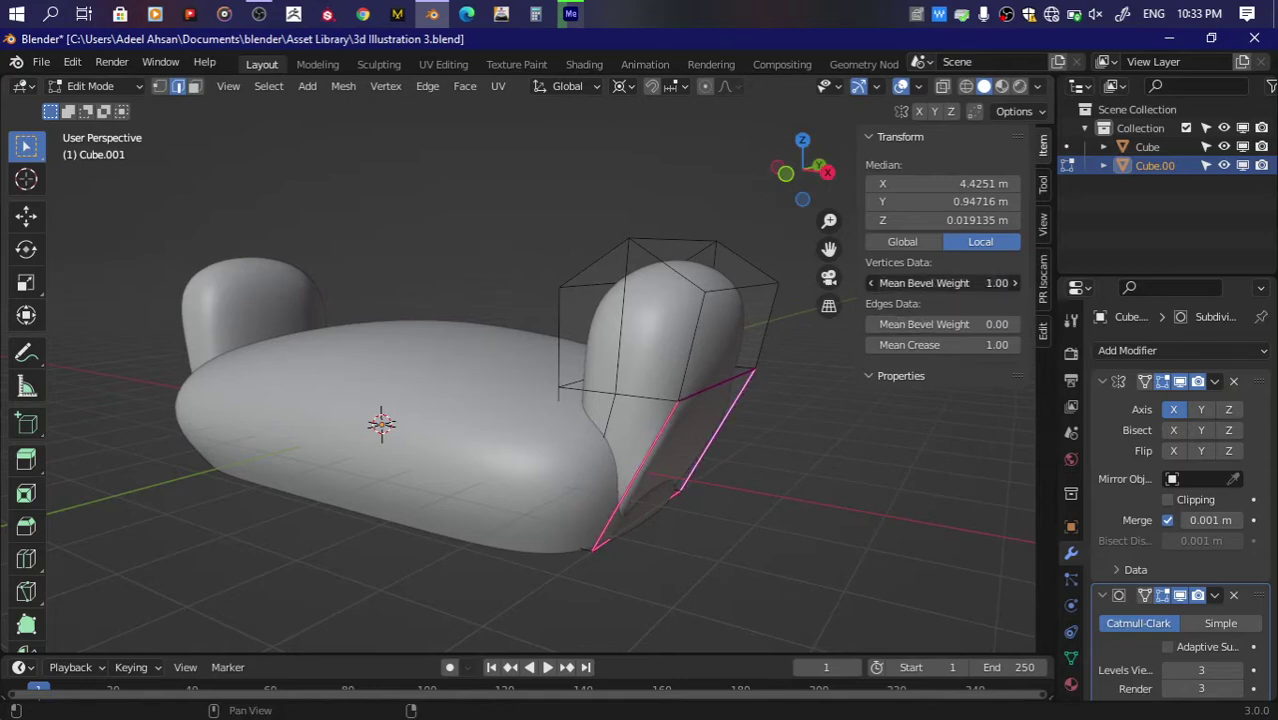
key(Tab)
drag(800, 170, 840, 175)
Step: Enter an exact crease of 1 on those edges, save, and snap to front view
key(Tab)
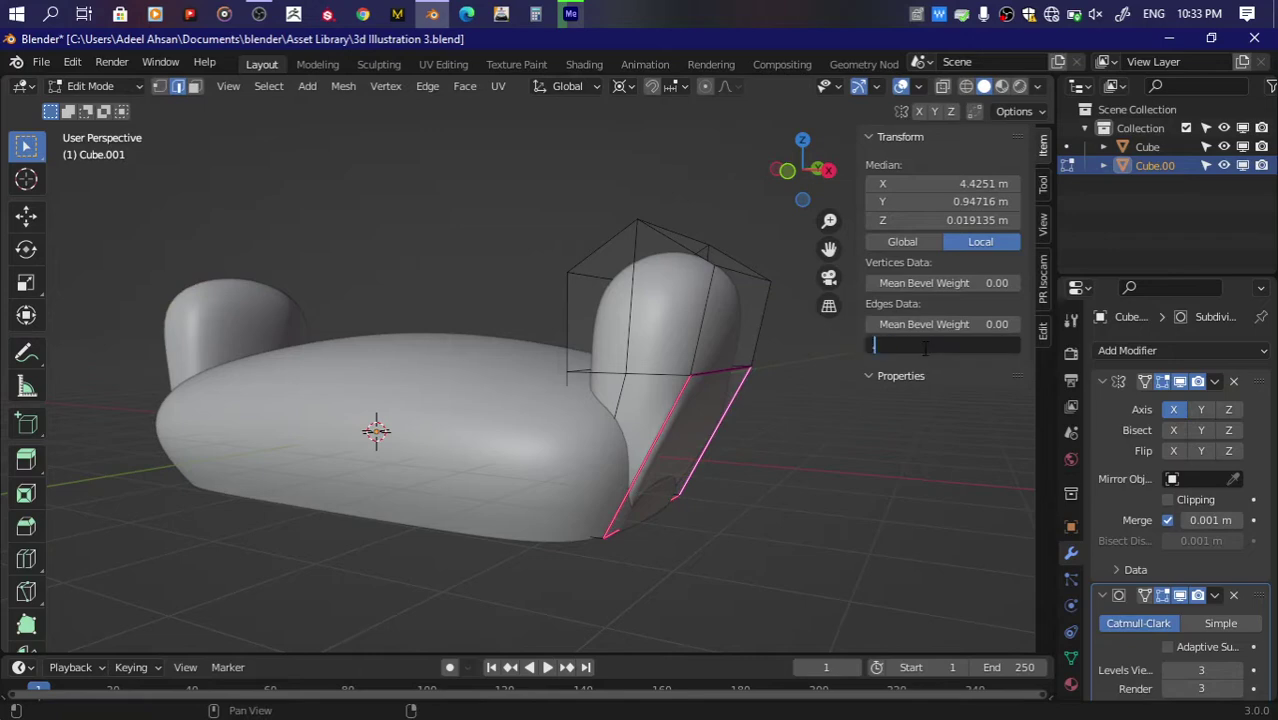
text(1)
key(Return)
key(ctrl+s)
key(Tab)
drag(800, 172, 790, 169)
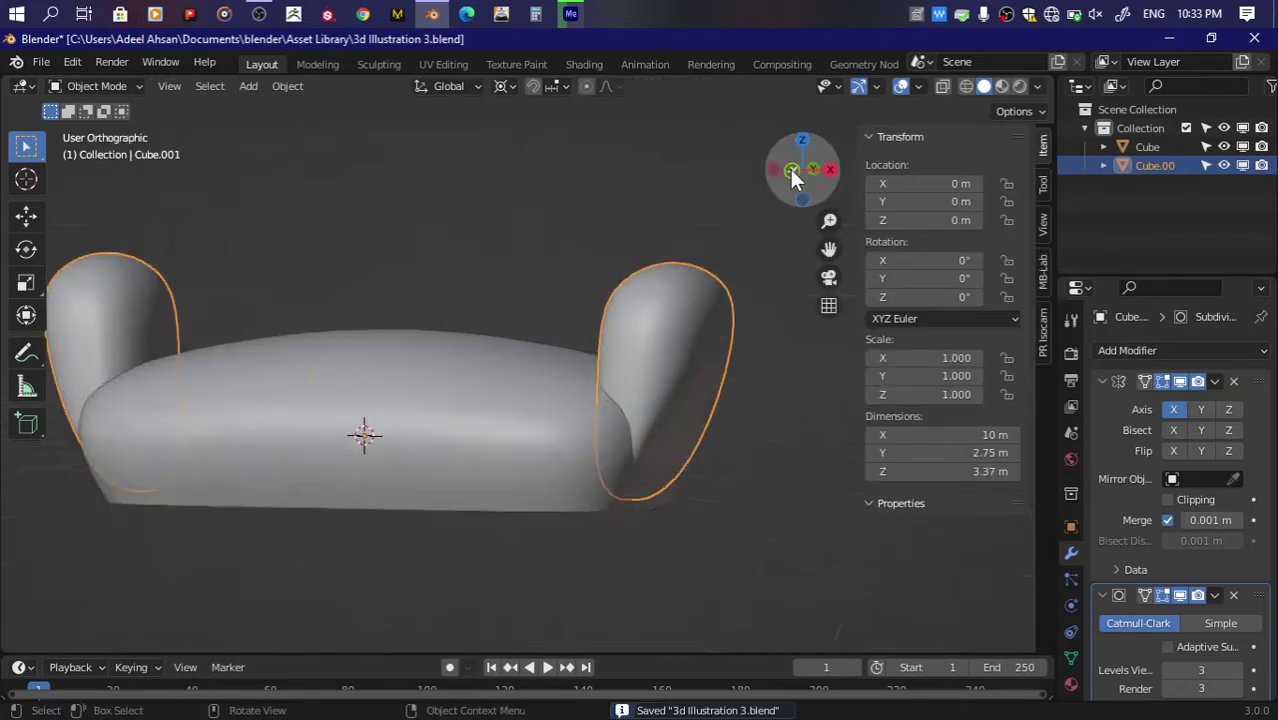
click(790, 169)
Step: Select the armrest's inner vertical edge loop and give it a light crease
scroll(751, 378, down, 2)
click(751, 378)
key(ctrl+s)
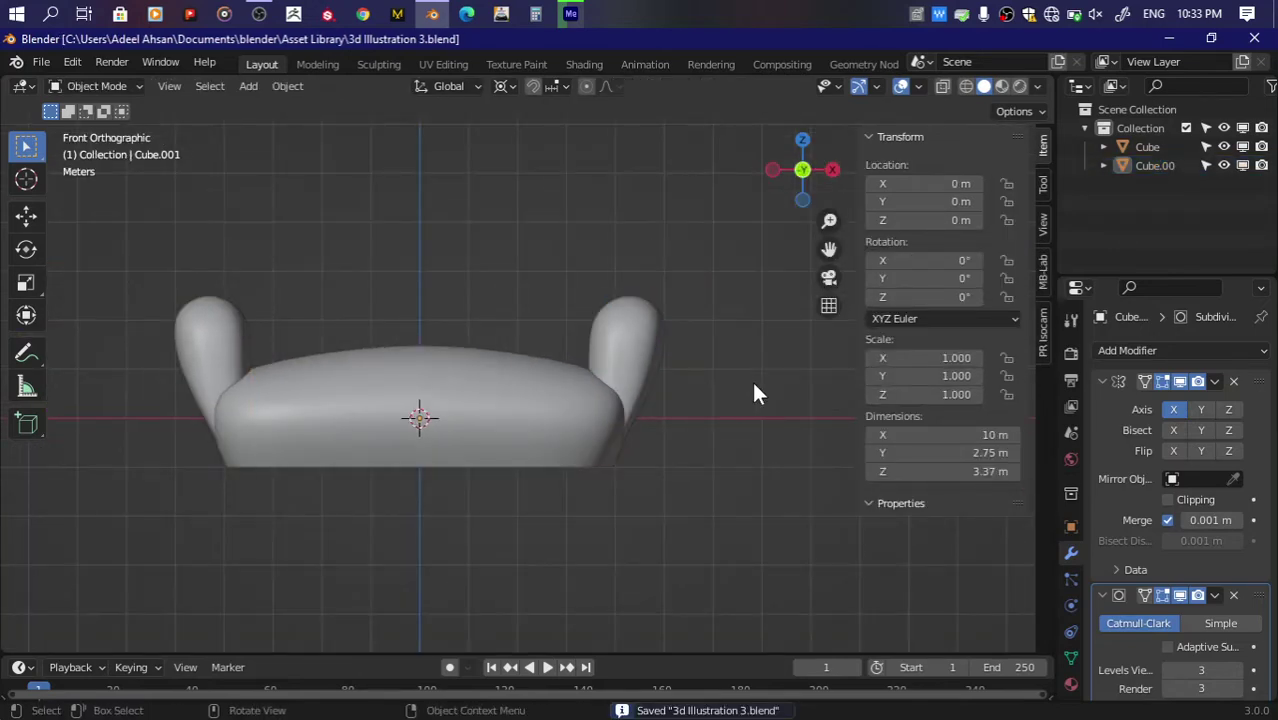
drag(787, 172, 642, 280)
key(Tab)
scroll(642, 280, up, 2)
key(alt+a)
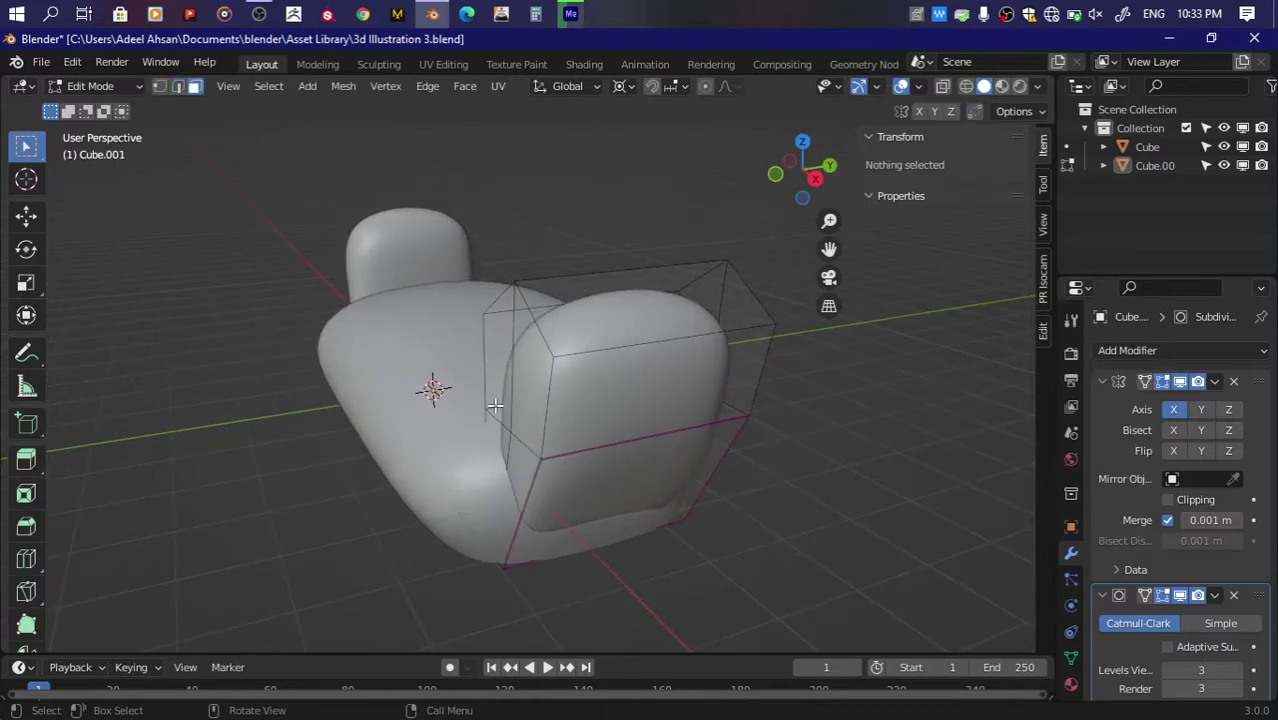
alt+click(494, 405)
key(shift+e)
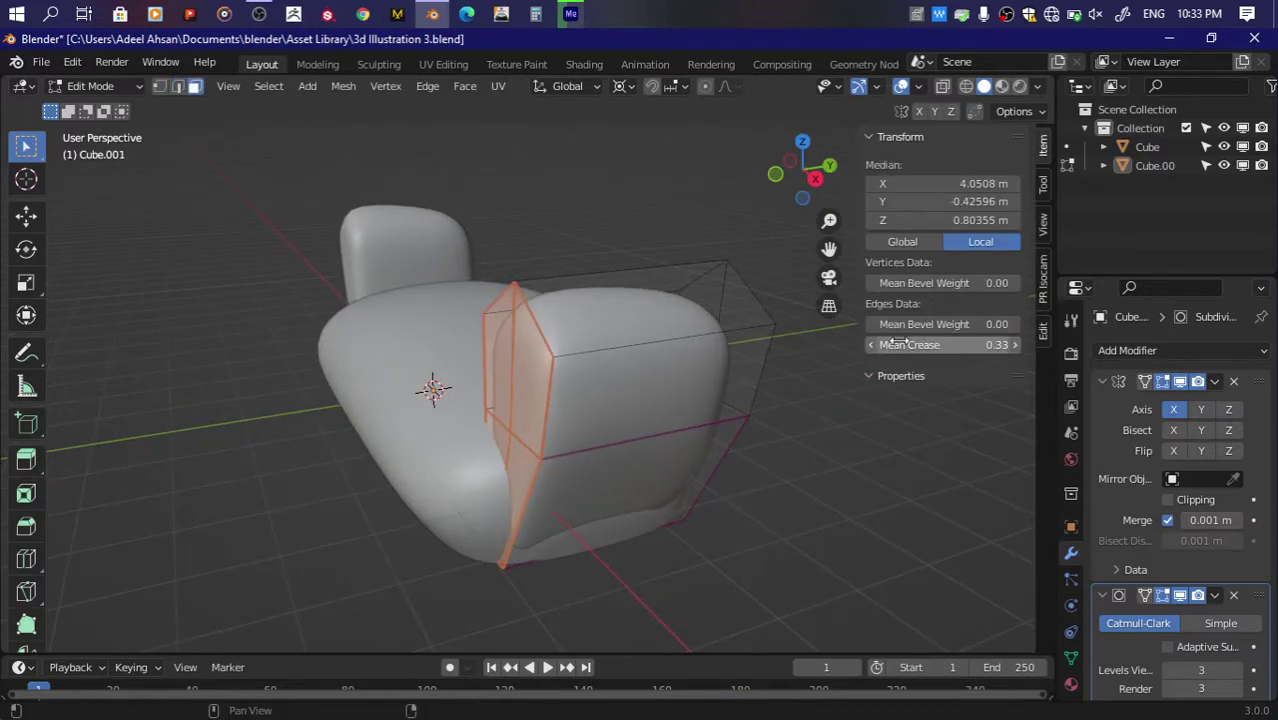
Step: Move the armrest's top edge loop down and outward to refine its curve, then save
drag(813, 180, 640, 230)
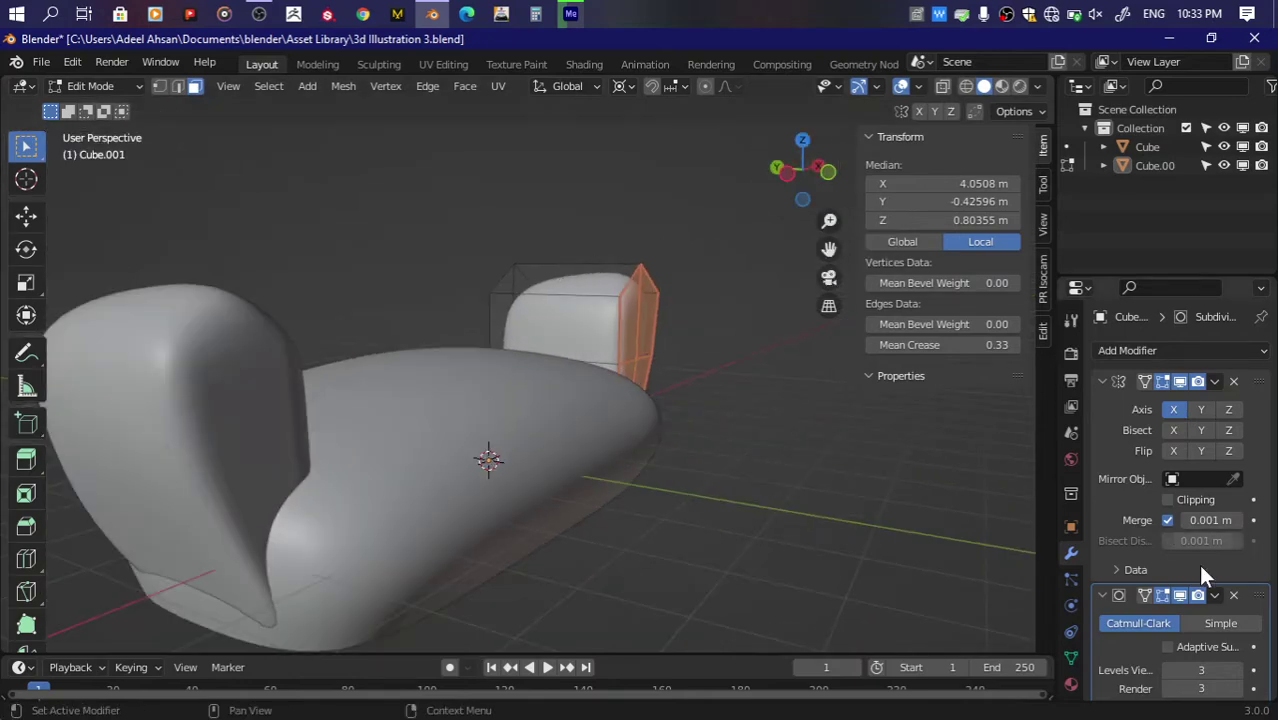
drag(807, 167, 793, 171)
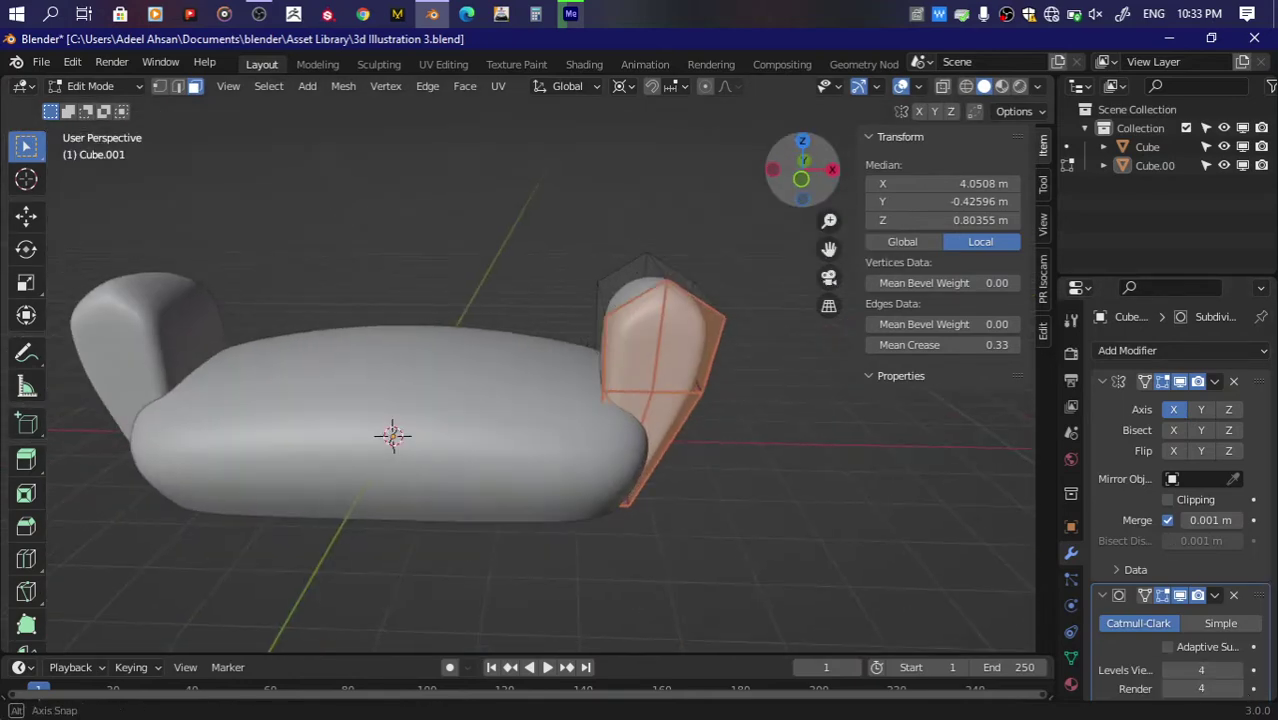
click(803, 185)
click(651, 268)
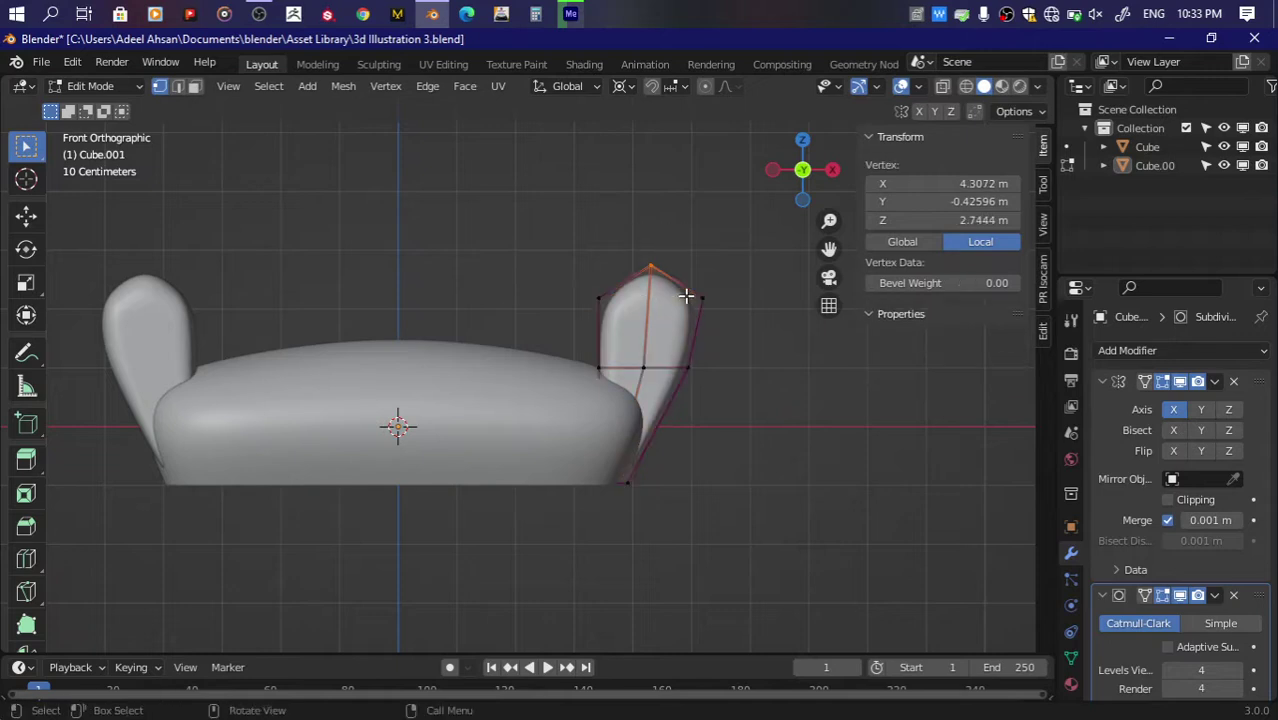
key(shift+v)
key(Escape)
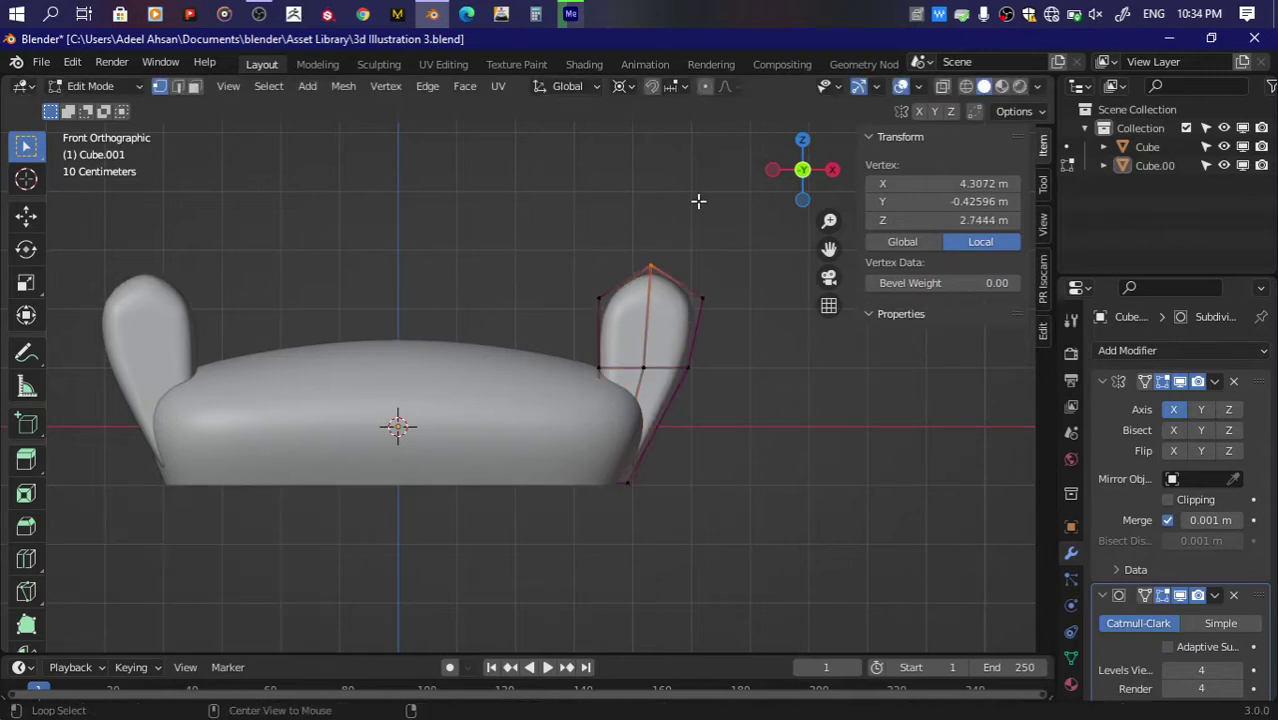
key(alt+z)
alt+click(673, 298)
key(g)
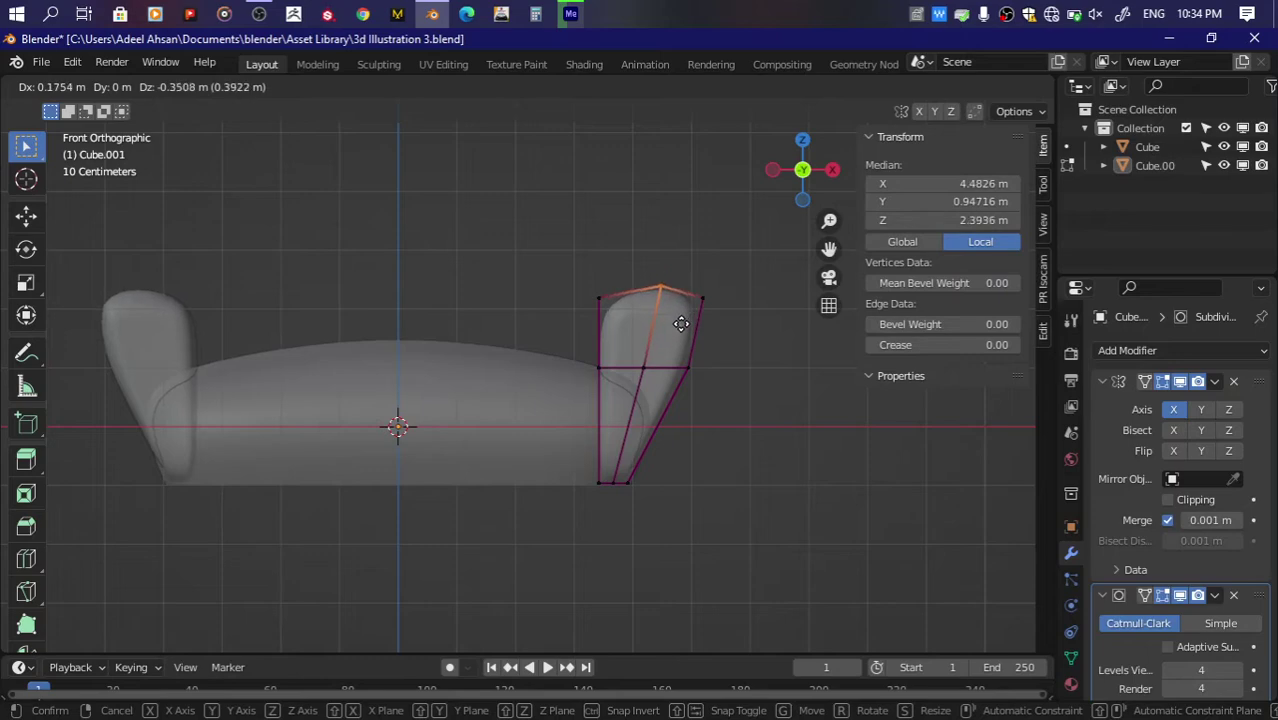
click(681, 323)
key(ctrl+s)
key(alt+z)
Step: Crease the armrest's back edge loop to 0.30 and box-select its outer section
mouse_move(803, 168)
mouse_down()
mouse_move(770, 190)
mouse_move(830, 160)
mouse_up()
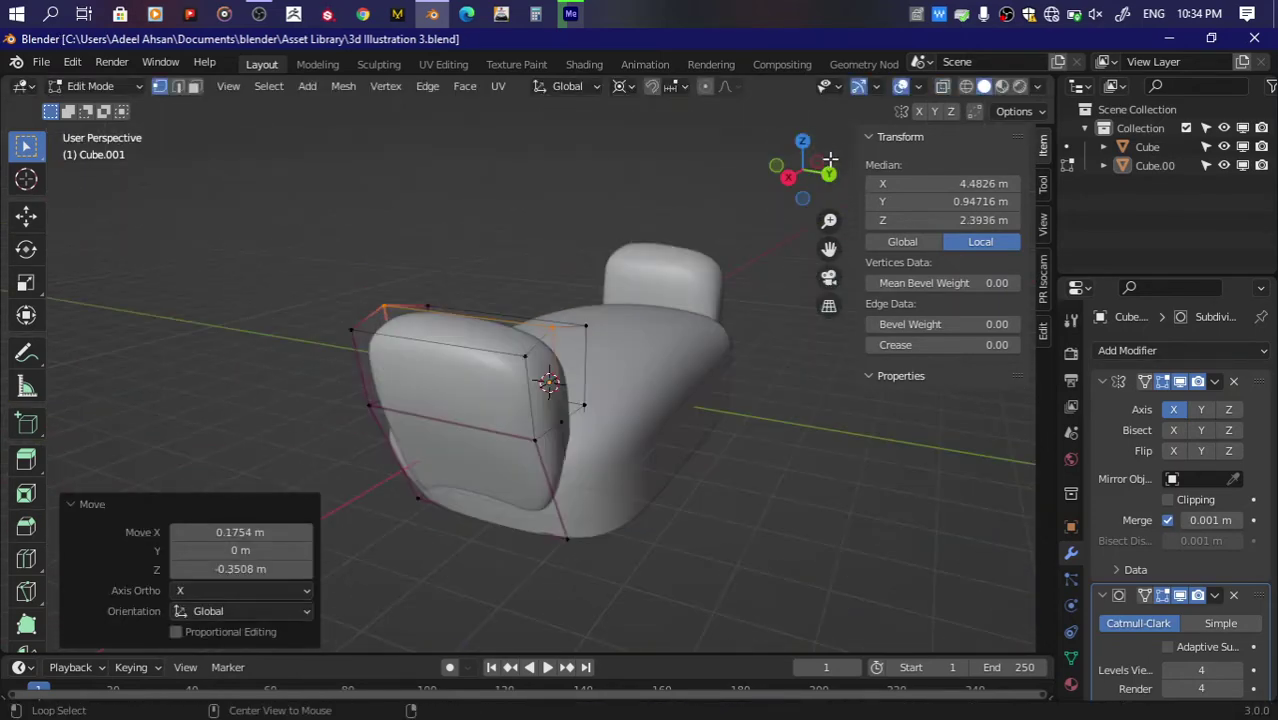
key(alt+z)
alt+click(511, 303)
key(alt+z)
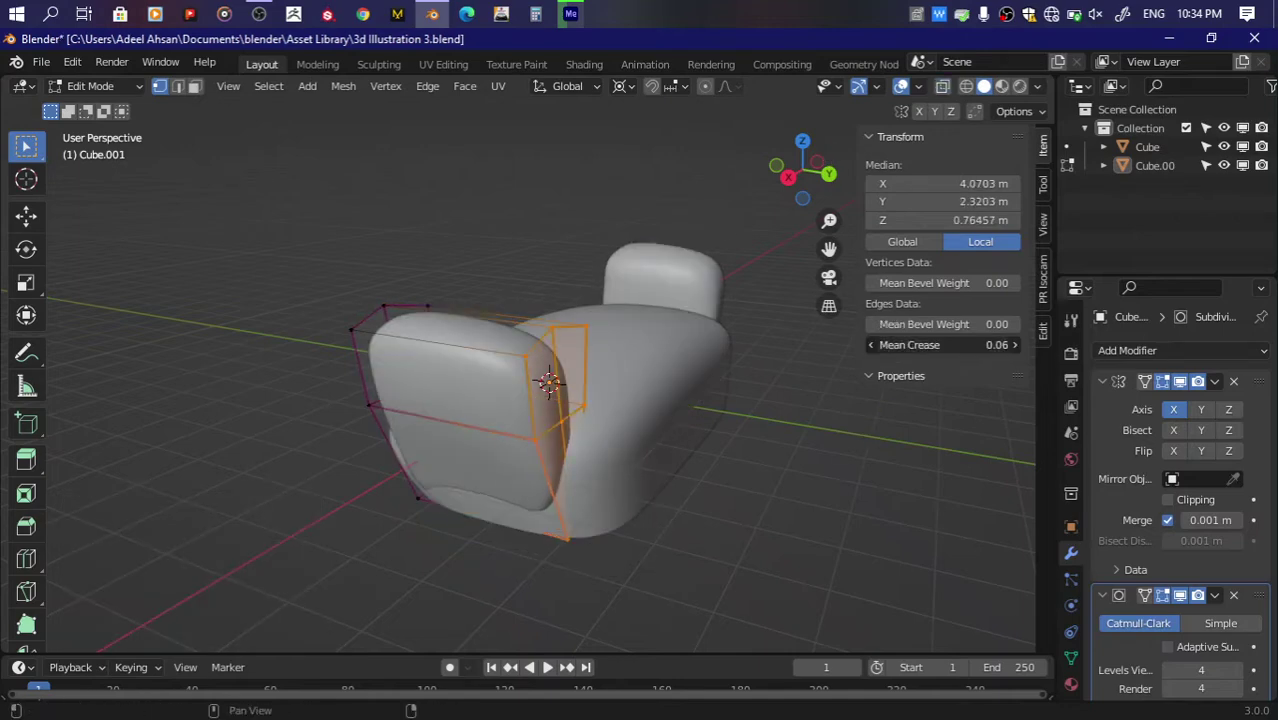
mouse_move(700, 388)
middle_down()
mouse_move(760, 400)
mouse_move(682, 285)
middle_up()
key(Tab)
key(Tab)
drag(950, 345, 985, 345)
middle_drag(700, 400, 596, 229)
drag(486, 171, 689, 643)
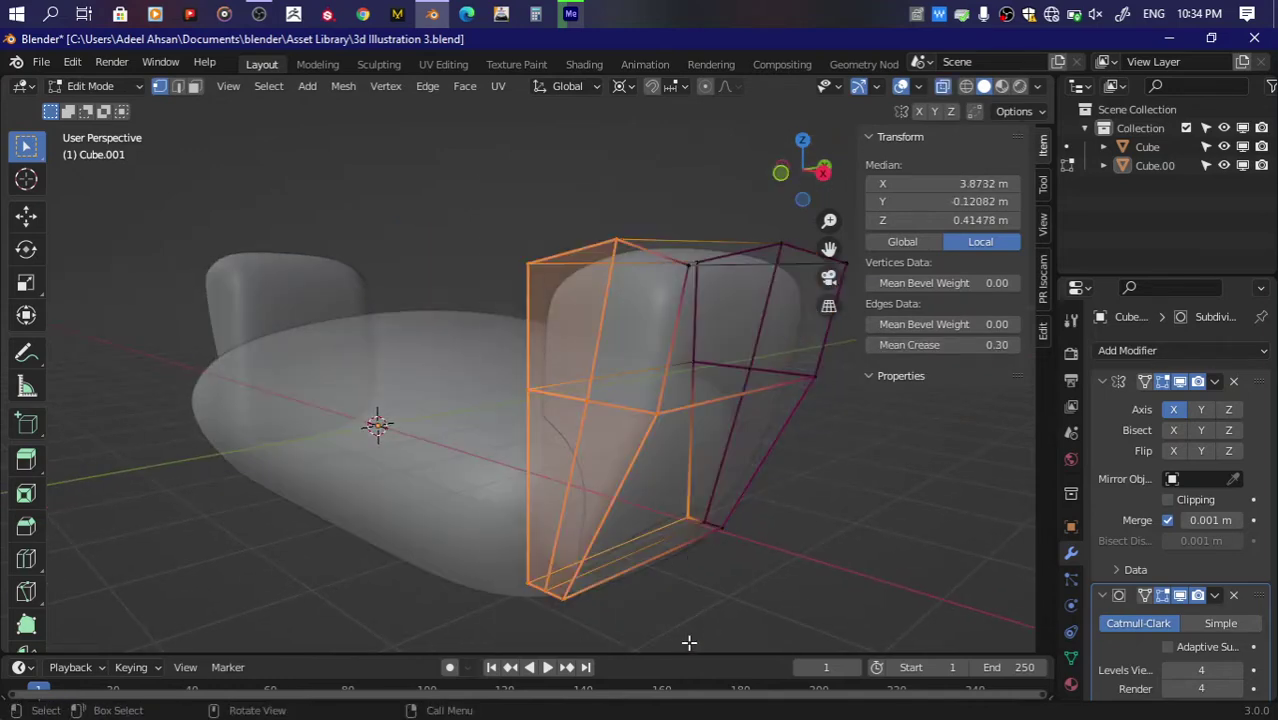
Step: Raise the armrests' Subdivision Levels to 5, then select the seat and save
drag(780, 188, 673, 247)
key(Tab)
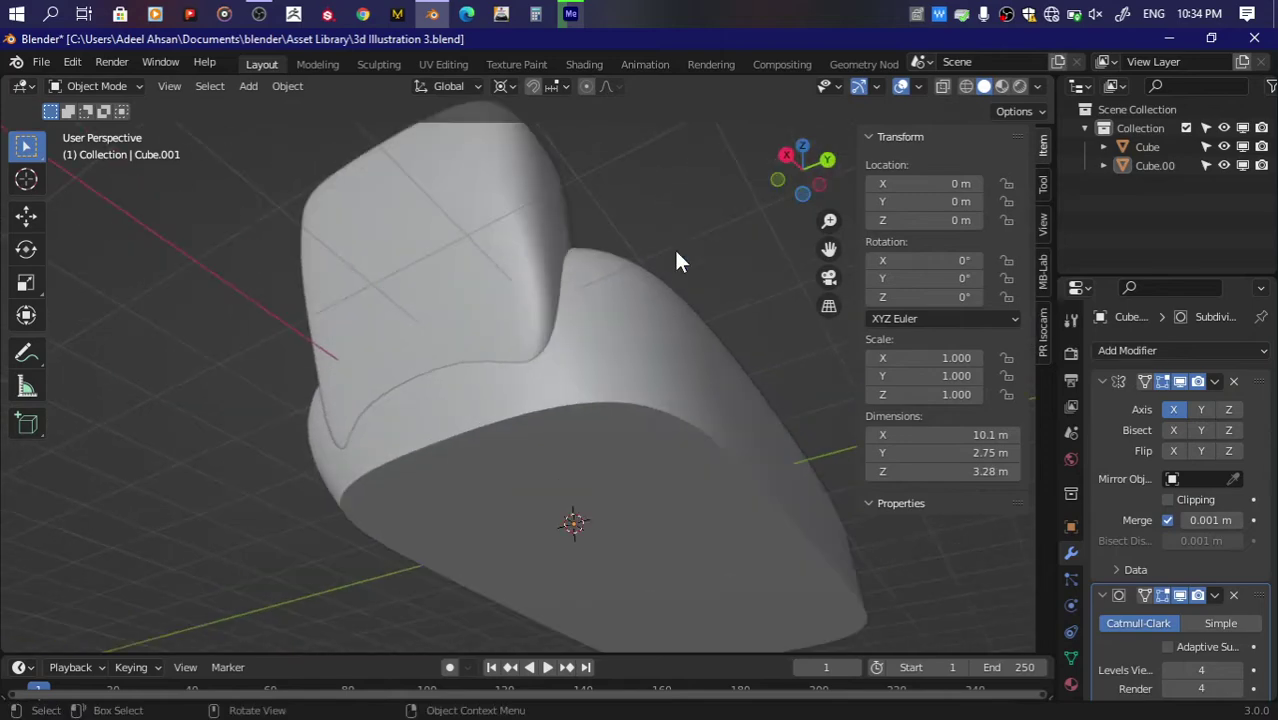
mouse_move(802, 170)
alt+mouse_down()
mouse_move(790, 175)
mouse_move(825, 178)
mouse_move(740, 223)
alt+mouse_up()
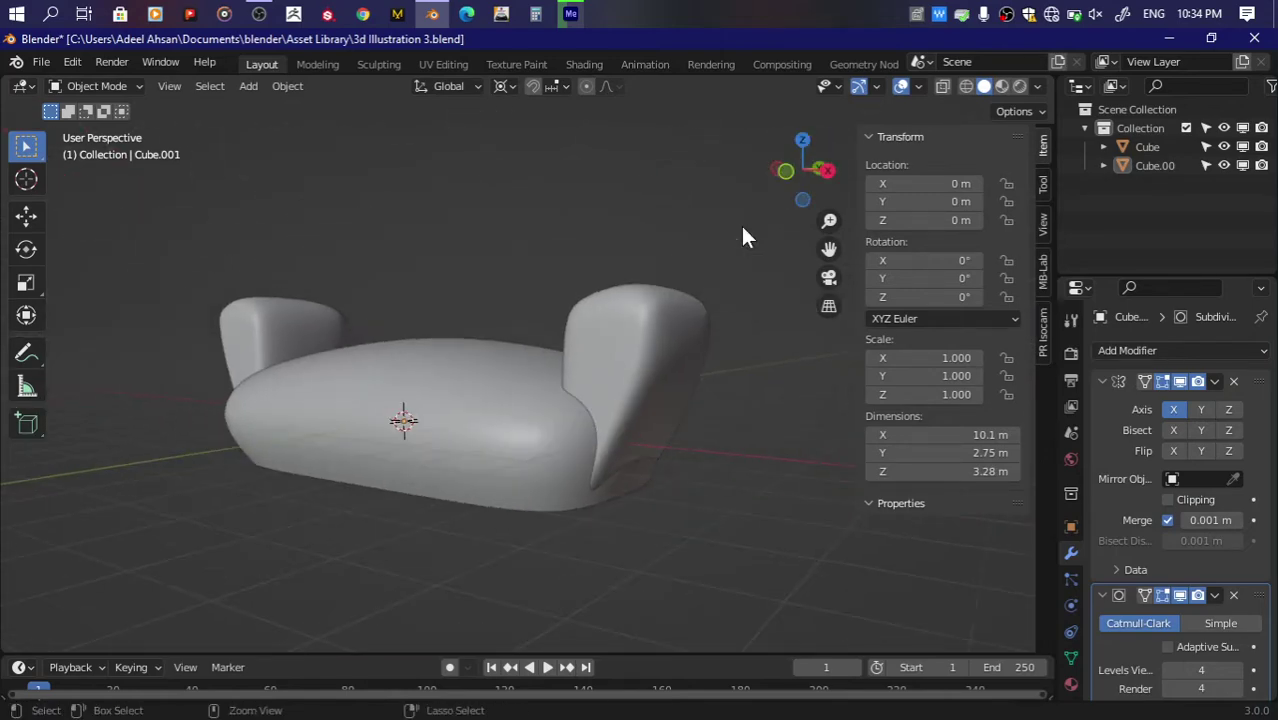
key(ctrl+s)
scroll(1180, 500, down, 2)
click(1238, 617)
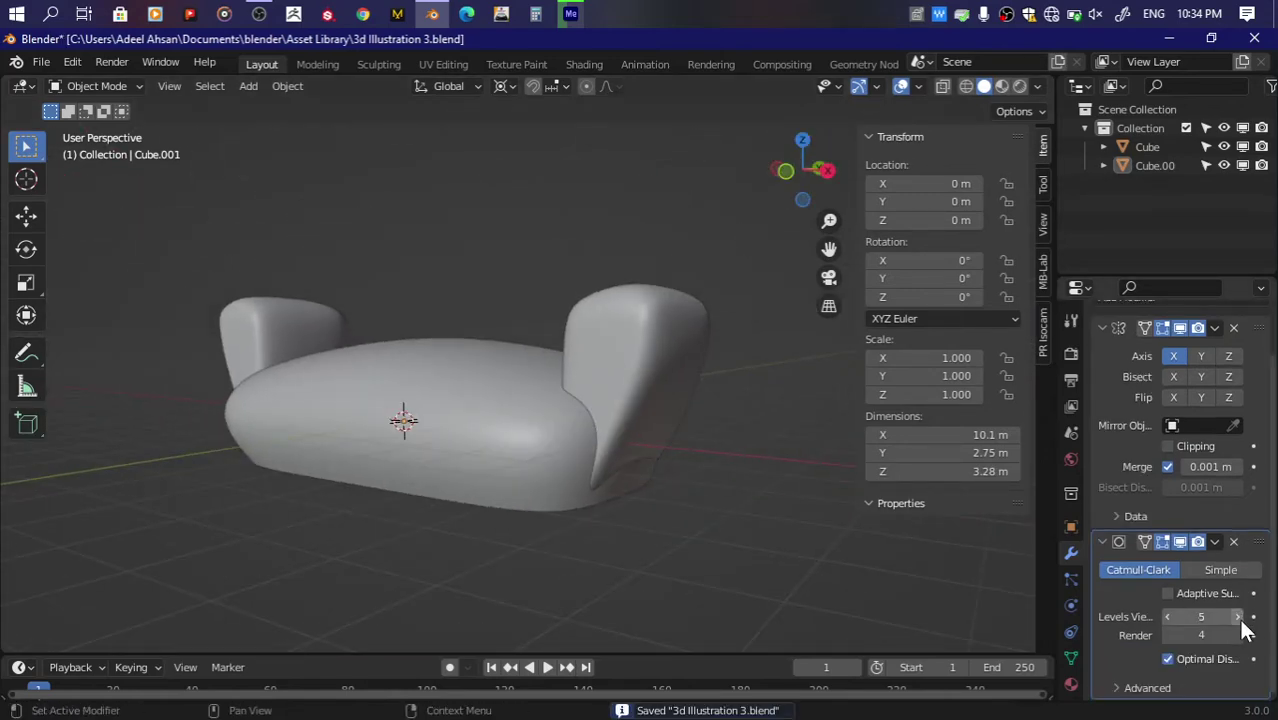
click(546, 449)
key(ctrl+s)
Step: Hide the side panel, switch to top view, and bring up the Add menu
key(Up)
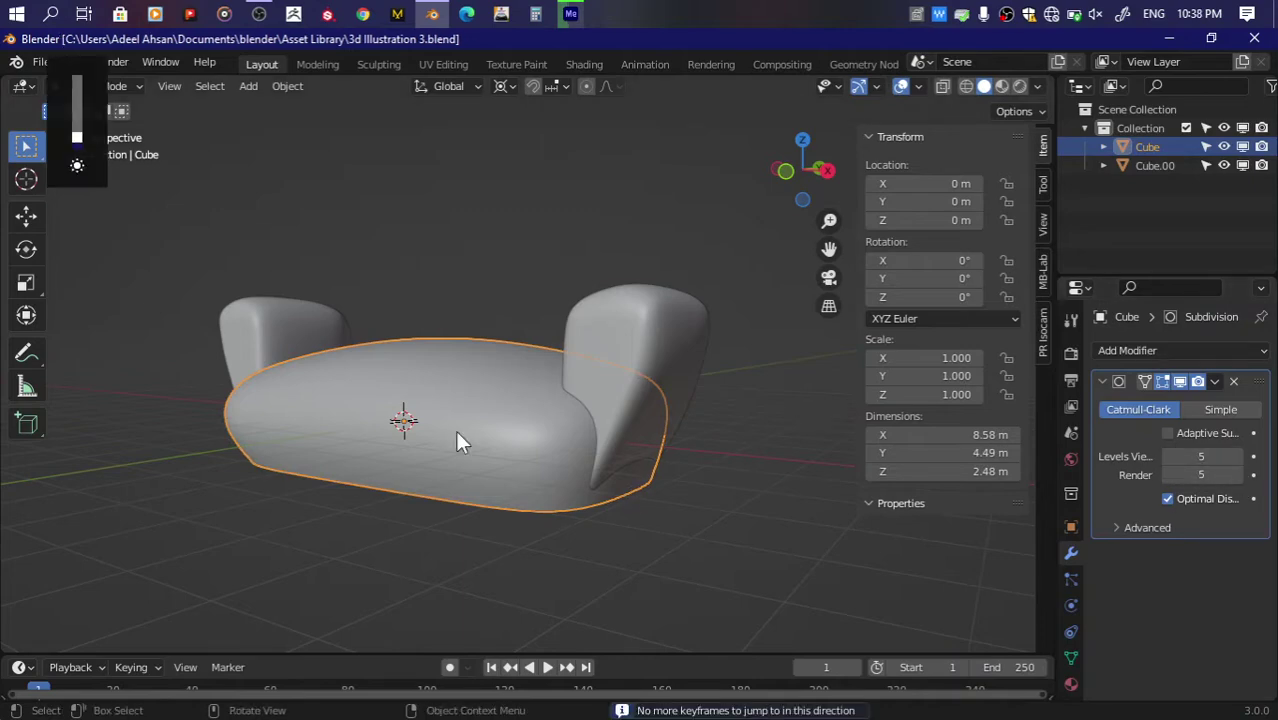
drag(810, 166, 806, 163)
key(n)
key(ctrl+s)
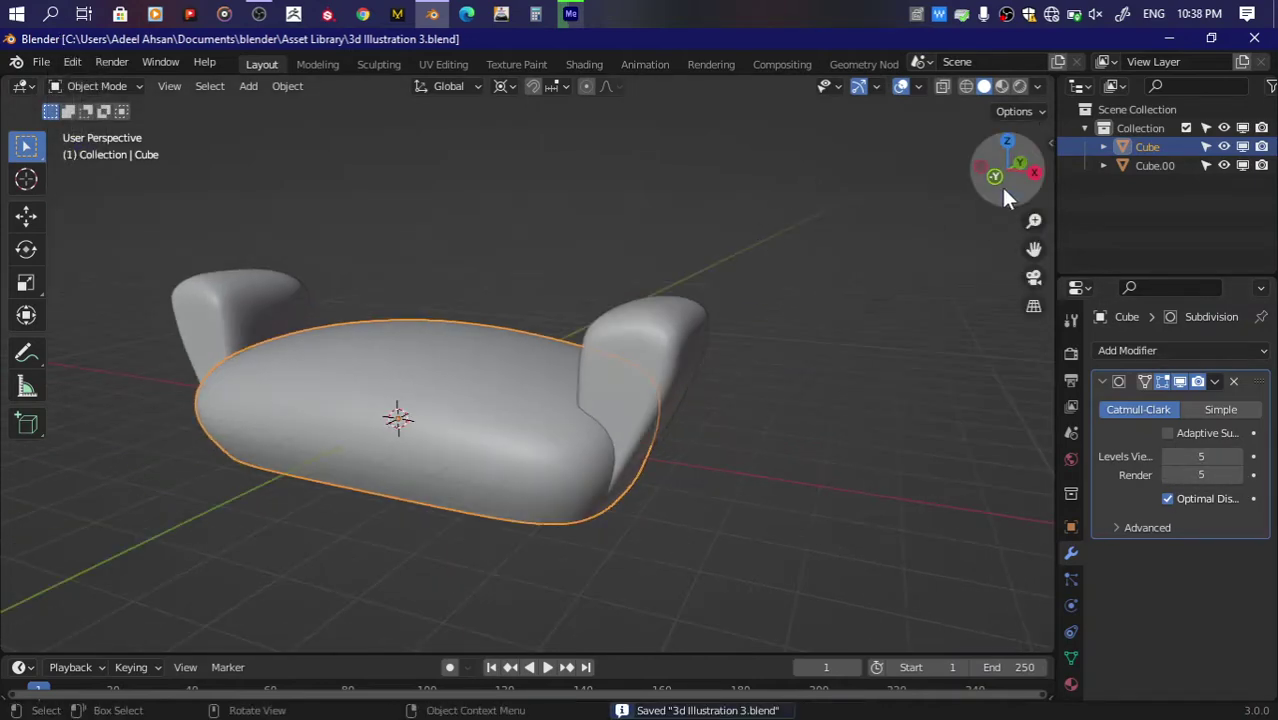
drag(1001, 188, 1004, 195)
click(758, 321)
key(KP_7)
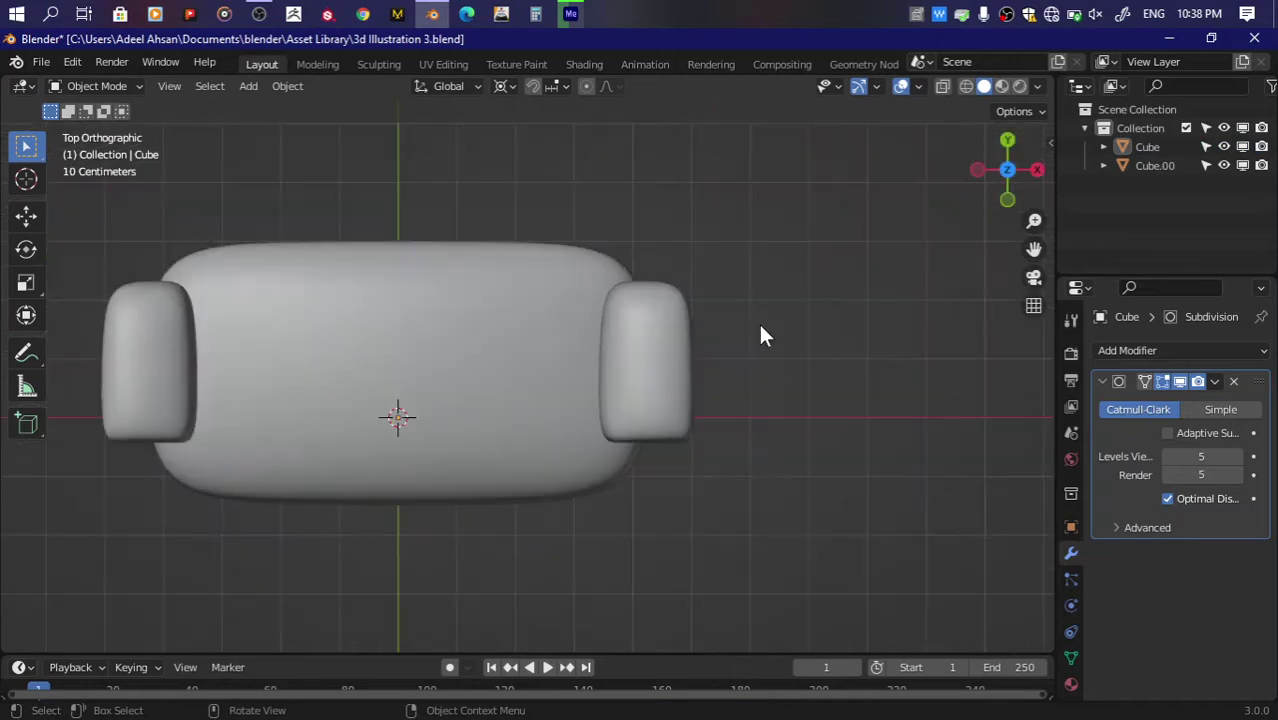
key(shift+a)
Step: Add a cube and move it along Y to sit behind the seat
click(834, 343)
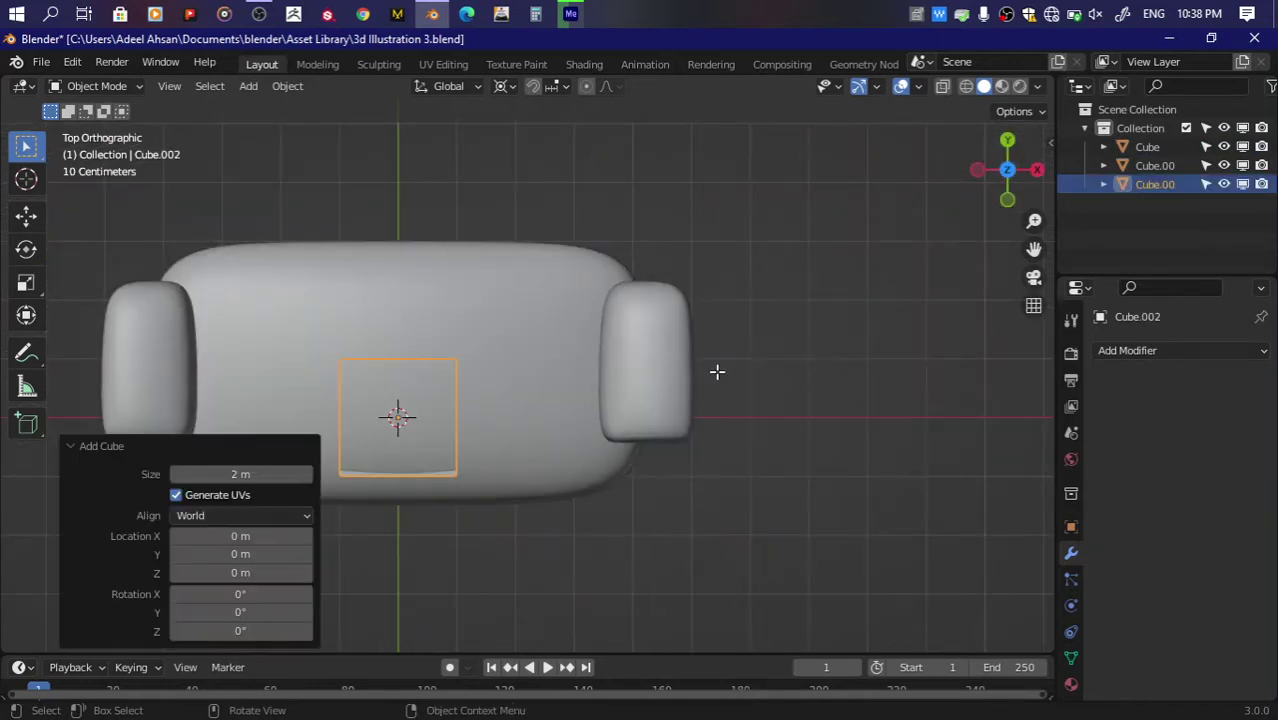
scroll(716, 371, down, 3)
key(Tab)
key(g)
key(y)
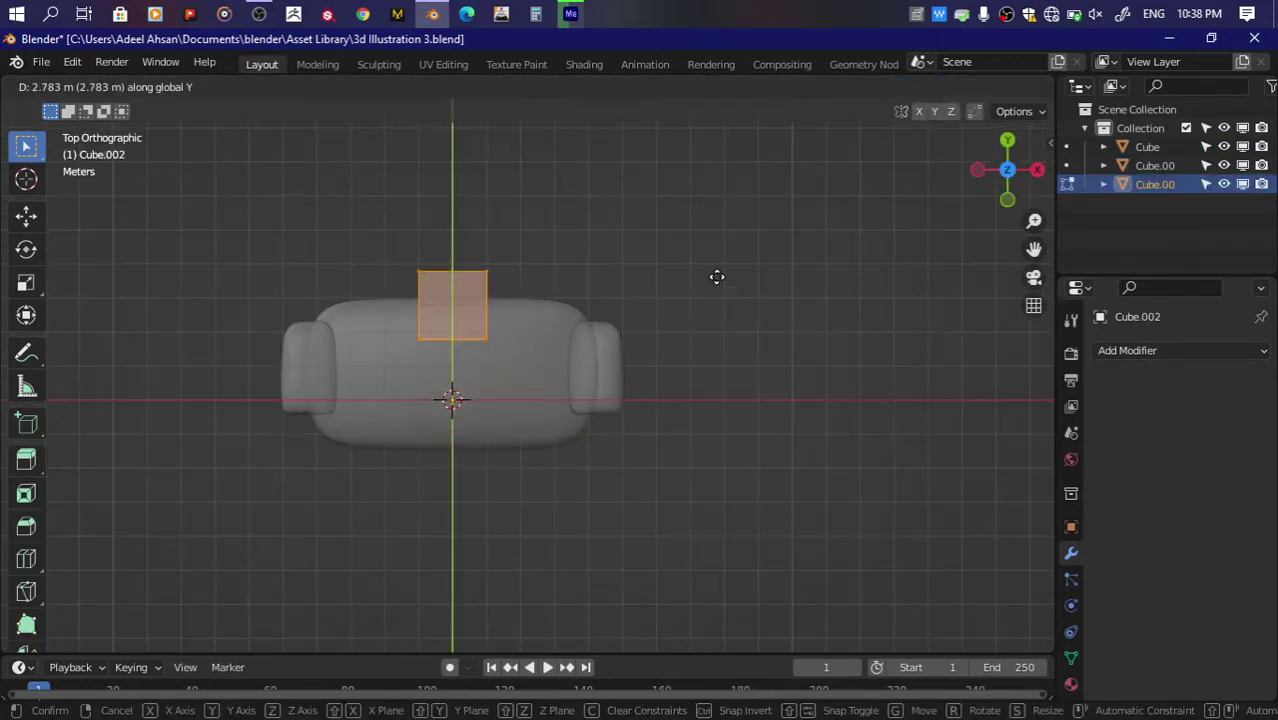
click(716, 277)
key(s)
key(y)
click(716, 277)
key(period)
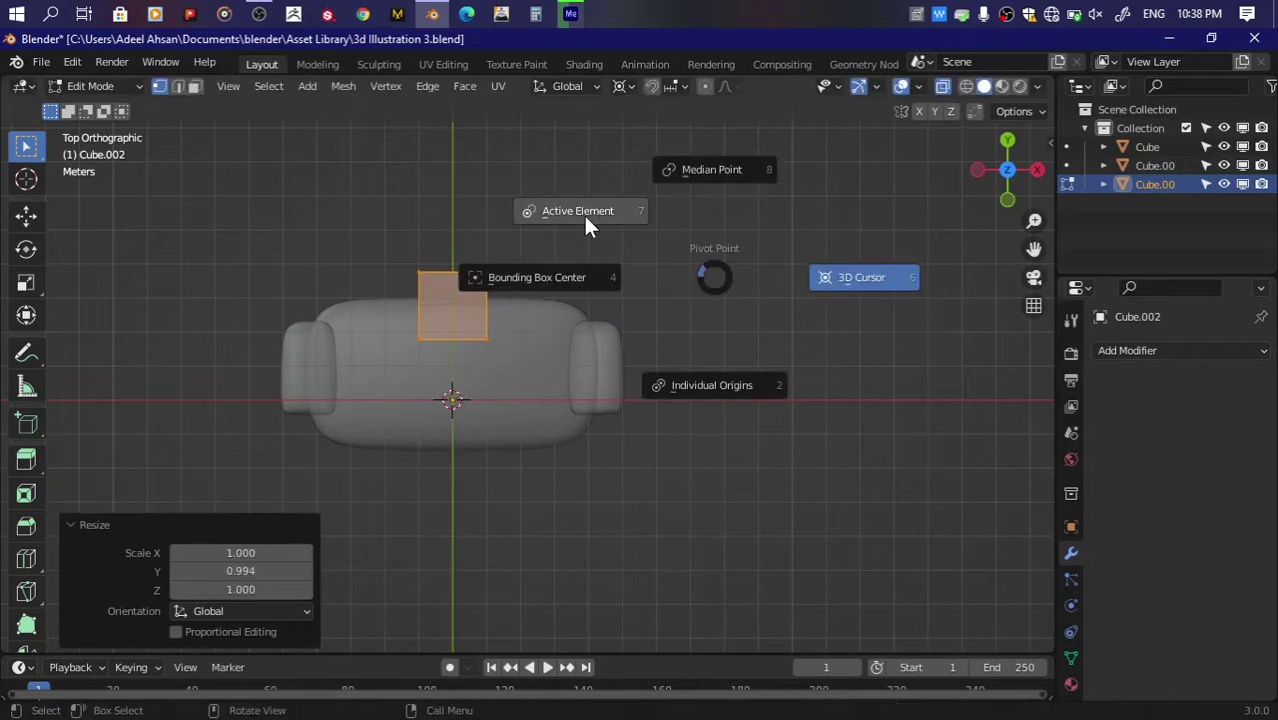
click(590, 318)
Step: Flatten the block thin along Y and stretch it wide across the sofa on X
key(s)
key(y)
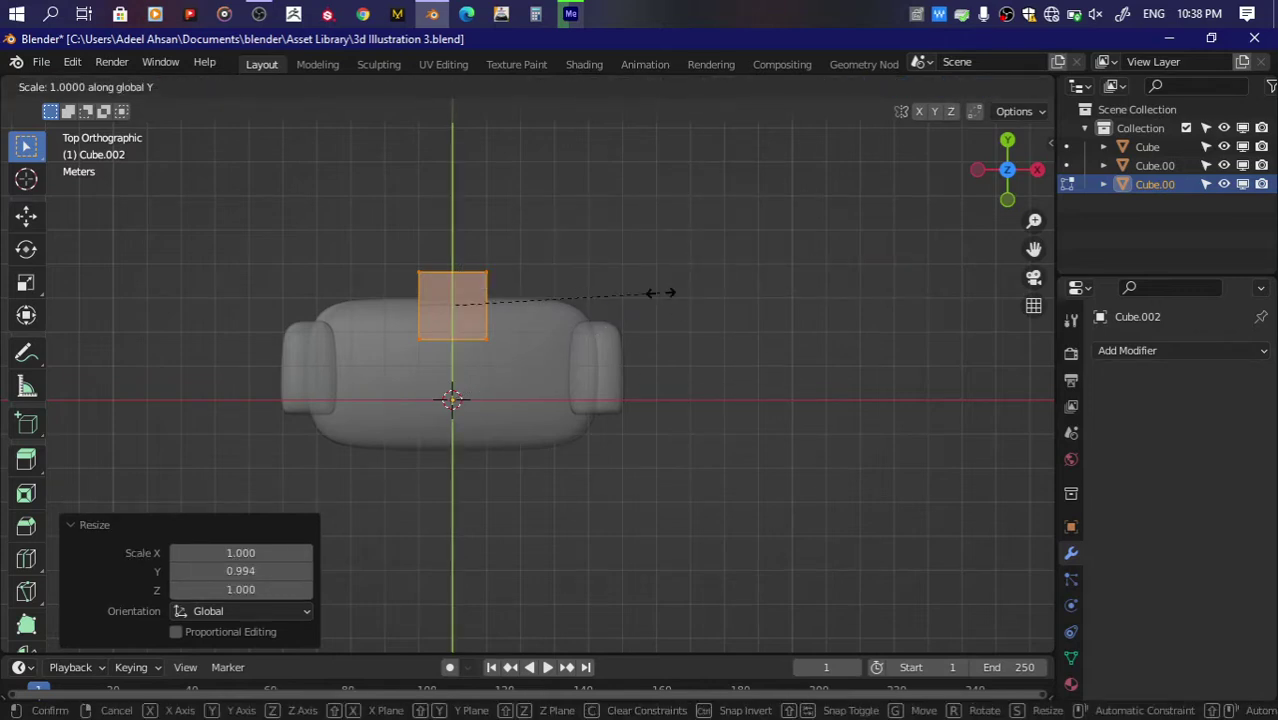
key(y)
key(x)
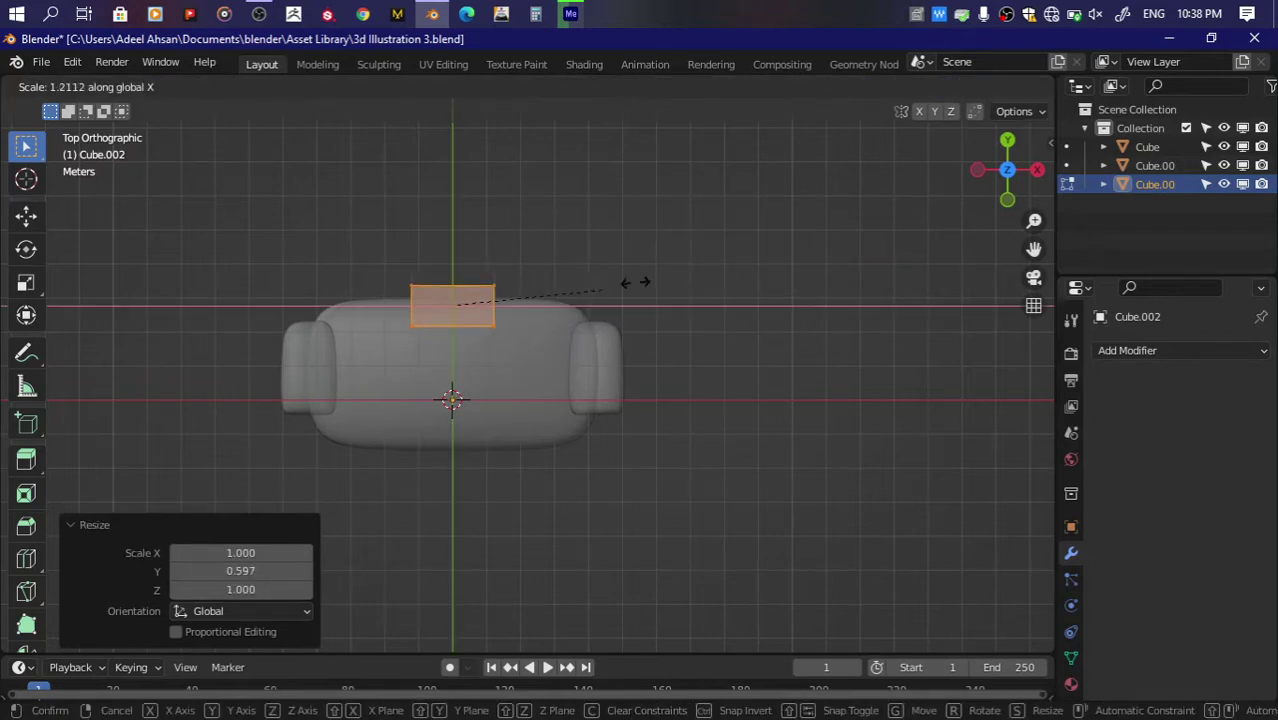
click(955, 254)
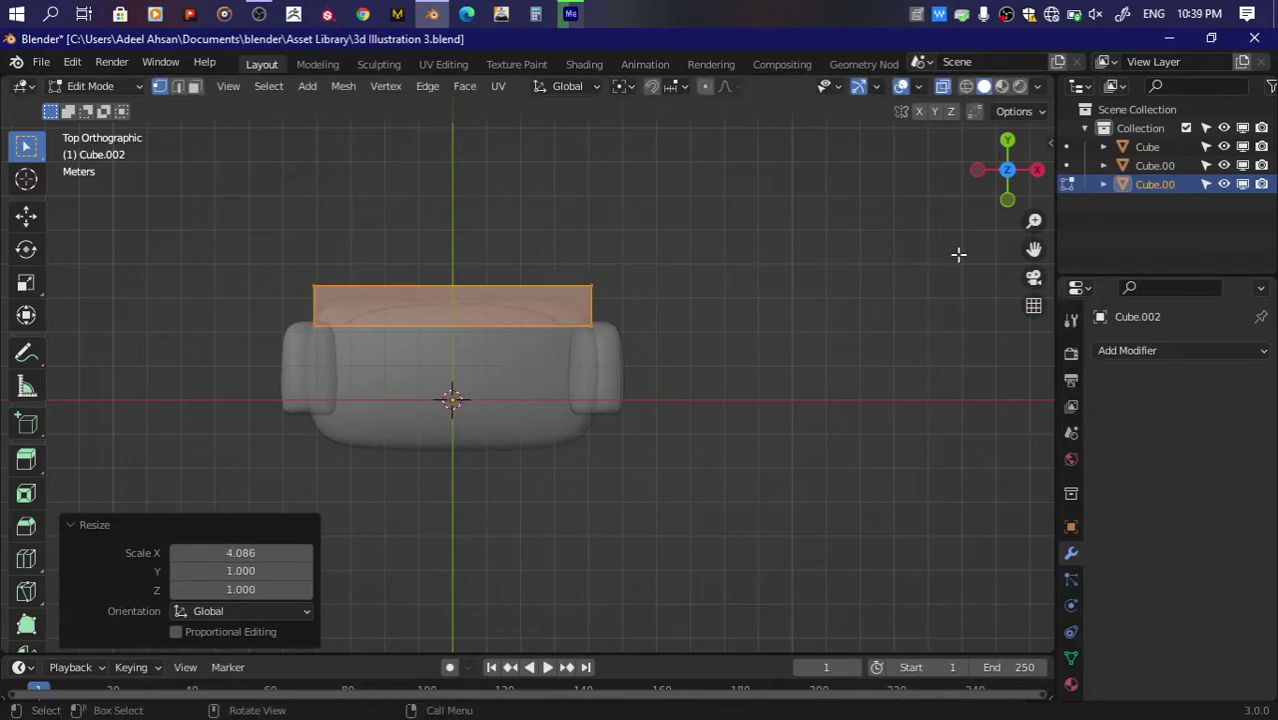
key(s)
key(x)
click(917, 254)
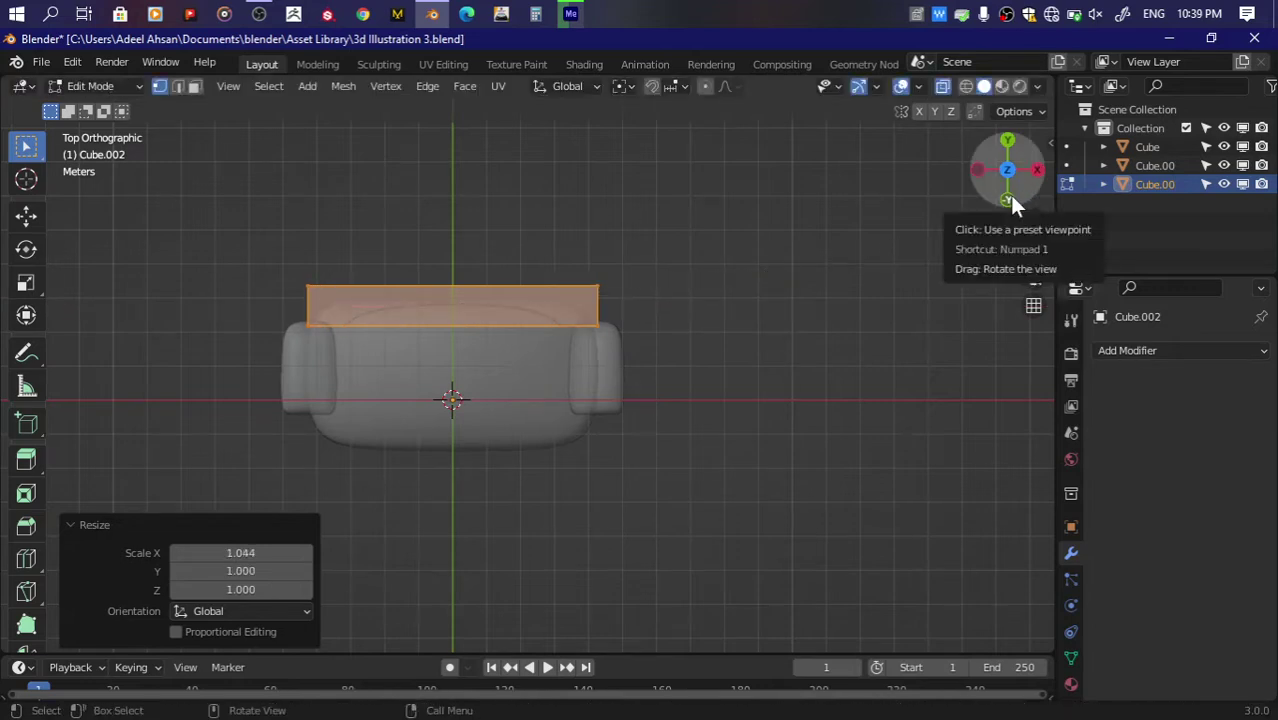
Step: Raise the backrest panel 1.164 m along Z and save
click(1007, 199)
scroll(762, 260, up, 3)
key(g)
key(z)
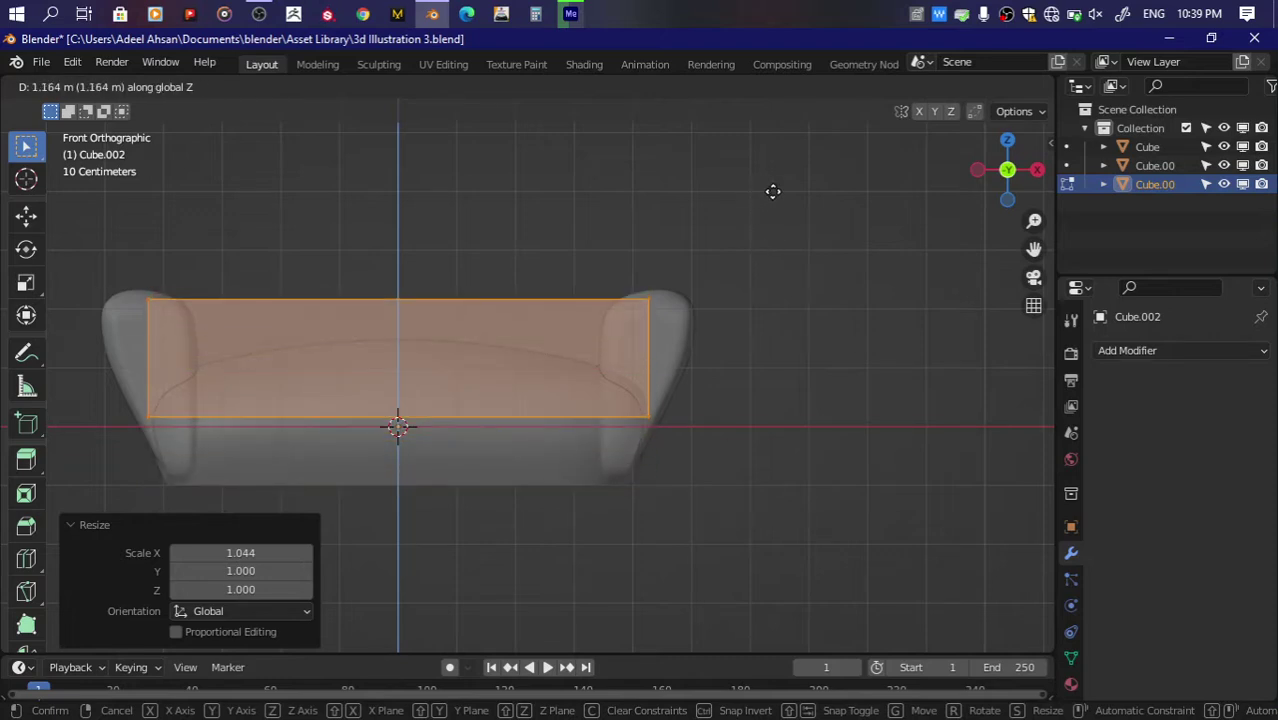
click(771, 194)
scroll(773, 191, up, 2)
scroll(772, 191, up, 1)
click(1007, 170)
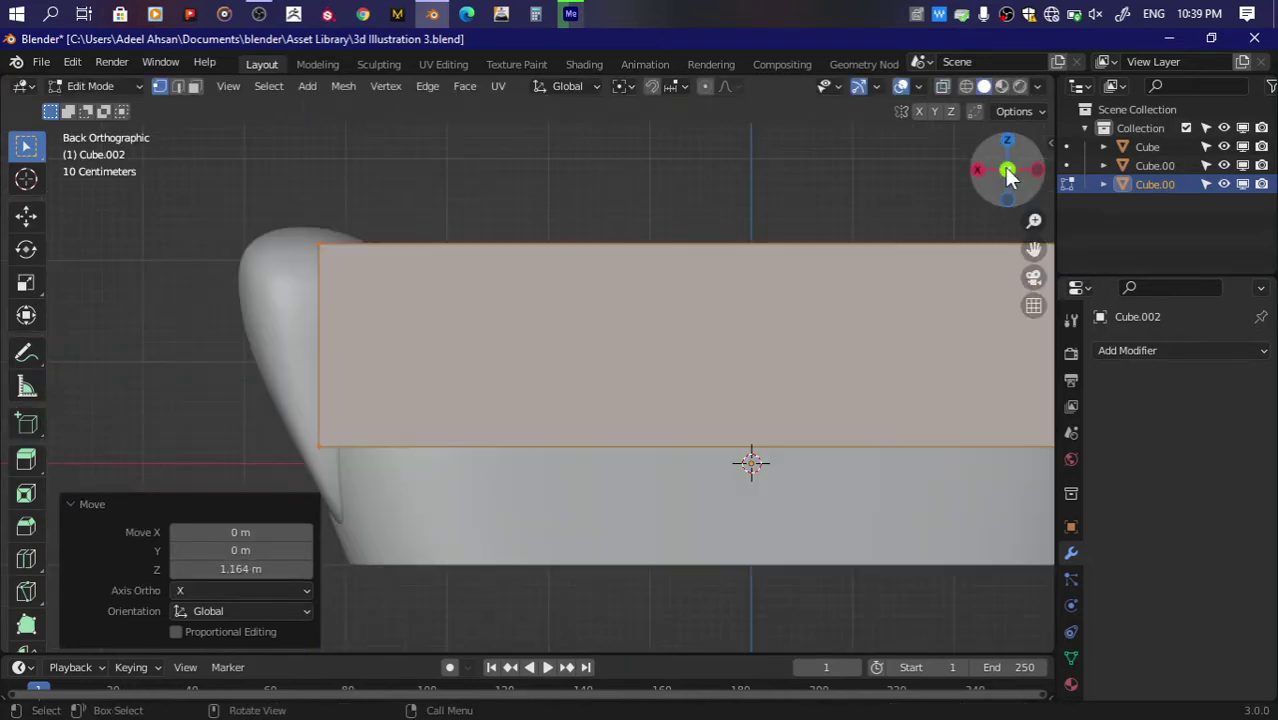
scroll(956, 342, down, 4)
drag(1008, 170, 873, 266)
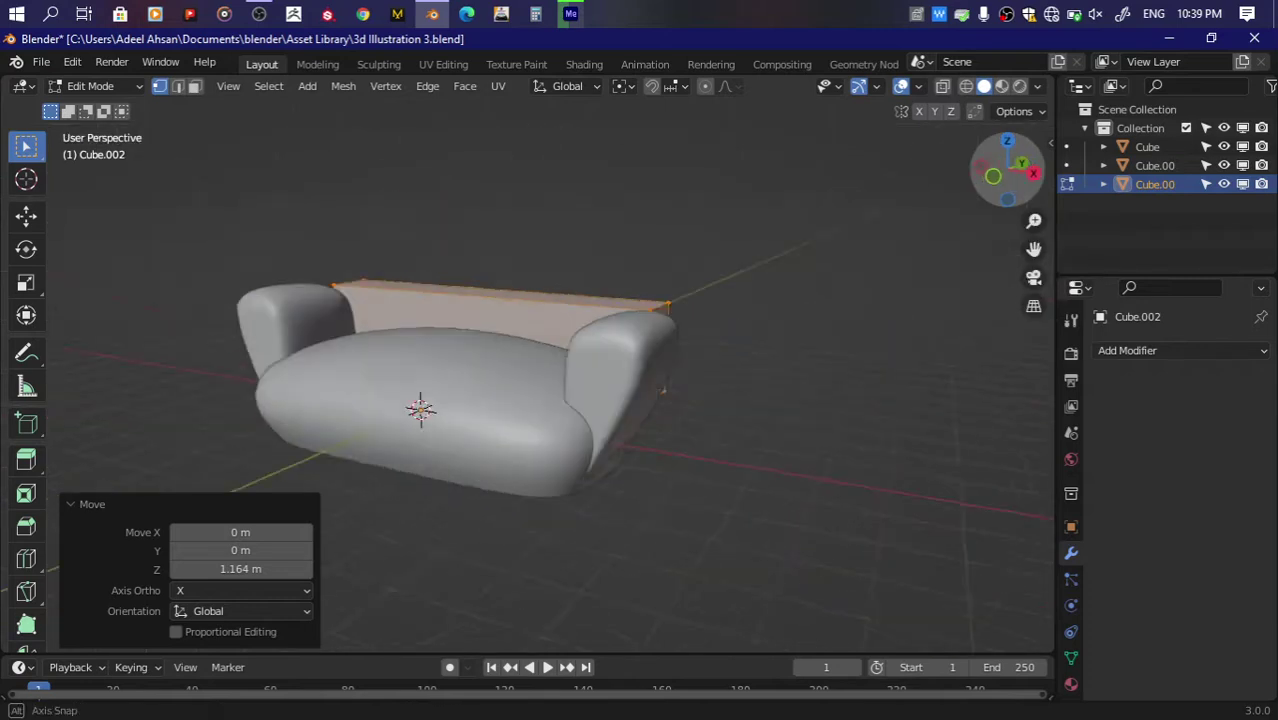
key(Up)
key(ctrl+s)
Step: Pull the backrest's top upward in see-through front view to make it taller
scroll(821, 248, up, 1)
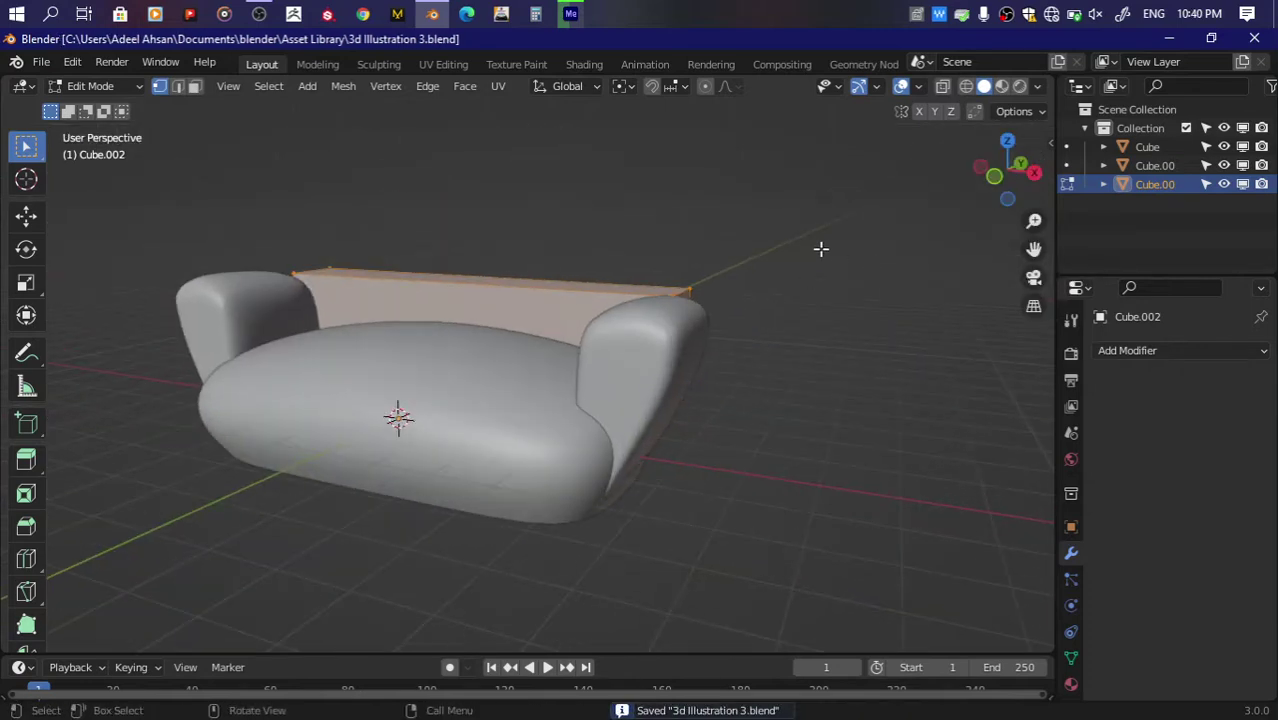
click(1034, 174)
click(977, 169)
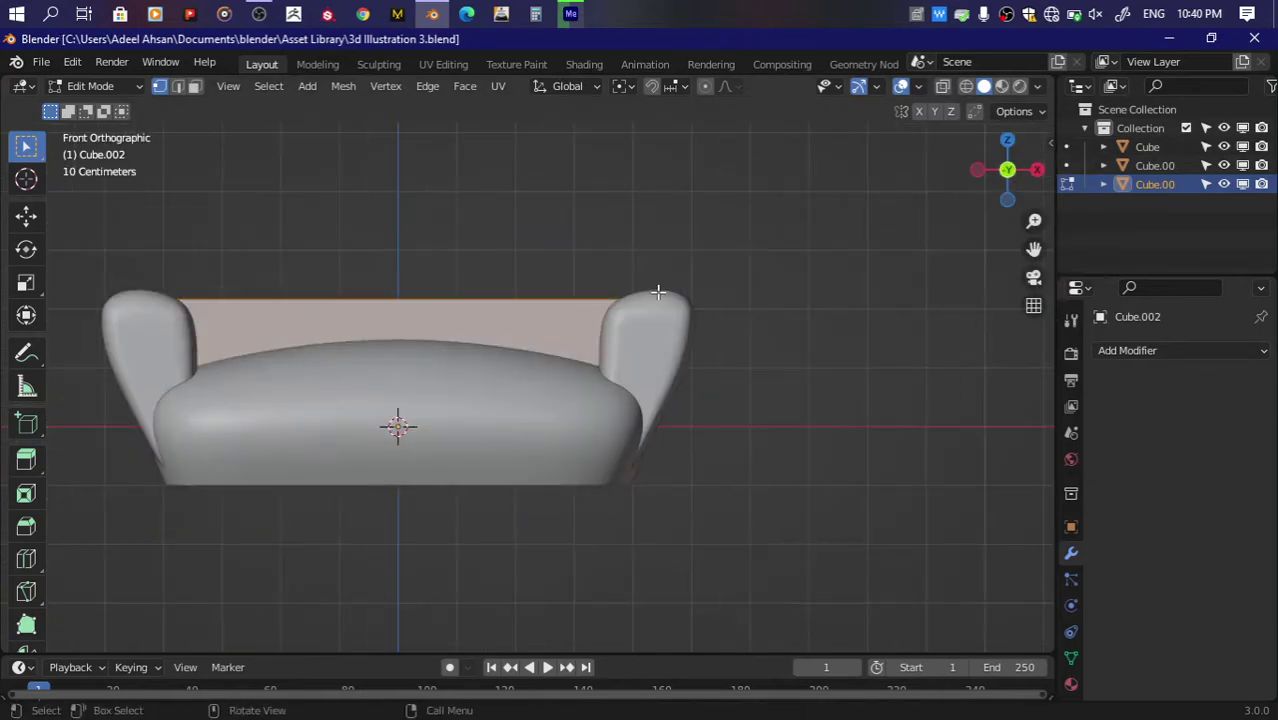
key(alt+z)
scroll(704, 350, down, 3)
key(g)
key(z)
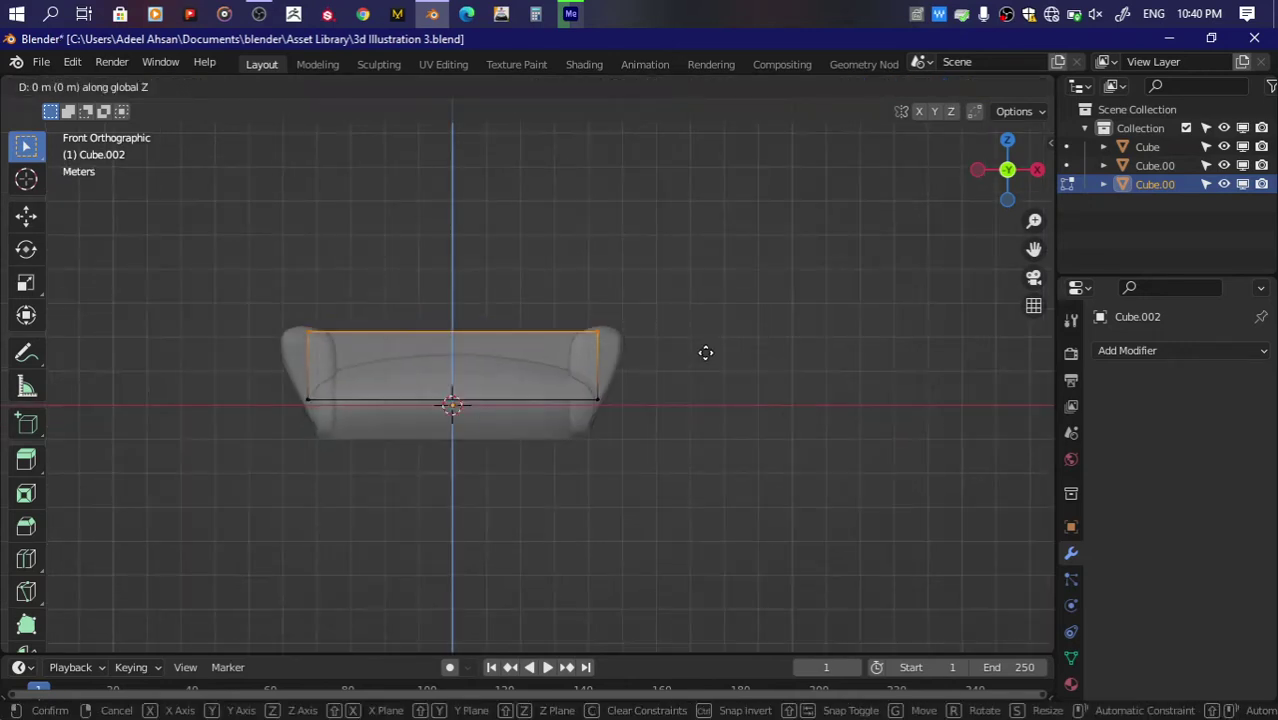
click(704, 267)
key(ctrl+s)
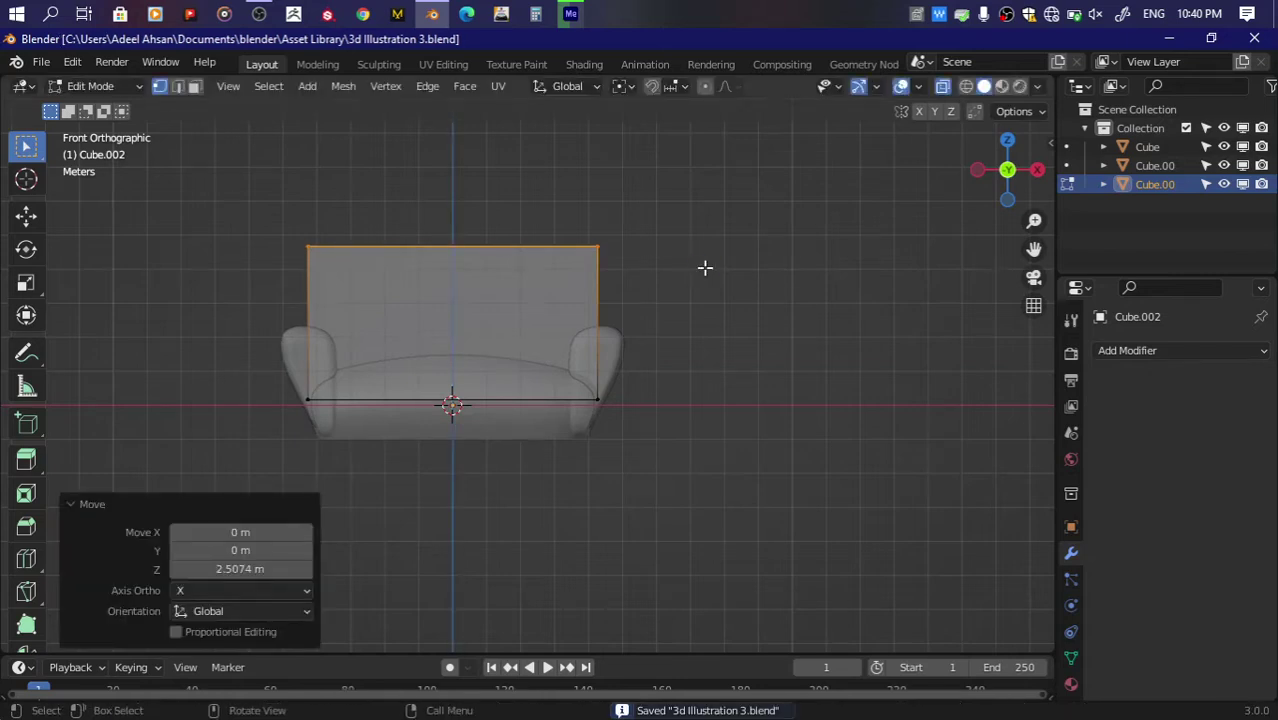
Step: Flare the backrest top 1.1438× wider on X with a changed pivot, then return to Object Mode
key(period)
click(685, 211)
key(alt+z)
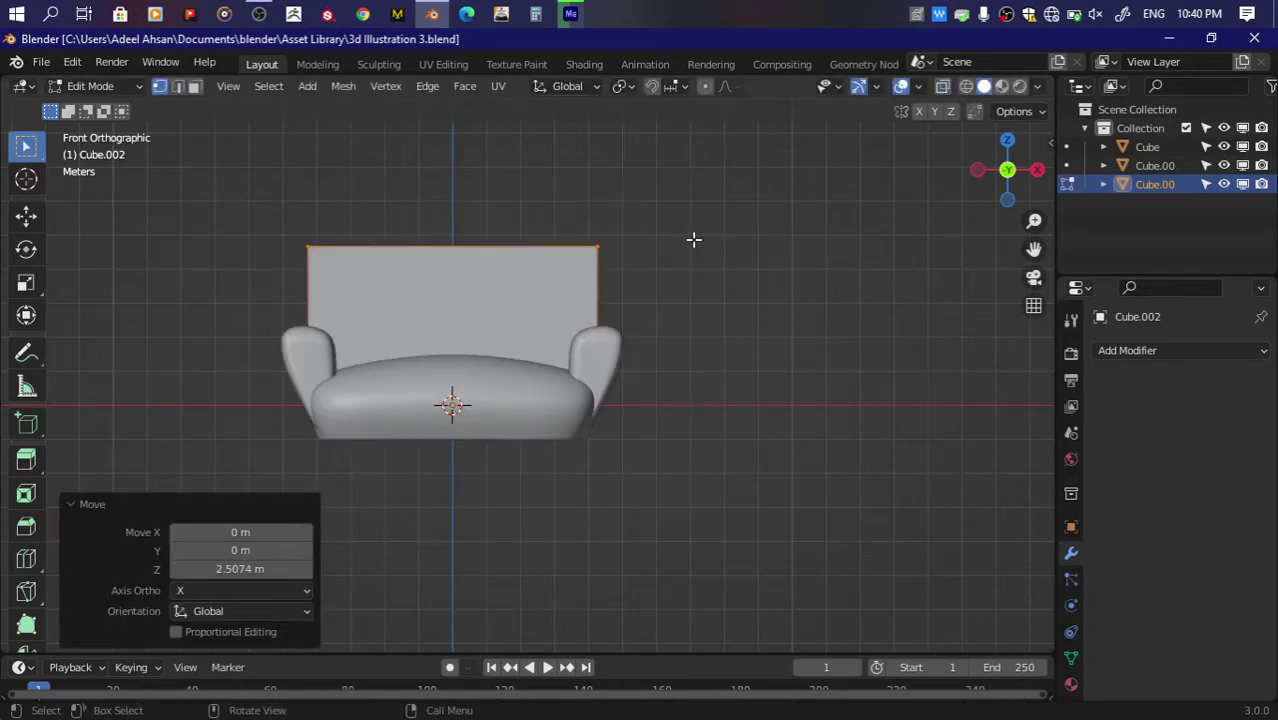
key(s)
key(x)
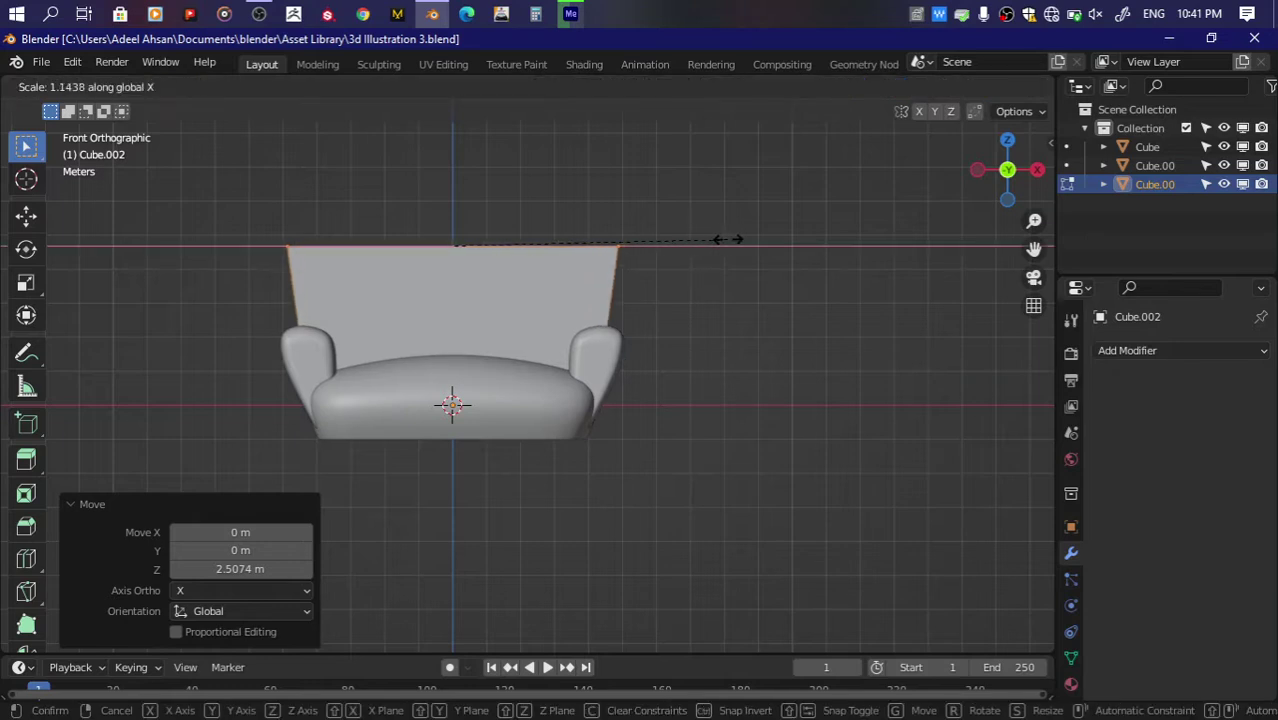
click(731, 239)
key(ctrl+s)
key(Tab)
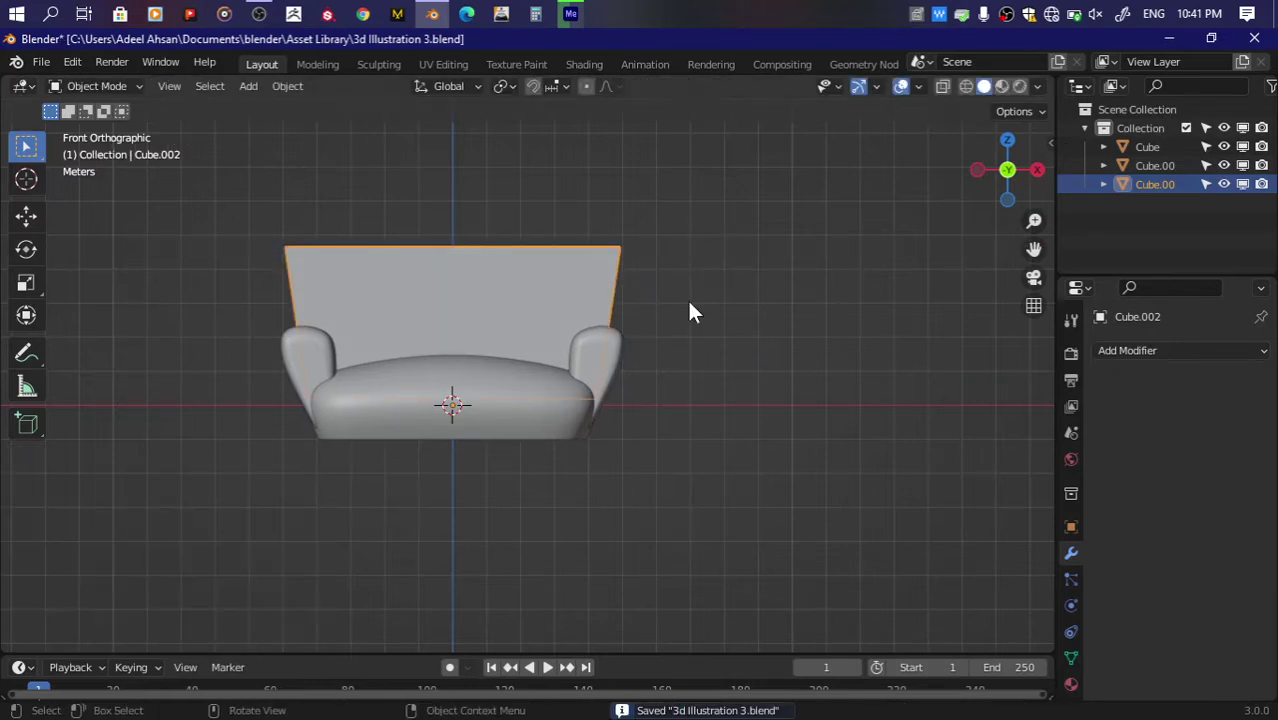
click(1105, 352)
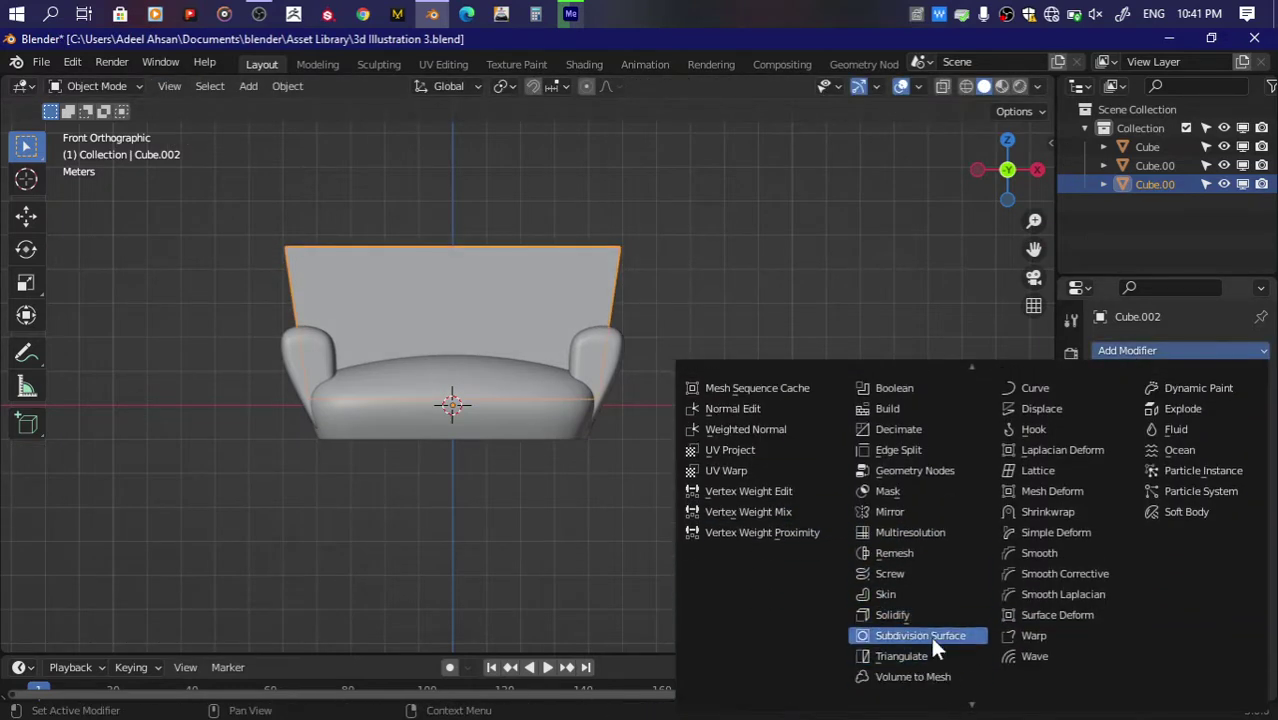
Step: Give the backrest a Subdivision Surface modifier at level 5 and save
click(932, 643)
drag(1207, 457, 1207, 457)
text(5)
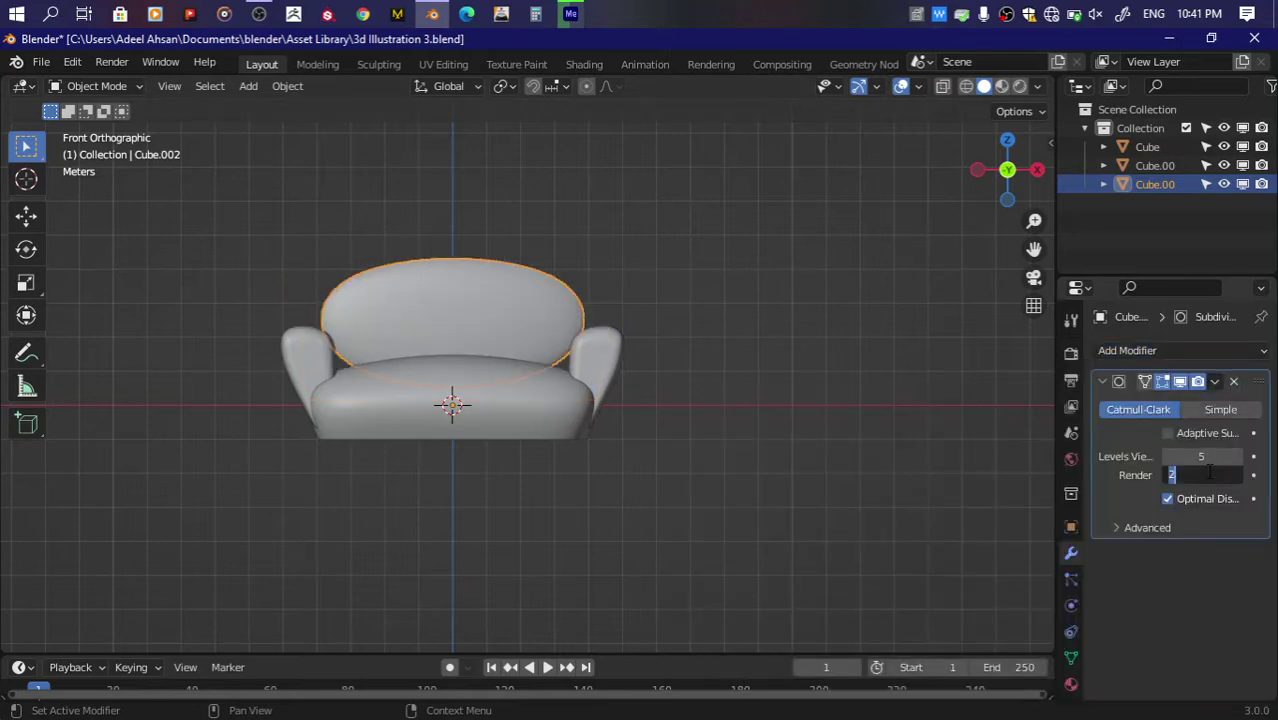
key(ctrl+s)
Step: Add a centred vertical loop cut down the middle of the backrest
key(Tab)
key(ctrl+r)
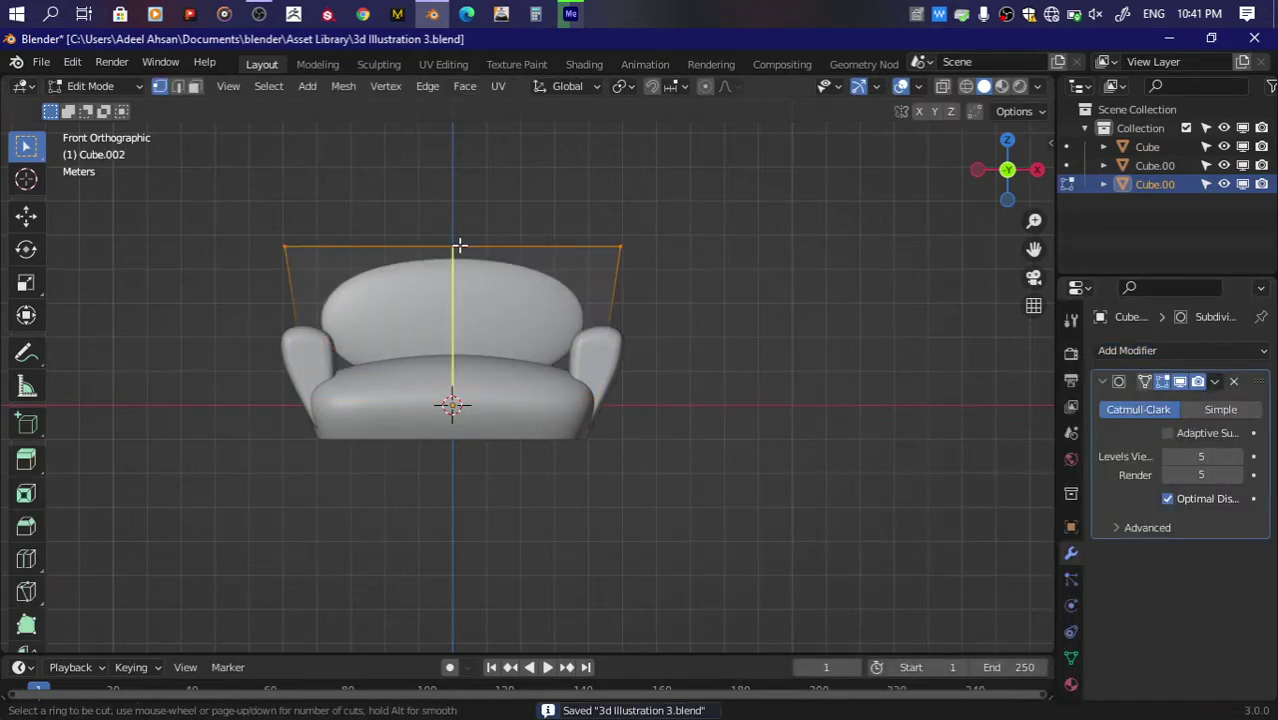
click(451, 242)
click(451, 242)
drag(1004, 163, 1020, 175)
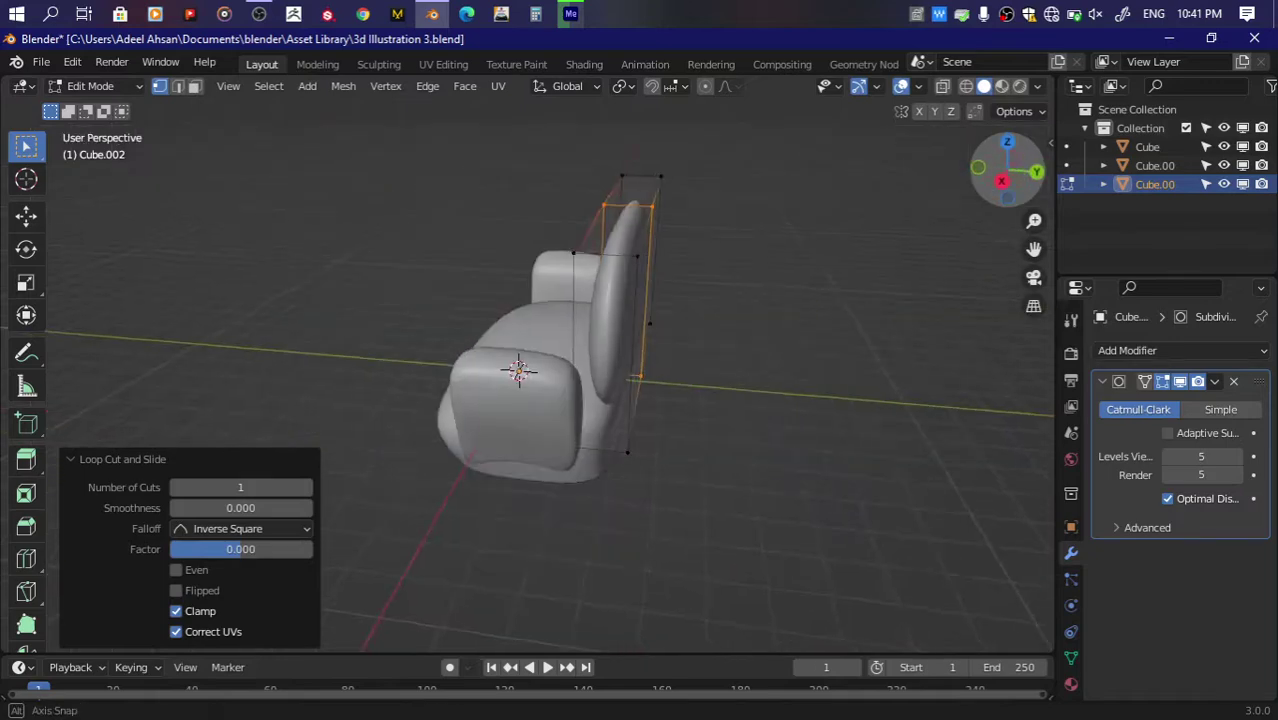
middle_drag(549, 373, 624, 430)
Step: Select the backrest's bottom face in see-through mode and save the file
key(2)
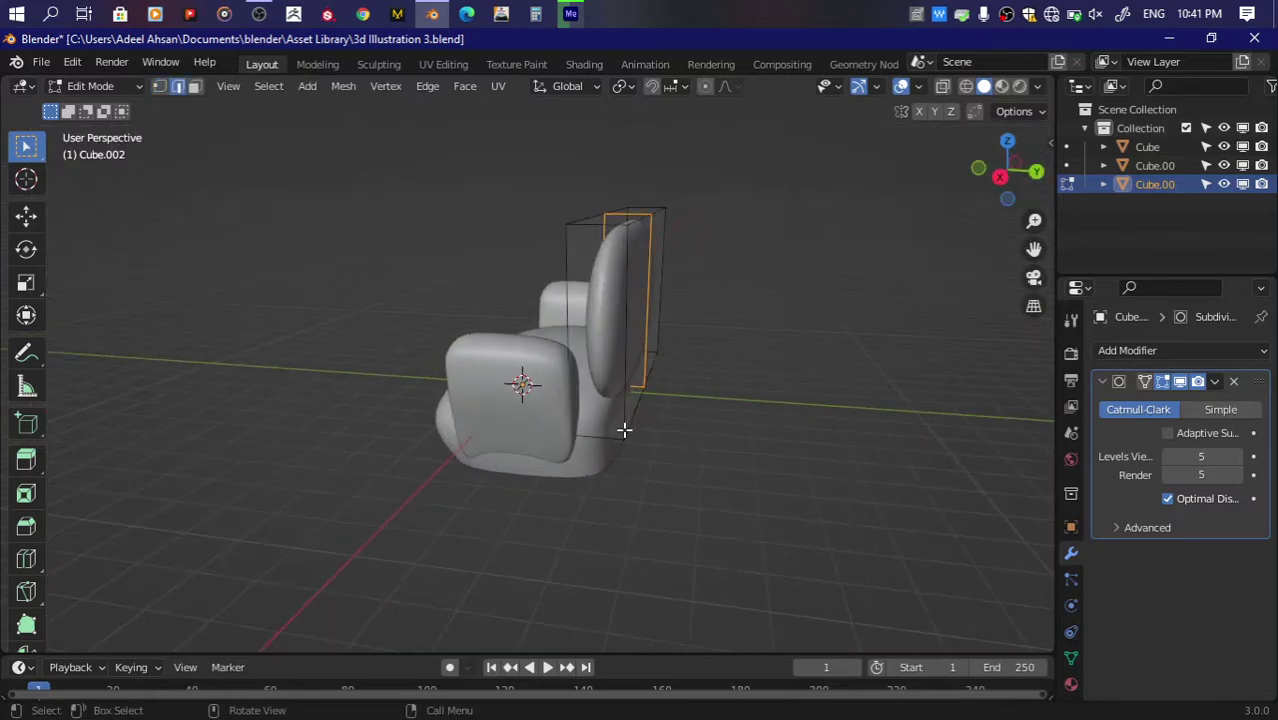
alt+click(636, 410)
key(alt+z)
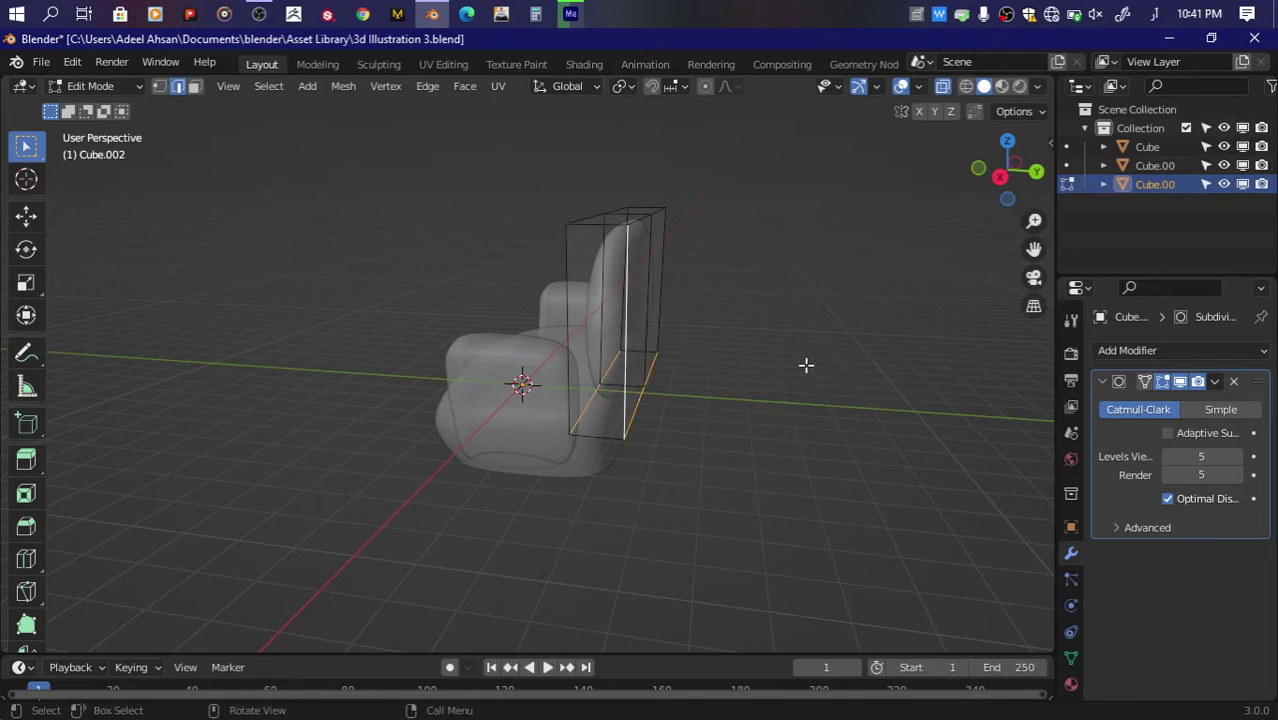
drag(1005, 168, 806, 387)
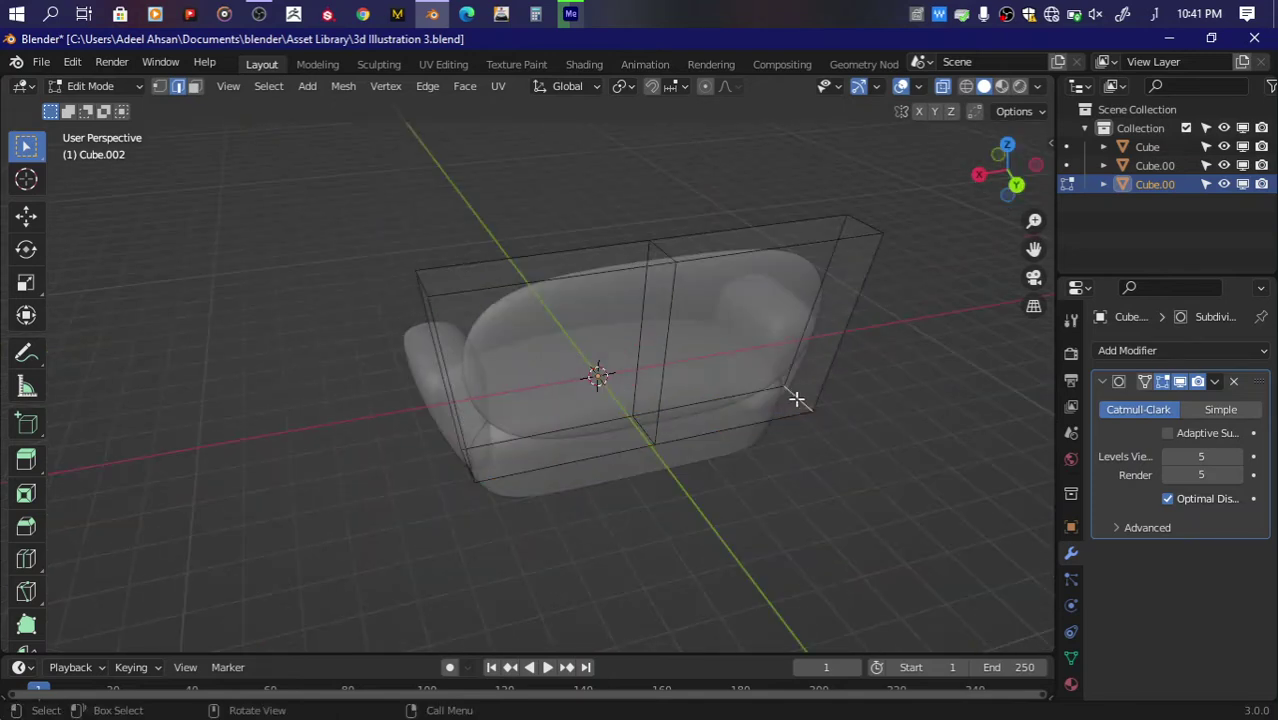
drag(1012, 170, 630, 407)
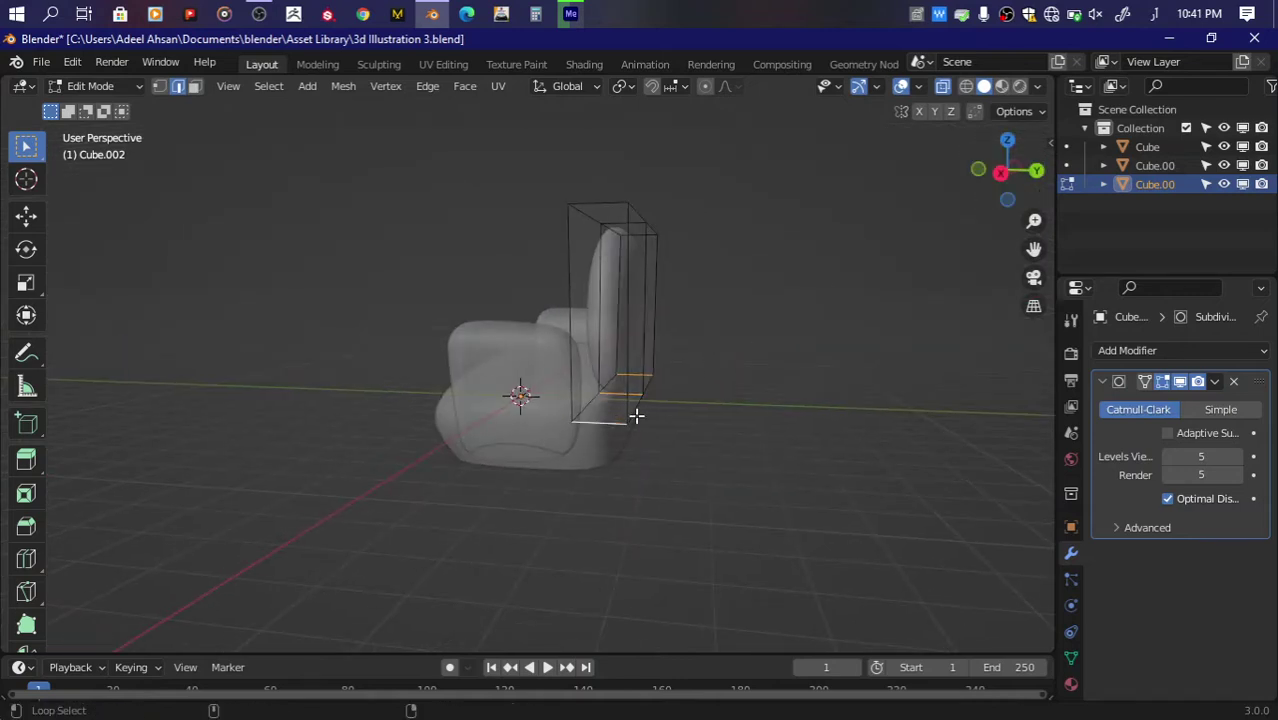
click(584, 407)
key(ctrl+s)
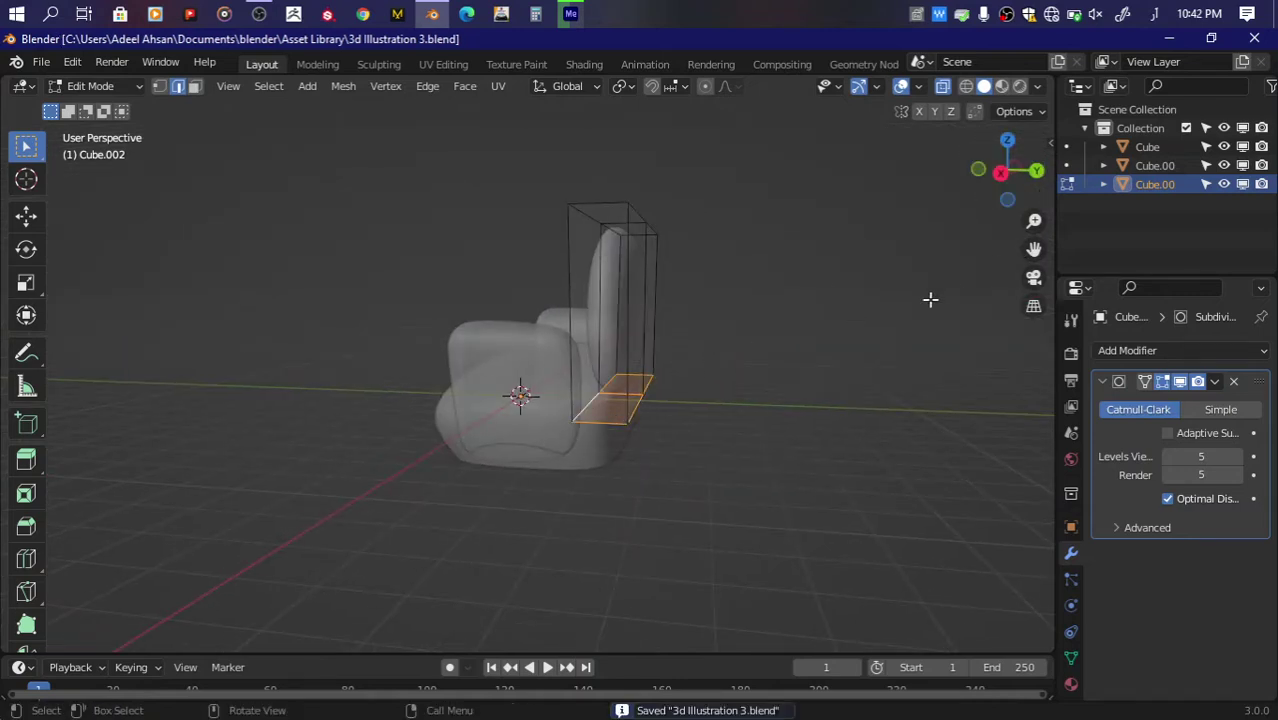
Step: Enter a Mean Crease value for the backrest's bottom face in the N panel
key(n)
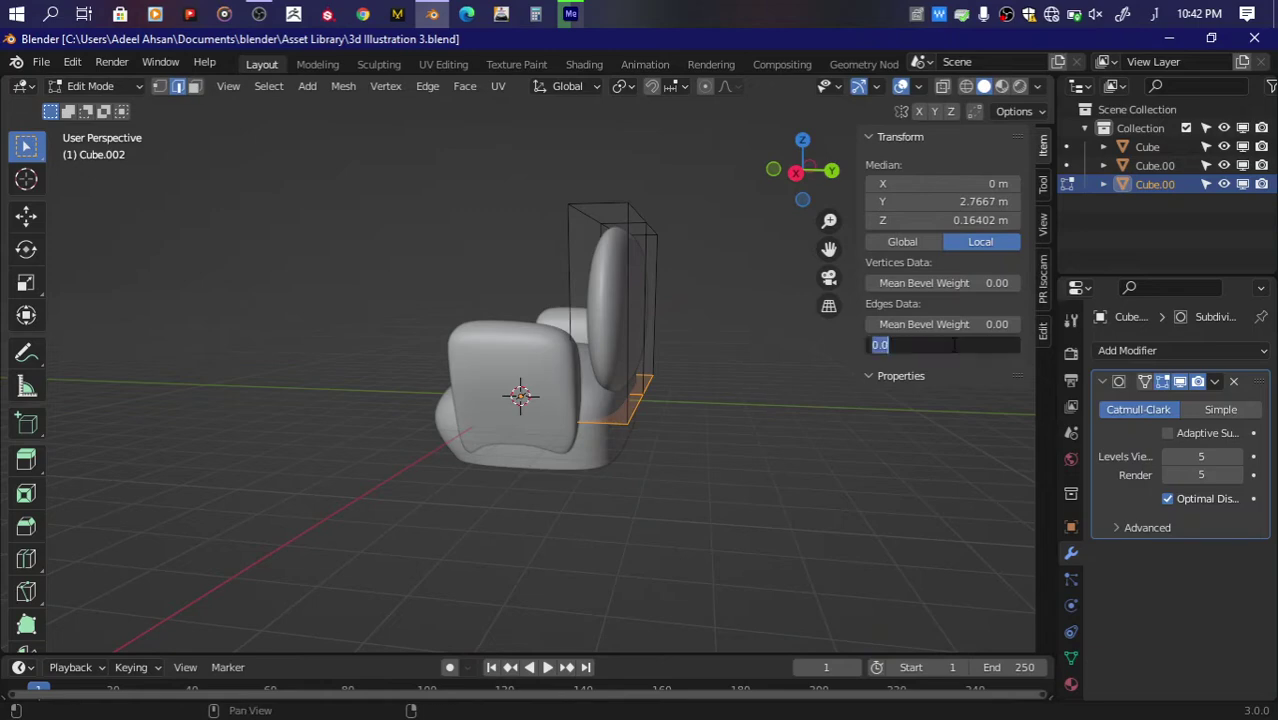
key(ctrl+v)
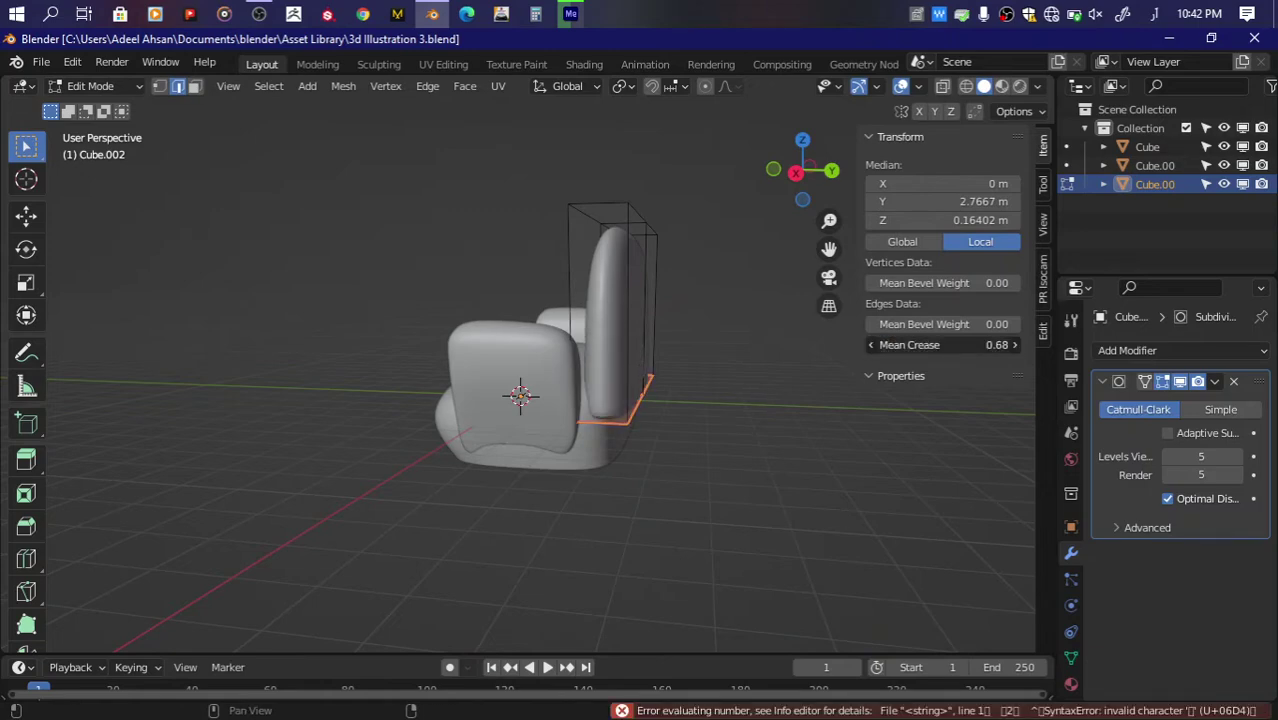
drag(805, 170, 805, 168)
click(806, 168)
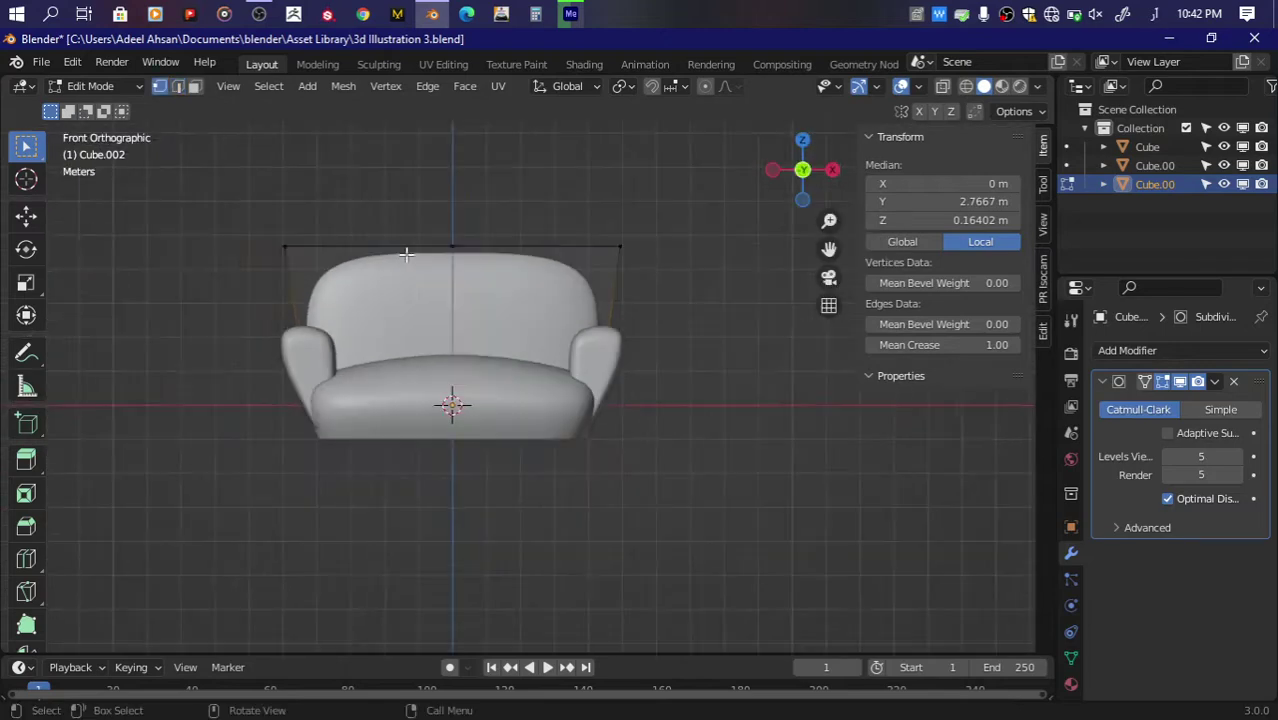
Step: Lift the backrest's top centre vertices along Z into a gentle arch
click(496, 273)
key(alt+z)
drag(419, 212, 496, 278)
key(g)
key(z)
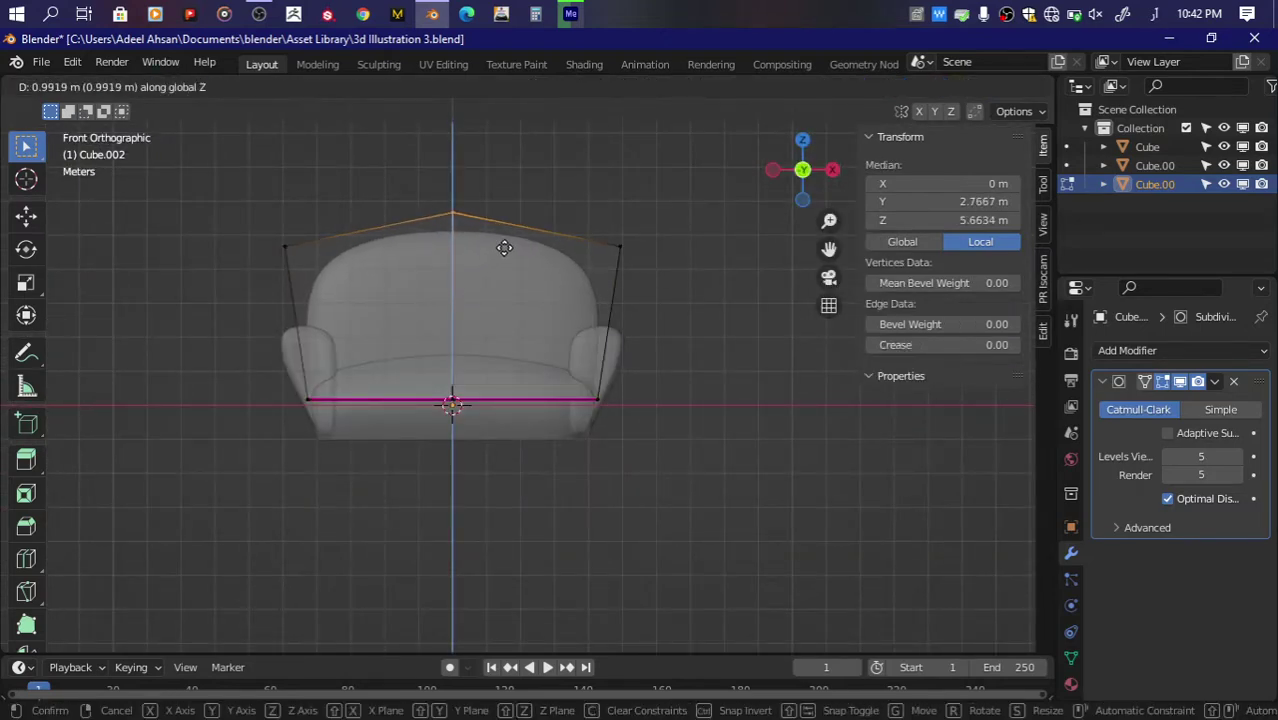
click(500, 256)
key(ctrl+z)
key(ctrl+z)
key(g)
key(z)
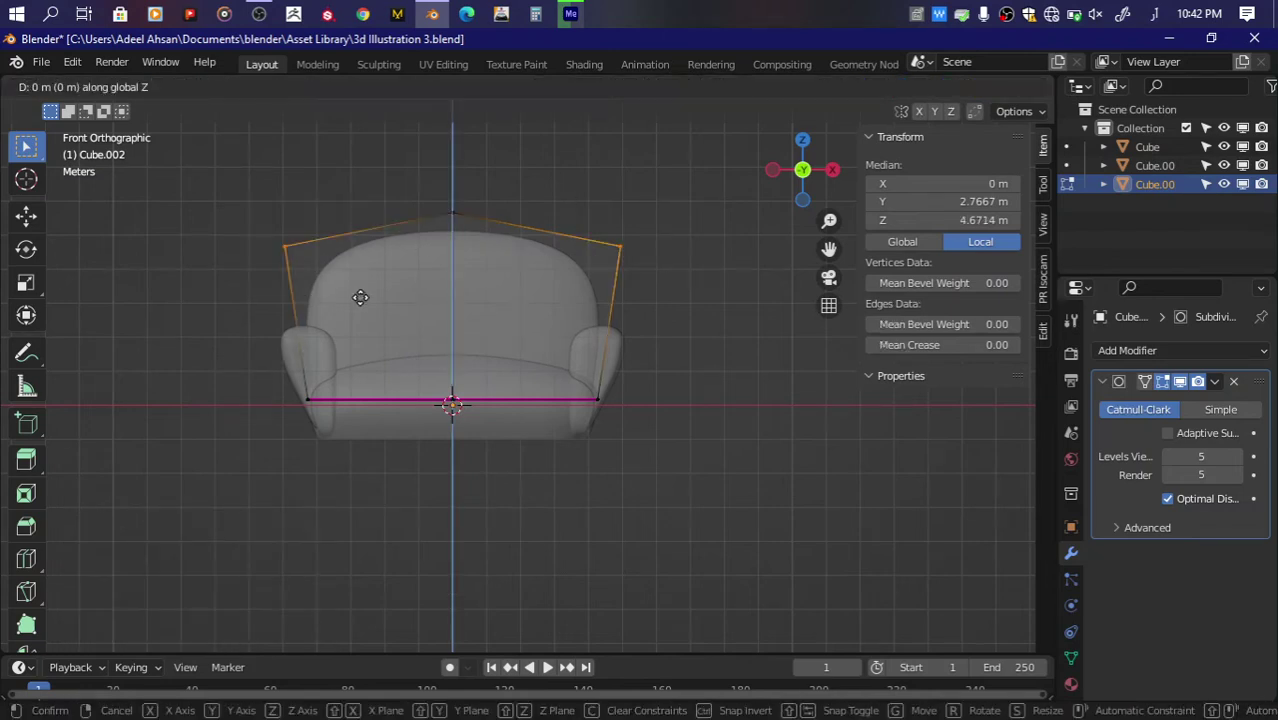
click(361, 296)
Step: Widen the backrest's top corners along X by 1.06
key(s)
key(x)
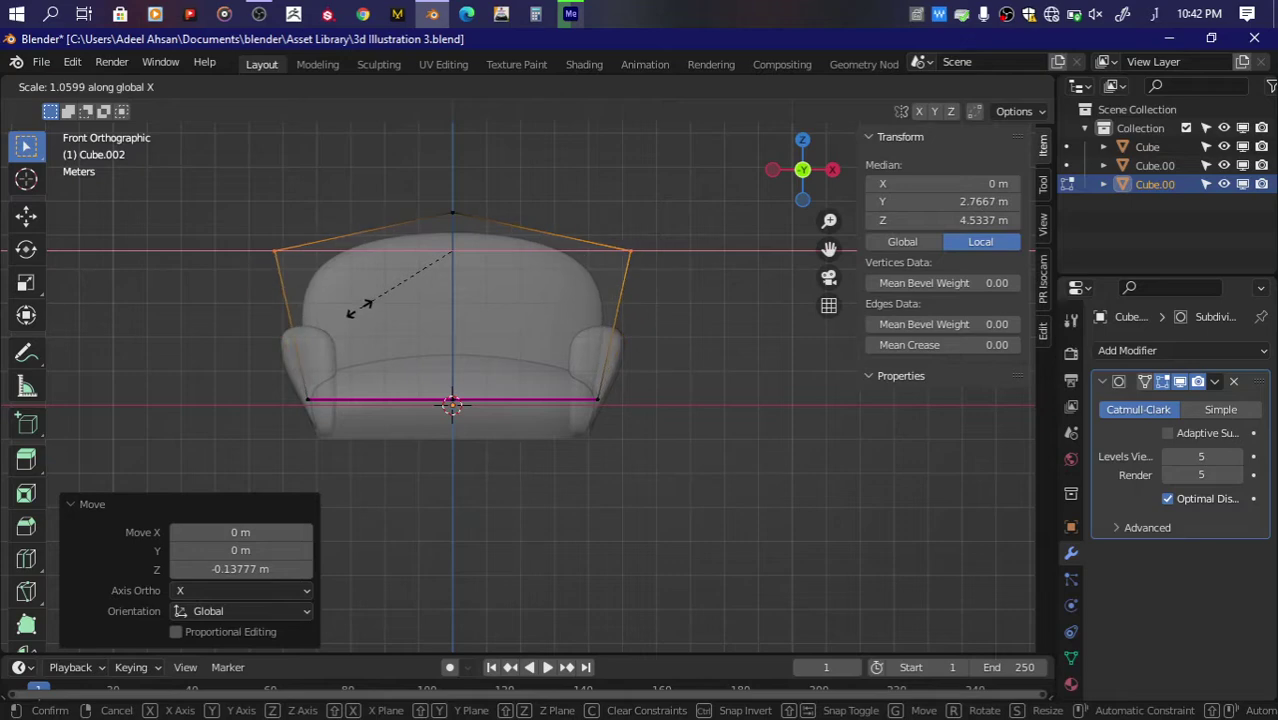
click(356, 300)
Step: Set the crease on the backrest's bottom edges to 0.43
drag(775, 160, 810, 181)
drag(960, 349, 995, 345)
drag(812, 172, 790, 165)
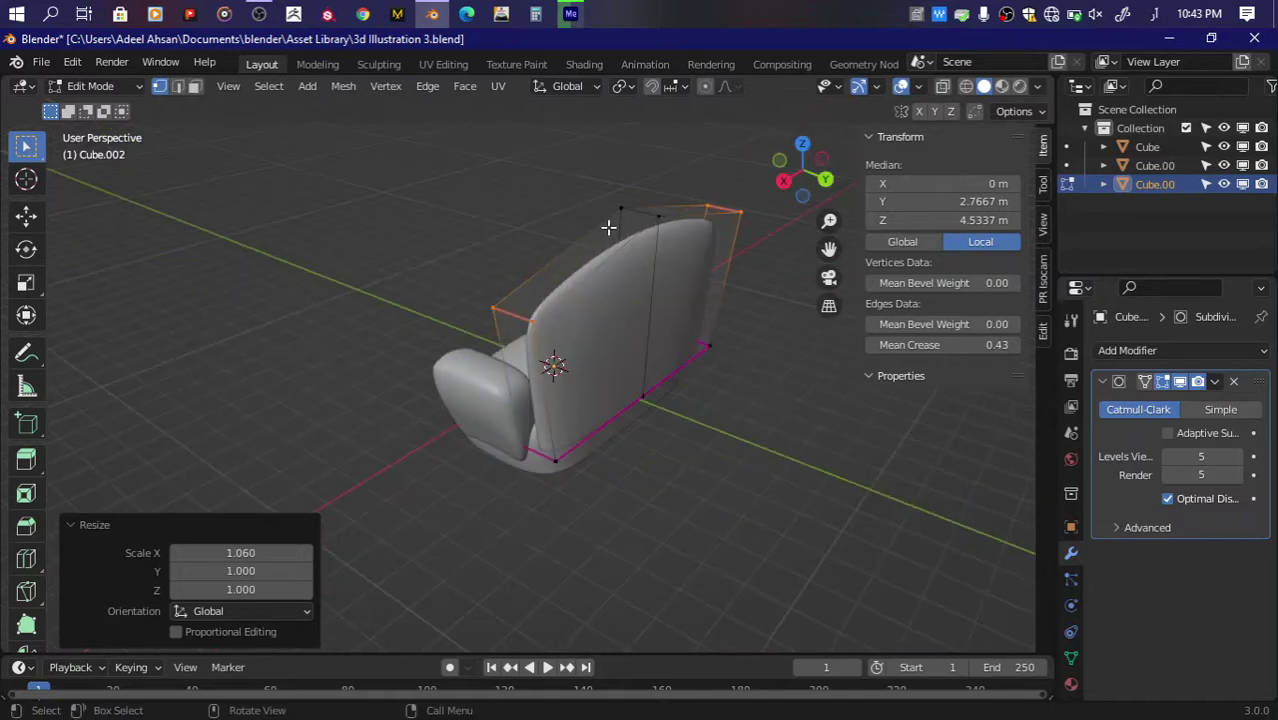
Step: Set Mean Crease 1.00 on the backrest's two back faces
key(3)
click(693, 295)
shift+click(600, 340)
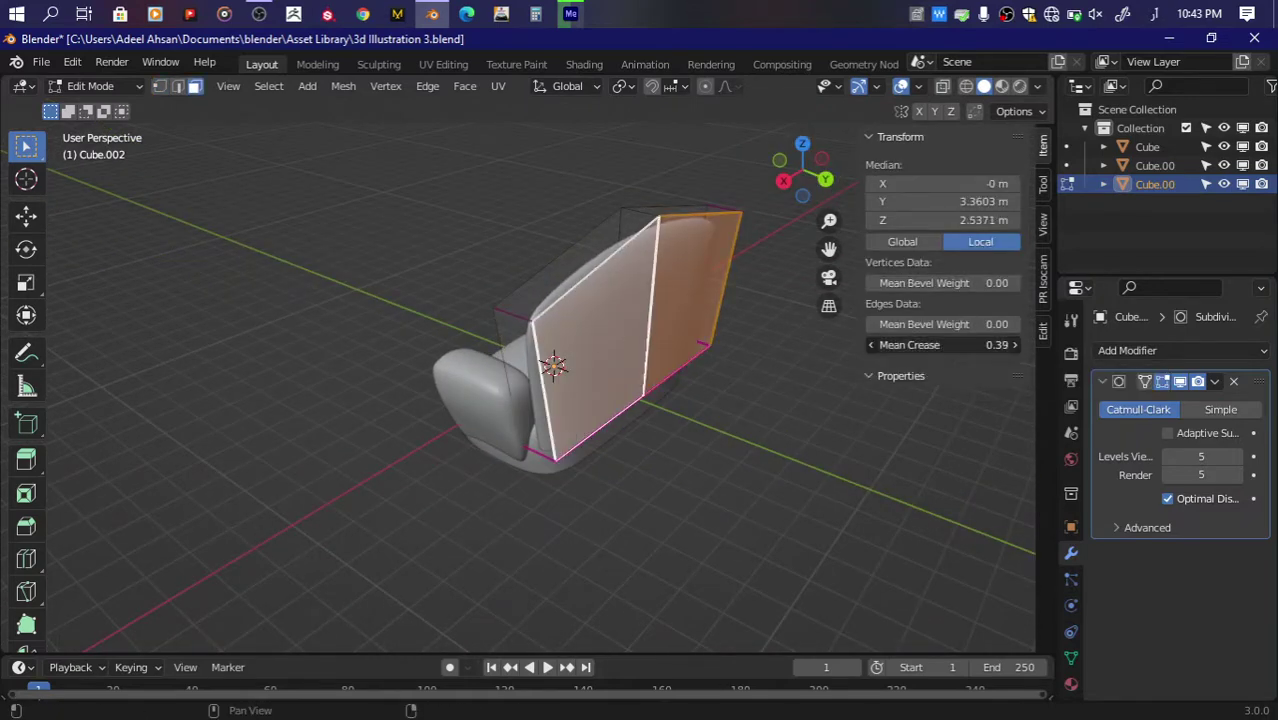
drag(940, 344, 1010, 344)
Step: Add another edge loop across the backrest and slide it into place
drag(806, 172, 553, 265)
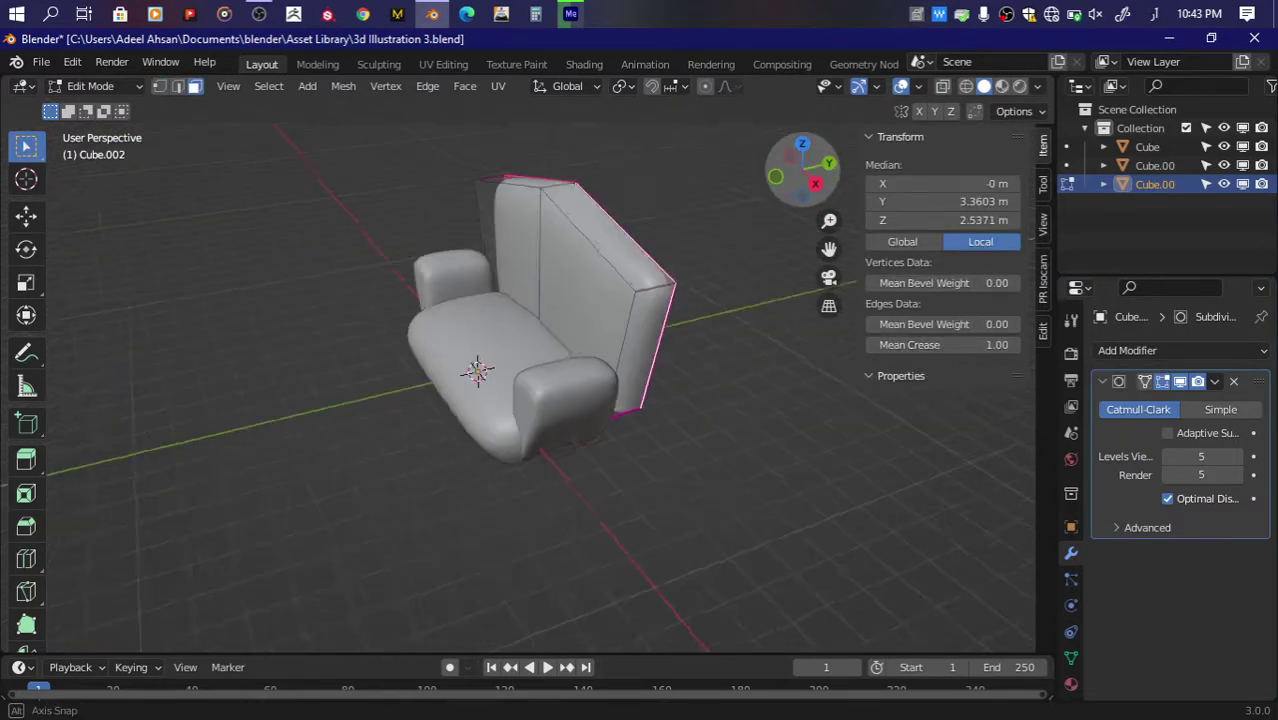
key(ctrl+r)
click(553, 240)
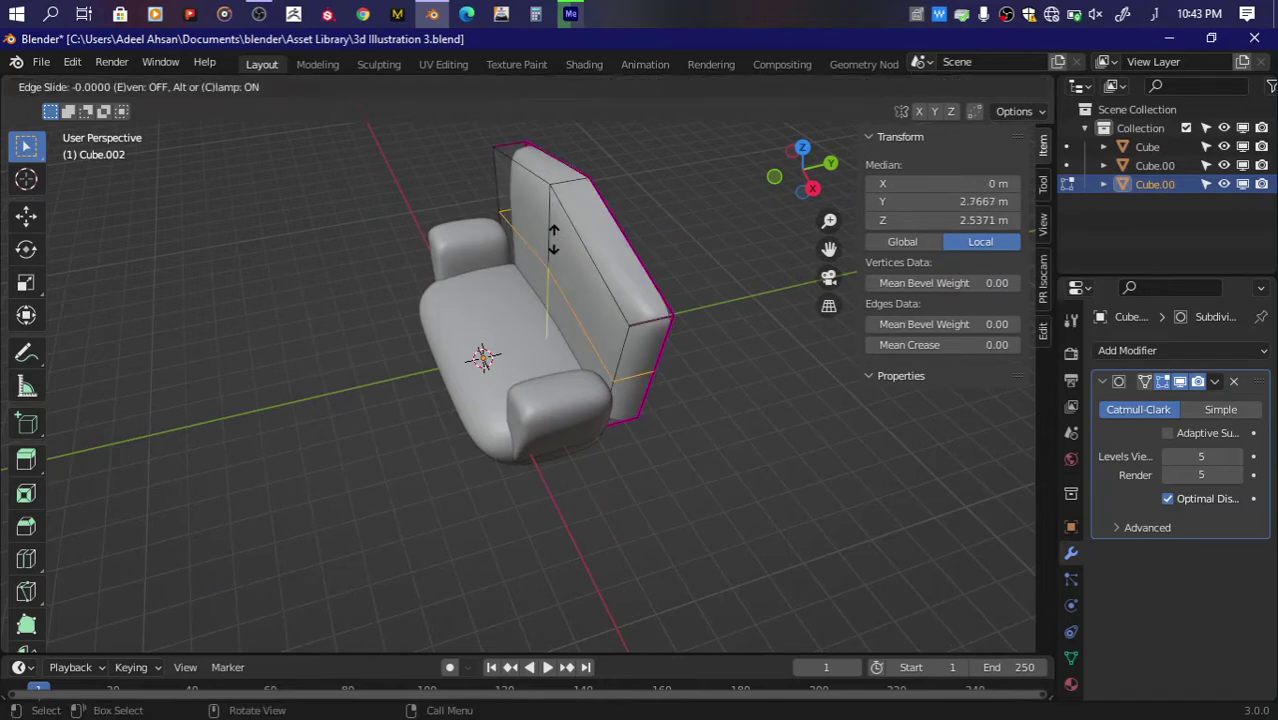
right_click(553, 240)
drag(802, 165, 578, 264)
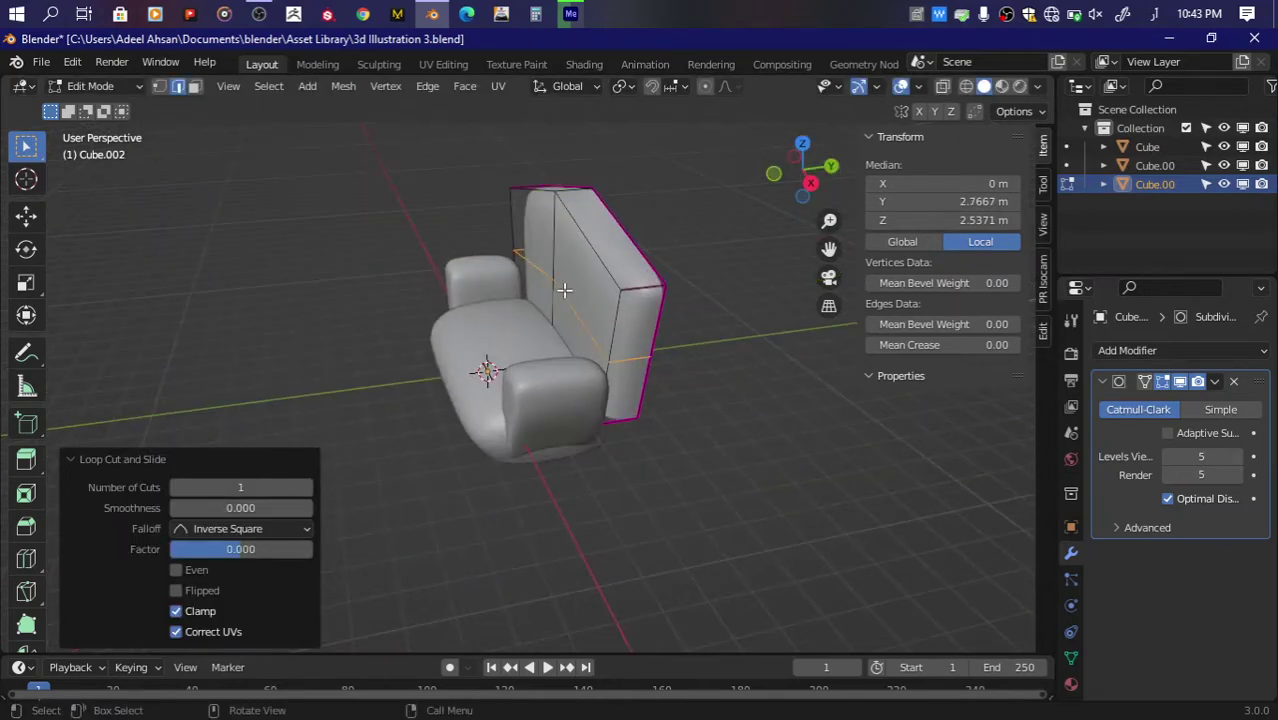
key(g)
key(g)
click(577, 262)
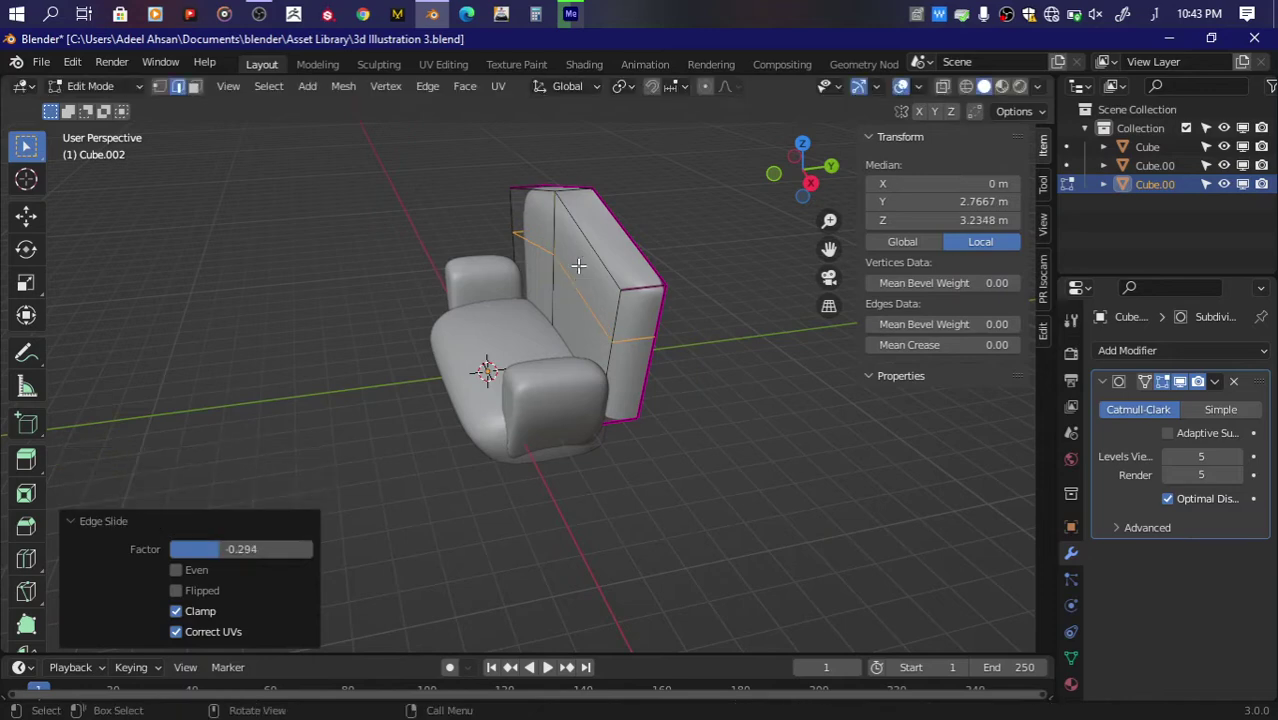
Step: Pull the backrest's top edge toward the front along Y in top view
key(alt+a)
click(576, 278)
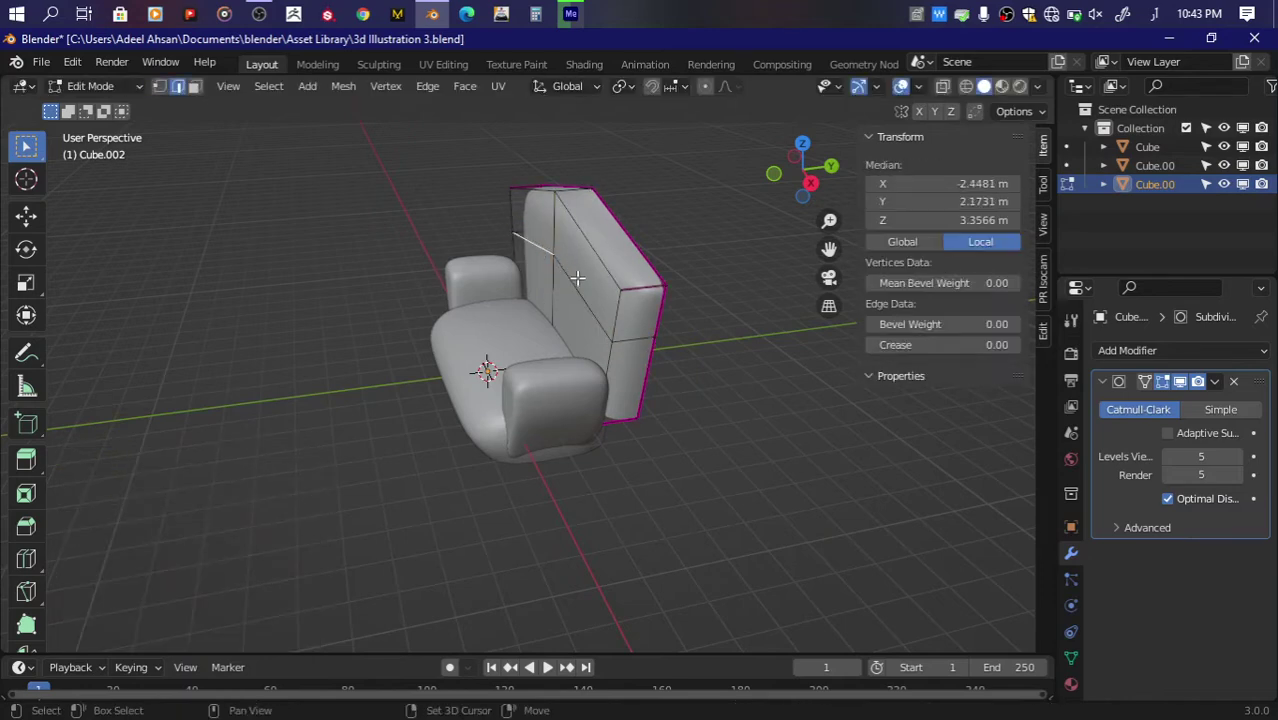
click(806, 147)
key(g)
key(y)
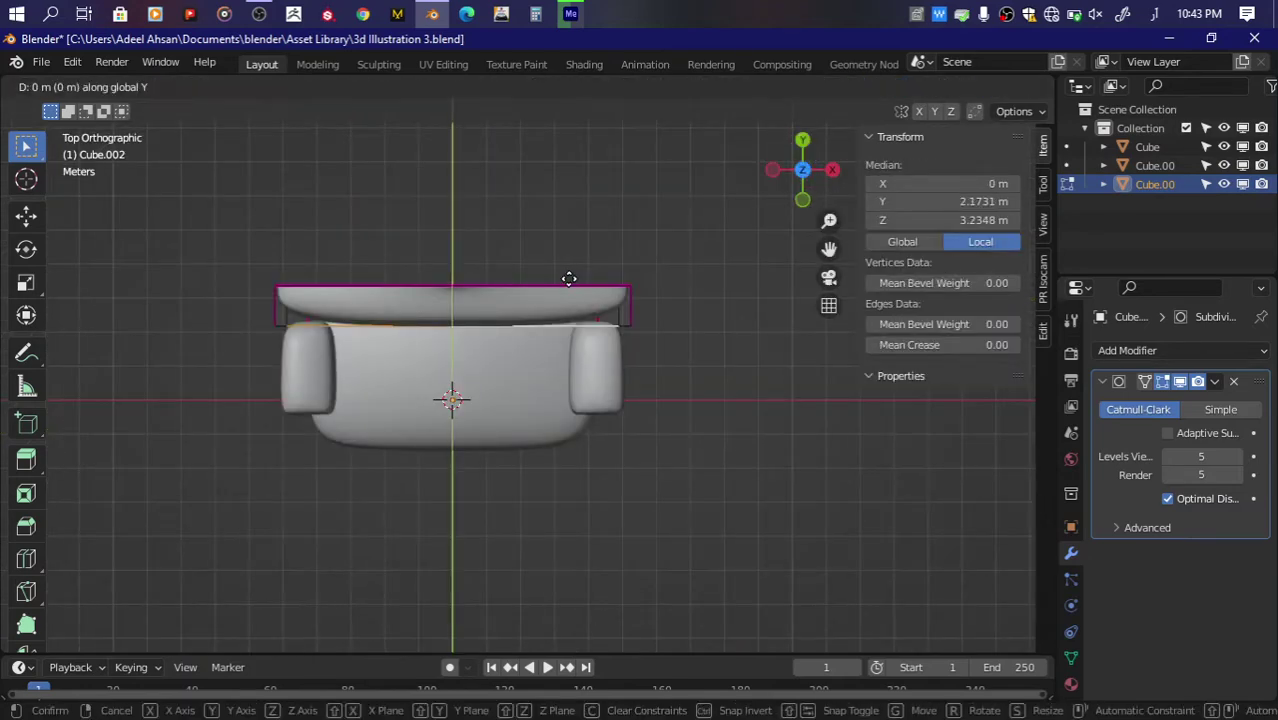
click(569, 296)
Step: Push the backrest's middle vertex back to start the arch
drag(838, 173, 808, 166)
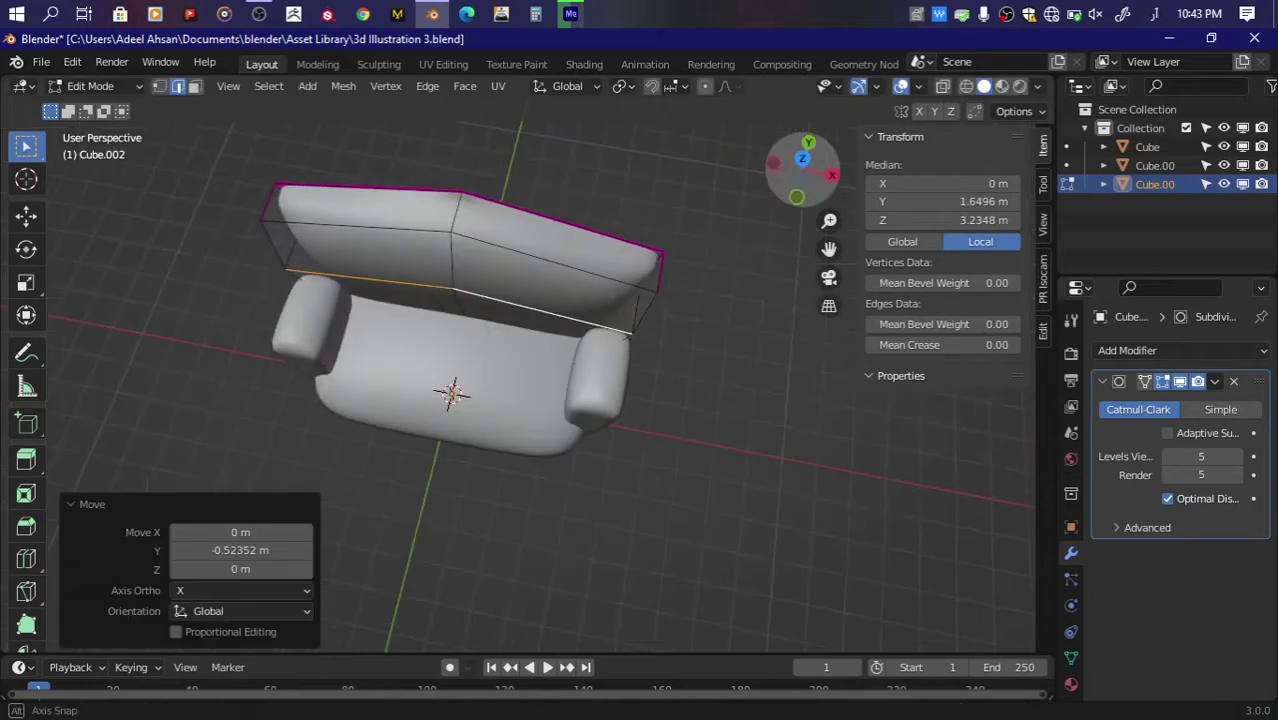
click(803, 170)
click(456, 348)
key(g)
key(z)
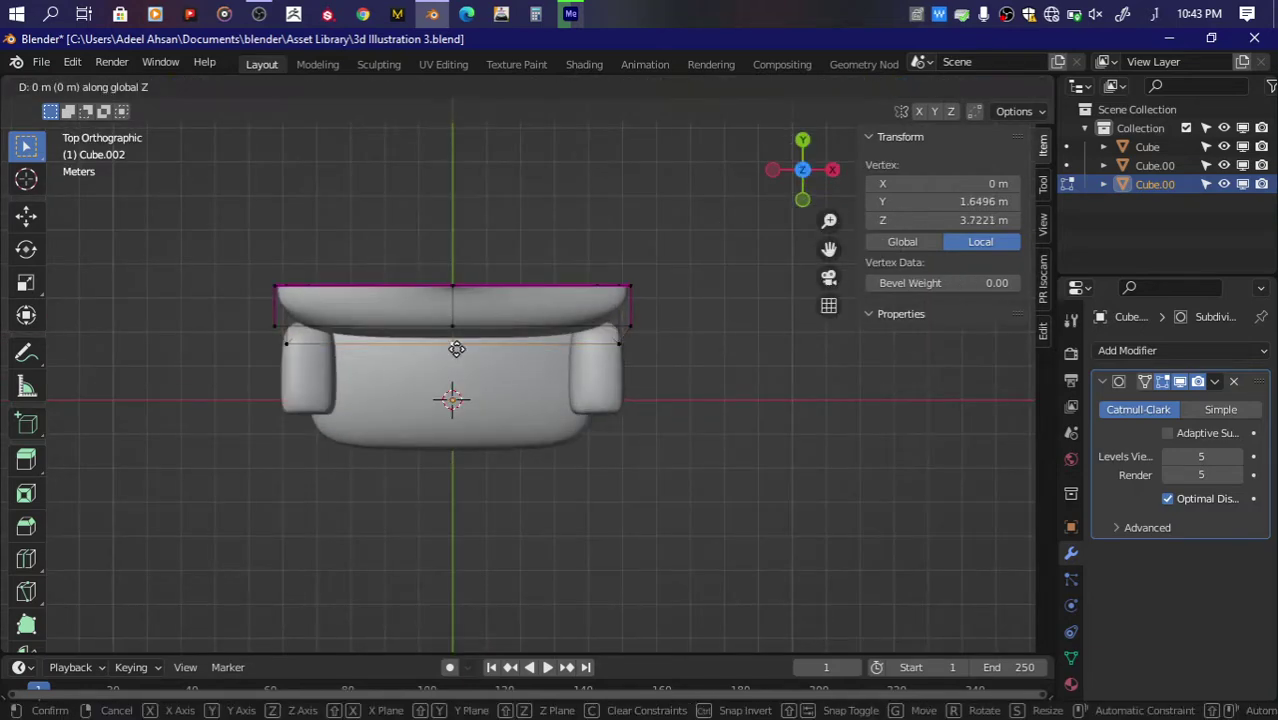
click(456, 355)
key(space)
key(x)
key(Escape)
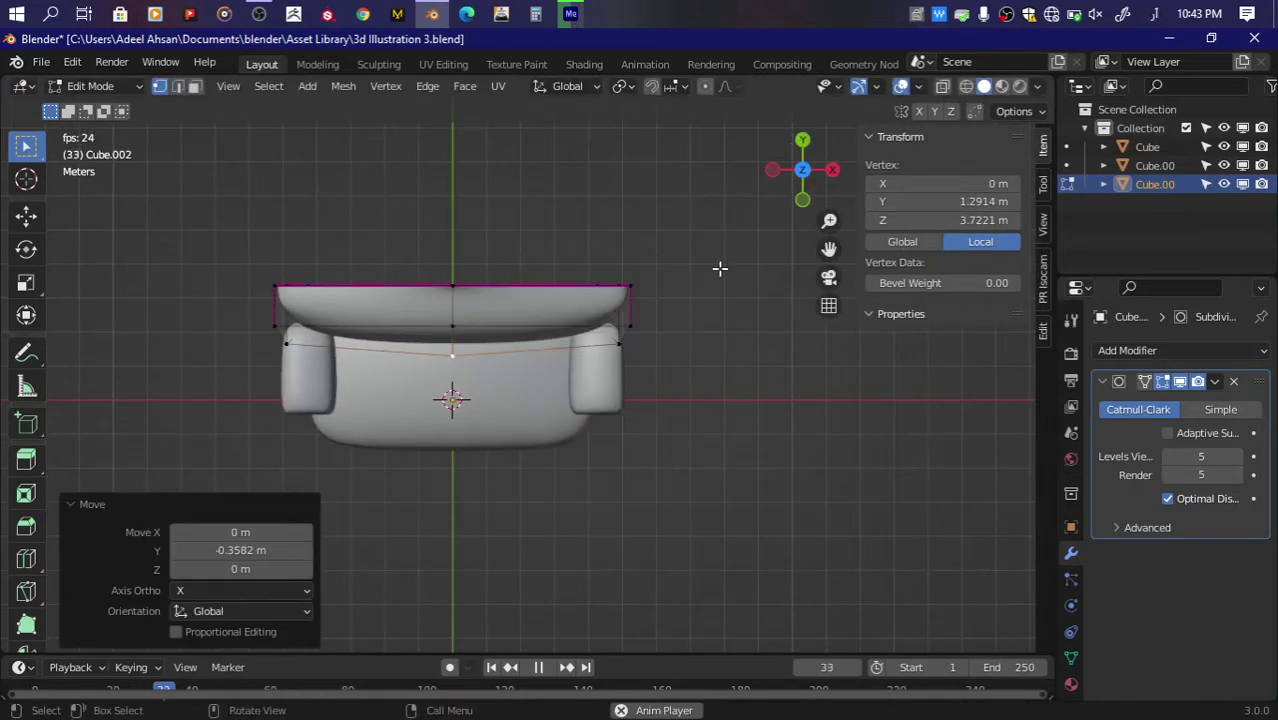
Step: Shift the backrest's lower vertex loop along Y to follow the arch
key(alt+z)
key(alt+z)
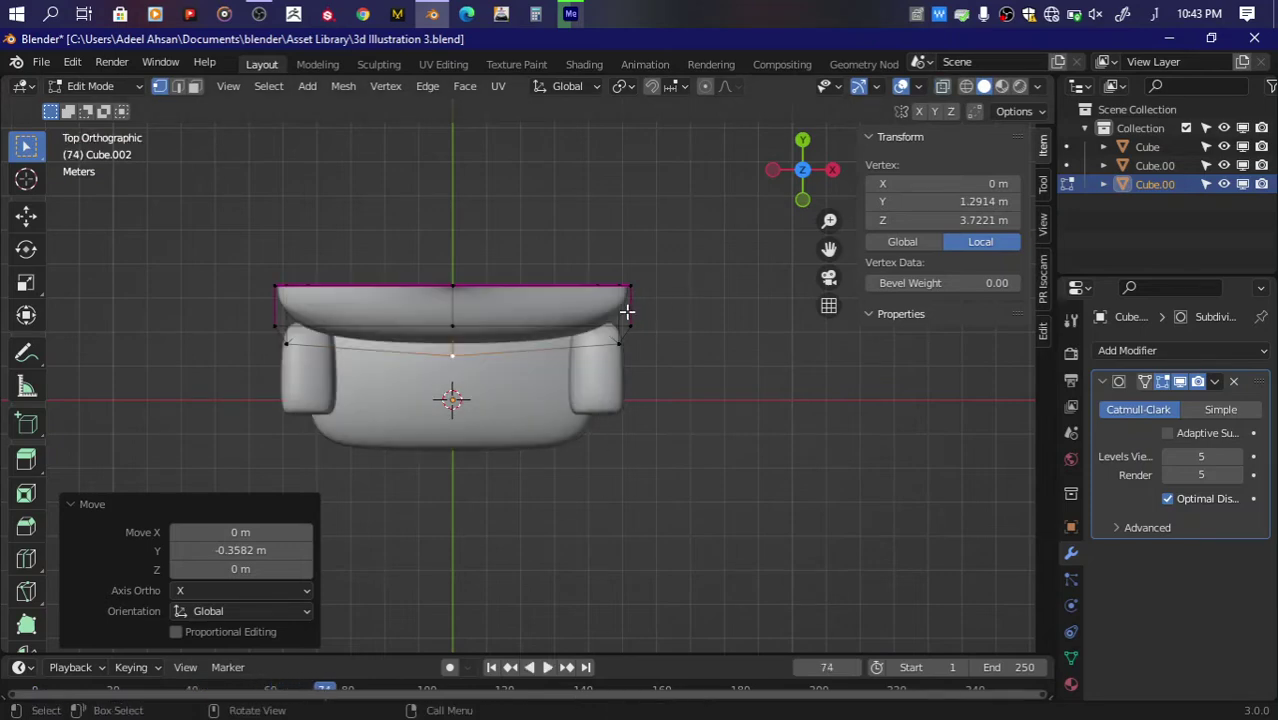
key(alt+z)
drag(813, 180, 813, 177)
click(802, 169)
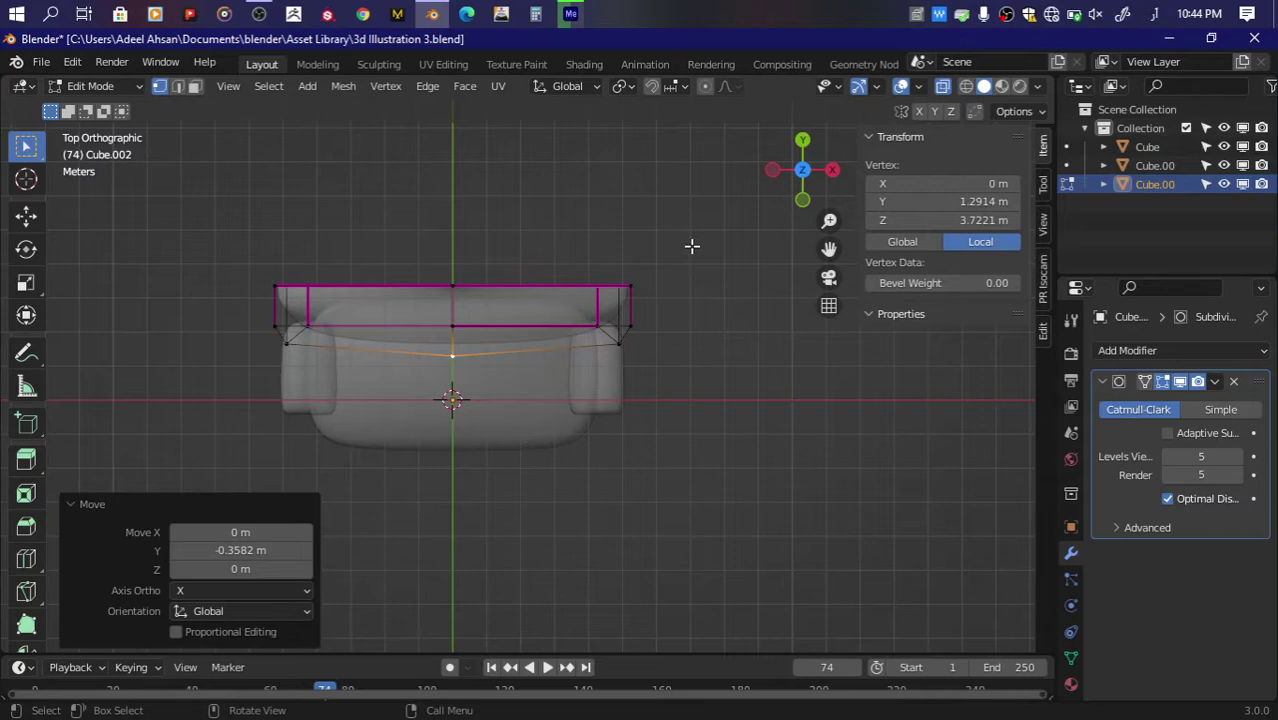
alt+click(571, 314)
alt+shift+click(285, 318)
key(alt+z)
key(g)
key(y)
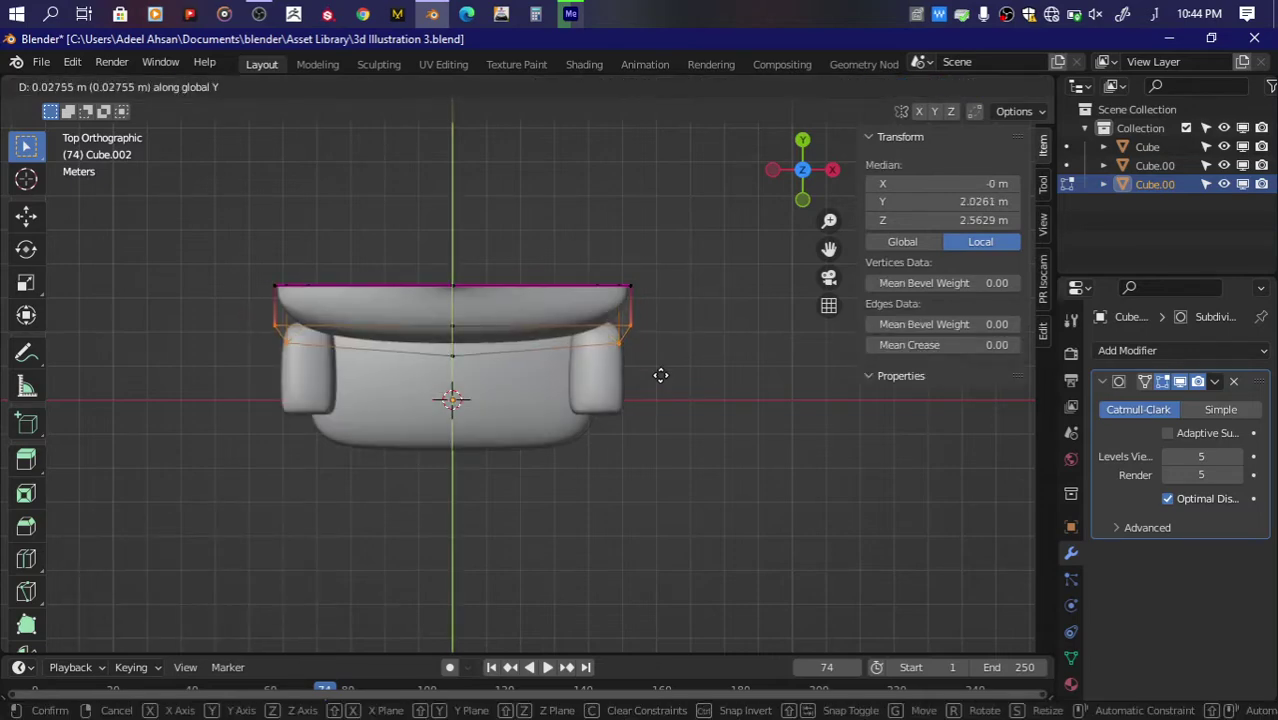
click(659, 375)
Step: Select the two vertices of the backrest's middle vertical edge
mouse_move(805, 178)
mouse_down()
mouse_move(774, 176)
mouse_move(686, 268)
mouse_up()
key(Tab)
key(Tab)
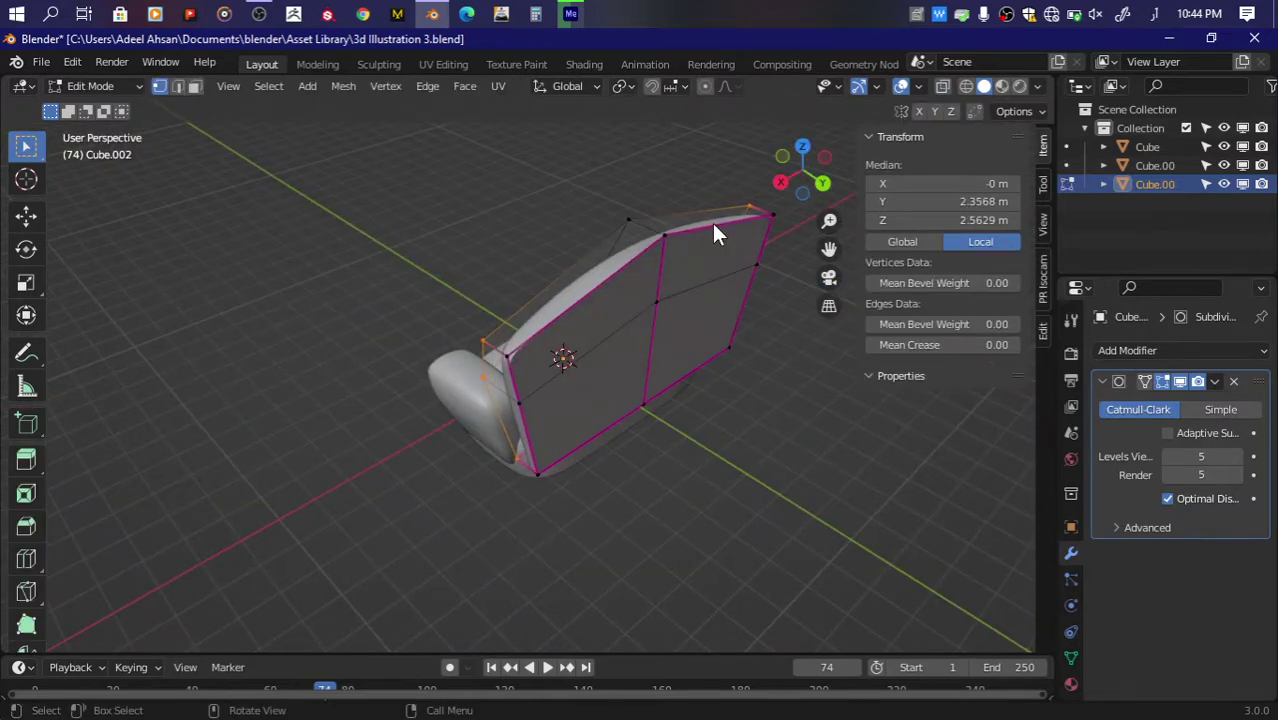
key(2)
key(1)
click(663, 238)
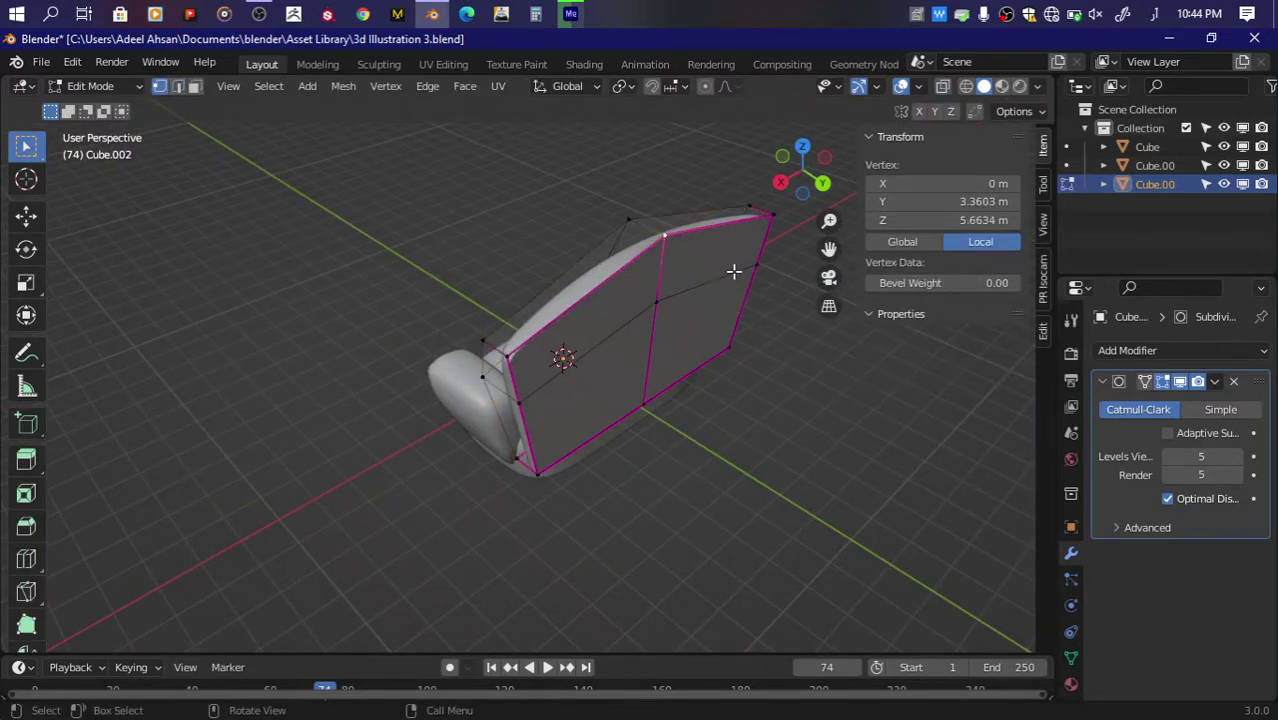
shift+click(657, 300)
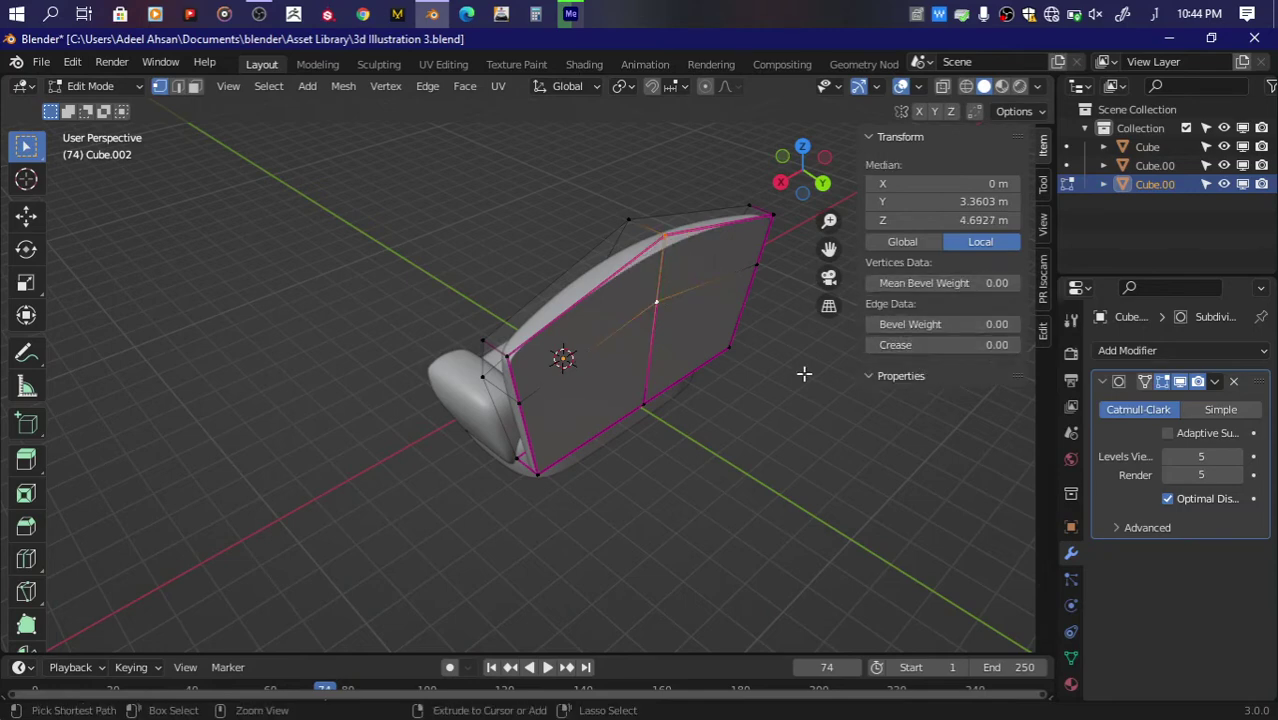
Step: Save the sofa file and return to Object Mode
key(ctrl+s)
key(Tab)
drag(796, 171, 744, 243)
key(Tab)
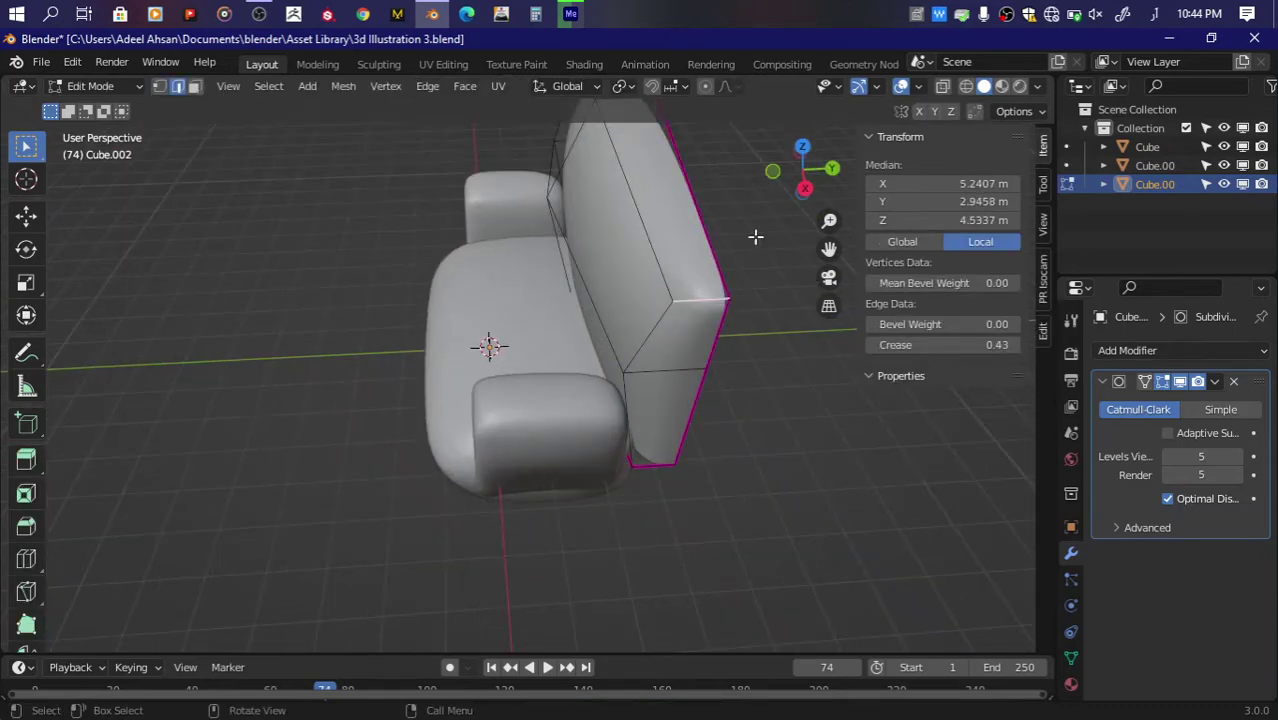
drag(800, 170, 727, 486)
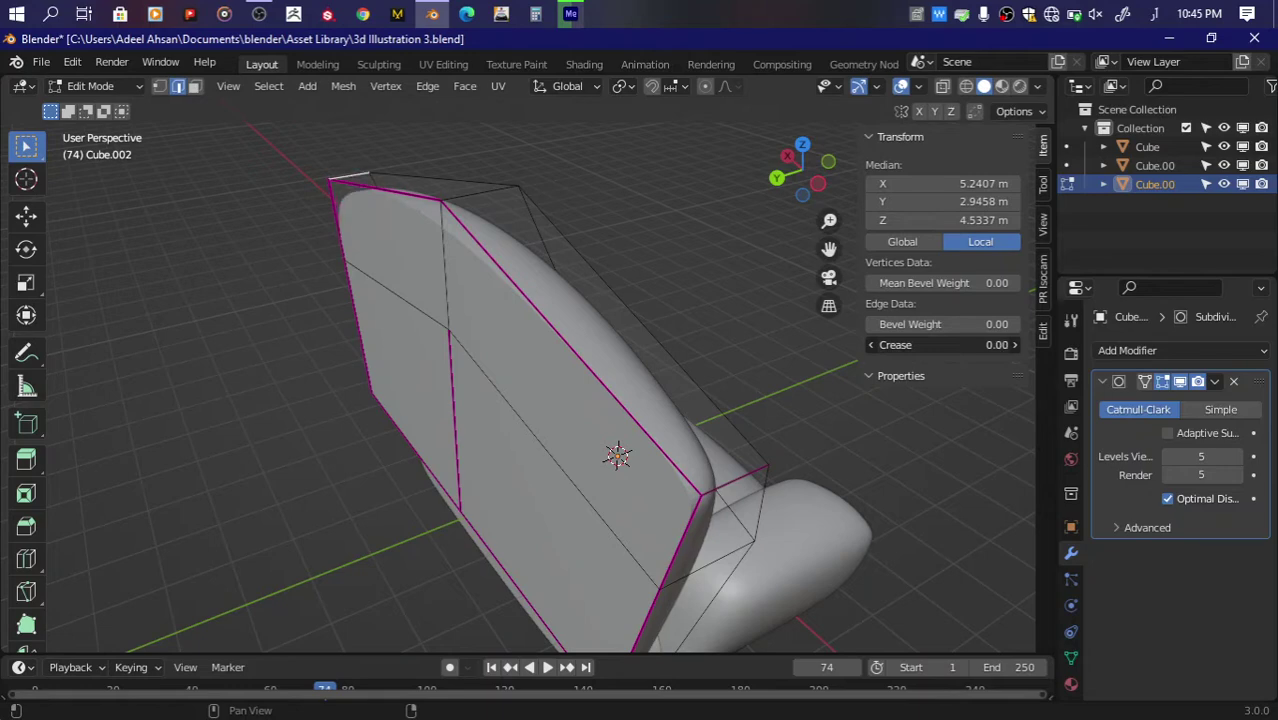
key(ctrl+s)
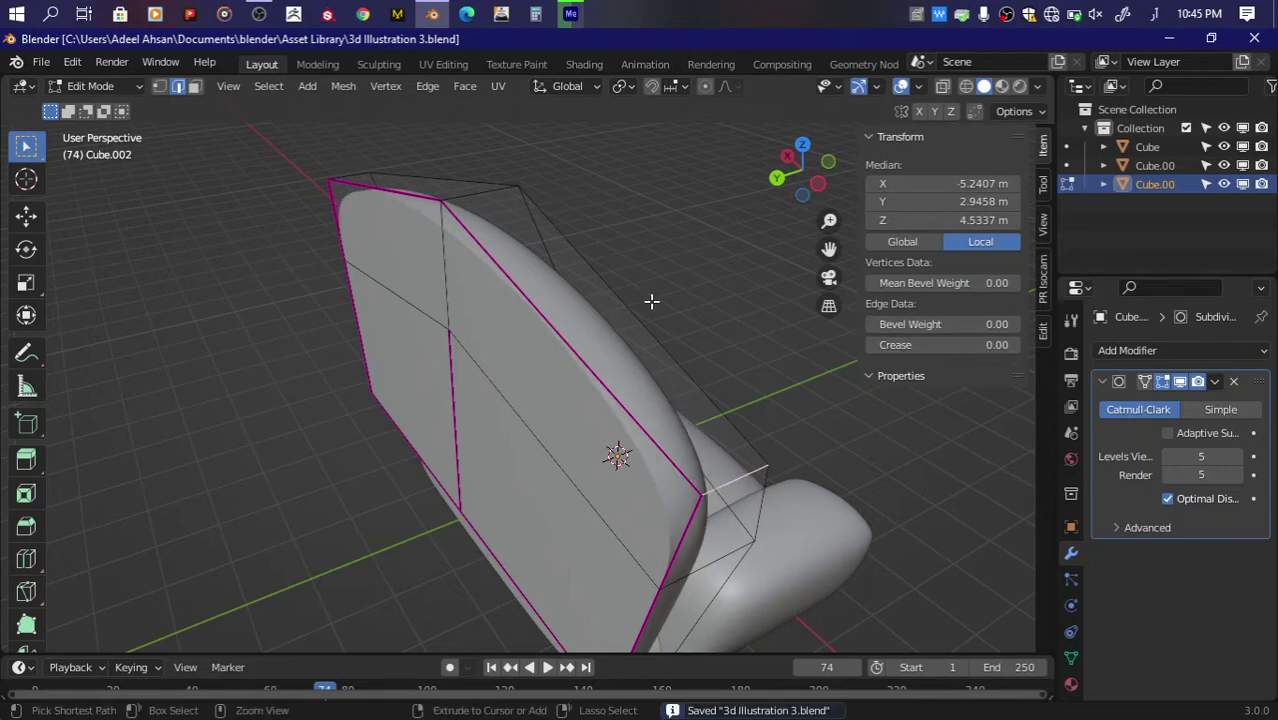
mouse_move(802, 168)
mouse_down()
mouse_move(810, 176)
mouse_move(736, 211)
mouse_up()
key(Tab)
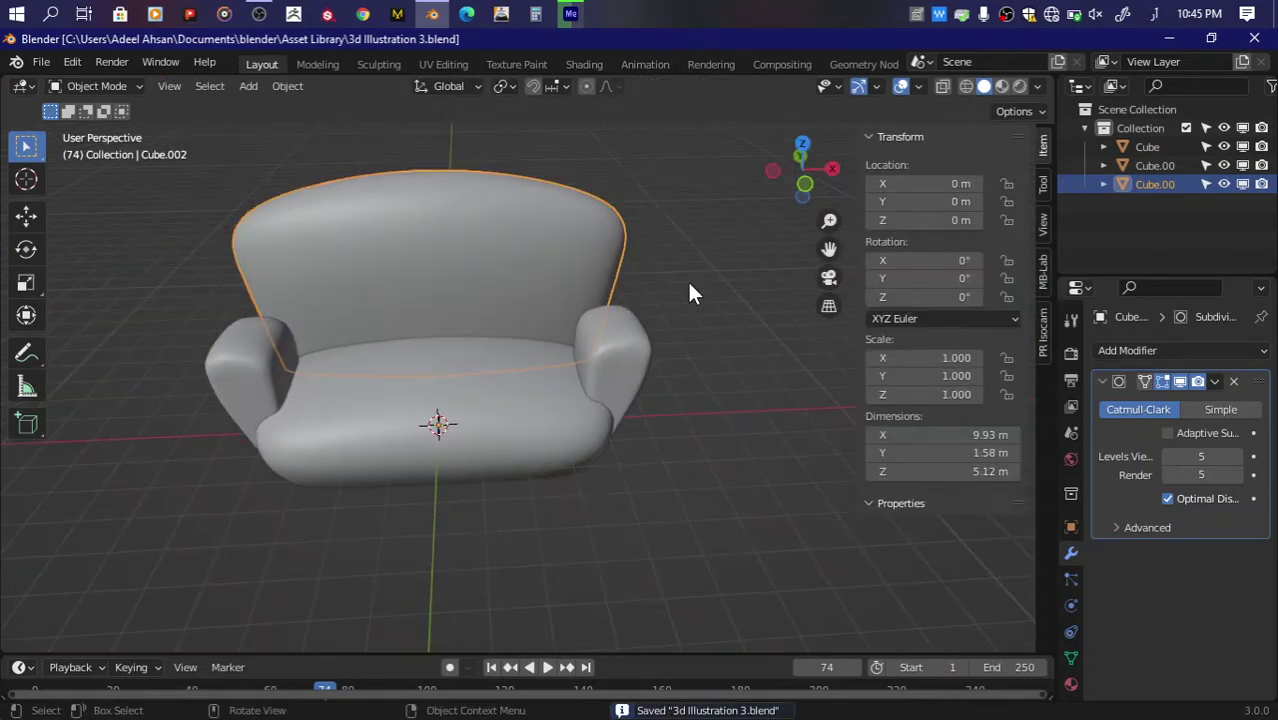
Step: Tilt the whole backrest mesh back 11.7° around a chosen pivot
mouse_move(800, 170)
mouse_down()
mouse_move(780, 174)
mouse_move(804, 208)
mouse_up()
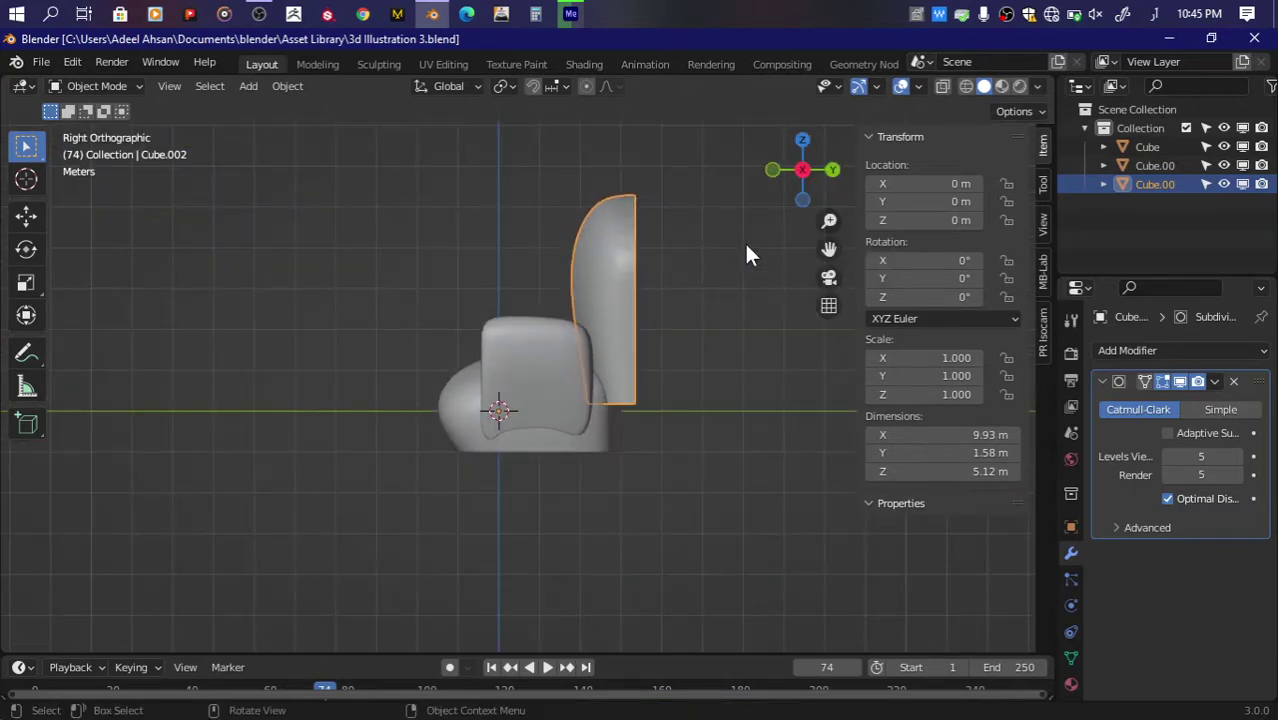
key(Tab)
key(a)
key(period)
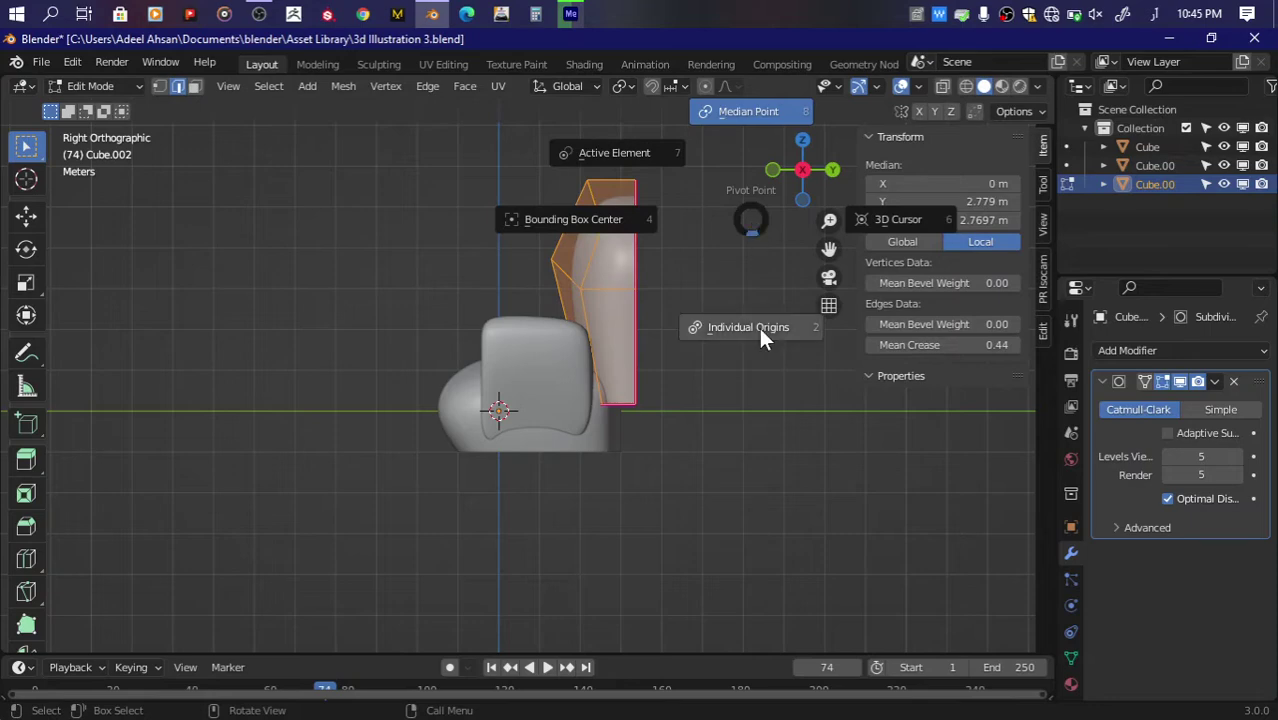
click(701, 205)
key(r)
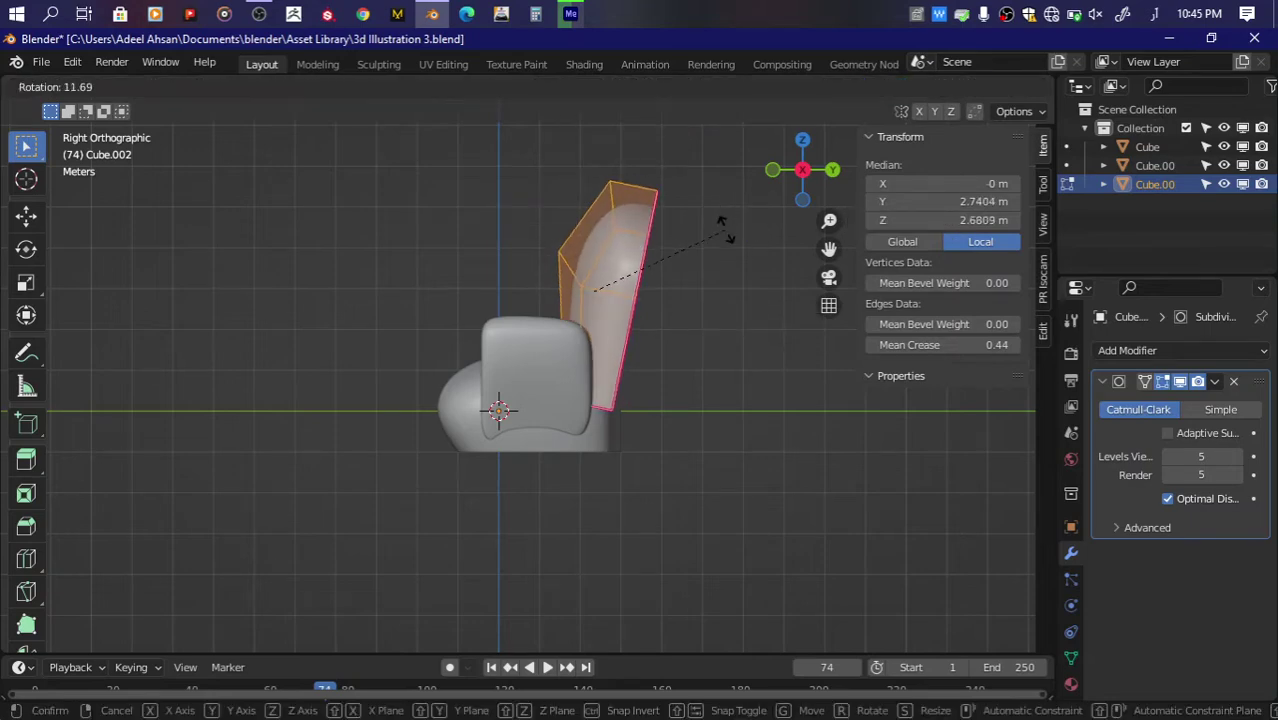
click(730, 200)
Step: Shift the backrest 0.574 m along Y and save the file
drag(789, 183, 814, 182)
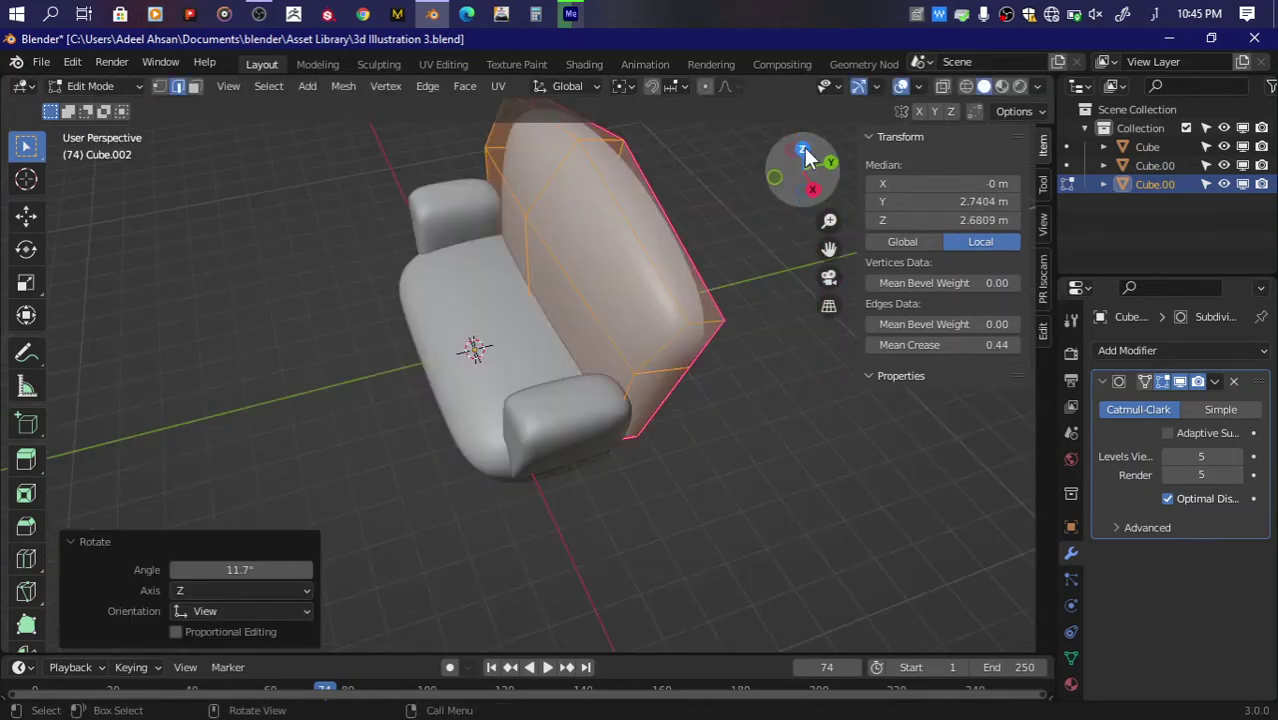
click(814, 182)
key(r)
right_click(692, 272)
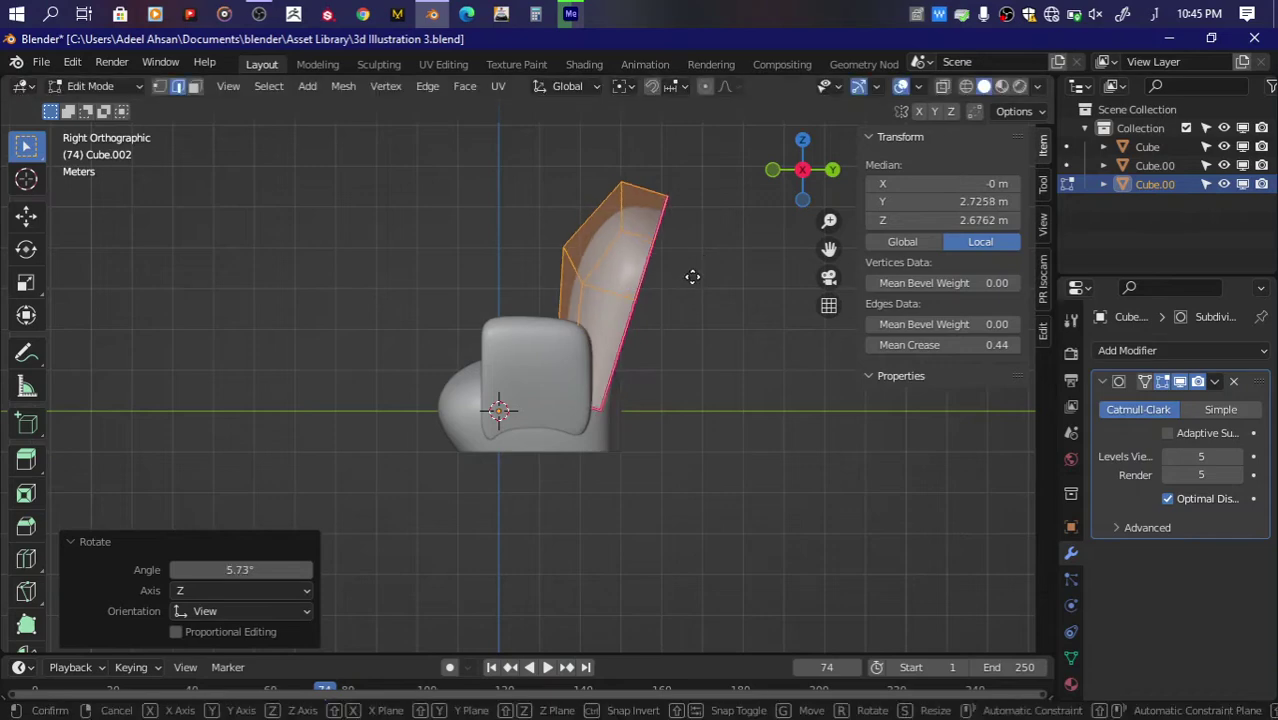
key(g)
key(y)
click(716, 277)
mouse_move(802, 168)
mouse_down()
mouse_move(812, 172)
mouse_move(724, 250)
mouse_up()
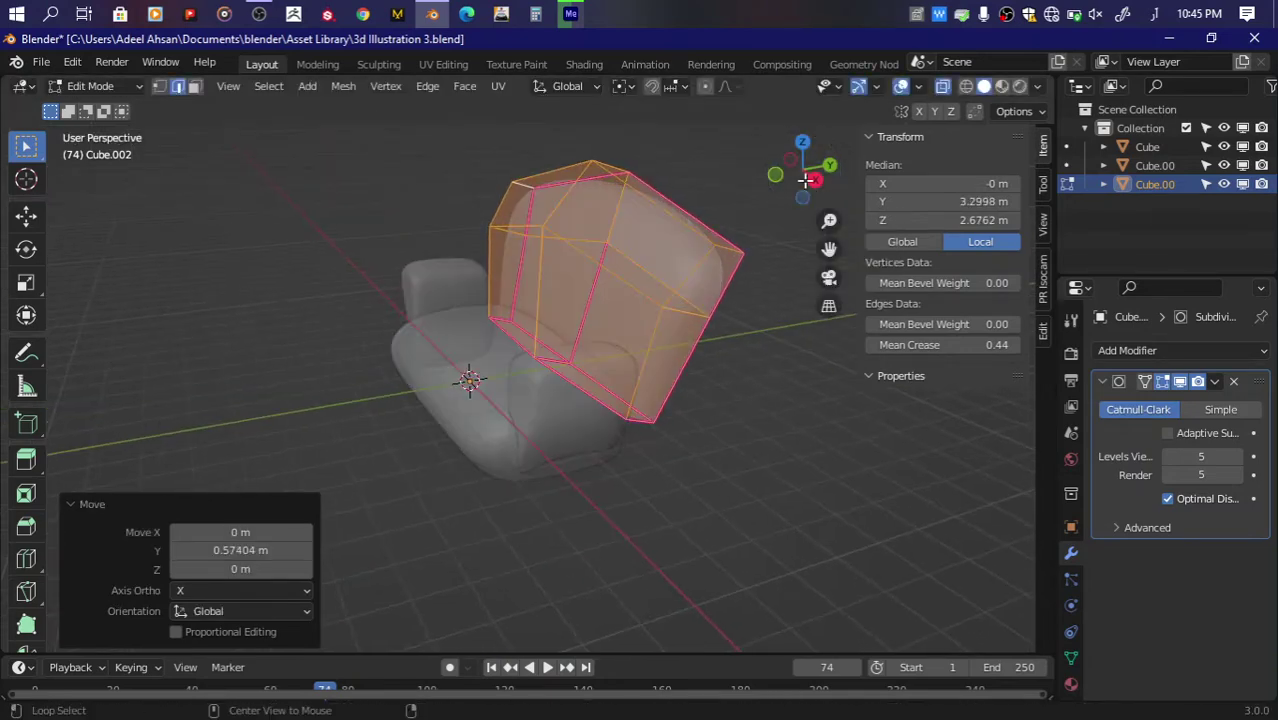
key(Tab)
key(ctrl+s)
Step: Tilt the backrest by -5.25° and move it closer to the seat along Y
click(826, 164)
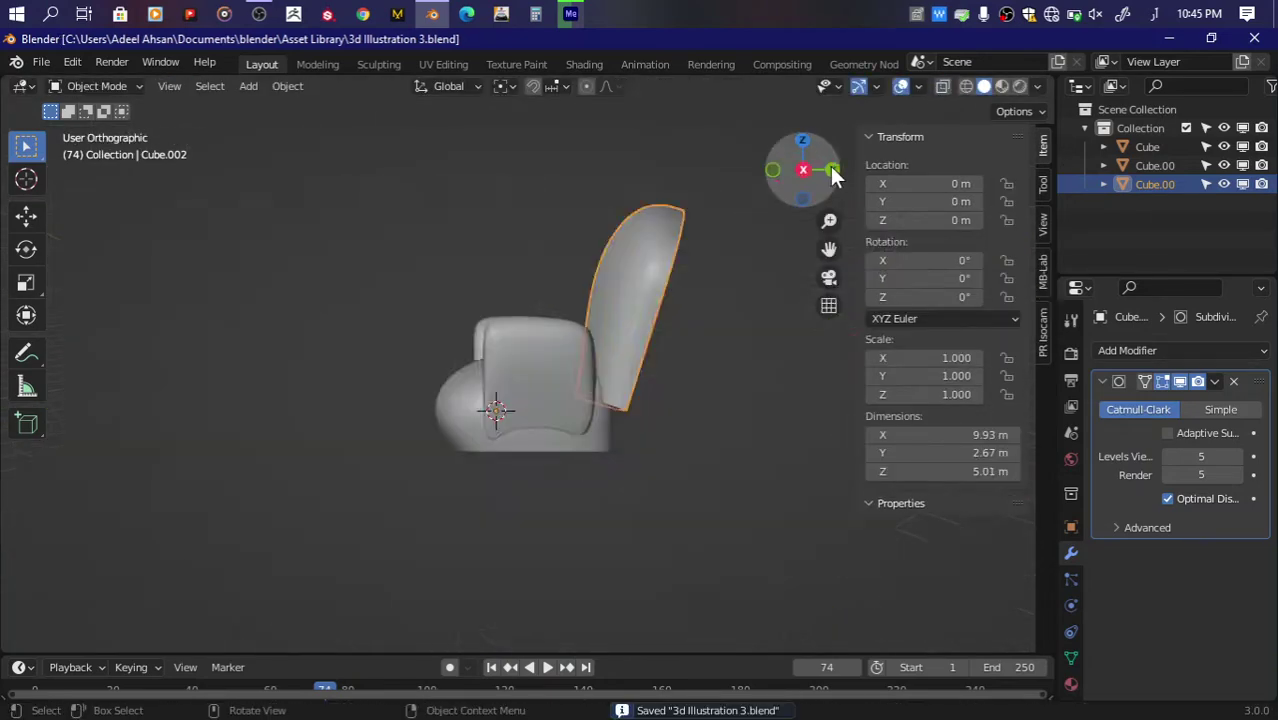
key(Tab)
key(r)
click(722, 202)
key(g)
key(y)
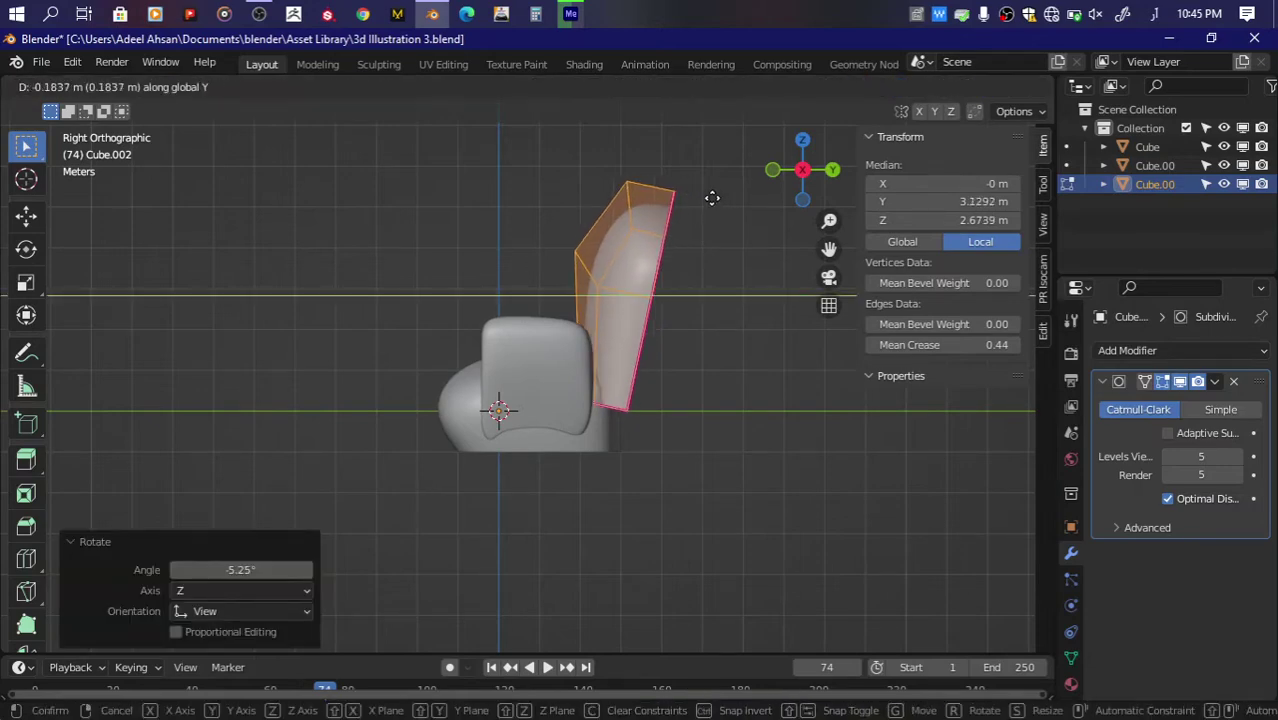
click(708, 196)
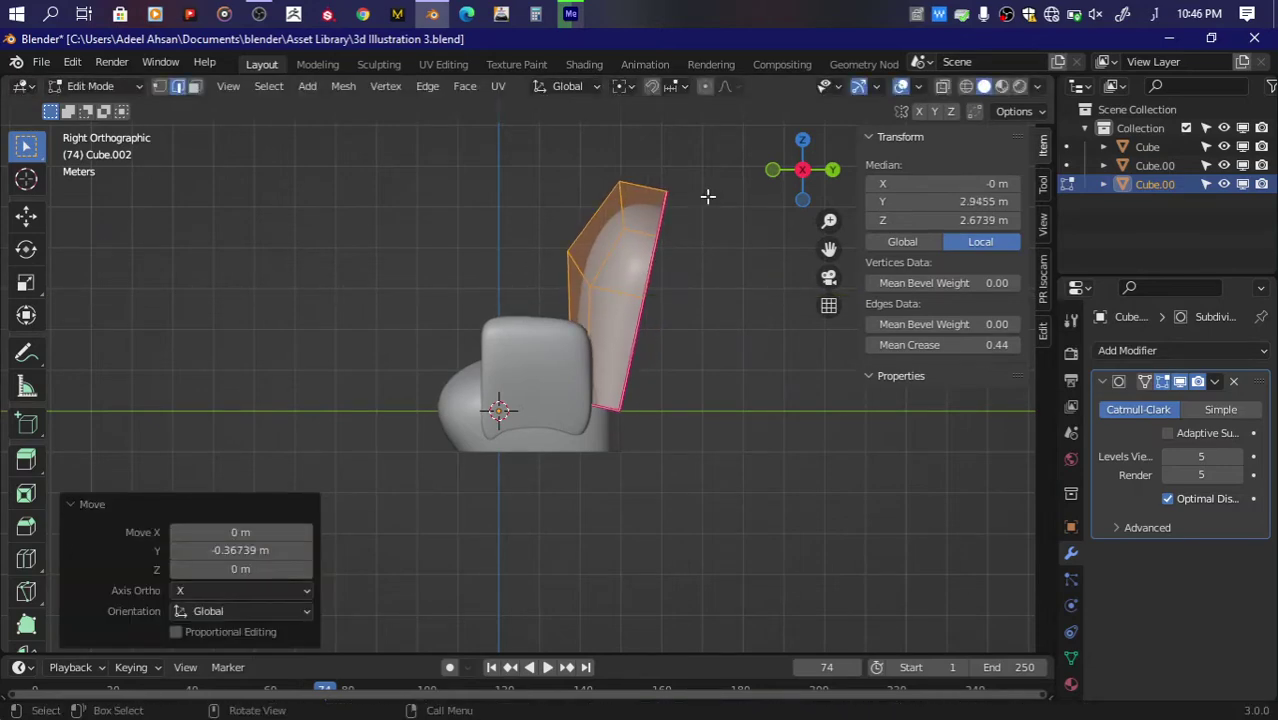
Step: Narrow the backrest's bottom edge loop along X to 0.846
click(832, 169)
key(1)
alt+click(716, 400)
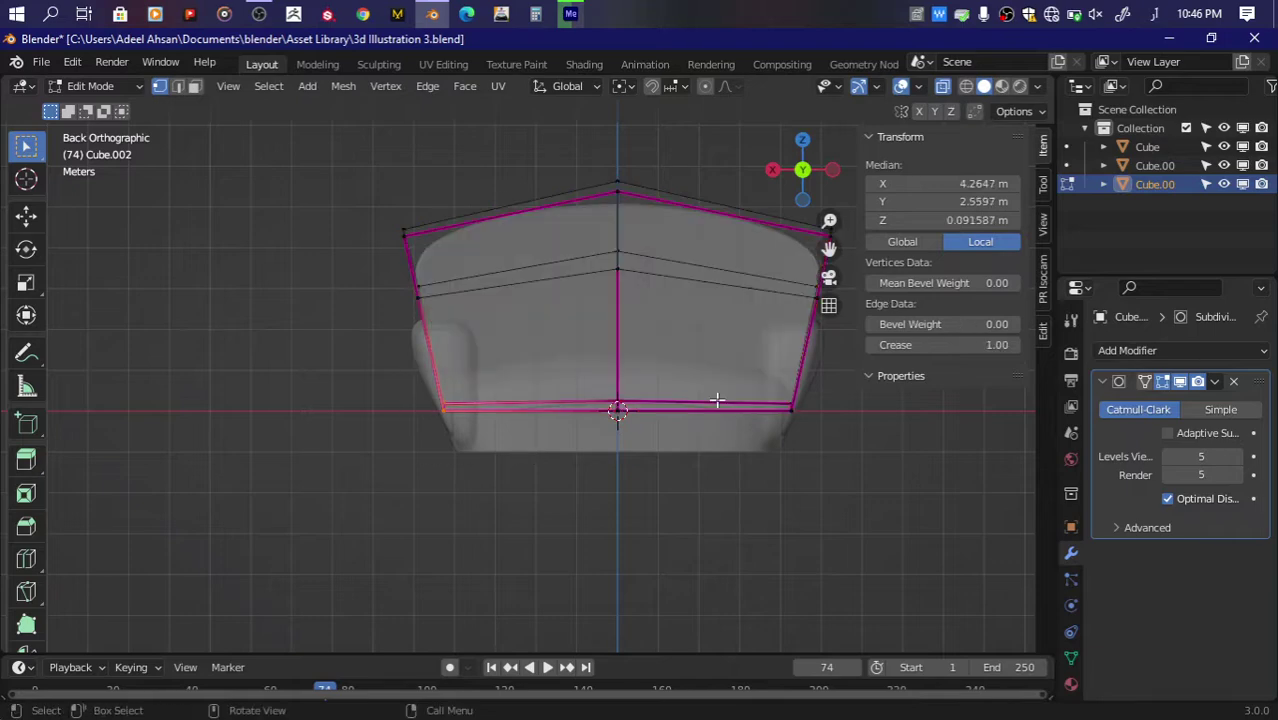
key(s)
key(x)
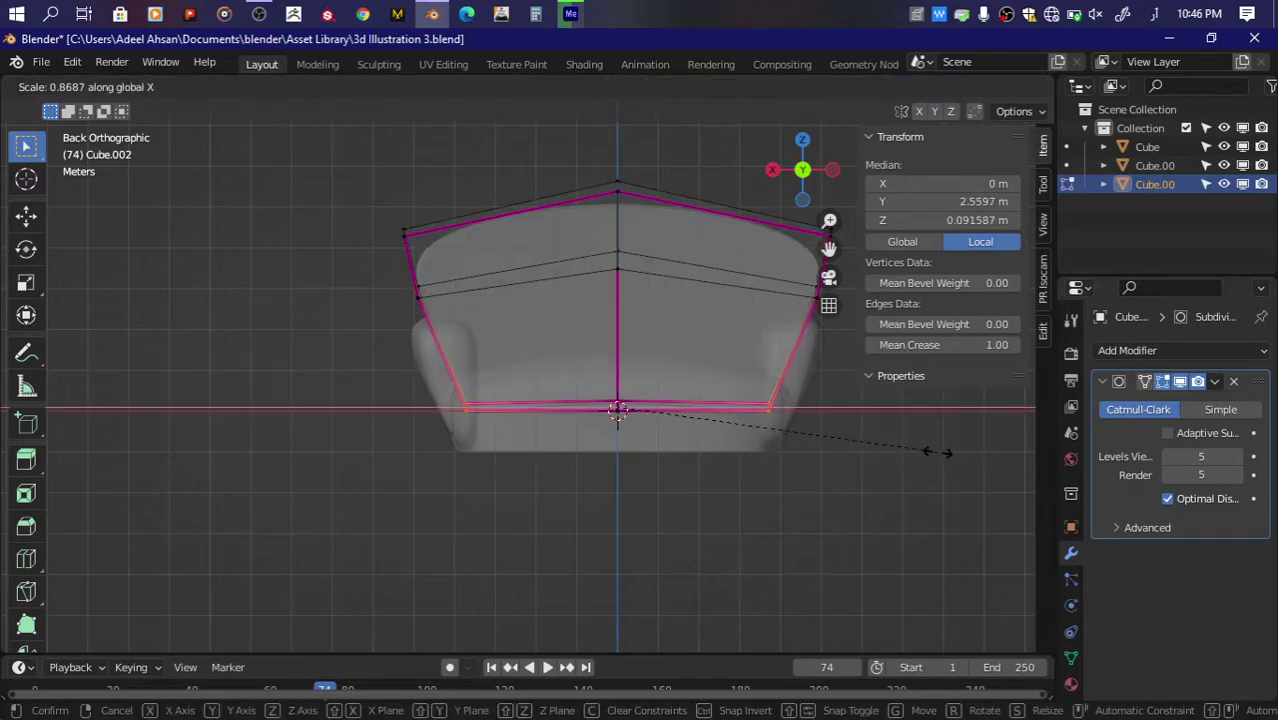
click(928, 452)
Step: Move the backrest's bottom edge 0.36675 m along Y toward the seat
drag(802, 168, 785, 160)
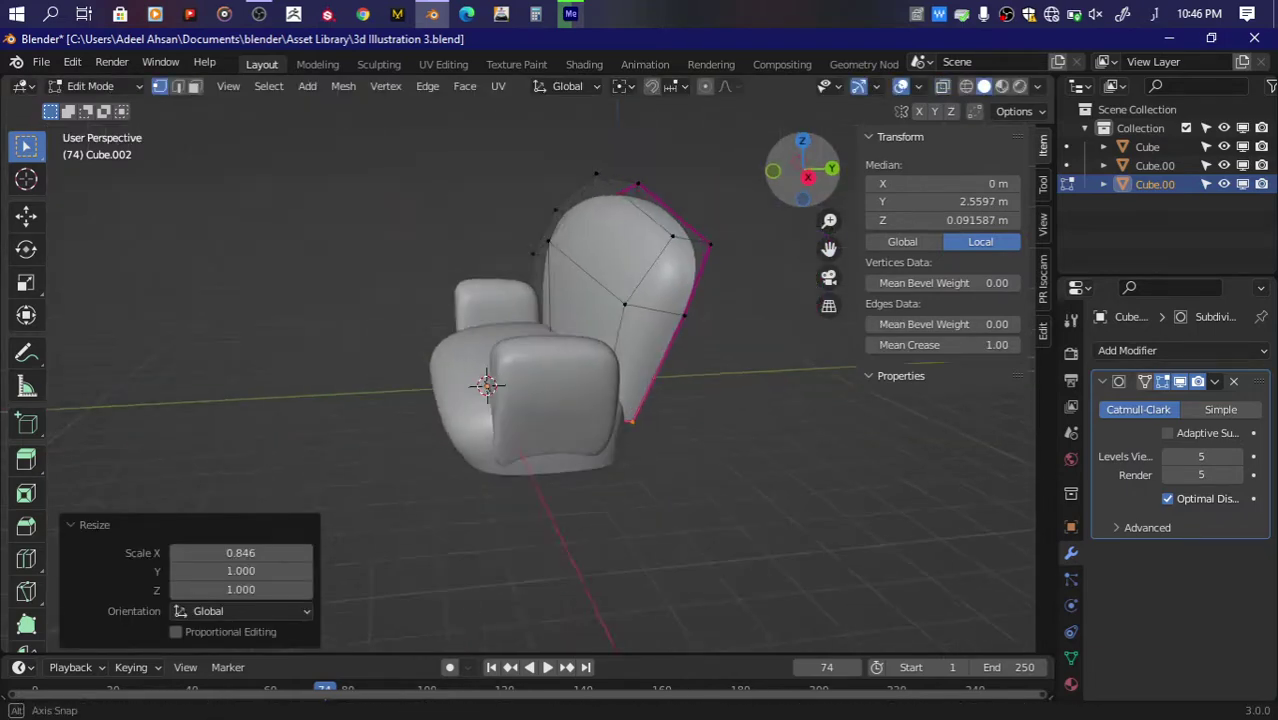
key(Tab)
click(812, 179)
key(Tab)
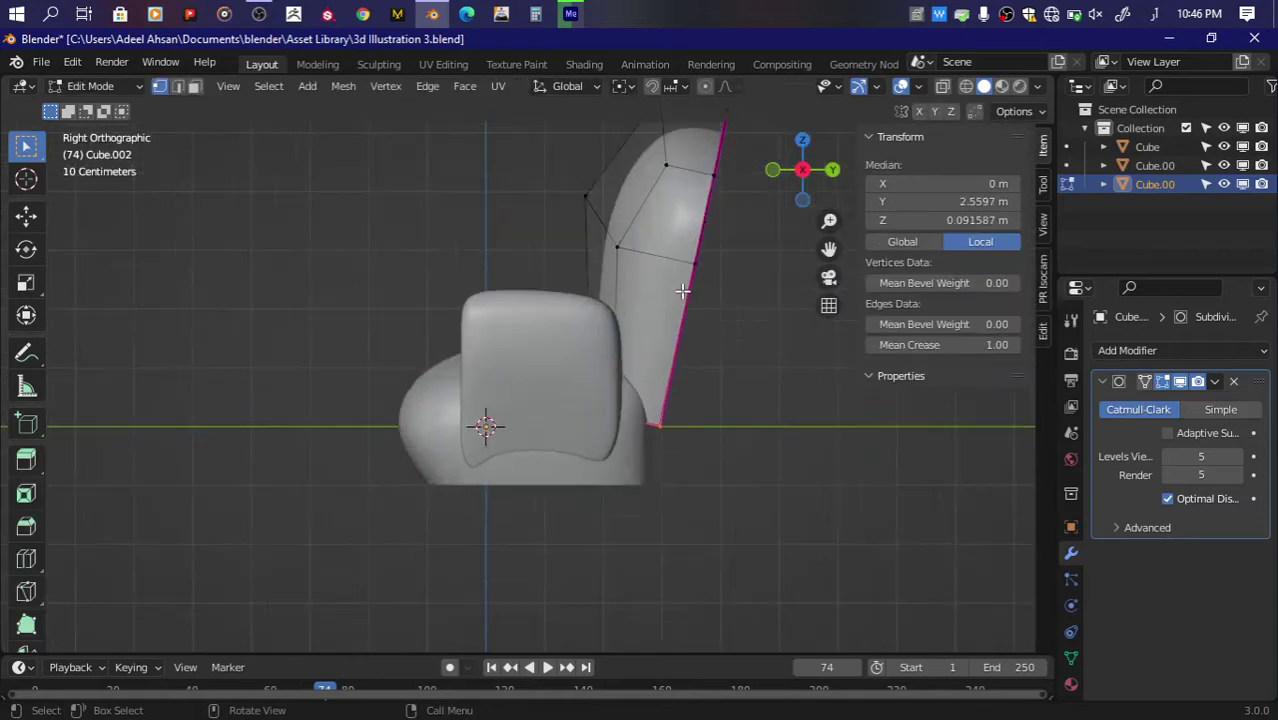
key(g)
key(y)
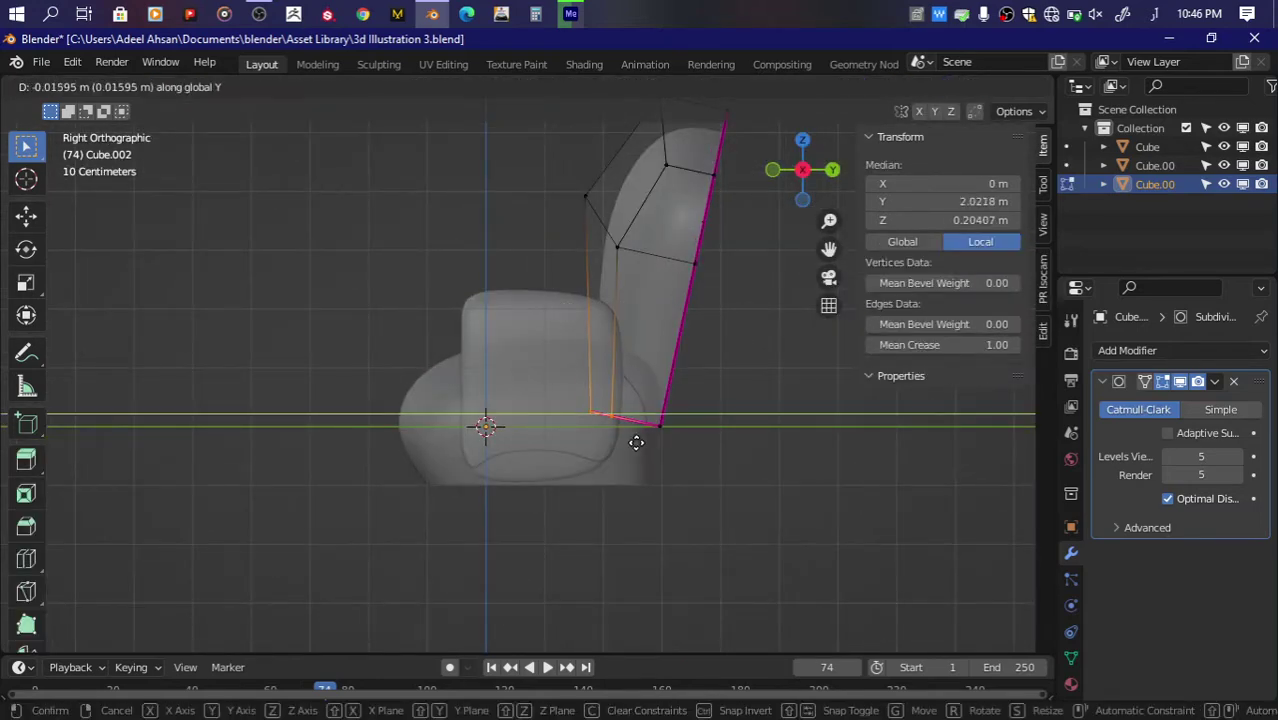
click(625, 443)
Step: Widen the backrest's upper part along X by 1.054
middle_drag(785, 366, 570, 370)
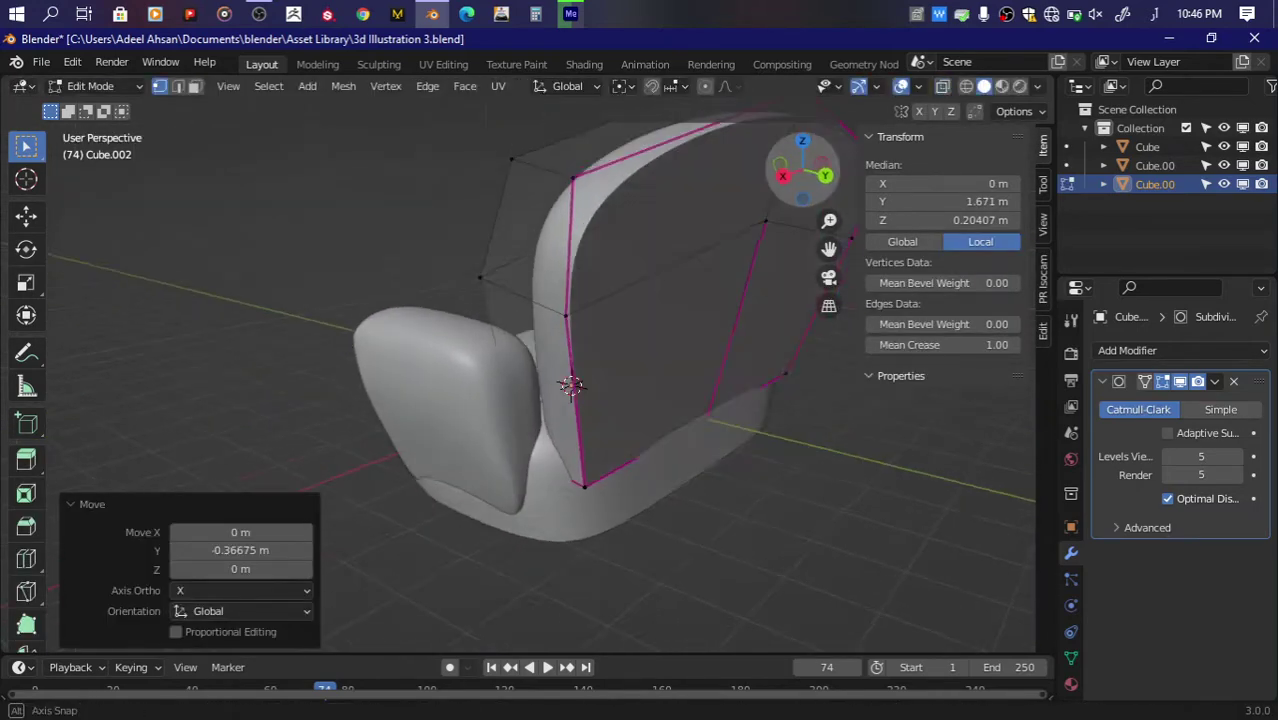
drag(815, 177, 815, 177)
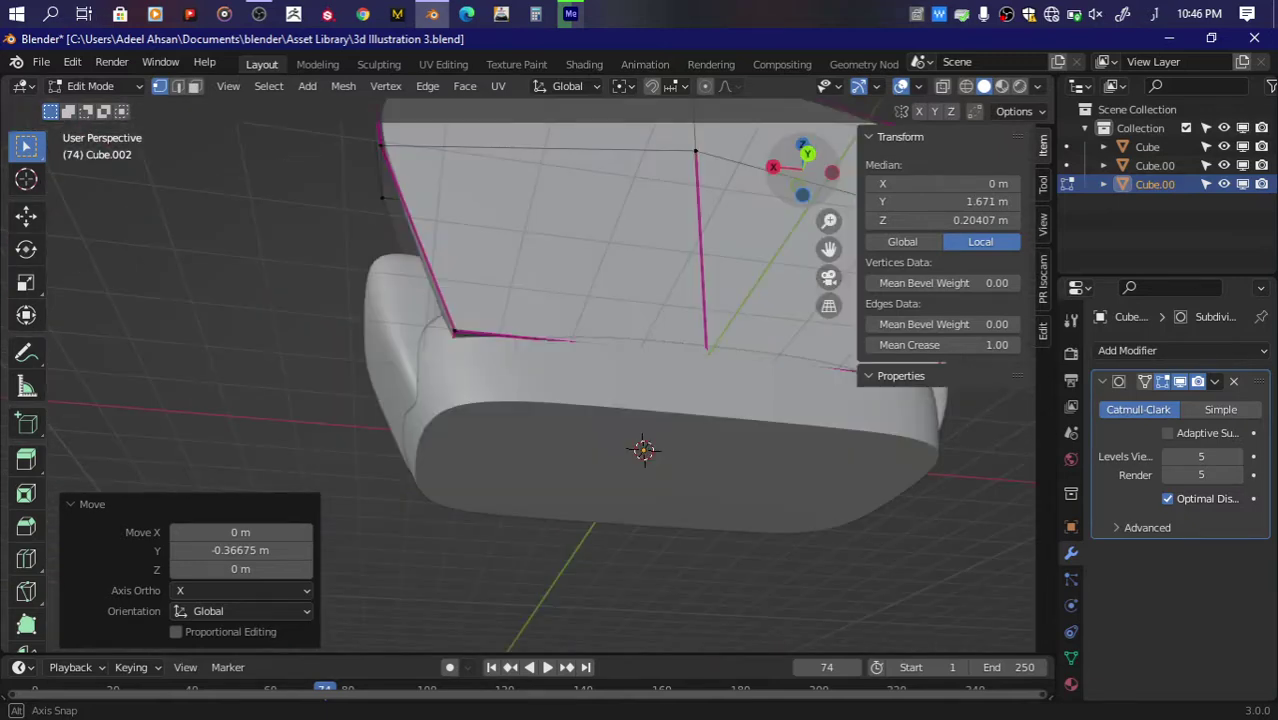
click(814, 170)
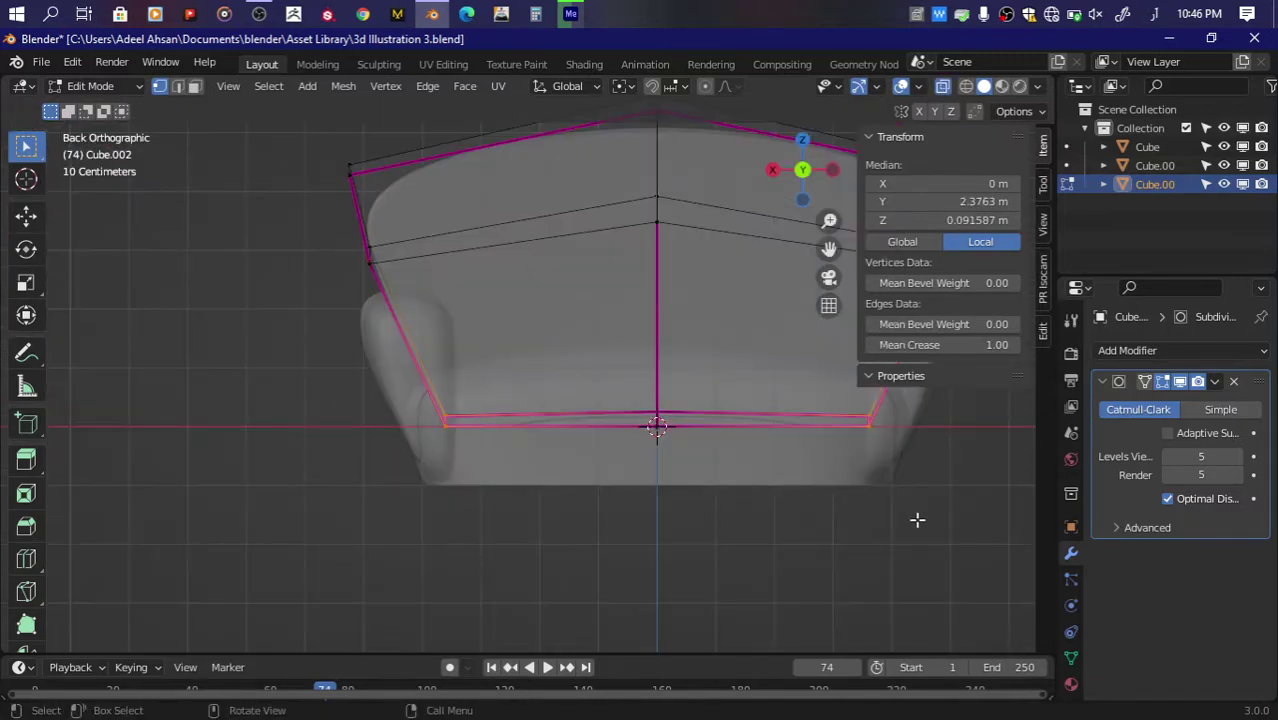
key(n)
key(s)
key(x)
click(918, 451)
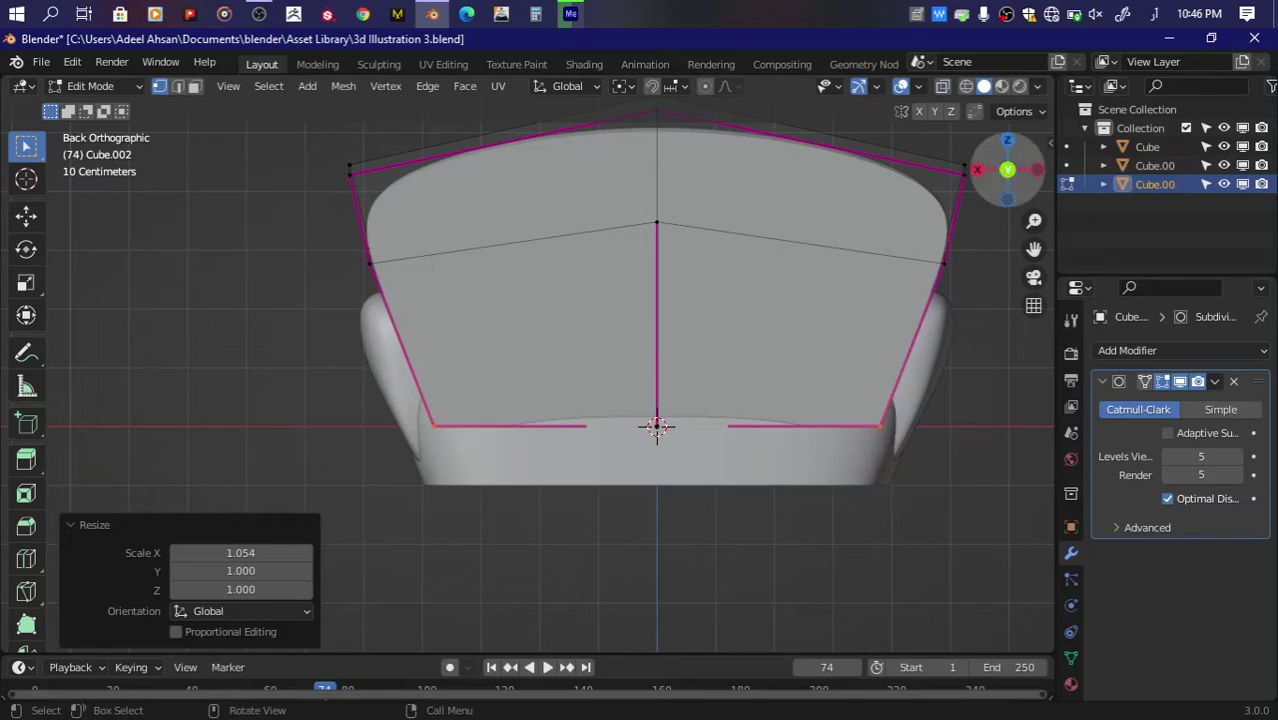
Step: Save the file and start editing the seat mesh
mouse_move(850, 300)
middle_down()
mouse_move(913, 223)
mouse_move(1018, 190)
middle_up()
key(ctrl+s)
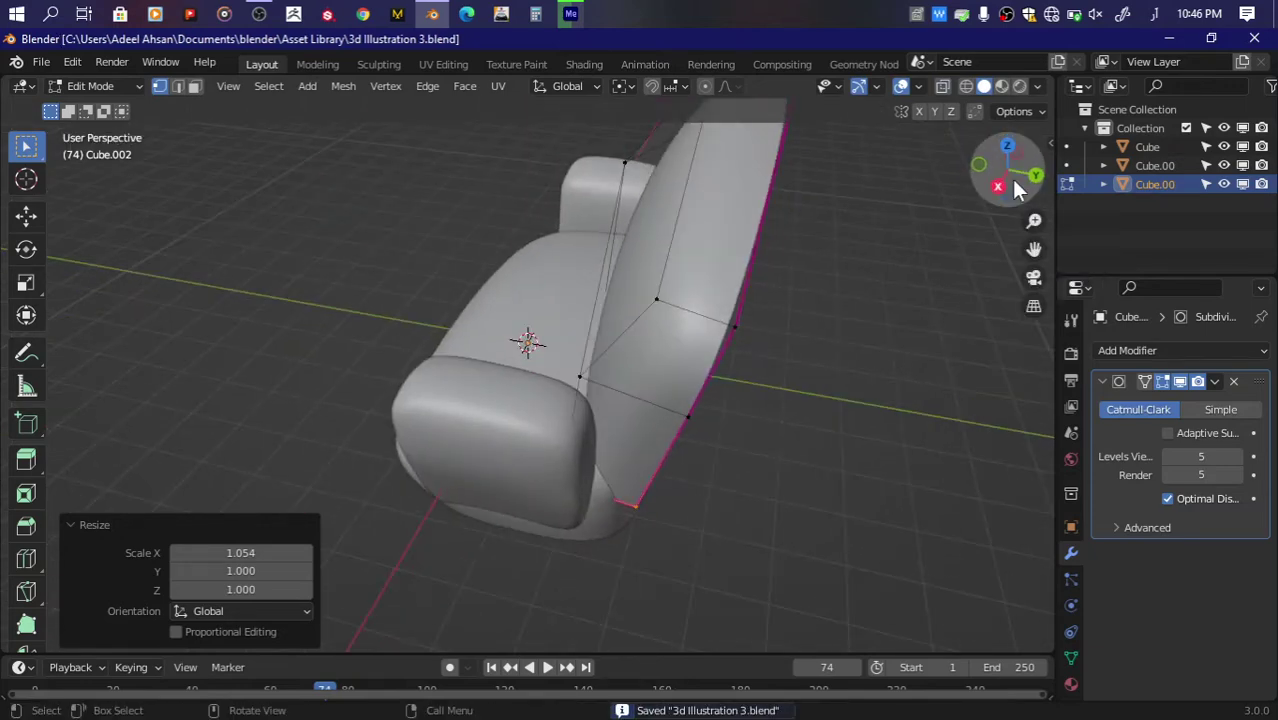
key(Tab)
key(Tab)
key(Tab)
click(607, 306)
key(Tab)
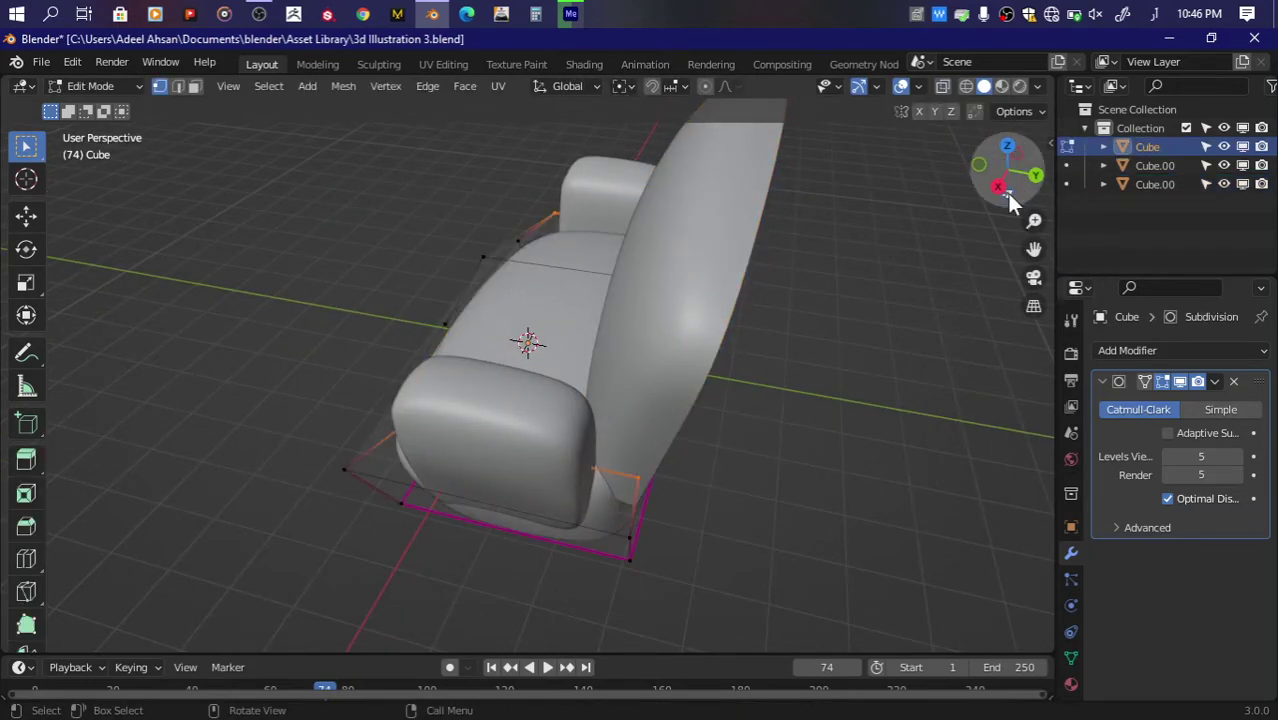
Step: In side view with X-ray, extend the seat's back vertices backward along Y
click(999, 188)
key(alt+z)
drag(644, 297, 770, 565)
key(g)
key(y)
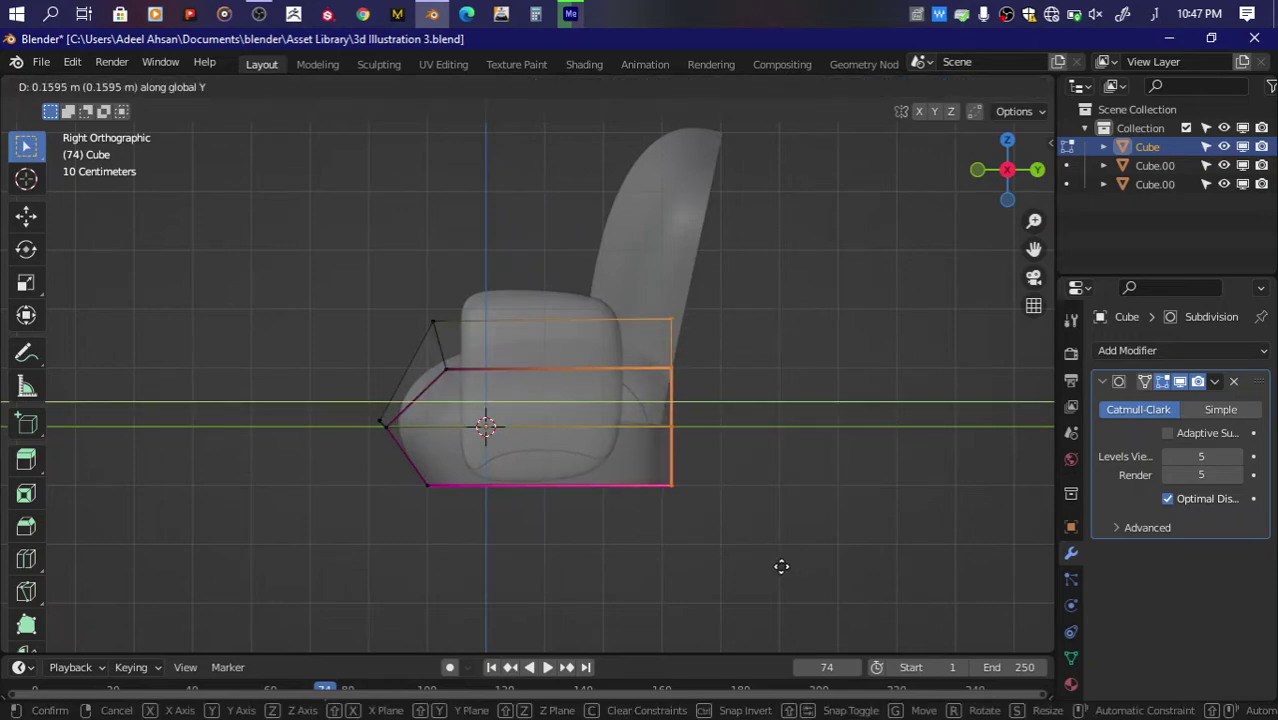
click(781, 566)
key(alt+z)
drag(1005, 170, 1015, 165)
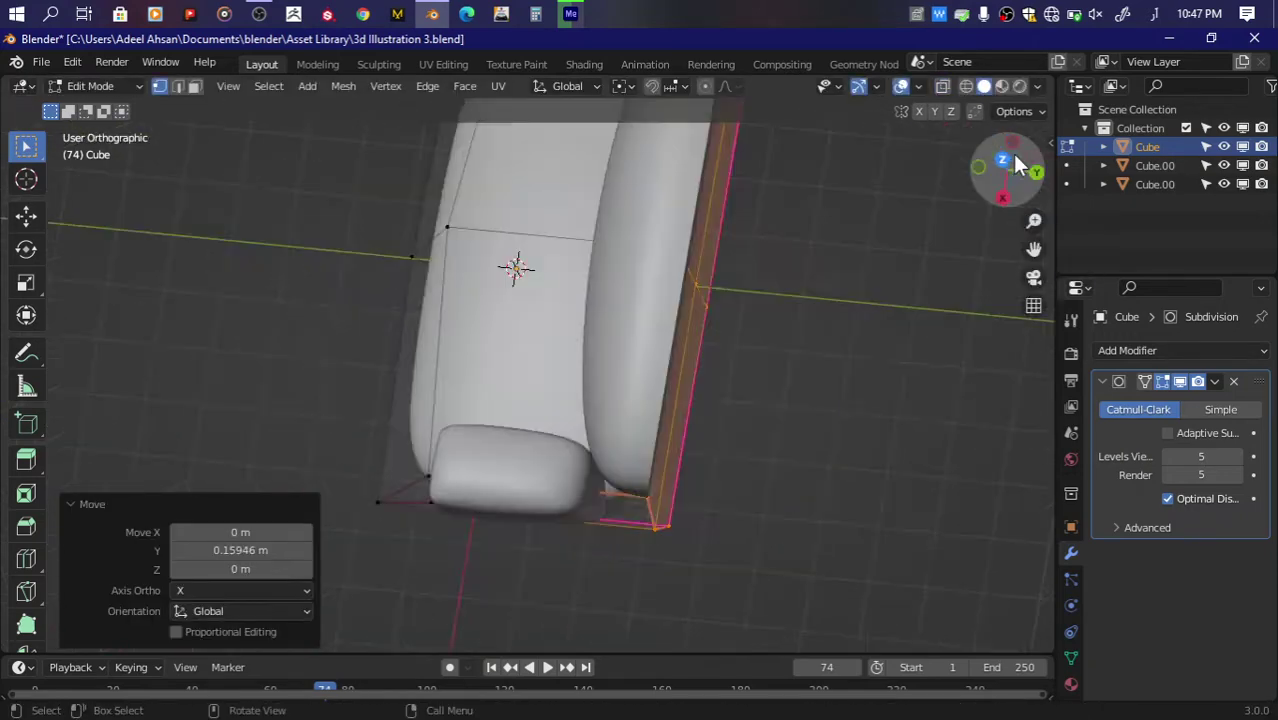
Step: From the top view, push the seat's back edge further back under the backrest, then exit Edit Mode
click(1003, 160)
key(alt+z)
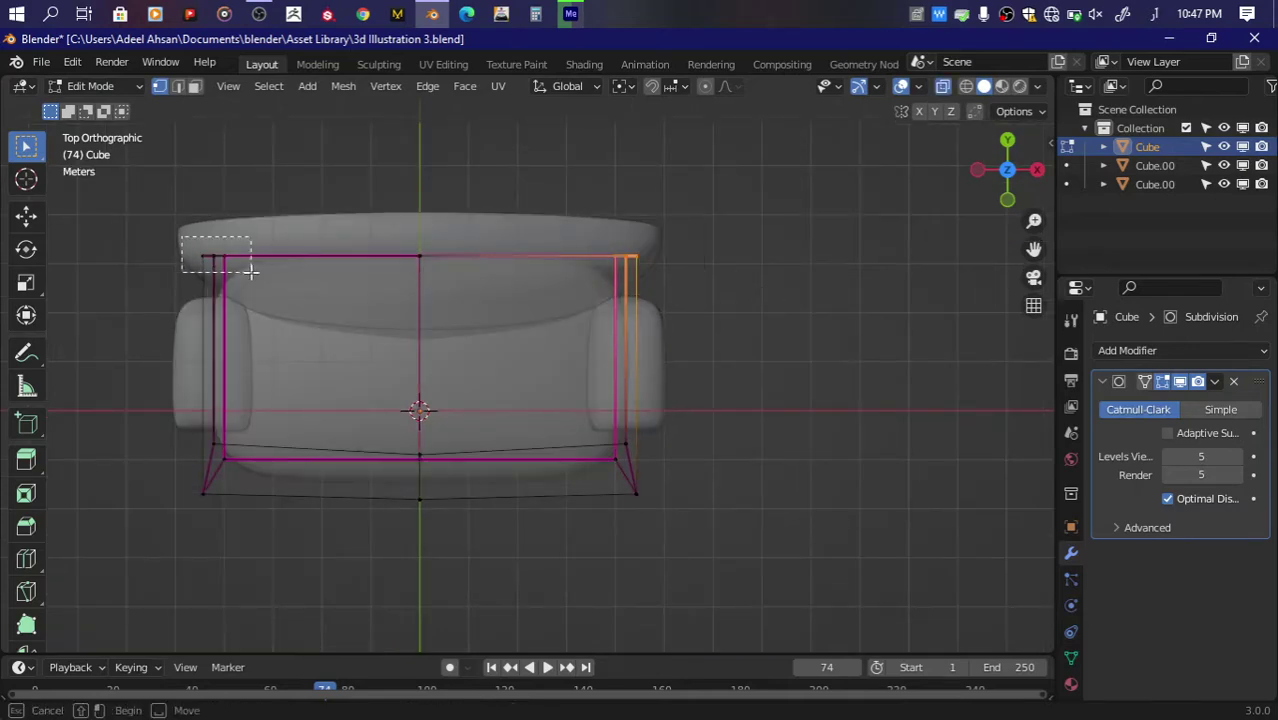
shift+drag(251, 271, 252, 272)
key(g)
key(y)
click(696, 233)
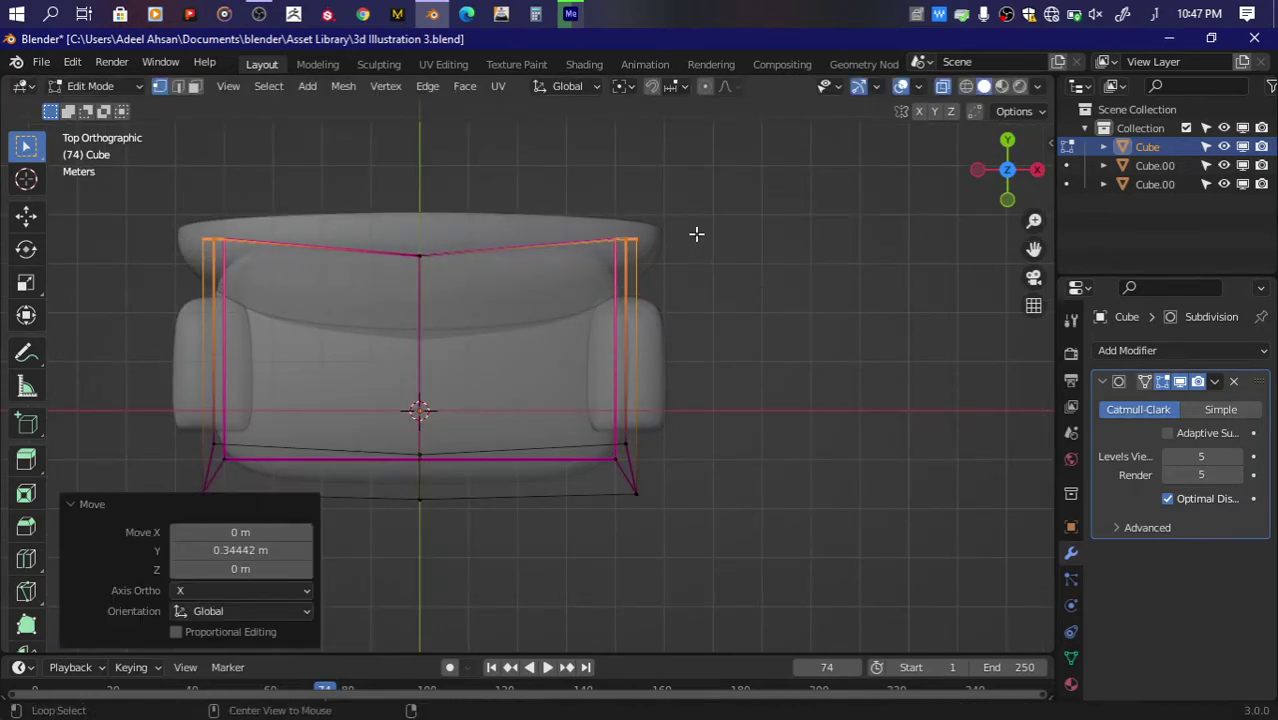
key(alt+z)
mouse_move(993, 163)
mouse_down()
mouse_move(1010, 172)
mouse_move(985, 153)
mouse_up()
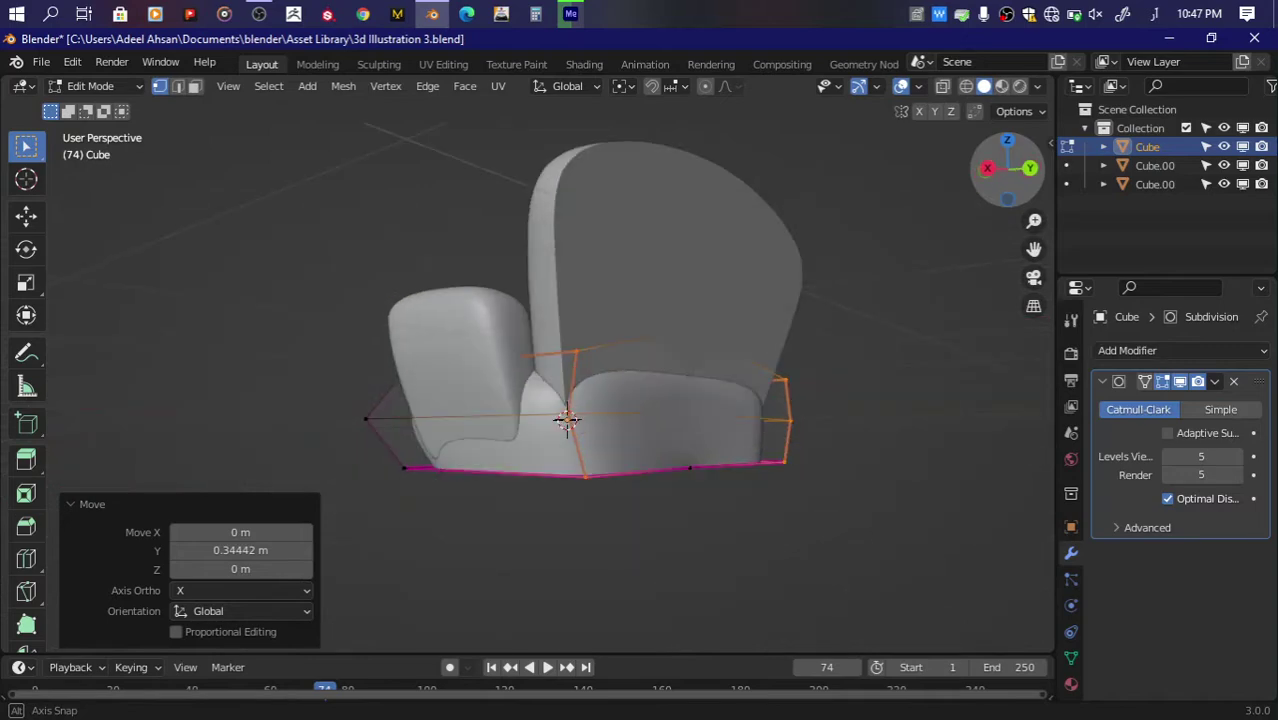
click(985, 153)
key(Tab)
Step: Rotate the right armrest −24.6°, move it 0.3253 along Y and scale it 1.227×
click(619, 365)
key(Tab)
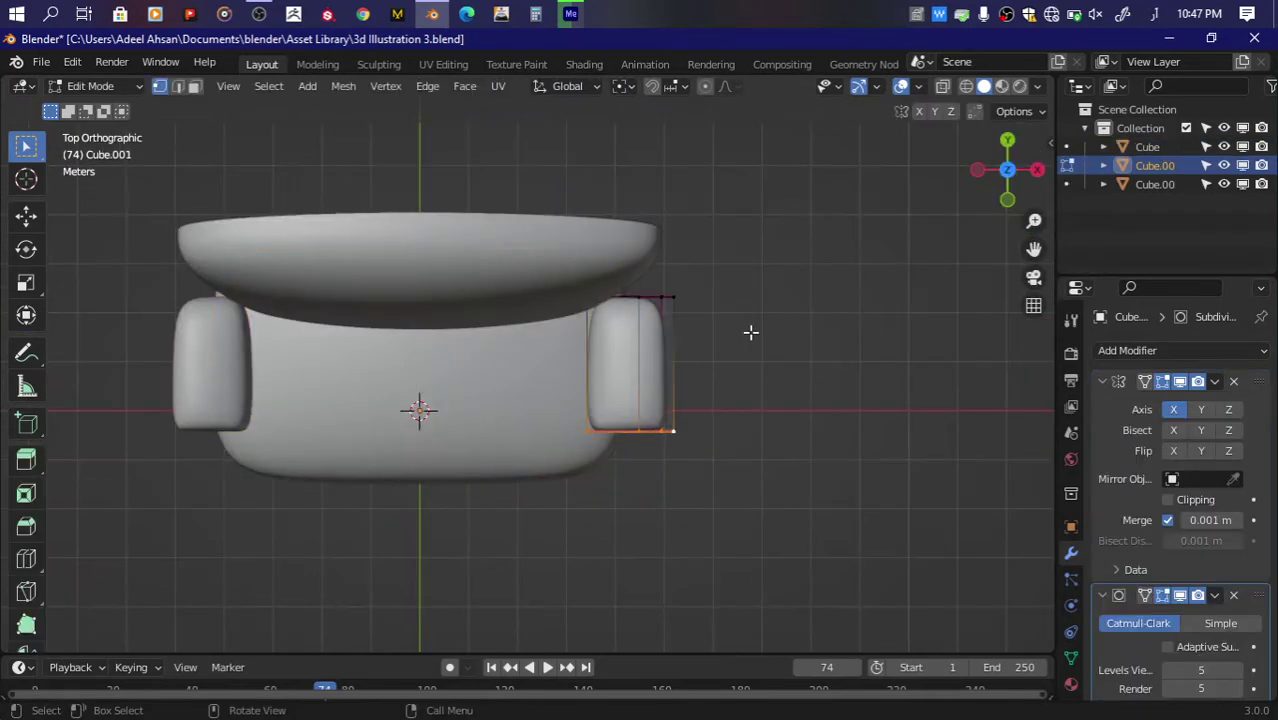
key(alt+z)
key(r)
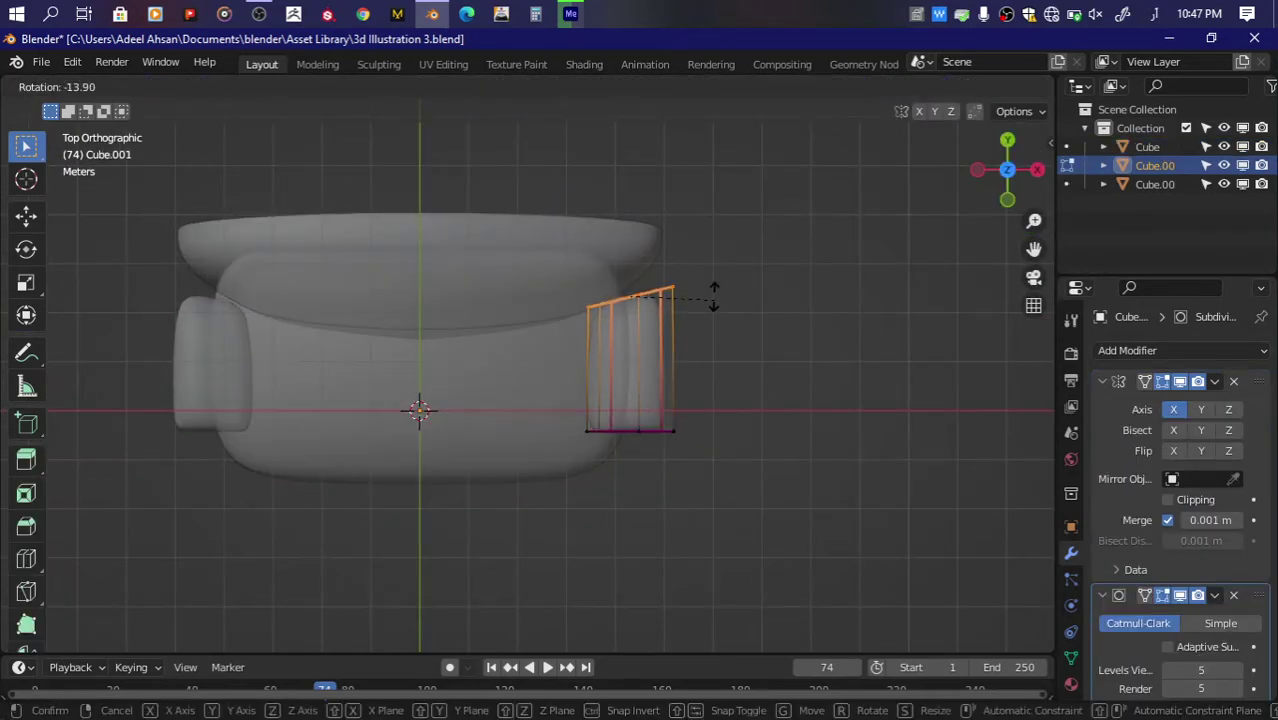
click(708, 285)
key(g)
key(y)
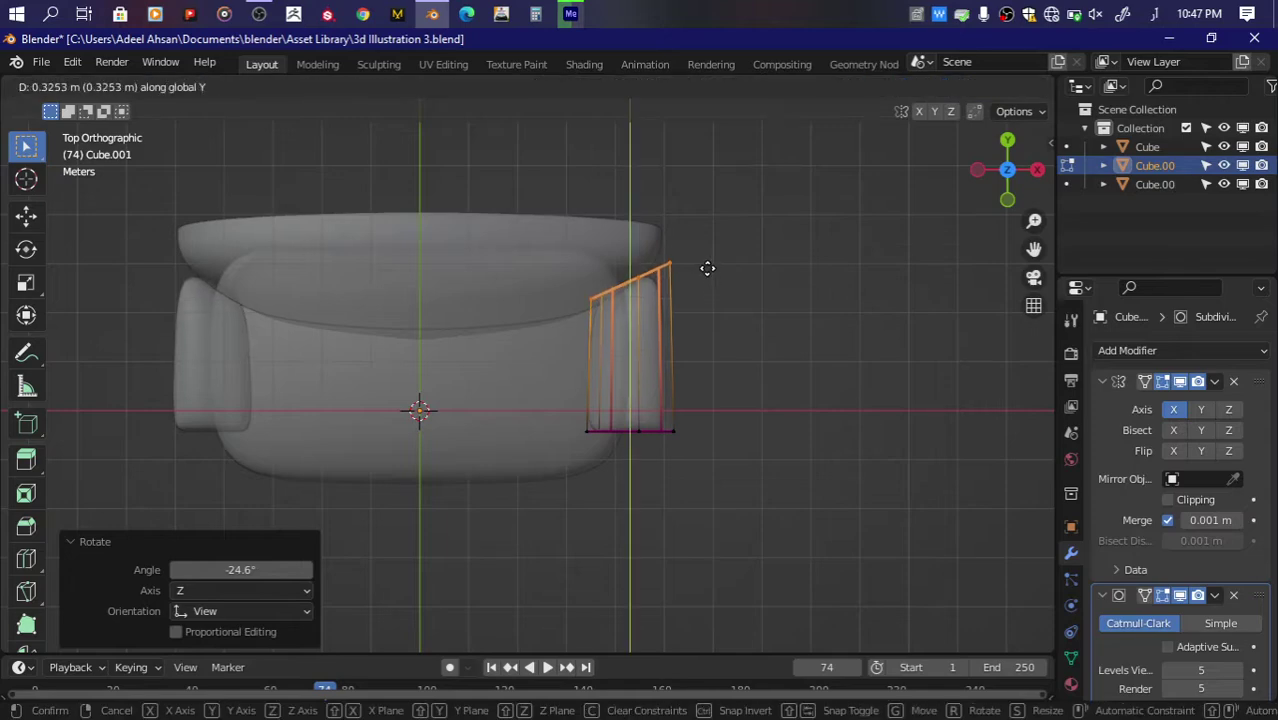
click(708, 268)
key(s)
click(757, 241)
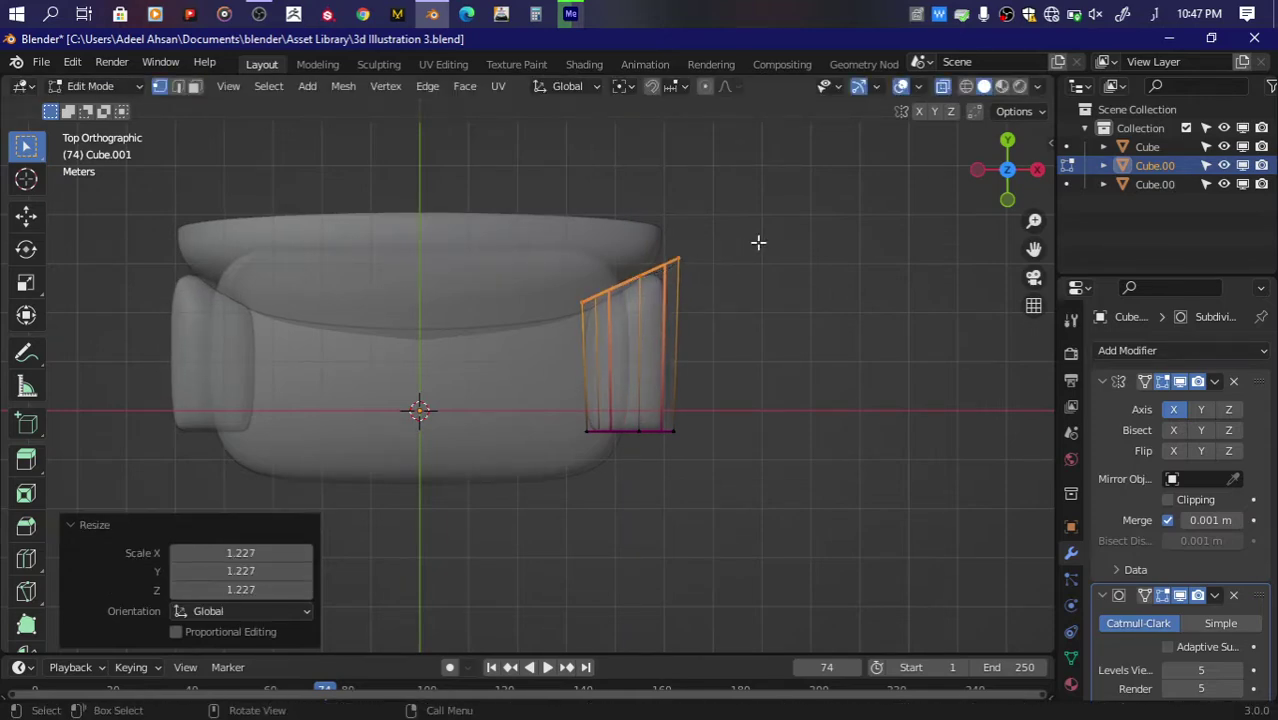
Step: Check the armrest fit from several views, then select one armrest edge in front view
mouse_move(1007, 170)
mouse_down()
mouse_move(985, 185)
mouse_move(1005, 170)
mouse_up()
click(1005, 178)
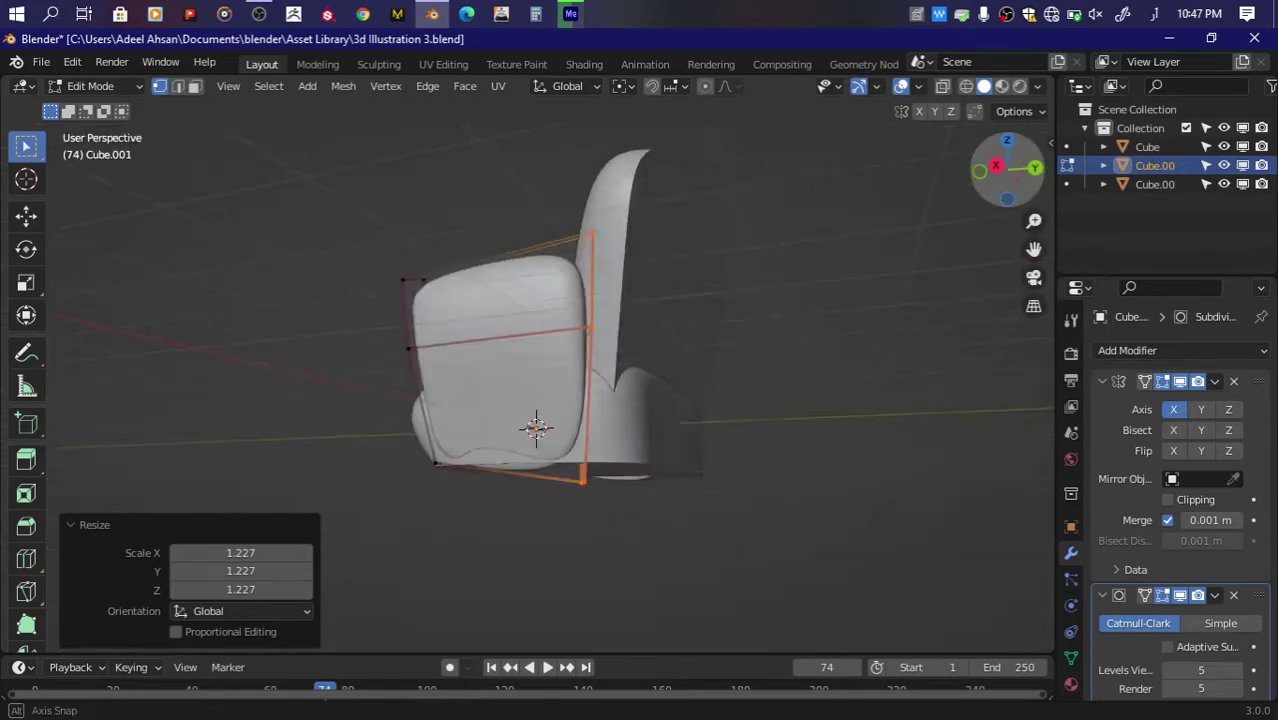
middle_drag(874, 309, 874, 309)
click(1009, 145)
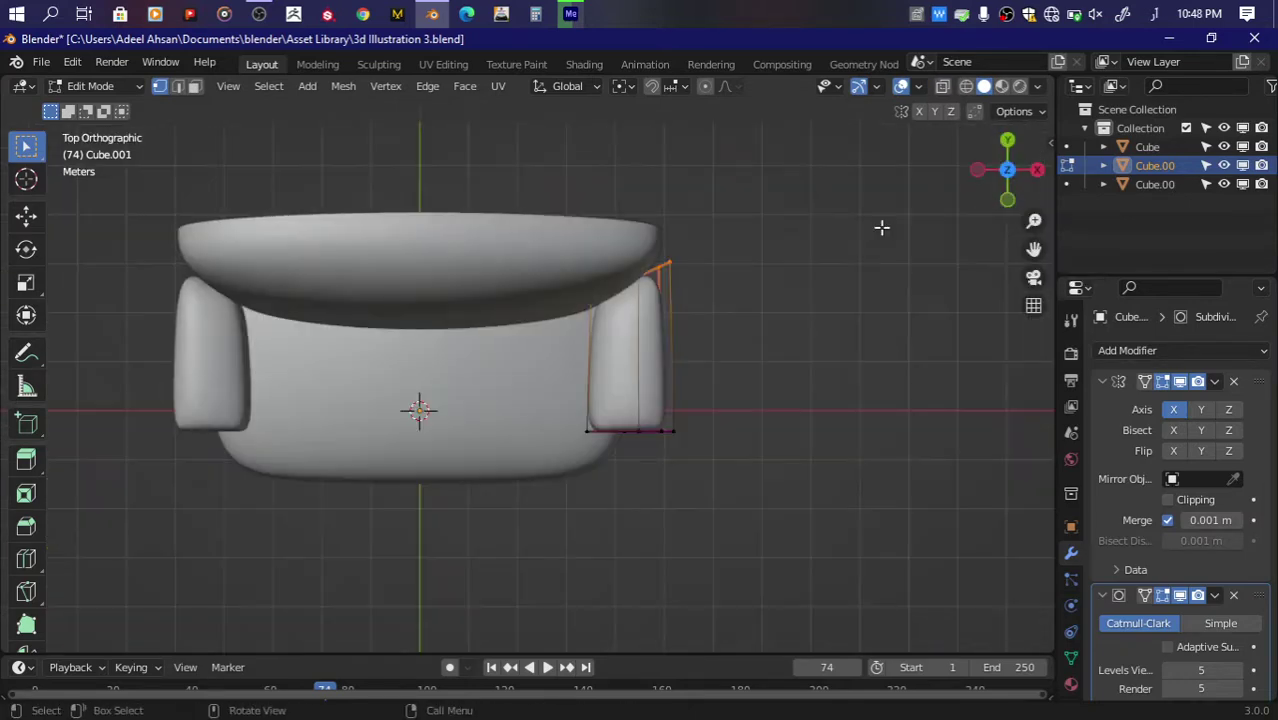
key(alt+z)
key(s)
key(x)
key(x)
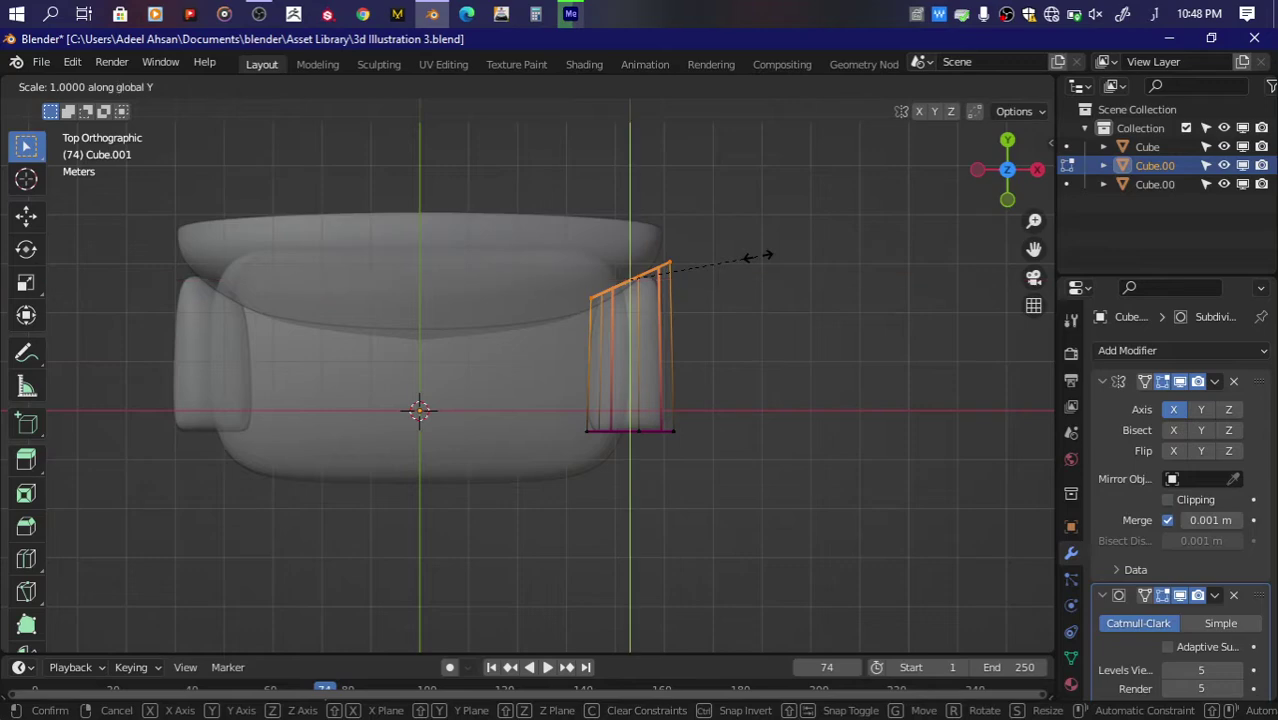
click(758, 256)
drag(995, 165, 995, 200)
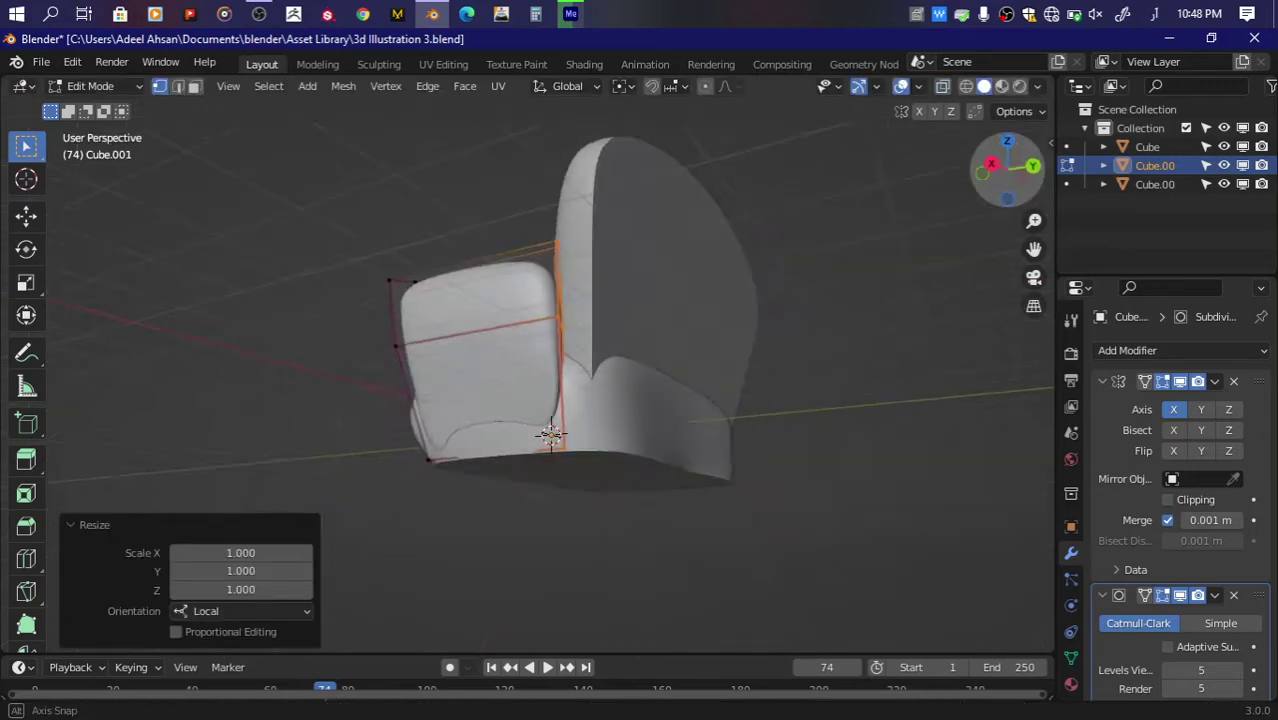
click(1000, 195)
click(647, 390)
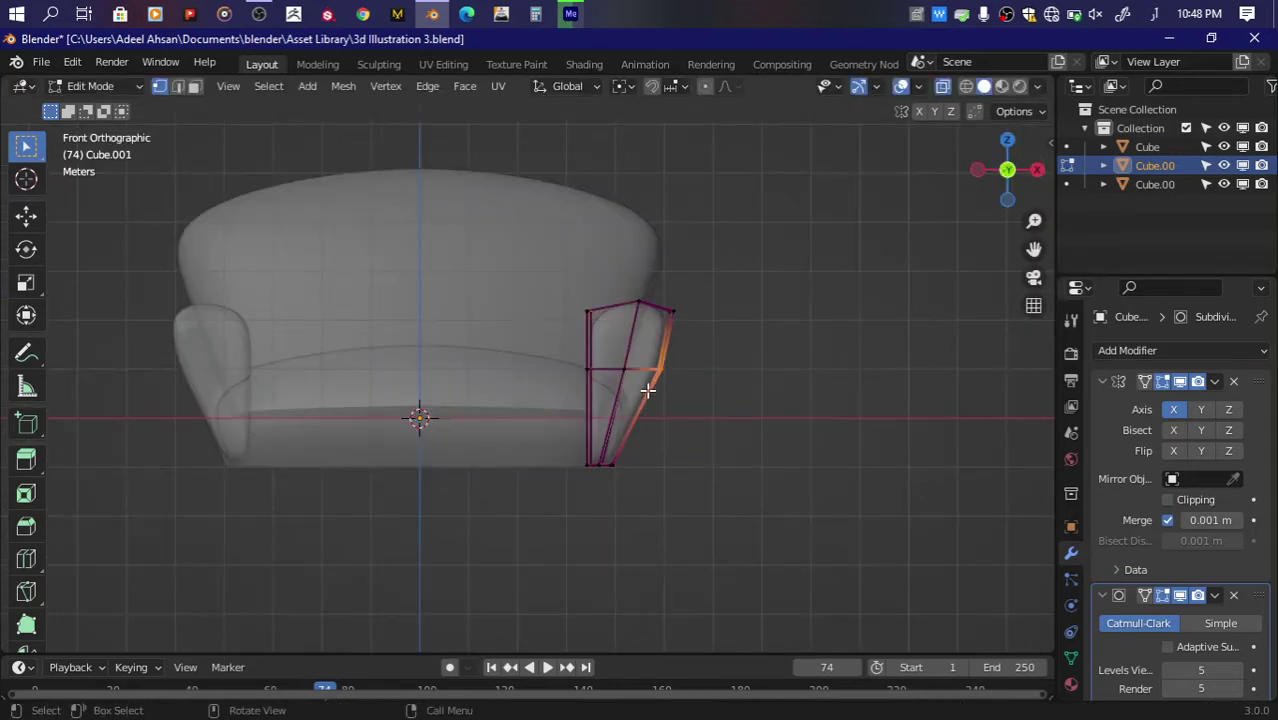
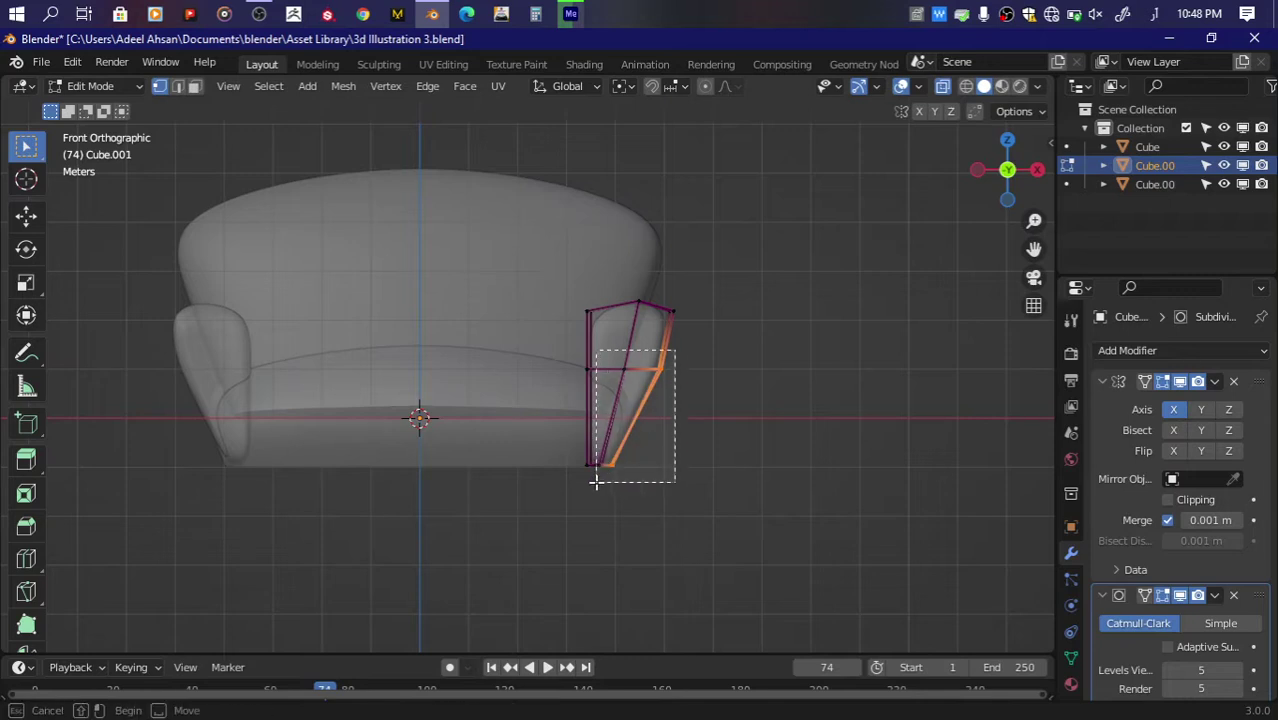
Step: Push the right armrest's lower faces outward along X
drag(631, 410, 597, 478)
key(g)
key(x)
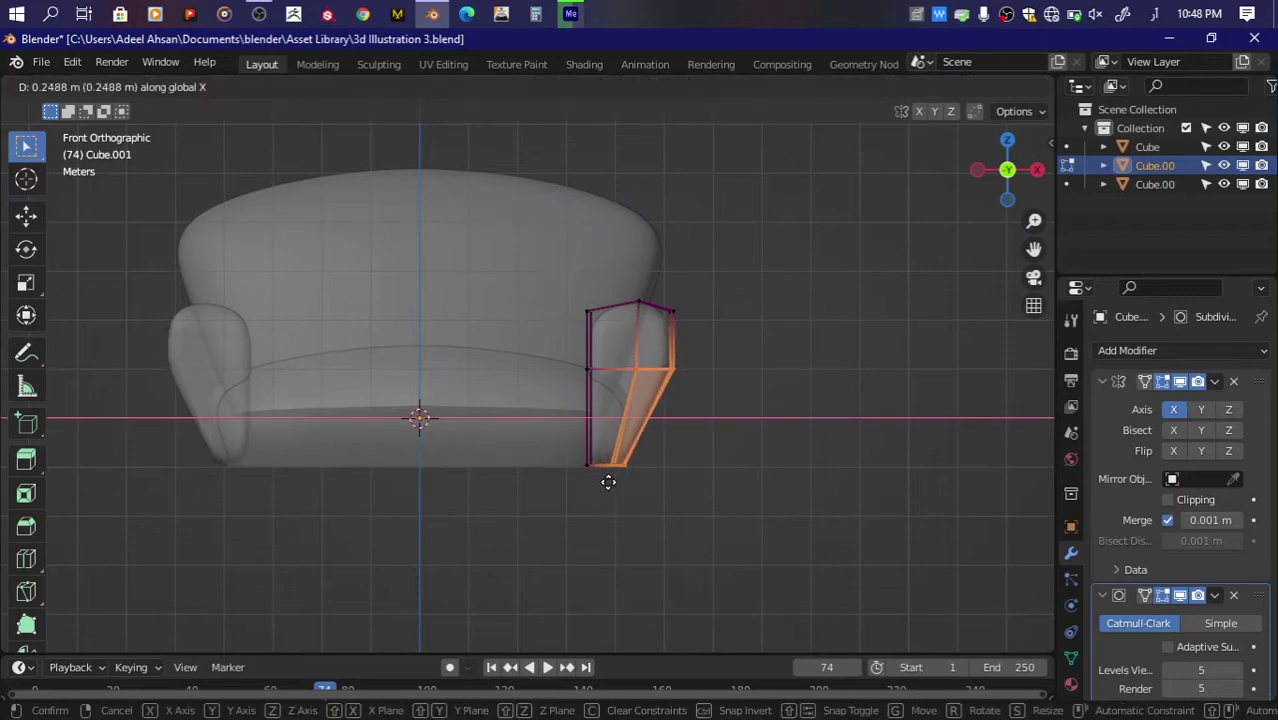
click(607, 482)
Step: Move the arm's top outer edge and top edge outward so the top flares
click(672, 312)
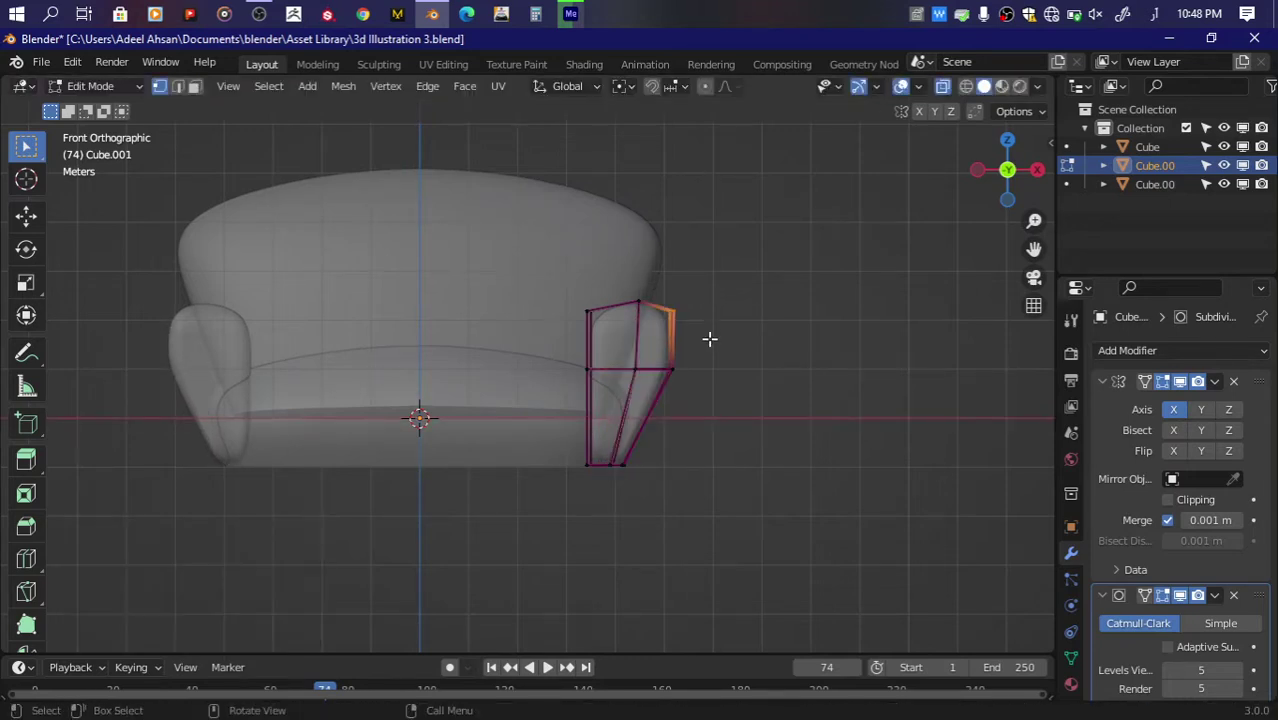
key(g)
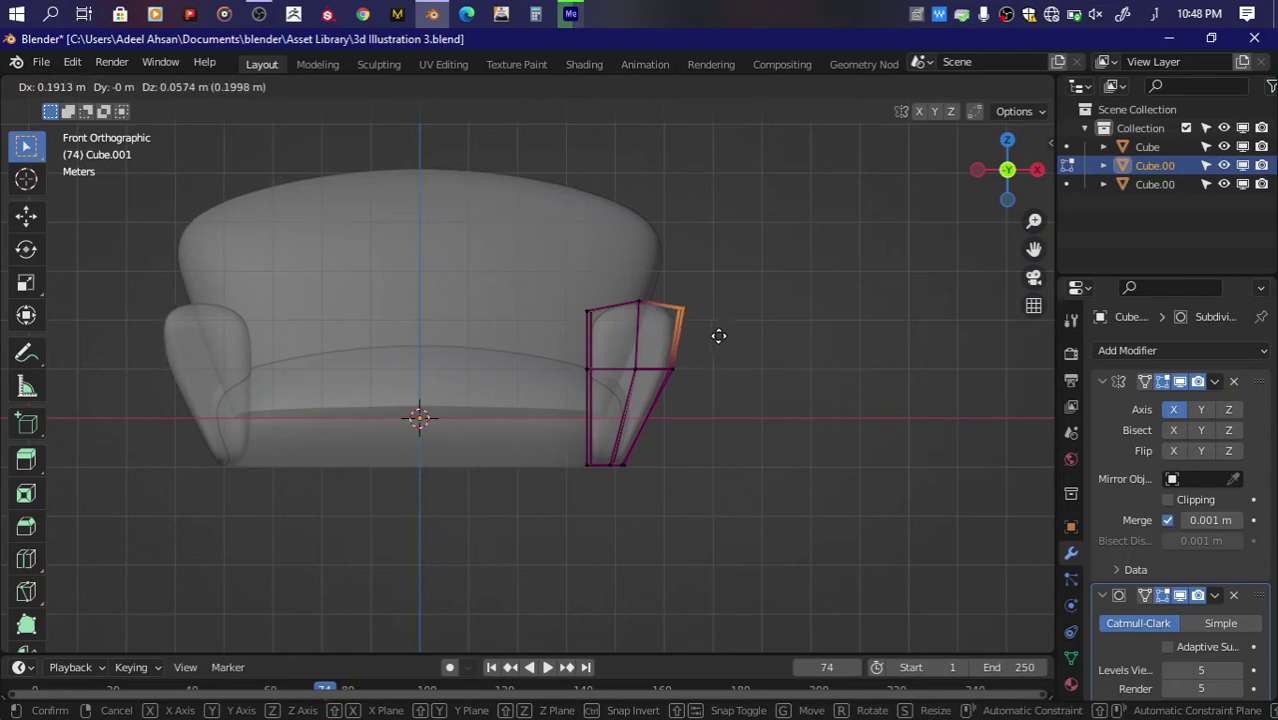
click(718, 336)
click(628, 298)
key(g)
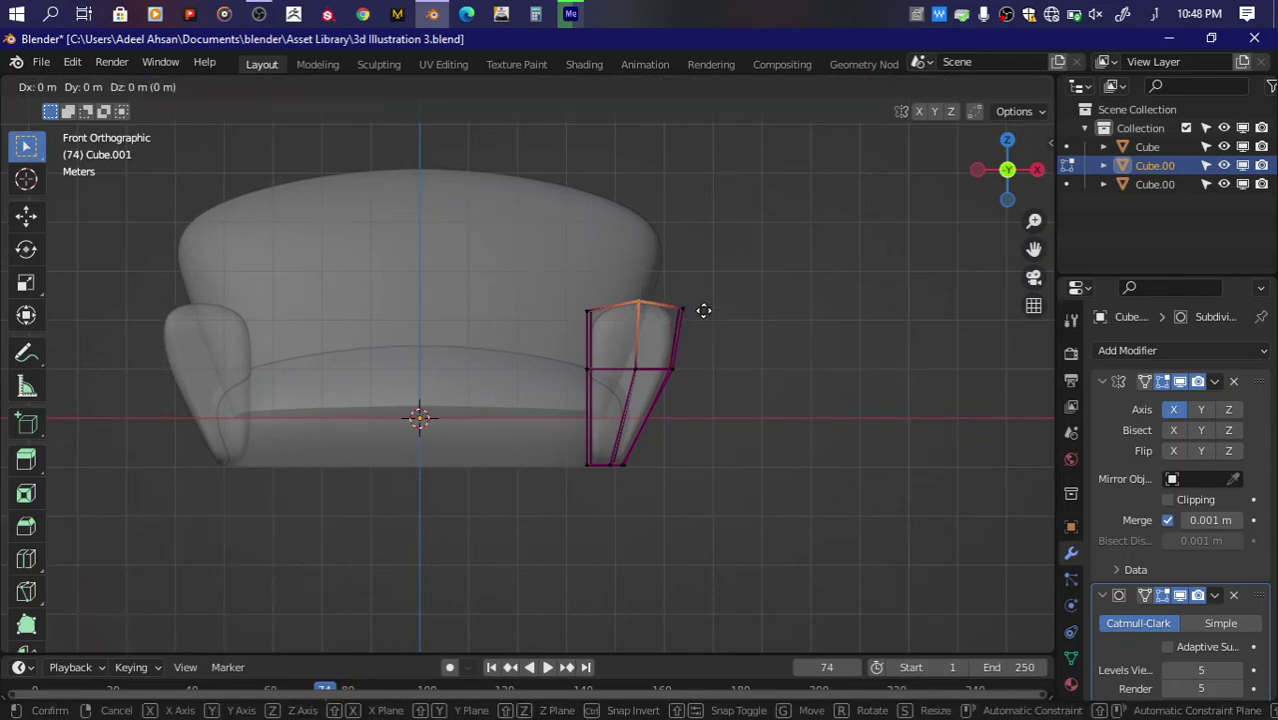
click(714, 307)
Step: Lower the whole armrest along Z beside the seat and save
key(a)
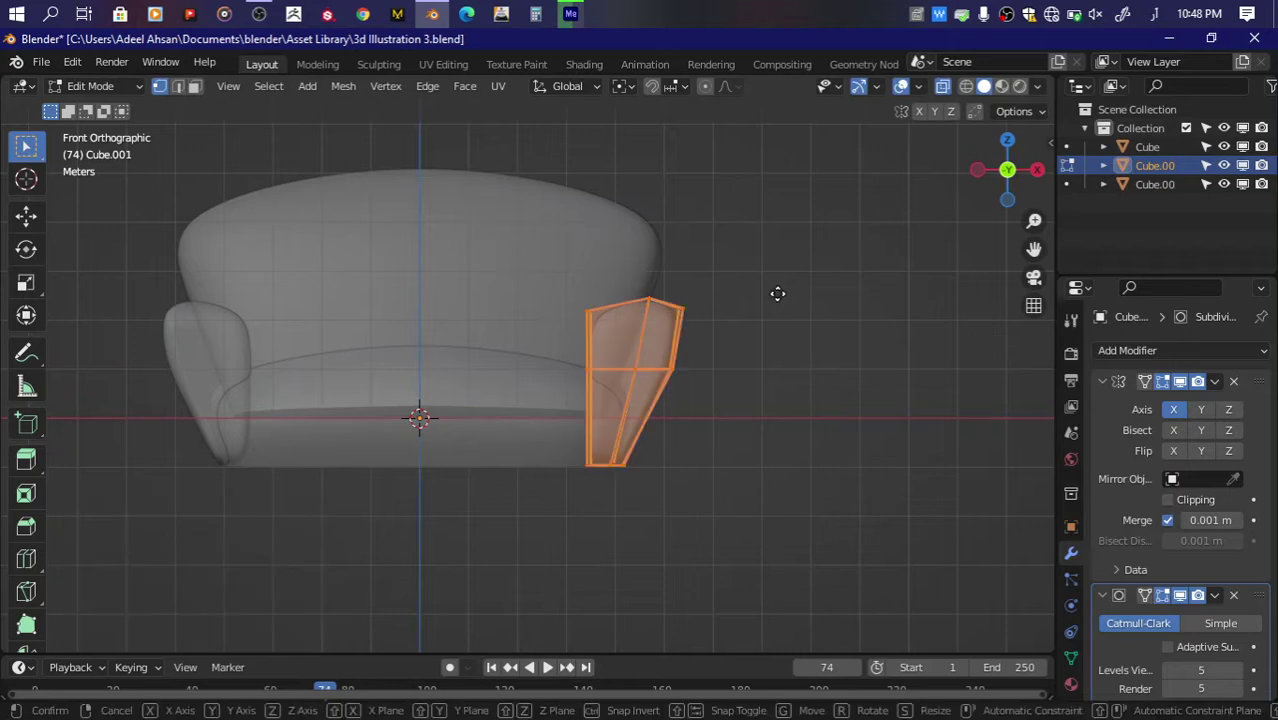
key(g)
key(z)
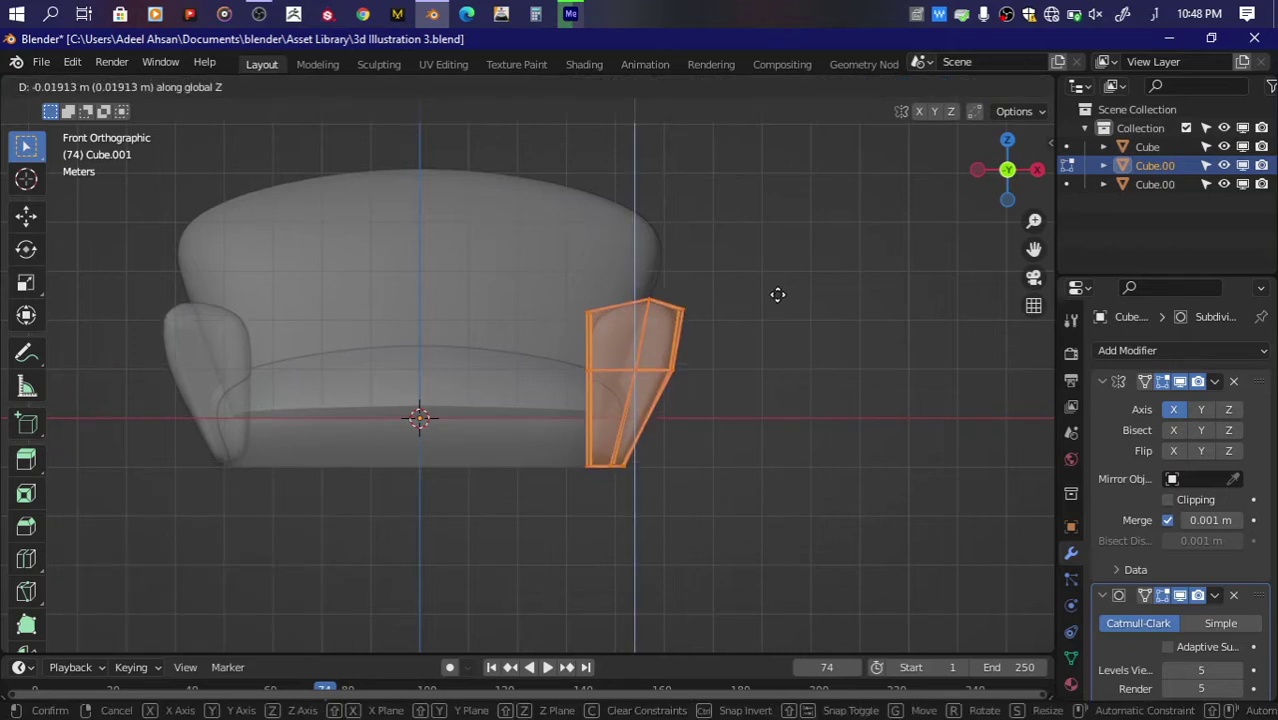
click(778, 298)
key(ctrl+s)
key(Tab)
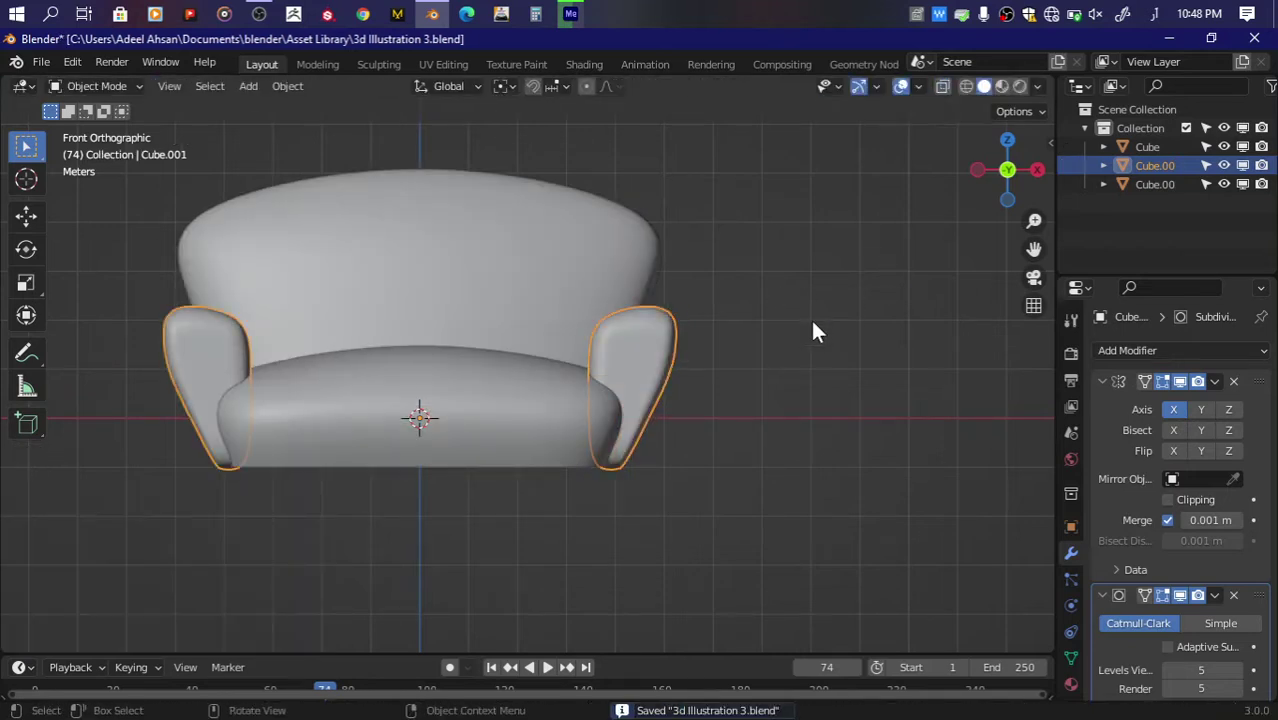
key(Tab)
Step: Pull the arm's bottom outer corner vertex inward to taper the base, then save
drag(600, 438, 721, 519)
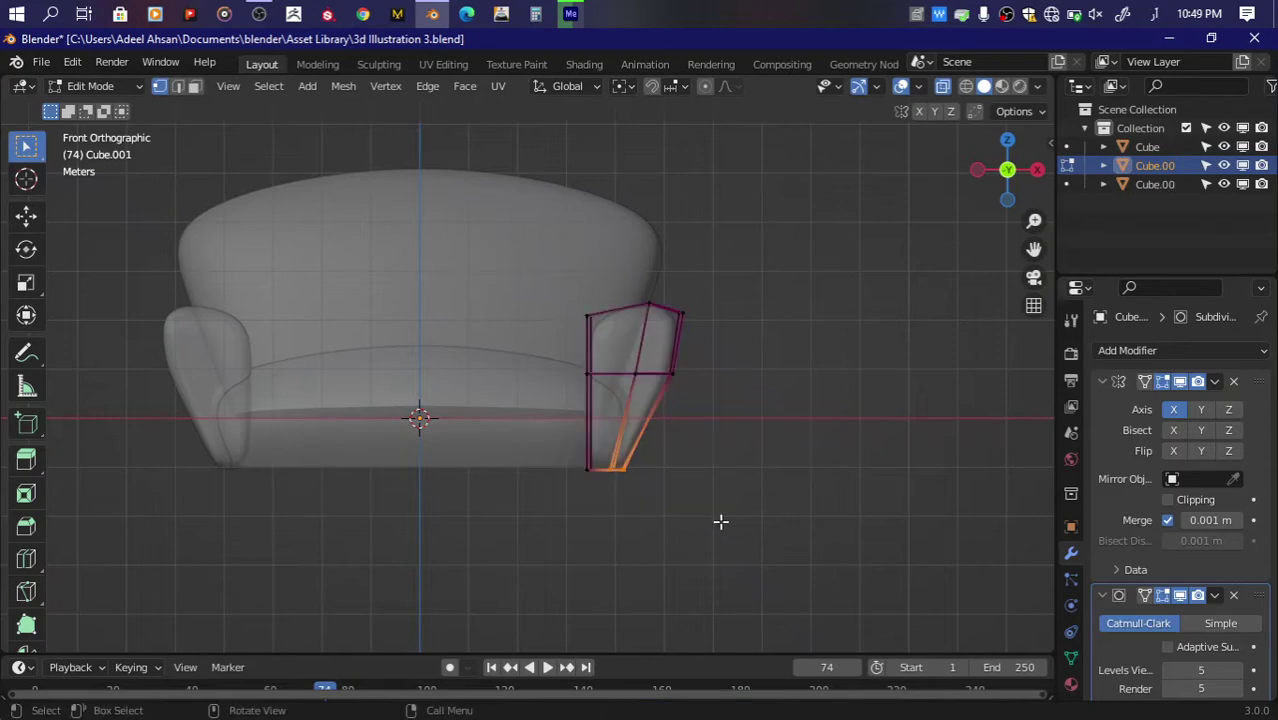
key(g)
key(y)
click(712, 523)
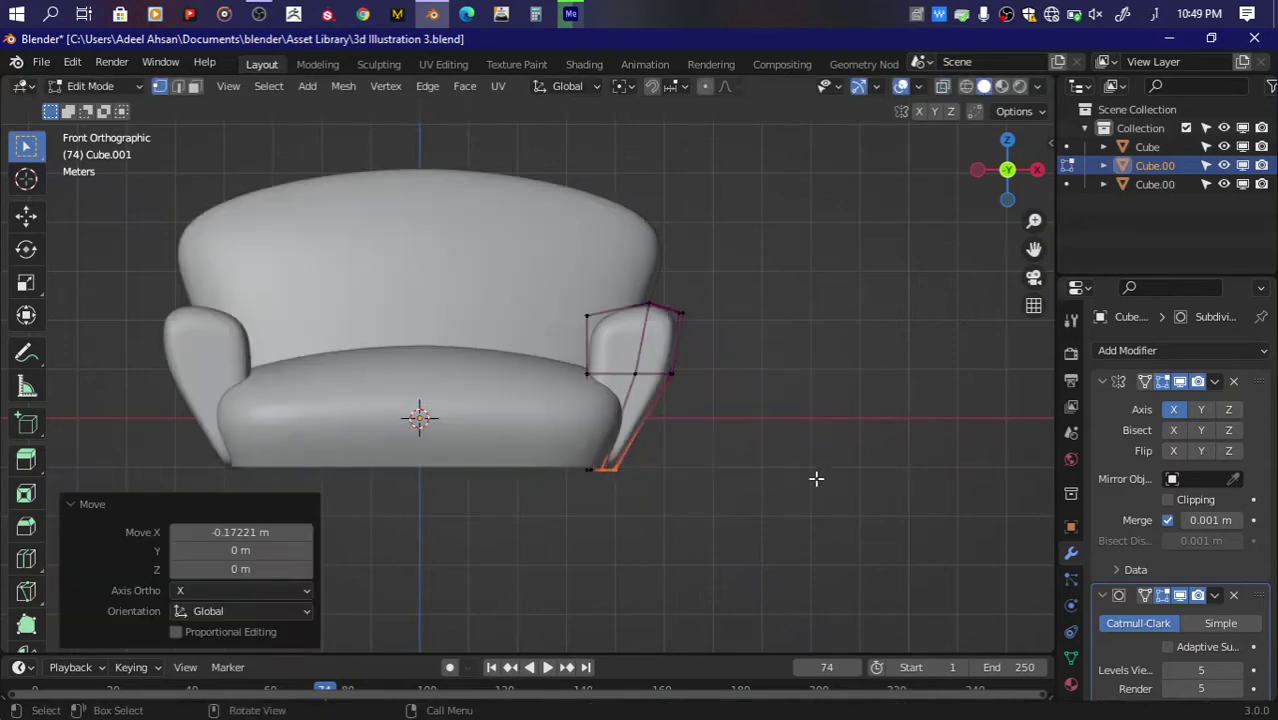
key(Tab)
key(ctrl+s)
drag(1010, 172, 1010, 163)
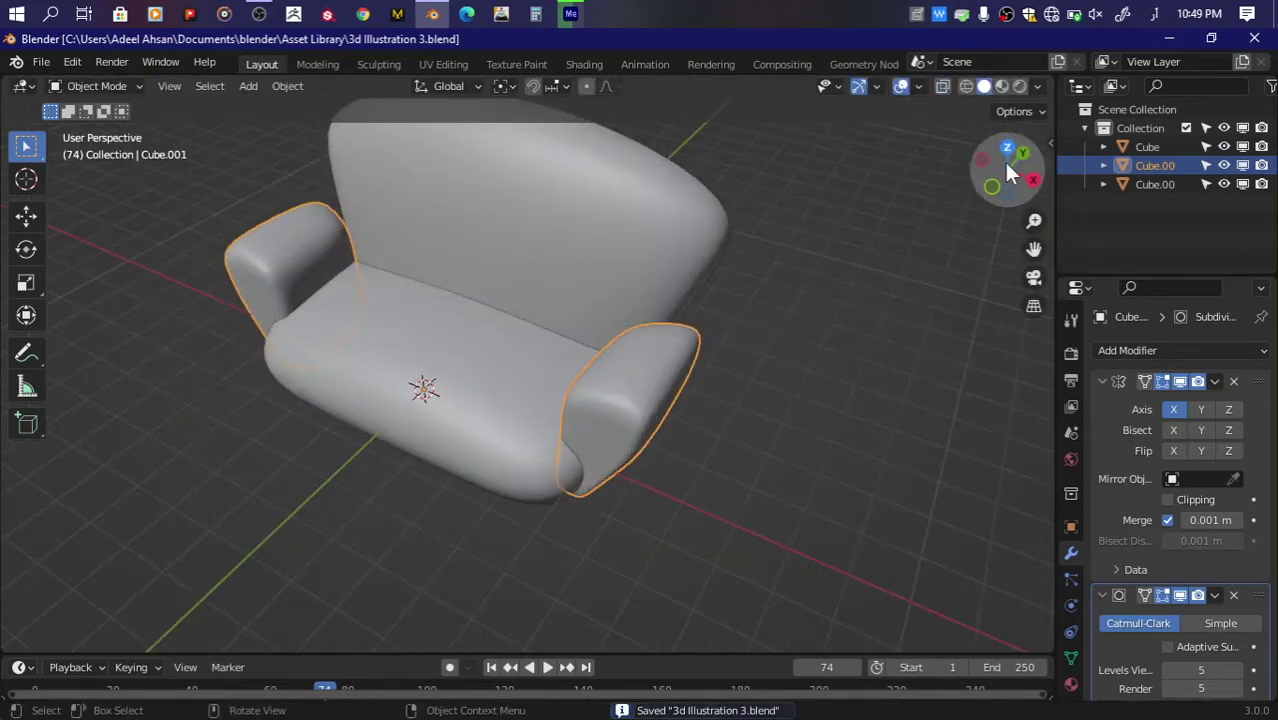
Step: Bevel the armrest's top edge, then slide it inward in X-ray front view
key(Tab)
middle_drag(876, 277, 740, 330)
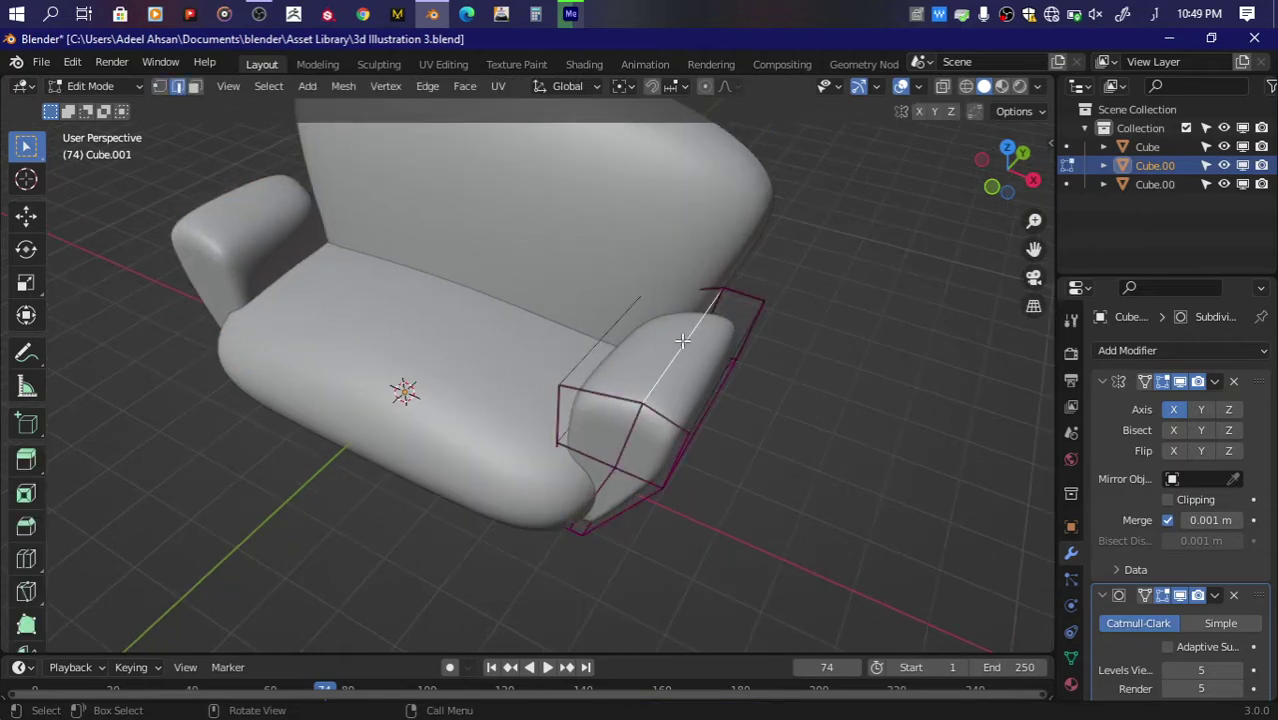
key(ctrl+b)
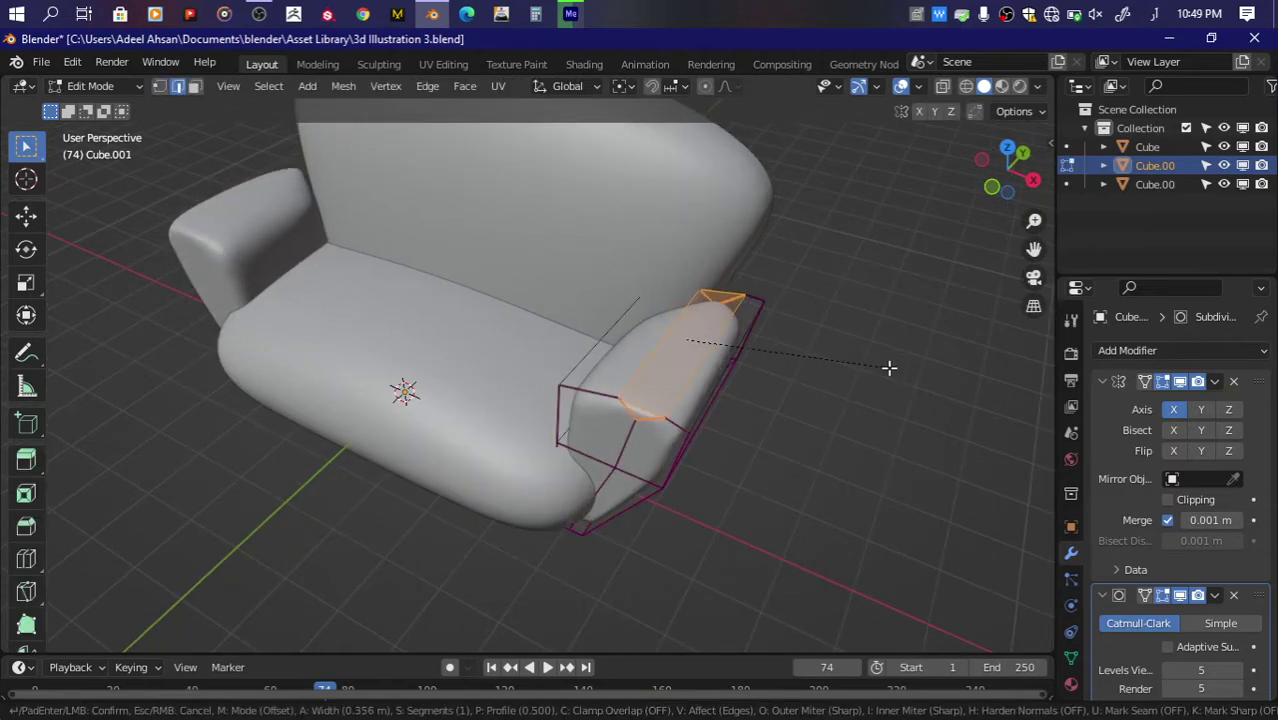
click(889, 368)
click(889, 368)
click(991, 187)
key(alt+z)
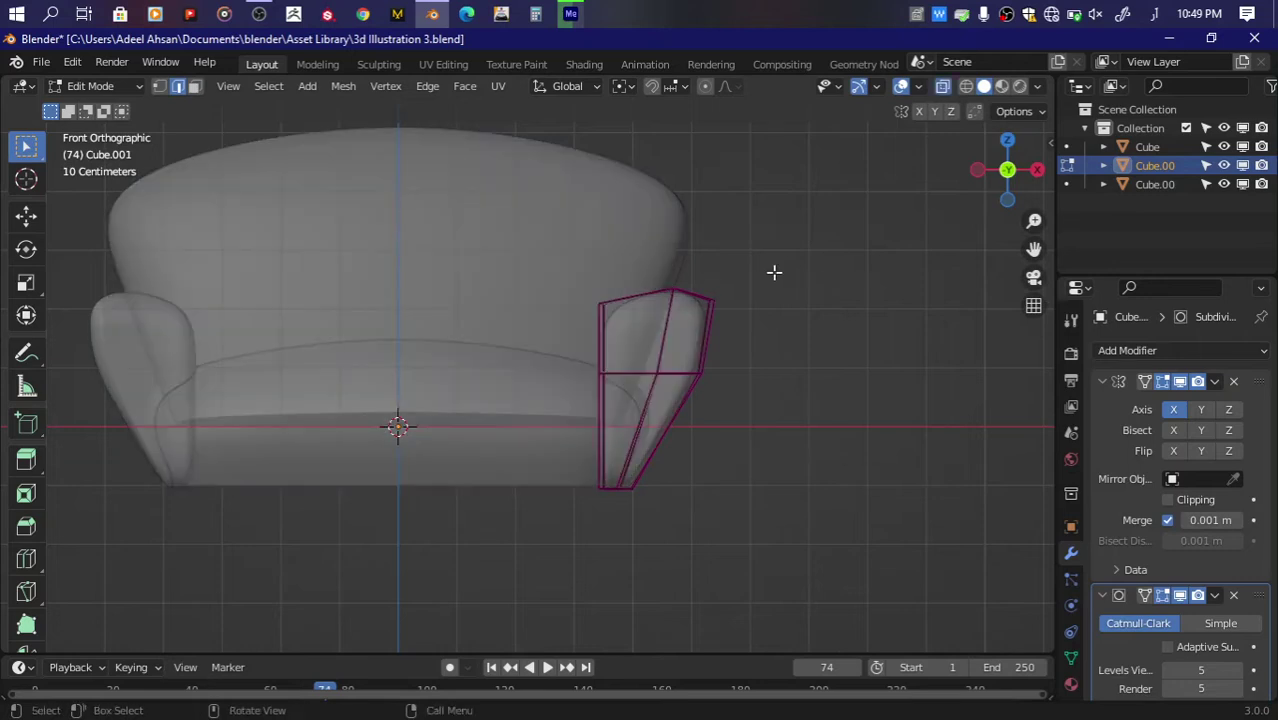
key(g)
key(g)
click(759, 267)
Step: Try a four-segment bevel raised on Z, then undo back to the slid edge
key(ctrl+b)
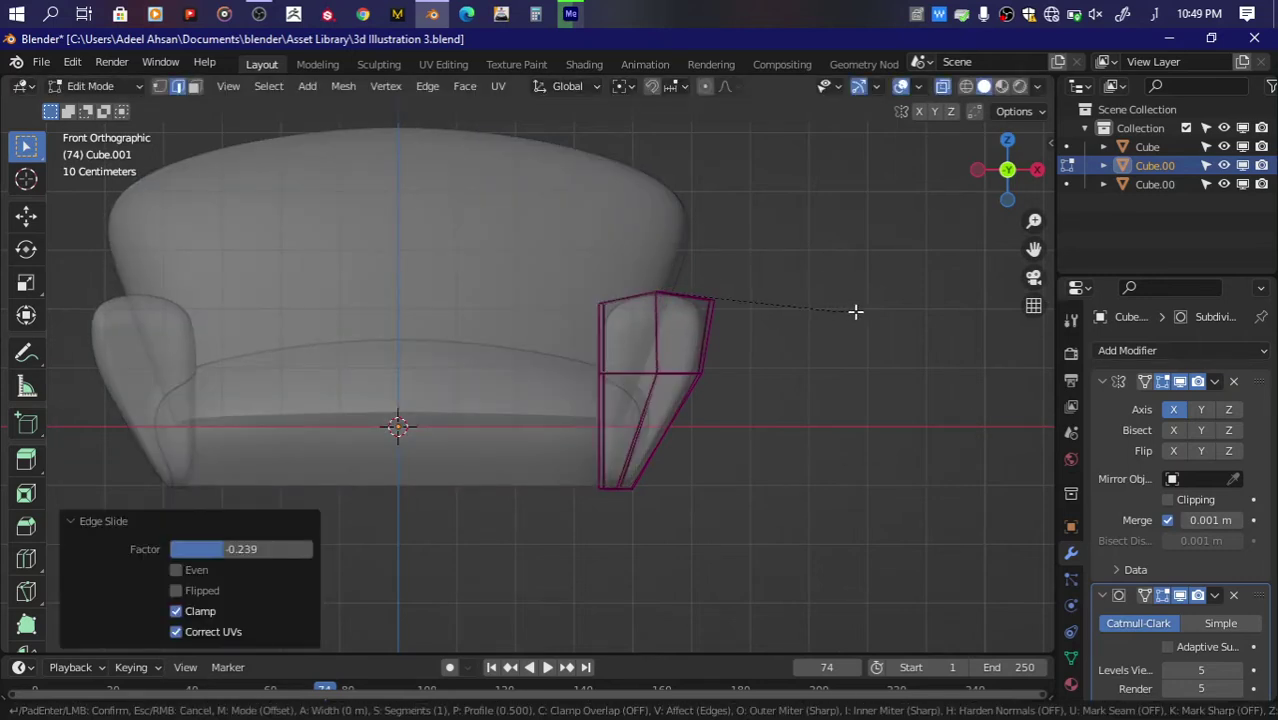
click(877, 314)
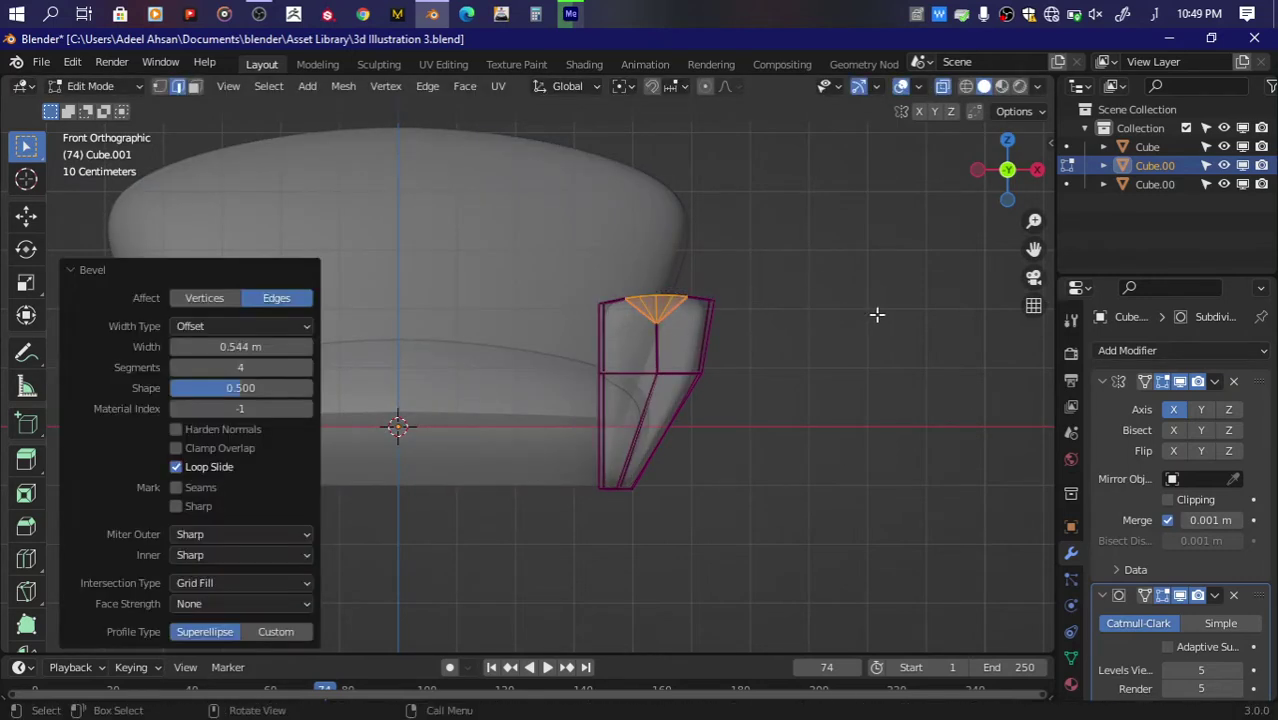
key(g)
key(z)
click(836, 308)
key(alt+z)
key(alt+z)
key(1)
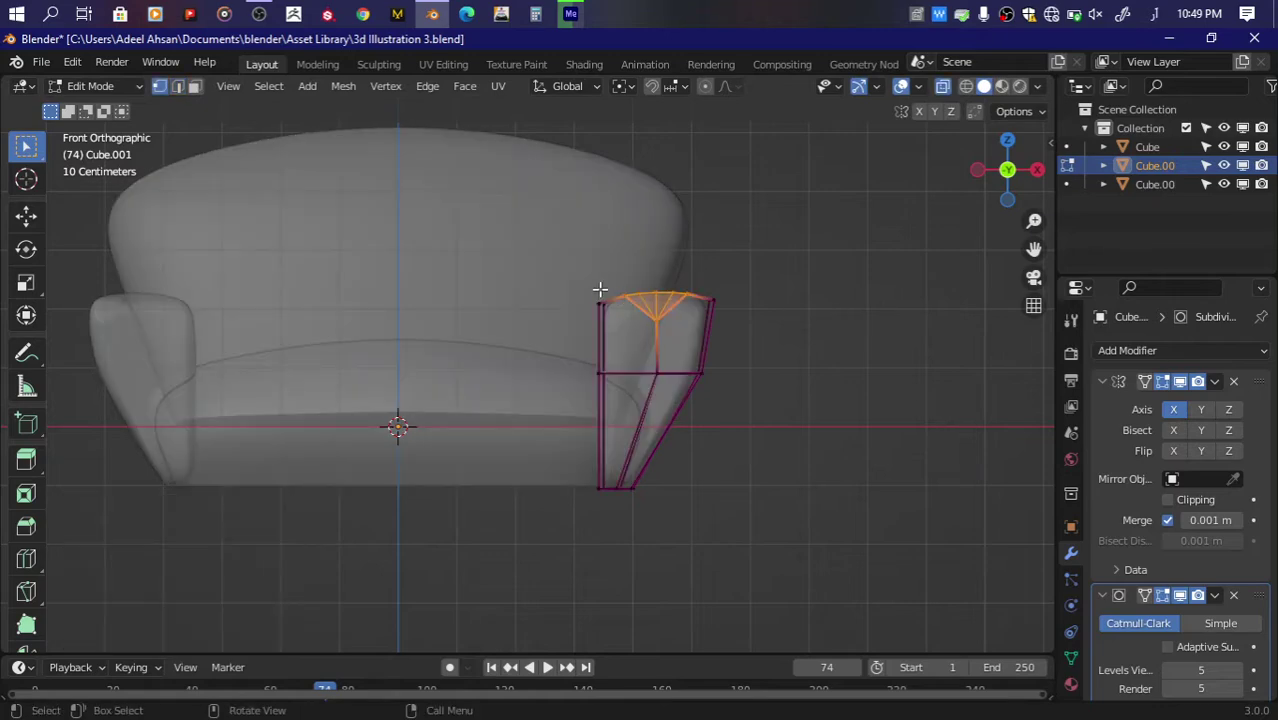
key(z)
key(2)
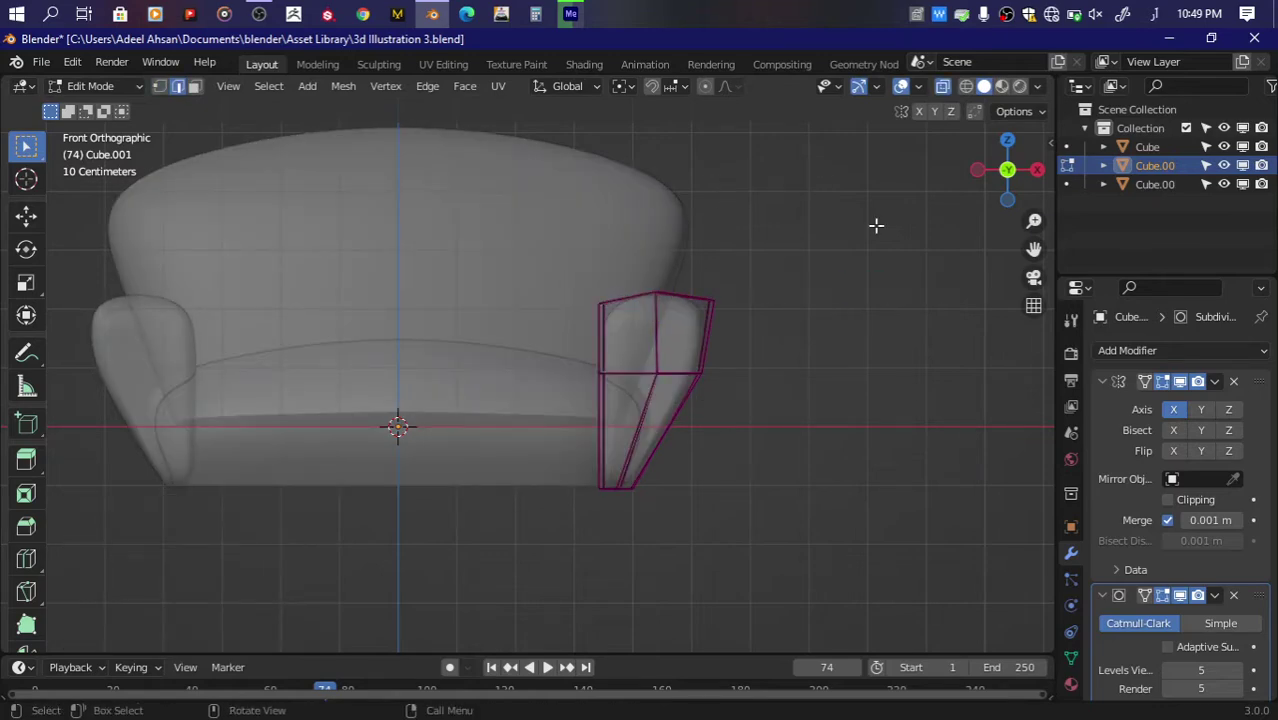
Step: In X-ray perspective view, select the arm's back top edge
drag(1004, 171, 1000, 172)
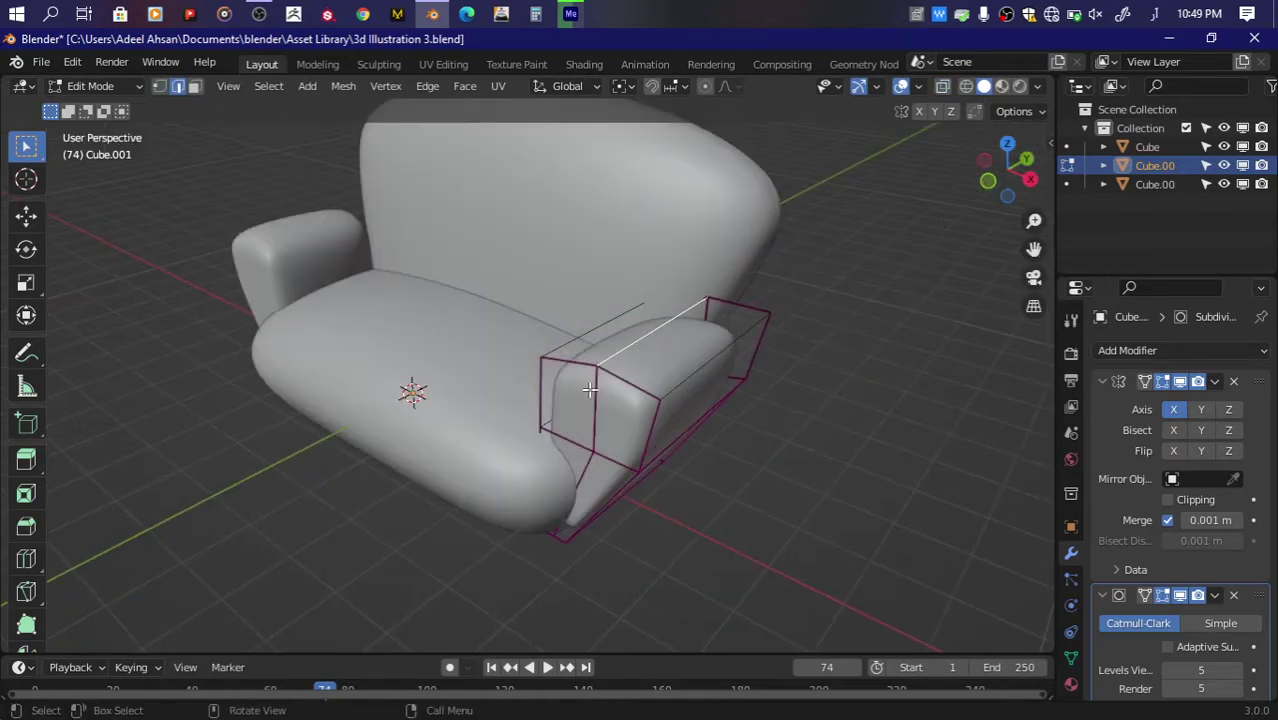
key(alt+z)
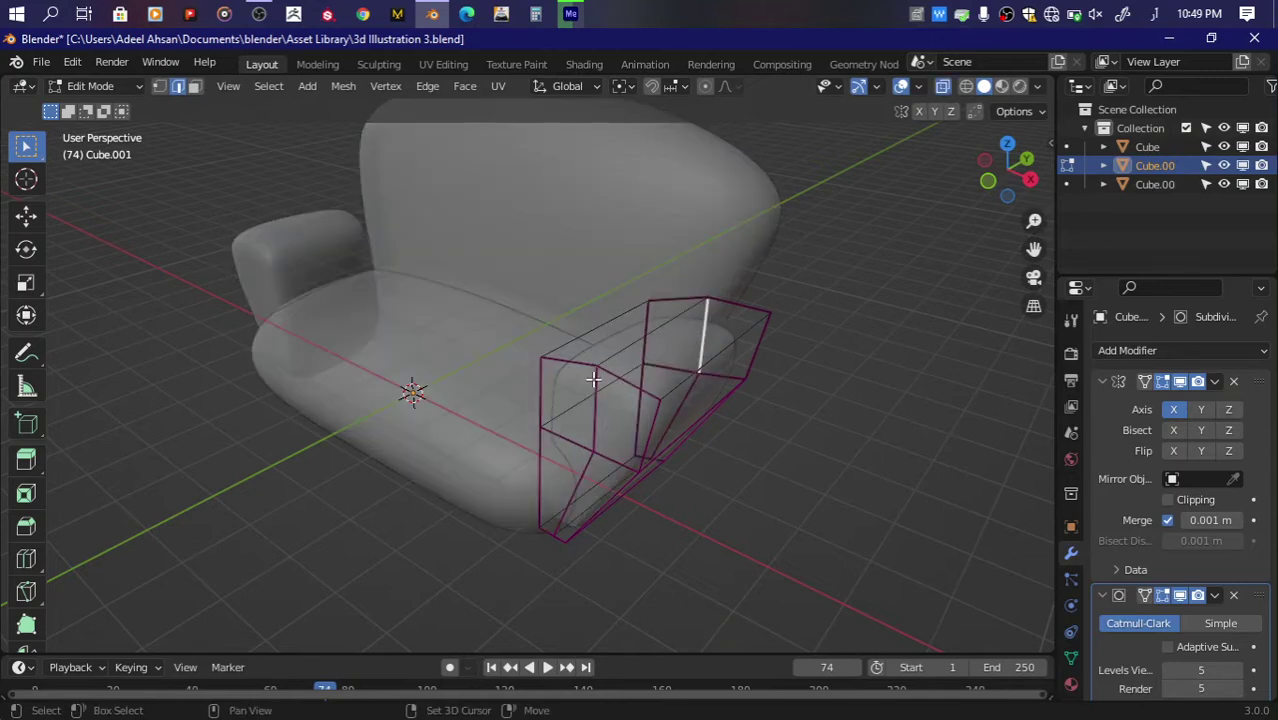
shift+click(593, 379)
Step: Give the selected edge a 0.05 Mean Crease in the sidebar and save
key(n)
click(937, 344)
text(۔)
key(Return)
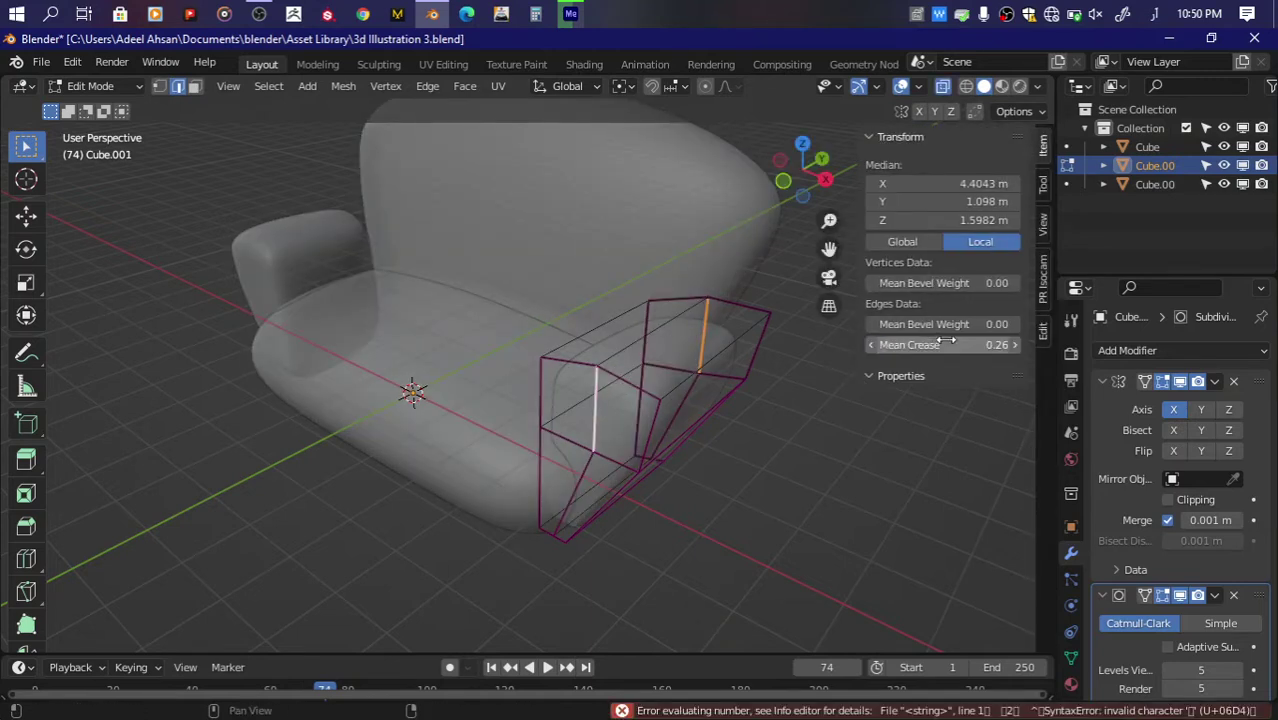
click(1153, 13)
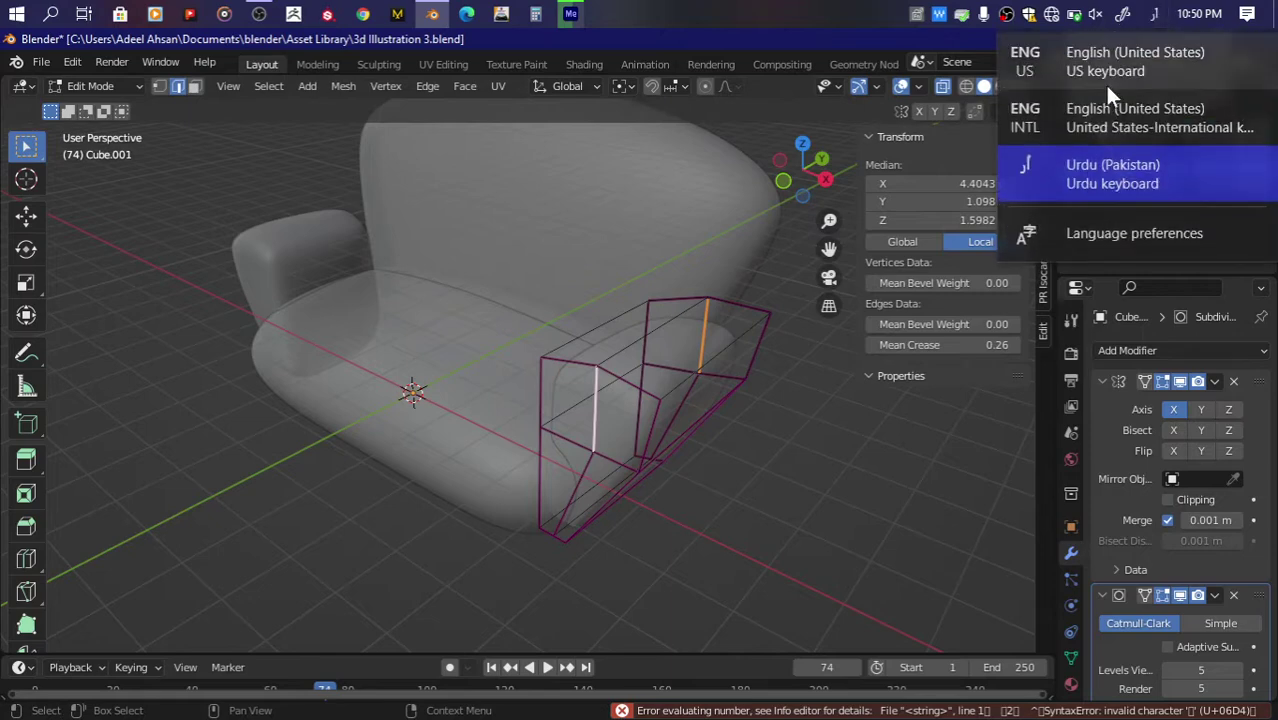
click(1104, 85)
key(ctrl+s)
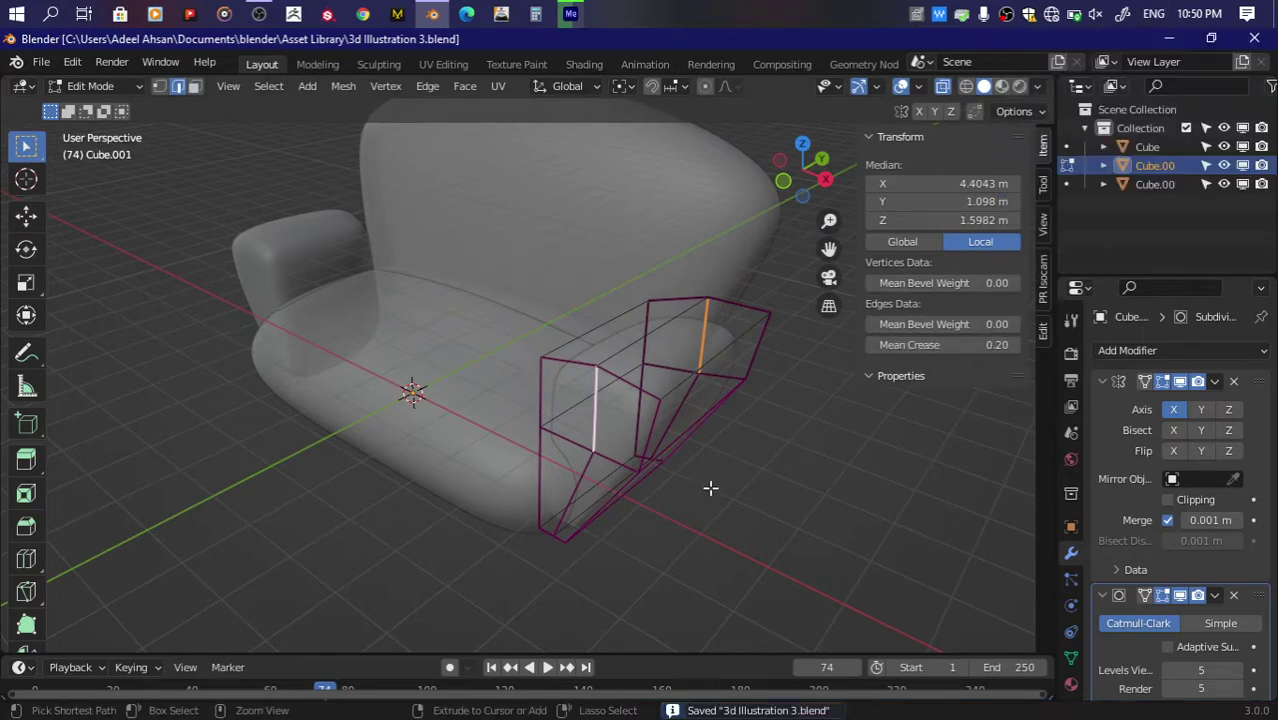
Step: Set the arm's front corner edges to Mean Crease 0.10
key(Tab)
mouse_move(805, 224)
middle_down()
mouse_move(700, 230)
mouse_move(719, 297)
mouse_move(815, 176)
mouse_move(481, 338)
middle_up()
key(Tab)
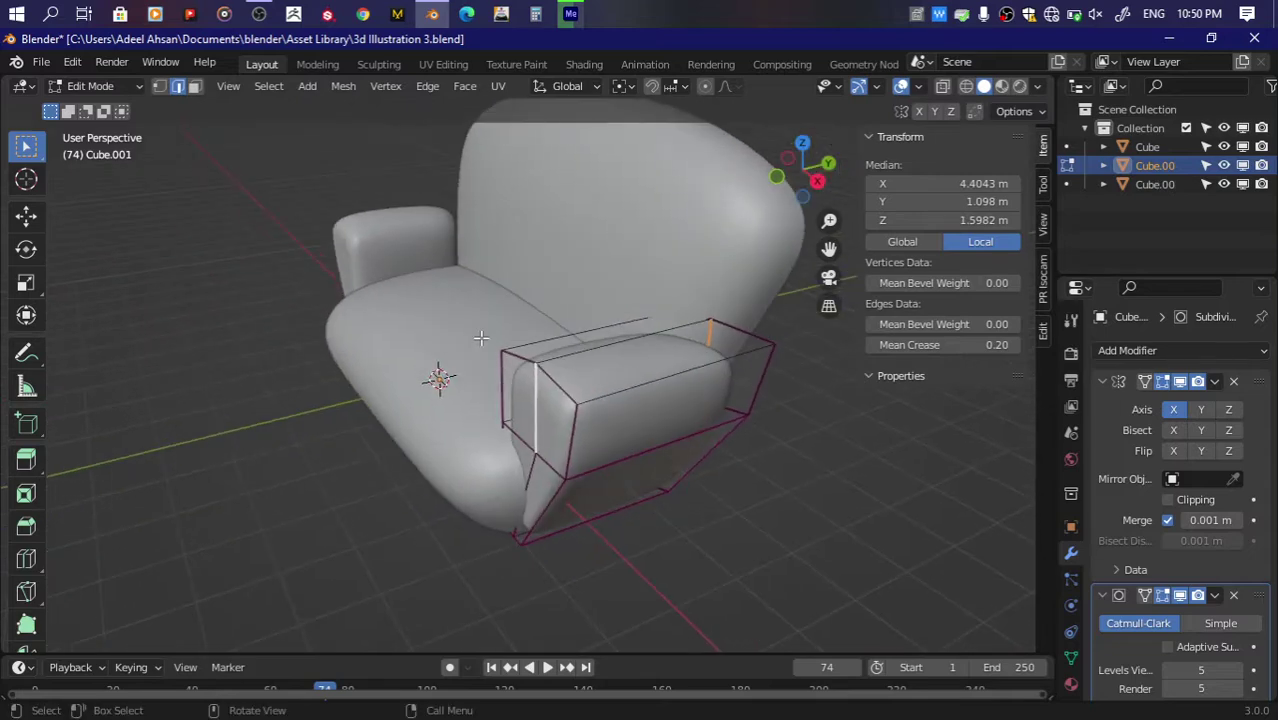
drag(538, 418, 540, 420)
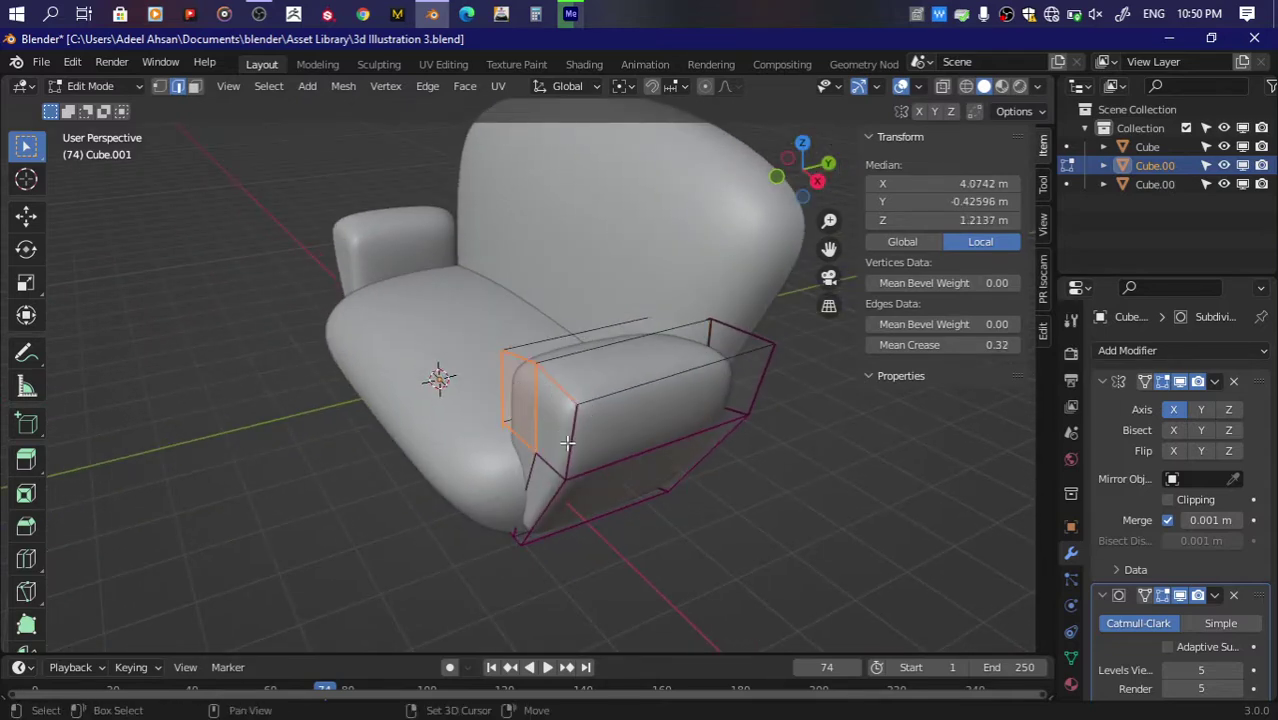
drag(930, 344, 880, 344)
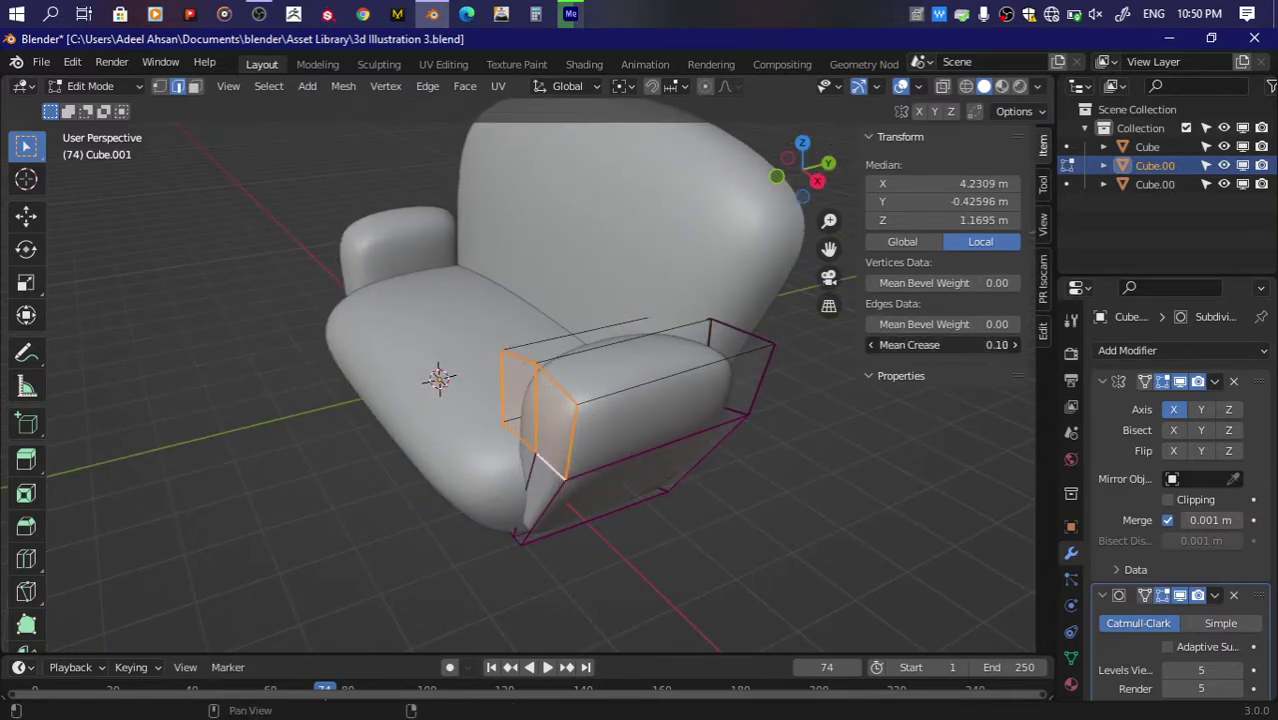
Step: Box-select the lower front arm edges, set Mean Crease 0.33, and save
key(alt+z)
key(b)
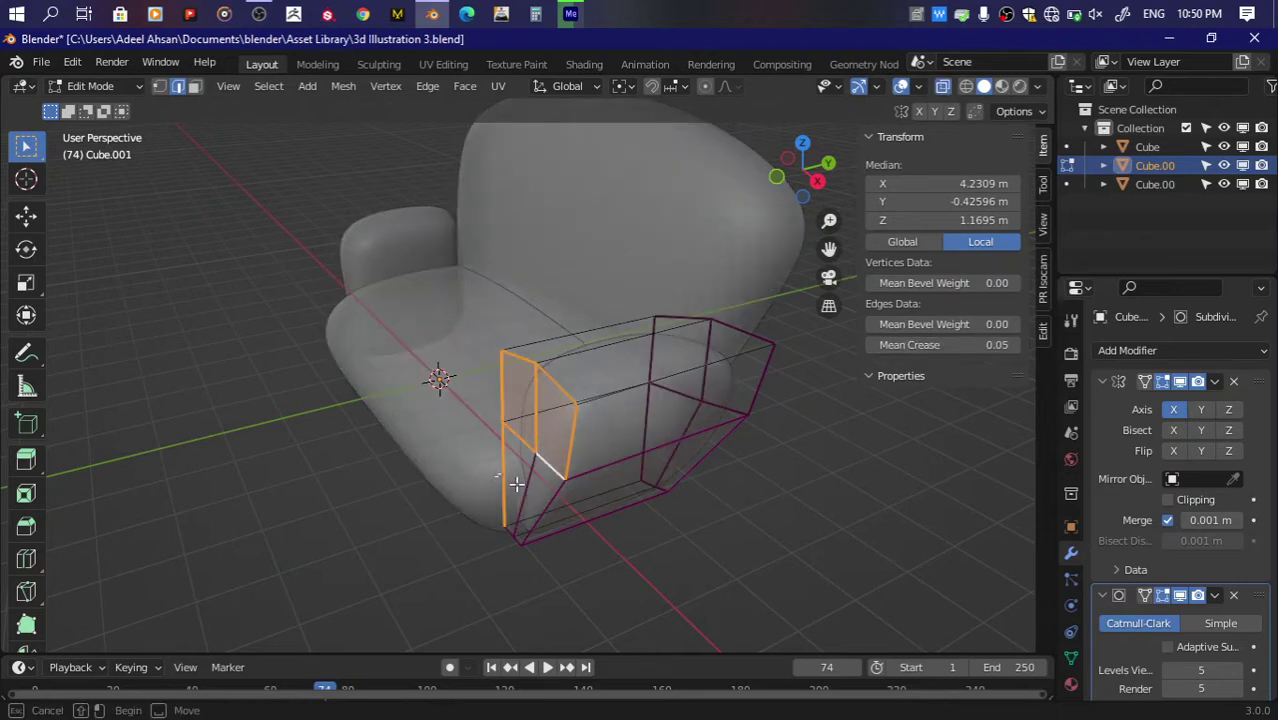
drag(502, 487, 556, 492)
drag(930, 344, 965, 344)
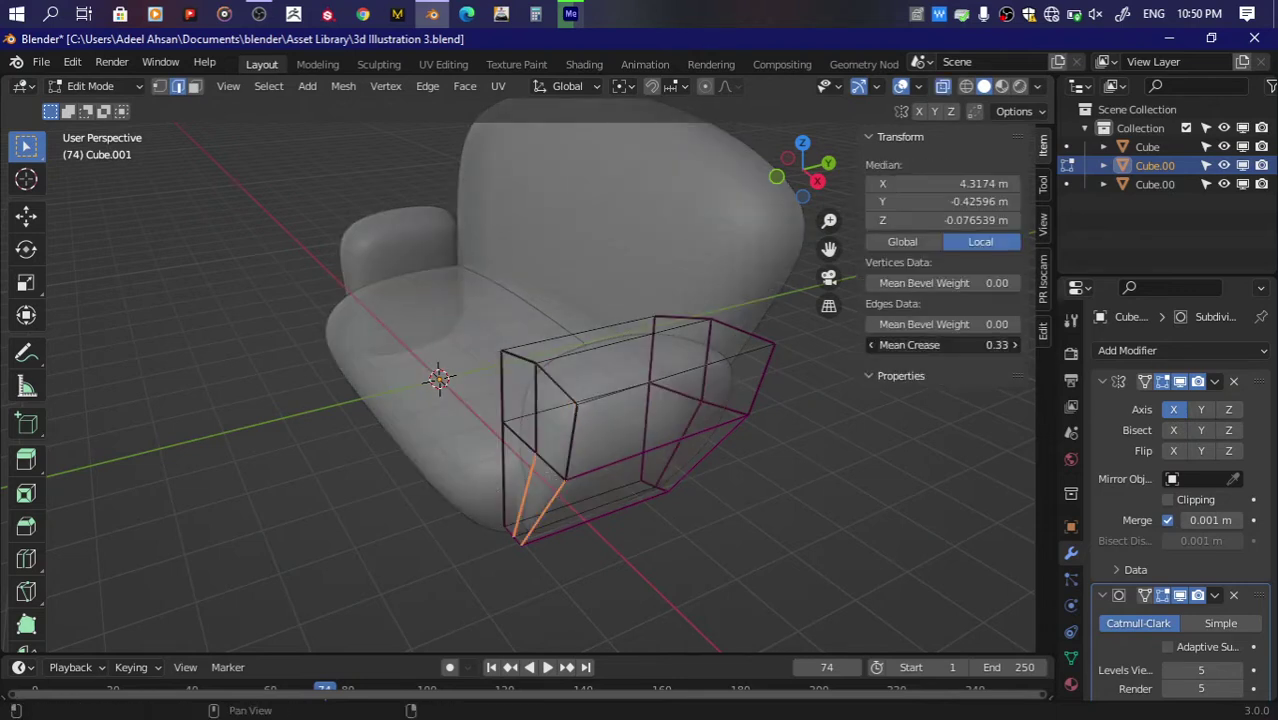
key(Return)
key(Tab)
key(alt+z)
key(ctrl+s)
Step: Select the arm's bottom outer edge in edit mode and save
mouse_move(690, 346)
middle_down()
mouse_move(756, 238)
mouse_move(844, 136)
middle_up()
key(Tab)
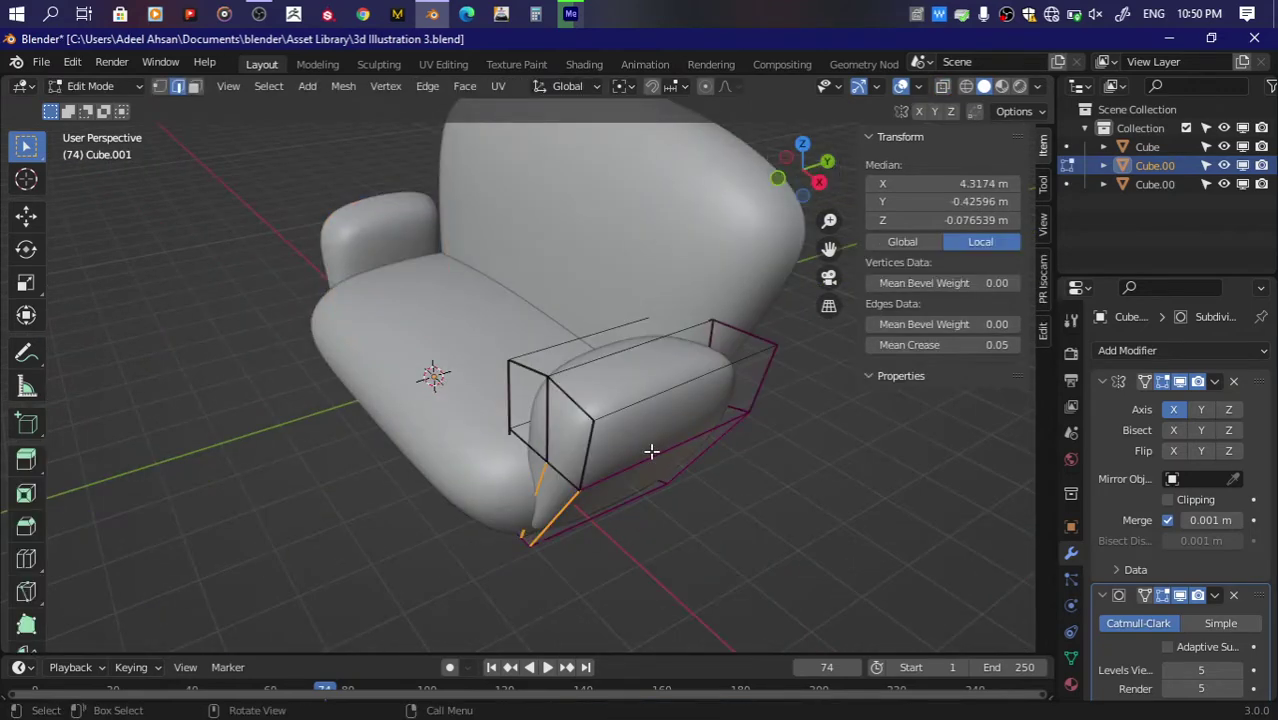
click(651, 451)
key(ctrl+s)
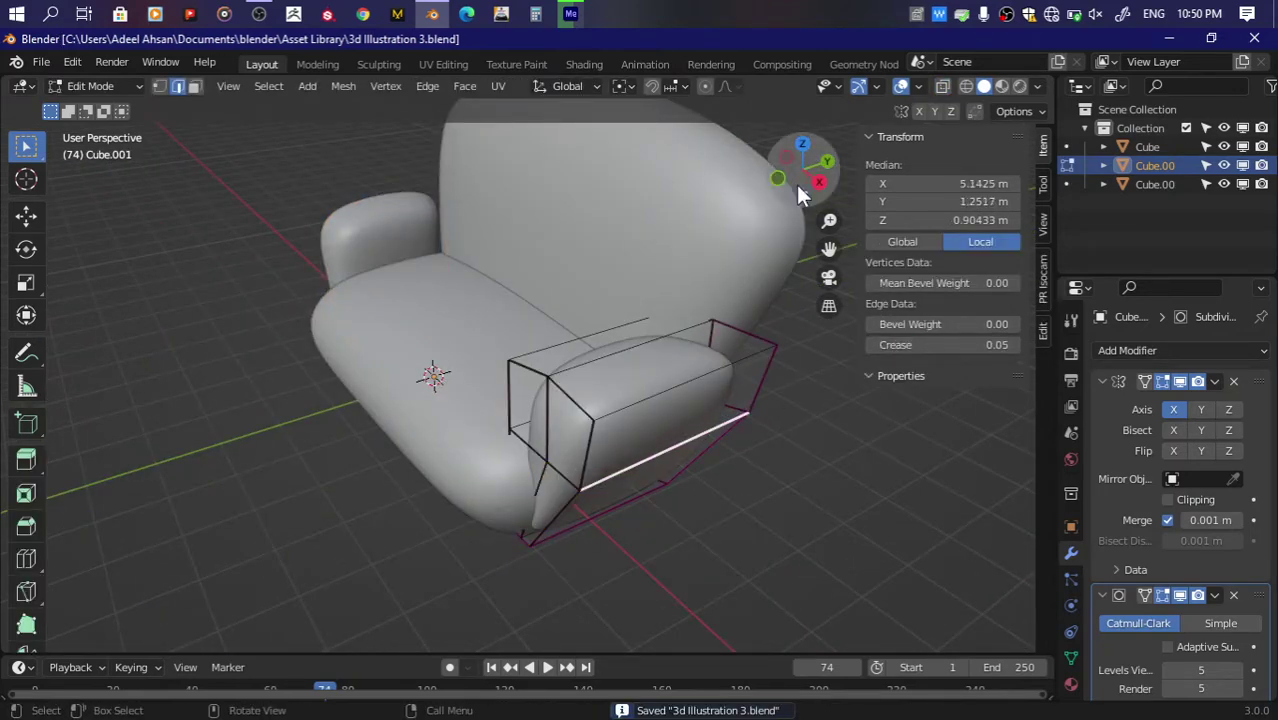
Step: Add a centred loop cut across the arm and widen it slightly along X
click(779, 180)
key(ctrl+r)
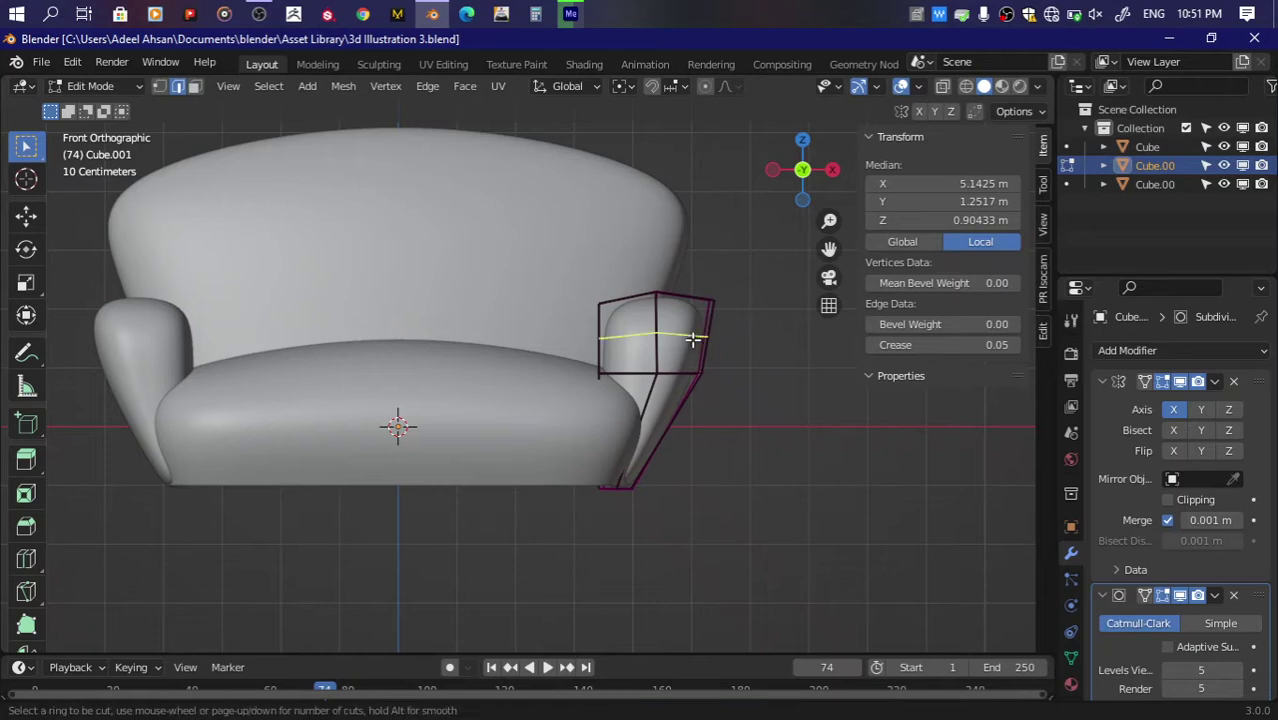
click(720, 332)
right_click(725, 334)
key(s)
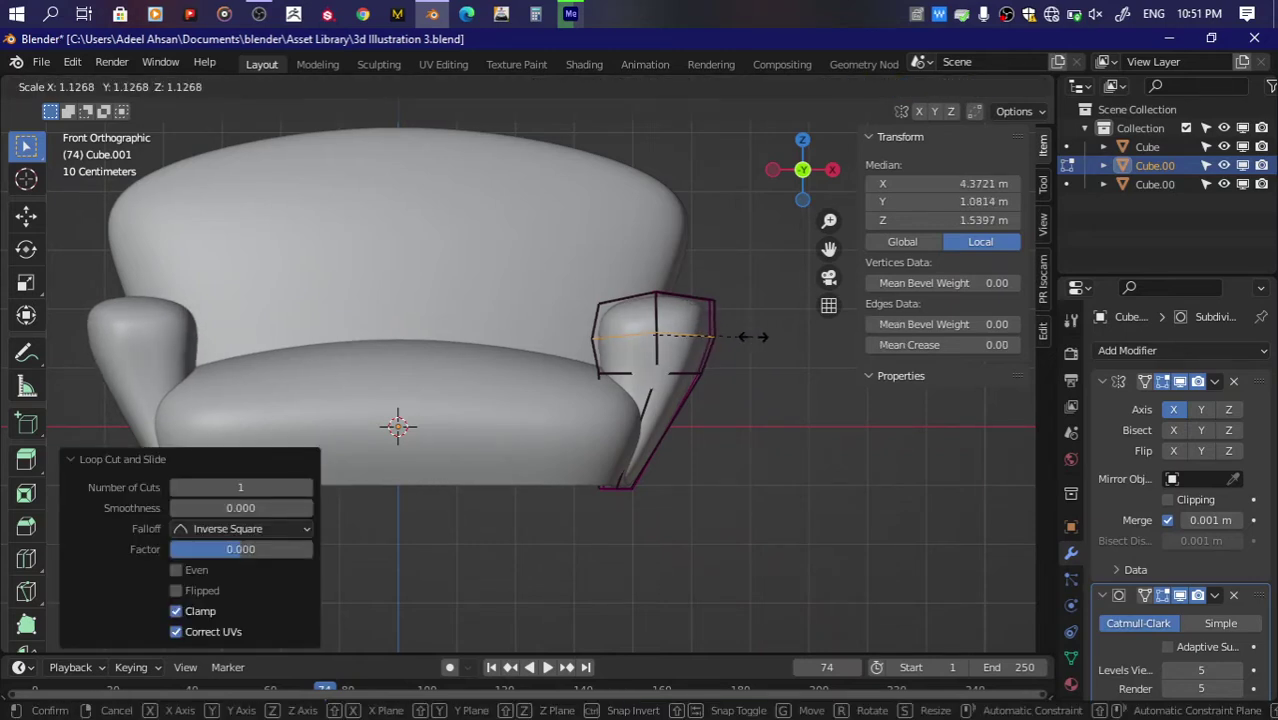
key(x)
click(754, 337)
Step: Move the arm's lower edge loop down and narrow it along X
key(alt+z)
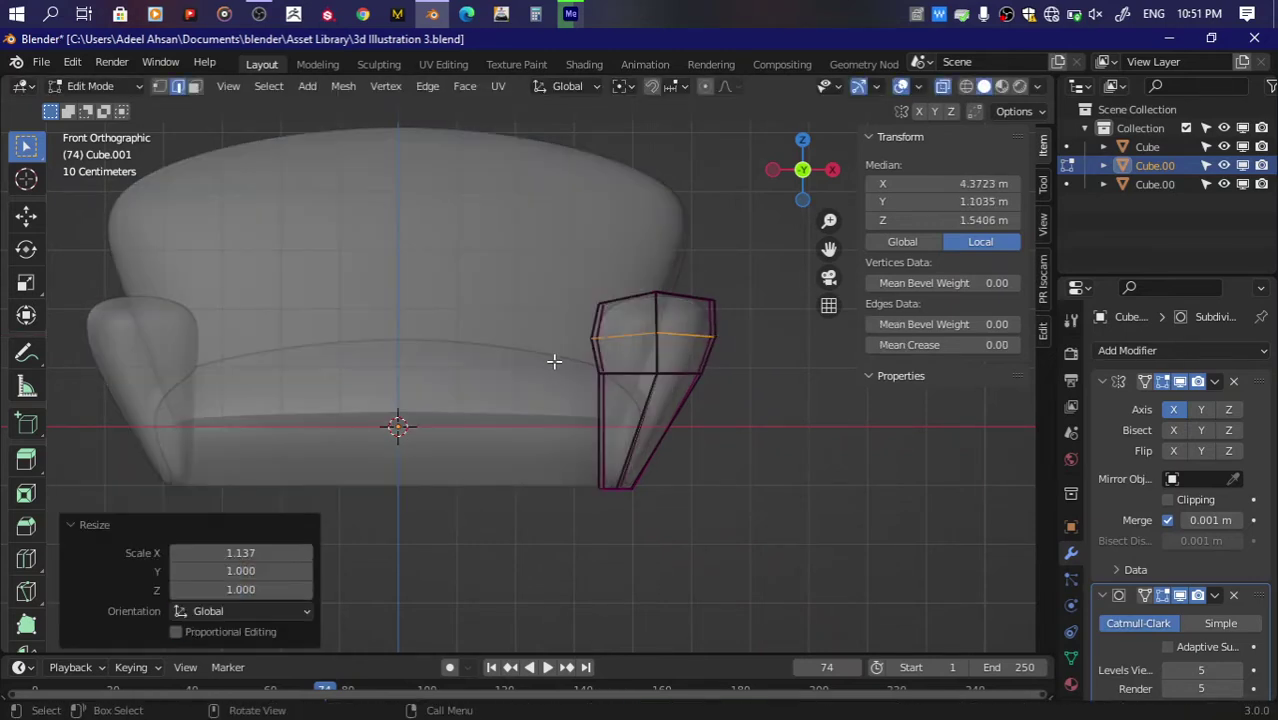
alt+click(610, 371)
key(g)
click(732, 447)
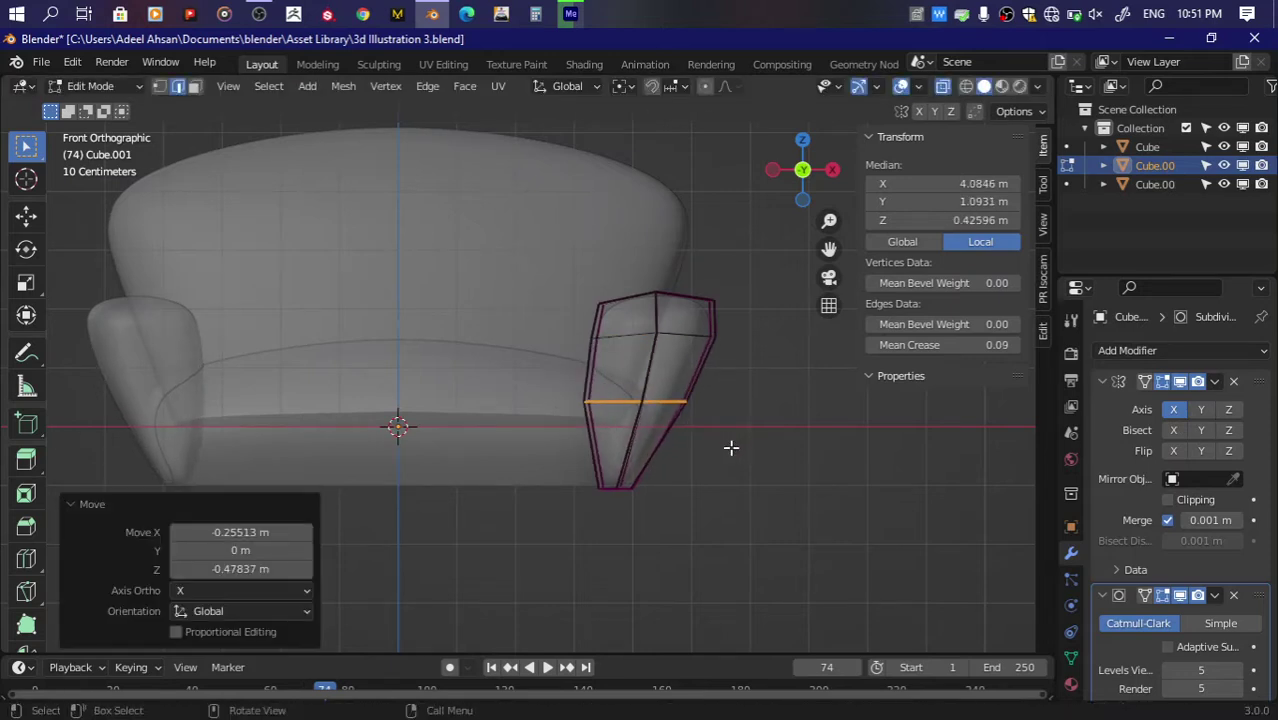
key(s)
key(x)
click(790, 421)
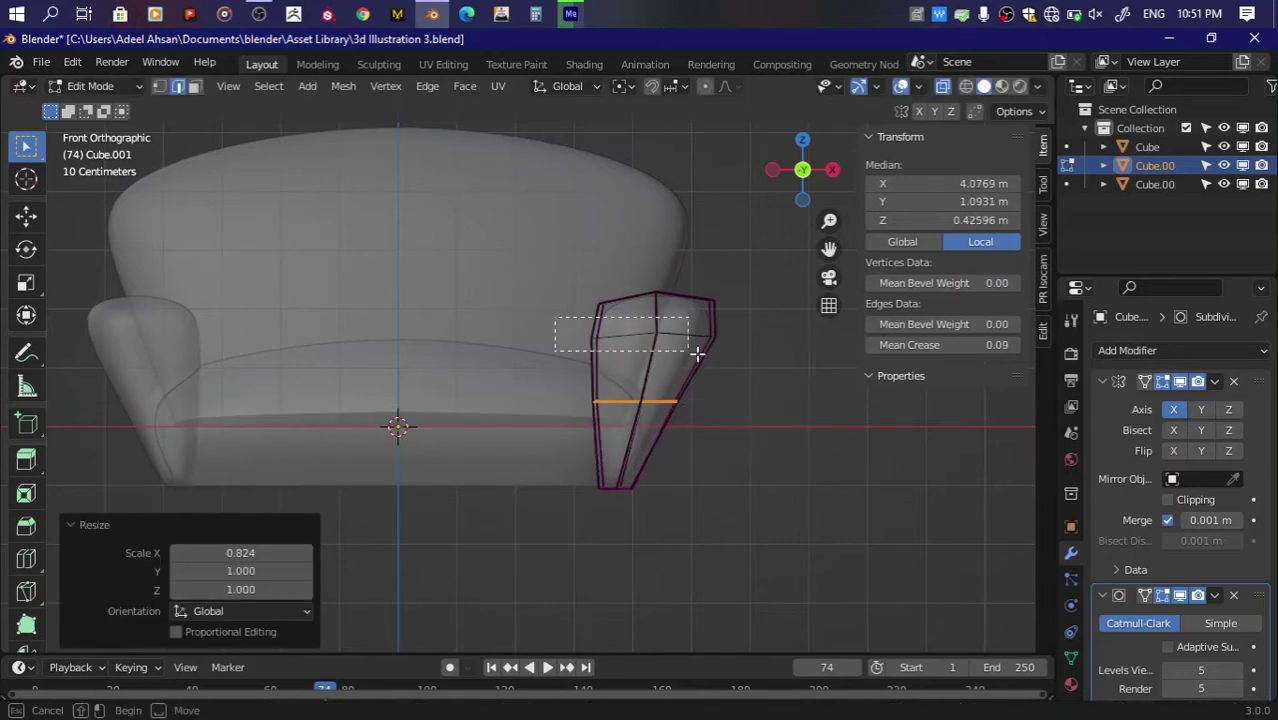
Step: Reposition the arm's upper edge loop and scale it along X
alt+click(700, 352)
key(g)
click(742, 385)
key(s)
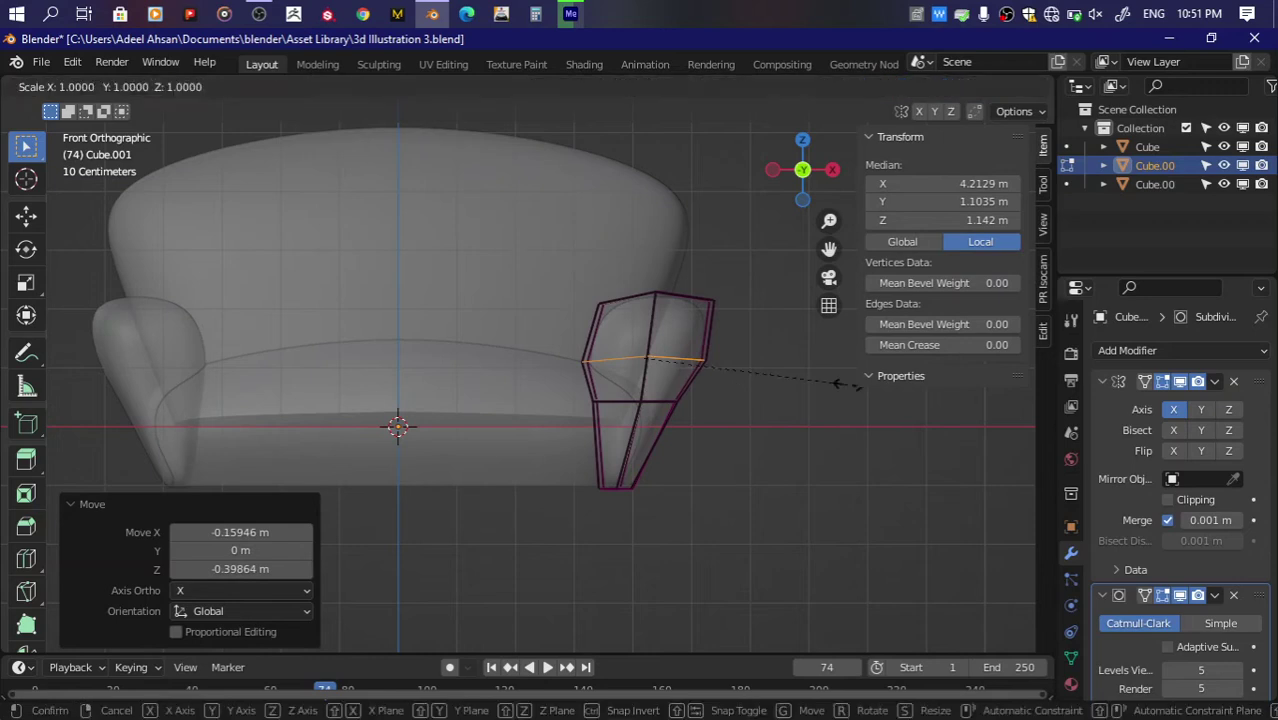
key(x)
click(833, 380)
Step: Lower the arm's top loop, shift it sideways along X, and save
alt+click(694, 292)
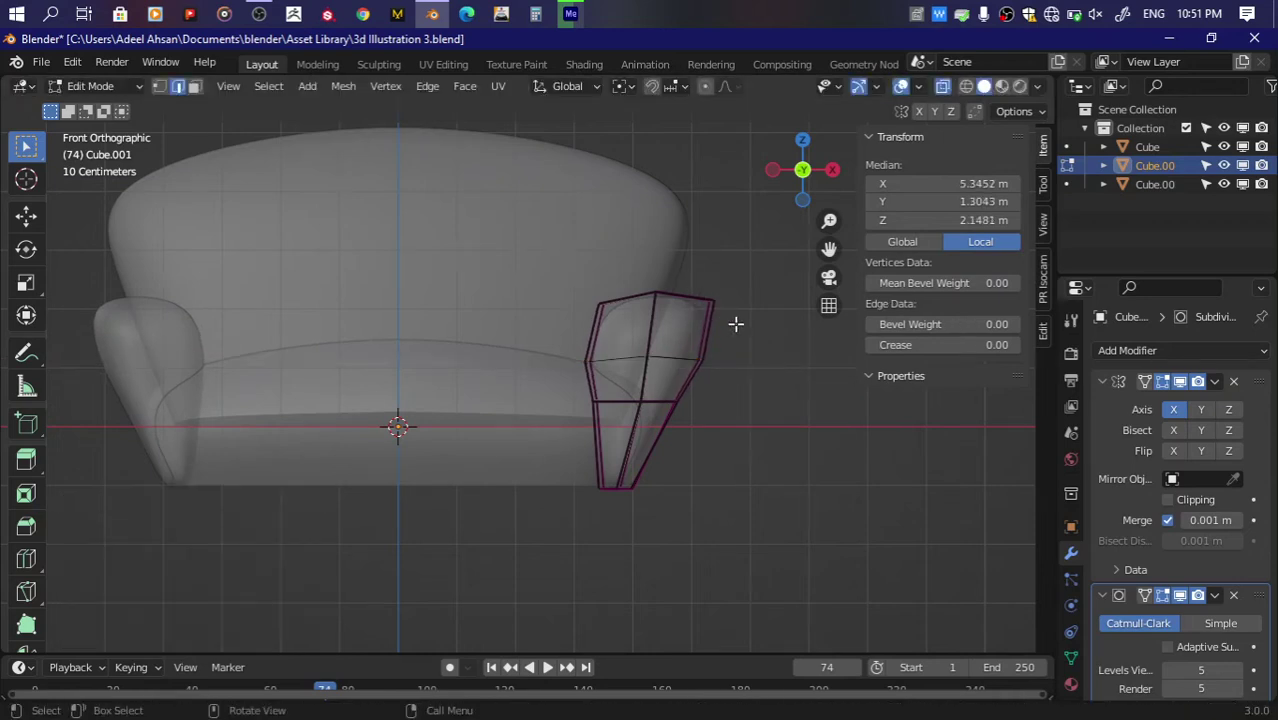
key(g)
click(728, 334)
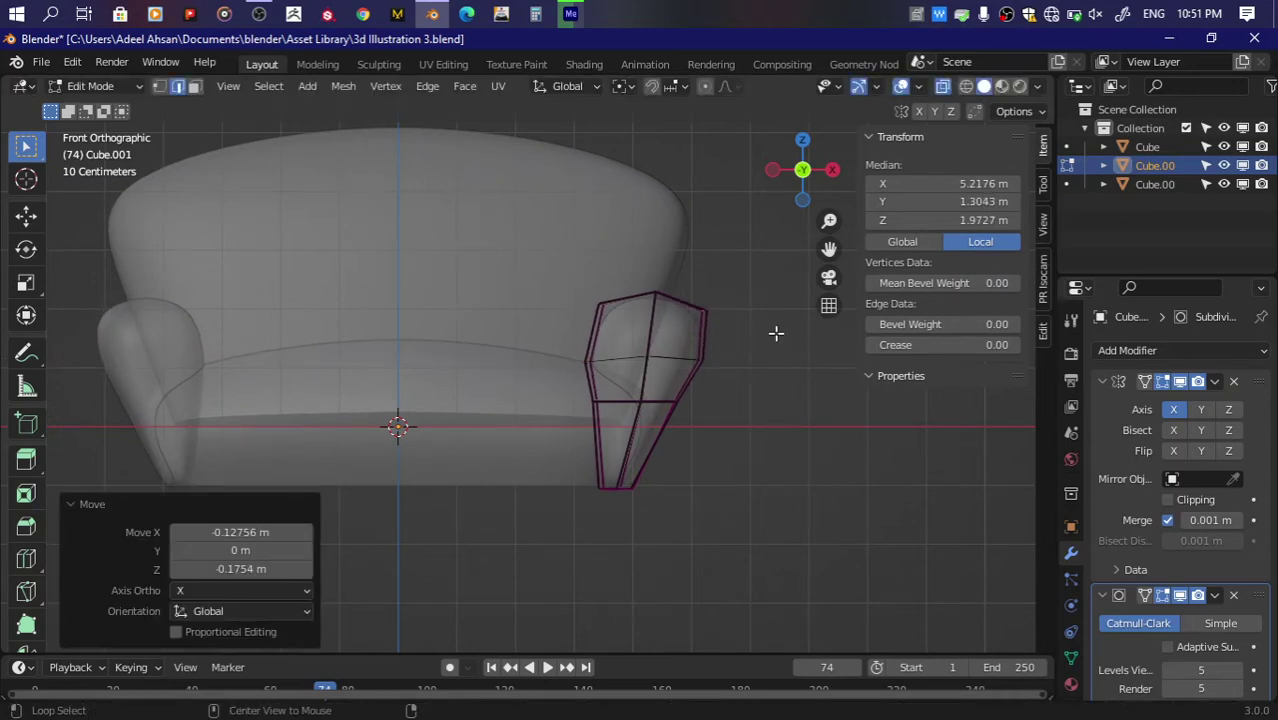
key(g)
key(x)
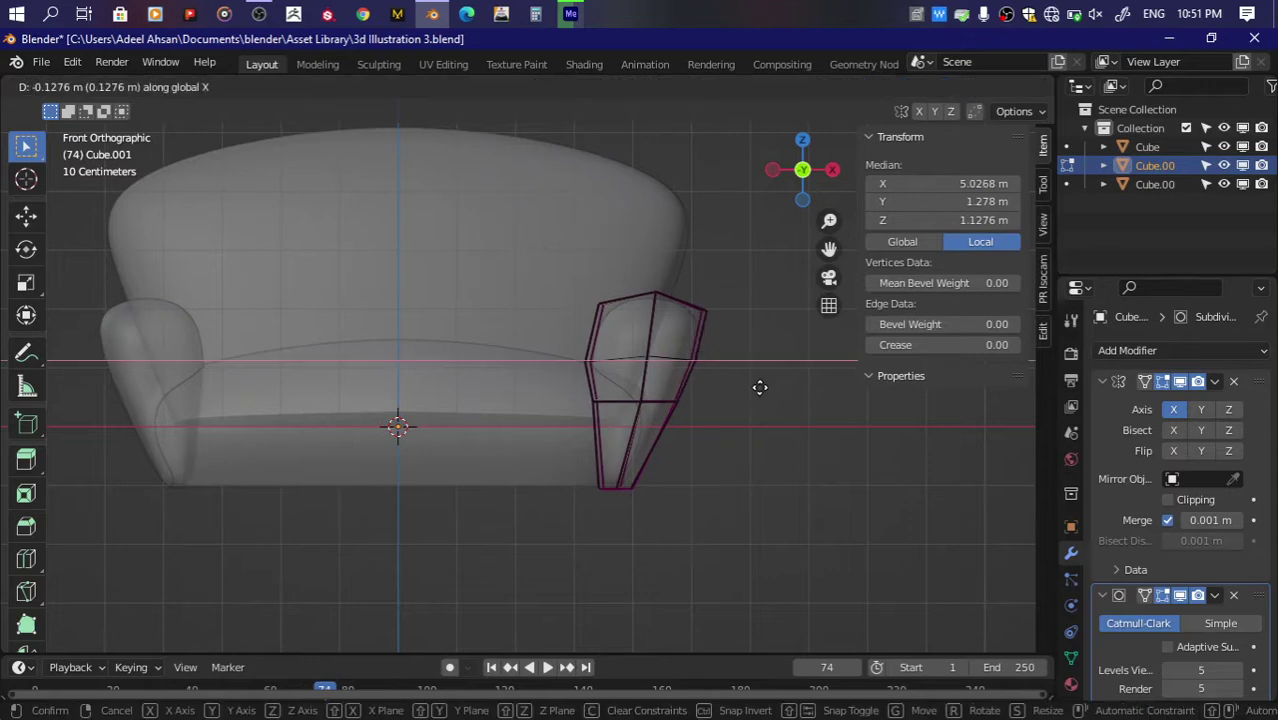
click(762, 395)
key(ctrl+s)
Step: Select the arms object in object mode and apply its Mirror modifier
key(Tab)
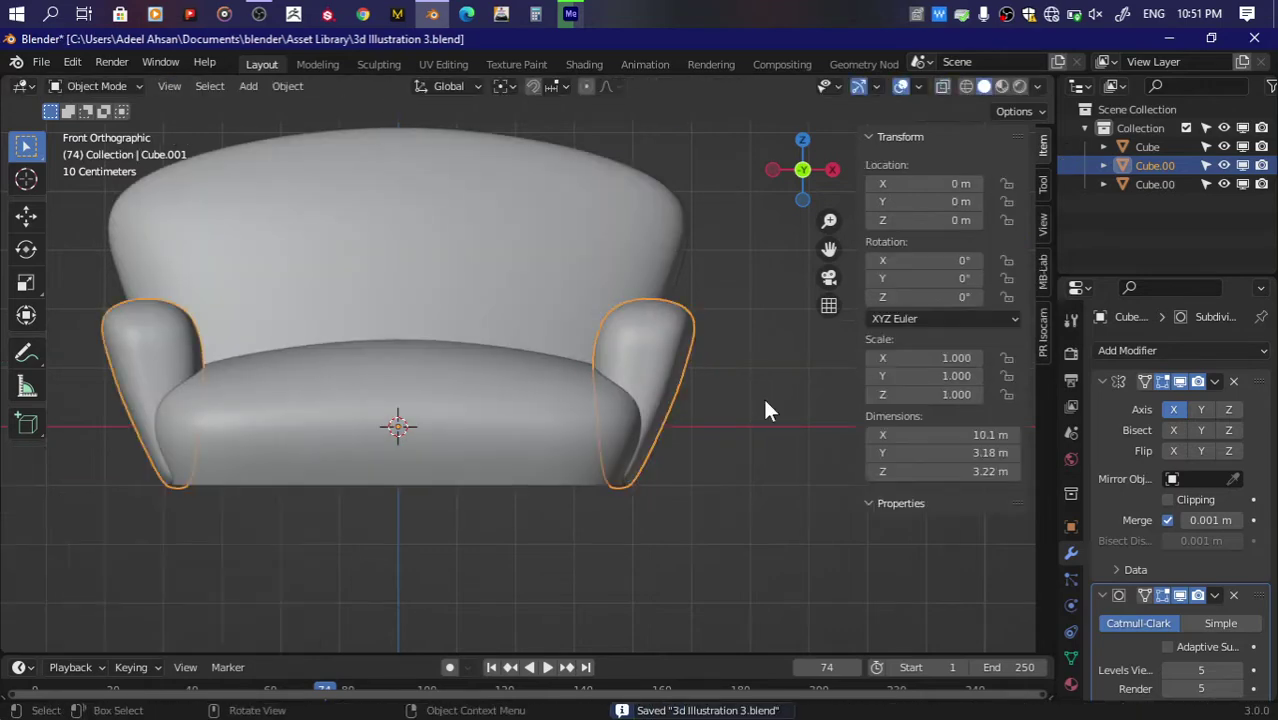
drag(806, 186, 771, 224)
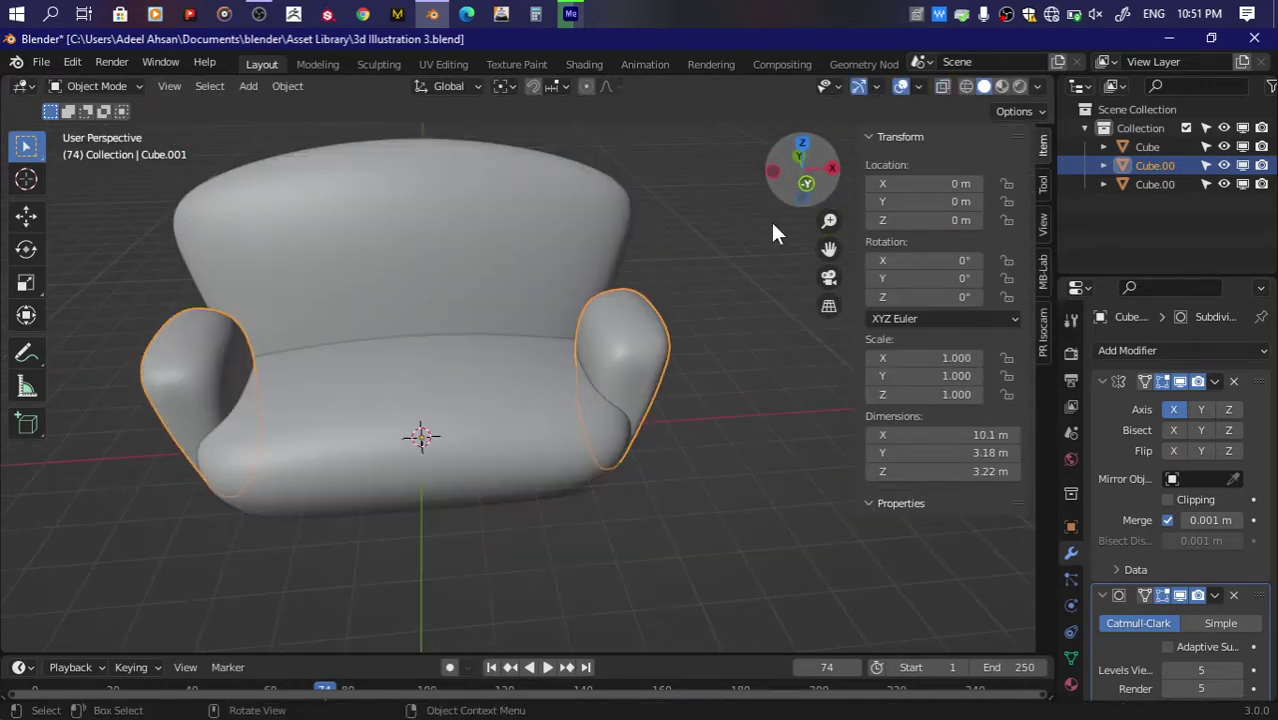
click(722, 325)
click(812, 175)
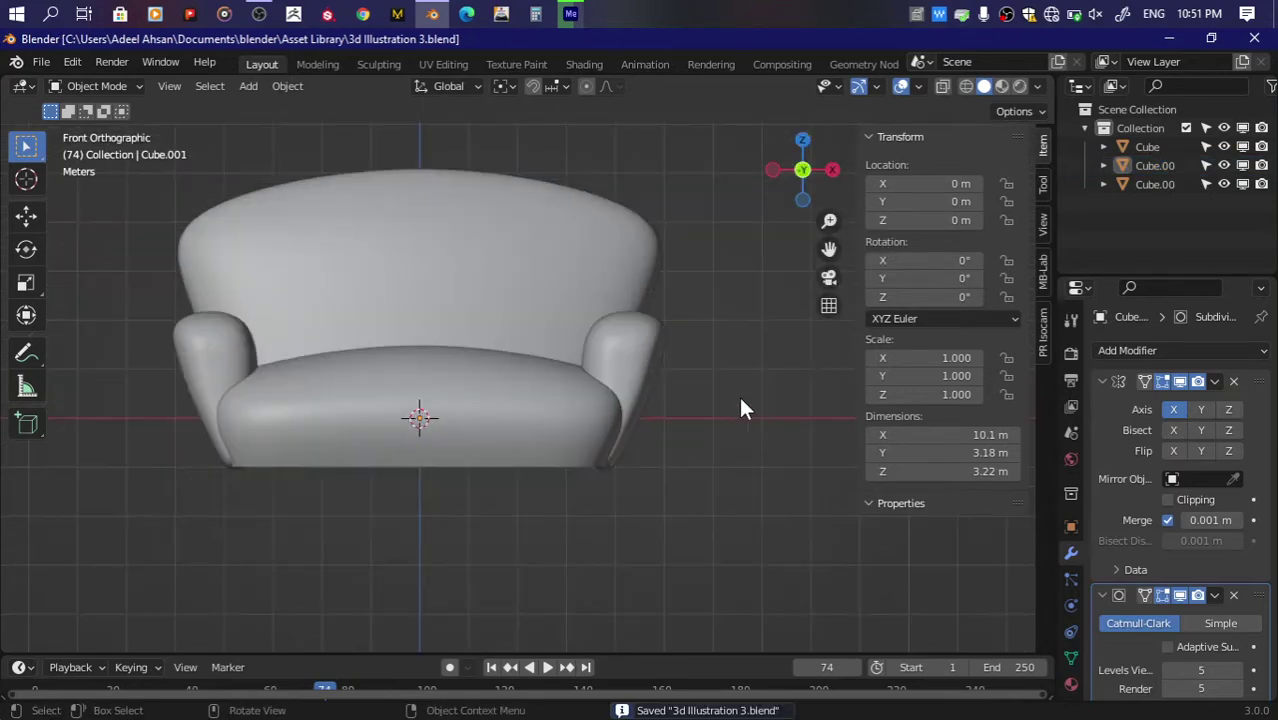
key(shift+a)
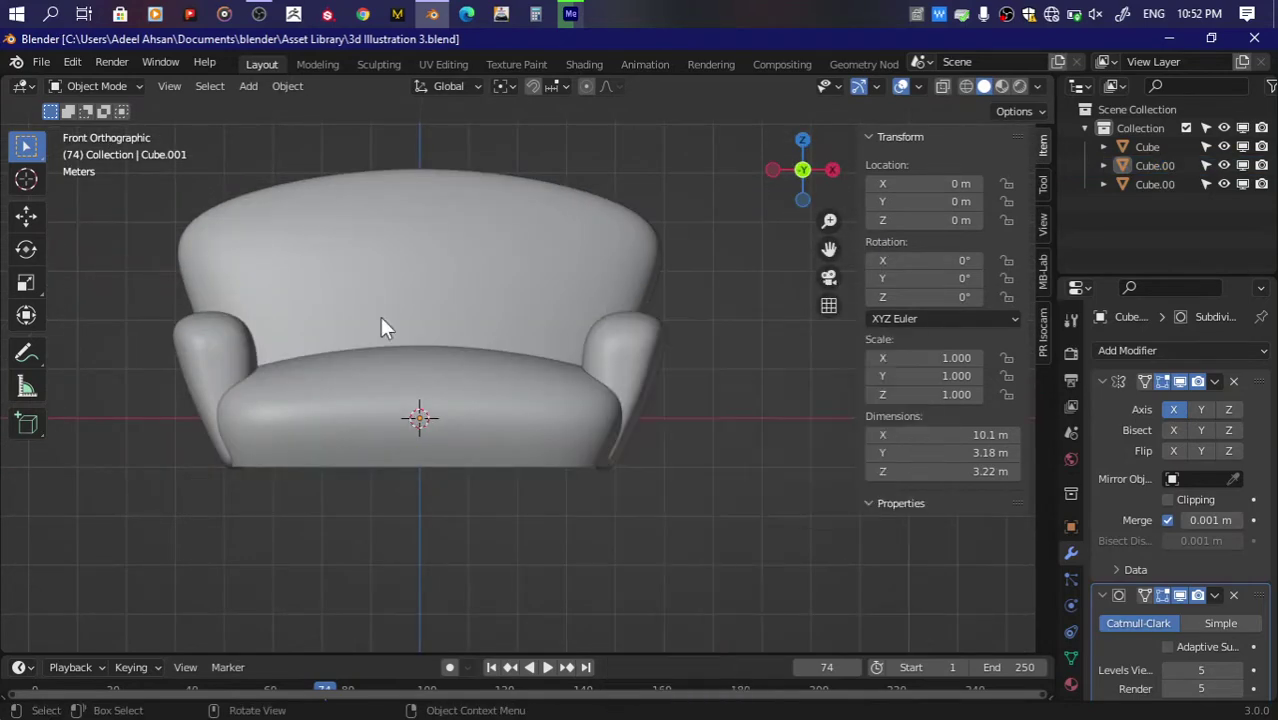
click(519, 265)
click(650, 338)
key(ctrl+a)
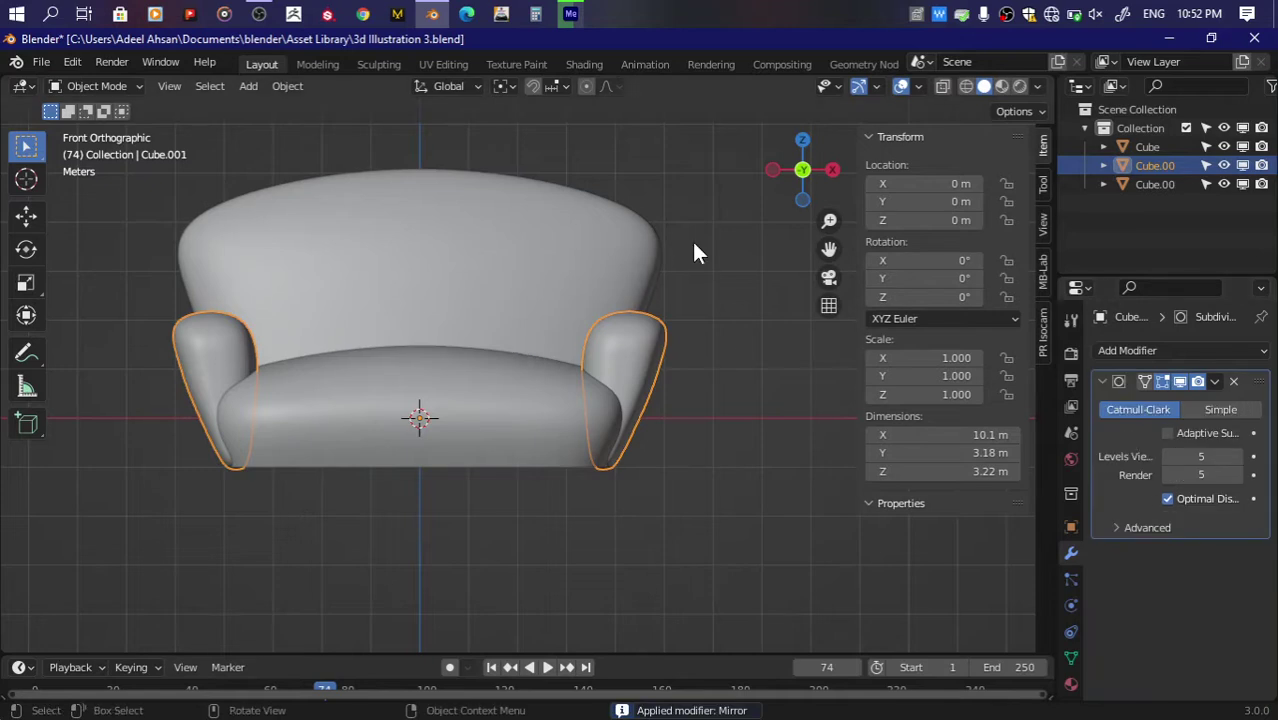
Step: Remove the Subdivision modifiers from arms, seat and backrest, and join them into Cube.002
key(a)
click(1233, 382)
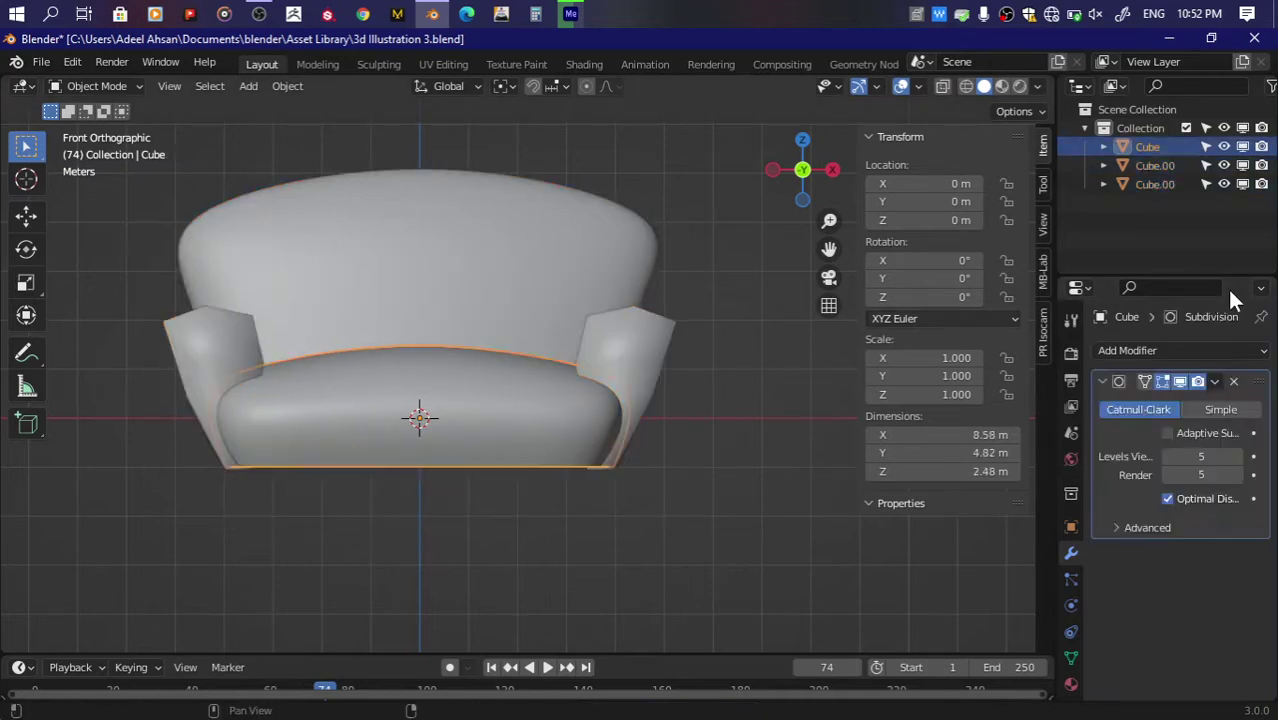
click(1233, 382)
click(553, 250)
click(1233, 382)
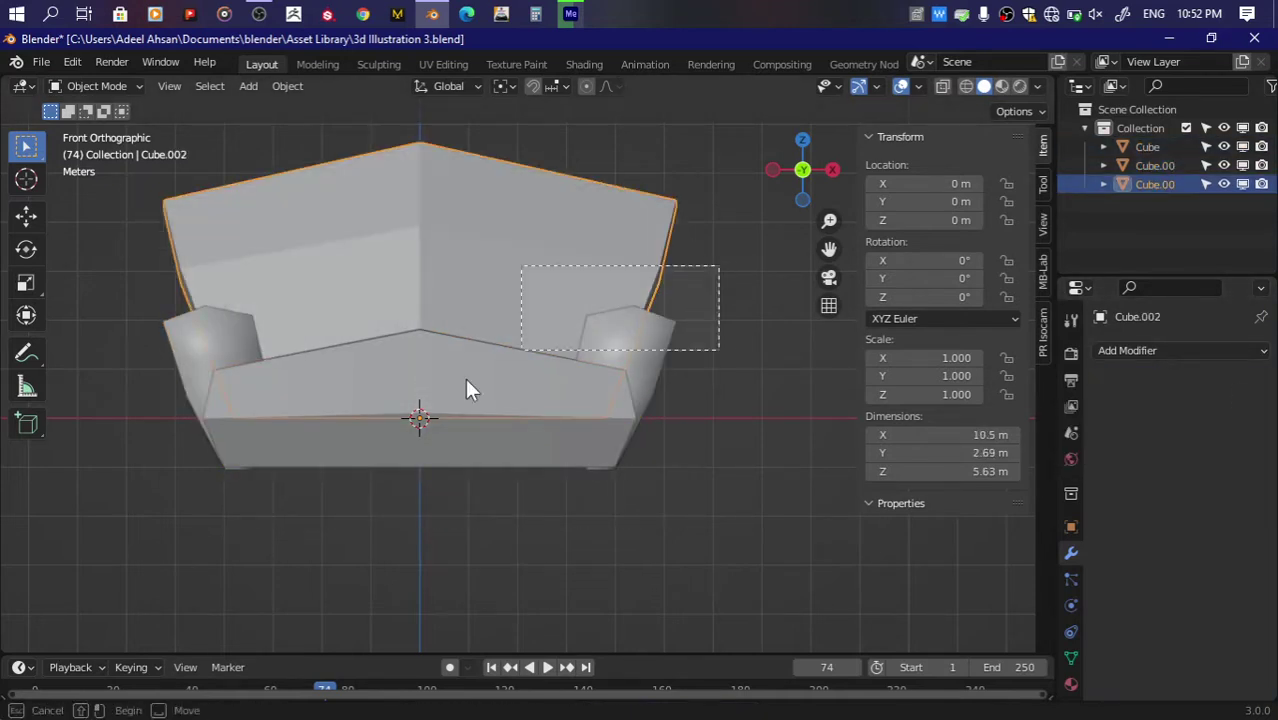
drag(713, 265, 465, 385)
key(ctrl+j)
right_click(538, 355)
Step: Shade the joined sofa smooth and enable Auto Smooth
click(538, 357)
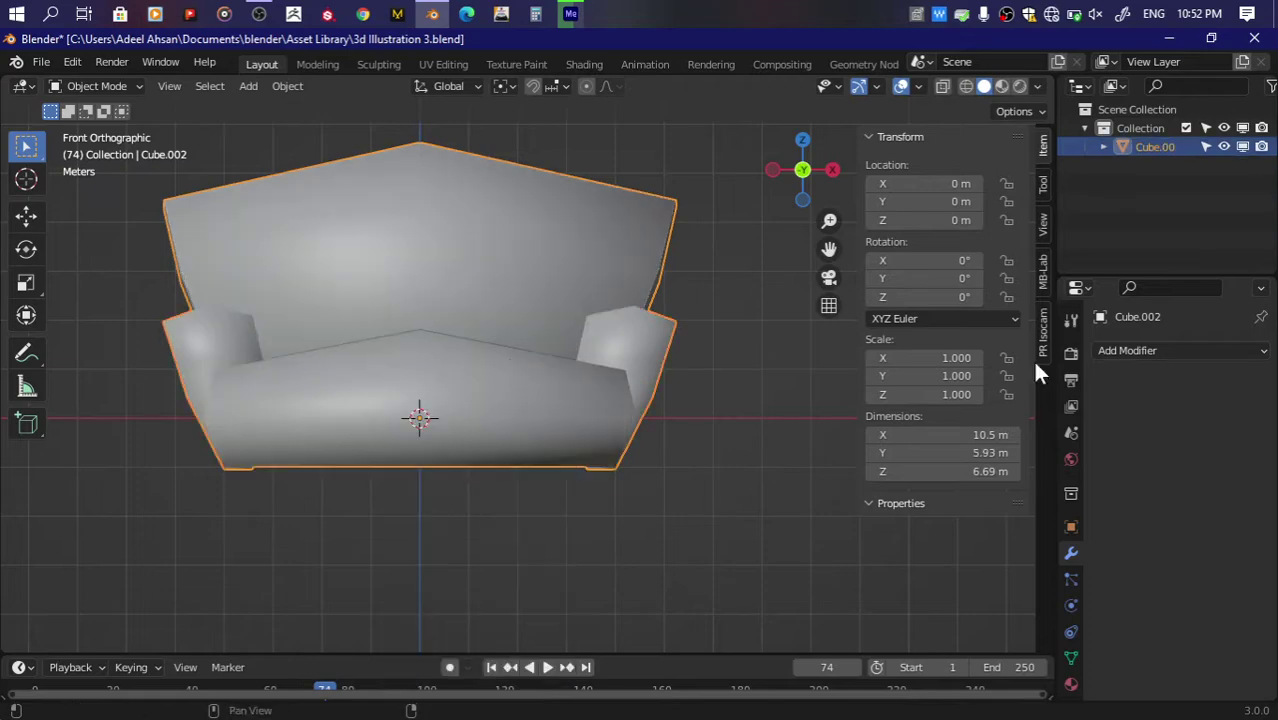
click(1069, 656)
scroll(1171, 591, down, 5)
click(1167, 591)
Step: Add a Subdivision Surface modifier to the sofa at level 5
click(1070, 553)
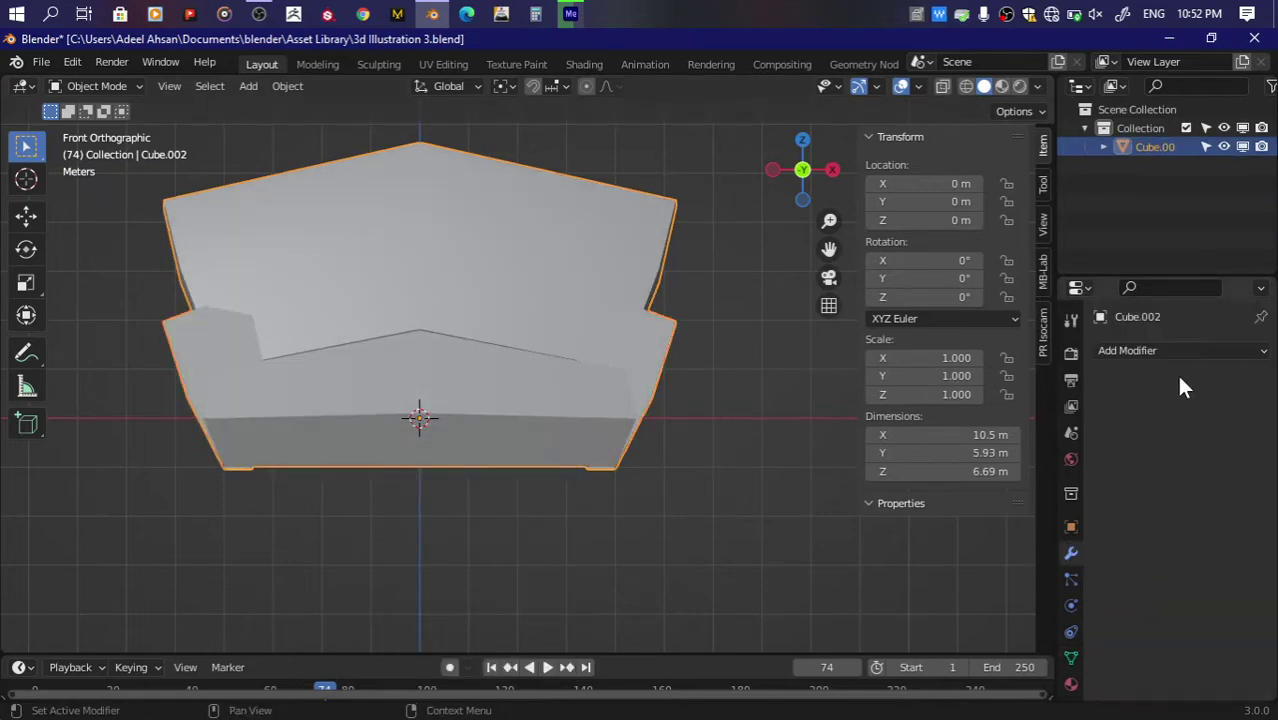
click(1140, 350)
click(890, 609)
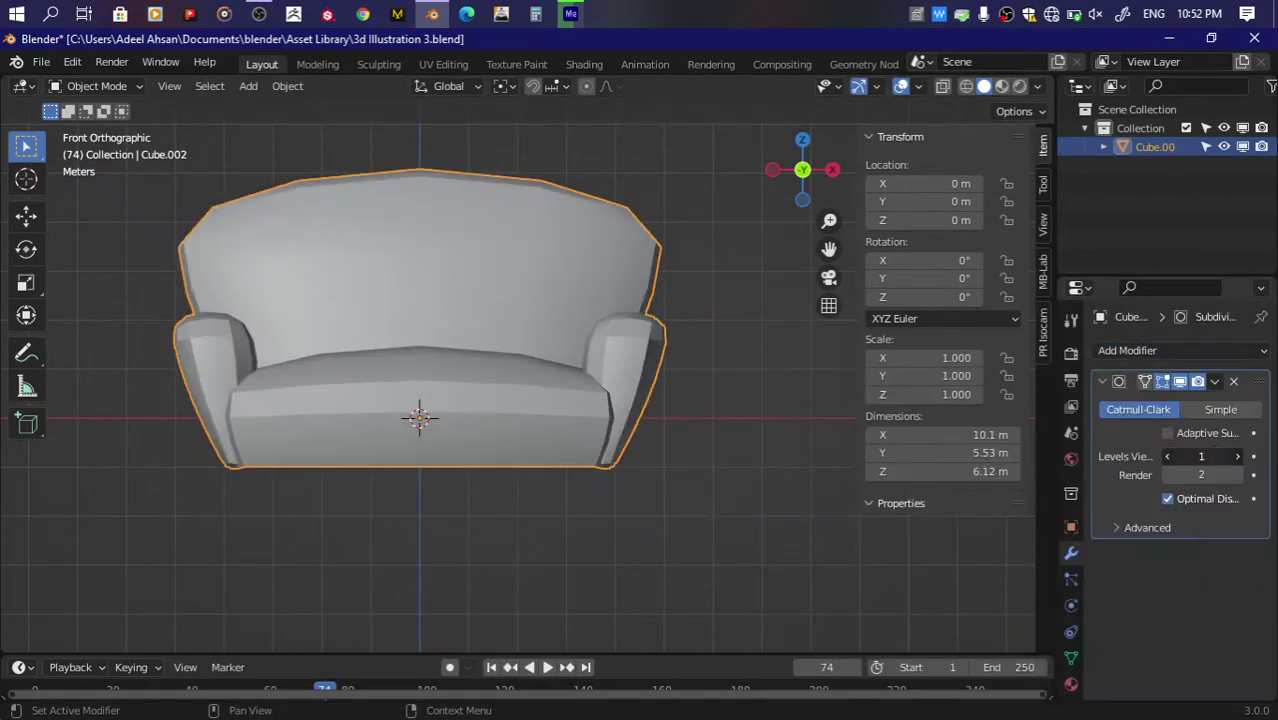
key(Tab)
text(5)
key(Return)
Step: Inspect the sofa cage in edit mode, save, and return to a front view
right_click(465, 341)
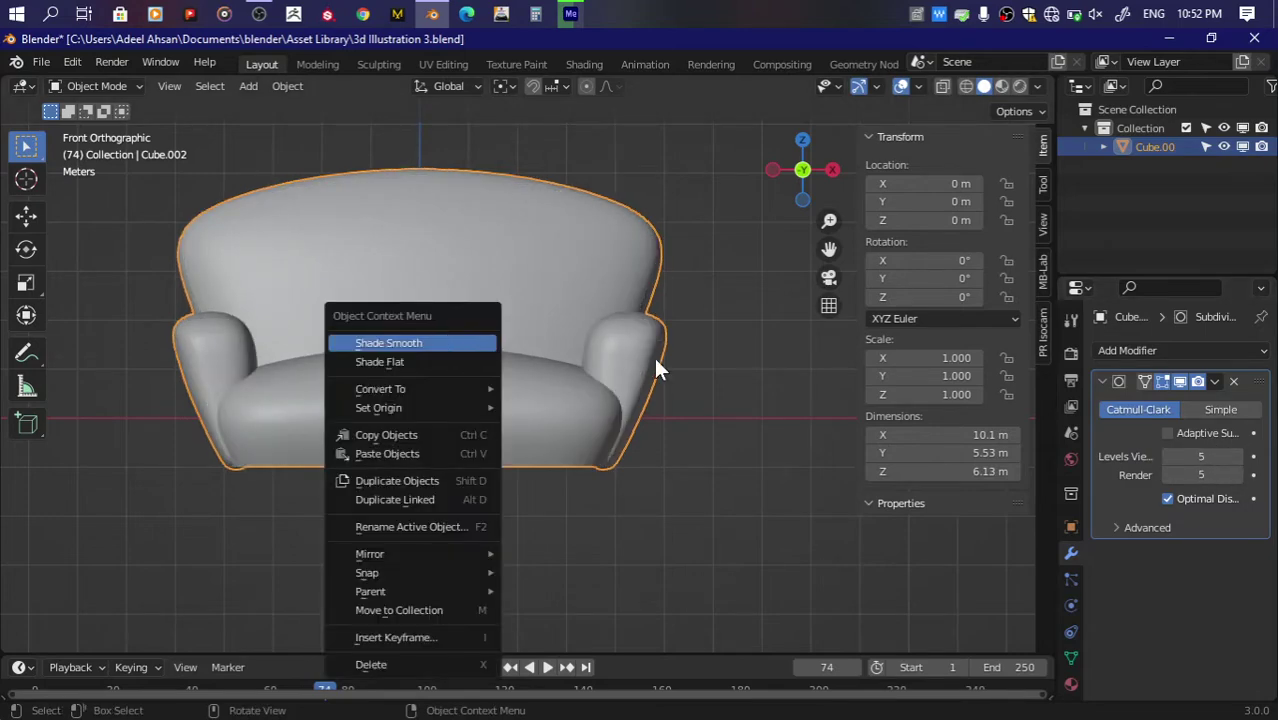
key(Tab)
middle_drag(735, 380, 785, 370)
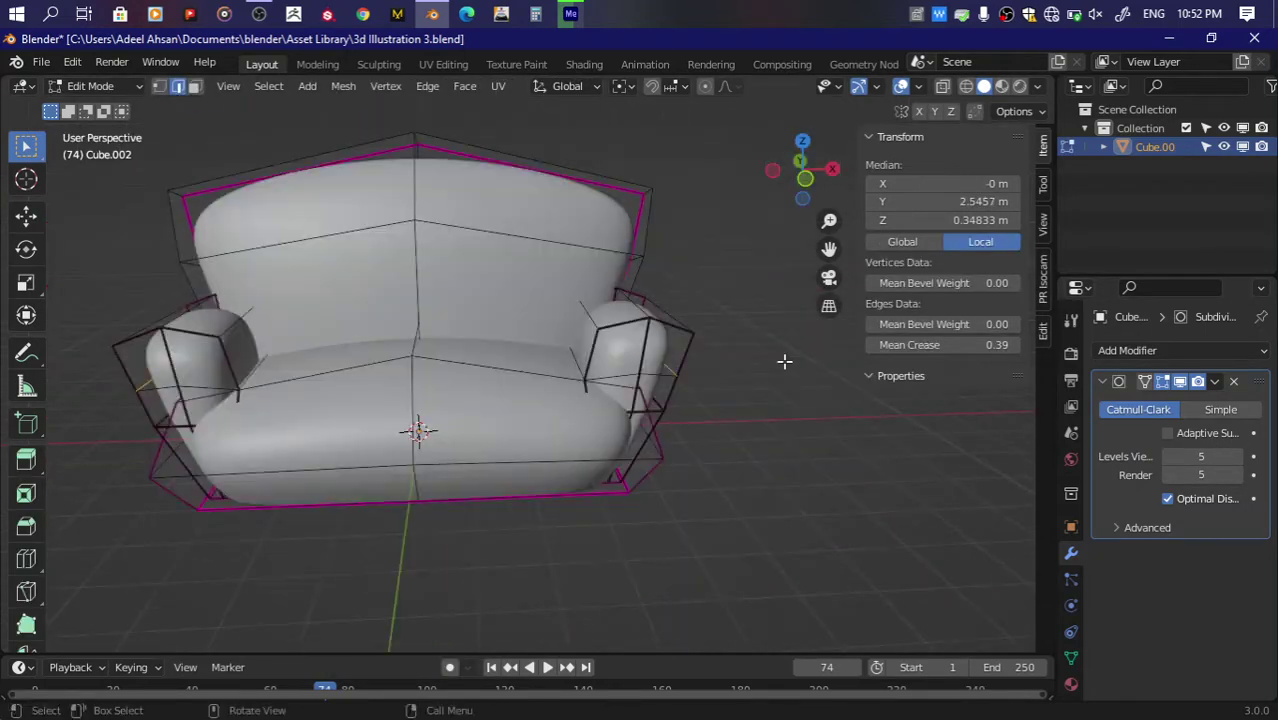
click(785, 370)
key(Tab)
key(ctrl+s)
key(n)
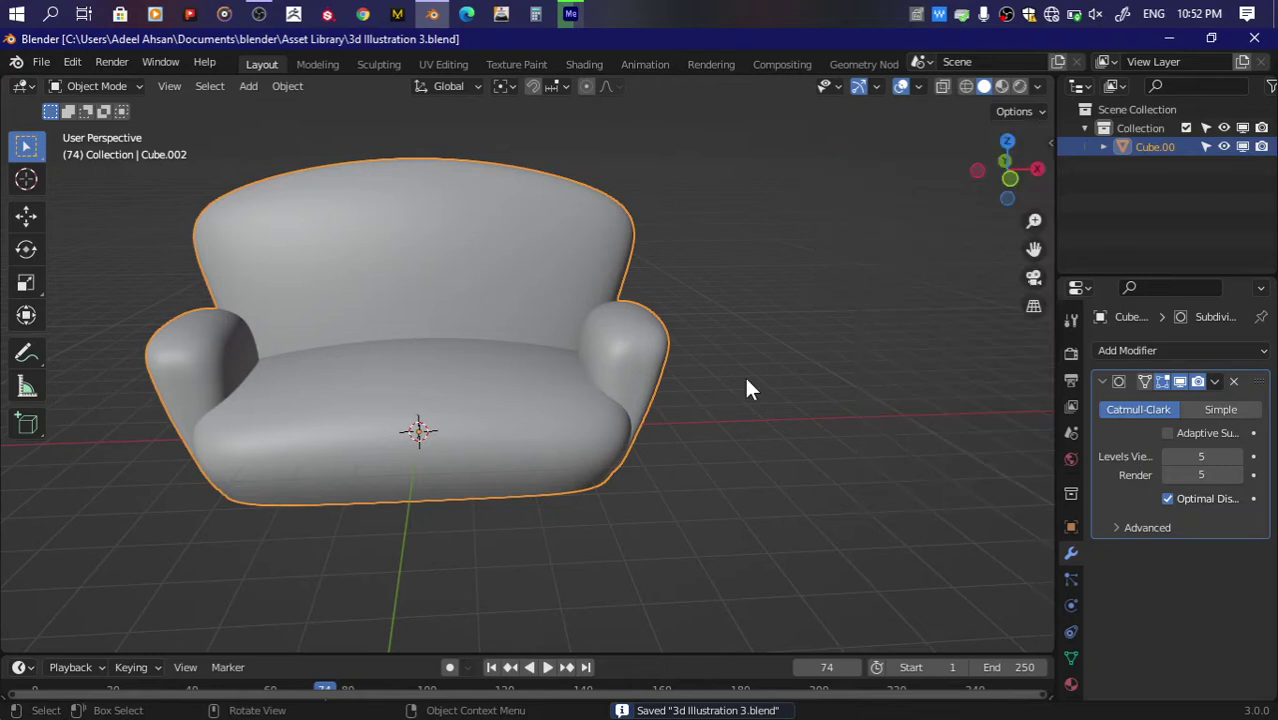
click(766, 418)
key(KP_1)
Step: Add a cube and move it below the sofa's right arm in X-ray view
key(shift+a)
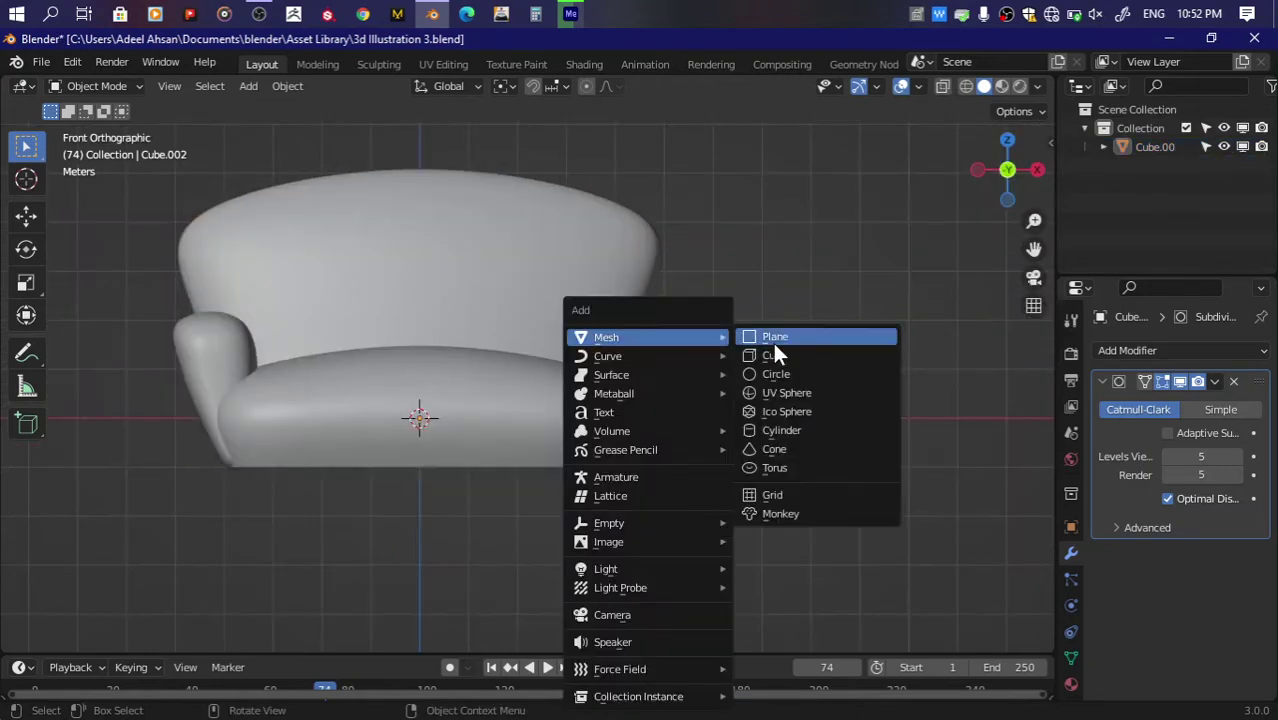
click(790, 355)
key(Tab)
key(alt+z)
key(g)
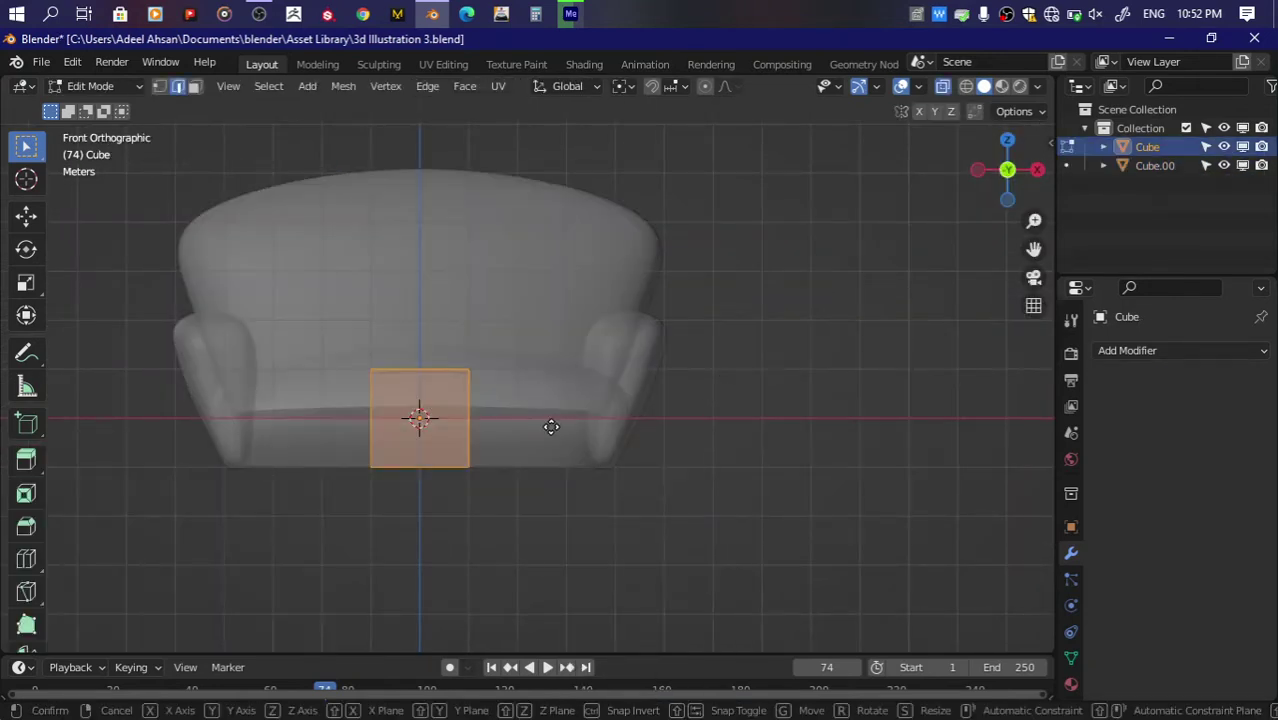
click(718, 482)
scroll(727, 482, up, 2)
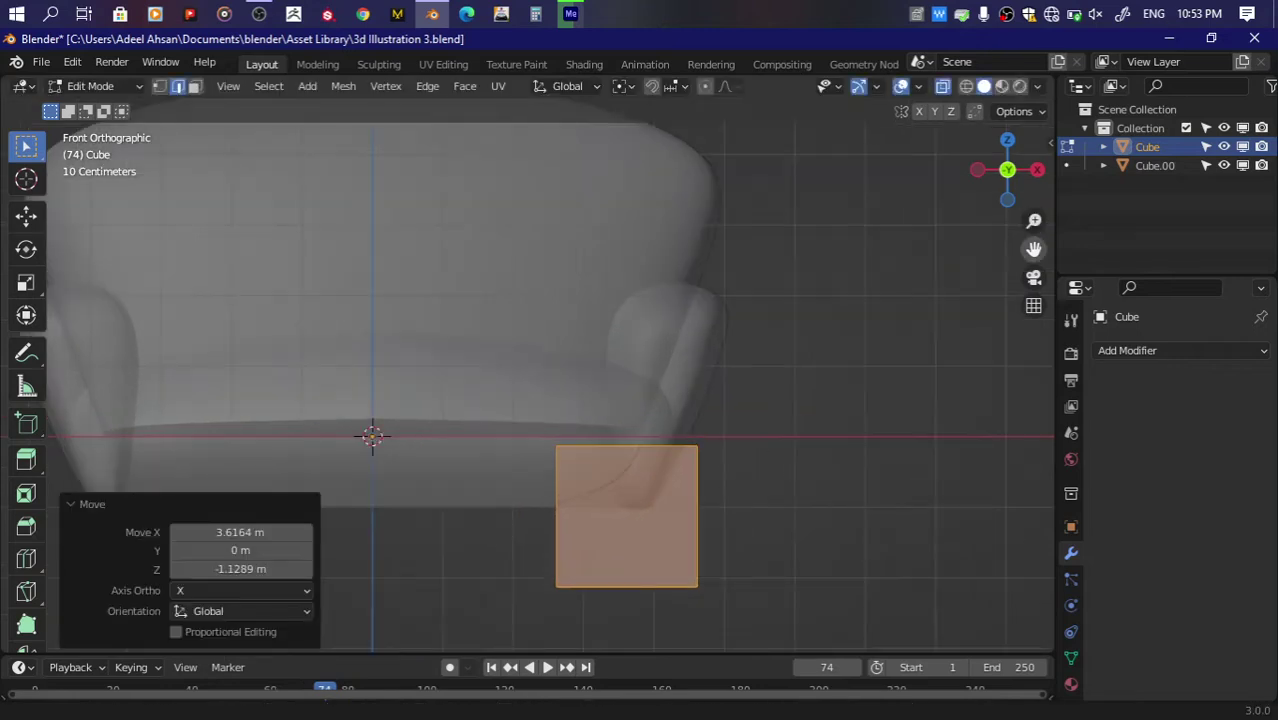
shift+middle_drag(896, 456, 877, 312)
key(XF86MonBrightnessDown)
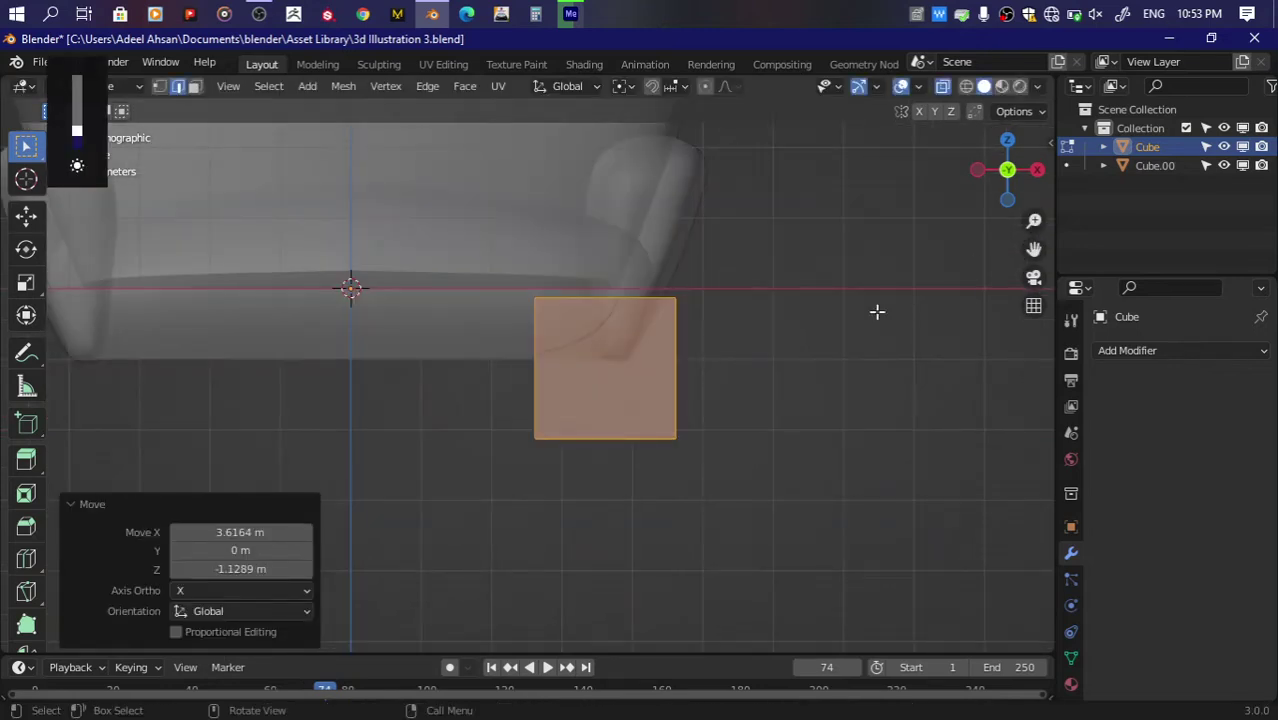
Step: Scale the cube down to about a quarter size as the leg block
key(s)
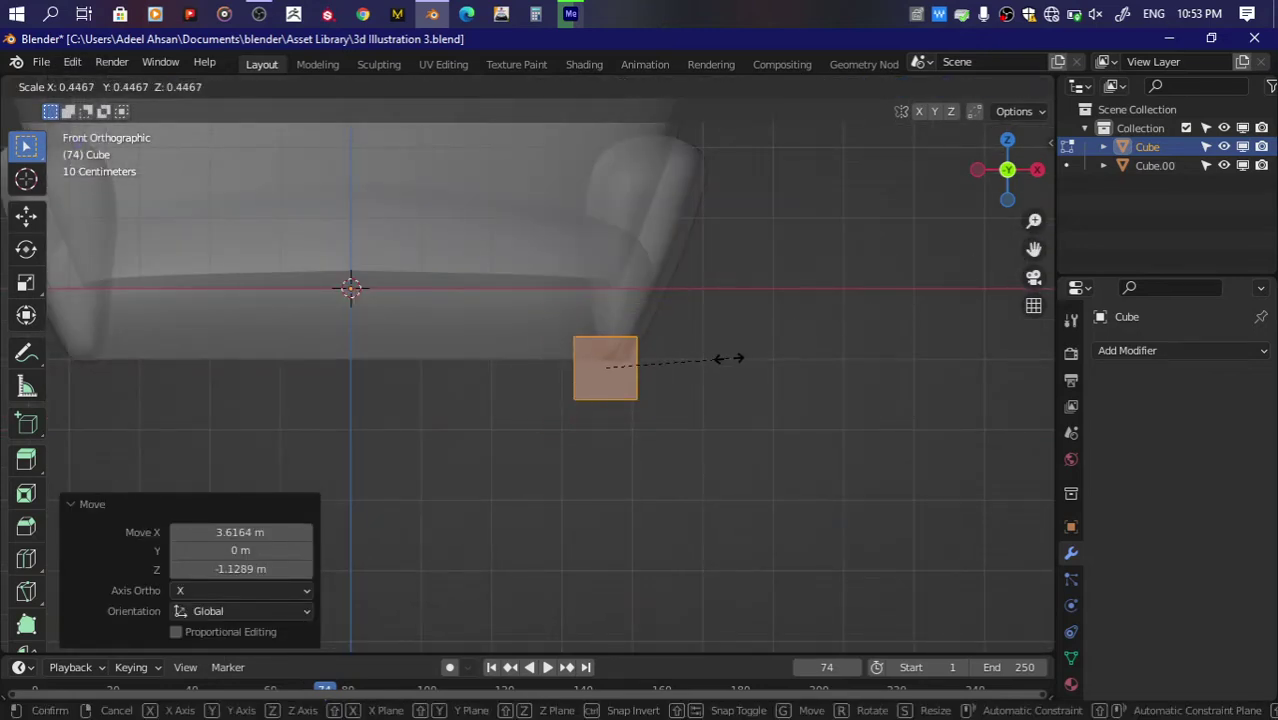
click(688, 368)
scroll(773, 342, up, 3)
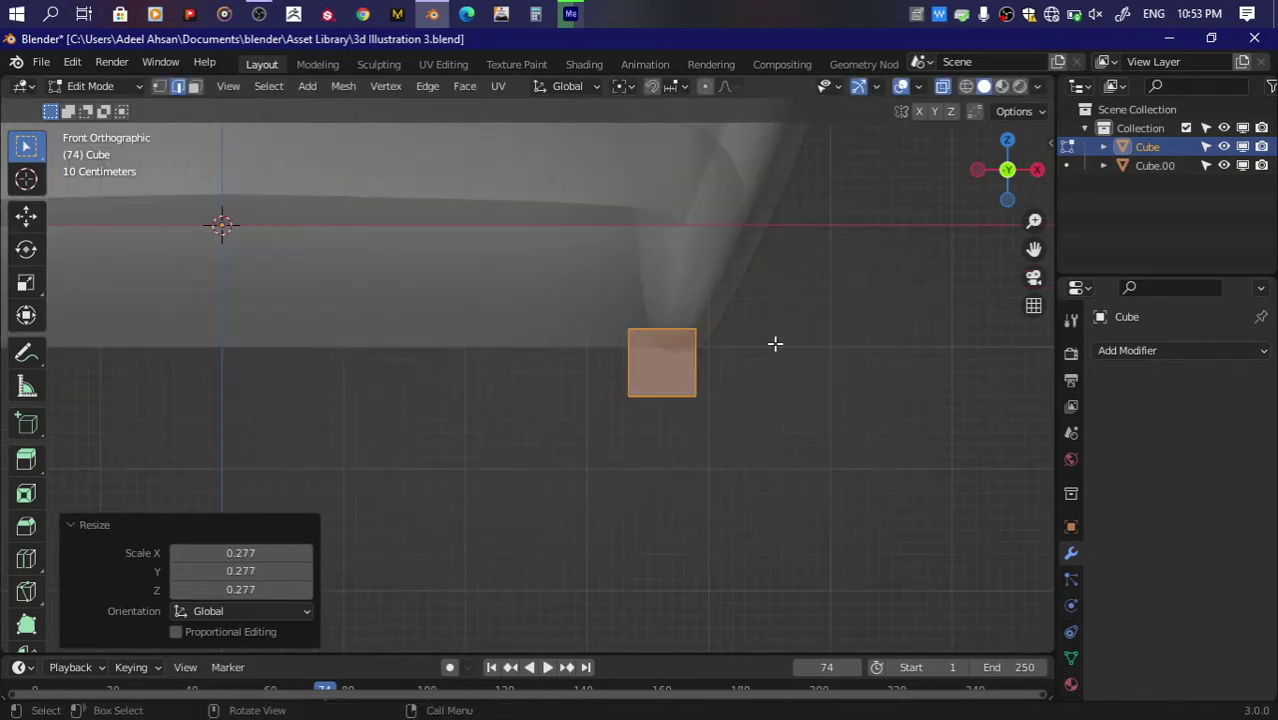
key(s)
click(781, 337)
scroll(781, 337, down, 2)
key(Tab)
key(Tab)
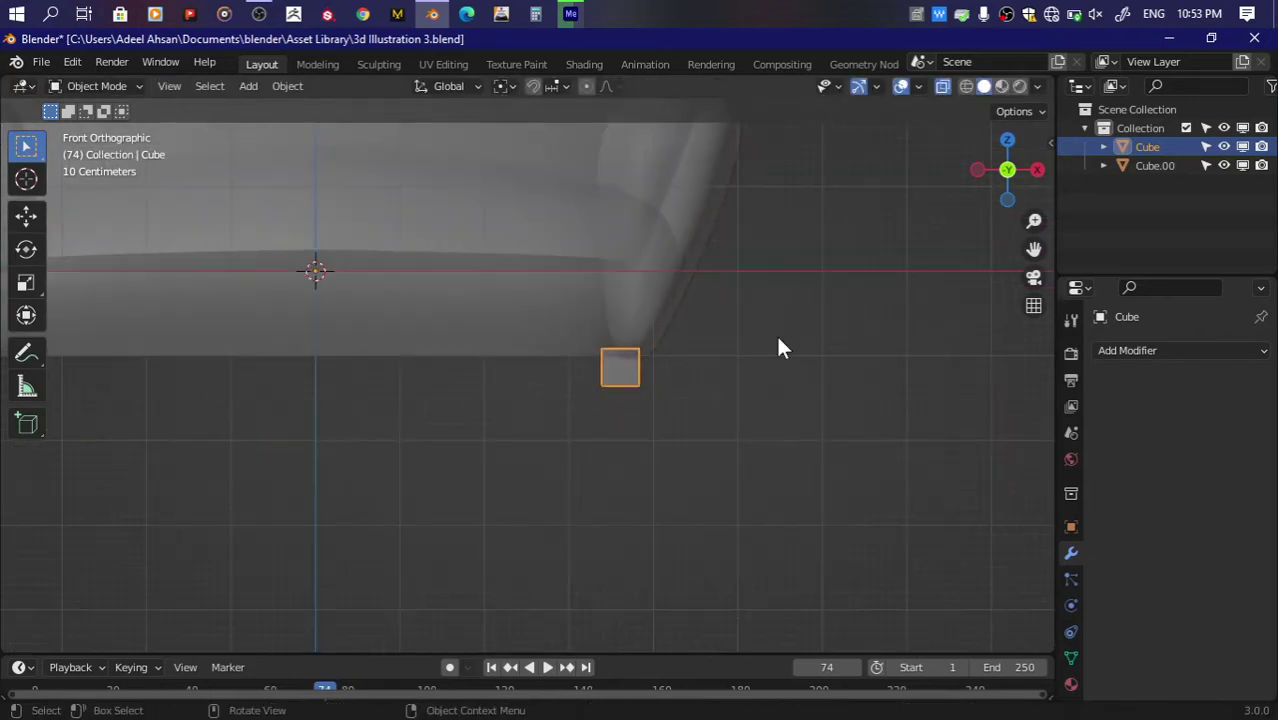
key(Tab)
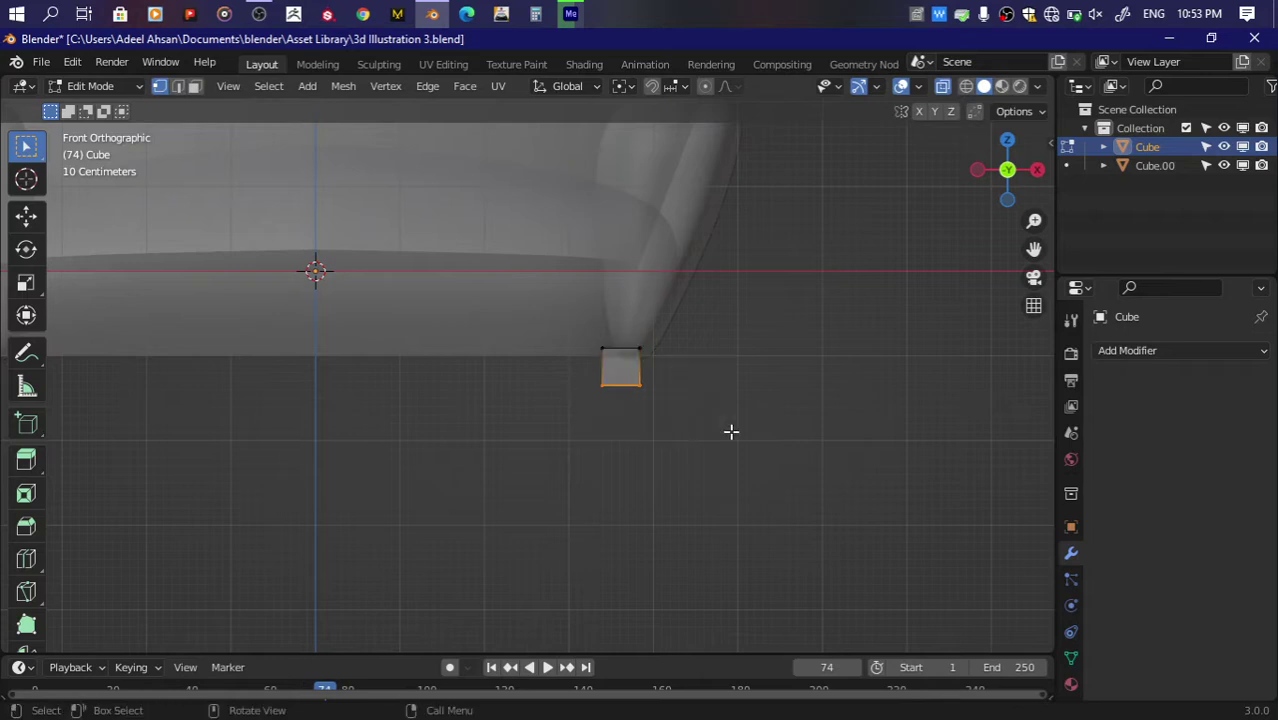
Step: Taper the leg: shrink the bottom edge, enlarge the top edge to 1.153, shift the bottom along X
key(g)
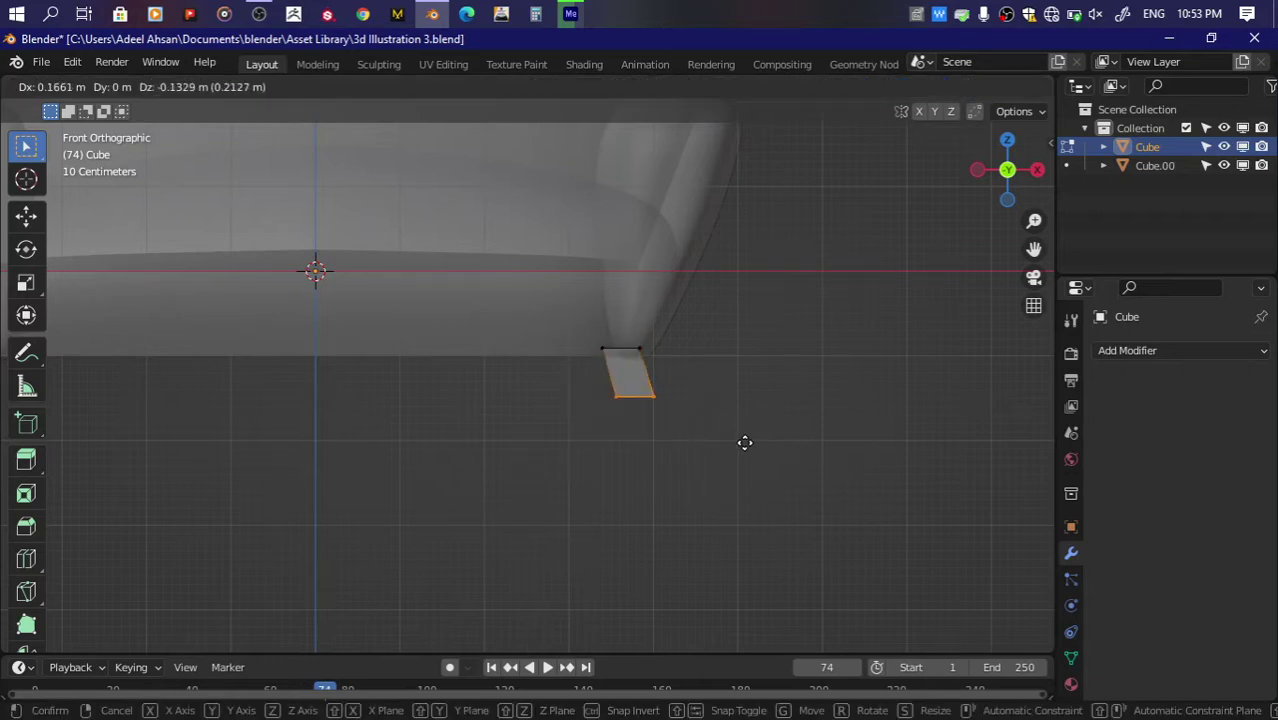
click(744, 443)
key(s)
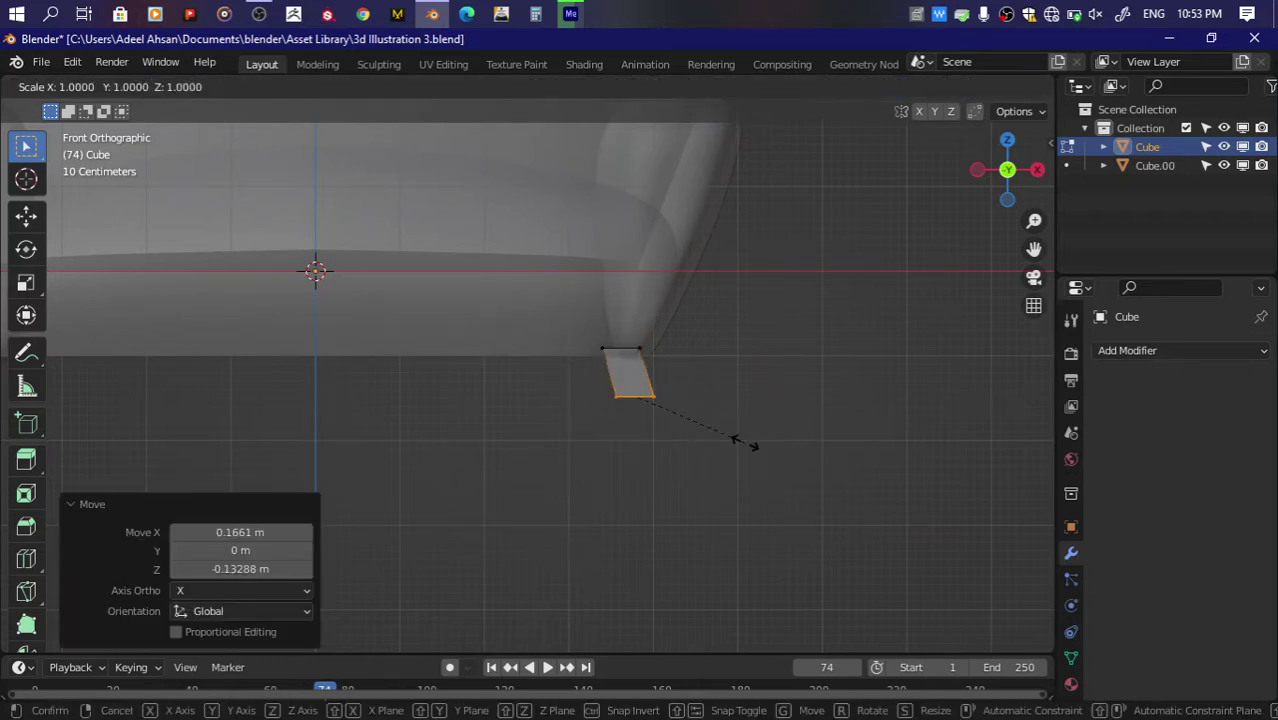
click(712, 441)
click(621, 349)
key(s)
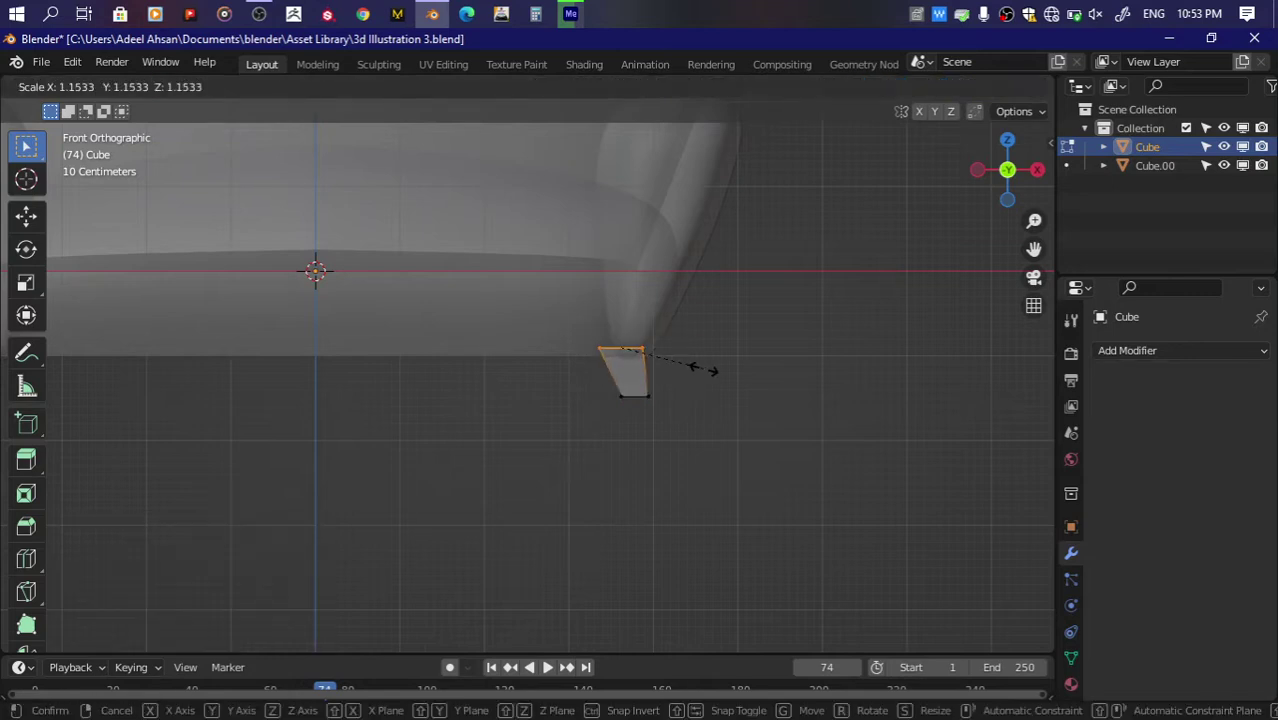
click(693, 366)
click(630, 396)
key(g)
key(x)
click(757, 443)
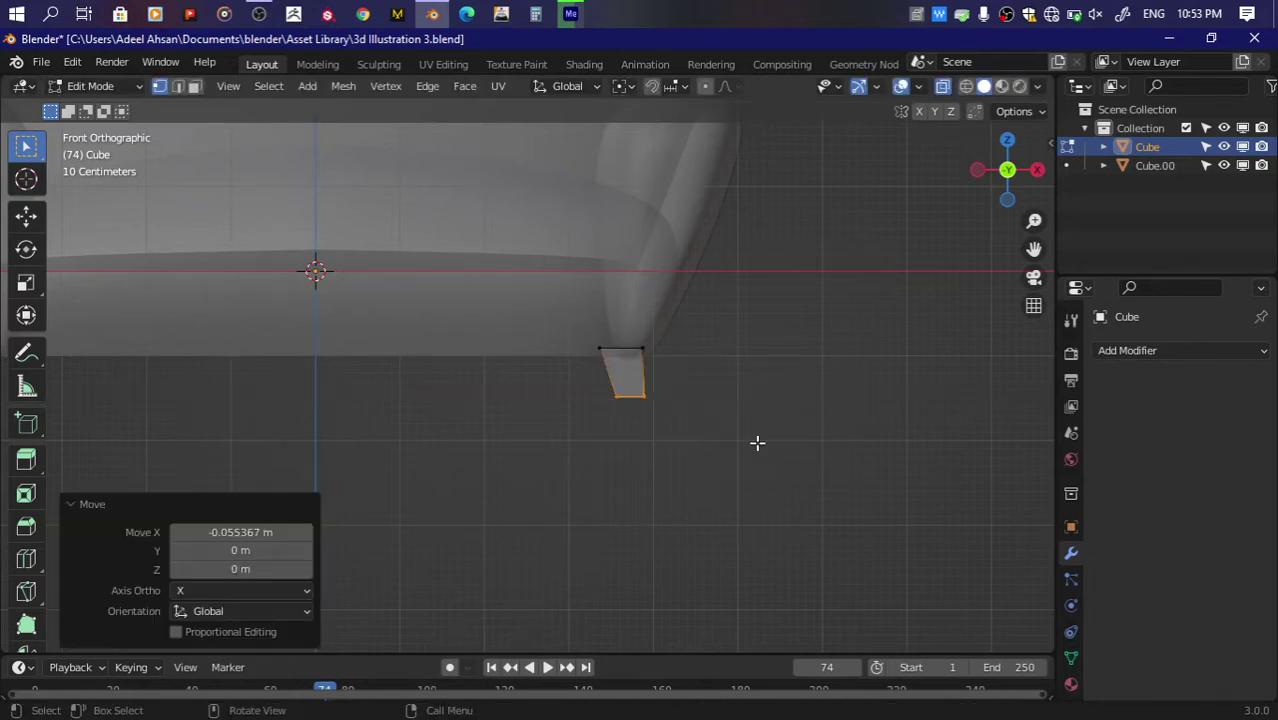
Step: From the bottom view, move the leg horizontally under the sofa's front corner
key(KP_8)
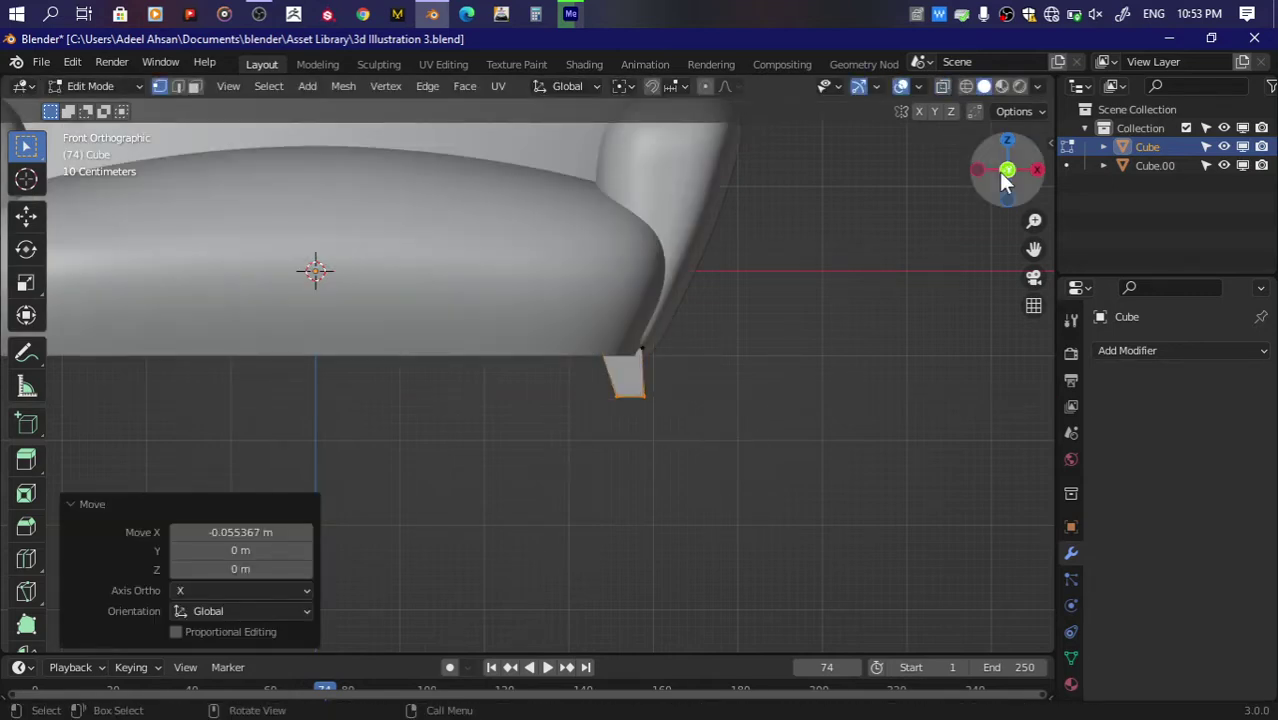
click(1005, 186)
key(g)
key(shift+z)
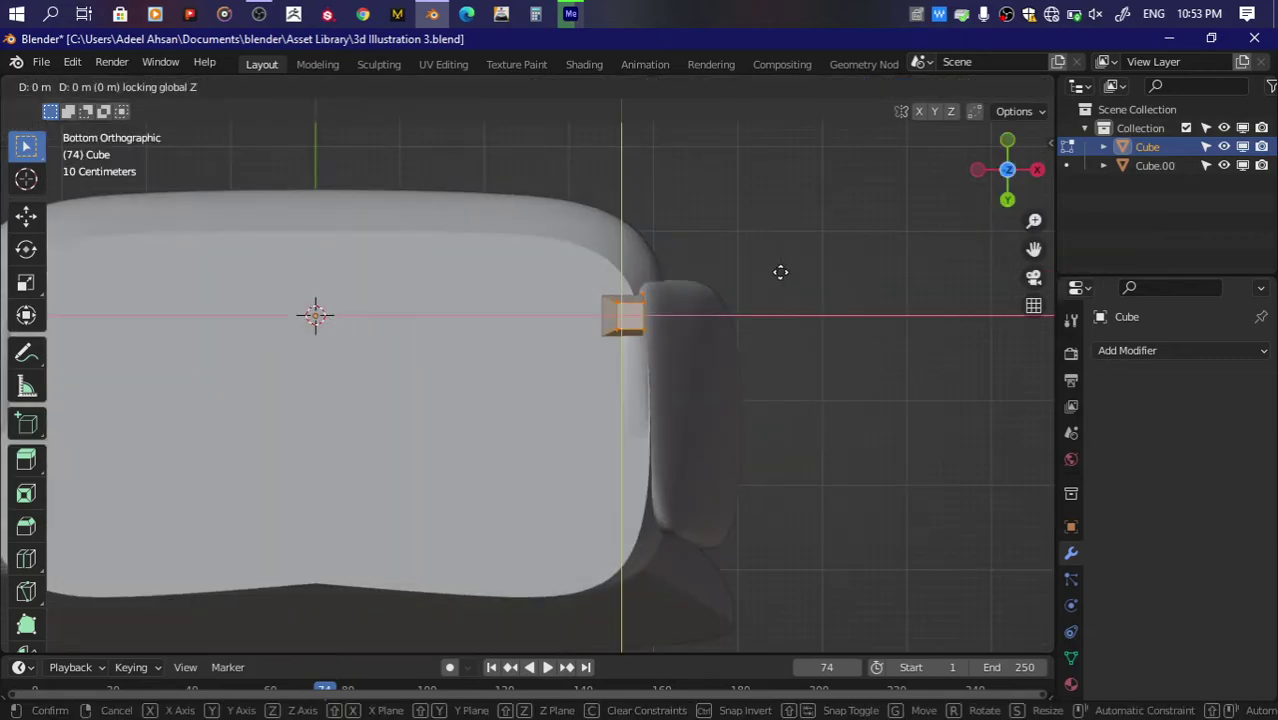
click(775, 268)
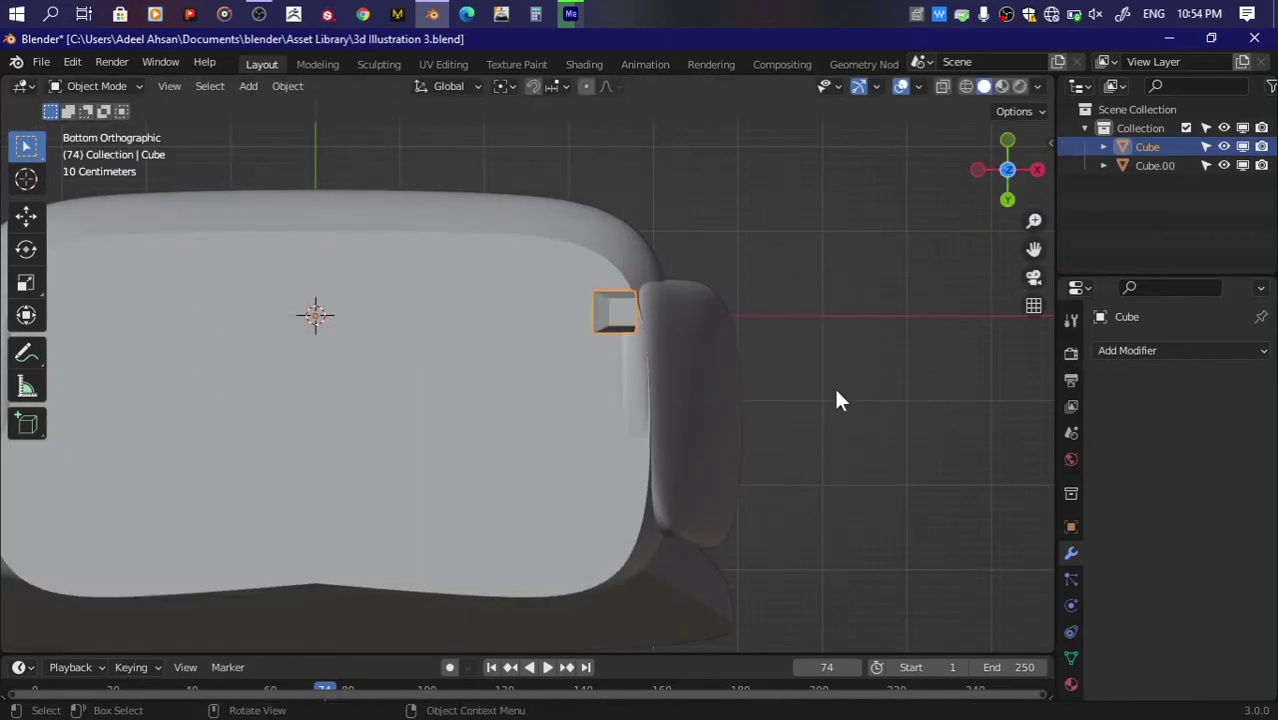
click(1138, 350)
Step: Add a Subdivision Surface modifier to the leg with viewport level 5
click(929, 611)
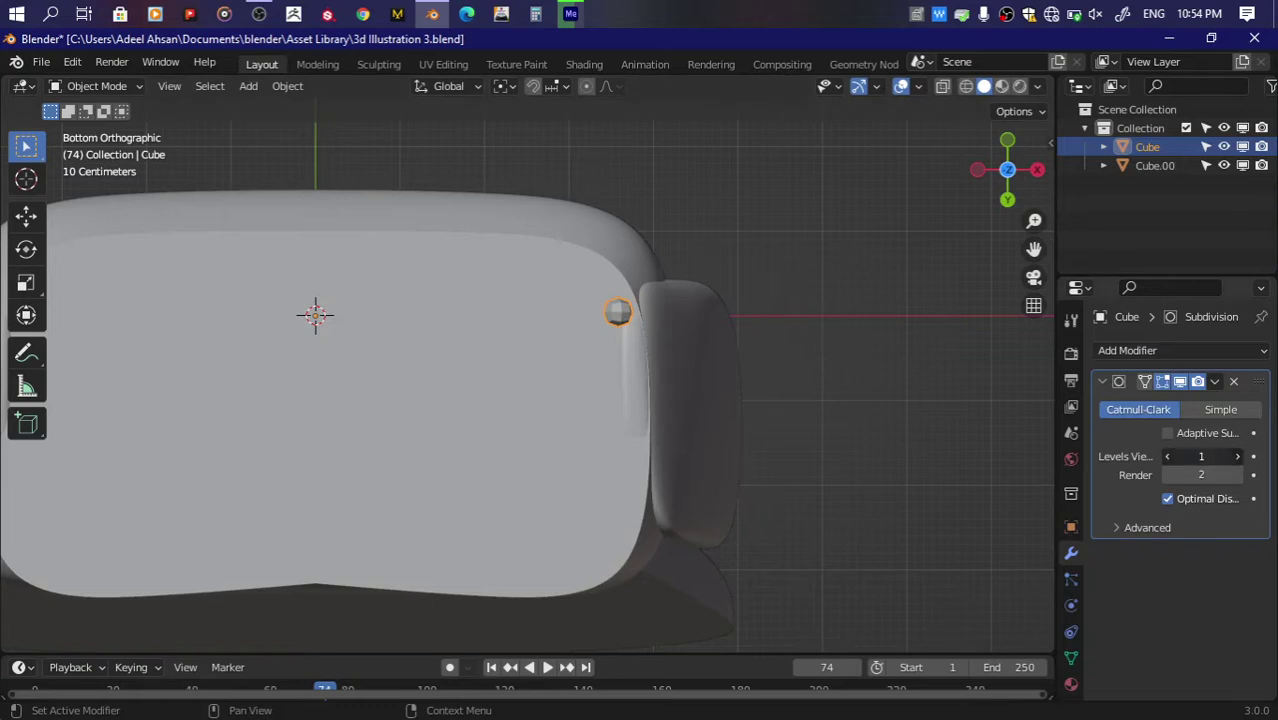
key(Return)
click(1007, 140)
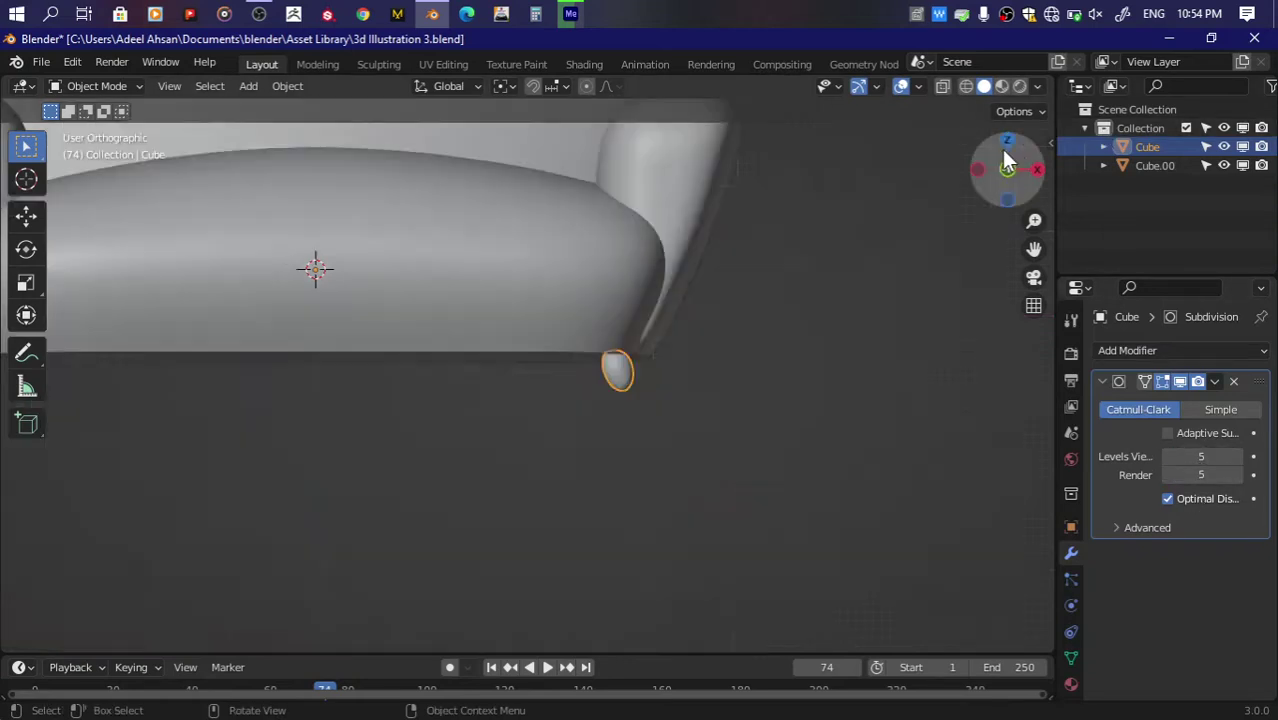
key(Tab)
scroll(719, 377, up, 3)
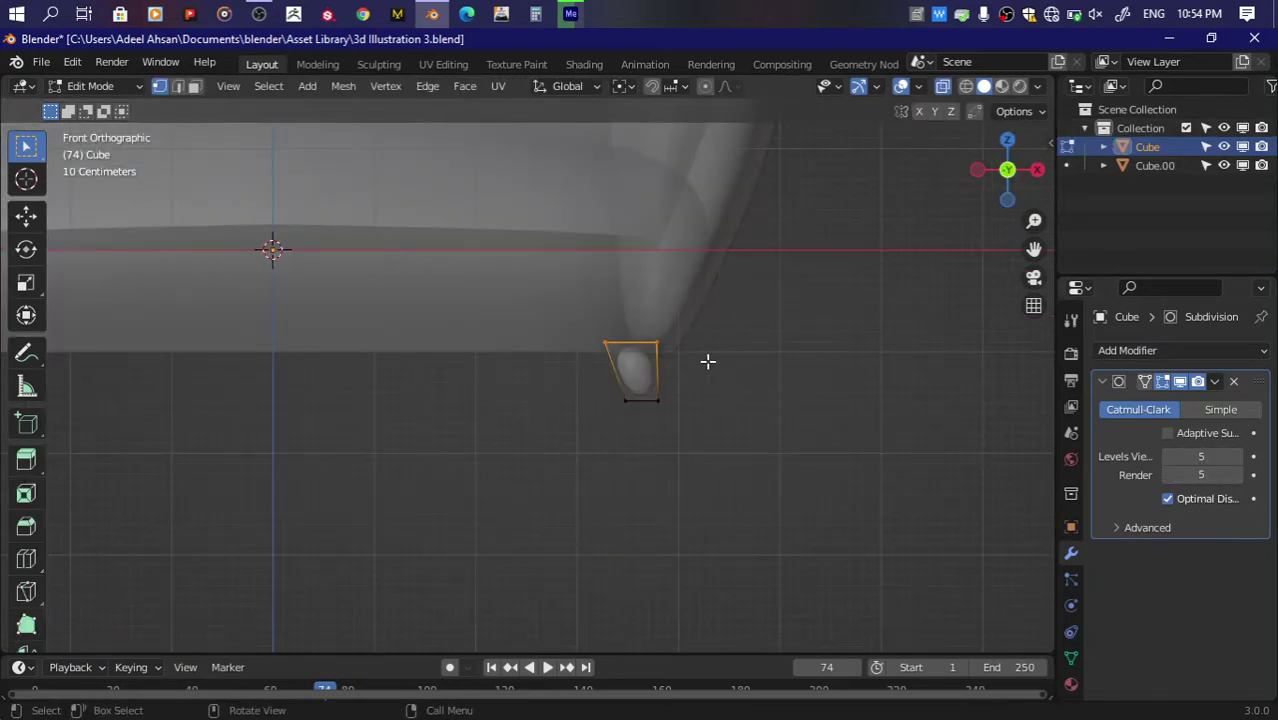
Step: Crease the leg's end edges and check the tapered leg in perspective
key(shift+e)
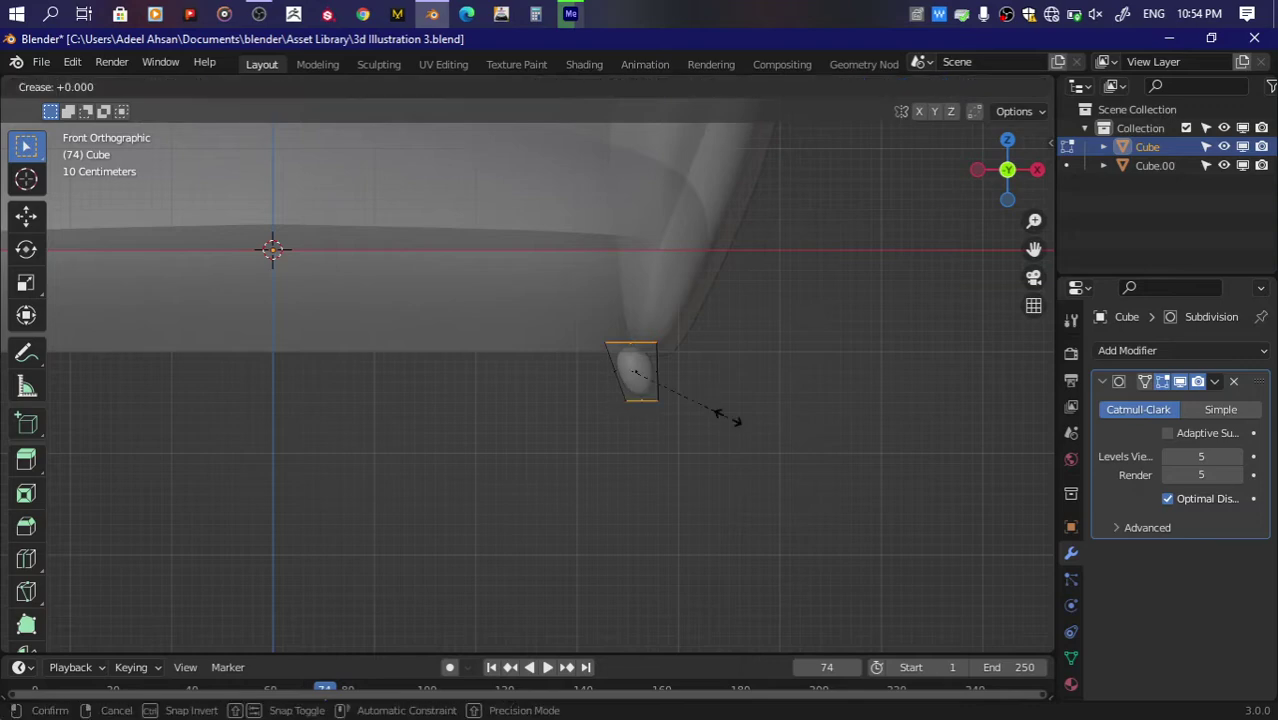
click(62, 420)
key(Tab)
middle_drag(704, 347, 905, 215)
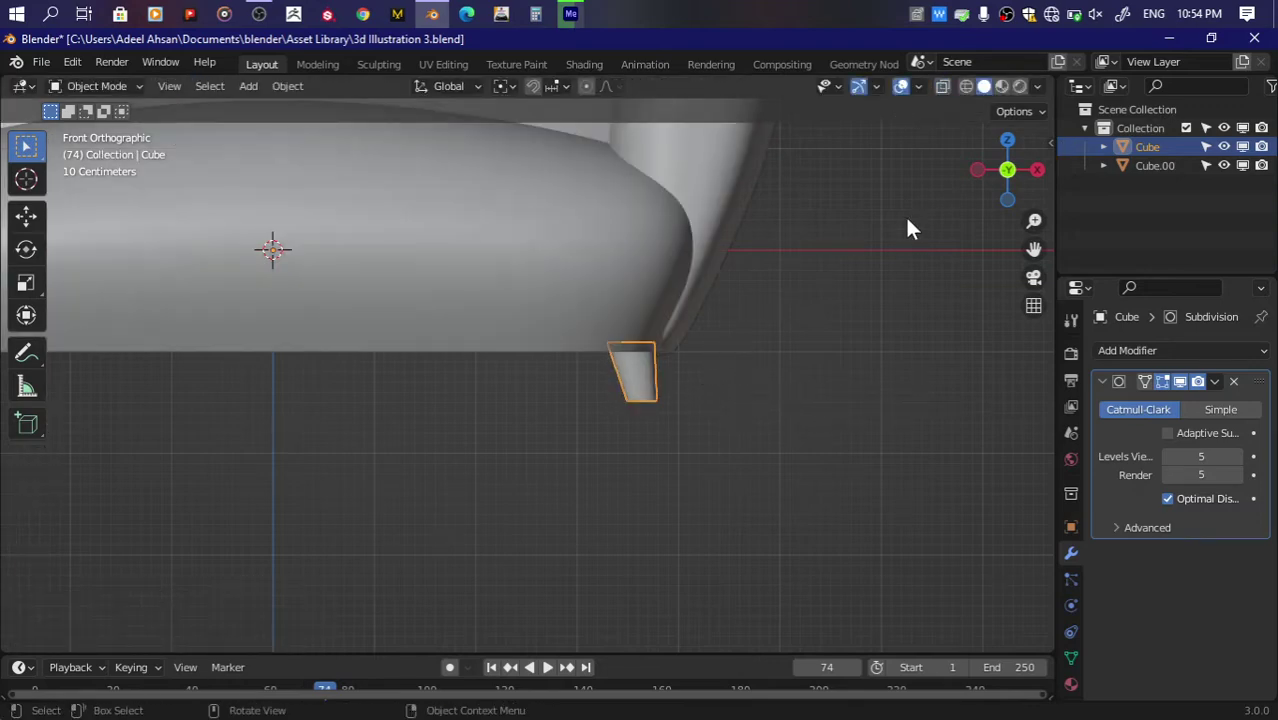
drag(1007, 170, 1030, 190)
middle_drag(700, 400, 778, 405)
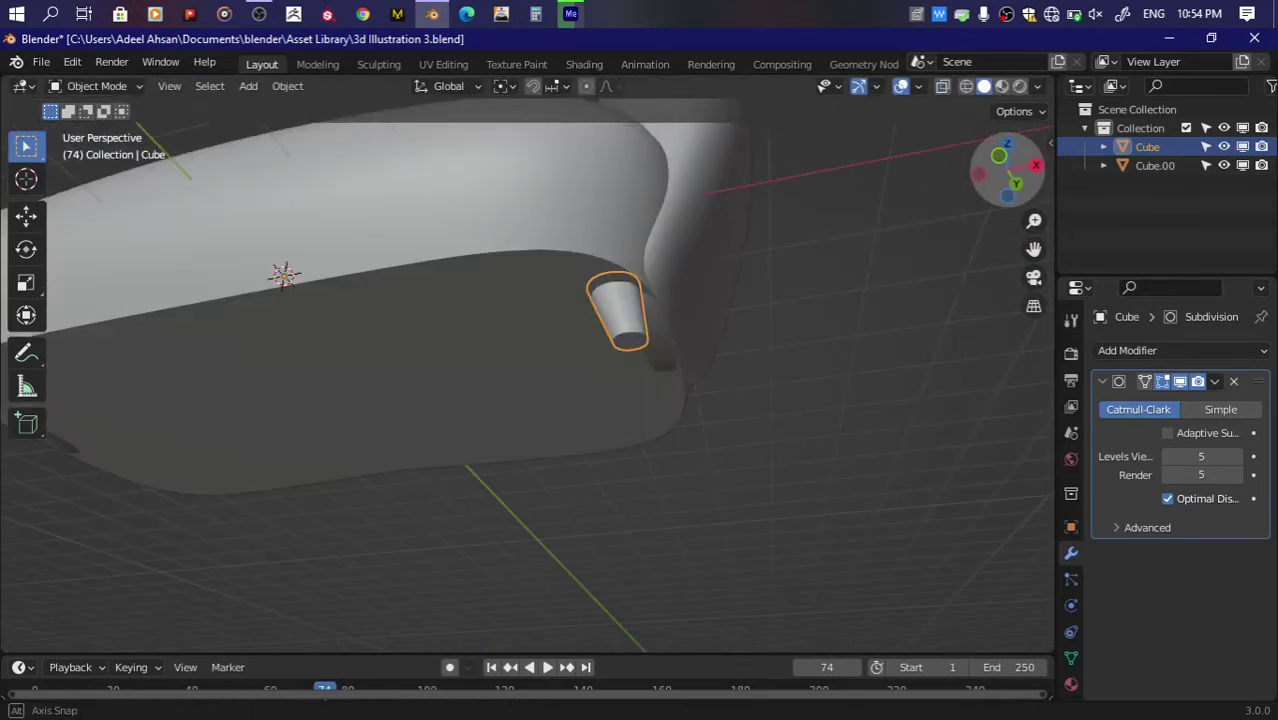
scroll(778, 405, up, 3)
click(1071, 658)
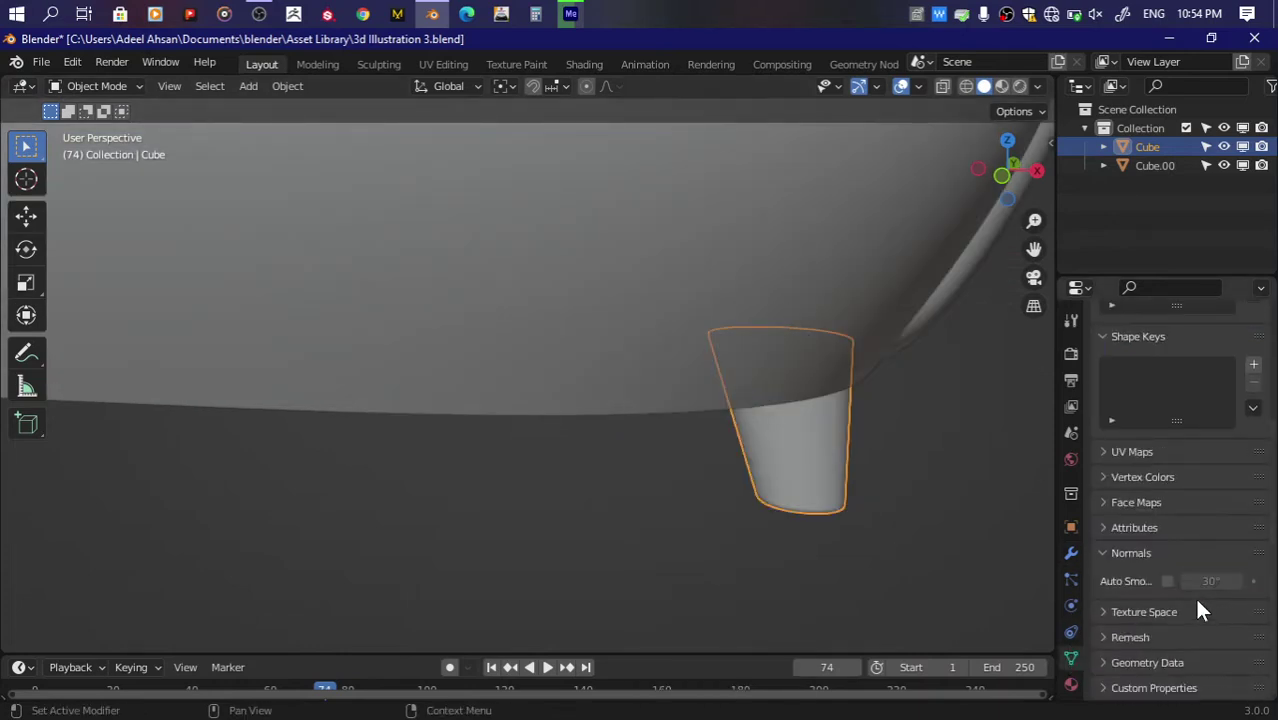
scroll(932, 623, down, 5)
click(1071, 553)
Step: Add a Mirror modifier to the leg with X and Y axes enabled
click(1176, 350)
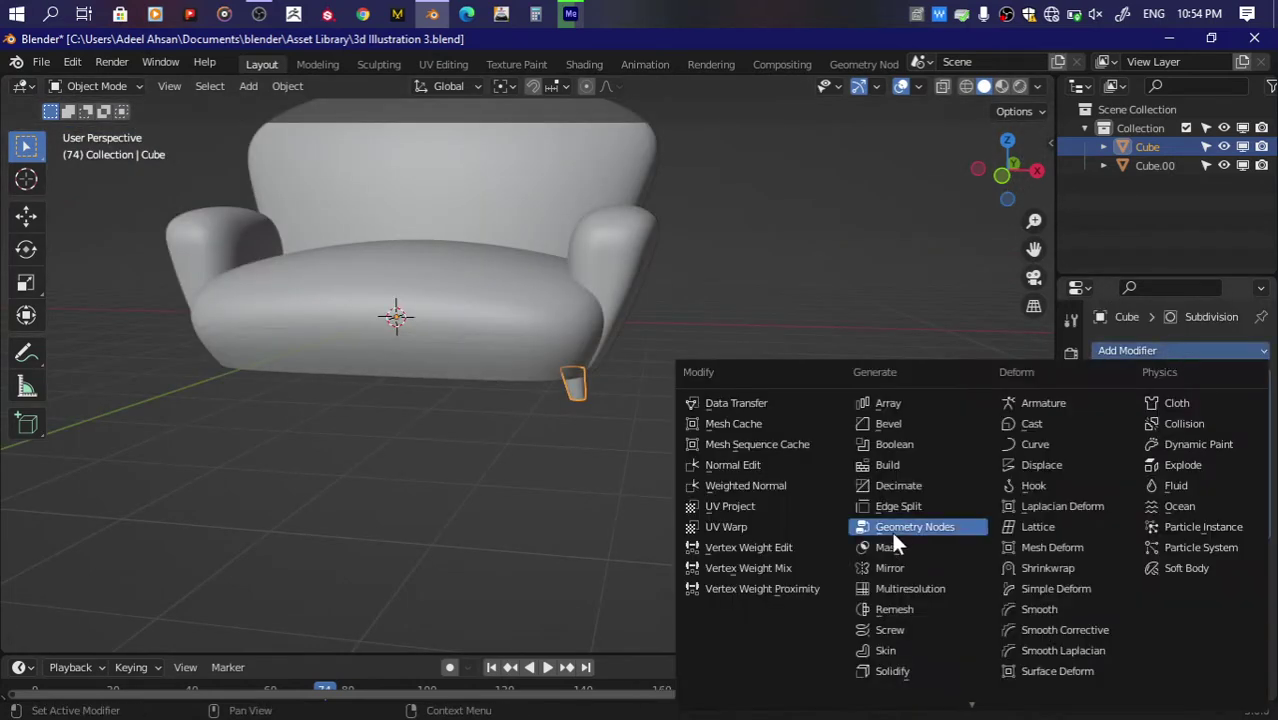
click(895, 568)
drag(987, 192, 1164, 547)
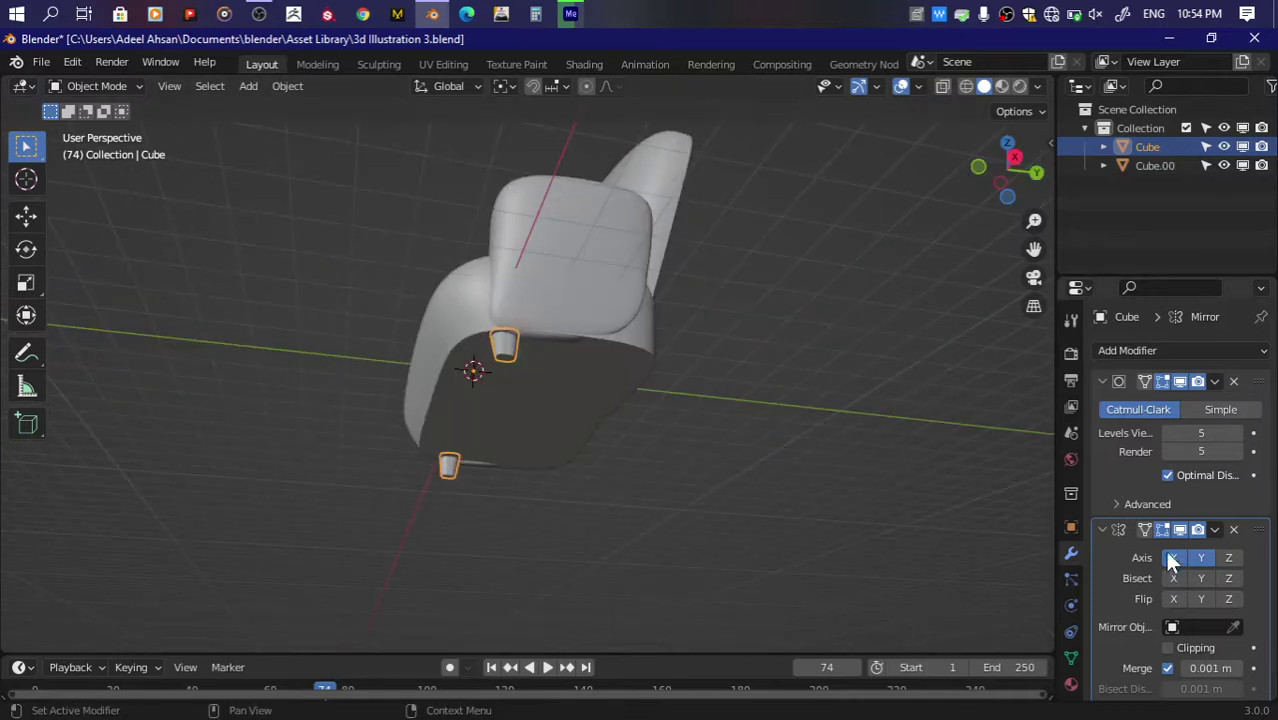
click(1232, 560)
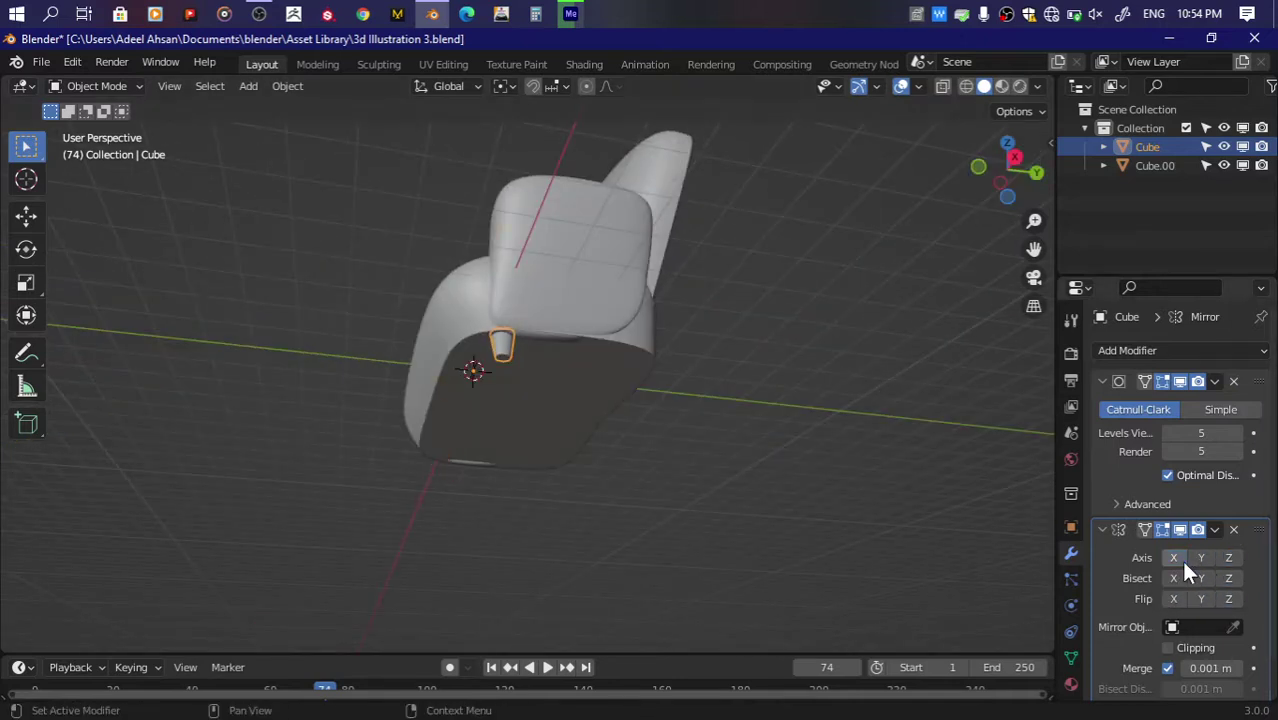
click(1233, 627)
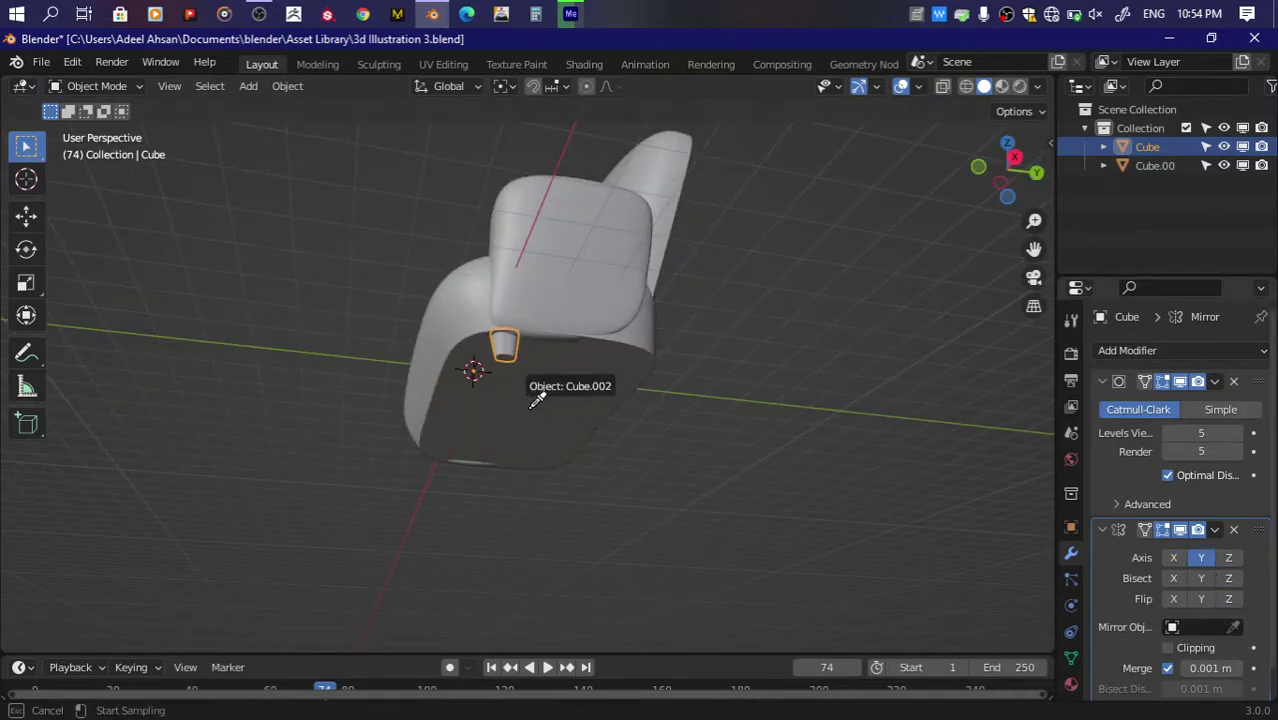
click(531, 398)
Step: Set the sofa body's origin to its geometry and use it as the mirror object
click(527, 385)
key(q)
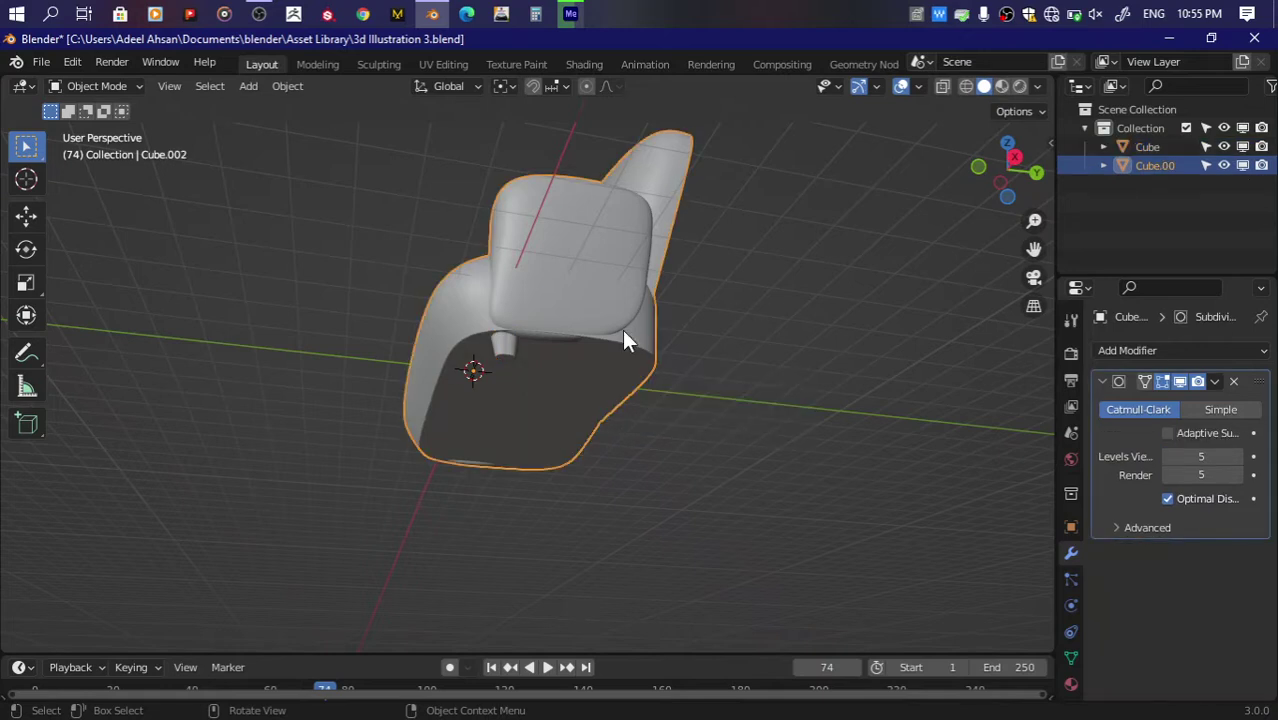
click(287, 86)
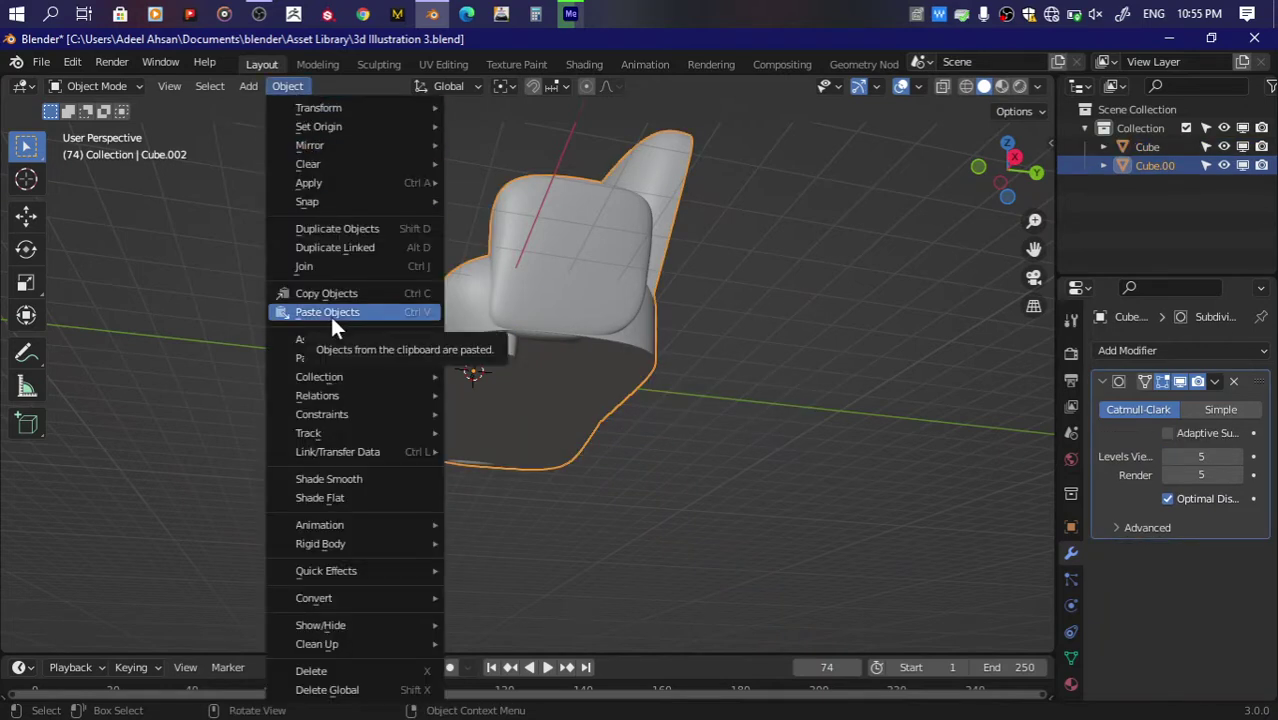
mouse_move(318, 126)
click(521, 150)
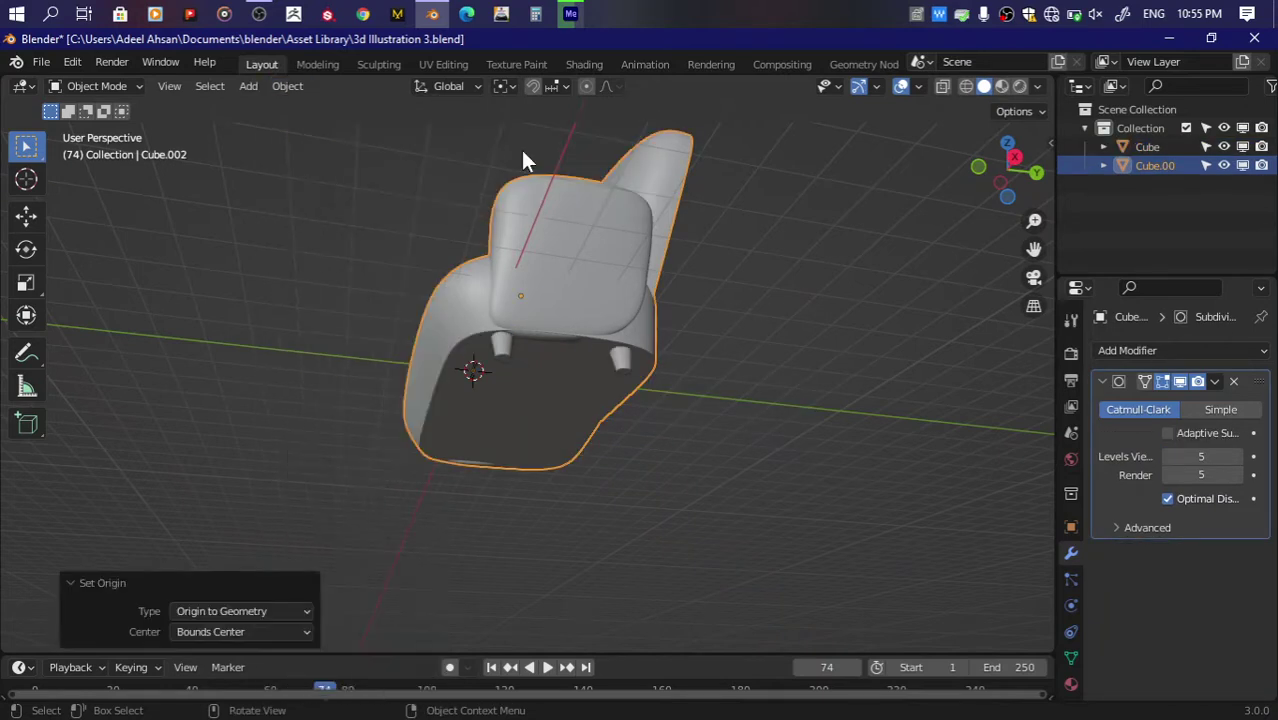
click(502, 348)
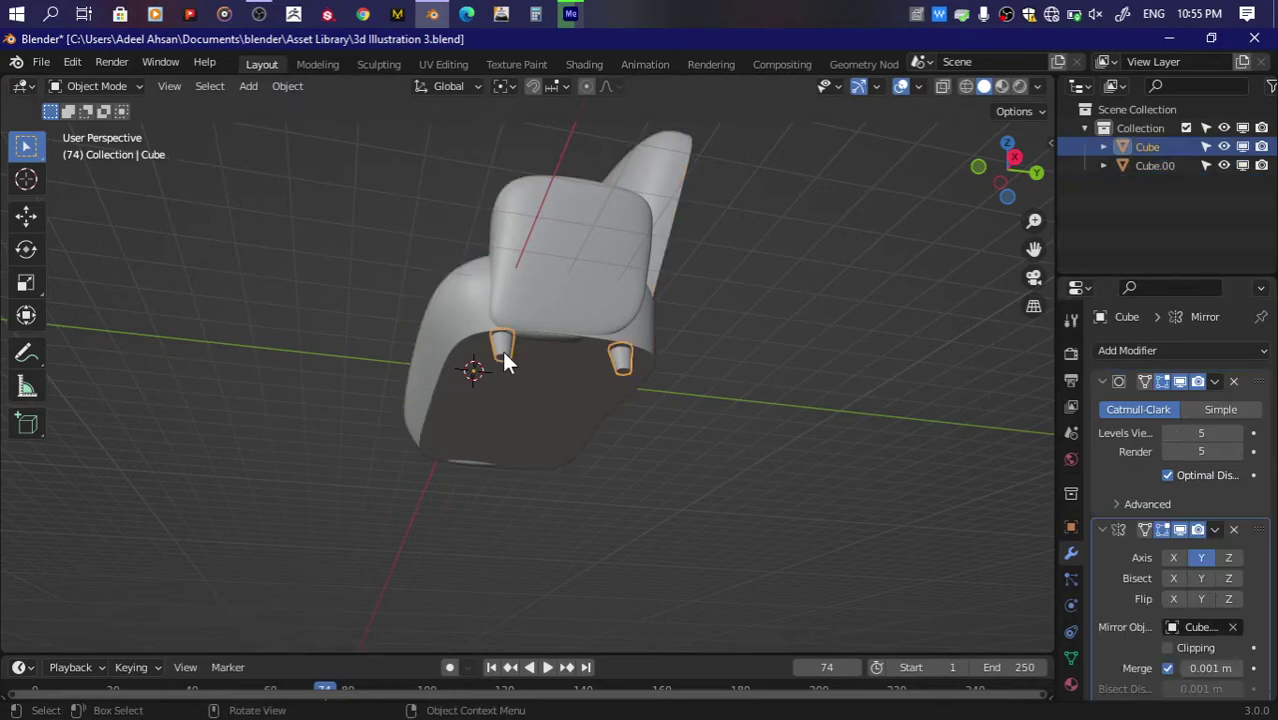
click(1230, 627)
click(1176, 667)
Step: Check the four legs underneath, apply the Mirror modifier, and save
mouse_move(1007, 197)
mouse_down()
mouse_move(1000, 215)
mouse_move(1014, 200)
mouse_up()
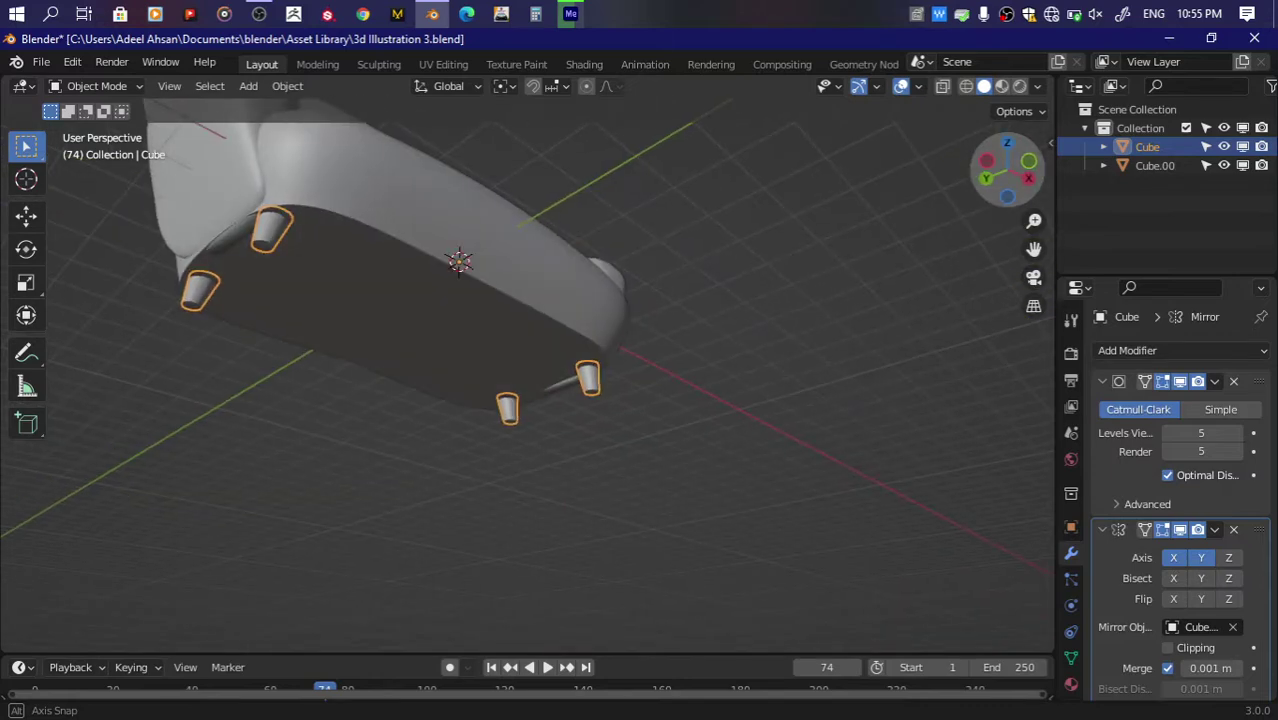
drag(1014, 200, 1006, 190)
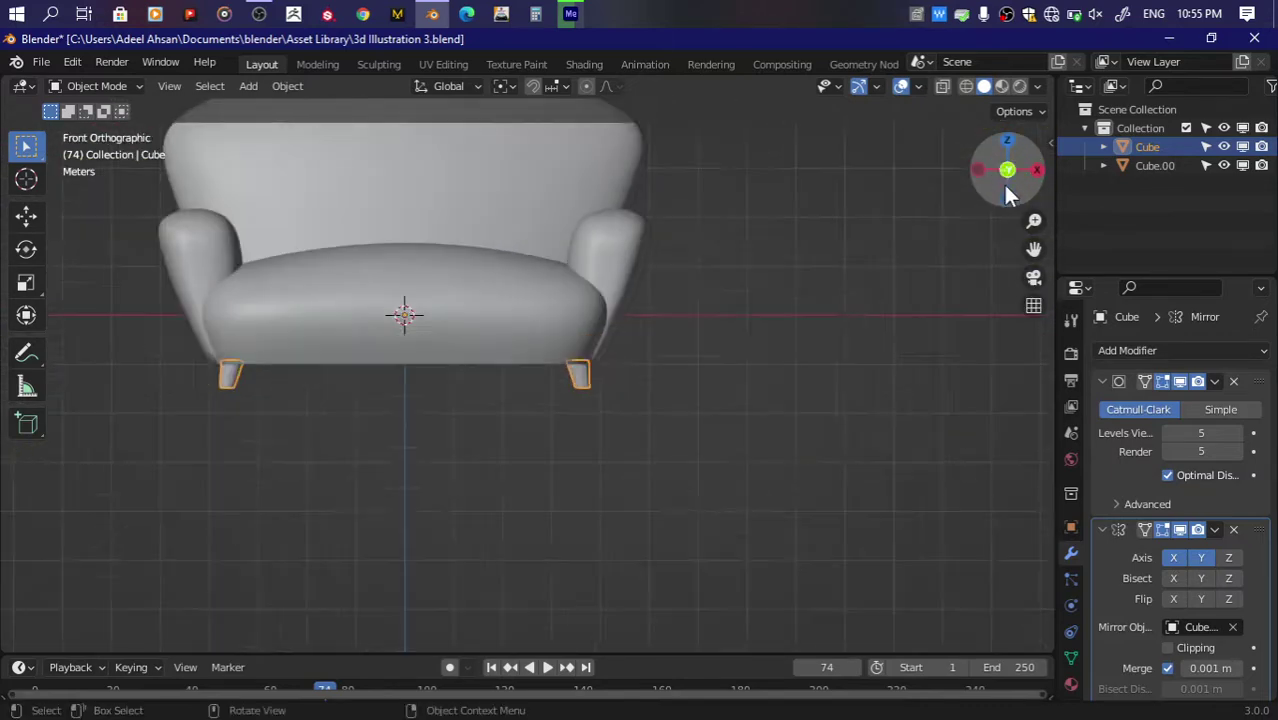
click(743, 361)
key(ctrl+s)
Step: Join the legs and sofa into one object with viewport and render subdivision at 2
key(ctrl+a)
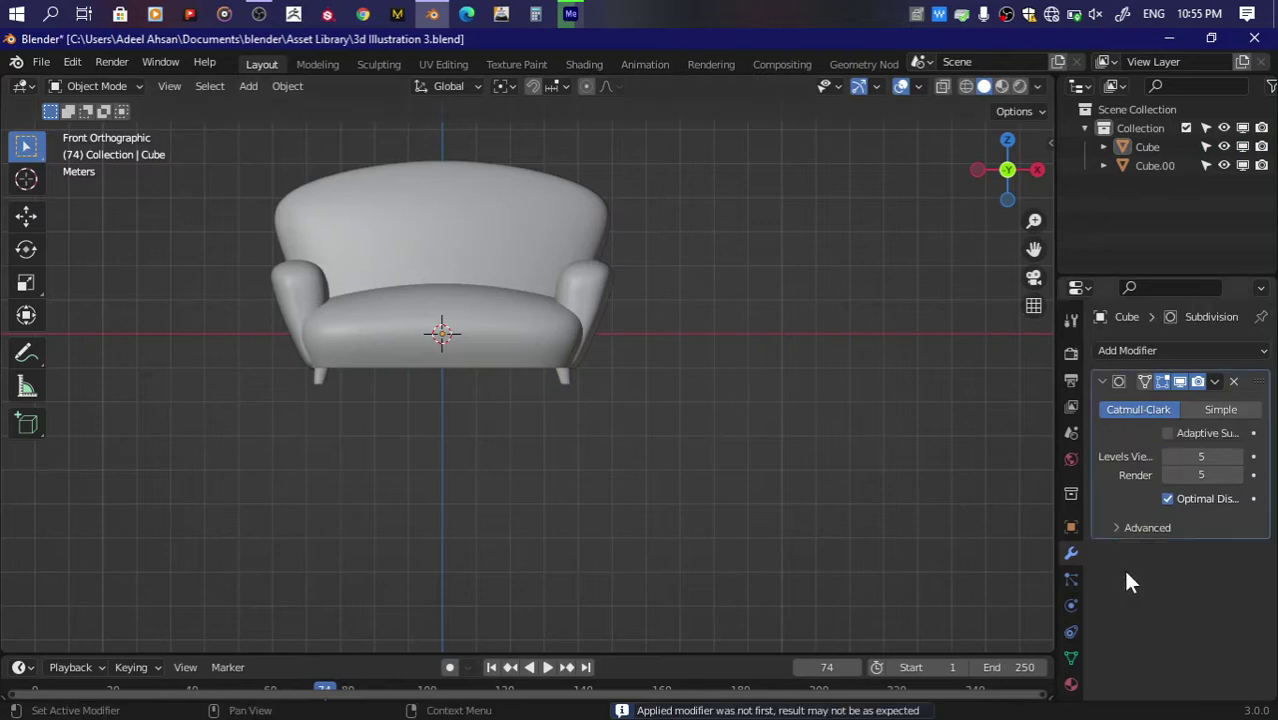
key(a)
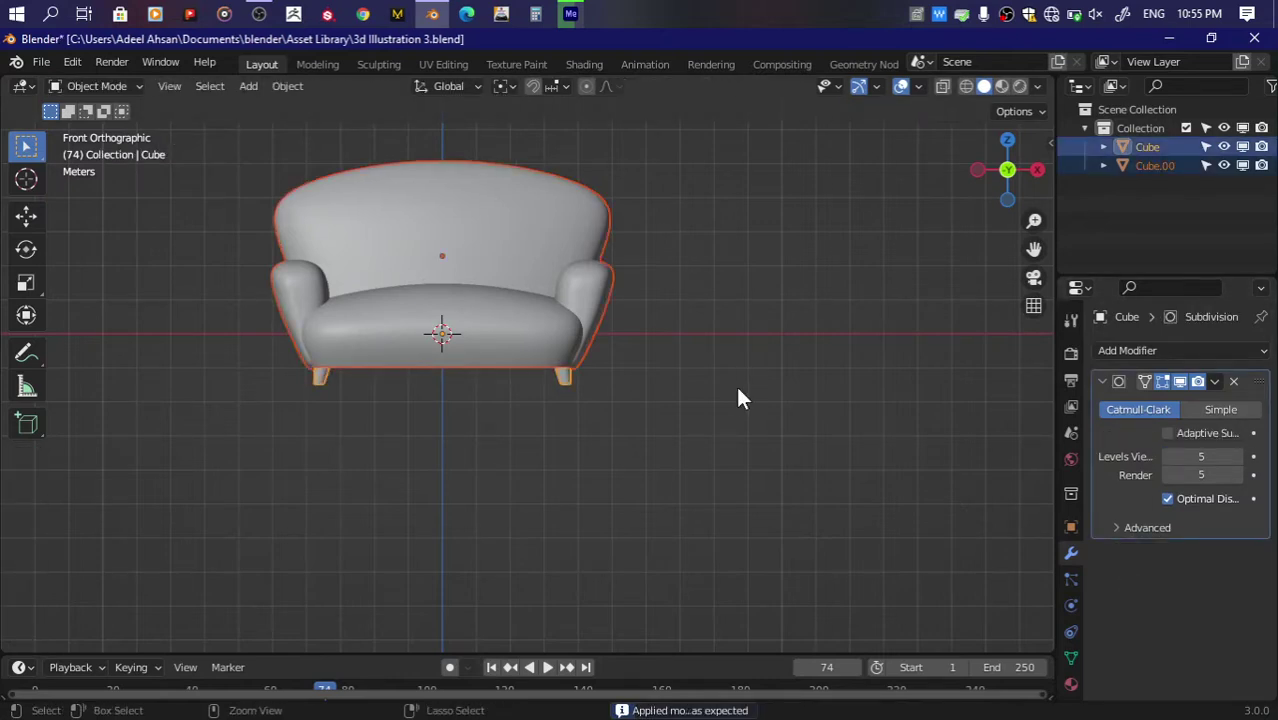
key(ctrl+j)
text(2)
key(Return)
double_click(1208, 474)
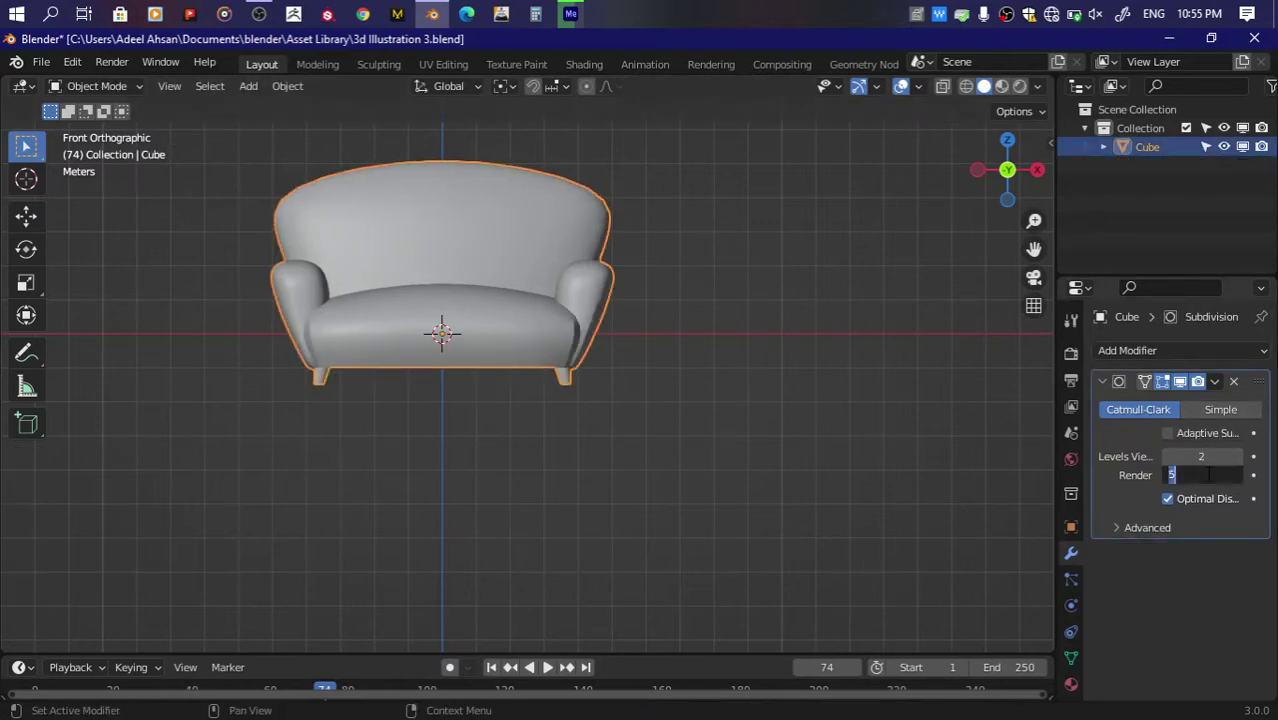
text(2)
key(Return)
scroll(705, 304, up, 5)
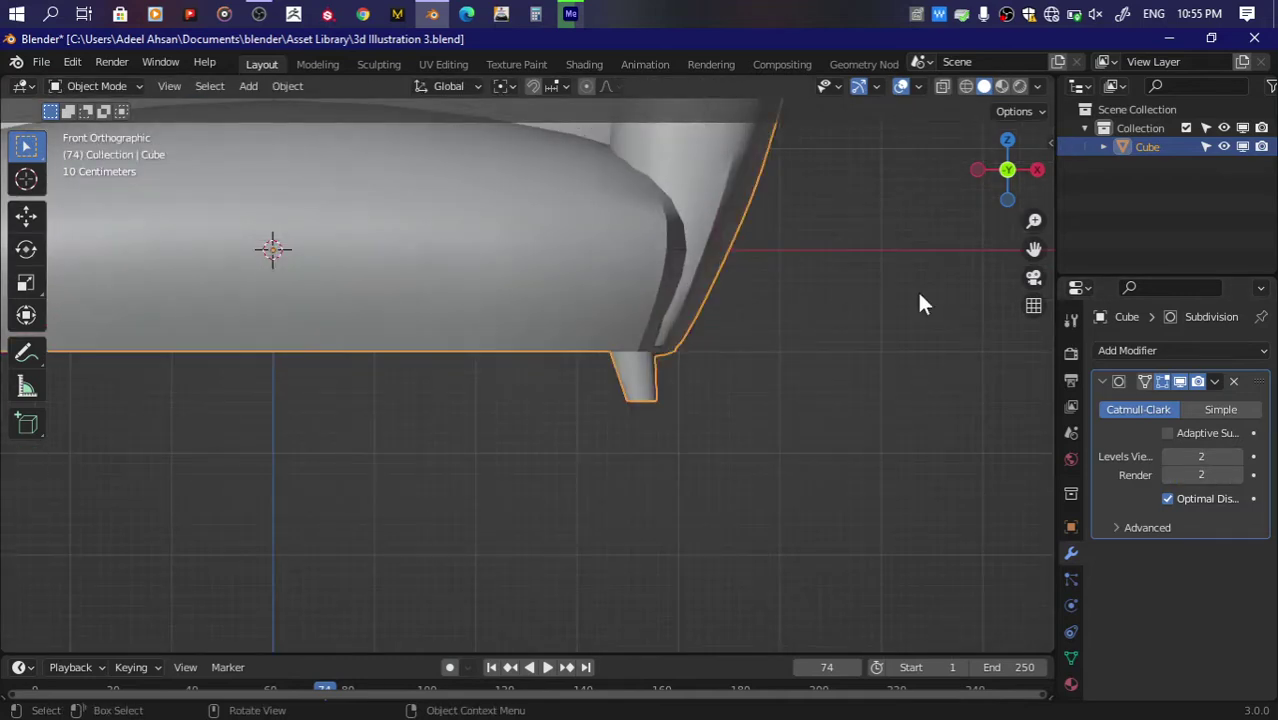
scroll(917, 290, down, 3)
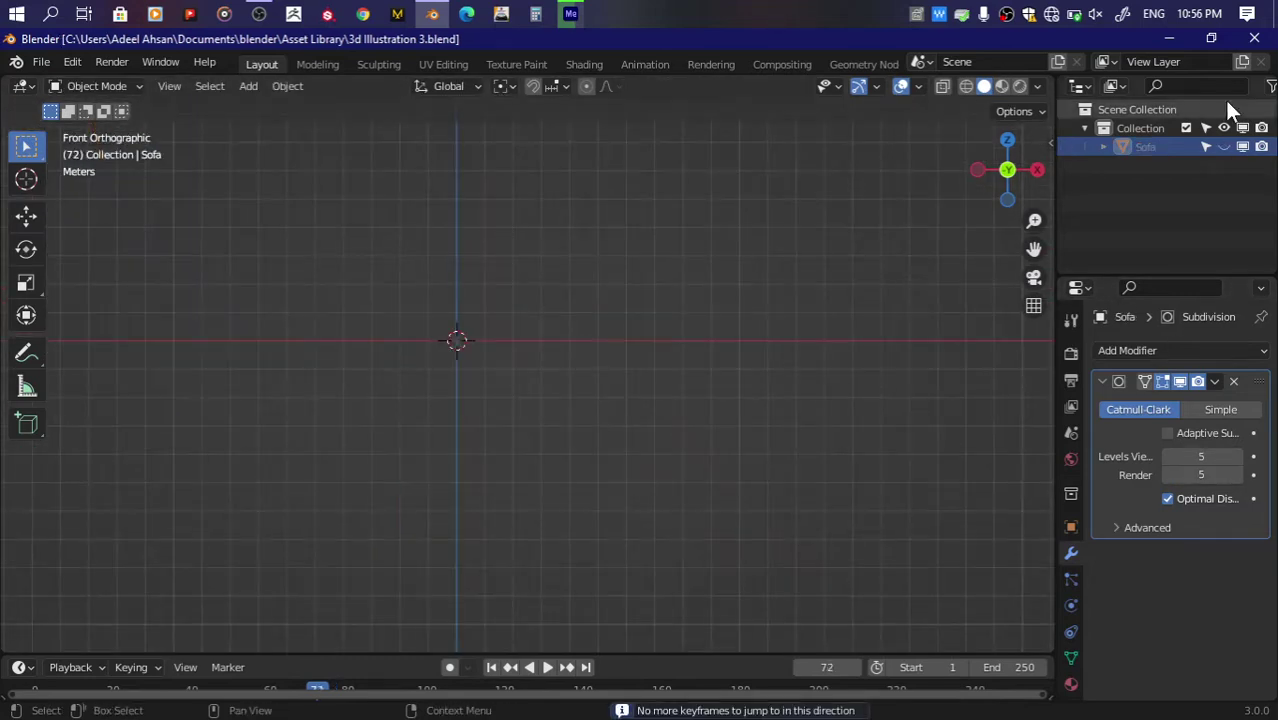
Step: Move the sofa 8.0678 m along X and save the file
click(1224, 146)
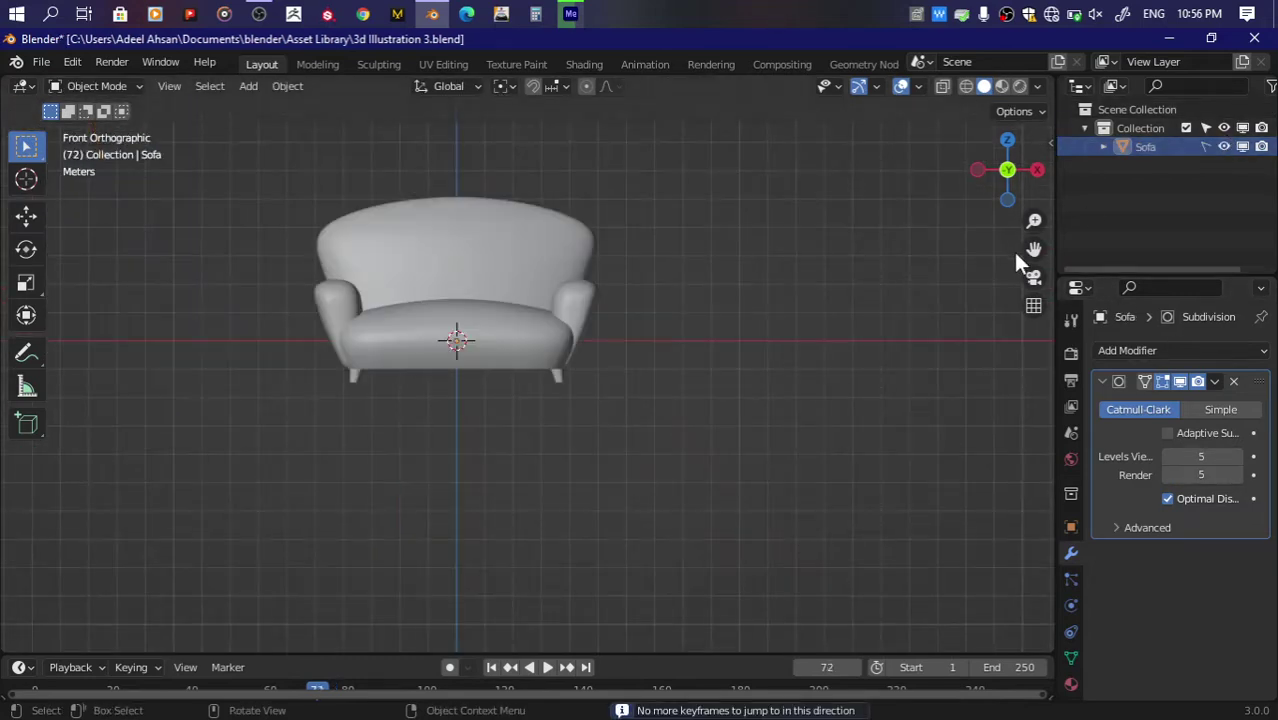
mouse_move(1034, 249)
mouse_down()
mouse_move(1270, 400)
mouse_move(760, 395)
mouse_up()
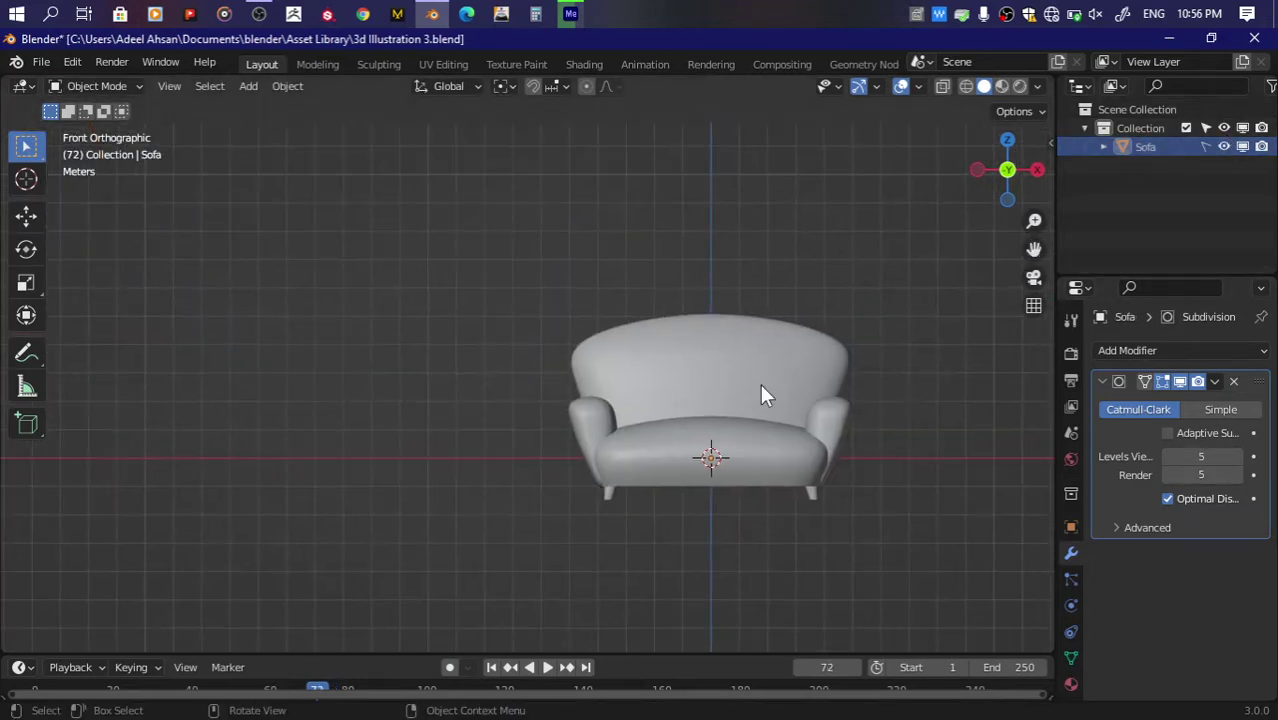
click(1209, 147)
key(g)
key(x)
click(1027, 383)
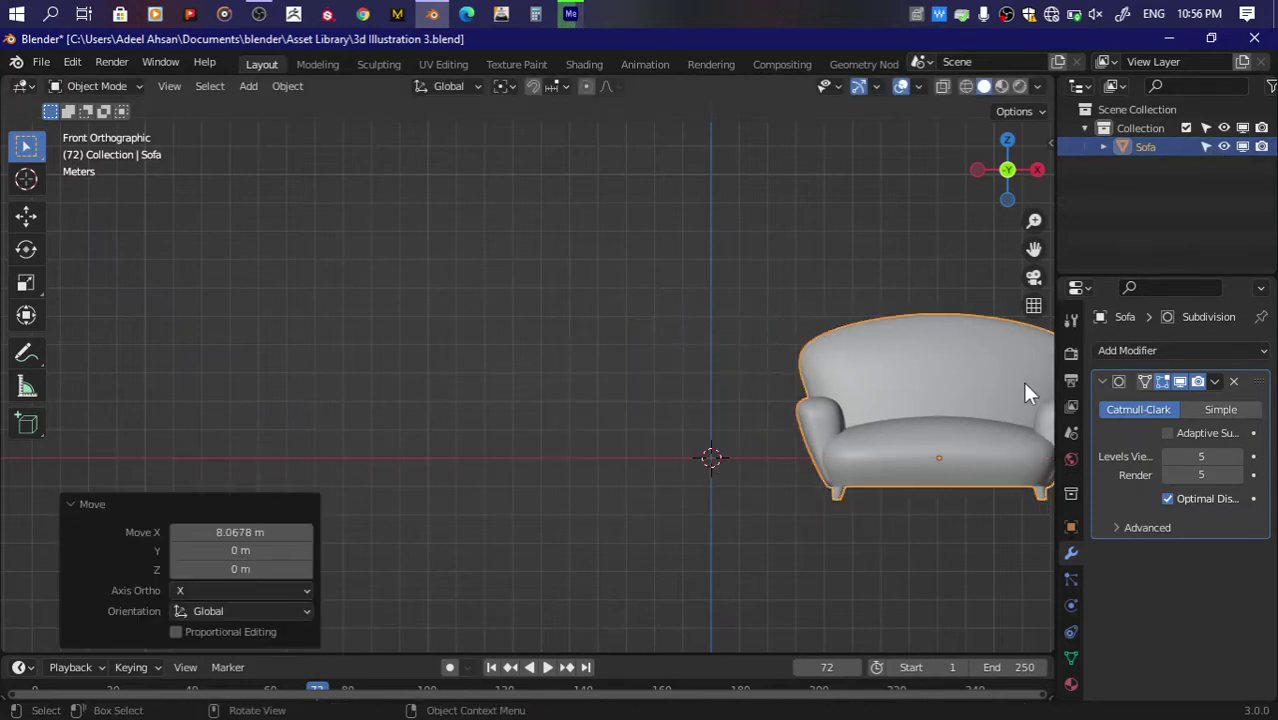
key(ctrl+s)
Step: Deselect the sofa, recentre the view on the origin, and save again
click(1206, 146)
shift+middle_drag(708, 491, 577, 458)
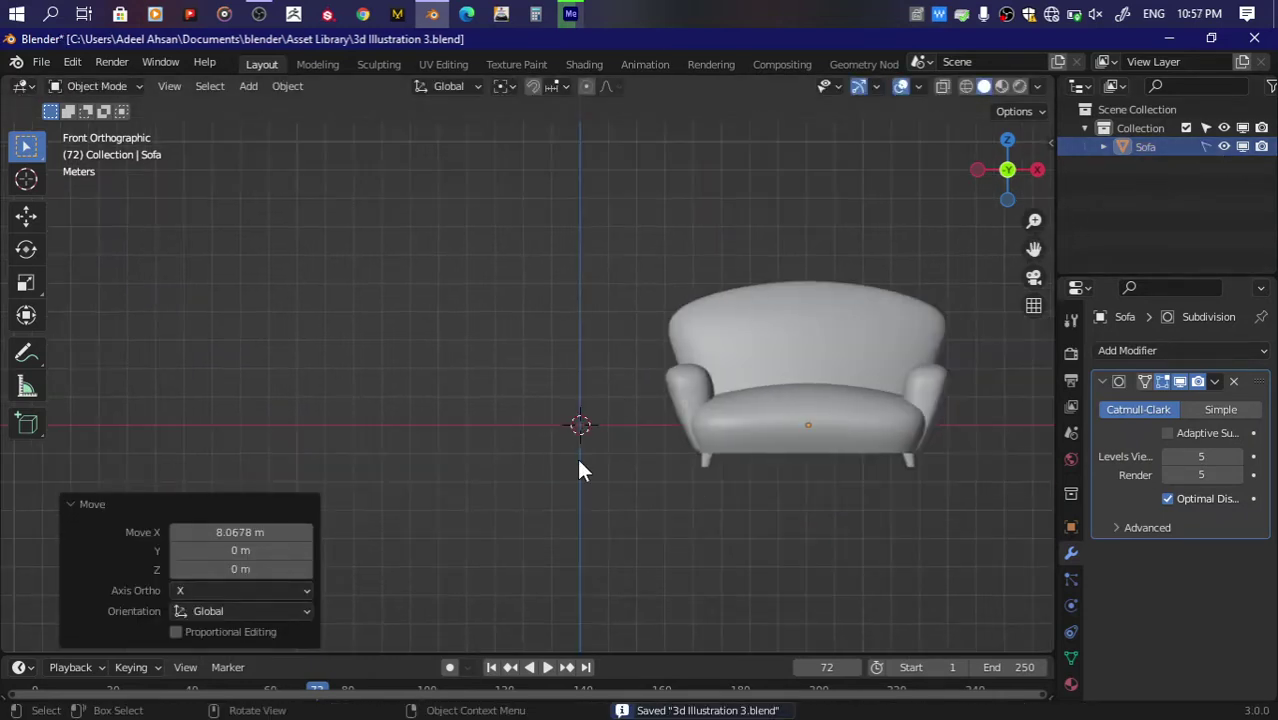
key(shift+a)
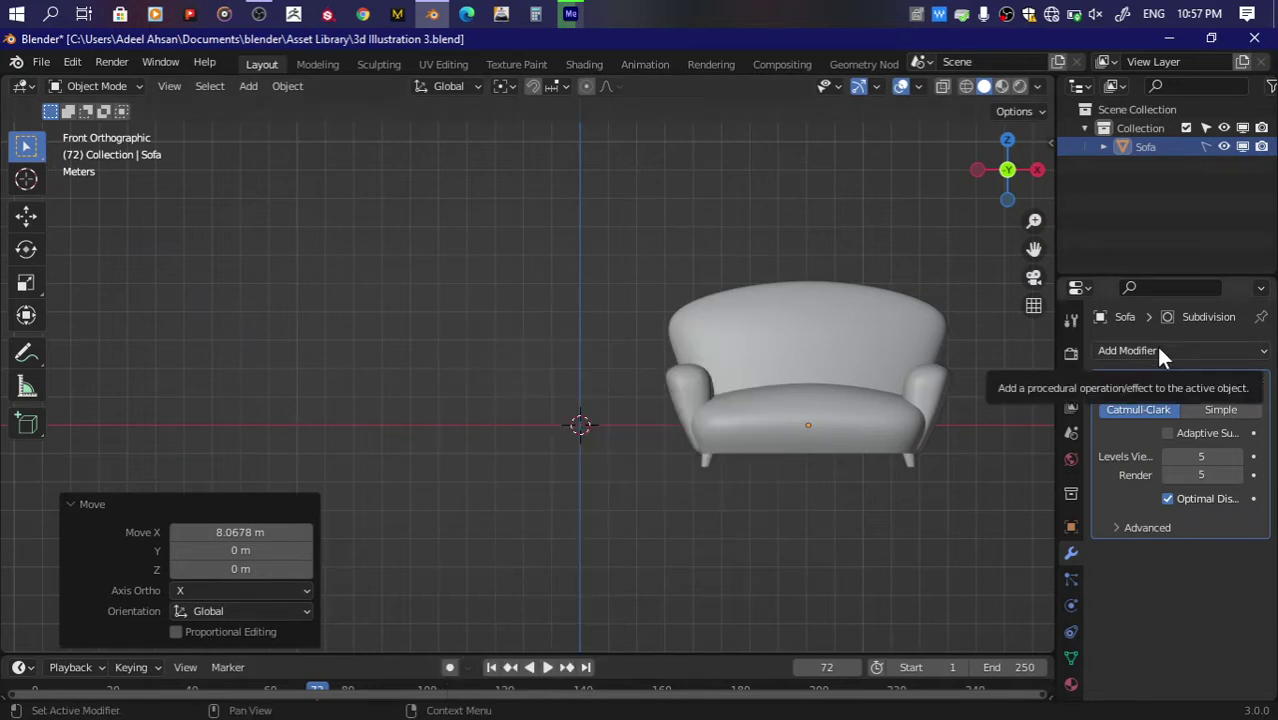
click(1159, 347)
key(shift+a)
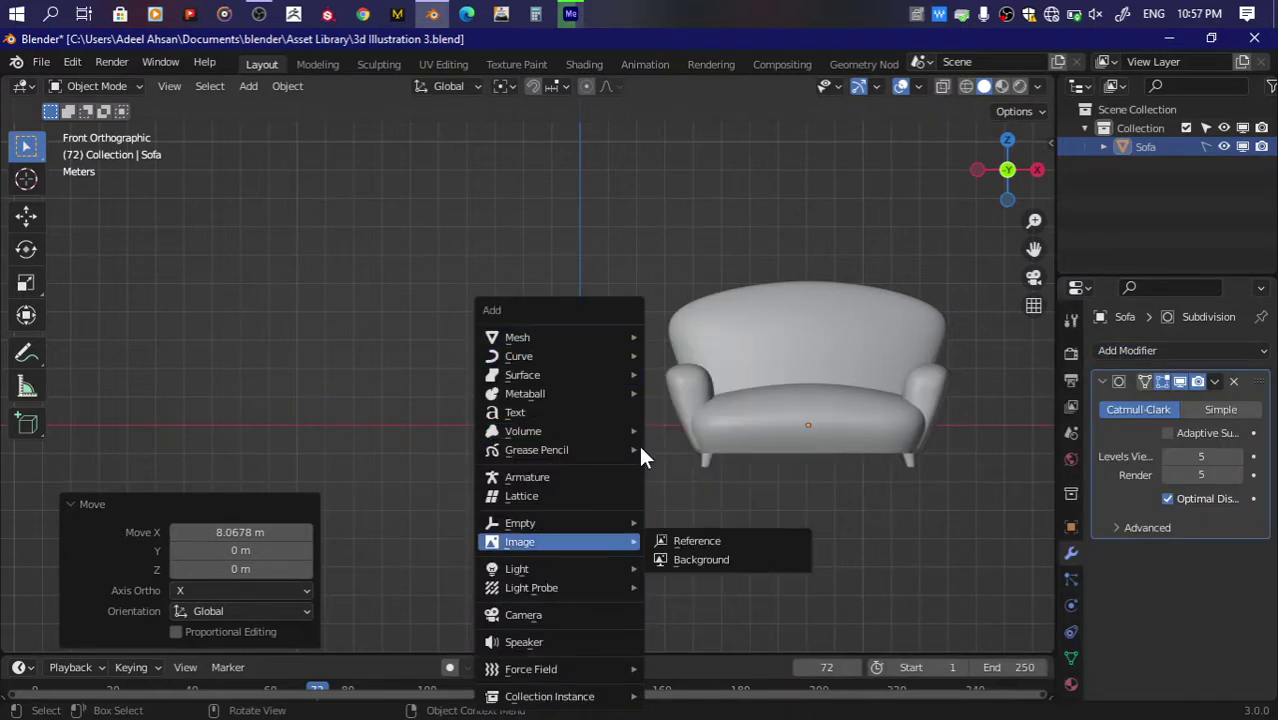
key(ctrl+s)
key(shift+a)
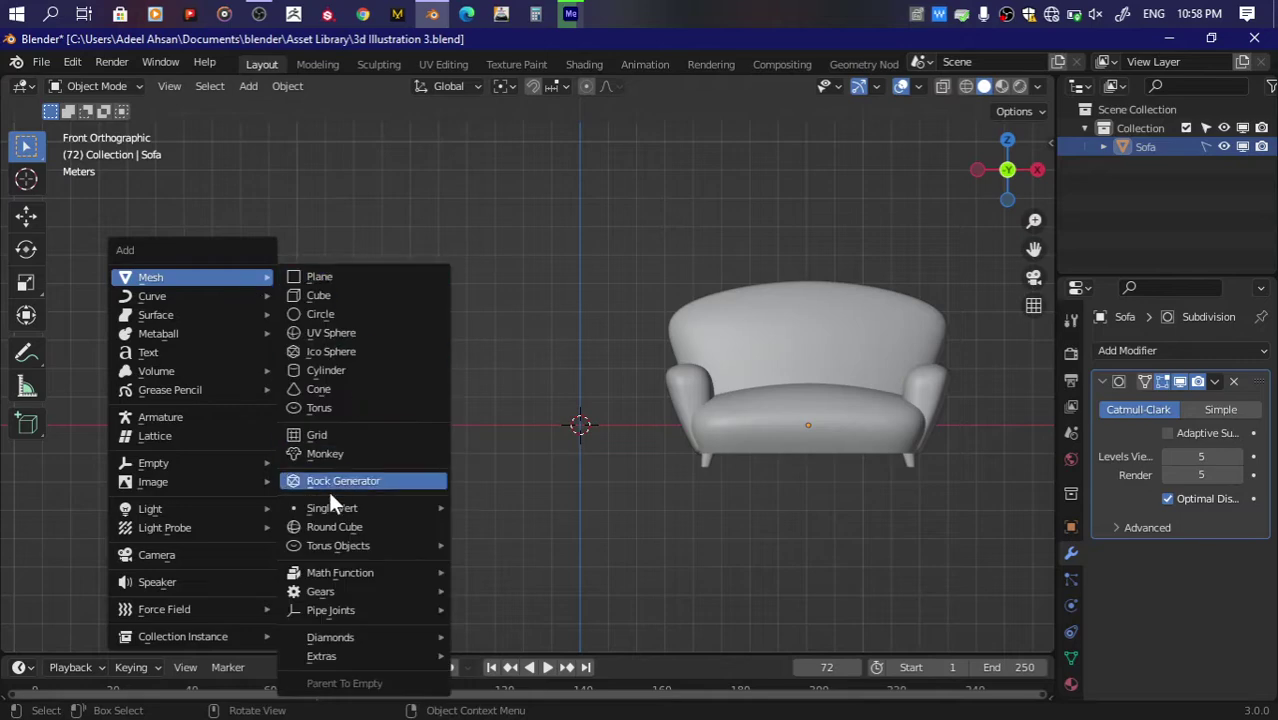
Step: Add a single-vertex mesh with a Skin modifier and level-3 Subdivision Surface
click(557, 504)
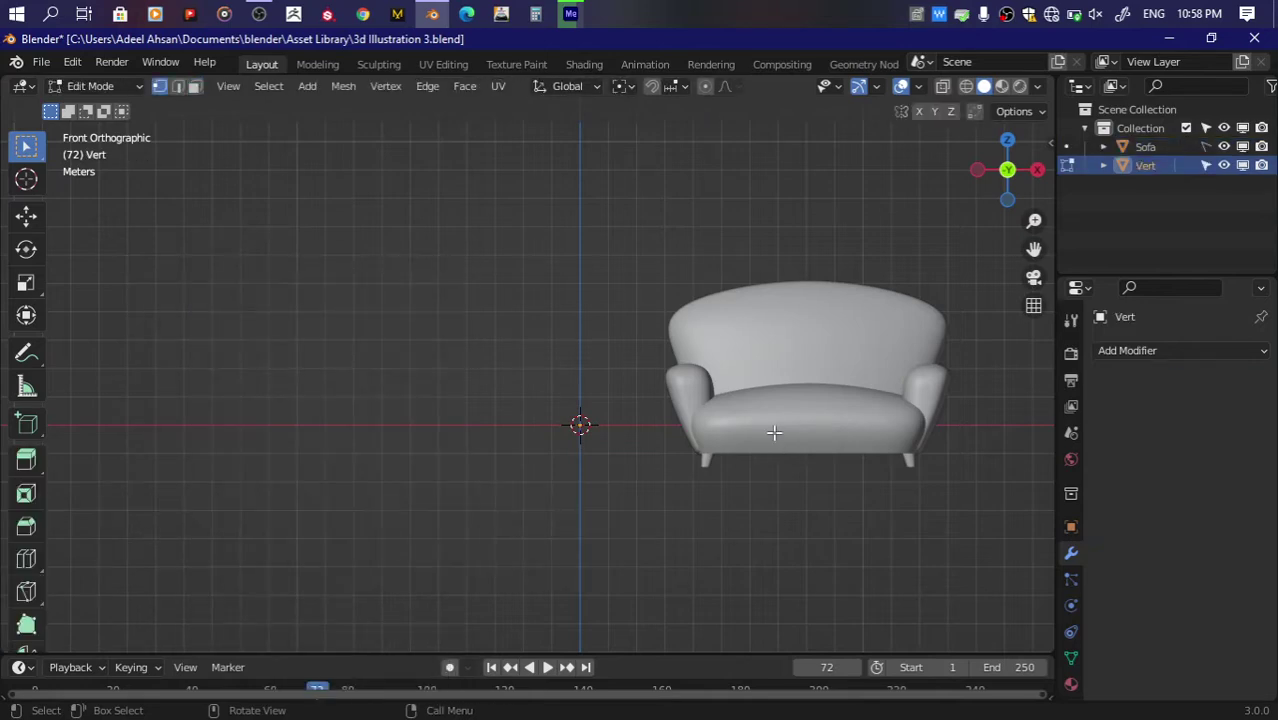
click(1205, 352)
click(893, 643)
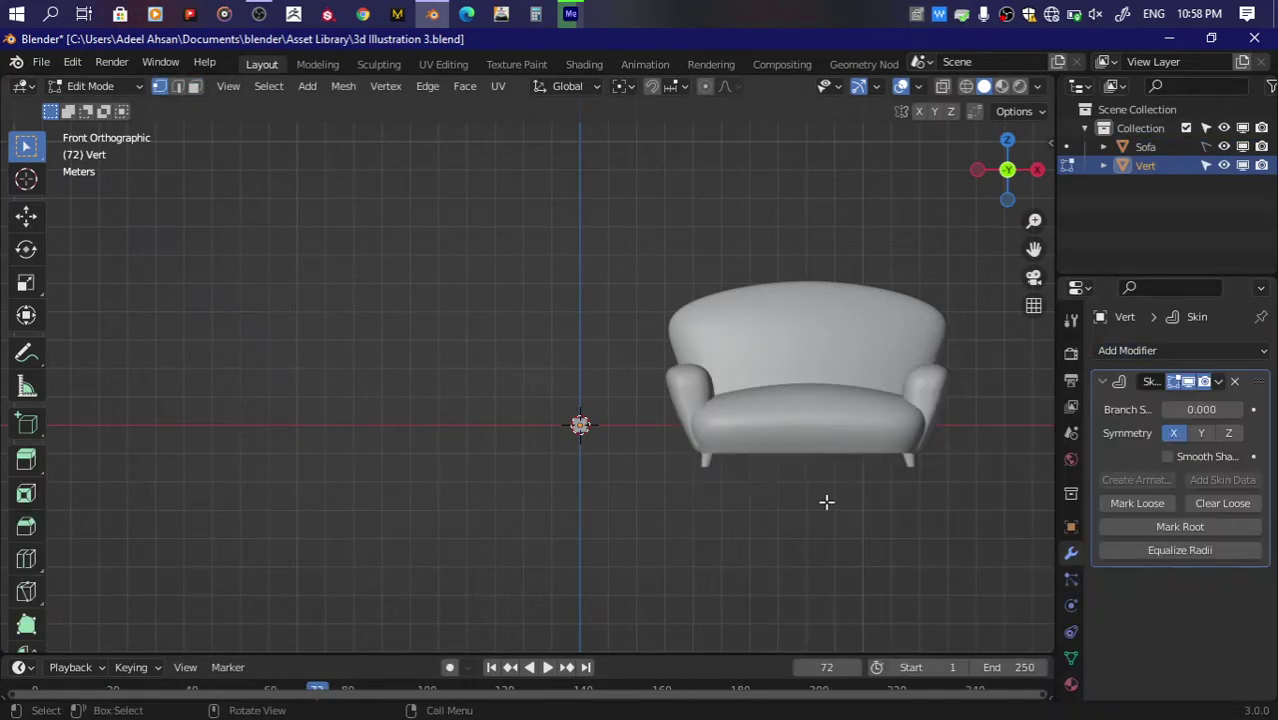
scroll(827, 502, up, 4)
click(1148, 352)
click(935, 611)
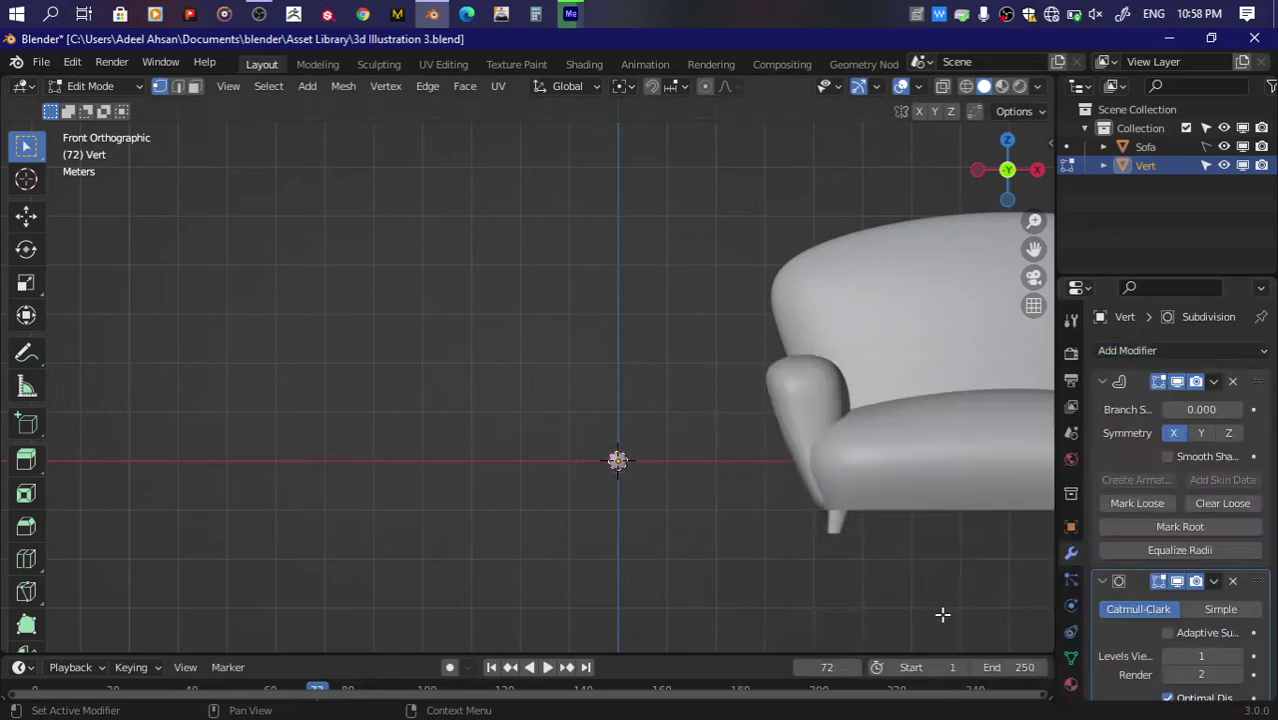
scroll(1200, 617, down, 2)
drag(1205, 616, 1230, 635)
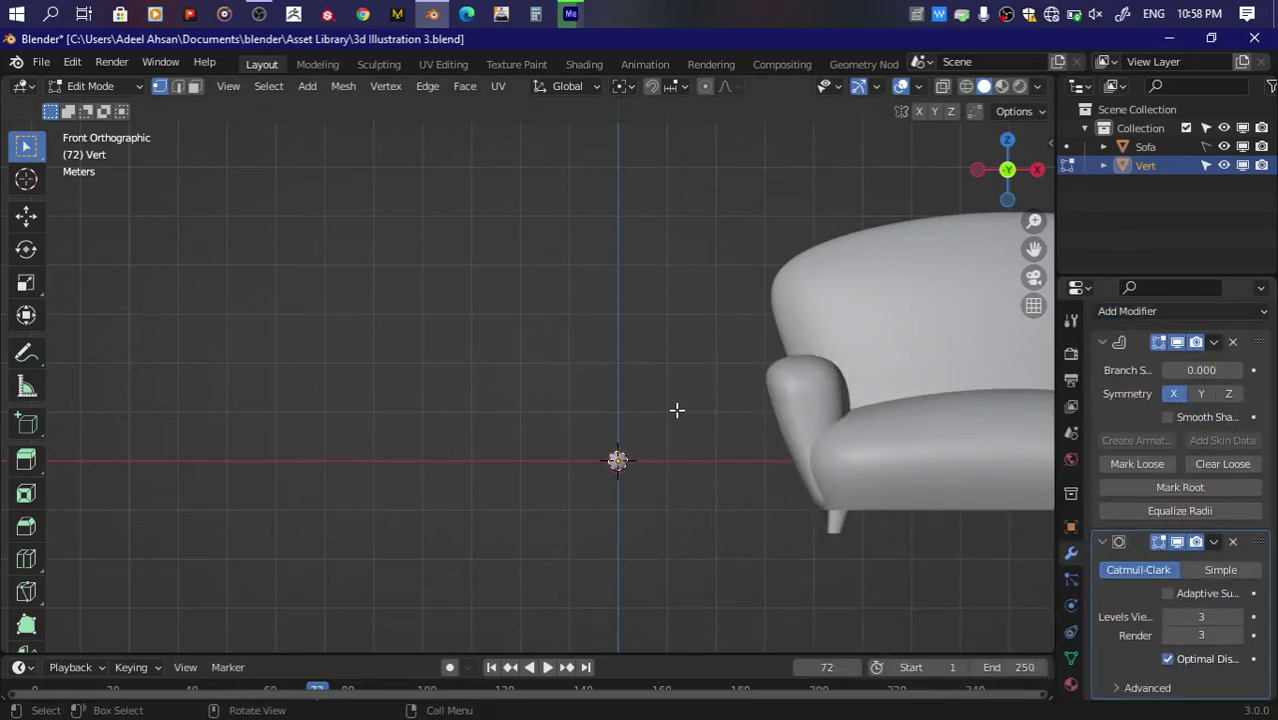
Step: Shrink the skin radius to 0.406 and raise the vertex 2.81 m along Z
key(ctrl+a)
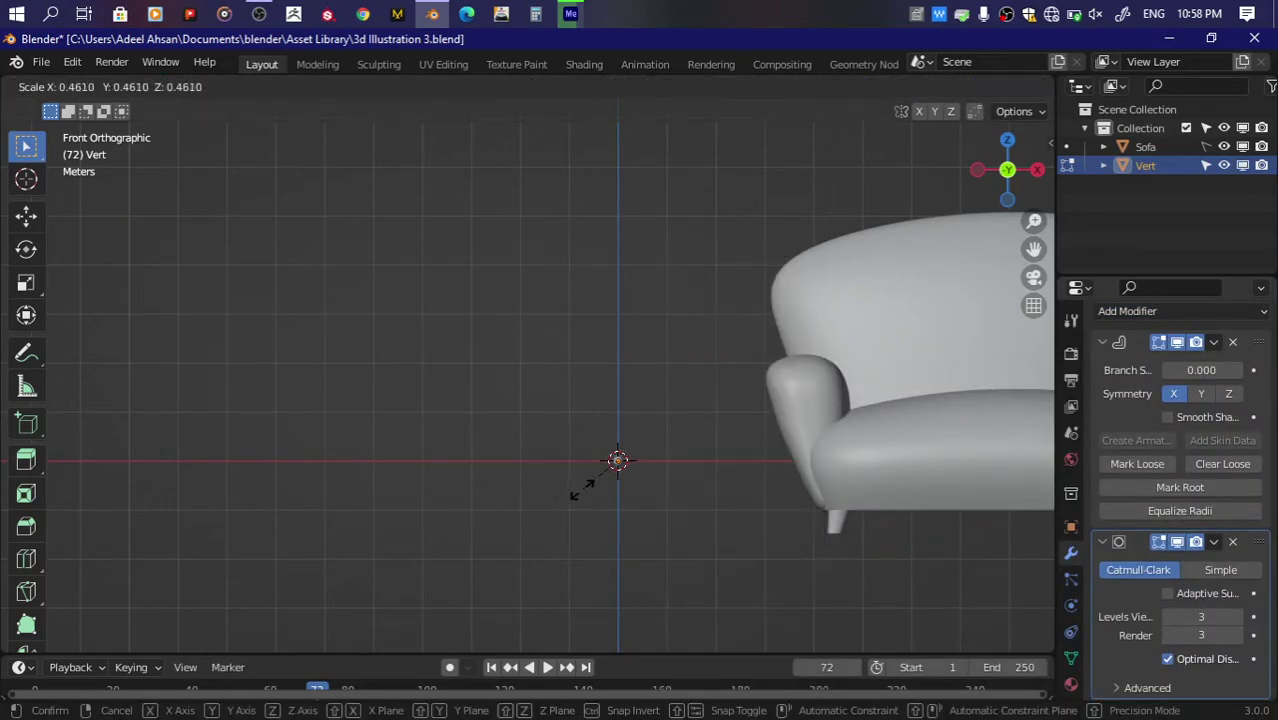
click(585, 488)
scroll(797, 360, down, 4)
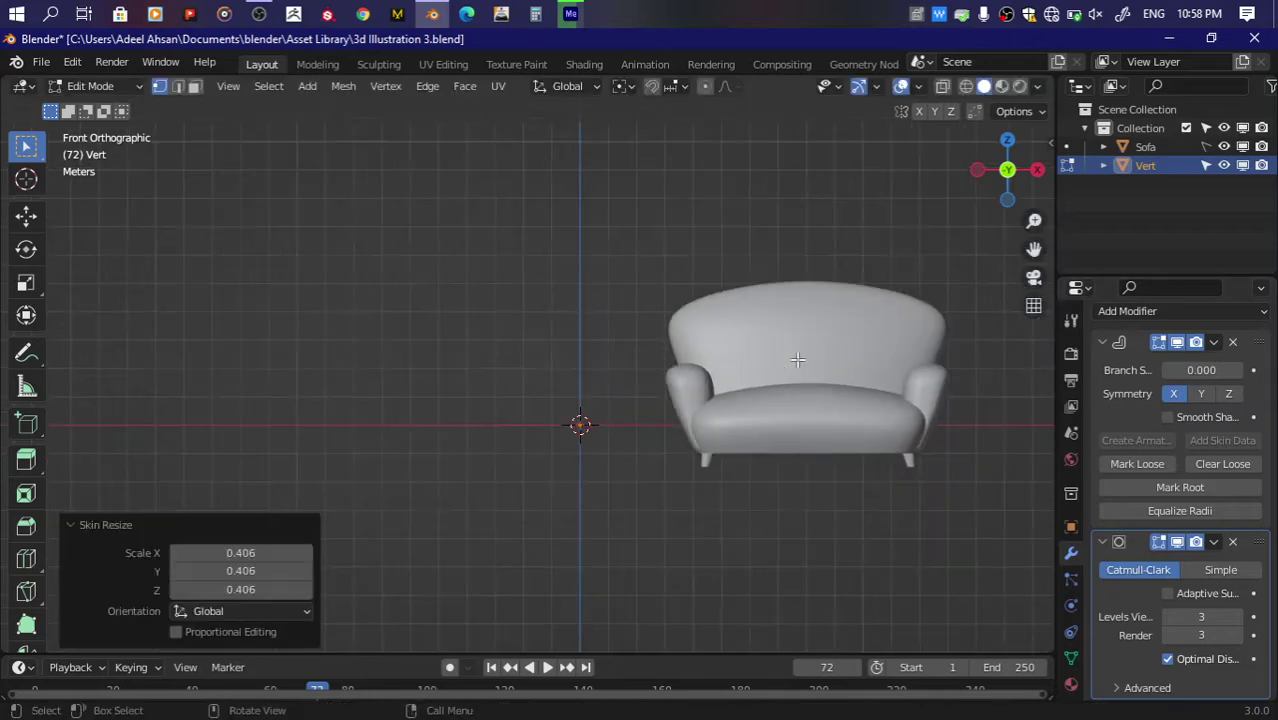
click(1008, 142)
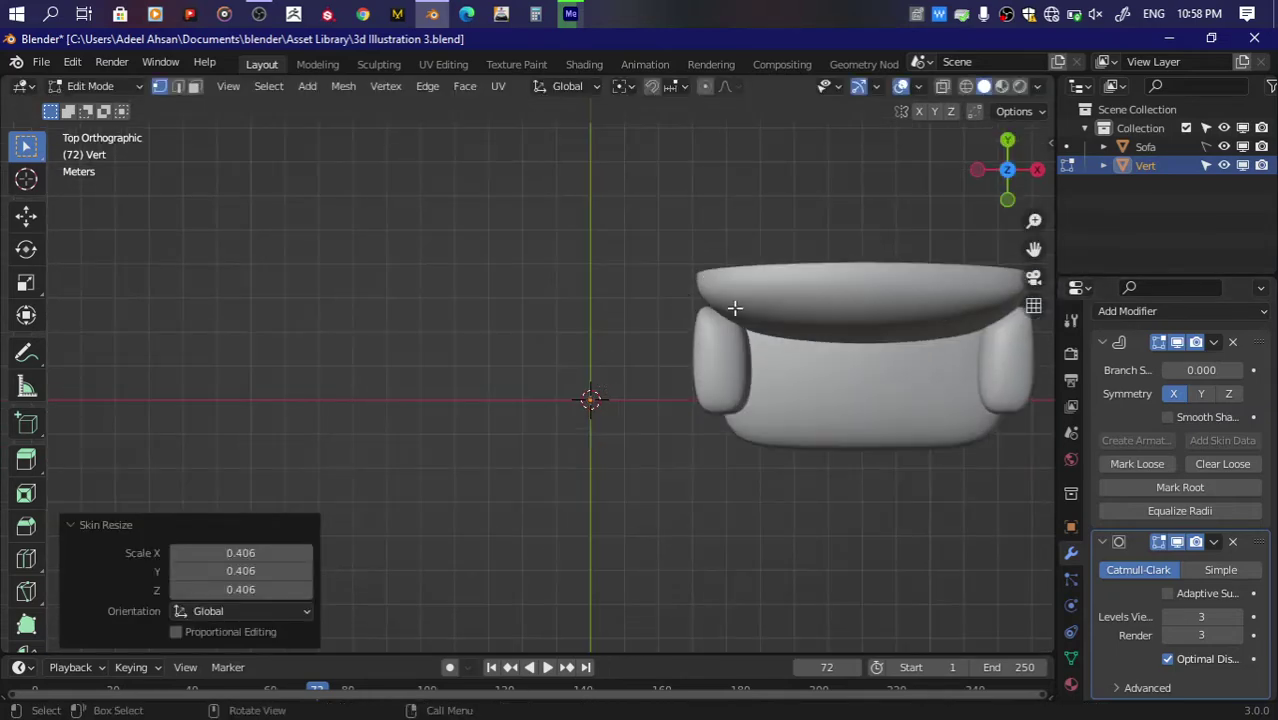
click(1008, 199)
key(g)
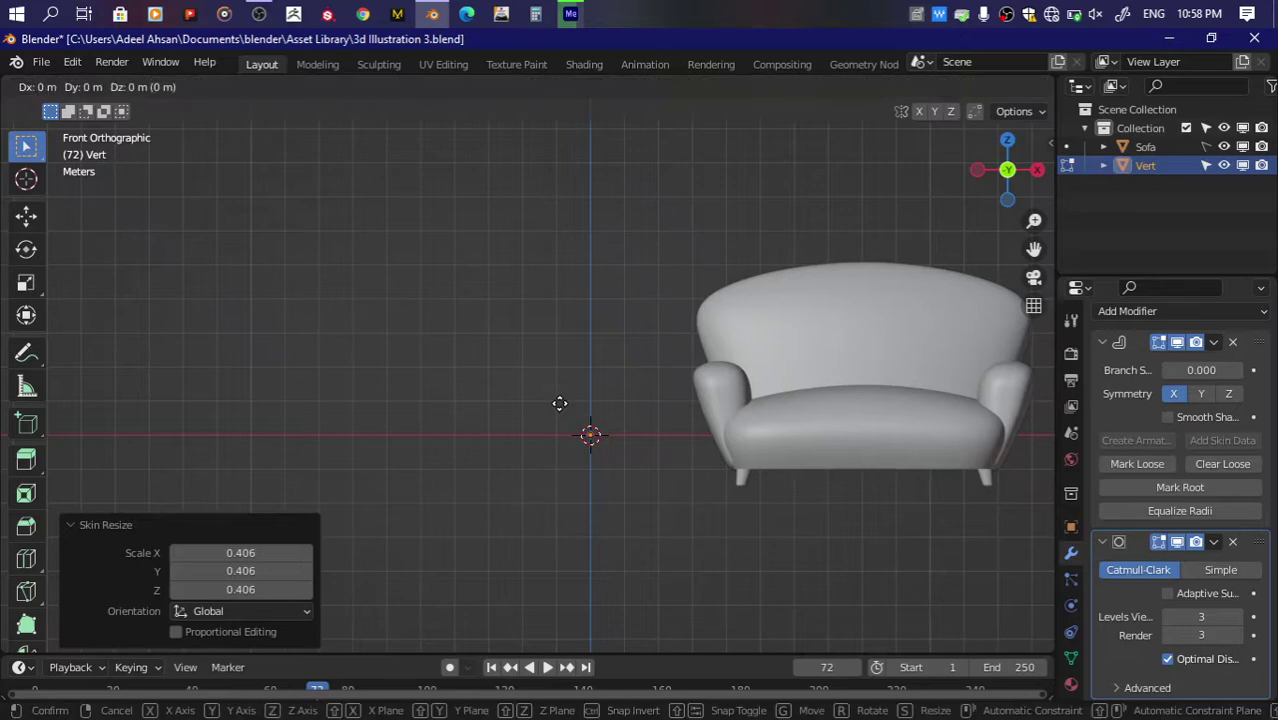
key(z)
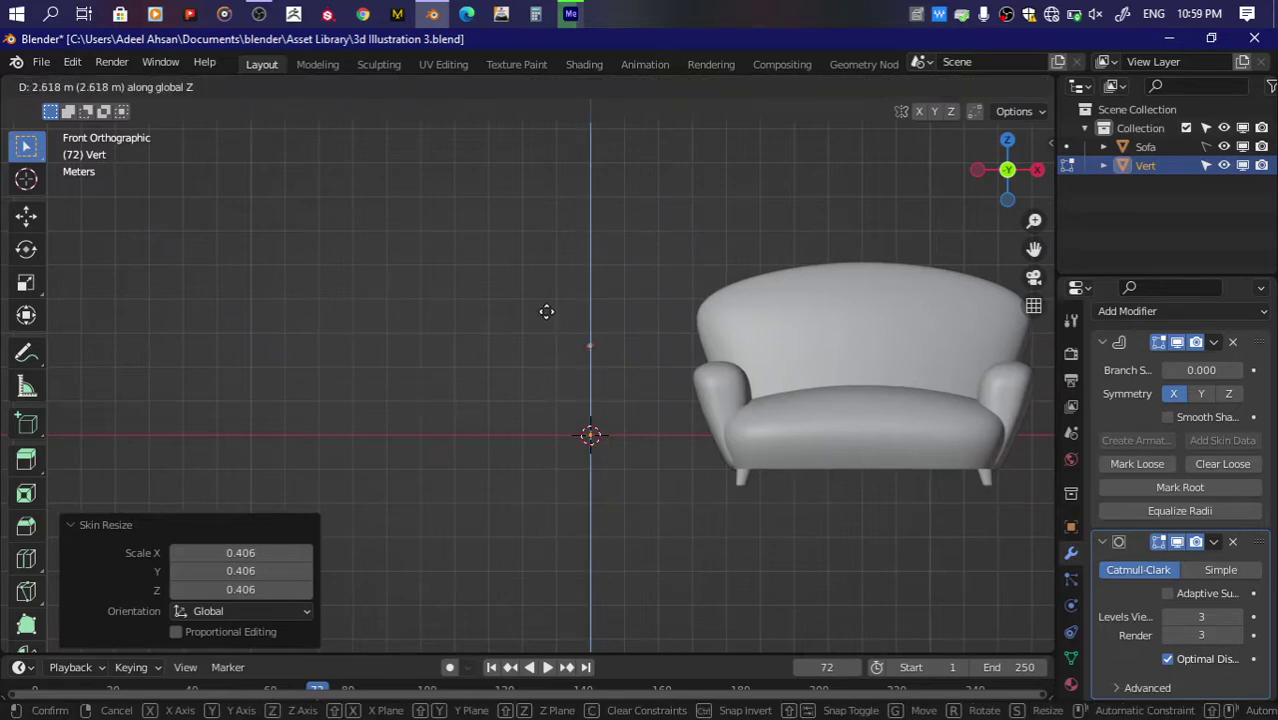
click(551, 304)
Step: In top view, extrude three tripod legs outward from the vertex
click(1008, 141)
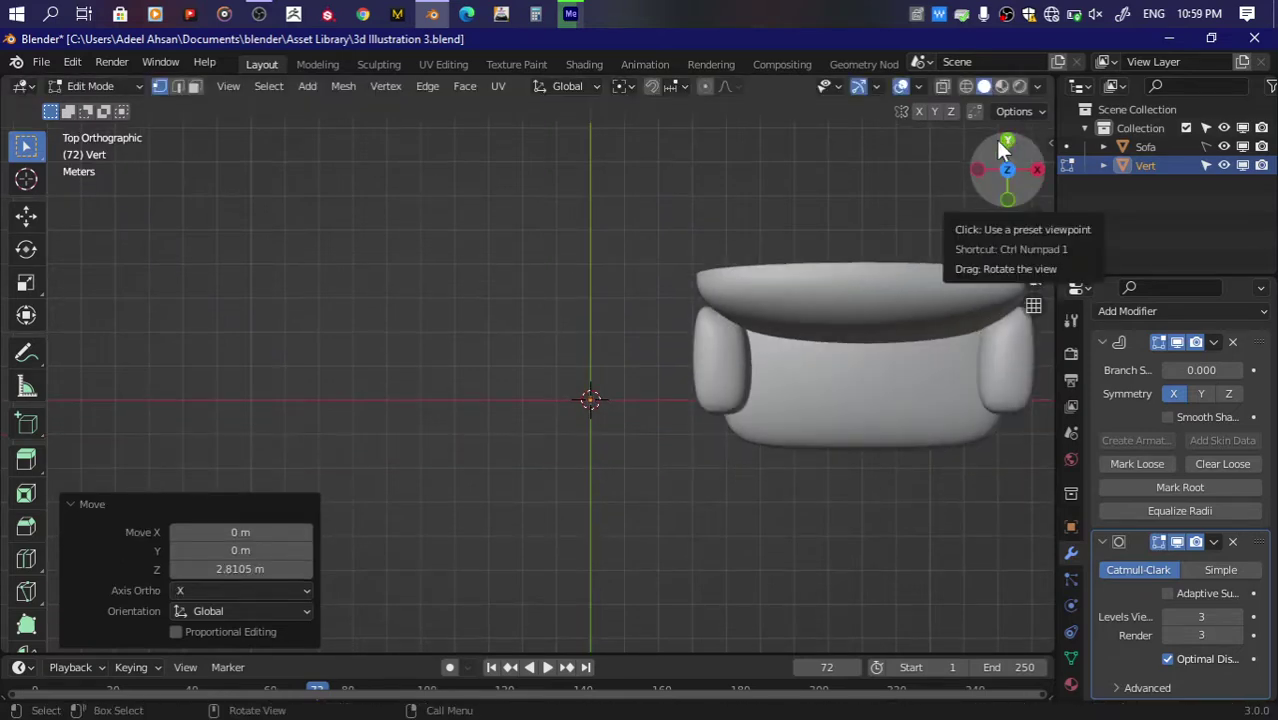
scroll(800, 300, up, 2)
key(g)
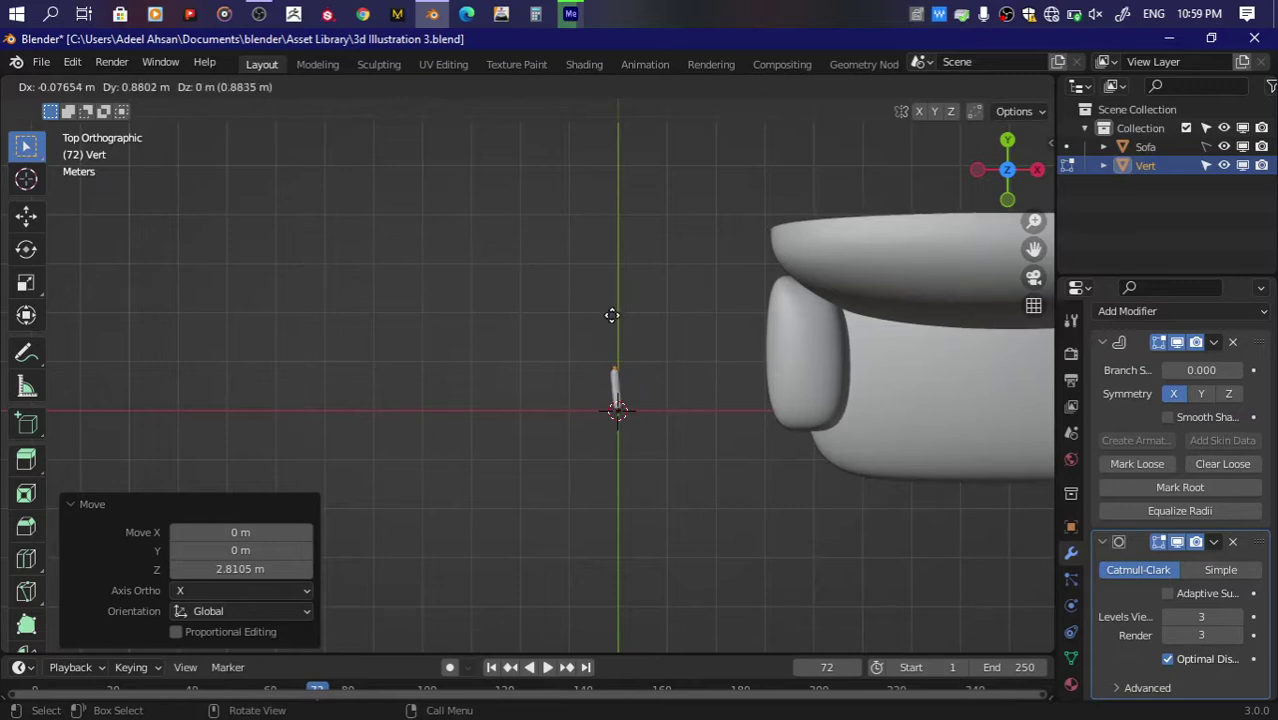
click(615, 287)
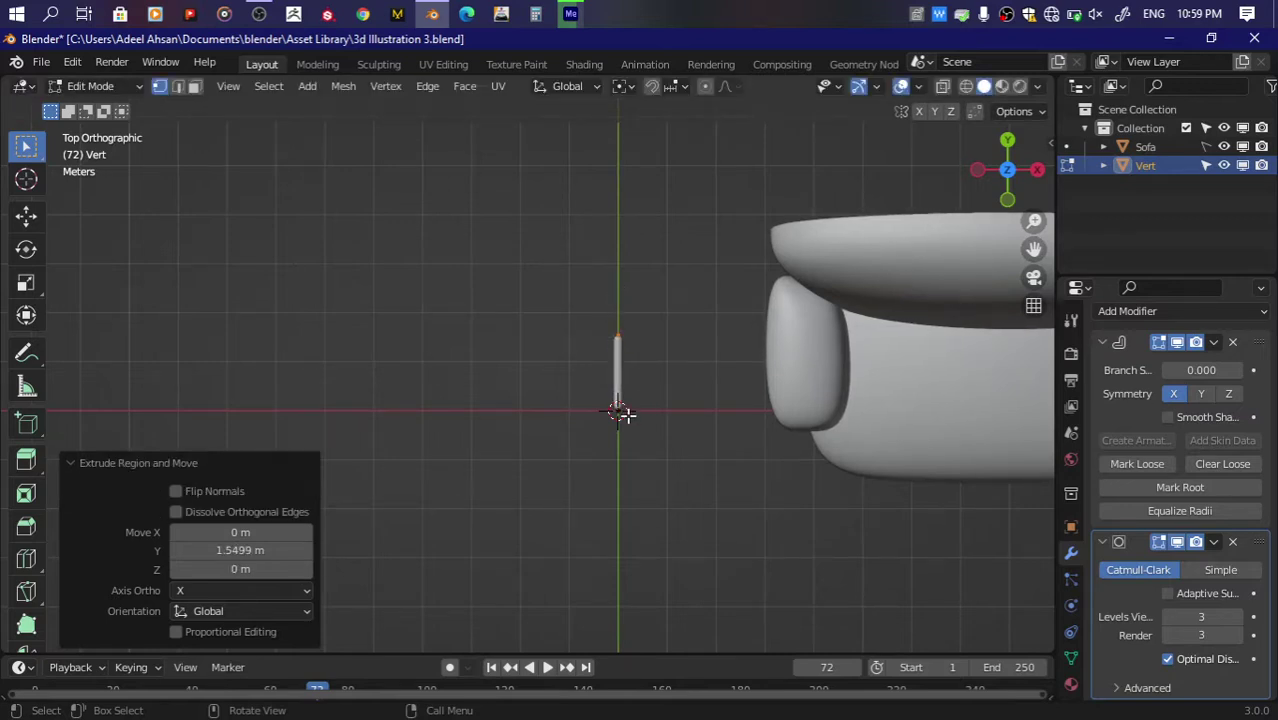
click(676, 416)
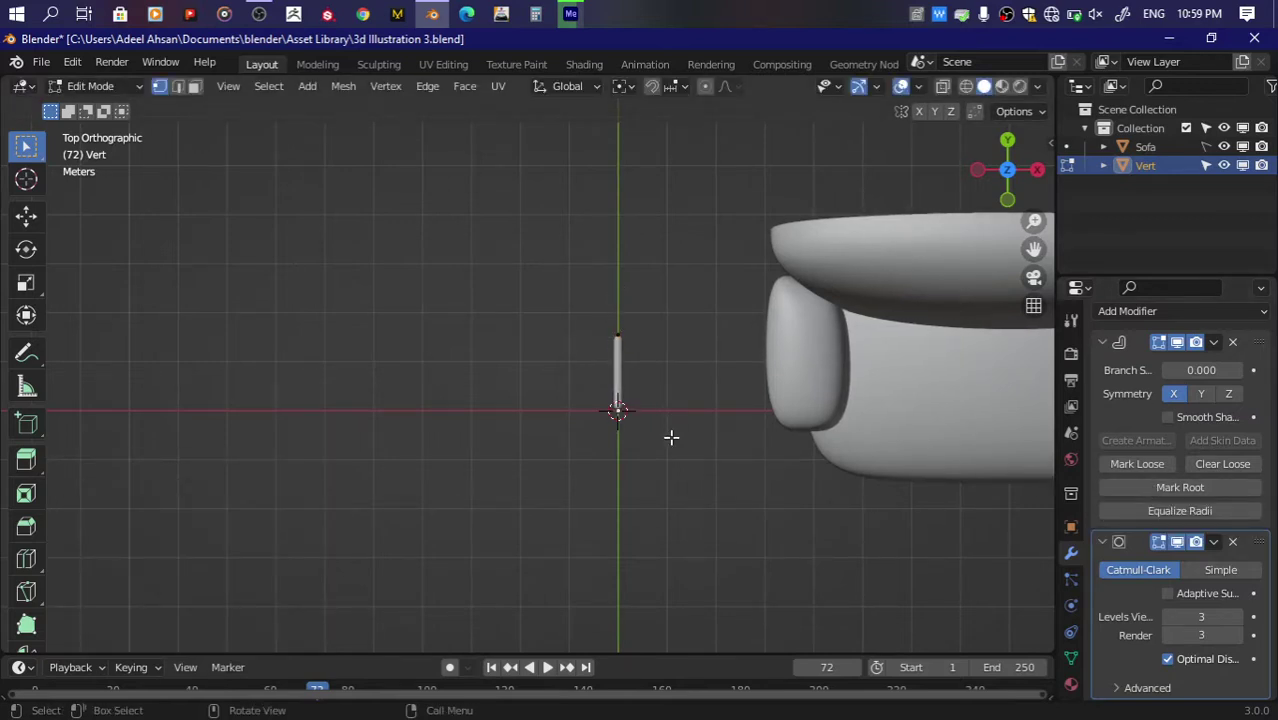
key(e)
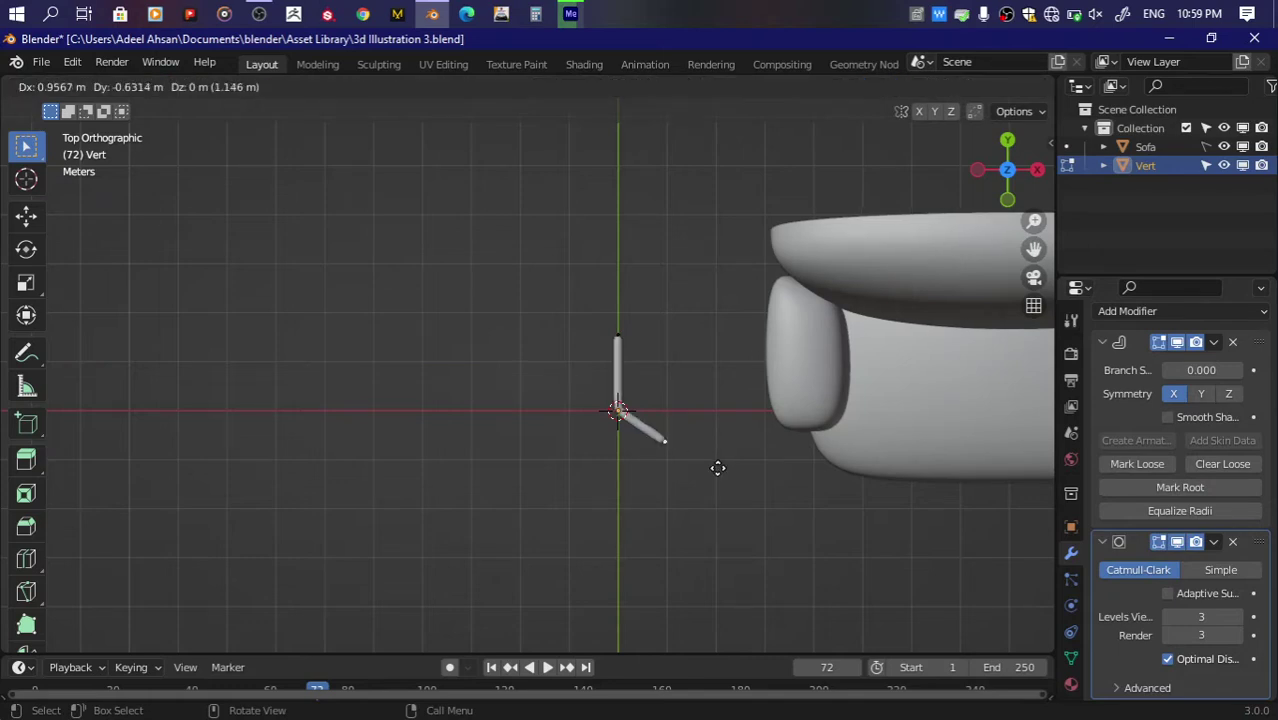
click(718, 469)
click(620, 410)
key(e)
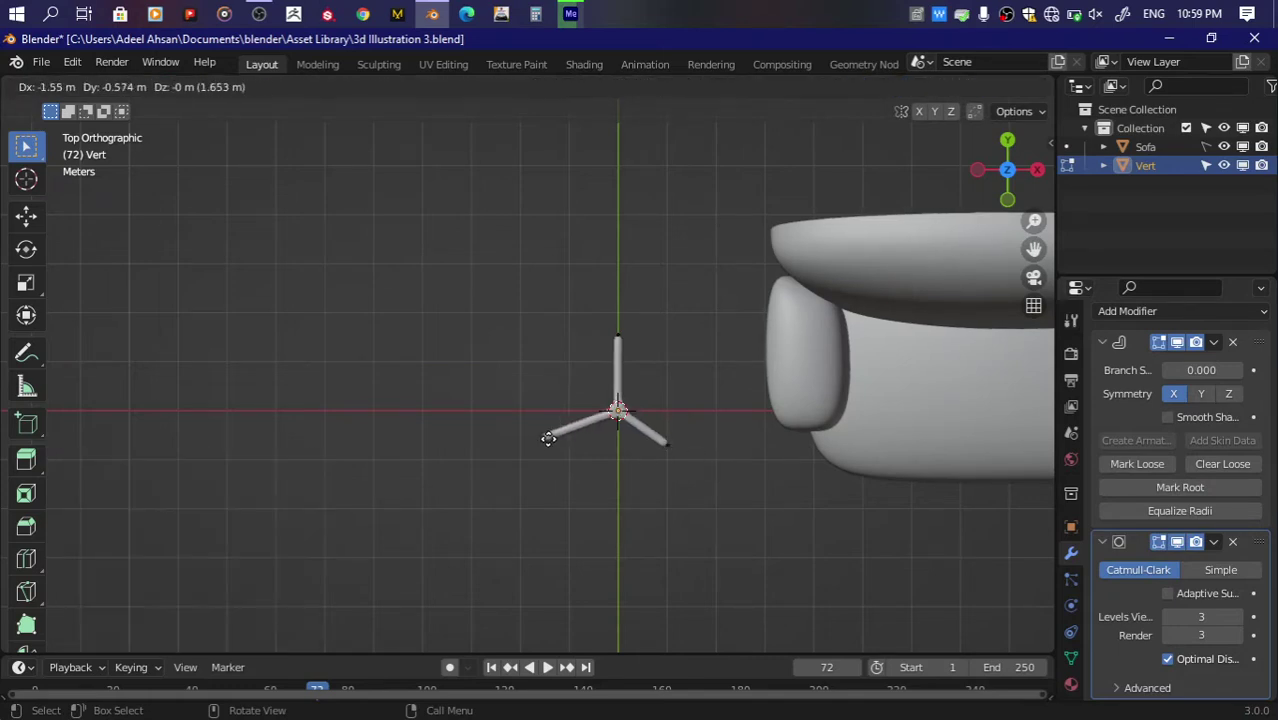
click(547, 440)
Step: Select the three leg ends and drop them along Z to floor level
click(1008, 199)
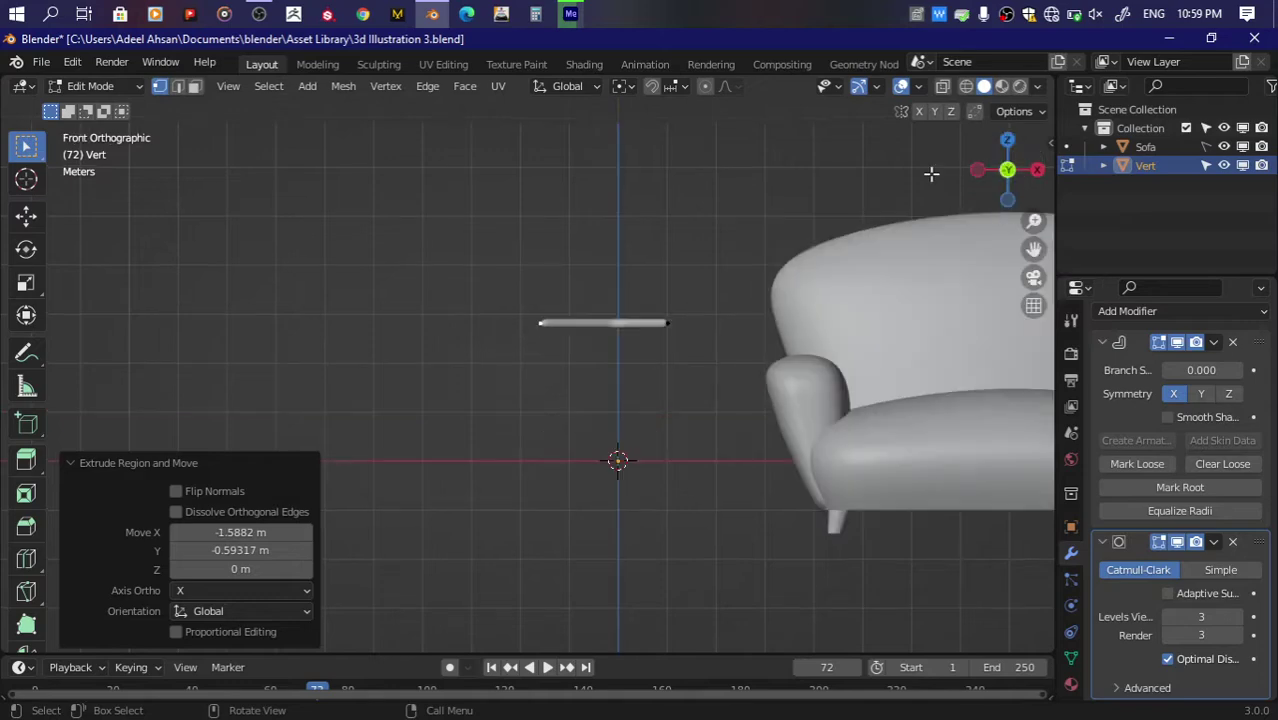
drag(1008, 199, 856, 220)
click(658, 370)
drag(1025, 180, 607, 509)
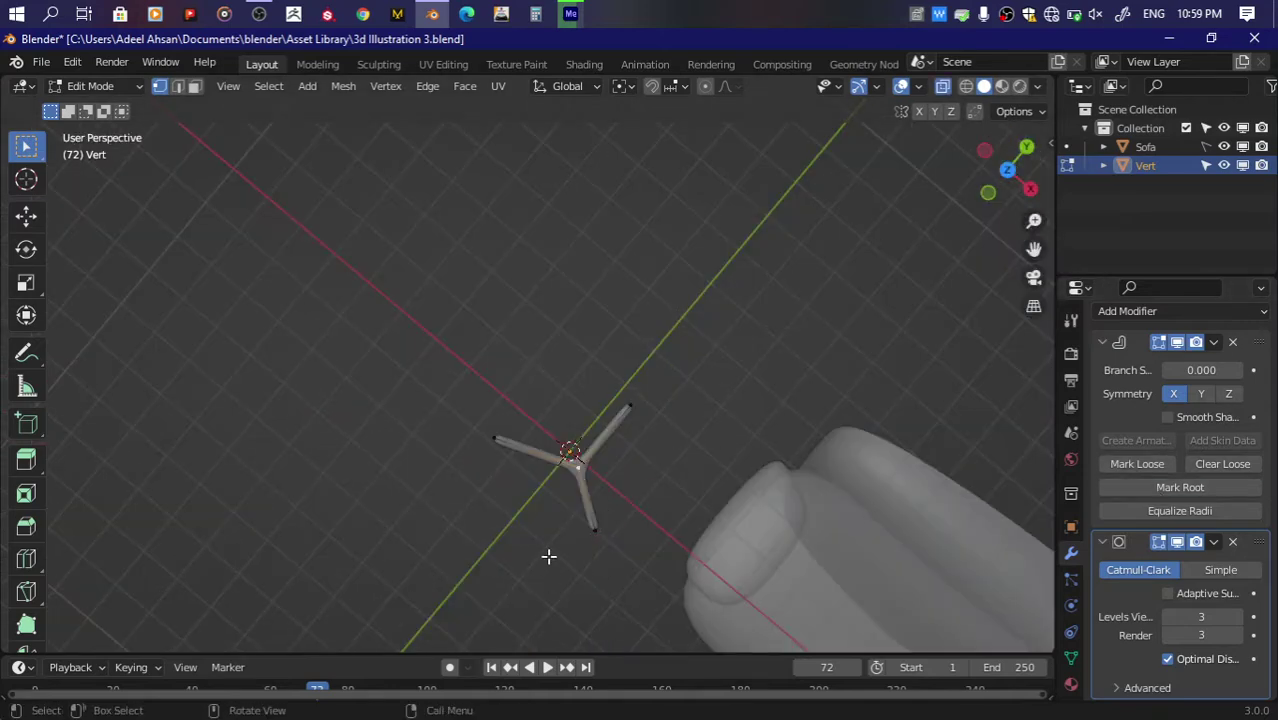
middle_drag(548, 553, 643, 575)
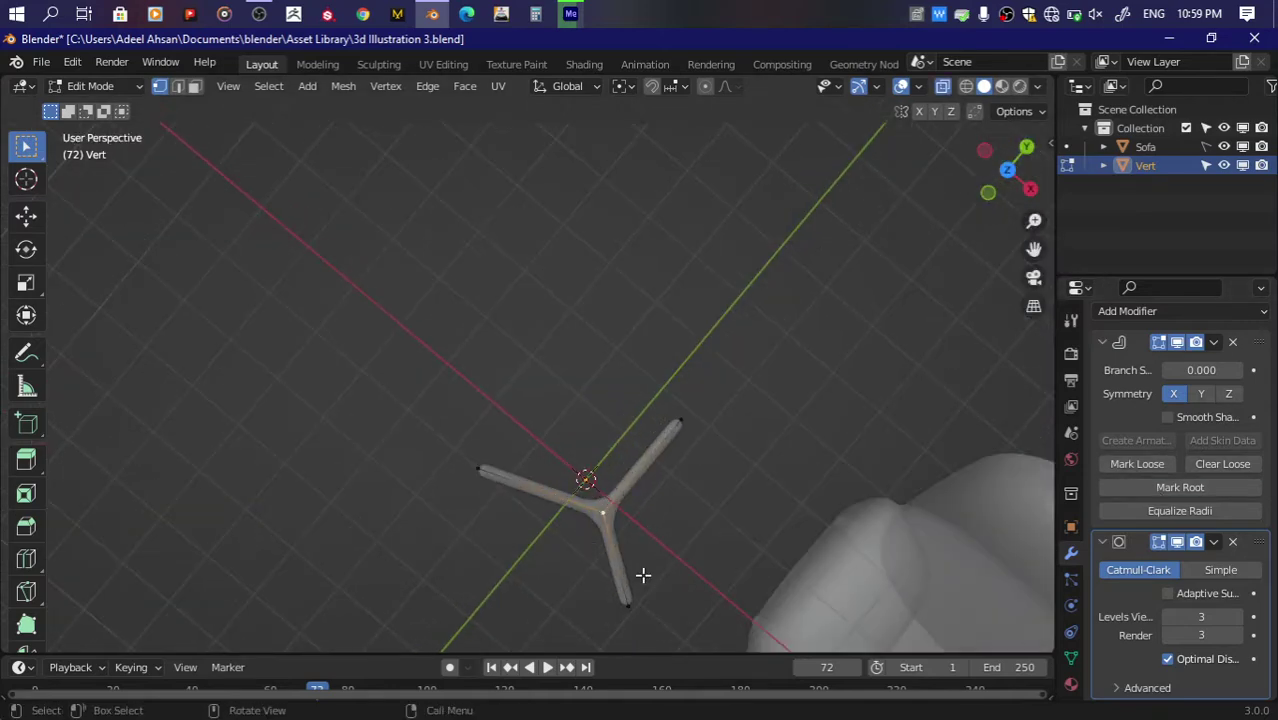
click(988, 194)
key(g)
key(z)
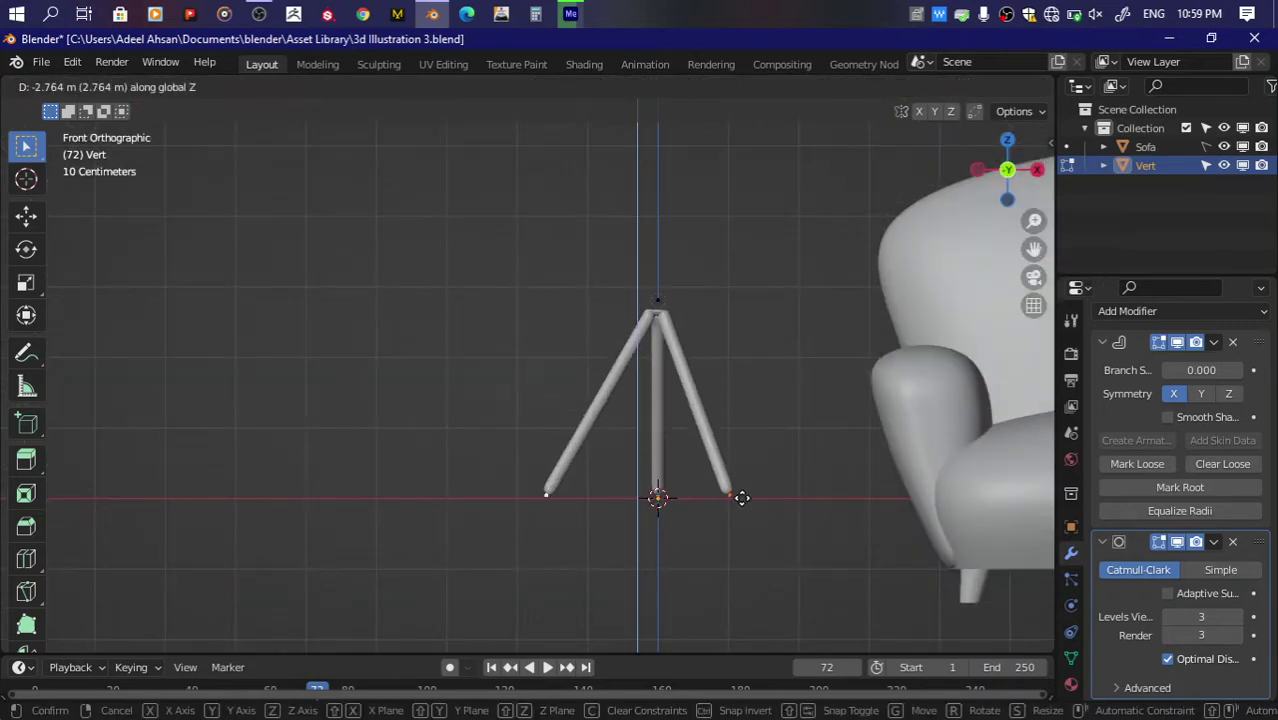
click(739, 499)
Step: Thin the tripod legs' skin to 0.299 and resize the thickness at the apex
click(657, 300)
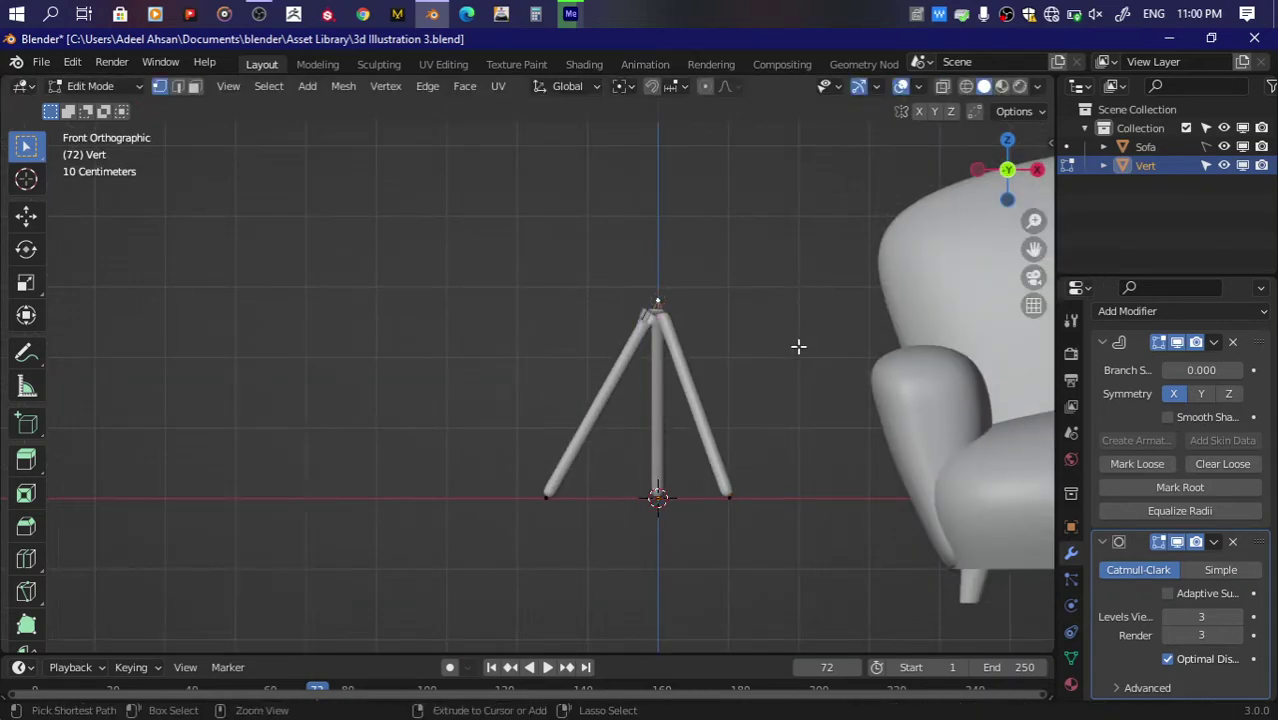
key(ctrl+a)
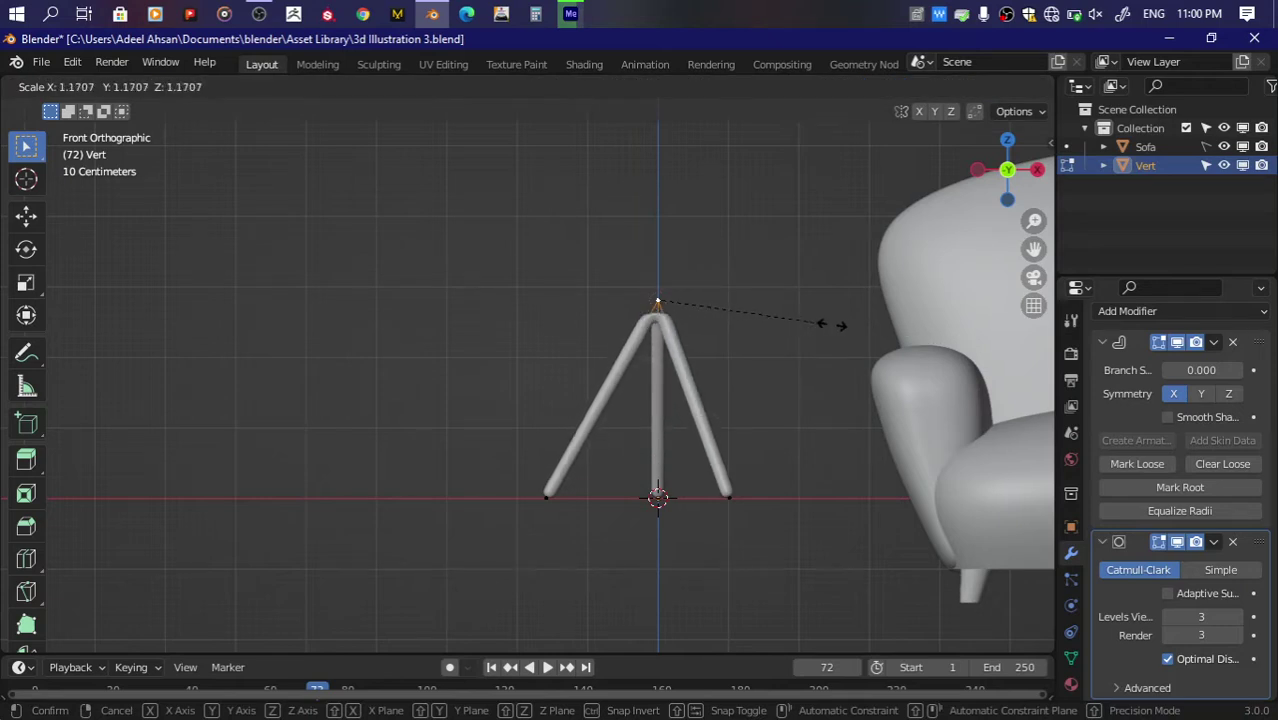
click(828, 338)
key(ctrl+a)
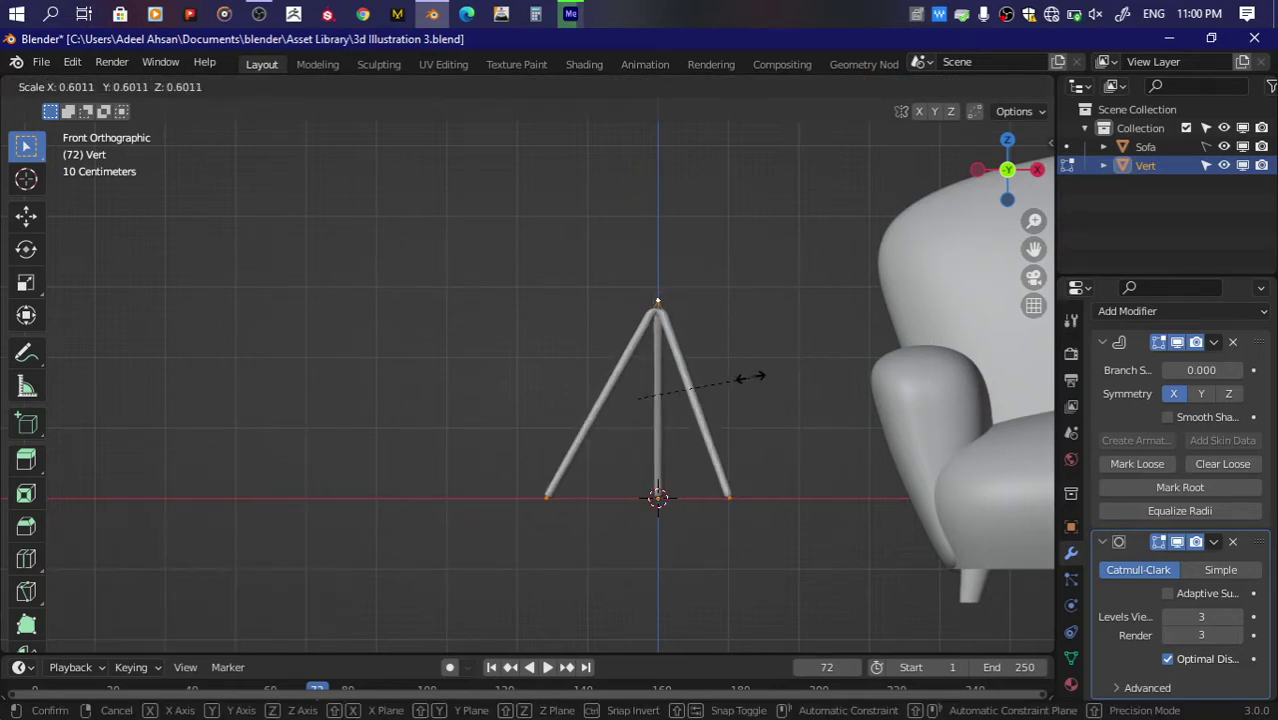
click(688, 393)
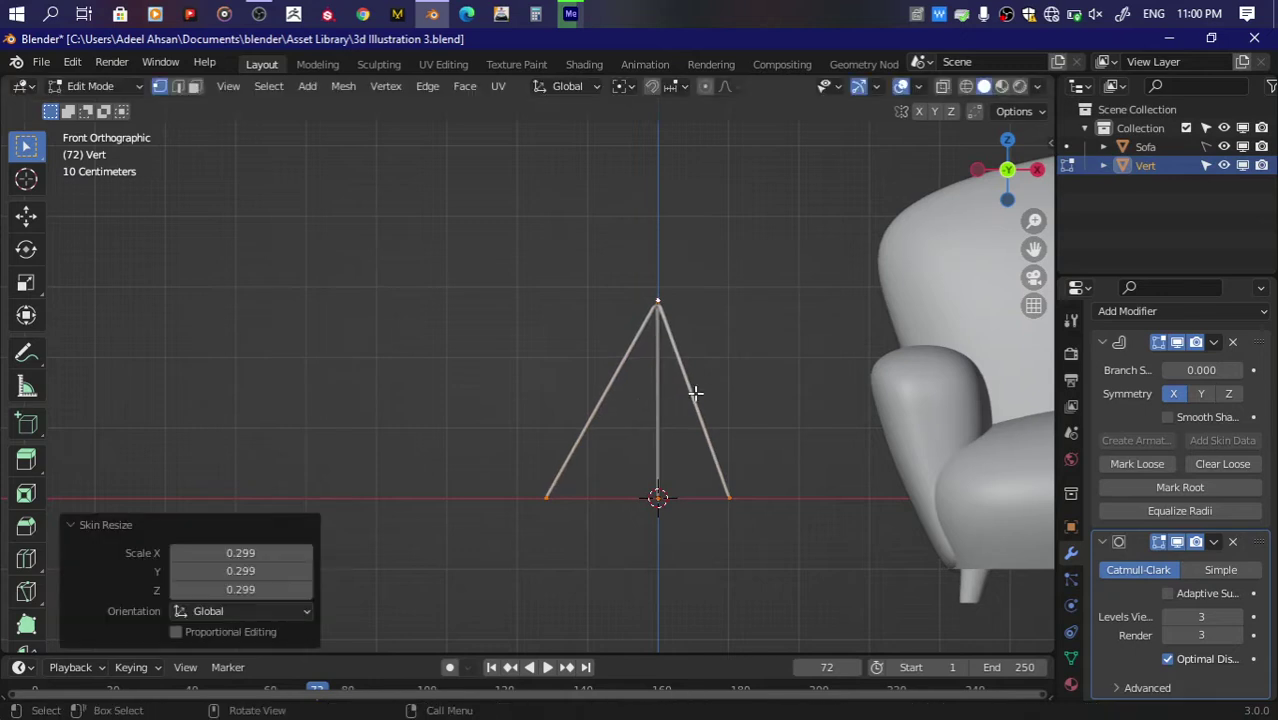
scroll(753, 197, up, 3)
click(753, 200)
key(s)
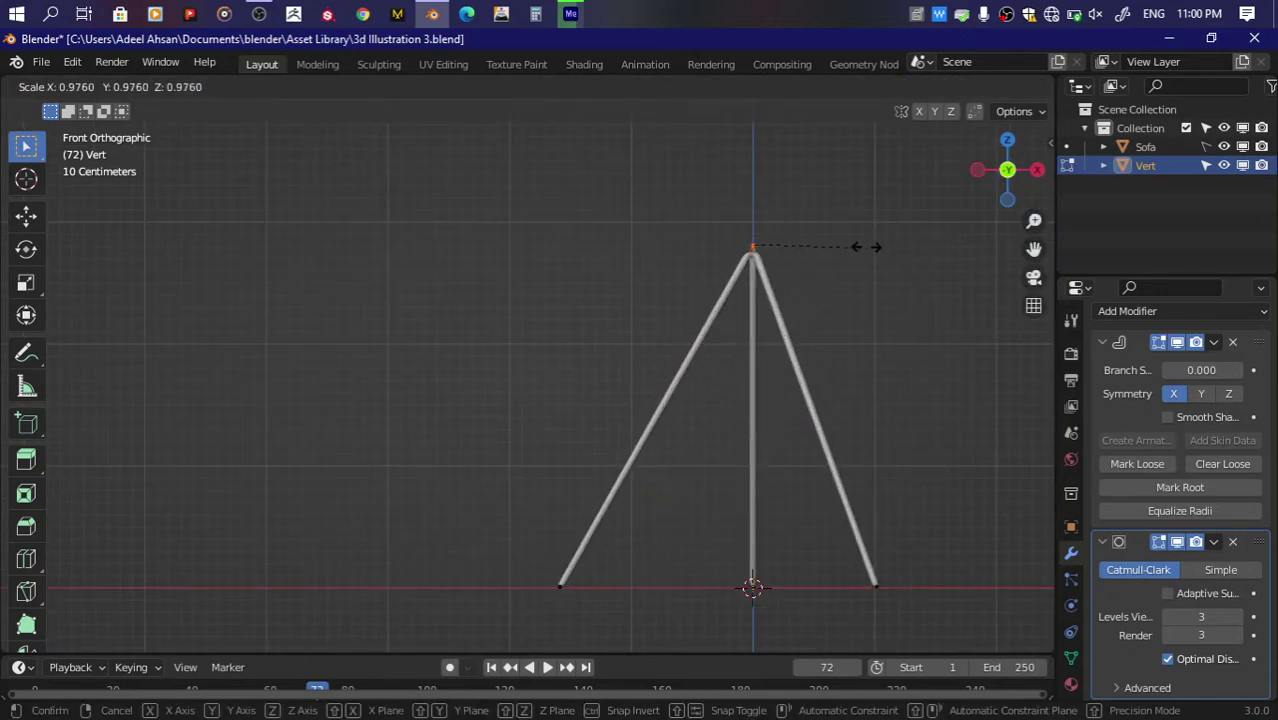
click(860, 247)
drag(1004, 166, 970, 190)
scroll(740, 237, up, 4)
Step: Lower the lamp stand's viewport subdivision level to 3 and smooth its Skin shading
key(Tab)
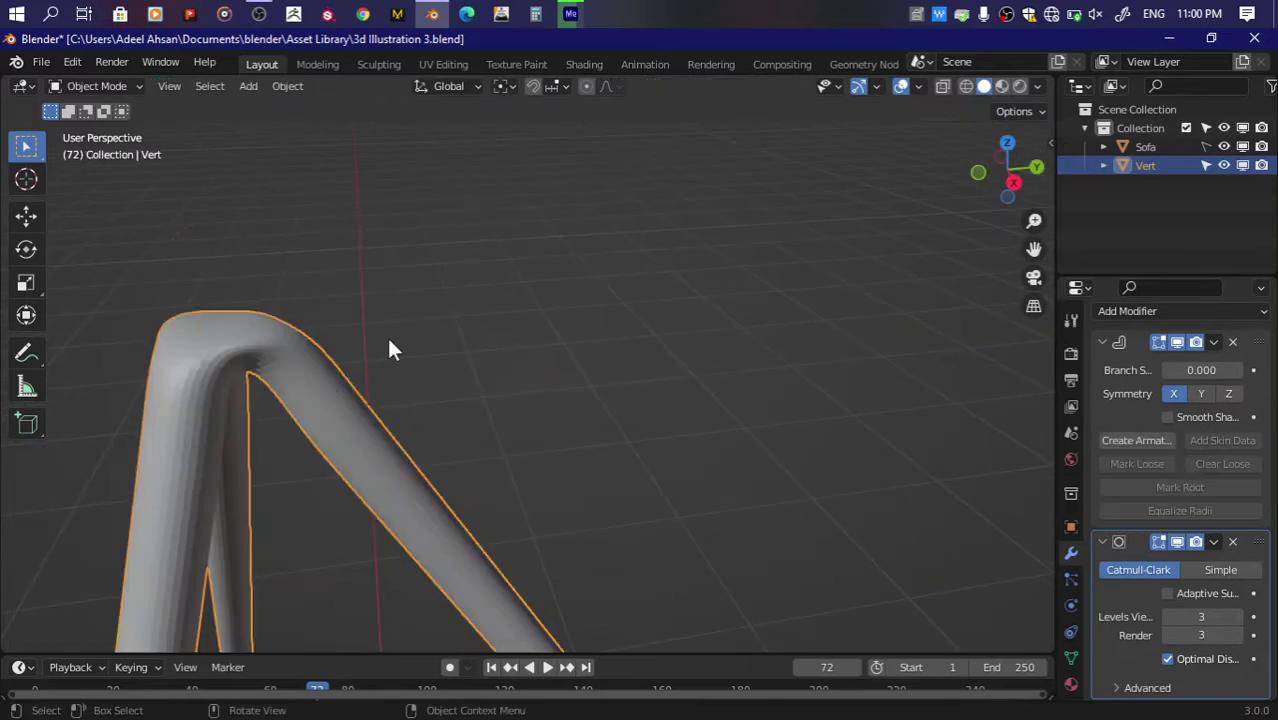
right_click(222, 368)
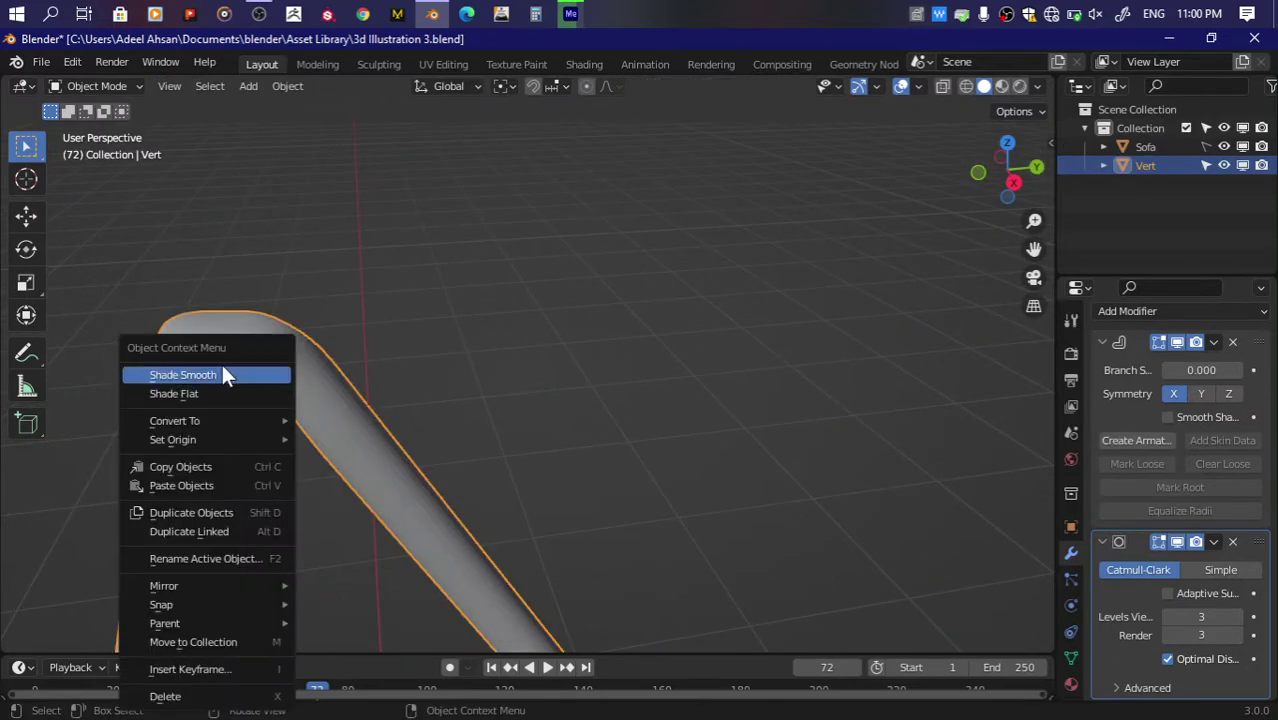
click(1167, 616)
scroll(920, 461, down, 2)
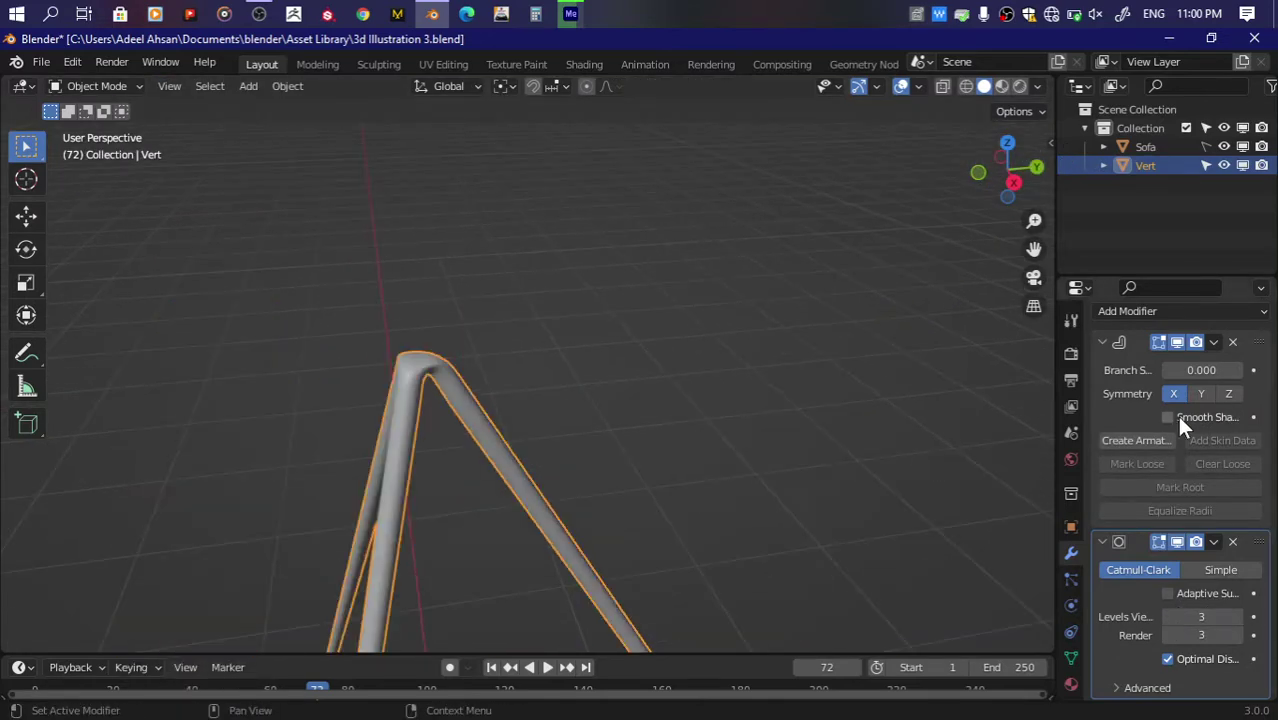
Step: In front view, extrude three arm segments from the tripod top: up-left, right, then angled down
key(Tab)
scroll(605, 391, down, 2)
click(986, 178)
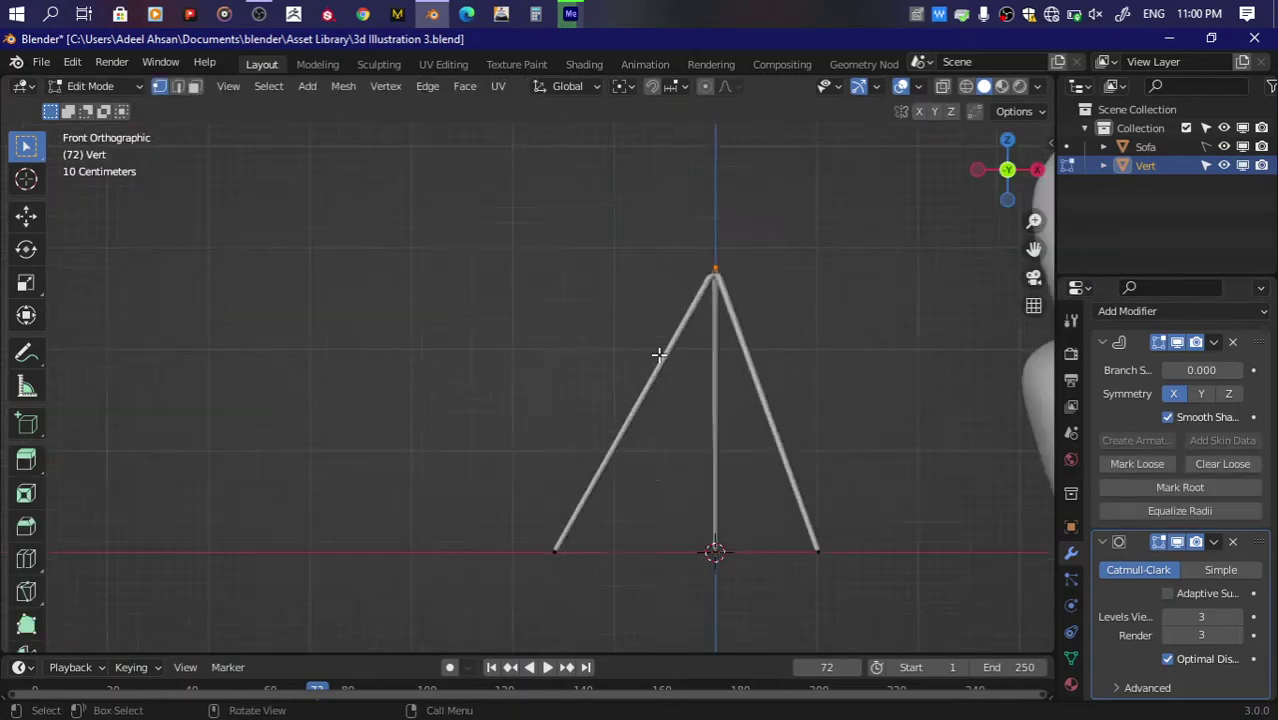
drag(1039, 249, 986, 394)
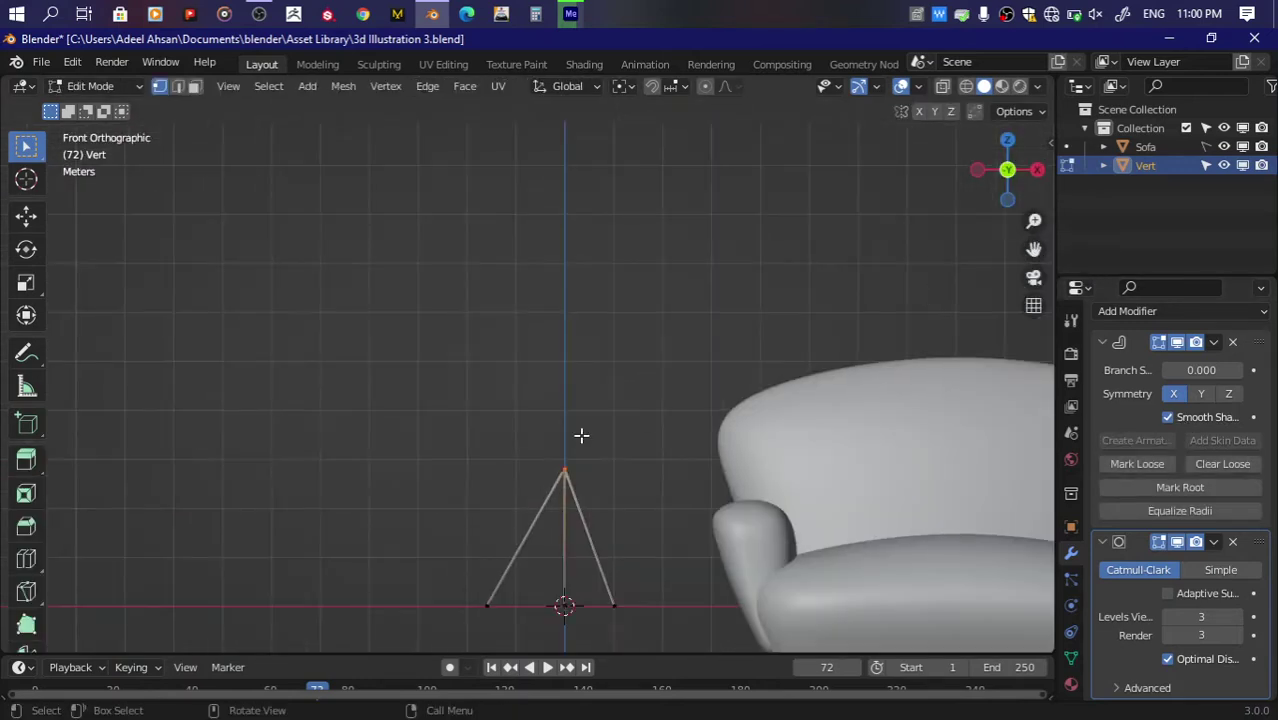
scroll(604, 437, down, 1)
key(e)
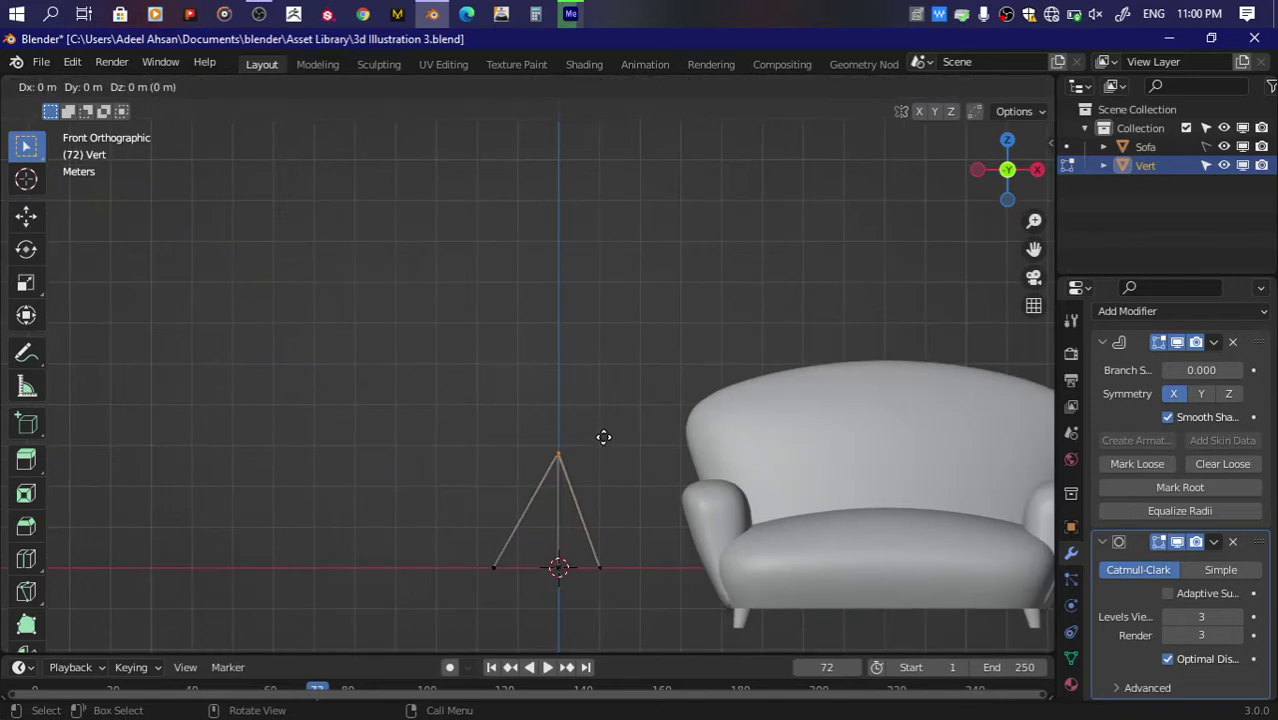
click(544, 263)
key(e)
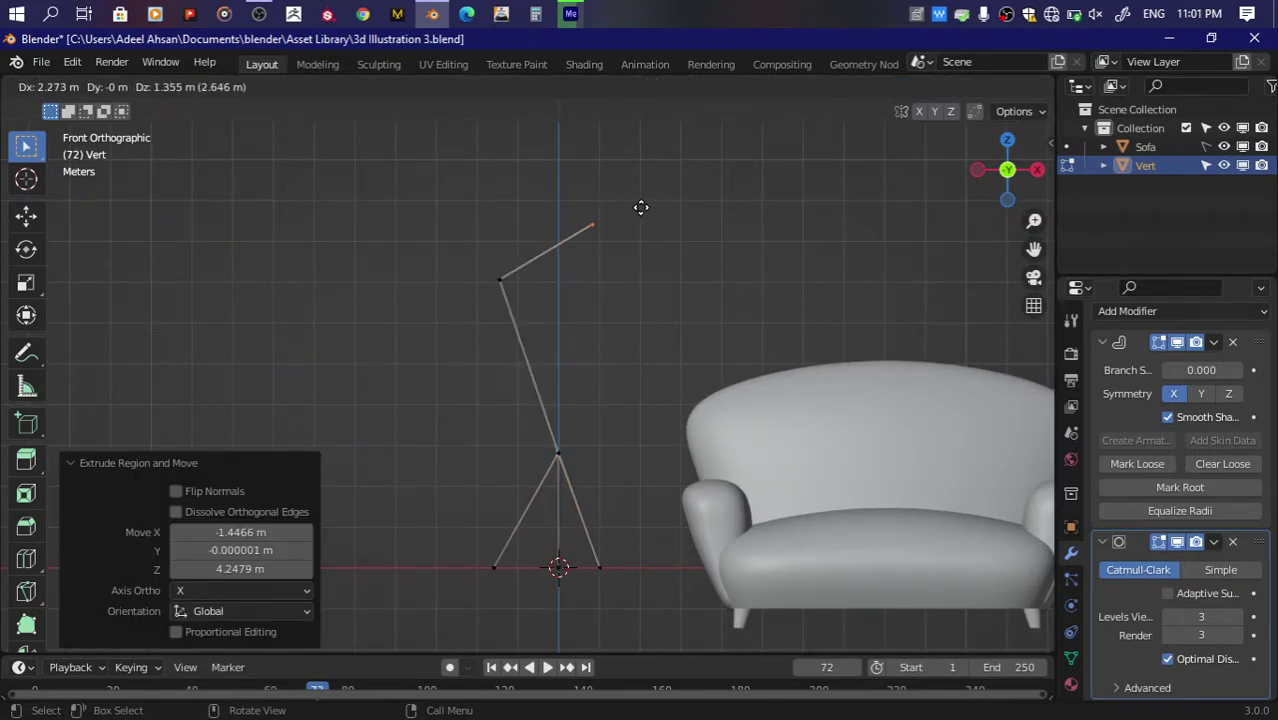
click(648, 204)
key(e)
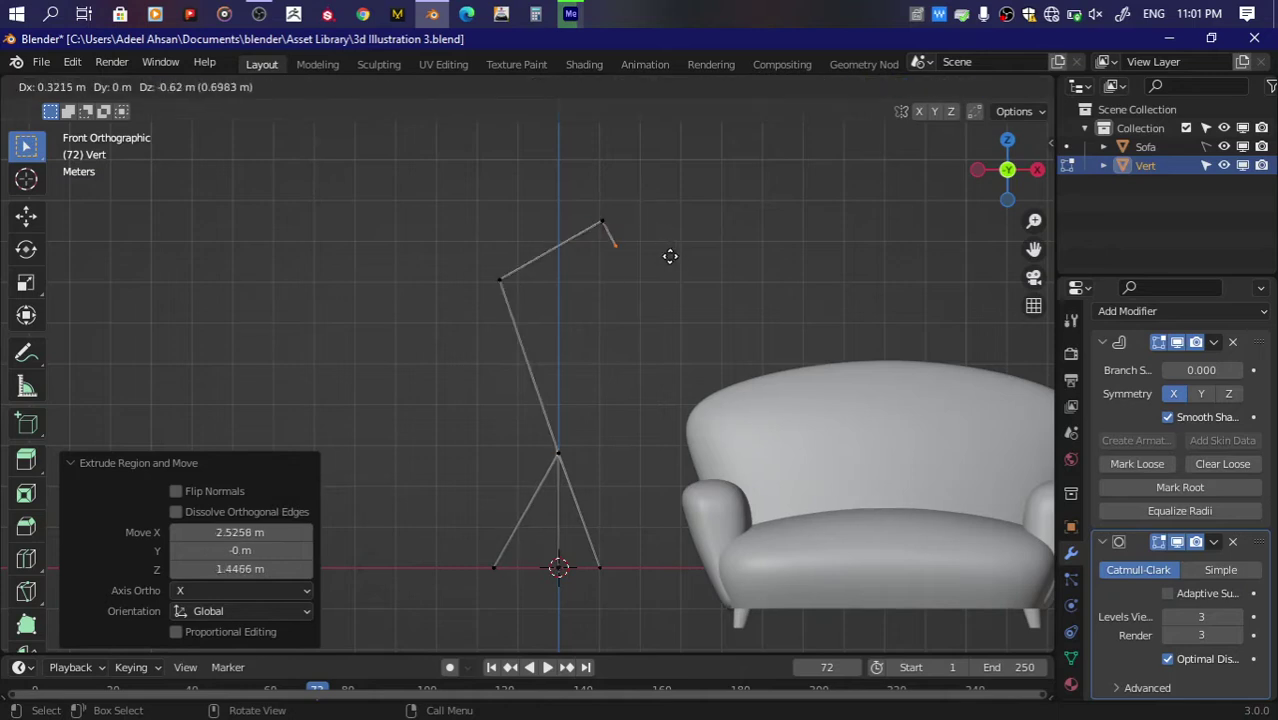
click(663, 236)
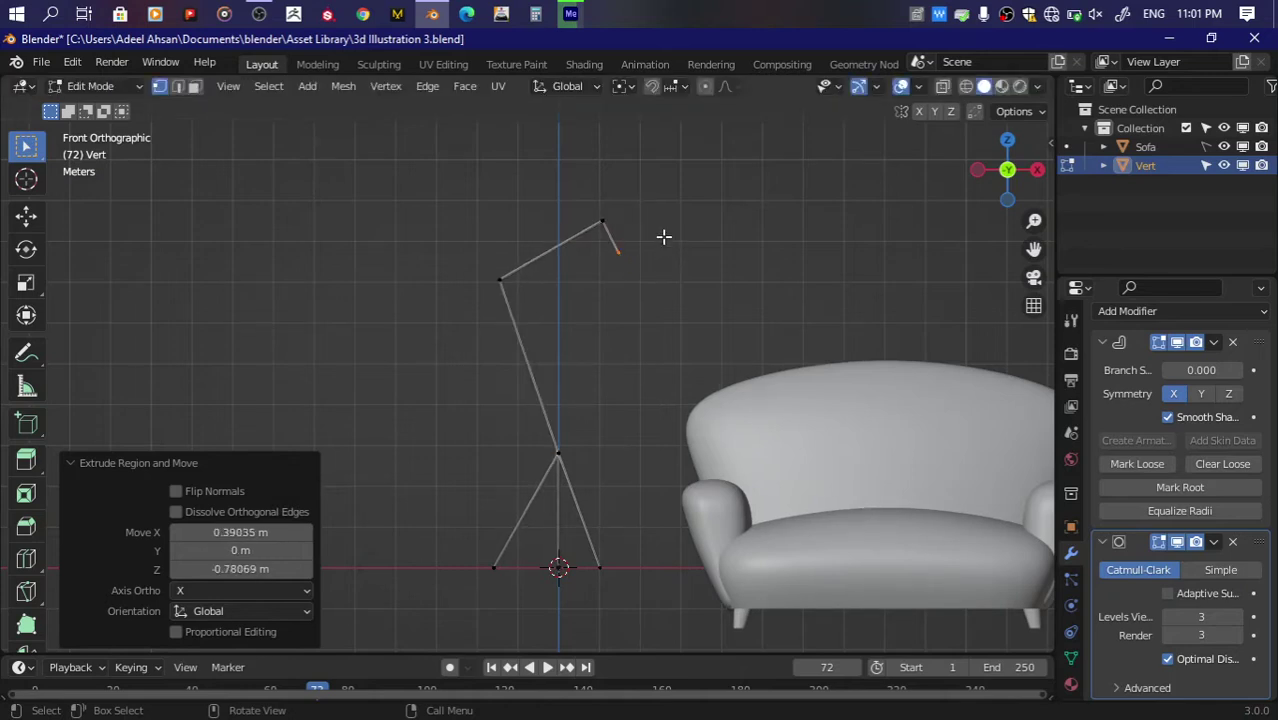
Step: Mark the arm's starting vertex as the skin root and save the file
scroll(582, 457, up, 2)
click(1119, 444)
click(1162, 487)
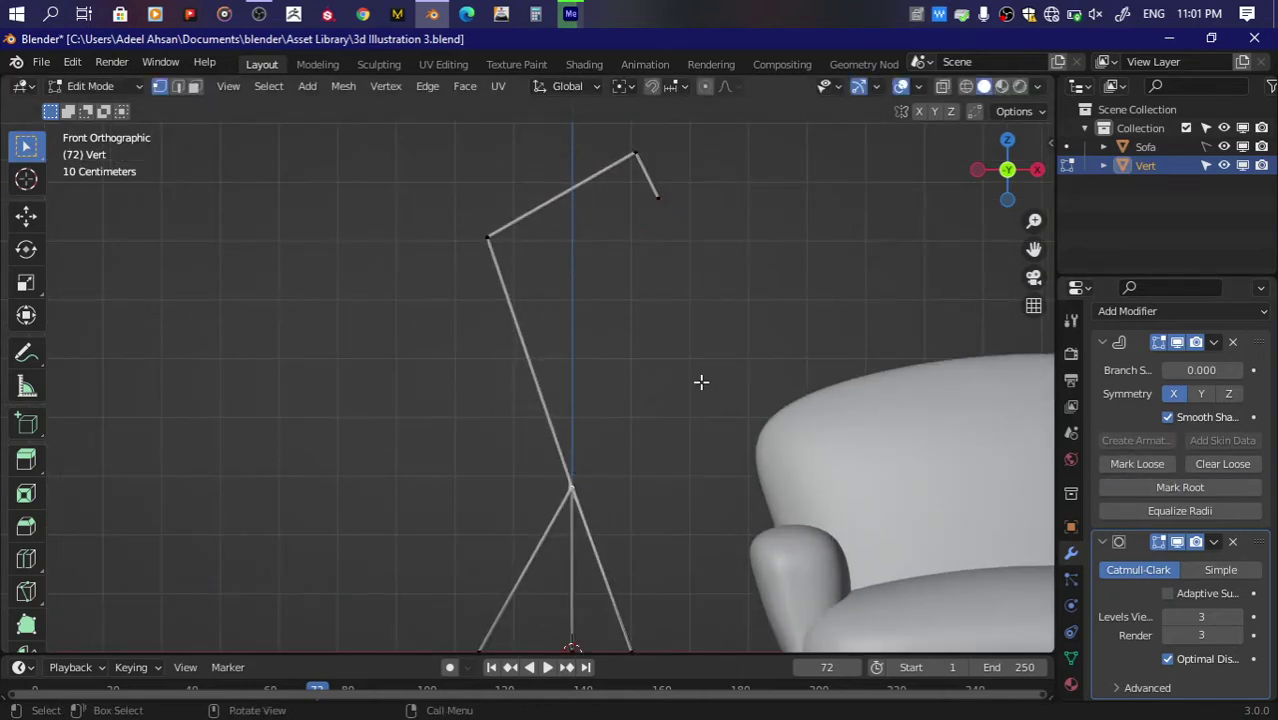
key(Tab)
click(668, 398)
key(ctrl+s)
scroll(669, 396, down, 1)
key(Tab)
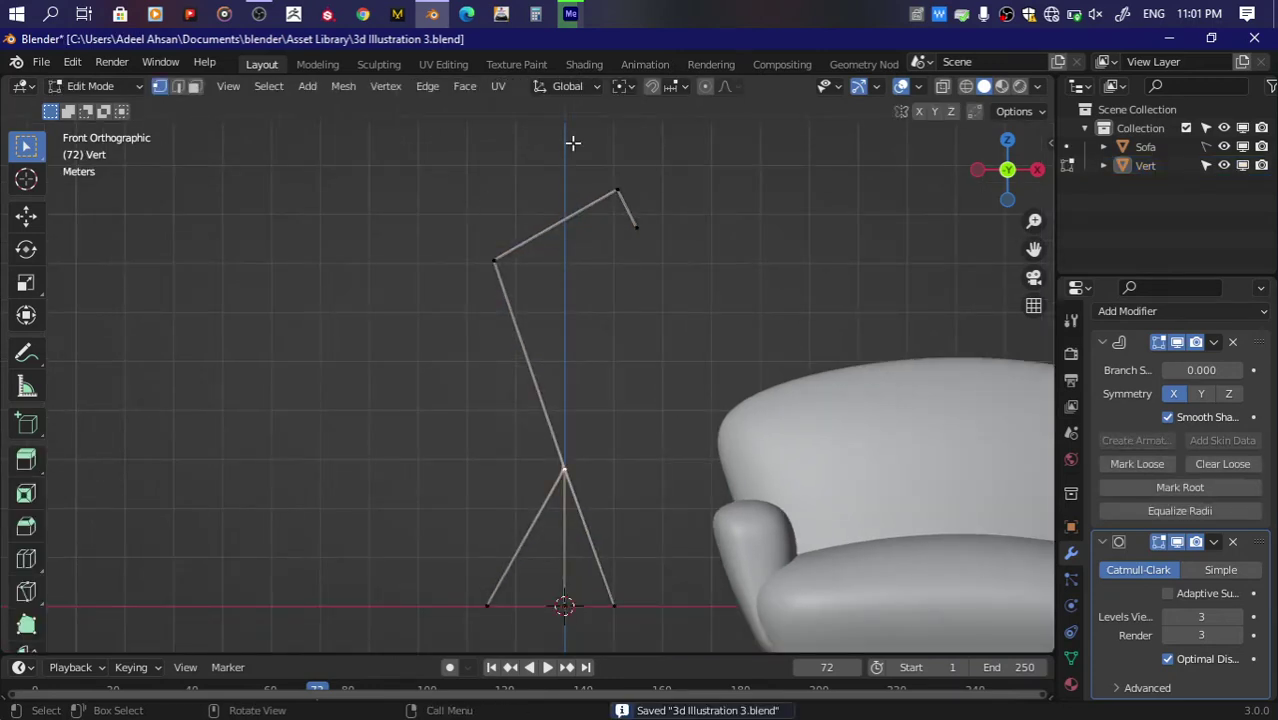
Step: Round the lamp arm's two bends with a vertex bevel and save
key(ctrl+shift+b)
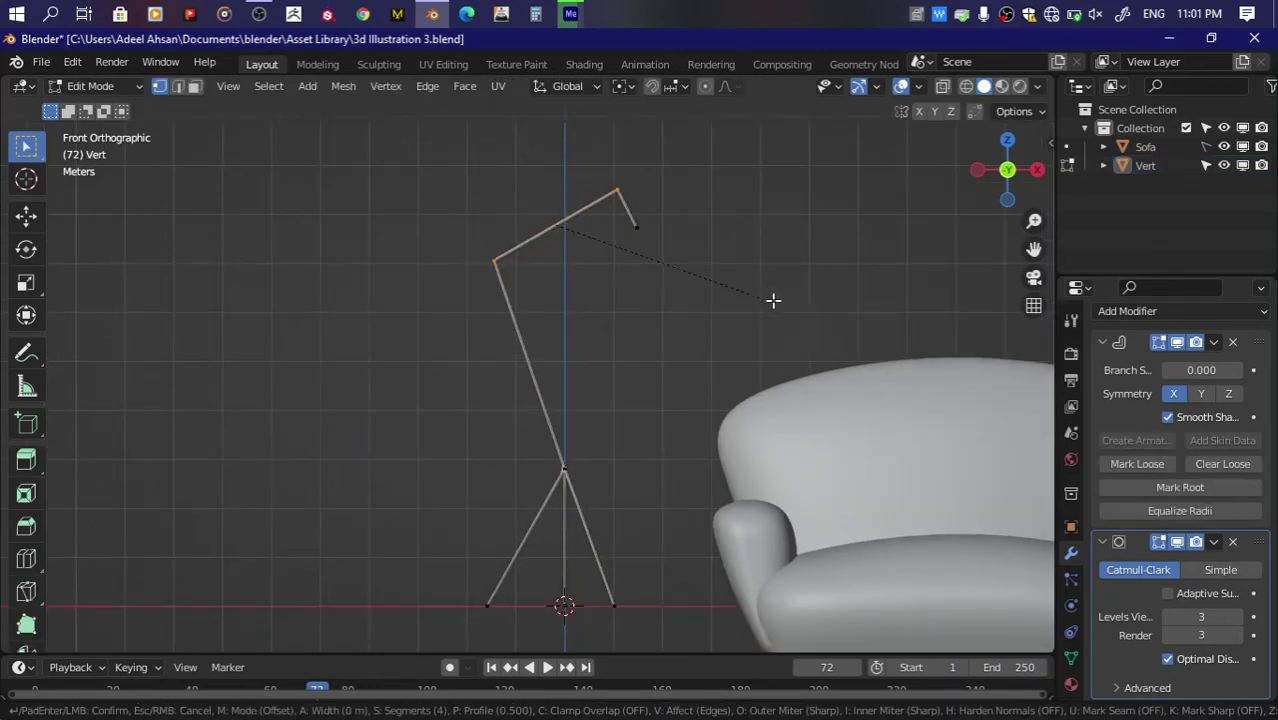
click(610, 183)
key(ctrl+z)
key(ctrl+shift+b)
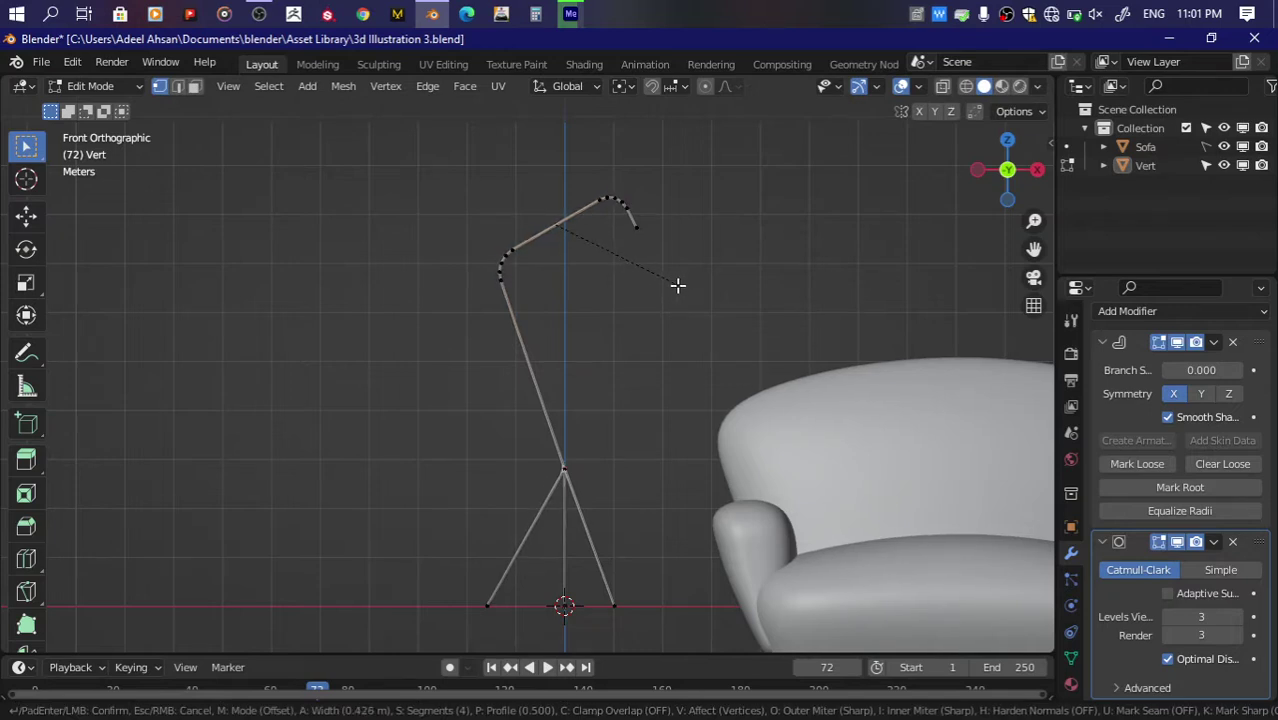
click(671, 286)
key(Tab)
key(ctrl+s)
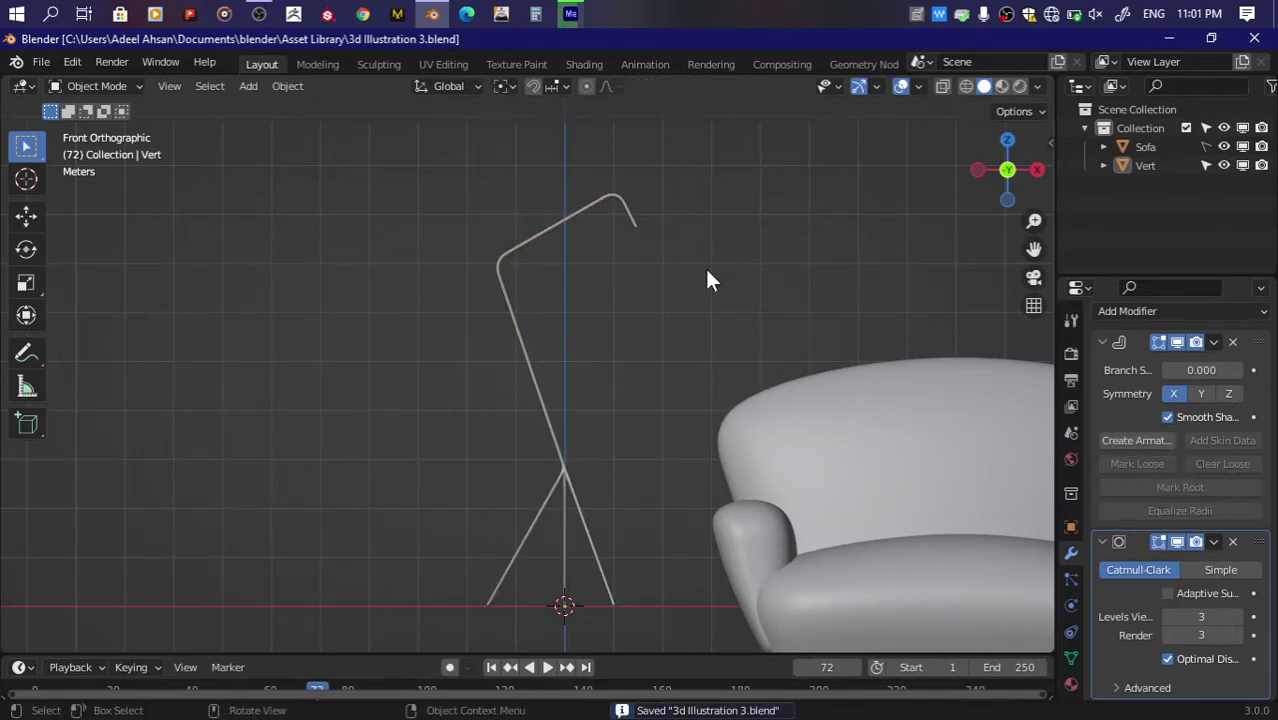
Step: Move the tripod's foot vertices slightly lower and widen their skin
drag(1034, 248, 1022, 150)
scroll(627, 528, up, 3)
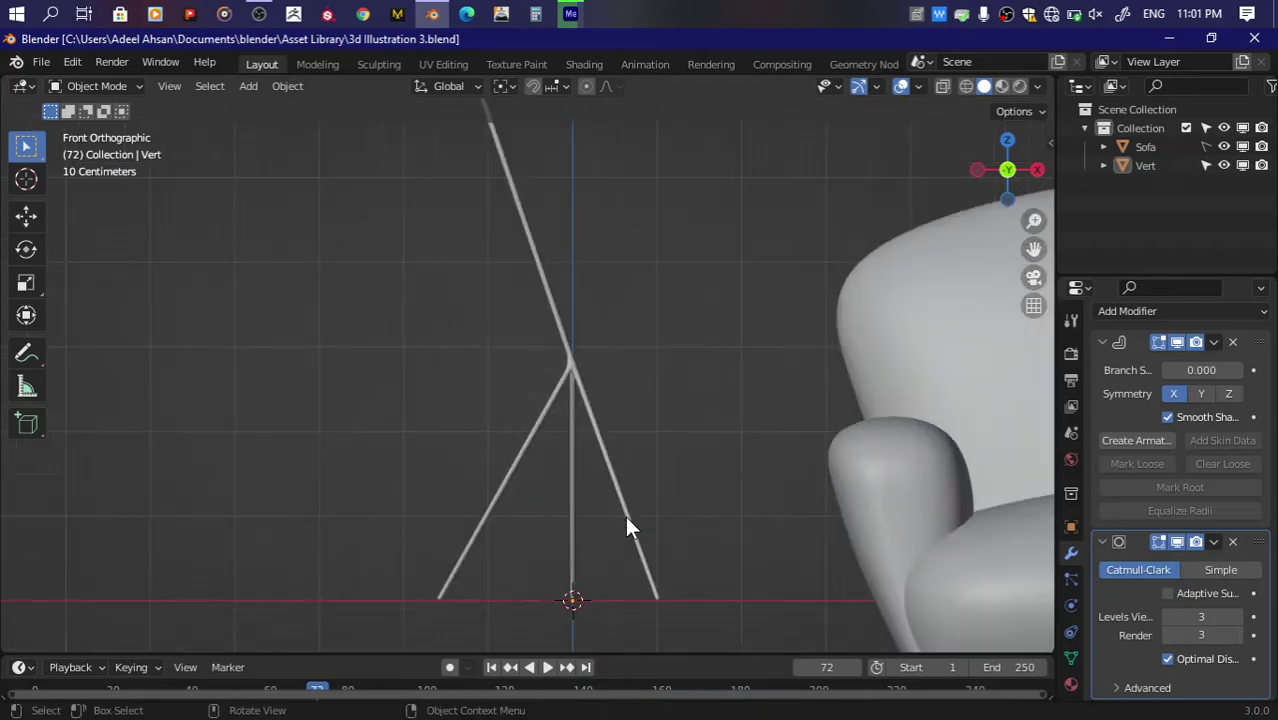
click(627, 527)
key(Tab)
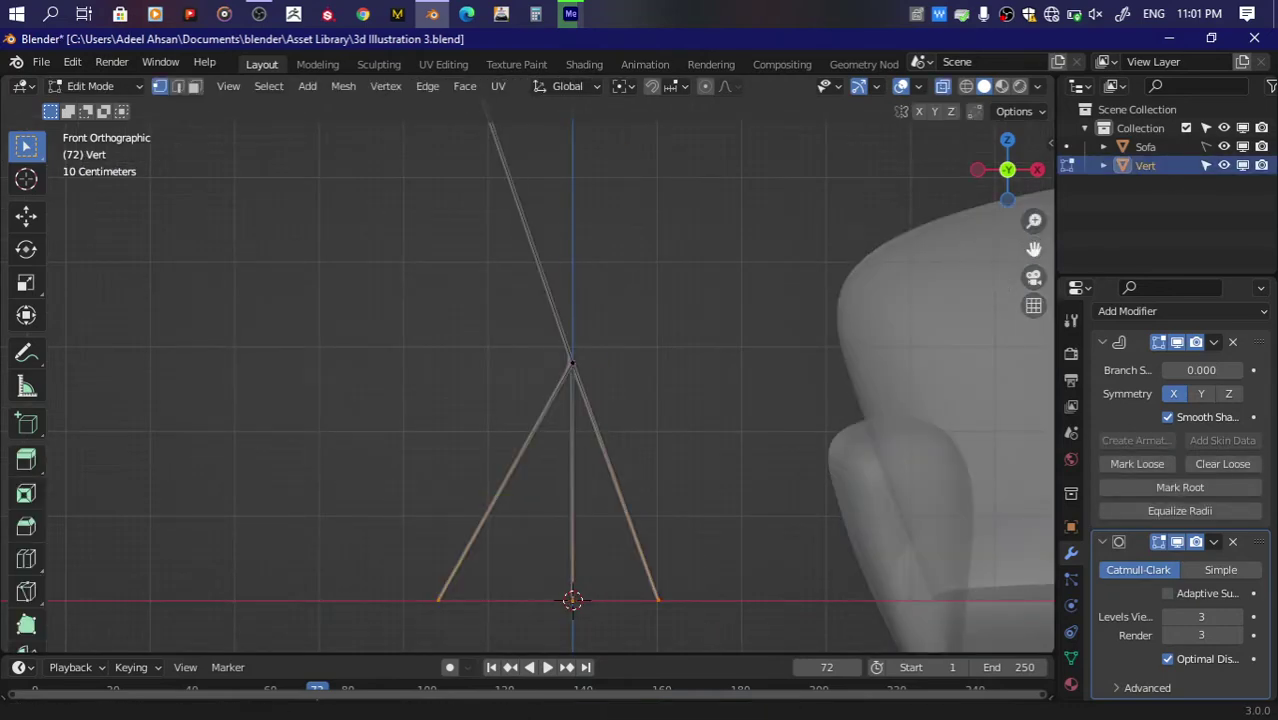
key(KP_Decimal)
key(g)
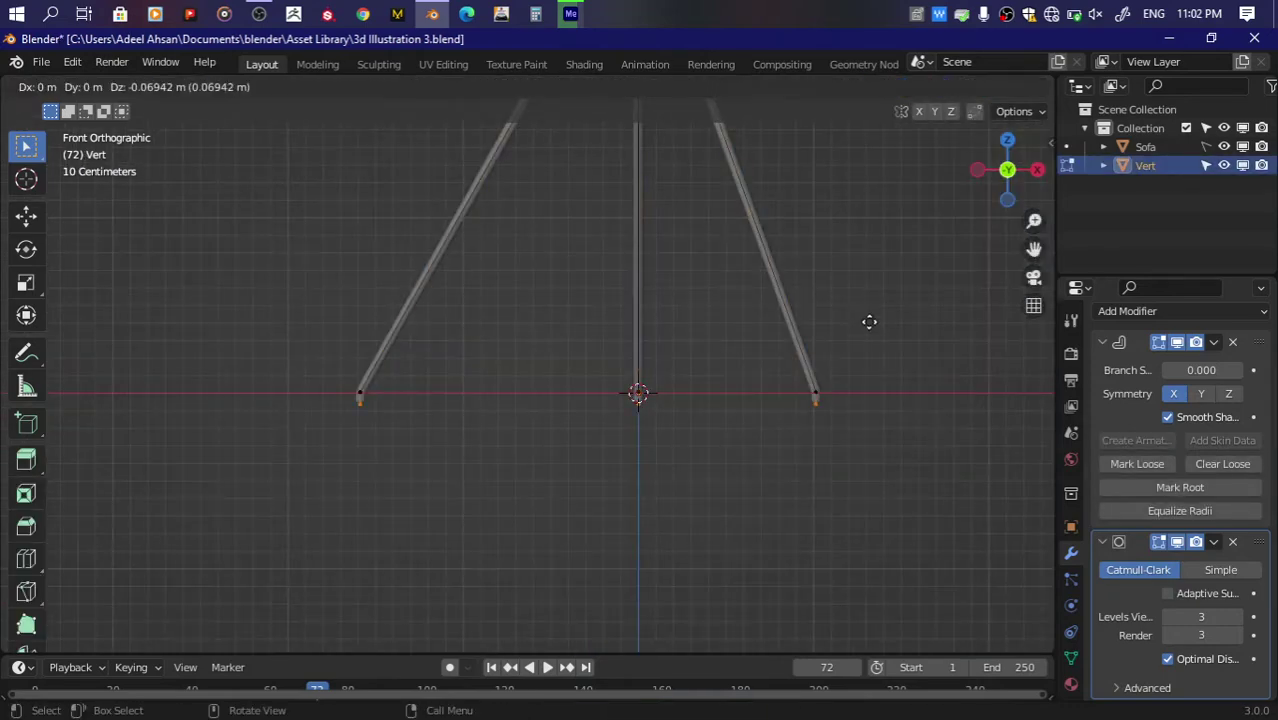
click(869, 321)
key(s)
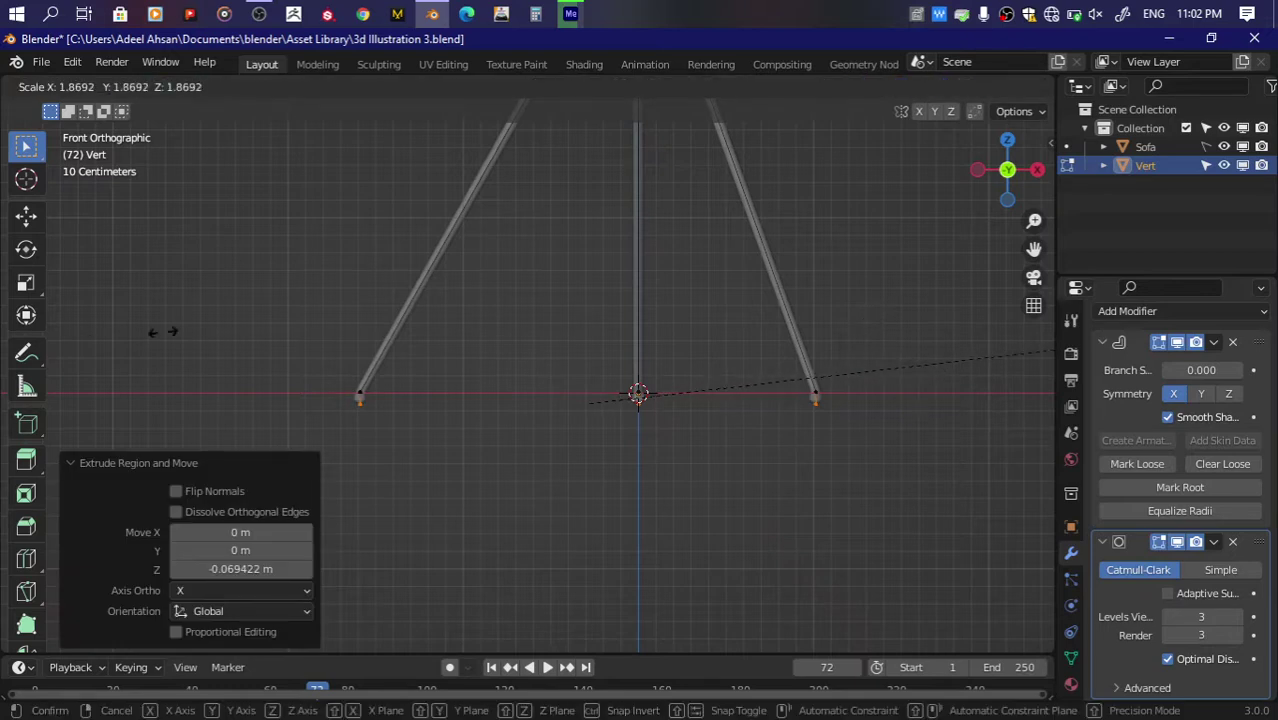
click(162, 332)
scroll(608, 366, up, 2)
key(ctrl+a)
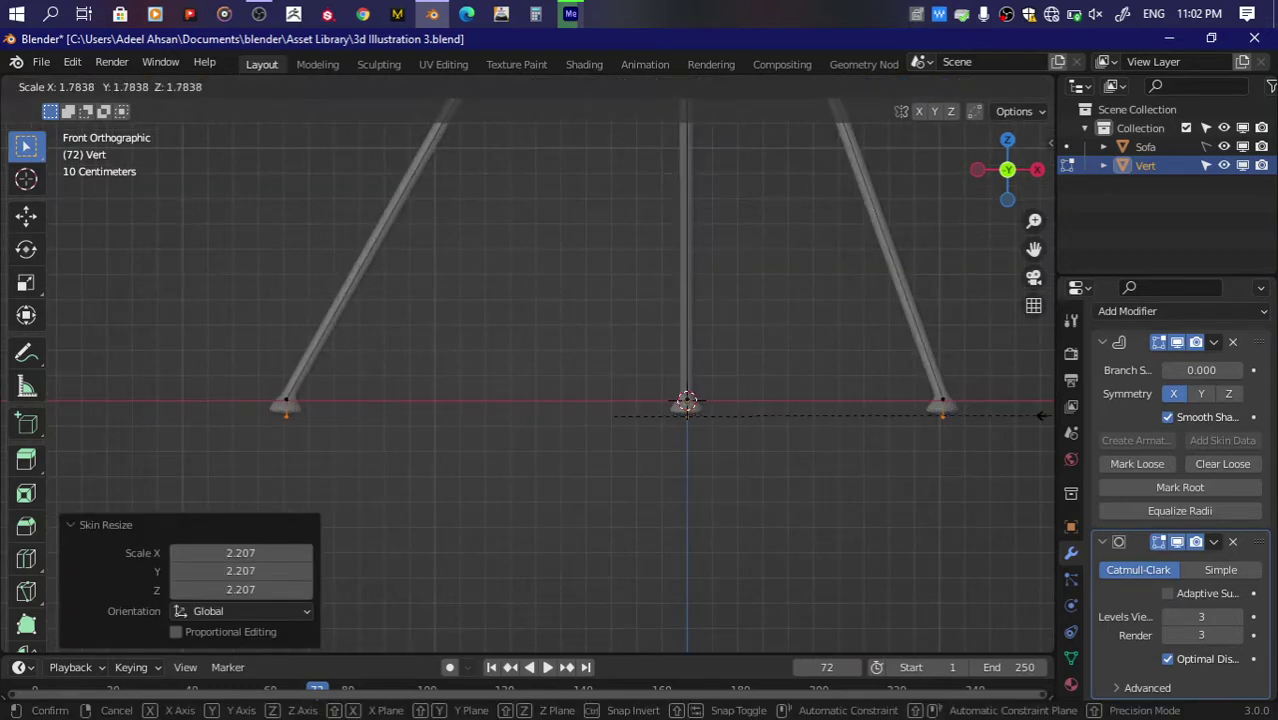
click(1041, 416)
Step: Subdivide the bottom leg edges and shrink the skin at the feet
drag(237, 364, 1040, 468)
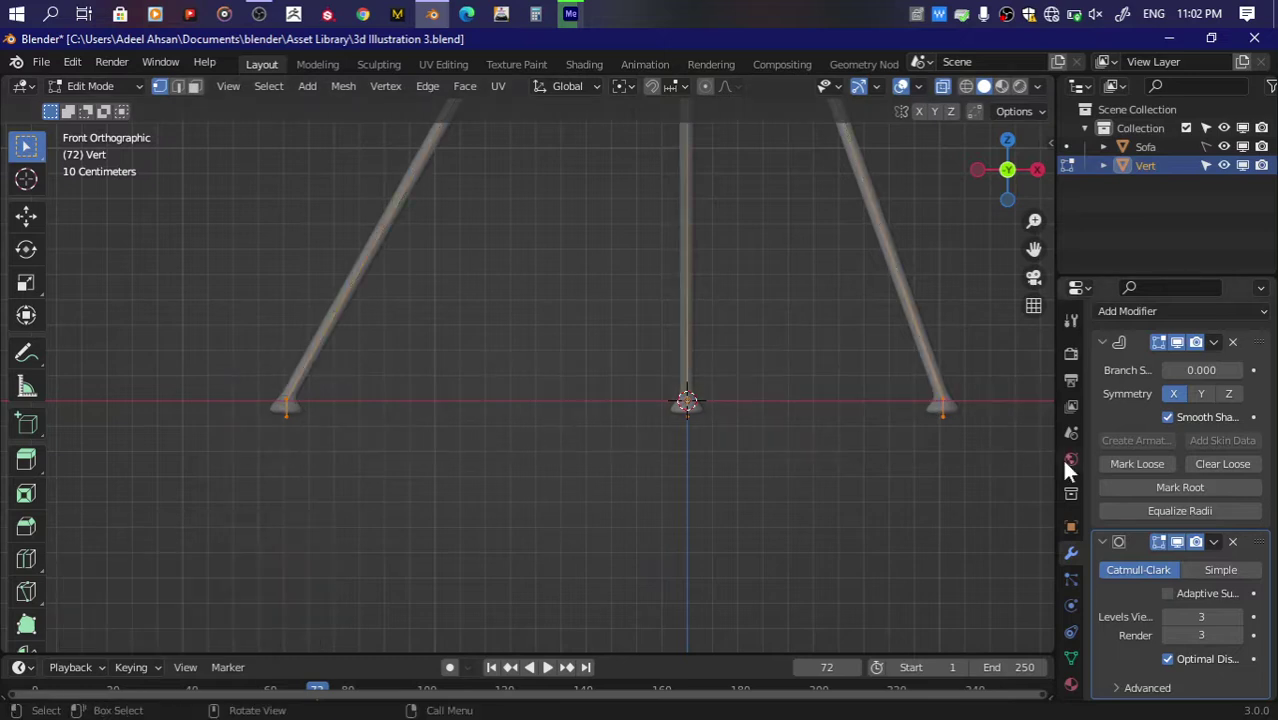
right_click(848, 456)
click(777, 297)
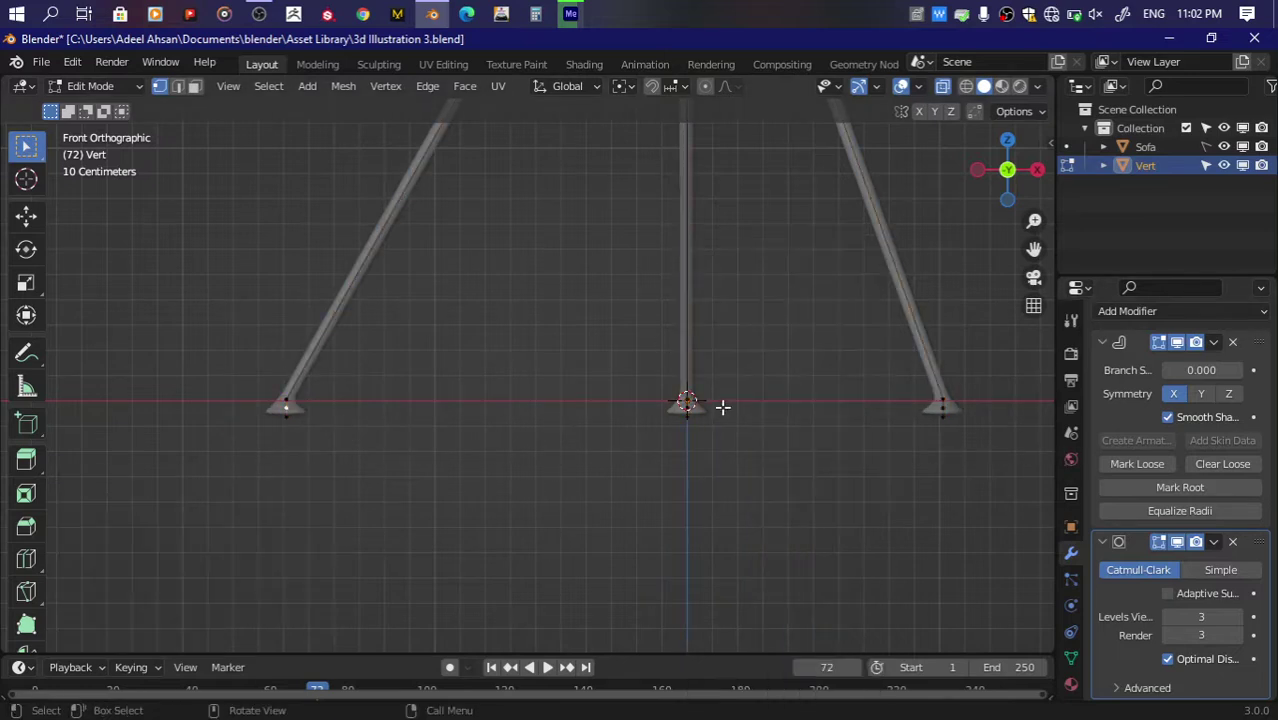
key(ctrl+a)
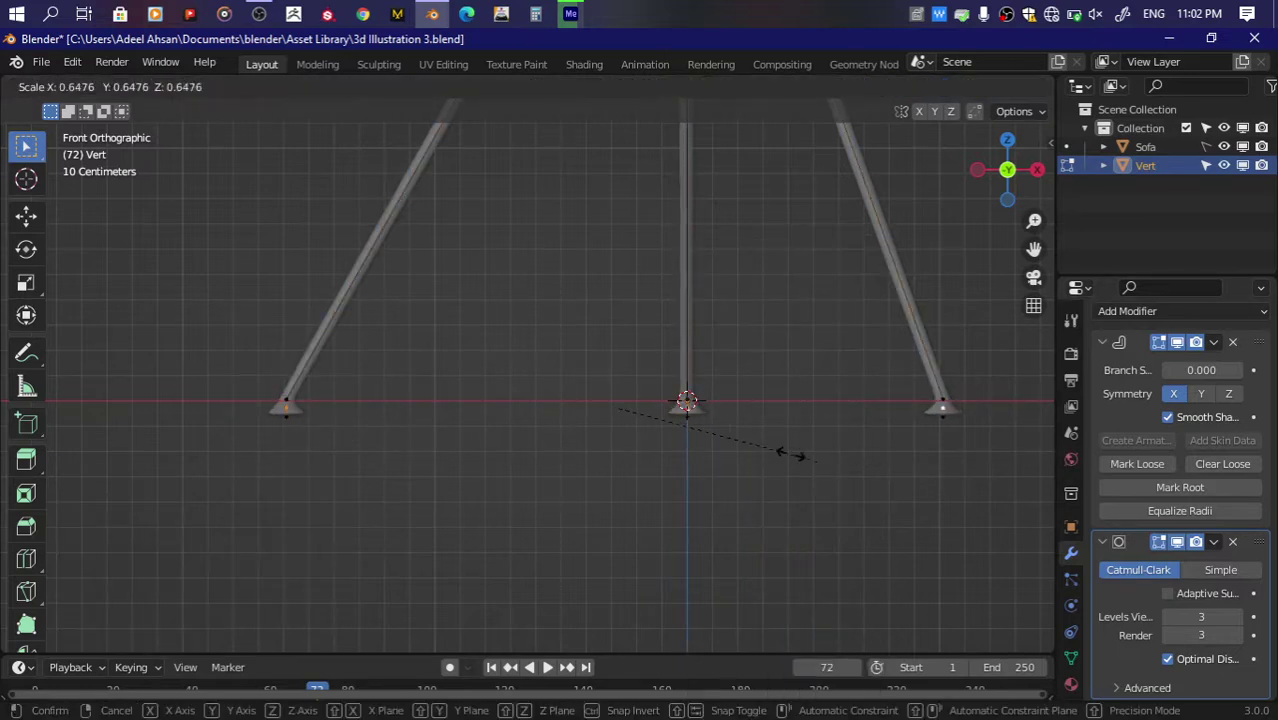
click(712, 421)
key(ctrl+a)
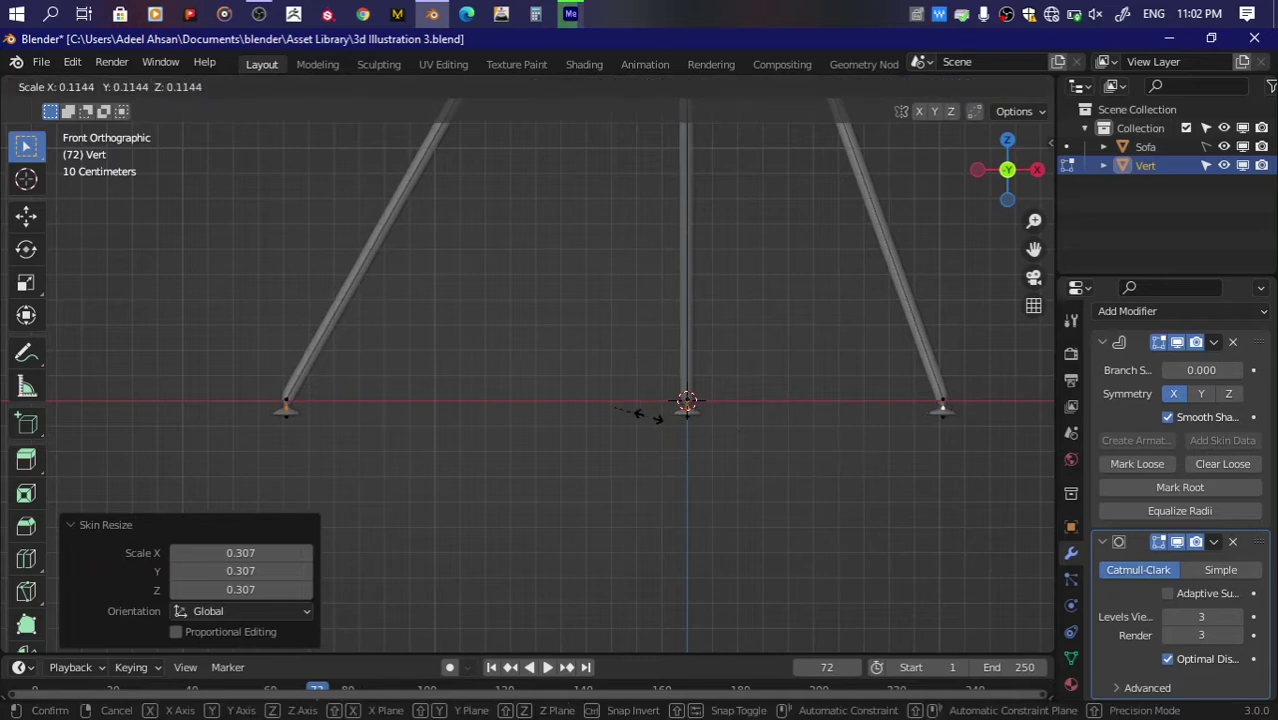
click(688, 421)
Step: Enlarge the foot skin once more so the feet flare, and save
scroll(733, 427, down, 3)
key(Tab)
key(ctrl+s)
key(Tab)
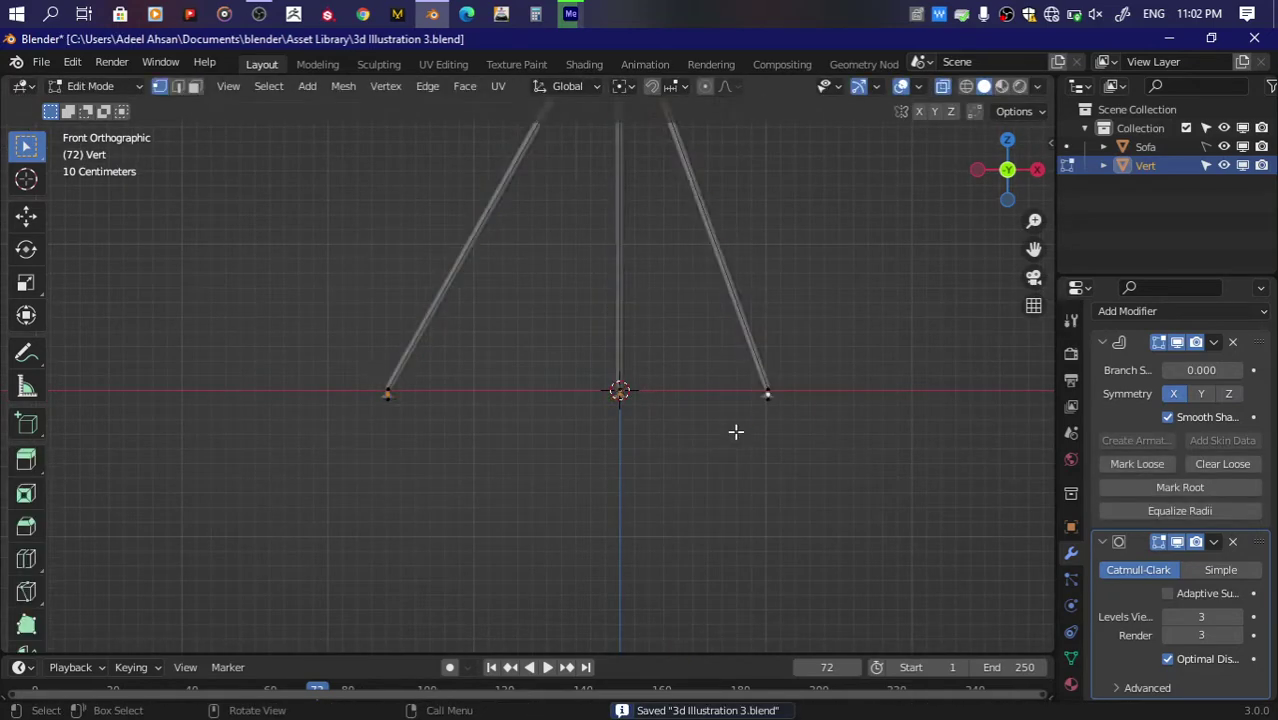
scroll(733, 427, up, 4)
key(ctrl+a)
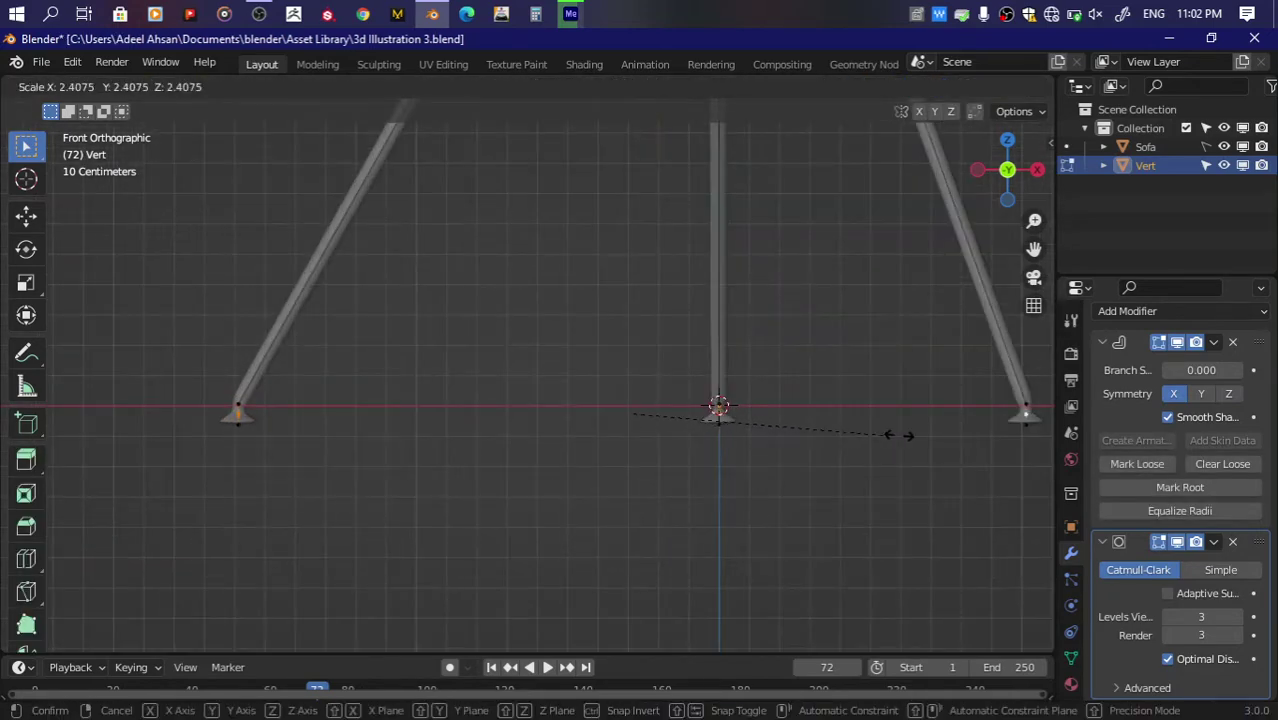
click(824, 464)
key(ctrl+s)
Step: Select the floor lamp and move it down along the Z axis
key(Tab)
scroll(849, 481, down, 2)
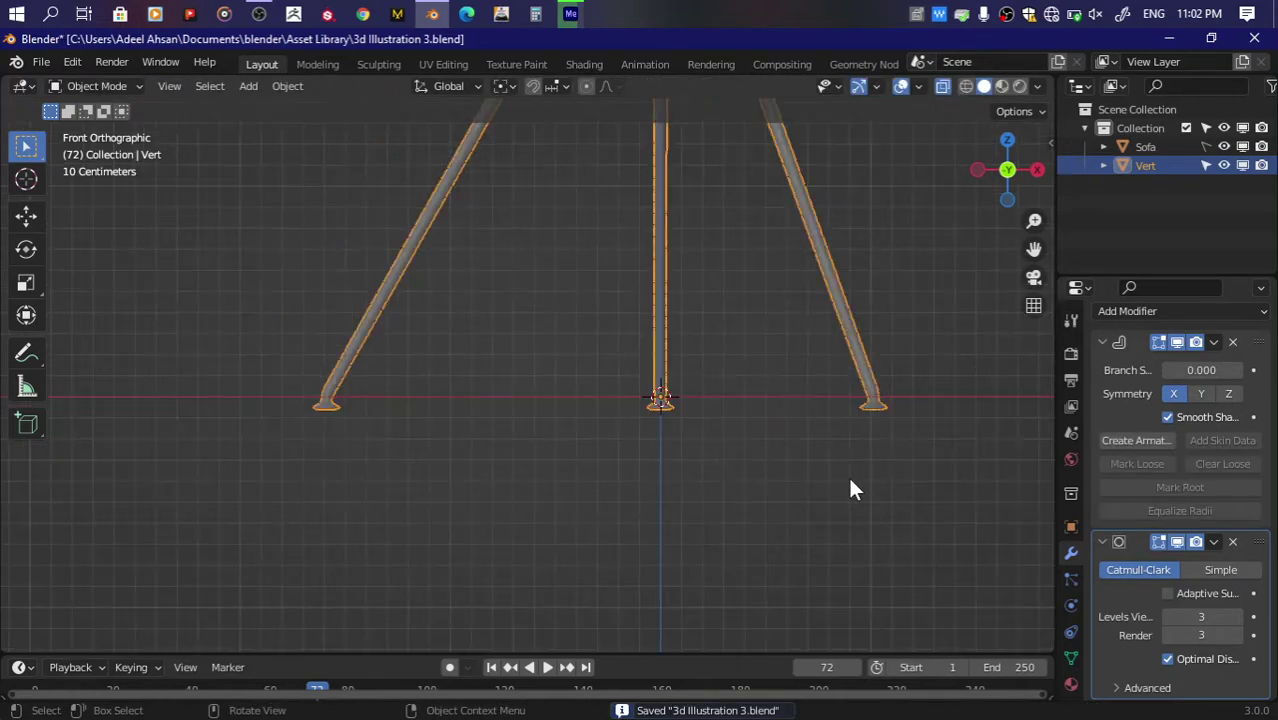
click(849, 489)
scroll(849, 489, down, 2)
scroll(896, 292, up, 2)
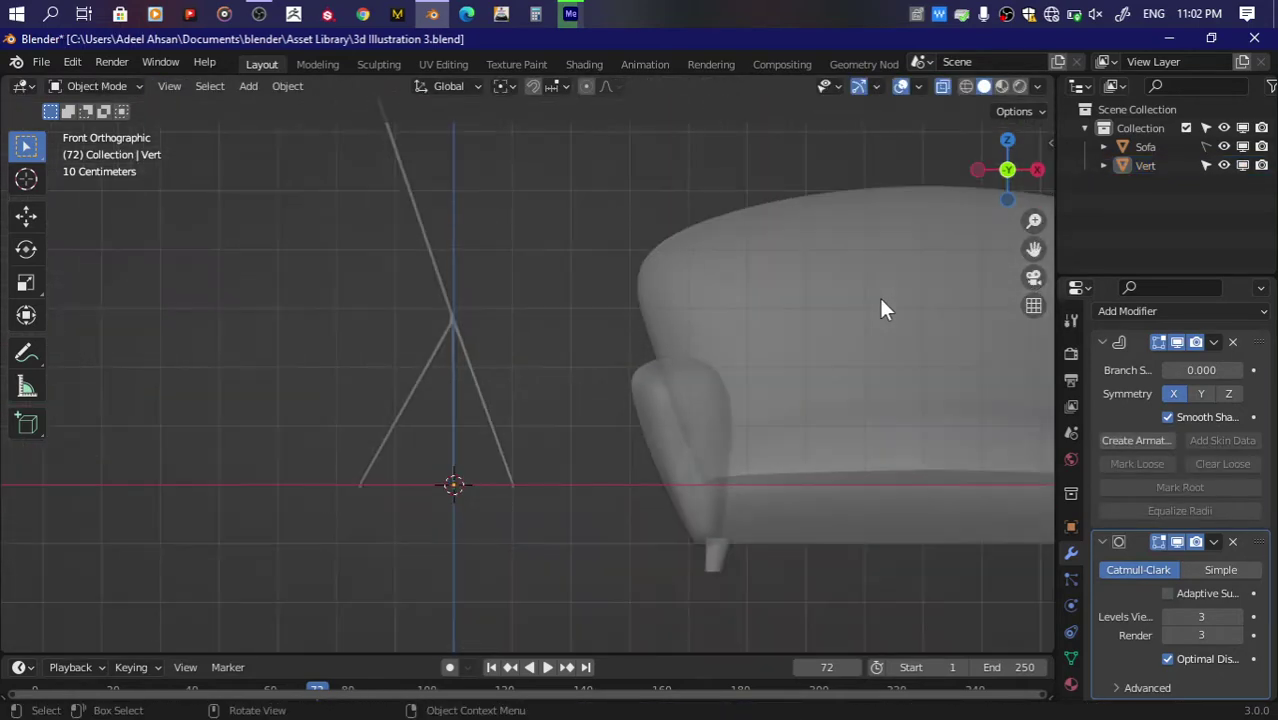
scroll(880, 308, down, 5)
click(489, 354)
key(g)
key(z)
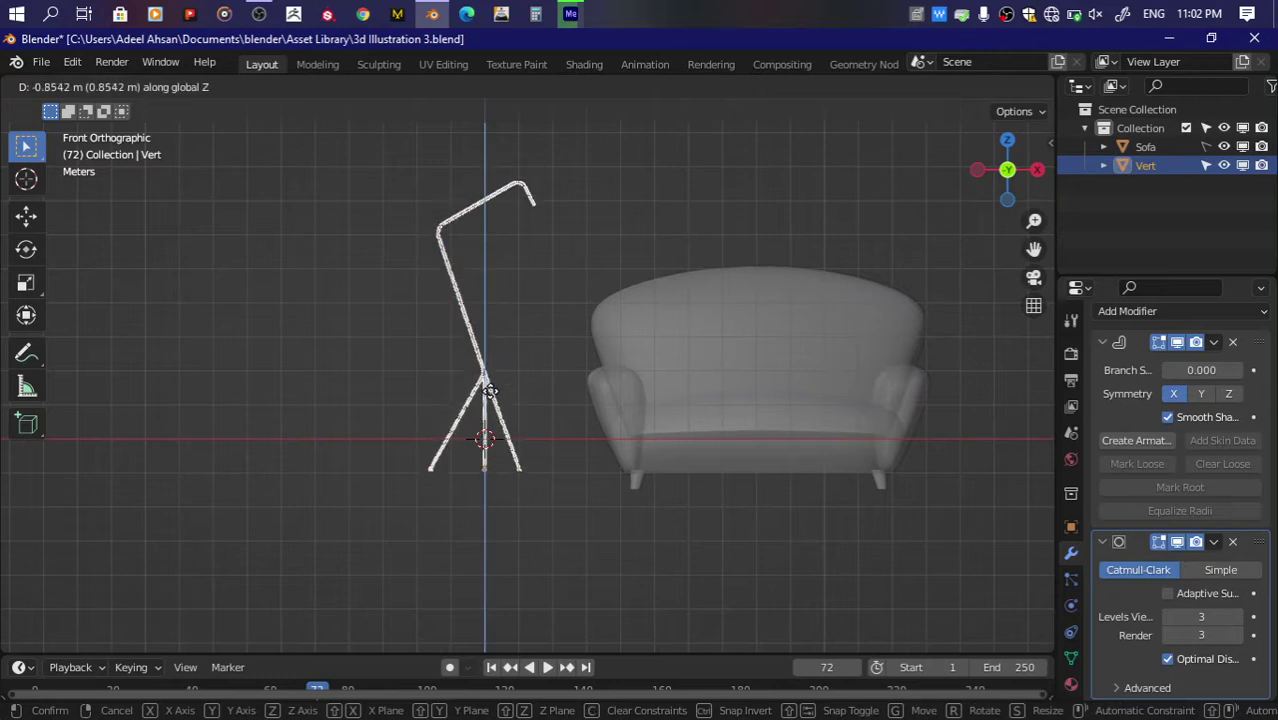
click(558, 459)
Step: With Snap To Vertex, drop the lamp 1.5155 m to the sofa legs' floor level and save
scroll(677, 524, up, 2)
click(560, 86)
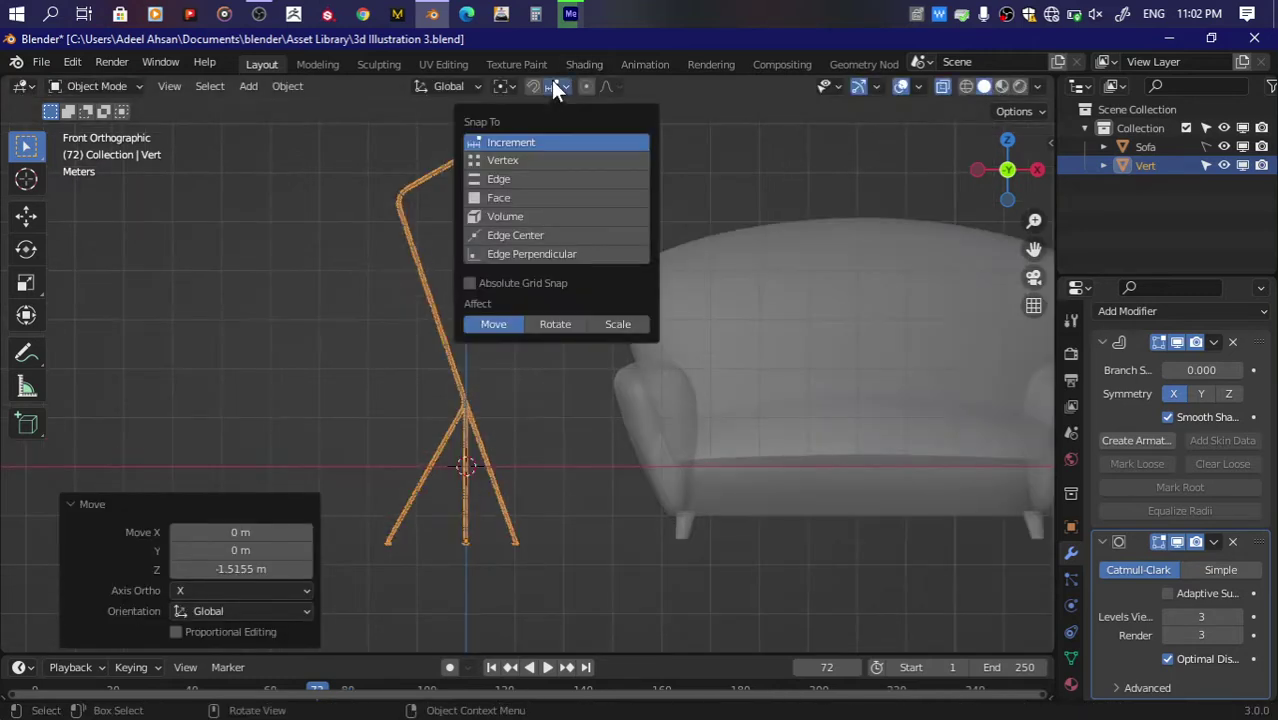
click(544, 161)
key(g)
key(z)
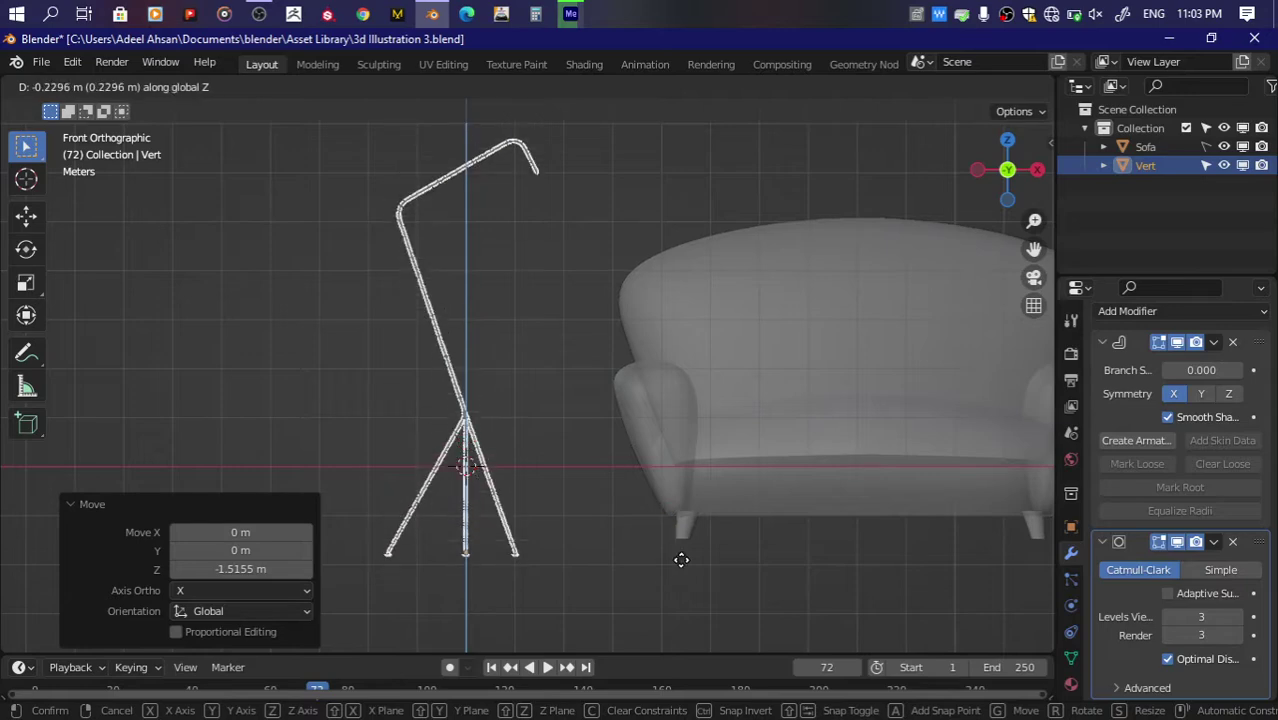
key(z)
click(609, 554)
scroll(609, 554, down, 2)
key(ctrl+s)
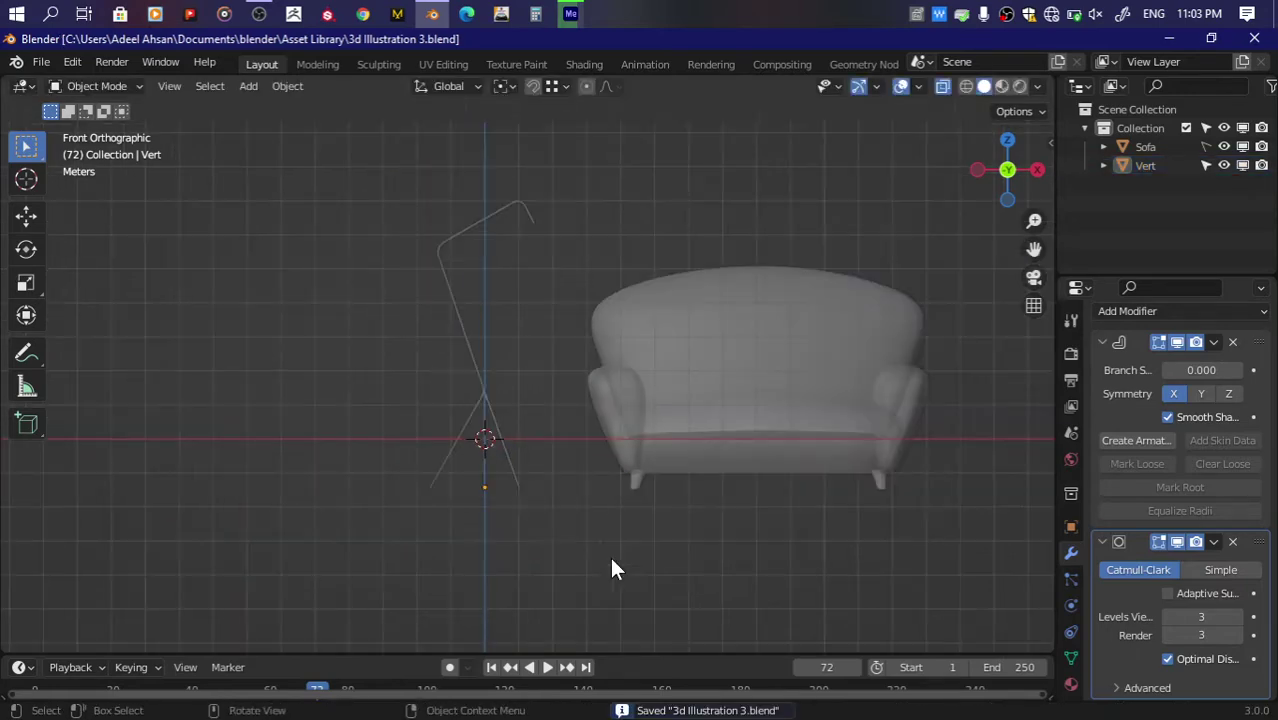
Step: Set the lamp's origin to its geometry and save the file
key(Tab)
key(Tab)
scroll(610, 272, up, 2)
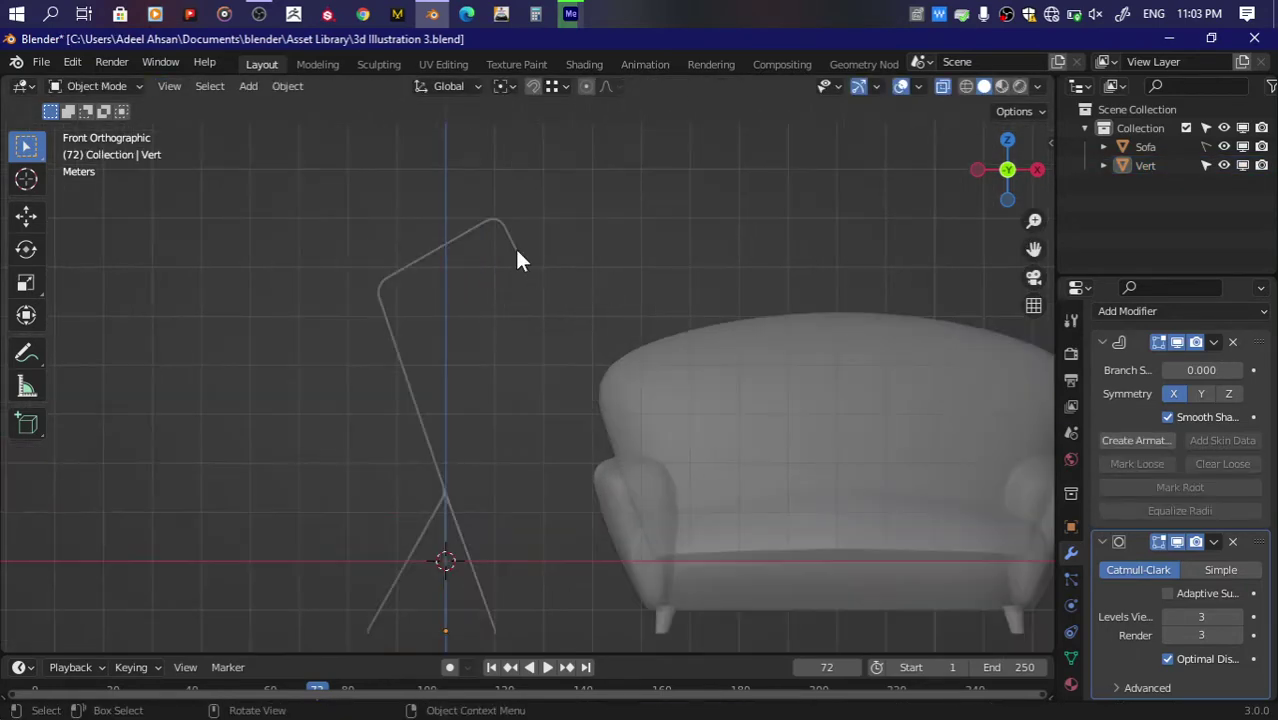
click(514, 246)
click(287, 86)
click(496, 140)
key(ctrl+s)
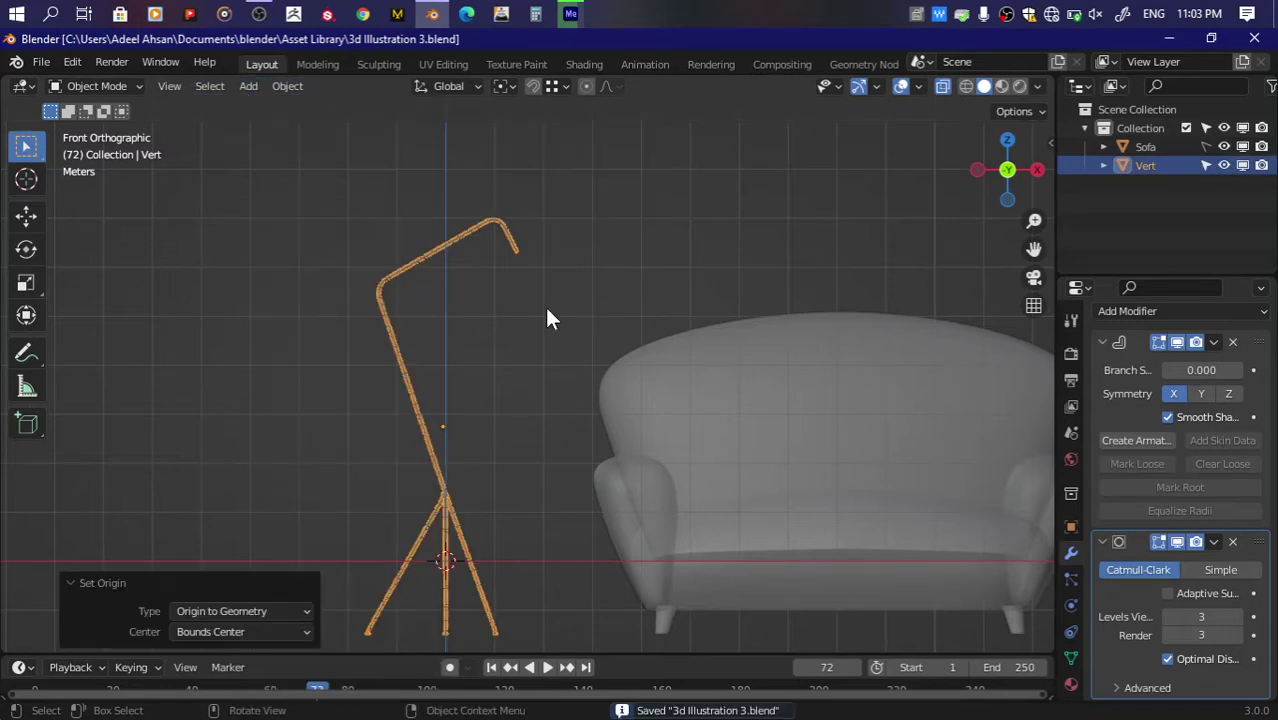
click(548, 314)
scroll(548, 314, up, 2)
scroll(579, 314, down, 2)
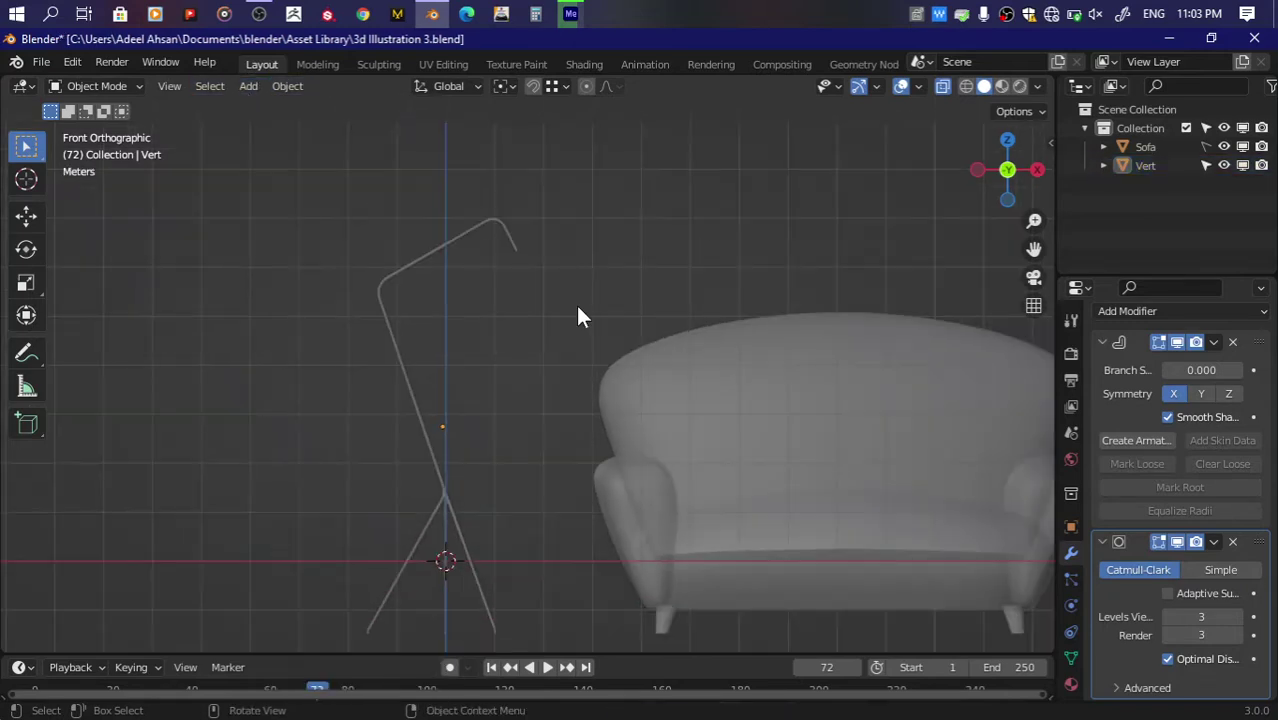
key(shift+a)
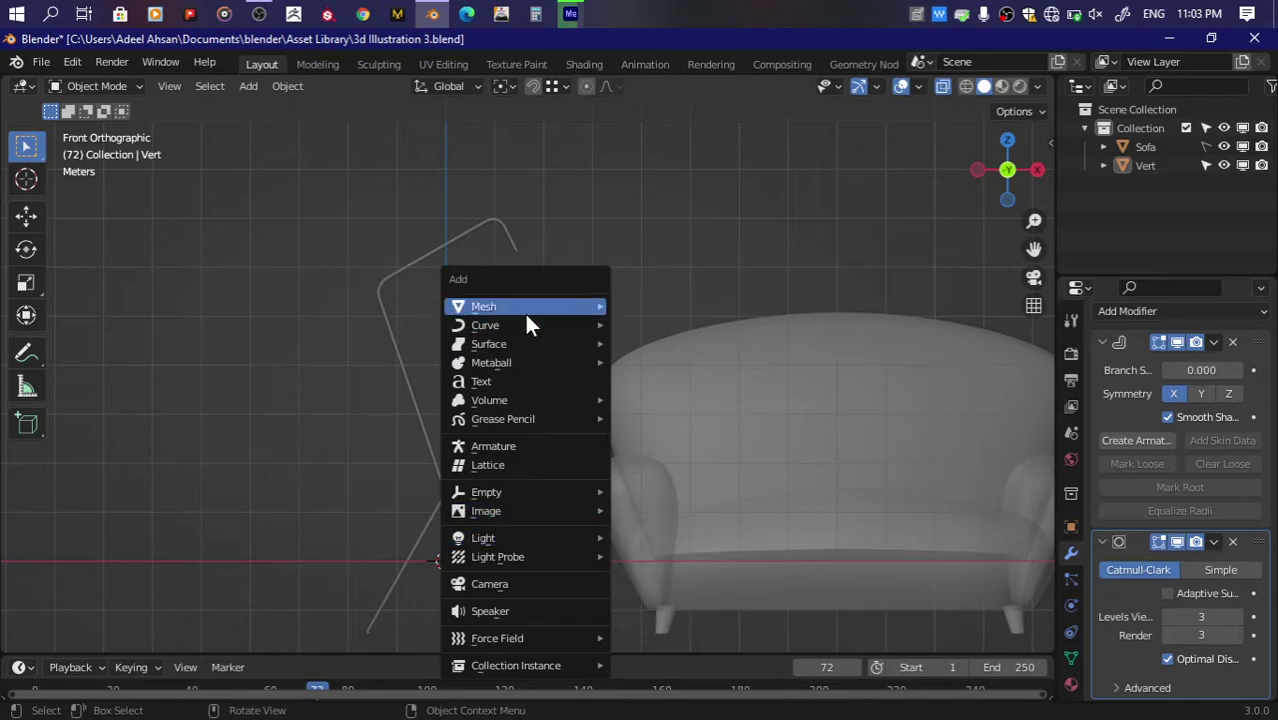
Step: Add a Bezier curve and rotate it 90°, 90° on Z, then 90° to stand it upright
mouse_move(486, 325)
click(627, 328)
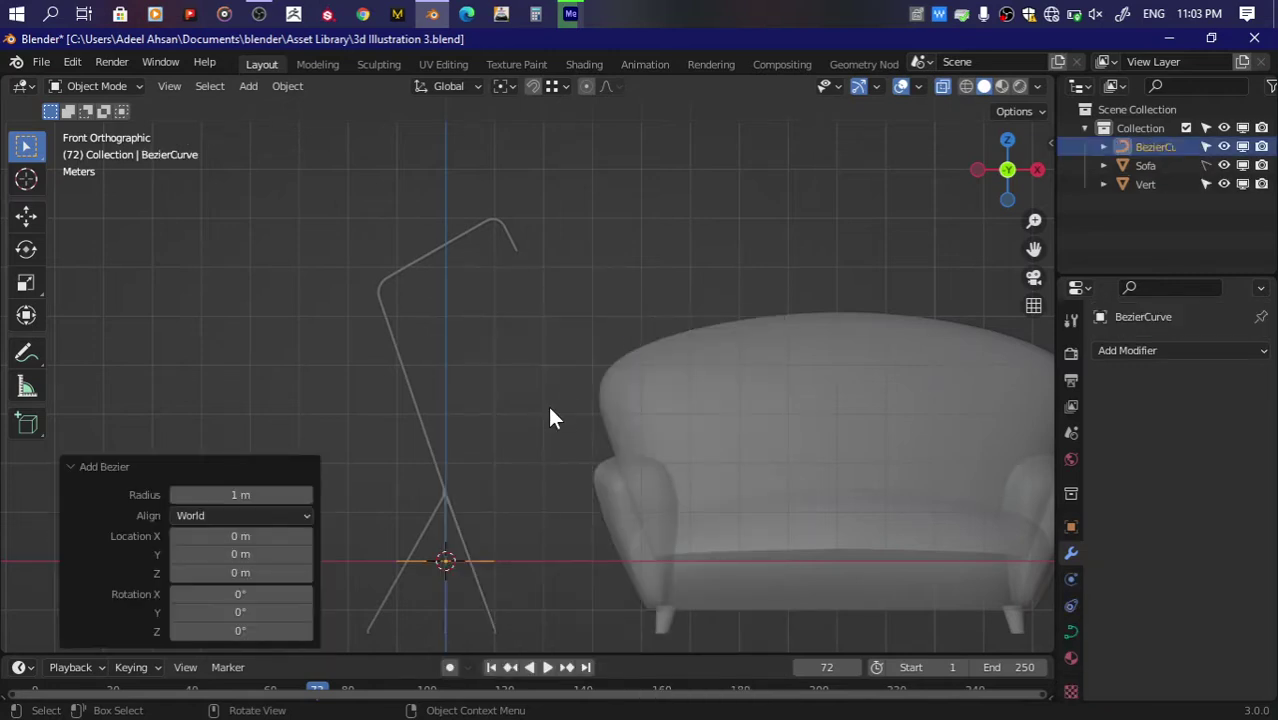
key(Tab)
text(r90)
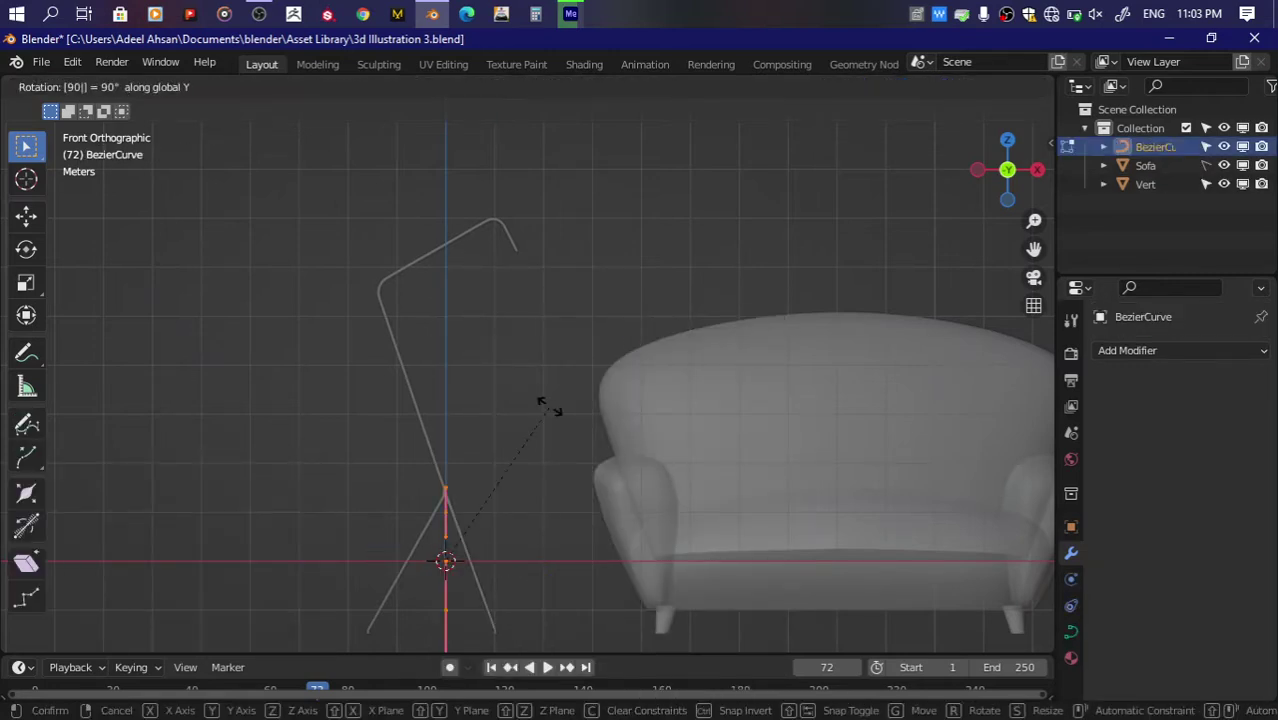
key(Return)
text(r90z)
key(Return)
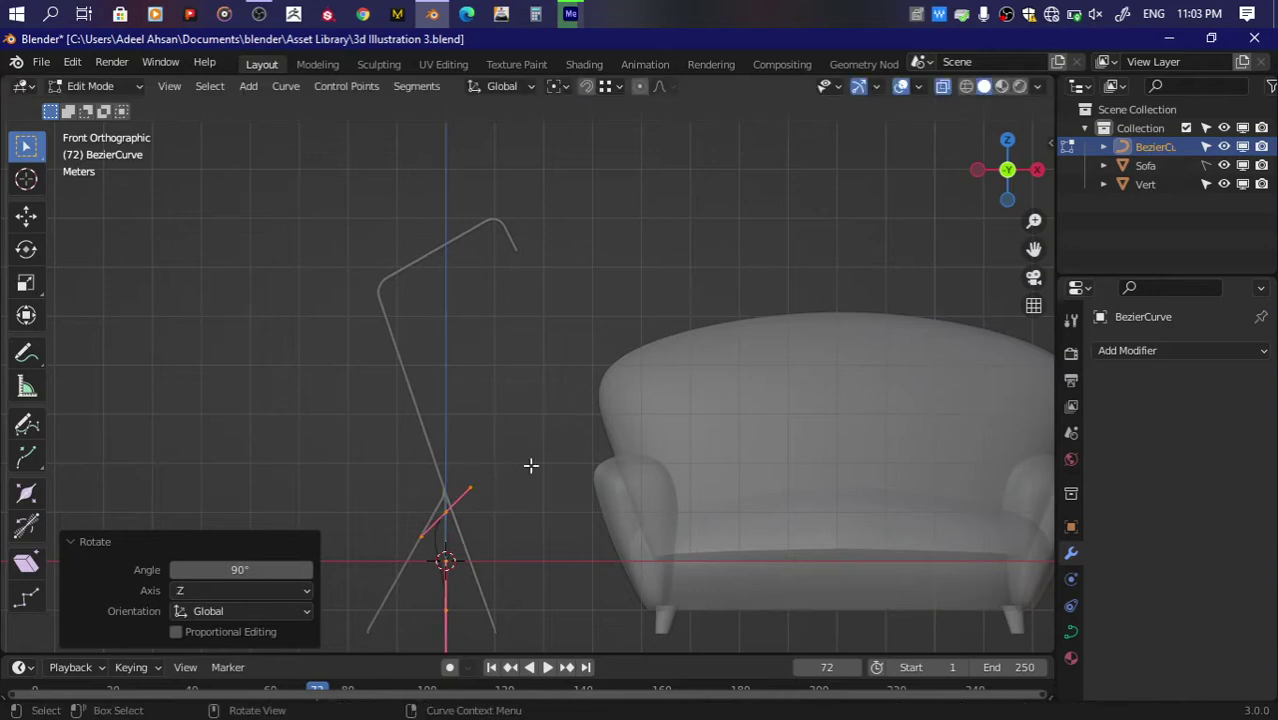
text(r90)
key(Return)
key(Tab)
Step: Move the curve to the tip of the lamp arm
key(g)
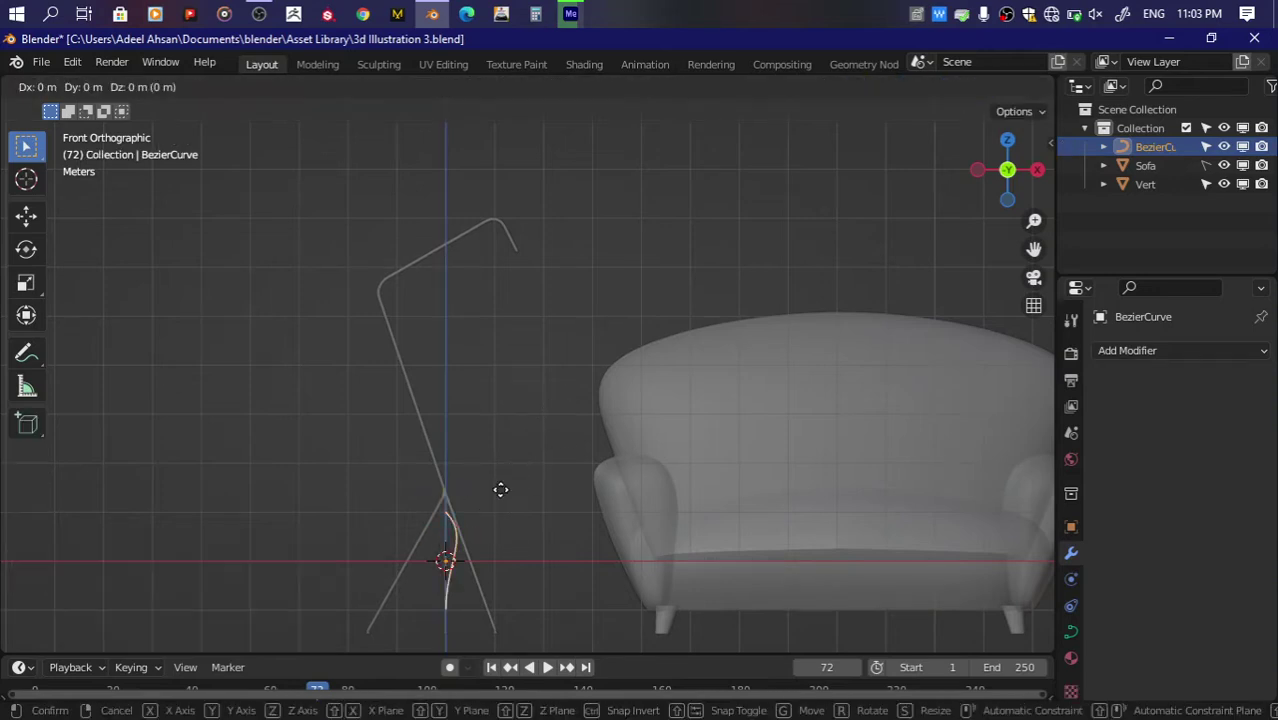
click(572, 227)
scroll(485, 245, up, 2)
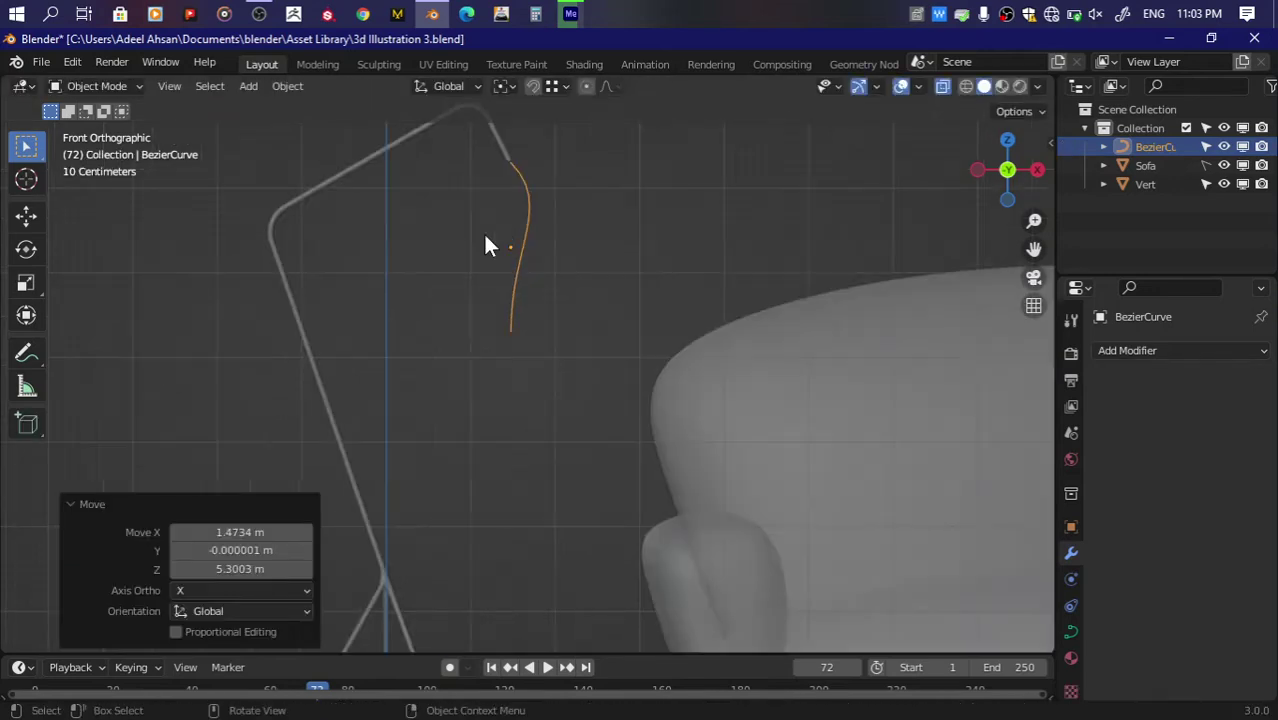
scroll(793, 297, up, 2)
key(Tab)
scroll(793, 289, up, 2)
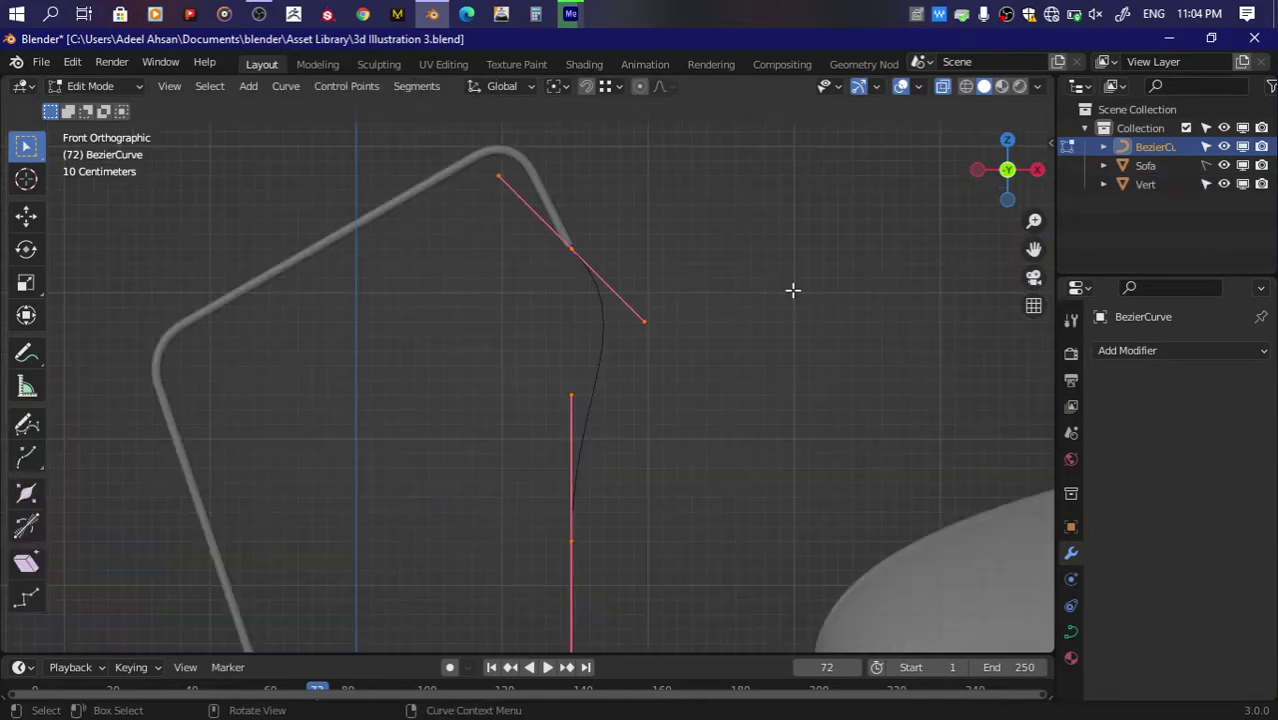
scroll(562, 457, up, 2)
scroll(562, 457, up, 2)
Step: Reshape the curve's handles, shrink the top point's handles and raise the bottom point
key(g)
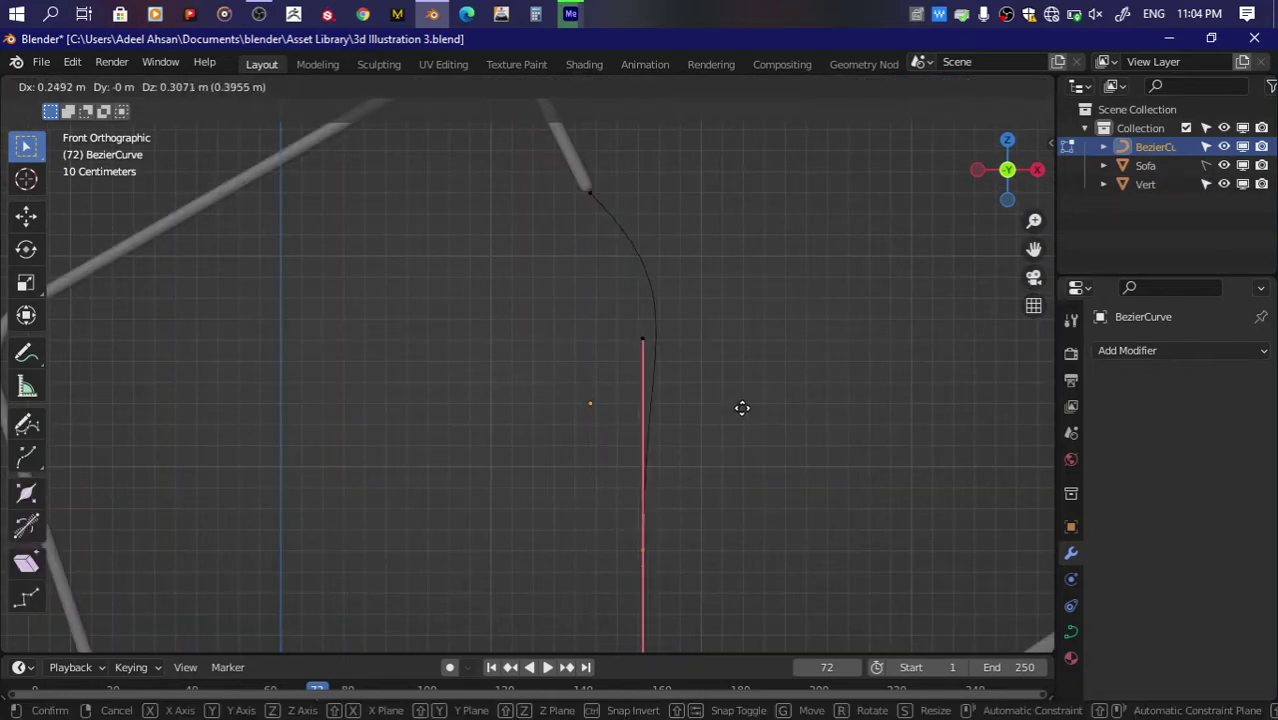
click(799, 314)
key(s)
click(750, 430)
click(590, 193)
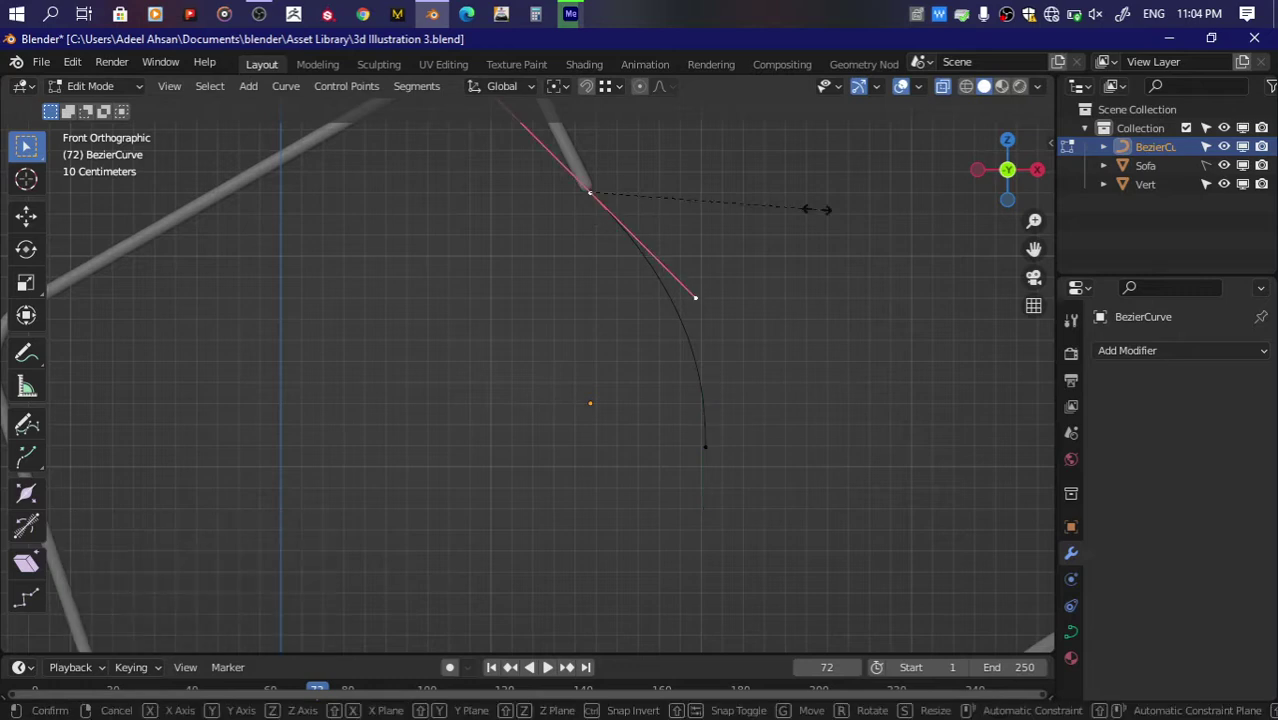
key(s)
click(652, 337)
click(705, 447)
key(g)
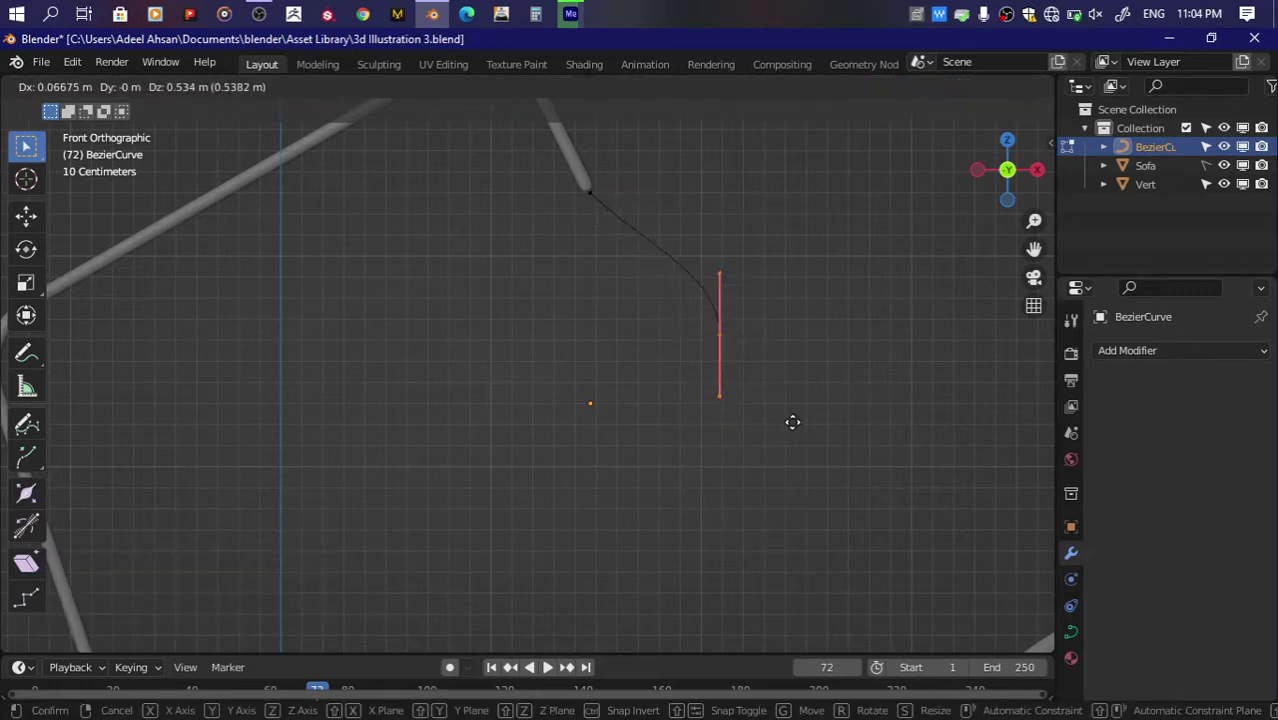
click(791, 419)
Step: Tilt the top and bottom points' handles and reposition the bottom point
click(590, 193)
key(r)
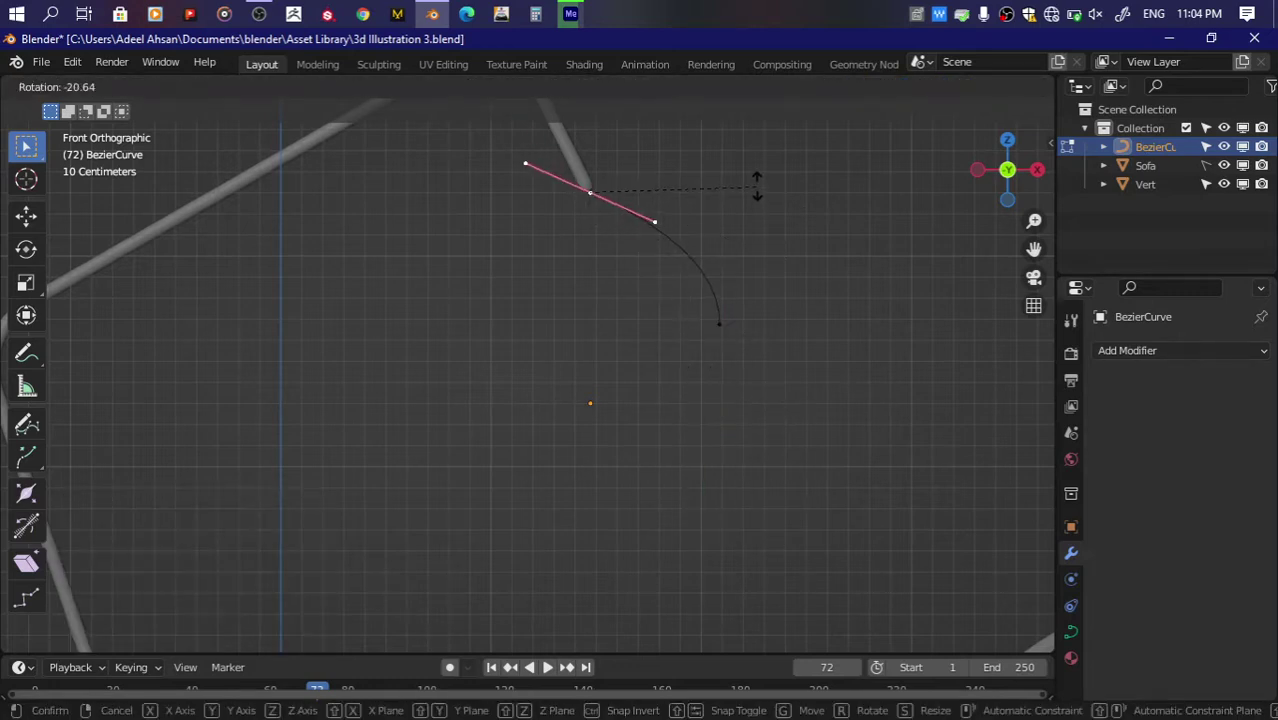
click(757, 190)
click(720, 323)
key(r)
click(802, 254)
key(g)
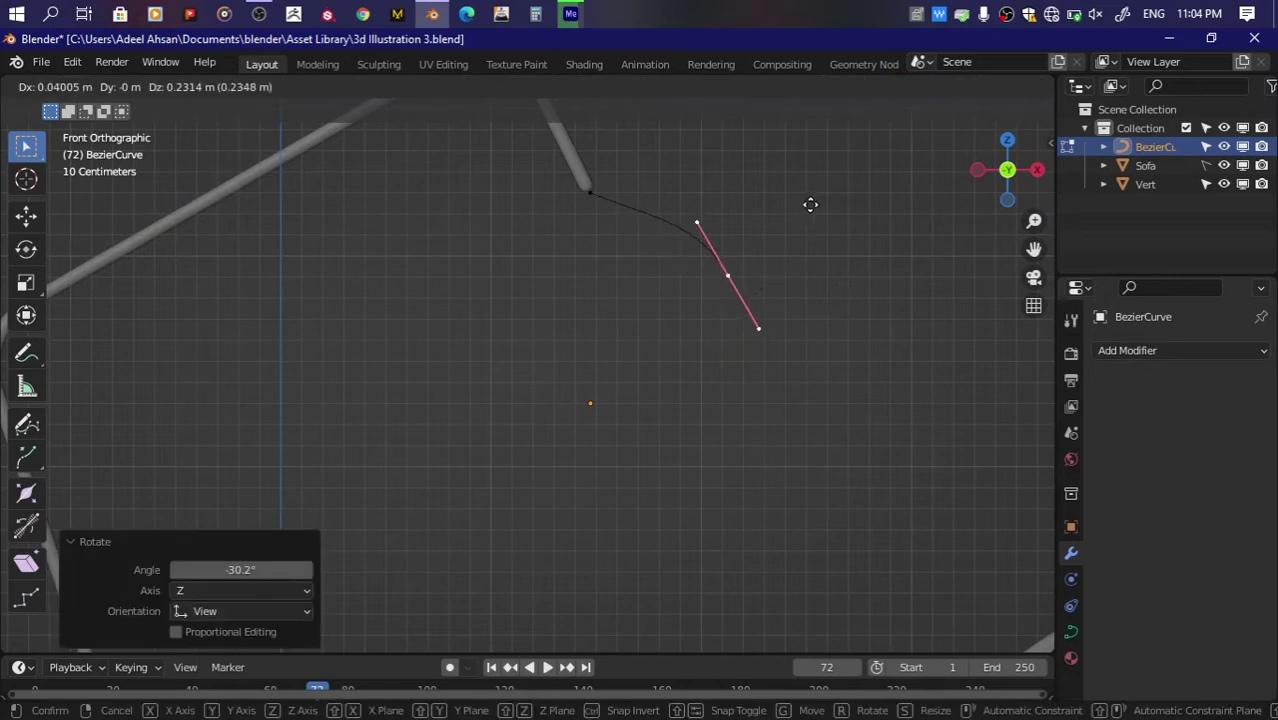
click(810, 204)
key(s)
click(810, 204)
Step: Widen the top point's handles to 1.190 and tilt them to droop the profile
click(600, 198)
key(s)
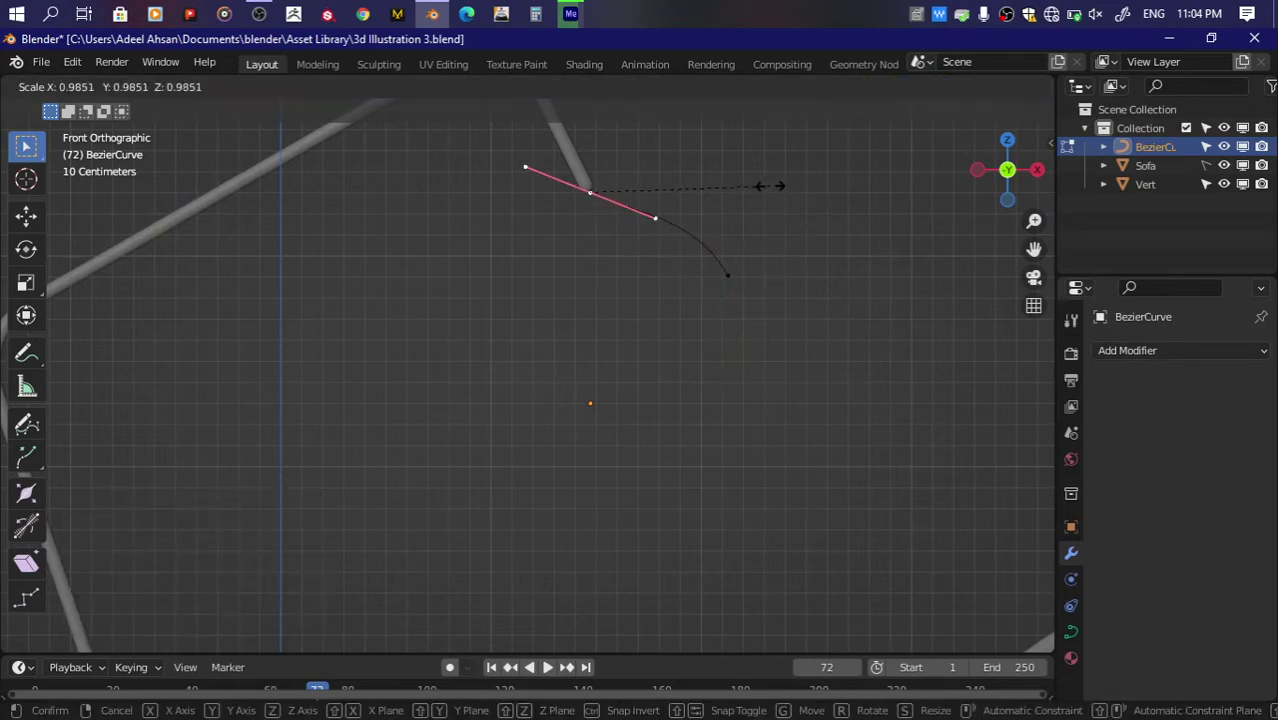
click(805, 162)
key(r)
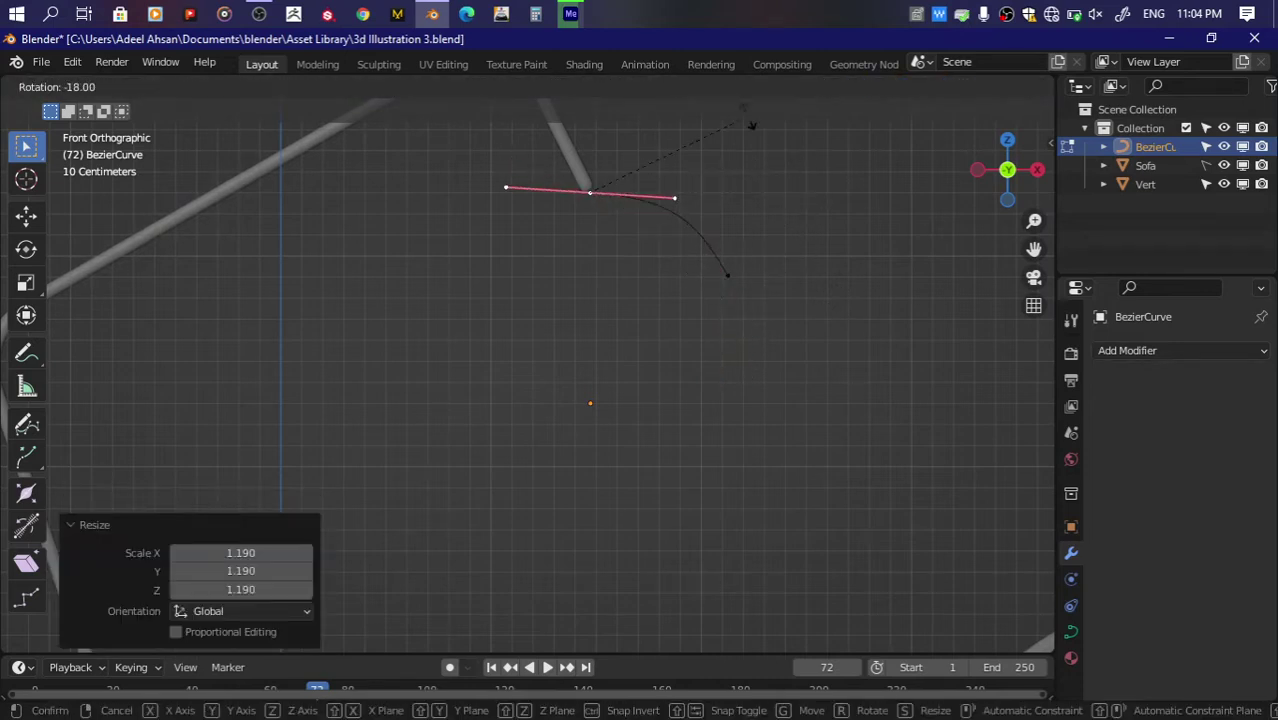
click(751, 125)
Step: Snap the 3D cursor to the curve's top point and set the curve's origin there
key(Tab)
key(Tab)
key(shift+s)
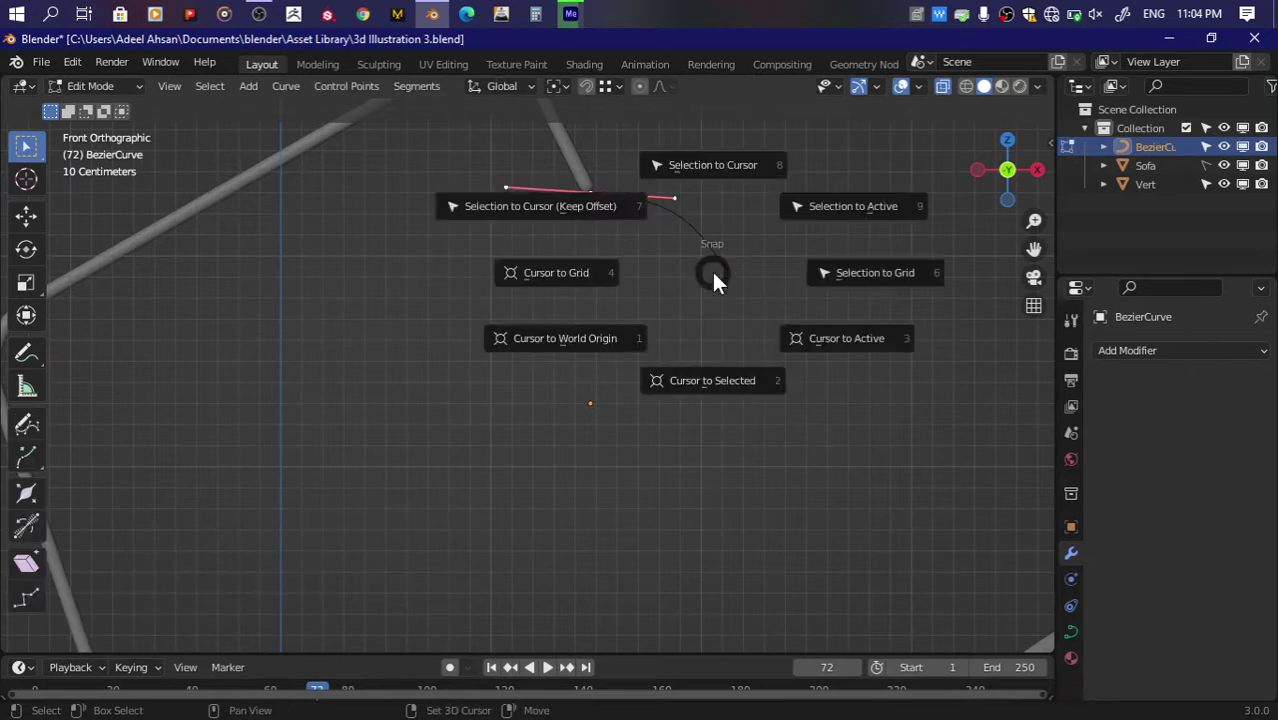
click(710, 379)
key(Tab)
click(287, 86)
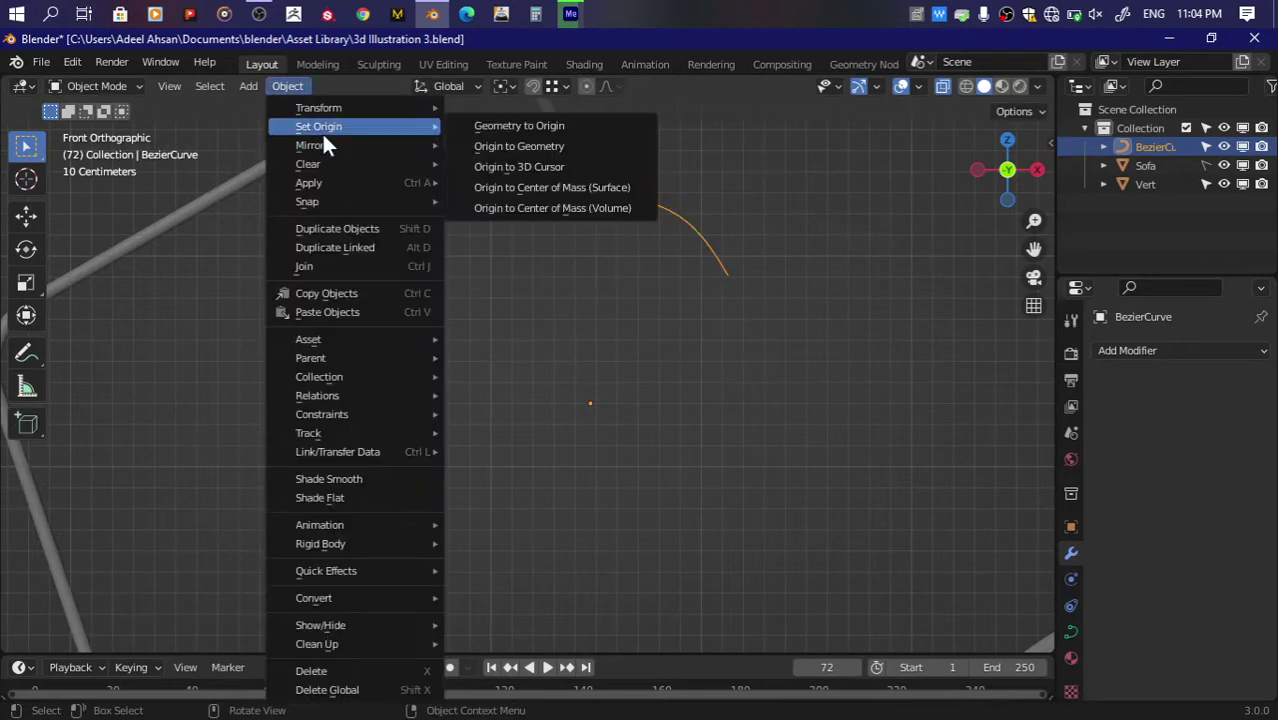
click(490, 167)
click(1179, 350)
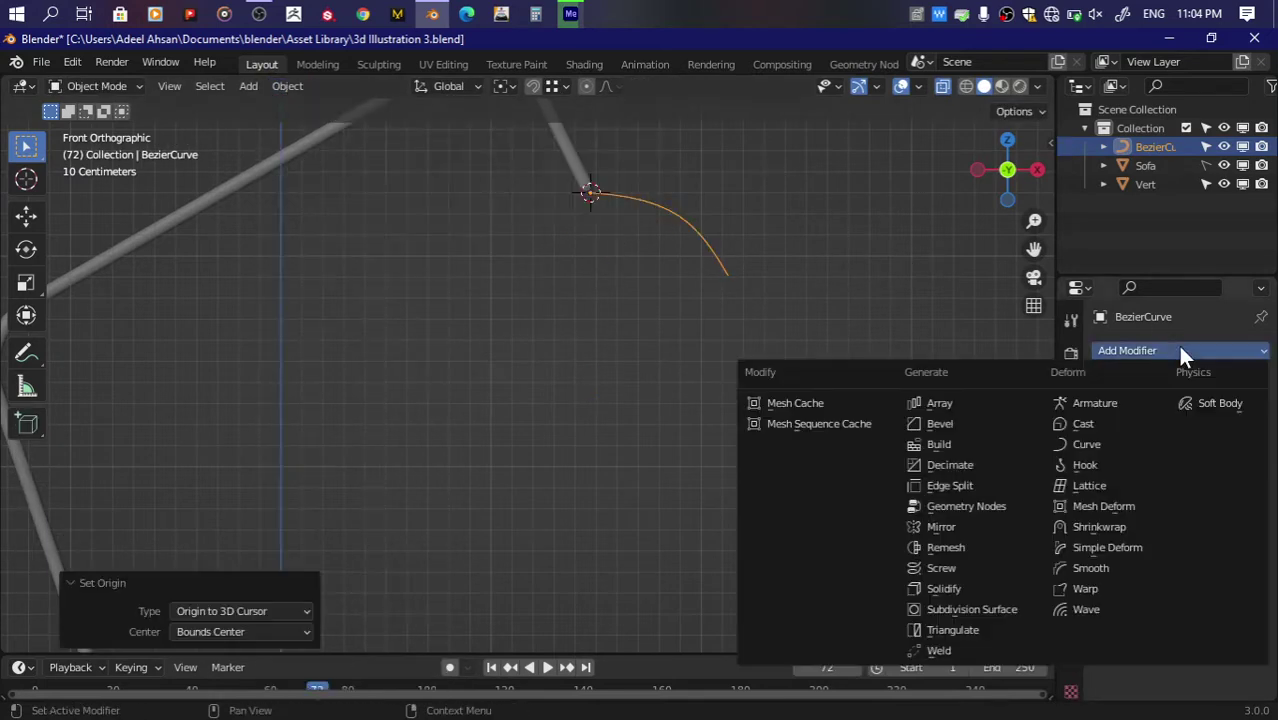
Step: Revolve the curve with a Screw modifier, trying Y and X before settling on Z
click(960, 567)
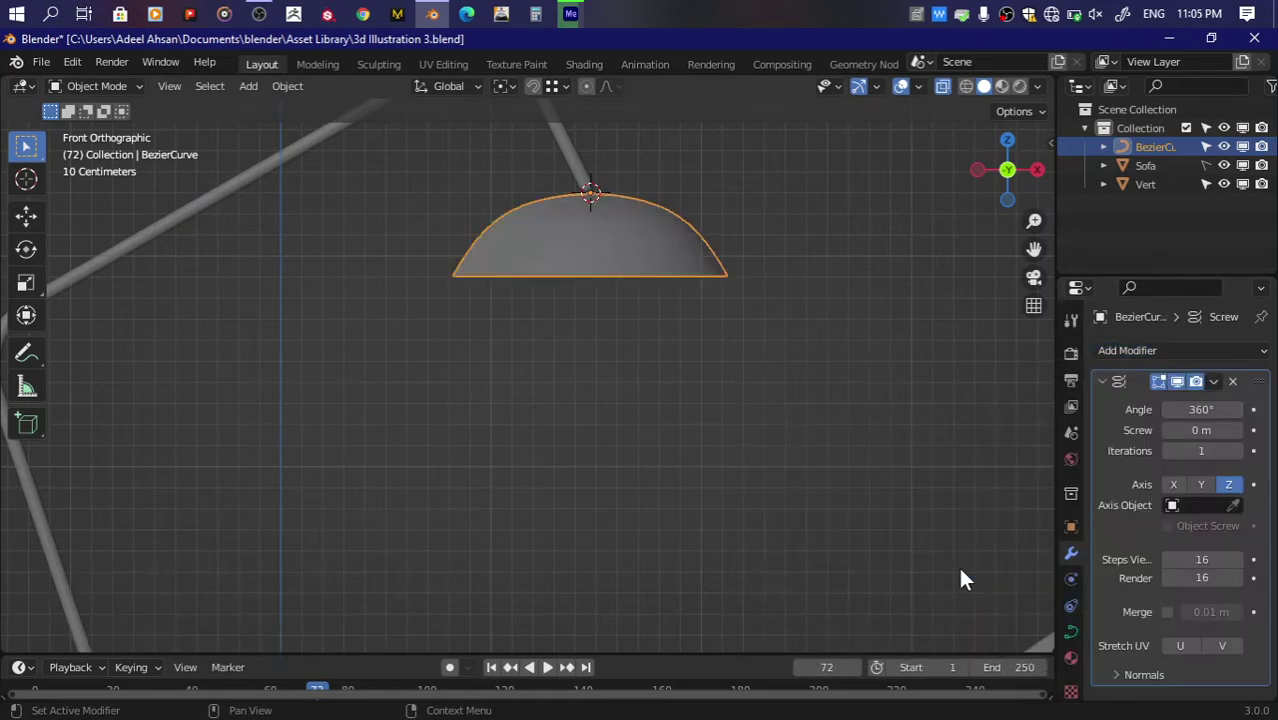
click(1200, 484)
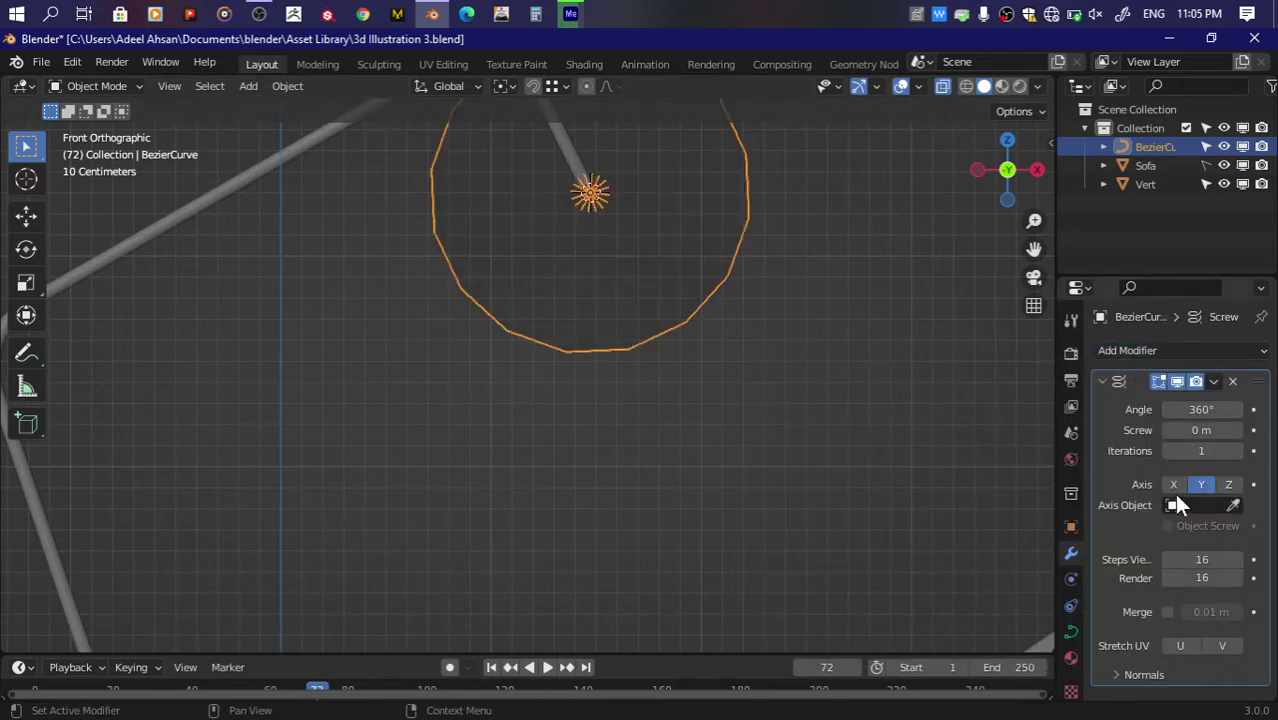
click(1173, 484)
click(1228, 484)
Step: Pull the curve's outer endpoint and its handle outward into a bell shape
key(Tab)
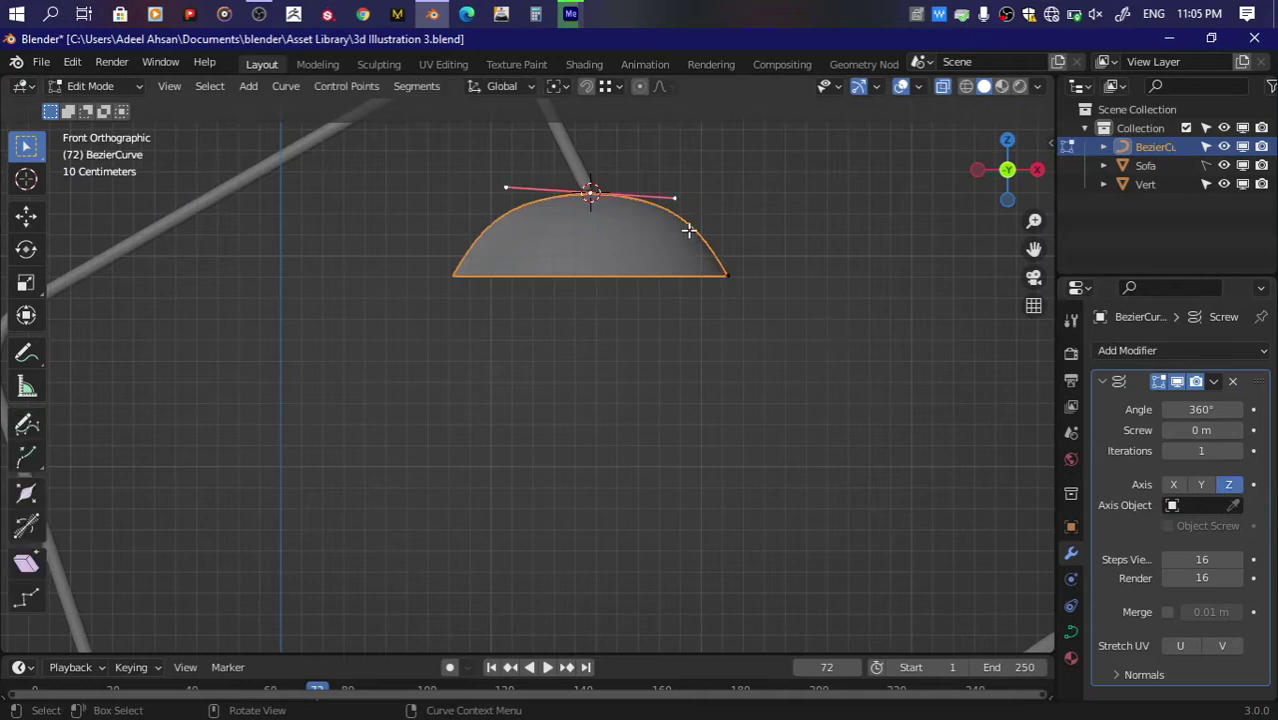
click(727, 275)
key(g)
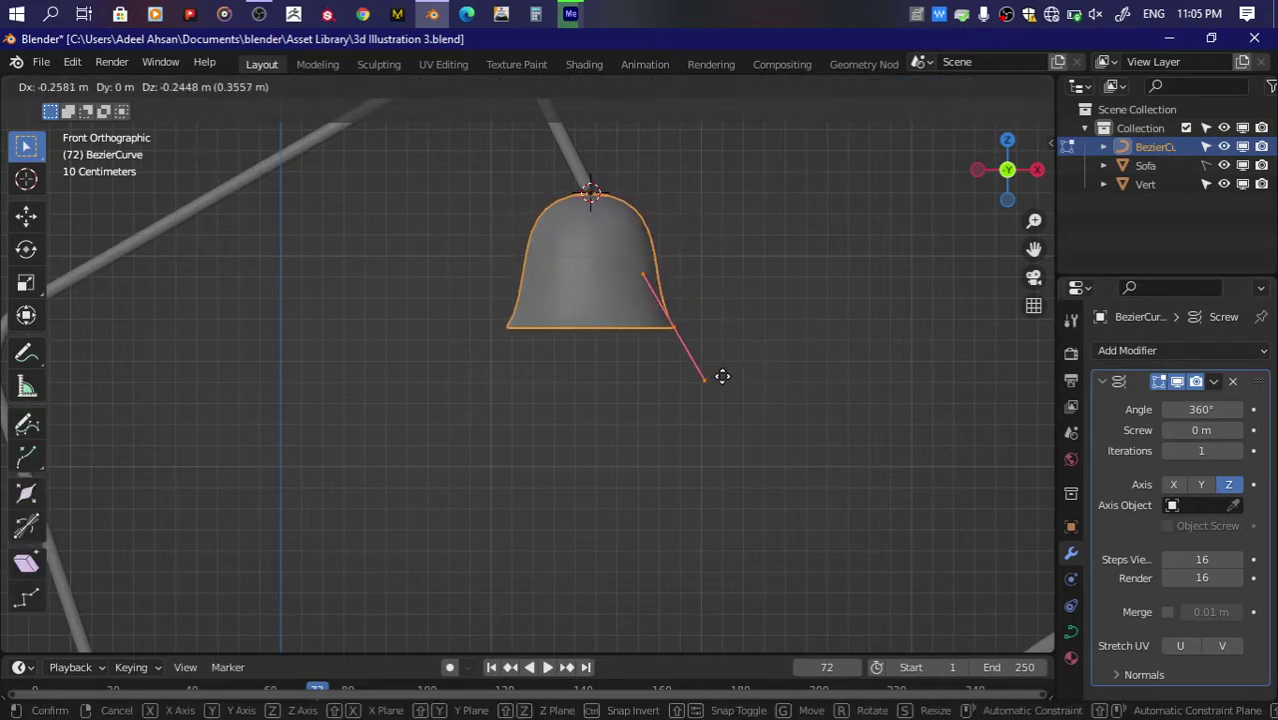
click(711, 378)
key(r)
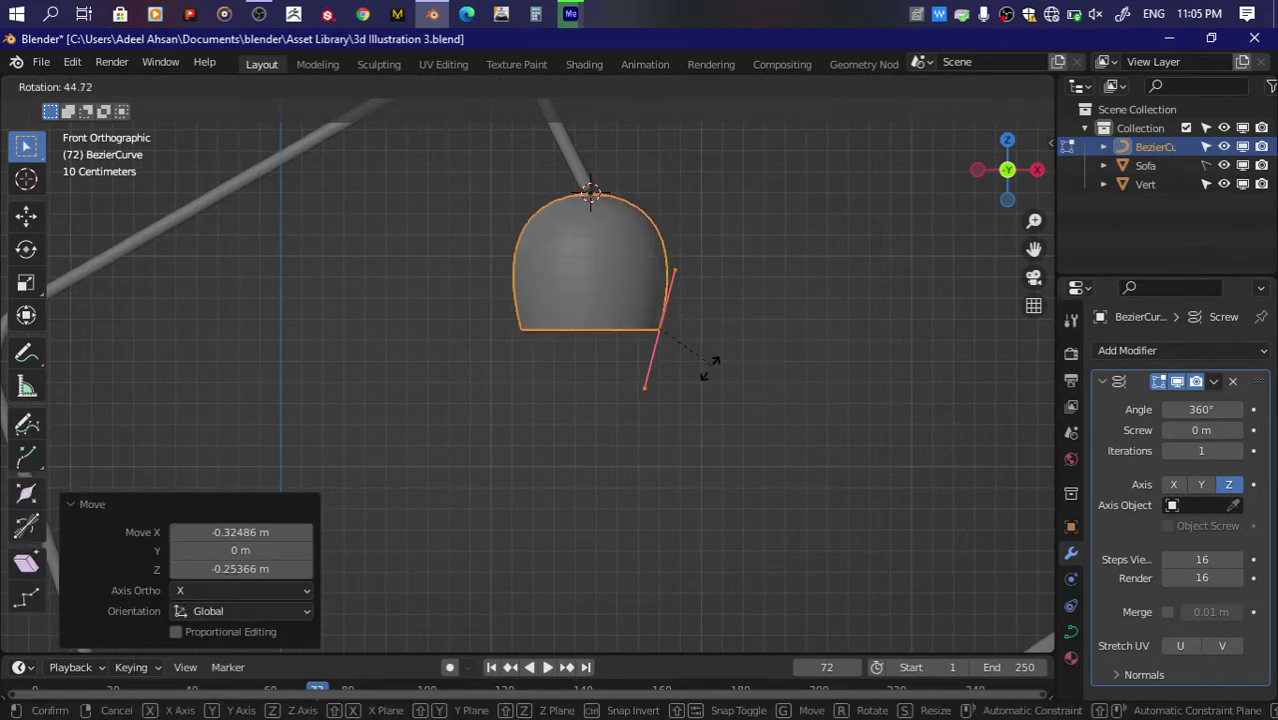
click(707, 365)
key(g)
click(693, 399)
Step: Rotate and shrink the top point's handles to narrow the shade's tip
click(591, 191)
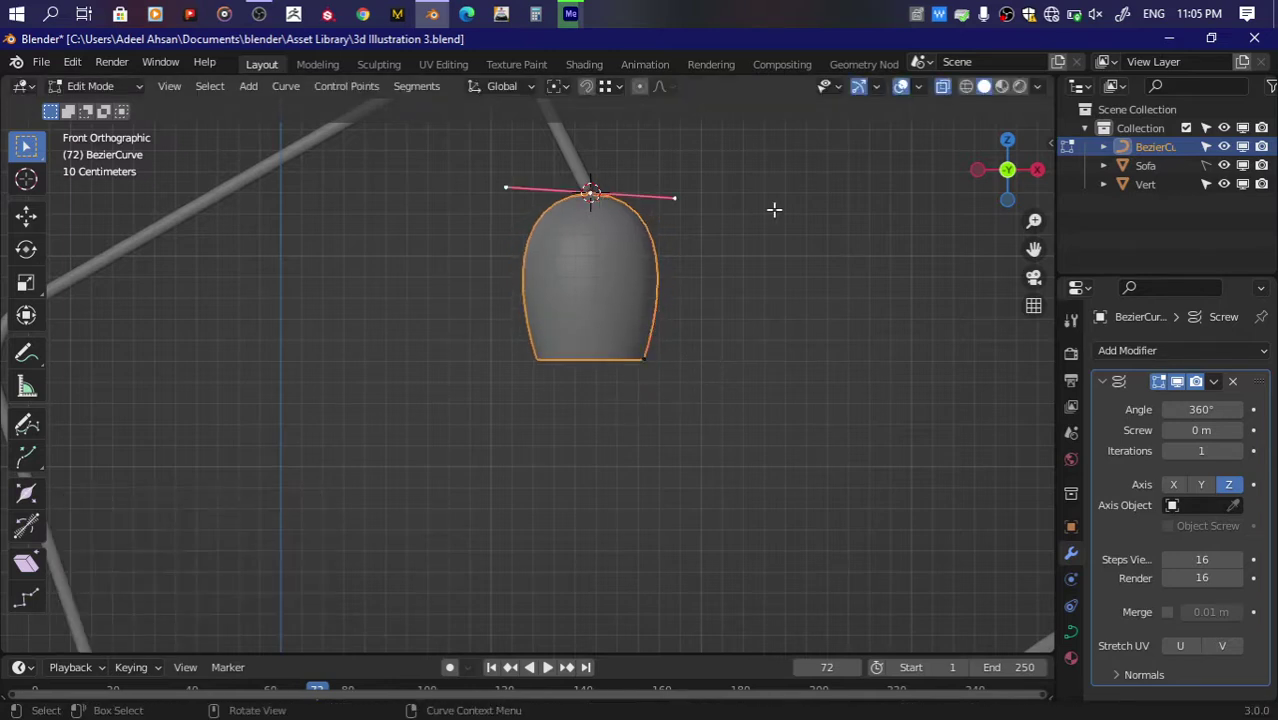
key(r)
click(771, 193)
key(s)
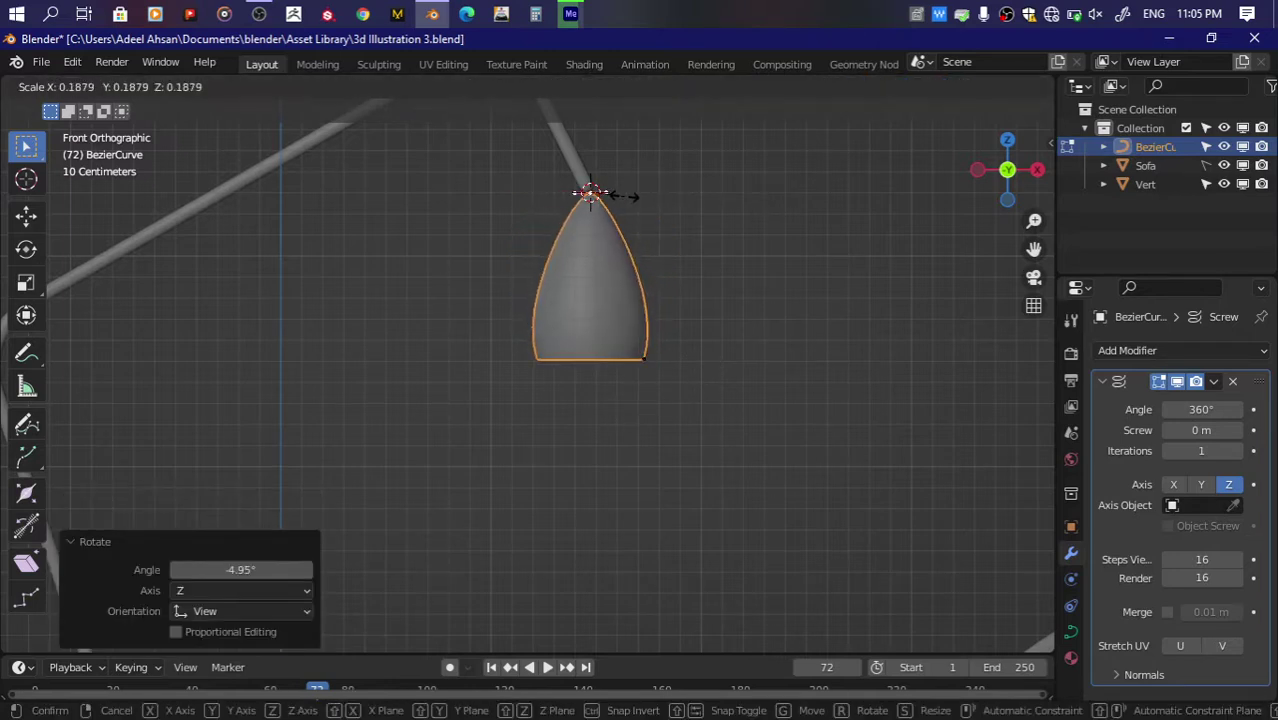
click(612, 195)
Step: Move the bottom profile point up-left with a longer, near-vertical handle
click(645, 360)
key(r)
click(716, 316)
key(g)
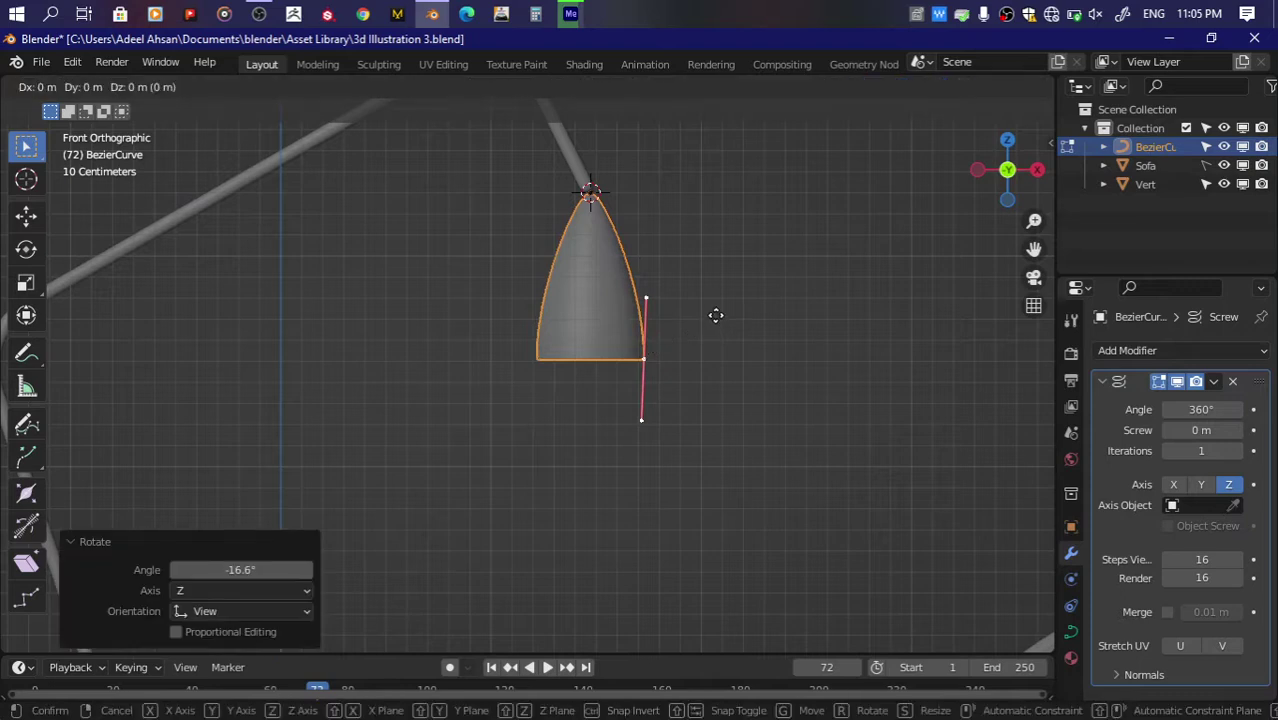
click(708, 282)
key(r)
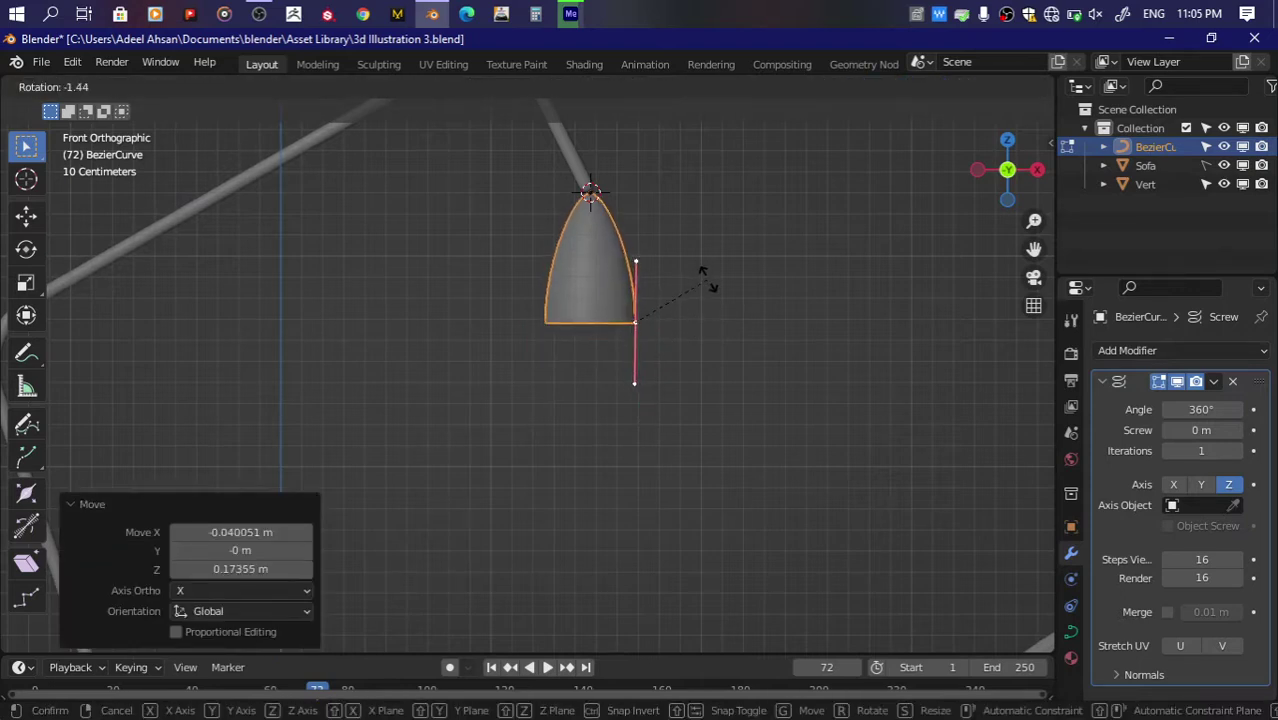
click(707, 282)
key(s)
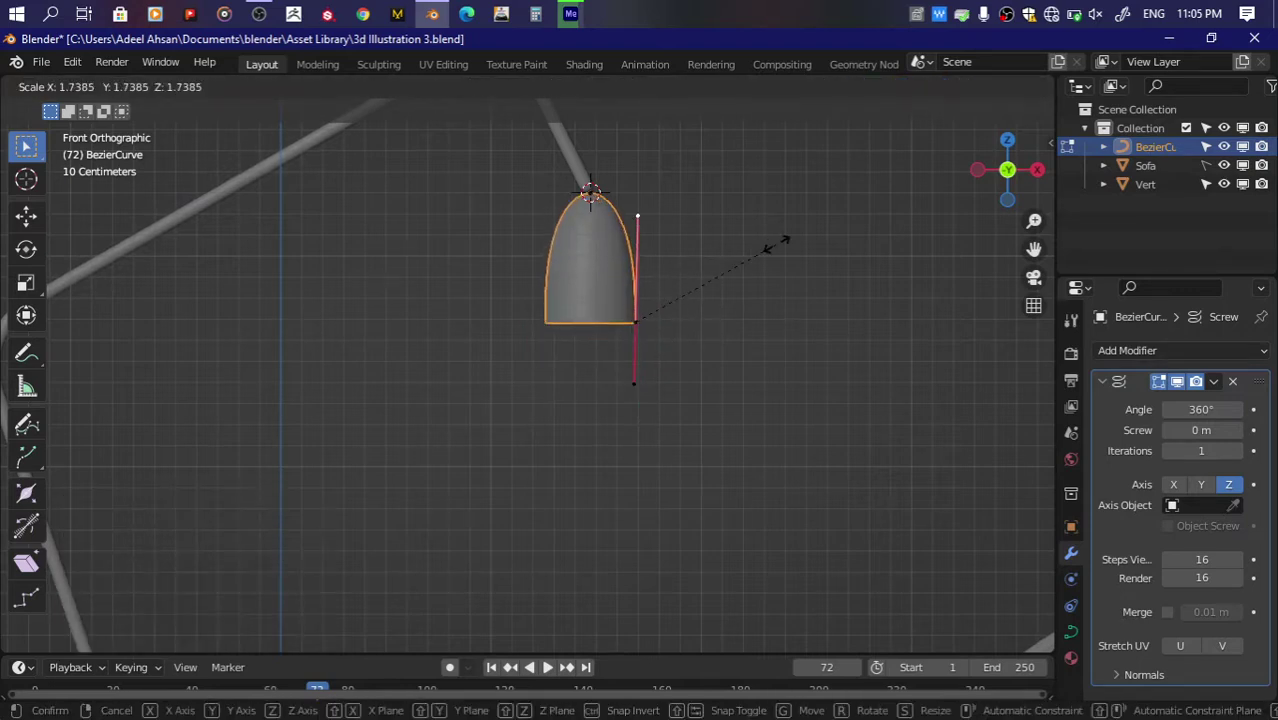
click(736, 265)
key(r)
click(743, 255)
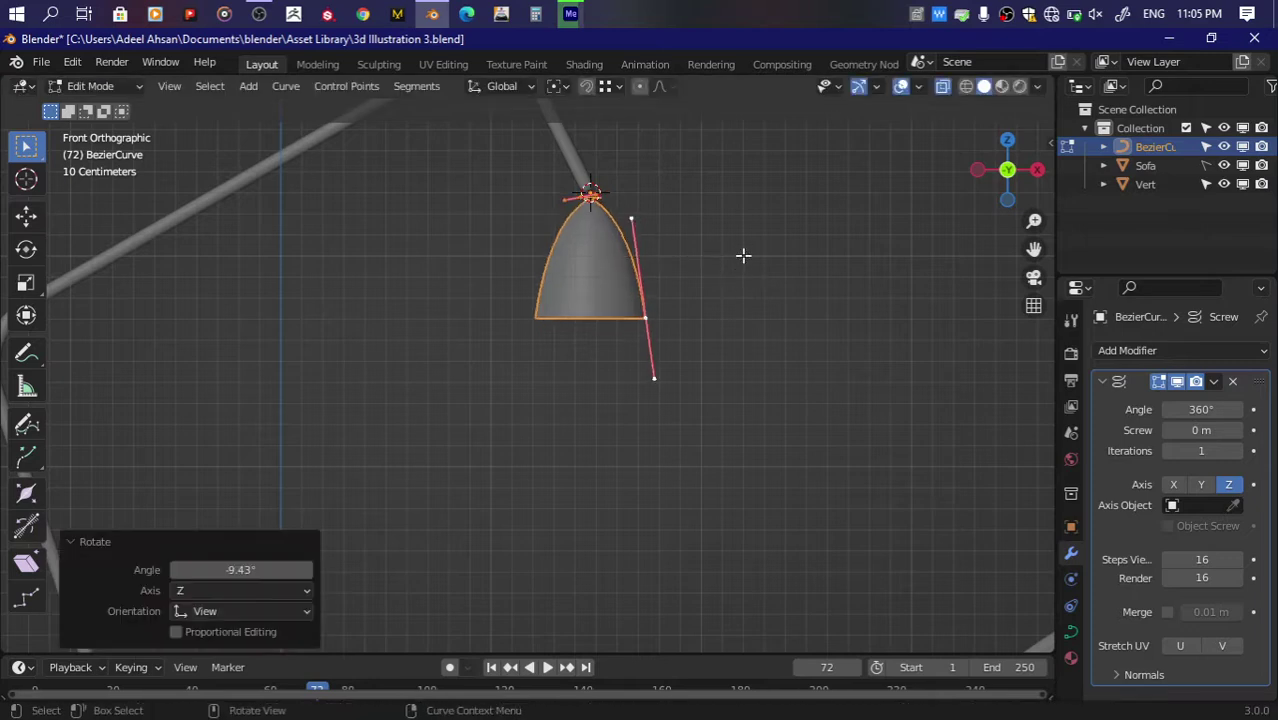
key(ctrl+z)
scroll(716, 296, down, 3)
scroll(716, 296, down, 1)
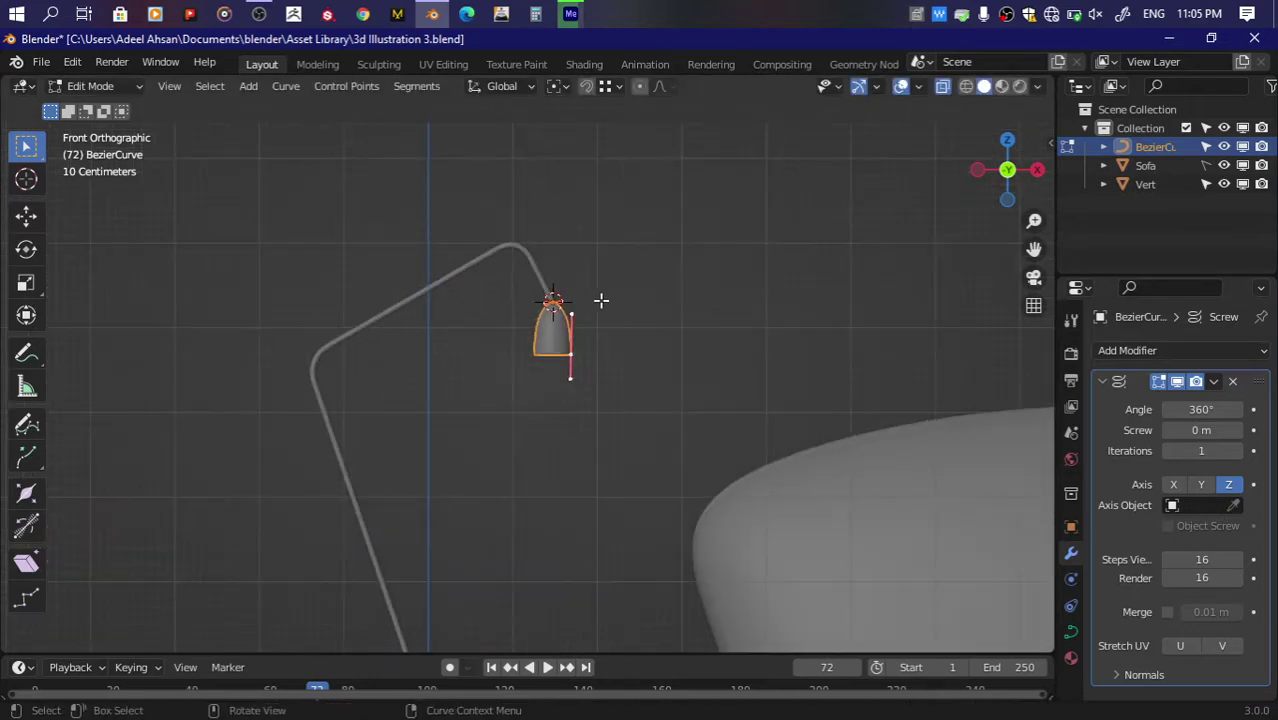
Step: Convert the shade curve into a mesh via Object > Convert > Mesh
key(Tab)
click(287, 87)
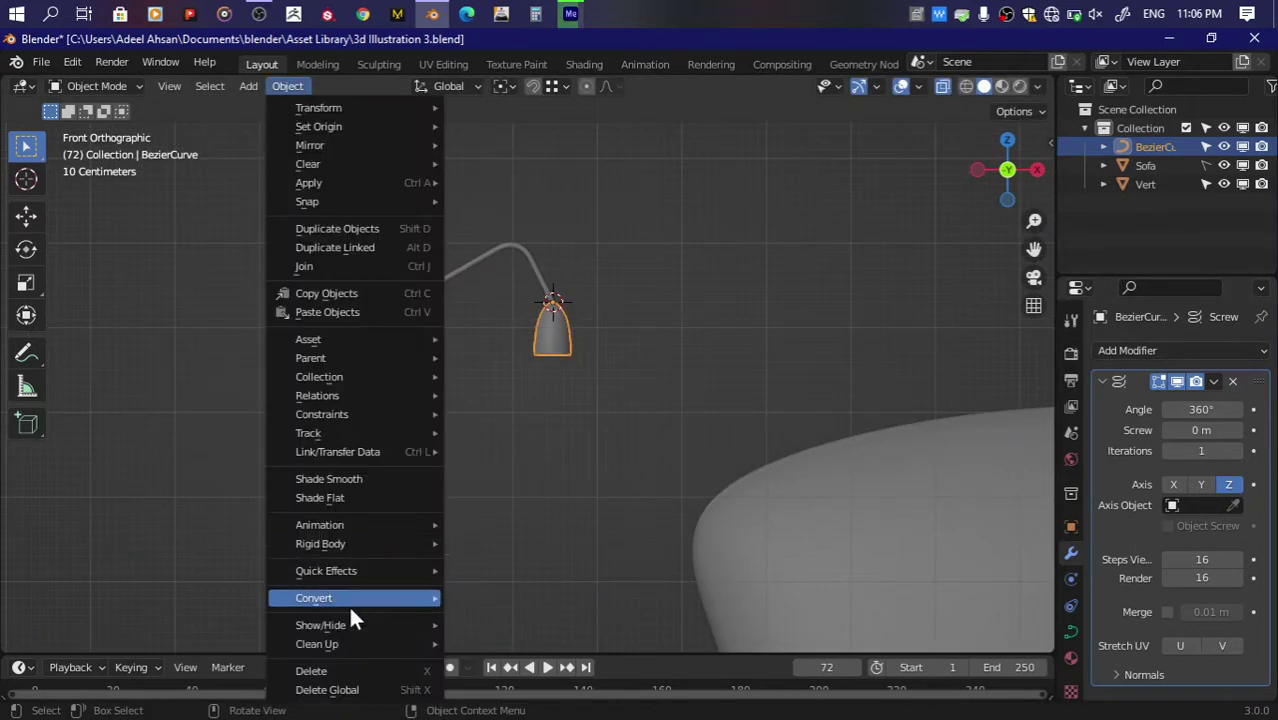
click(490, 617)
key(Tab)
key(Tab)
scroll(649, 380, up, 2)
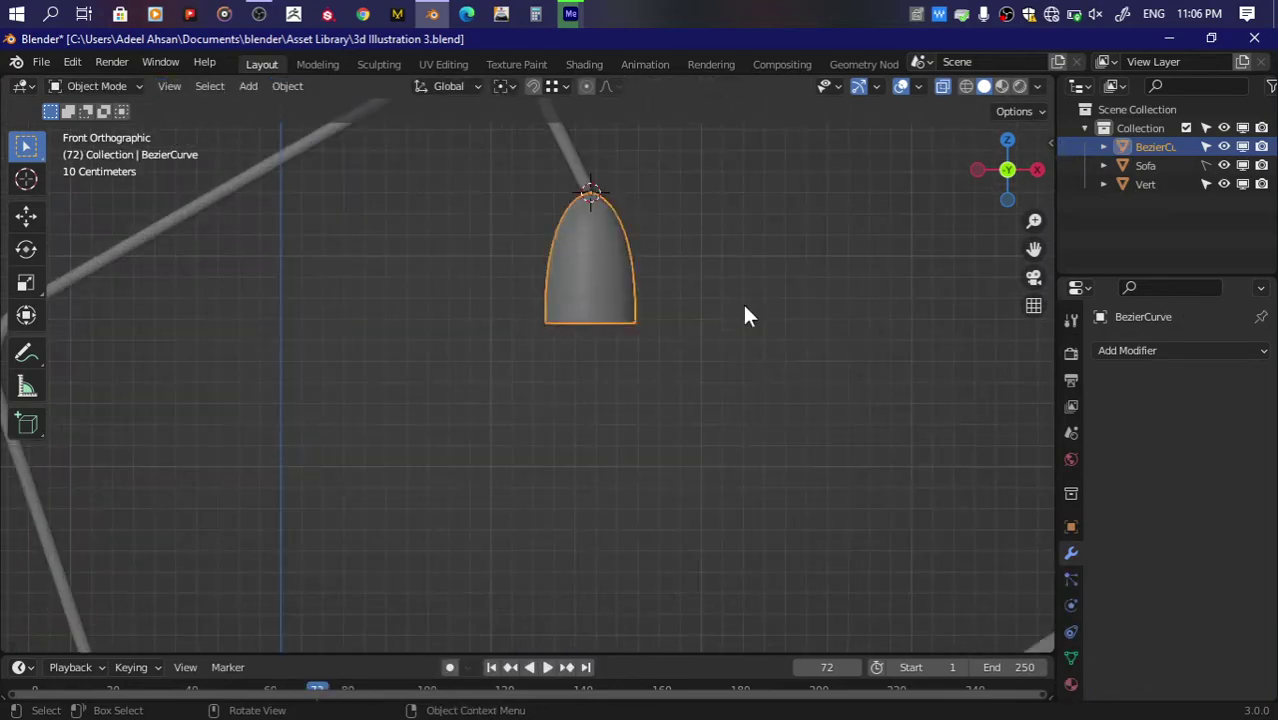
Step: Tilt the shade slightly and enlarge it to 1.380
key(r)
click(790, 273)
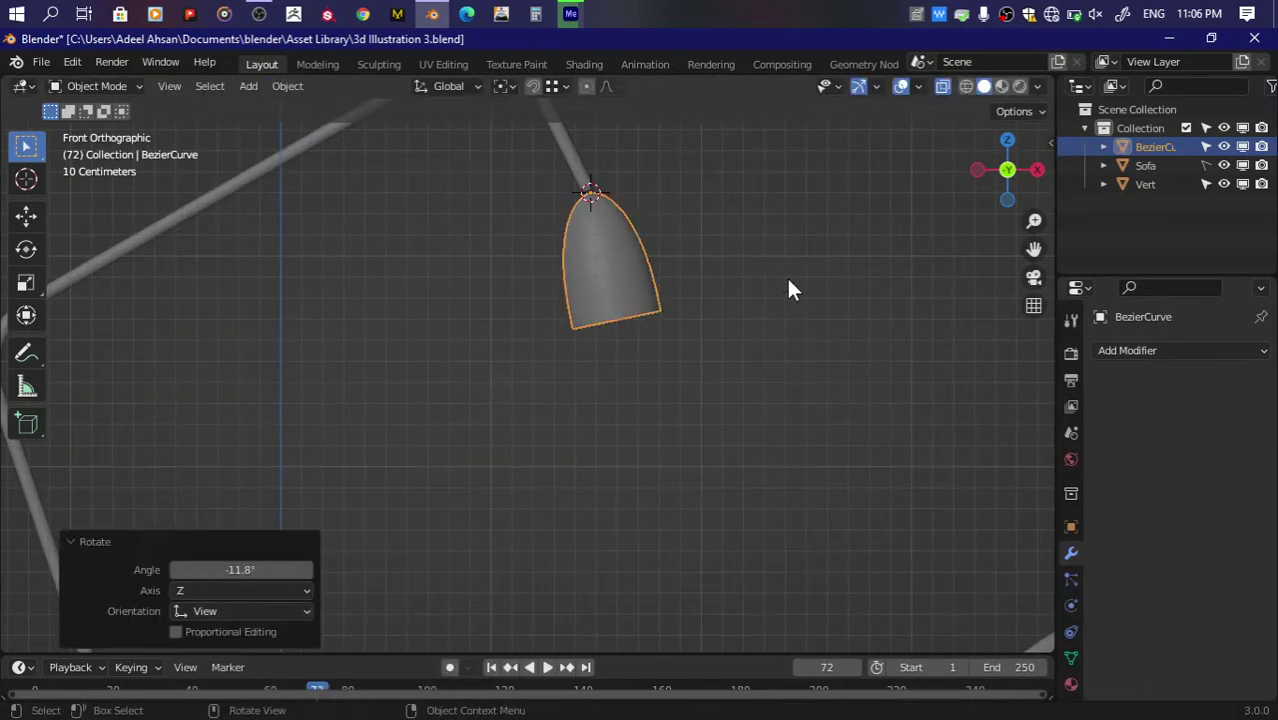
scroll(739, 300, down, 2)
key(s)
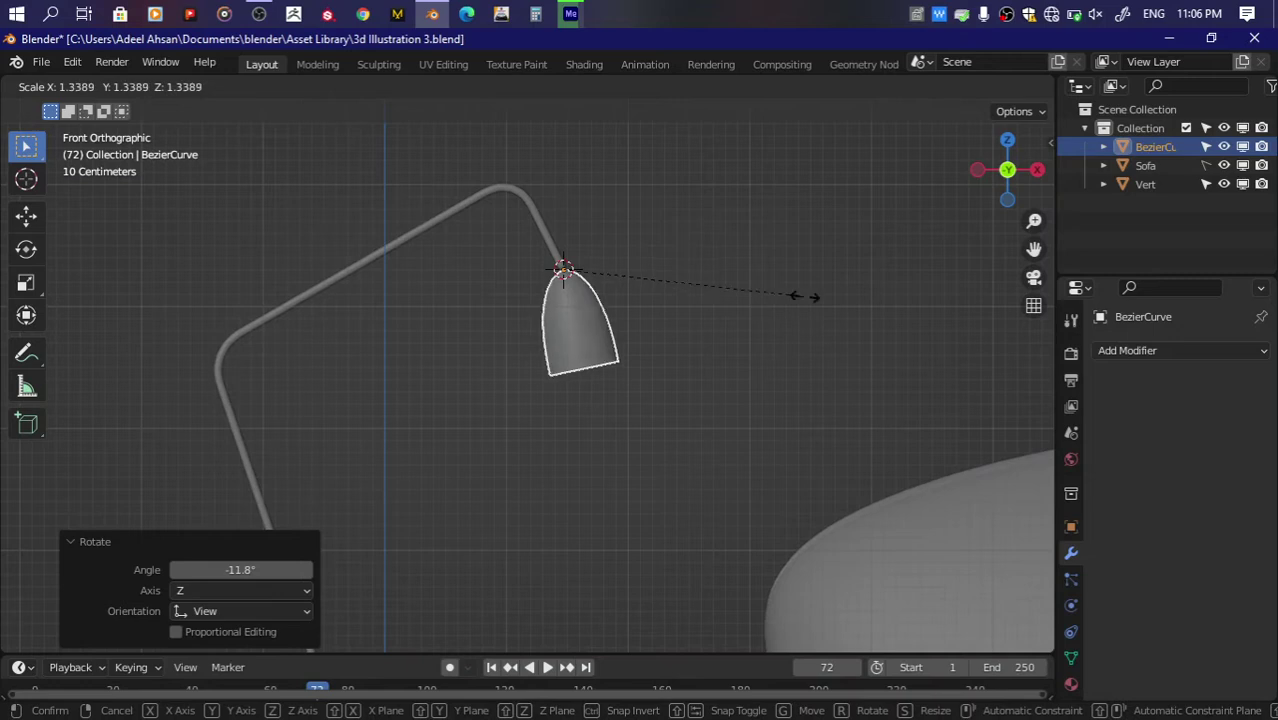
click(809, 292)
scroll(809, 292, down, 2)
scroll(809, 292, down, 2)
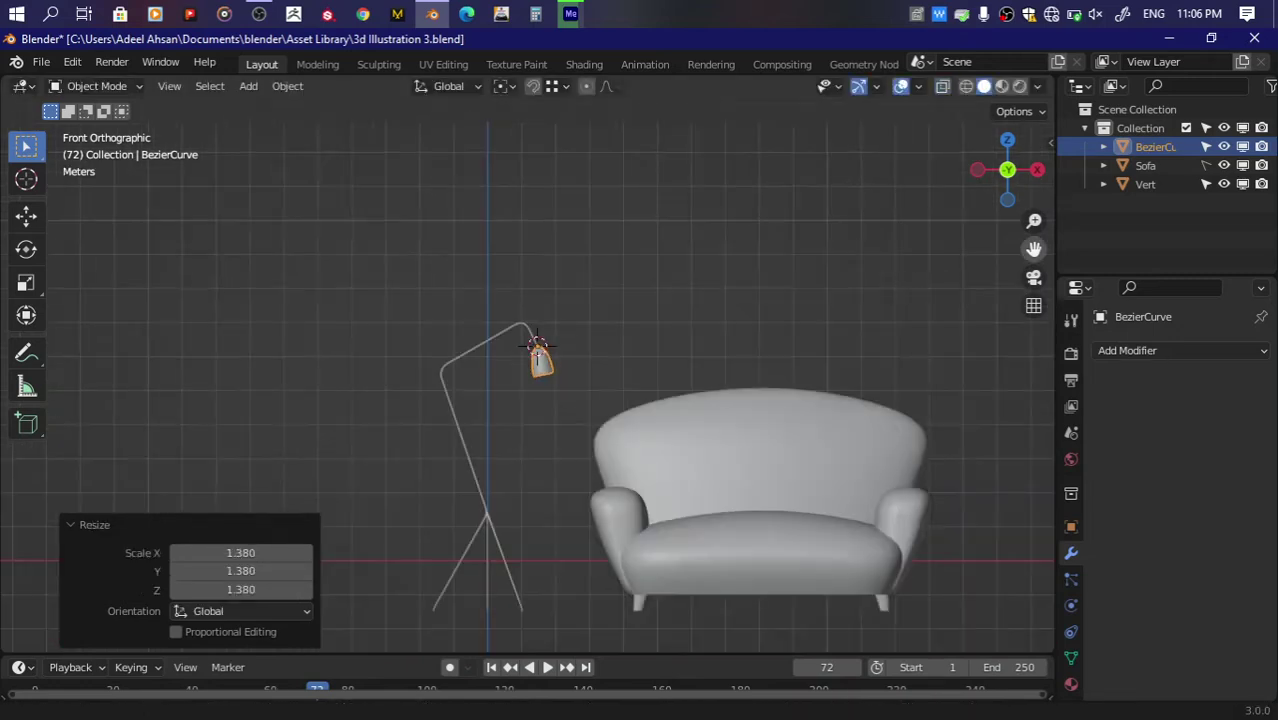
Step: Move the lamp stand and shade together along X toward the sofa
drag(1034, 248, 1000, 223)
click(451, 509)
shift+click(500, 340)
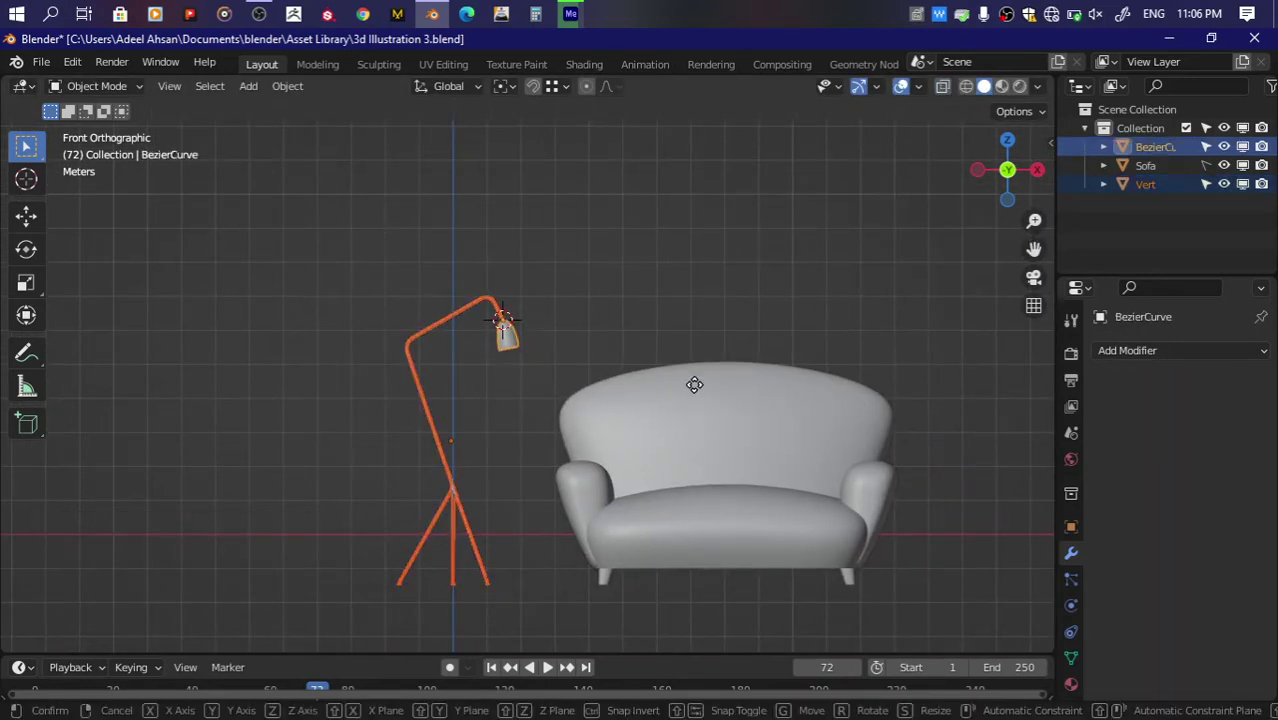
key(g)
key(x)
click(763, 392)
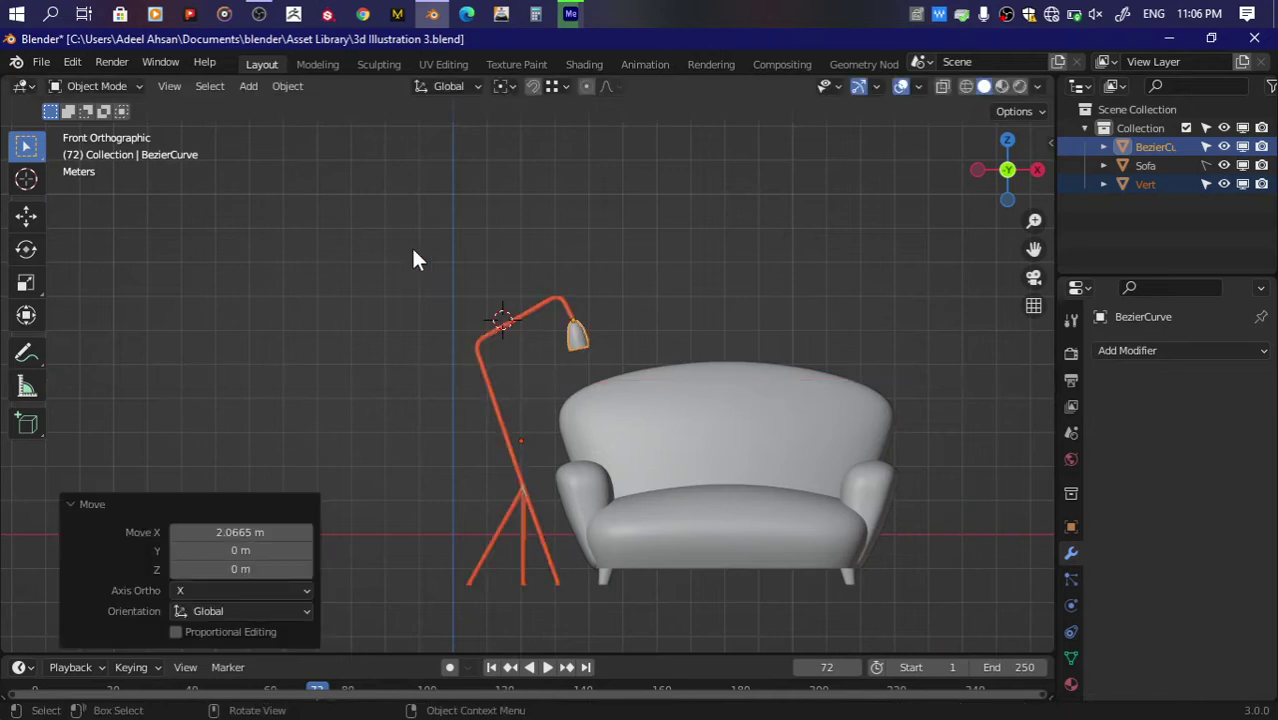
Step: Raise the lamp arm and shade vertices higher along Z using X-ray selection
key(Tab)
drag(392, 242, 662, 388)
key(alt+z)
drag(322, 170, 662, 391)
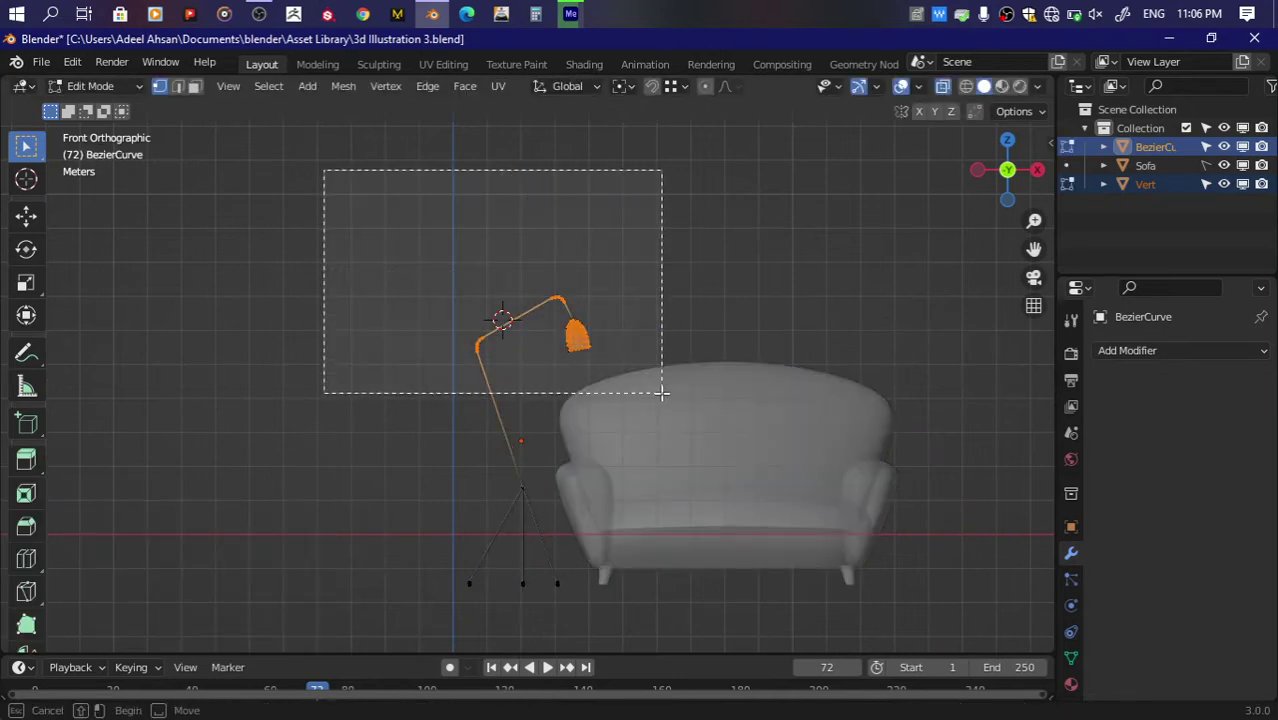
key(g)
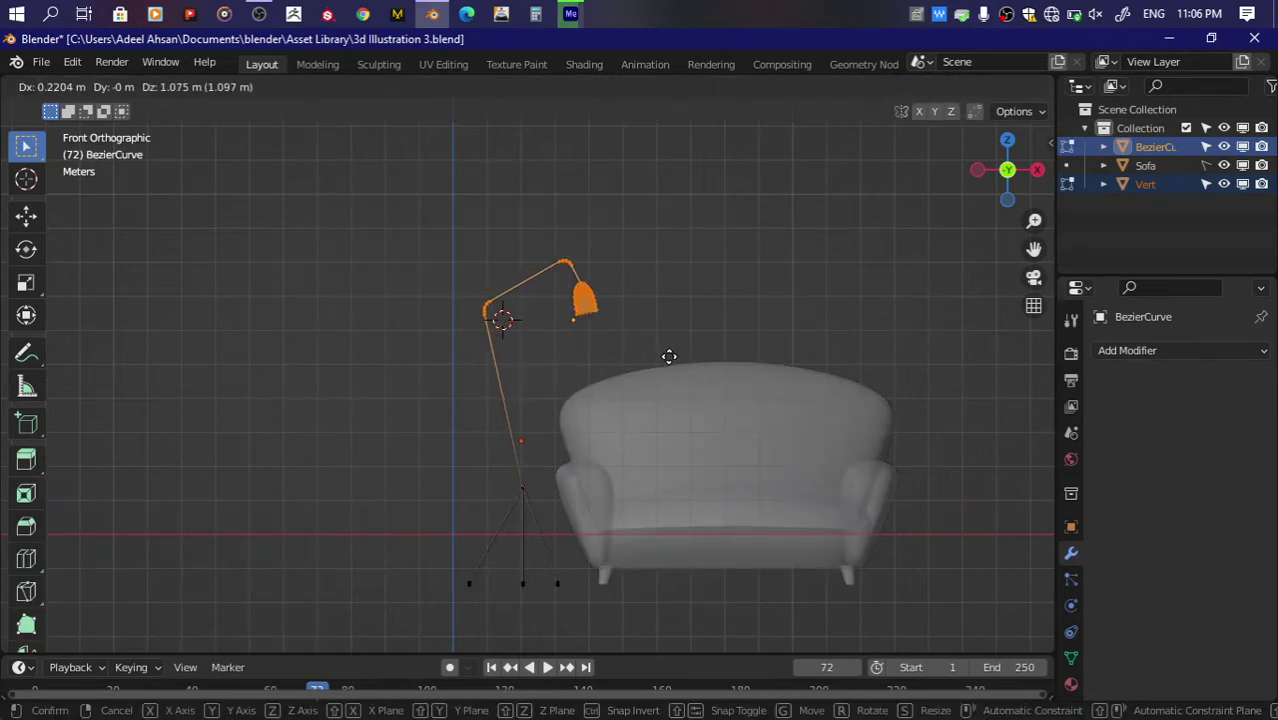
click(663, 360)
Step: Resize the shade object to fit the raised arm
key(Tab)
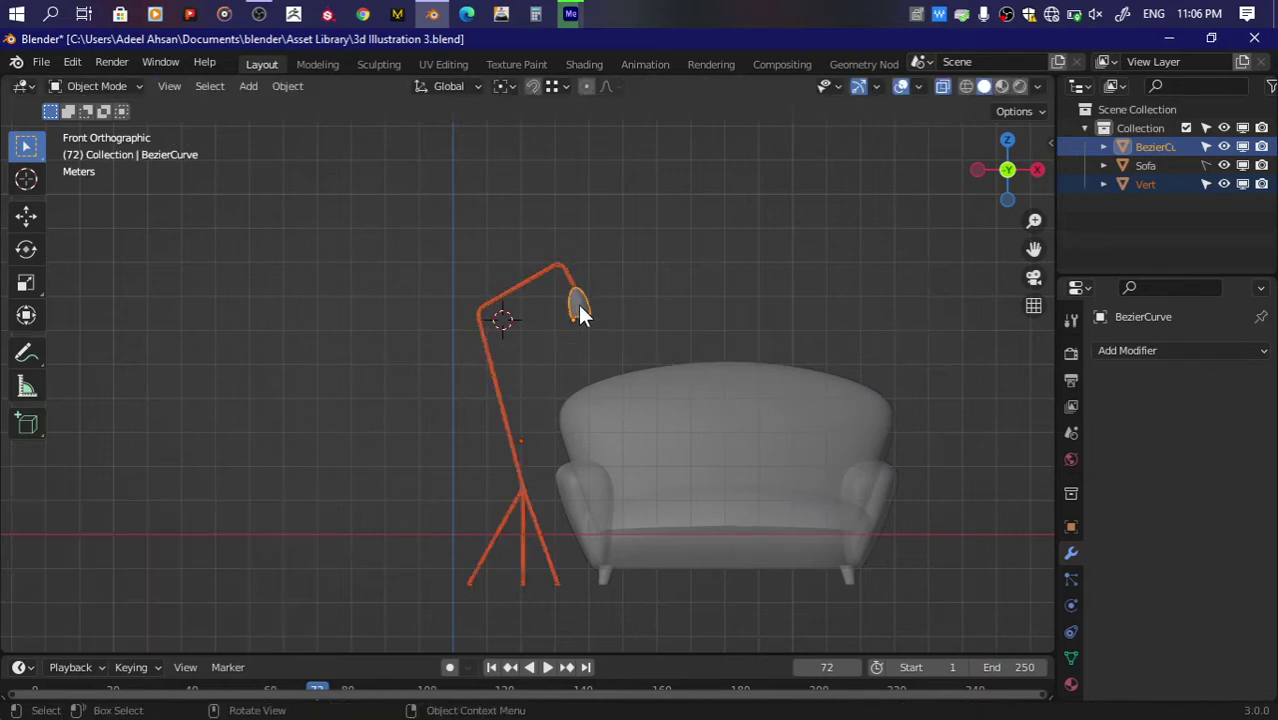
click(579, 312)
key(s)
click(680, 320)
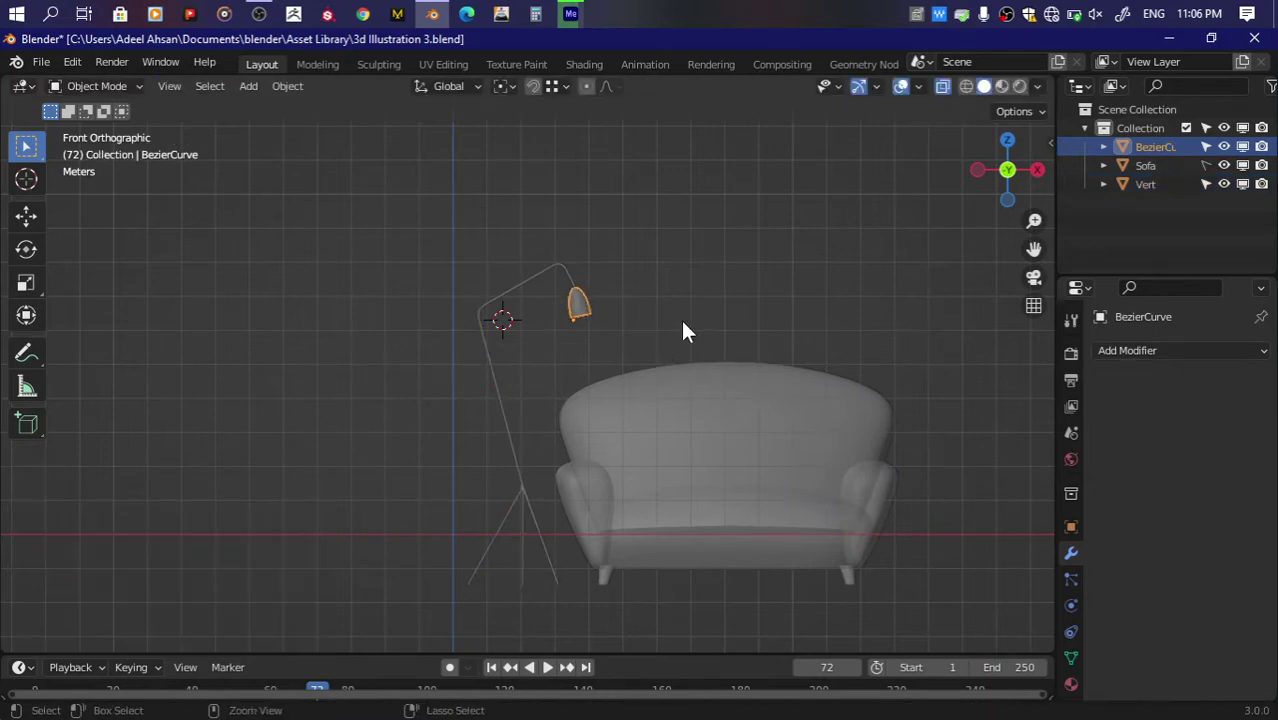
key(Tab)
scroll(682, 331, up, 6)
shift+middle_drag(805, 50, 785, 237)
Step: Snap the 3D cursor to a vertex at the top of the shade
click(673, 236)
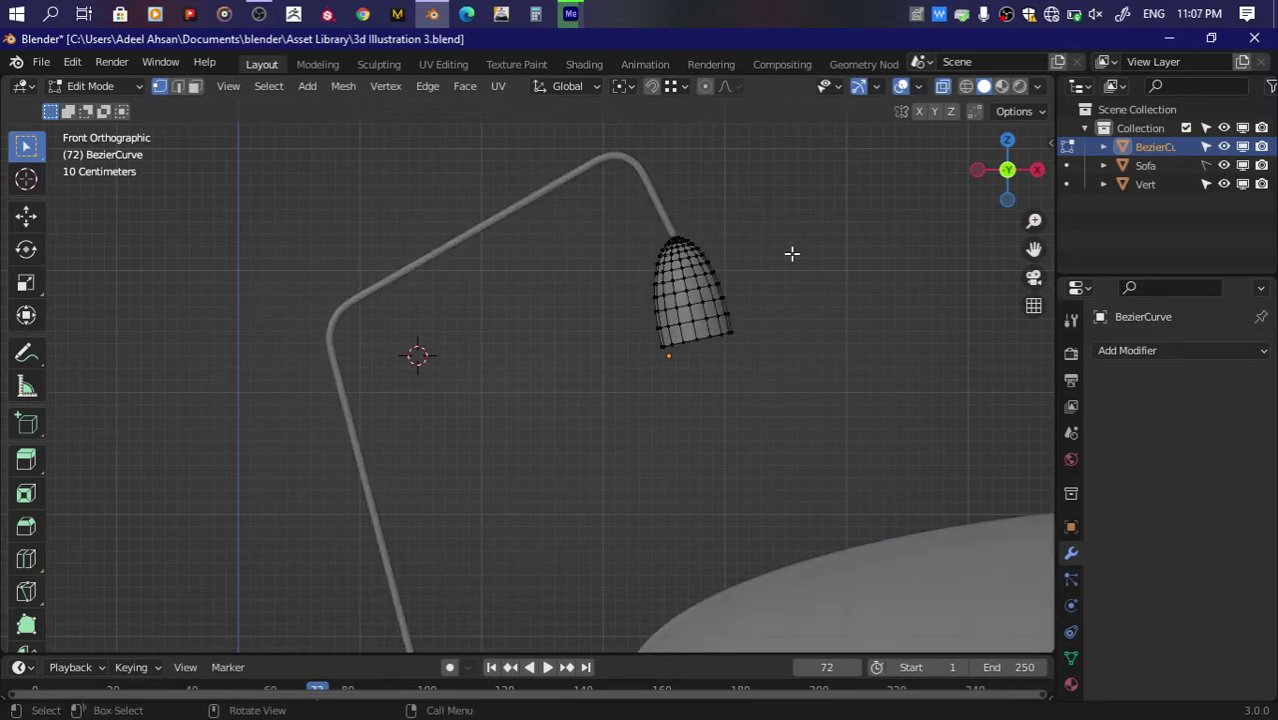
middle_drag(791, 253, 759, 272)
click(997, 191)
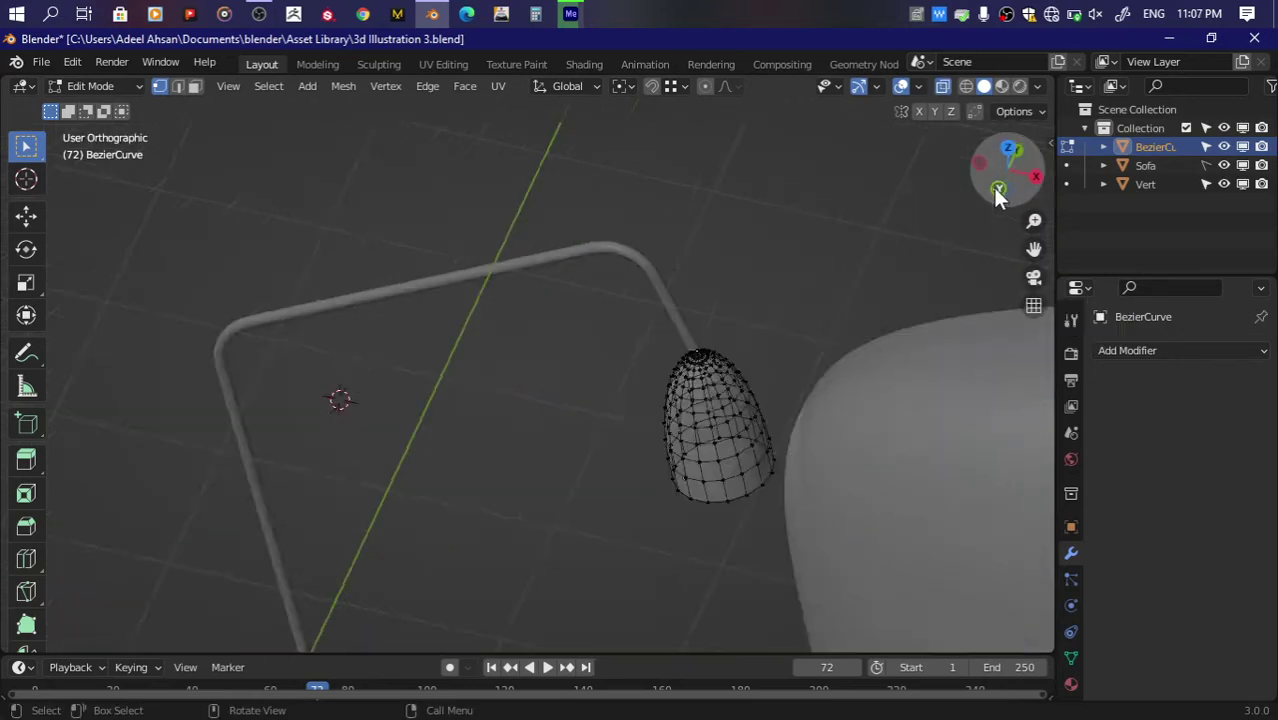
key(shift+s)
click(450, 163)
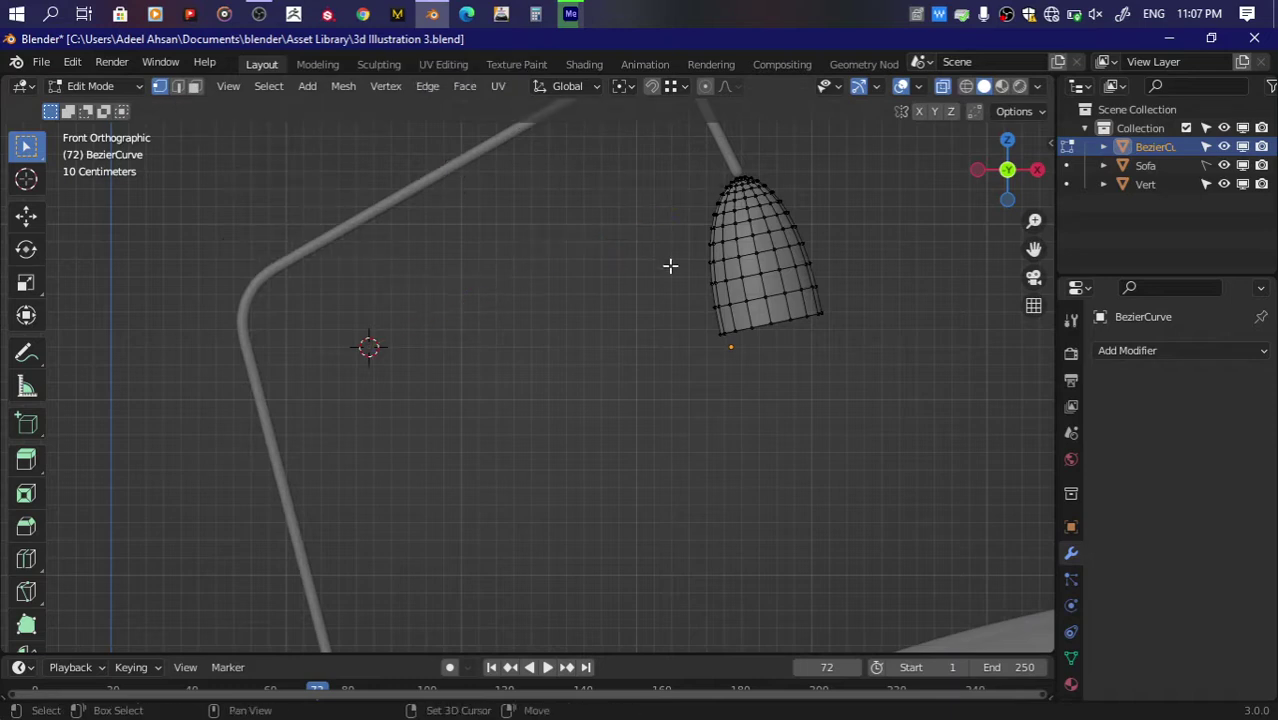
key(shift+s)
click(668, 270)
key(Tab)
scroll(582, 301, down, 2)
Step: Set the pivot to the 3D cursor and enlarge the shade to 1.888
key(period)
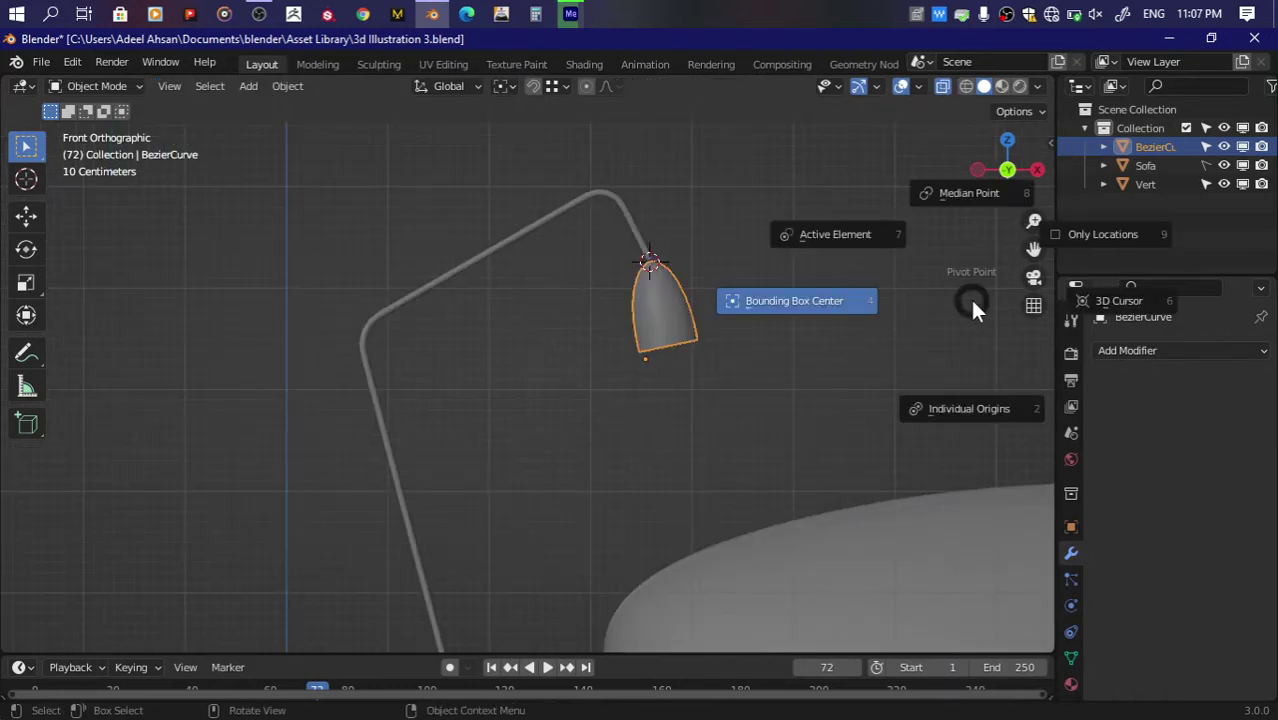
click(1107, 295)
scroll(918, 428, down, 2)
key(s)
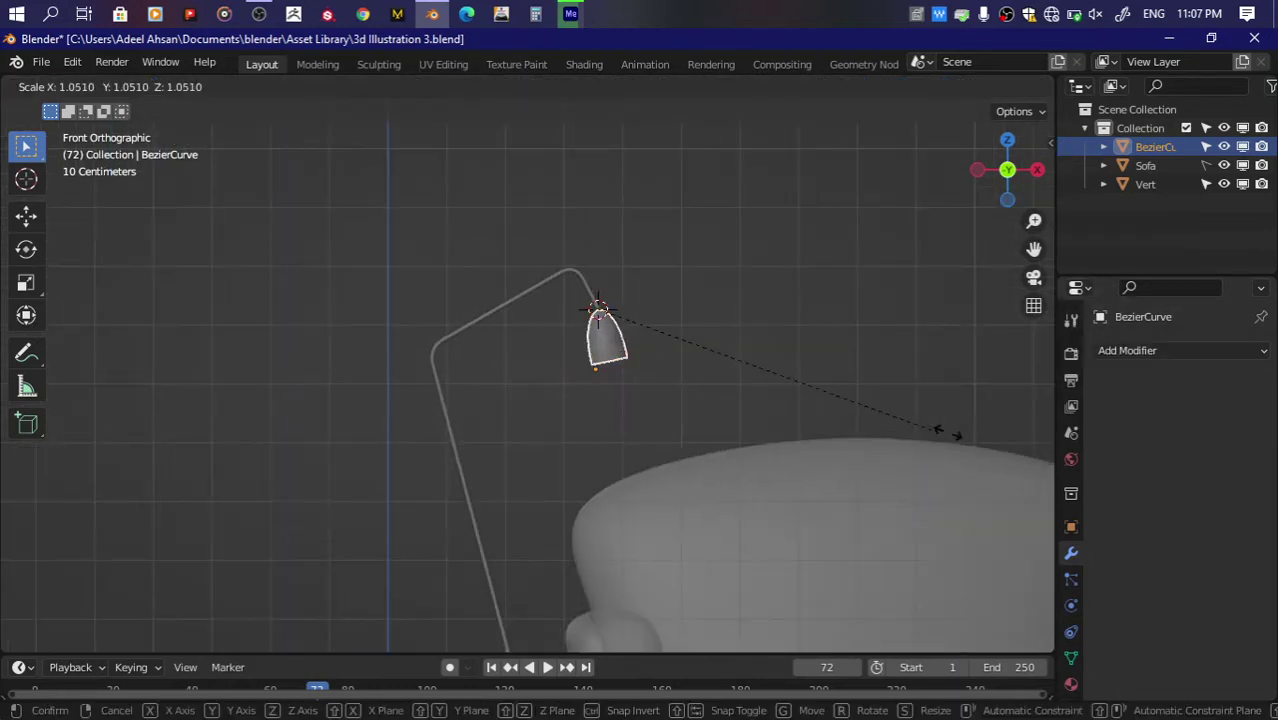
click(190, 430)
Step: Select the lamp stand and resize its geometry
scroll(433, 397, down, 4)
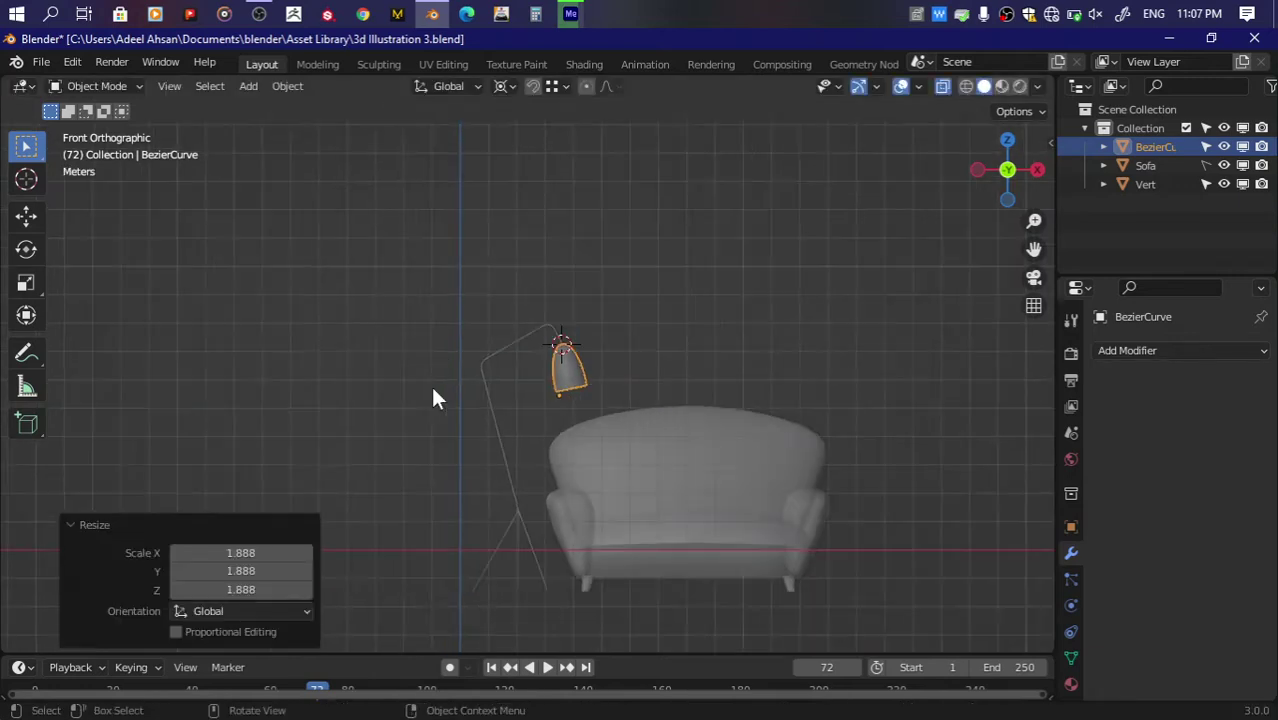
scroll(433, 397, up, 2)
scroll(433, 391, up, 1)
click(453, 384)
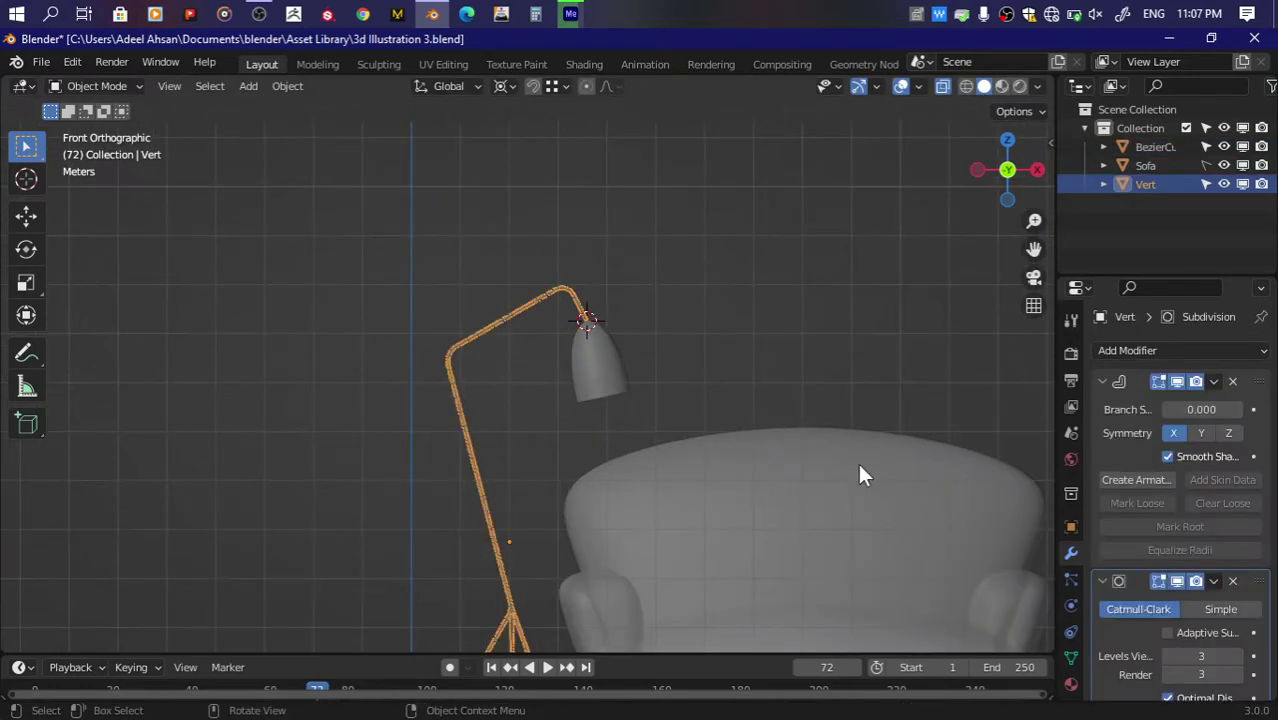
key(alt+a)
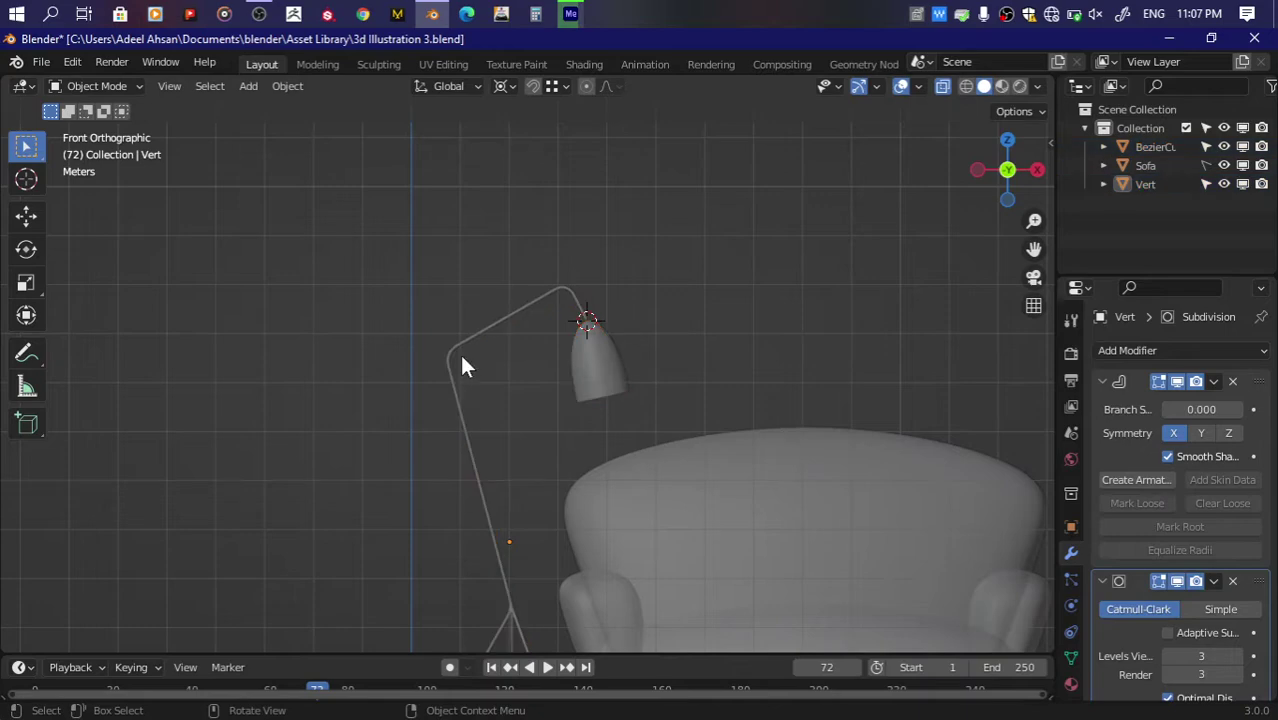
click(461, 366)
scroll(756, 317, down, 1)
key(Tab)
scroll(756, 317, down, 2)
key(s)
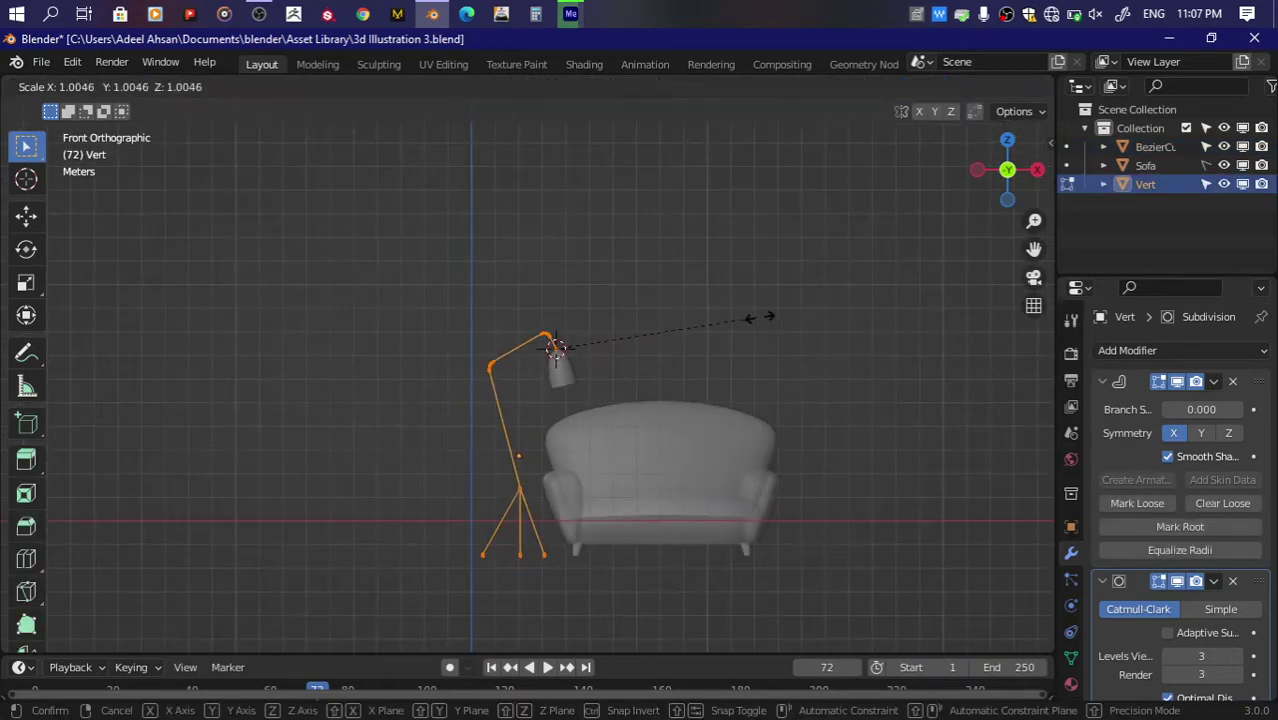
click(762, 318)
scroll(673, 328, up, 5)
key(Tab)
Step: Tilt the shade a further -1.81° and save the file
key(ctrl+s)
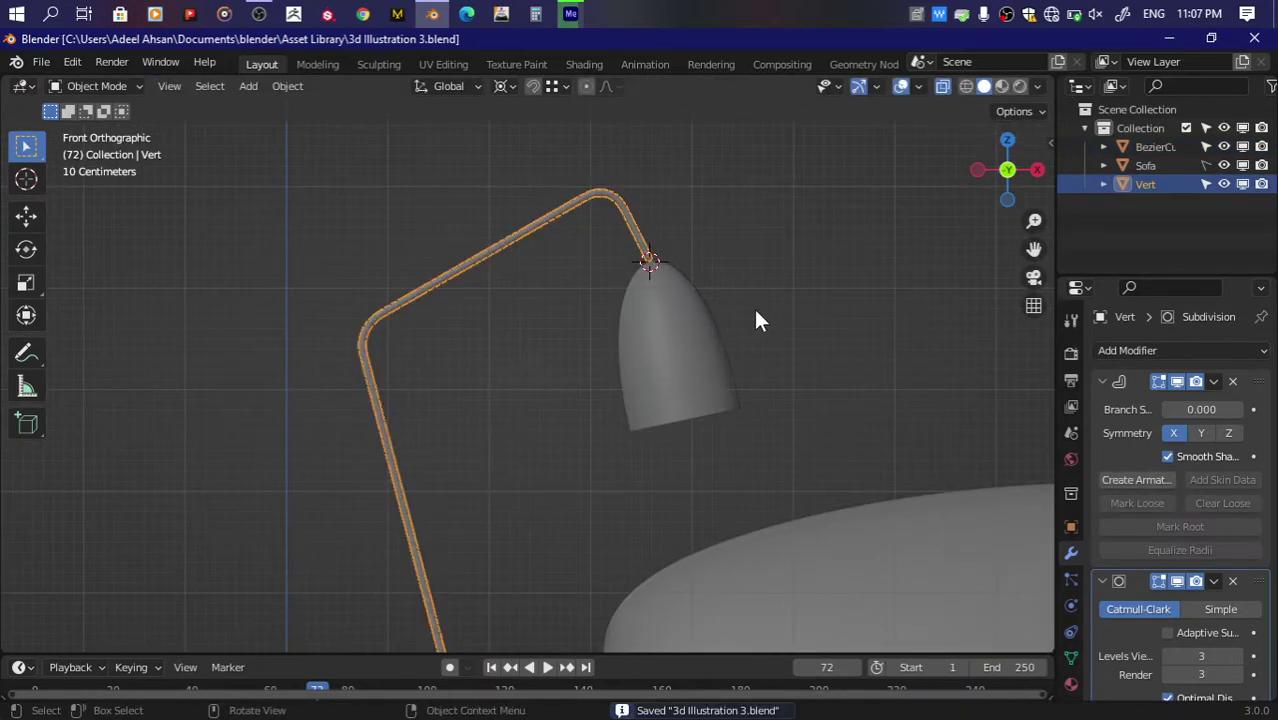
click(753, 306)
scroll(822, 348, down, 2)
key(r)
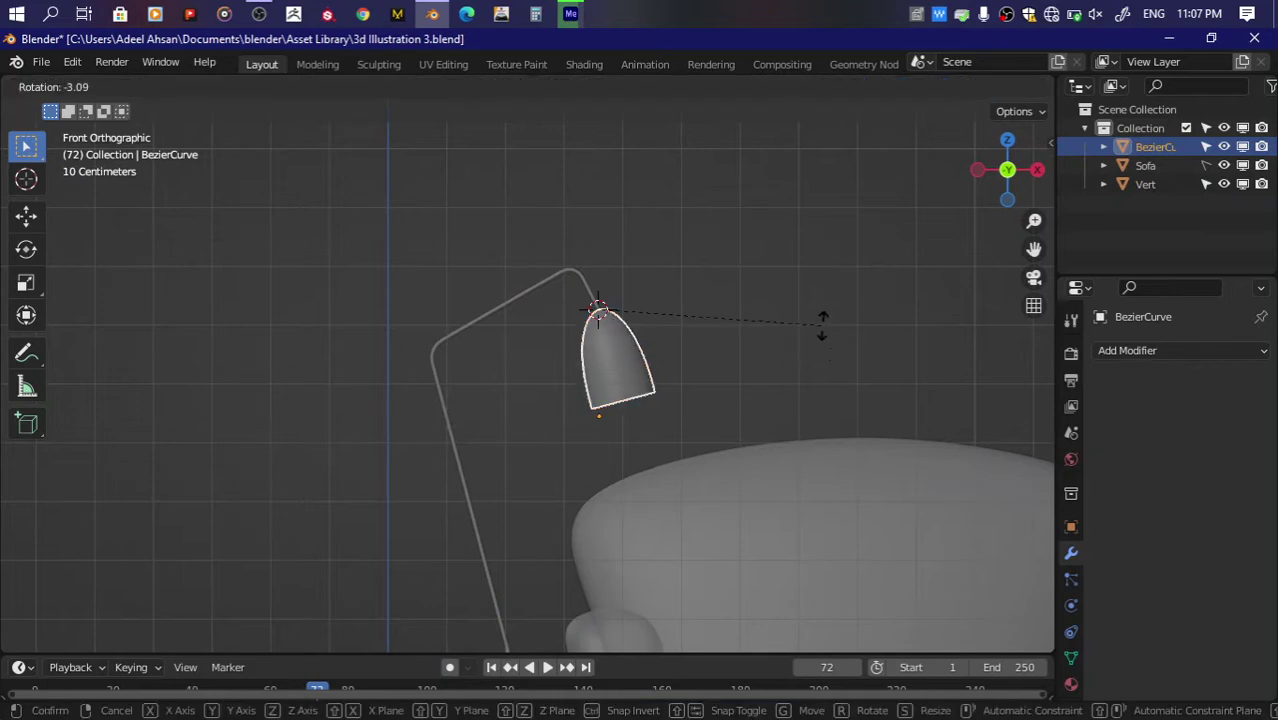
click(820, 326)
scroll(818, 330, down, 3)
key(ctrl+s)
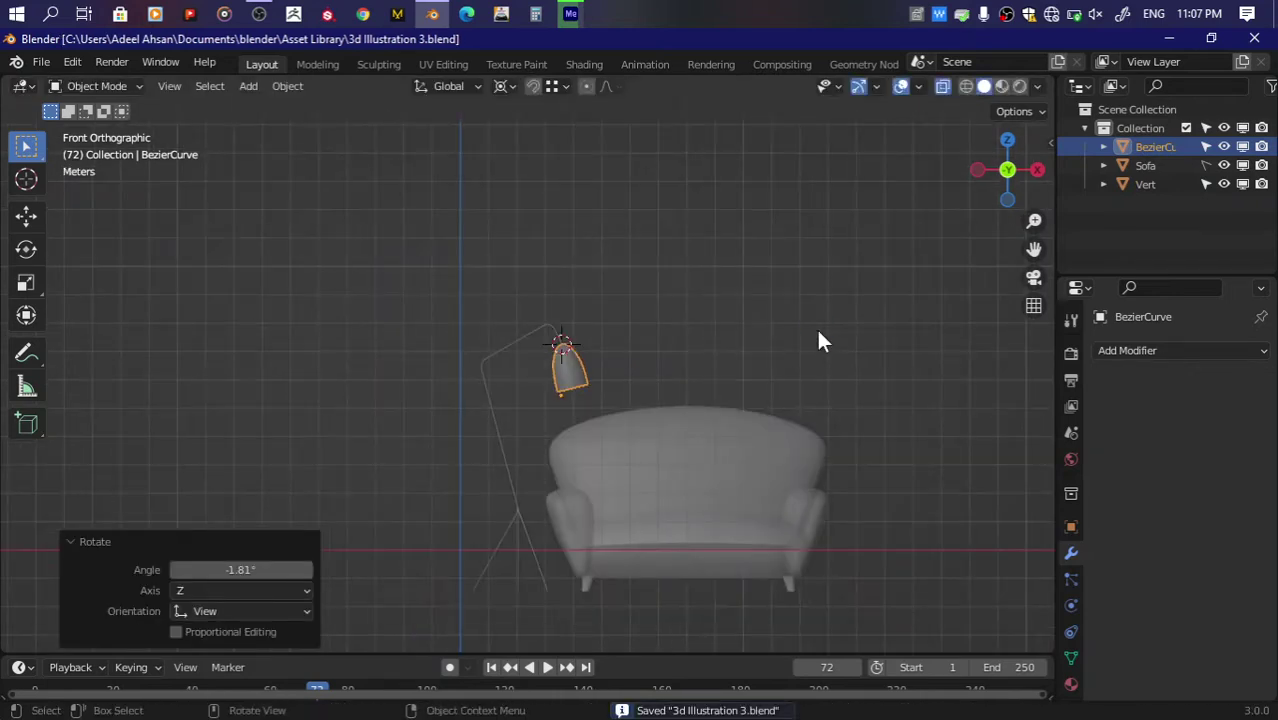
key(Tab)
key(Tab)
key(ctrl+s)
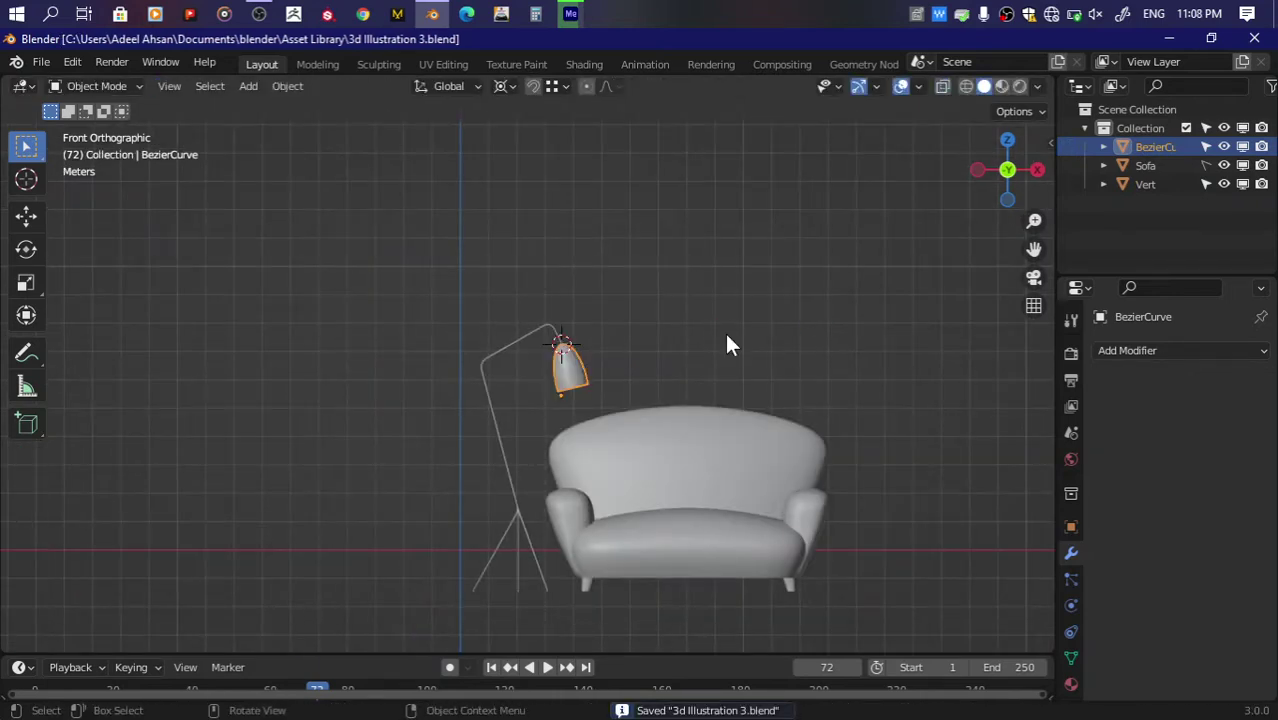
click(716, 345)
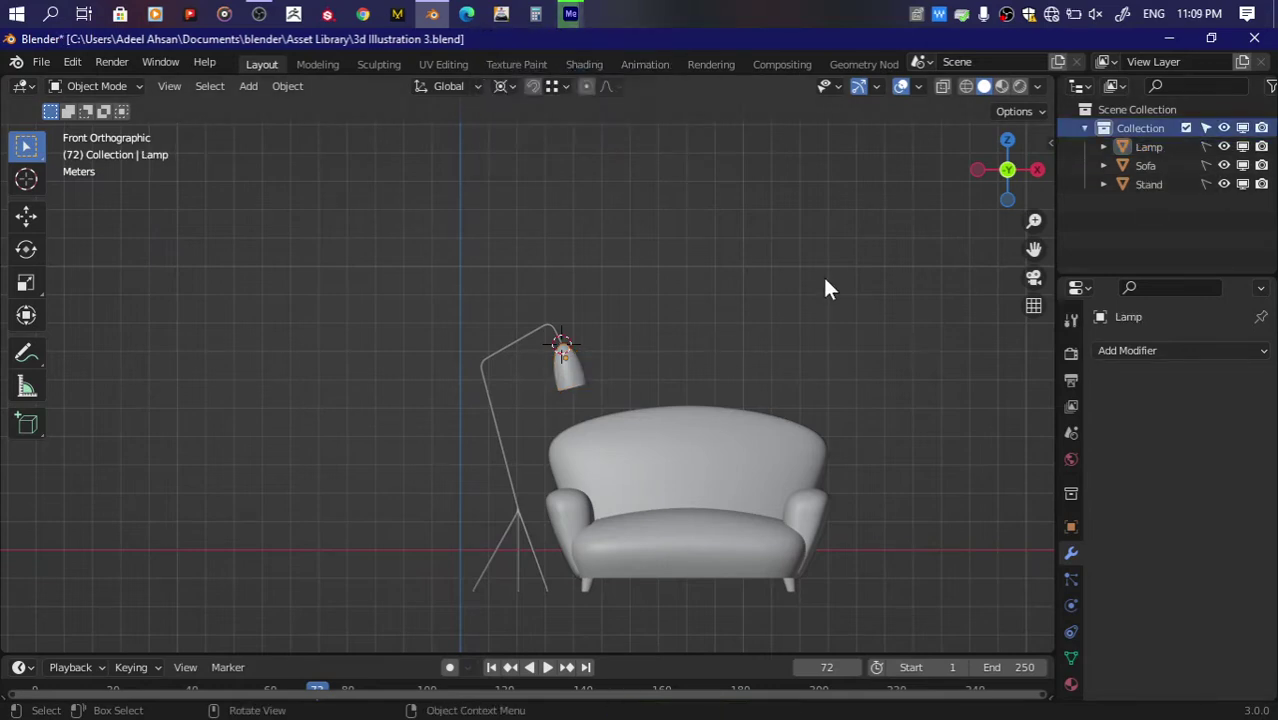
Step: Add a plane, stand it upright with R X 90, and move it over the sofa
key(shift+a)
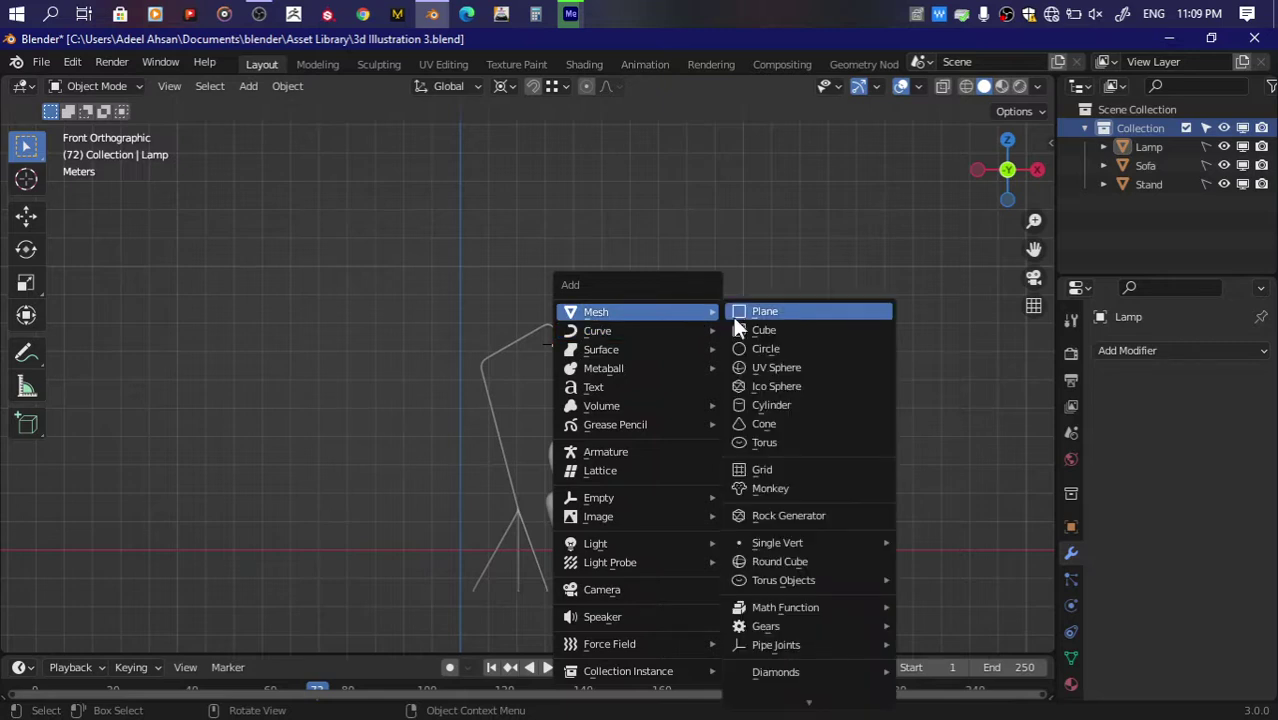
click(738, 311)
text(rx90)
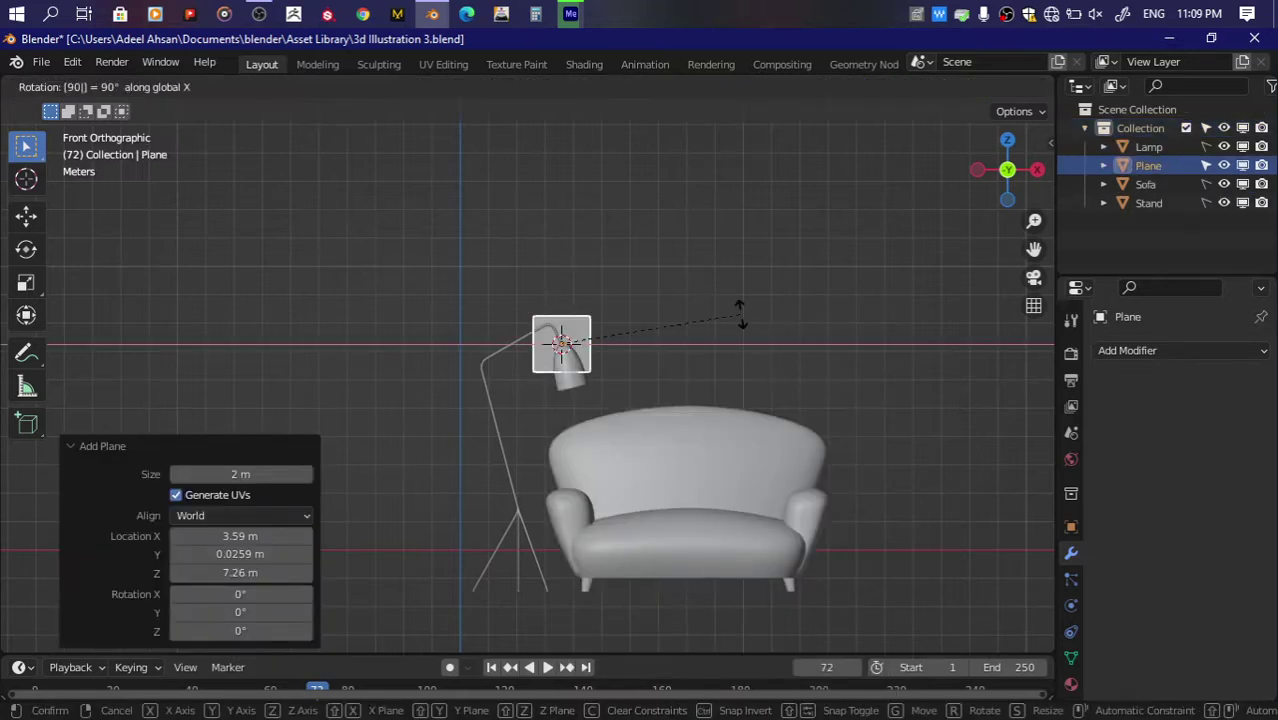
key(Return)
key(g)
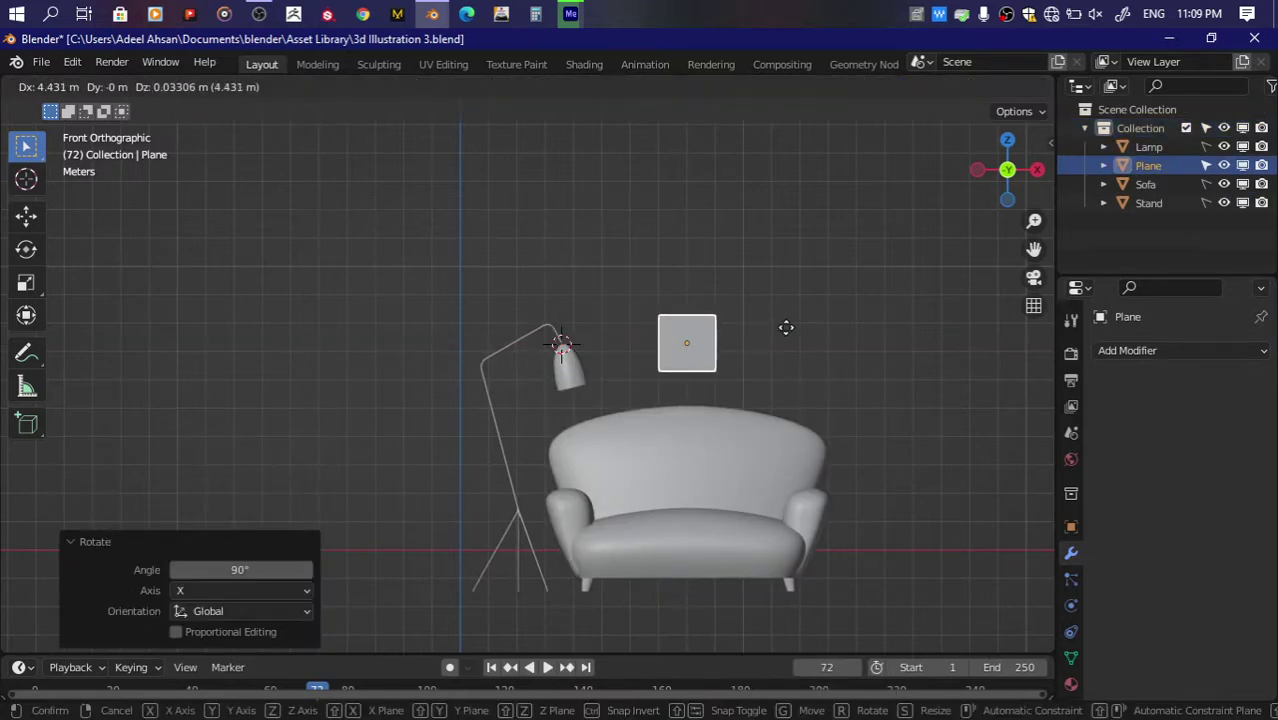
click(784, 325)
scroll(784, 325, up, 1)
Step: Change the pivot point and enlarge the plane about 1.85 times
key(Tab)
key(s)
click(785, 325)
key(period)
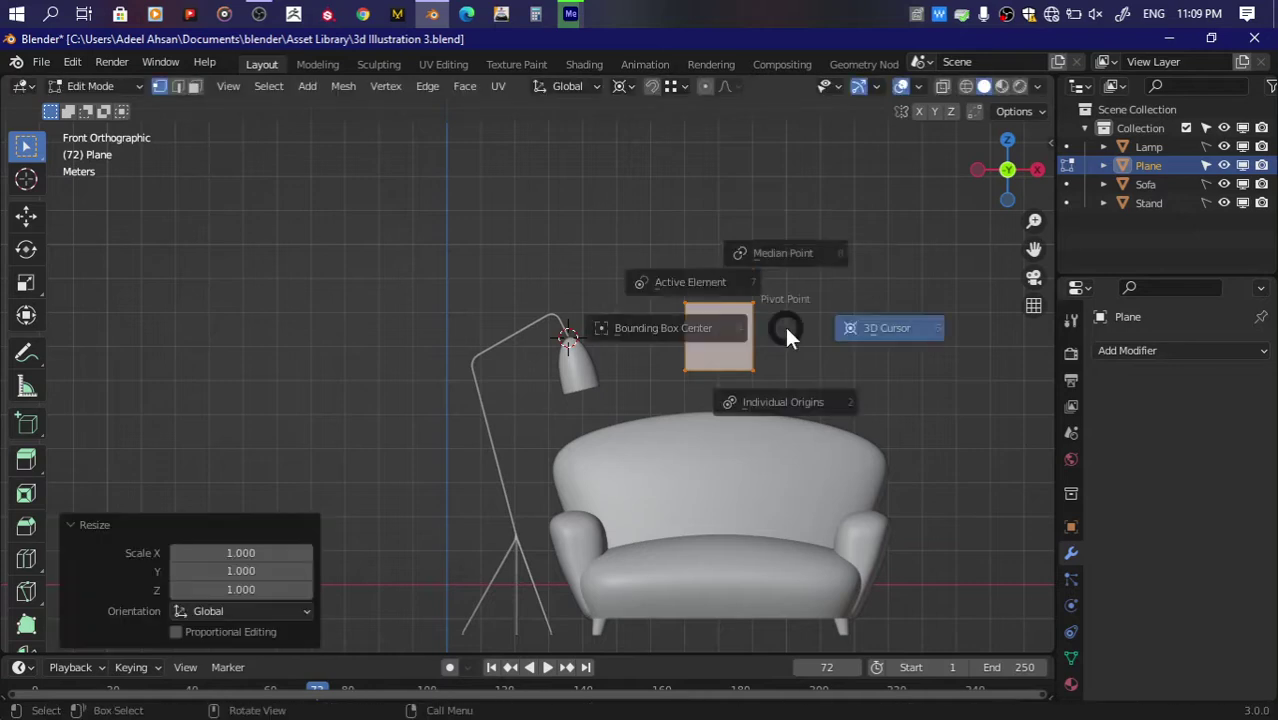
click(708, 261)
key(s)
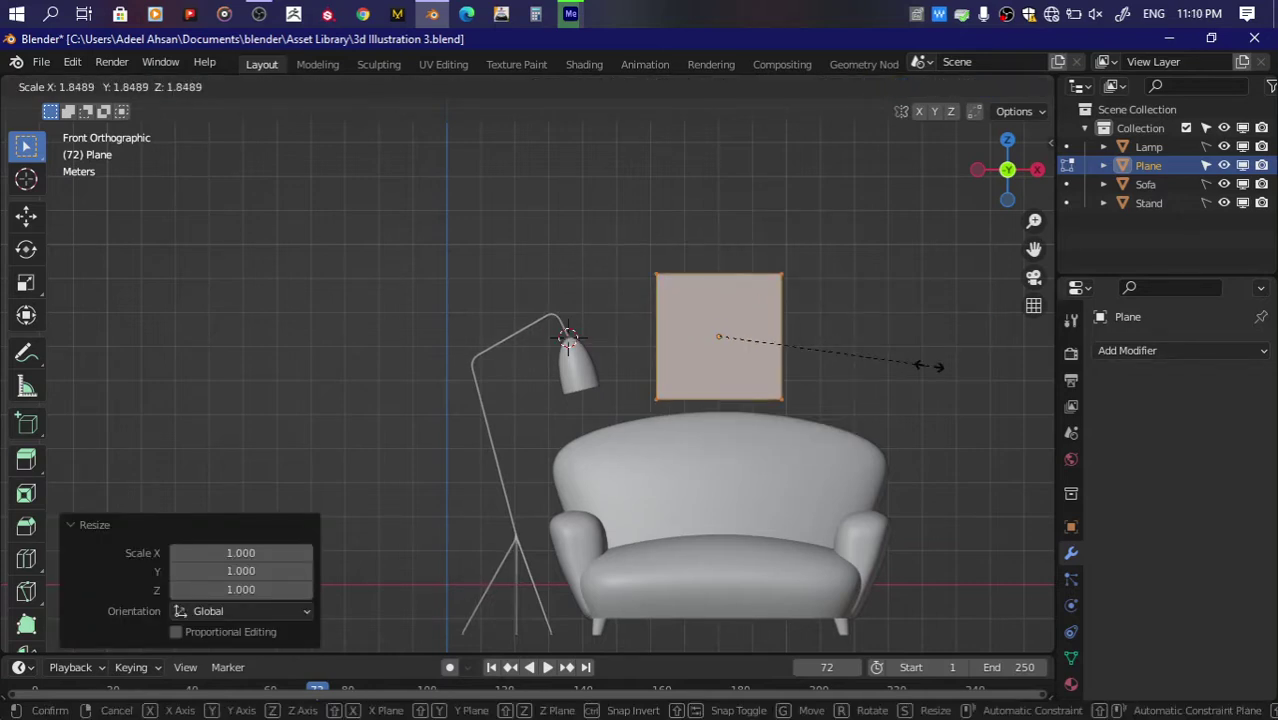
click(928, 366)
Step: Raise the plane 1.543 m along Z and scale it up by 1.052
key(g)
key(z)
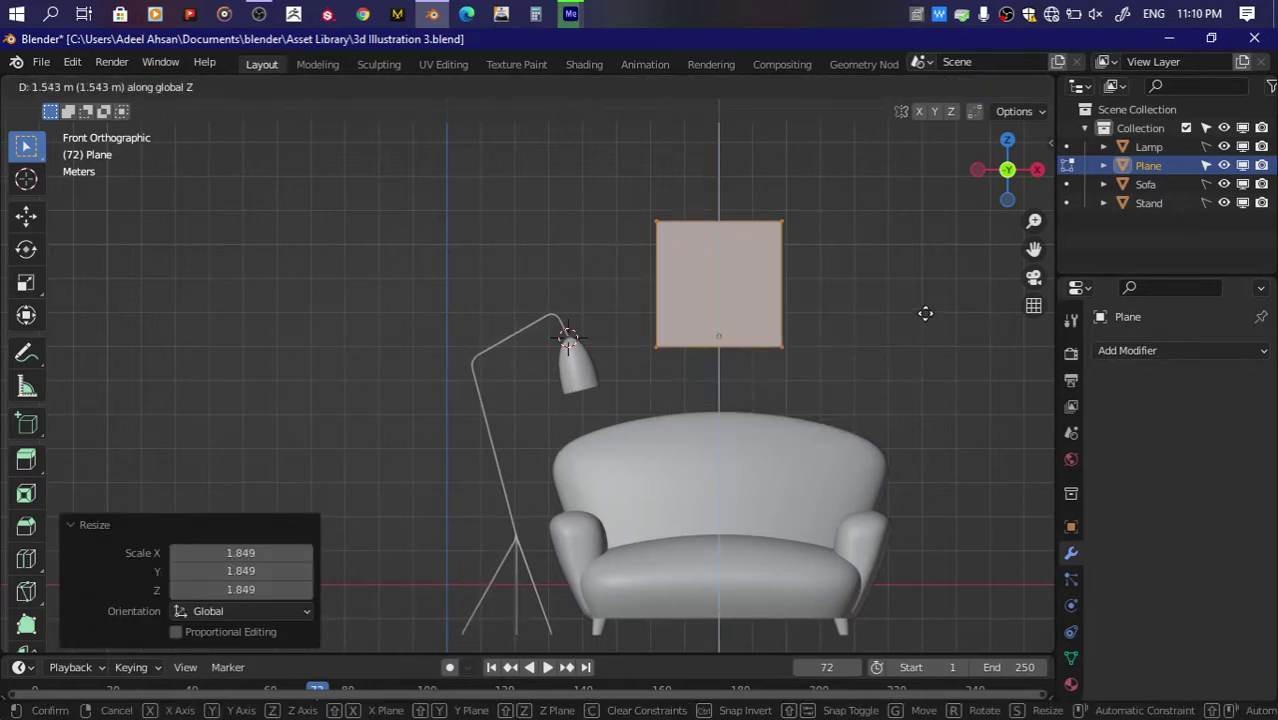
click(925, 313)
key(s)
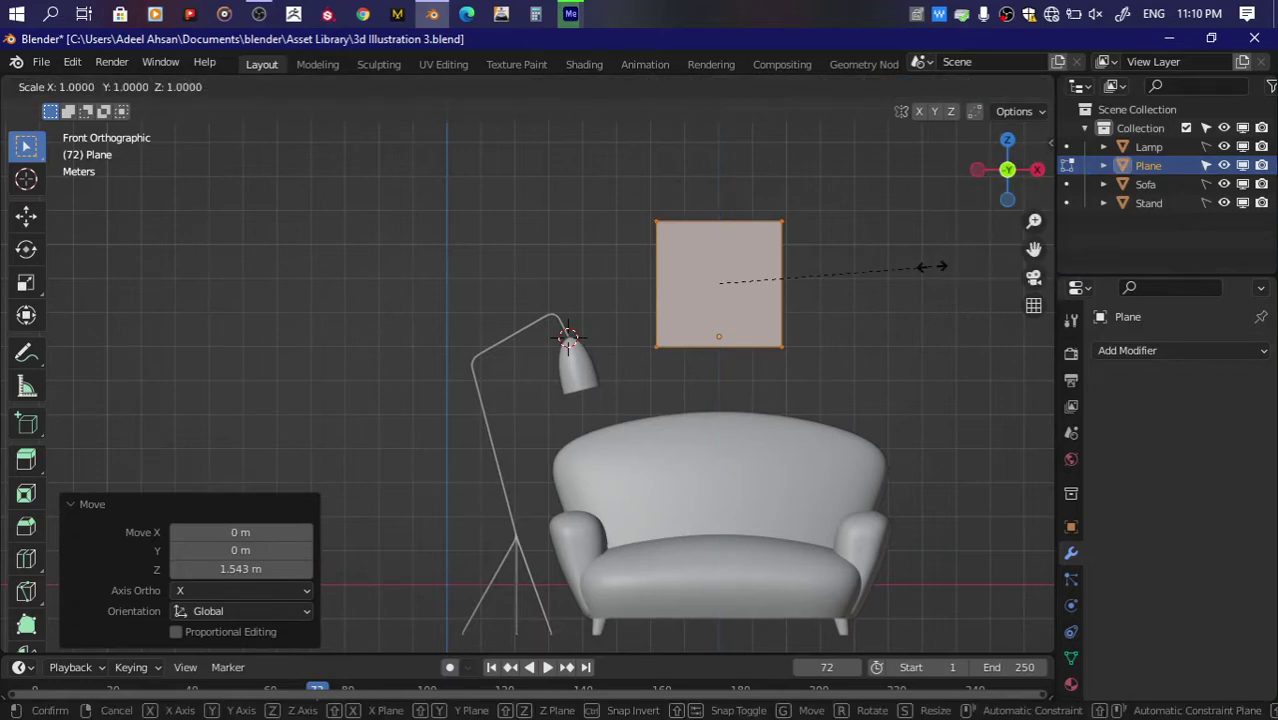
click(944, 266)
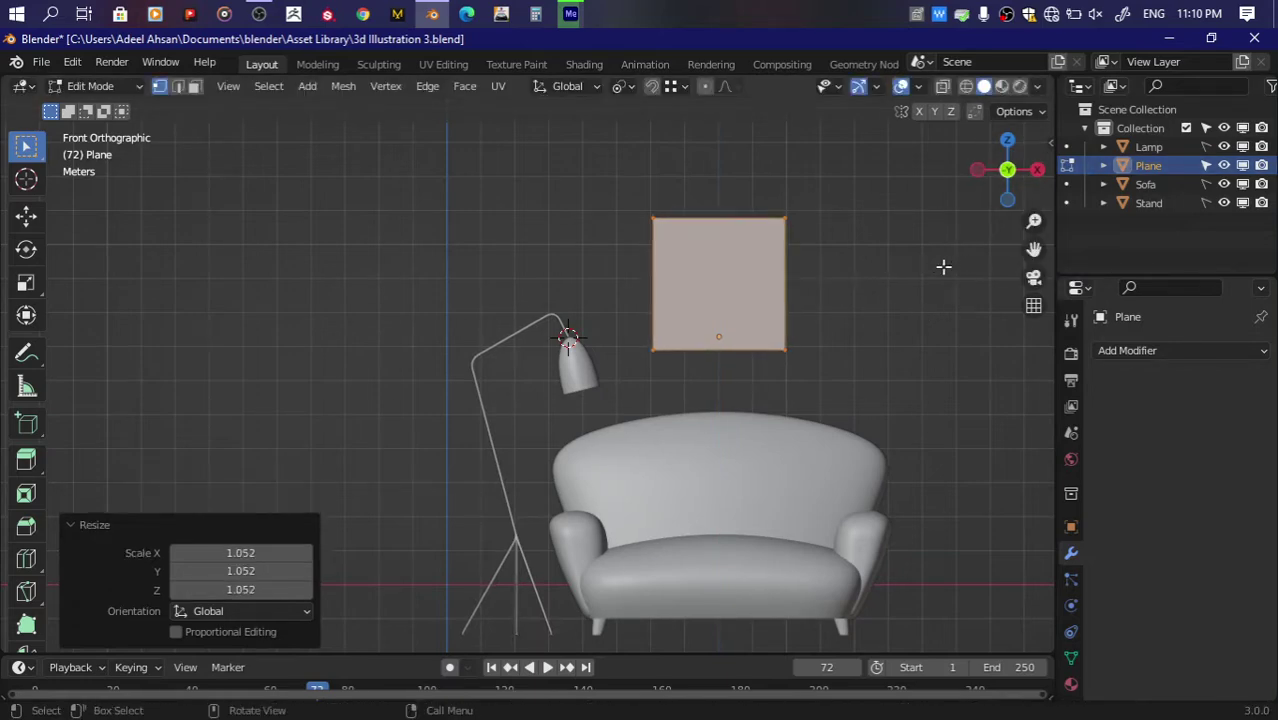
Step: In Right view, push the plane 4.9321 m along Y behind the sofa
drag(1003, 168, 1015, 180)
click(1015, 180)
key(g)
key(y)
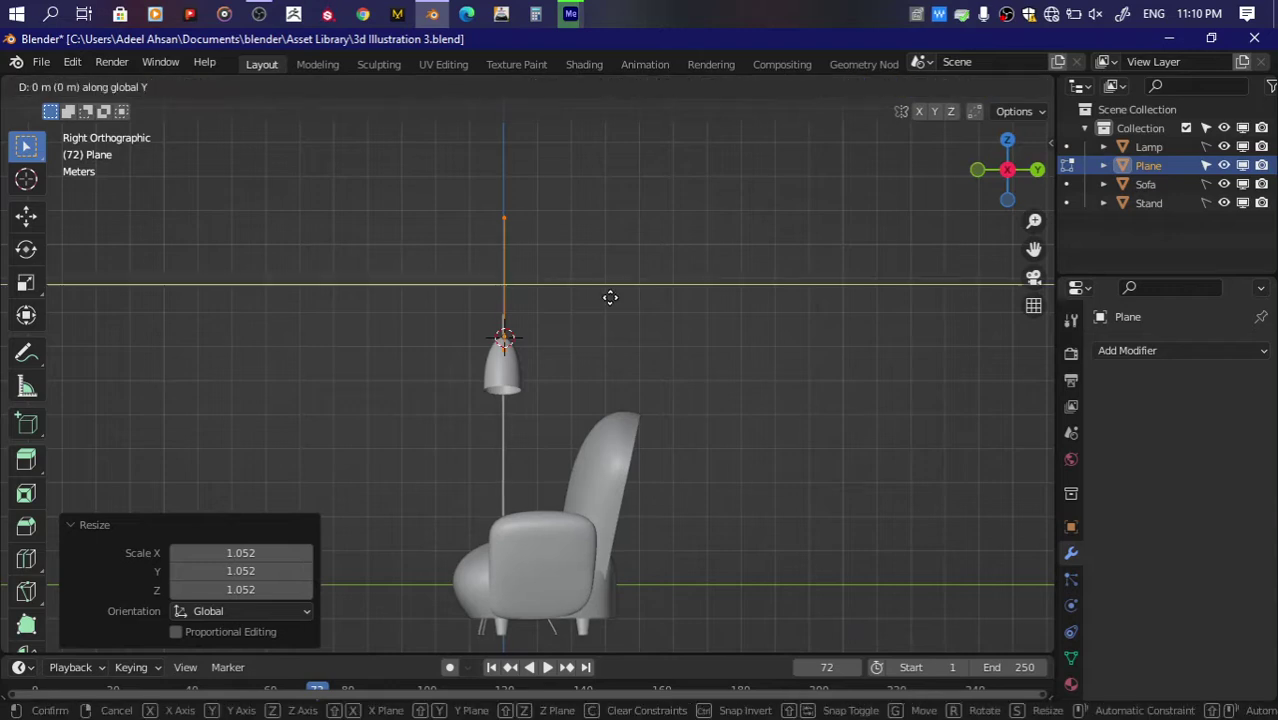
click(771, 315)
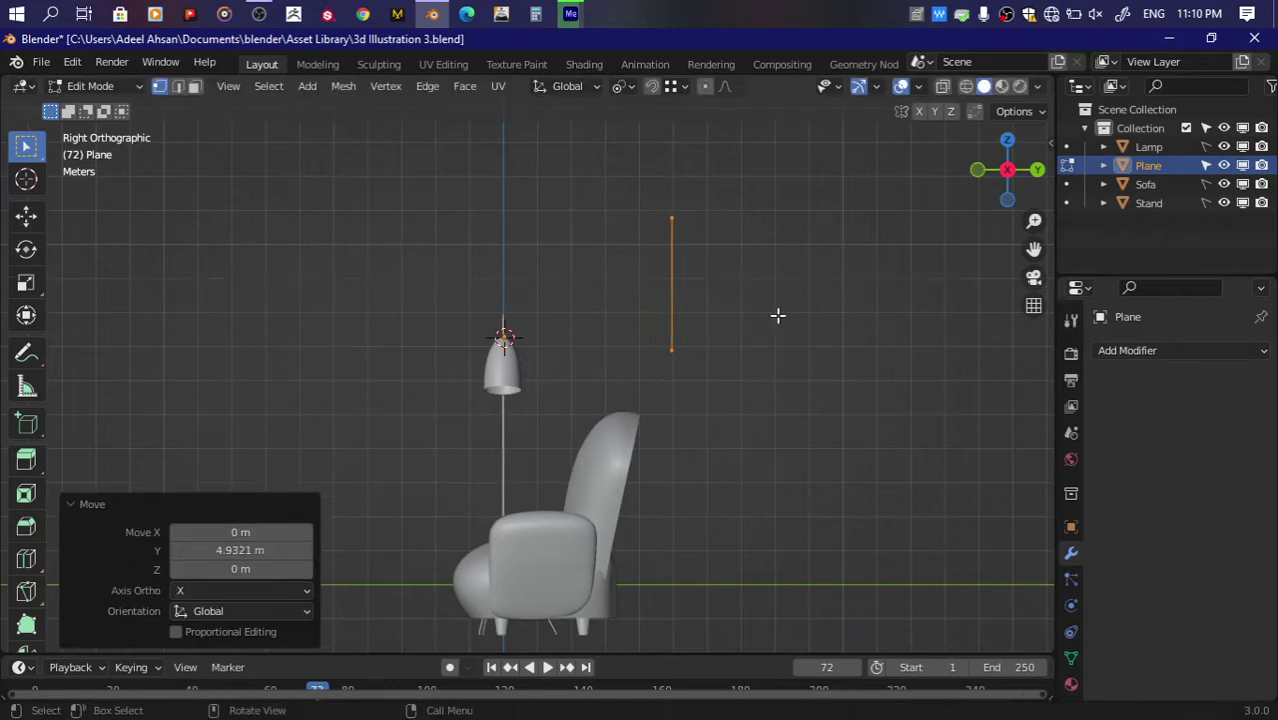
drag(1007, 169, 987, 180)
scroll(855, 300, up, 5)
drag(1034, 248, 1034, 248)
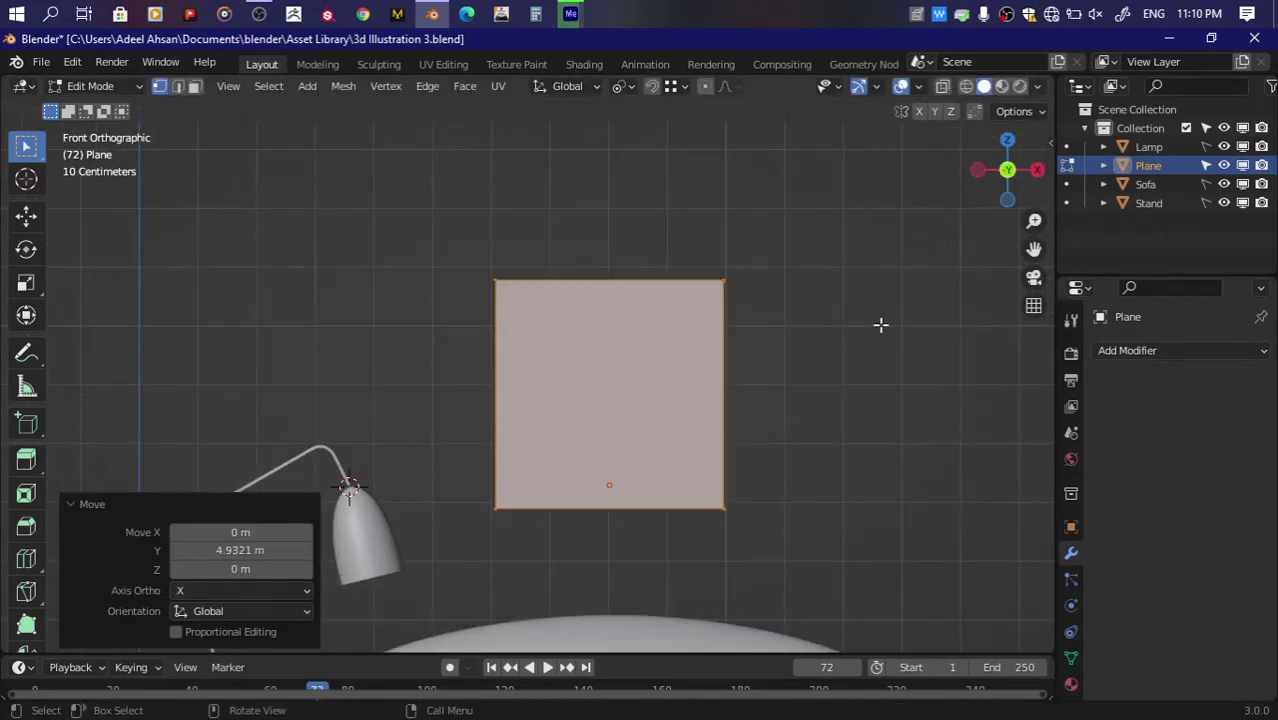
Step: Inset the plane's face into a border about 0.4 m wide
key(i)
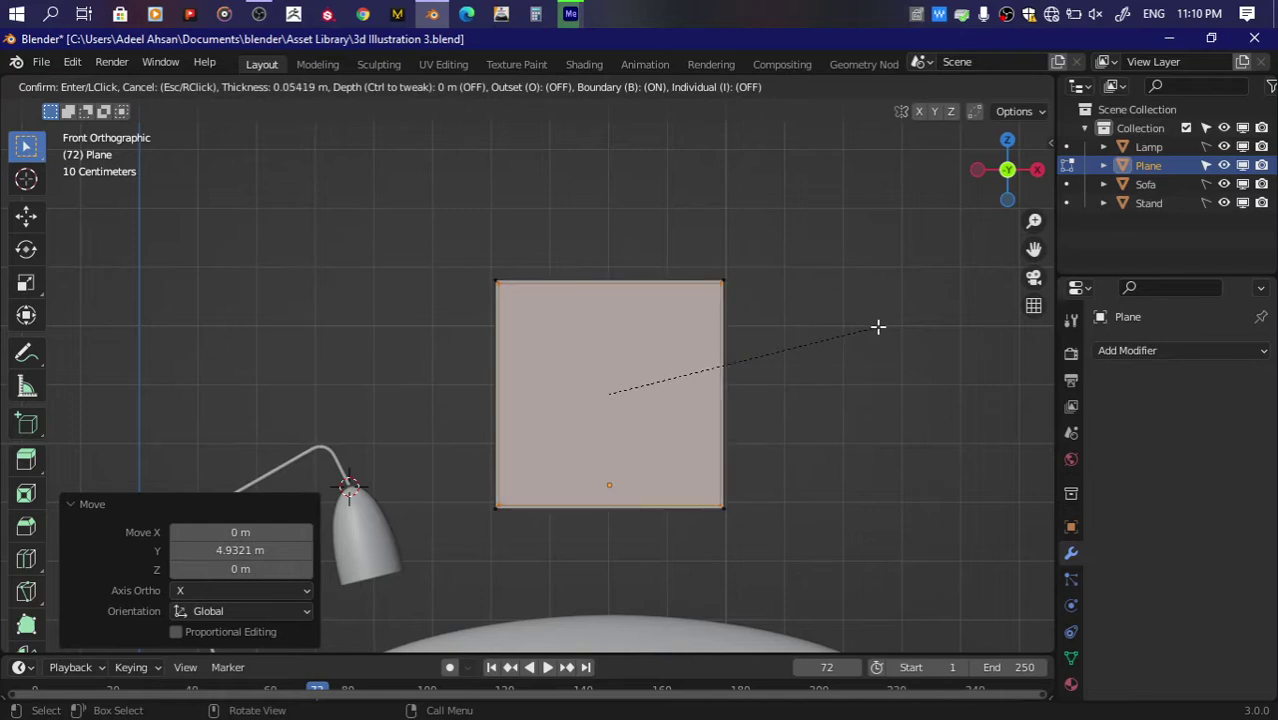
click(878, 326)
key(i)
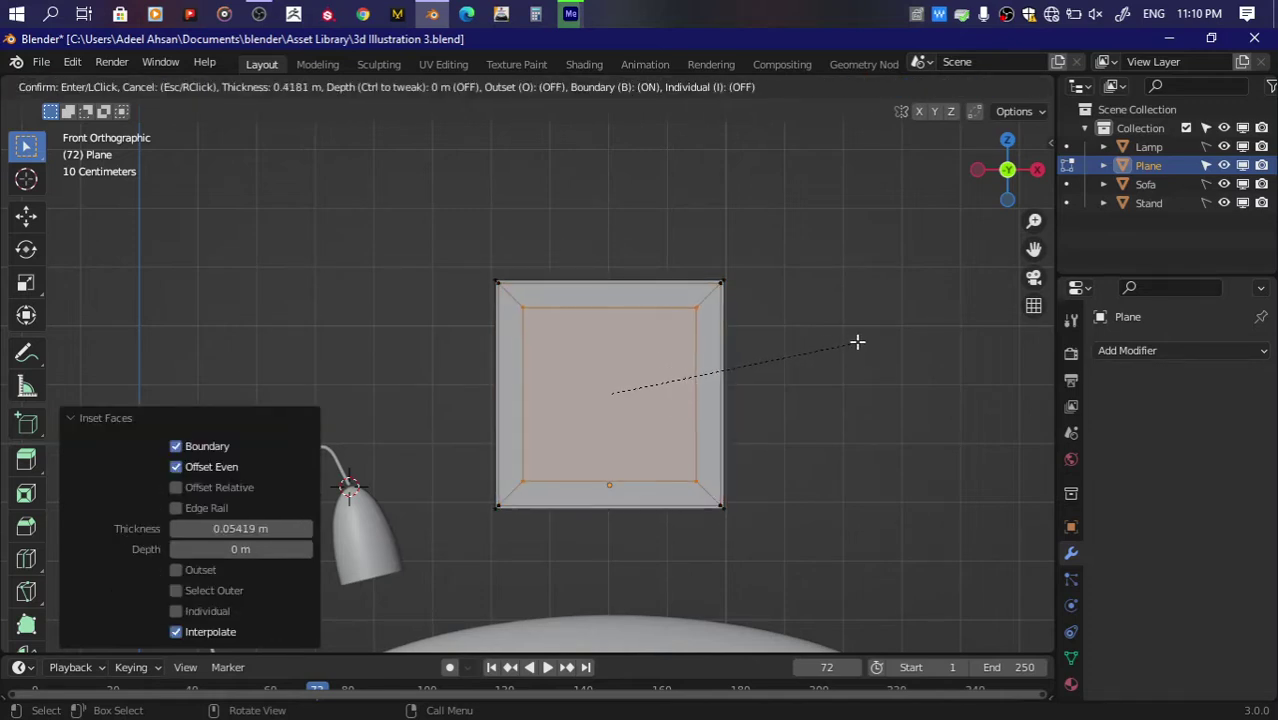
click(857, 342)
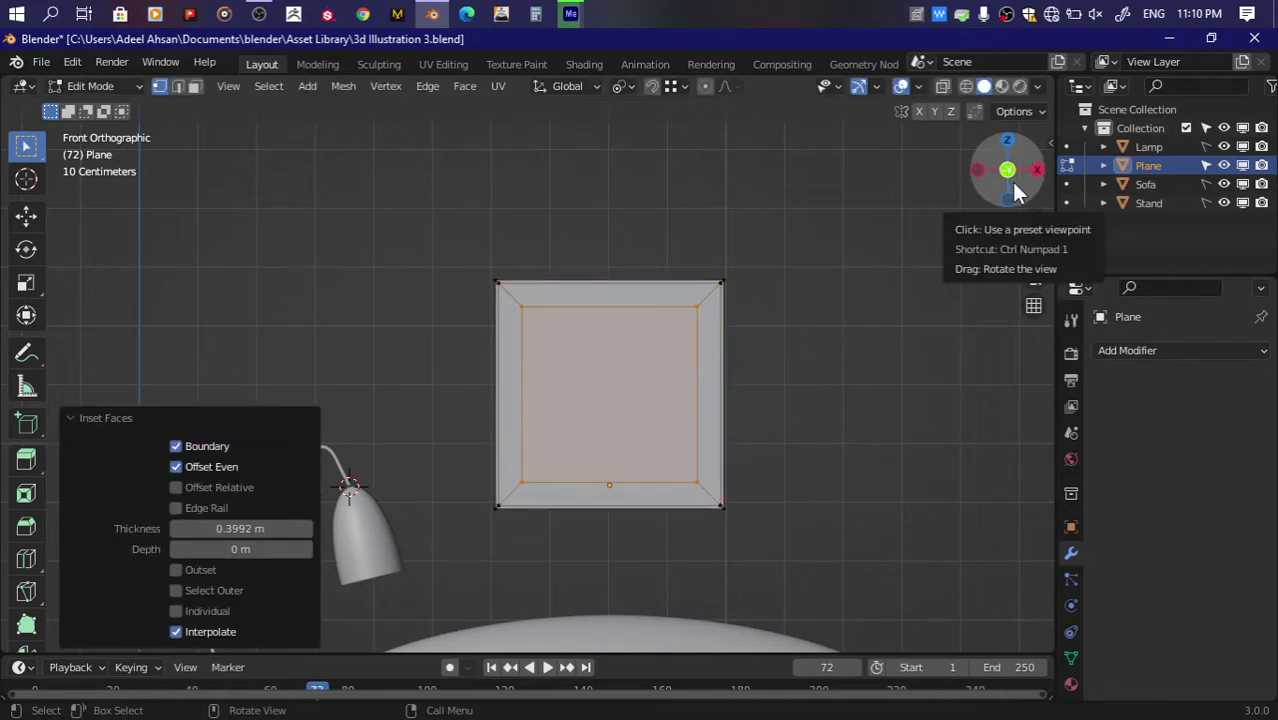
Step: Select the border faces, then the outer edge loop of the frame
drag(1012, 171, 1000, 180)
drag(1033, 249, 830, 280)
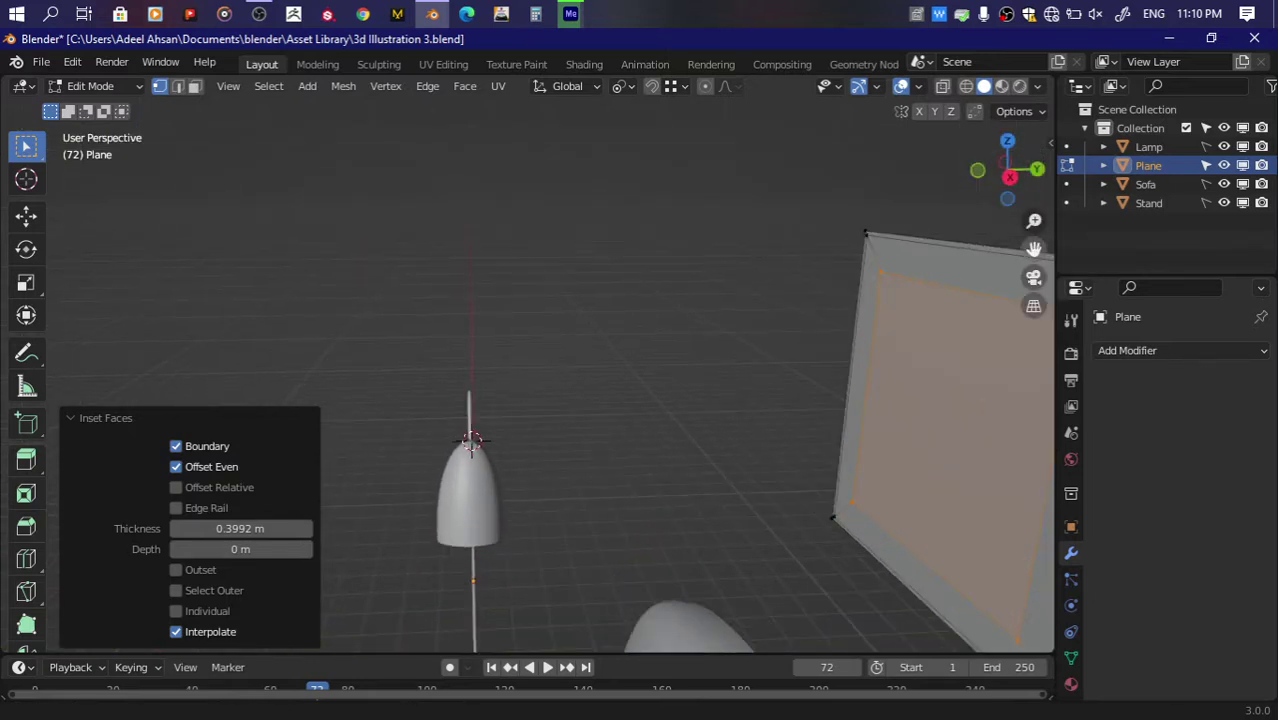
key(3)
alt+click(661, 303)
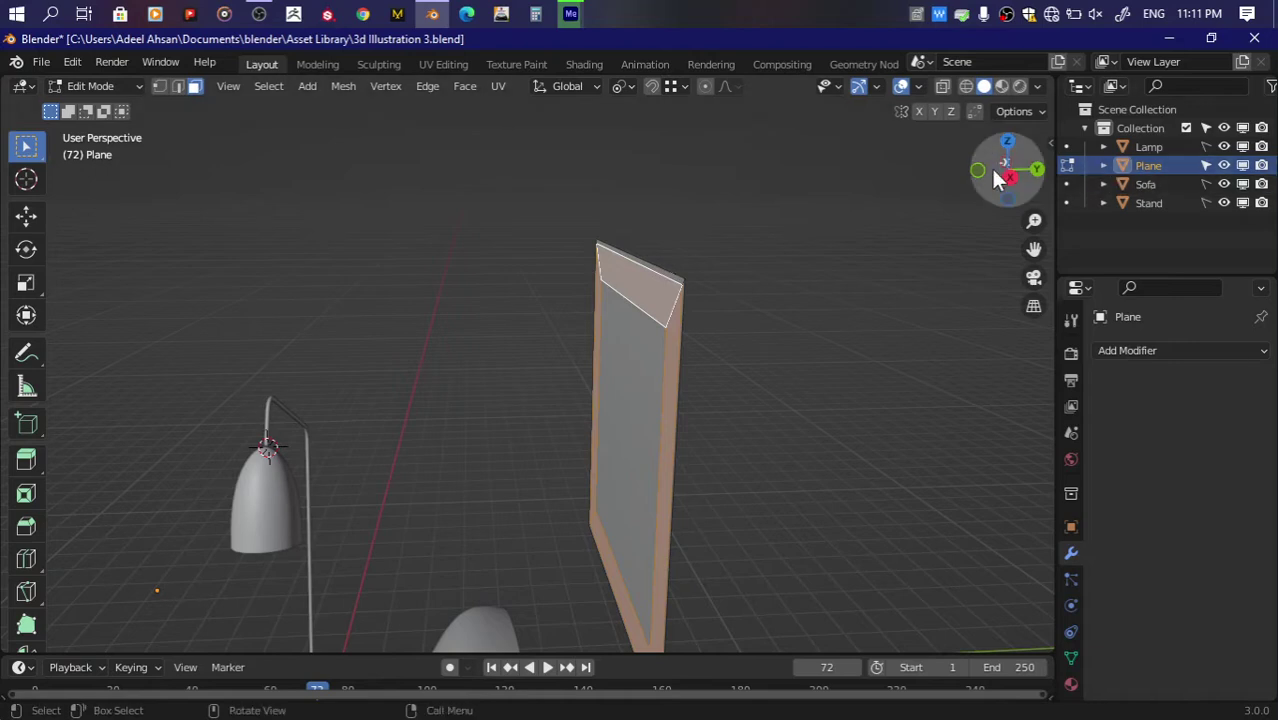
drag(1005, 172, 719, 223)
key(1)
alt+click(816, 270)
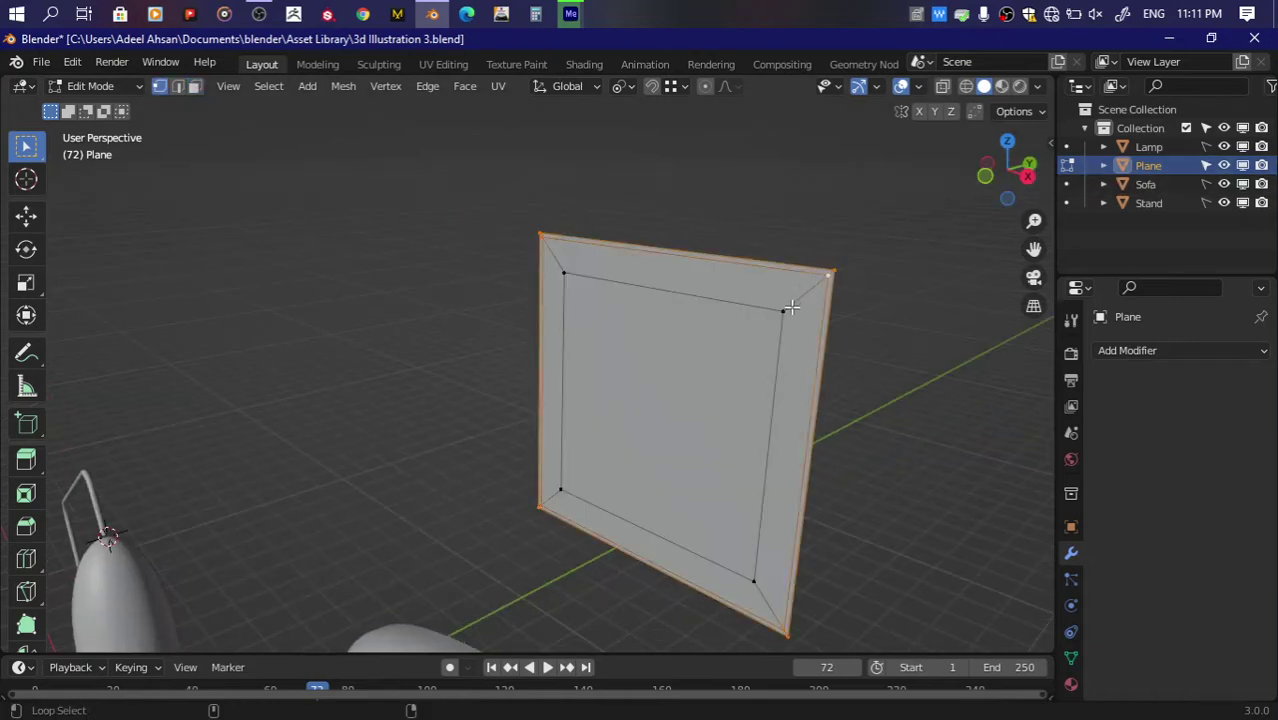
Step: Pull the outer edges 0.344 m along X to give the frame depth
click(1027, 177)
key(g)
key(z)
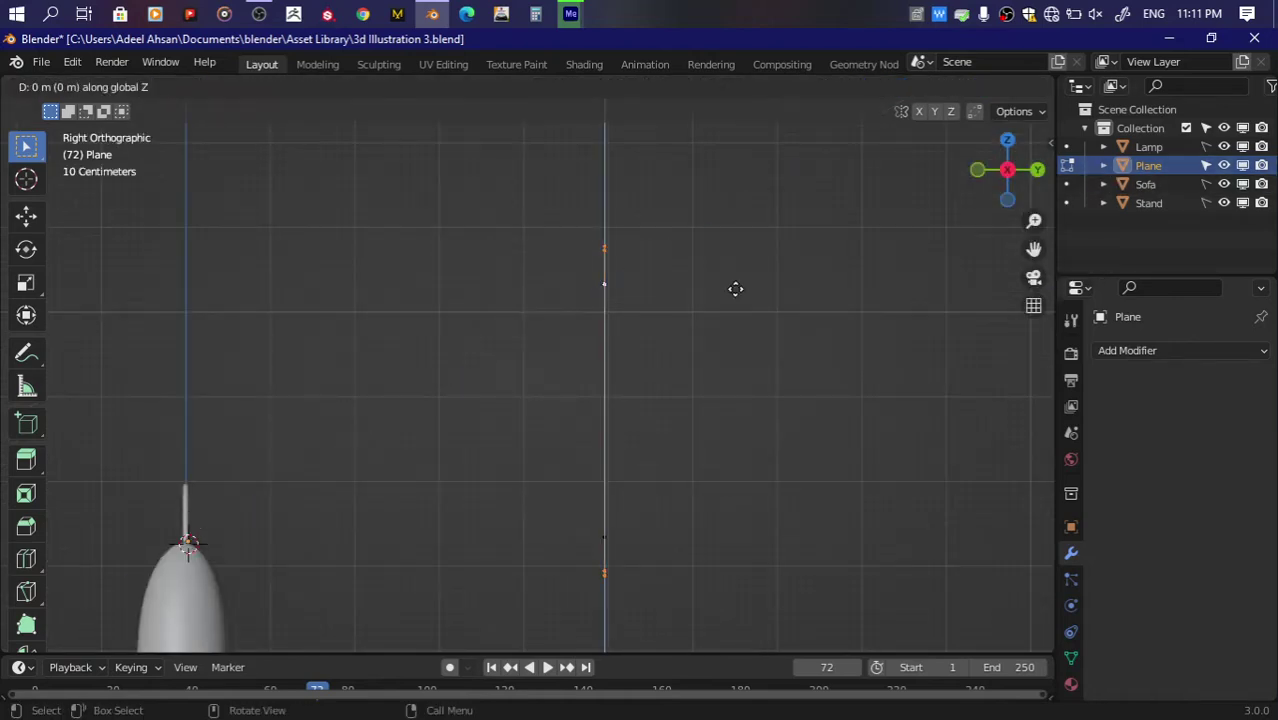
key(x)
key(x)
click(724, 290)
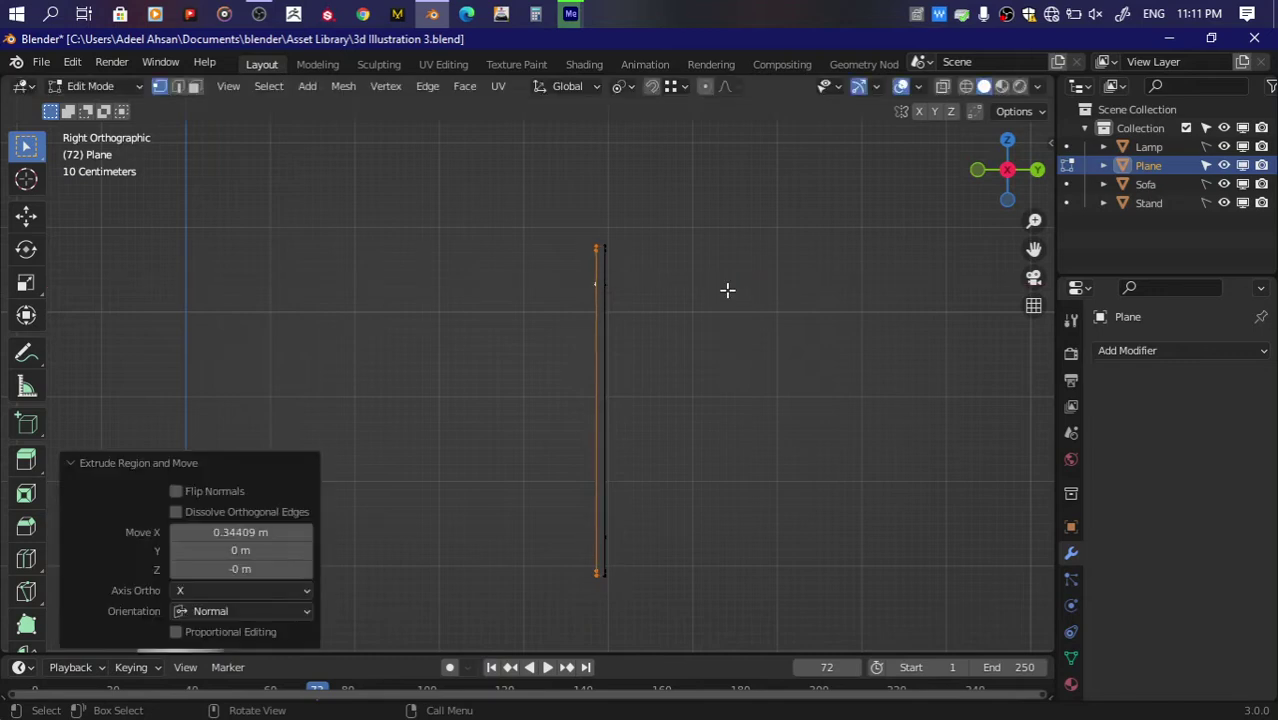
mouse_move(725, 289)
middle_down()
mouse_move(693, 251)
mouse_move(904, 251)
mouse_move(933, 211)
middle_up()
Step: Begin an extrusion along X, then cancel it and undo the last change
key(e)
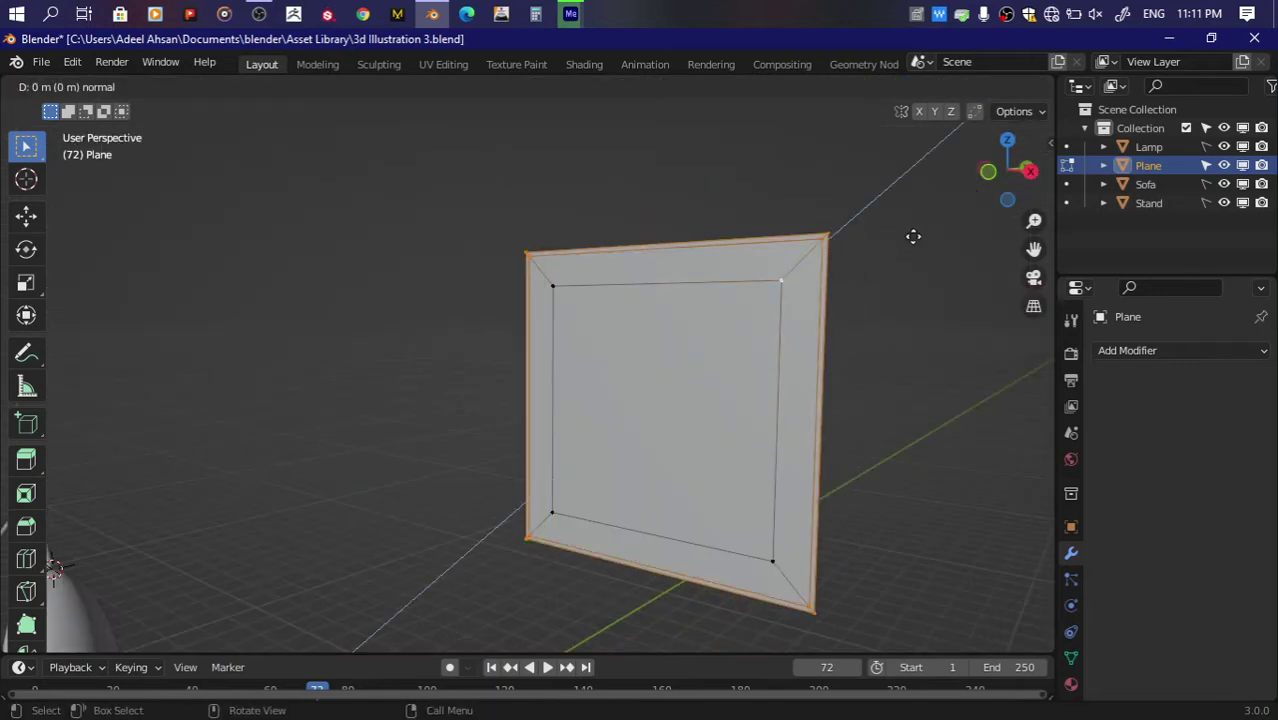
key(x)
key(Escape)
key(ctrl+z)
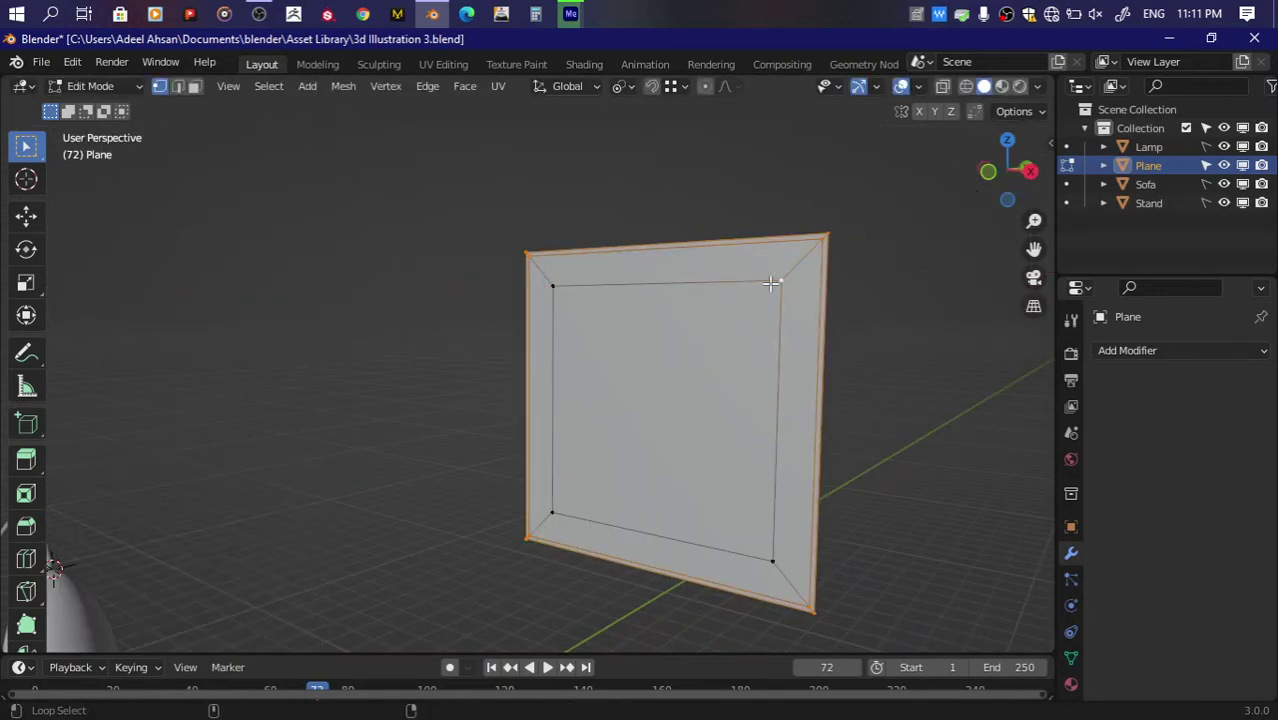
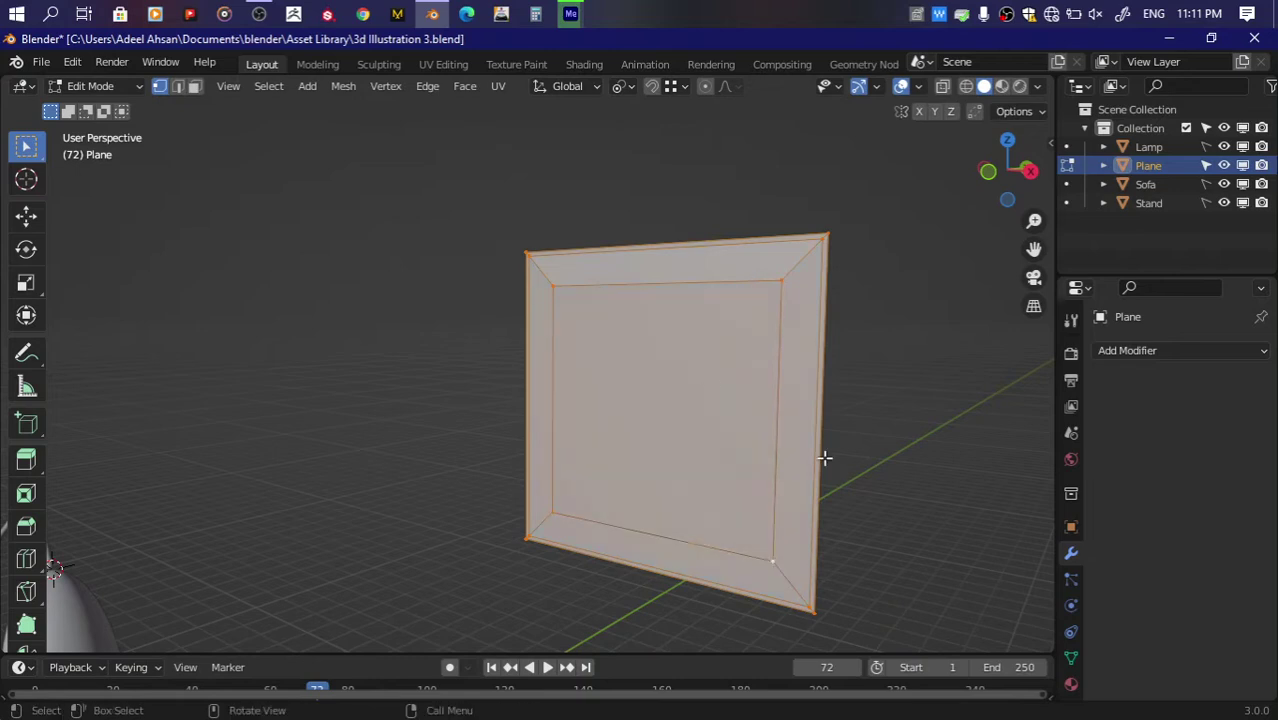
Step: Extrude the frame's inner face backward to form a recessed panel
key(3)
shift+click(714, 370)
click(1028, 171)
key(e)
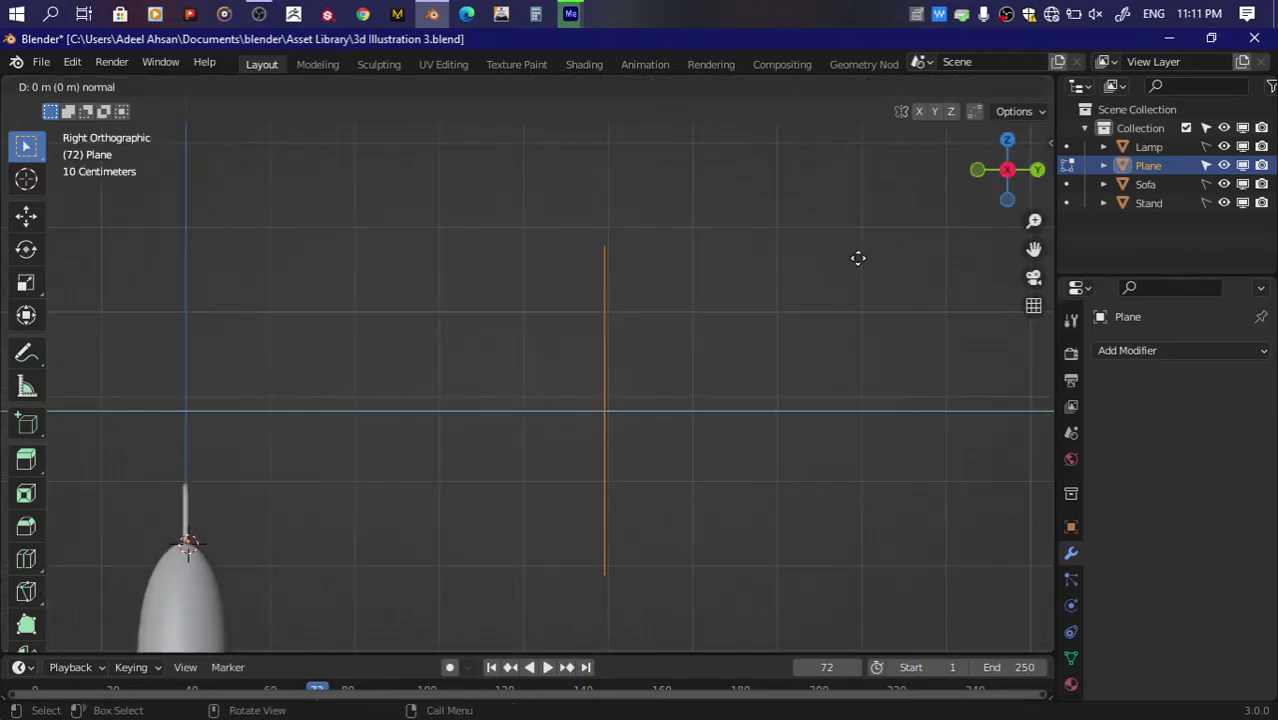
click(843, 258)
Step: Extrude the frame's outer border edges deeper, return to Object Mode and save
drag(985, 190, 838, 256)
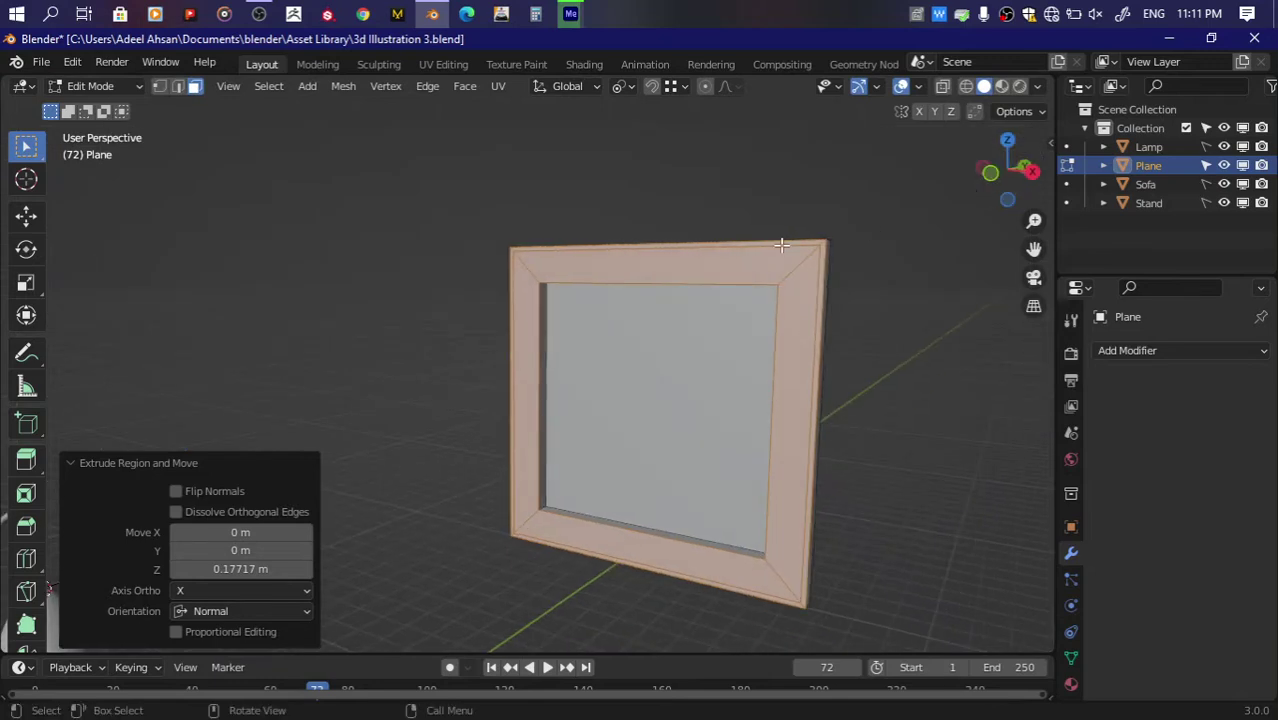
click(822, 260)
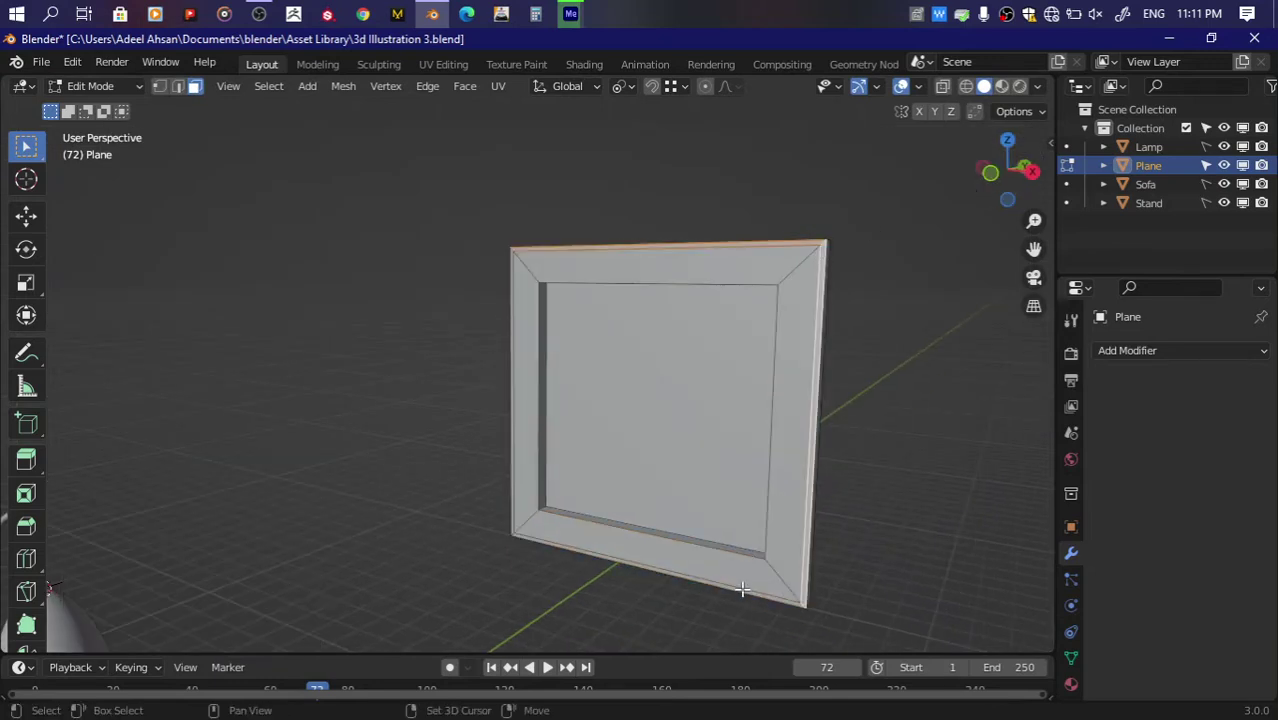
shift+click(510, 435)
click(1032, 172)
key(e)
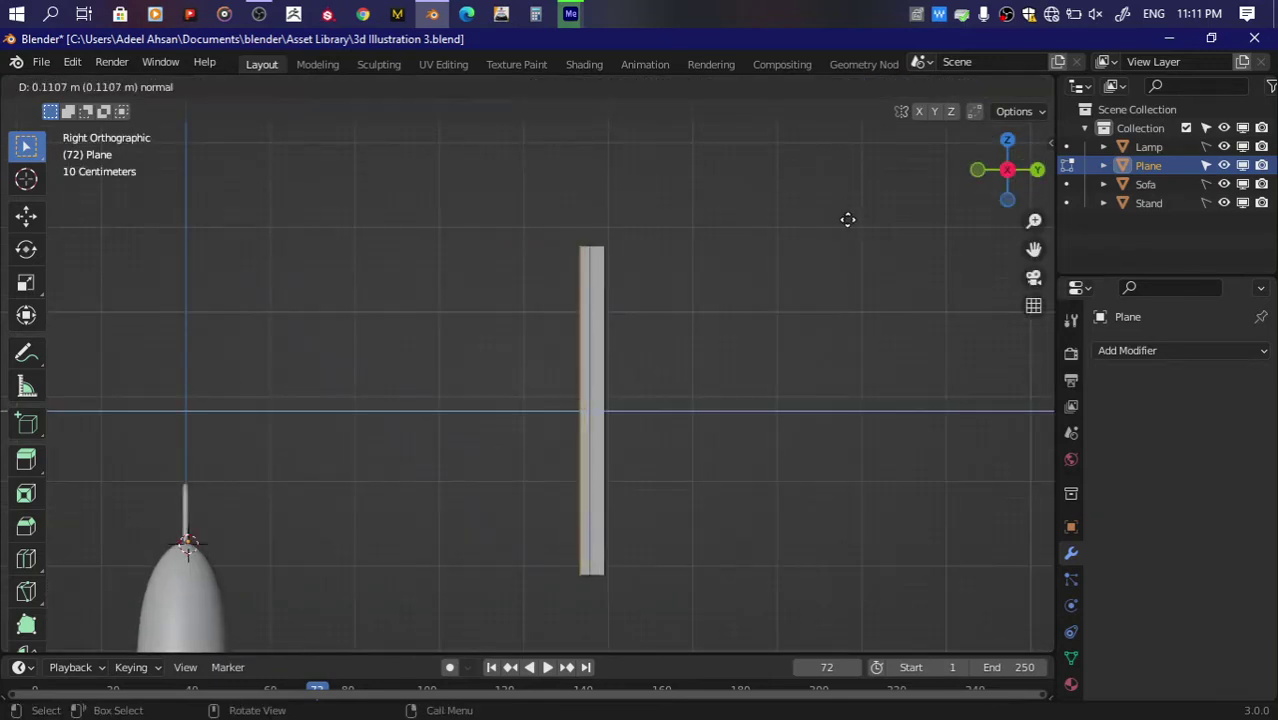
click(953, 195)
middle_drag(953, 195, 1006, 164)
key(Tab)
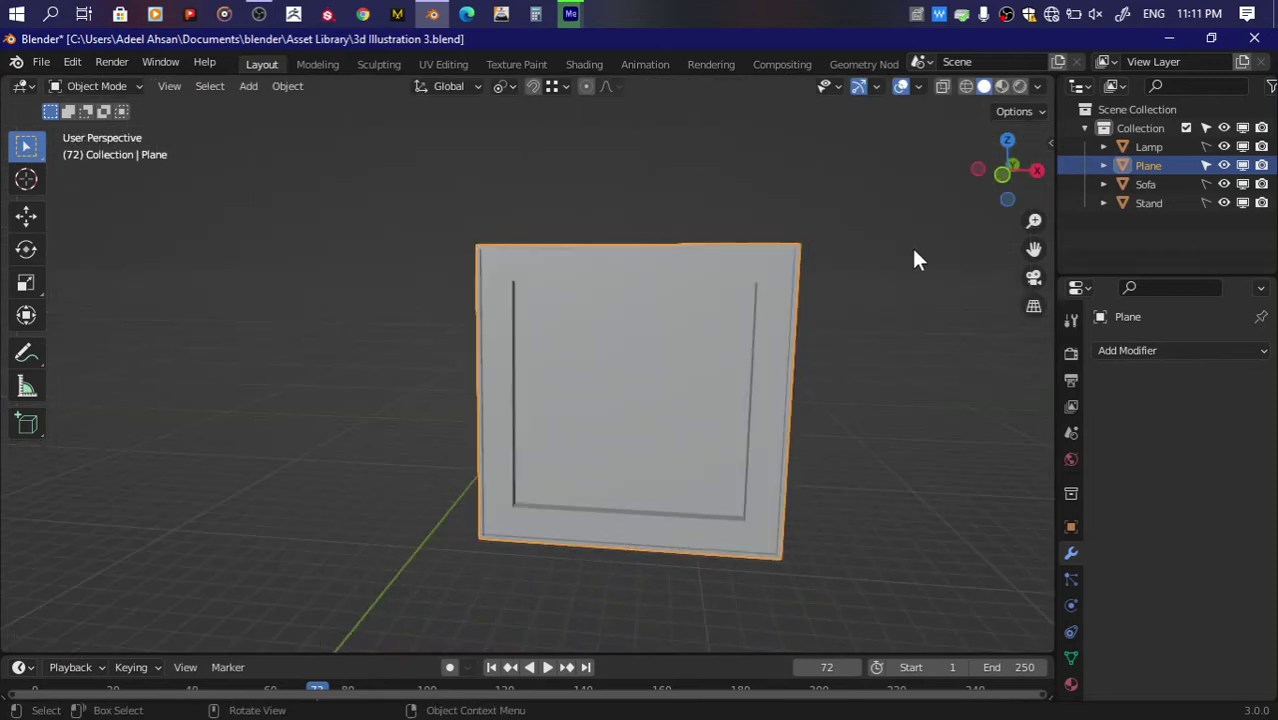
key(ctrl+s)
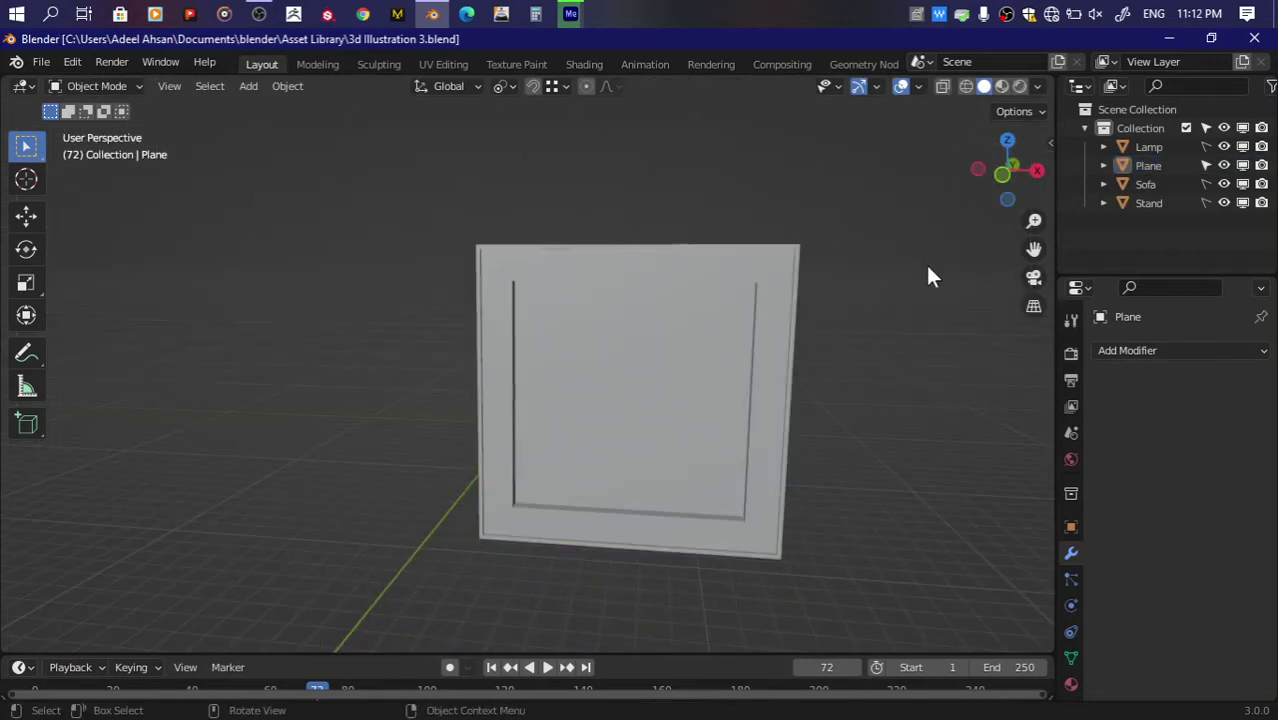
Step: Set the frame plane's origin to its geometry centre and save the file
scroll(927, 274, down, 5)
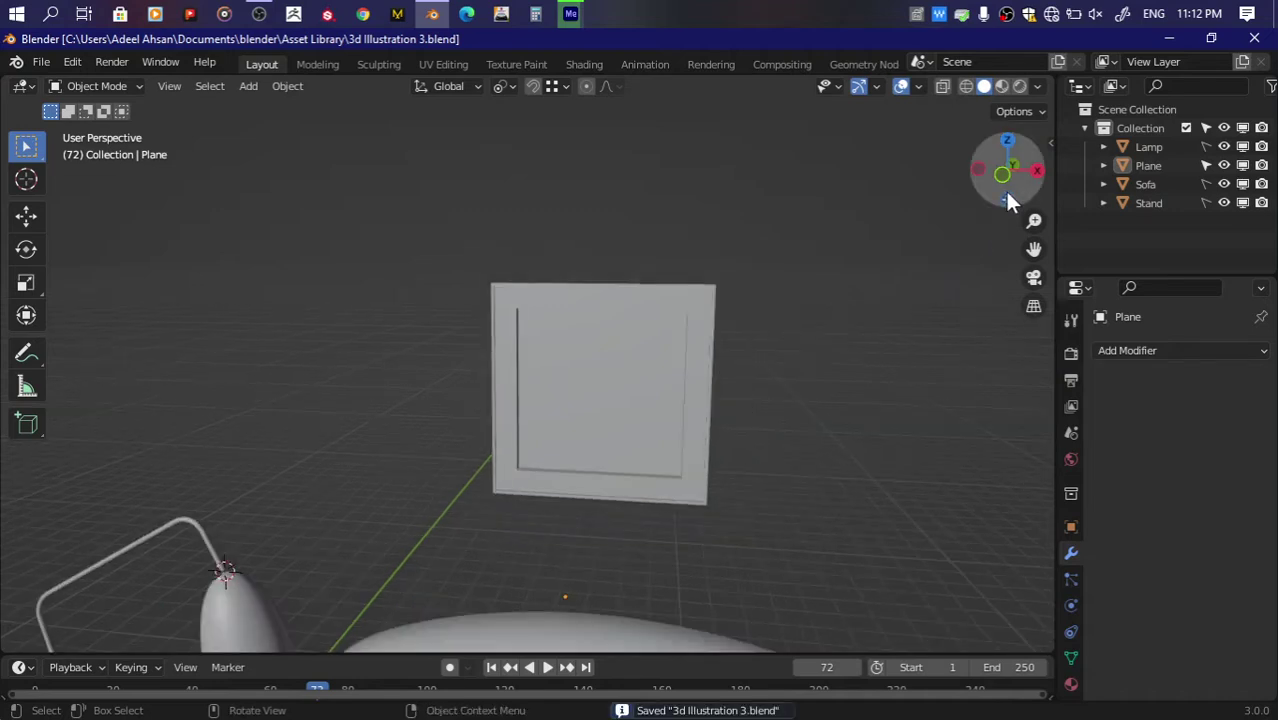
click(1007, 198)
scroll(540, 408, down, 5)
click(540, 408)
click(287, 86)
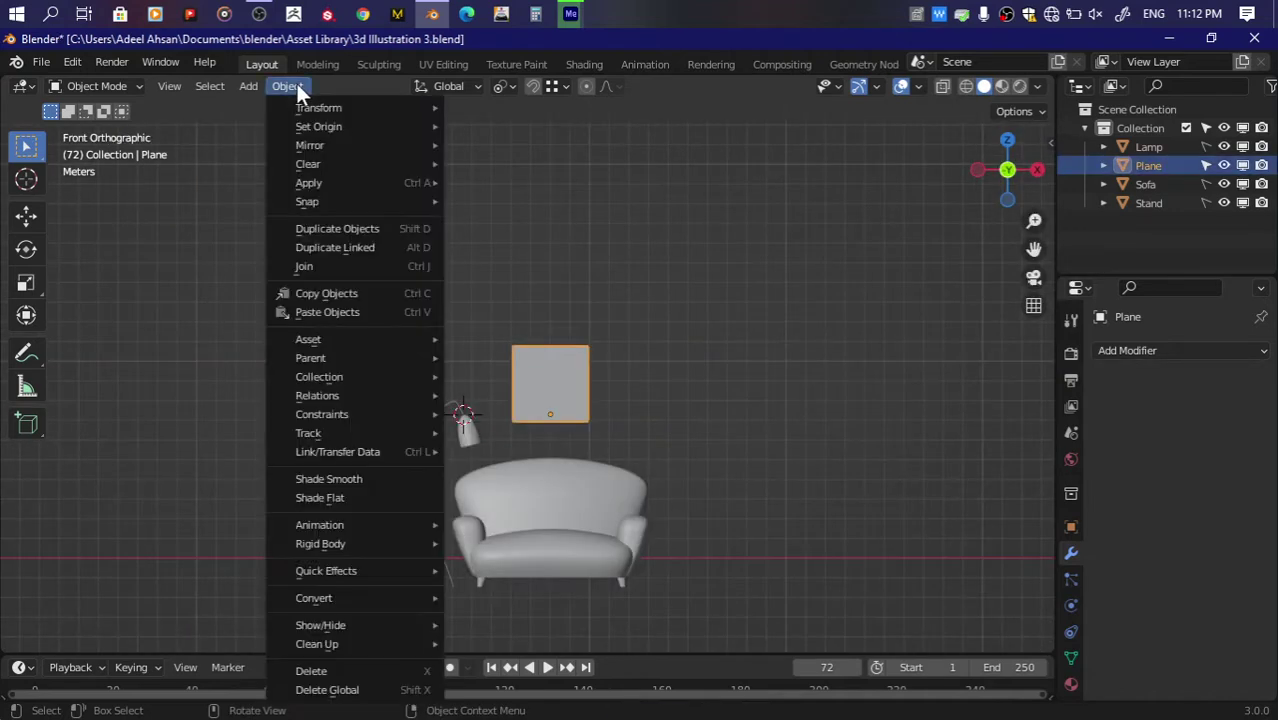
click(492, 143)
key(ctrl+s)
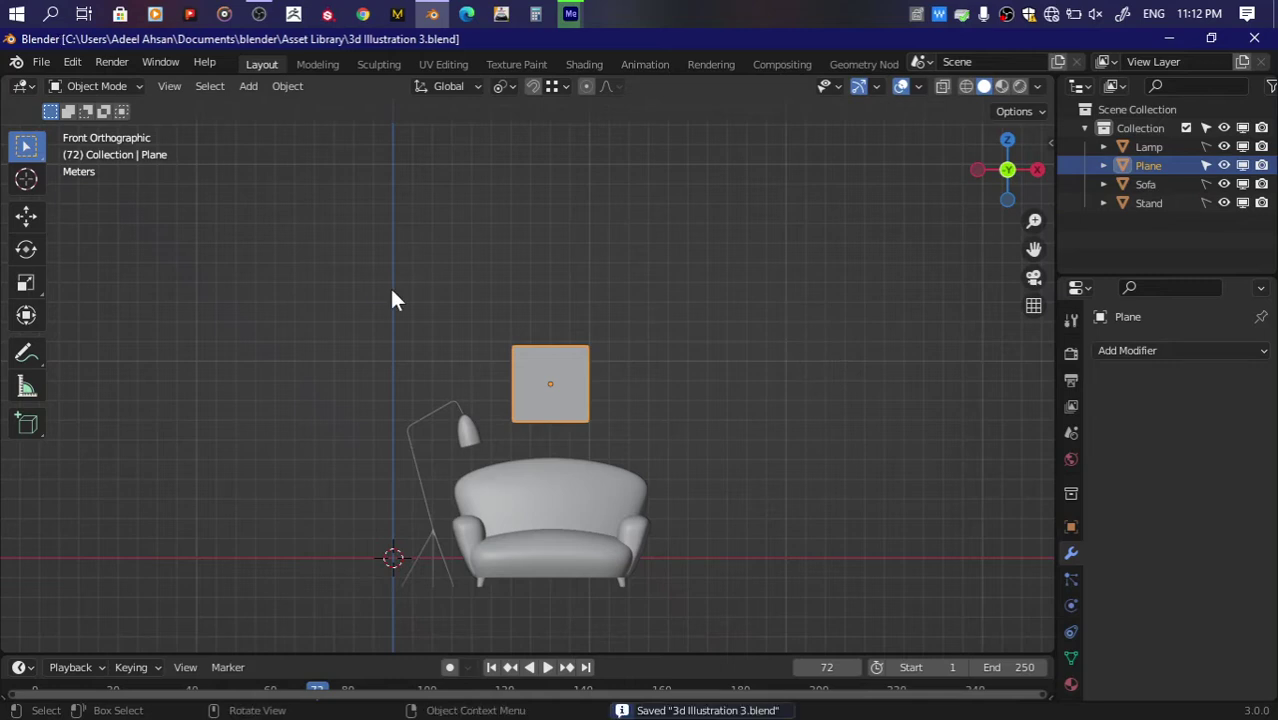
Step: Rename the Plane object to Fram in the Outliner, save, and bring up the Add menu
scroll(389, 286, up, 4)
shift+middle_drag(883, 398, 1080, 227)
double_click(1148, 166)
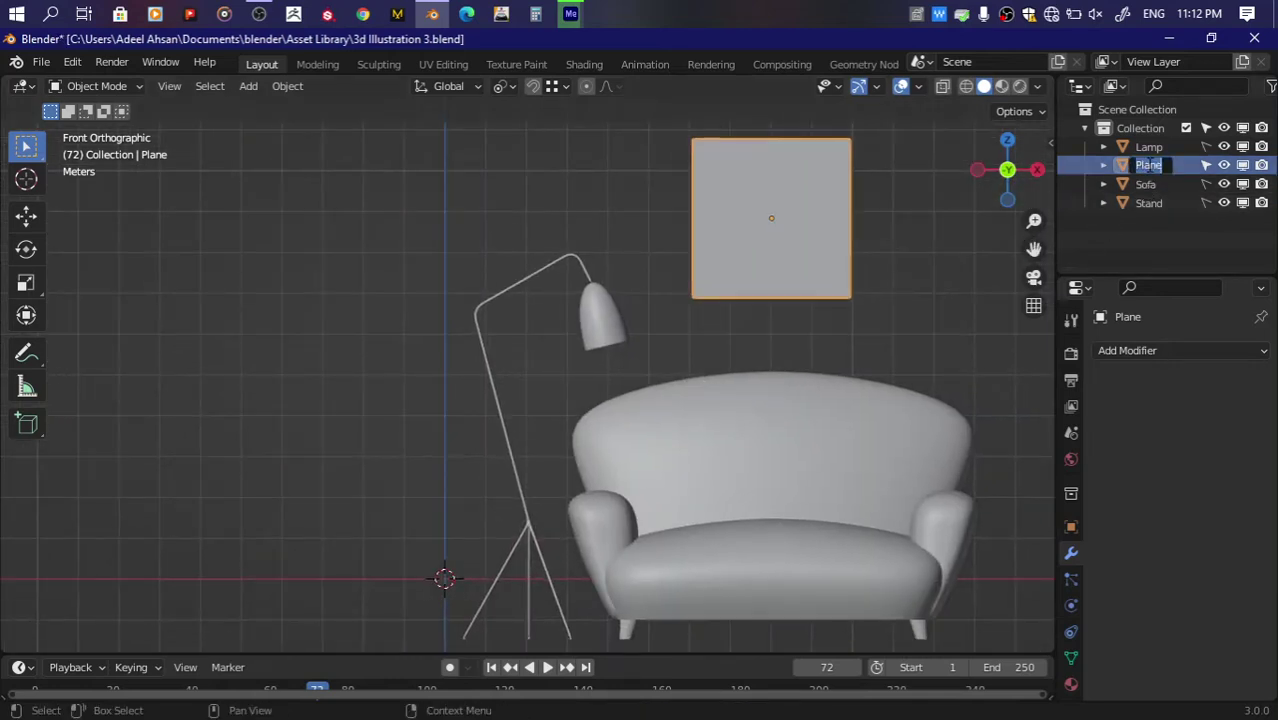
text(Framw)
key(BackSpace)
key(Return)
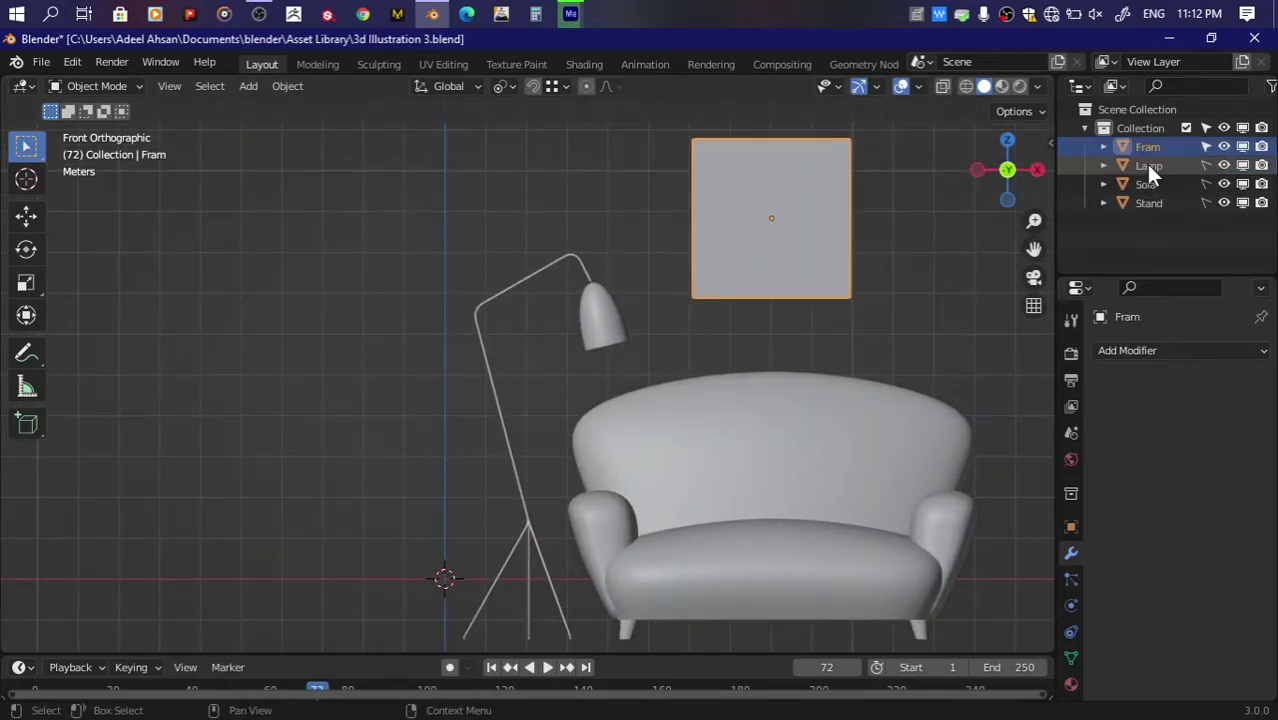
click(1204, 144)
key(ctrl+s)
scroll(489, 403, down, 1)
key(shift+a)
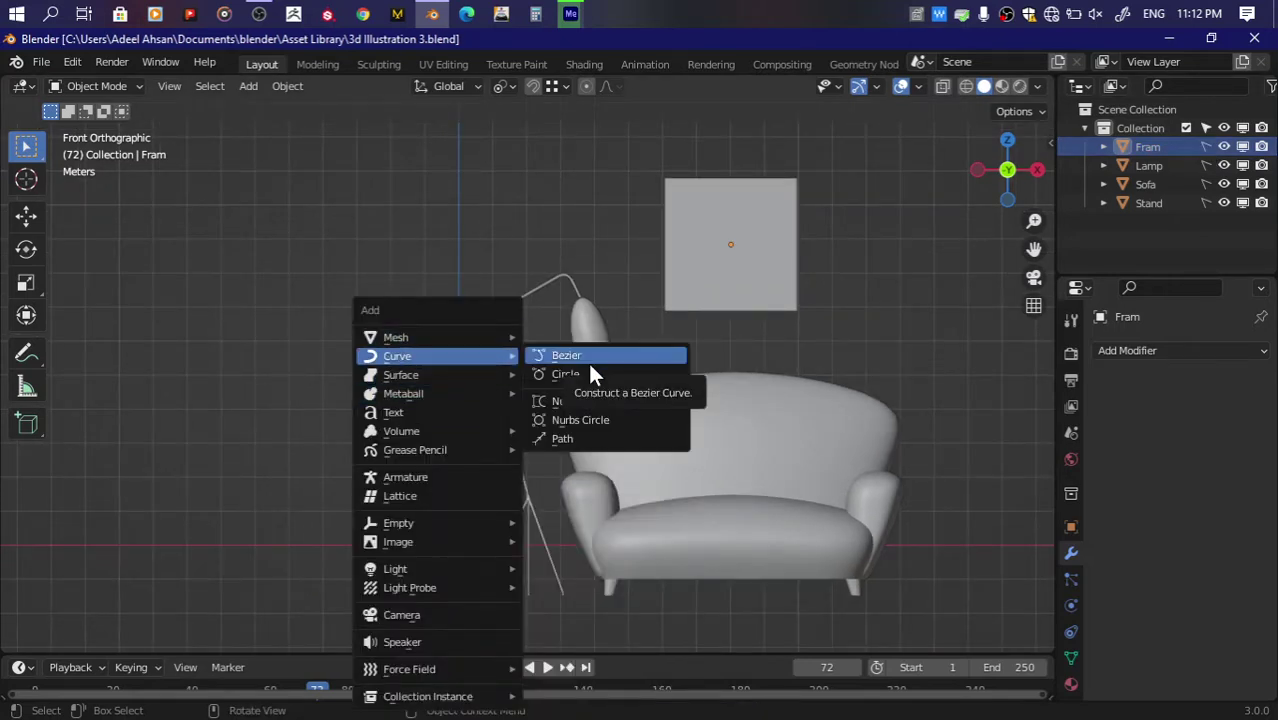
Step: Add a Bezier curve and stand it upright by rotating it 90° about Y and 90° about Z
click(589, 362)
text(r)
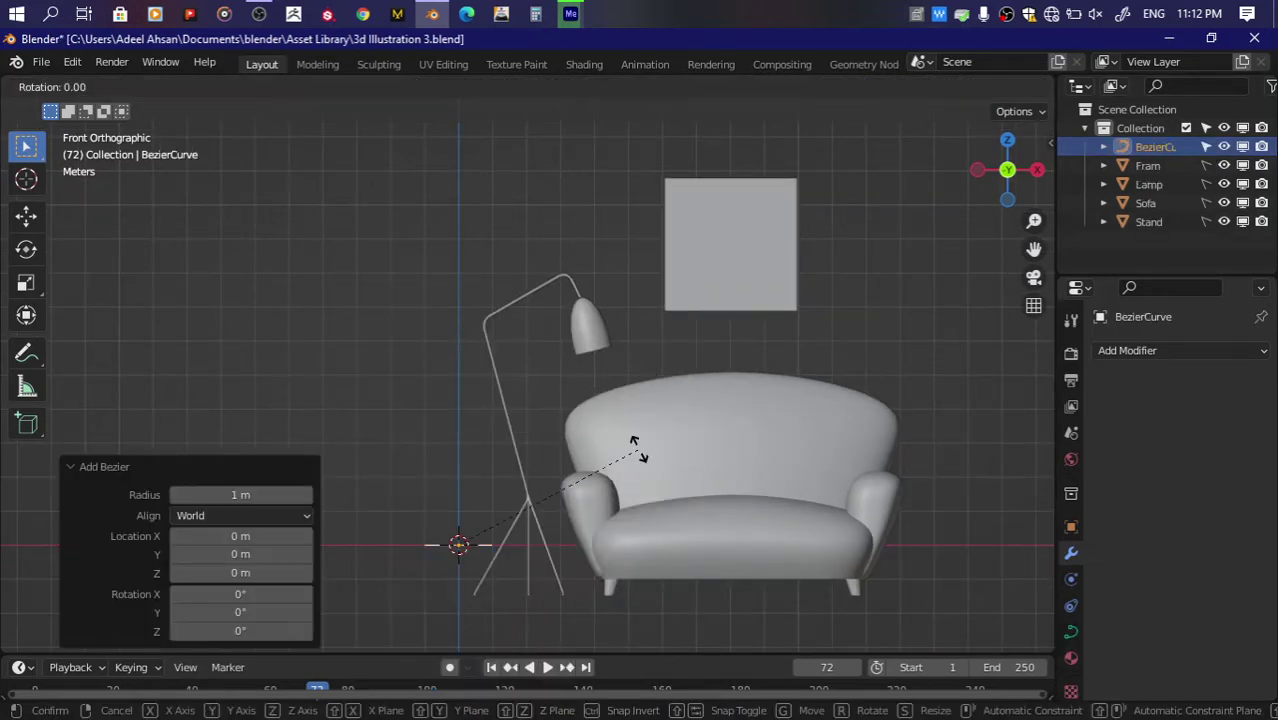
text(y90)
key(Return)
text(r90)
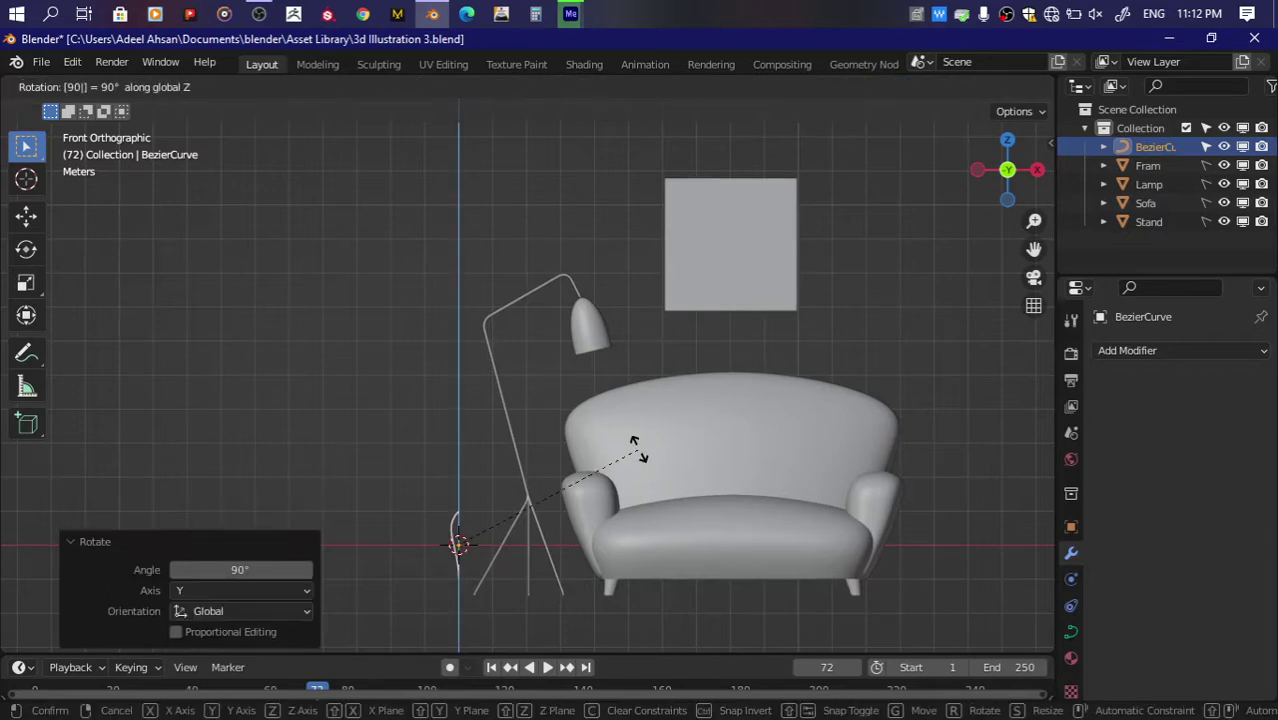
key(Return)
scroll(637, 448, up, 2)
shift+middle_drag(637, 448, 720, 108)
scroll(644, 348, up, 5)
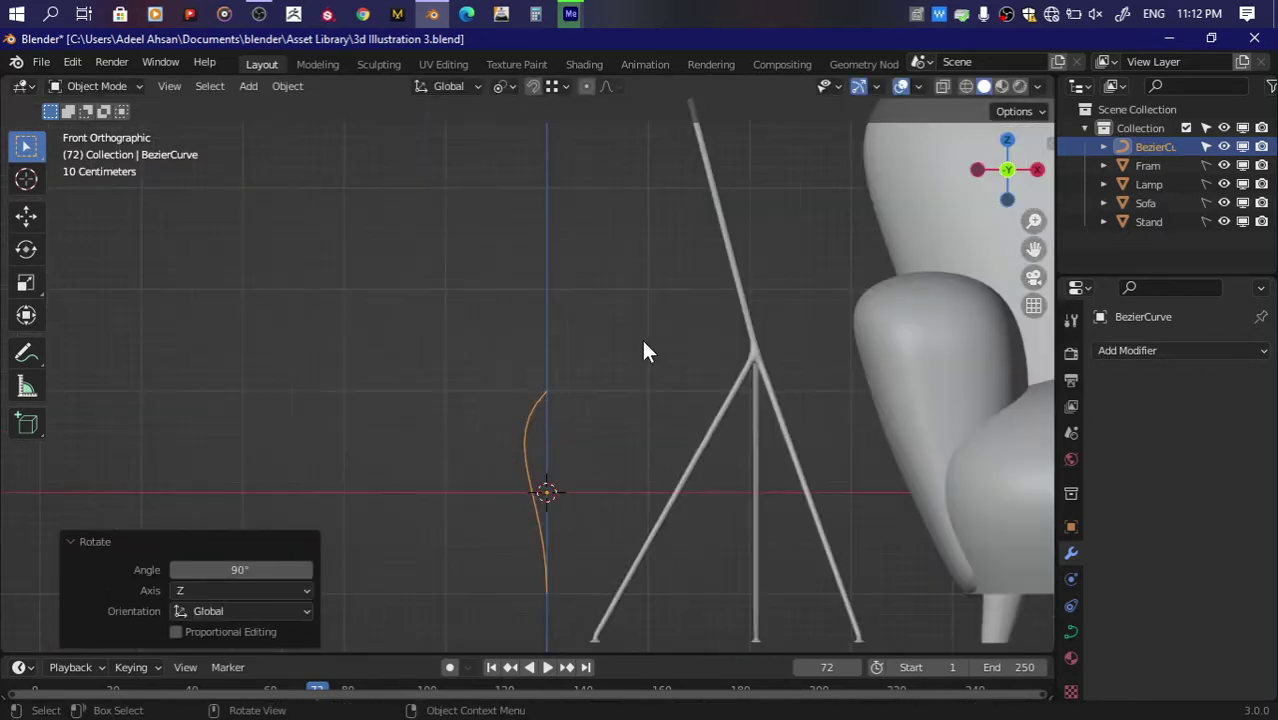
Step: Bend the curve into a long arc by moving its end points and tilting the top handle
key(Tab)
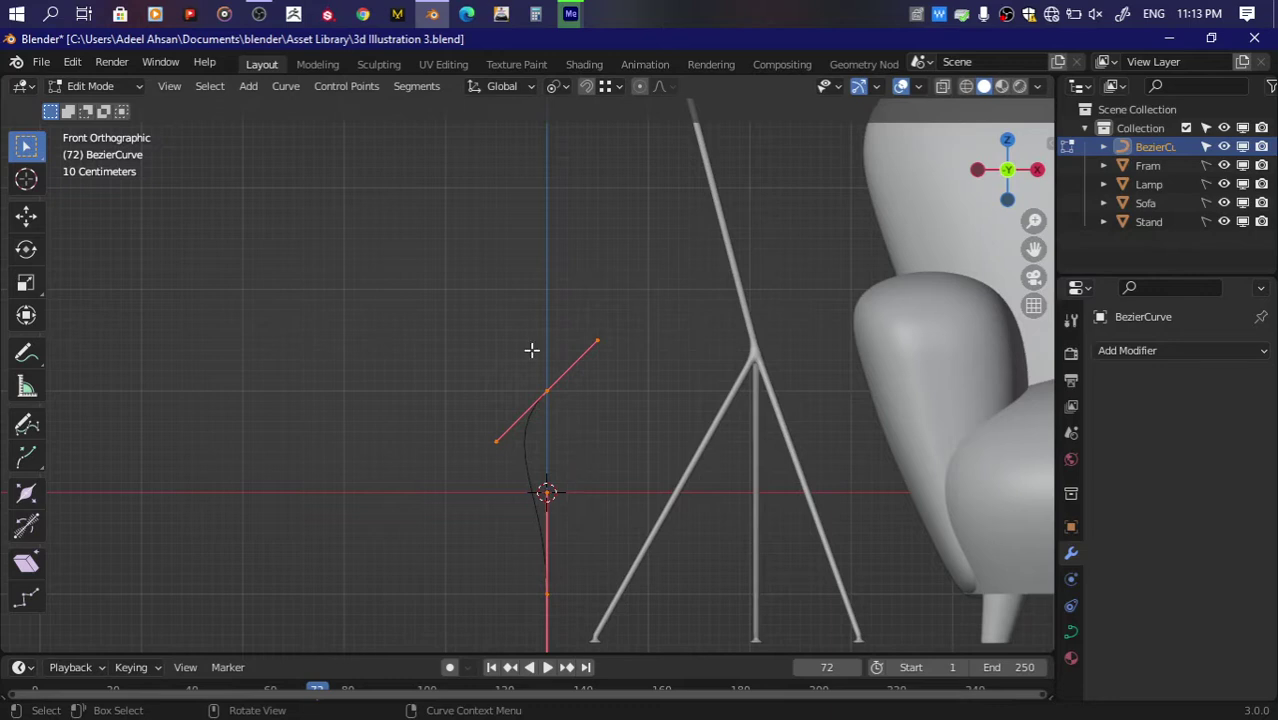
key(g)
click(625, 386)
click(508, 485)
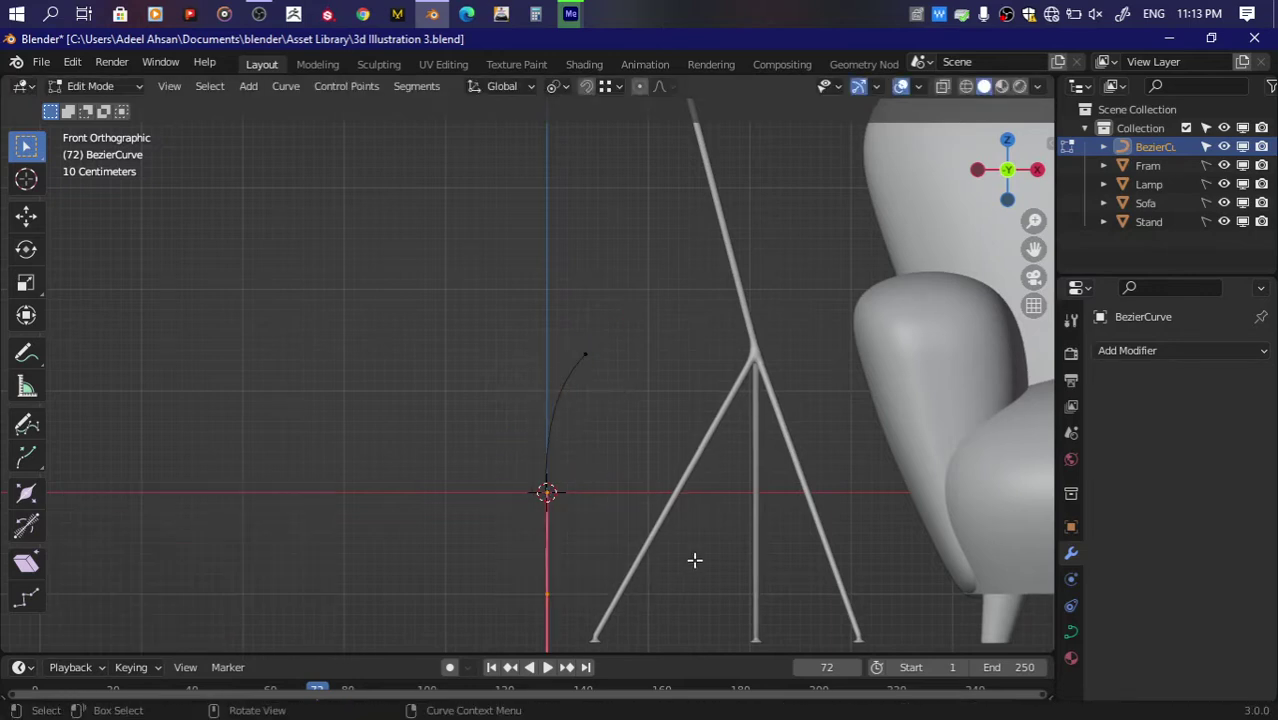
key(g)
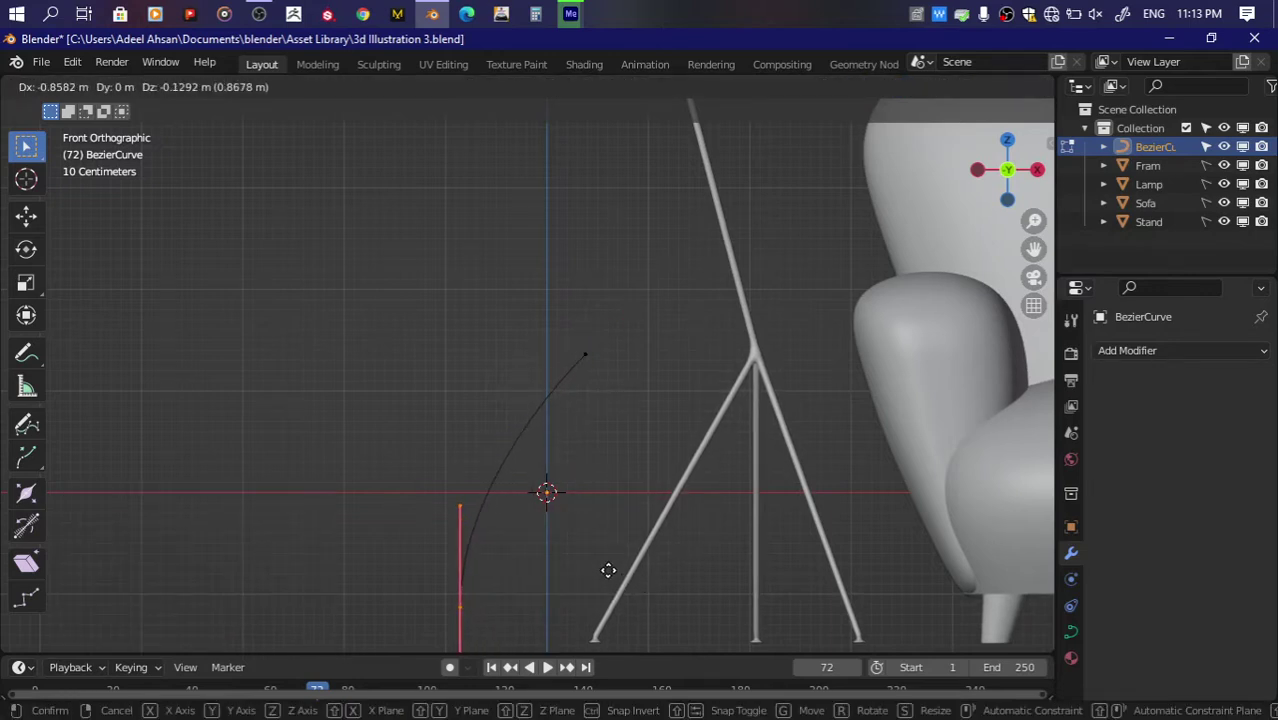
click(600, 555)
drag(551, 316, 642, 400)
key(r)
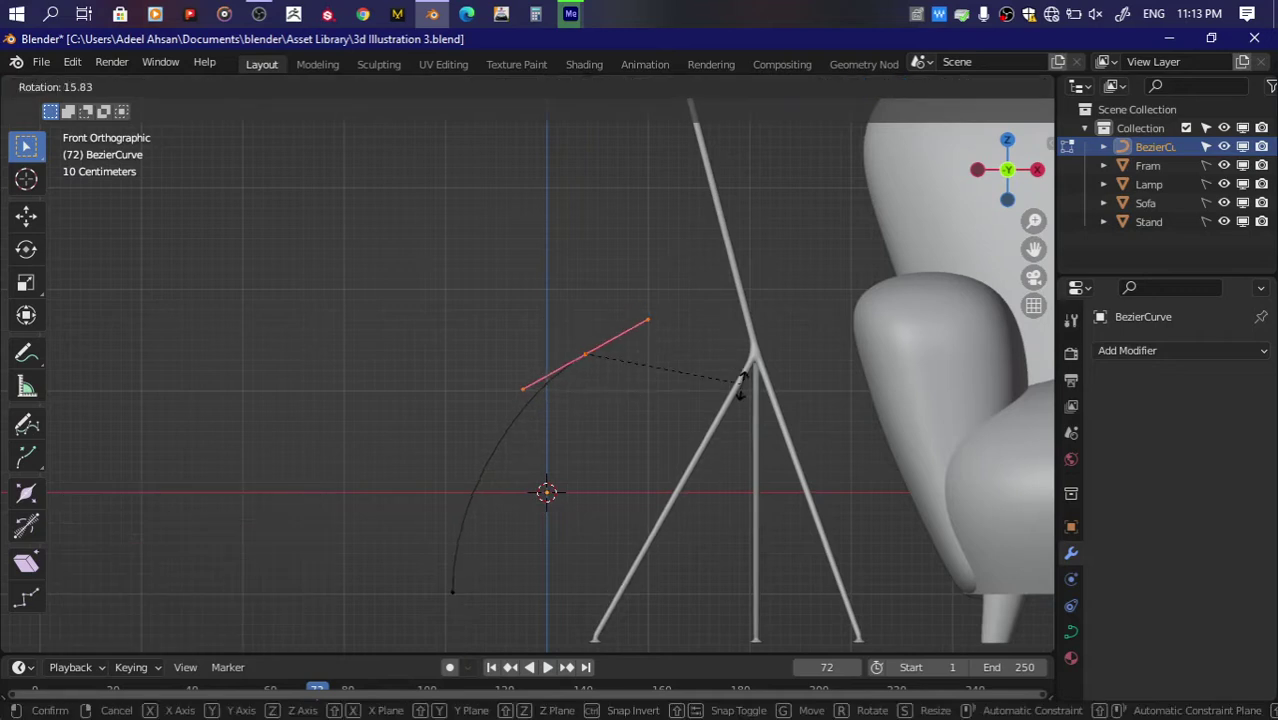
click(740, 382)
key(Tab)
Step: Give the curve a Round bevel depth in its Geometry settings after briefly trying Object bevel
click(1071, 634)
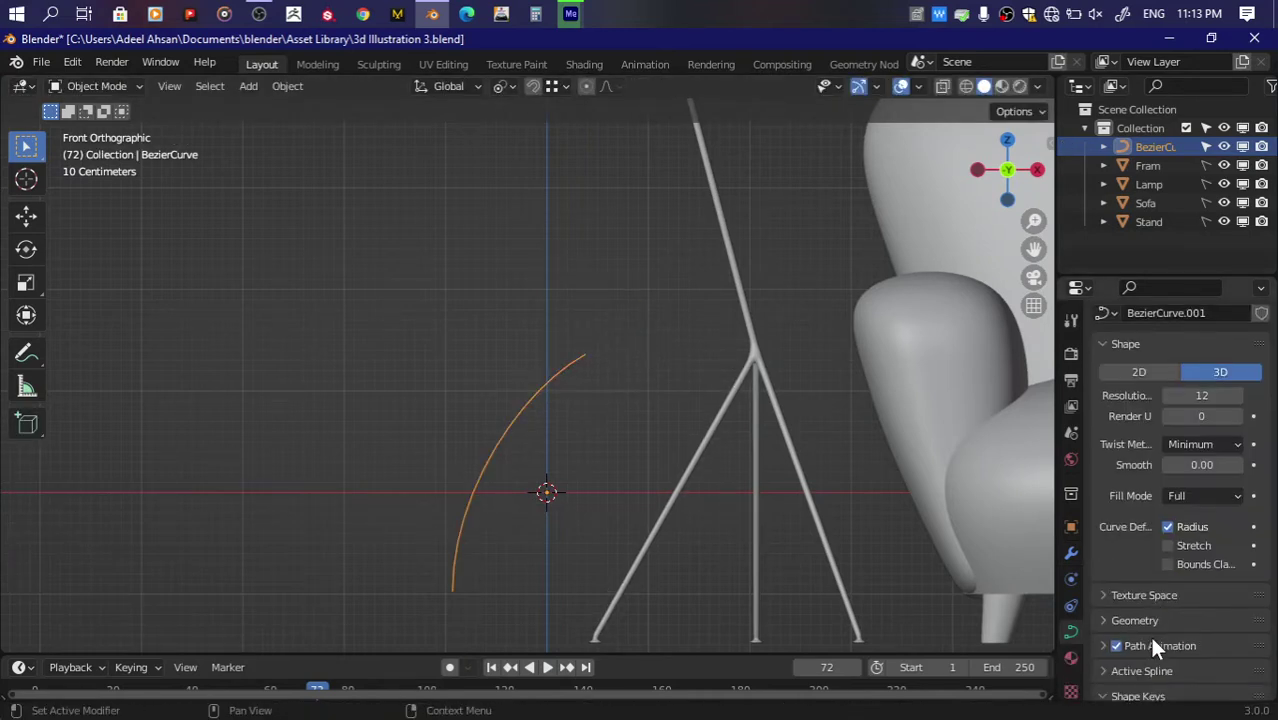
scroll(1150, 638, down, 3)
key(ctrl+s)
scroll(1140, 415, up, 2)
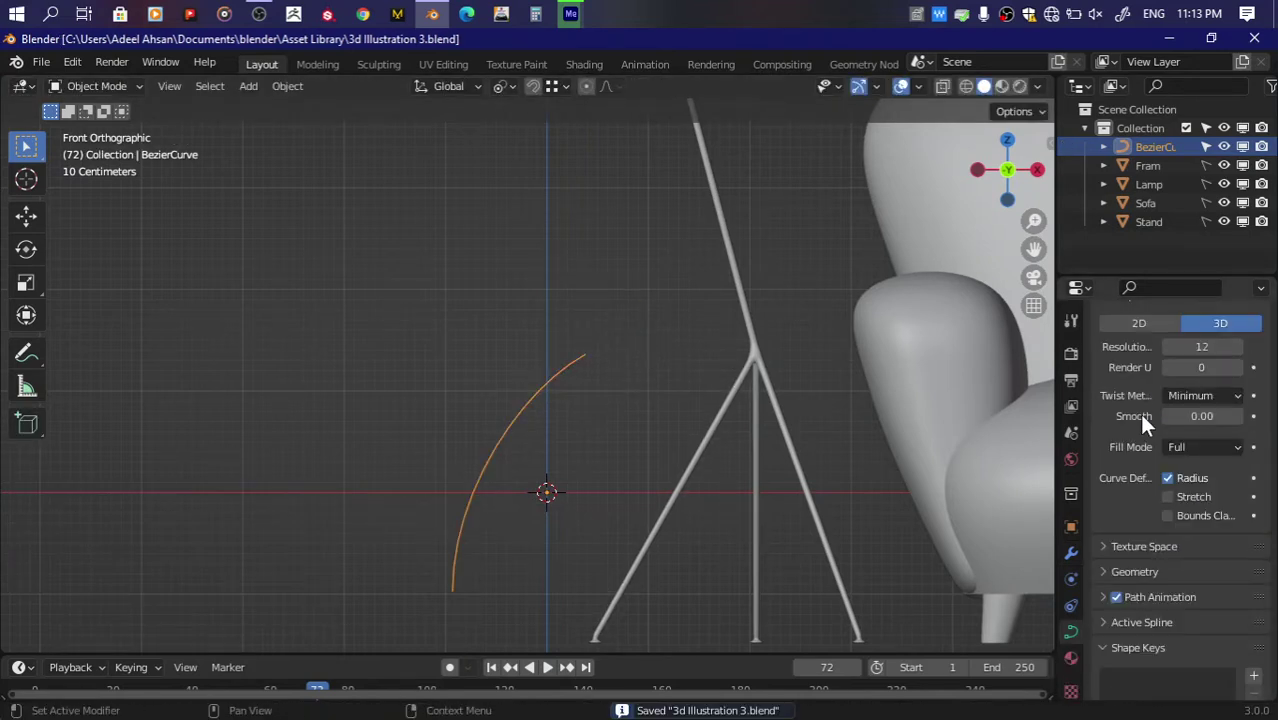
scroll(1140, 438, down, 2)
click(1110, 497)
scroll(1150, 504, down, 3)
click(1176, 552)
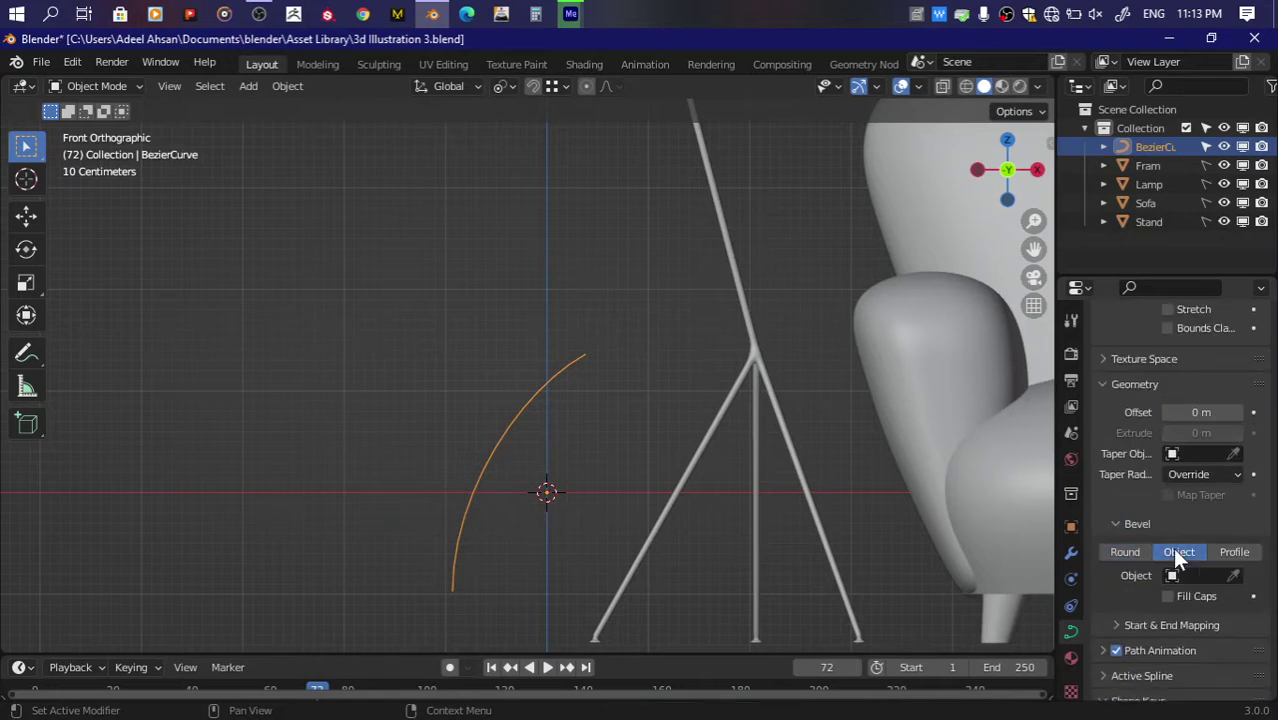
click(1127, 552)
drag(1238, 577, 1252, 577)
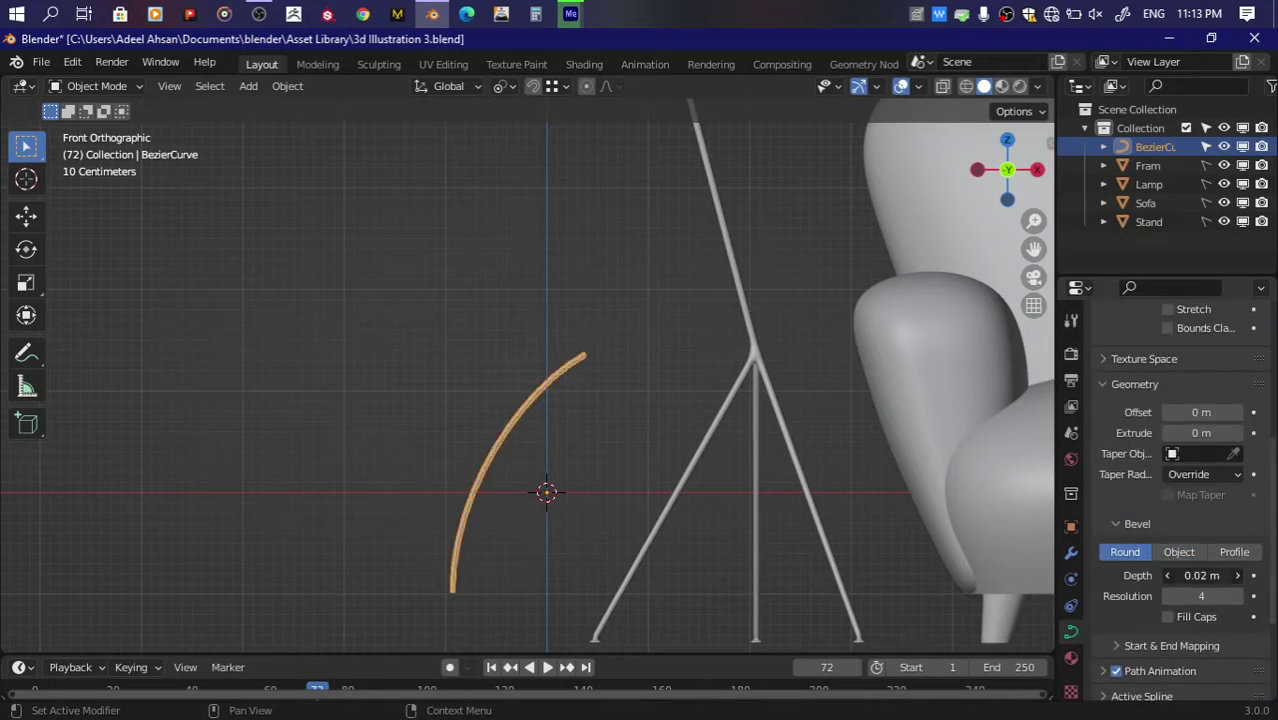
scroll(704, 399, up, 1)
Step: Taper the curve's tip by setting its point radius to 0.300, then save
key(Tab)
key(s)
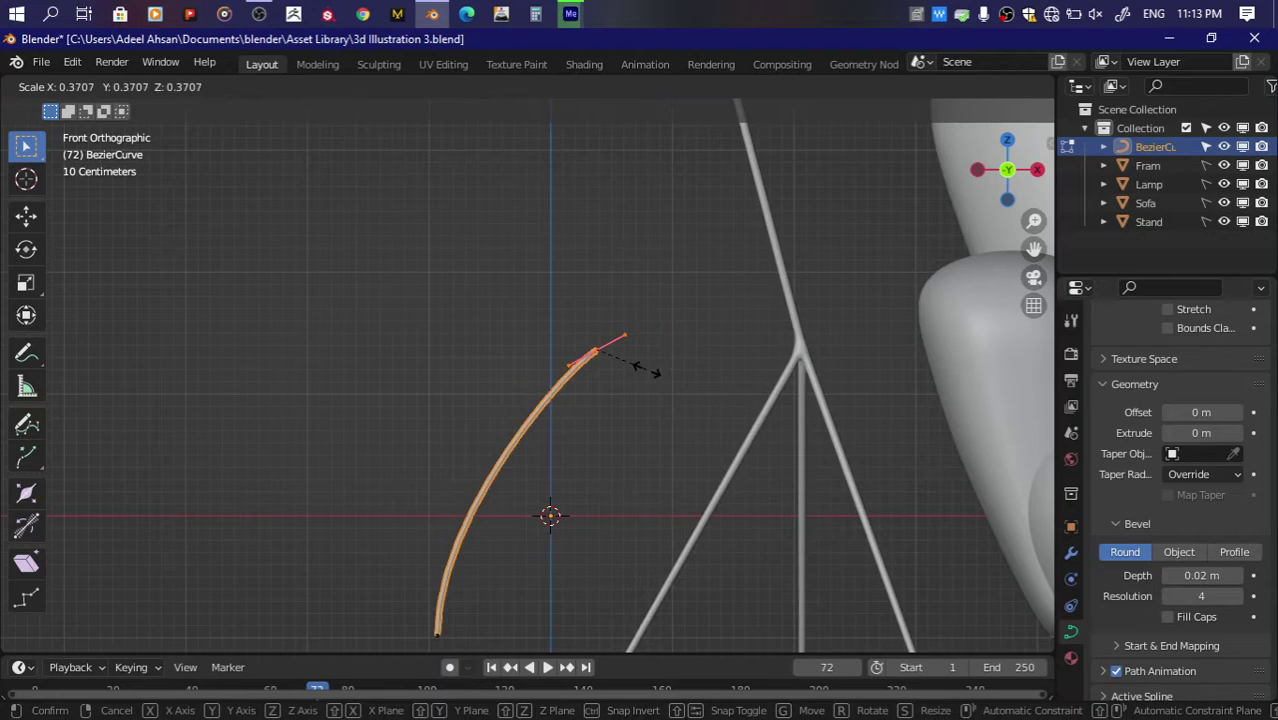
right_click(645, 370)
key(alt+s)
click(627, 366)
key(alt+s)
right_click(629, 363)
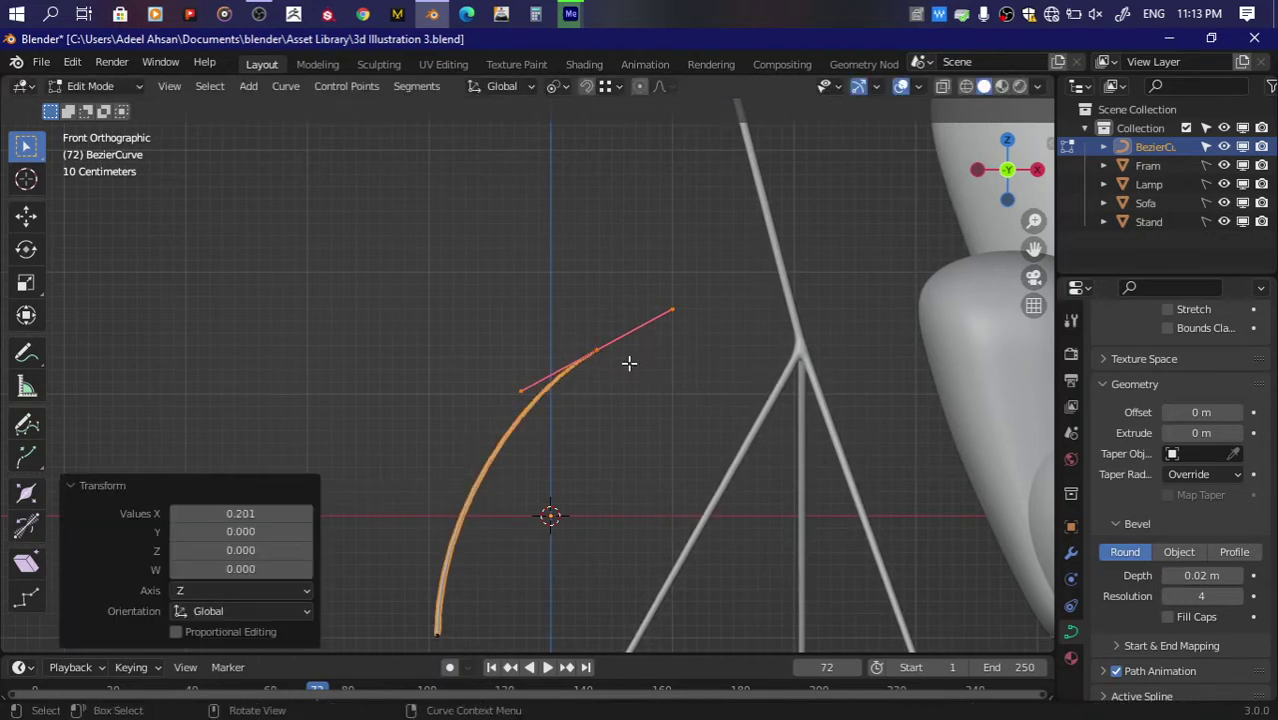
key(alt+s)
click(685, 371)
key(Tab)
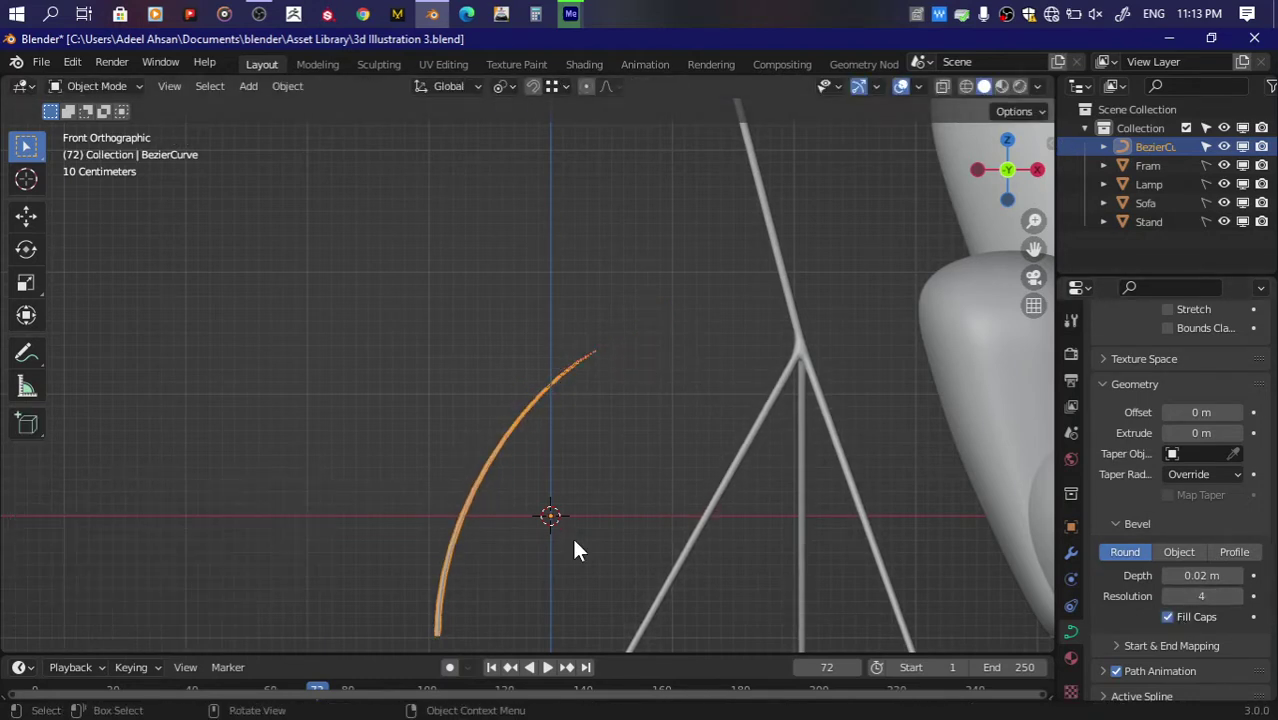
key(Tab)
key(Tab)
click(668, 420)
key(ctrl+s)
Step: Raise the stem curve's bevel resolution to 6 and save the file
scroll(666, 416, up, 10)
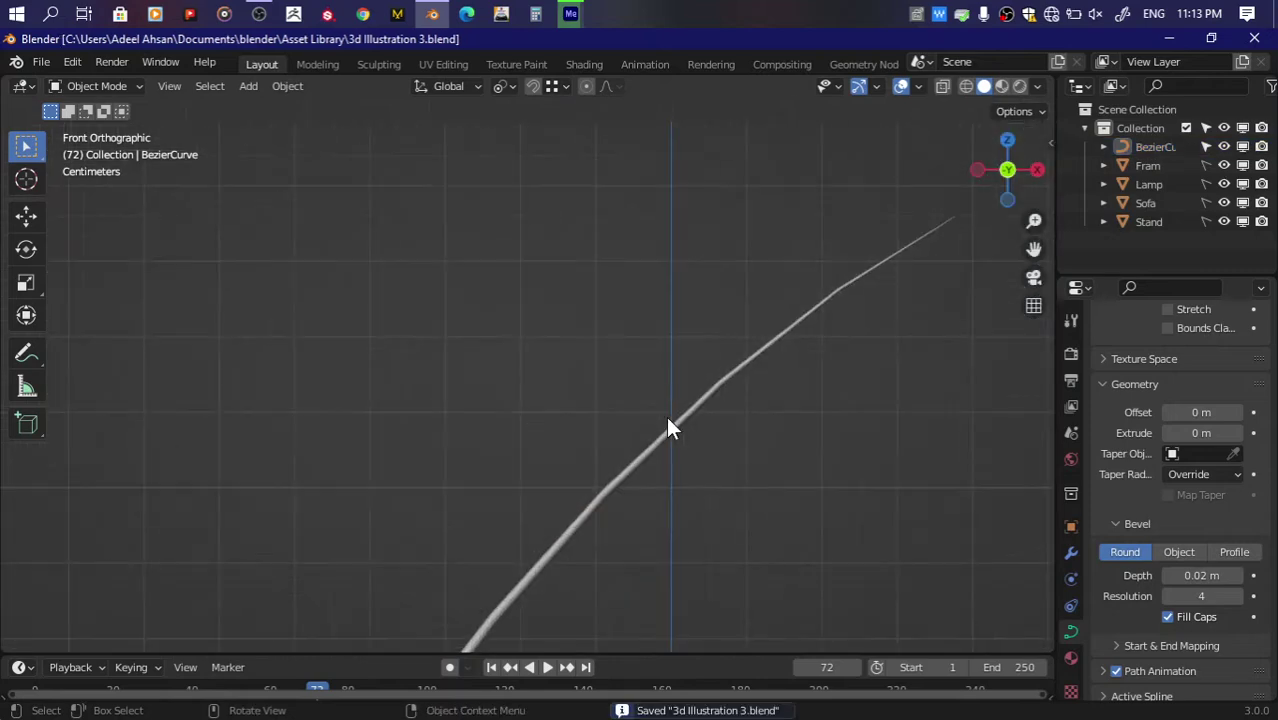
scroll(830, 334, up, 2)
click(878, 400)
scroll(878, 403, down, 5)
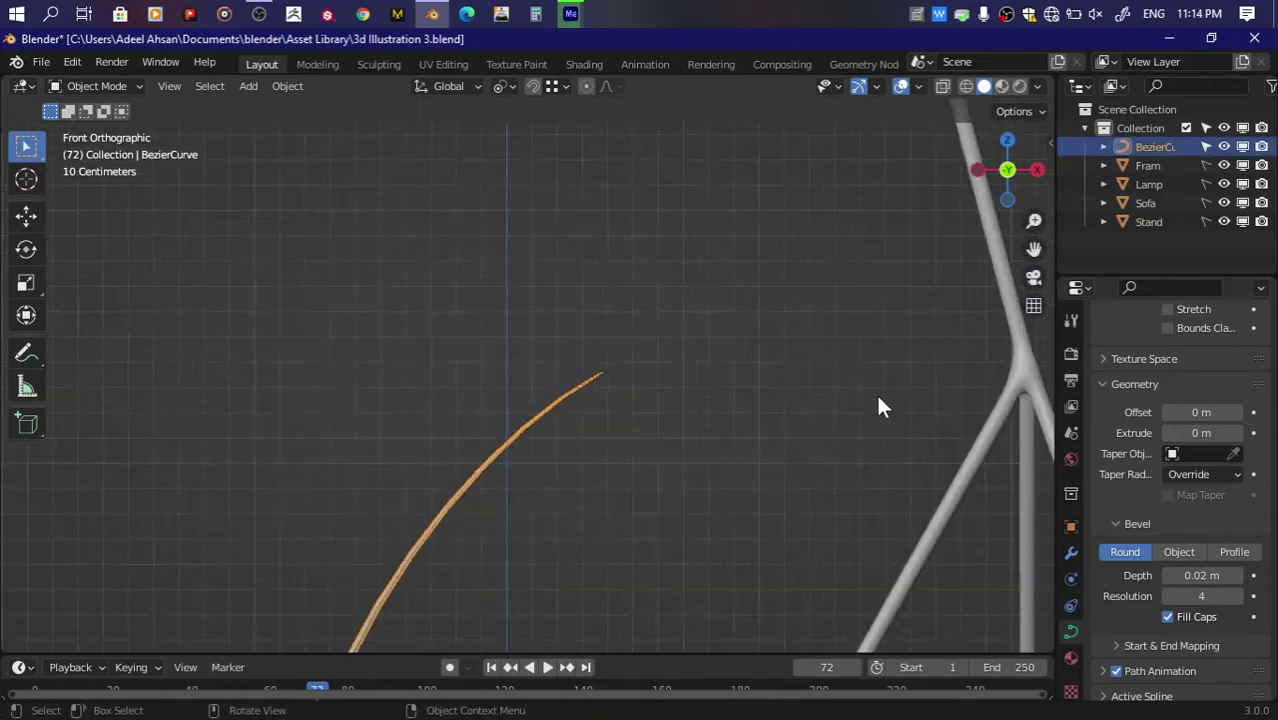
key(Tab)
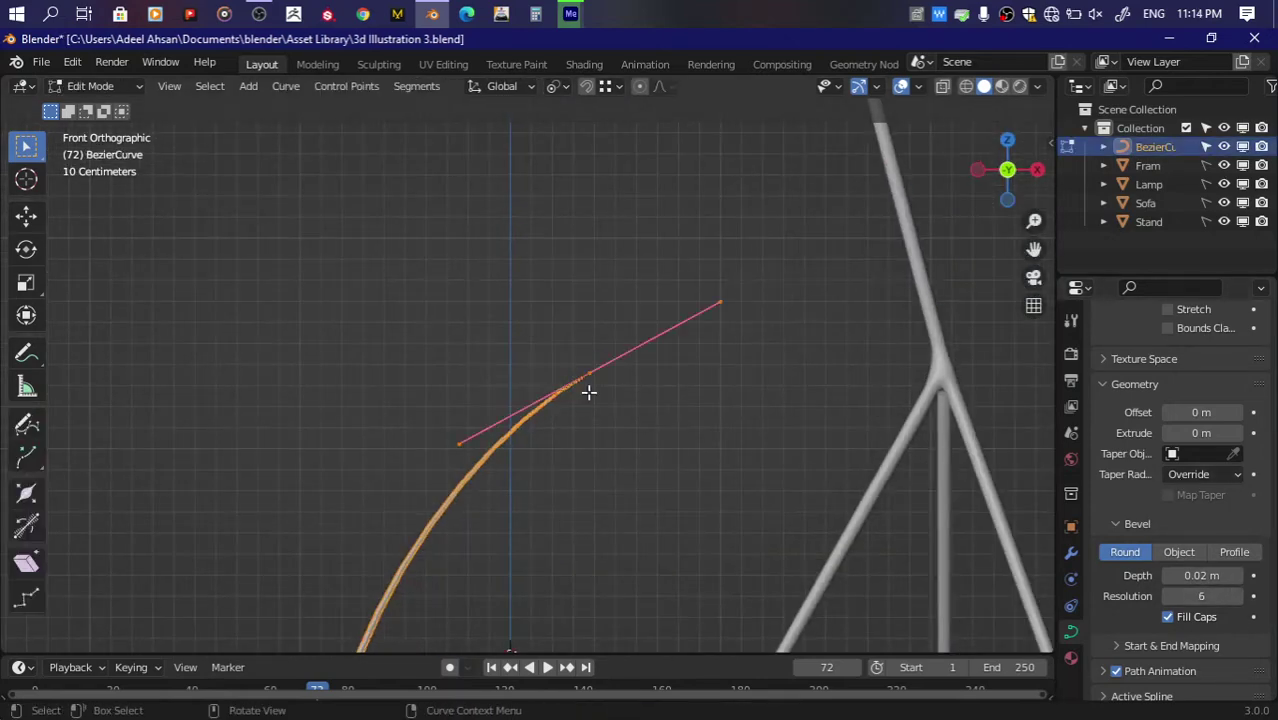
scroll(587, 390, down, 2)
key(Tab)
click(1237, 596)
key(ctrl+s)
key(Tab)
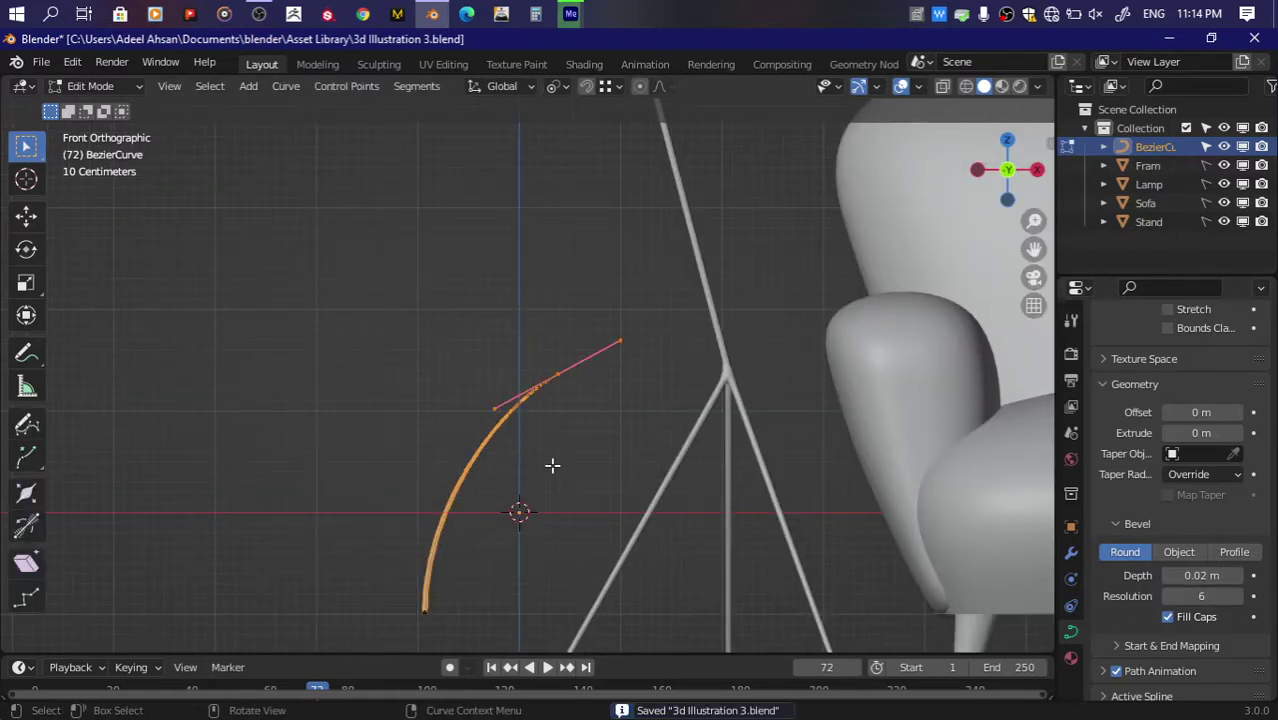
key(Tab)
click(547, 463)
key(ctrl+s)
Step: Try an Object bevel profile again, revert to Round, save, and reselect the stem
scroll(547, 463, up, 5)
scroll(549, 477, down, 2)
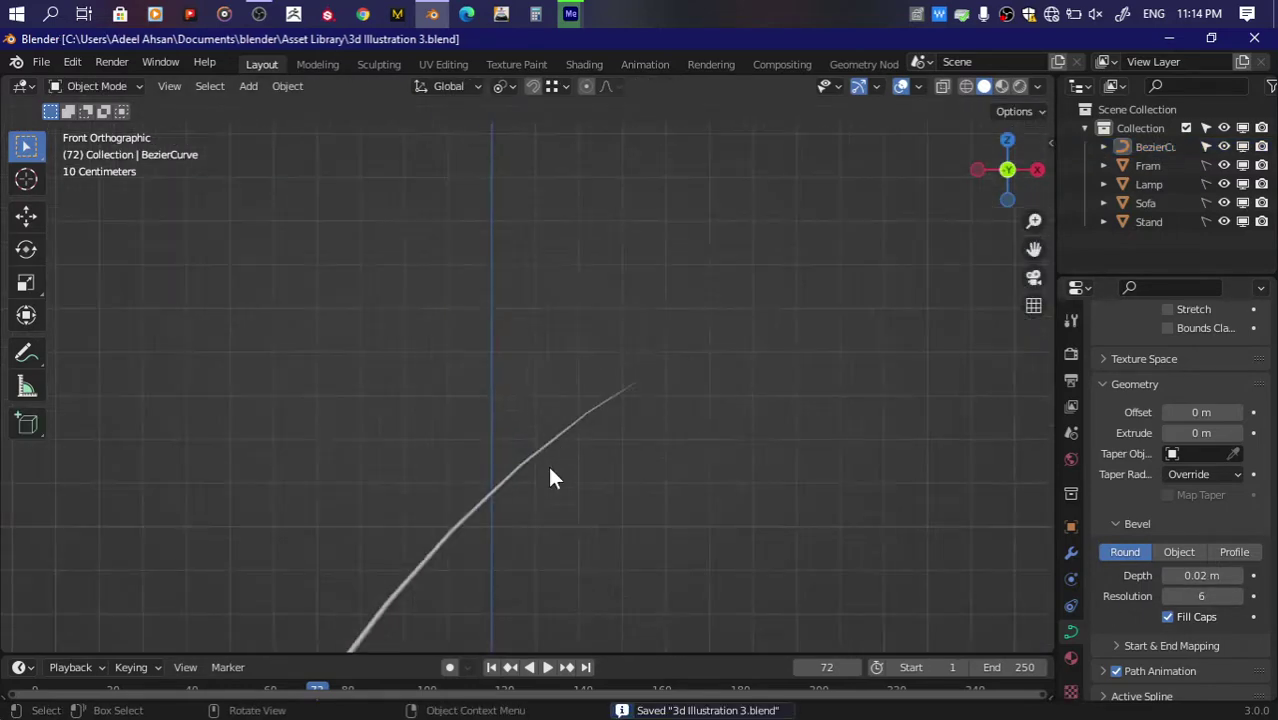
scroll(549, 477, down, 2)
scroll(668, 358, up, 3)
scroll(668, 358, down, 1)
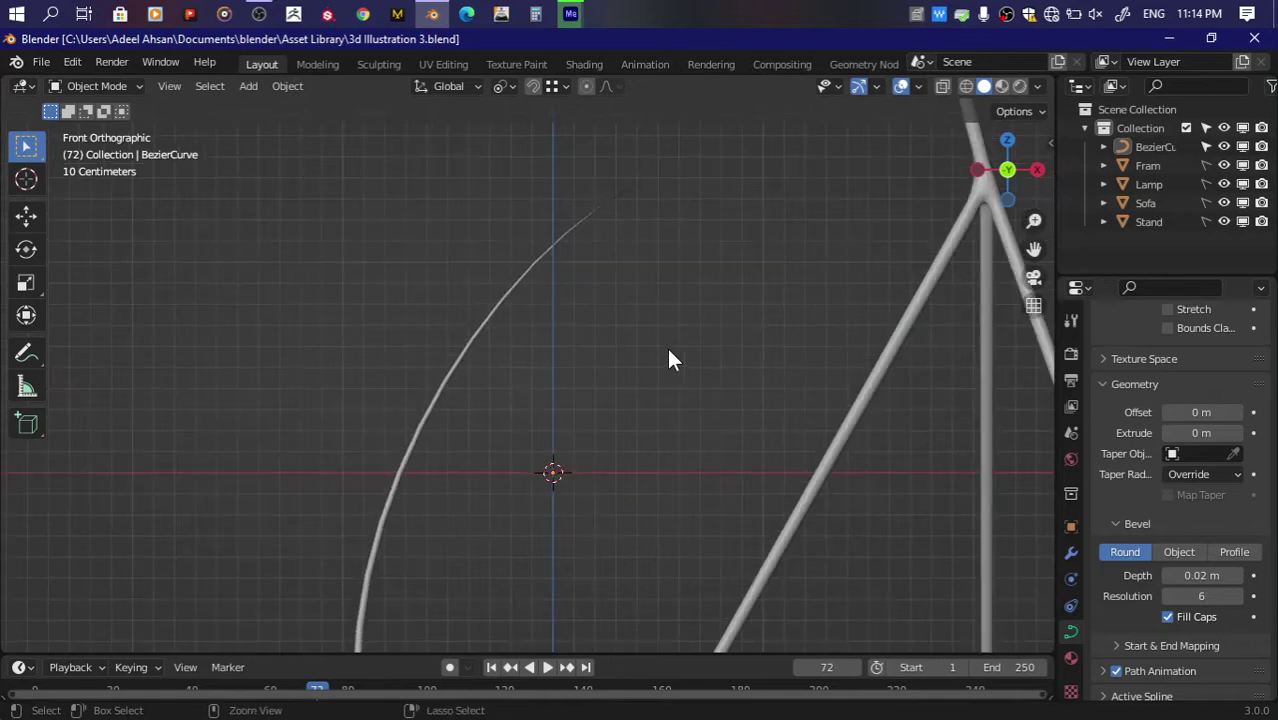
key(ctrl+s)
click(1178, 551)
click(1234, 576)
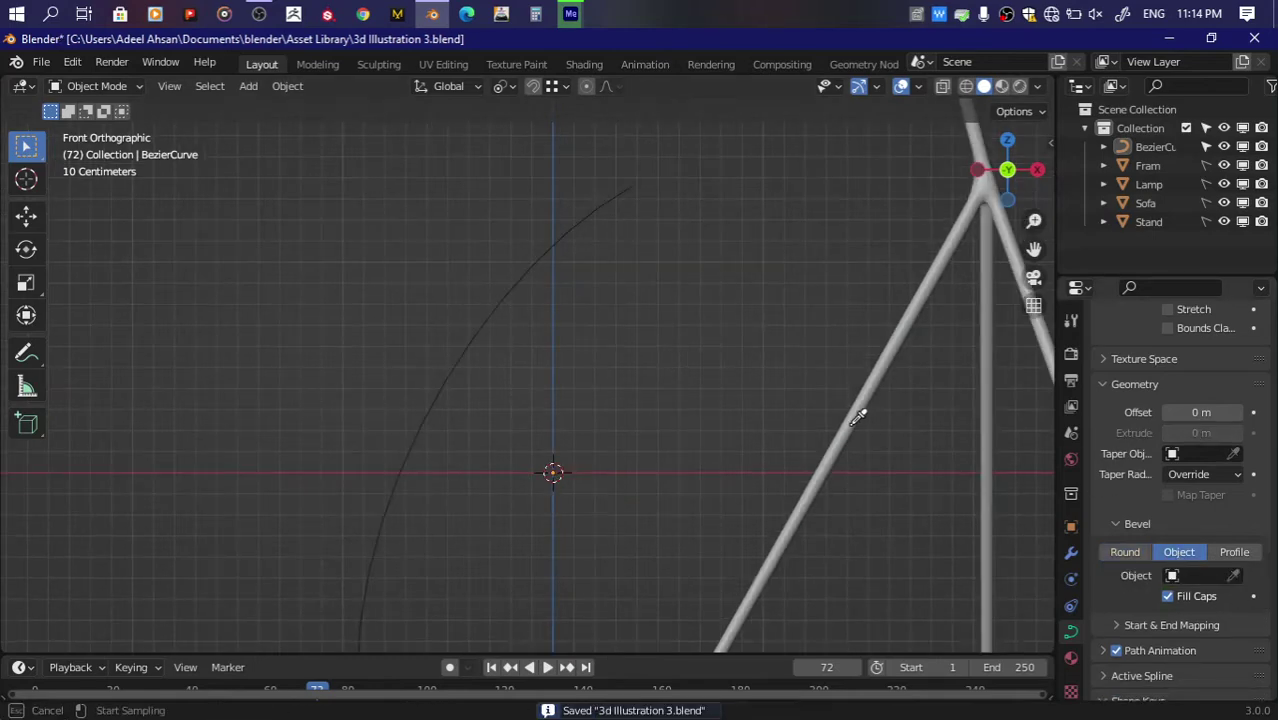
click(1125, 552)
key(ctrl+s)
scroll(657, 387, down, 3)
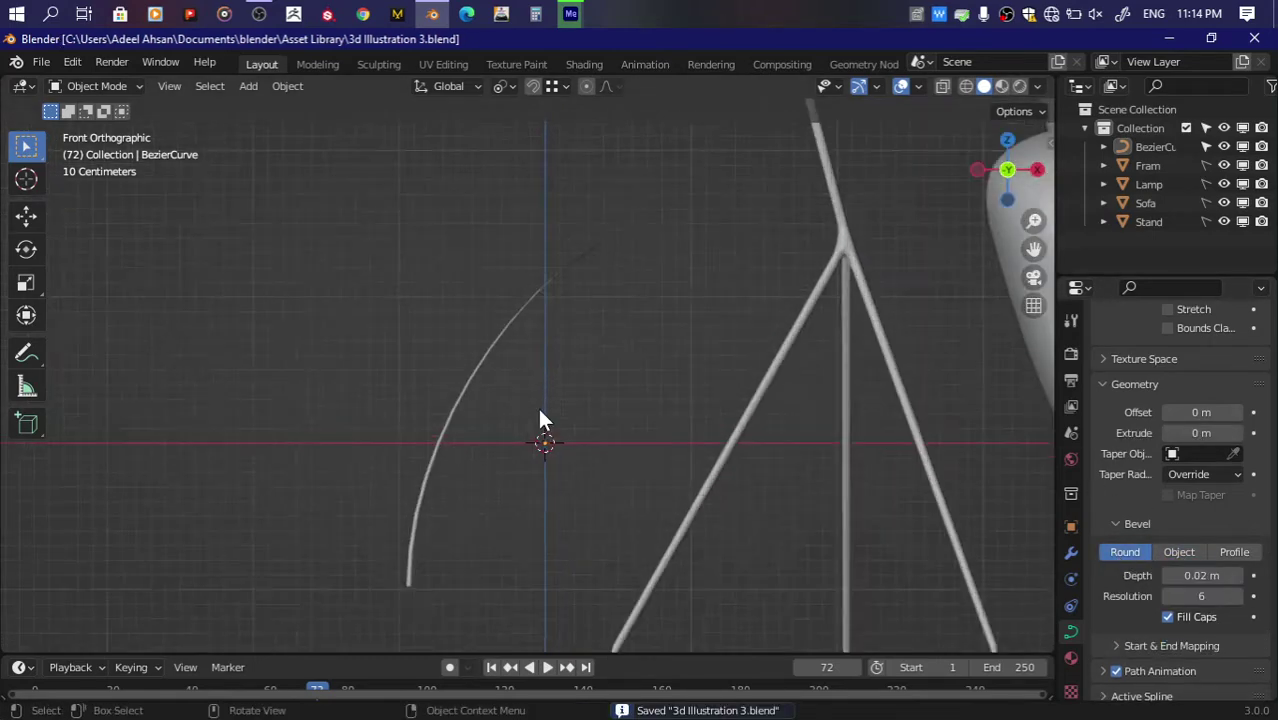
scroll(540, 420, up, 2)
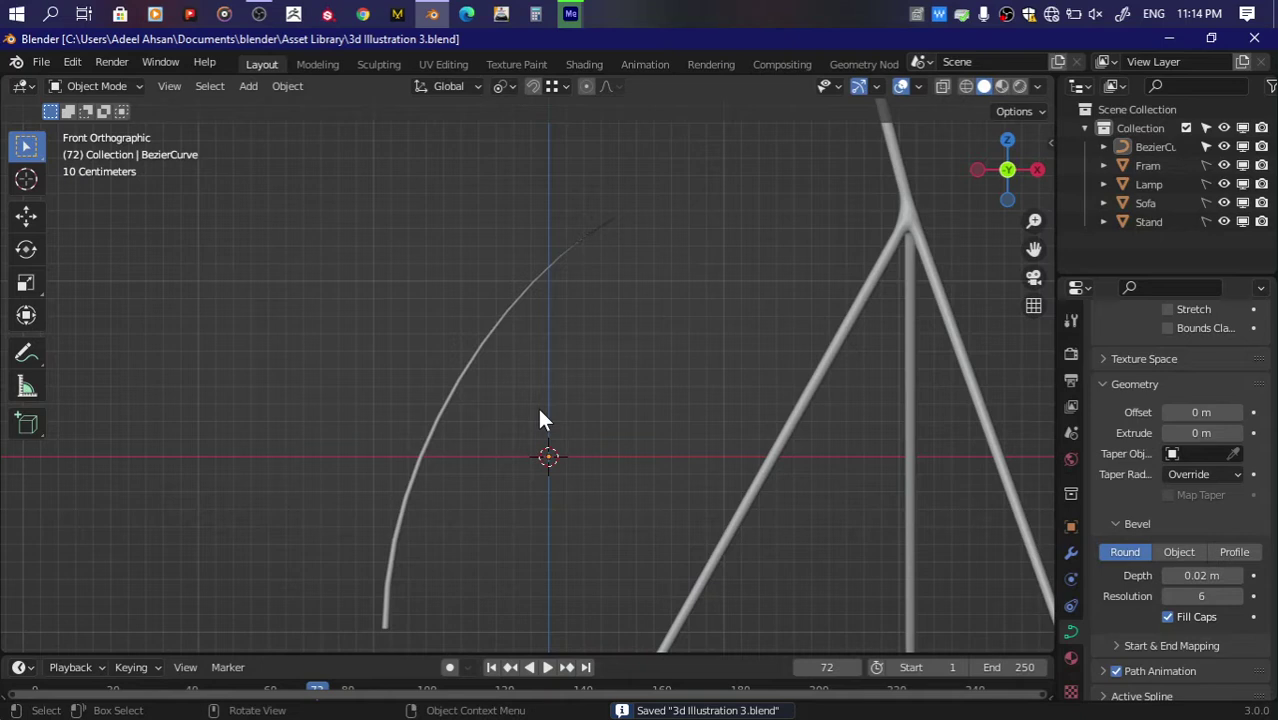
click(433, 461)
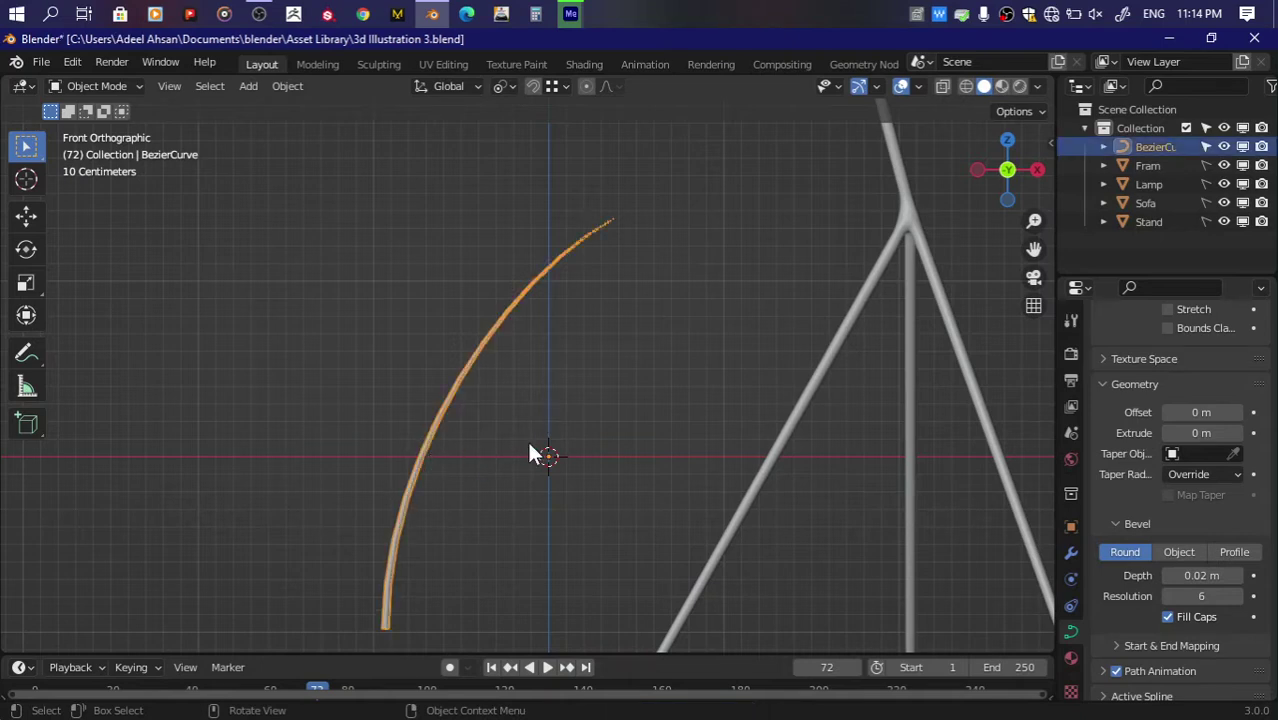
Step: Duplicate the stem curve beside it, then move its end point down-left and scale it
key(shift+d)
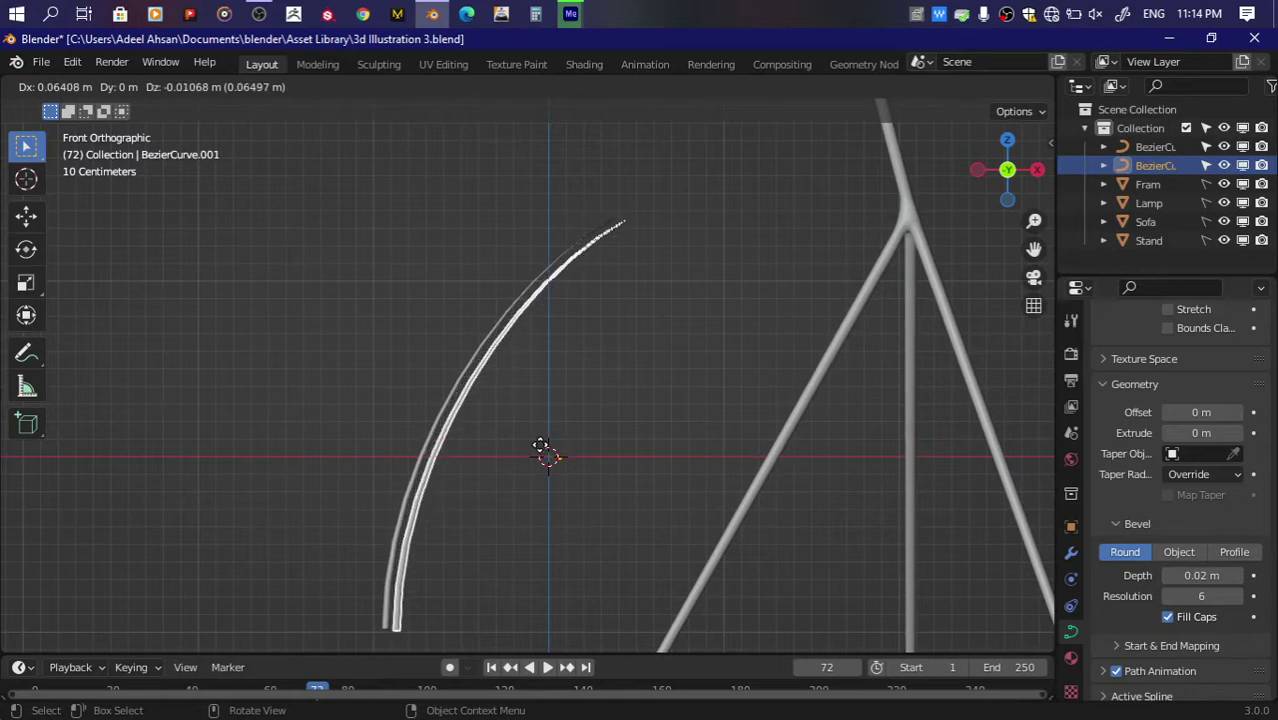
click(545, 425)
key(Tab)
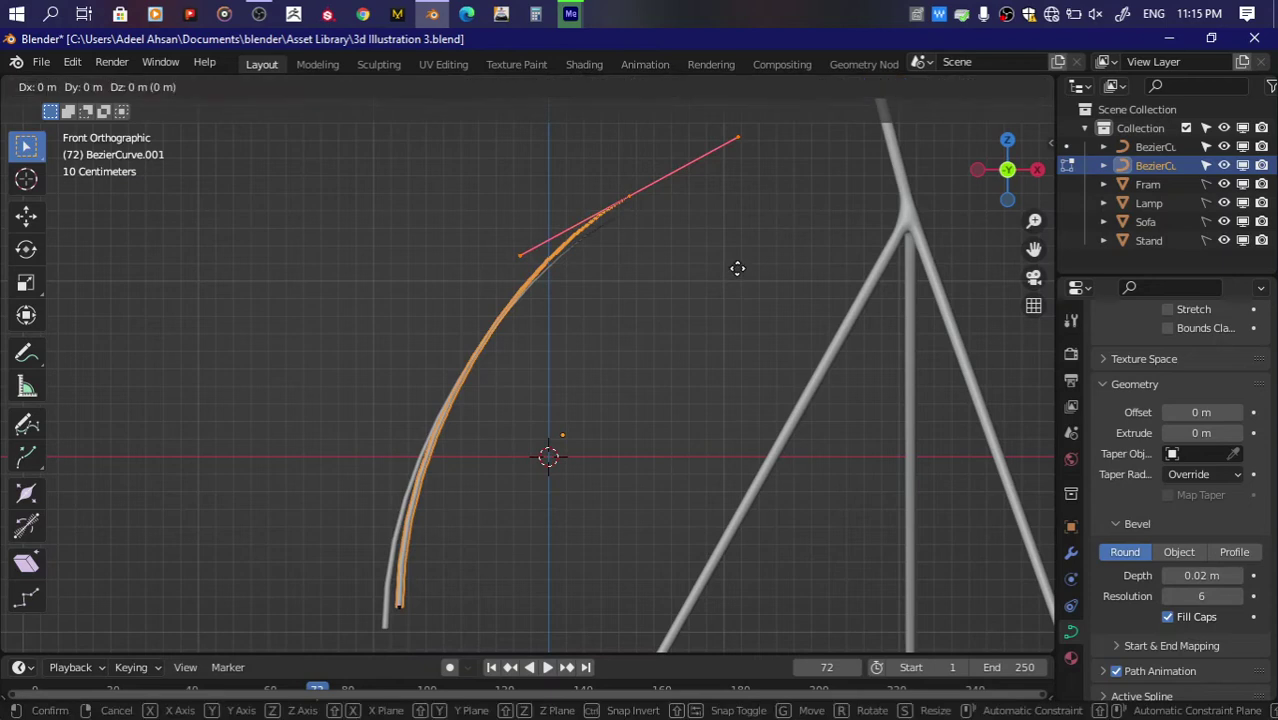
key(g)
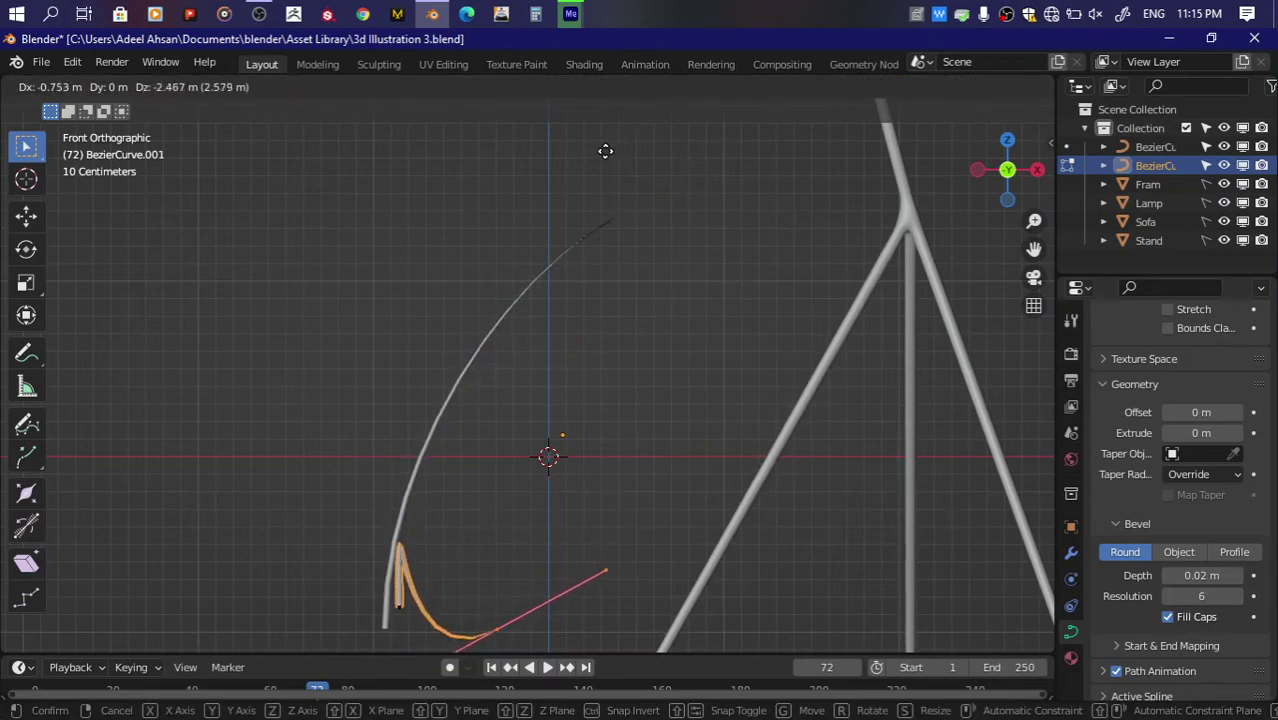
click(606, 150)
scroll(562, 214, up, 3)
scroll(580, 108, up, 2)
key(s)
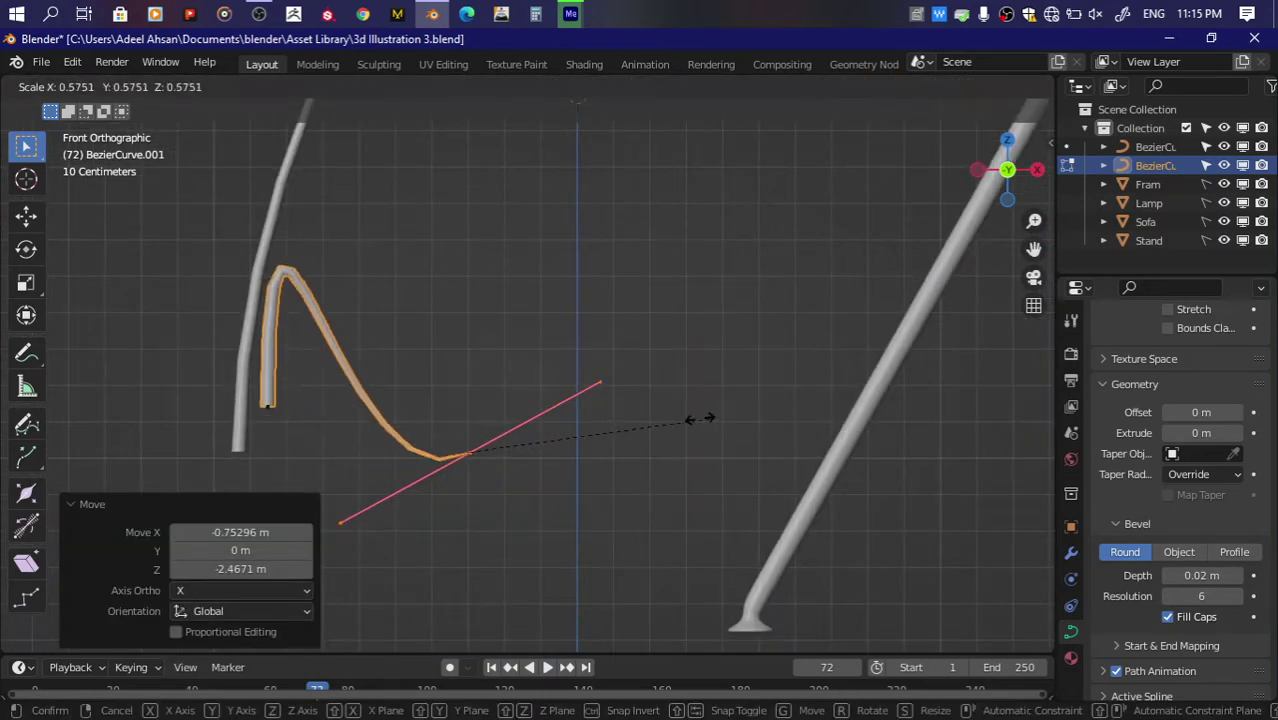
click(636, 442)
Step: Rotate and scale the copy's bottom point, then shift its end point left and rescale it
click(275, 396)
key(r)
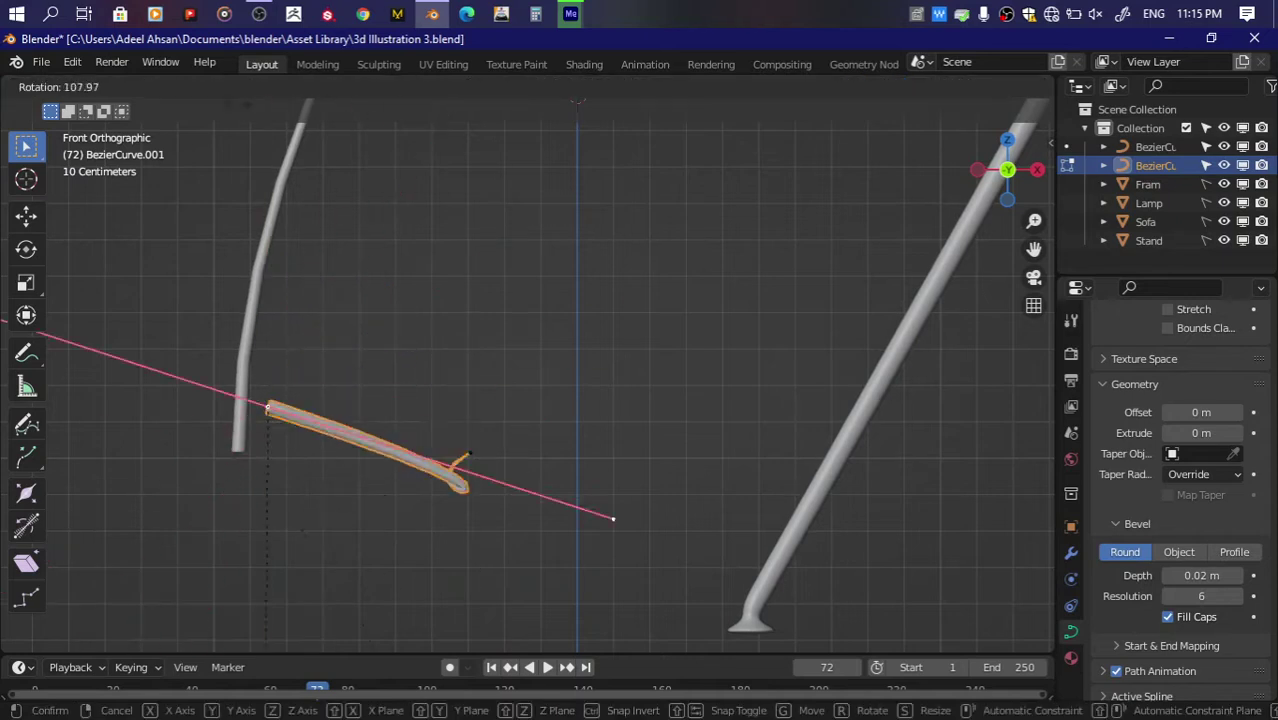
click(612, 540)
key(s)
click(297, 443)
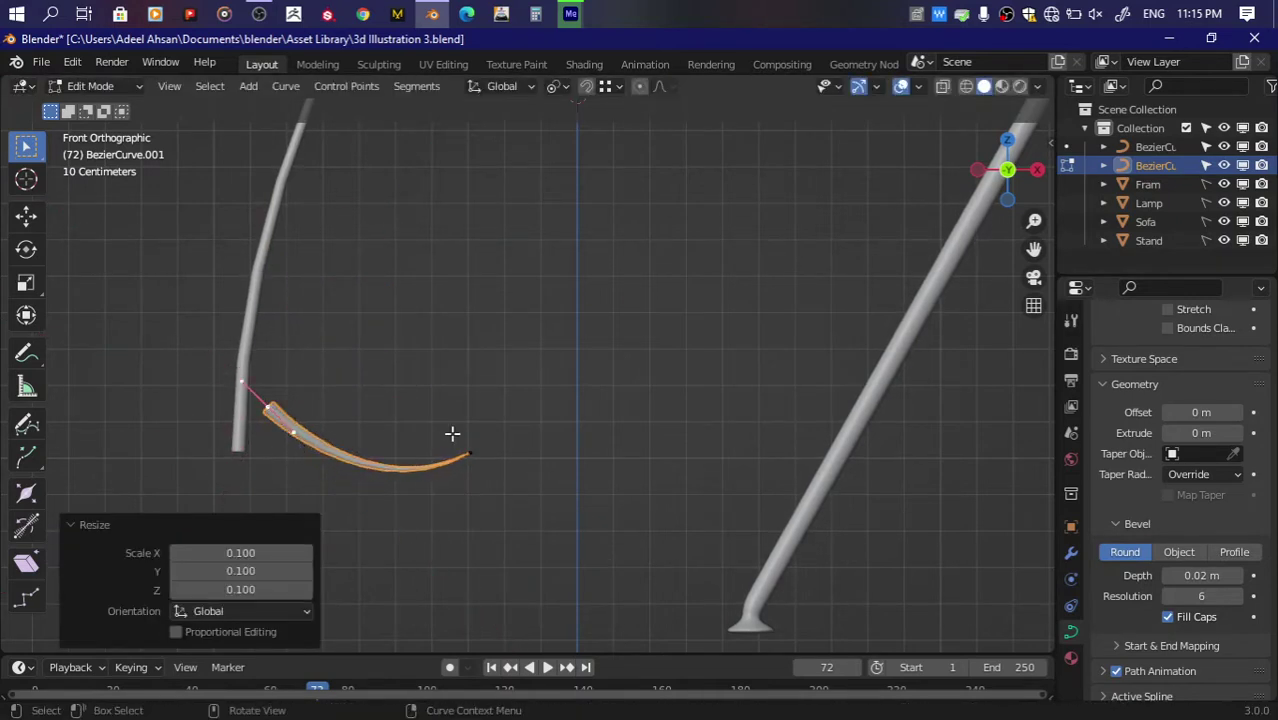
click(450, 434)
key(g)
click(455, 453)
key(s)
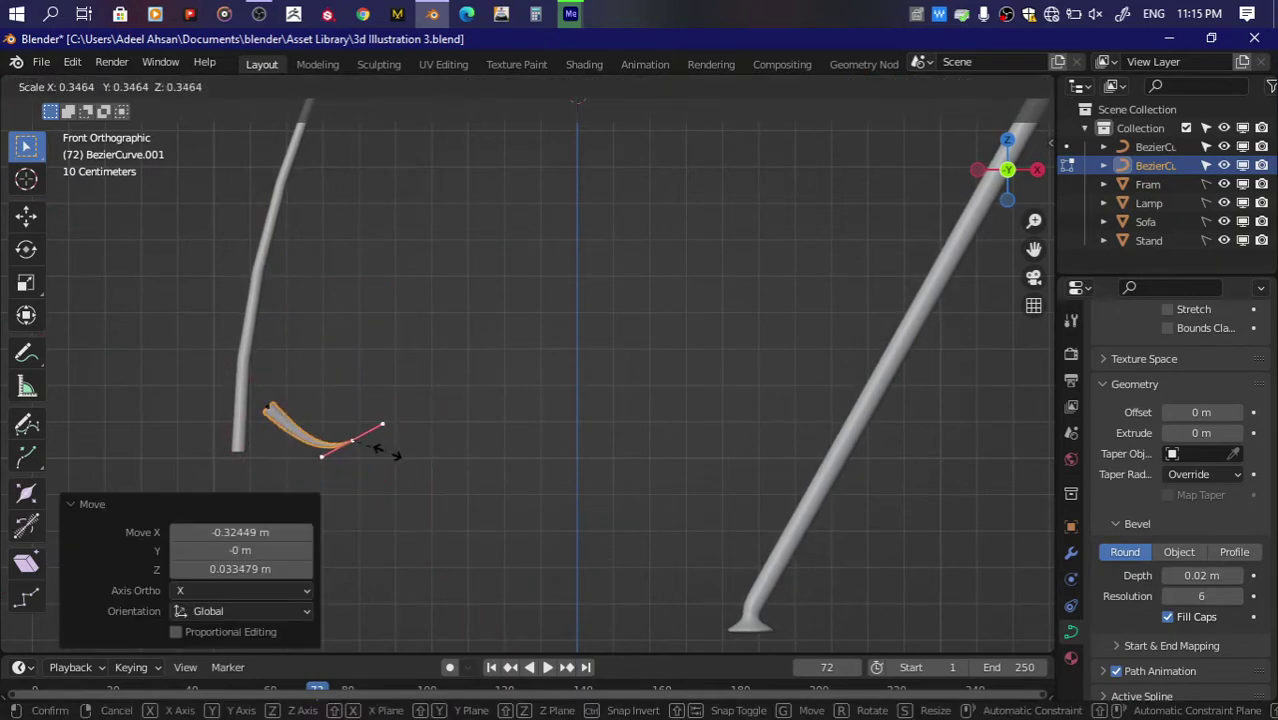
click(398, 453)
Step: Nudge the leaf's left end point slightly left and thin the curve there
click(270, 410)
key(g)
click(258, 410)
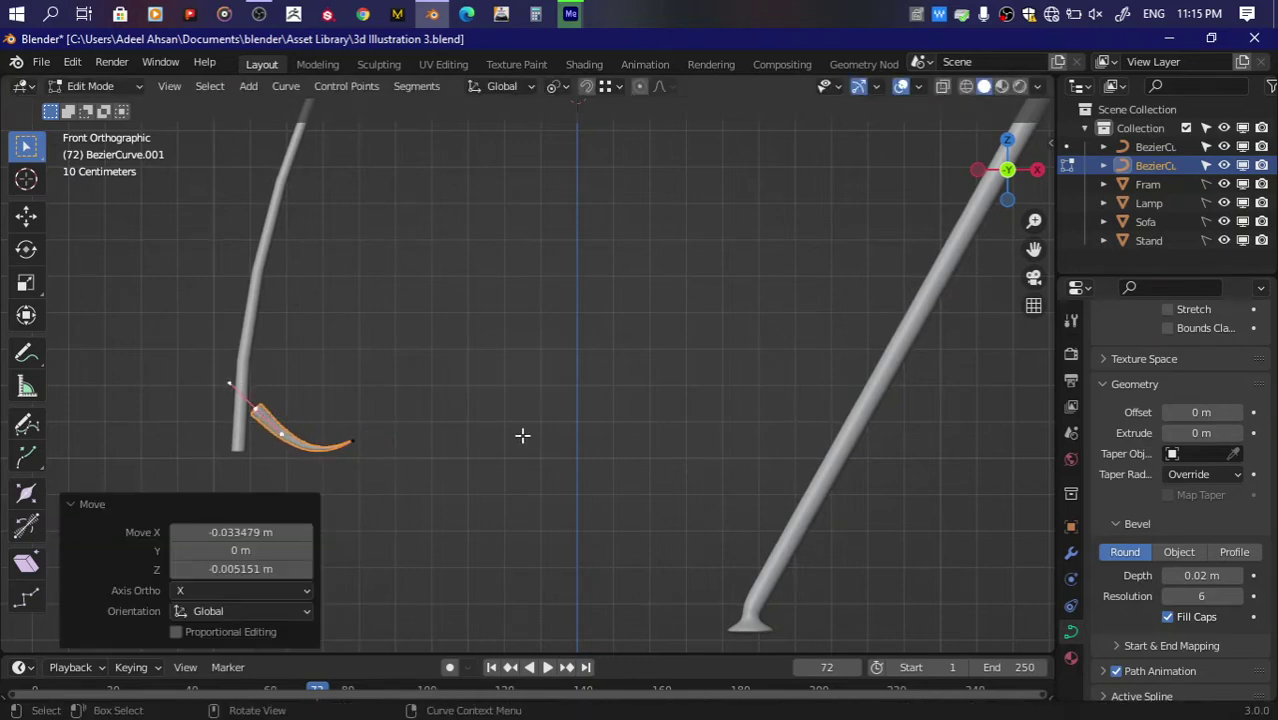
key(alt+s)
click(394, 422)
key(KP_Decimal)
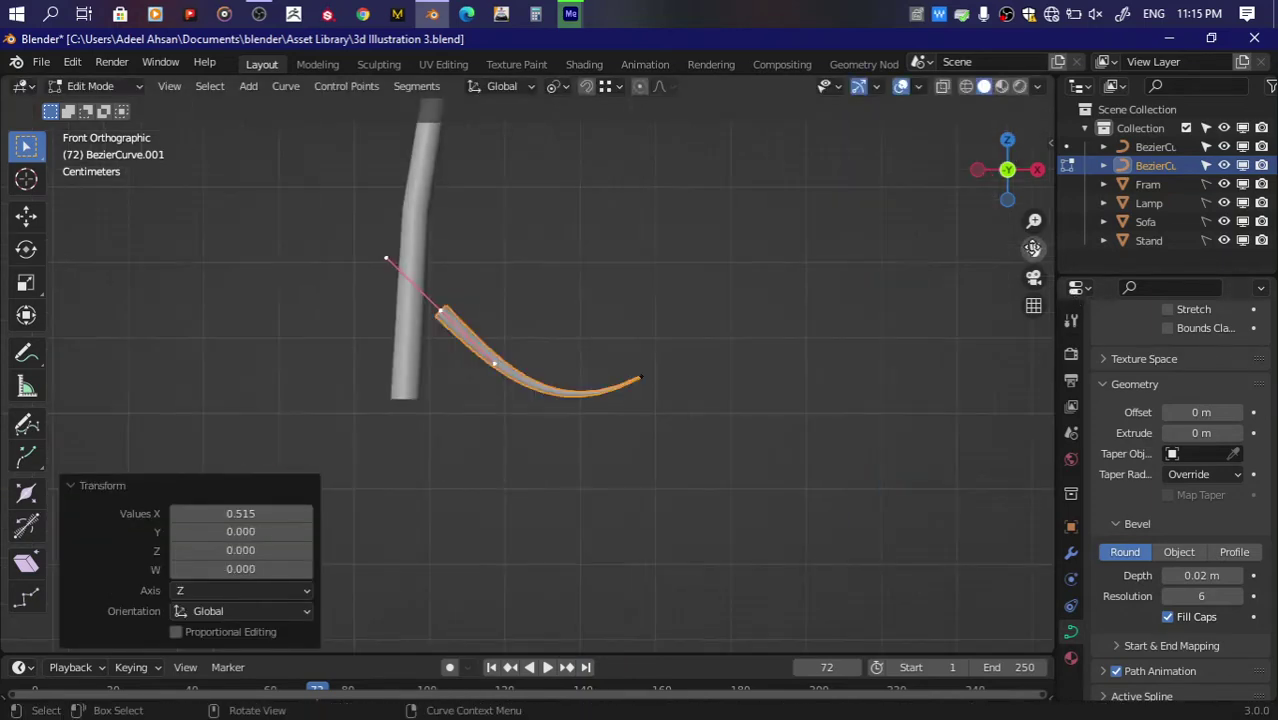
key(Tab)
scroll(779, 291, up, 4)
Step: Thin the tip of the leaf to taper it
key(Tab)
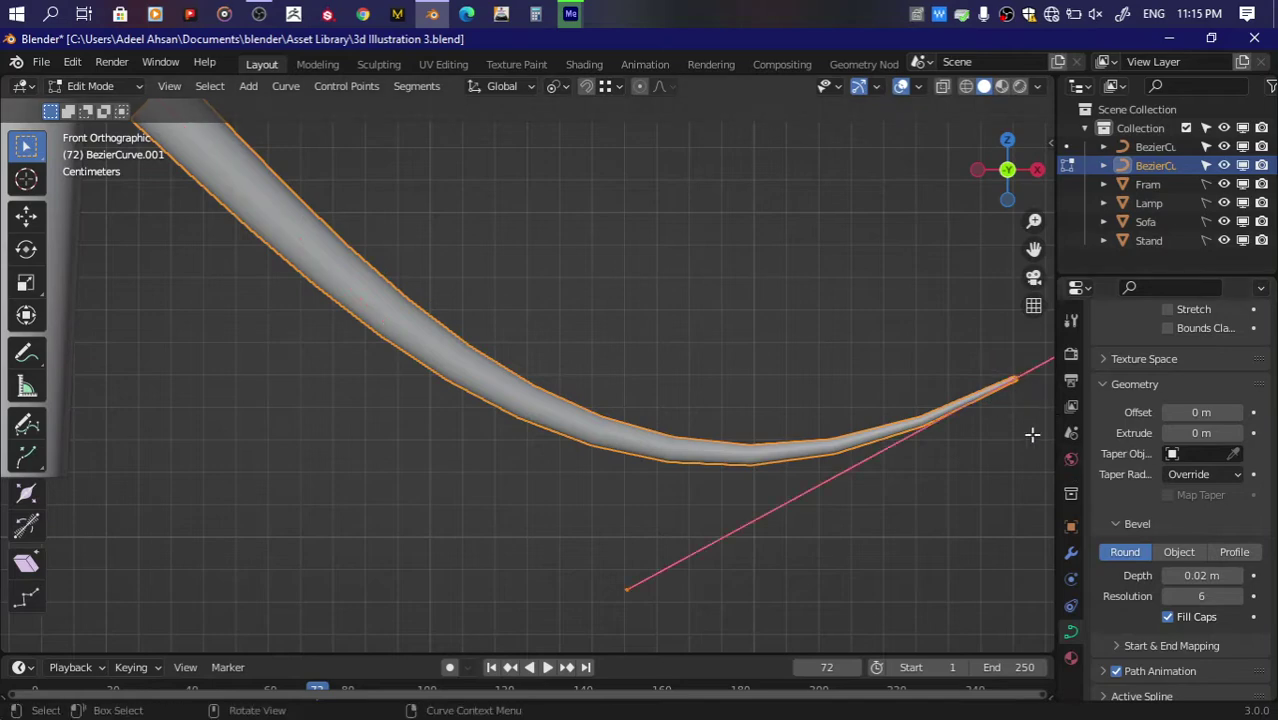
key(alt+s)
click(1010, 402)
key(alt+s)
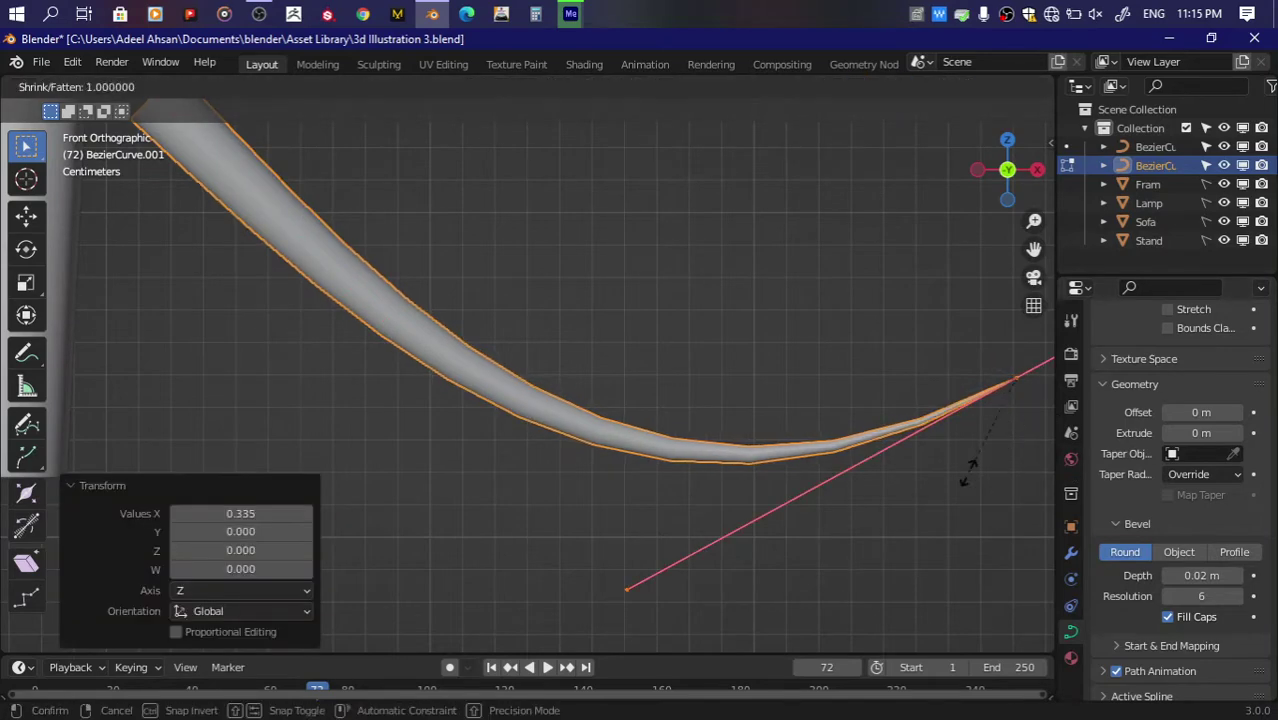
key(Escape)
key(KP_Decimal)
key(Tab)
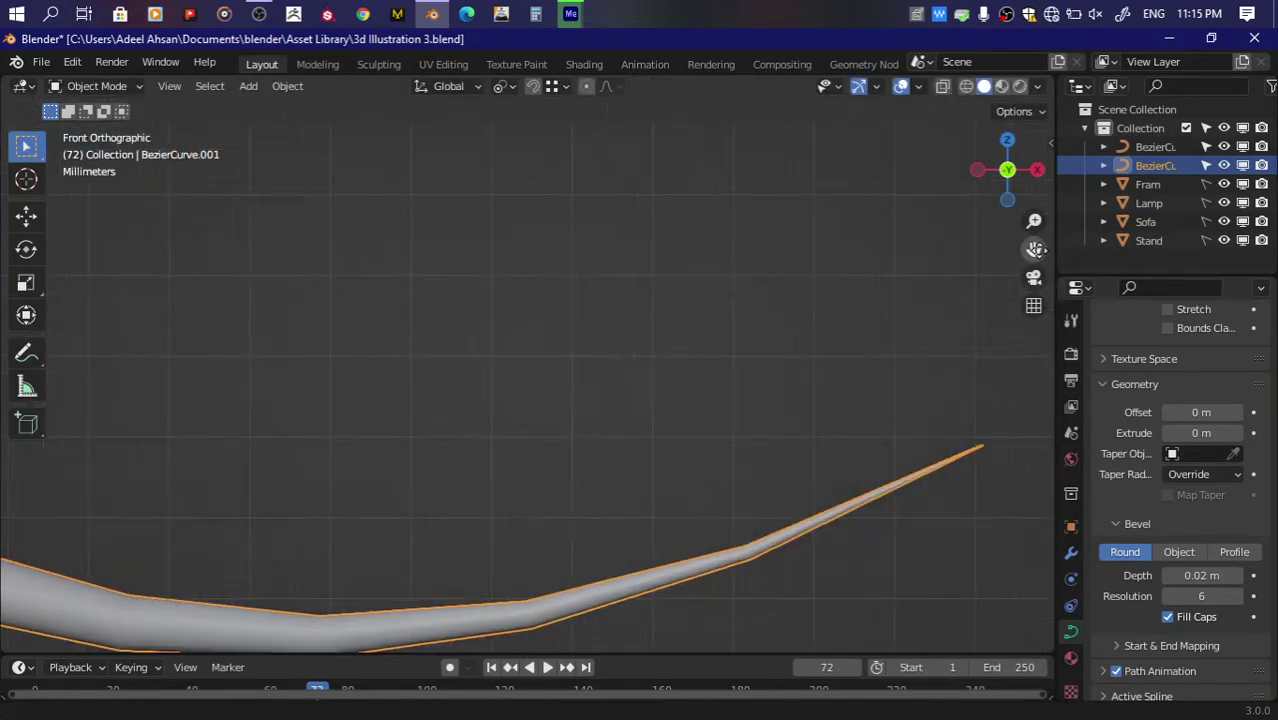
scroll(640, 388, down, 10)
shift+scroll(540, 386, up, 4)
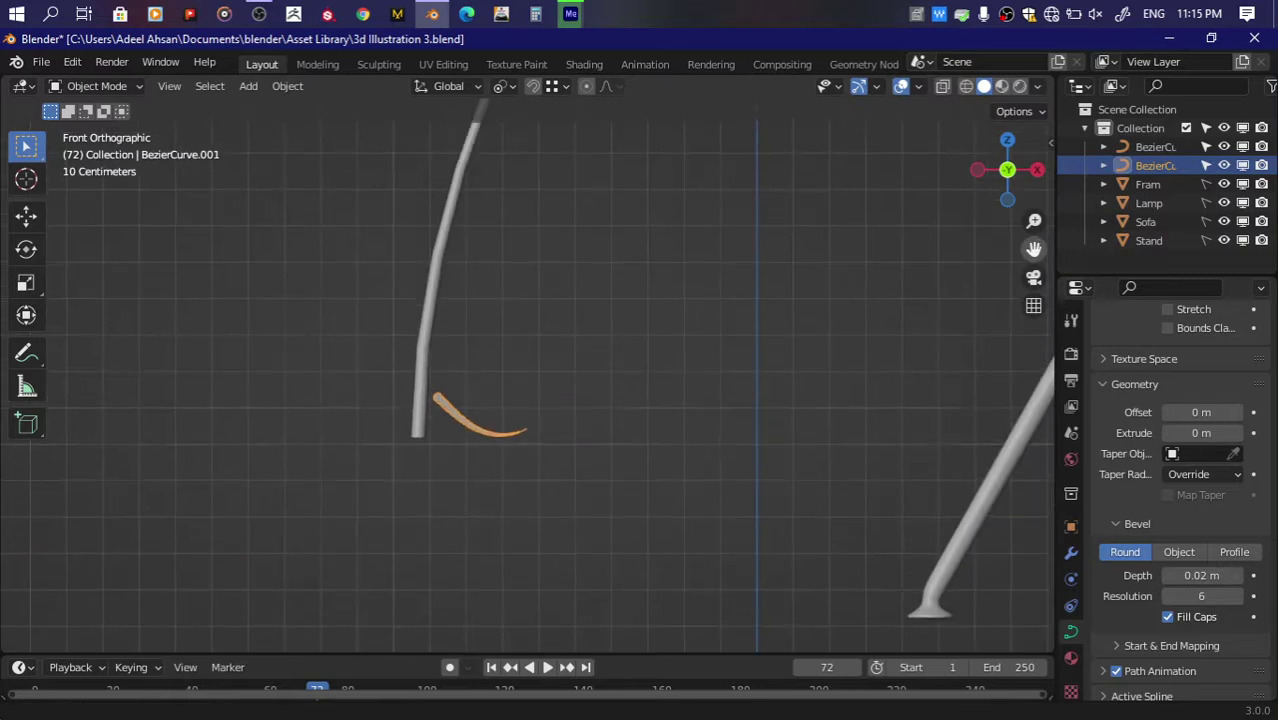
scroll(437, 398, up, 3)
Step: Rotate and move the leaf's end-point handle to finish its curve out from the stem
key(Tab)
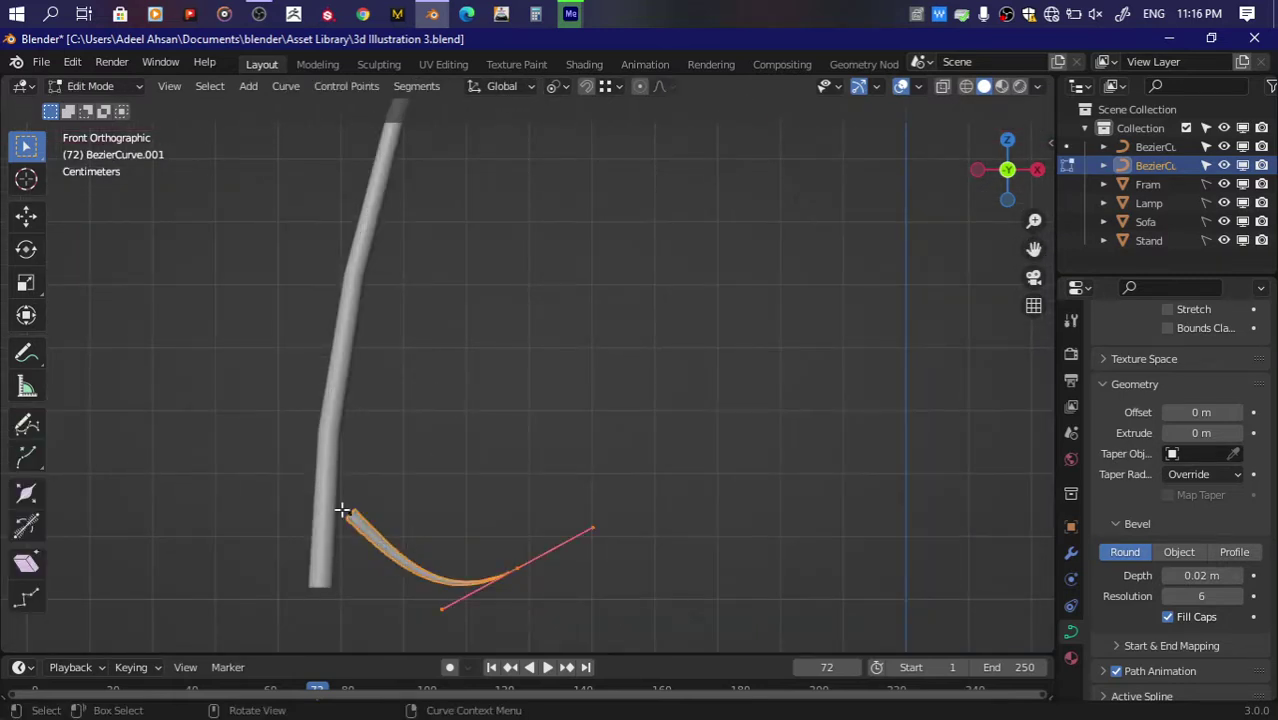
key(r)
click(465, 418)
key(g)
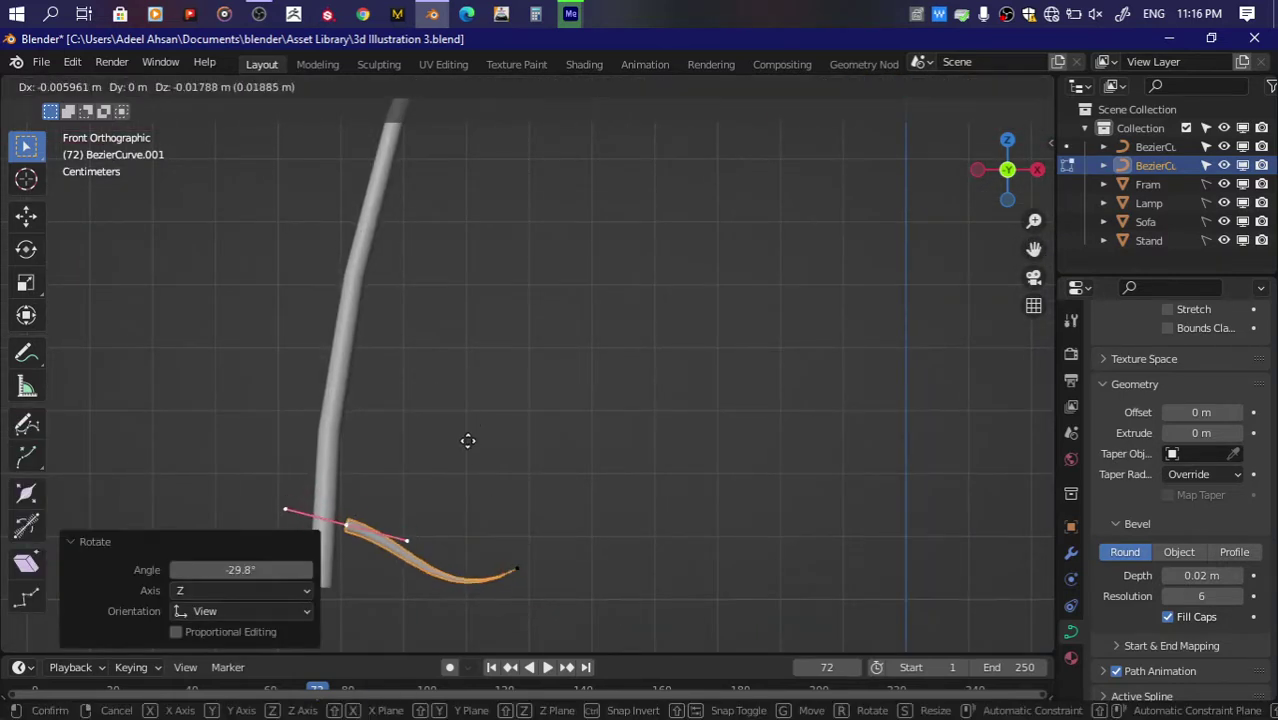
click(478, 450)
key(r)
click(546, 485)
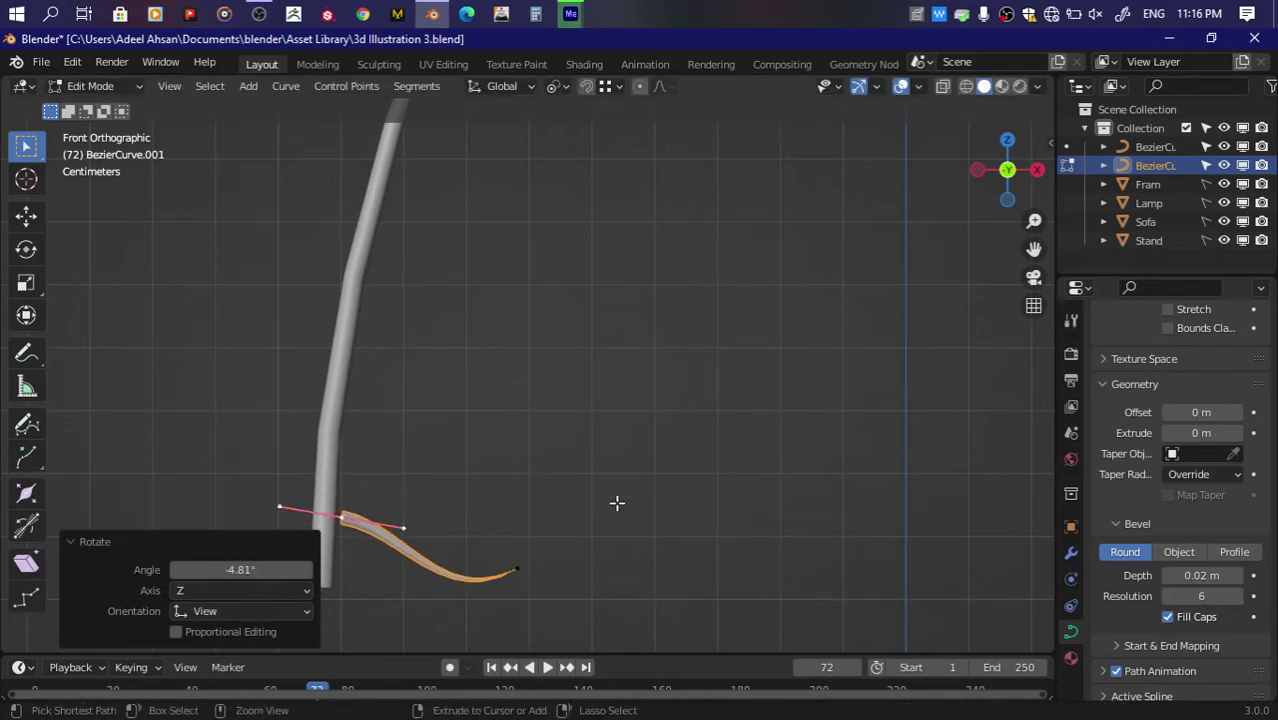
Step: Save the file and return to Object Mode with the leaf curve
key(ctrl+s)
scroll(613, 502, down, 2)
key(Tab)
key(shift+s)
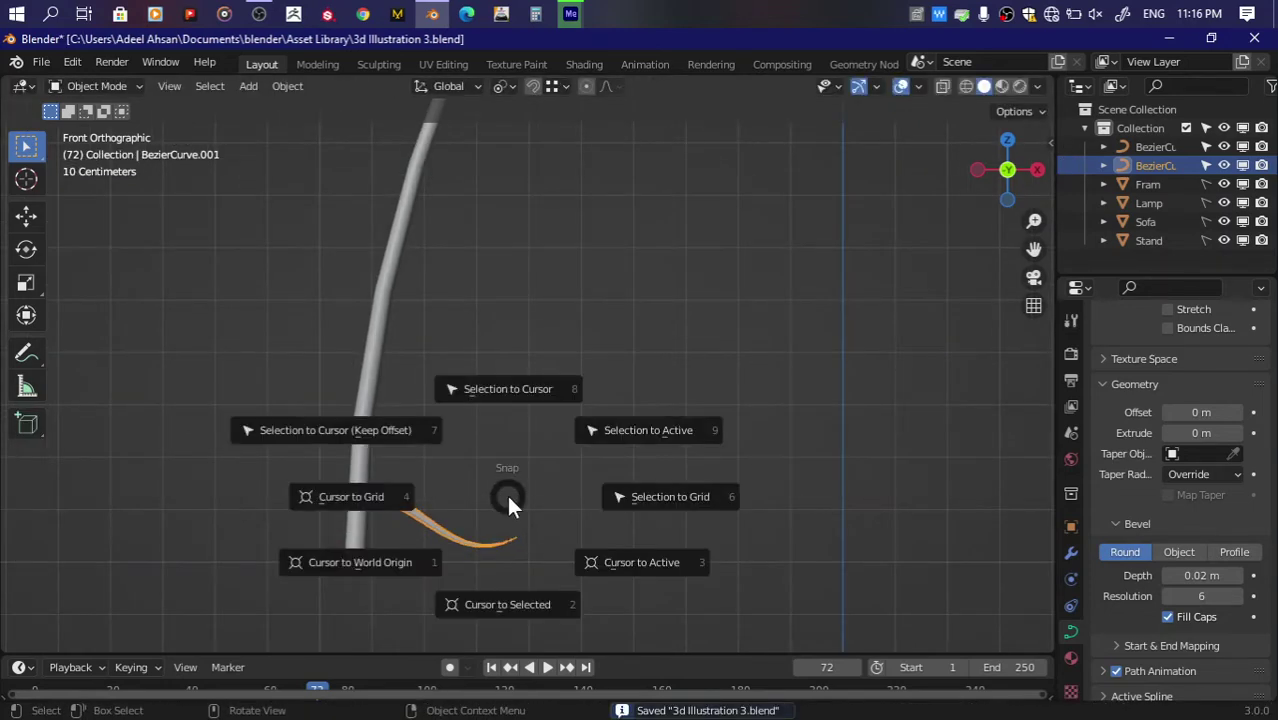
key(Escape)
Step: Copy the leaf above the first, rotating its handle and moving its right end point
key(shift+d)
click(510, 463)
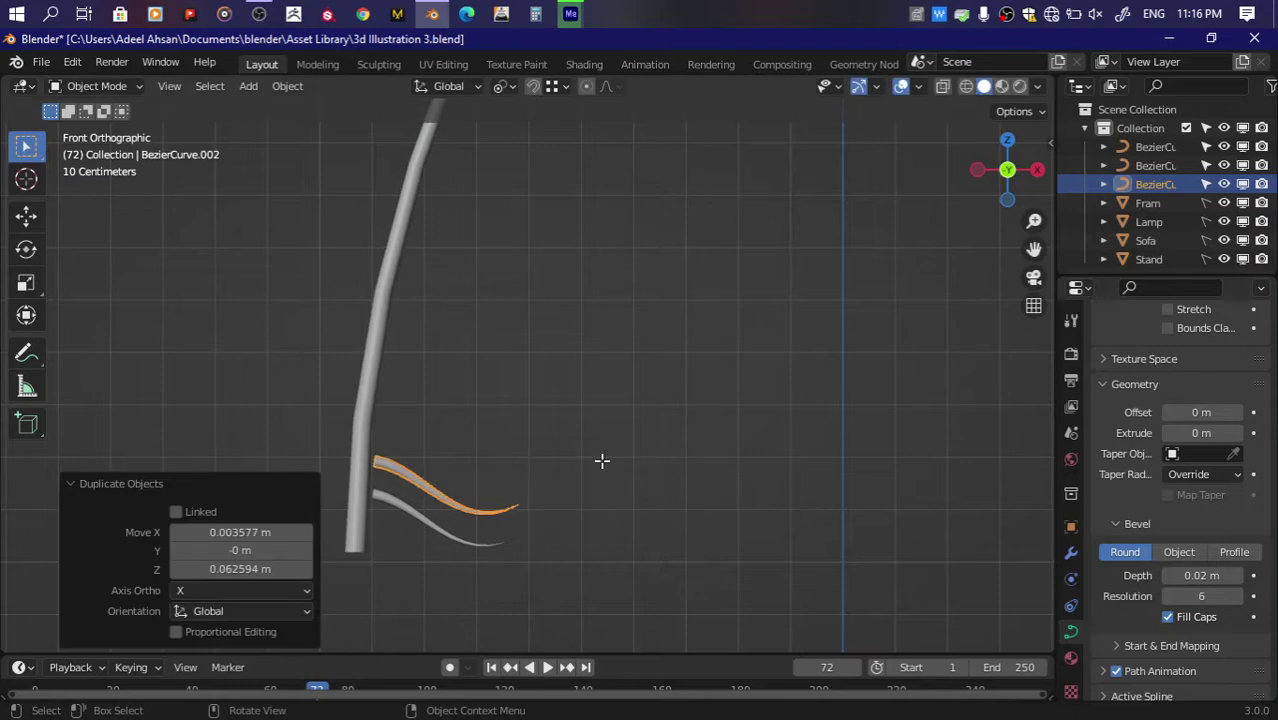
key(Tab)
key(r)
click(516, 438)
click(518, 503)
key(g)
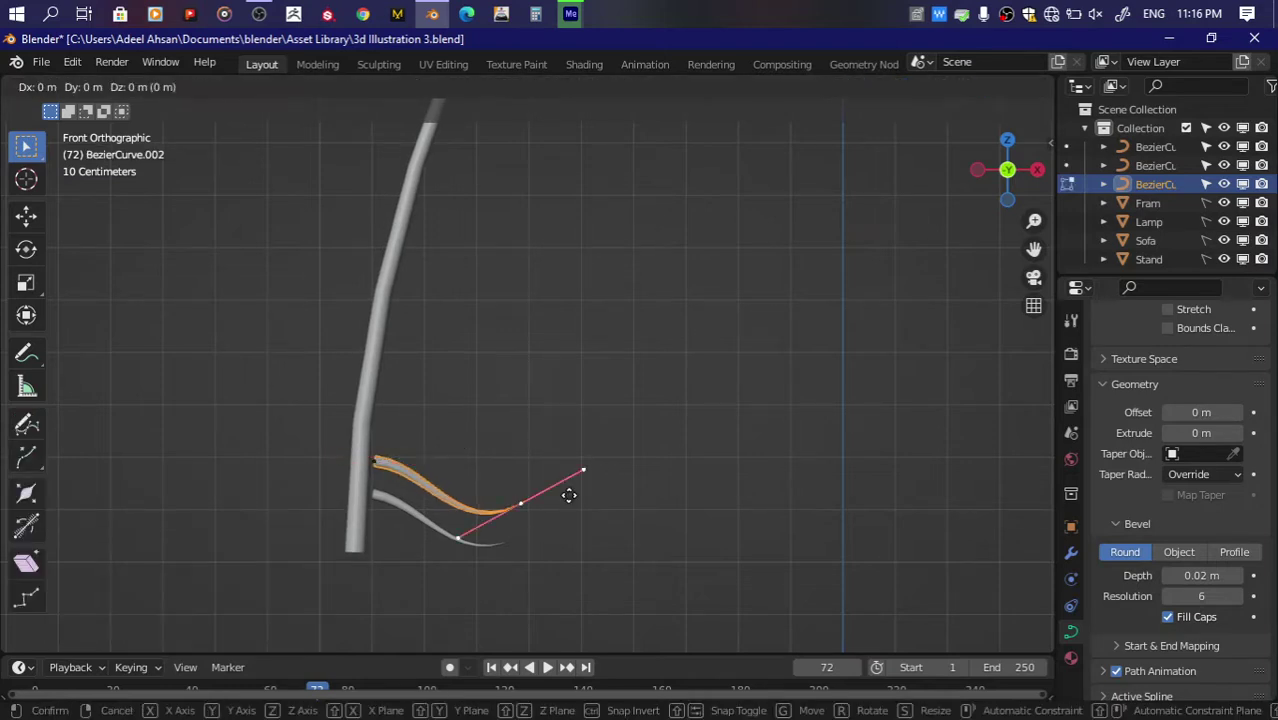
click(557, 499)
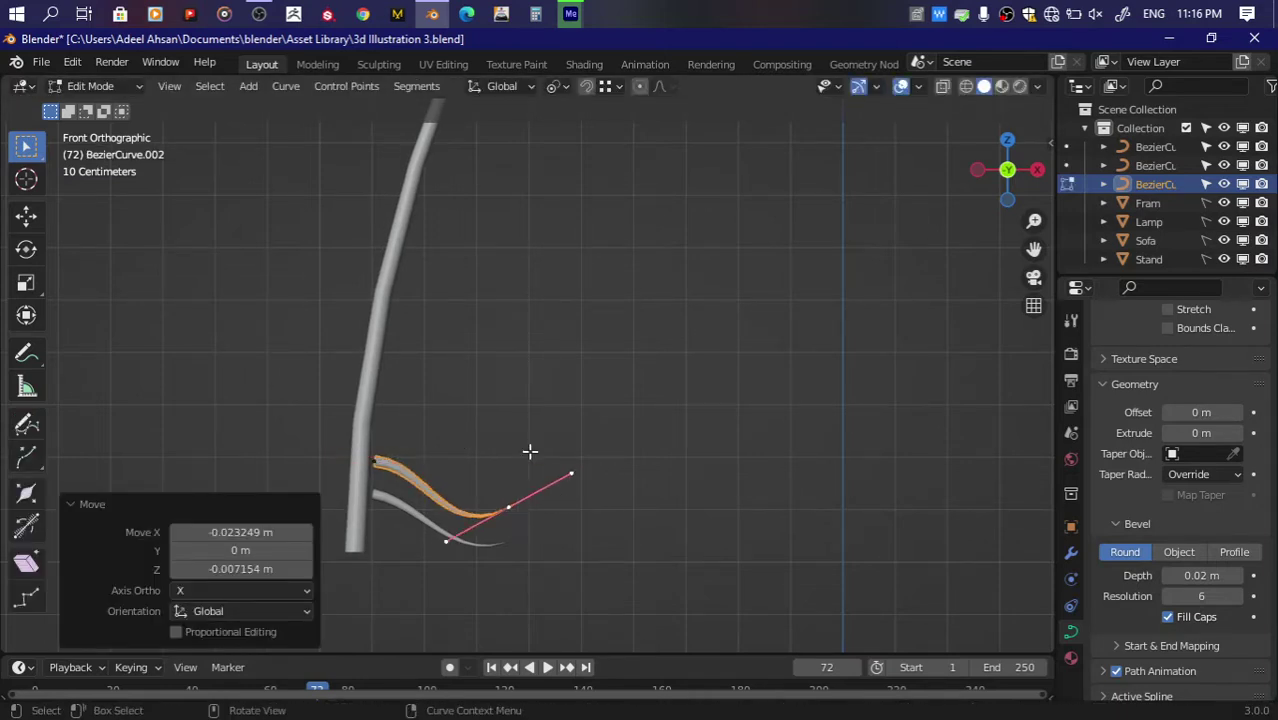
key(Tab)
Step: Add another leaflet copy on the stem, moving, shrinking to 0.800 and rotating its end handle
key(shift+d)
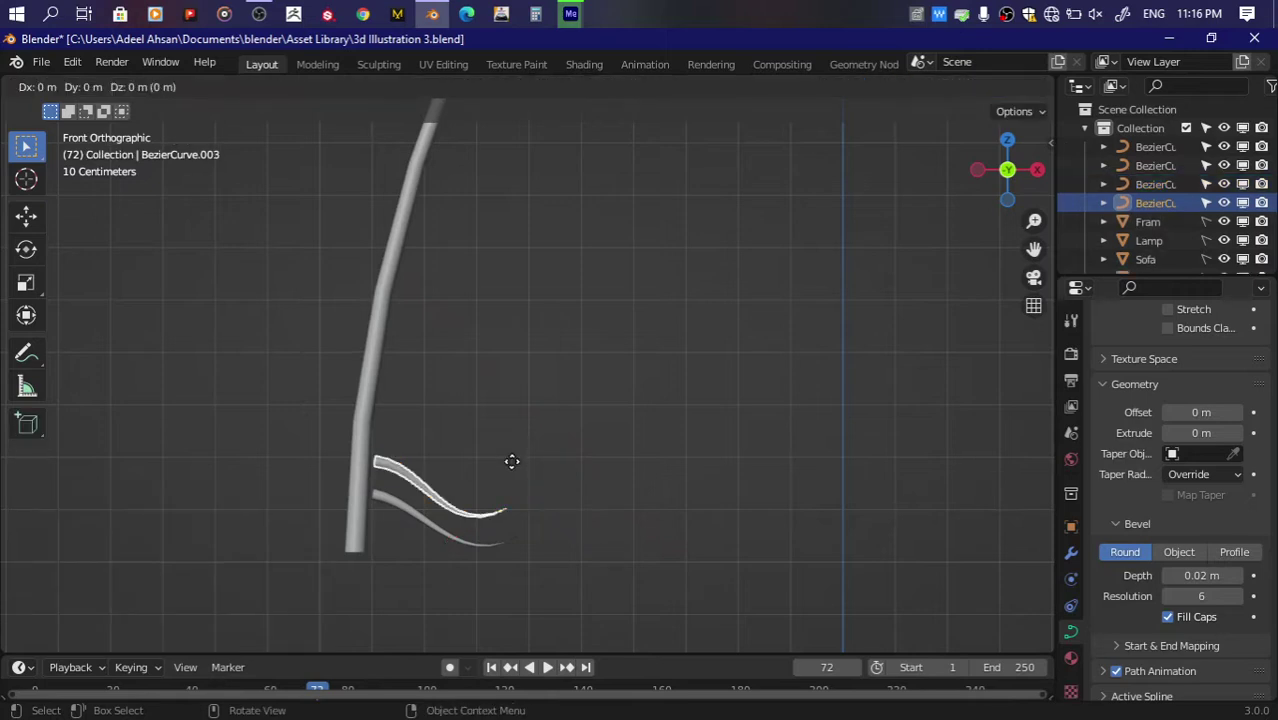
click(511, 436)
key(Tab)
key(g)
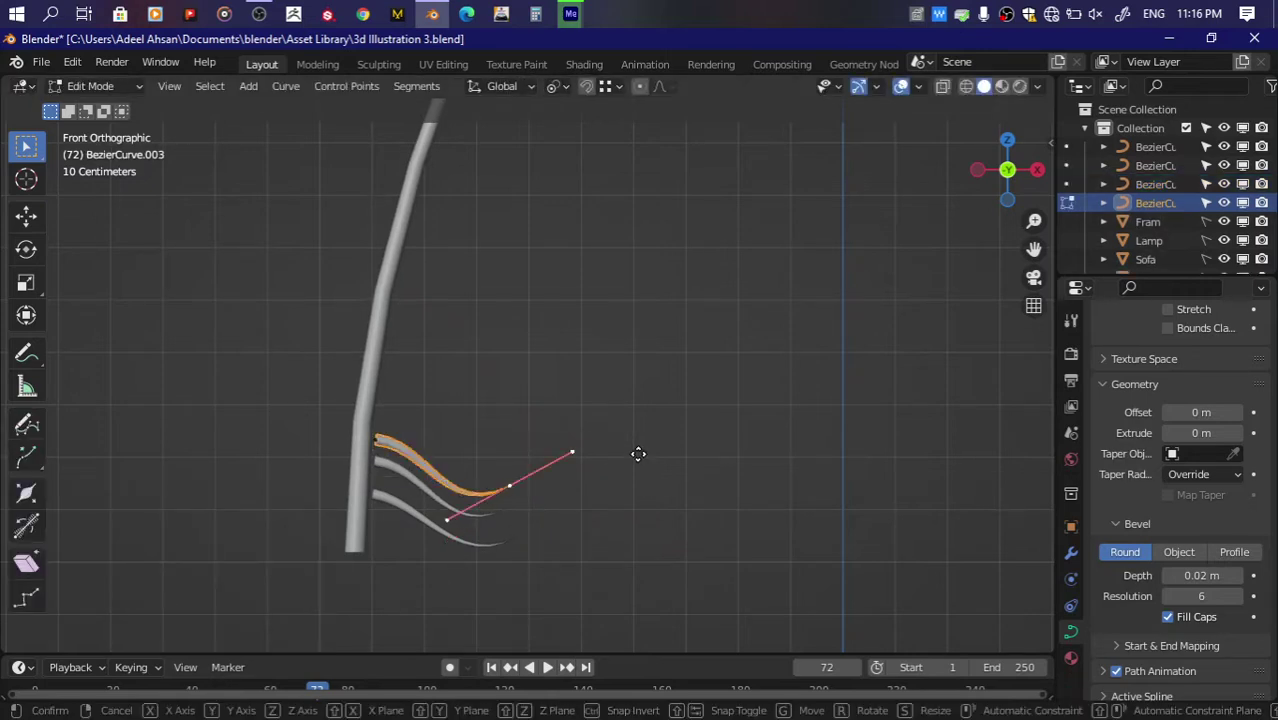
click(624, 454)
key(s)
click(587, 472)
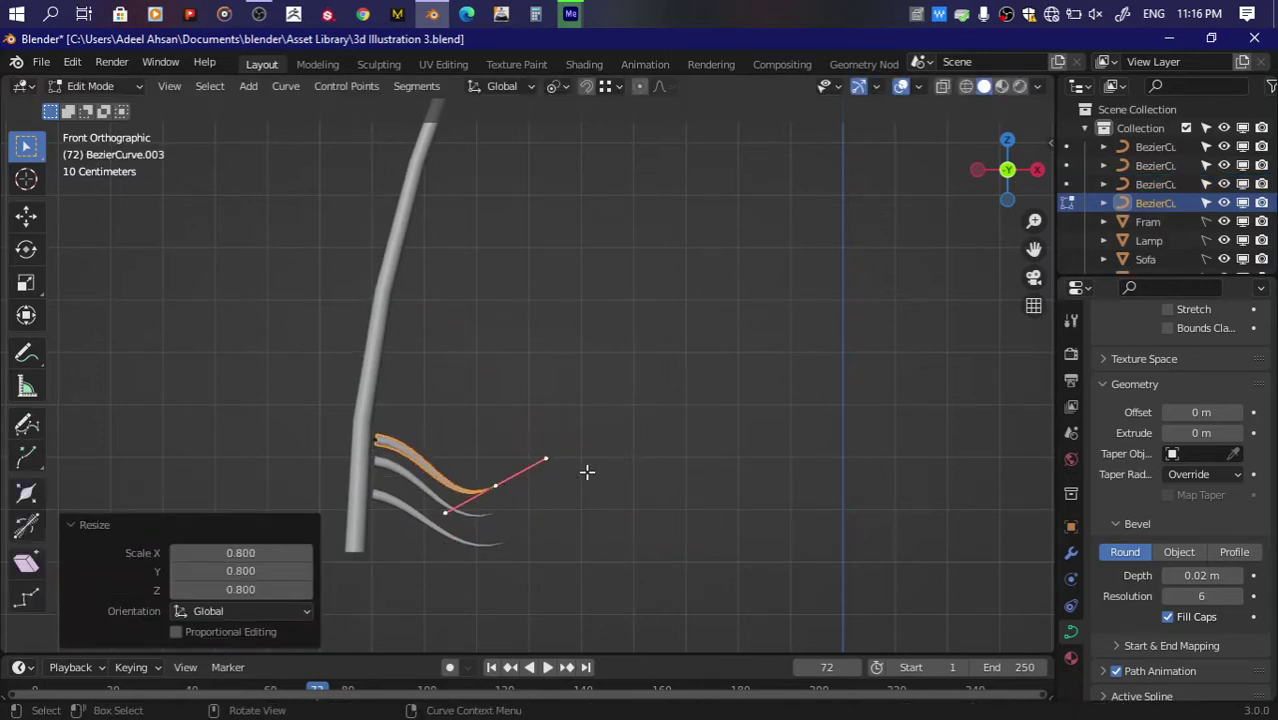
key(r)
click(456, 406)
key(Tab)
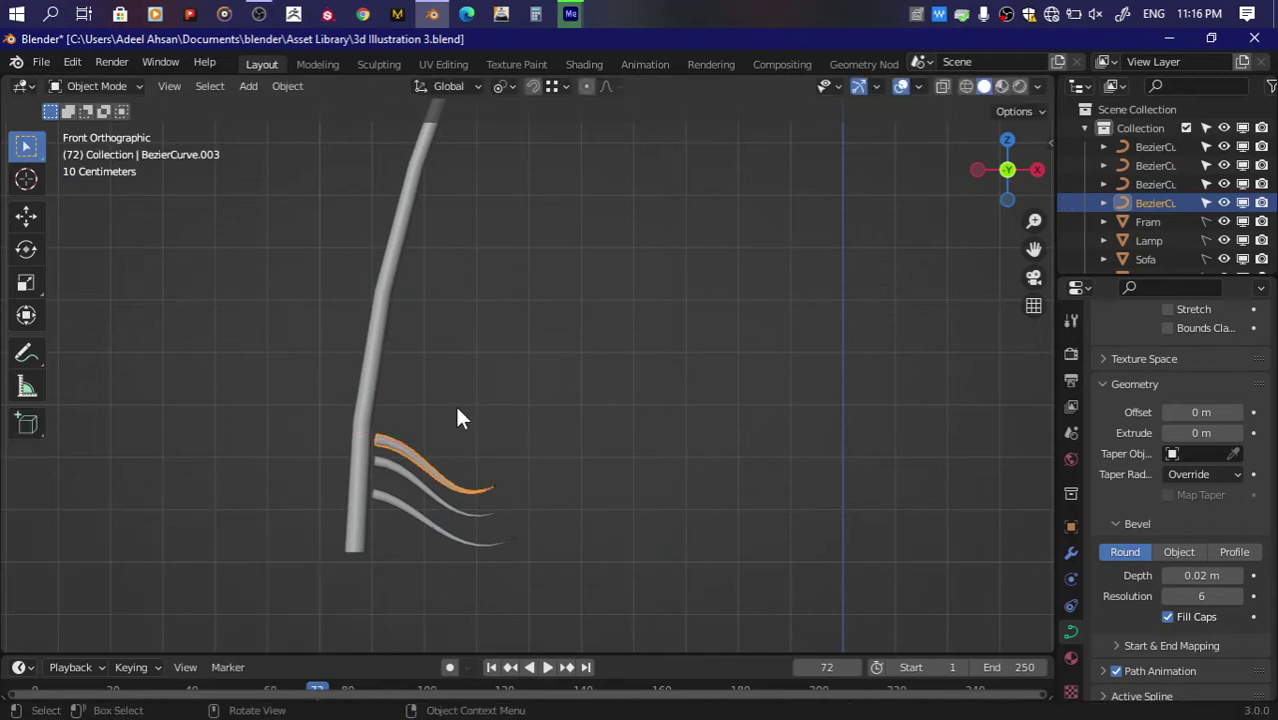
Step: Add a higher leaflet copy, shrinking its end handle and rotating its root handle at the stem
key(shift+d)
click(476, 389)
key(Tab)
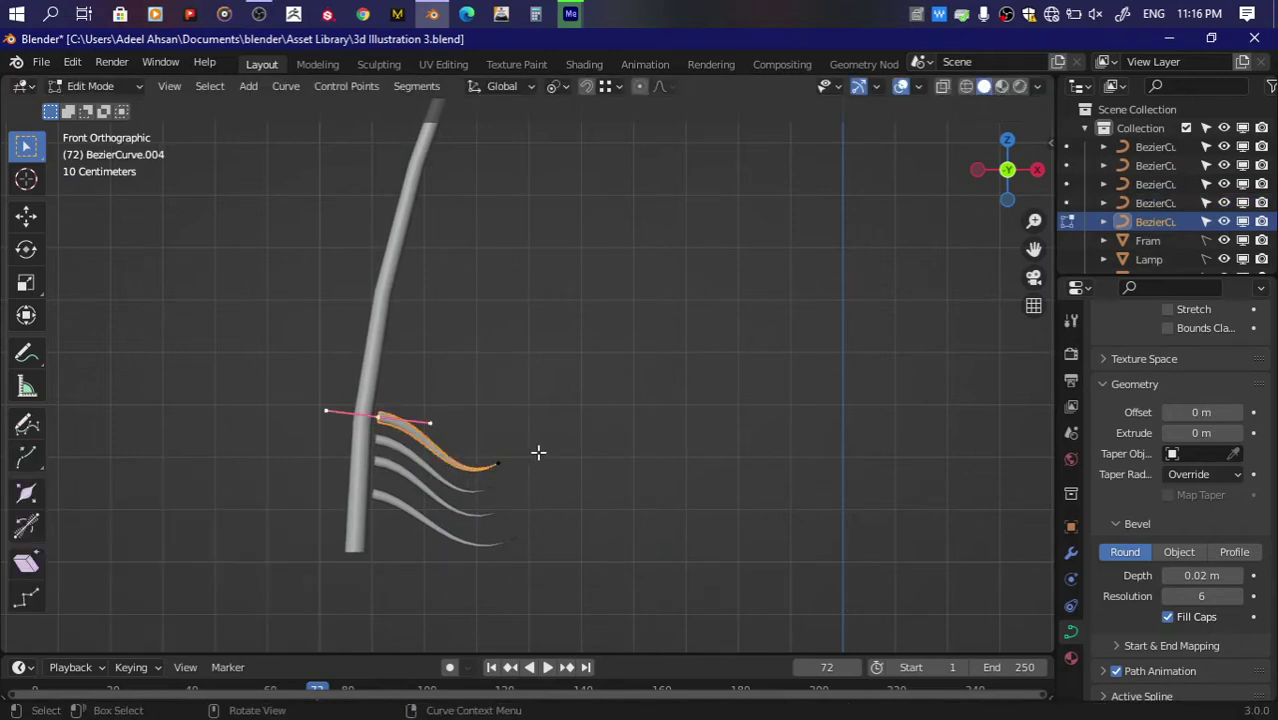
key(g)
click(594, 468)
key(s)
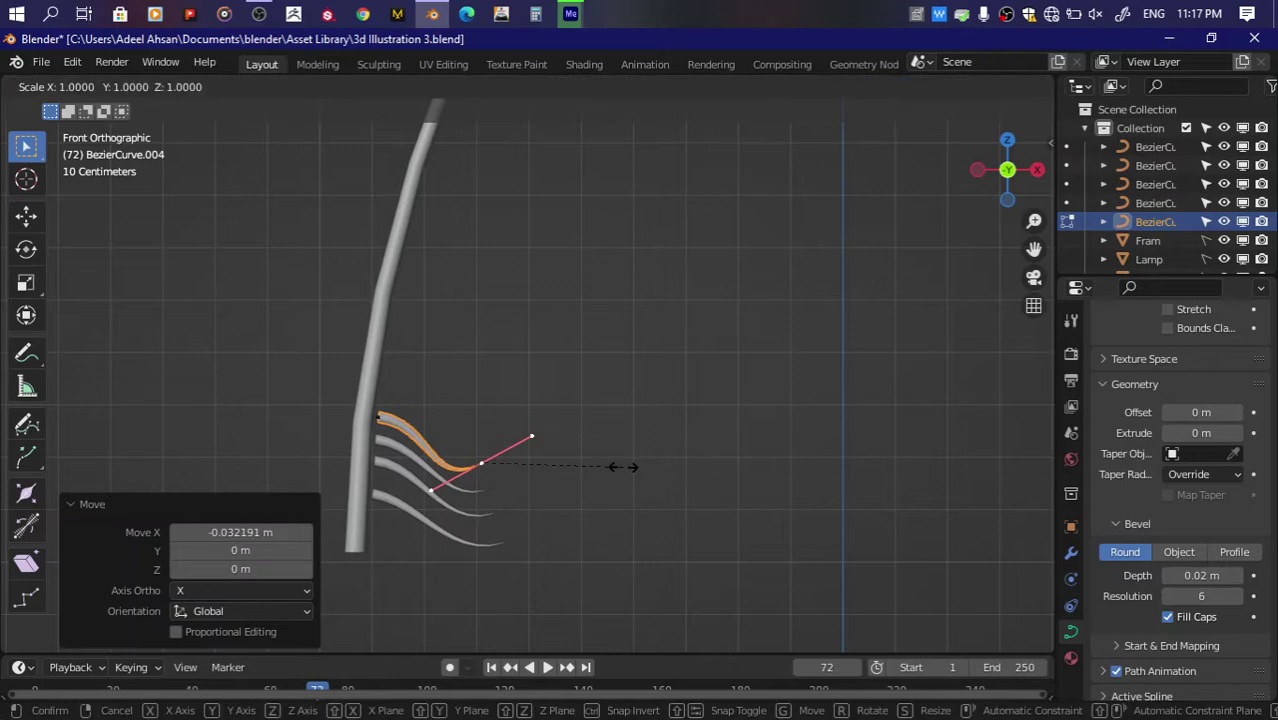
click(586, 472)
click(368, 430)
key(r)
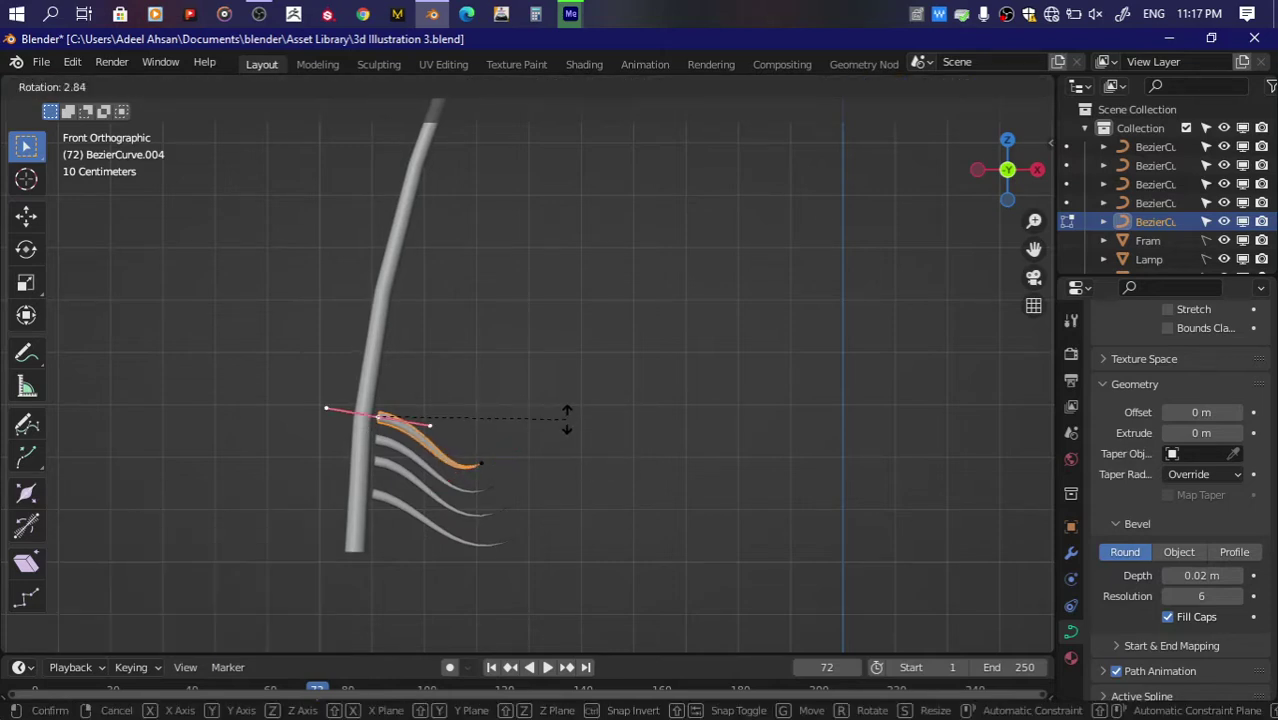
click(566, 418)
key(Tab)
Step: Add a fifth leaflet above, enlarging its end handle to 1.138 and rotating and nudging it
key(shift+d)
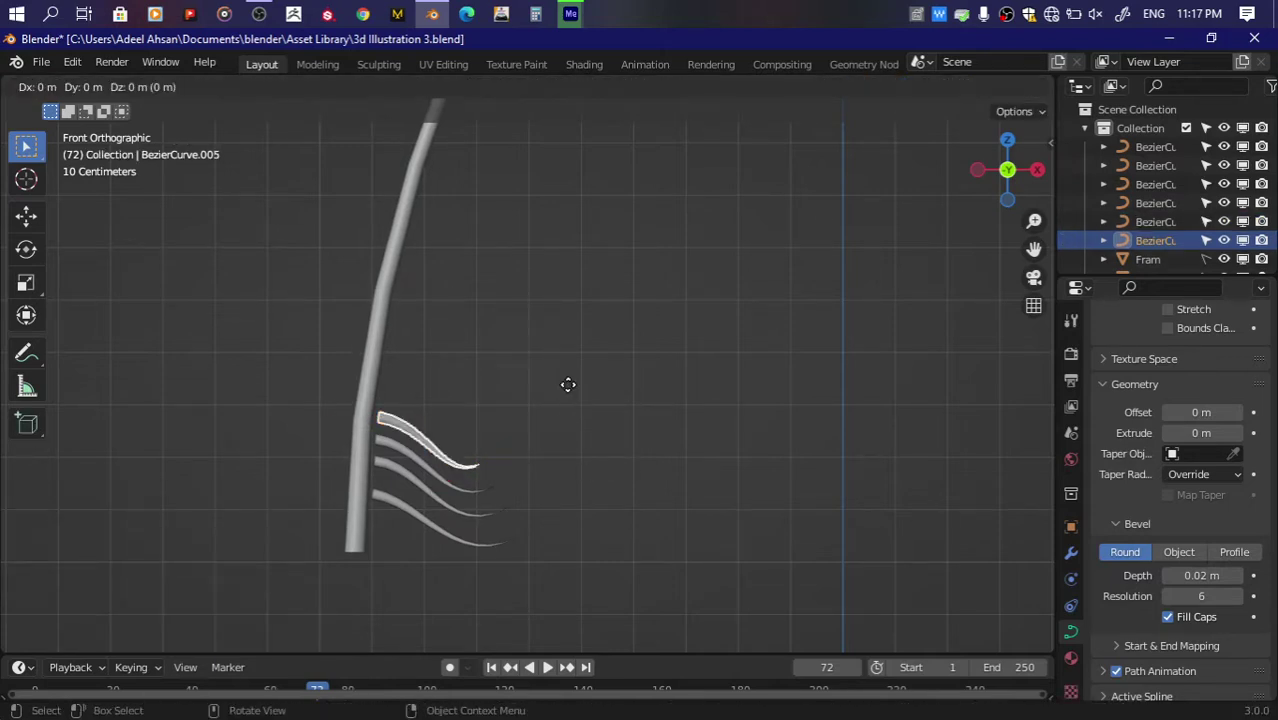
click(570, 363)
key(Tab)
key(r)
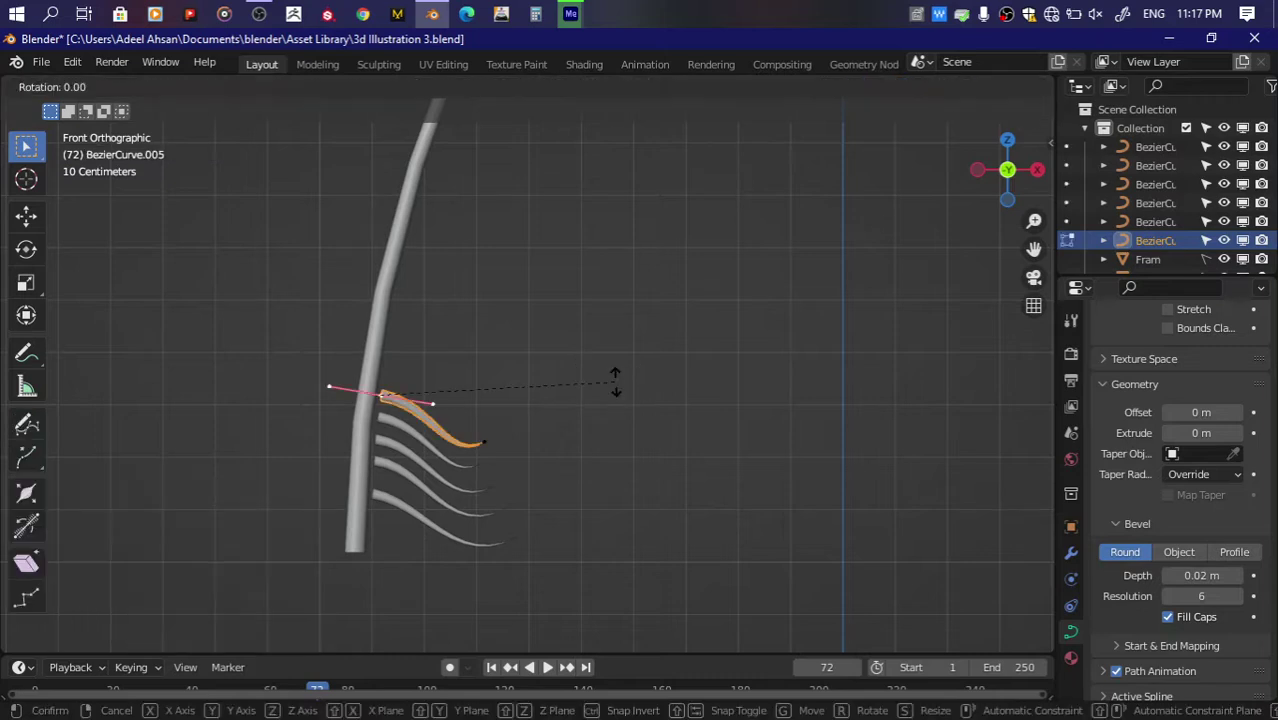
click(613, 390)
key(s)
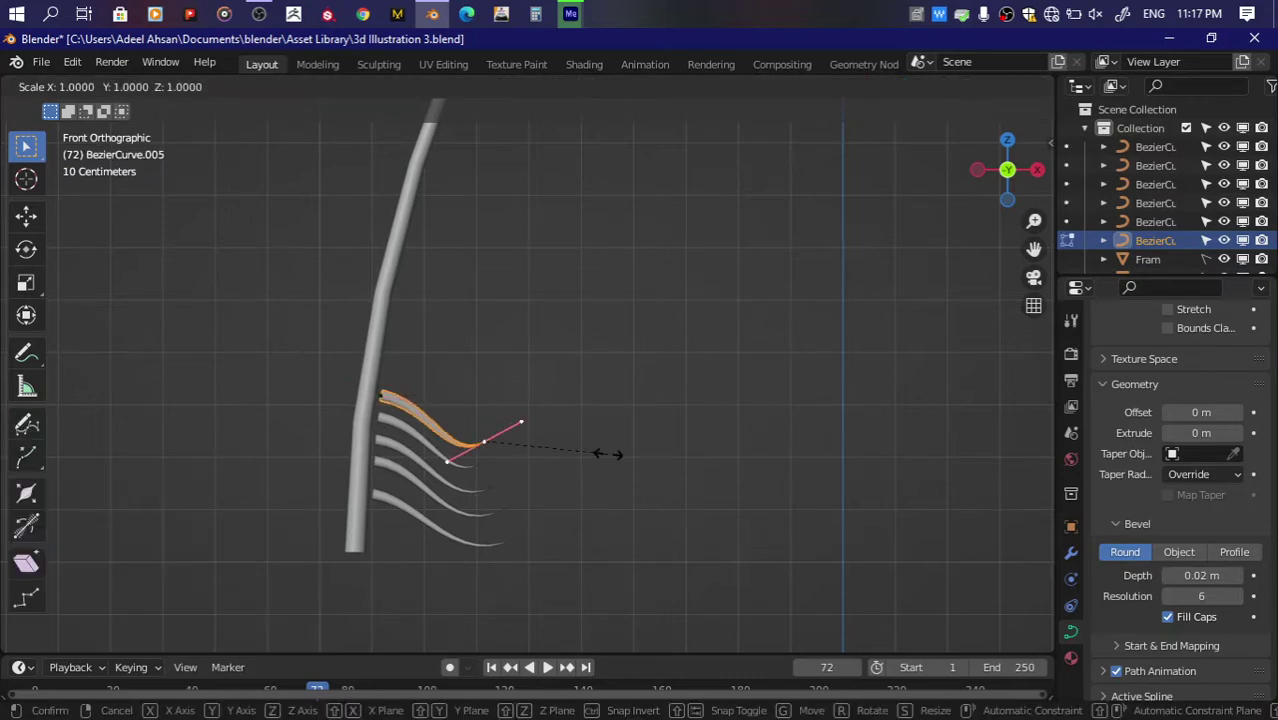
click(625, 440)
key(r)
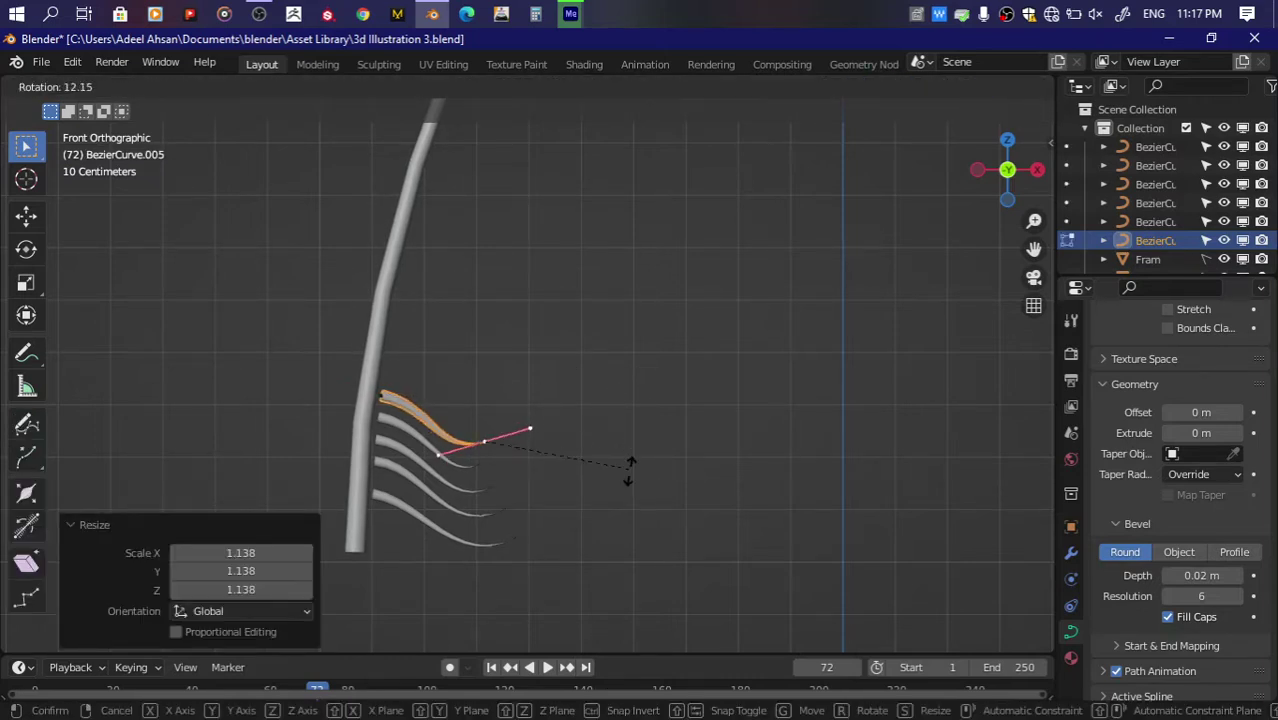
click(620, 476)
key(g)
click(612, 482)
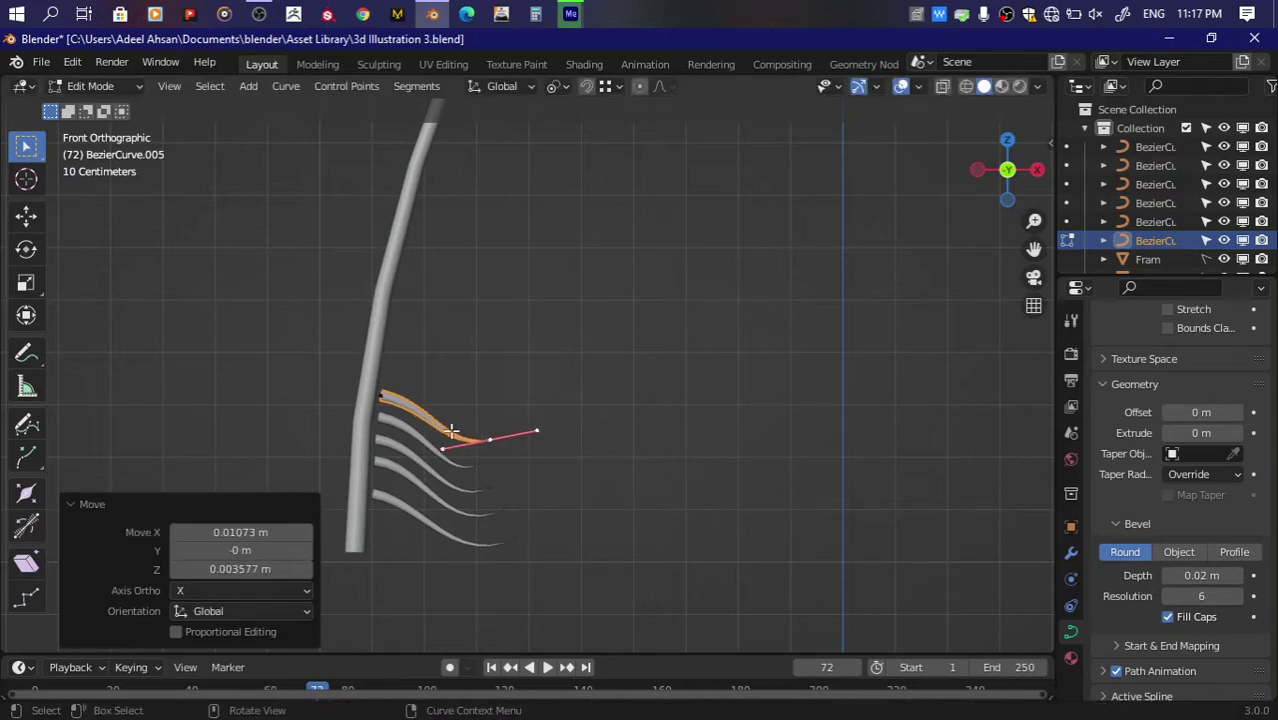
key(Tab)
scroll(538, 400, up, 2)
scroll(438, 421, down, 1)
Step: Copy the top leaflet up the stem, moving, enlarging to 1.259 and rotating its end handle
key(shift+d)
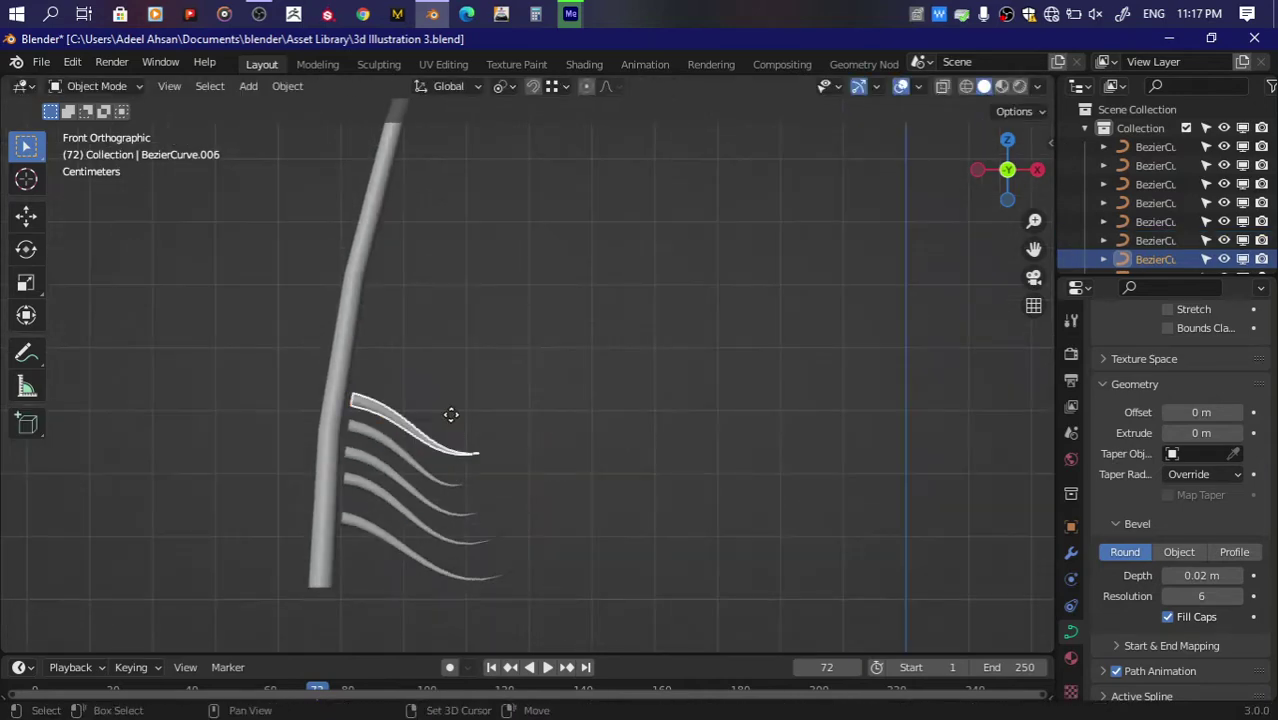
key(g)
click(455, 391)
key(Tab)
key(g)
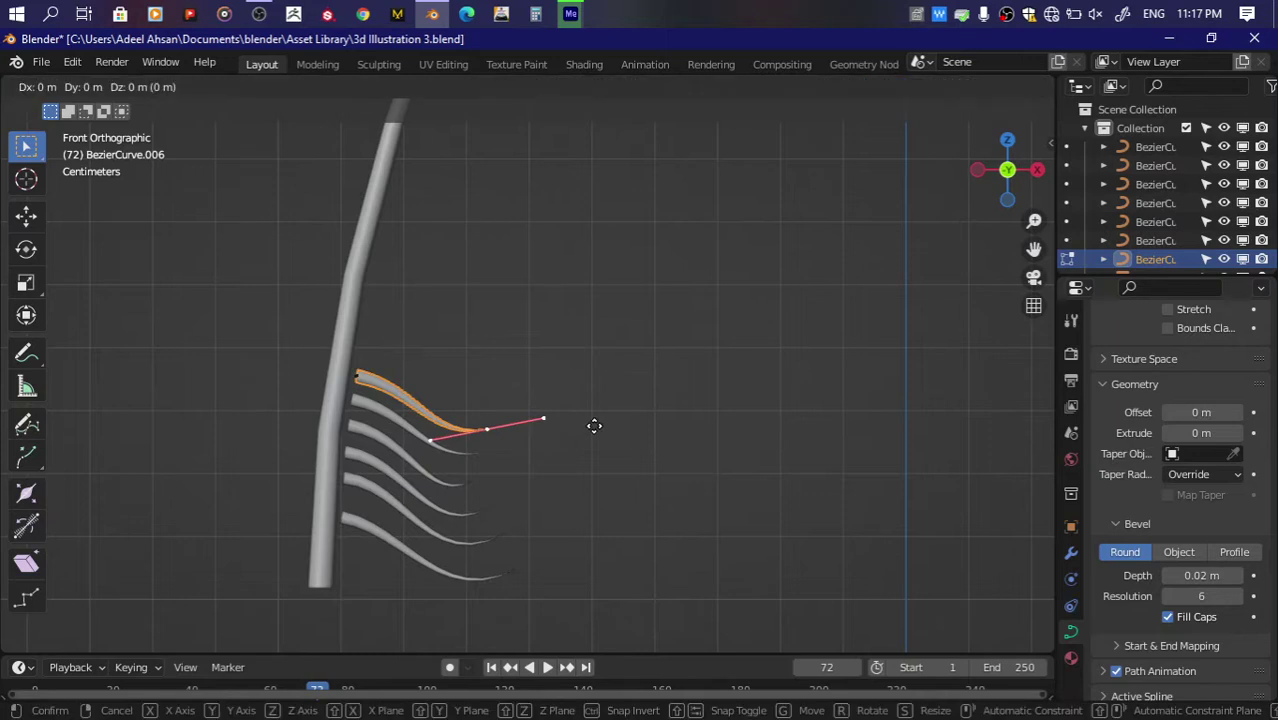
click(604, 421)
key(s)
click(628, 412)
key(r)
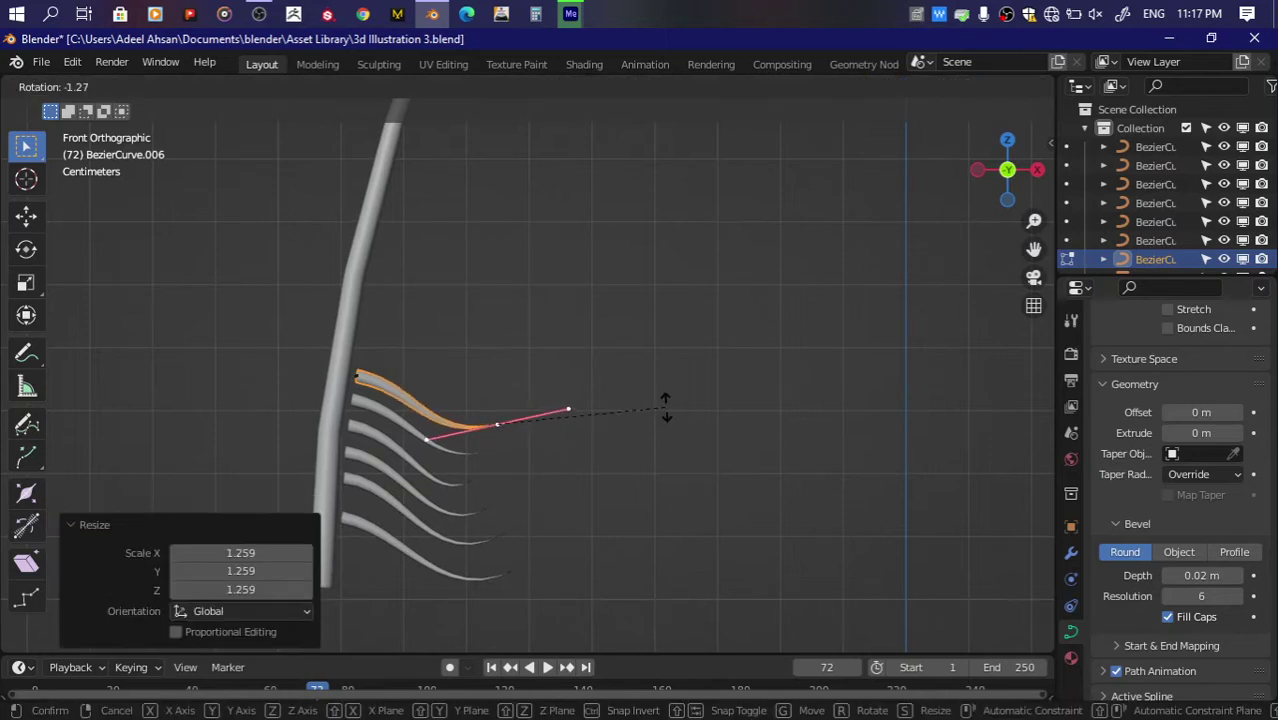
click(664, 403)
key(Tab)
Step: Add another leaflet higher, enlarging its end handle to 1.119, then save the file
key(shift+d)
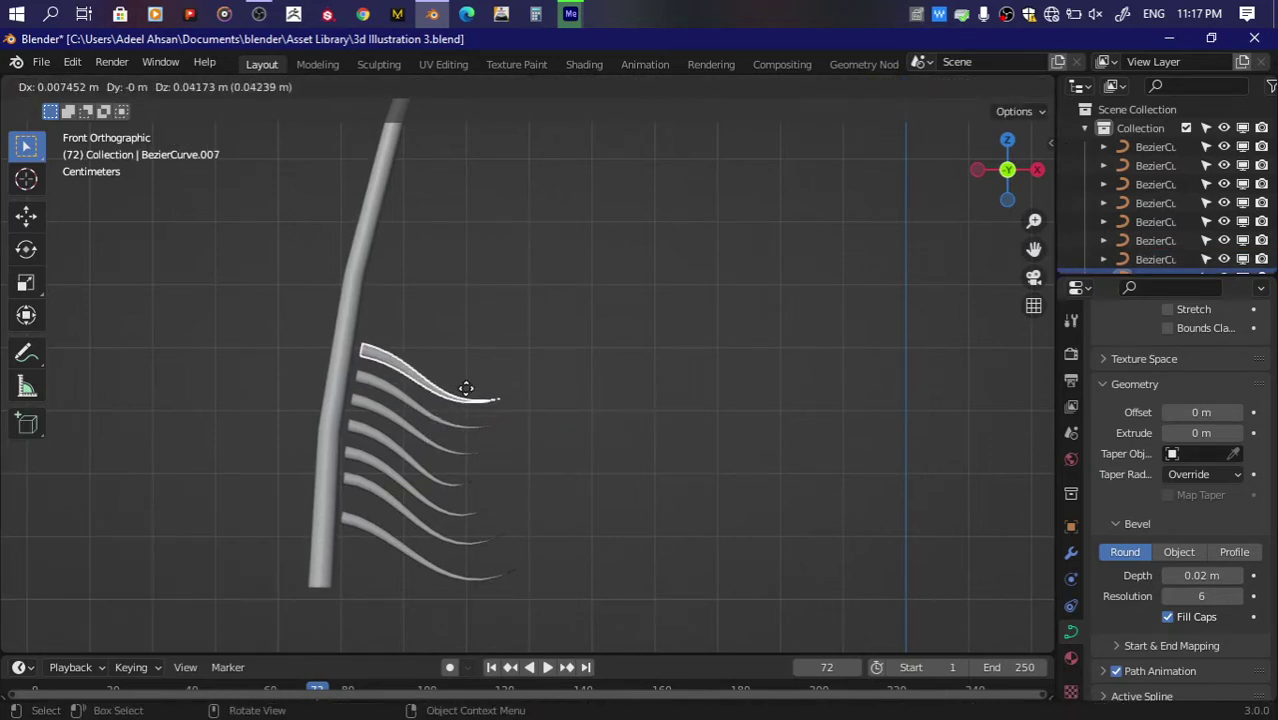
click(466, 388)
key(Tab)
key(g)
click(608, 387)
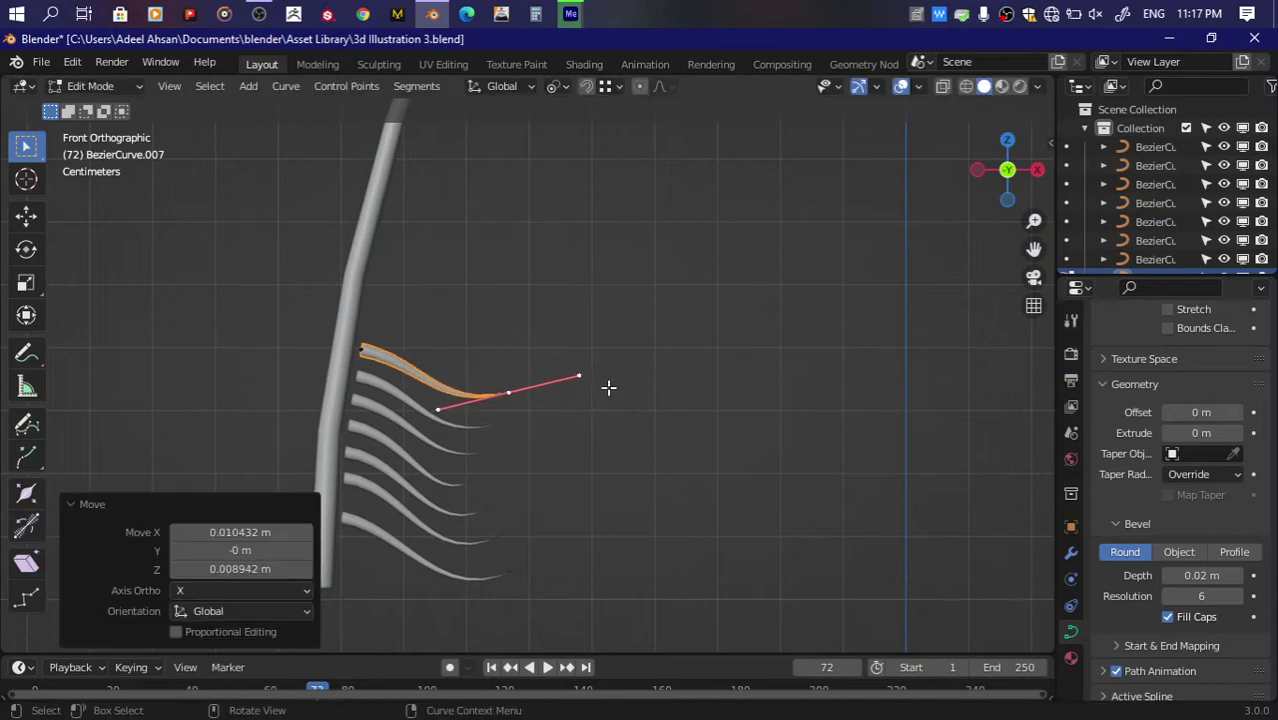
key(r)
click(625, 372)
key(s)
click(668, 384)
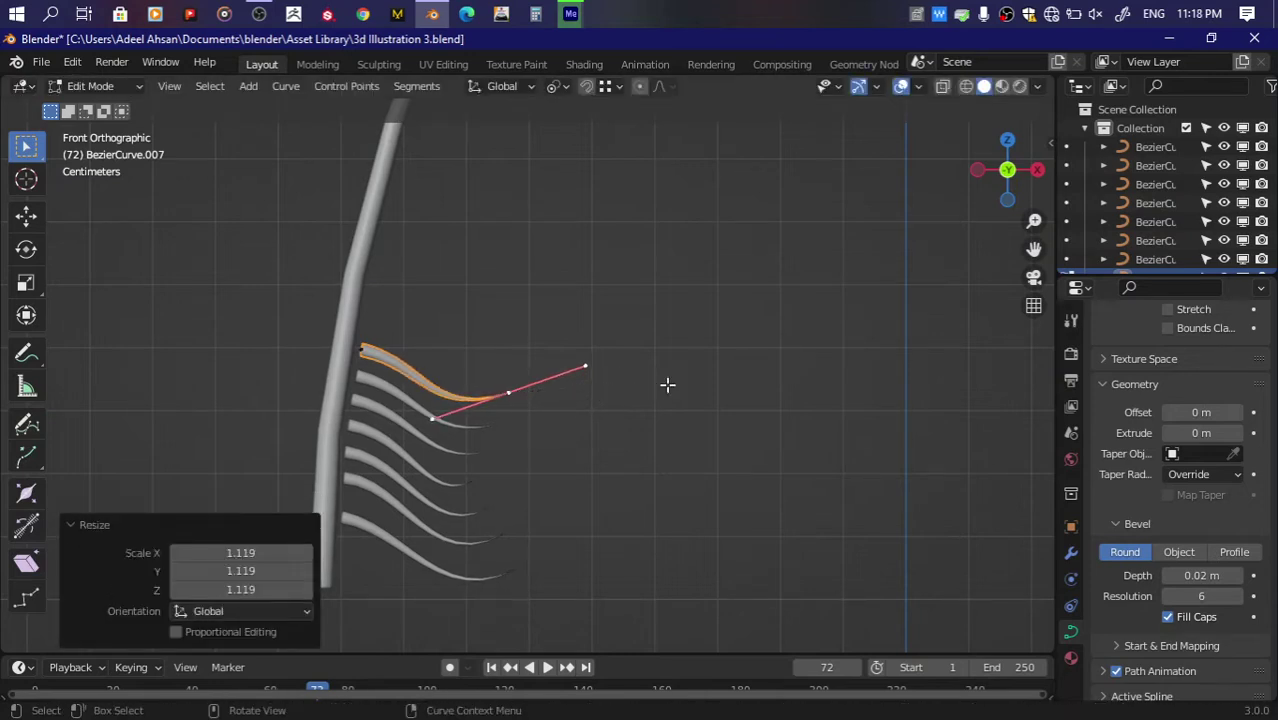
key(Tab)
scroll(596, 362, up, 2)
key(ctrl+s)
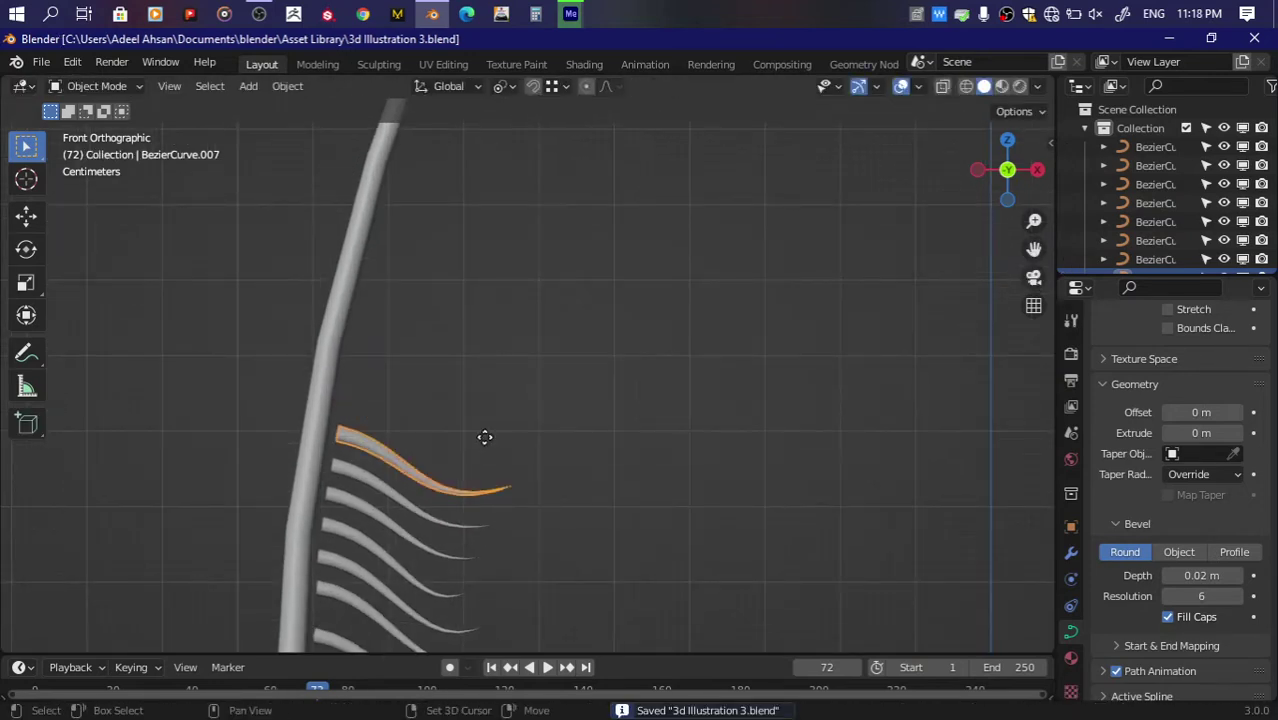
Step: Add a further leaflet copy higher on the stem, moving, rotating and resizing its end handle
key(shift+d)
click(490, 411)
key(Tab)
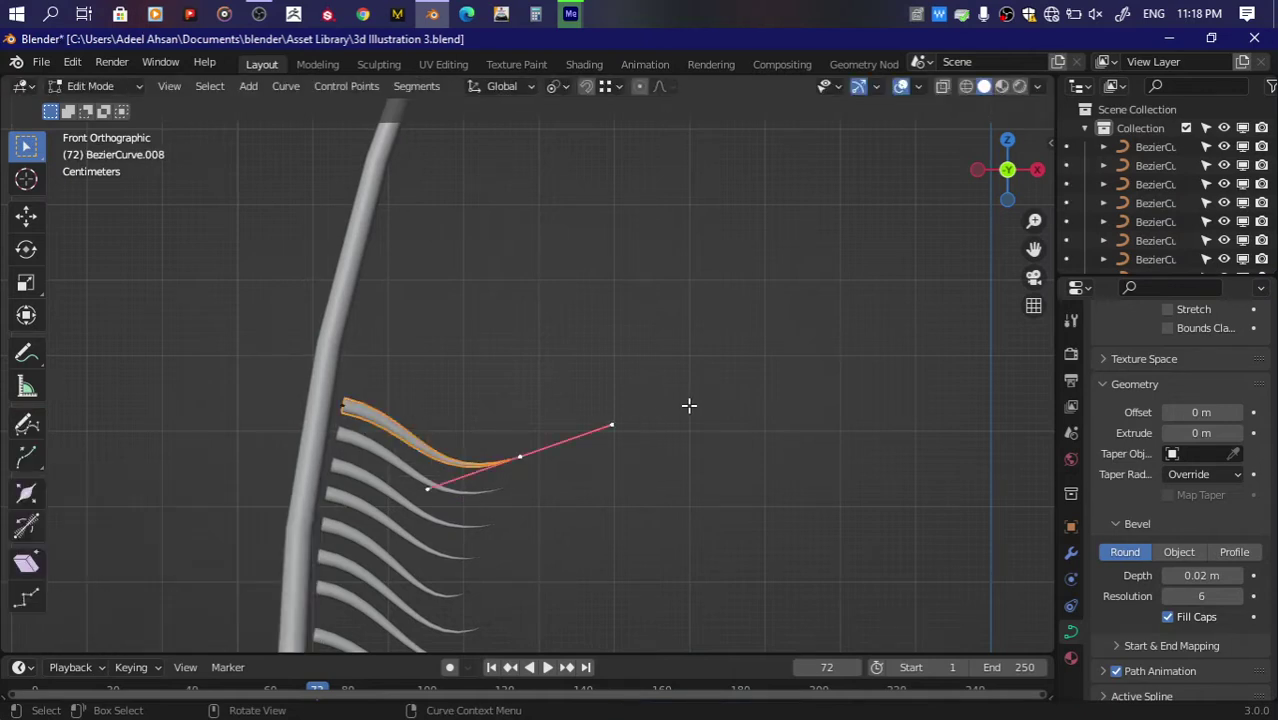
key(g)
click(701, 395)
key(r)
click(699, 383)
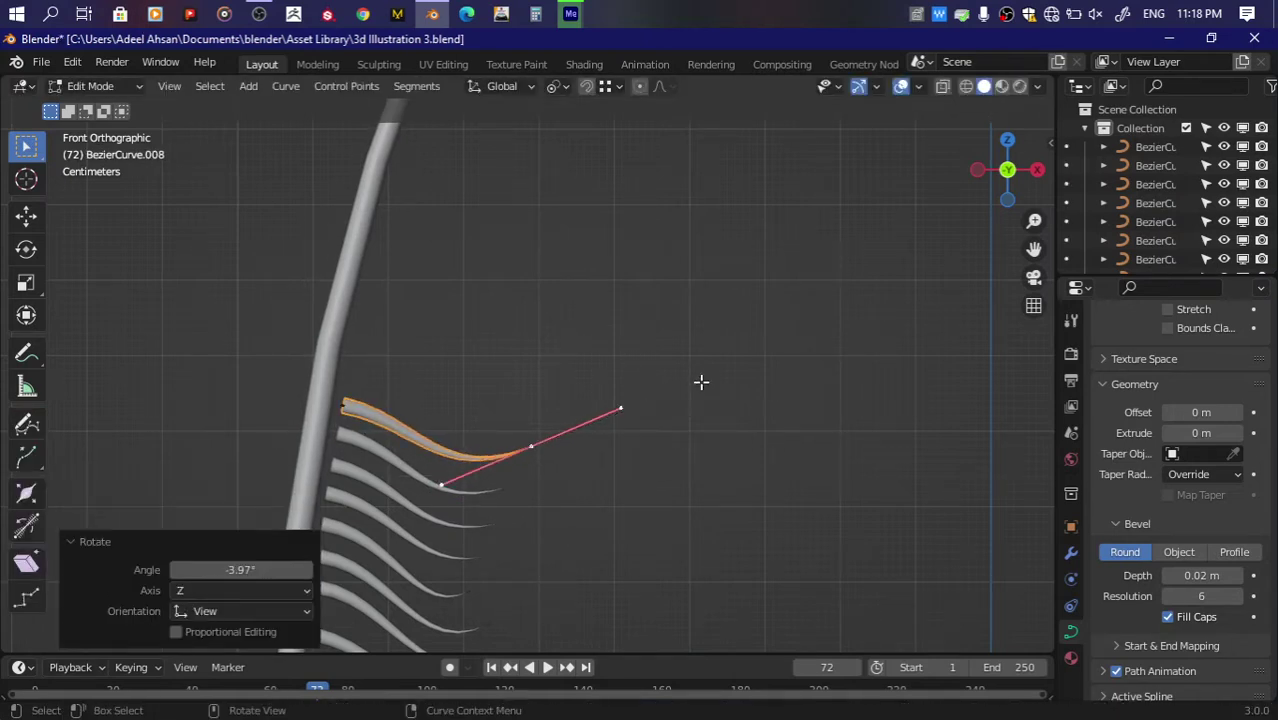
key(s)
click(632, 420)
click(632, 420)
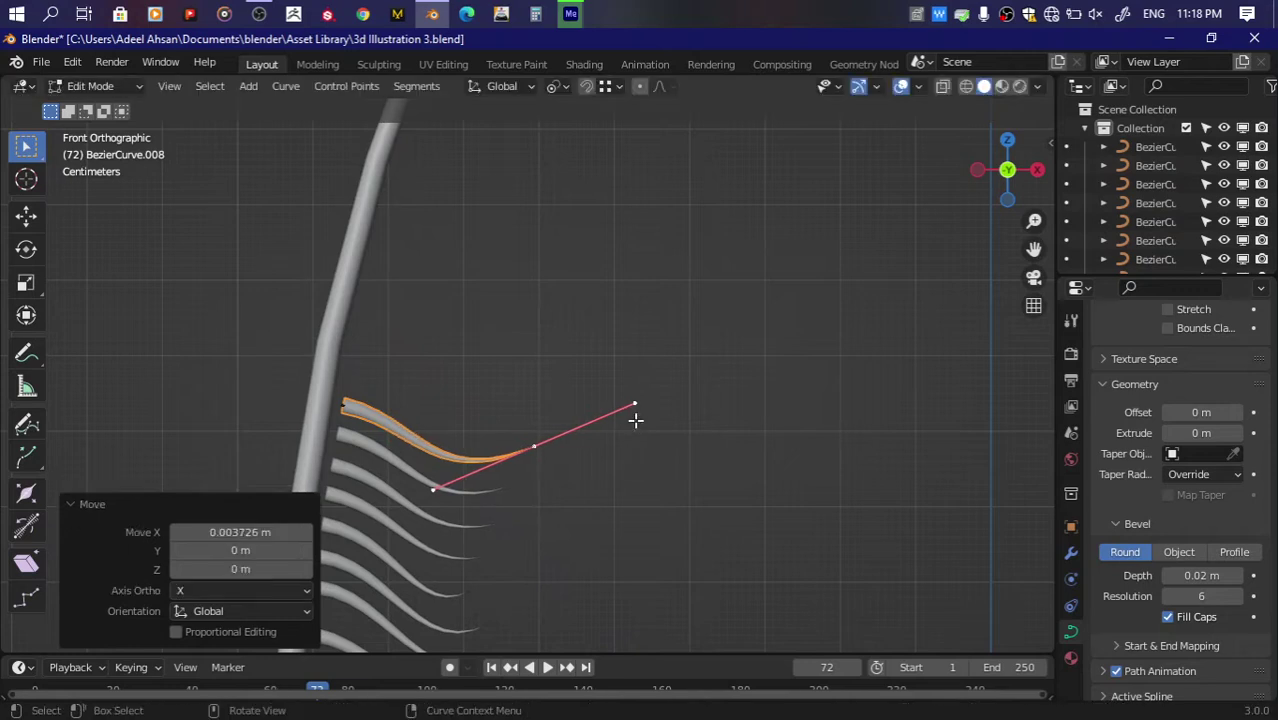
key(Tab)
Step: Place a leaflet copy at the top of the row, moving its end handle and rotating it -6.72°
key(shift+d)
click(535, 366)
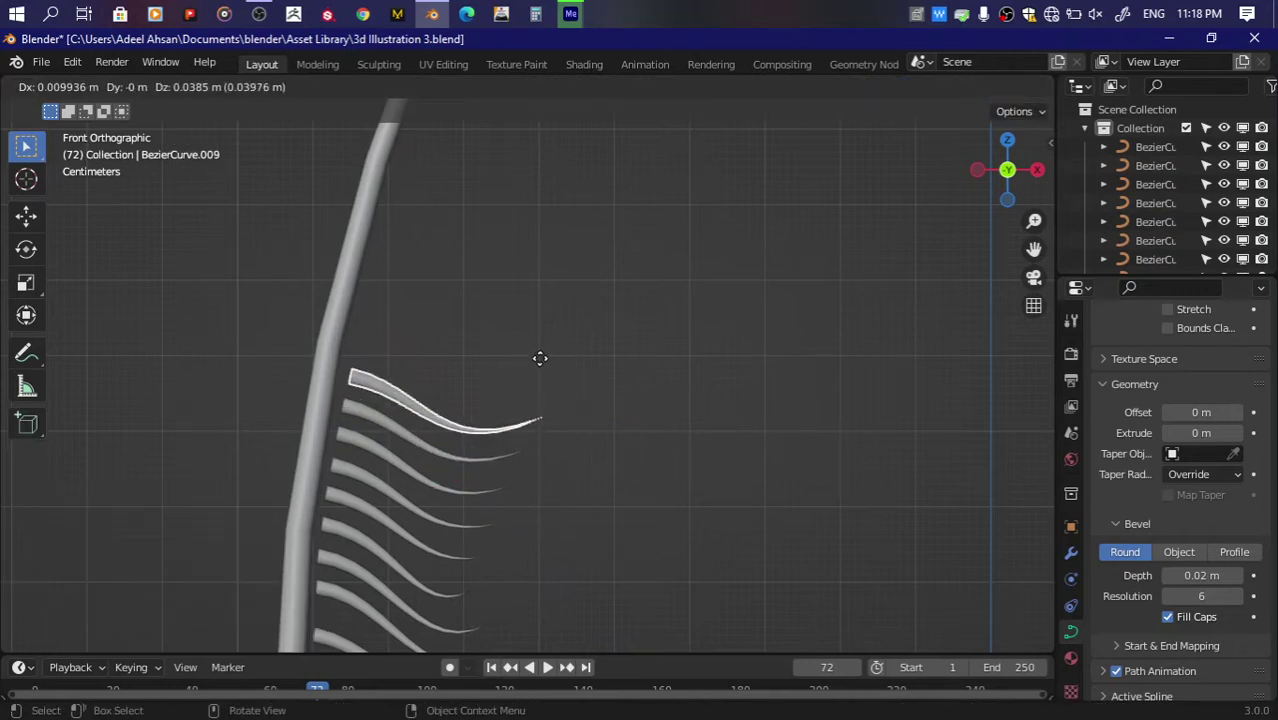
key(Tab)
key(g)
click(649, 361)
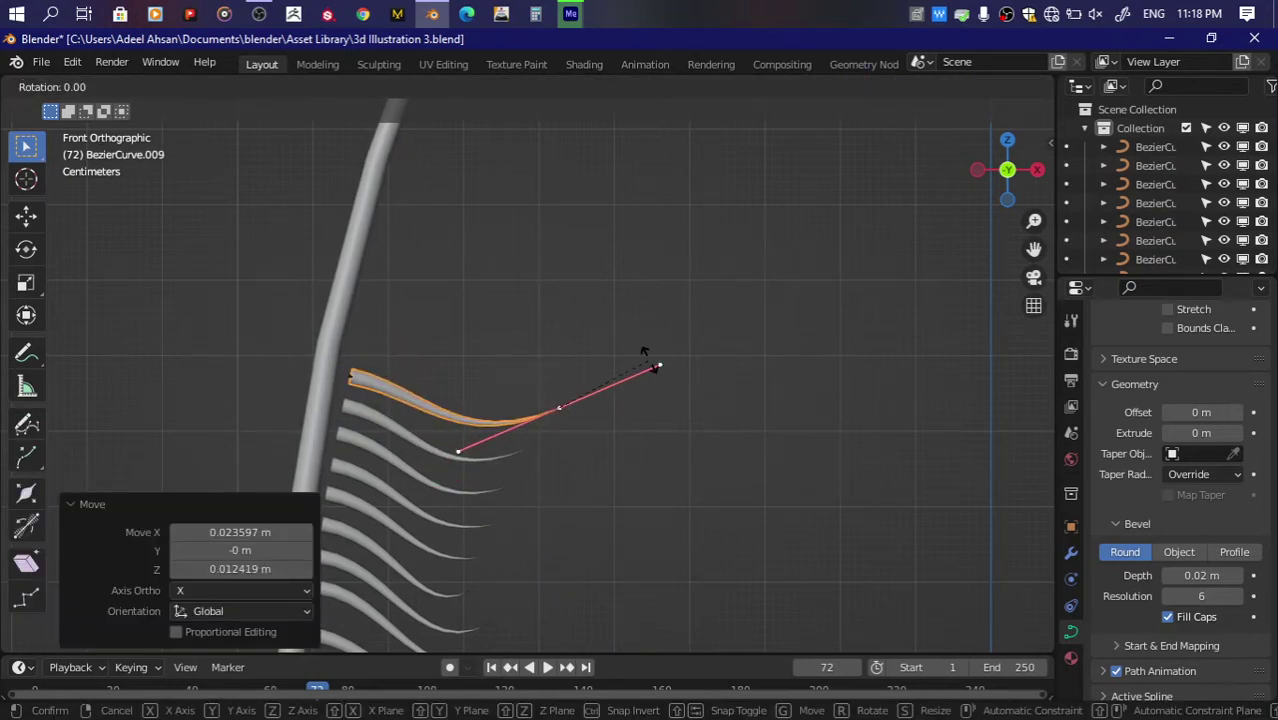
key(r)
click(650, 350)
Step: Finish resizing the leaflet's end handle, leave Edit Mode, and bring the stem's top into view
key(s)
click(759, 416)
key(Tab)
scroll(628, 388, down, 3)
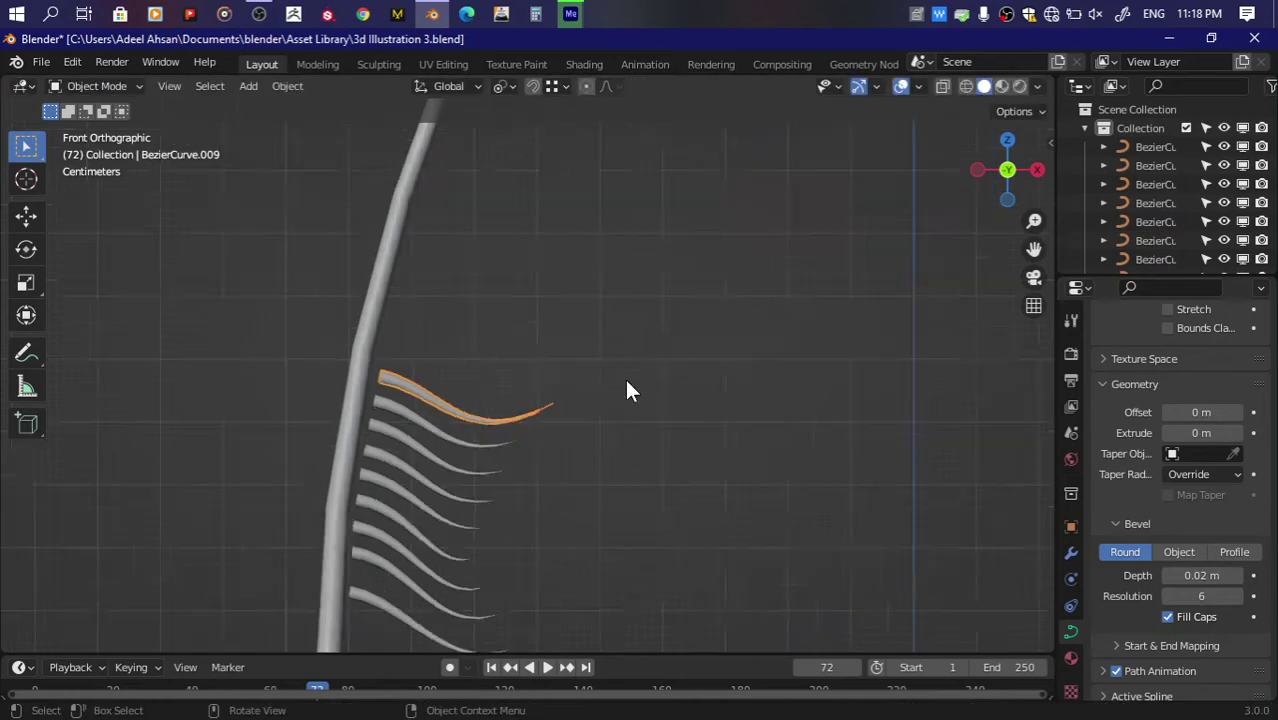
scroll(628, 390, down, 2)
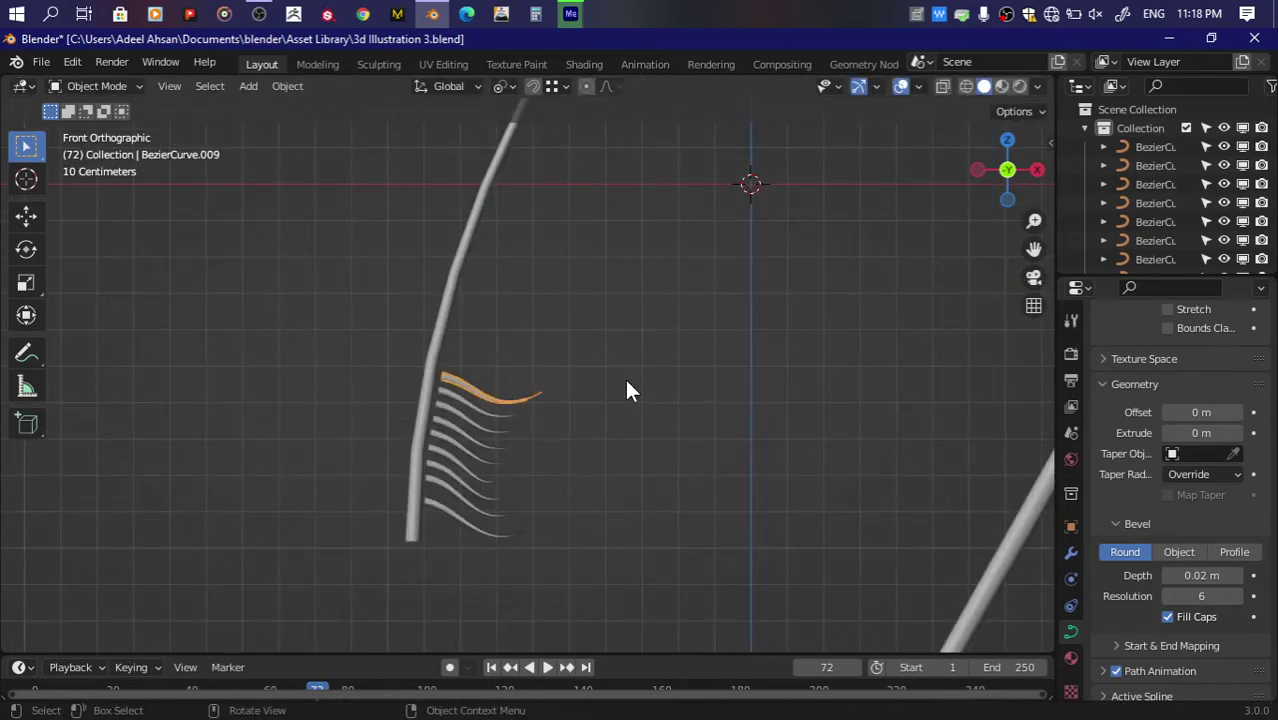
scroll(834, 258, down, 3)
drag(1034, 248, 969, 321)
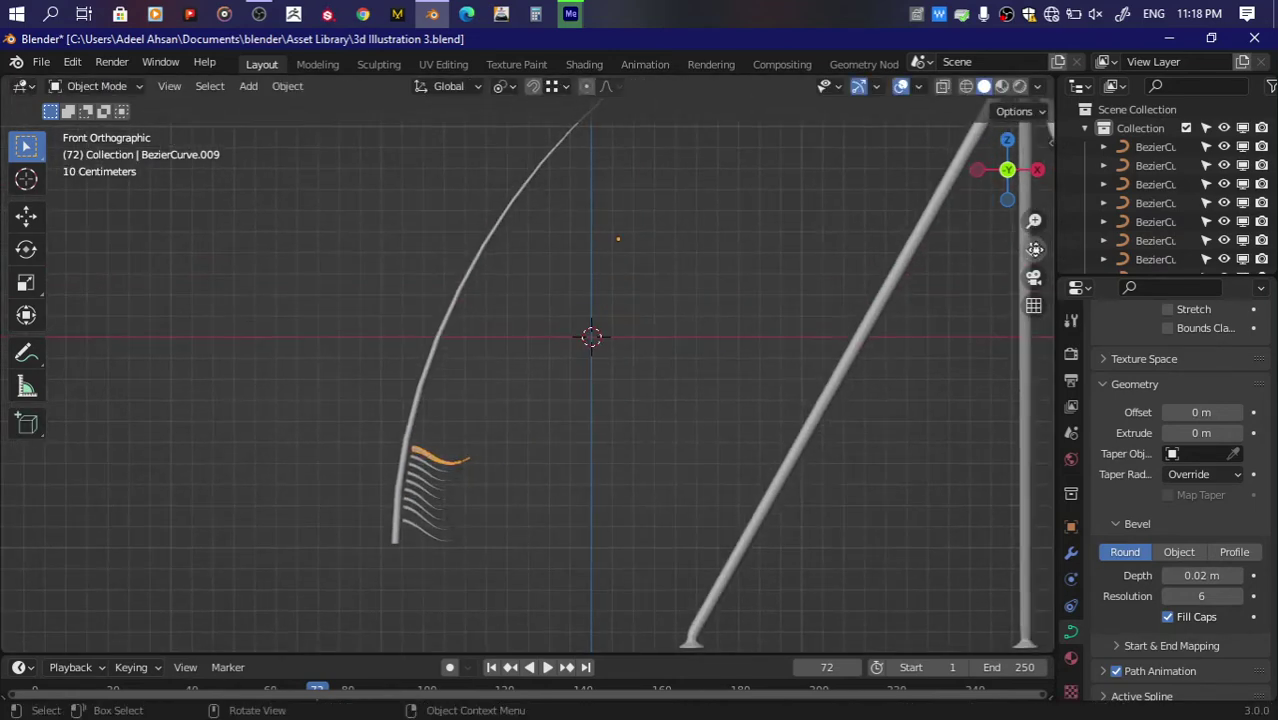
Step: On the fern's main stem, pull the top point down-left and resize its handle
click(445, 350)
key(Tab)
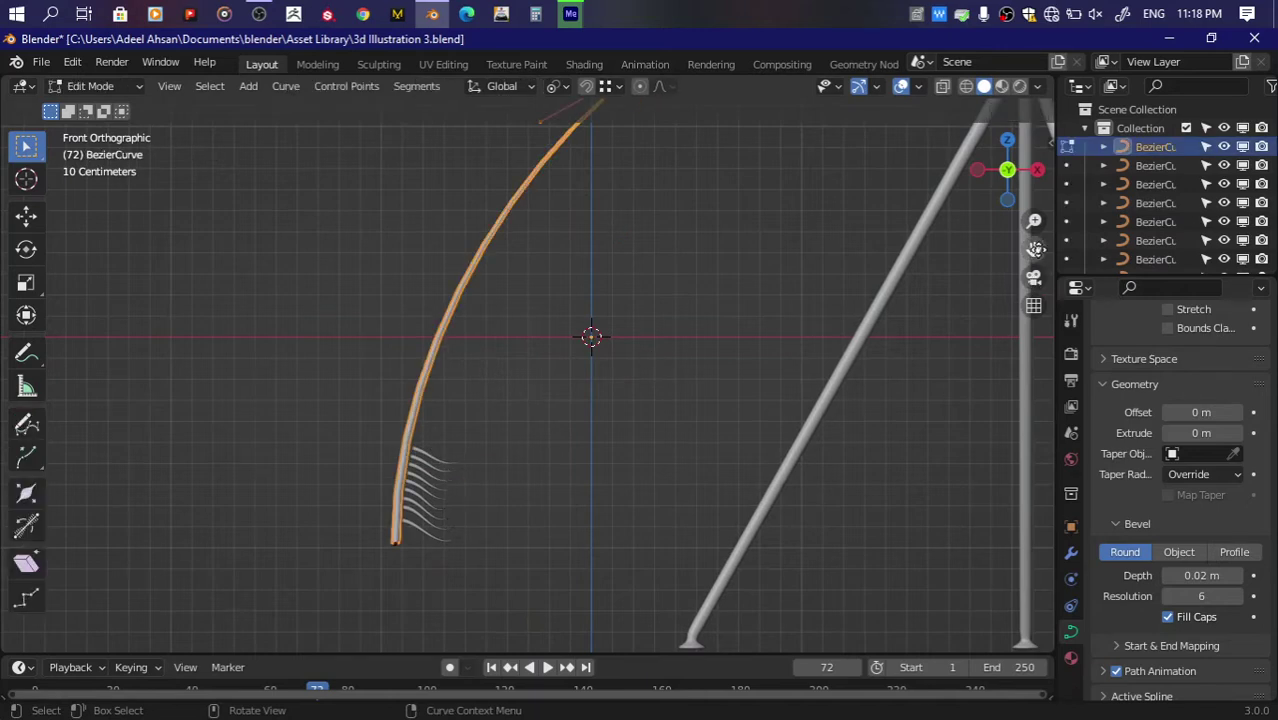
drag(1036, 249, 1006, 354)
drag(663, 155, 523, 397)
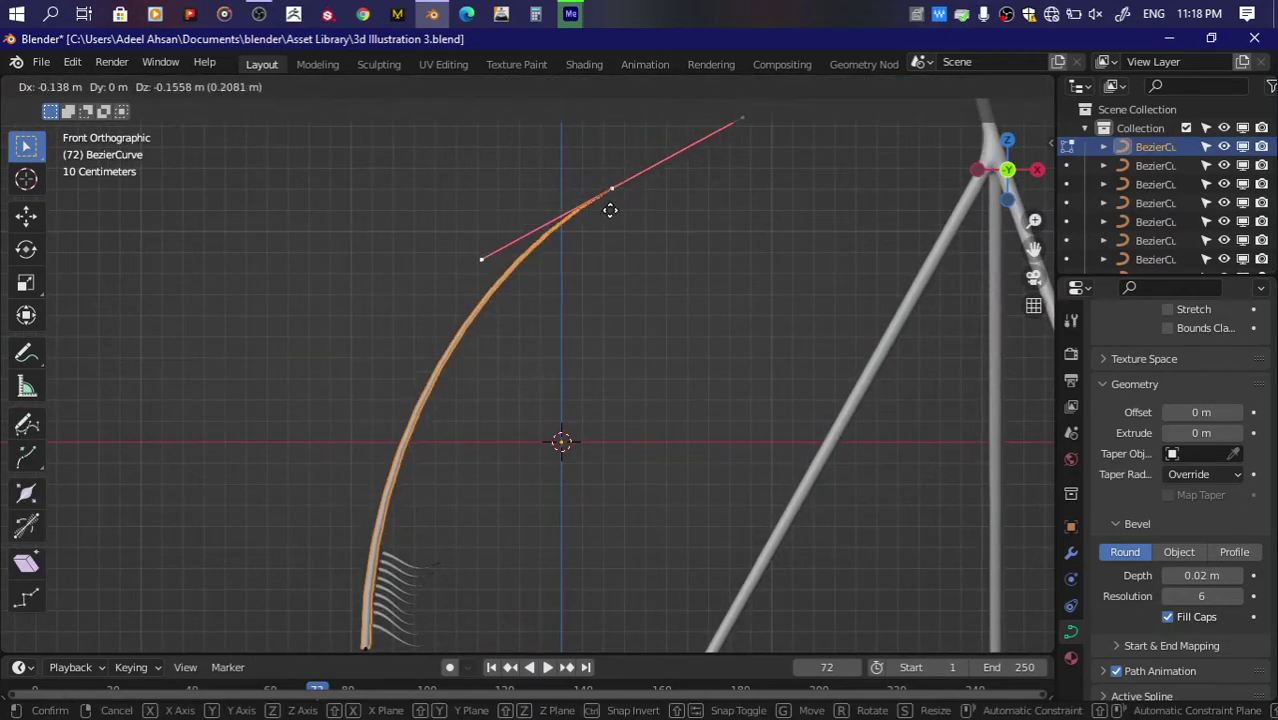
key(s)
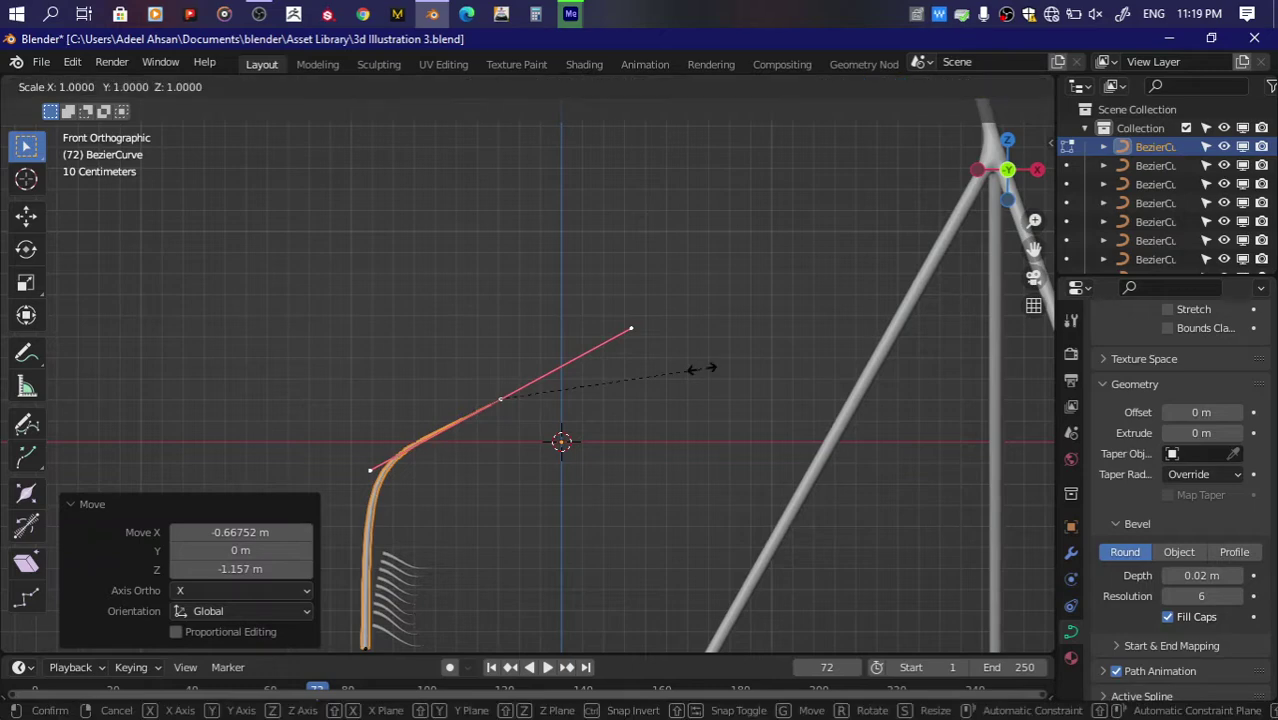
click(563, 419)
Step: Thin the stem tip with Alt+S, then shorten and thin the bottom point's handle
scroll(605, 428, down, 1)
key(alt+s)
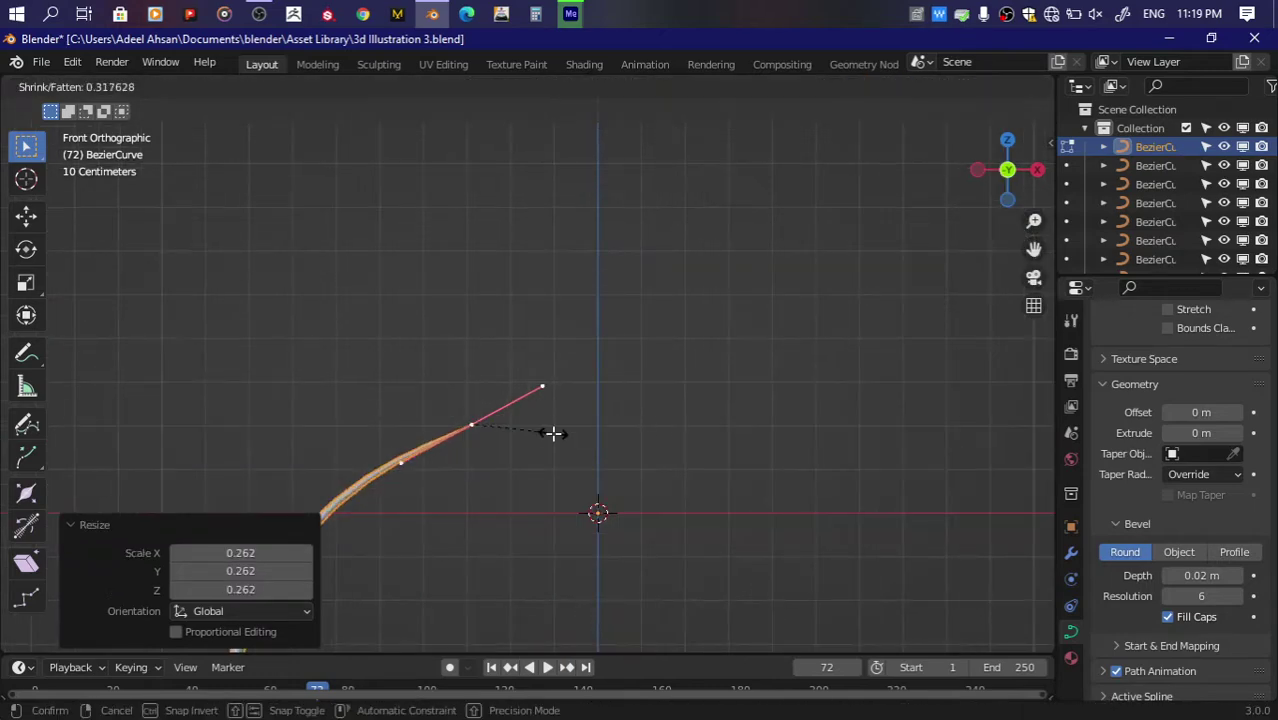
click(550, 433)
click(378, 604)
key(s)
click(601, 568)
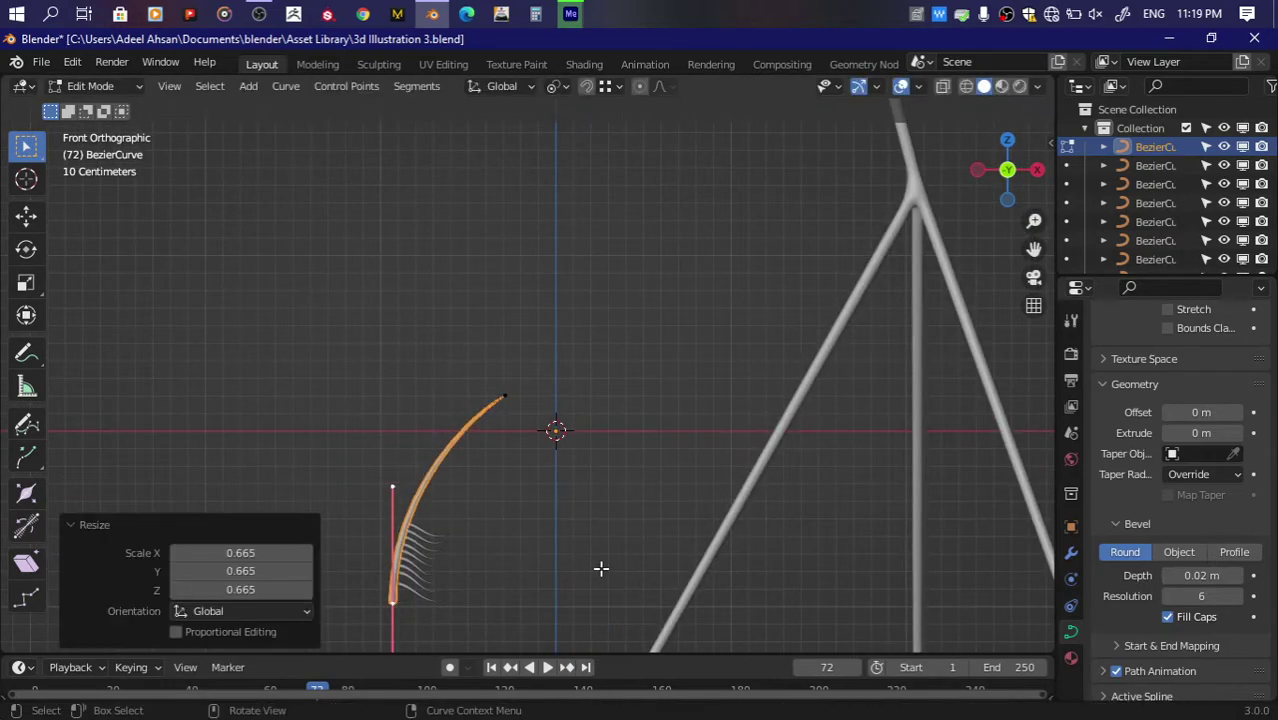
key(alt+s)
click(505, 595)
Step: Resize and rotate the upper stem handle to adjust the bend, undoing a misstep
scroll(760, 410, up, 4)
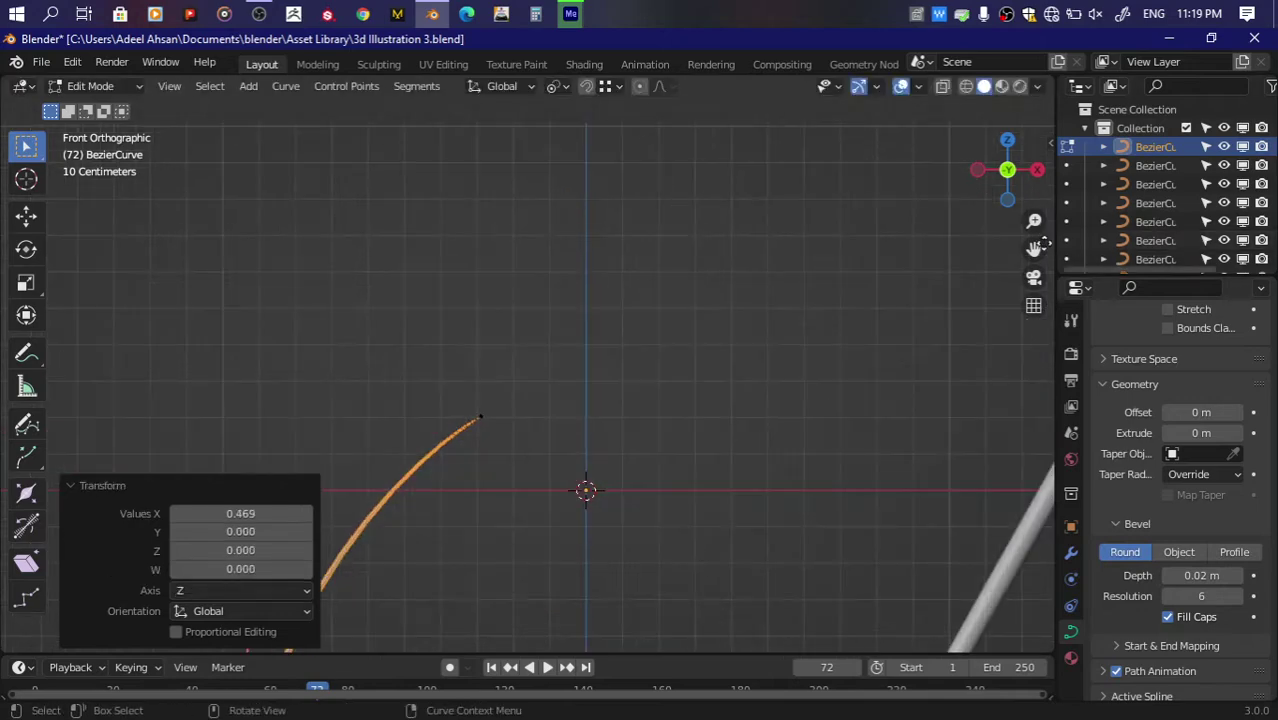
drag(1034, 248, 1277, 0)
key(s)
click(880, 378)
key(r)
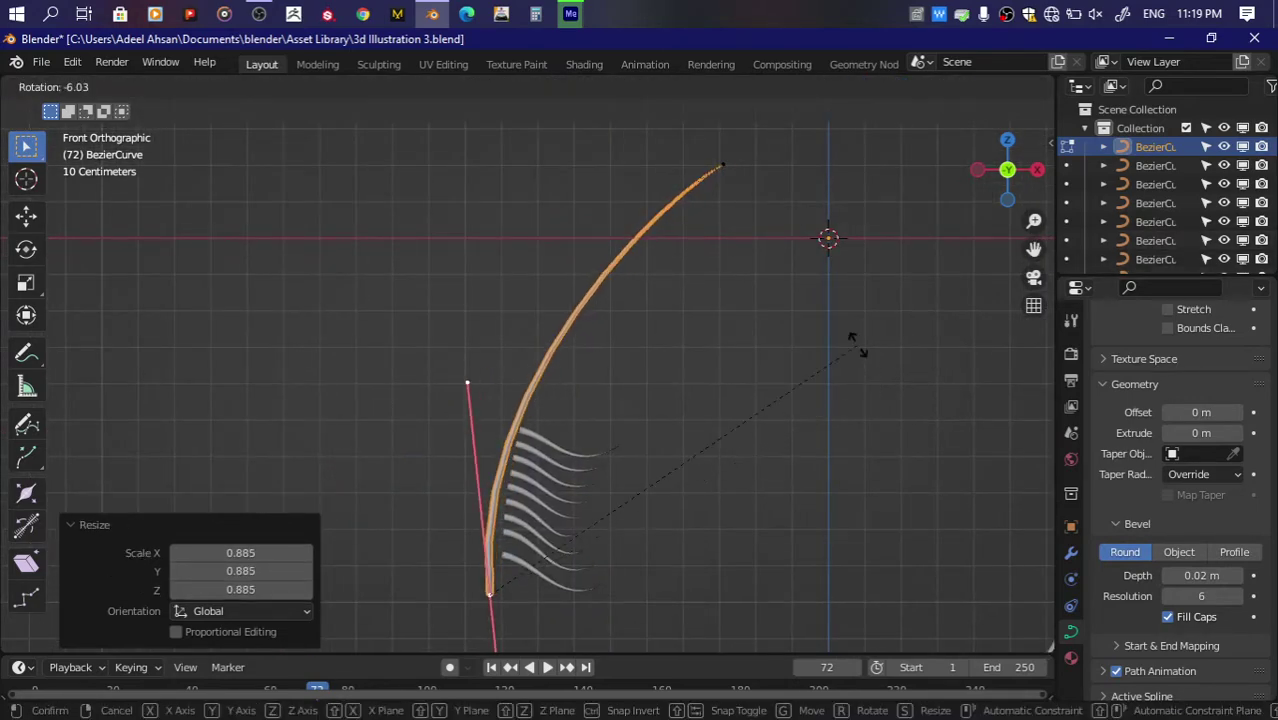
click(852, 340)
key(ctrl+z)
click(718, 165)
Step: Move the stem's top endpoint higher, lengthen its handle, and rotate the base handle straight
key(g)
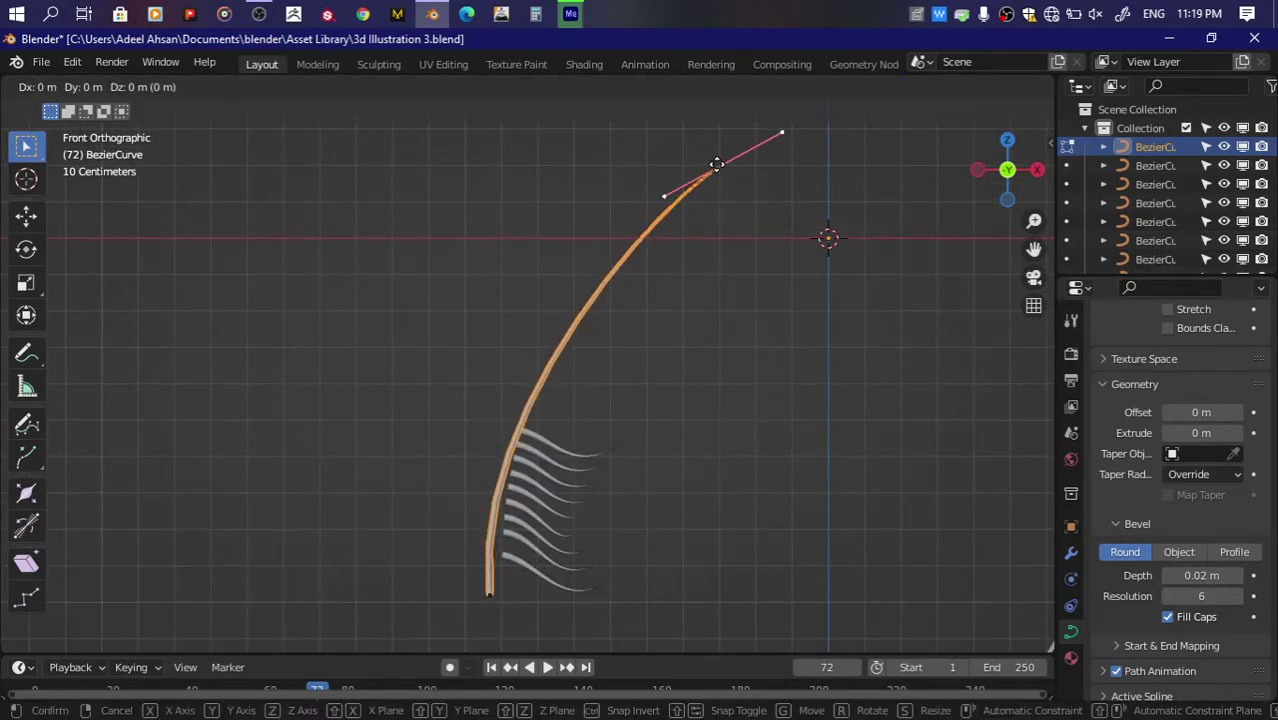
click(652, 201)
key(s)
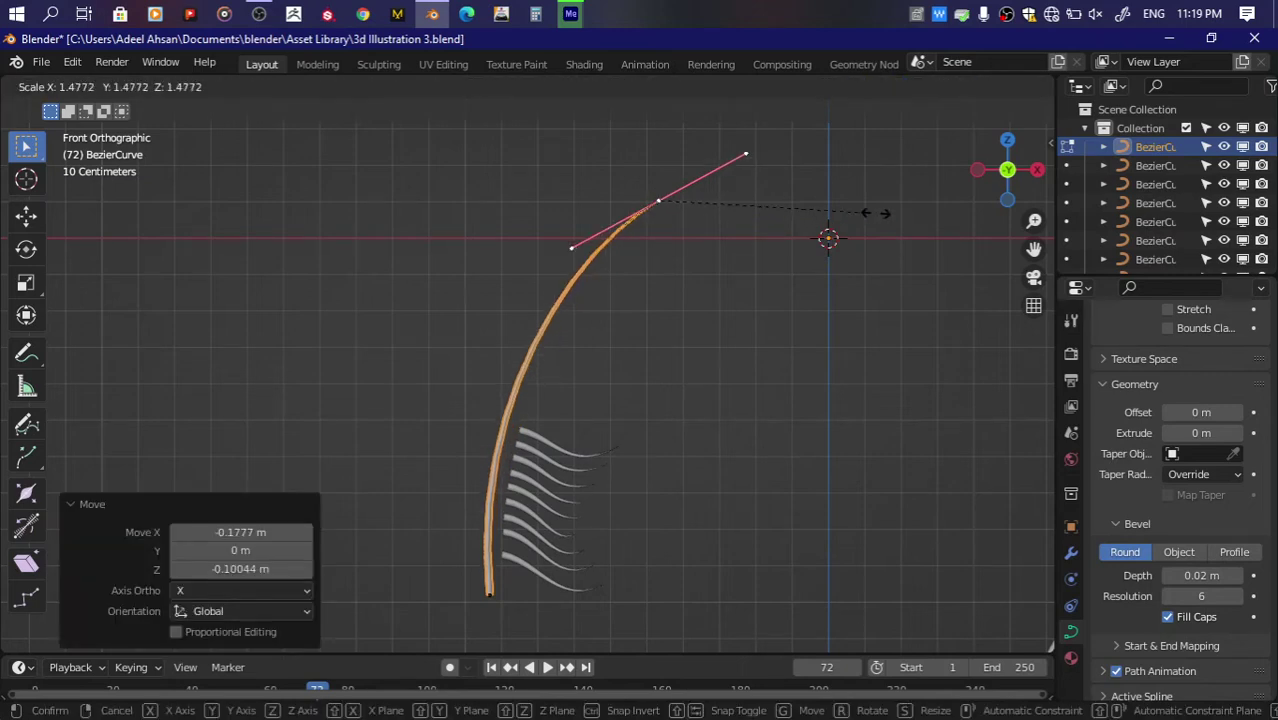
click(879, 215)
click(471, 618)
key(r)
click(578, 510)
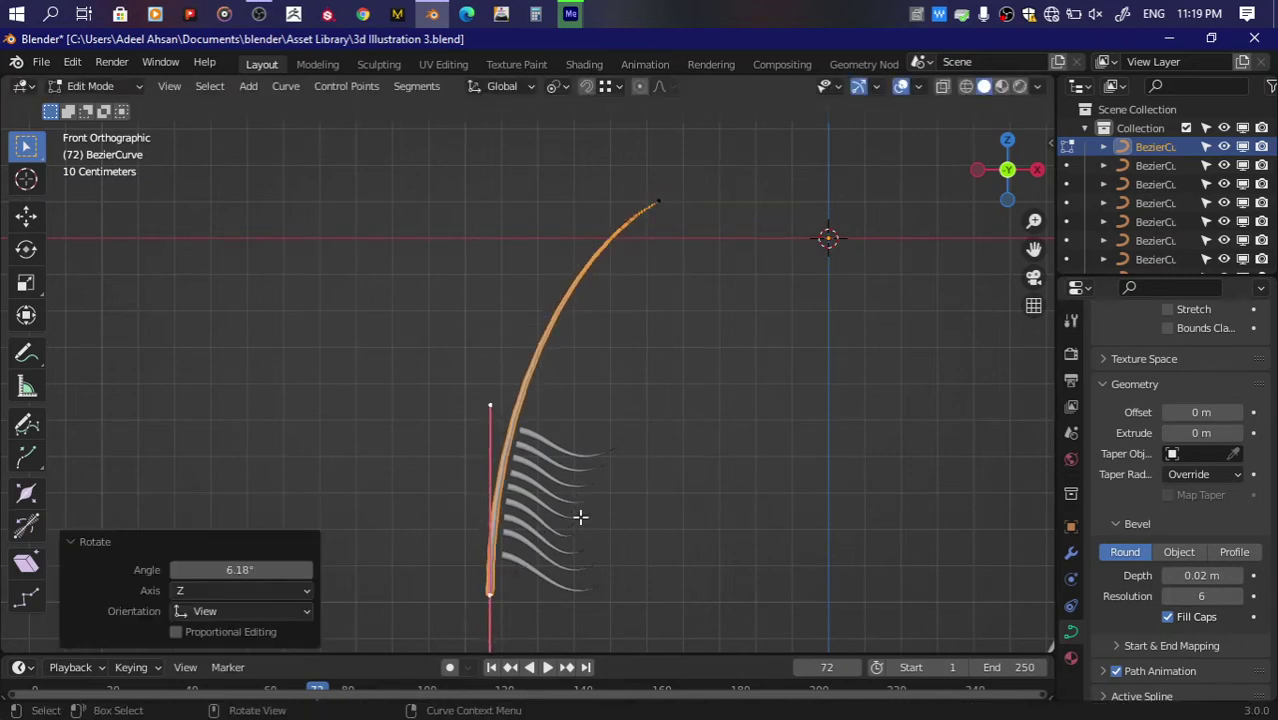
key(Tab)
click(579, 457)
Step: Place a leaflet copy higher on the stem and reshape its point handles
key(g)
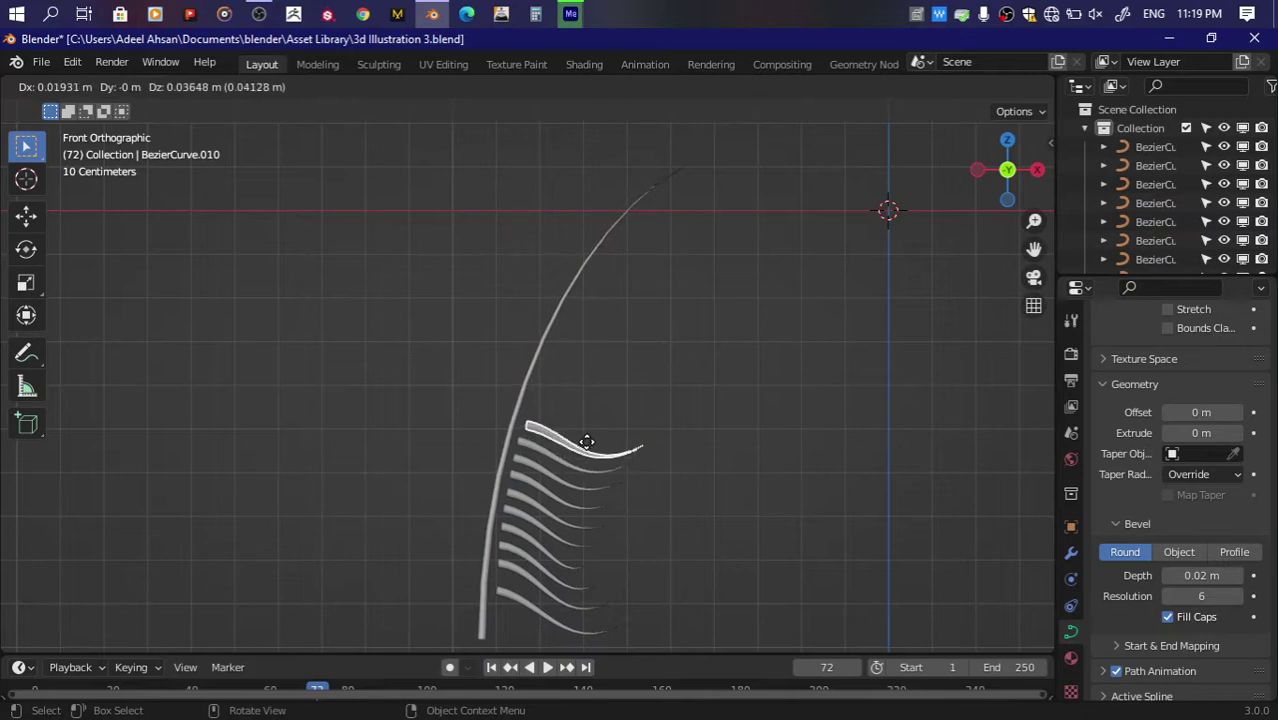
click(585, 440)
key(Tab)
key(g)
click(668, 430)
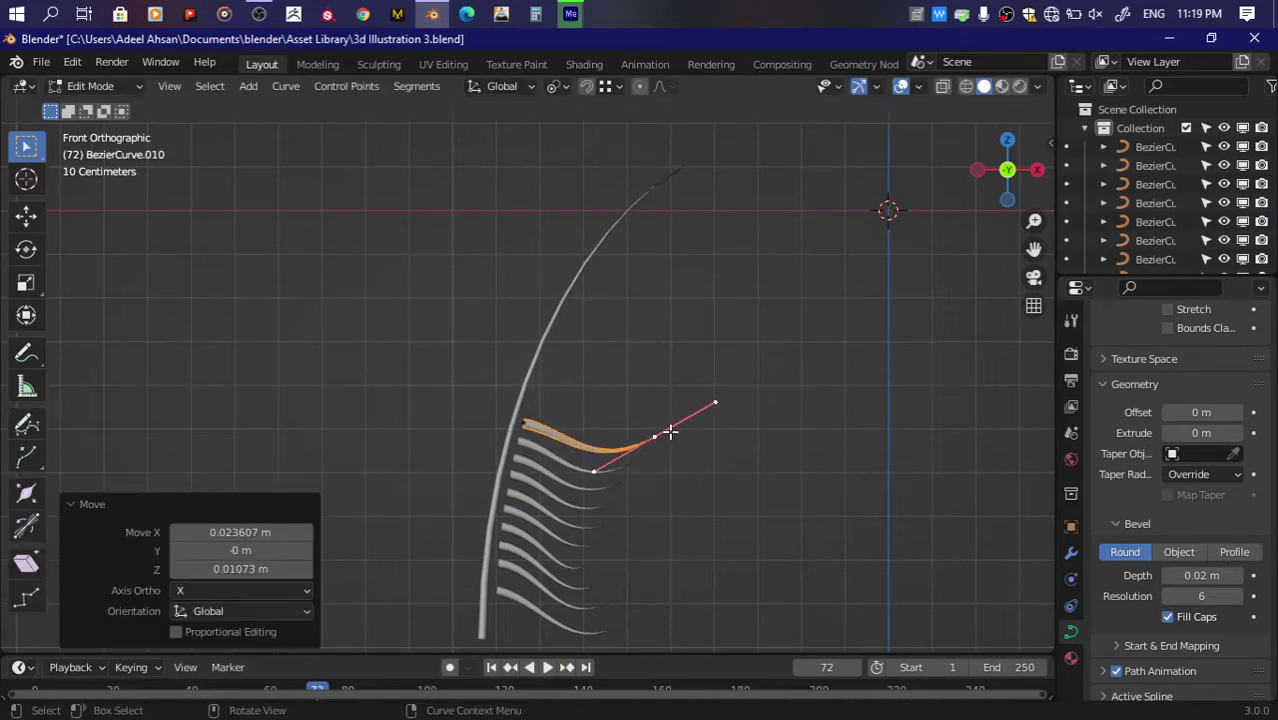
key(r)
click(800, 420)
key(s)
click(813, 412)
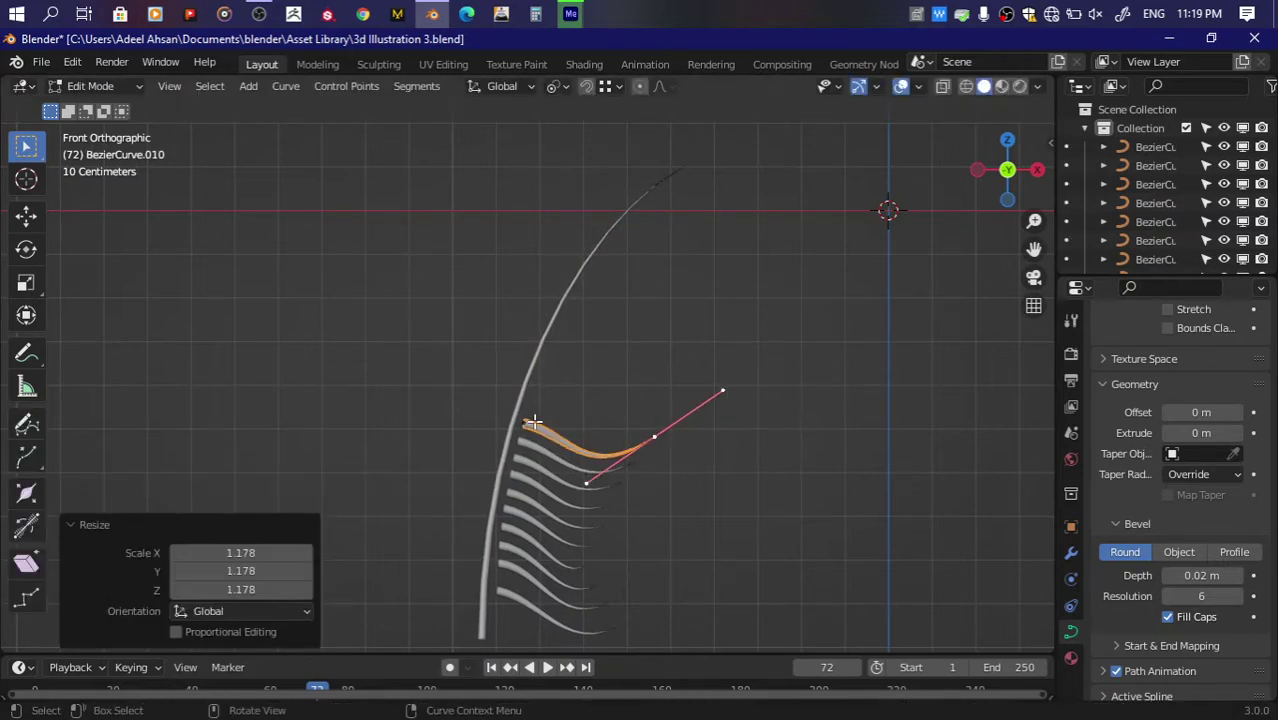
click(527, 422)
key(r)
click(679, 410)
key(Tab)
Step: Duplicate the leaflet higher up, rotate its handle and move the right endpoint
key(shift+d)
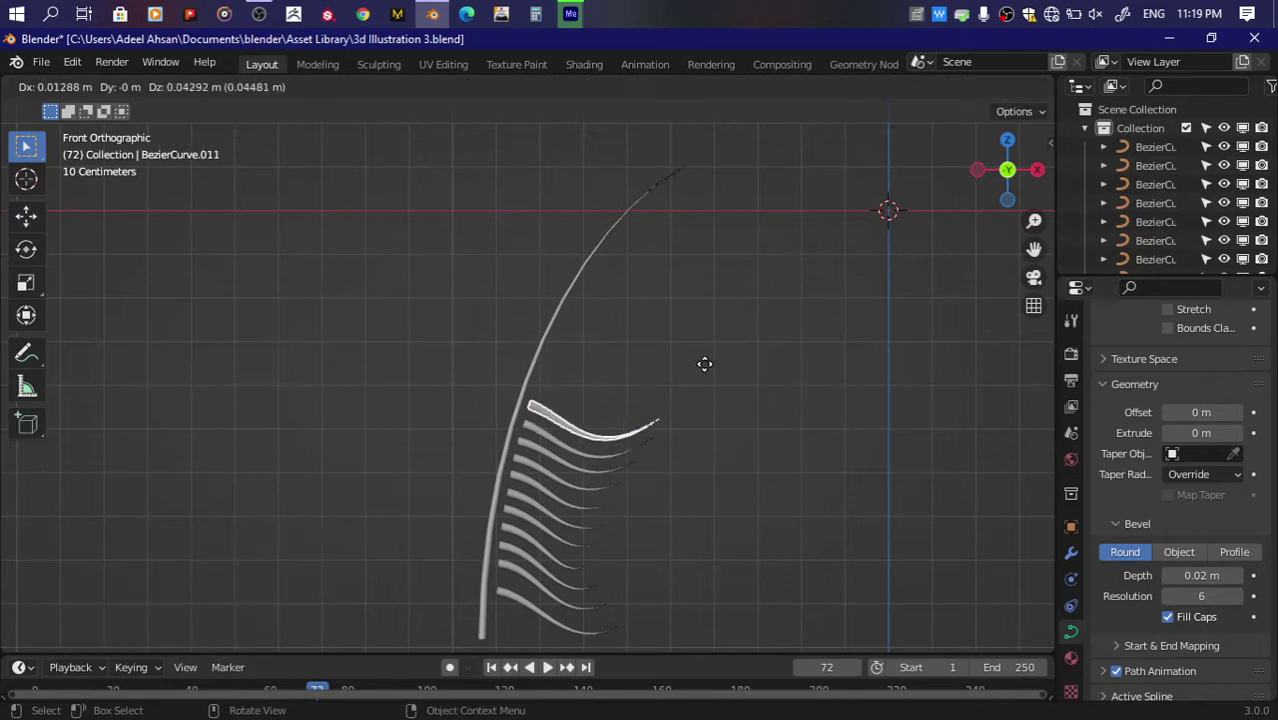
click(706, 364)
key(Tab)
key(r)
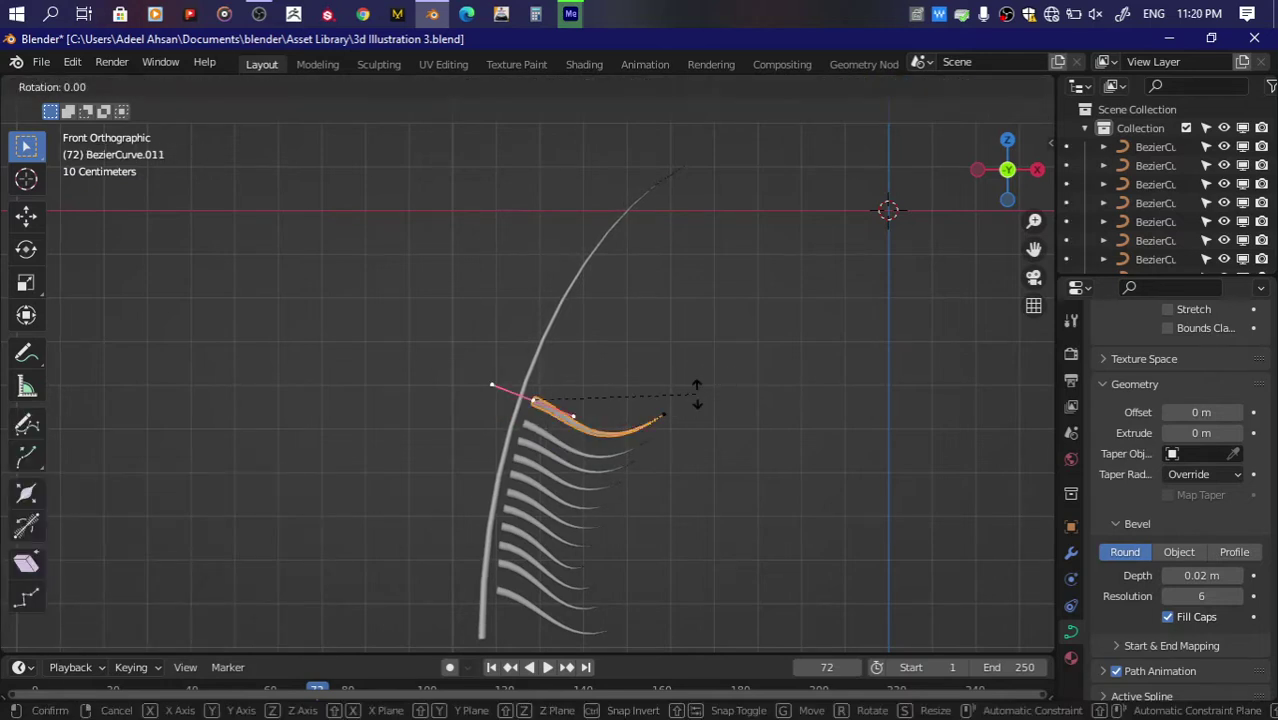
click(682, 413)
click(682, 413)
key(g)
click(744, 399)
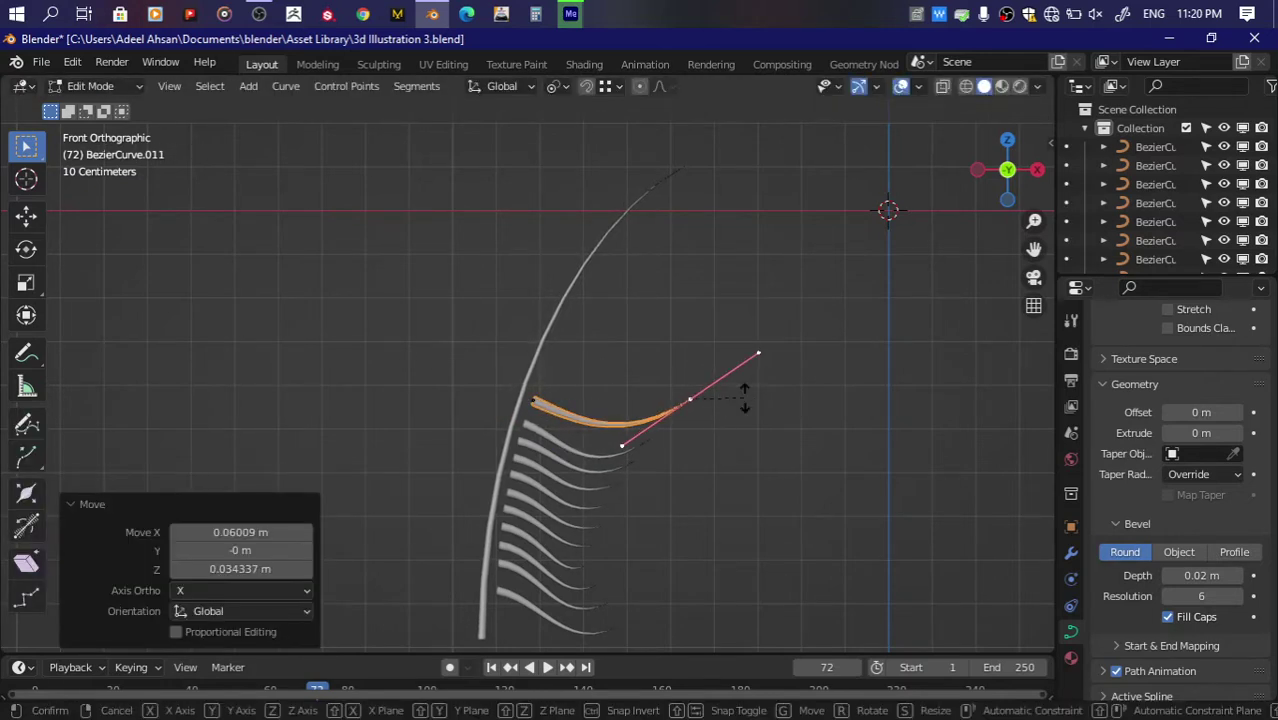
key(r)
click(750, 398)
Step: Lengthen and re-angle that copy's endpoint handle, nudging the endpoint into place
key(s)
click(919, 387)
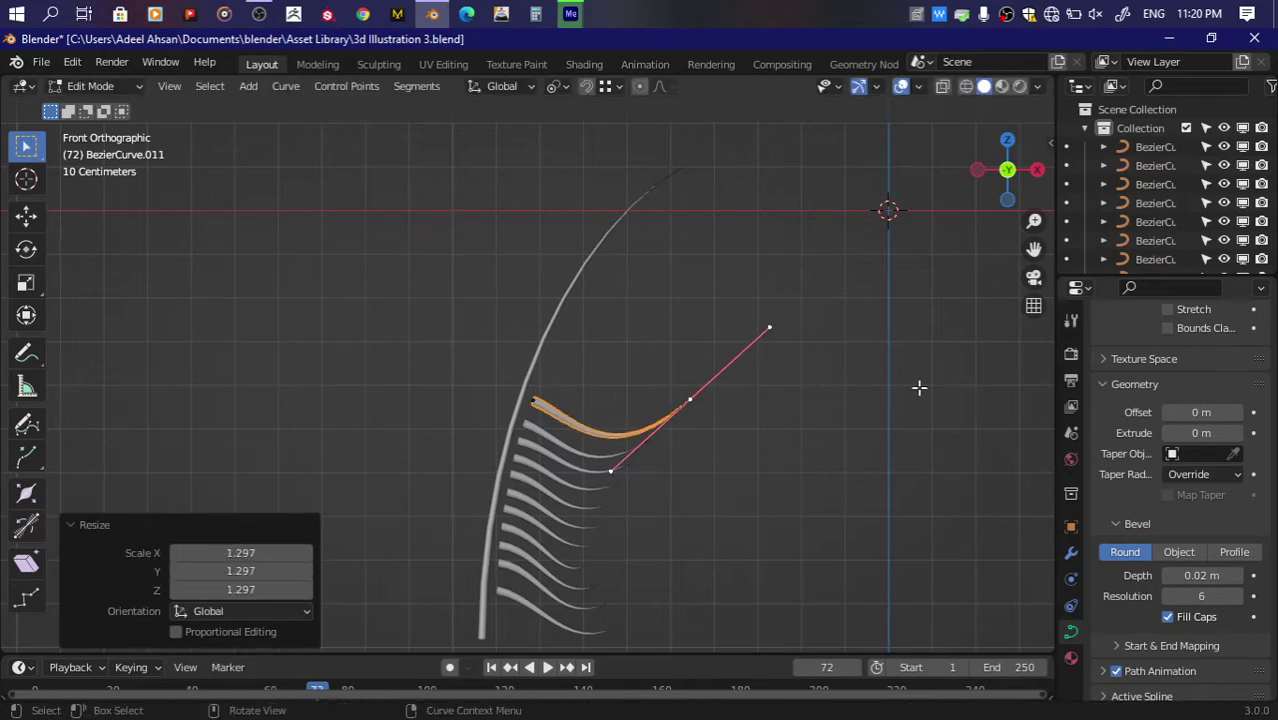
key(r)
click(765, 447)
key(g)
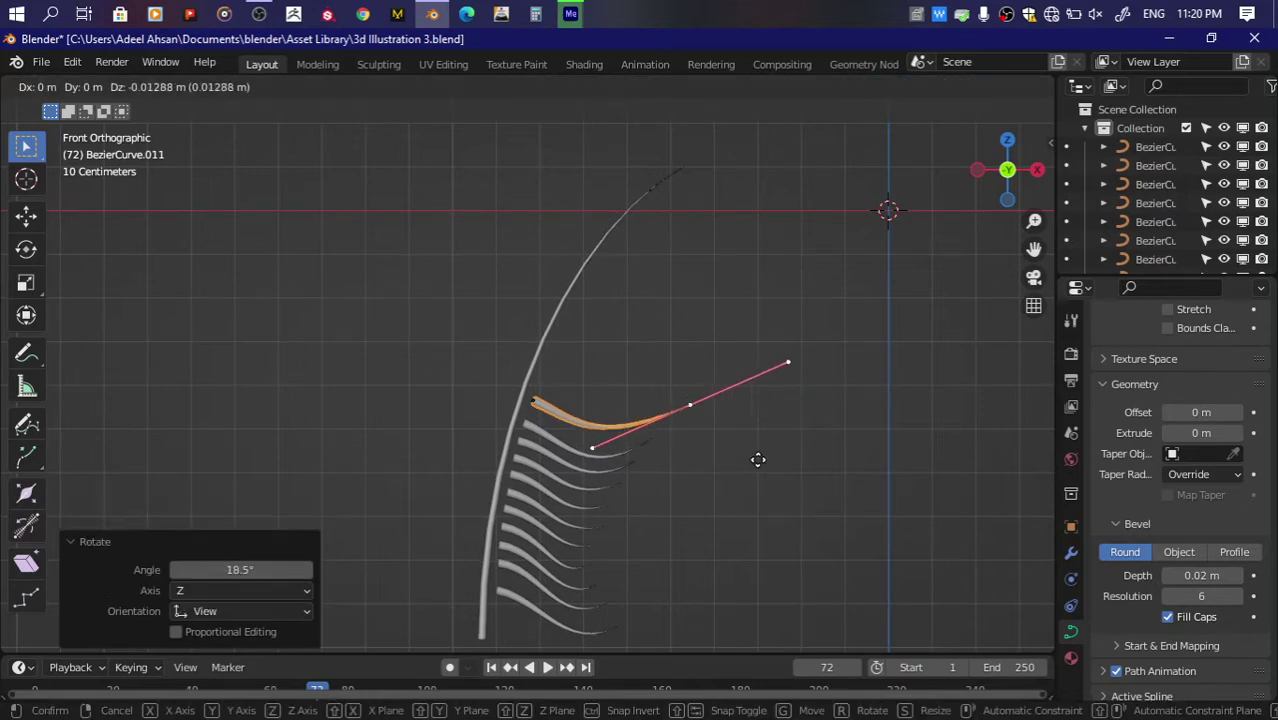
click(758, 459)
key(Tab)
key(shift+s)
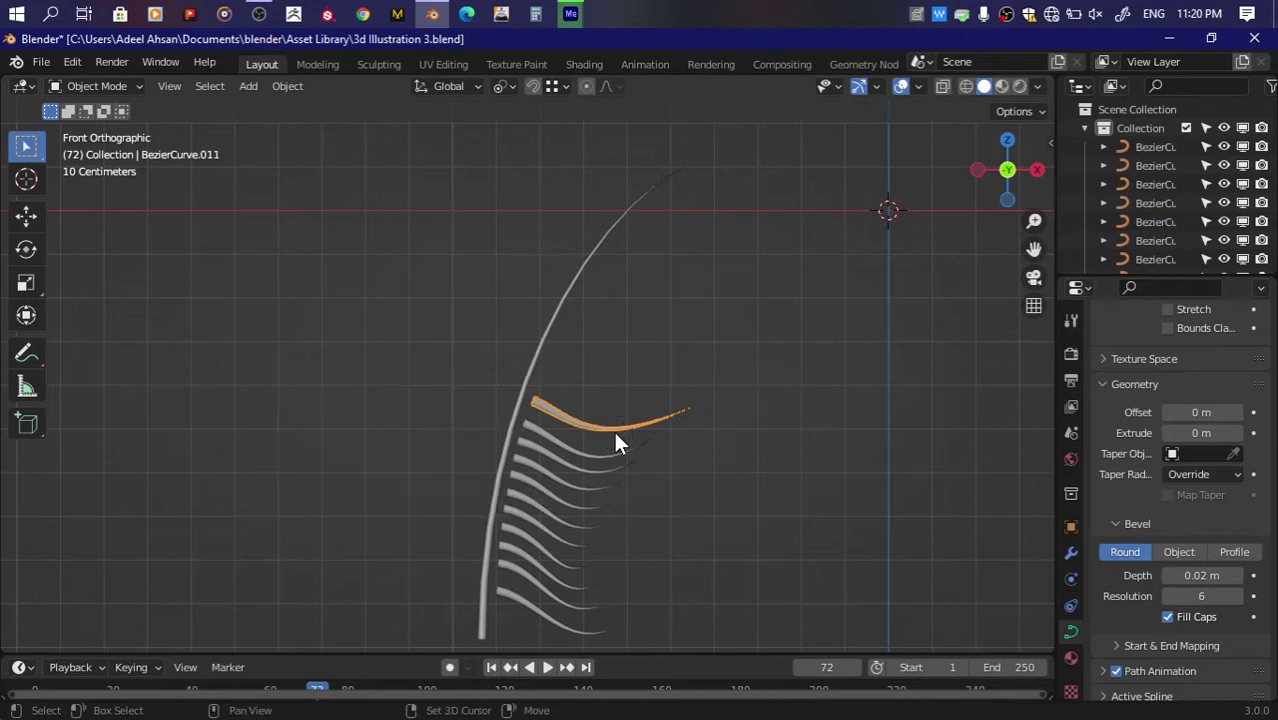
Step: Add a third leaflet copy higher up, rotating, moving and shortening its handle
key(shift+d)
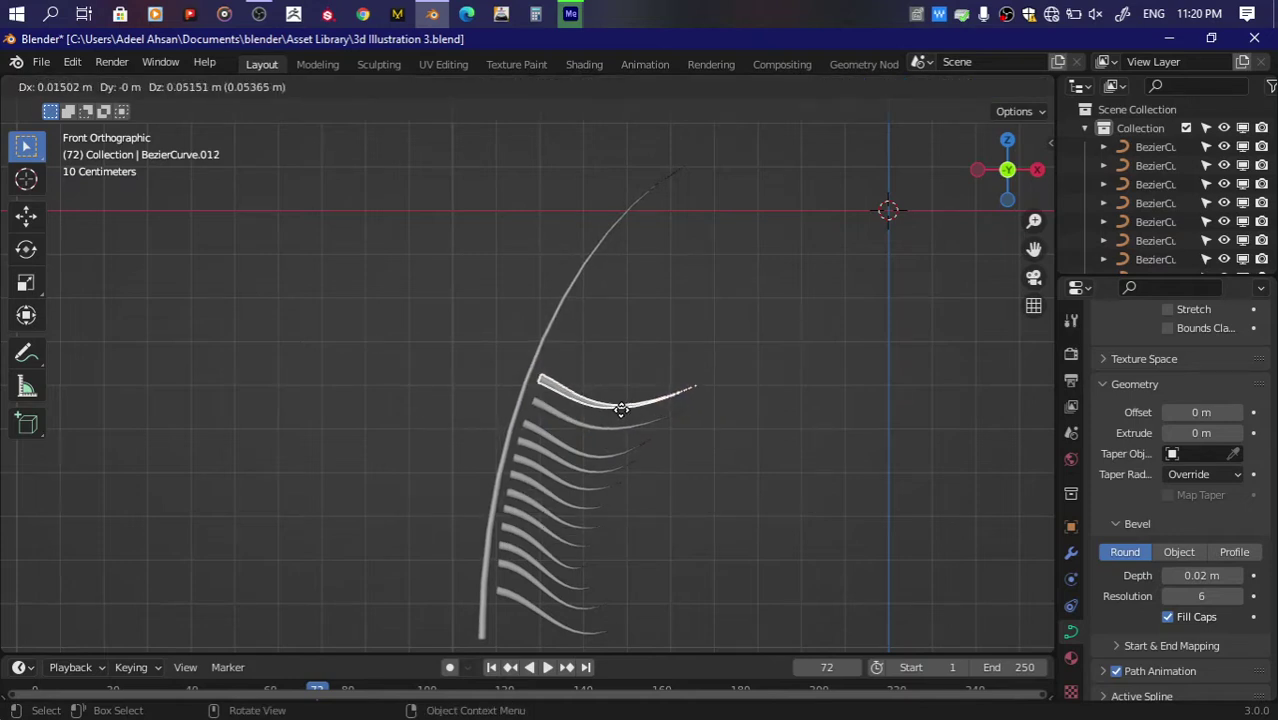
click(620, 408)
key(Tab)
key(r)
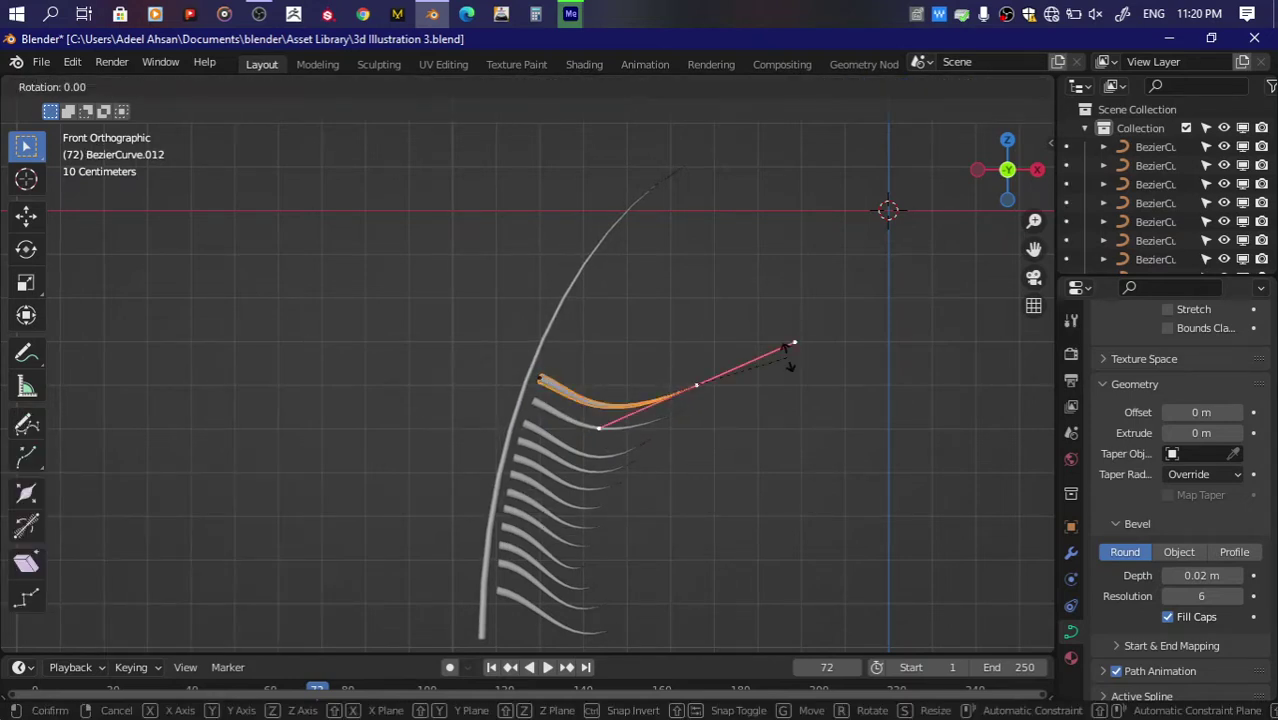
click(787, 348)
key(g)
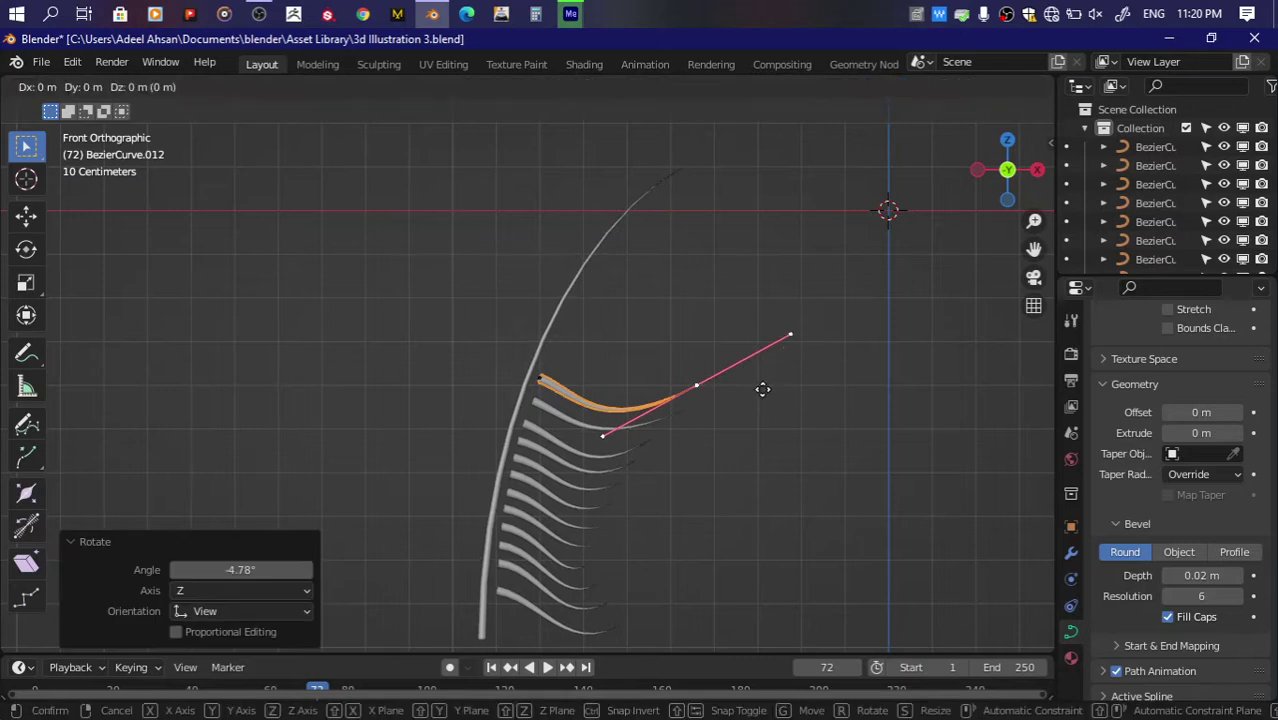
click(751, 396)
key(s)
click(662, 371)
key(Tab)
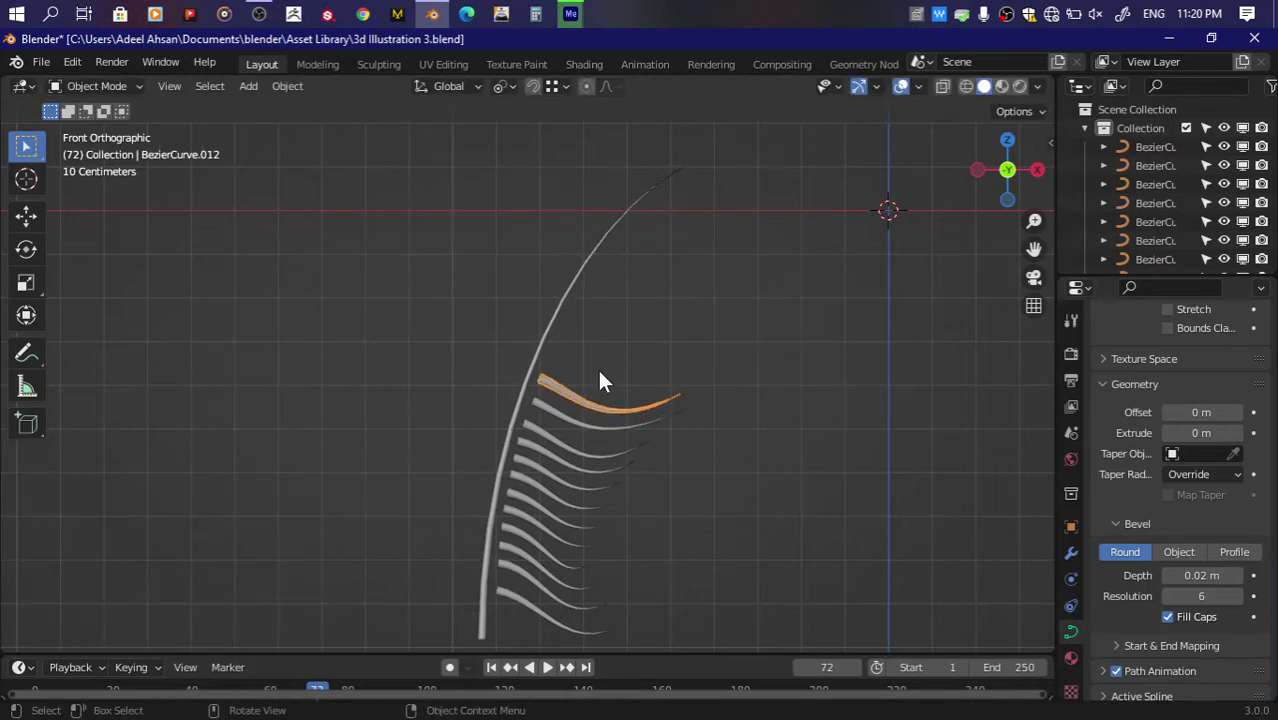
Step: Add a fourth leaflet copy and shrink its handle to make it shorter
key(g)
click(605, 352)
key(Tab)
key(s)
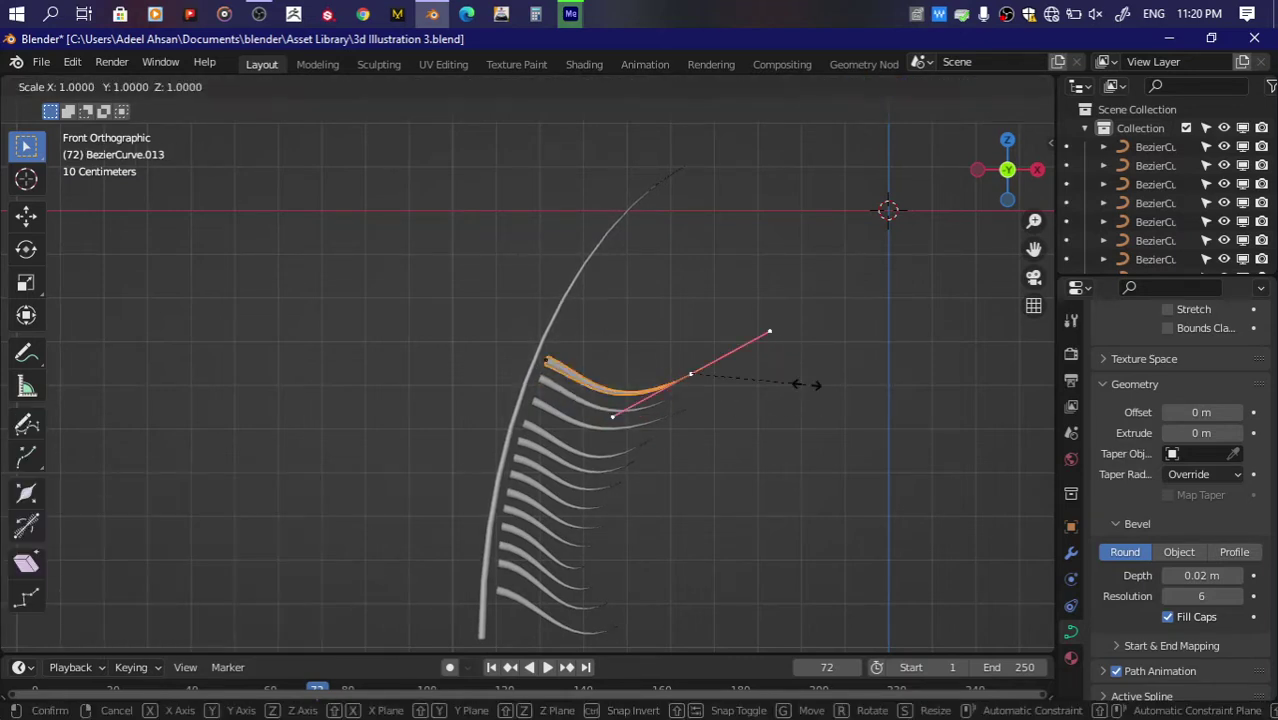
click(787, 386)
key(g)
click(800, 390)
key(s)
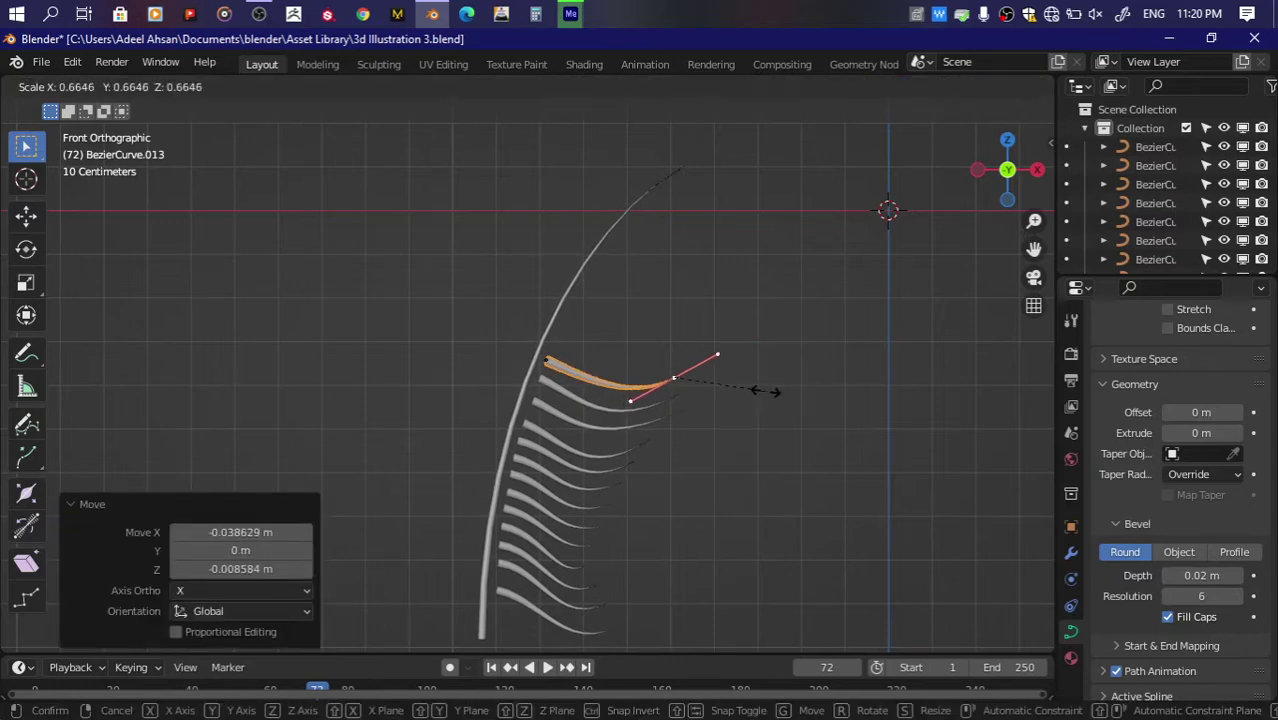
click(700, 345)
key(Tab)
Step: Place a fifth leaflet above the others, shrinking its handle and rotating its left point
key(shift+d)
click(700, 312)
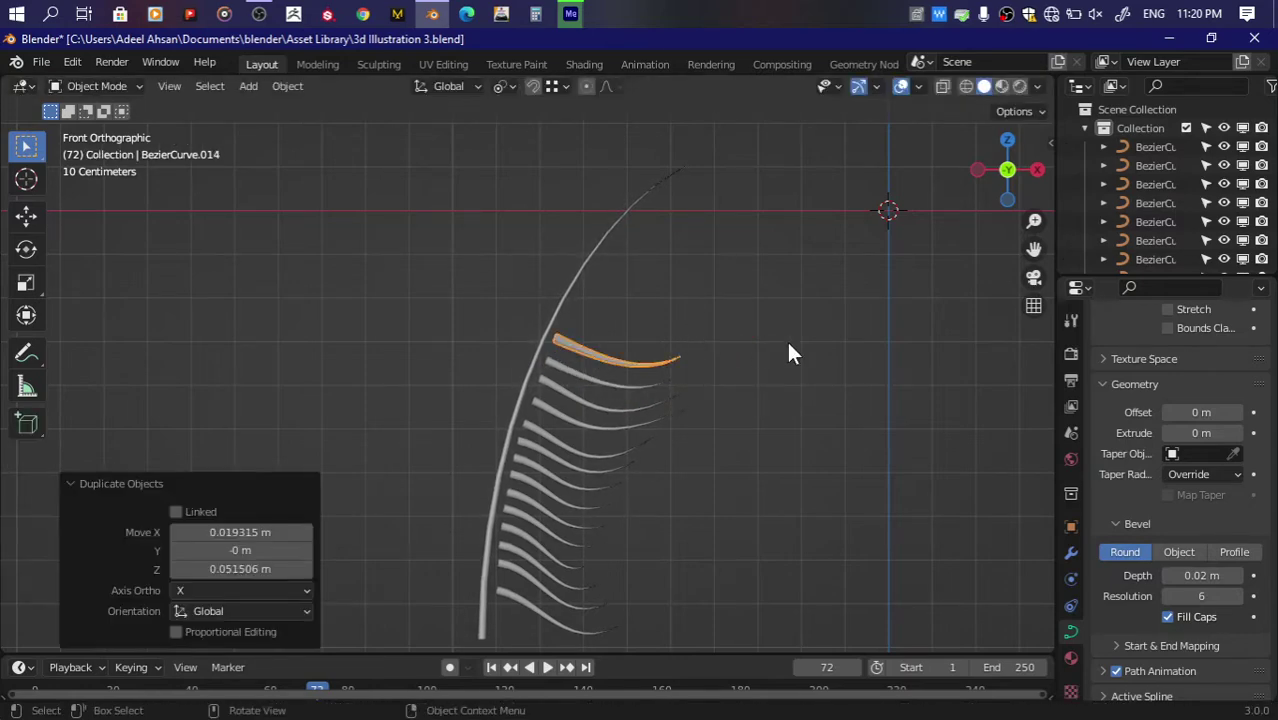
key(Tab)
key(g)
click(805, 366)
key(s)
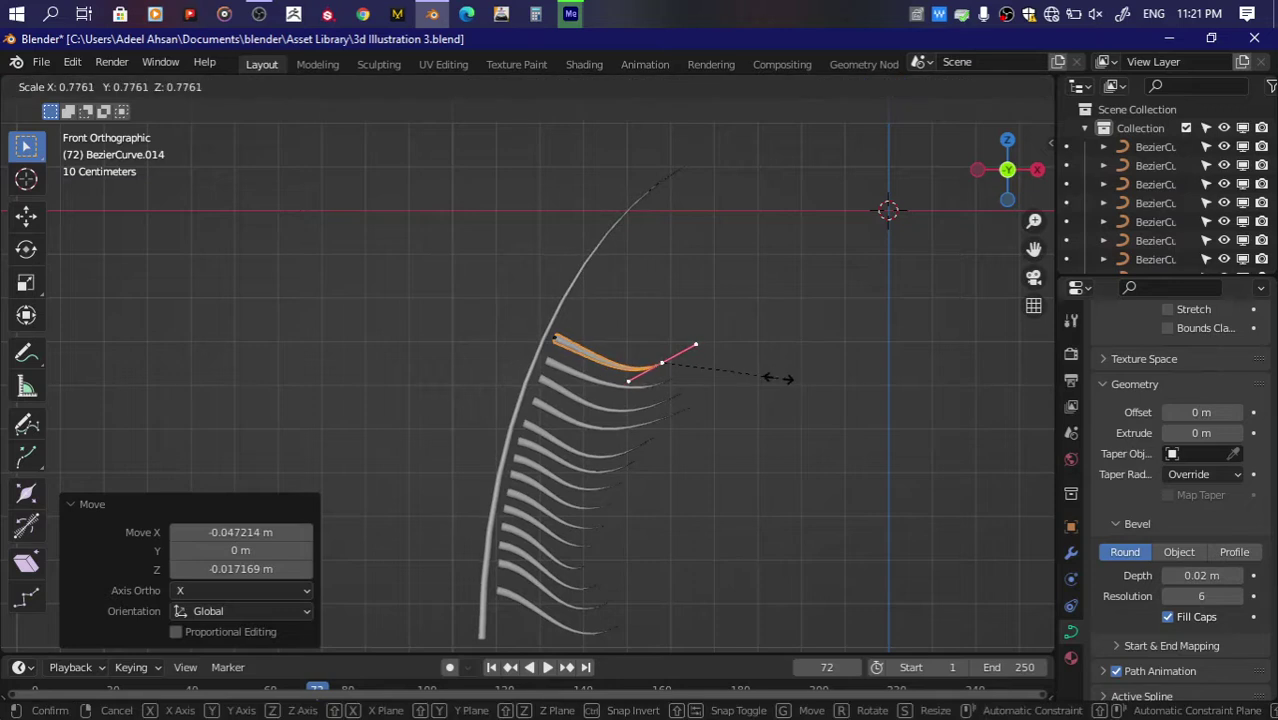
click(766, 395)
click(579, 351)
key(r)
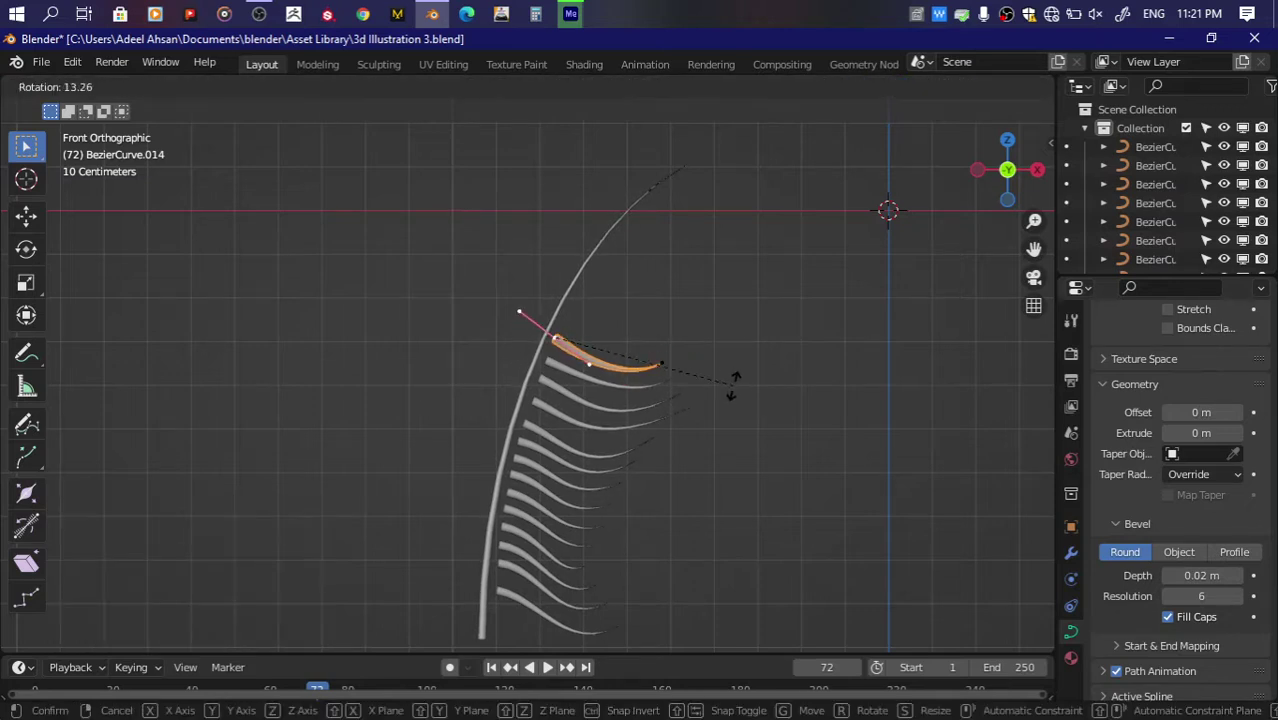
click(733, 383)
key(Tab)
Step: Bend the leaflet more strongly and select the upper leaflet
key(Tab)
key(r)
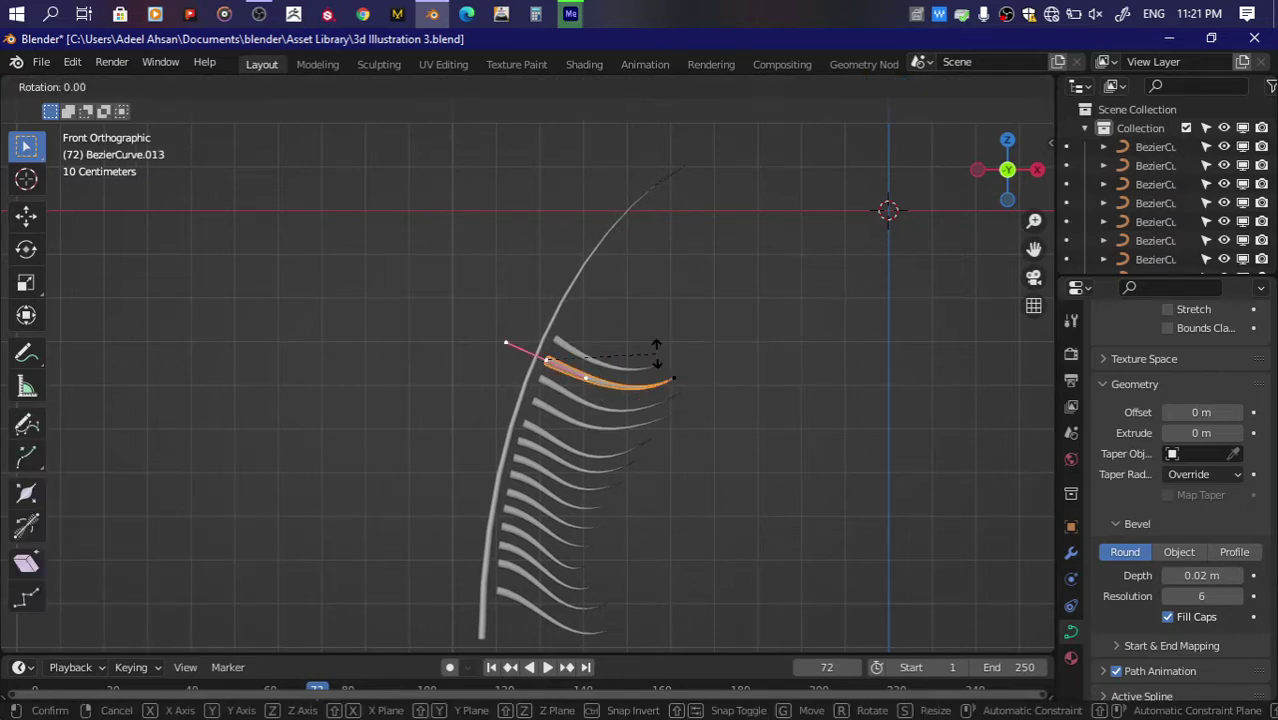
click(585, 360)
key(Tab)
click(584, 354)
Step: Copy the upper leaflet higher on the stem and reshape its right endpoint to follow it
key(shift+d)
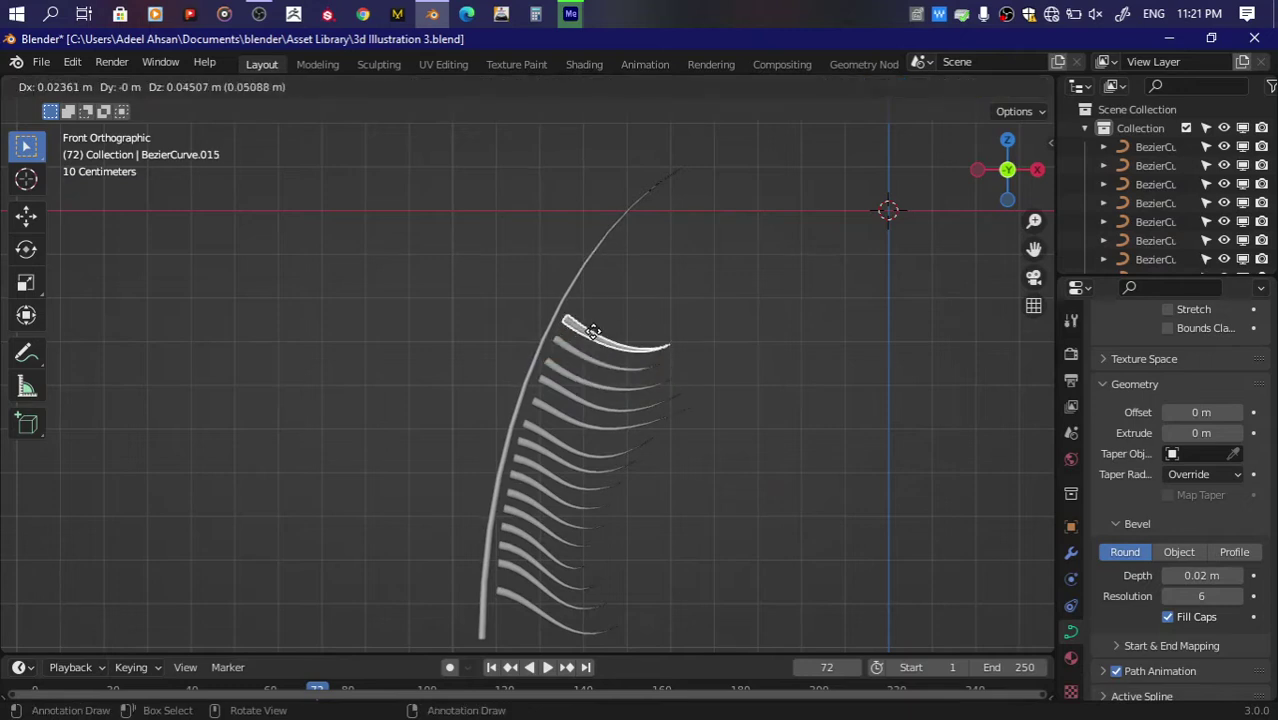
click(592, 330)
key(Tab)
key(r)
click(680, 338)
click(675, 343)
key(g)
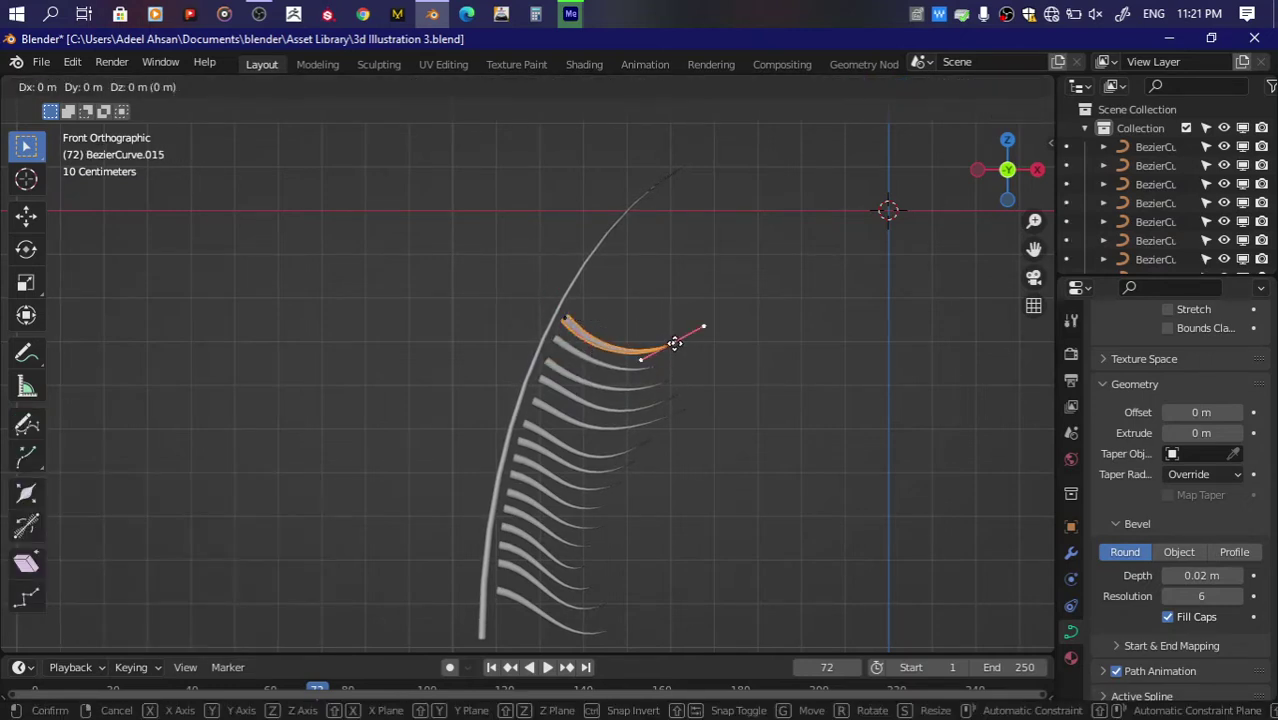
click(661, 345)
key(Tab)
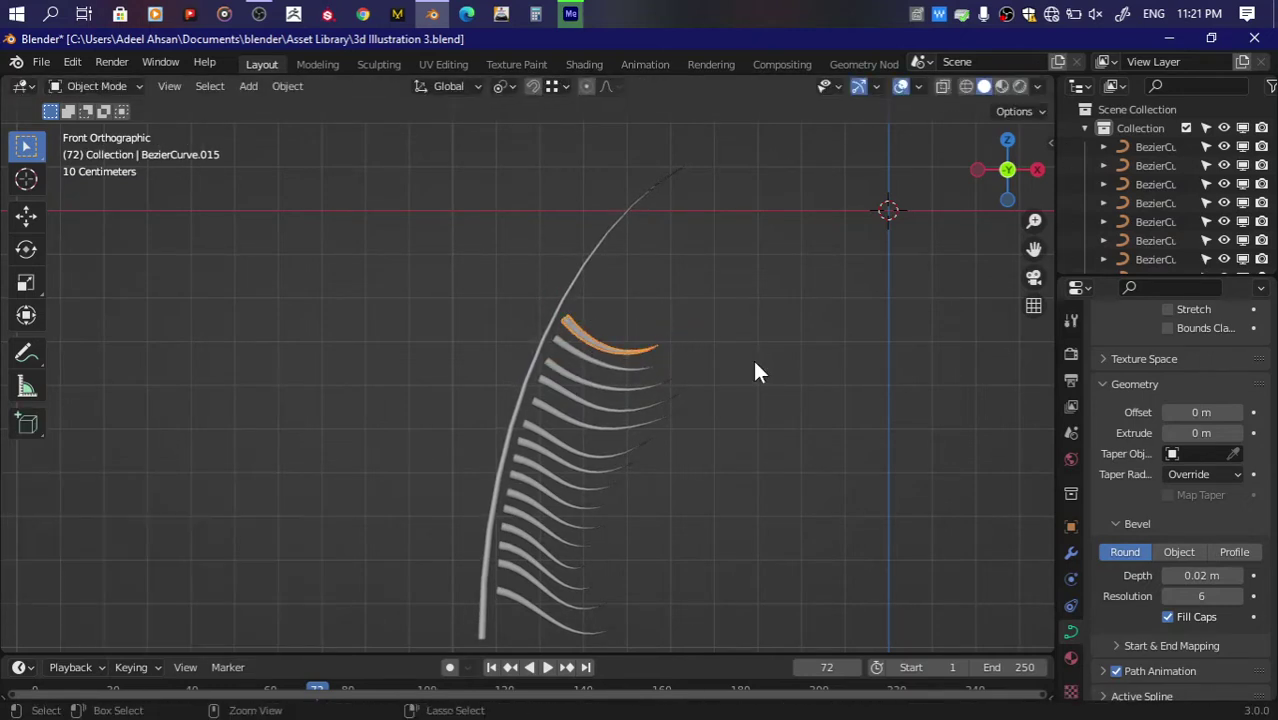
Step: Save the scene file
key(ctrl+s)
key(shift+s)
key(Escape)
Step: Add another leaflet copy up the stem, rotating its handle and moving a point to reshape it
key(shift+d)
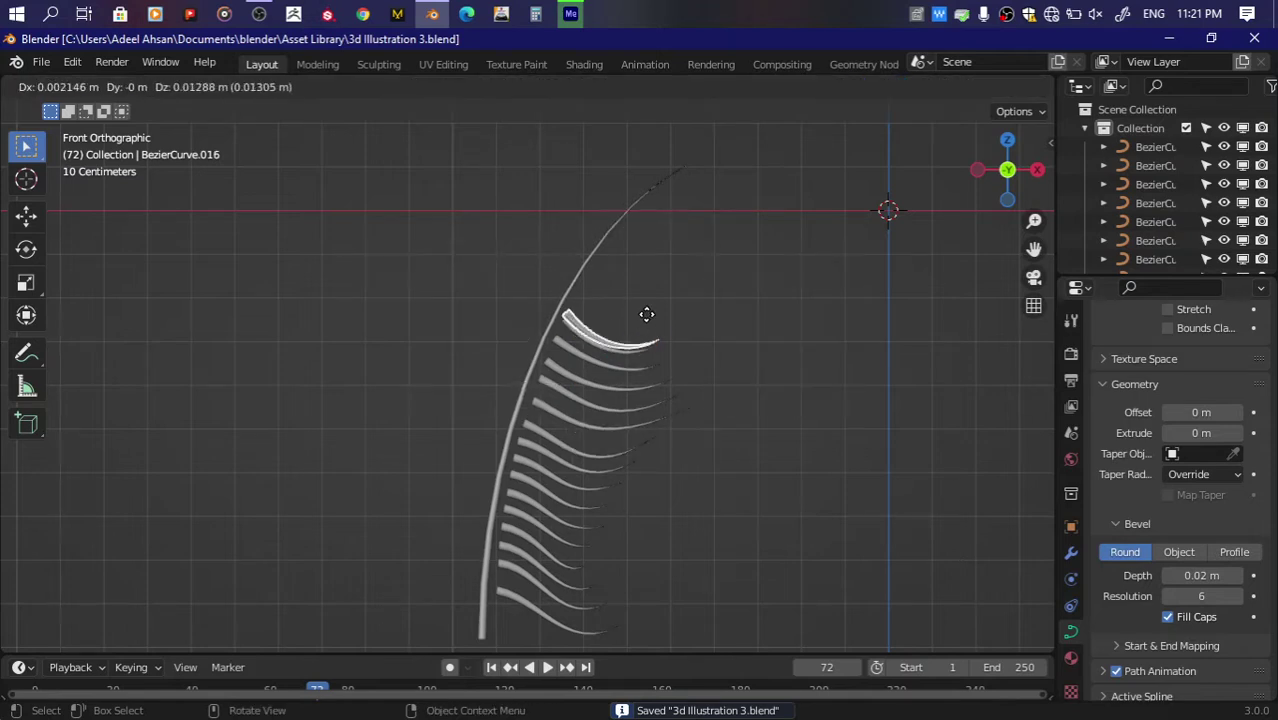
click(652, 306)
key(Tab)
key(r)
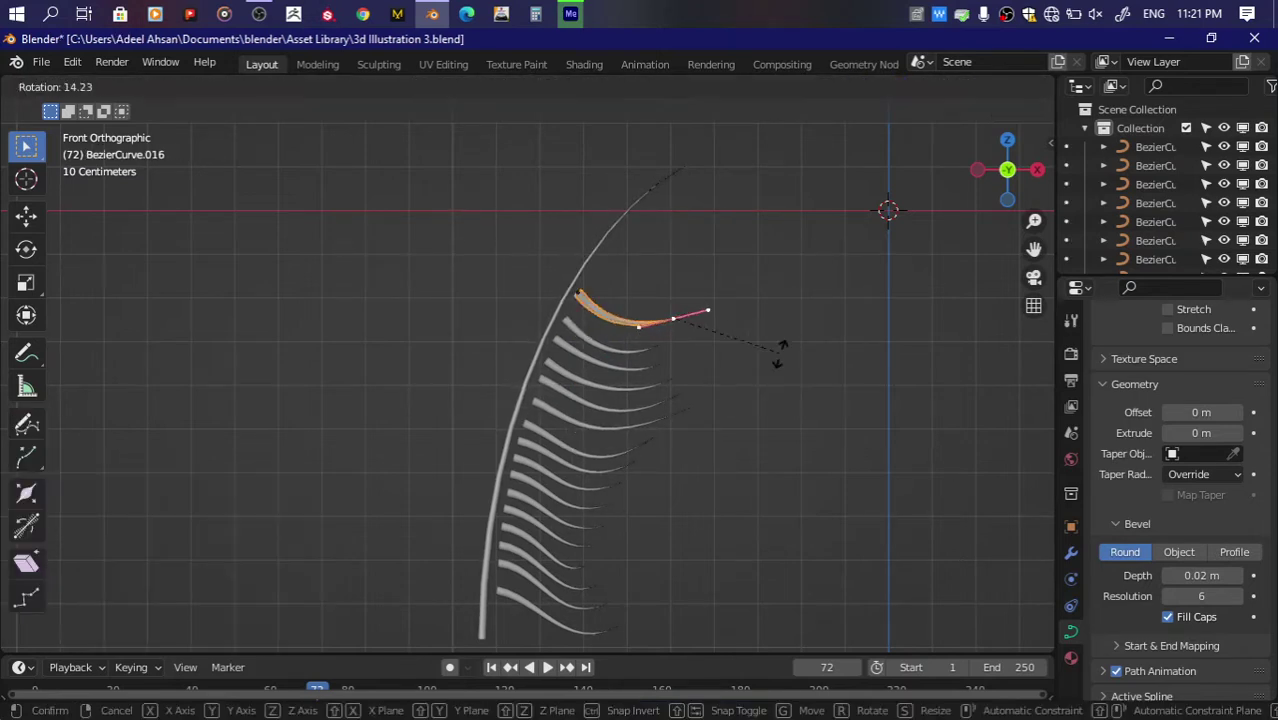
click(776, 352)
key(Tab)
key(Tab)
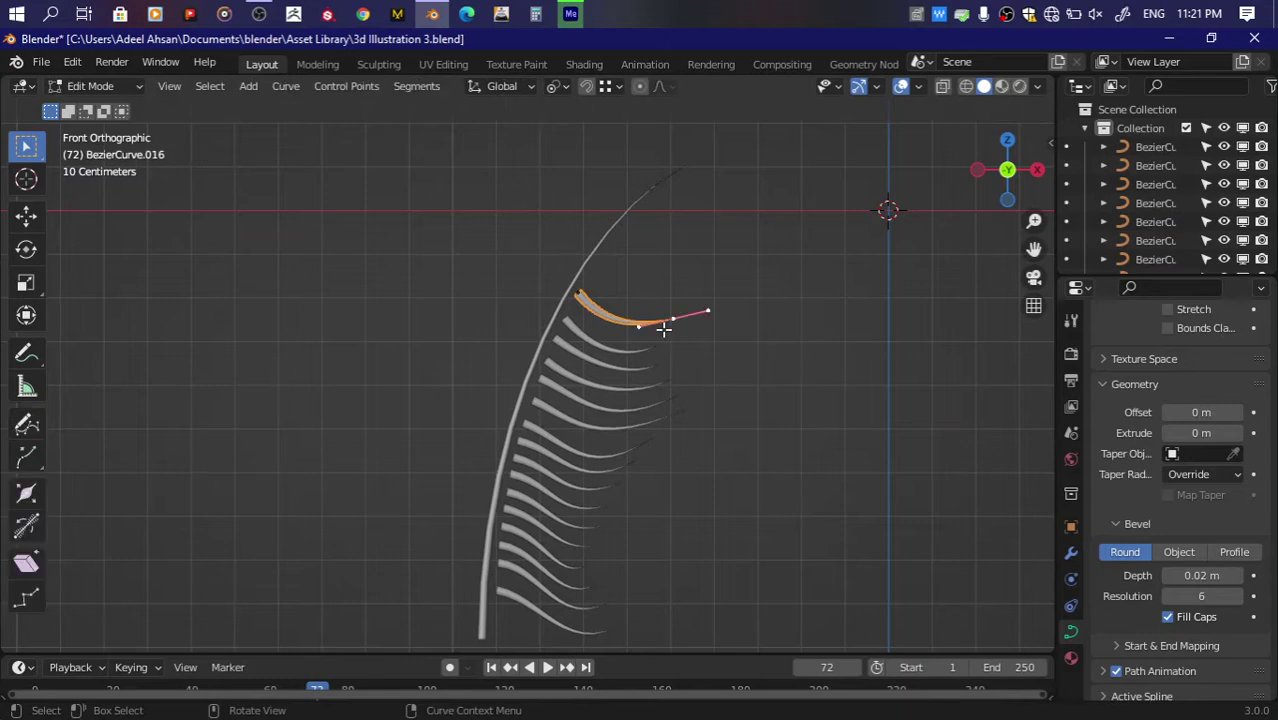
key(g)
click(653, 314)
key(Tab)
key(shift+s)
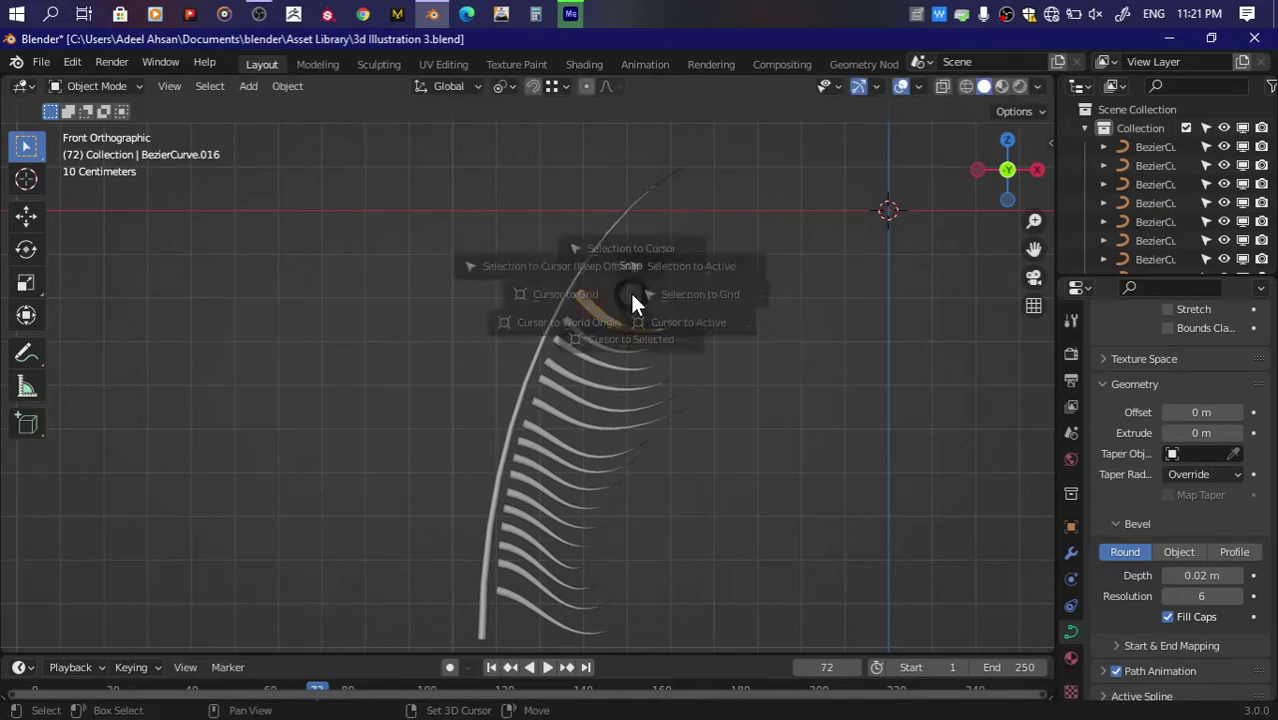
key(Escape)
Step: Place a third leaflet copy further up and rotate its base point to match the stem
key(shift+d)
click(649, 277)
click(582, 291)
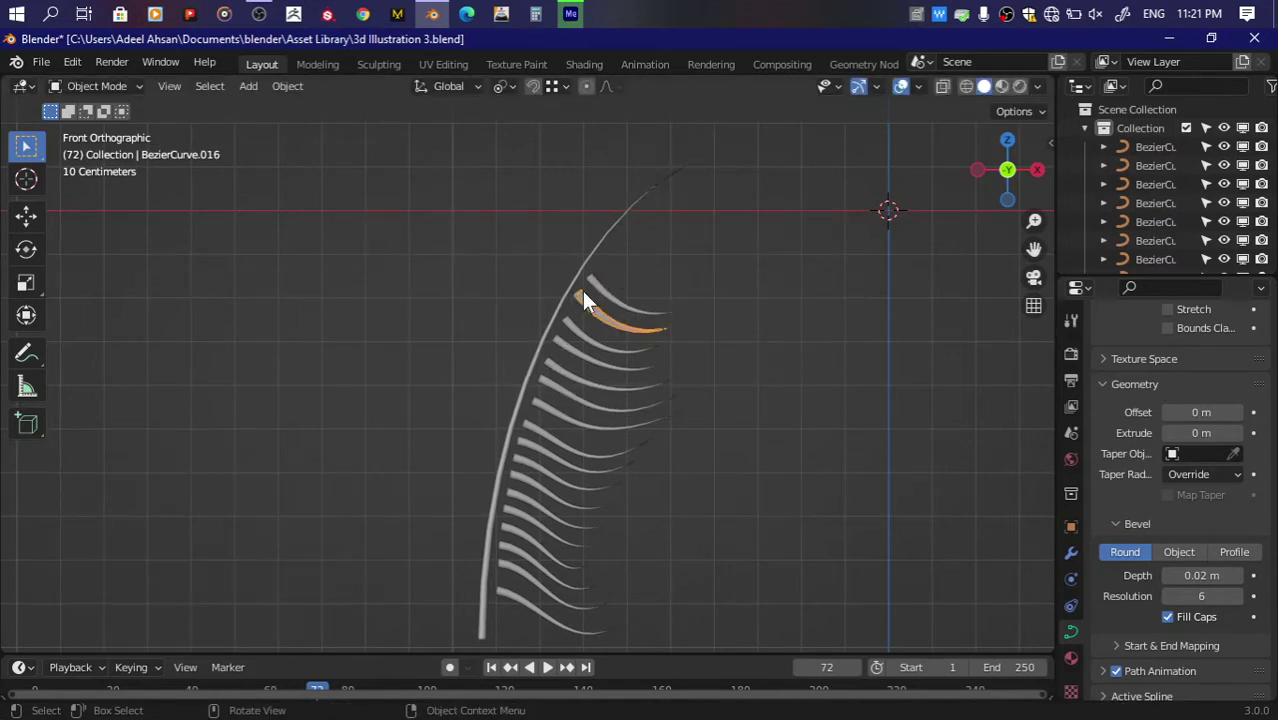
key(Tab)
key(r)
click(672, 276)
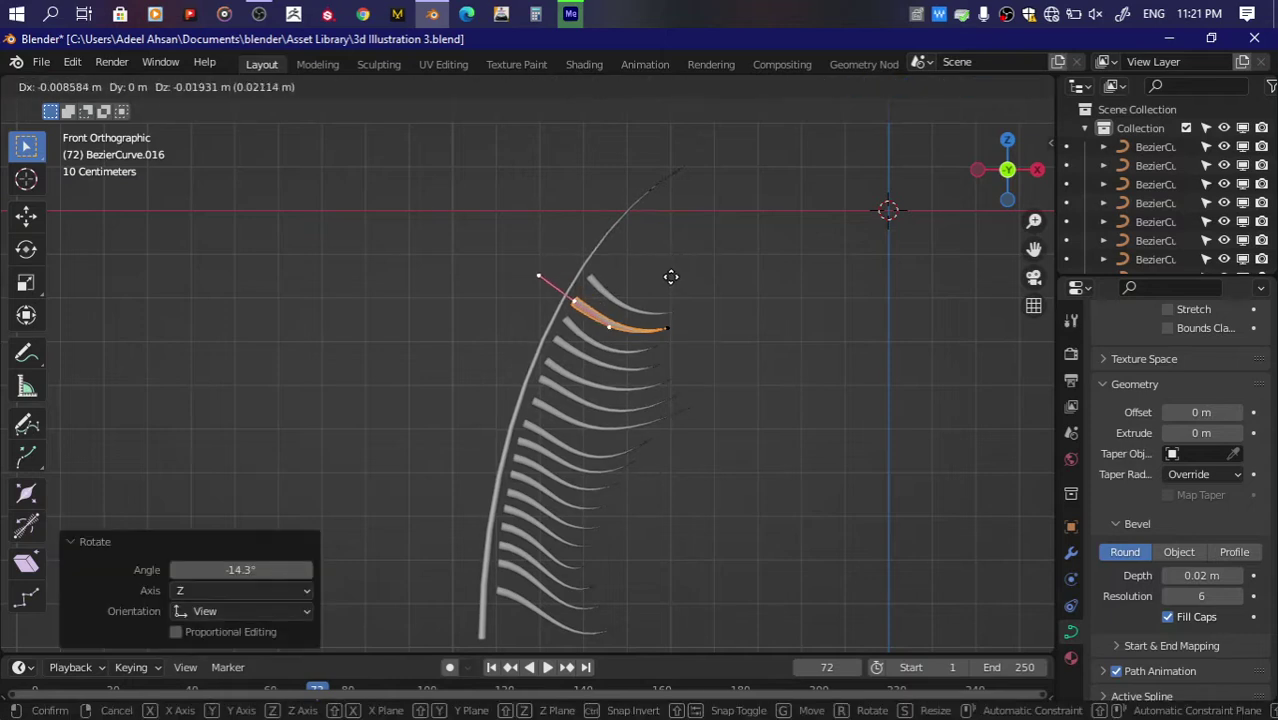
key(Tab)
Step: Add a fourth leaflet copy, moving and rotating its base and rotating its tip to bend it
key(shift+d)
click(602, 286)
key(Tab)
key(g)
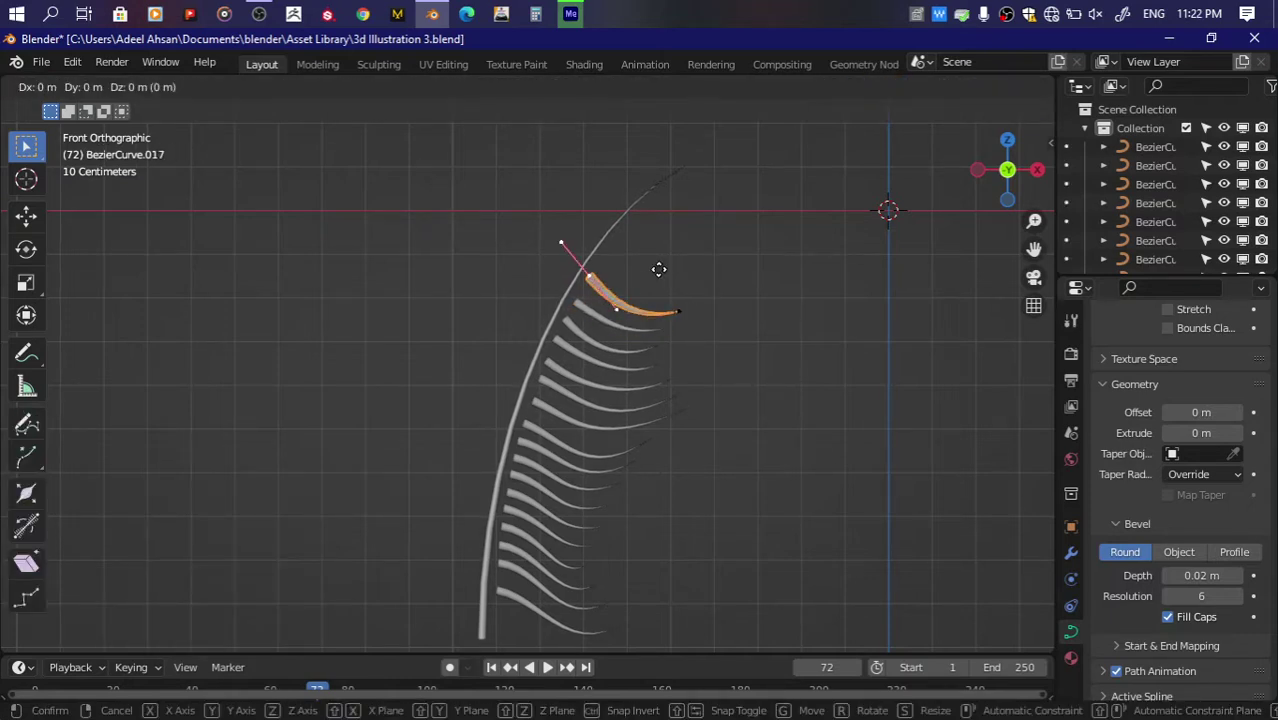
click(653, 278)
key(r)
click(662, 258)
click(681, 308)
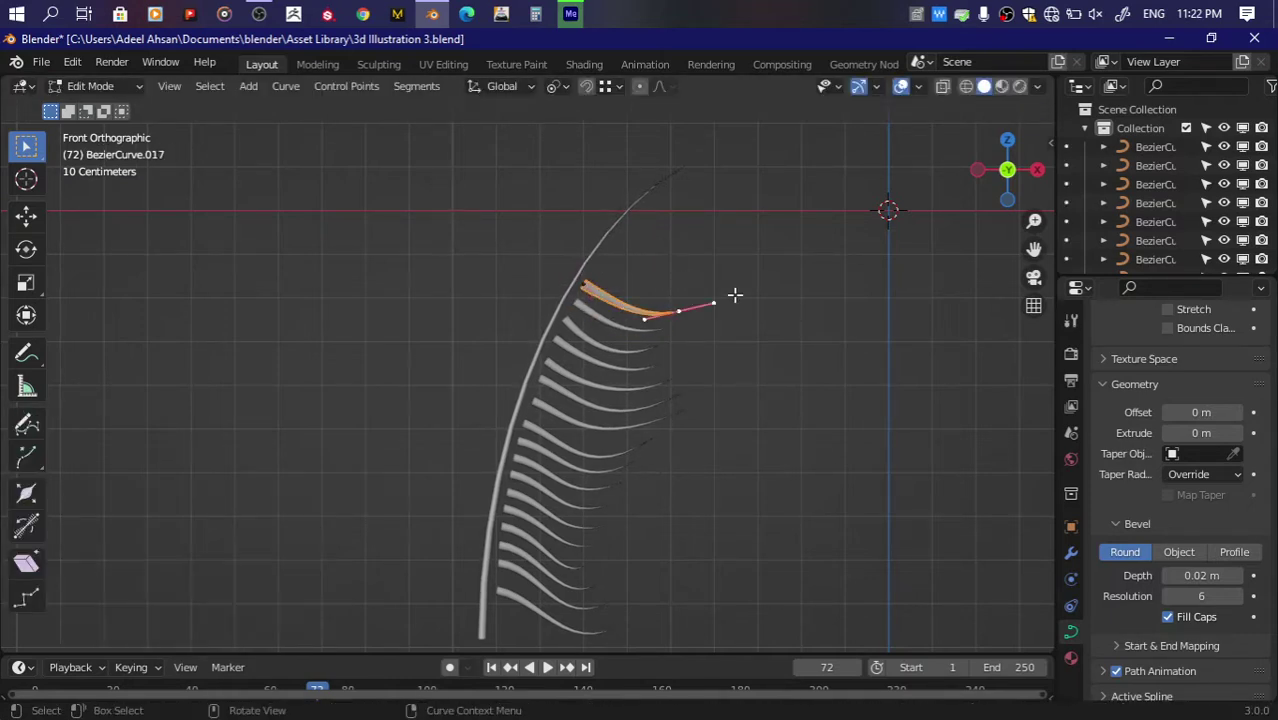
key(r)
click(733, 300)
key(Tab)
Step: Place a fifth leaflet copy higher and stretch its tip along the X axis
key(shift+d)
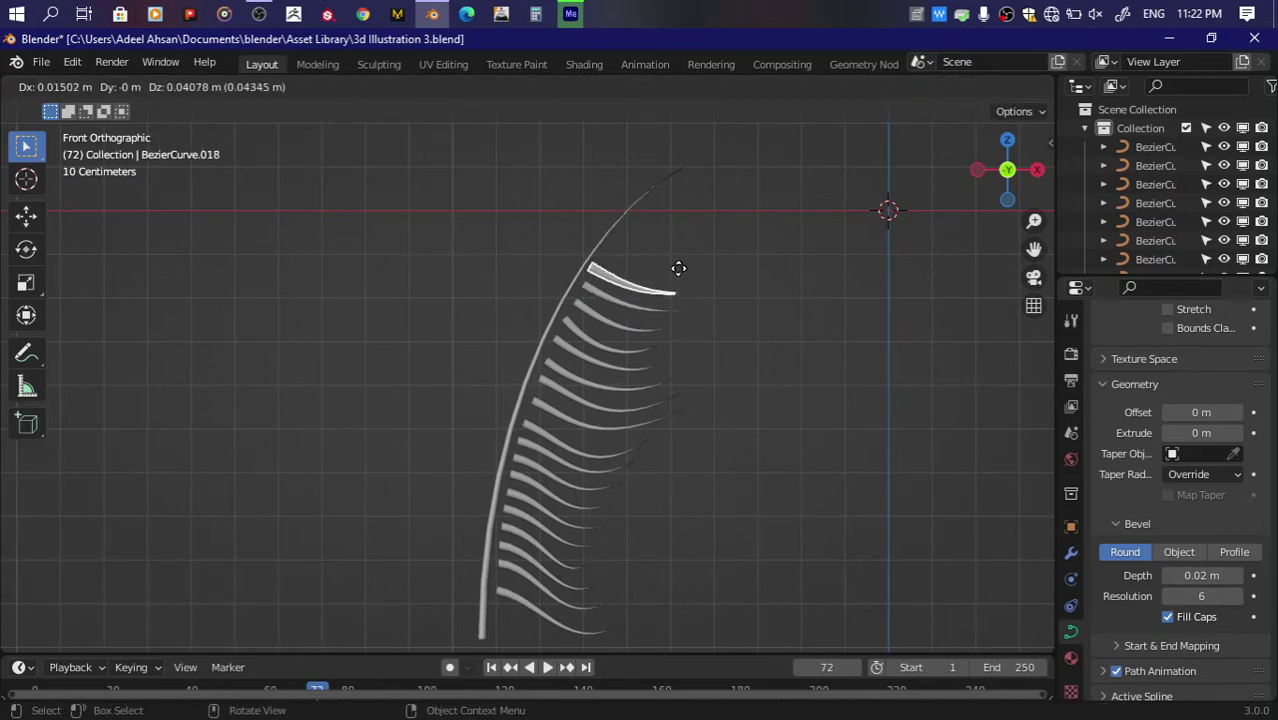
click(680, 268)
key(Tab)
key(g)
key(x)
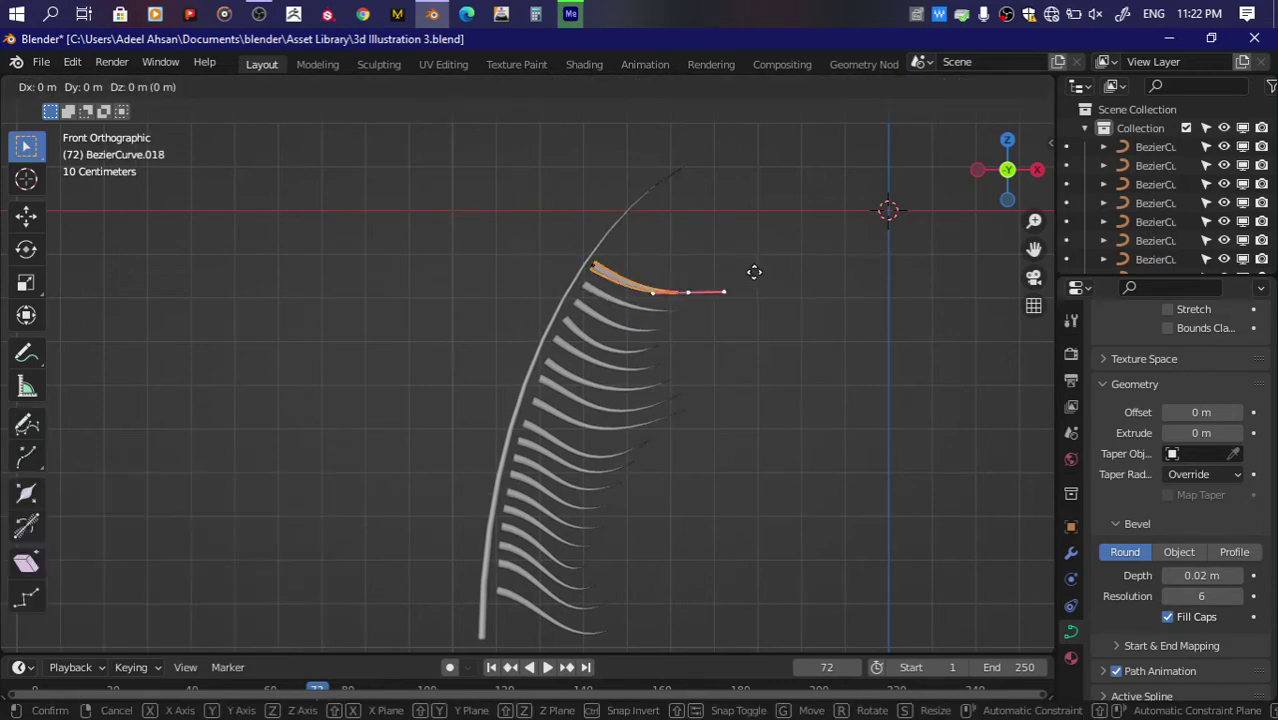
click(720, 272)
key(Tab)
Step: Place a leaflet copy near the stem top, adjust its tip along X, and pan to the stem's top
key(shift+d)
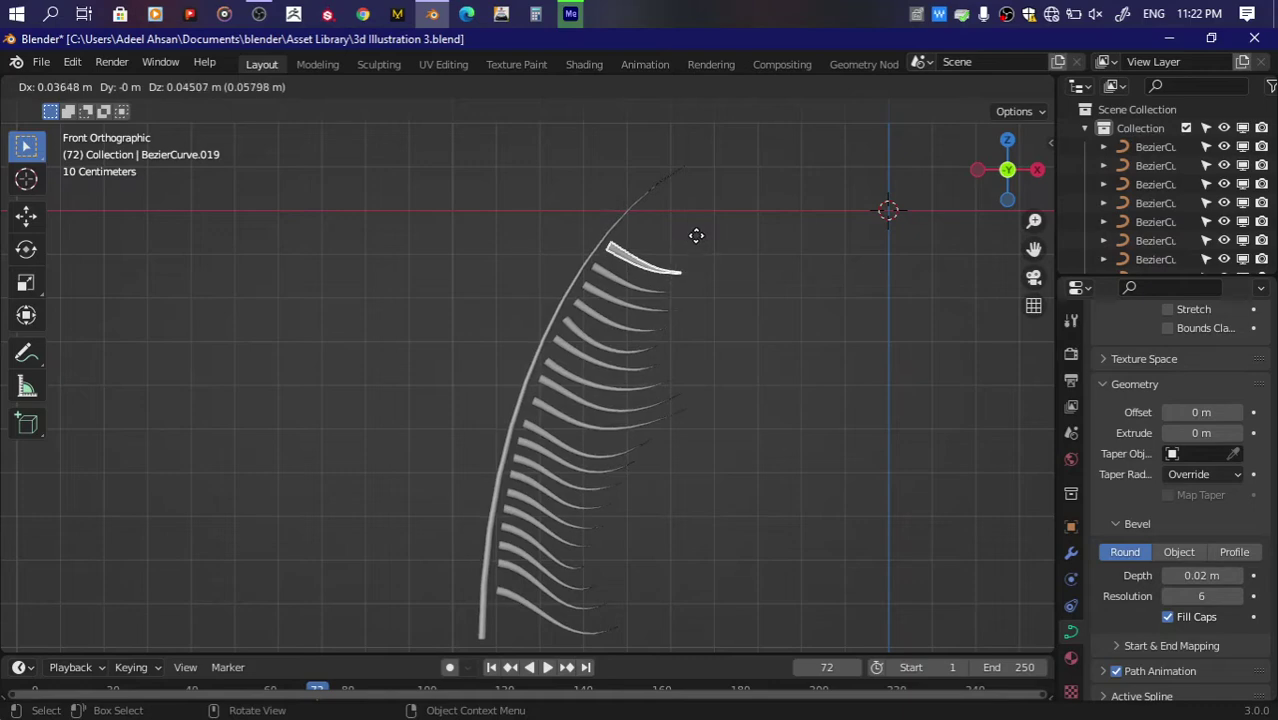
click(743, 238)
key(Tab)
key(g)
key(x)
click(678, 258)
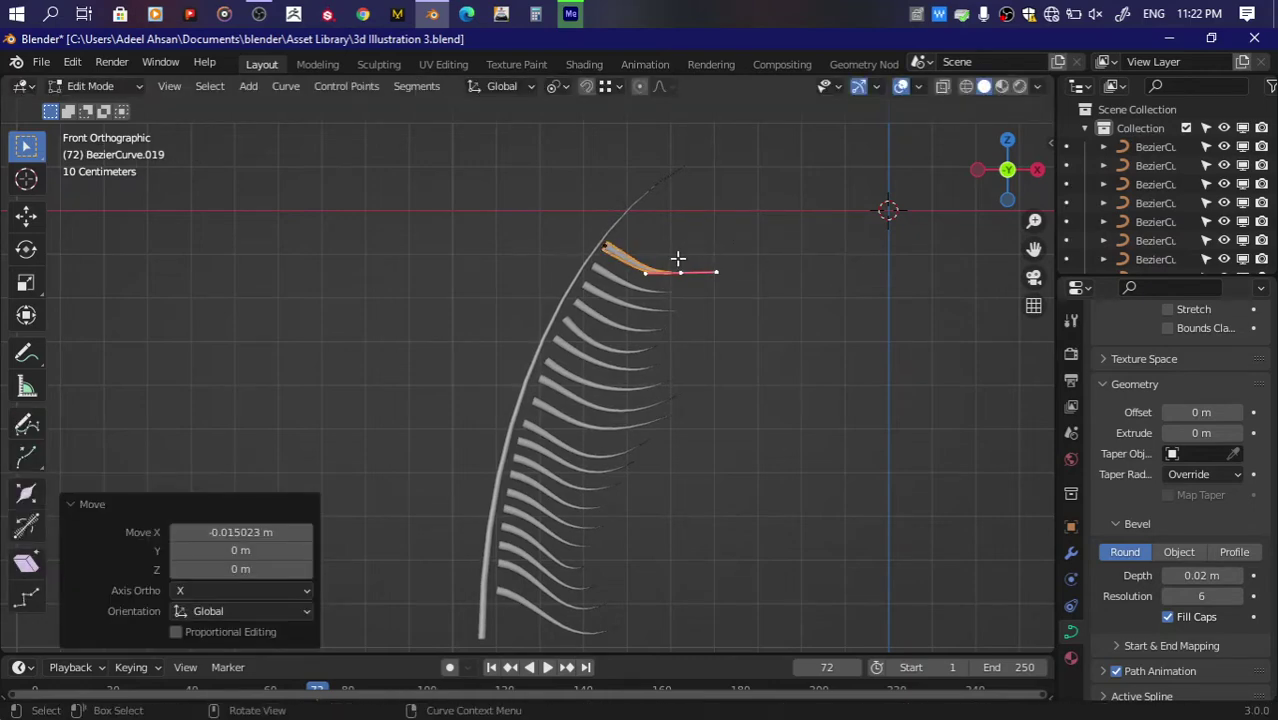
key(Tab)
drag(1034, 249, 912, 369)
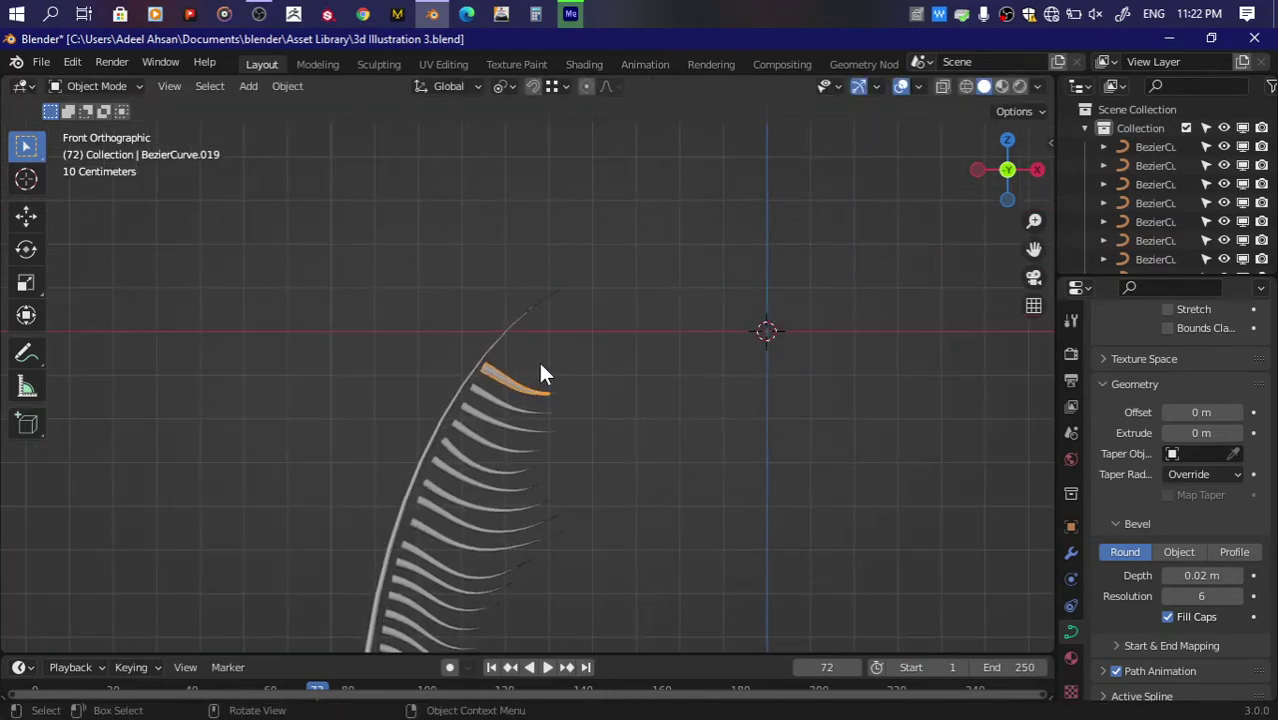
Step: Thin the top leaflet at its base by shrinking the point's radius
key(Tab)
click(486, 368)
key(alt+s)
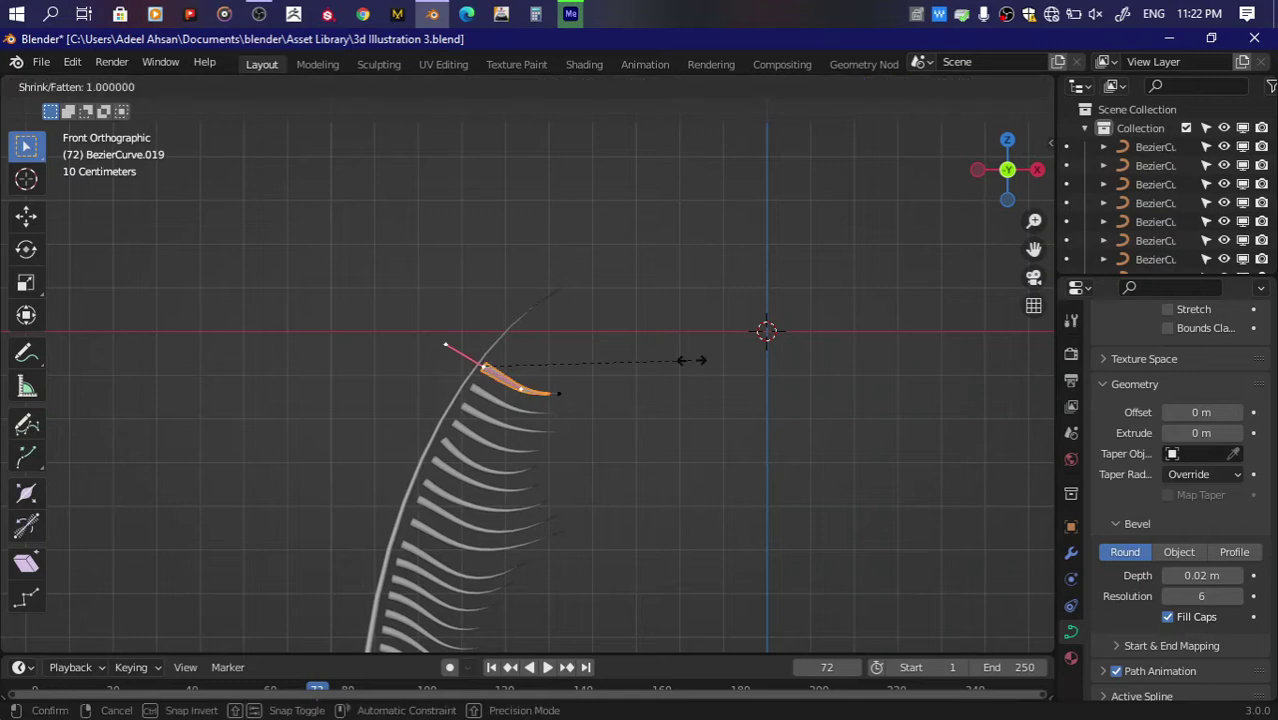
click(644, 360)
key(Tab)
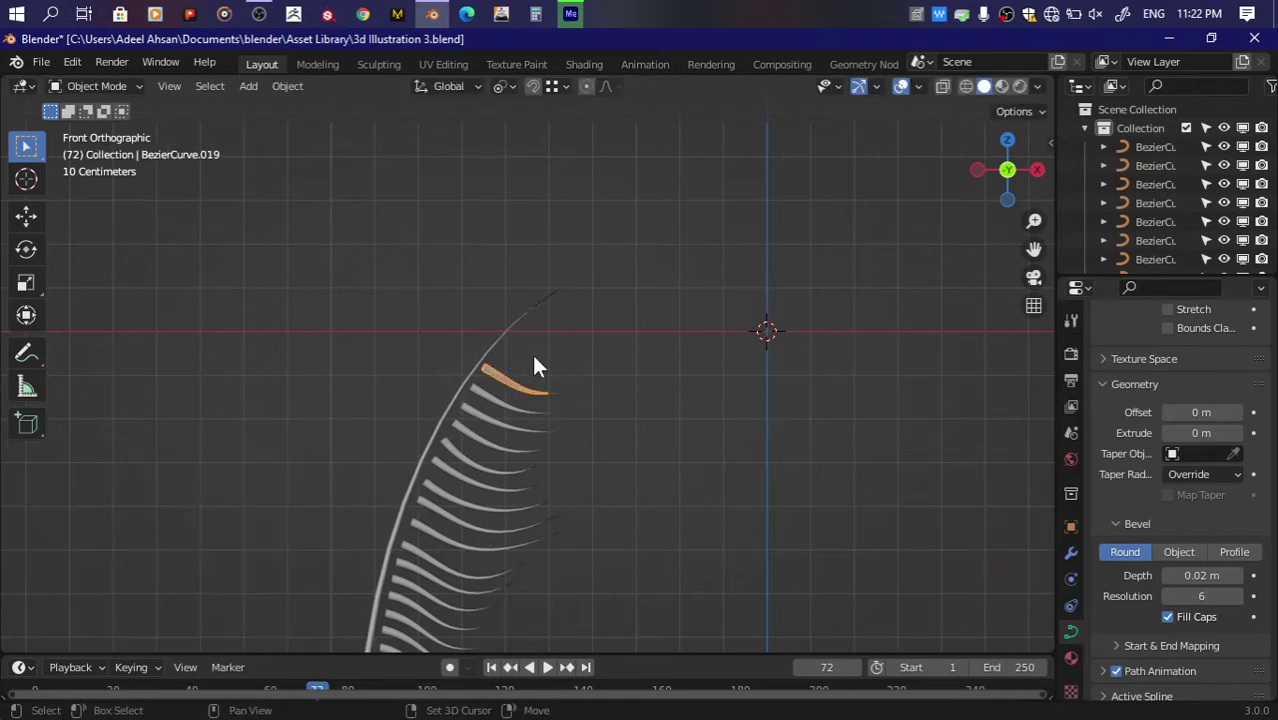
Step: Duplicate the leaflet five times, placing each copy progressively higher up to the stem tip
key(shift+d)
click(545, 351)
key(shift+d)
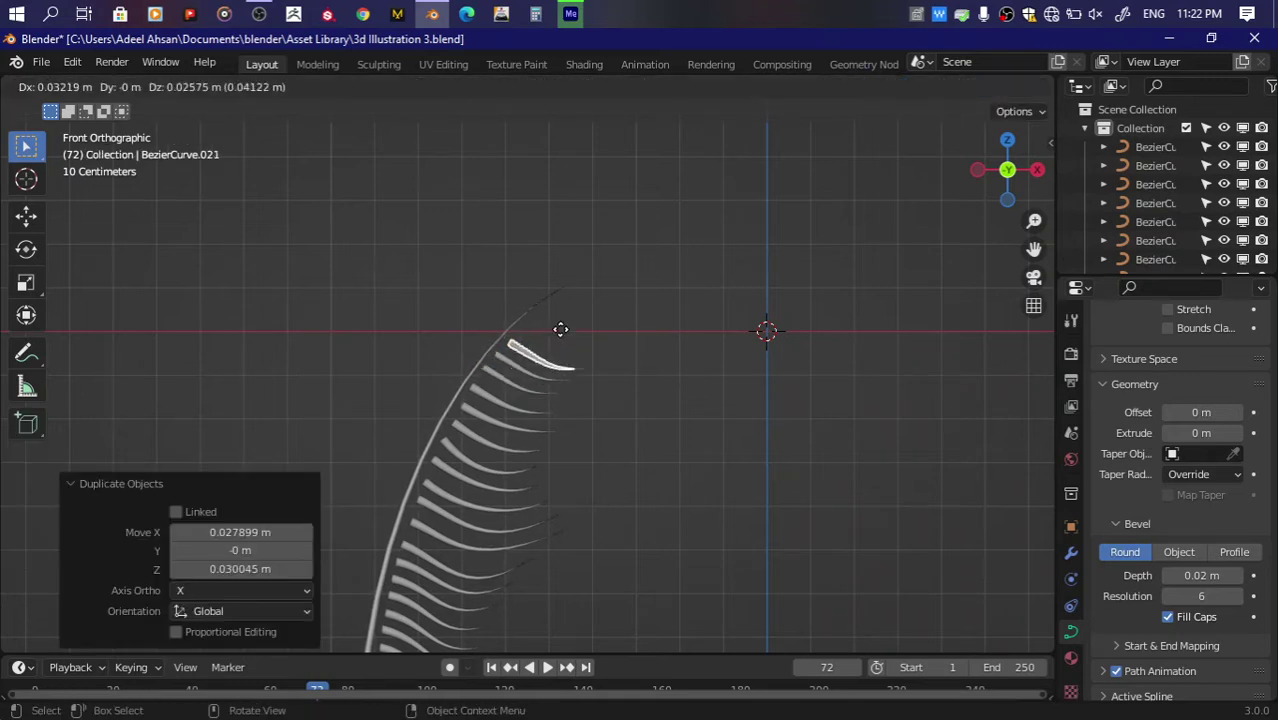
click(562, 331)
key(shift+d)
click(582, 318)
key(shift+d)
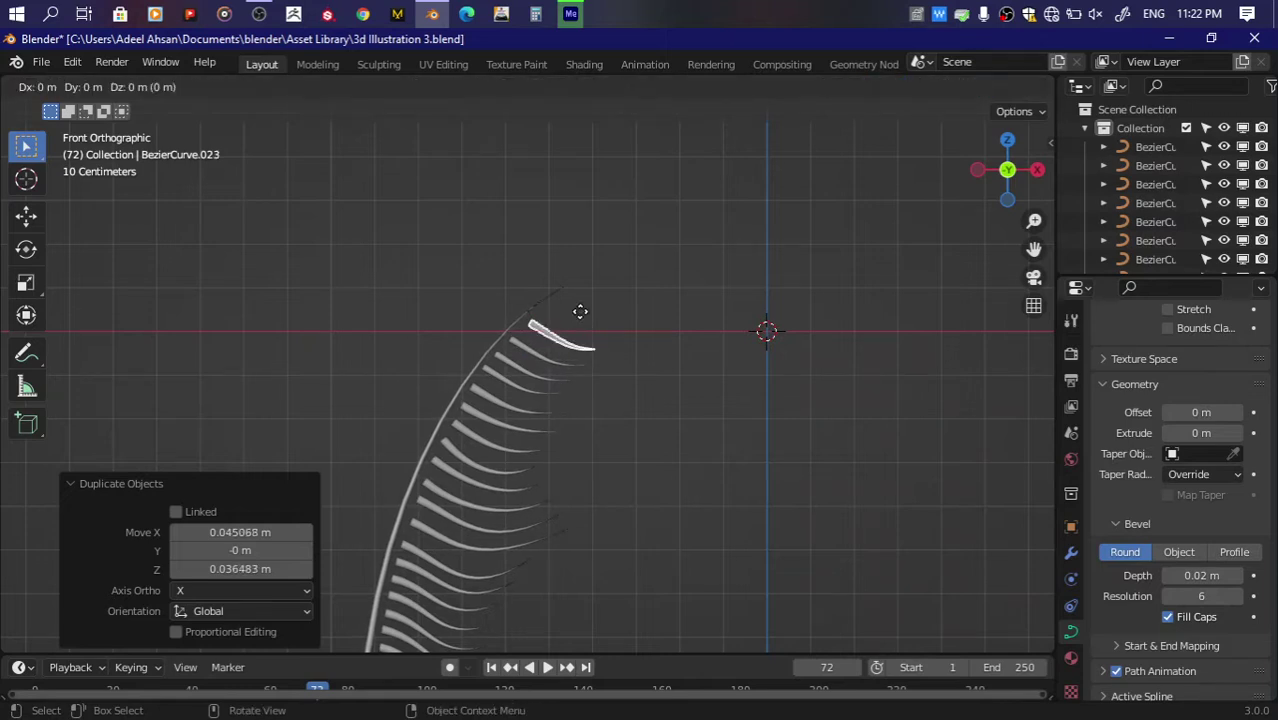
click(597, 305)
key(shift+d)
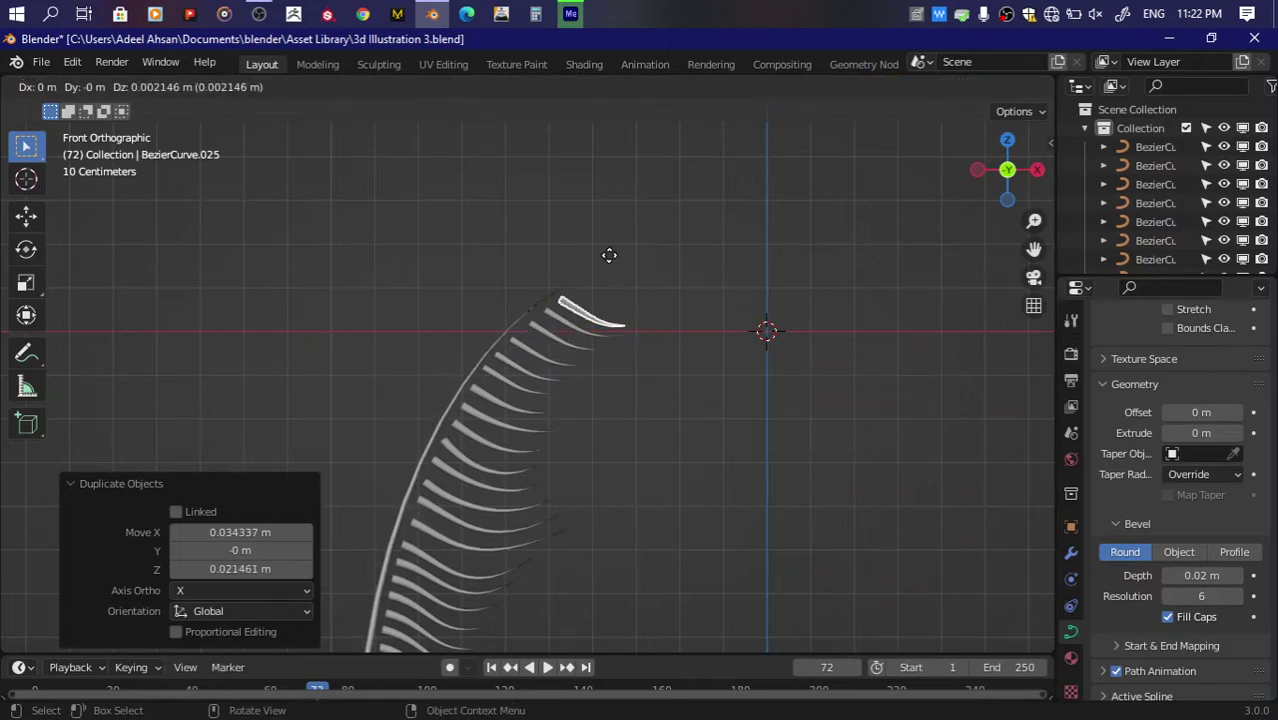
click(620, 278)
Step: Rotate and reposition the topmost leaflet's base point
key(Tab)
key(r)
click(615, 161)
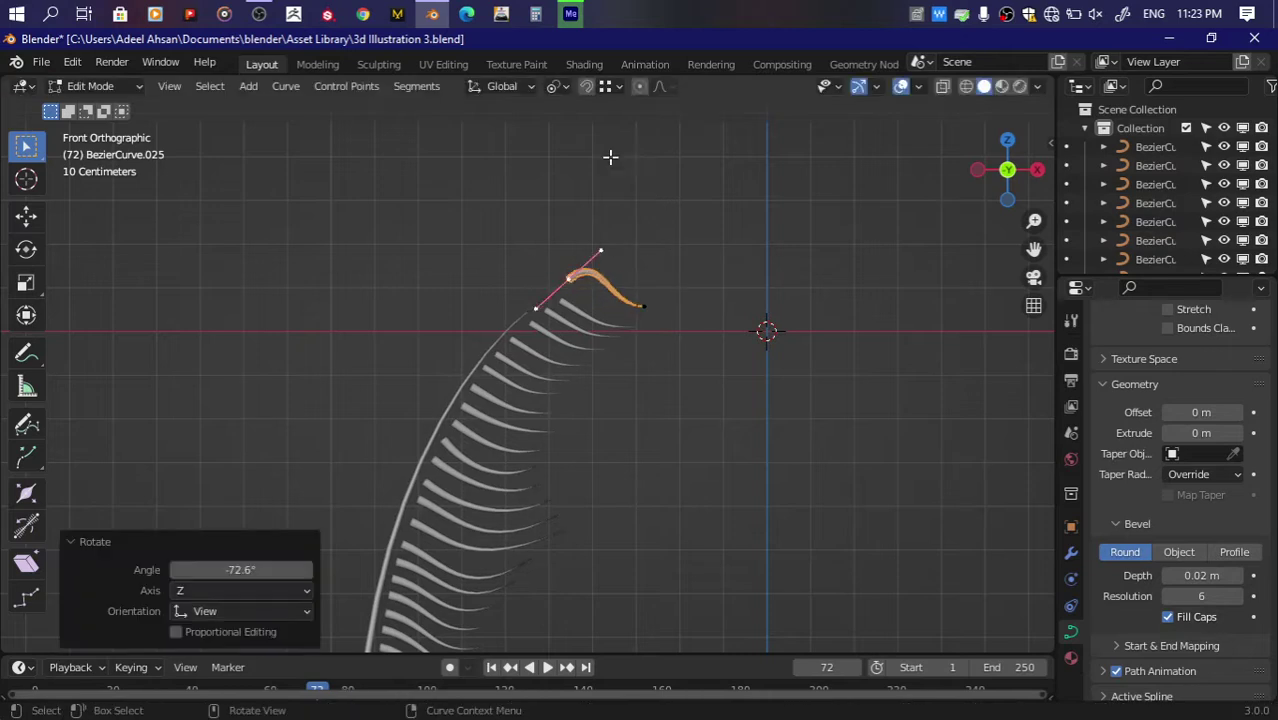
key(g)
click(656, 248)
Step: Move, rotate and shorten the topmost leaflet's tip handle so it curves inward
click(682, 305)
key(g)
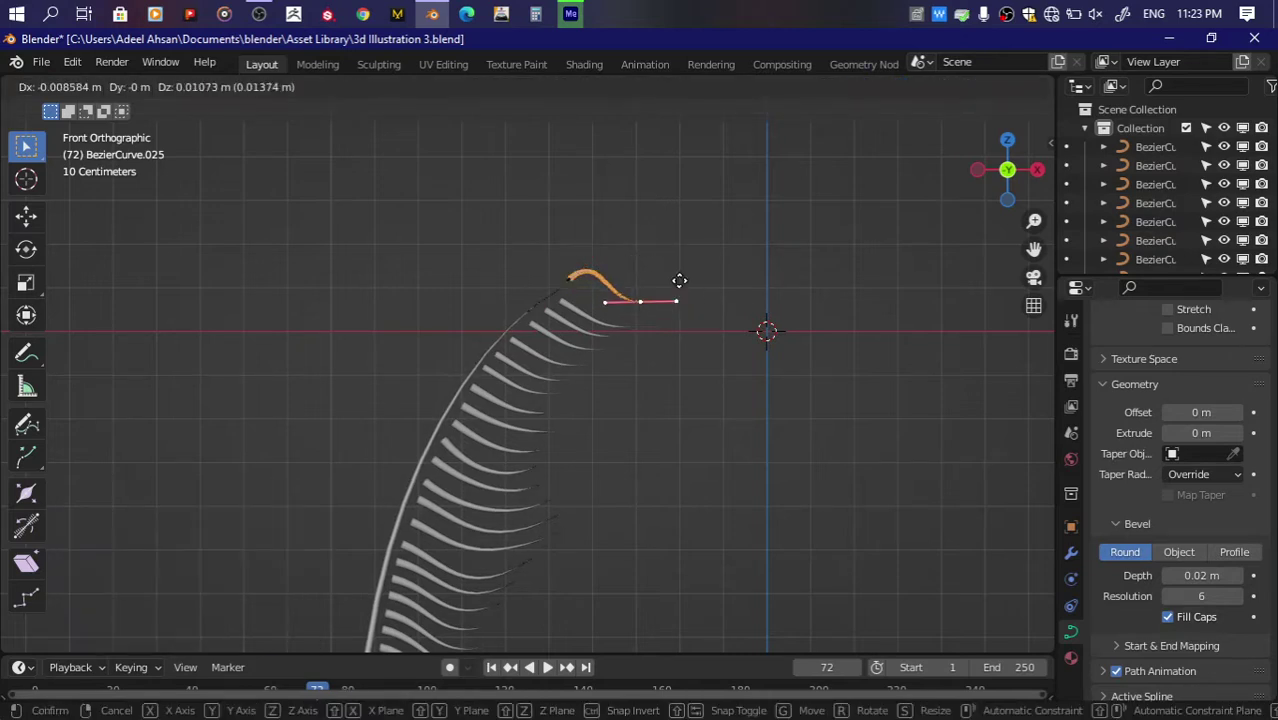
click(653, 234)
key(r)
click(690, 177)
key(r)
key(s)
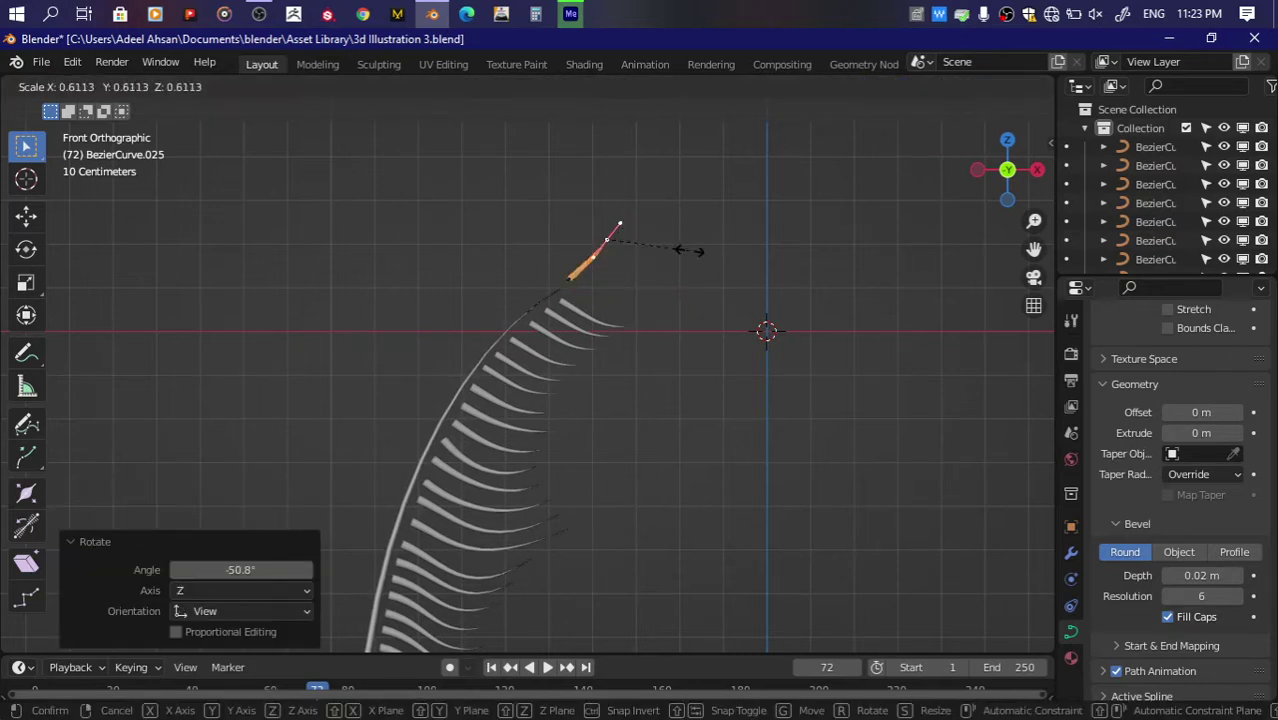
click(644, 268)
key(s)
click(639, 296)
key(Tab)
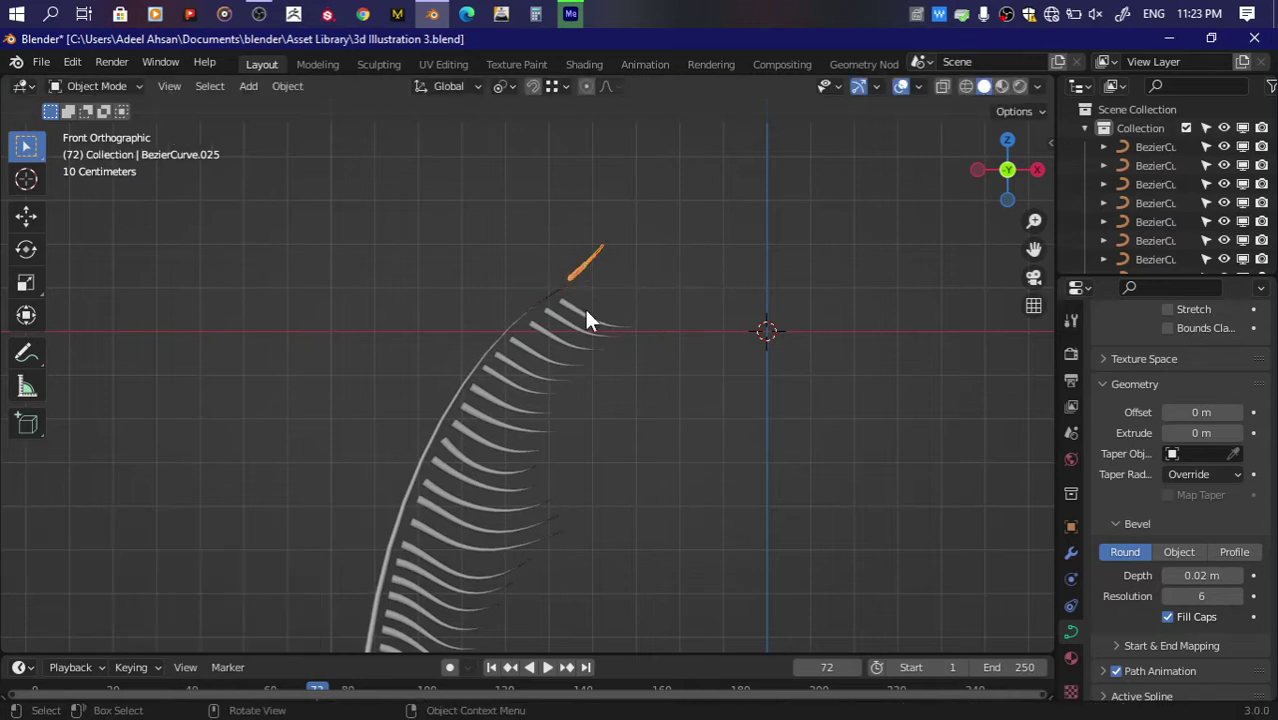
Step: Reshape the leaflet below by rotating a point, moving its tip and shrinking the handle
click(584, 312)
key(Tab)
key(r)
click(686, 296)
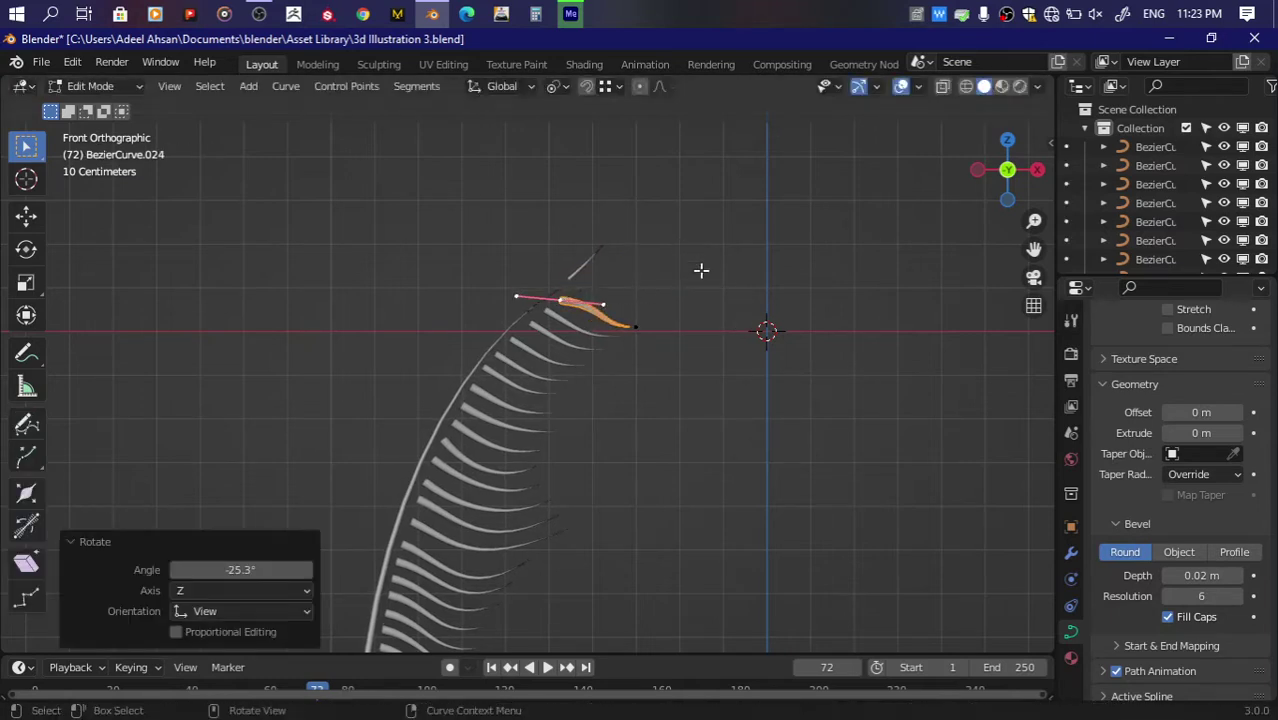
key(s)
click(622, 280)
key(g)
click(690, 287)
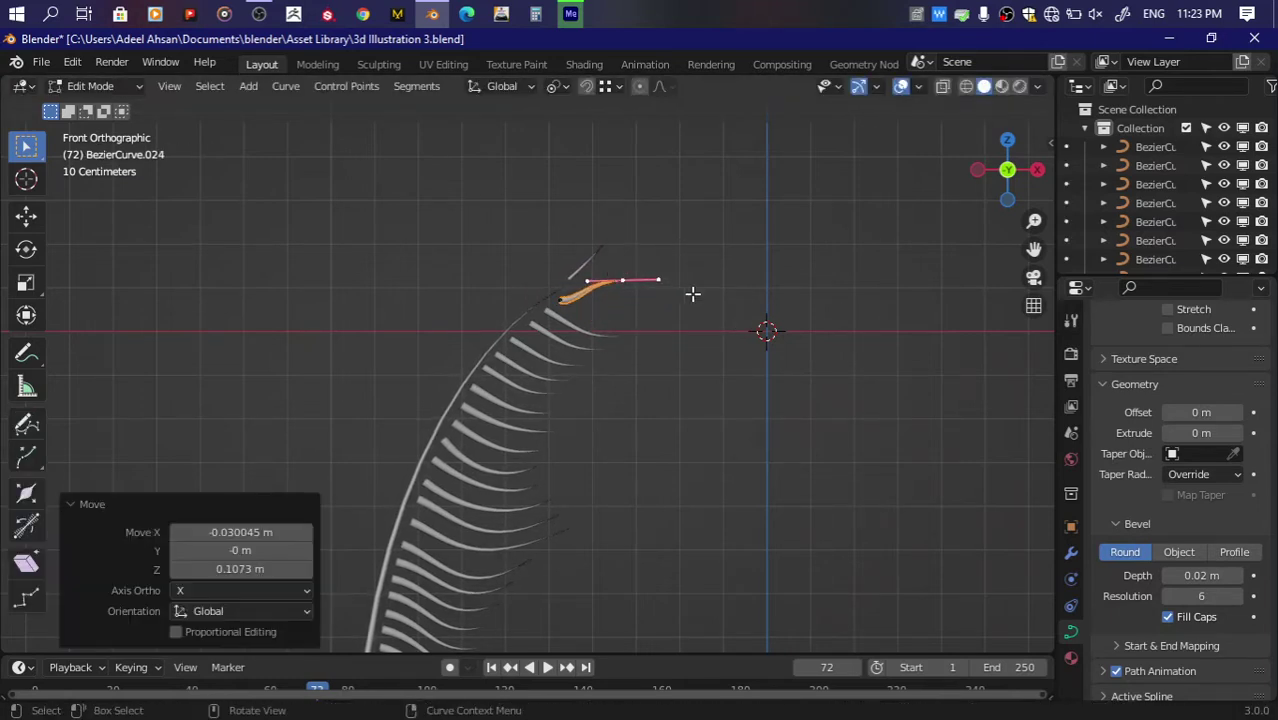
key(s)
click(596, 330)
key(Tab)
Step: Reshape the next leaflet down, undoing a stray extrusion, then moving its tip and shrinking the handle
click(596, 338)
key(Tab)
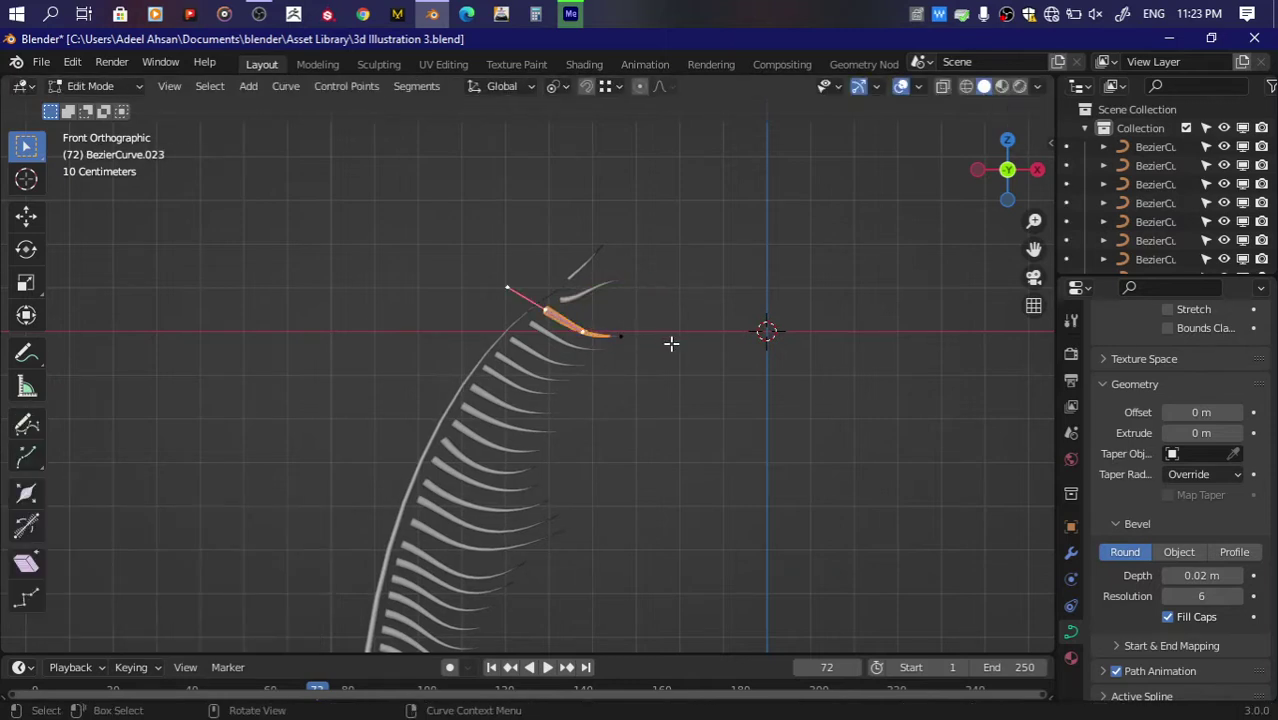
key(e)
right_click(670, 342)
key(ctrl+z)
key(e)
click(673, 336)
key(r)
click(673, 312)
key(g)
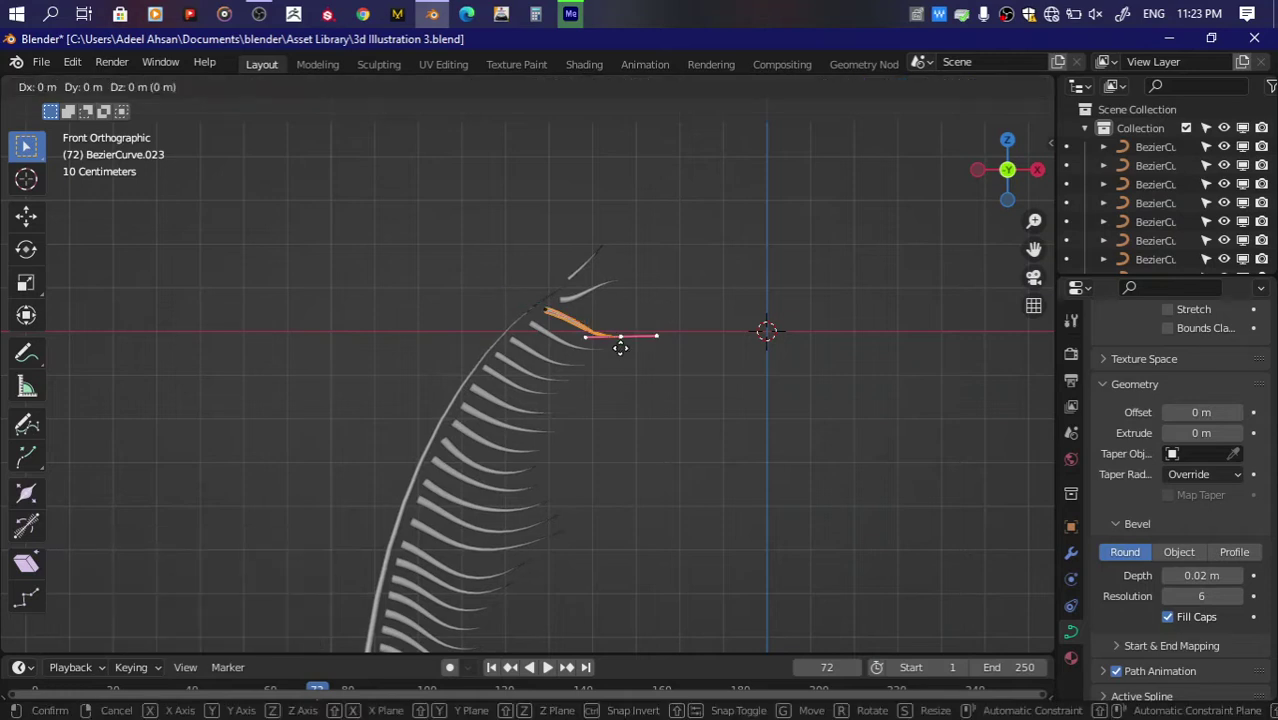
click(620, 318)
key(s)
click(576, 339)
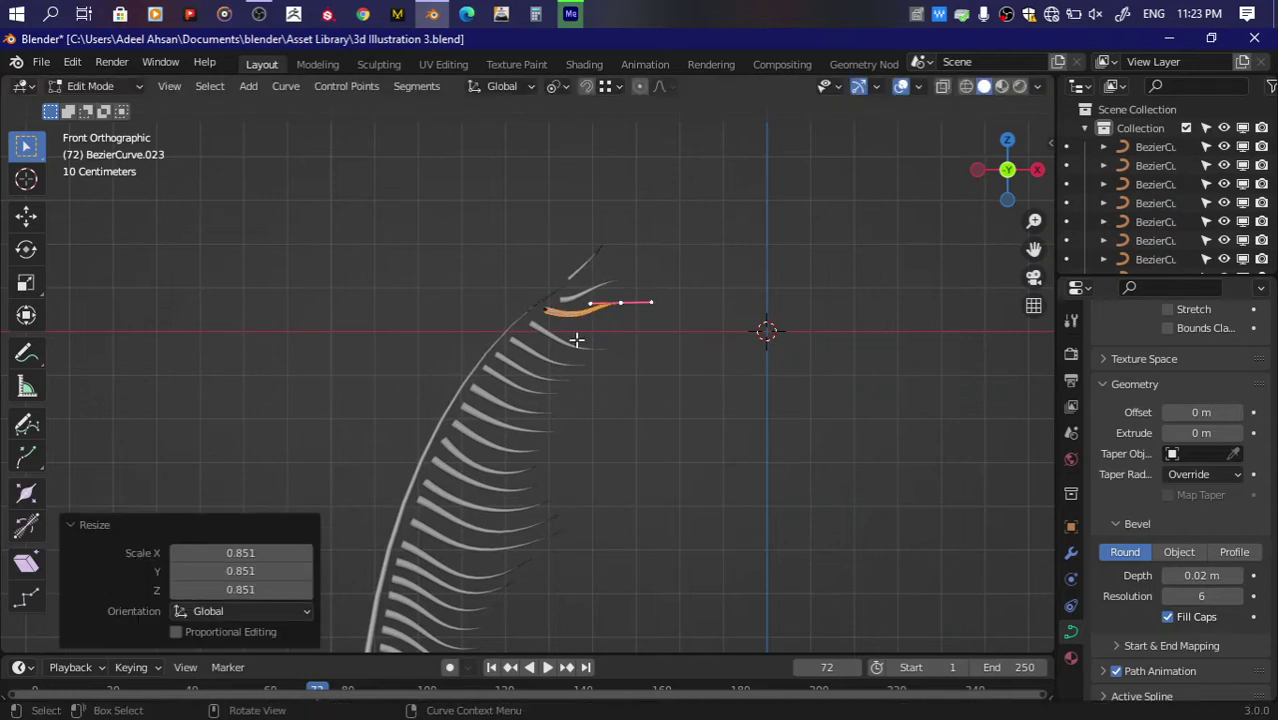
key(Tab)
Step: Reshape the next leaflet down by scaling, rotating and moving its points and rotating the tip handle
click(578, 348)
key(Tab)
key(s)
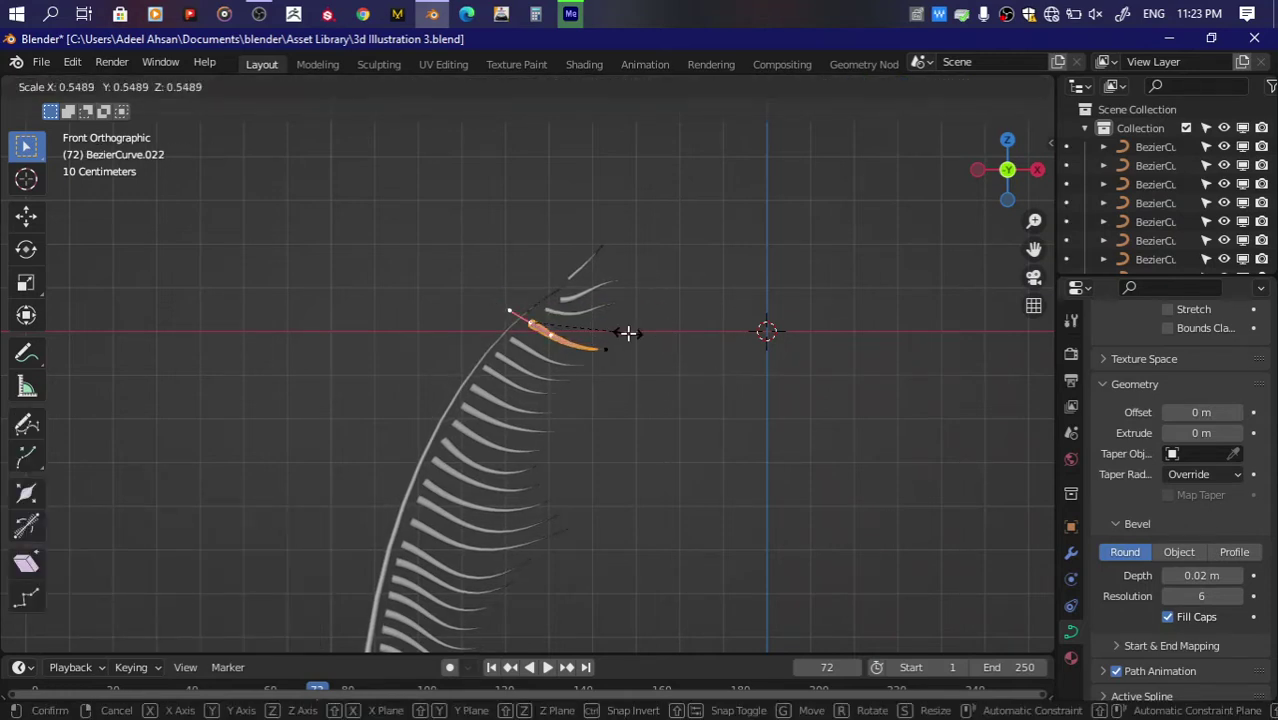
click(628, 334)
key(r)
click(612, 336)
key(g)
click(606, 316)
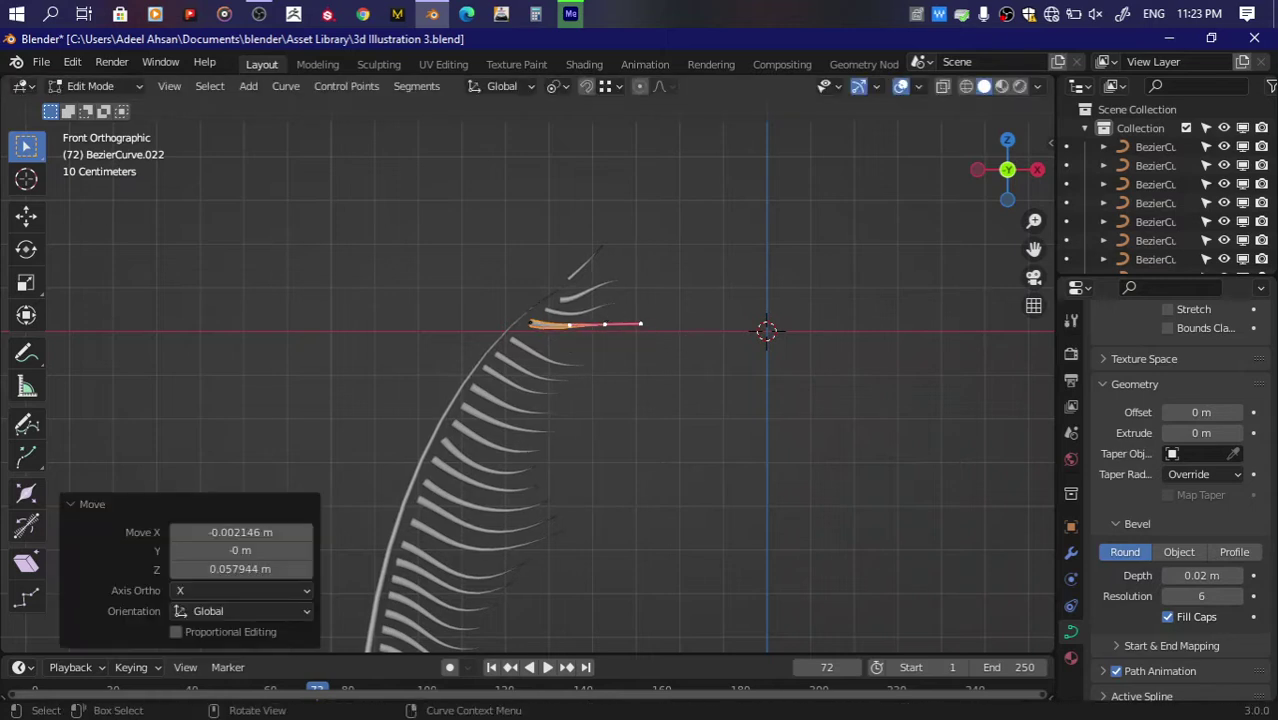
key(r)
click(683, 308)
Step: Taper the barb's end point by moving, rotating, scaling and thinning its radius, then save
key(Tab)
click(577, 367)
key(Tab)
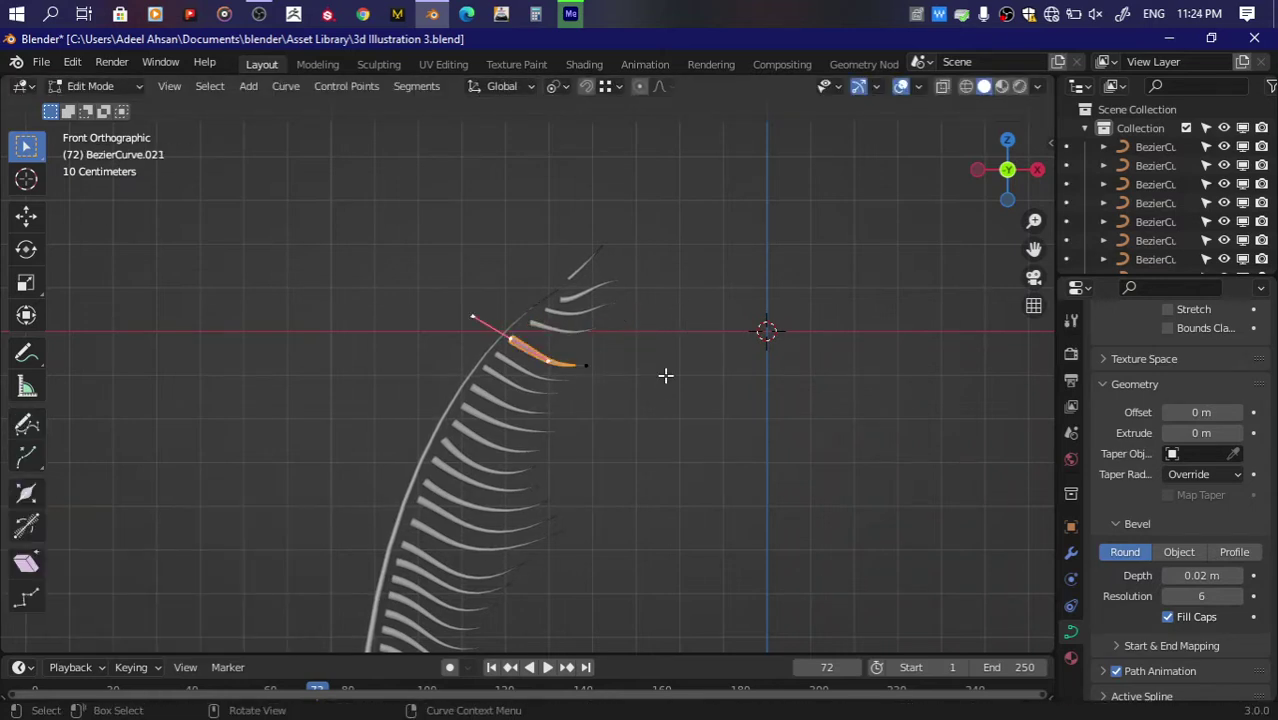
key(g)
click(598, 350)
key(r)
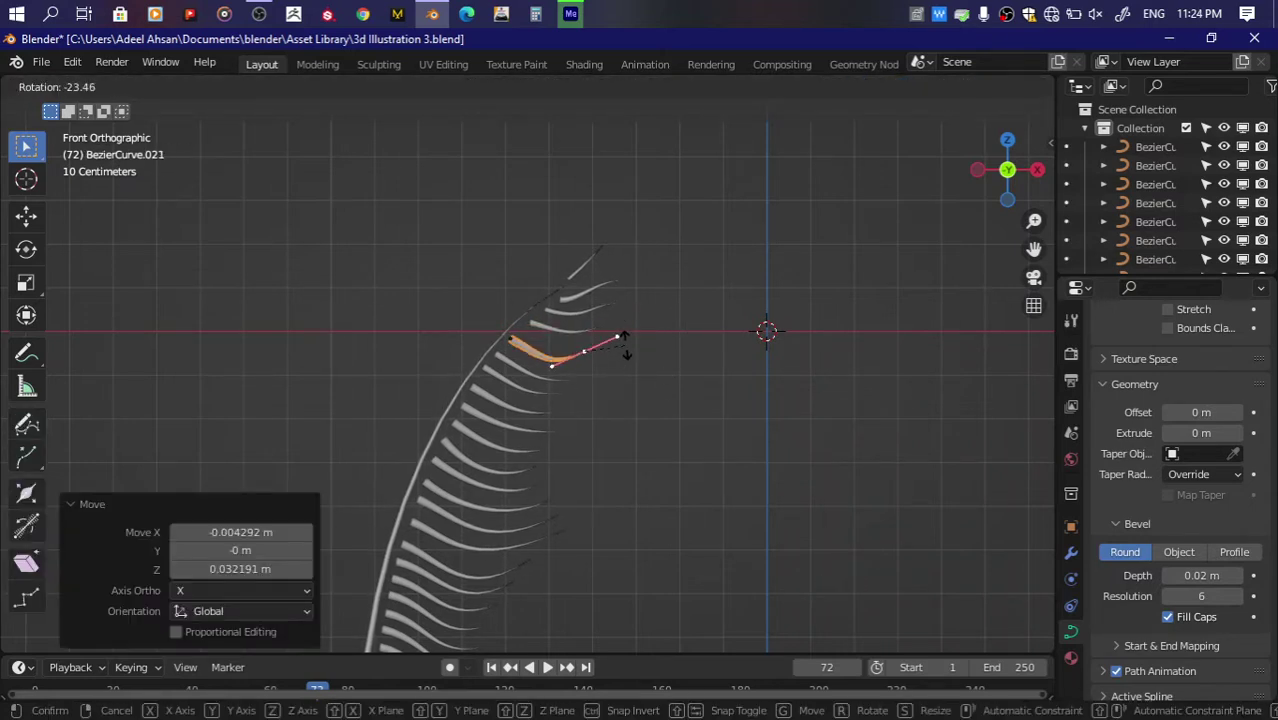
click(624, 352)
key(s)
click(618, 359)
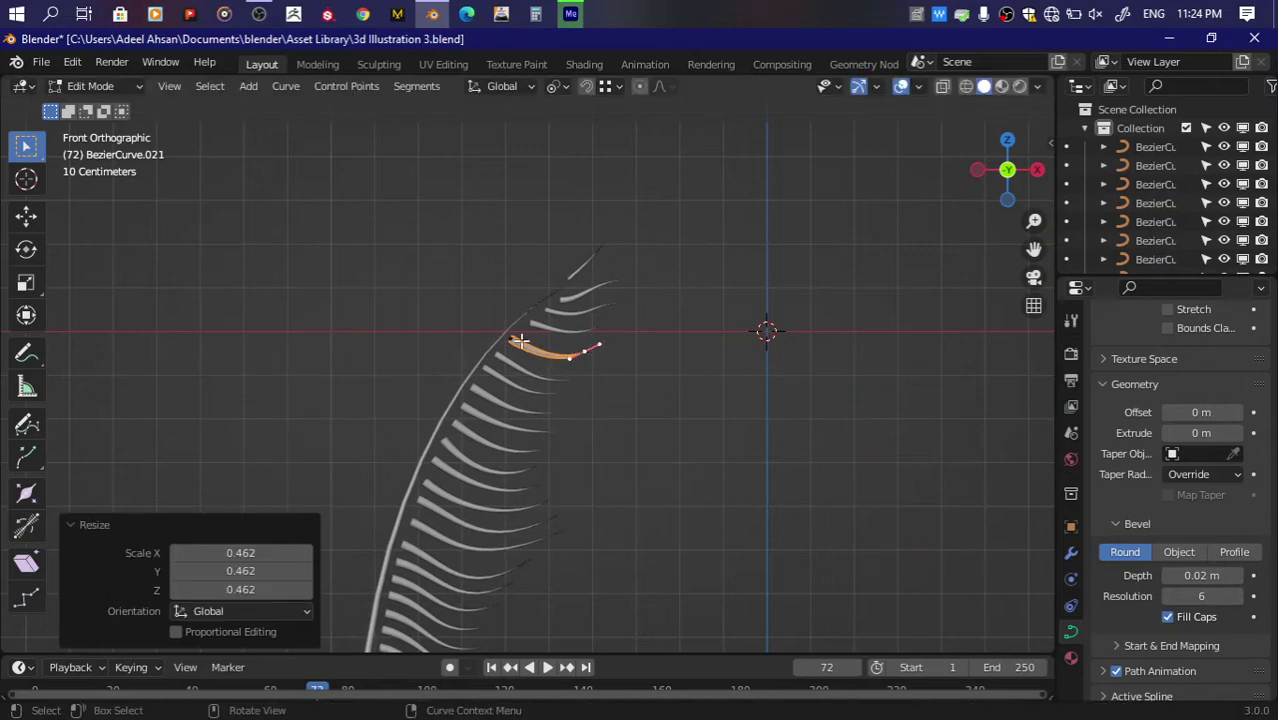
key(alt+s)
click(622, 391)
scroll(622, 391, down, 3)
key(ctrl+s)
Step: Set each selected fern barb's origin to its own geometry
key(Tab)
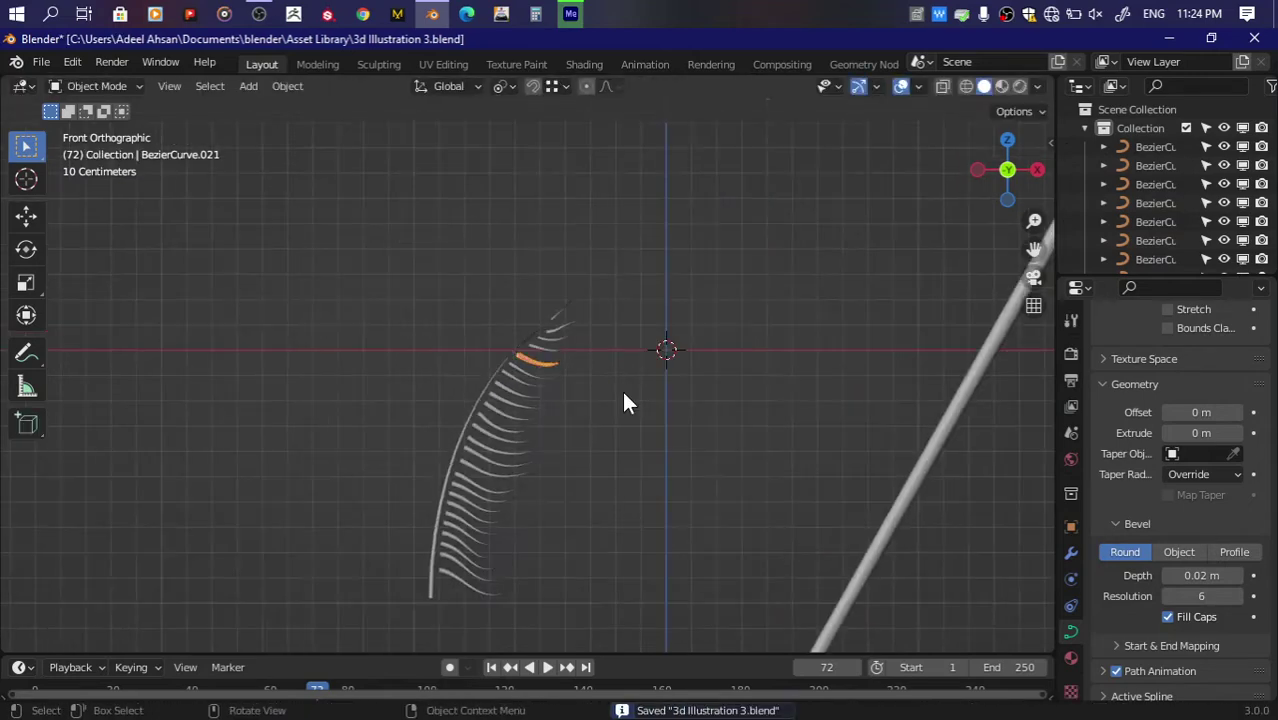
drag(602, 337, 596, 482)
drag(570, 406, 485, 567)
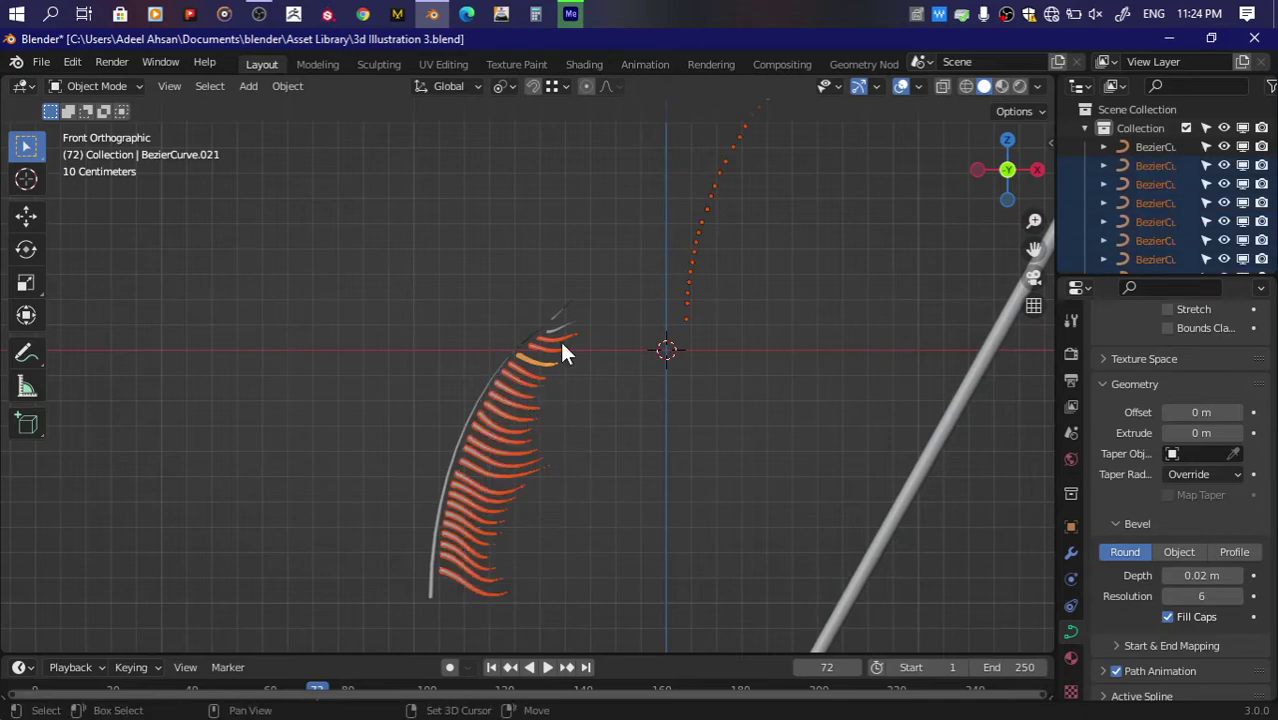
shift+click(562, 336)
click(288, 86)
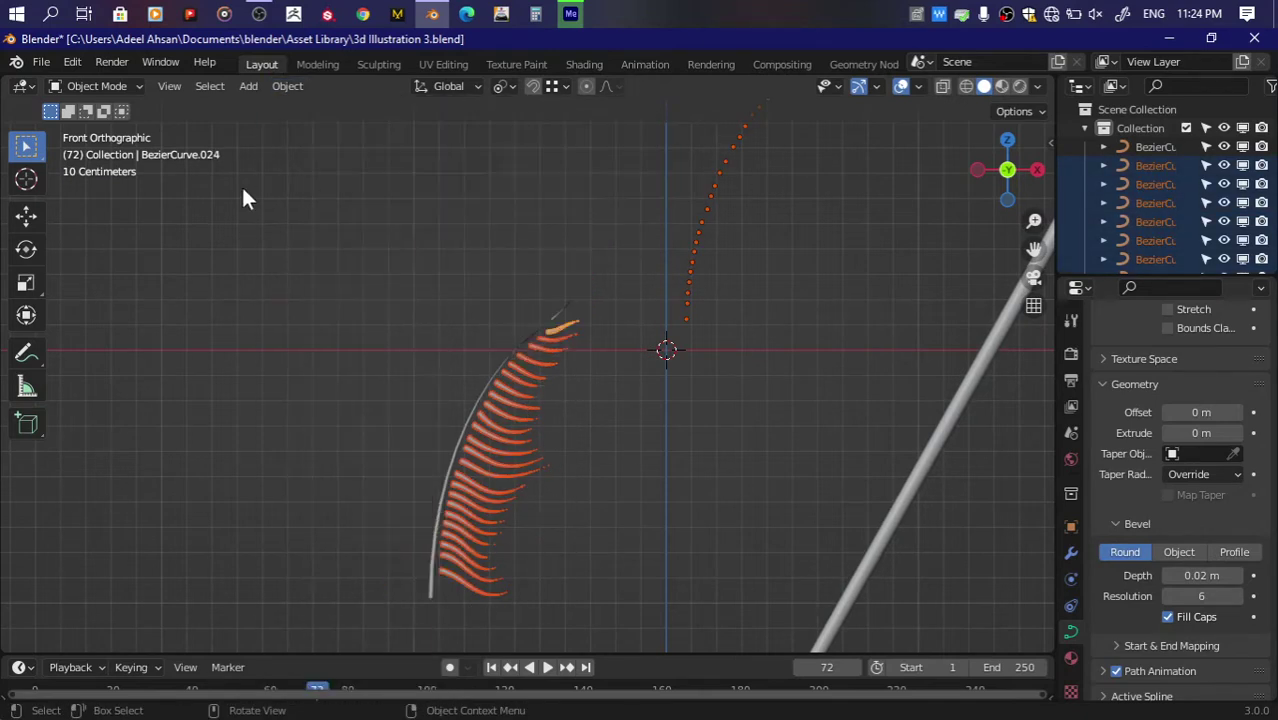
click(288, 86)
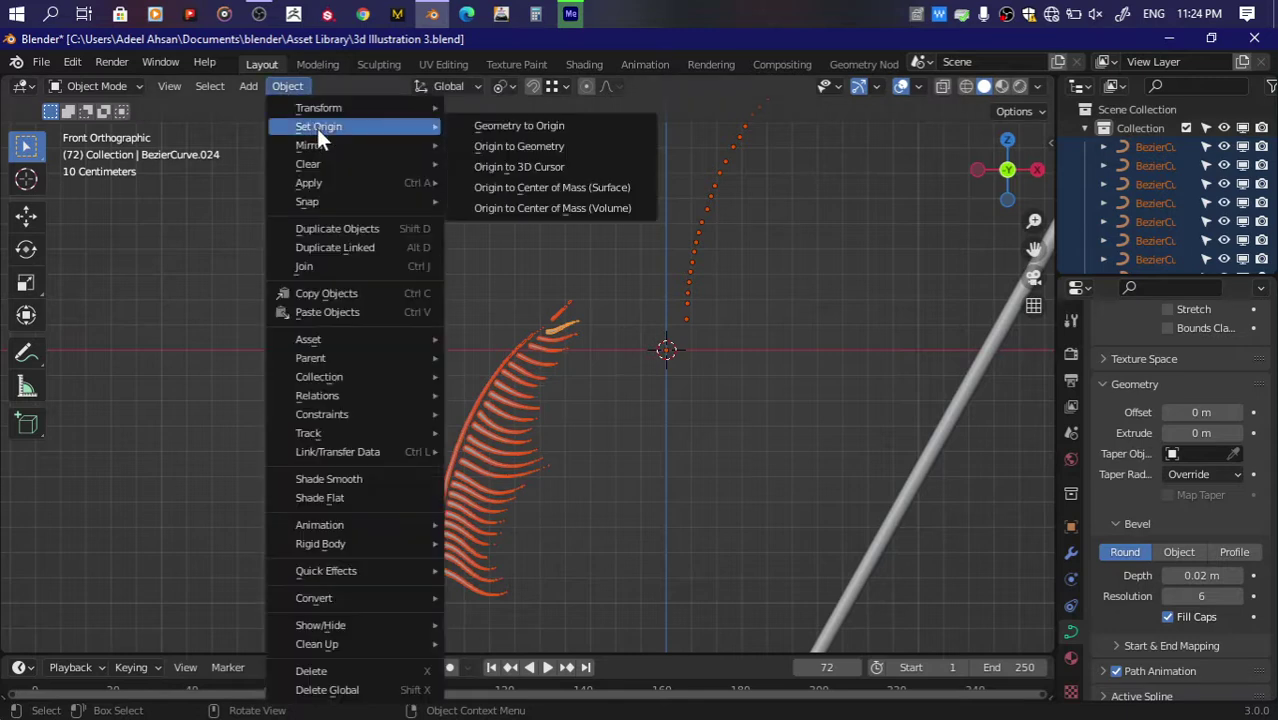
click(491, 152)
Step: Make the central stem unselectable in the Outliner, then box-select all the barbs
click(653, 365)
click(461, 425)
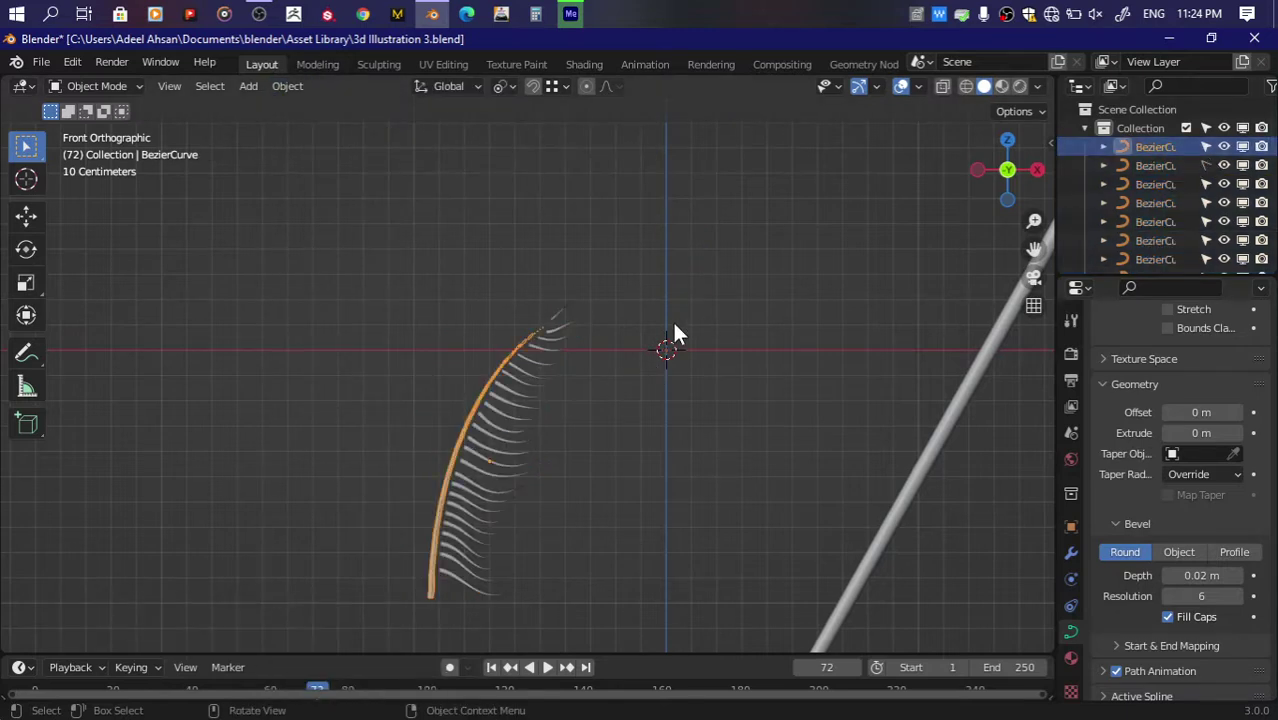
click(1160, 258)
scroll(1184, 256, down, 2)
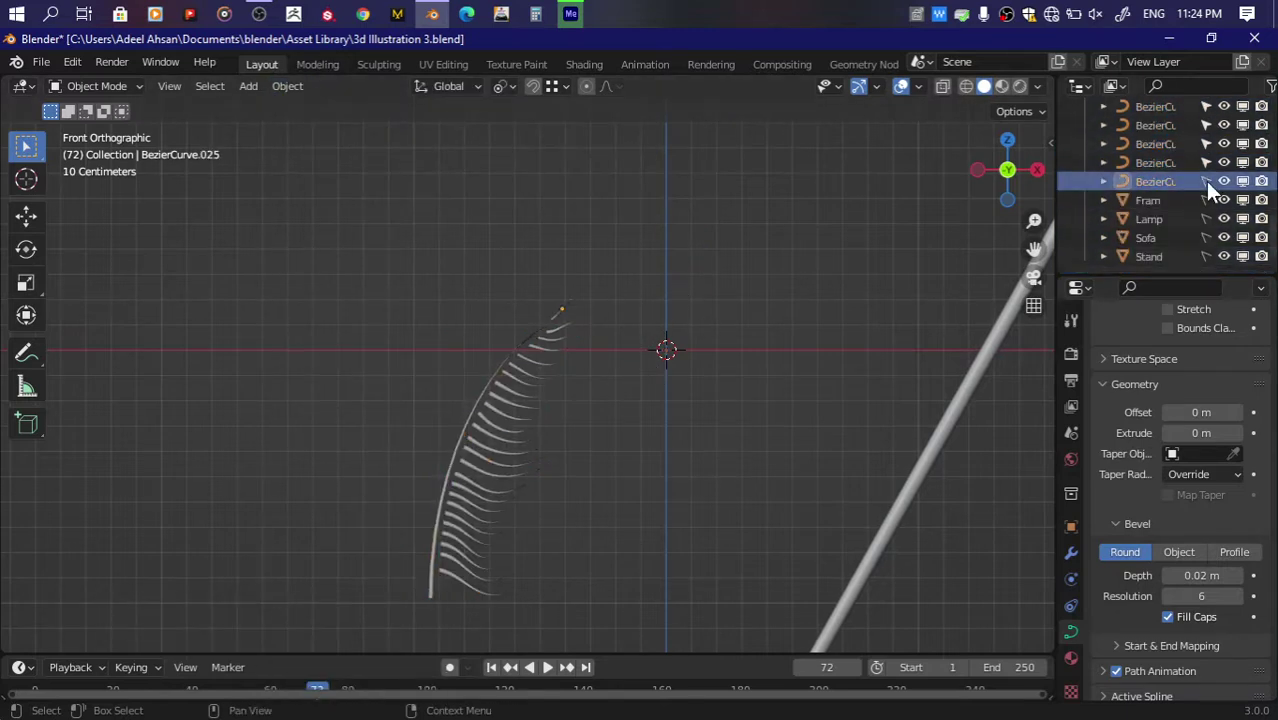
drag(623, 284, 379, 655)
click(442, 568)
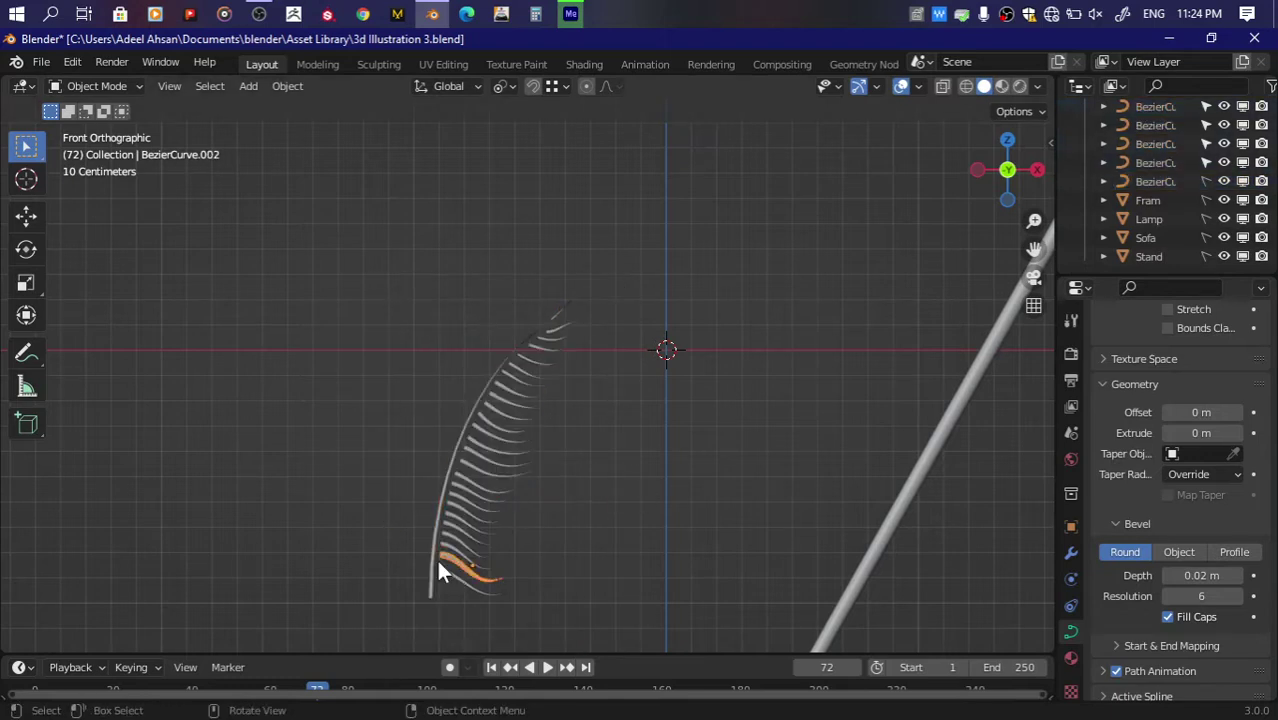
scroll(1216, 179, up, 3)
click(1205, 148)
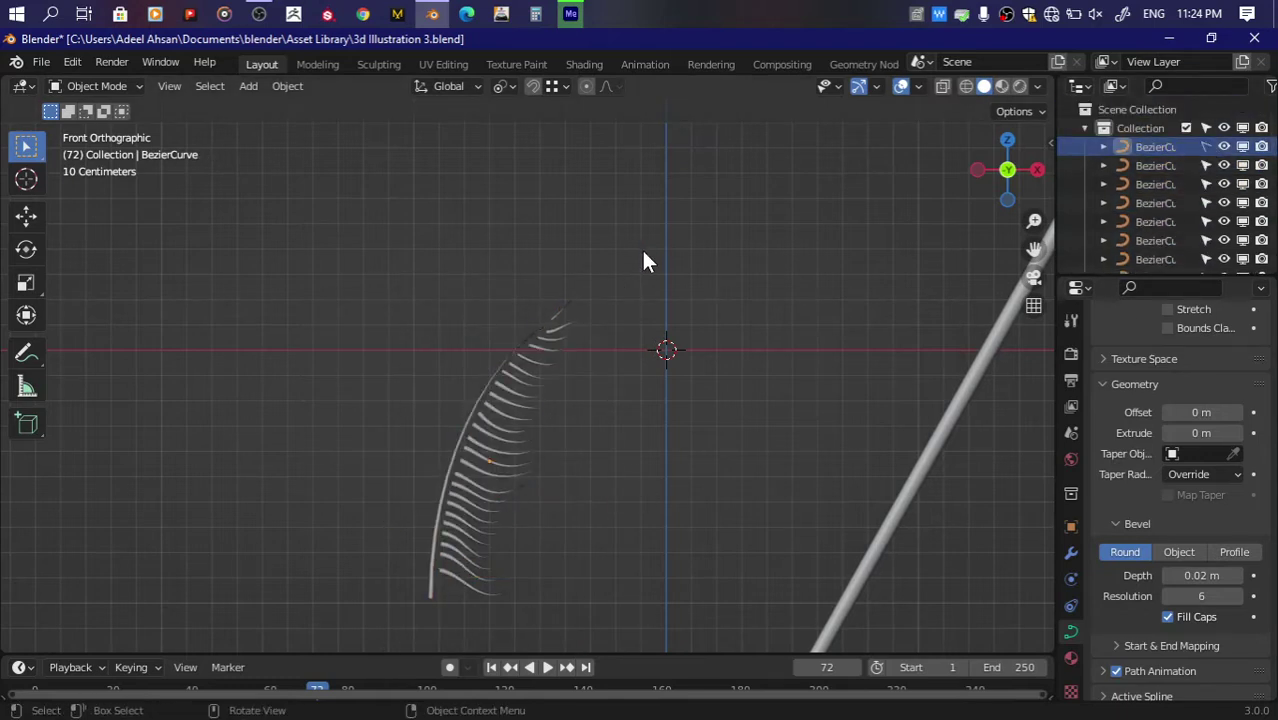
drag(641, 248, 440, 610)
Step: Duplicate the barbs and flip the copies 180° about Z around their individual origins
key(shift+d)
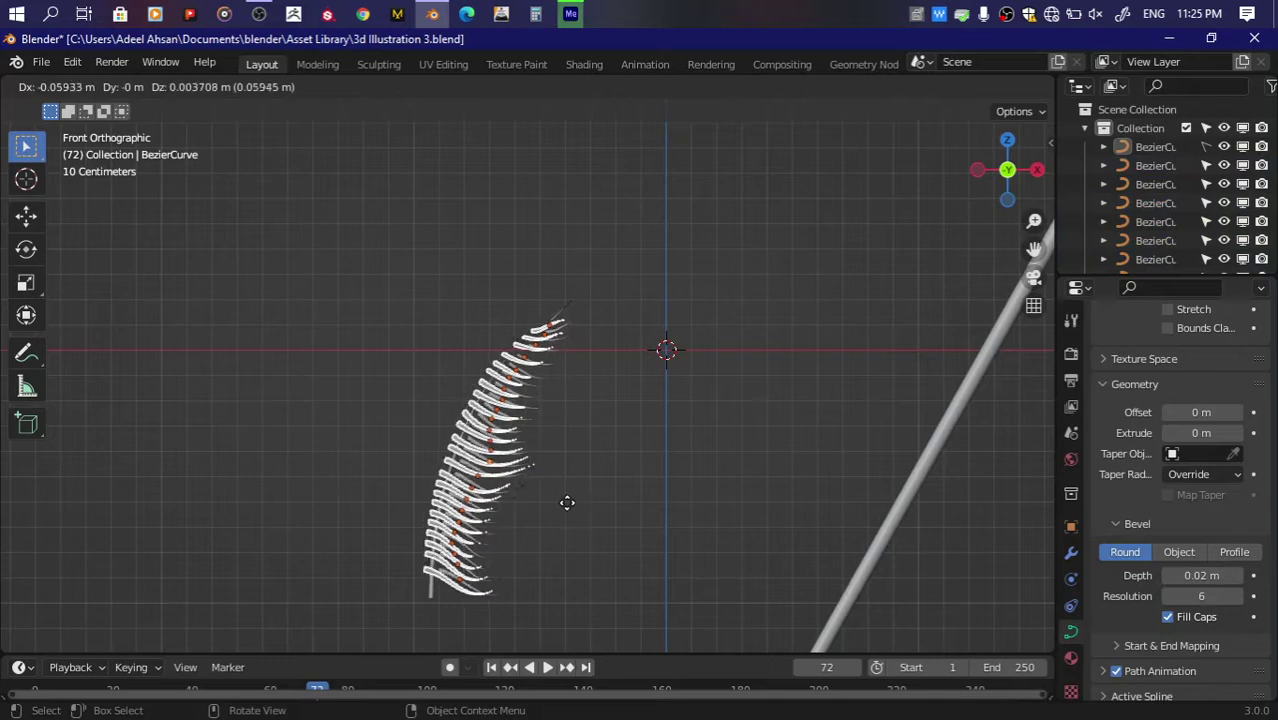
click(567, 508)
key(period)
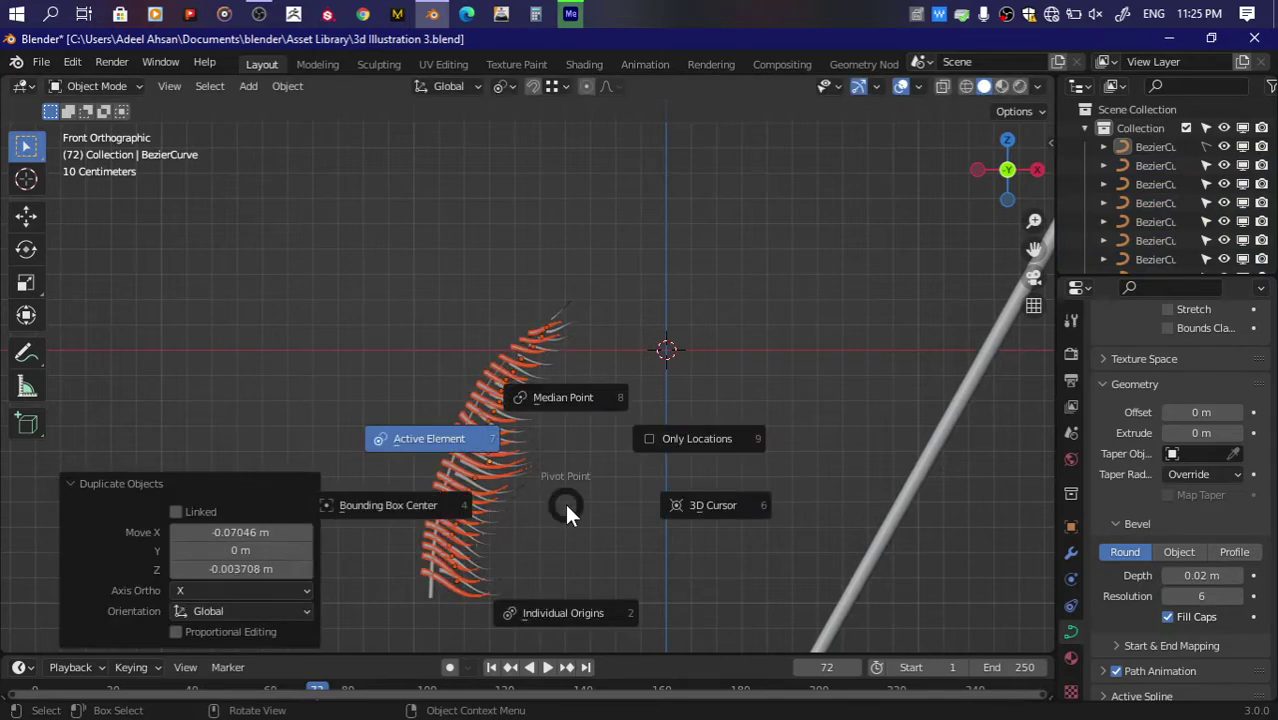
click(563, 614)
text(rx)
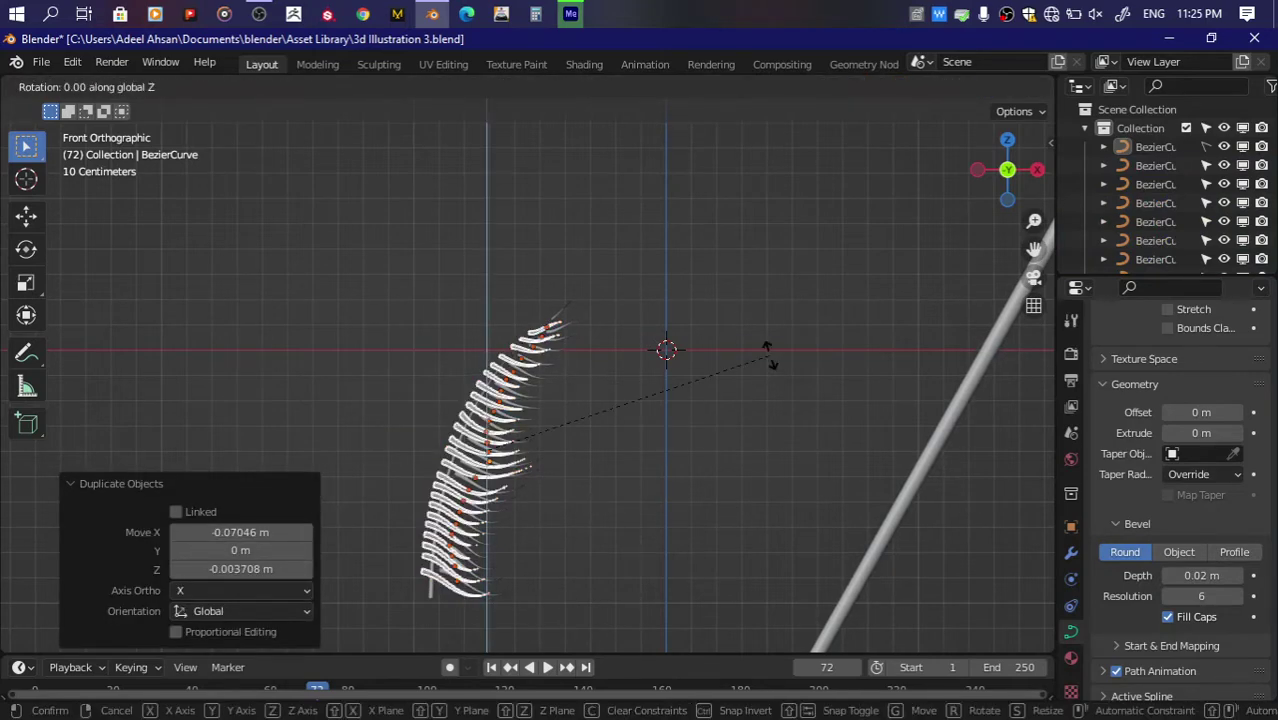
text(90)
key(Escape)
text(rz18)
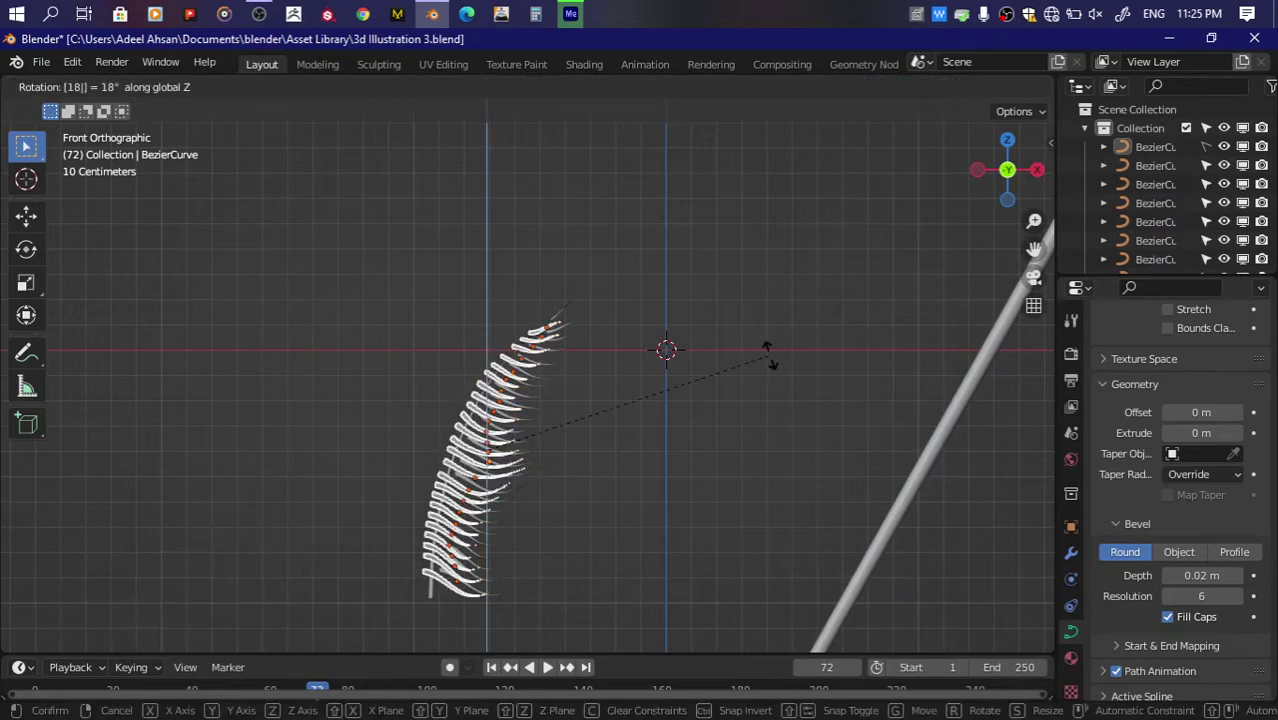
text(0)
key(Return)
key(g)
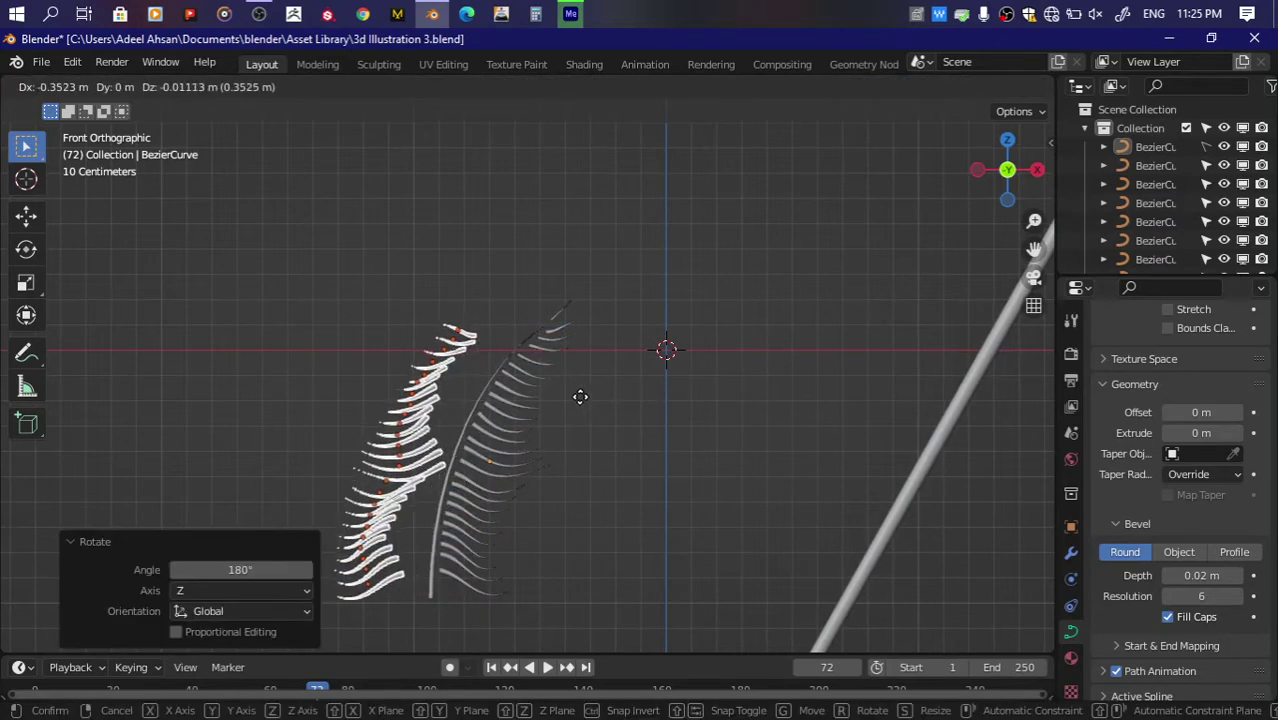
key(Escape)
Step: Flip the copies another 180° about Z around the active barb
click(444, 467)
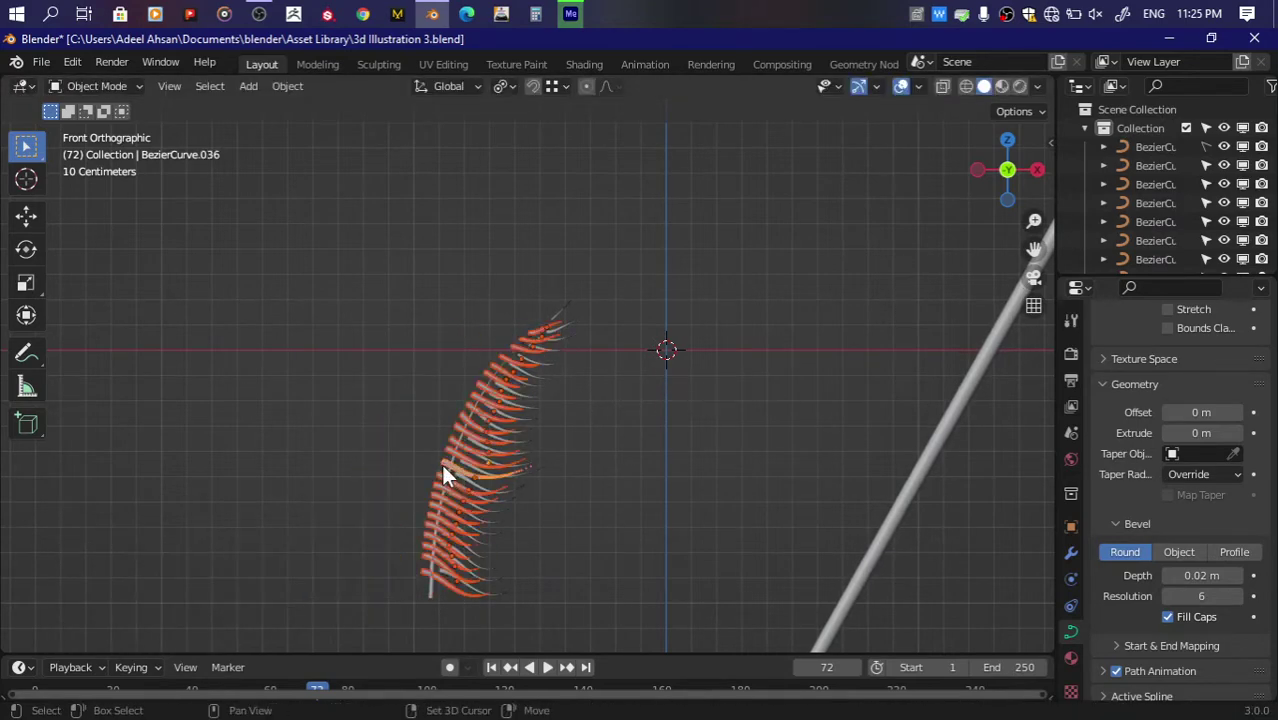
key(period)
click(587, 390)
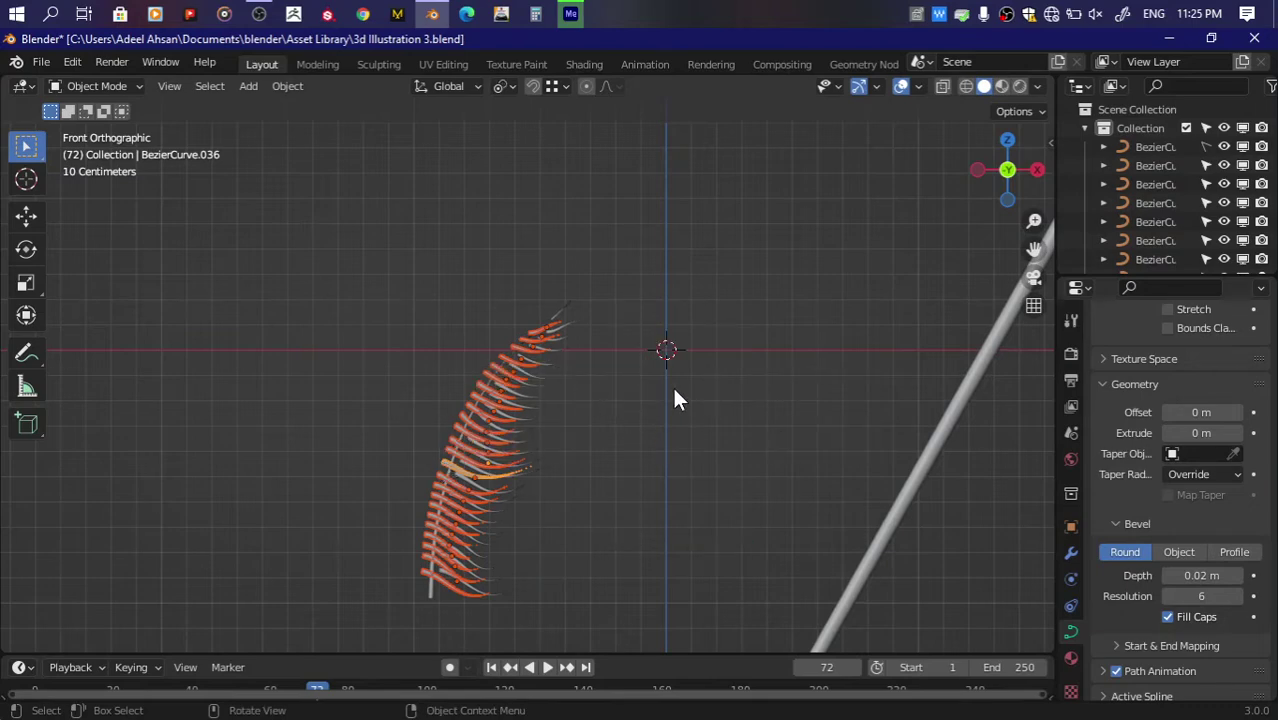
text(rz)
text(180)
key(Return)
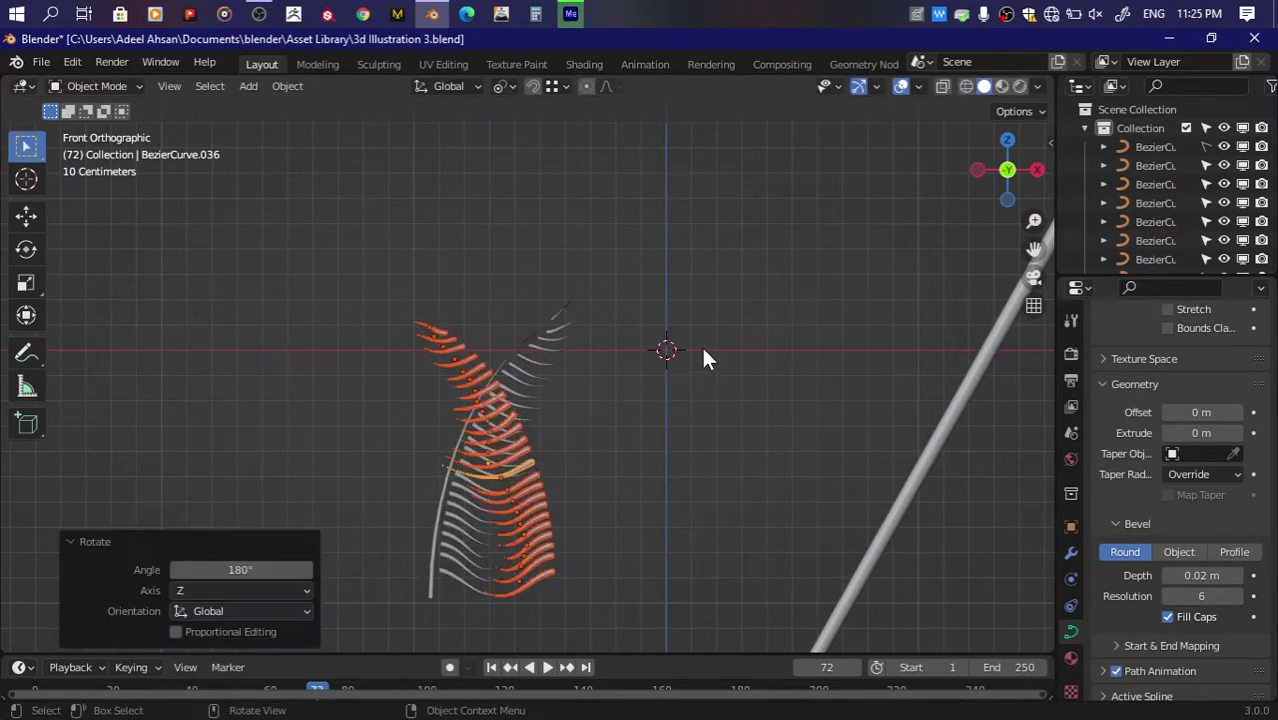
Step: Tilt the copied barbs about 40.9° and move them left of the stem
key(r)
click(616, 505)
key(g)
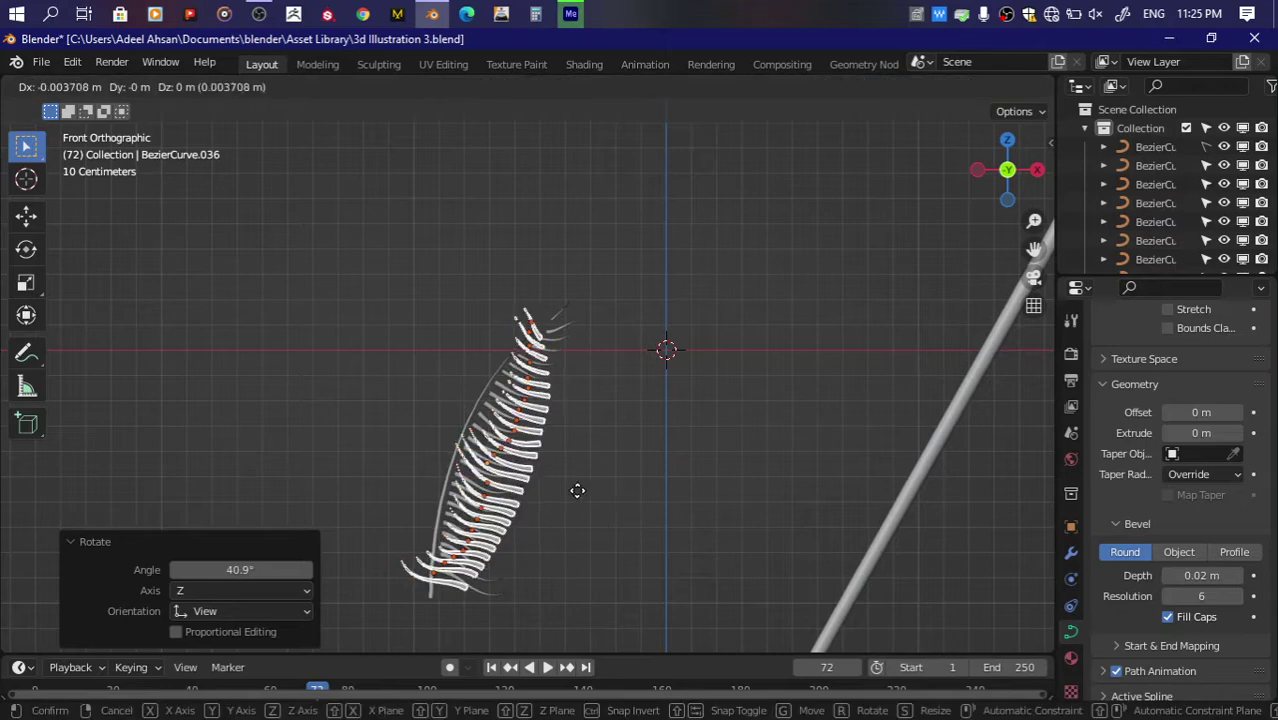
click(526, 478)
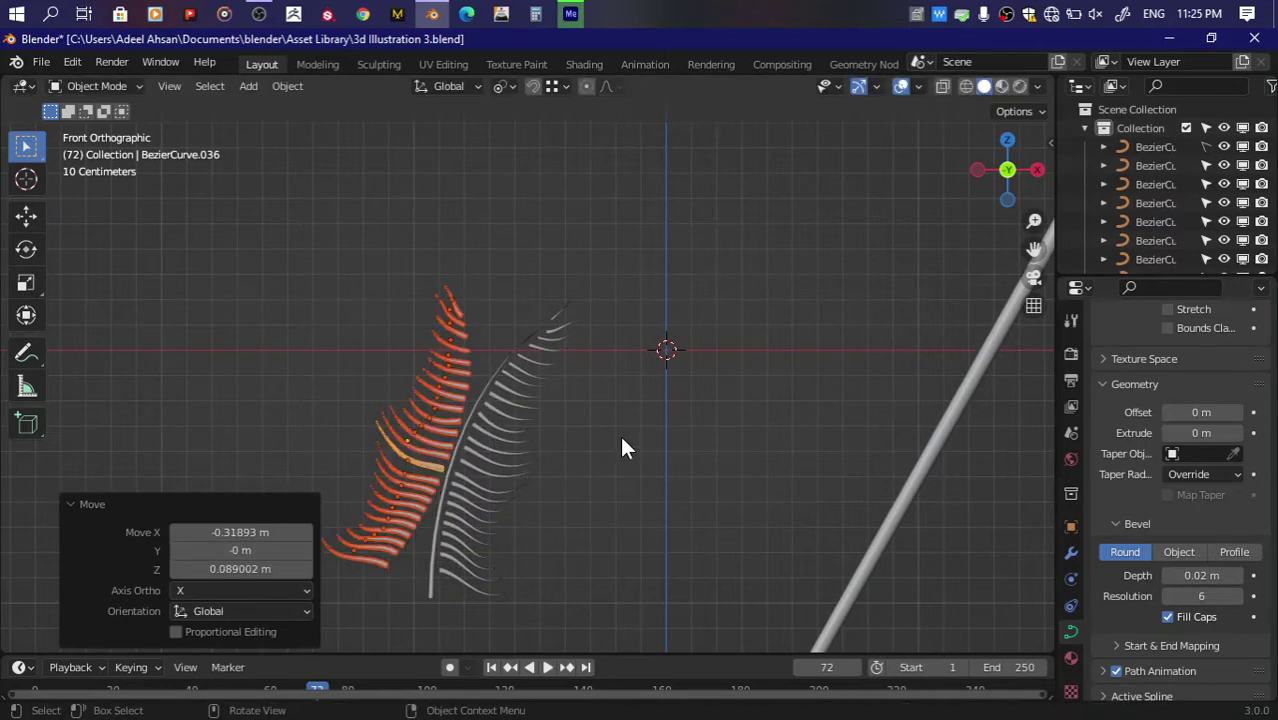
scroll(596, 354, up, 5)
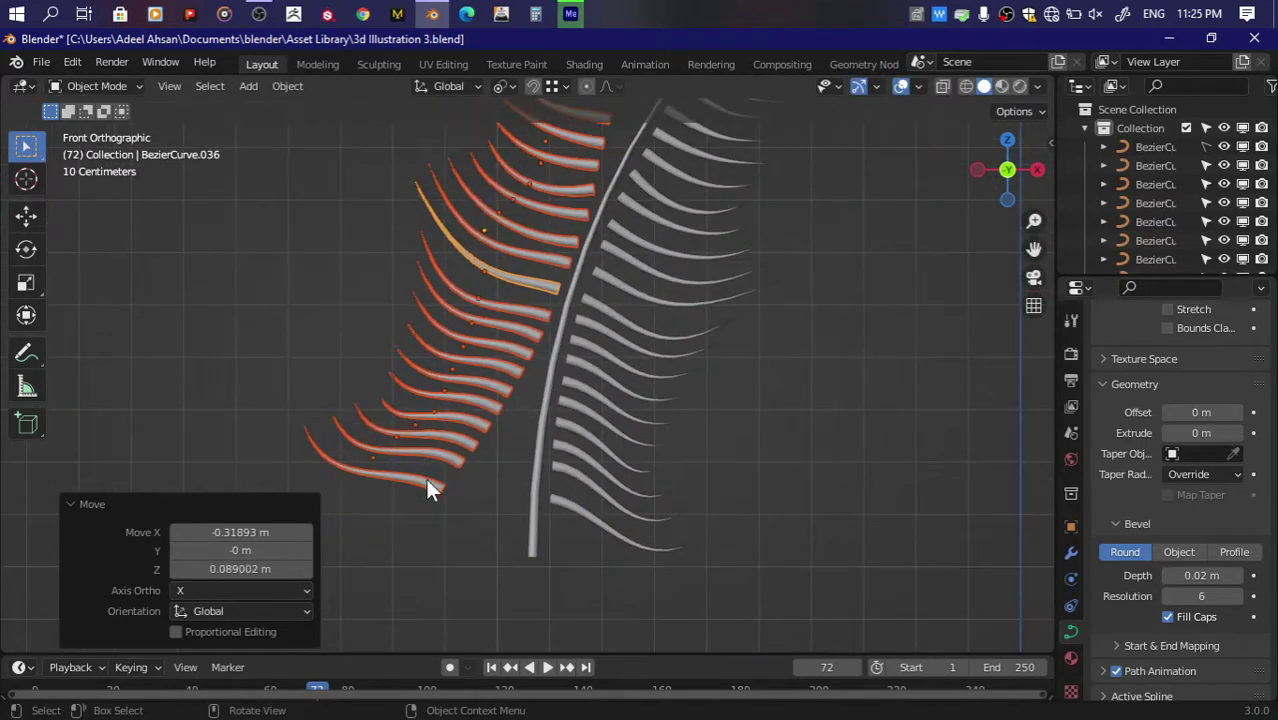
Step: Move the bottom-left leaf beside the stem and tilt it to follow the bend
click(426, 488)
key(g)
click(510, 500)
key(r)
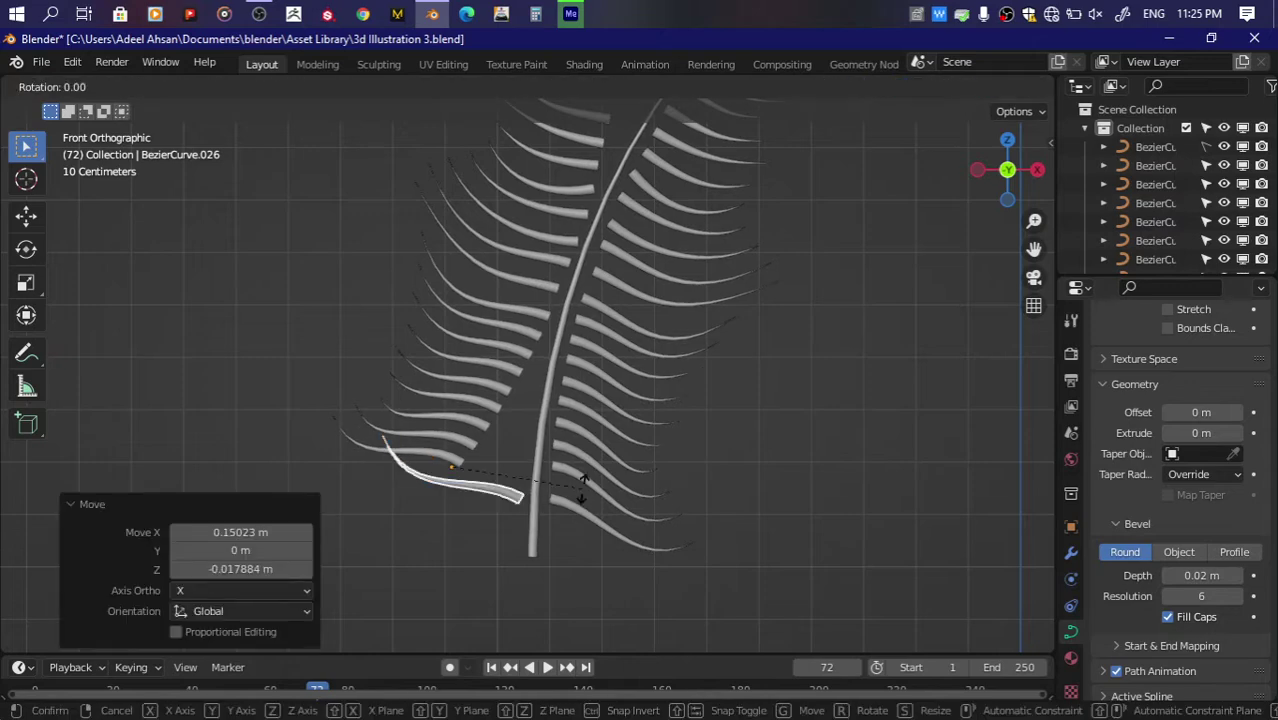
click(583, 488)
Step: Use the bounding box center as pivot, then lower and re-angle the bottom leaf
key(period)
click(469, 485)
key(r)
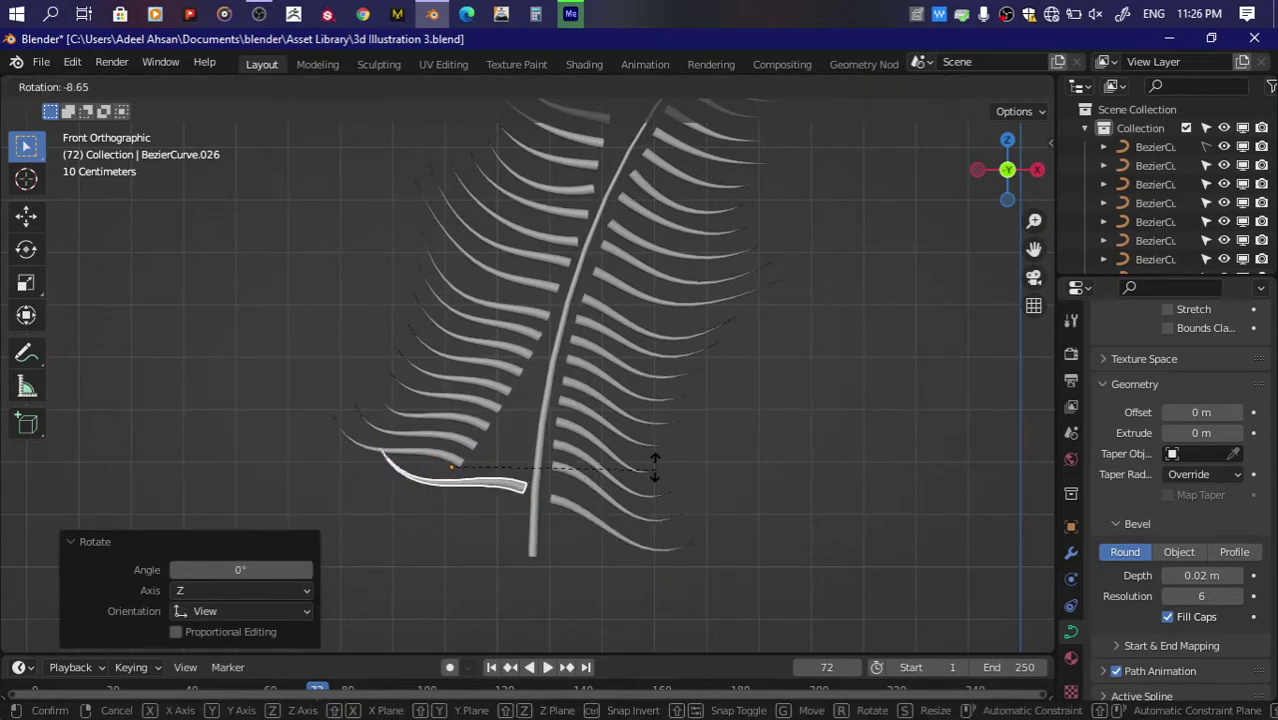
key(Escape)
key(g)
click(635, 465)
key(r)
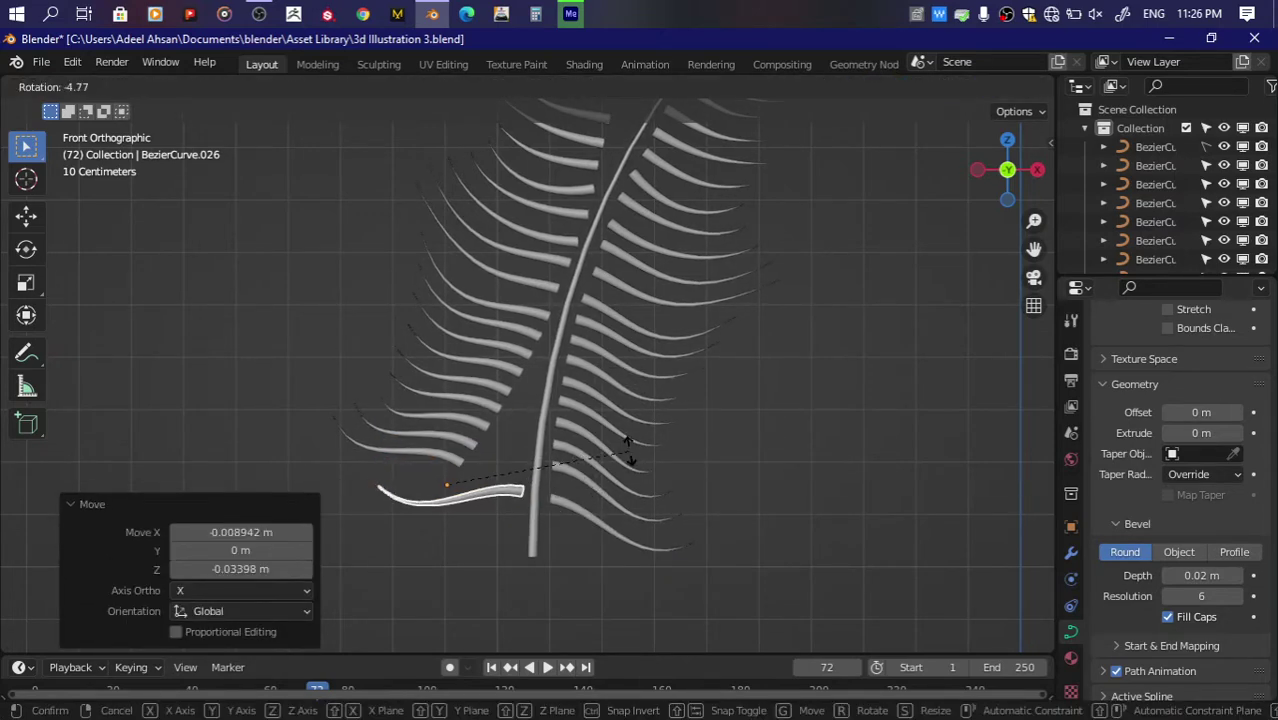
click(628, 450)
Step: Duplicate the bottom leaf and fit the copy above it at about -27°
key(shift+d)
click(503, 461)
key(r)
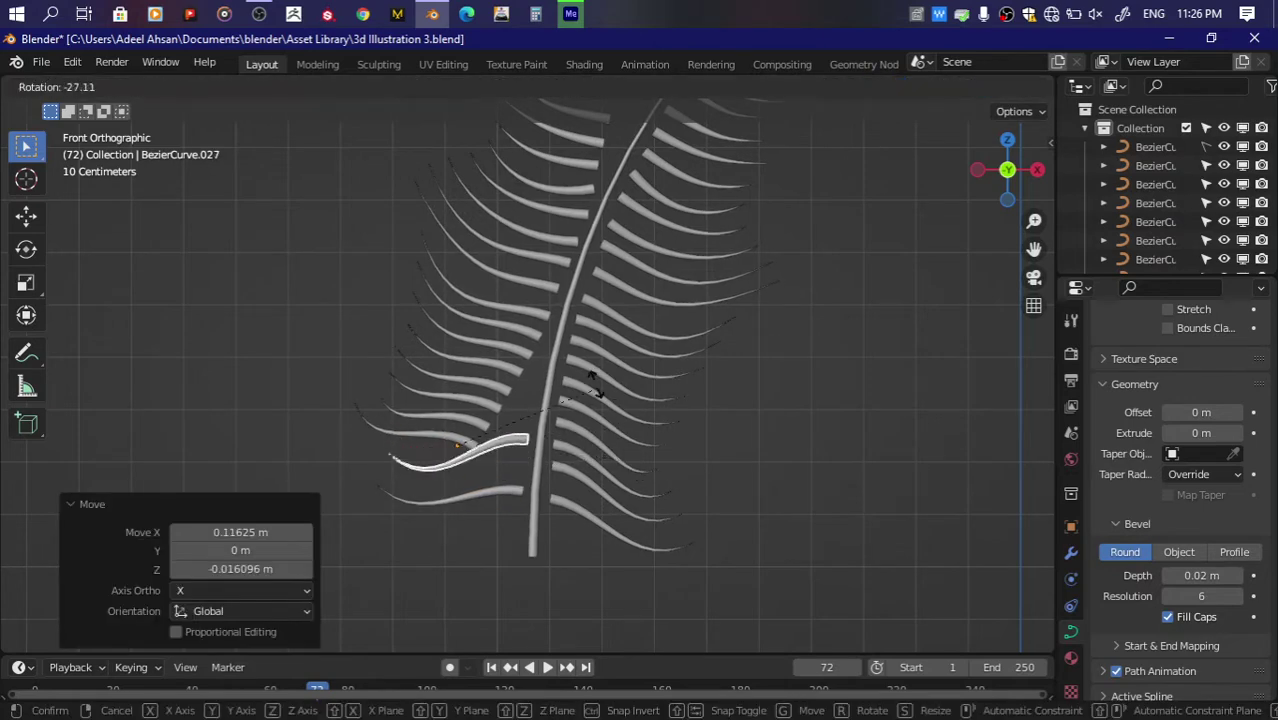
click(592, 385)
key(g)
click(594, 413)
key(r)
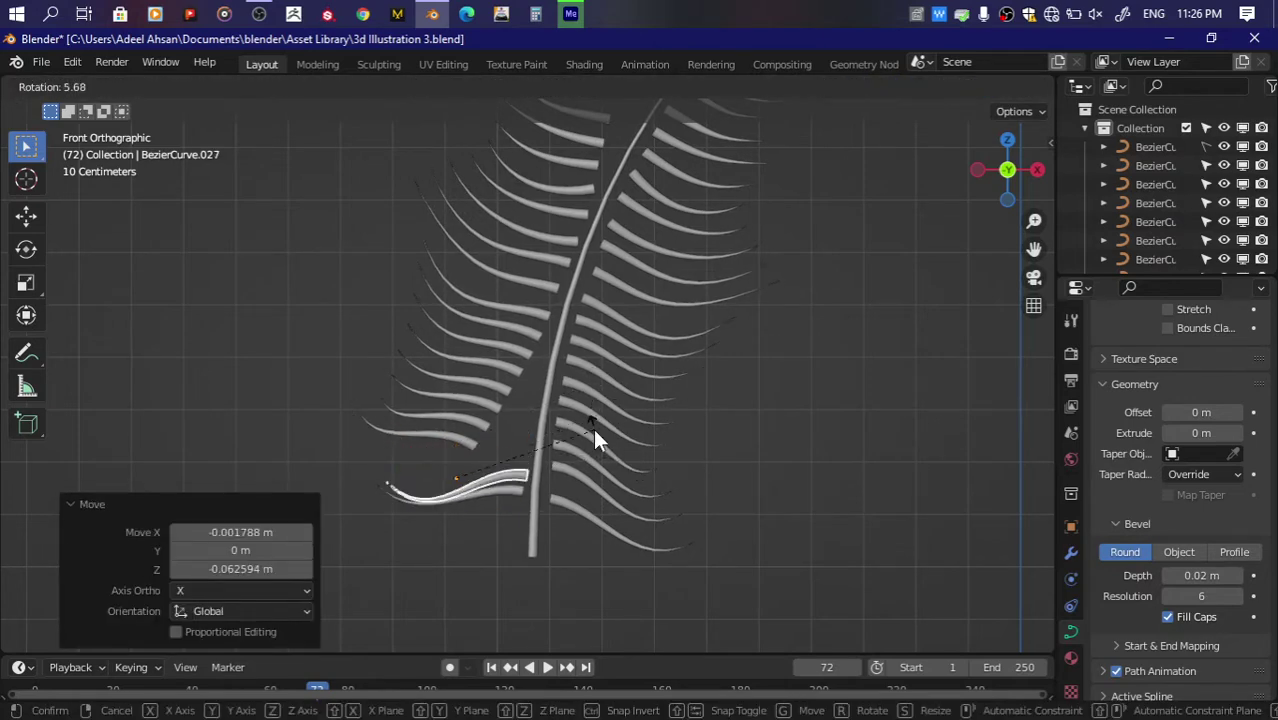
click(593, 432)
key(g)
click(502, 423)
Step: Duplicate another leaf beside the stem, tilted -17.3°
key(shift+d)
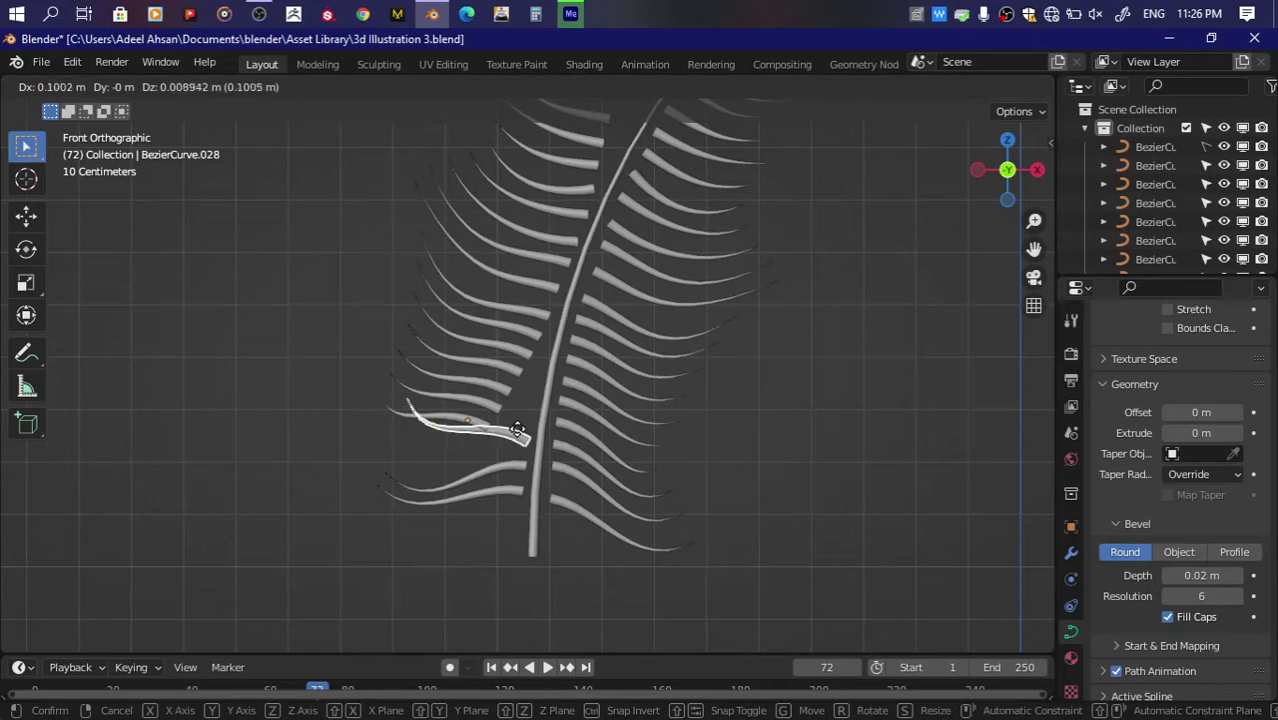
click(517, 430)
key(r)
click(619, 362)
key(g)
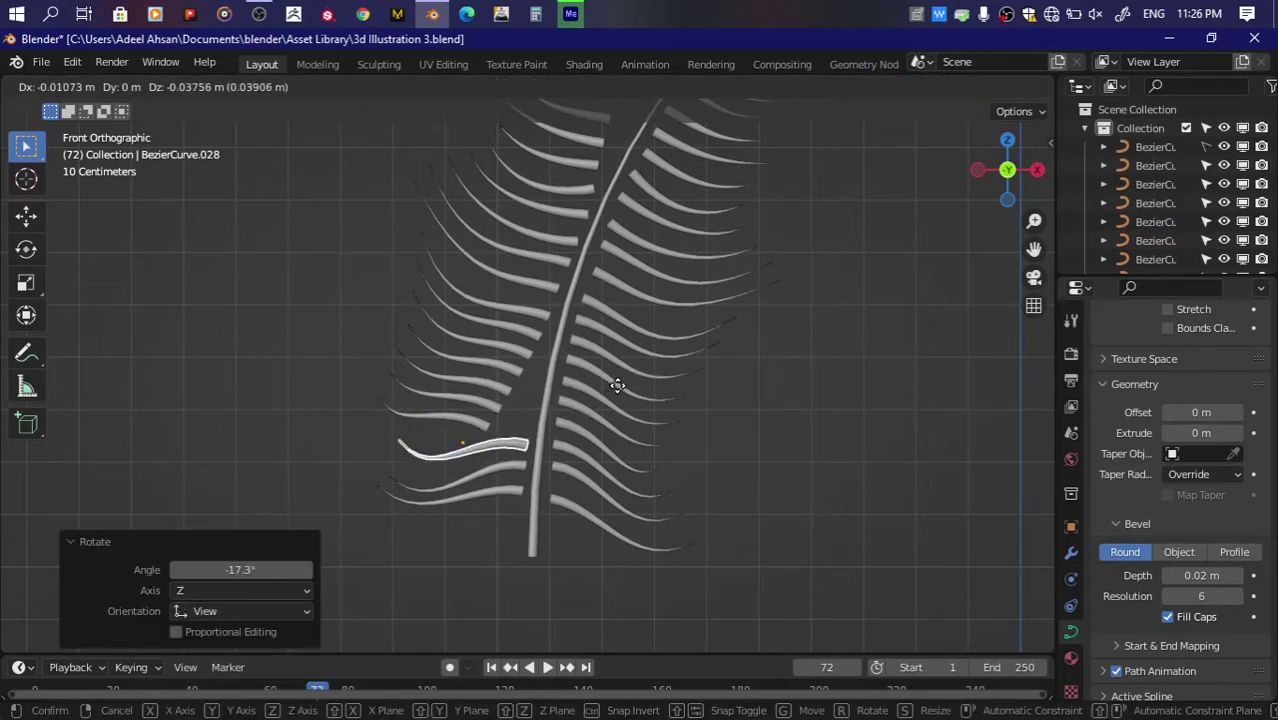
click(617, 386)
Step: Duplicate a further frond leaf and tilt it to match its neighbours along the stem
key(shift+d)
click(520, 415)
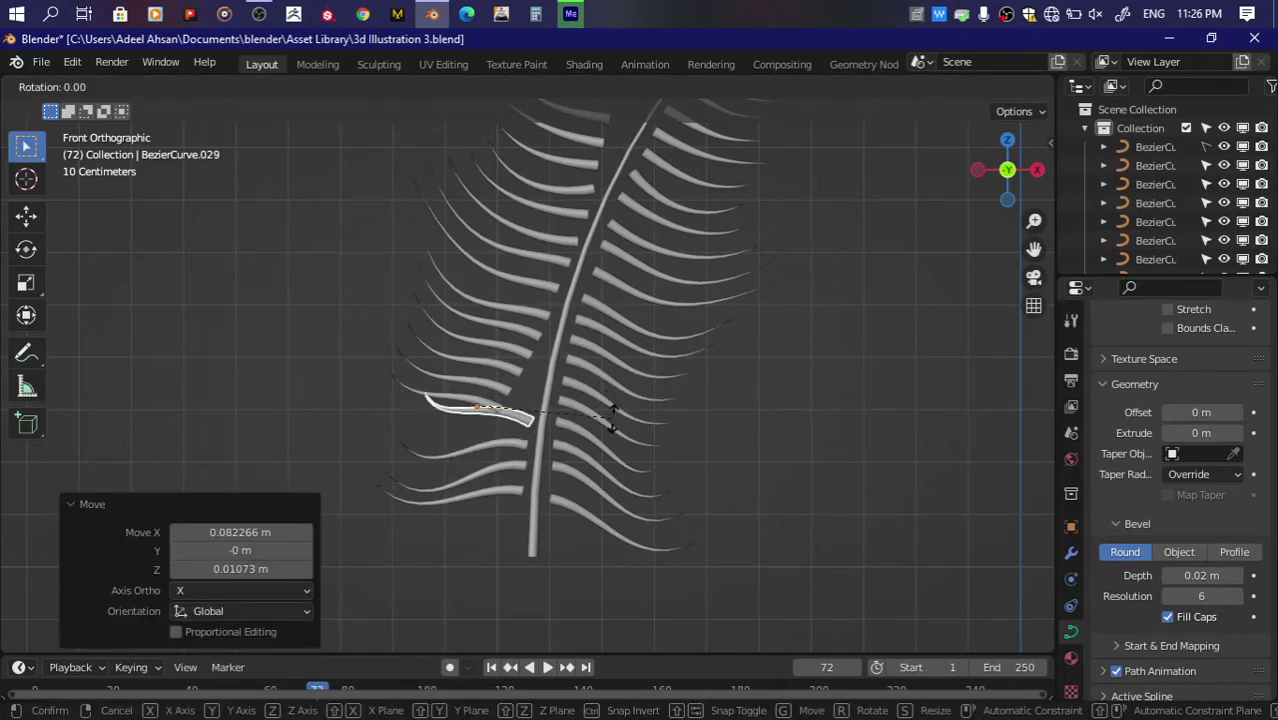
key(r)
click(611, 385)
key(g)
click(495, 405)
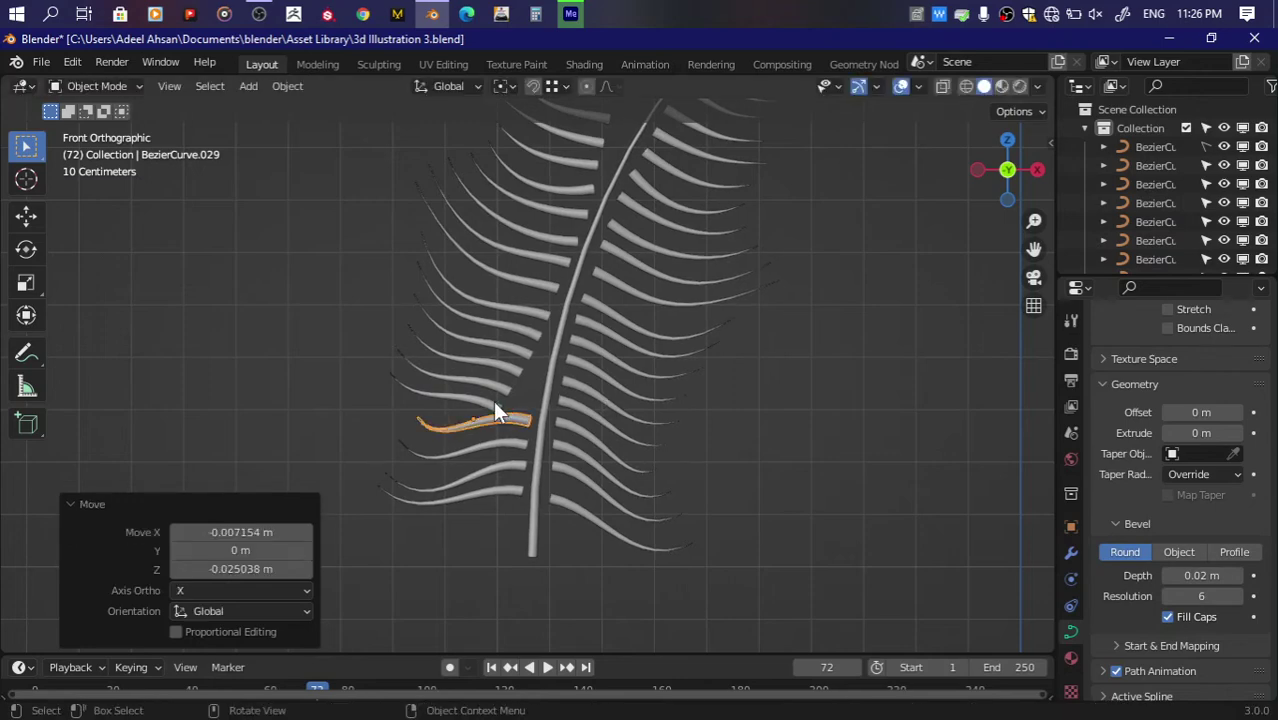
Step: Add one more duplicated, tilted leaf along the stem and save the file
key(shift+d)
key(r)
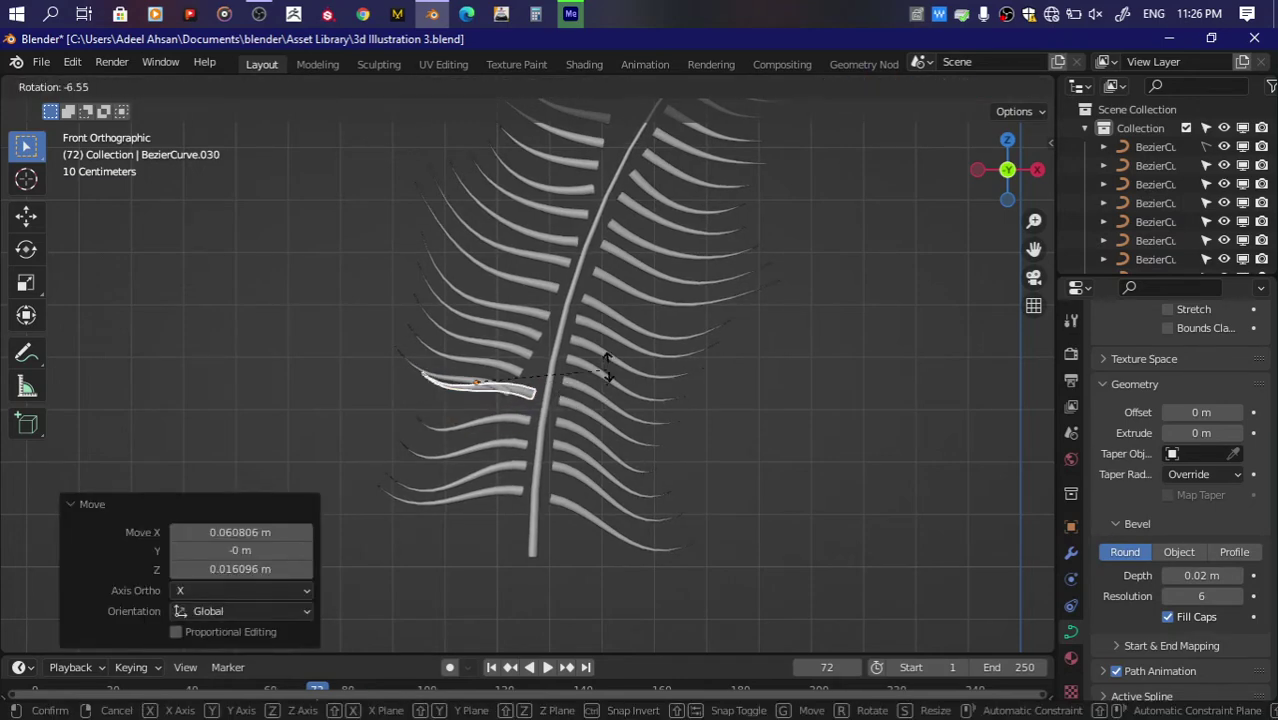
click(606, 360)
key(g)
click(604, 380)
scroll(767, 322, up, 2)
key(ctrl+s)
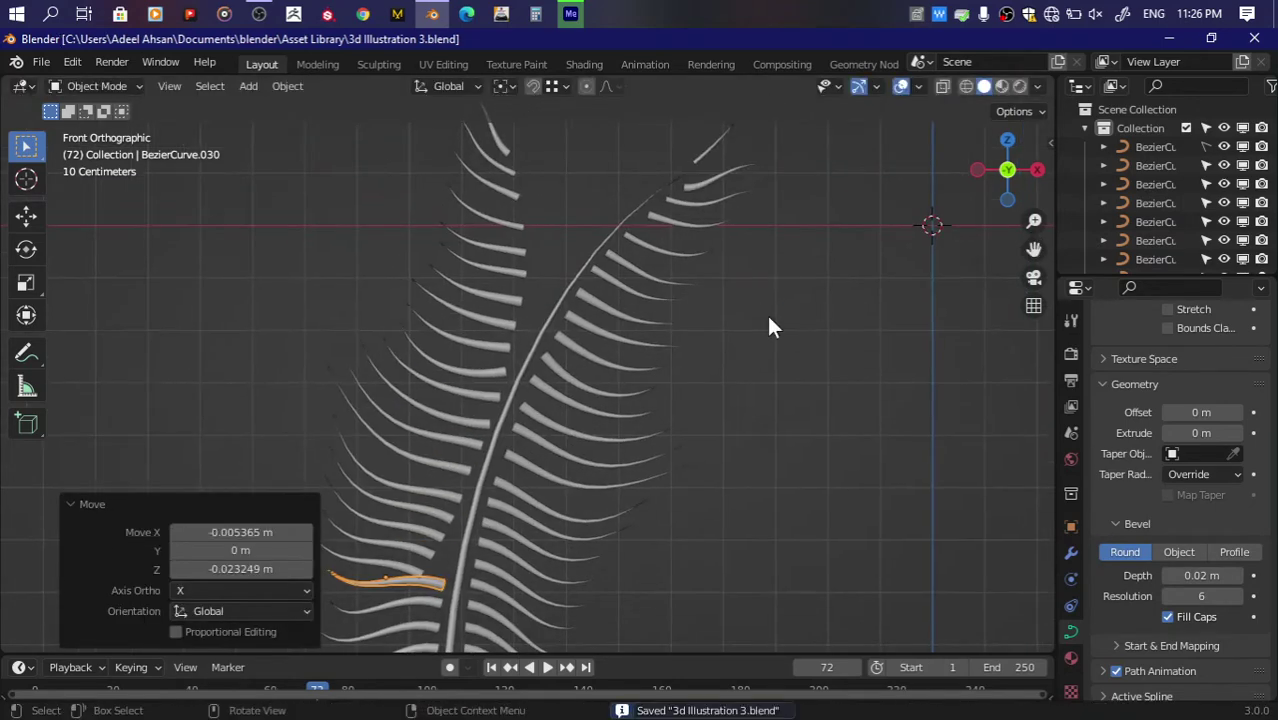
Step: Shift the leaf near the fern tip, undoing its tilt
drag(498, 131, 622, 148)
click(663, 152)
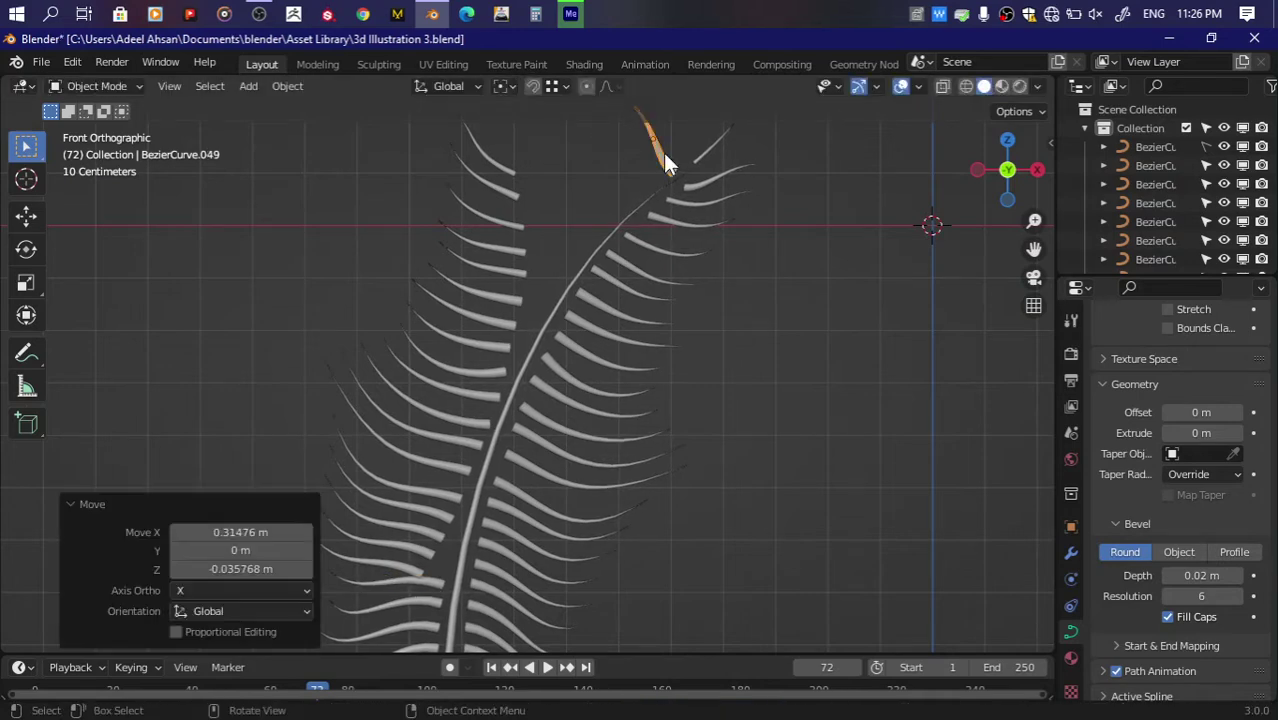
key(r)
click(758, 190)
key(ctrl+z)
Step: Move and tilt the upper-left leaf near the tip toward the stem
click(513, 173)
key(g)
click(651, 175)
key(r)
click(722, 180)
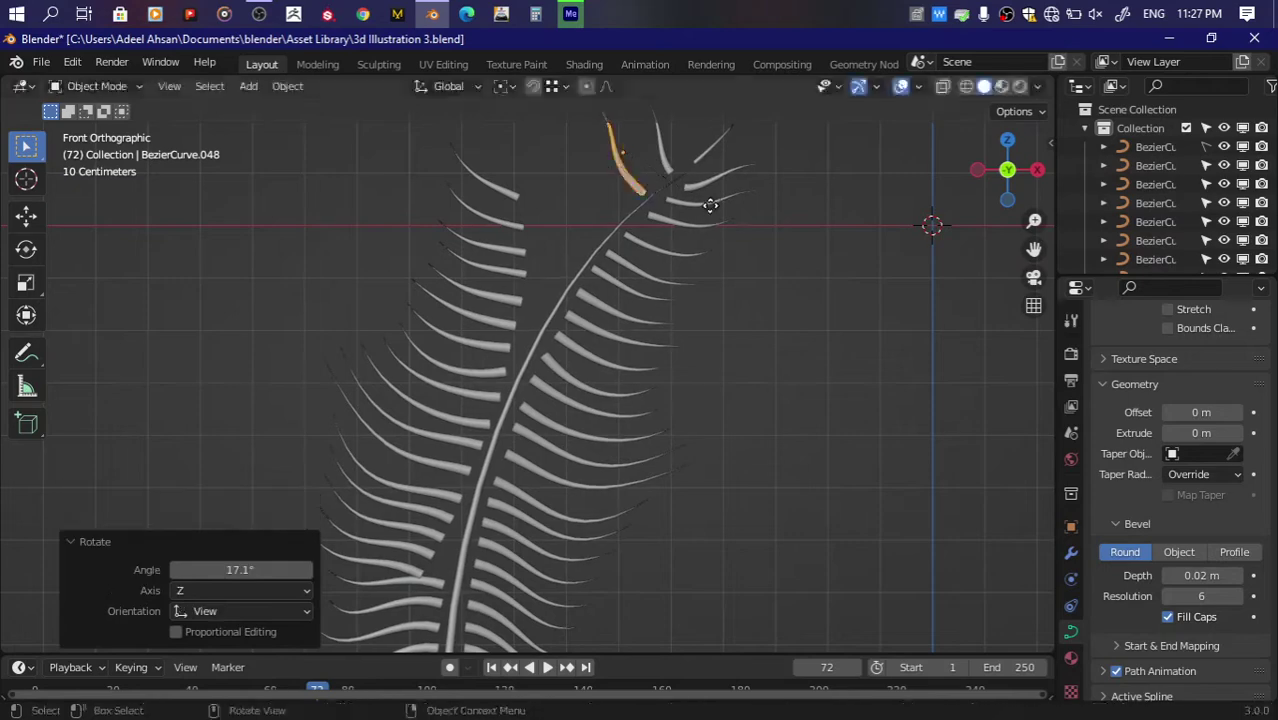
key(g)
click(498, 193)
Step: Place the next upper-left leaf beside the stem, tilted about 14°
click(500, 200)
key(g)
click(608, 198)
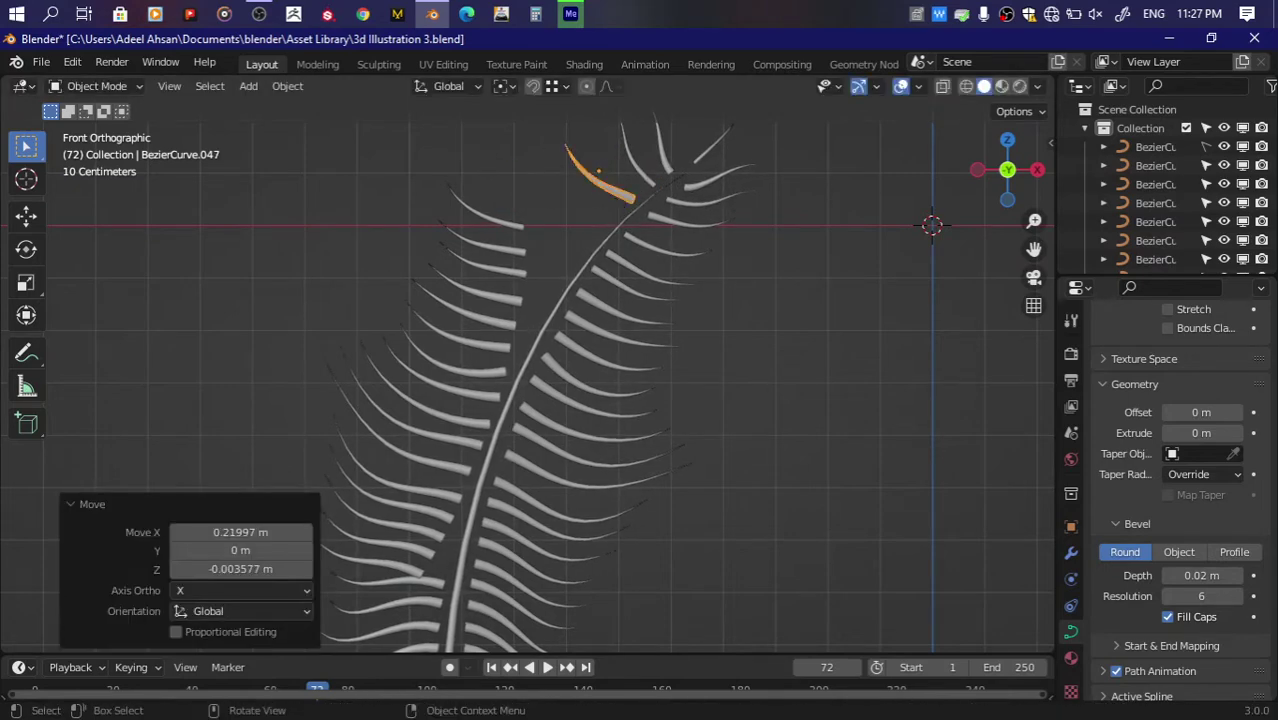
key(r)
click(724, 214)
key(g)
click(734, 219)
Step: Shift the next leaf toward the stem and tilt it 13.7°
click(521, 224)
key(g)
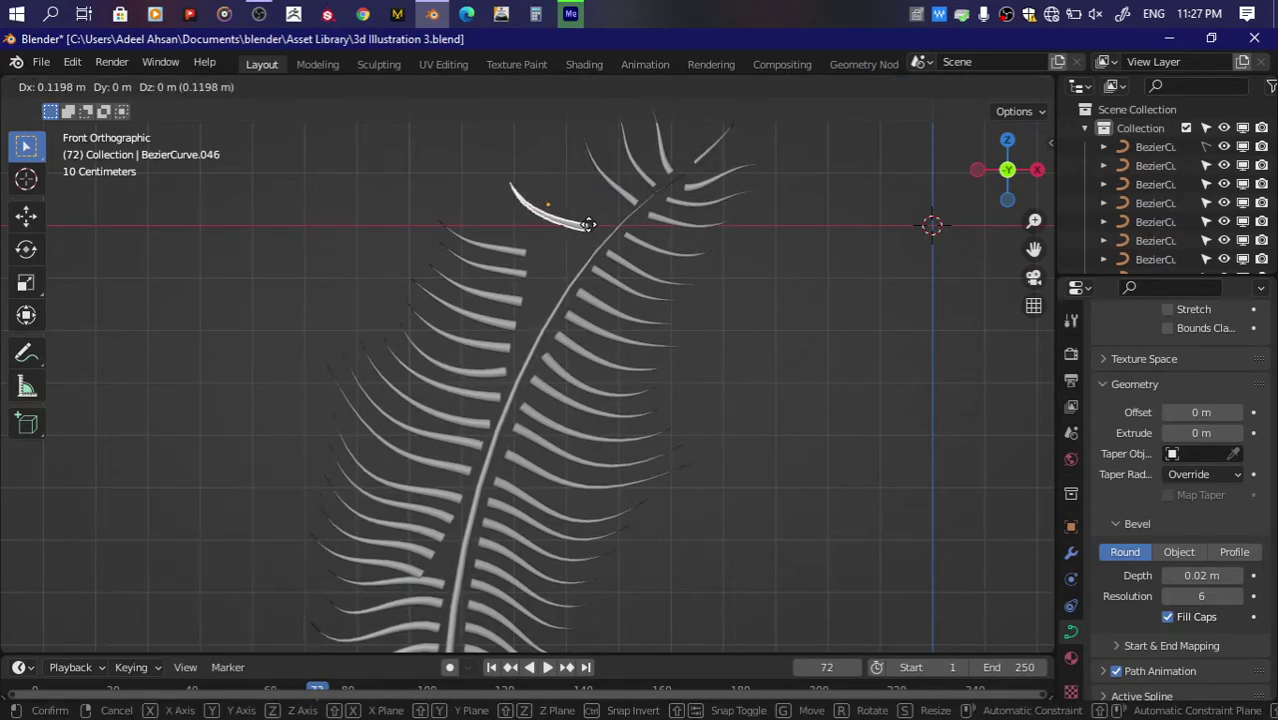
click(605, 219)
key(r)
click(673, 245)
key(g)
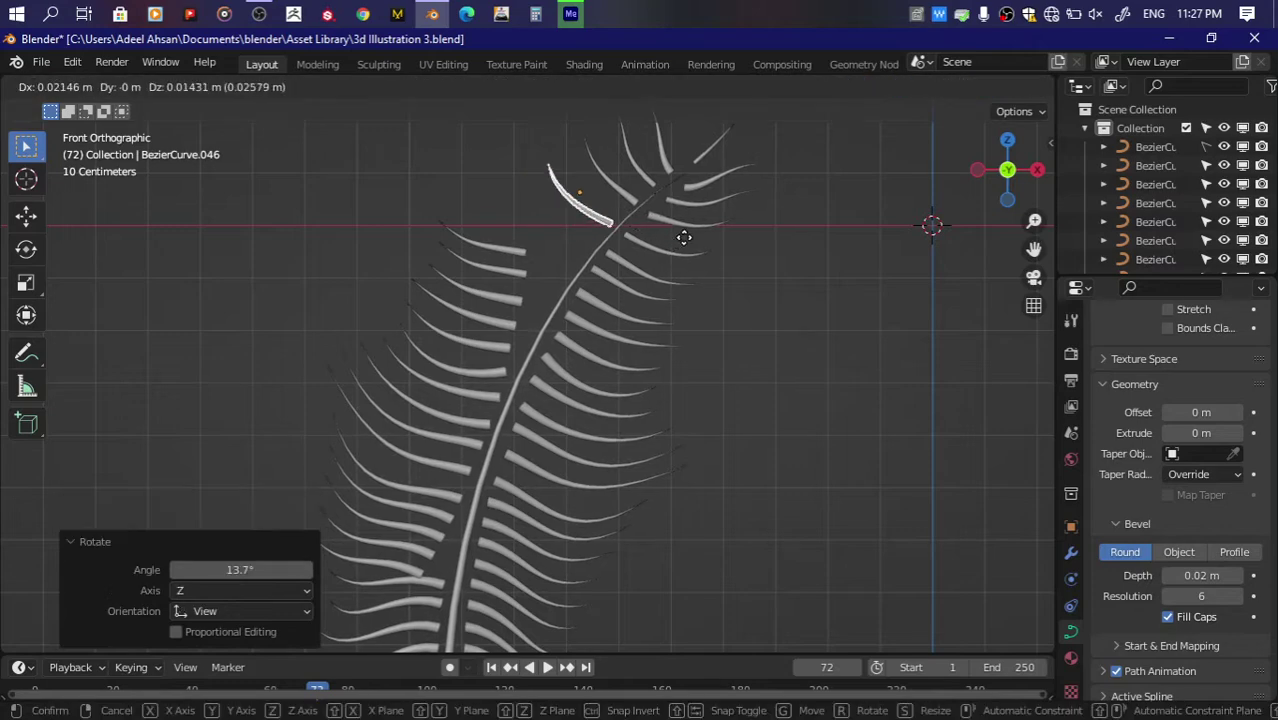
click(684, 237)
Step: Move and tilt the next two leaves down to follow the stem
click(511, 243)
key(g)
click(590, 240)
key(r)
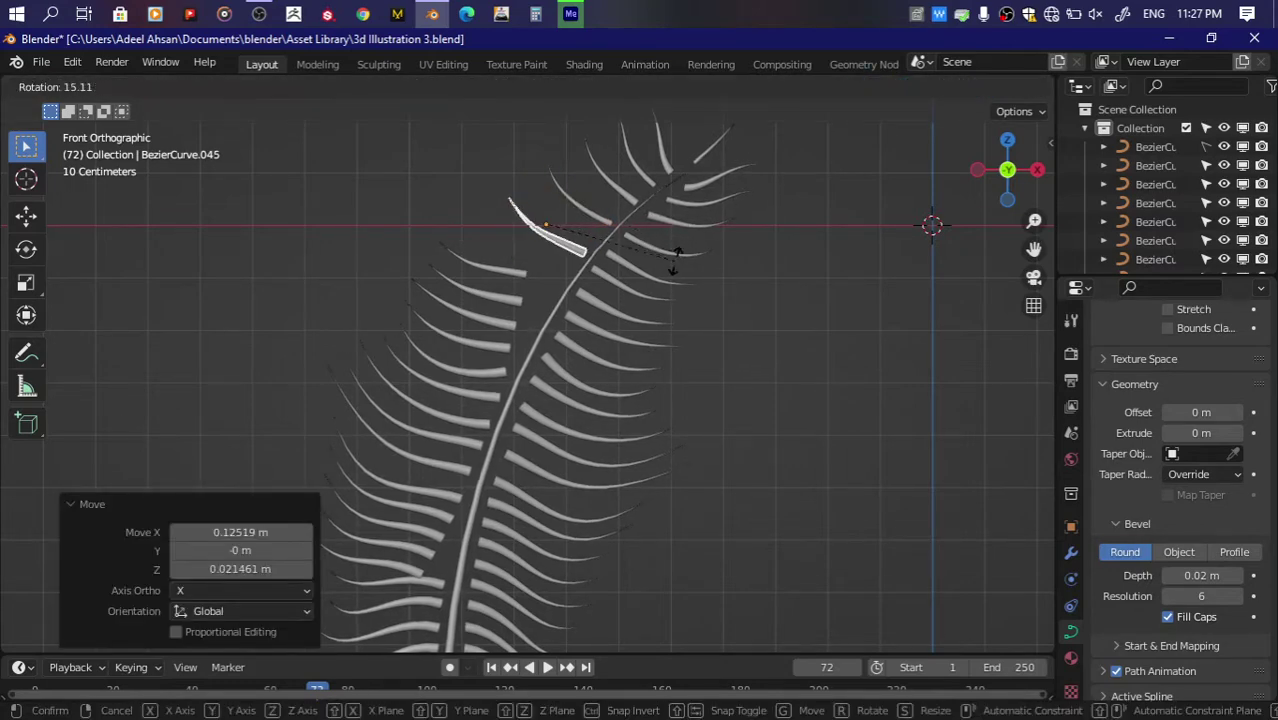
click(674, 253)
click(502, 270)
key(g)
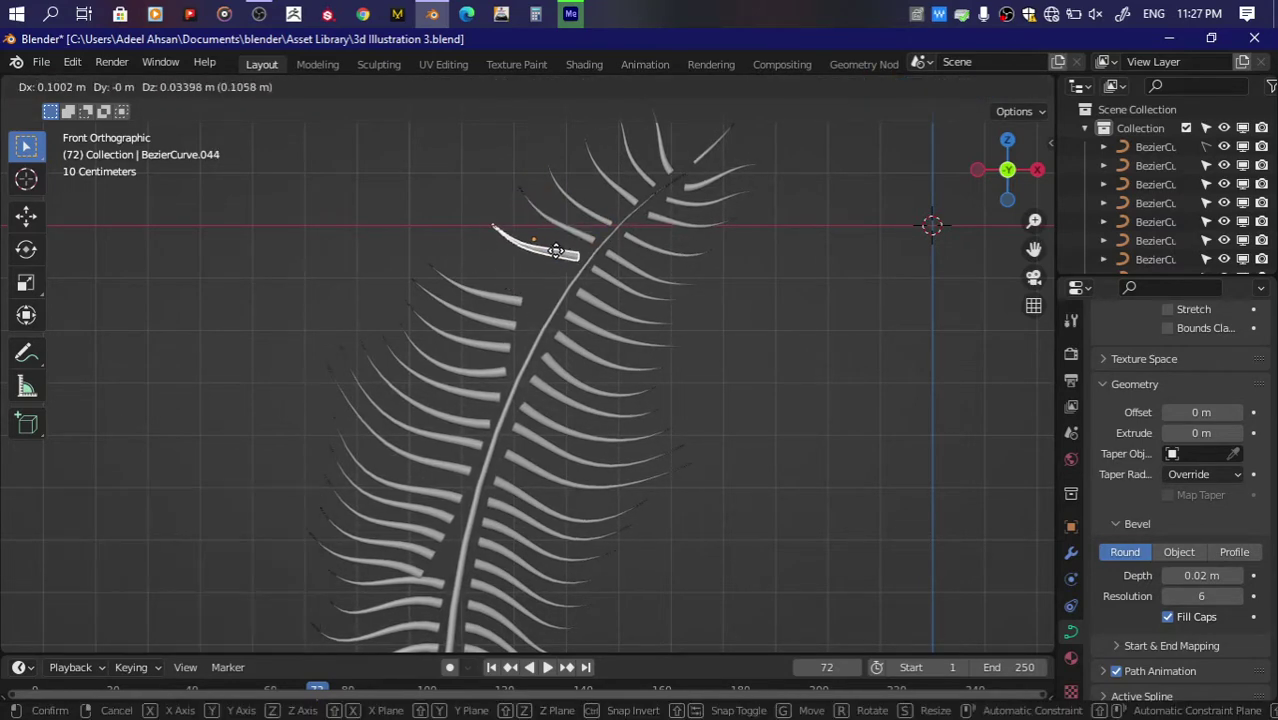
click(556, 250)
key(r)
Step: Settle the following leaf beside the stem with several small moves and a tilt
click(694, 262)
key(g)
click(515, 300)
key(g)
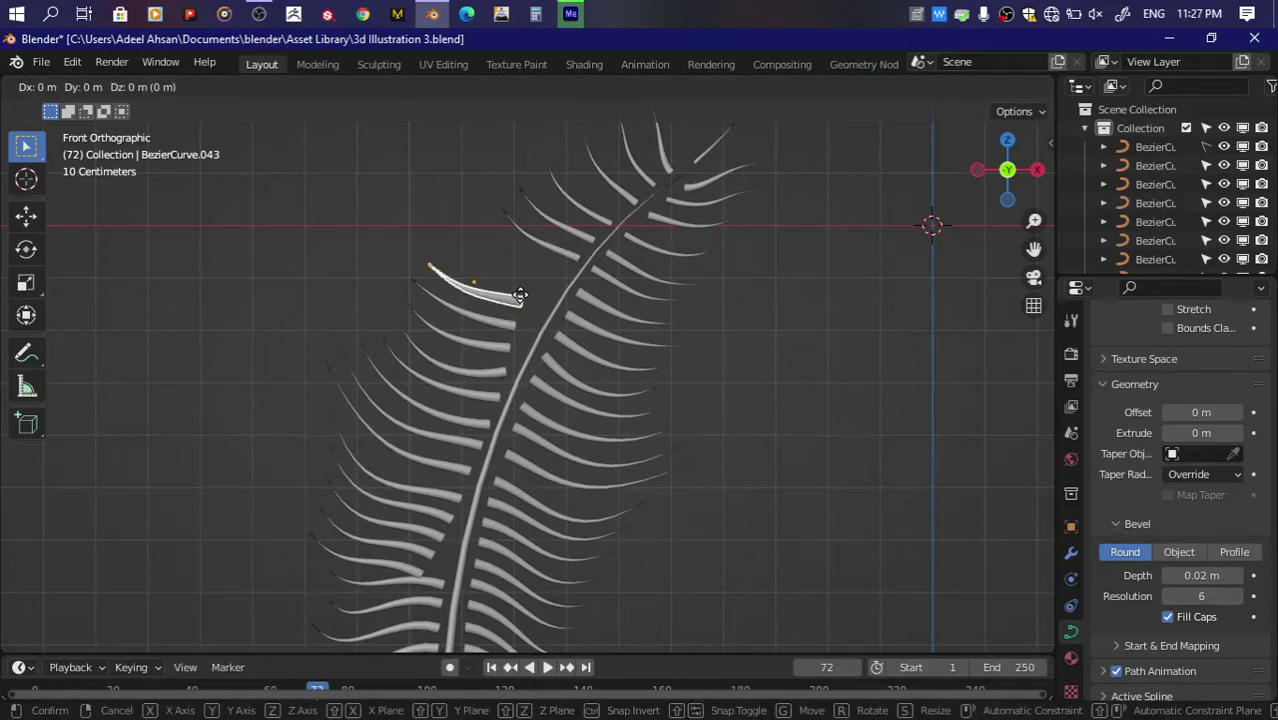
click(554, 274)
key(r)
click(668, 295)
key(g)
click(592, 256)
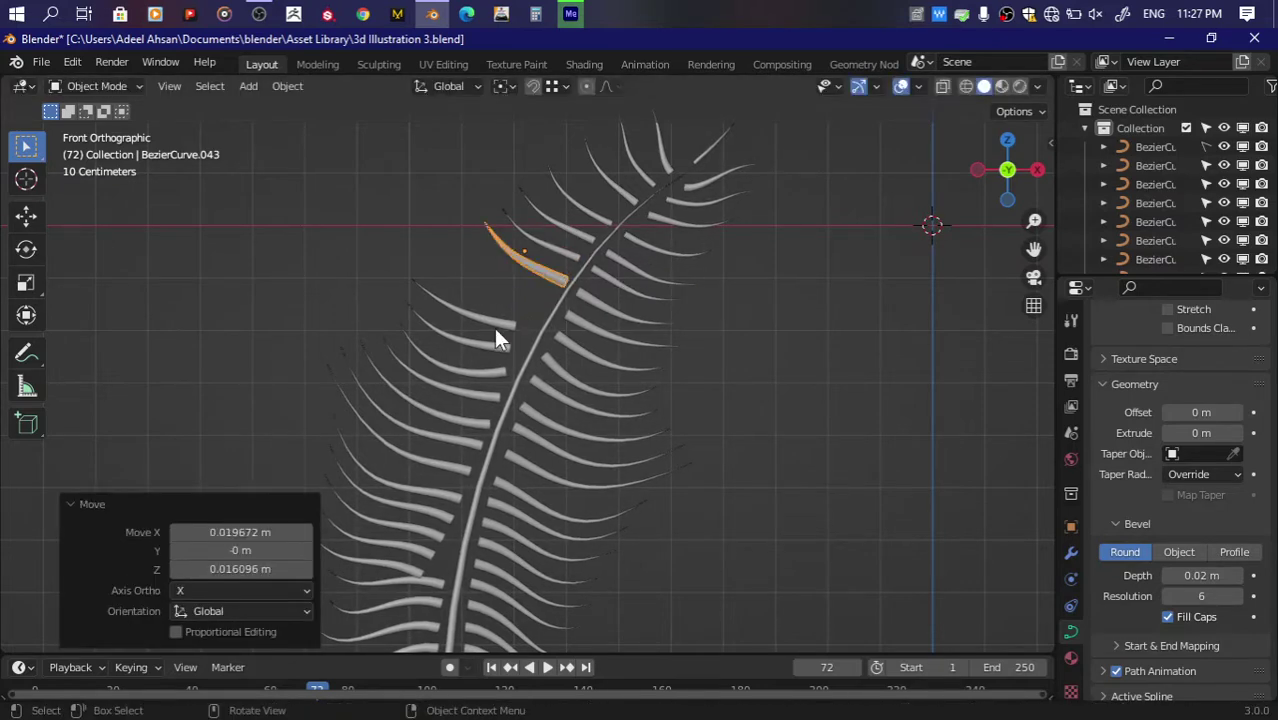
Step: Raise the next leaf up and right and tilt it about 9°
click(499, 320)
key(g)
click(533, 297)
key(r)
click(645, 350)
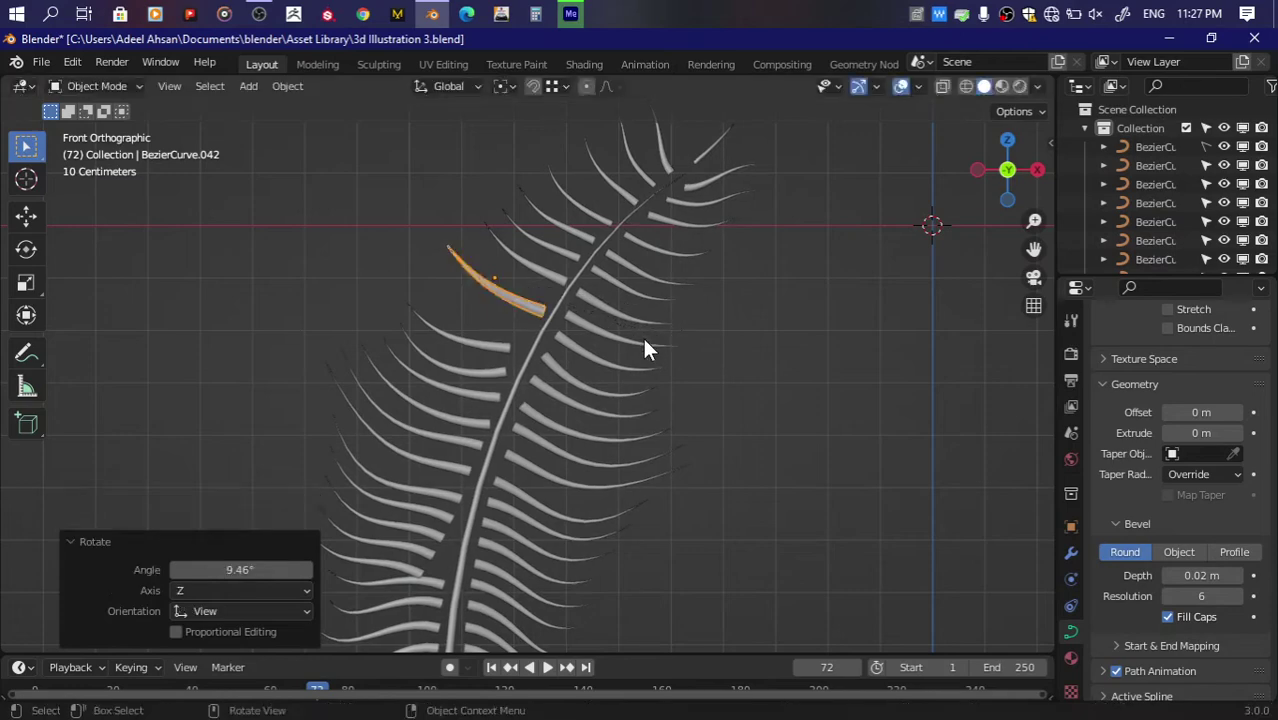
Step: Shift the next leaf up and left and fine-tune its placement along the stem
click(490, 345)
key(g)
click(463, 343)
key(g)
click(510, 325)
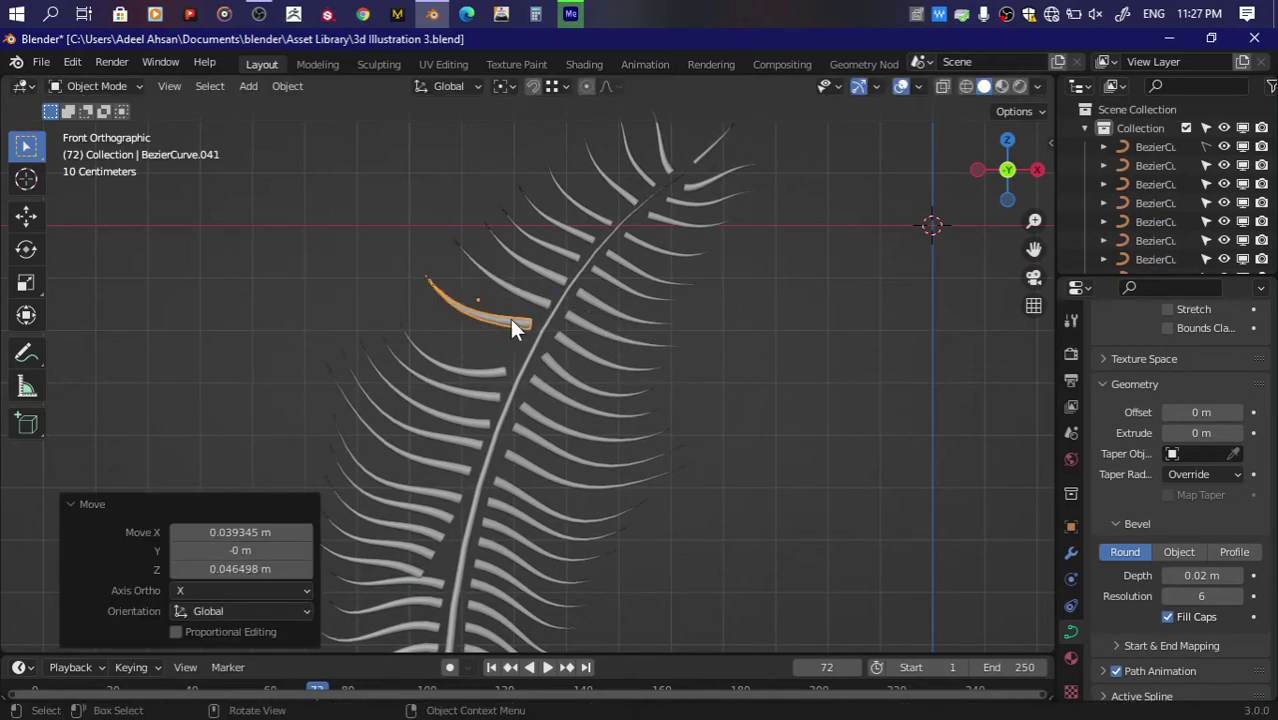
key(r)
click(500, 340)
key(g)
click(466, 376)
Step: Reposition the next two lower leaves along the stem
click(490, 383)
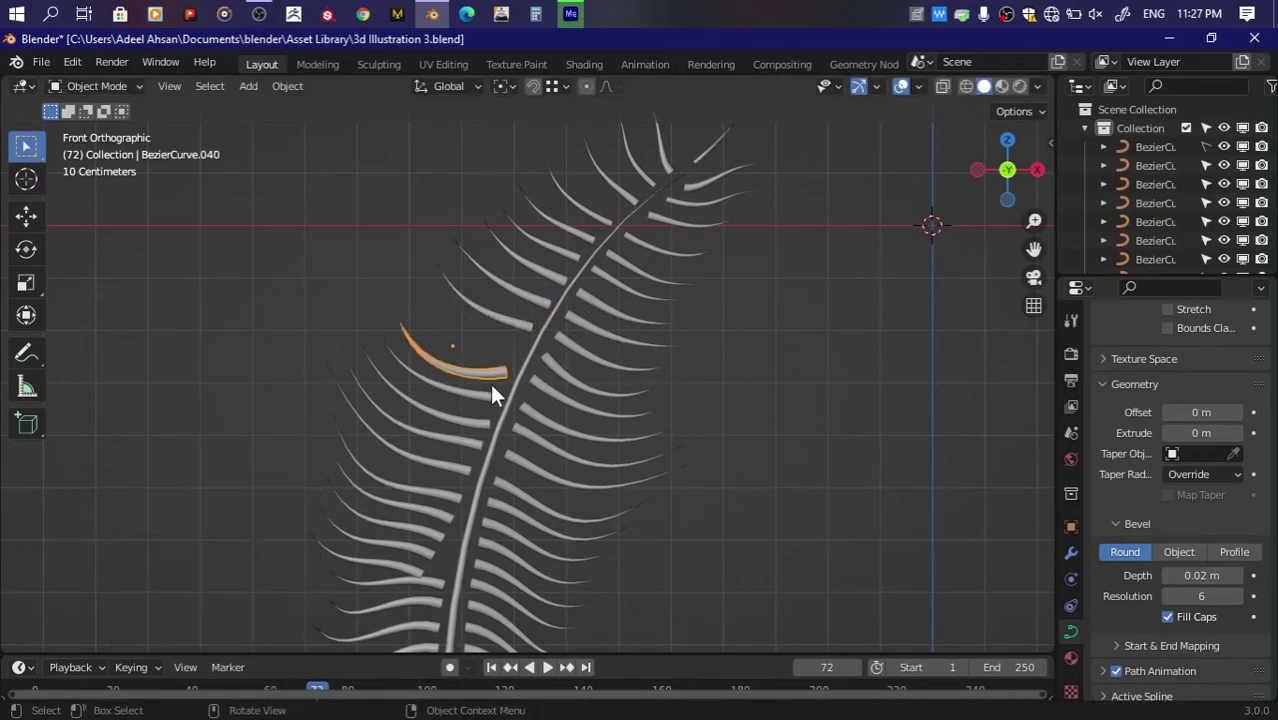
key(g)
click(505, 360)
click(466, 382)
key(g)
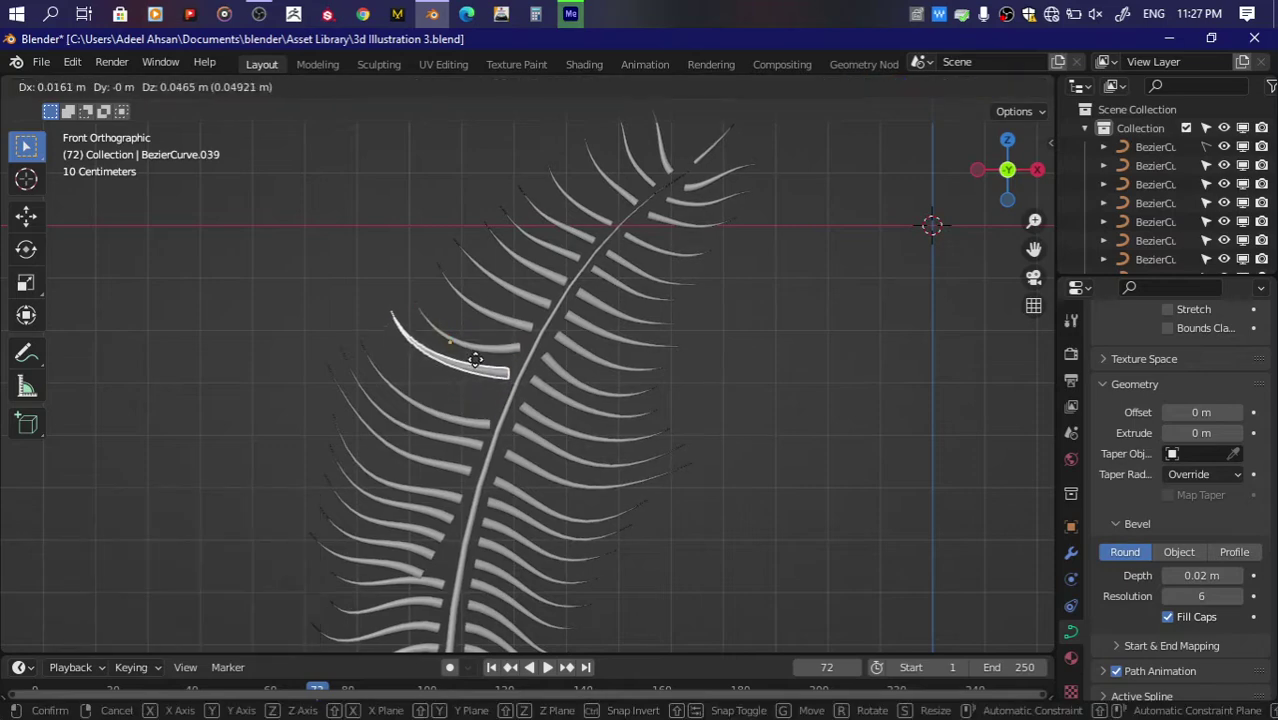
click(453, 396)
key(g)
click(456, 434)
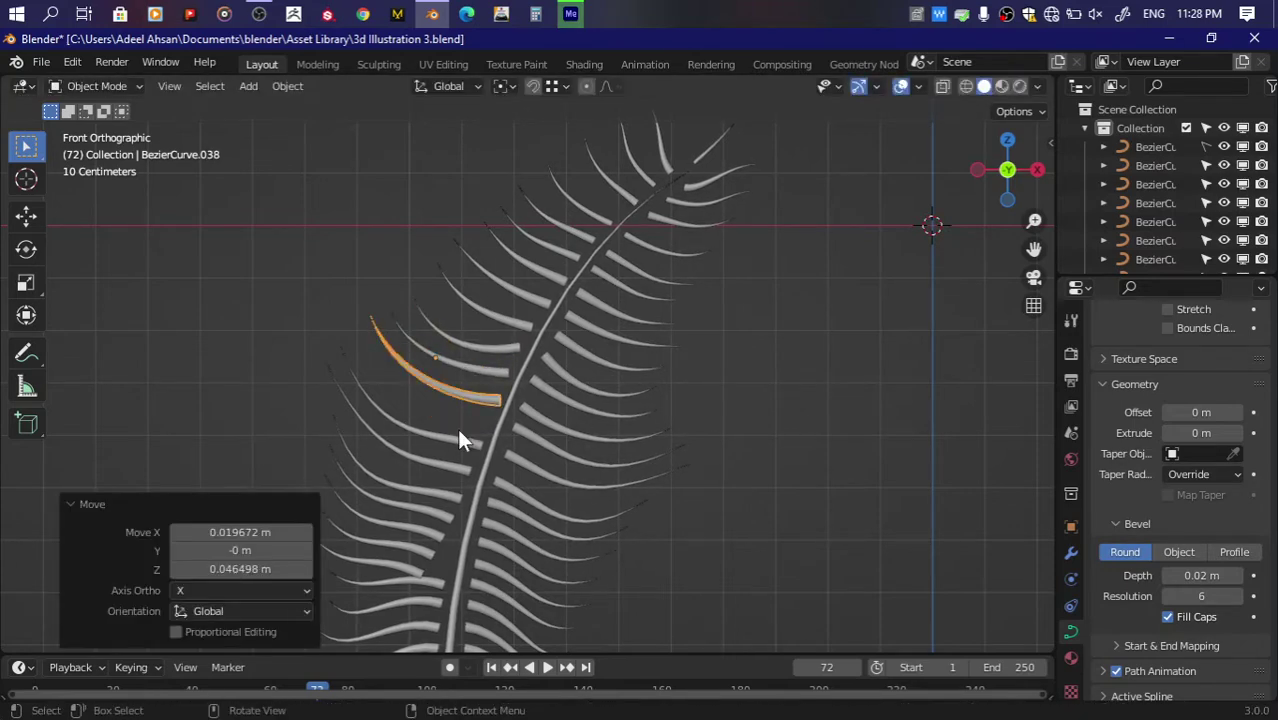
Step: Move four more lower leaves up into position beside the stem
click(457, 434)
key(g)
click(465, 430)
click(462, 440)
key(g)
click(459, 436)
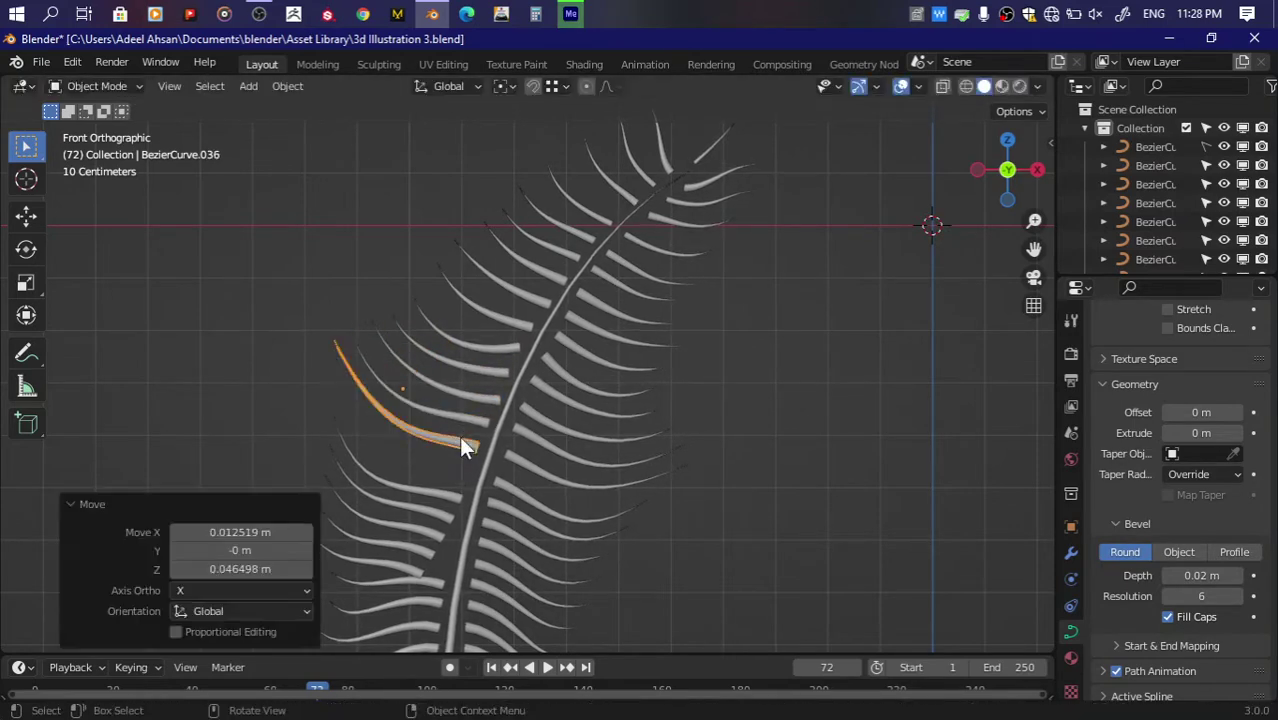
click(444, 482)
key(g)
click(452, 456)
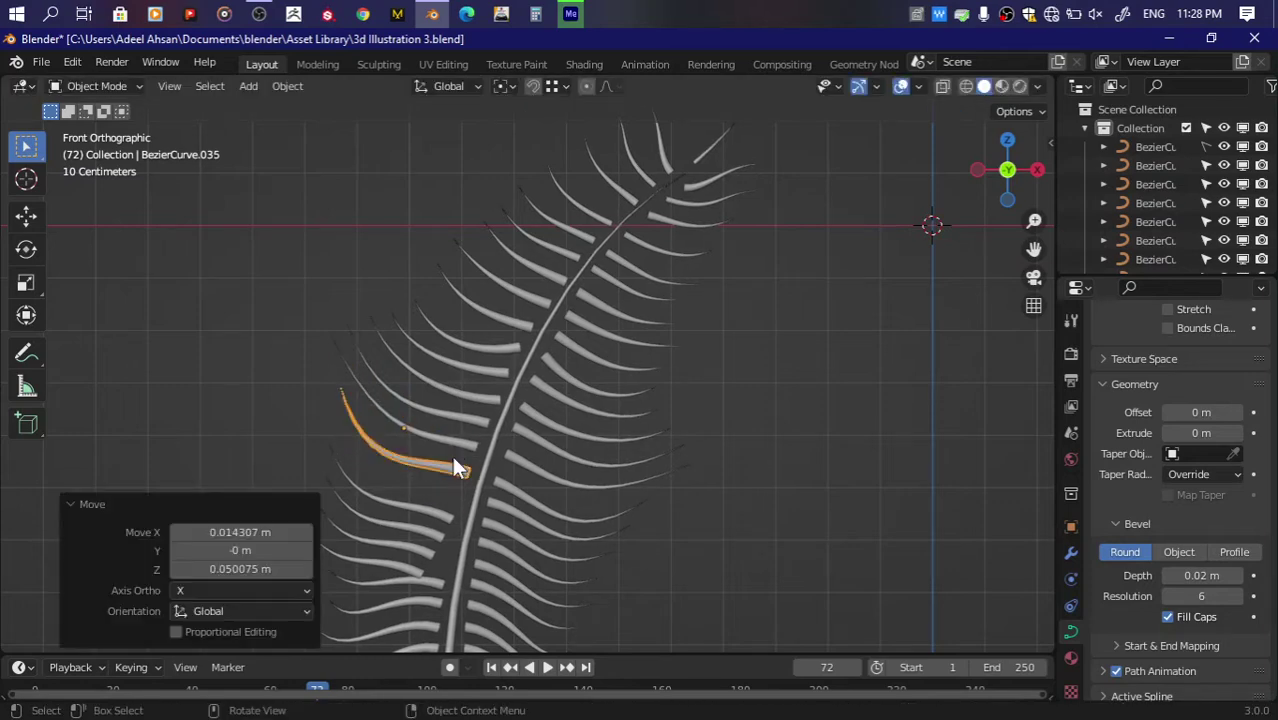
click(433, 509)
key(g)
click(439, 485)
Step: Place the next lower leaf, correct the one above, and tilt it beside the stem
click(425, 524)
key(g)
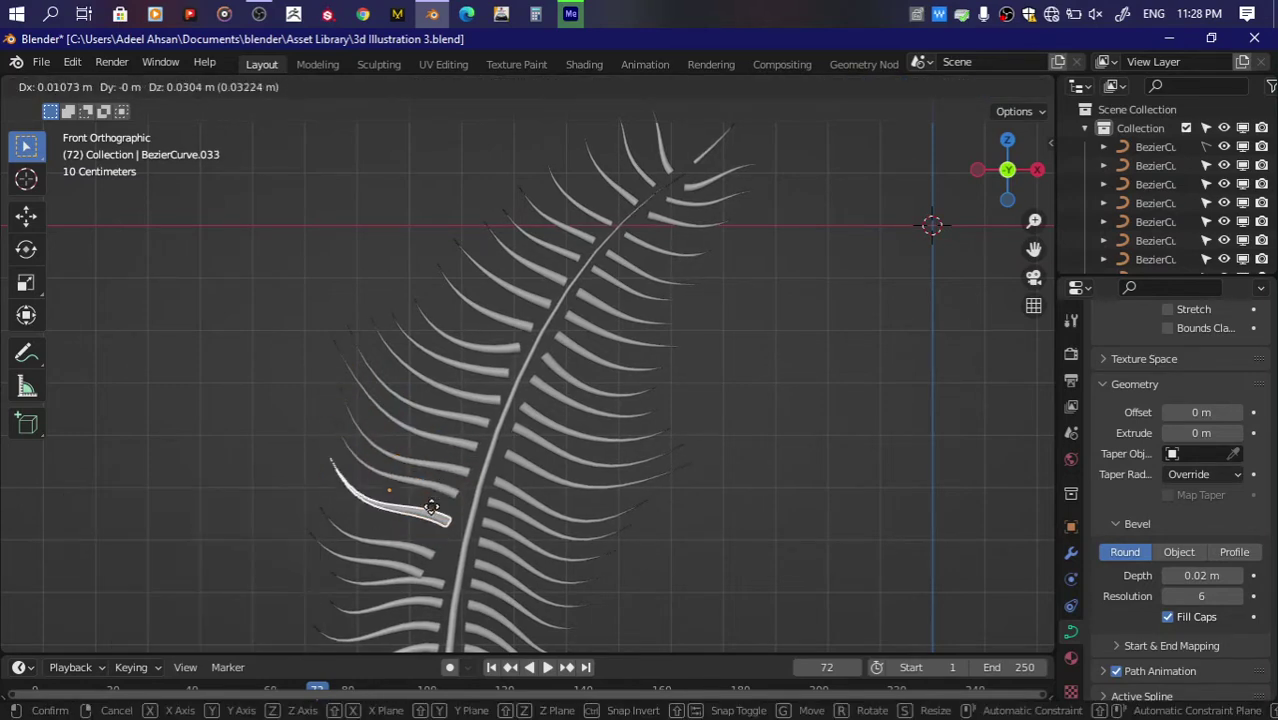
click(438, 500)
click(442, 494)
key(g)
click(442, 509)
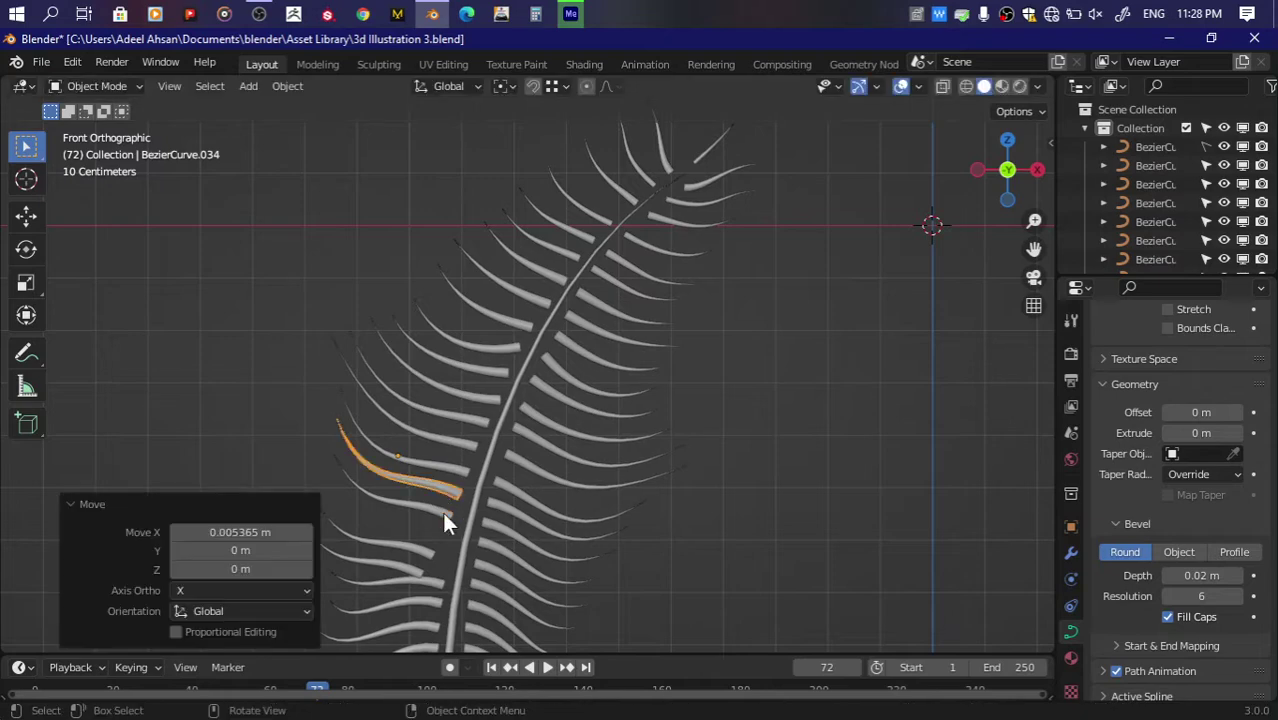
click(443, 510)
key(g)
click(543, 505)
key(r)
click(498, 506)
Step: Move and tilt the next leaf near the base of the stem
click(425, 533)
key(g)
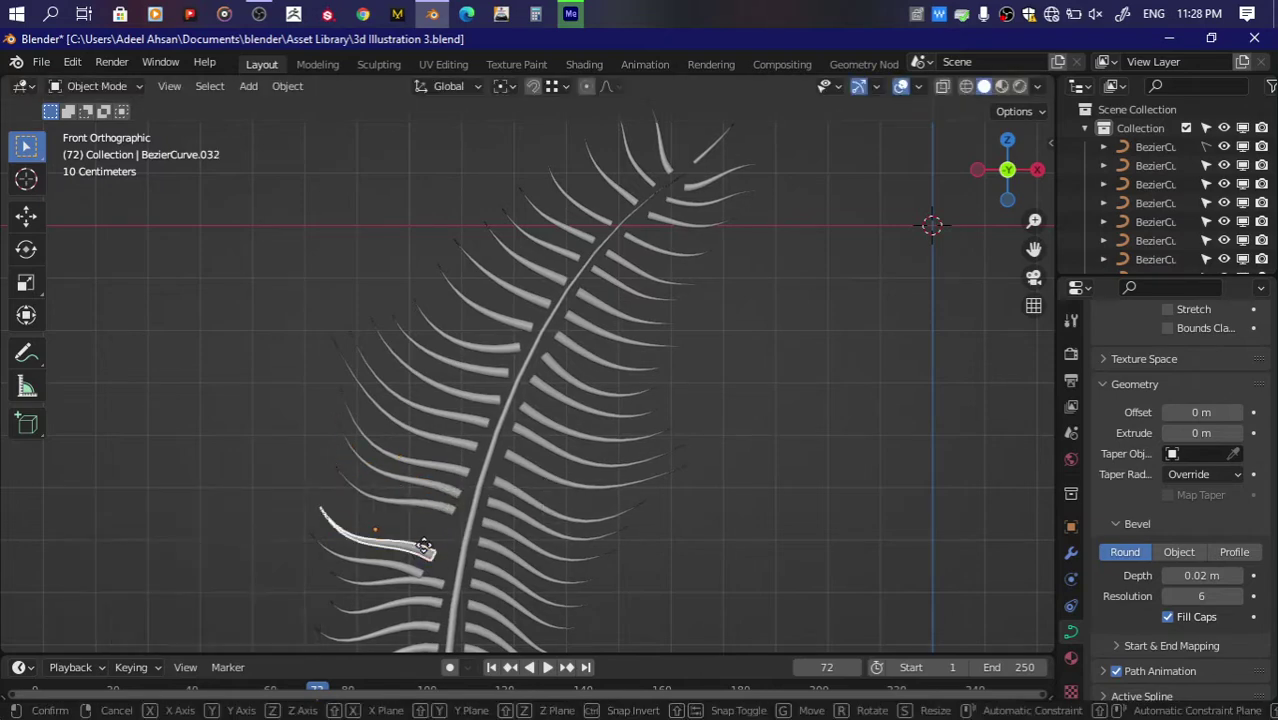
click(439, 527)
key(r)
click(556, 522)
key(g)
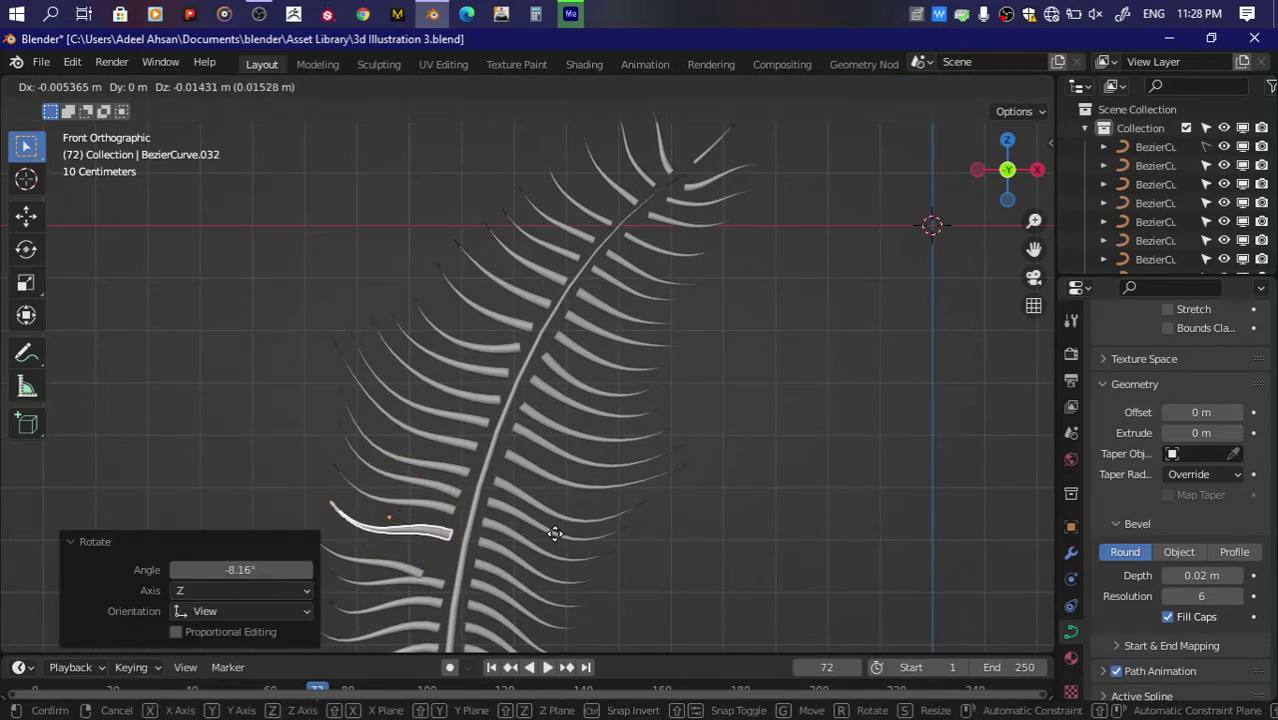
click(420, 572)
Step: Place the lowest leaf with about a -13° tilt
click(420, 575)
key(g)
click(425, 560)
key(r)
click(500, 540)
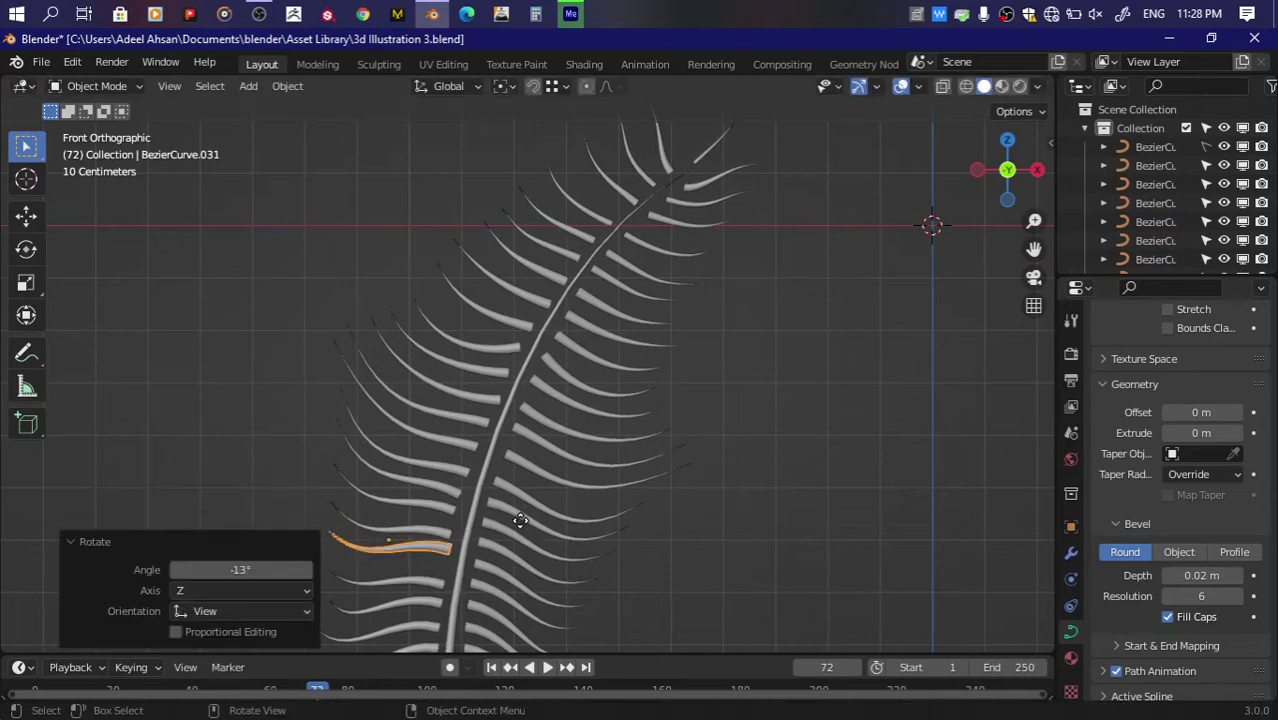
key(g)
click(516, 529)
scroll(686, 465, down, 4)
scroll(657, 424, down, 1)
Step: Save the file and box-select all the fern leaf curves
key(Tab)
key(ctrl+s)
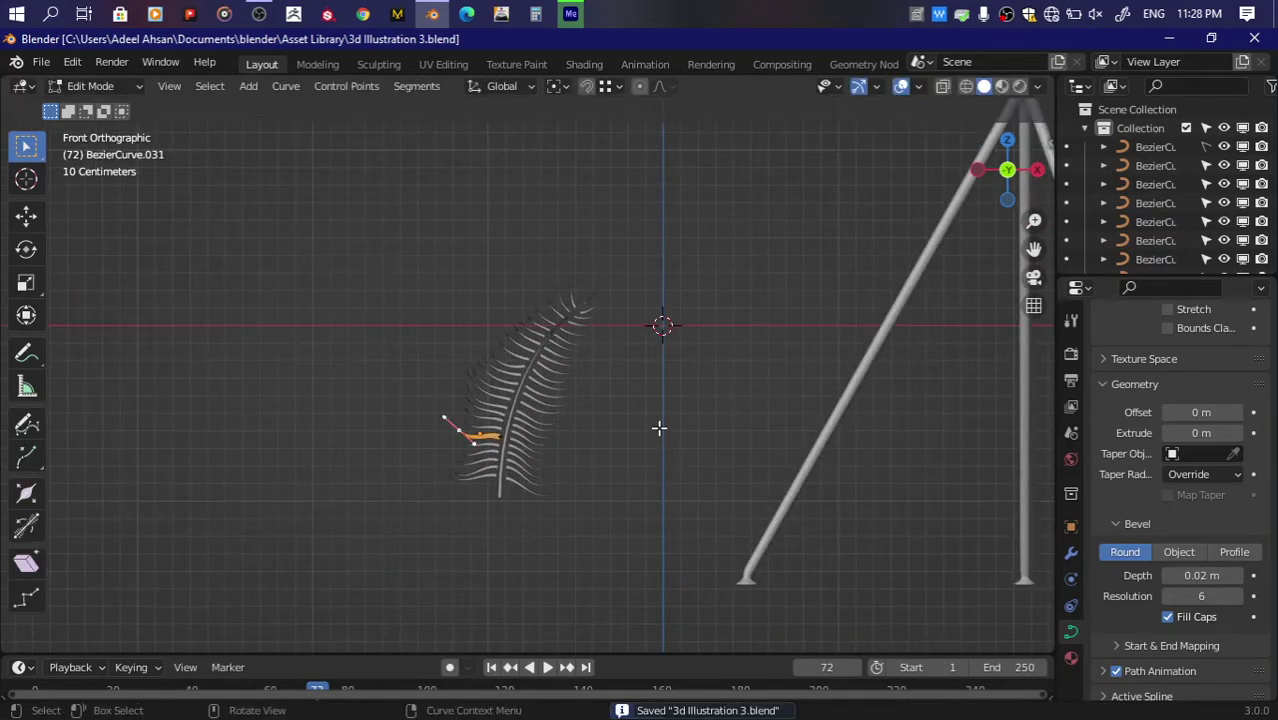
key(Tab)
drag(450, 207, 620, 505)
scroll(1200, 141, down, 2)
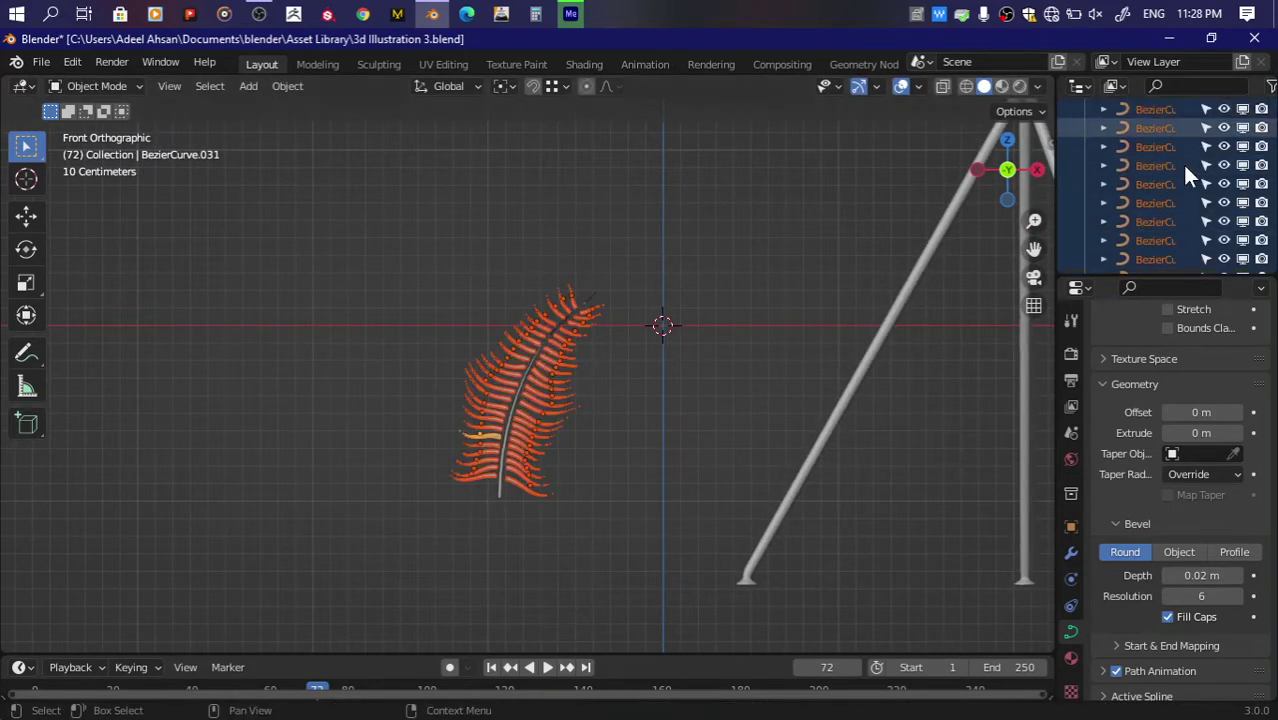
drag(326, 189, 617, 569)
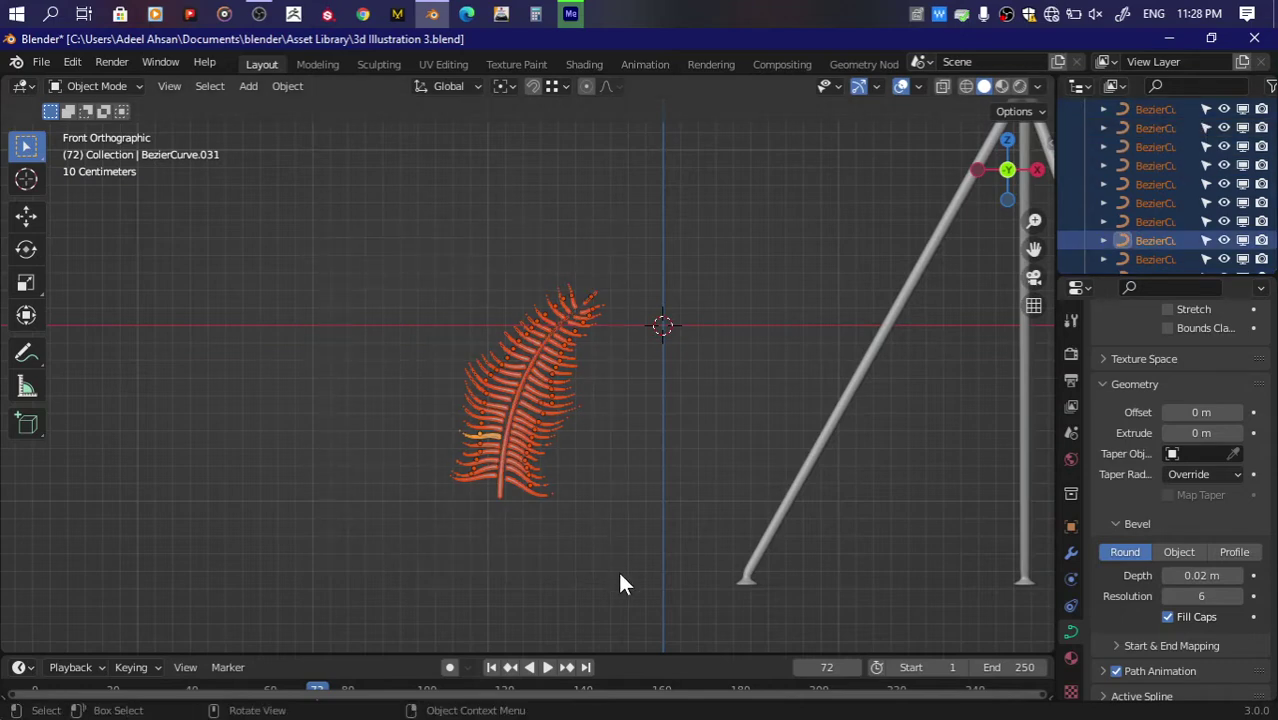
Step: Join the selected leaves into one fern object, deselect it, and save
key(ctrl+j)
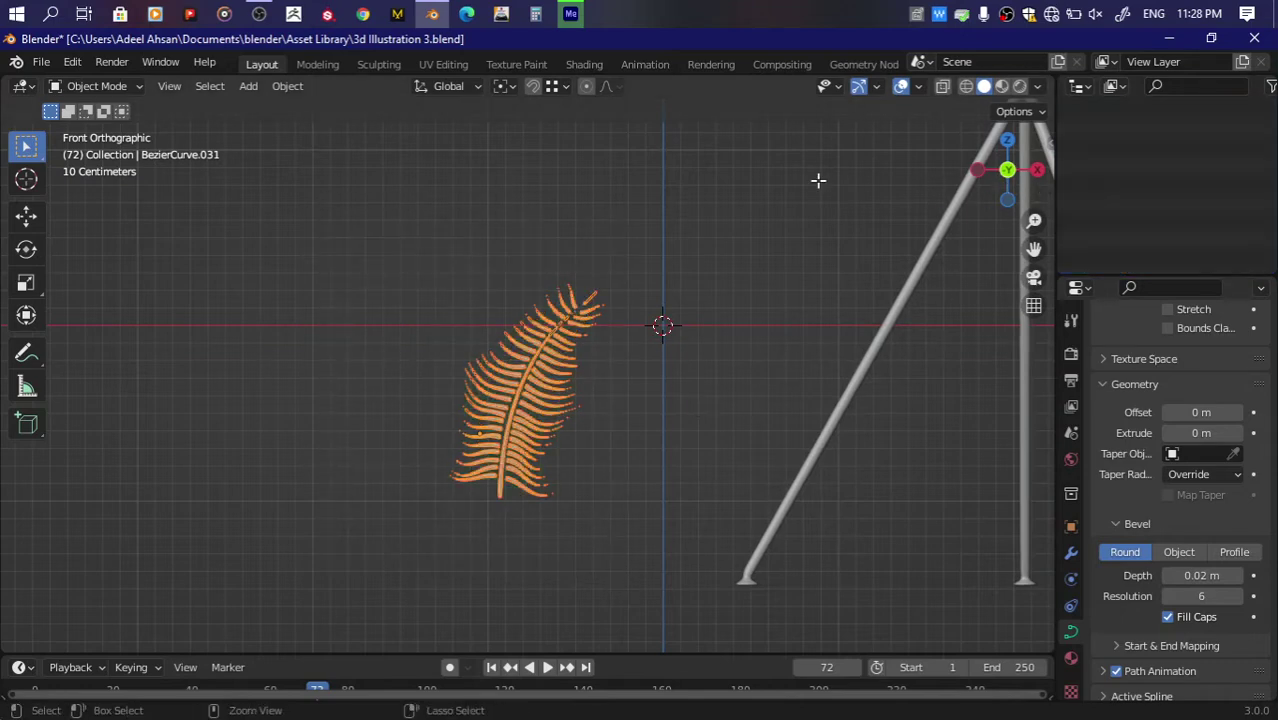
key(Tab)
key(Tab)
scroll(640, 352, up, 2)
click(770, 351)
key(ctrl+s)
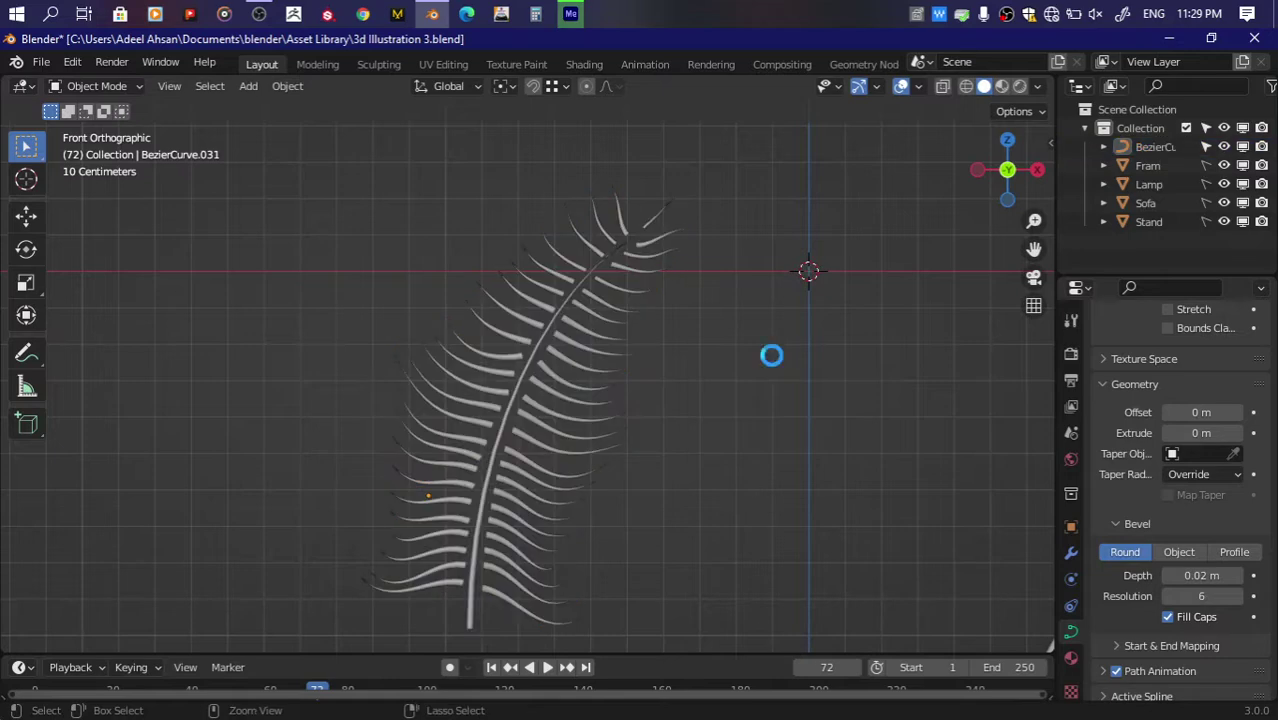
Step: Rename the joined fern curve BezierCurve.031 to 'Planr' in the Outliner
scroll(877, 271, down, 5)
drag(1033, 248, 383, 343)
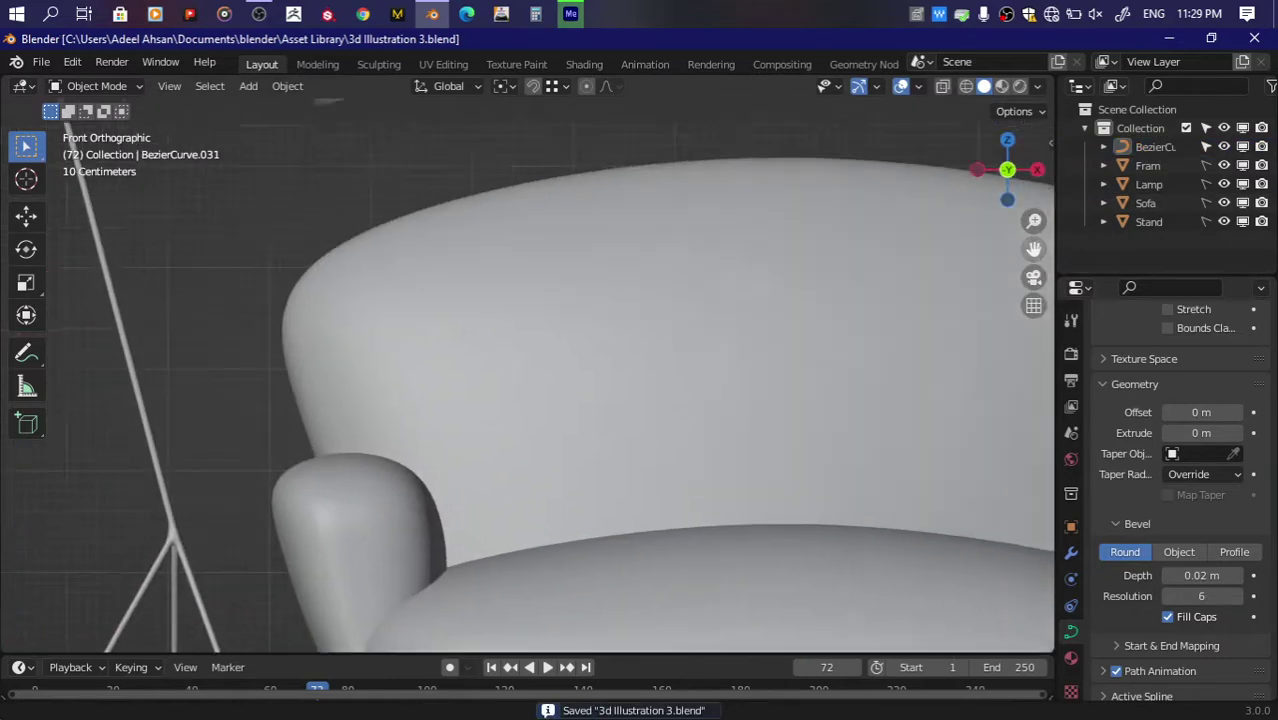
scroll(792, 286, down, 4)
scroll(447, 389, up, 3)
scroll(447, 389, up, 2)
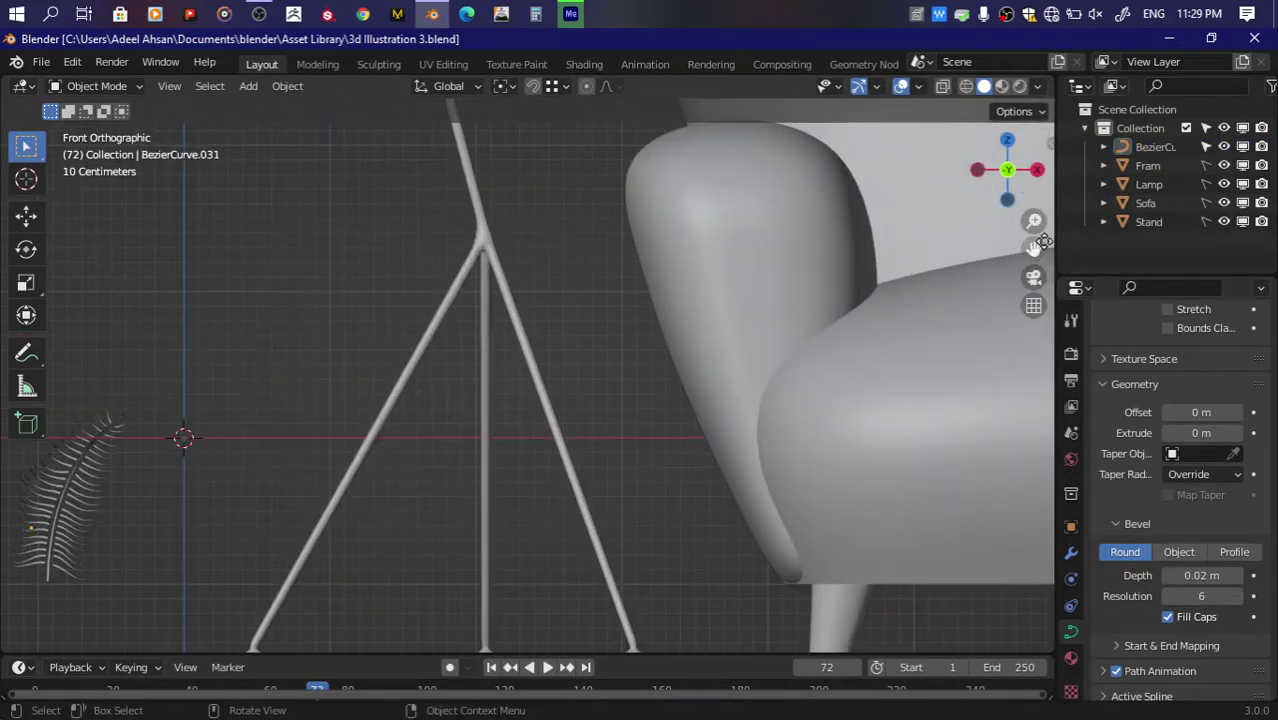
drag(1033, 248, 523, 327)
scroll(523, 327, up, 4)
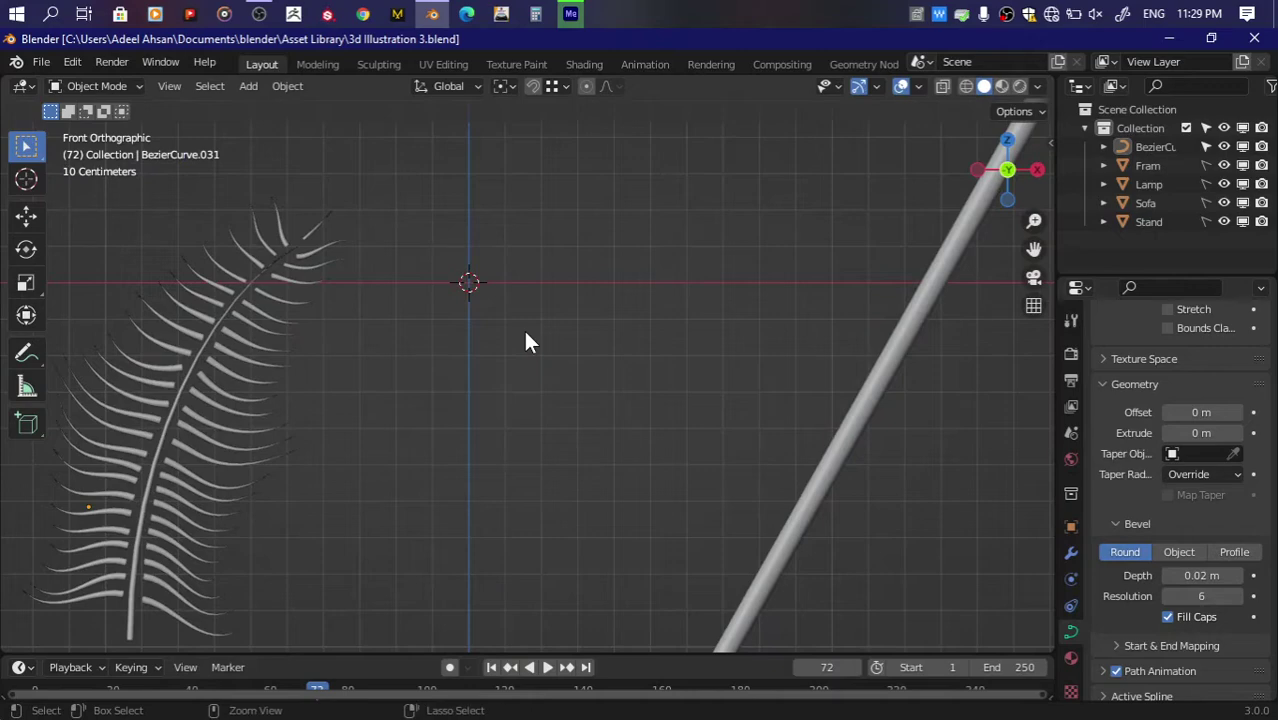
double_click(1162, 152)
text(F)
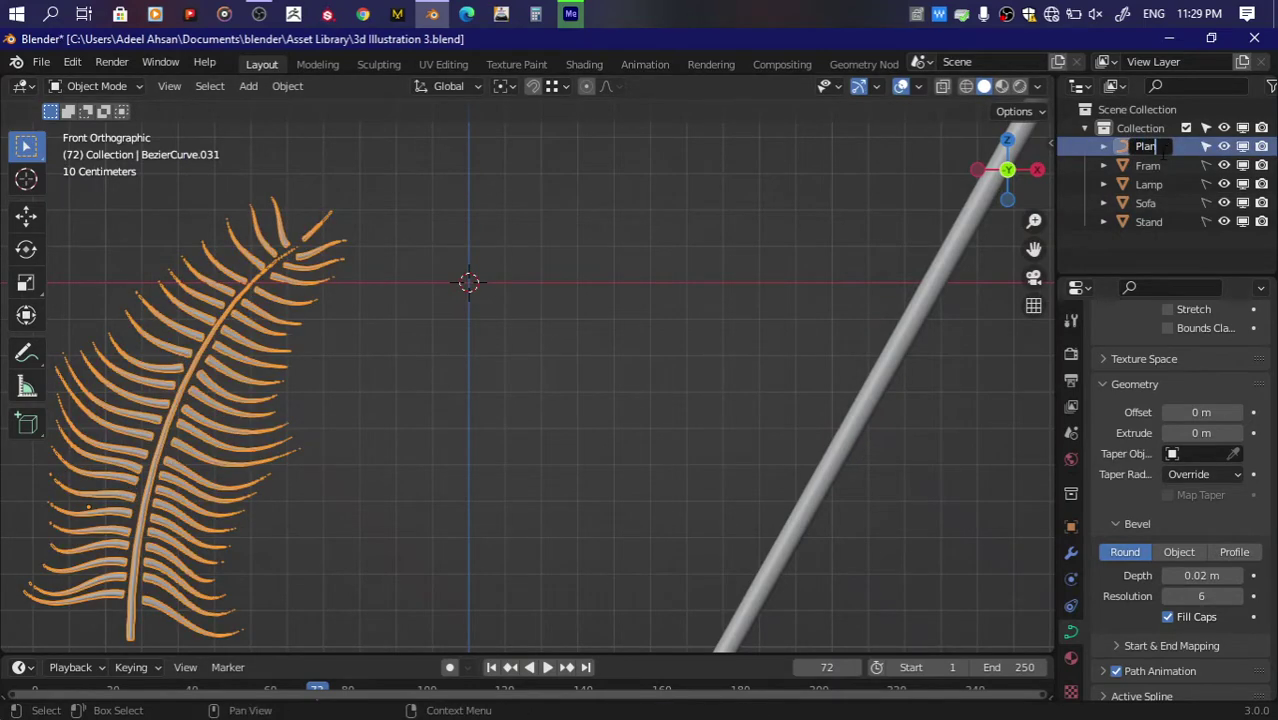
text(r)
key(Return)
key(Tab)
key(Tab)
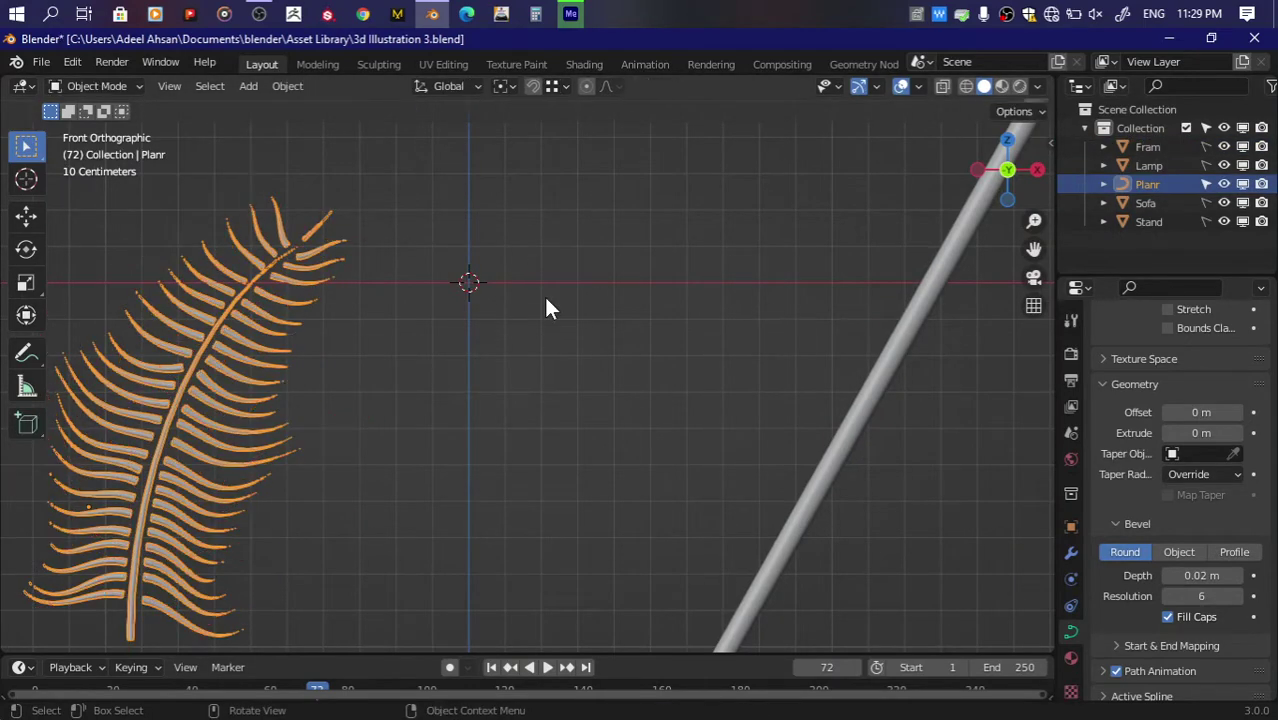
scroll(545, 305, down, 3)
Step: Save, move the fern up to the picture frame, and enlarge it about 2.746 times
key(ctrl+s)
scroll(520, 300, down, 2)
key(g)
click(697, 148)
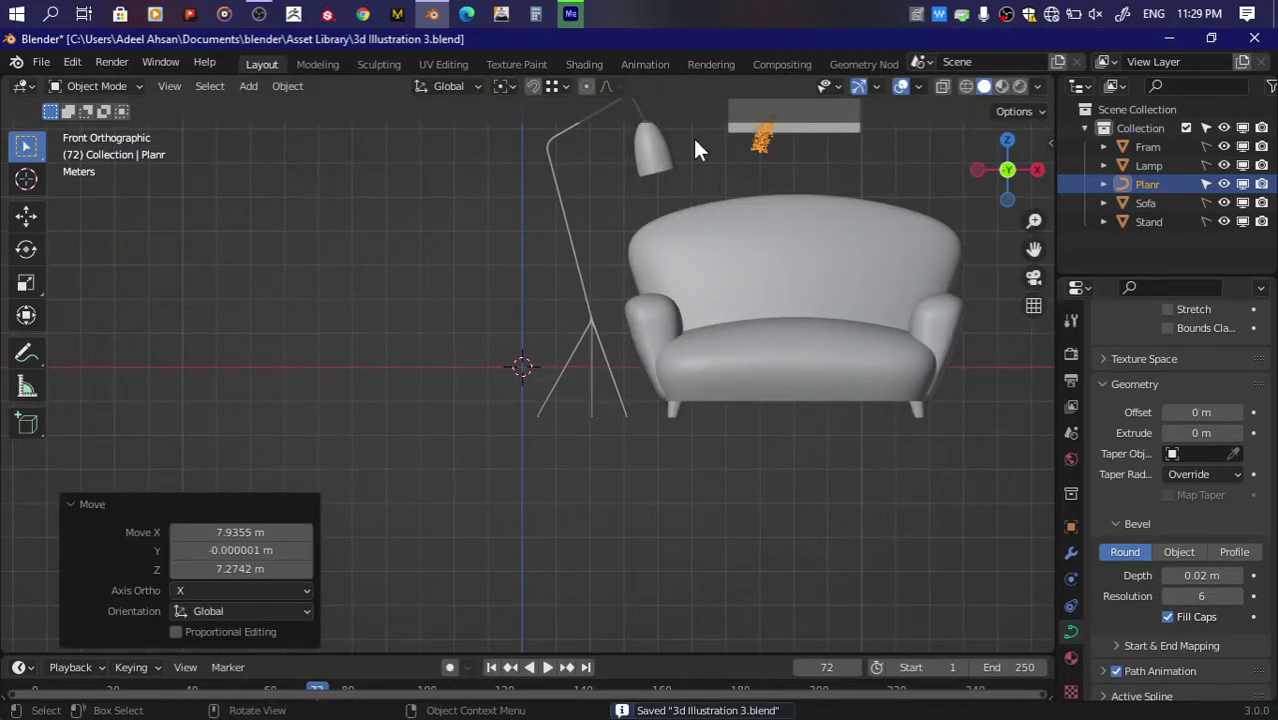
shift+middle_drag(697, 148, 587, 298)
scroll(619, 372, up, 3)
key(s)
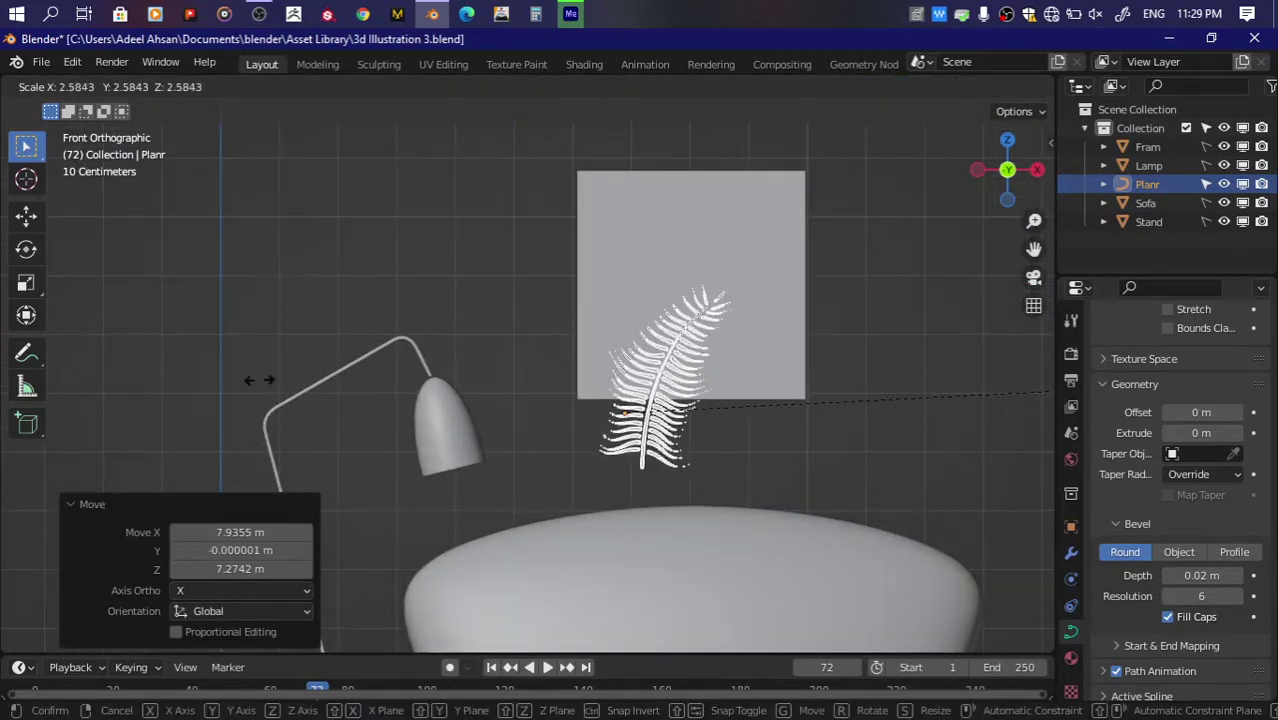
click(260, 380)
Step: In side view, move the fern along Y to sit against the frame's surface
drag(1005, 165, 1025, 185)
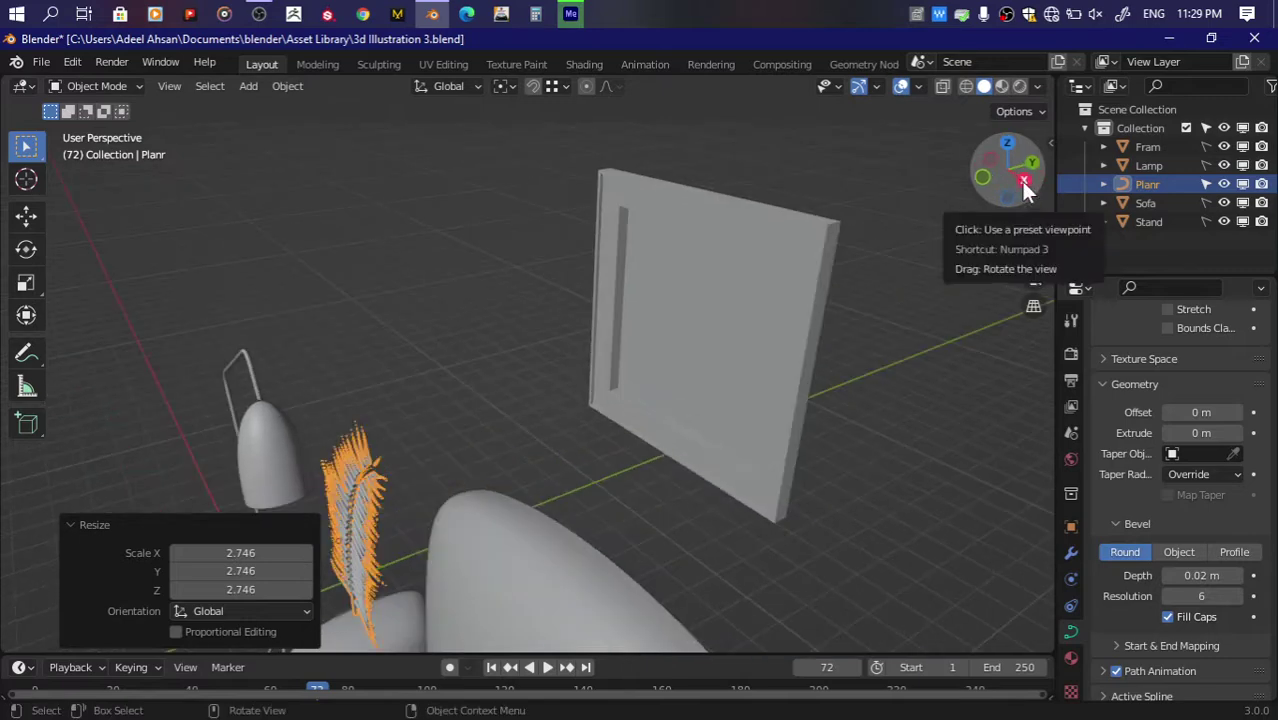
click(1024, 181)
key(g)
key(x)
key(y)
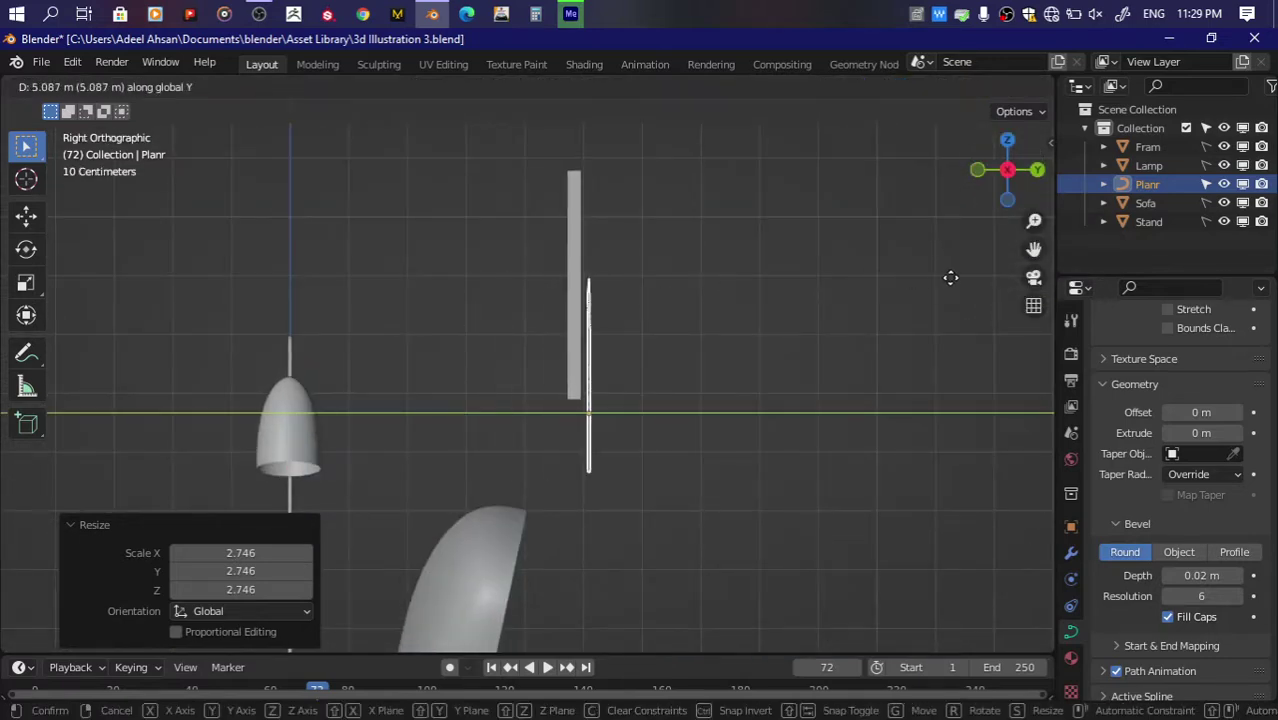
click(931, 279)
scroll(746, 309, up, 2)
key(g)
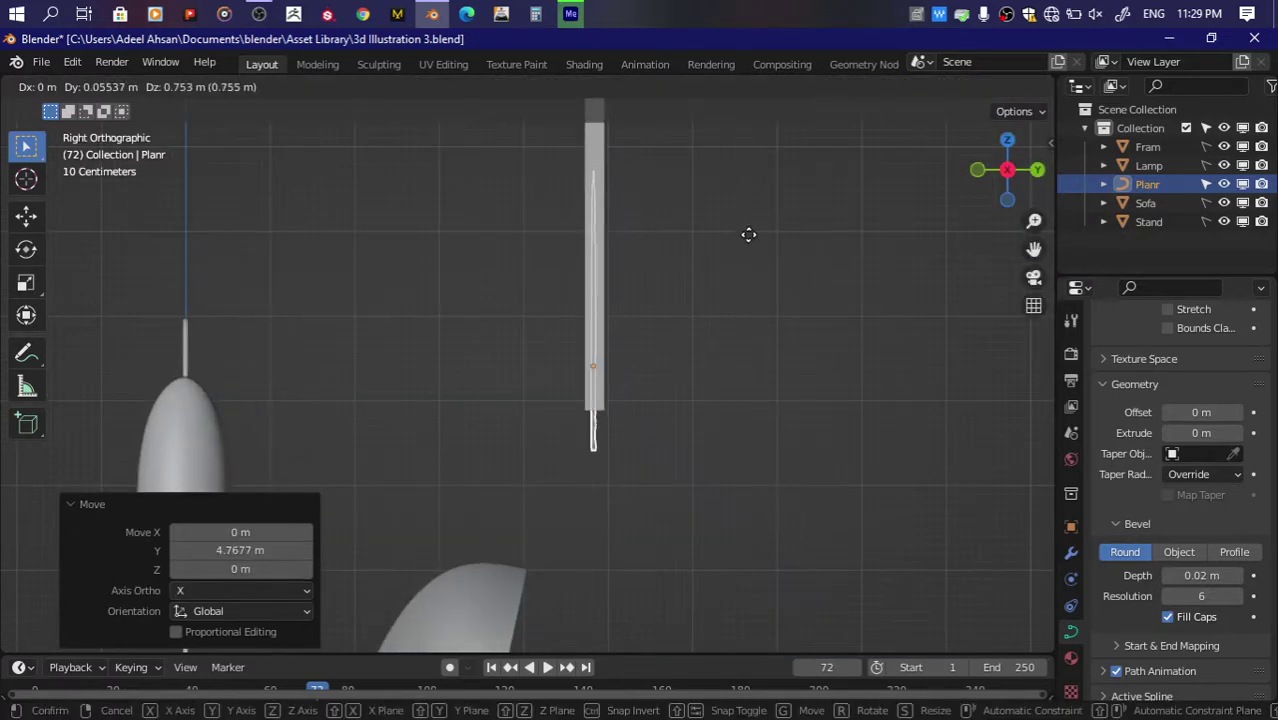
click(743, 207)
key(g)
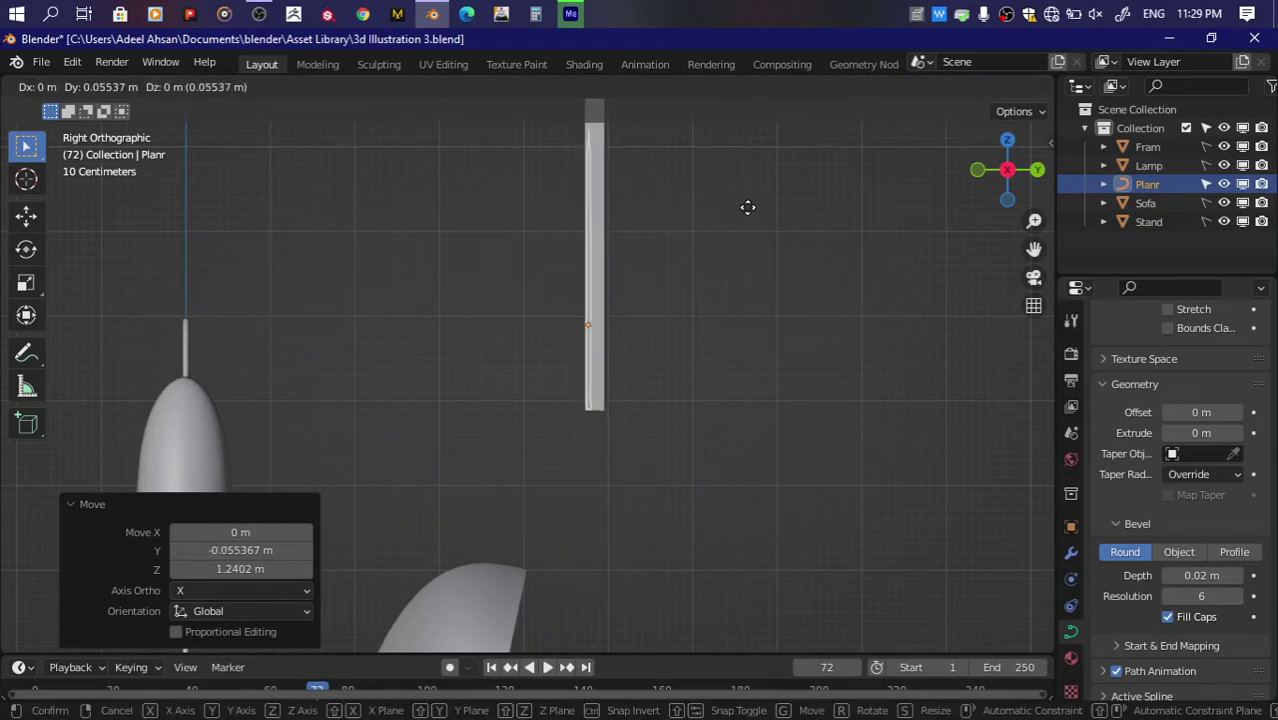
click(747, 207)
Step: From the front view, shrink the fern to 0.841 to fit inside the frame
drag(990, 171, 1013, 180)
click(992, 178)
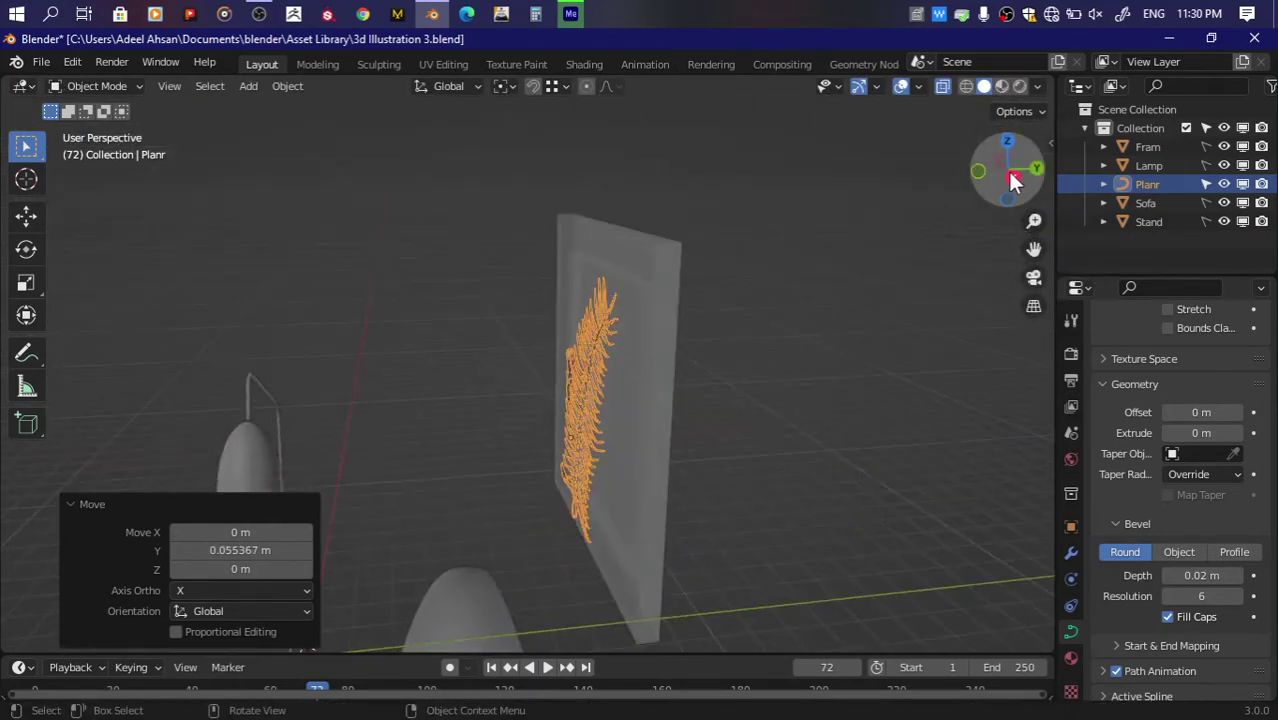
key(s)
click(807, 337)
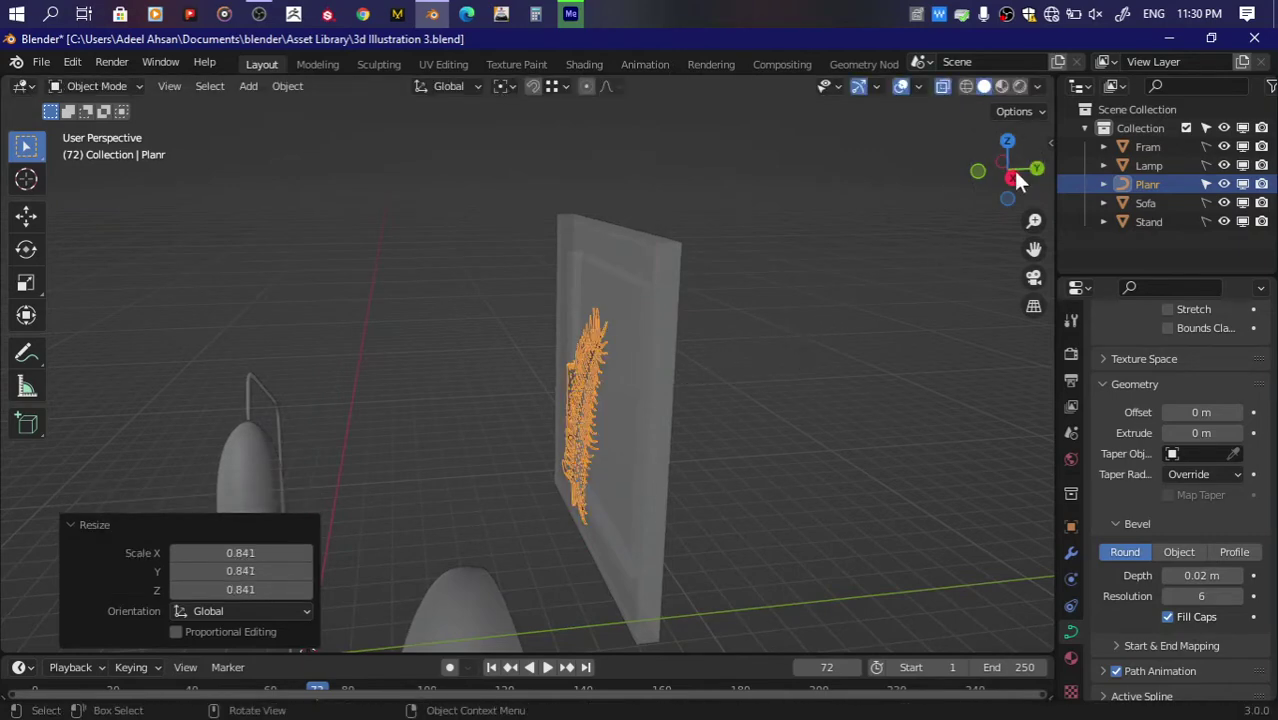
click(1013, 177)
scroll(640, 355, up, 2)
Step: Shift the fern 0.23 m sideways along X inside the frame
key(g)
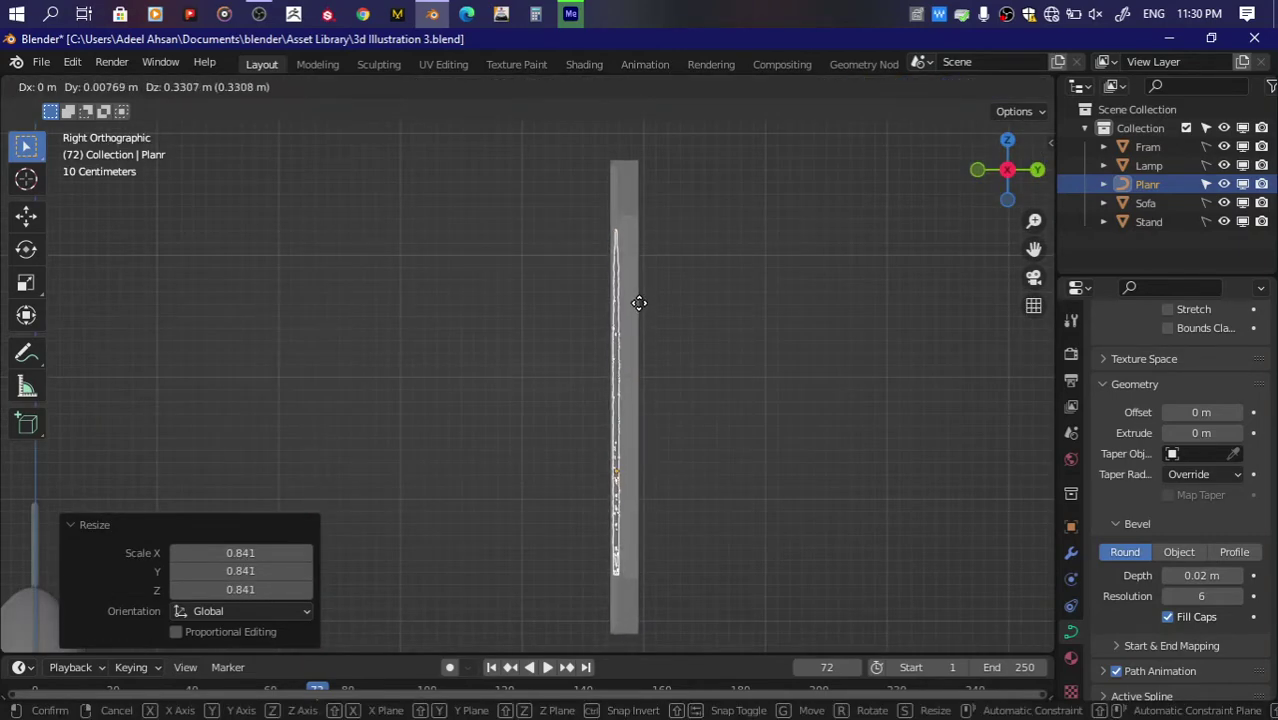
click(638, 300)
drag(1000, 172, 1005, 175)
key(g)
key(x)
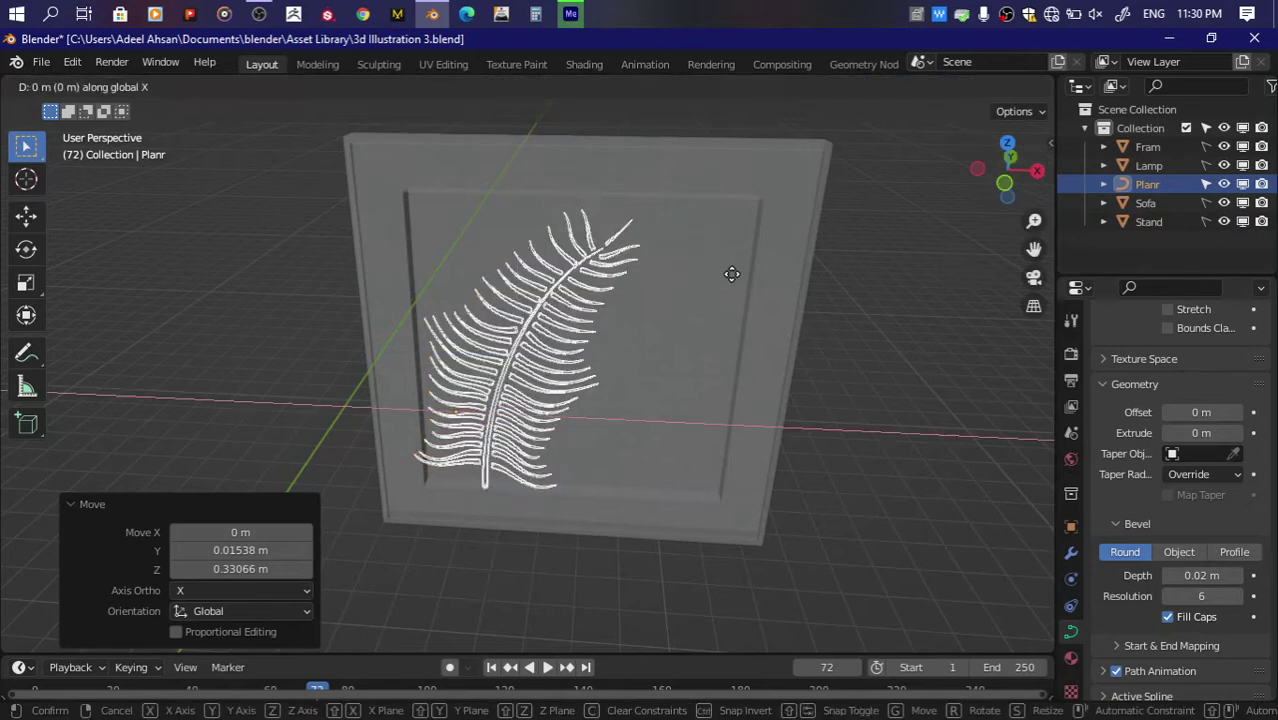
click(753, 277)
Step: Tilt the fern about 21.9° around the Y axis
key(r)
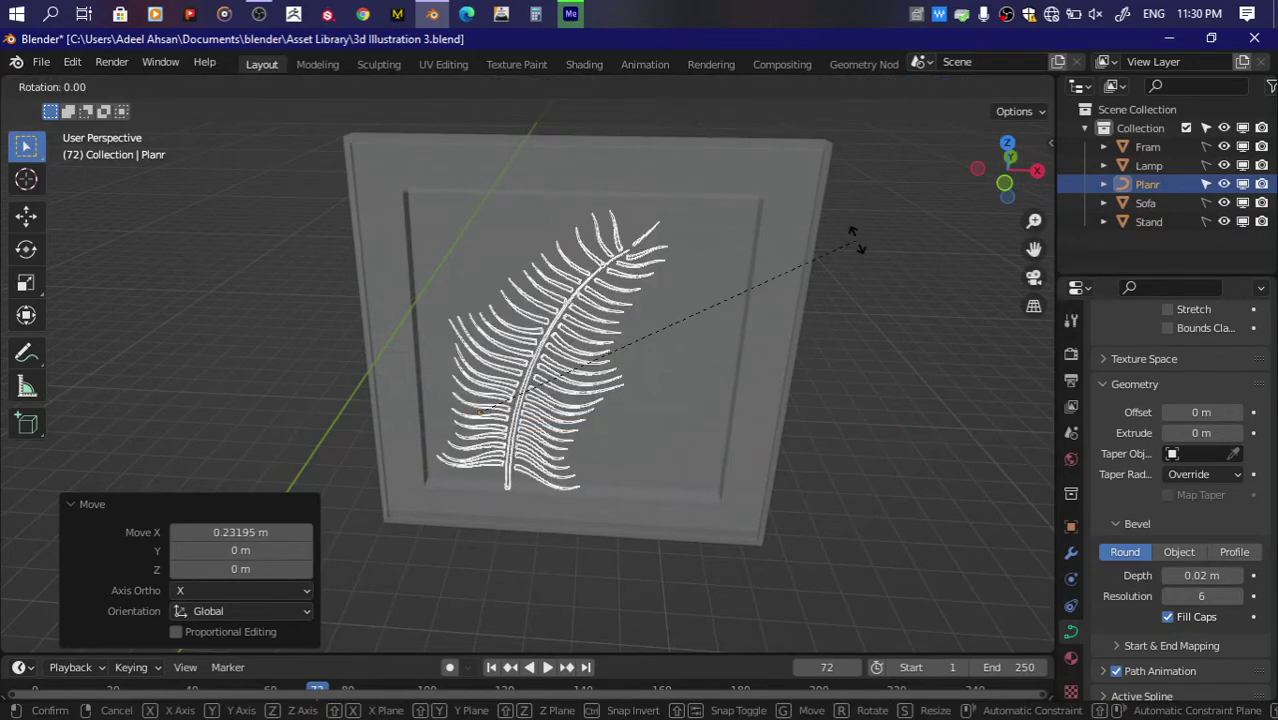
key(y)
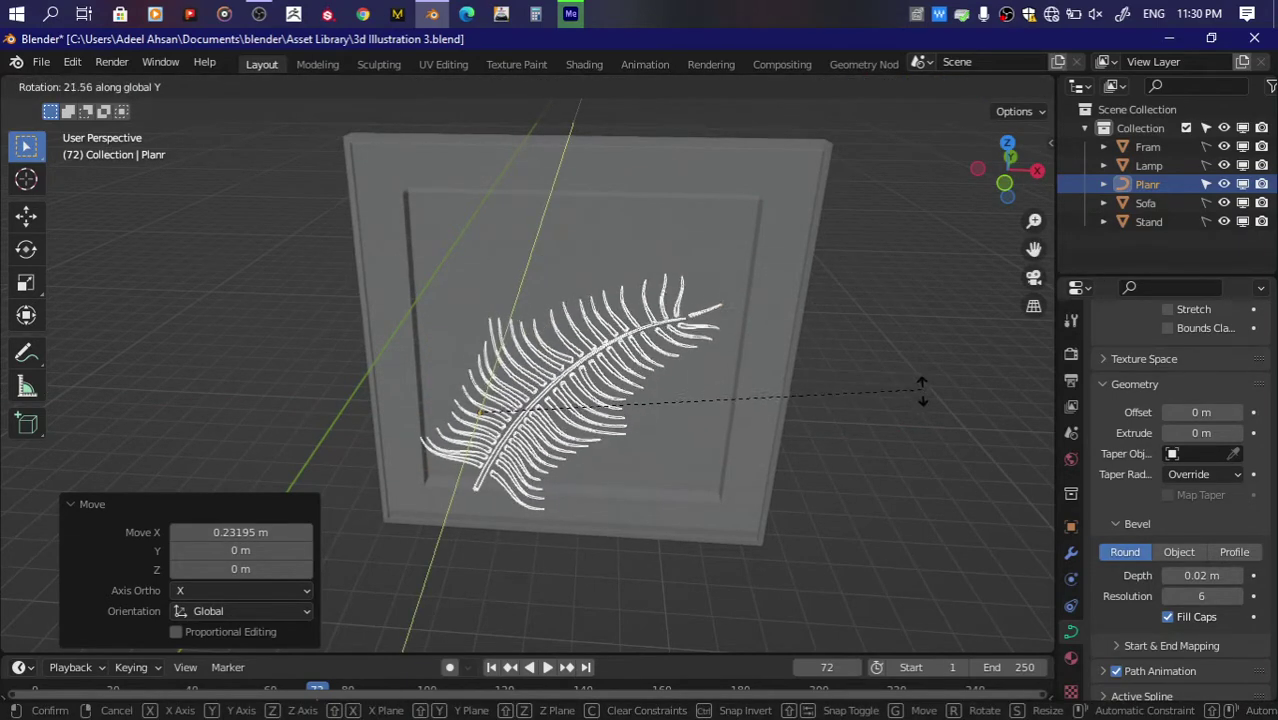
click(735, 398)
drag(1008, 200, 900, 205)
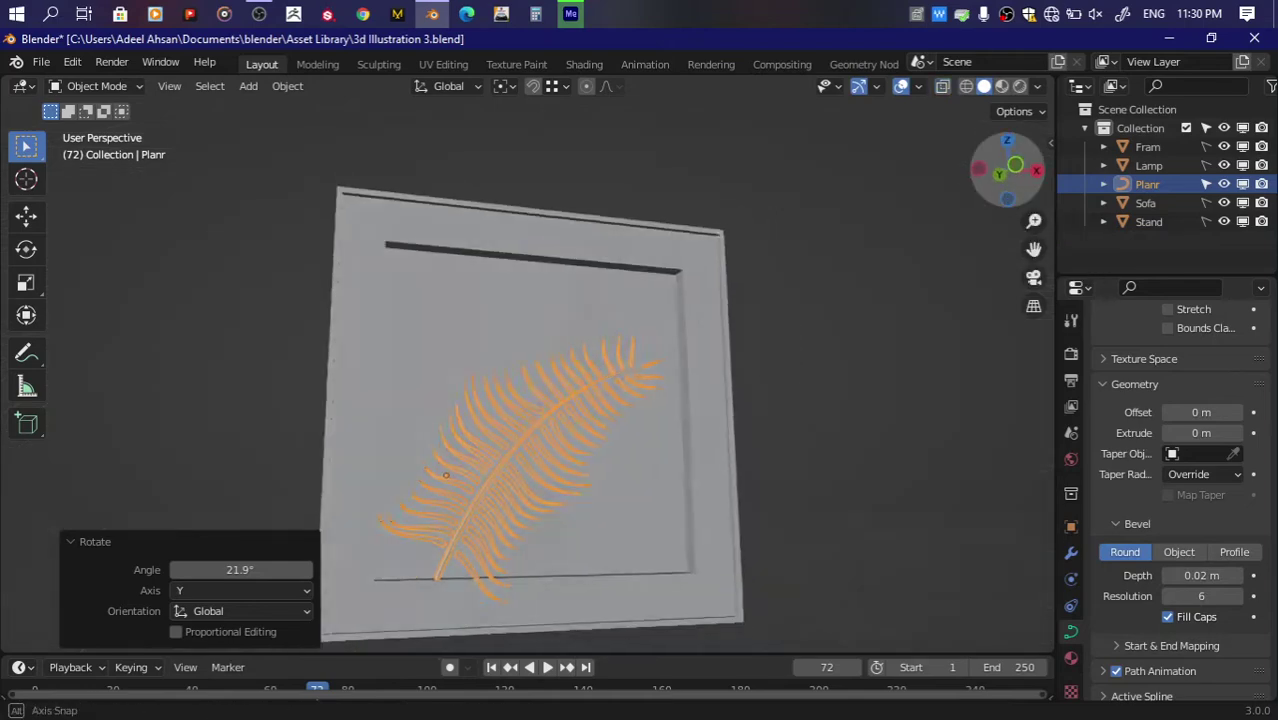
Step: Nudge the fern 0.07 m in depth along Y and adjust its height along Z
key(g)
key(y)
click(855, 251)
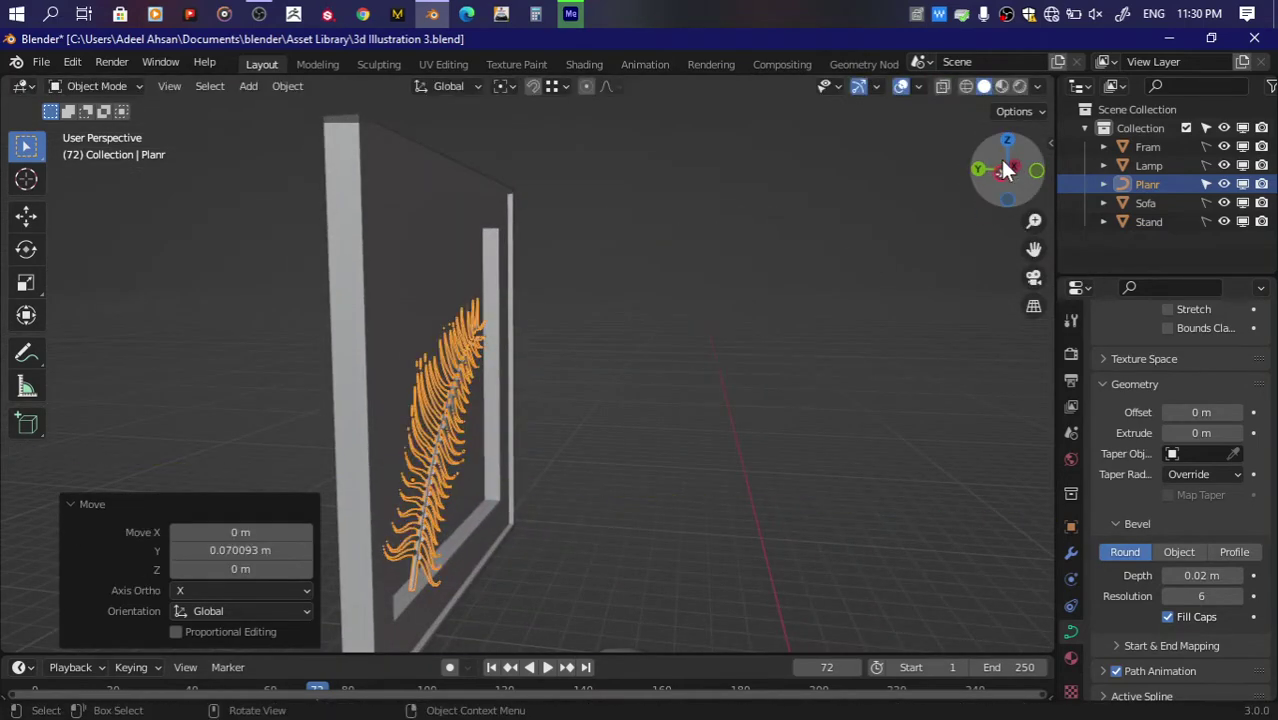
drag(1003, 165, 1005, 172)
key(g)
key(z)
click(1004, 175)
click(1036, 170)
Step: Save the file with the fern placed in the frame
scroll(907, 221, down, 5)
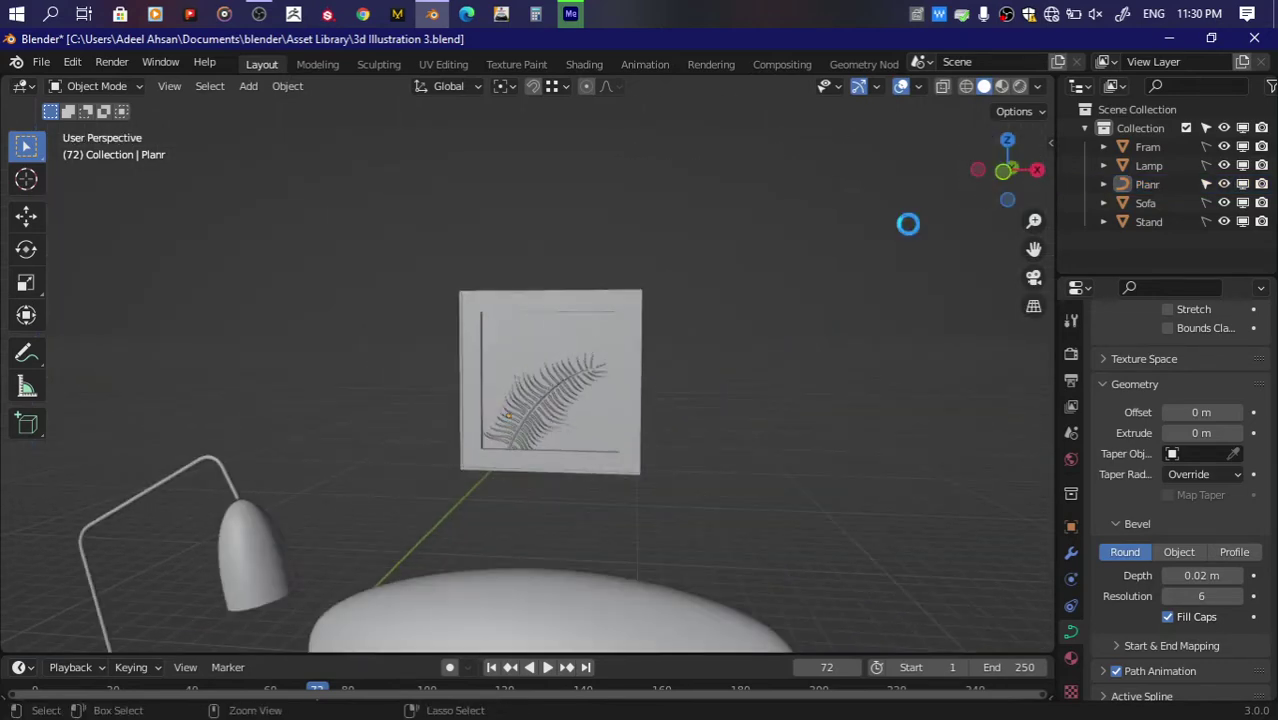
key(ctrl+s)
scroll(907, 221, down, 1)
scroll(909, 235, up, 6)
scroll(909, 235, down, 3)
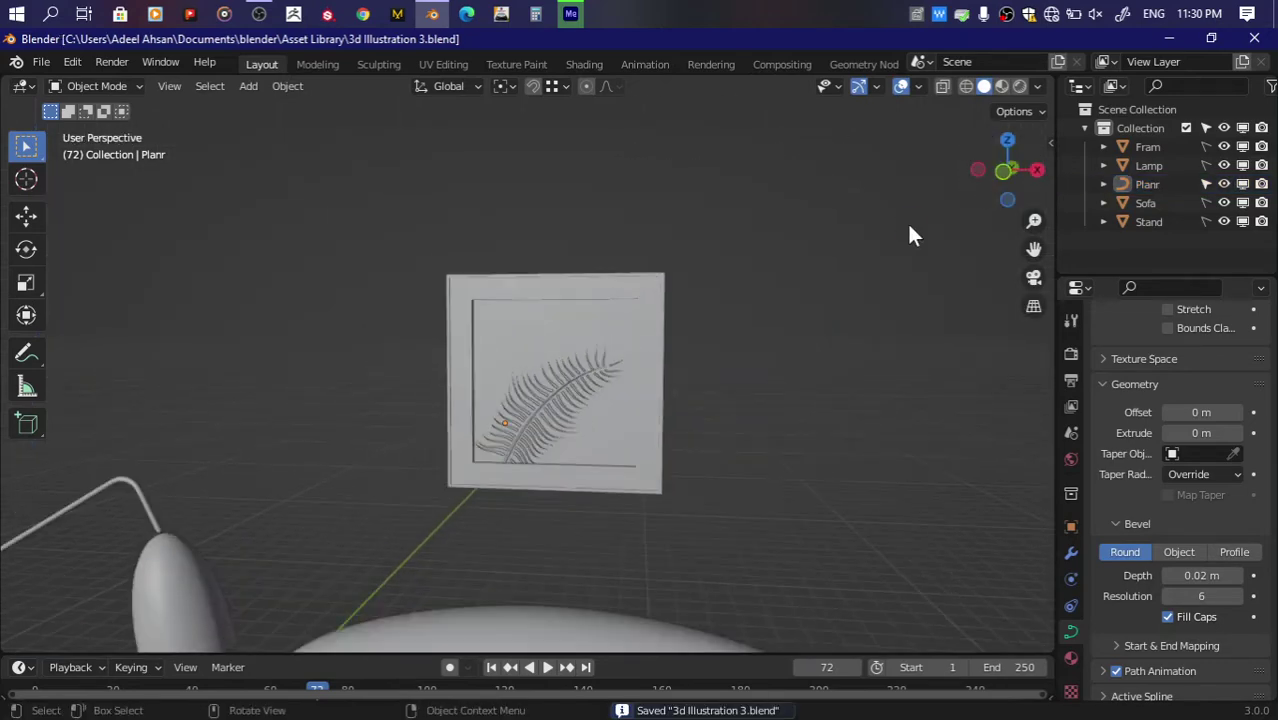
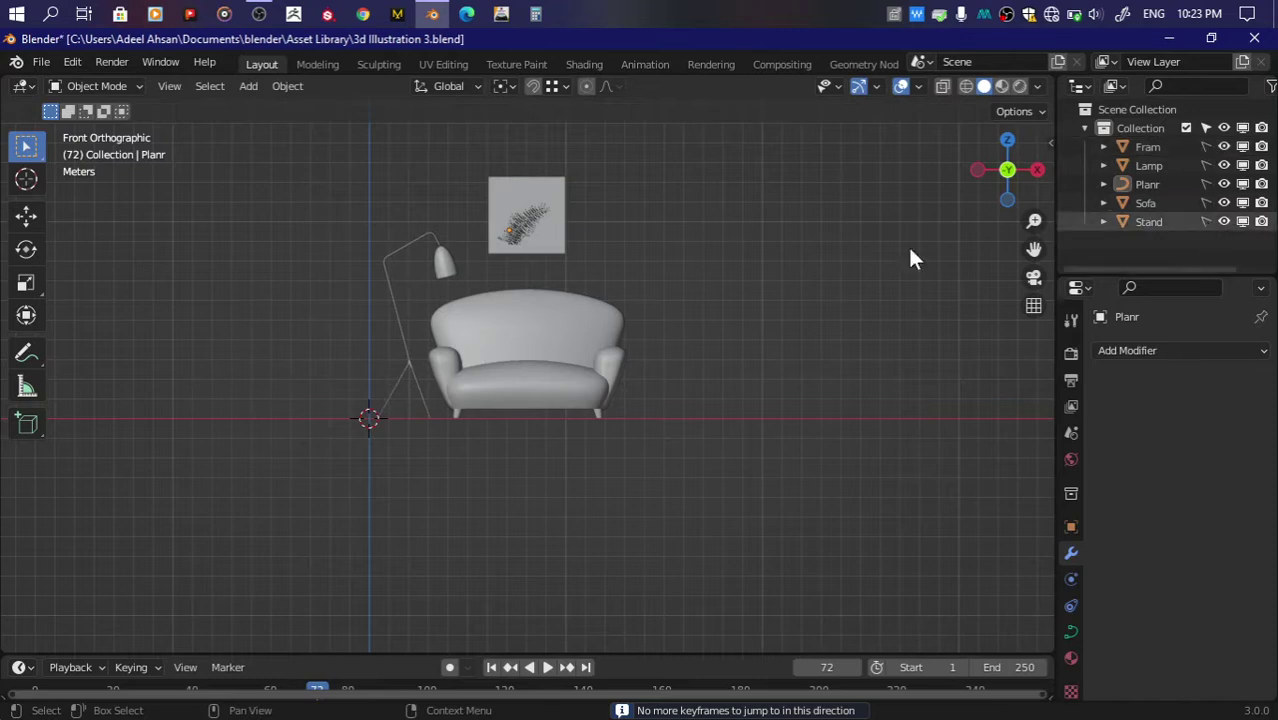
Step: Add a Bezier curve and stand it upright with a 90° rotation about Y
key(shift+a)
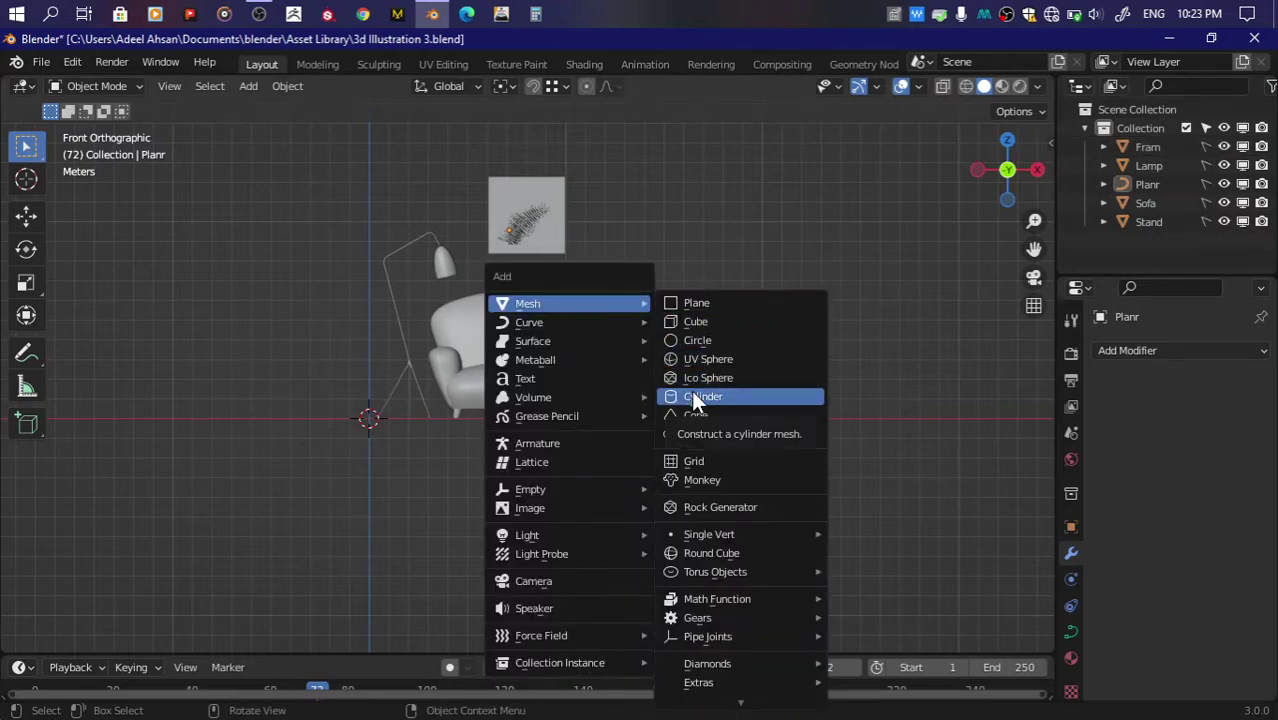
click(694, 322)
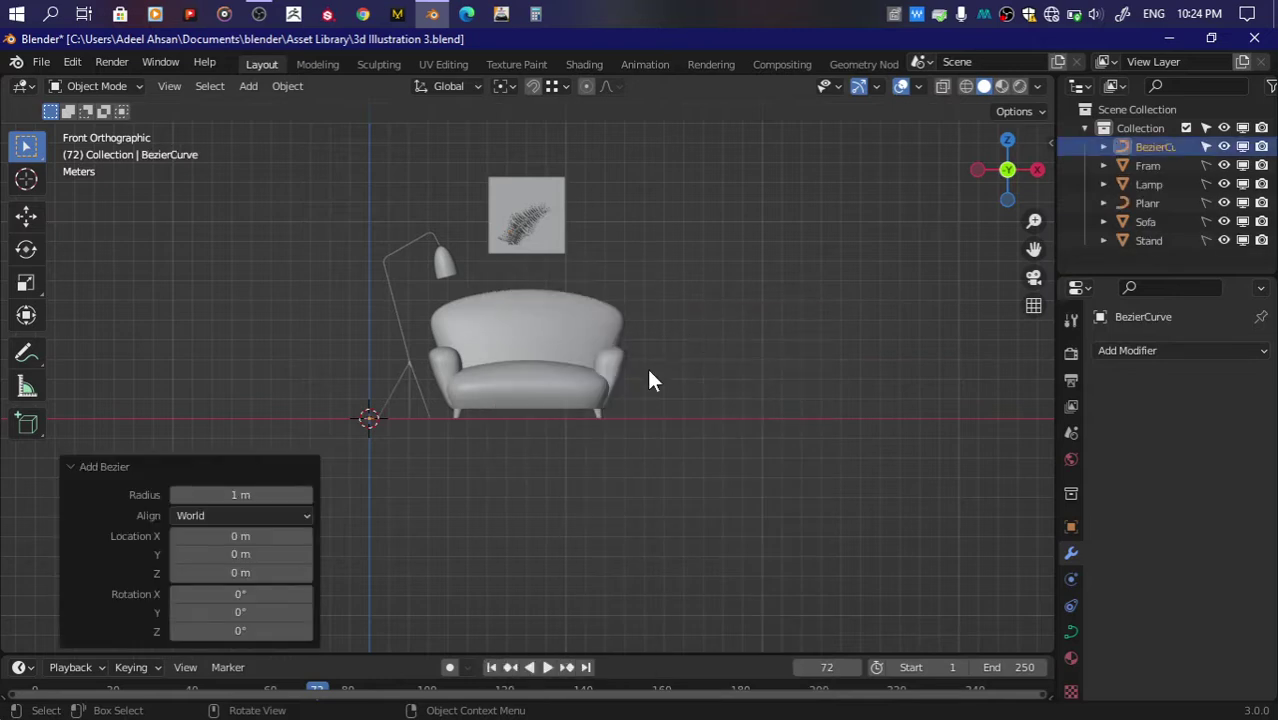
drag(1025, 170, 846, 262)
key(r)
key(y)
key(9)
key(0)
key(Return)
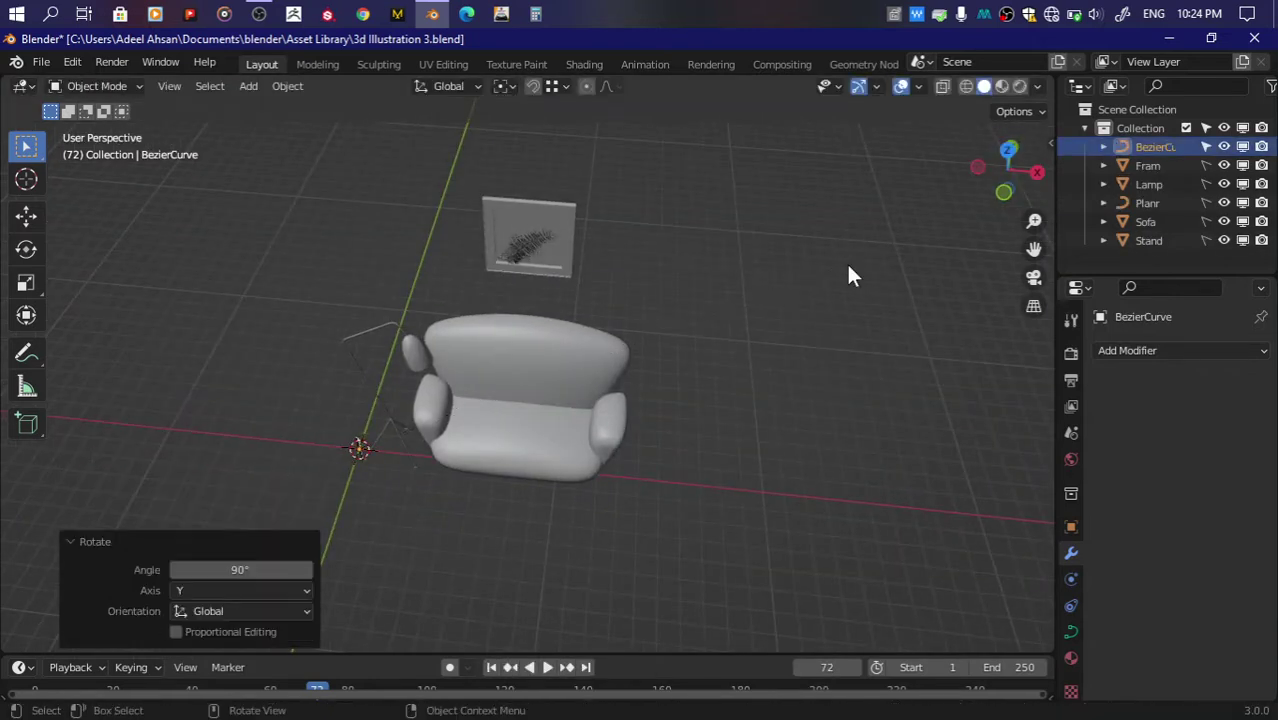
Step: Turn the curve 90° about Z and slide it along X away from the sofa
key(r)
key(z)
key(9)
key(0)
key(Return)
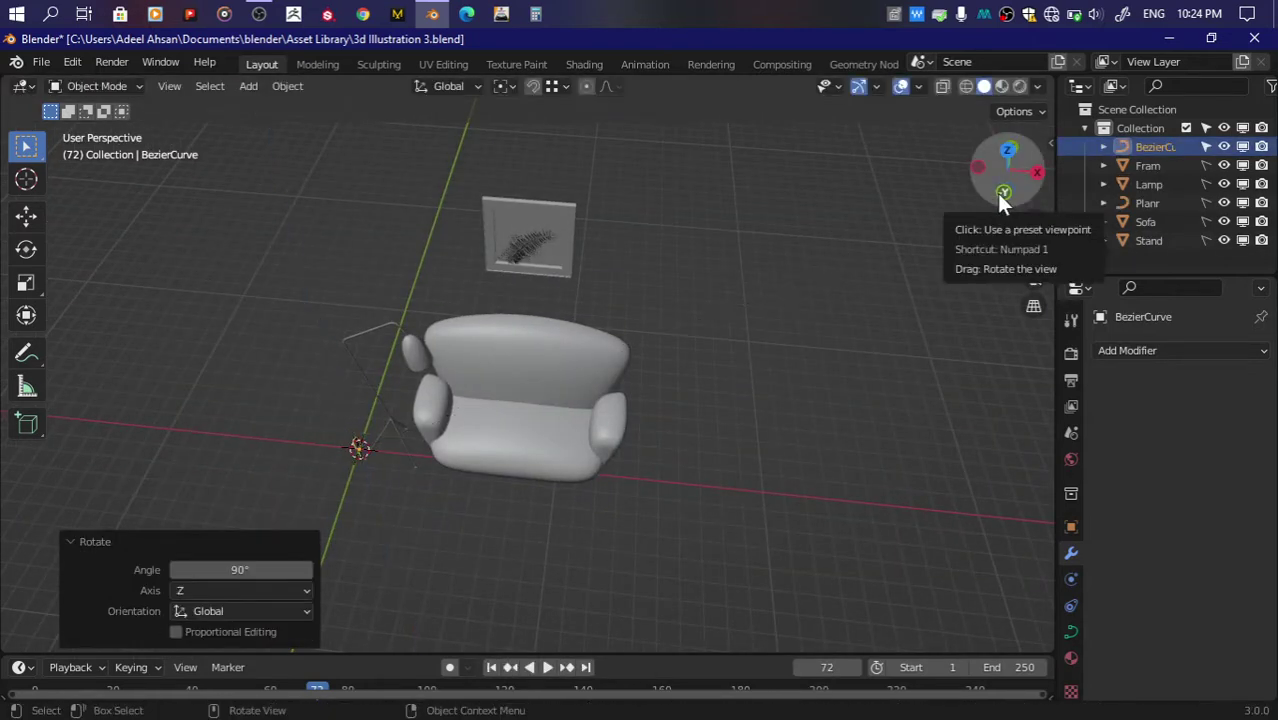
click(1003, 192)
key(g)
key(x)
click(760, 447)
Step: Raise the curve vertically, centre it in view, and enter Edit Mode
key(g)
key(z)
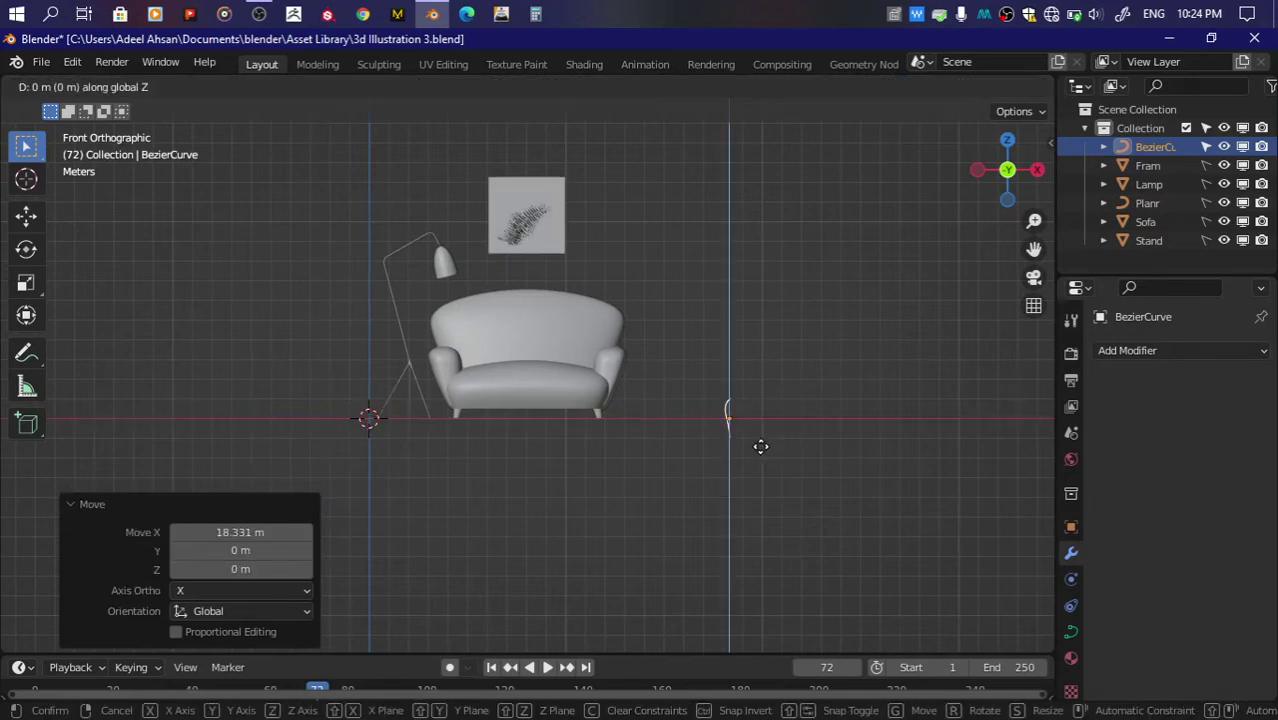
click(760, 428)
scroll(760, 428, up, 2)
shift+middle_drag(760, 428, 662, 349)
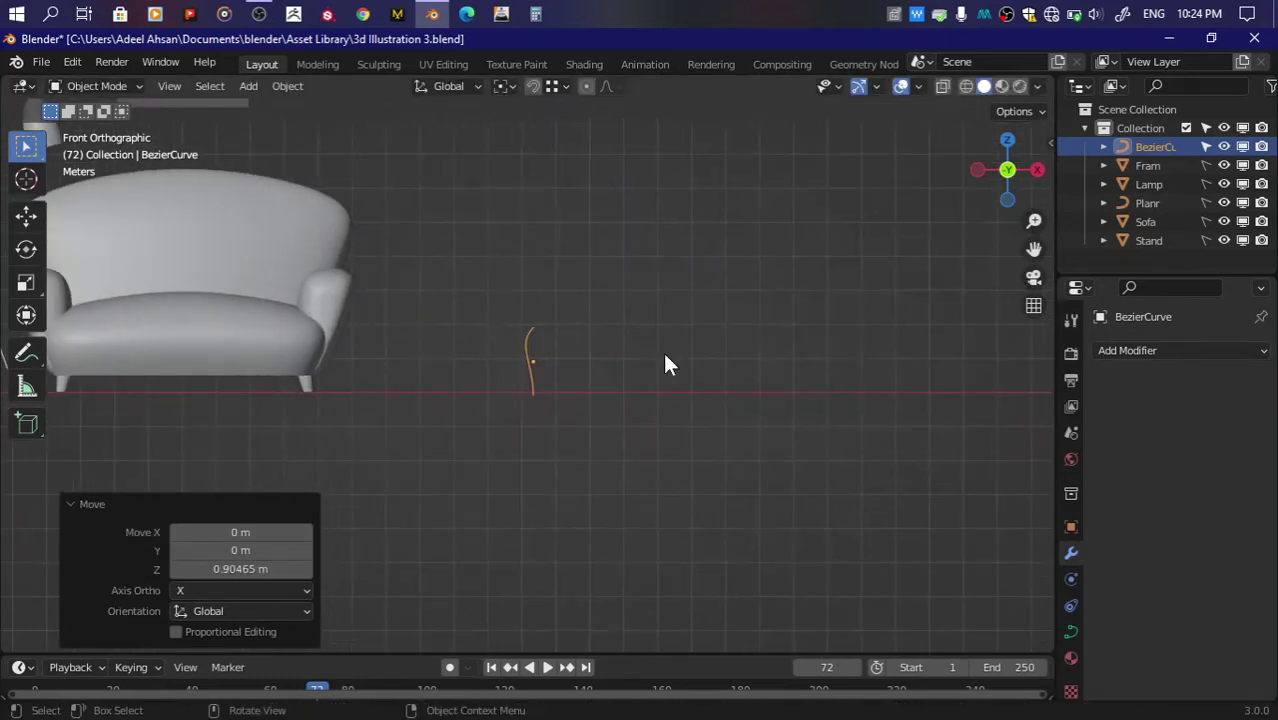
scroll(648, 372, up, 3)
key(Tab)
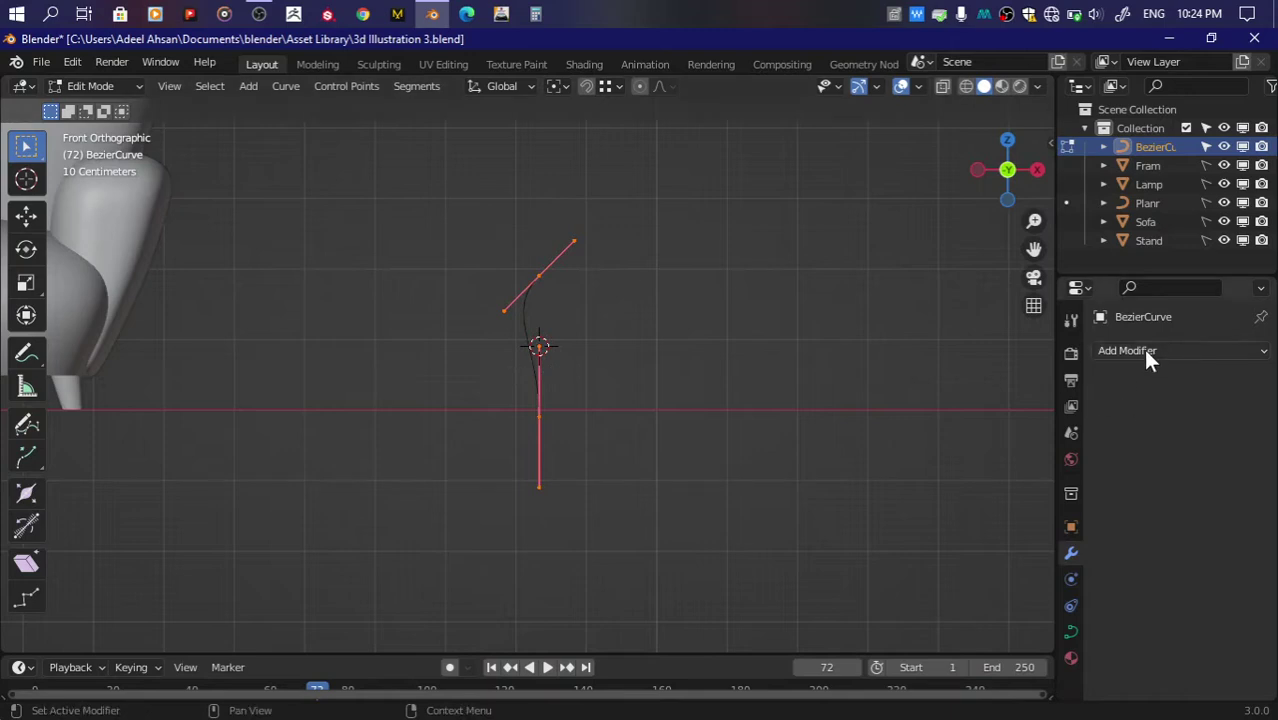
click(1147, 352)
Step: Add a Screw modifier around X and rotate the bottom and top points' handles
click(927, 565)
click(1201, 485)
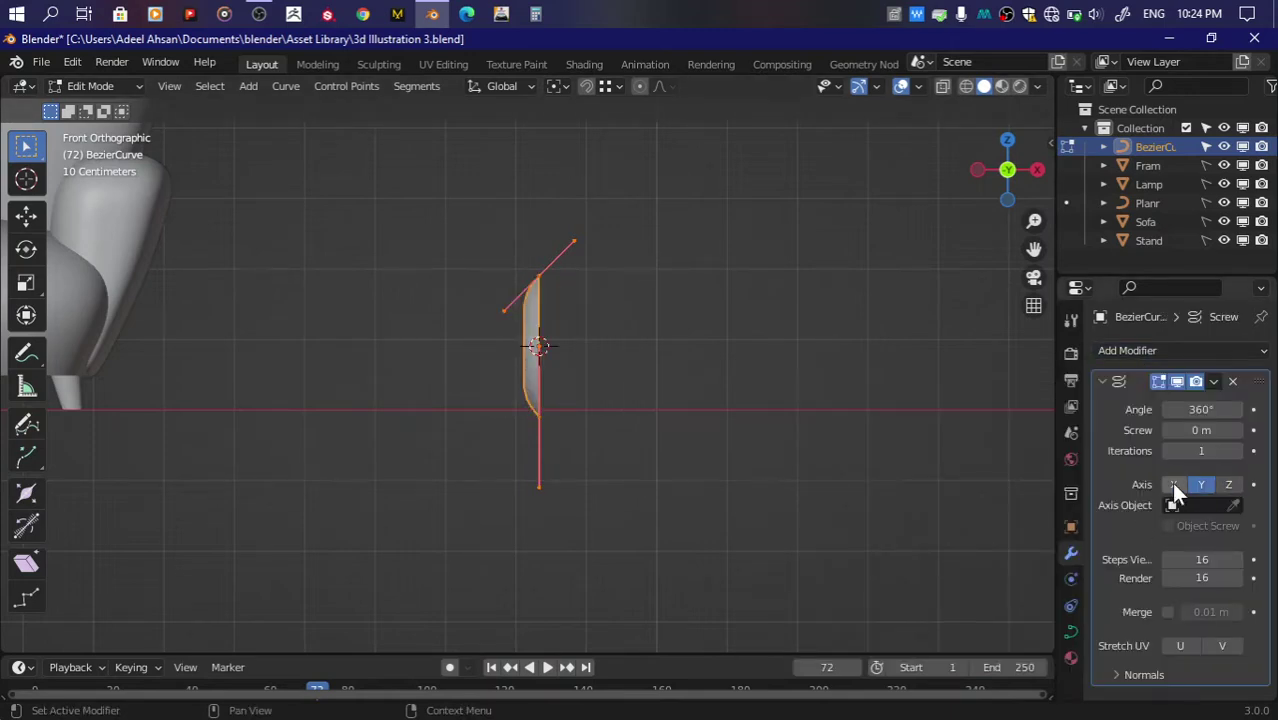
drag(498, 404, 650, 484)
key(r)
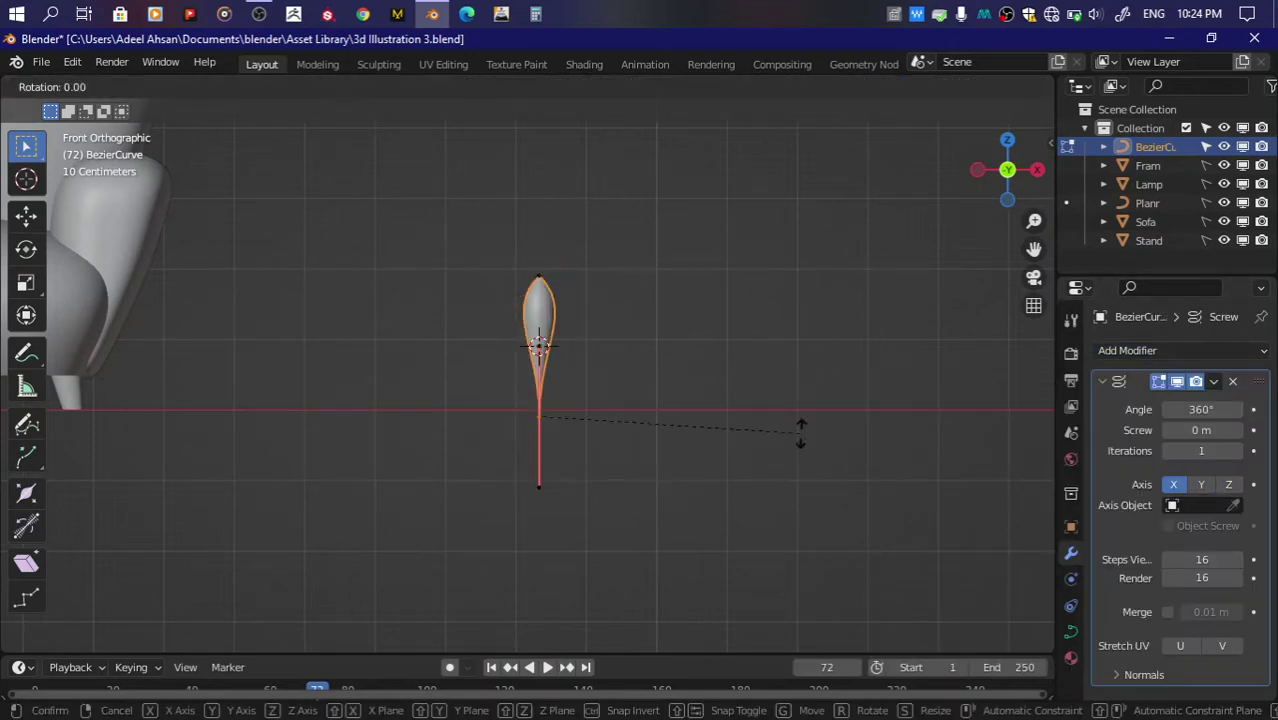
click(586, 171)
drag(448, 188, 628, 320)
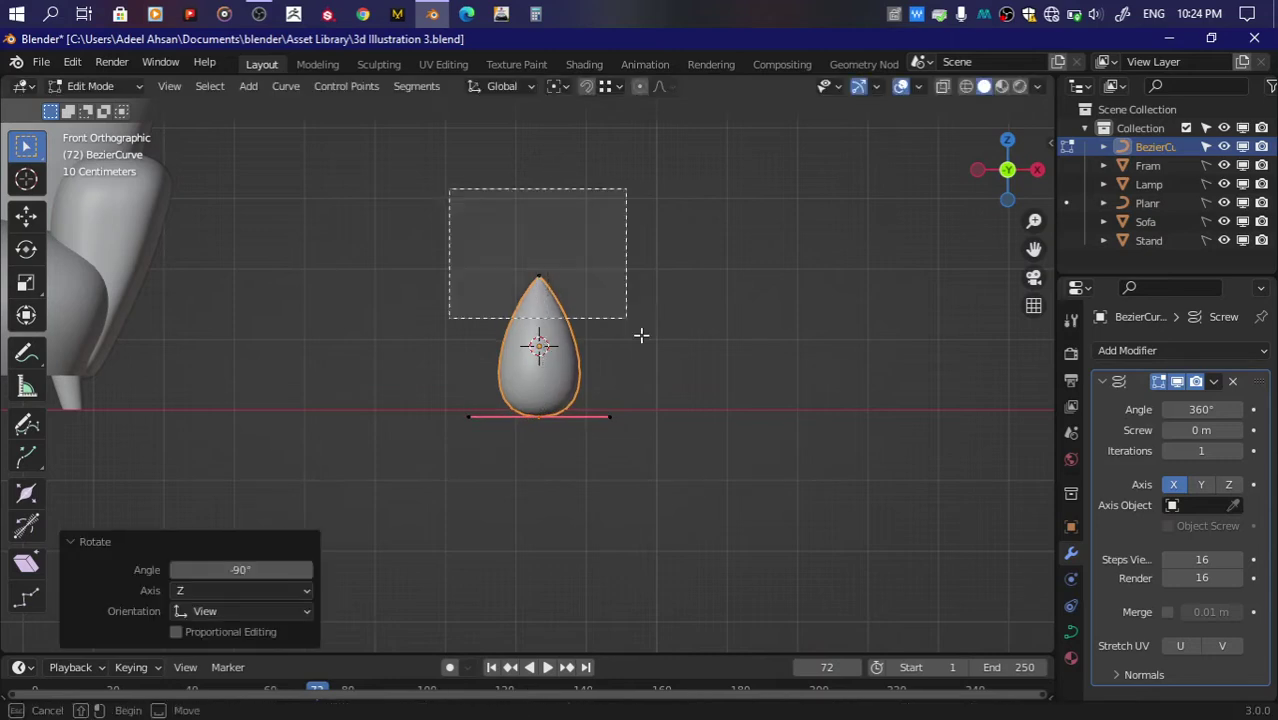
key(r)
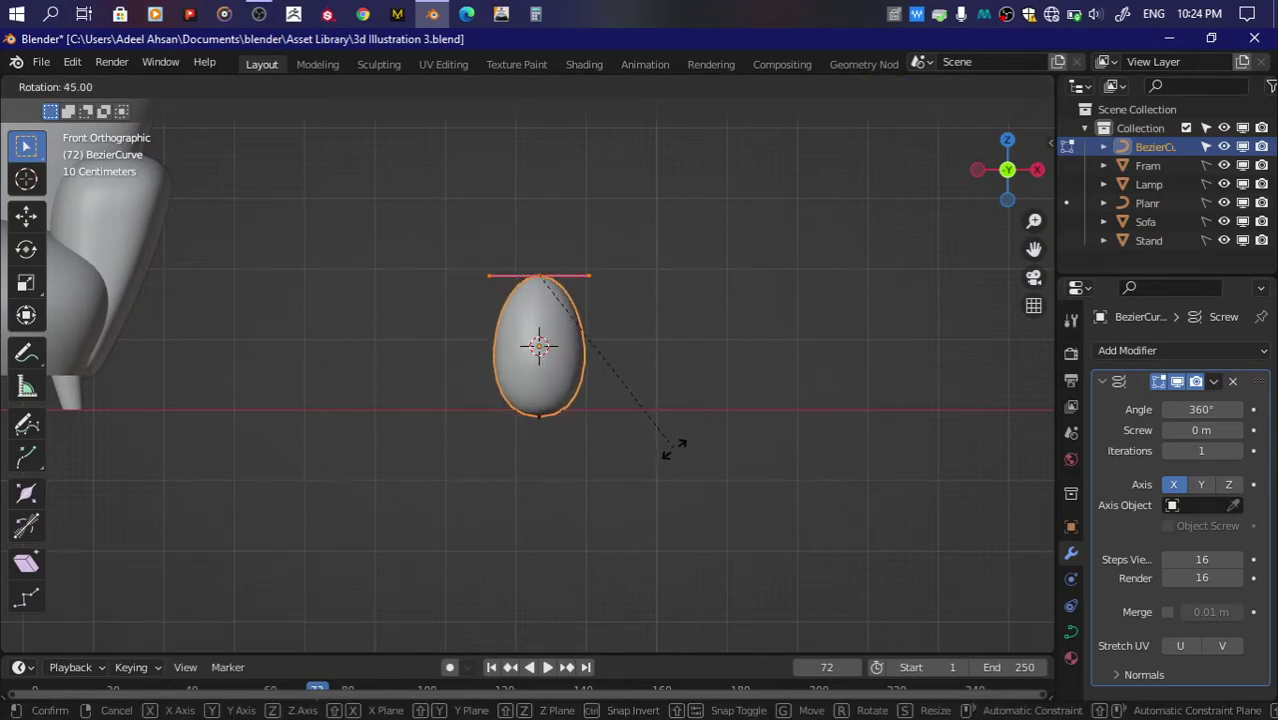
click(674, 448)
Step: Subdivide the curve twice, pushing the new side point outward and rotating its handle
right_click(660, 425)
click(638, 204)
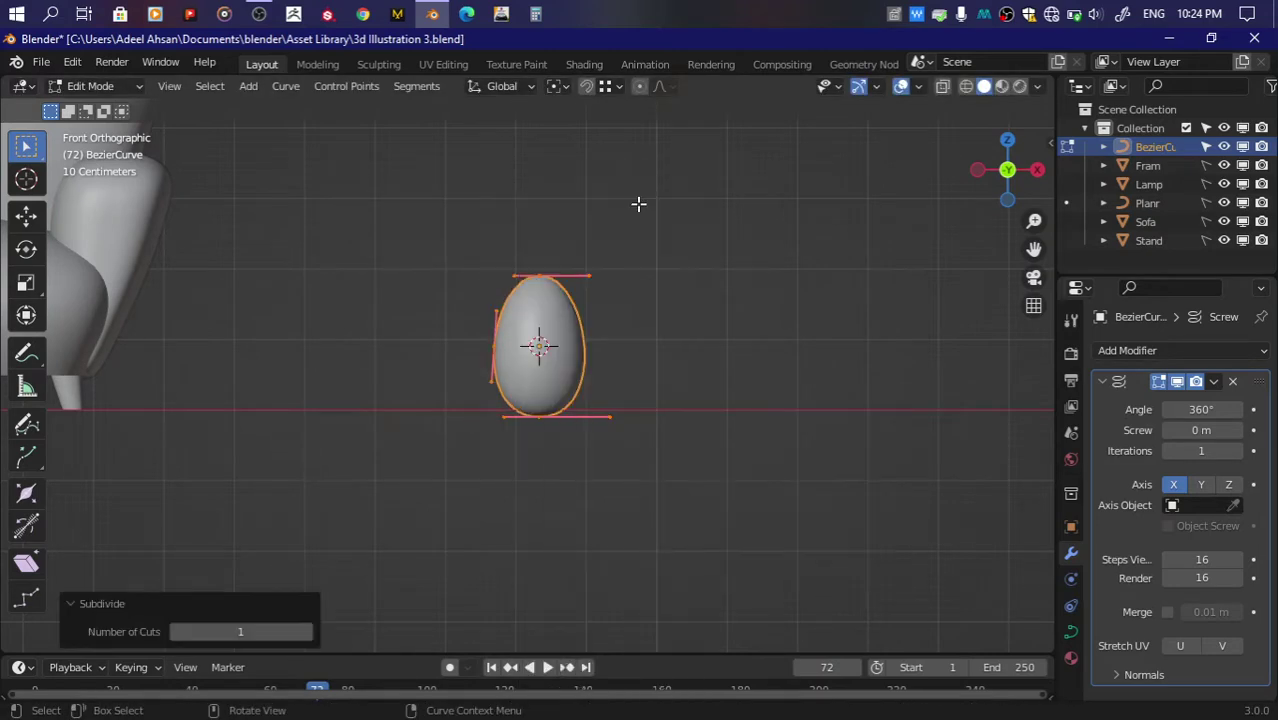
key(g)
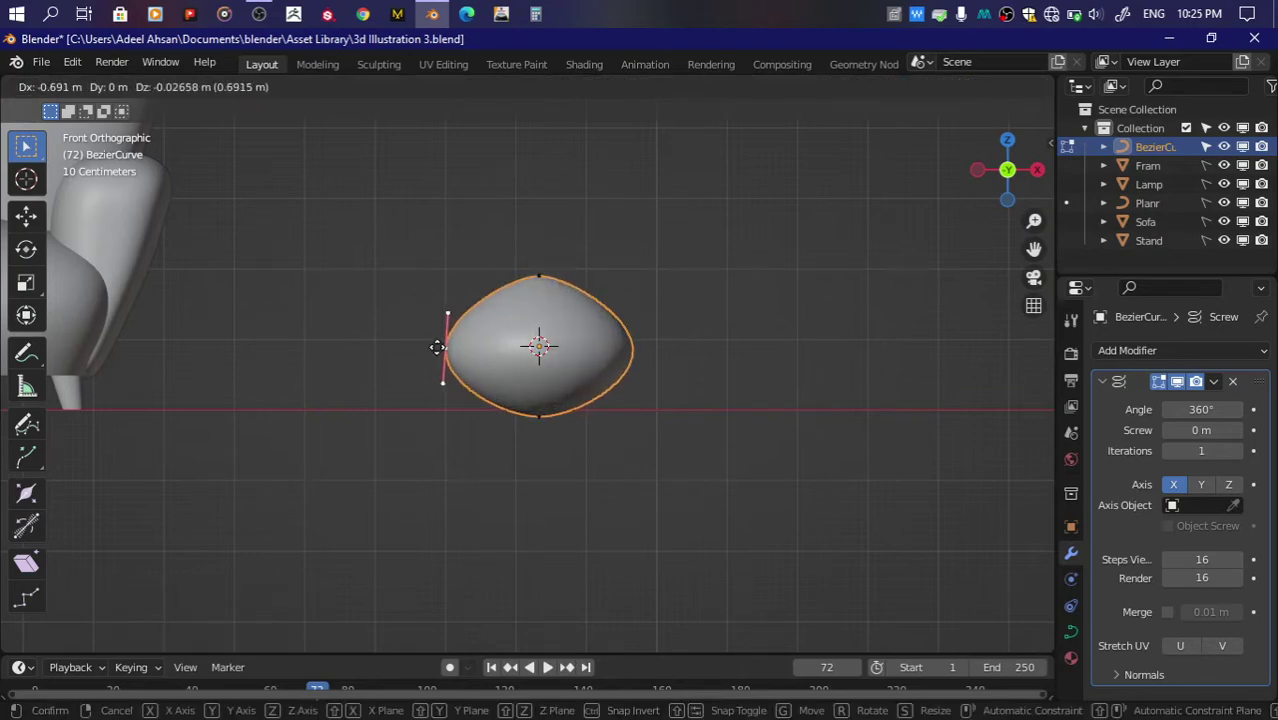
click(437, 347)
key(r)
click(428, 333)
right_click(650, 204)
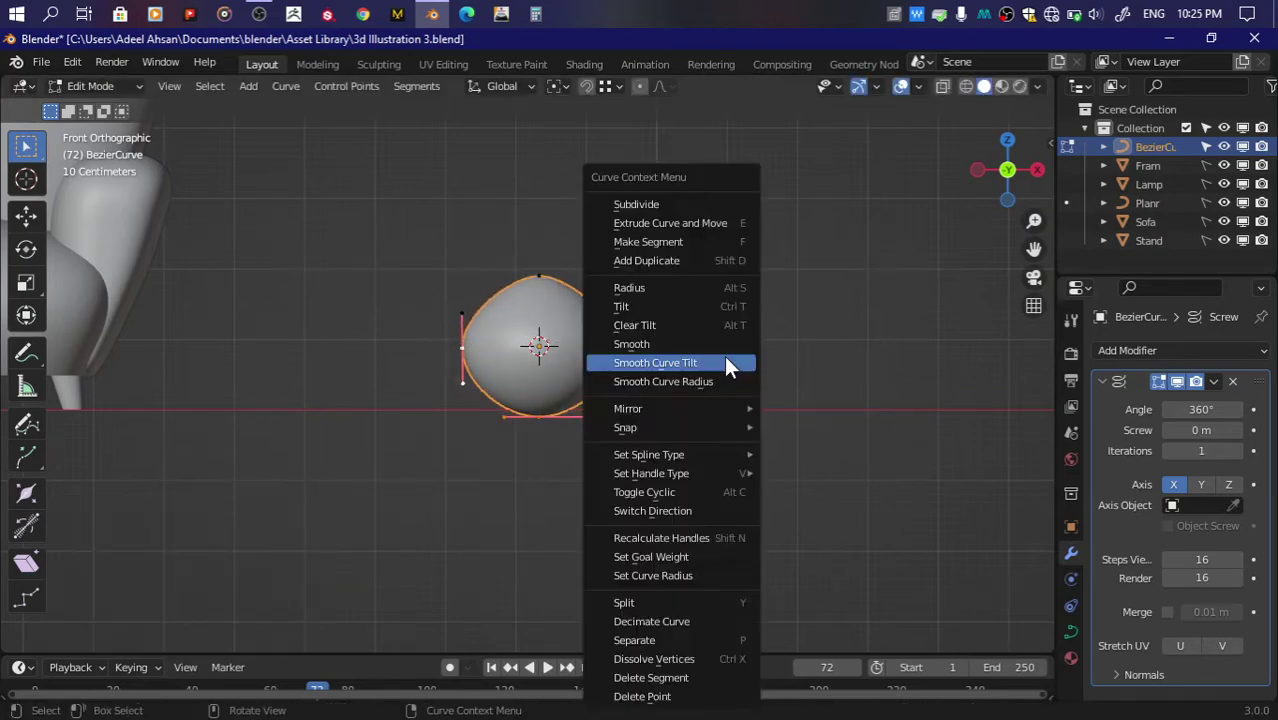
click(690, 204)
Step: Shape the lower-left base corner by moving it and shrinking its handles tighter
click(440, 411)
key(g)
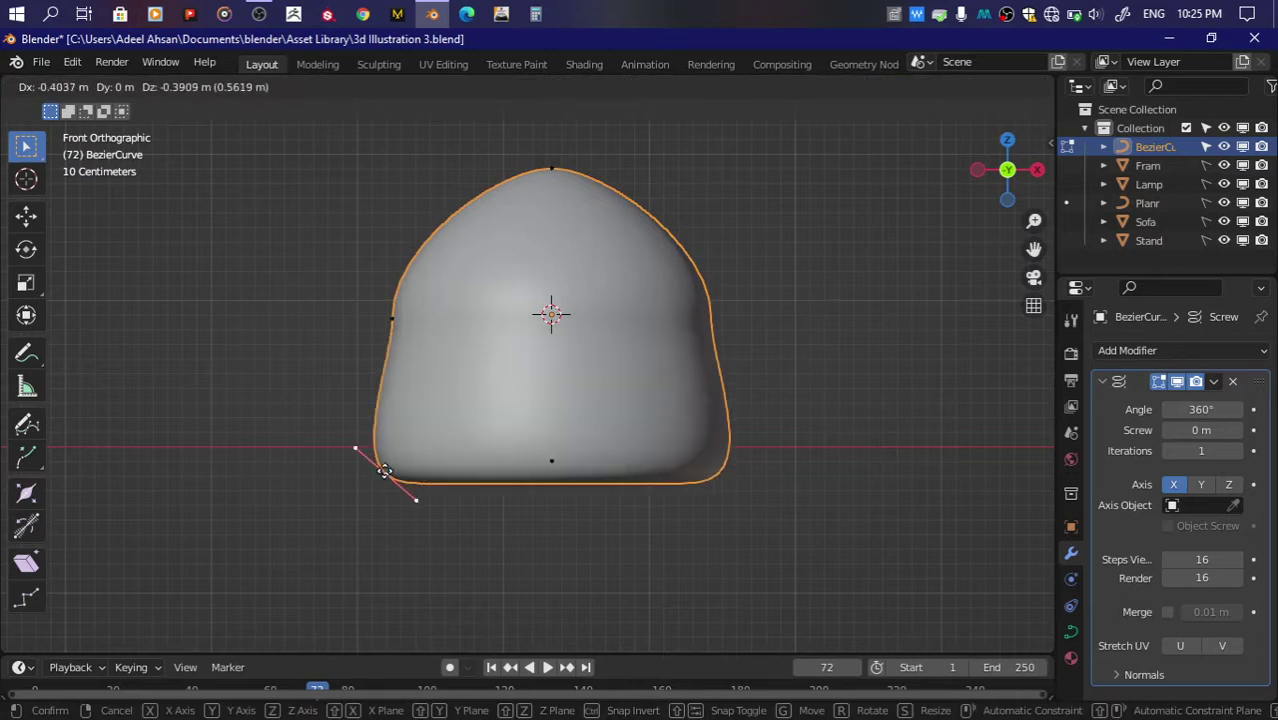
click(400, 448)
key(s)
click(476, 514)
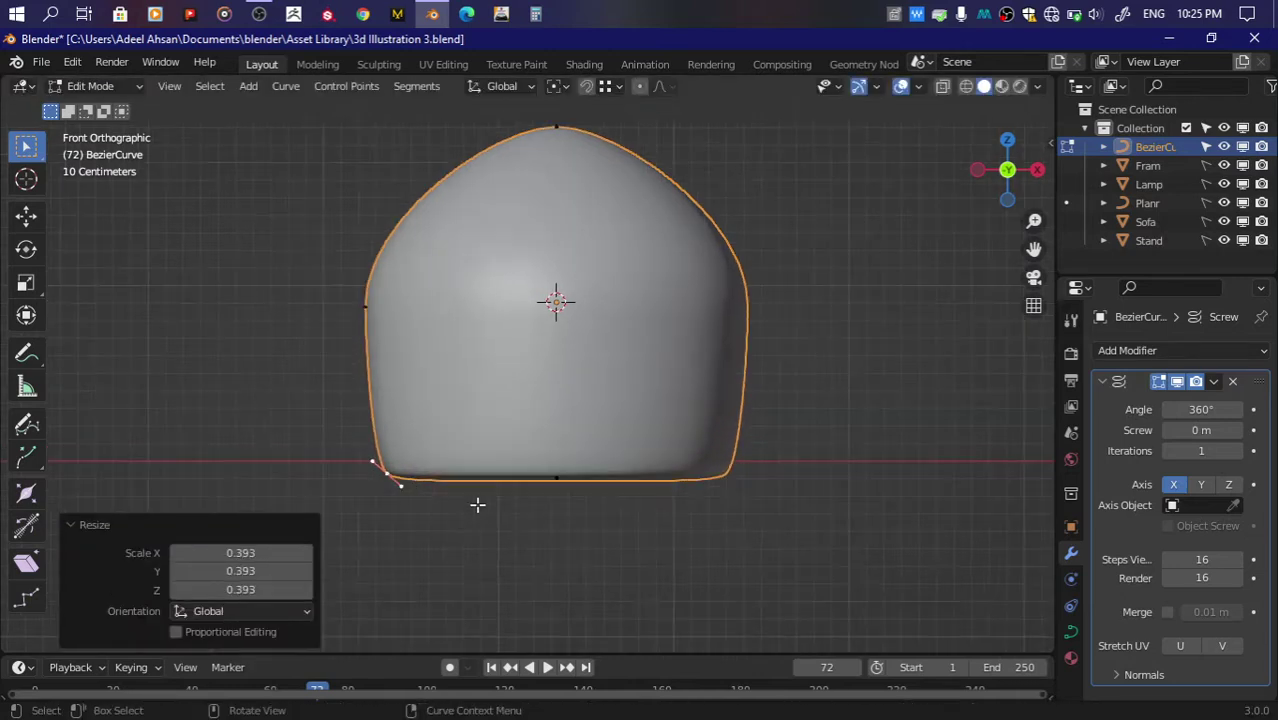
key(g)
key(z)
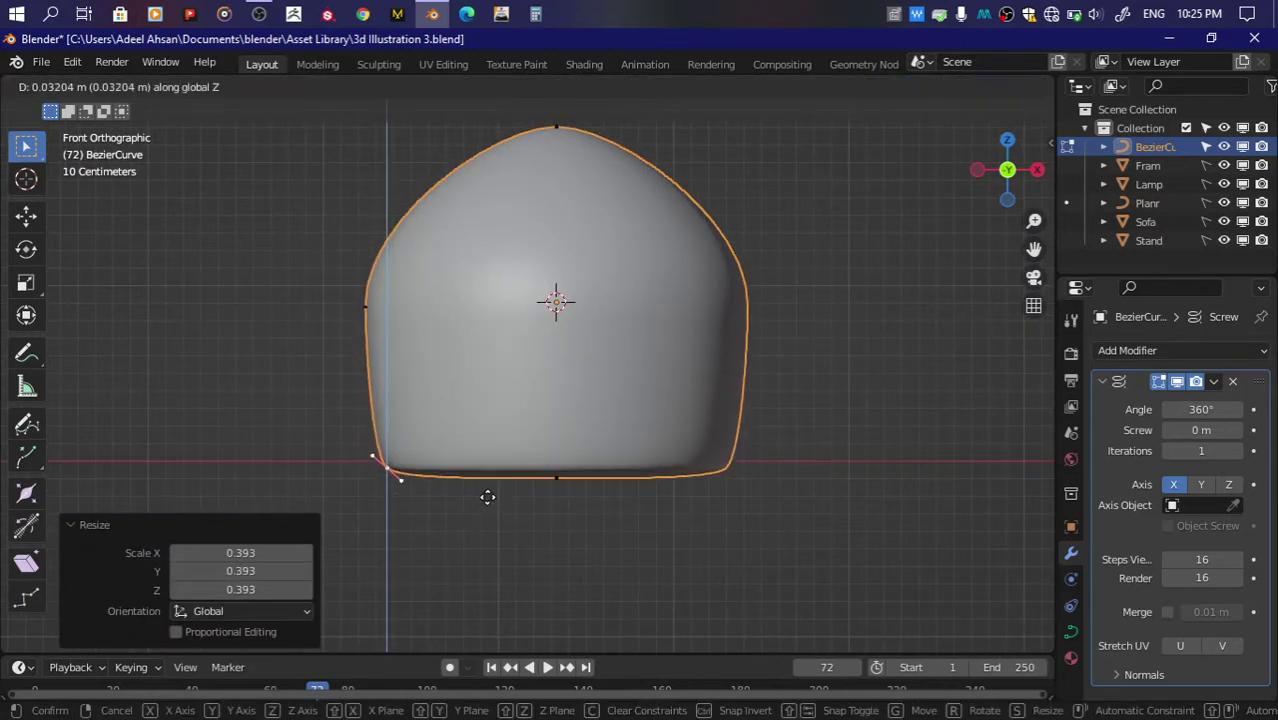
click(487, 494)
key(s)
click(449, 500)
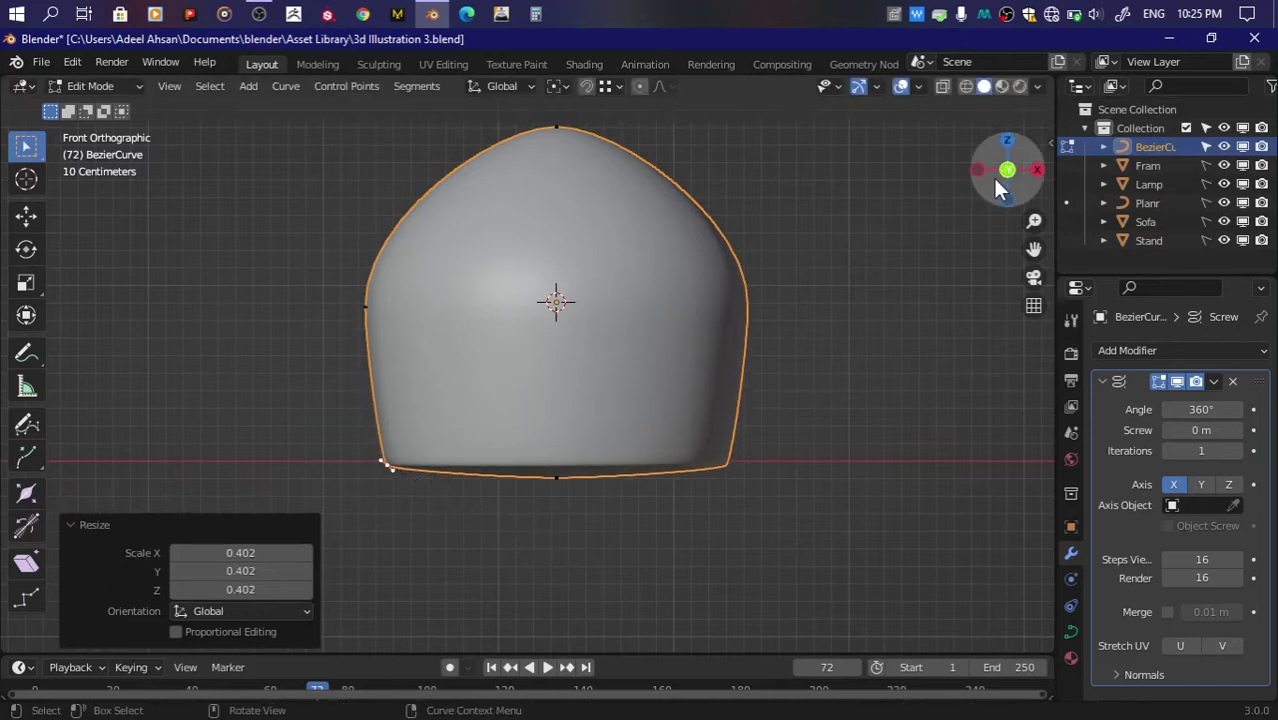
mouse_move(449, 500)
middle_down()
mouse_move(596, 369)
mouse_move(799, 263)
middle_up()
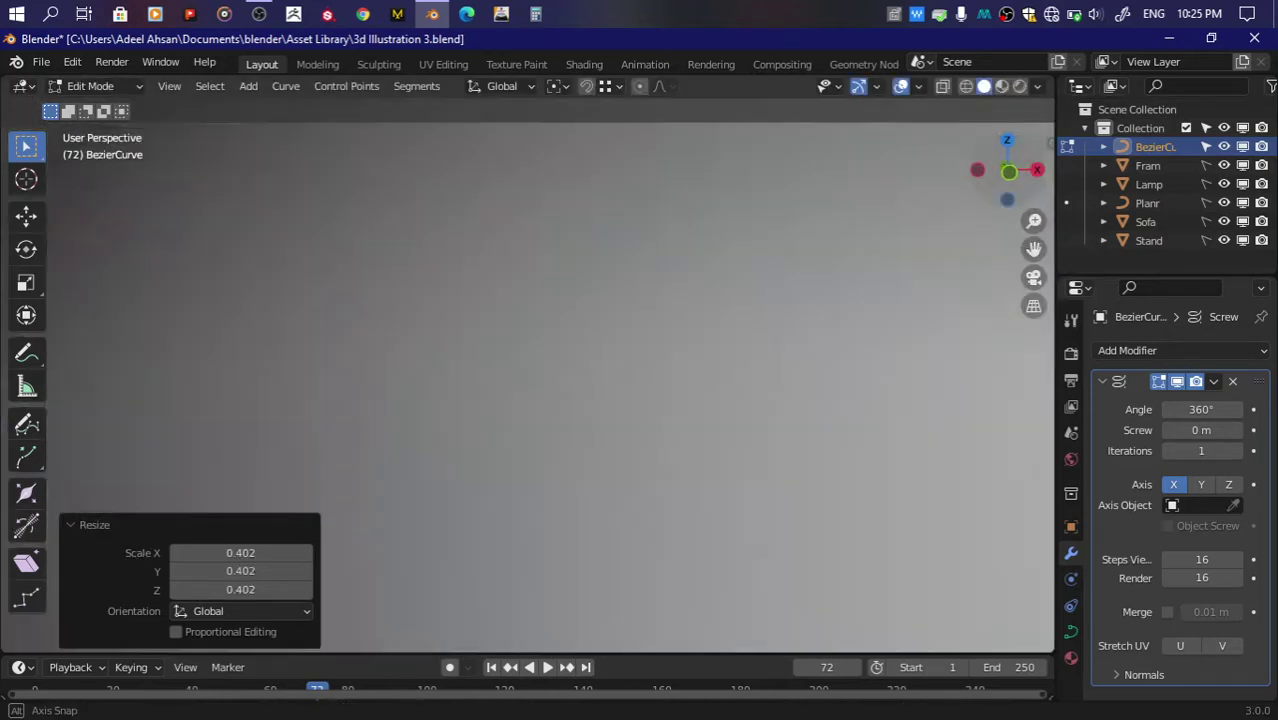
Step: Lower the base corner point slightly and save the file
click(1008, 172)
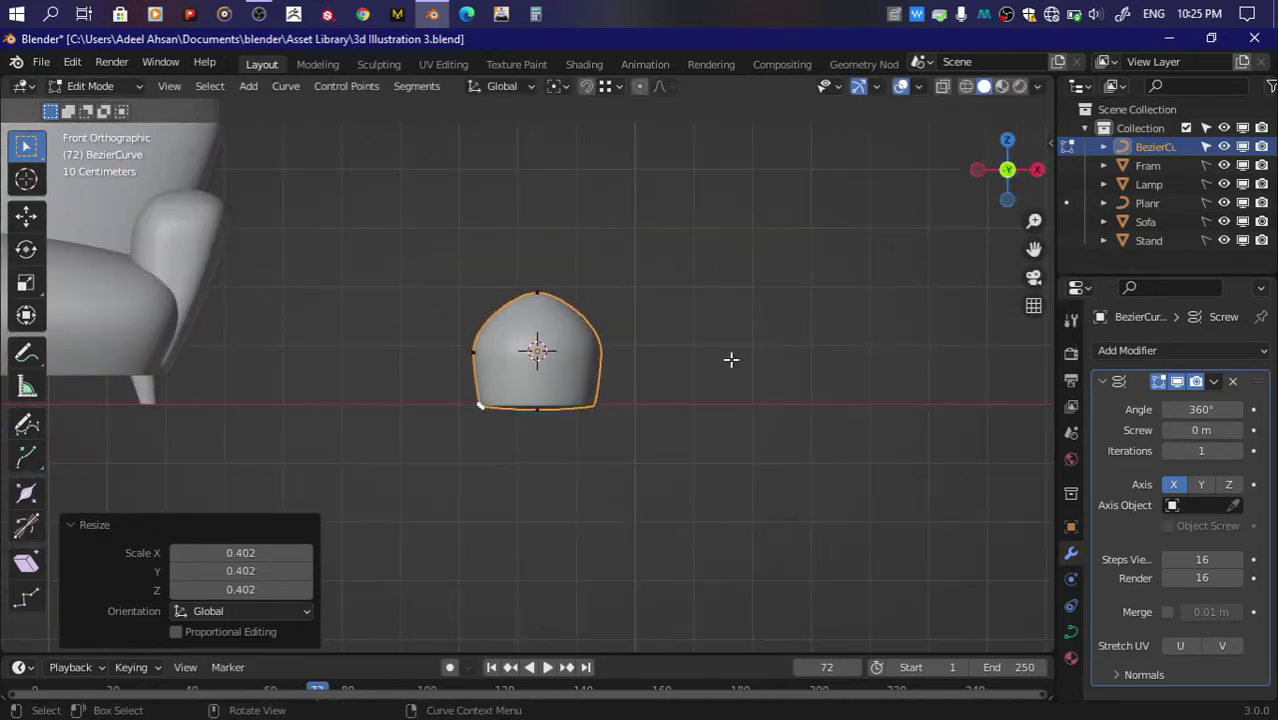
scroll(730, 360, up, 2)
scroll(730, 360, up, 4)
key(g)
key(z)
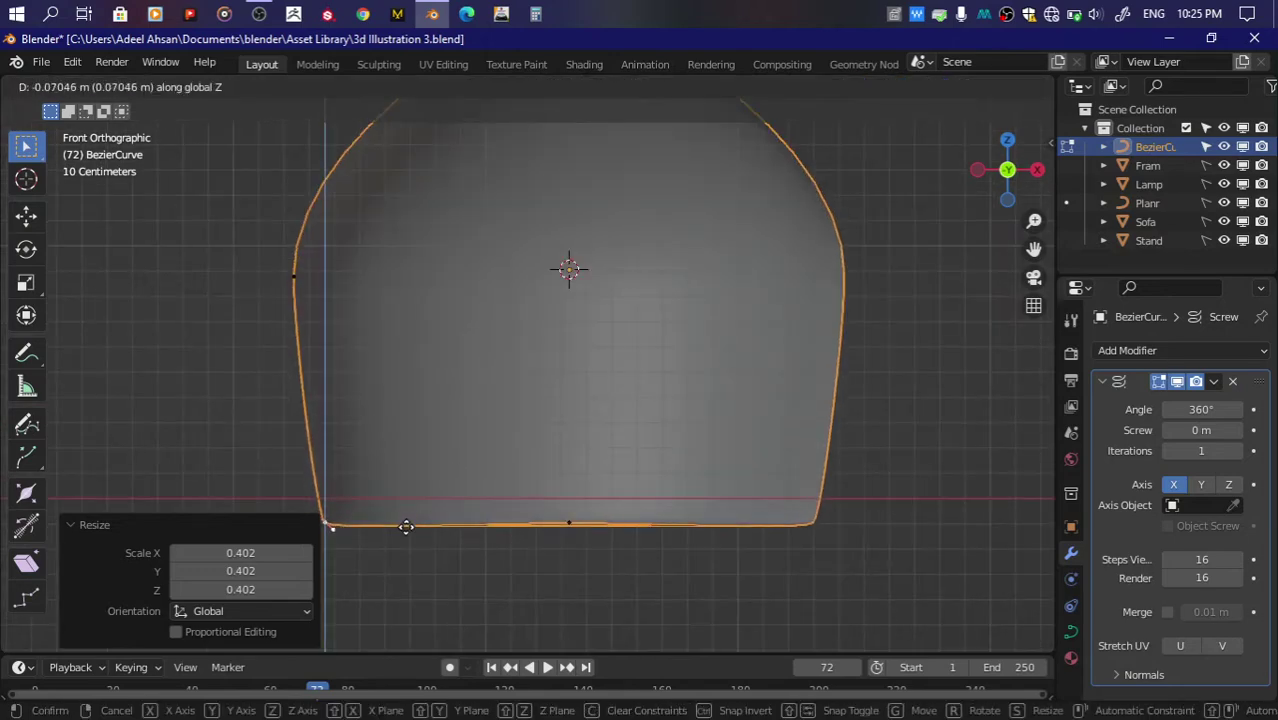
click(406, 524)
key(g)
key(z)
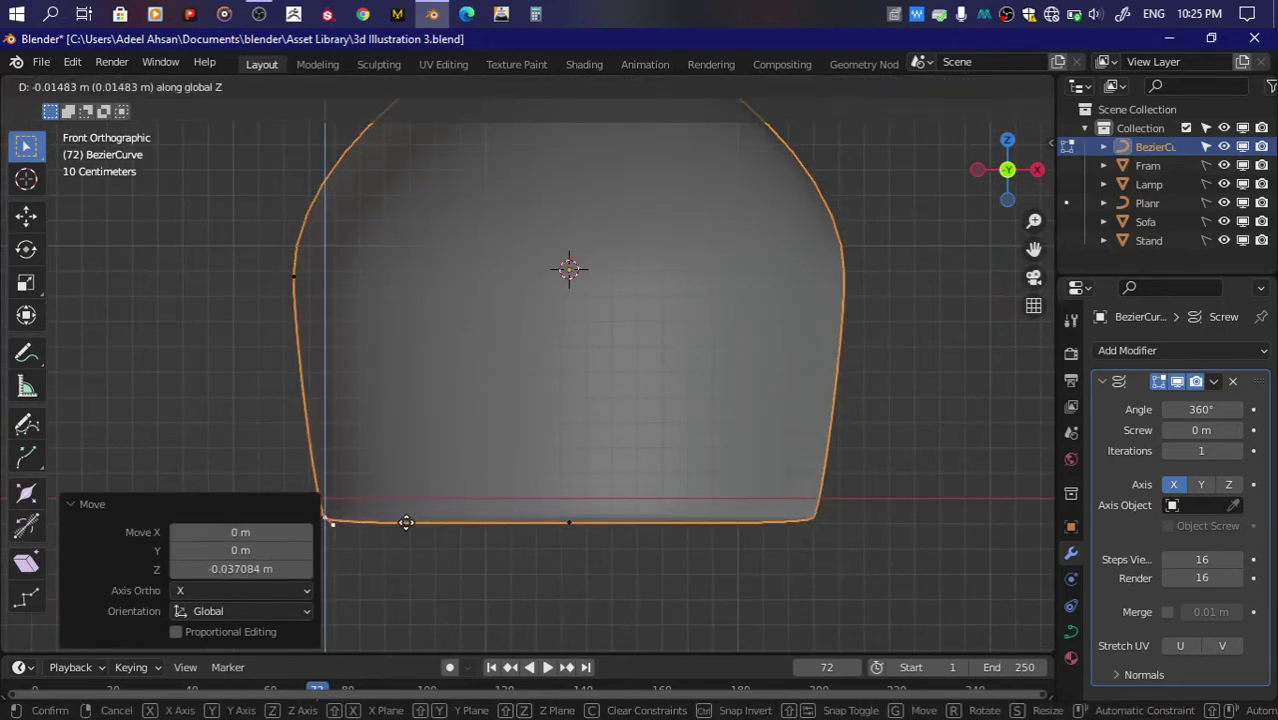
click(406, 523)
scroll(406, 523, down, 4)
key(ctrl+s)
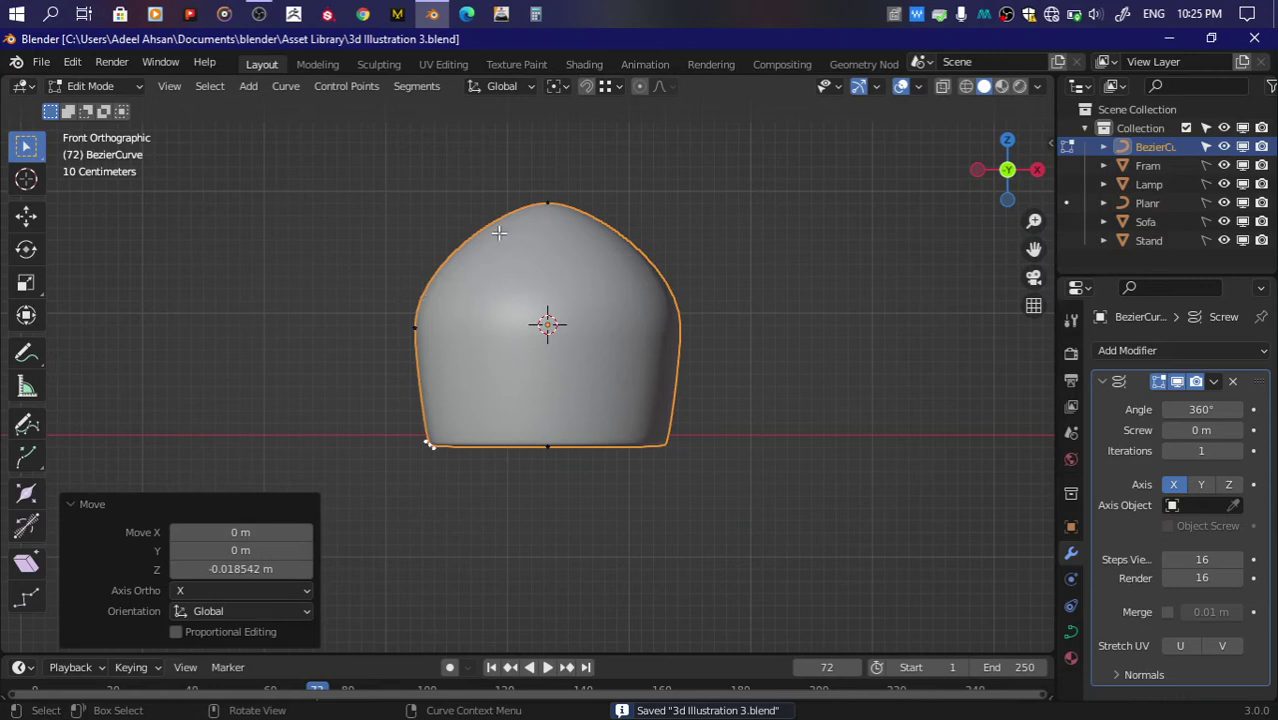
Step: Move the left side point up and rotate its handle to straighten the wall
drag(590, 171, 385, 365)
right_click(533, 317)
click(533, 317)
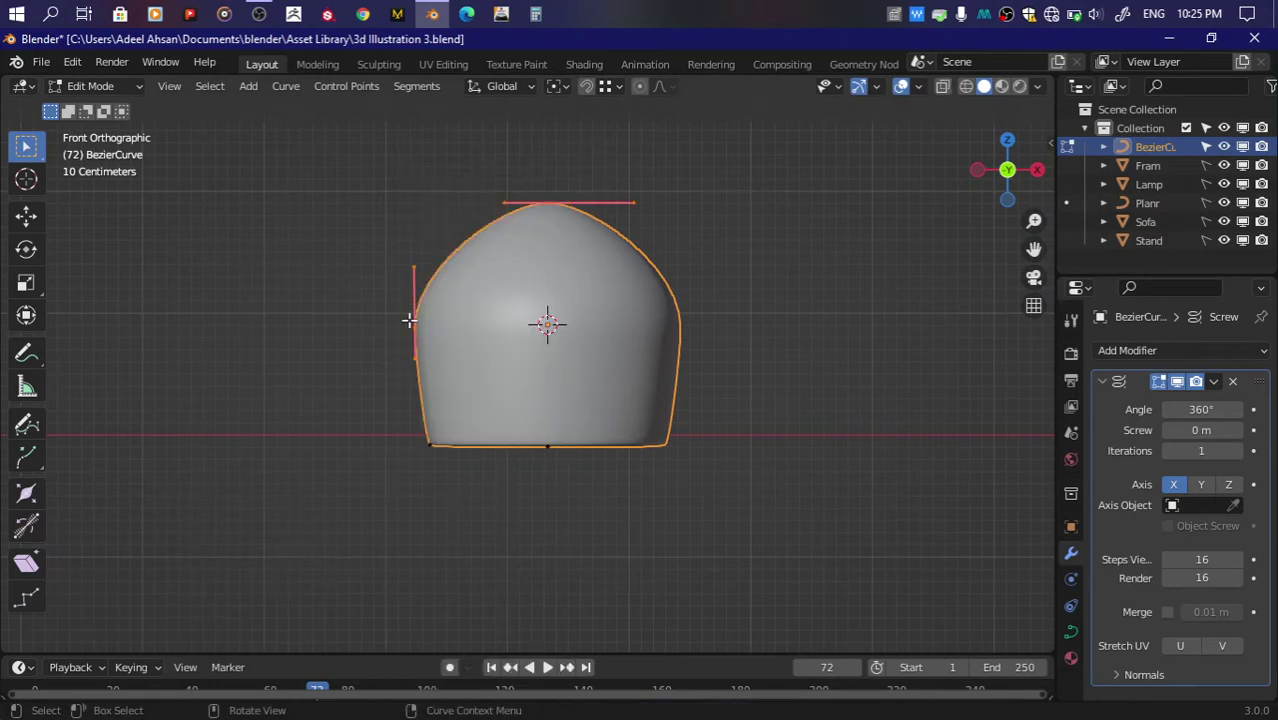
click(409, 320)
key(g)
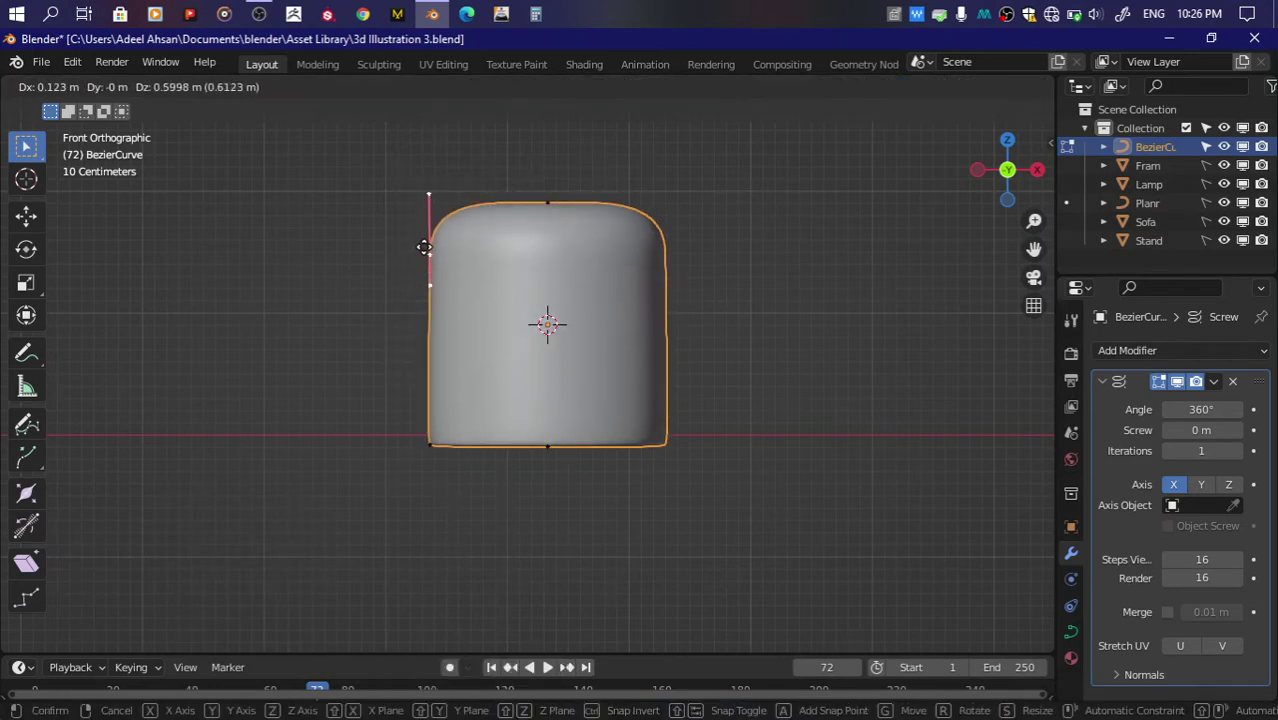
click(424, 246)
key(r)
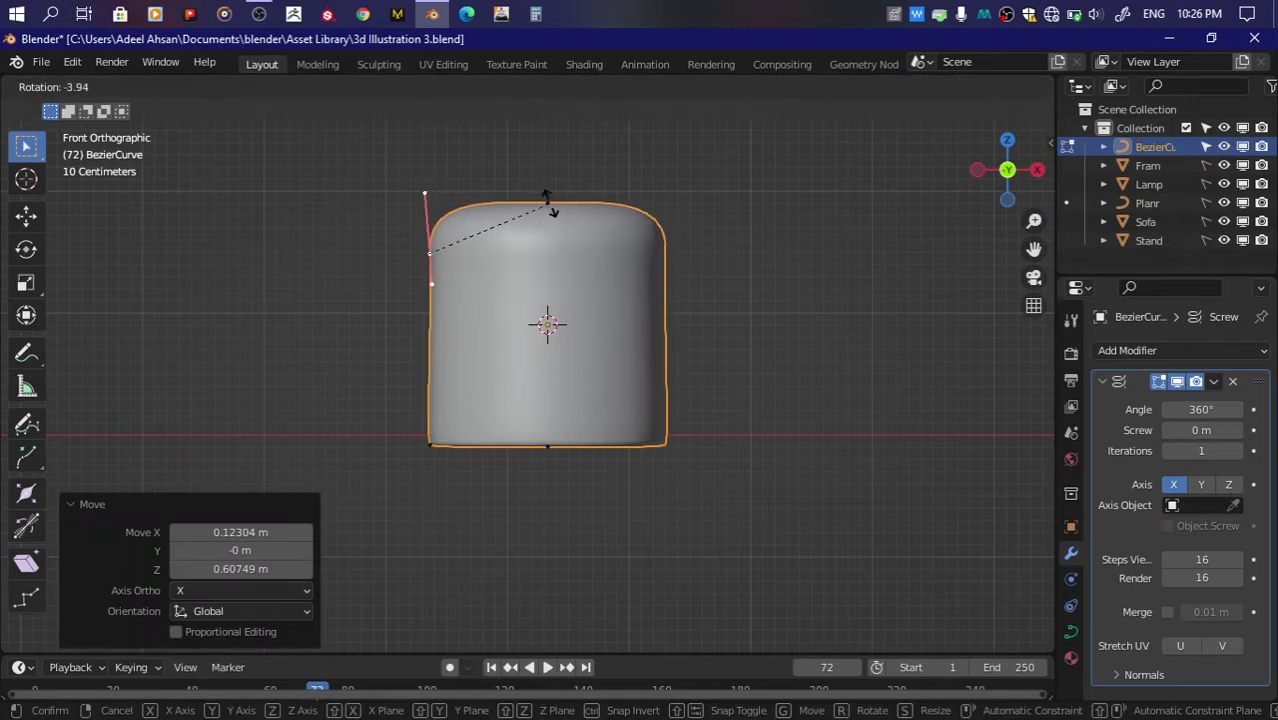
click(547, 212)
drag(1034, 248, 1044, 340)
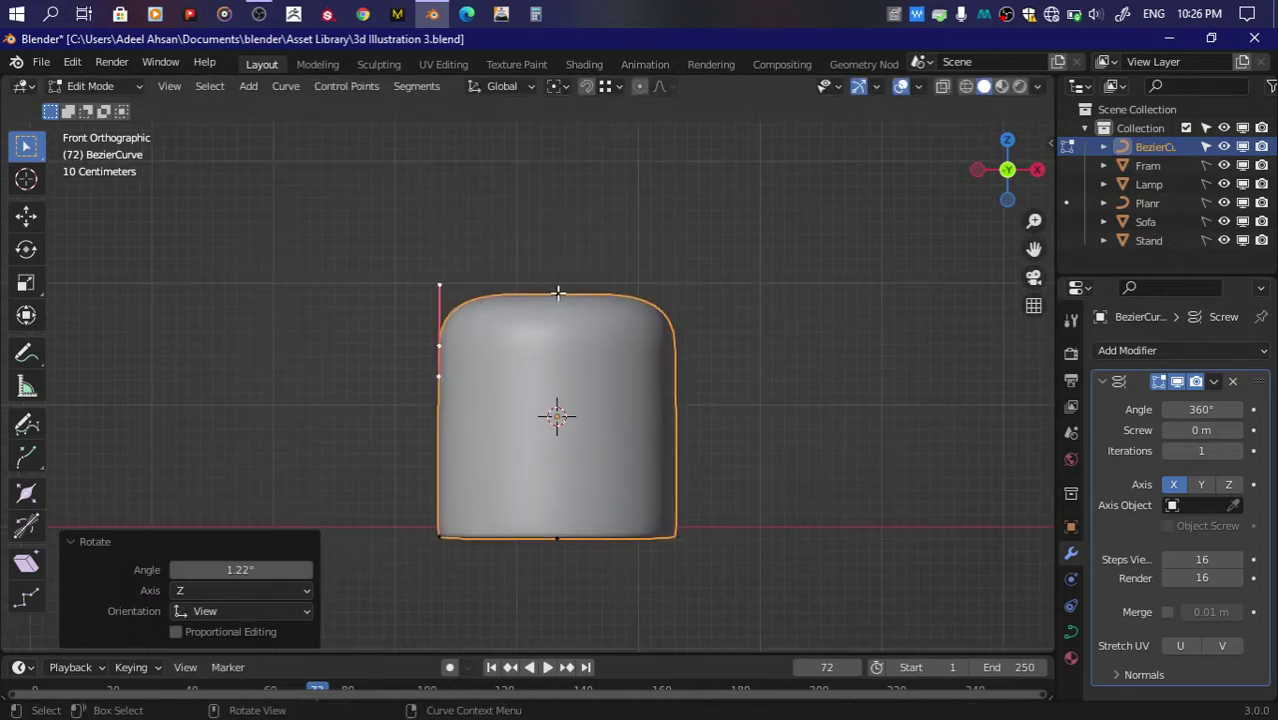
Step: Widen the top along X and scale the top point to round the rim
click(558, 293)
key(g)
key(x)
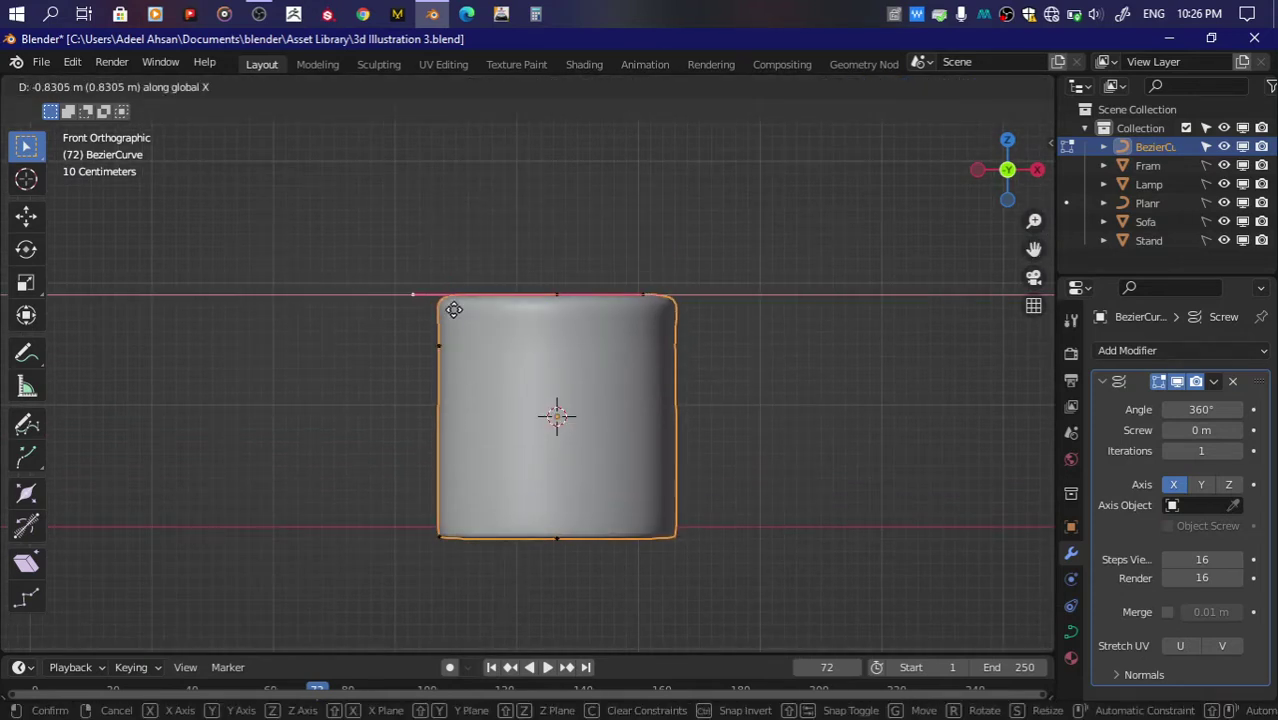
click(455, 309)
scroll(609, 244, up, 2)
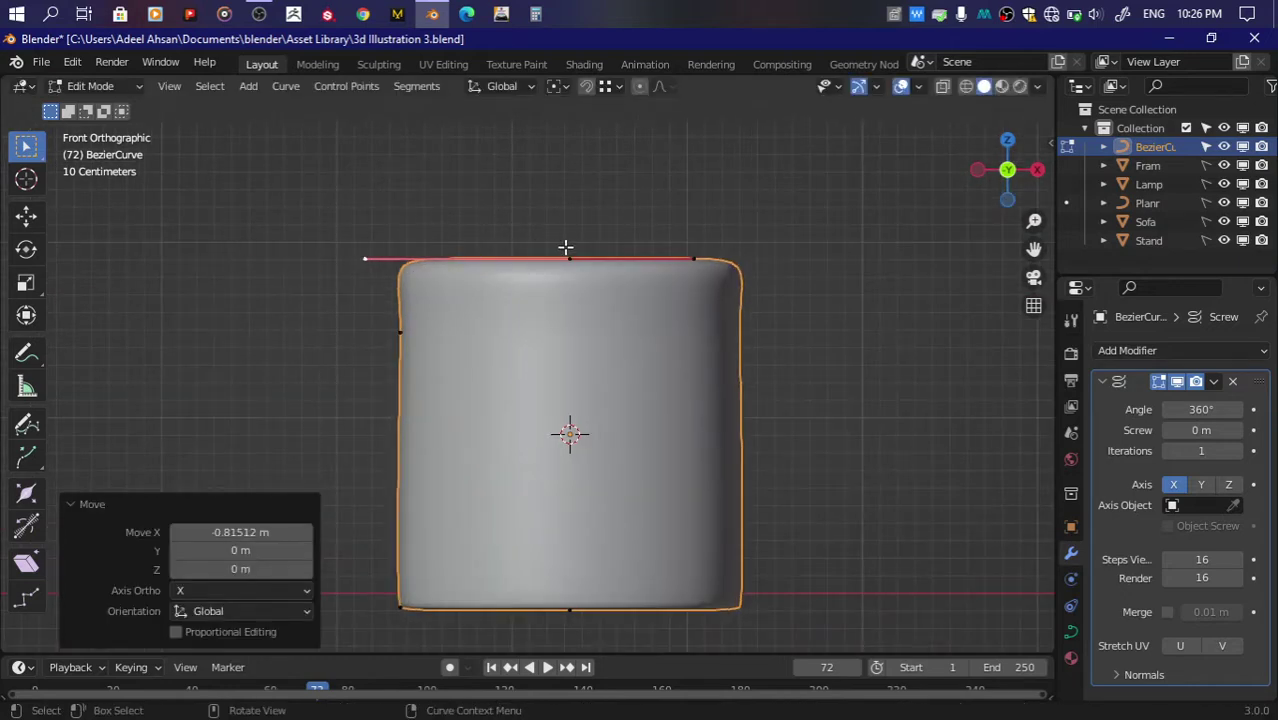
click(566, 250)
key(g)
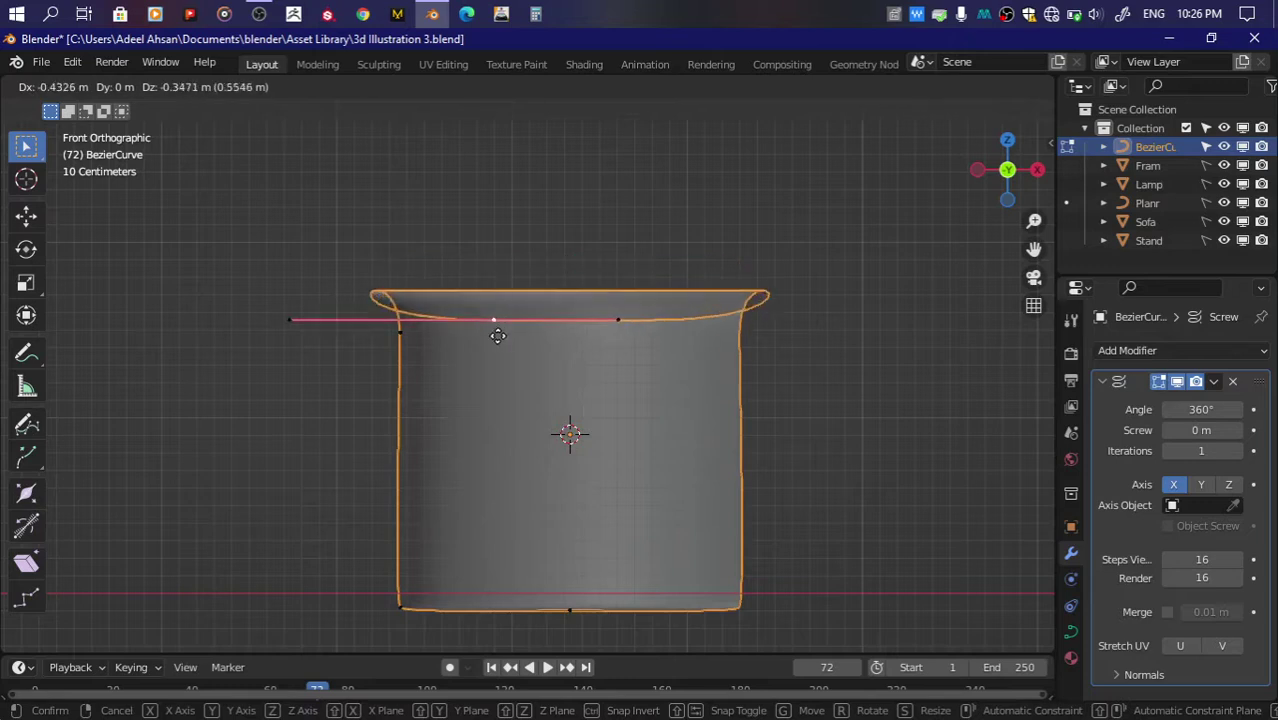
key(Escape)
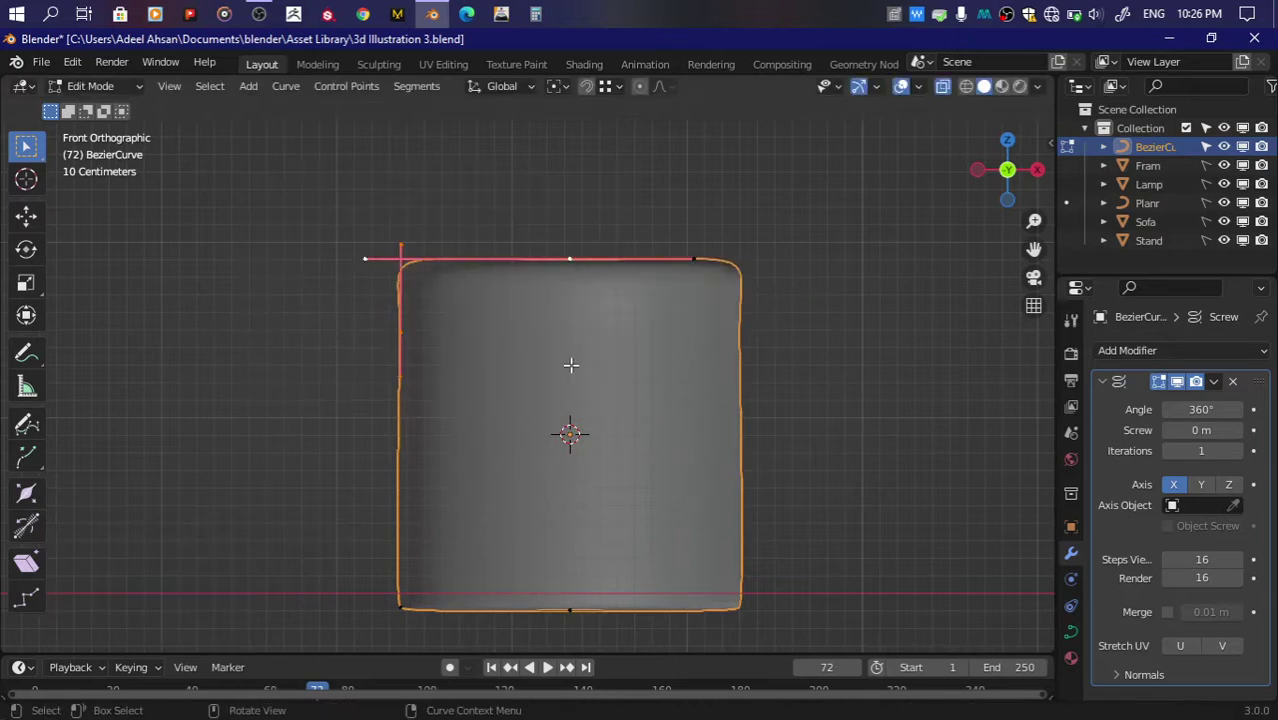
key(s)
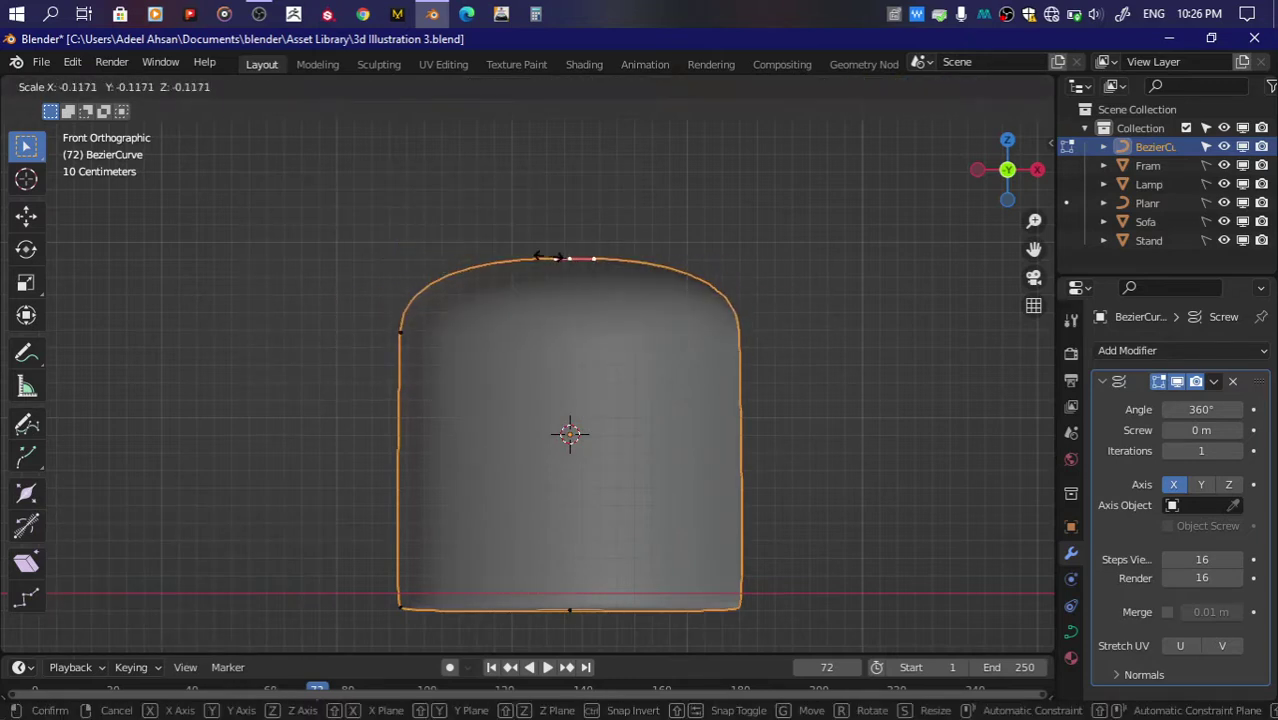
click(573, 274)
Step: Try shifting the top rim point horizontally, undoing the unwanted moves
key(g)
key(x)
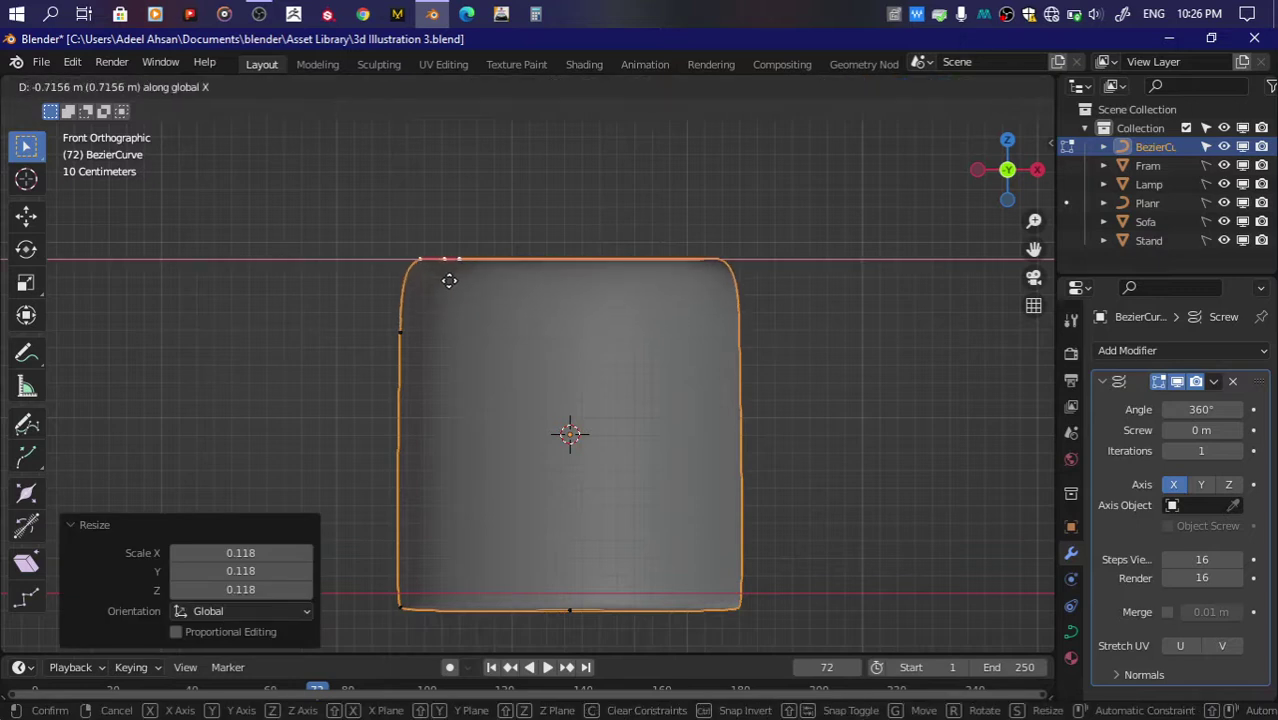
click(434, 279)
key(g)
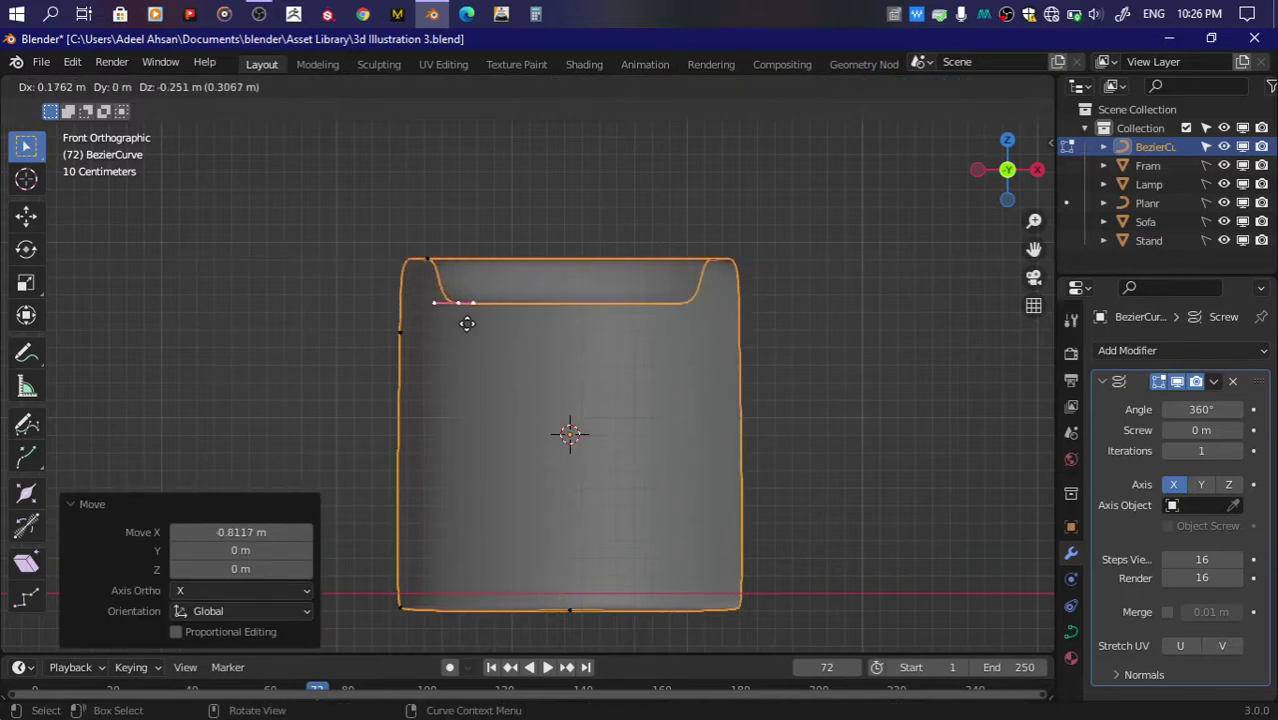
click(513, 328)
key(ctrl+z)
key(ctrl+z)
key(g)
key(x)
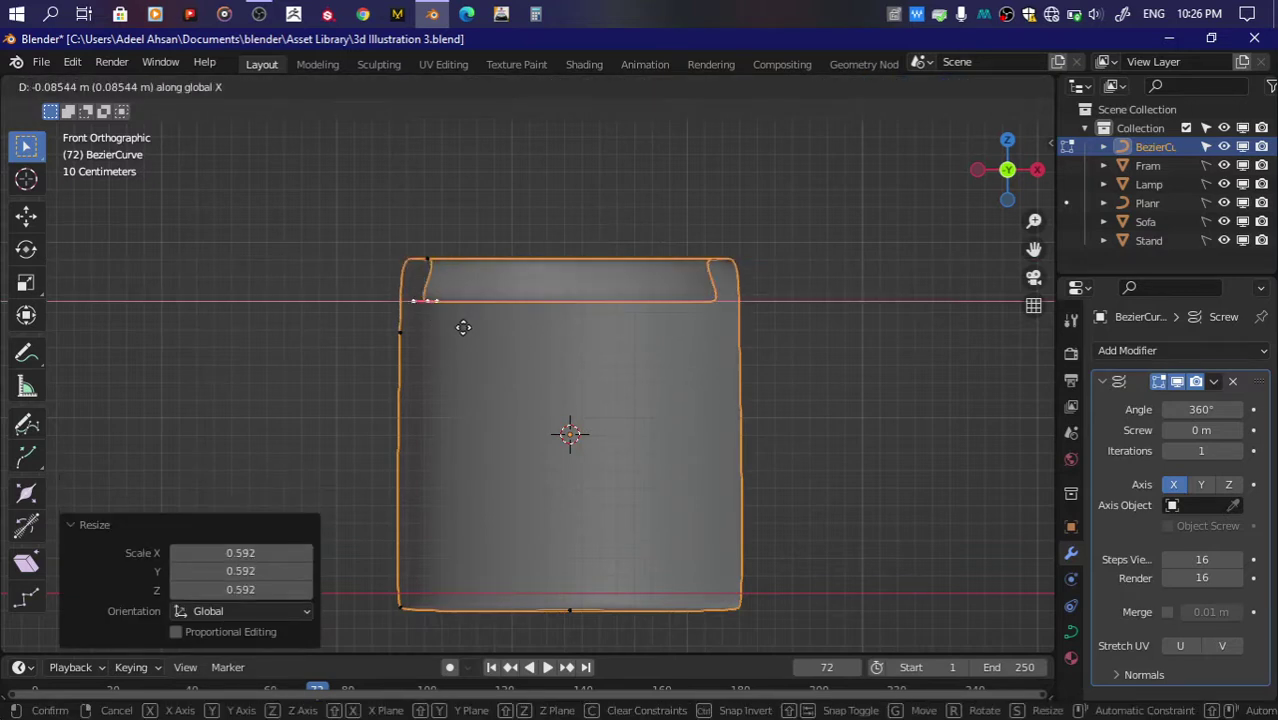
click(437, 287)
key(ctrl+z)
Step: Tighten the rim curvature and place an extruded point forming the inner lip
key(s)
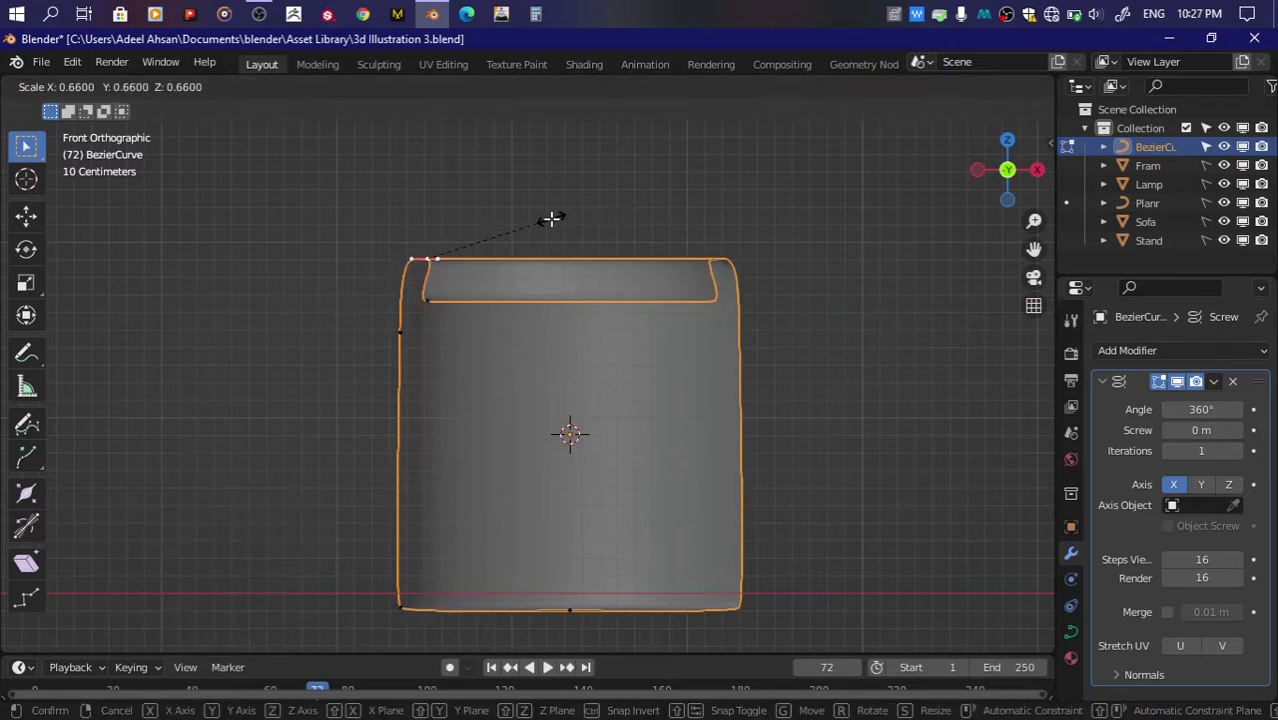
click(550, 218)
key(g)
key(x)
key(z)
click(541, 310)
key(g)
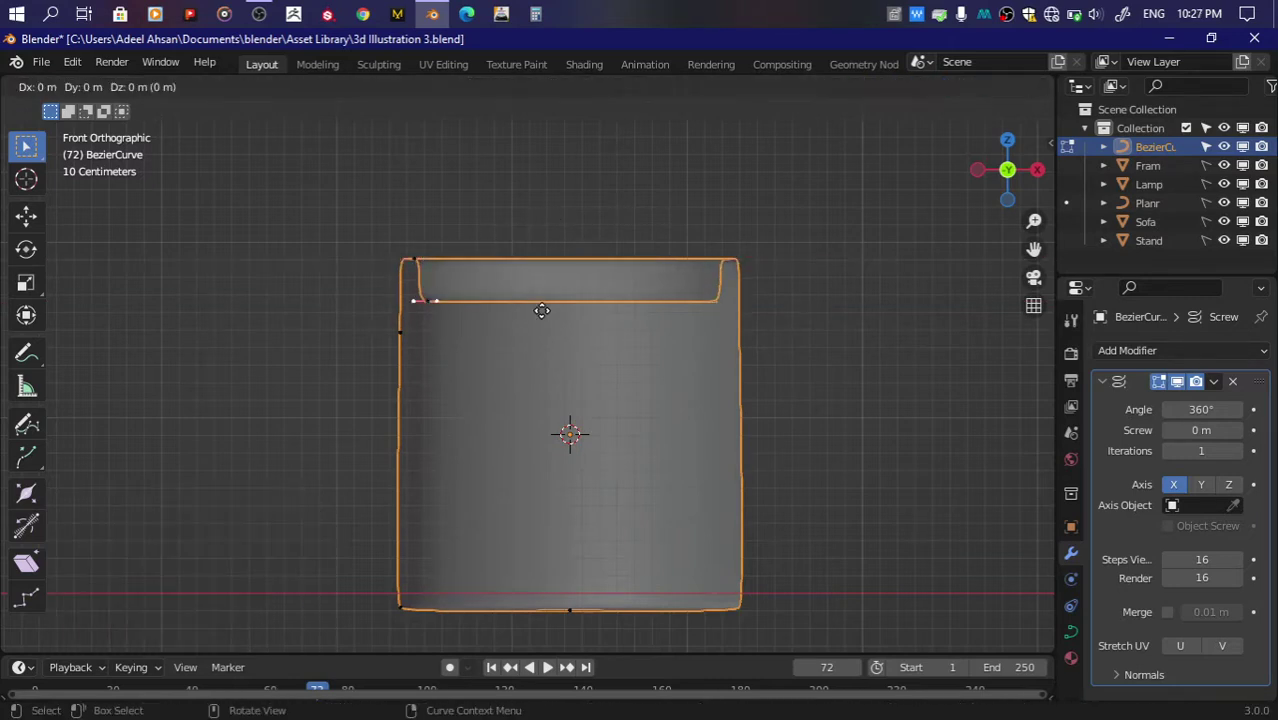
click(688, 310)
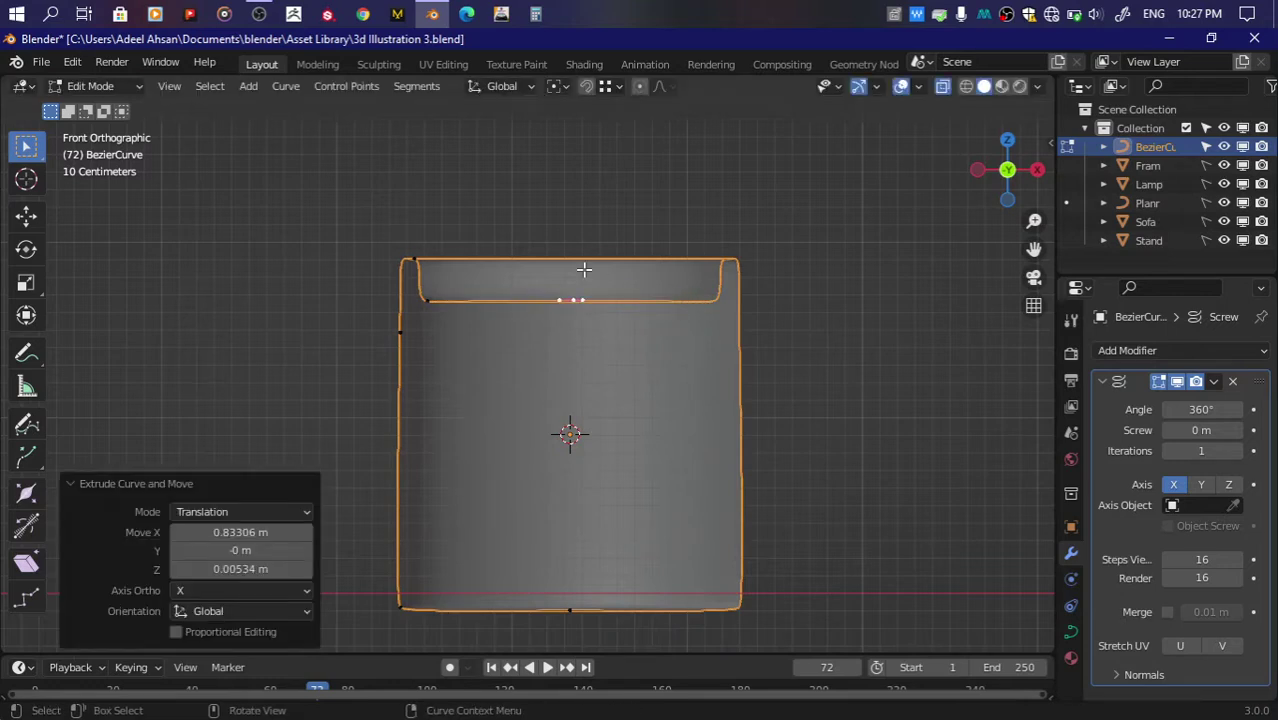
Step: Delete the extra curve points, return to Object Mode and frame the pot
key(x)
click(626, 289)
middle_drag(626, 289, 640, 420)
scroll(864, 271, down, 3)
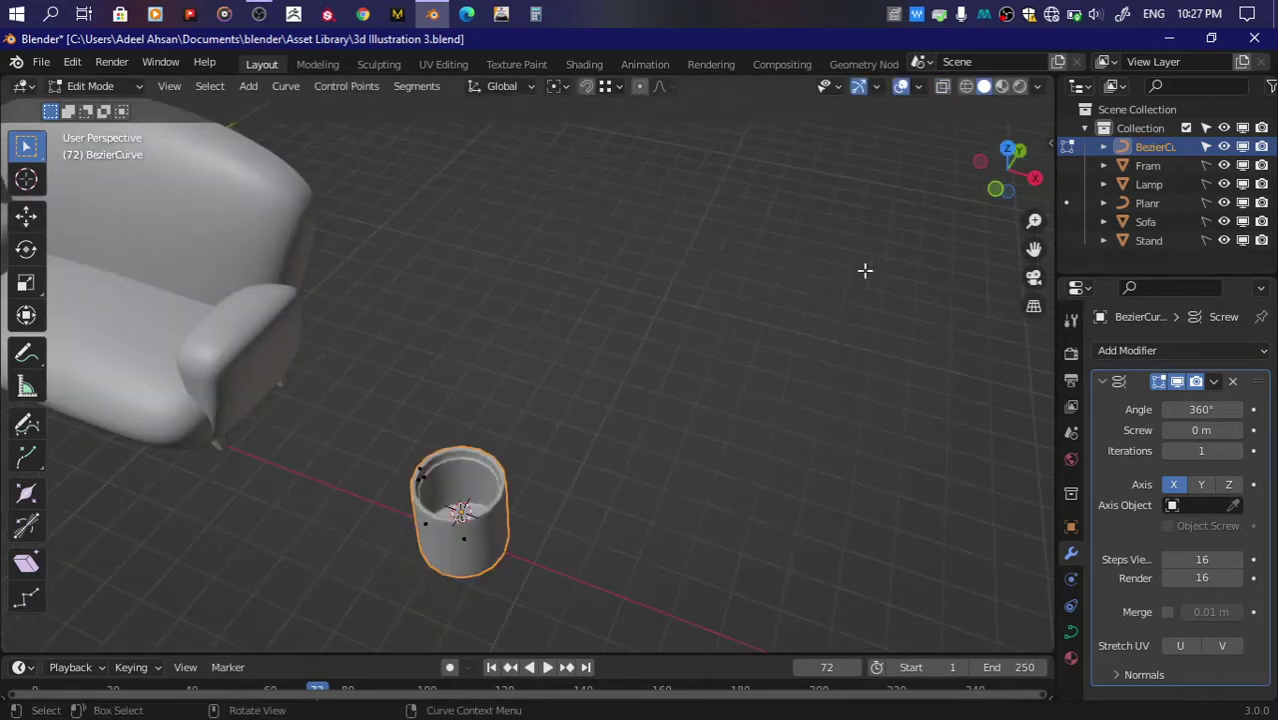
key(Tab)
scroll(730, 331, up, 2)
key(KP_Decimal)
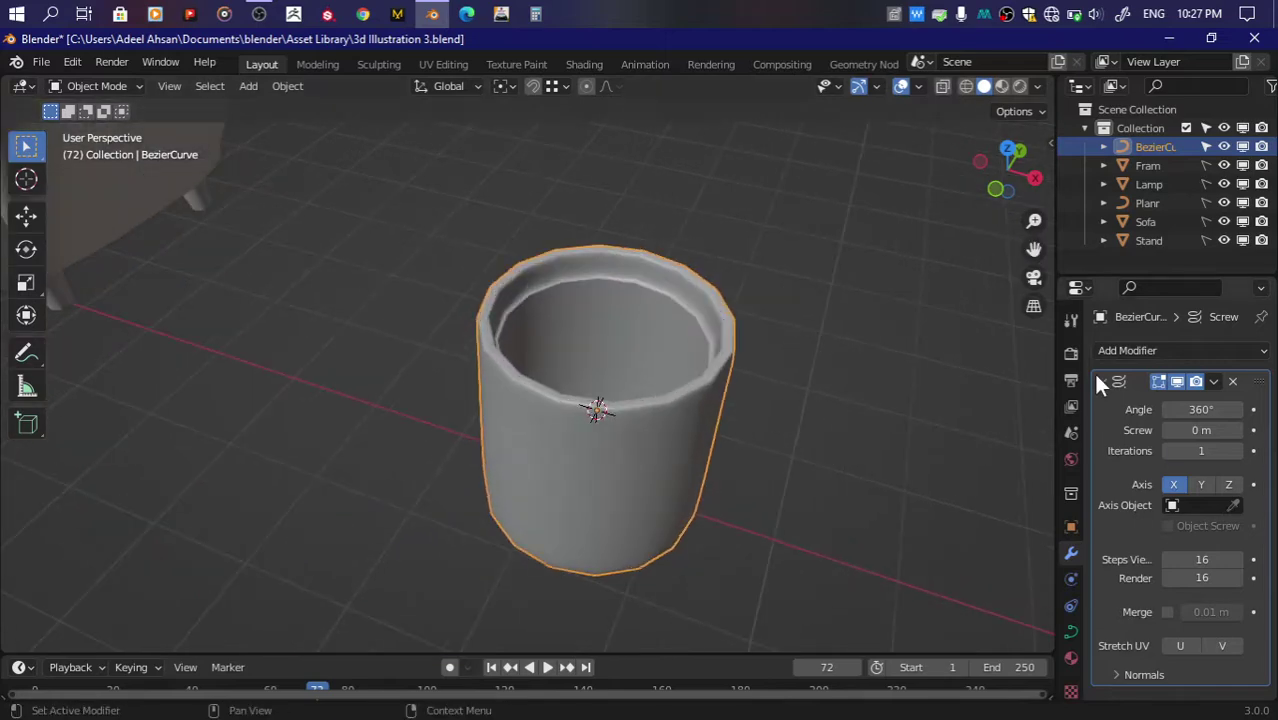
Step: Try a level-3 Subdivision Surface on the curve, then remove it
click(1175, 348)
click(942, 605)
scroll(1181, 537, down, 4)
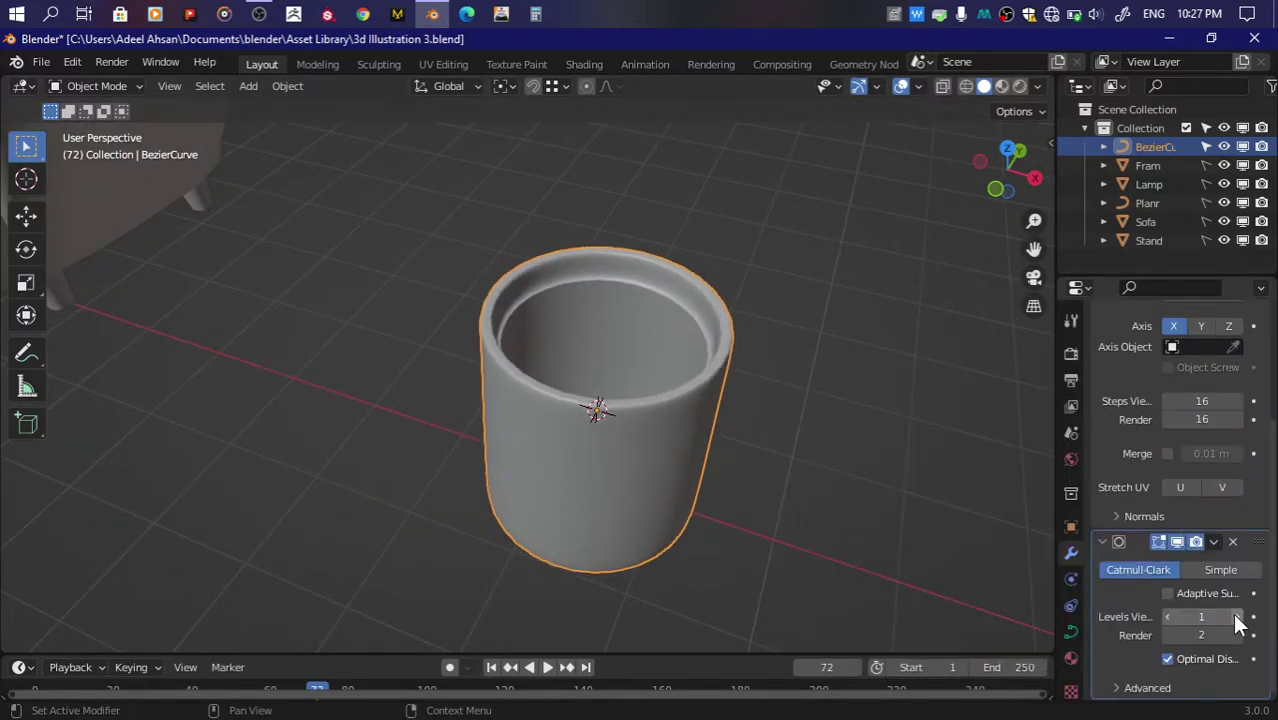
click(1238, 617)
click(1238, 617)
drag(1008, 172, 1003, 178)
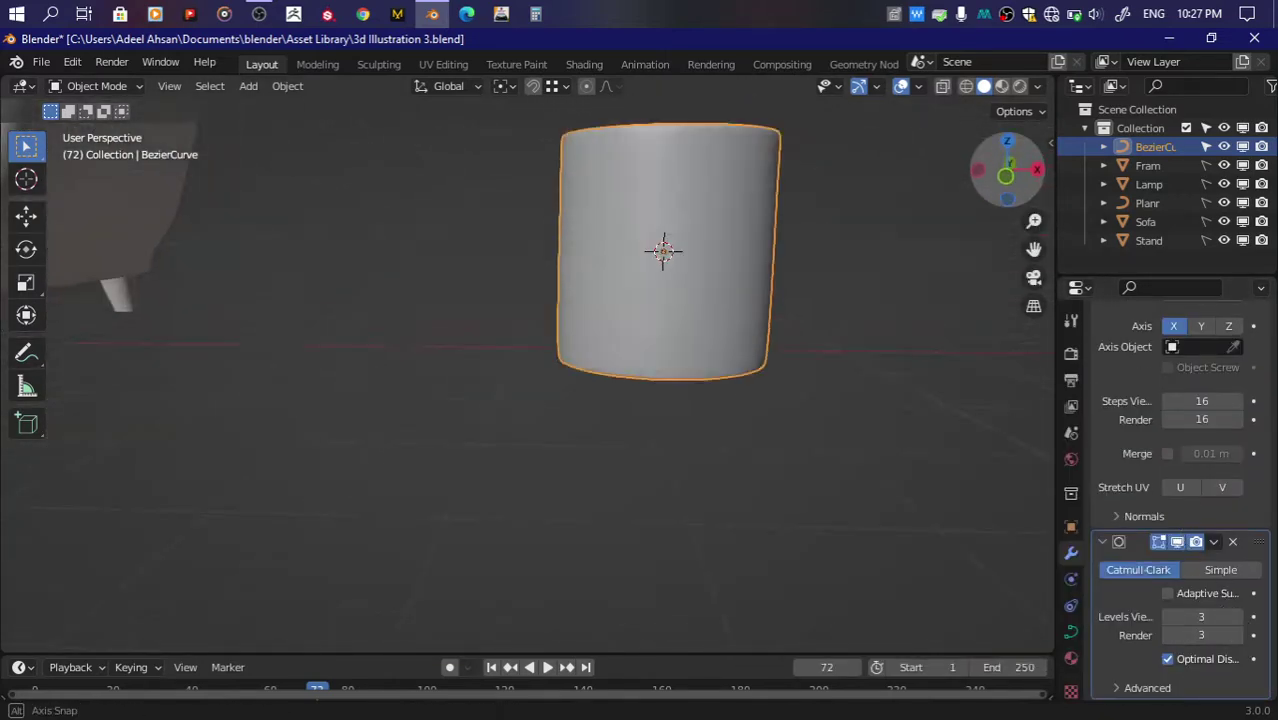
key(ctrl+a)
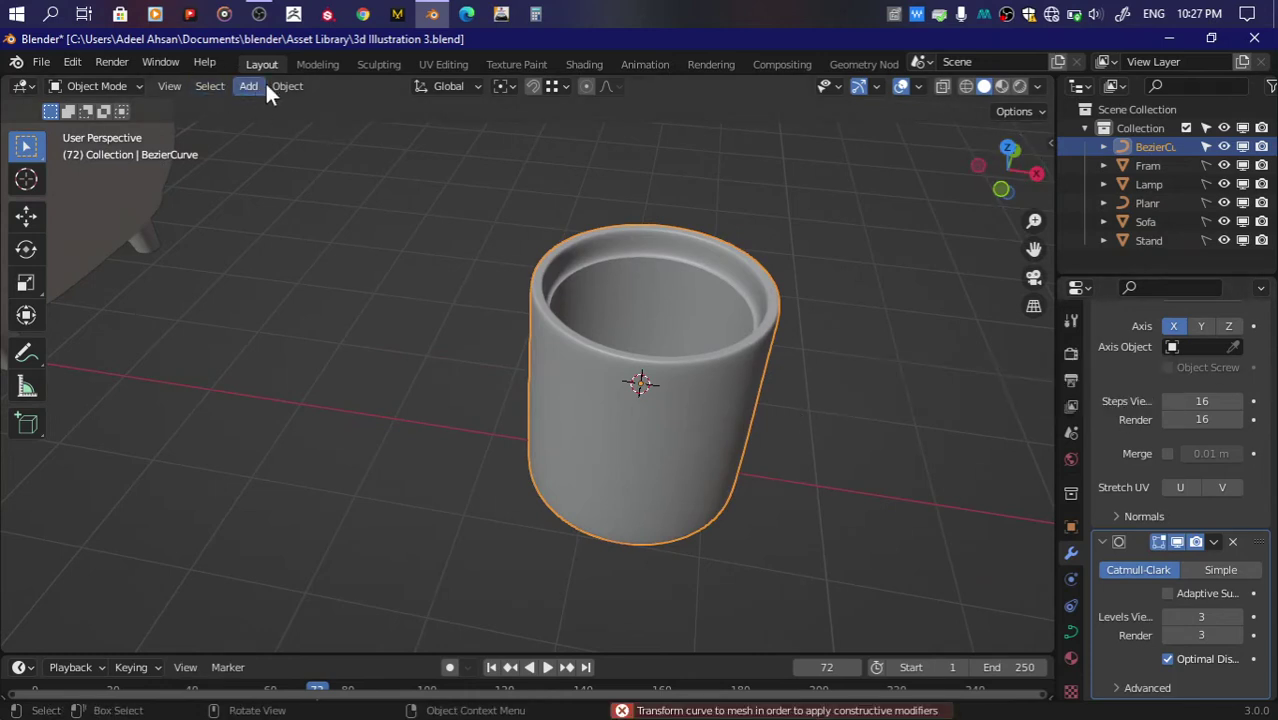
click(285, 86)
click(1232, 542)
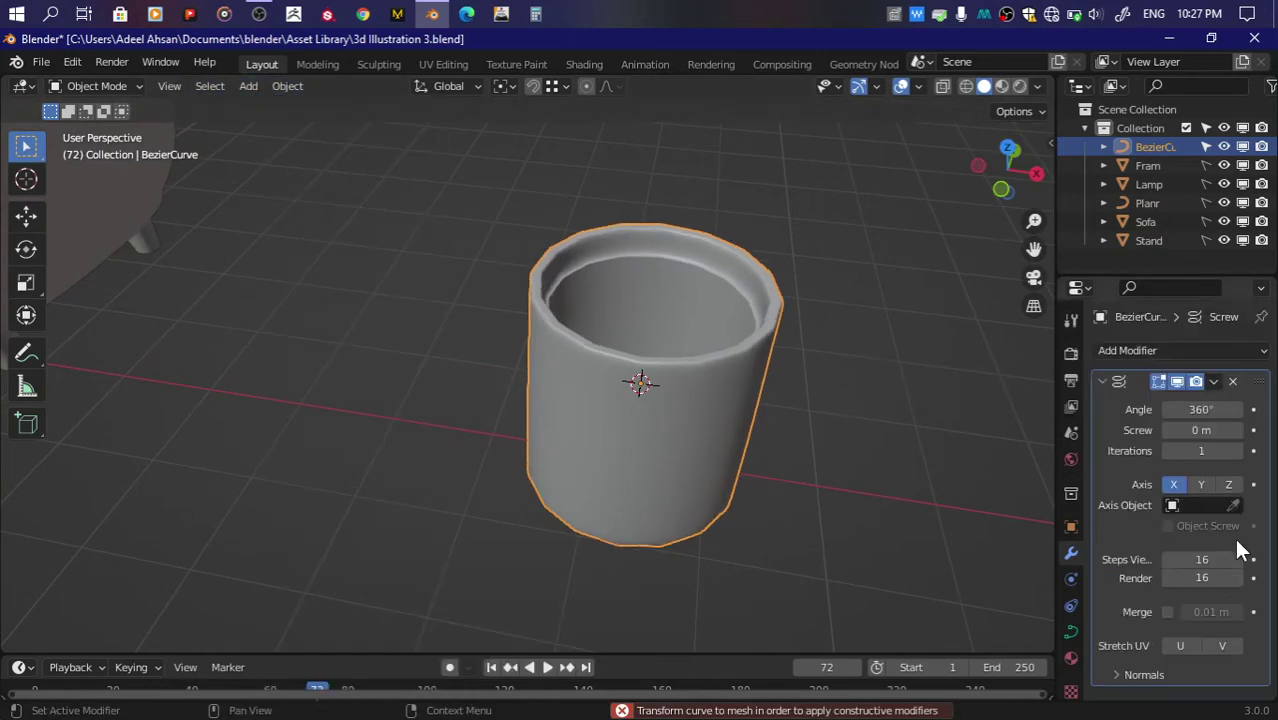
Step: Convert the pot to a mesh with Subdivision Surface at viewport and render level 3
click(273, 91)
click(1150, 352)
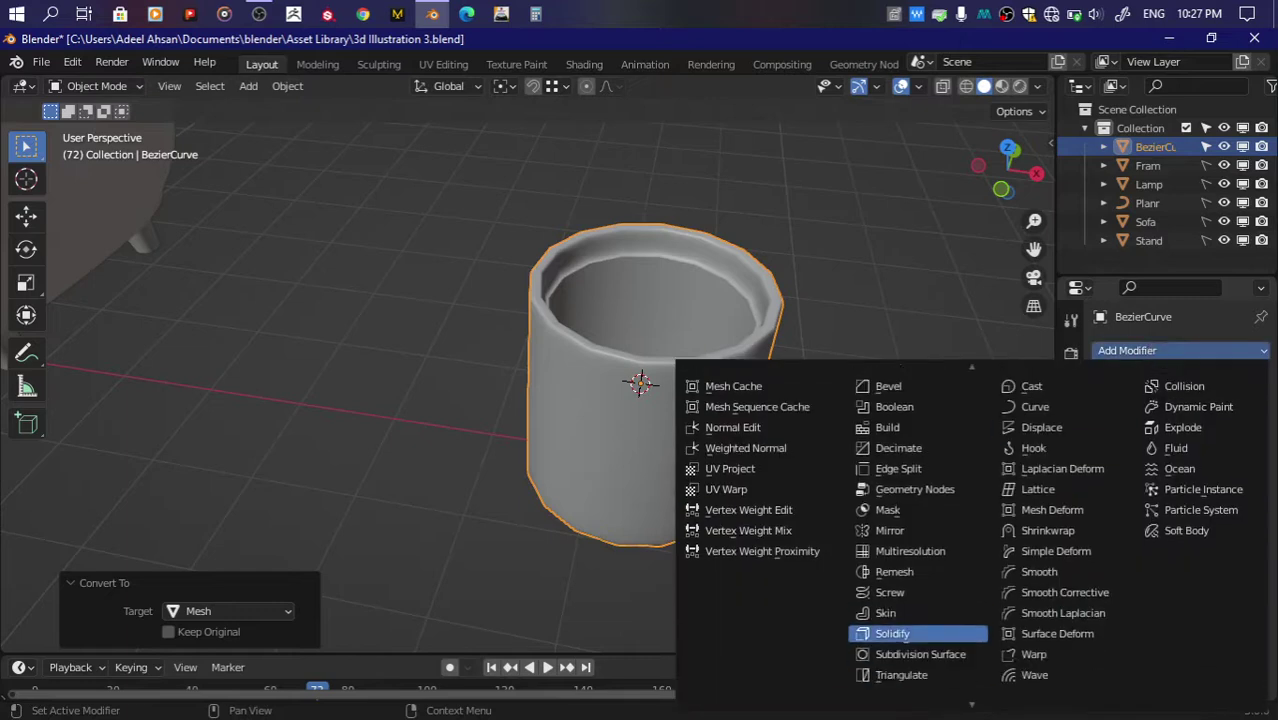
click(905, 610)
drag(1195, 457, 1216, 460)
click(1237, 475)
text(3)
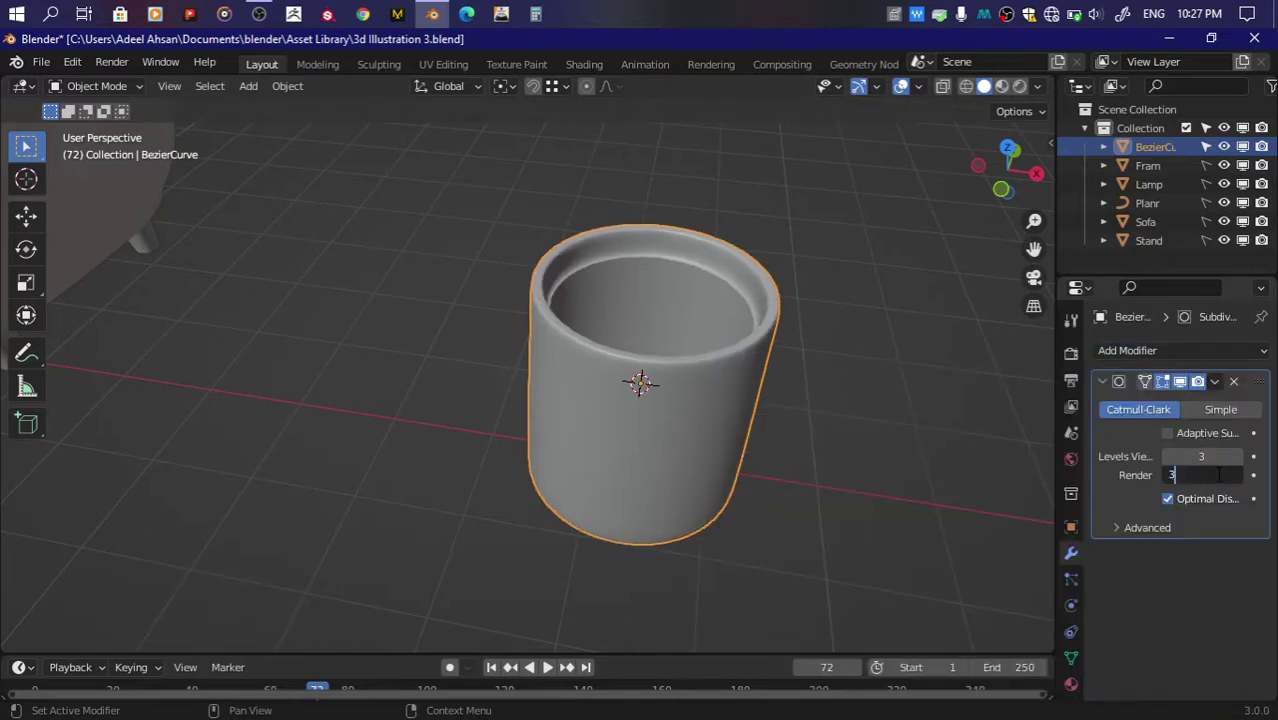
Step: Rename the object to 'Pot' and save the file
key(ctrl+s)
double_click(1150, 146)
text(P)
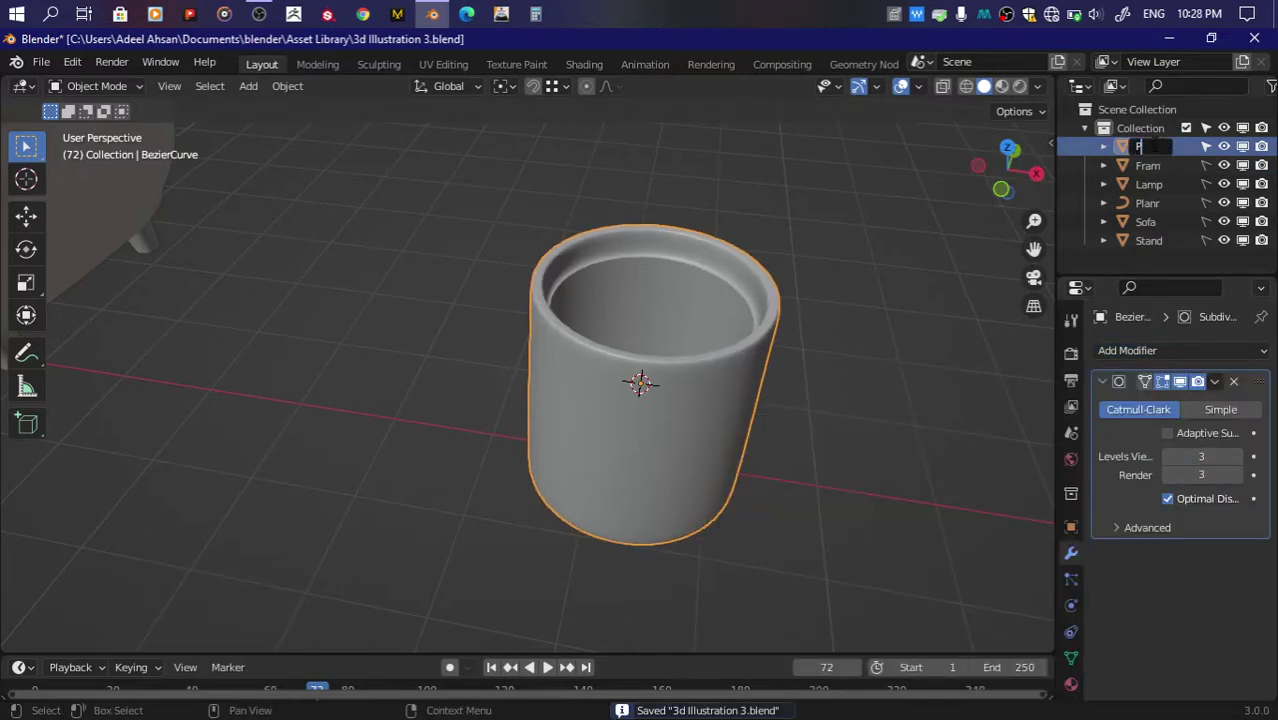
text(ot)
key(Return)
key(ctrl+s)
Step: Add a circle mesh, grid-fill it, and subdivide it with 3 cuts
key(shift+a)
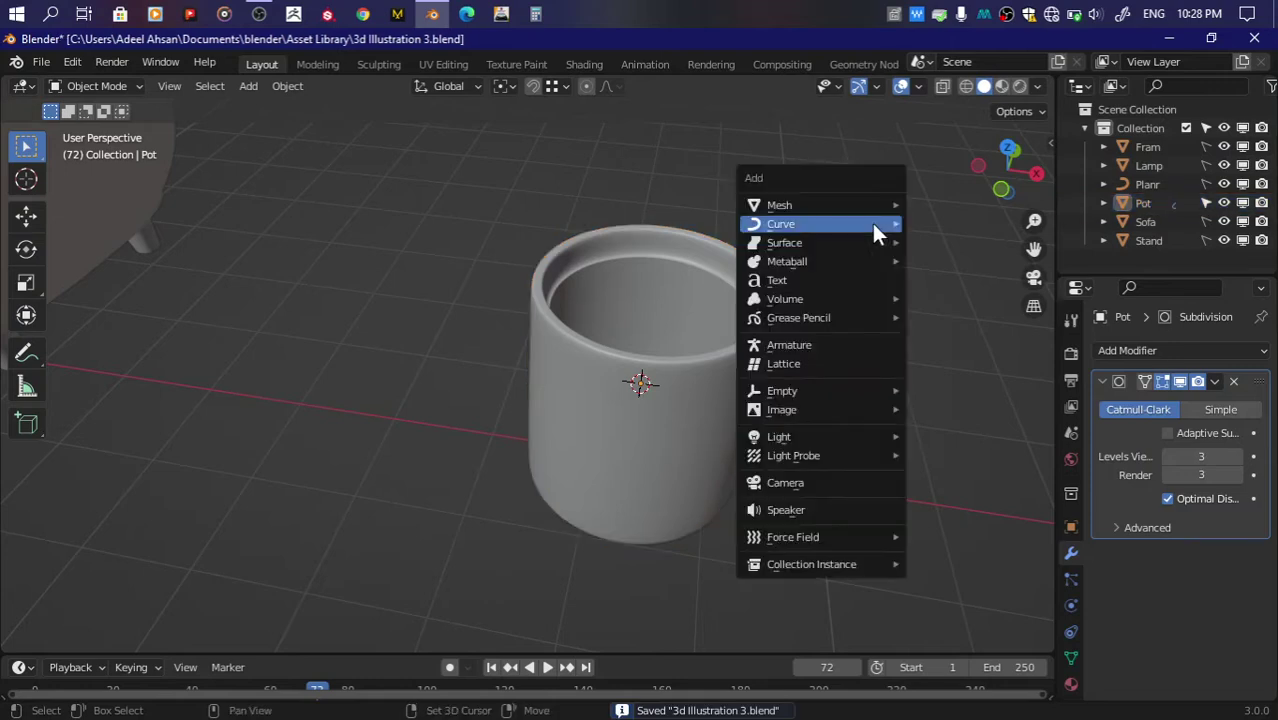
click(928, 243)
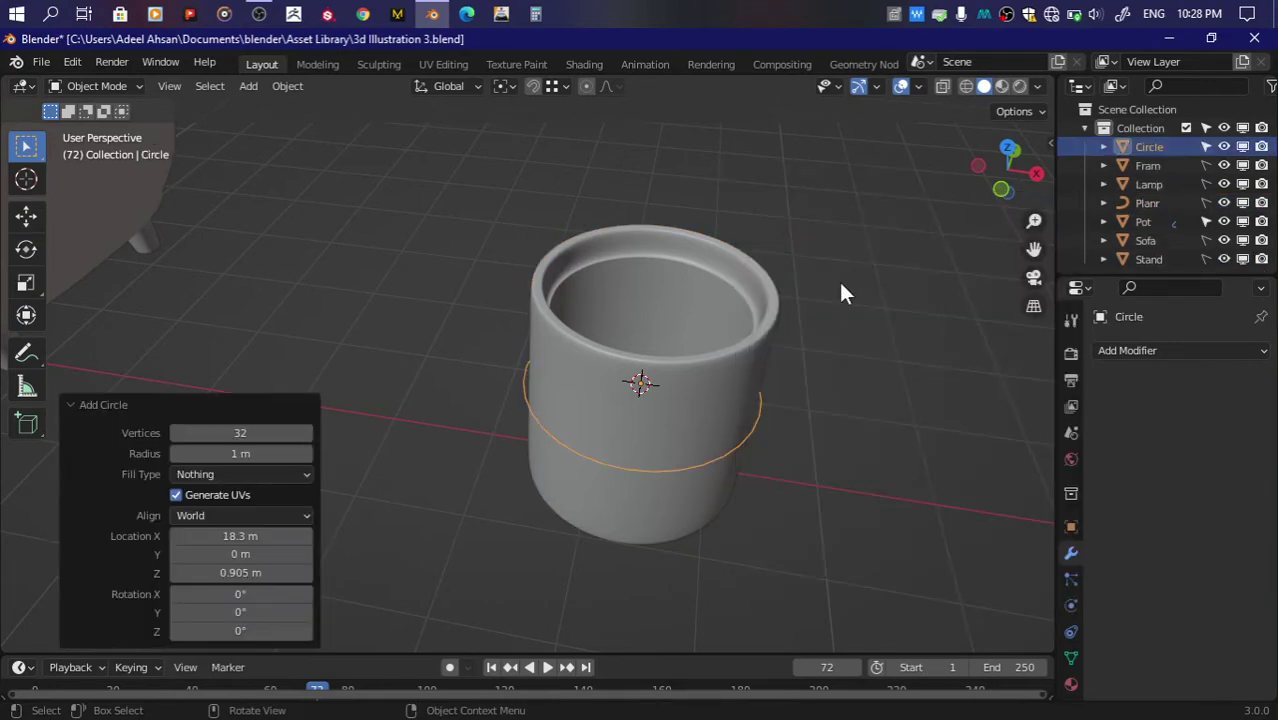
key(Tab)
key(ctrl+f)
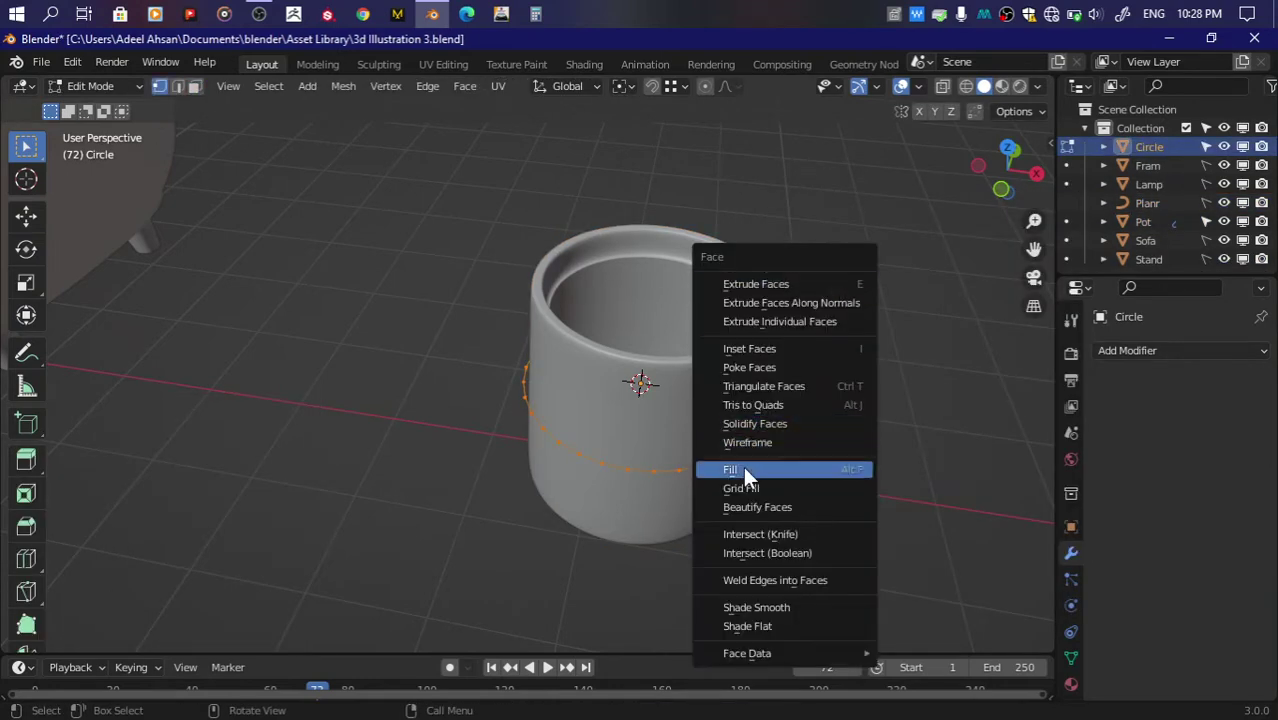
click(744, 467)
right_click(793, 240)
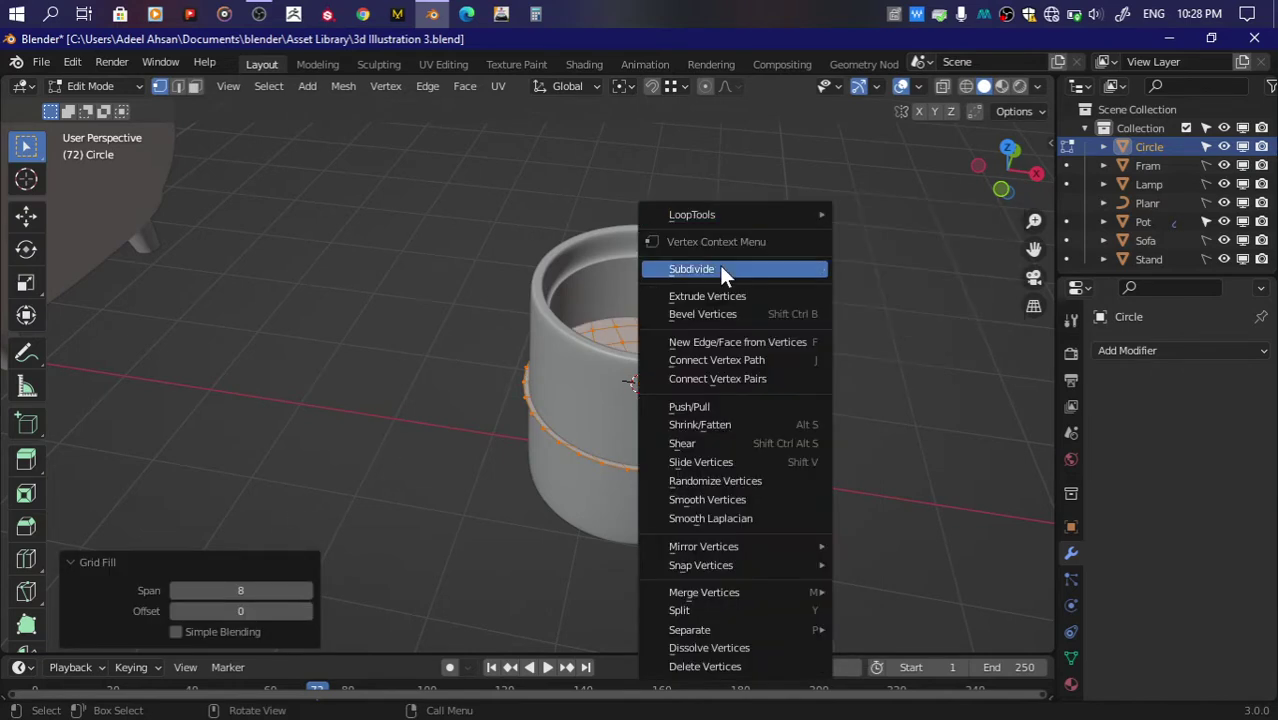
click(719, 265)
click(307, 508)
Step: Raise the disc into the pot and scale it to 0.879 to fit inside the rim
key(g)
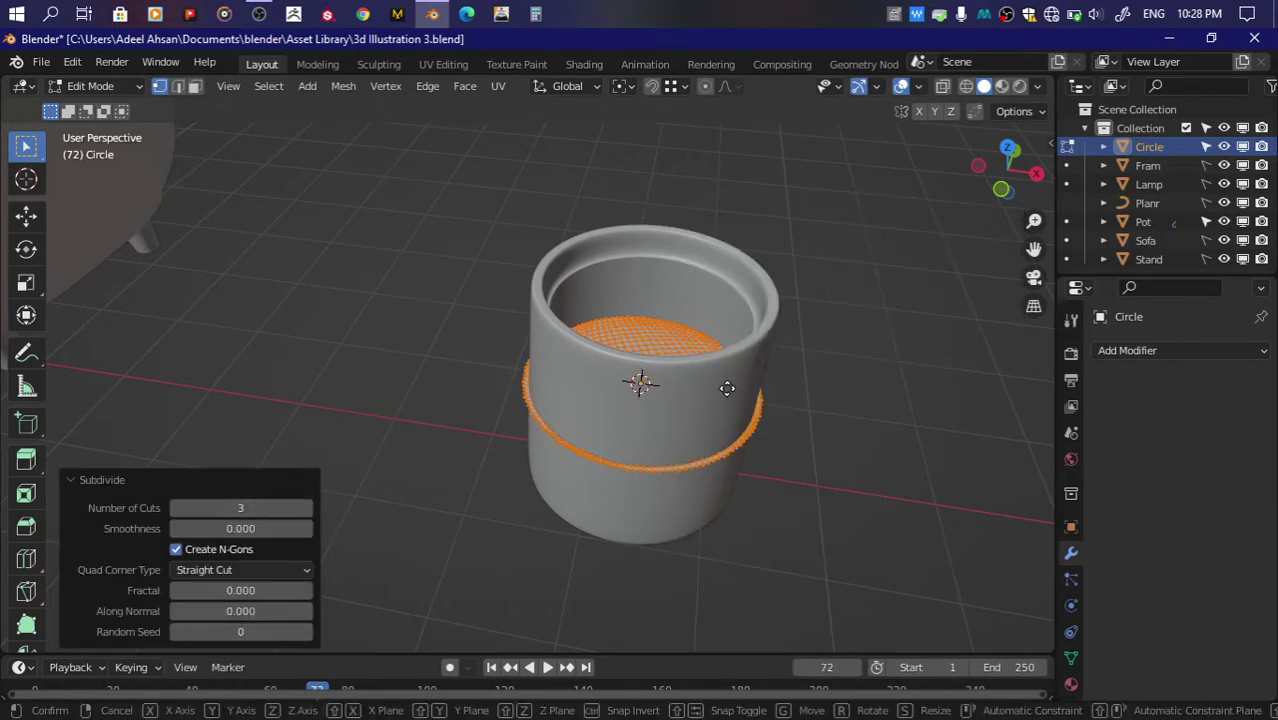
key(z)
click(719, 332)
click(1008, 147)
key(s)
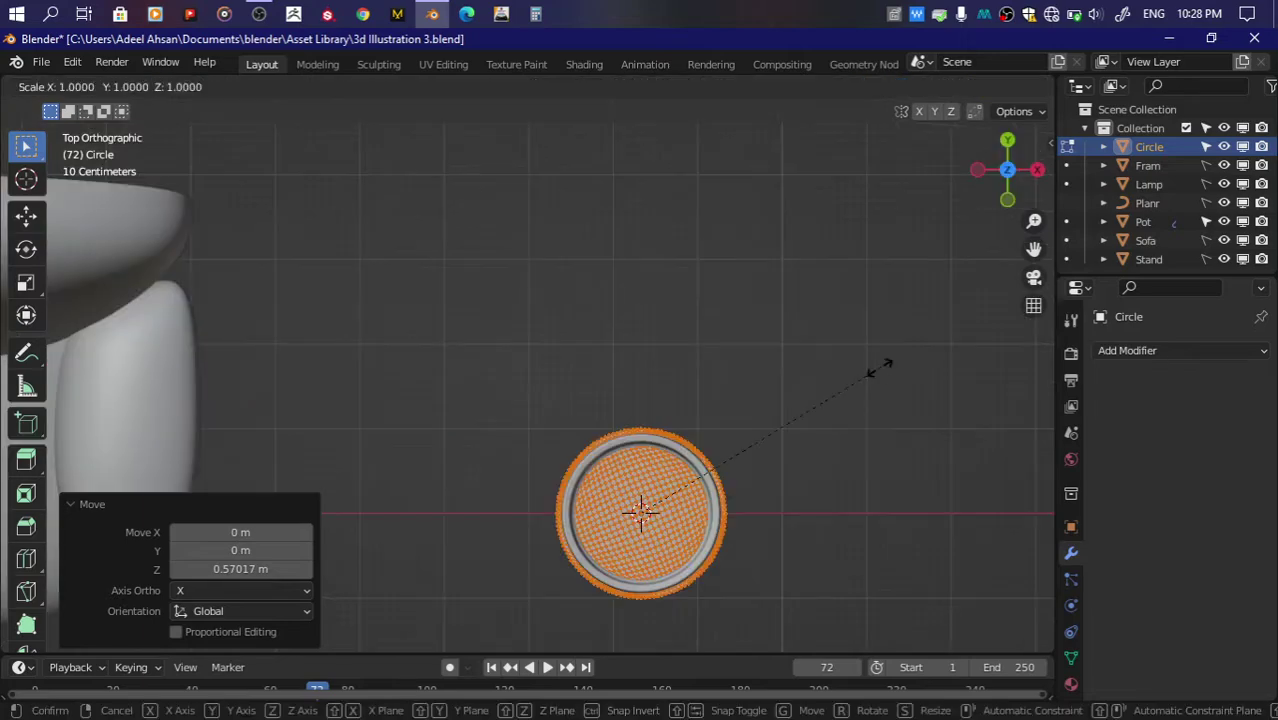
click(851, 386)
drag(1007, 170, 1032, 247)
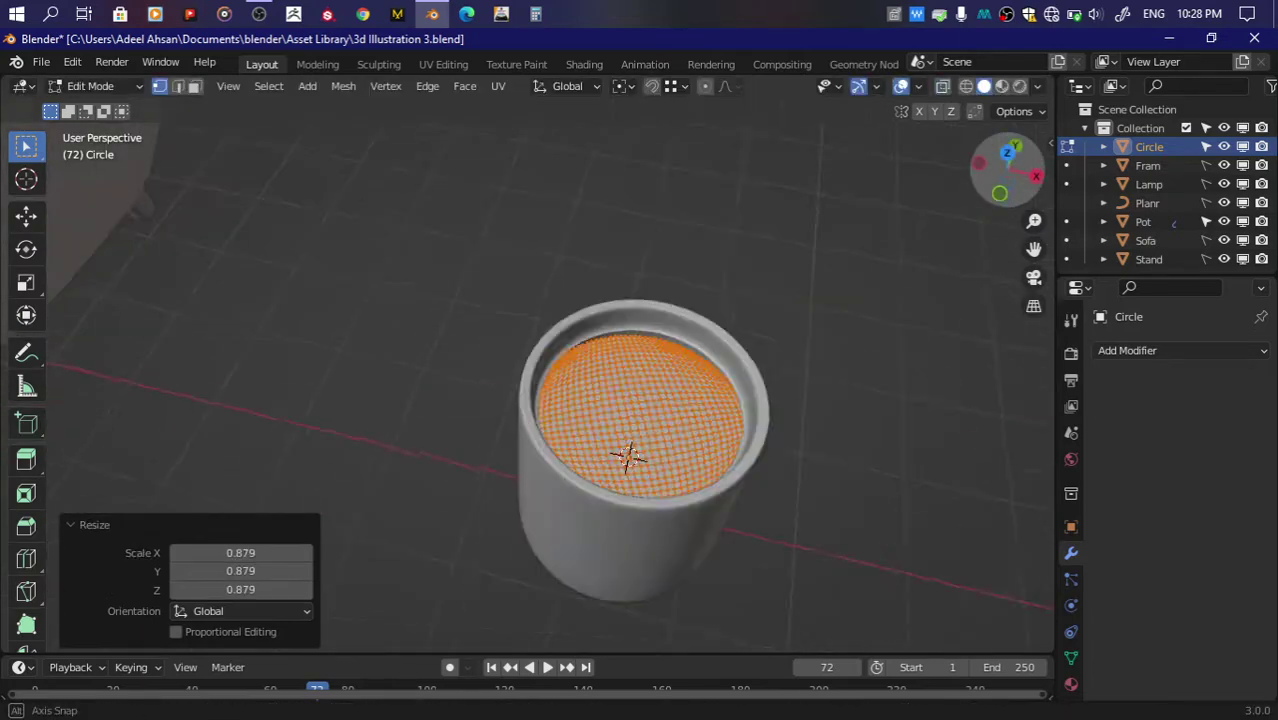
key(Tab)
scroll(673, 259, up, 3)
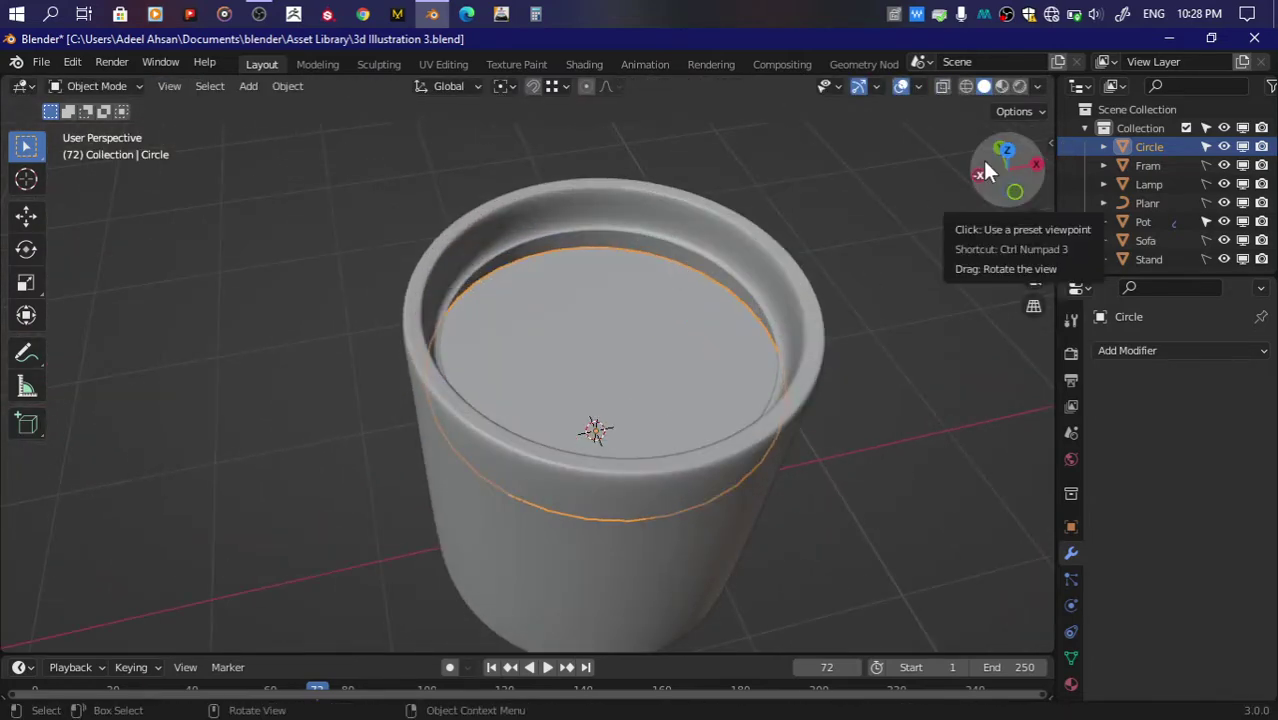
drag(982, 160, 719, 238)
Step: Extrude the pot's inner rim loop 1.6379 m down in X-ray to form an inner wall
click(762, 250)
key(Tab)
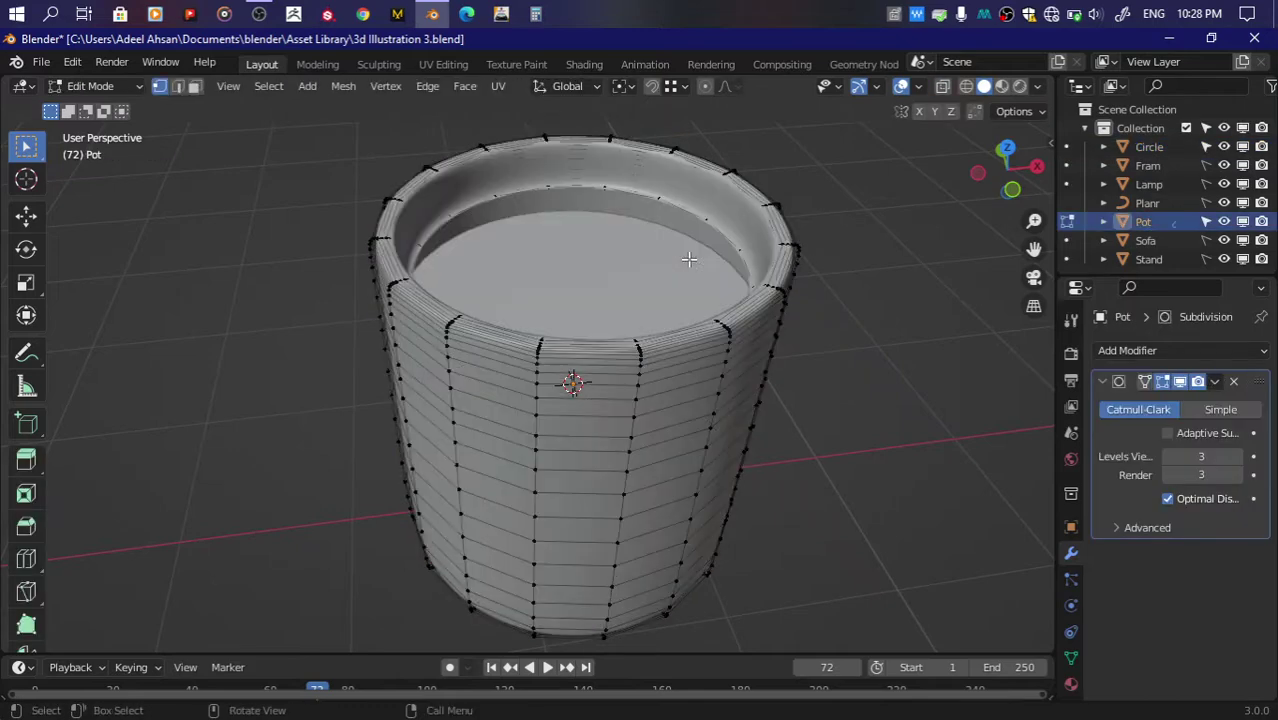
key(alt+z)
click(1021, 192)
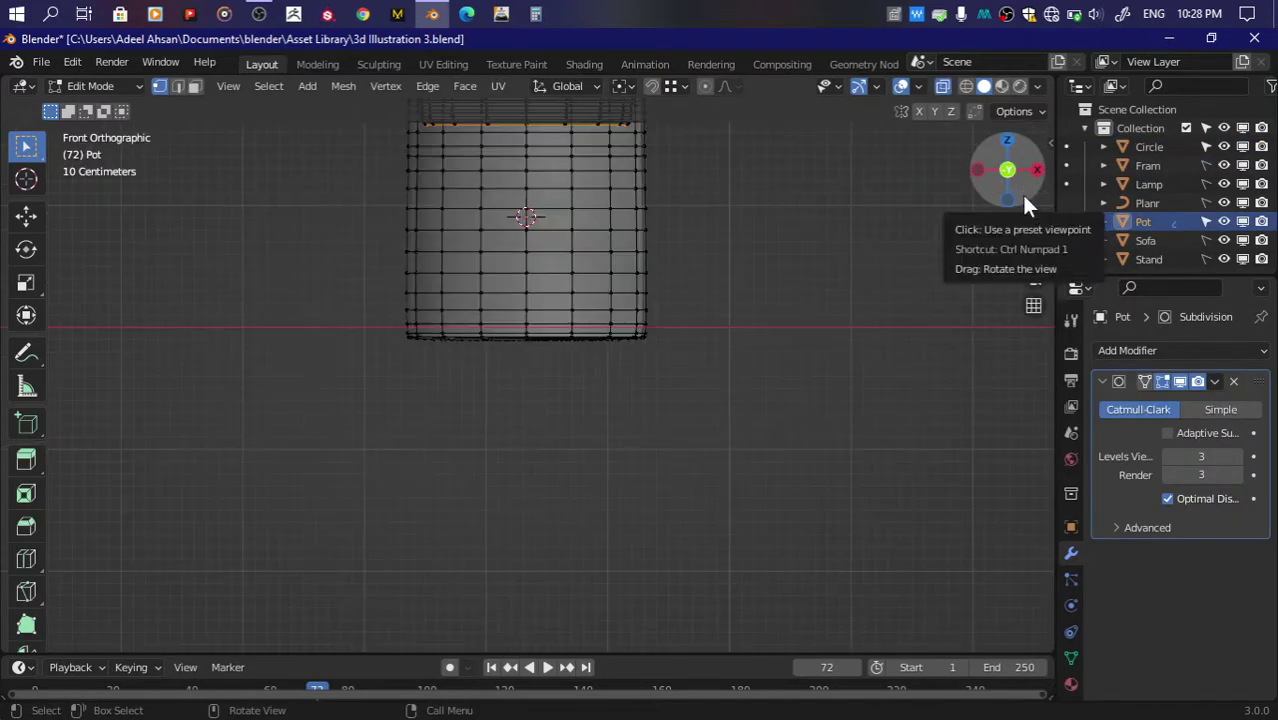
key(e)
key(z)
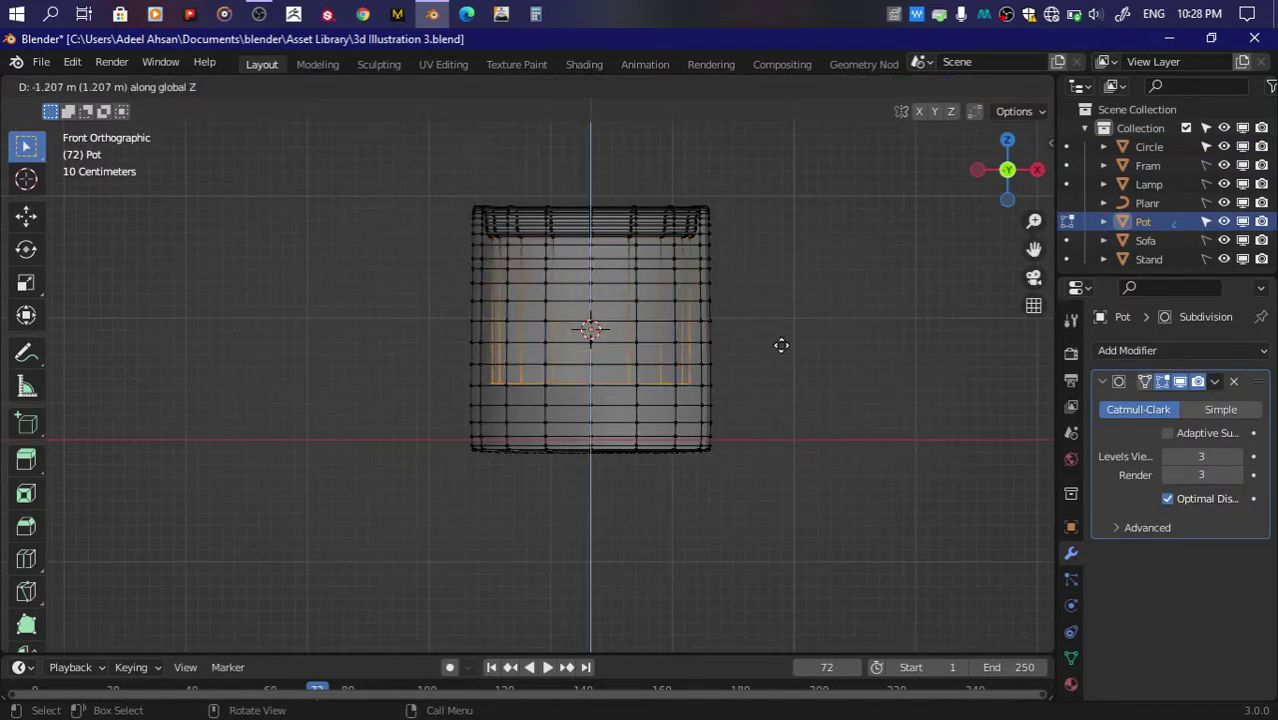
click(783, 358)
drag(1004, 165, 1012, 160)
Step: Grid-fill the pot's inner bottom, add a loop cut around the middle, and save
key(ctrl+f)
click(830, 301)
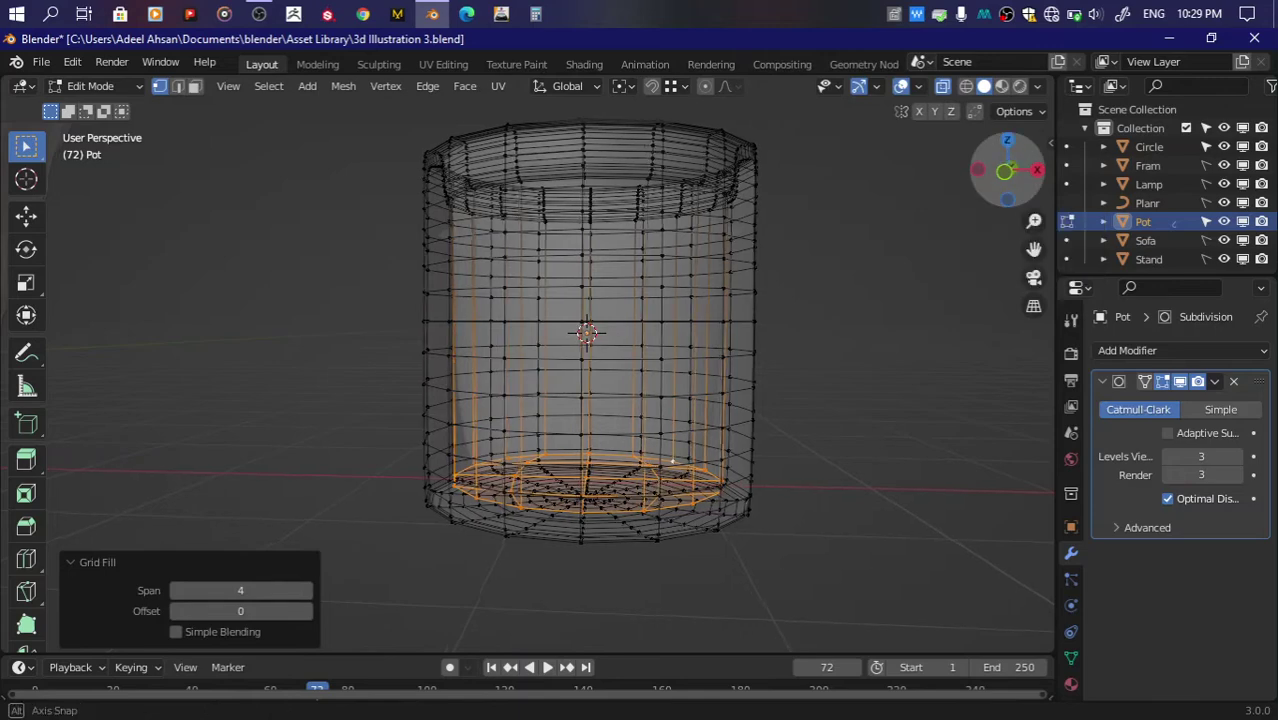
key(ctrl+r)
click(667, 411)
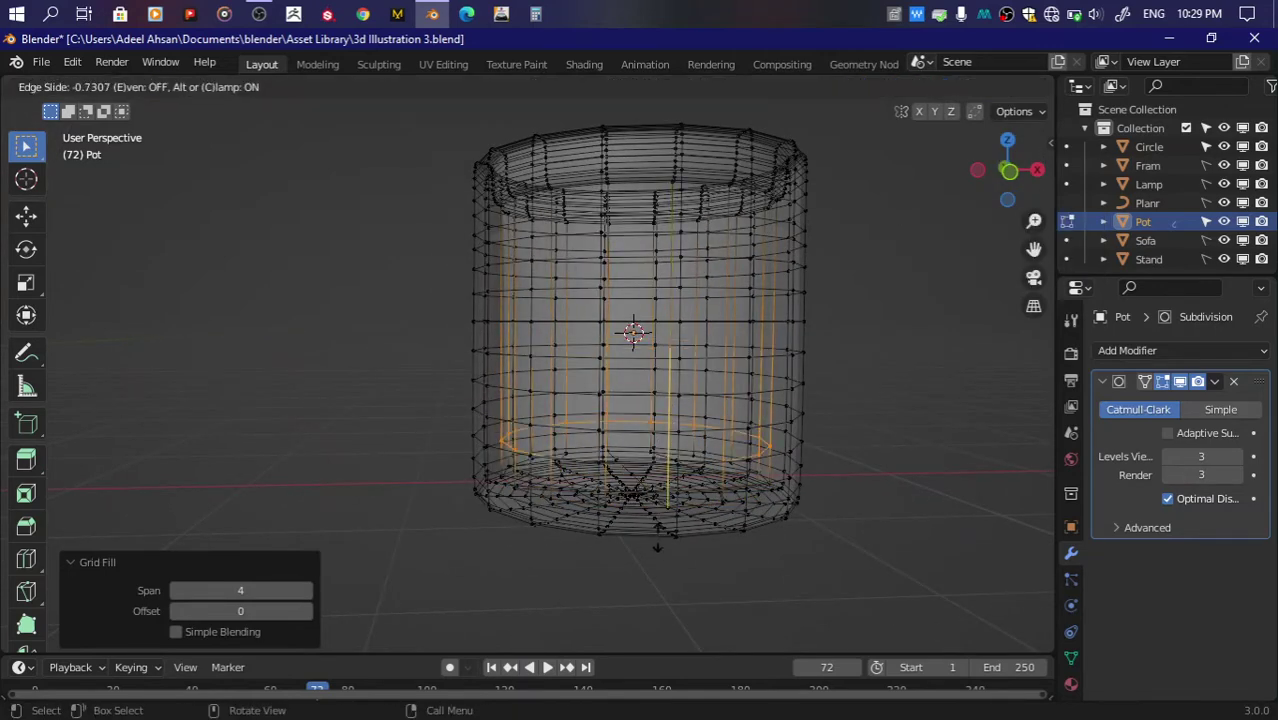
click(657, 562)
key(alt+z)
key(ctrl+s)
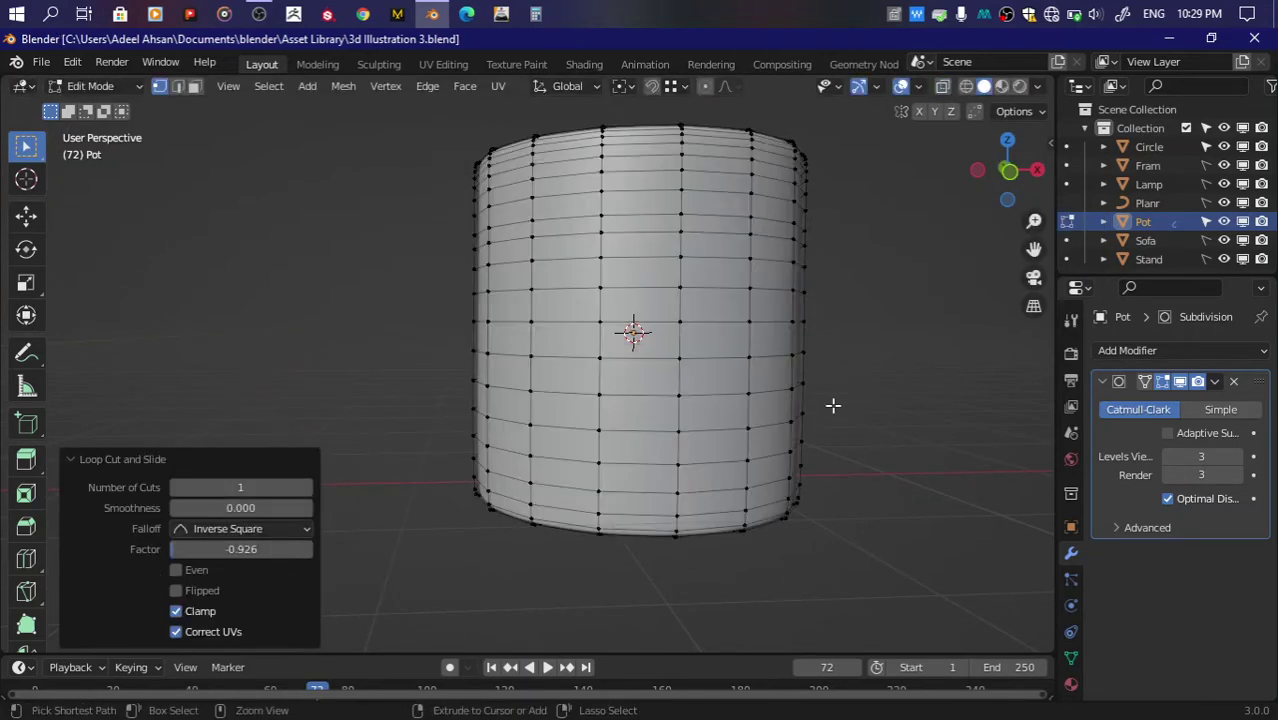
middle_drag(833, 402, 838, 275)
key(Tab)
click(838, 275)
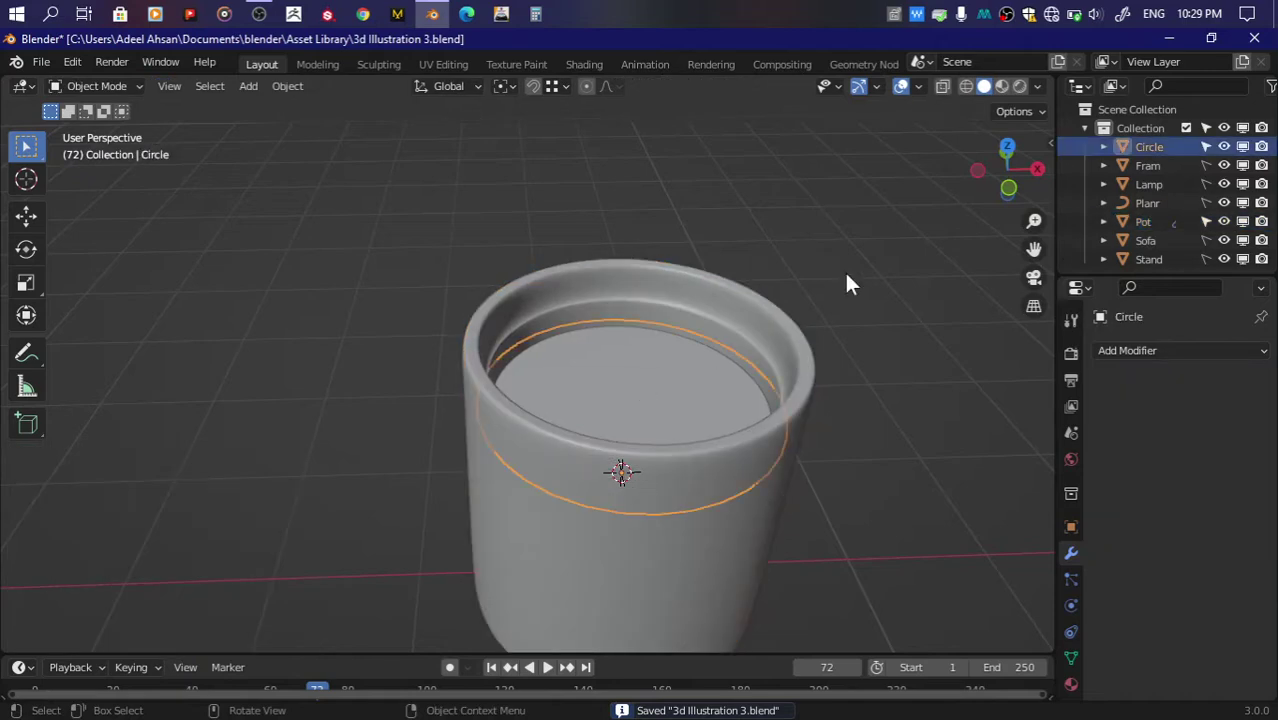
Step: Add a Displace modifier to the soil disc with a new texture
click(1010, 137)
drag(1013, 192, 1013, 190)
click(1127, 350)
click(1041, 460)
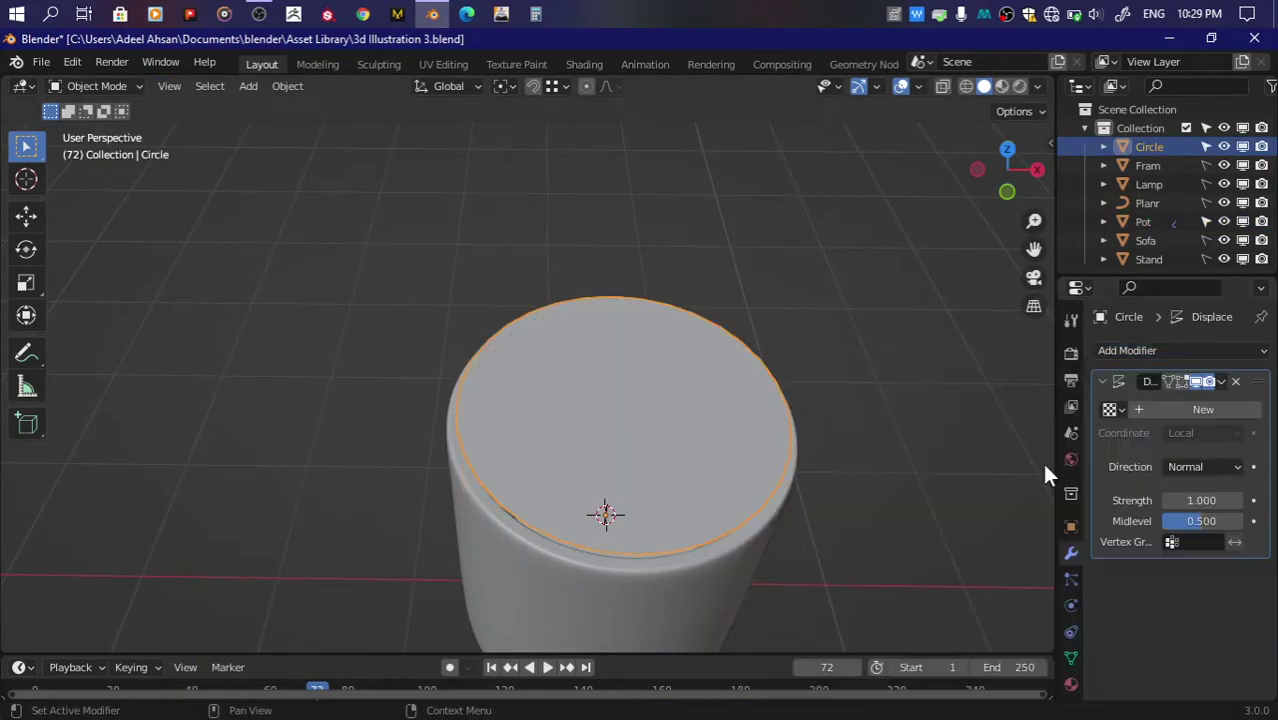
click(1214, 408)
drag(1221, 500, 1190, 500)
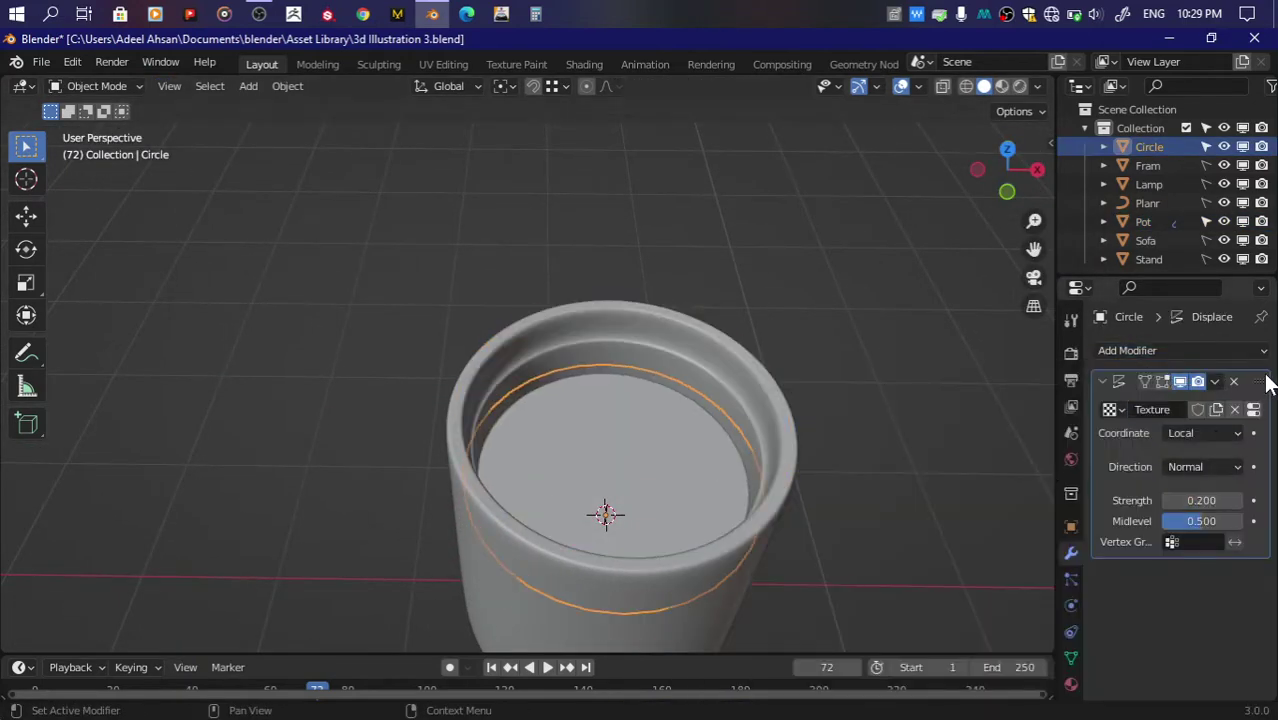
click(1253, 409)
scroll(1157, 520, down, 3)
scroll(1155, 518, up, 4)
Step: Make the displacement texture a Soft Stucci with the Wall Out pattern
click(1205, 407)
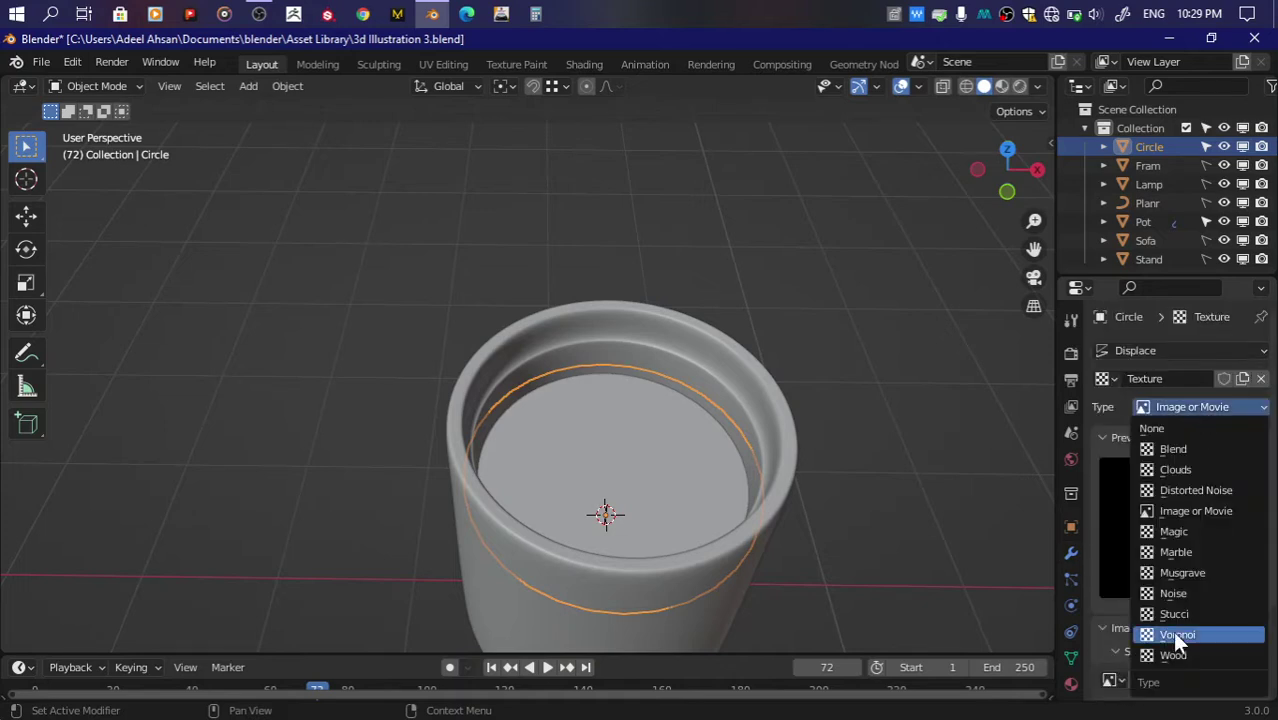
click(1189, 607)
drag(1034, 248, 995, 196)
scroll(1190, 560, down, 3)
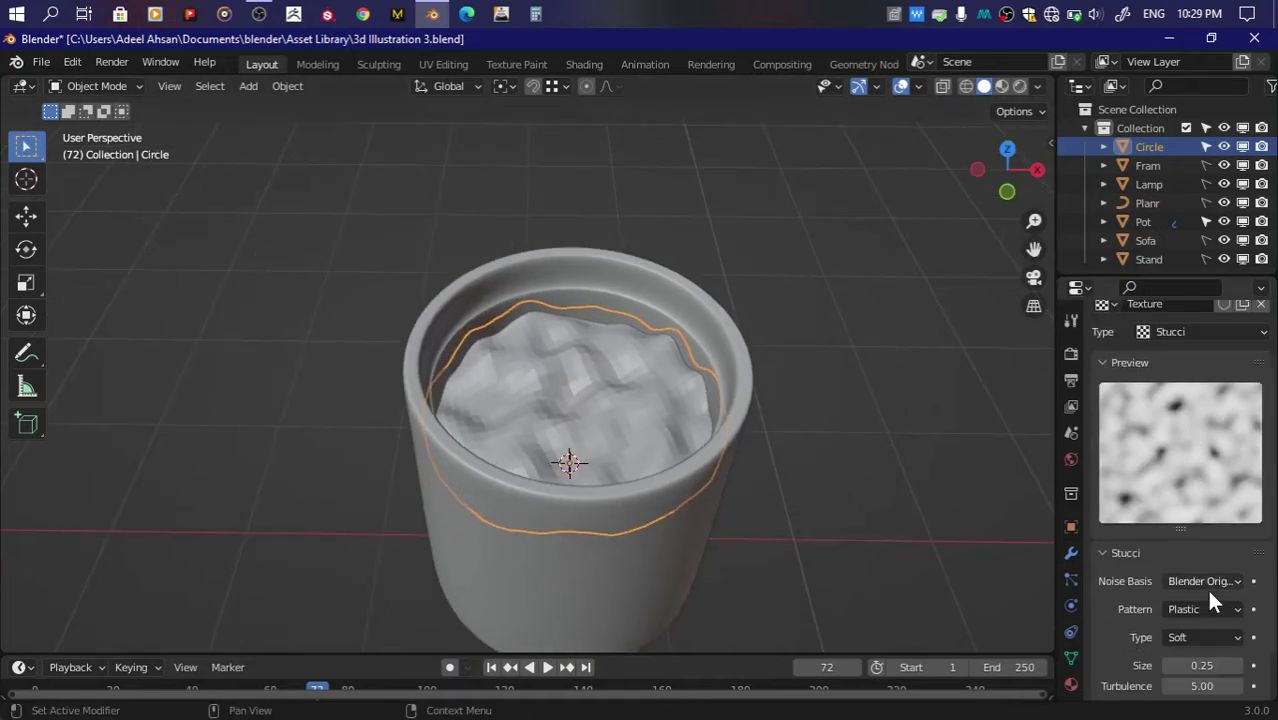
click(1205, 609)
click(1185, 645)
click(1190, 638)
click(1184, 592)
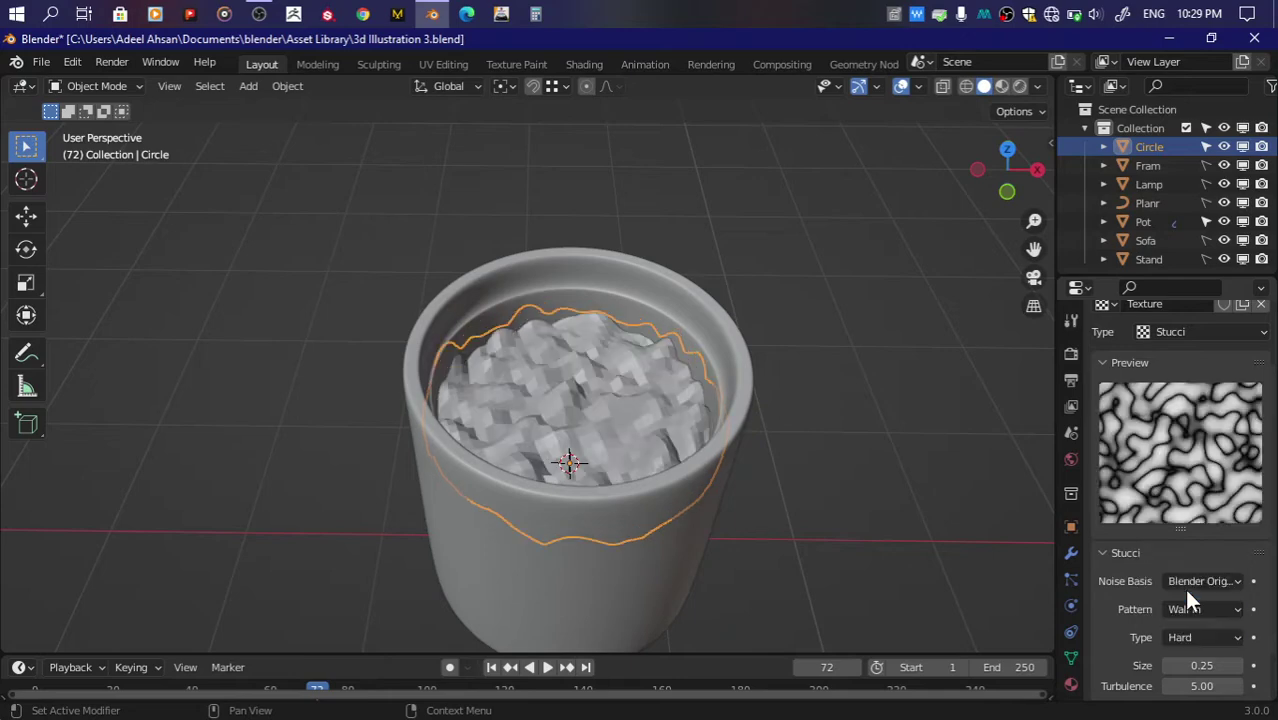
click(1184, 637)
click(1170, 615)
Step: Set the Stucci noise size to 0.25 and turbulence to 0.10
mouse_move(1202, 665)
mouse_down()
mouse_move(1230, 665)
mouse_move(1170, 665)
mouse_move(1150, 686)
mouse_up()
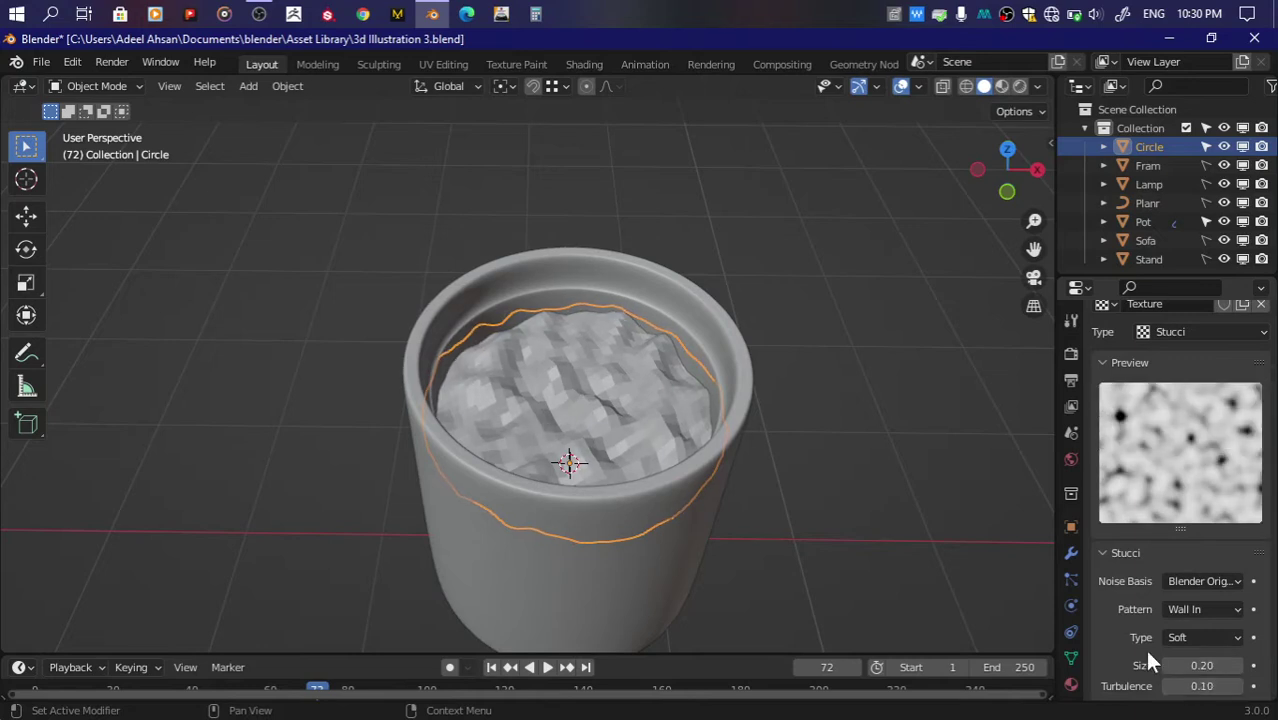
scroll(1144, 647, down, 2)
click(1108, 656)
scroll(1180, 612, down, 4)
drag(1205, 528, 1200, 530)
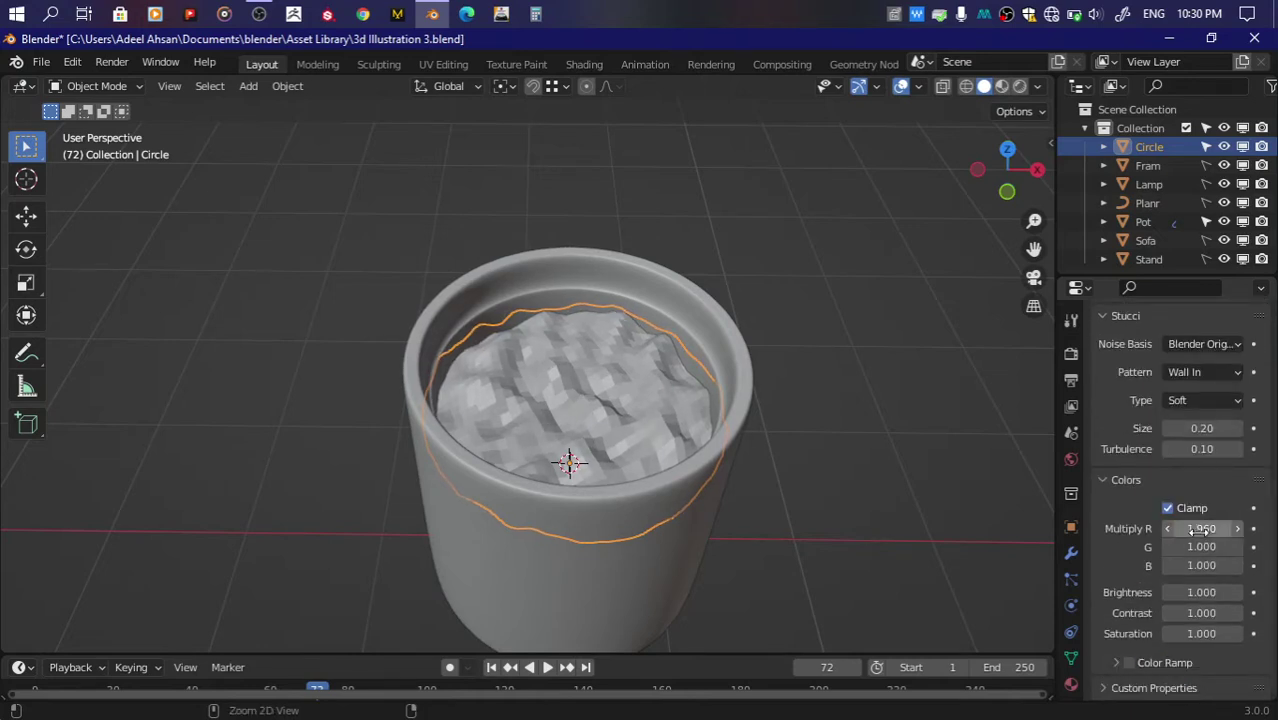
scroll(1203, 530, up, 2)
scroll(1207, 432, up, 2)
ctrl+scroll(1194, 518, down, 1)
click(1176, 598)
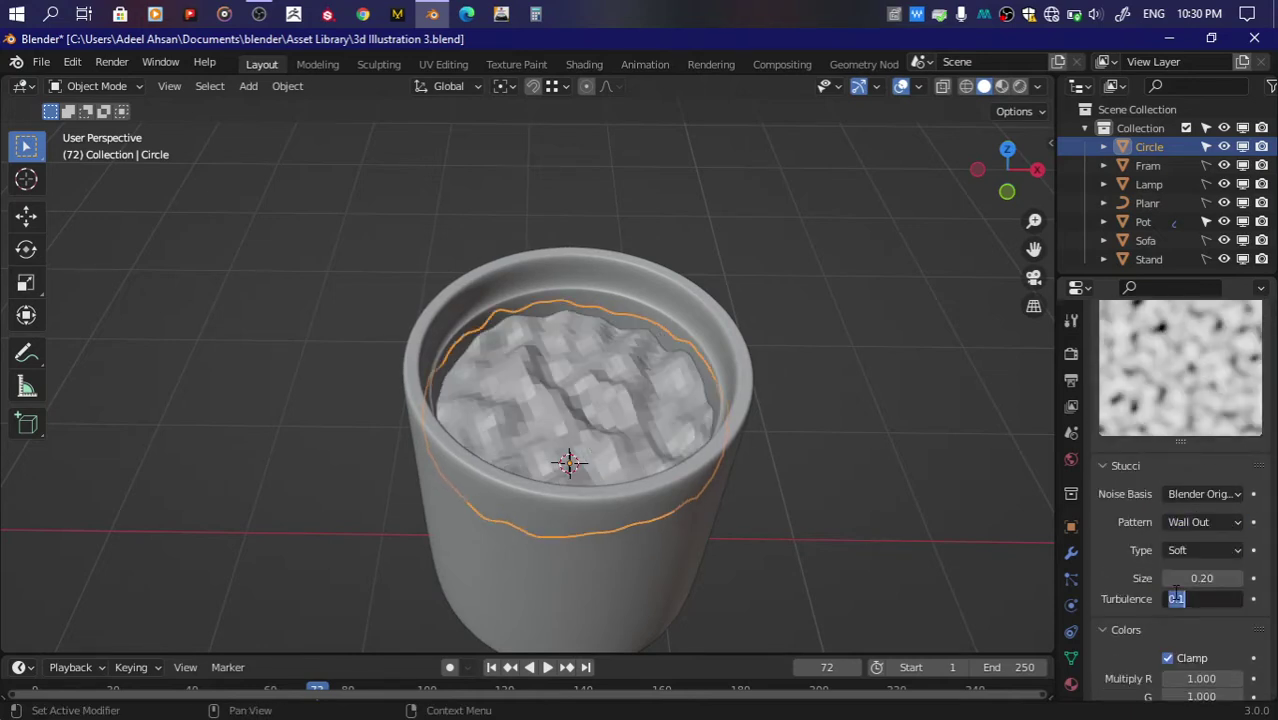
drag(1200, 578, 1210, 578)
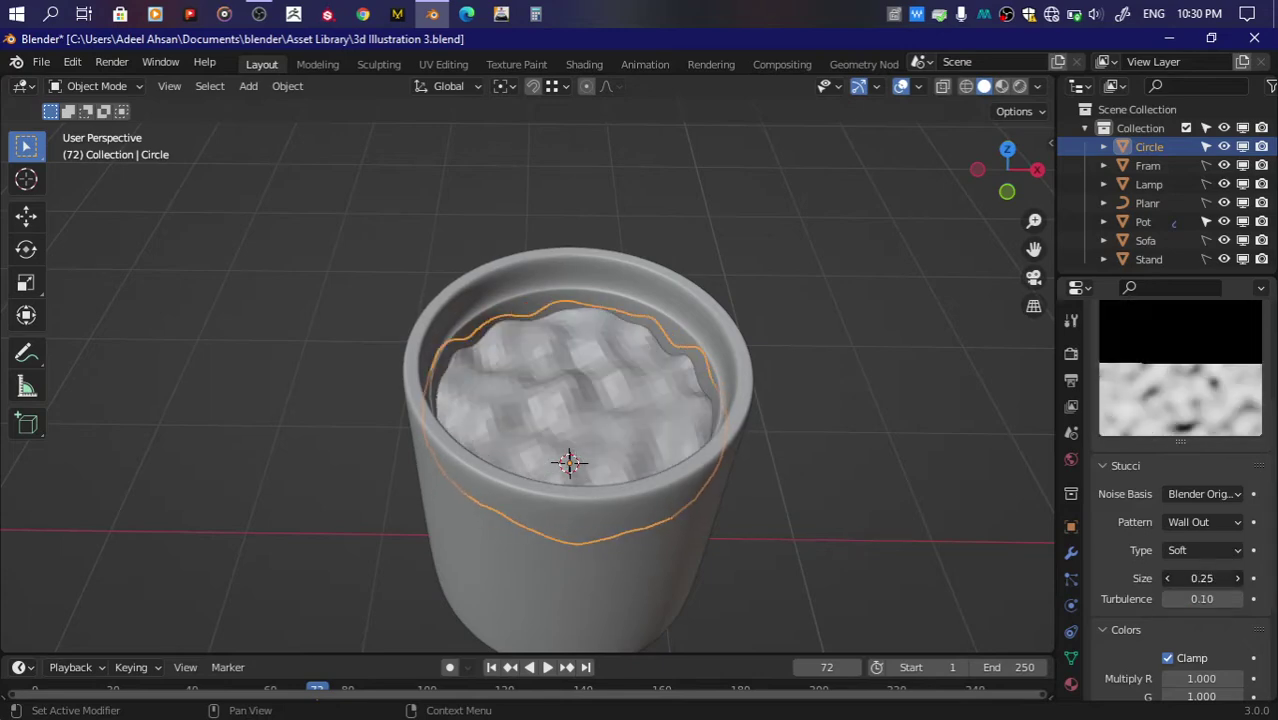
Step: Set the Displace strength to 0.500 and enter Edit Mode on the disc
click(1070, 552)
drag(1230, 498, 1262, 498)
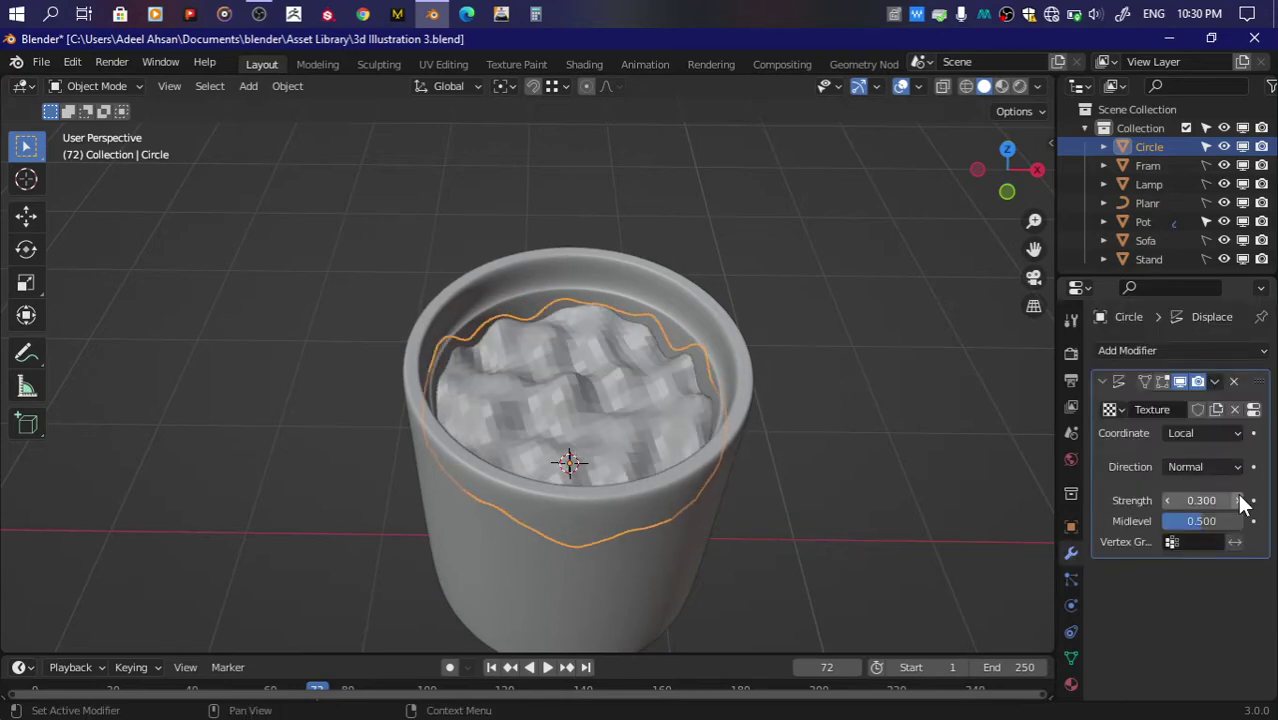
click(1243, 505)
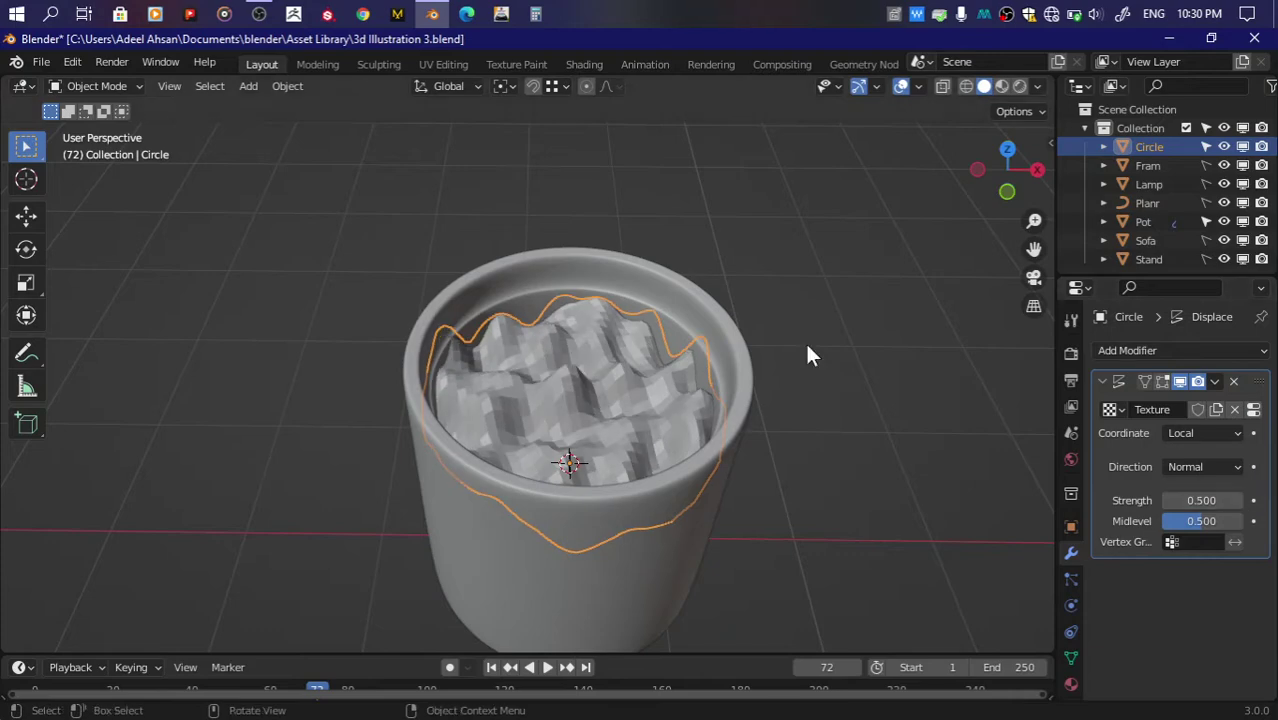
key(Tab)
key(Tab)
key(Tab)
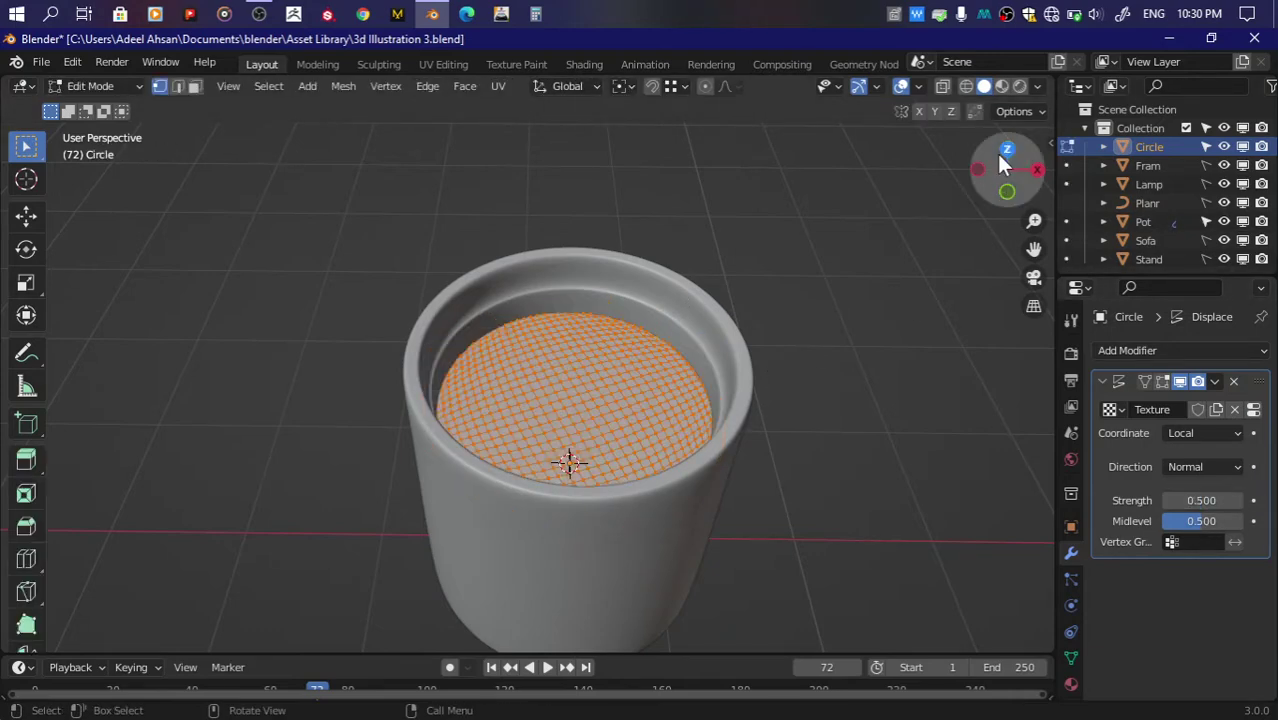
Step: Circle-select the outer ring of the soil disc's vertices from top view
click(1006, 151)
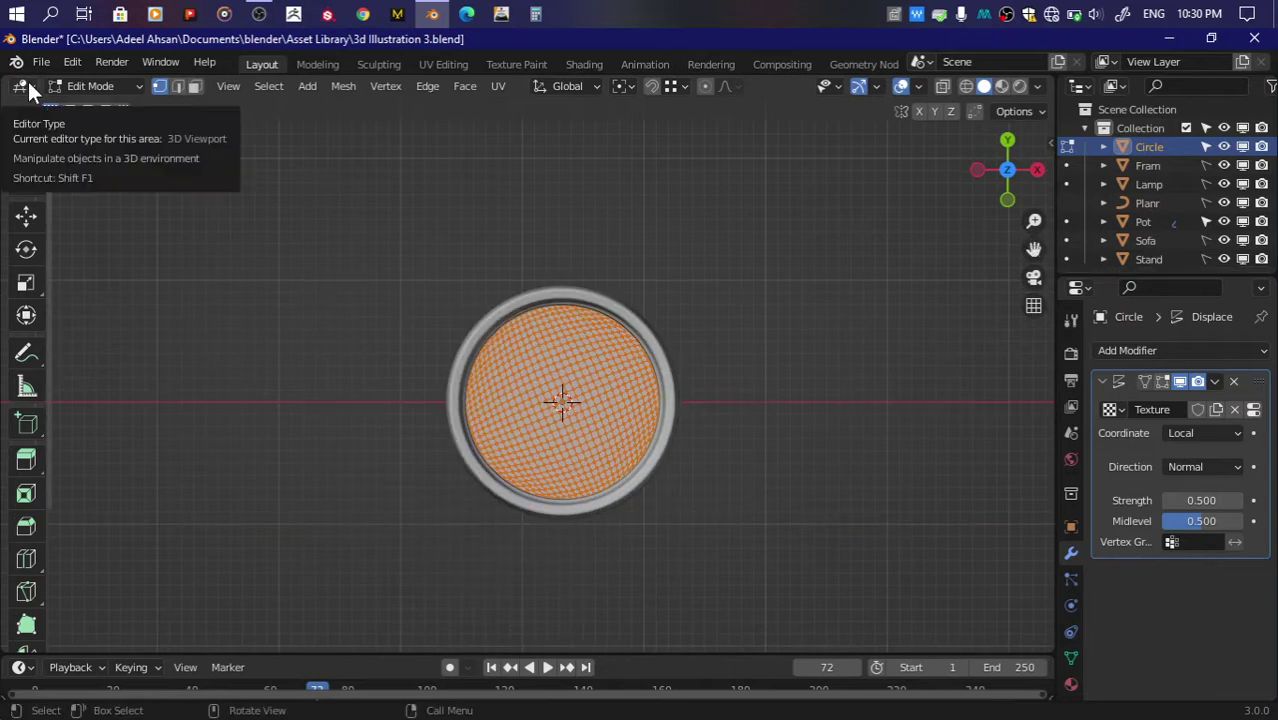
key(c)
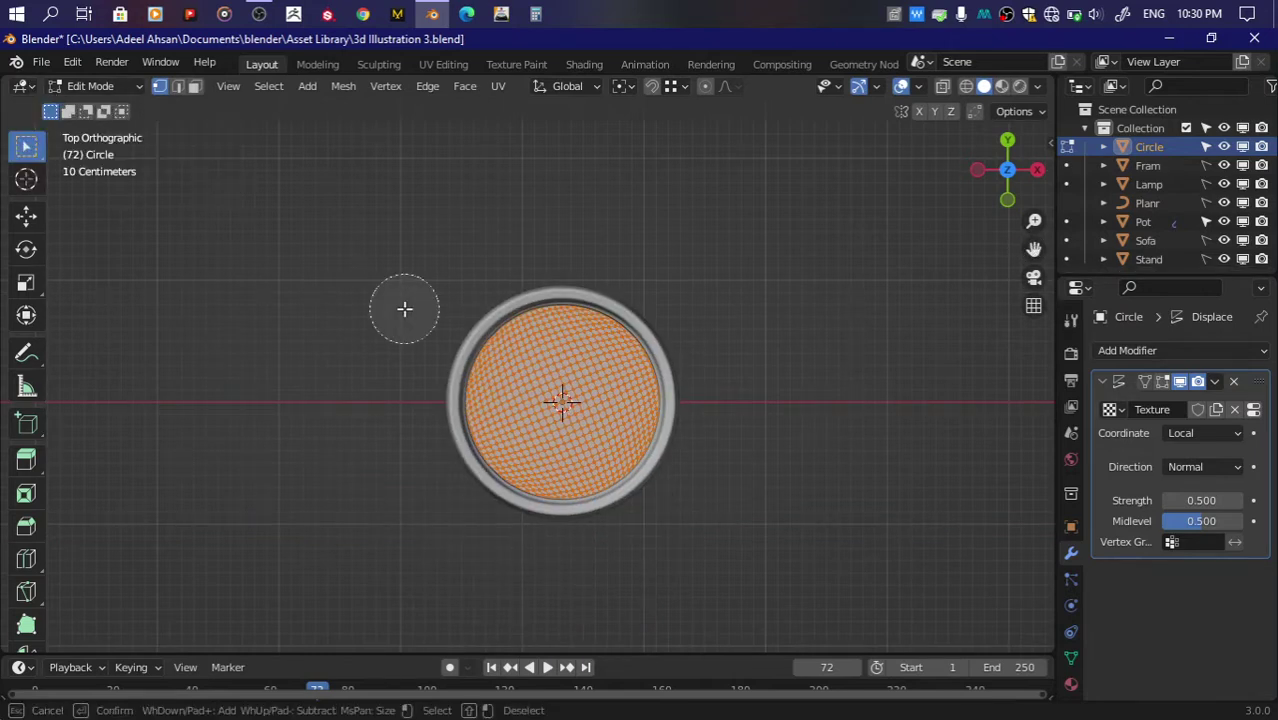
scroll(575, 404, down, 2)
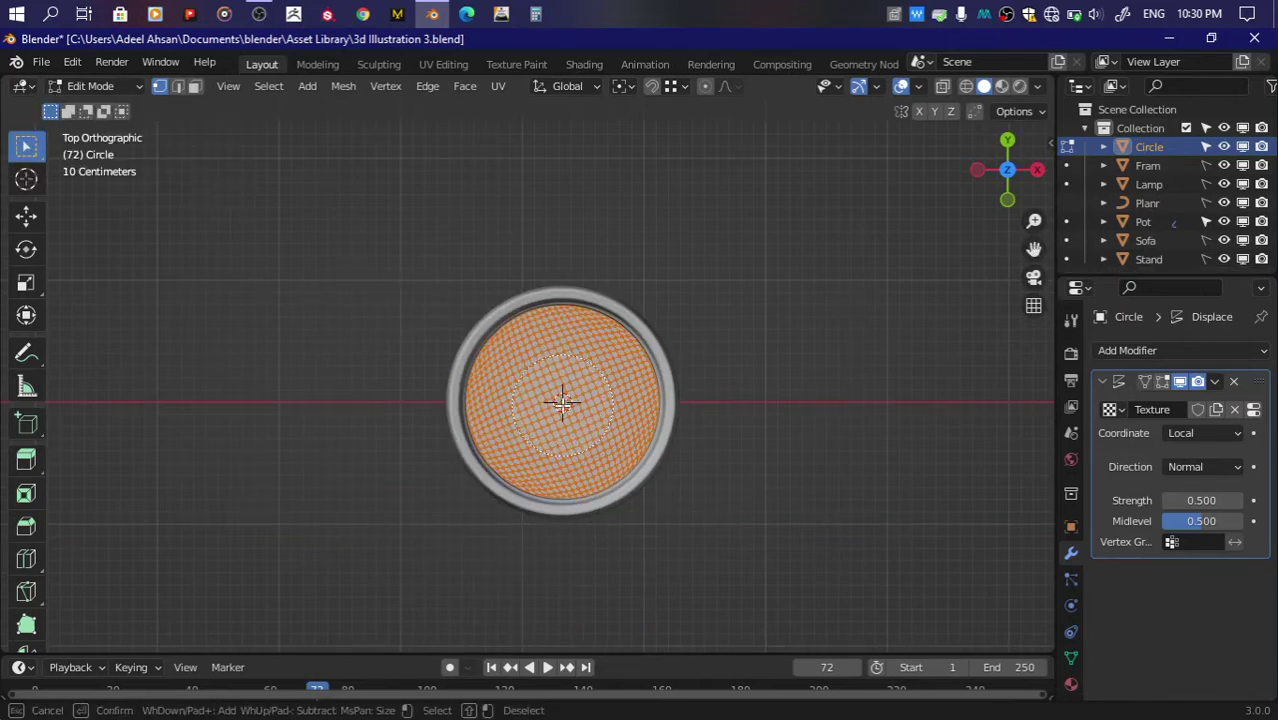
click(87, 111)
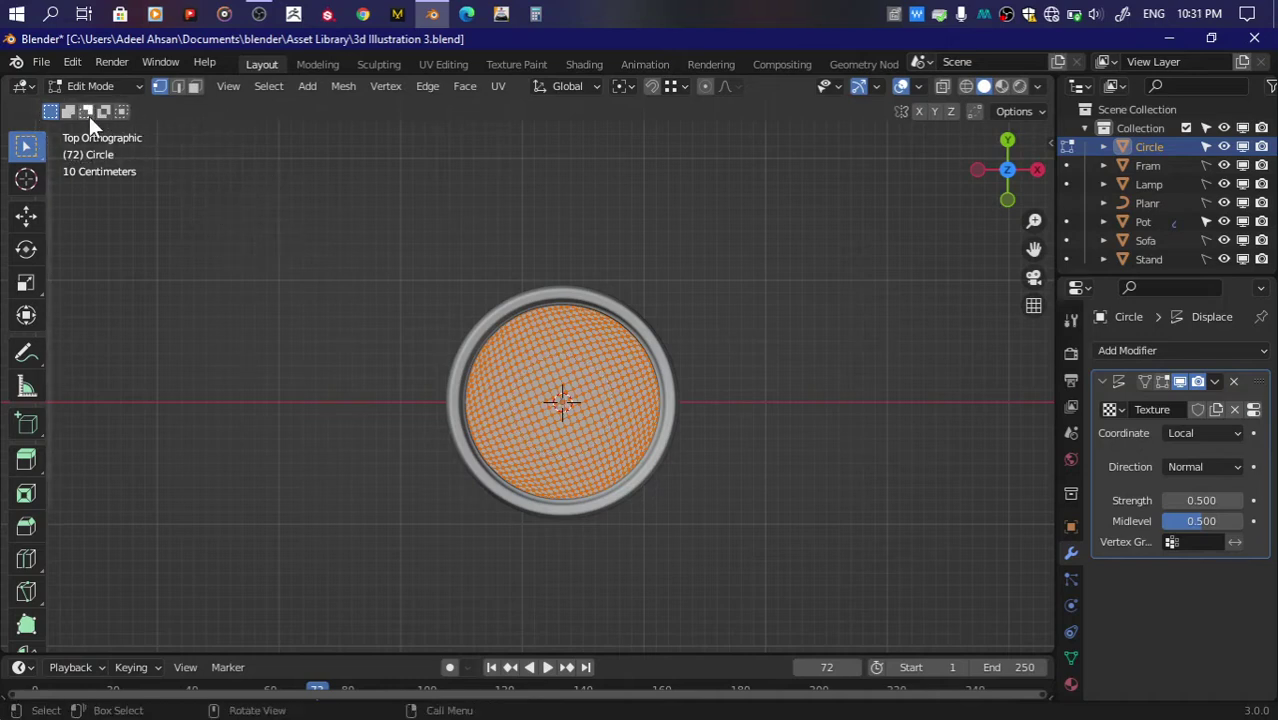
key(c)
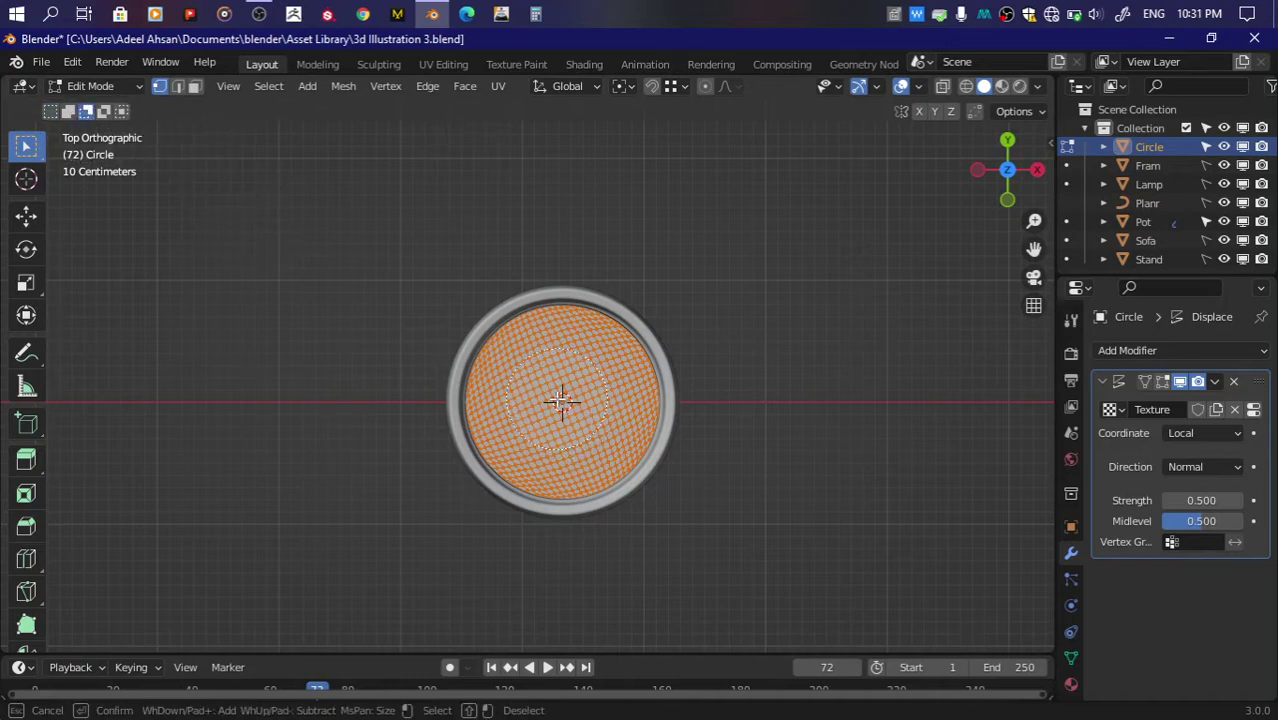
right_click(561, 400)
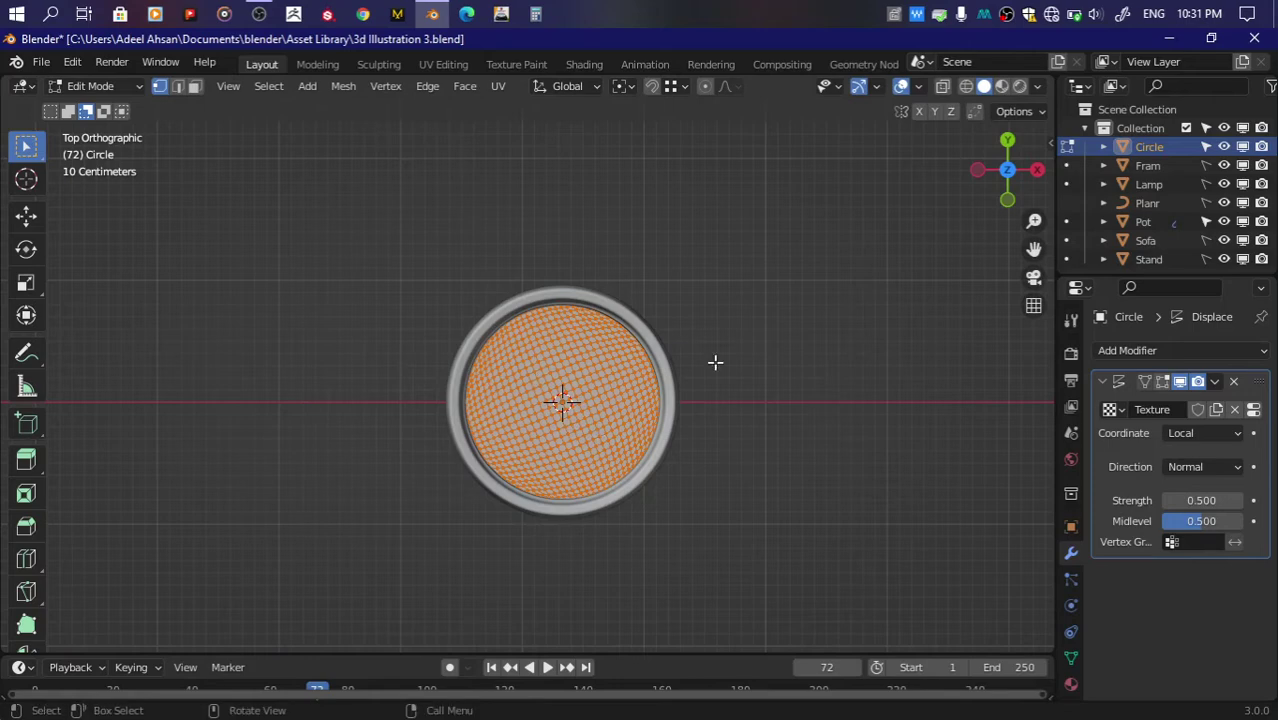
scroll(715, 362, up, 2)
key(alt+a)
key(c)
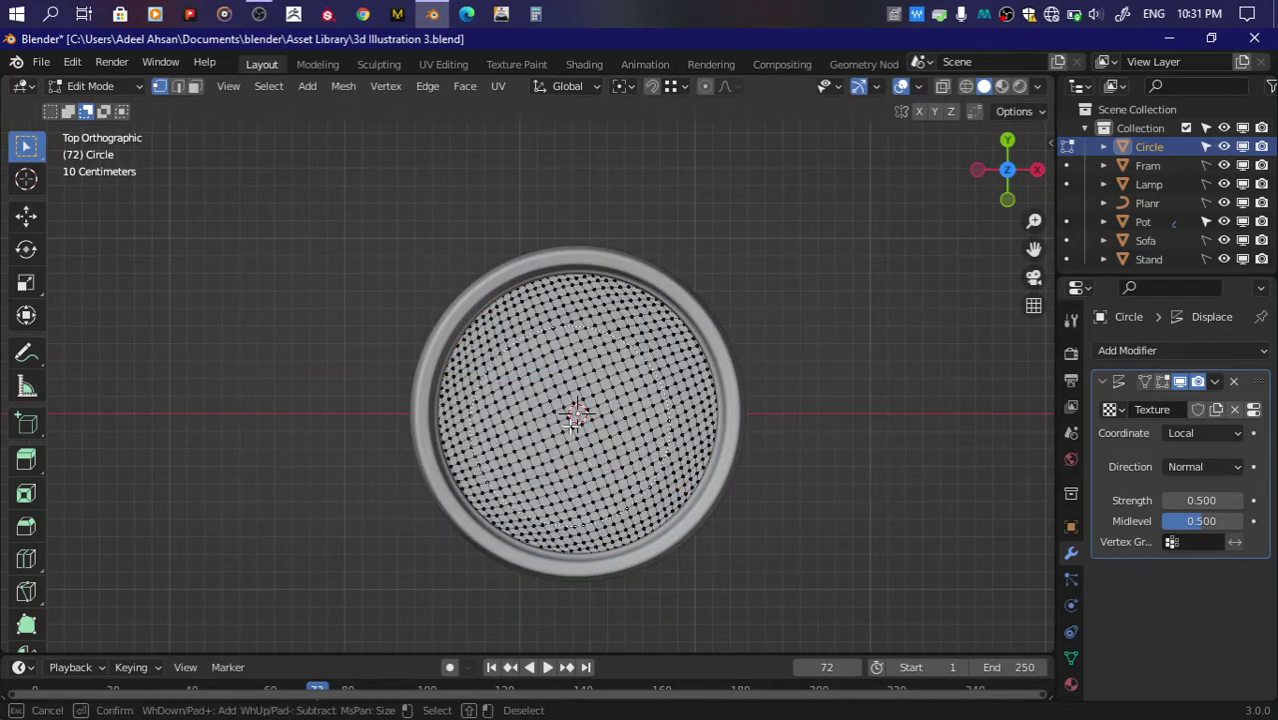
mouse_move(630, 265)
mouse_down()
mouse_move(453, 315)
mouse_move(675, 211)
mouse_up()
right_click(675, 211)
Step: Assign the rim vertices to a new 'Pot outter' vertex group and invert the selection
click(1070, 620)
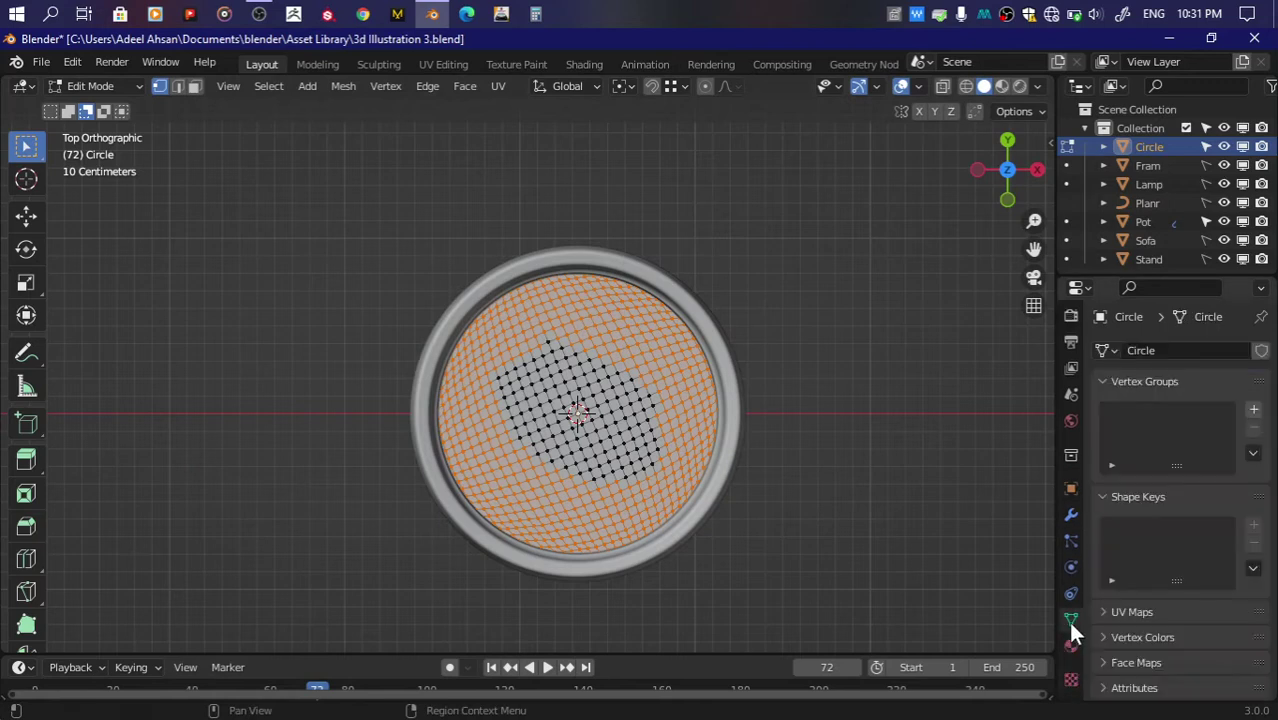
click(1253, 409)
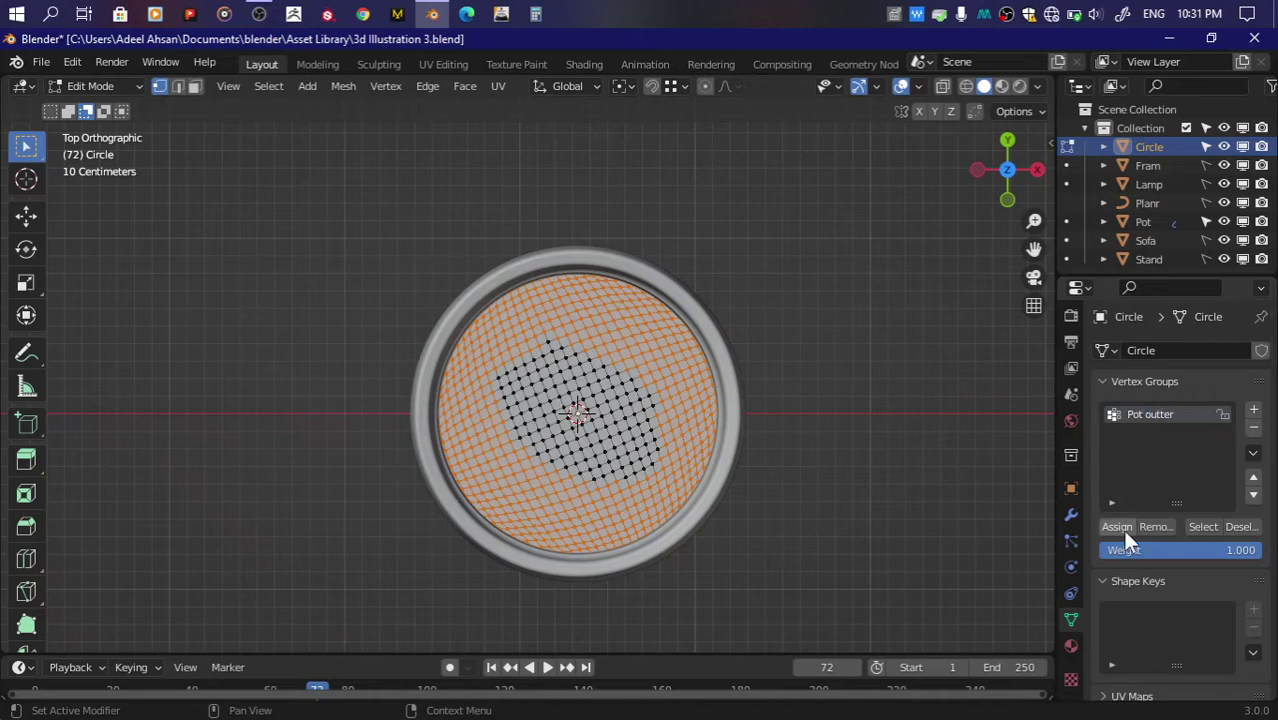
click(1253, 409)
key(ctrl+i)
text(Pot inner)
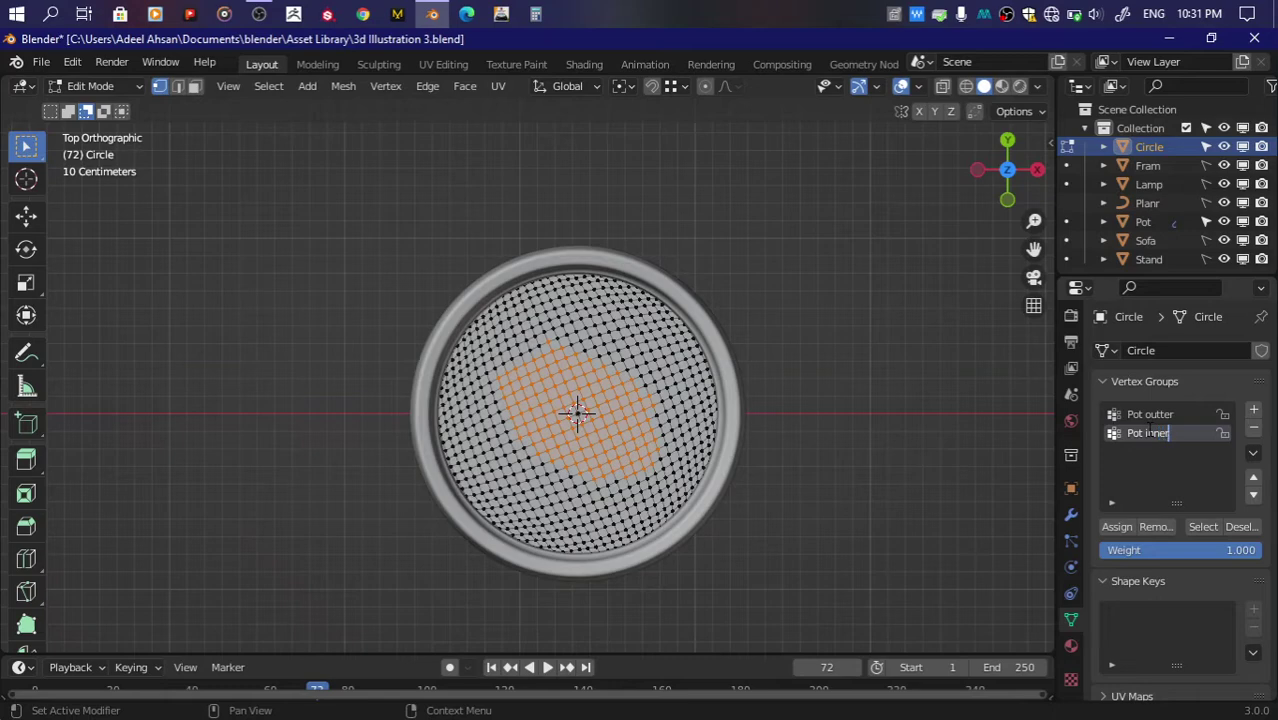
Step: Limit the Displace modifier to the Pot outter group and save the file
click(1071, 514)
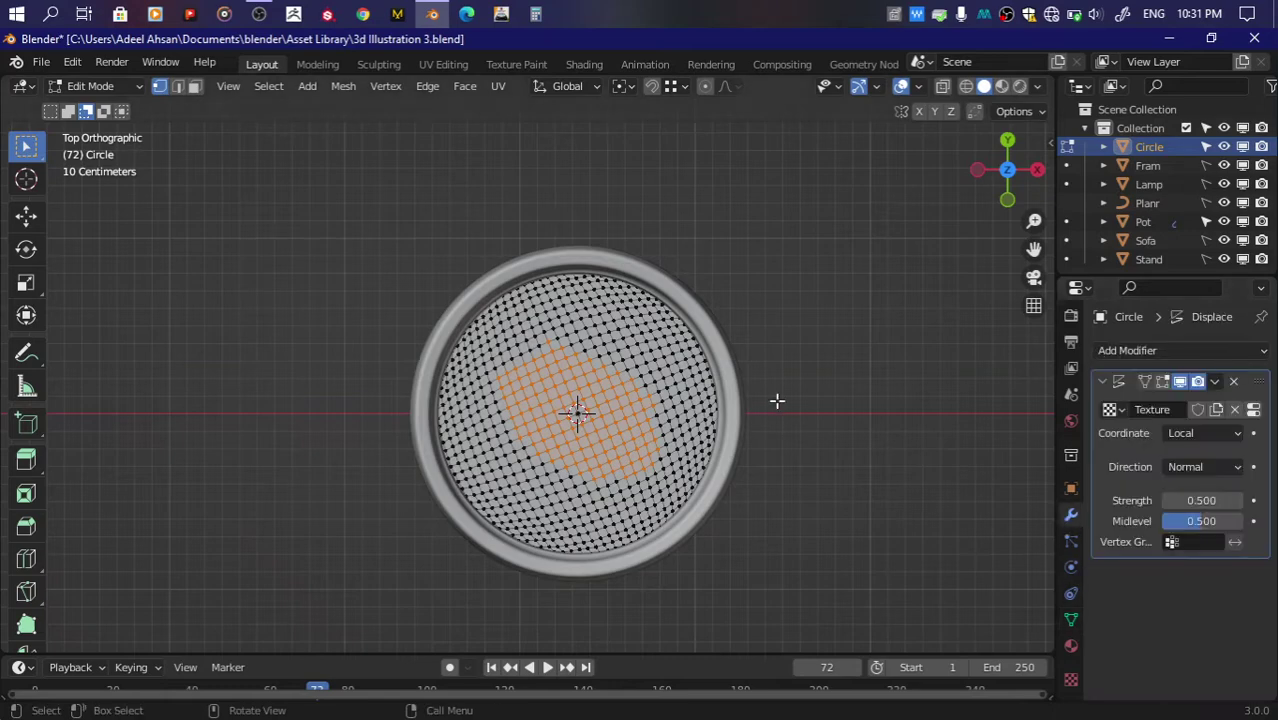
scroll(1180, 560, down, 2)
click(1200, 541)
click(1105, 347)
key(Tab)
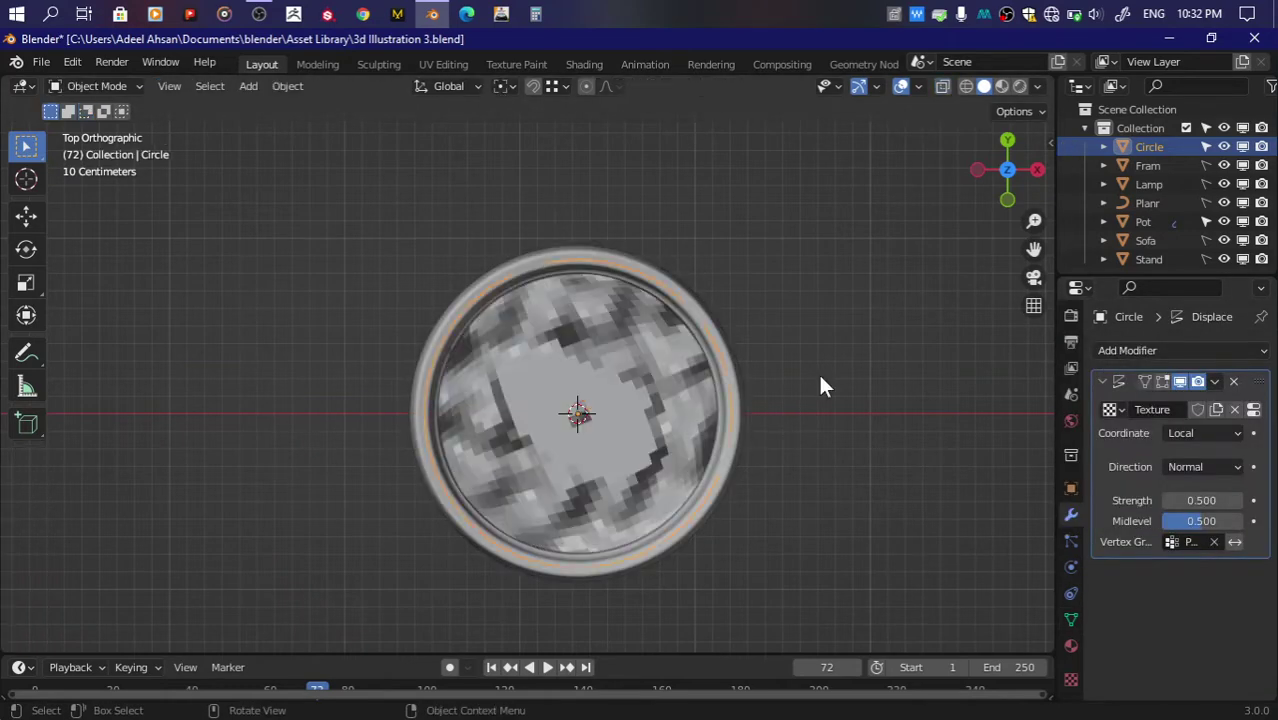
key(ctrl+s)
middle_drag(896, 272, 860, 330)
scroll(600, 350, down, 4)
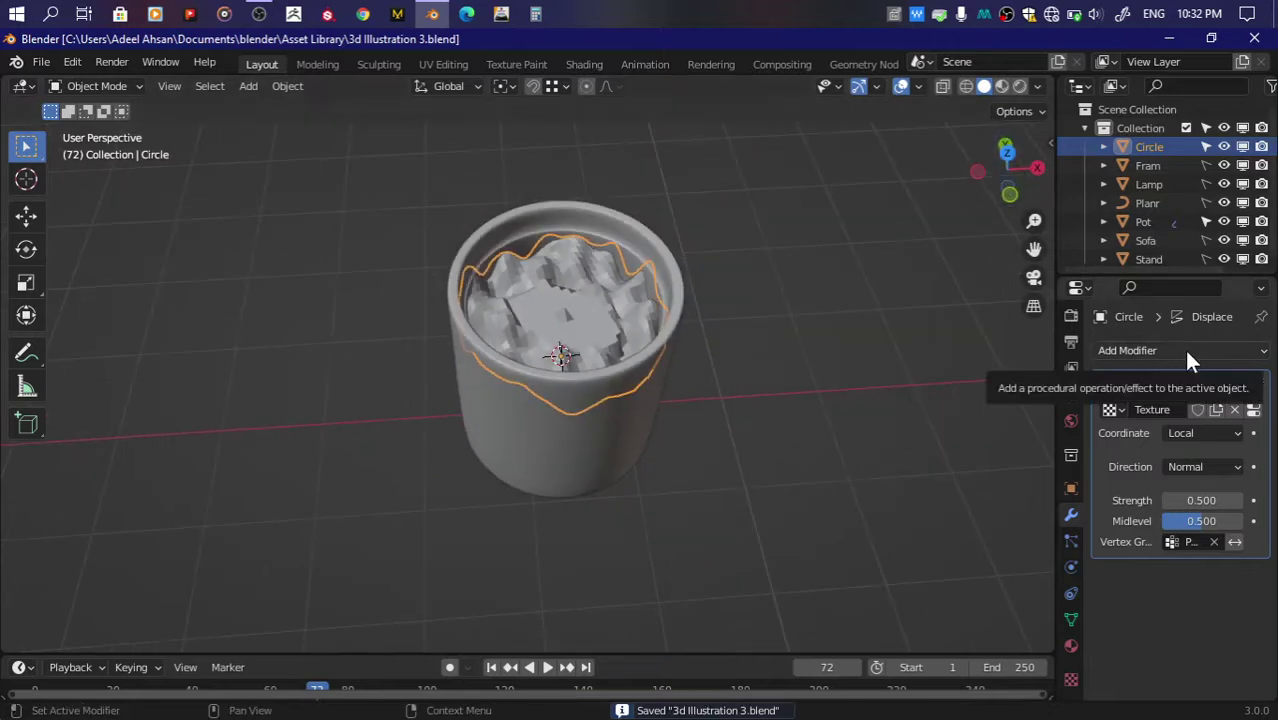
Step: Duplicate the Displace modifier and restrict the copy to the Pot inner group
right_click(1207, 380)
mouse_move(1158, 382)
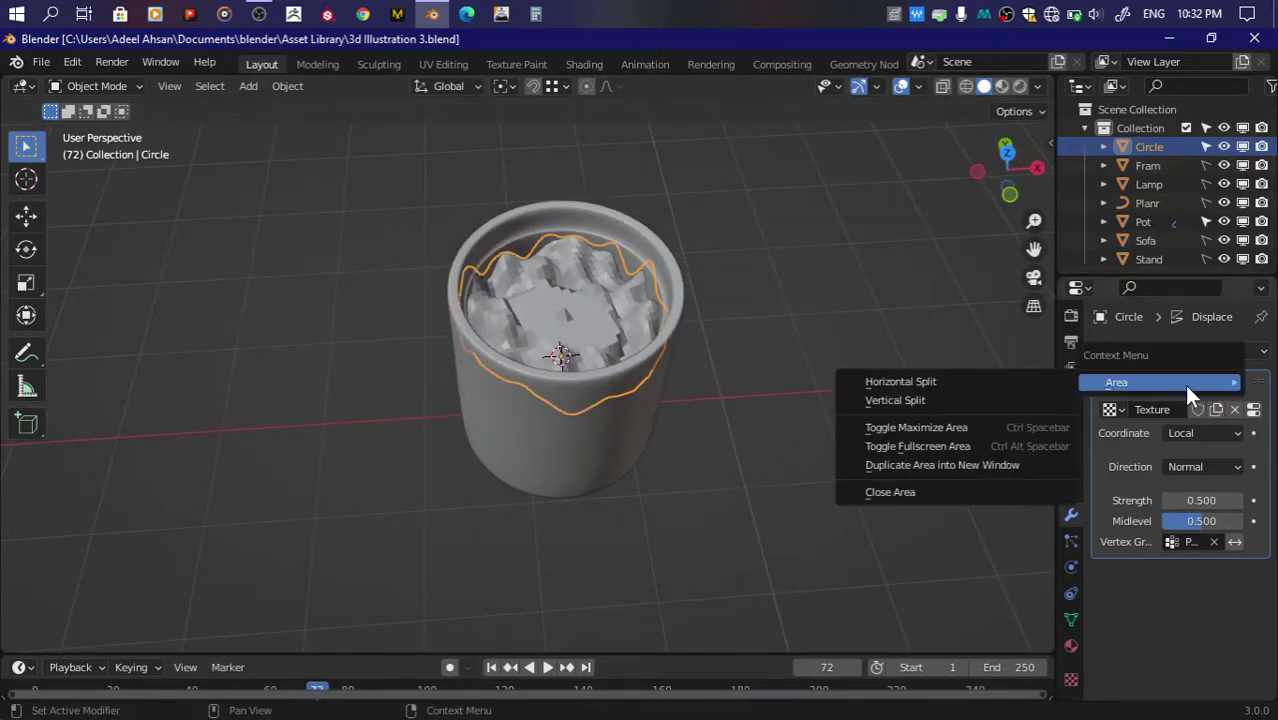
key(Escape)
click(1214, 381)
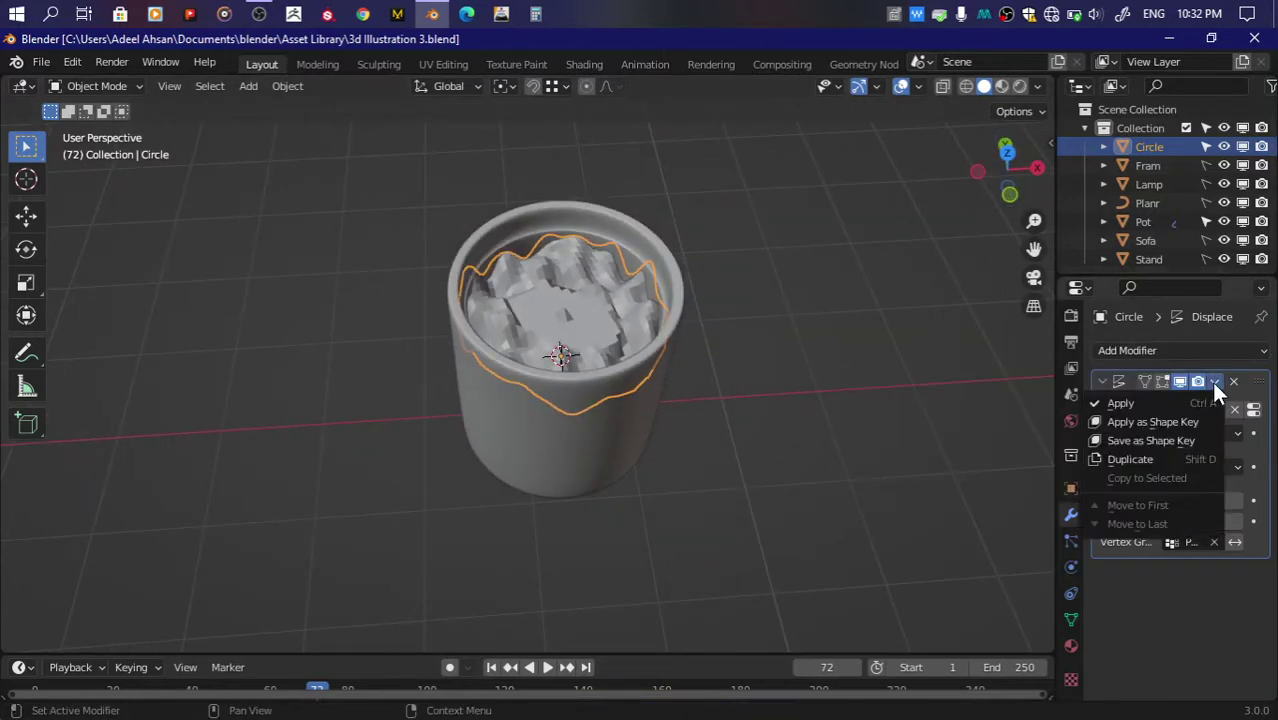
click(1165, 460)
scroll(1172, 548, down, 2)
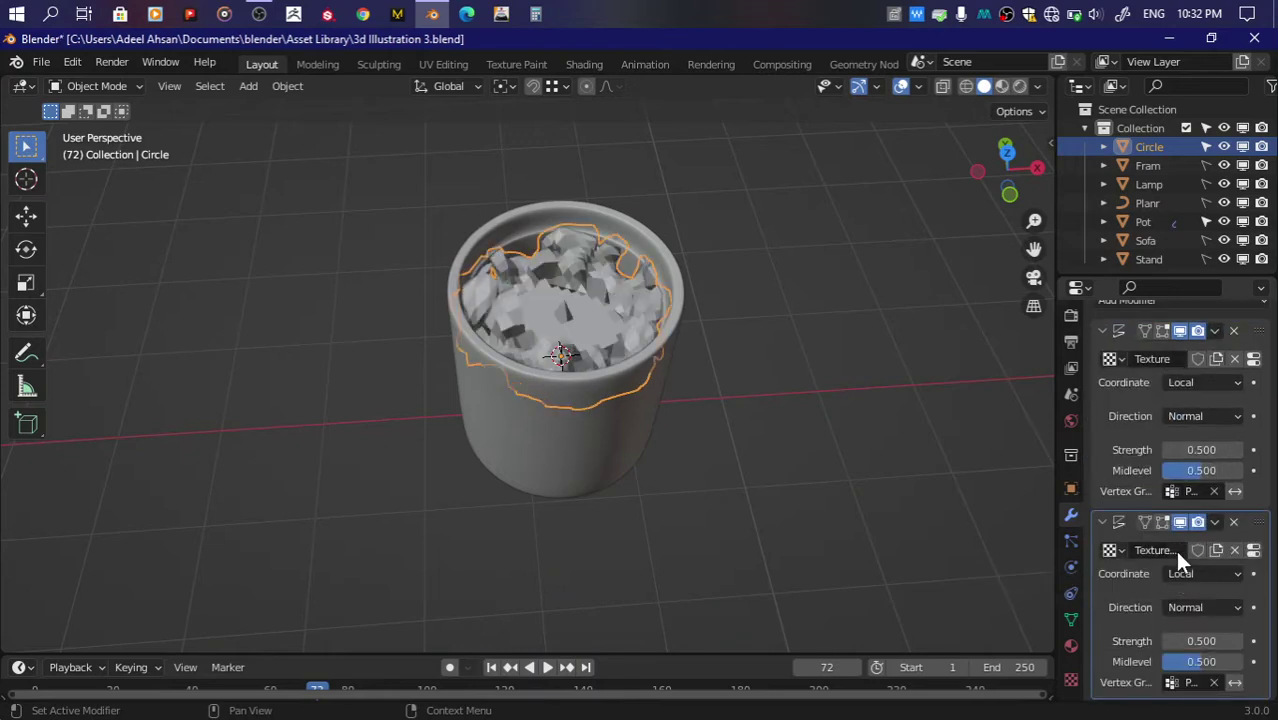
click(1185, 684)
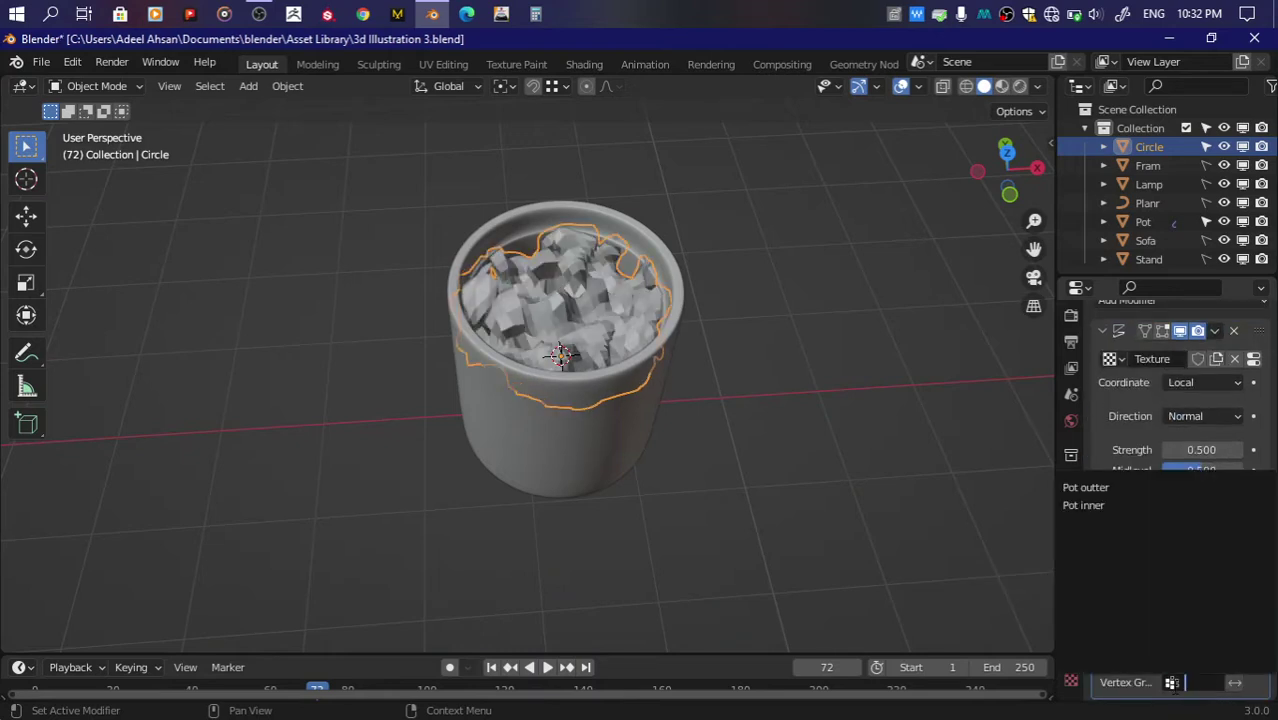
click(1121, 508)
click(1252, 550)
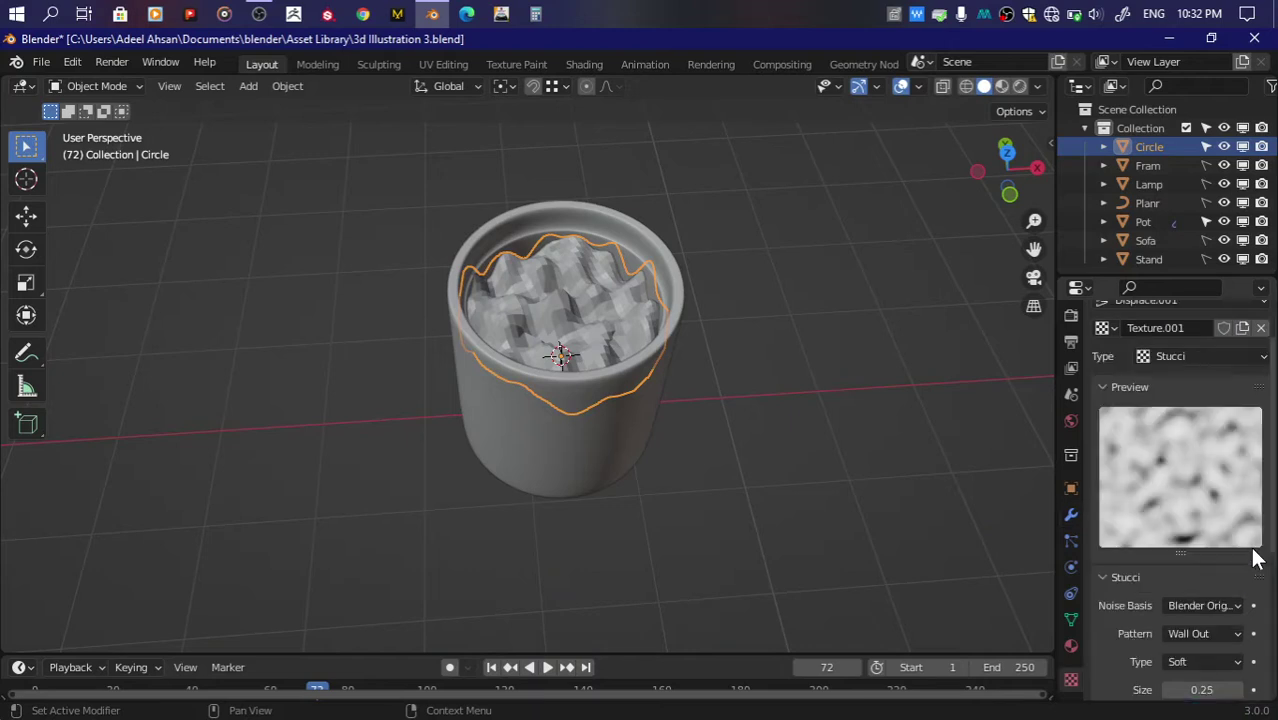
scroll(1190, 568, down, 1)
click(1071, 514)
scroll(1146, 511, down, 1)
Step: Give the second Displace Local coordinates, Normal direction and strength 0.3
click(1182, 573)
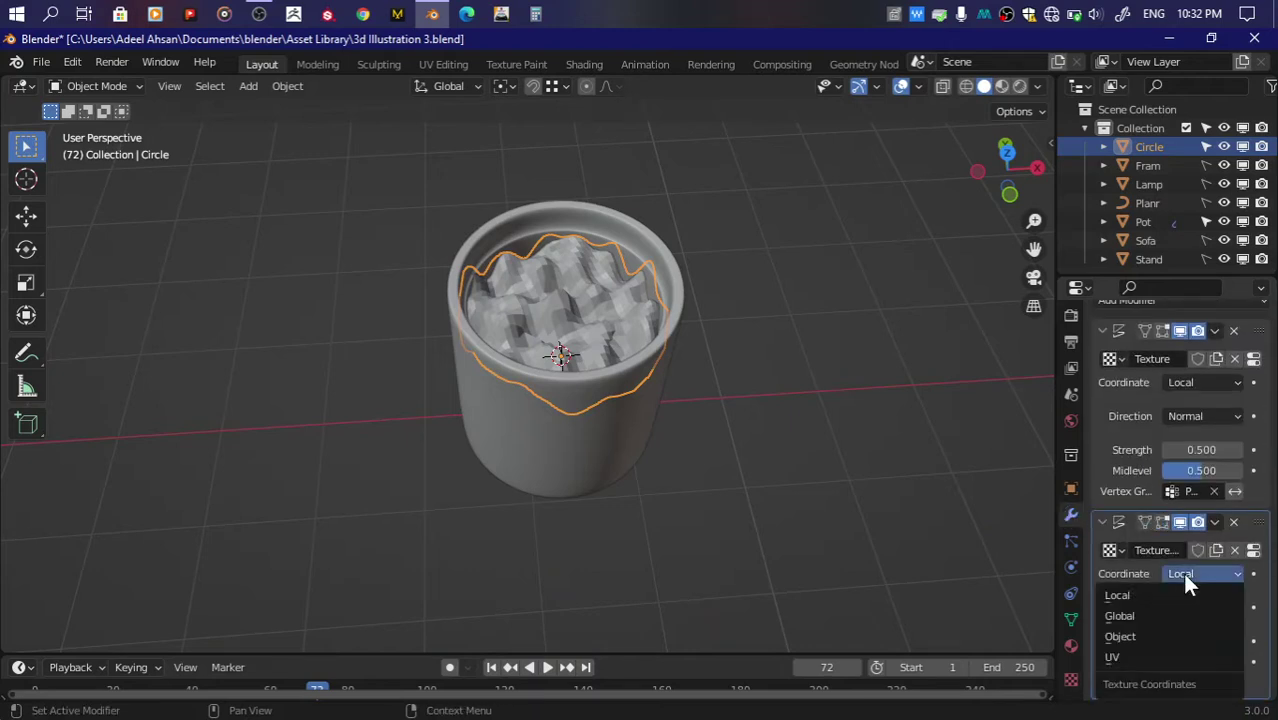
click(1155, 617)
click(1217, 605)
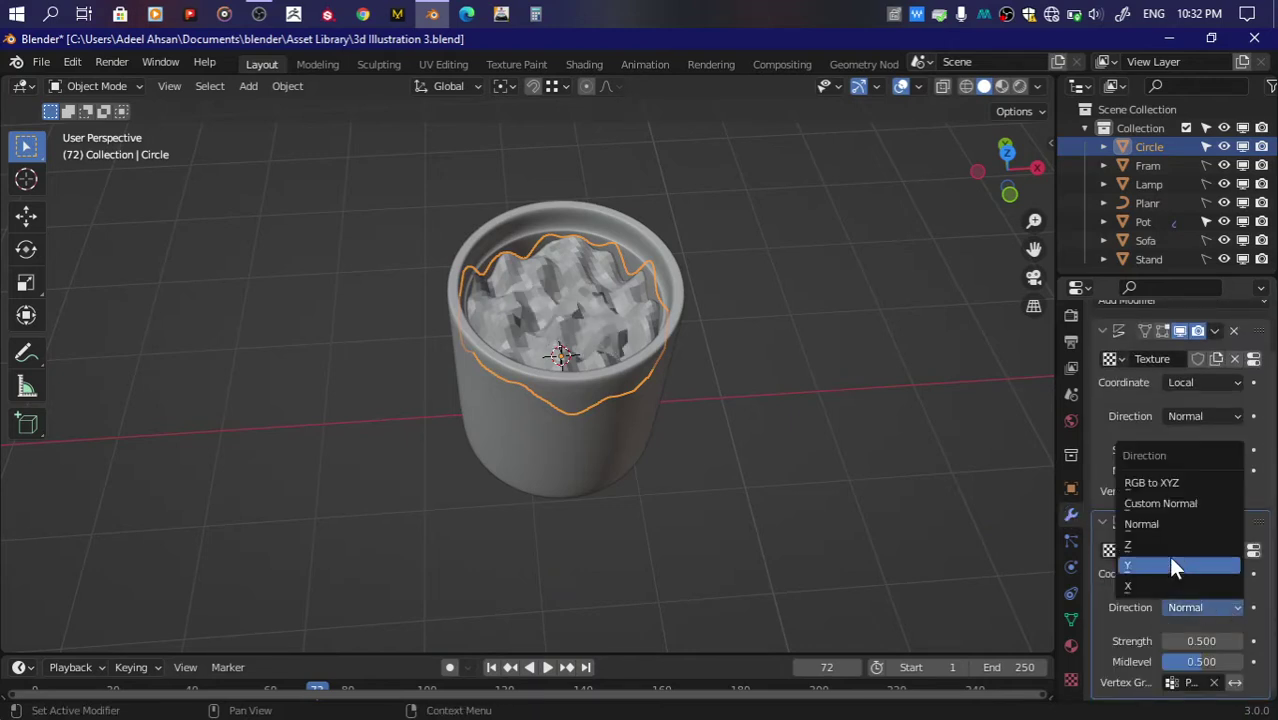
click(1170, 545)
click(1199, 604)
click(1181, 503)
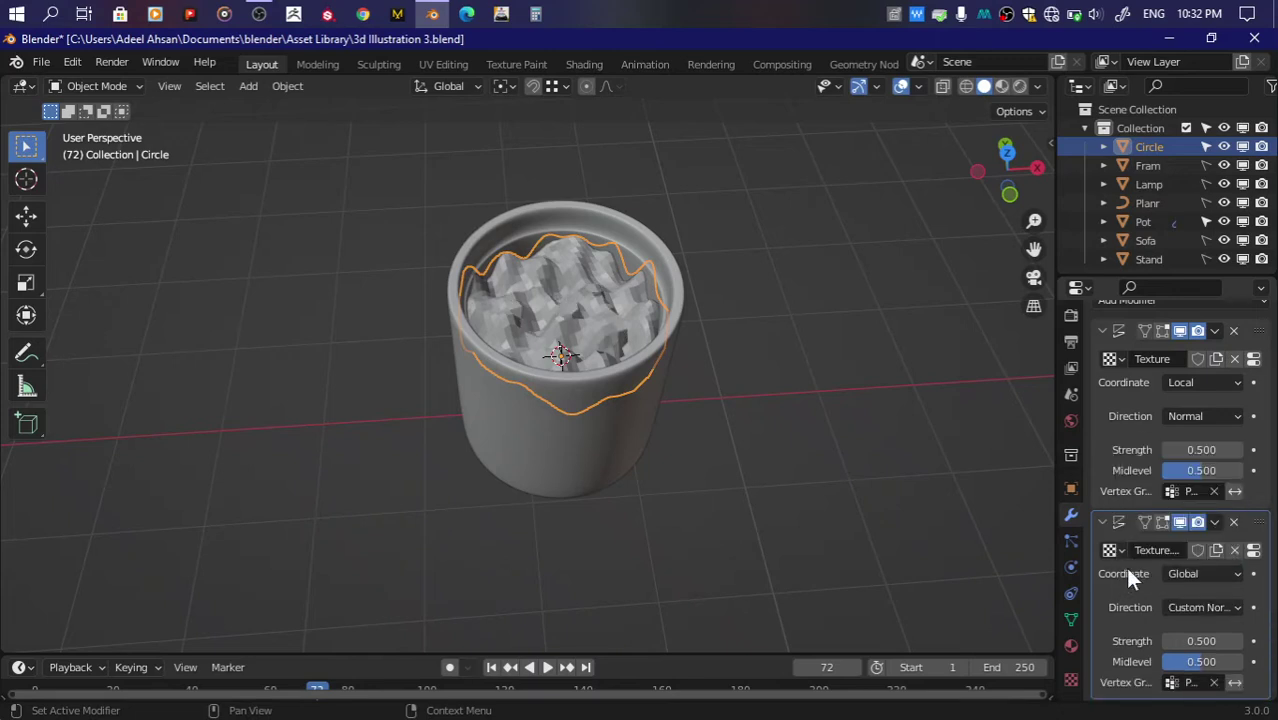
drag(1199, 640, 1203, 640)
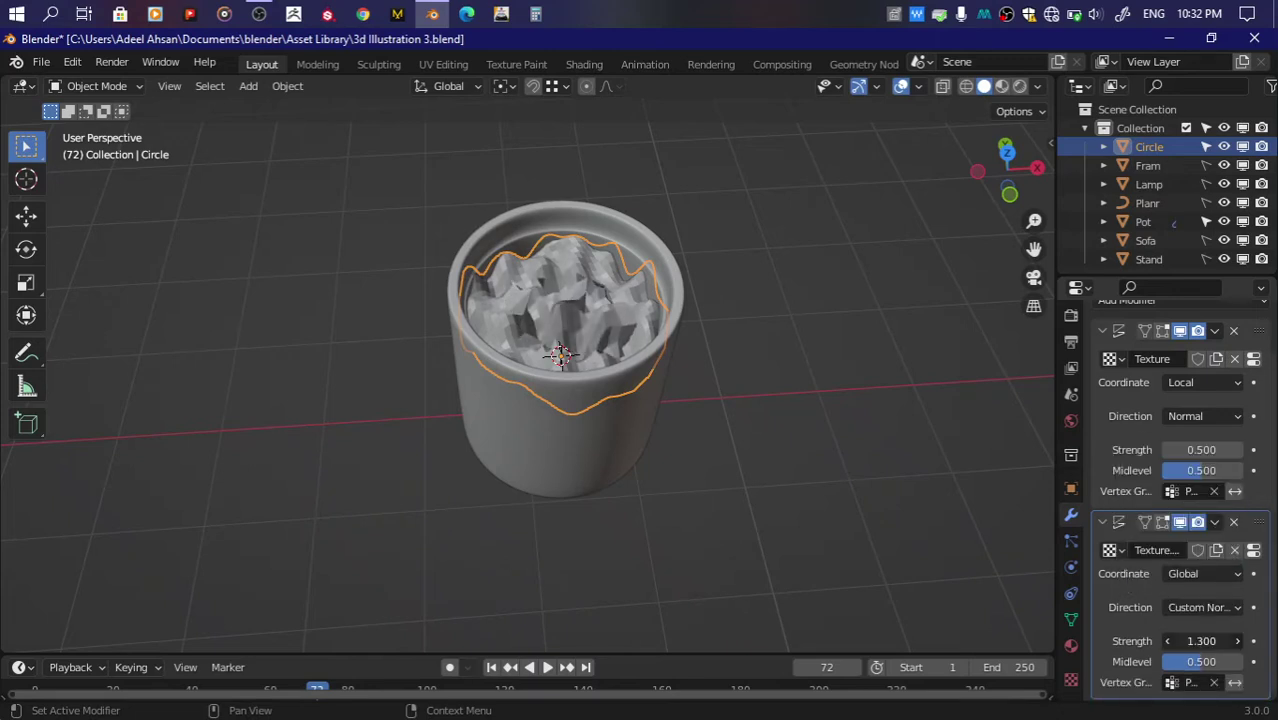
click(1235, 607)
click(1209, 566)
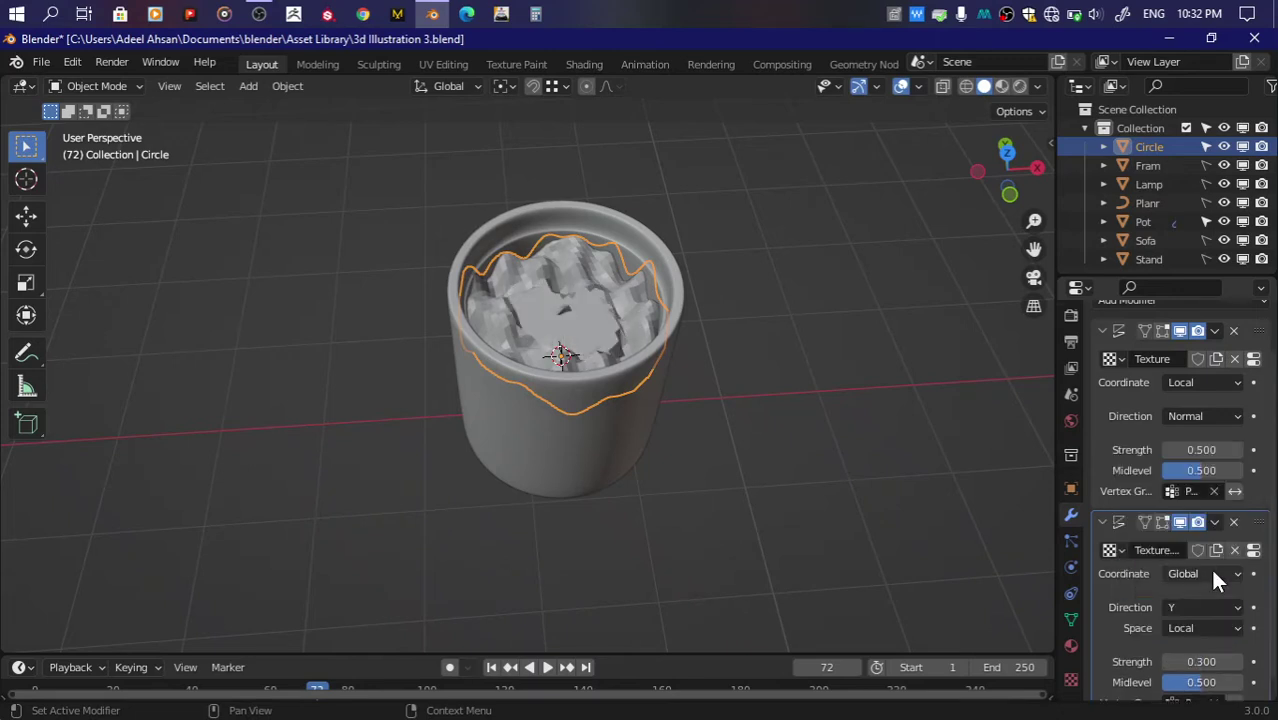
click(1210, 566)
click(1178, 597)
click(1203, 607)
click(1182, 521)
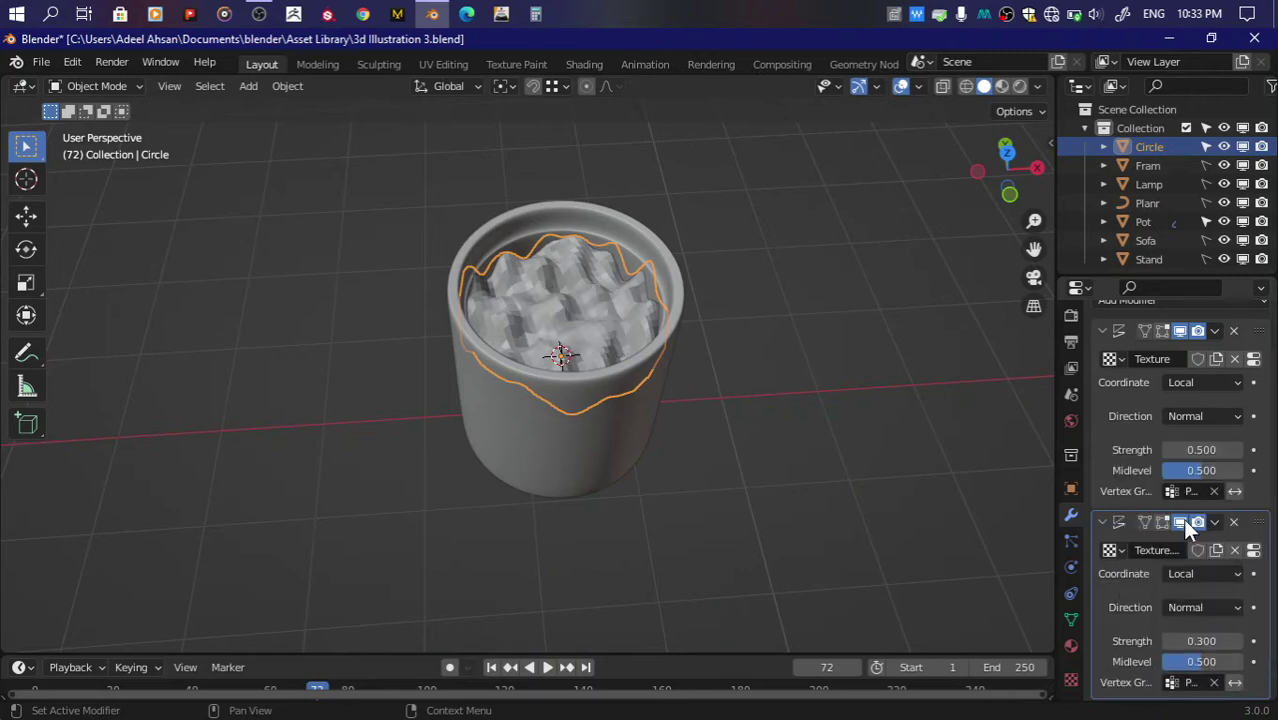
Step: Enable a color ramp on the second texture and drag a ramp stop inward
click(1253, 550)
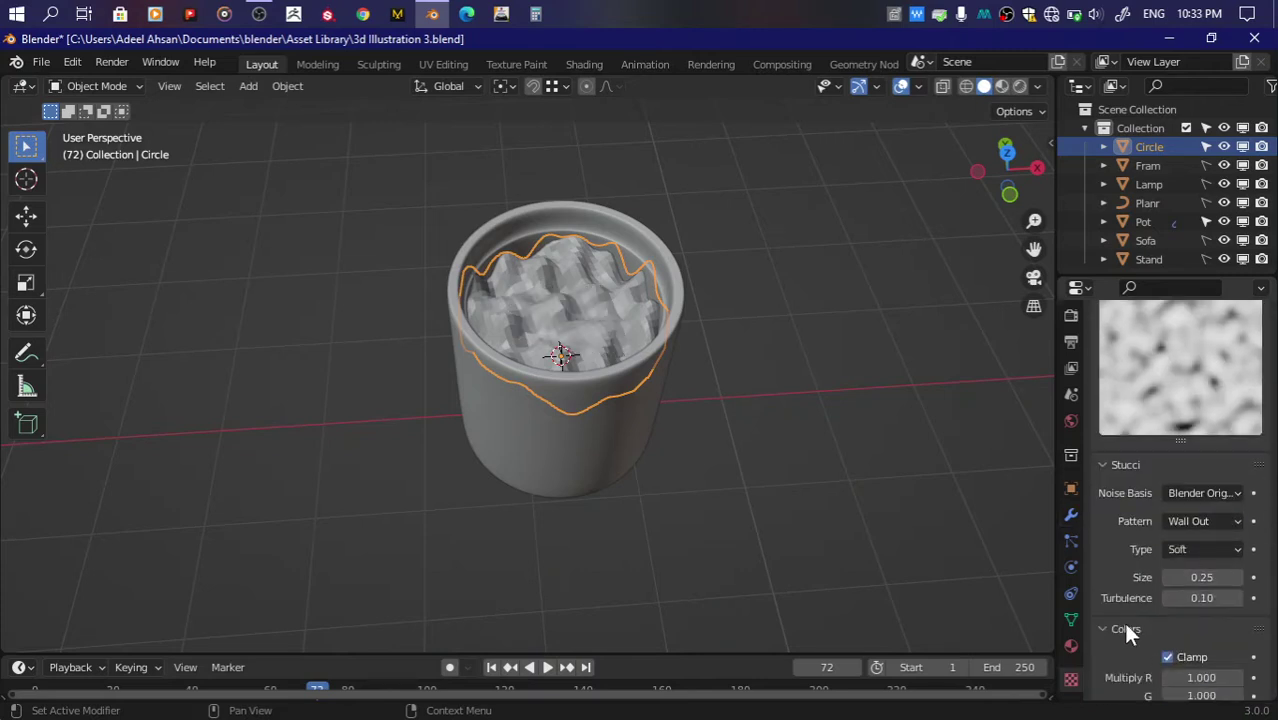
scroll(1124, 630, down, 4)
click(1127, 662)
click(1117, 662)
scroll(1110, 645, down, 2)
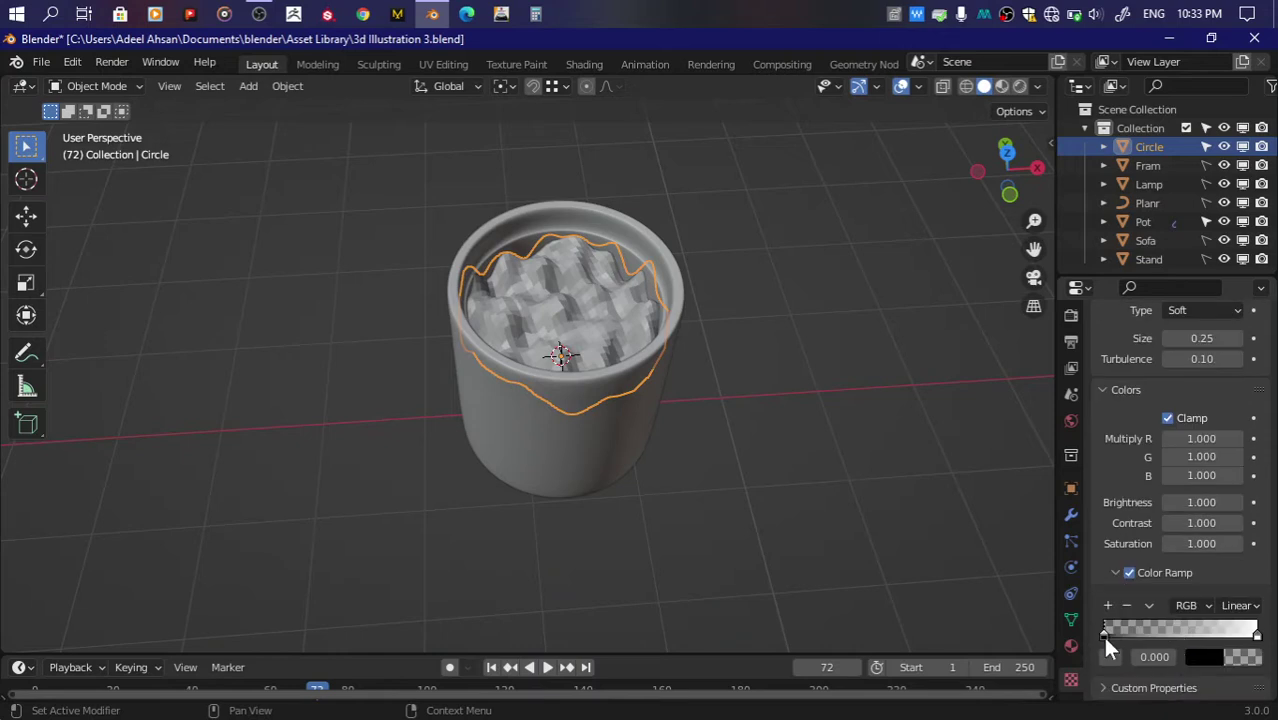
mouse_move(1105, 633)
mouse_down()
mouse_move(1189, 631)
mouse_move(1172, 634)
mouse_up()
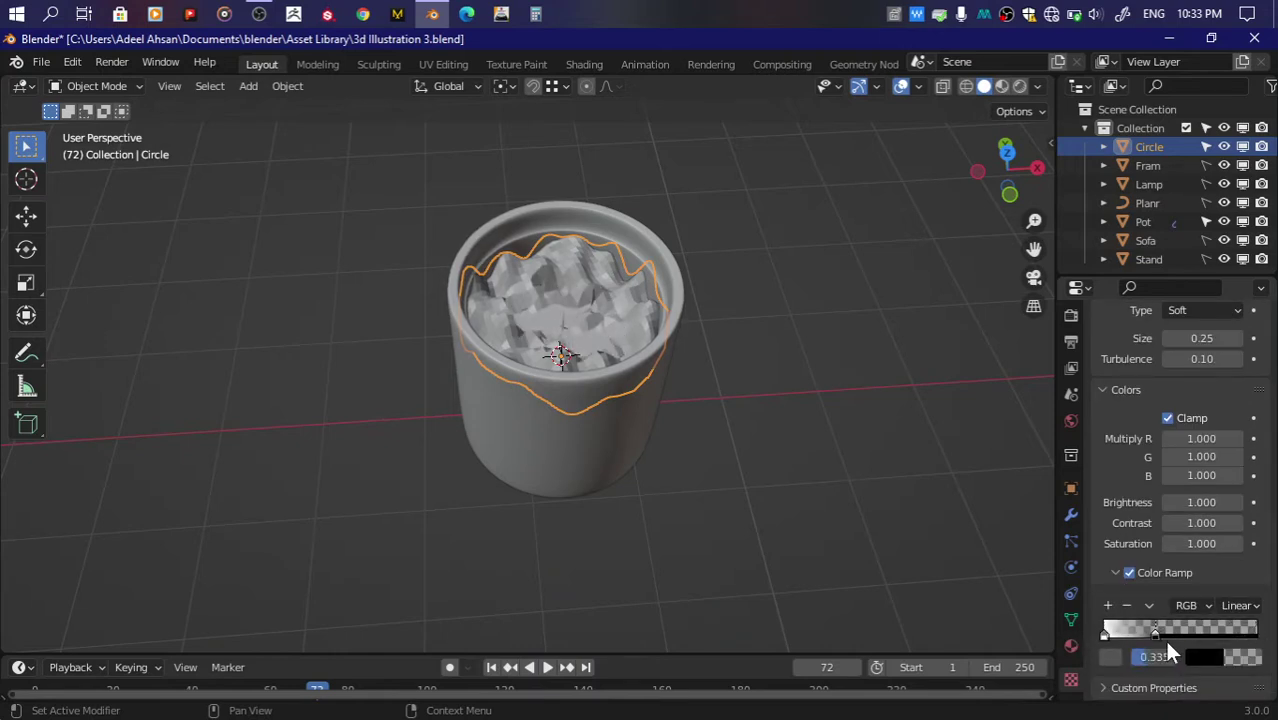
scroll(1120, 452, up, 1)
click(1071, 368)
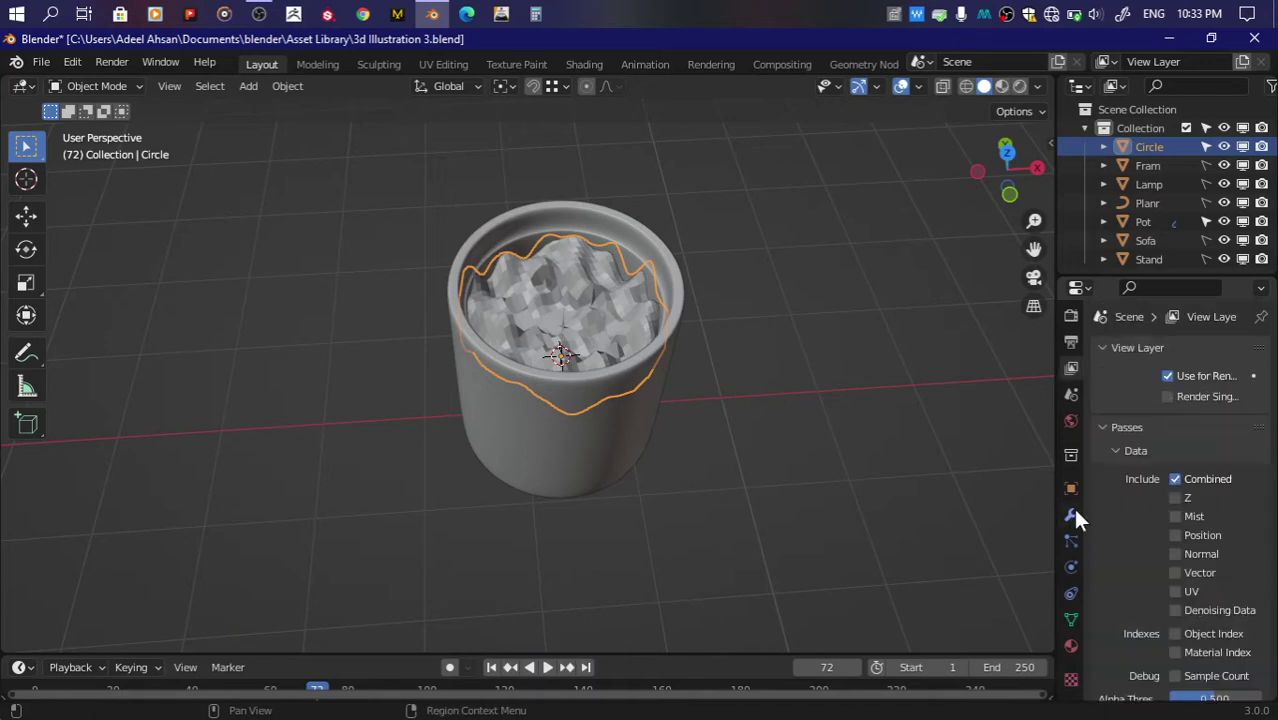
click(1071, 514)
Step: Add a Subdivision Surface modifier to smooth the soil
click(1155, 350)
click(950, 610)
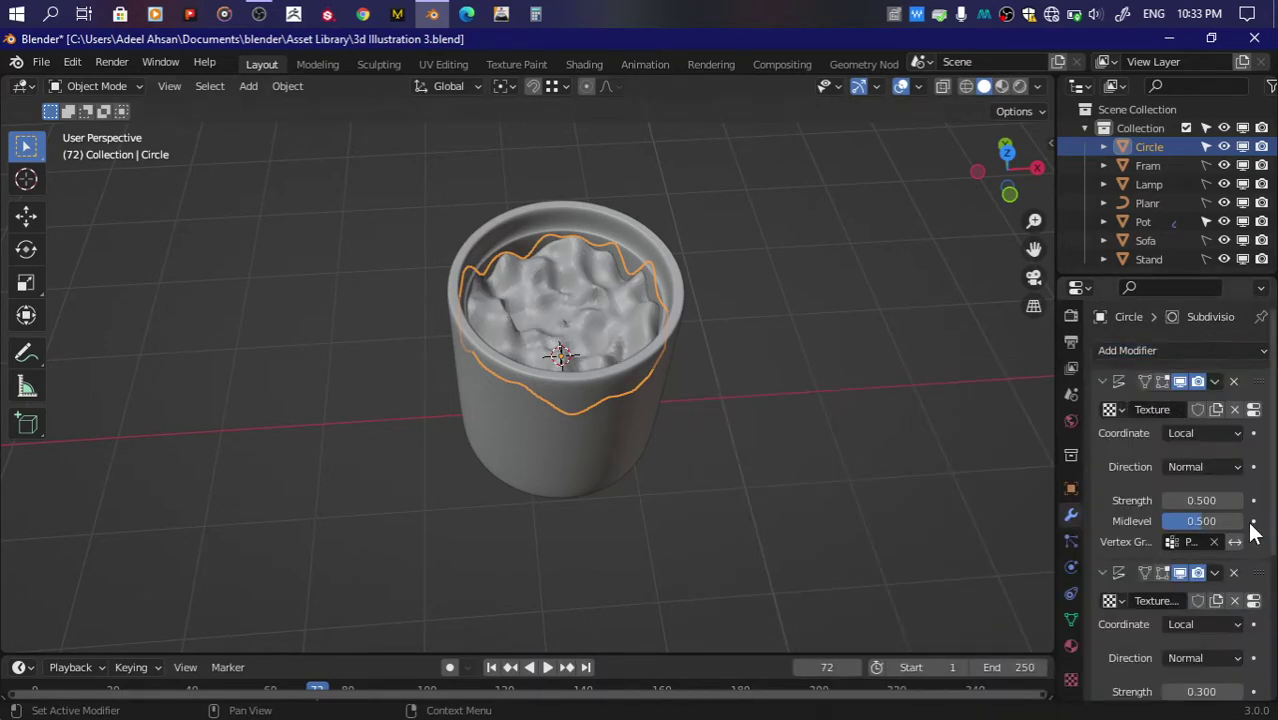
scroll(1213, 600, down, 5)
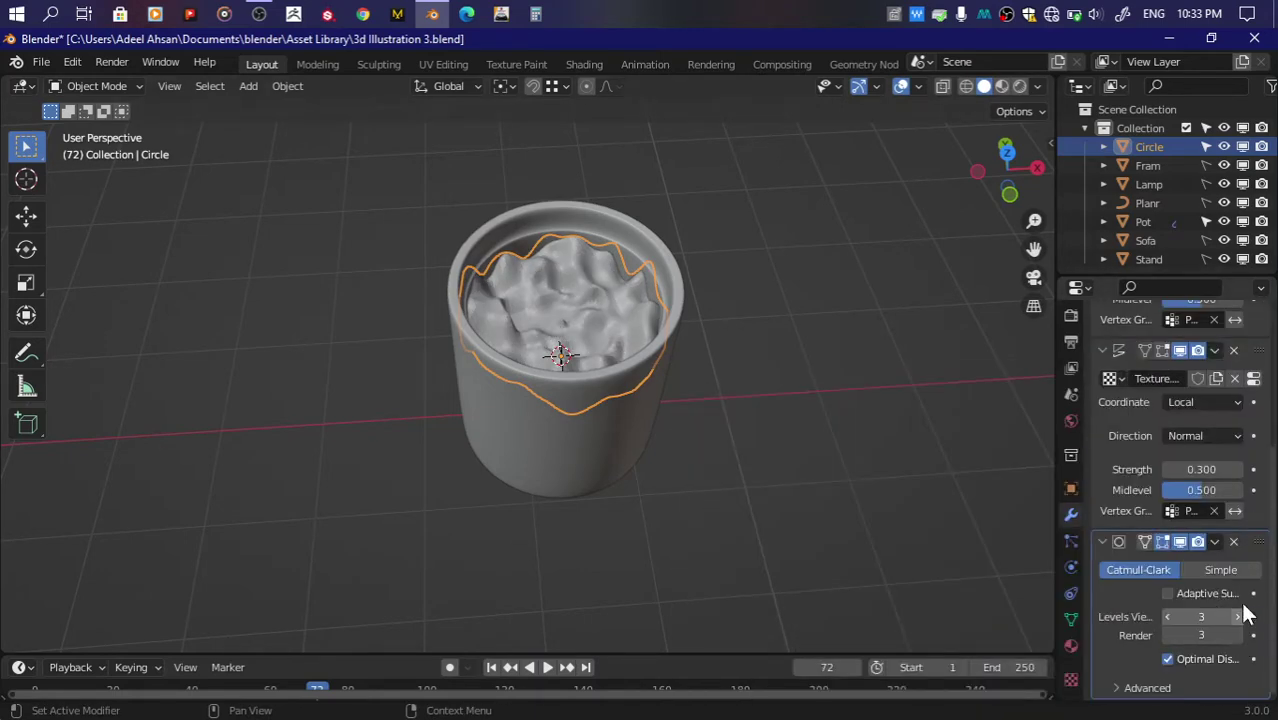
scroll(1245, 610, up, 3)
Step: In the displacement texture settings, slide a color ramp stop left to about 0.3
click(1250, 492)
scroll(1157, 560, down, 6)
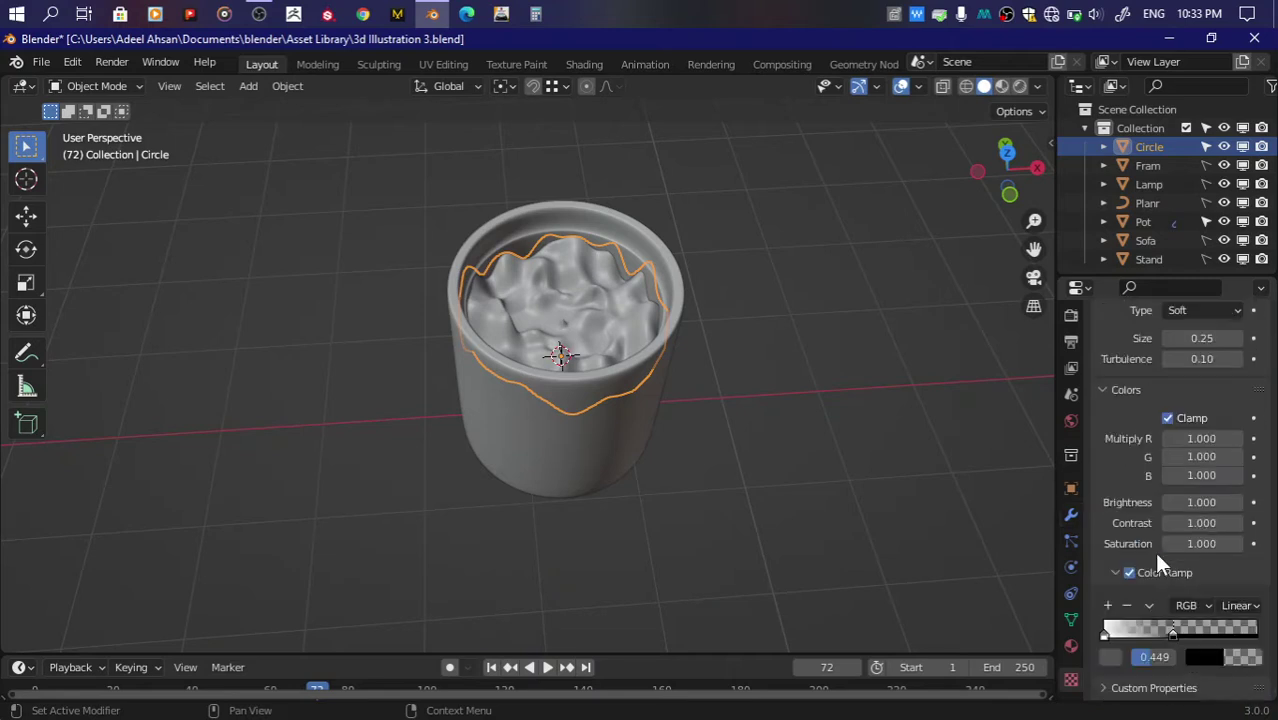
drag(1171, 636, 1154, 636)
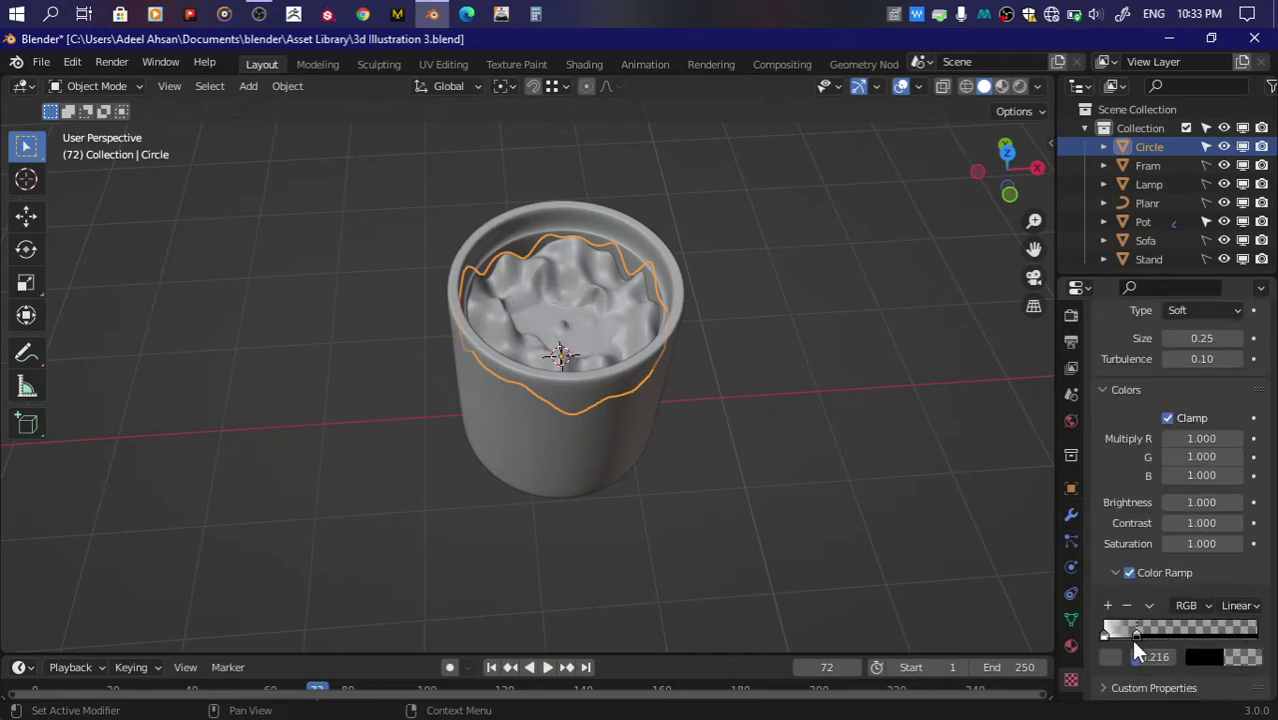
scroll(1133, 458, up, 4)
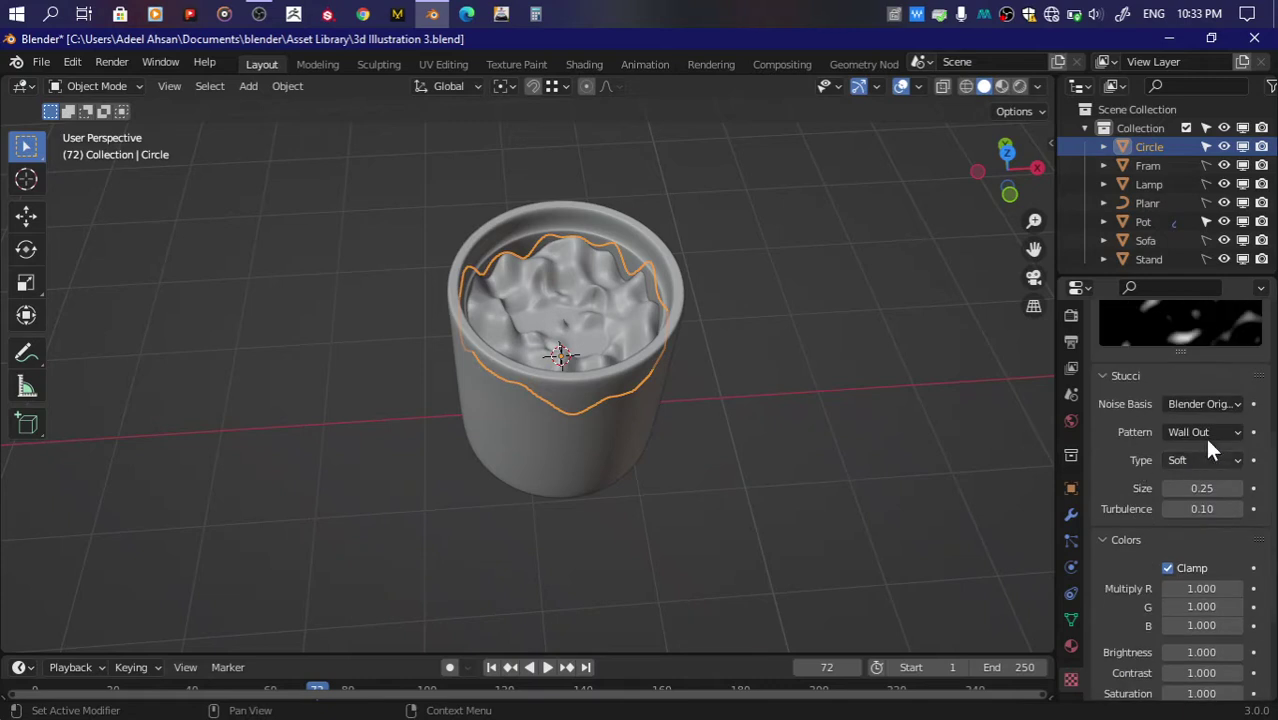
Step: Try the noise bases Voronoi F2, Blender Original, Original Perlin and Voronoi F1
click(1204, 433)
click(1205, 404)
click(1170, 505)
scroll(1169, 500, up, 4)
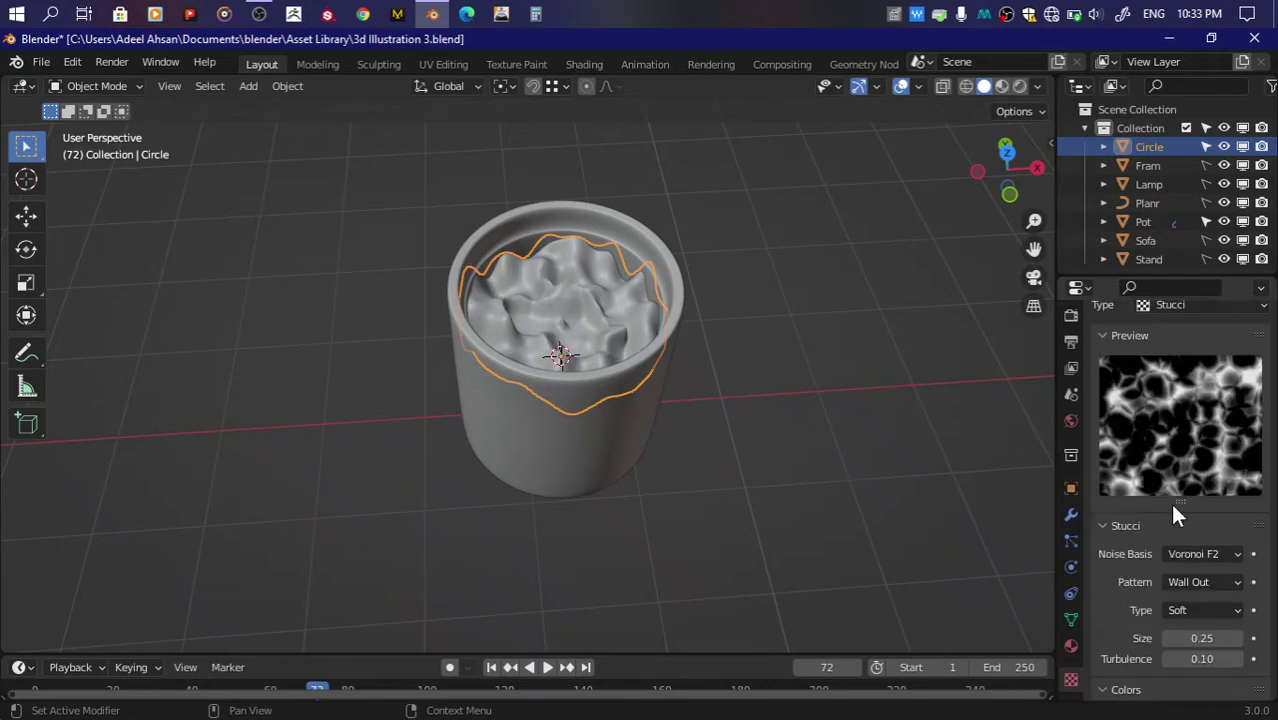
click(1204, 555)
click(1191, 532)
click(1199, 550)
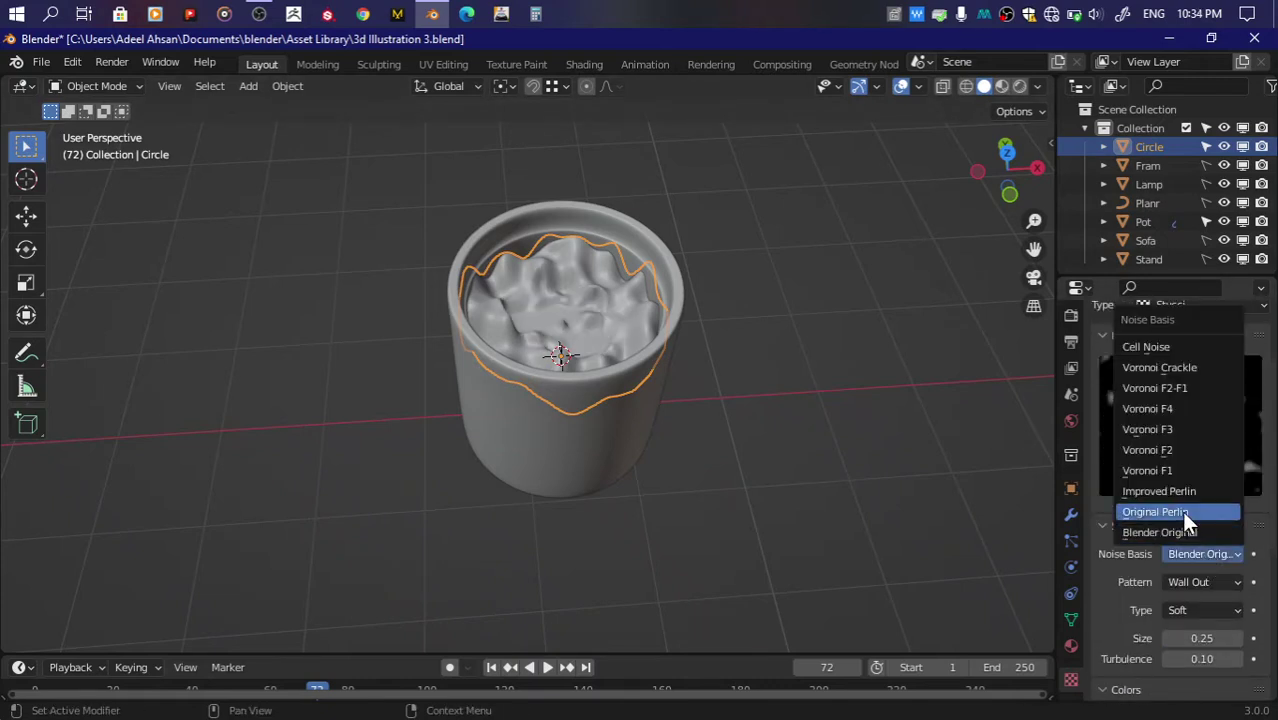
click(1181, 511)
click(1192, 550)
click(1167, 469)
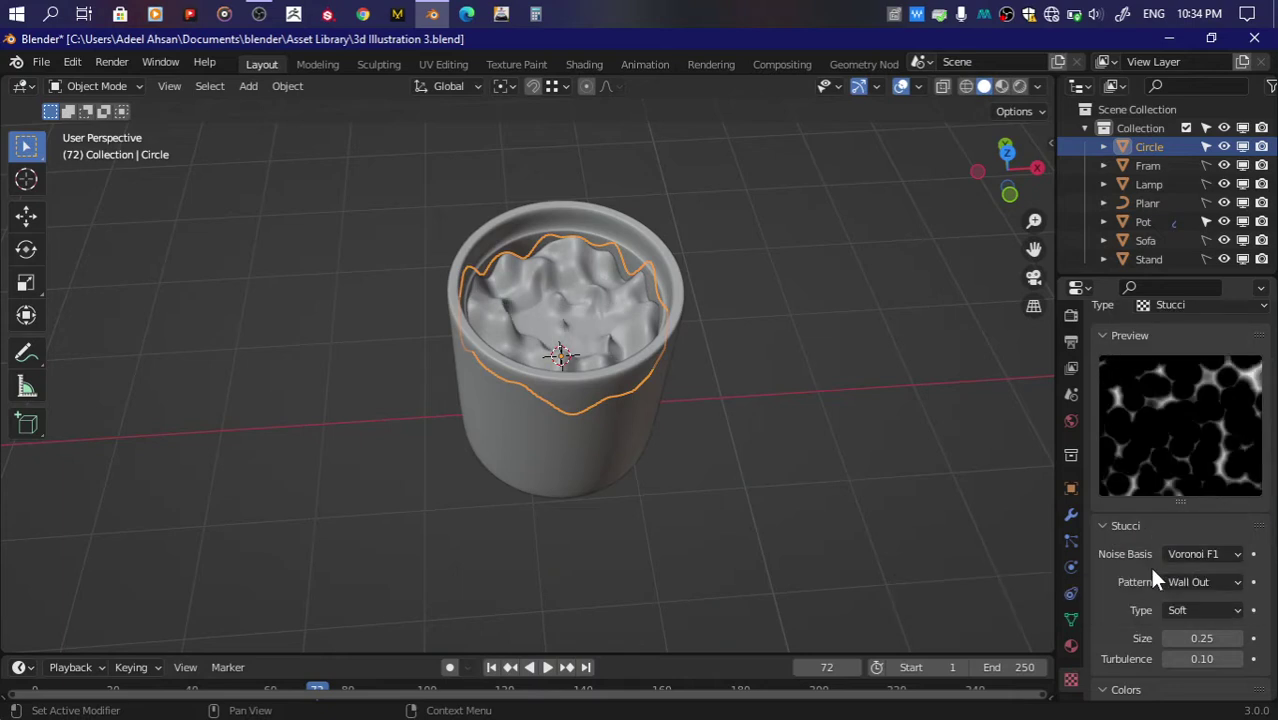
Step: Try Voronoi F3 and F2-F1, then settle on Voronoi Crackle as the noise basis
scroll(1165, 550, down, 2)
click(1204, 479)
click(1170, 354)
click(1198, 479)
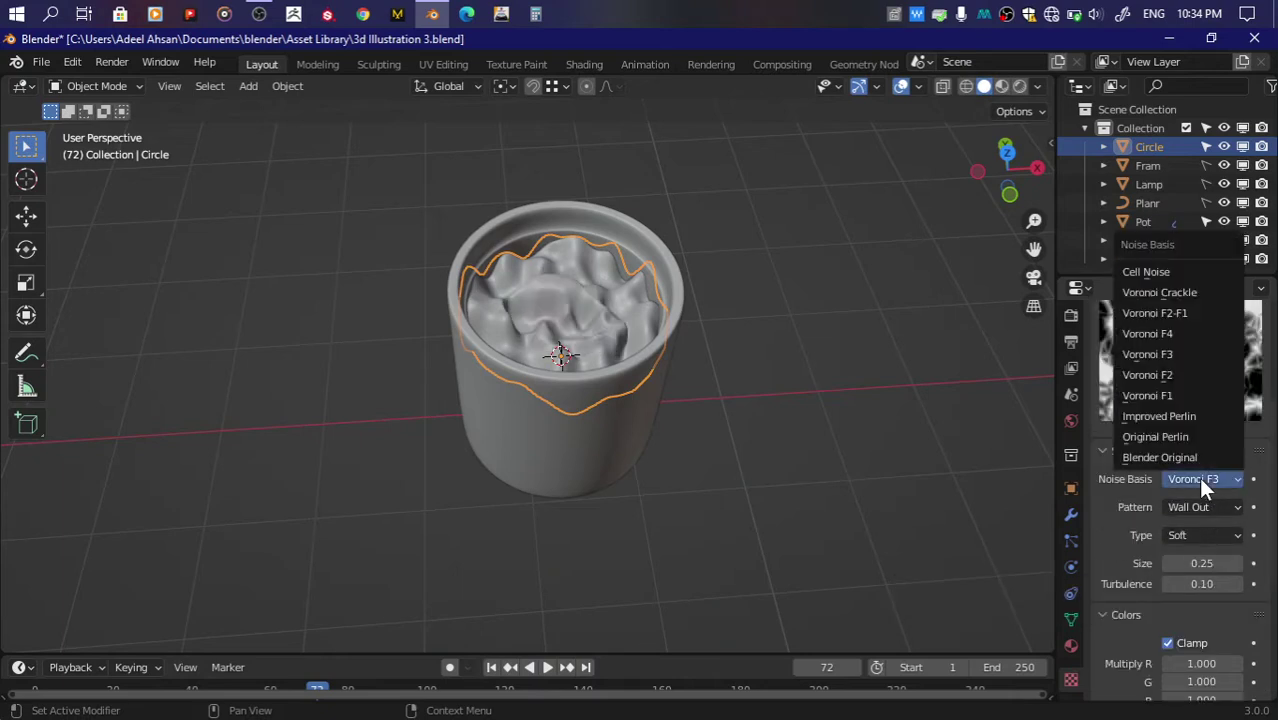
click(1186, 316)
click(1196, 478)
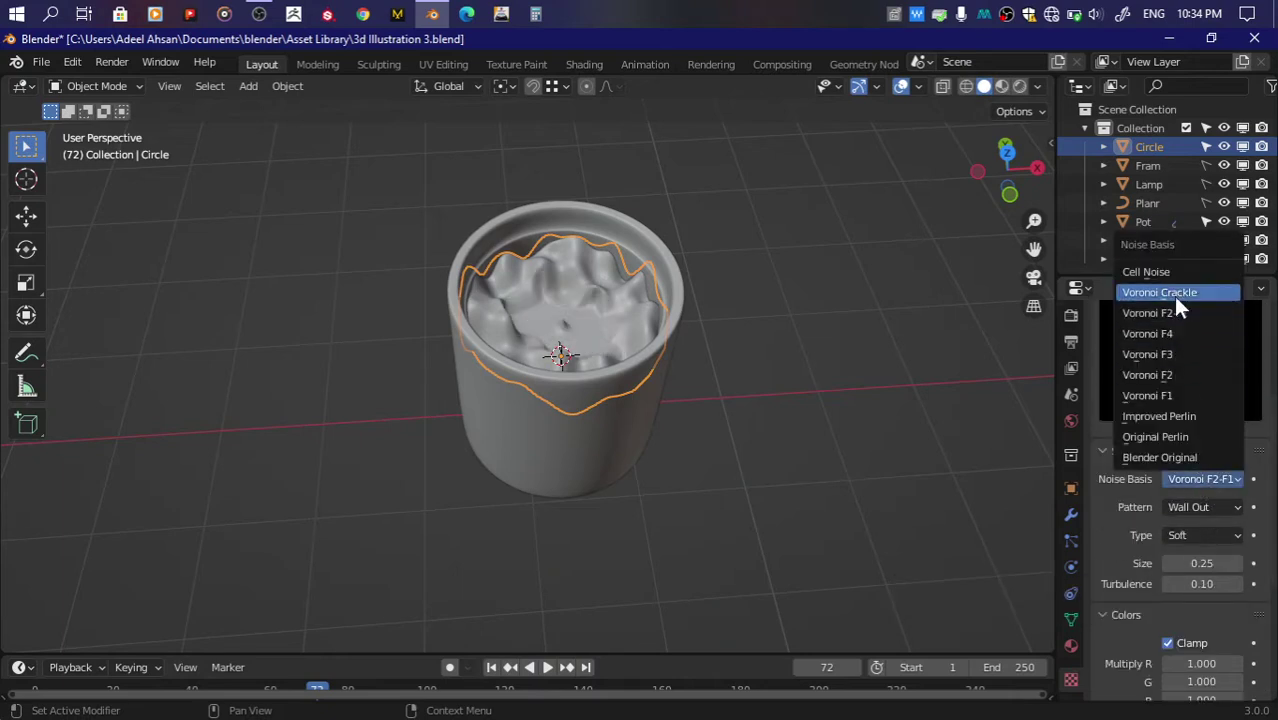
click(1173, 293)
scroll(732, 340, up, 3)
Step: Set the texture size to 0.25
drag(1009, 168, 1009, 170)
text(.25)
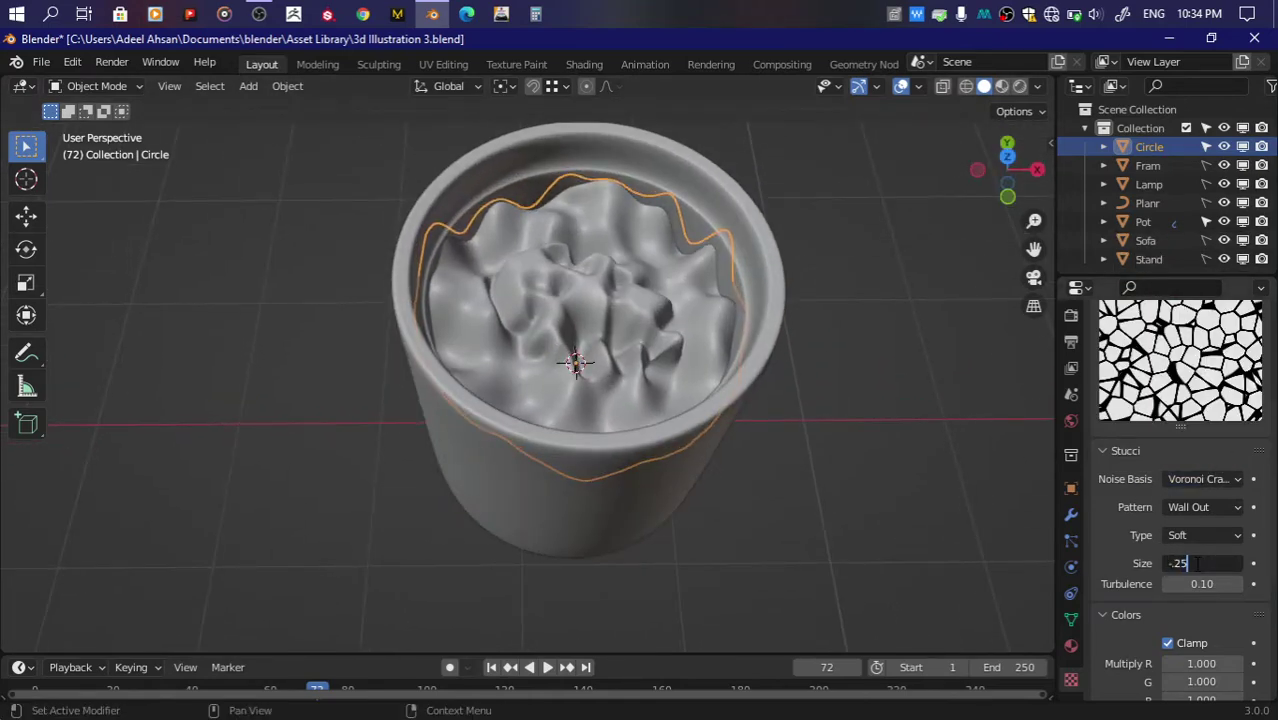
key(Return)
text(.25)
key(Return)
Step: Set the Stucci pattern to Plastic with Hard noise type
click(1175, 509)
click(1178, 527)
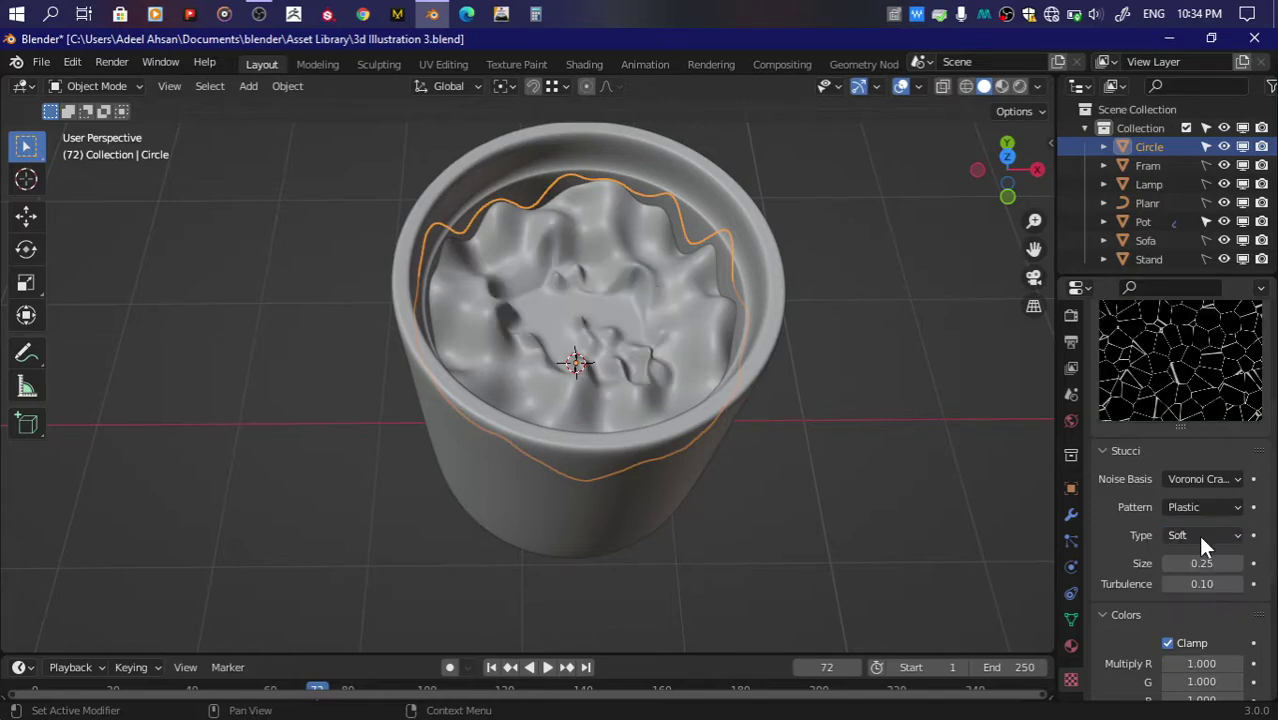
click(1200, 536)
click(1178, 561)
scroll(1203, 545, down, 5)
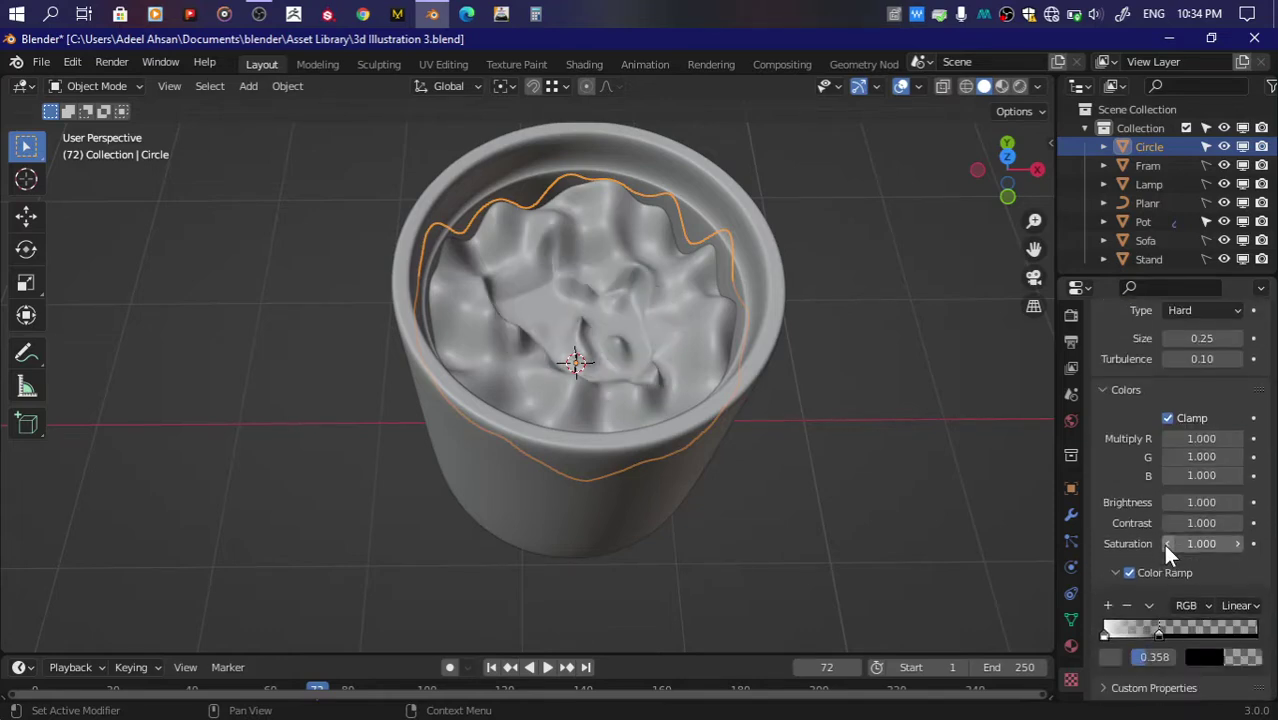
drag(1200, 502, 1240, 502)
Step: Move the color ramp stops to about 0.49 and the right end, with B-Spline interpolation
click(1128, 572)
click(1136, 632)
mouse_move(1158, 634)
mouse_down()
mouse_move(1081, 631)
mouse_move(1182, 646)
mouse_up()
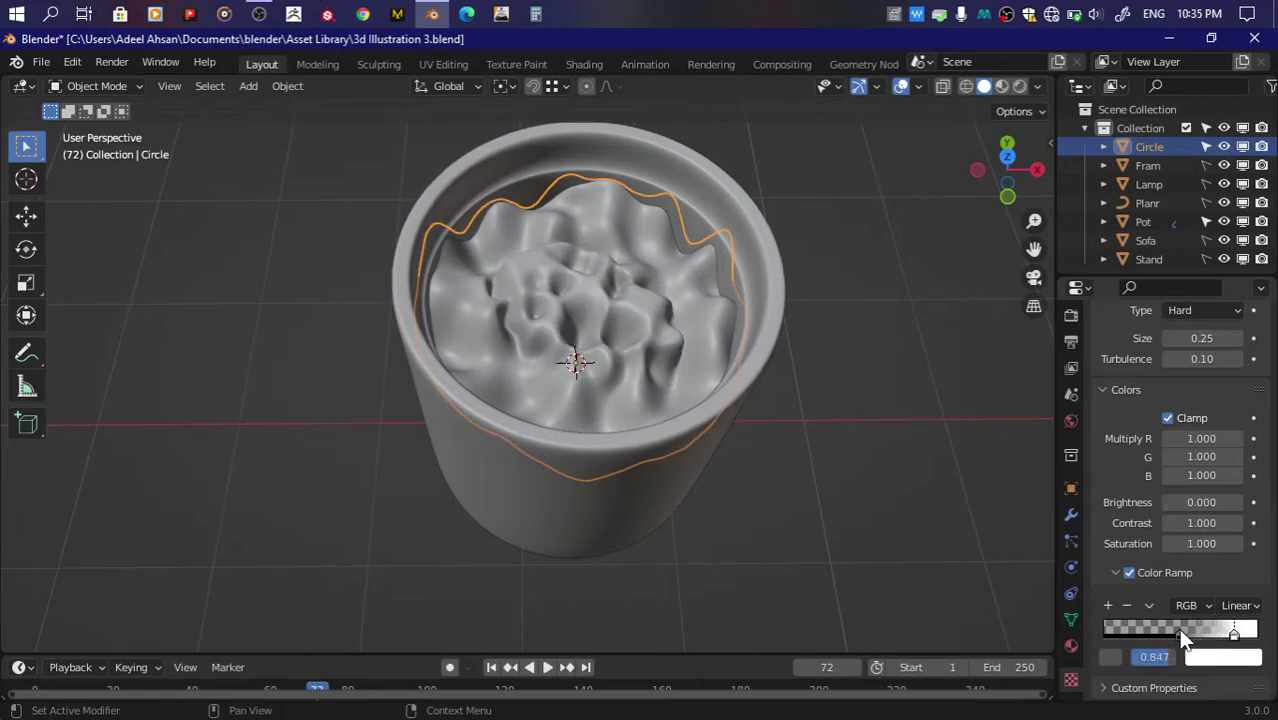
mouse_move(1233, 632)
mouse_down()
mouse_move(1268, 638)
mouse_move(1180, 632)
mouse_move(1262, 632)
mouse_up()
click(1240, 605)
click(1210, 514)
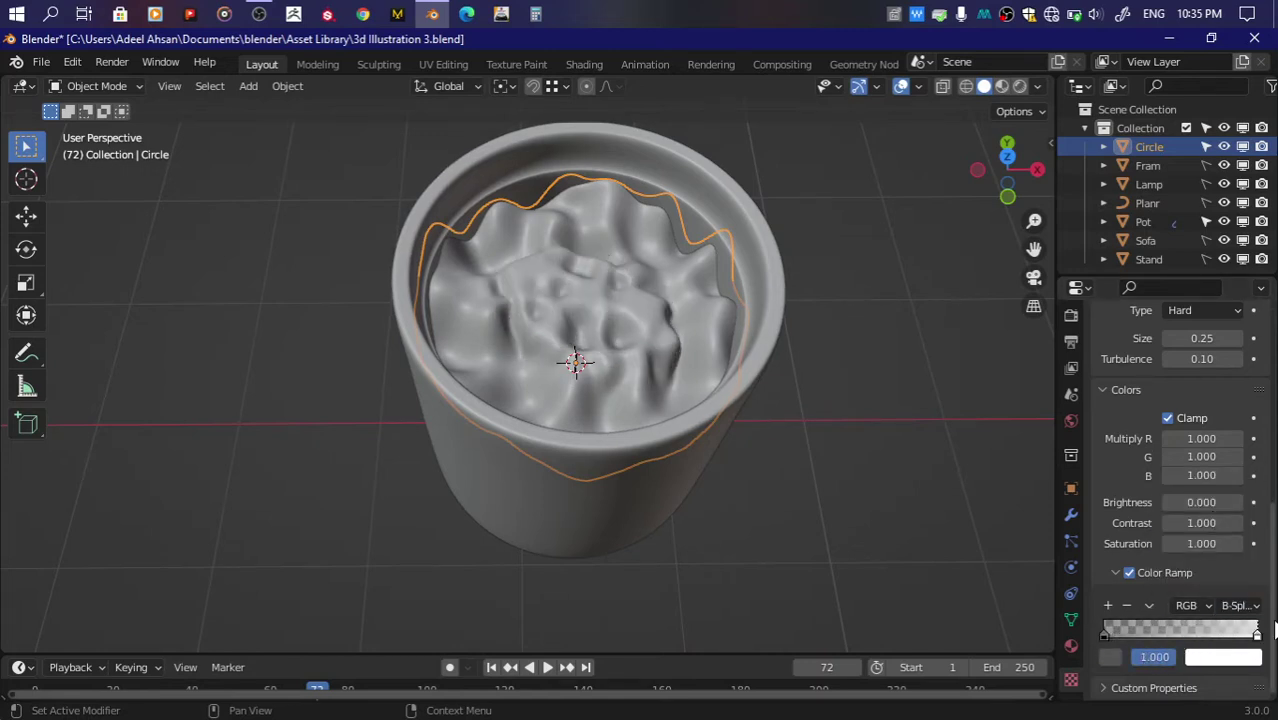
scroll(780, 232, down, 3)
Step: Save the file, view the pot from the side, and show the object's modifiers
key(ctrl+s)
scroll(780, 232, up, 6)
drag(1007, 170, 1010, 140)
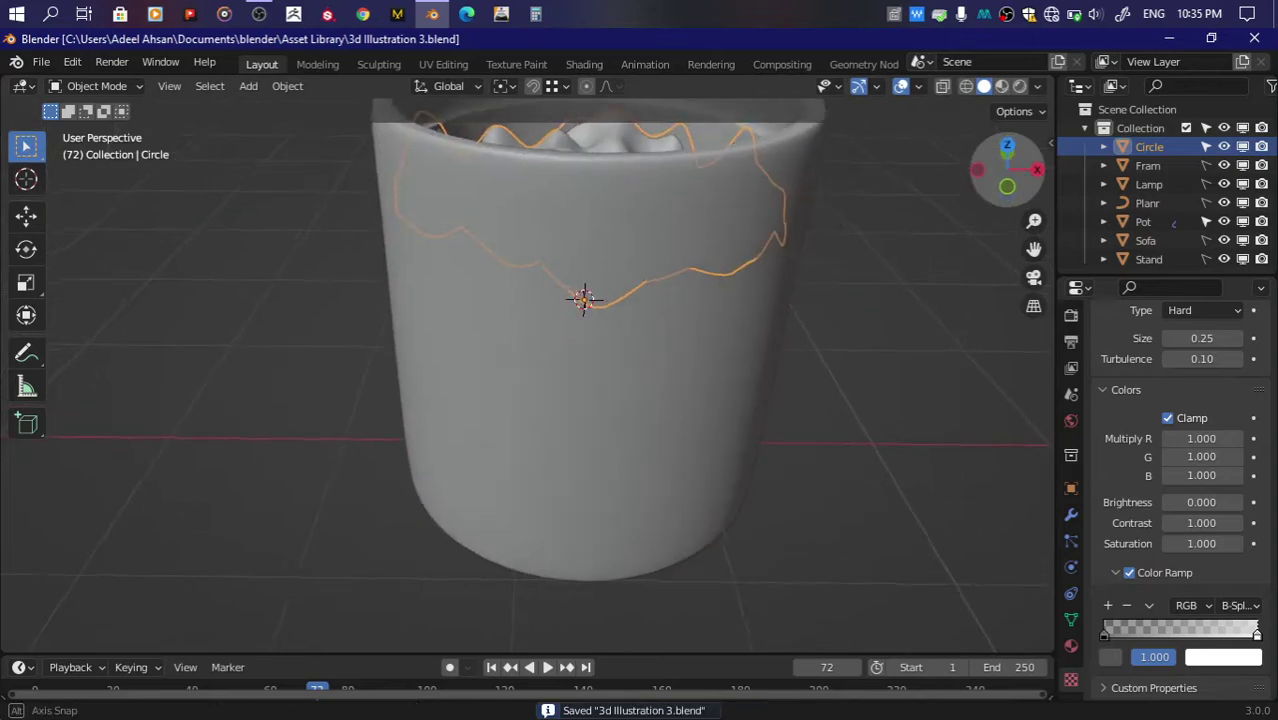
scroll(796, 303, down, 4)
click(796, 303)
click(1070, 514)
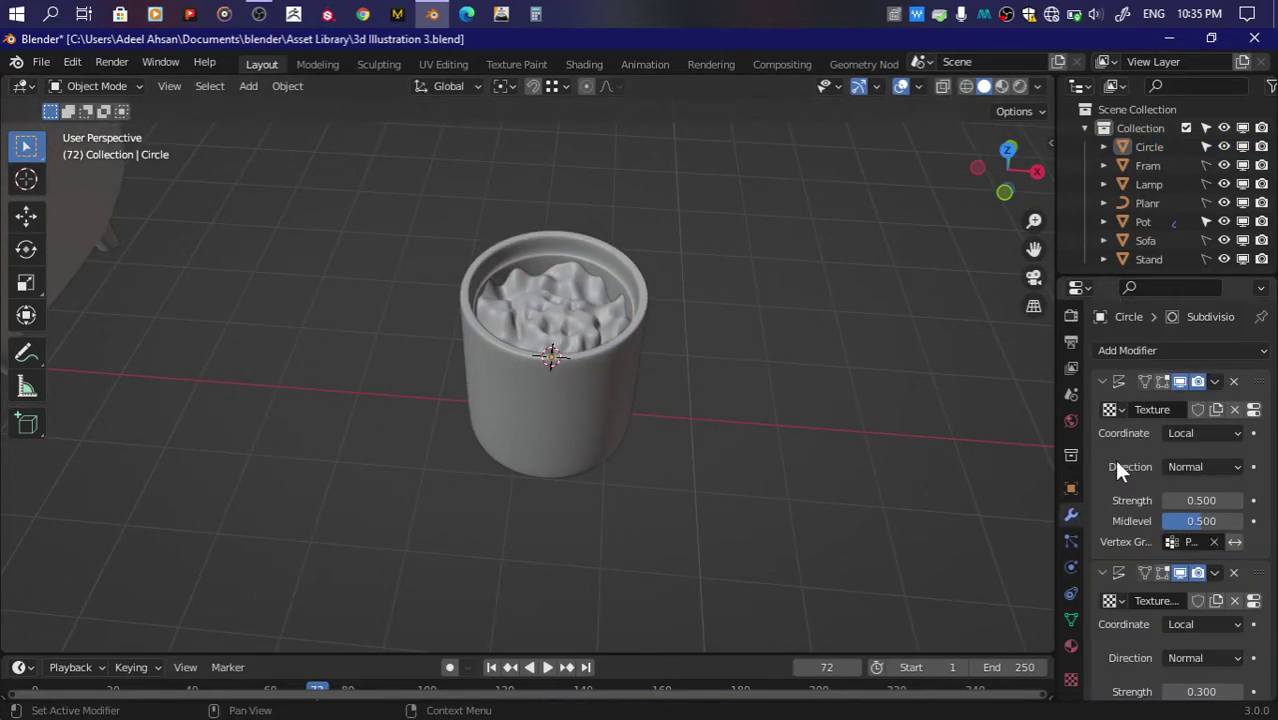
key(ctrl+s)
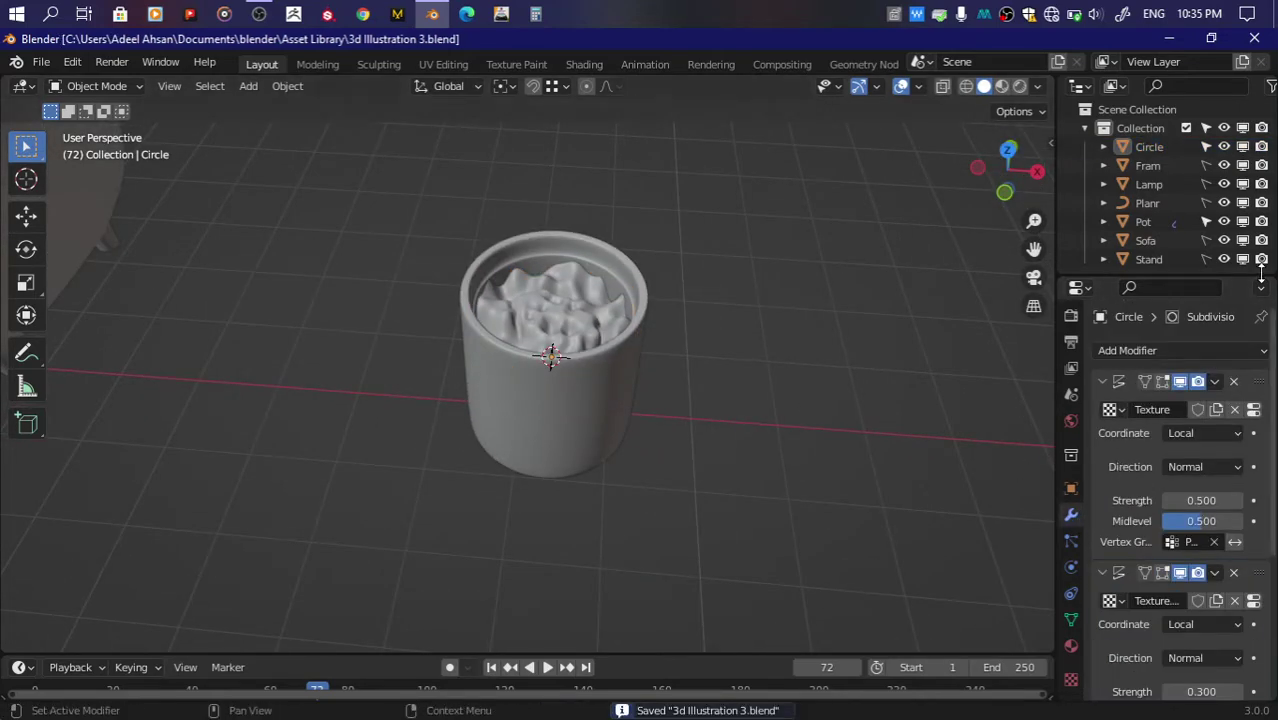
Step: Rename the Circle object to Soil and save
click(590, 305)
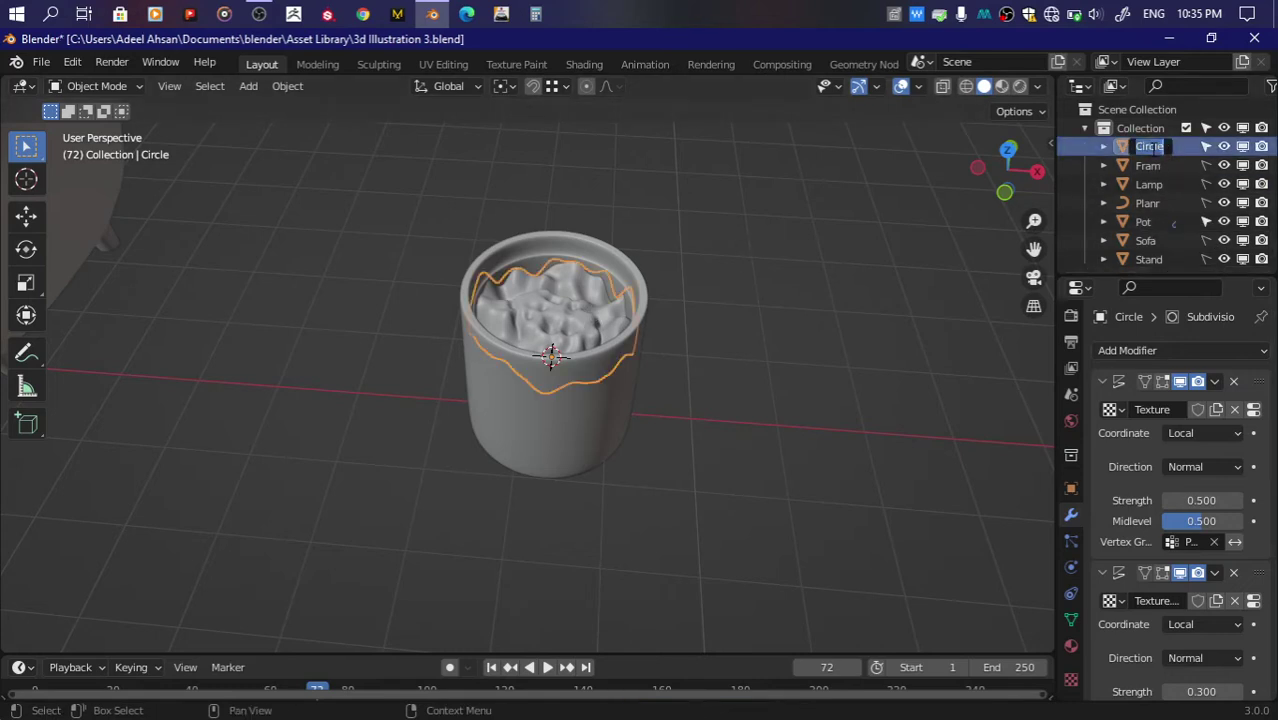
click(1152, 149)
text(Sol)
key(Return)
key(ctrl+s)
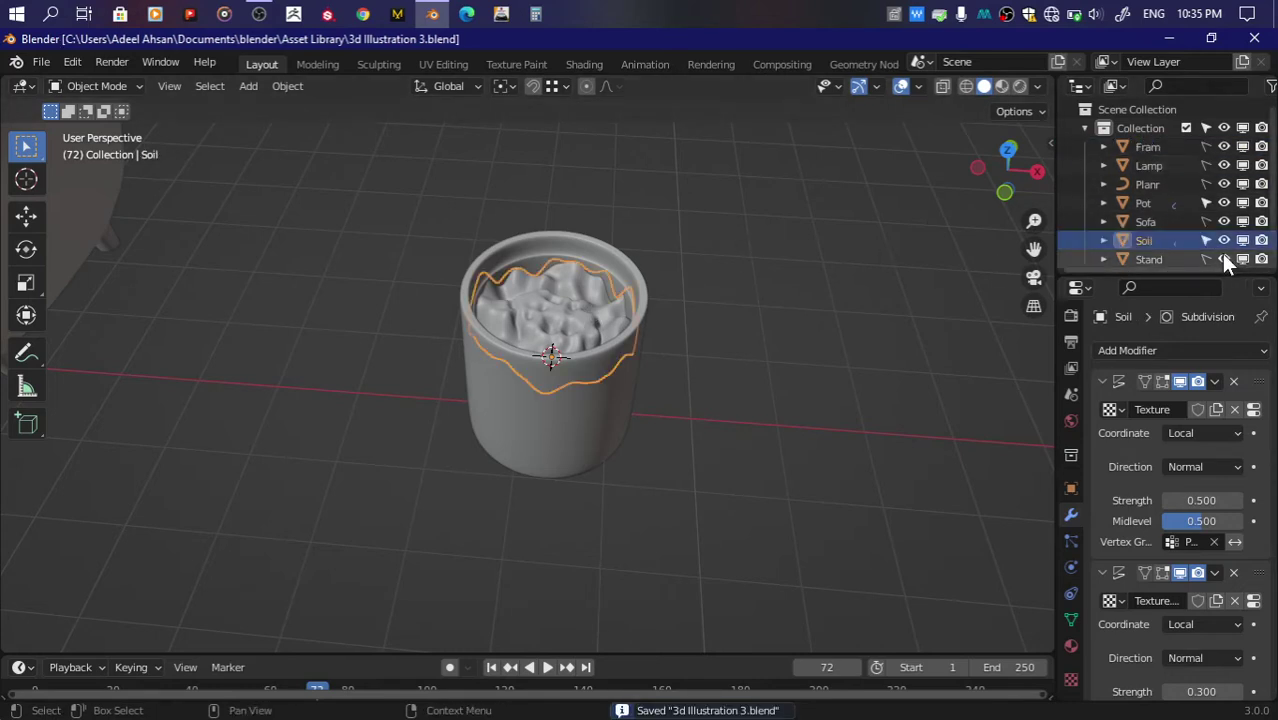
Step: Widen the outliner and begin renaming the Planr object
scroll(713, 376, down, 5)
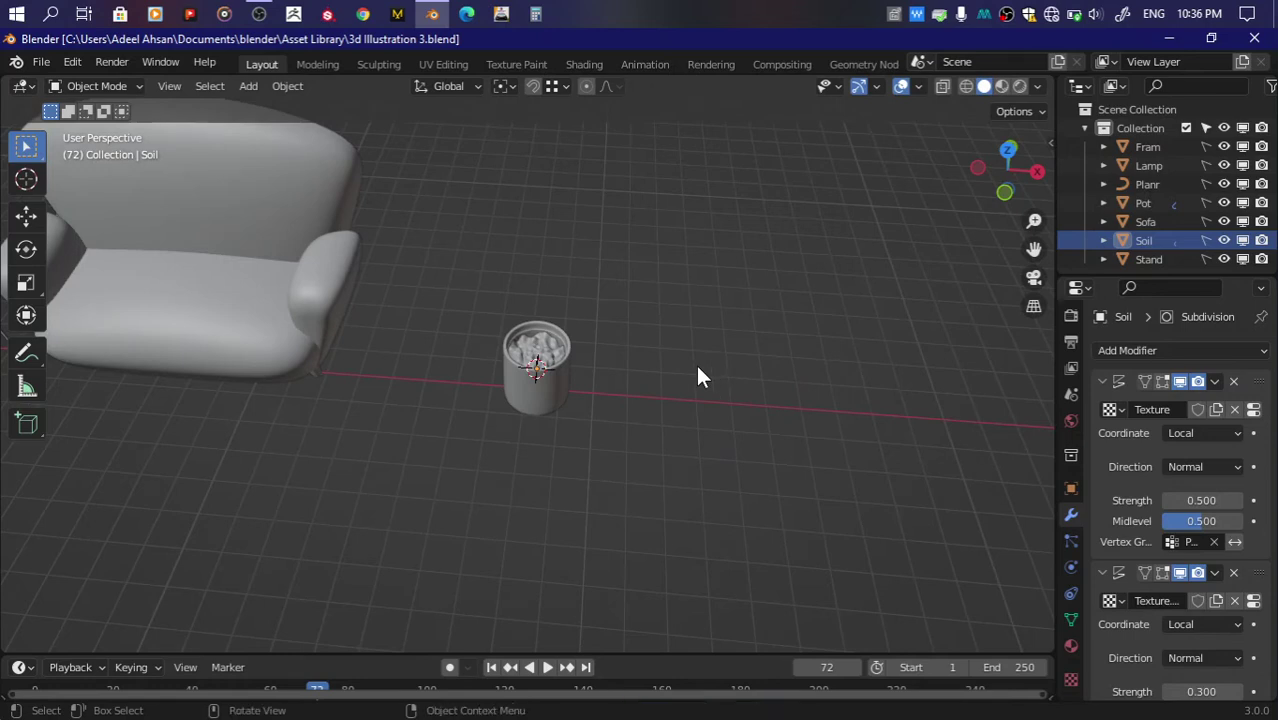
drag(1054, 212, 1047, 211)
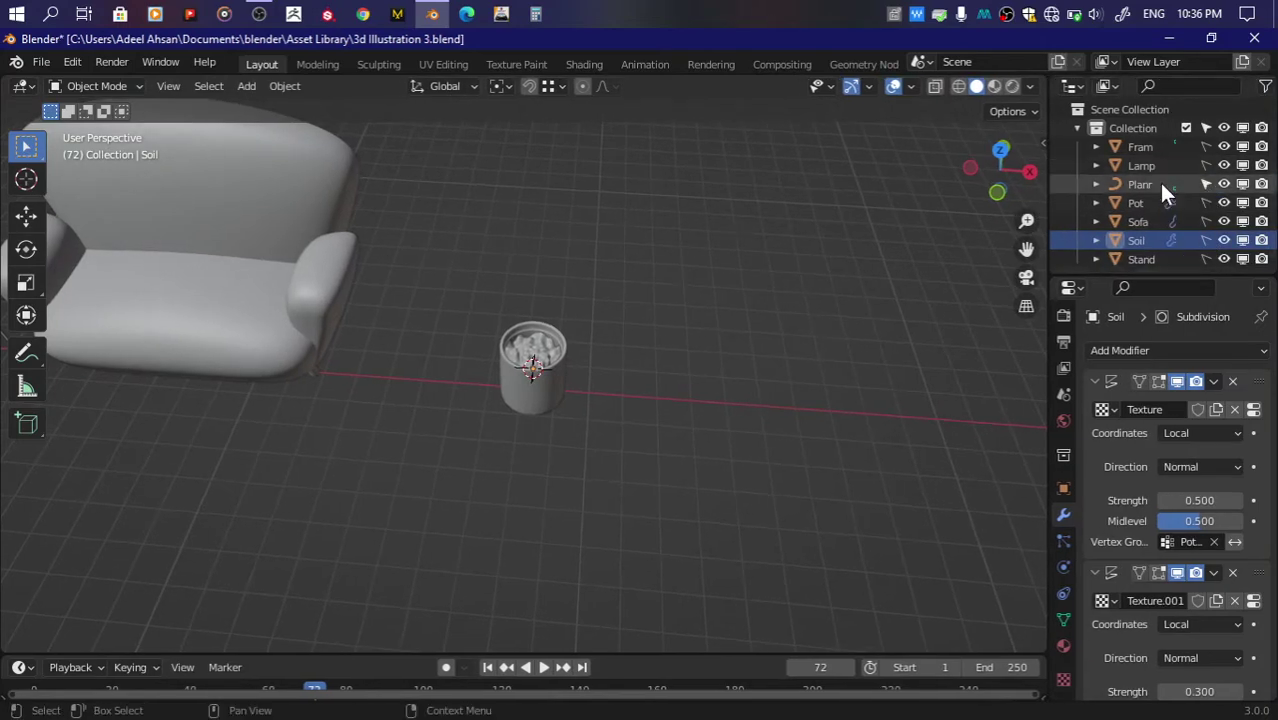
click(1140, 184)
double_click(1140, 184)
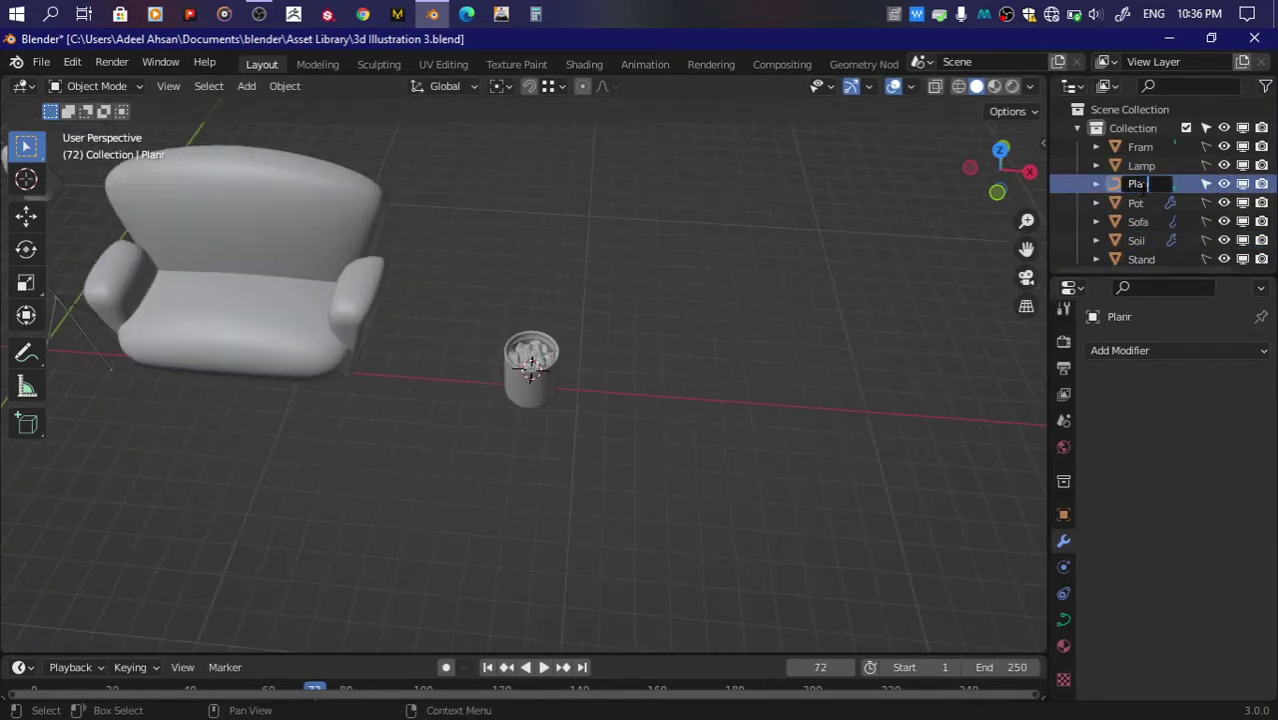
Step: Confirm the Planr object's new name Plant and save the file
key(Return)
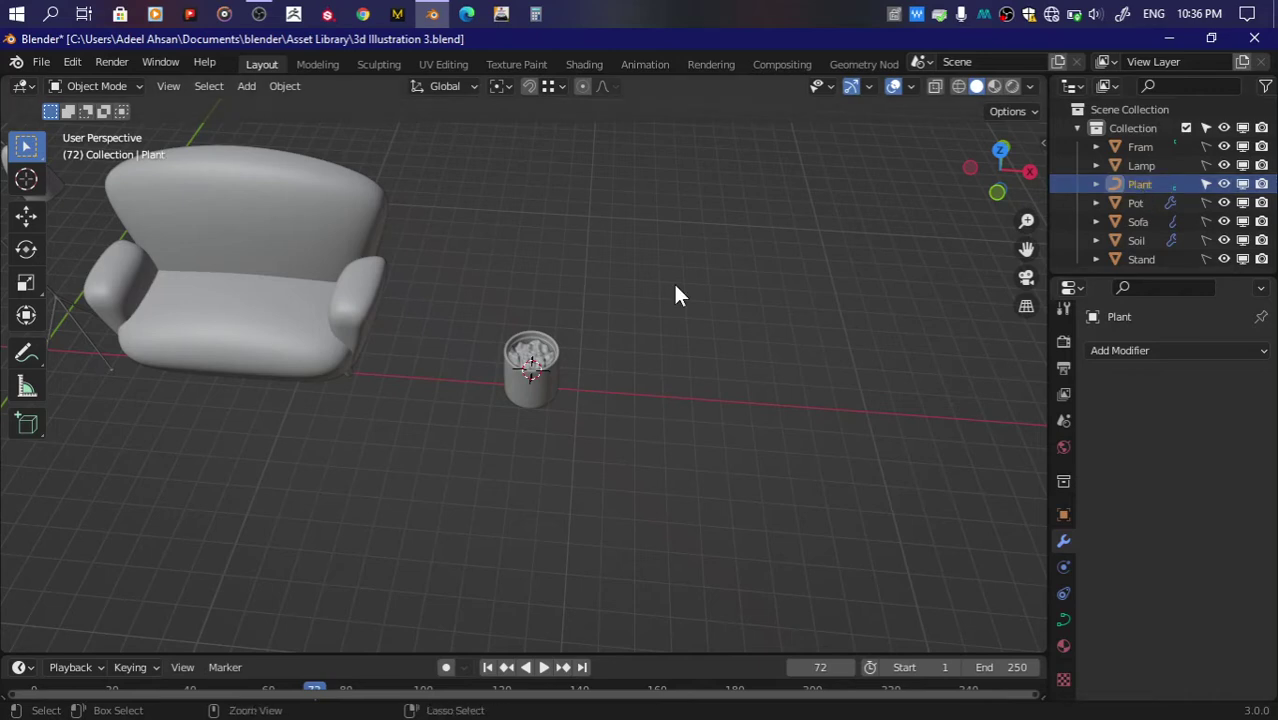
key(ctrl+s)
scroll(673, 281, up, 2)
scroll(592, 365, up, 2)
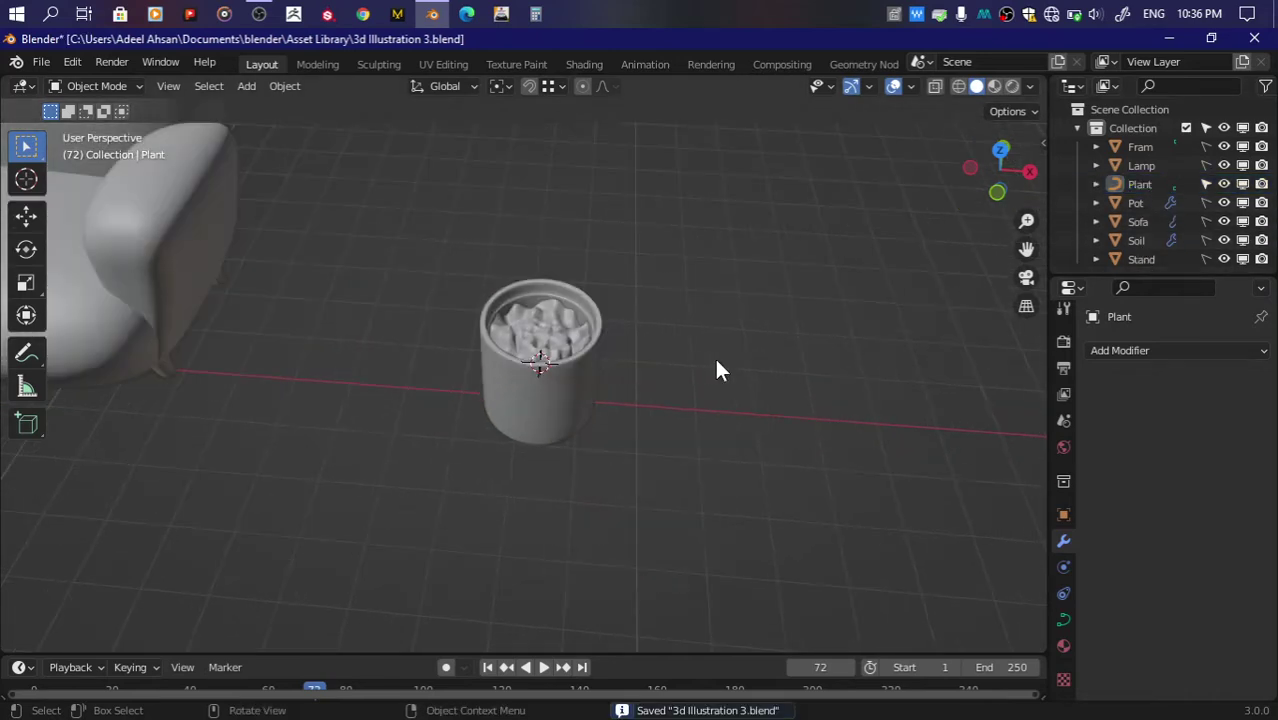
Step: Switch to the front orthographic view and save
key(shift+a)
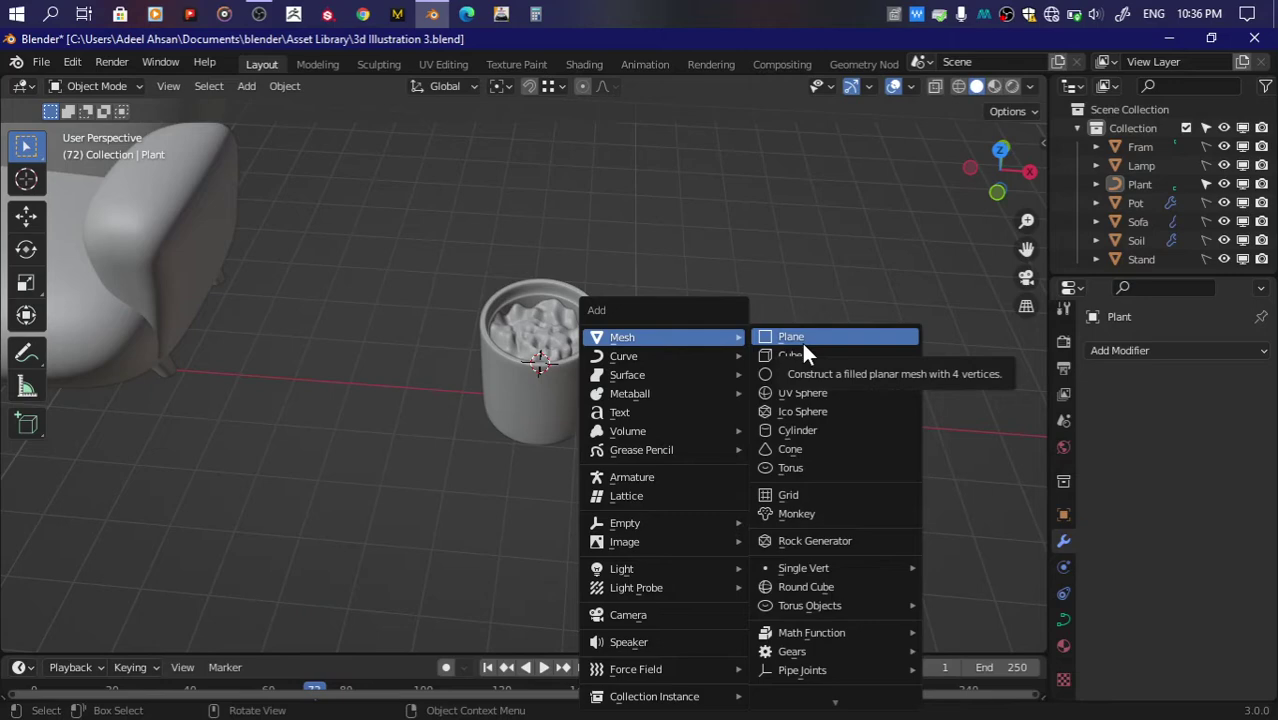
key(Escape)
click(995, 191)
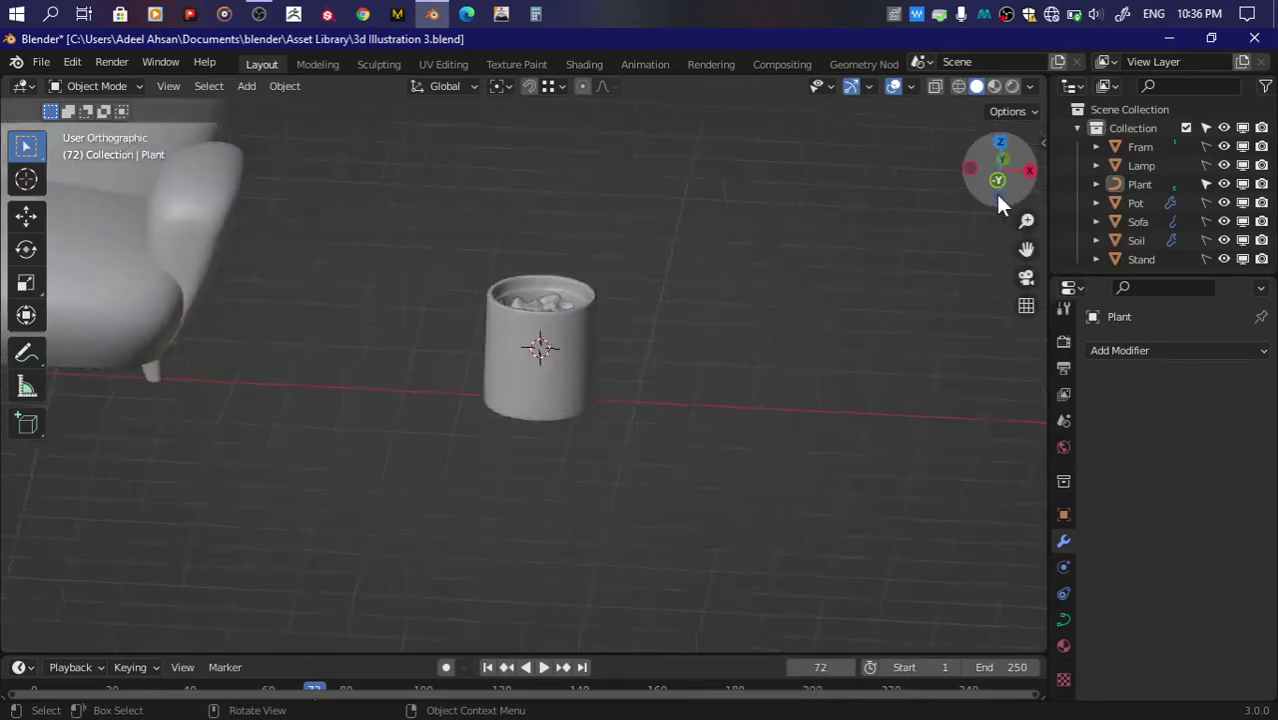
click(1001, 141)
key(ctrl+s)
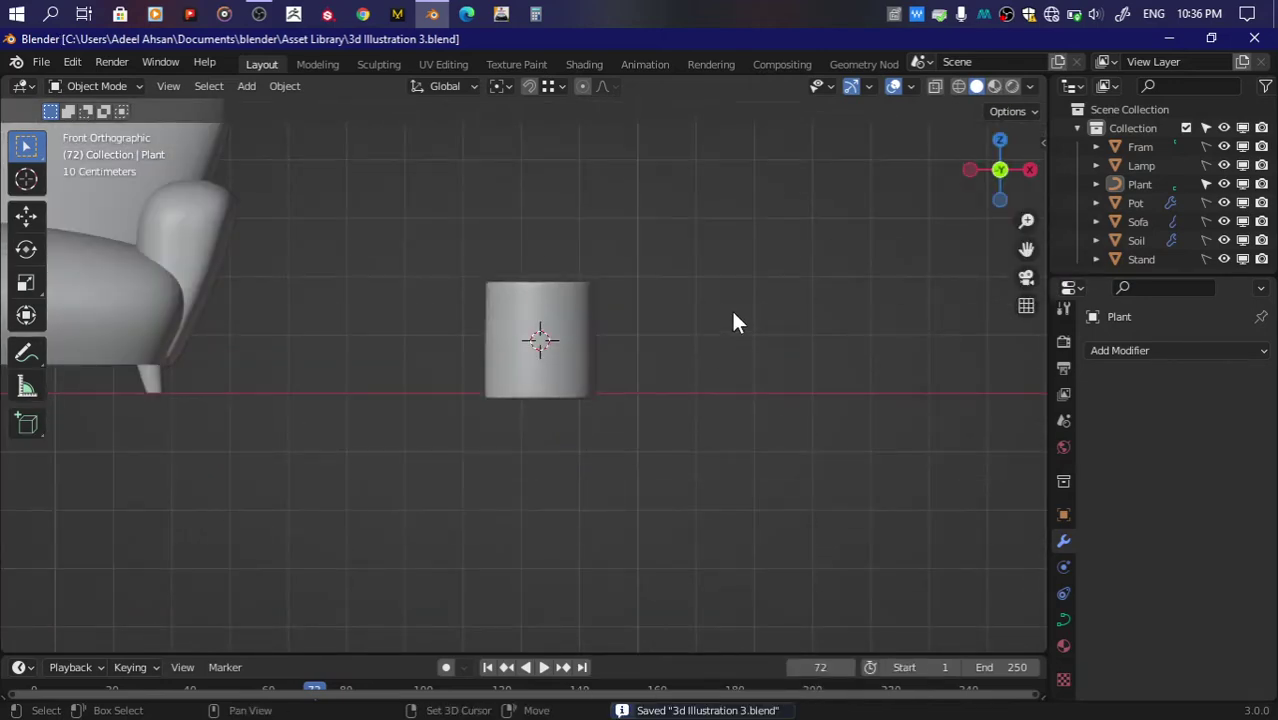
Step: Add a Bezier curve, rotate it 90° about Y, and raise it above the pot
key(shift+a)
click(791, 331)
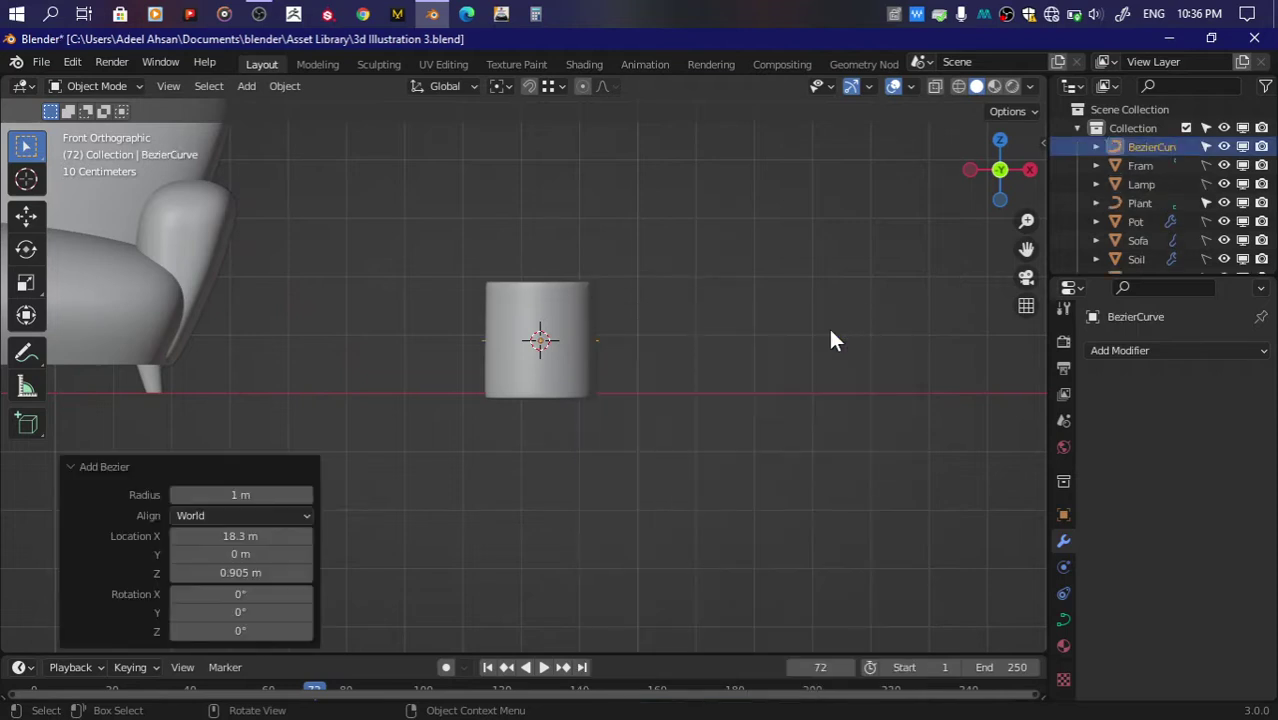
text(r90)
key(Return)
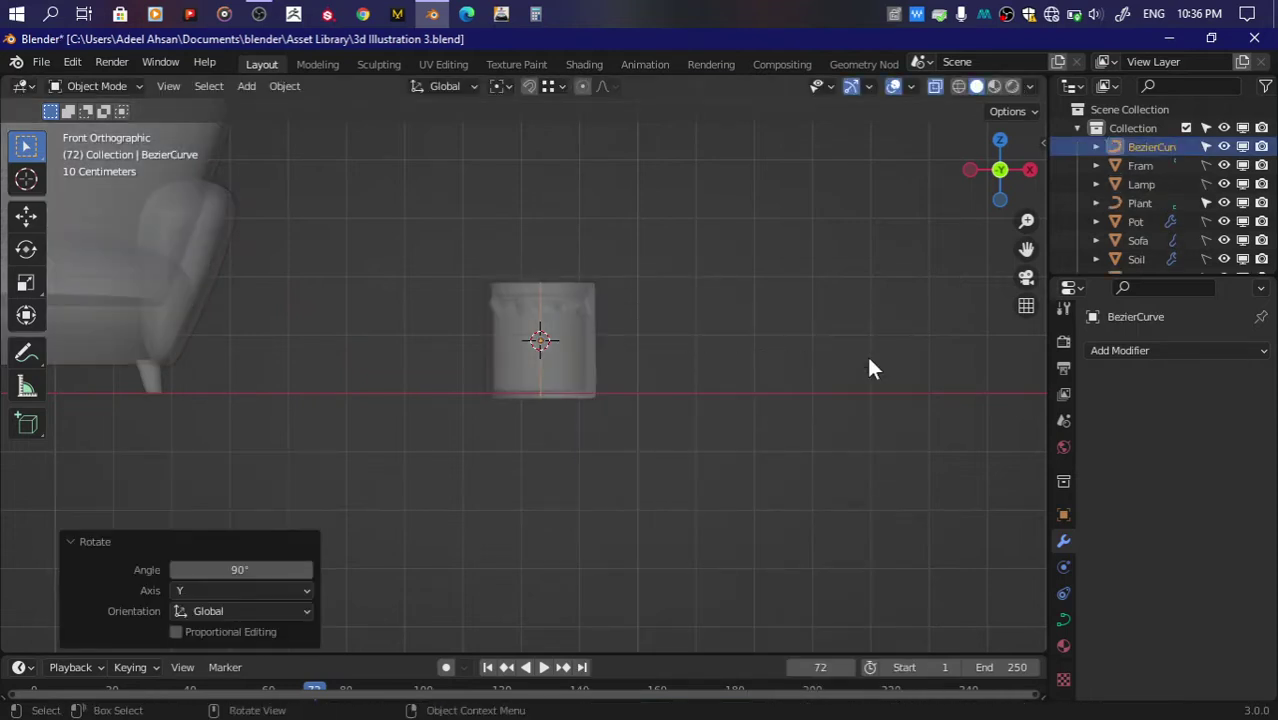
key(g)
key(z)
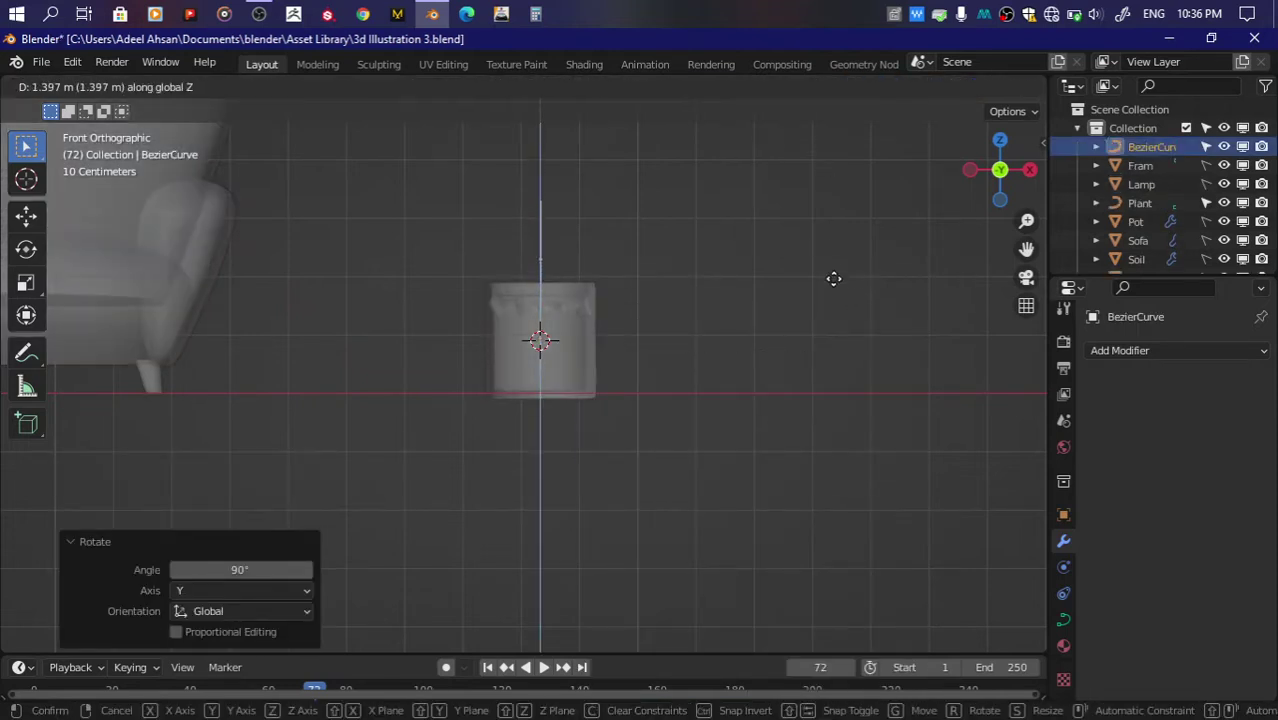
click(832, 284)
Step: Slide the curve along X to centre it over the pot
scroll(832, 281, down, 2)
scroll(784, 237, up, 2)
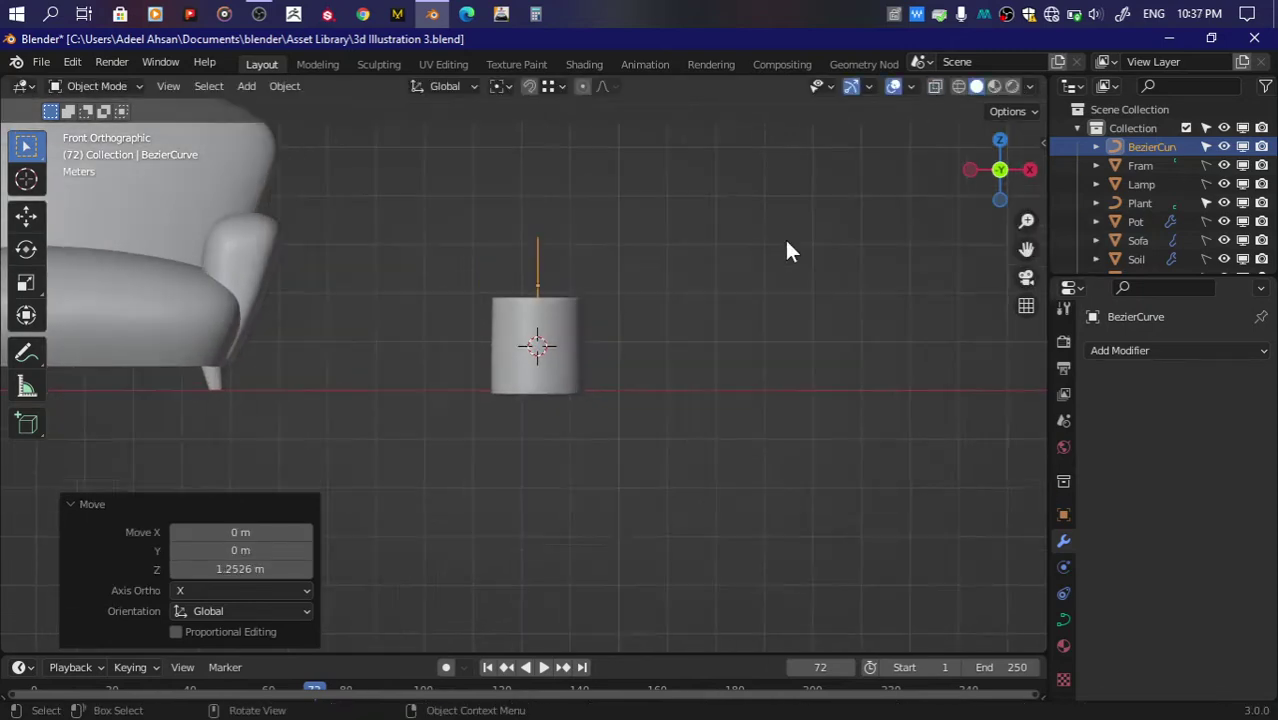
scroll(997, 248, up, 2)
drag(1026, 248, 1073, 353)
key(g)
key(x)
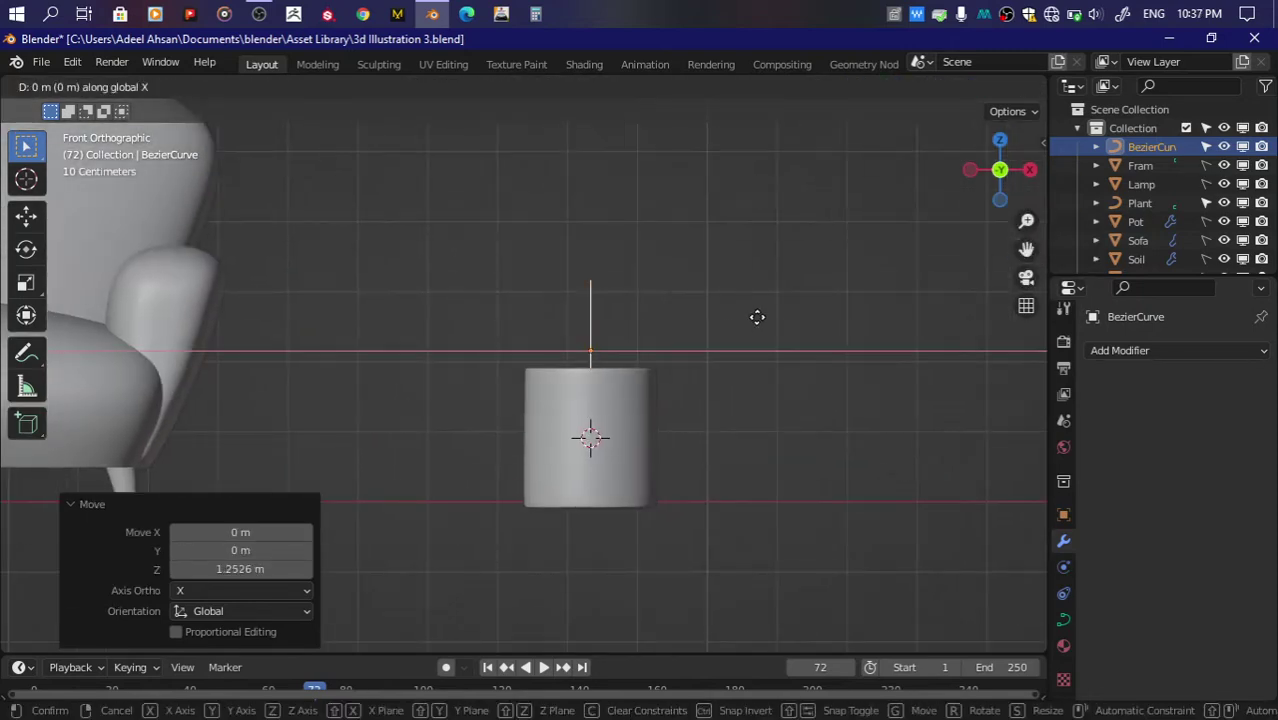
click(736, 318)
key(Tab)
Step: Pull the curve's top end out left, angle its handle, and lengthen the lower handle
drag(519, 251, 590, 307)
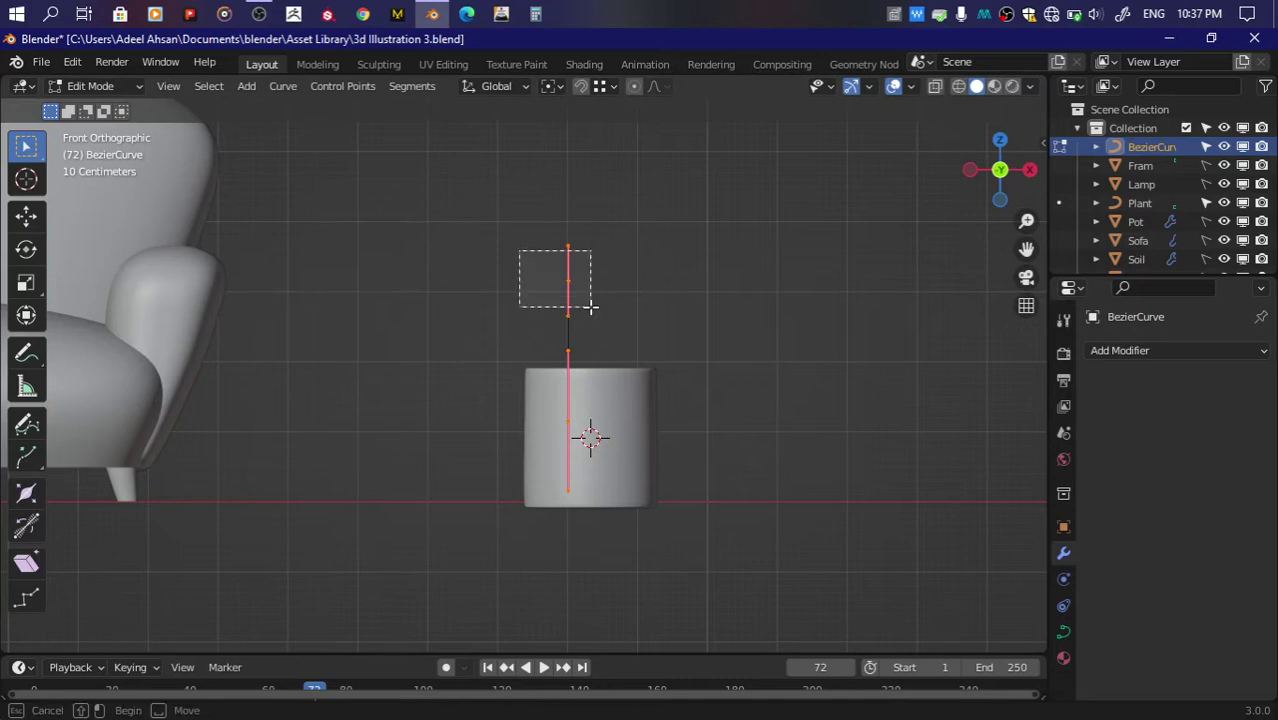
key(g)
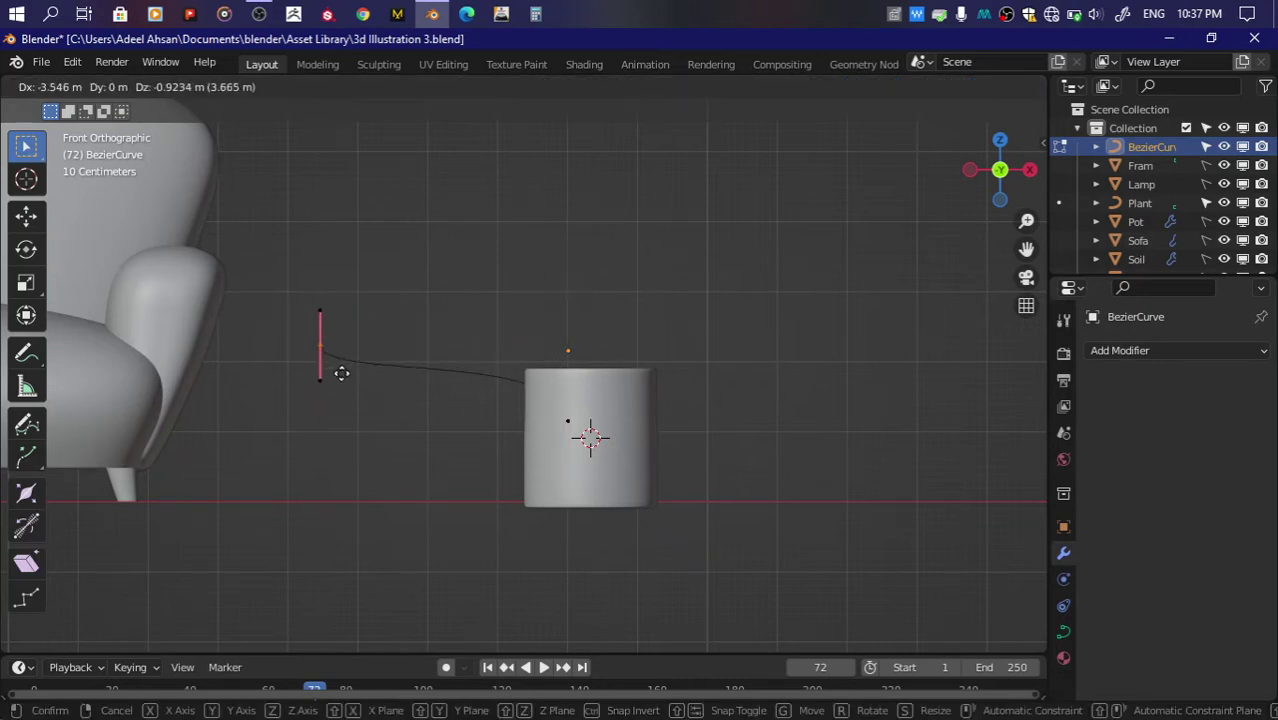
click(353, 382)
key(r)
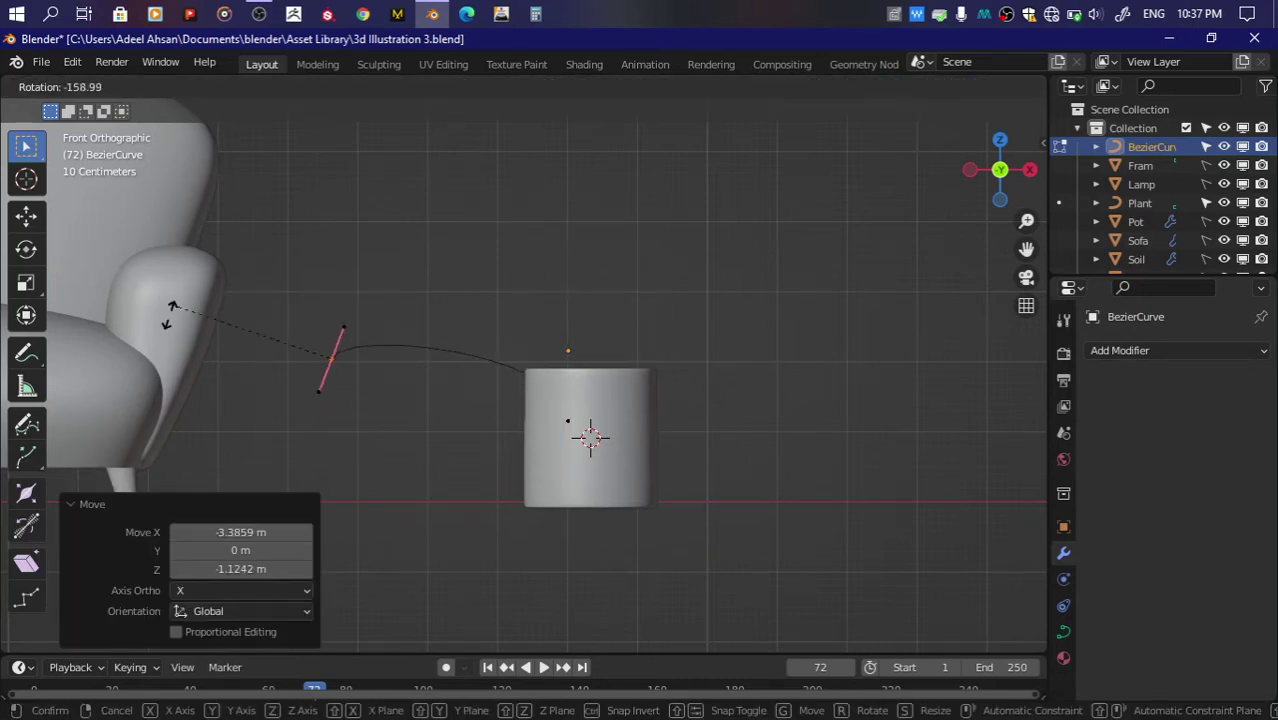
click(218, 274)
click(568, 420)
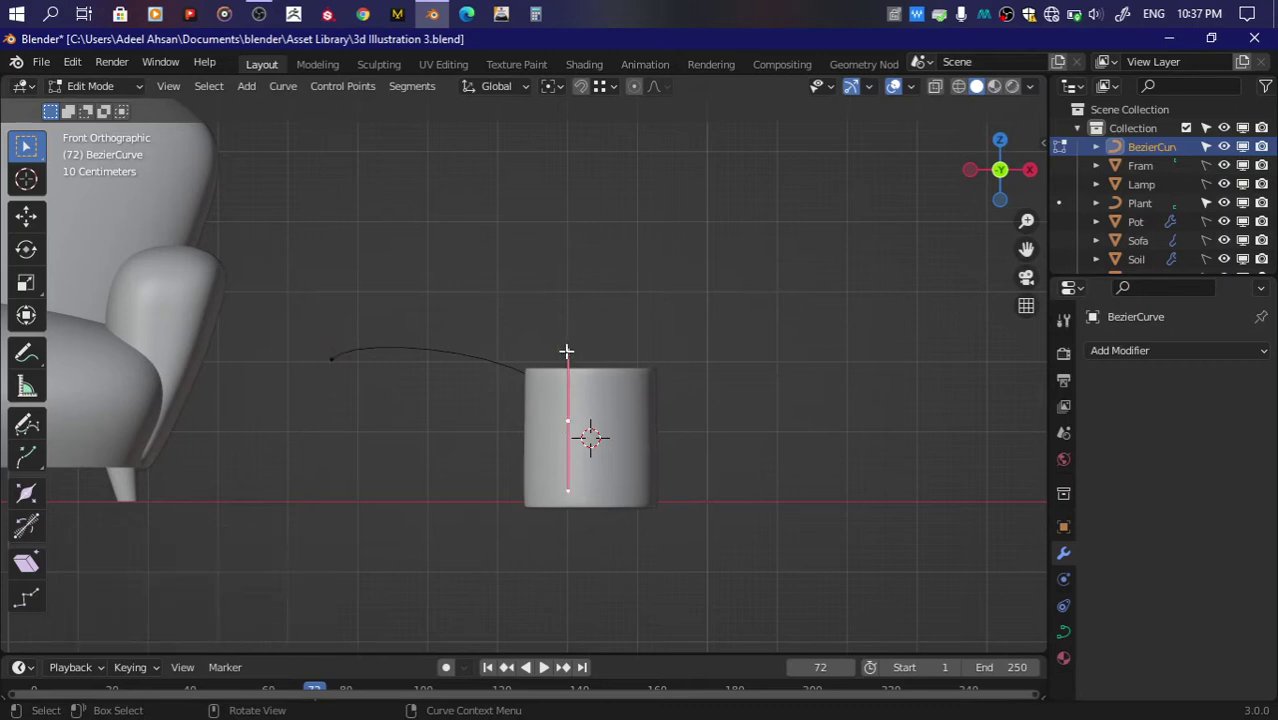
key(g)
click(551, 260)
key(ctrl+z)
key(s)
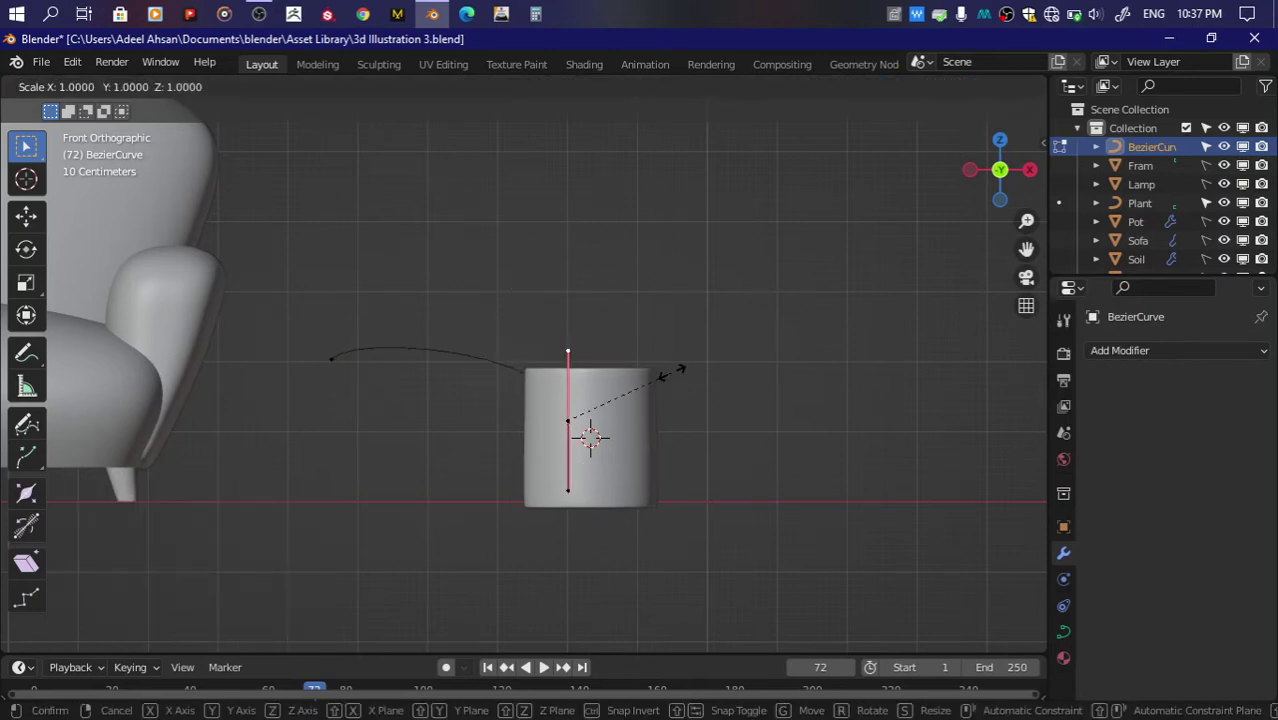
click(870, 362)
Step: Raise the left end point and resize and tilt its handle
click(333, 360)
key(g)
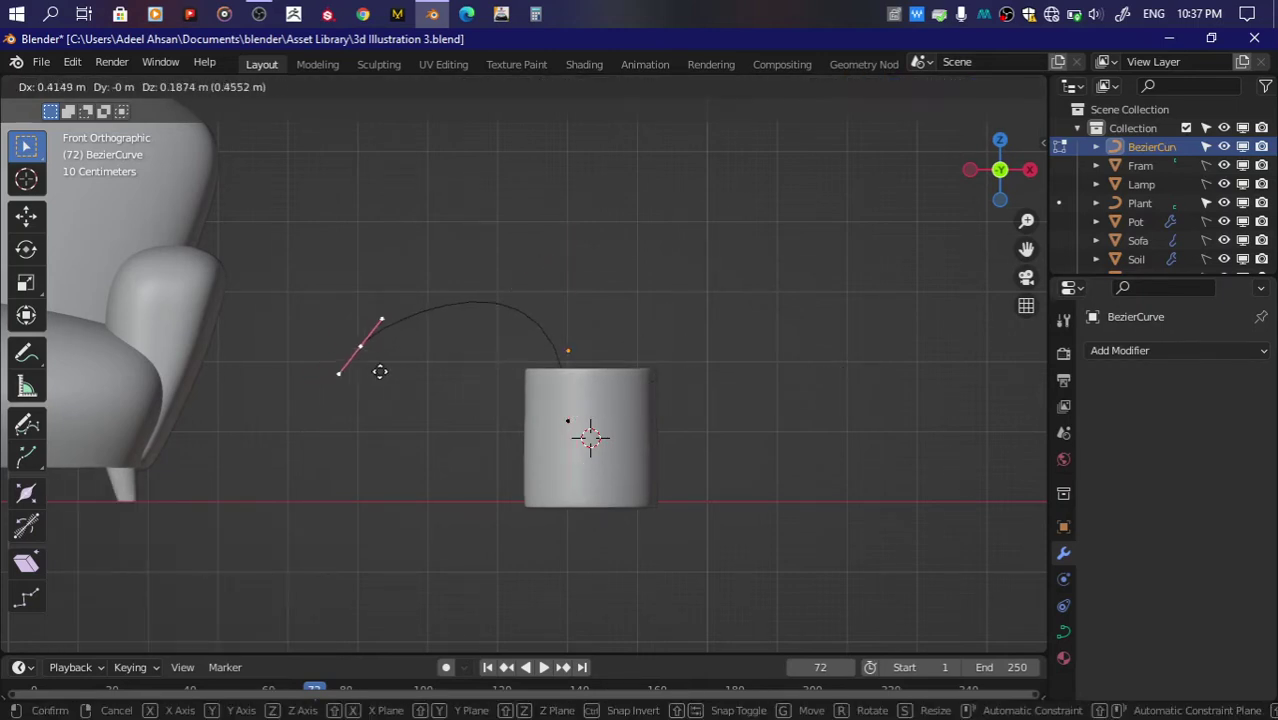
click(387, 361)
key(s)
click(505, 424)
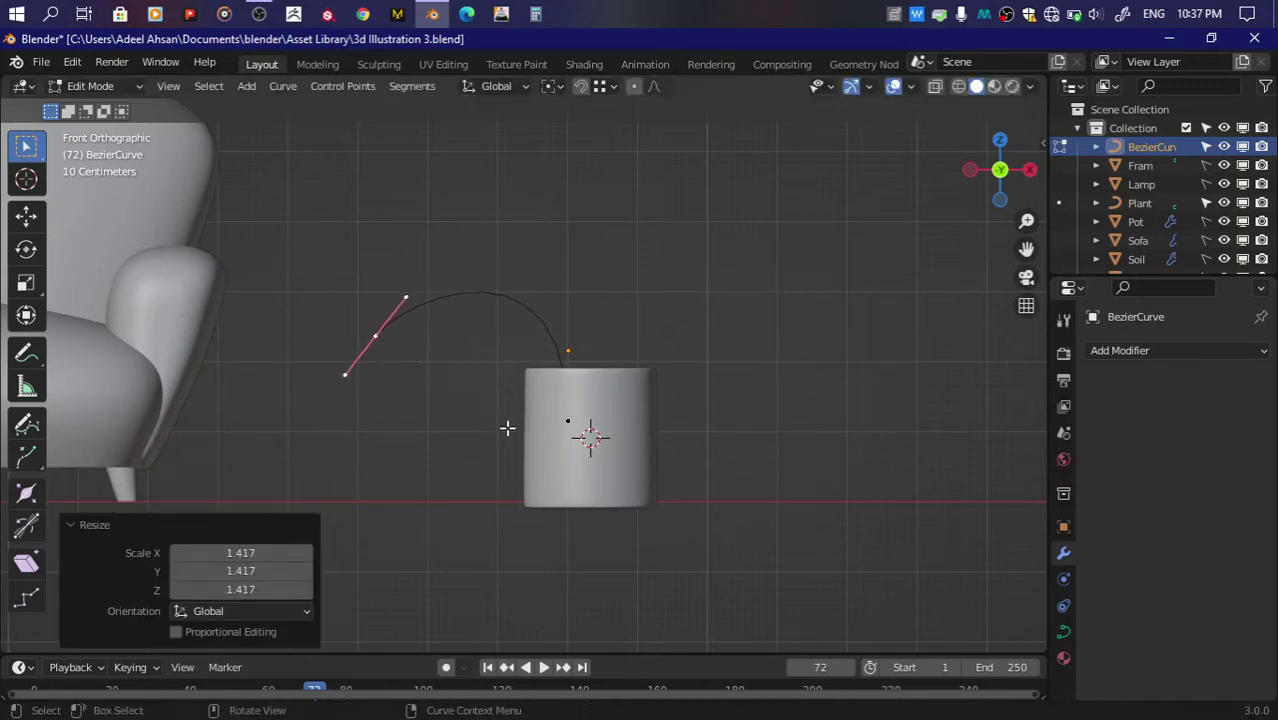
key(r)
click(624, 380)
key(s)
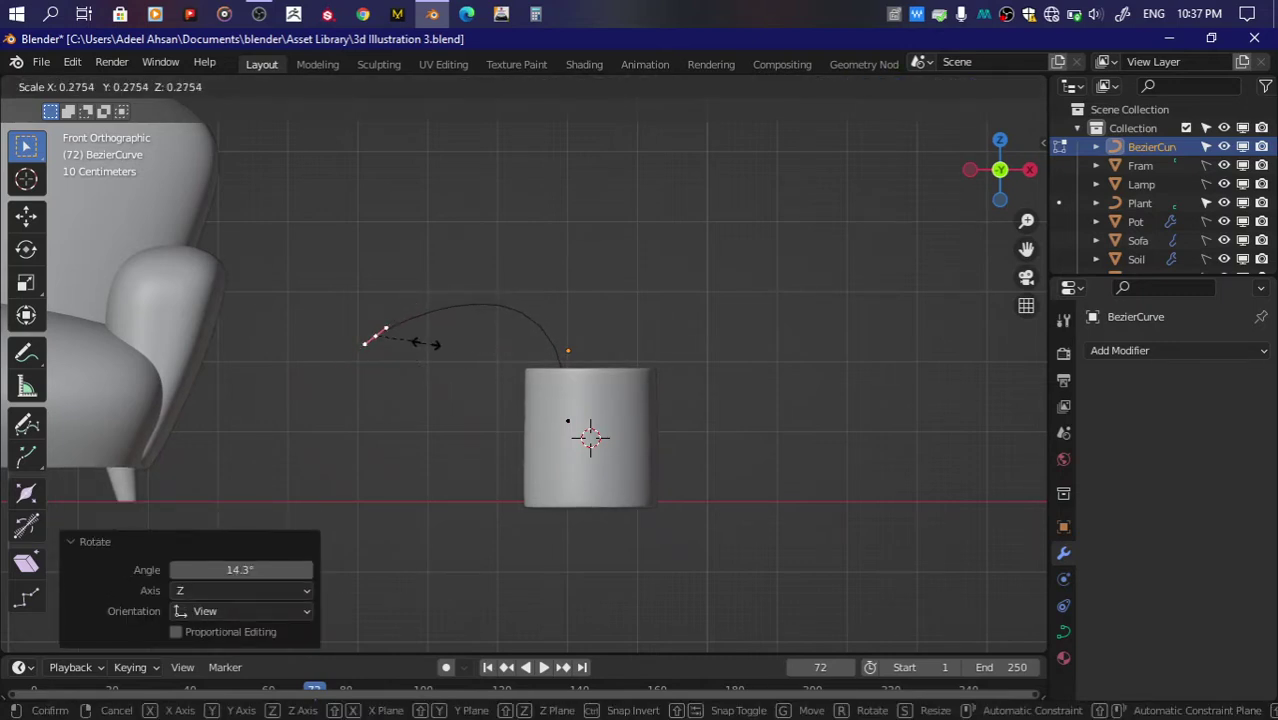
click(428, 335)
Step: Lift the stem's tip higher and rotate its handle
key(g)
click(474, 279)
key(r)
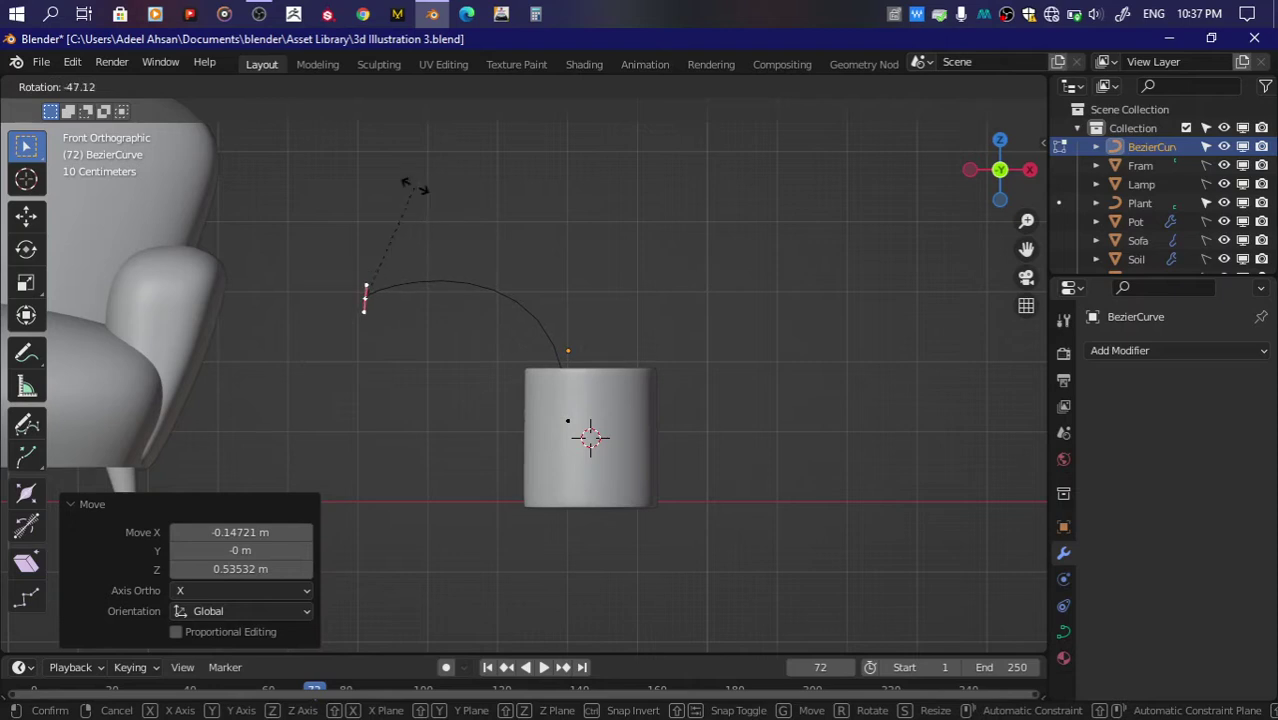
click(412, 188)
Step: Set the curve's shape resolution to 24 and save
key(Tab)
key(ctrl+s)
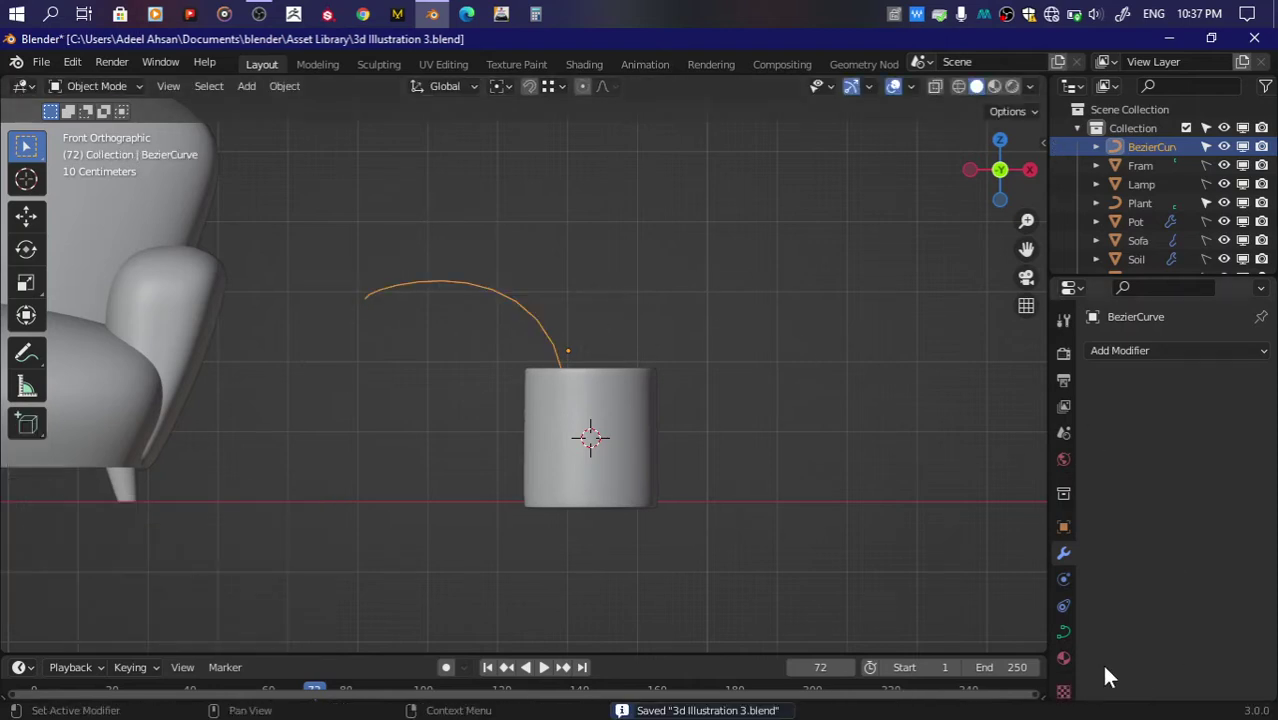
click(1063, 631)
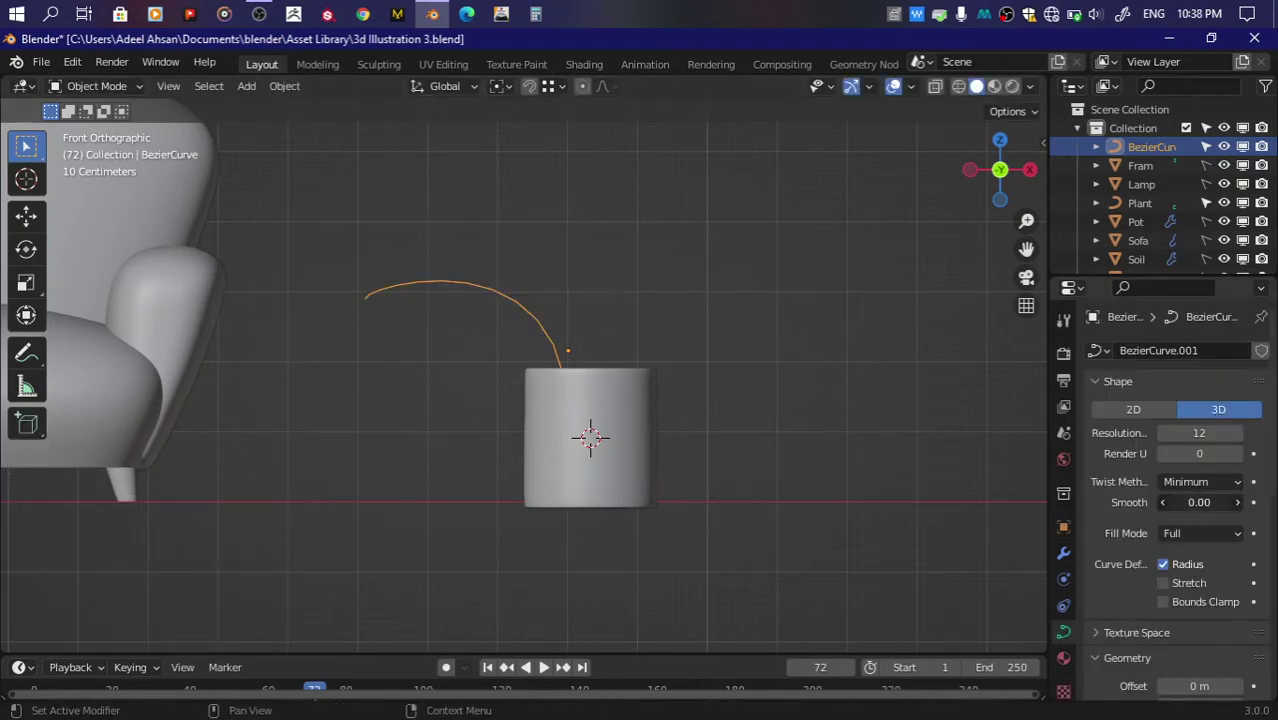
drag(1199, 433, 1240, 433)
text(24)
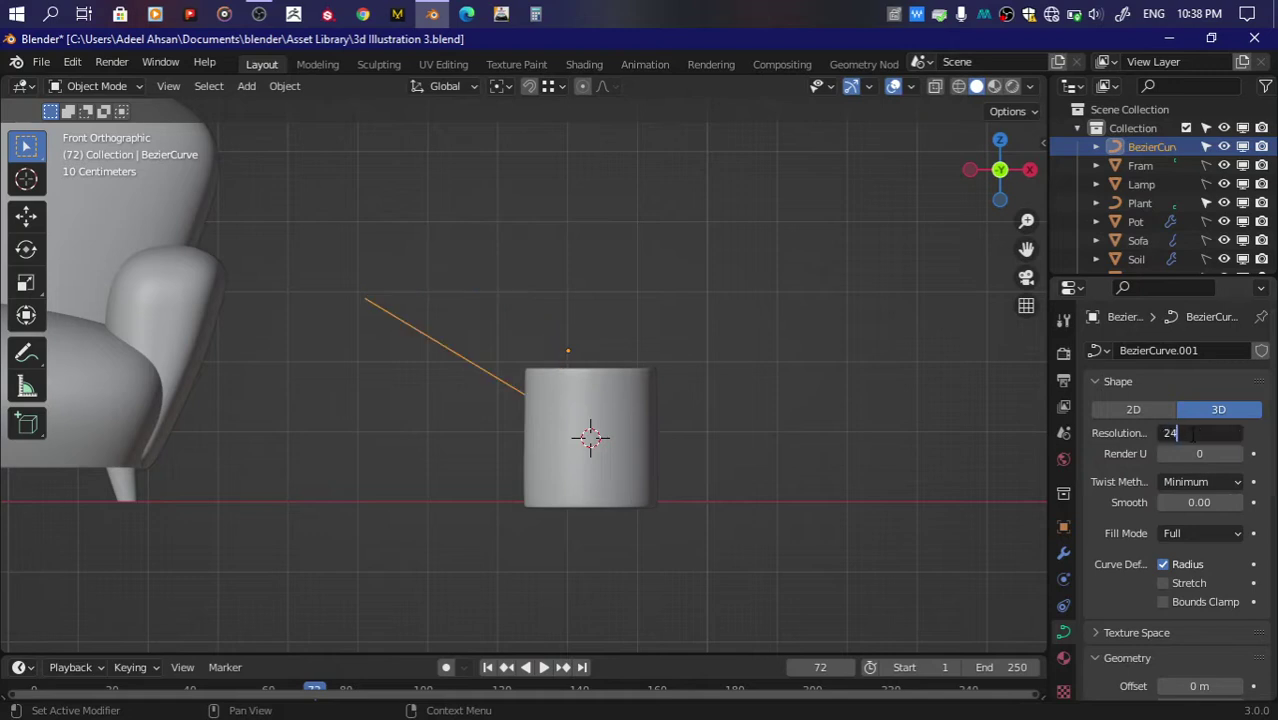
key(Return)
key(ctrl+s)
Step: Rotate the stem tip's handle once more and save
key(Tab)
key(r)
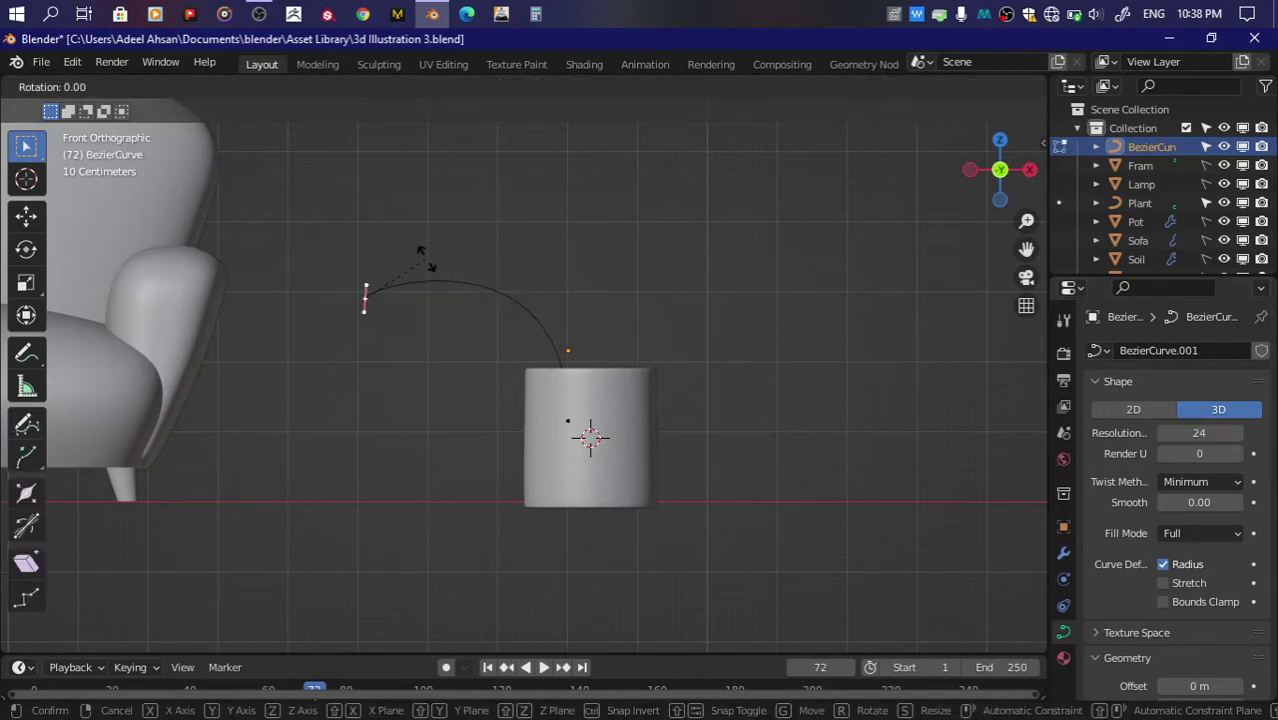
click(428, 296)
key(Tab)
key(ctrl+s)
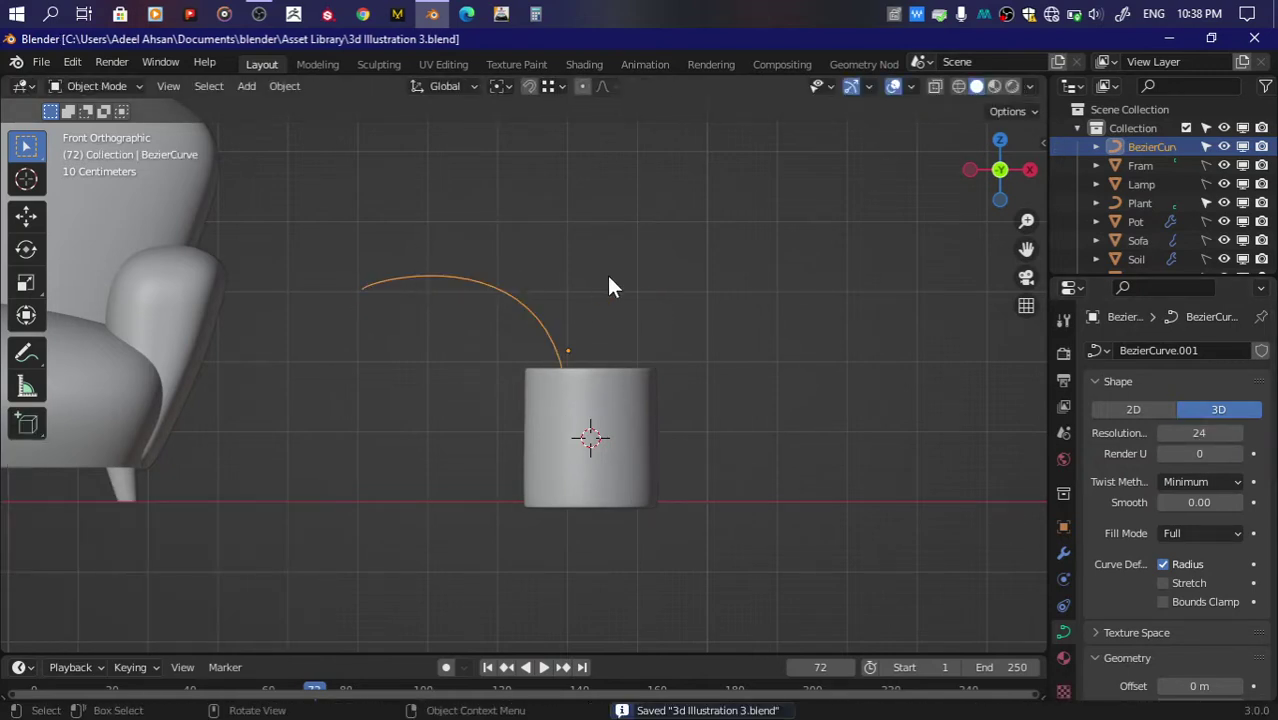
Step: Duplicate the arching stem and place the copy slightly to the right
click(797, 410)
click(508, 300)
key(shift+d)
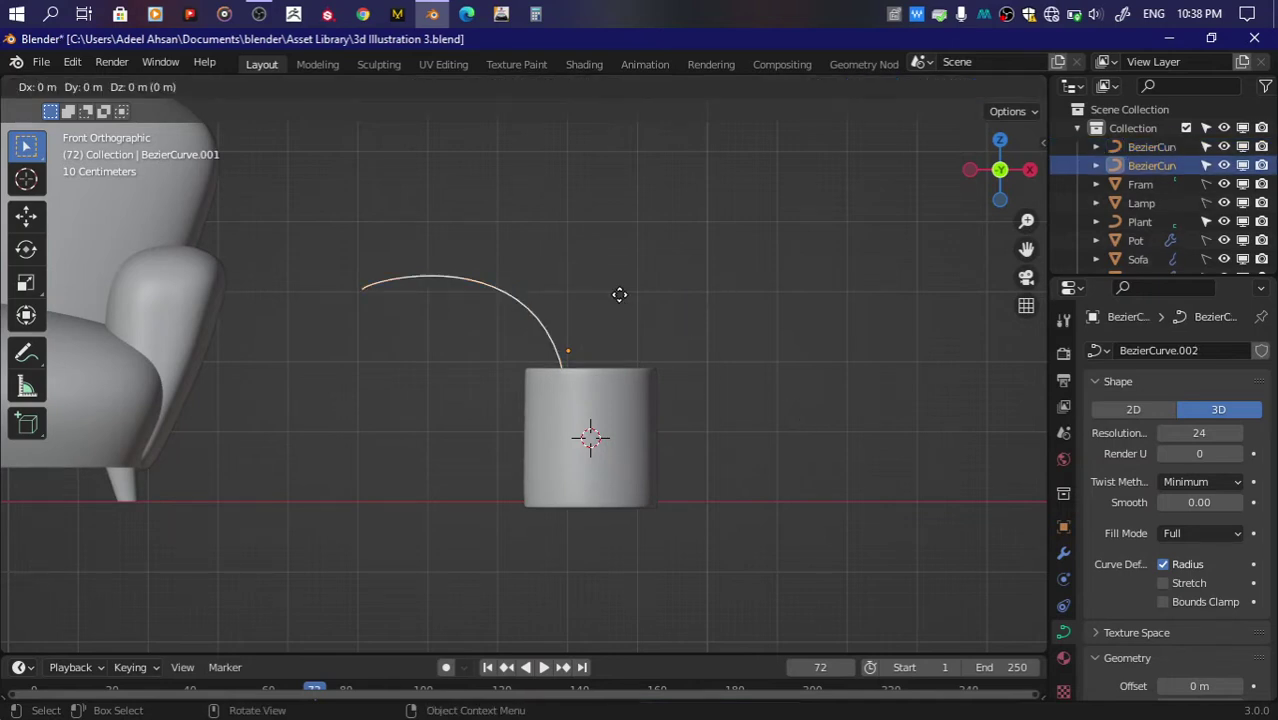
click(634, 293)
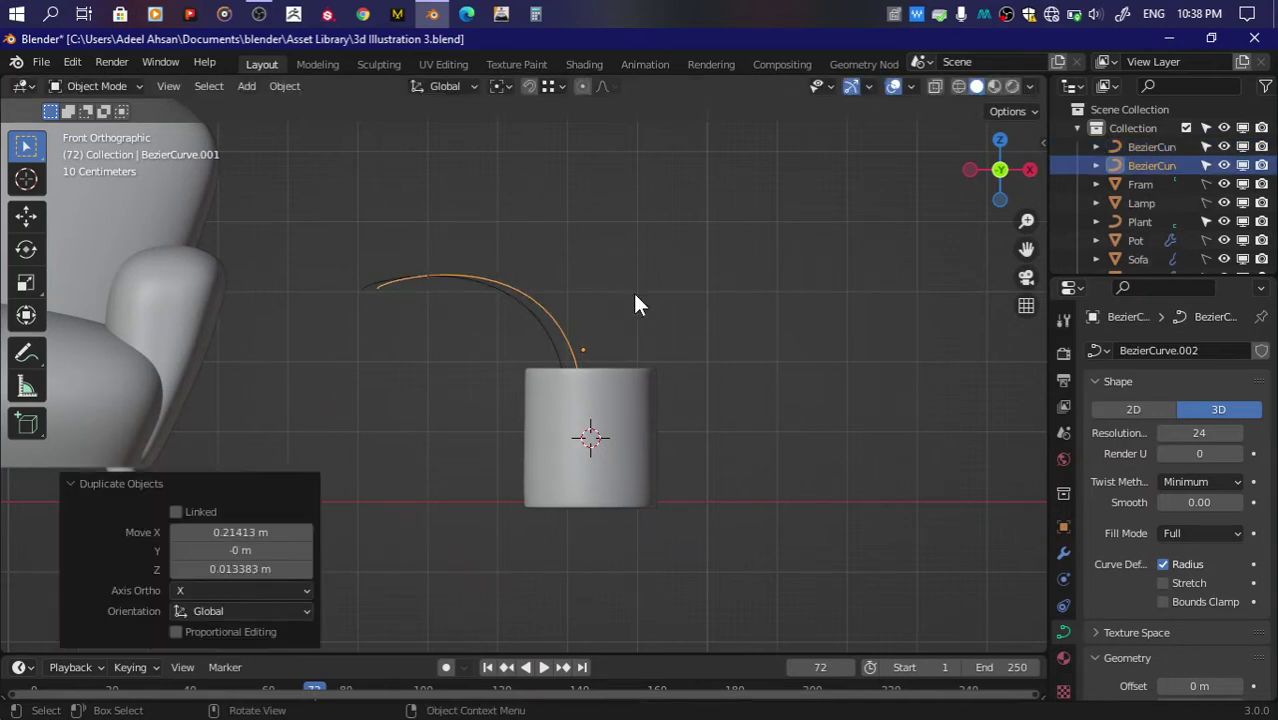
key(Tab)
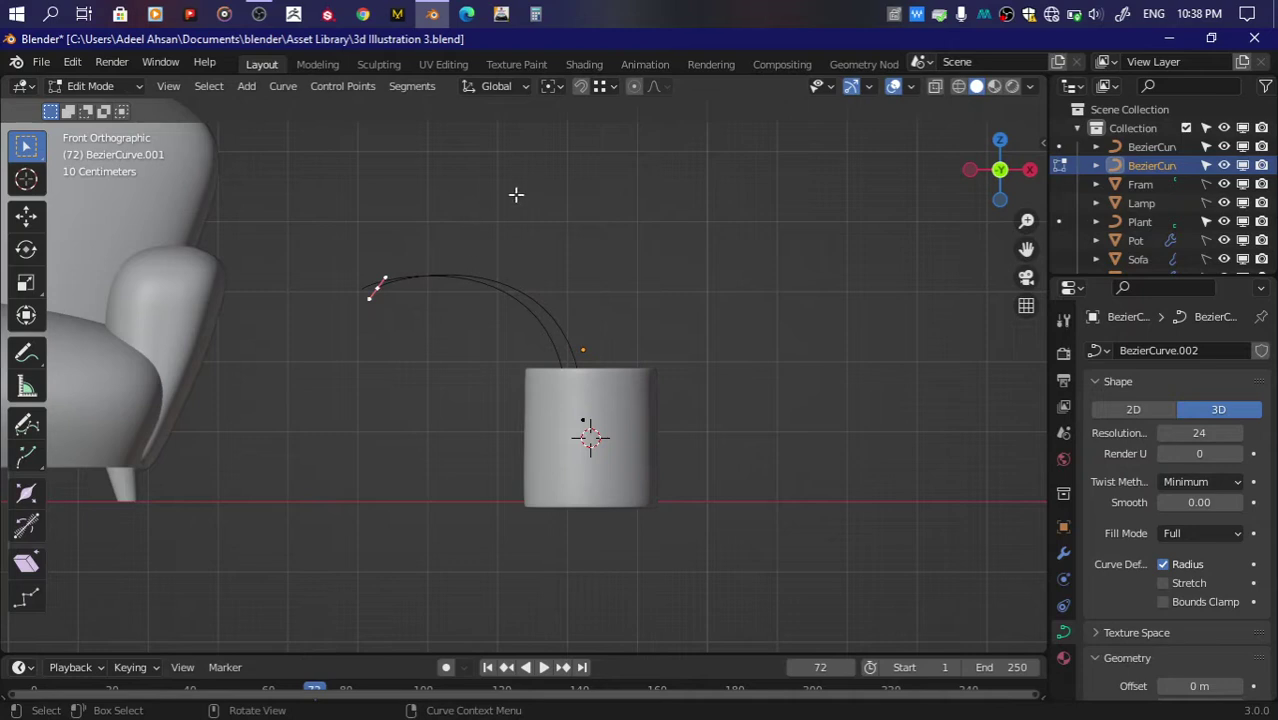
Step: Raise the copy's tip higher with a larger, re-angled handle
key(g)
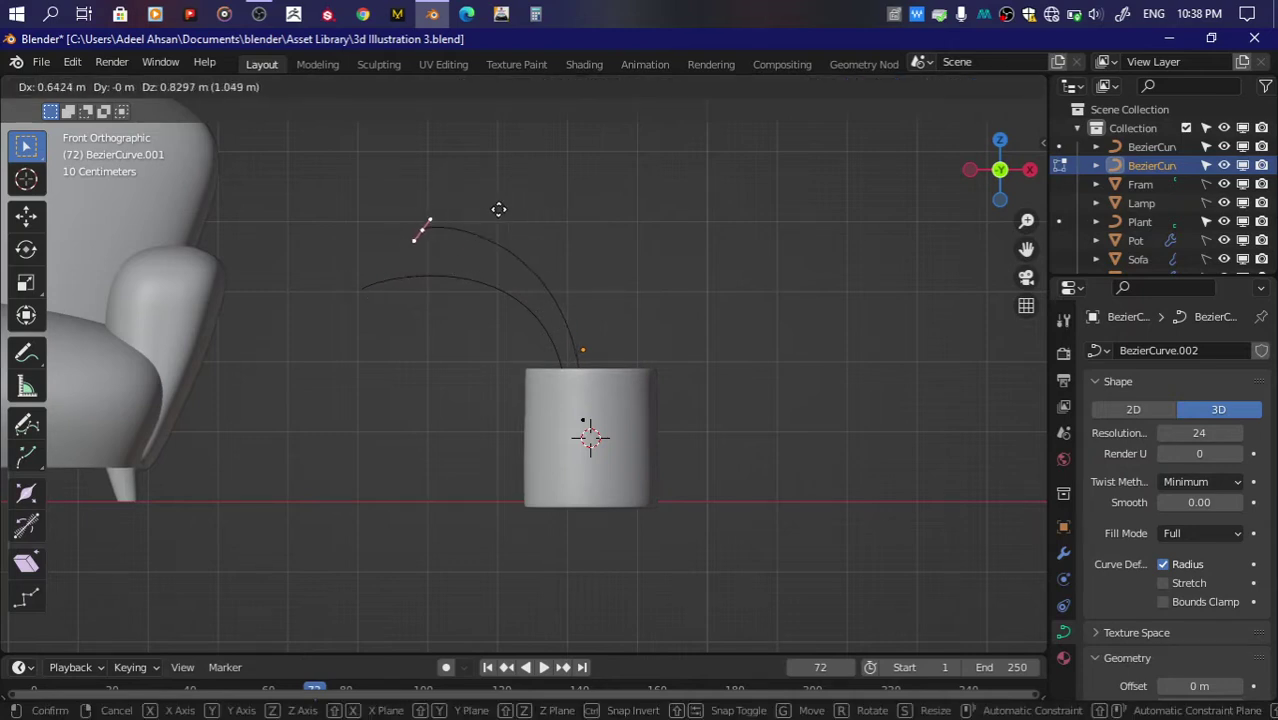
click(497, 208)
key(r)
click(577, 197)
key(s)
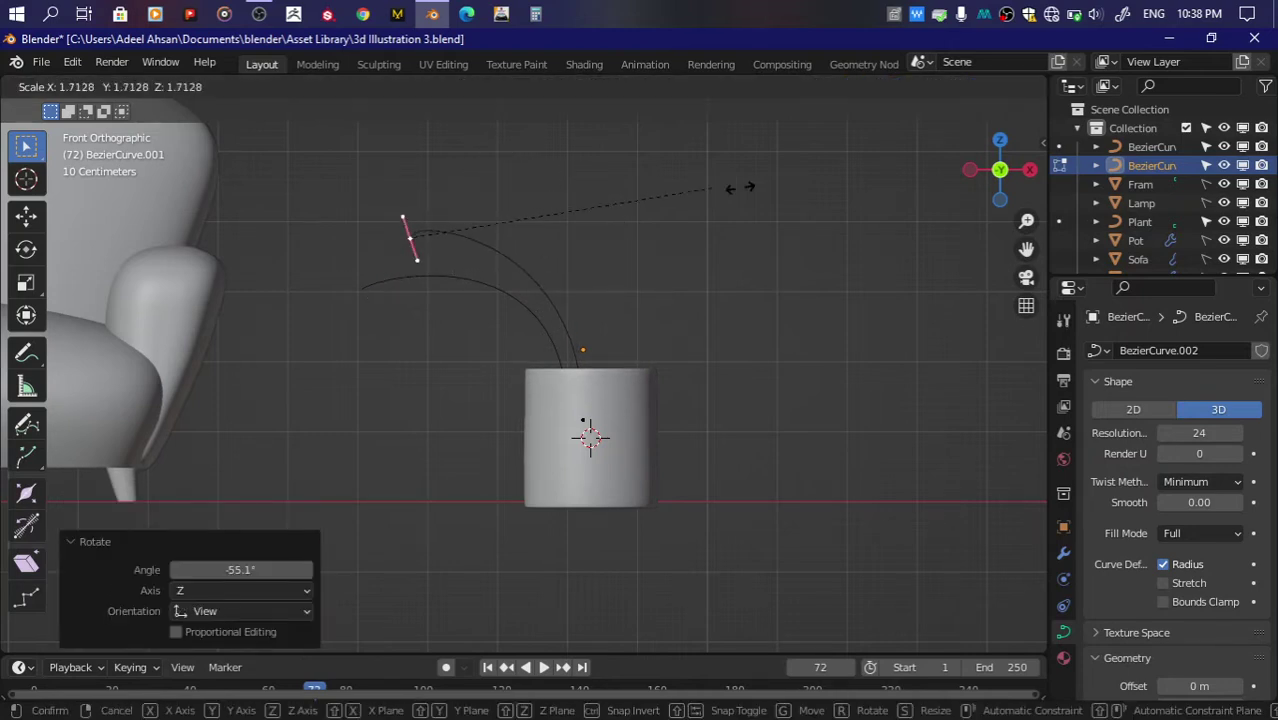
click(50, 362)
key(r)
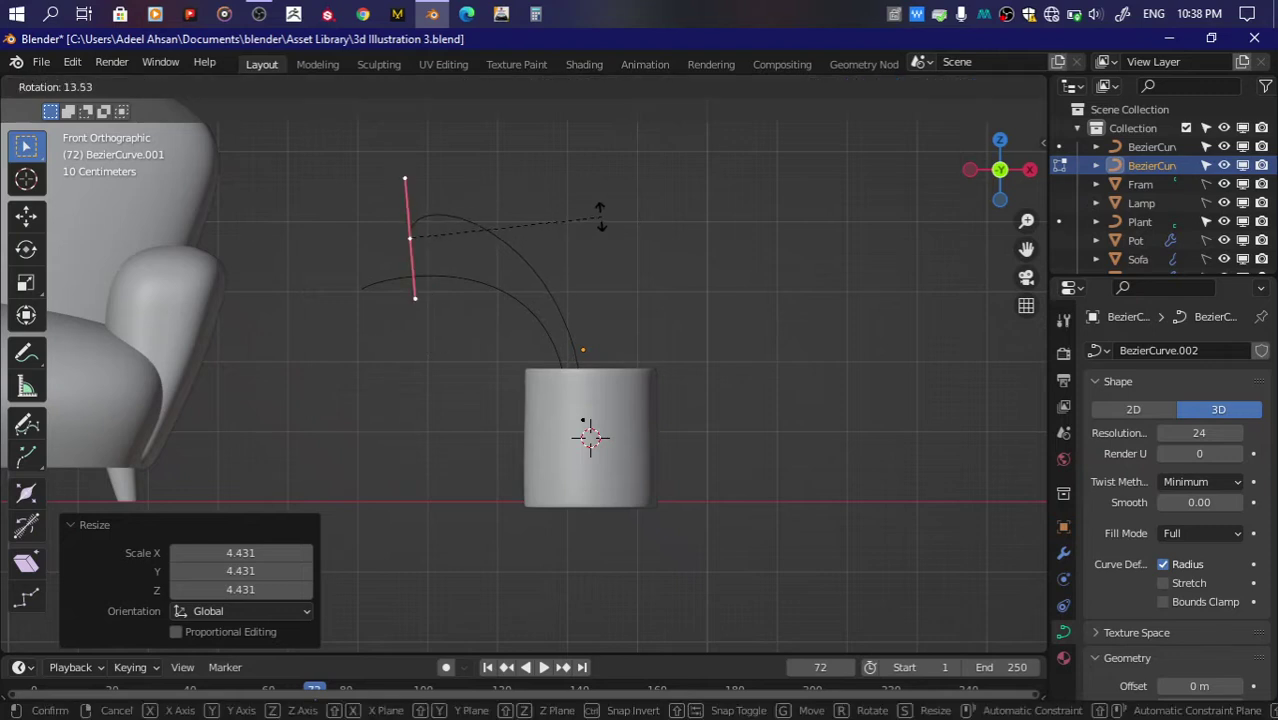
click(552, 183)
Step: Lengthen the copy's lower handle inside the pot
click(589, 408)
key(s)
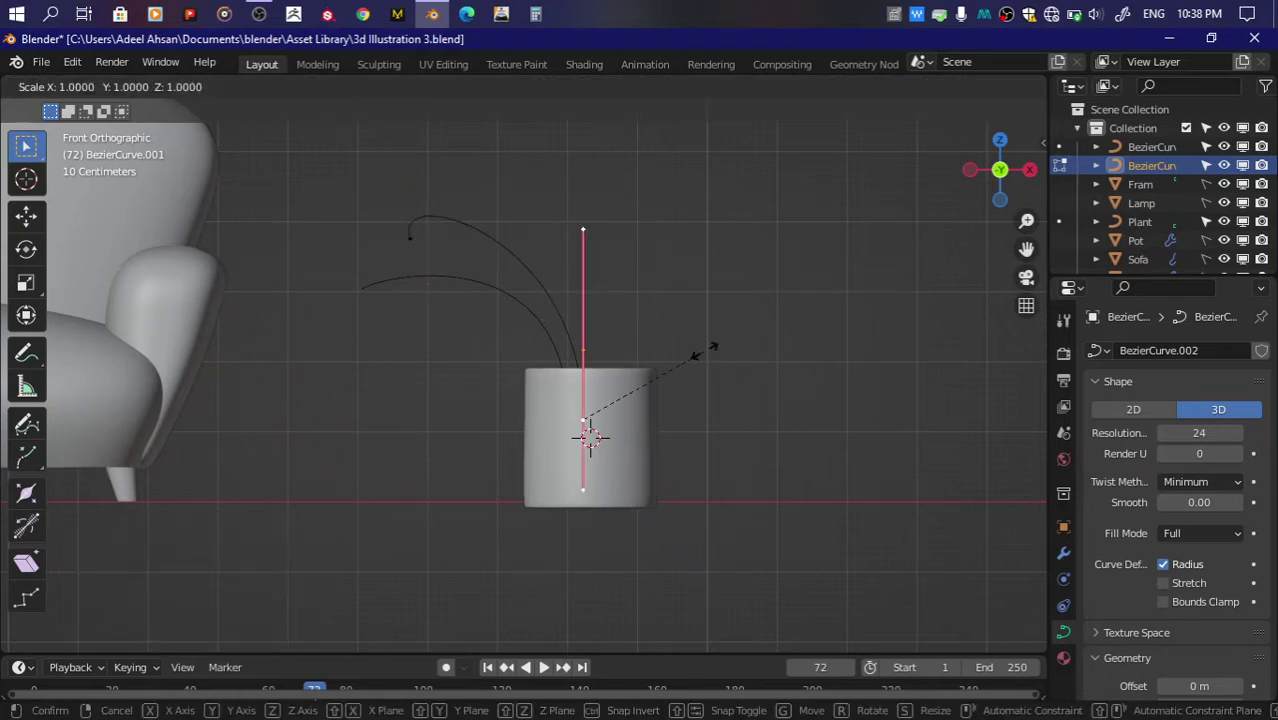
click(752, 328)
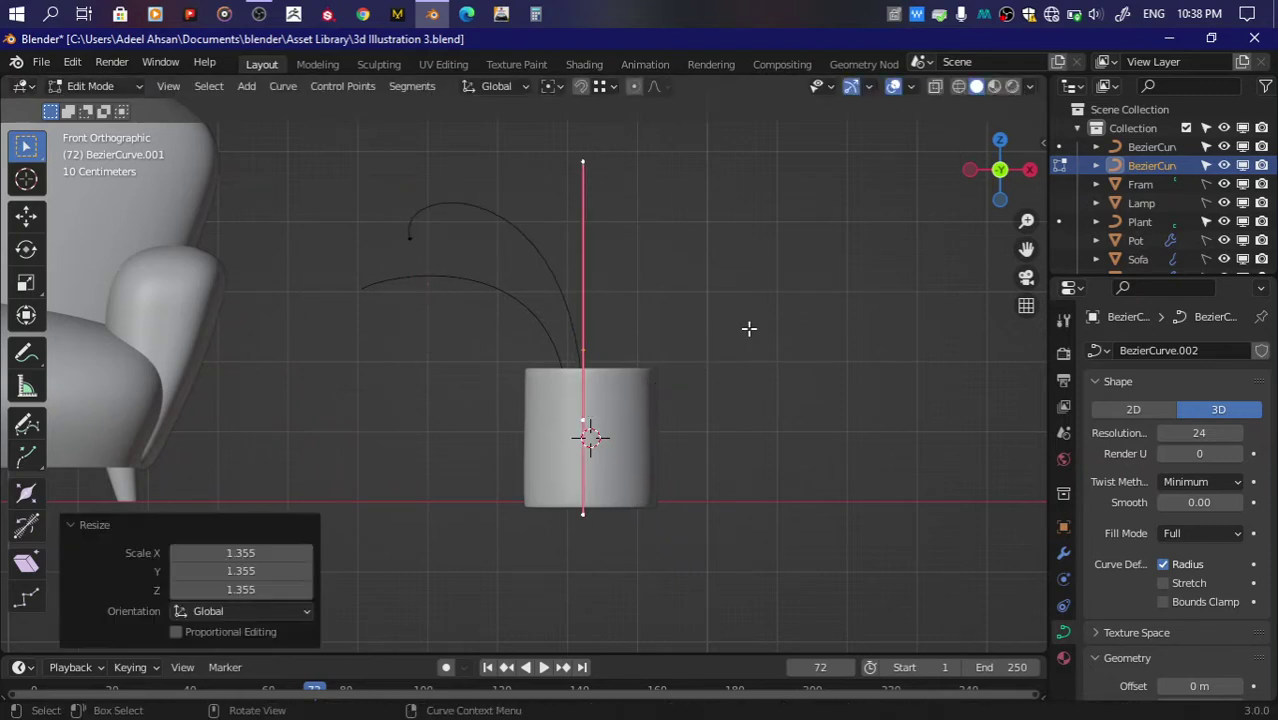
key(Tab)
Step: Duplicate the second stem, place the copy, and rotate its selected handle
key(shift+d)
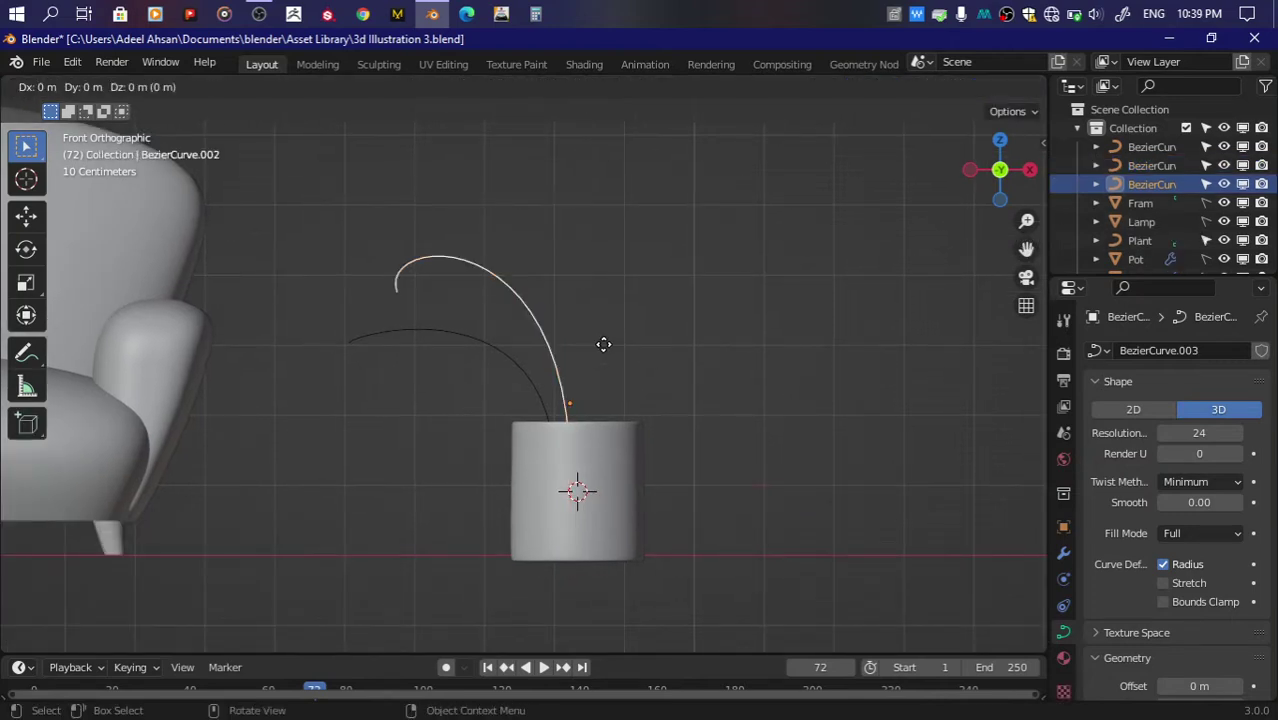
click(603, 345)
key(Tab)
key(r)
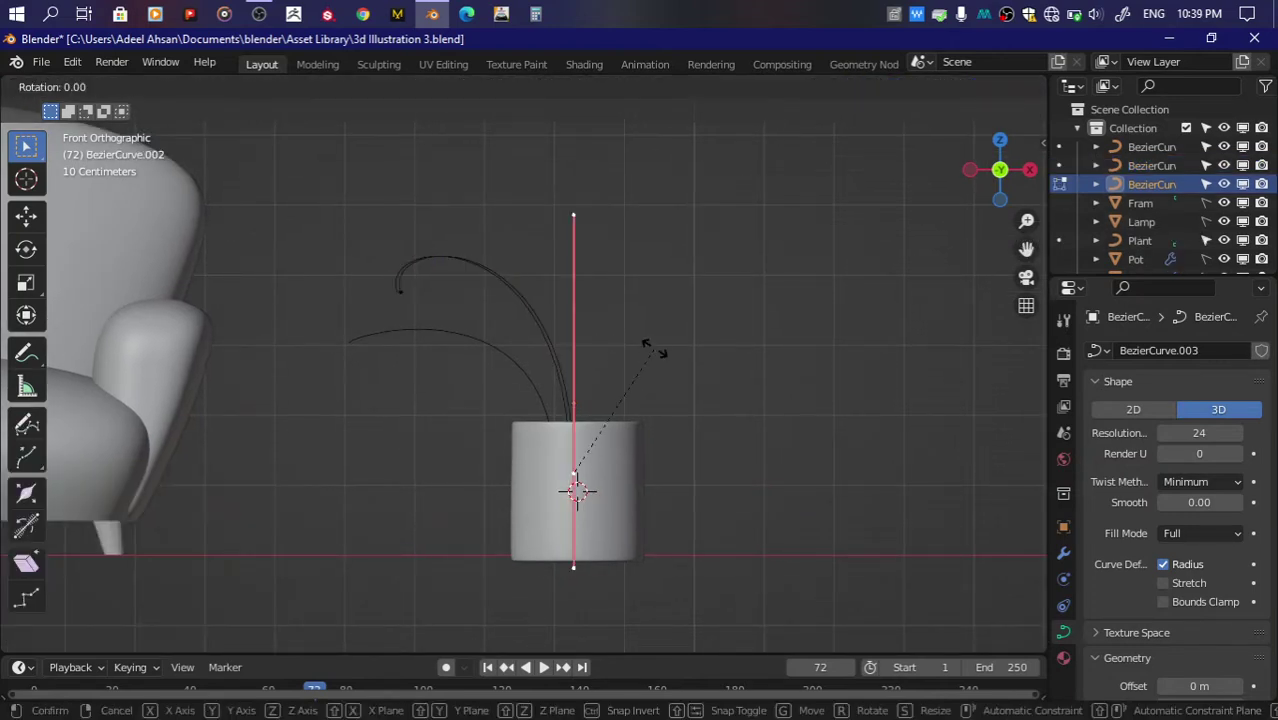
click(655, 346)
Step: Raise the stem's tip, rotate its handle 25.6°, then lengthen and rotate it again
click(400, 291)
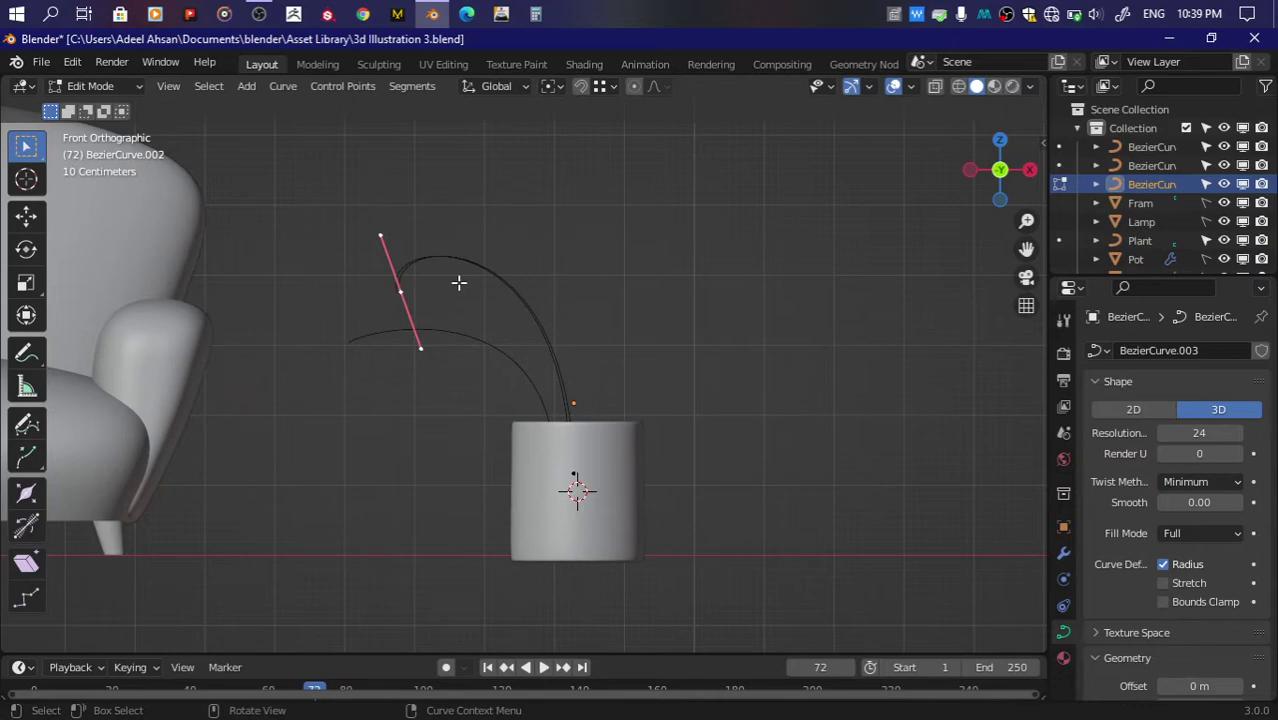
scroll(458, 283, down, 2)
key(g)
click(410, 208)
key(r)
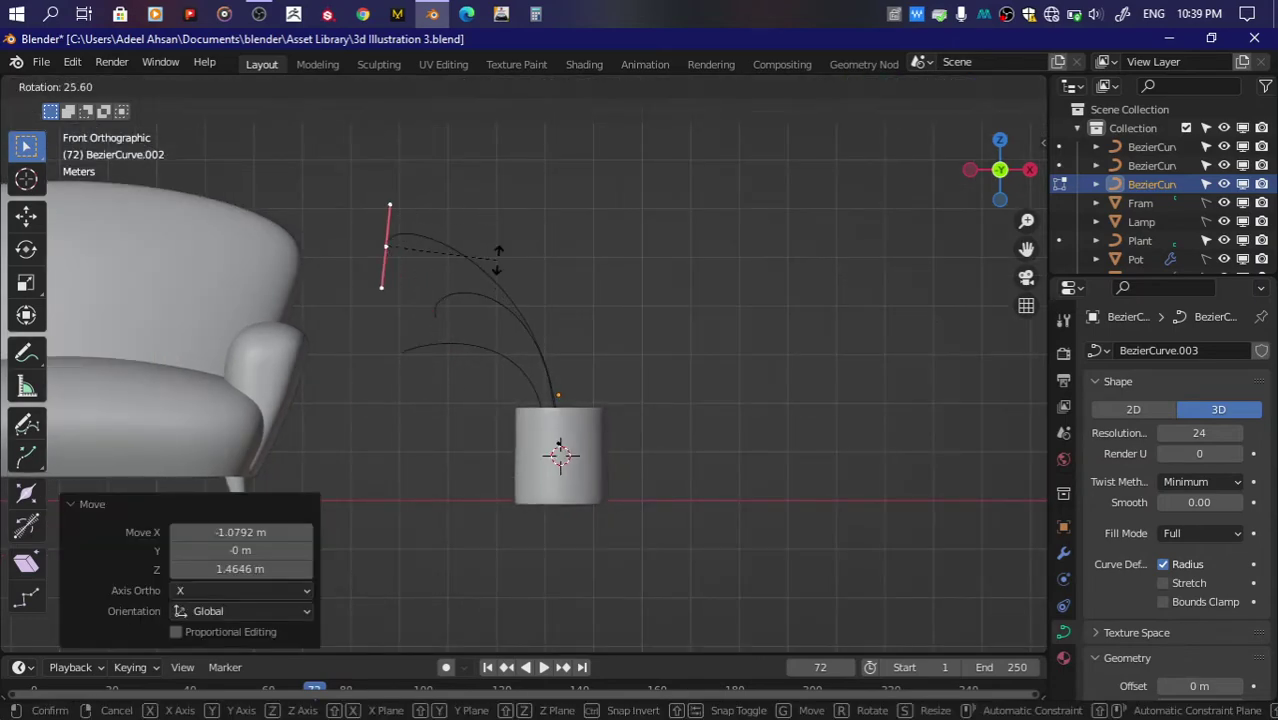
click(498, 255)
key(s)
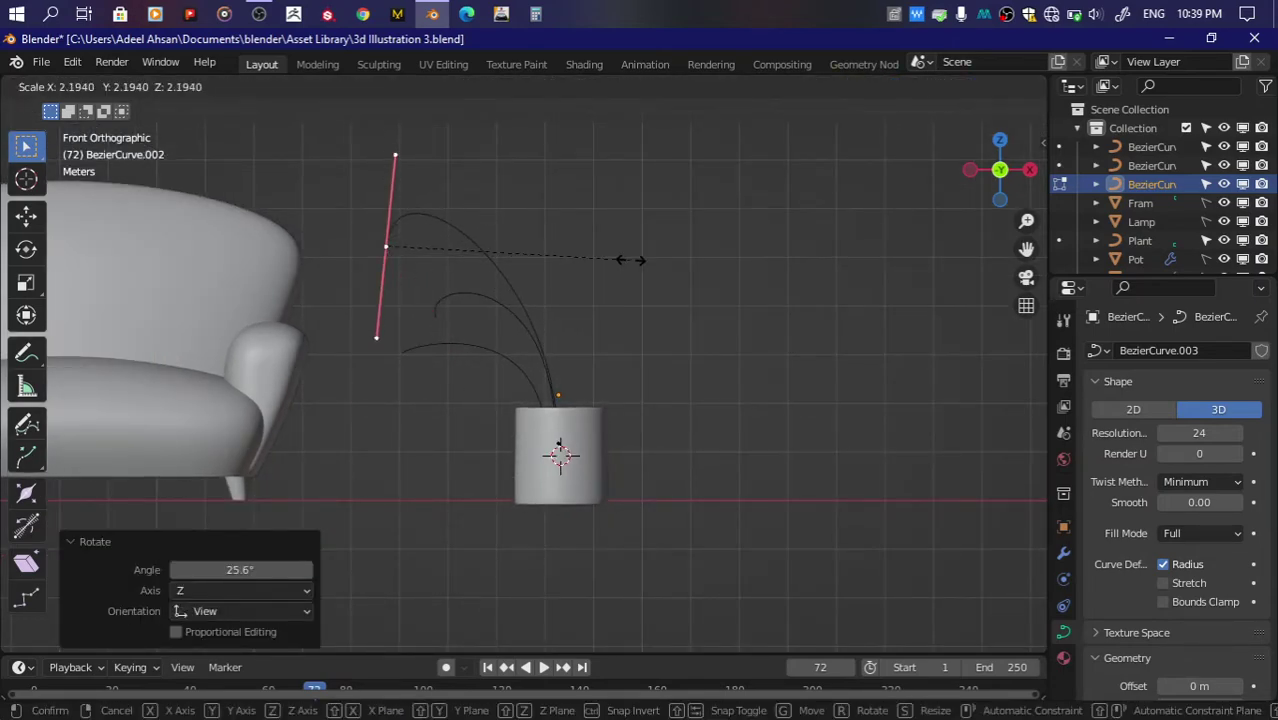
click(630, 259)
key(r)
click(605, 174)
Step: Subdivide the stem to add a midway point, position it, and shorten the end point's handle
right_click(676, 362)
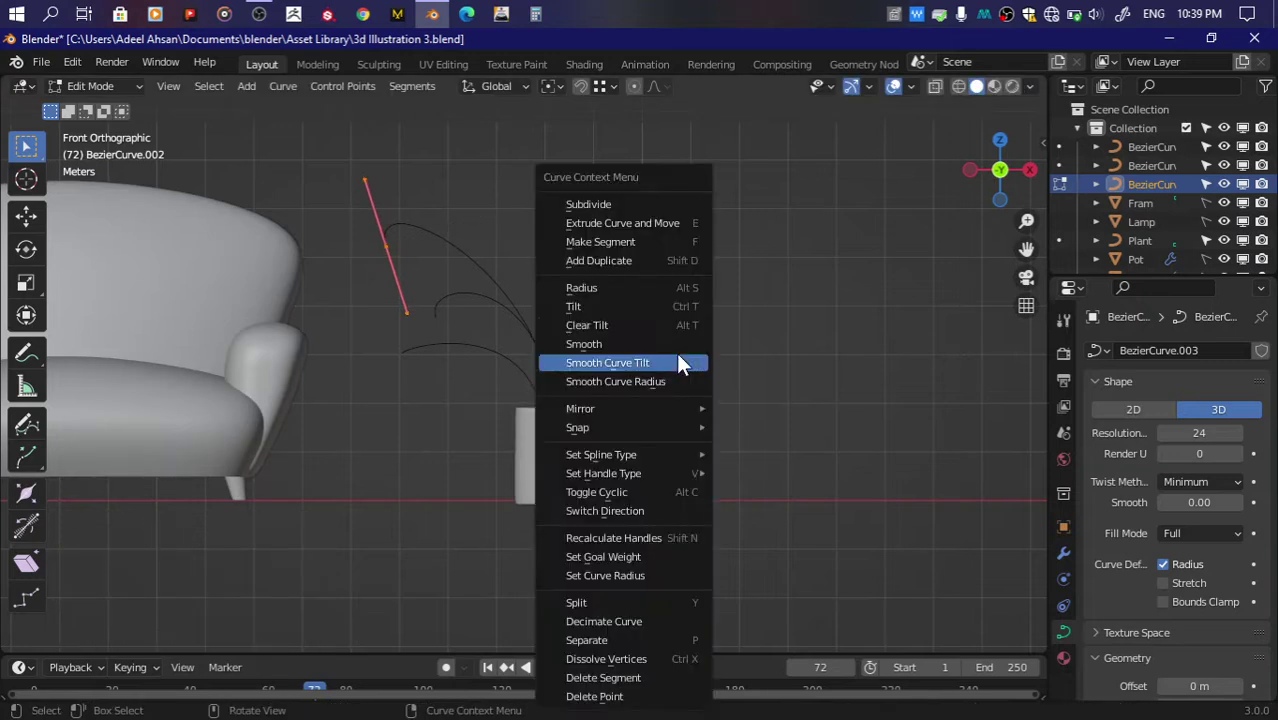
click(635, 208)
key(g)
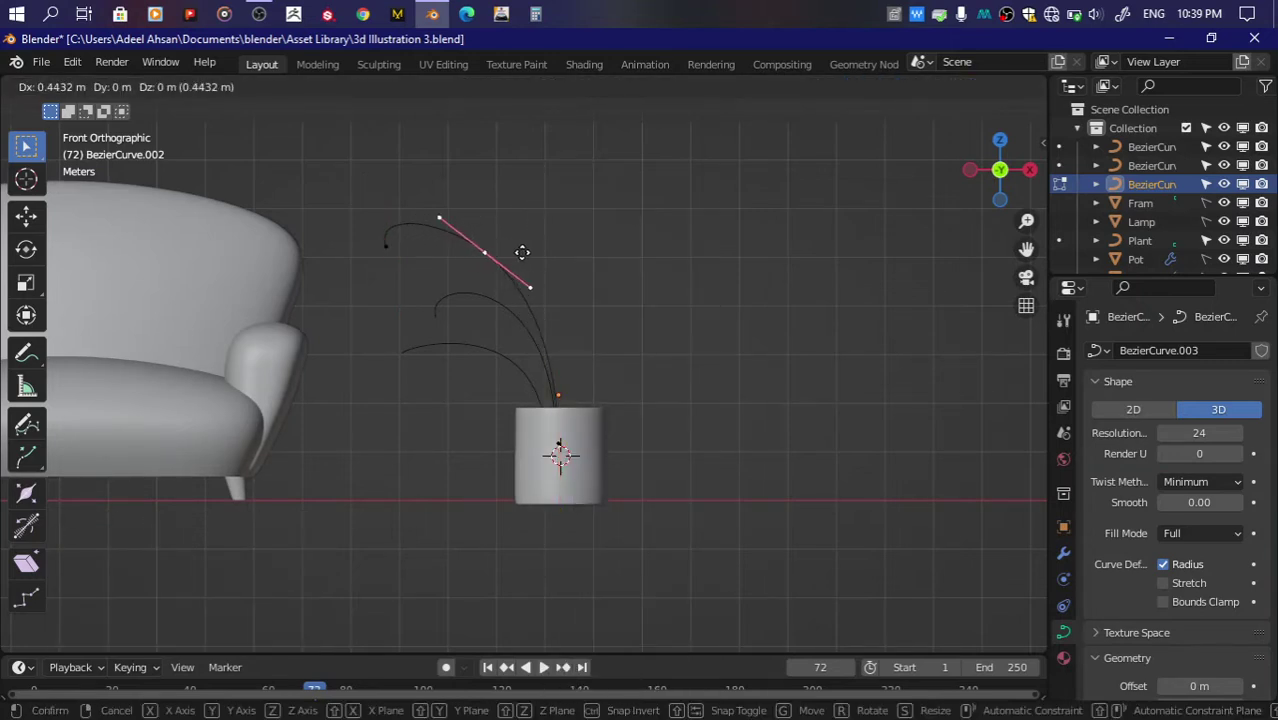
click(522, 252)
click(373, 245)
key(s)
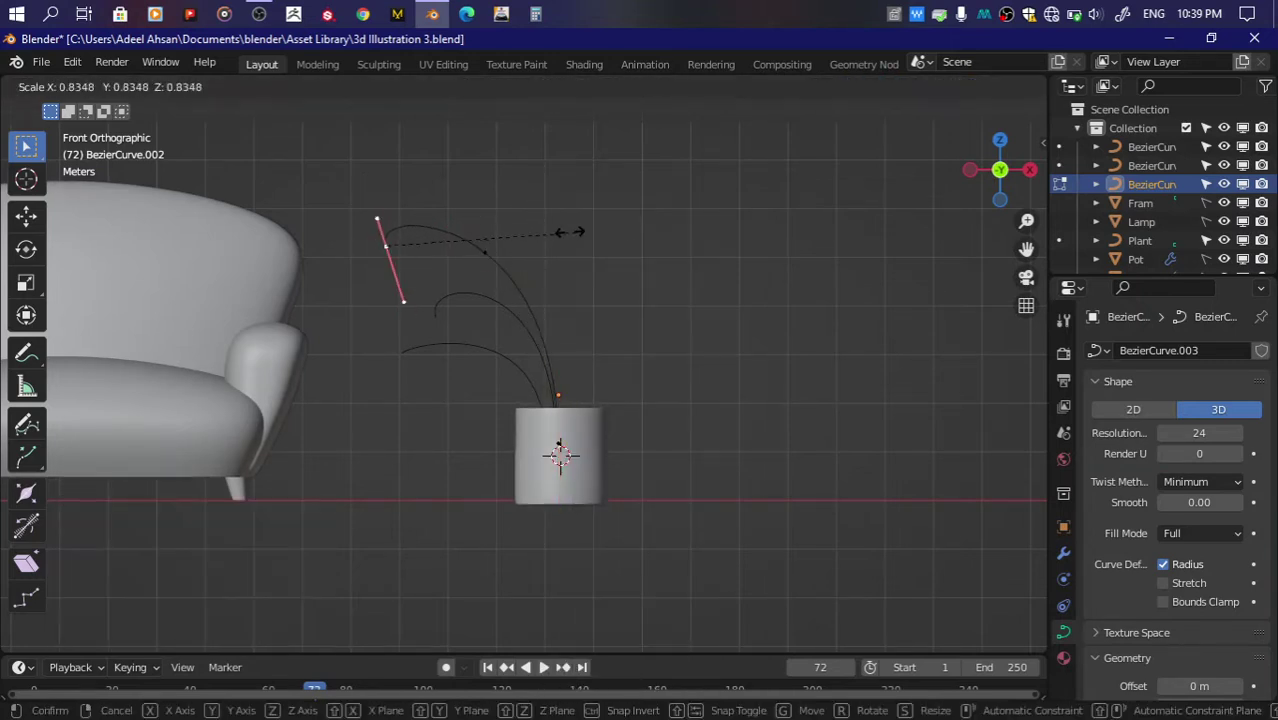
click(570, 231)
Step: Move the mid-curve point and adjust its handle into a left-bending arch, then save
click(484, 252)
key(g)
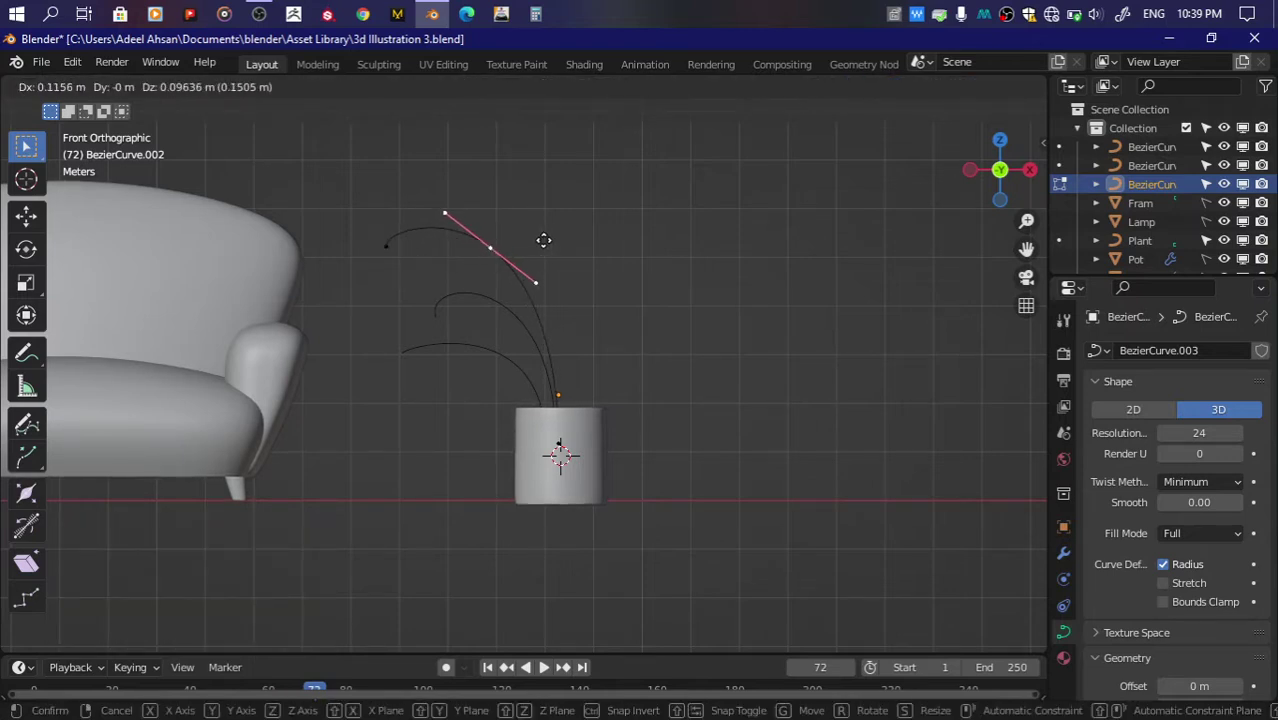
click(543, 240)
key(r)
click(548, 217)
key(g)
click(542, 203)
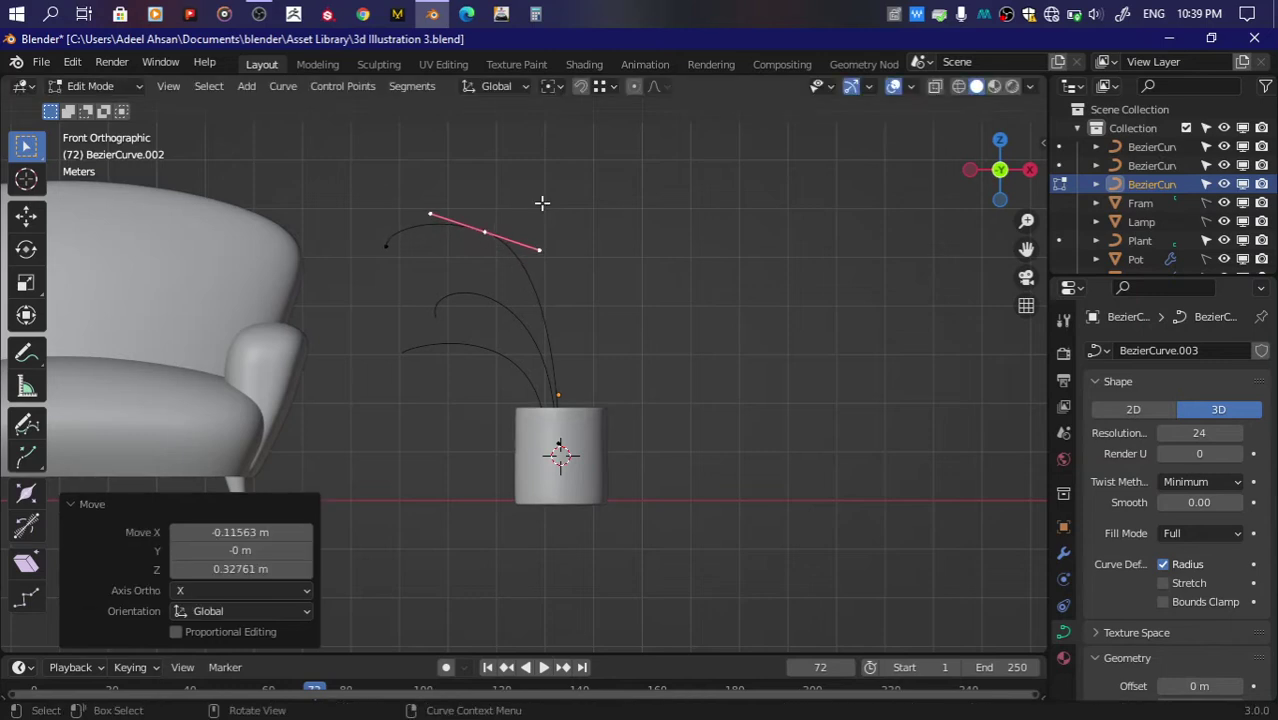
key(r)
click(684, 240)
key(ctrl+s)
key(Tab)
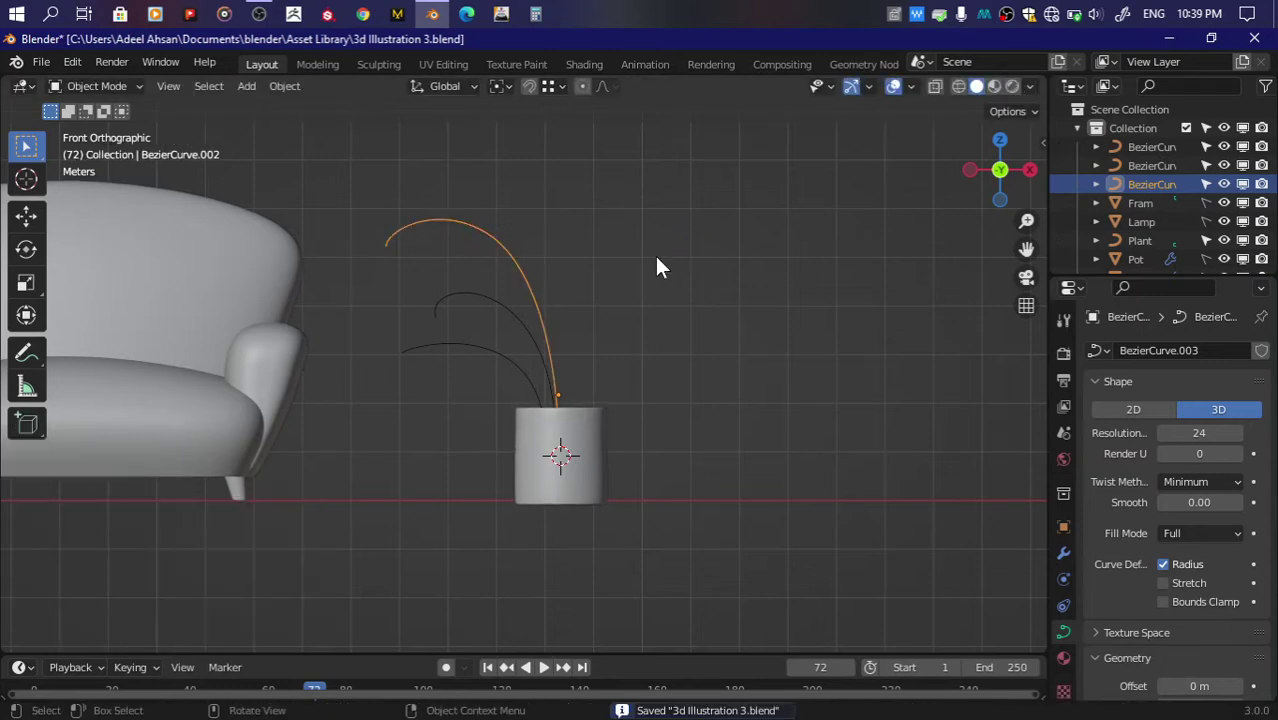
Step: Duplicate the stem in place, shorten its tip handle to 0.671, rotate it, and shift it 0.1349 m along X
key(shift+d)
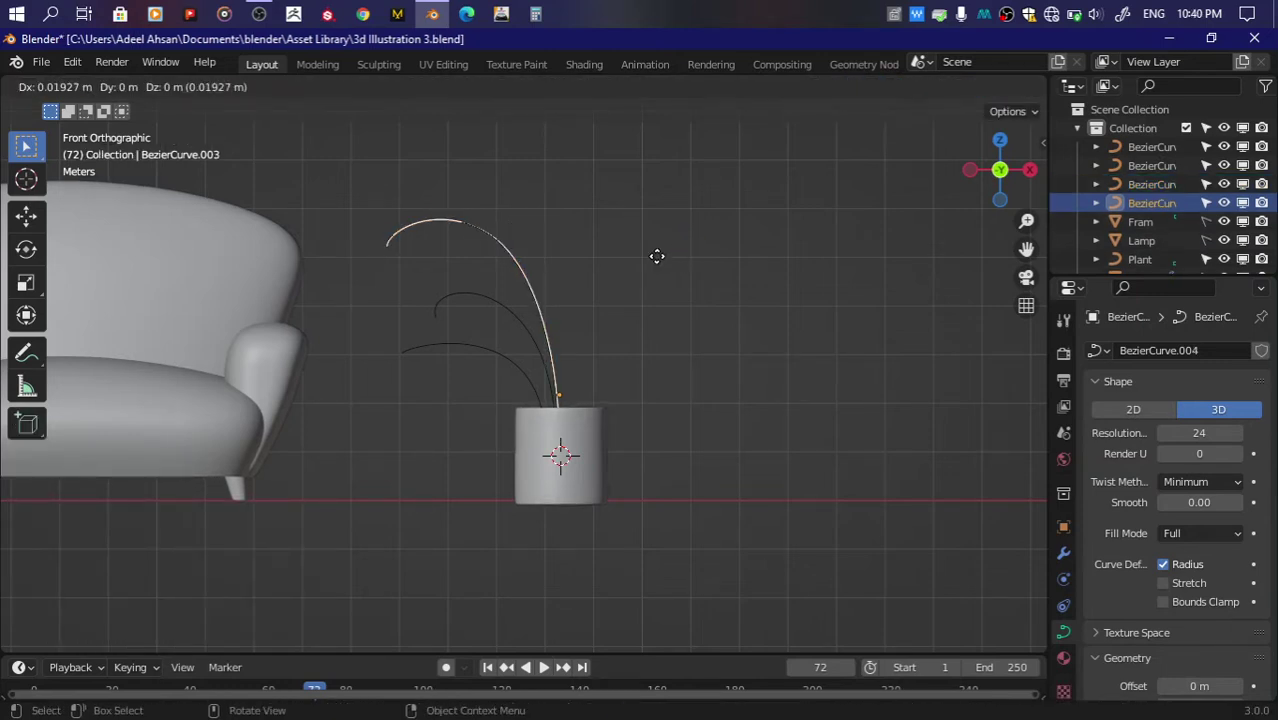
click(656, 256)
key(Tab)
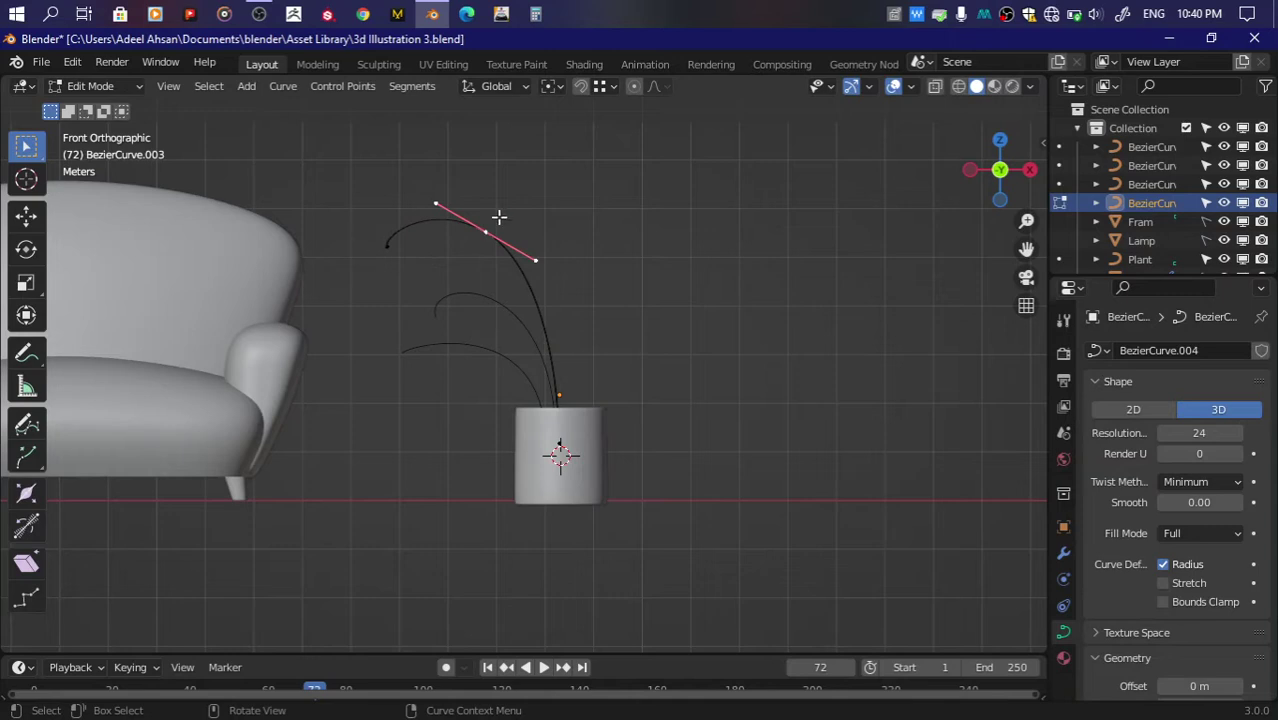
key(g)
click(520, 215)
key(s)
key(Return)
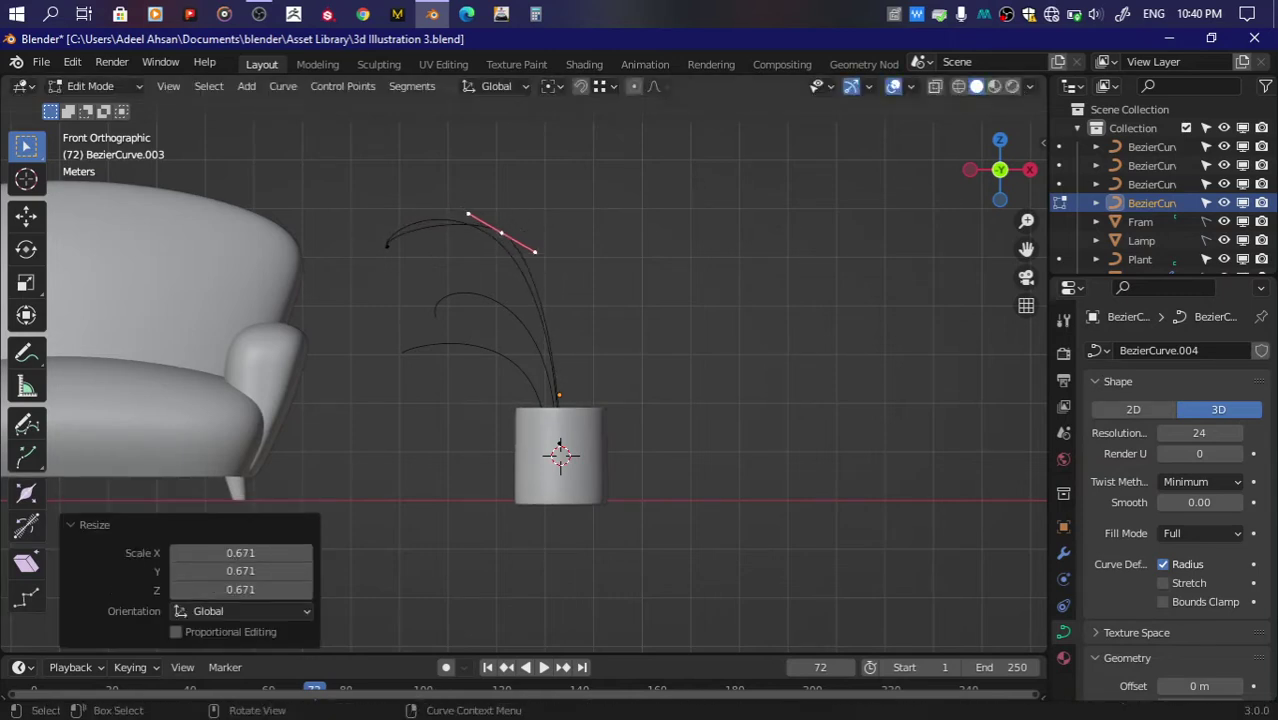
key(r)
click(613, 236)
key(g)
click(619, 237)
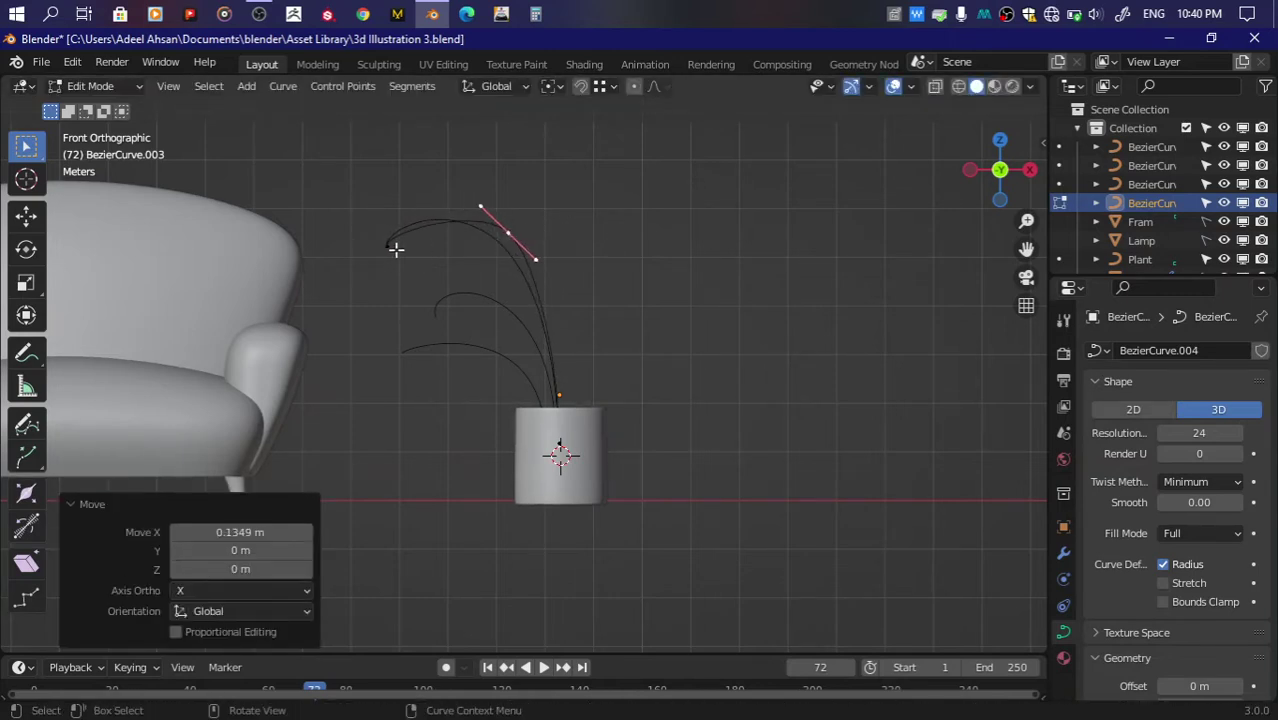
Step: Raise the stem's end point and reposition it
click(396, 250)
key(g)
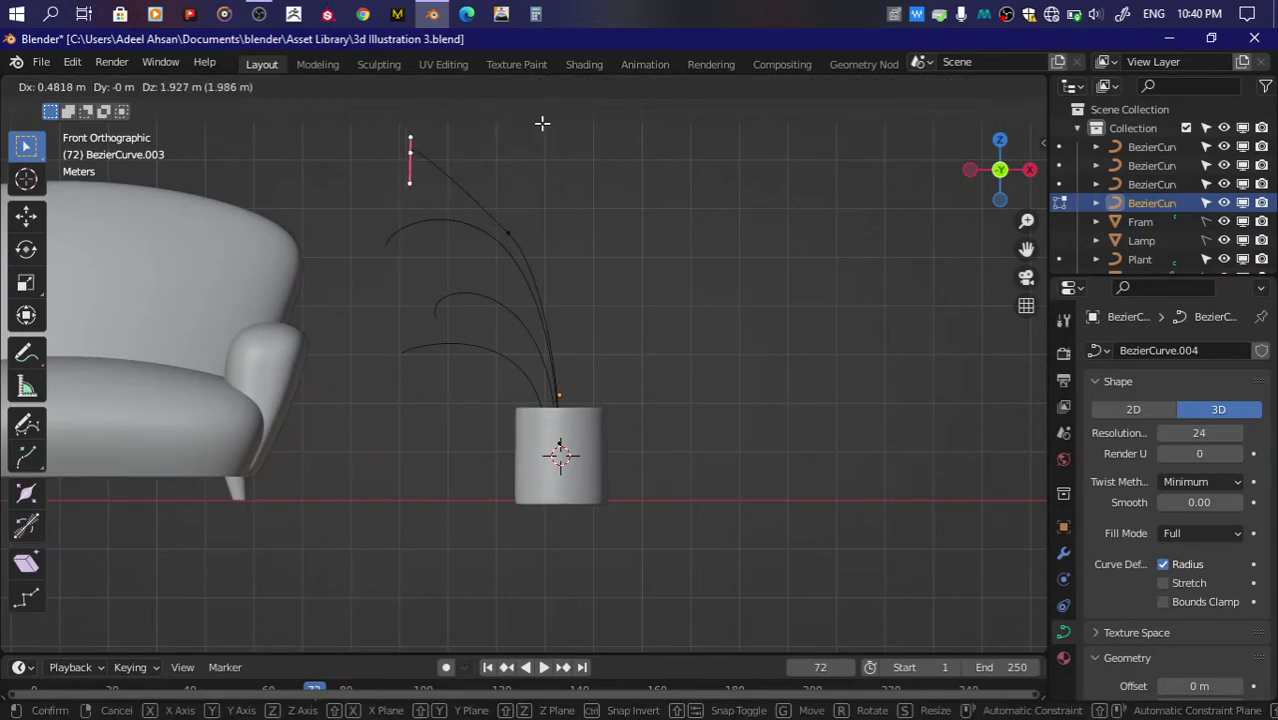
click(542, 122)
scroll(599, 260, down, 2)
key(g)
click(541, 272)
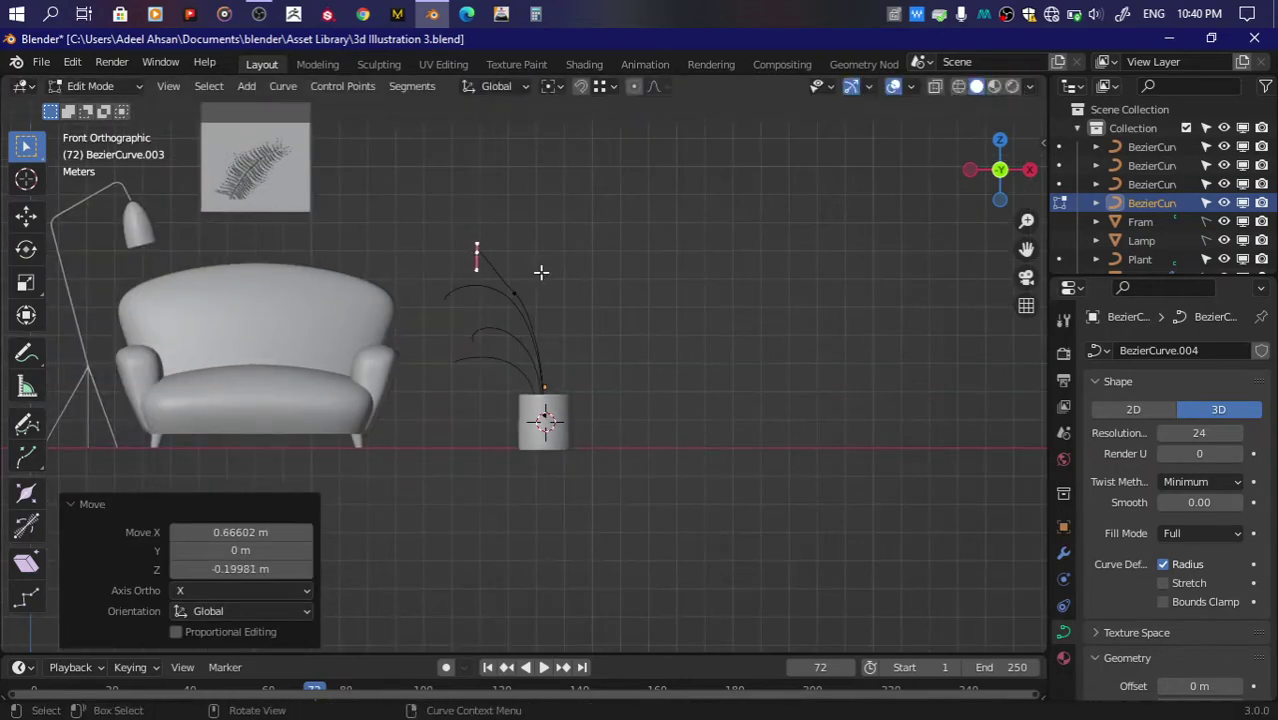
scroll(541, 272, up, 2)
click(599, 259)
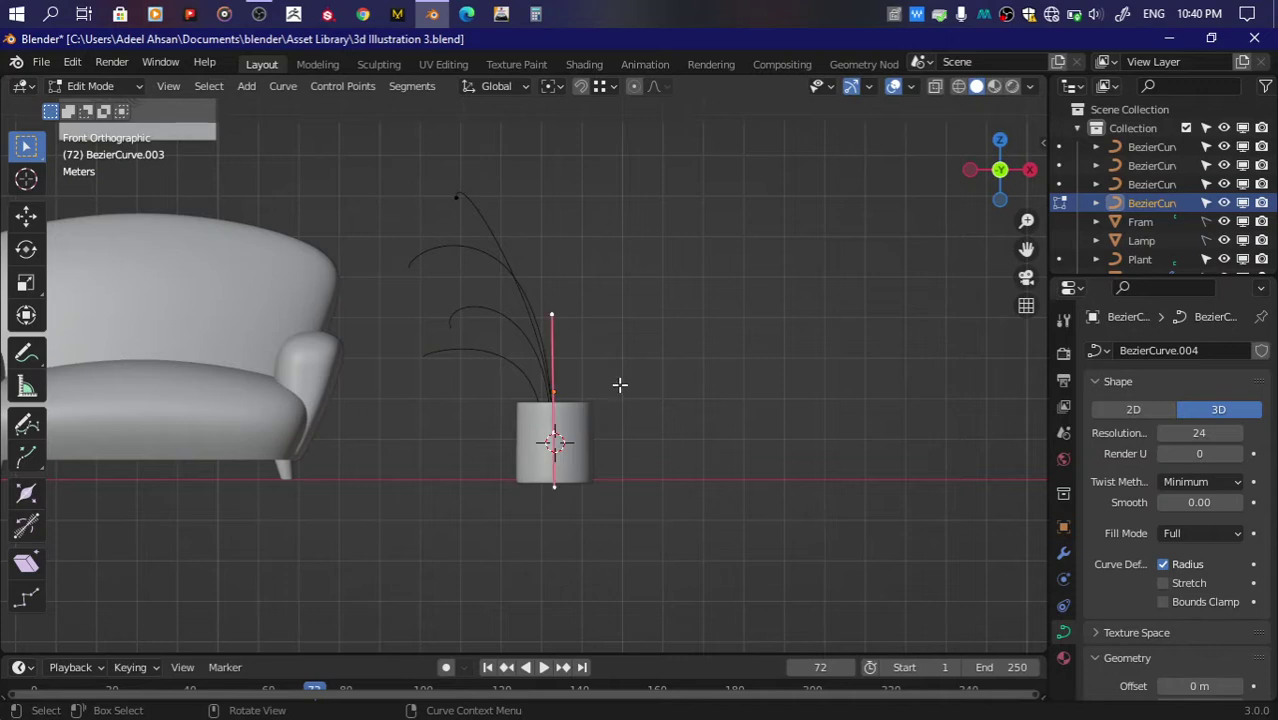
Step: Tilt the stem's base handle and lengthen it to 1.924
key(r)
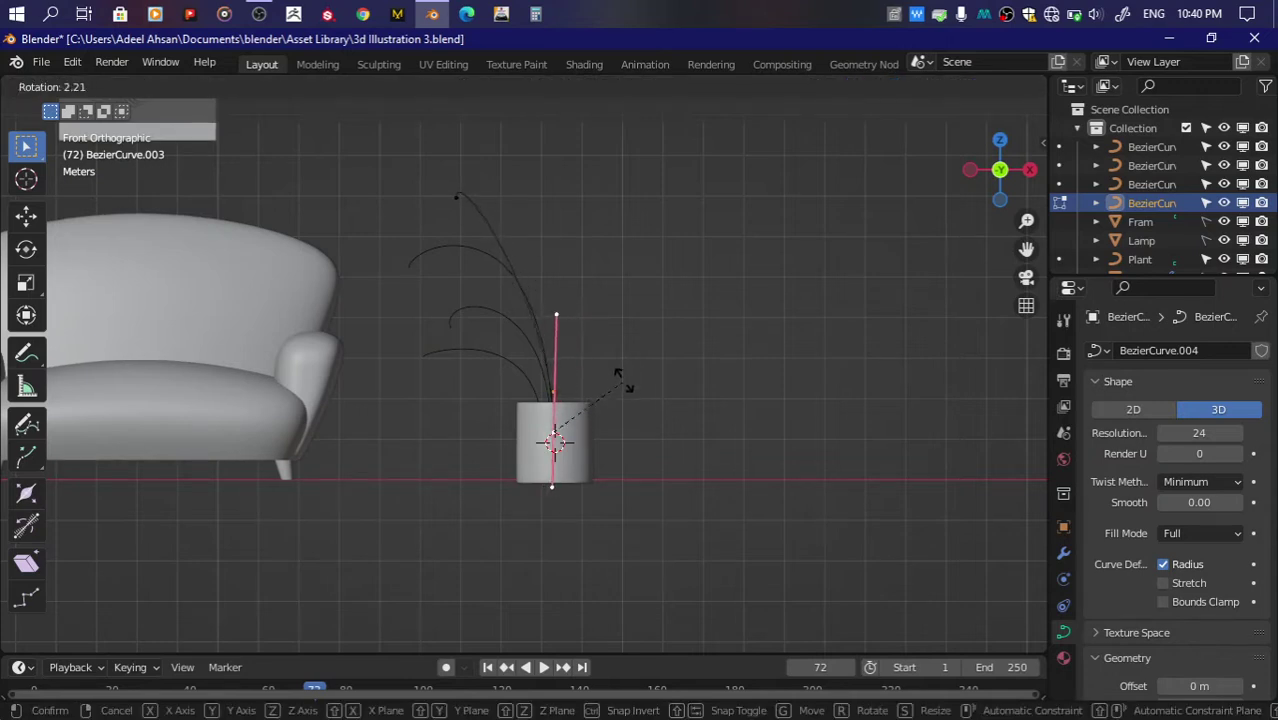
click(622, 376)
key(s)
click(713, 376)
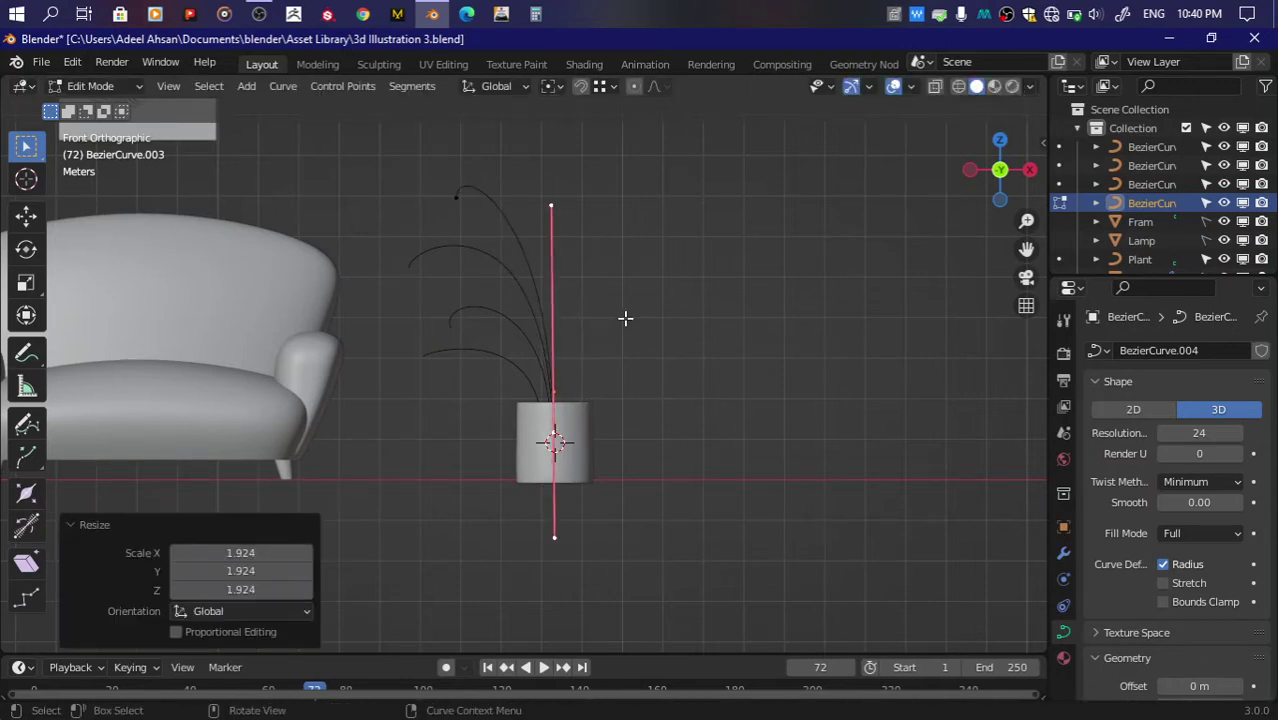
Step: Rotate the tip handle 58.7°, move the tip, and resize and rotate its handle
click(457, 204)
key(r)
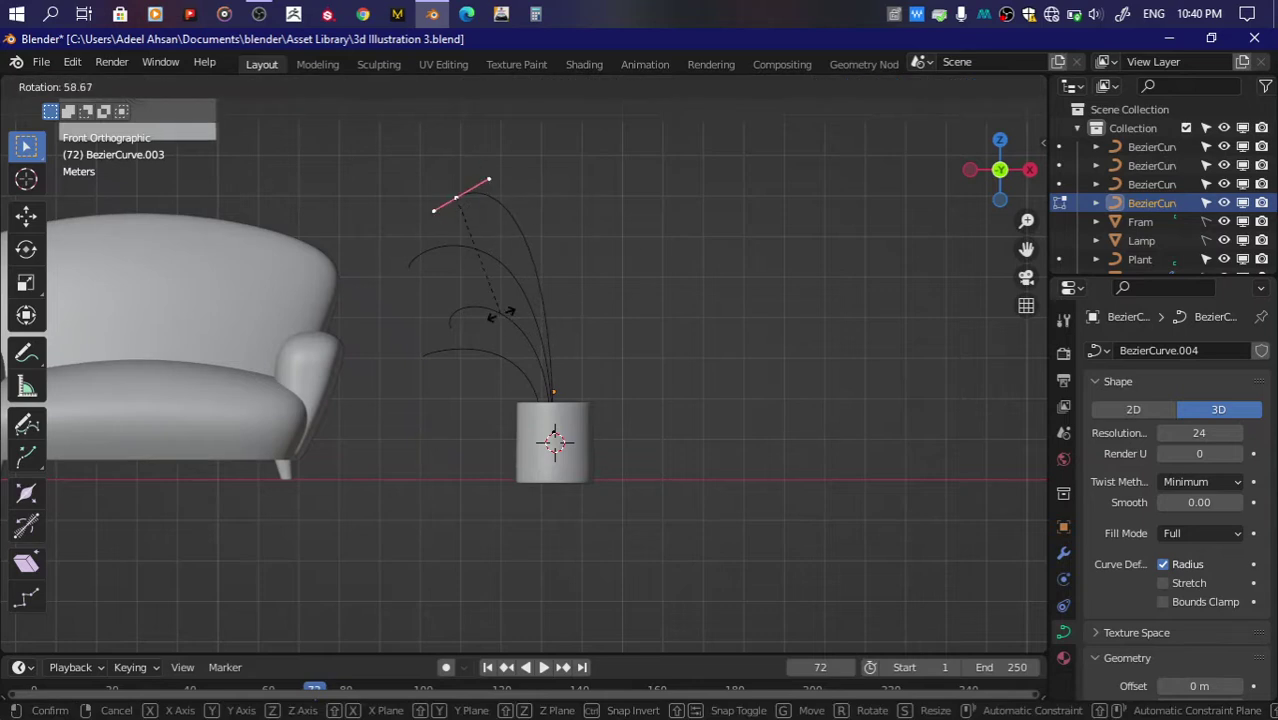
click(500, 314)
key(r)
key(Escape)
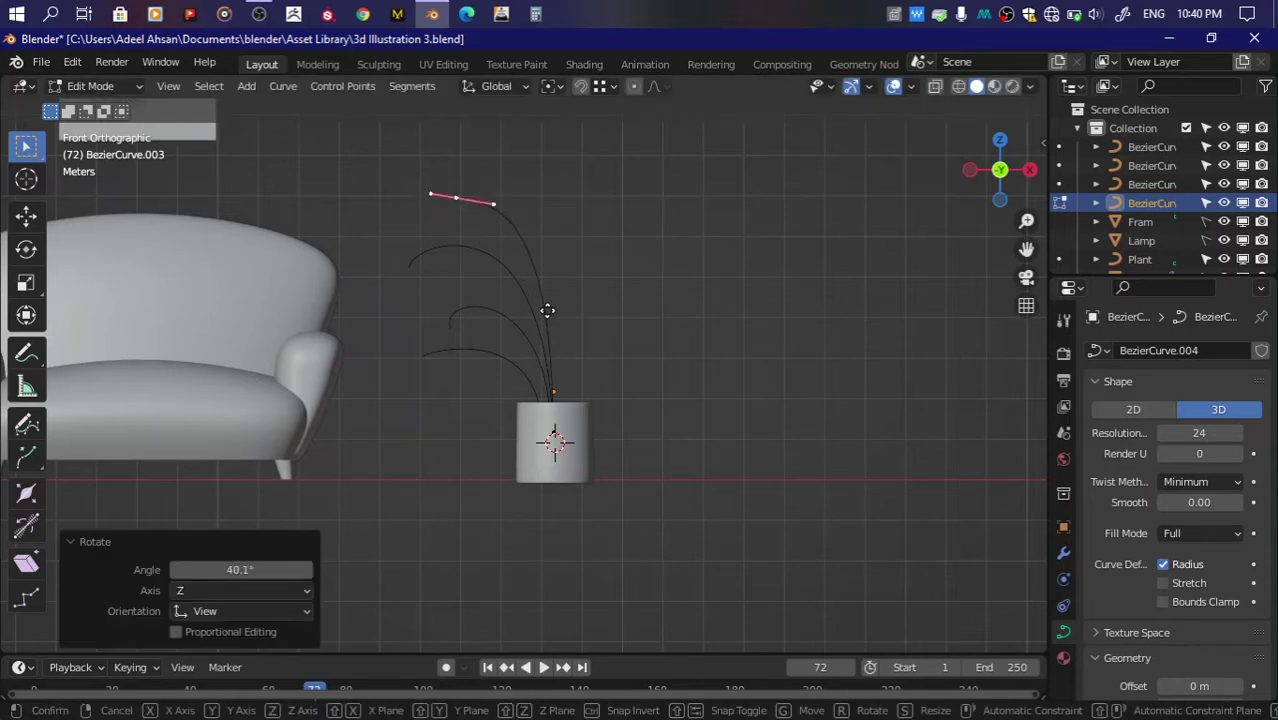
key(g)
click(525, 302)
key(s)
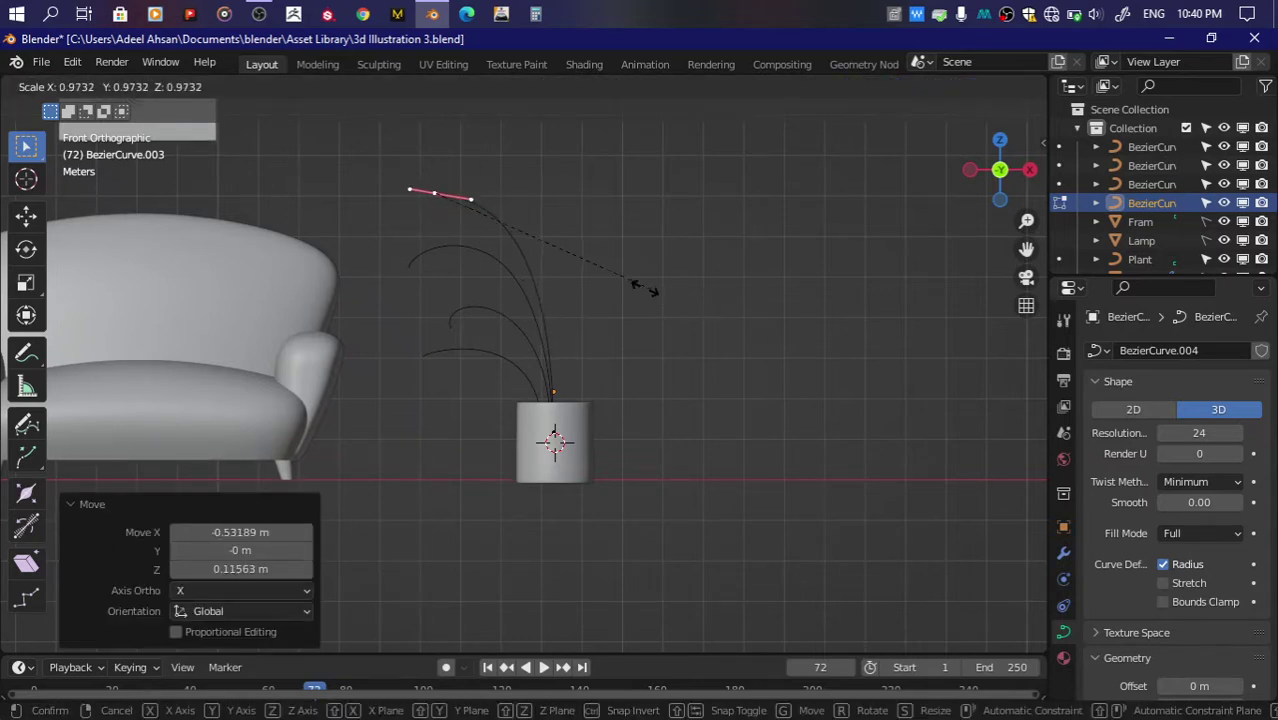
click(622, 283)
key(r)
click(620, 262)
Step: Resize the vertical base handle, save the file, and duplicate the finished stem
click(564, 212)
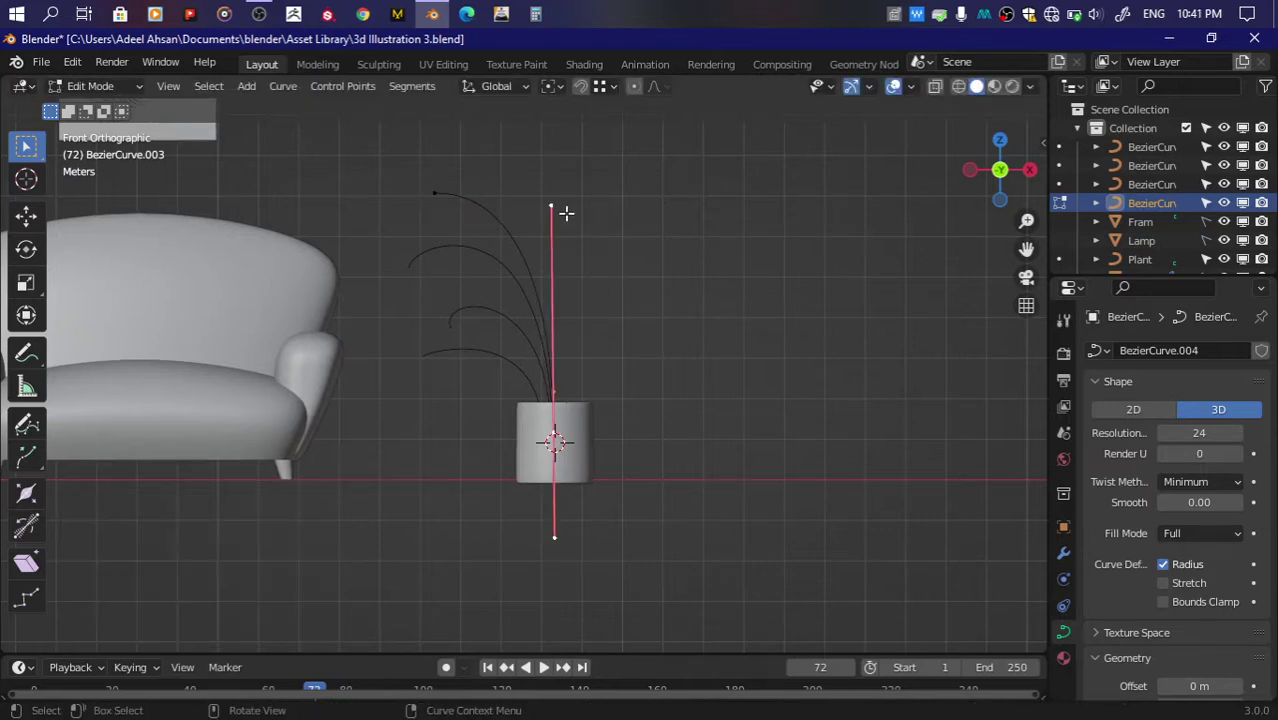
key(s)
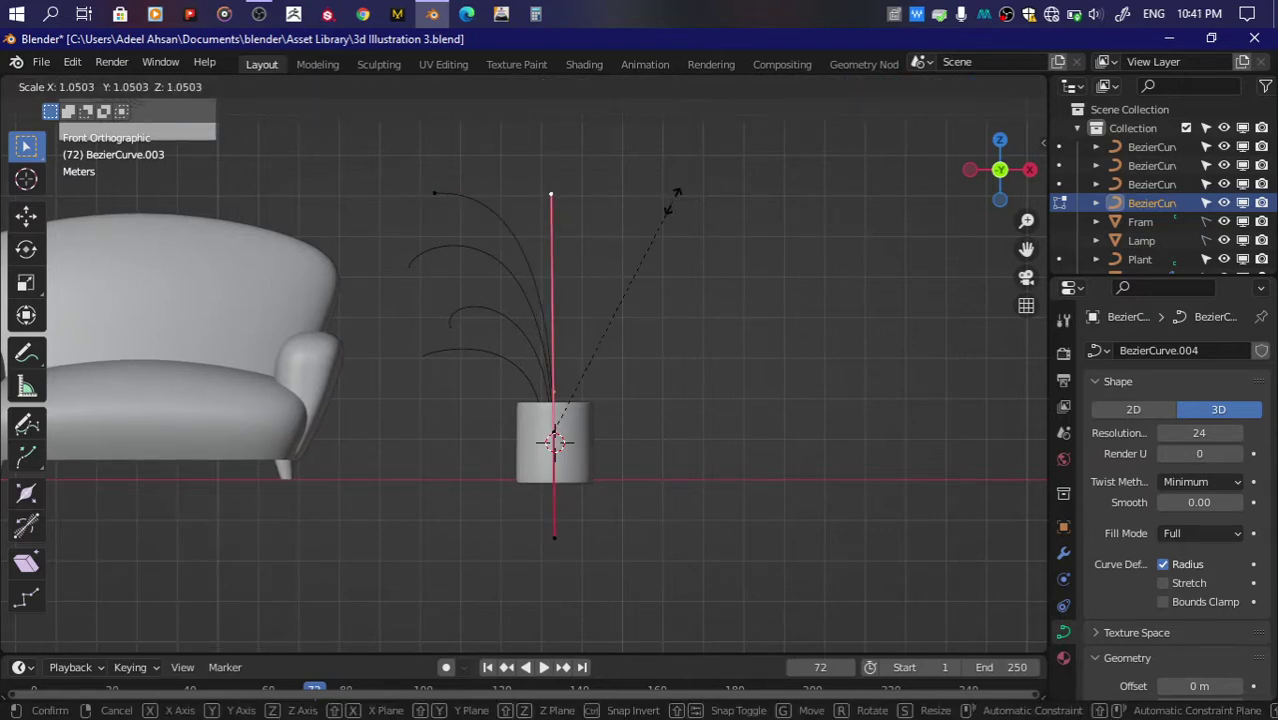
click(670, 230)
key(ctrl+s)
key(Tab)
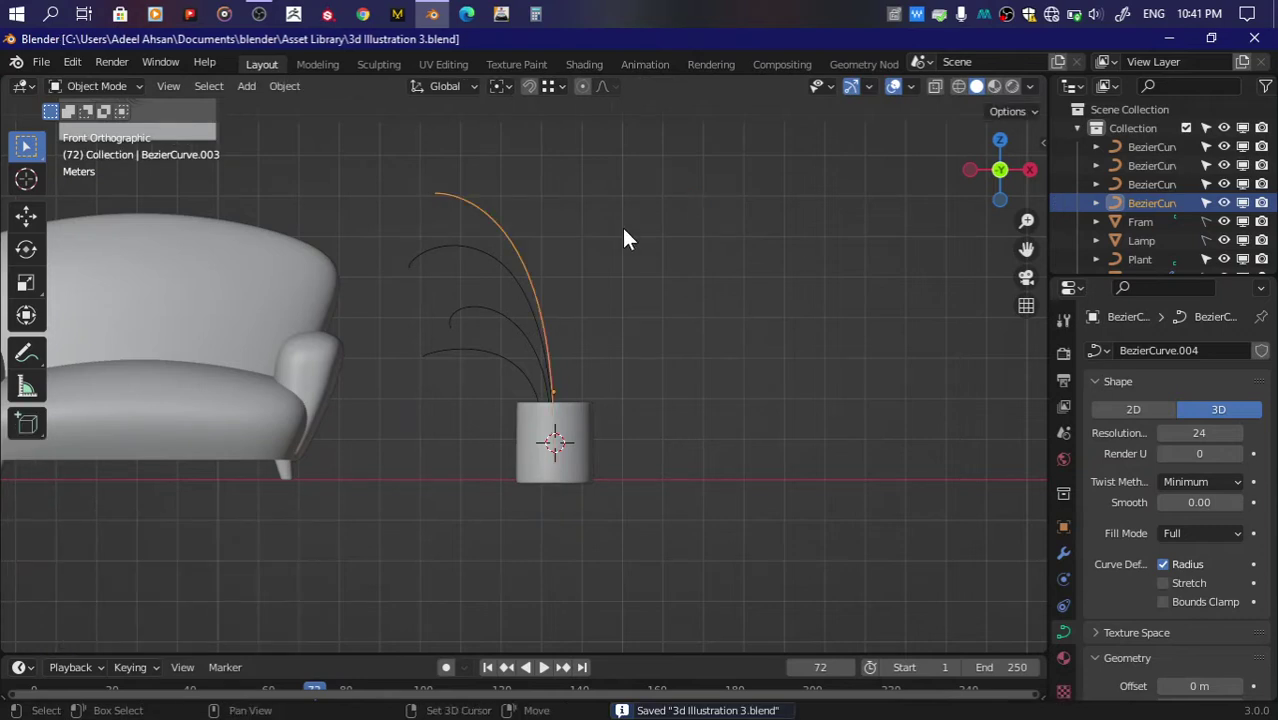
key(shift+d)
Step: Place the new copy slightly along X and rotate its selected handle
key(x)
click(548, 227)
key(Tab)
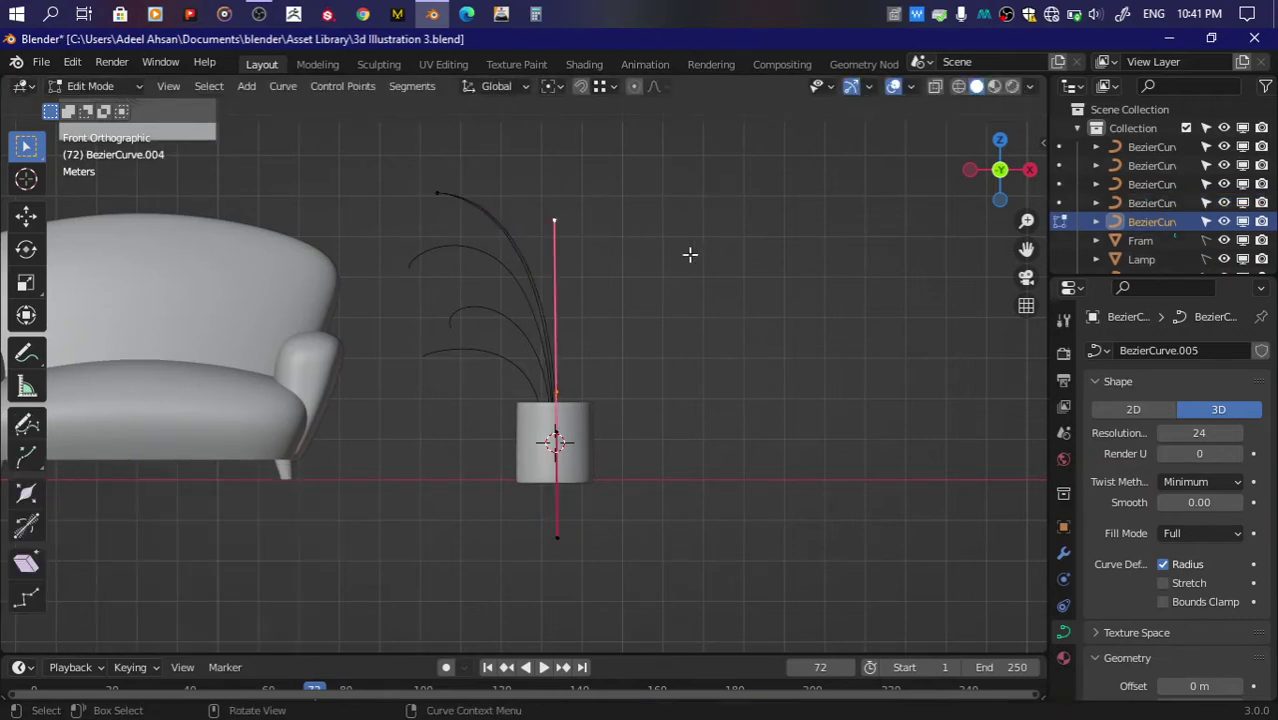
drag(1026, 250, 1032, 348)
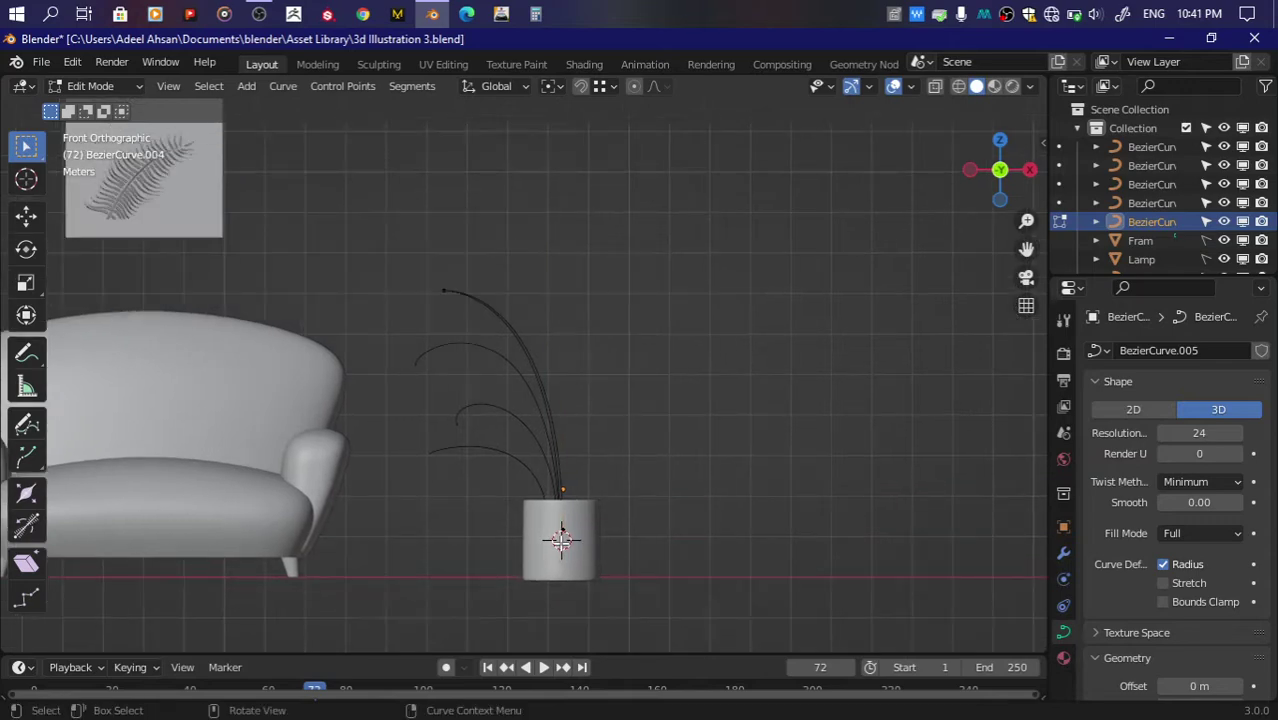
key(r)
click(451, 286)
Step: Move the tip up and right, lengthen its handle to 1.645, and rotate it -19.5°
click(447, 290)
scroll(450, 286, down, 2)
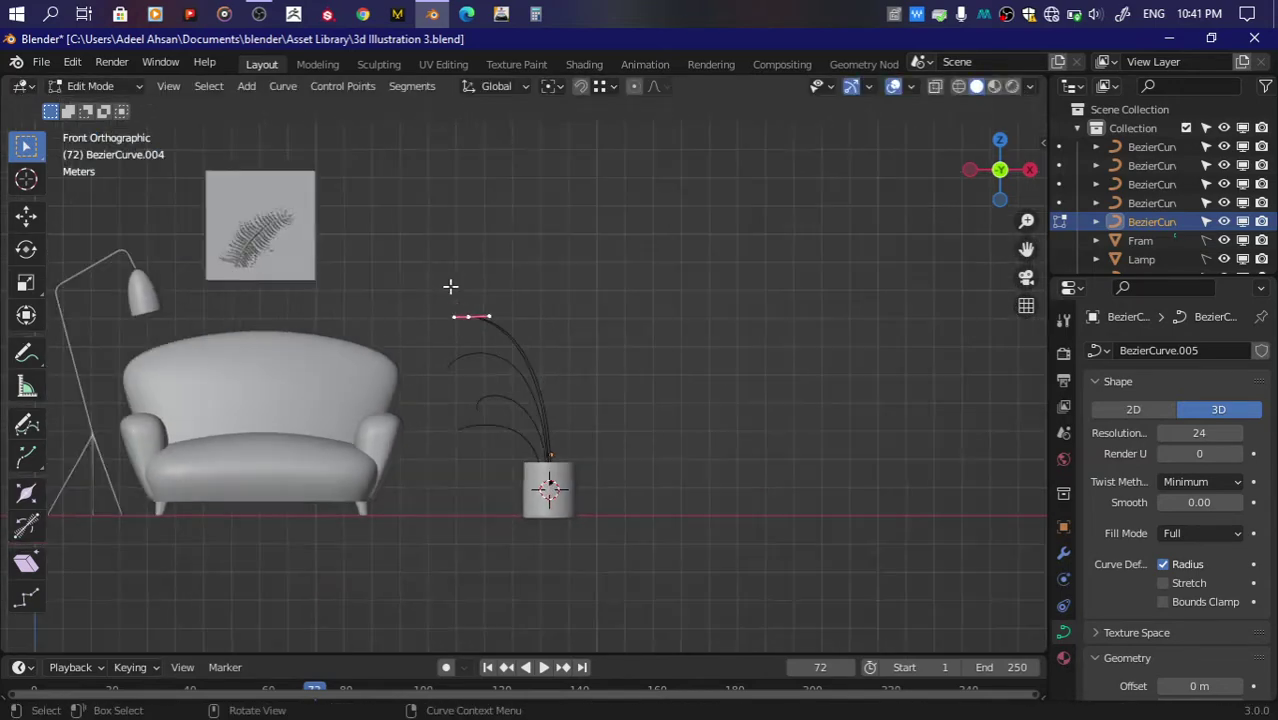
key(g)
click(468, 240)
key(r)
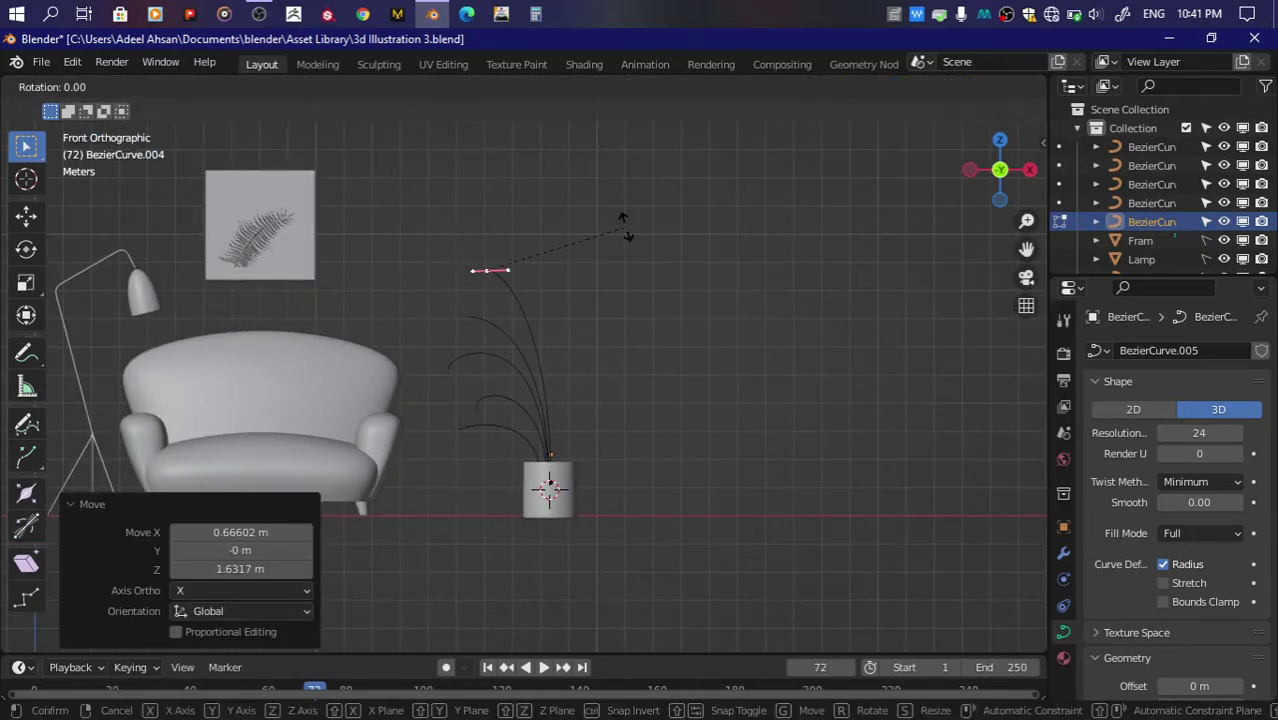
click(624, 224)
key(s)
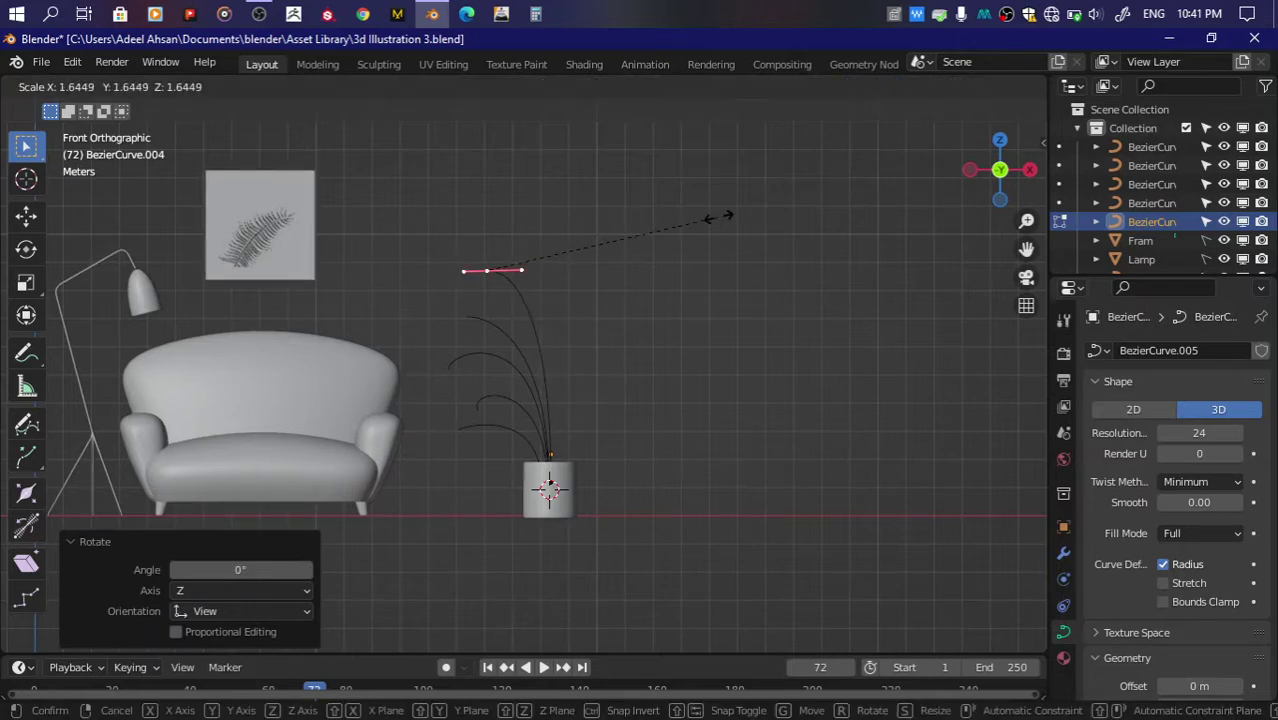
click(718, 218)
key(r)
click(645, 178)
key(s)
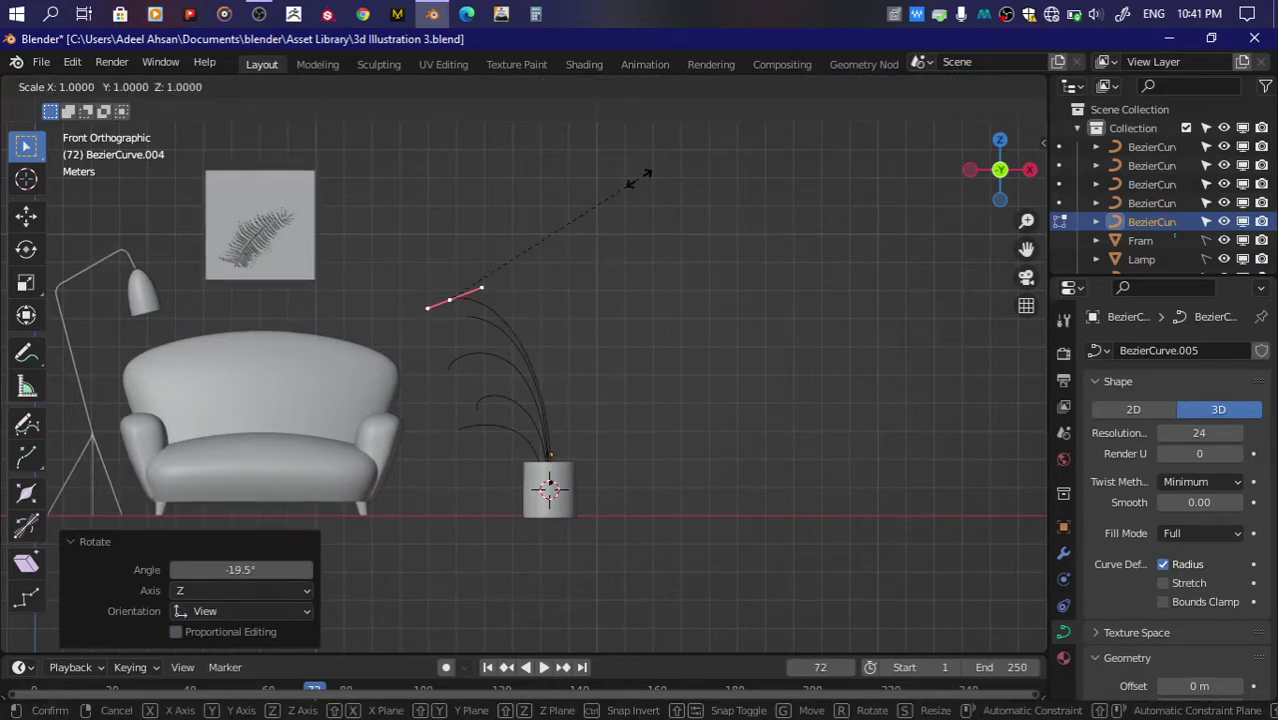
click(776, 125)
Step: Reposition the tip and refine its handle with a 25.9° rotation and small scale tweaks
key(g)
click(621, 232)
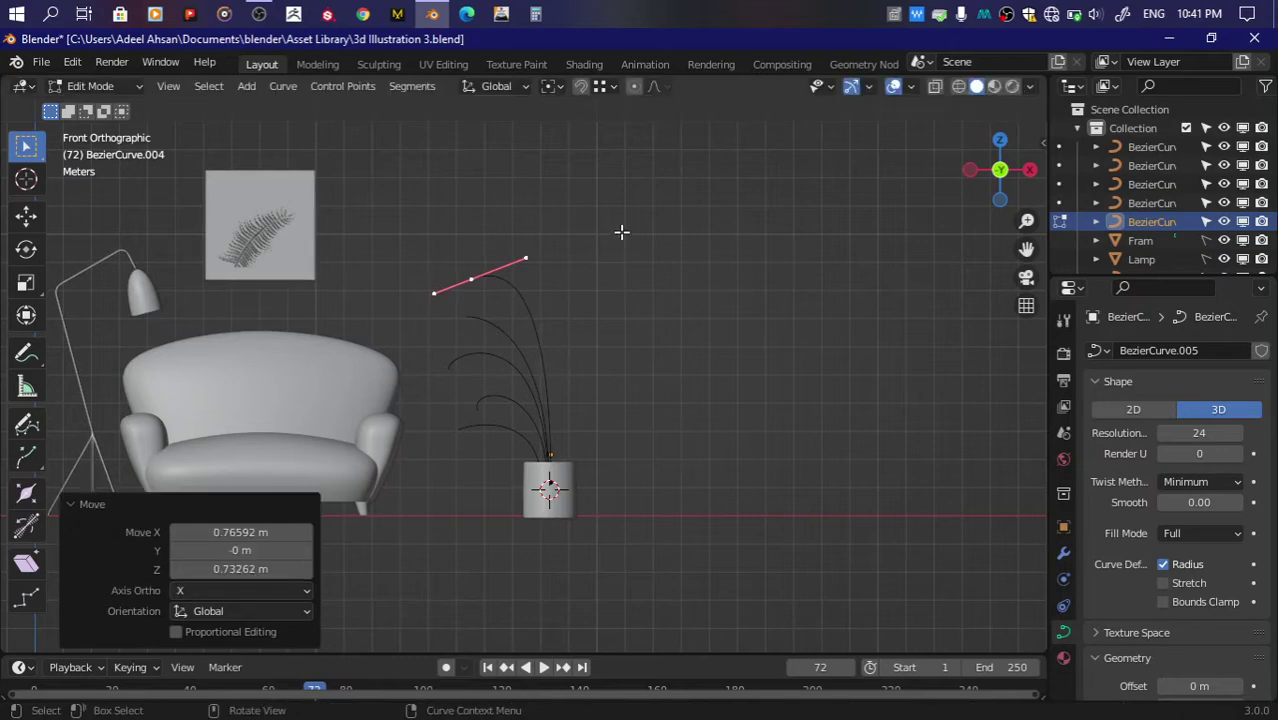
key(r)
click(616, 303)
key(g)
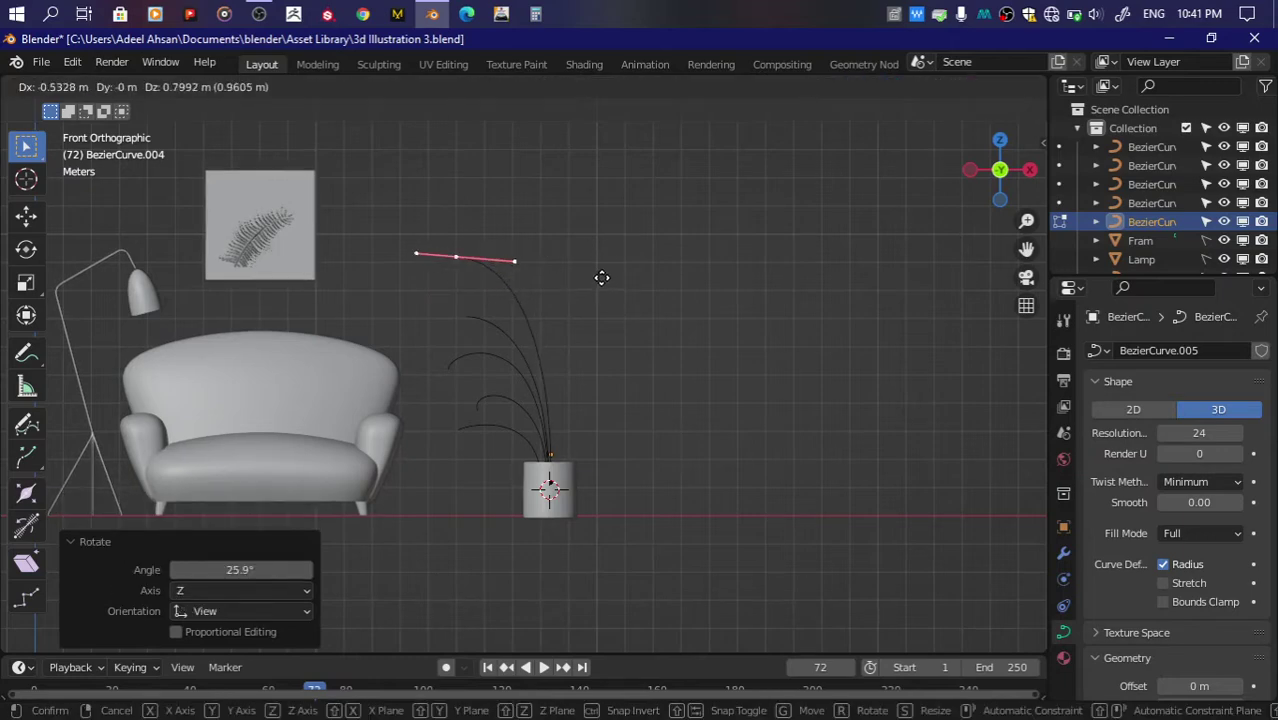
click(601, 277)
key(r)
click(599, 302)
key(s)
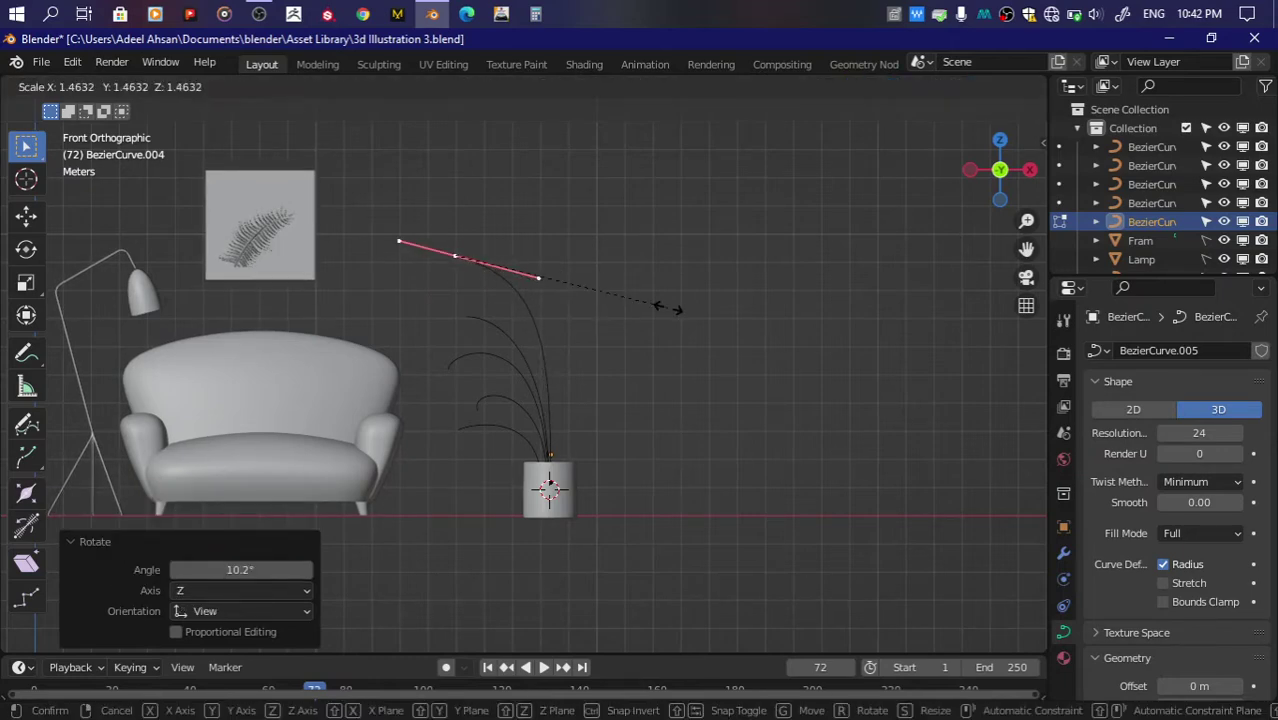
click(617, 297)
key(r)
click(618, 263)
Step: Subdivide the stem, then shorten and reposition the new handle below the tip
key(Tab)
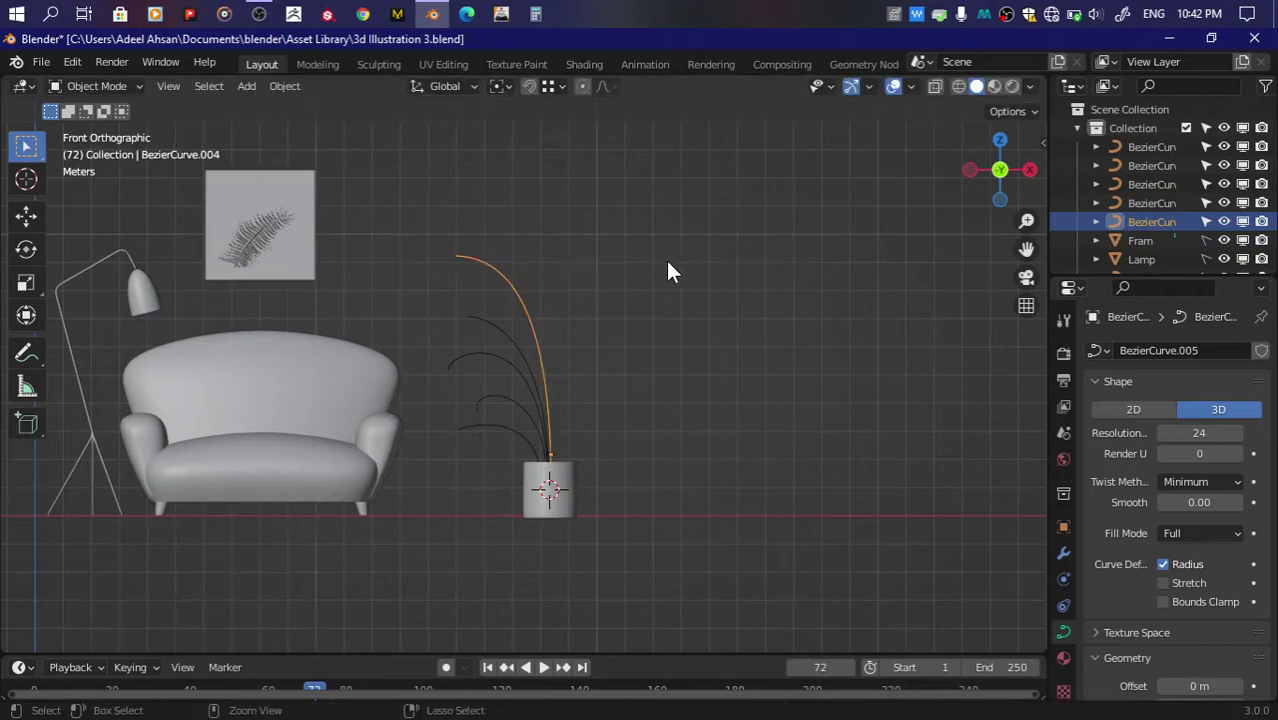
key(Tab)
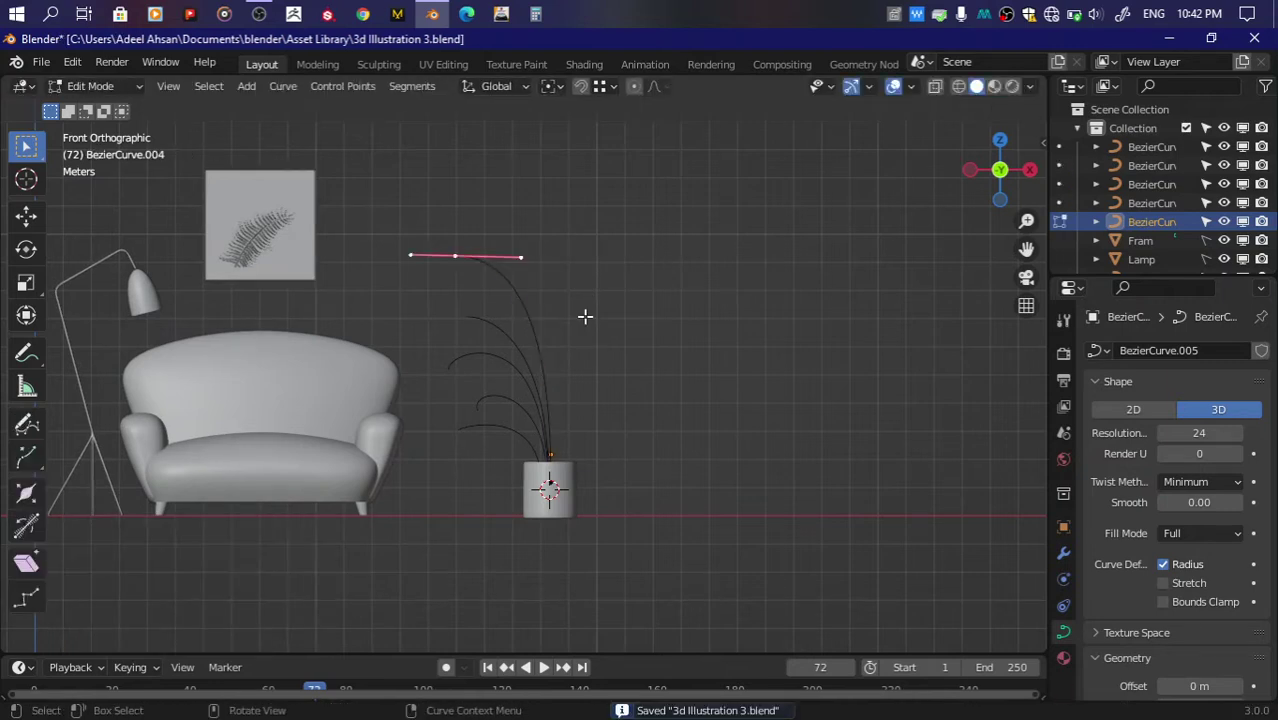
right_click(598, 222)
click(598, 222)
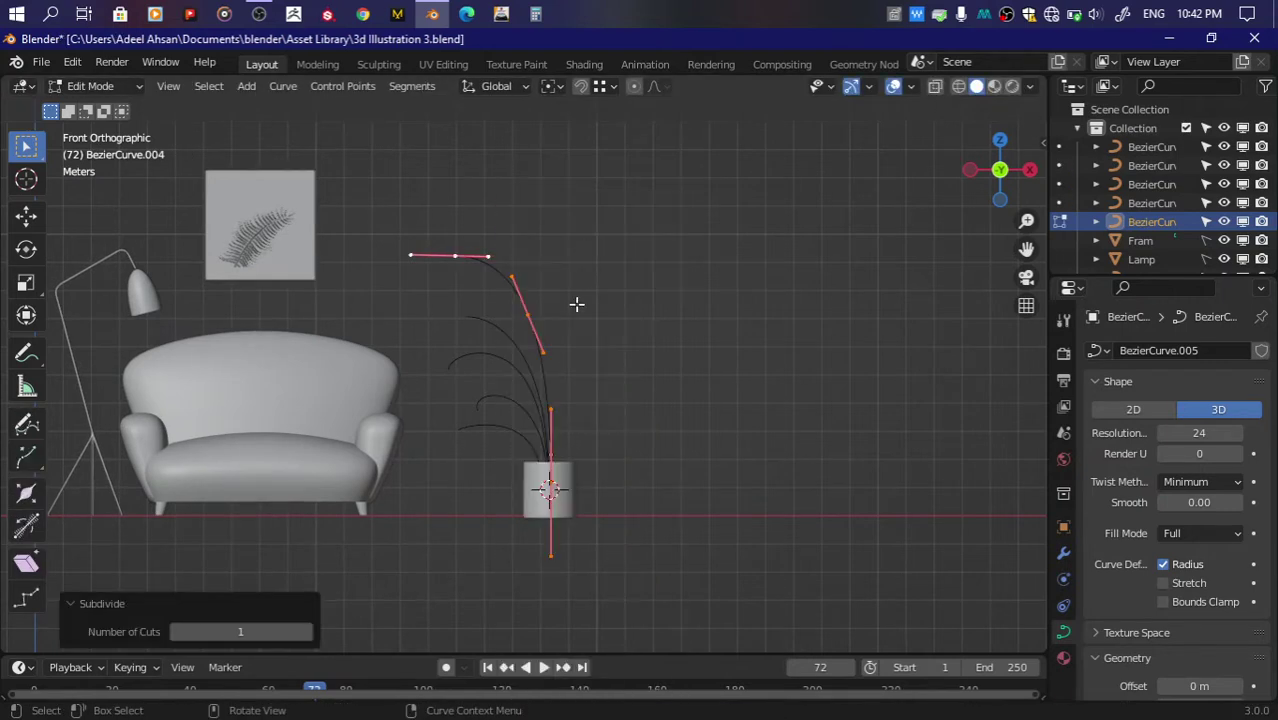
click(530, 312)
key(g)
click(538, 319)
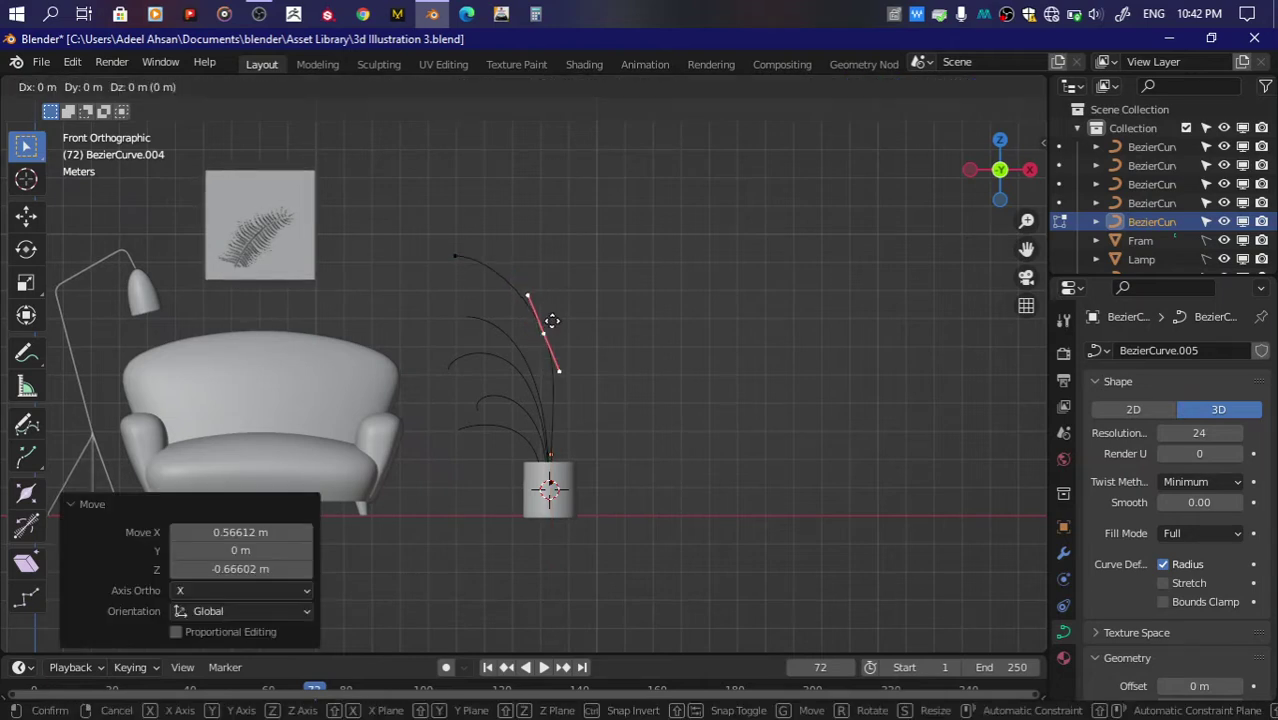
key(s)
click(590, 336)
key(g)
click(593, 332)
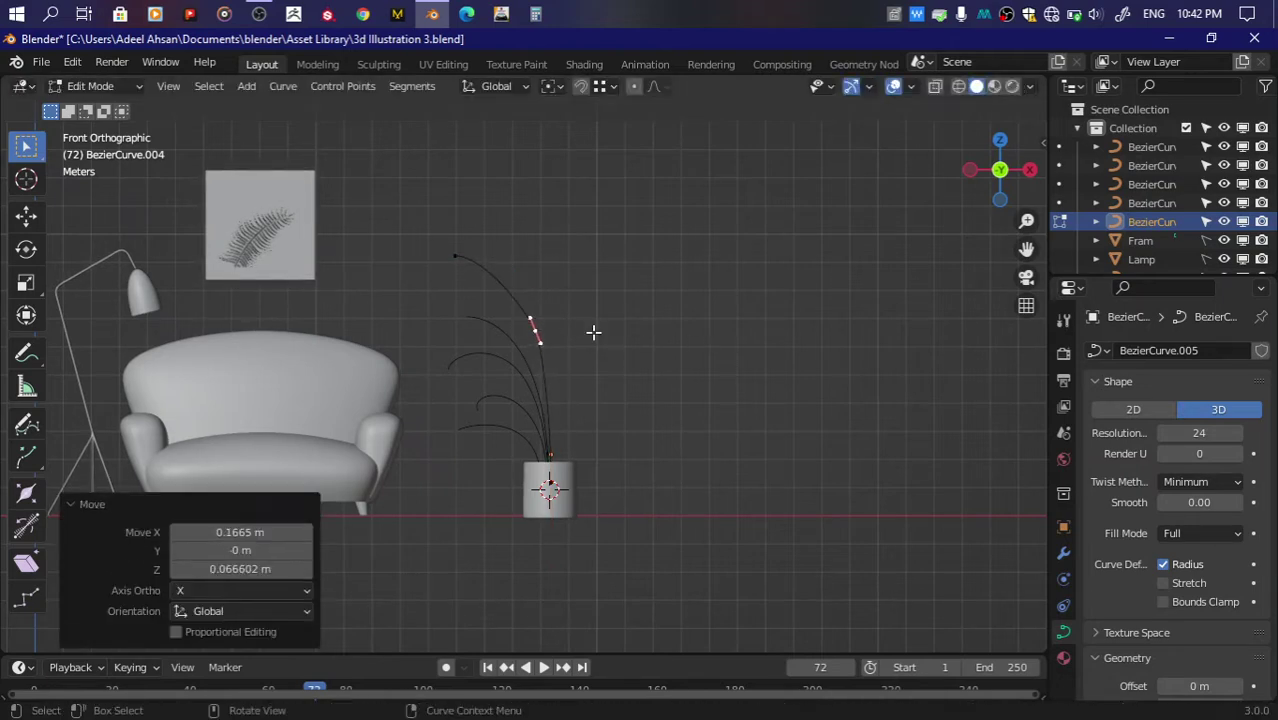
Step: Resize the handle once more and save the file
key(ctrl+s)
key(Tab)
key(Tab)
key(s)
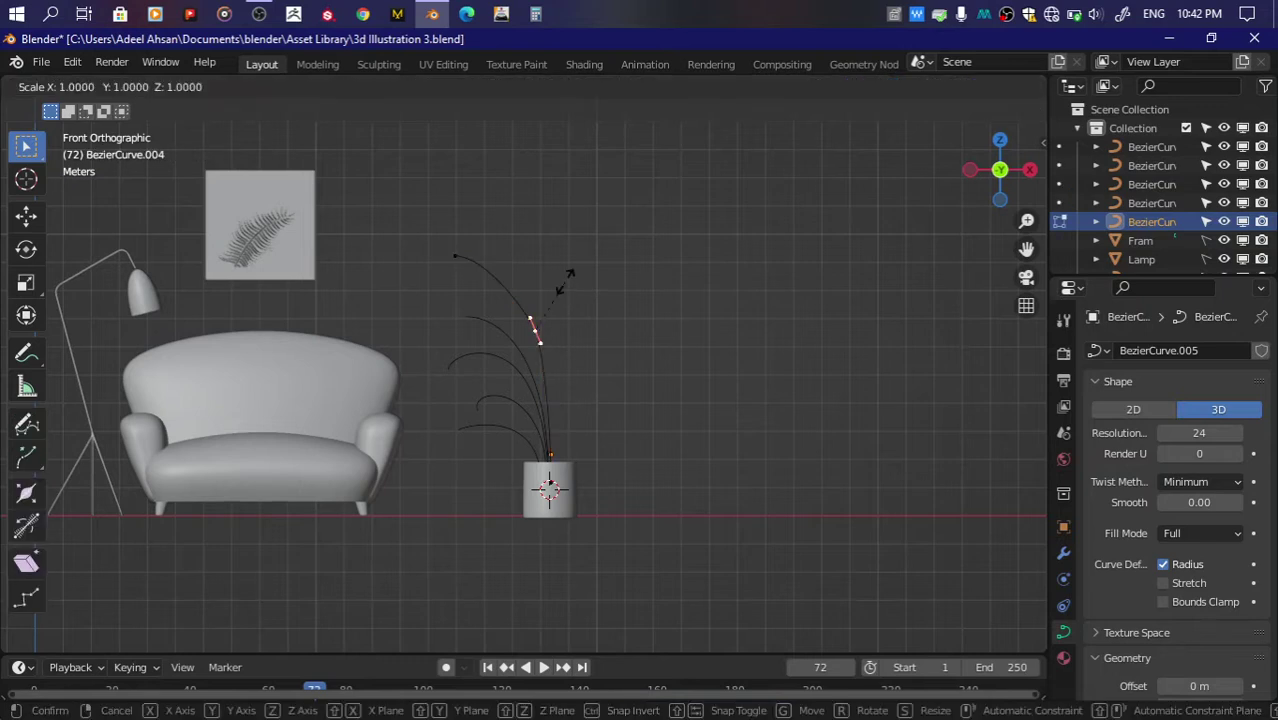
click(670, 260)
key(Tab)
key(ctrl+s)
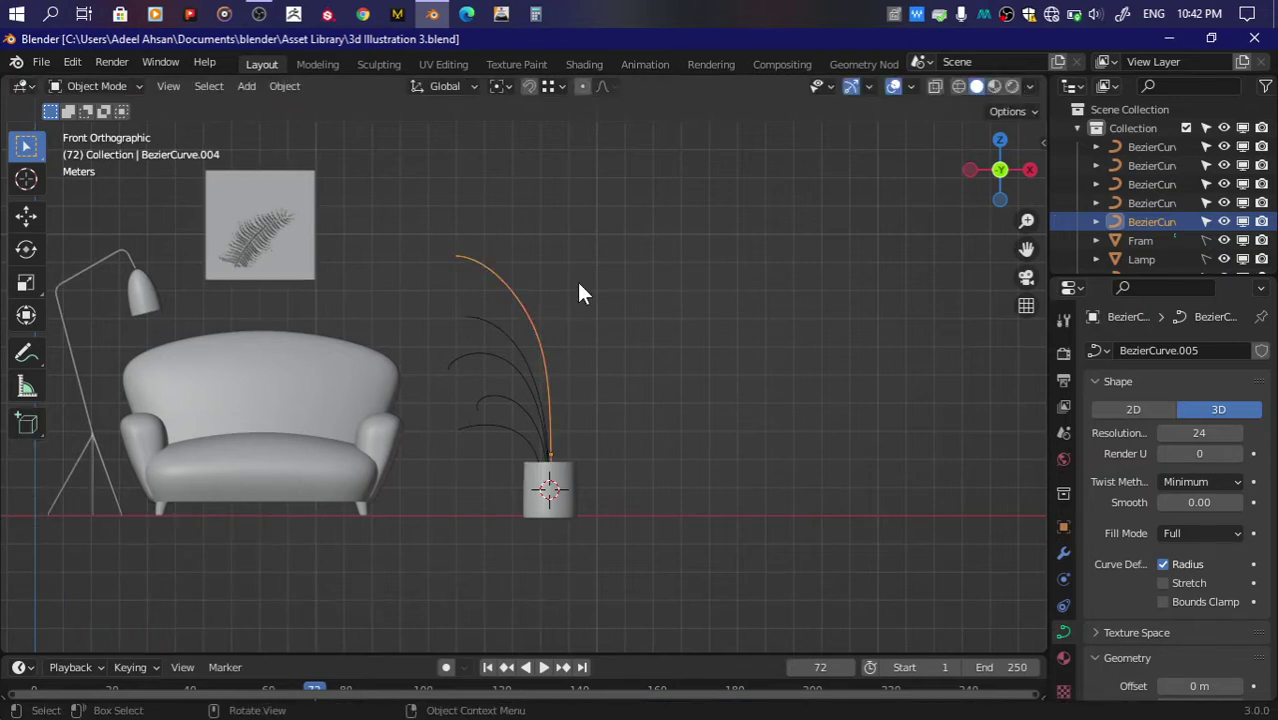
Step: Duplicate the stem in place and delete the copy's top control point
key(shift+d)
right_click(577, 282)
key(Tab)
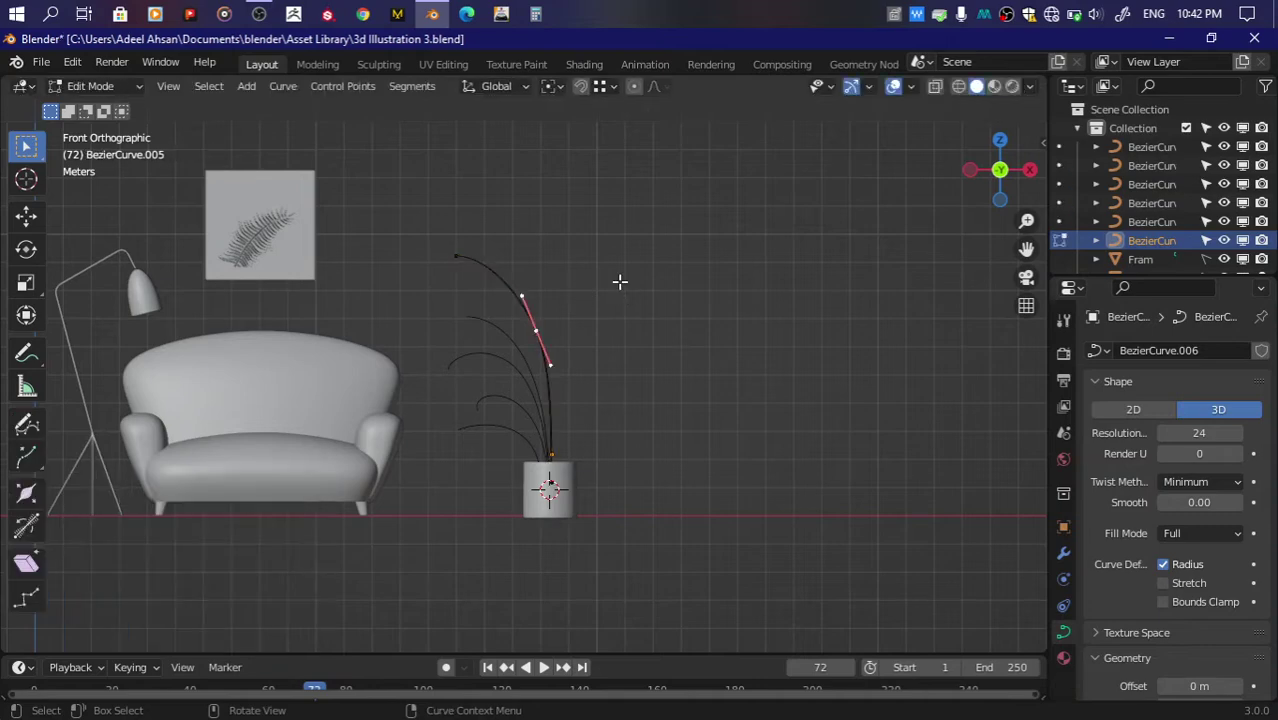
drag(397, 221, 598, 338)
key(x)
click(646, 262)
scroll(616, 262, up, 1)
scroll(616, 262, up, 2)
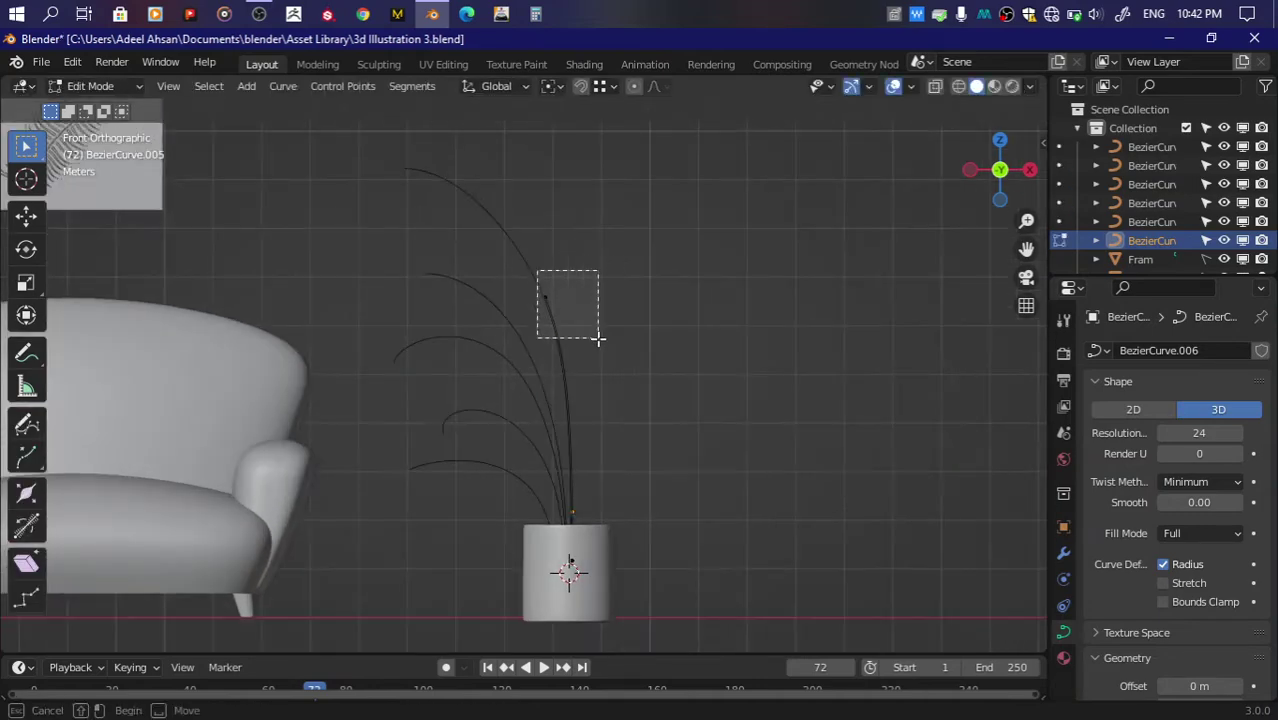
Step: Shrink the short copy to about half size and set it upright just above the pot
key(s)
click(566, 316)
key(g)
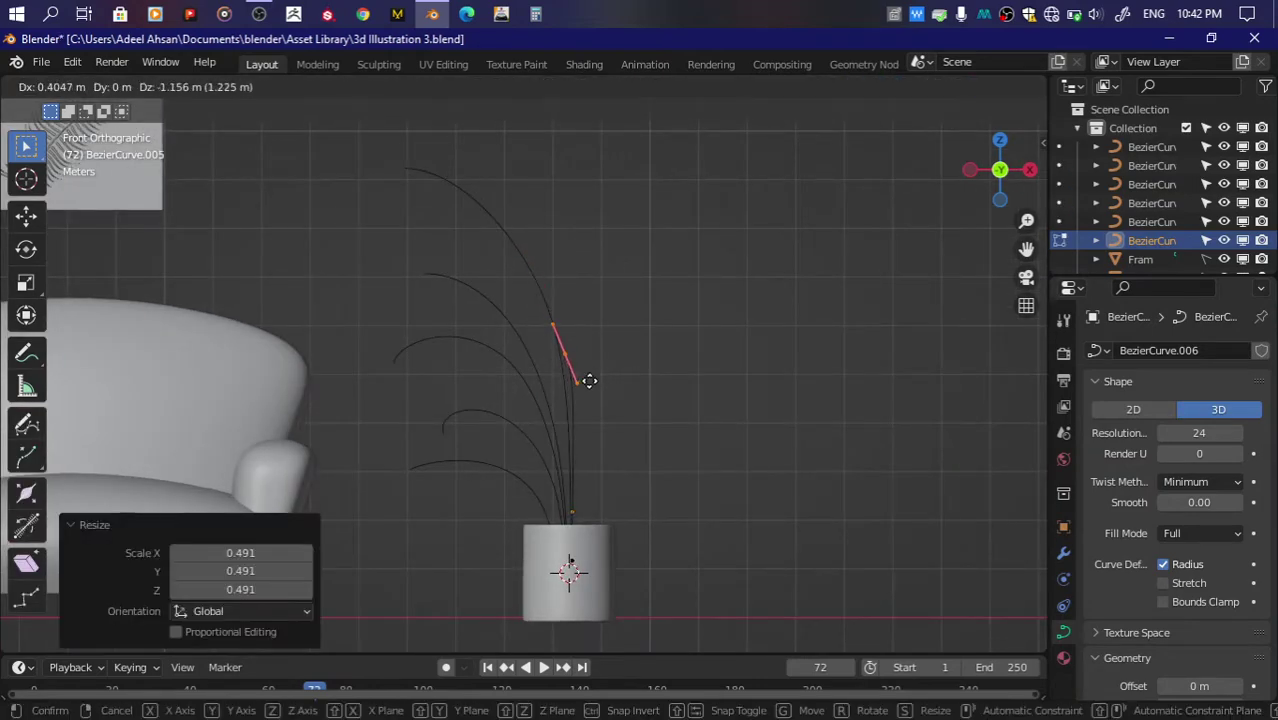
click(592, 380)
key(r)
click(632, 380)
key(g)
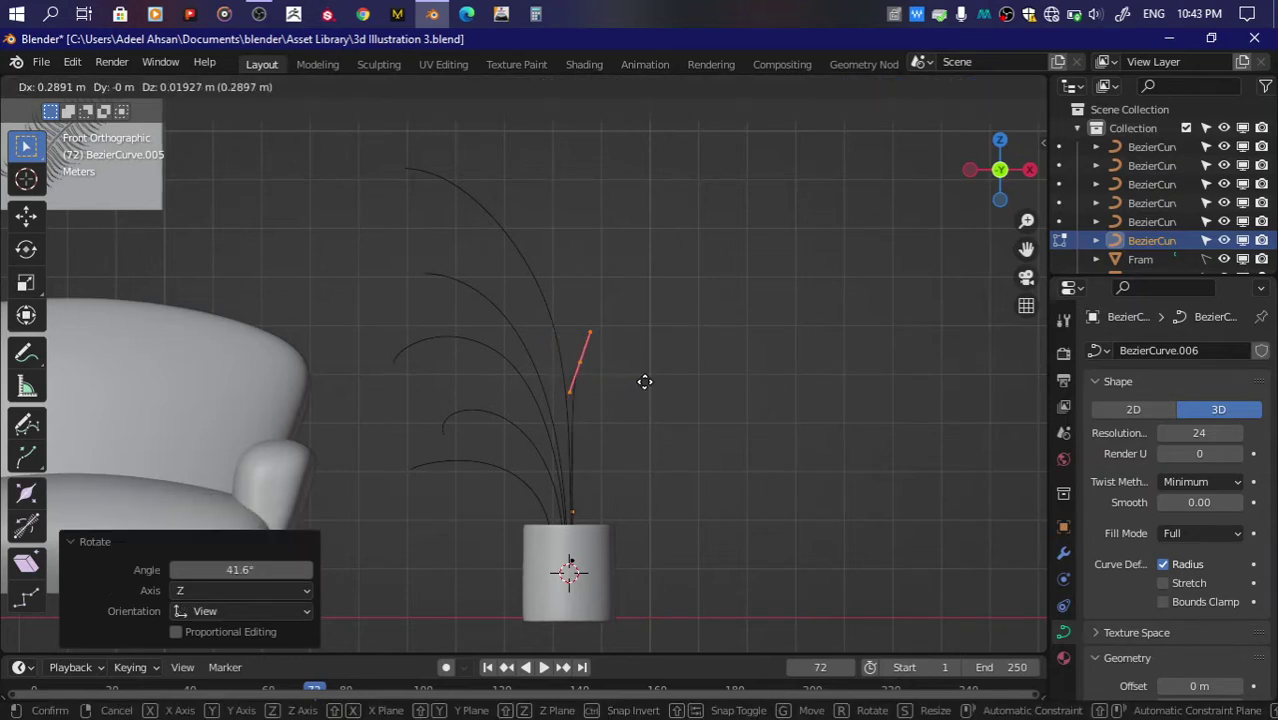
click(645, 381)
key(Tab)
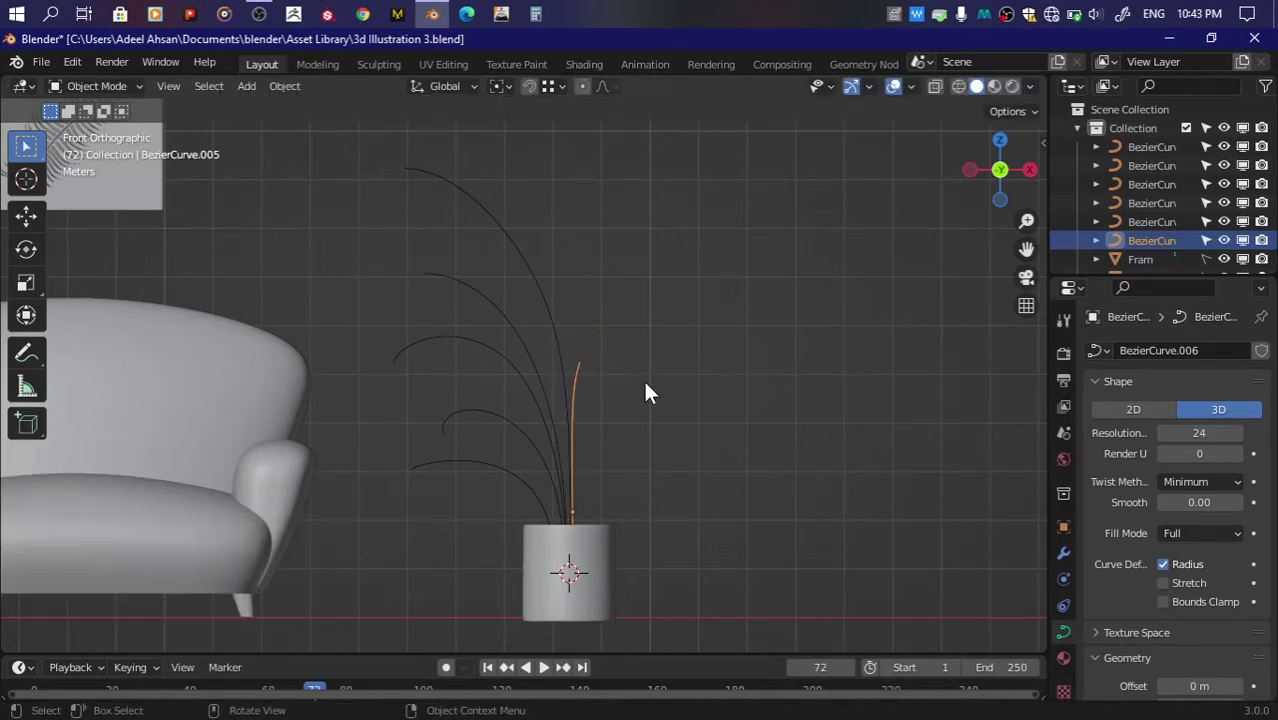
Step: Duplicate the left-curving stem and swing the copy's tip over to the right
click(508, 319)
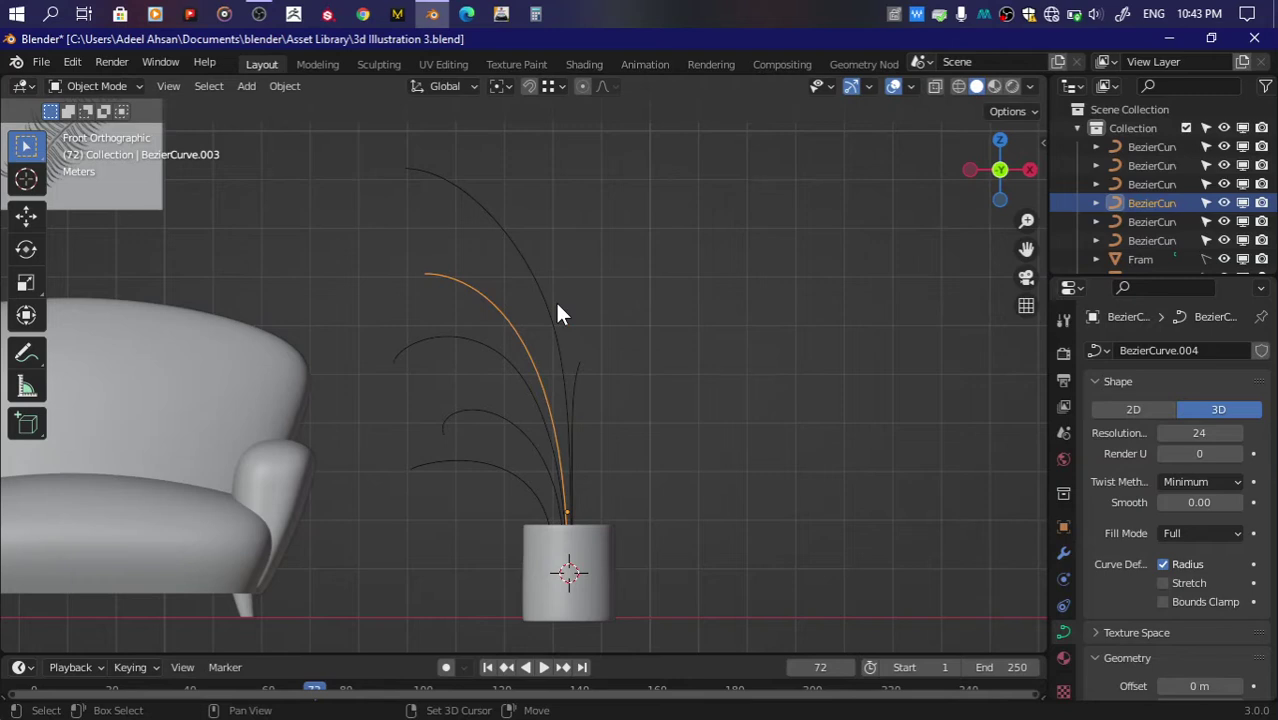
key(shift+d)
click(564, 302)
key(Tab)
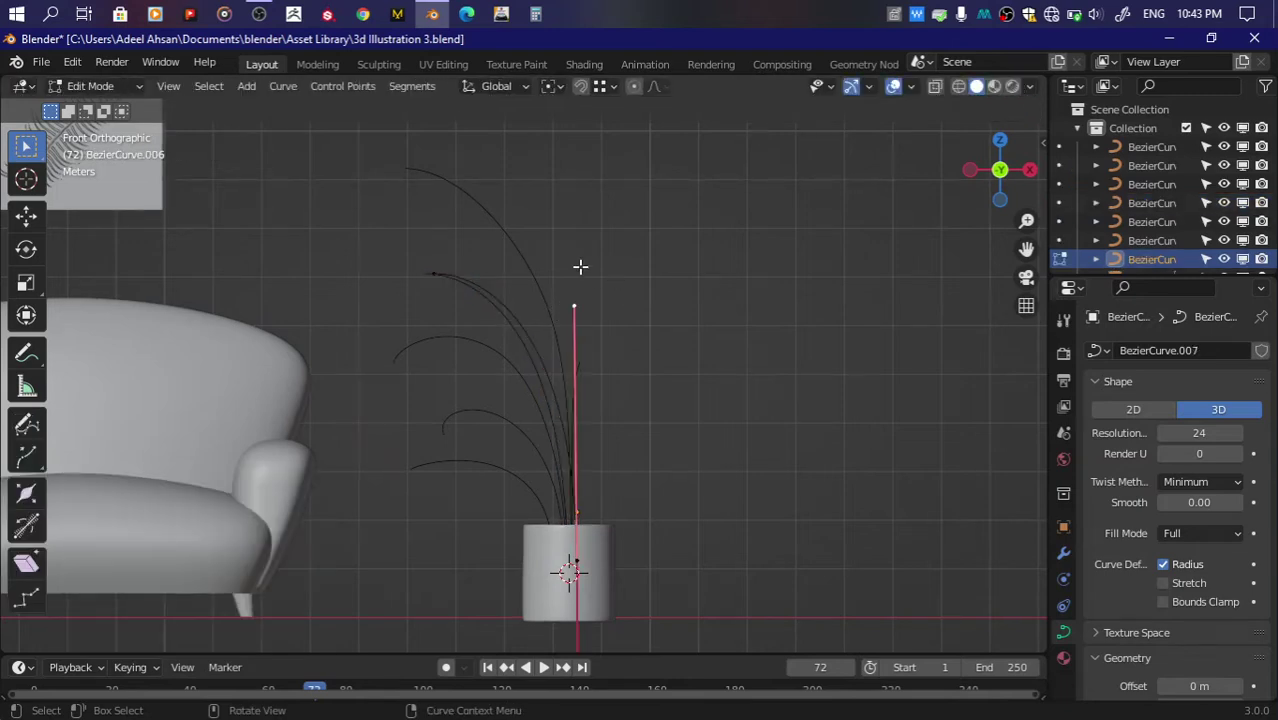
key(r)
click(776, 380)
key(g)
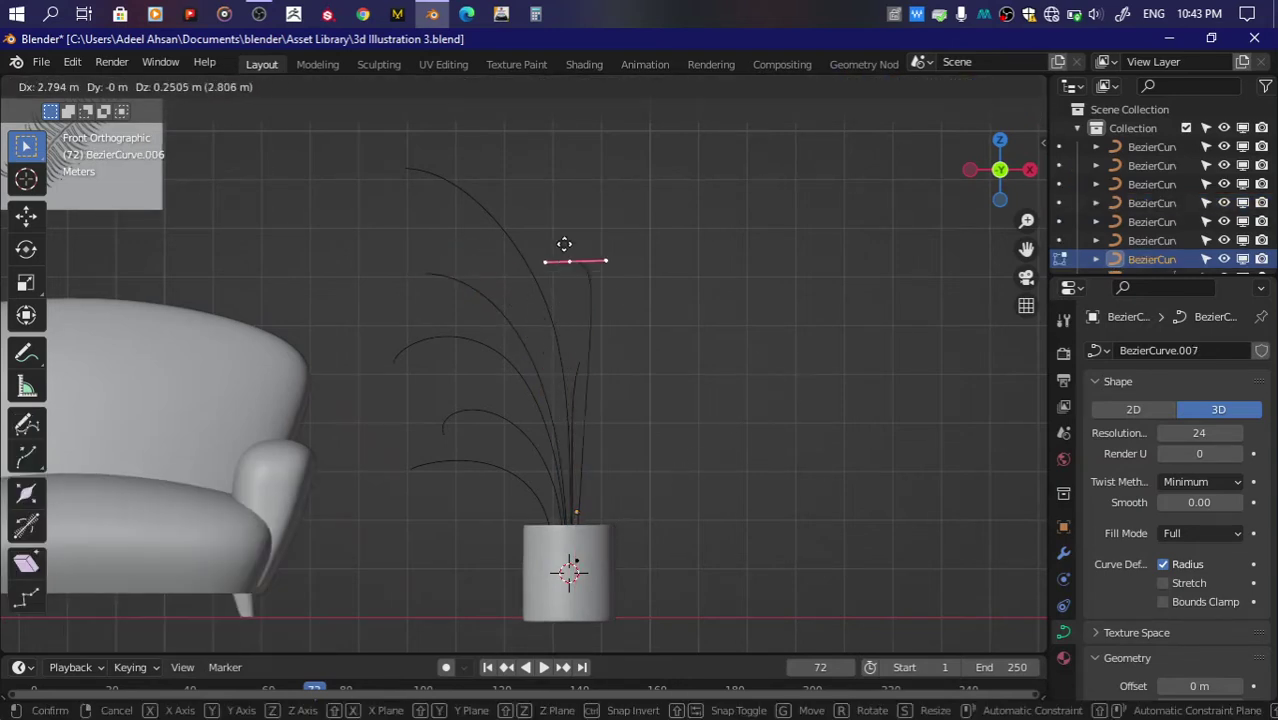
click(588, 245)
key(r)
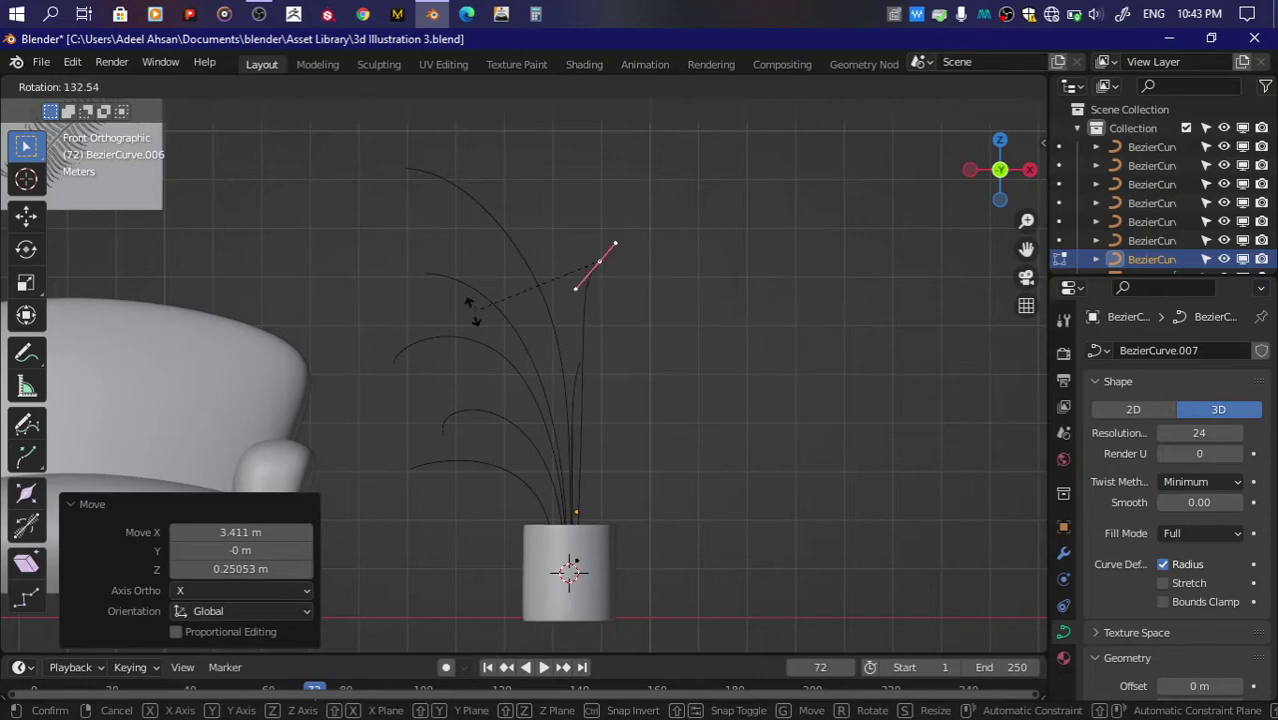
click(472, 310)
key(g)
click(700, 240)
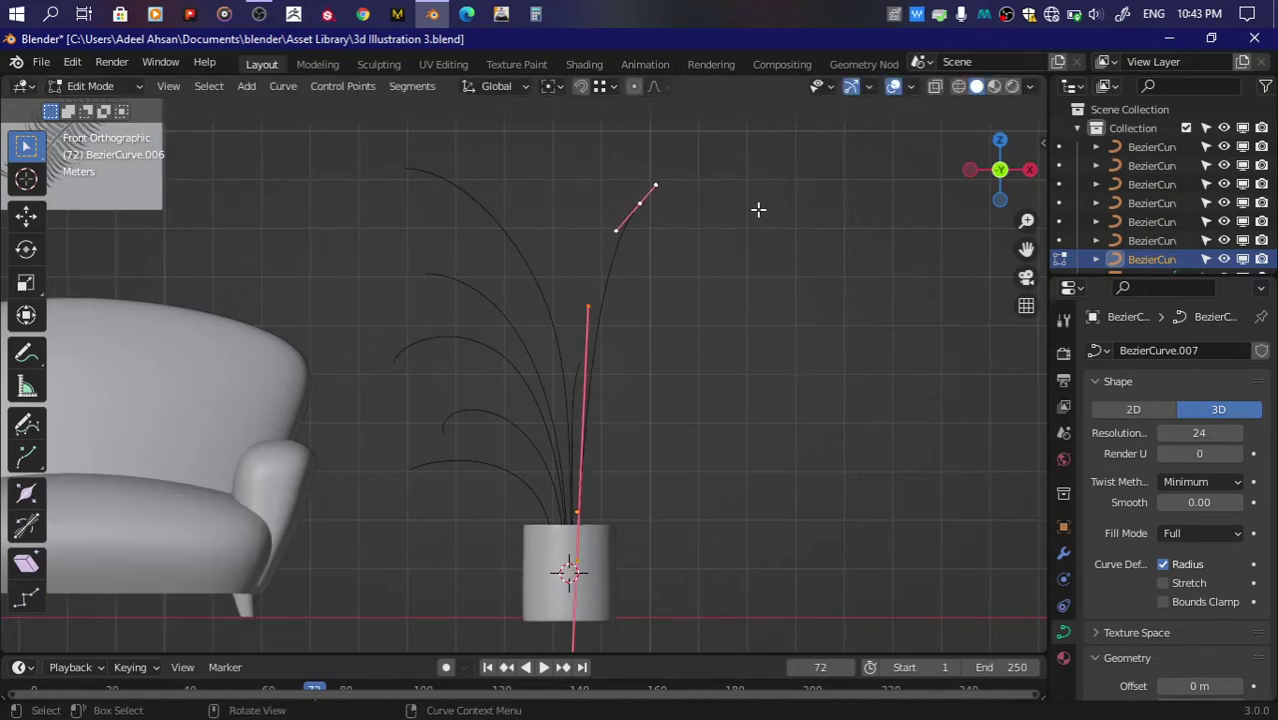
Step: Subdivide the new stem and shrink its lower segment
right_click(625, 218)
click(625, 218)
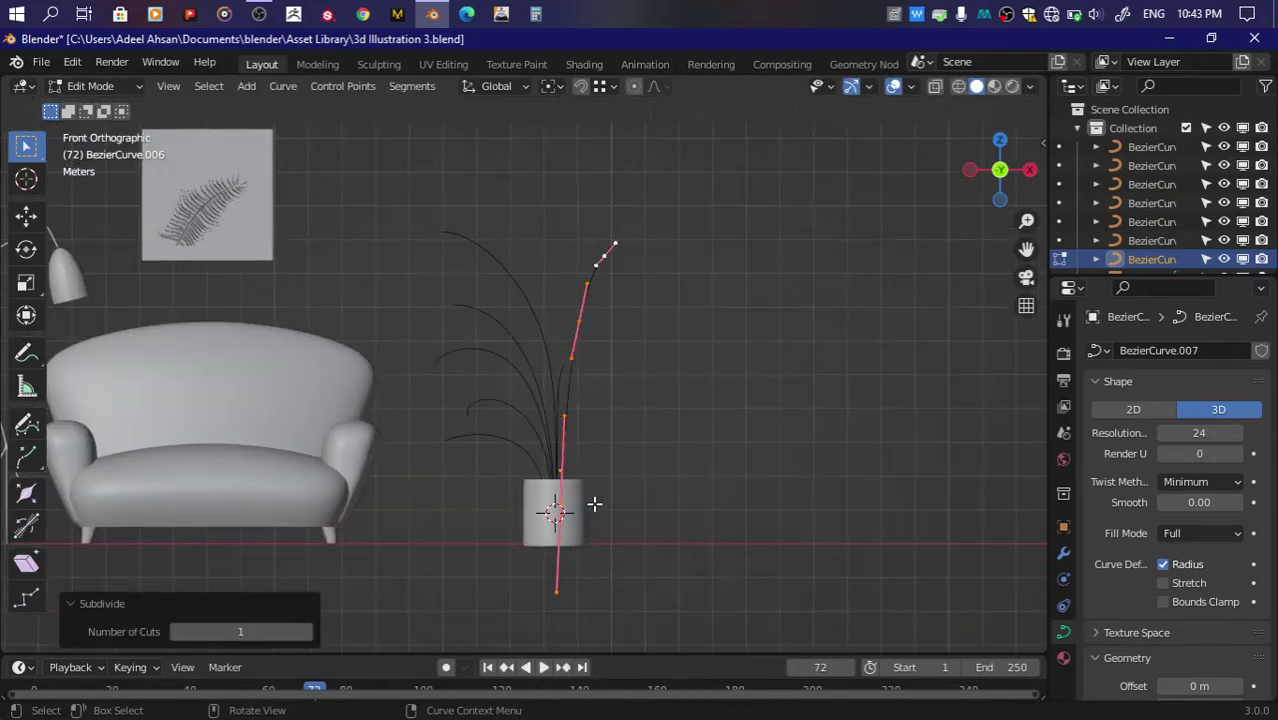
click(593, 503)
key(s)
click(662, 512)
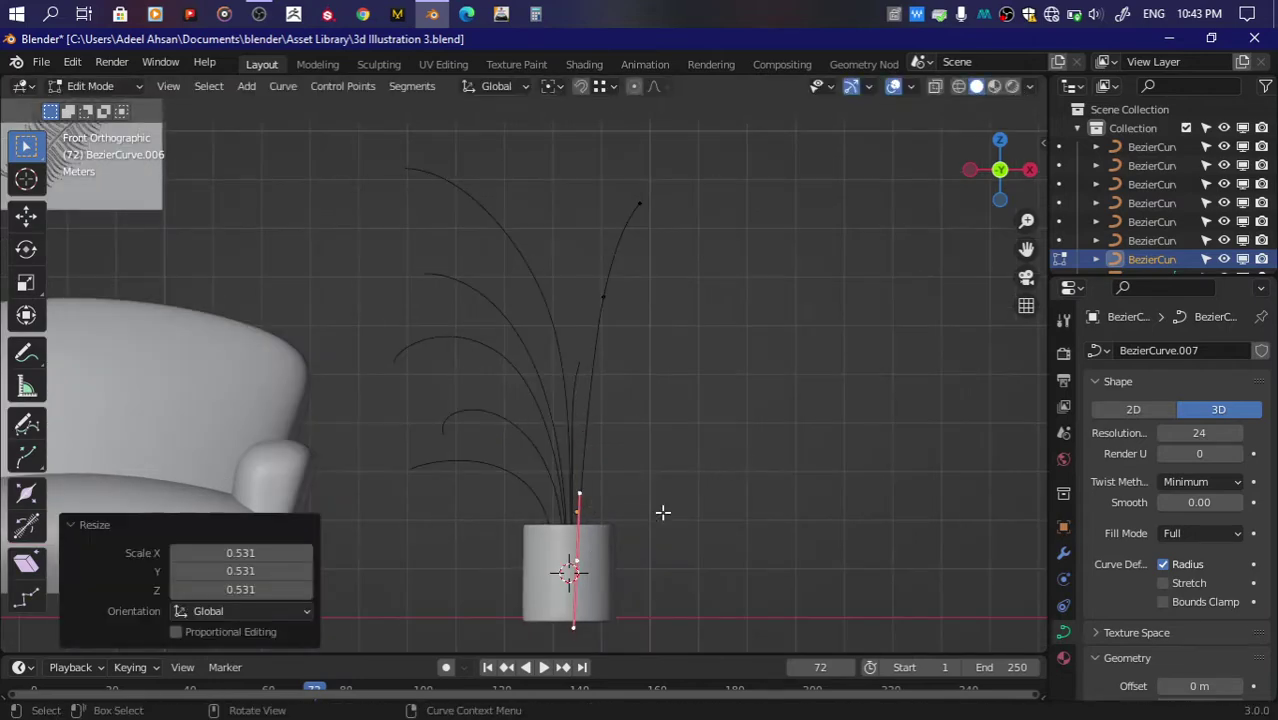
Step: Move the middle control point down-left, resize it and tilt it about 10°
click(595, 308)
key(g)
click(593, 342)
key(s)
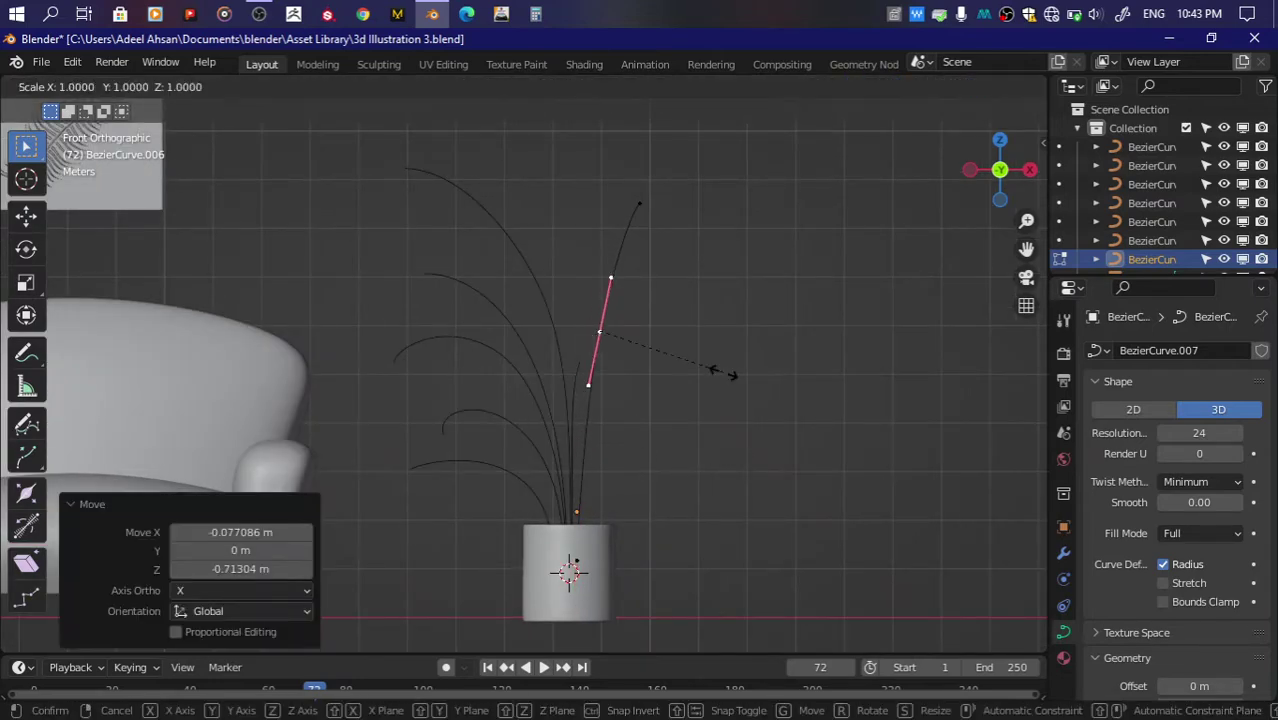
click(685, 355)
key(r)
click(680, 366)
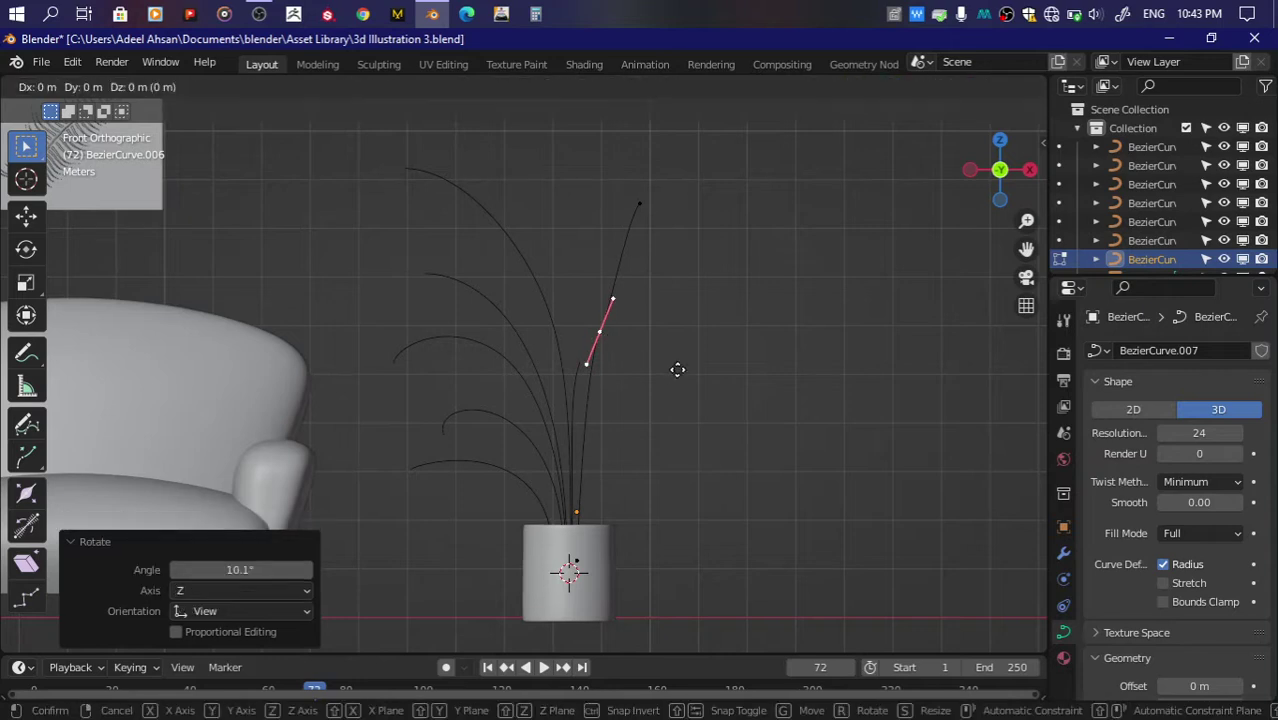
key(g)
click(686, 374)
Step: Try repositioning the tip segment, undo it, then shrink the segment instead
key(g)
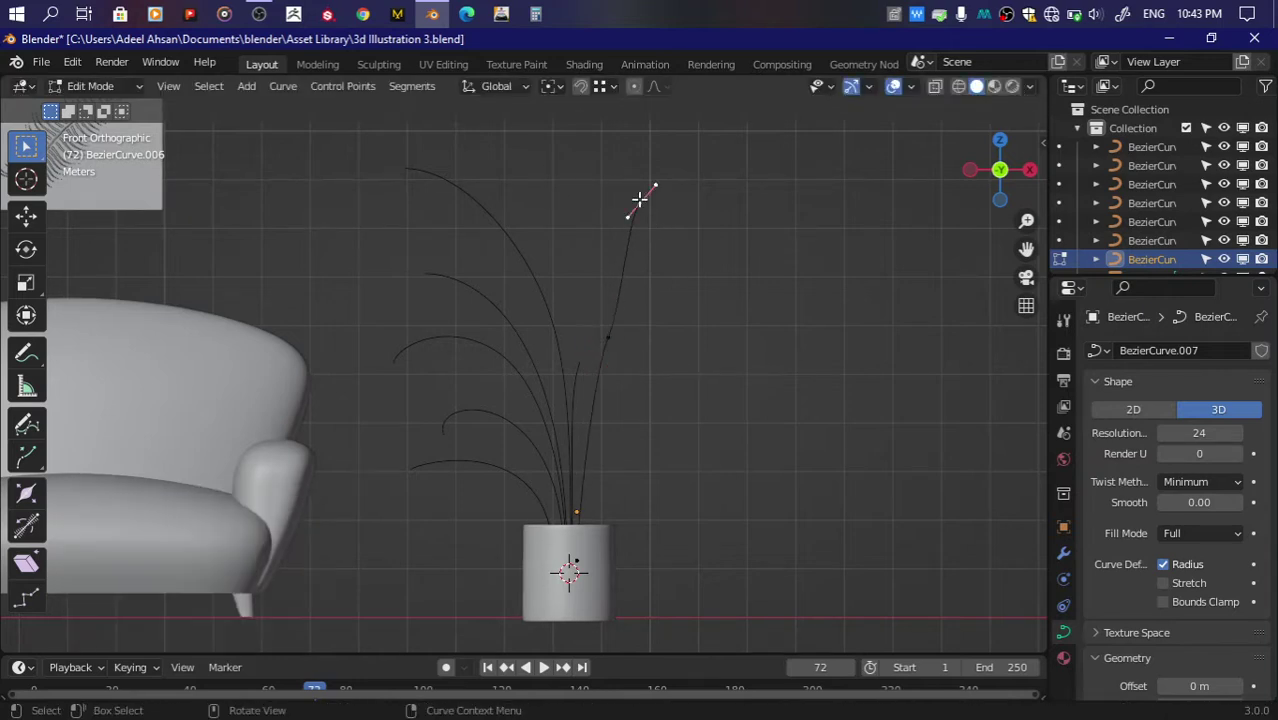
click(689, 262)
key(r)
click(690, 275)
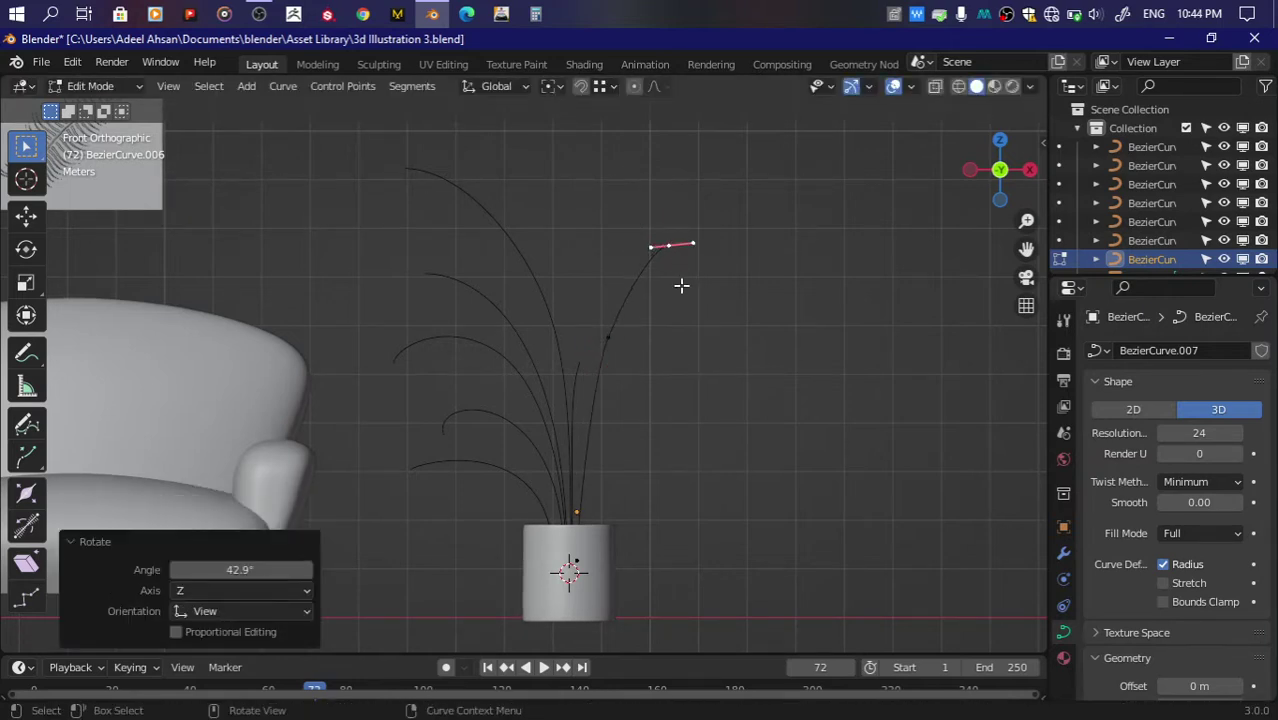
key(ctrl+z)
key(ctrl+z)
key(s)
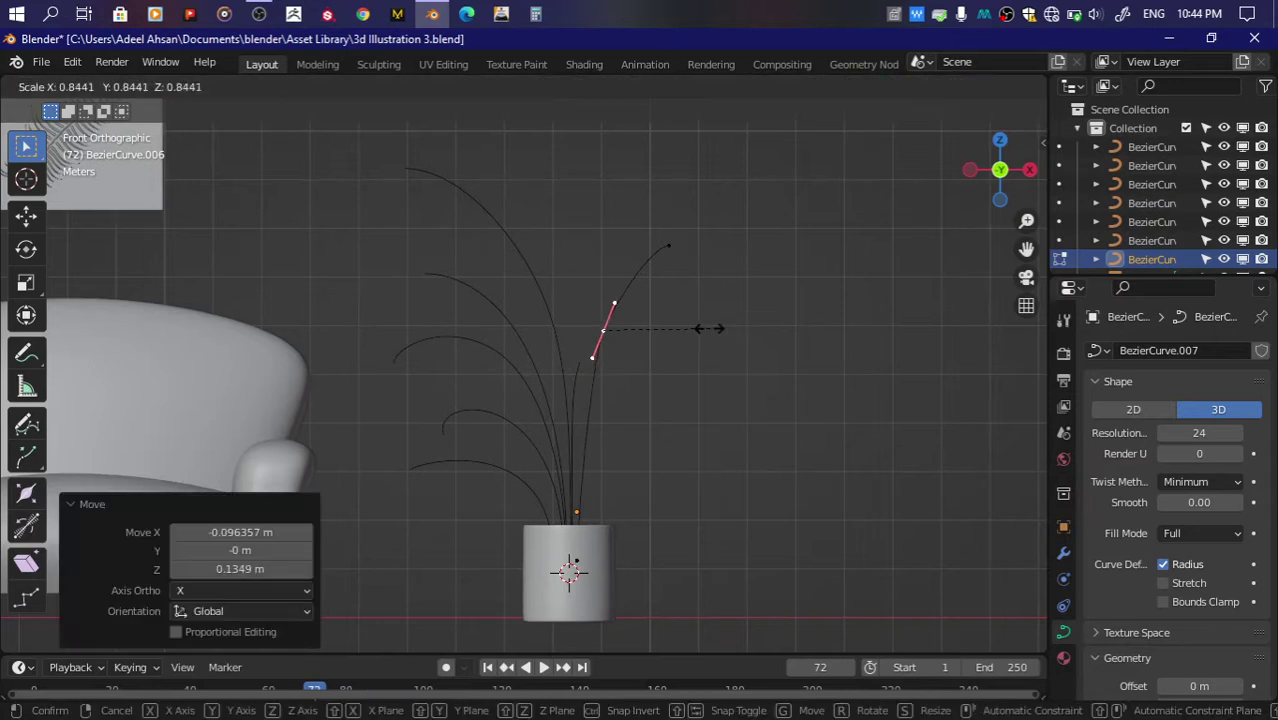
click(707, 328)
Step: Rotate and move the tip segment up and to the right, with a slight tilt
key(g)
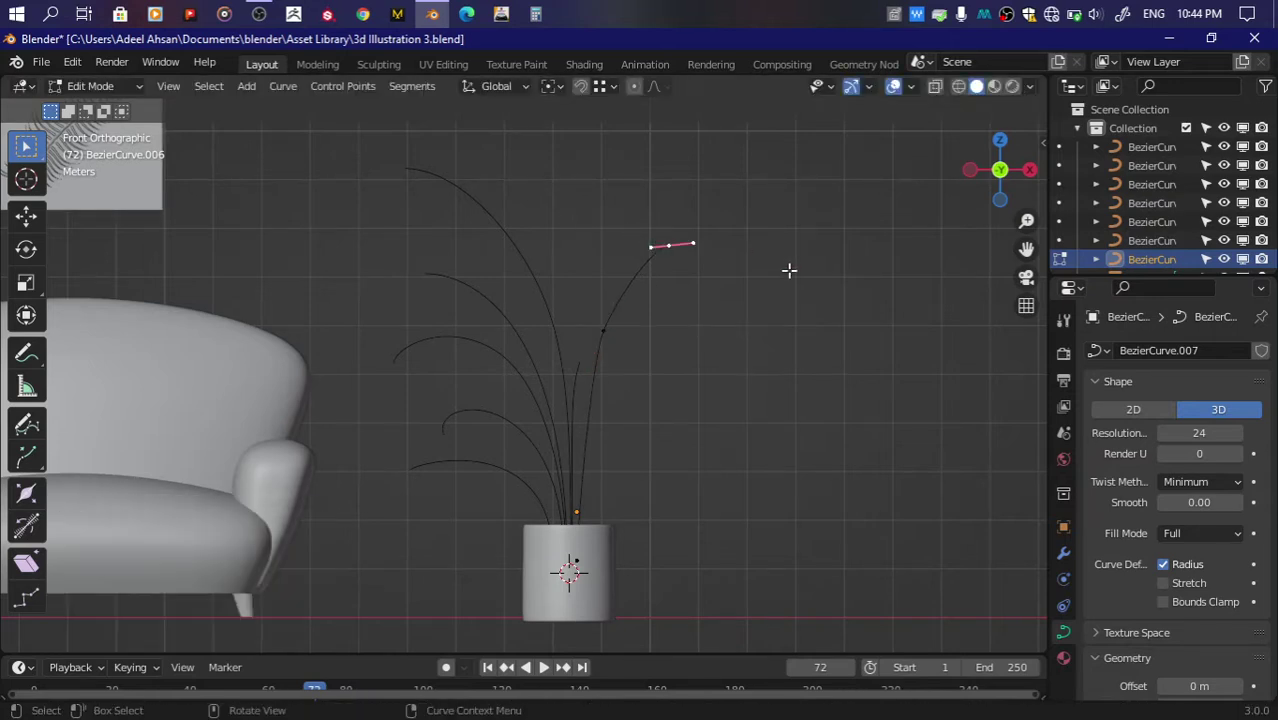
key(r)
click(773, 198)
key(g)
click(791, 217)
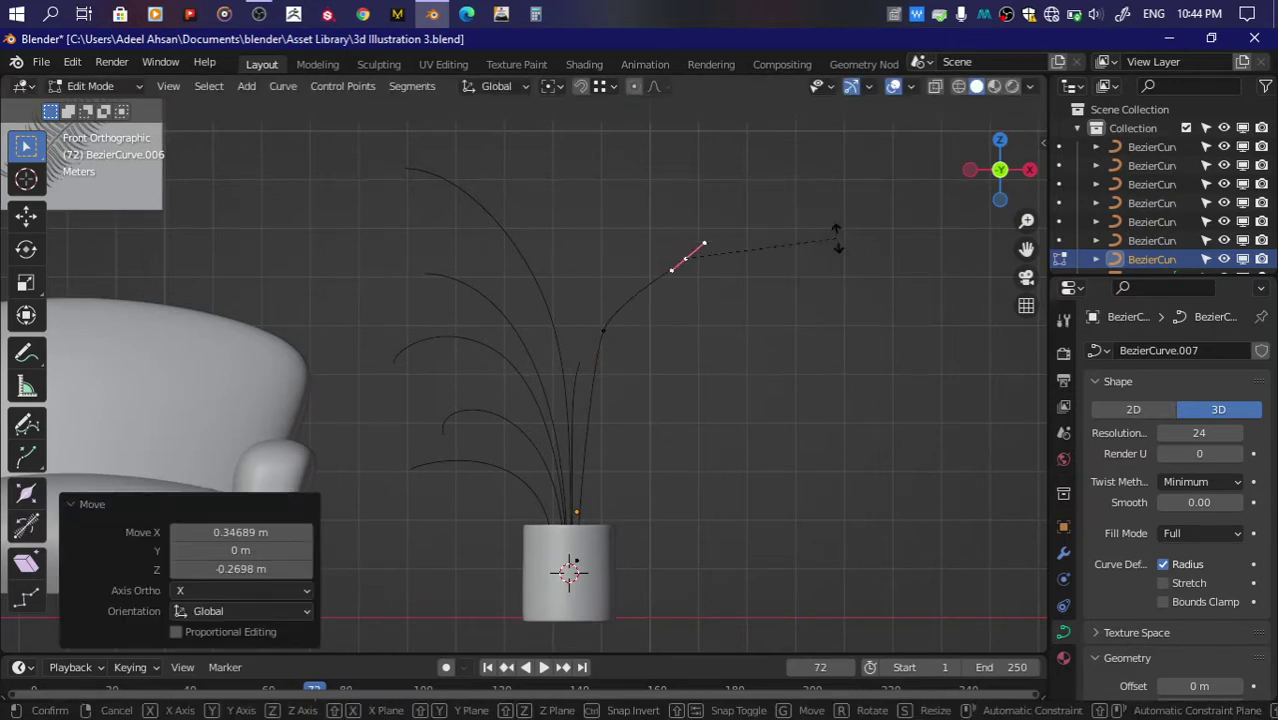
key(r)
click(829, 216)
Step: Subdivide between a mid-stem point and the tip, then rotate the new midpoint
click(620, 317)
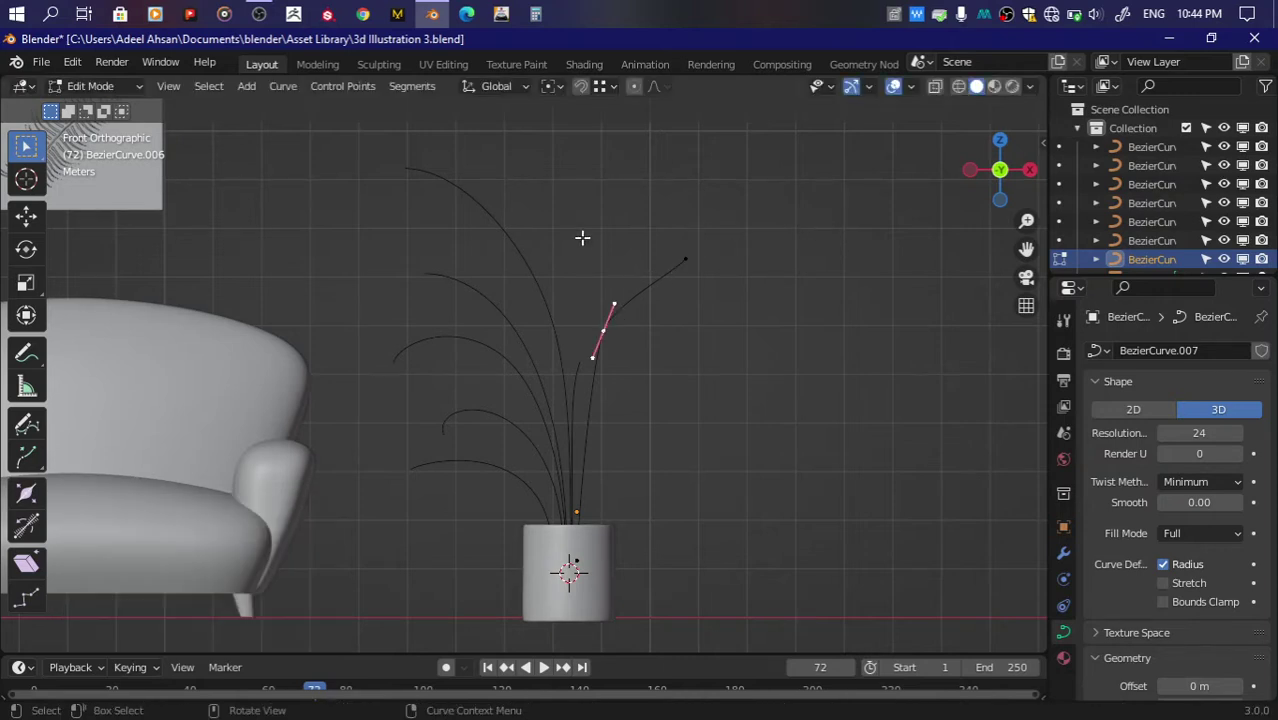
shift+click(685, 260)
right_click(700, 187)
click(700, 203)
click(646, 289)
key(r)
Step: Lower, rotate and resize the lower segment, then save and leave Edit Mode
click(608, 330)
key(g)
click(690, 368)
key(r)
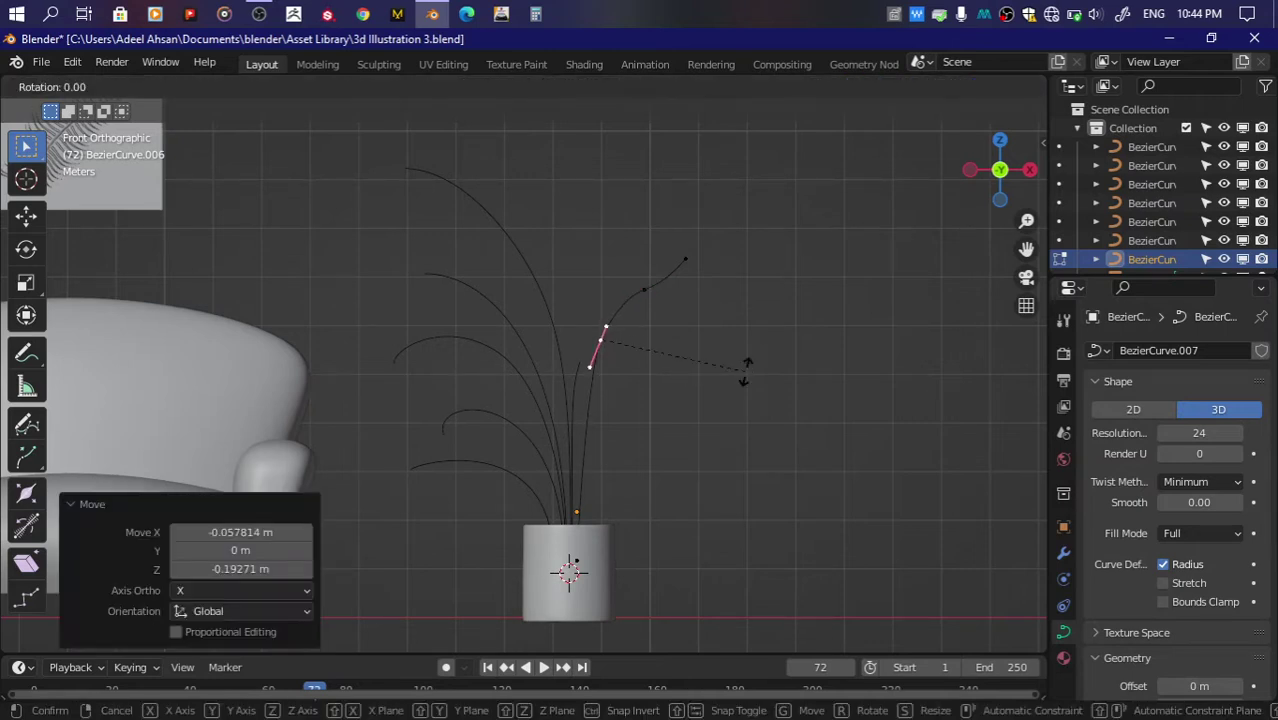
click(748, 370)
key(s)
click(770, 375)
key(ctrl+s)
key(Tab)
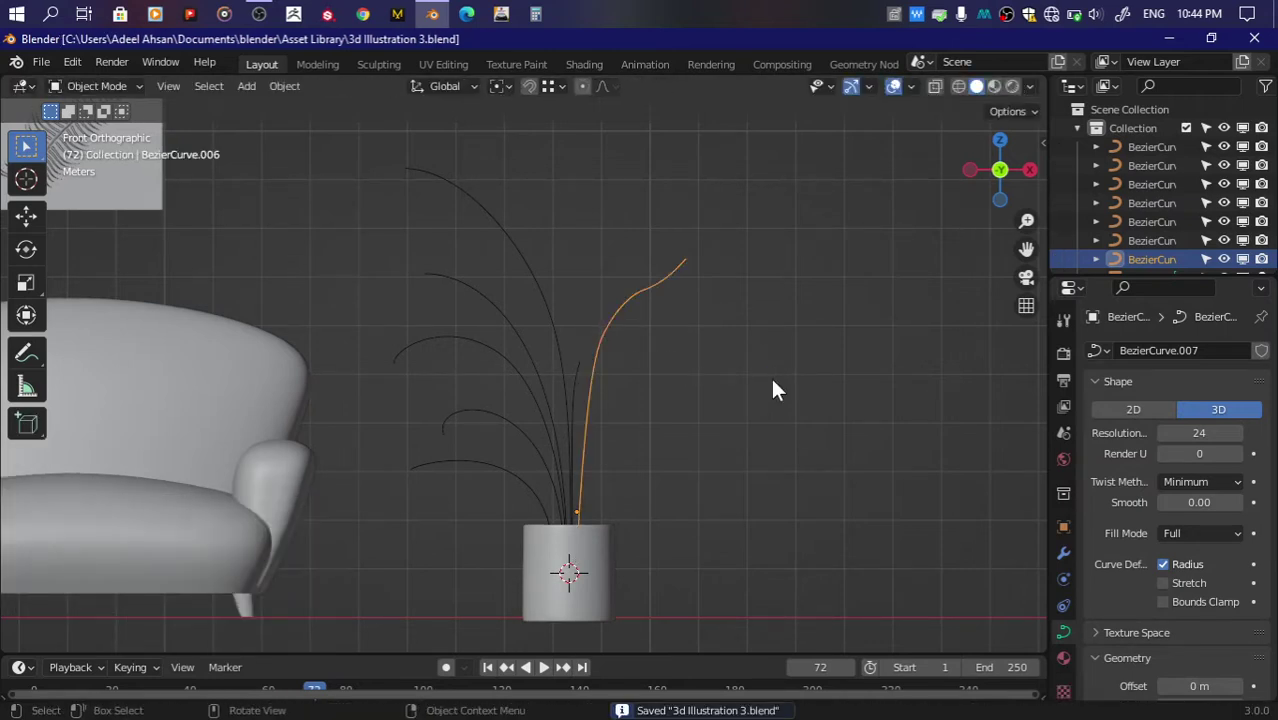
Step: Duplicate the right-curling stem along X and push its end point further right
key(shift+d)
key(x)
click(513, 357)
key(Tab)
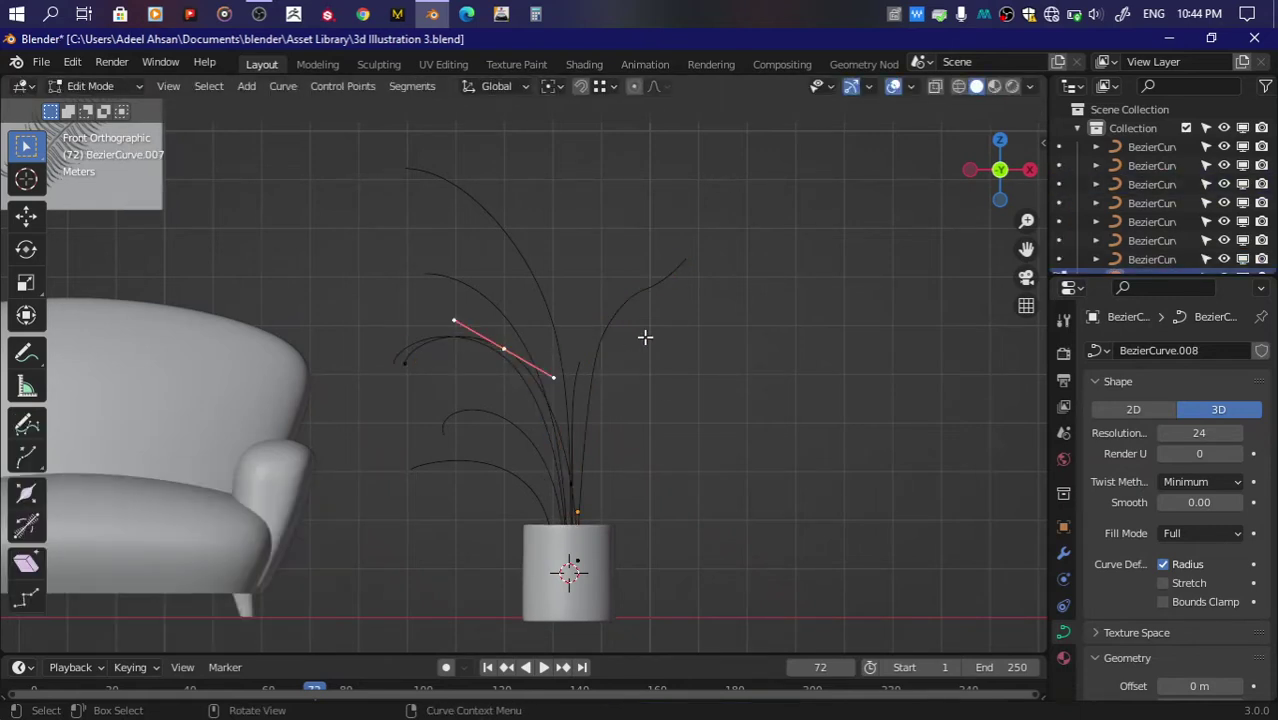
drag(365, 291, 536, 408)
key(g)
click(650, 403)
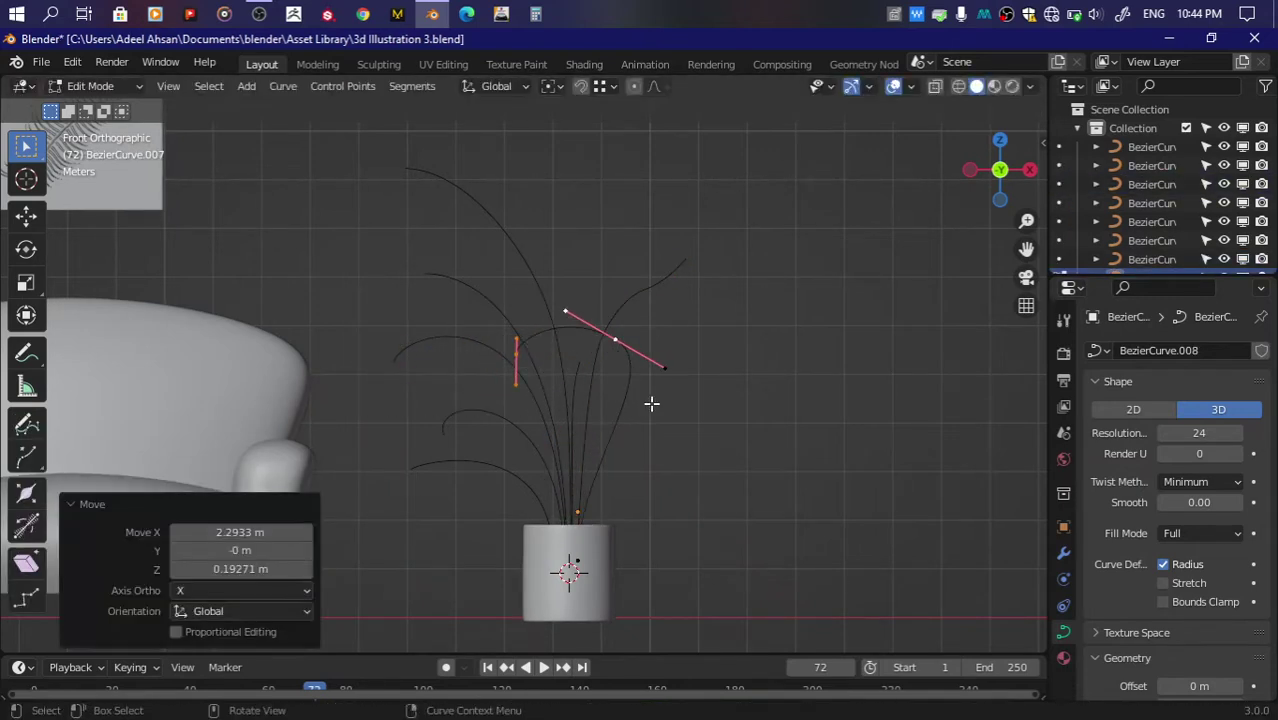
Step: Rotate the copied stem's handle twice to bend the curve
drag(473, 333, 535, 356)
drag(650, 318, 650, 333)
key(r)
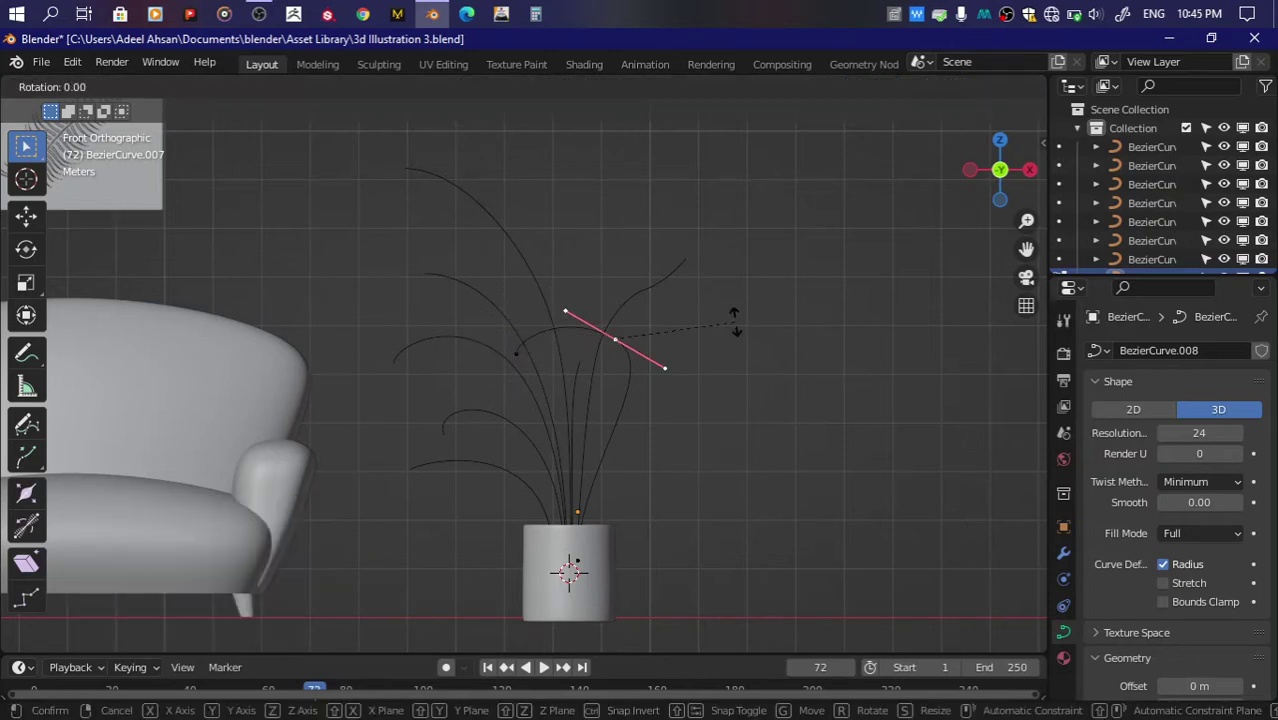
click(630, 437)
key(r)
click(650, 294)
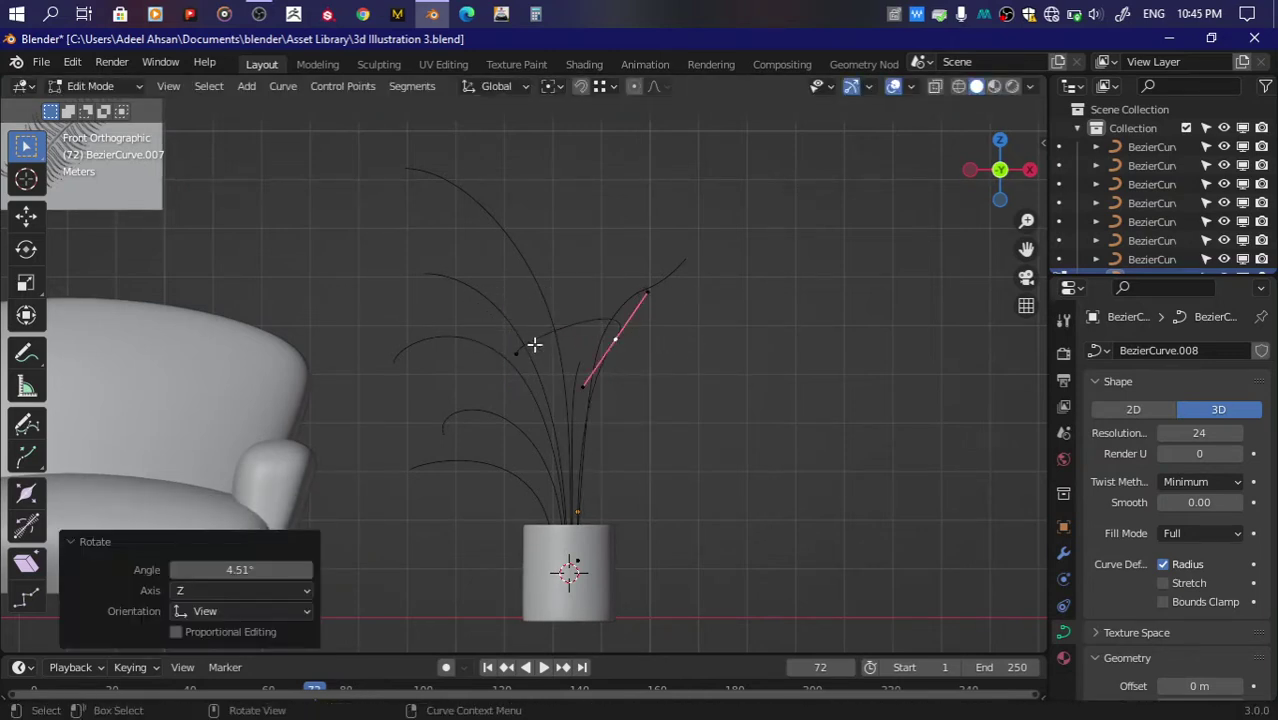
Step: Move a point to the right of the plant and tilt its handle, undoing the resize
click(497, 351)
key(g)
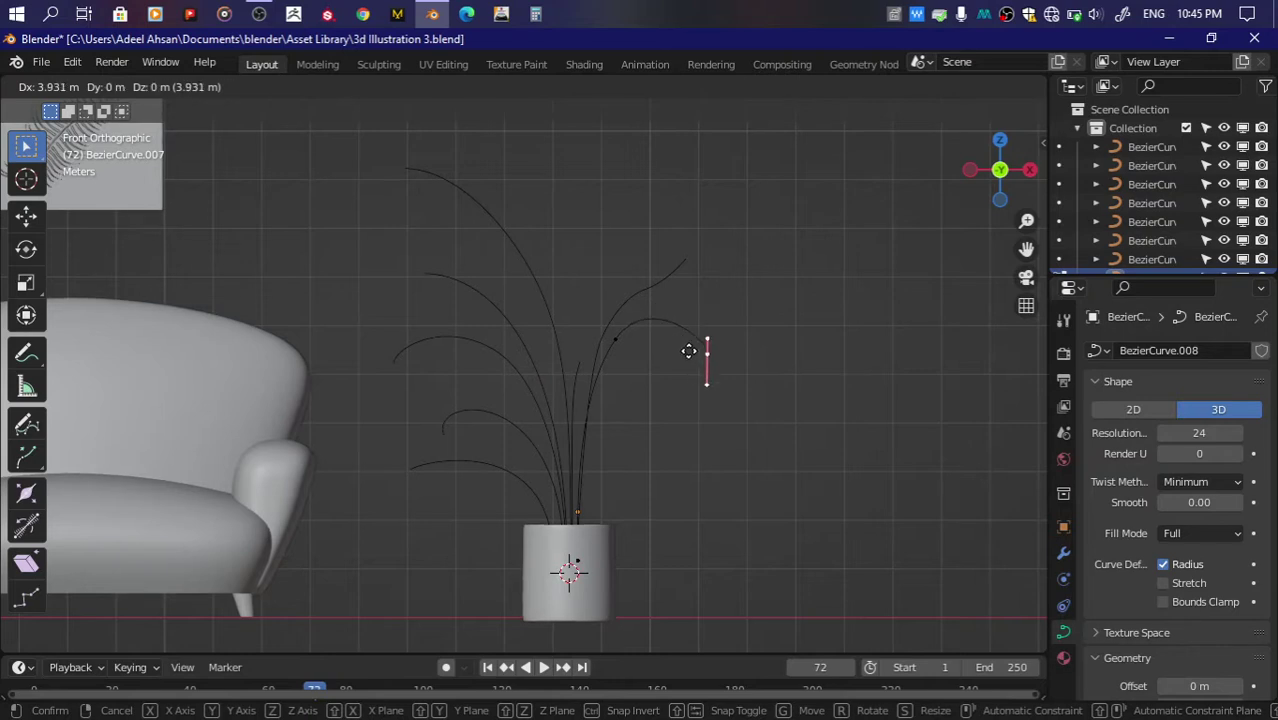
click(683, 358)
key(r)
click(760, 380)
key(s)
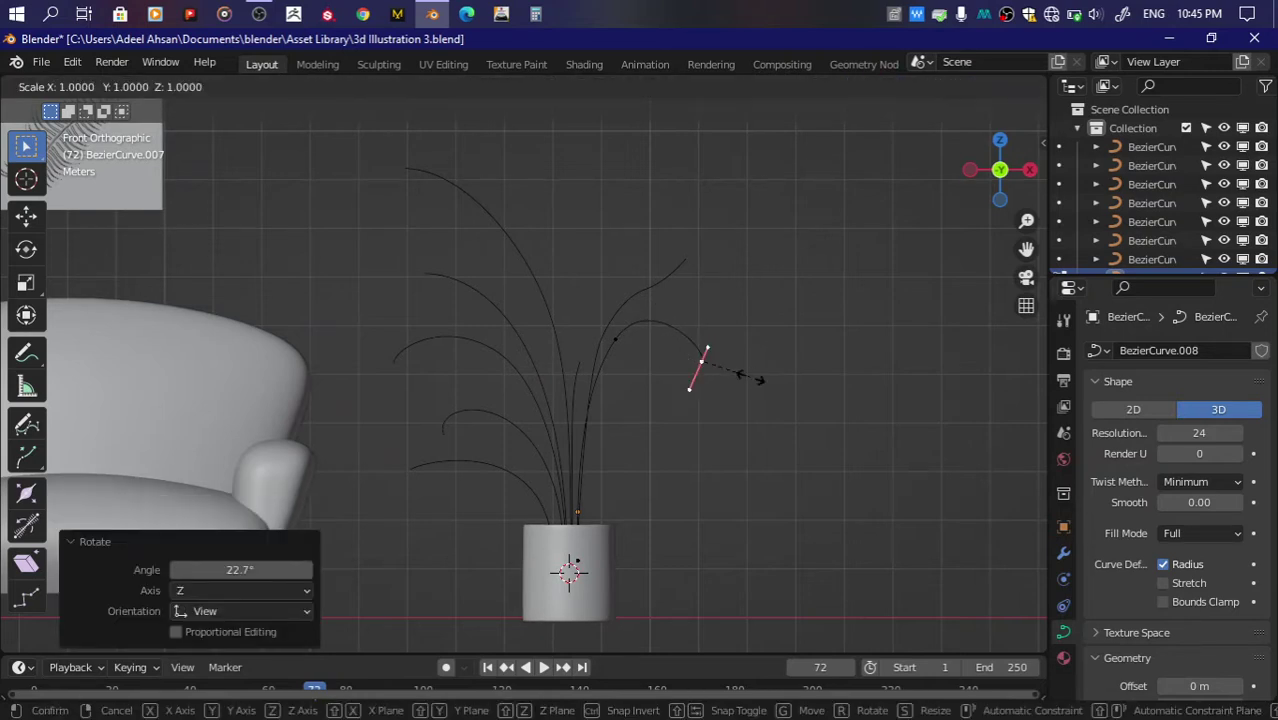
click(850, 378)
key(ctrl+z)
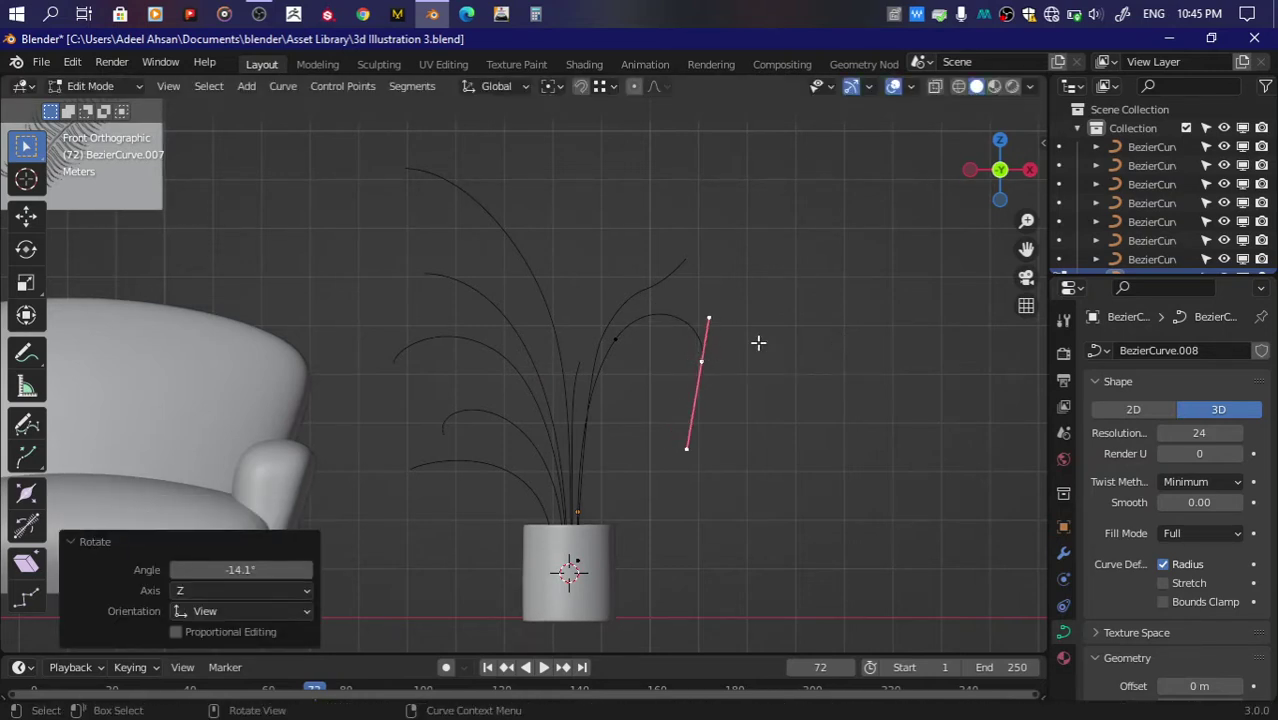
key(ctrl+z)
key(ctrl+z)
Step: Shorten the handle and shift it up and right, then undo the move
key(s)
click(698, 356)
key(g)
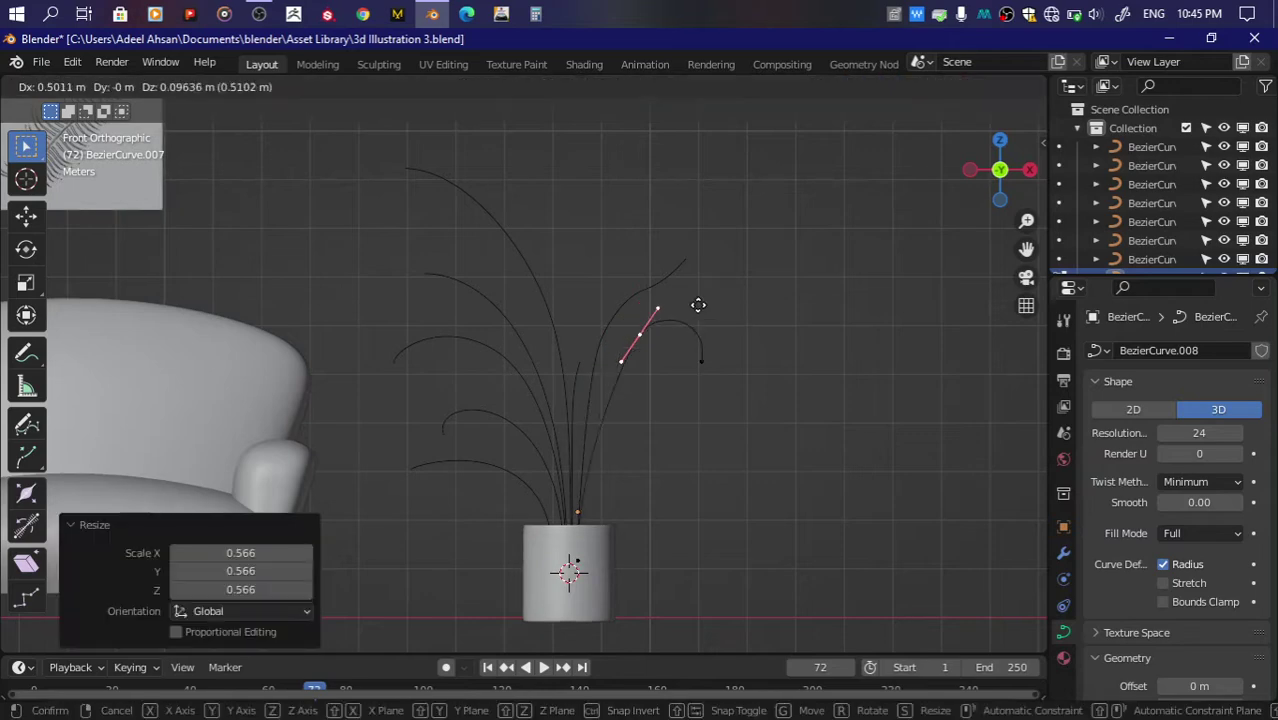
click(698, 305)
key(ctrl+z)
Step: Subdivide the whole new stem and raise the added middle point
drag(524, 262, 662, 614)
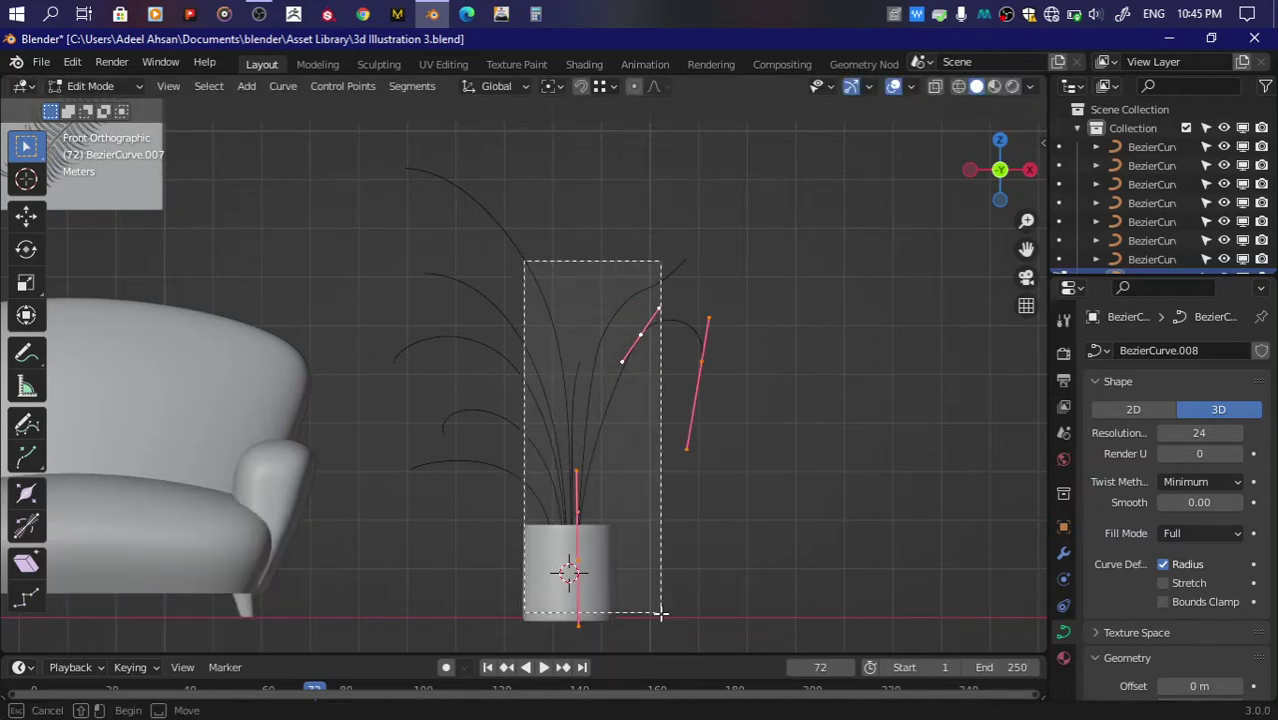
right_click(690, 200)
click(690, 203)
key(g)
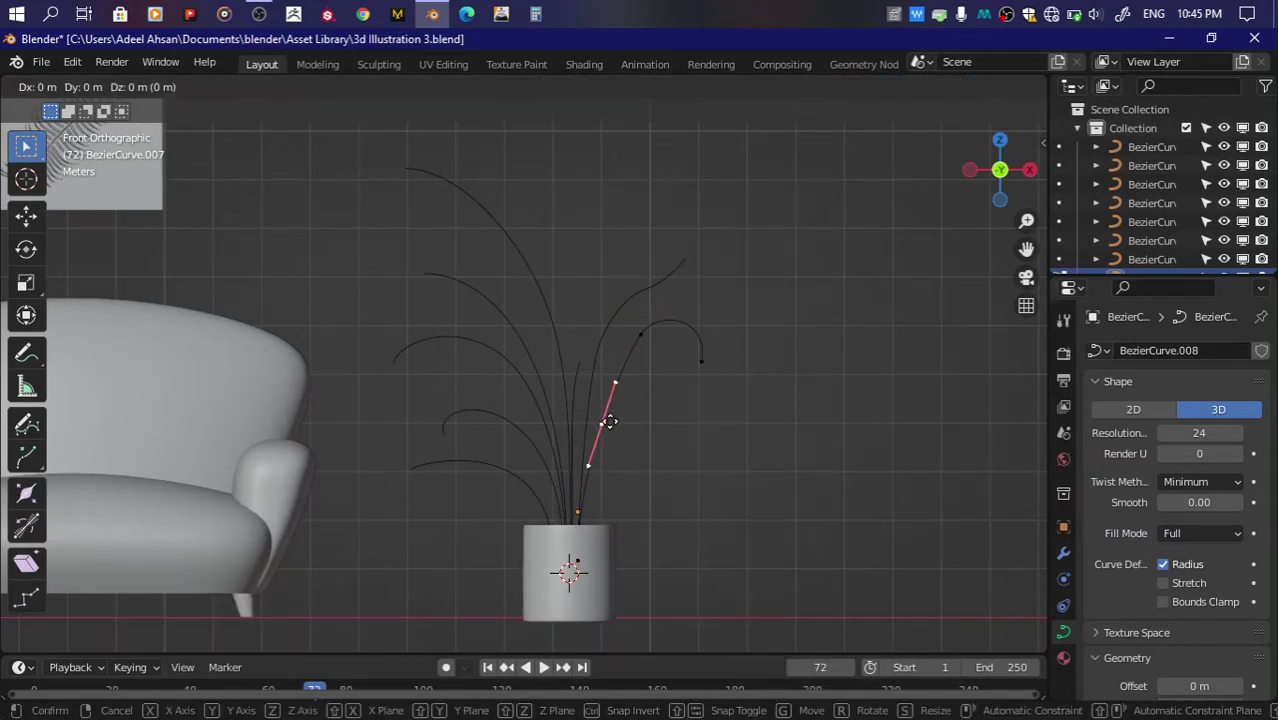
click(613, 386)
Step: Lift and rotate the upper handle so the tip curls down, then save and deselect
click(638, 338)
key(g)
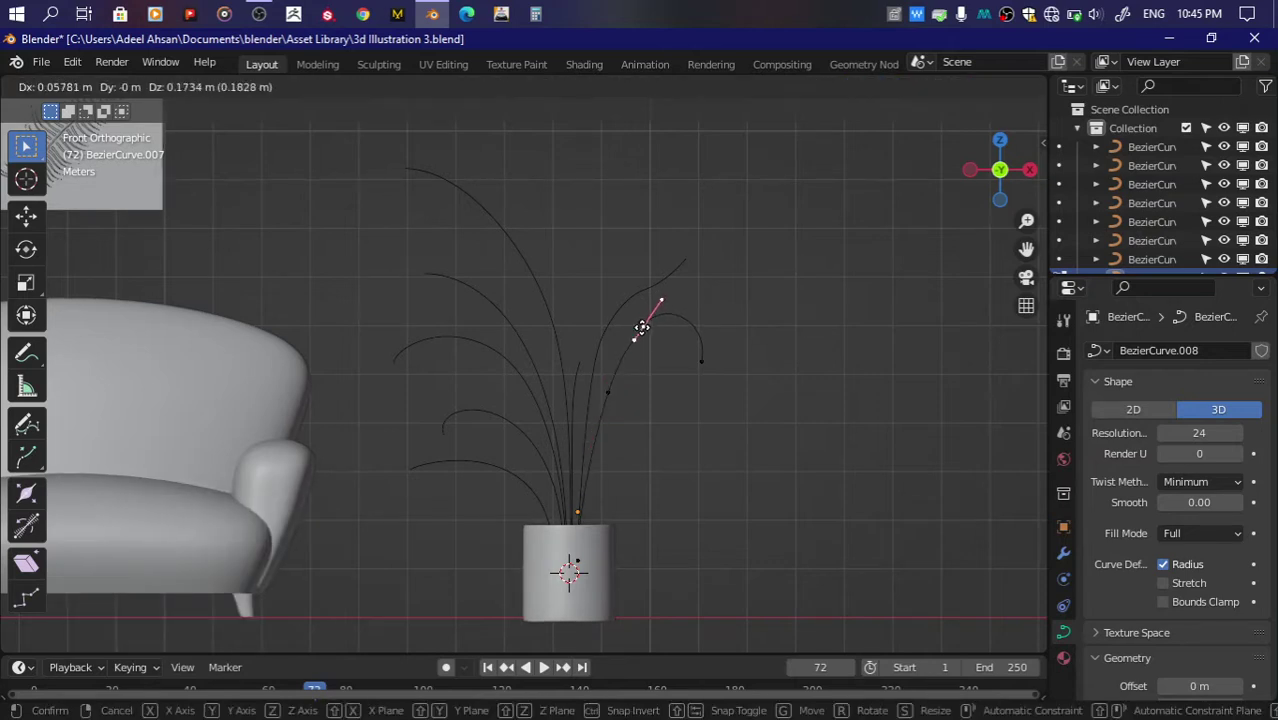
click(641, 328)
key(r)
click(881, 372)
key(ctrl+s)
key(Tab)
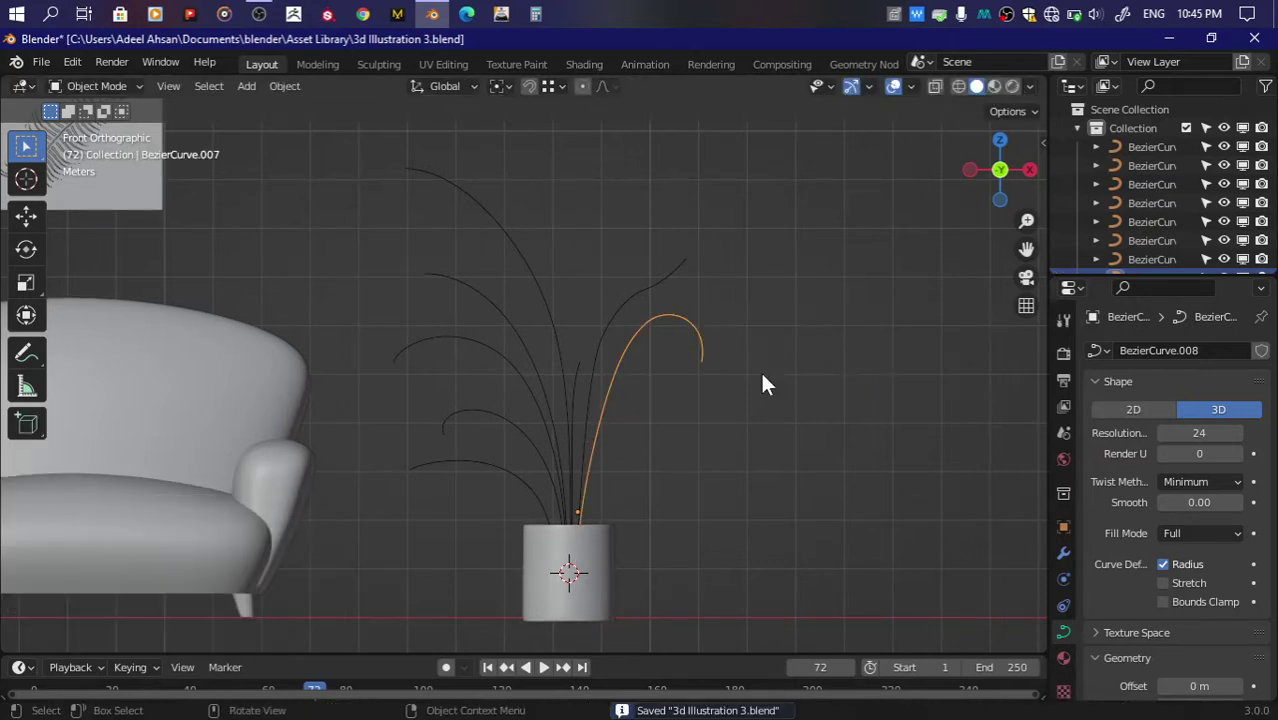
click(470, 423)
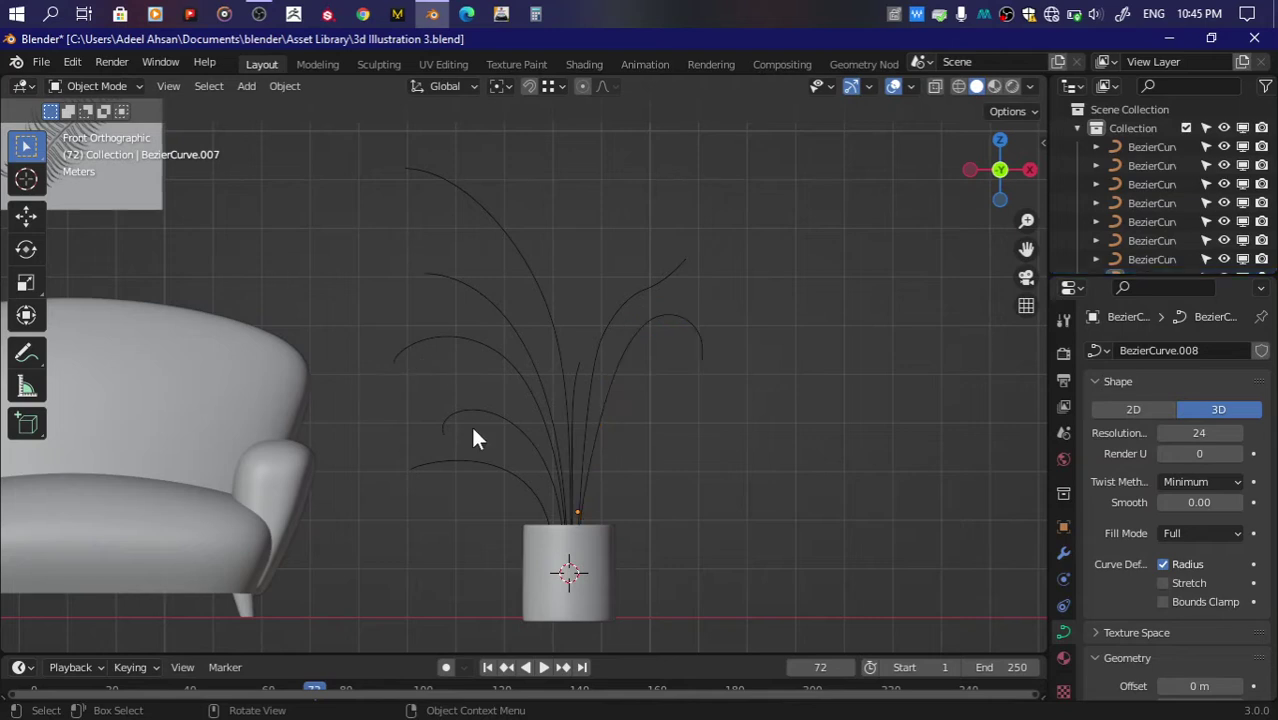
Step: Duplicate the low-arching left stem with Shift+D and place the copy beside it
click(502, 418)
key(shift+d)
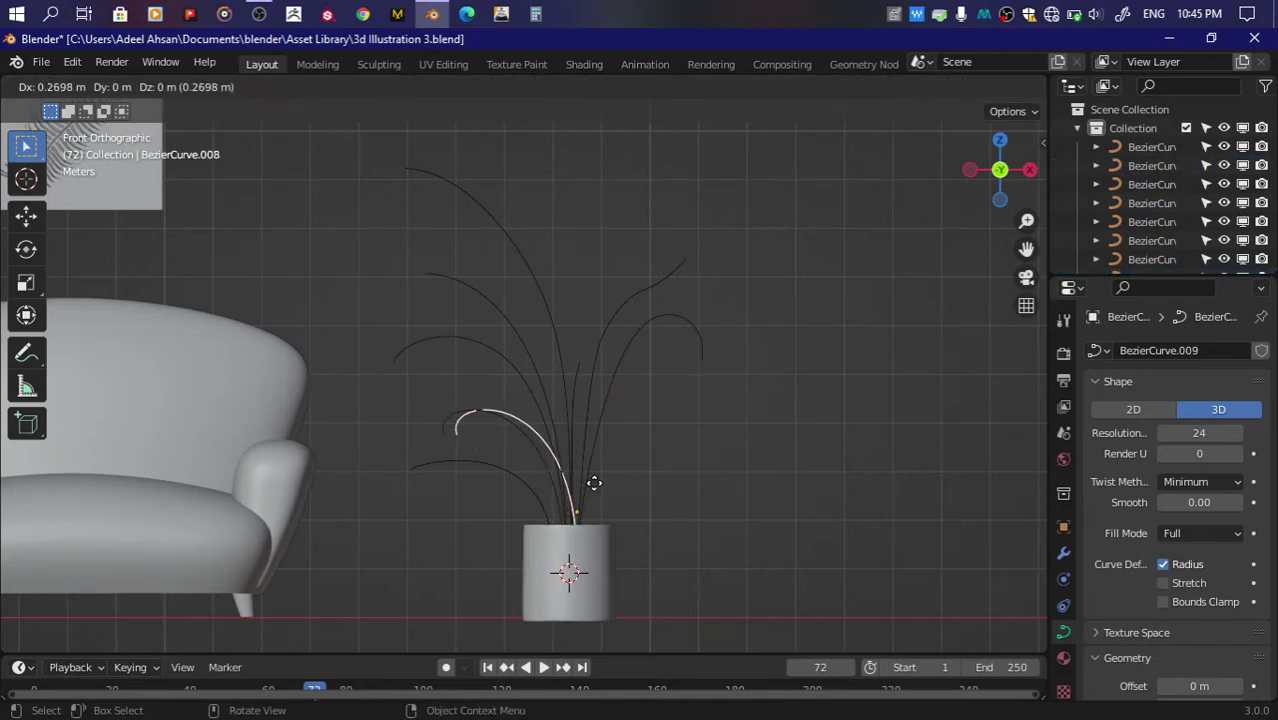
click(600, 483)
key(g)
click(455, 438)
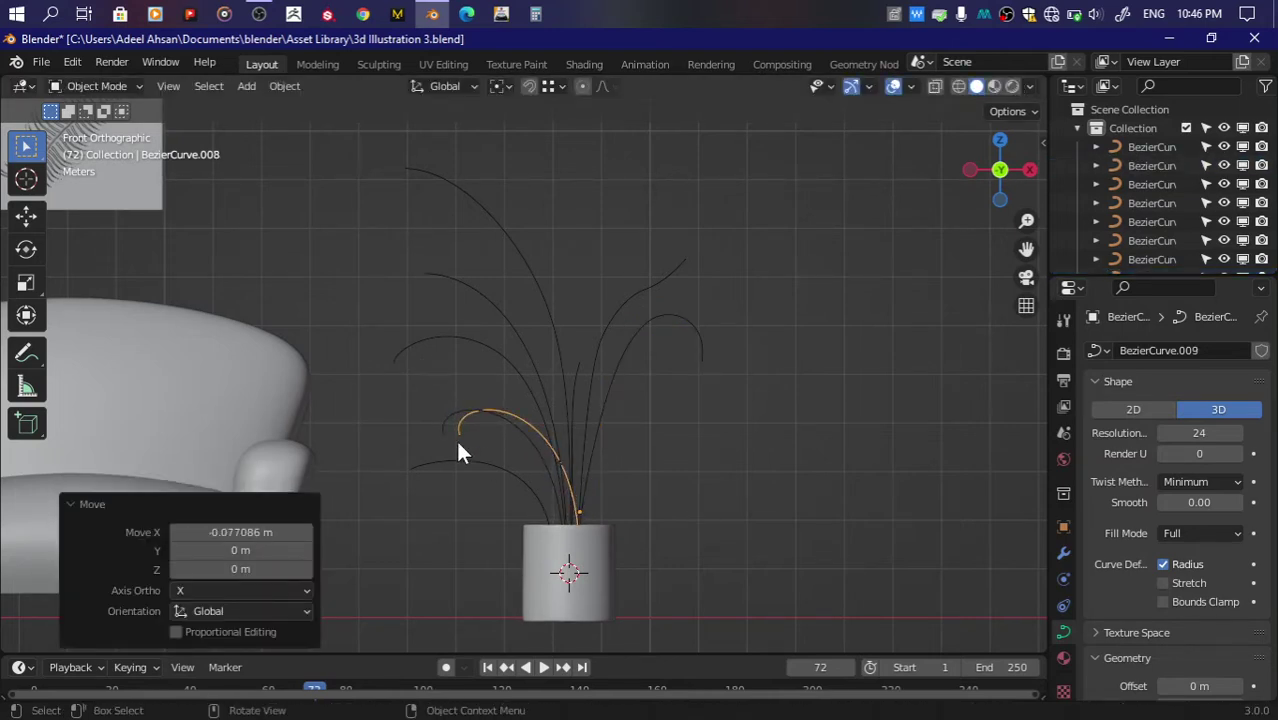
Step: Move one of the copy's points to the right, then nudge the stem into position
key(Tab)
click(452, 437)
key(g)
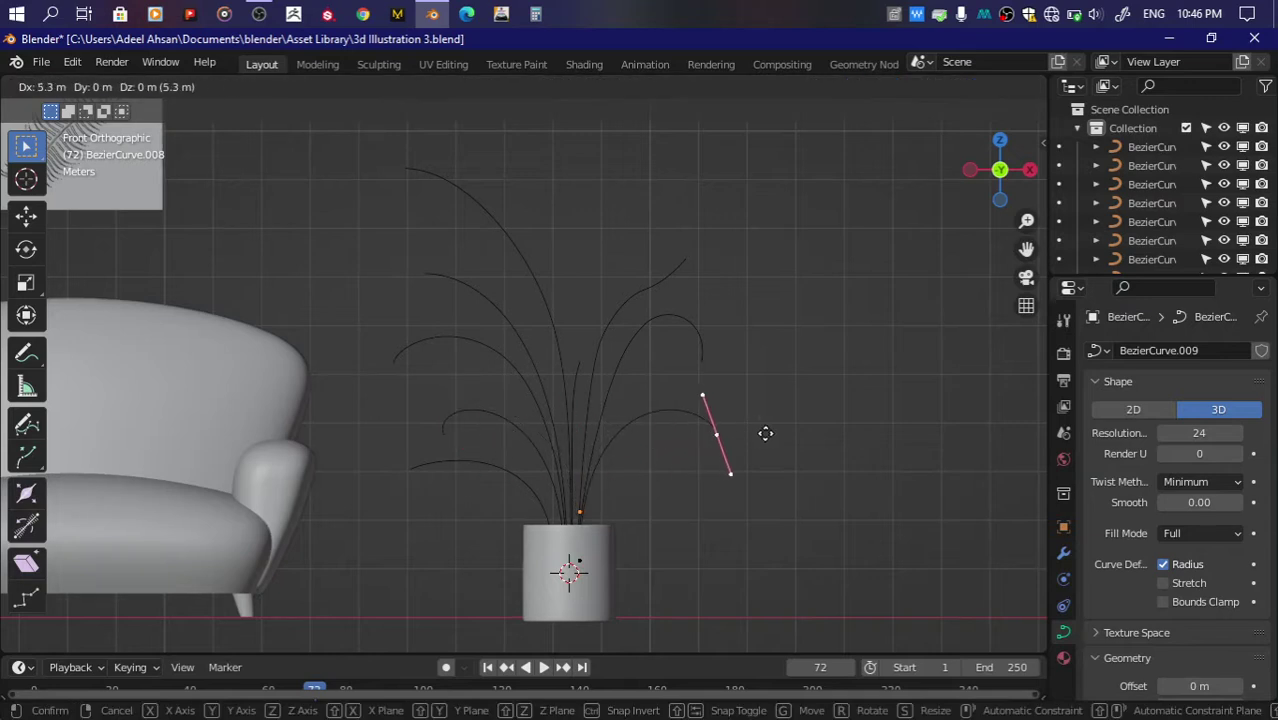
click(760, 421)
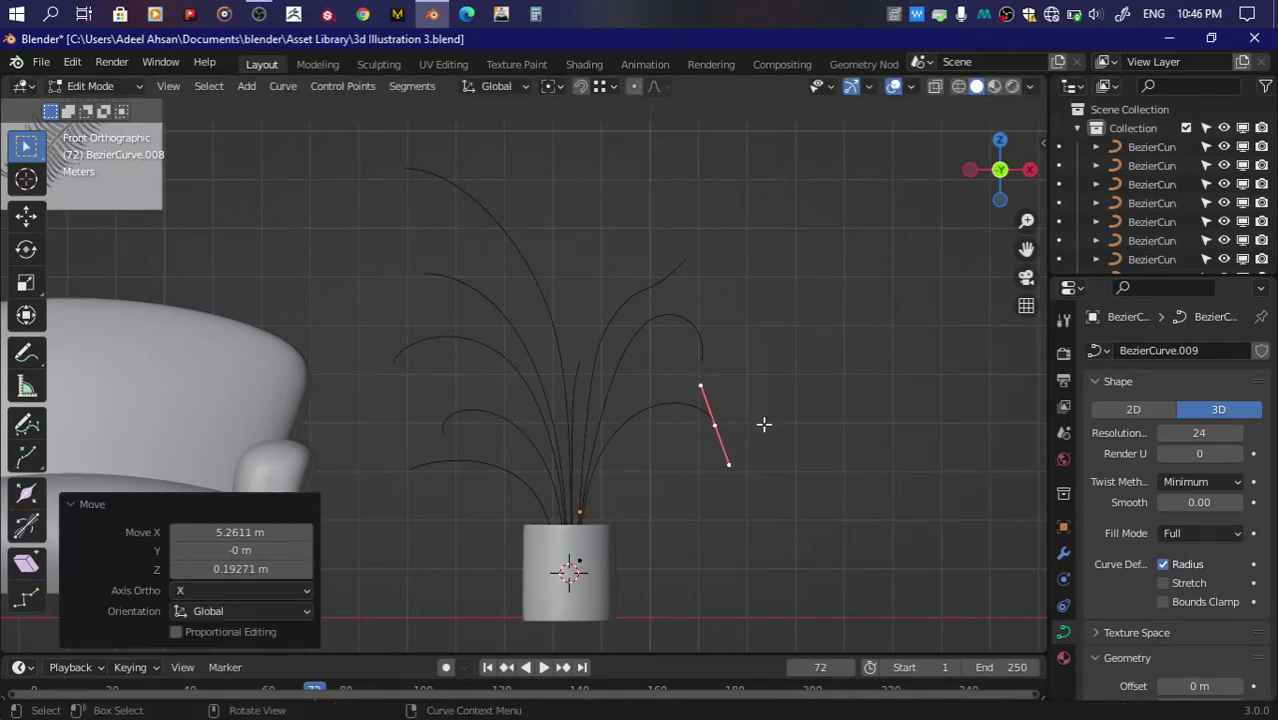
key(Tab)
click(475, 470)
key(g)
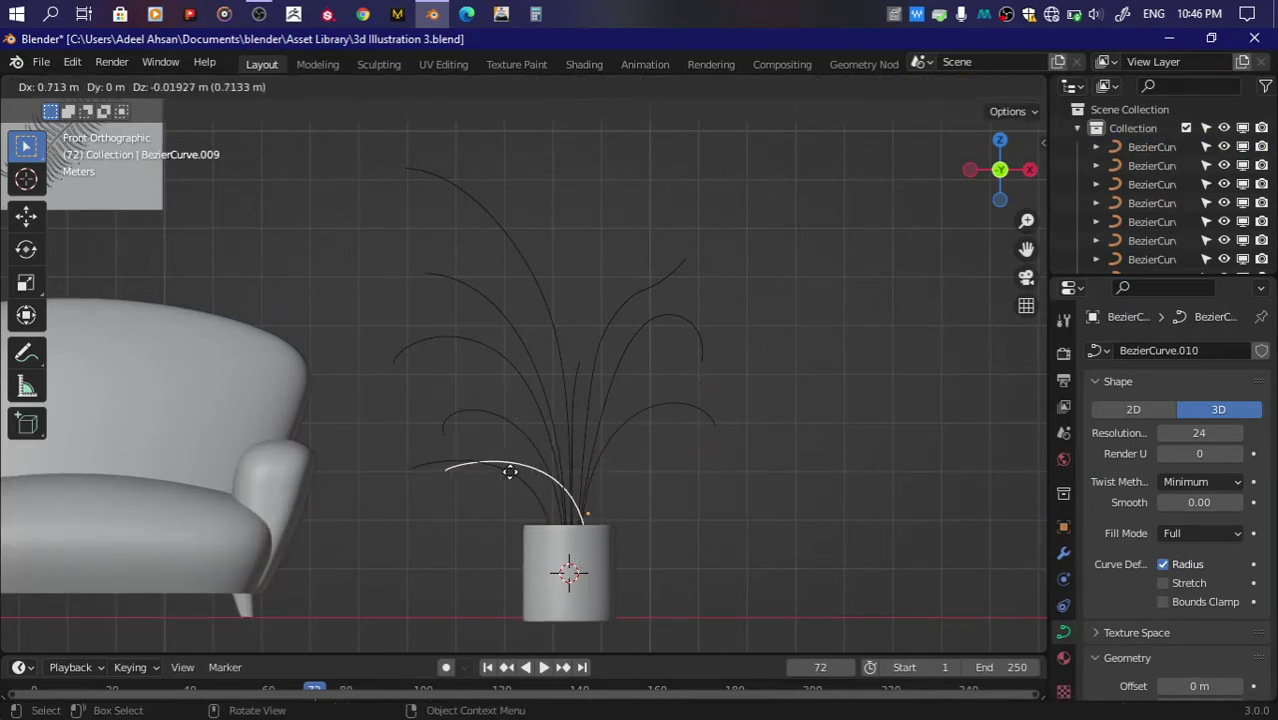
click(503, 470)
Step: Place the stem's base point lower right beside the pot, with its handle tilted inside
key(Tab)
key(g)
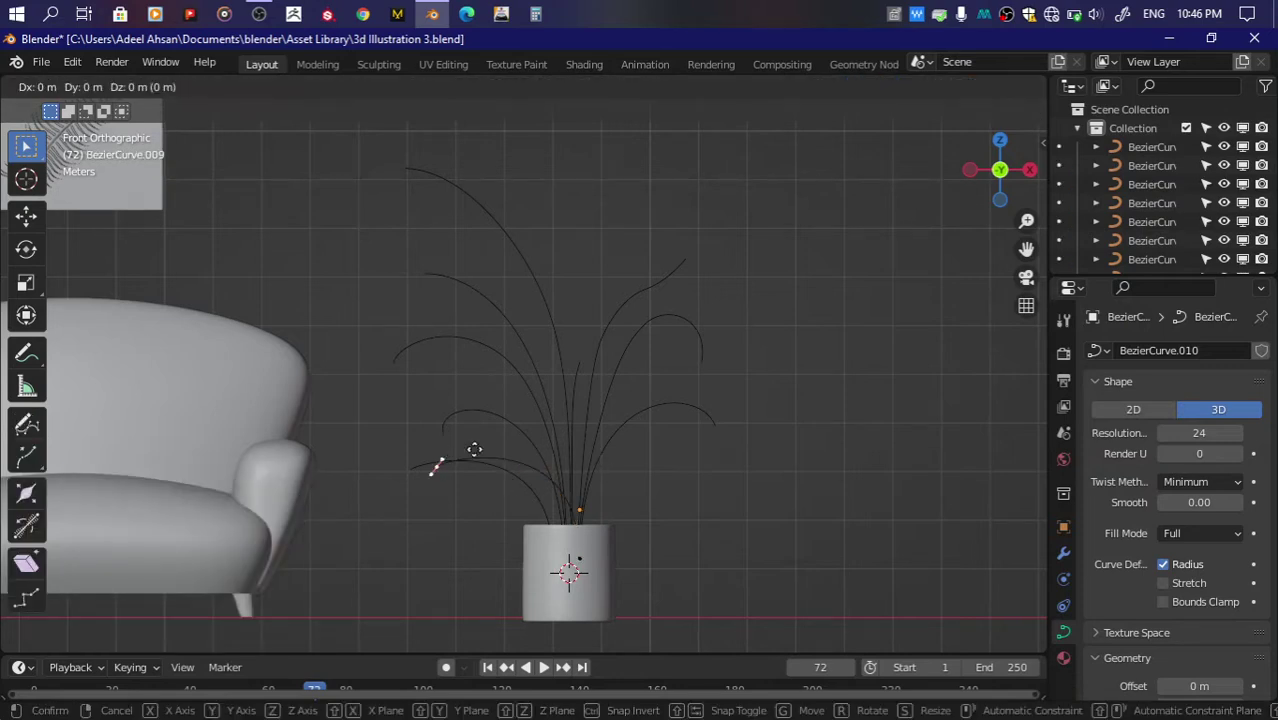
click(684, 547)
key(s)
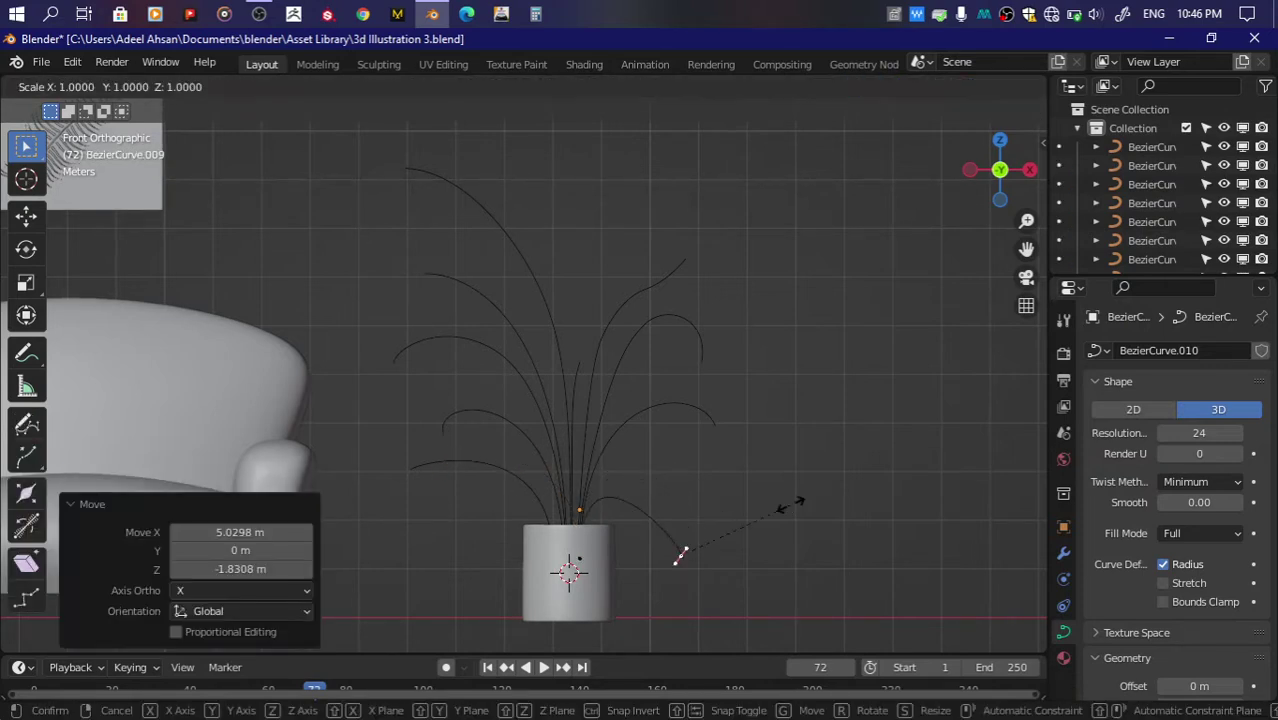
click(934, 476)
key(r)
key(Escape)
key(ctrl+z)
key(ctrl+z)
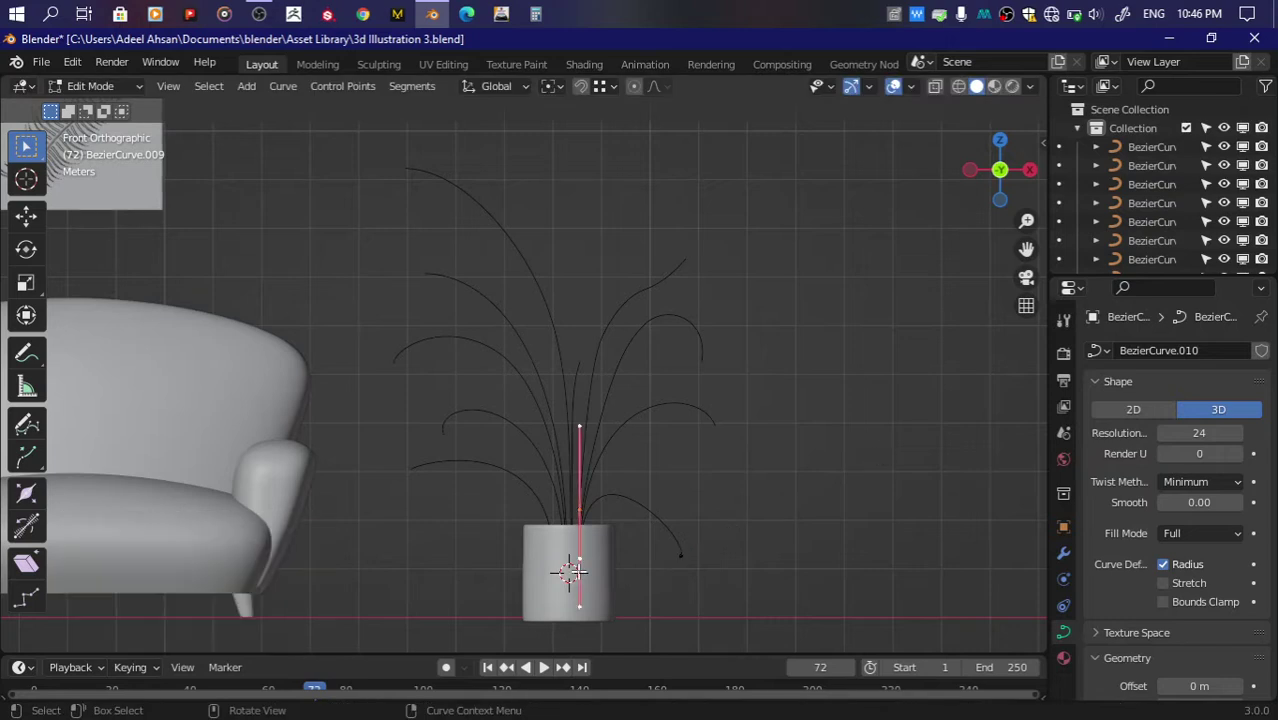
key(r)
click(765, 451)
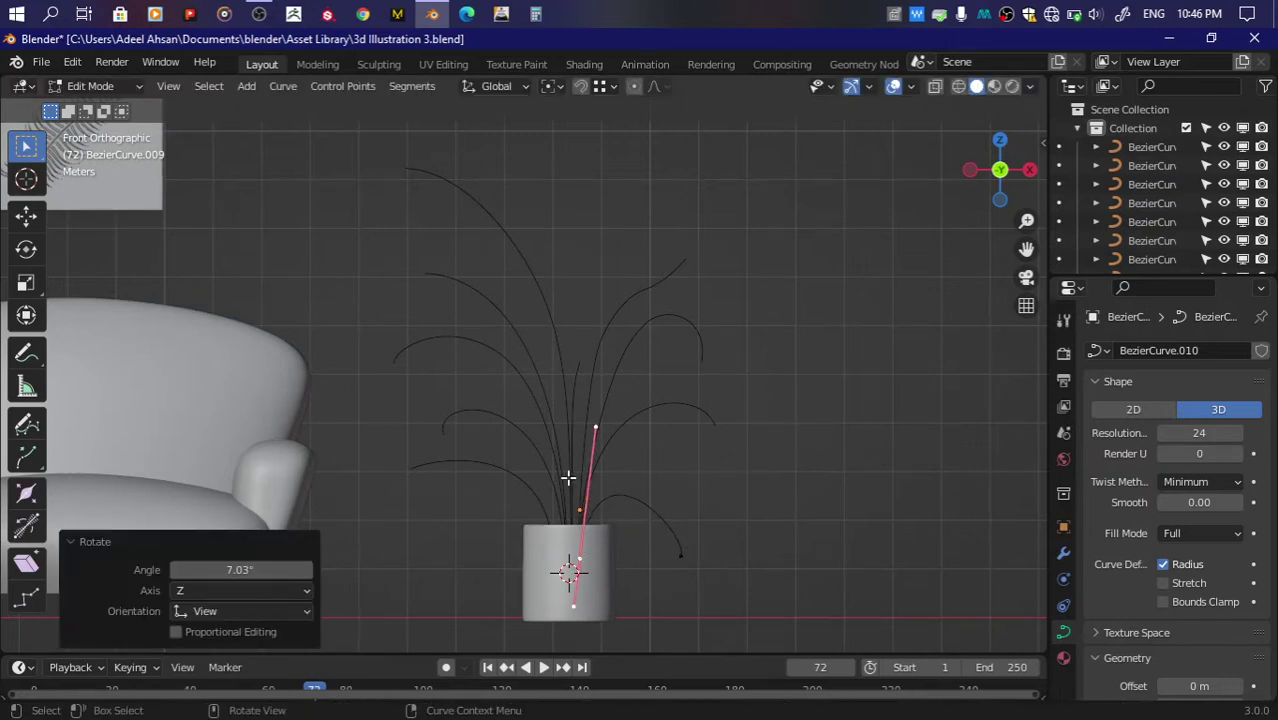
Step: Set the tip right of the pot, rotating and shortening its handle to curl down
shift+click(683, 556)
key(g)
click(688, 538)
key(s)
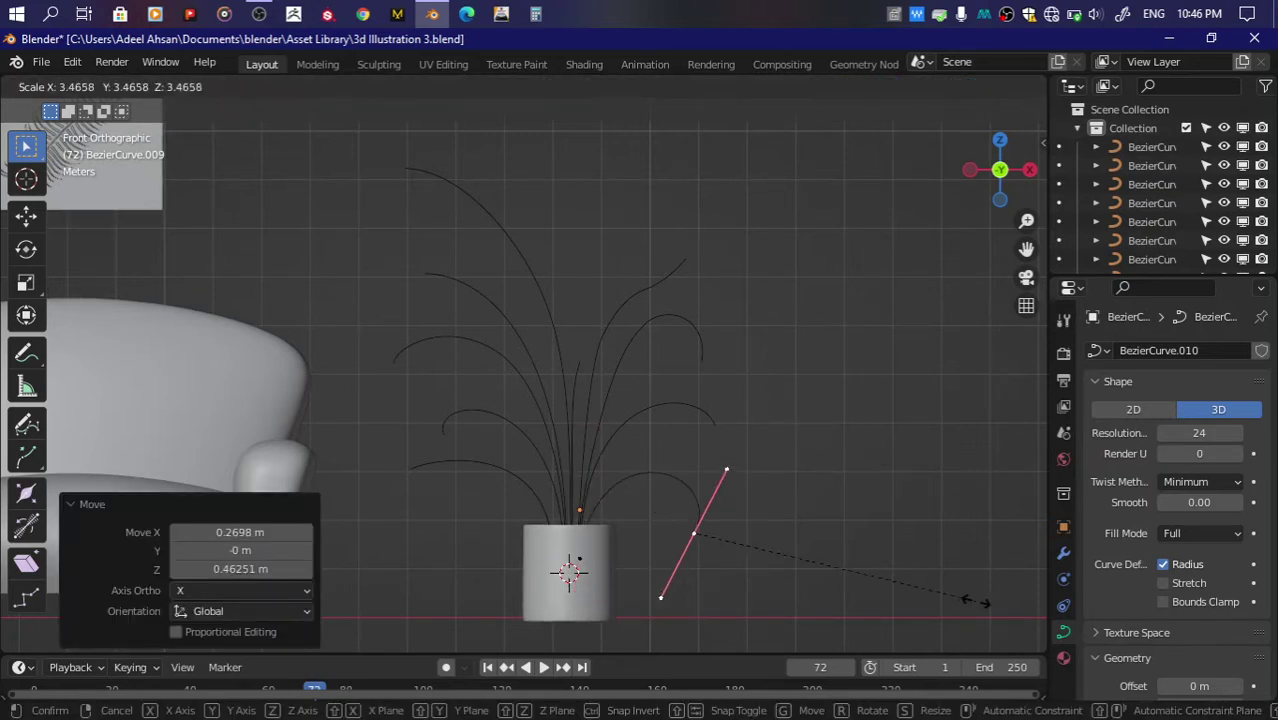
key(Return)
key(r)
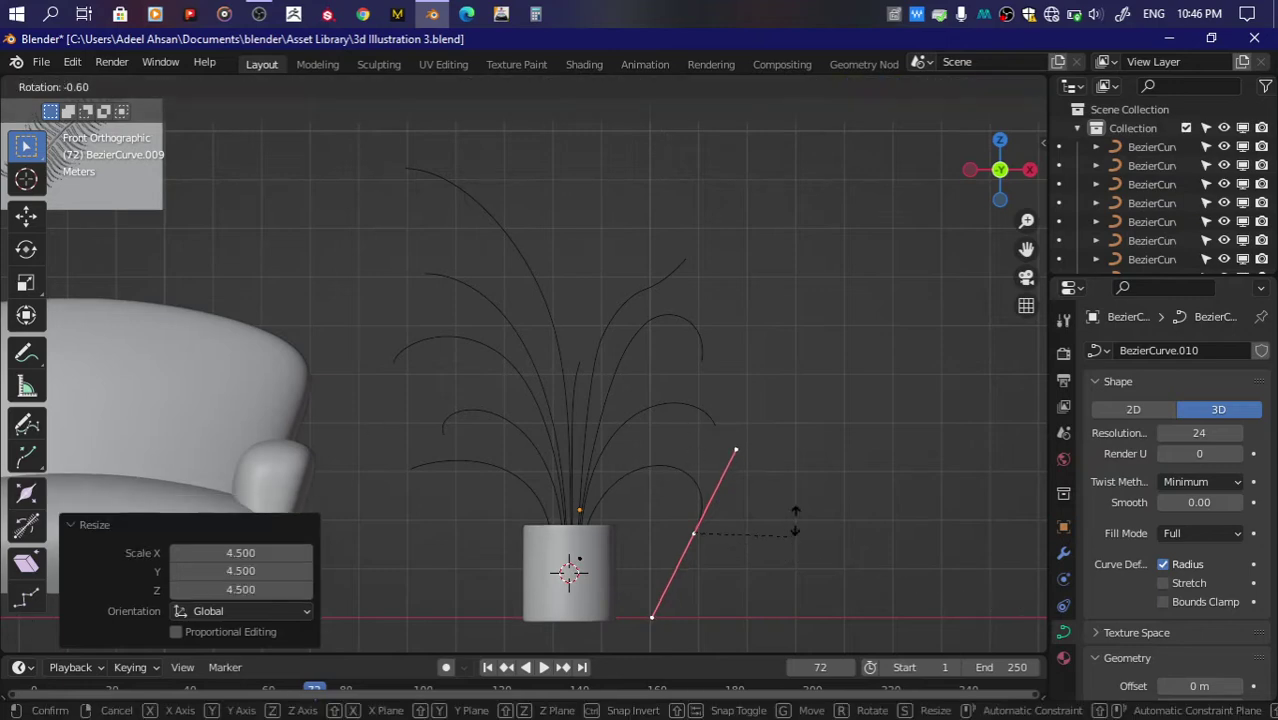
click(797, 505)
key(s)
click(743, 517)
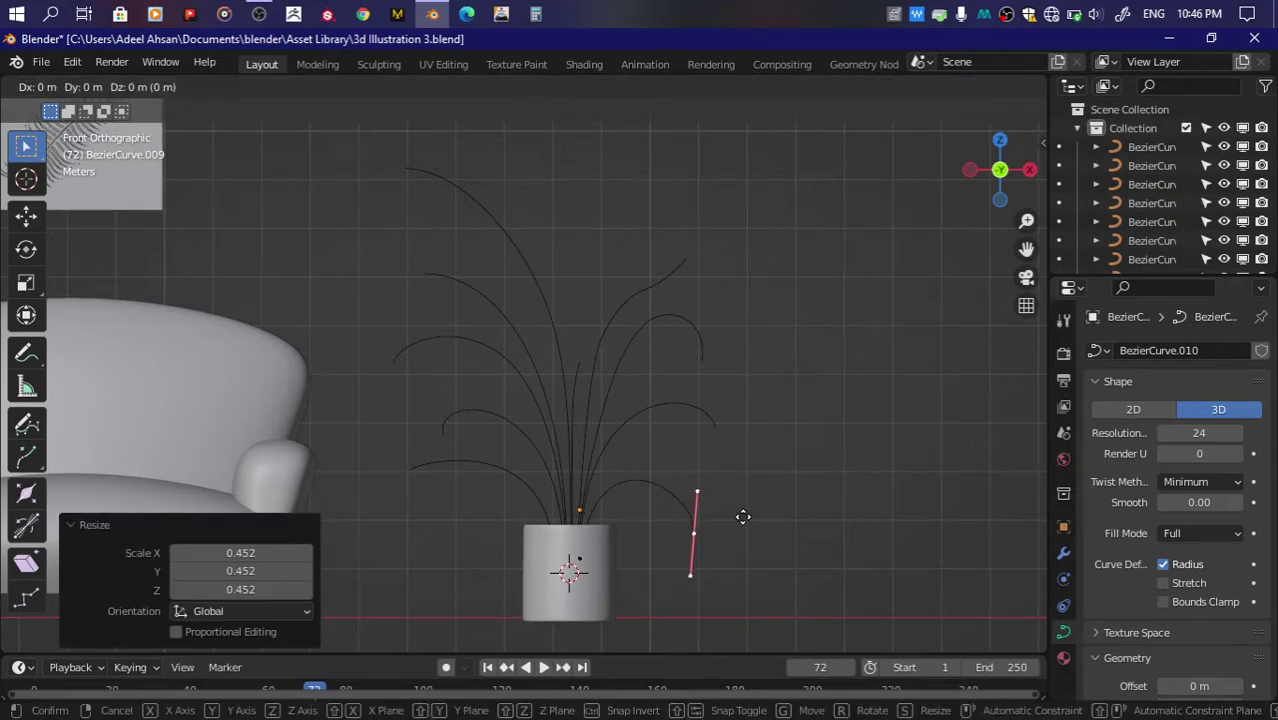
key(g)
click(673, 480)
click(595, 428)
Step: Subdivide the stem and move the new middle point to the arch's top, shrinking its handle
right_click(684, 201)
click(684, 201)
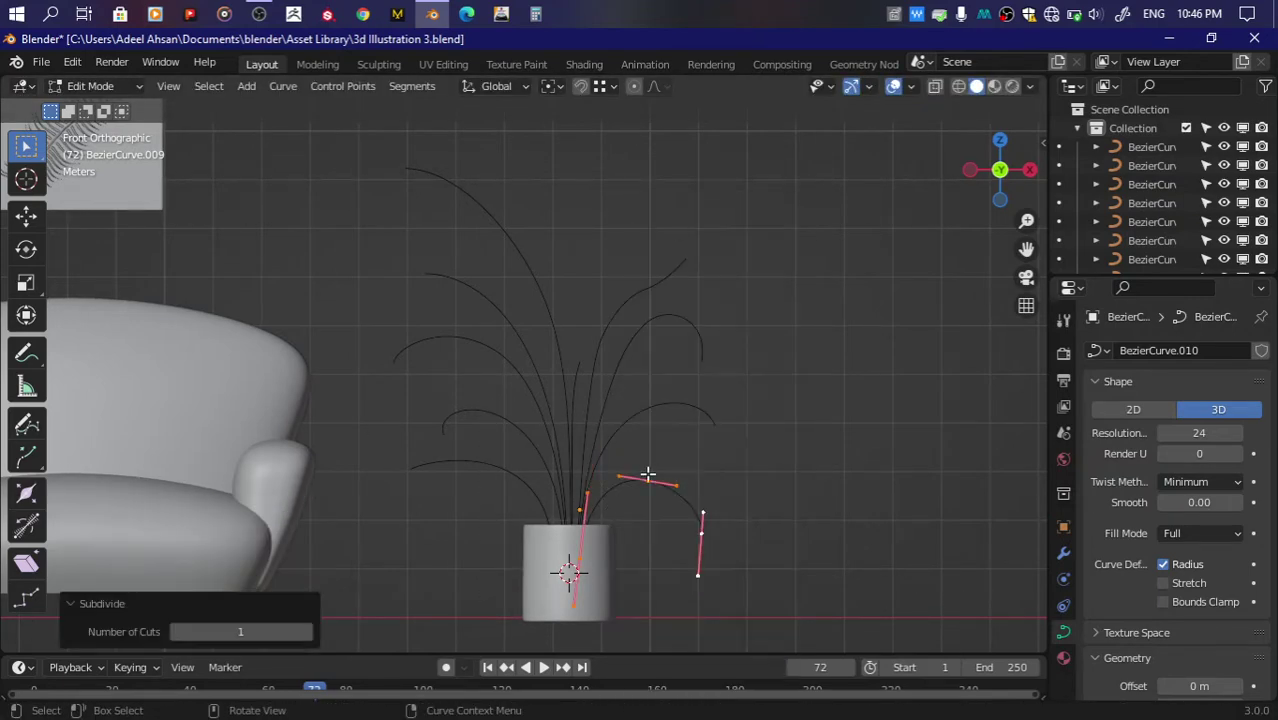
key(g)
click(690, 498)
key(s)
click(728, 508)
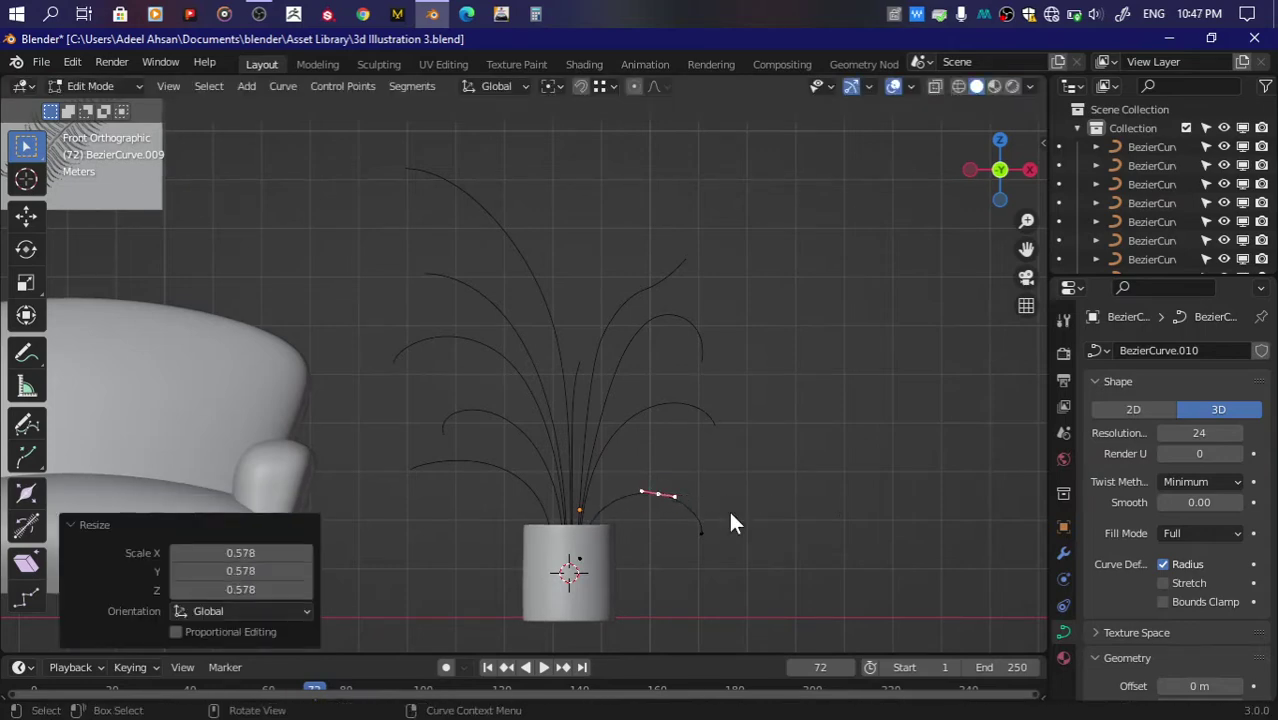
Step: Leave edit mode, save the file, and box-select all the stems
key(Tab)
key(ctrl+s)
scroll(731, 516, down, 1)
drag(704, 285, 489, 482)
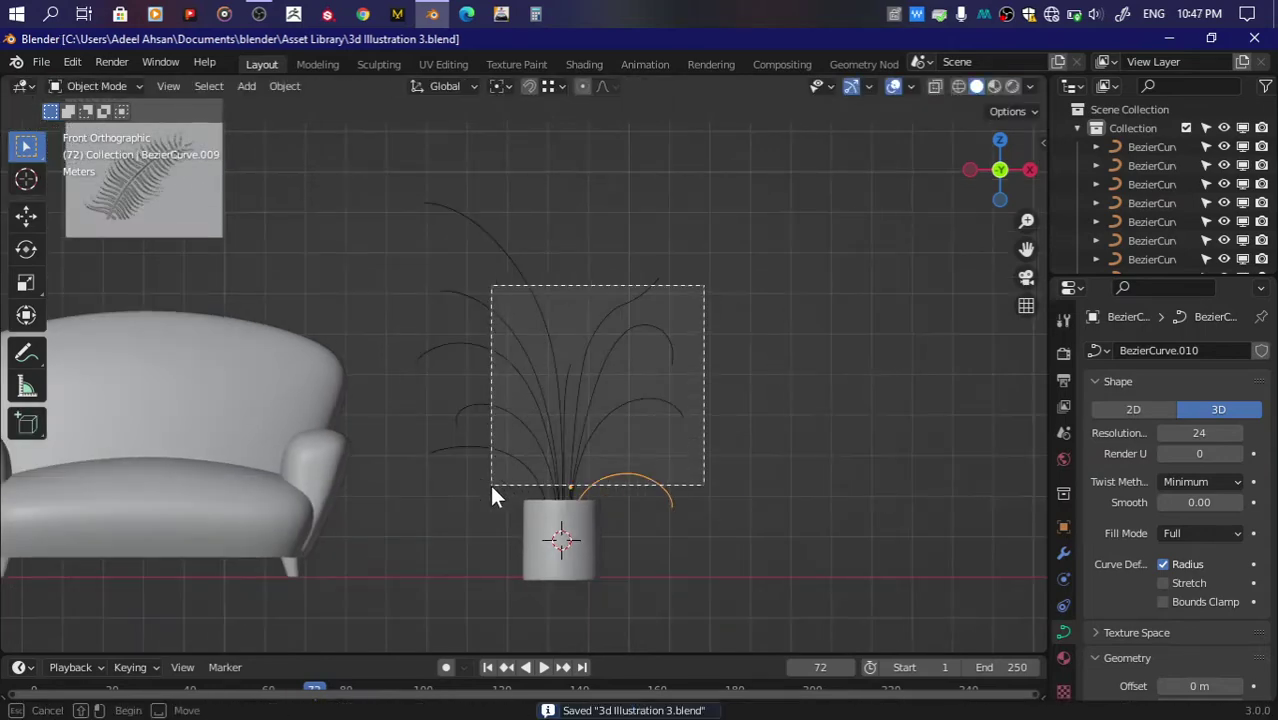
scroll(1143, 513, down, 7)
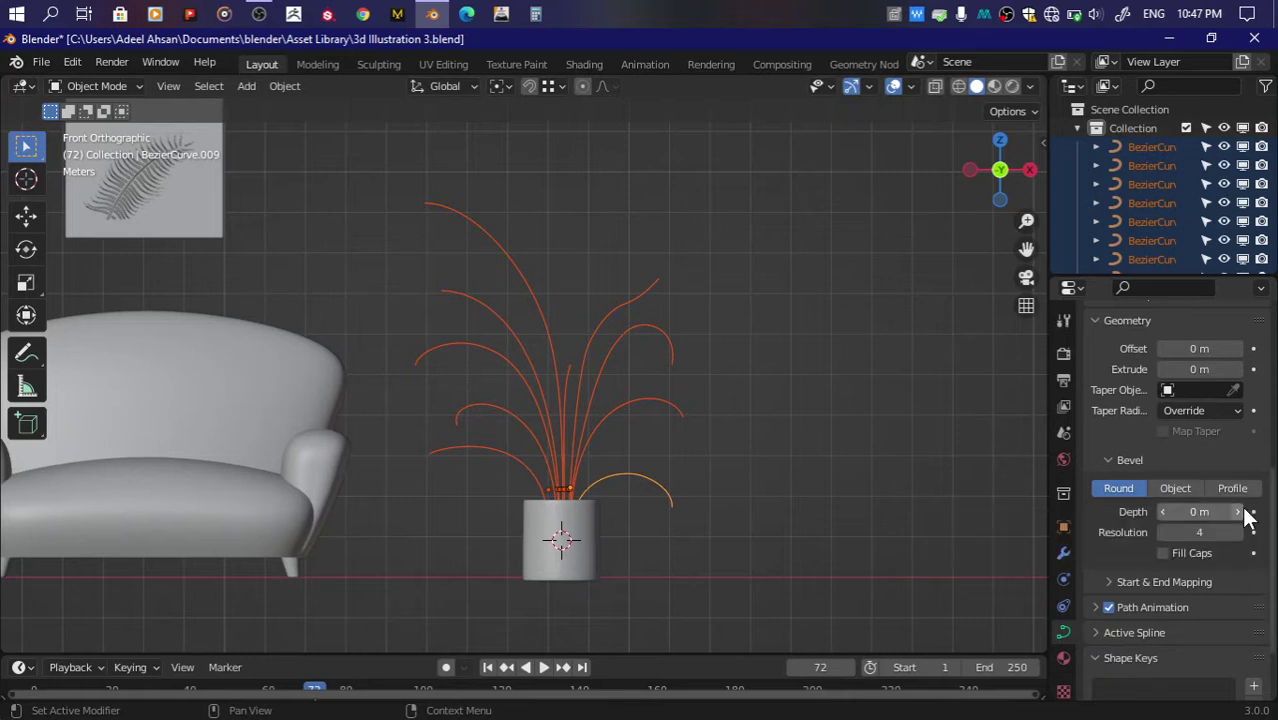
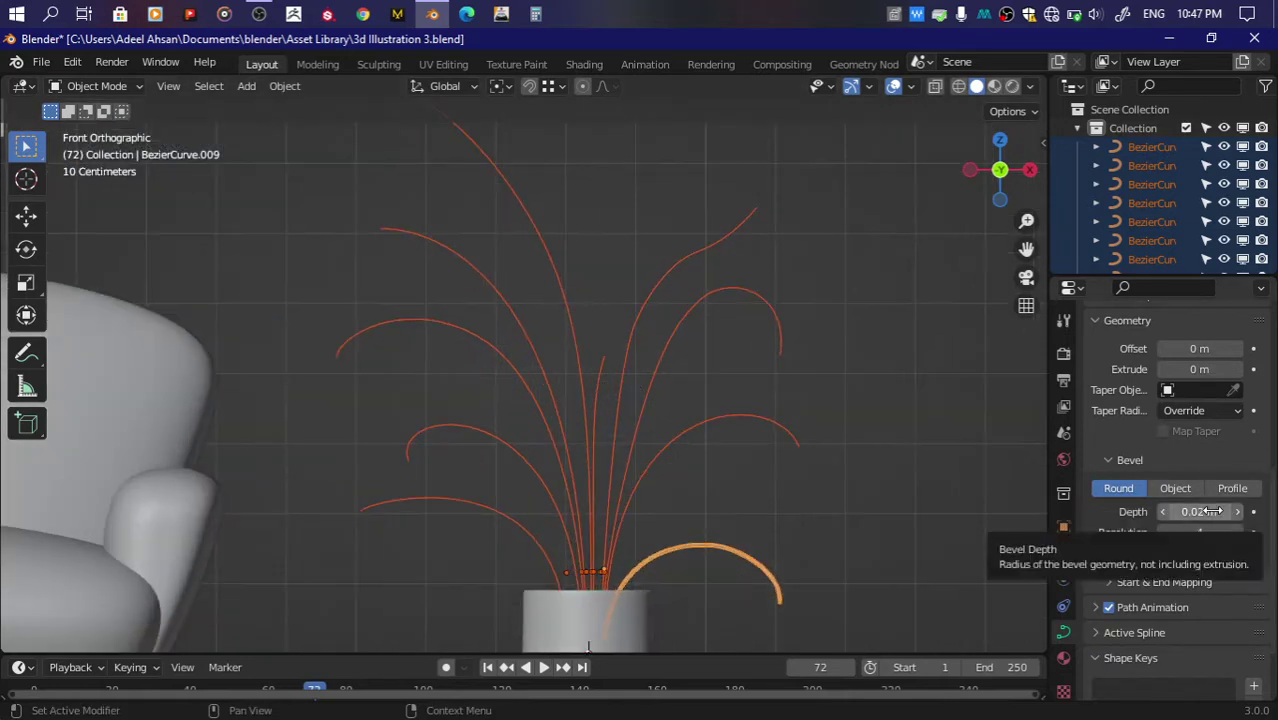
Step: Set the bevel depth of the first three stem curves to 0.04 m and save
click(1208, 512)
text(4)
key(Return)
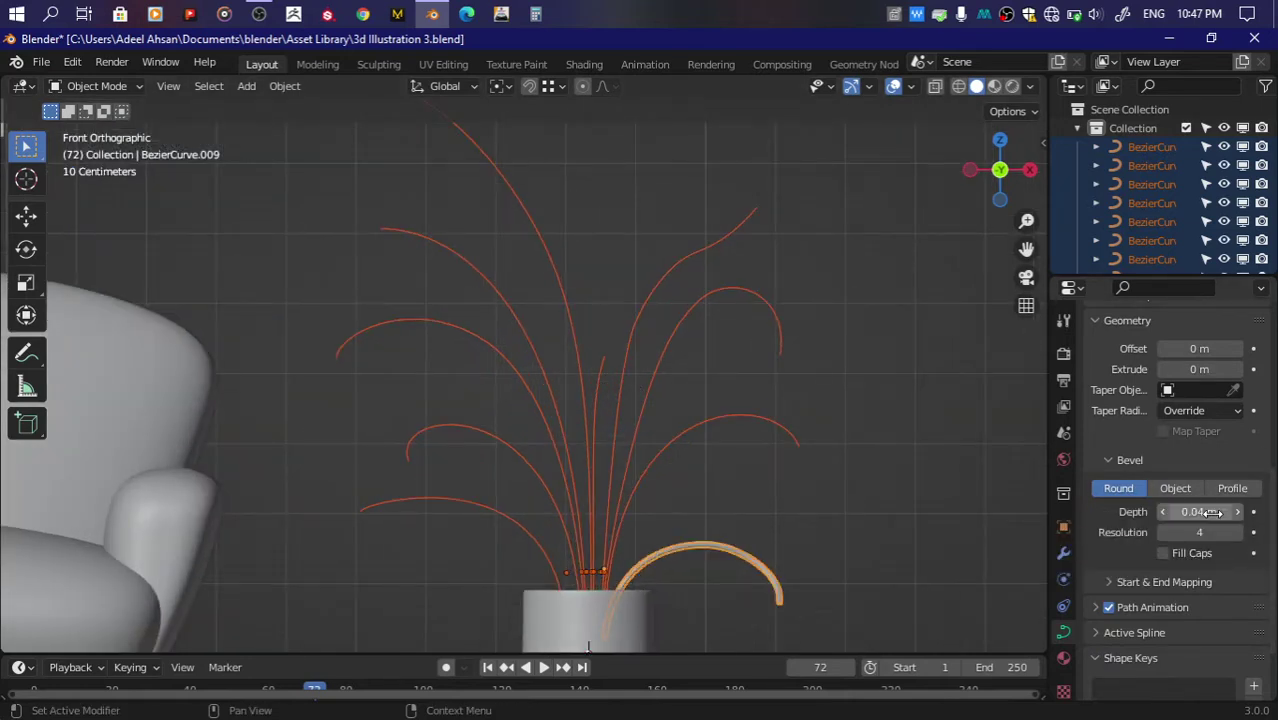
click(800, 445)
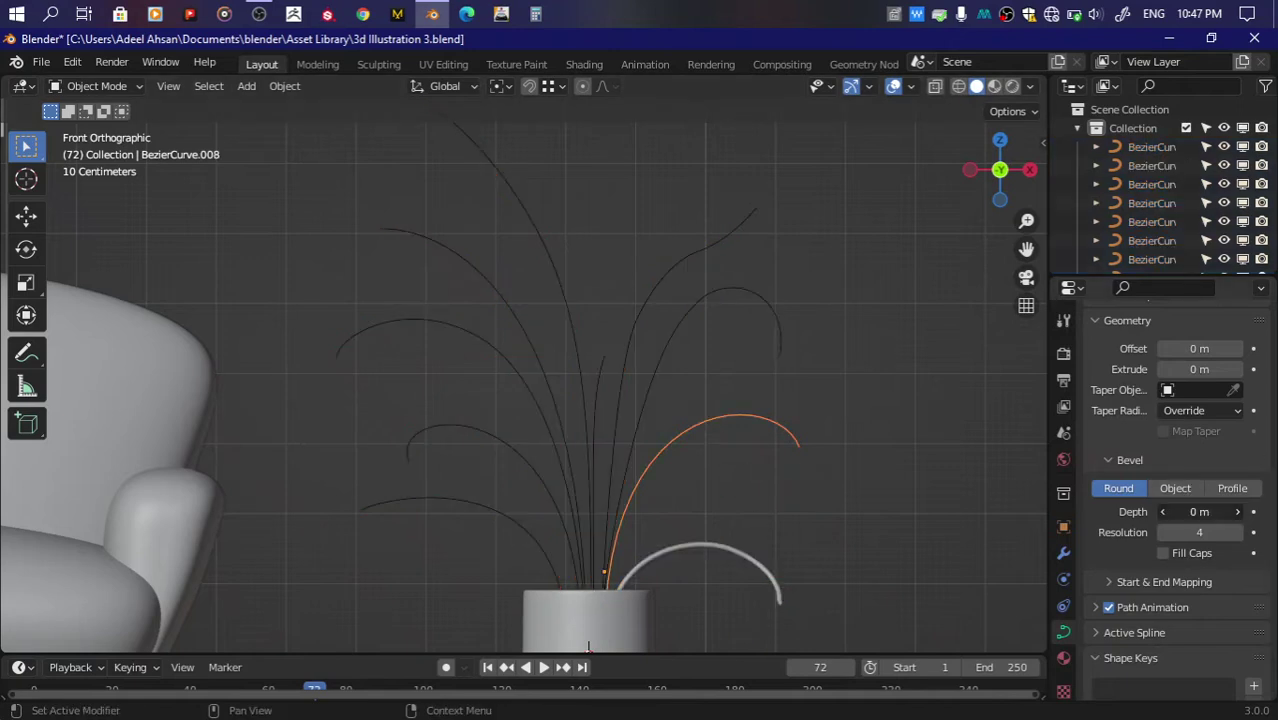
text(4)
key(Return)
click(752, 314)
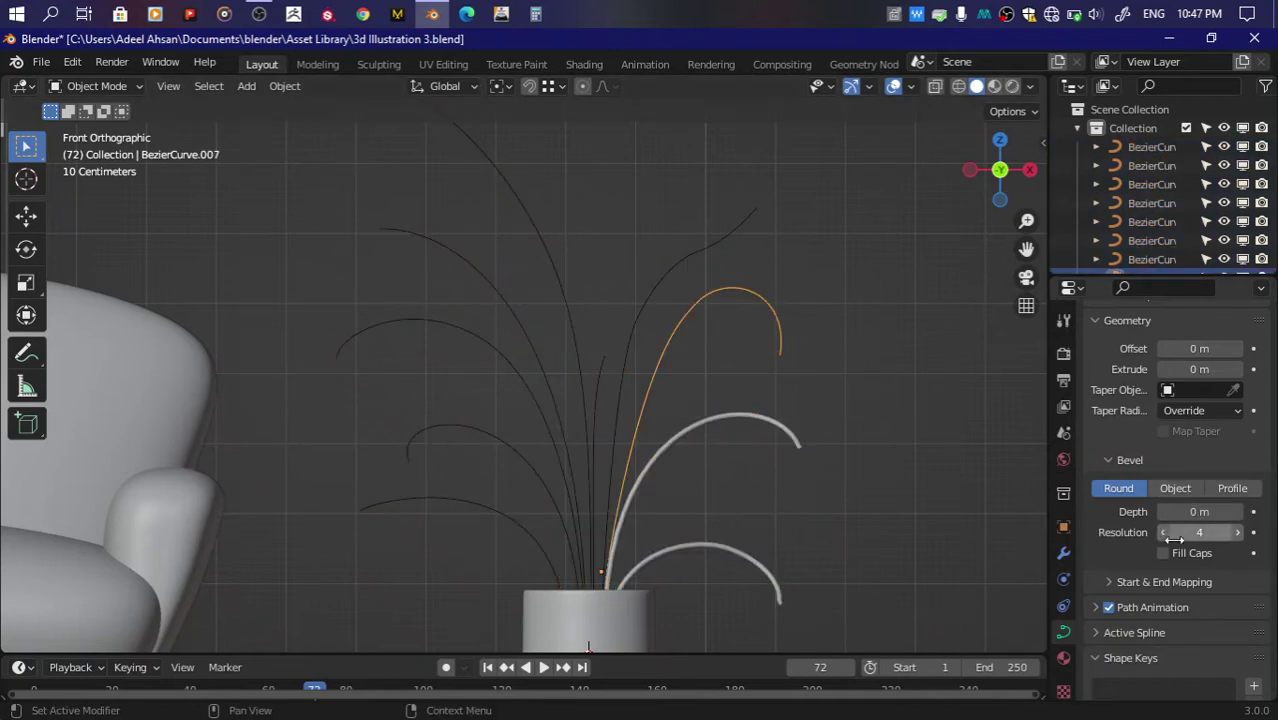
text(0.04)
key(ctrl+s)
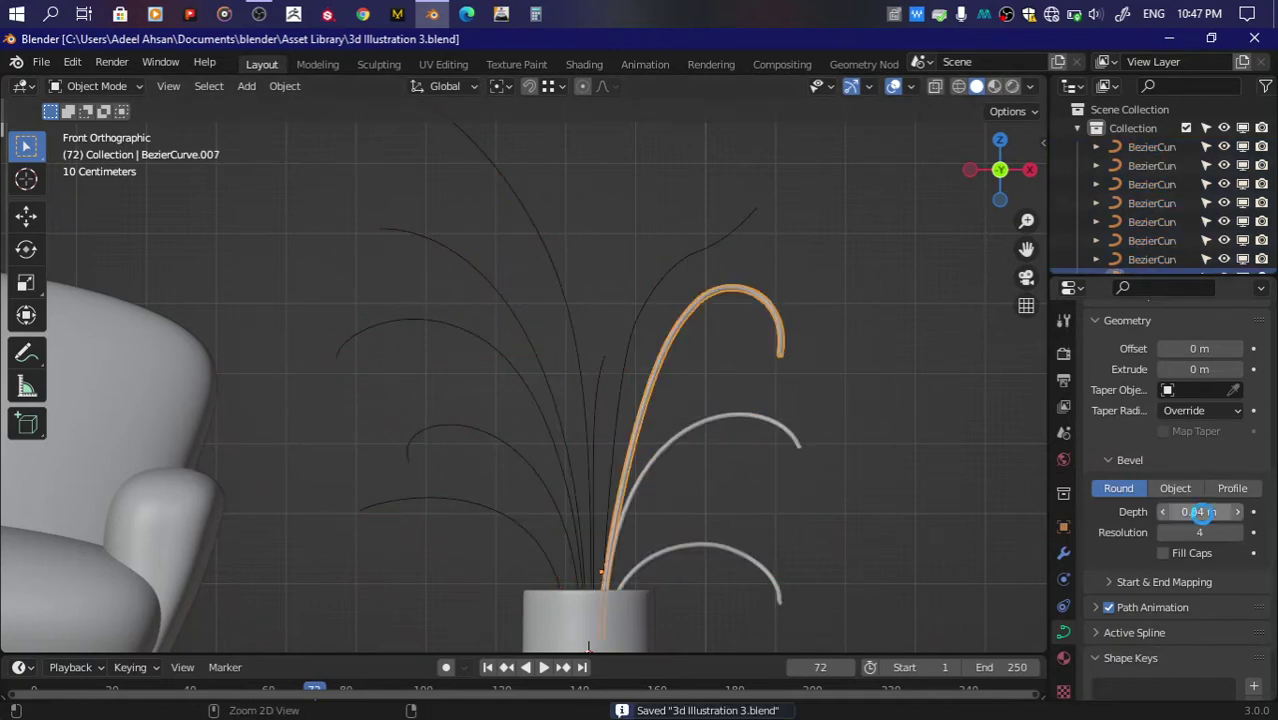
Step: Give BezierCurve.006, BezierCurve.005 and BezierCurve.004 a 0.04 m bevel depth
click(618, 348)
key(ctrl+v)
key(Return)
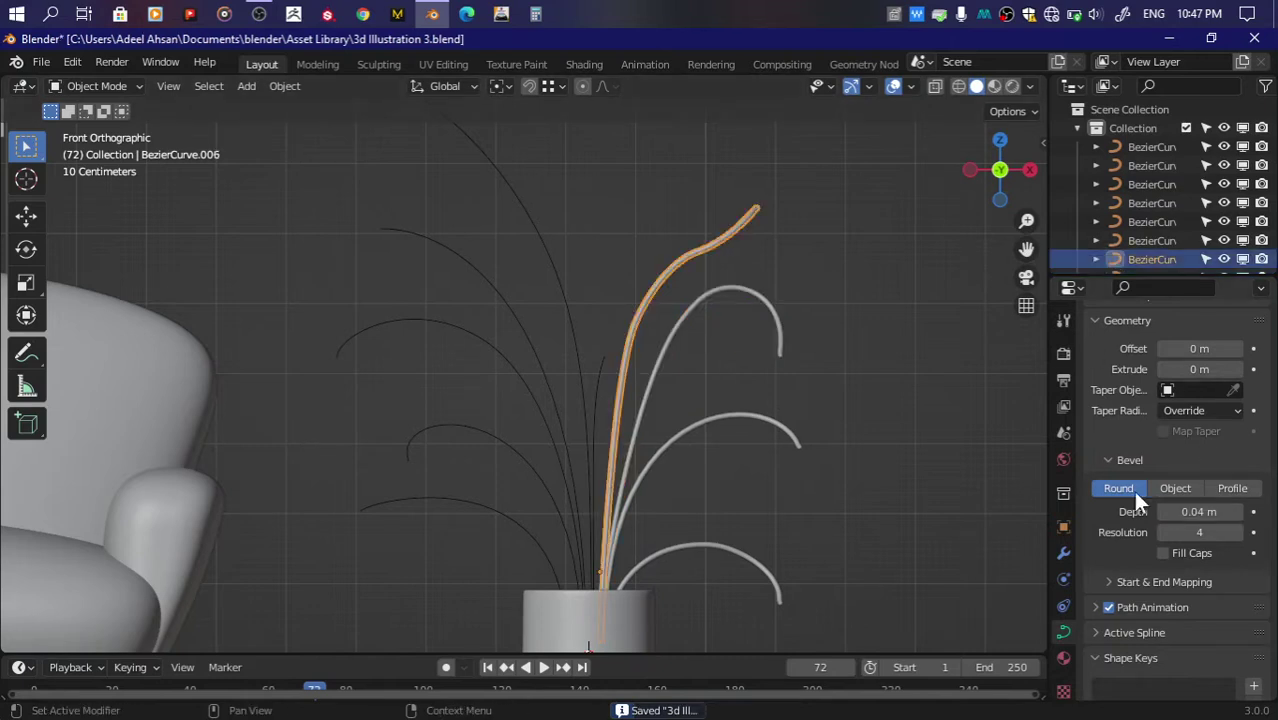
click(607, 367)
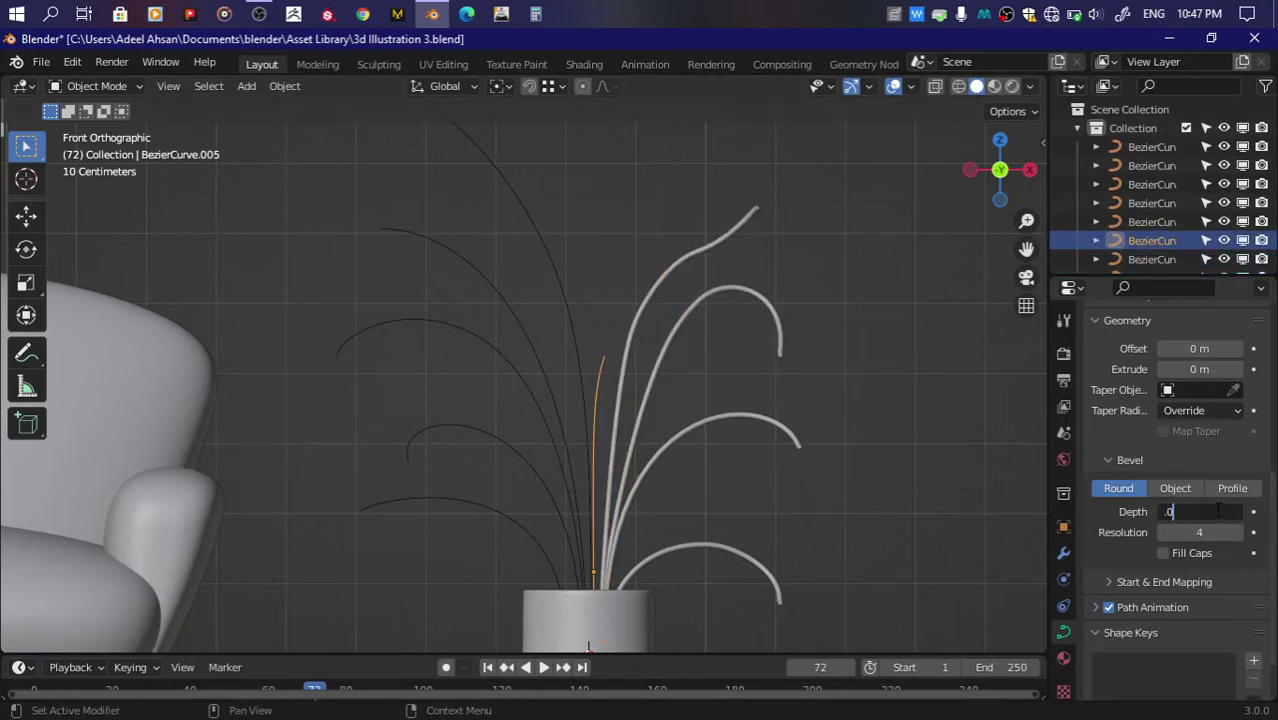
key(Return)
click(578, 322)
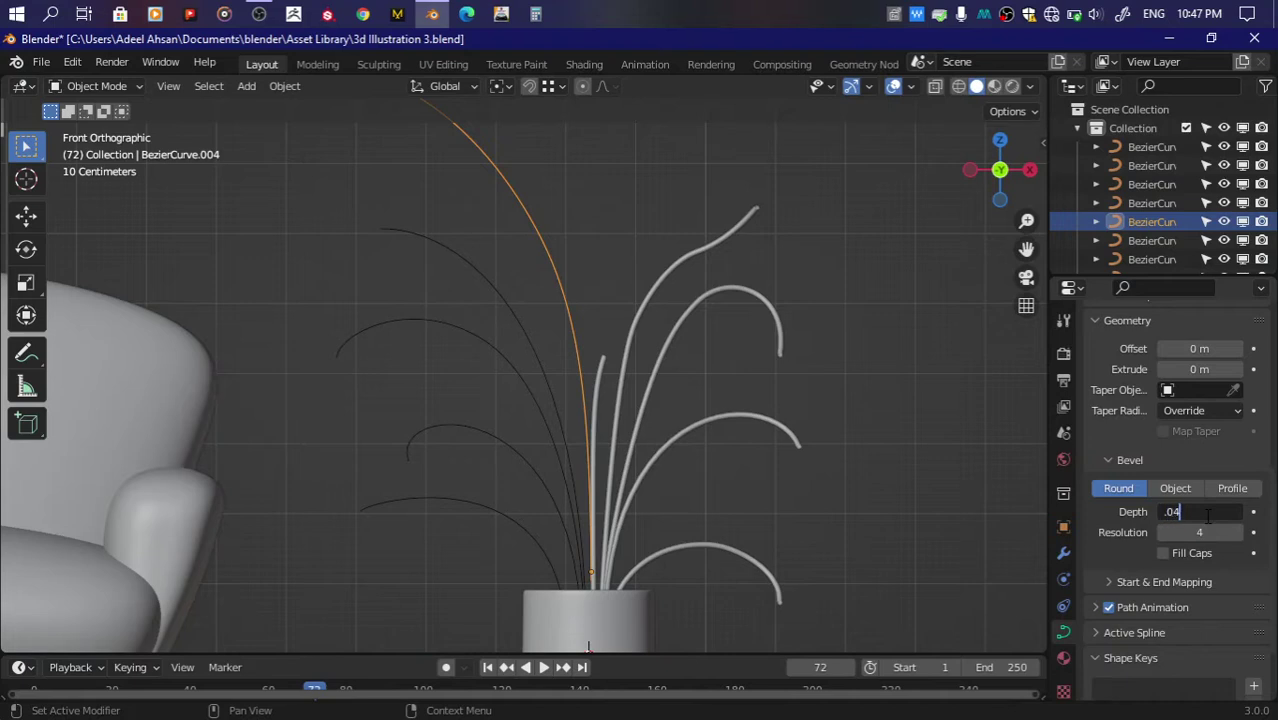
key(Return)
Step: Give BezierCurve.003, .002, .001 and BezierCurve a 0.04 m bevel depth
click(507, 306)
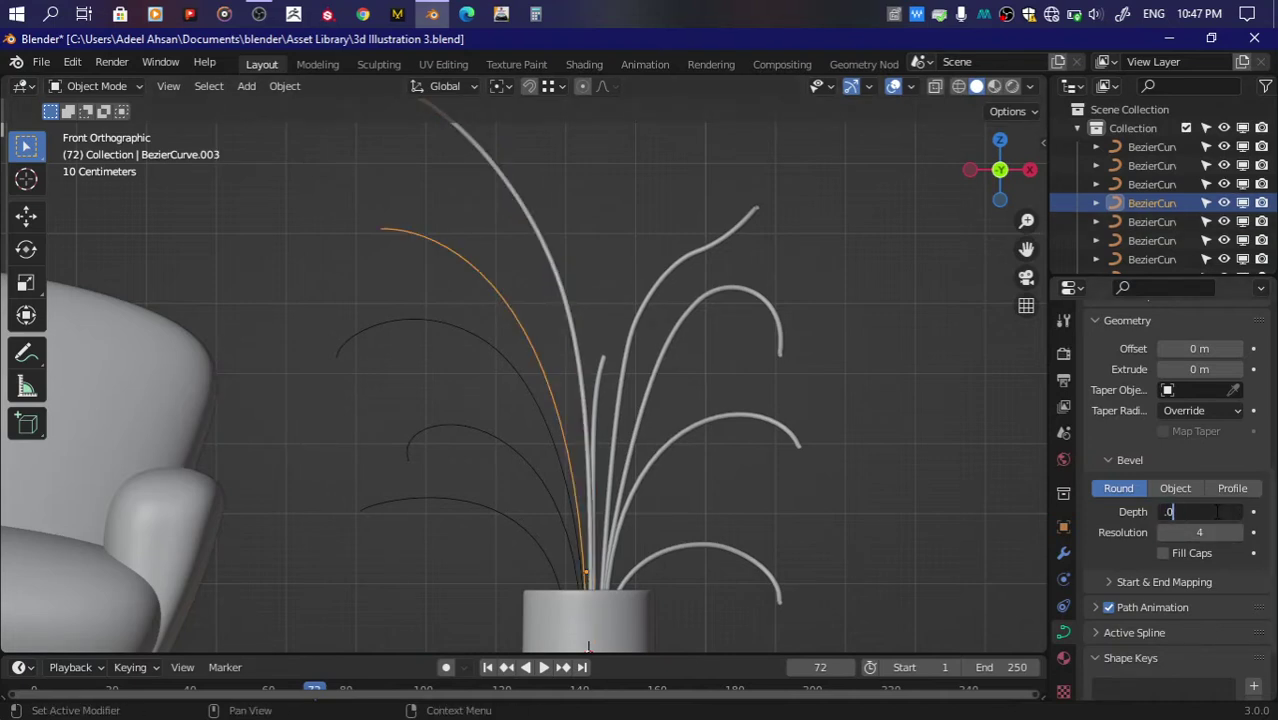
text(4)
key(Return)
click(513, 376)
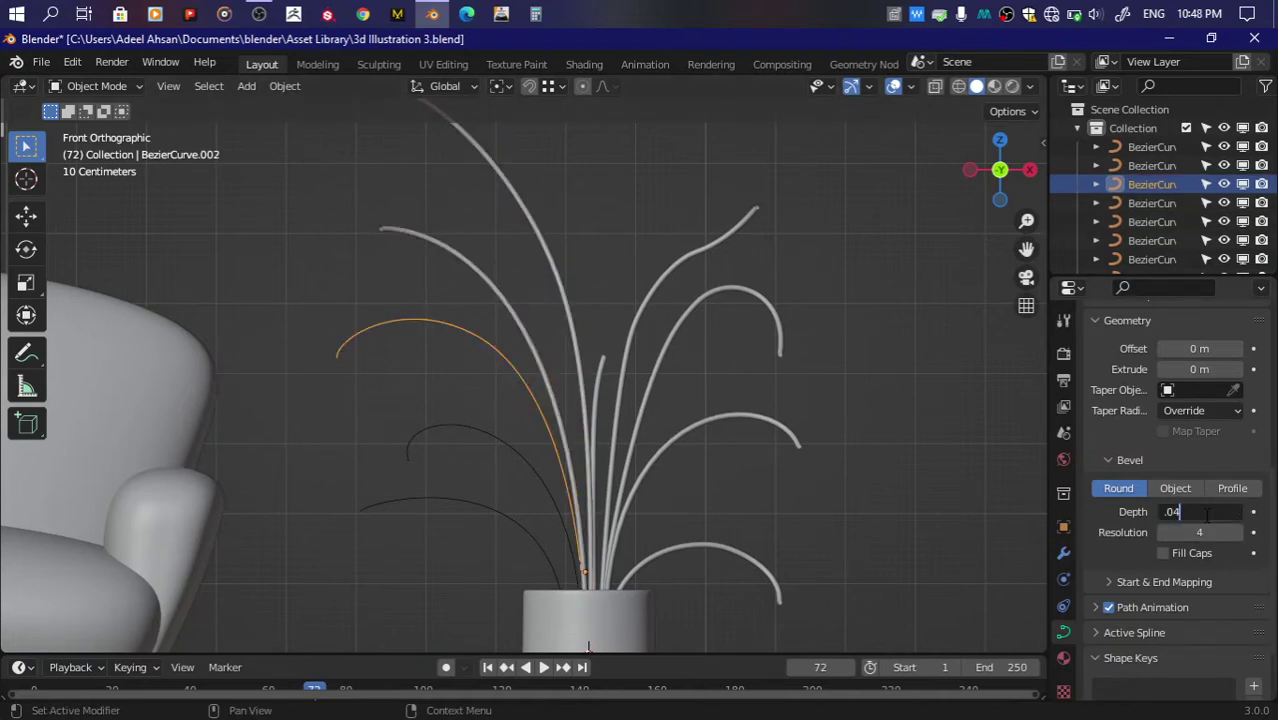
key(Return)
click(462, 430)
text(4)
key(Return)
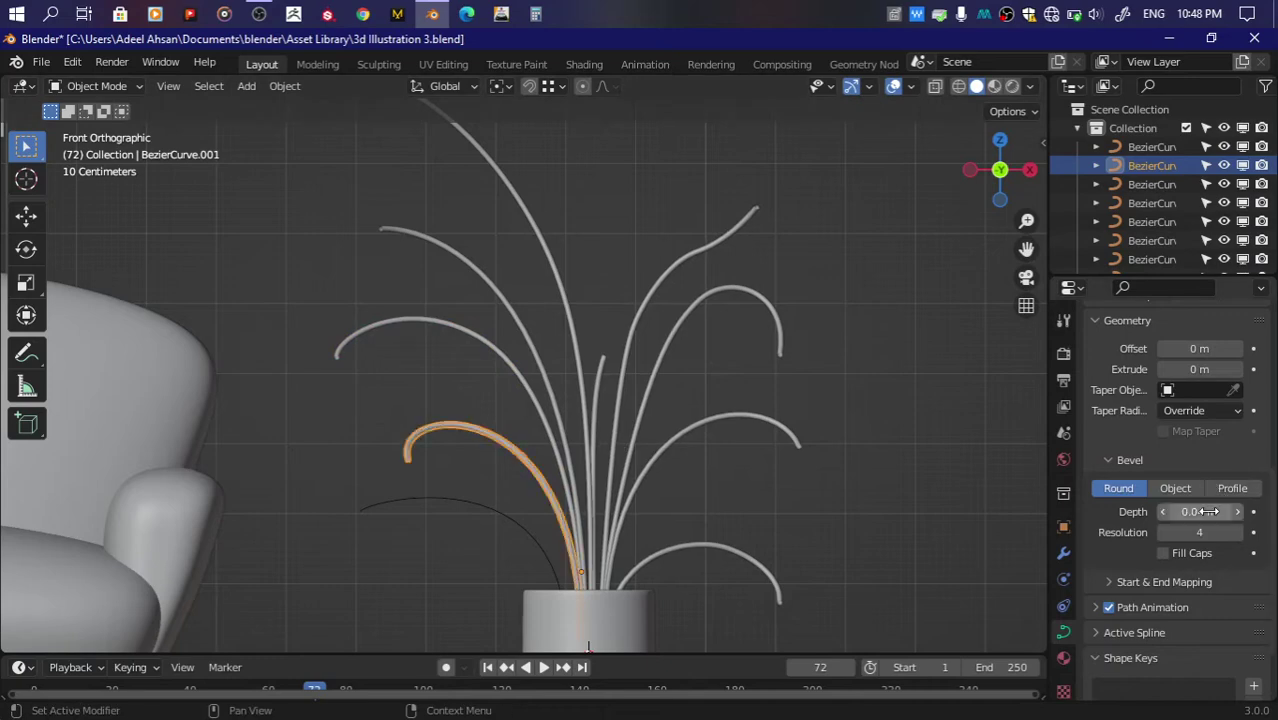
click(507, 514)
text(4)
key(Return)
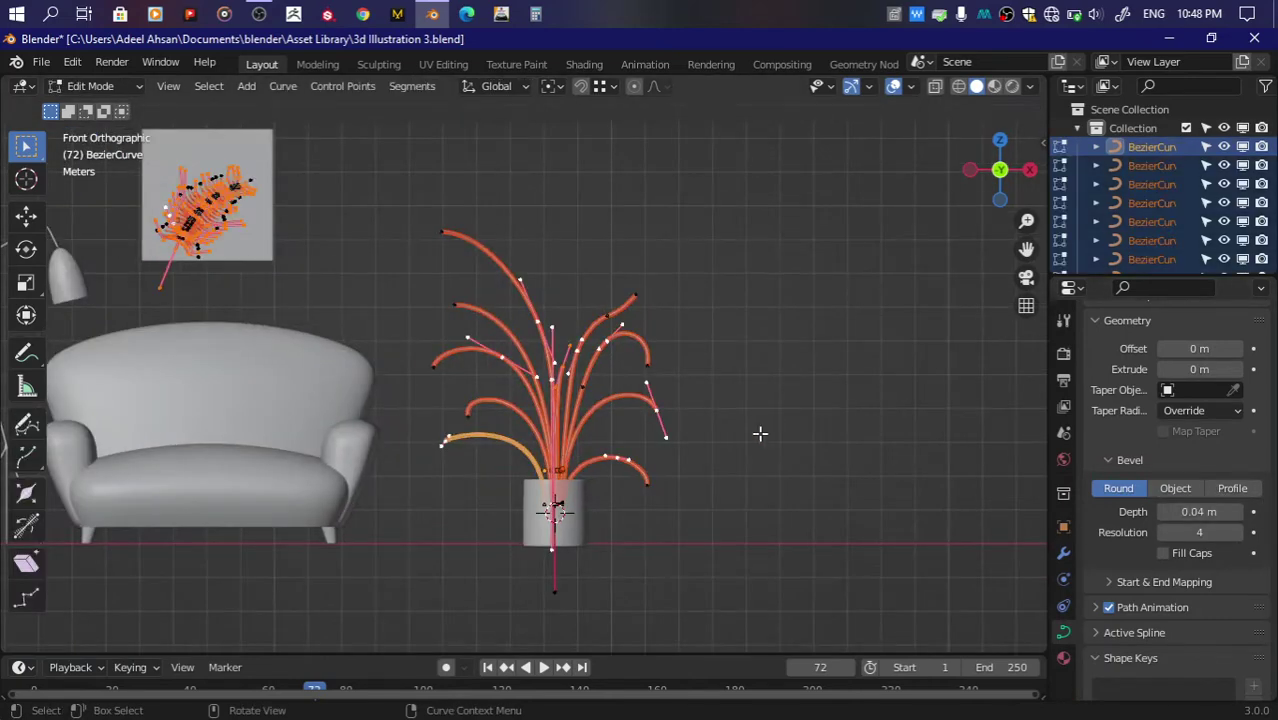
Step: Turn on X-ray and select the tip control points of all the stems
key(alt+z)
drag(458, 468, 604, 595)
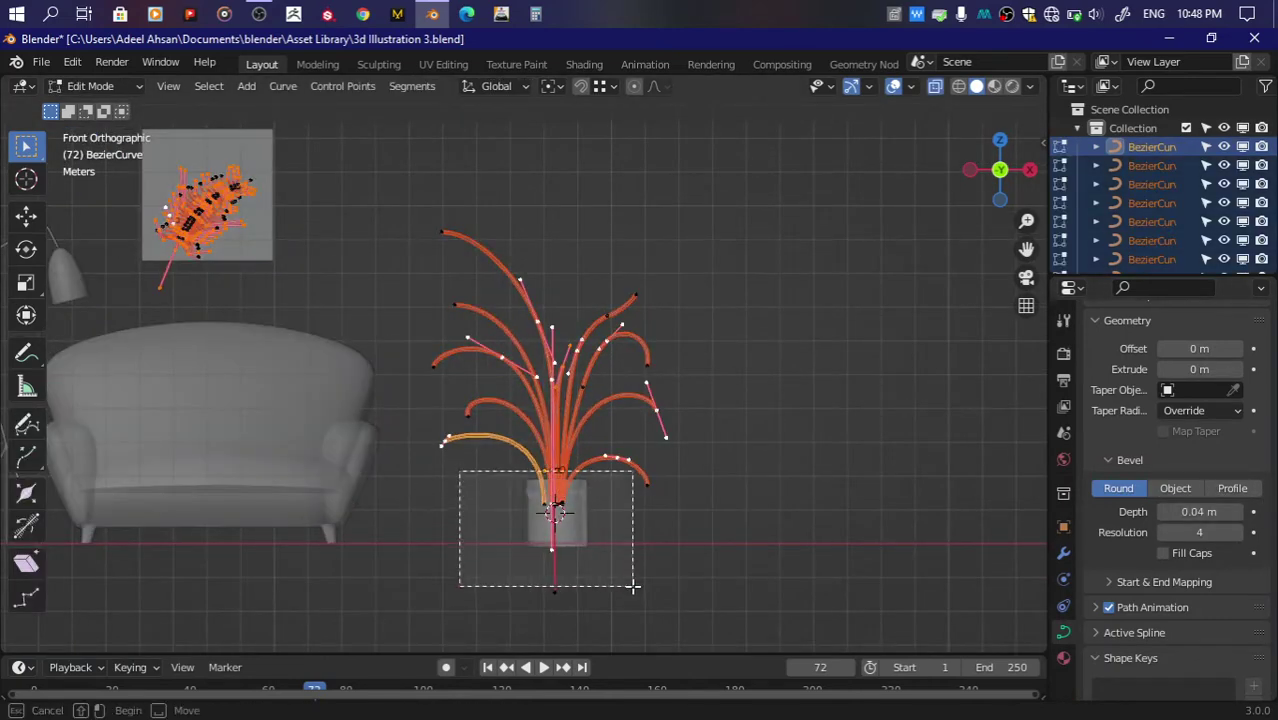
key(a)
scroll(570, 405, up, 3)
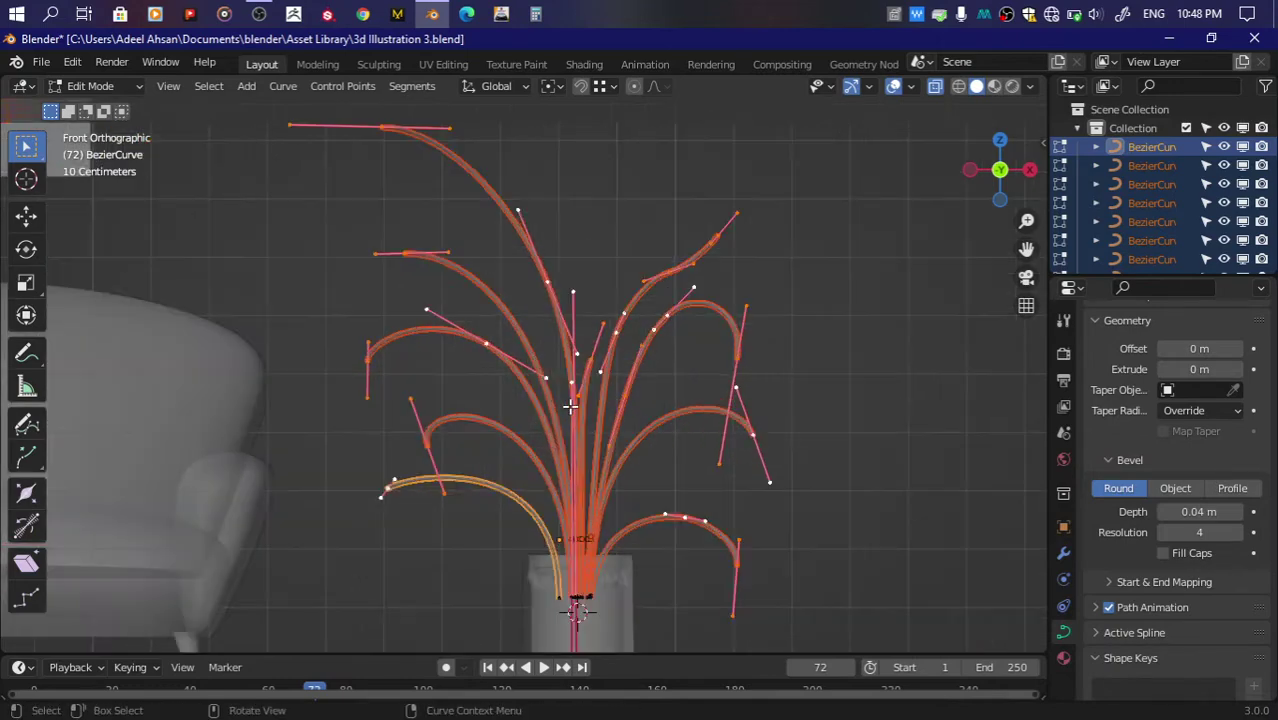
click(682, 520)
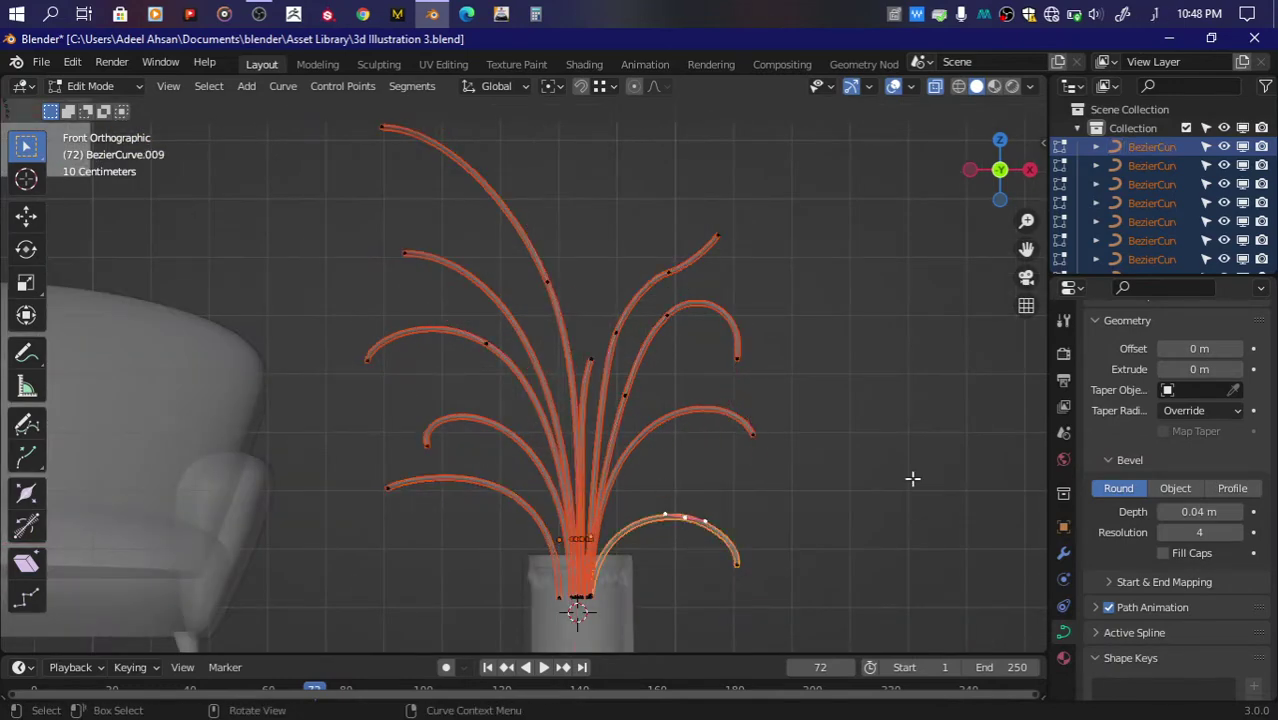
drag(828, 232, 702, 610)
mouse_move(452, 120)
shift+mouse_down()
mouse_move(365, 277)
mouse_move(336, 404)
mouse_move(448, 566)
shift+mouse_up()
shift+click(583, 370)
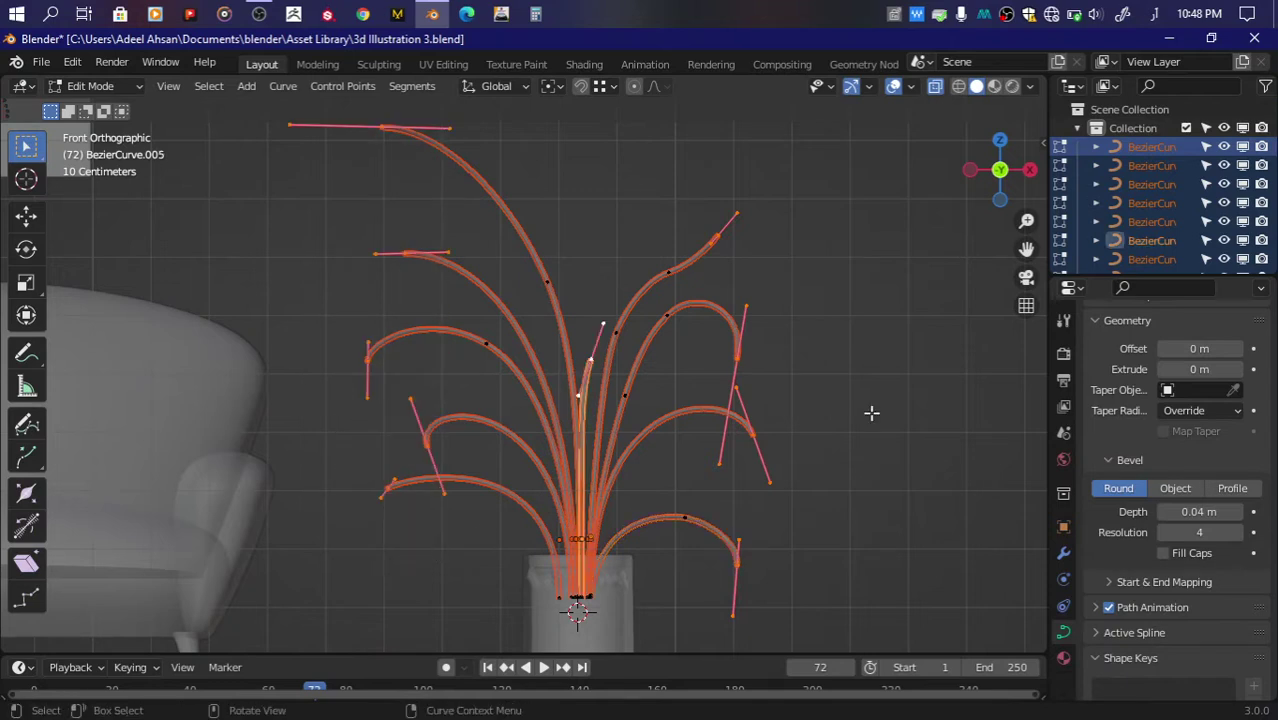
Step: Shrink the selected stem tips to zero radius, return to Object Mode and save
key(alt+s)
click(596, 337)
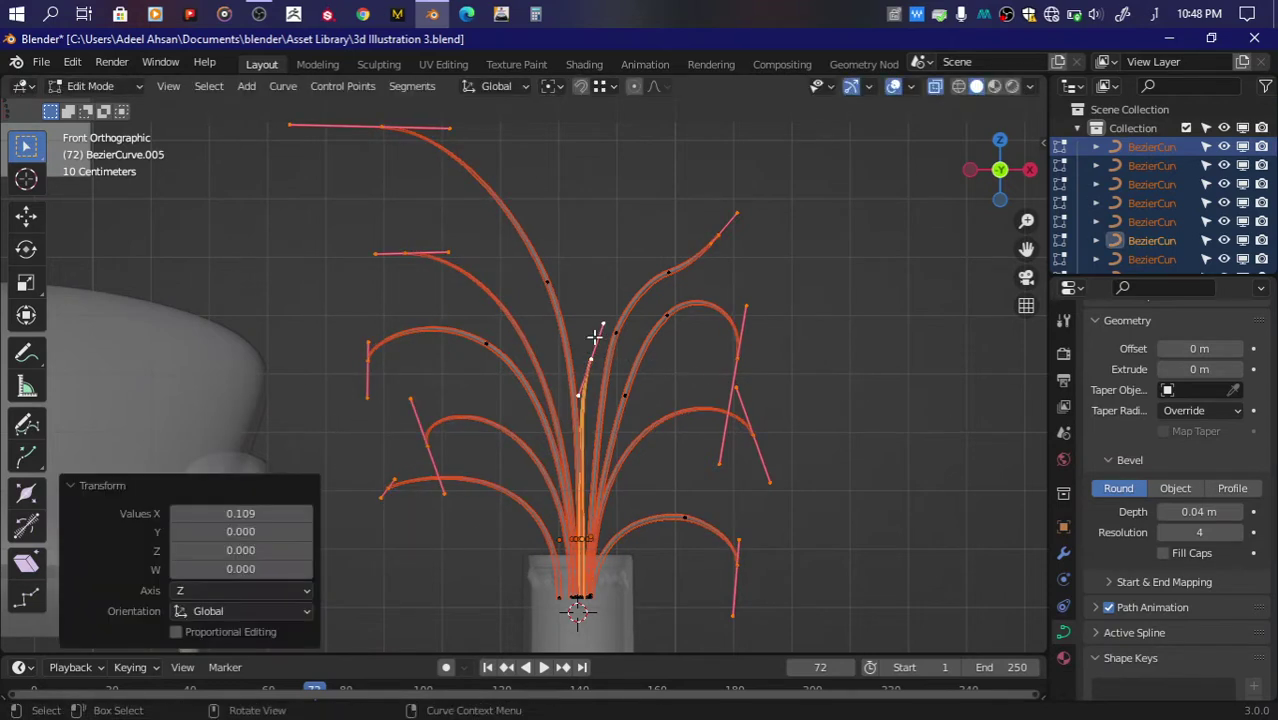
key(alt+s)
key(Escape)
key(alt+s)
text(0)
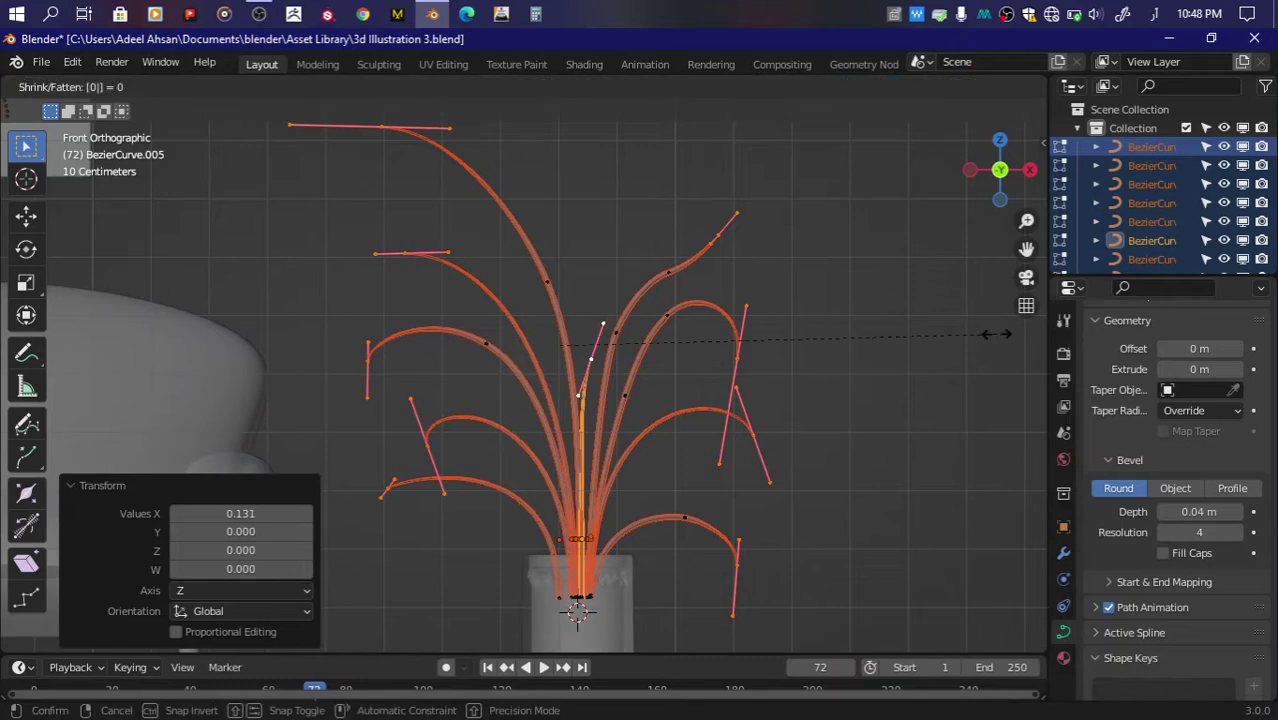
key(Return)
key(Tab)
key(ctrl+s)
Step: Box-select all the plant stem curves from the front view
click(797, 338)
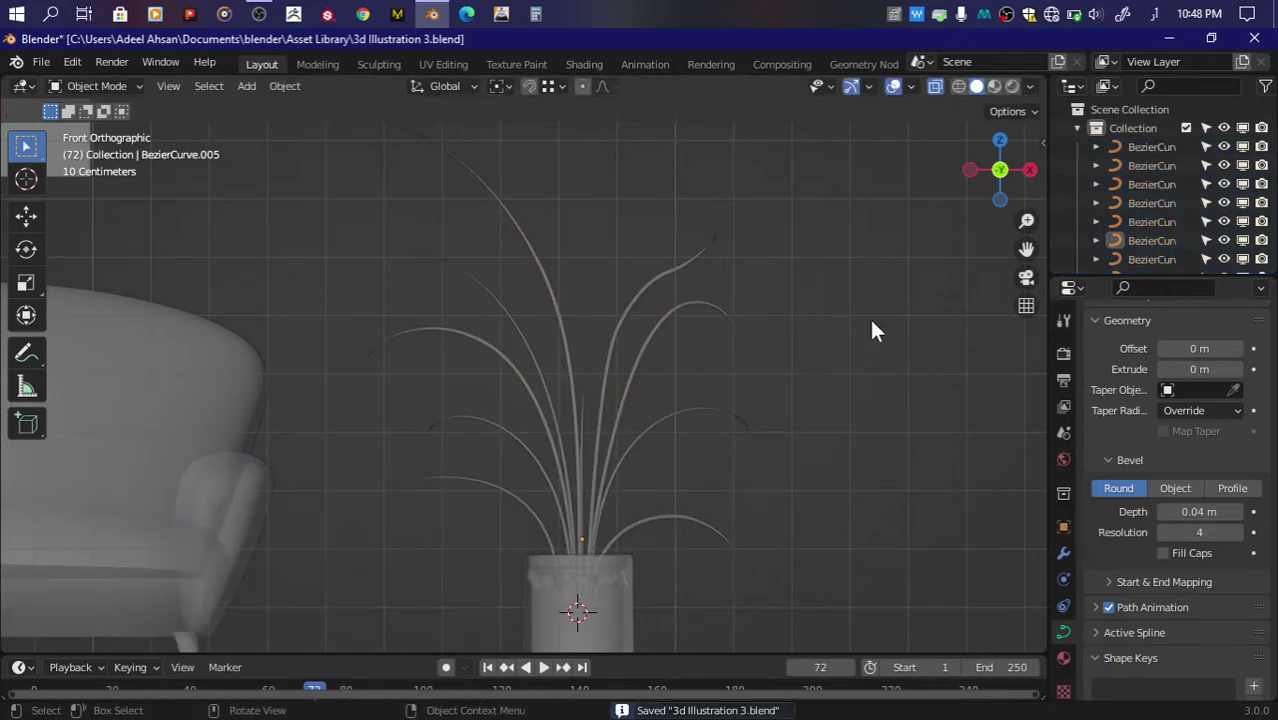
scroll(790, 225, up, 3)
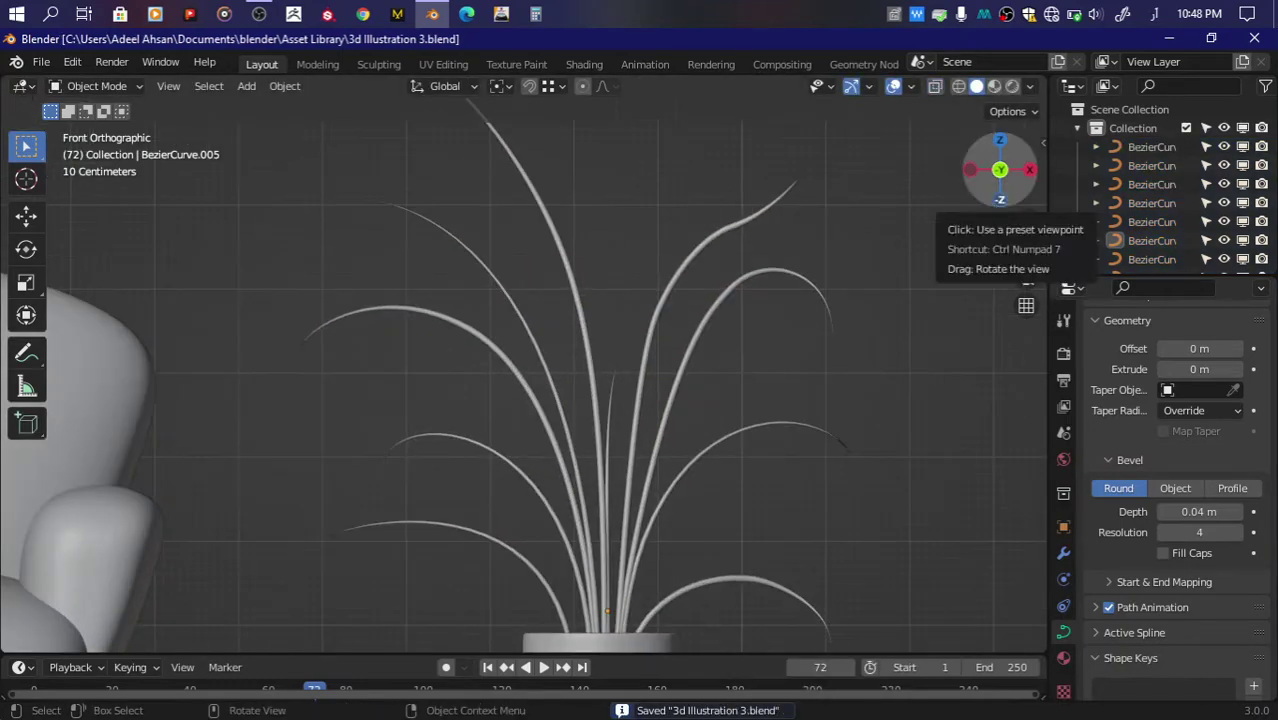
drag(1000, 185, 987, 201)
click(455, 535)
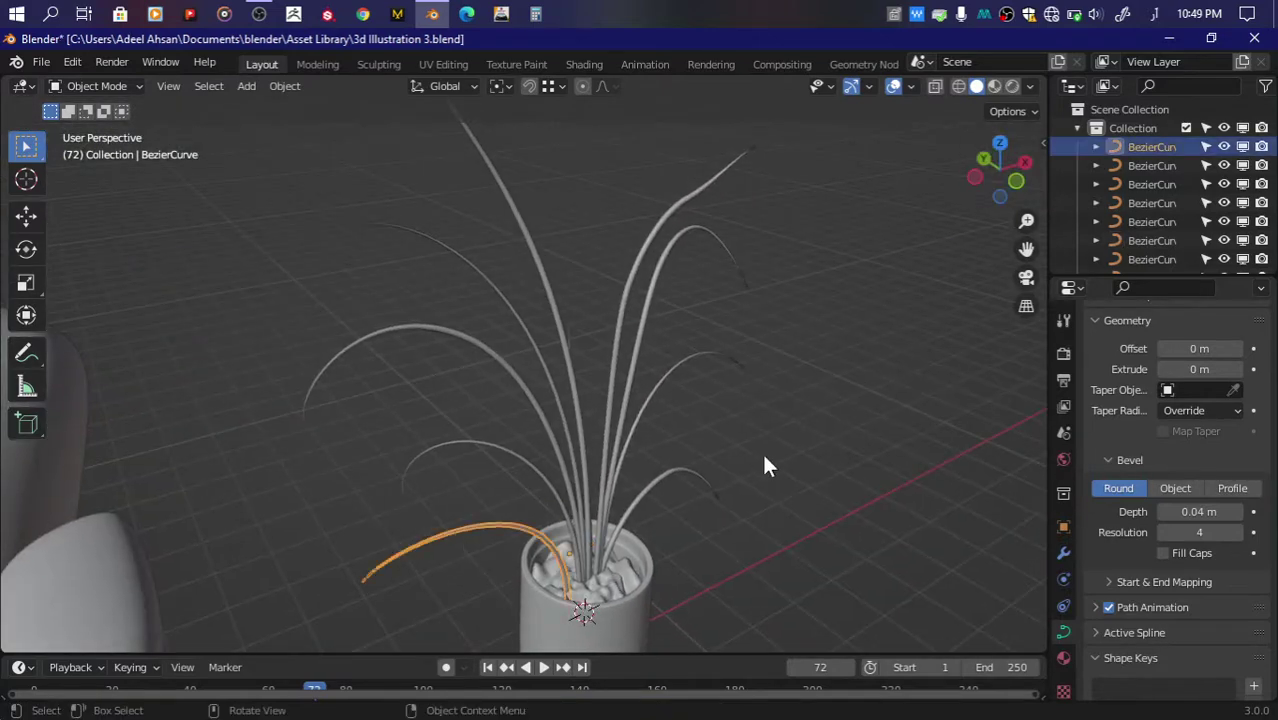
click(1015, 181)
drag(855, 273, 672, 447)
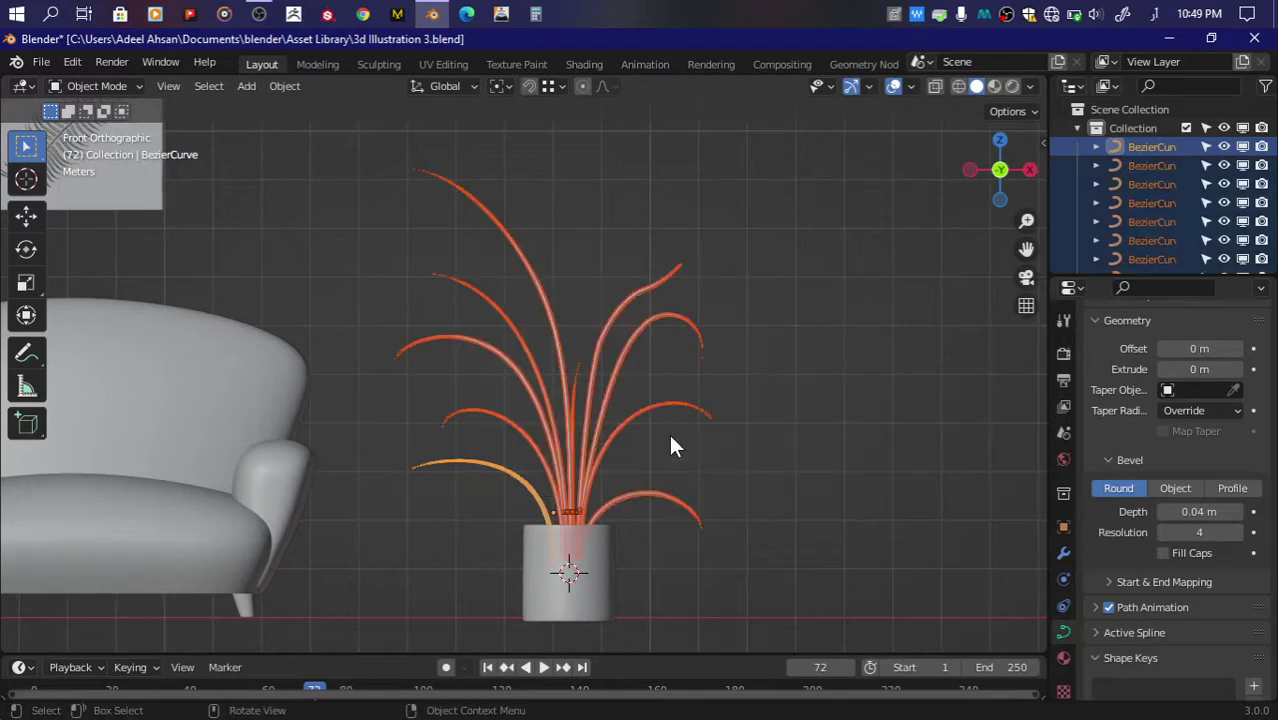
Step: Set the stems' origins to the 3D cursor at the pot centre and save
click(293, 85)
click(541, 158)
click(889, 368)
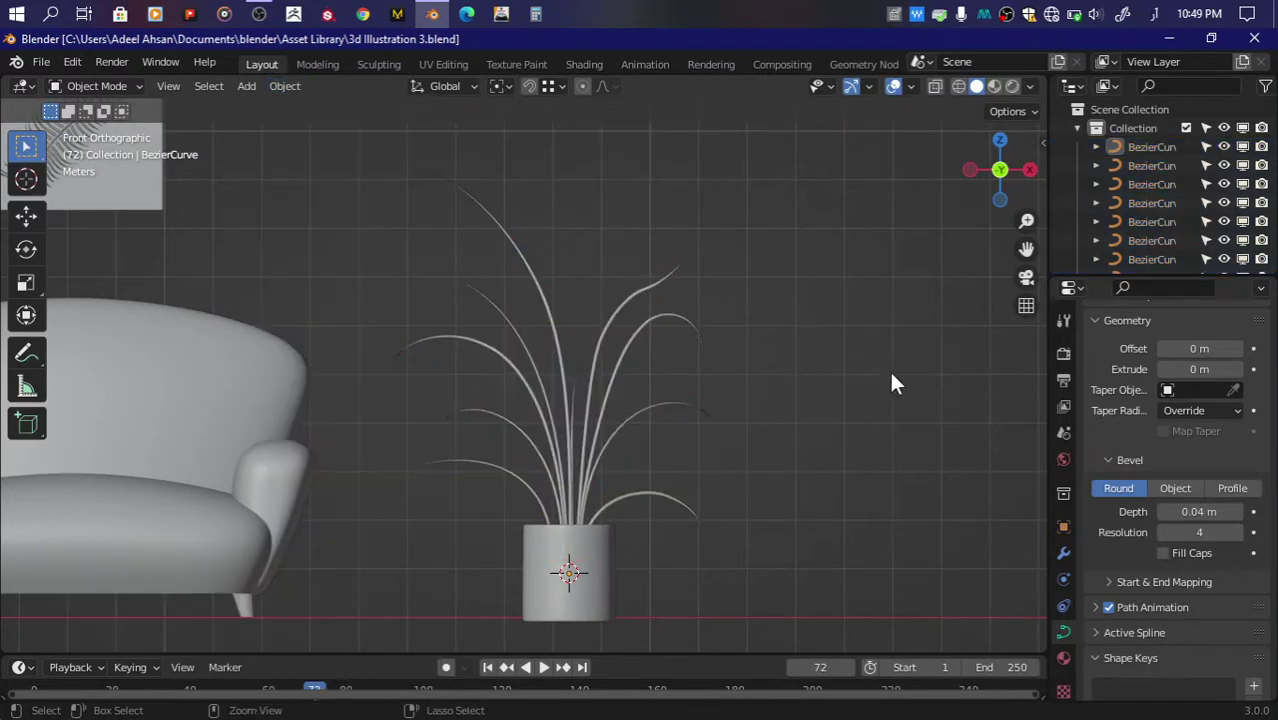
key(ctrl+s)
drag(1005, 190, 680, 375)
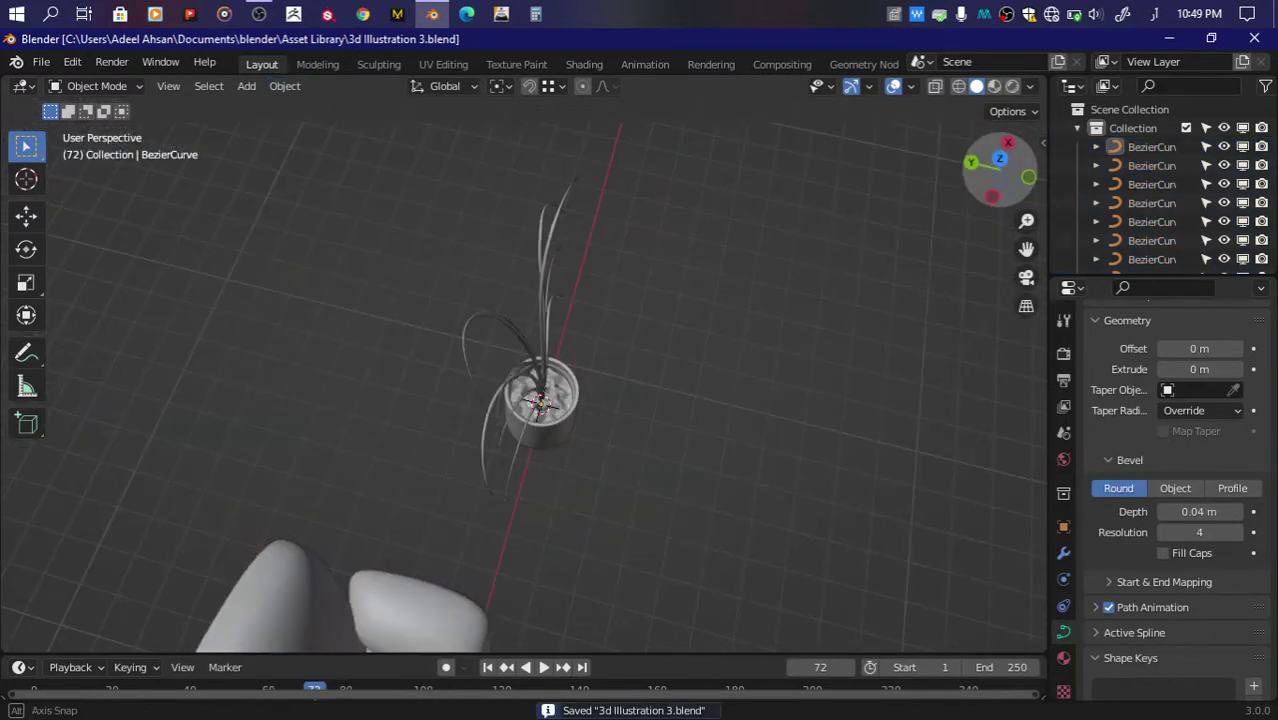
click(511, 455)
Step: Rotate the first selected stem around the vertical axis from top view and save
click(1000, 158)
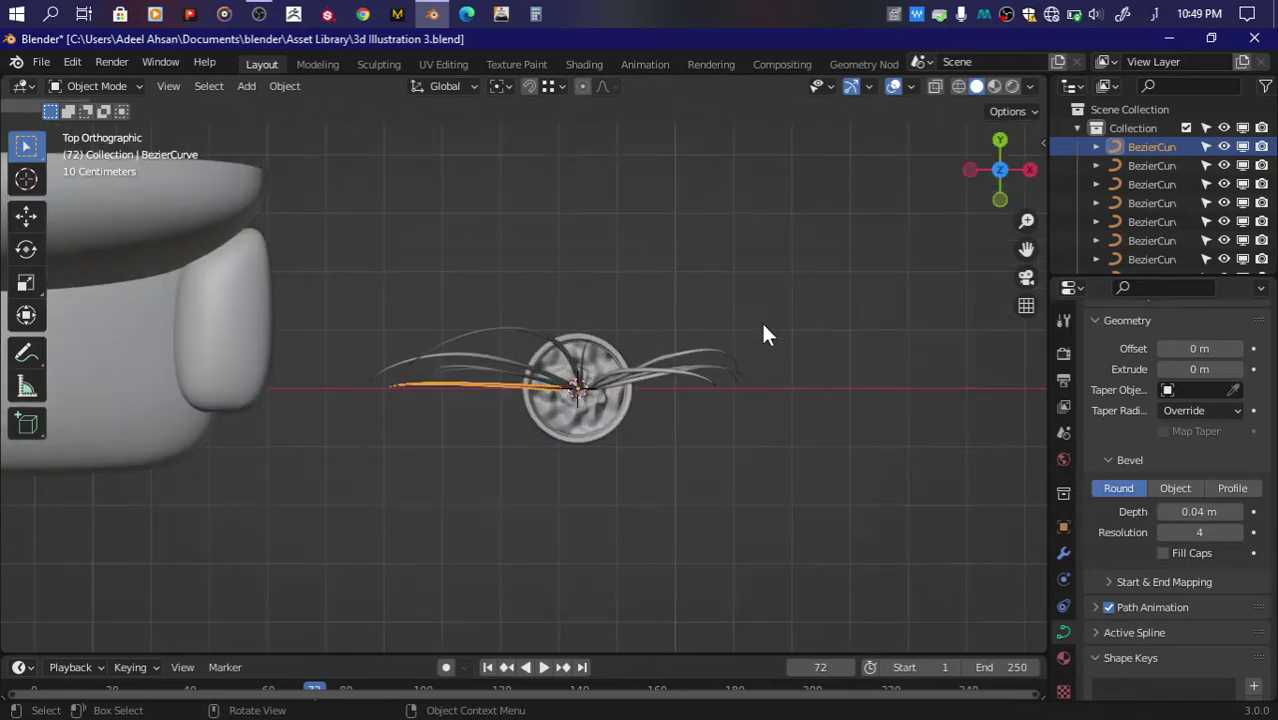
key(r)
key(z)
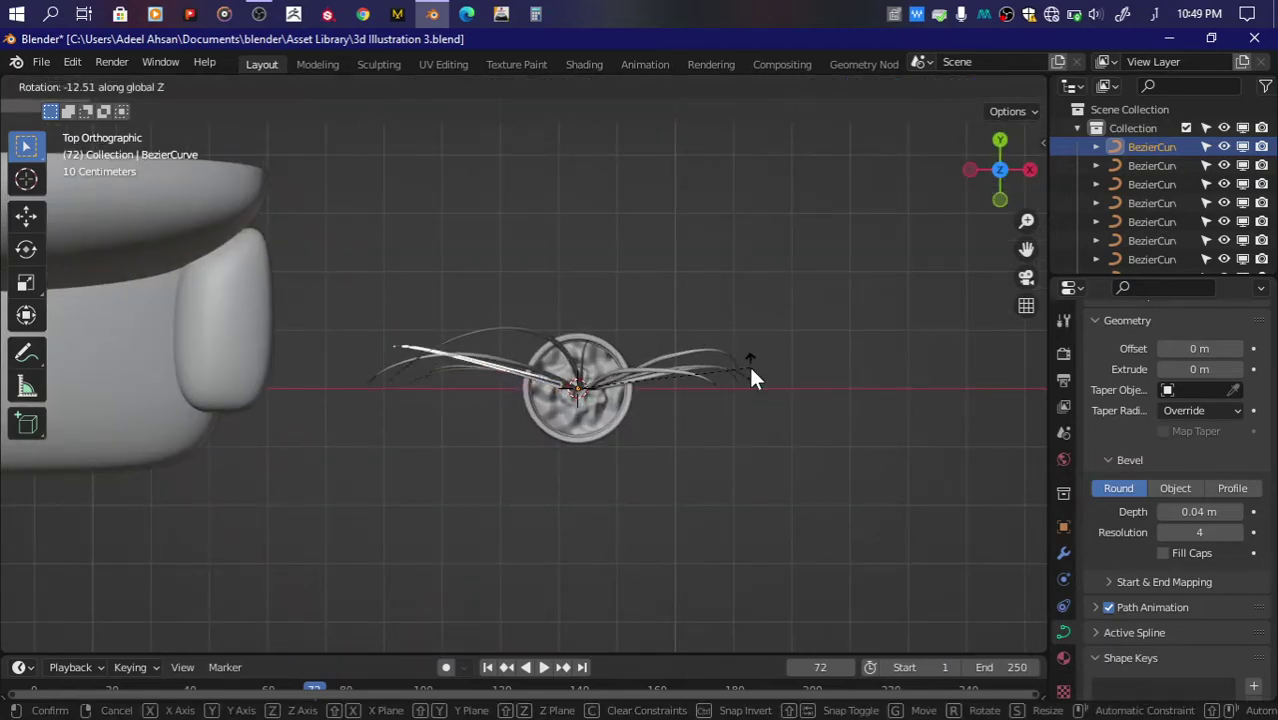
click(750, 367)
key(ctrl+s)
drag(1030, 171, 1025, 240)
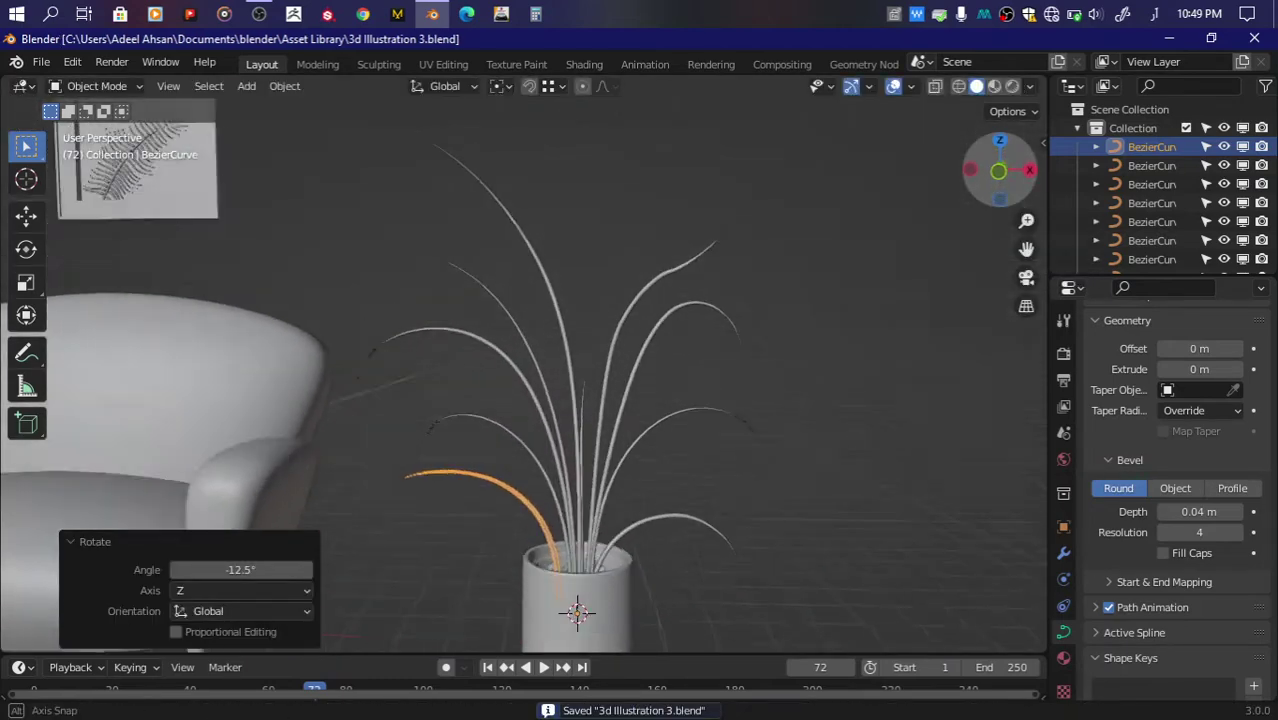
Step: Turn a second stem about 10.3° around Z and save
click(709, 525)
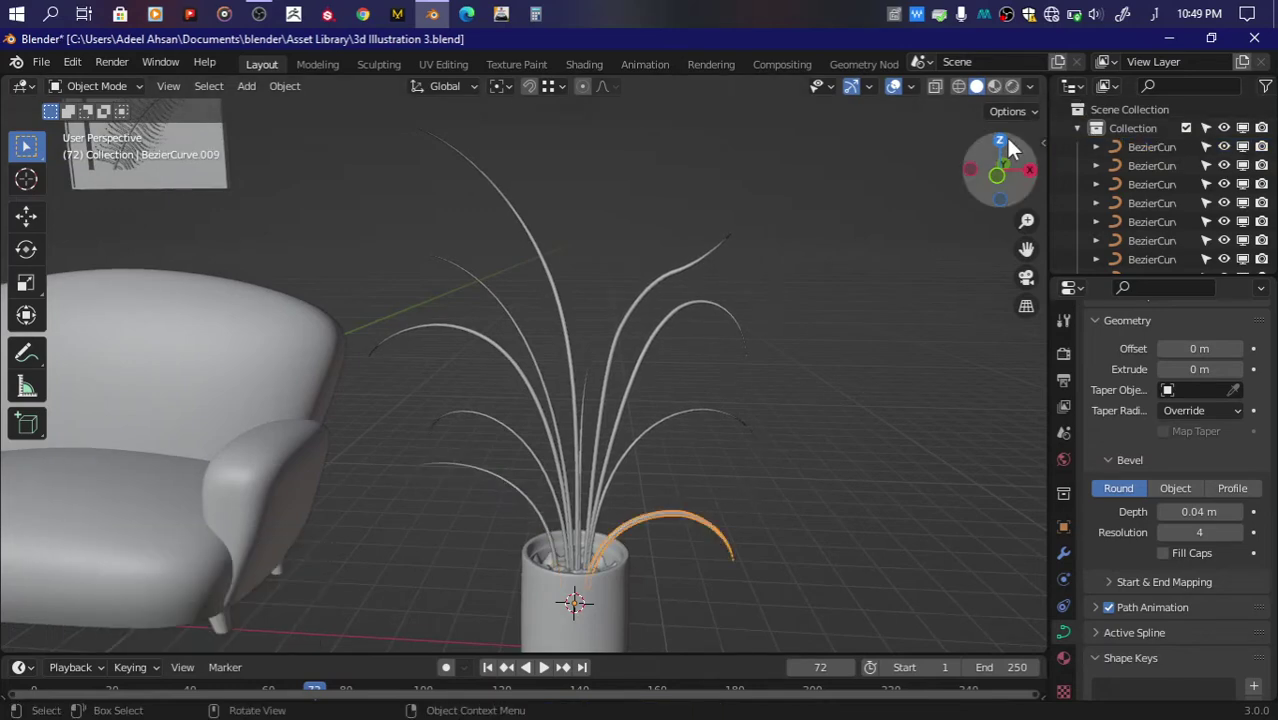
click(1000, 140)
key(r)
key(z)
click(784, 302)
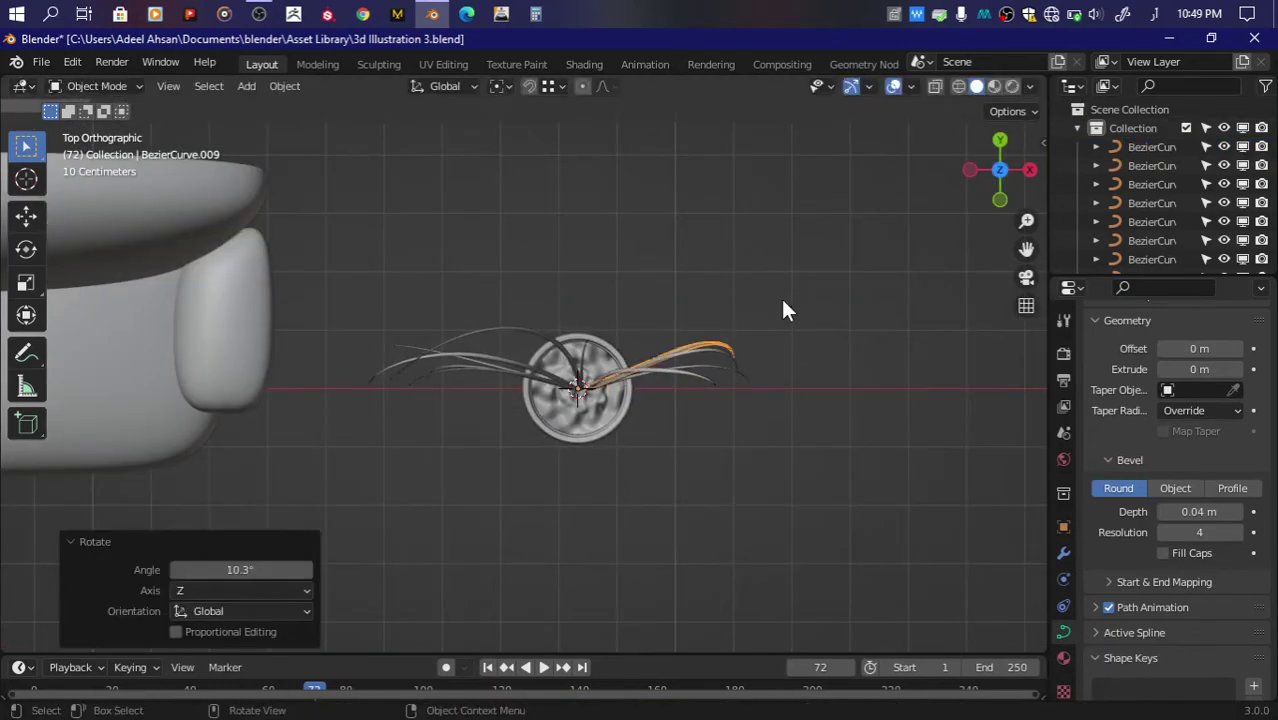
drag(1005, 185, 975, 150)
key(ctrl+s)
key(super+space)
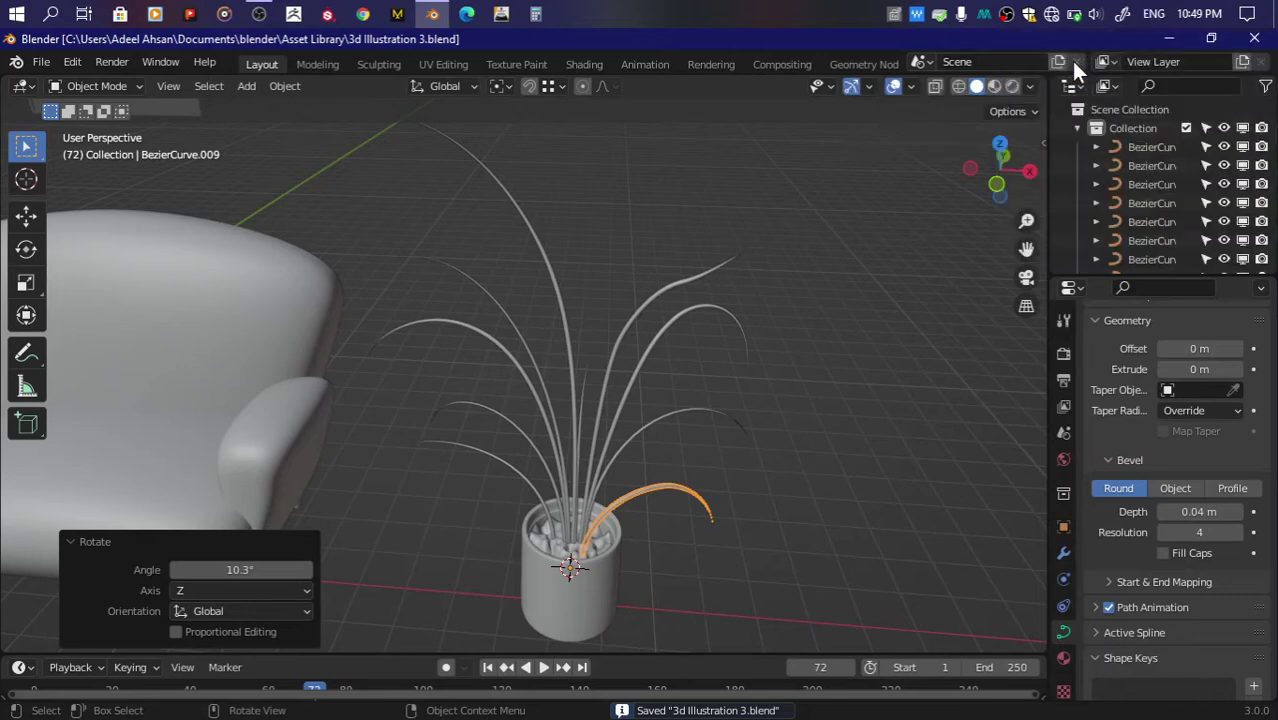
Step: Rotate a third stem around the vertical axis in top view
click(524, 427)
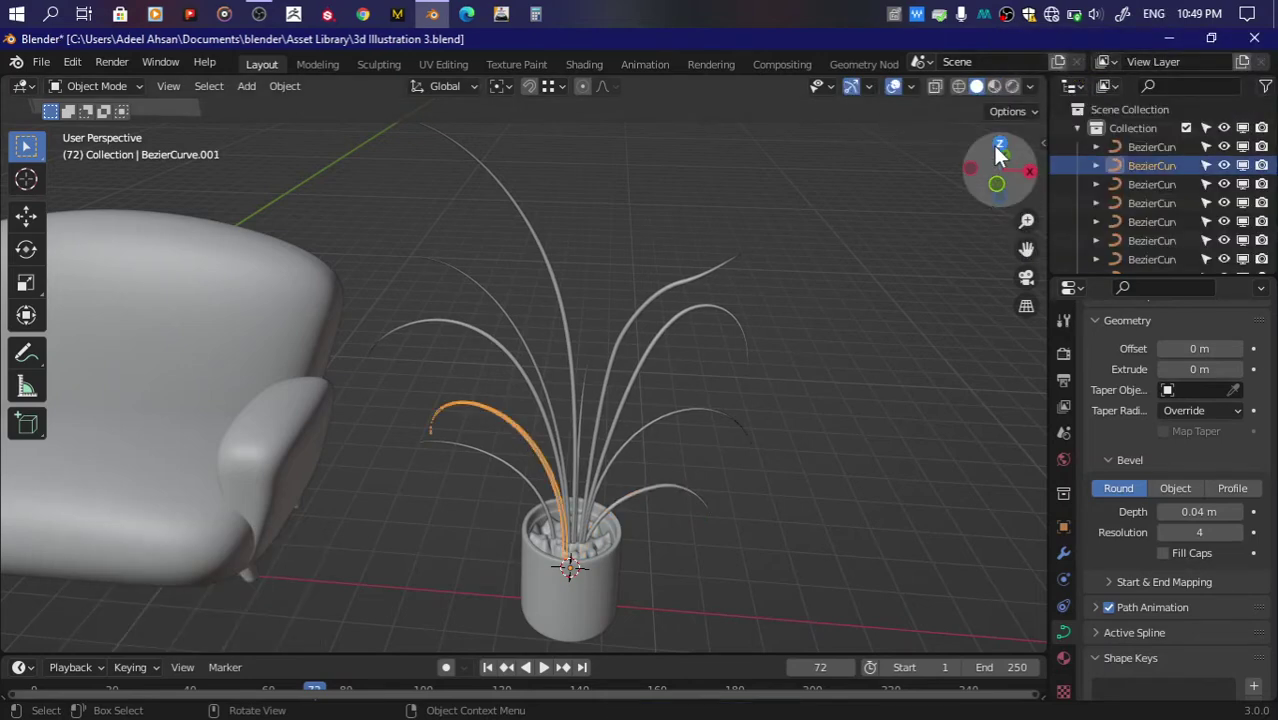
click(1000, 143)
key(r)
key(z)
click(772, 332)
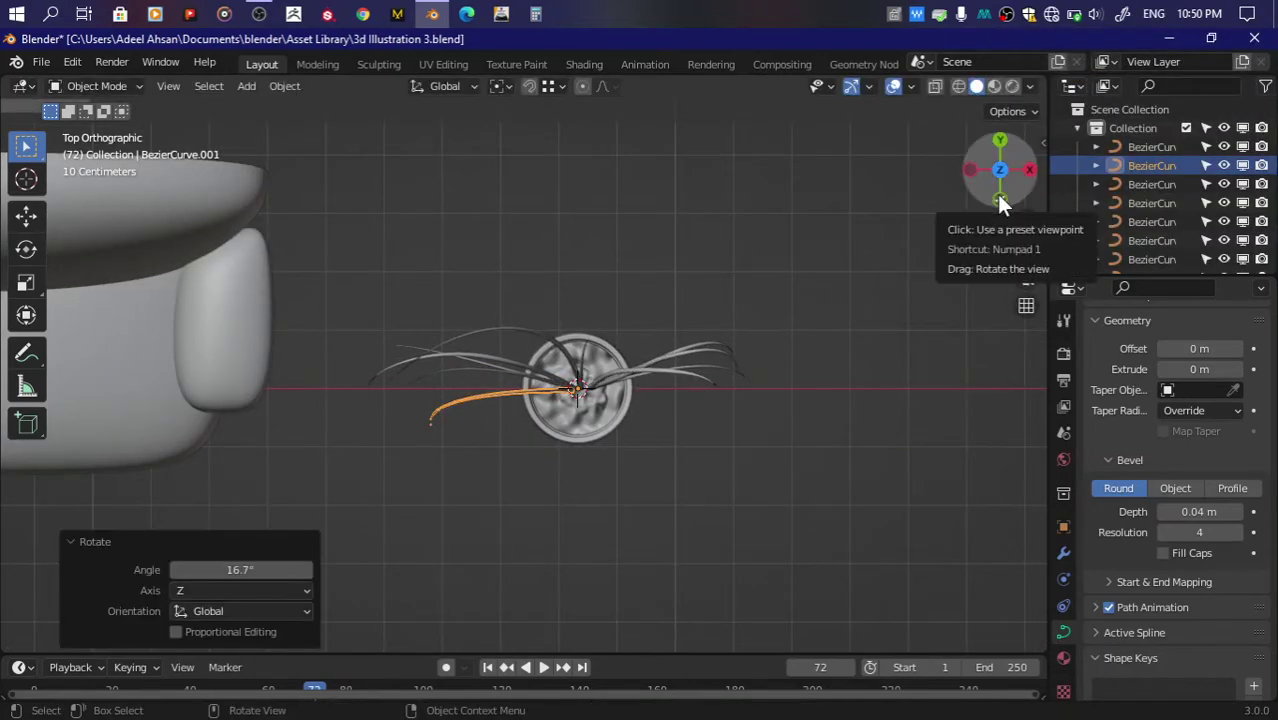
drag(996, 194, 988, 165)
click(714, 448)
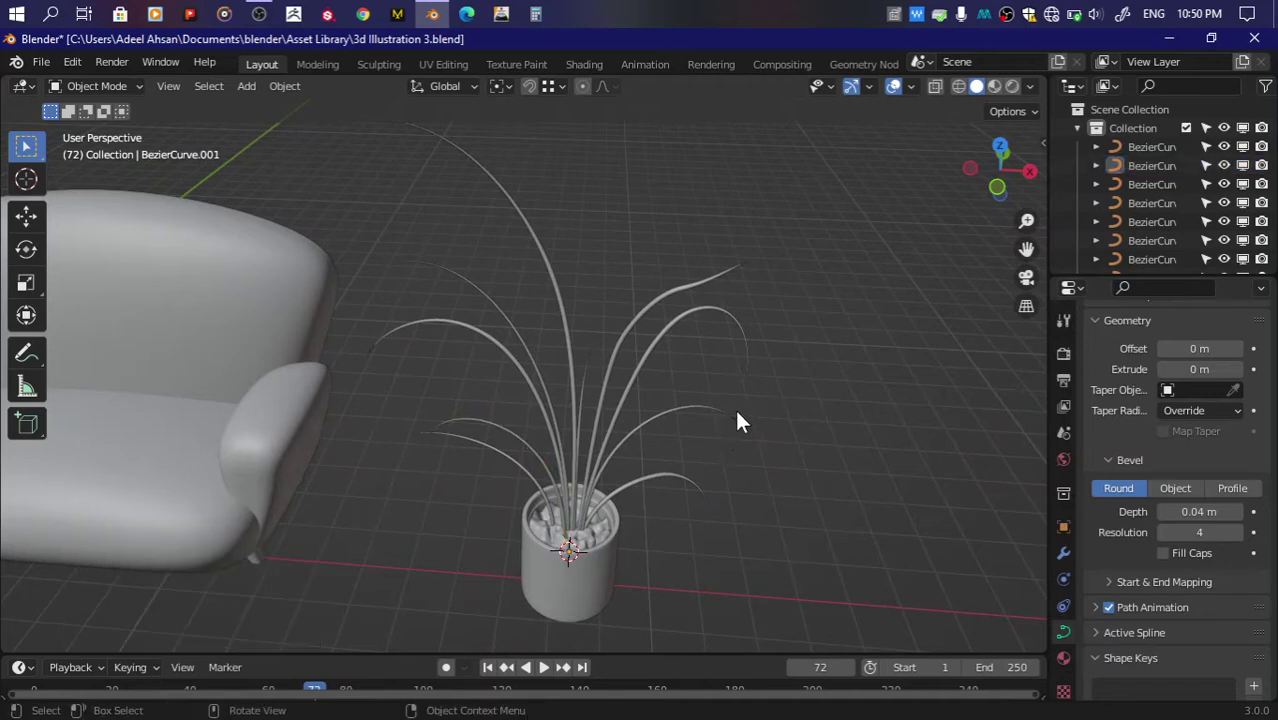
Step: Rotate a fourth stem around Z to spread it out, and save
click(729, 408)
click(1000, 146)
key(r)
key(z)
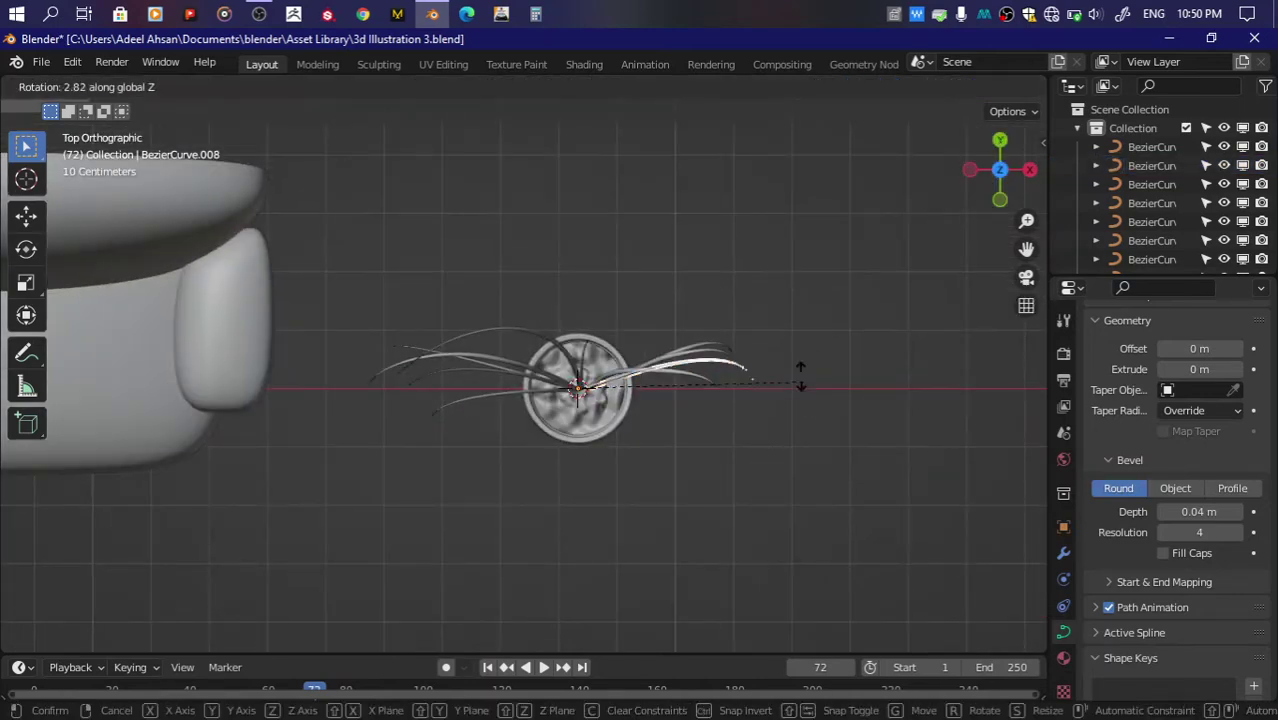
click(720, 285)
key(ctrl+s)
drag(1000, 165, 808, 268)
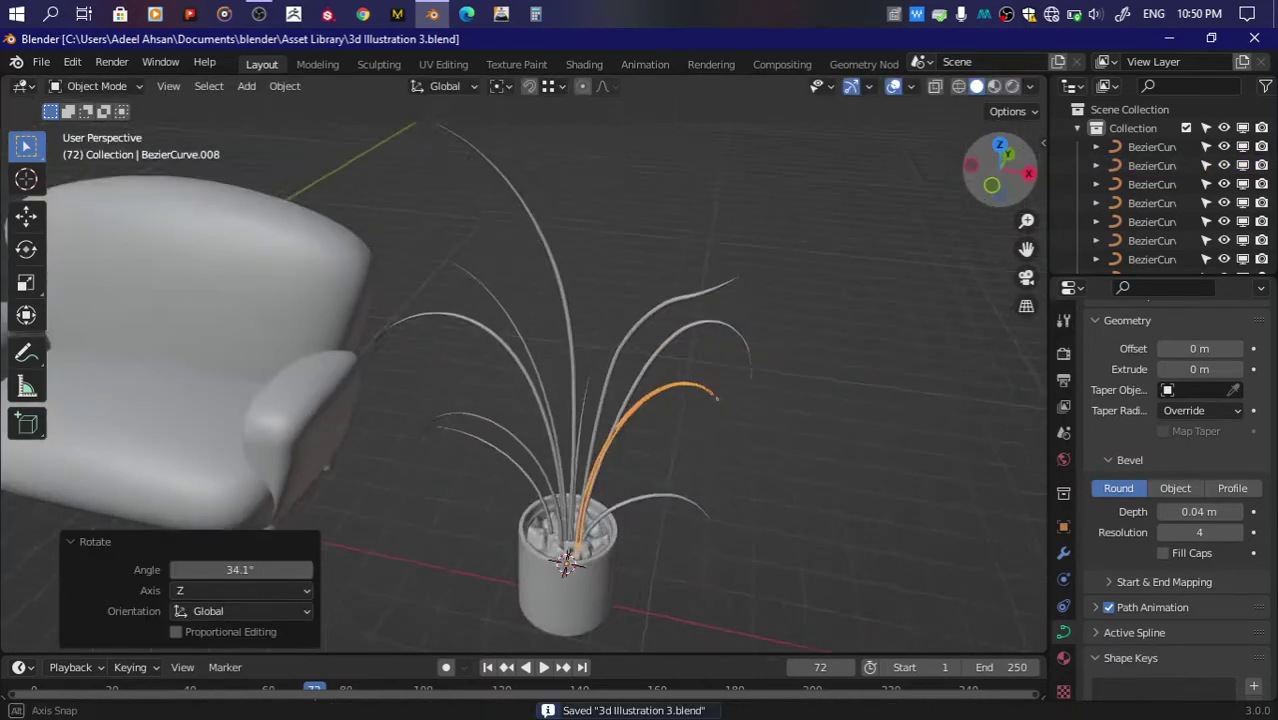
Step: Turn a fifth stem about 42.6° around the vertical axis
click(422, 301)
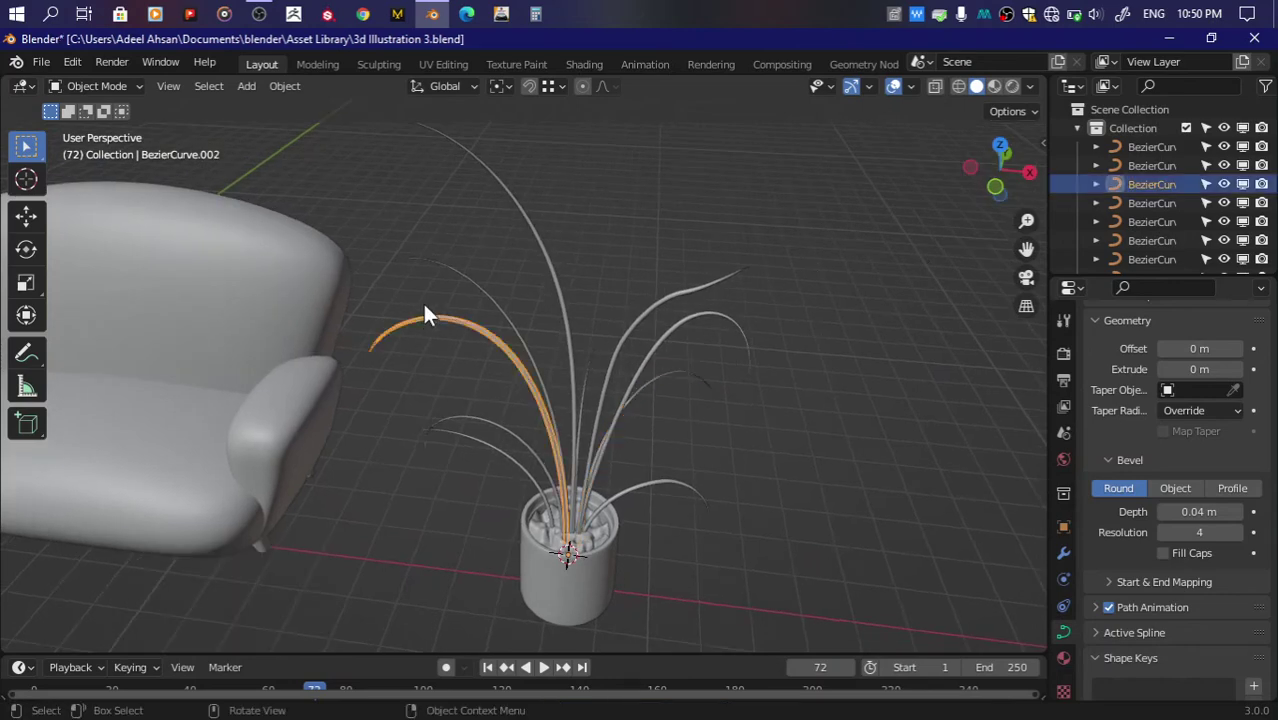
click(1000, 146)
key(r)
key(z)
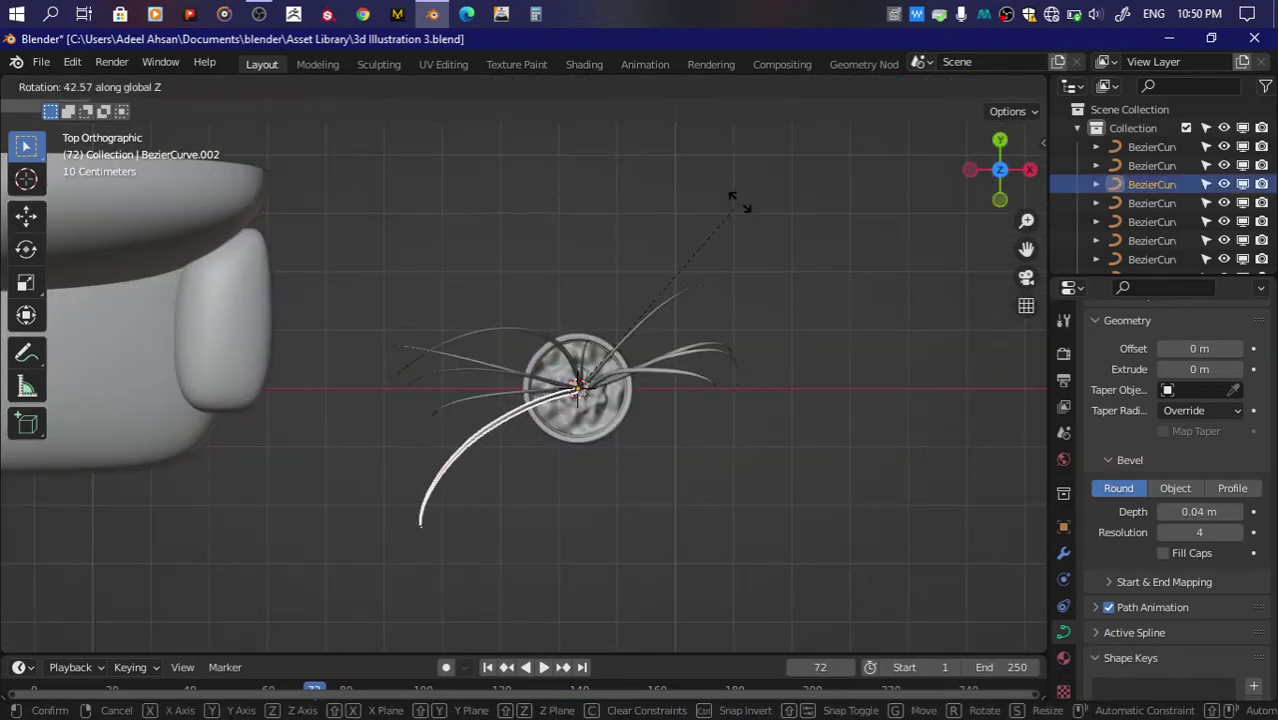
click(750, 208)
drag(1000, 170, 636, 325)
Step: Rotate BezierCurve.003 and BezierCurve.004 around Z, the latter by 37.5°
click(633, 325)
click(1000, 146)
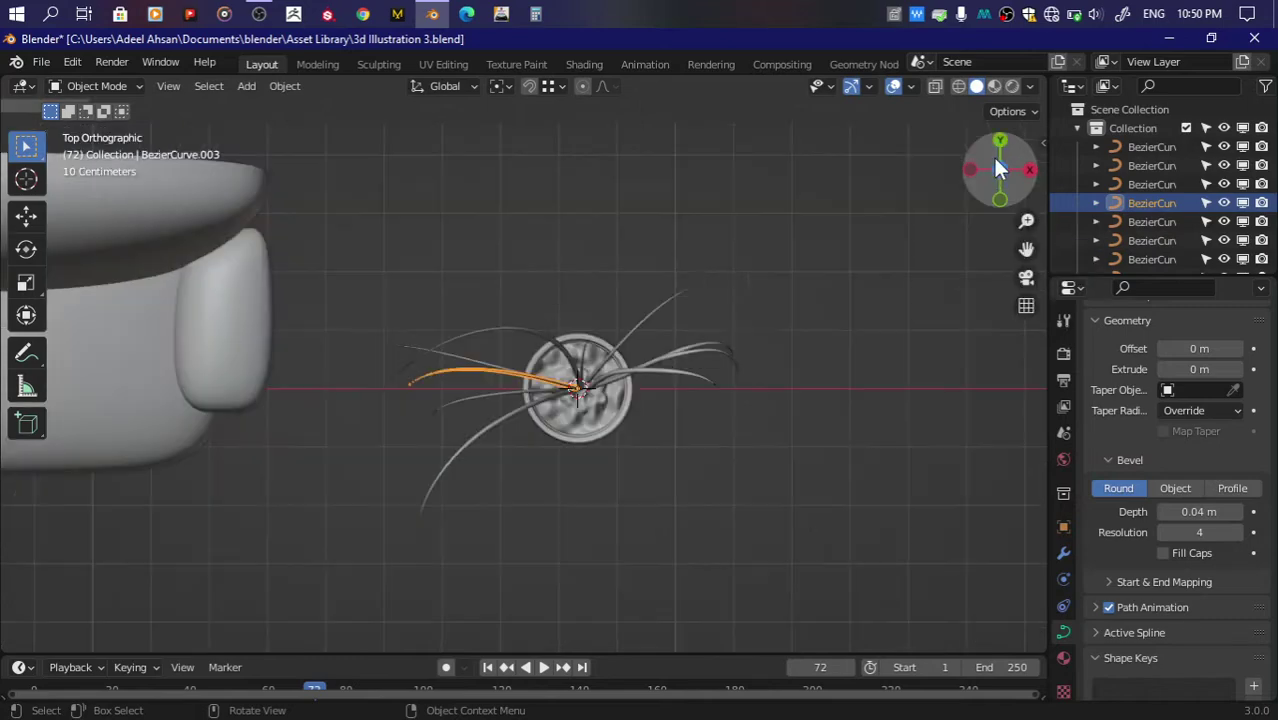
key(r)
key(z)
click(547, 326)
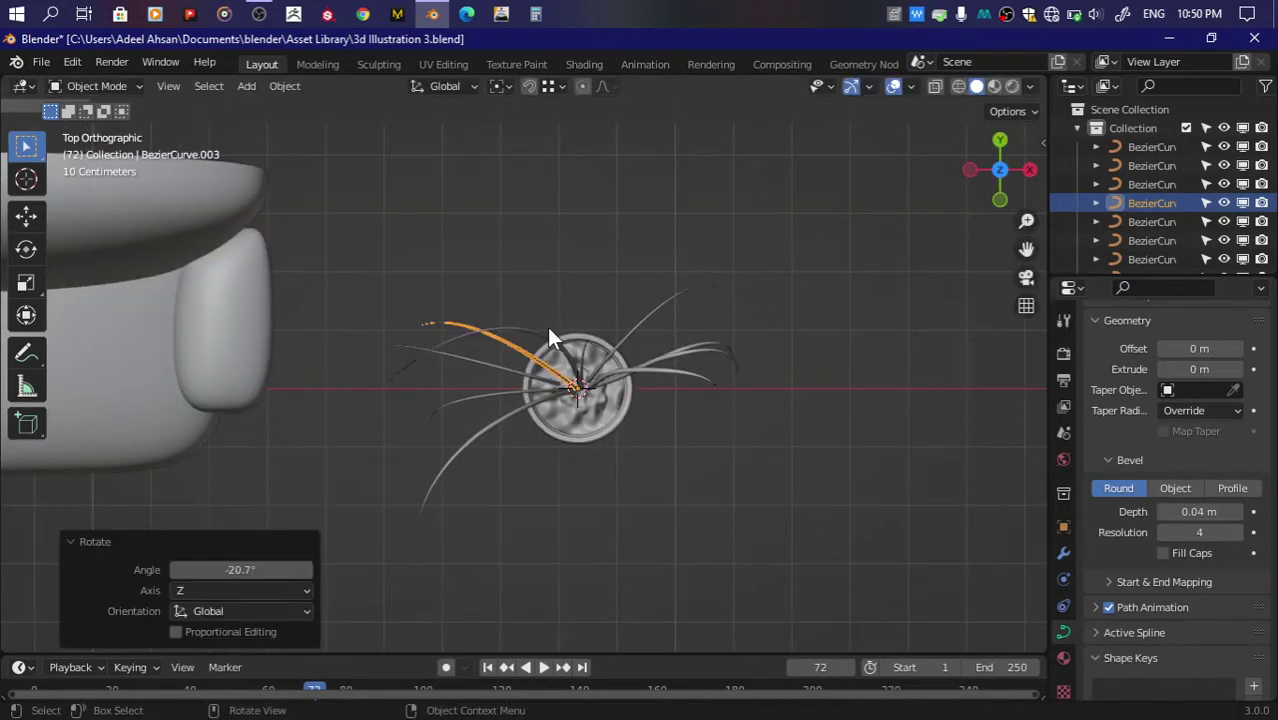
click(547, 326)
key(r)
key(z)
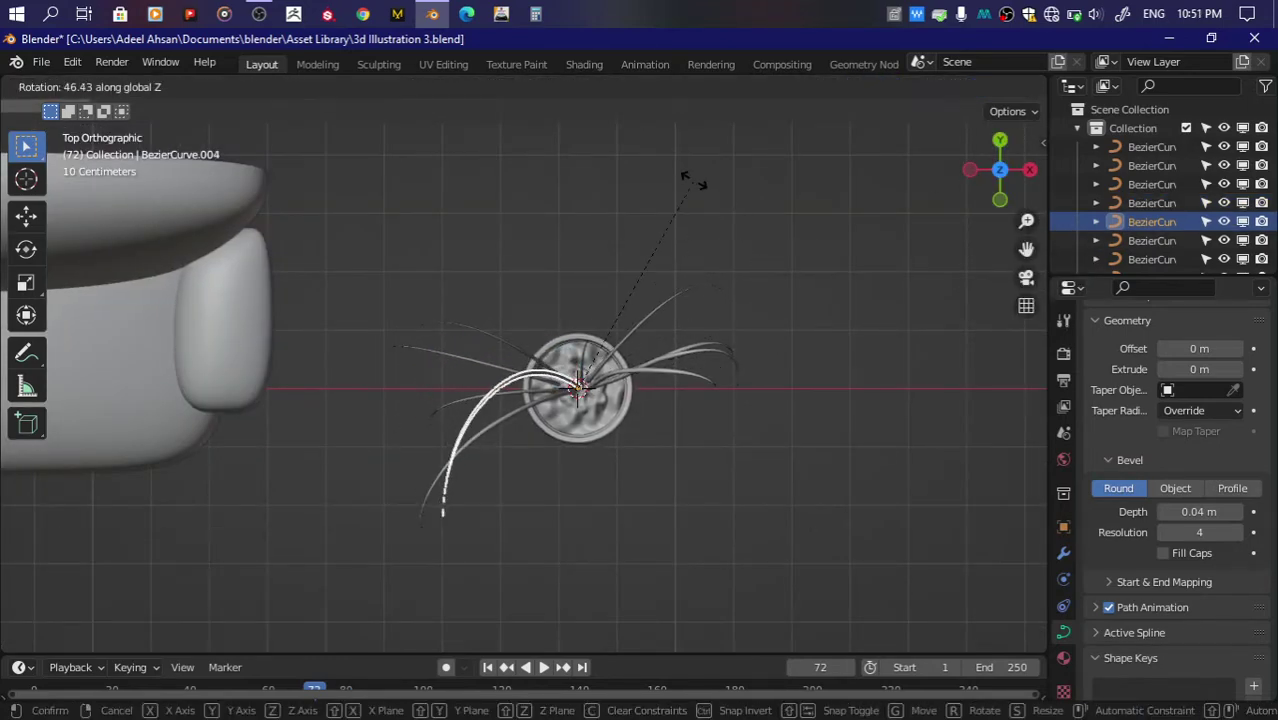
click(716, 206)
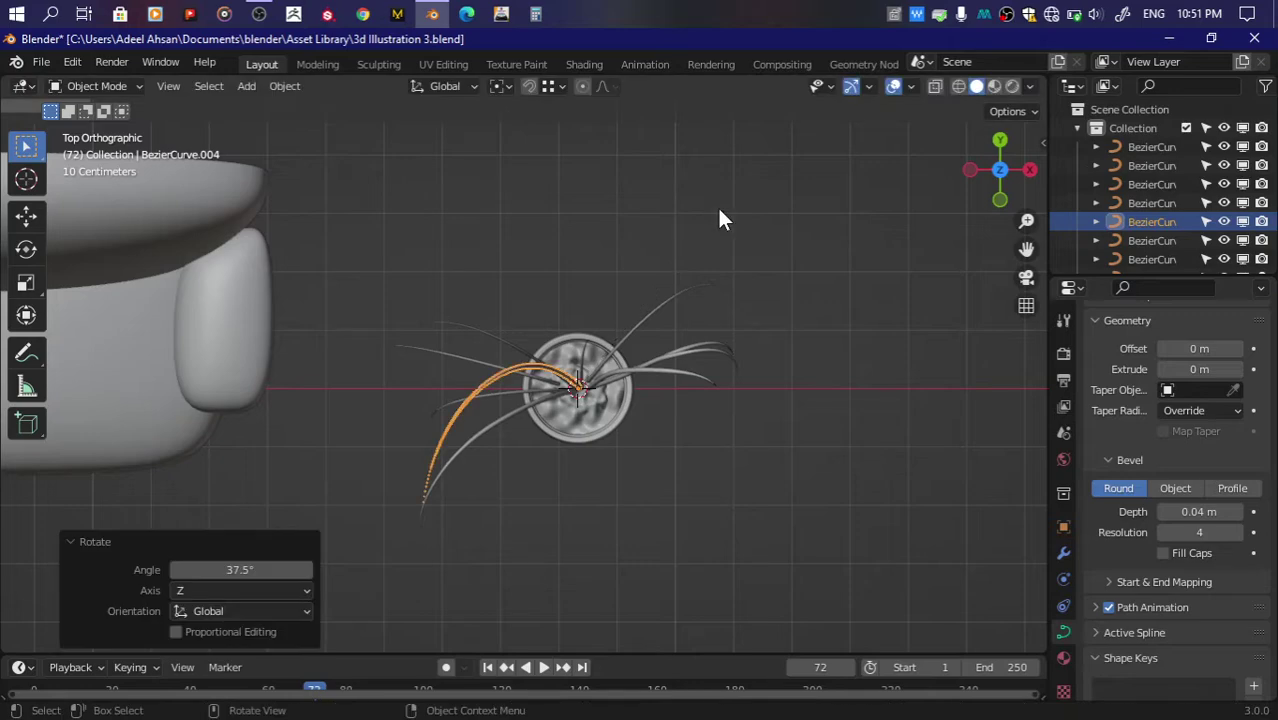
Step: Rotate BezierCurve.005 around the vertical axis and save
click(581, 352)
click(1029, 172)
drag(1027, 185, 1010, 150)
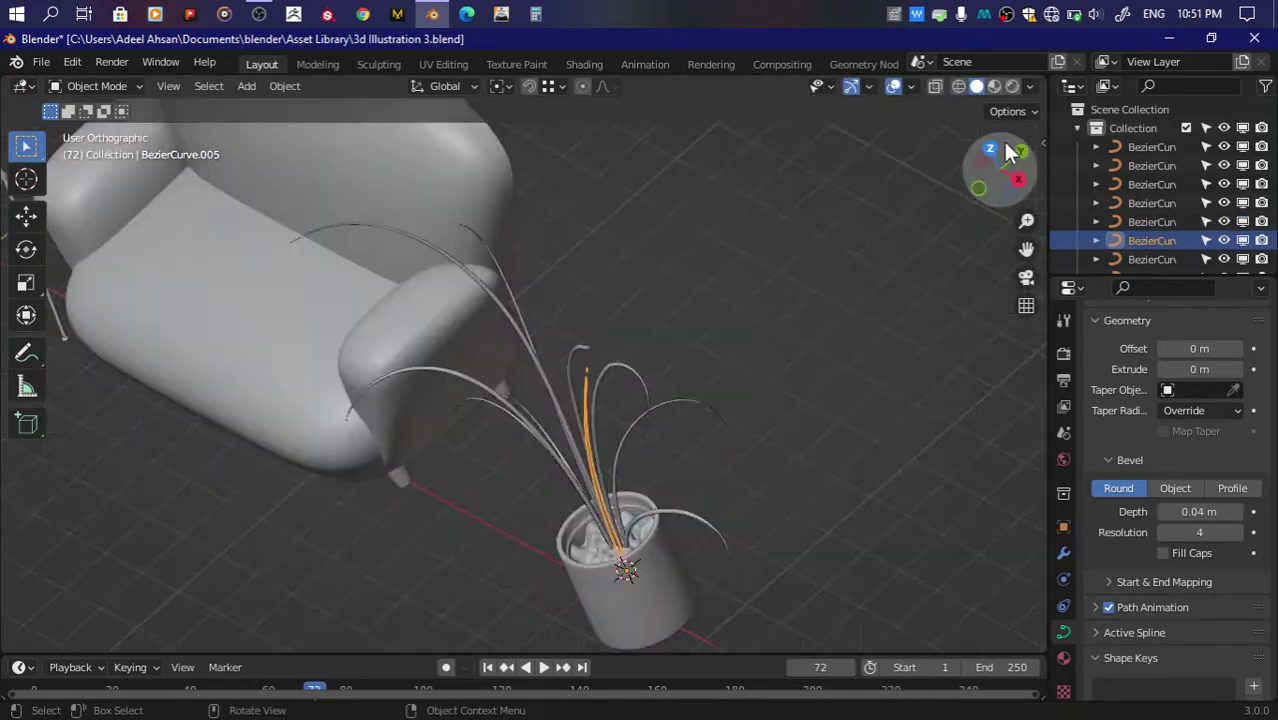
click(991, 150)
key(r)
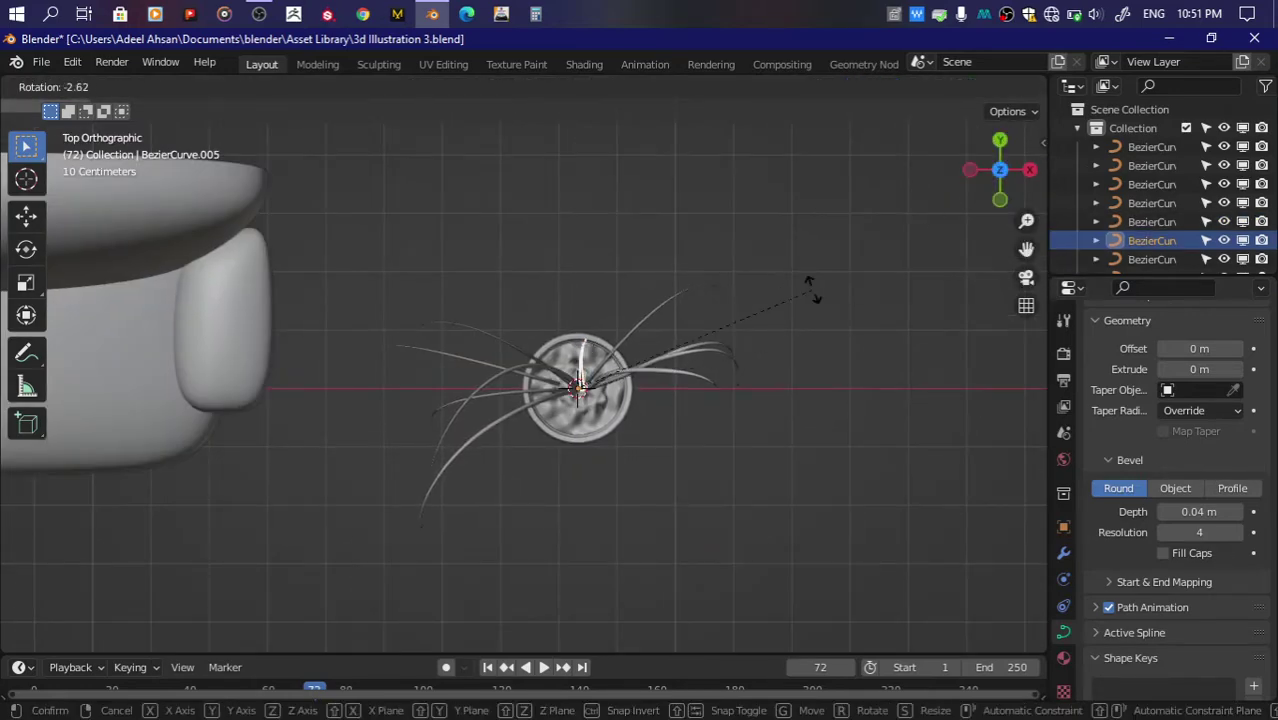
click(810, 288)
key(ctrl+s)
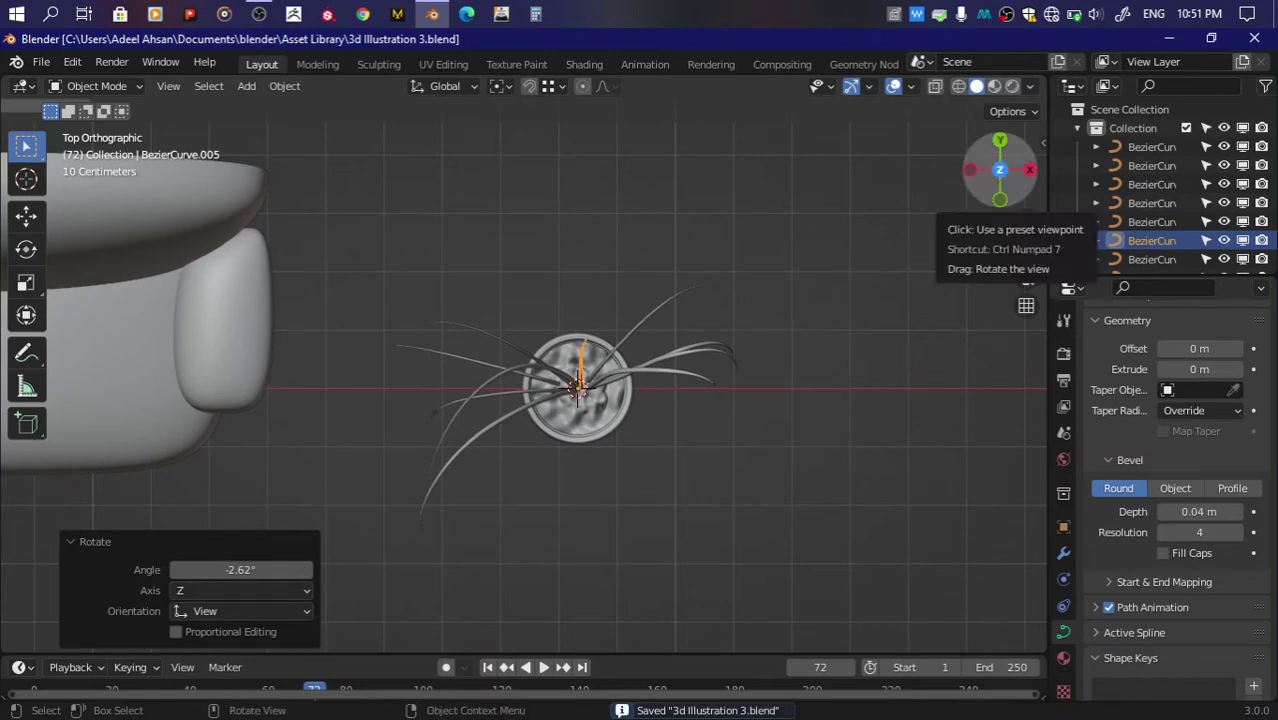
drag(1000, 190, 647, 299)
Step: Rotate BezierCurve.006 by 29.9° and BezierCurve.007 around Z, then save
click(647, 299)
click(684, 312)
click(1000, 160)
key(r)
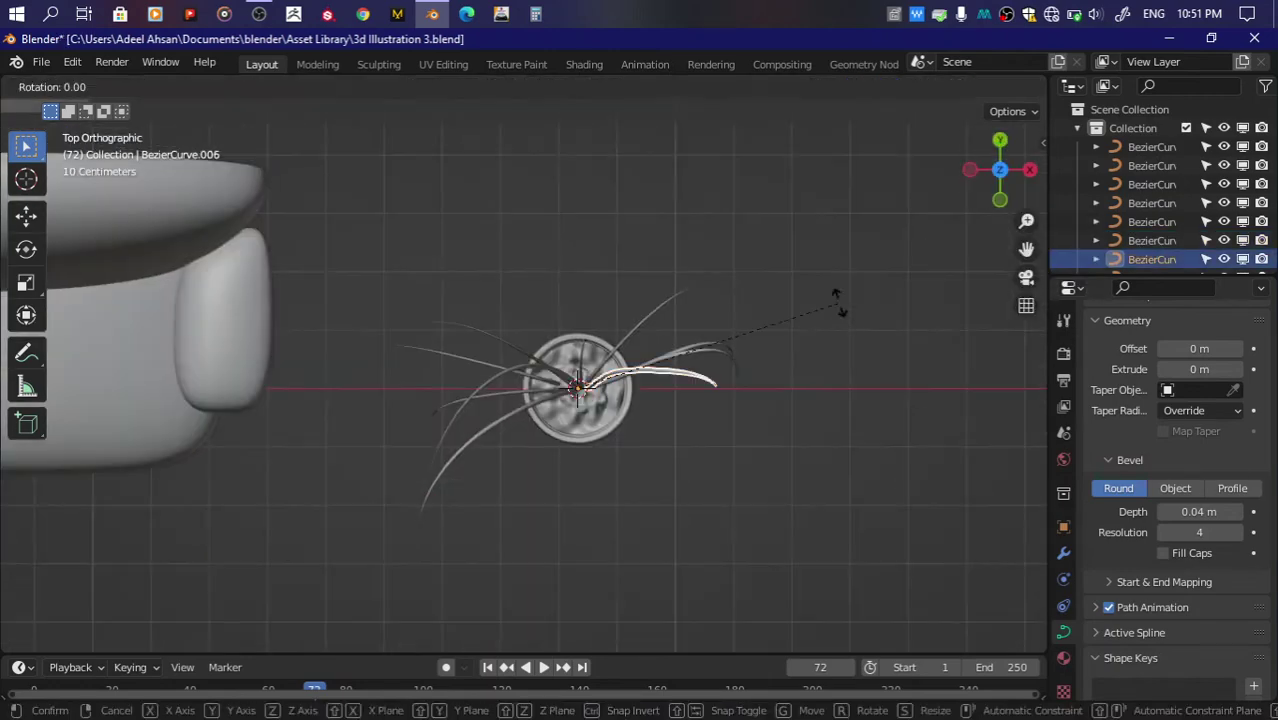
click(781, 431)
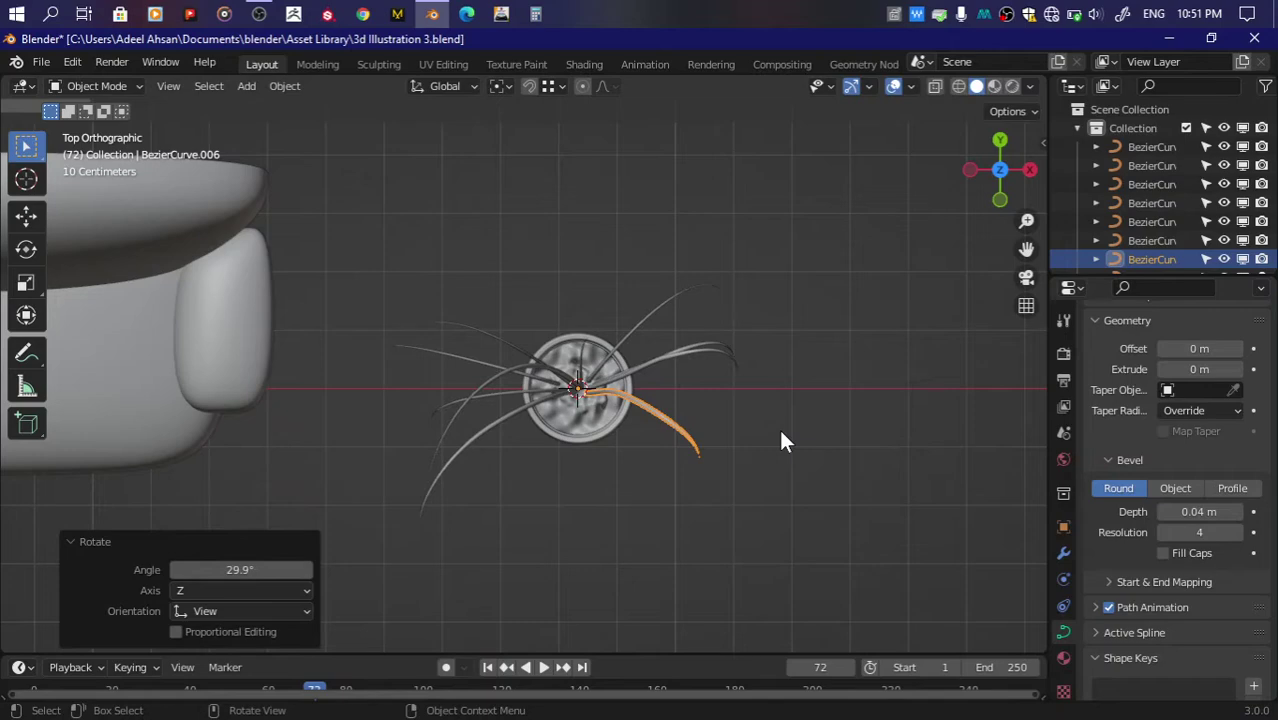
drag(981, 175, 728, 492)
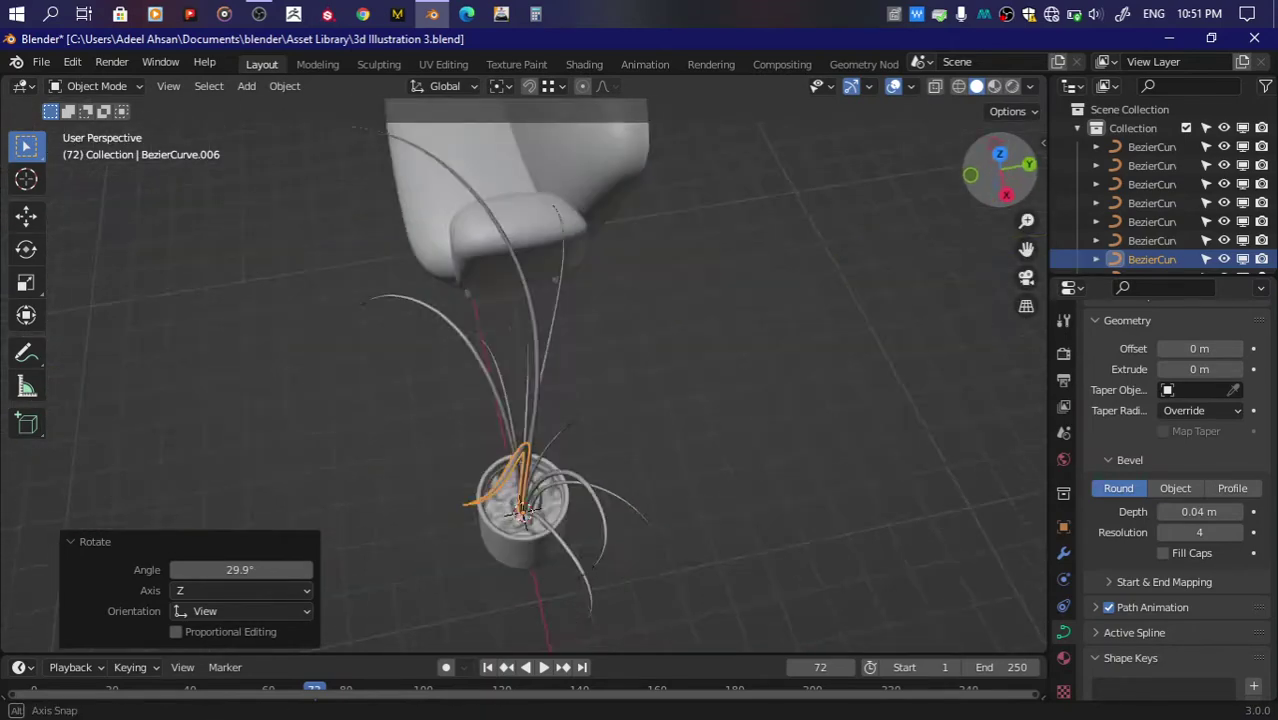
click(990, 144)
key(r)
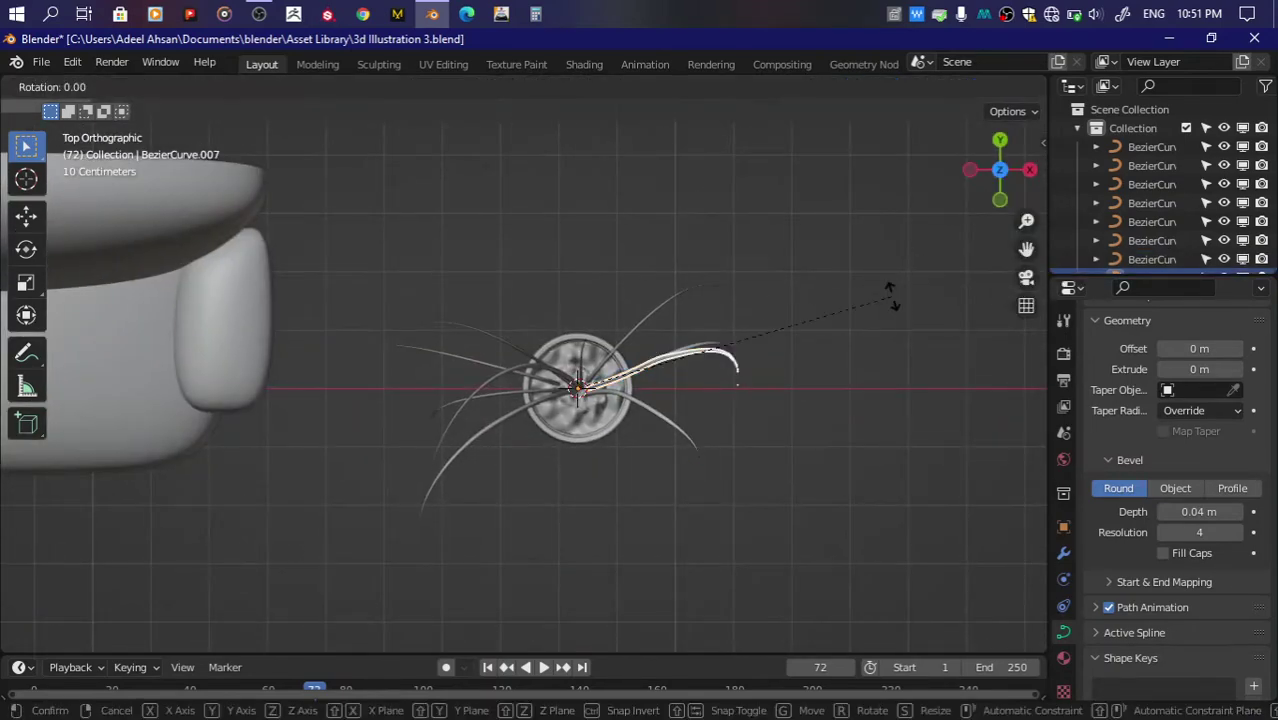
click(866, 205)
key(ctrl+s)
middle_drag(869, 213, 875, 245)
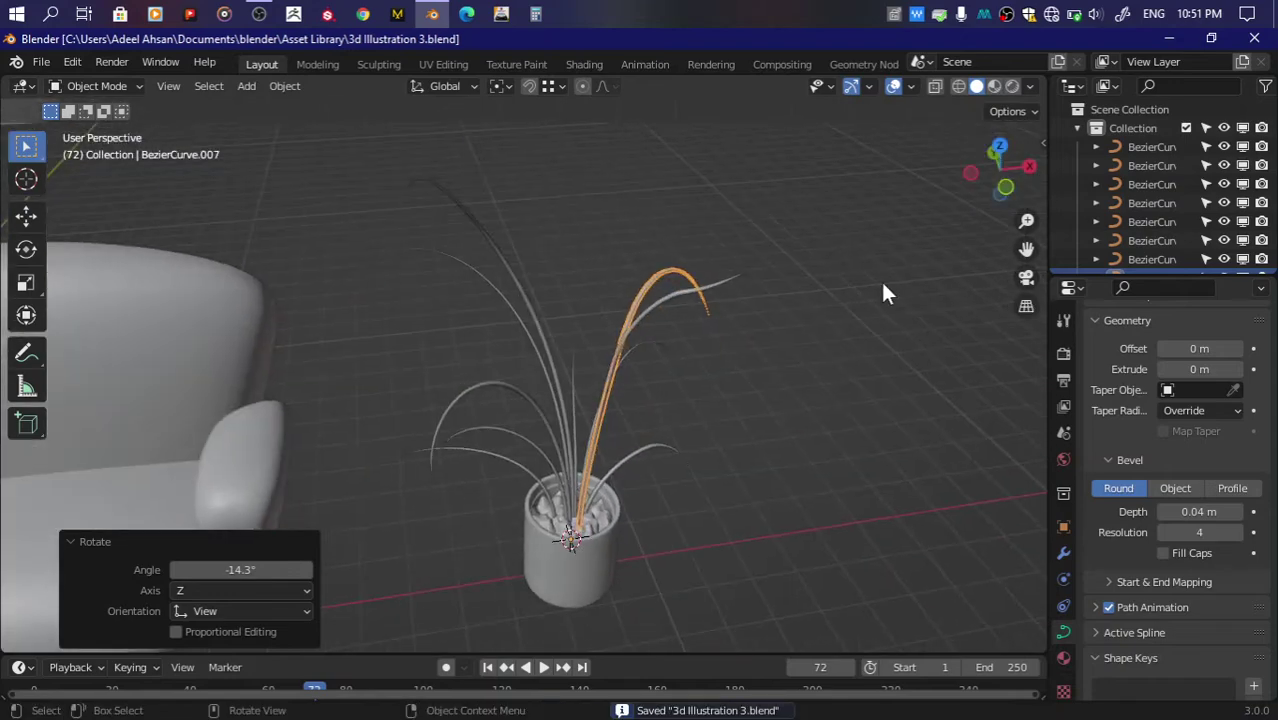
Step: In X-ray front view, enter Edit Mode on the stem curves and box-select their root points
scroll(880, 279, down, 3)
scroll(880, 279, up, 4)
key(alt+z)
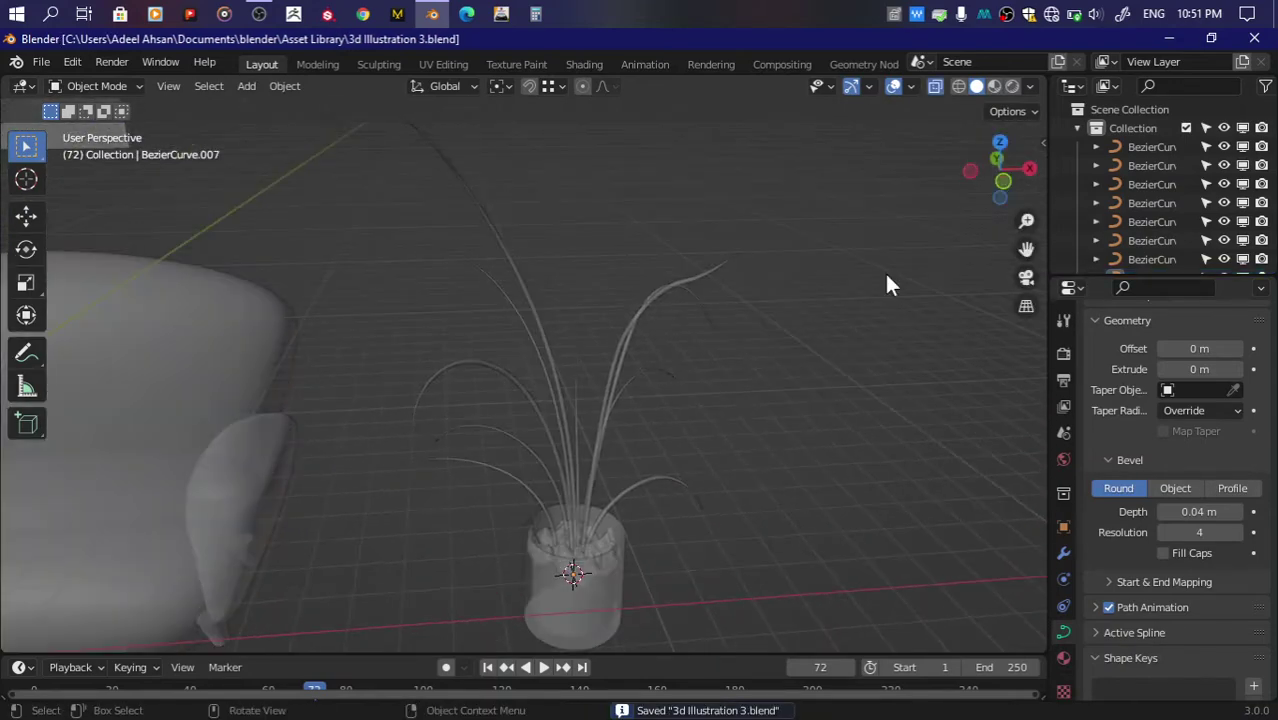
click(1005, 181)
key(Tab)
key(Tab)
key(a)
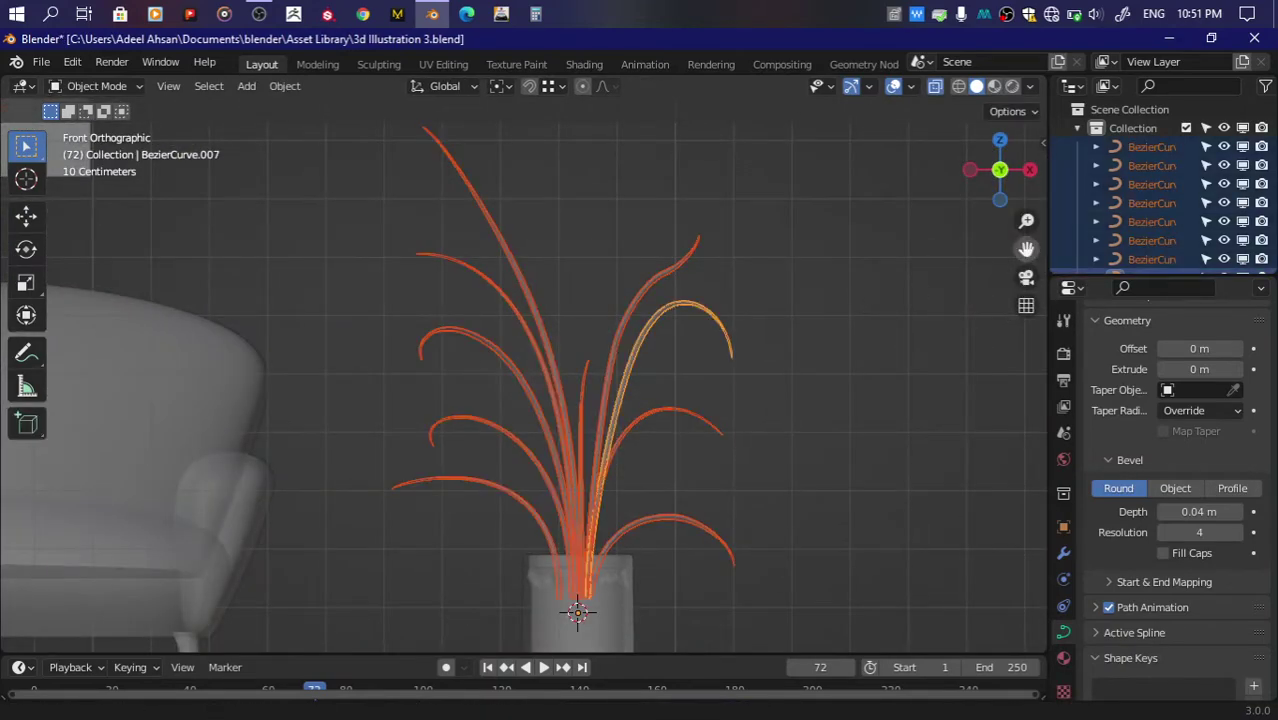
key(Tab)
drag(500, 418, 631, 479)
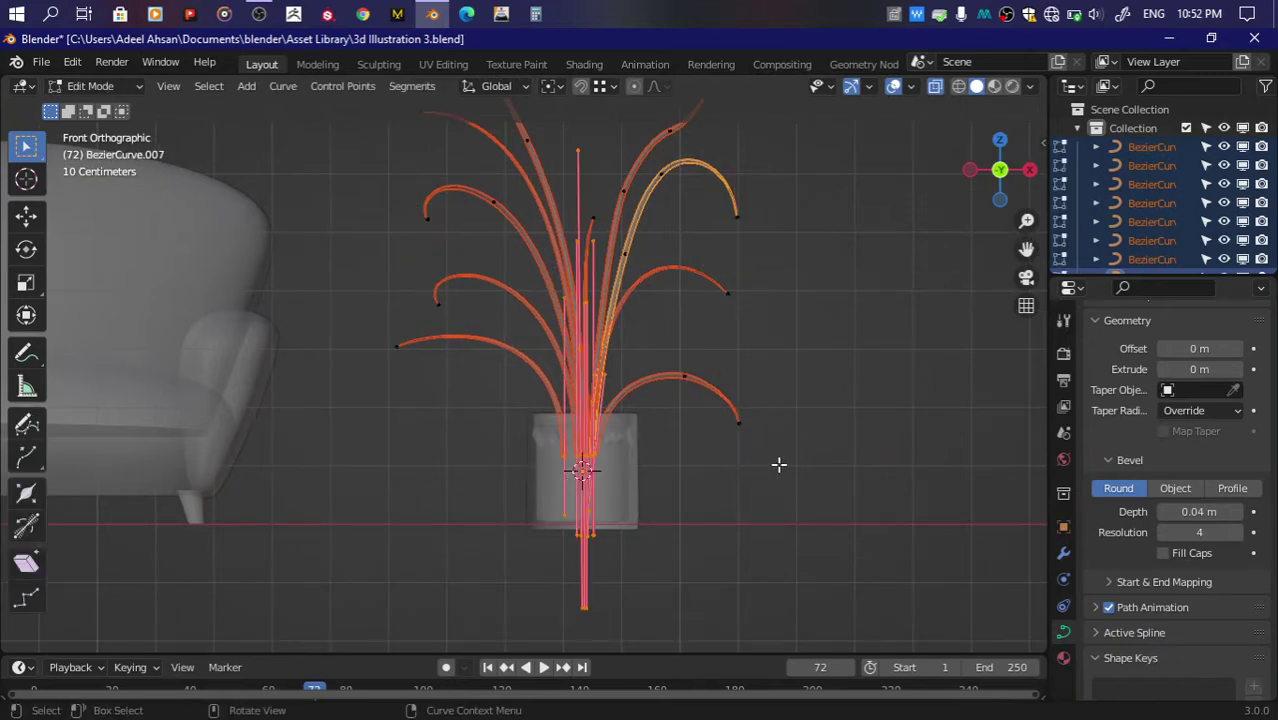
Step: Scale the stem roots together around the Median Point, excluding Z, then leave Edit Mode and save
key(period)
key(period)
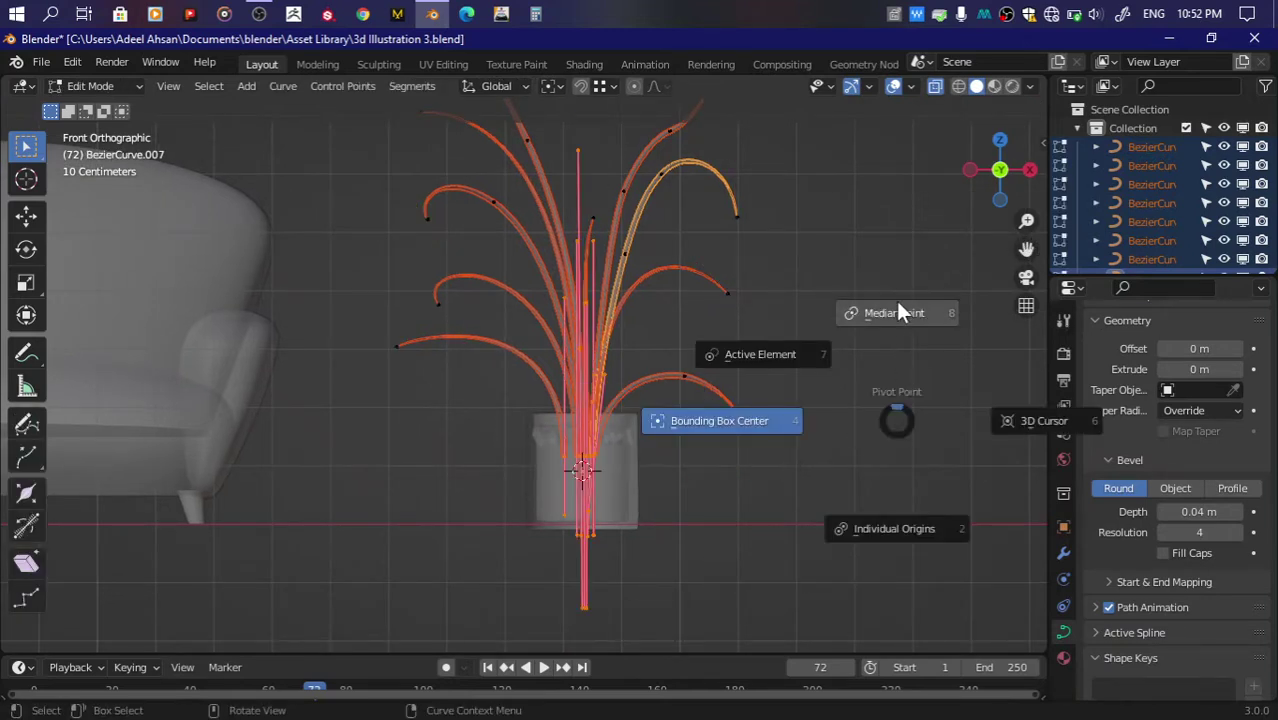
click(897, 313)
key(s)
key(shift+z)
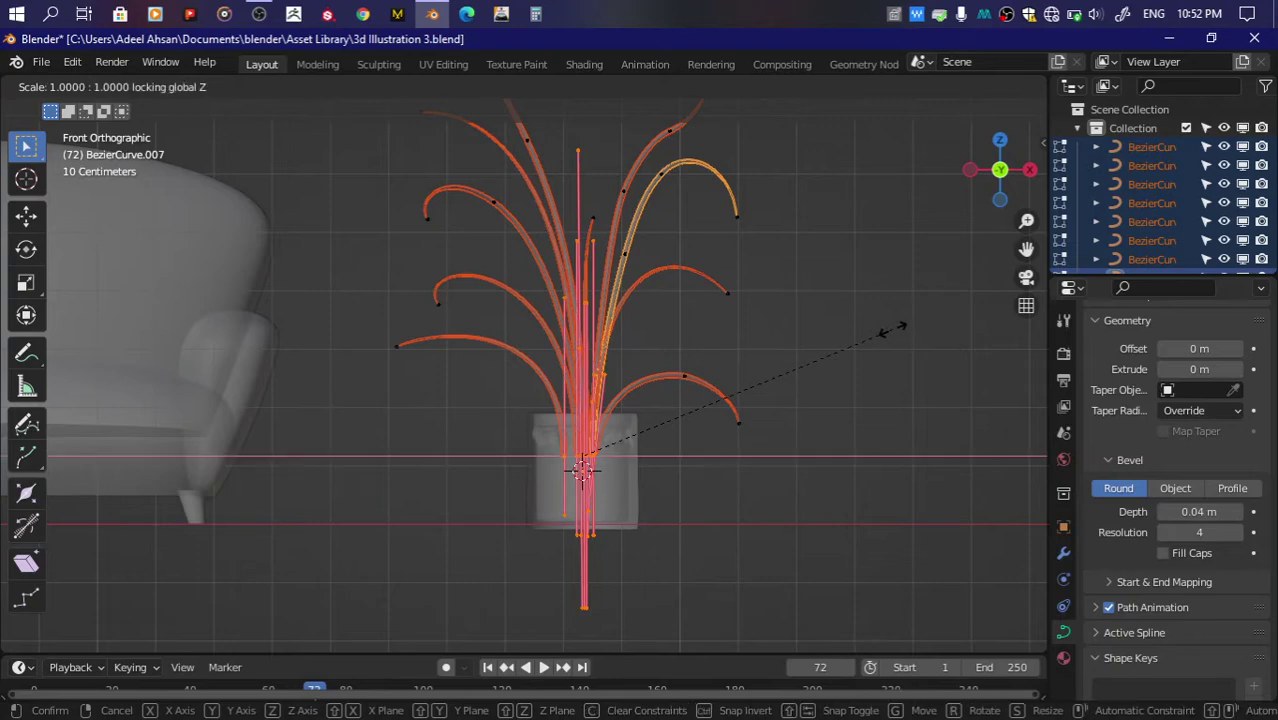
click(752, 387)
key(Tab)
key(ctrl+s)
Step: Turn X-ray off, deselect the stems, and orbit around the pot to inspect the stem bases
key(alt+z)
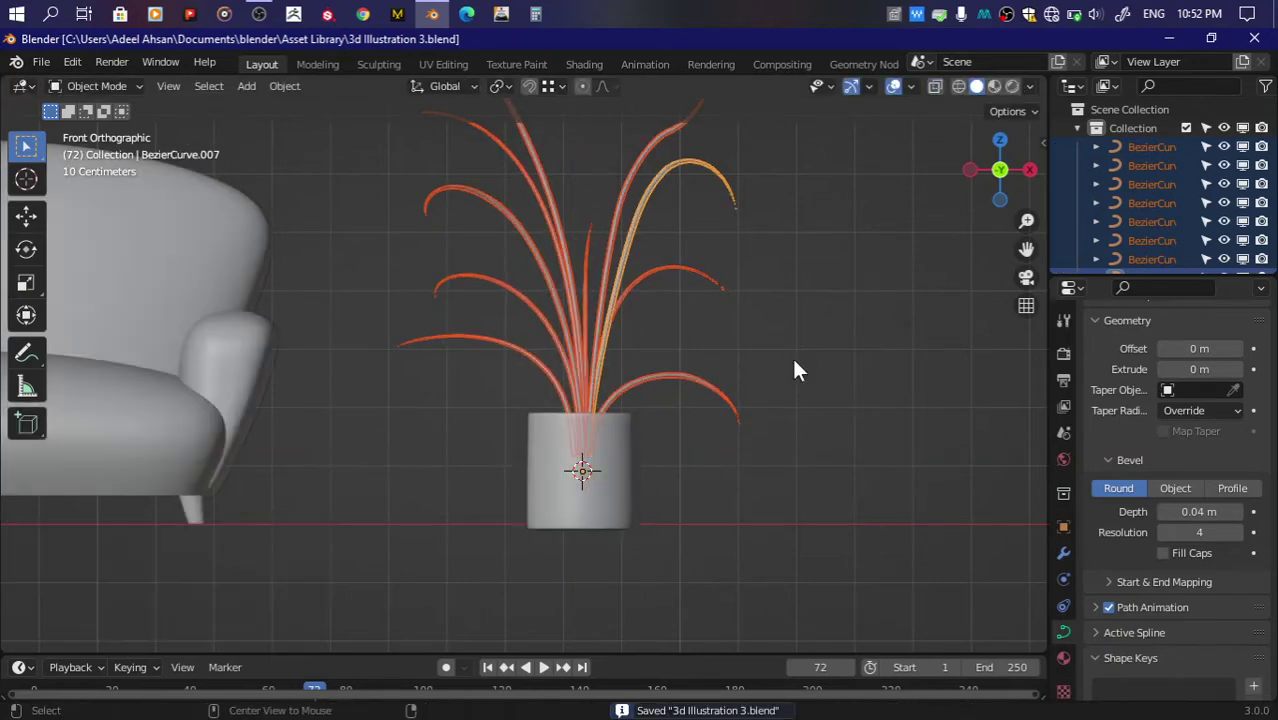
drag(1006, 165, 868, 290)
click(863, 276)
scroll(864, 277, up, 5)
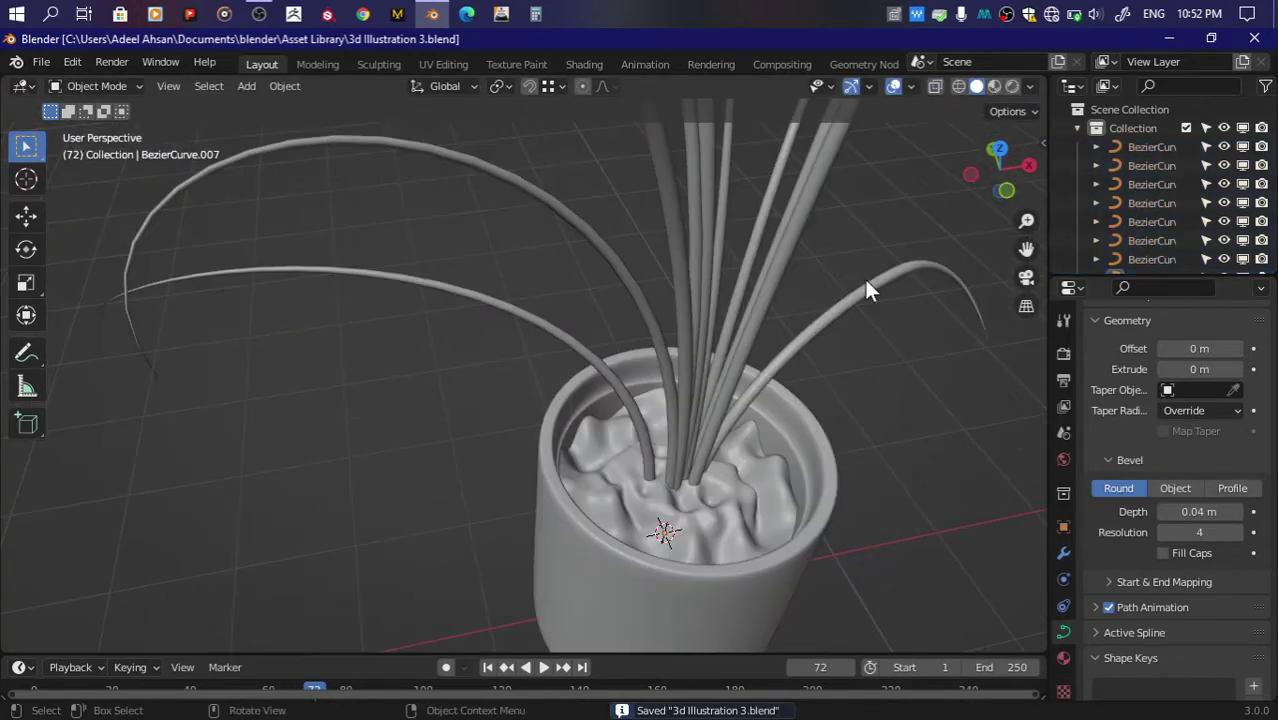
drag(978, 150, 875, 320)
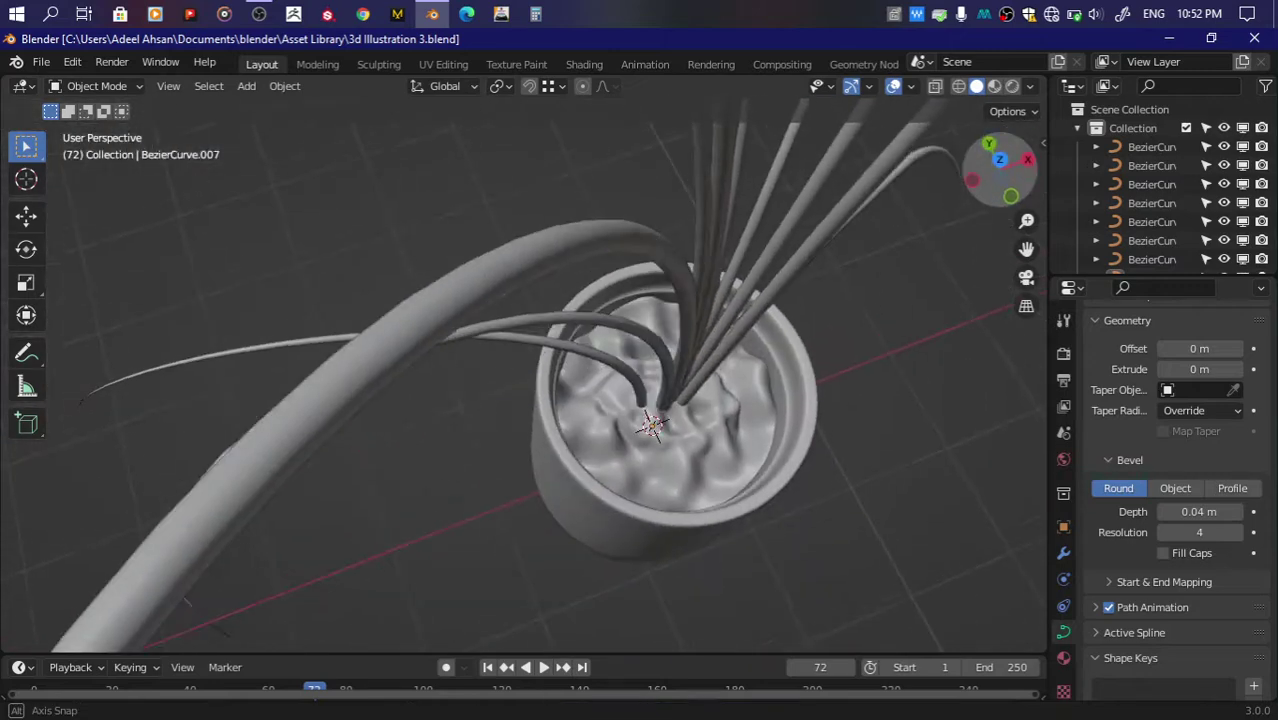
scroll(875, 320, down, 2)
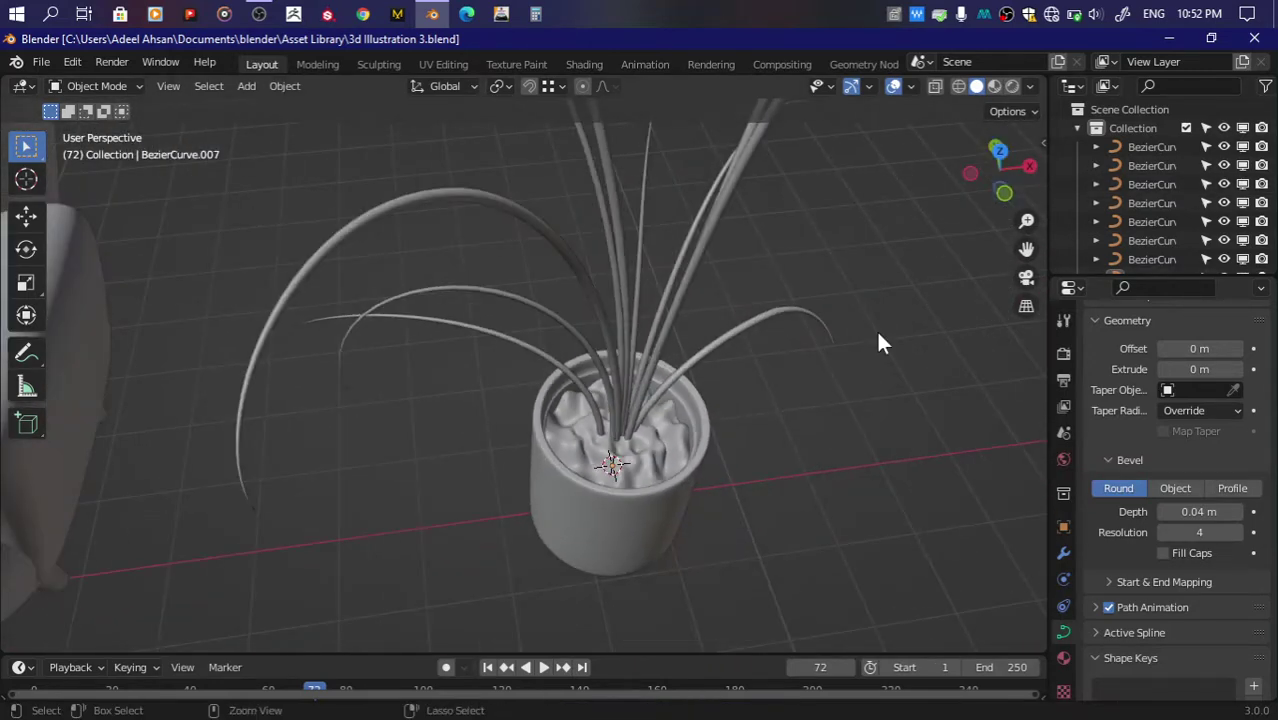
Step: Reselect all stem curves, toggle Edit Mode, save again, and deselect the stems
key(a)
key(Tab)
key(Tab)
key(ctrl+s)
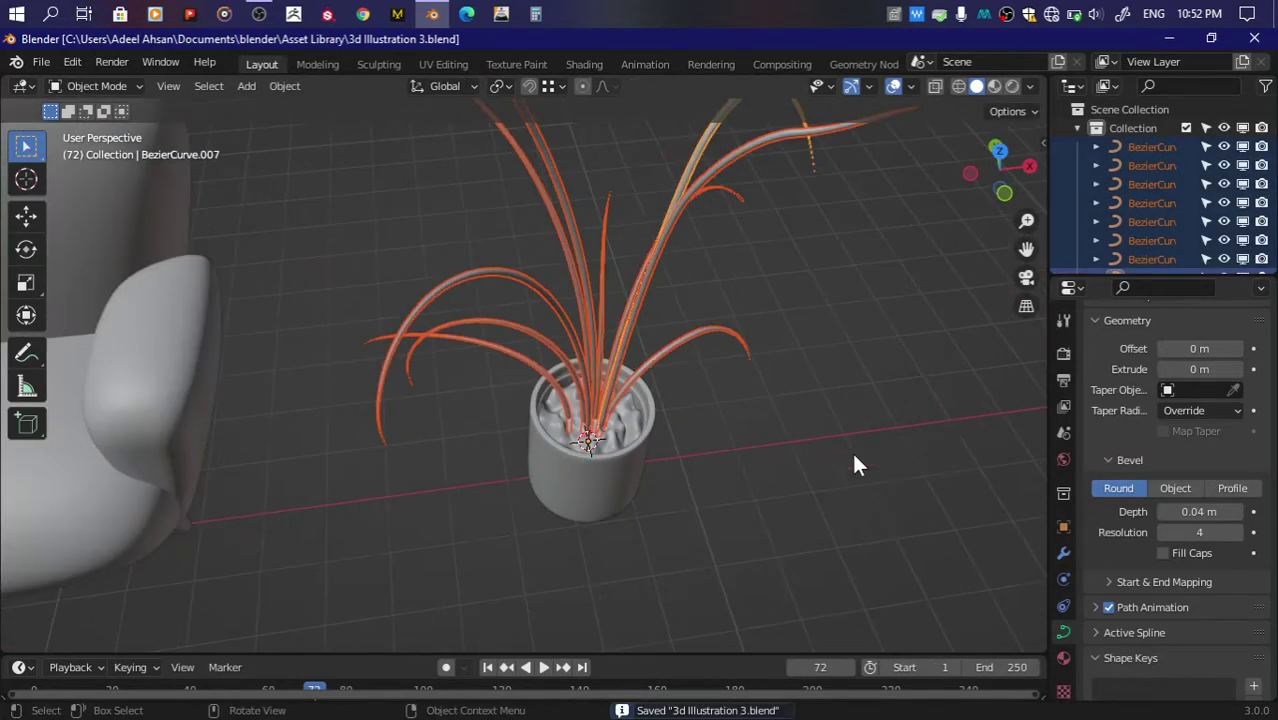
click(756, 419)
scroll(756, 419, up, 3)
scroll(1123, 270, down, 5)
Step: Select the Soil object, open its texture settings, and lower the Stucci size to 0.21
click(1150, 238)
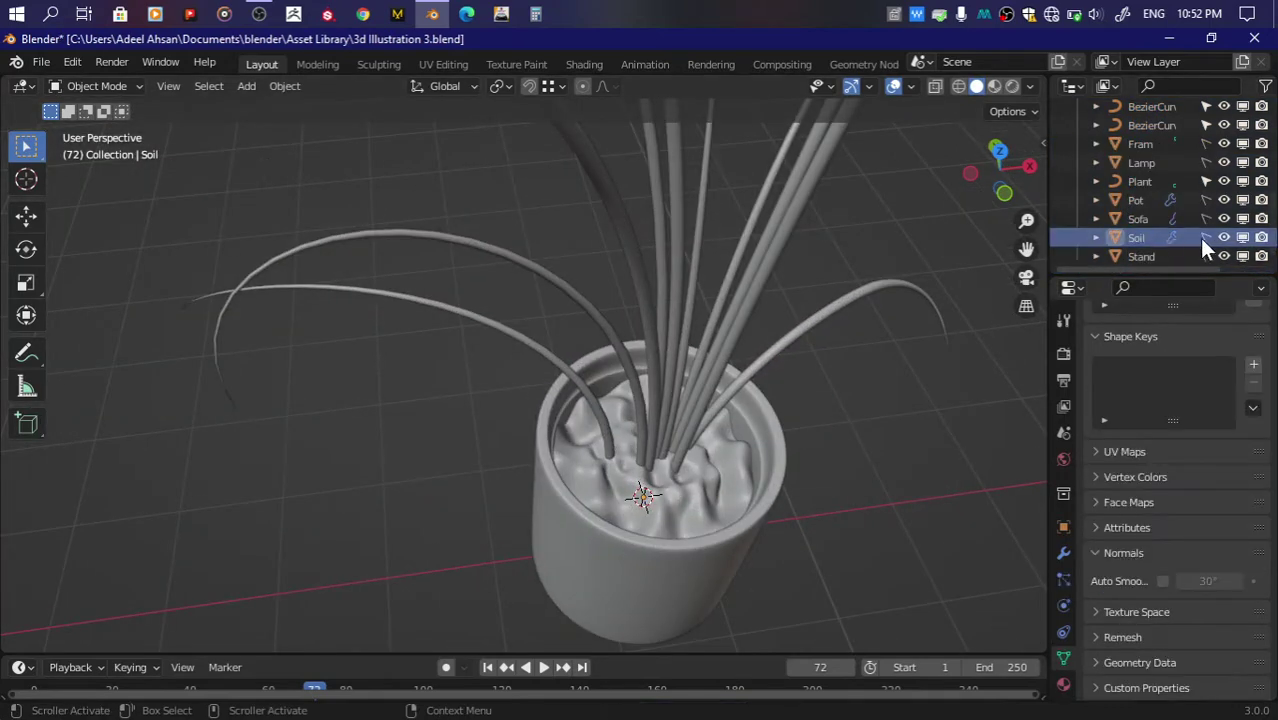
click(1117, 237)
click(1063, 552)
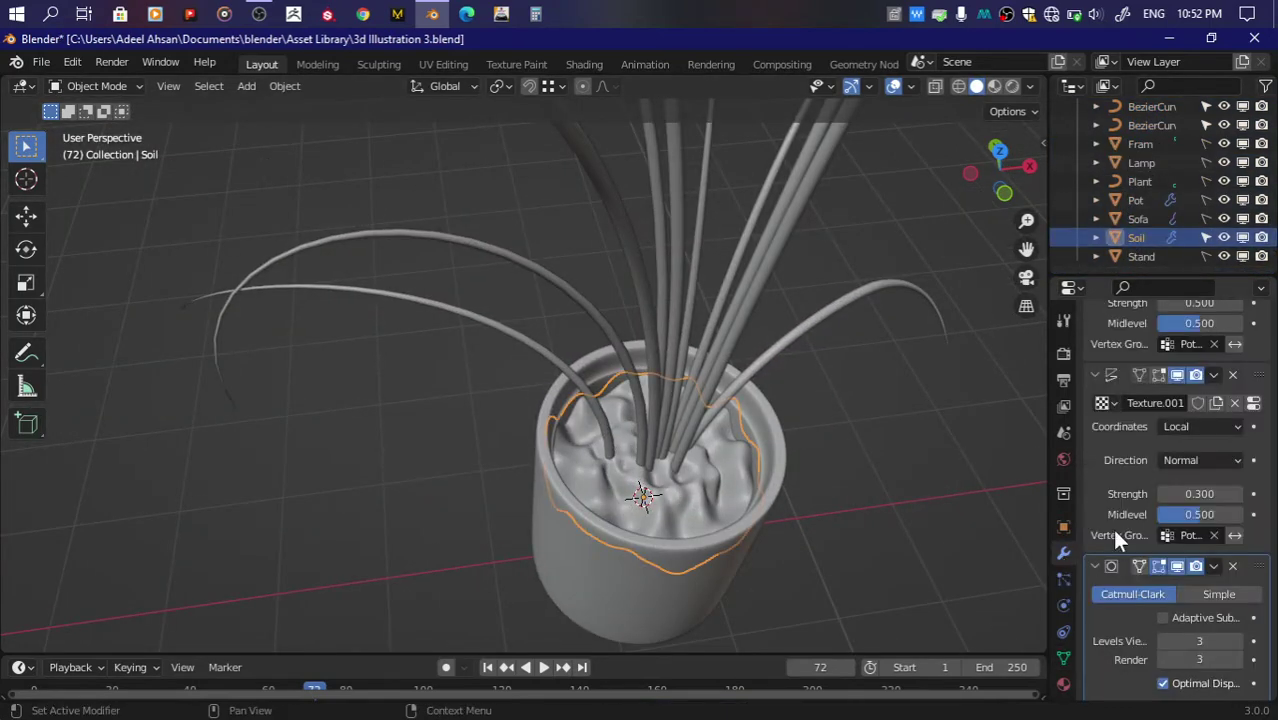
scroll(1111, 526, down, 1)
click(1253, 378)
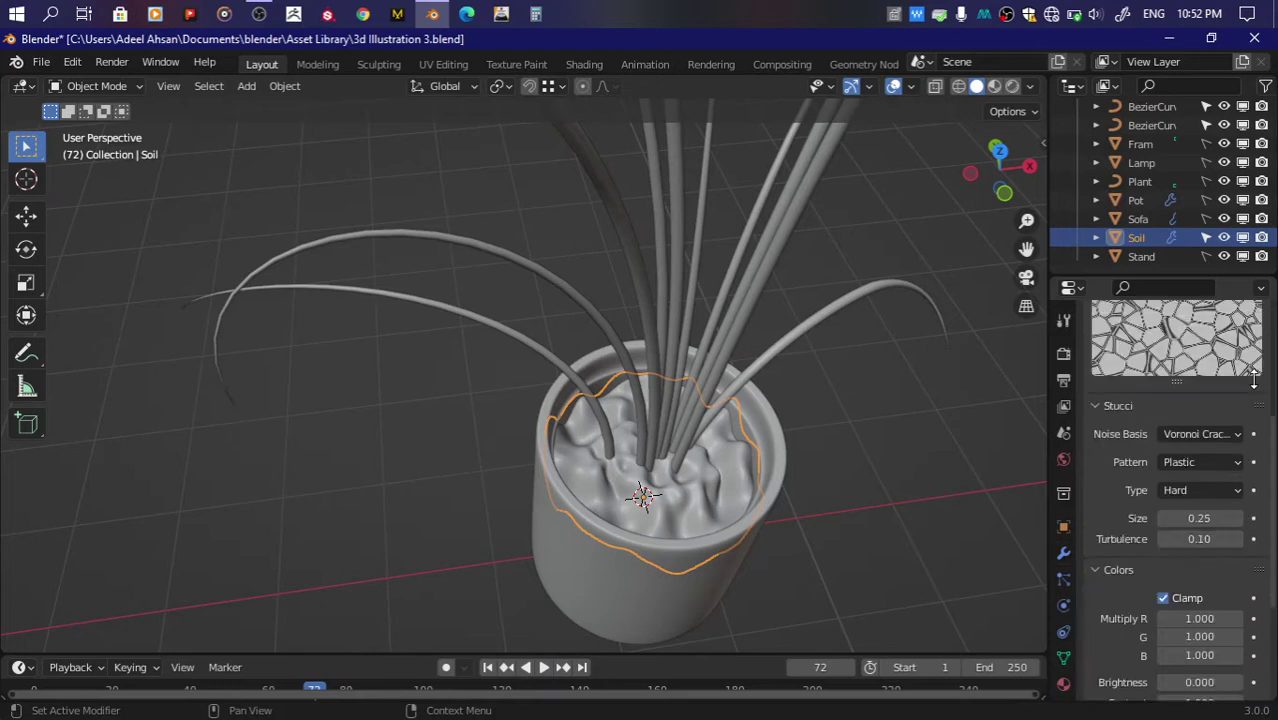
drag(1160, 519, 1120, 519)
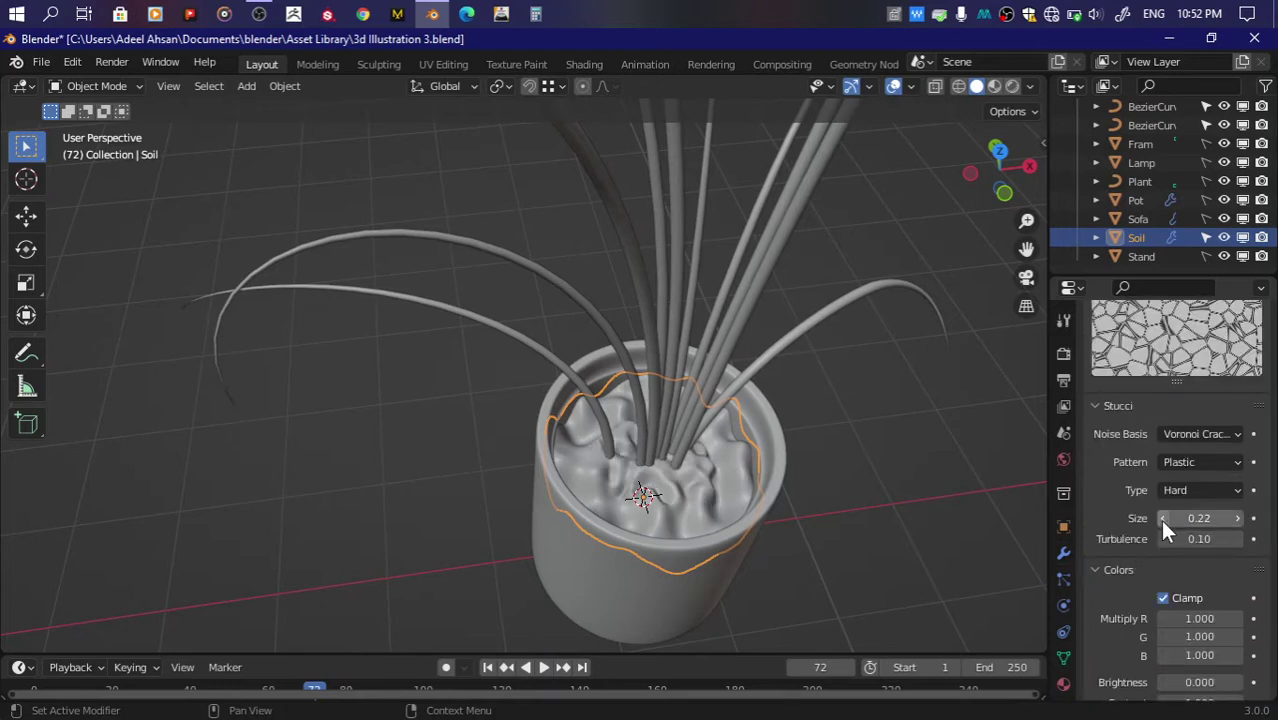
Step: Try Cell Noise, then set the noise basis to Voronoi Crackle
scroll(1181, 437, up, 1)
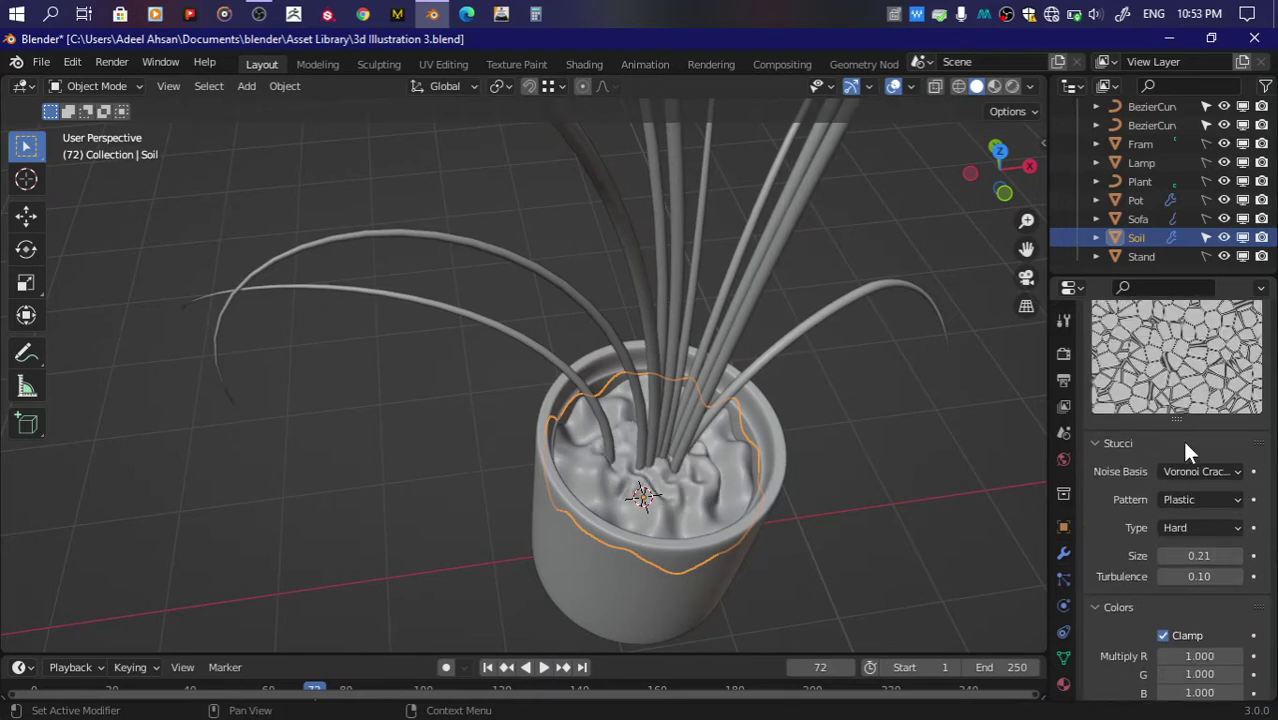
click(1190, 471)
click(1187, 266)
click(1190, 471)
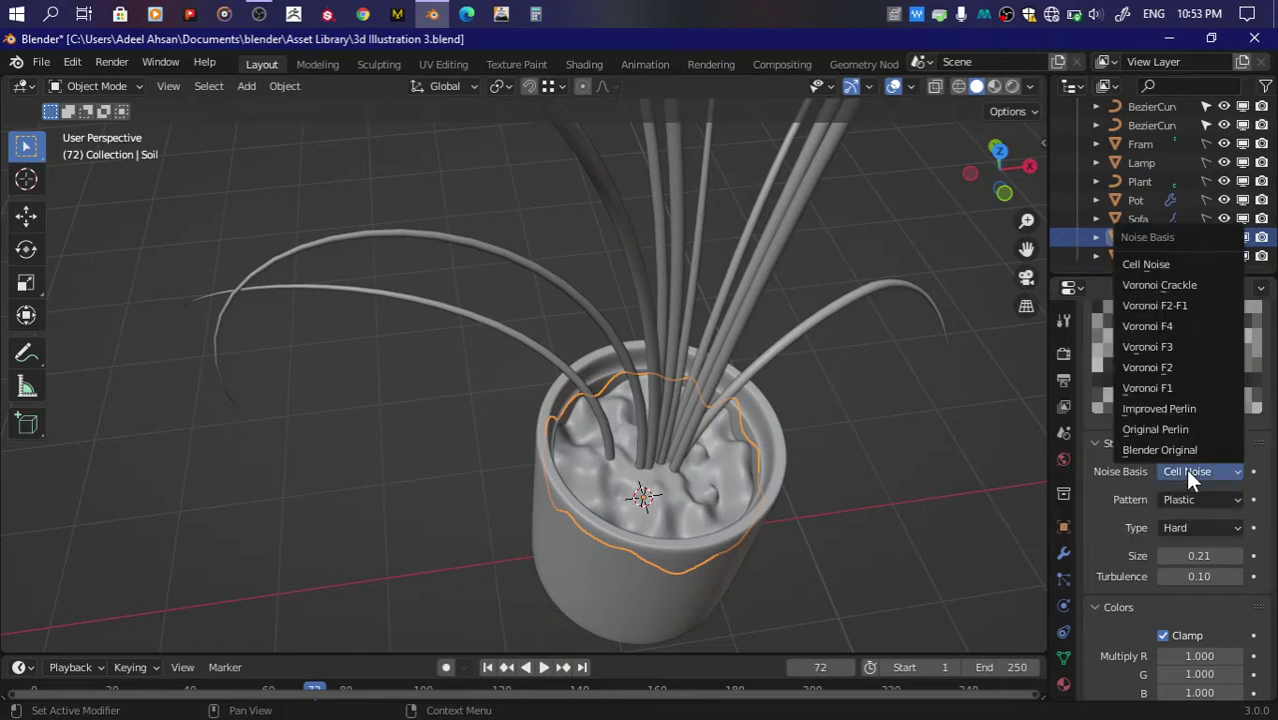
click(1158, 303)
click(1190, 284)
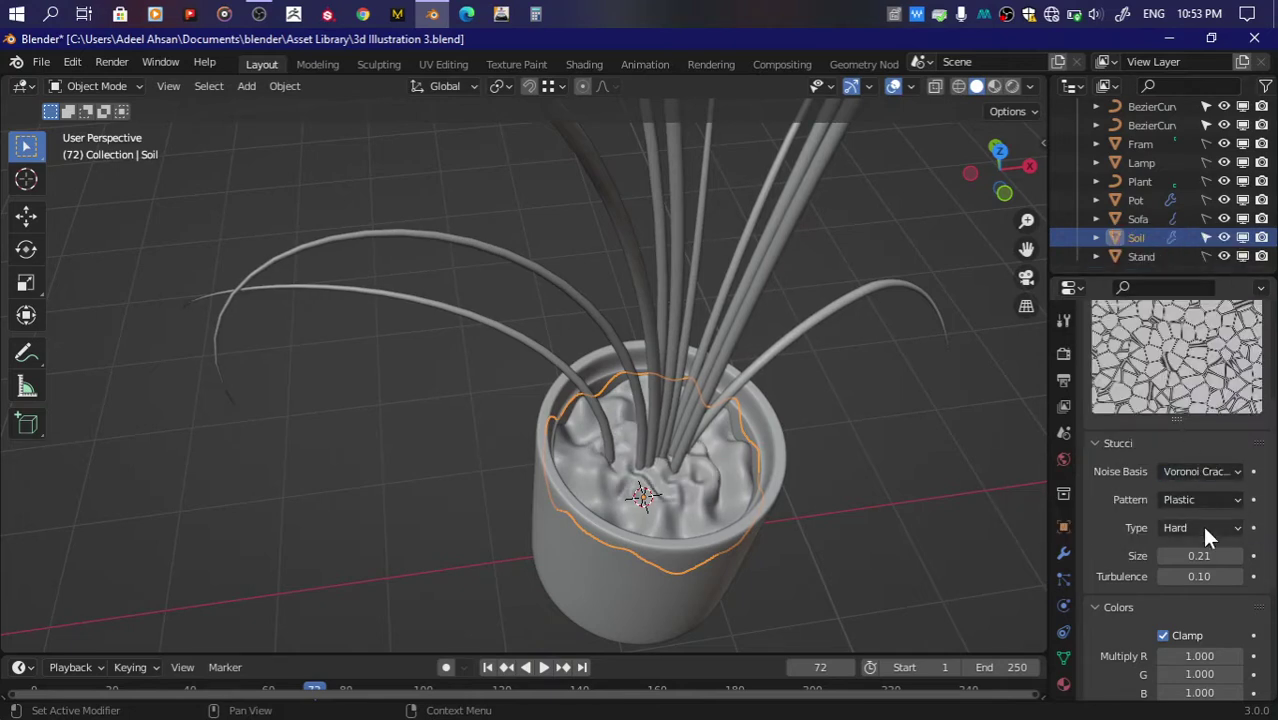
Step: Set the Stucci type to Soft and try the Wall In and Wall Out patterns
click(1208, 527)
click(1185, 549)
click(1215, 500)
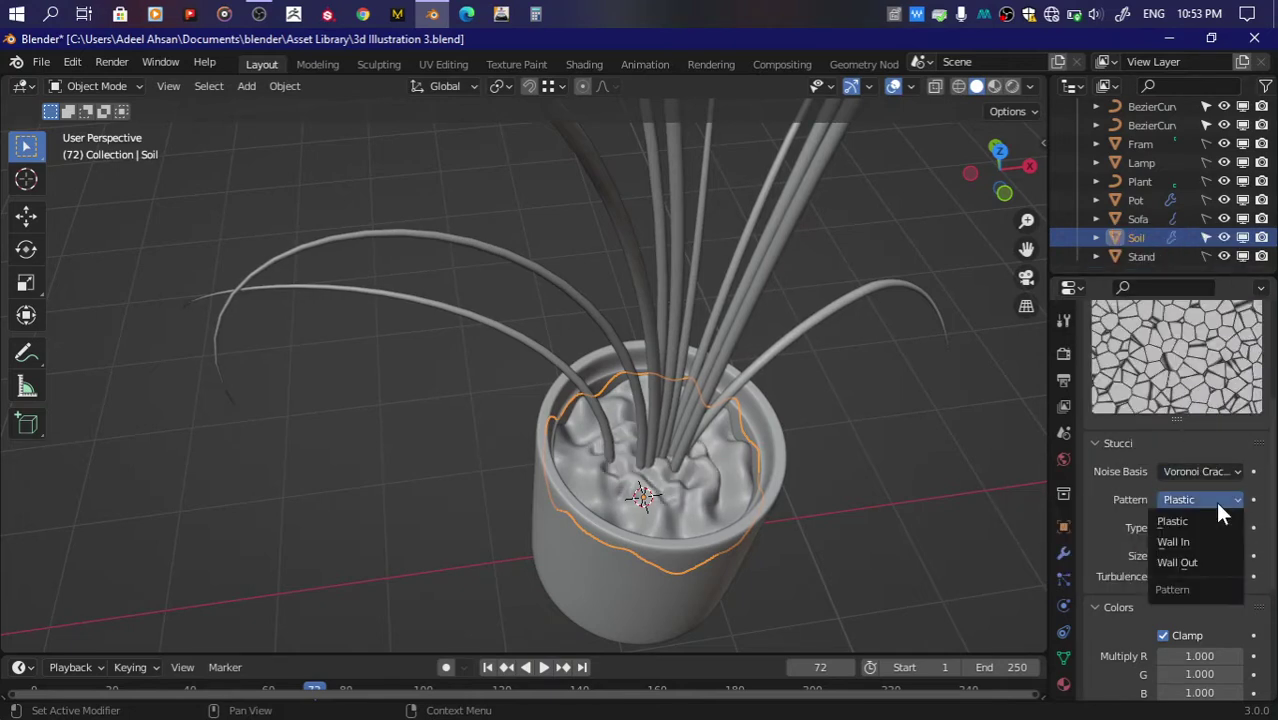
click(1183, 542)
click(1206, 498)
click(1183, 563)
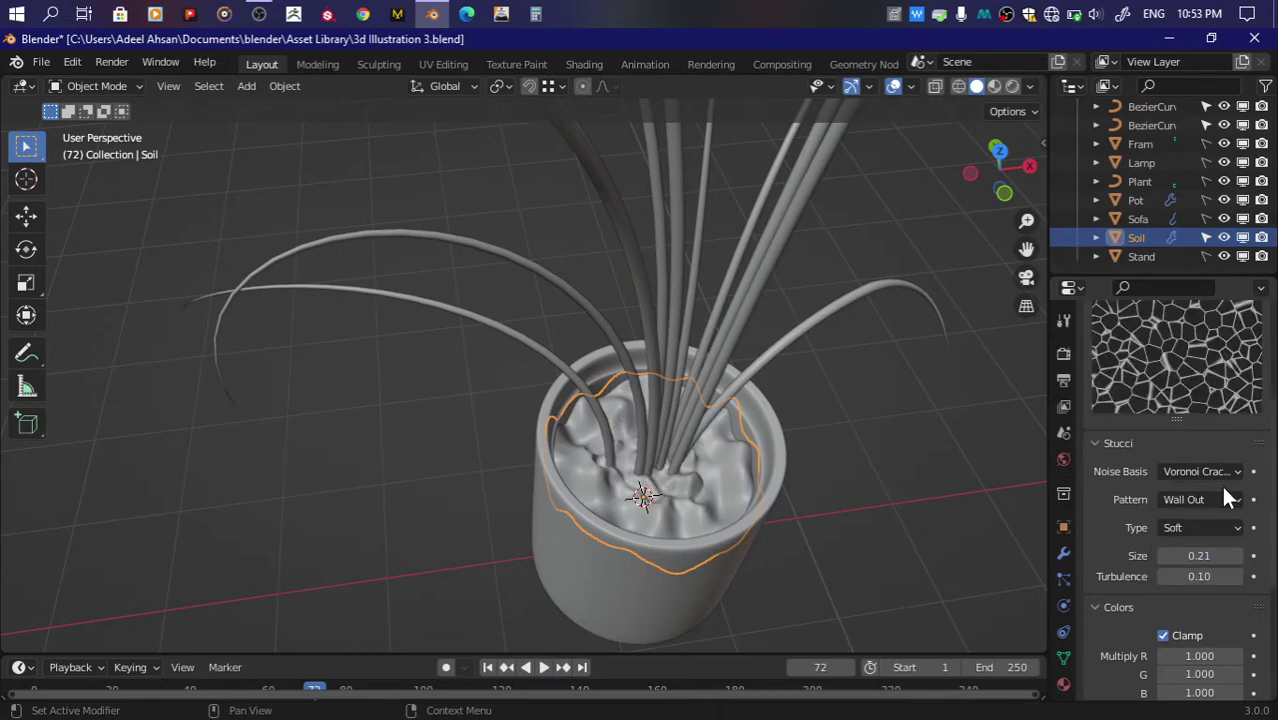
Step: Set the size to 0.23 and the pattern back to Plastic, then save
mouse_move(1196, 555)
mouse_down()
mouse_move(1236, 555)
mouse_move(1165, 555)
mouse_move(1216, 555)
mouse_up()
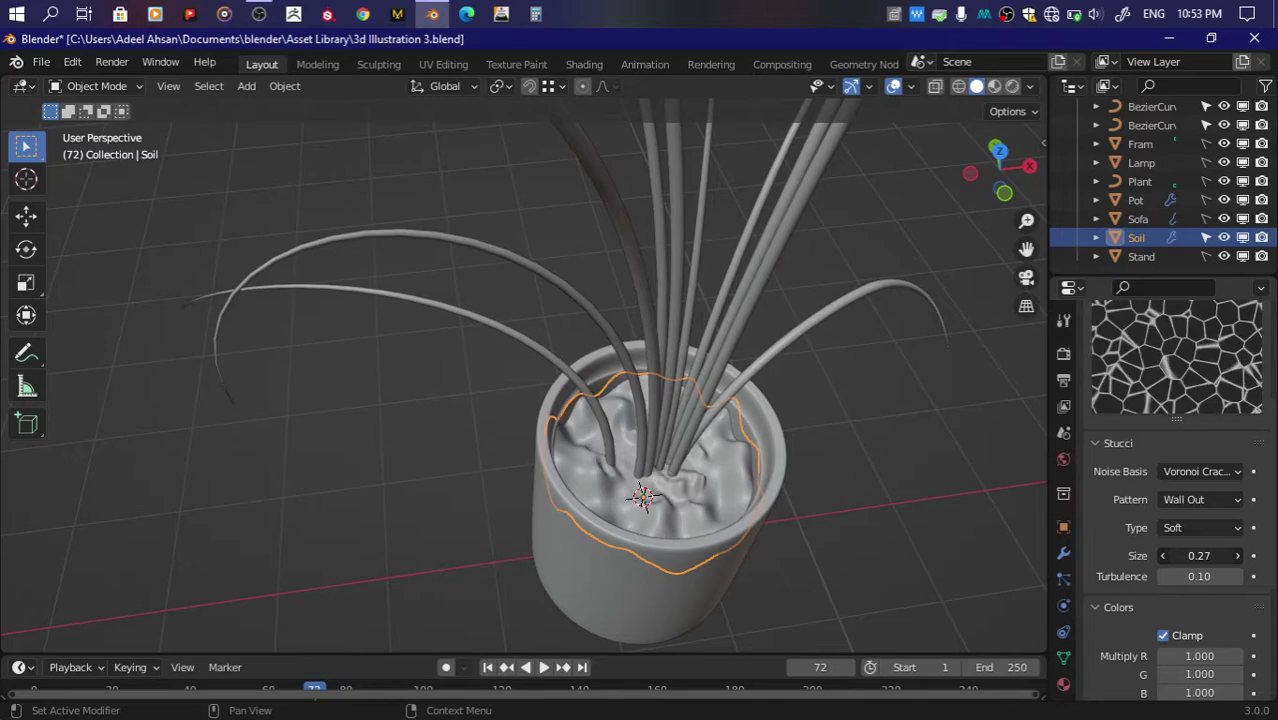
click(1206, 499)
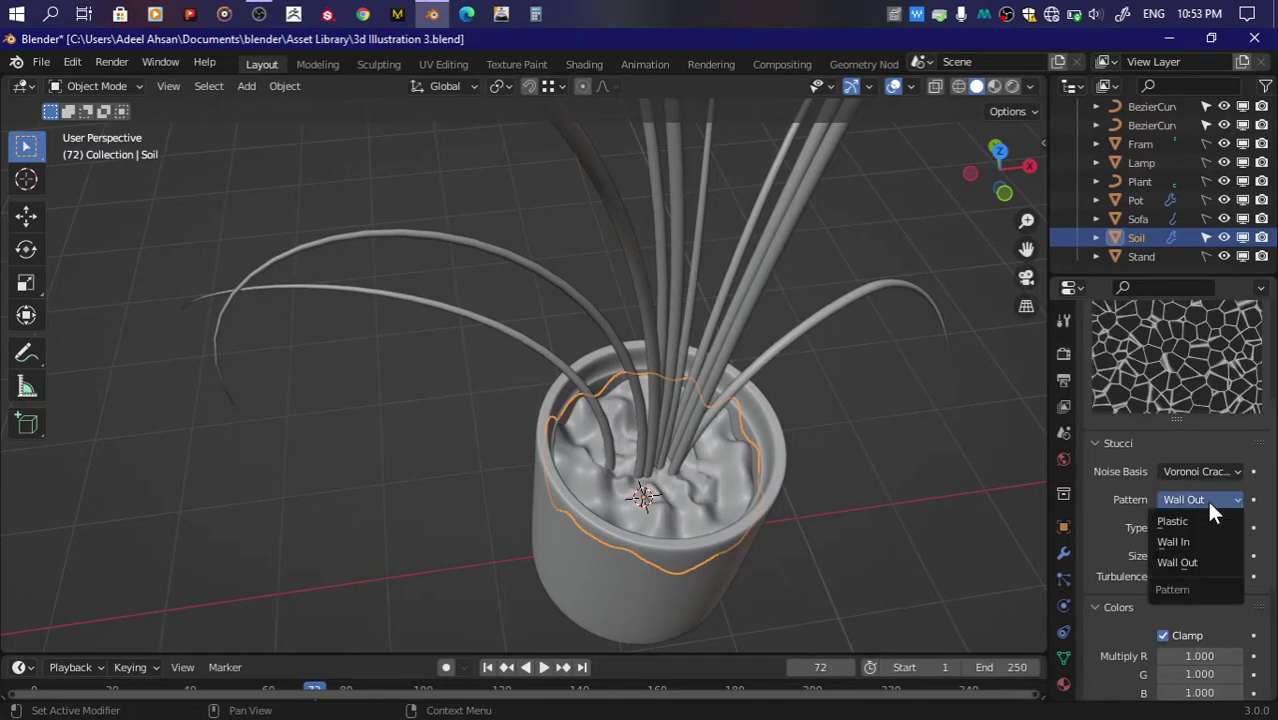
click(1187, 530)
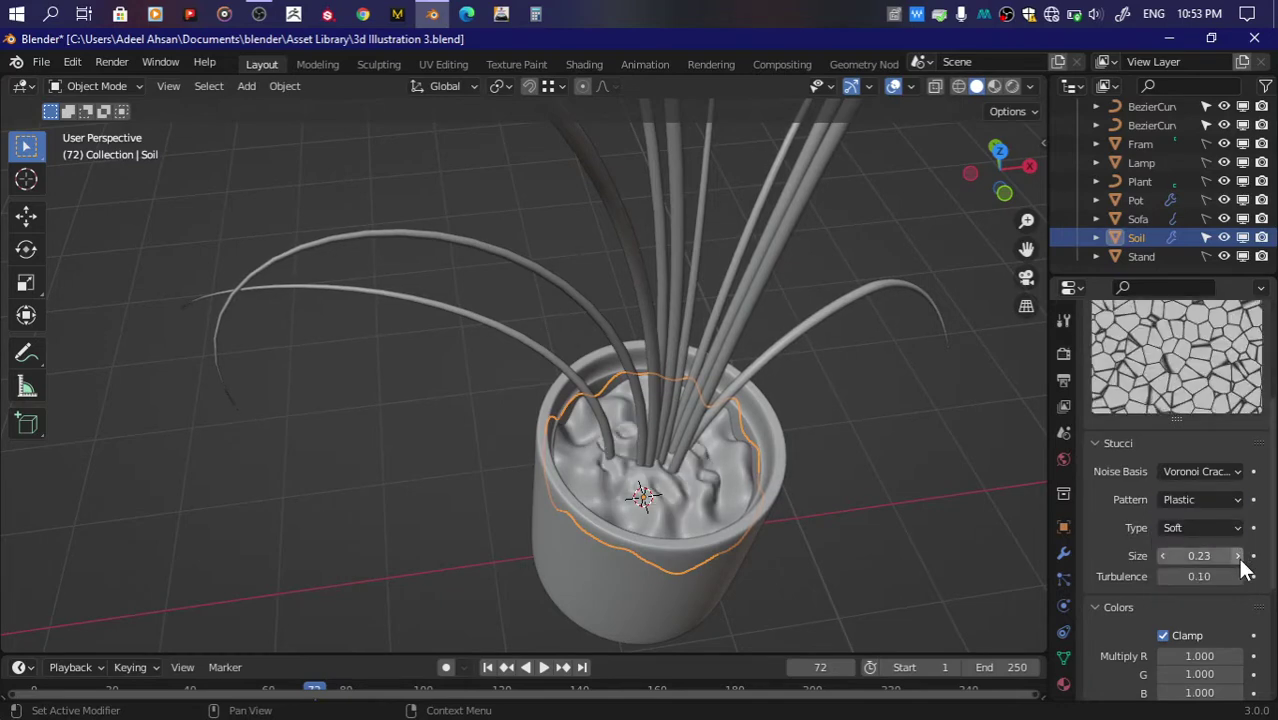
scroll(893, 450, down, 3)
key(ctrl+s)
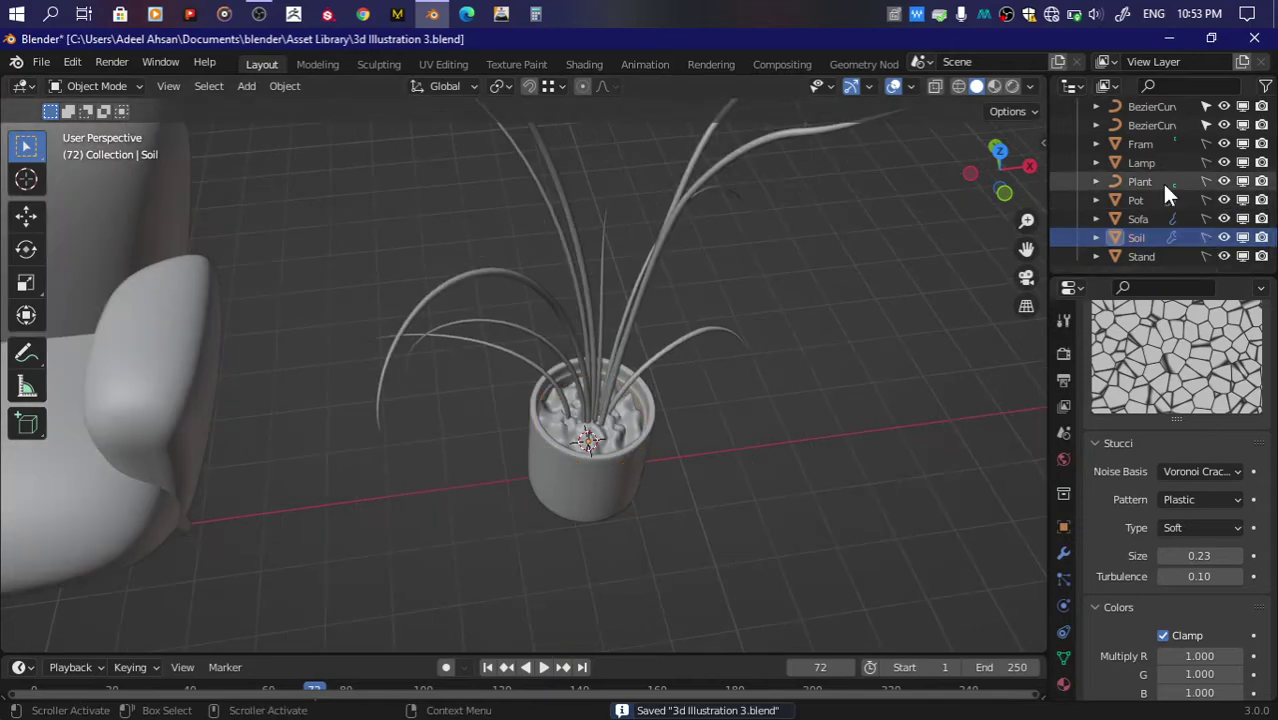
Step: From the front view, box-select the leaves above the pot and hide them
scroll(1162, 184, up, 5)
scroll(950, 280, down, 2)
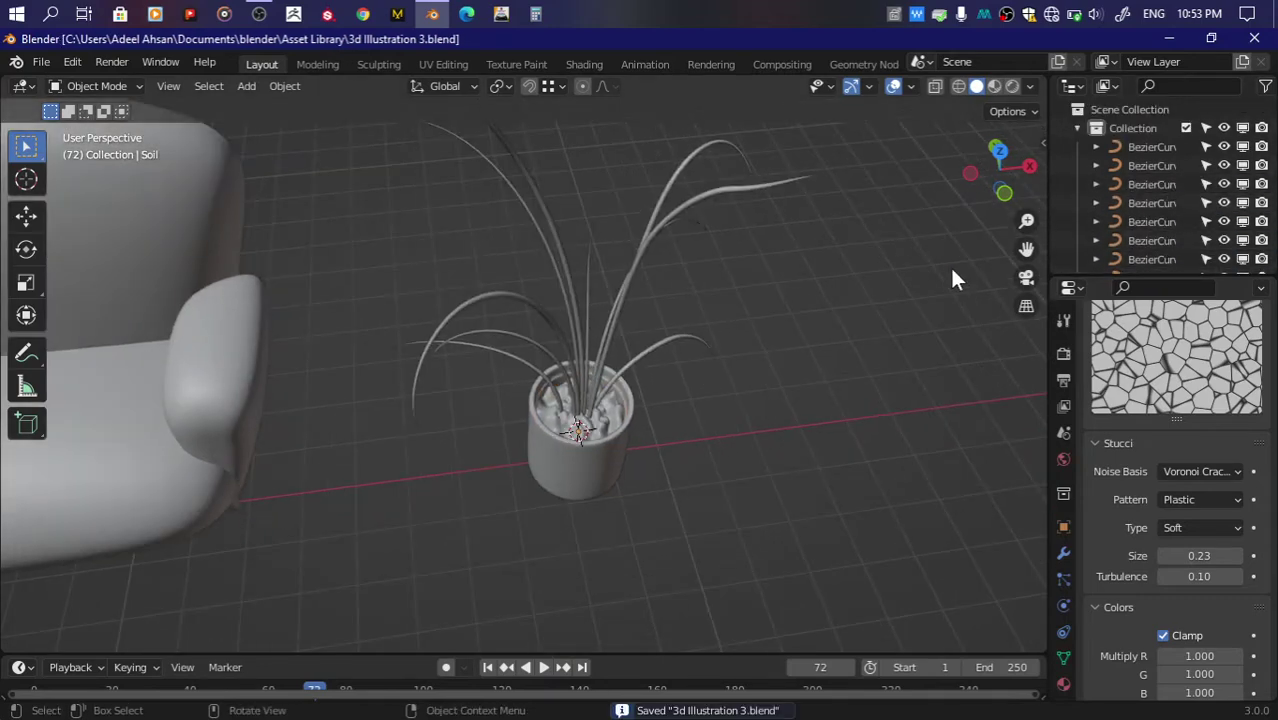
key(Up)
click(1004, 193)
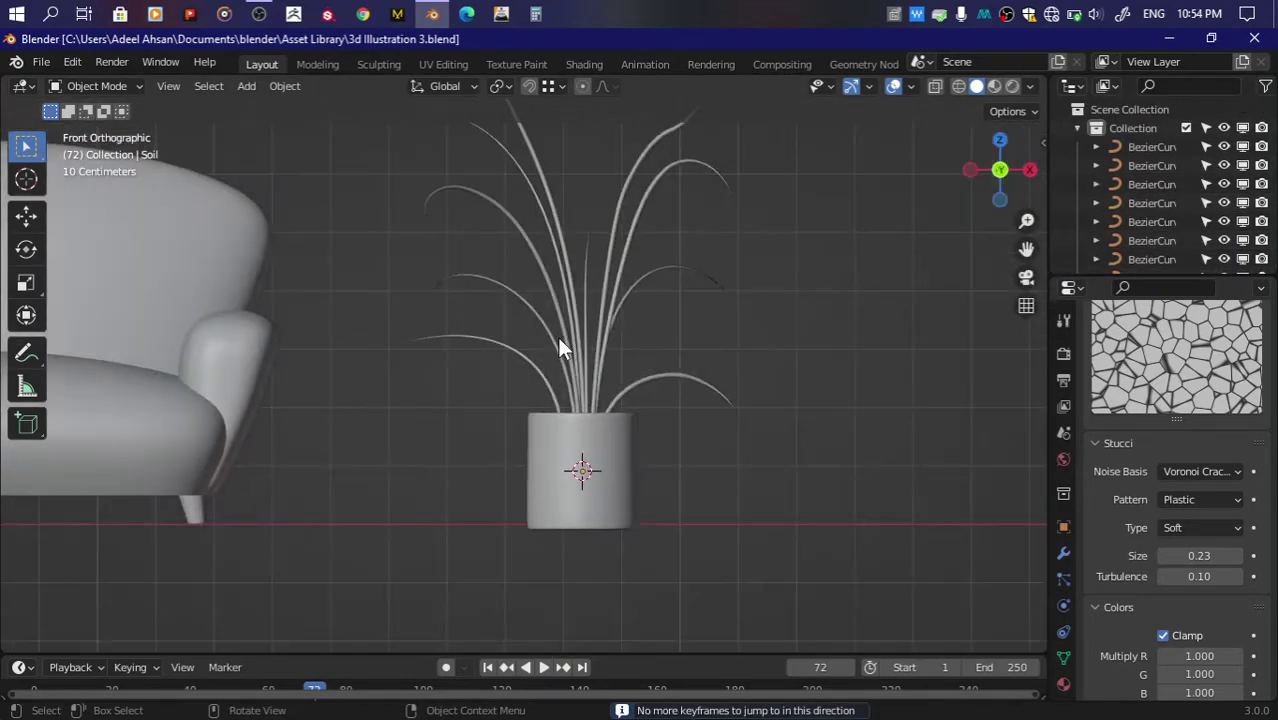
drag(555, 340, 682, 377)
key(h)
key(ctrl+s)
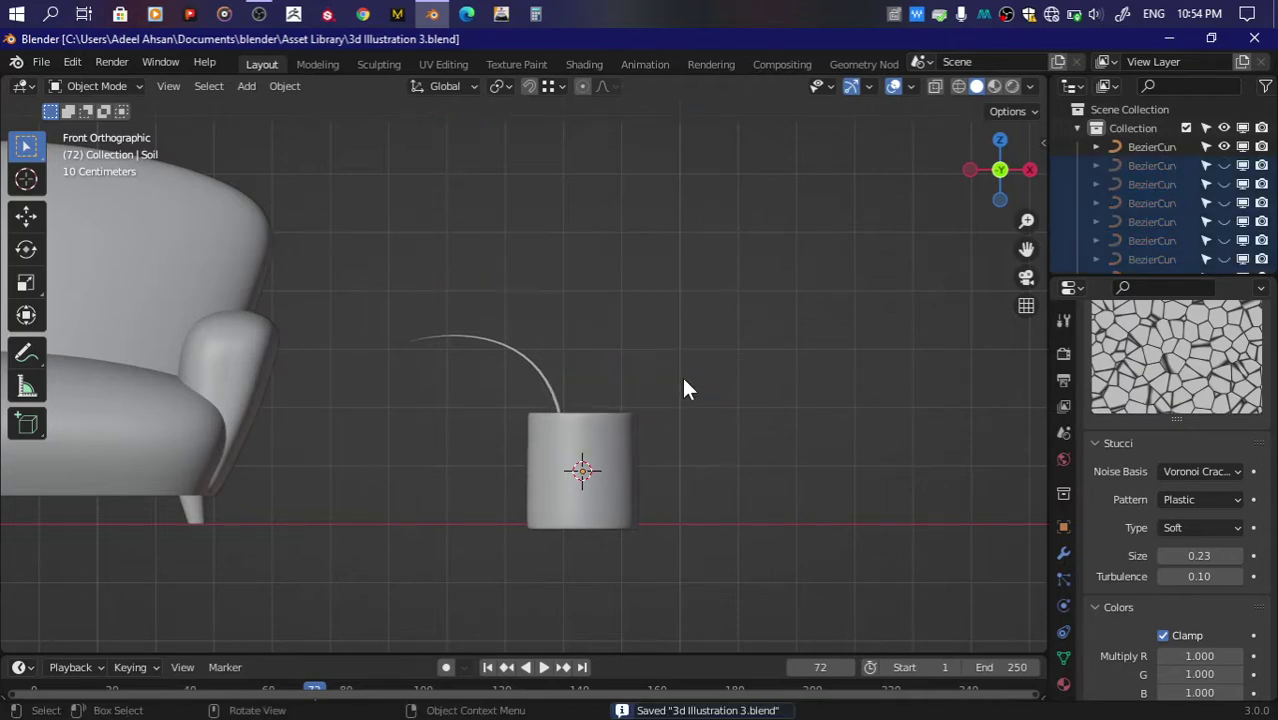
Step: Add a plane to the main Collection, raise it to stem height, and place it beside the stem tip
scroll(850, 210, up, 3)
click(1130, 127)
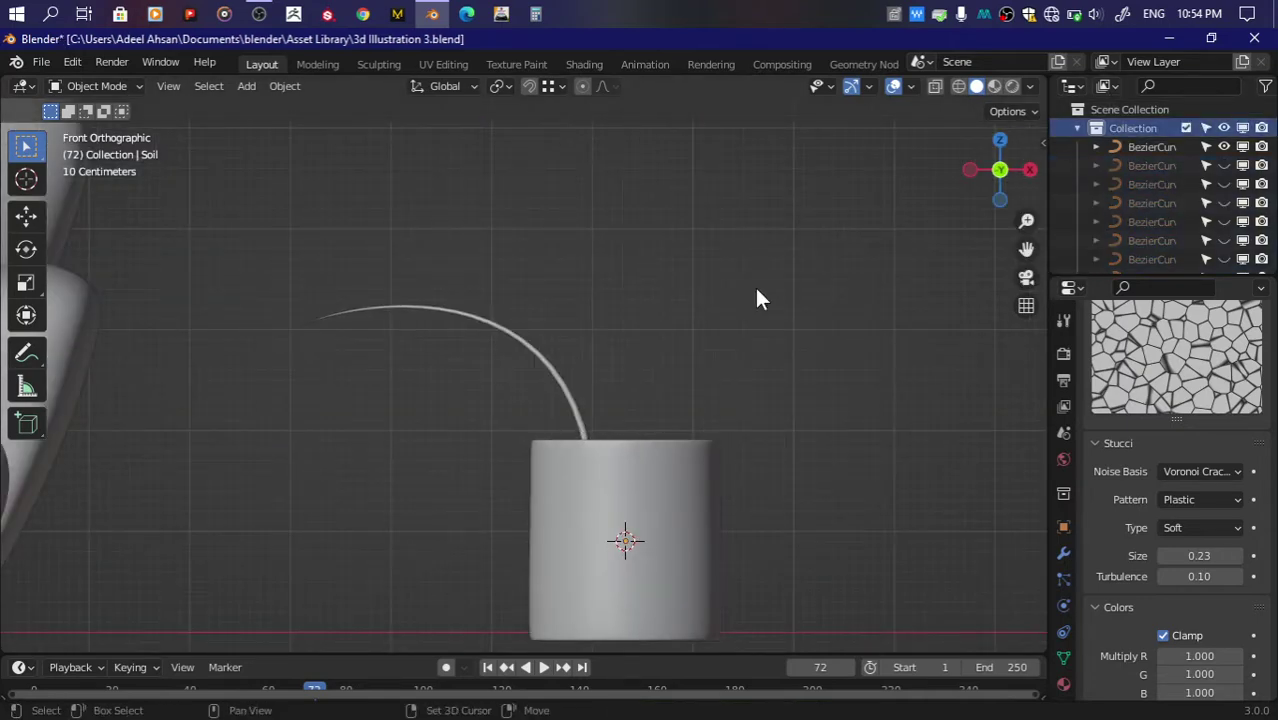
key(shift+a)
click(834, 270)
key(g)
key(z)
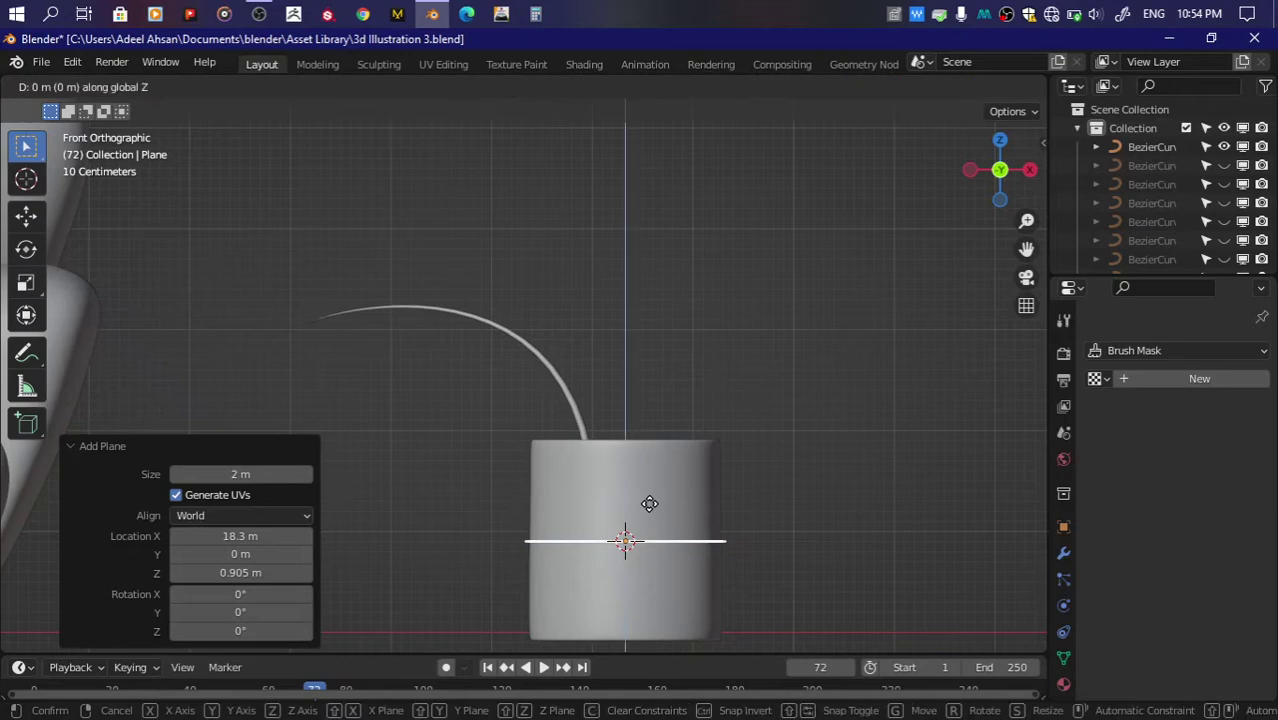
click(643, 283)
key(g)
click(421, 292)
Step: Zoom in on the new plane and enter its Edit Mode
scroll(767, 229, up, 3)
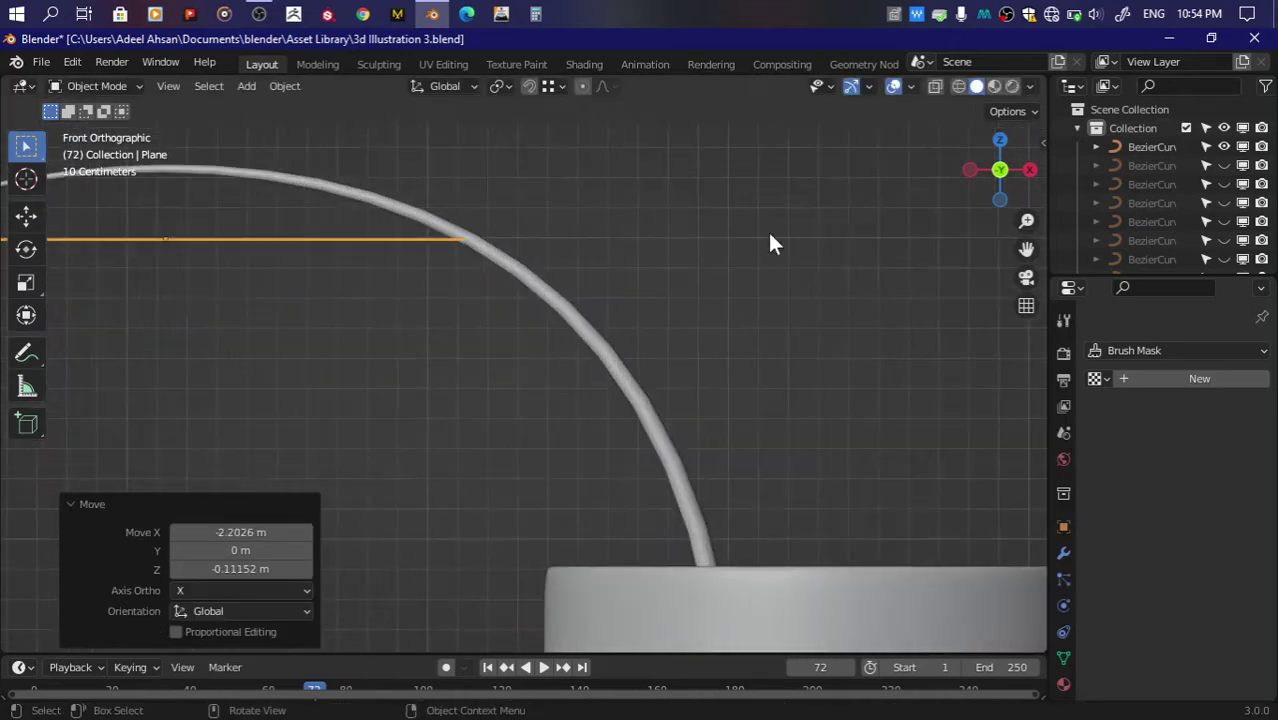
scroll(767, 229, up, 2)
scroll(491, 340, up, 2)
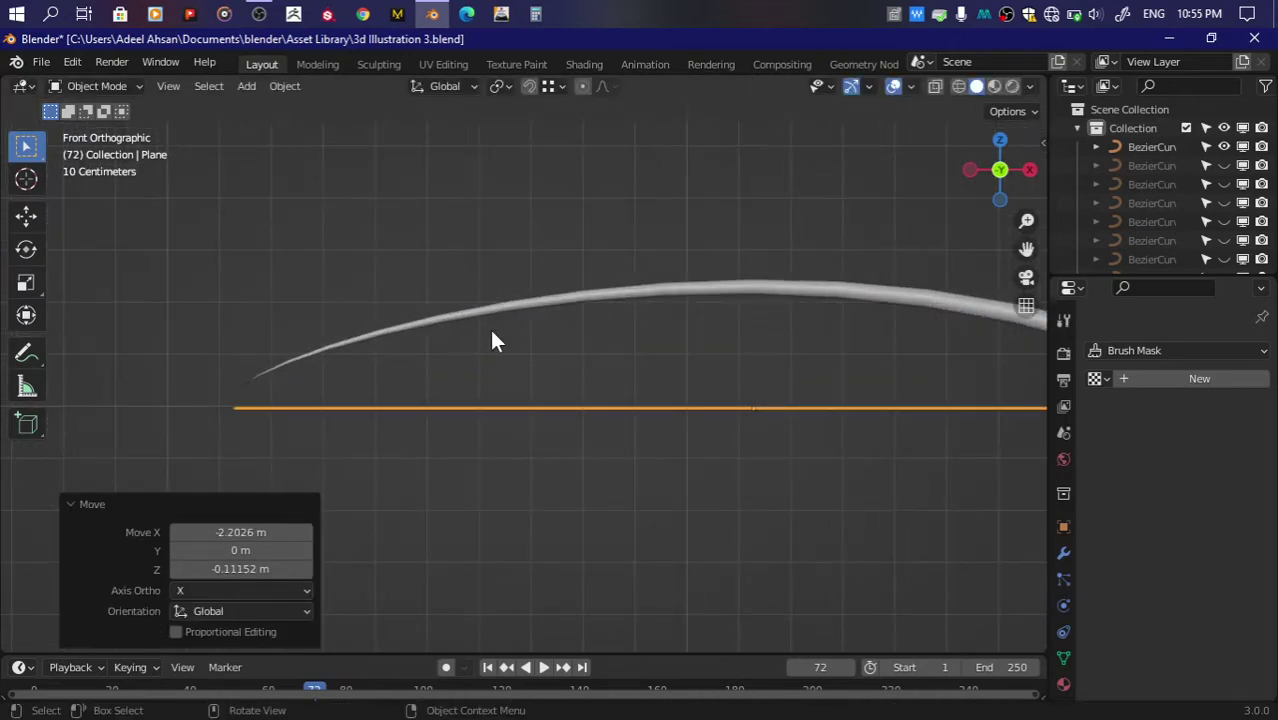
scroll(490, 329, down, 4)
key(Tab)
Step: In top view, move the plane over the stem end, narrow it to 0.6, and rotate it about 11°
click(1000, 143)
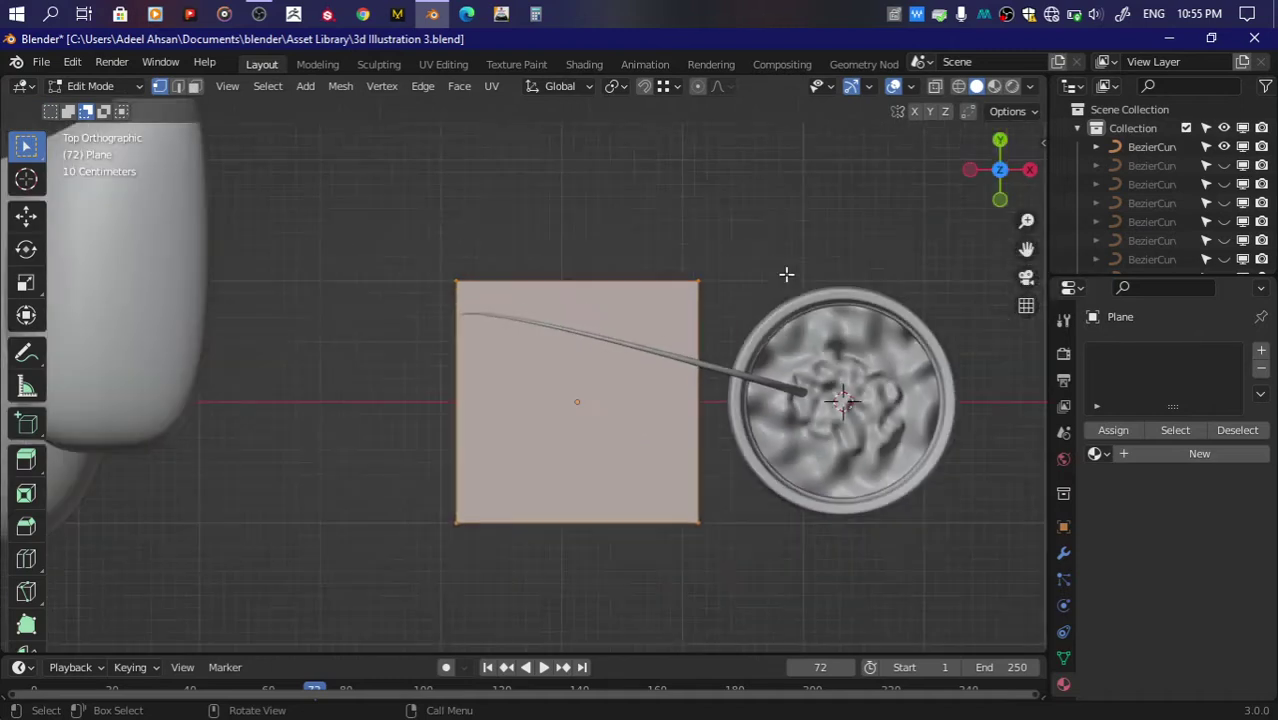
key(g)
click(546, 341)
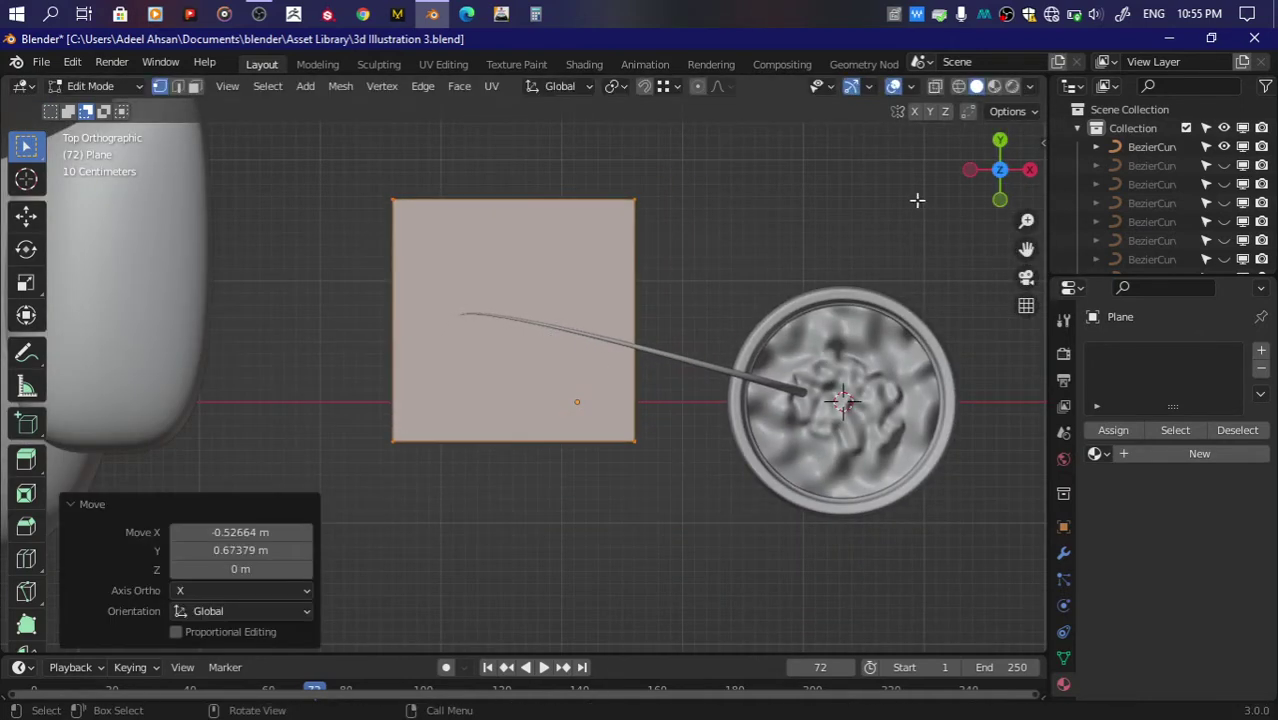
key(s)
key(x)
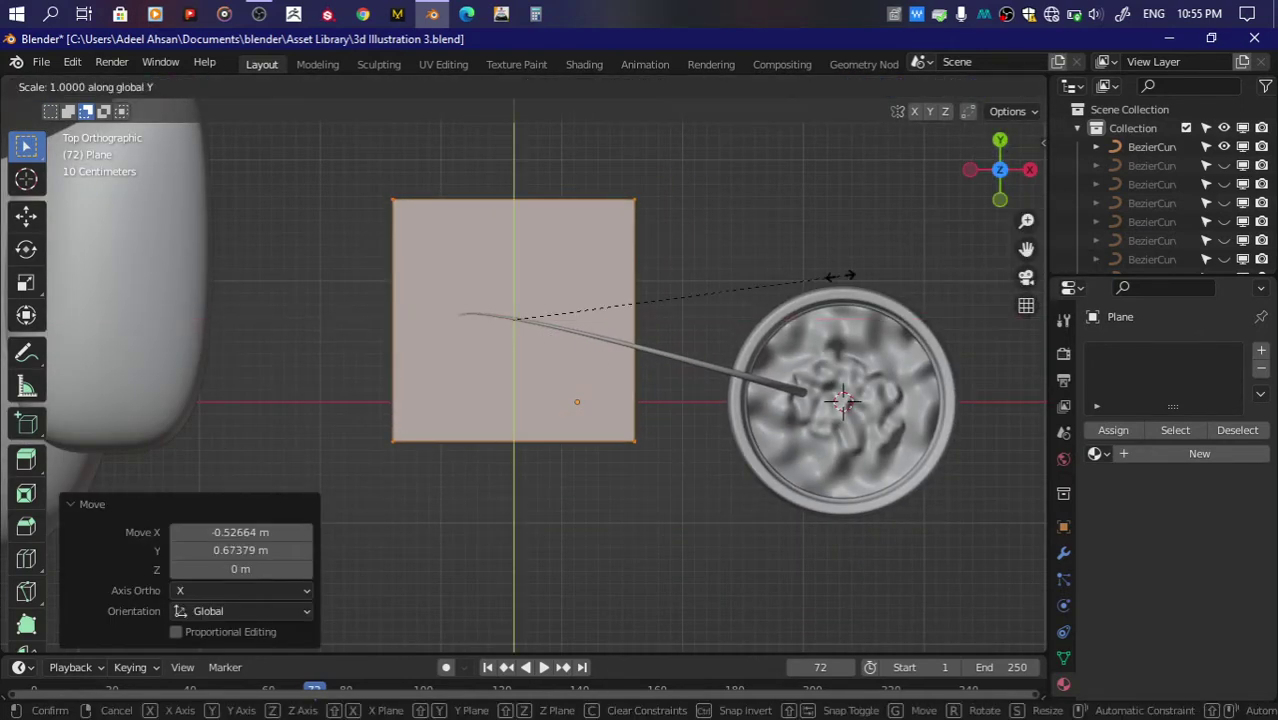
click(718, 313)
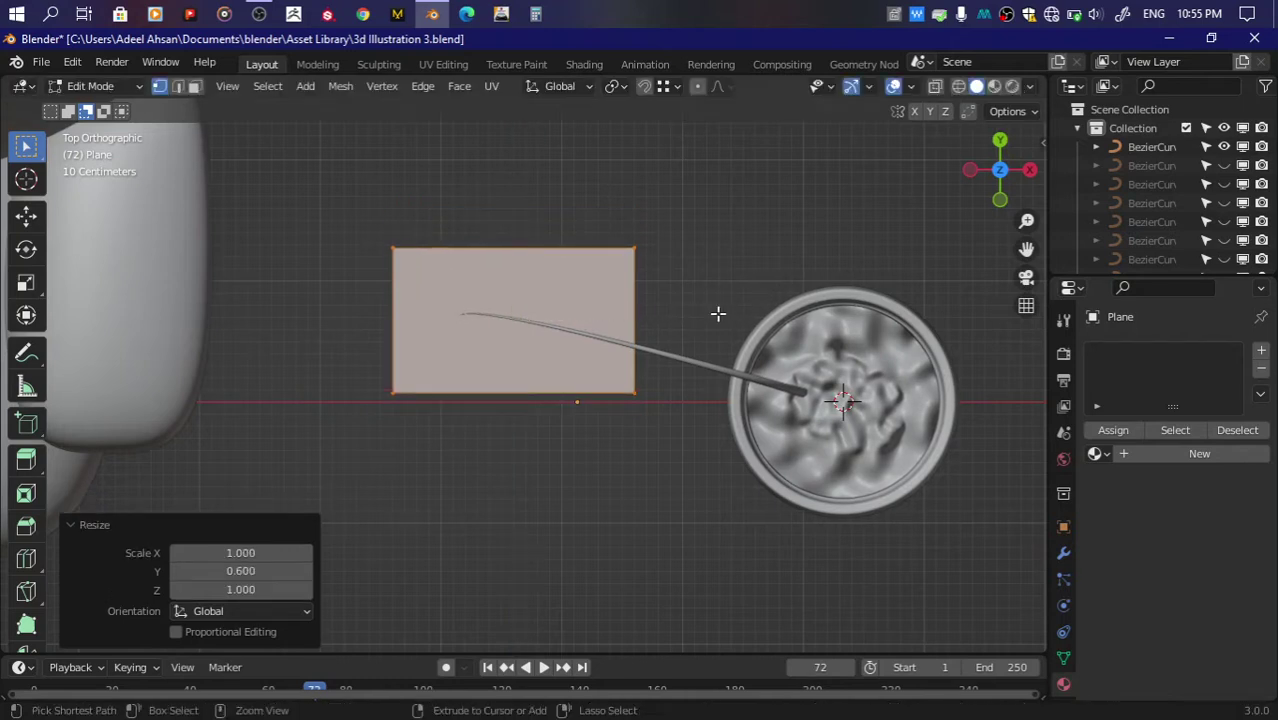
key(Tab)
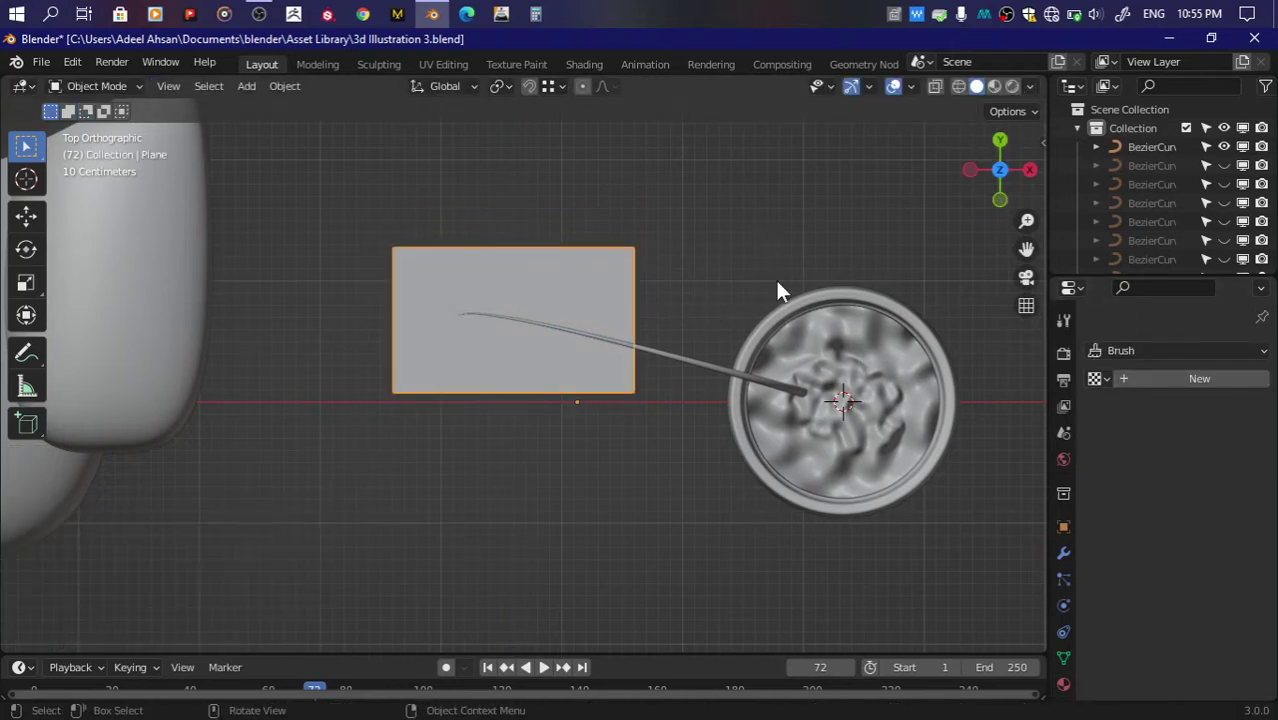
key(Tab)
key(r)
click(753, 330)
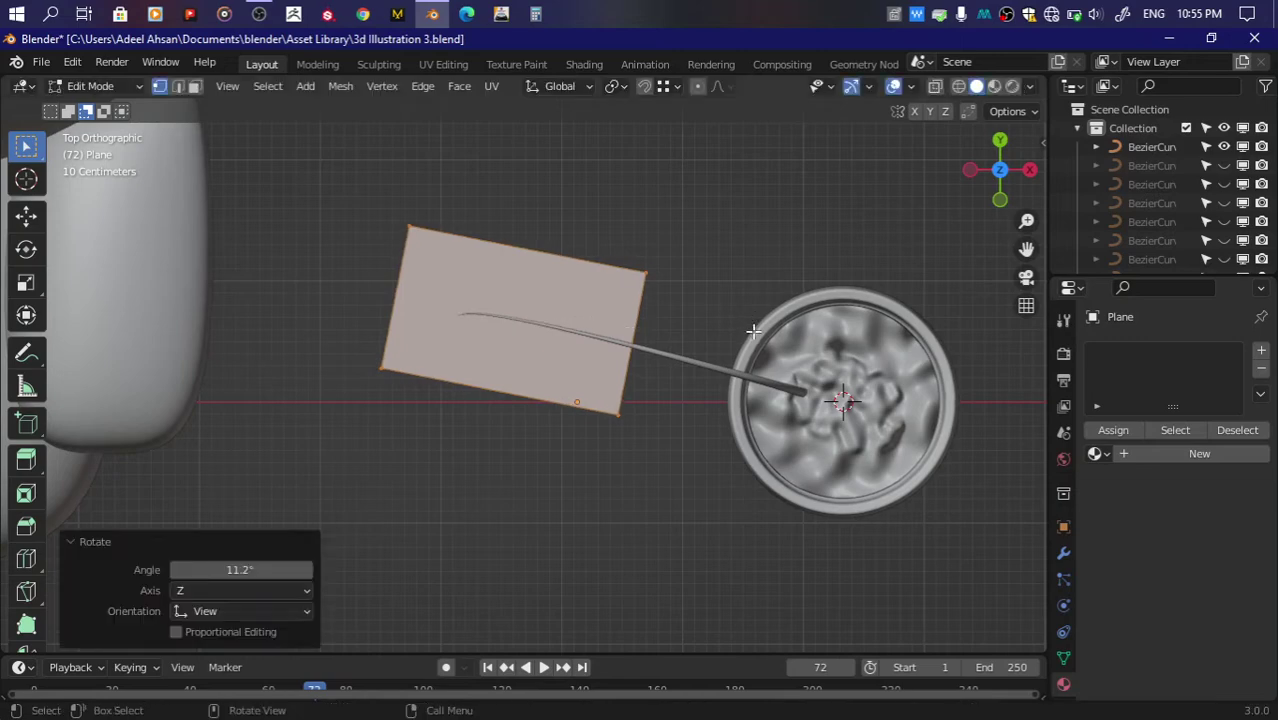
Step: Add a Subdivision Surface modifier at viewport level 3, save, and view the oval blade in perspective
click(1063, 553)
click(1167, 345)
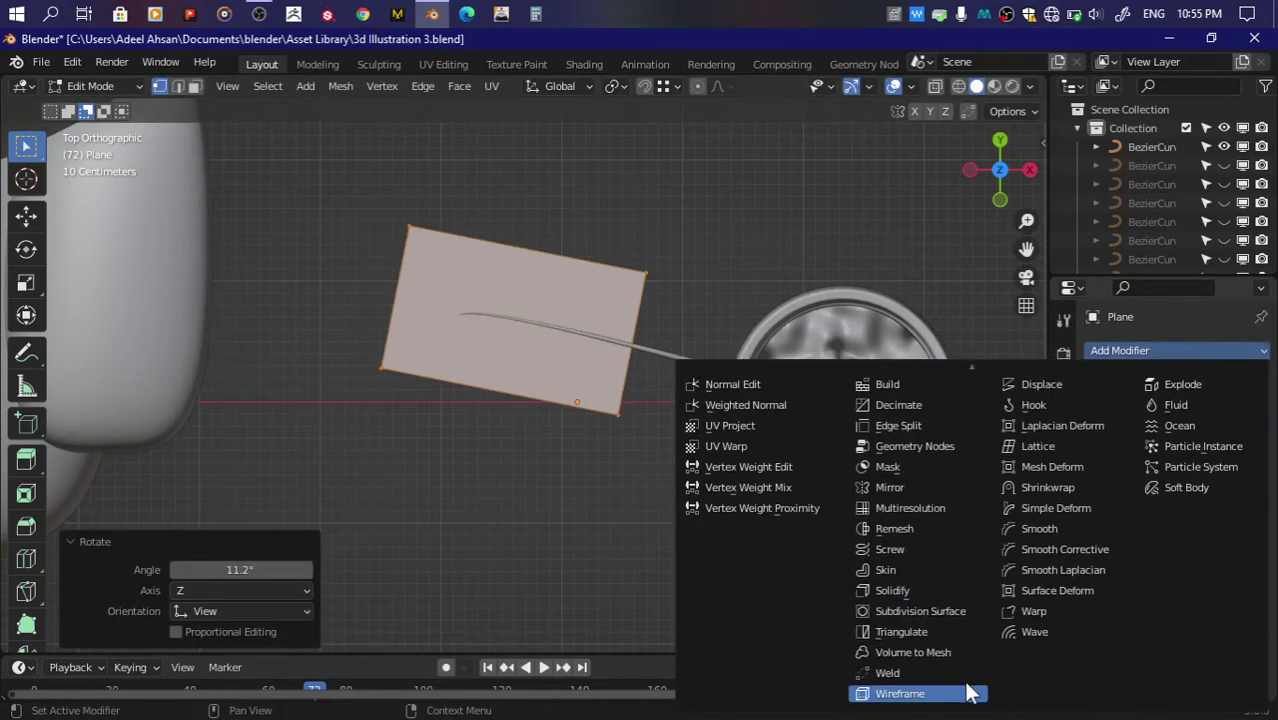
click(953, 612)
drag(1222, 453, 1262, 453)
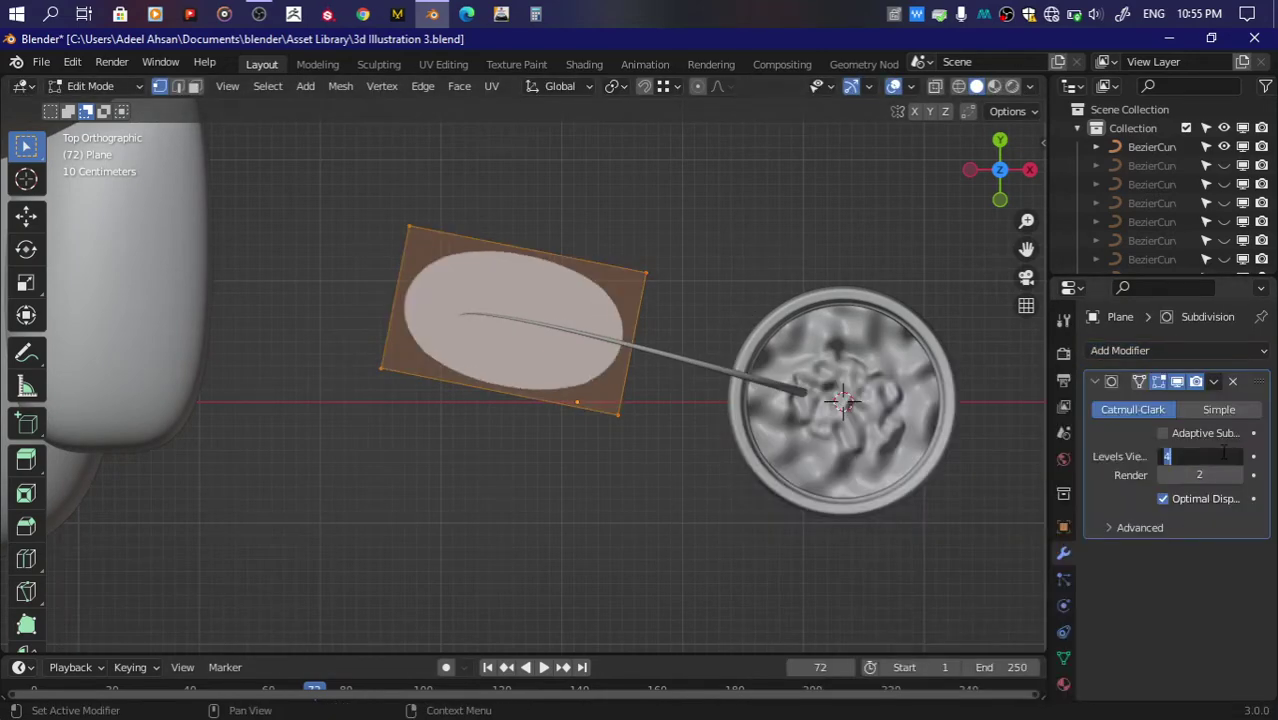
key(ctrl+s)
key(Tab)
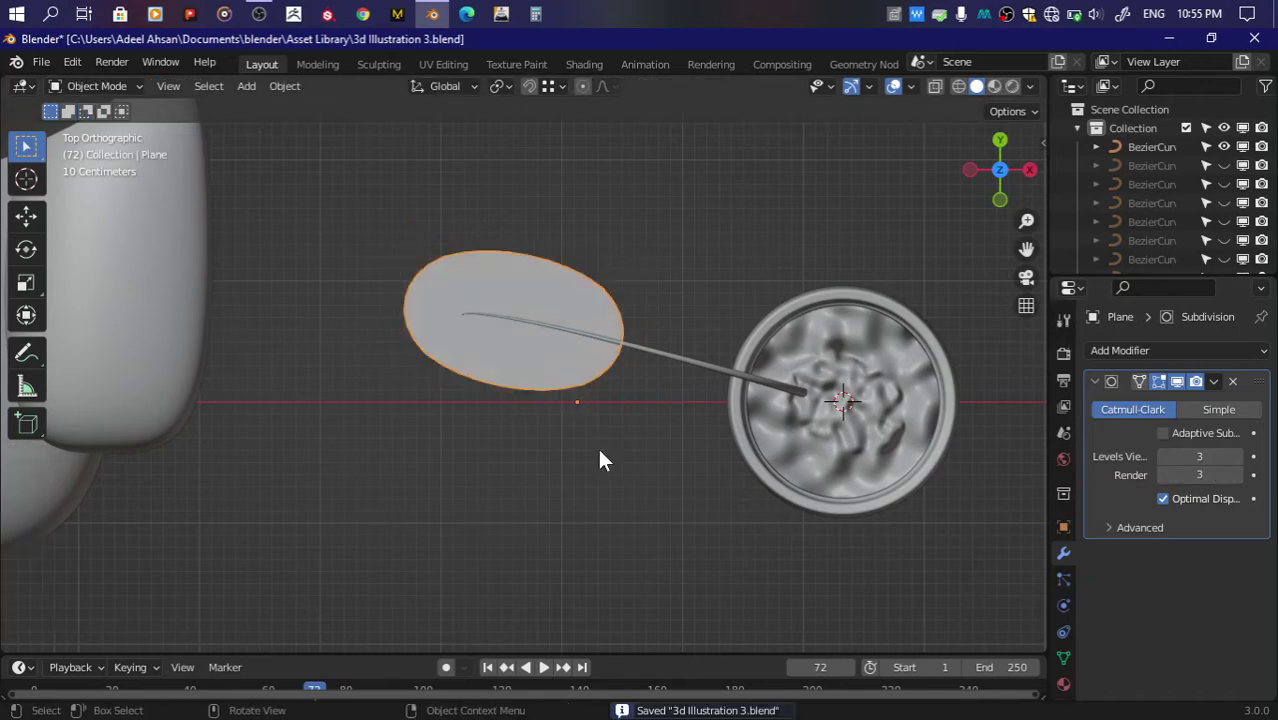
mouse_move(1000, 170)
mouse_down()
mouse_move(960, 230)
mouse_move(1010, 189)
mouse_up()
Step: Viewing the blade edge-on from the front in Edit Mode, lower and tilt its left end
click(1010, 184)
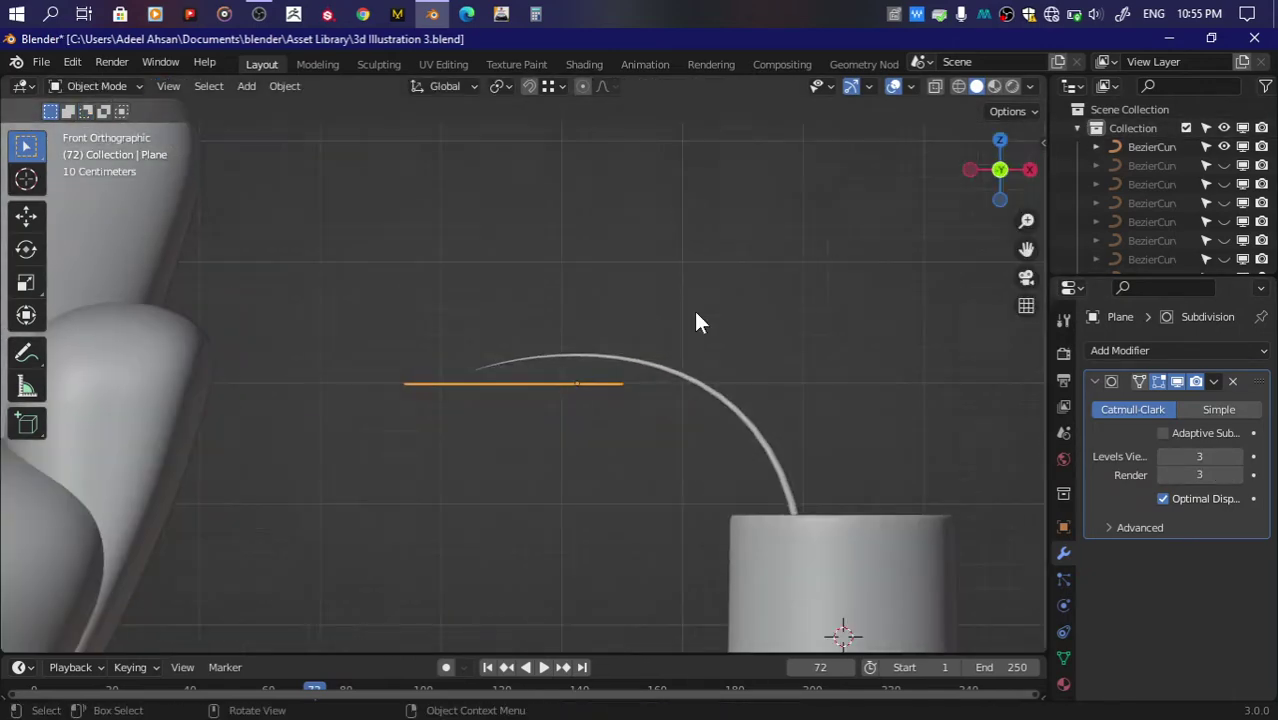
key(Tab)
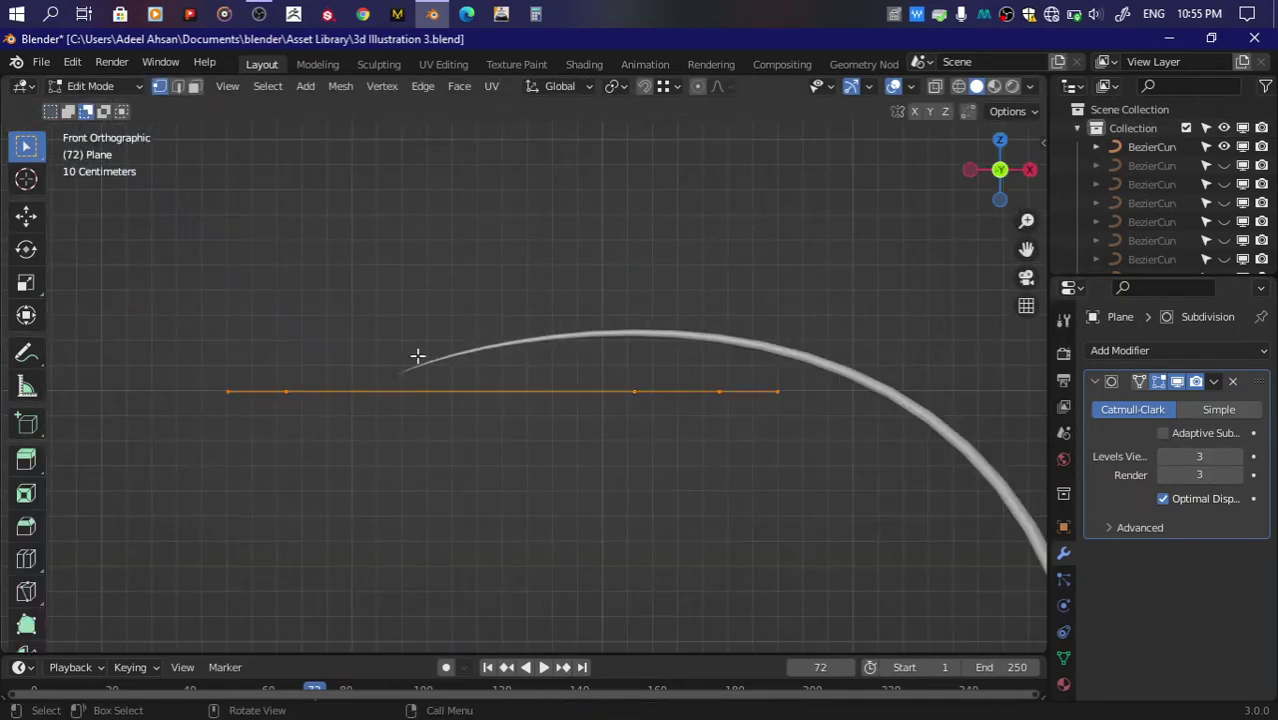
drag(1025, 155, 1010, 200)
click(1000, 186)
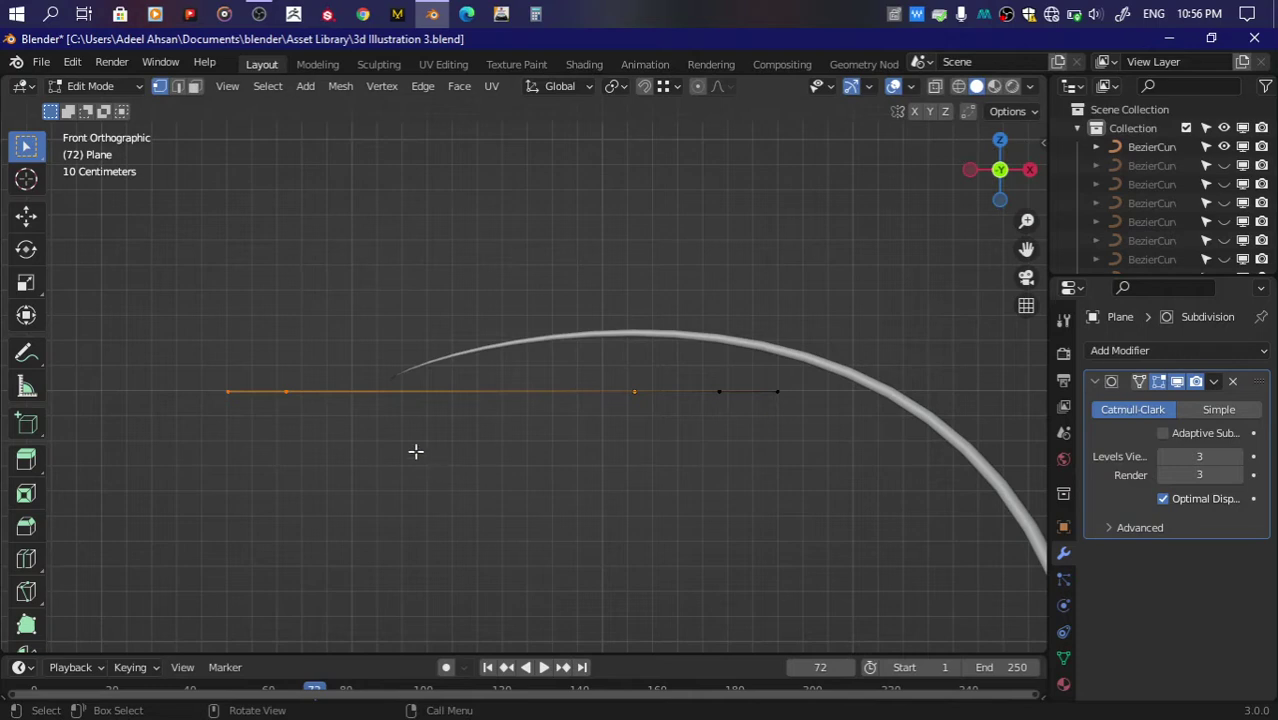
key(g)
click(430, 497)
key(r)
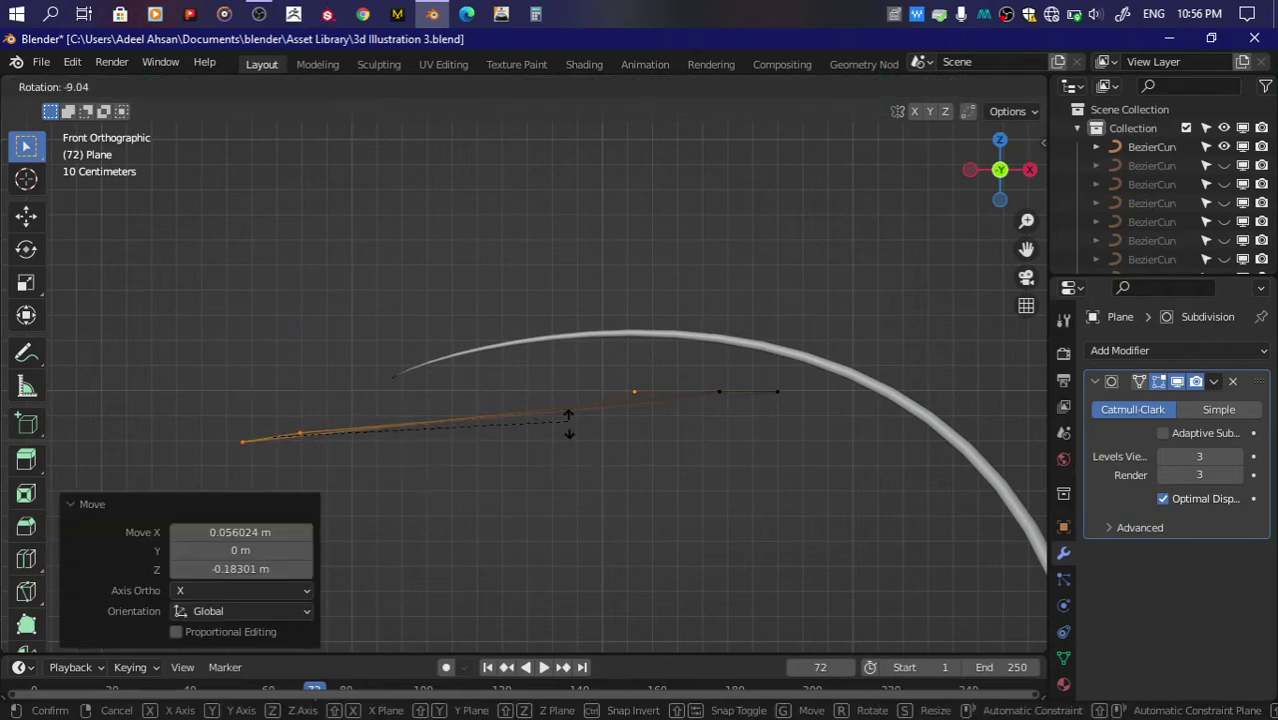
click(568, 422)
Step: Select the right-end vertices and move them out to meet the stem tip
drag(690, 355, 793, 438)
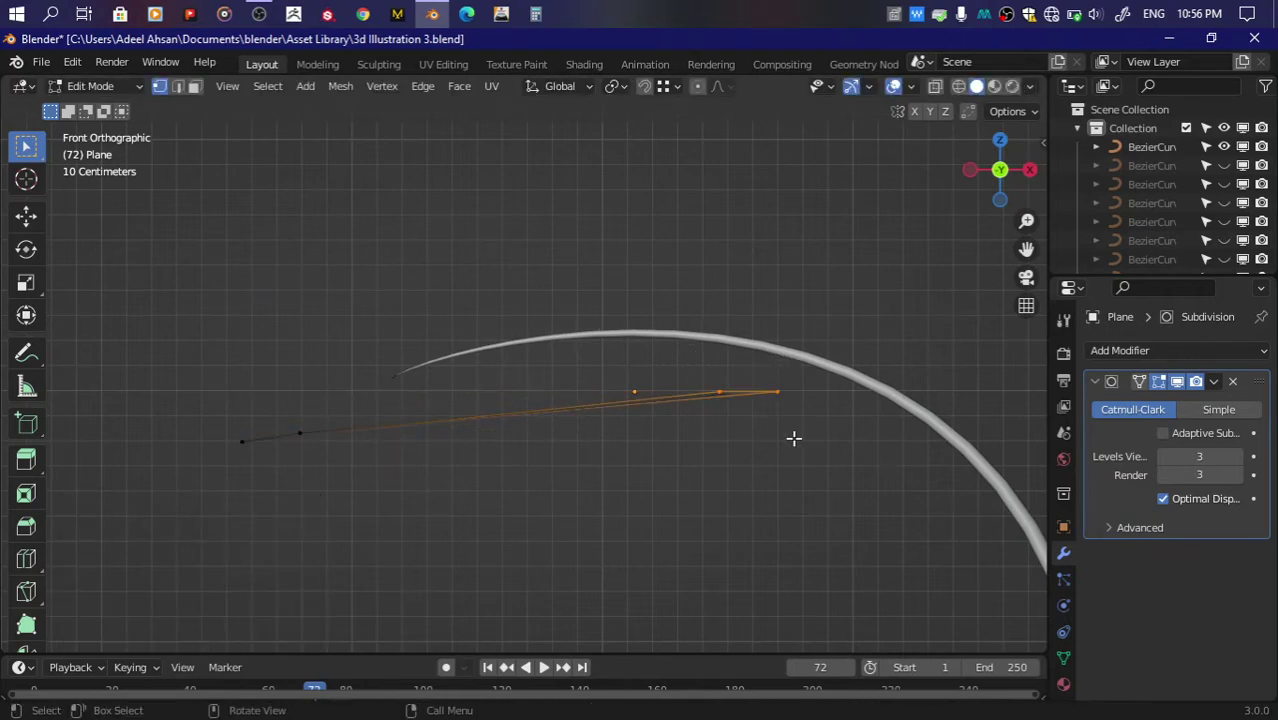
key(g)
click(928, 437)
scroll(928, 437, down, 2)
scroll(930, 437, down, 2)
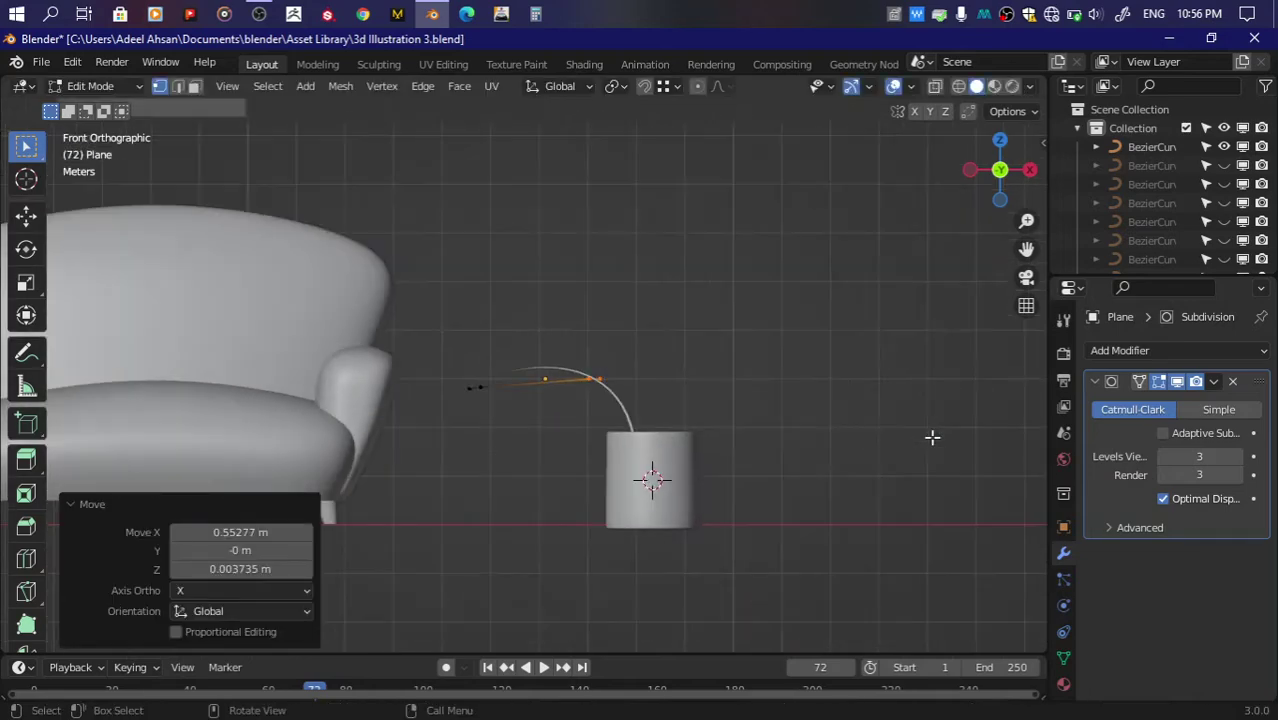
scroll(833, 397, up, 5)
key(g)
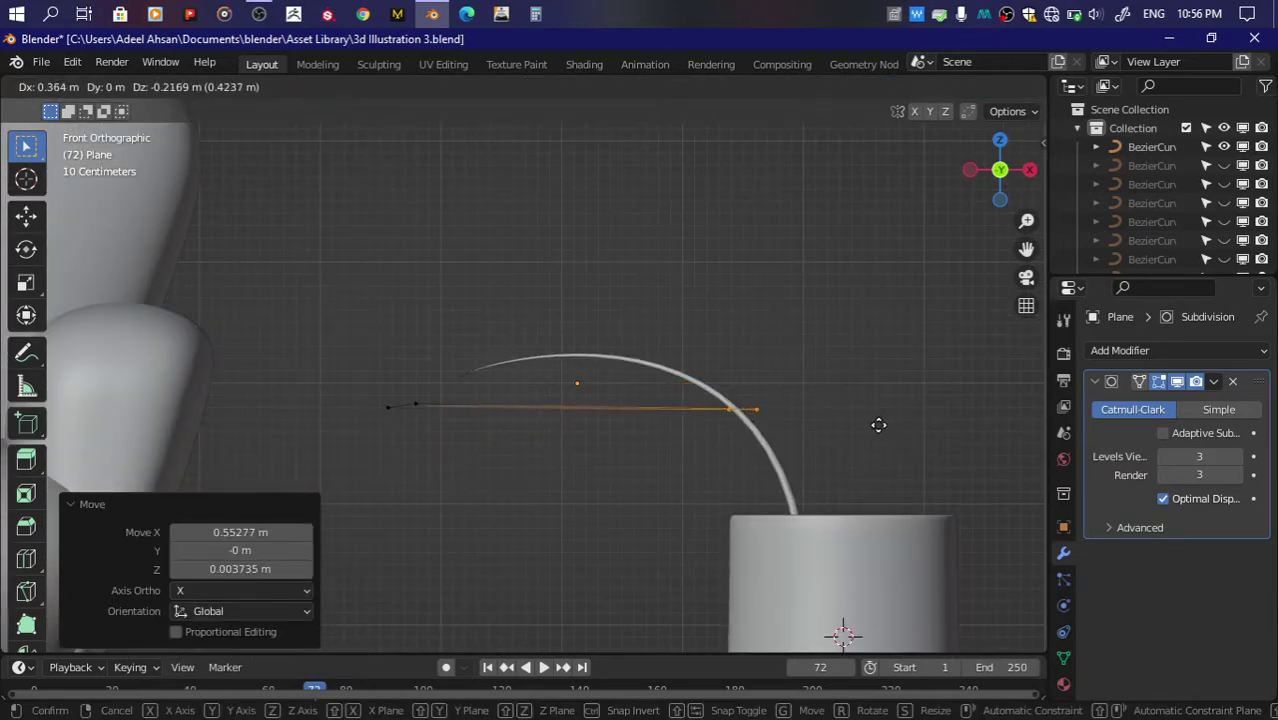
click(876, 425)
scroll(594, 441, up, 3)
scroll(594, 441, down, 1)
Step: Add a centred edge loop across the leaf and raise it to form the arch's peak
key(ctrl+r)
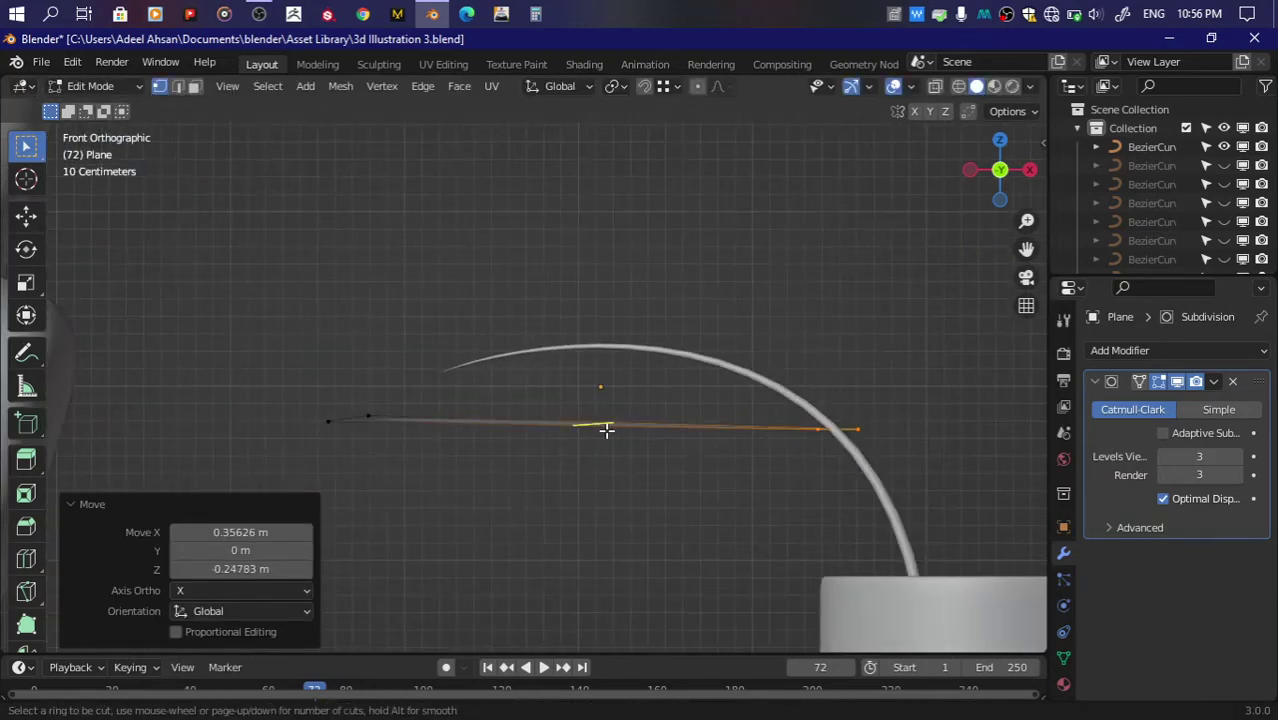
click(602, 431)
right_click(602, 431)
key(g)
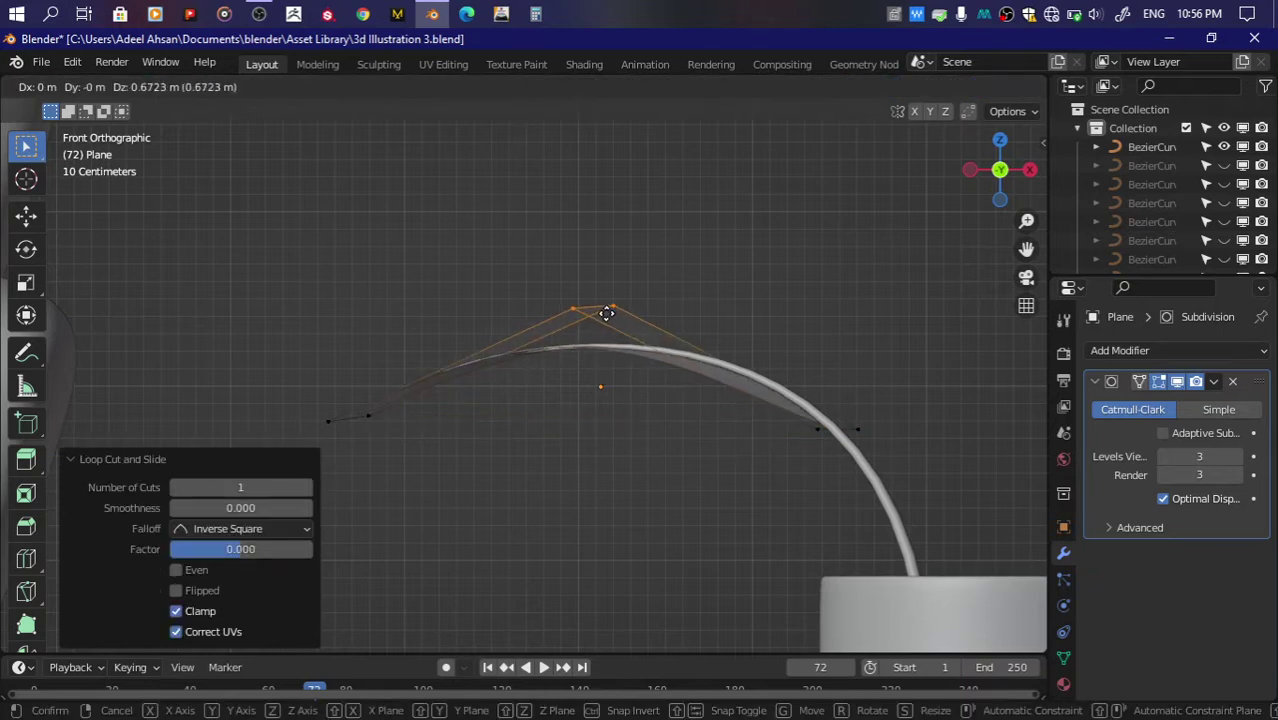
click(607, 311)
scroll(678, 277, up, 3)
scroll(698, 308, down, 1)
Step: Add two more edge loops and reposition them to follow the stem's curve
key(ctrl+r)
click(765, 358)
right_click(765, 358)
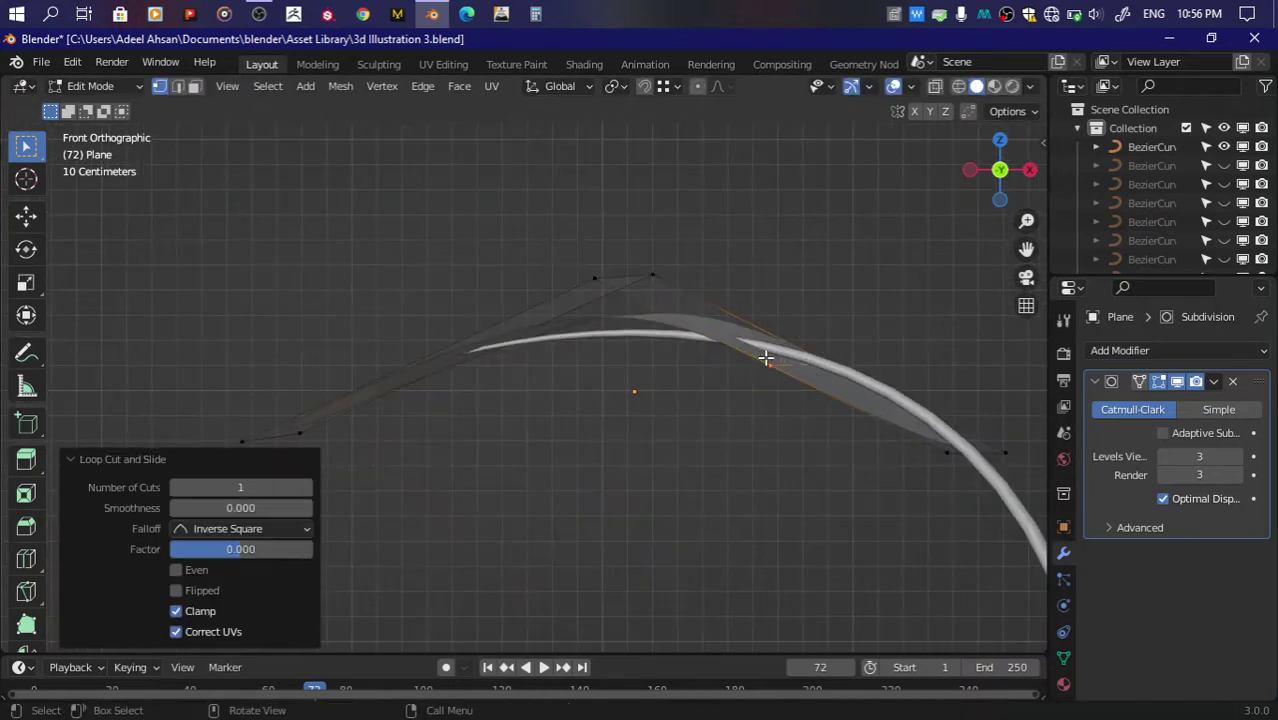
key(g)
click(828, 370)
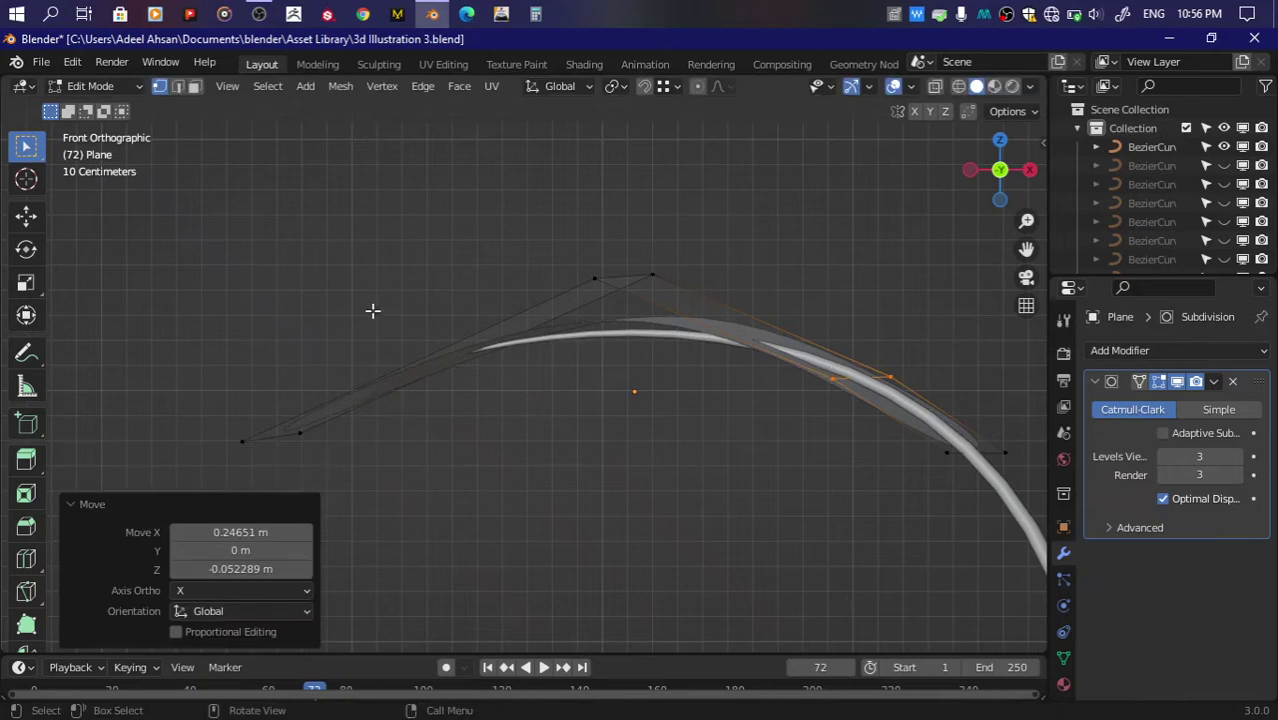
click(392, 390)
right_click(571, 237)
key(g)
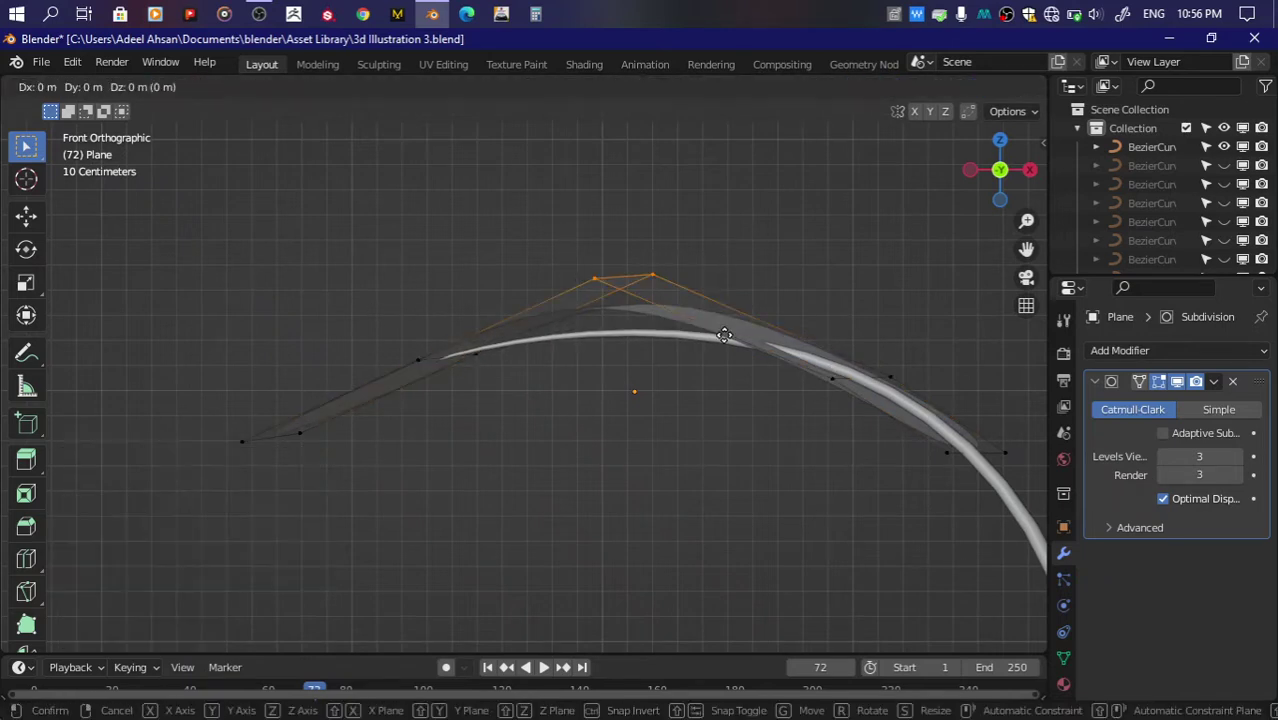
click(738, 375)
Step: Lower the arch's top vertex slightly and orbit around to check the leaf's bend
drag(790, 330, 930, 391)
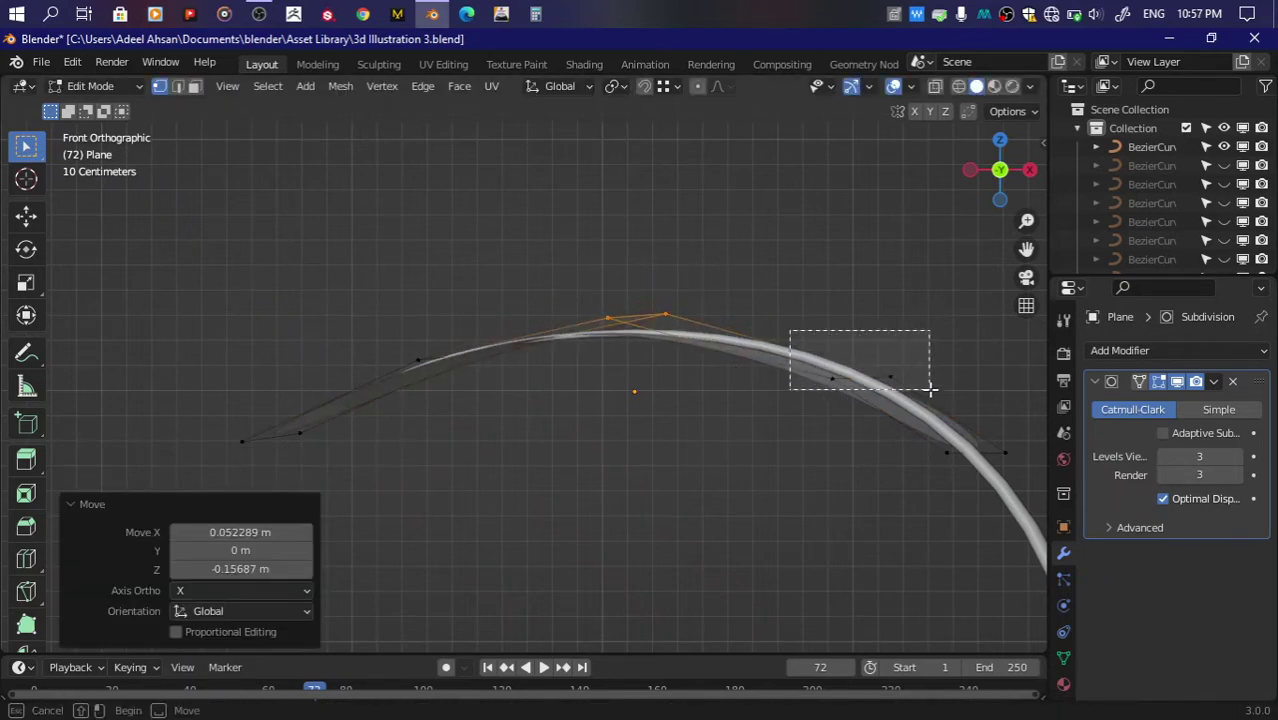
drag(1000, 170, 1015, 185)
scroll(520, 390, down, 5)
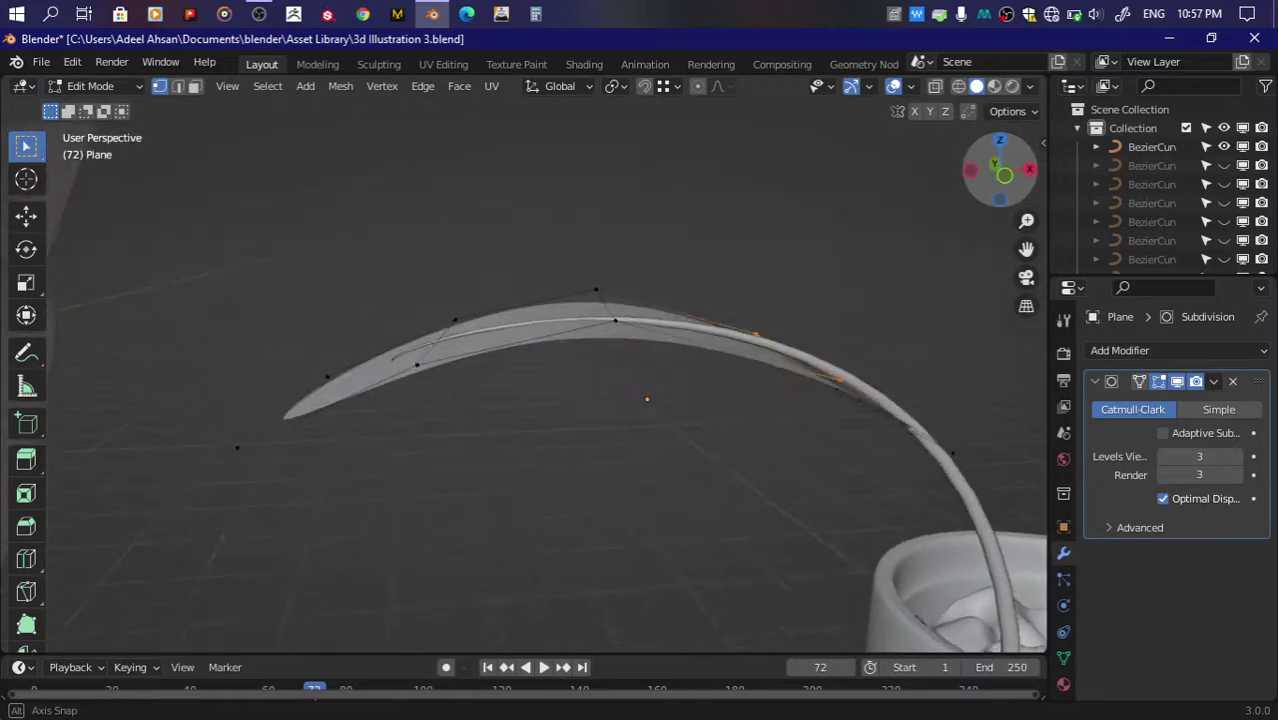
scroll(520, 390, up, 3)
scroll(520, 390, down, 2)
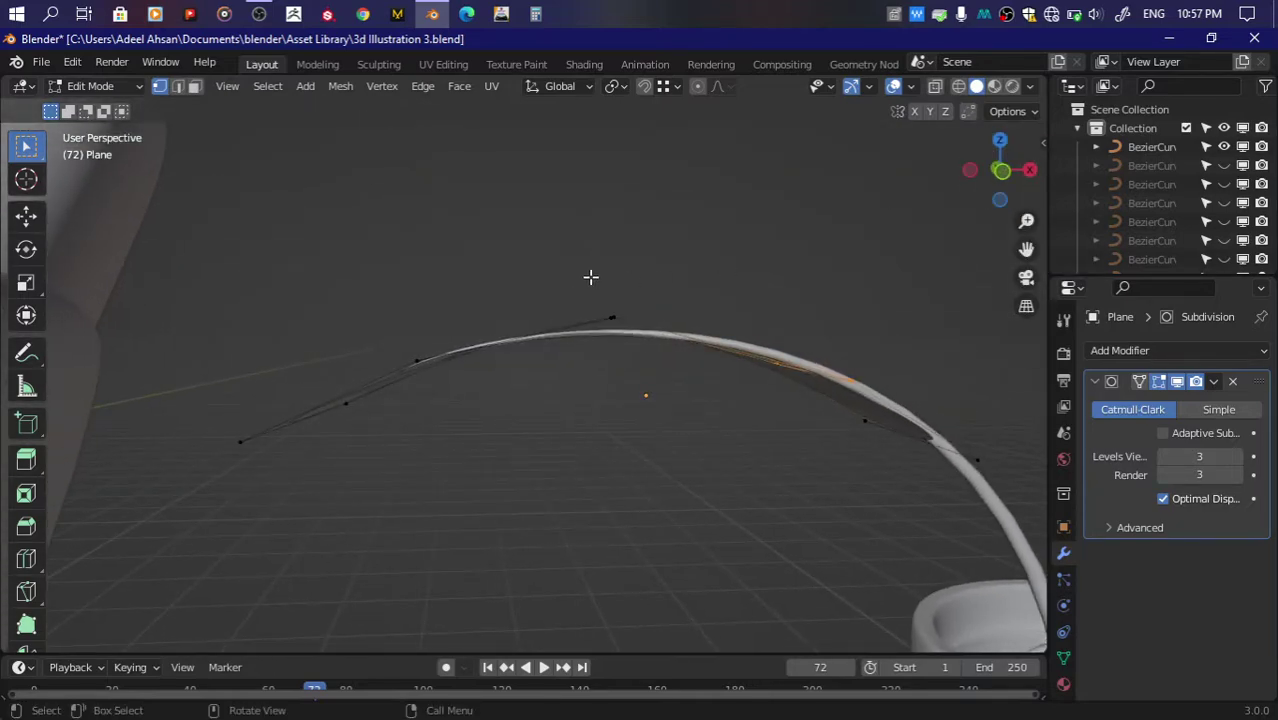
click(612, 318)
key(g)
click(660, 356)
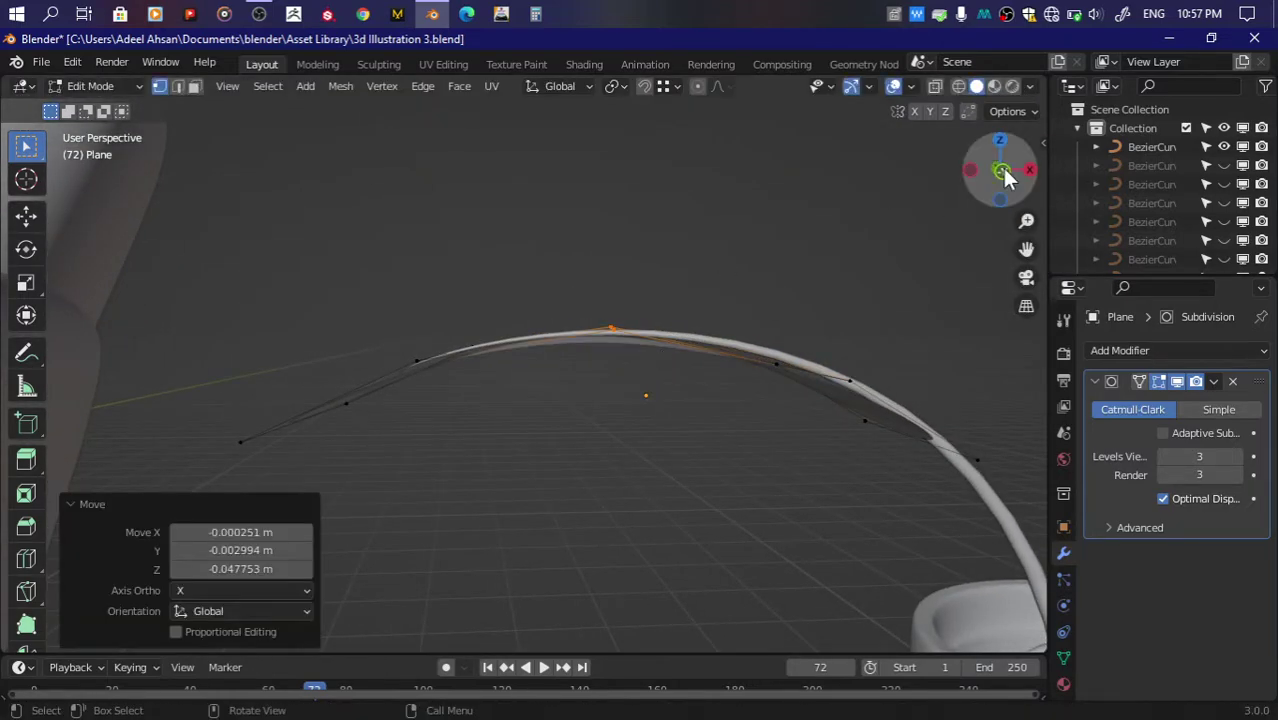
drag(1001, 165, 917, 213)
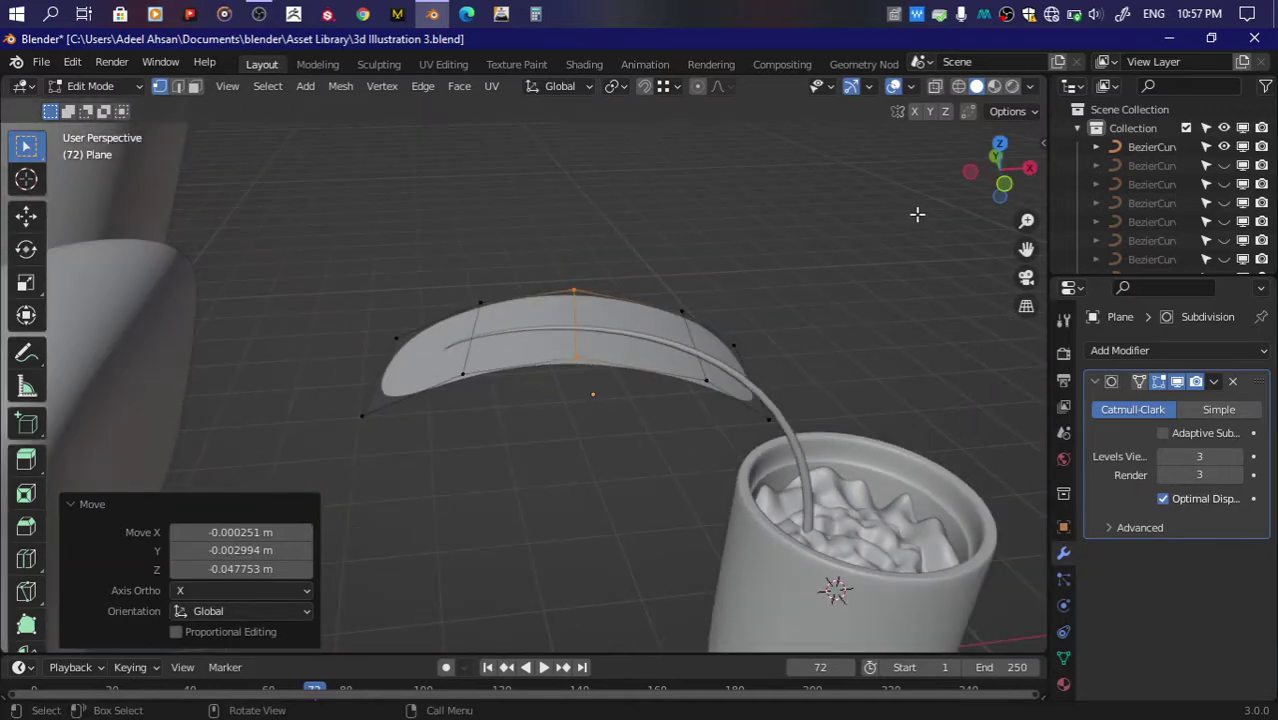
drag(1007, 170, 1005, 163)
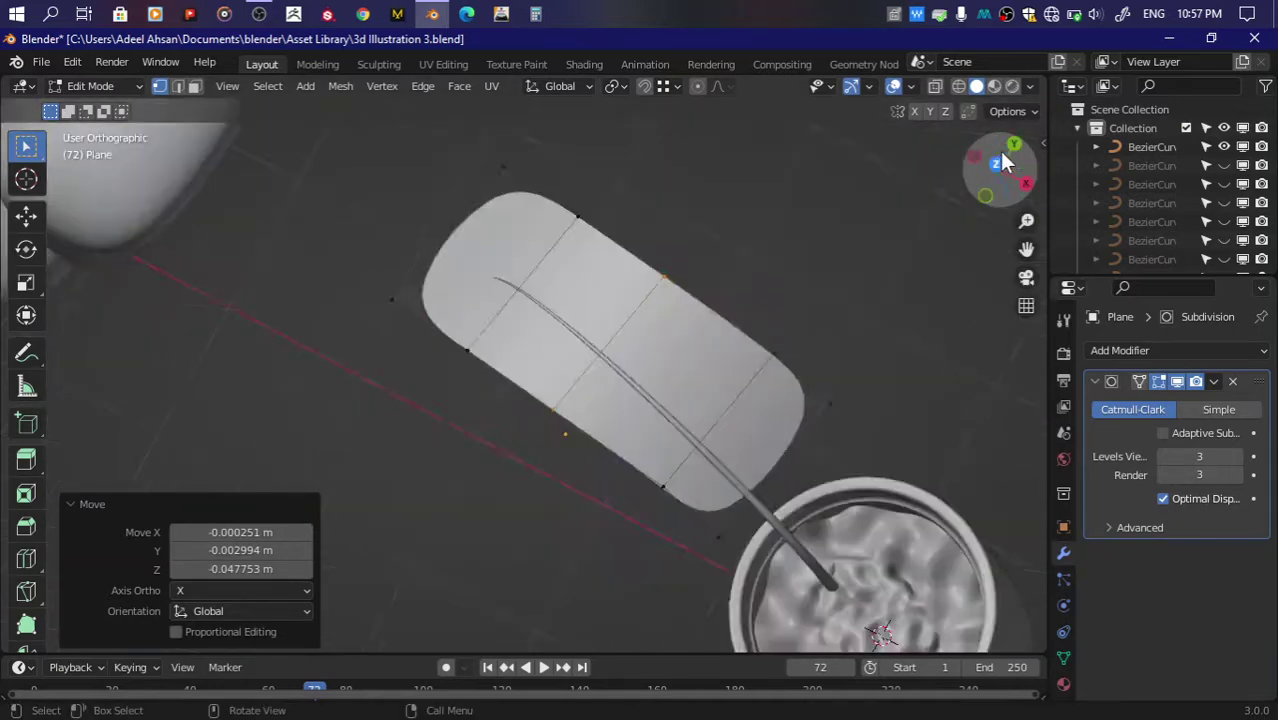
Step: From top view, rotate and shift the leaf's middle vertex column along Y to start the oval
click(1003, 163)
drag(419, 194, 363, 376)
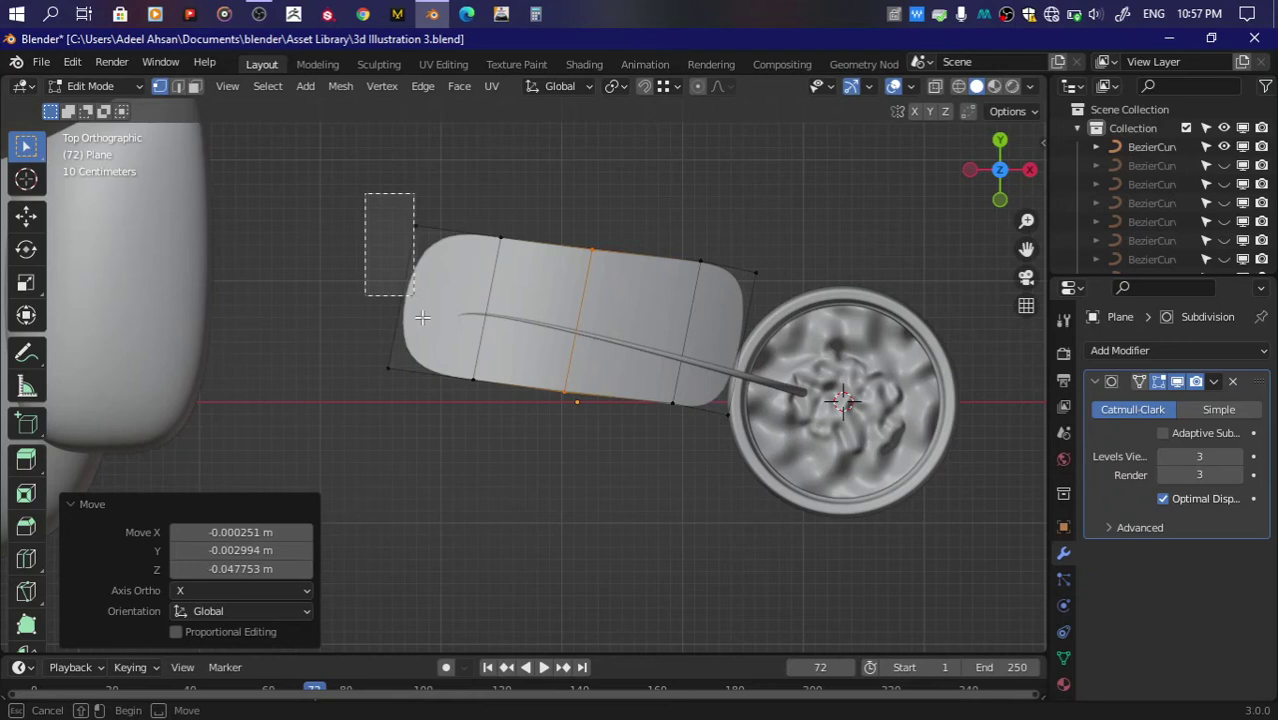
click(520, 375)
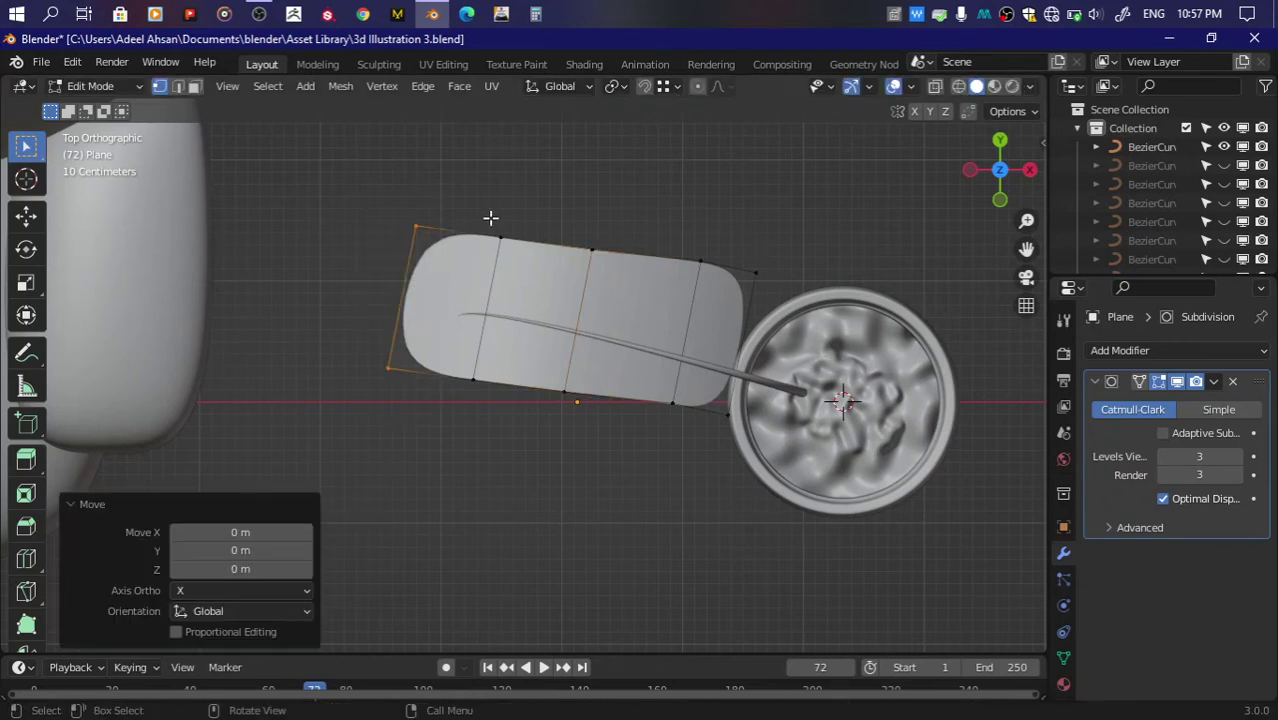
drag(468, 216, 530, 465)
key(r)
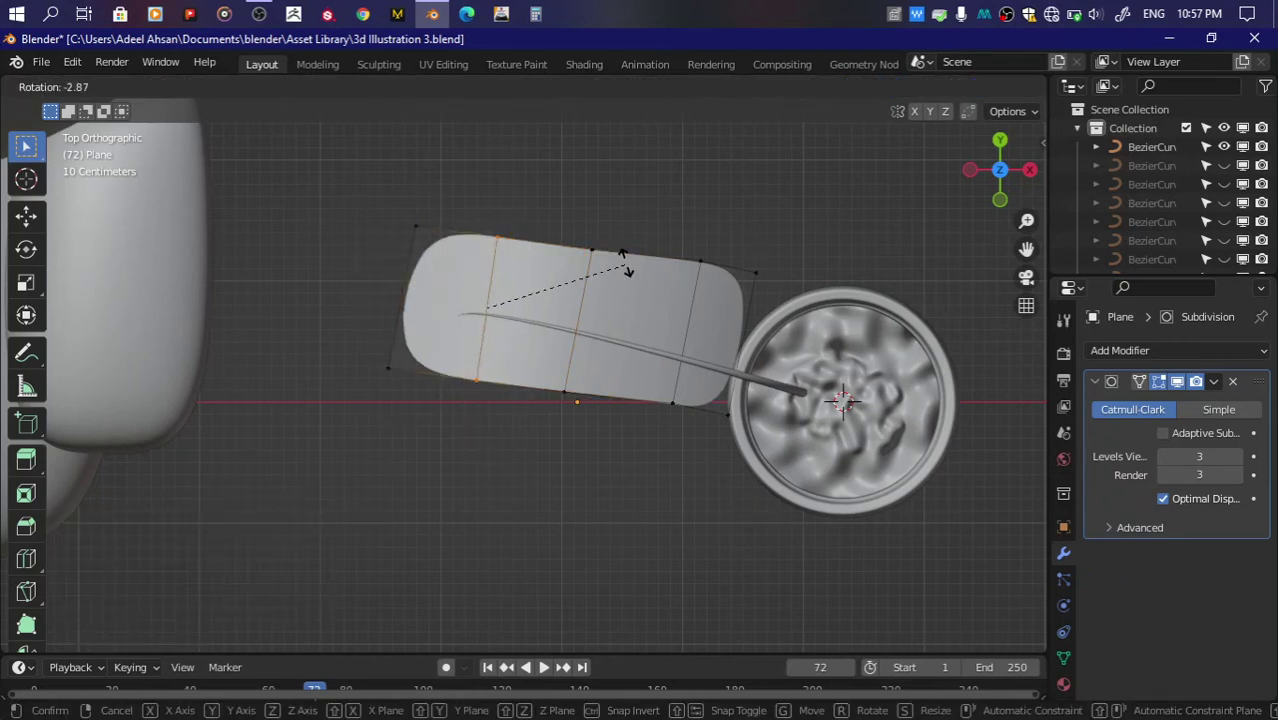
click(624, 270)
key(g)
key(y)
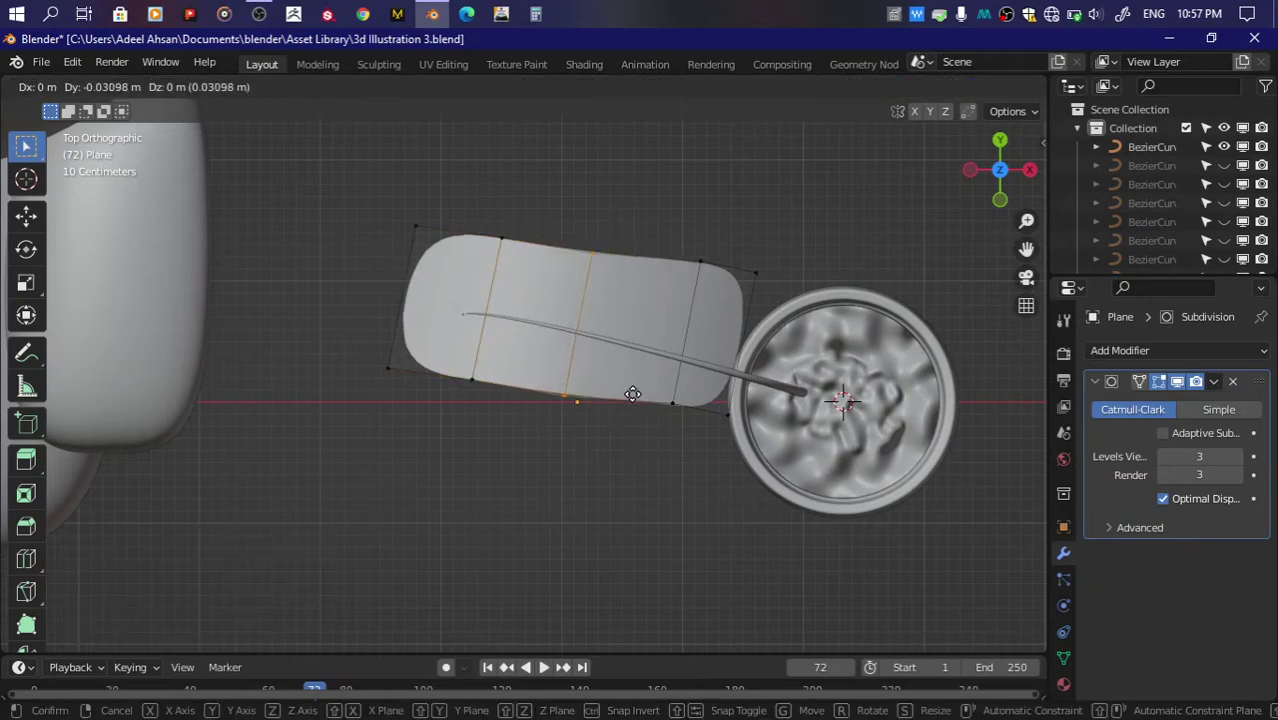
click(651, 363)
key(r)
click(665, 234)
Step: Angle the right vertex column, then move the right end toward the stem and pinch it to a point
drag(665, 234, 711, 451)
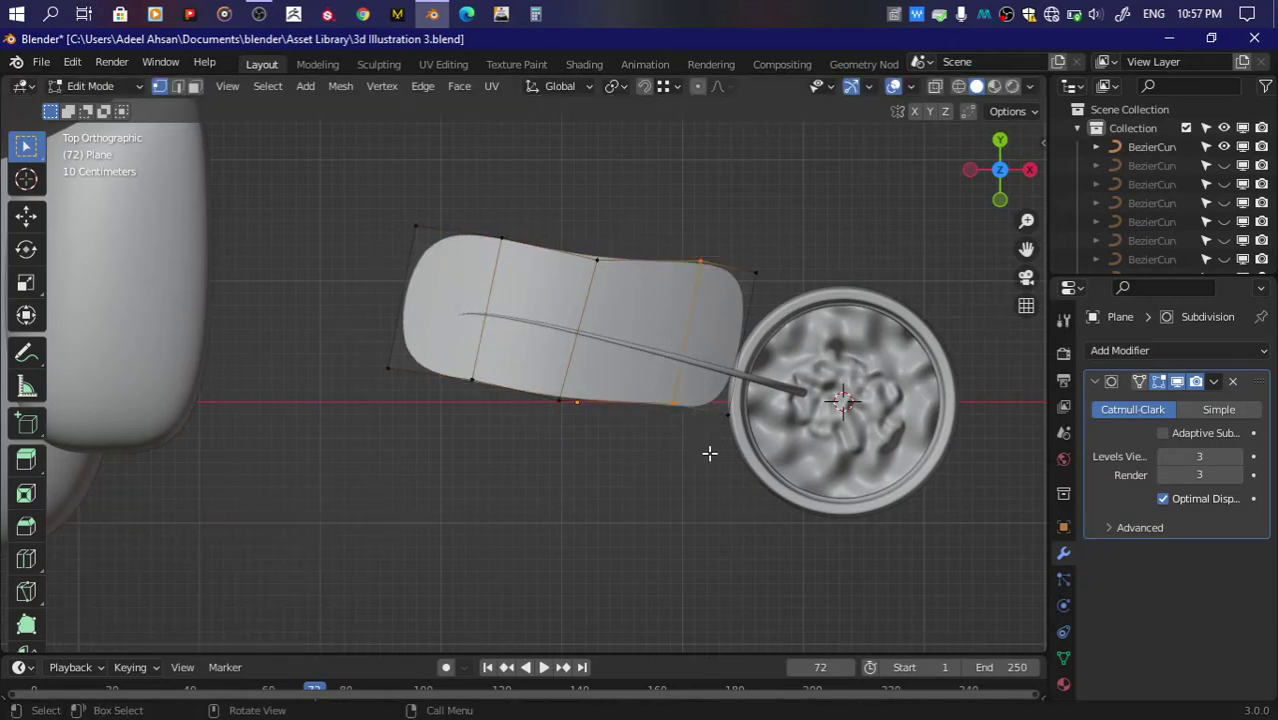
key(r)
click(793, 330)
key(g)
click(765, 362)
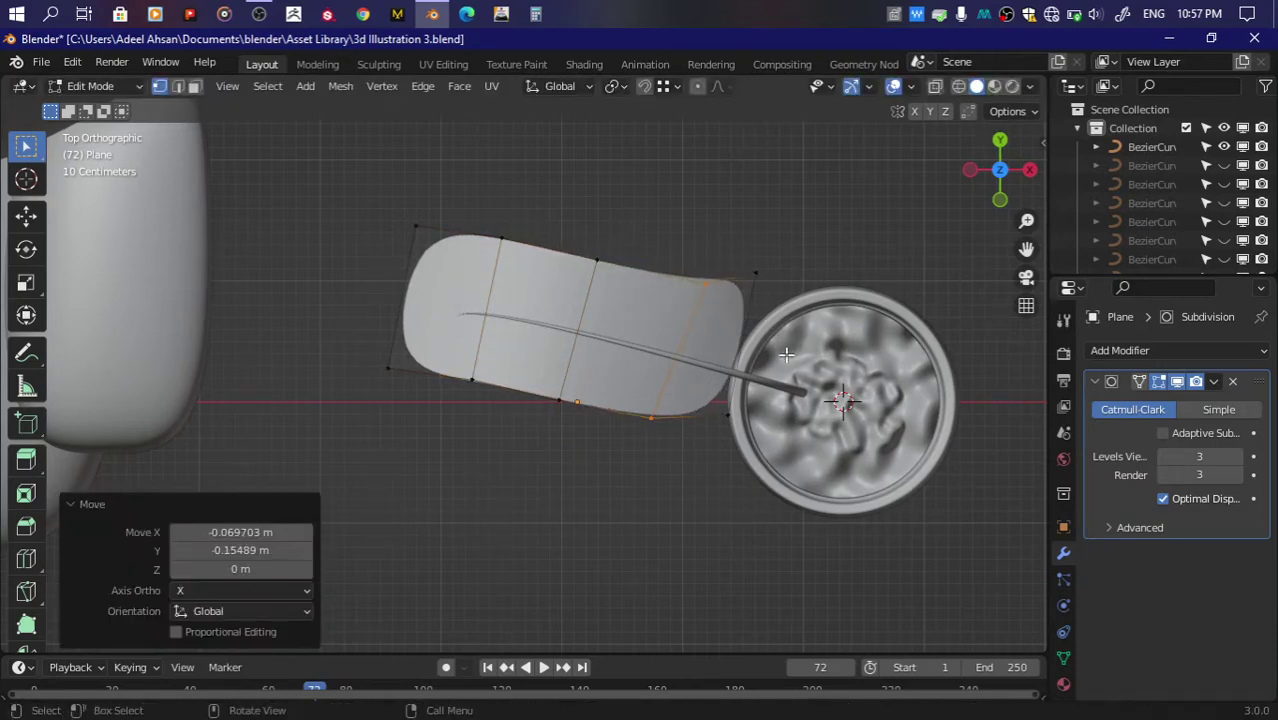
drag(714, 214, 812, 487)
key(g)
click(828, 362)
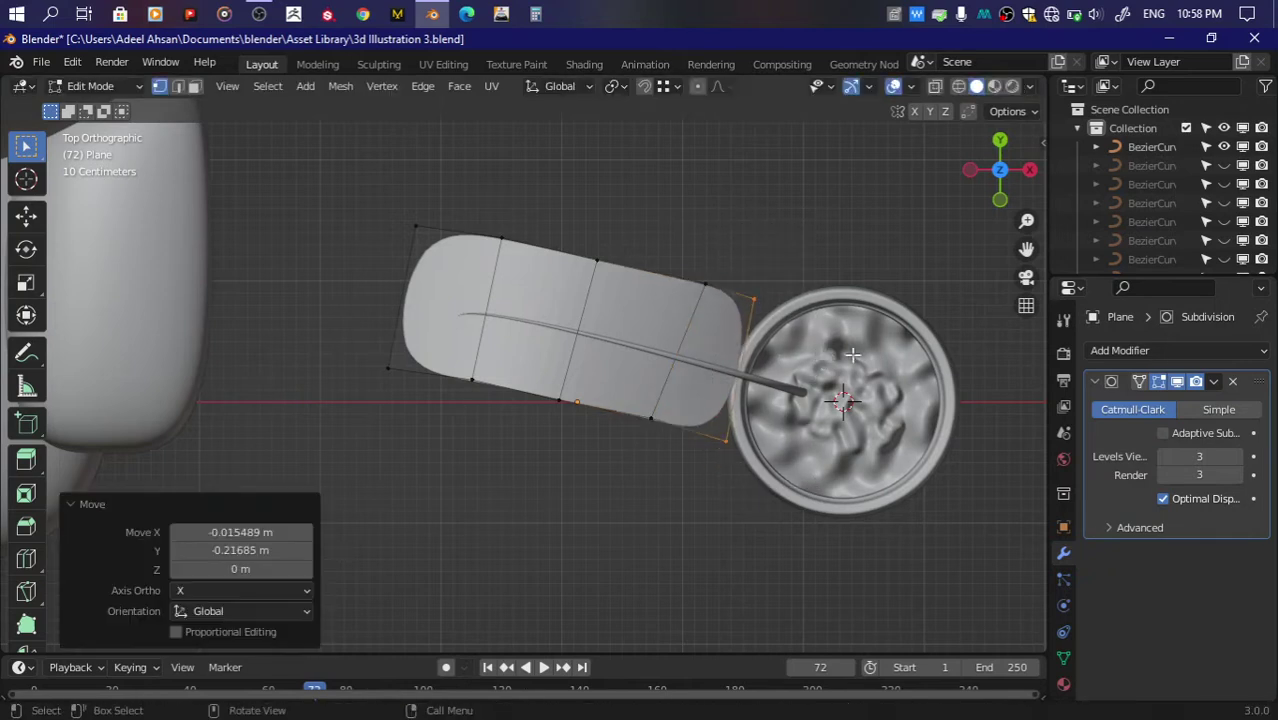
key(s)
click(754, 378)
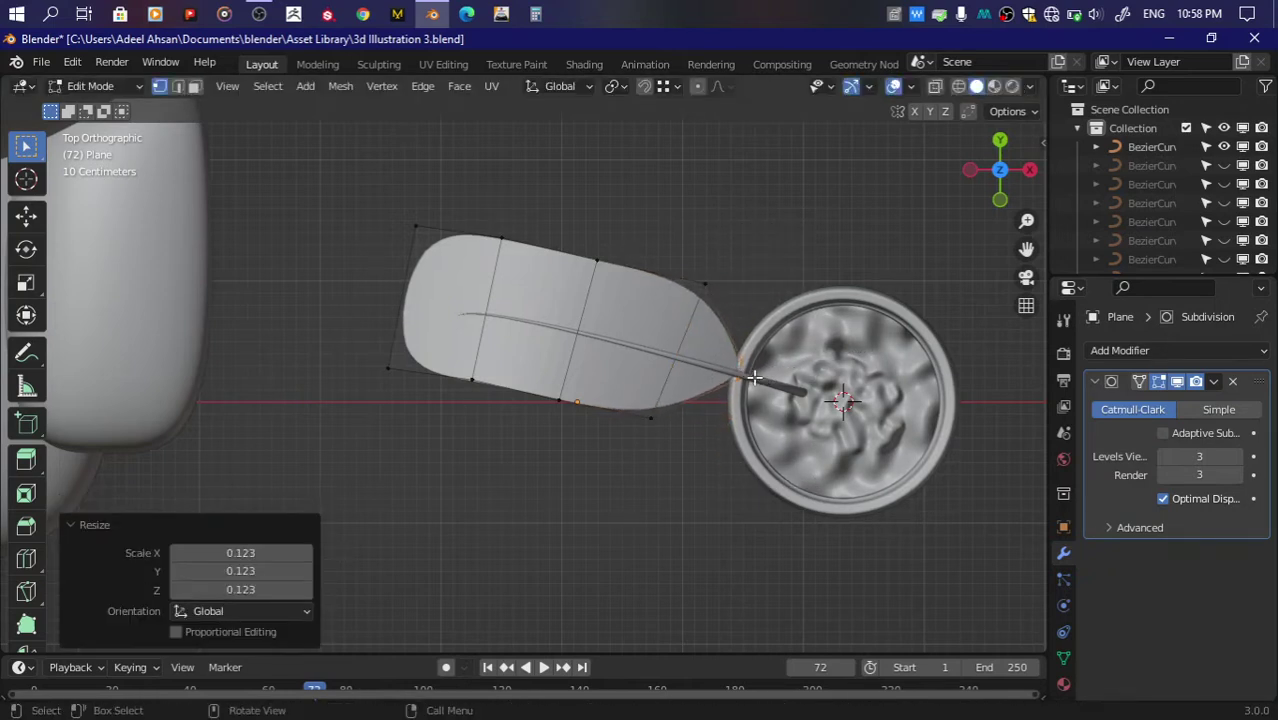
Step: Narrow the left end, scale the right side to 0.746, and slightly narrow the middle column
drag(330, 163, 442, 426)
key(s)
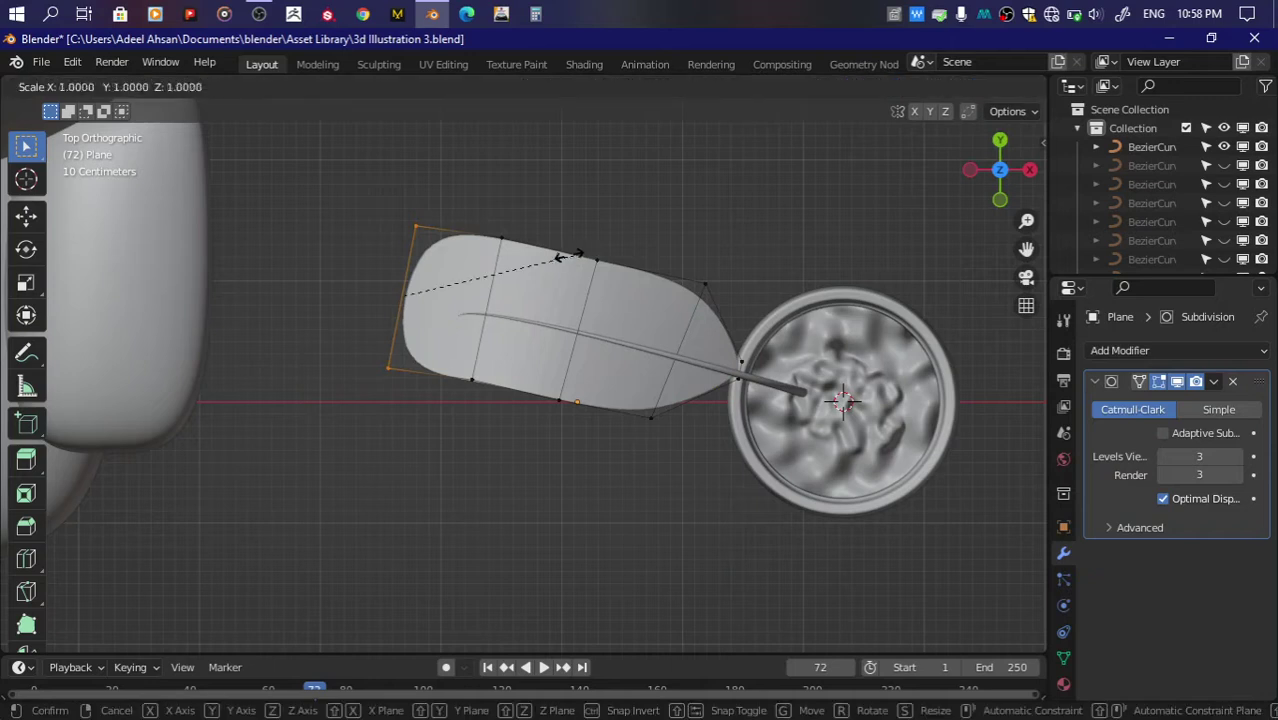
click(492, 276)
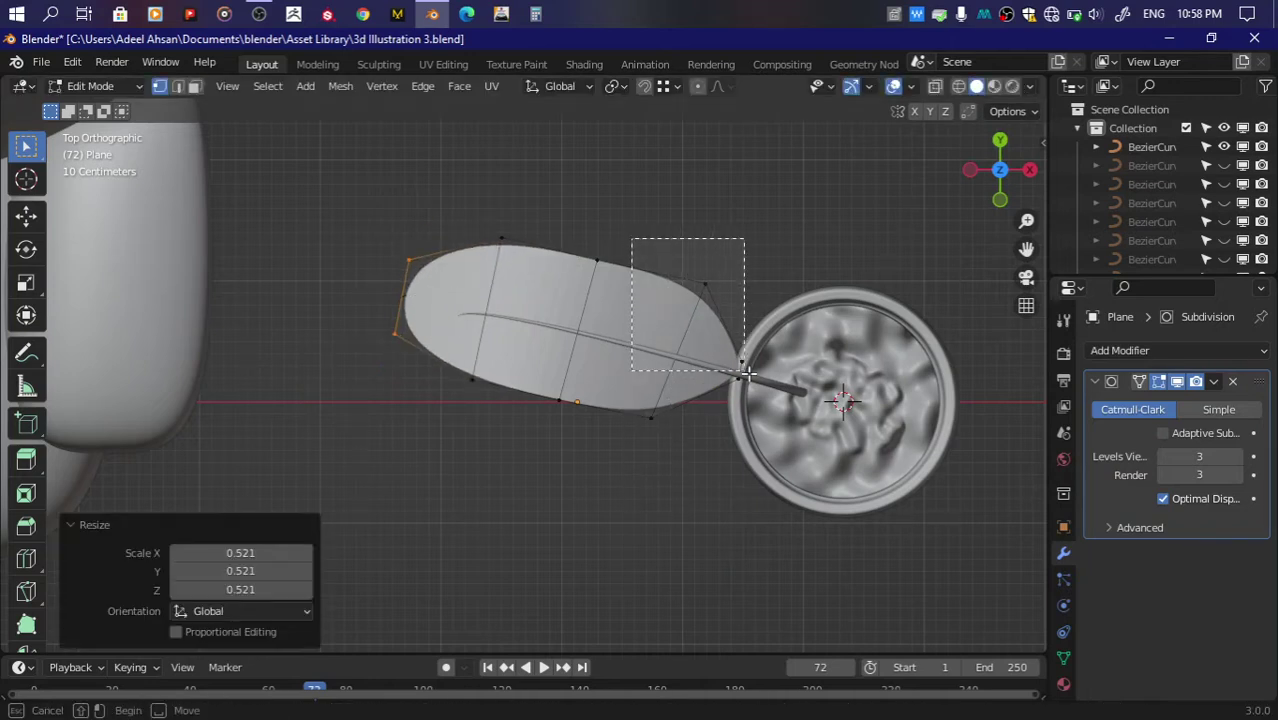
drag(631, 238, 722, 464)
key(s)
click(819, 429)
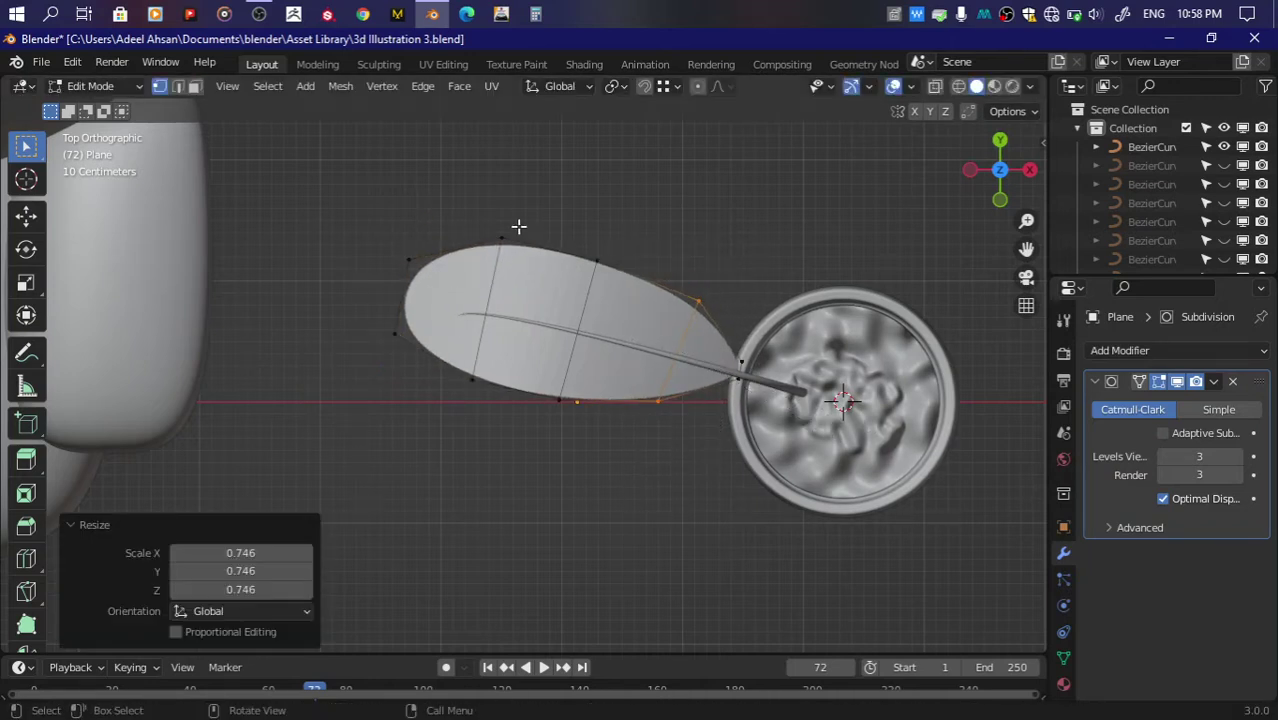
drag(480, 200, 630, 525)
key(s)
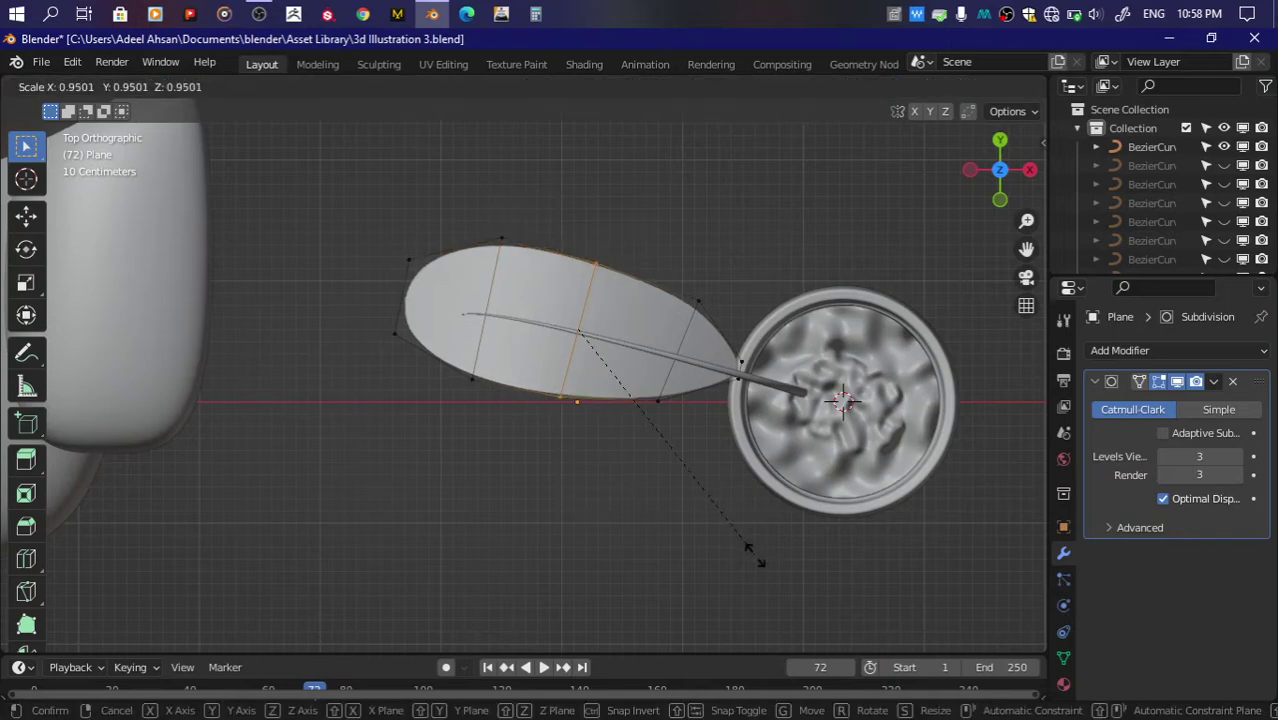
click(752, 553)
key(s)
click(634, 494)
Step: Return to Object Mode, save the file, and view the leaf from the front
key(Tab)
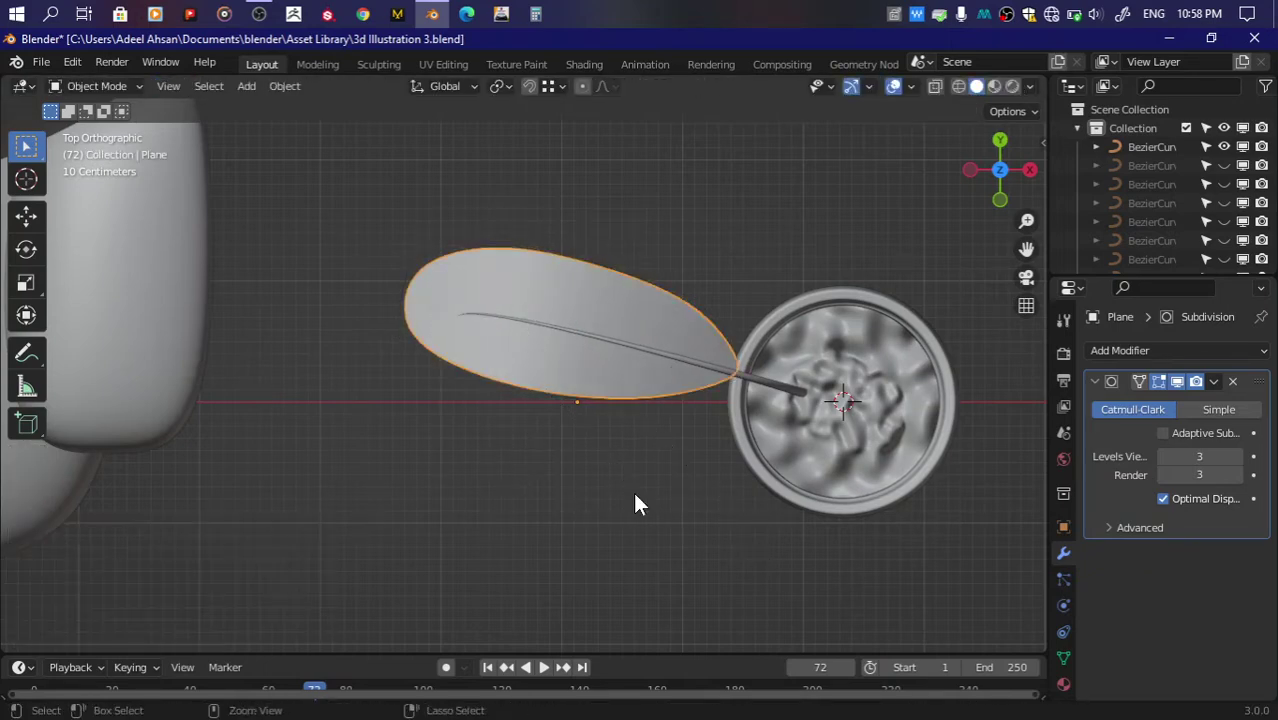
key(ctrl+s)
drag(990, 168, 988, 148)
scroll(712, 317, up, 3)
click(998, 178)
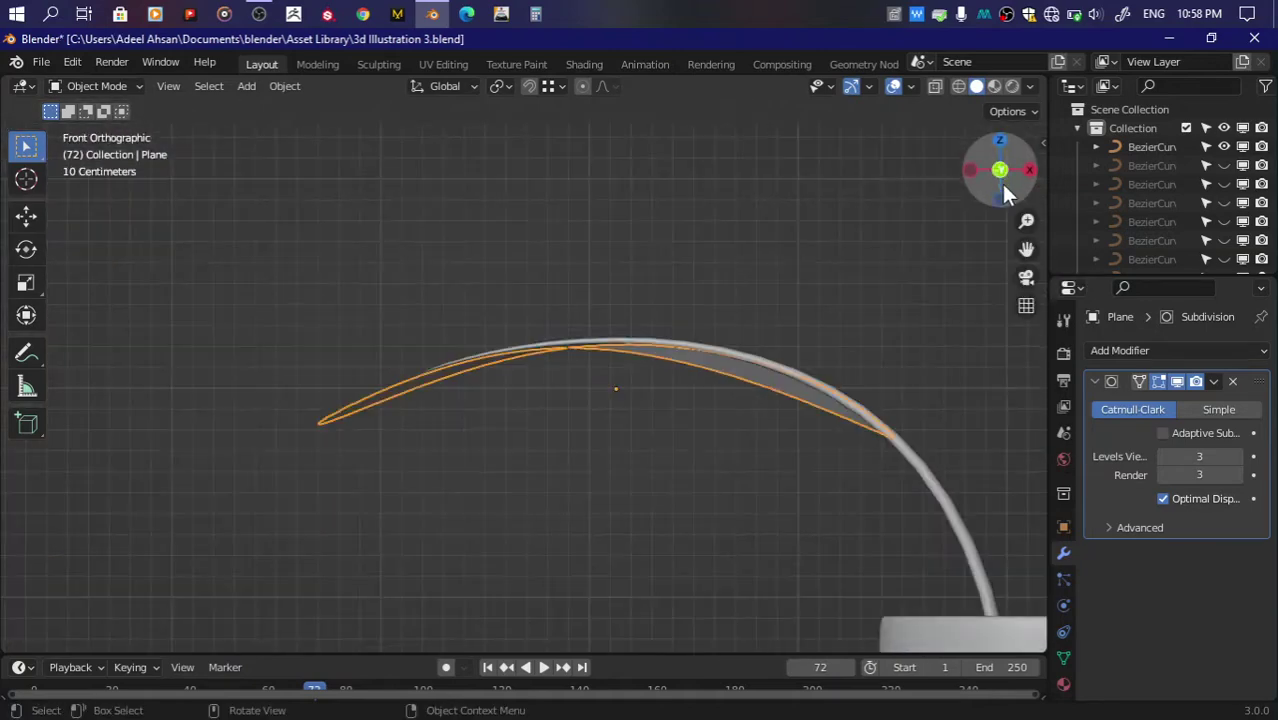
Step: Extrude the leaf slightly to give the blade thickness, then save
key(Tab)
key(e)
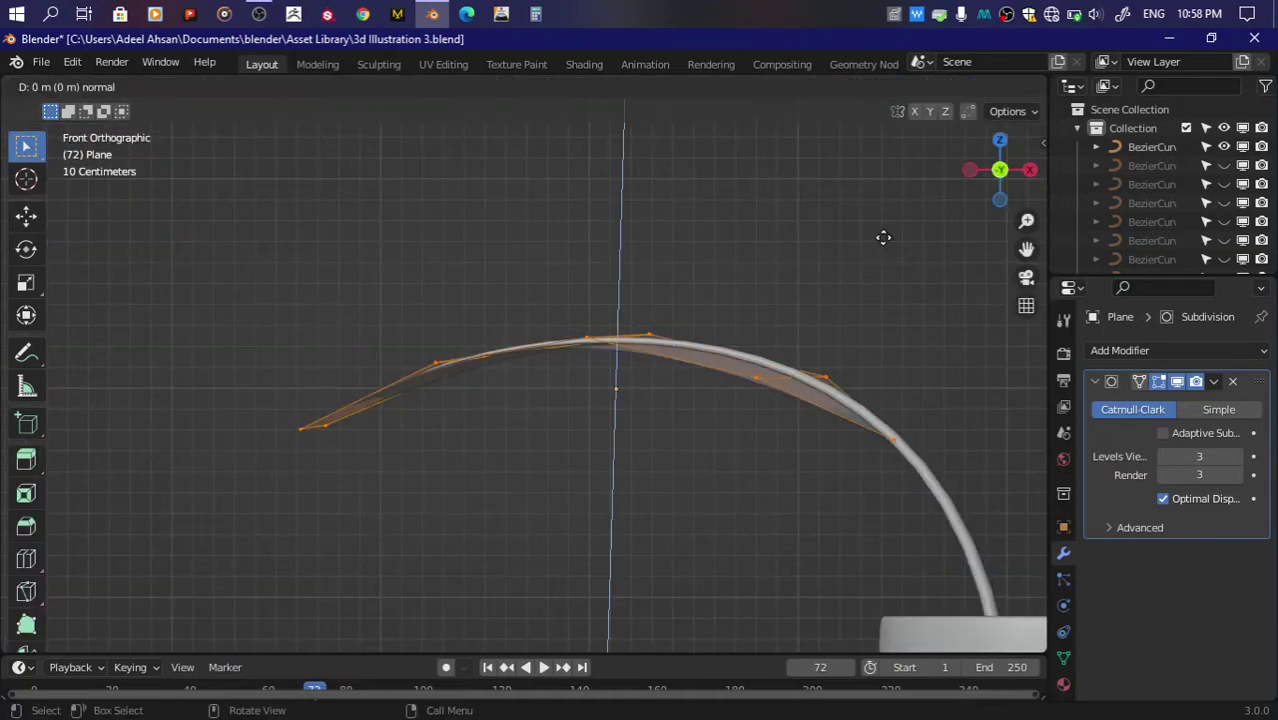
click(888, 224)
key(Tab)
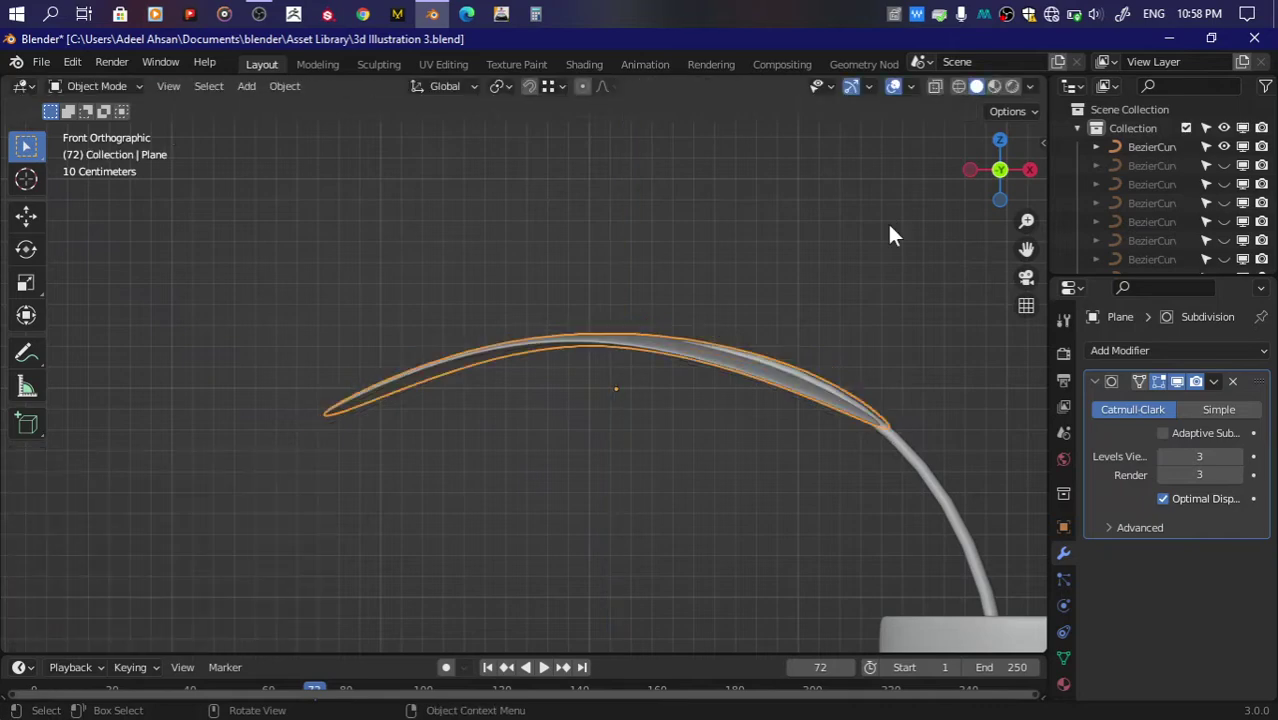
mouse_move(1000, 170)
mouse_down()
mouse_move(1023, 162)
mouse_move(955, 218)
mouse_up()
key(ctrl+s)
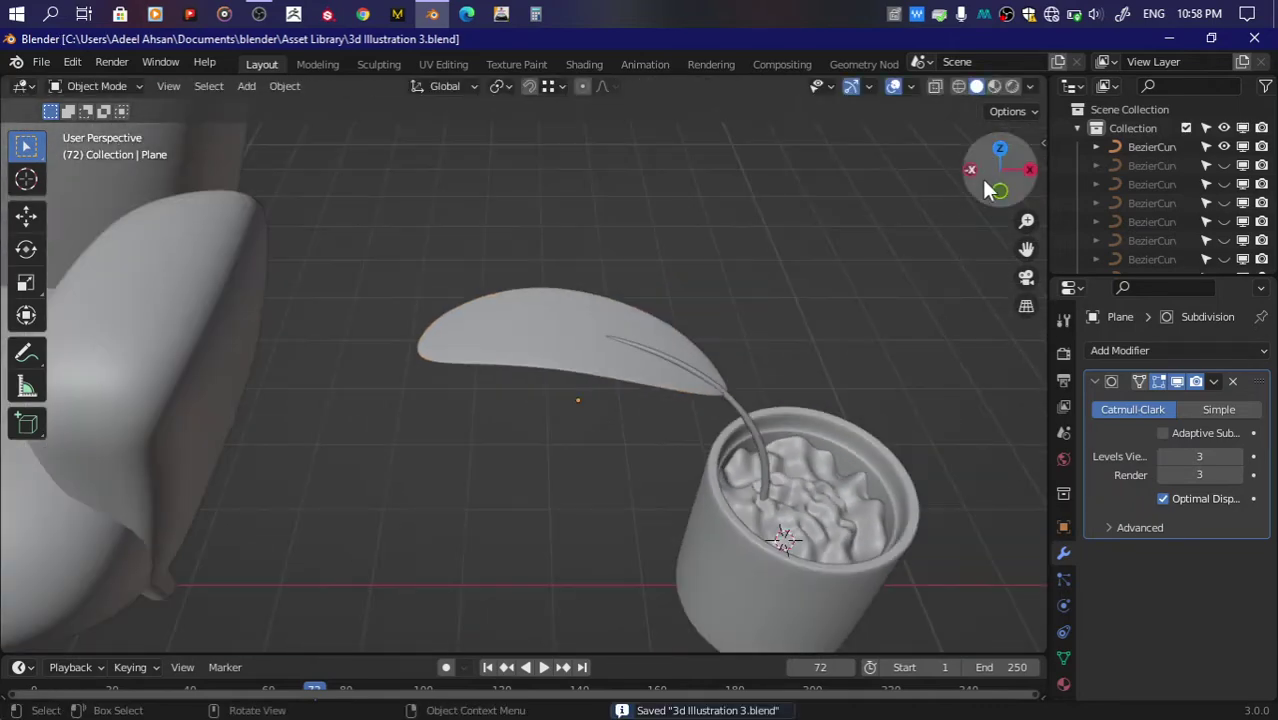
Step: Vertex-slide the leaf's edge vertices to refine its outline, then save
drag(980, 176, 853, 220)
key(Tab)
key(g)
key(g)
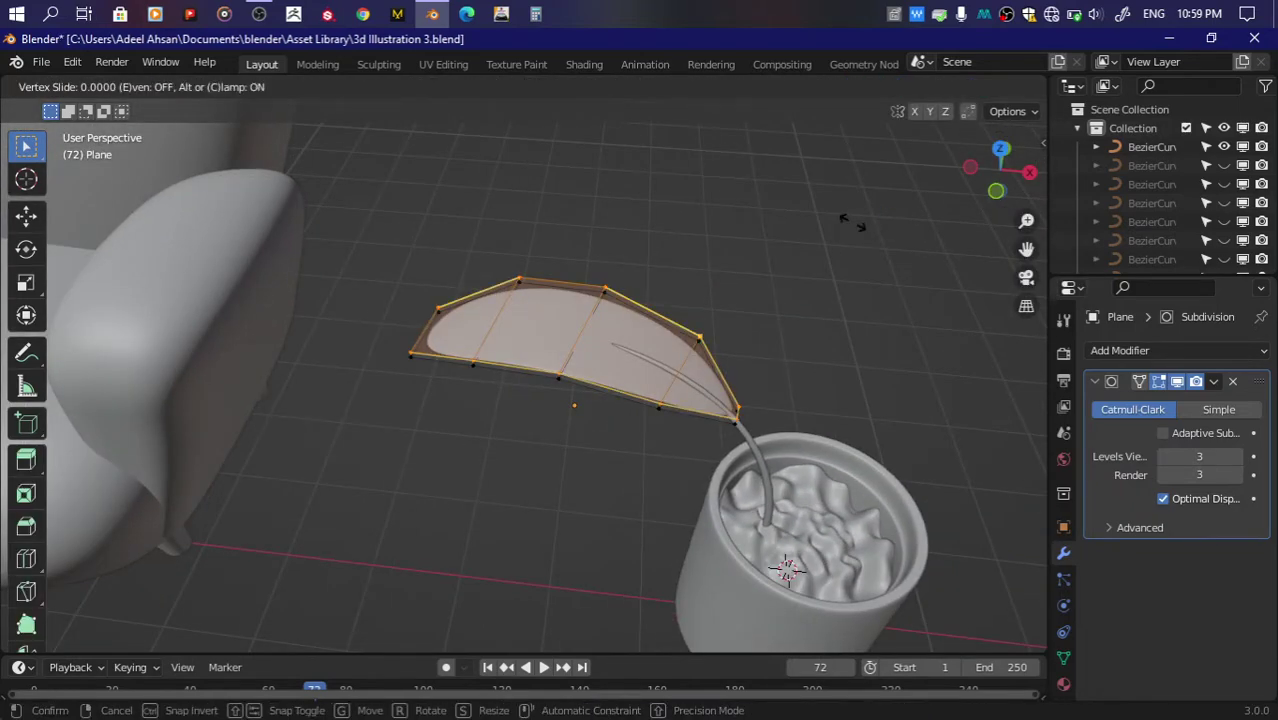
click(852, 225)
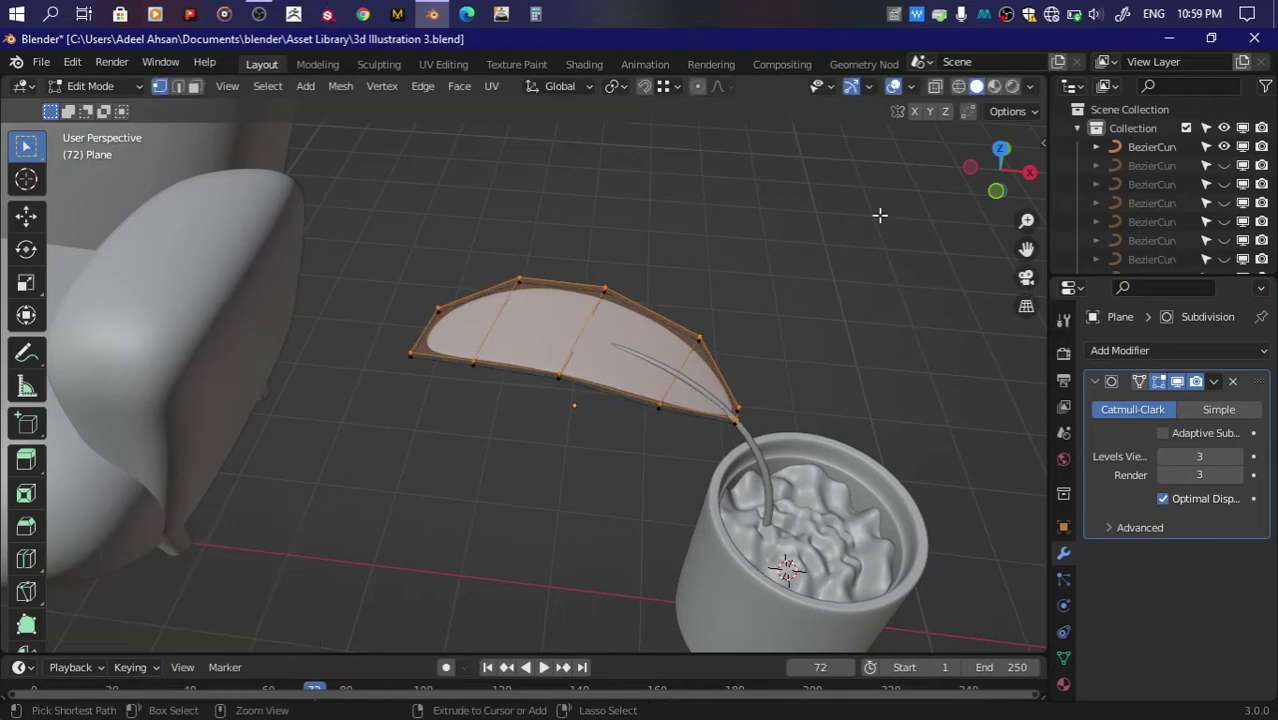
key(Tab)
key(ctrl+s)
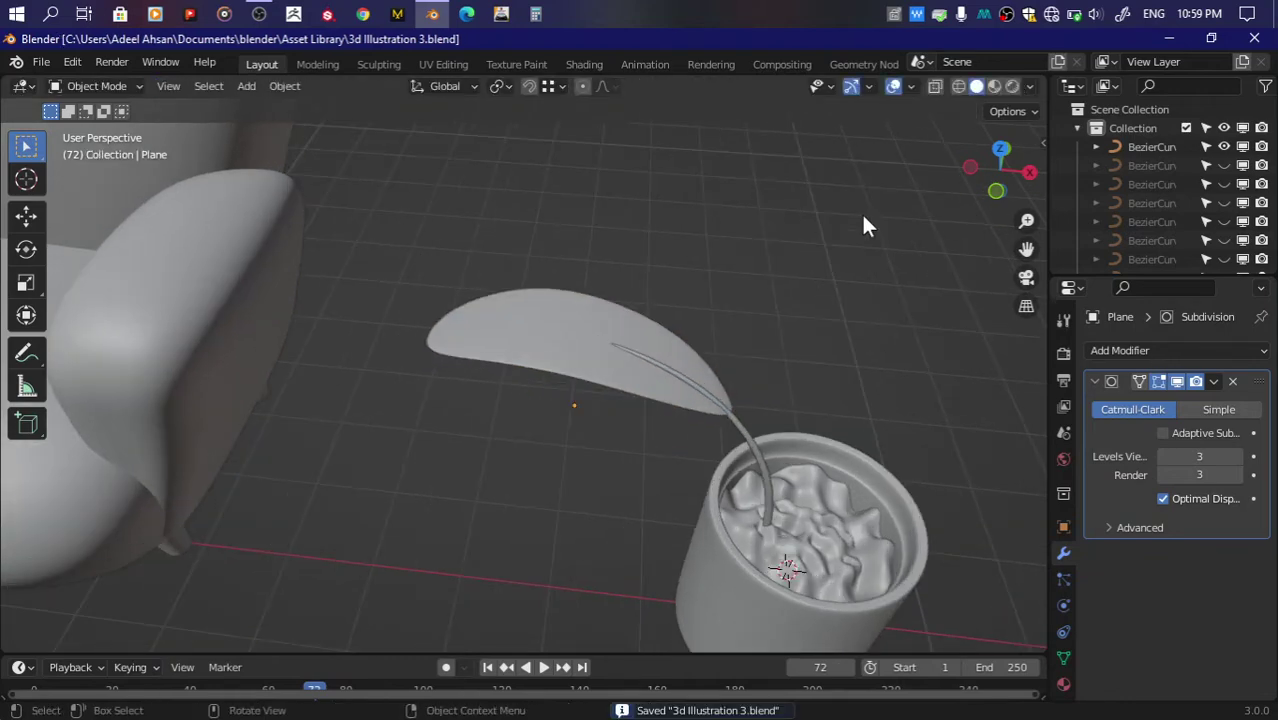
Step: Unhide all stems, select the leaf in front view, and duplicate it upward
key(alt+h)
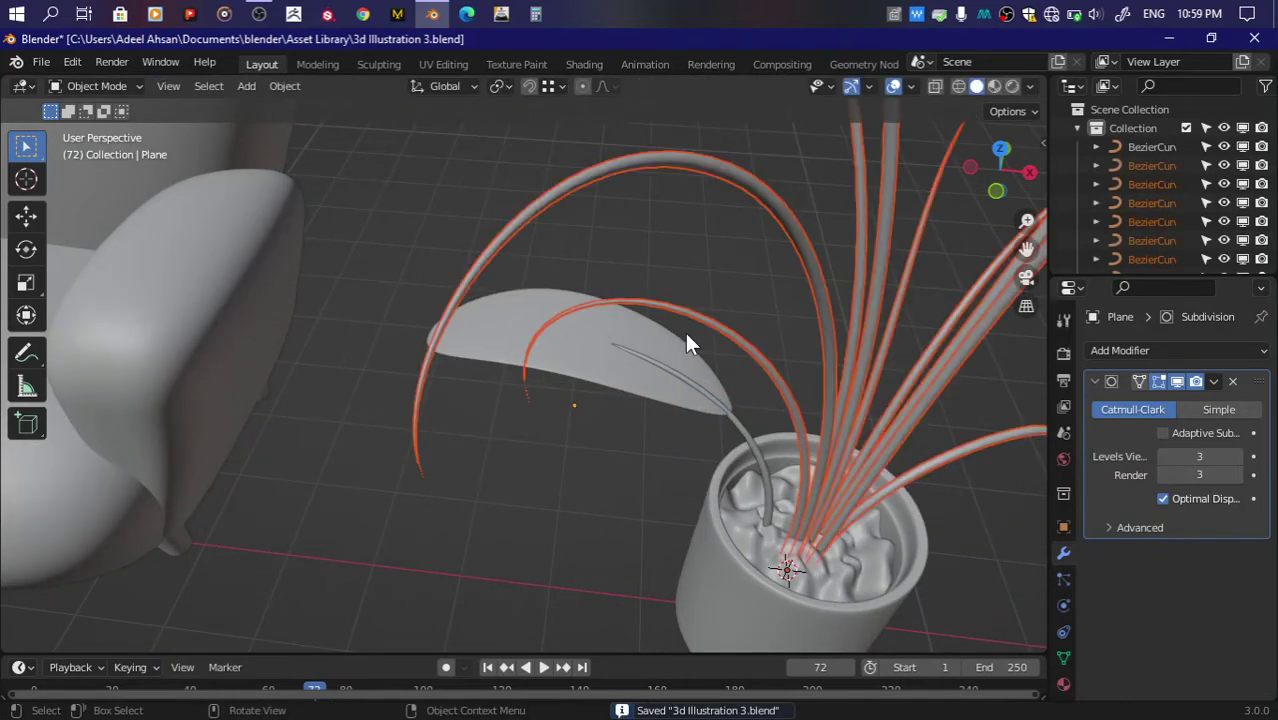
click(586, 478)
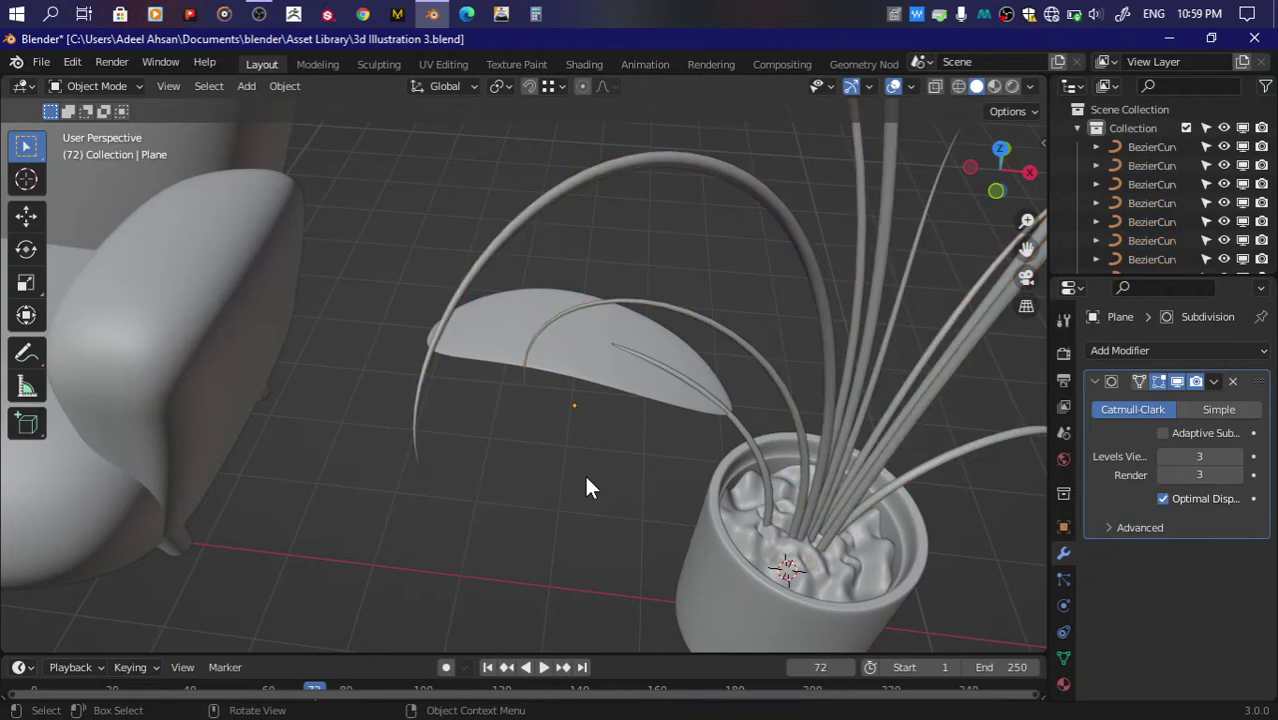
click(598, 372)
click(997, 190)
scroll(925, 312, down, 2)
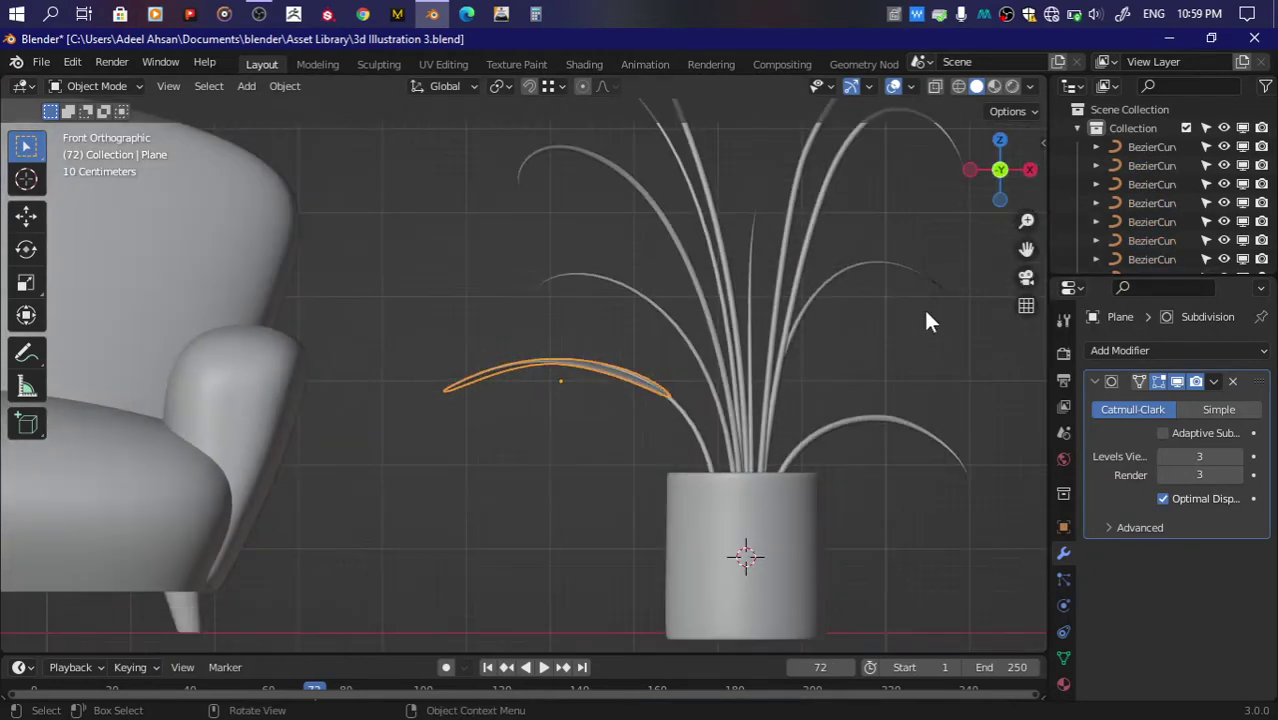
key(shift+d)
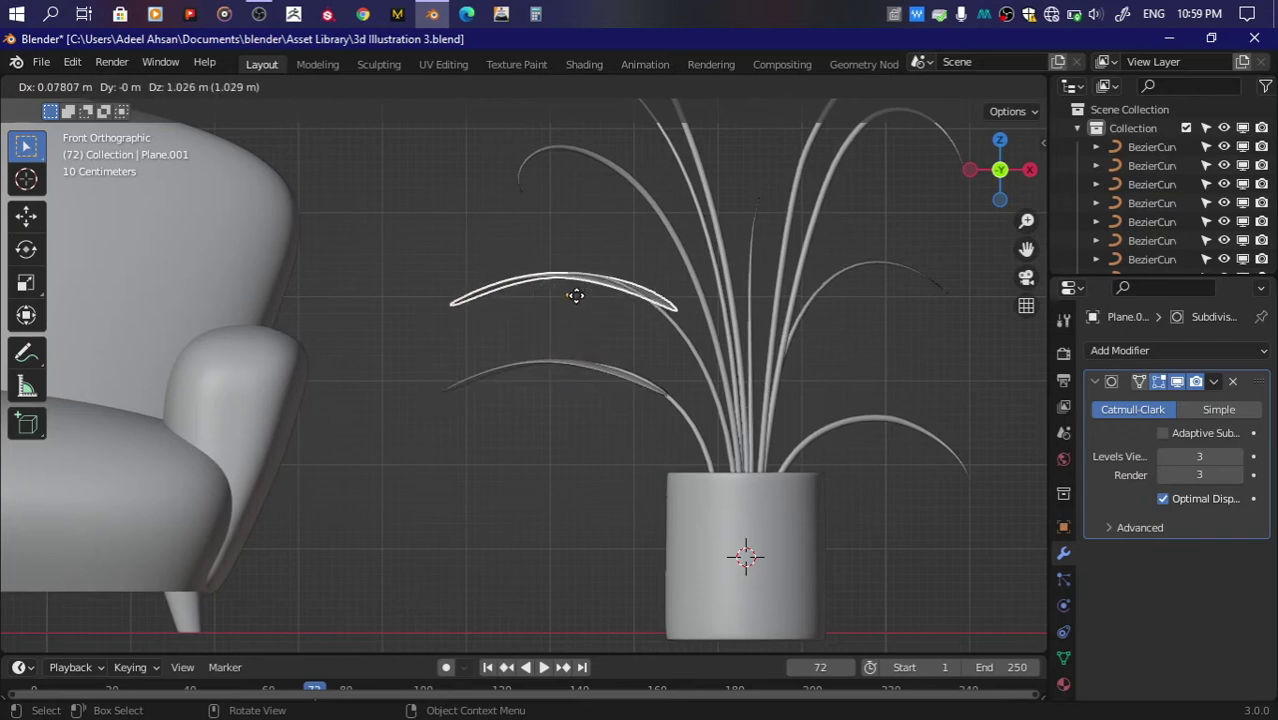
Step: Duplicate the leaf mesh above the original and separate the copy into its own object, then save
key(Escape)
key(ctrl+z)
key(Tab)
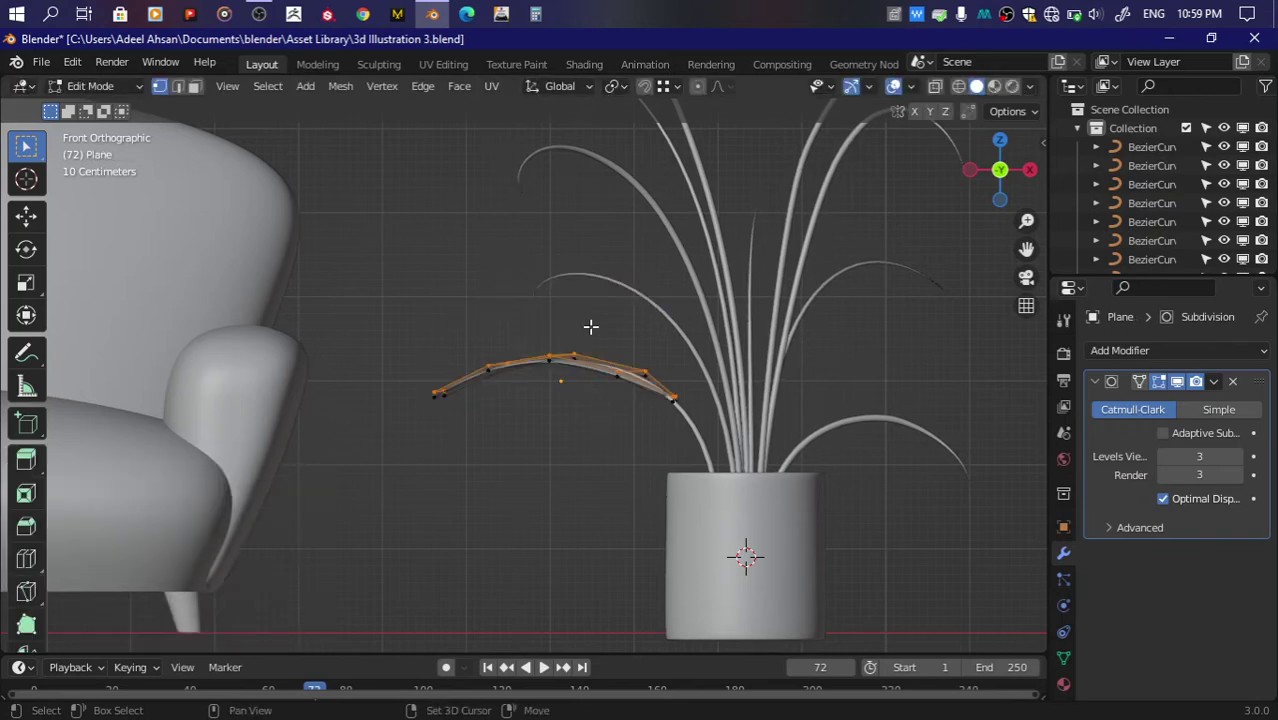
key(shift+d)
click(607, 258)
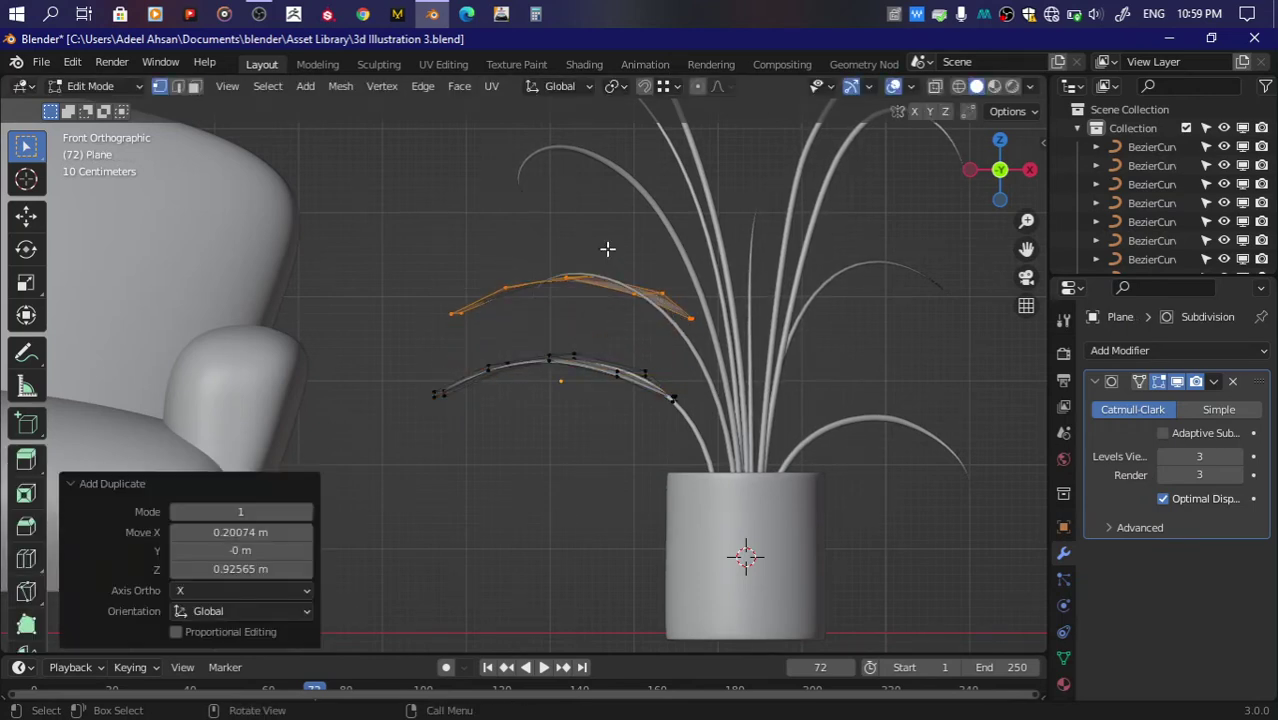
key(p)
click(582, 249)
key(Tab)
key(ctrl+s)
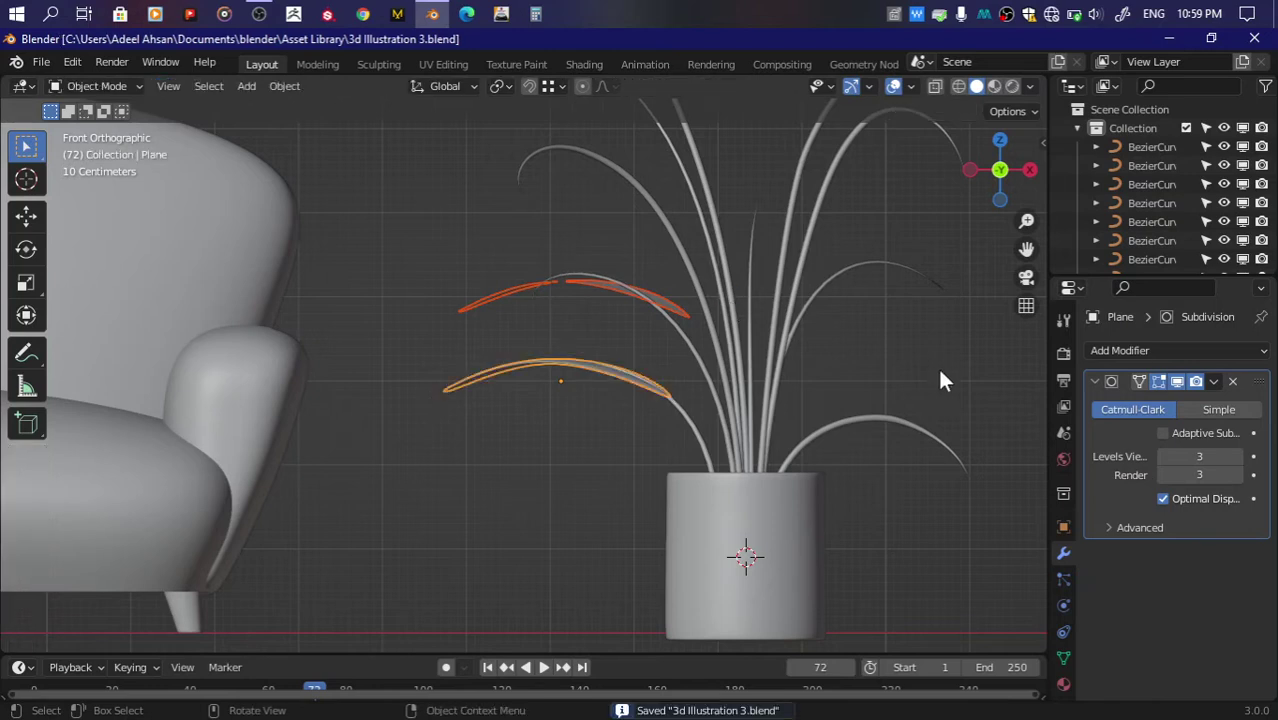
Step: Hide the other stems and leaves, including the right-hand stem, and save
click(622, 399)
drag(627, 357, 666, 412)
drag(870, 328, 756, 365)
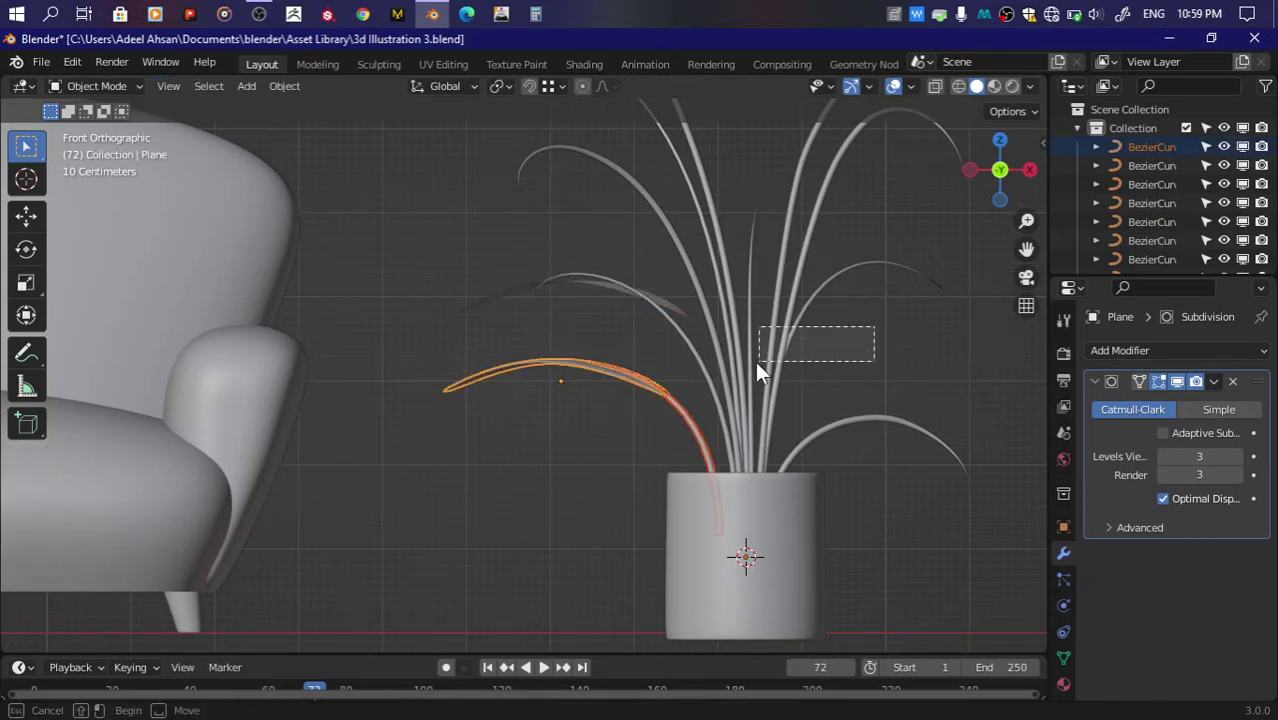
key(h)
click(832, 421)
key(h)
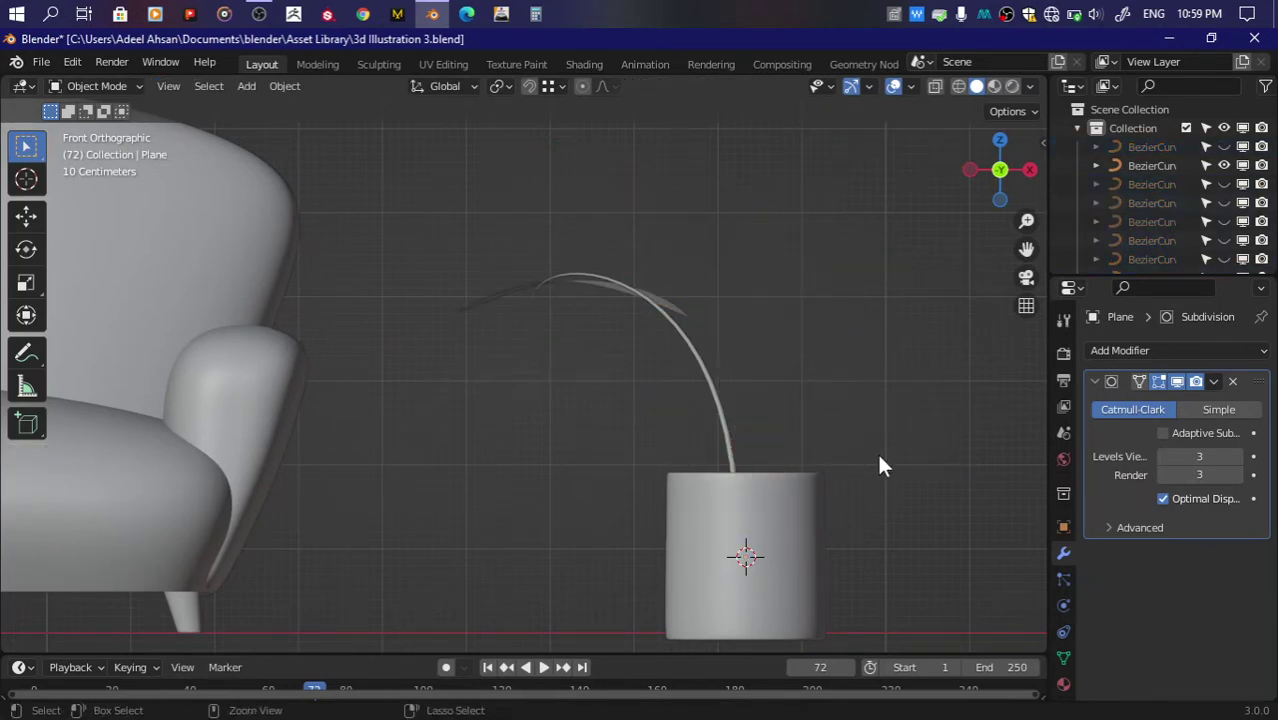
key(ctrl+s)
scroll(815, 262, up, 3)
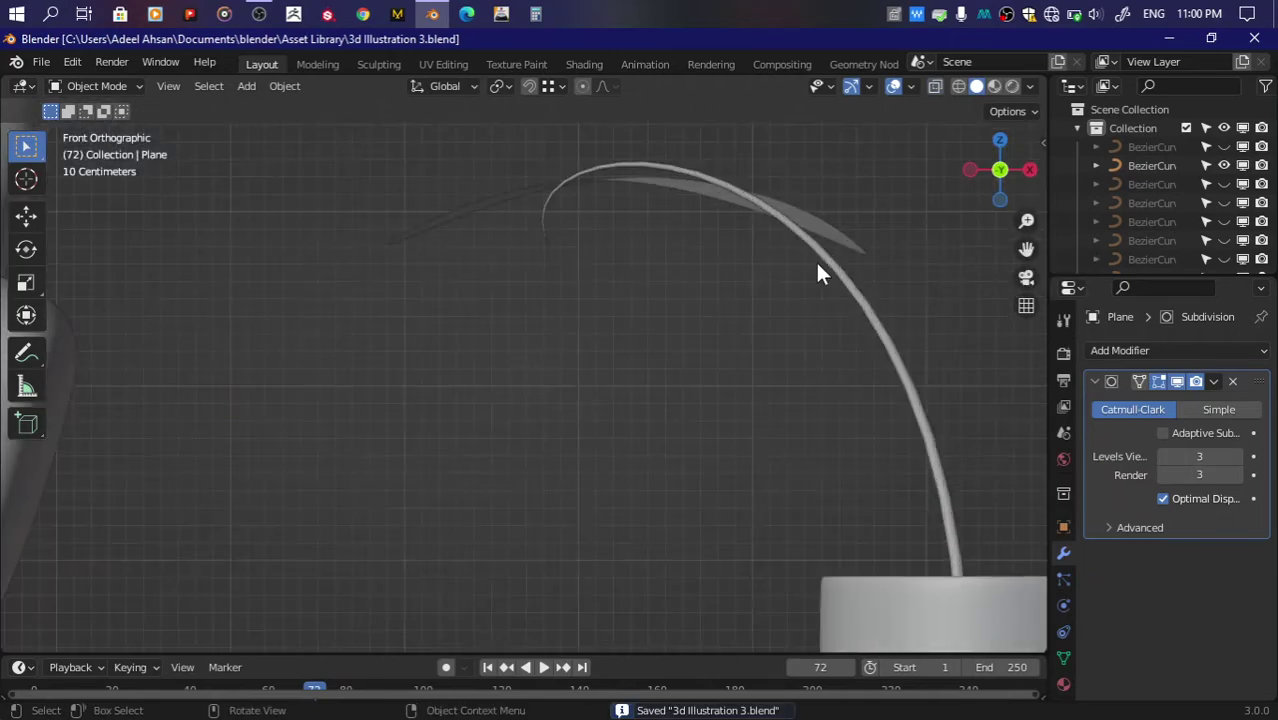
Step: In top view, edit Plane.001 and move and rotate it to line up with the stem
click(1000, 140)
scroll(818, 242, down, 3)
click(636, 370)
key(Tab)
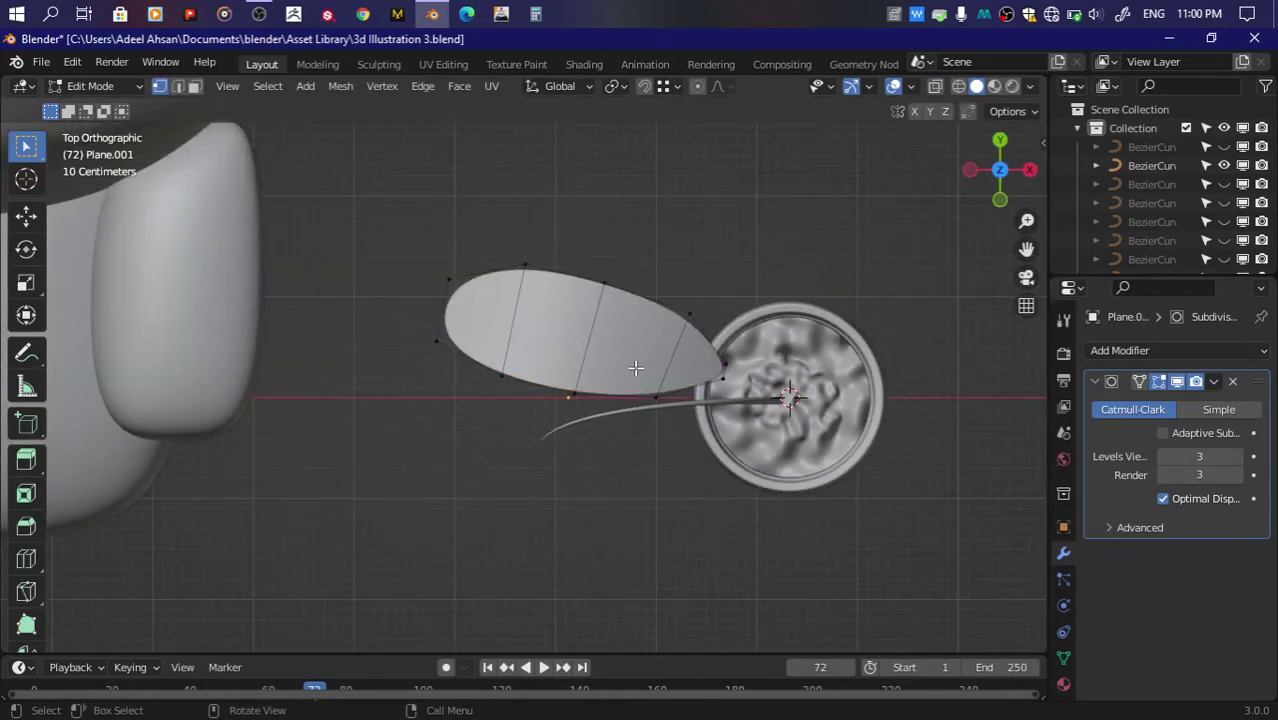
scroll(700, 364, up, 2)
key(g)
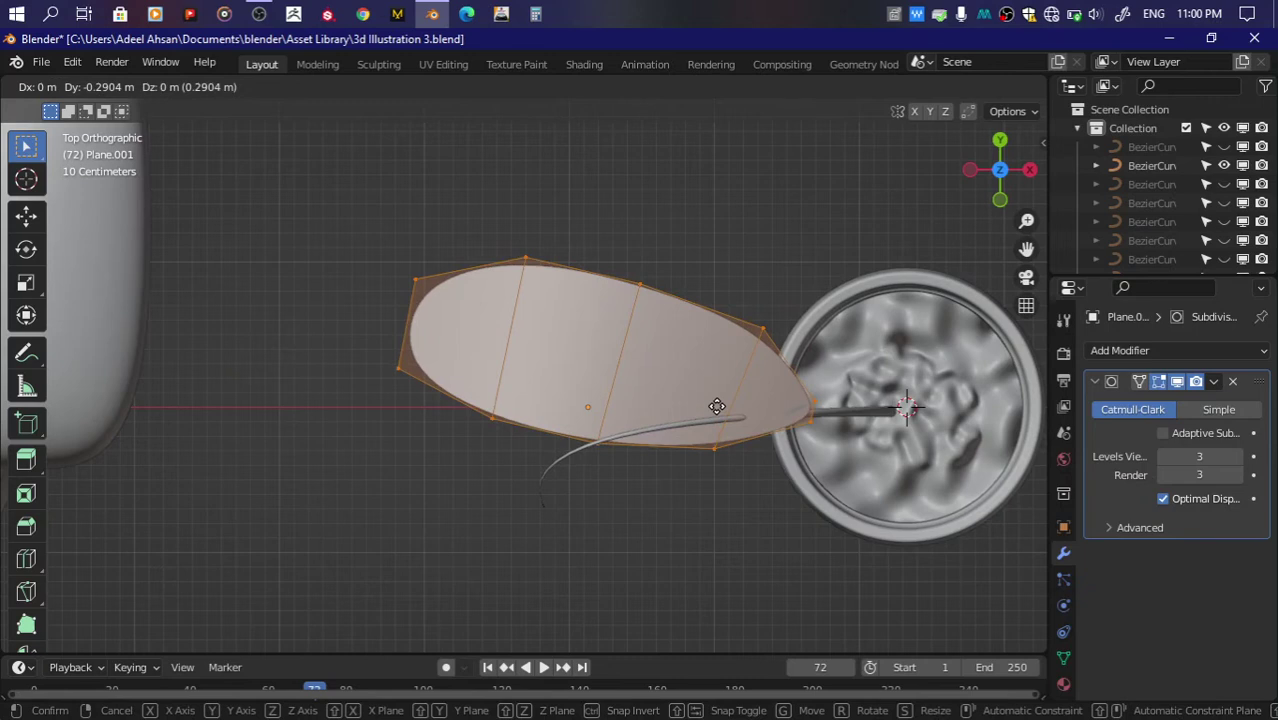
click(717, 415)
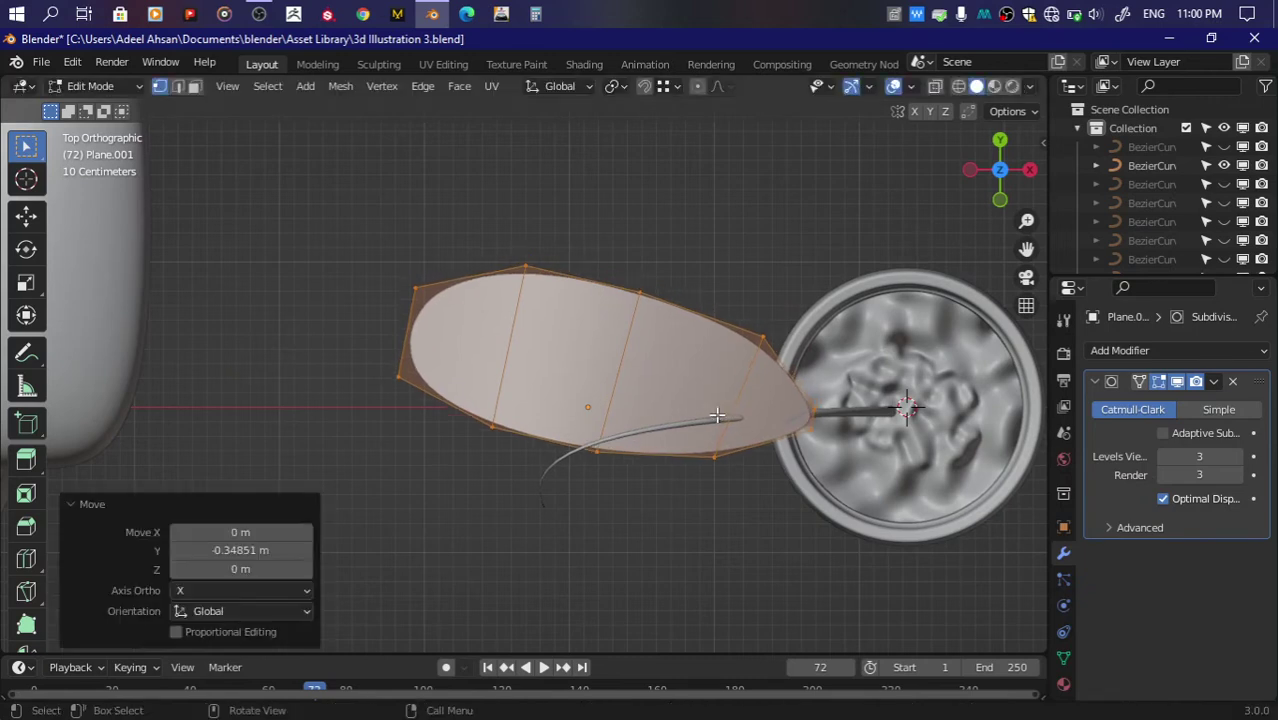
key(r)
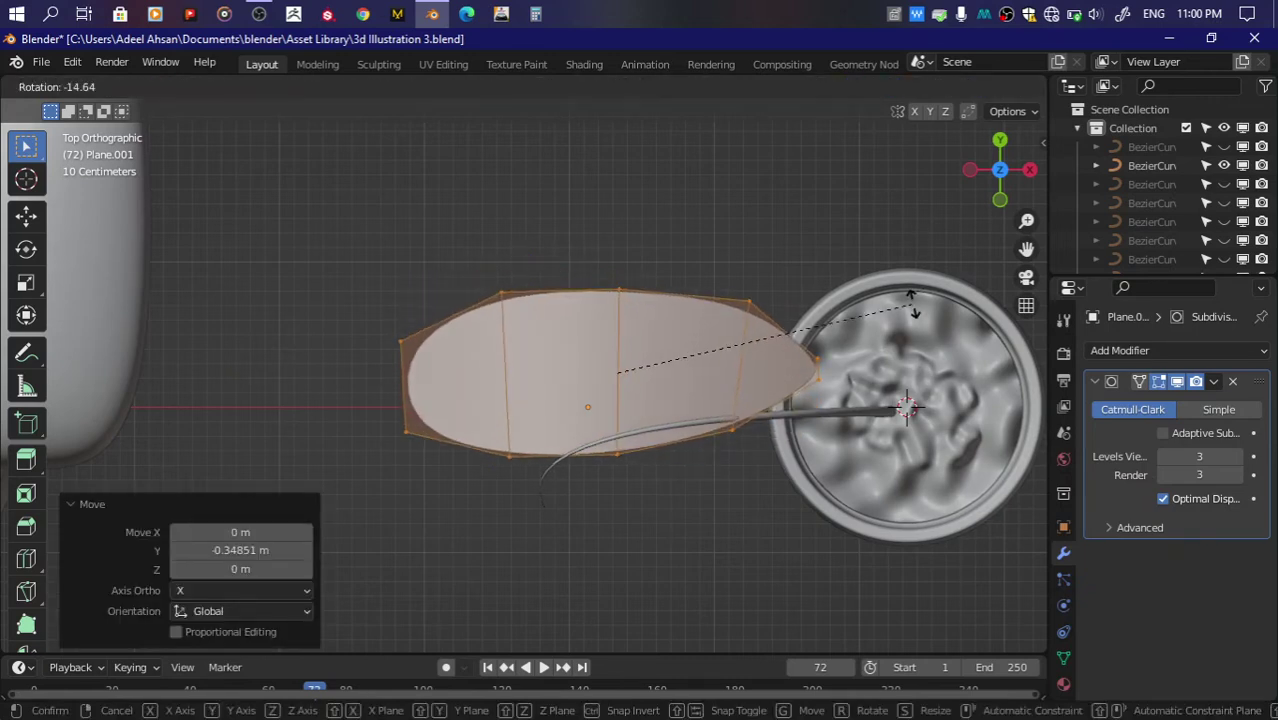
click(905, 287)
key(g)
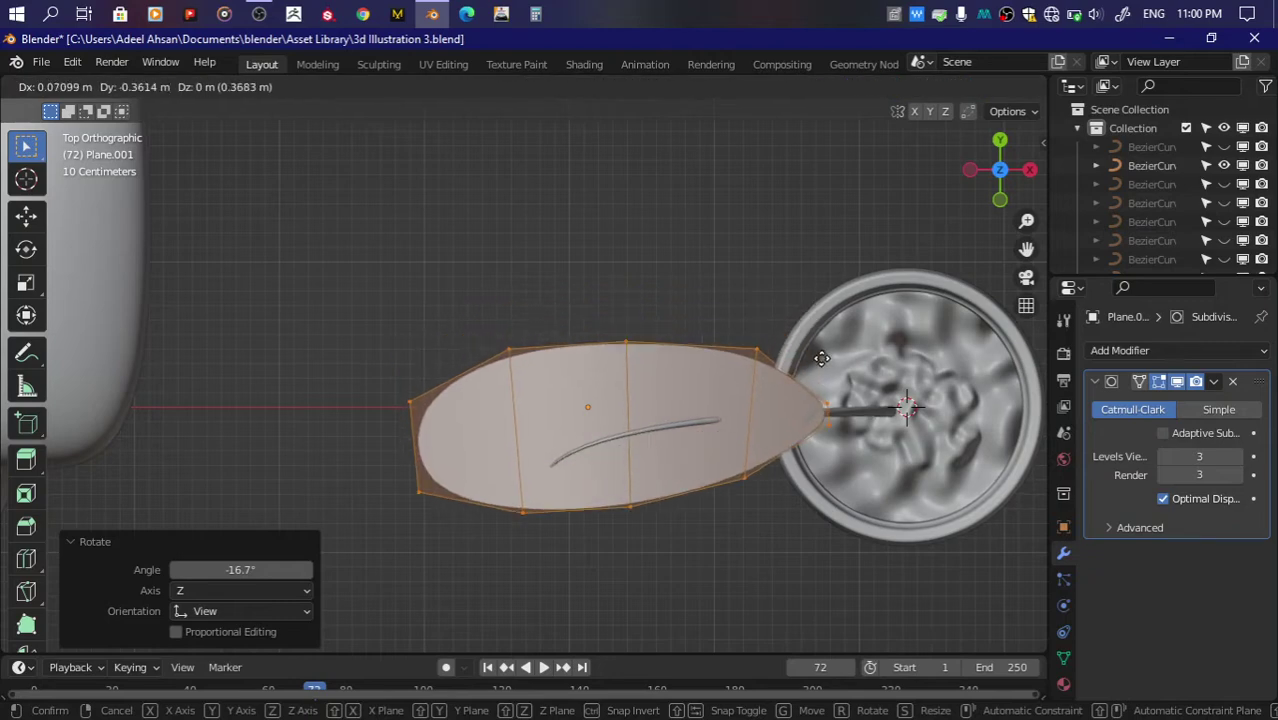
click(819, 348)
Step: Tilt the leaf to follow the stem's curve, set it over the tip, and scale it to 0.91
key(r)
click(924, 274)
key(g)
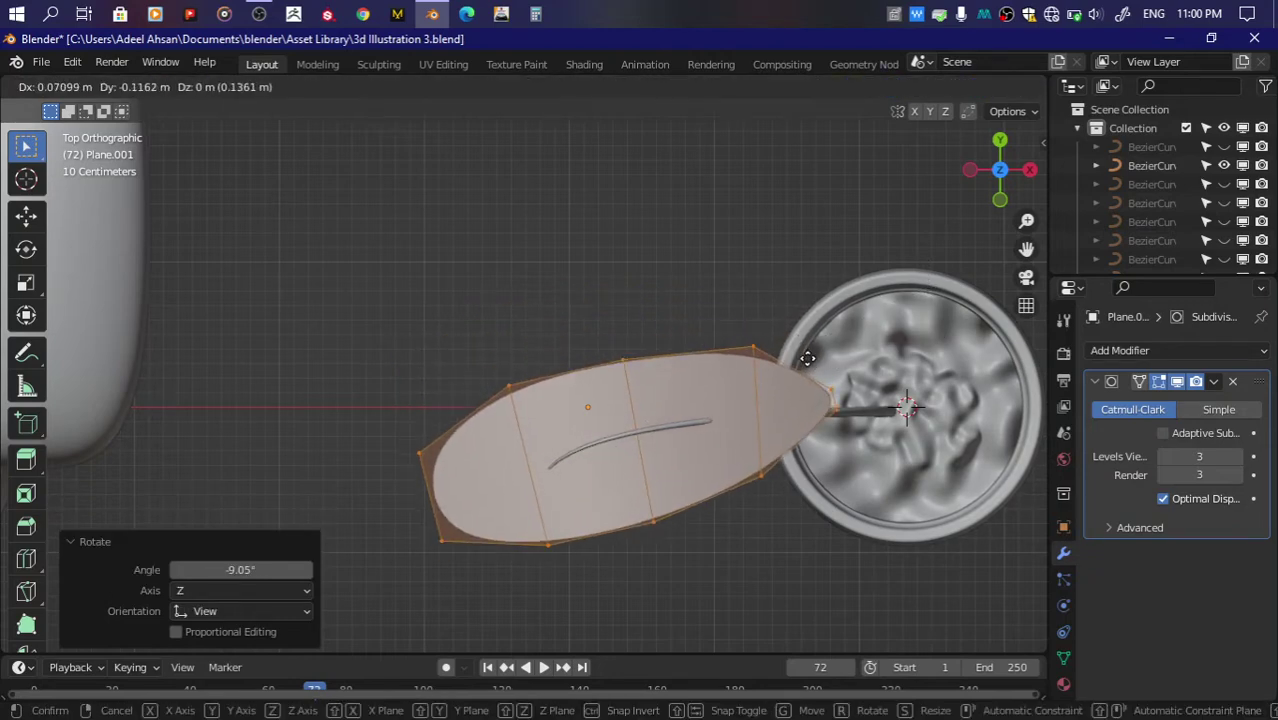
click(807, 357)
mouse_move(807, 357)
middle_down()
mouse_move(268, 457)
mouse_move(926, 201)
middle_up()
key(r)
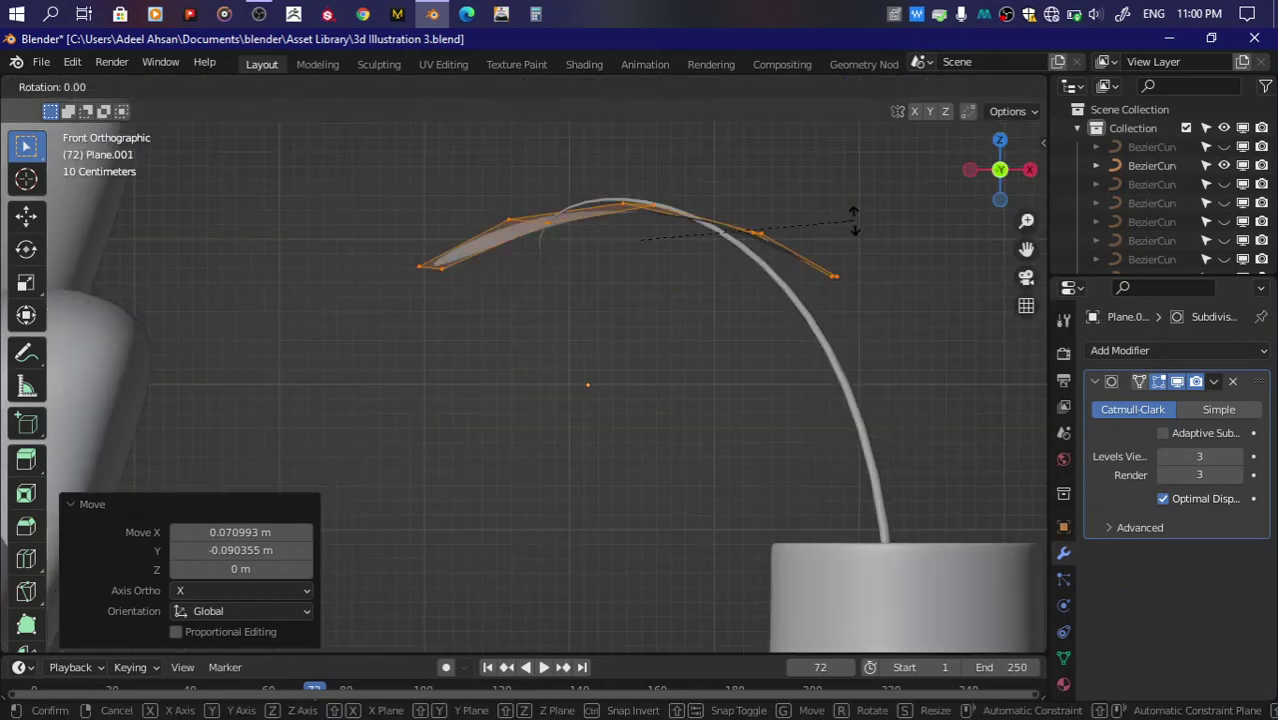
click(850, 240)
key(g)
click(865, 242)
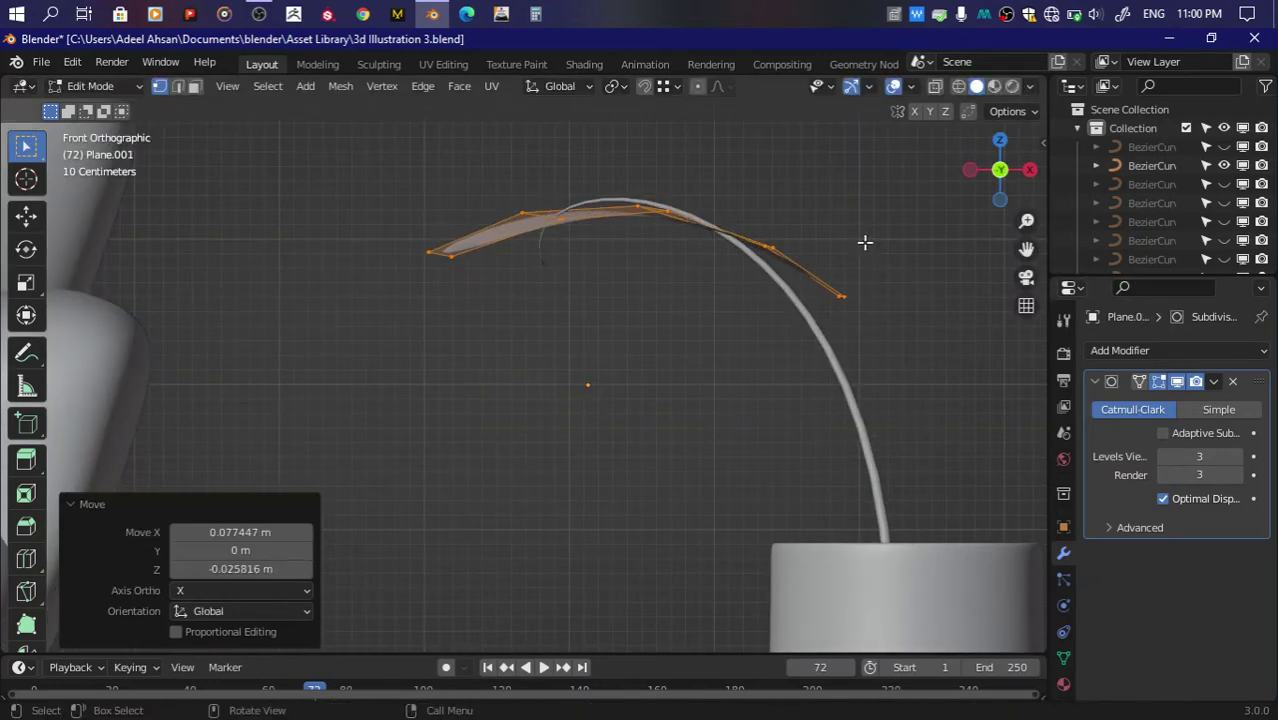
key(s)
click(845, 236)
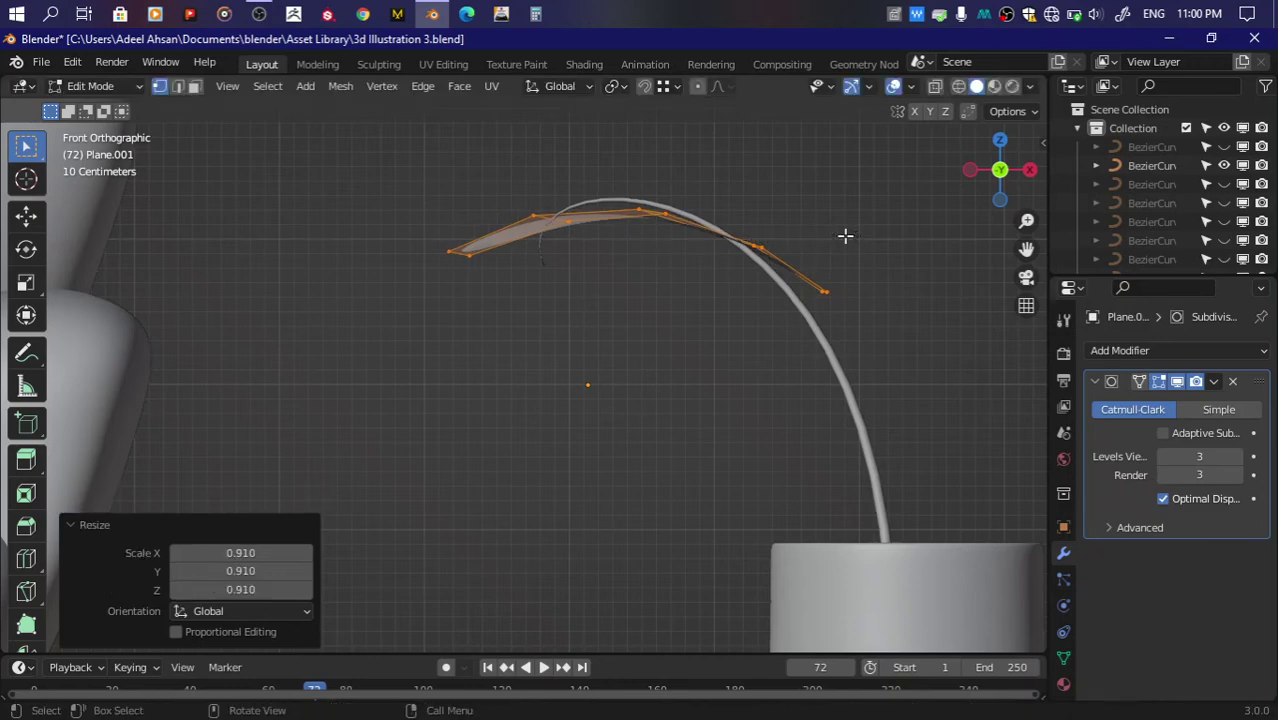
Step: Add a centred lengthwise edge loop, twist the leaf slightly, and select its tip edge in front view
mouse_move(1000, 168)
mouse_down()
mouse_move(930, 183)
mouse_move(750, 338)
mouse_up()
click(682, 326)
right_click(682, 326)
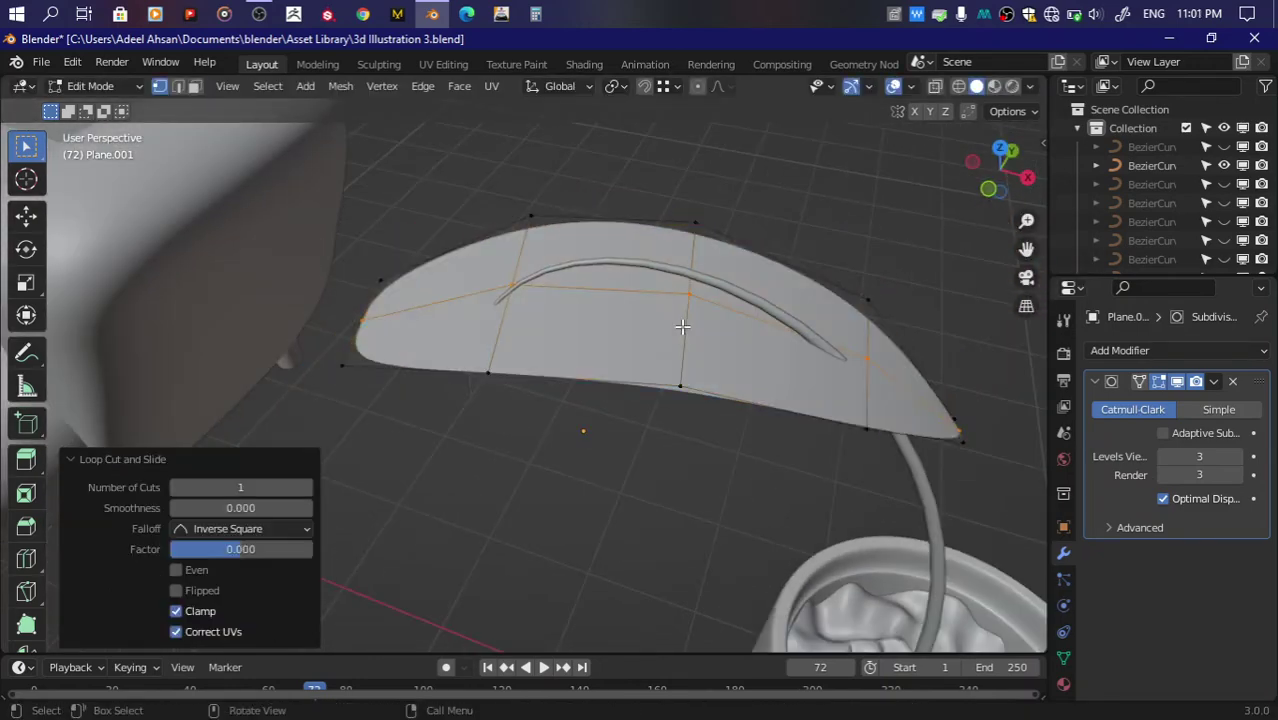
click(1000, 150)
key(r)
click(937, 335)
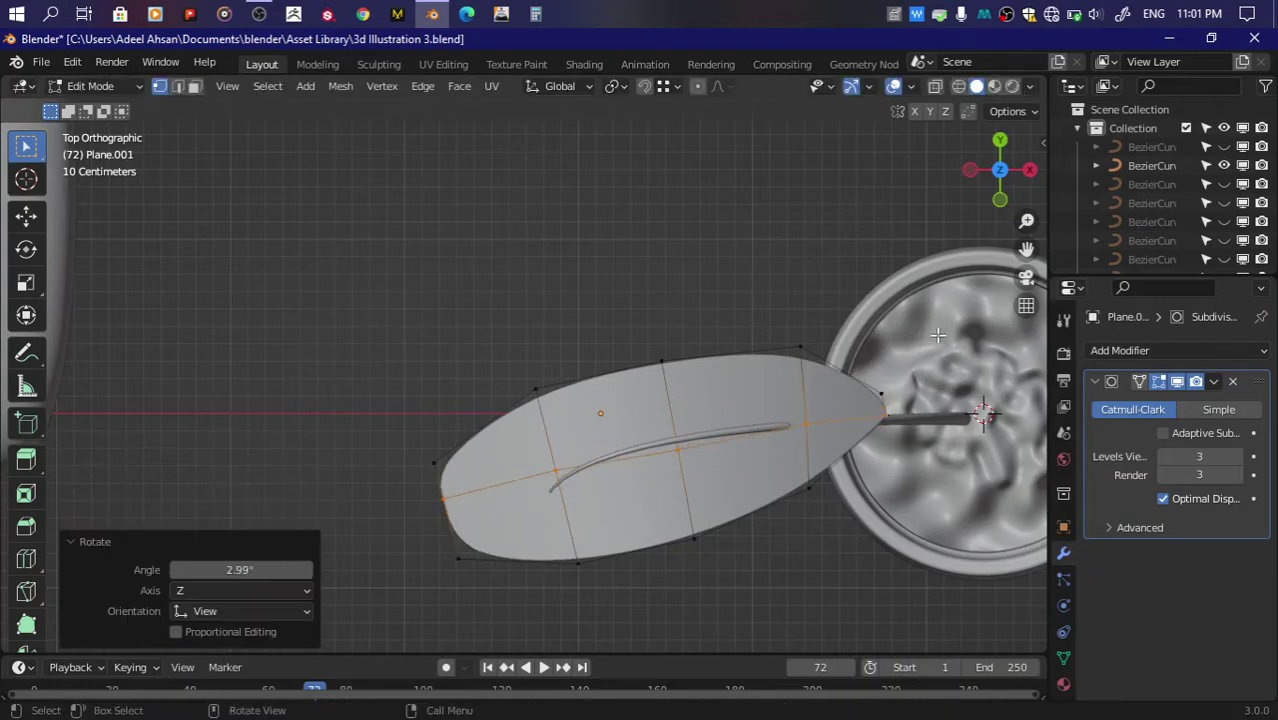
key(a)
key(r)
click(995, 215)
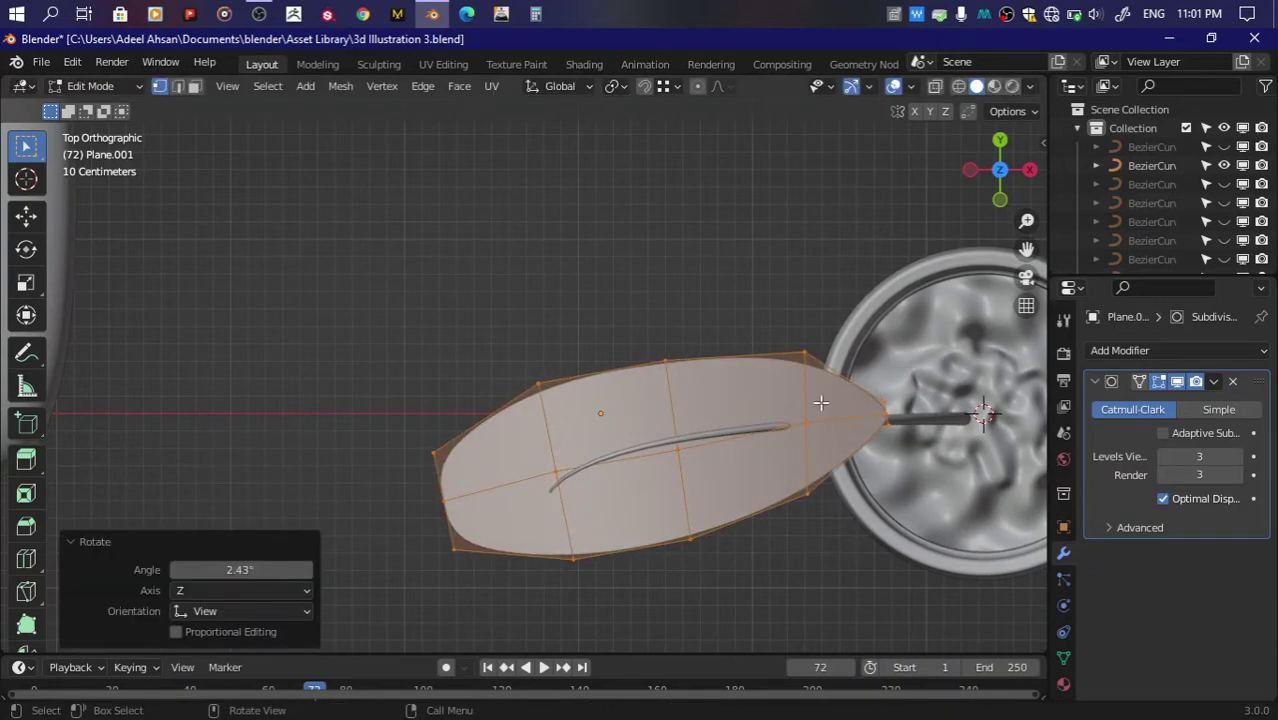
click(999, 200)
drag(893, 234, 941, 341)
Step: Reposition the leaf's tip edge, hide it, and shift the neighbouring leaf vertices
key(g)
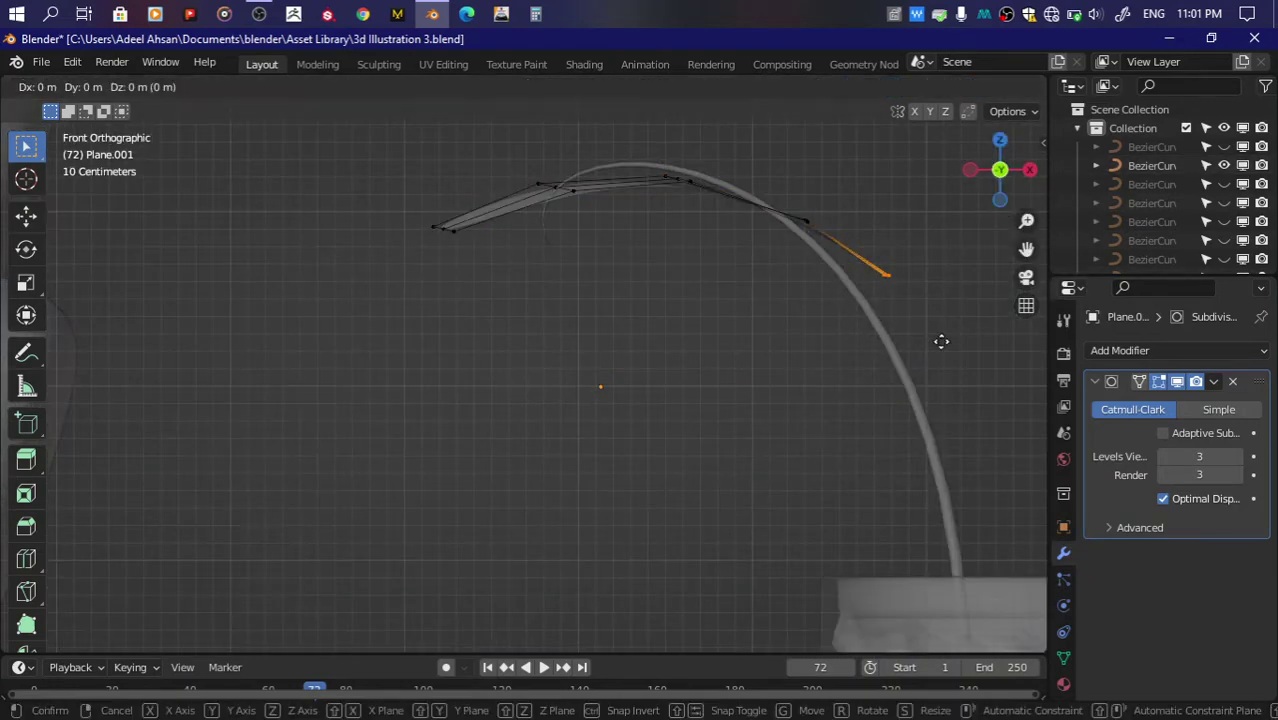
click(918, 365)
key(h)
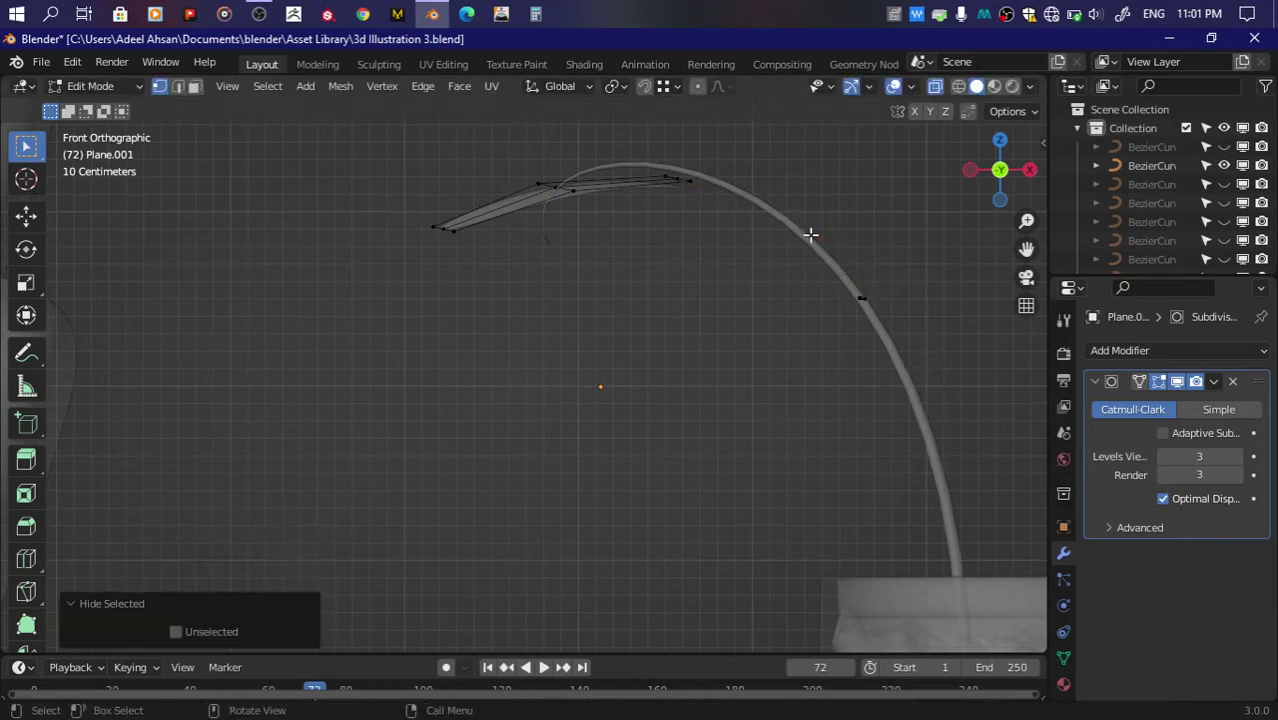
key(g)
click(810, 240)
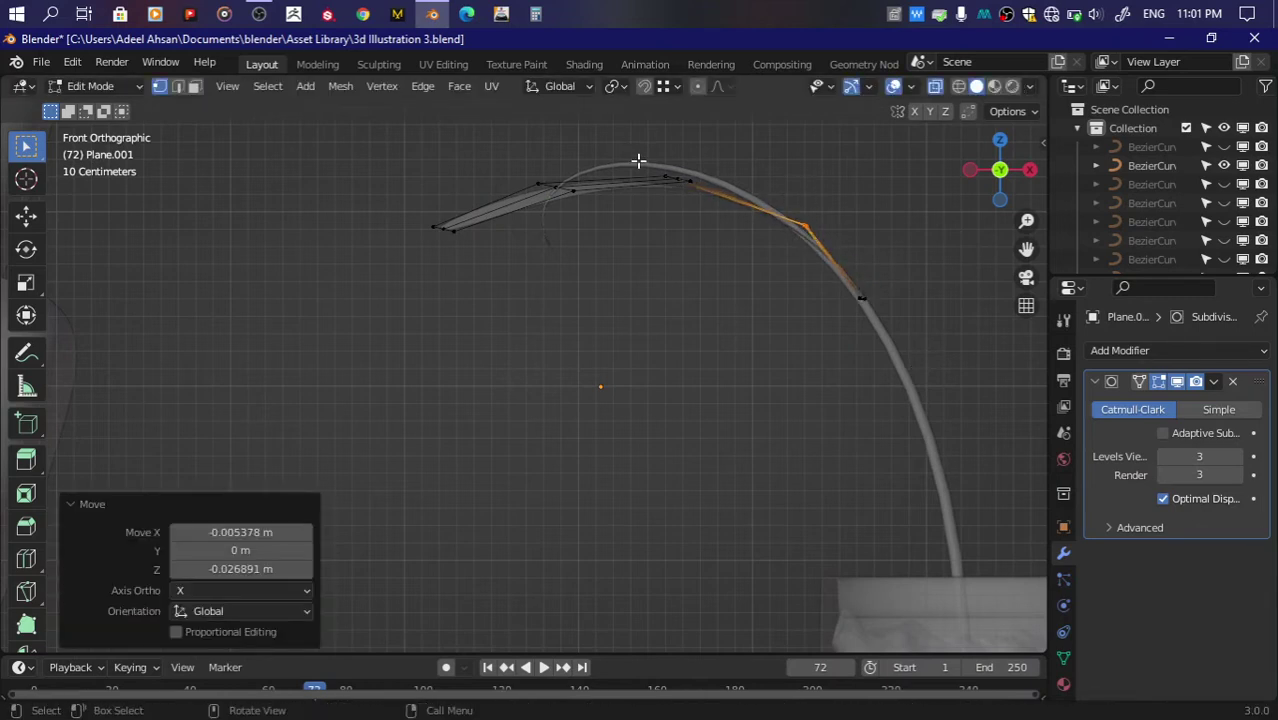
key(ctrl+z)
key(g)
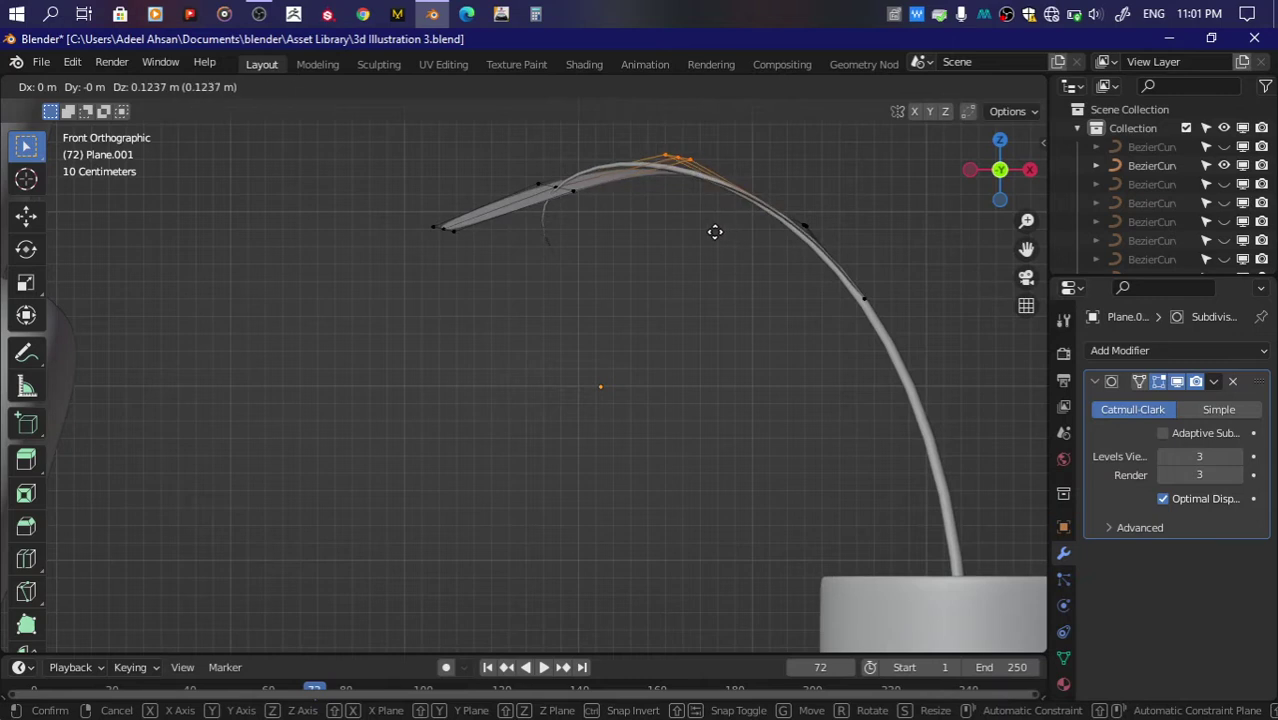
click(715, 230)
Step: Pull the vertices near the leaf tip, including the left tip point, downward
click(499, 156)
key(g)
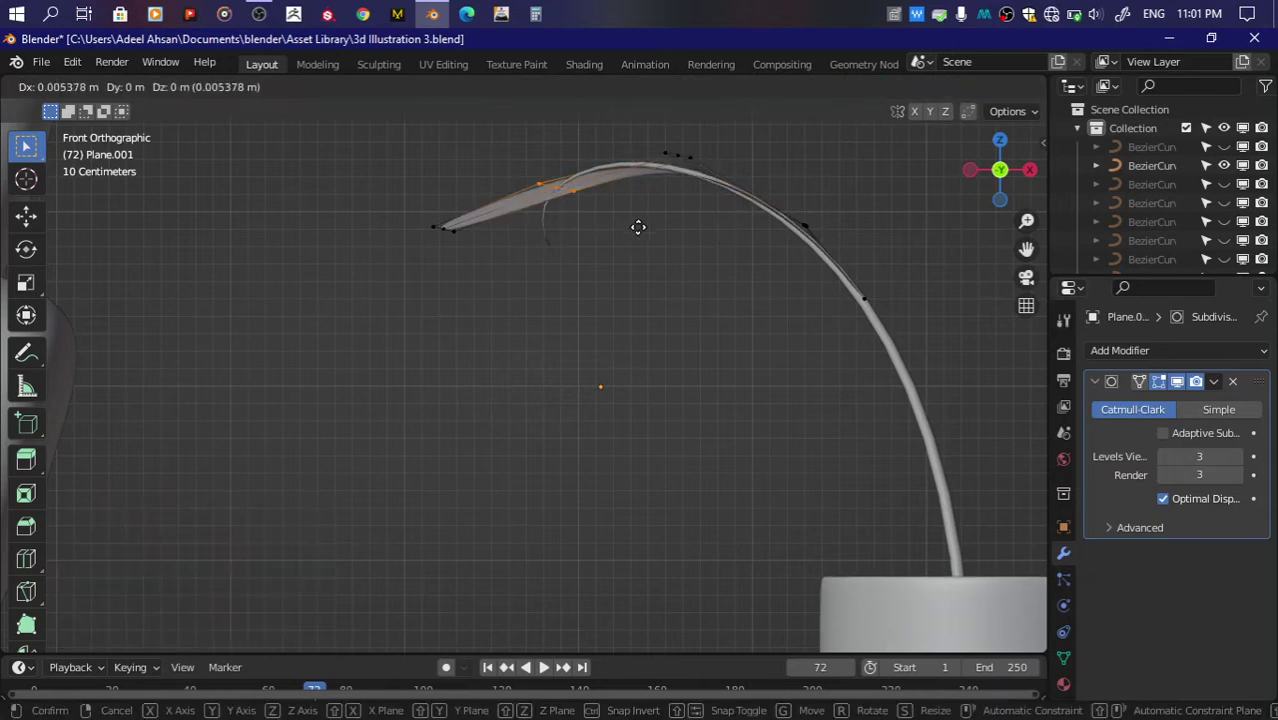
click(661, 210)
click(430, 222)
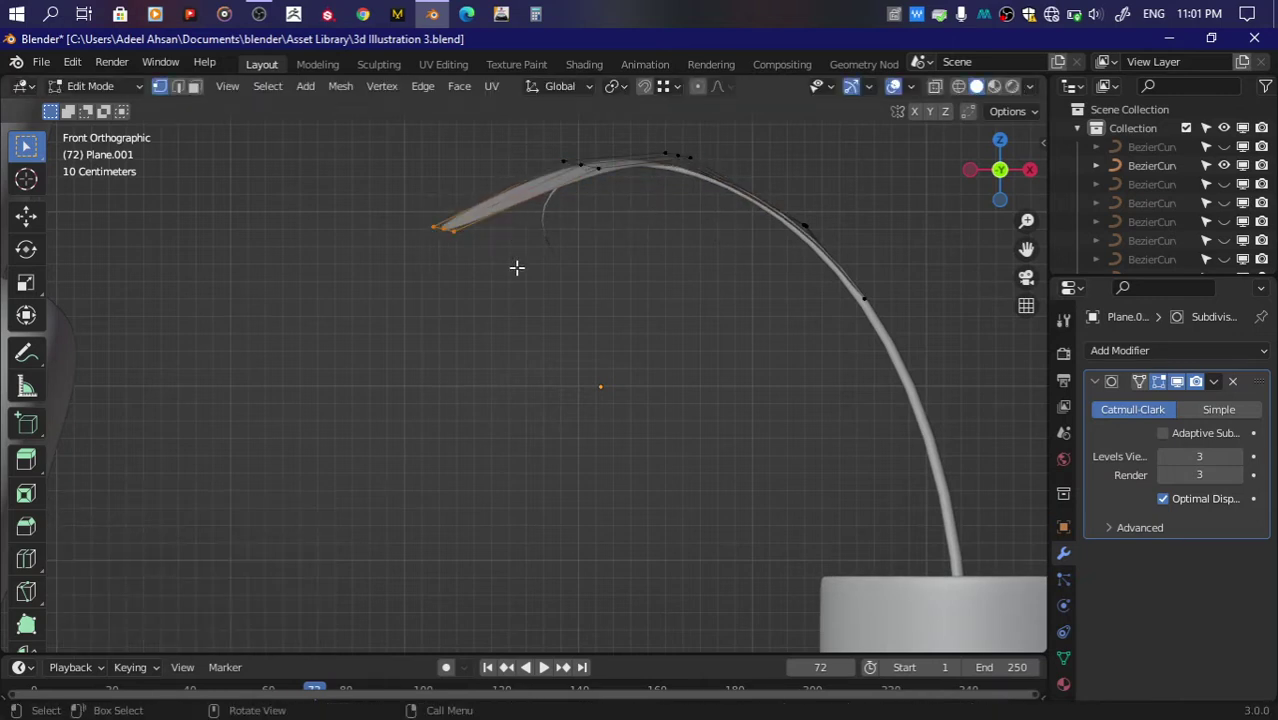
key(g)
click(620, 283)
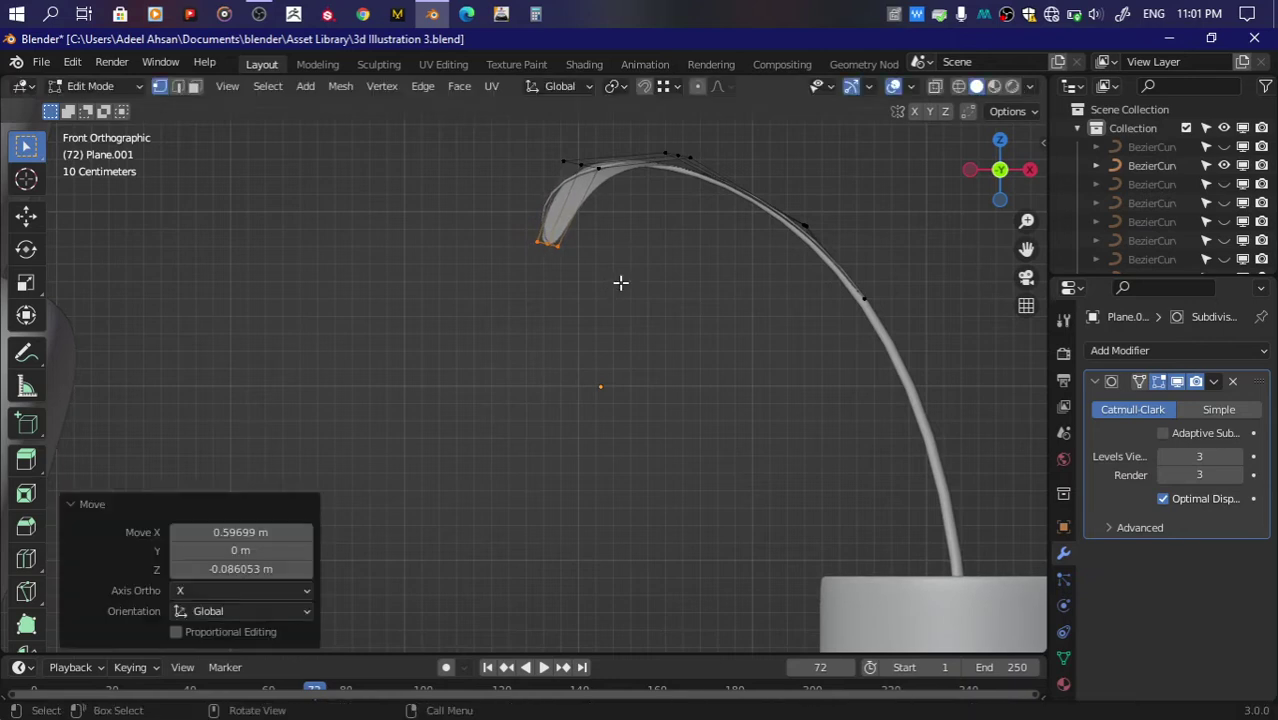
Step: Add a centred edge loop across the leaf tip and bend the tip down into a hook
click(564, 204)
right_click(564, 204)
key(g)
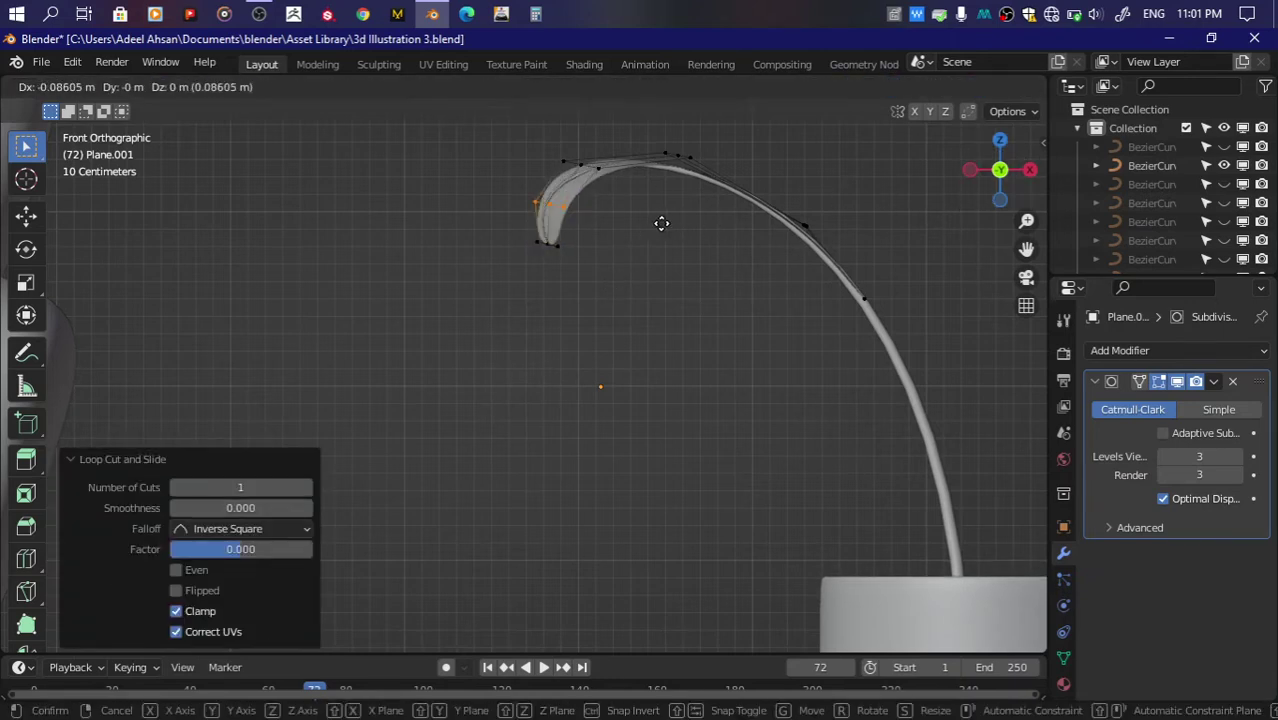
click(647, 221)
middle_drag(647, 221, 600, 260)
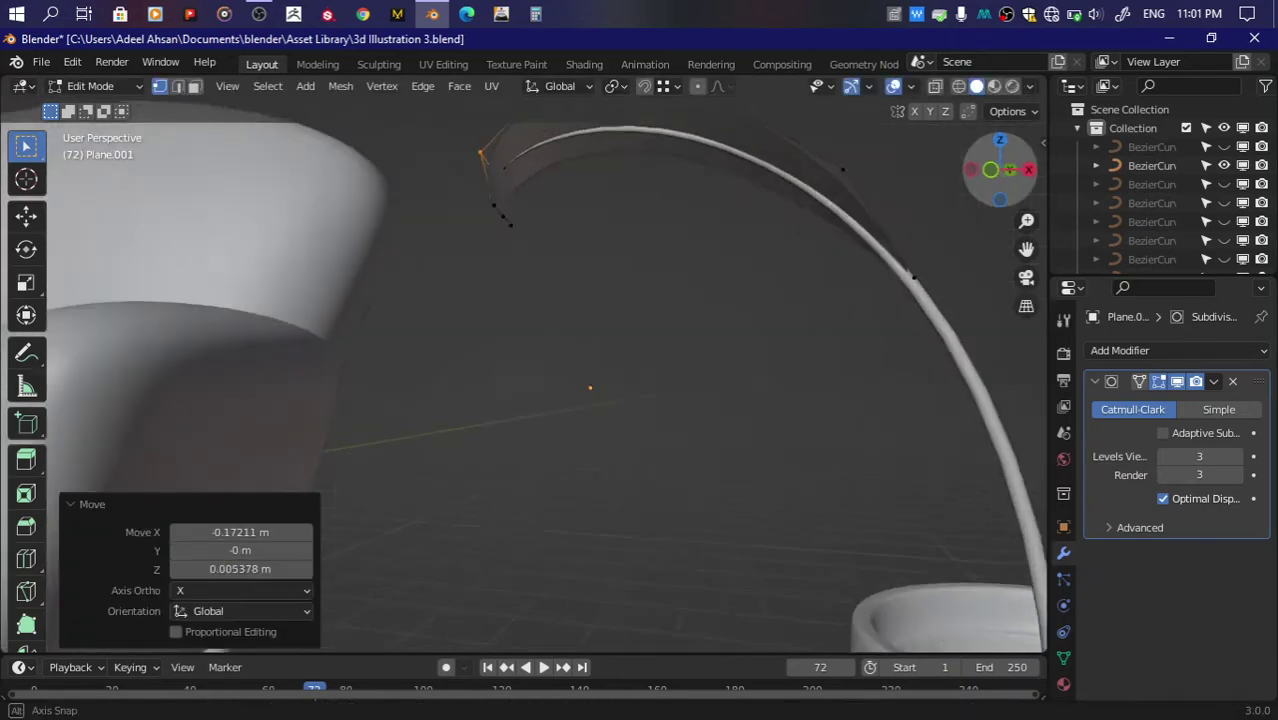
drag(987, 170, 987, 163)
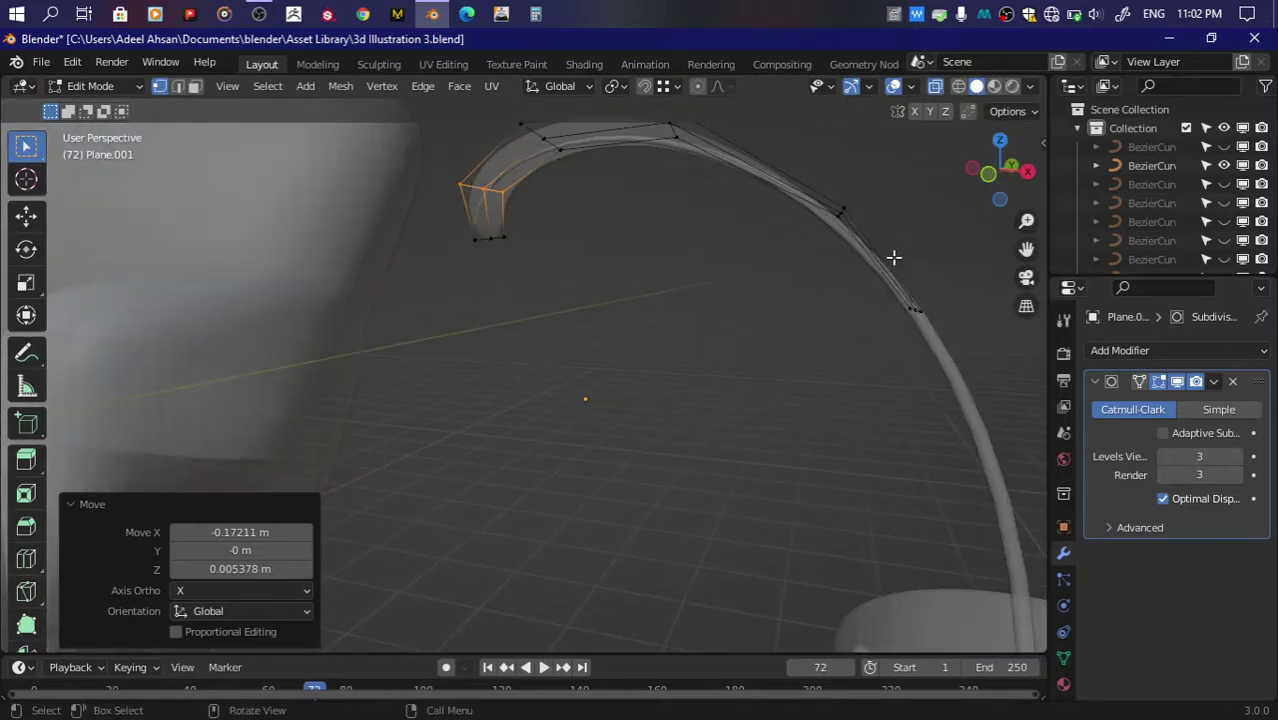
Step: Nudge vertices along the leaf's curved edge to follow the stem's arch
drag(888, 256, 941, 328)
click(937, 328)
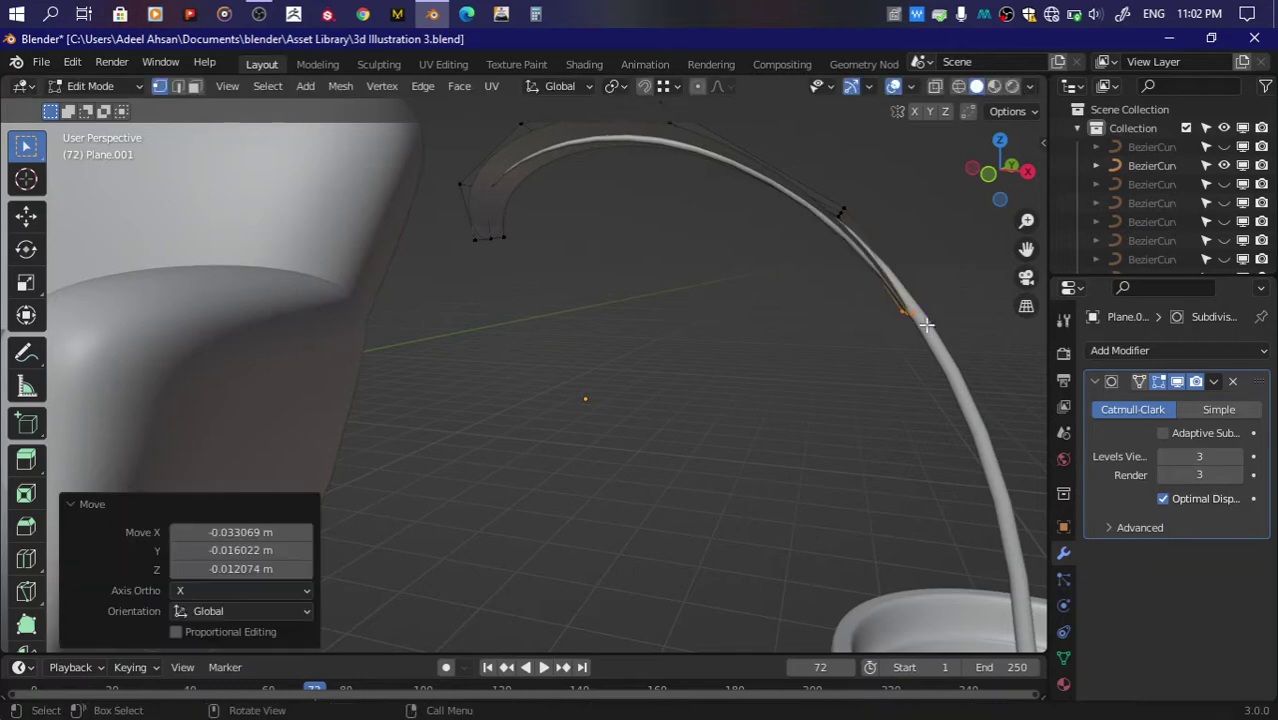
click(827, 214)
key(g)
click(822, 215)
middle_drag(822, 215, 823, 213)
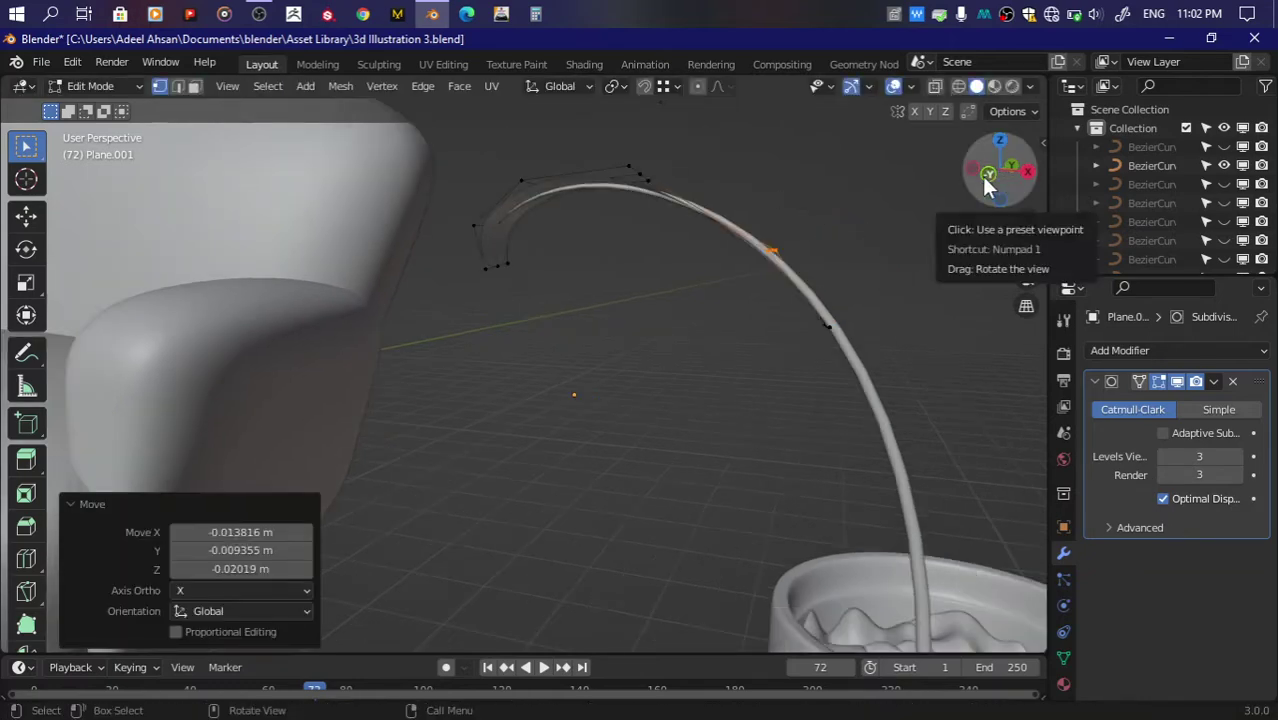
mouse_move(984, 177)
mouse_down()
mouse_move(950, 175)
mouse_move(965, 170)
mouse_up()
Step: Reshape the points near the top and along the upper edge of the leaf
click(723, 217)
key(g)
click(616, 211)
click(562, 190)
key(g)
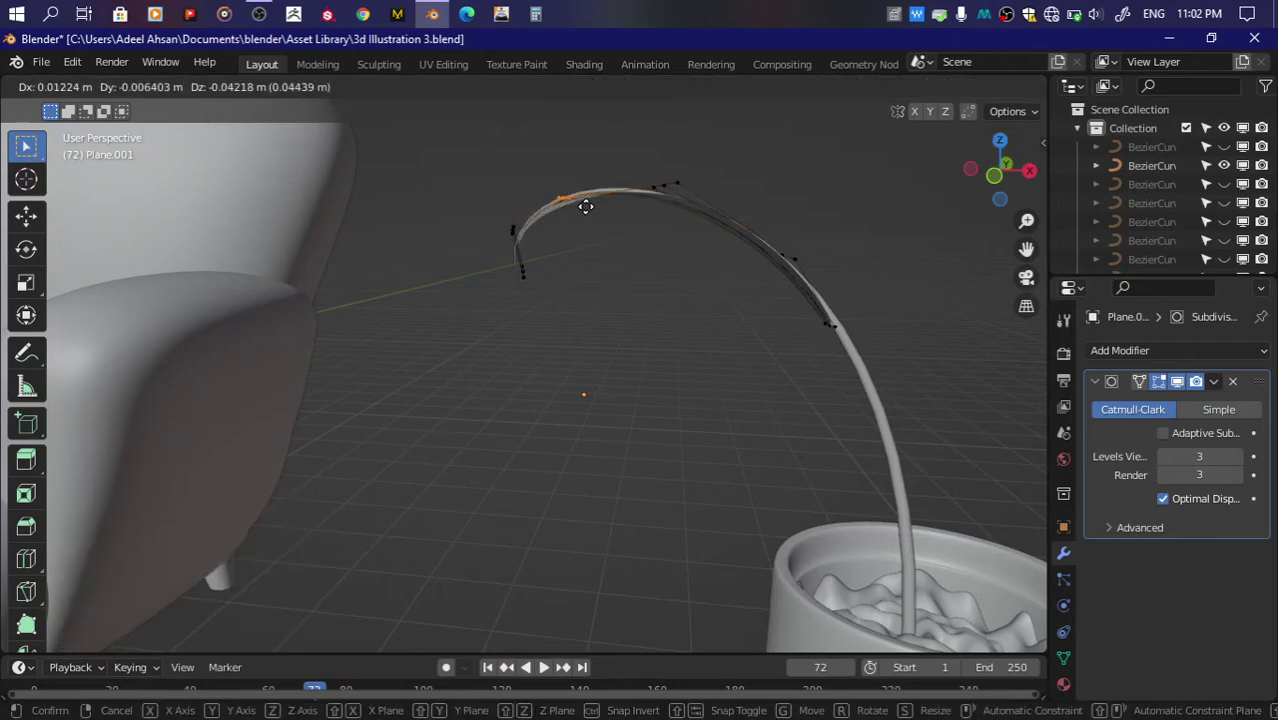
click(586, 206)
Step: Fine-tune the last points near the leaf top and save the file
middle_drag(585, 200, 559, 208)
click(565, 212)
key(g)
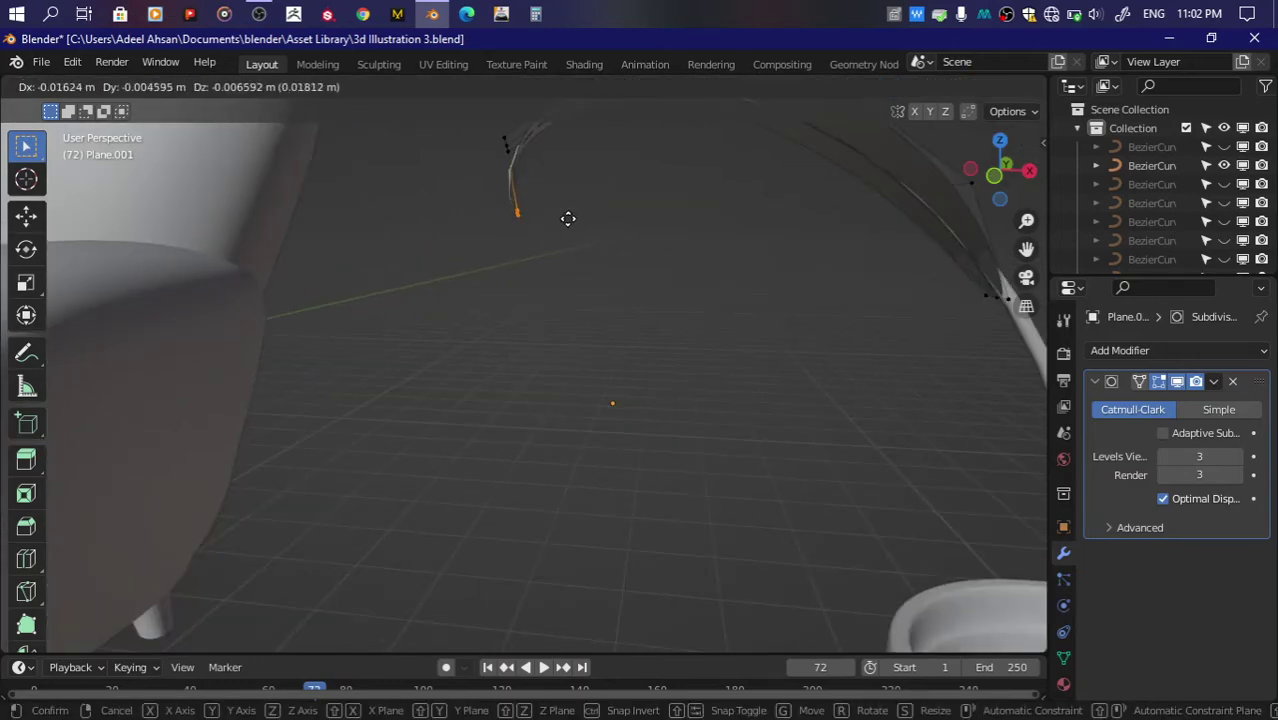
click(566, 219)
click(508, 192)
key(g)
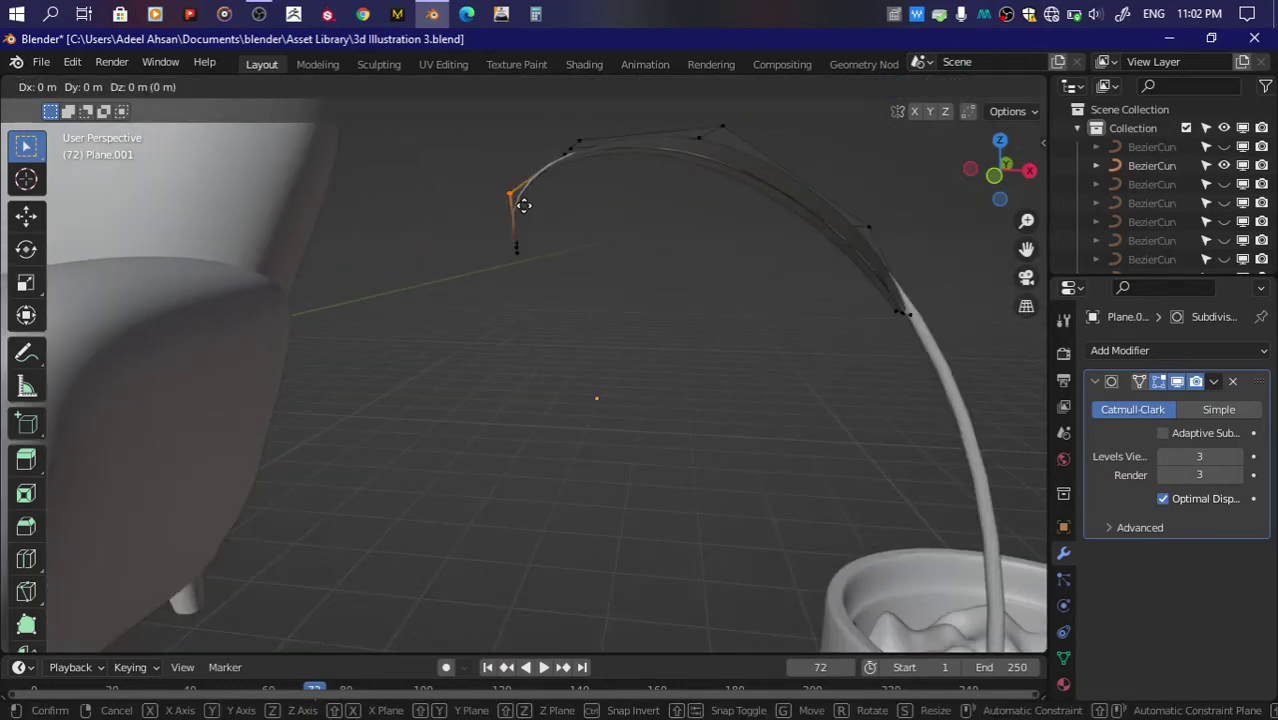
click(511, 206)
key(ctrl+s)
Step: Zoom in on the leaf base, enable X-ray, and adjust a base vertex
drag(1000, 170, 985, 190)
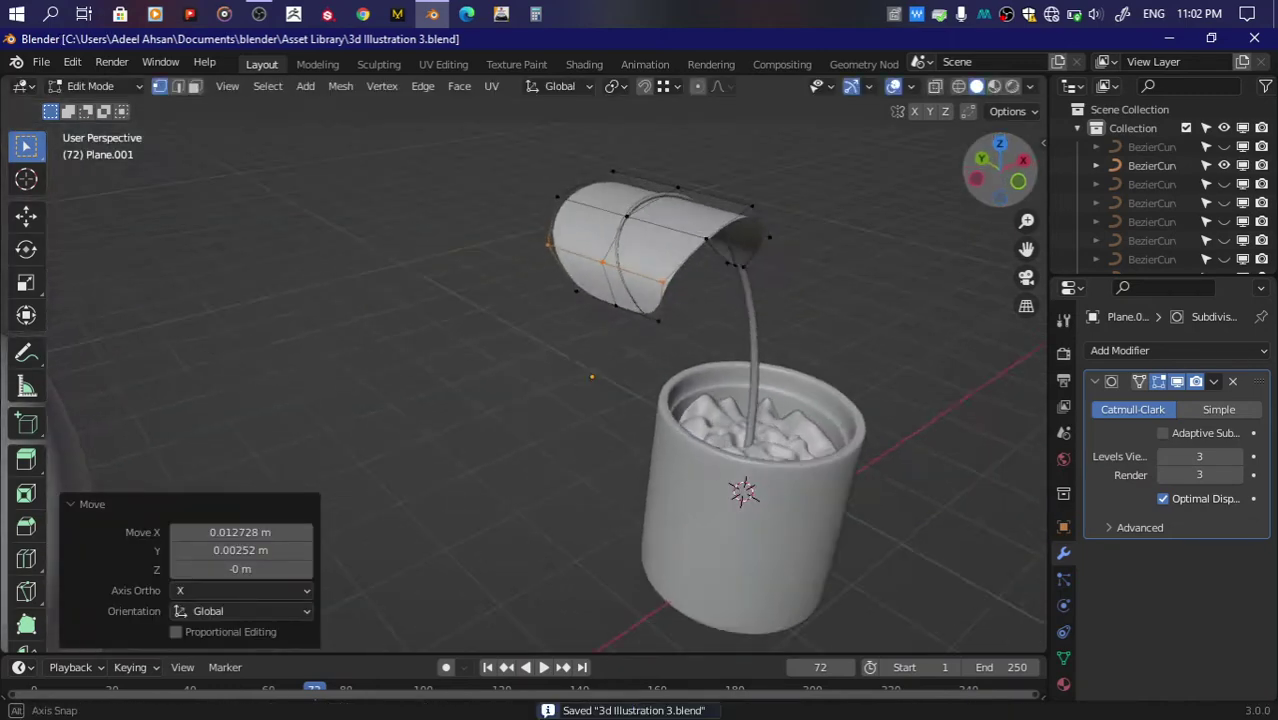
mouse_move(640, 350)
middle_down()
mouse_move(620, 300)
mouse_move(560, 420)
mouse_move(457, 493)
middle_up()
scroll(620, 300, up, 5)
click(478, 521)
key(alt+z)
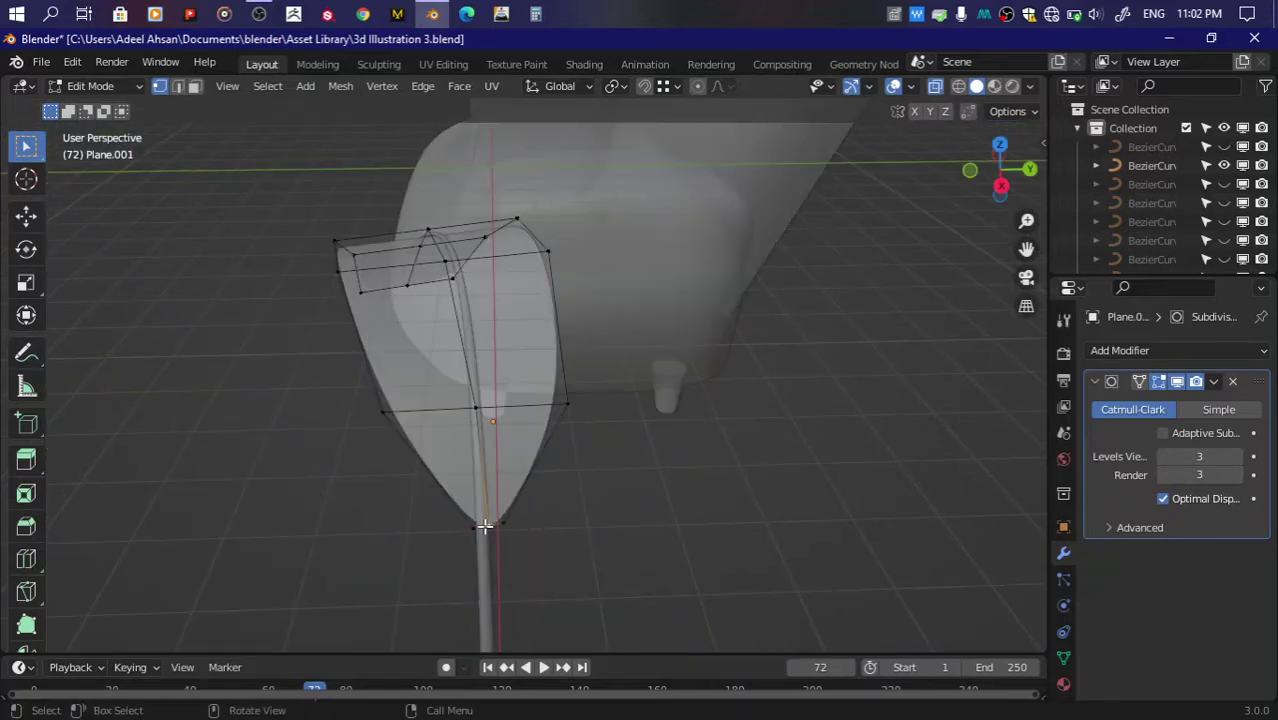
key(g)
click(479, 526)
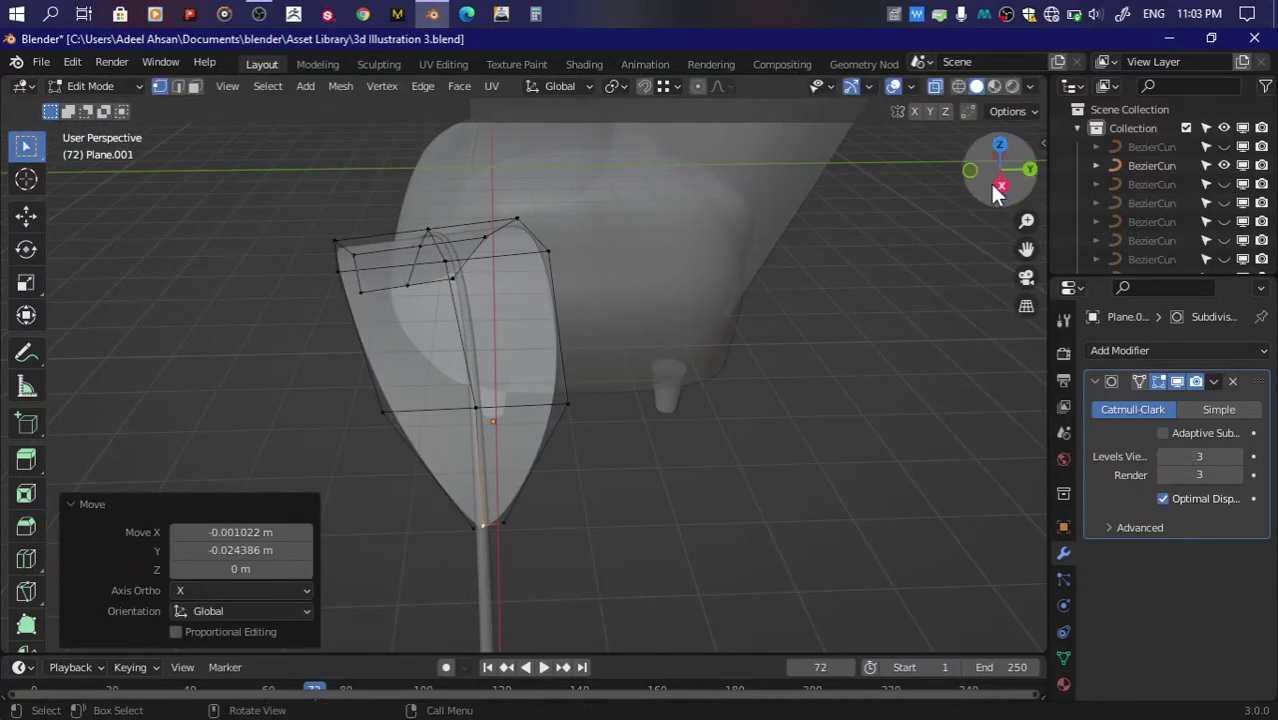
Step: From another side, adjust a vertex near the leaf's base
mouse_move(997, 193)
mouse_down()
mouse_move(985, 212)
mouse_move(603, 236)
mouse_up()
click(410, 395)
key(g)
click(420, 395)
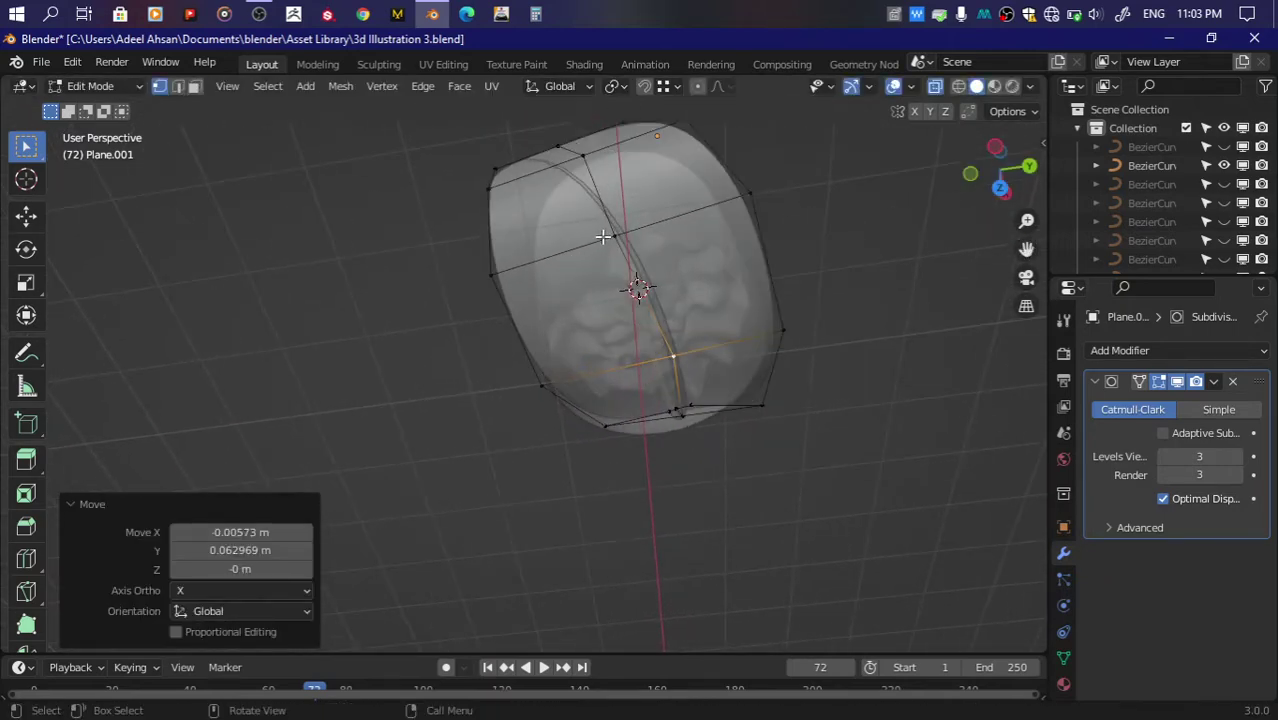
Step: Shift the leaf's middle edge row slightly and keep the top edge in place
click(603, 236)
key(g)
click(615, 238)
click(588, 163)
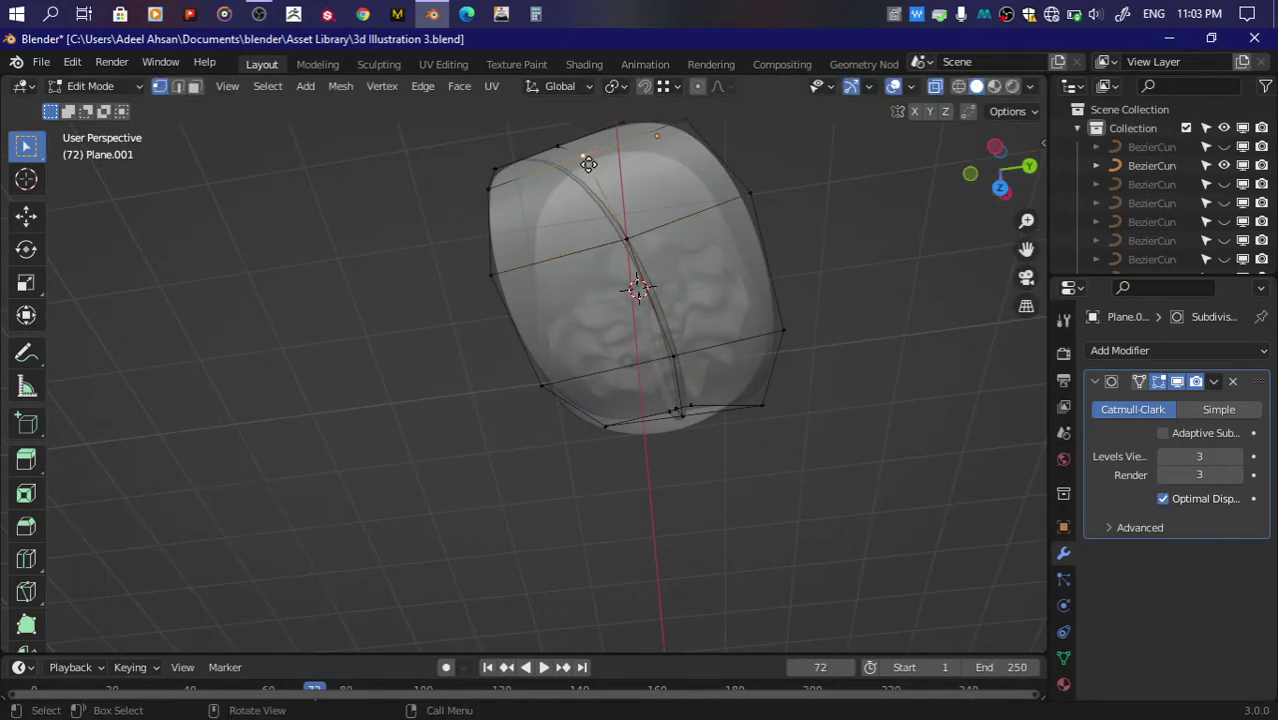
key(g)
click(588, 163)
Step: Move a row of leaf vertices and the bottom-edge vertices toward the stem
drag(998, 145, 965, 172)
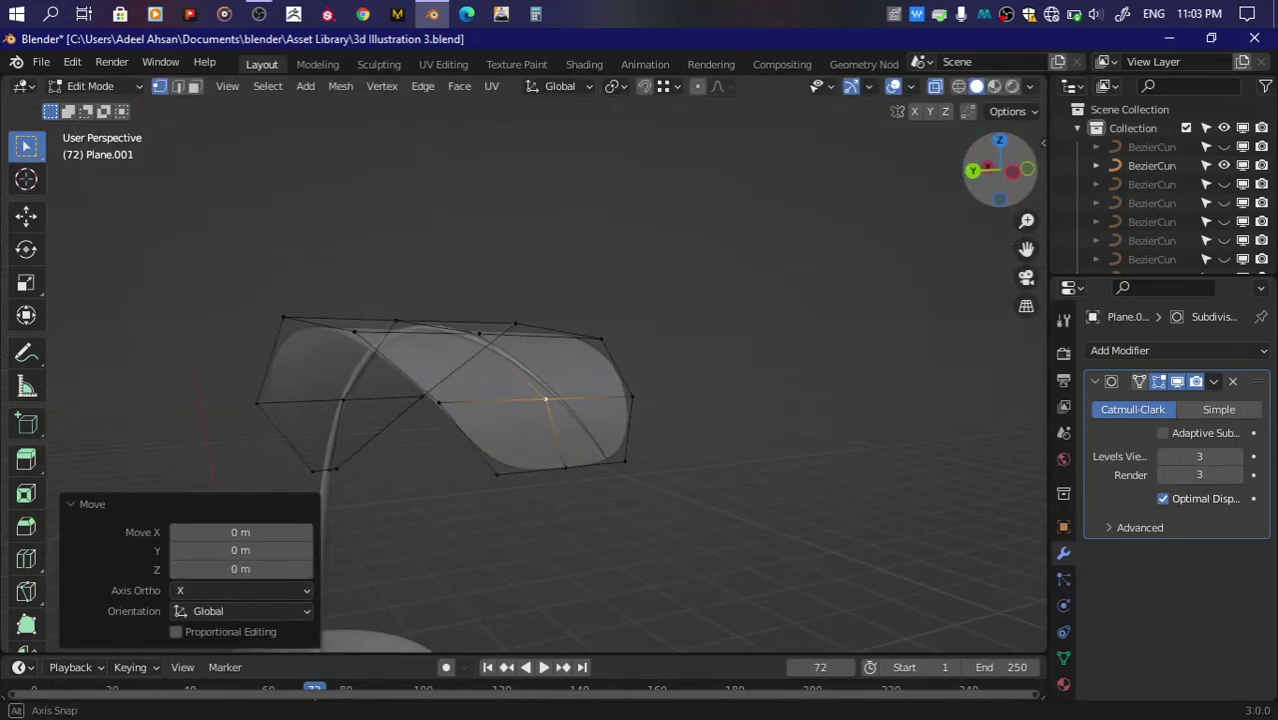
drag(425, 391, 679, 410)
drag(1036, 177, 1020, 172)
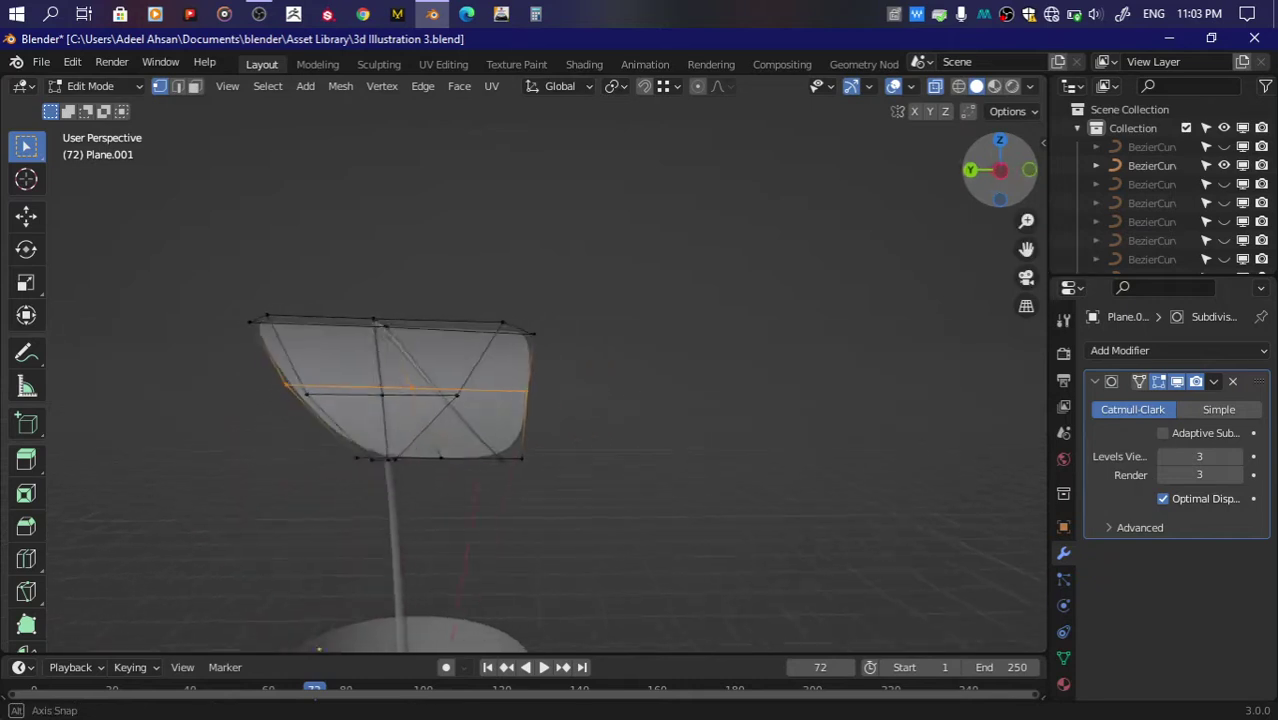
key(g)
click(559, 311)
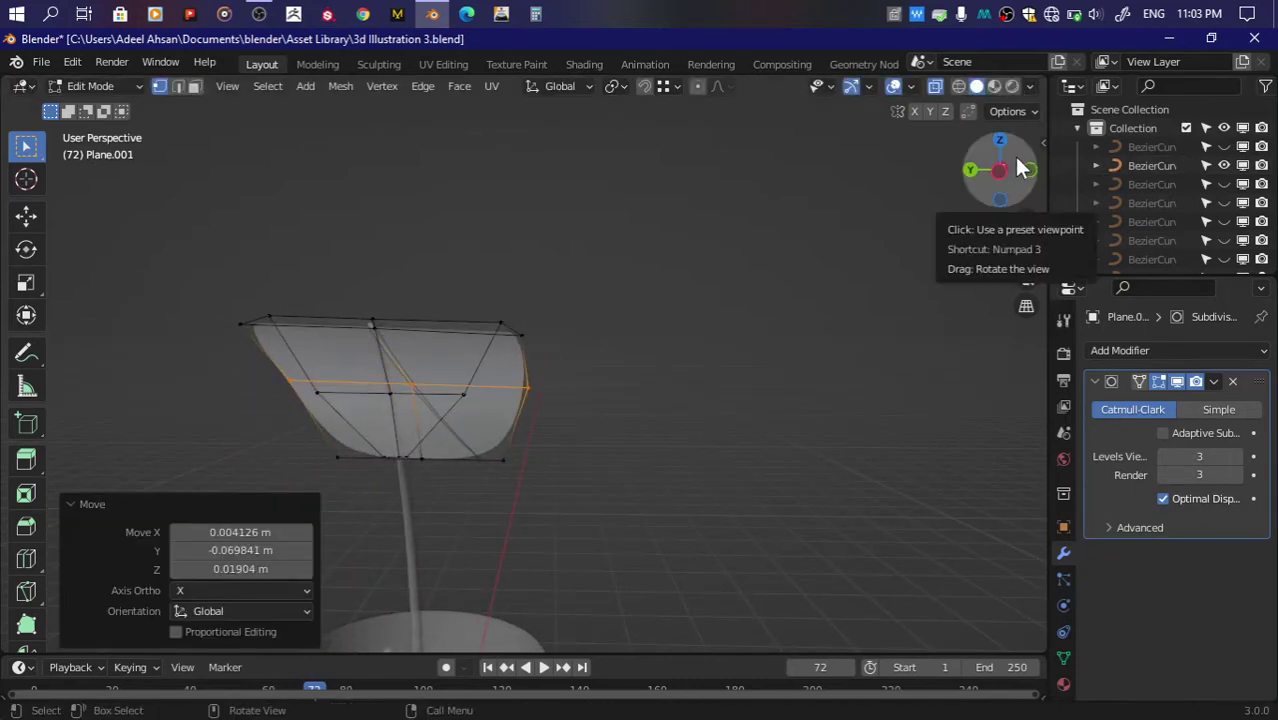
drag(316, 465, 593, 509)
key(g)
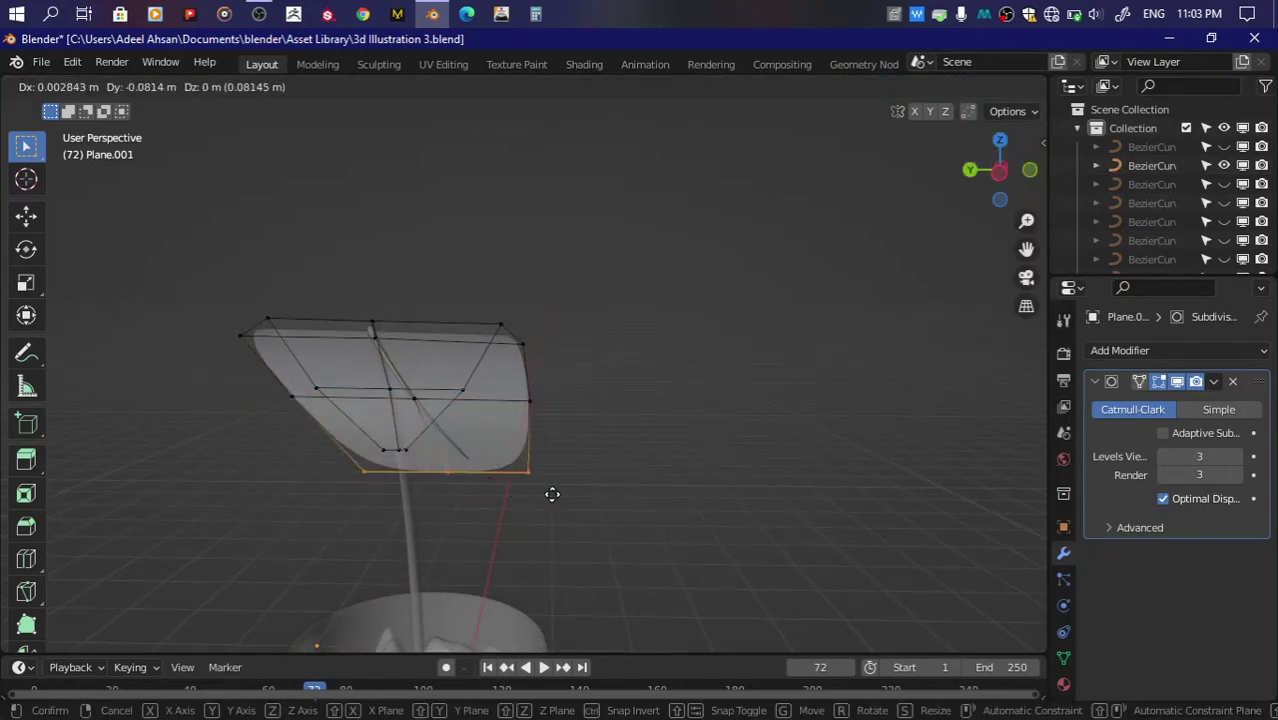
click(560, 464)
Step: Vertex-slide the bottom corner vertices inward to narrow the leaf into a point
key(shift+v)
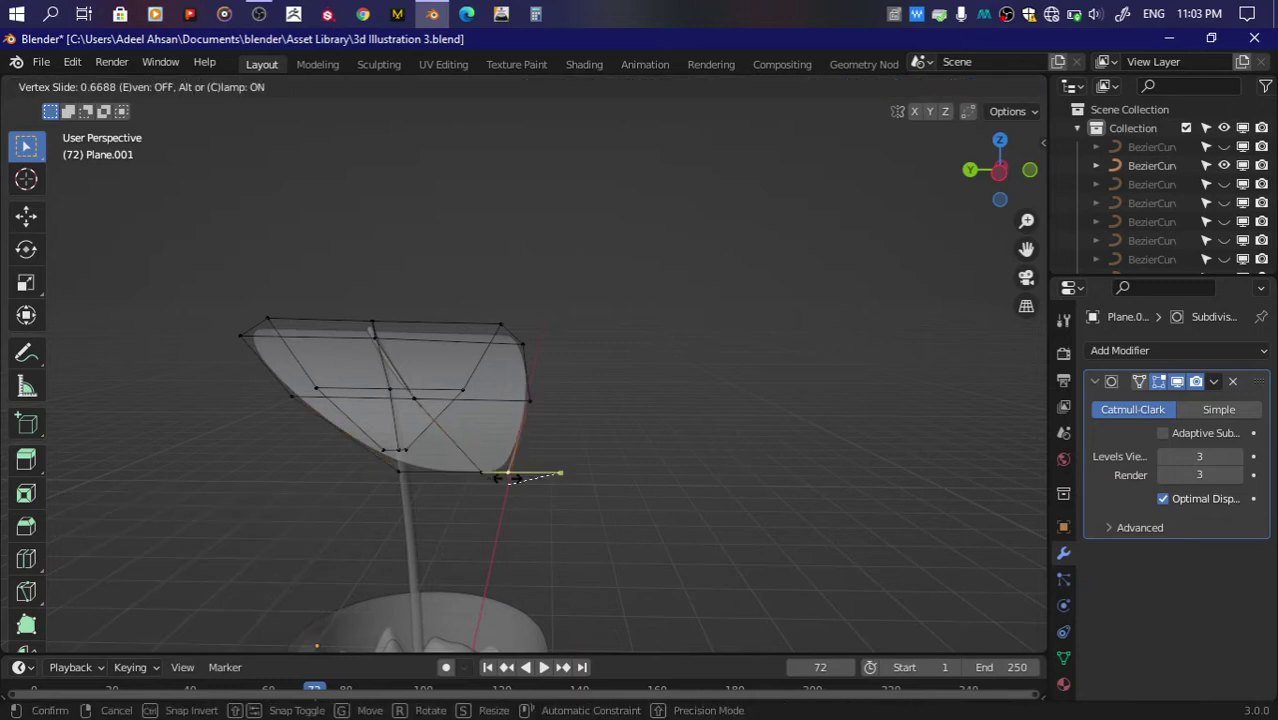
click(505, 478)
key(shift+v)
click(425, 479)
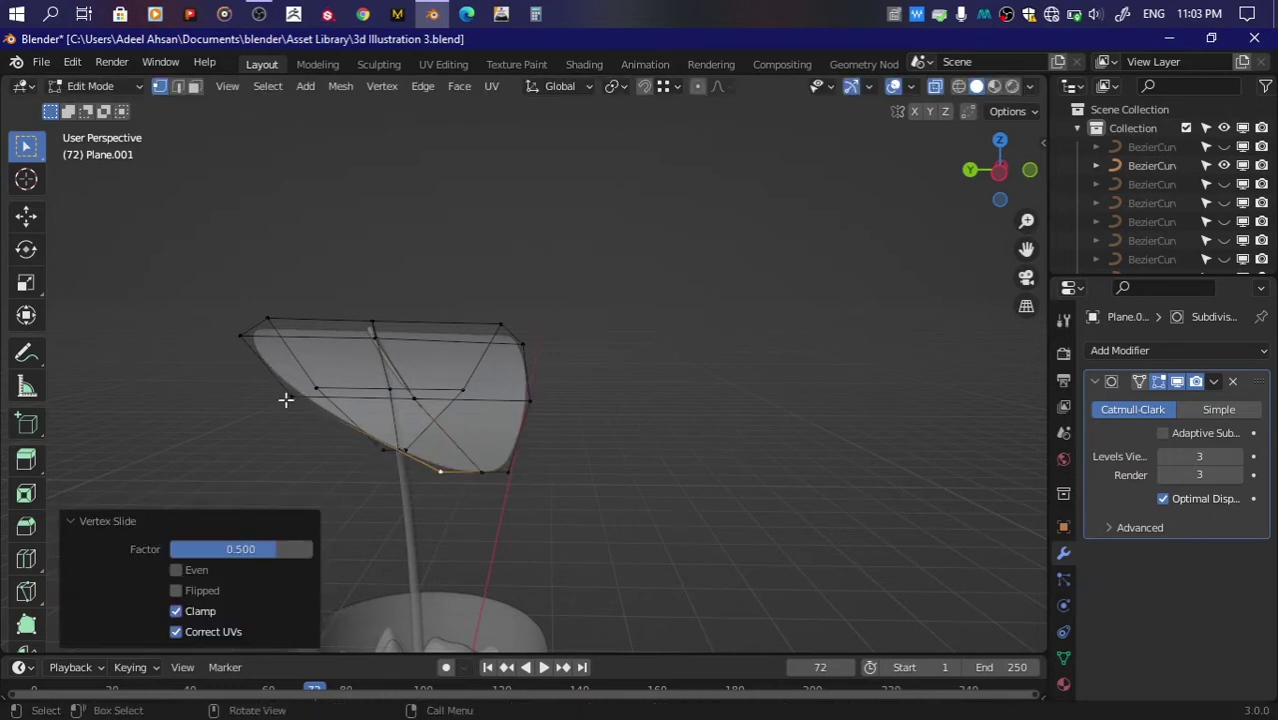
click(285, 397)
key(shift+v)
click(321, 397)
Step: Rotate the bottom vertices slightly and lower the base toward the stem
drag(512, 502, 514, 500)
key(r)
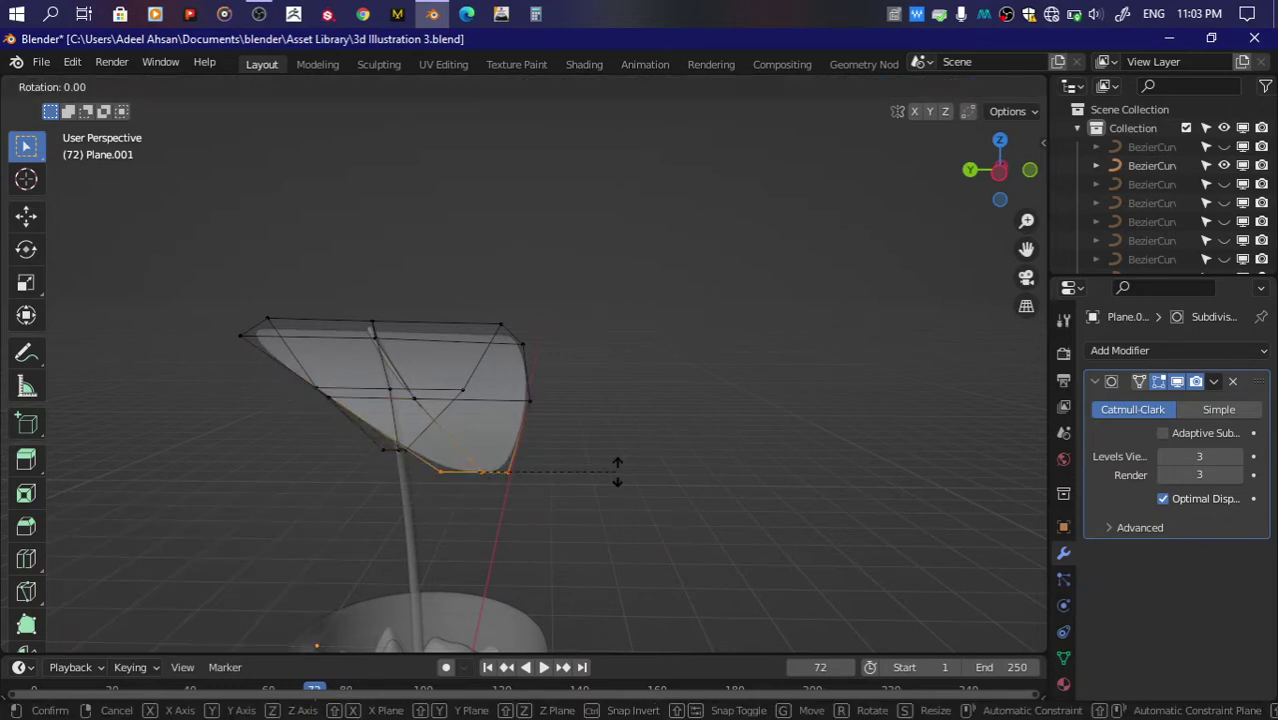
click(609, 467)
key(g)
click(620, 479)
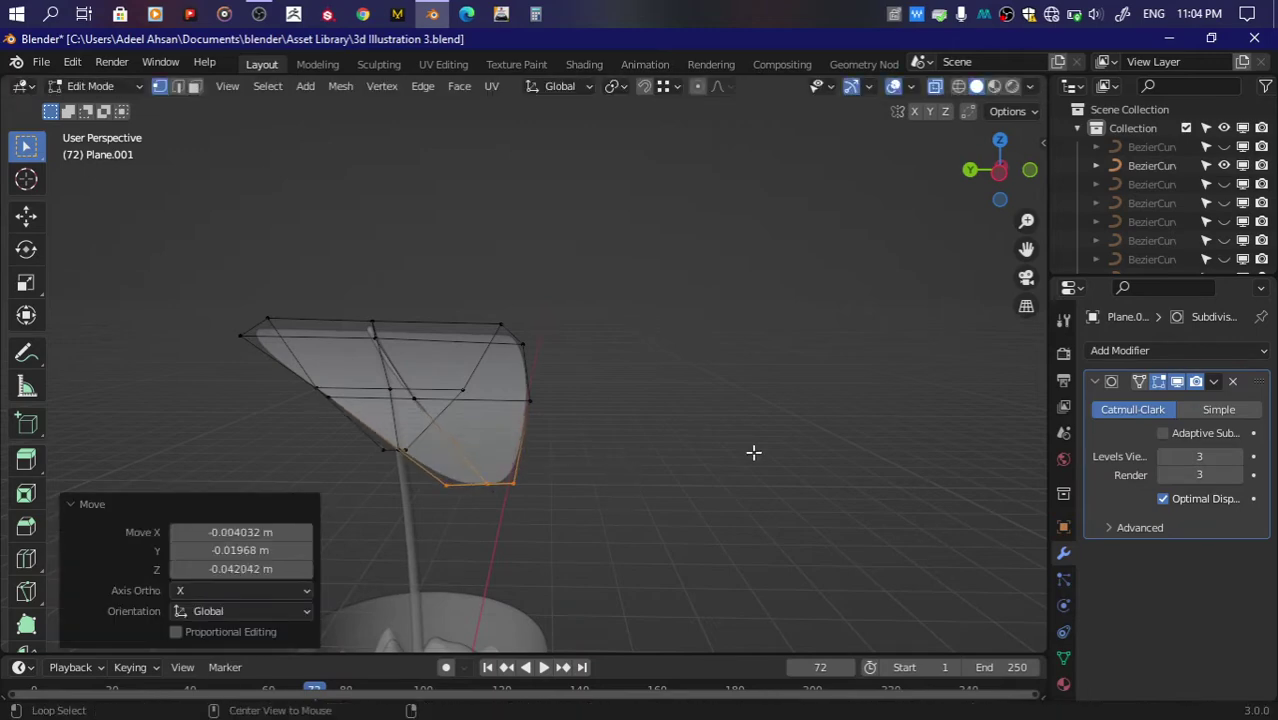
Step: Check the leaf shape from new angles, selecting base and right-edge vertices
mouse_move(1011, 183)
mouse_down()
mouse_move(960, 200)
mouse_move(1005, 175)
mouse_move(990, 200)
mouse_move(1008, 190)
mouse_up()
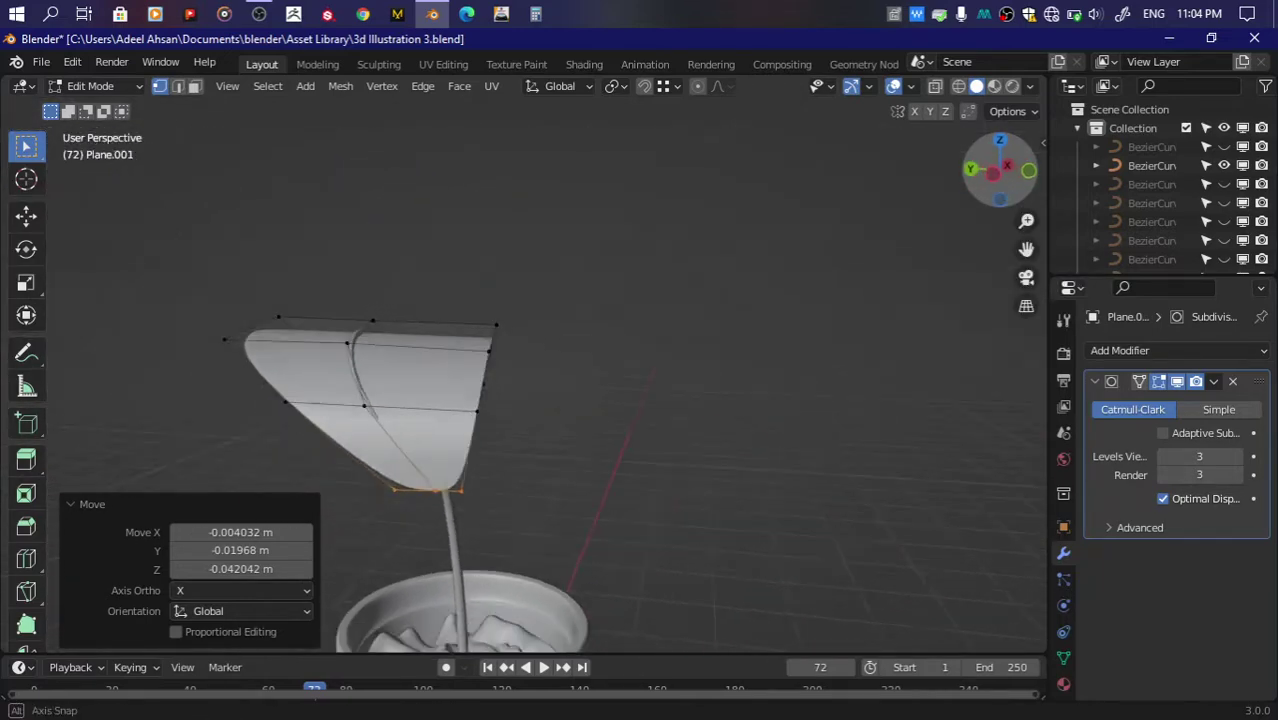
click(361, 447)
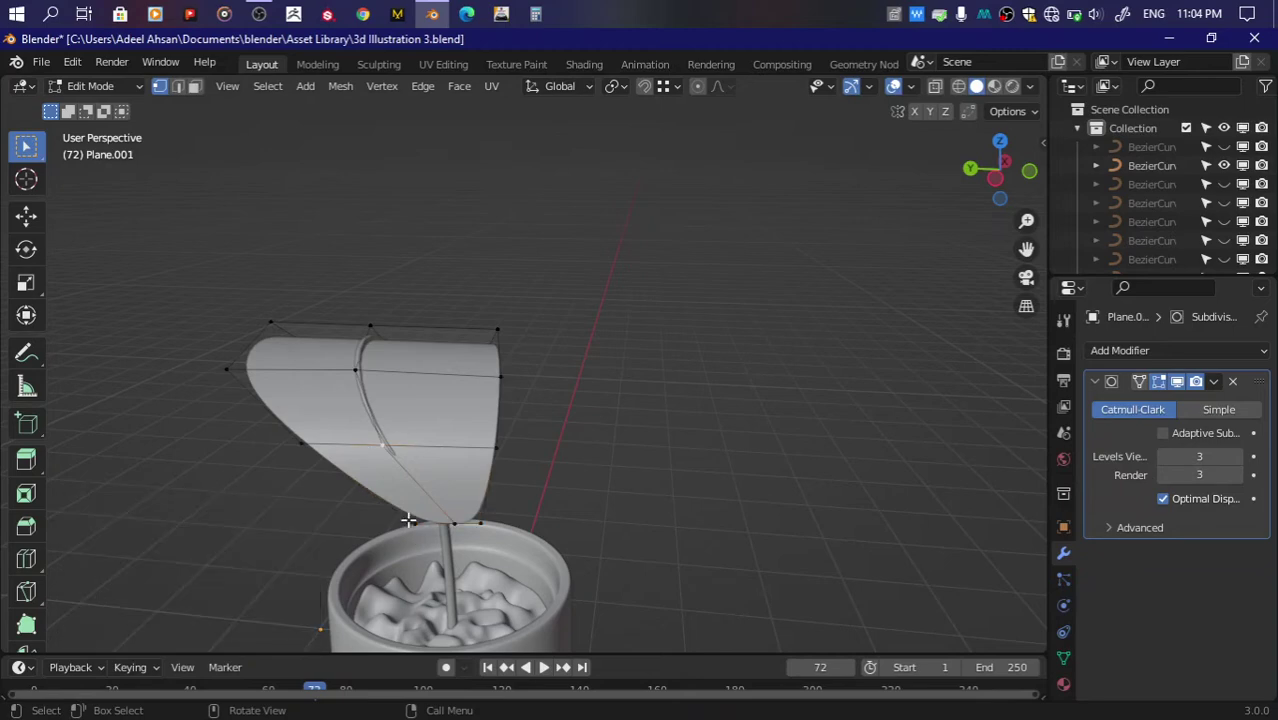
drag(1012, 168, 995, 185)
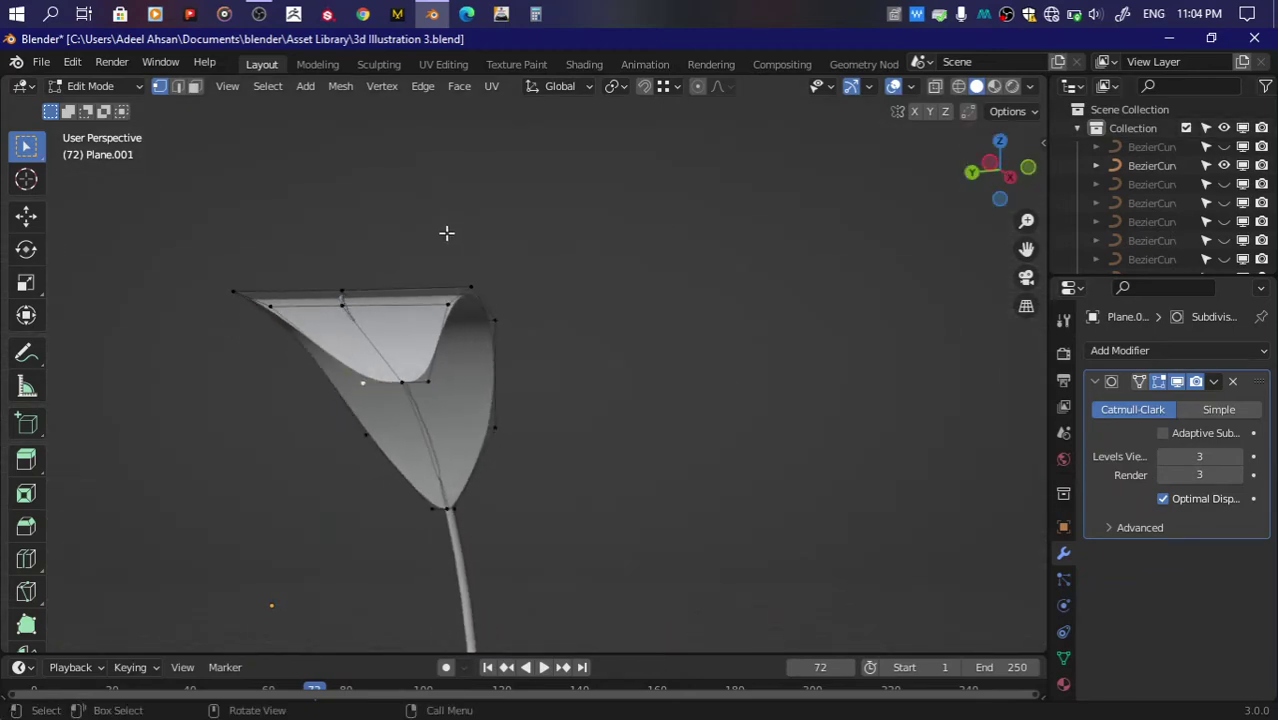
drag(411, 250, 522, 388)
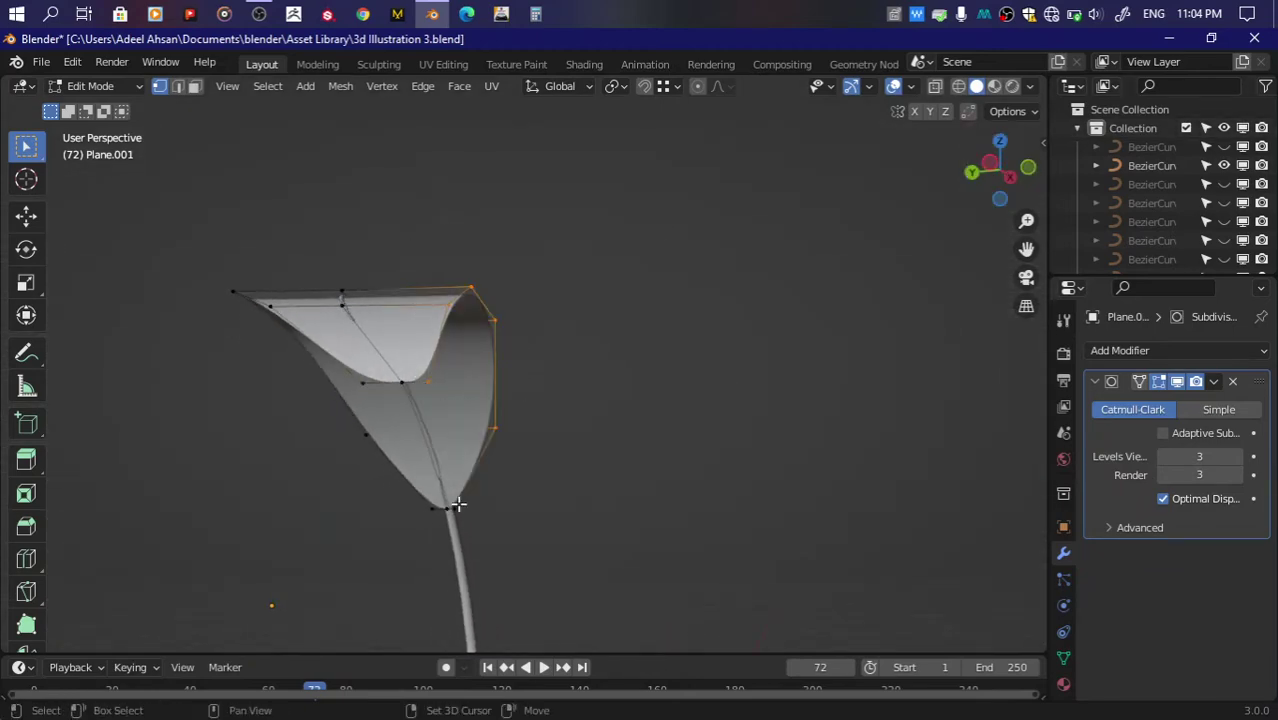
drag(995, 205, 1000, 175)
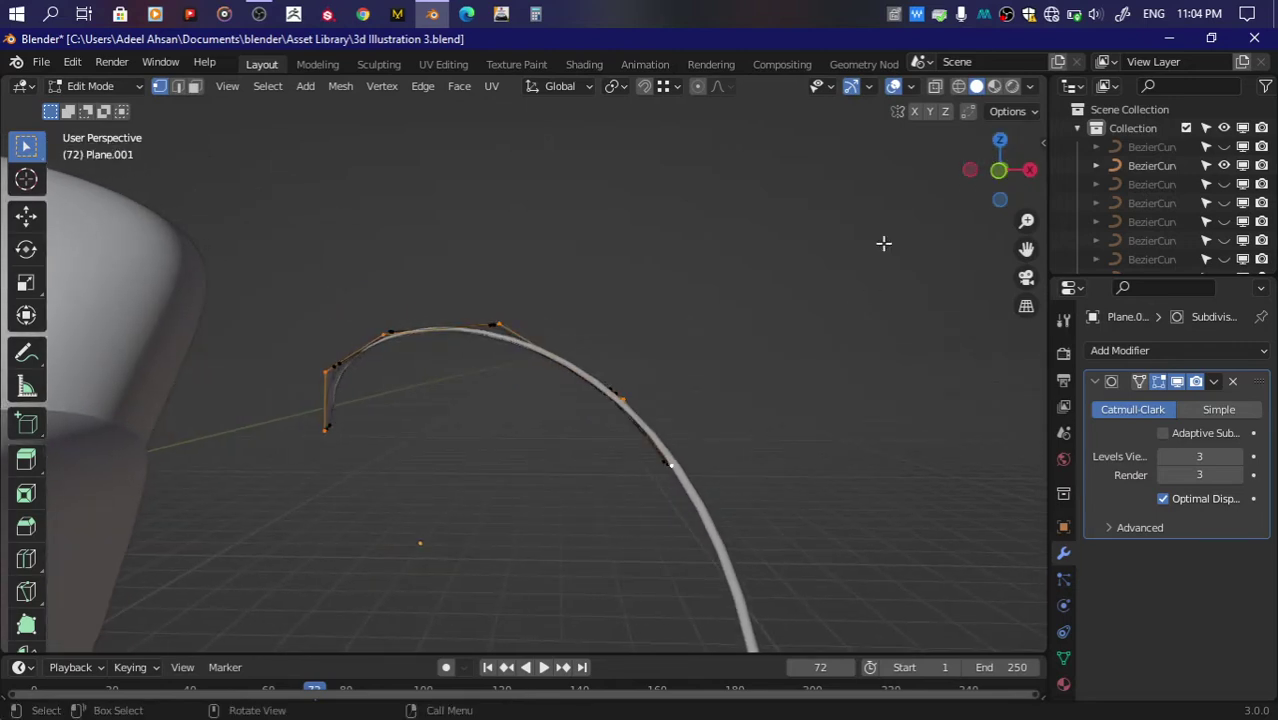
Step: Extrude the stem's top edge straight up along Z to form the leaf blade
key(g)
key(z)
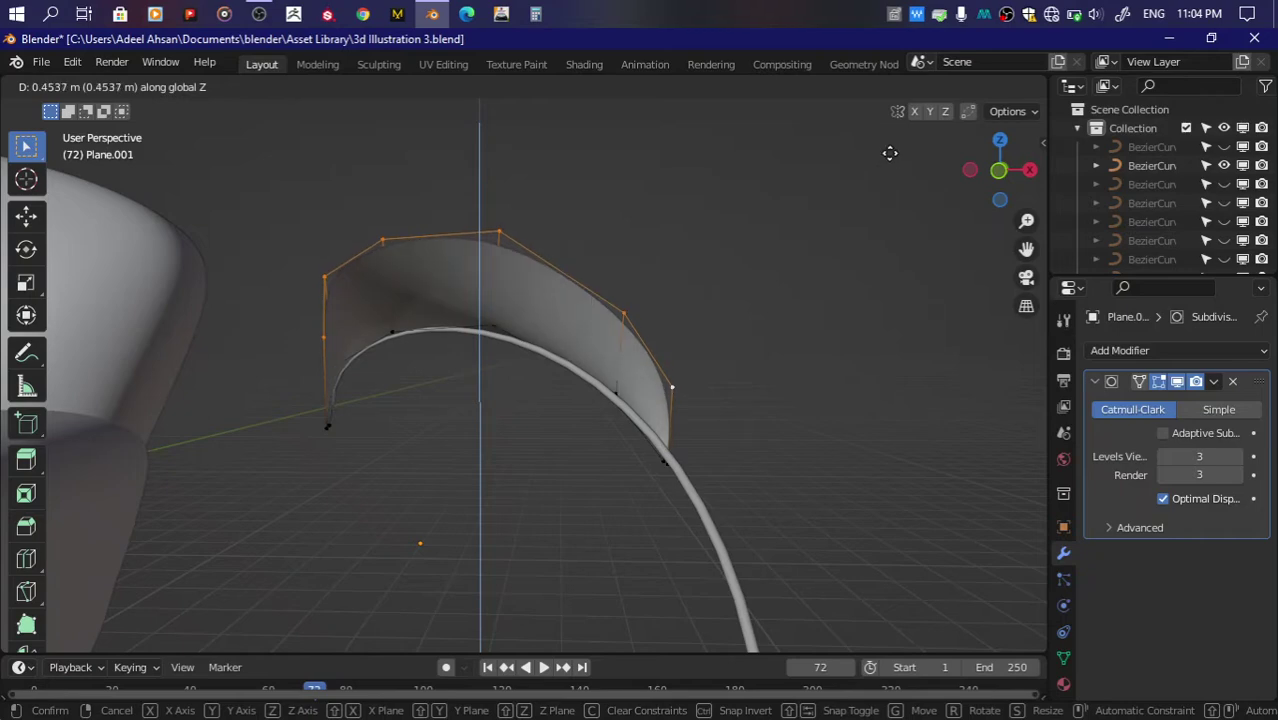
click(890, 152)
drag(995, 172, 1012, 164)
mouse_move(960, 180)
middle_down()
mouse_move(880, 200)
mouse_move(493, 415)
middle_up()
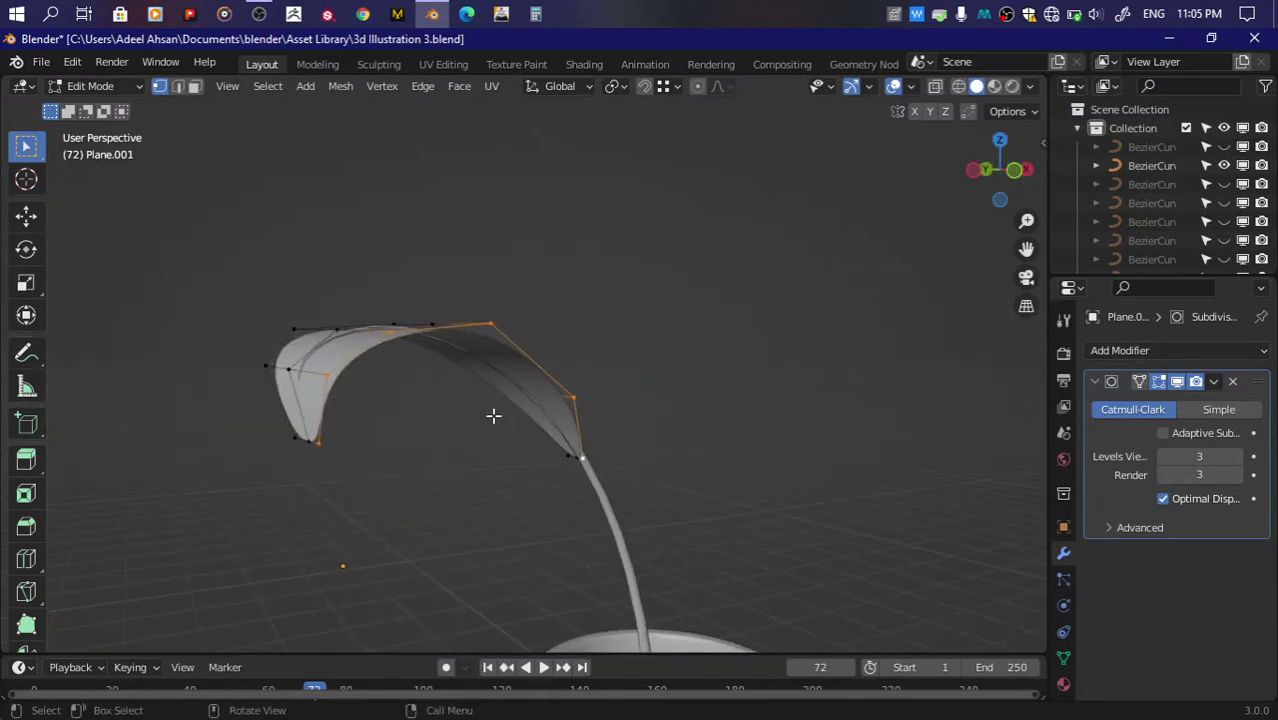
click(1013, 171)
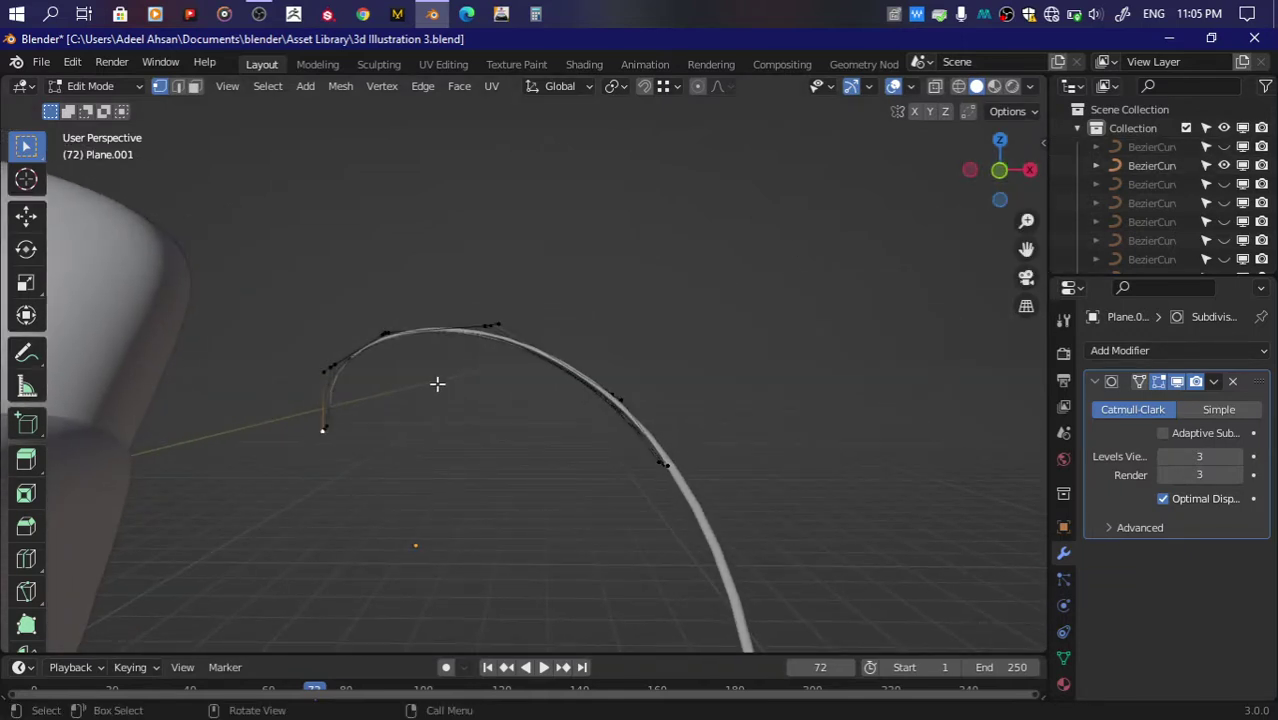
Step: From the side view, reposition and raise the first blade vertices near the base
key(g)
click(334, 365)
key(g)
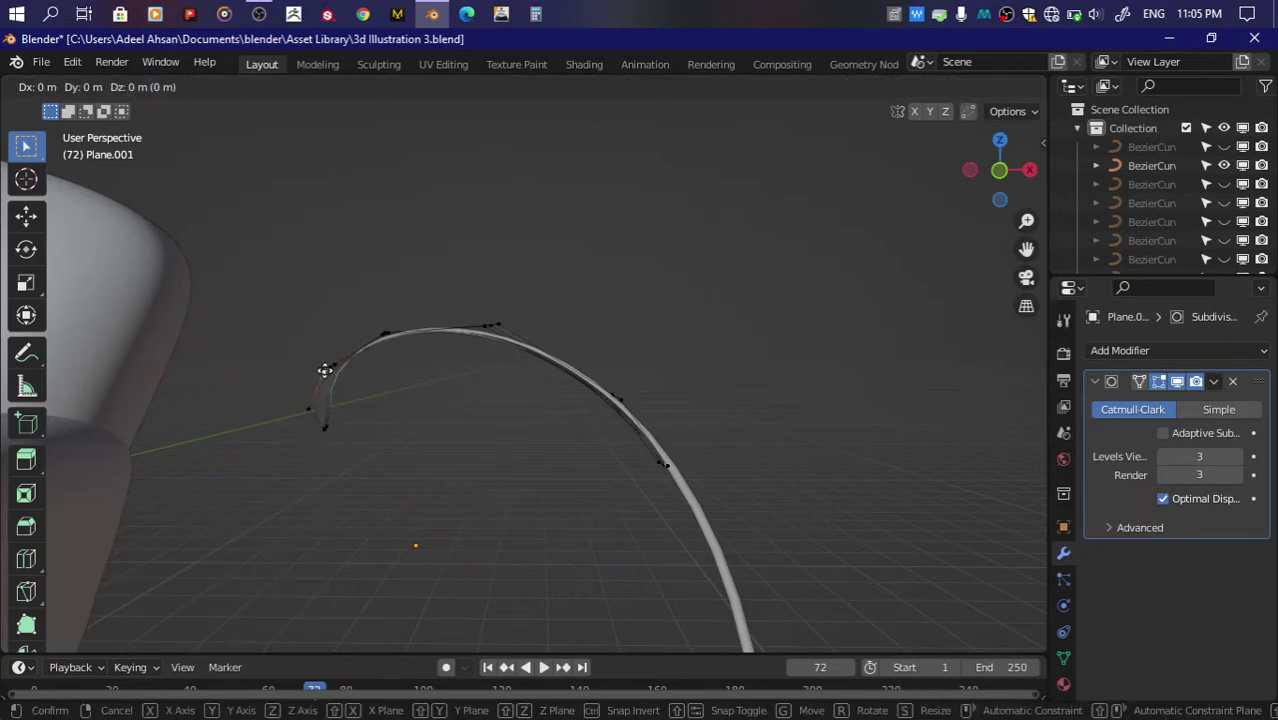
click(356, 342)
key(g)
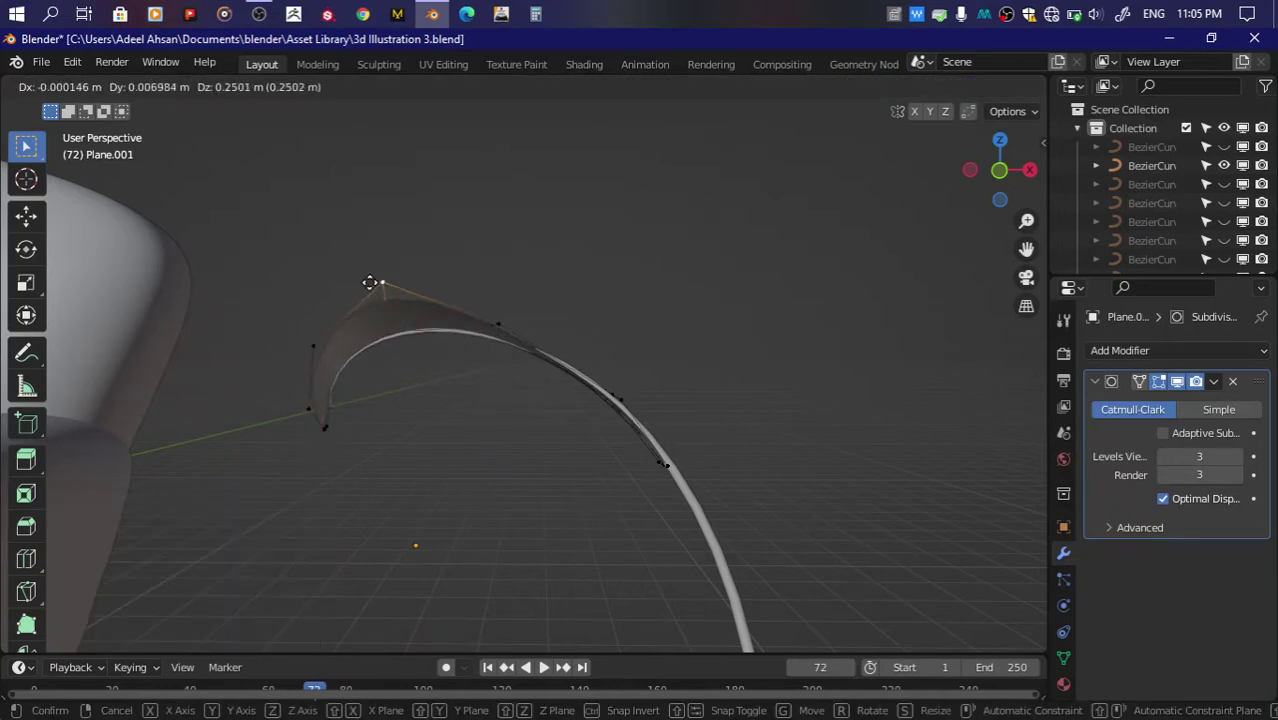
click(376, 282)
Step: Move the middle blade vertices upward and outward to curve the blade
click(498, 318)
key(g)
click(533, 280)
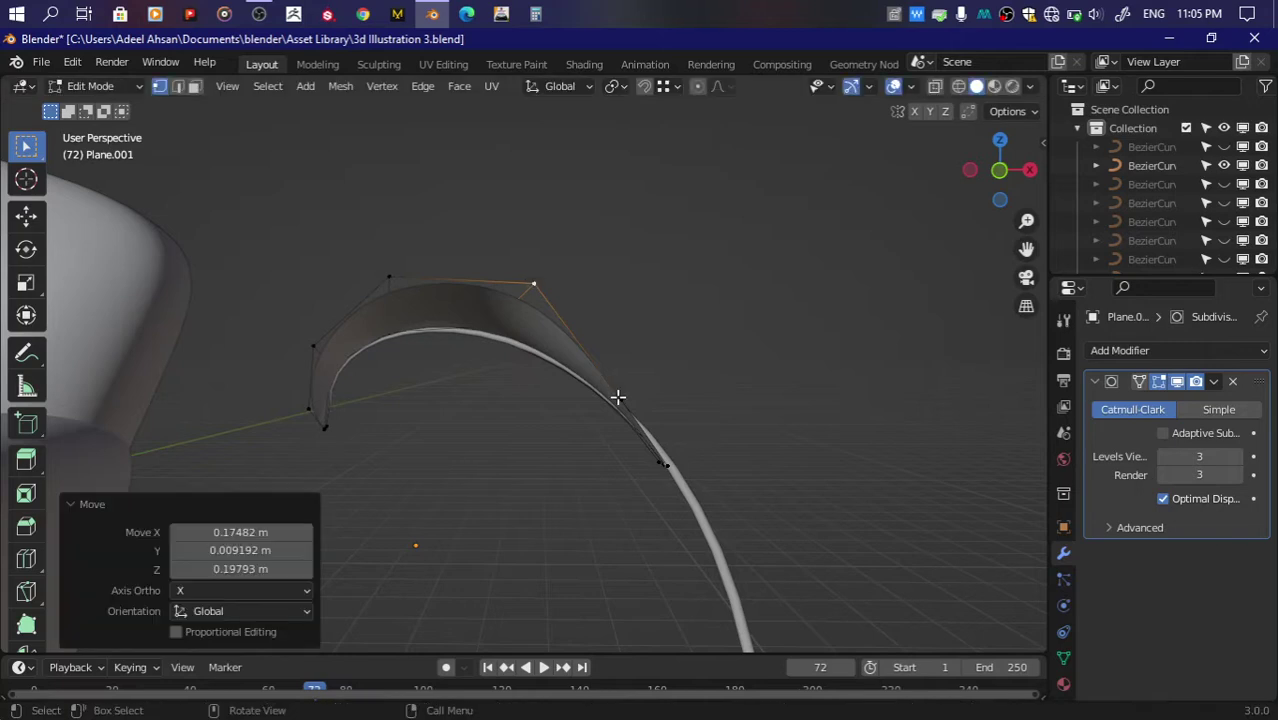
click(618, 398)
key(g)
click(677, 364)
Step: Adjust the blade's lower-end vertex and slide the base vertex along its edge
click(669, 461)
key(g)
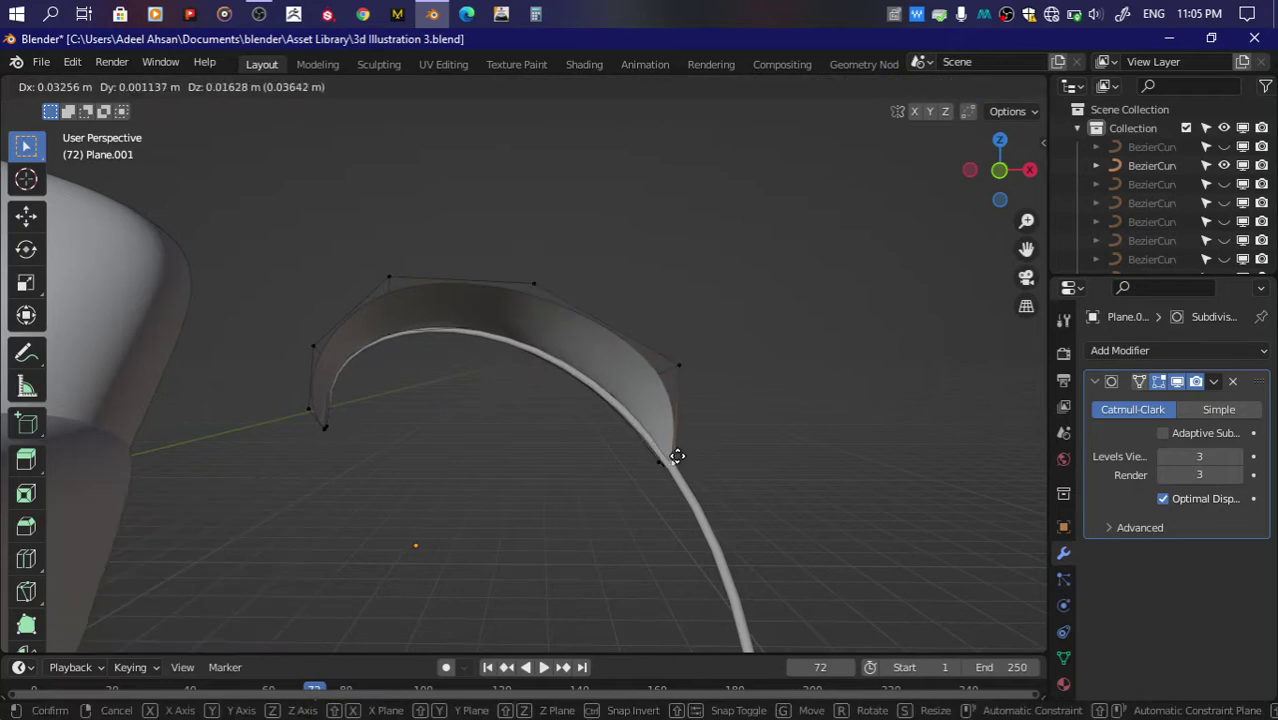
click(678, 455)
key(g)
key(g)
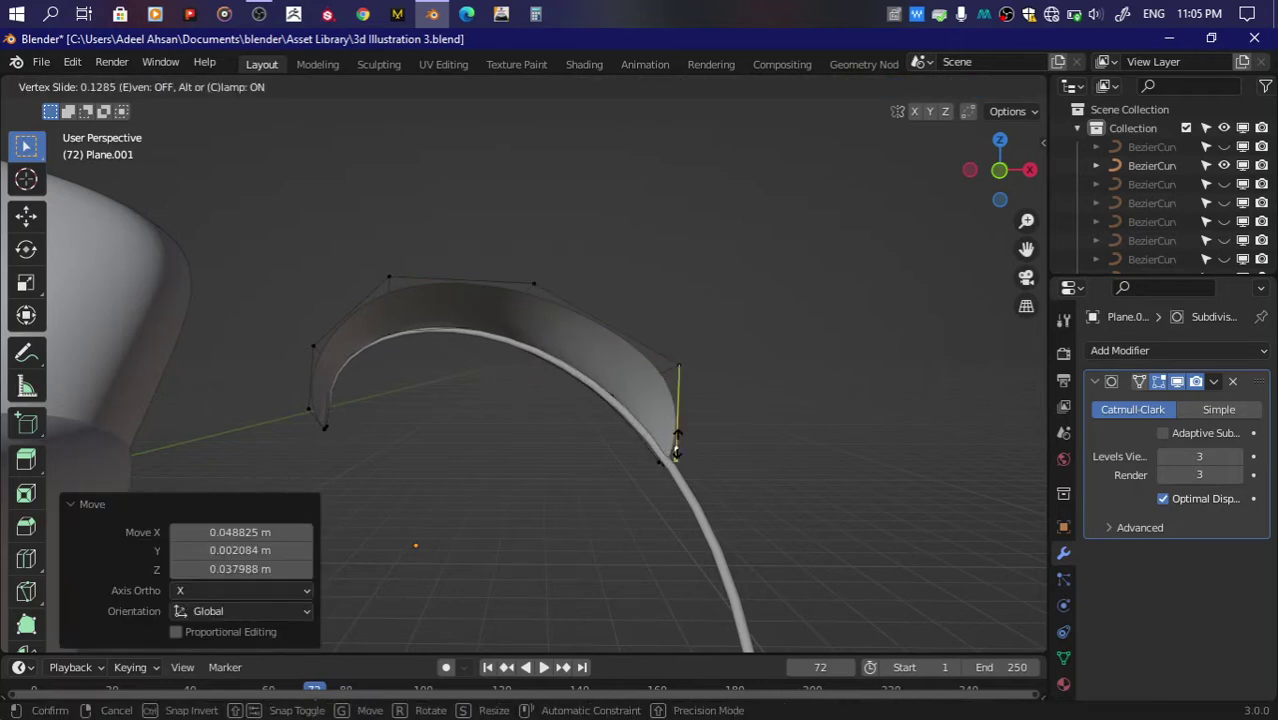
click(676, 430)
click(310, 406)
key(g)
key(g)
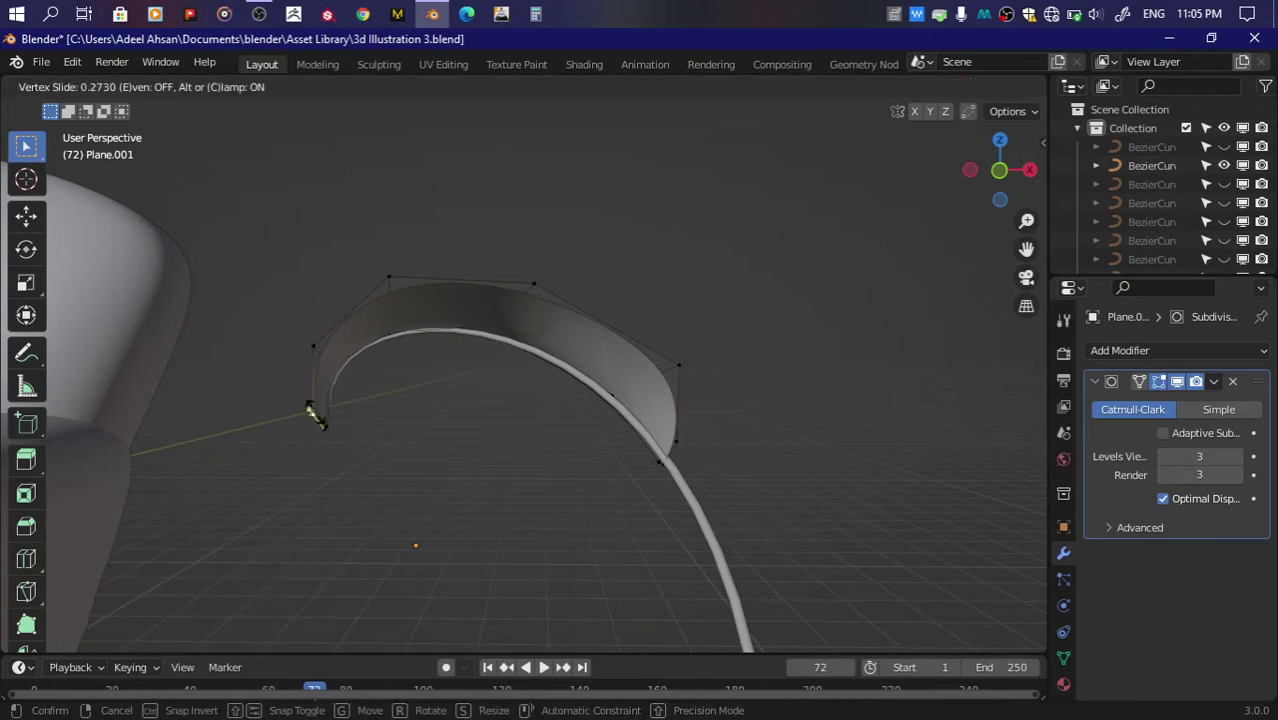
click(316, 414)
Step: From a new angle, move the blade tip vertex and slide it along its edge
middle_drag(316, 418, 921, 195)
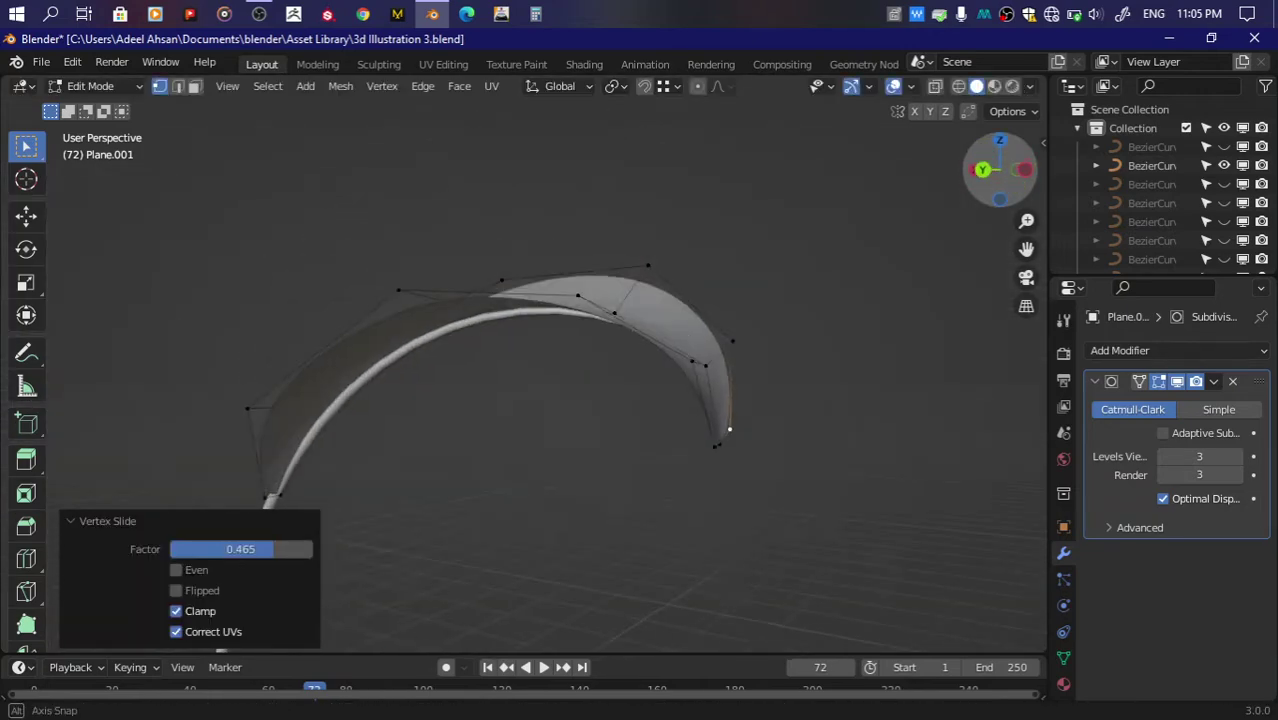
drag(1000, 170, 990, 195)
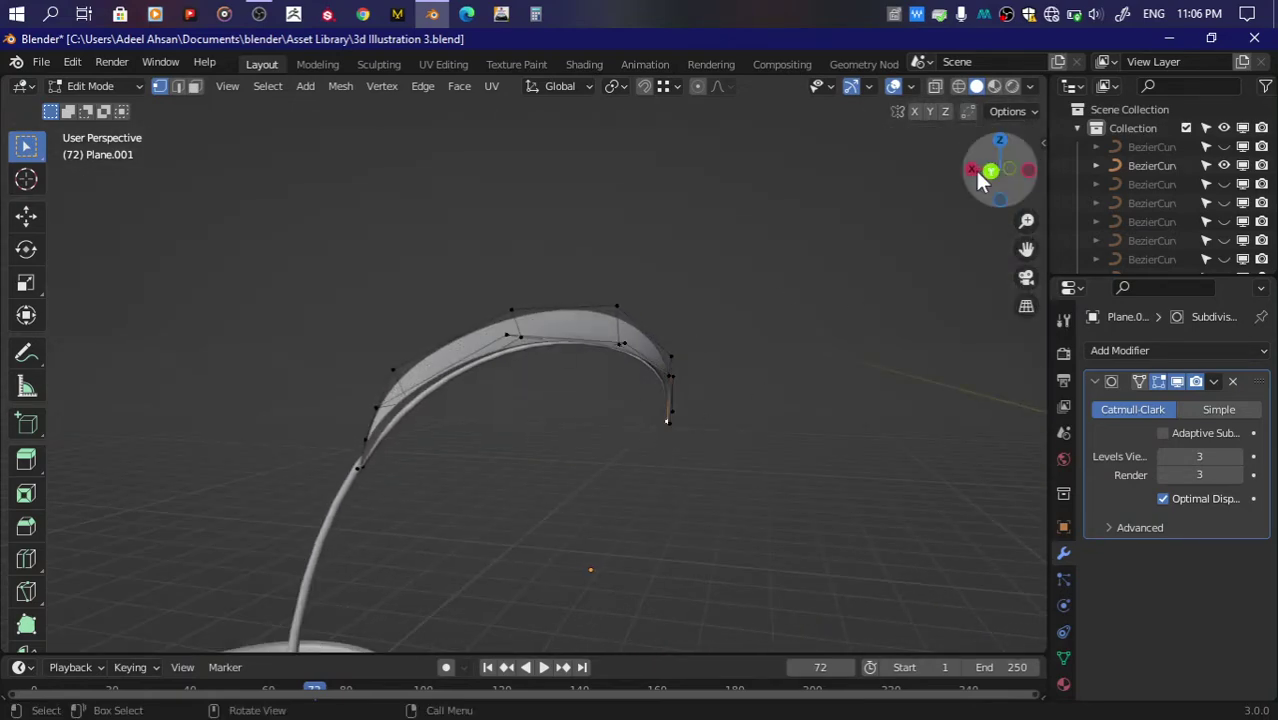
drag(998, 171, 980, 178)
key(g)
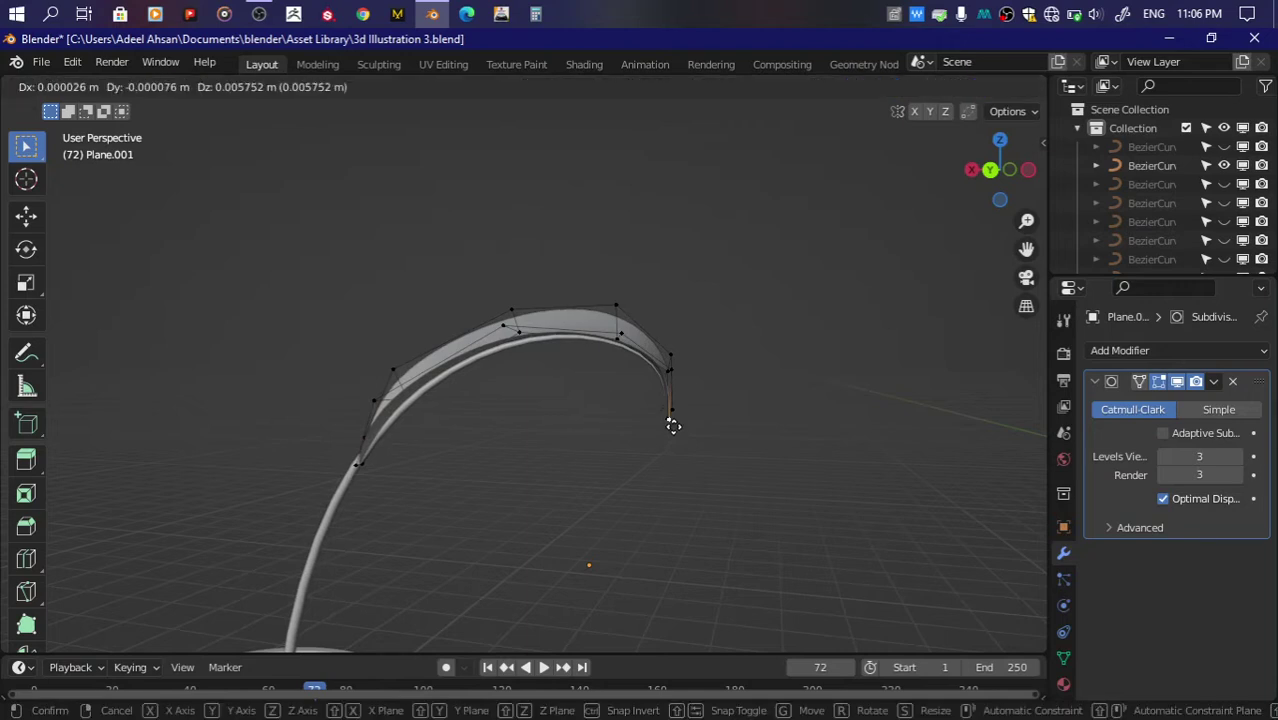
click(683, 415)
key(g)
key(g)
click(675, 396)
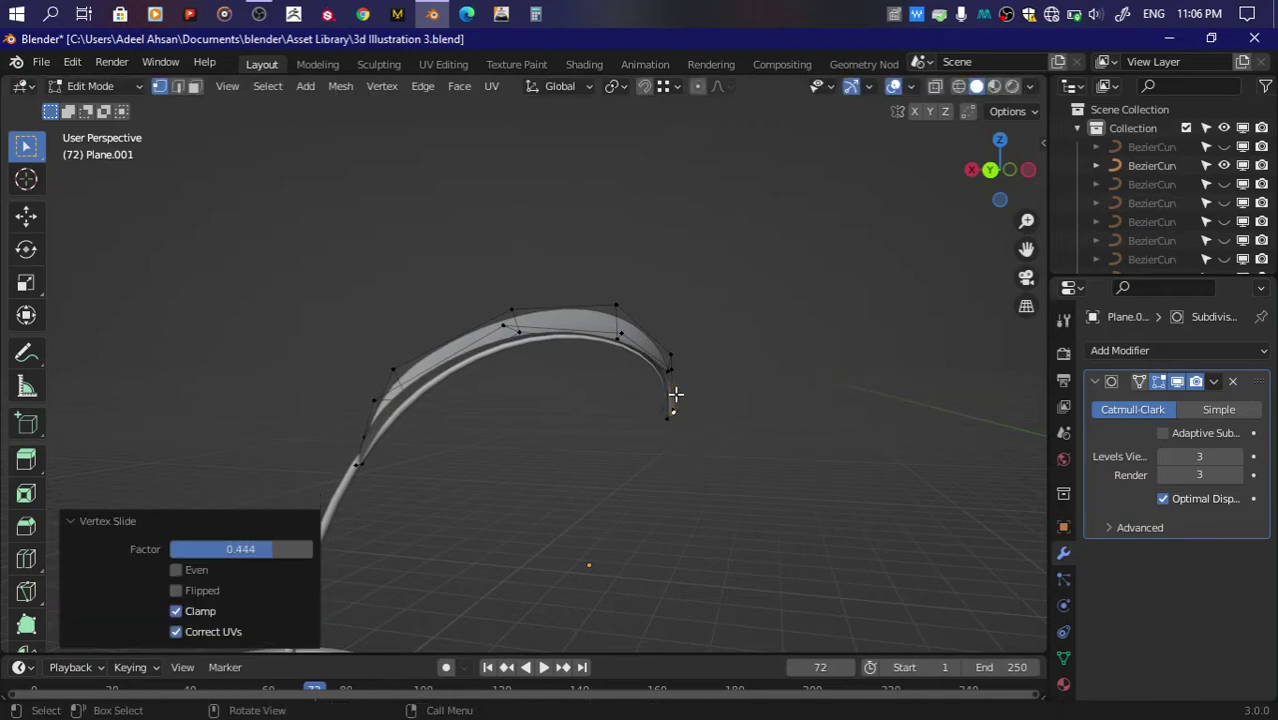
Step: Reshape the blade's arch by nudging its middle and top-edge vertices
key(g)
click(672, 350)
click(621, 333)
key(g)
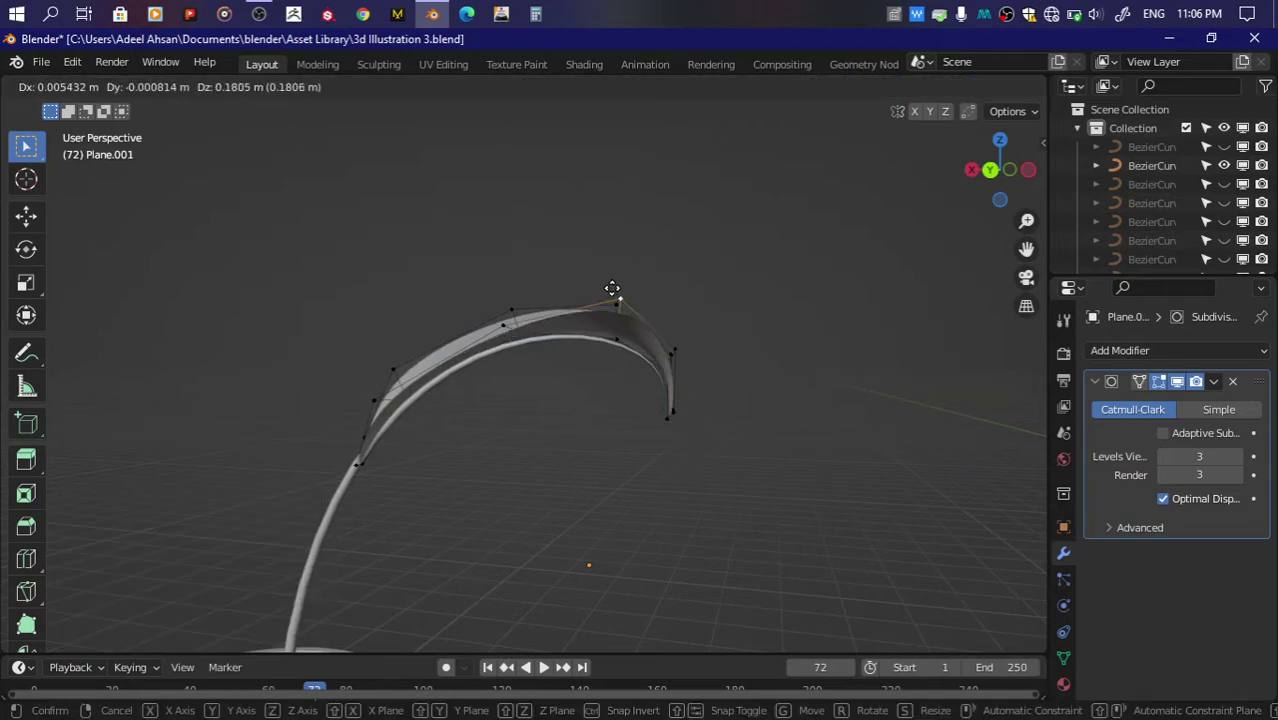
click(608, 295)
click(510, 307)
key(g)
click(508, 305)
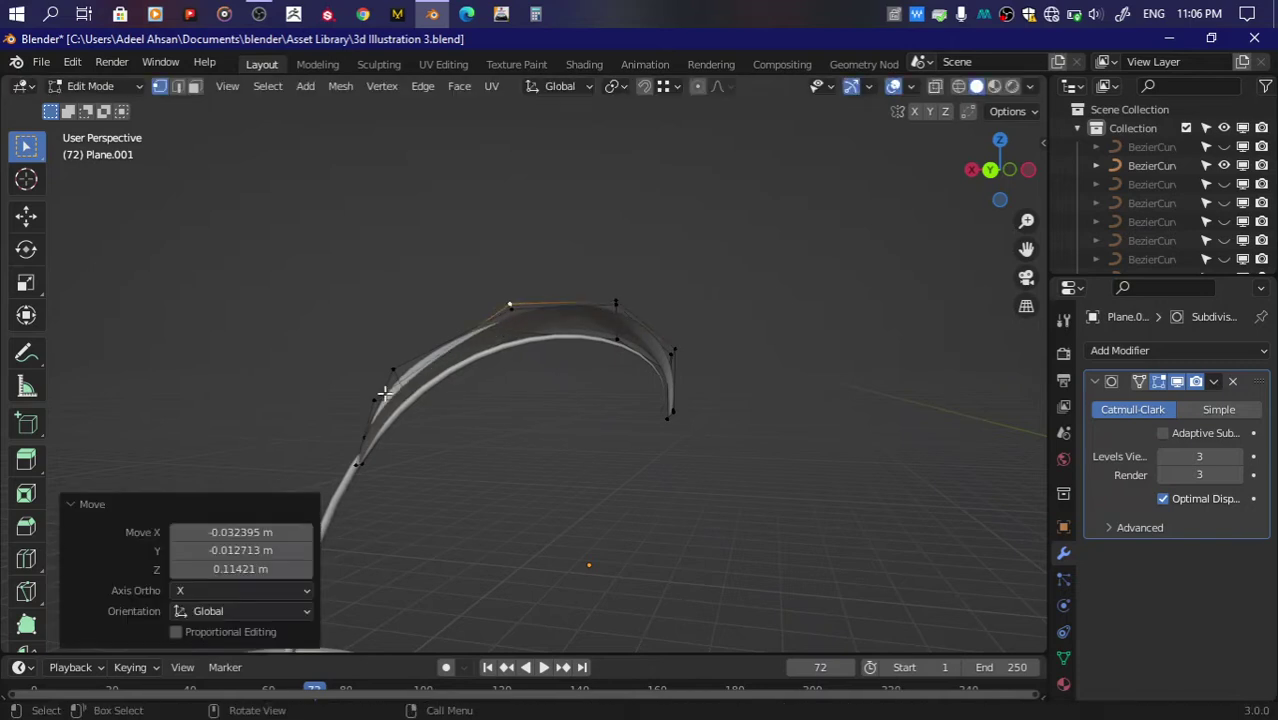
click(374, 403)
key(g)
click(396, 366)
Step: Move the vertex near the stem and slide it along its edge
mouse_move(1004, 167)
mouse_down()
mouse_move(1021, 160)
mouse_move(1005, 170)
mouse_up()
click(499, 486)
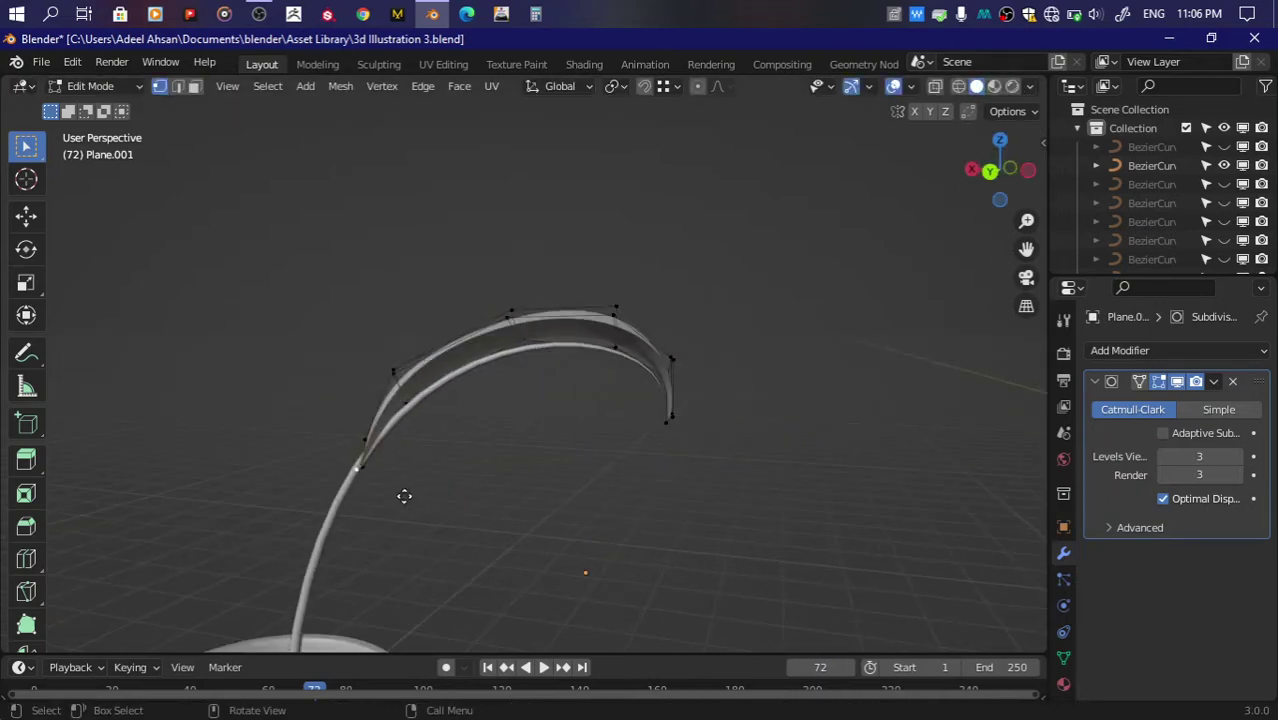
key(g)
click(405, 456)
key(g)
key(g)
click(405, 480)
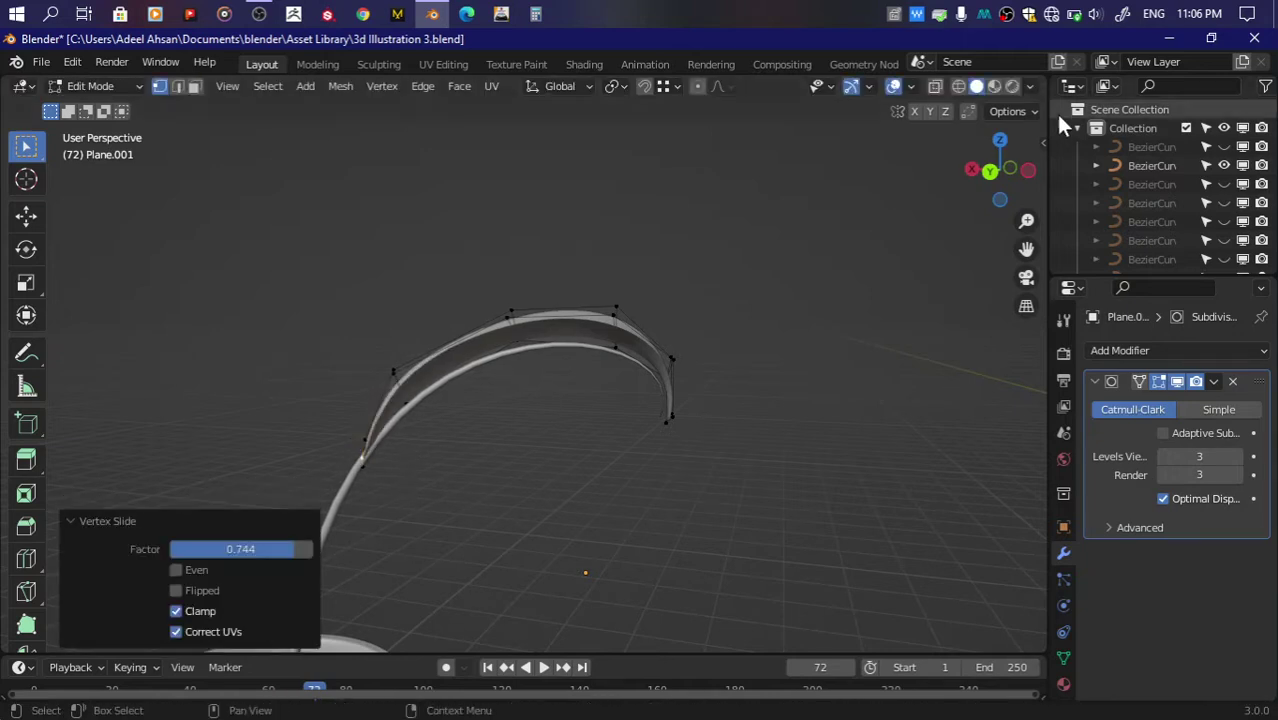
Step: Box-select the blade's base vertex and reposition it twice
drag(995, 168, 1005, 170)
drag(292, 424, 322, 445)
key(g)
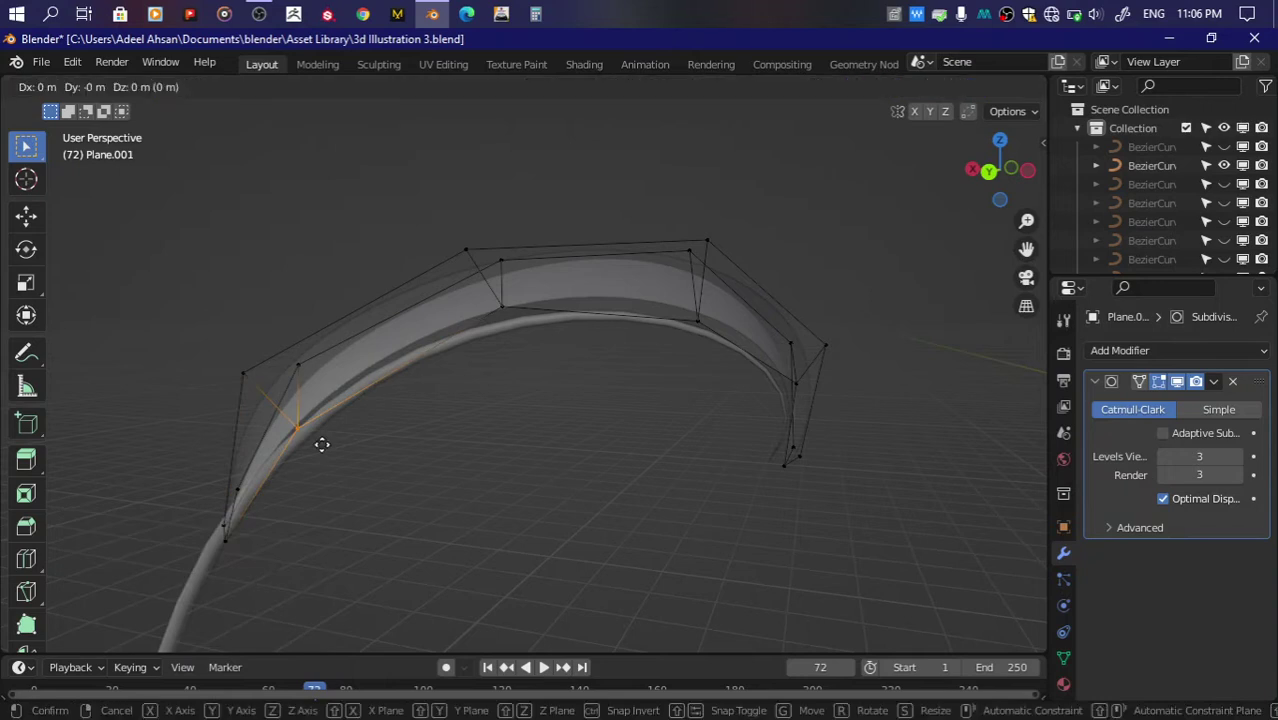
click(331, 453)
scroll(340, 440, down, 2)
key(g)
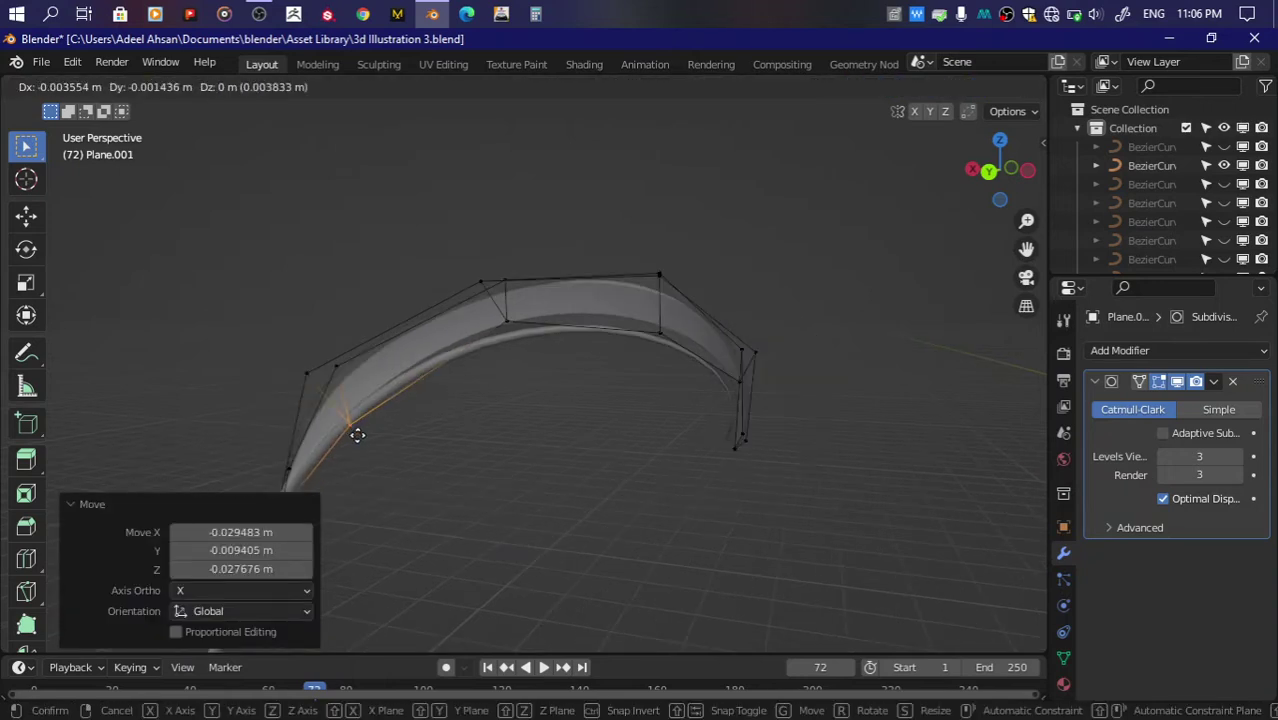
click(362, 445)
Step: Nudge the middle, near-tip and right-end vertices to bend the blade downward
click(507, 318)
key(g)
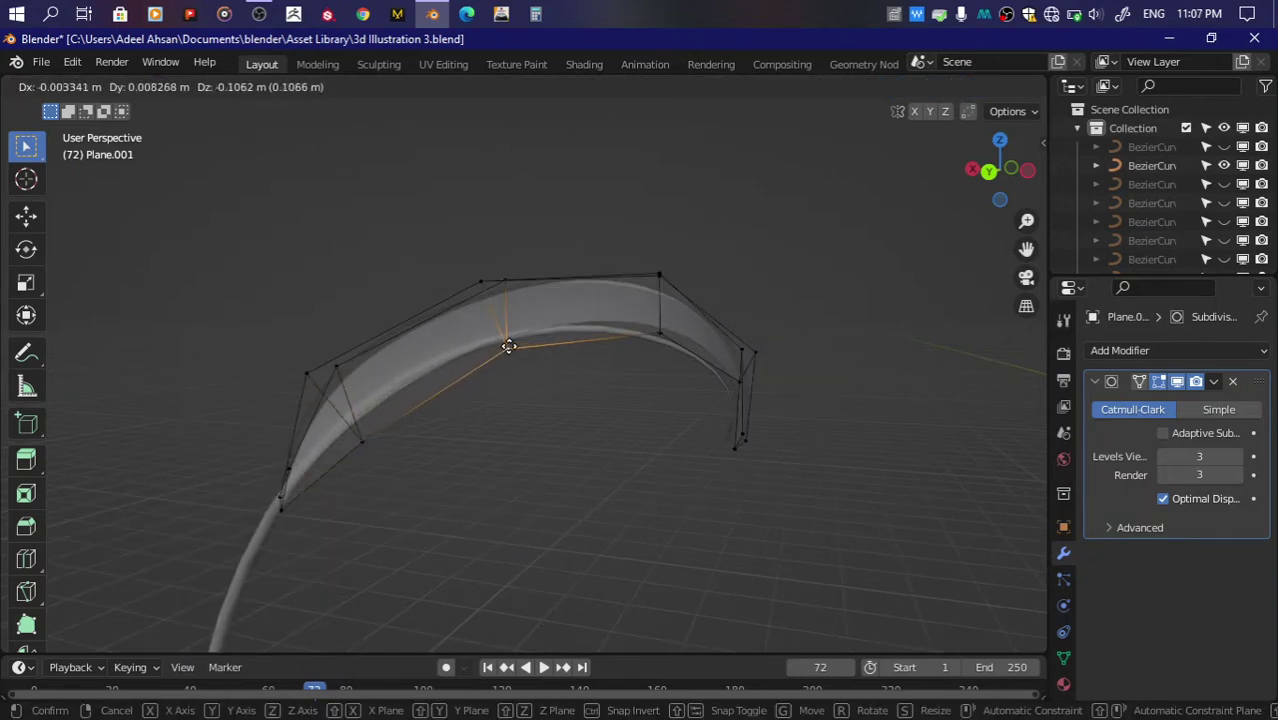
click(508, 346)
click(660, 332)
key(g)
click(645, 348)
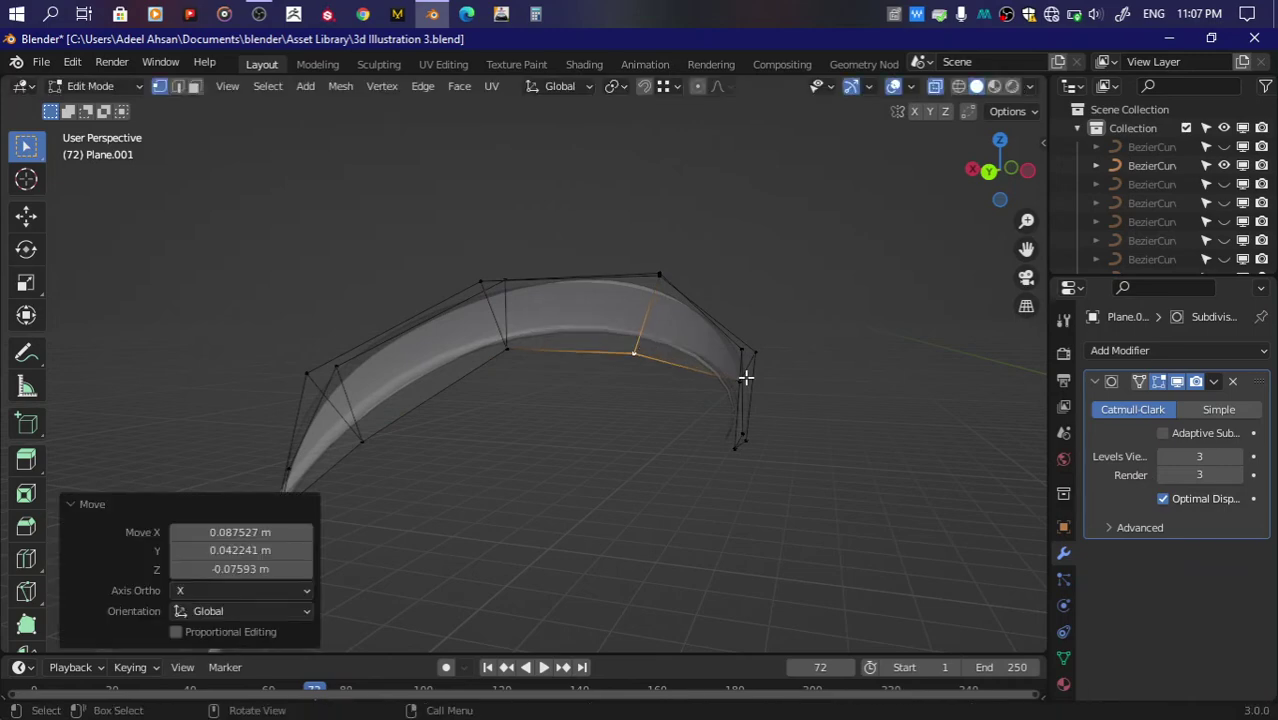
click(744, 375)
key(g)
click(726, 376)
Step: Move the lower tip vertex to hook the blade's tip downward
click(740, 430)
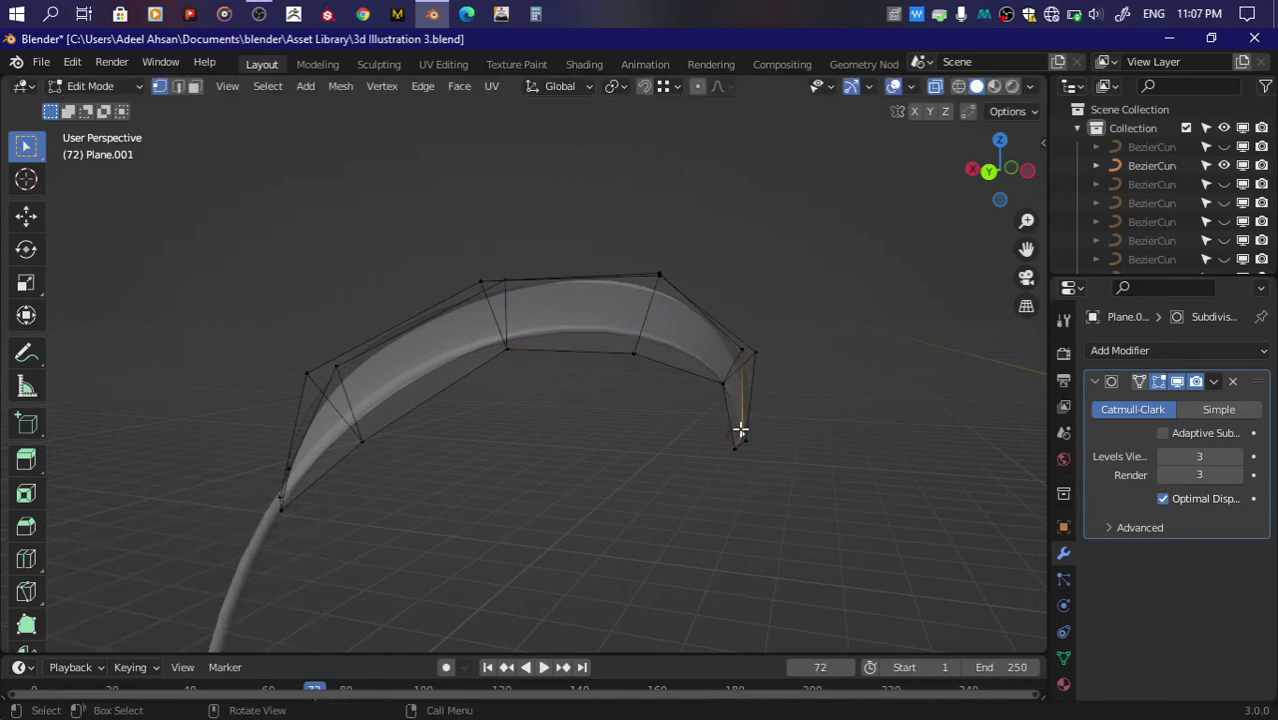
drag(1013, 172, 711, 451)
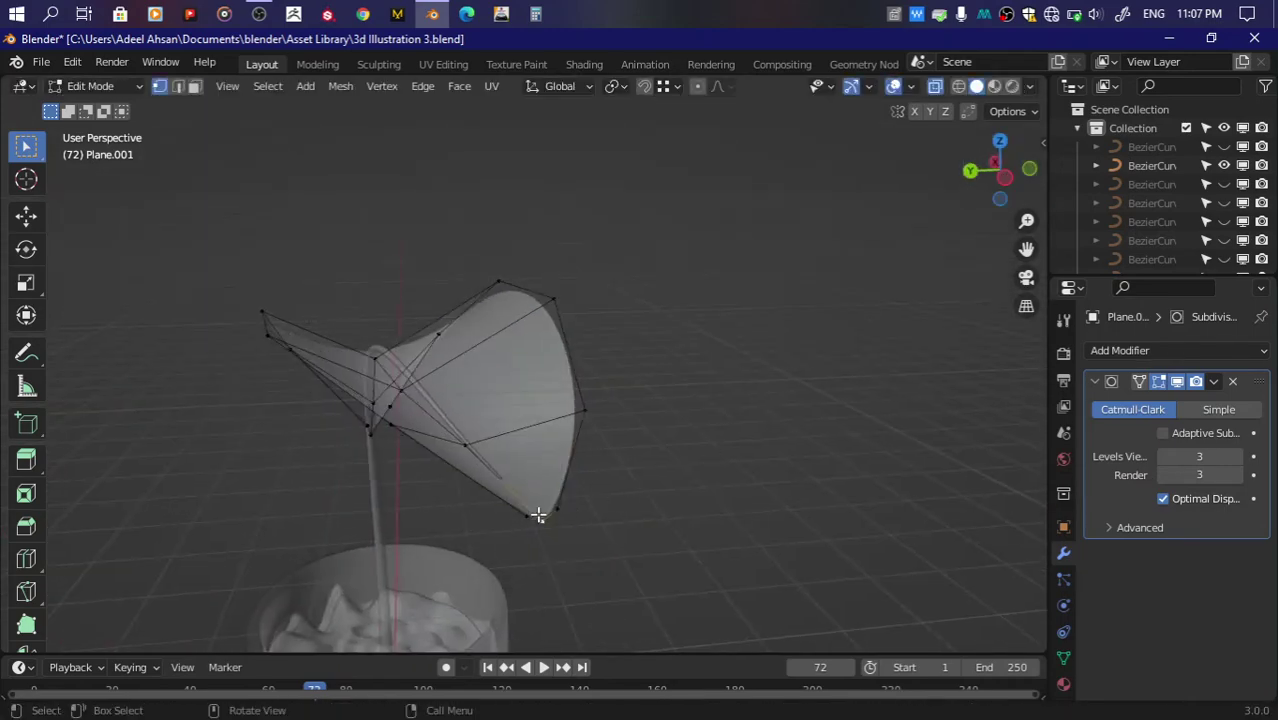
drag(985, 187, 813, 377)
key(g)
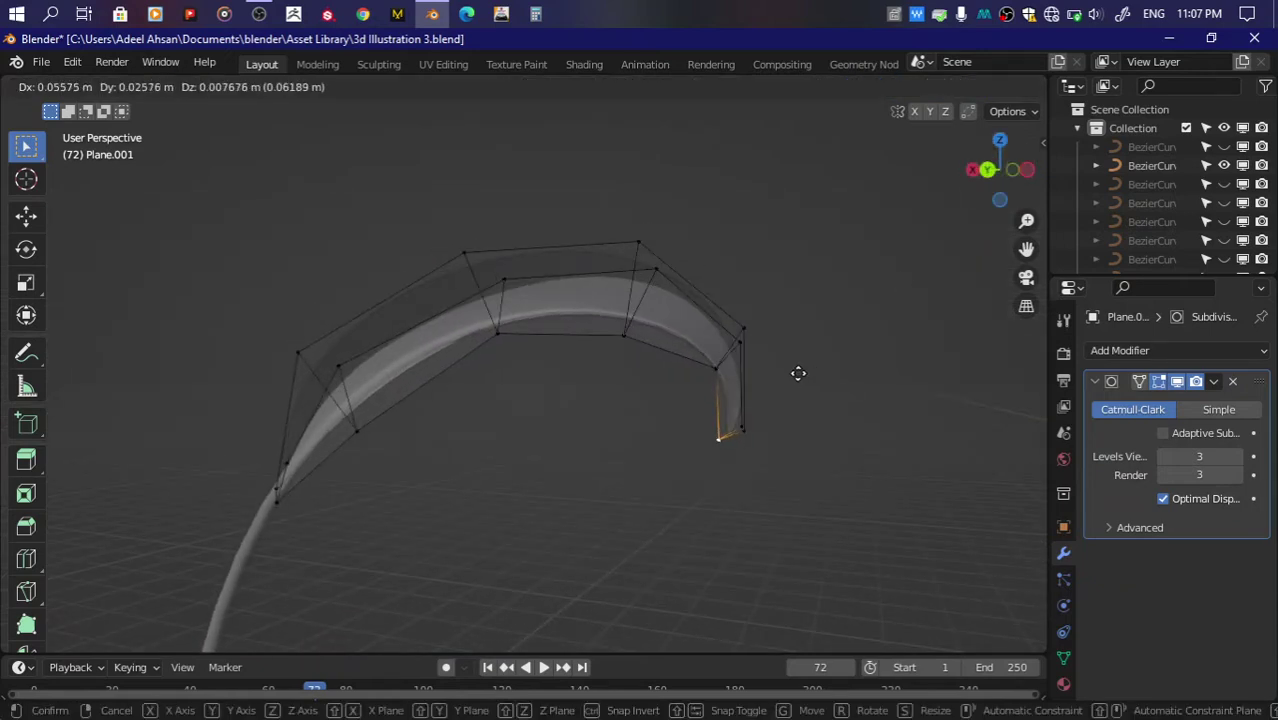
click(790, 367)
middle_drag(790, 367, 772, 400)
Step: Add an edge loop across the blade tip, shape the tip vertices, and save
click(775, 400)
right_click(775, 400)
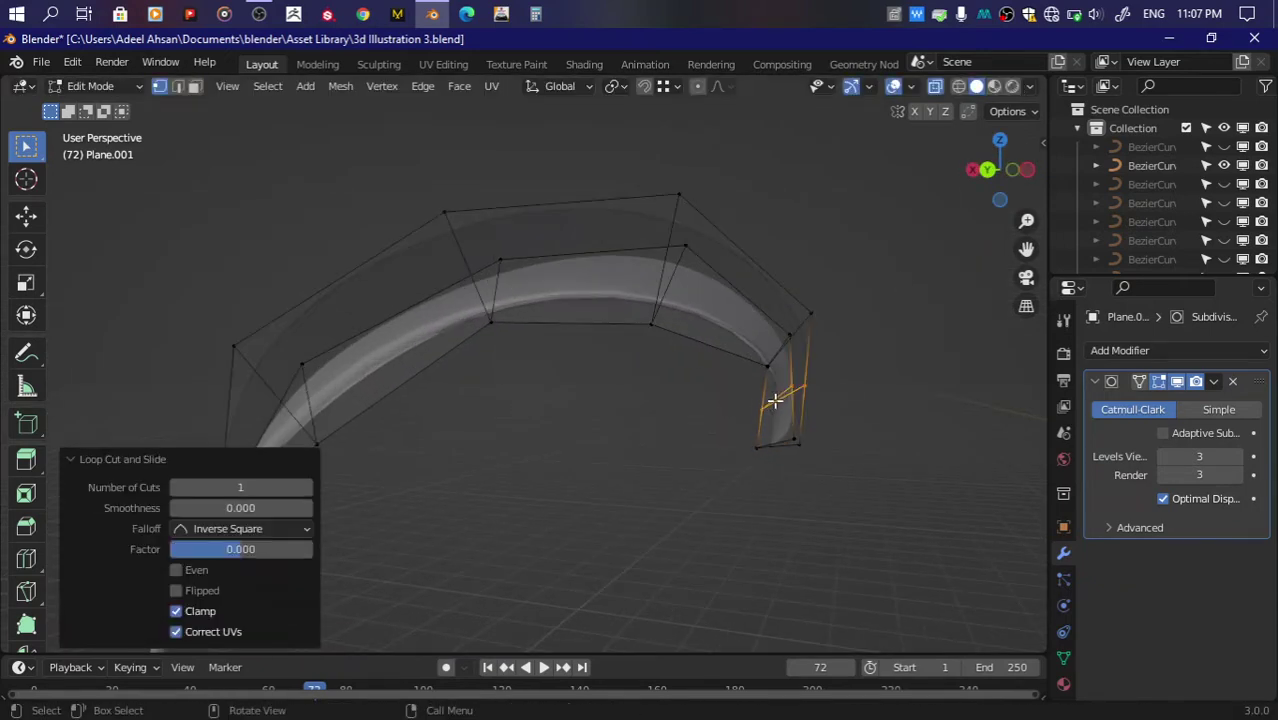
key(g)
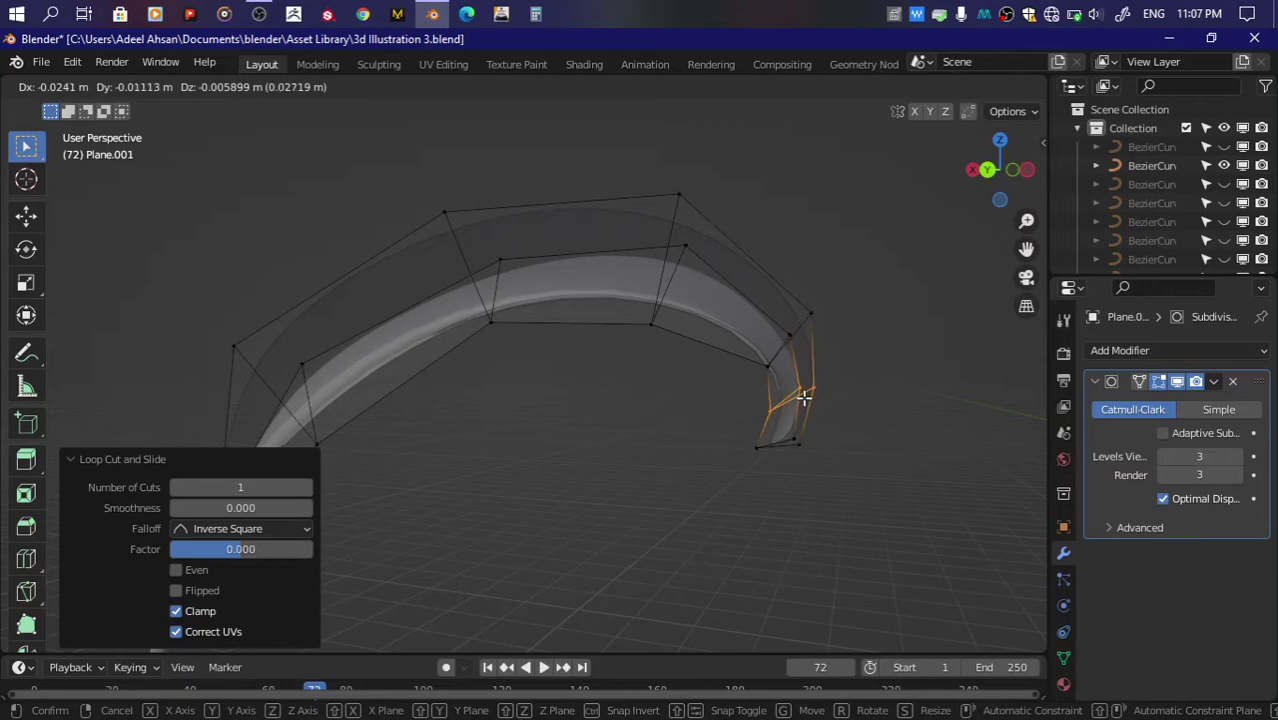
click(762, 442)
key(g)
click(767, 371)
key(g)
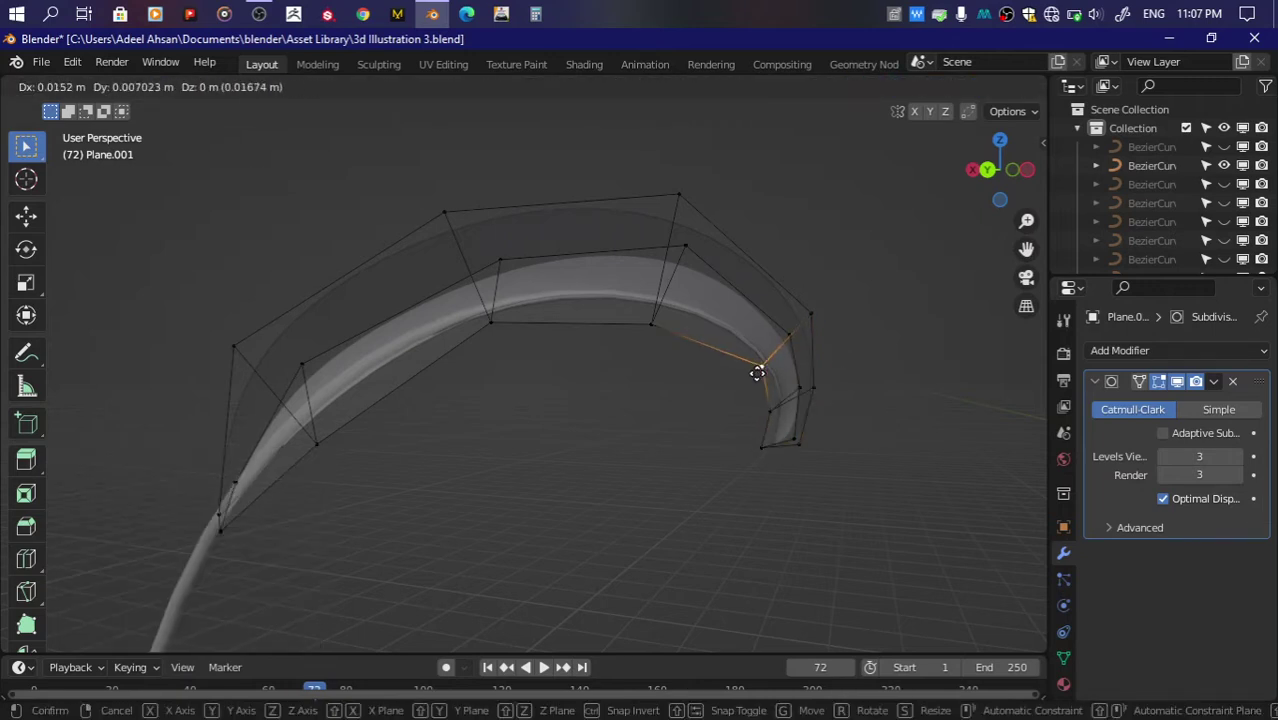
click(750, 378)
key(ctrl+s)
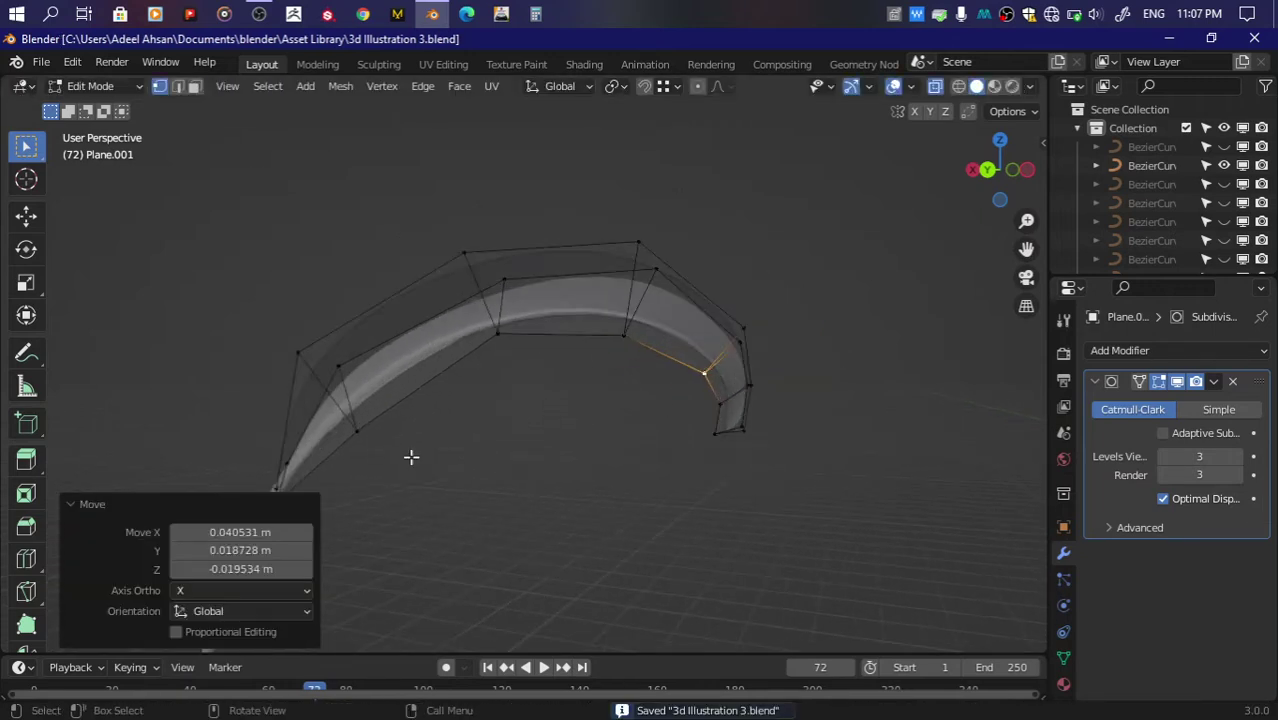
Step: Nudge the lower-left and cage vertices of the leaf, then save
click(268, 483)
key(g)
click(343, 482)
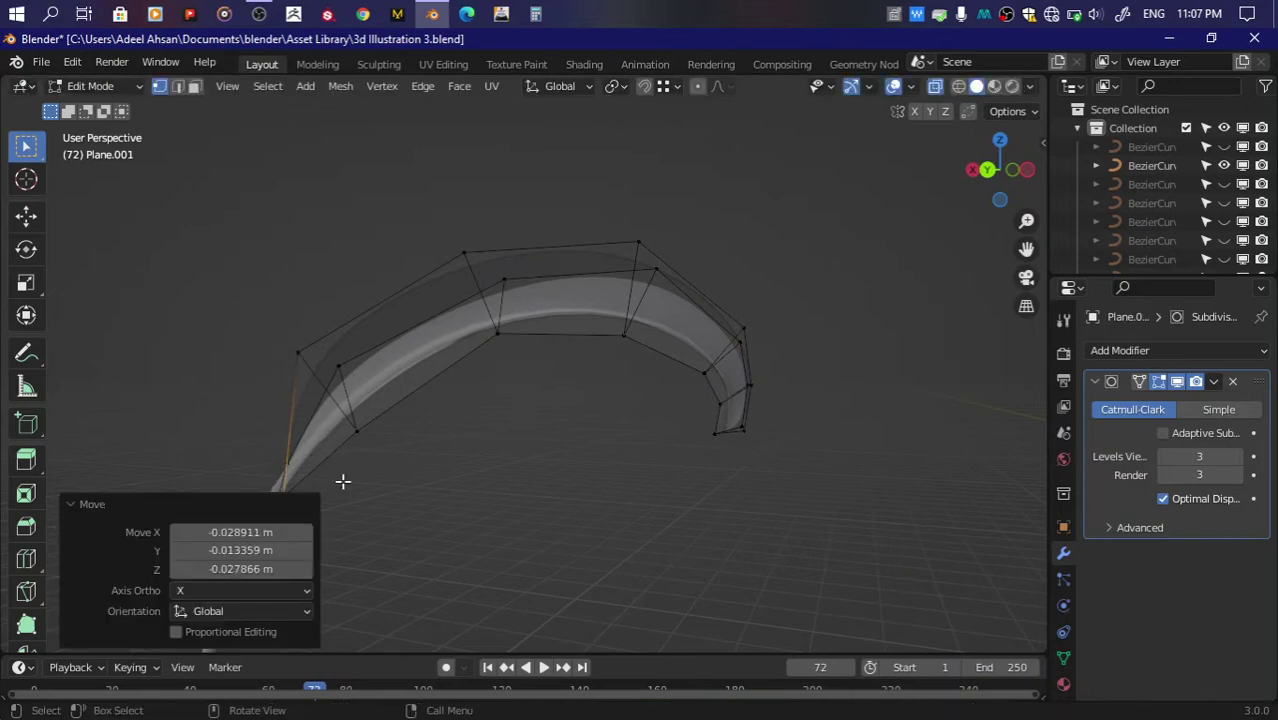
click(374, 423)
key(g)
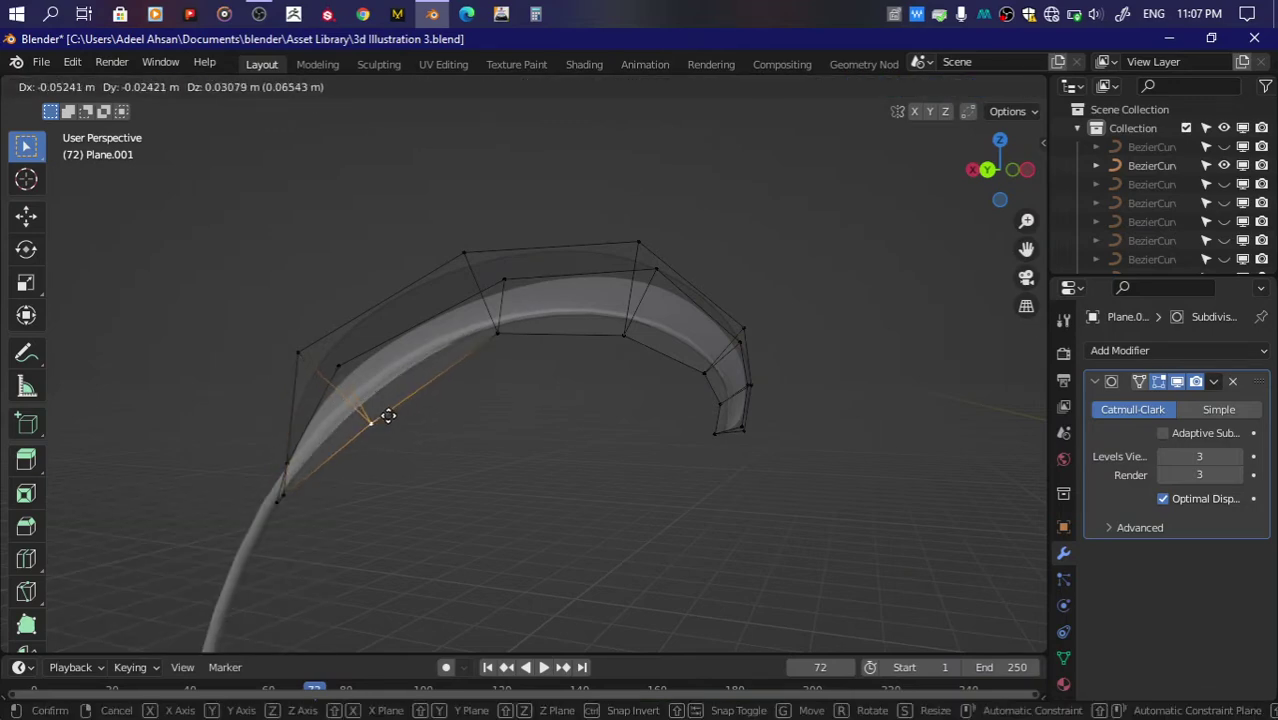
click(384, 409)
key(ctrl+s)
Step: Loop-cut a new edge loop along the leaf, return to Object Mode, and save
mouse_move(1008, 189)
mouse_down()
mouse_move(960, 200)
mouse_move(998, 172)
mouse_up()
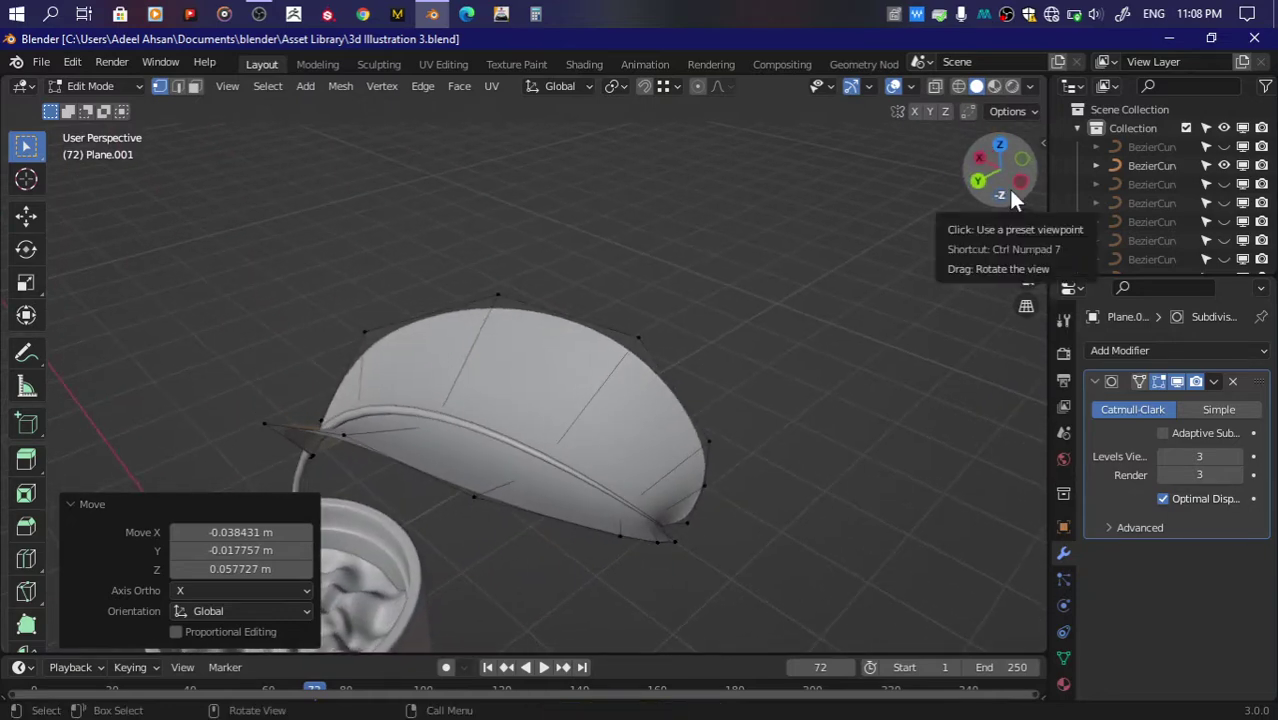
key(ctrl+r)
click(587, 386)
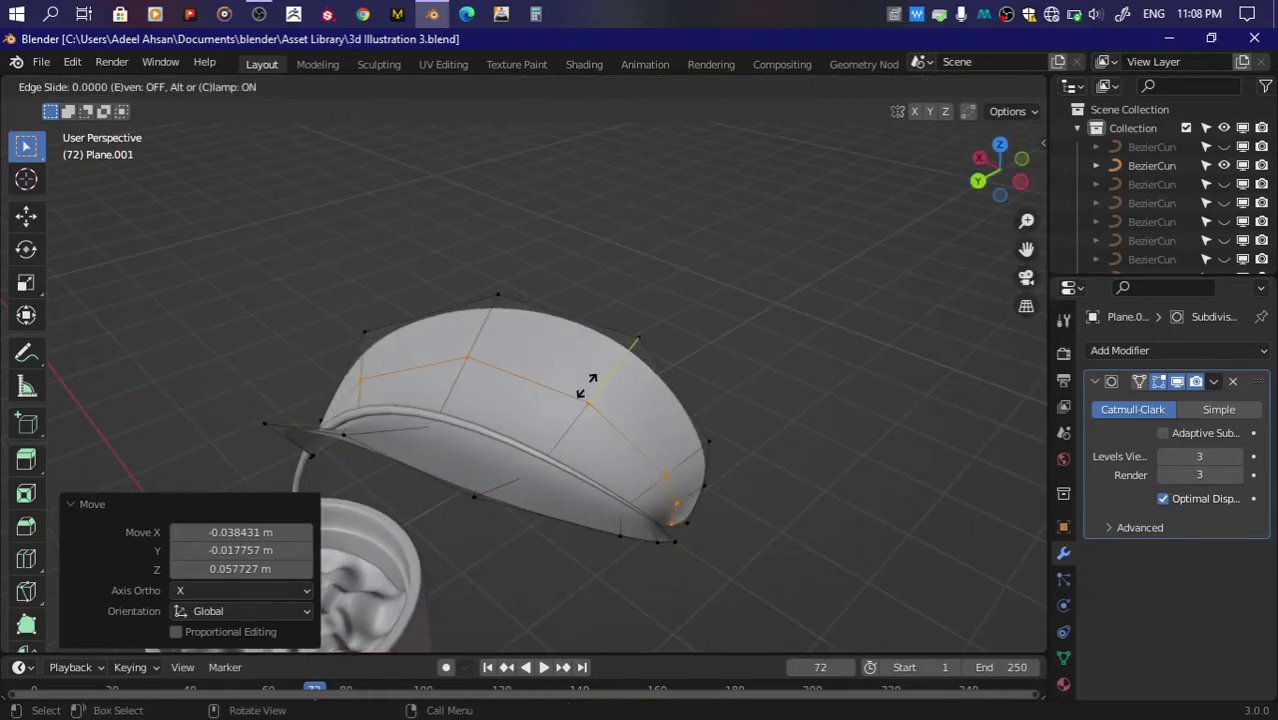
click(551, 437)
key(alt+a)
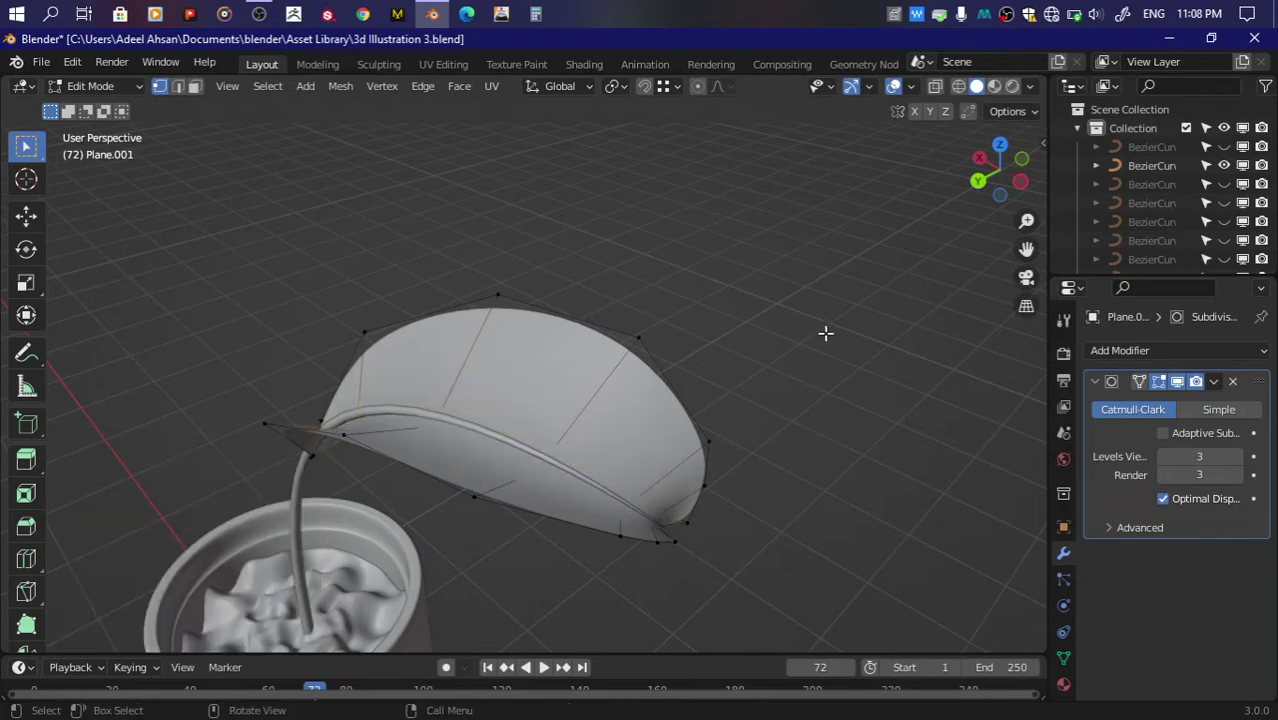
key(Tab)
key(ctrl+s)
Step: Check the leaf cage in X-ray, then leave Edit Mode and save again
key(Tab)
key(alt+z)
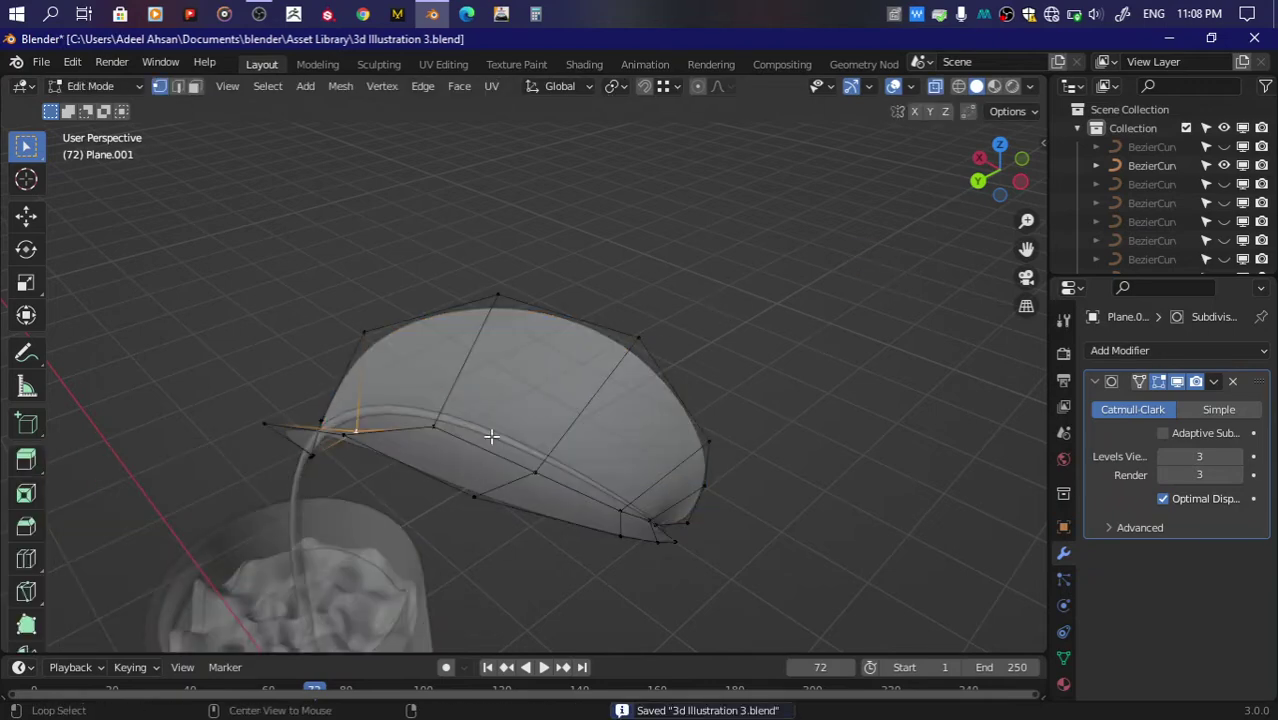
drag(979, 182, 820, 257)
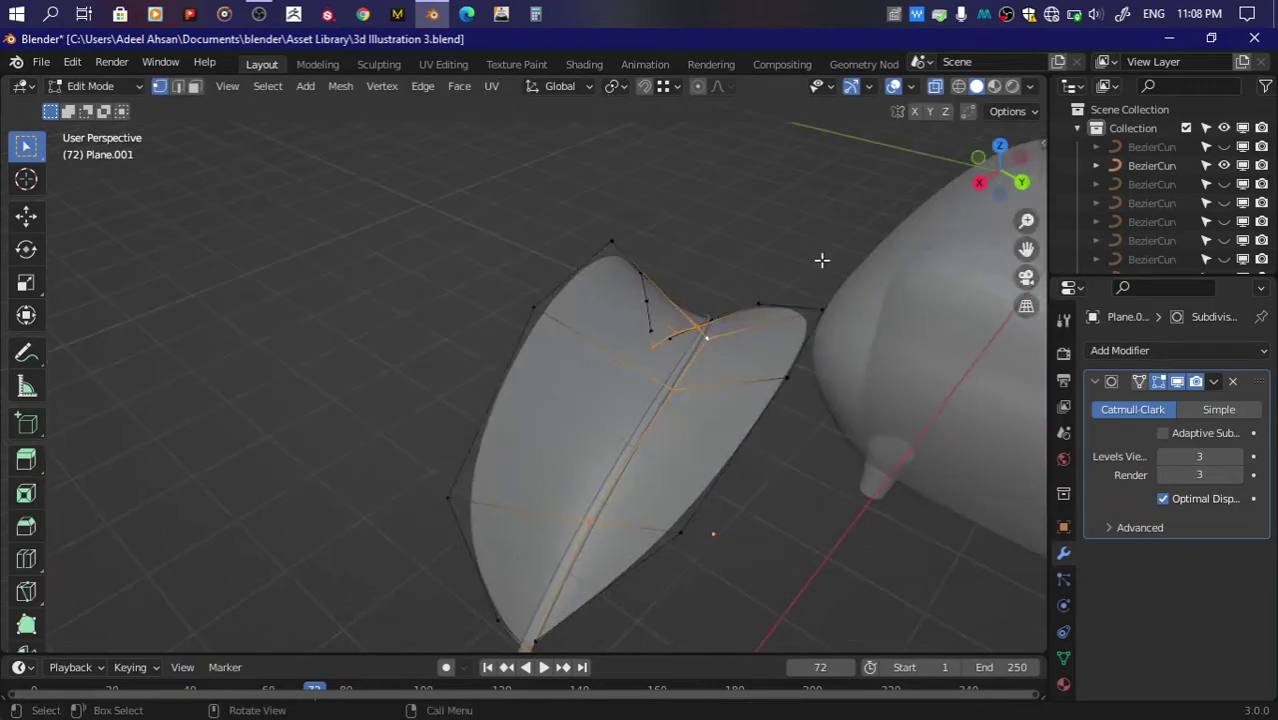
key(Tab)
scroll(820, 257, down, 2)
key(ctrl+s)
Step: Unhide the stem curves and duplicate the leaf about 1.67 m up and -0.74 m in X
drag(971, 178, 775, 281)
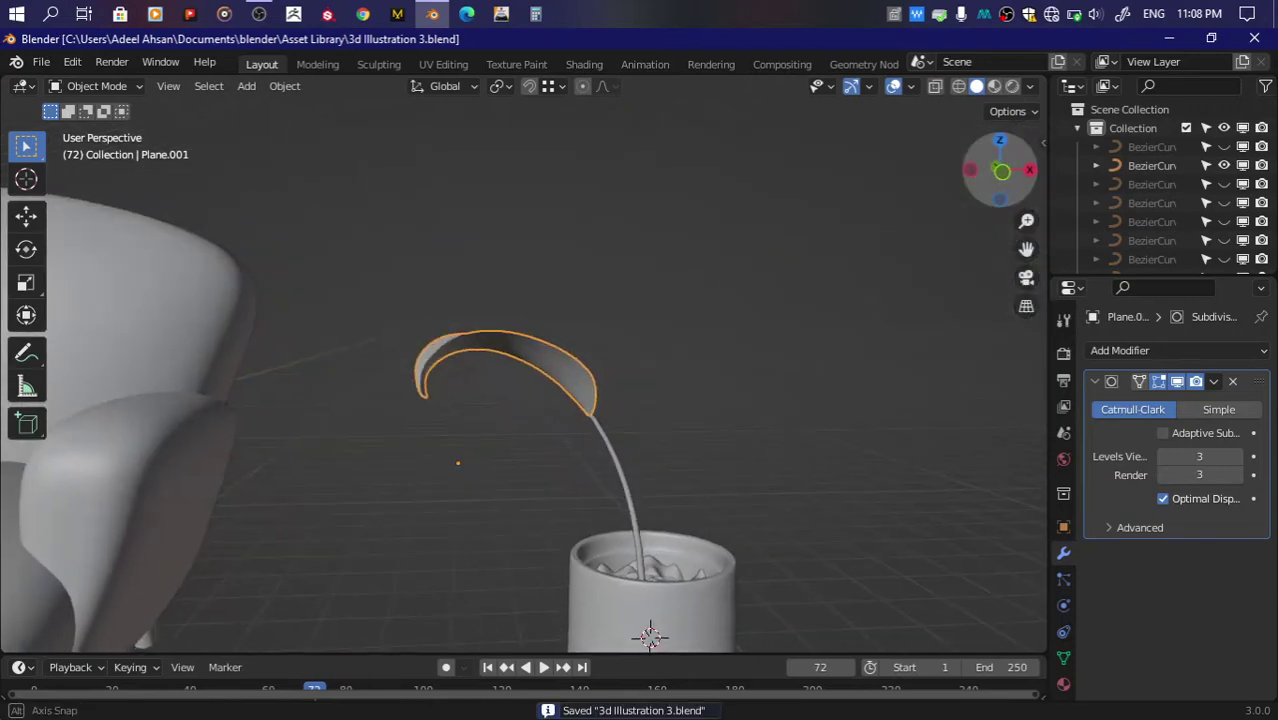
key(alt+h)
key(alt+a)
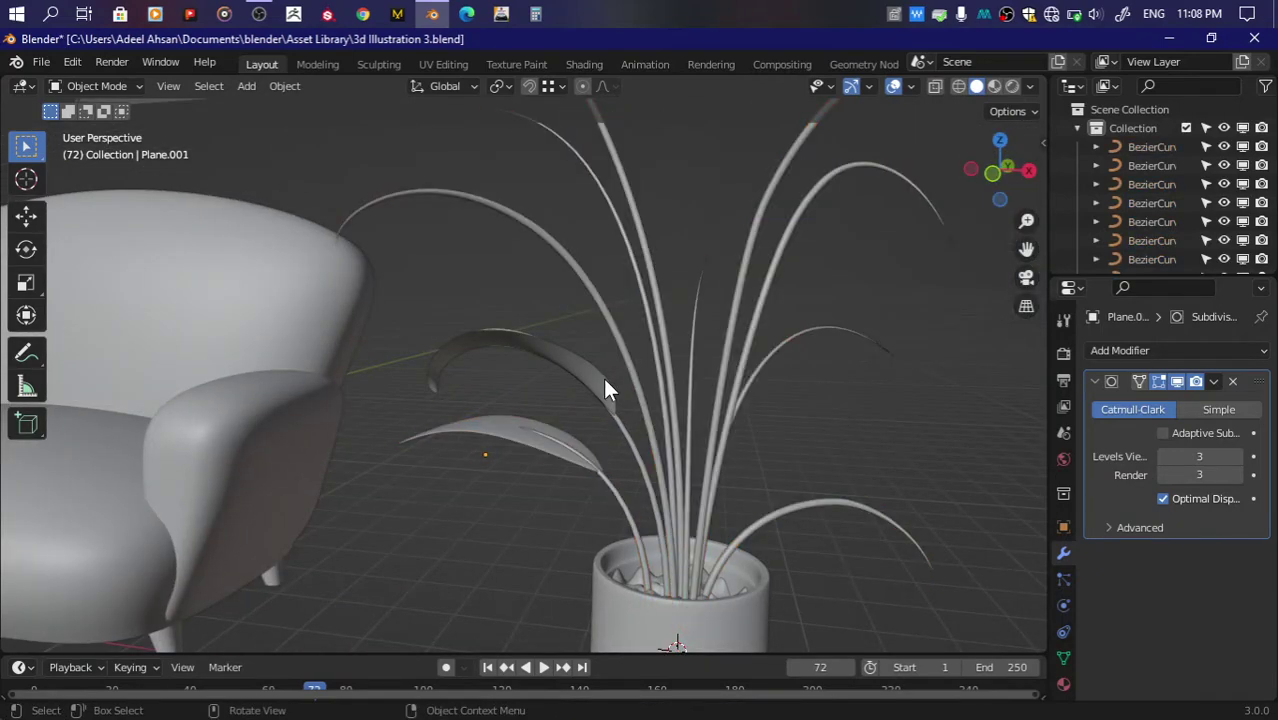
scroll(603, 380, up, 3)
click(651, 368)
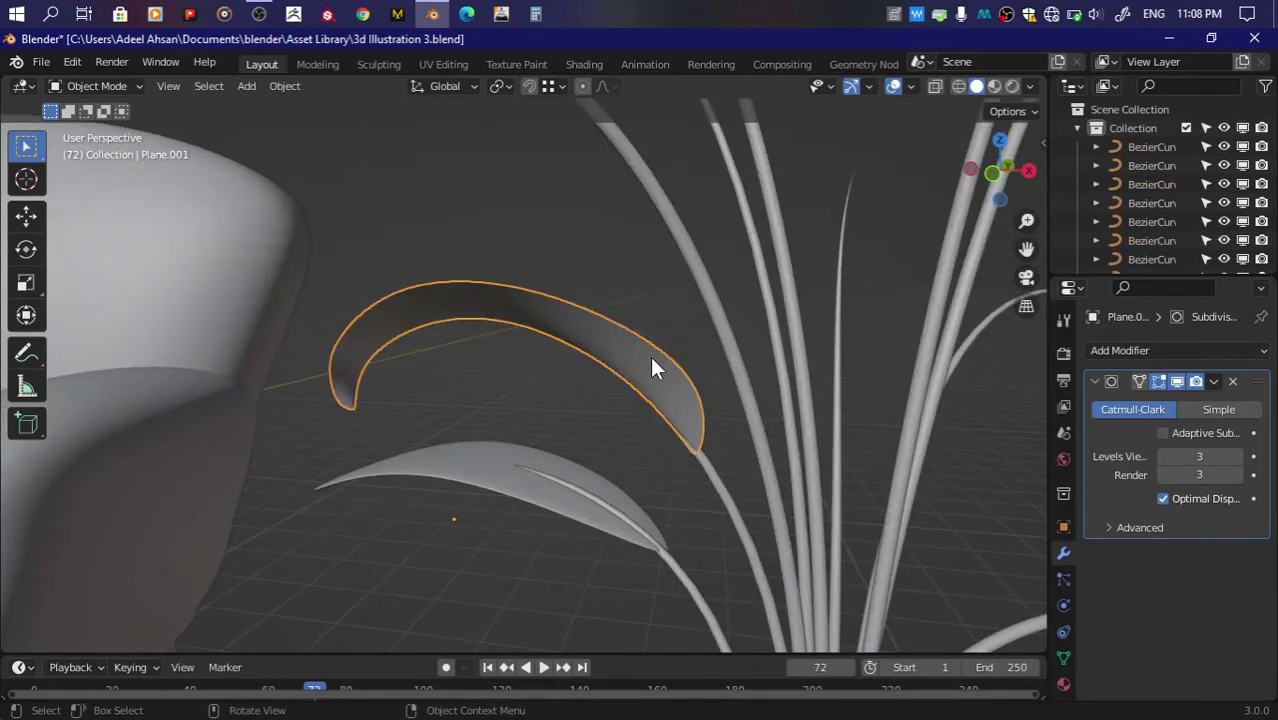
scroll(729, 312, down, 3)
scroll(729, 312, down, 2)
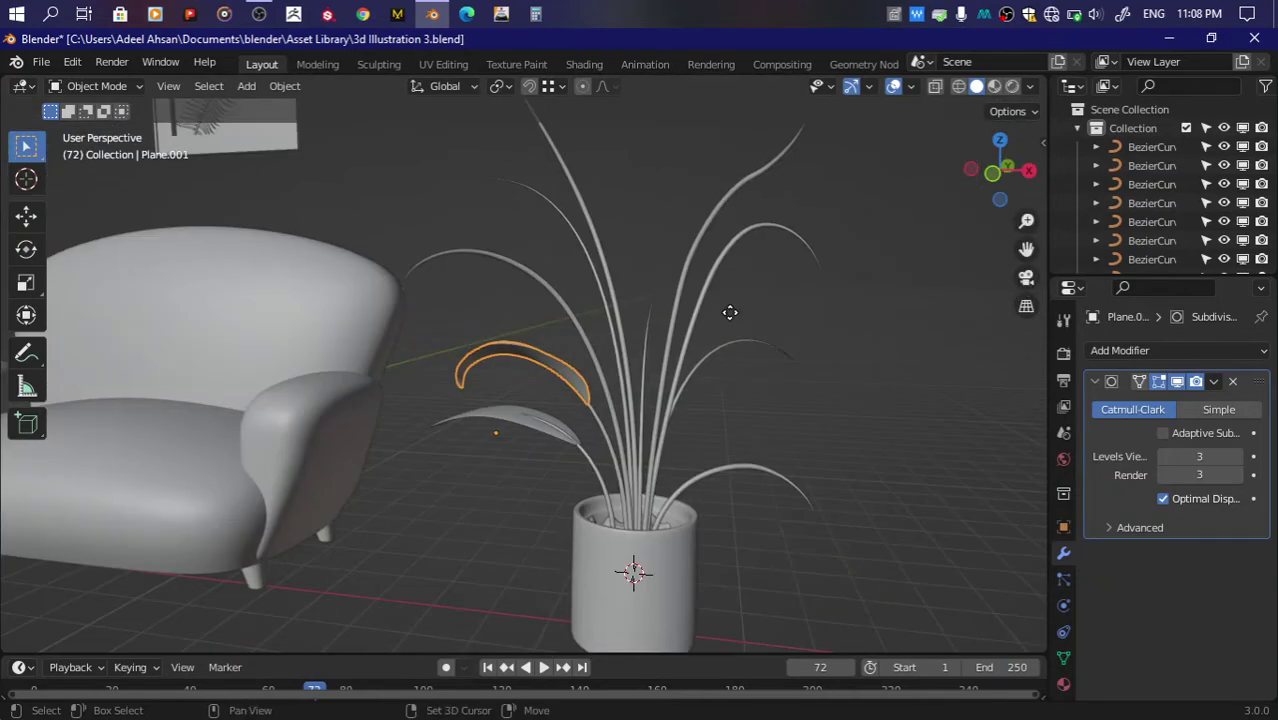
key(shift+d)
click(685, 205)
scroll(593, 345, up, 4)
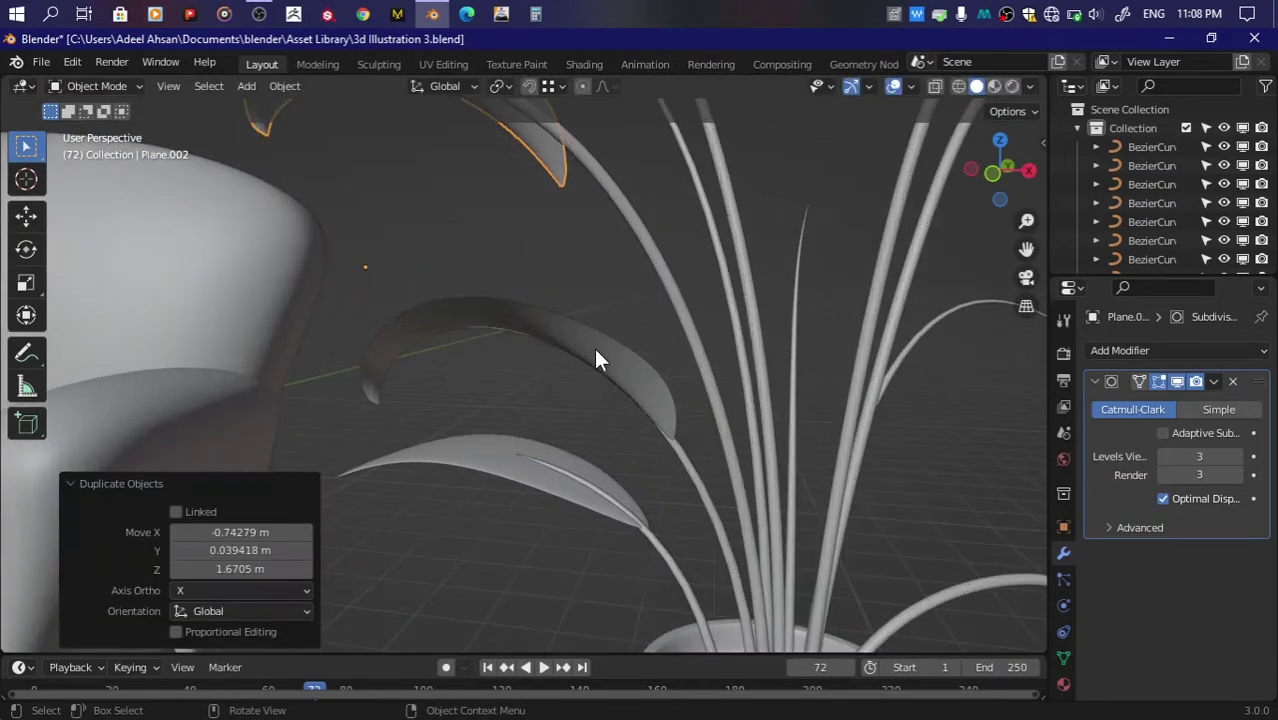
Step: Isolate the leaf in local view and enter Edit Mode on its mesh
drag(564, 300, 627, 403)
key(KP_Divide)
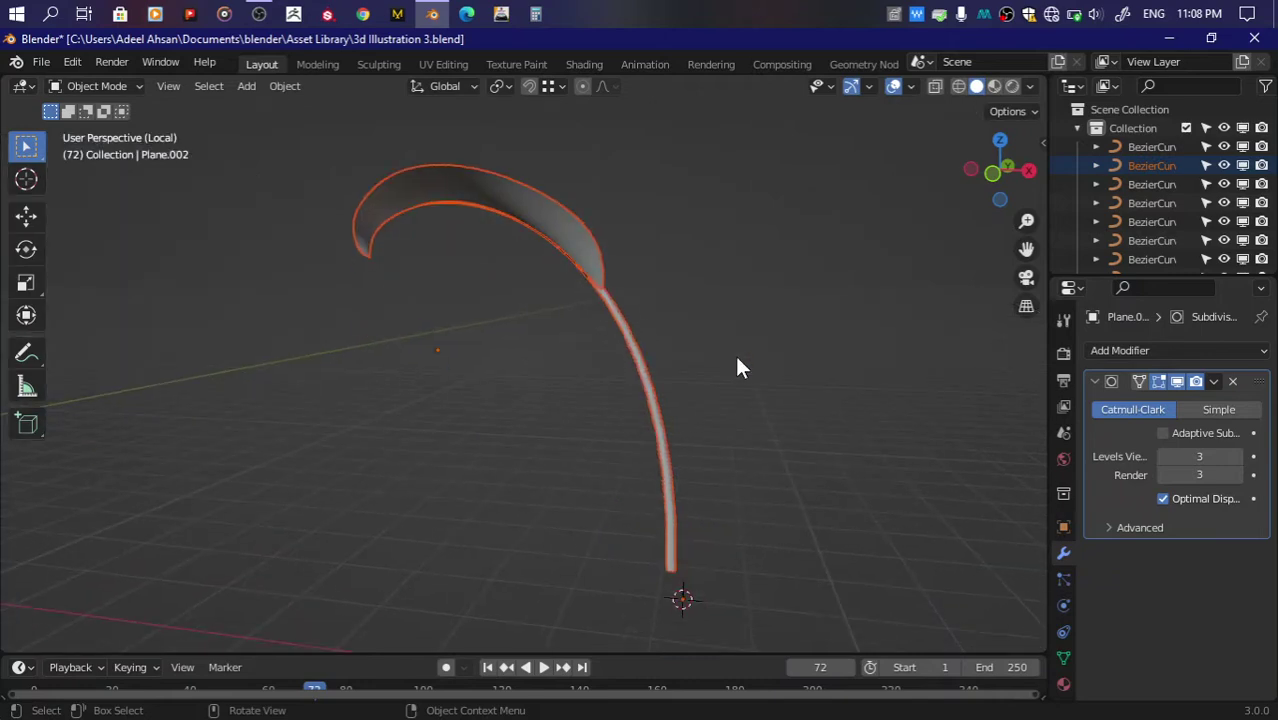
click(736, 368)
mouse_move(1010, 182)
mouse_down()
mouse_move(1015, 193)
mouse_move(985, 160)
mouse_up()
click(498, 250)
key(Tab)
scroll(499, 243, up, 3)
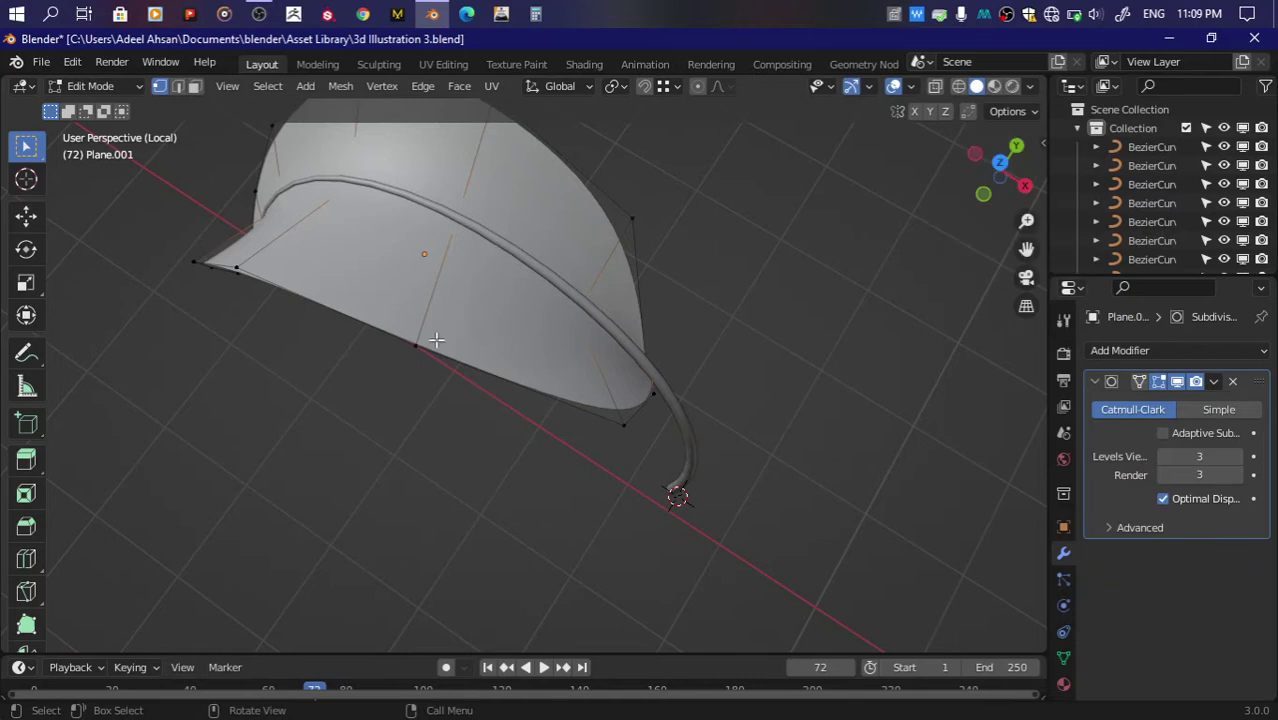
Step: Cut the first notch: bevel an edge vertex, slide the new vertices apart, delete the face
key(ctrl+shift+b)
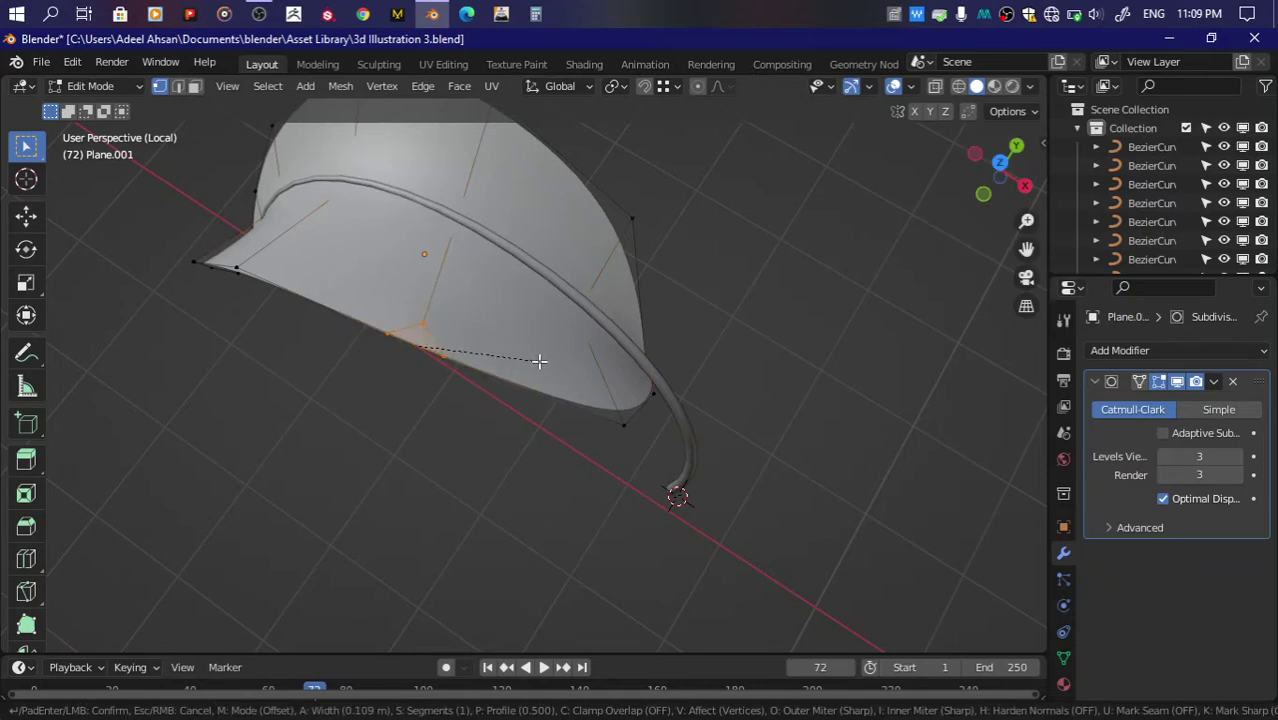
click(545, 365)
click(449, 358)
key(shift+v)
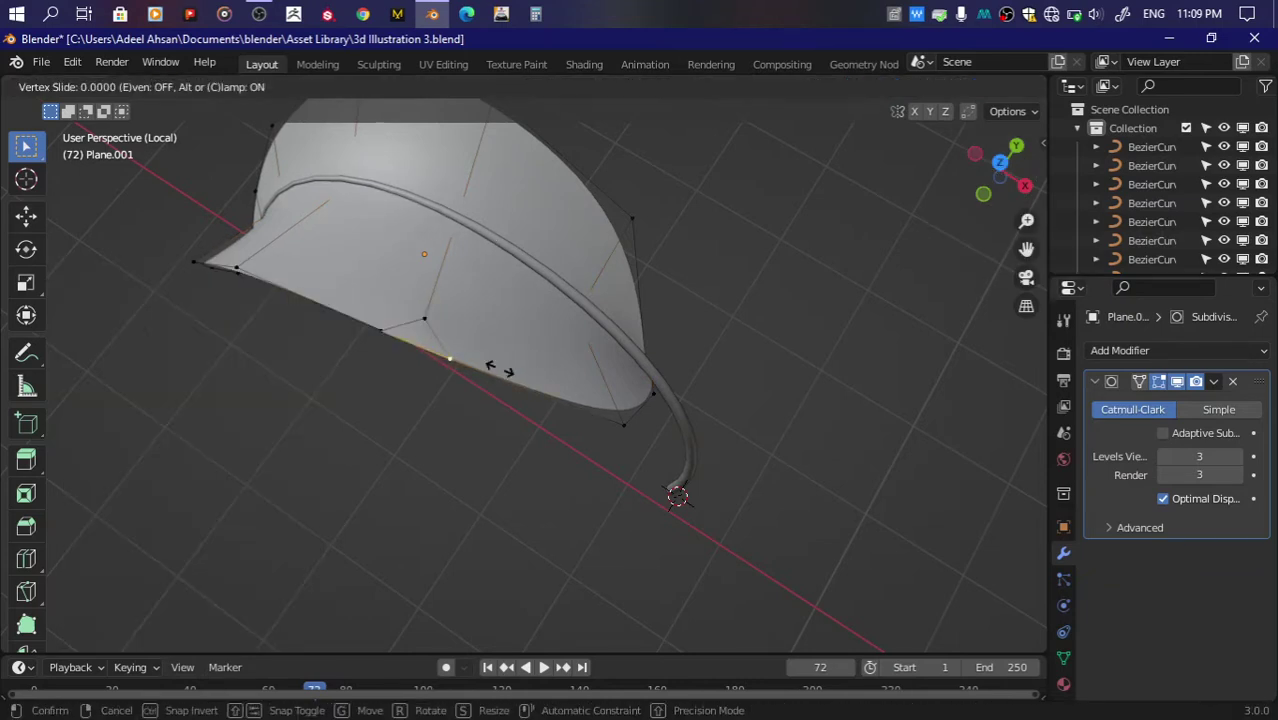
click(385, 329)
key(shift+v)
click(400, 338)
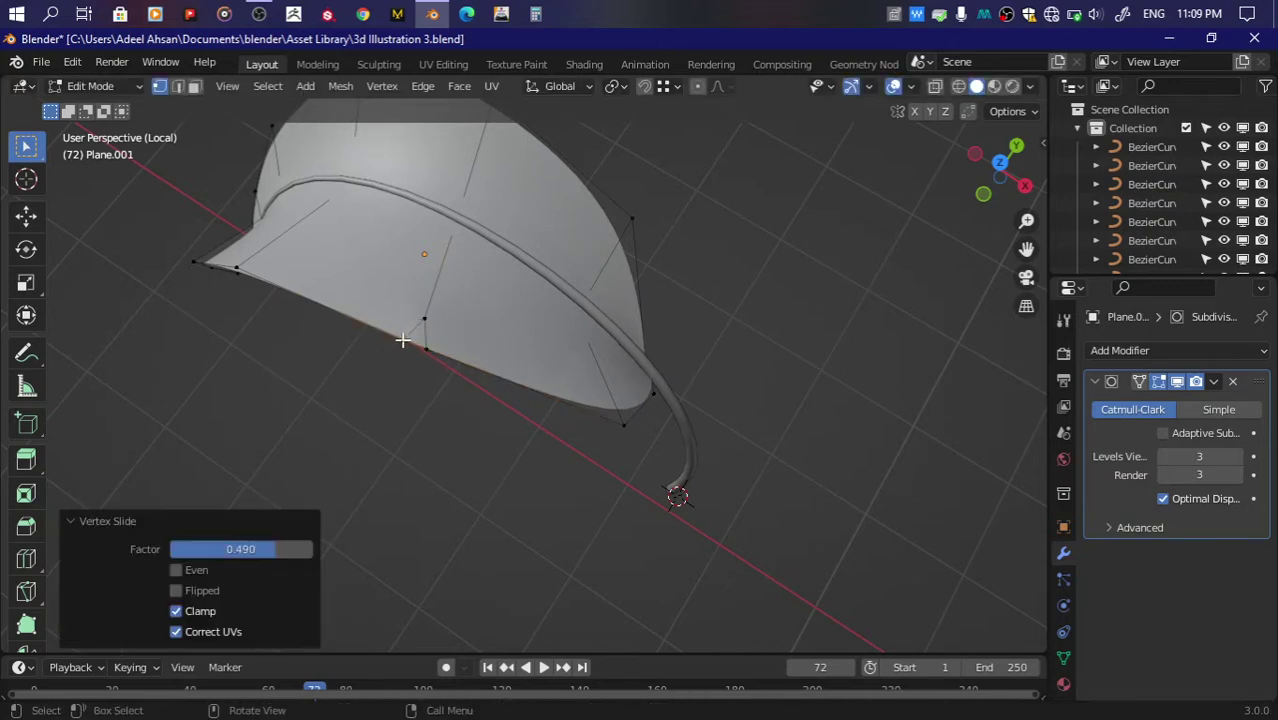
key(shift+v)
click(425, 300)
key(3)
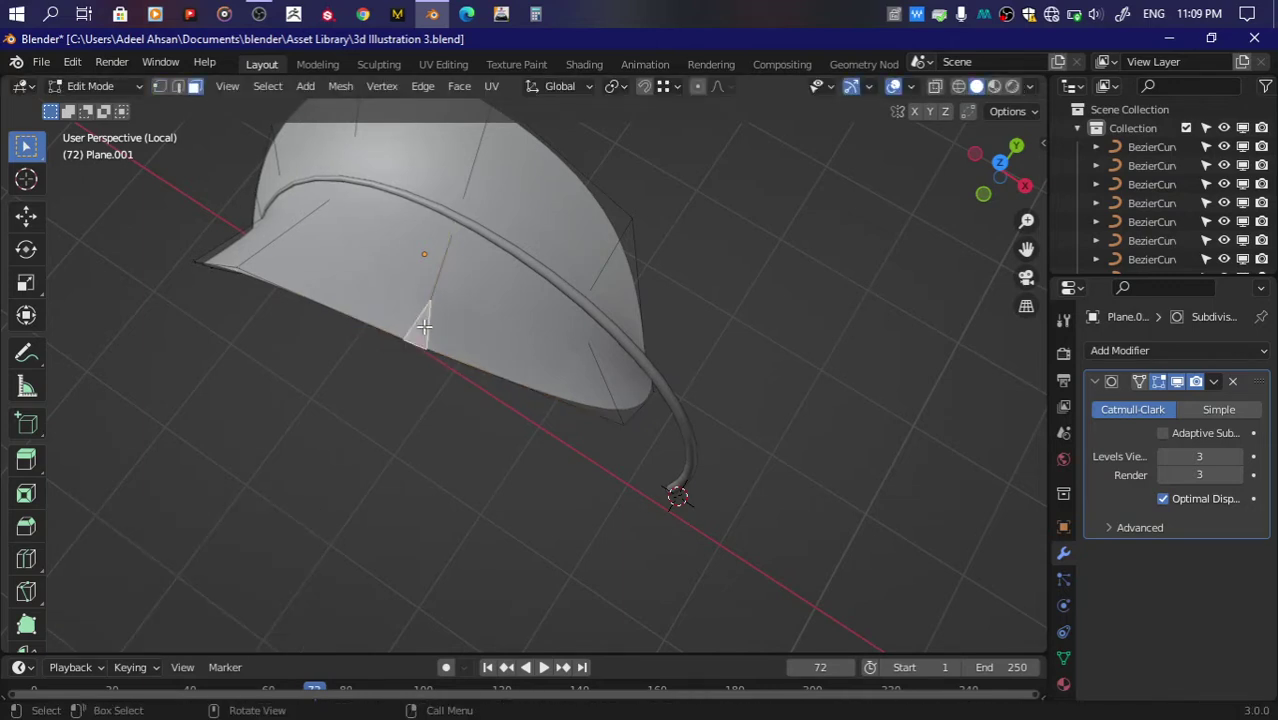
key(x)
click(485, 356)
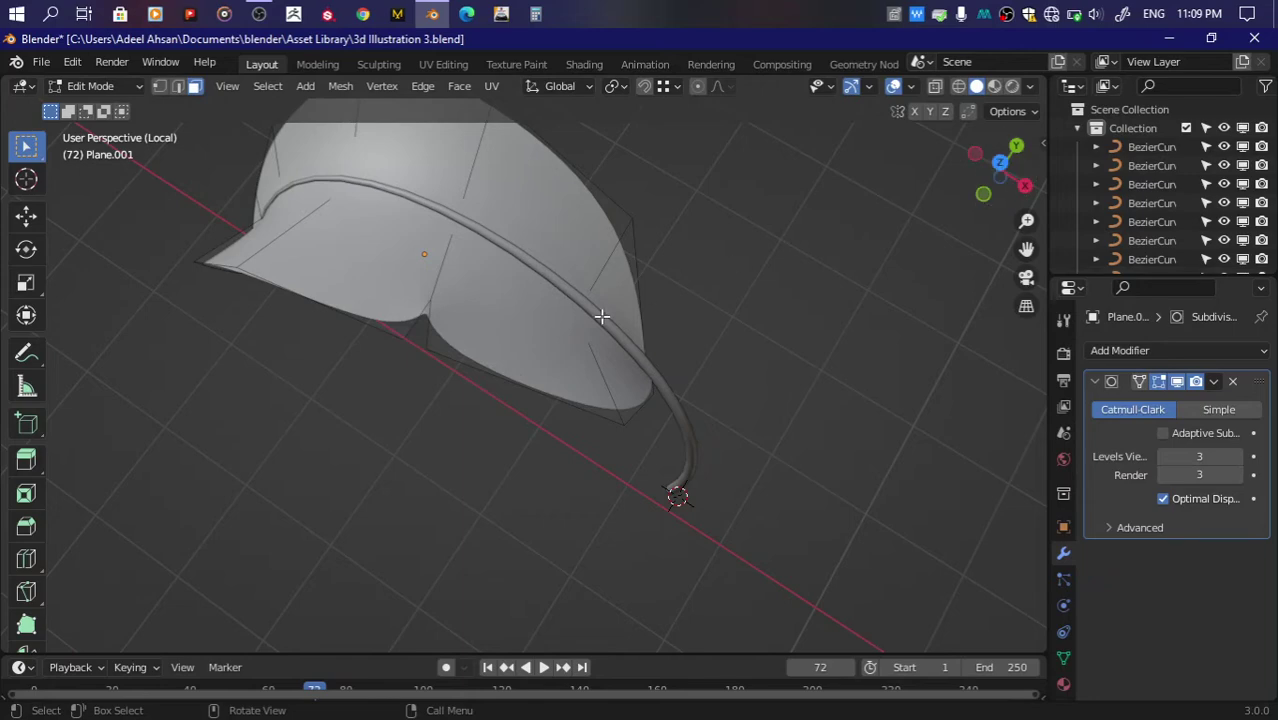
Step: Cut a second notch by beveling another edge vertex, sliding both new vertices, and deleting the face
scroll(372, 306, up, 3)
scroll(372, 306, down, 4)
middle_drag(372, 306, 362, 368)
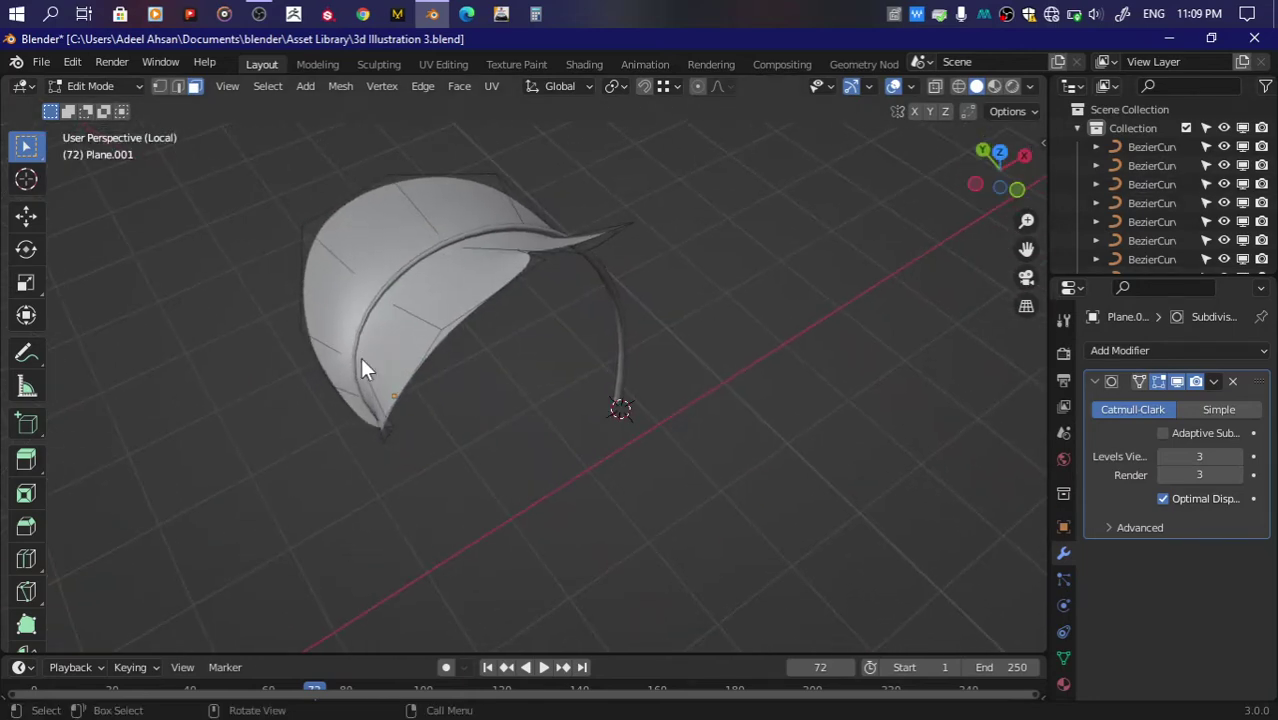
key(ctrl+z)
key(ctrl+shift+z)
key(ctrl+shift+b)
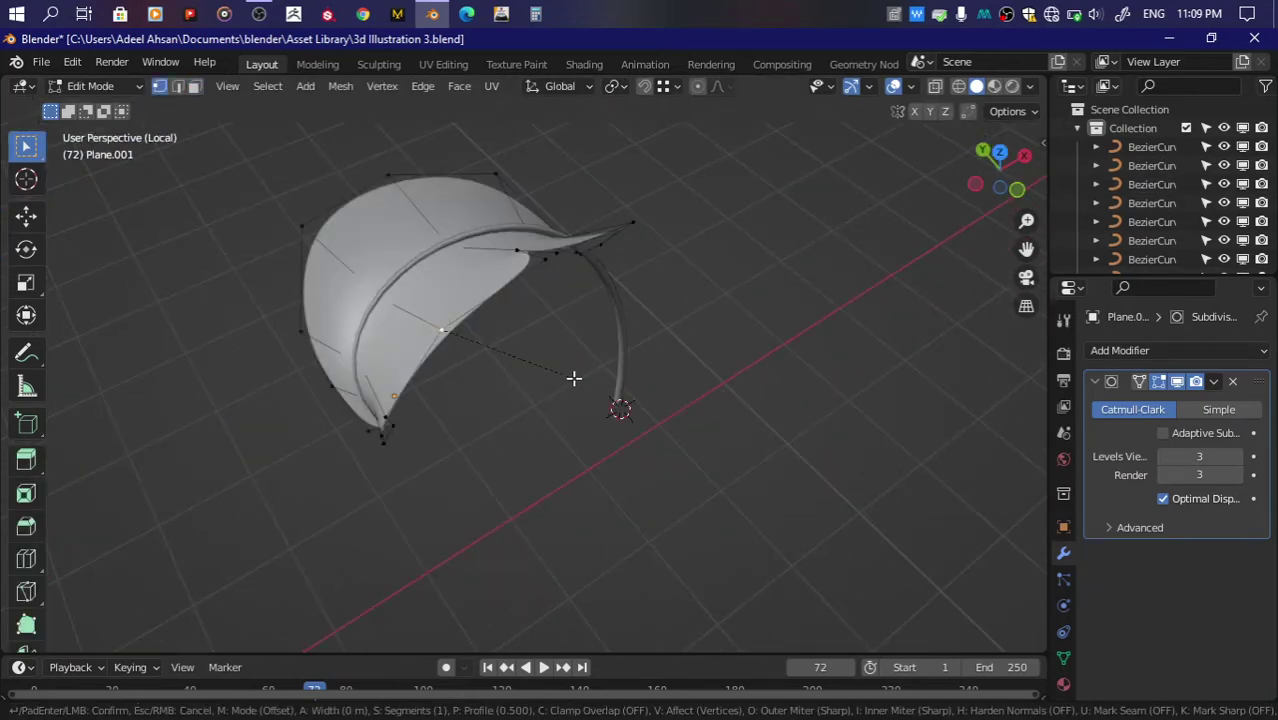
click(470, 312)
key(shift+v)
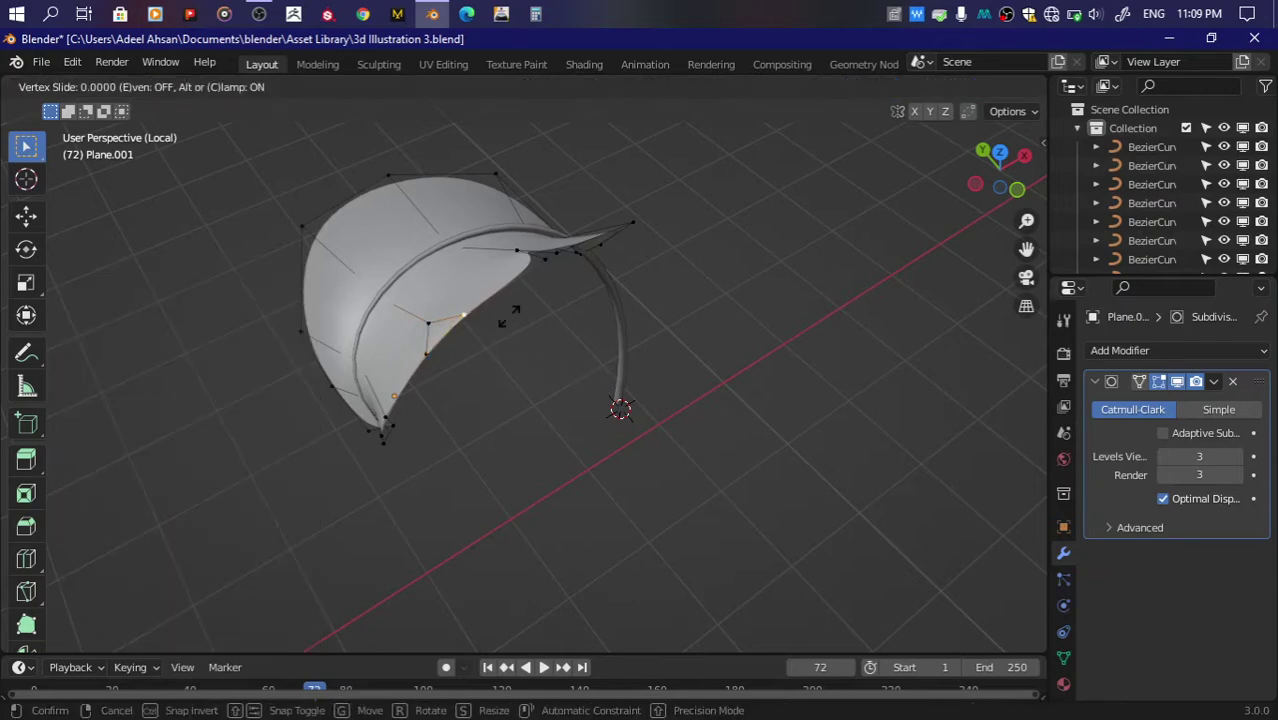
click(494, 328)
key(shift+v)
click(450, 340)
scroll(450, 340, up, 3)
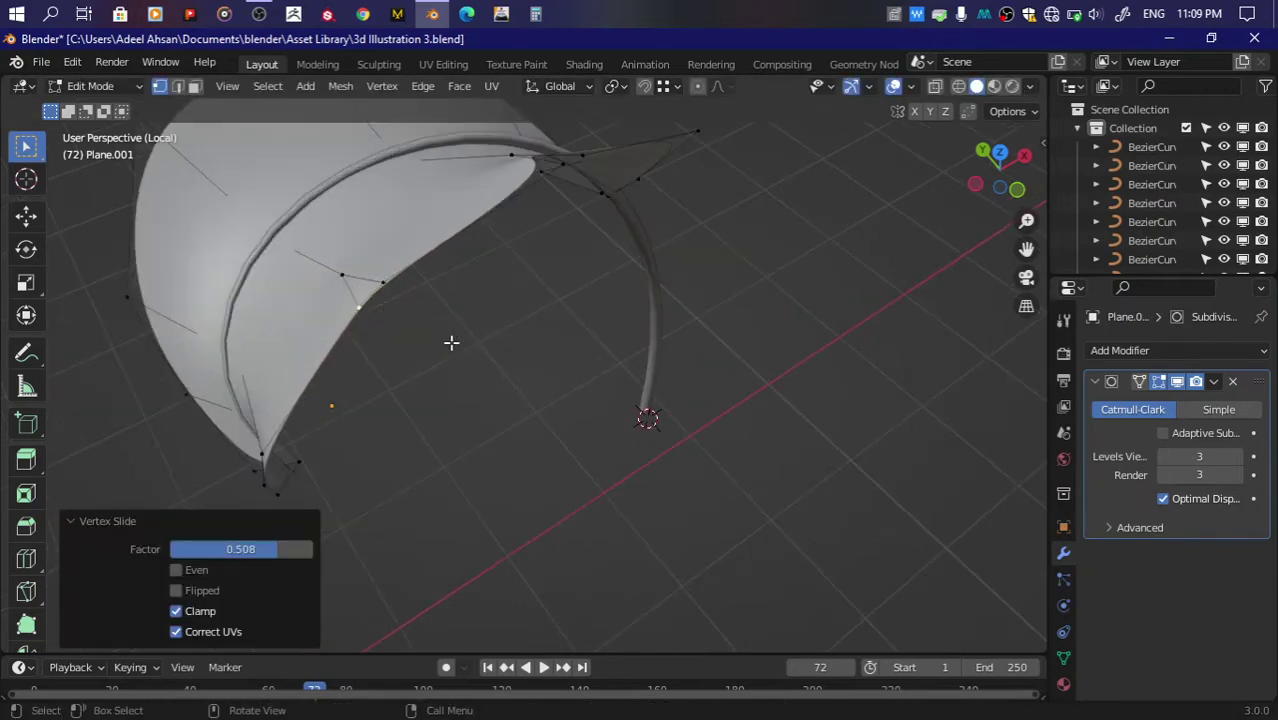
key(x)
click(470, 334)
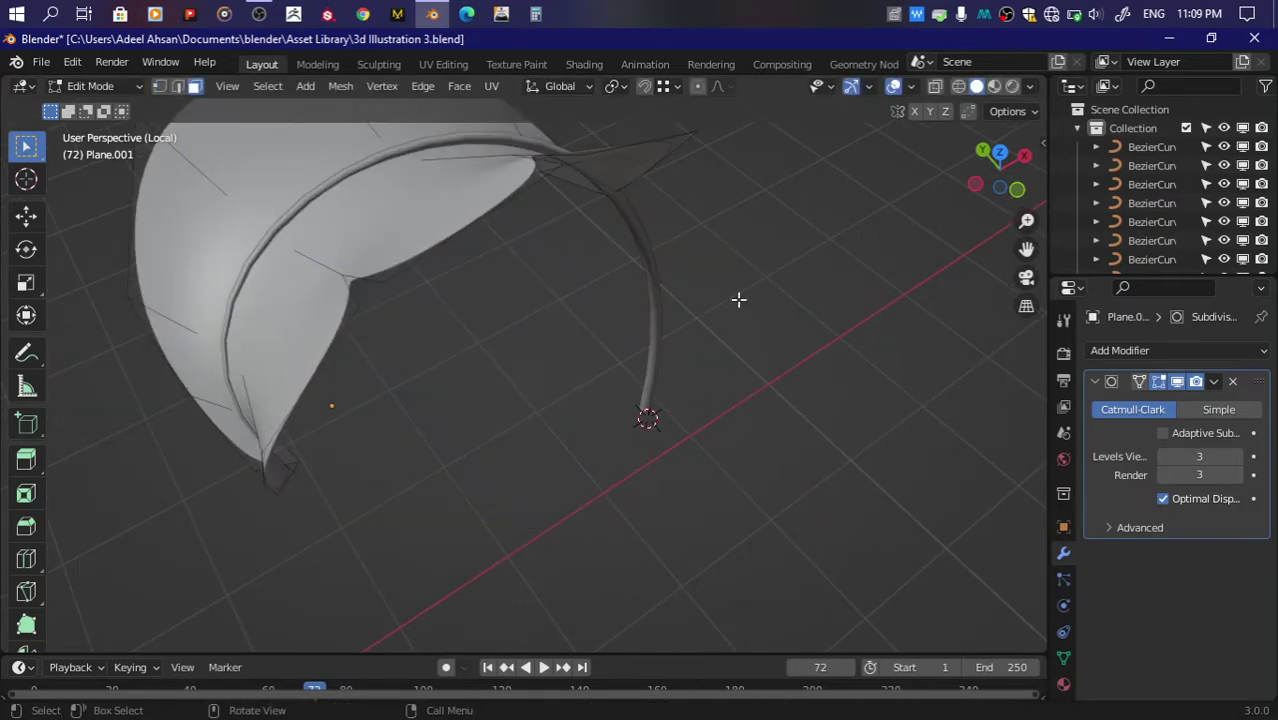
Step: Cut a third notch on the leaf's upper edge, deleting the resulting triangle face
scroll(742, 297, down, 3)
middle_drag(742, 297, 700, 330)
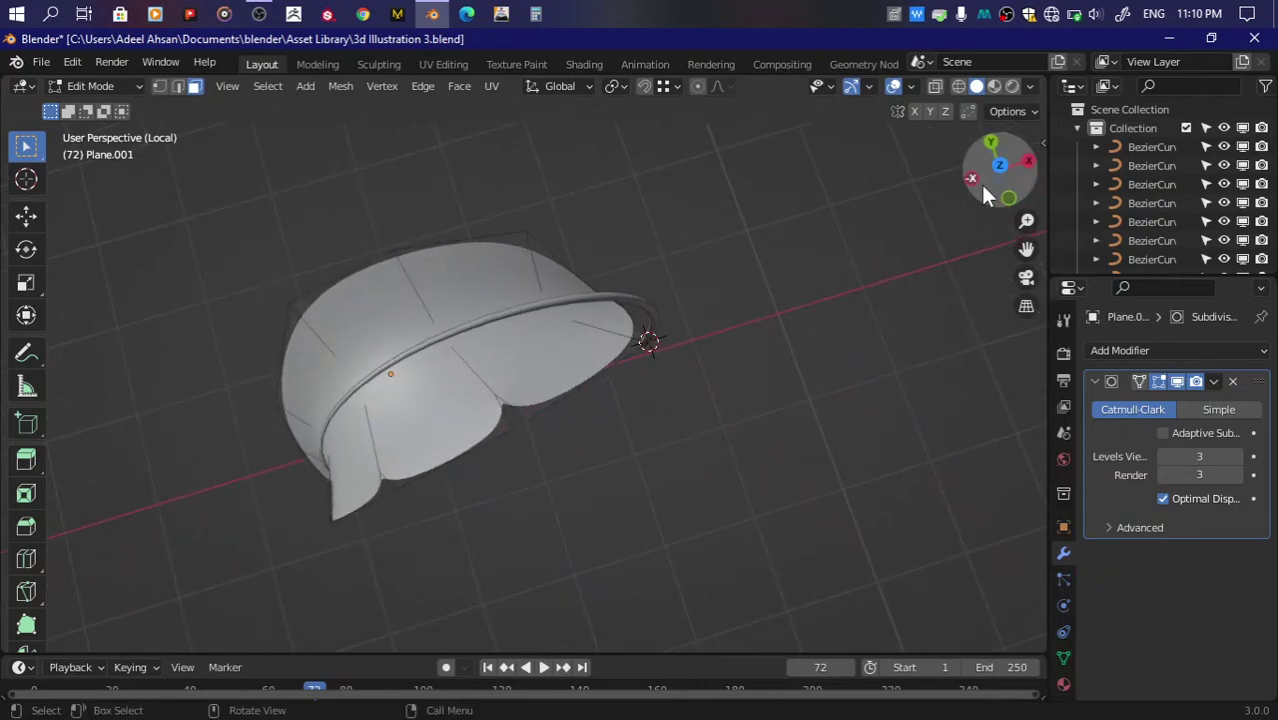
drag(985, 195, 1010, 240)
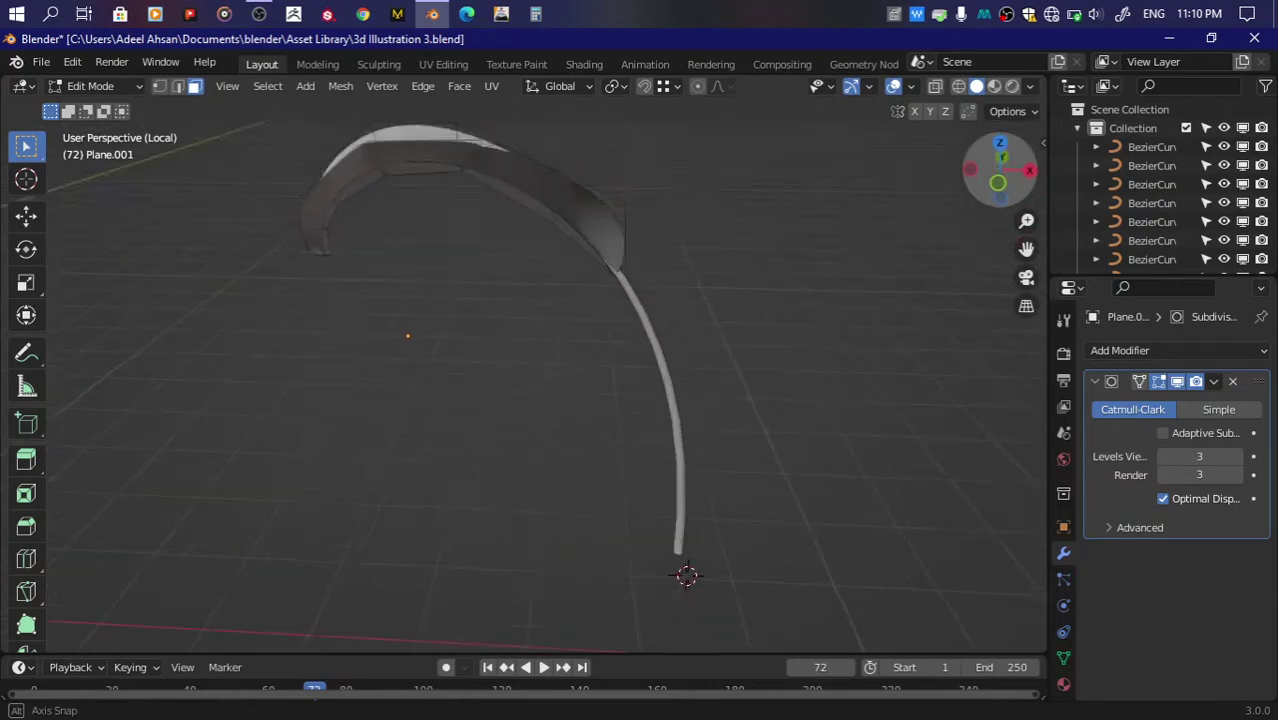
drag(1000, 185, 1003, 196)
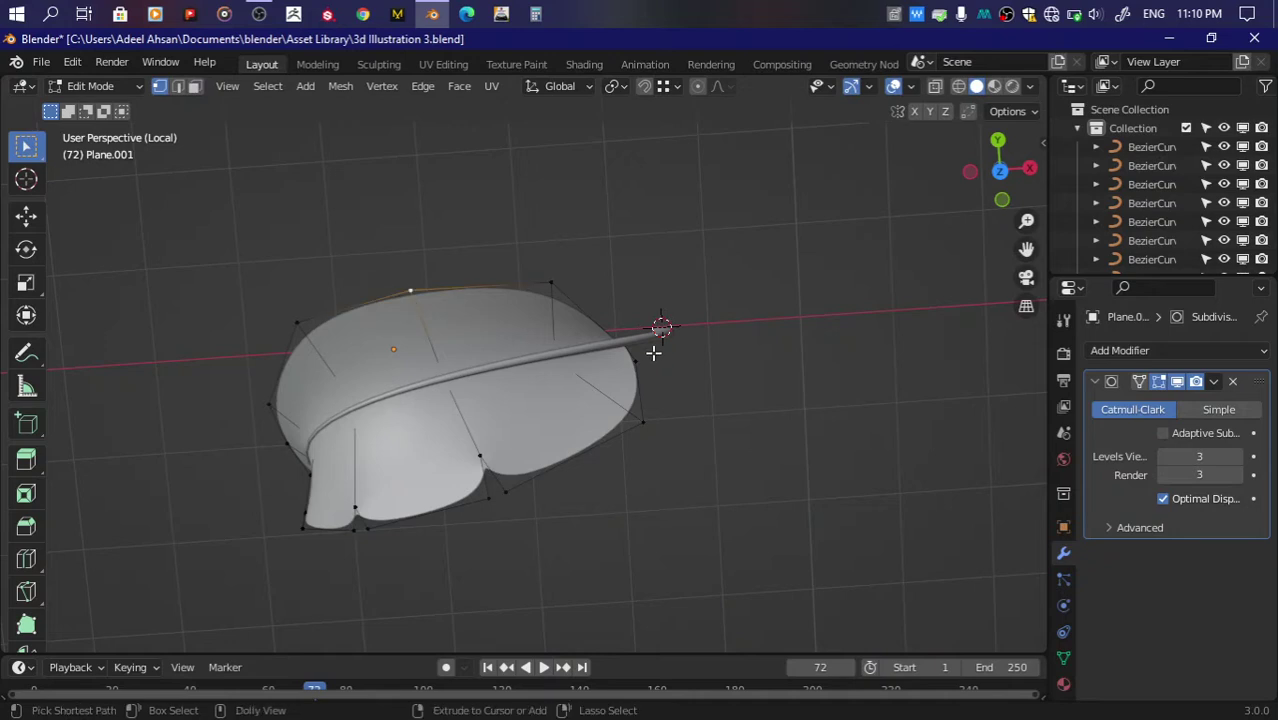
key(ctrl+shift+b)
click(693, 371)
scroll(405, 208, up, 2)
key(shift+v)
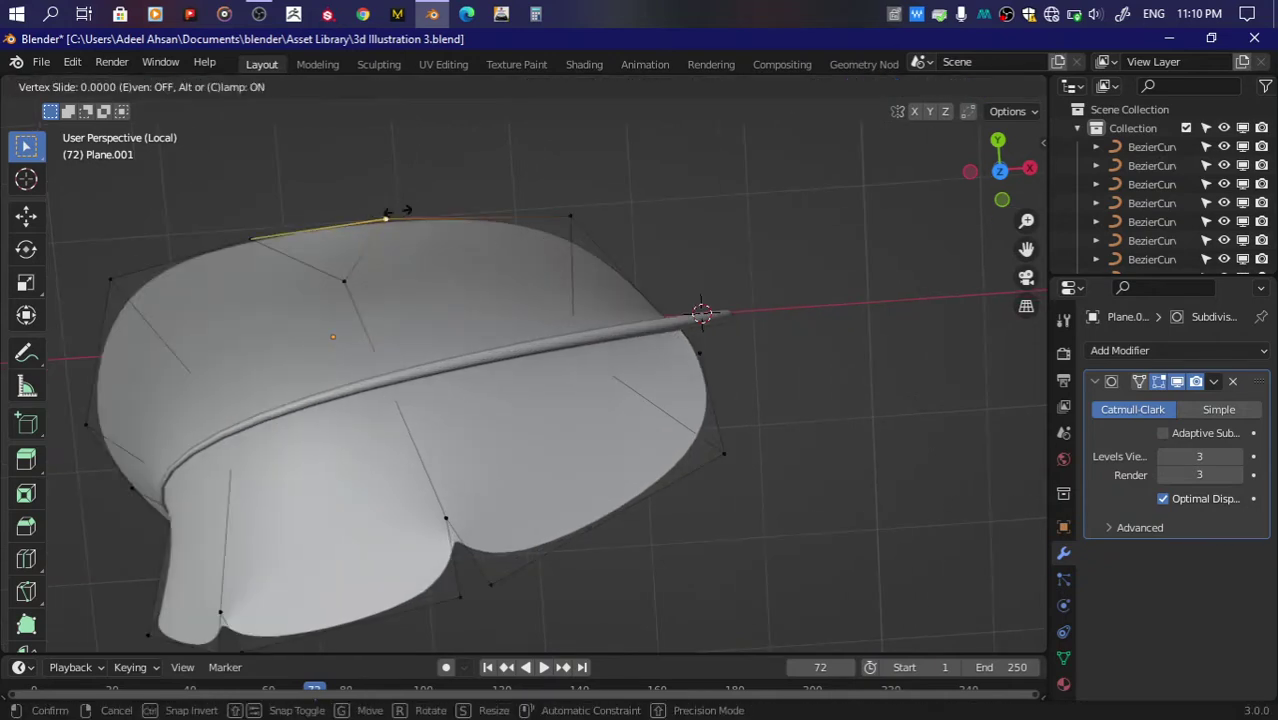
click(262, 225)
key(shift+v)
click(314, 224)
key(3)
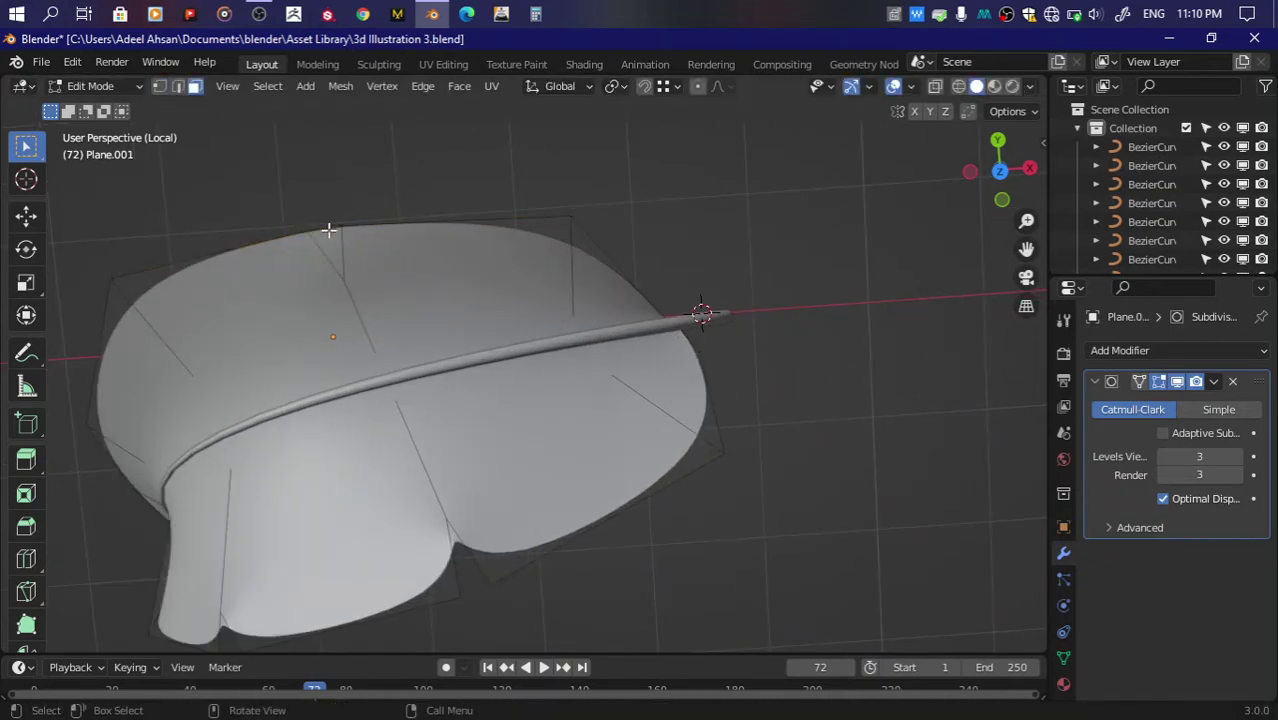
key(x)
click(450, 213)
scroll(415, 261, down, 3)
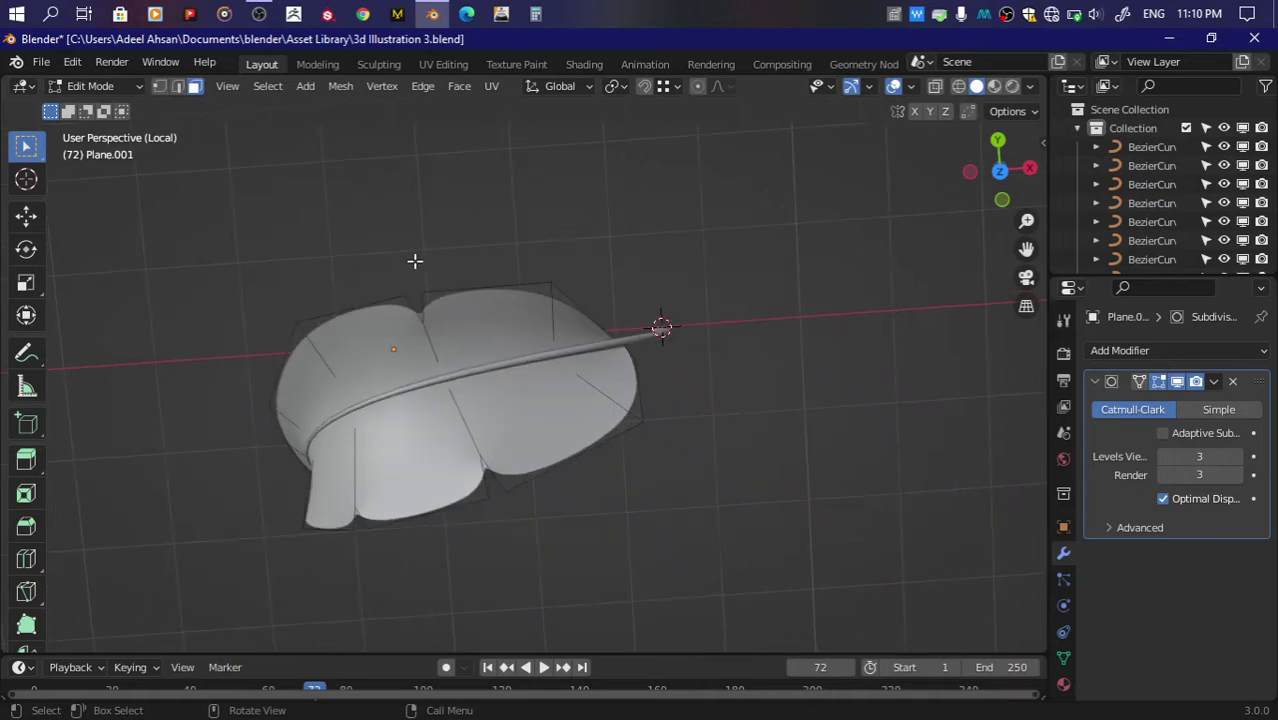
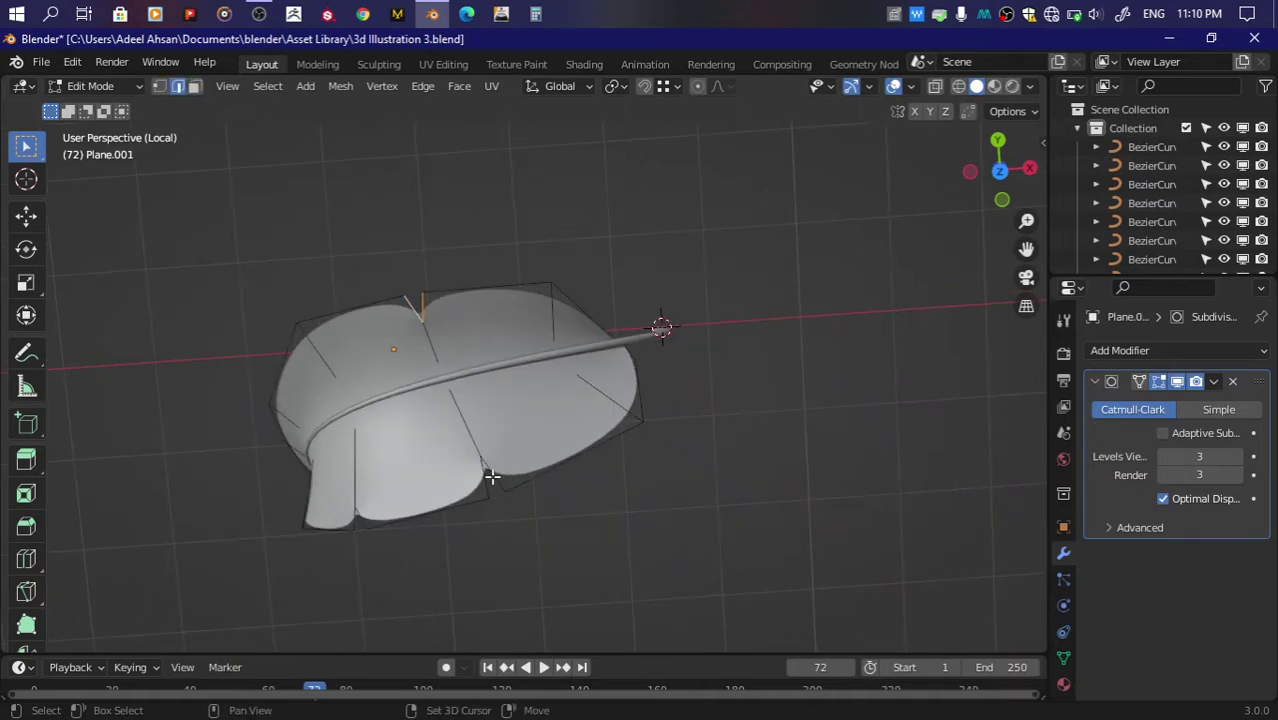
Step: Crease the selected edges of the leaf with Shift+E
key(shift+e)
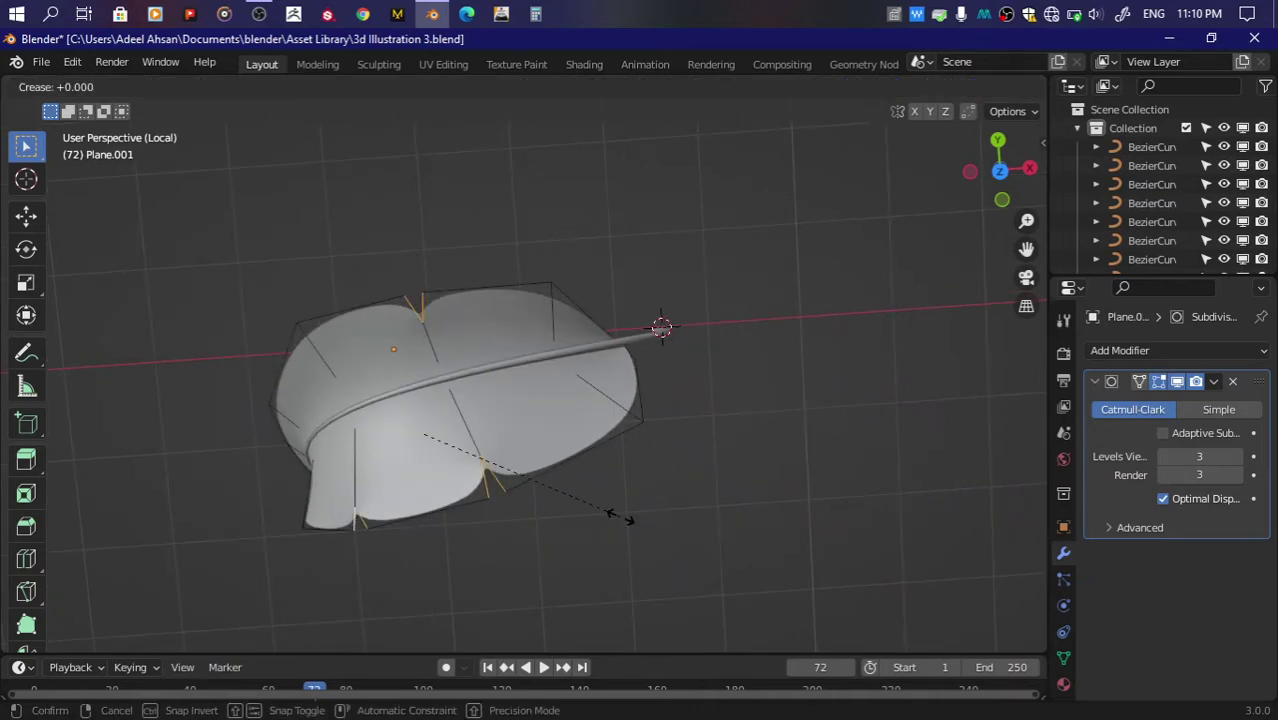
click(924, 502)
scroll(743, 397, up, 2)
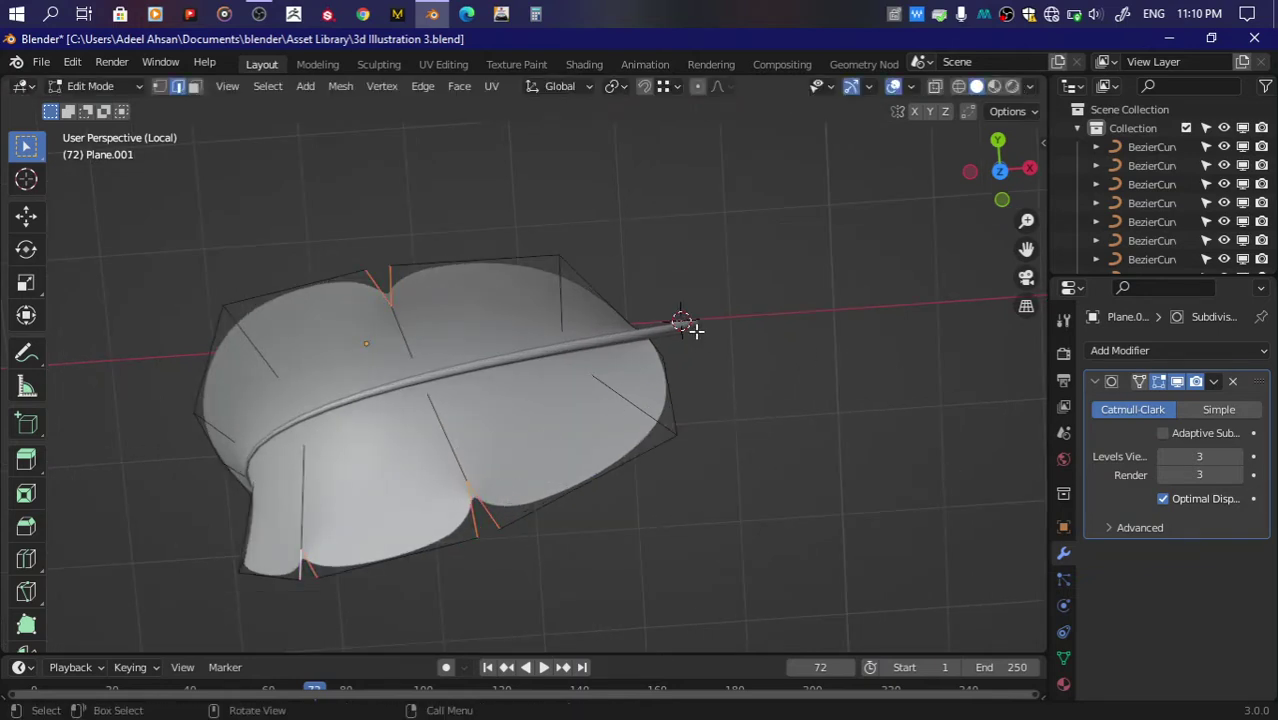
drag(1028, 175, 1000, 178)
Step: Try extruding the whole leaf, check it in Object Mode, save, then undo the extrusion
key(a)
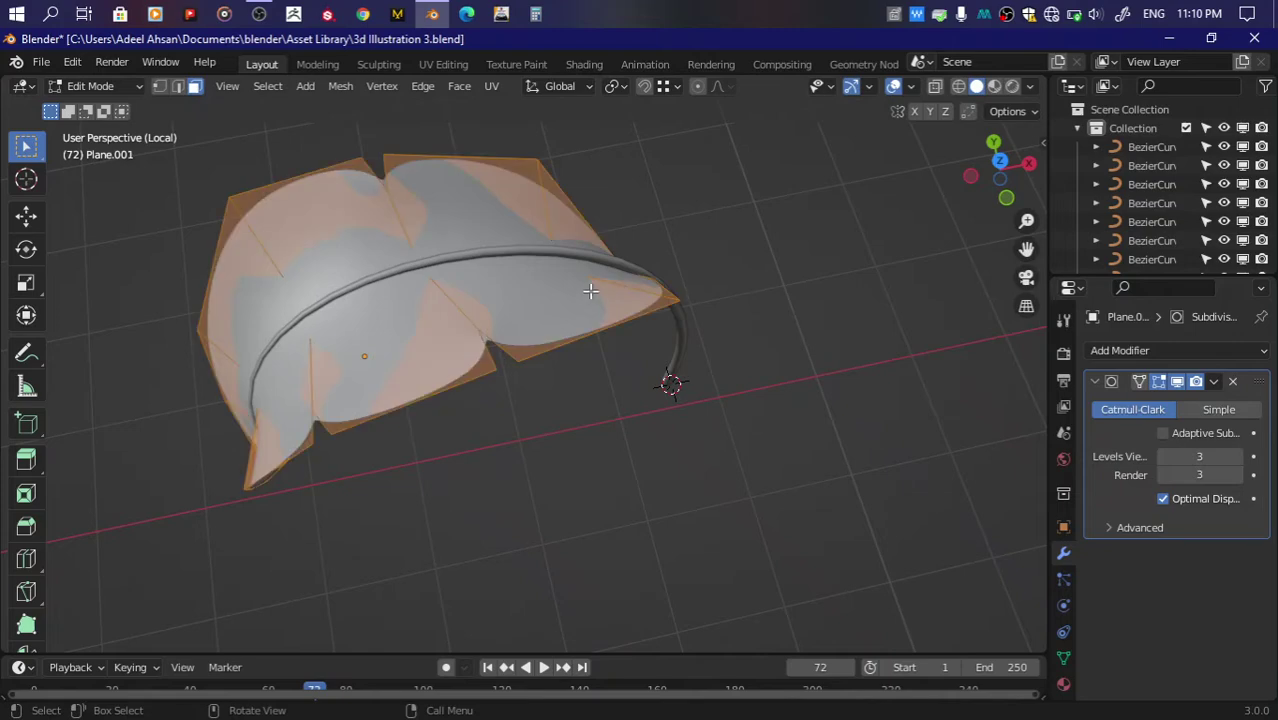
key(e)
click(590, 286)
key(Tab)
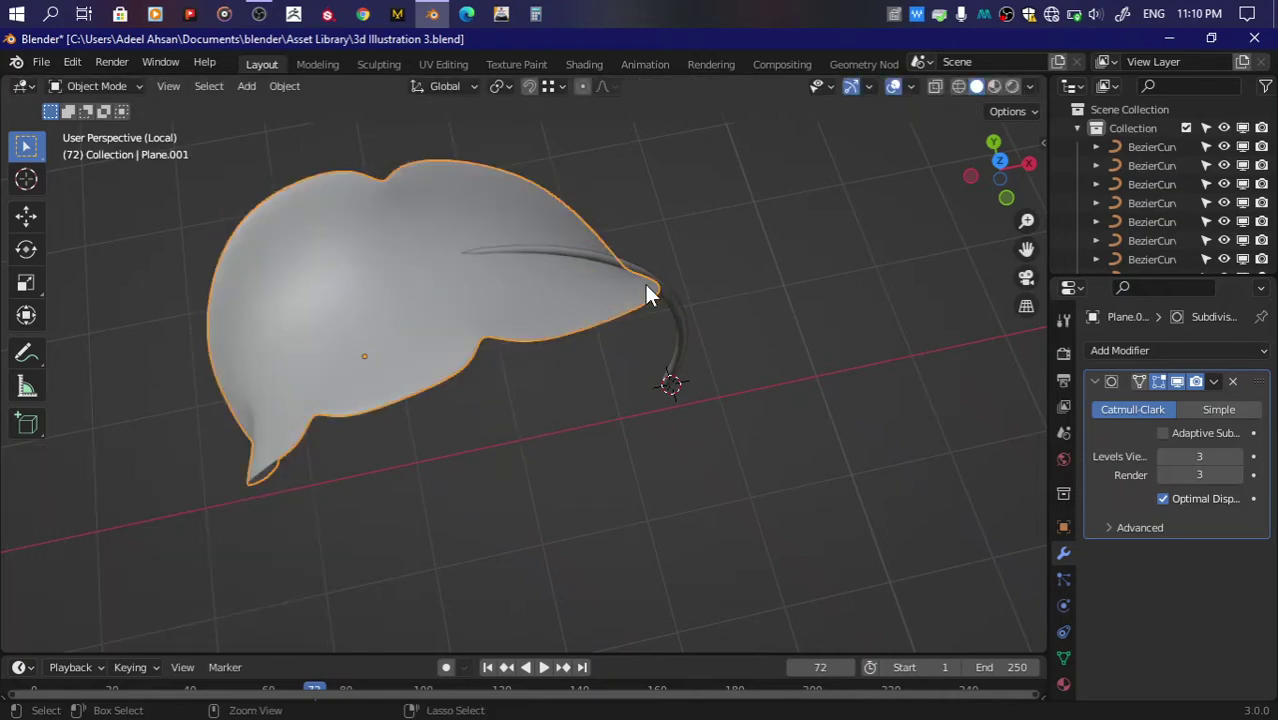
key(ctrl+s)
key(Tab)
scroll(563, 290, up, 2)
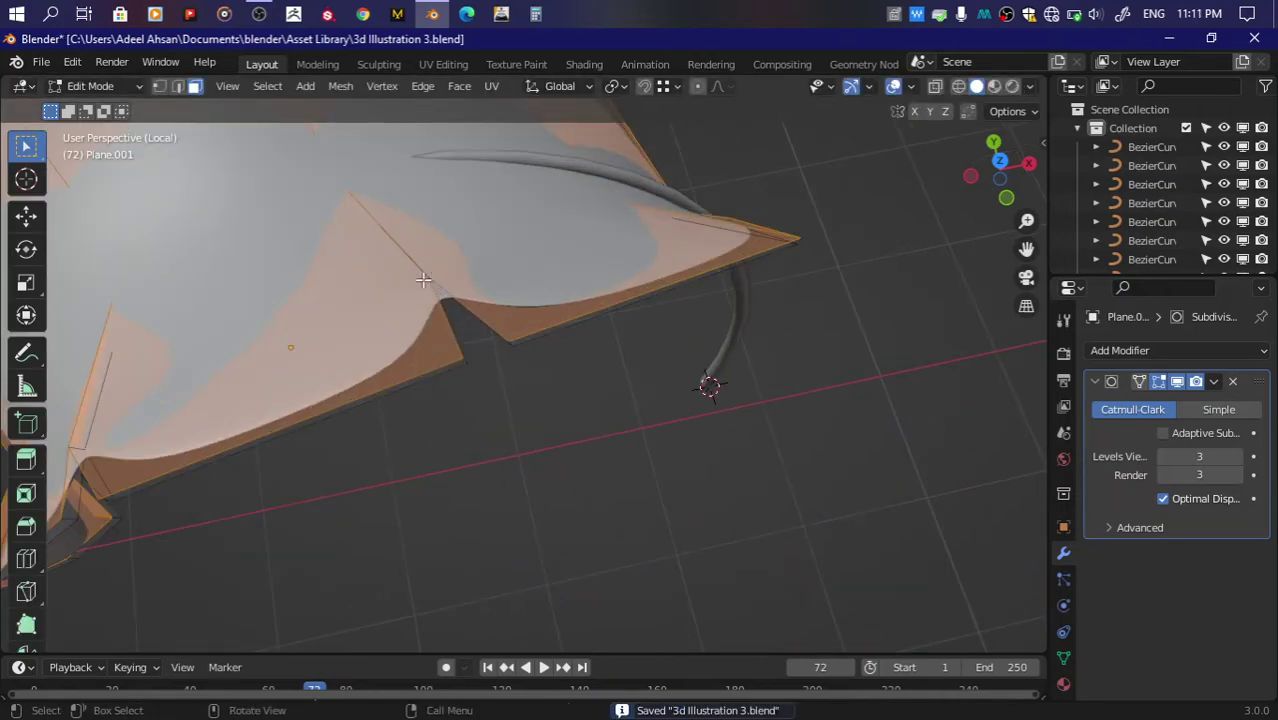
key(ctrl+z)
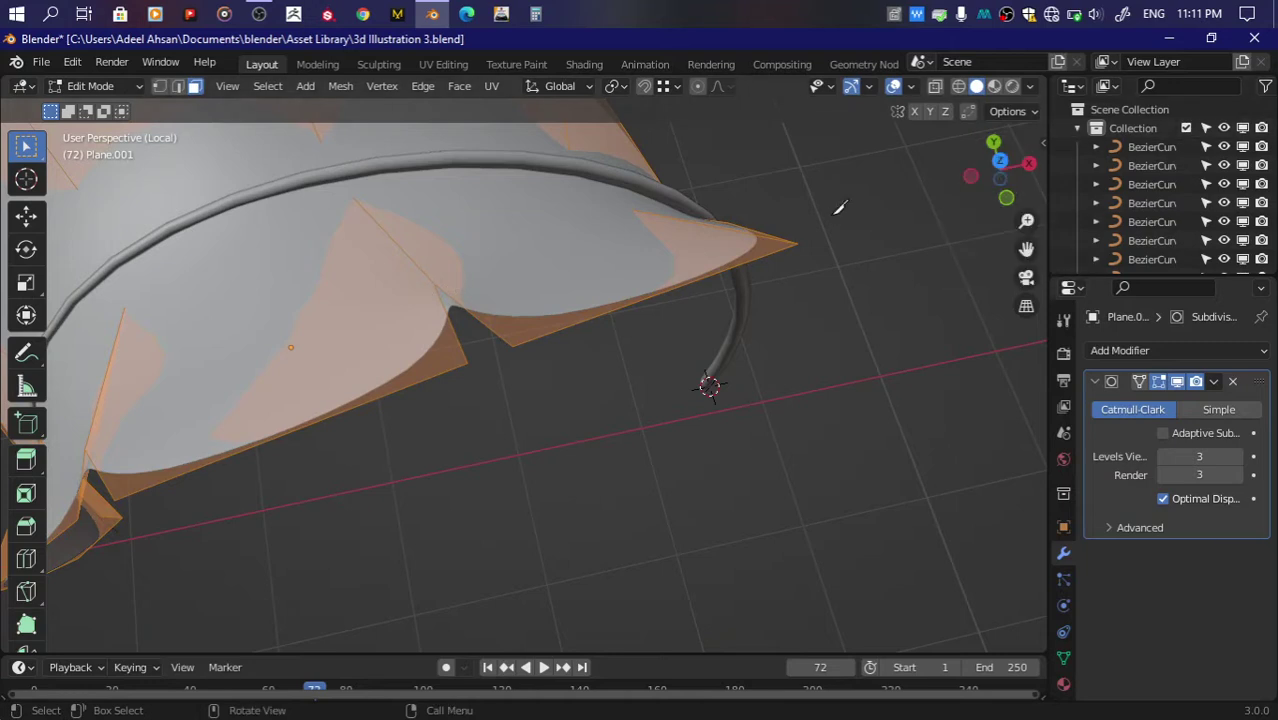
Step: Knife two cuts into the leaf ending at the notch vertex and notch corner
key(k)
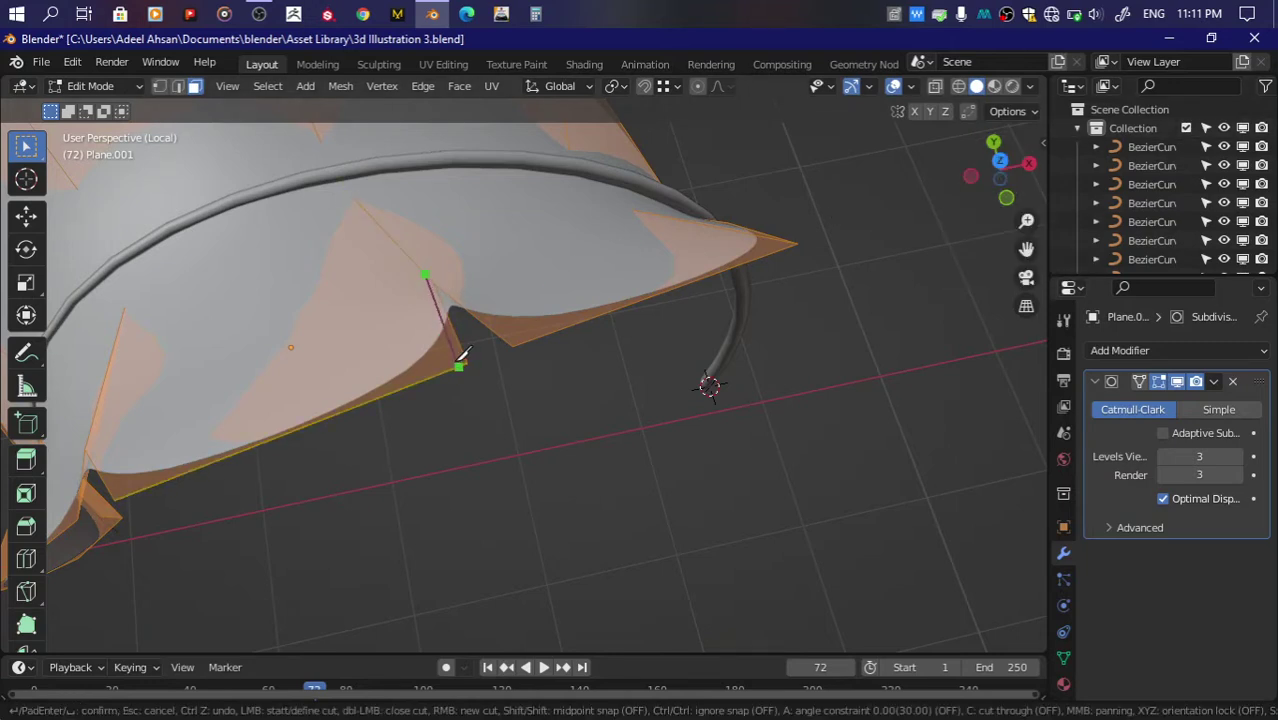
click(456, 365)
key(Return)
key(k)
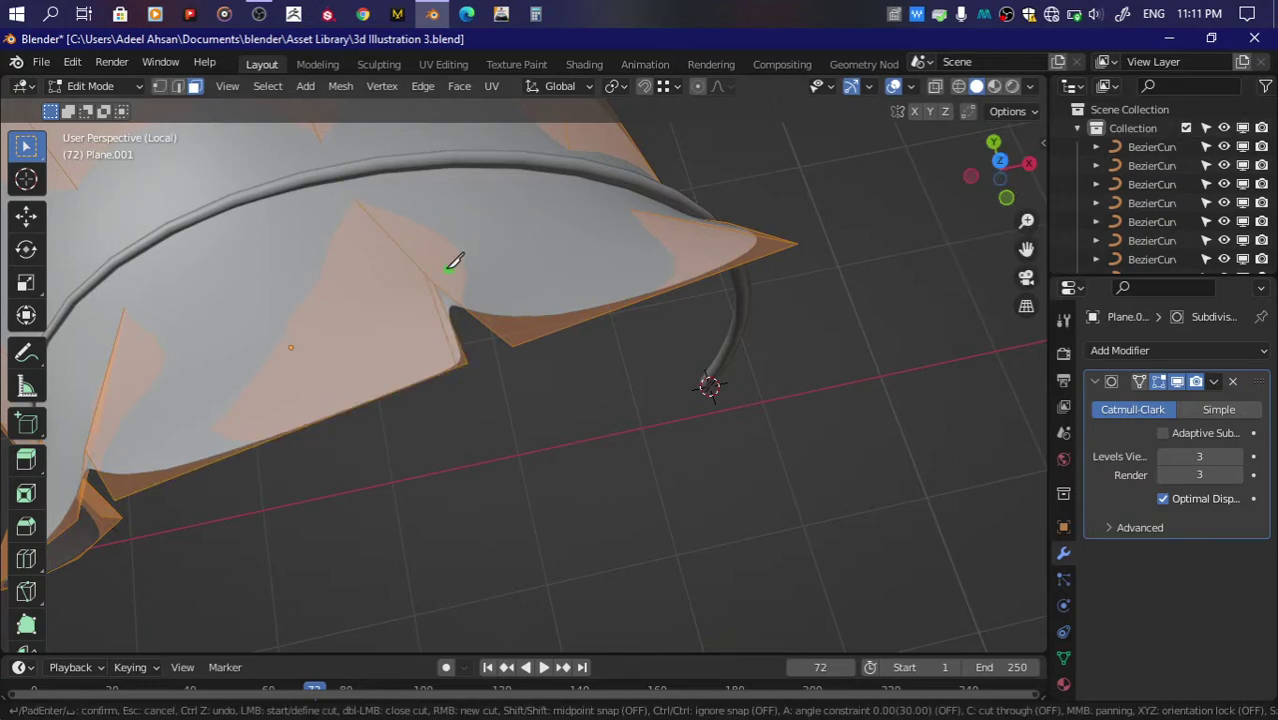
click(522, 342)
key(Return)
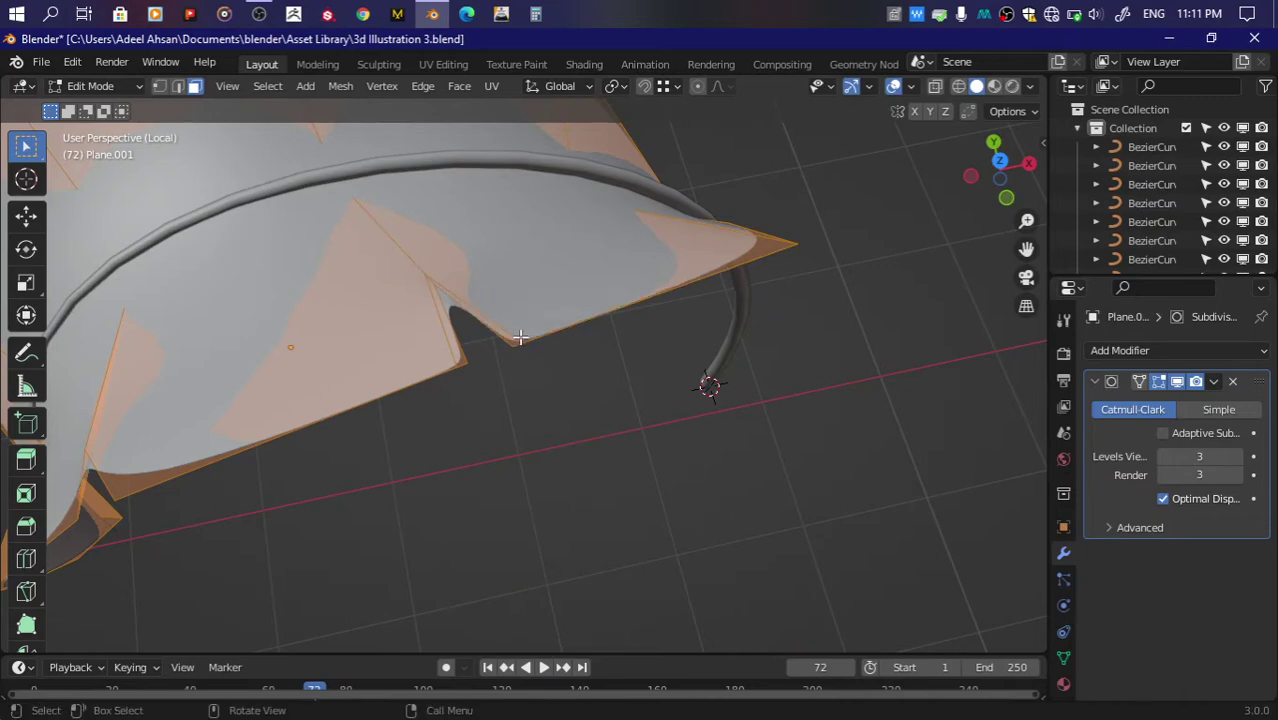
Step: Knife a cut beside the next notch on the leaf
middle_drag(640, 380, 970, 257)
key(k)
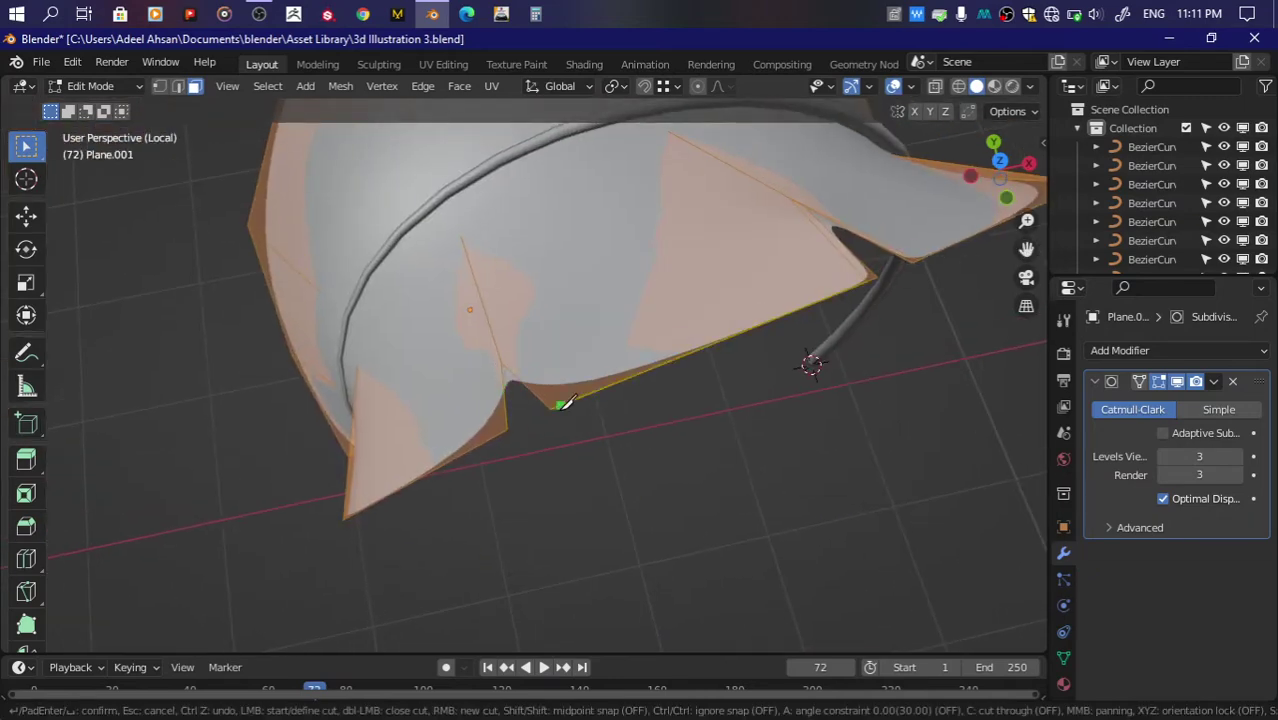
scroll(566, 402, up, 4)
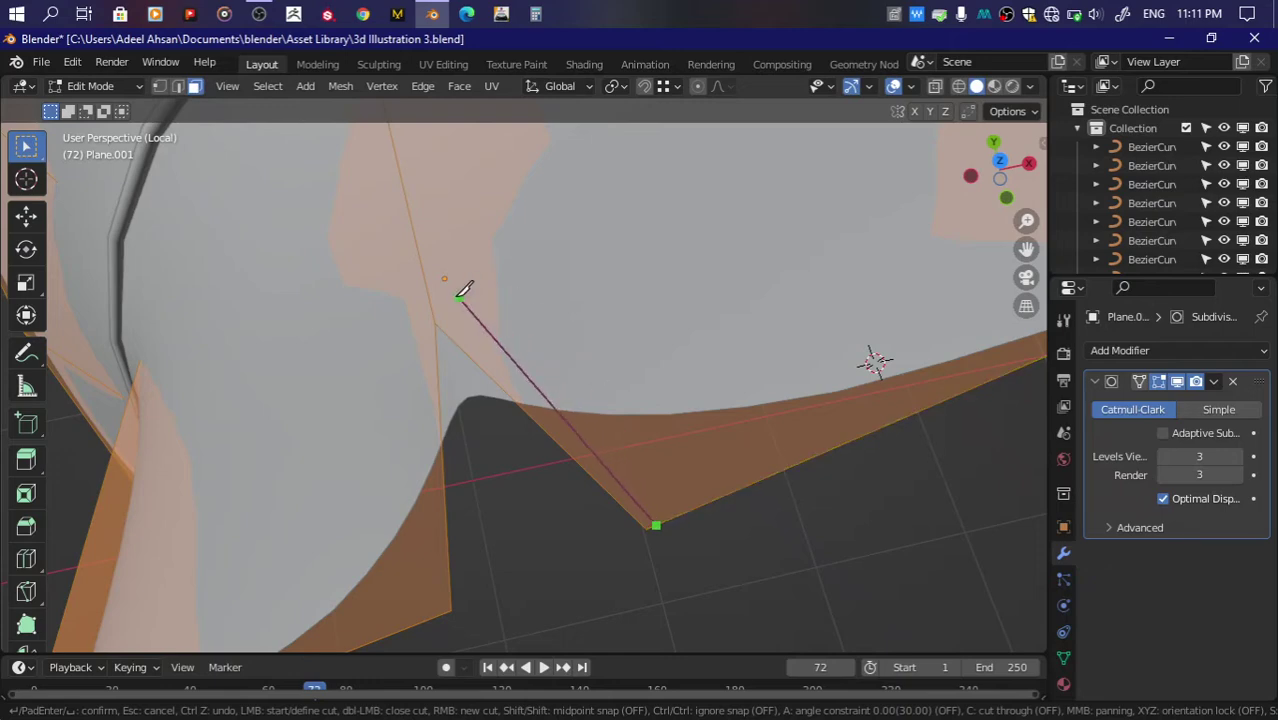
key(Return)
scroll(442, 607, down, 5)
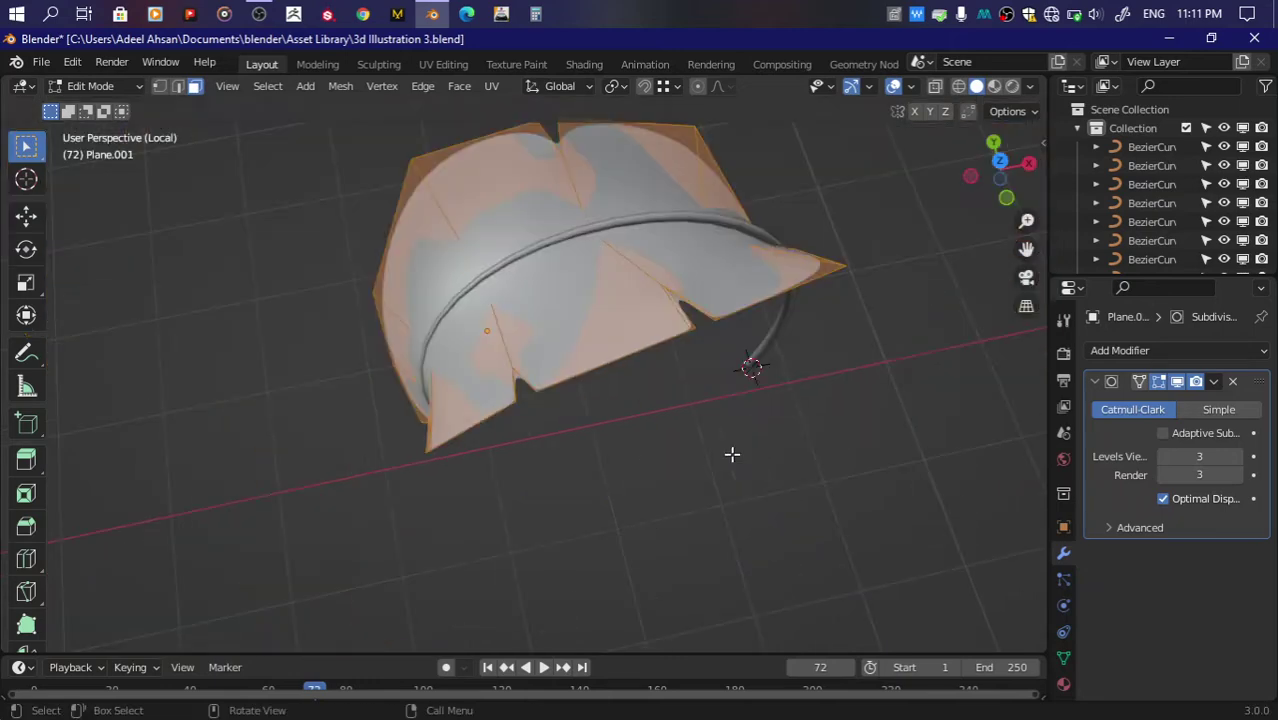
Step: Knife edges along the sides of another notch, viewed close up
middle_drag(732, 454, 762, 425)
scroll(762, 425, up, 5)
middle_drag(659, 314, 856, 328)
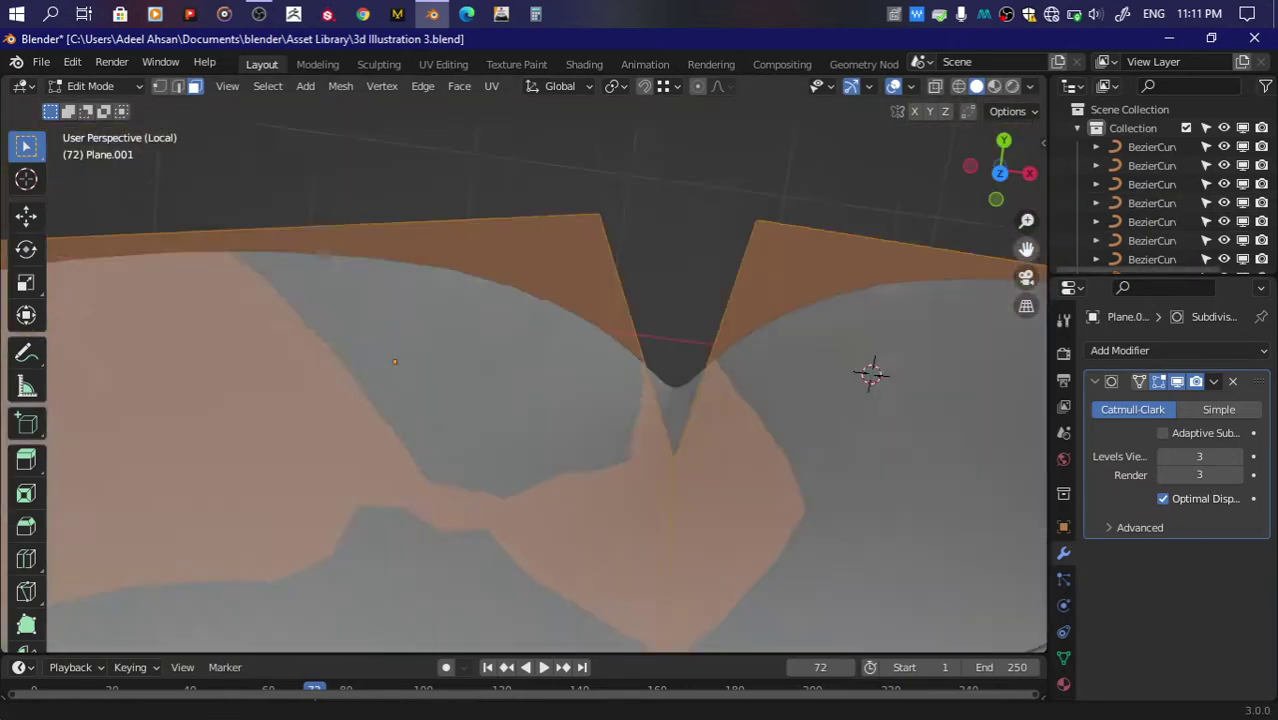
key(k)
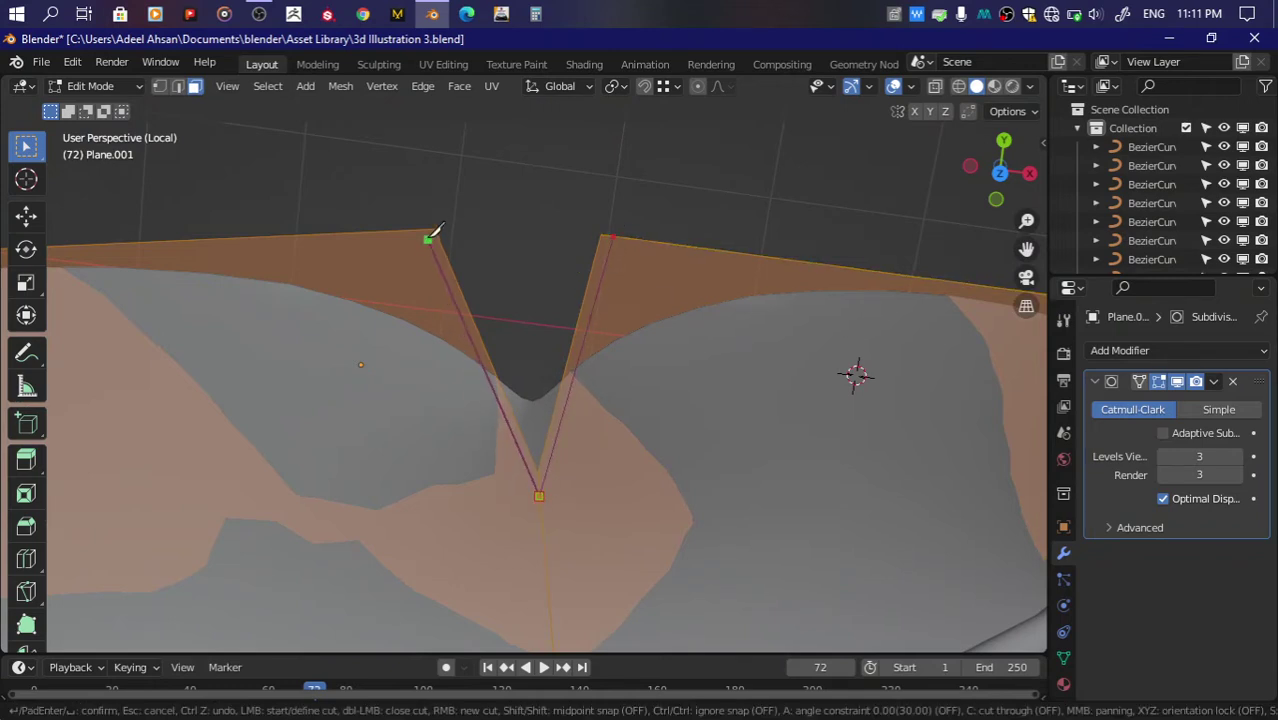
key(Return)
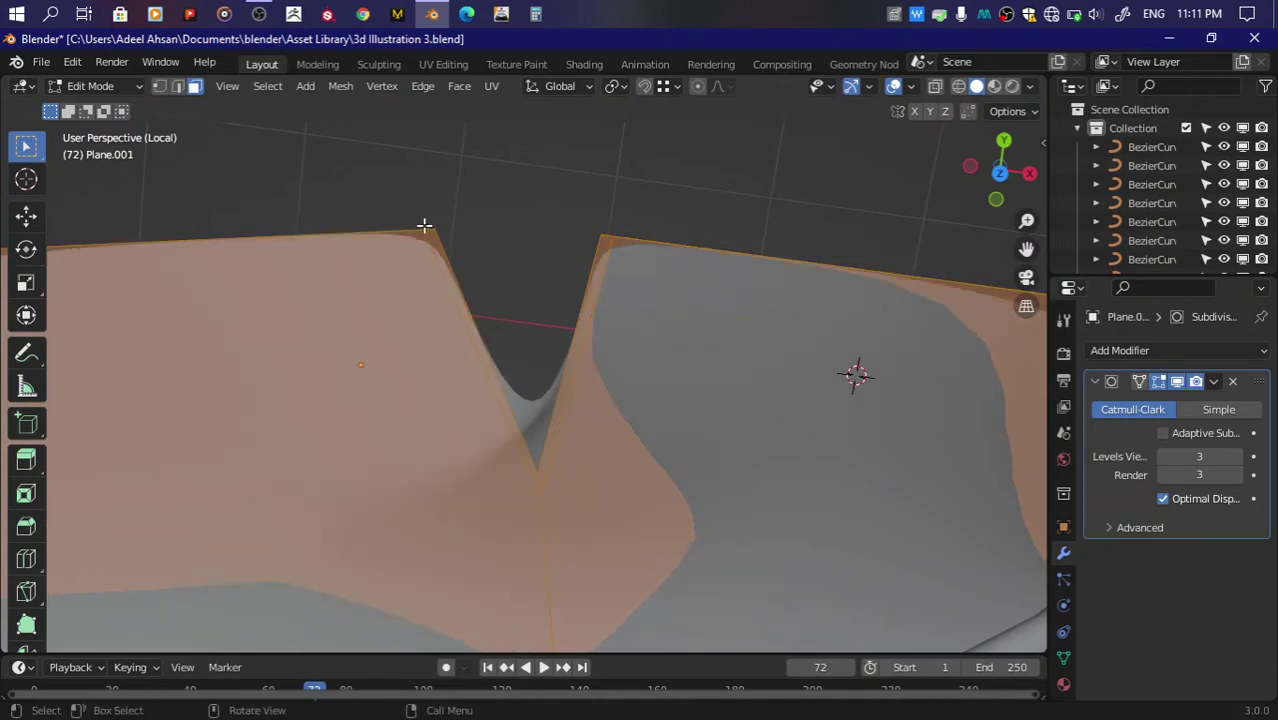
scroll(567, 246, down, 5)
Step: Preview the sharpened notches in Object Mode and save 3d Illustration 3.blend
key(Tab)
scroll(567, 246, up, 3)
scroll(567, 246, up, 2)
key(ctrl+s)
scroll(570, 256, down, 2)
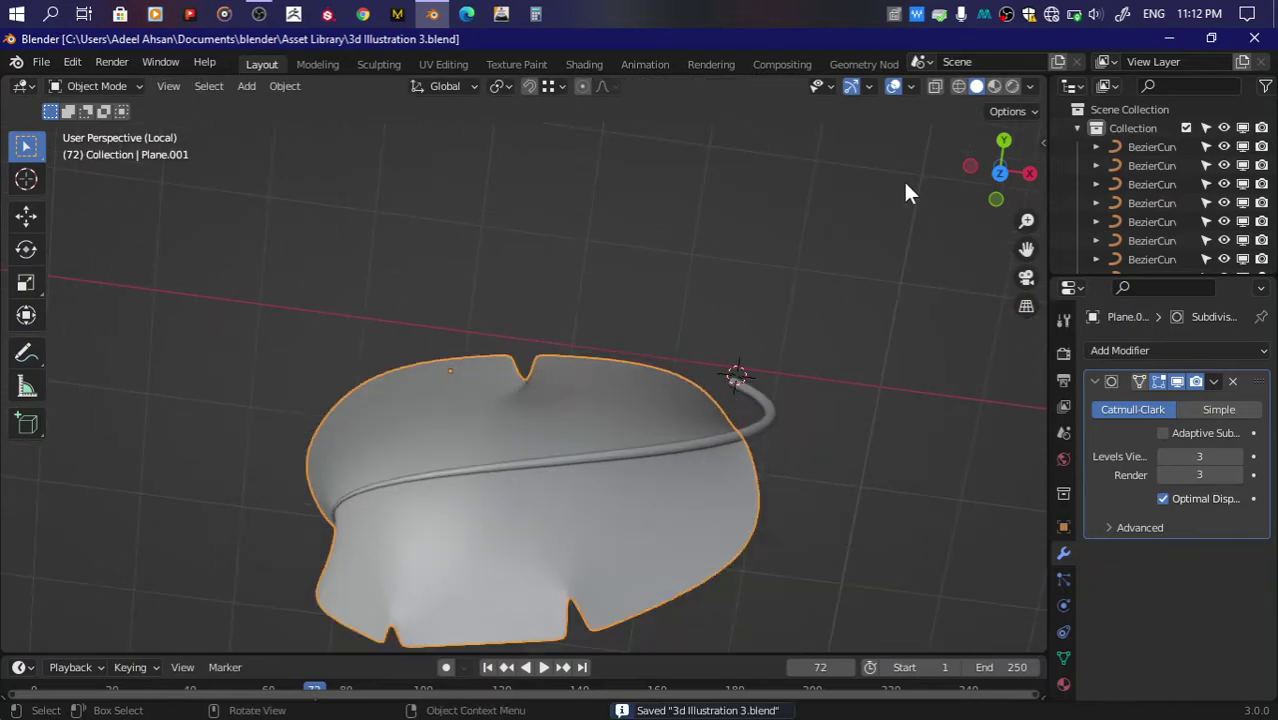
drag(1000, 172, 985, 178)
Step: Select the left notch vertex and try vertex-sliding it, cancelling the second slide
key(Tab)
scroll(483, 285, up, 2)
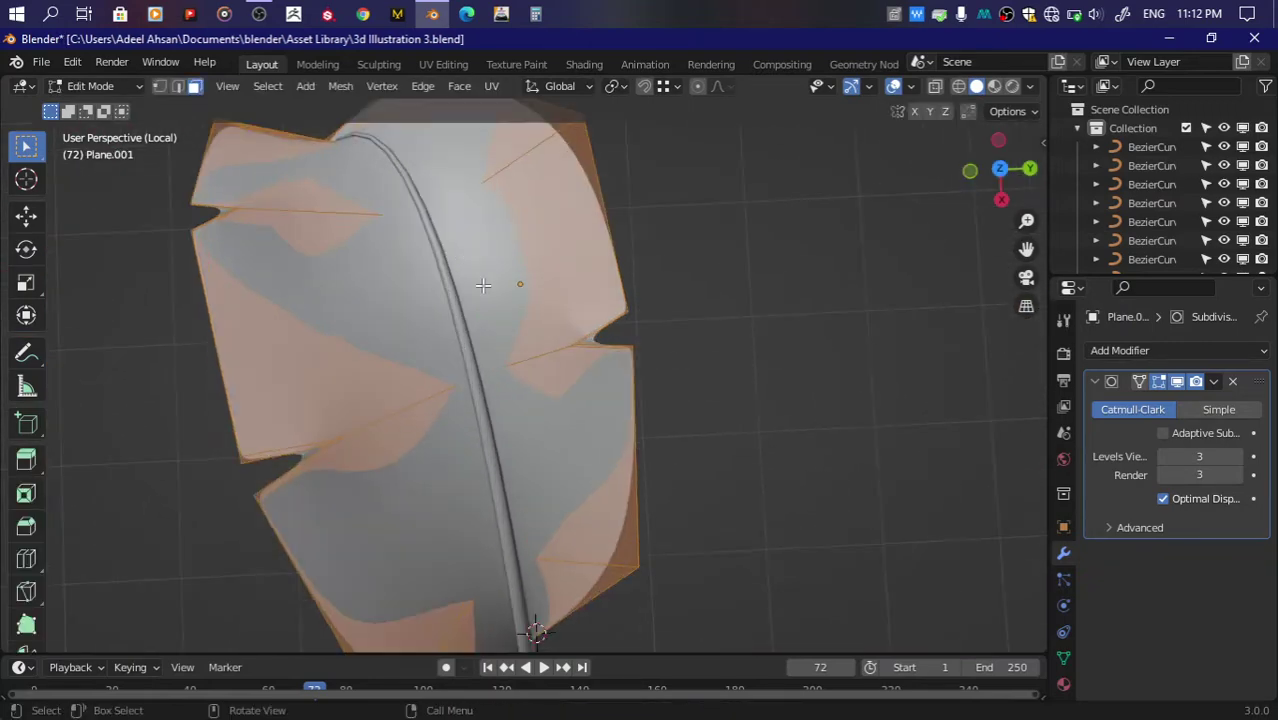
click(240, 209)
key(shift+v)
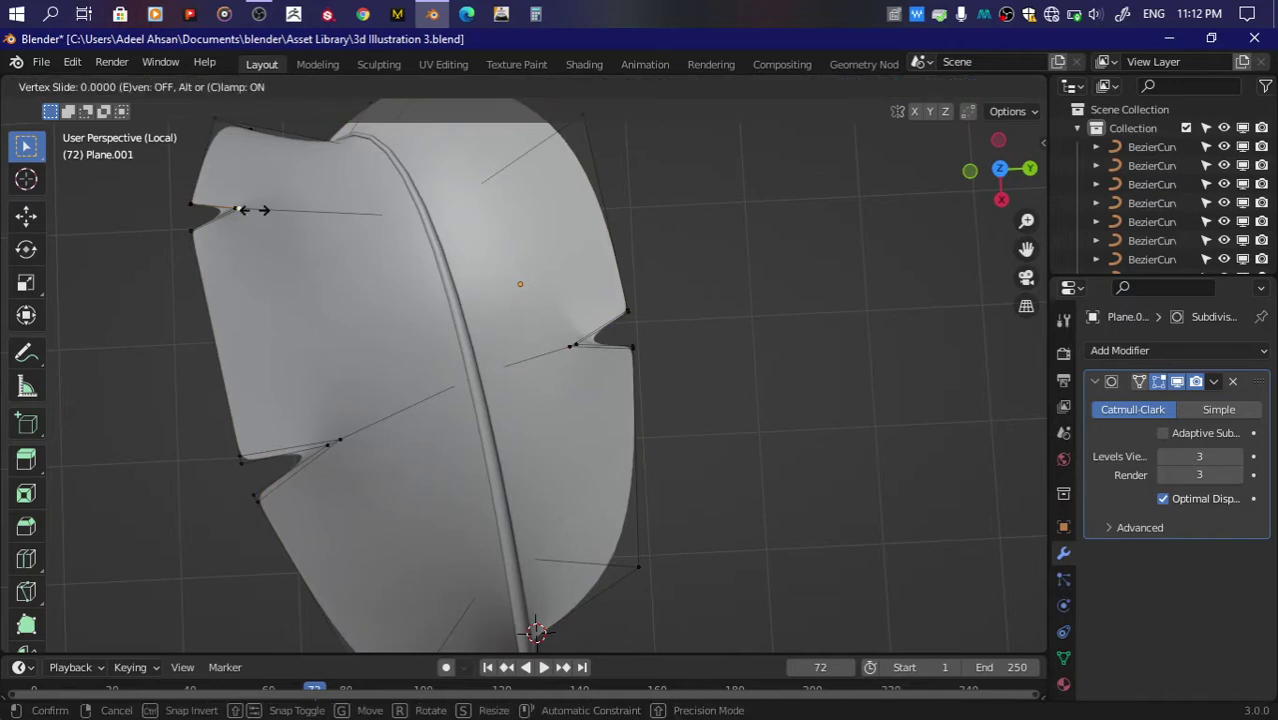
click(290, 207)
key(shift+v)
right_click(213, 190)
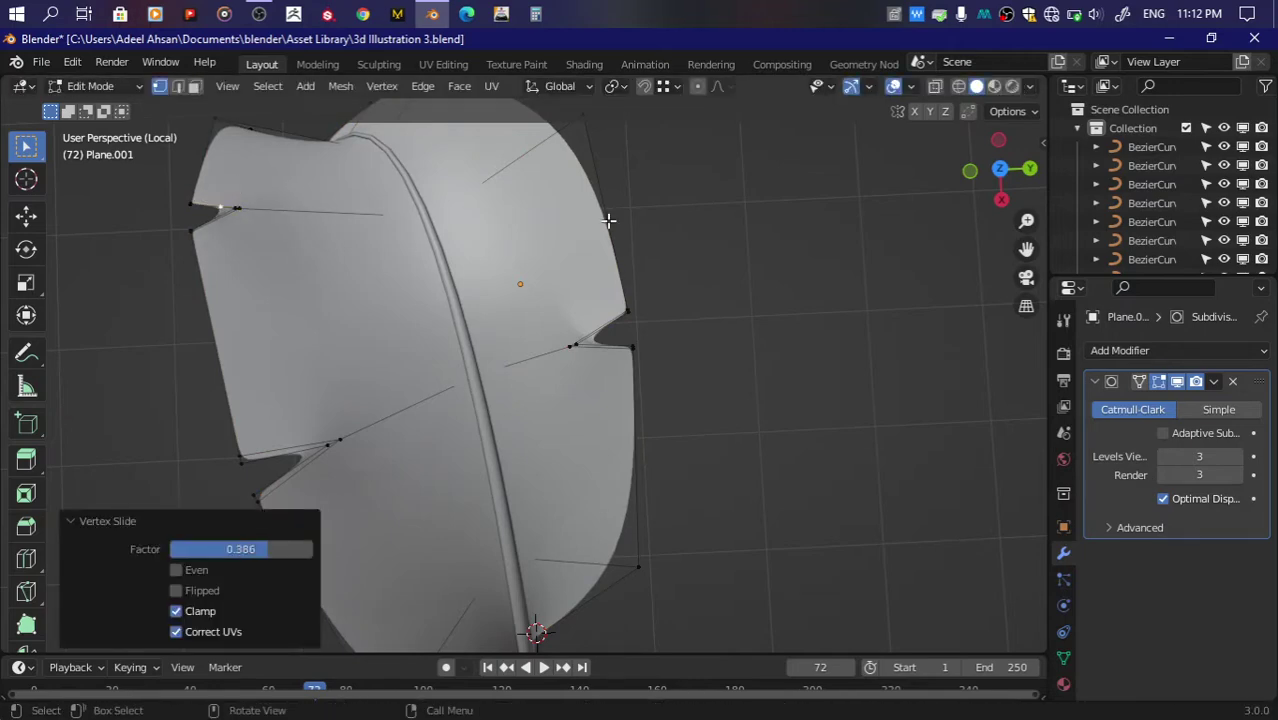
Step: Move the notch vertex up close, then undo the move
drag(962, 170, 900, 200)
scroll(570, 230, up, 4)
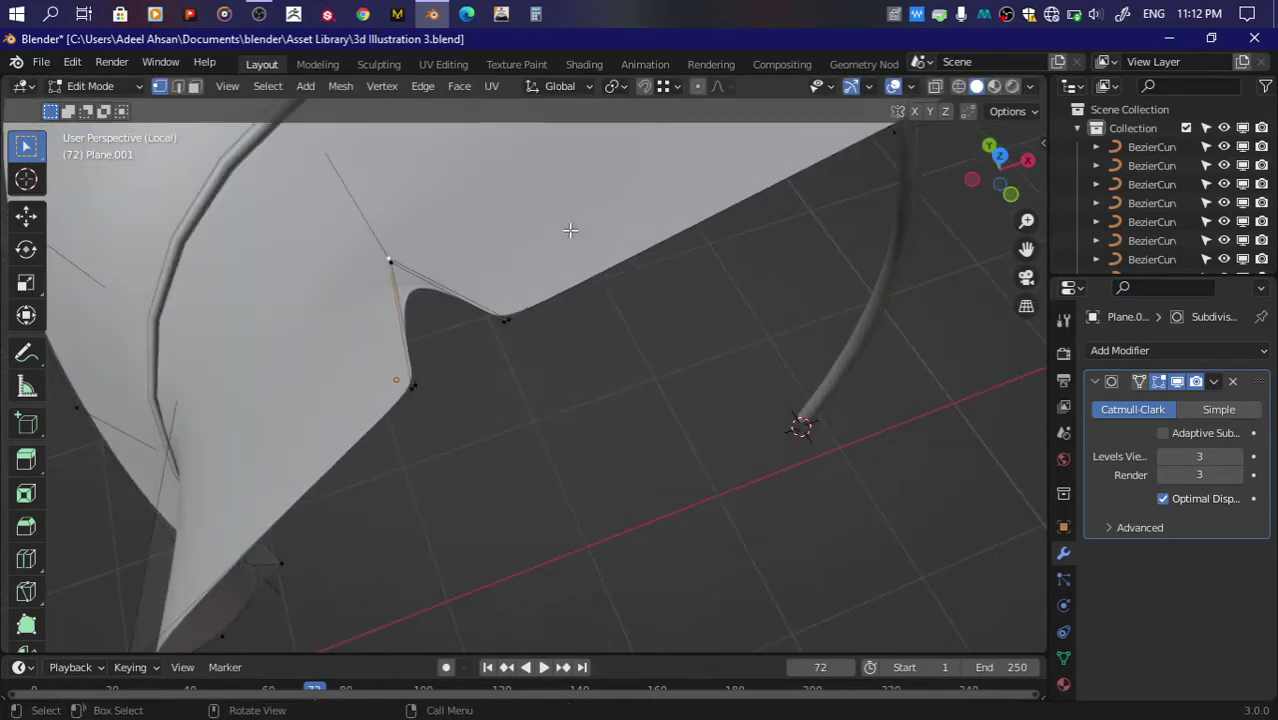
middle_drag(1020, 215, 685, 423)
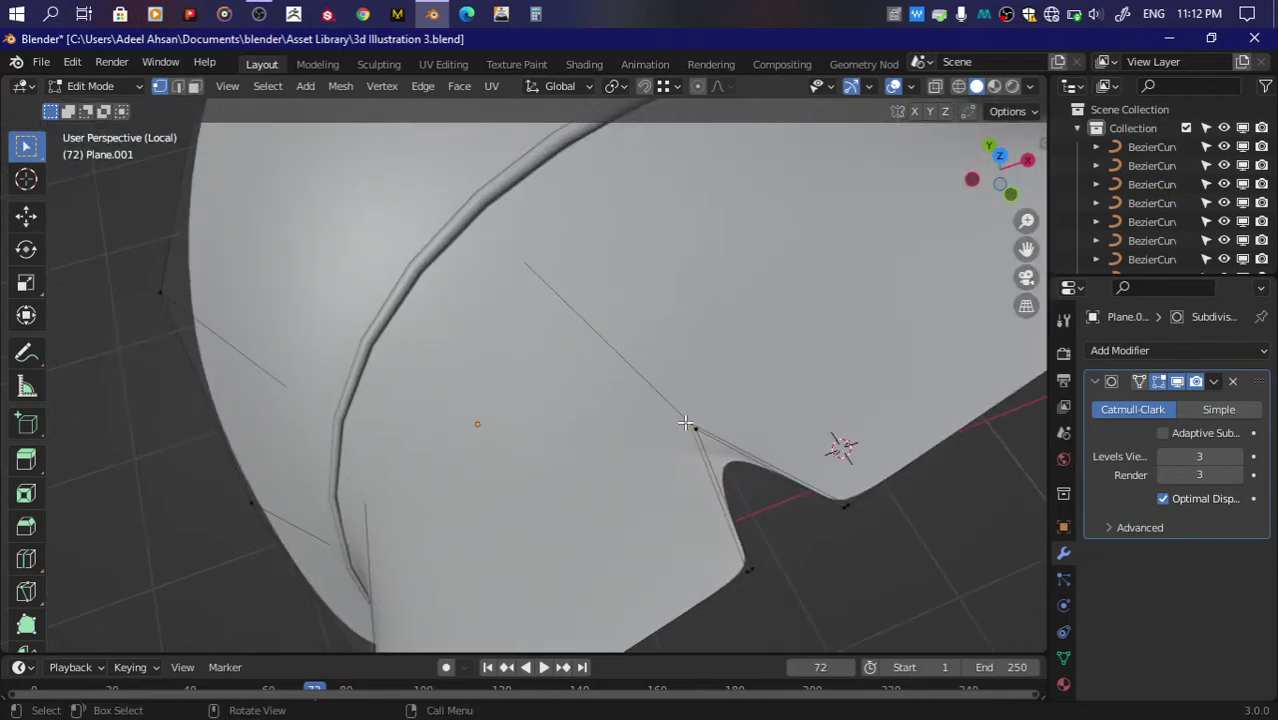
key(g)
click(622, 443)
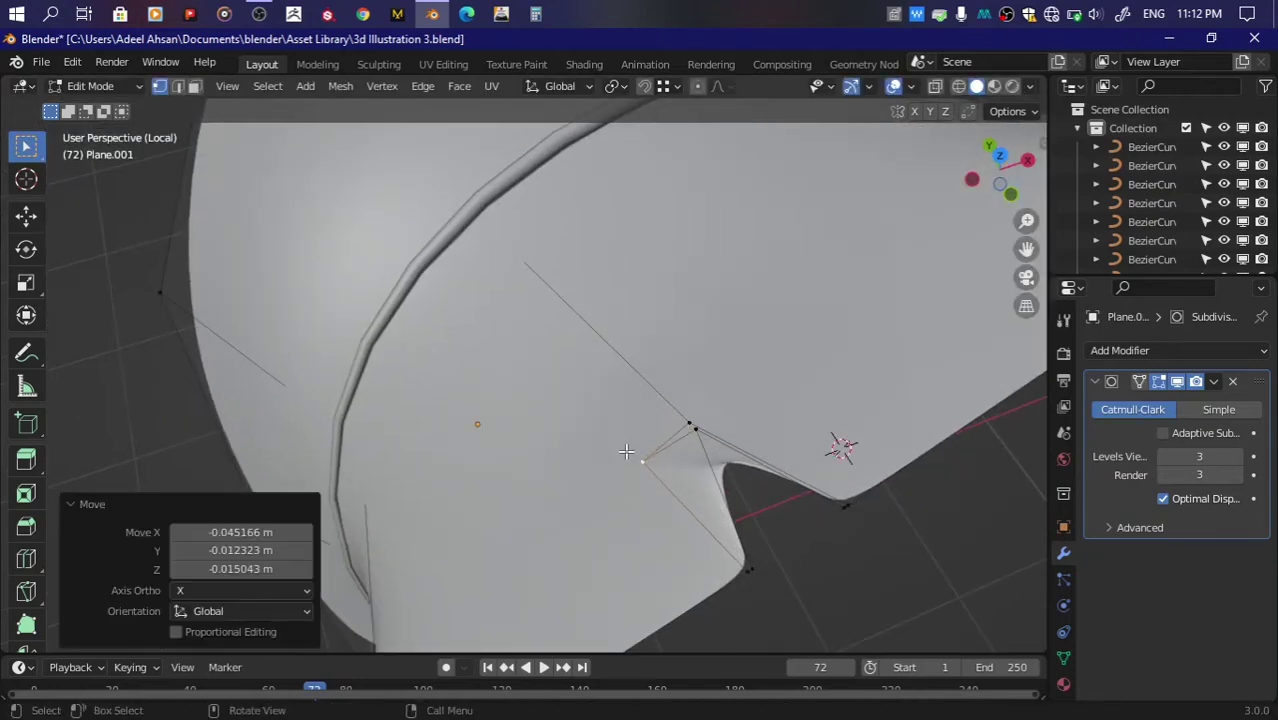
key(ctrl+z)
Step: With X-ray on, merge the first notch's vertices at center and check in Object Mode
key(alt+z)
key(c)
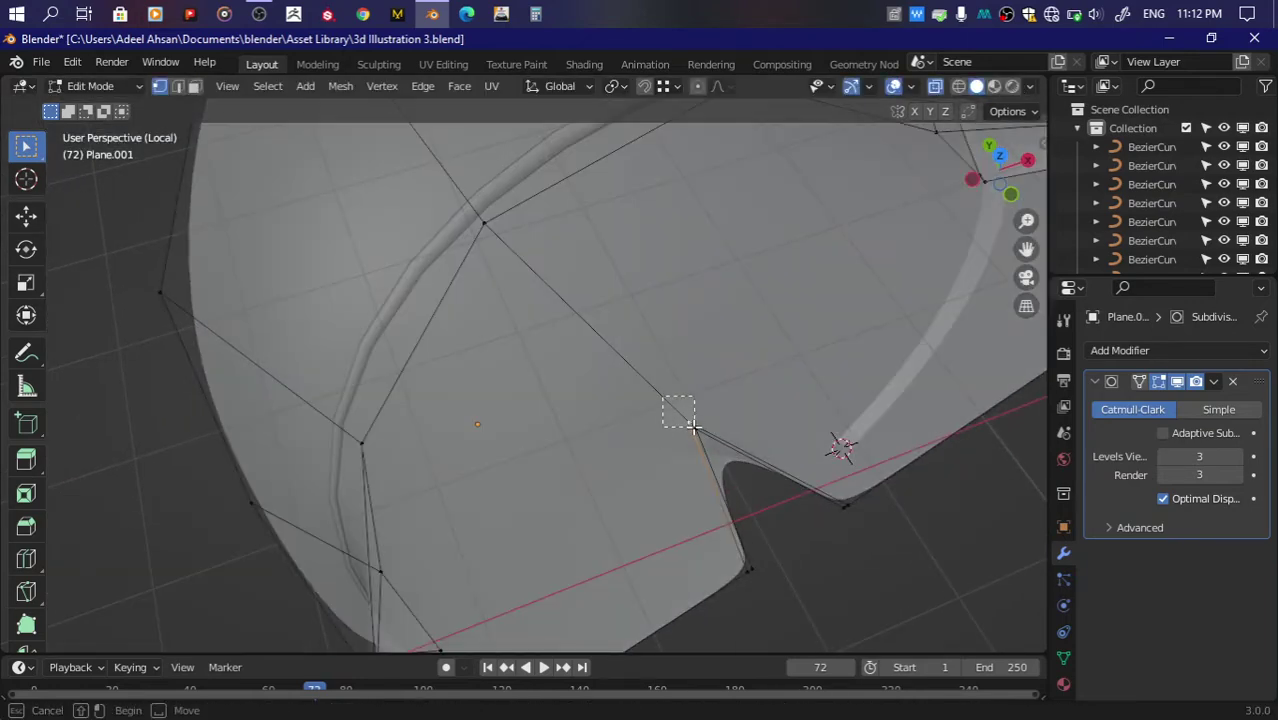
key(m)
click(759, 414)
key(Tab)
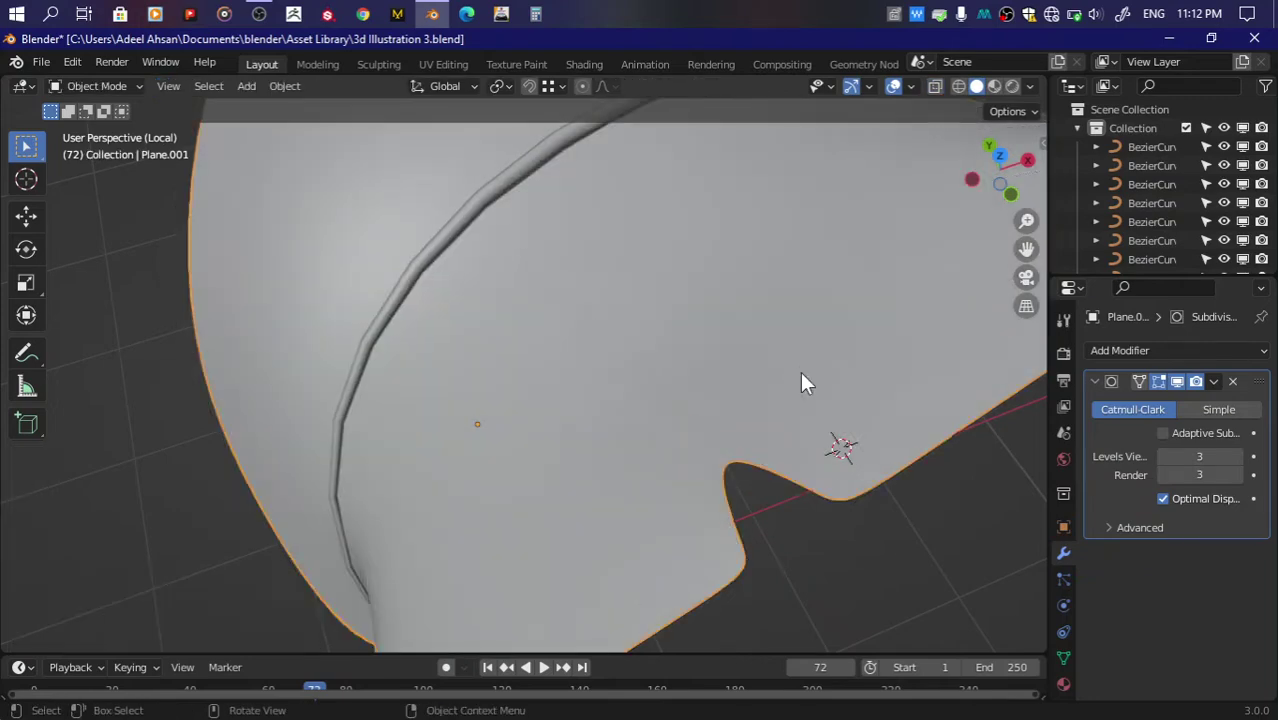
scroll(800, 371, down, 5)
scroll(805, 383, up, 2)
scroll(585, 260, up, 4)
Step: Box-select the next notch's vertices in X-ray, merge them at center, and preview
key(Tab)
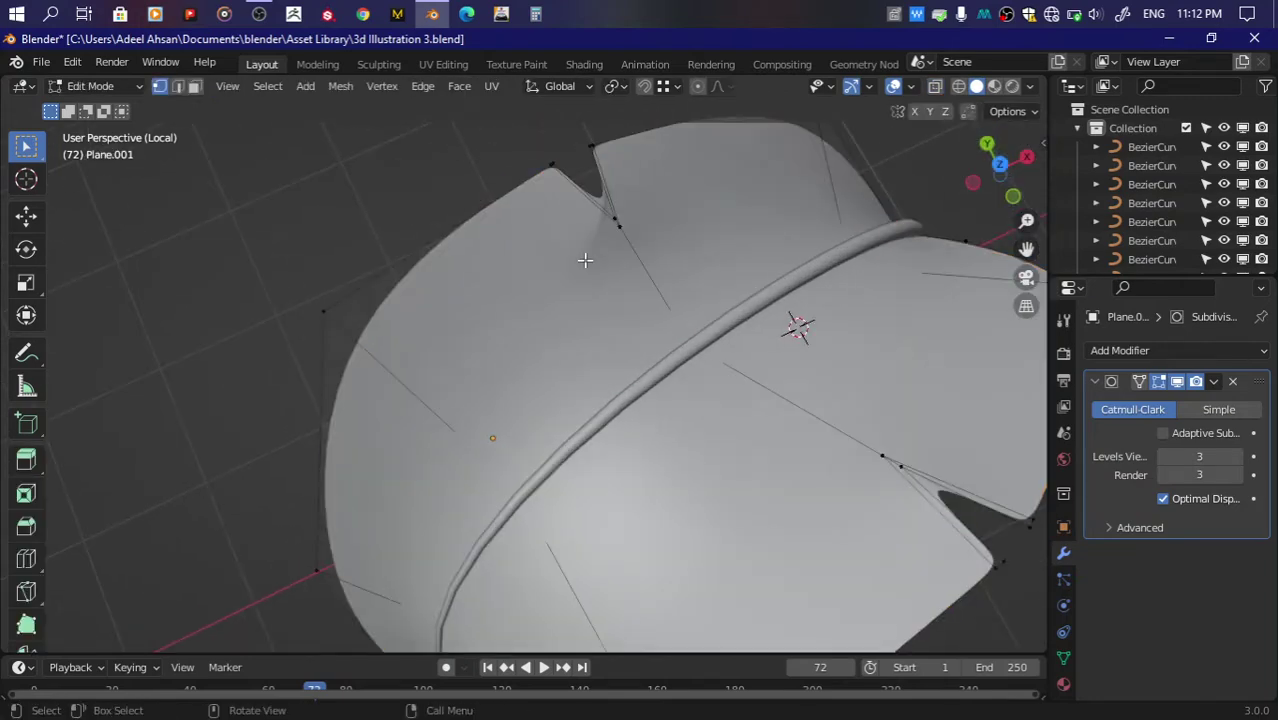
scroll(650, 200, up, 2)
key(alt+z)
key(b)
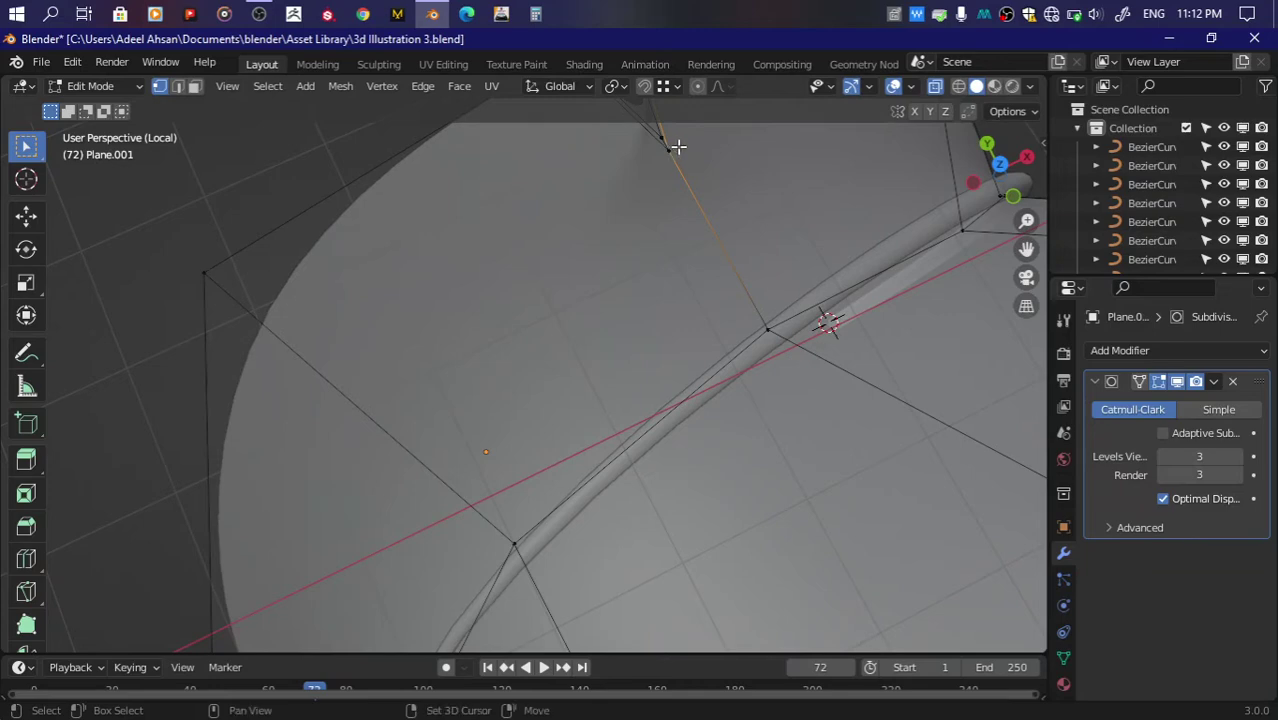
key(m)
click(668, 160)
key(Tab)
scroll(728, 174, down, 5)
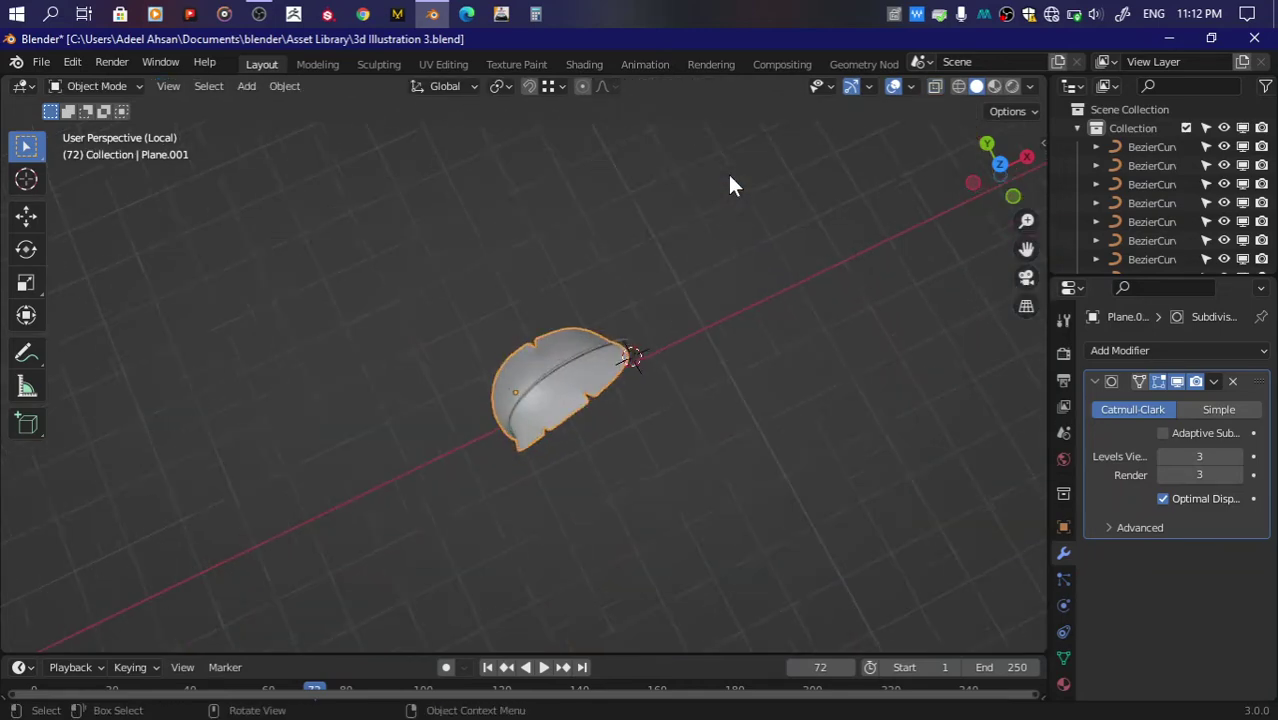
scroll(728, 174, up, 5)
Step: Merge a further notch's vertices at center, preview, and save the file
key(Tab)
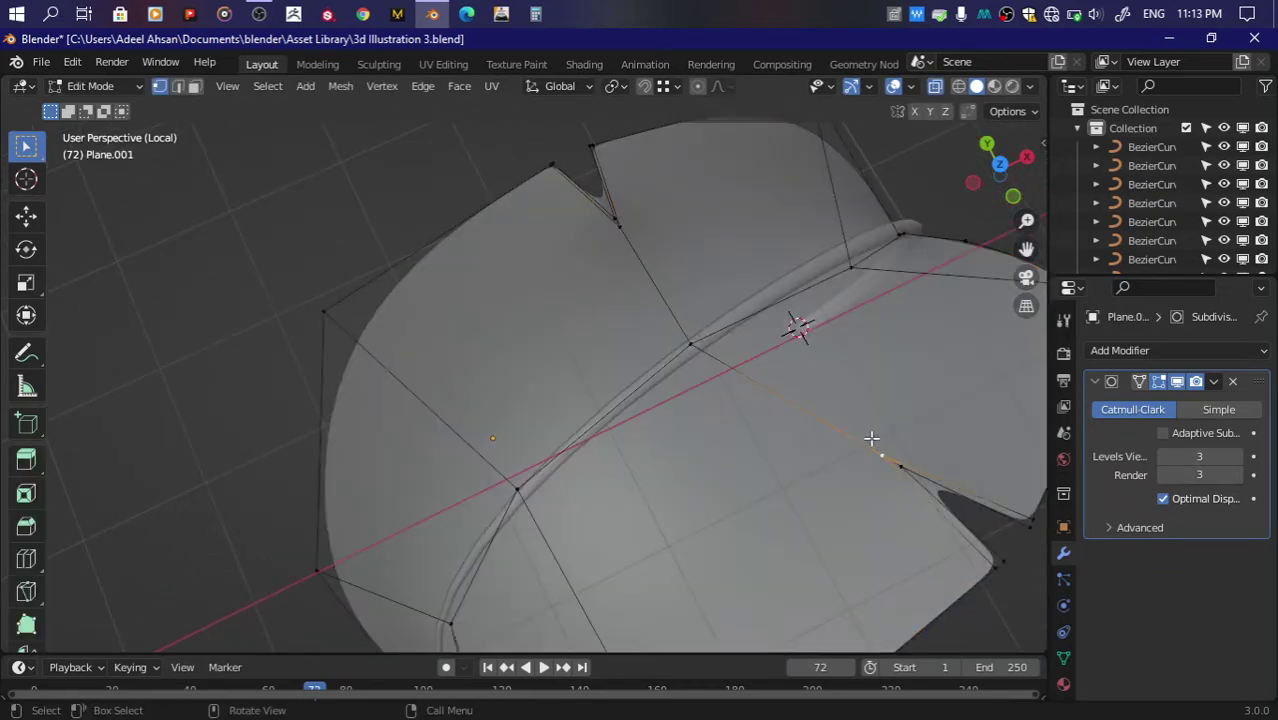
key(m)
click(893, 490)
key(Tab)
scroll(695, 435, down, 5)
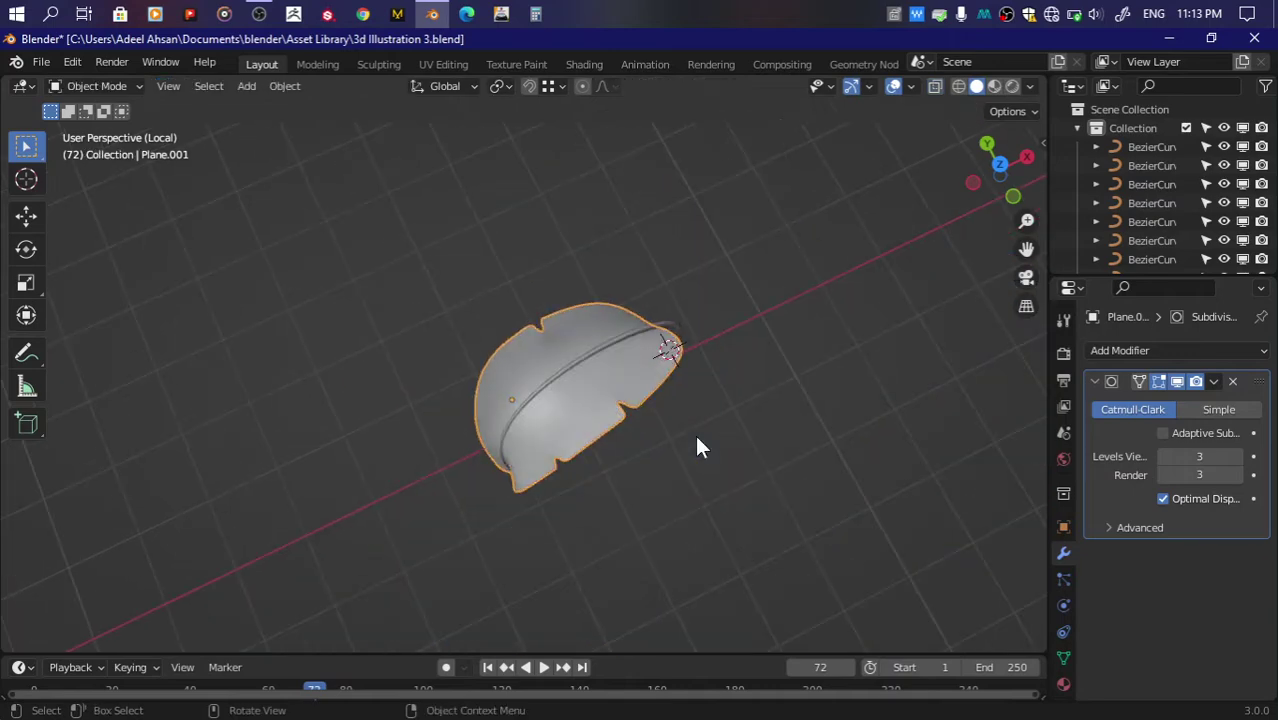
scroll(695, 435, up, 2)
key(ctrl+s)
Step: Re-enter Edit Mode briefly, save again, and return to Object Mode
scroll(697, 438, up, 3)
key(Tab)
scroll(697, 438, up, 2)
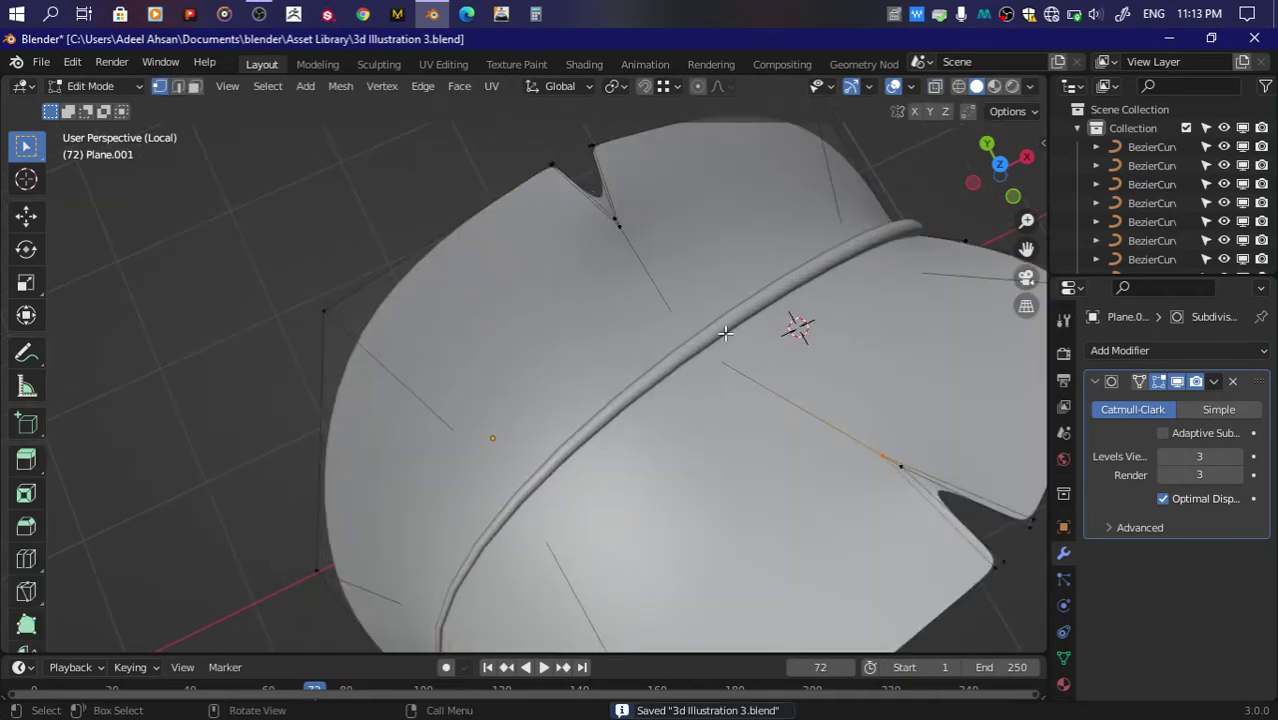
scroll(725, 333, down, 4)
key(ctrl+s)
key(Tab)
Step: Re-enter Edit Mode on the leaf and subdivide its selected edge
mouse_move(958, 137)
middle_down()
mouse_move(881, 211)
mouse_move(1012, 176)
mouse_move(813, 218)
middle_up()
scroll(834, 217, down, 2)
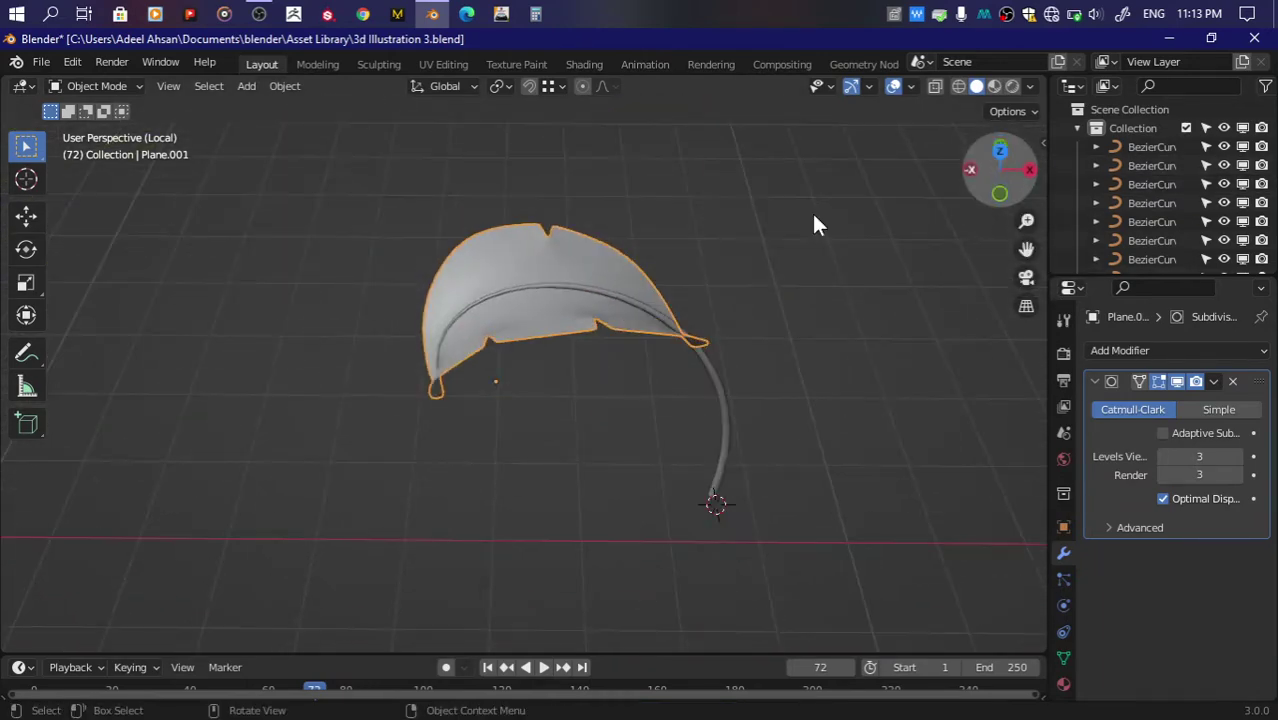
key(Tab)
scroll(870, 200, up, 3)
scroll(927, 188, up, 3)
drag(995, 172, 1008, 175)
scroll(532, 251, down, 2)
scroll(629, 310, up, 3)
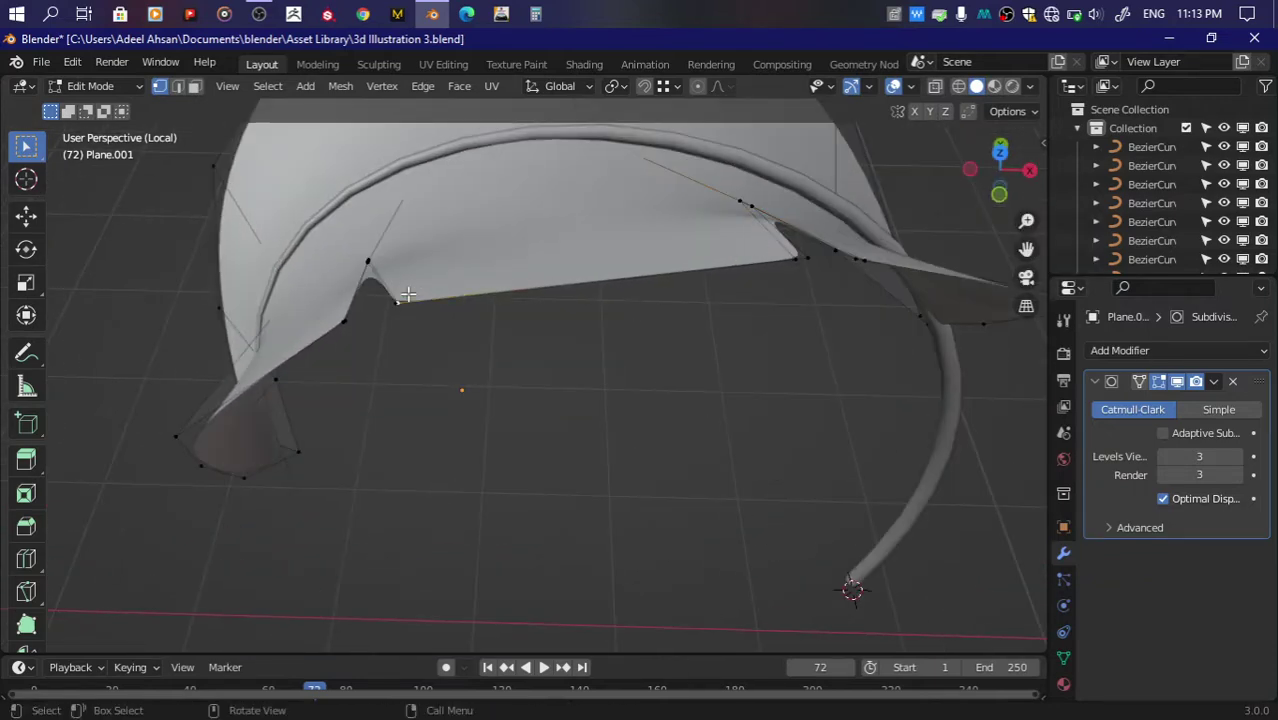
right_click(657, 271)
click(657, 271)
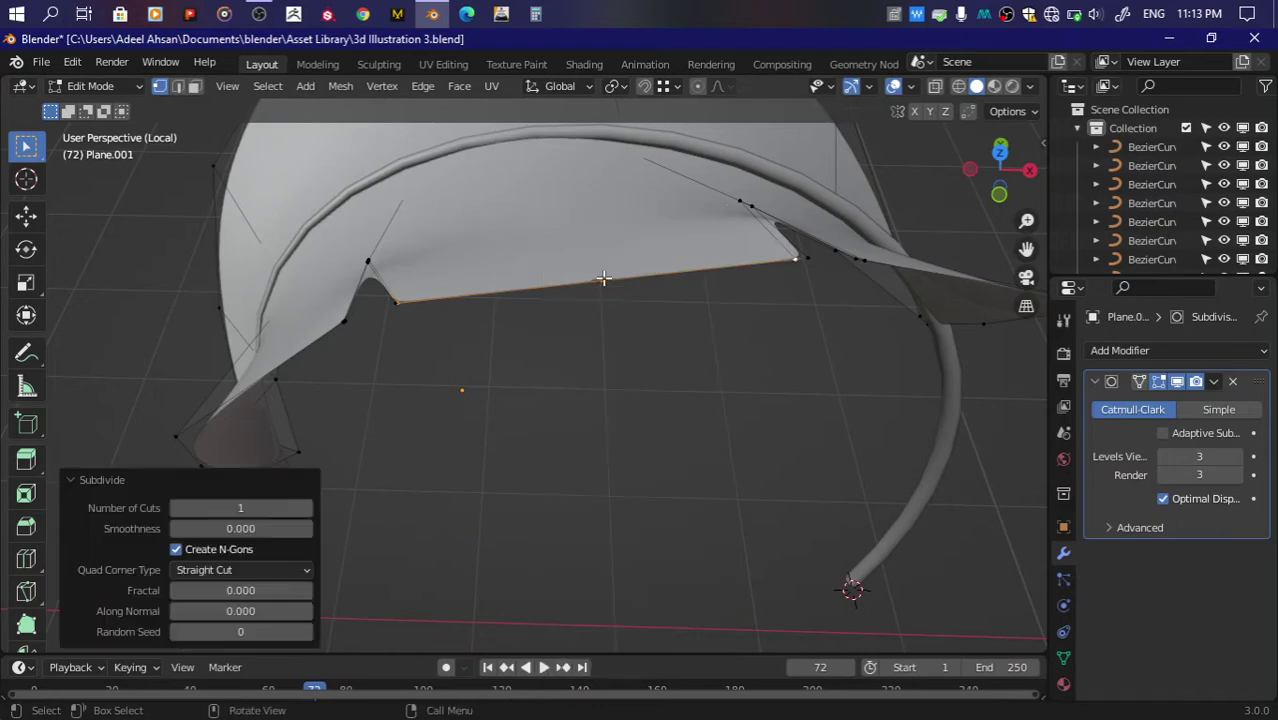
Step: Reposition the new vertices, then add a loop cut across the leaf and slide it
drag(984, 198, 1001, 198)
scroll(608, 291, down, 3)
key(g)
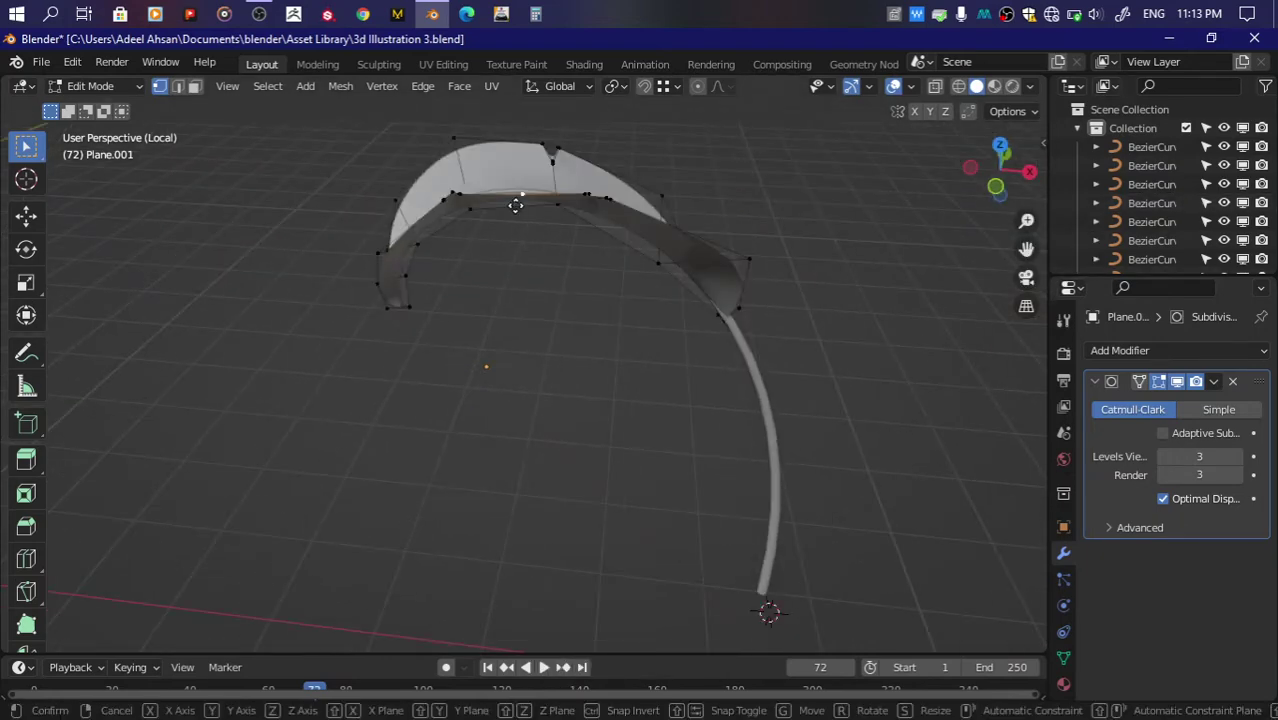
click(729, 148)
mouse_move(560, 400)
middle_down()
mouse_move(660, 380)
mouse_move(834, 242)
middle_up()
click(333, 293)
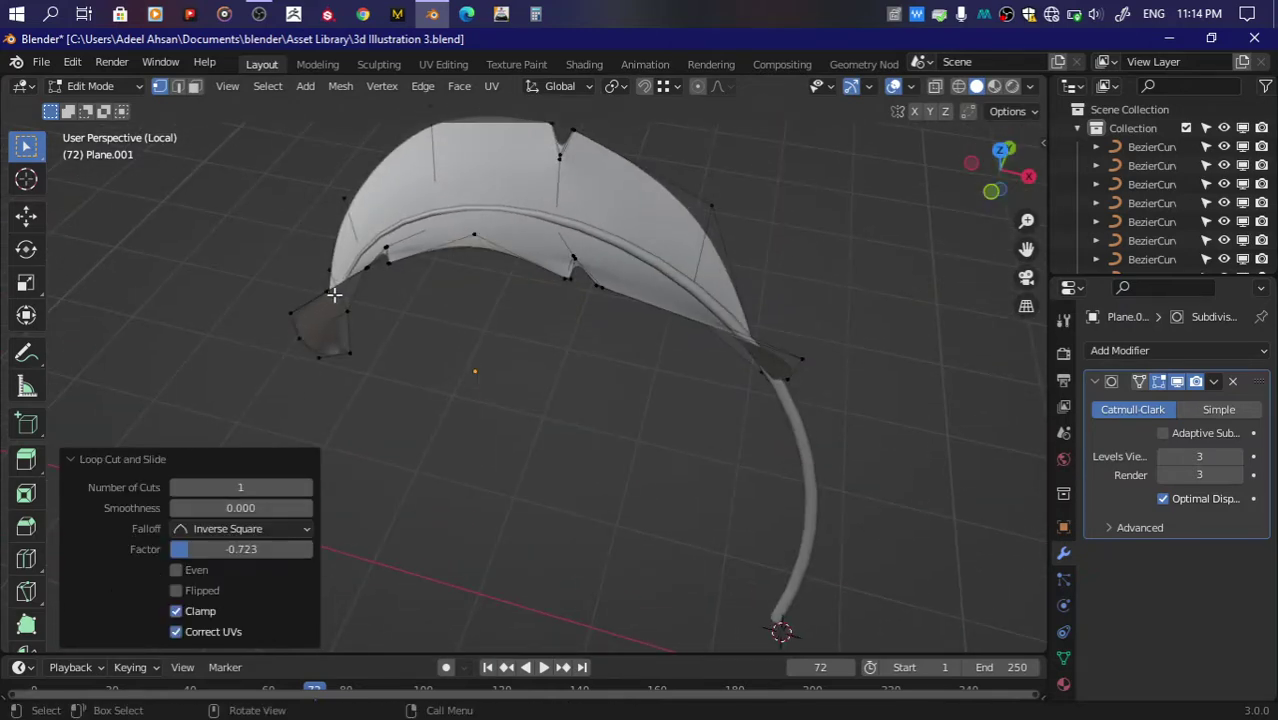
middle_drag(336, 288, 431, 290)
key(g)
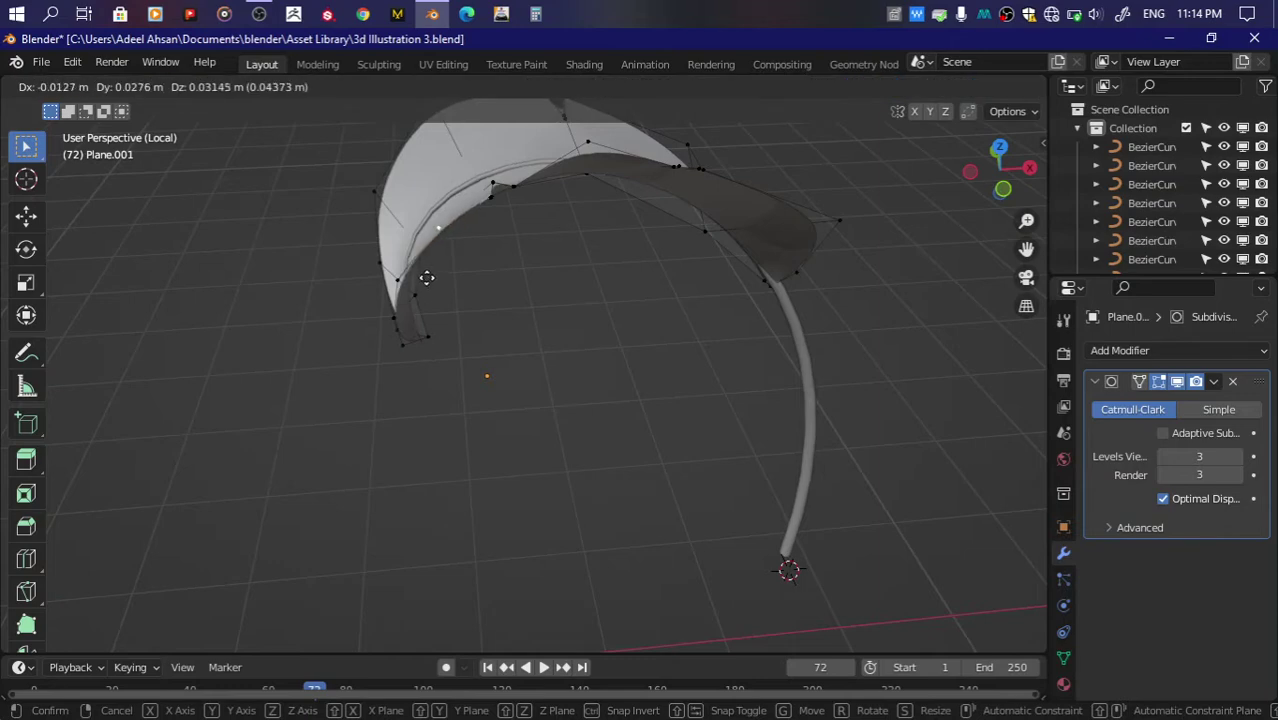
click(424, 280)
Step: Save, then extrude the leaf surface along its normals to give it slight thickness
key(Tab)
scroll(650, 305, down, 2)
key(ctrl+s)
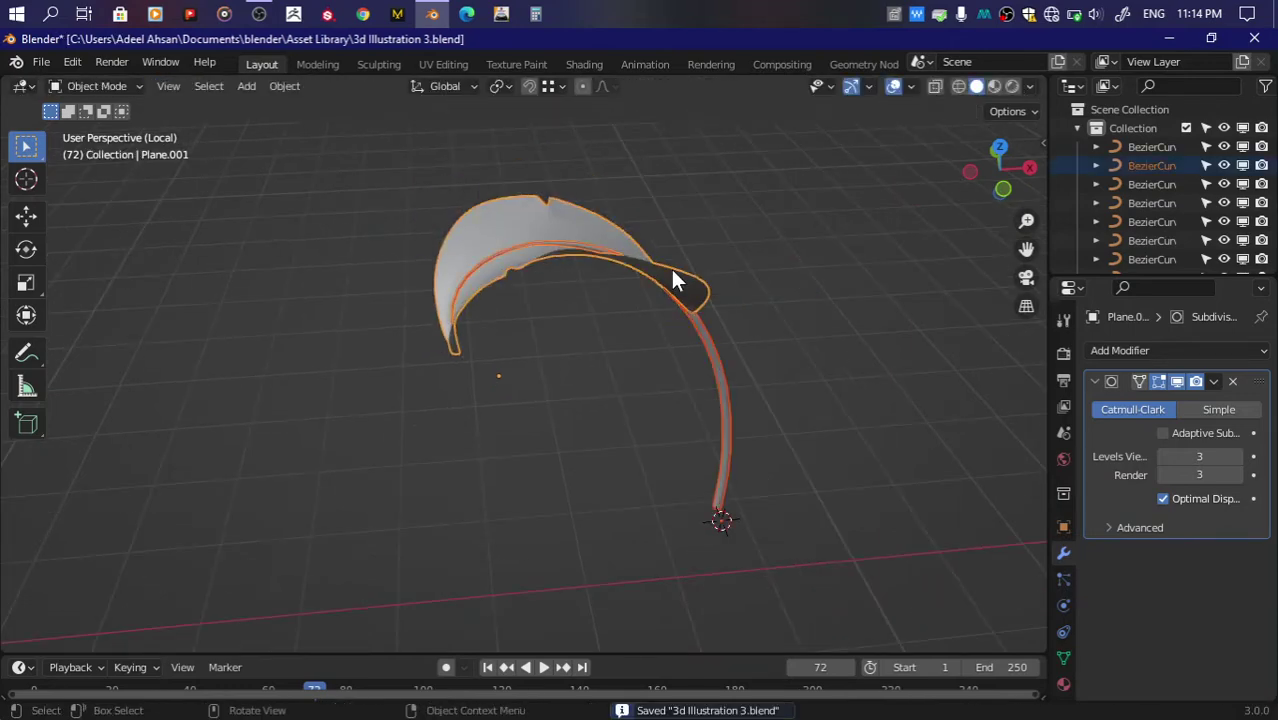
click(673, 274)
drag(999, 186, 790, 240)
key(Tab)
key(e)
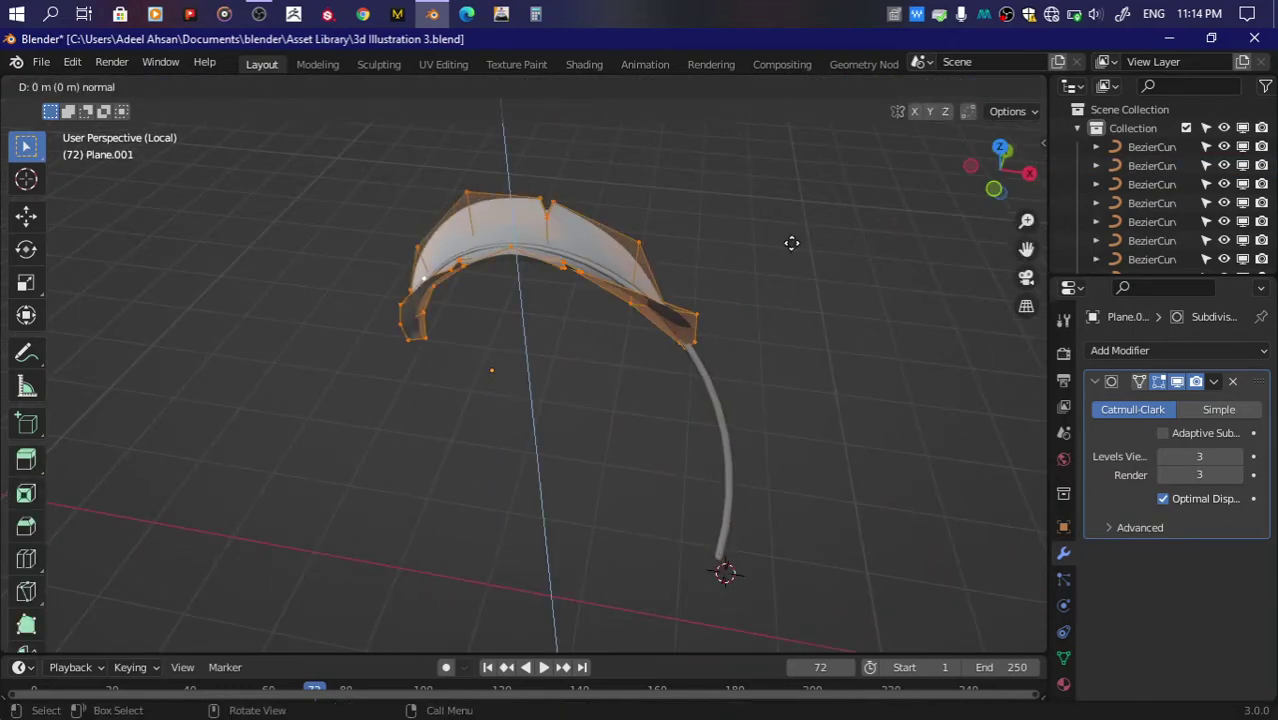
click(791, 237)
key(Tab)
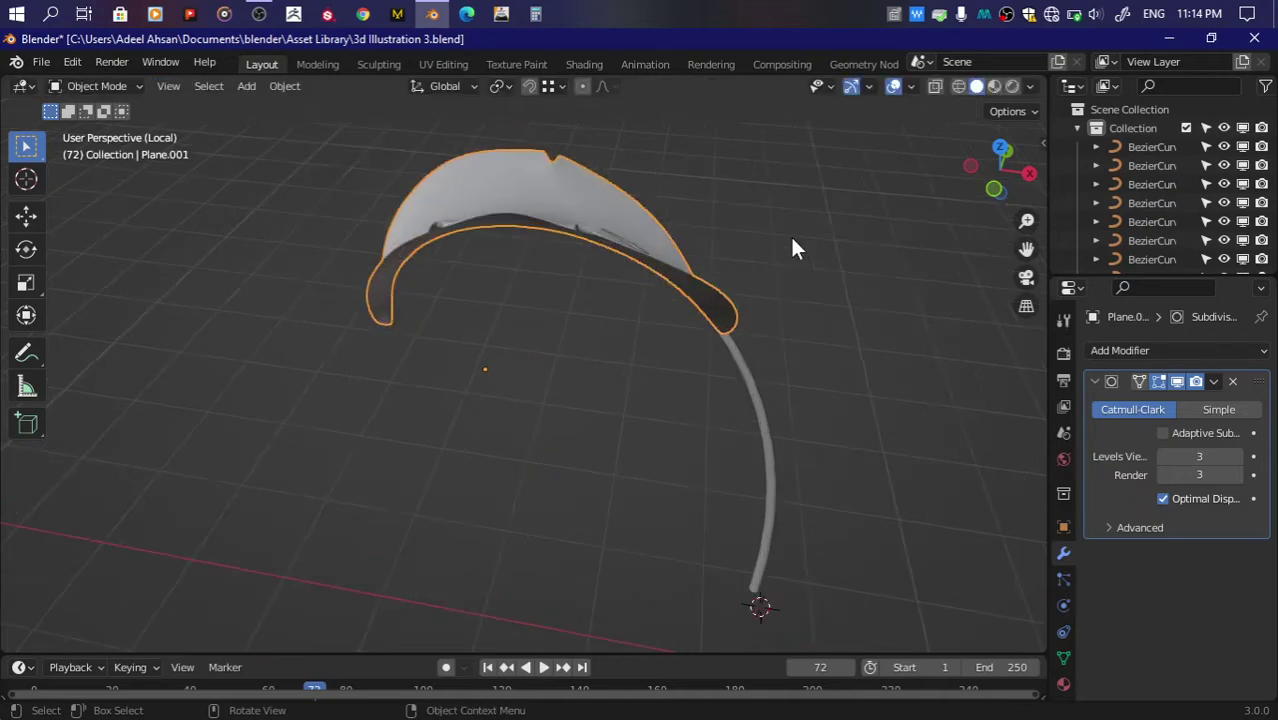
Step: Lower the leaf slightly along the Z axis and save the file
scroll(507, 236, up, 3)
scroll(507, 236, up, 2)
drag(1000, 170, 990, 120)
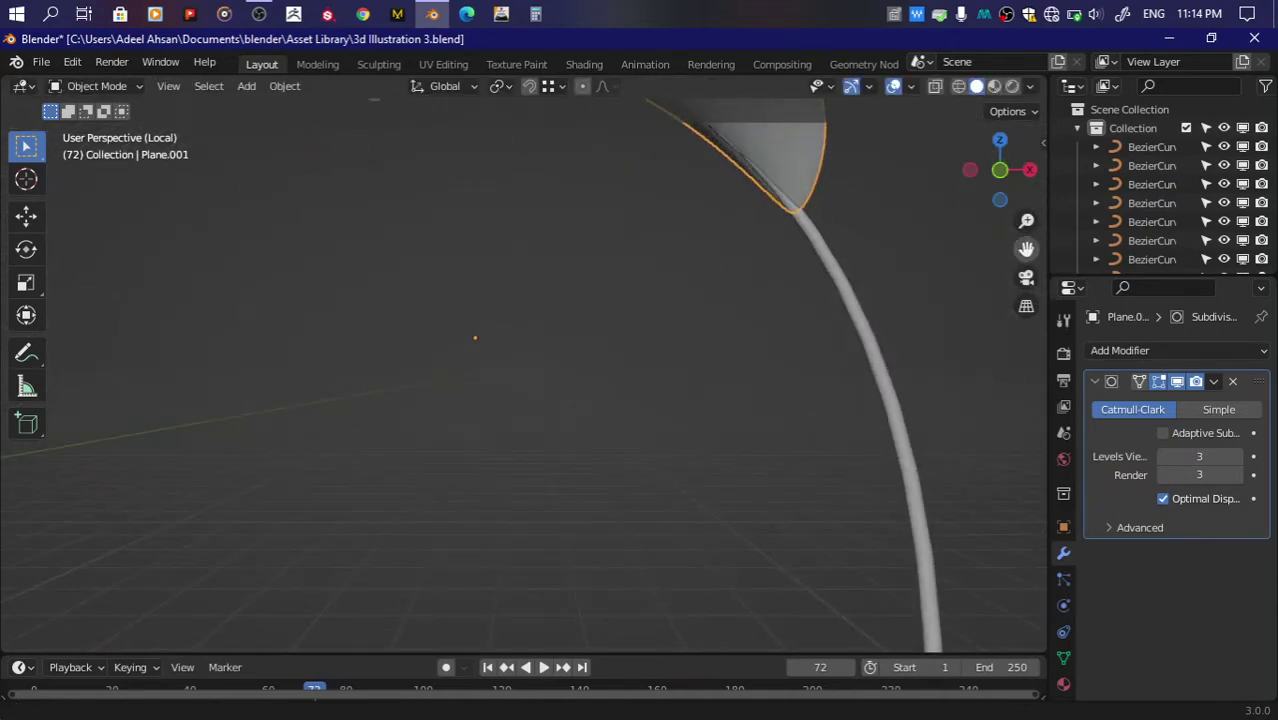
middle_drag(711, 221, 711, 221)
key(g)
key(z)
click(711, 225)
scroll(711, 225, down, 2)
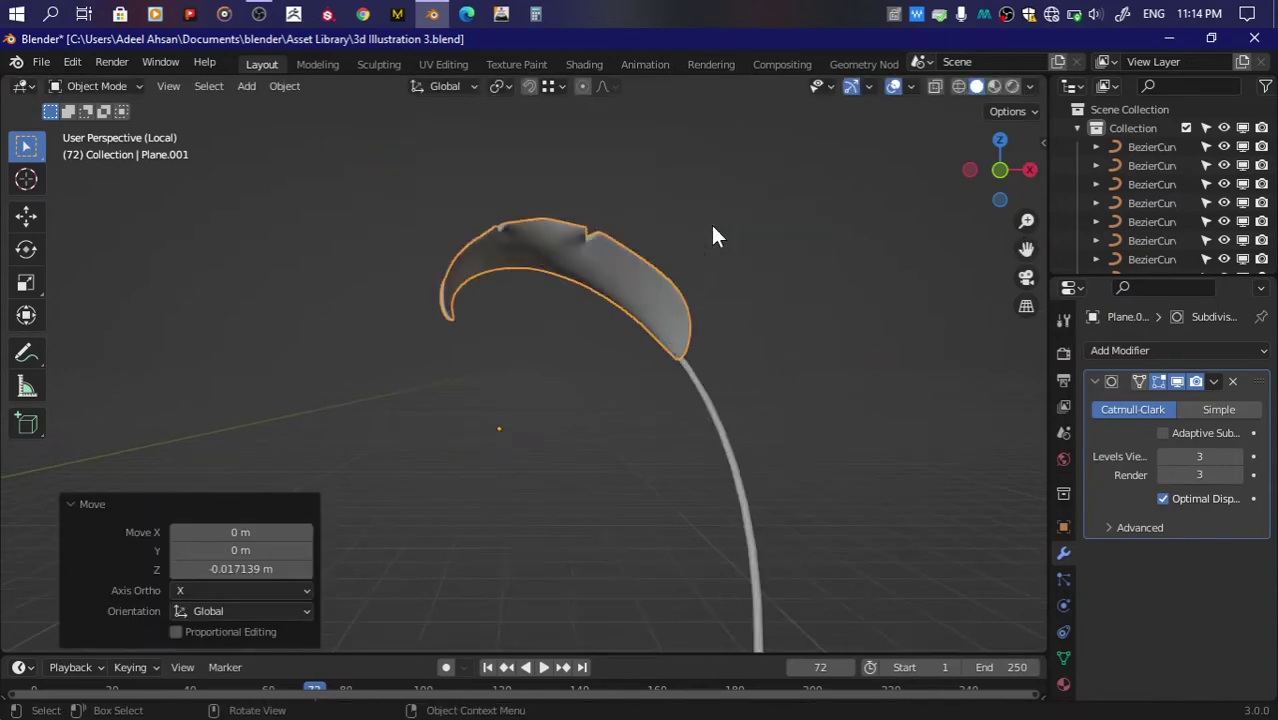
scroll(711, 225, up, 3)
middle_drag(664, 255, 901, 206)
scroll(901, 206, down, 4)
click(685, 255)
scroll(685, 255, up, 5)
key(ctrl+s)
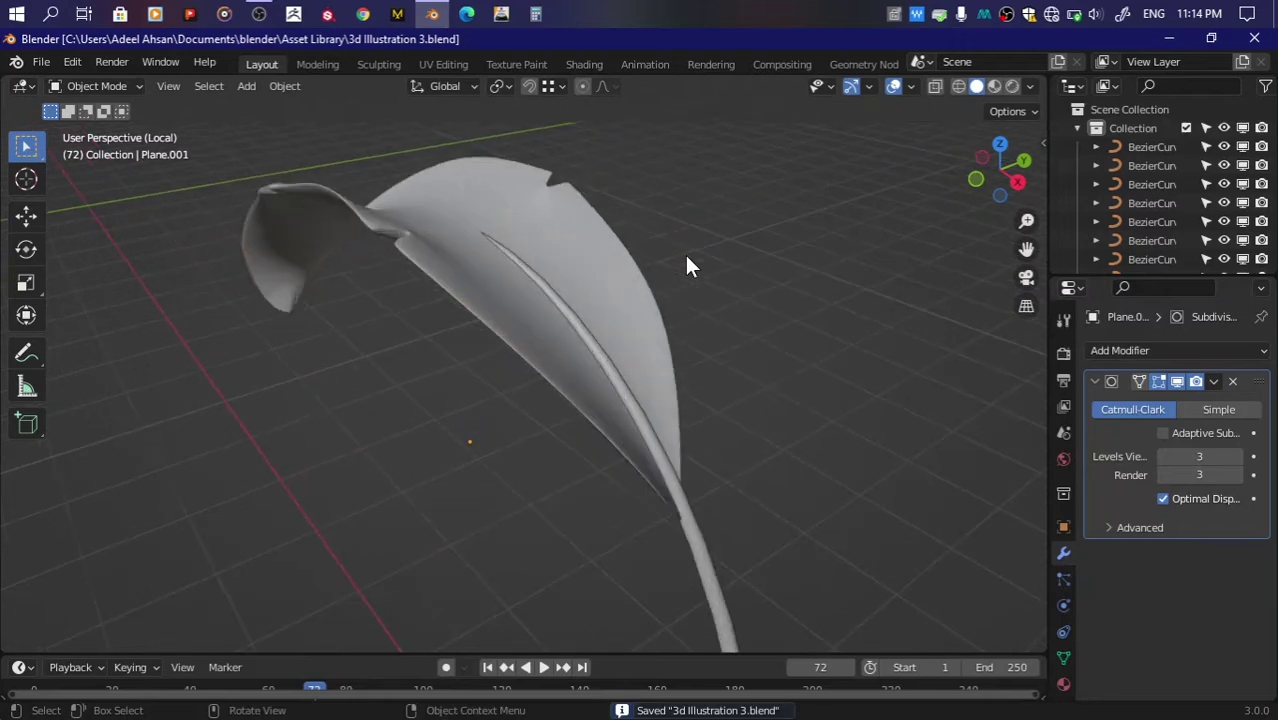
Step: Select the single notch vertex on the leaf edge and flatten it by scaling along Z
key(Tab)
drag(1000, 165, 727, 227)
scroll(727, 227, up, 3)
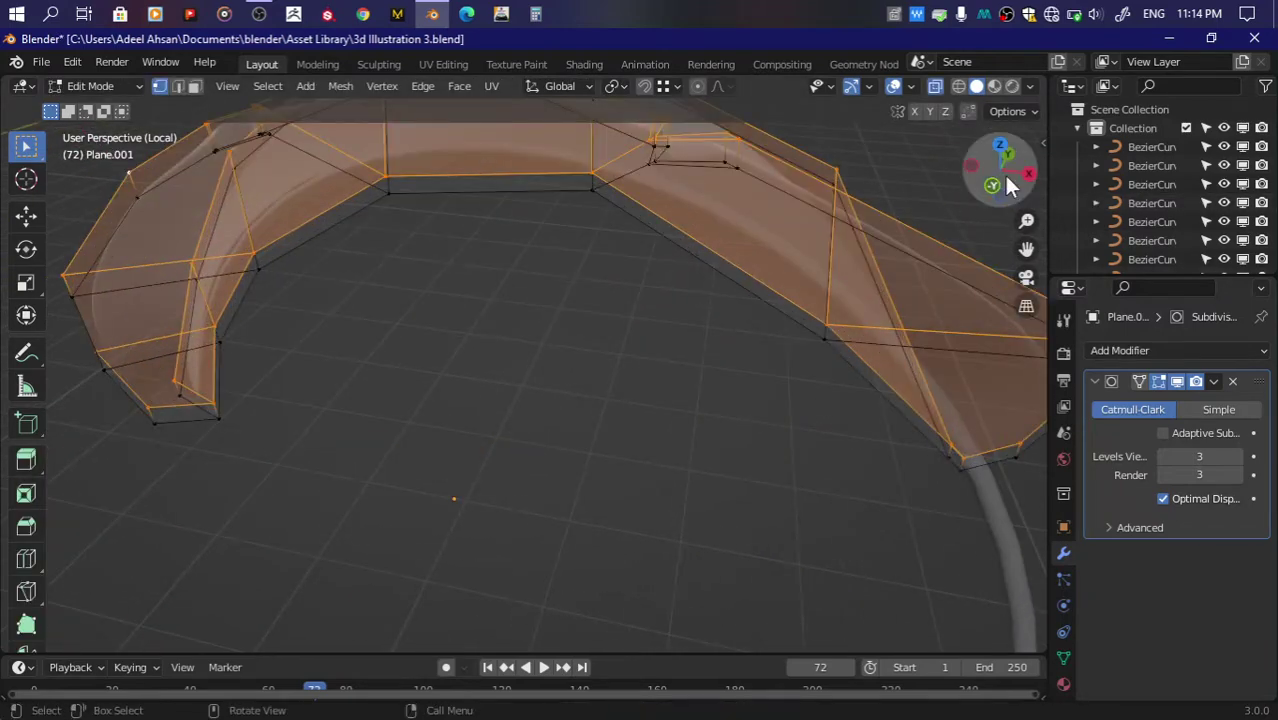
drag(1000, 165, 960, 190)
scroll(713, 208, up, 3)
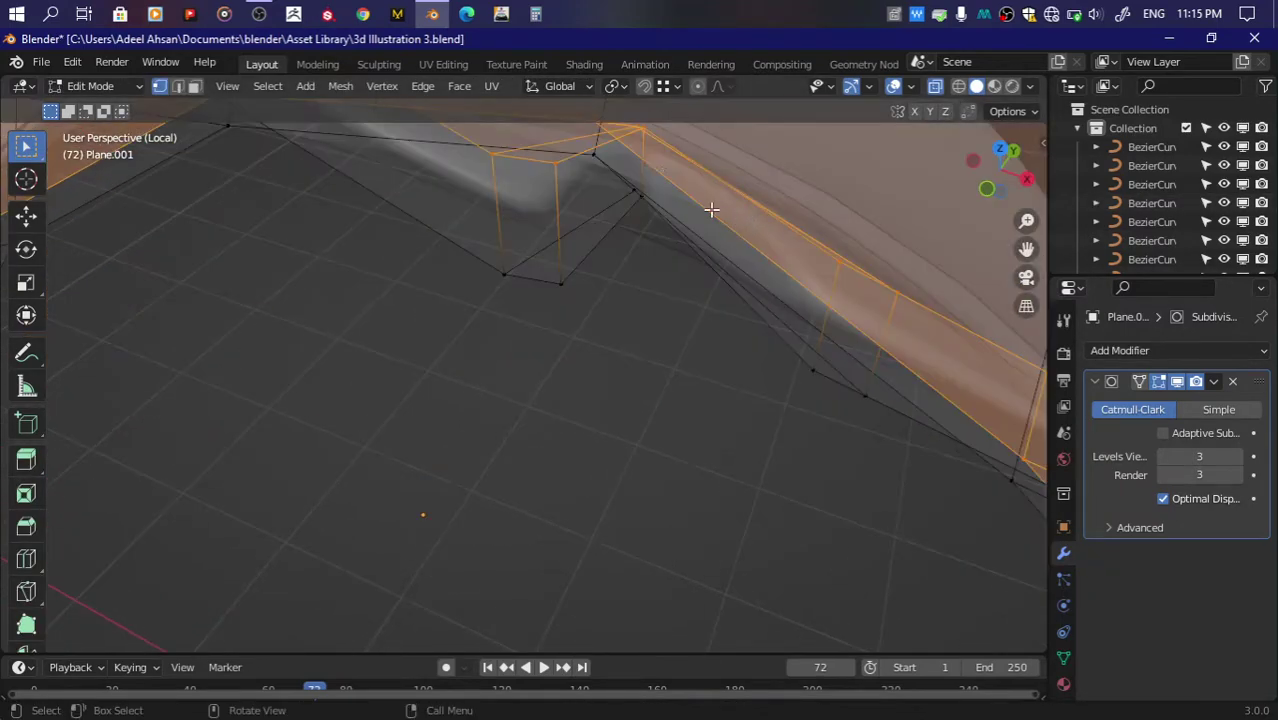
scroll(576, 228, down, 2)
click(597, 292)
key(s)
key(z)
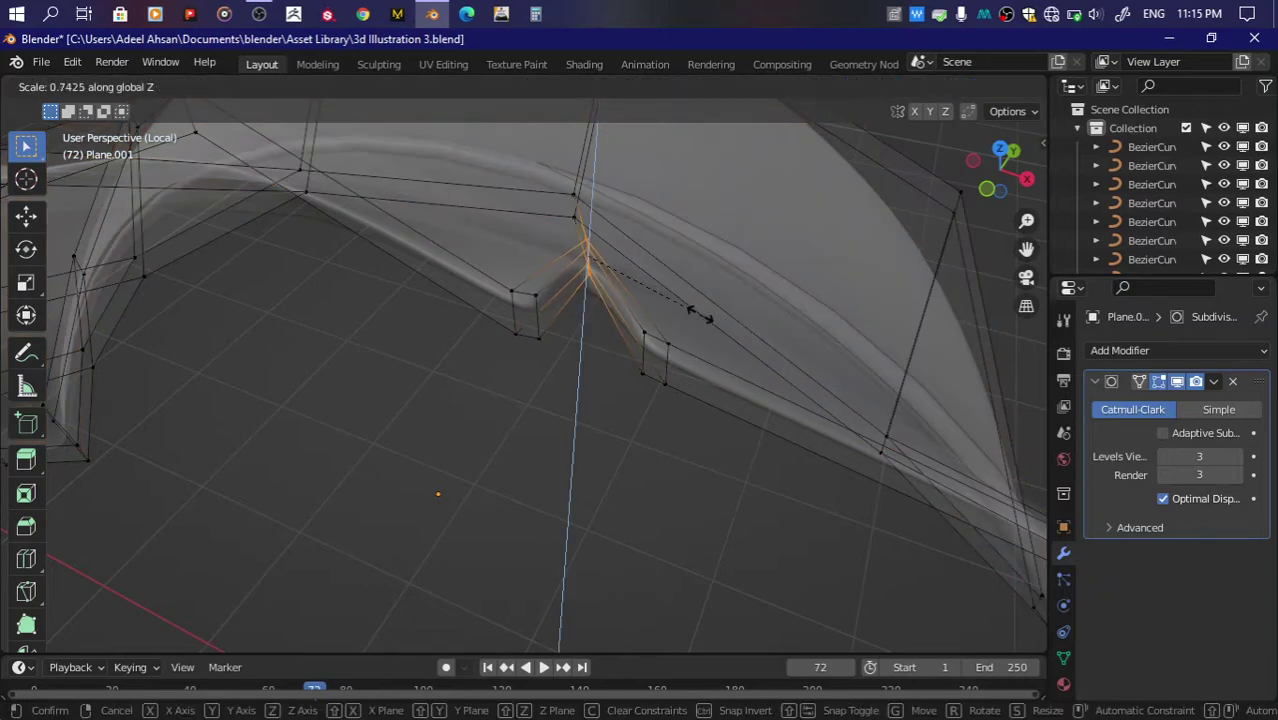
click(700, 316)
Step: Change the pivot point and scale the notch vertex along Z again to sharpen it
key(period)
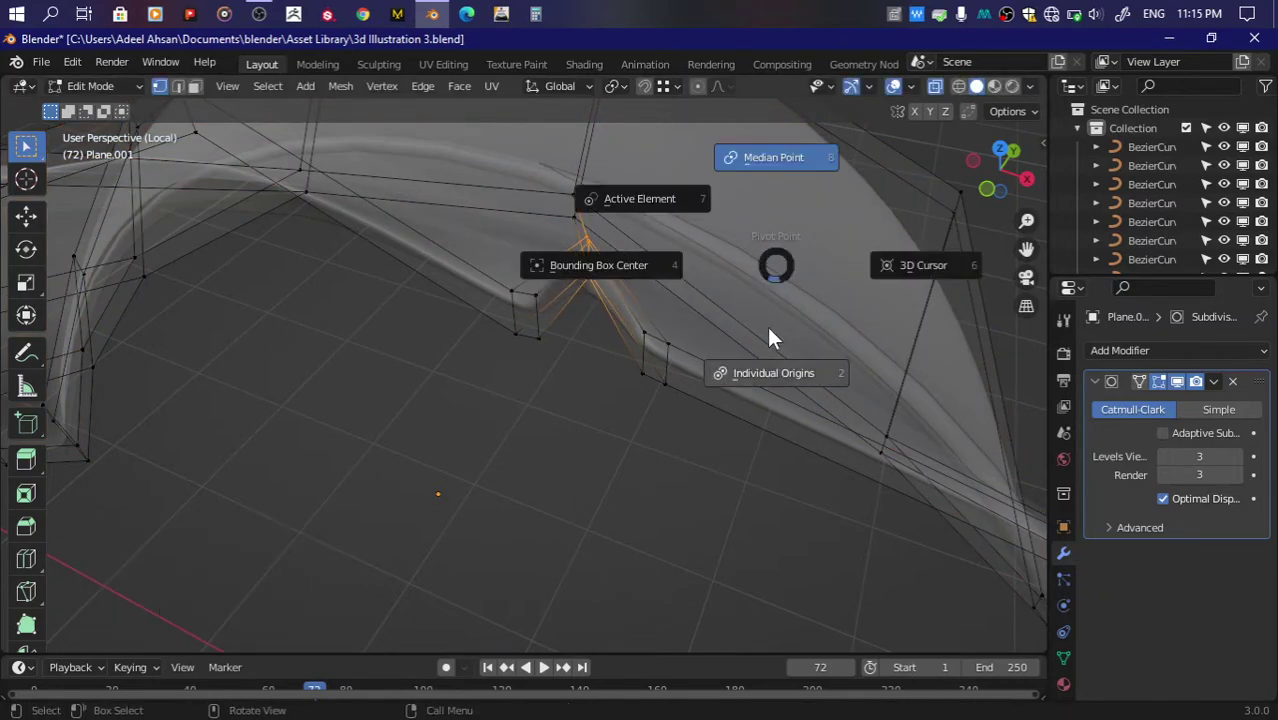
click(769, 337)
key(s)
key(z)
click(688, 282)
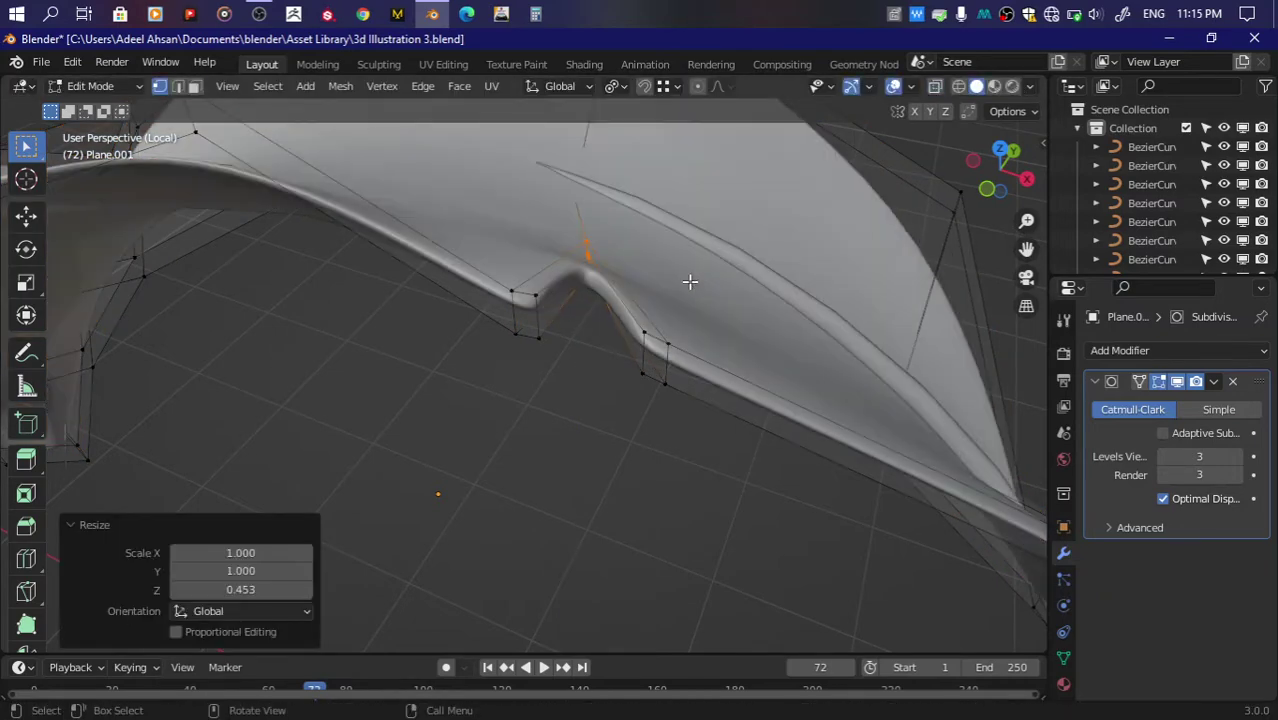
Step: Edge-slide the selected edge along the leaf, save, and return to Object Mode
mouse_move(993, 190)
mouse_down()
mouse_move(976, 166)
mouse_move(720, 231)
mouse_up()
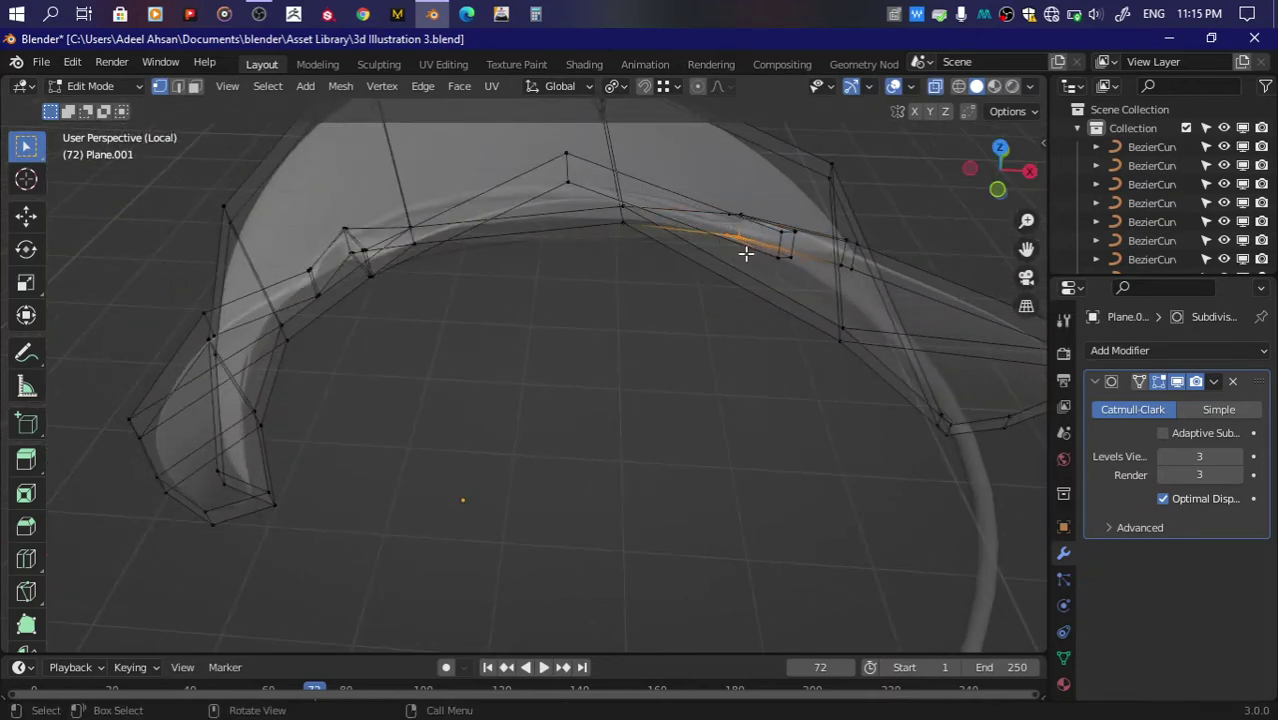
key(g)
key(g)
click(746, 240)
key(g)
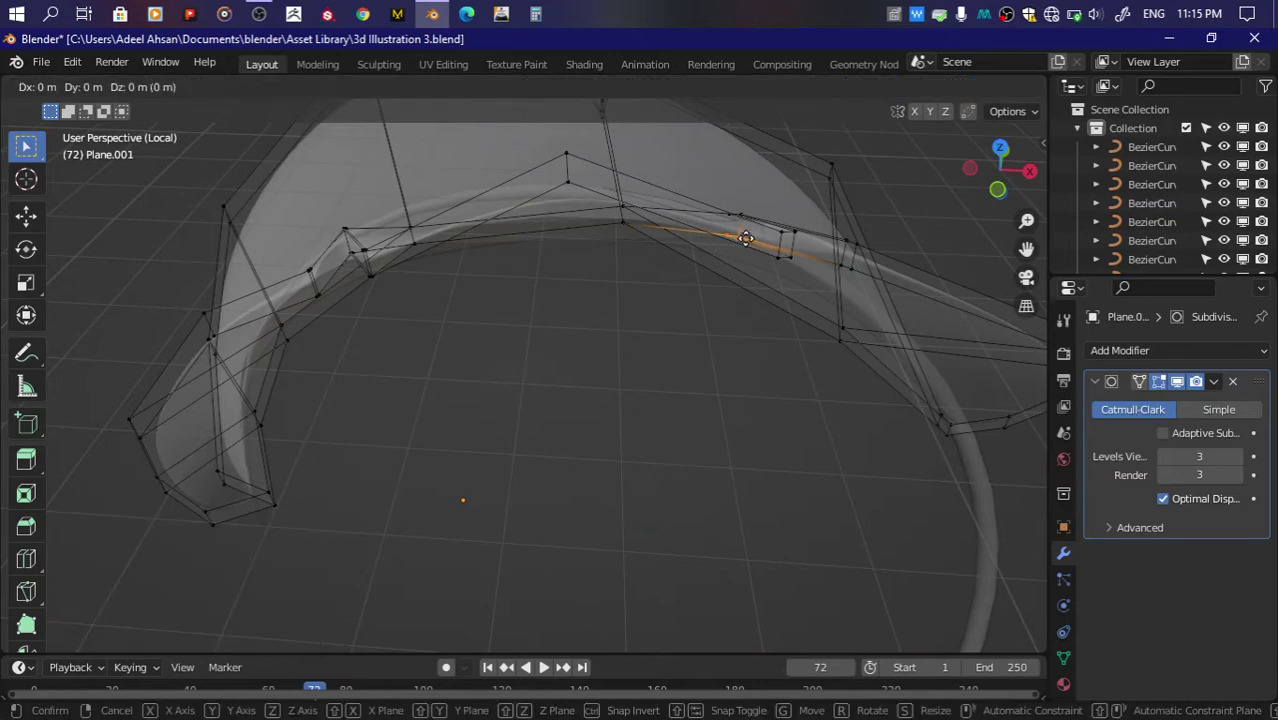
click(746, 227)
drag(998, 175, 986, 162)
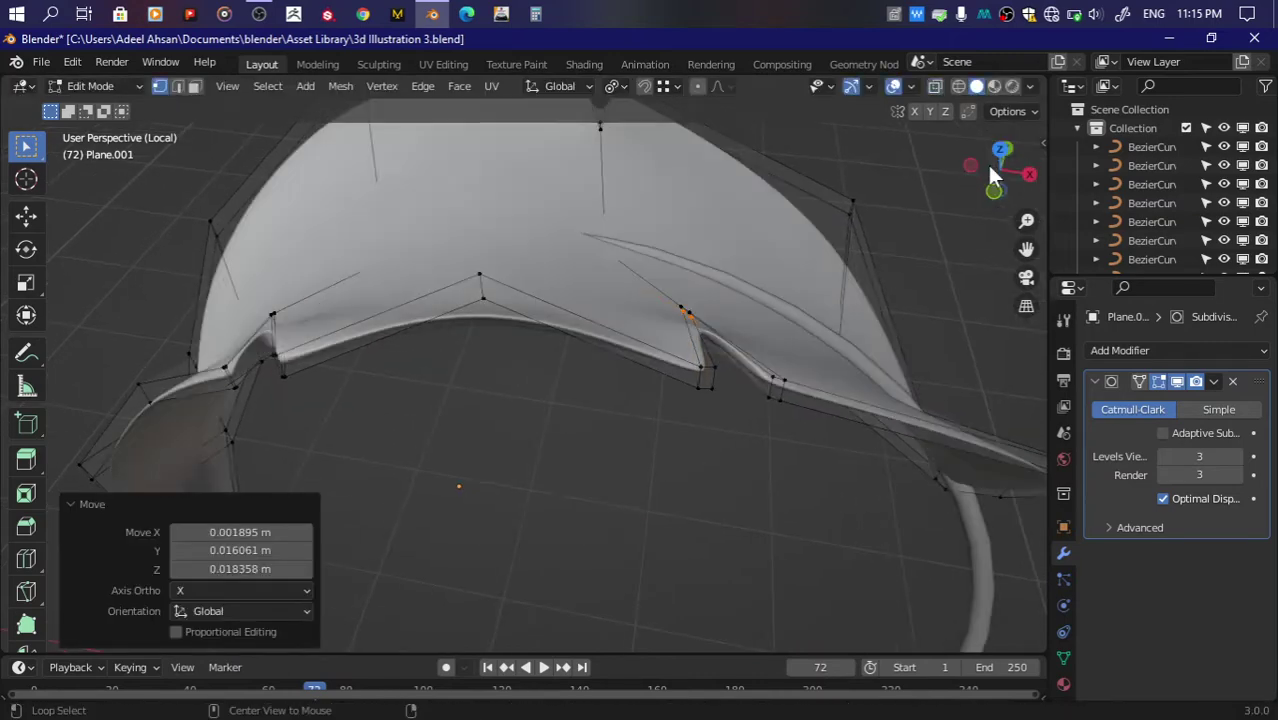
scroll(844, 228, down, 3)
key(ctrl+s)
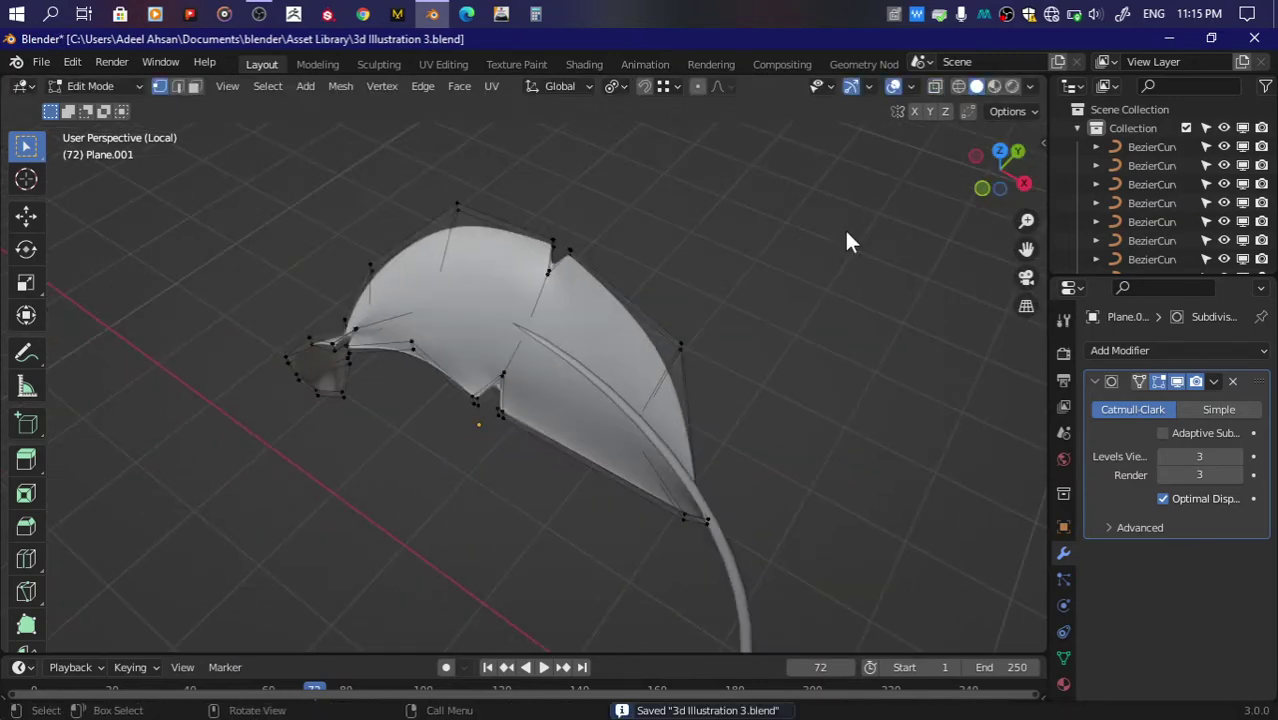
key(Tab)
scroll(844, 228, down, 3)
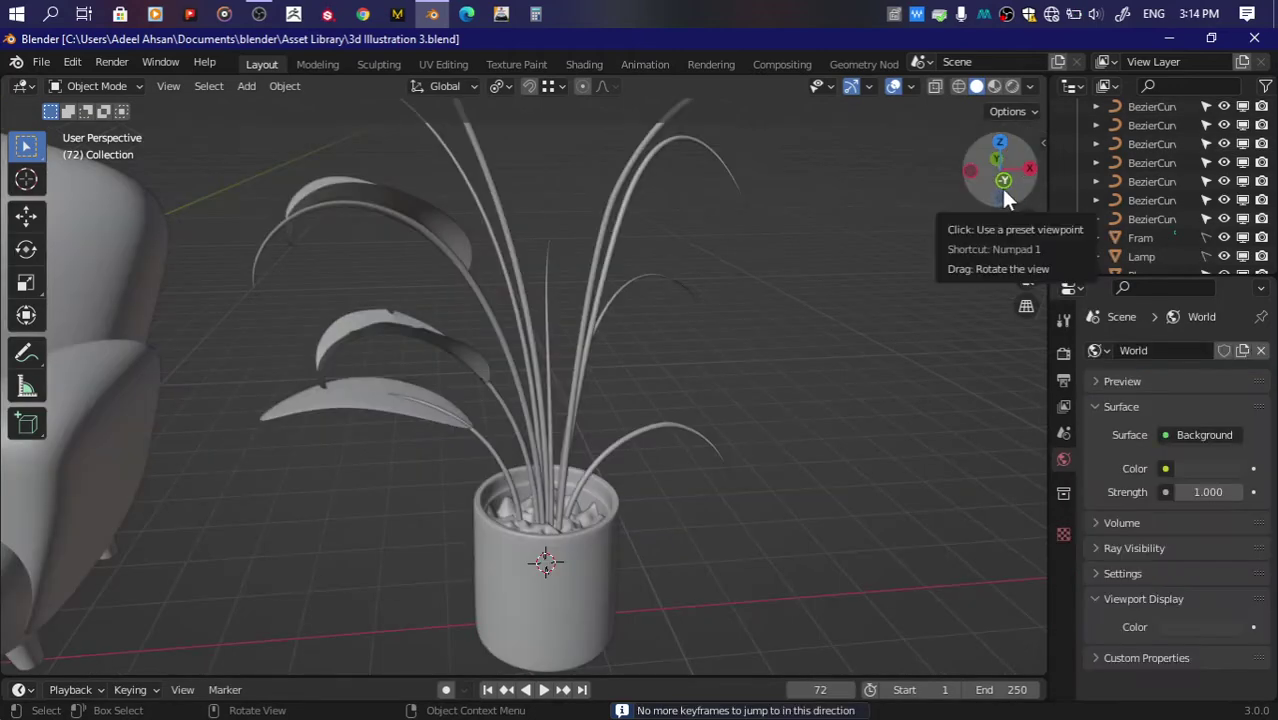
Step: In front view, delete two groups of leafed stems and the bare curve
click(1001, 188)
scroll(527, 333, down, 2)
drag(527, 333, 676, 353)
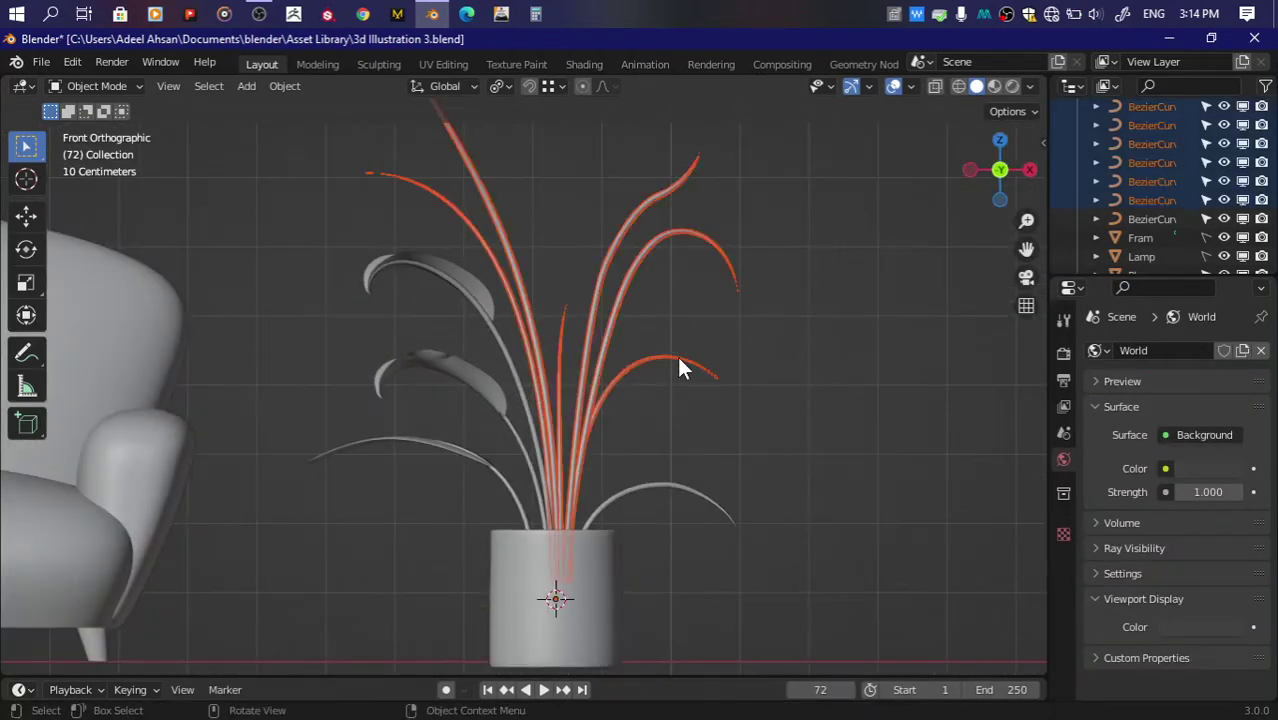
key(Delete)
click(730, 540)
key(Delete)
drag(331, 320, 411, 456)
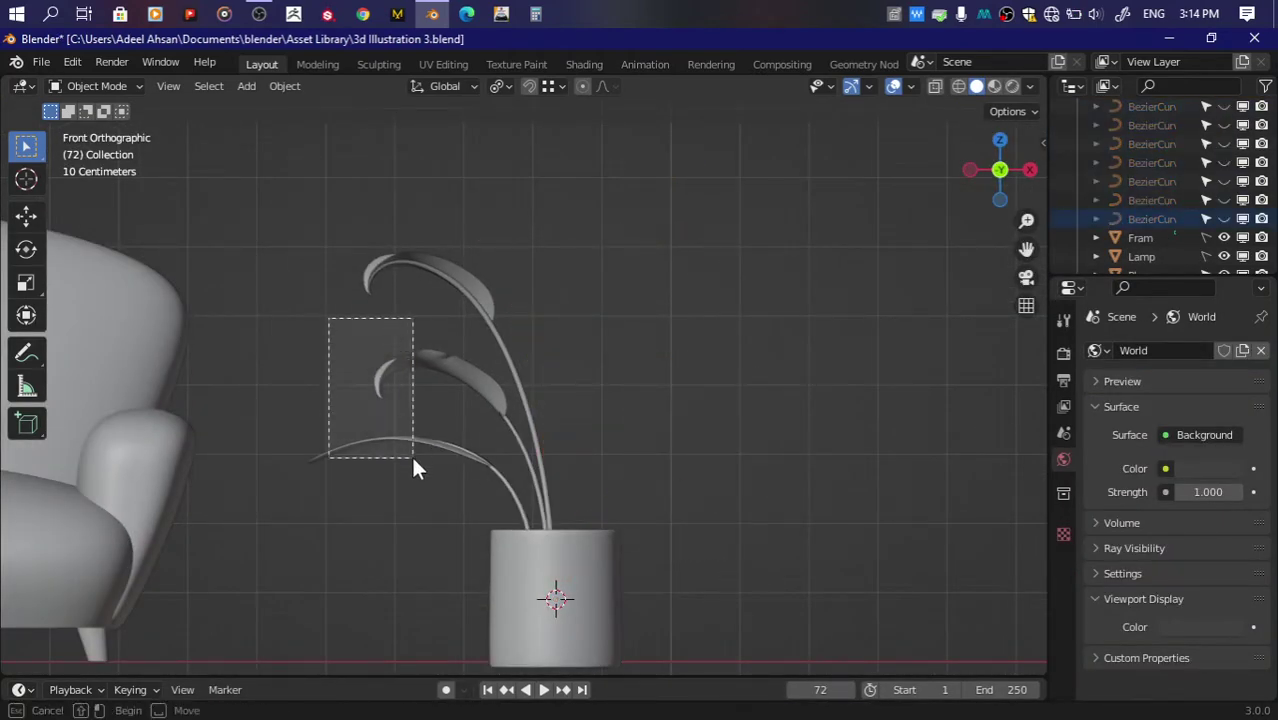
key(Delete)
Step: Switch to top view, select the remaining leaf and enter Edit Mode on it
scroll(411, 456, up, 3)
mouse_move(995, 193)
mouse_down()
mouse_move(960, 215)
mouse_move(992, 159)
mouse_up()
click(992, 151)
click(301, 270)
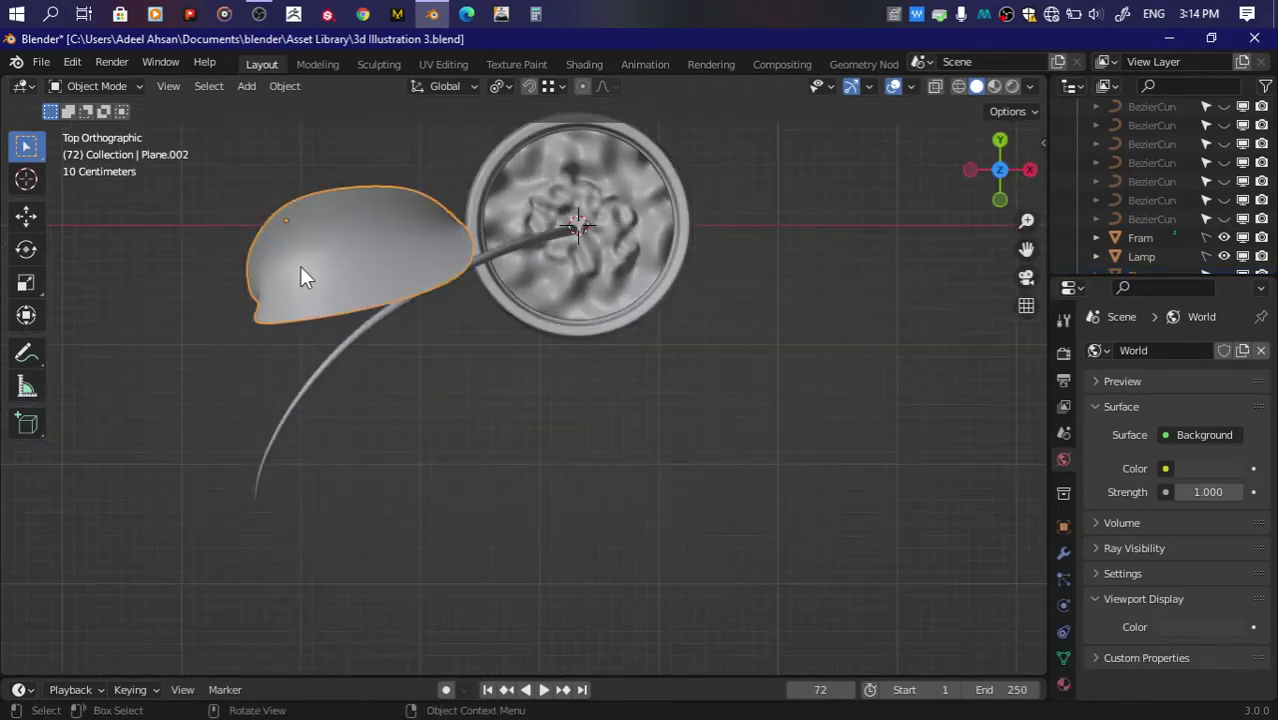
key(Tab)
Step: Select all the leaf geometry, rotate it, enlarge it and move it down
key(a)
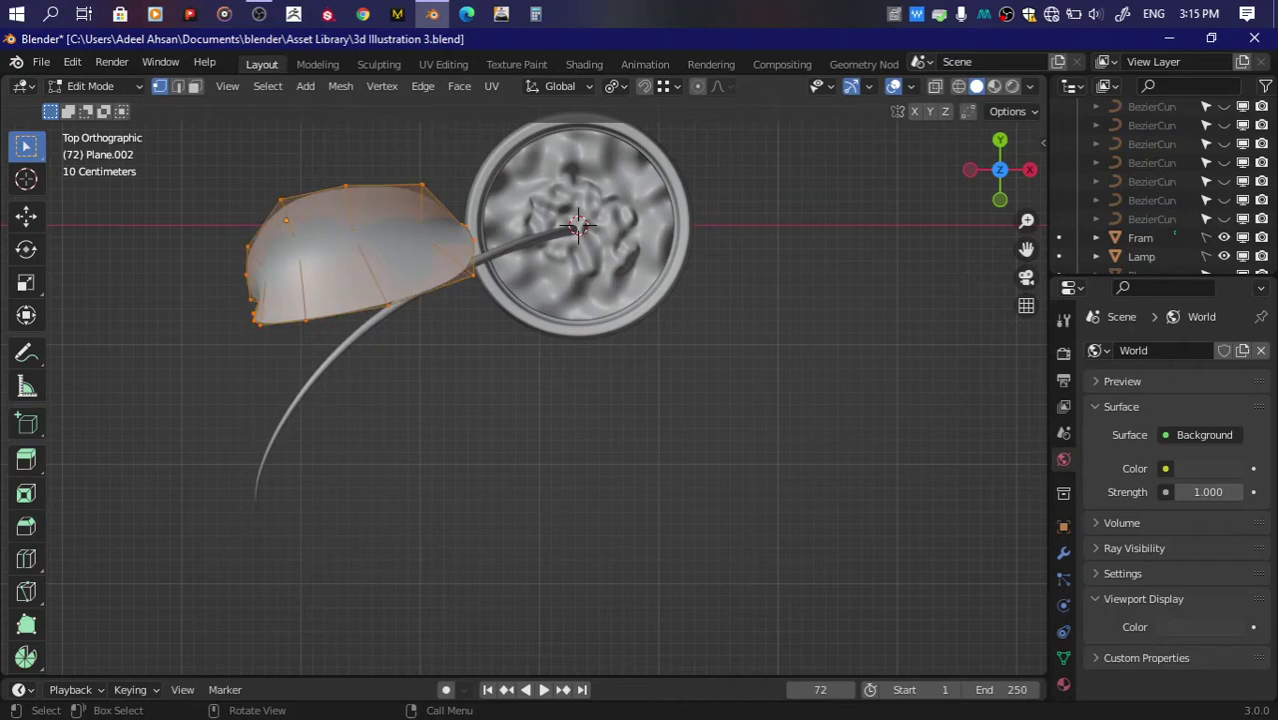
key(r)
click(800, 133)
key(s)
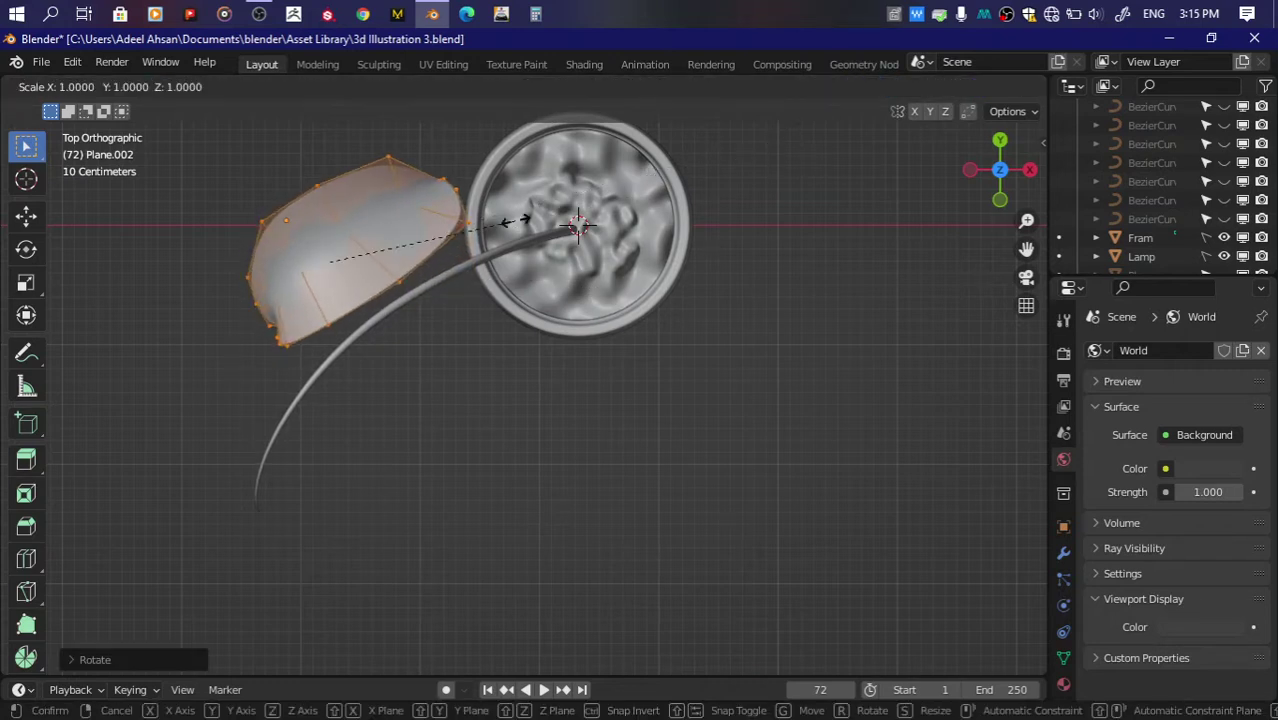
key(x)
key(x)
key(y)
click(587, 225)
key(g)
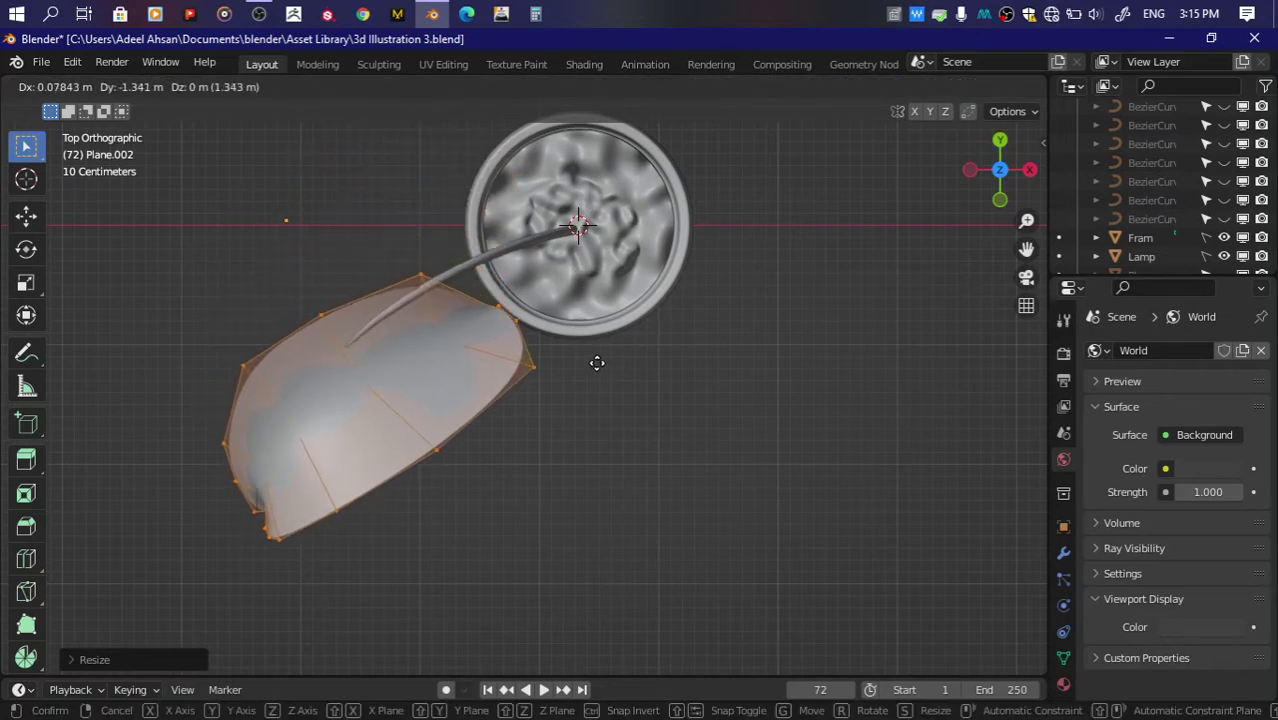
click(594, 364)
Step: Move the leaf to a new position and tilt it toward the stem tip
key(r)
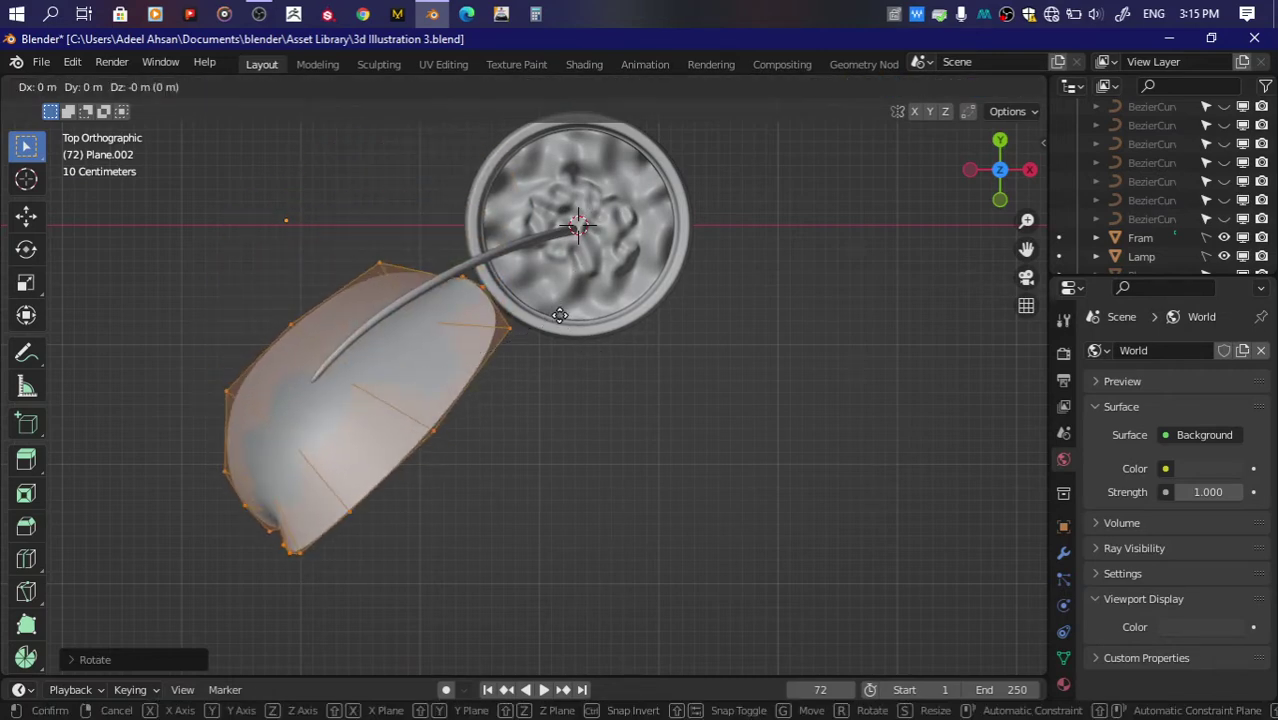
key(g)
click(541, 302)
drag(997, 200, 1010, 175)
middle_drag(700, 300, 750, 268)
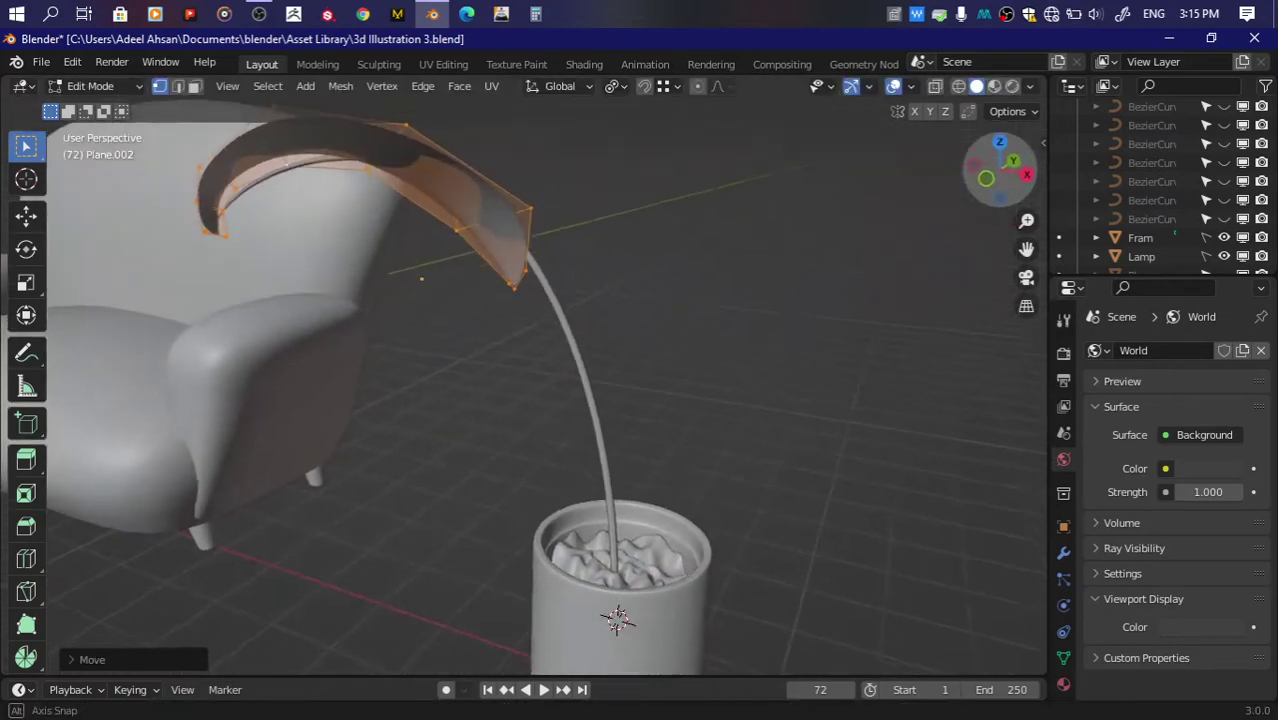
key(r)
click(753, 252)
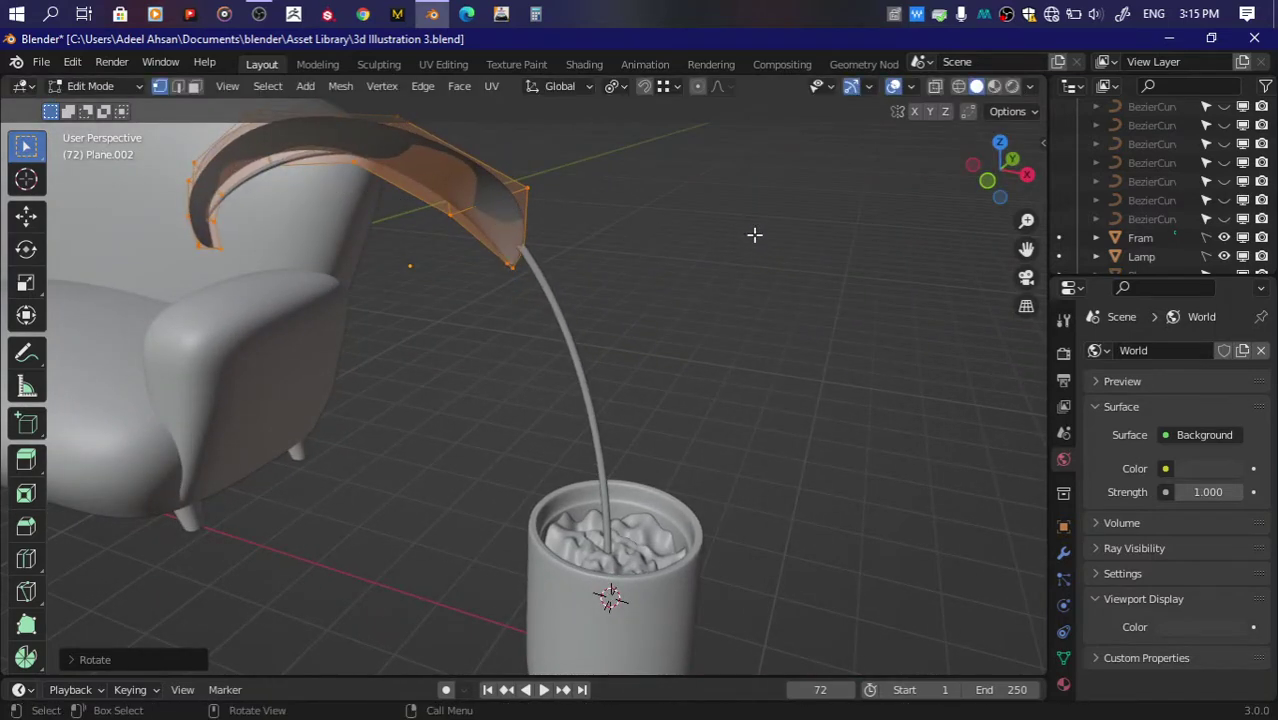
Step: Nudge and rotate the leaf onto the stem tip, then box-select its bottom corner vertices
drag(998, 170, 1010, 165)
middle_drag(700, 260, 719, 228)
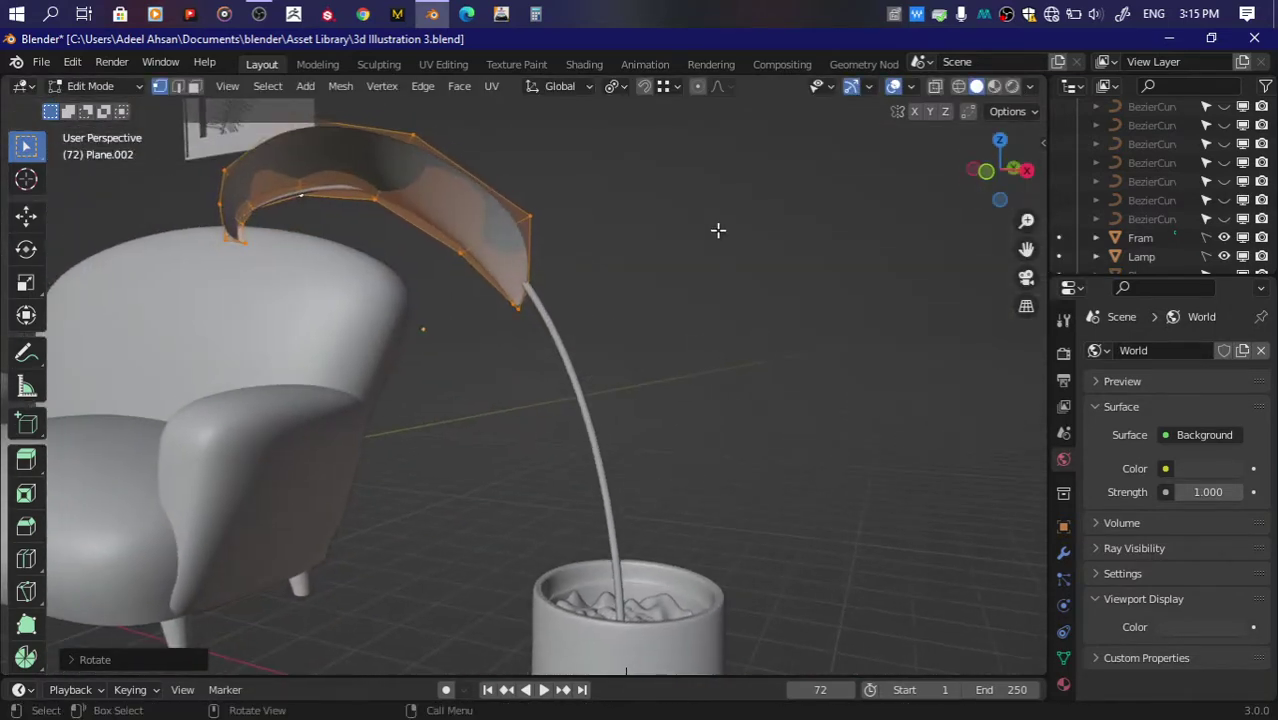
key(g)
click(687, 259)
key(r)
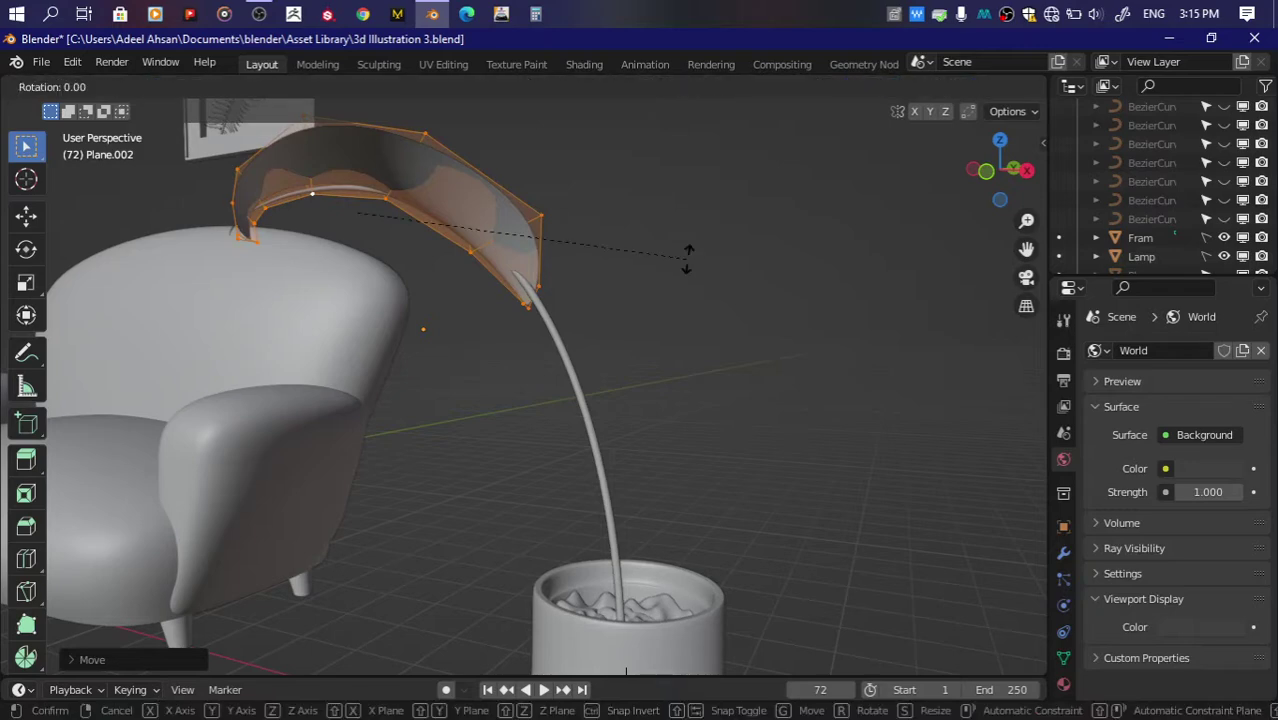
click(692, 243)
middle_drag(692, 243, 614, 371)
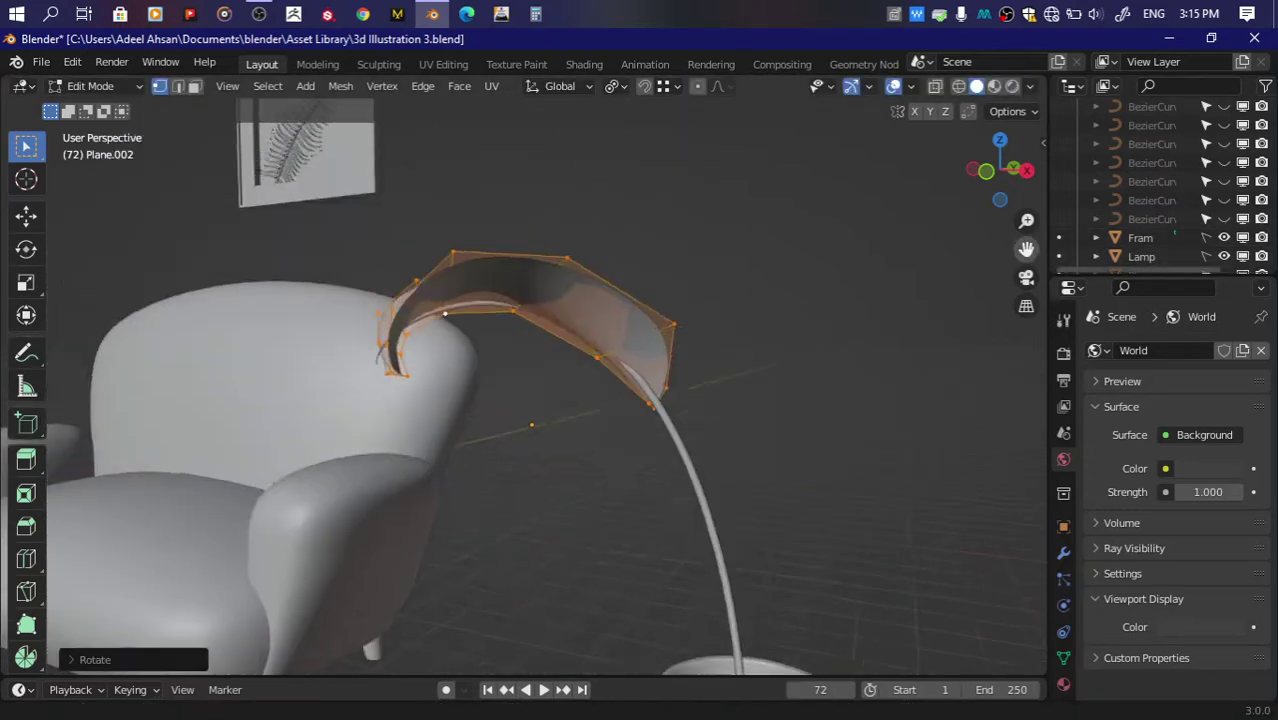
scroll(614, 371, up, 4)
drag(998, 170, 1003, 177)
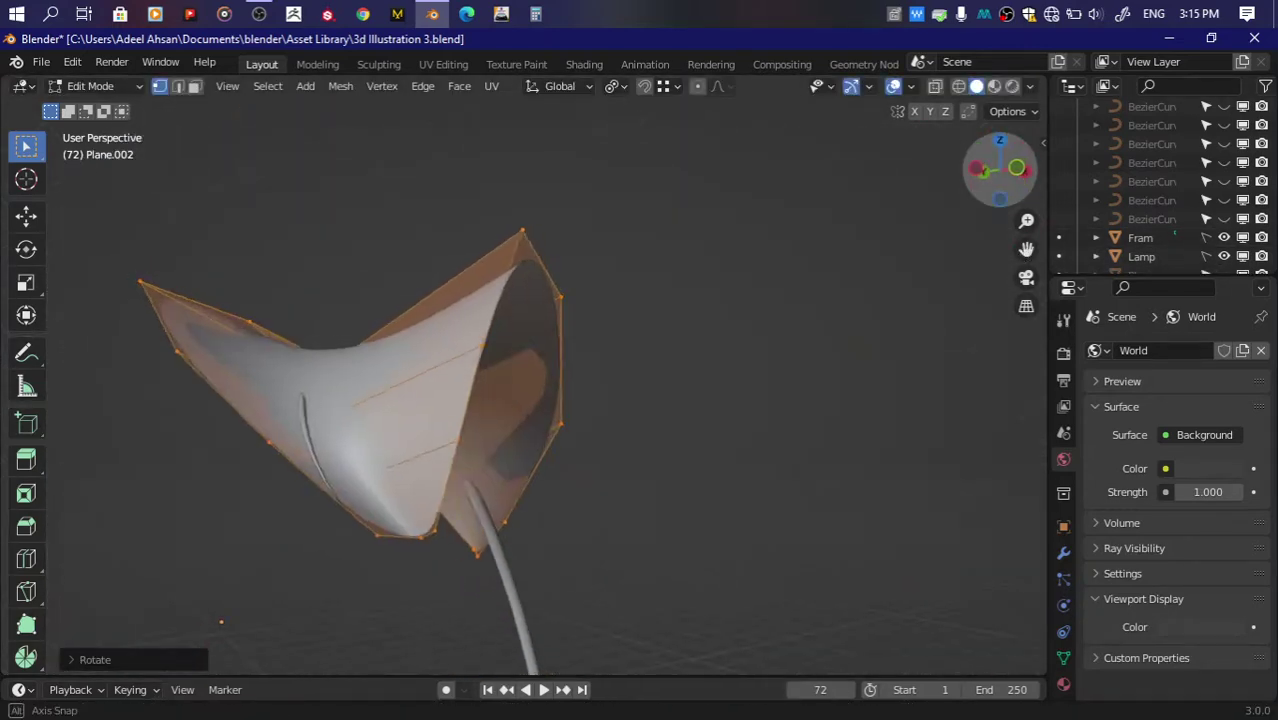
drag(290, 494, 476, 550)
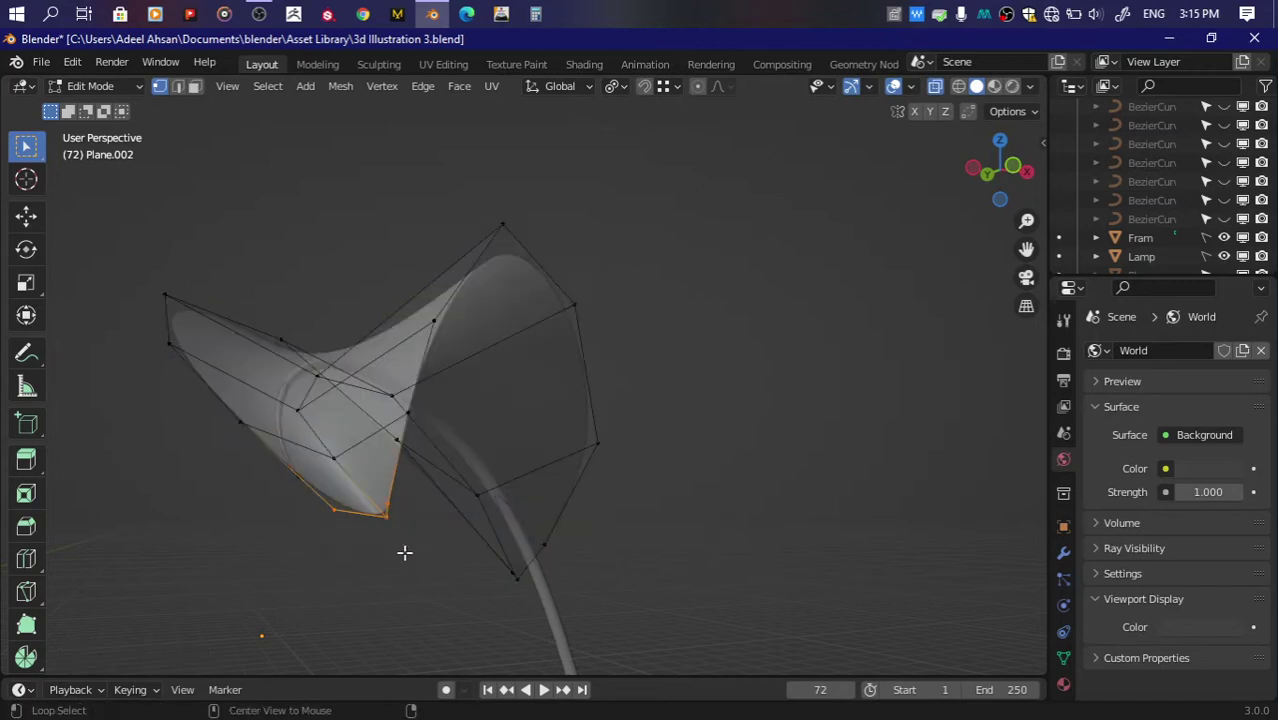
Step: Pull the bottom corner and edge vertices down and outward so the leaf sides flare
key(g)
click(318, 518)
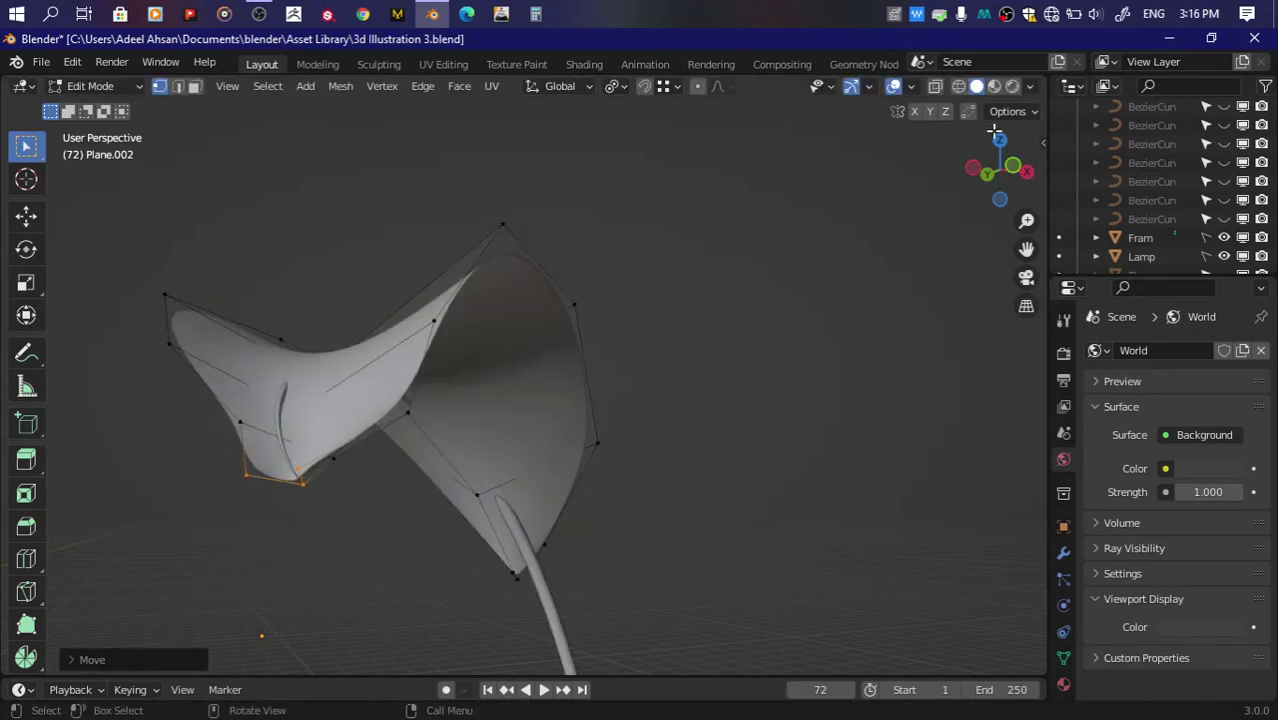
drag(998, 170, 1010, 176)
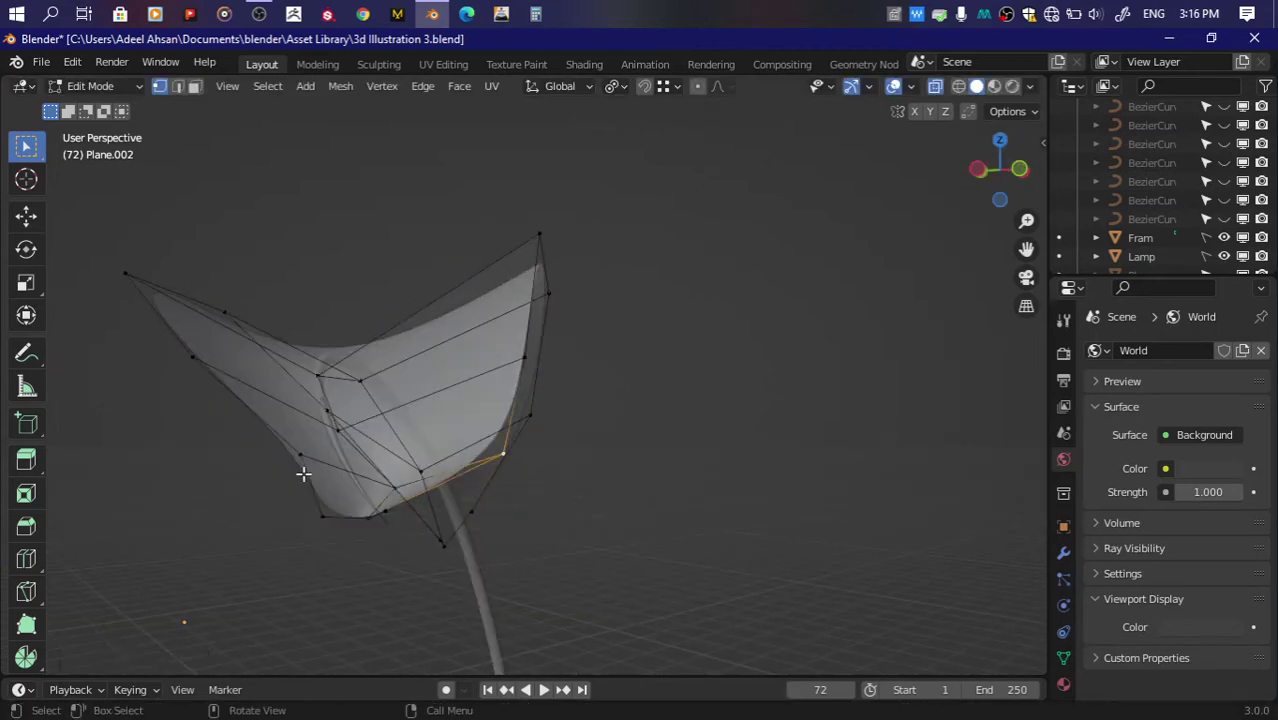
key(g)
click(314, 508)
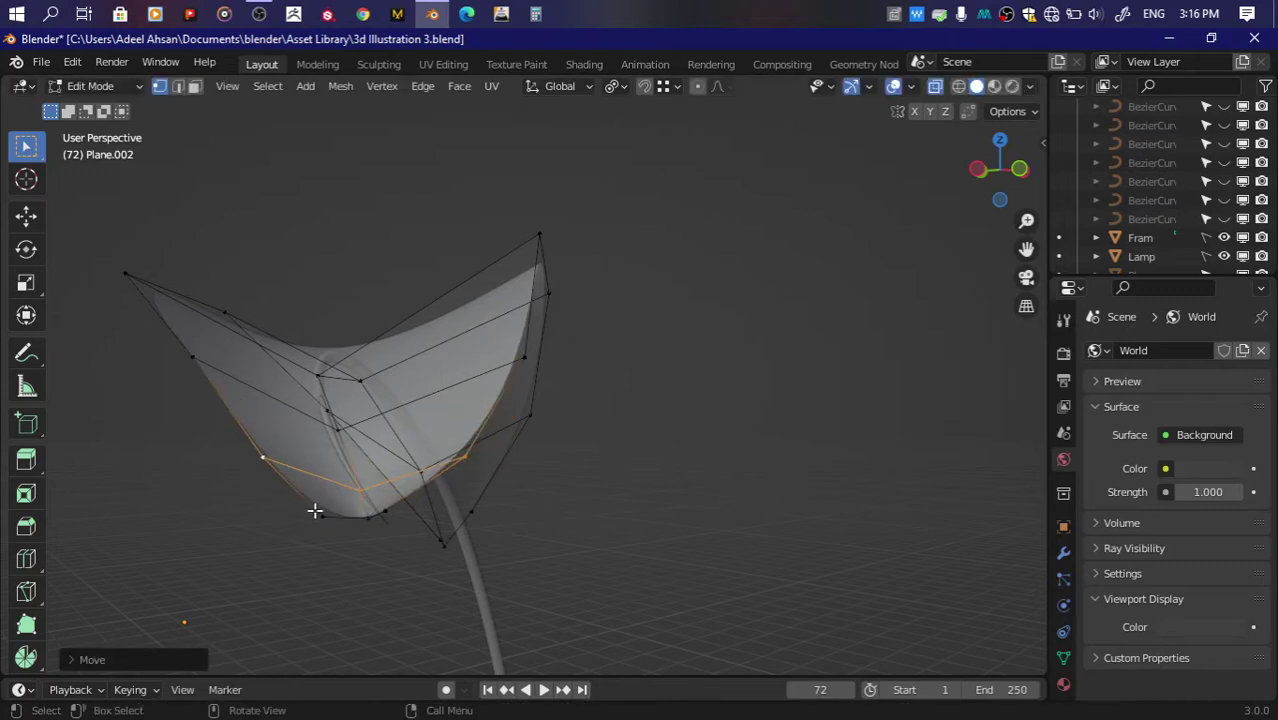
key(g)
click(402, 551)
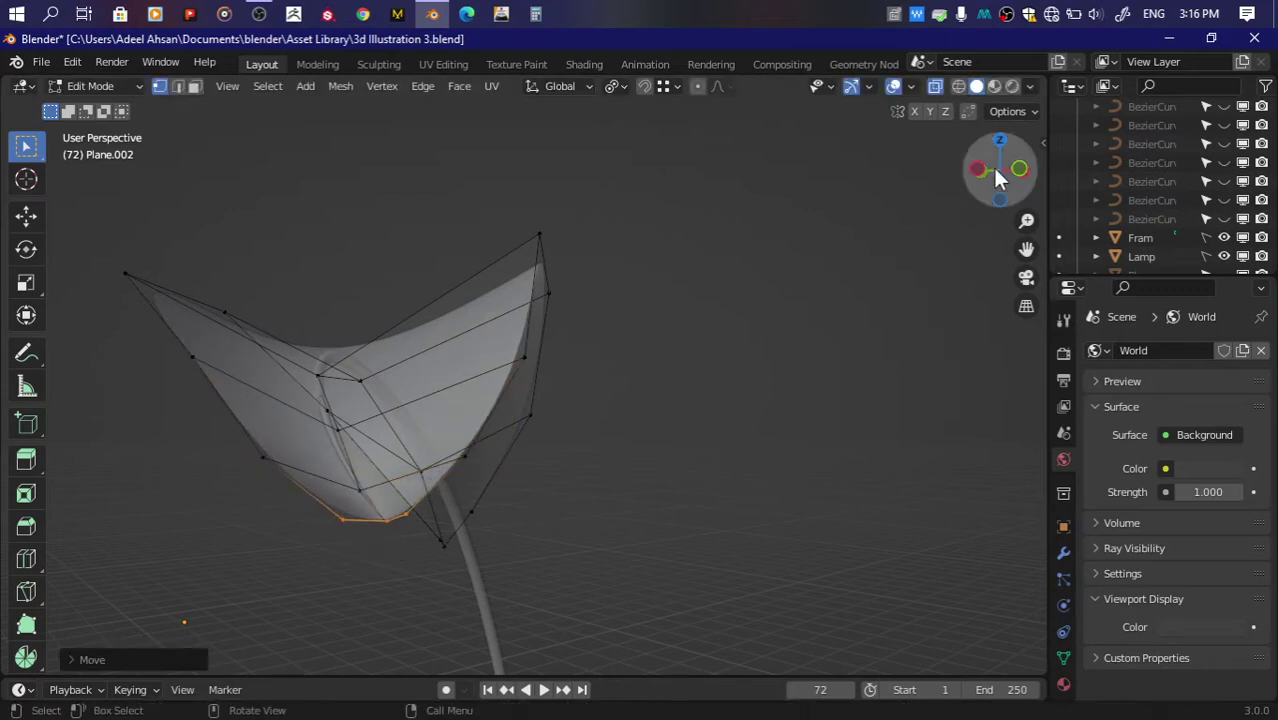
Step: Lift and then push down the top leaf vertices so the tip curls over the stem
drag(996, 177, 1010, 172)
click(1018, 180)
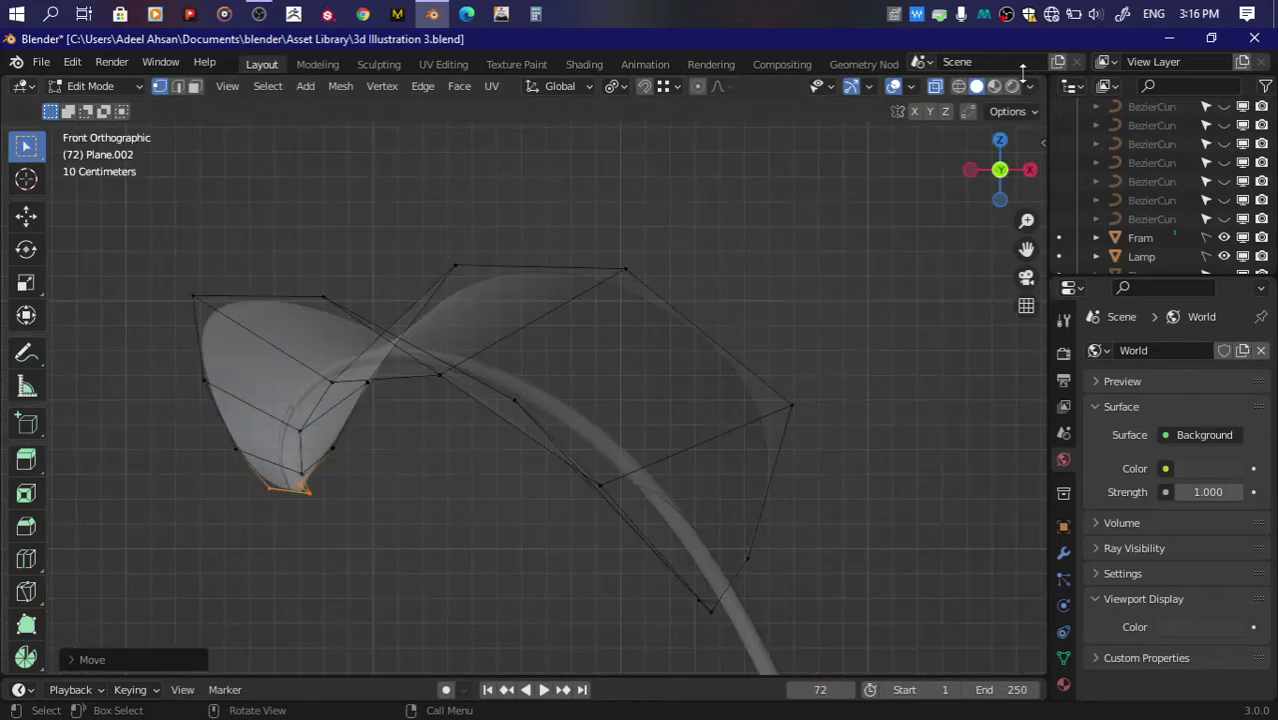
drag(1000, 170, 1005, 175)
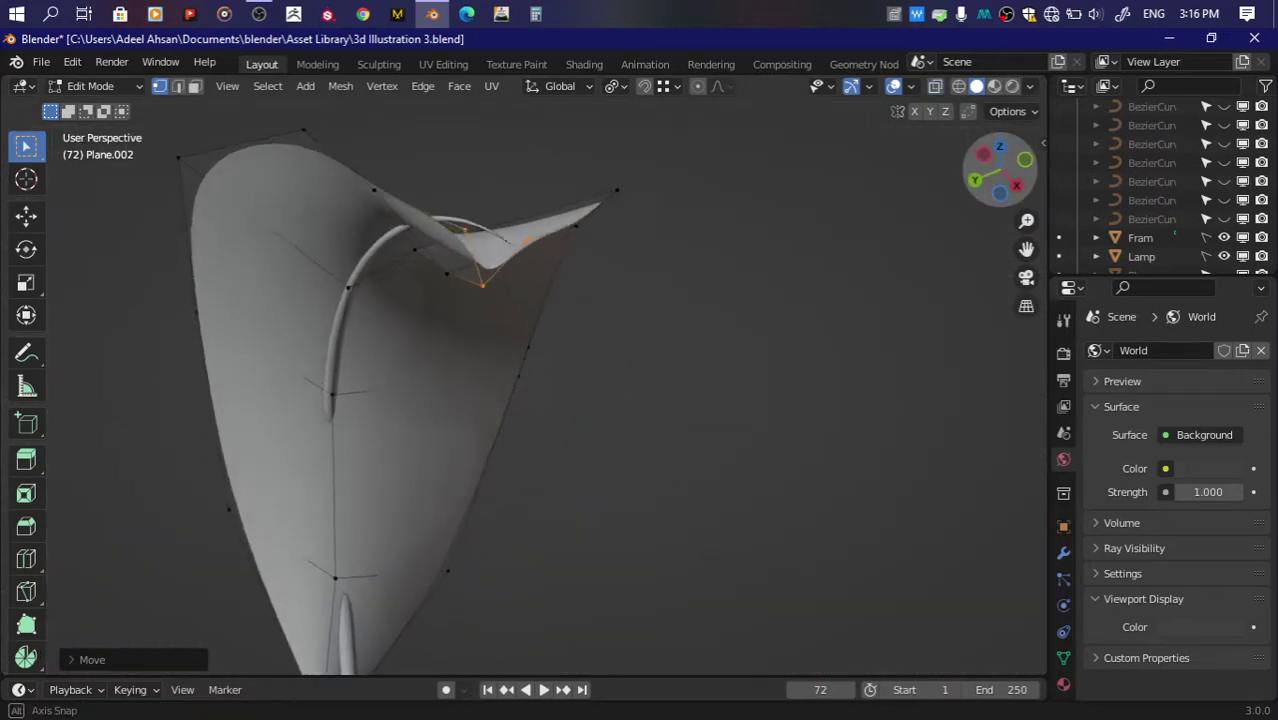
key(g)
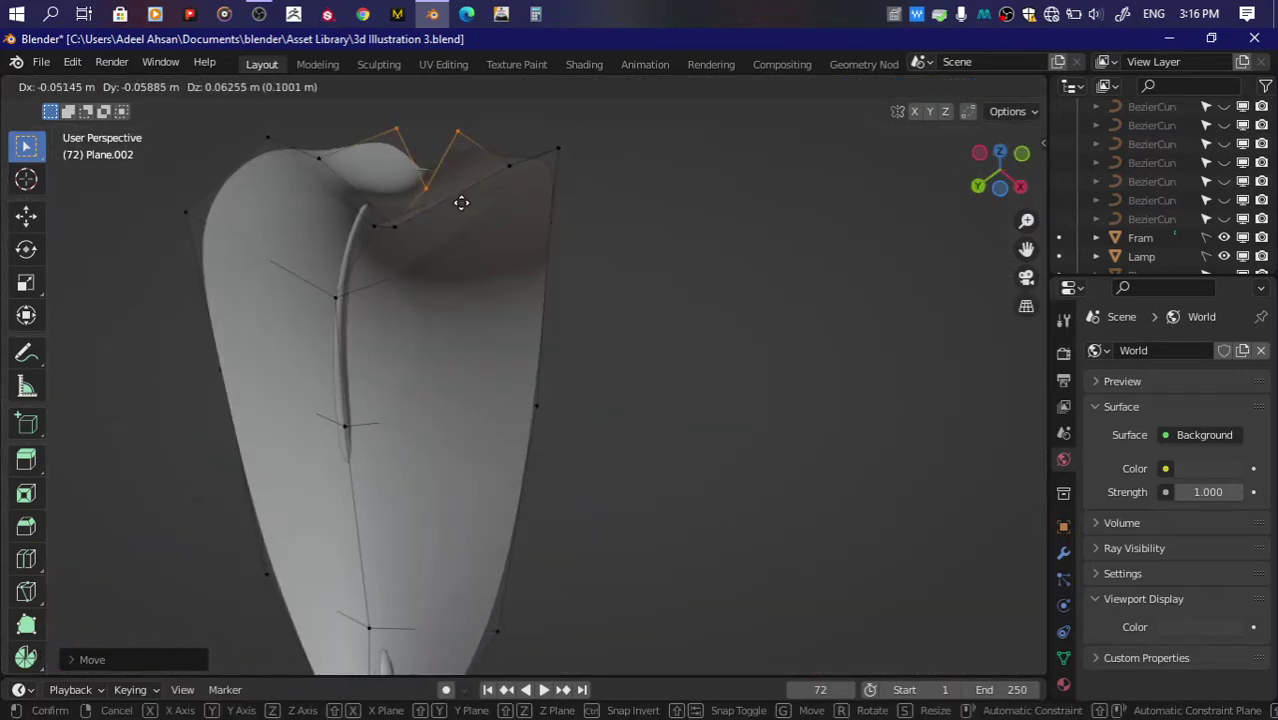
click(461, 206)
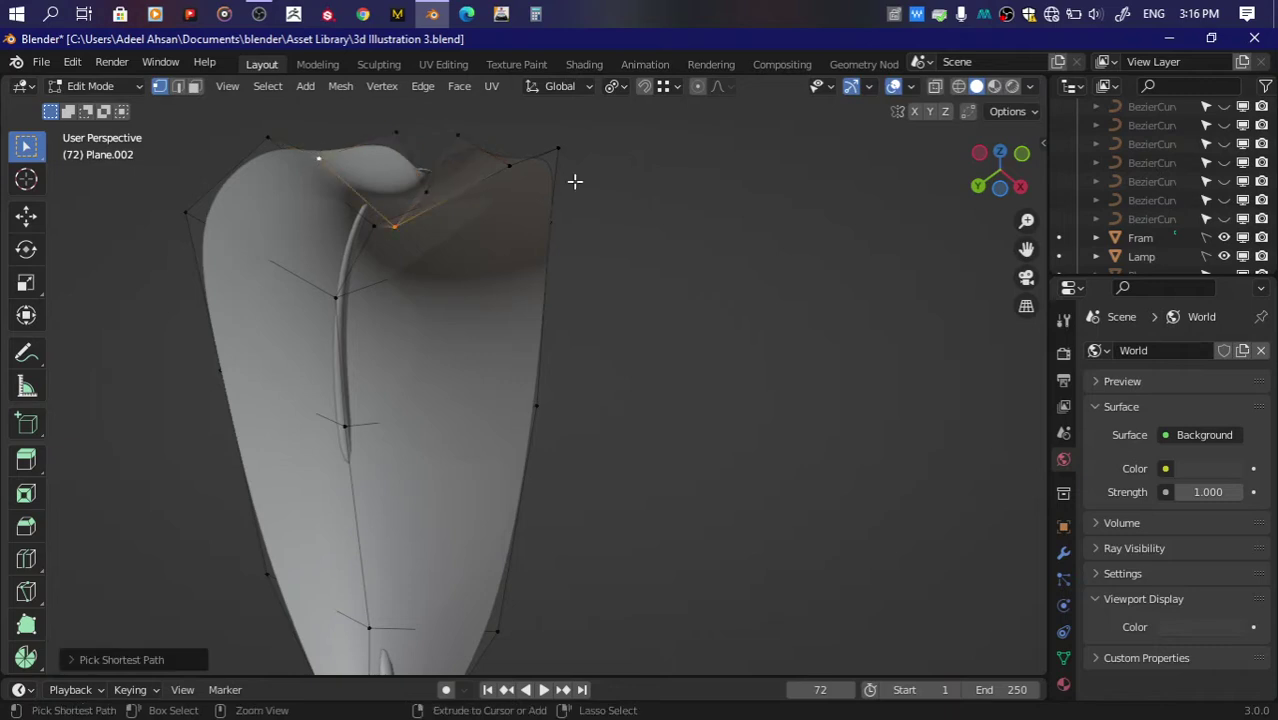
drag(1000, 170, 1005, 178)
key(g)
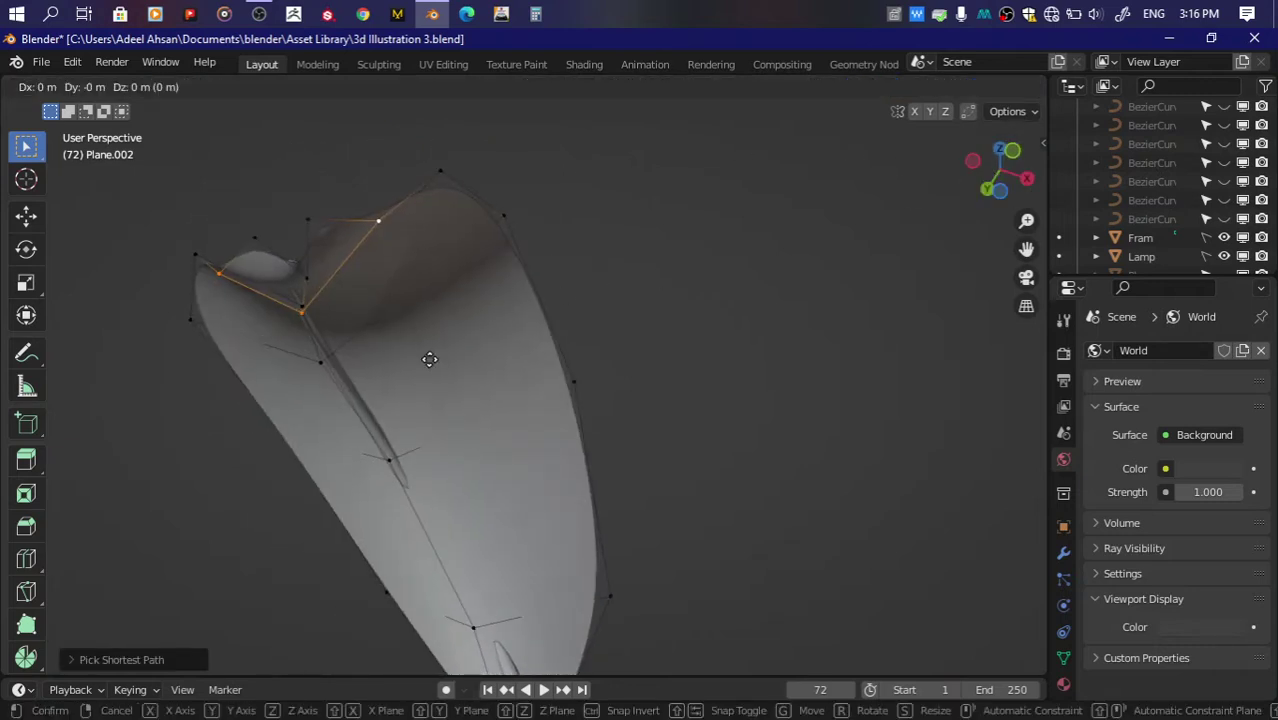
click(426, 332)
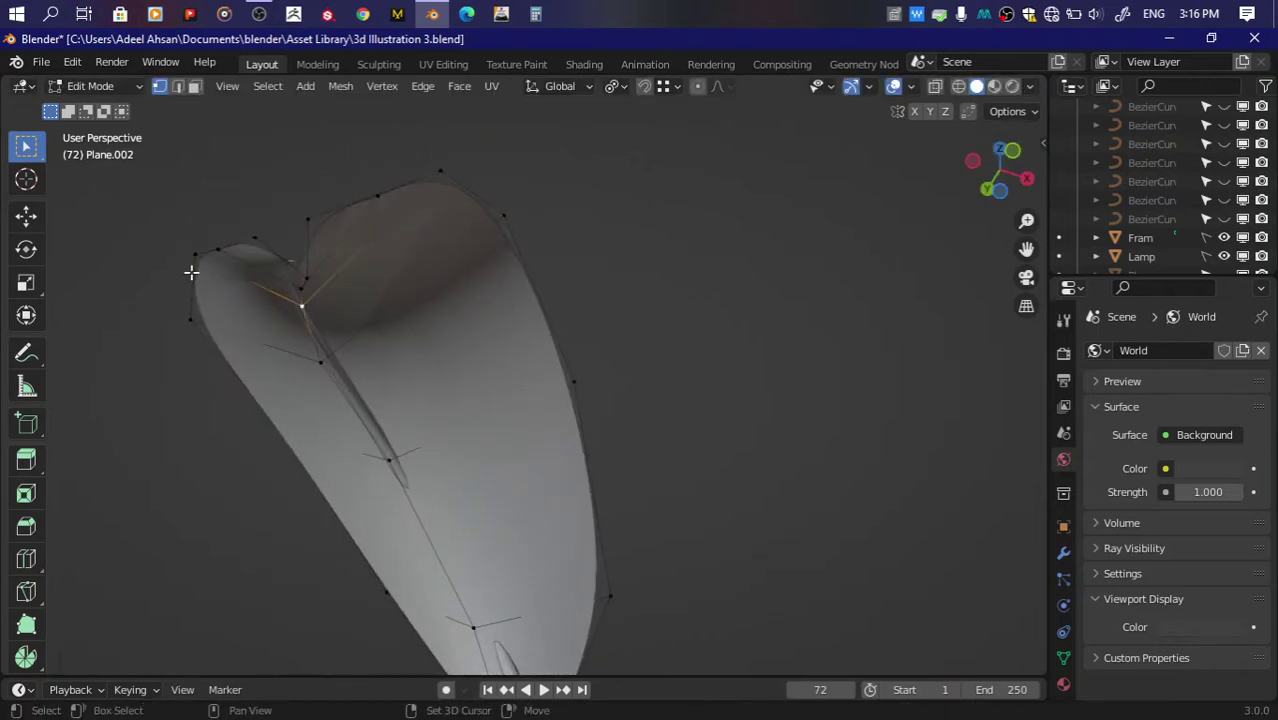
drag(995, 205, 1000, 185)
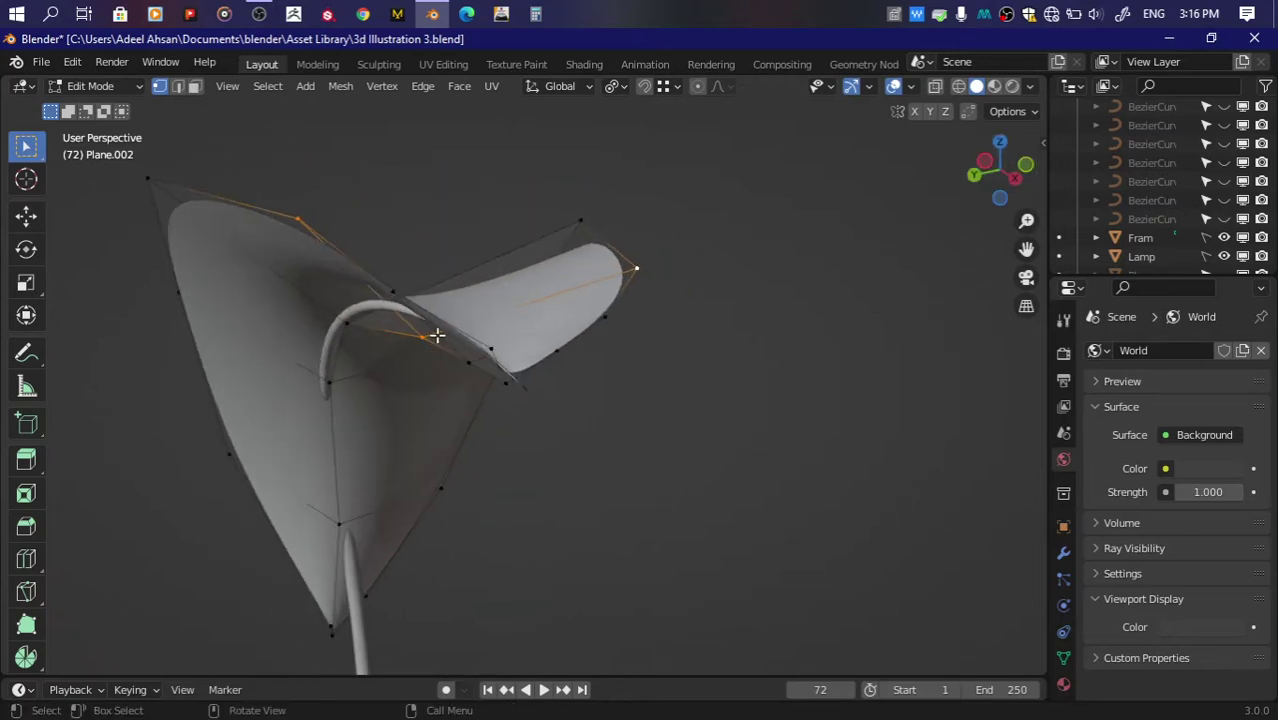
key(g)
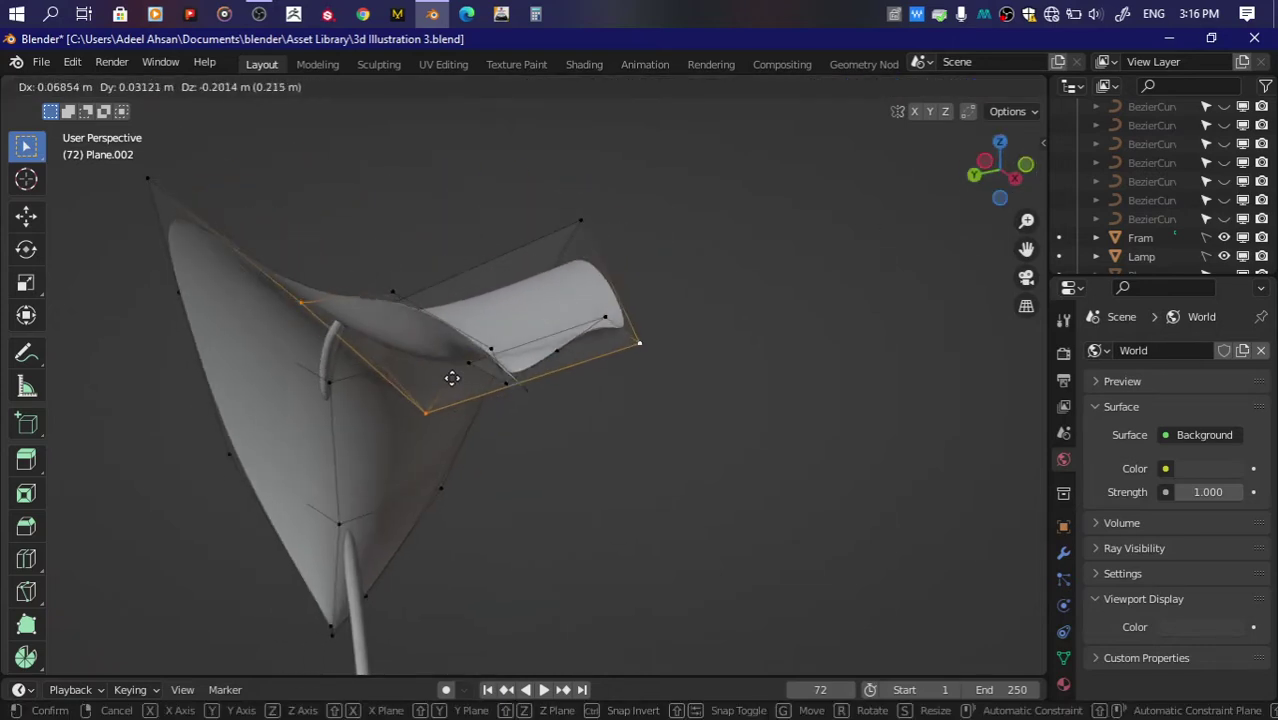
click(452, 397)
drag(1003, 147, 1005, 150)
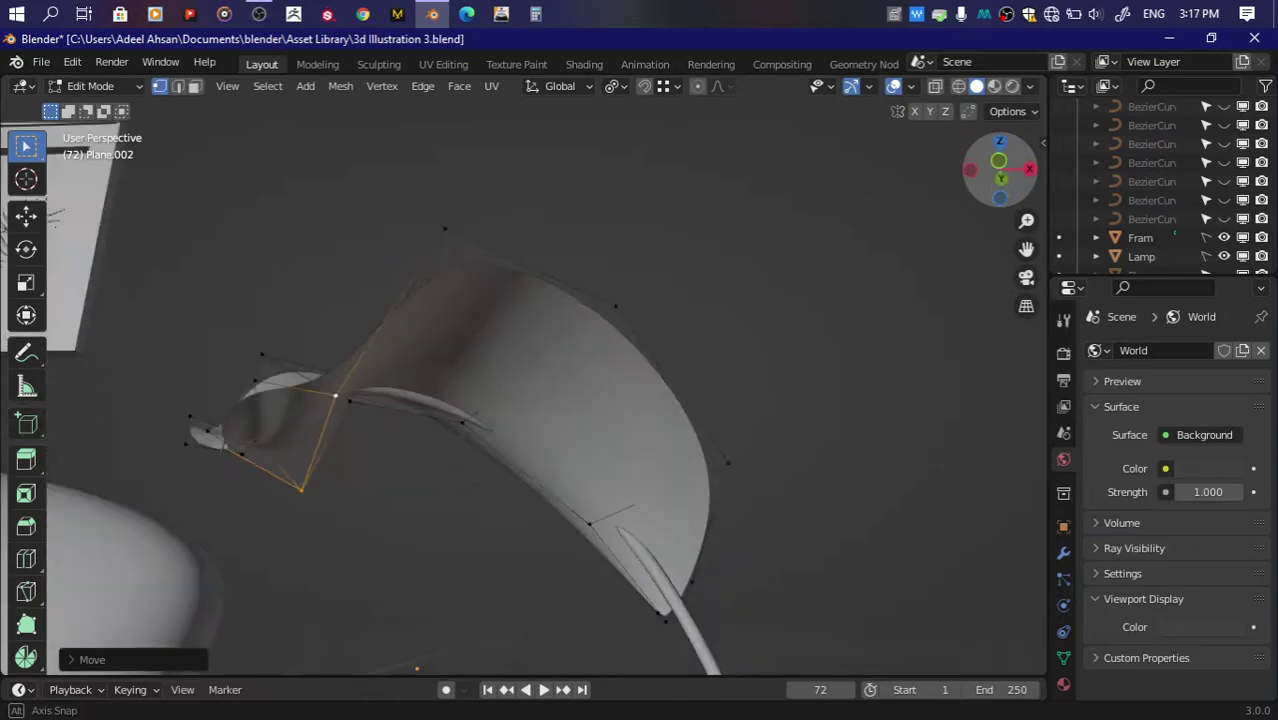
Step: Pull the selected leaf edge vertices outward in several moves to begin flaring the leaf
key(g)
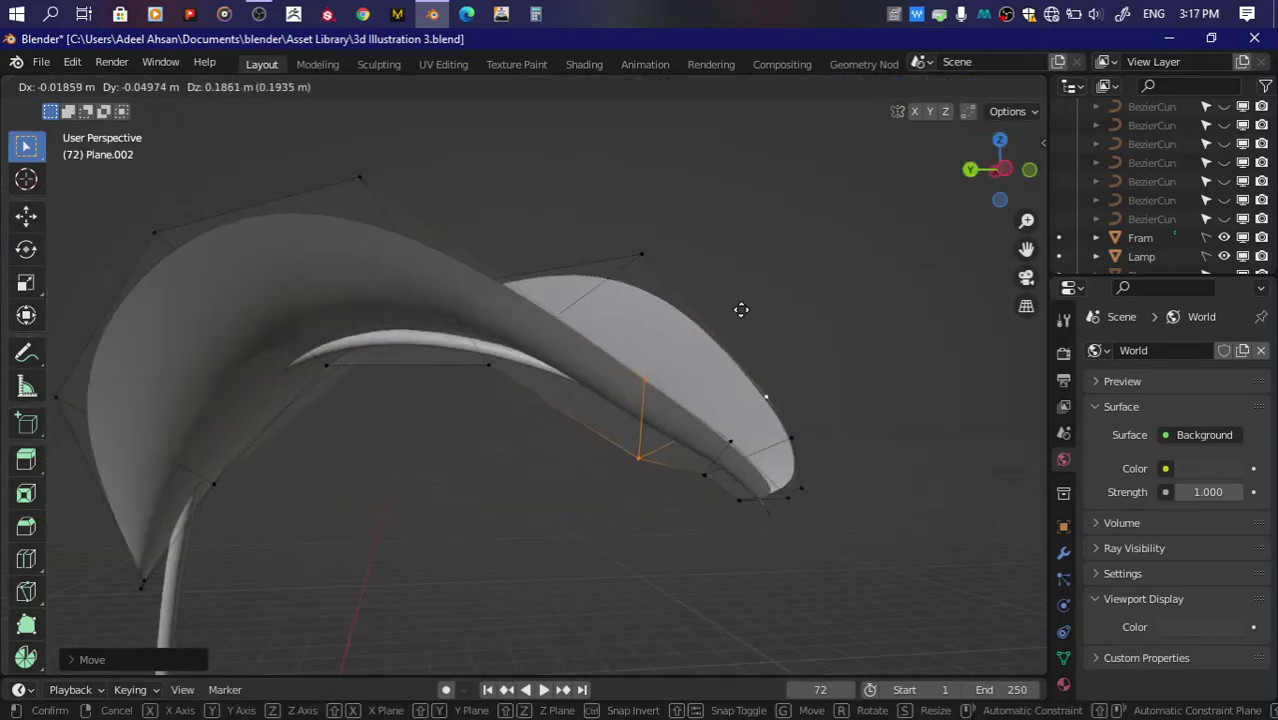
click(747, 302)
mouse_move(983, 125)
mouse_down()
mouse_move(1000, 165)
mouse_move(985, 160)
mouse_move(990, 170)
mouse_up()
key(g)
click(557, 391)
middle_drag(865, 246, 824, 265)
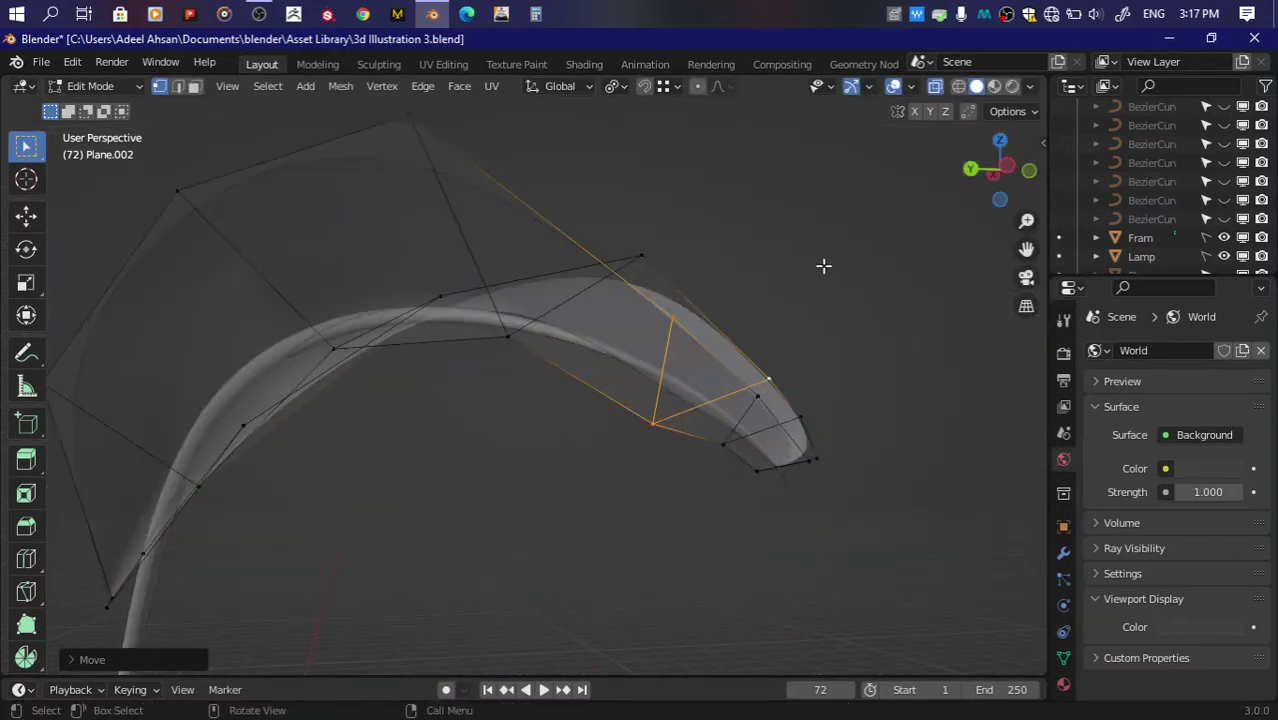
key(g)
click(830, 260)
drag(984, 165, 1000, 170)
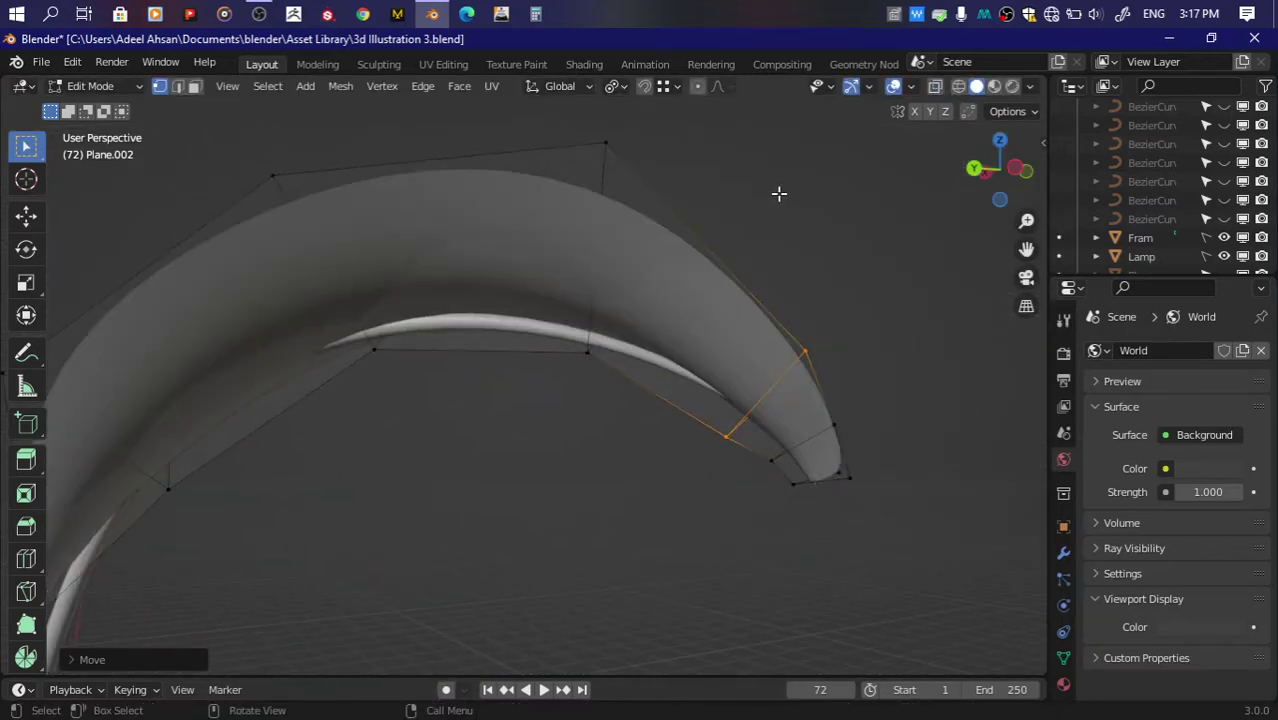
scroll(700, 200, down, 5)
Step: Select a cross-section loop across the leaf and shift it to bend the leaf
alt+click(602, 394)
scroll(600, 388, up, 2)
key(g)
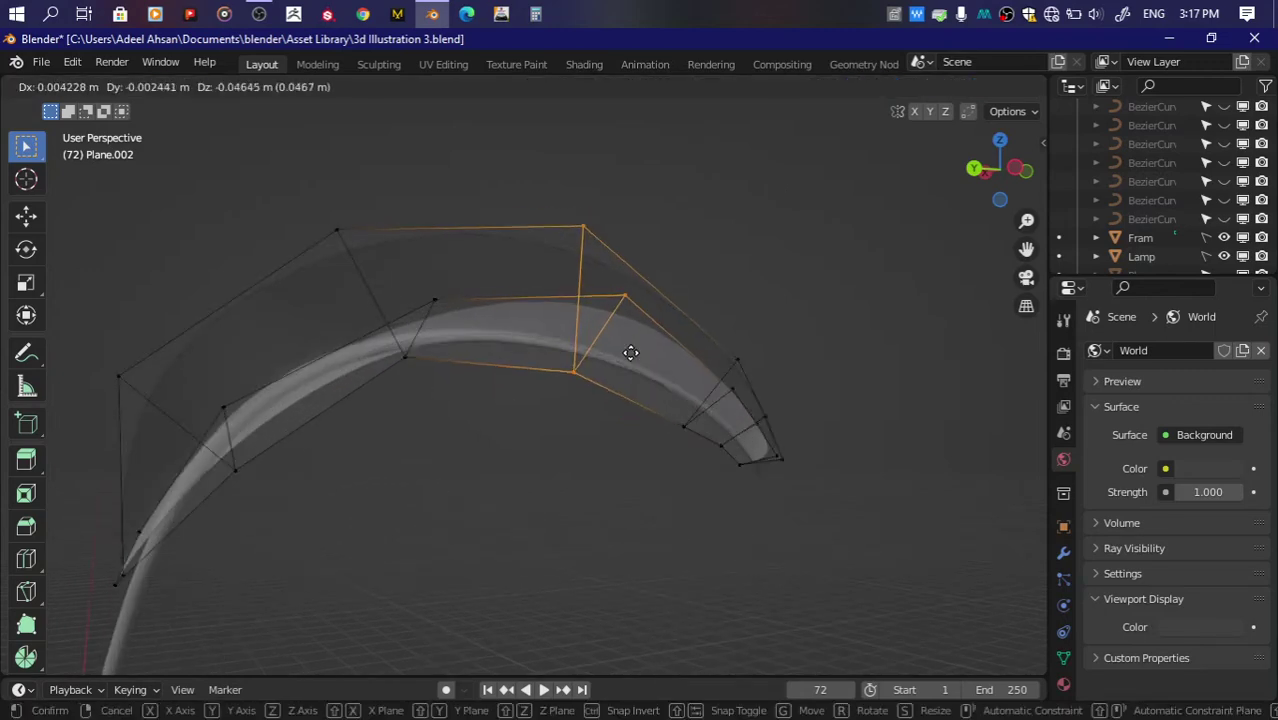
click(628, 357)
drag(998, 165, 995, 178)
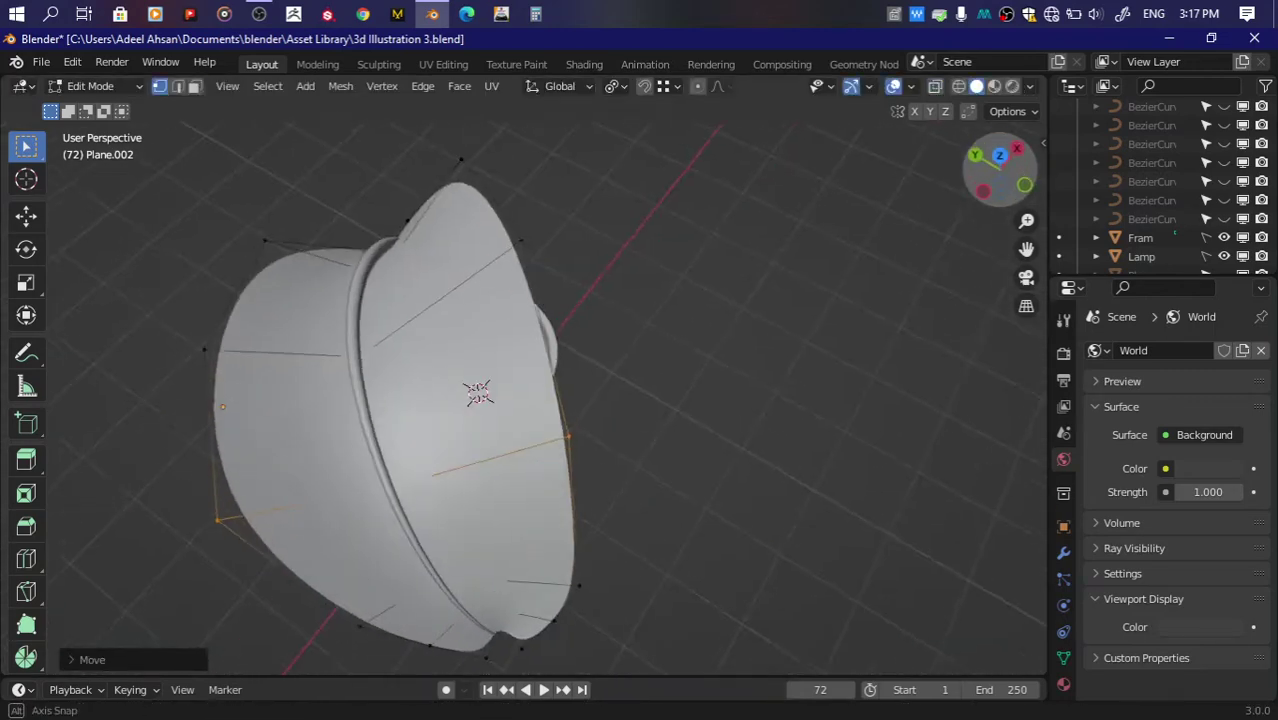
Step: Nudge the selected vertices slightly while viewing the mesh in see-through mode
key(g)
drag(999, 190, 960, 230)
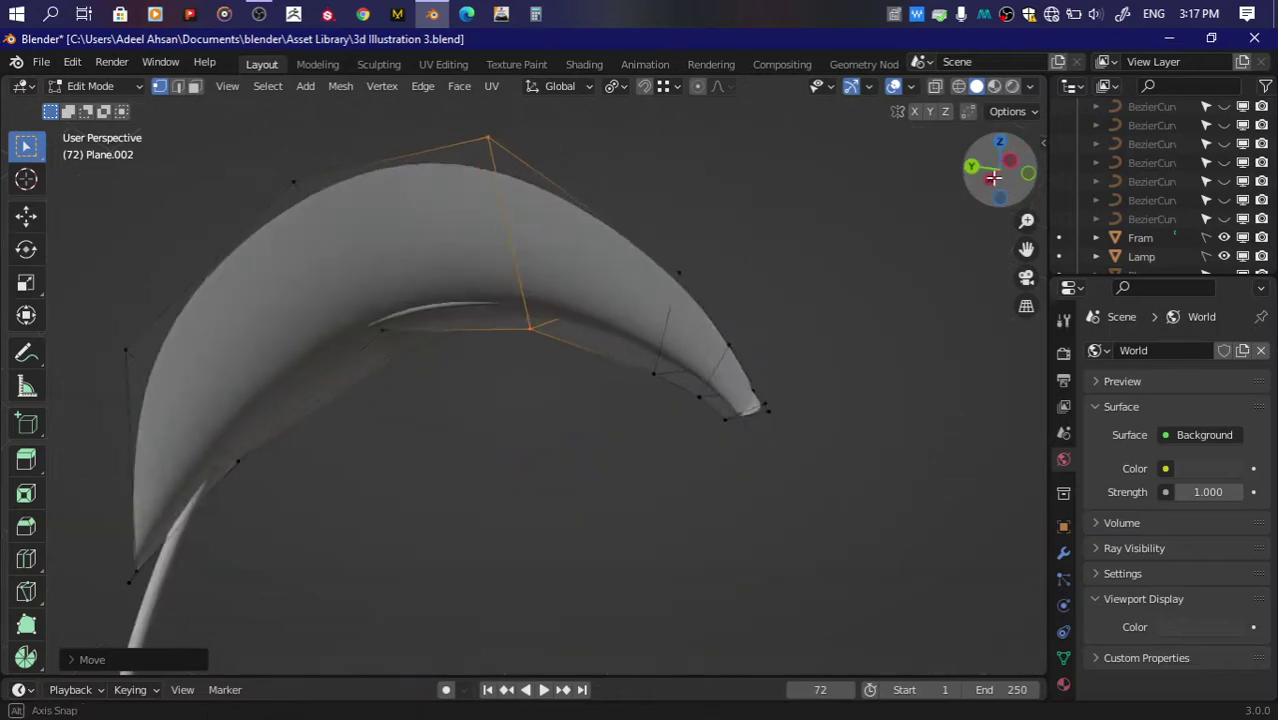
key(alt+z)
key(alt+z)
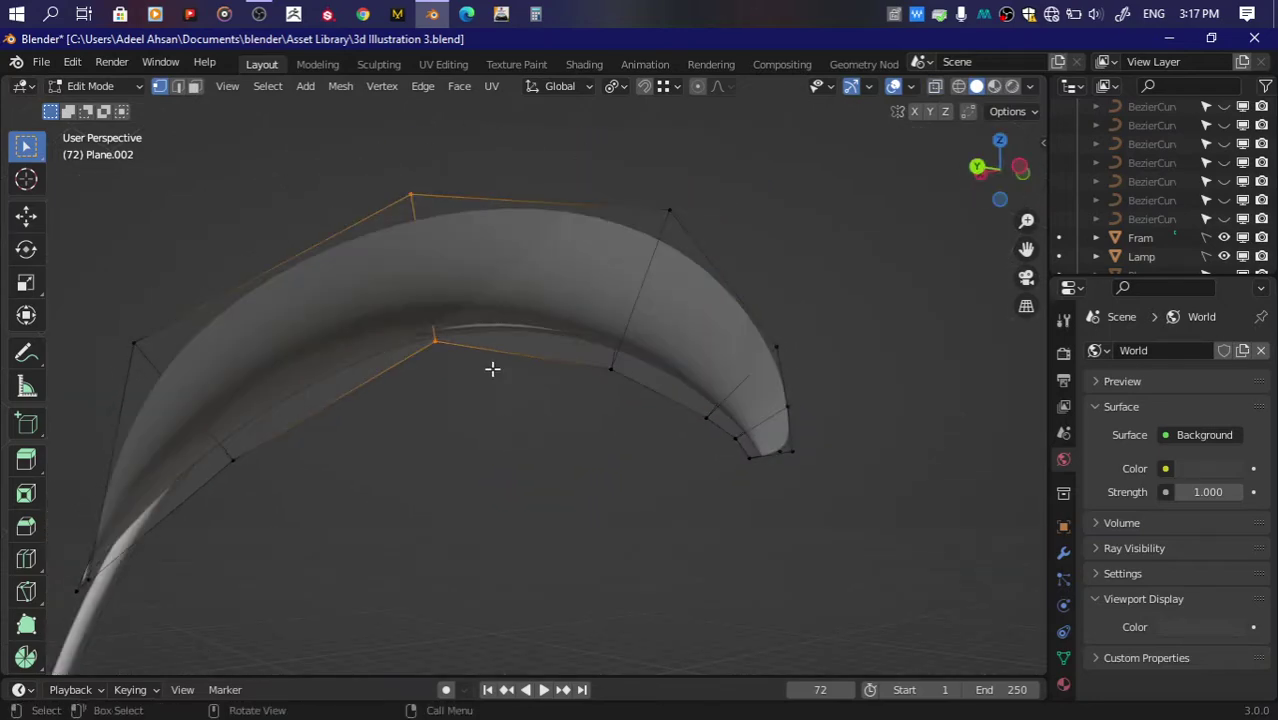
key(g)
click(492, 371)
mouse_move(1007, 163)
mouse_down()
mouse_move(985, 185)
mouse_move(1003, 163)
mouse_move(1000, 175)
mouse_up()
key(g)
click(459, 440)
key(alt+z)
Step: Move the left control vertices up-left and the lower-left base vertices slightly down
key(g)
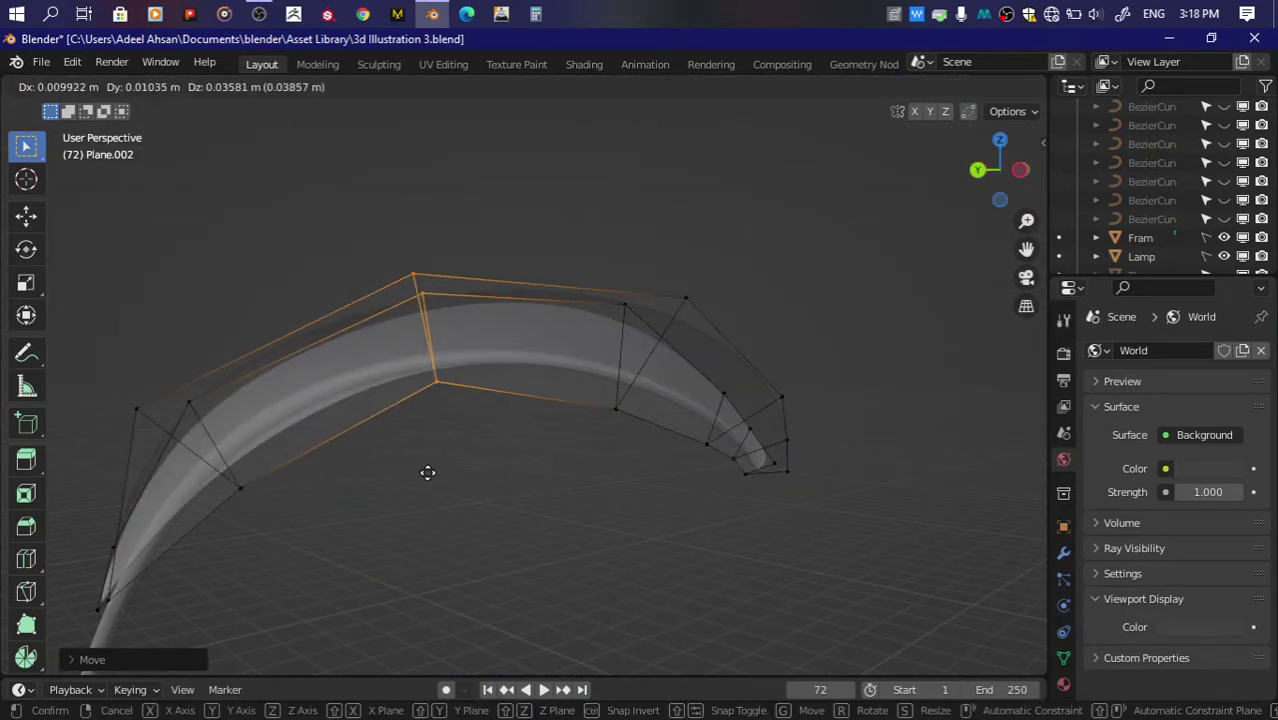
click(427, 472)
mouse_move(1026, 220)
mouse_down()
mouse_move(307, 279)
mouse_move(496, 482)
mouse_up()
key(g)
click(488, 474)
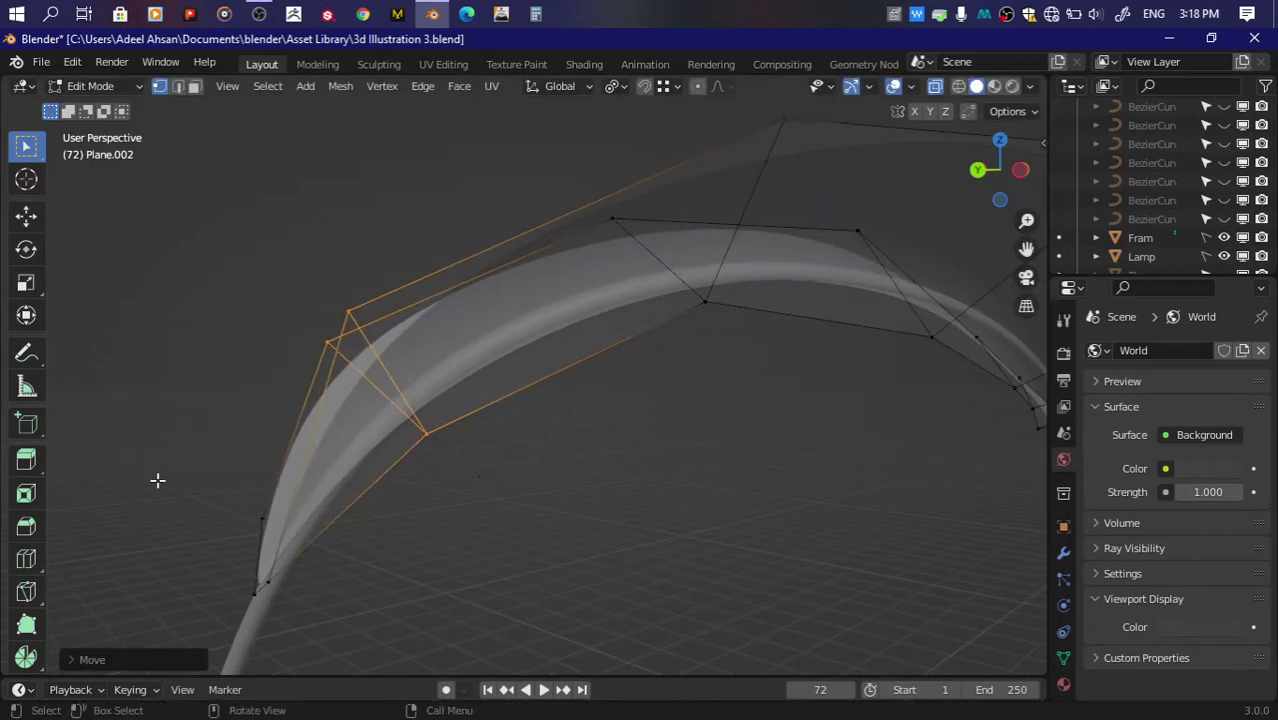
drag(157, 480, 285, 610)
key(g)
click(310, 602)
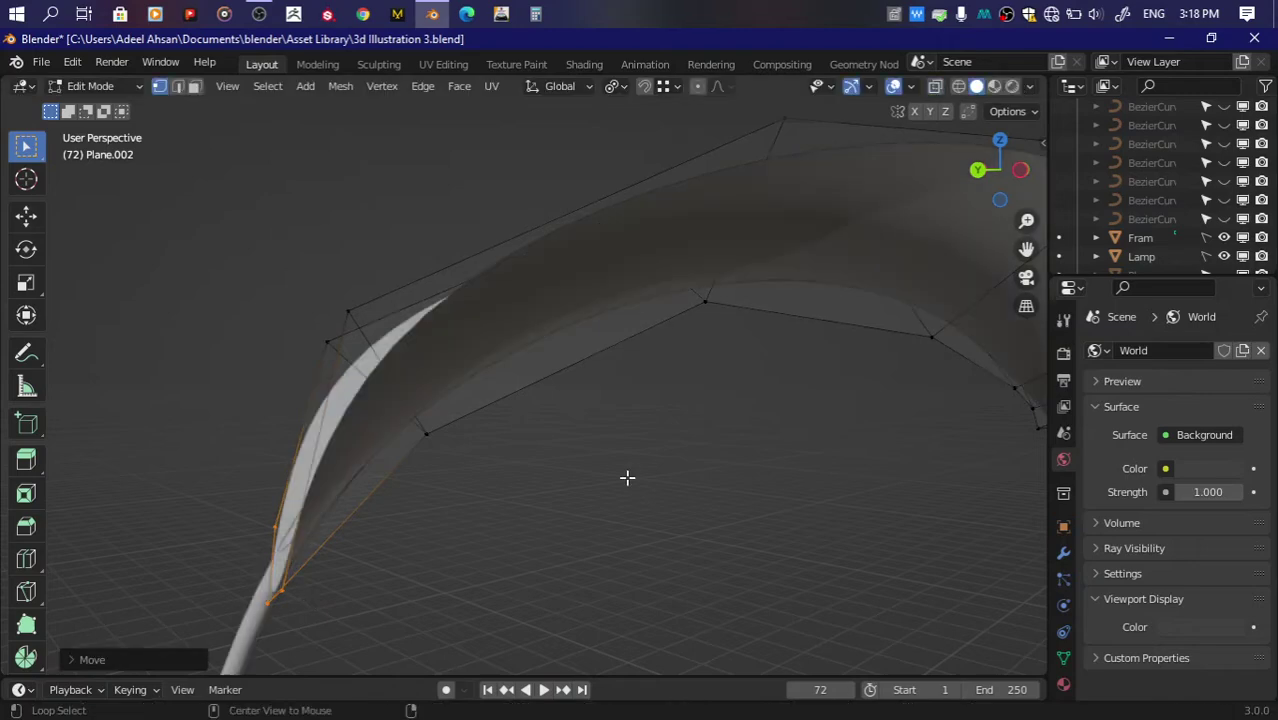
Step: Reposition the selected leaf vertices twice more, checking the leaf and pot from new angles
drag(1016, 165, 985, 175)
key(g)
click(554, 614)
scroll(354, 496, up, 3)
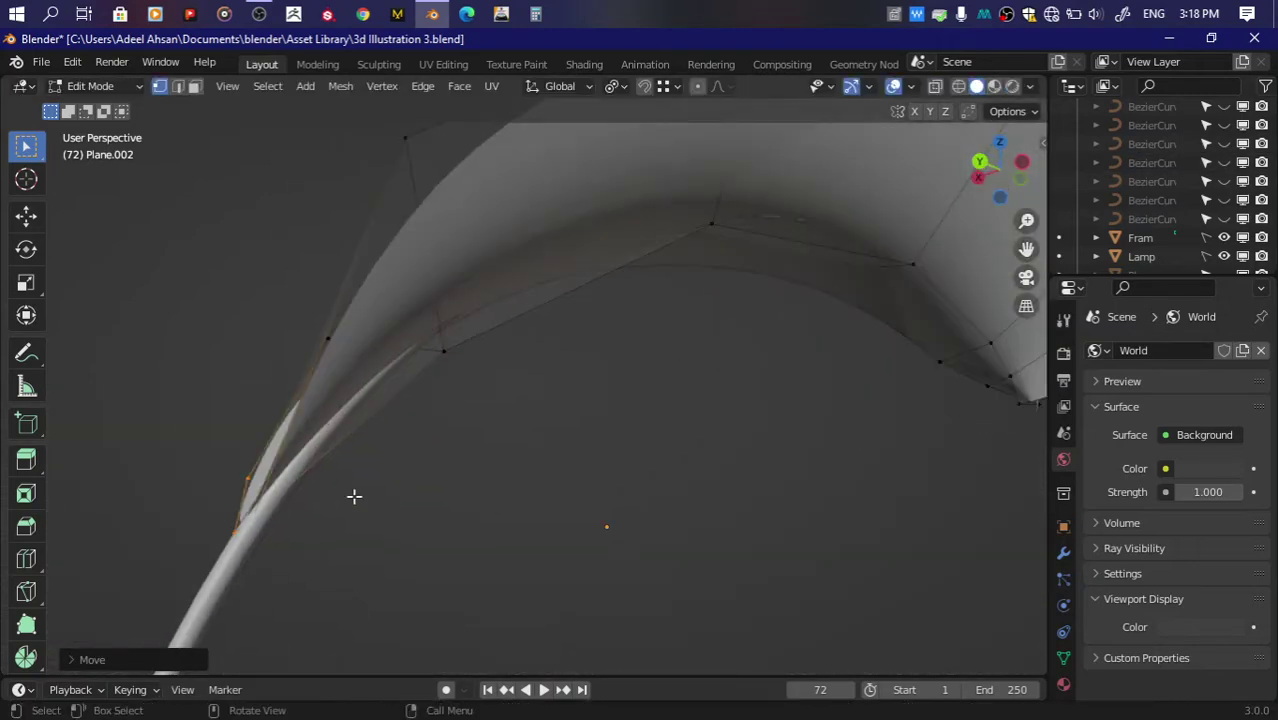
key(g)
click(362, 506)
scroll(382, 503, down, 4)
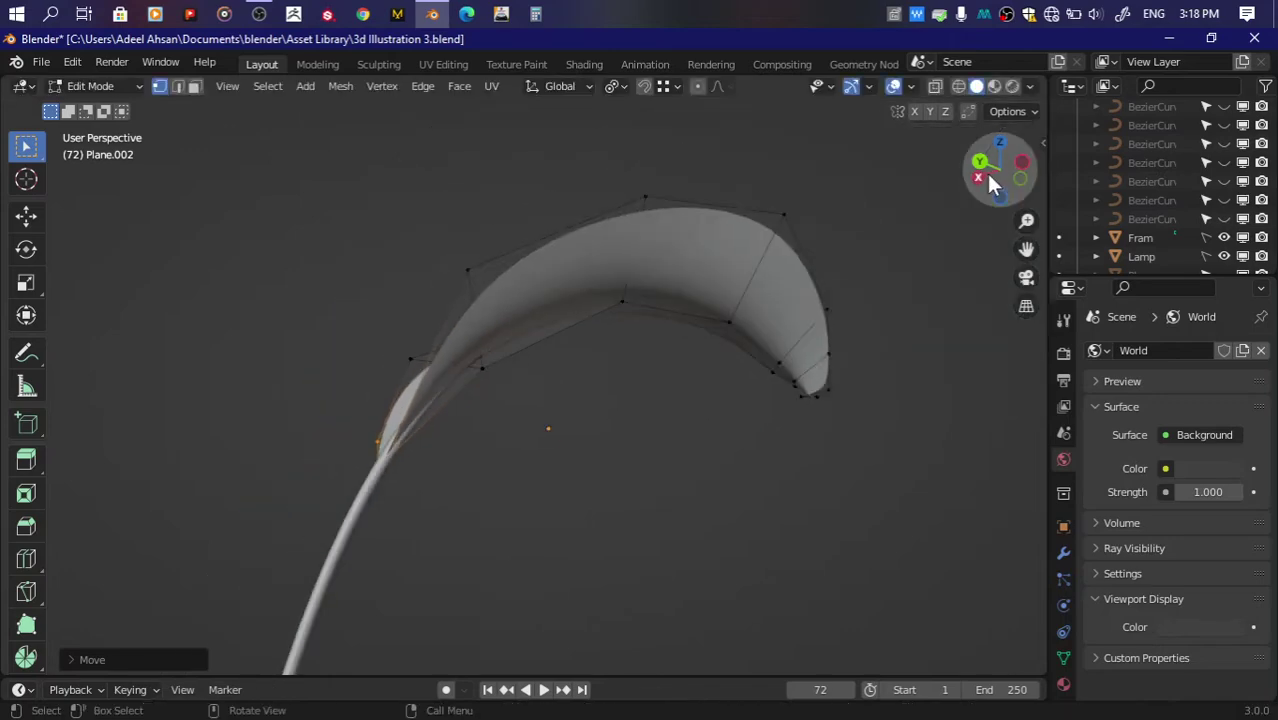
mouse_move(990, 183)
mouse_down()
mouse_move(1000, 165)
mouse_move(328, 379)
mouse_up()
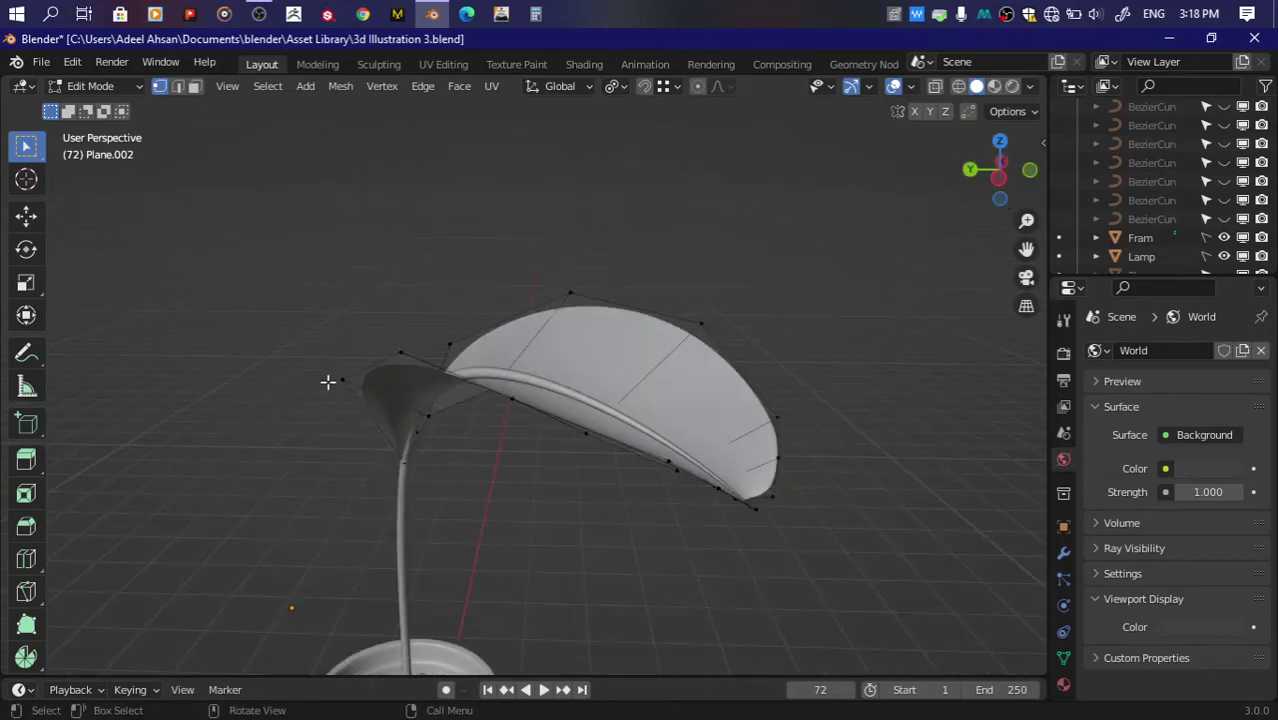
drag(998, 165, 829, 367)
Step: Move an edge run along the leaf's rim, then reshape the narrow spout edge and vertex
ctrl+click(788, 344)
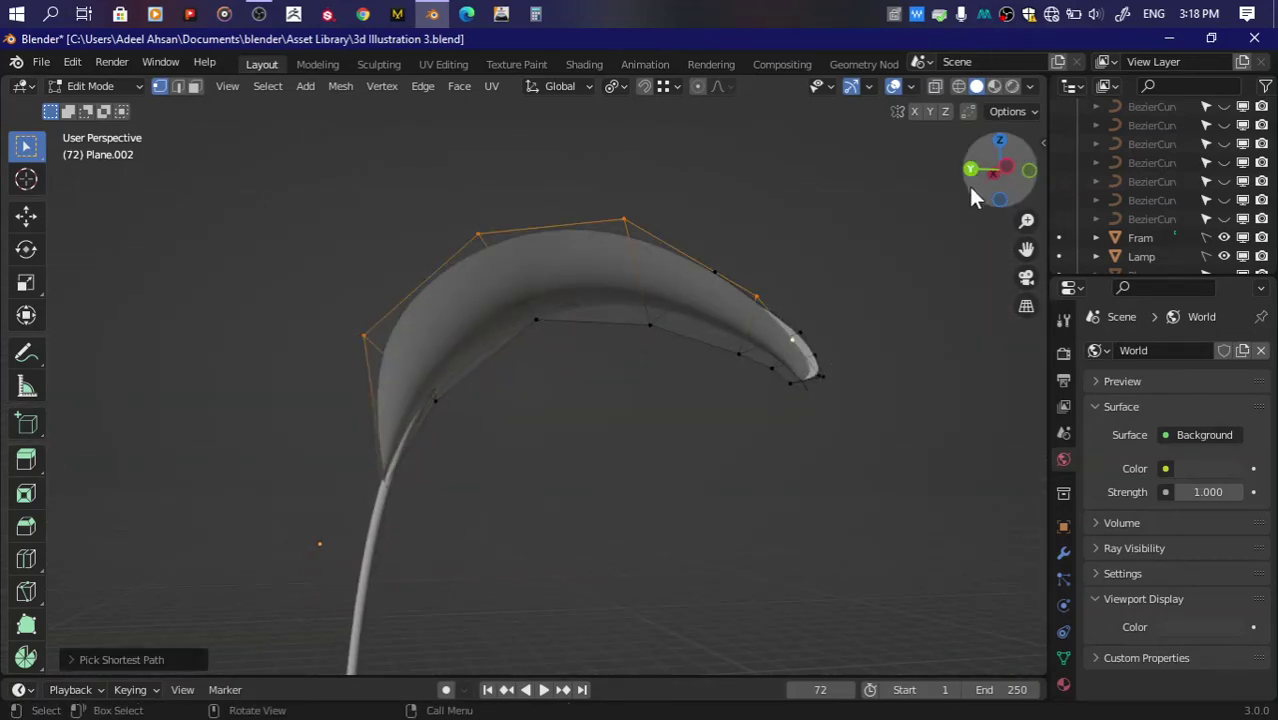
drag(973, 188, 990, 175)
key(g)
click(341, 316)
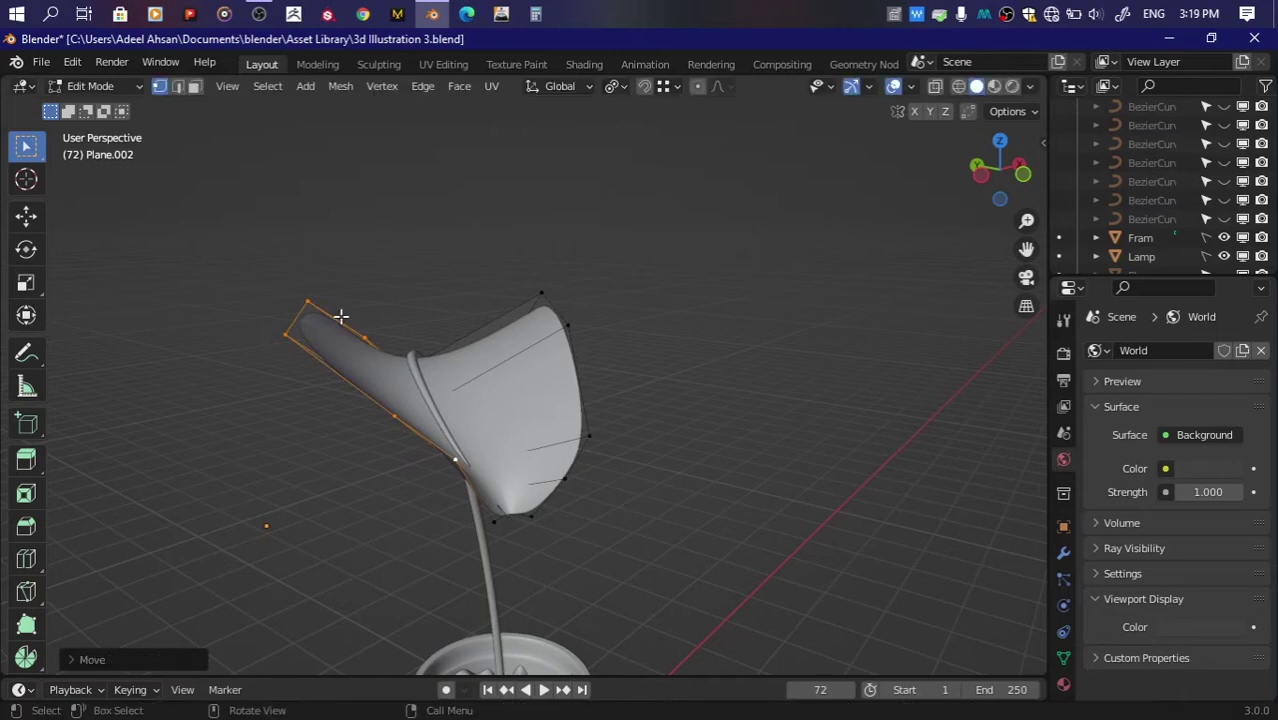
key(g)
click(428, 476)
click(385, 417)
key(g)
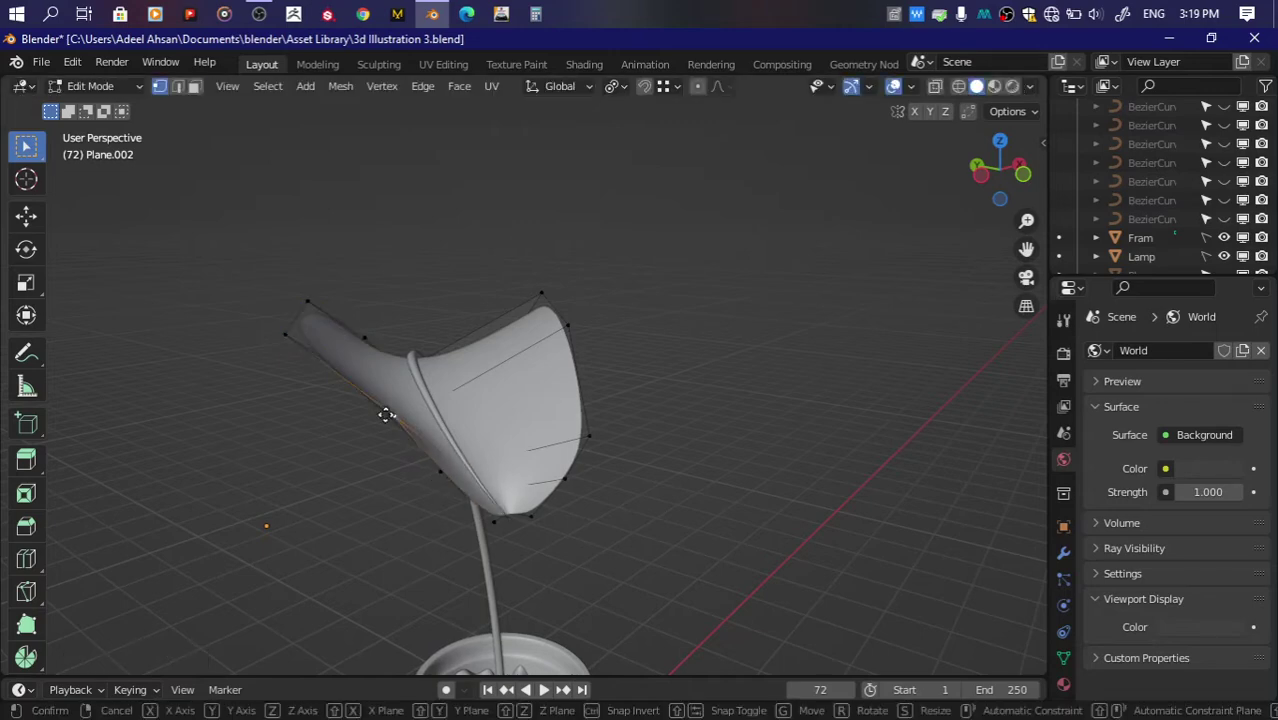
click(373, 424)
Step: Zoom in close and move two leaf vertices to widen the leaf surface
drag(1010, 178, 1004, 171)
scroll(1004, 171, up, 3)
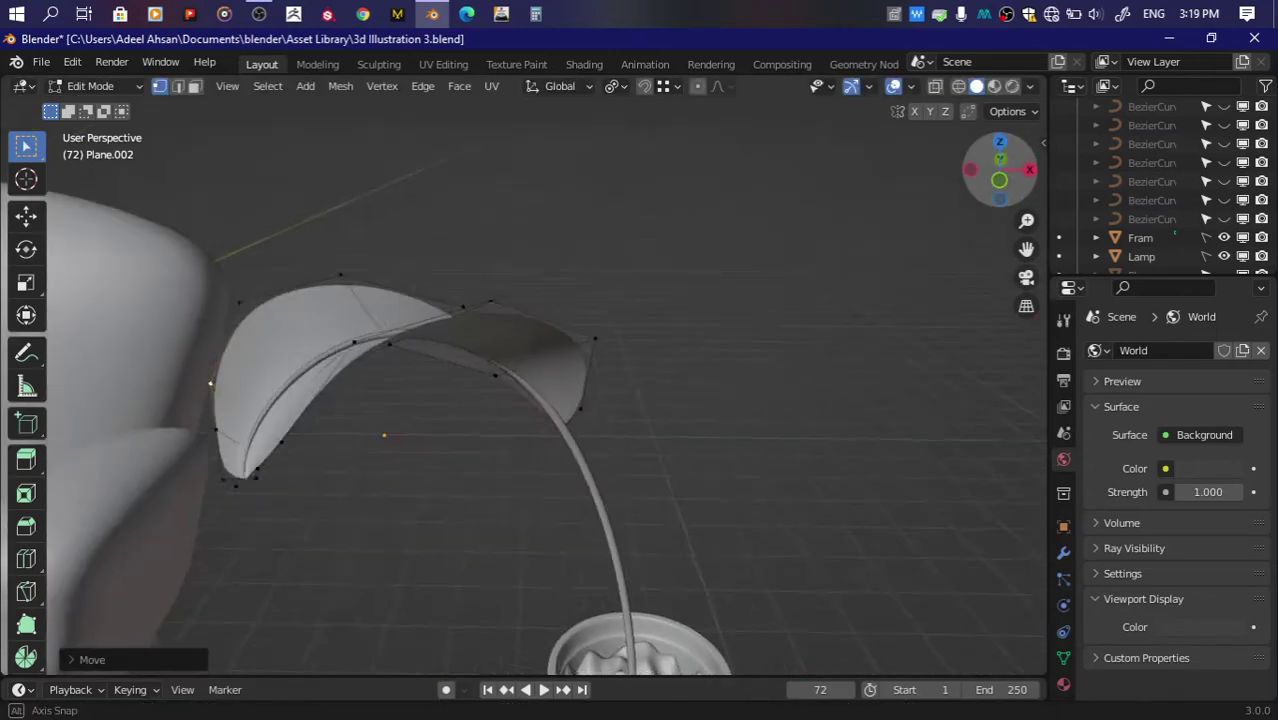
scroll(214, 422, up, 3)
key(g)
click(203, 423)
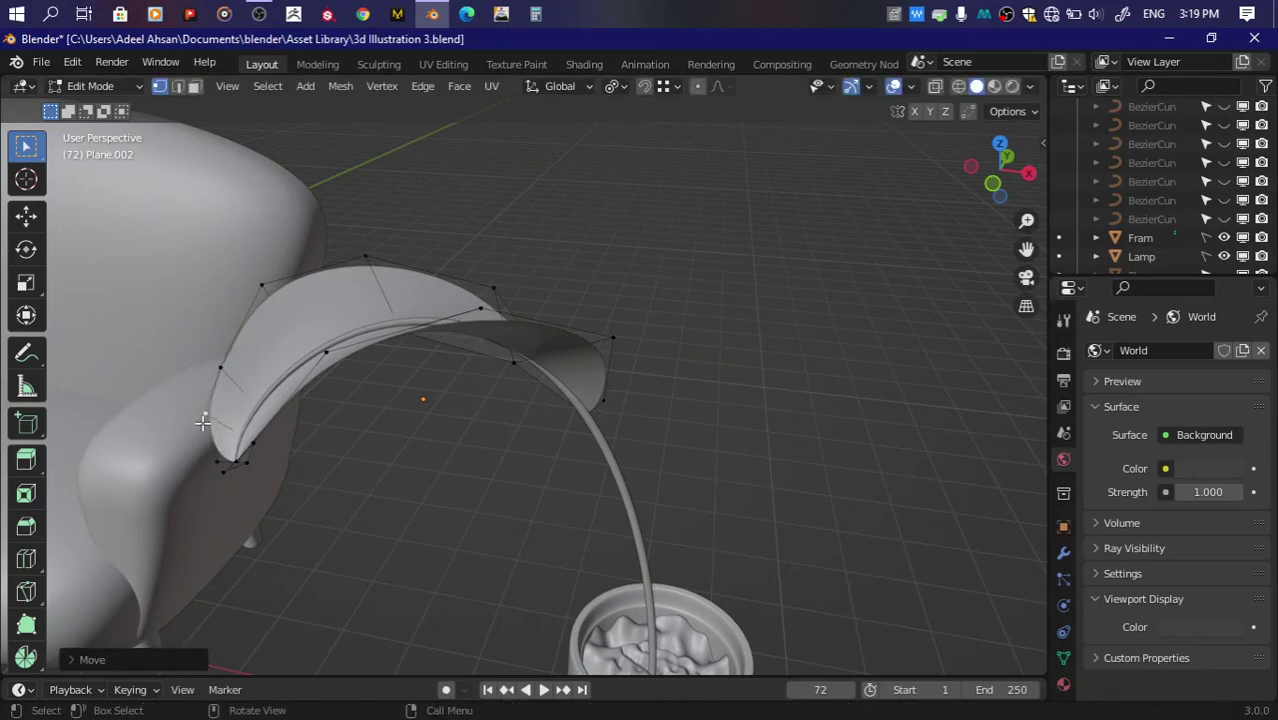
key(g)
click(222, 346)
Step: Pick and reposition individual vertices along the leaf's edge to shape its curled rim
drag(1004, 171, 1000, 170)
click(316, 321)
key(g)
click(405, 357)
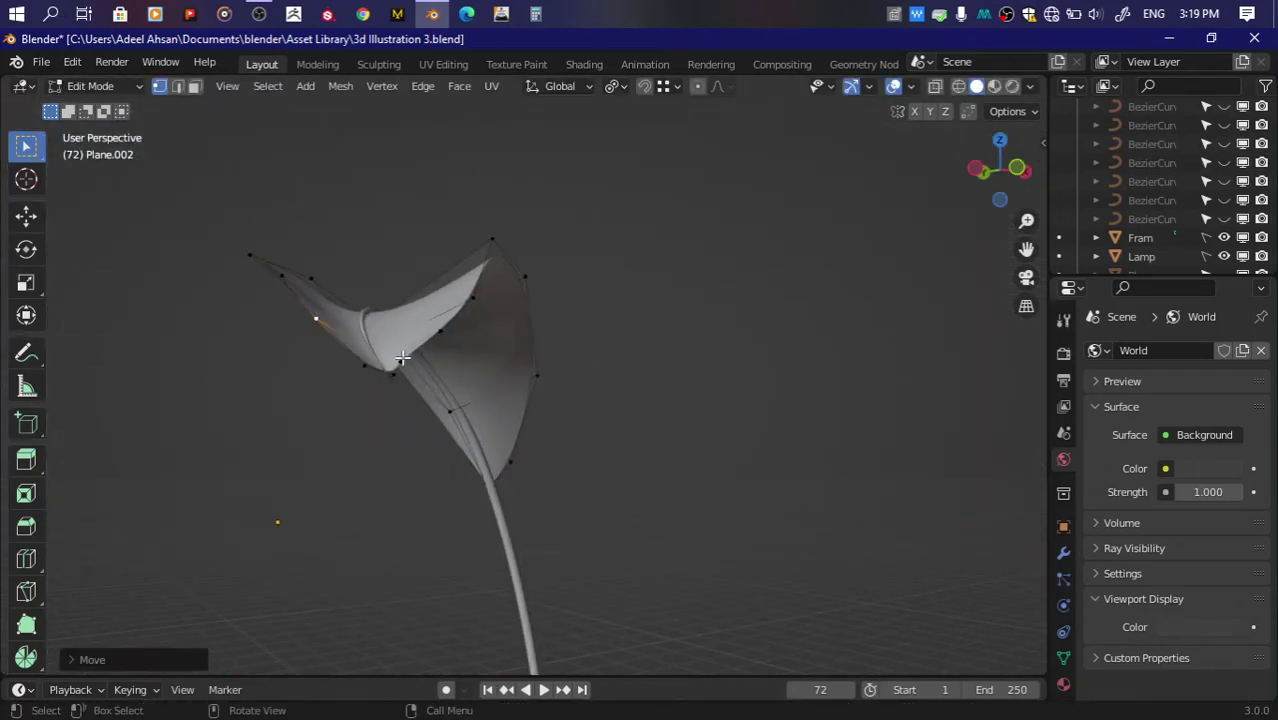
key(g)
click(406, 352)
key(g)
click(430, 323)
click(475, 298)
key(g)
click(457, 278)
Step: Lower and adjust further leaf vertices from the side so the leaf droops
drag(1018, 160, 1018, 177)
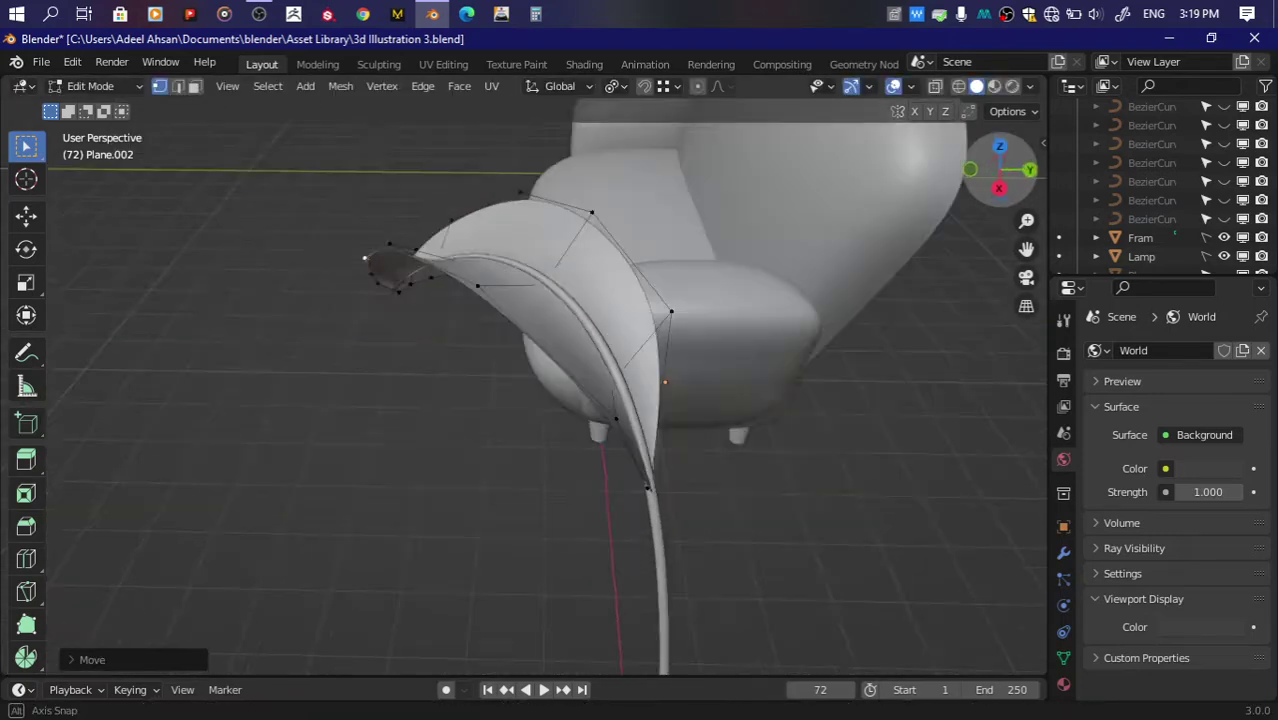
key(g)
click(508, 217)
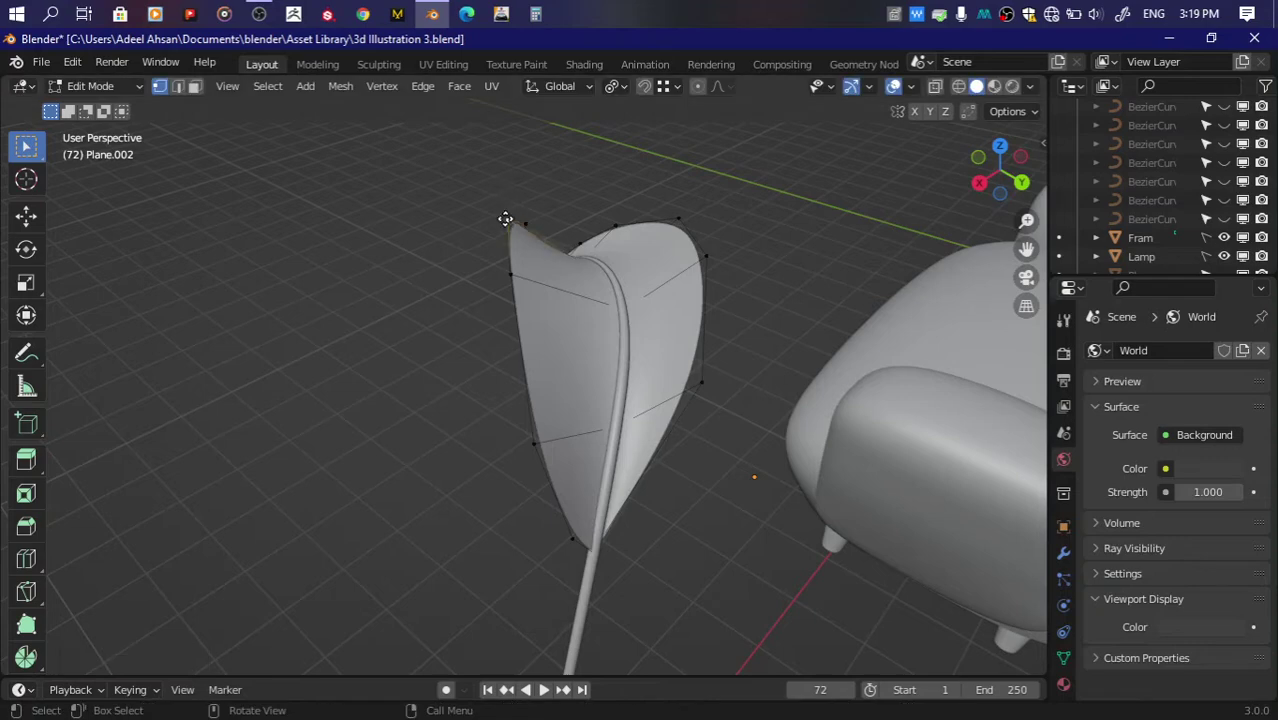
key(g)
click(508, 305)
drag(1000, 163, 1008, 205)
key(g)
click(610, 266)
key(g)
click(556, 331)
key(g)
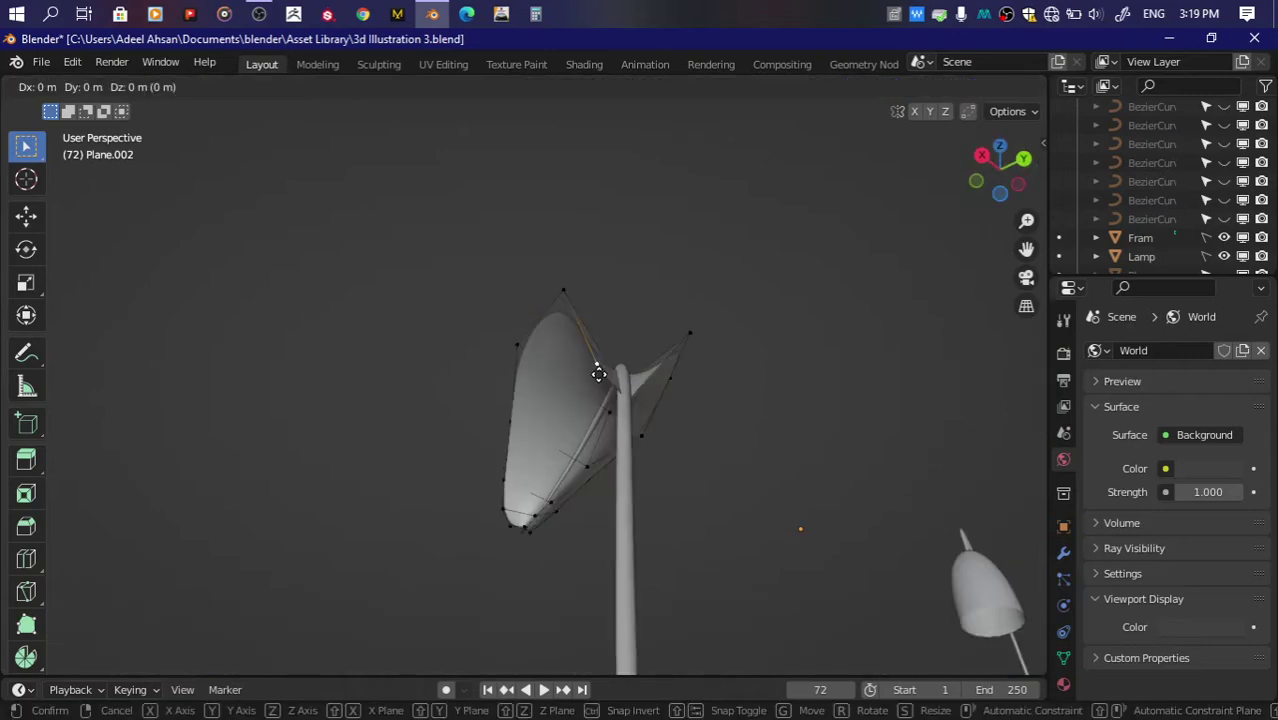
click(606, 372)
Step: Save, move the leaf's tip vertex down, then save again and return to Object Mode
key(ctrl+s)
middle_drag(939, 325, 826, 252)
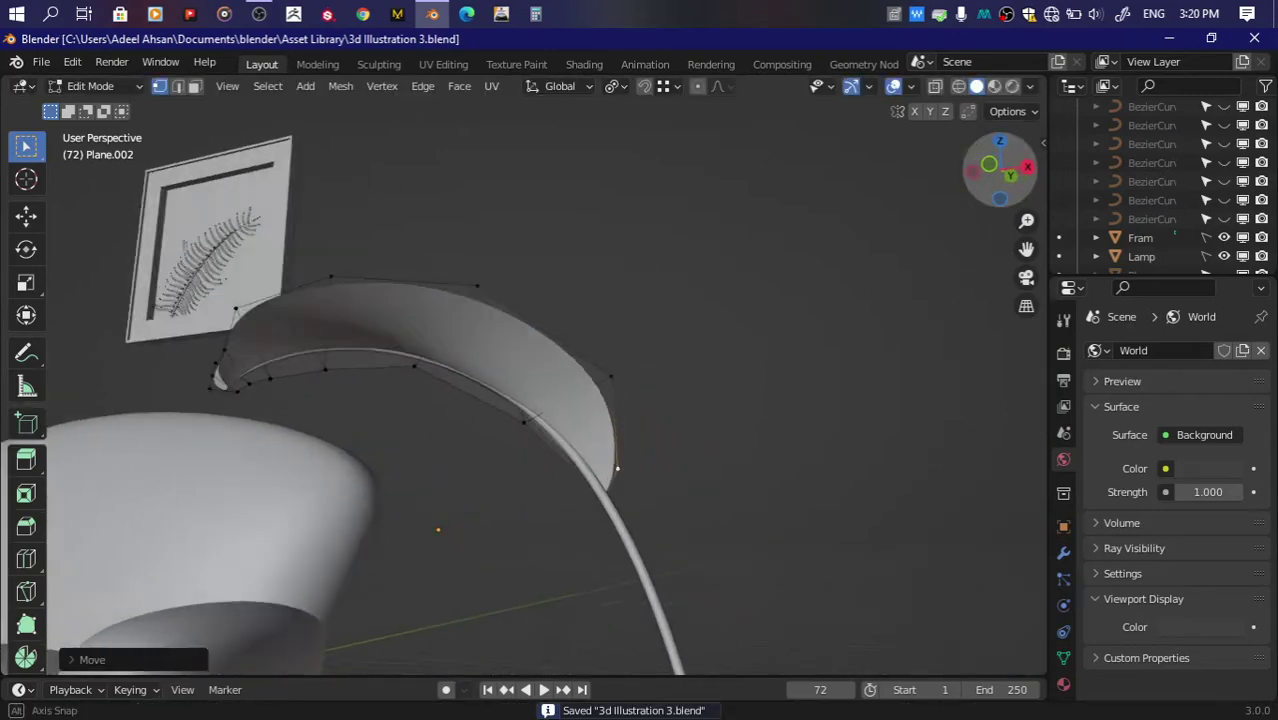
scroll(826, 252, up, 3)
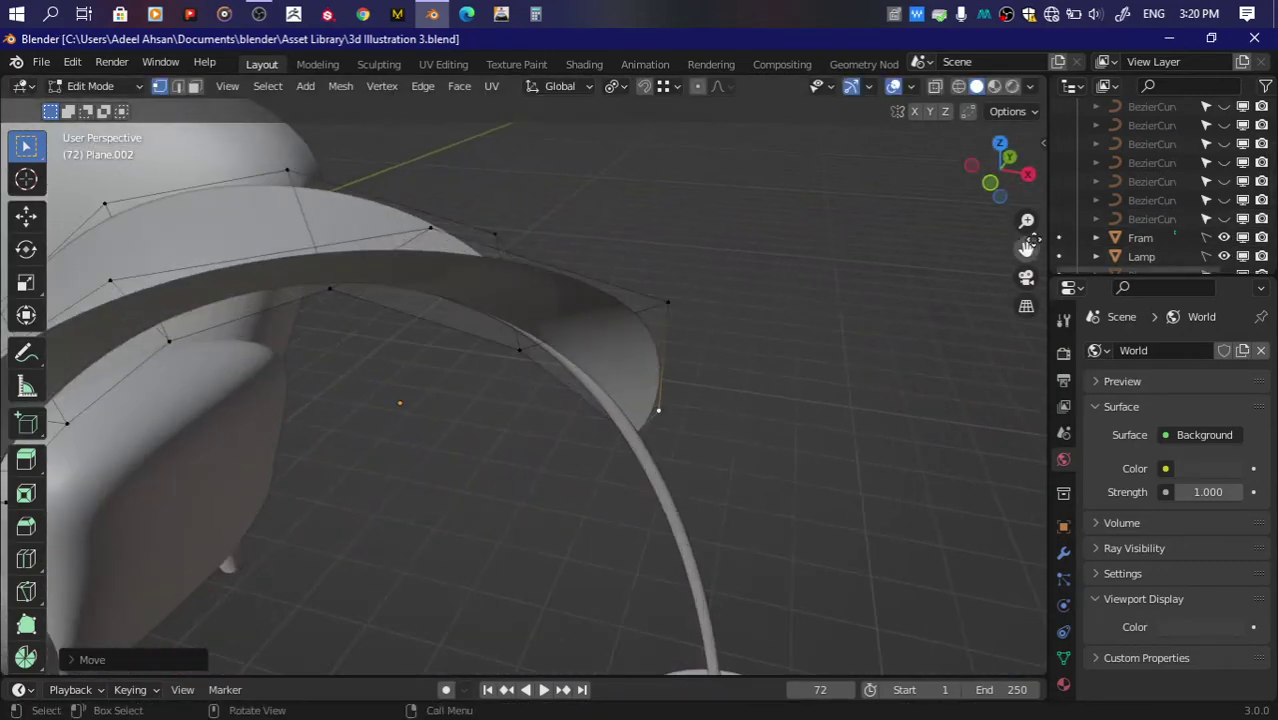
mouse_move(826, 252)
middle_down()
mouse_move(750, 297)
mouse_move(460, 252)
middle_up()
click(460, 252)
key(g)
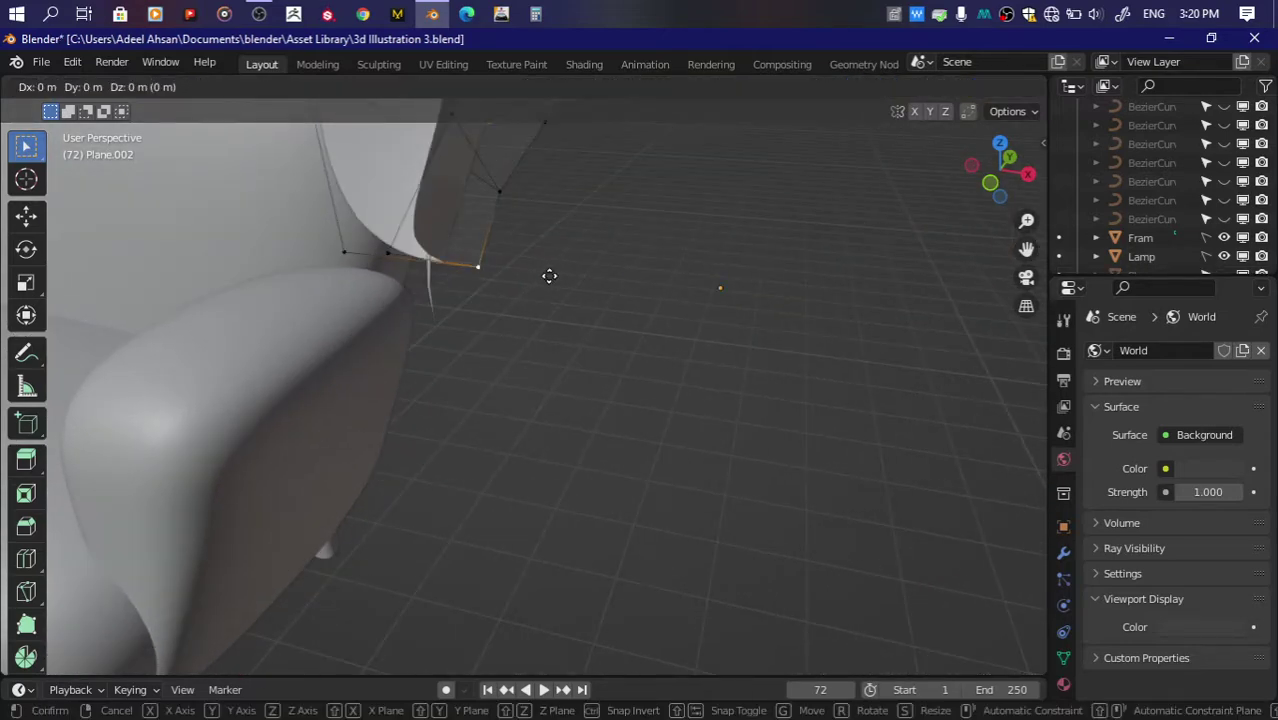
click(536, 361)
scroll(536, 361, down, 5)
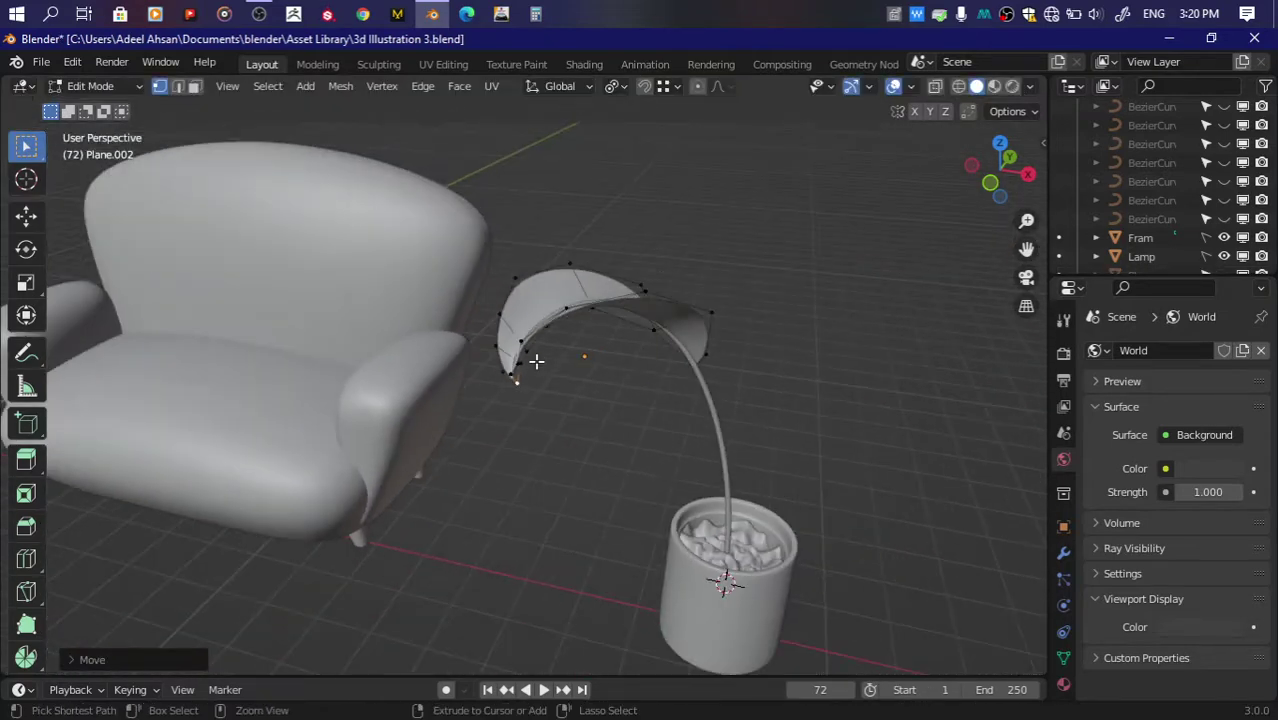
key(ctrl+s)
key(Tab)
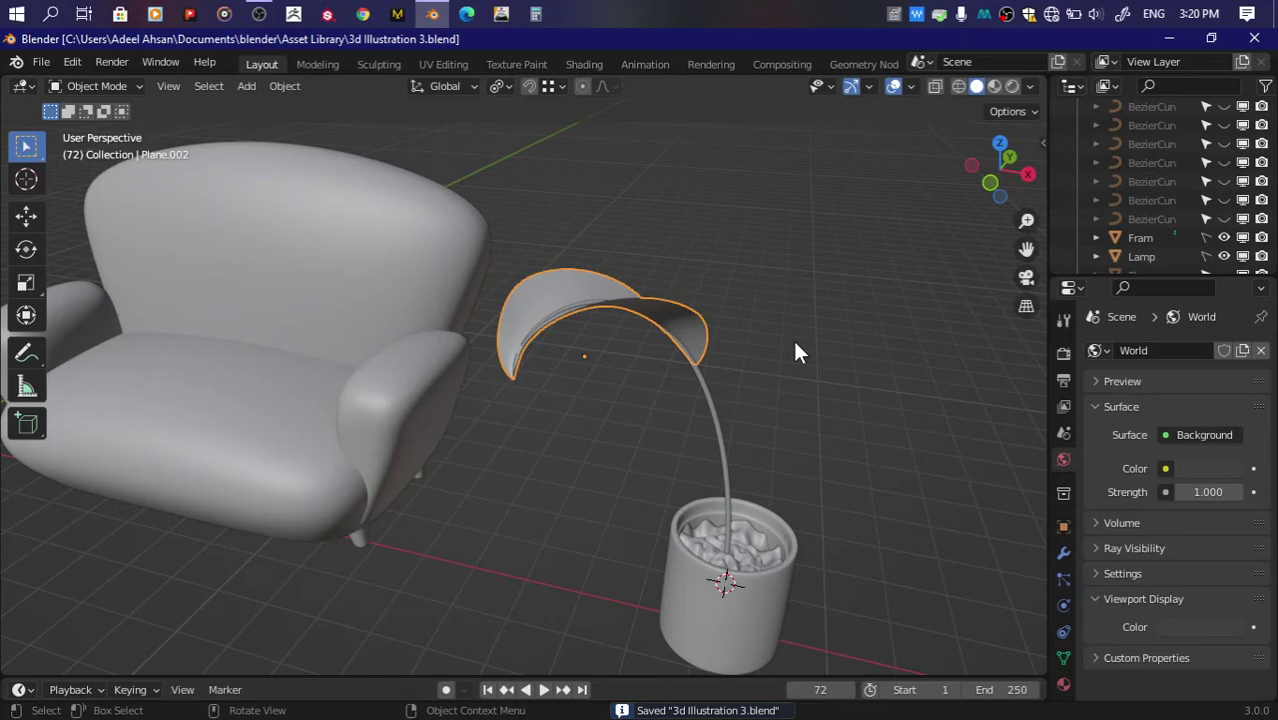
Step: Re-enter Edit Mode, bevel a point on the leaf edge and slide the new vertex into place
drag(1002, 188, 960, 260)
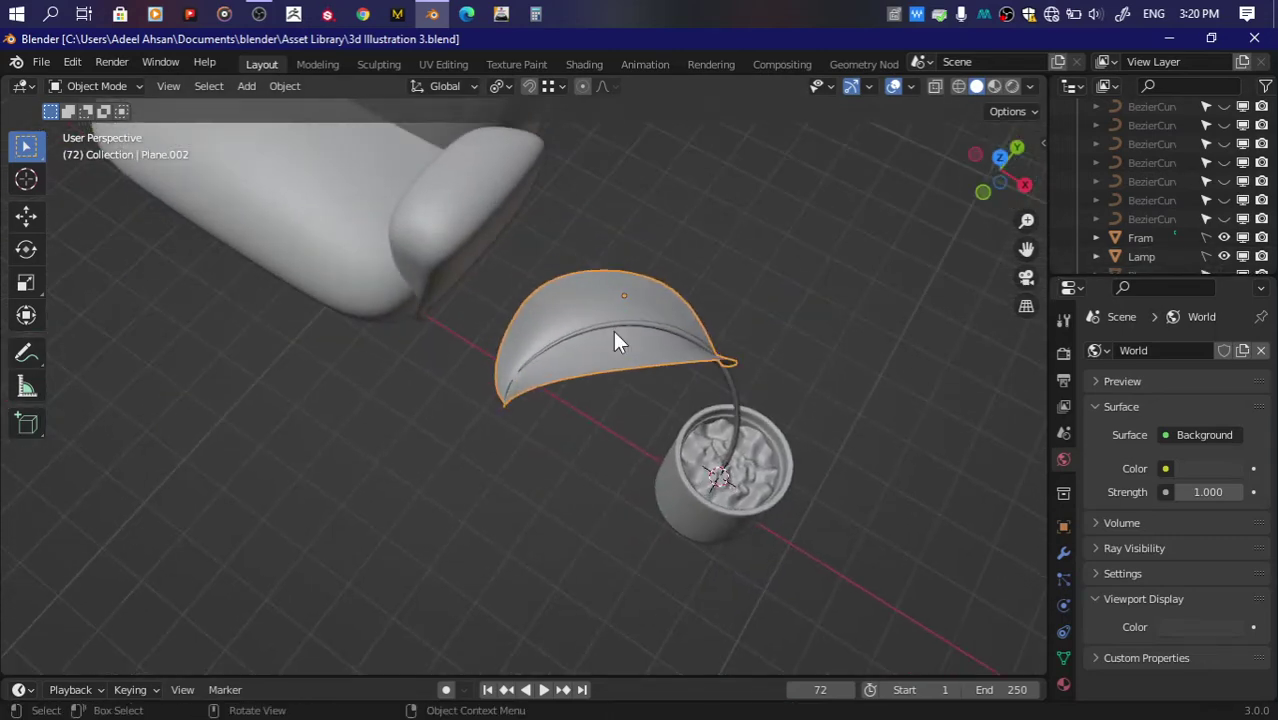
scroll(613, 330, up, 4)
key(Tab)
drag(970, 163, 990, 165)
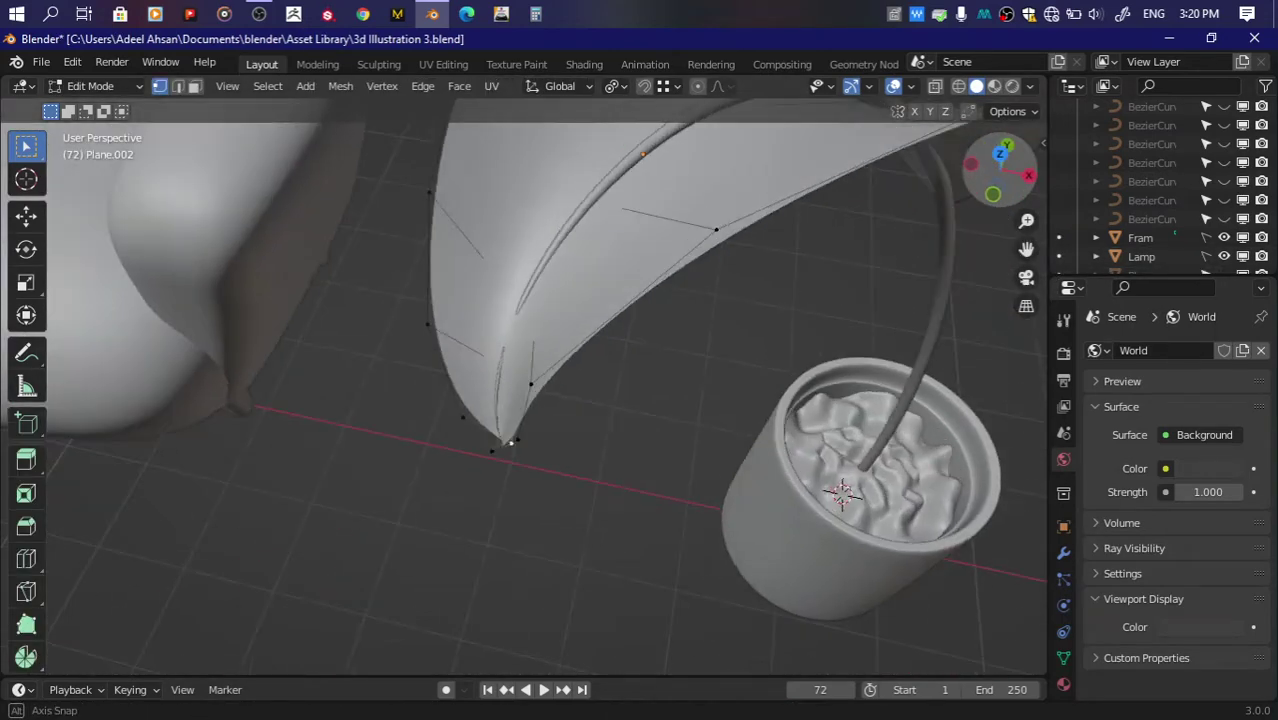
scroll(860, 286, up, 1)
key(ctrl+b)
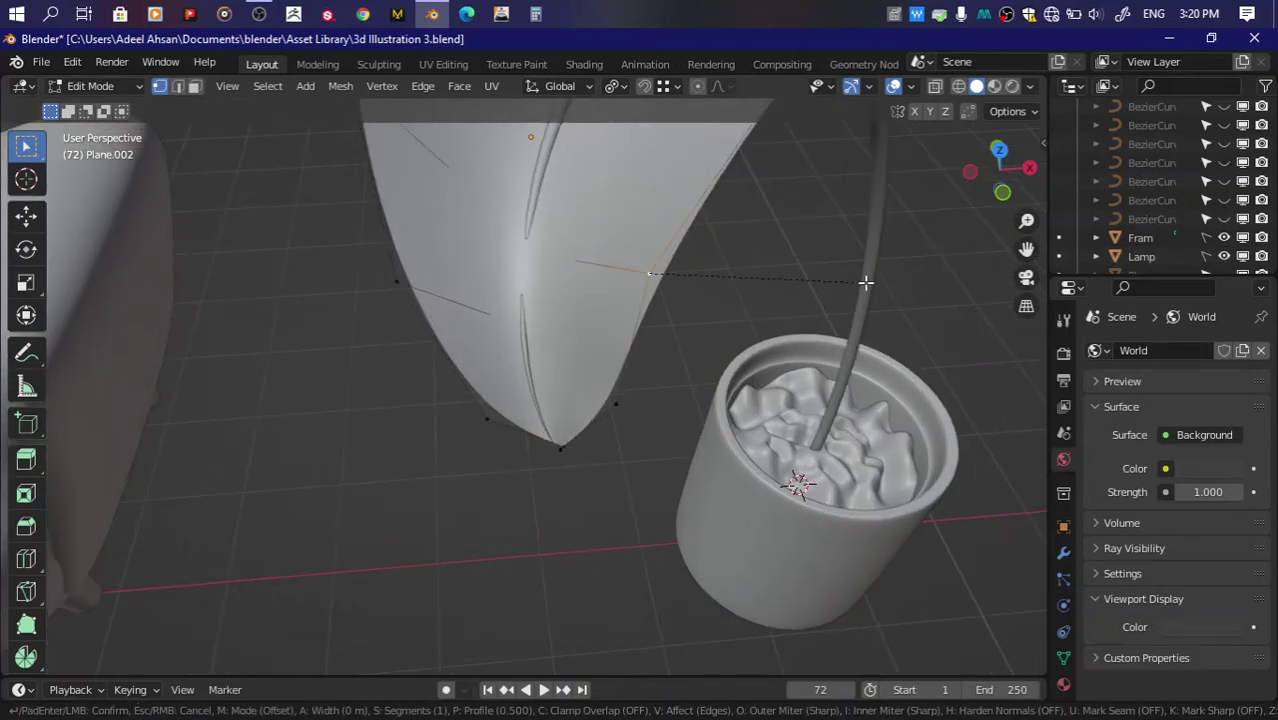
click(914, 286)
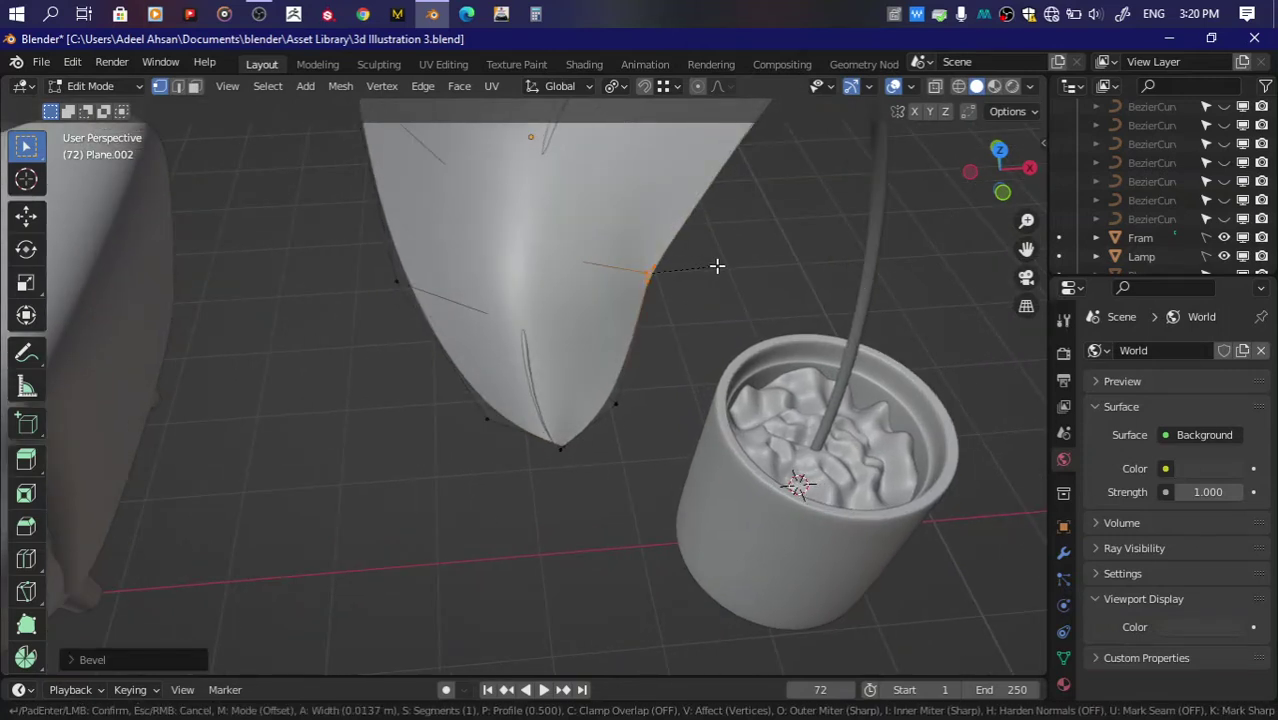
key(shift+v)
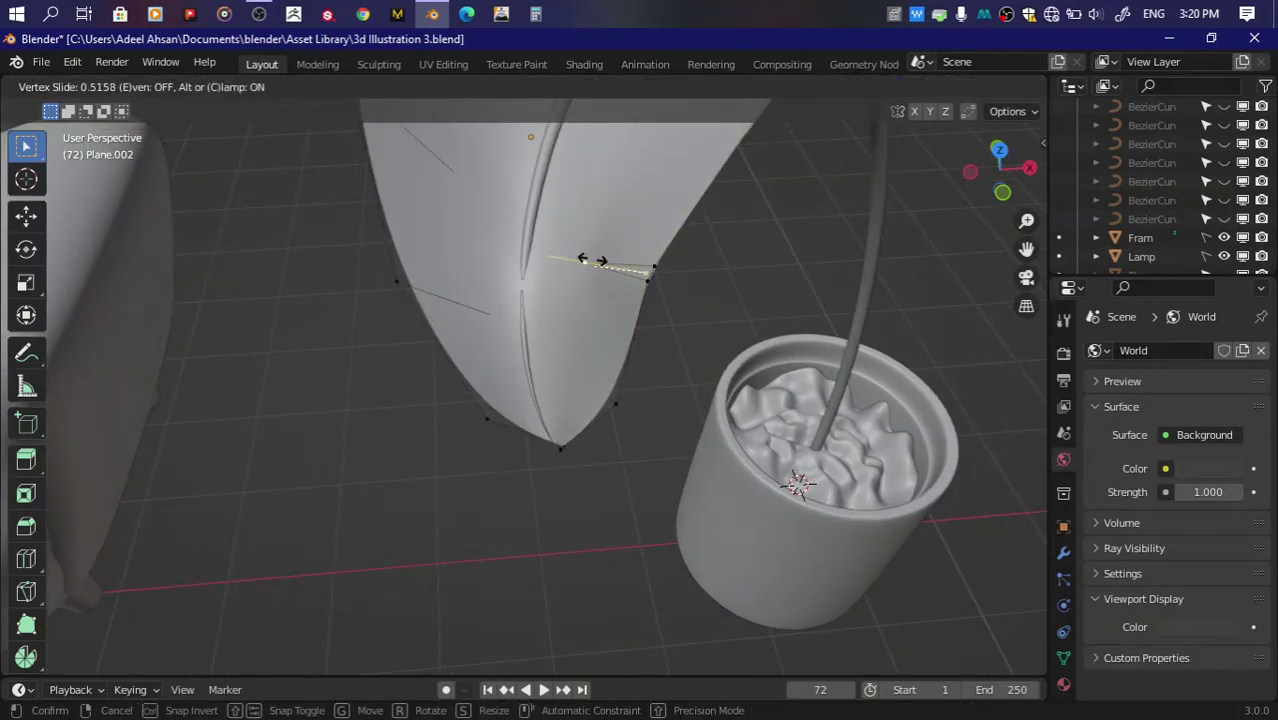
click(566, 254)
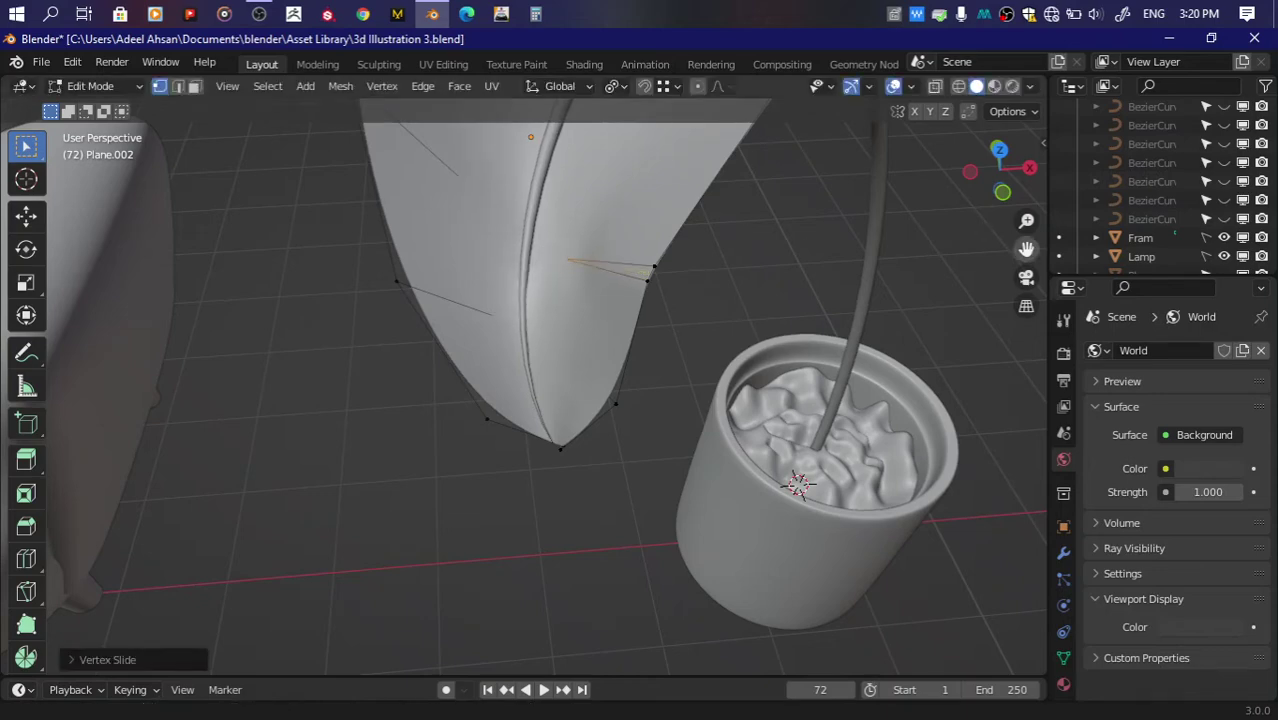
Step: Delete a face in face select mode to cut the first notch, then save
scroll(718, 391, up, 2)
scroll(718, 391, up, 1)
key(3)
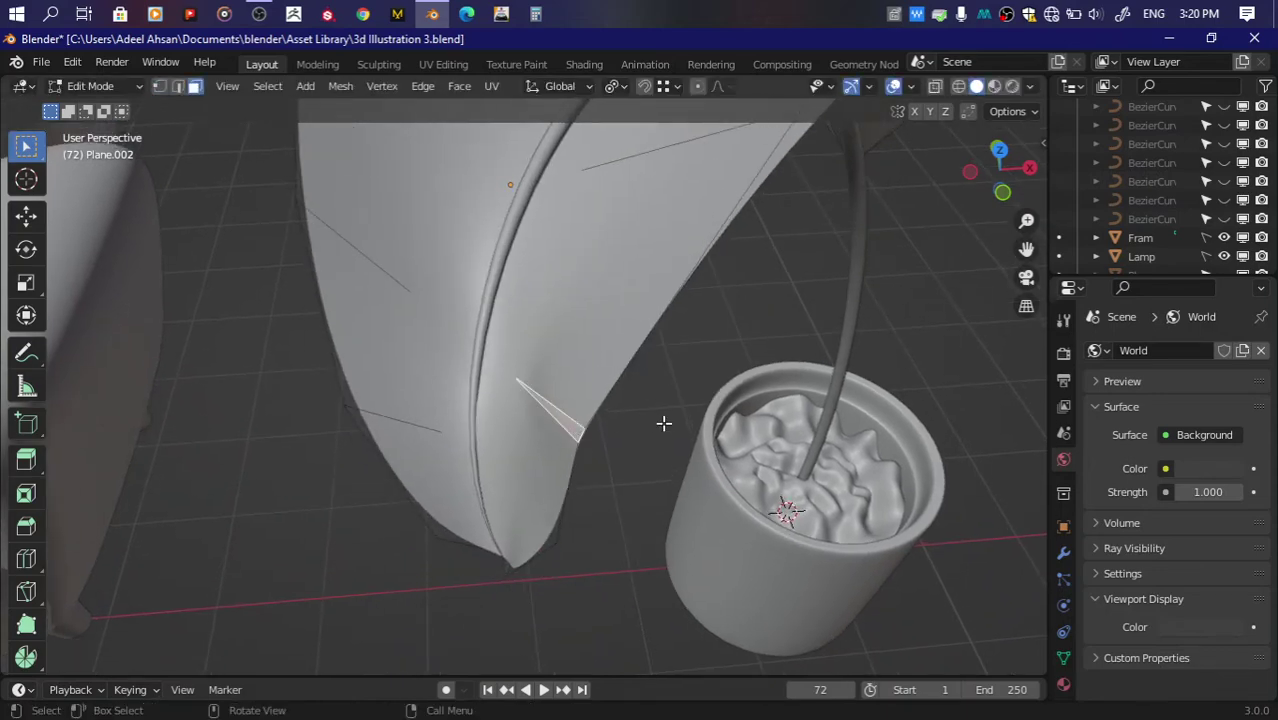
key(x)
click(605, 465)
middle_drag(605, 465, 1007, 240)
key(ctrl+s)
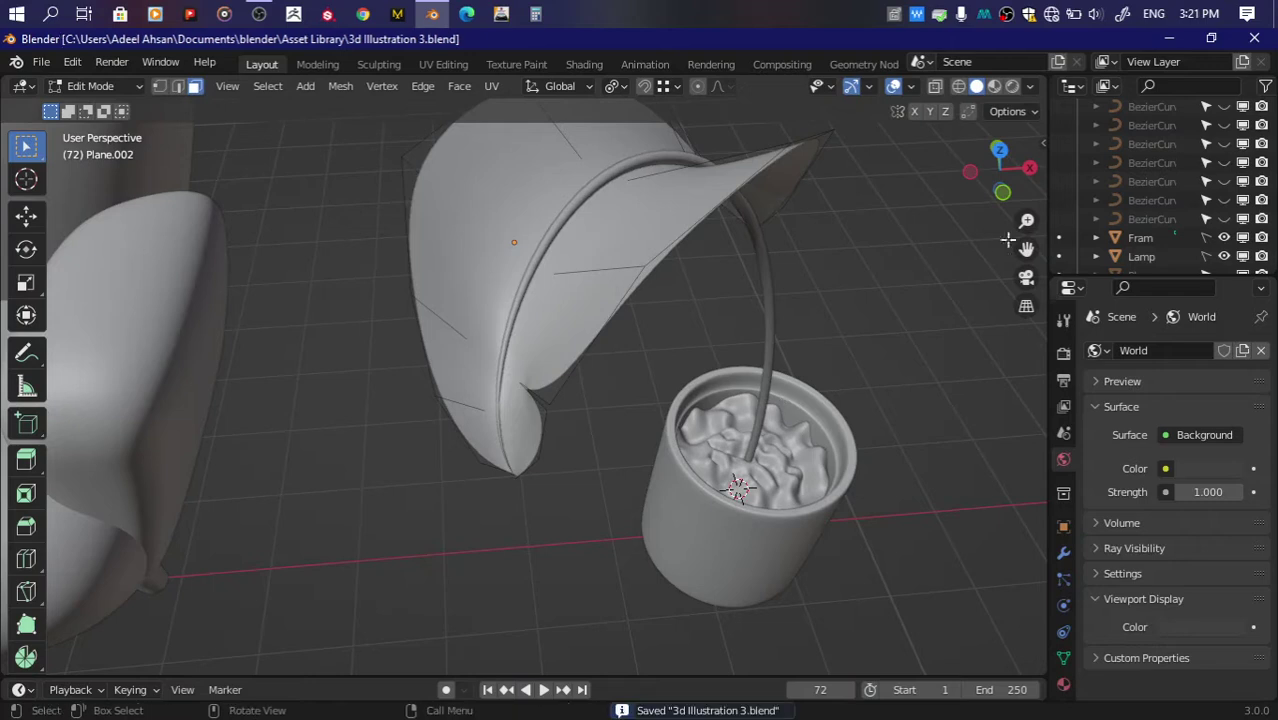
drag(1026, 248, 1026, 288)
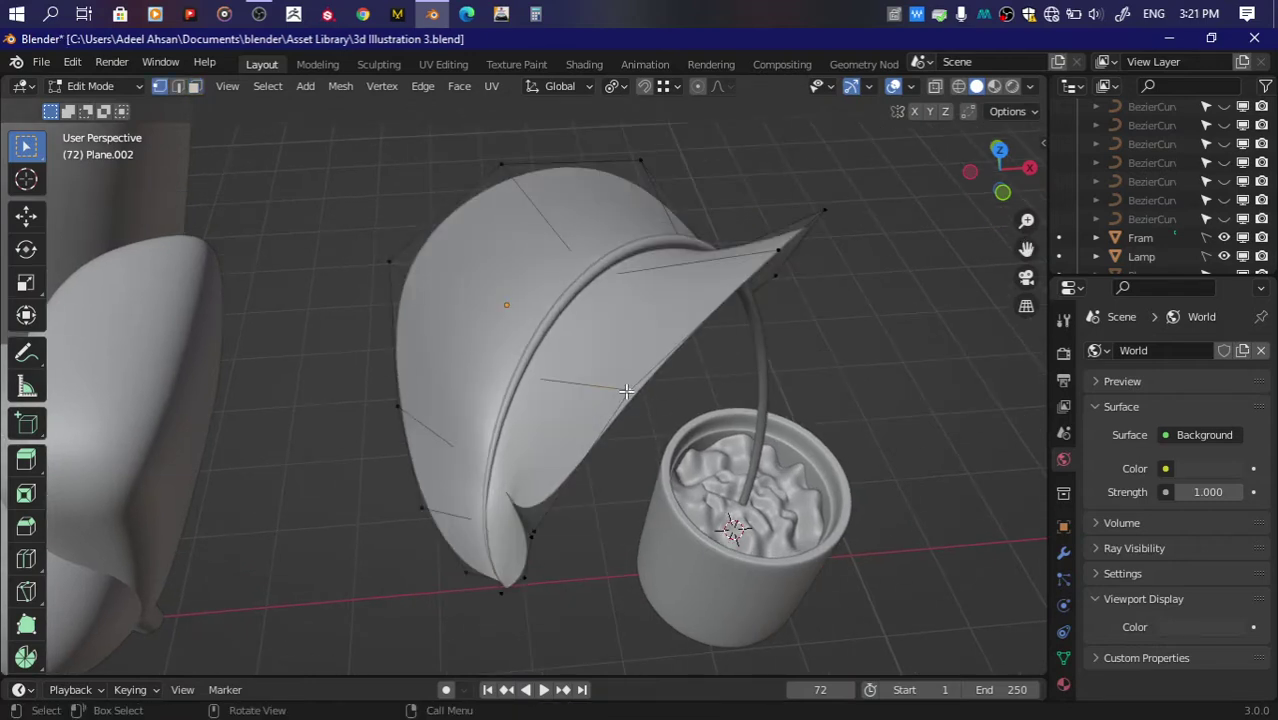
Step: Bevel and slide another edge point, then delete a face to cut a second notch
key(ctrl+b)
click(776, 412)
scroll(776, 412, up, 1)
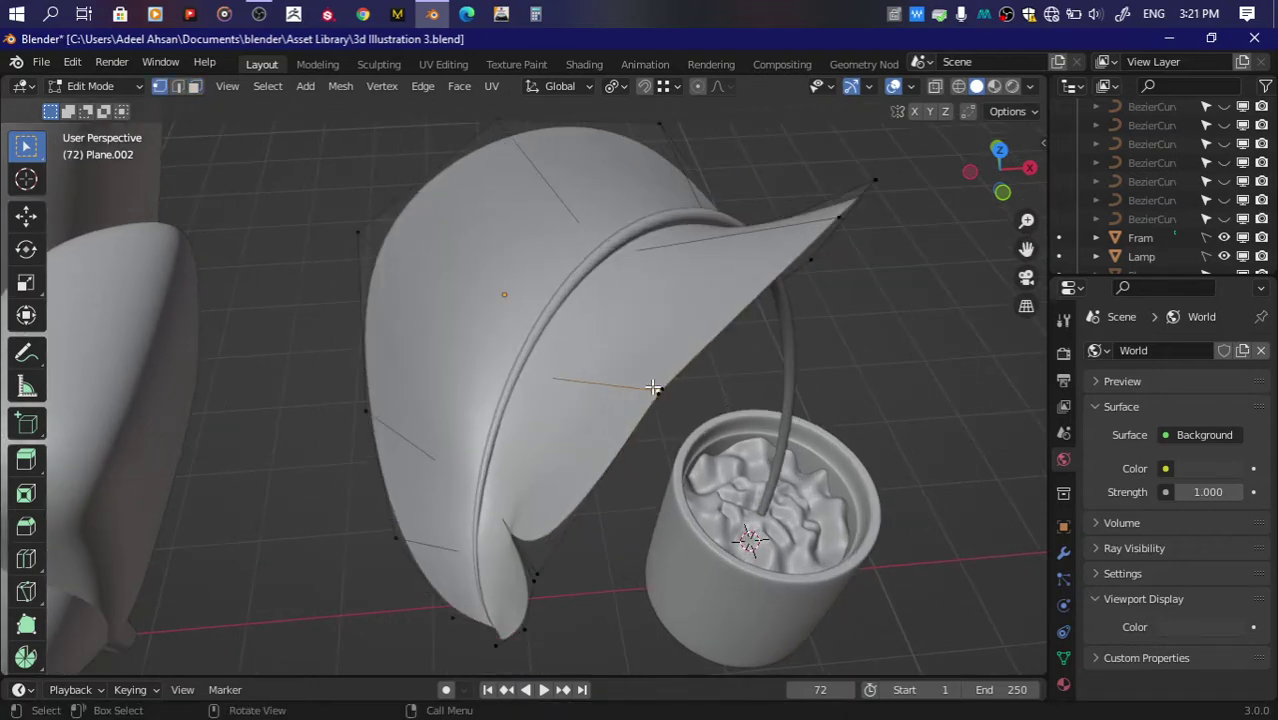
key(shift+v)
click(580, 386)
scroll(757, 398, up, 2)
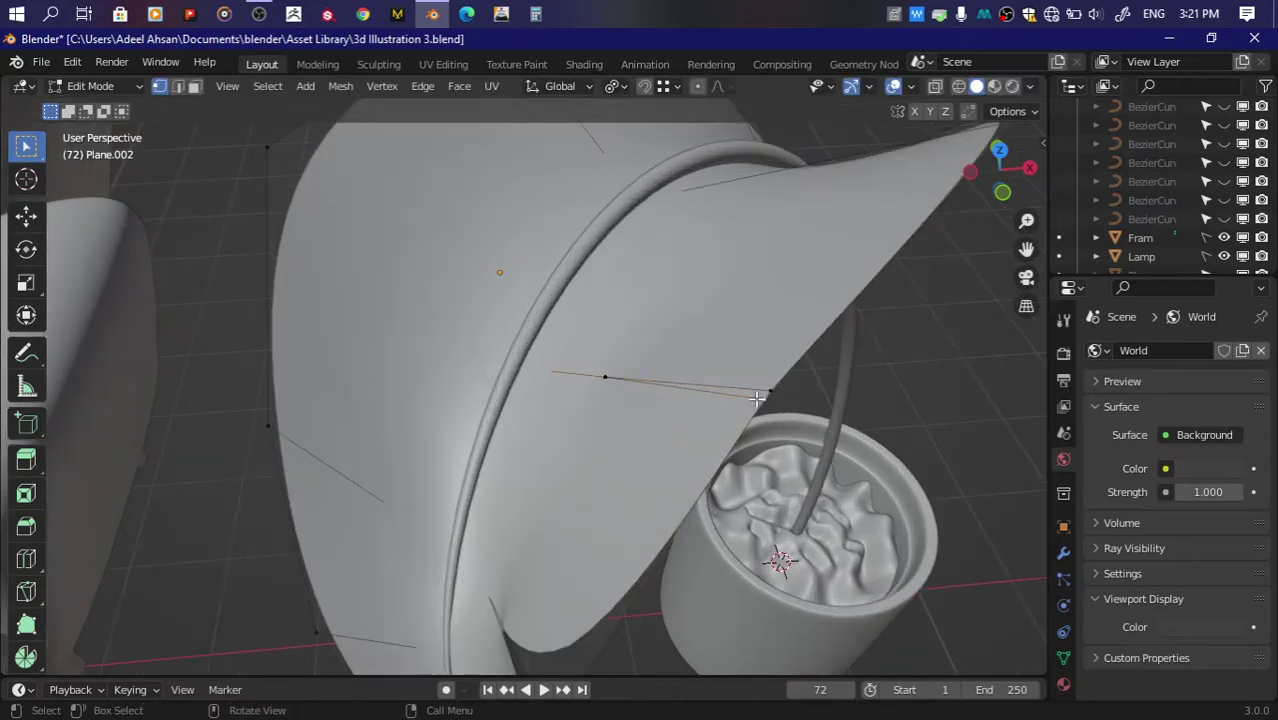
key(x)
click(735, 388)
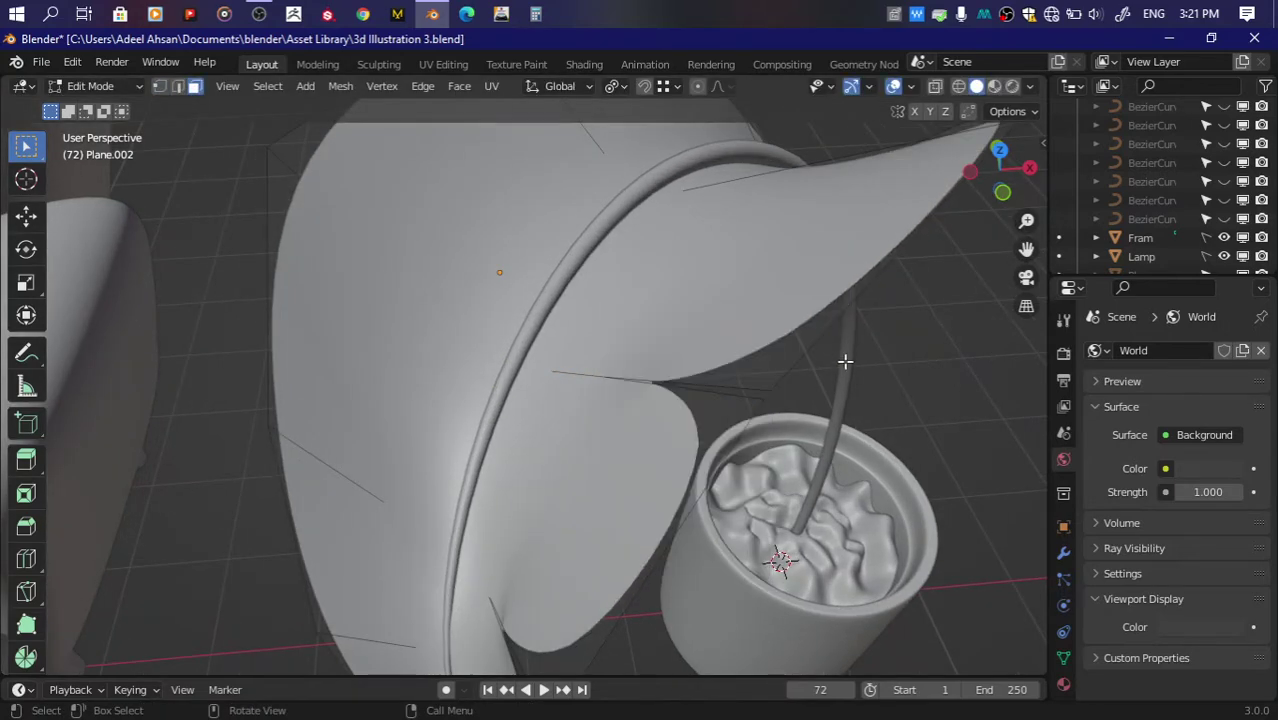
Step: Slide a vertex on the leaf's lower edge and delete a face to cut a third notch
mouse_move(992, 192)
mouse_down()
mouse_move(1000, 170)
mouse_move(901, 269)
mouse_up()
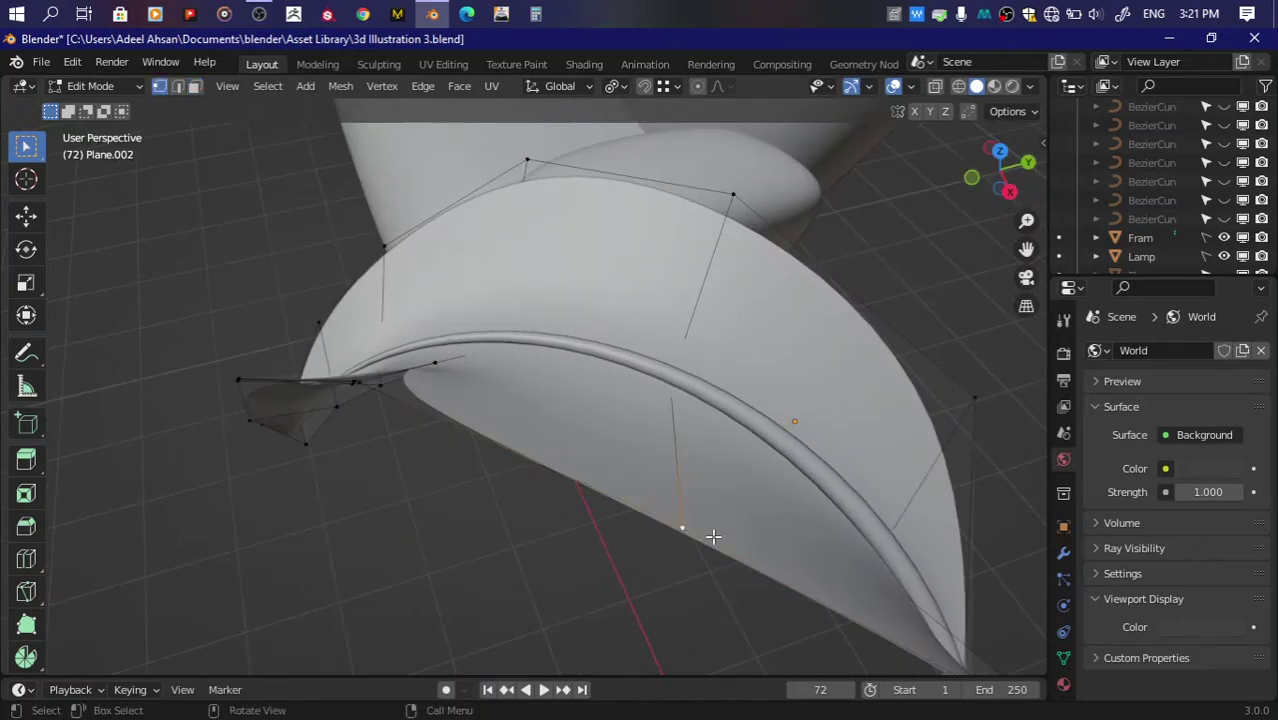
click(716, 536)
key(shift+v)
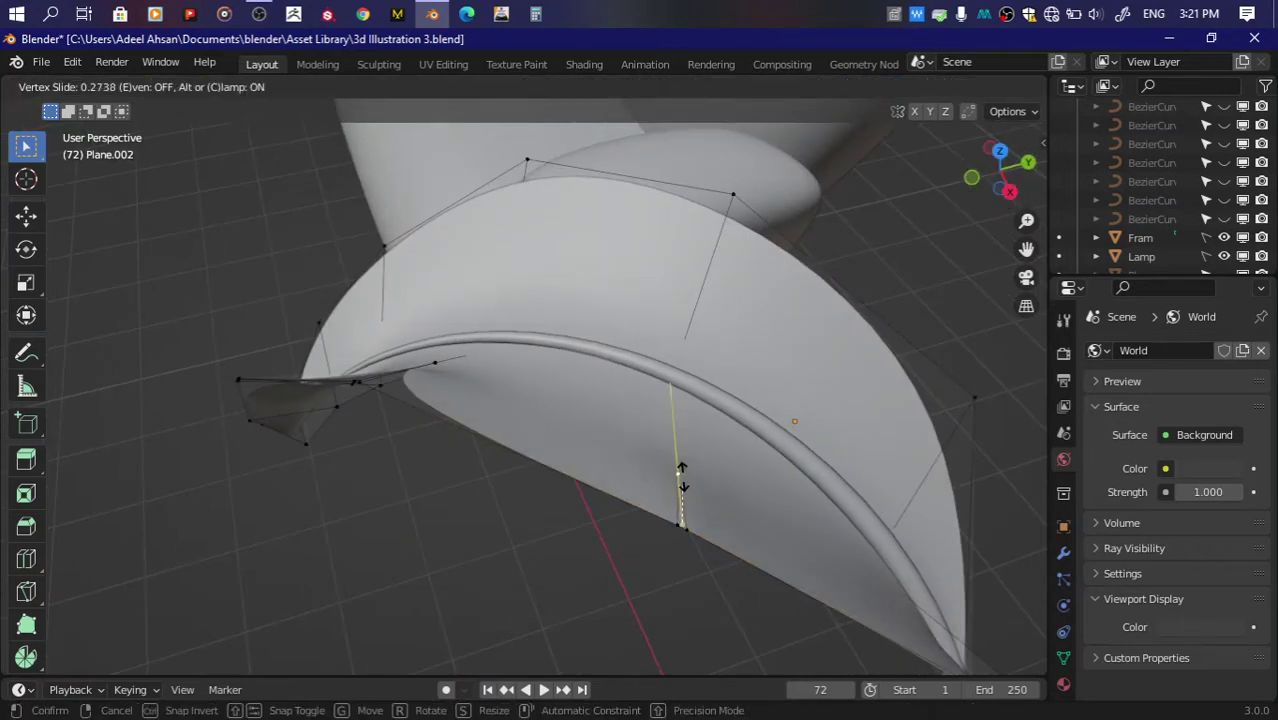
click(677, 428)
key(shift+v)
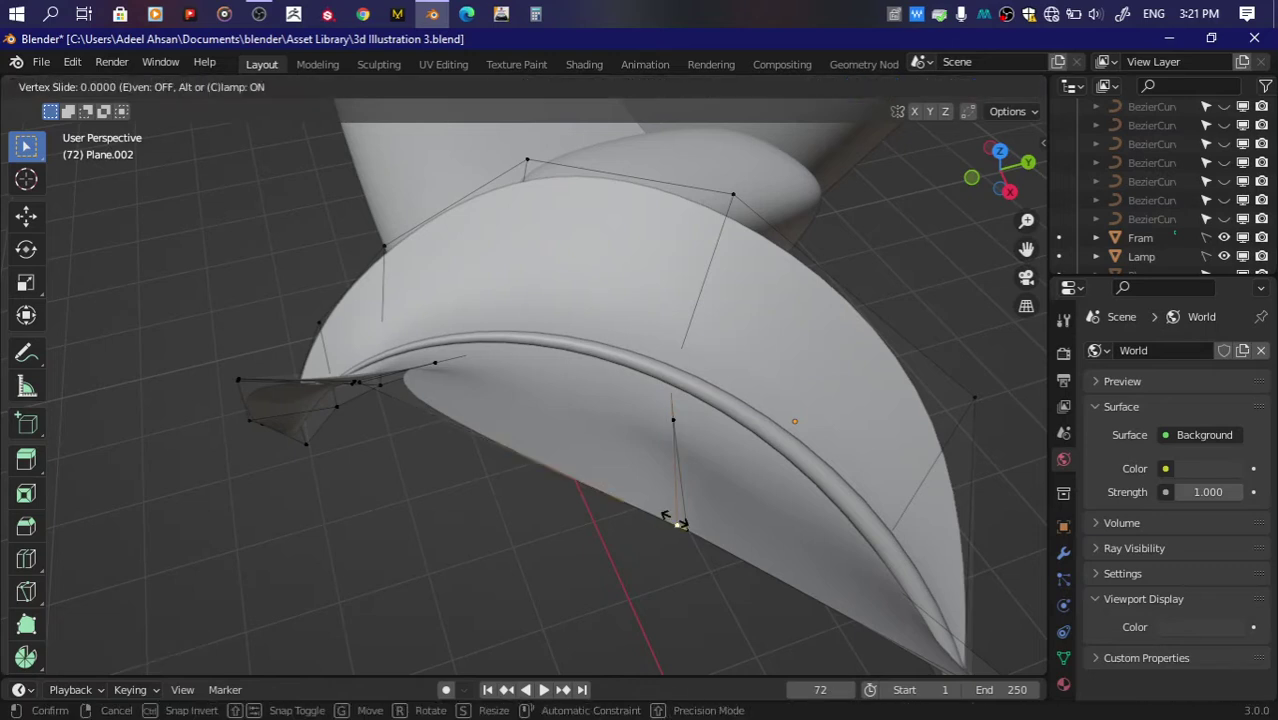
click(676, 522)
key(x)
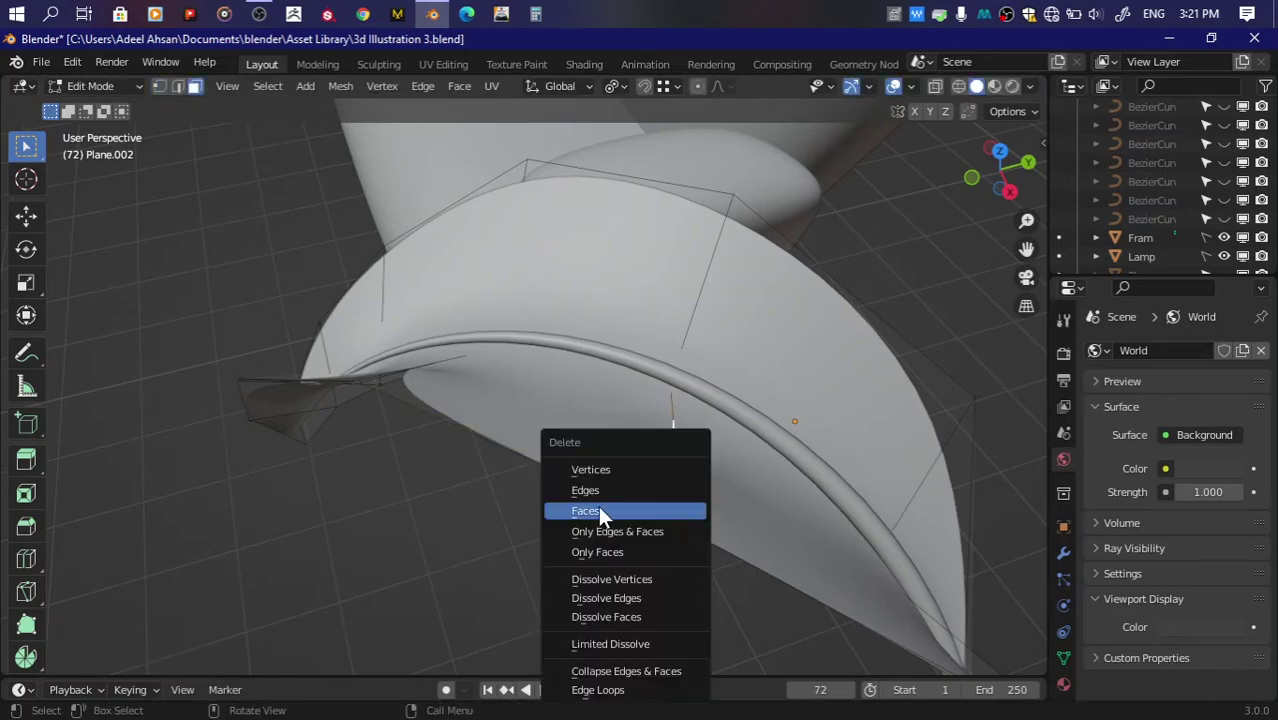
click(583, 508)
Step: Undo an accidental loop cut, then turn on see-through display to view the leaf wireframe
key(ctrl+r)
click(569, 487)
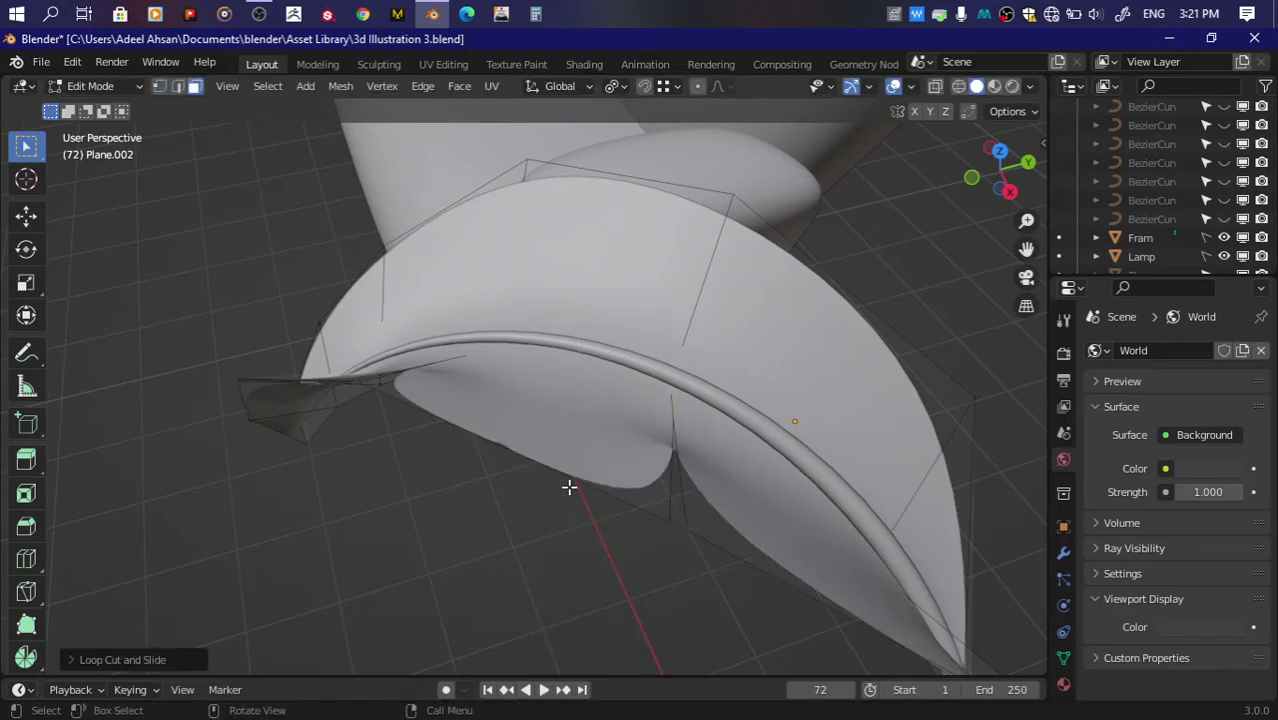
key(ctrl+z)
drag(985, 180, 990, 176)
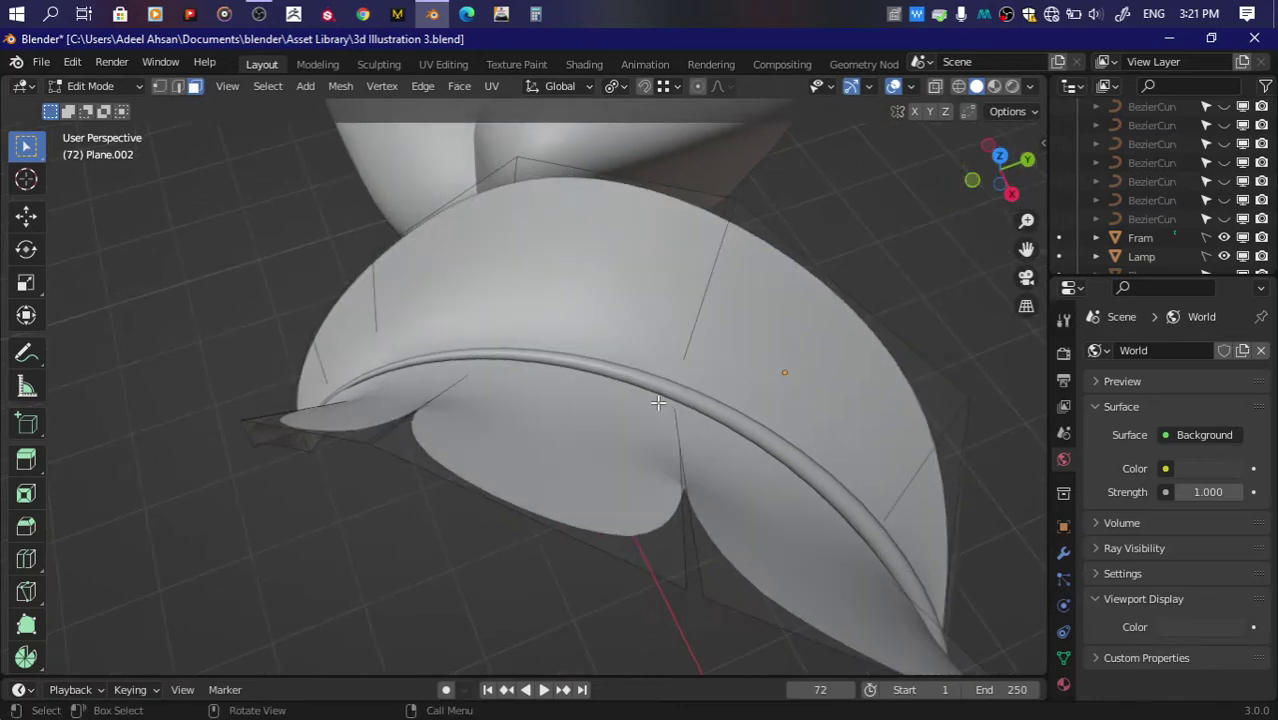
key(ctrl+r)
drag(1029, 173, 1005, 185)
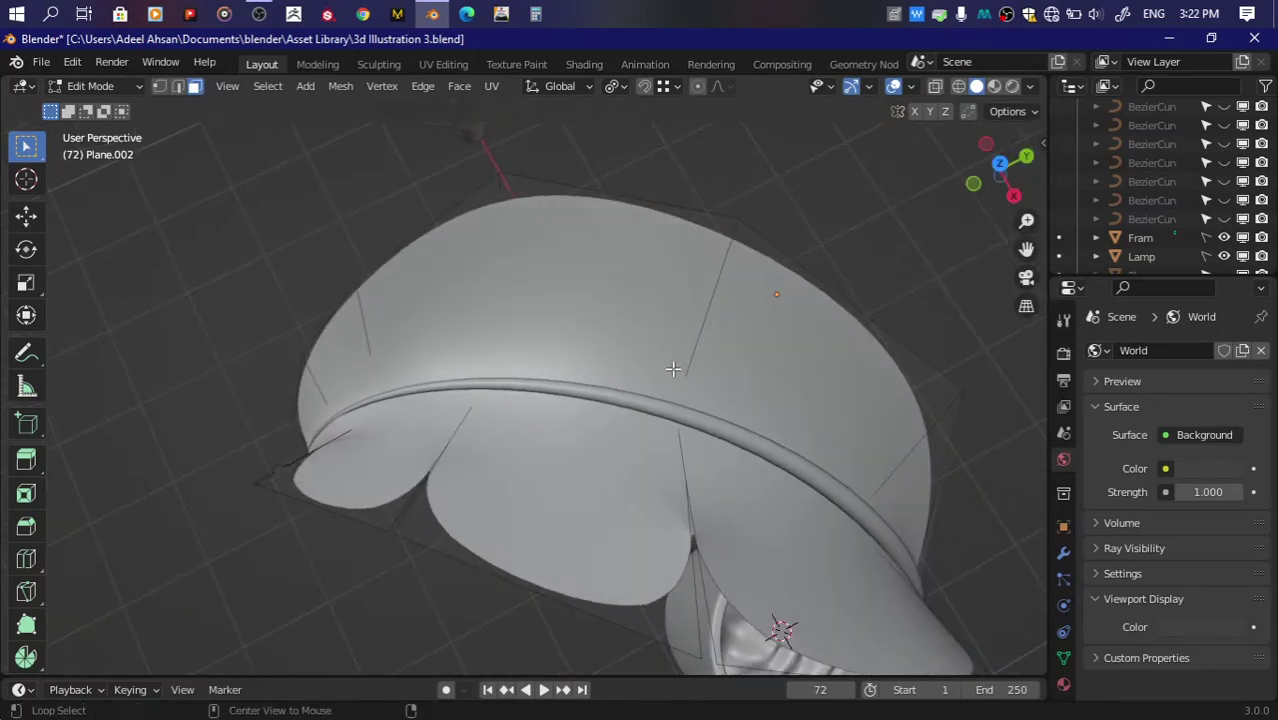
key(alt+z)
Step: Knife-cut across the leaf and delete the cut-off faces, then save and exit with X-ray off
key(k)
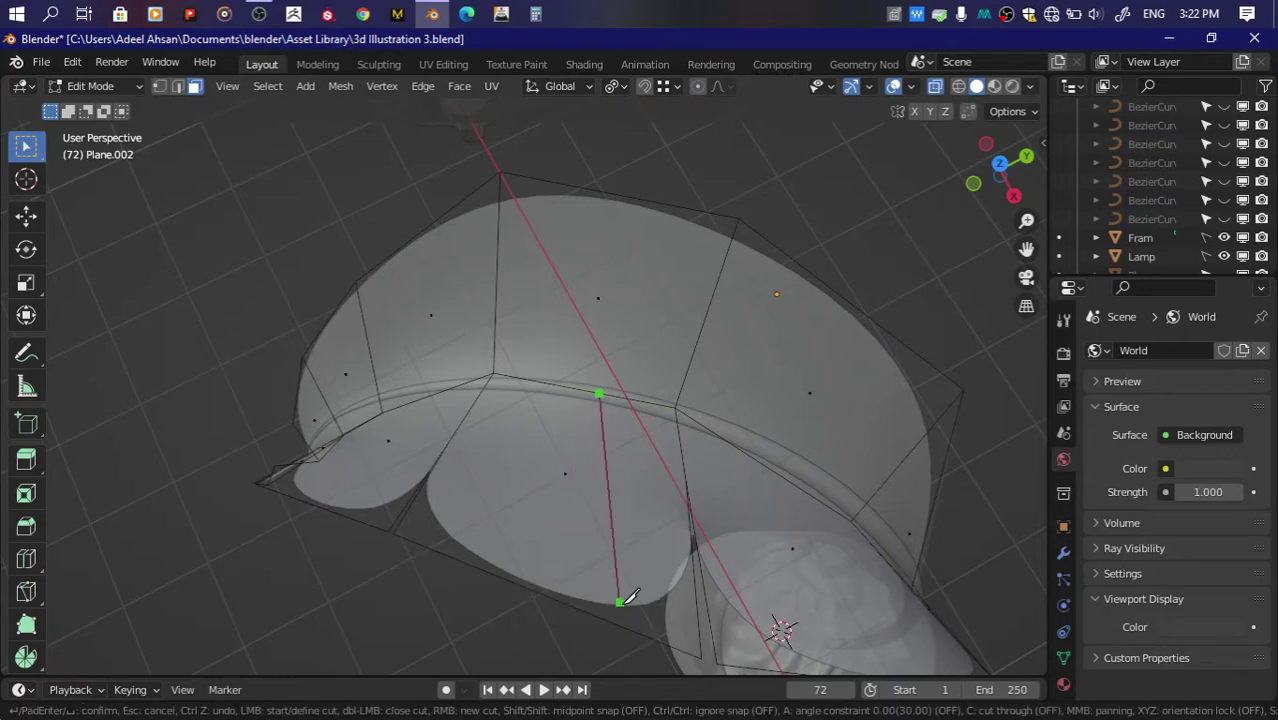
key(Return)
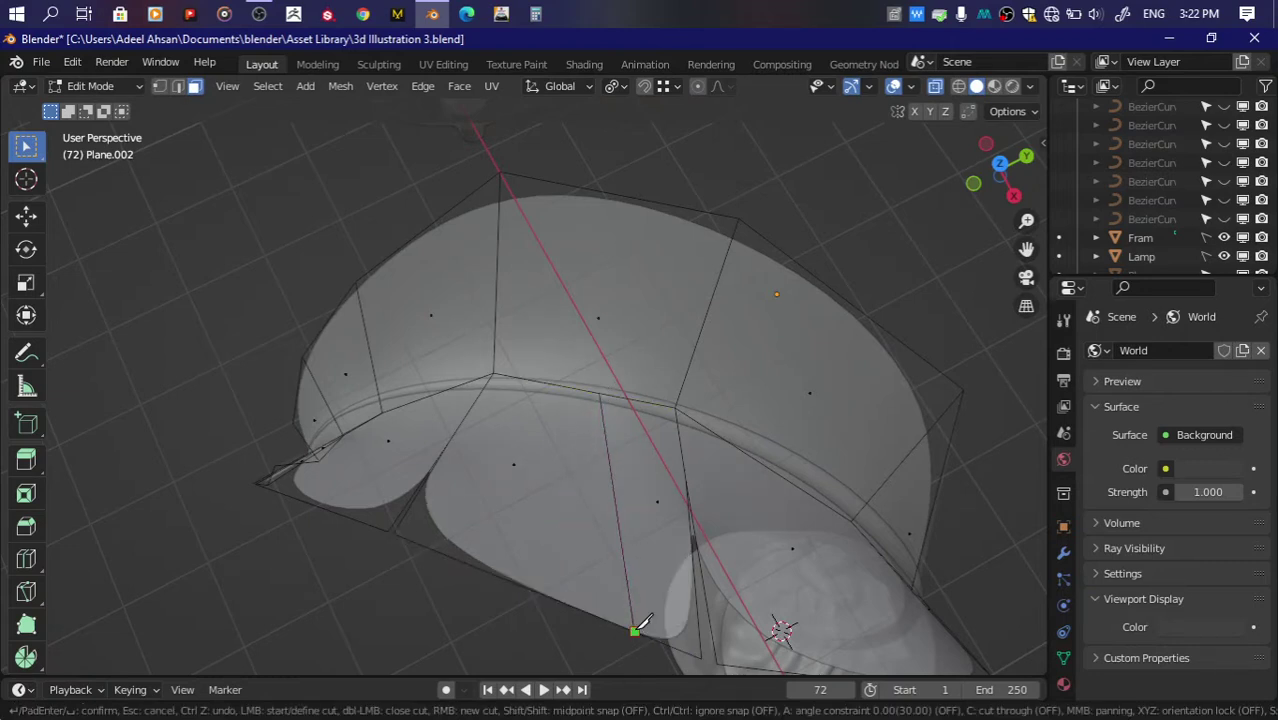
key(Return)
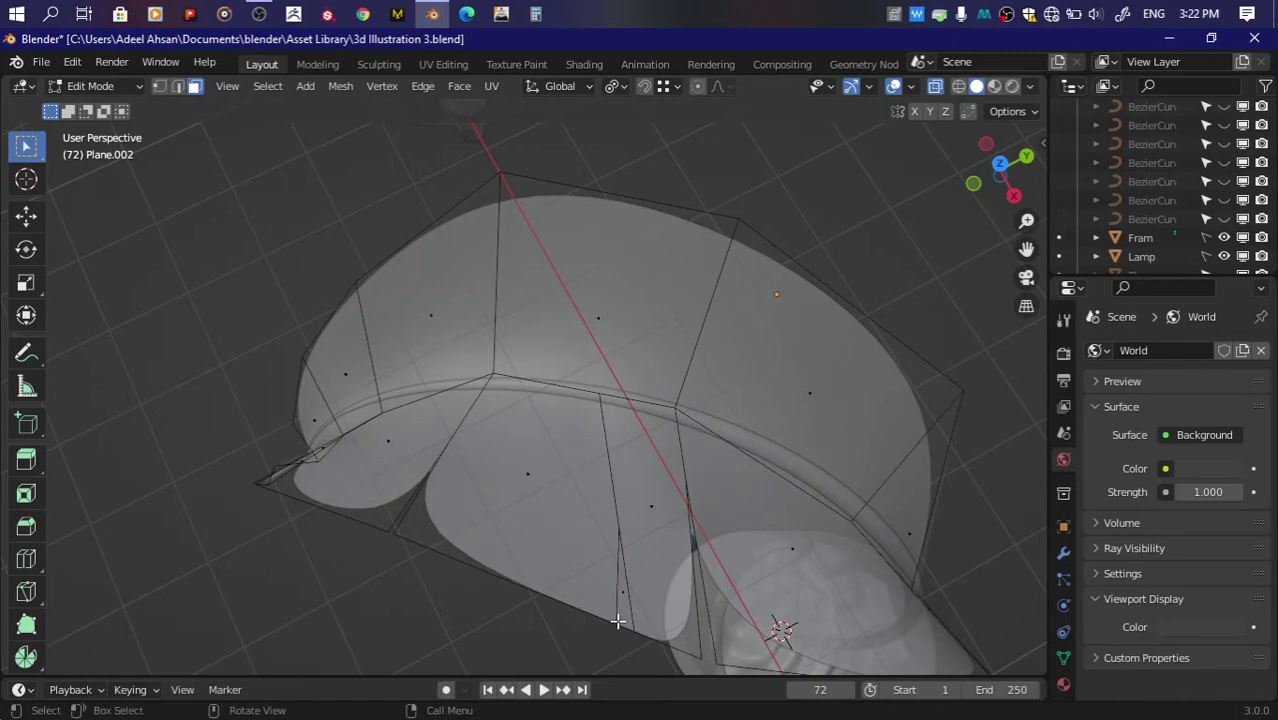
key(x)
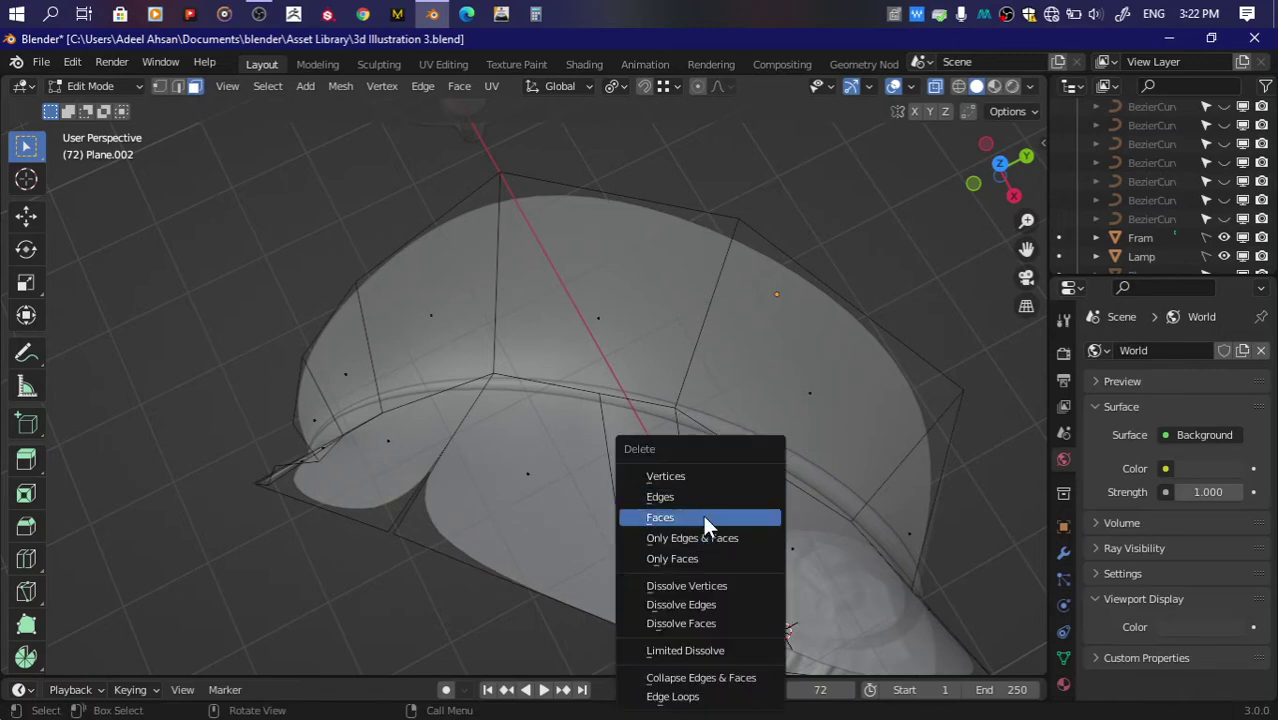
click(703, 515)
key(ctrl+s)
key(Tab)
key(alt+z)
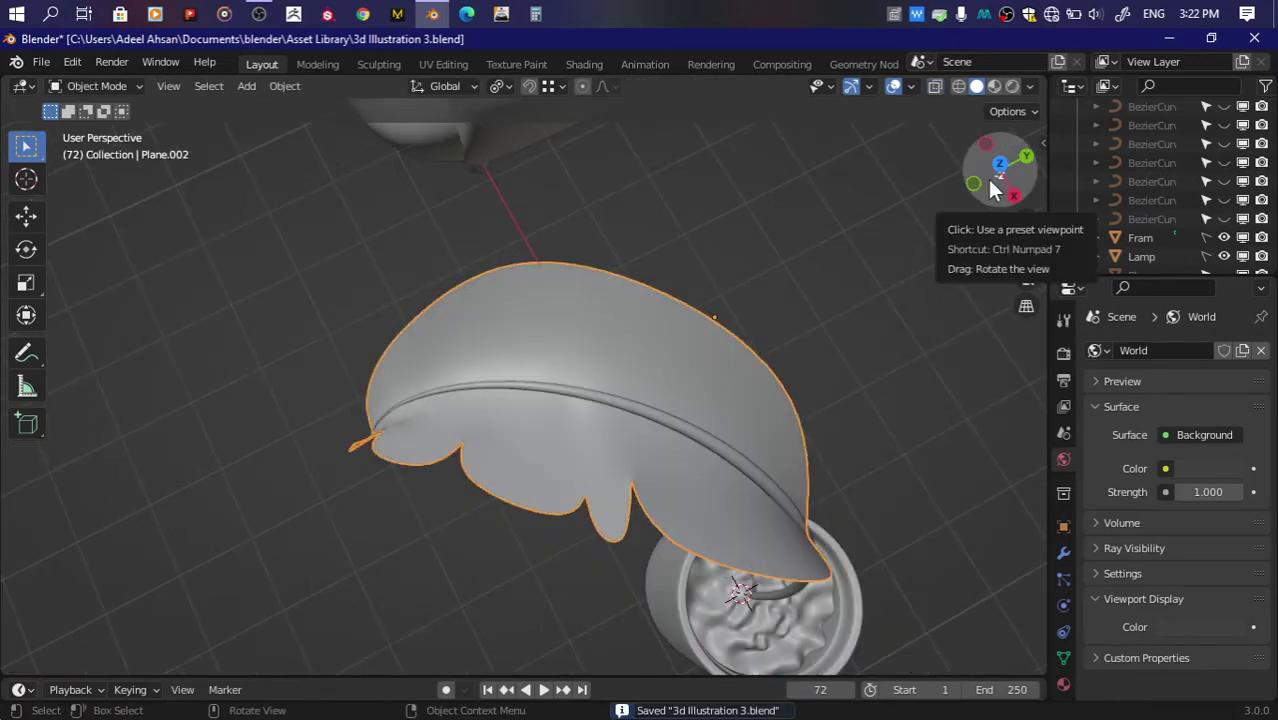
Step: In Edit Mode, view the leaf from the side and bevel its tip vertex
drag(993, 190, 832, 371)
key(Tab)
mouse_move(832, 371)
middle_down()
mouse_move(700, 400)
mouse_move(910, 340)
middle_up()
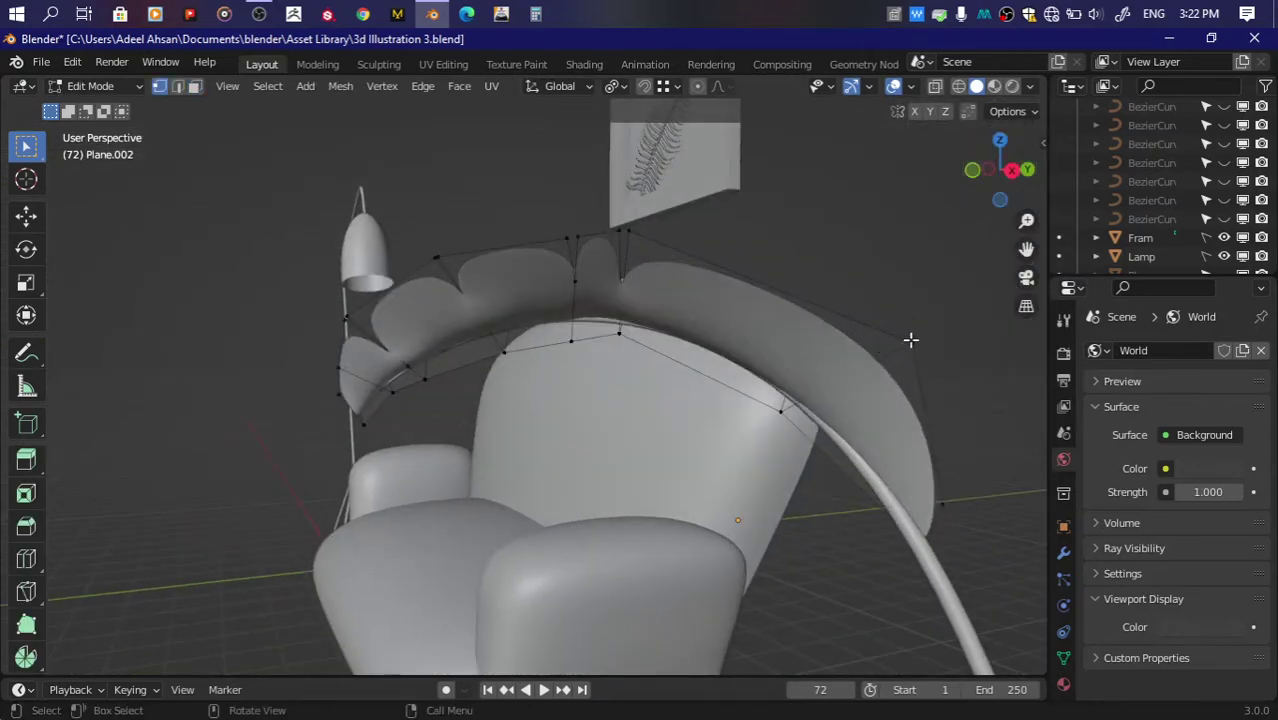
mouse_move(1025, 172)
mouse_down()
mouse_move(1012, 172)
mouse_move(1023, 170)
mouse_up()
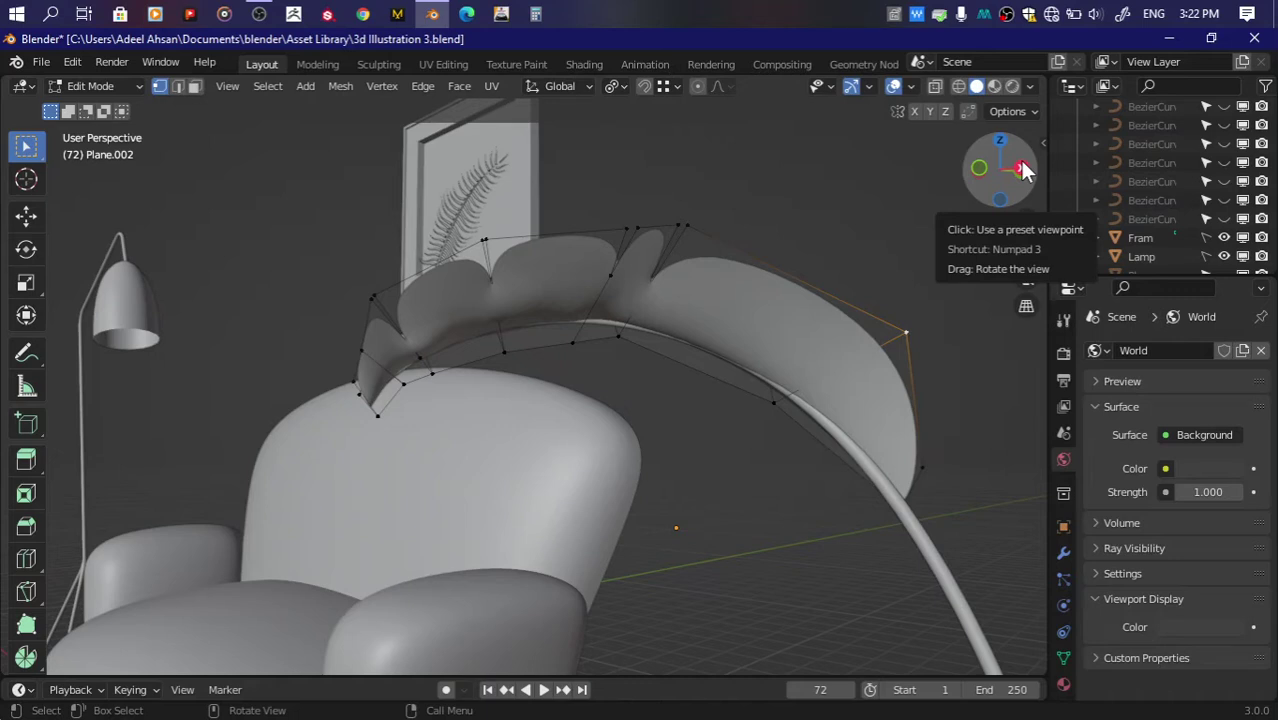
key(ctrl+shift+b)
click(948, 226)
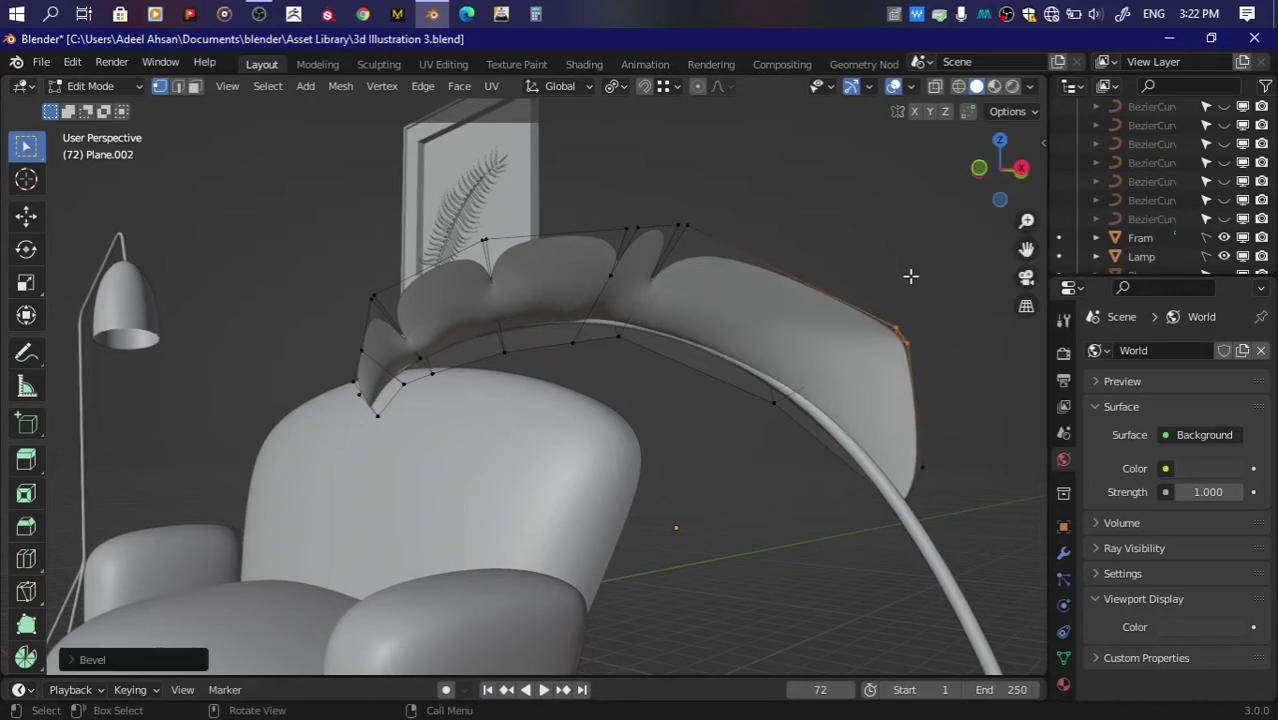
Step: Undo the tip bevel in X-ray view and slide the tip vertex along its edge instead
key(alt+z)
key(ctrl+z)
key(shift+v)
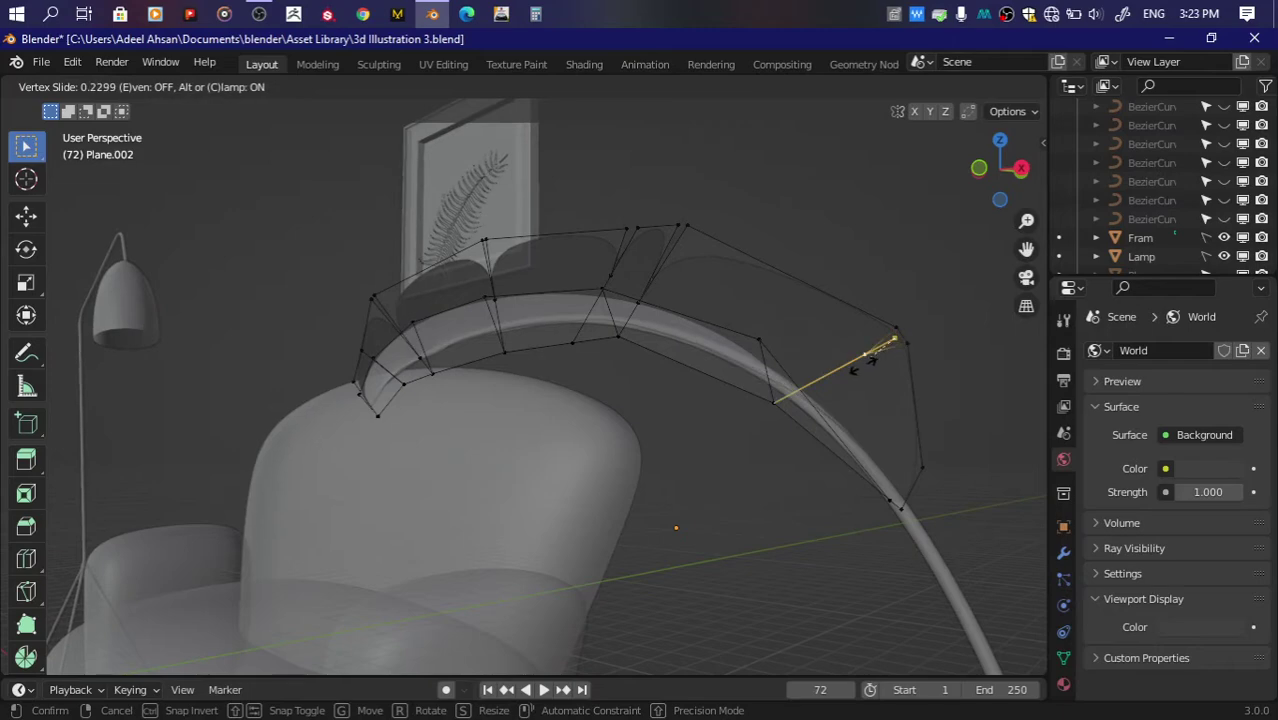
click(853, 372)
Step: Save the file and zoom in beneath the leaf with X-ray on
key(x)
key(ctrl+s)
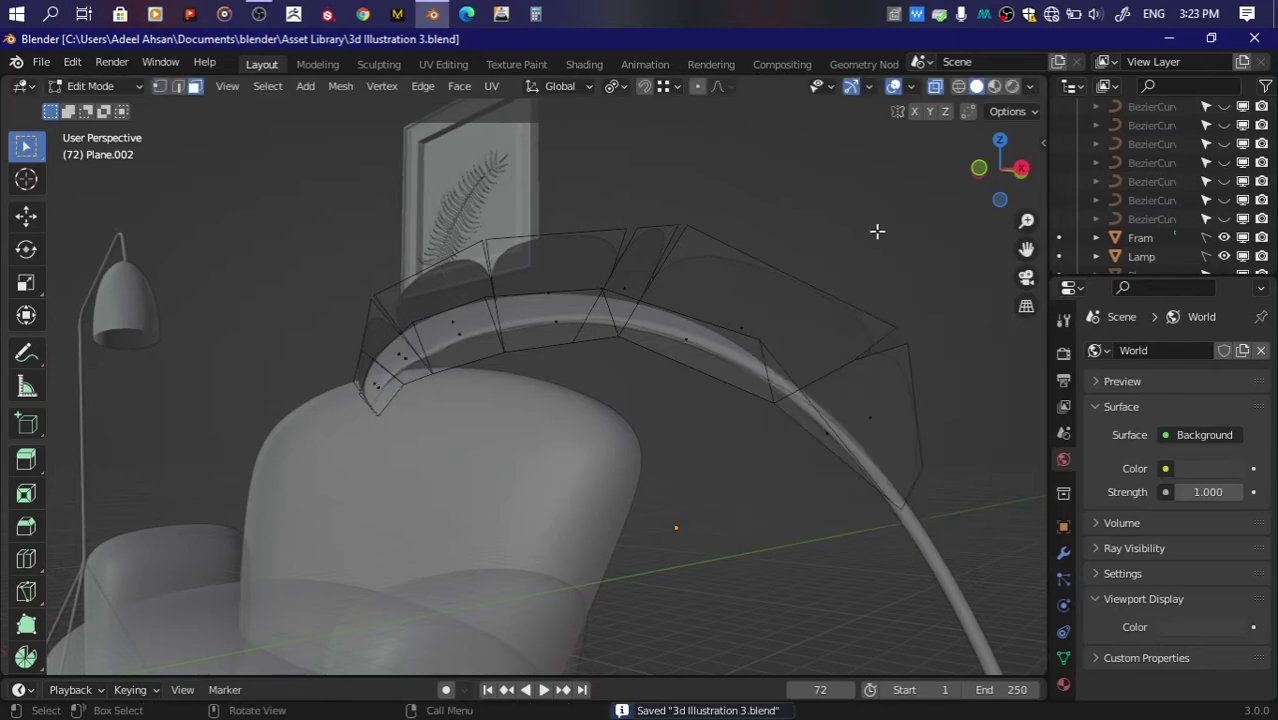
mouse_move(1013, 162)
mouse_down()
mouse_move(1000, 200)
mouse_move(1008, 181)
mouse_up()
key(alt+z)
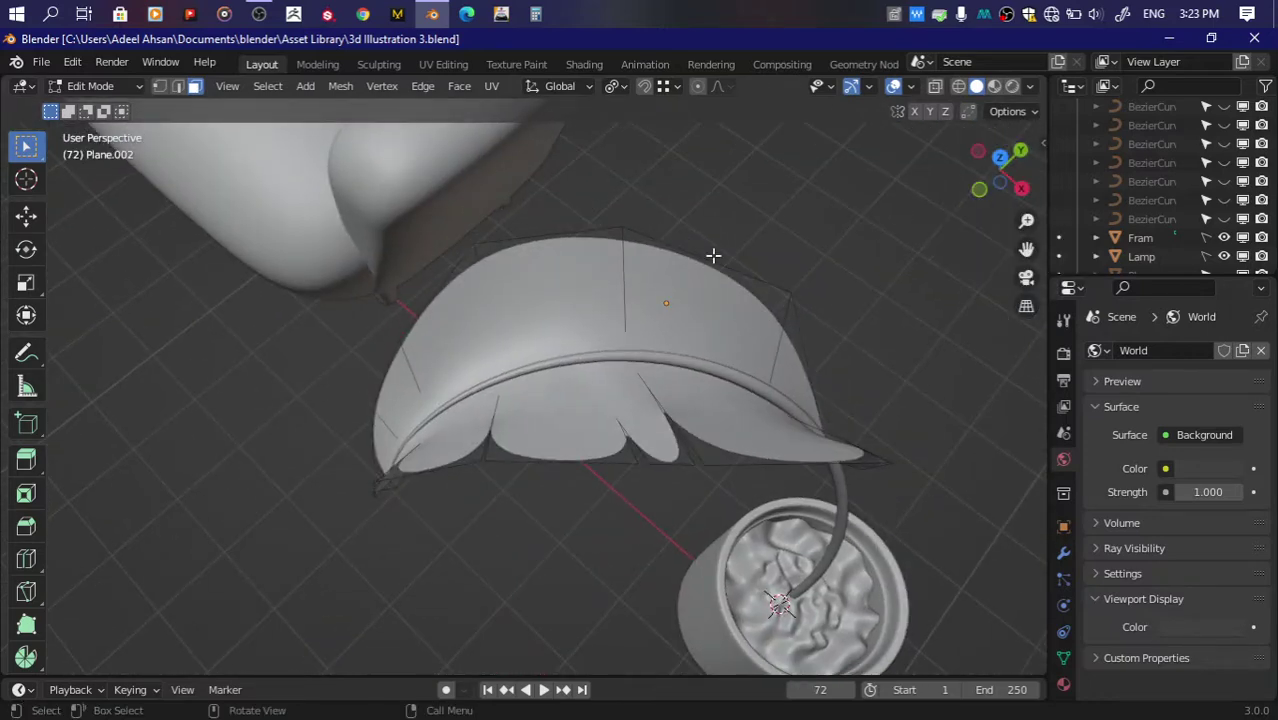
key(alt+z)
scroll(547, 316, up, 2)
mouse_move(685, 193)
middle_down()
mouse_move(480, 396)
mouse_move(560, 380)
mouse_move(505, 430)
middle_up()
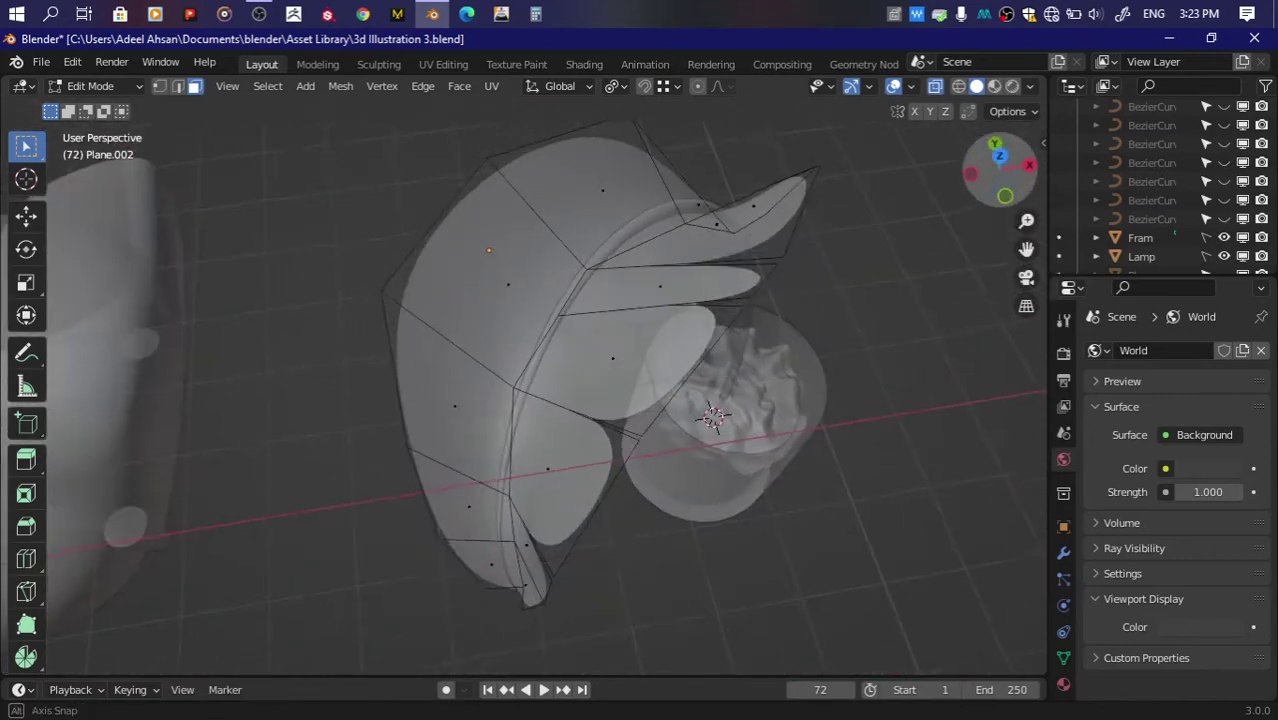
Step: Knife-cut two notches into the leaf edges, deleting the cut-off faces
key(k)
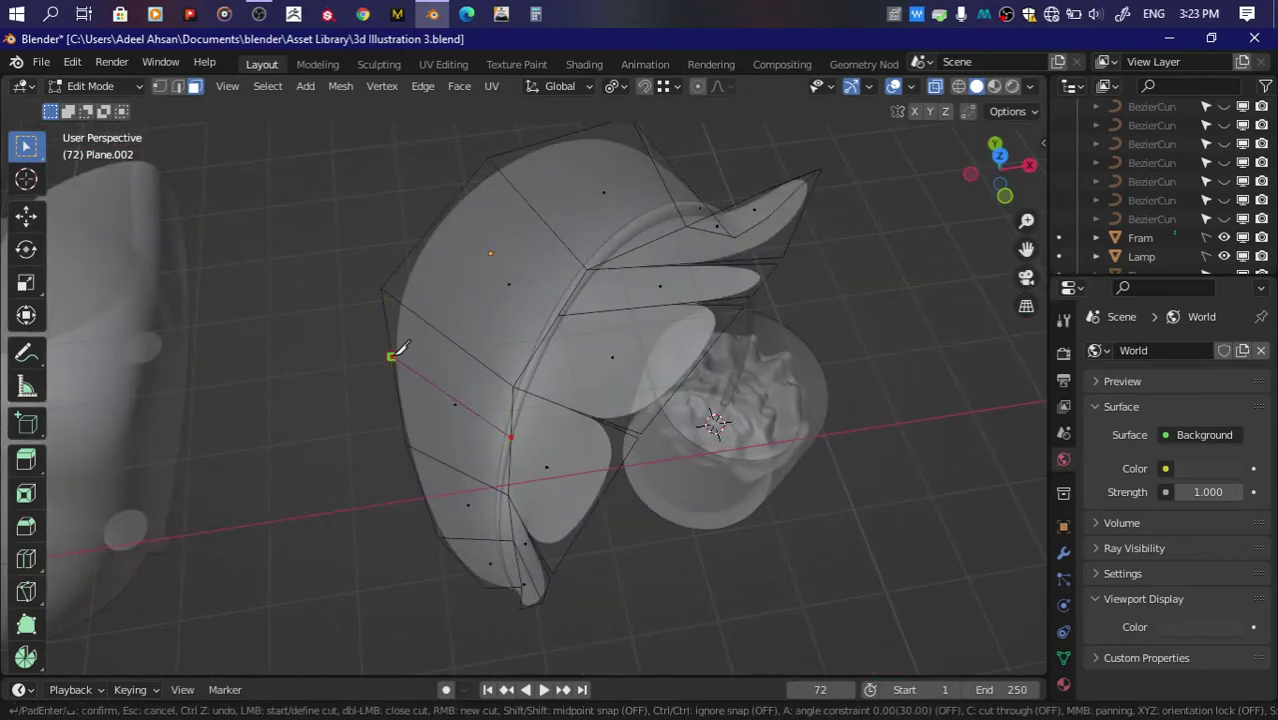
key(Return)
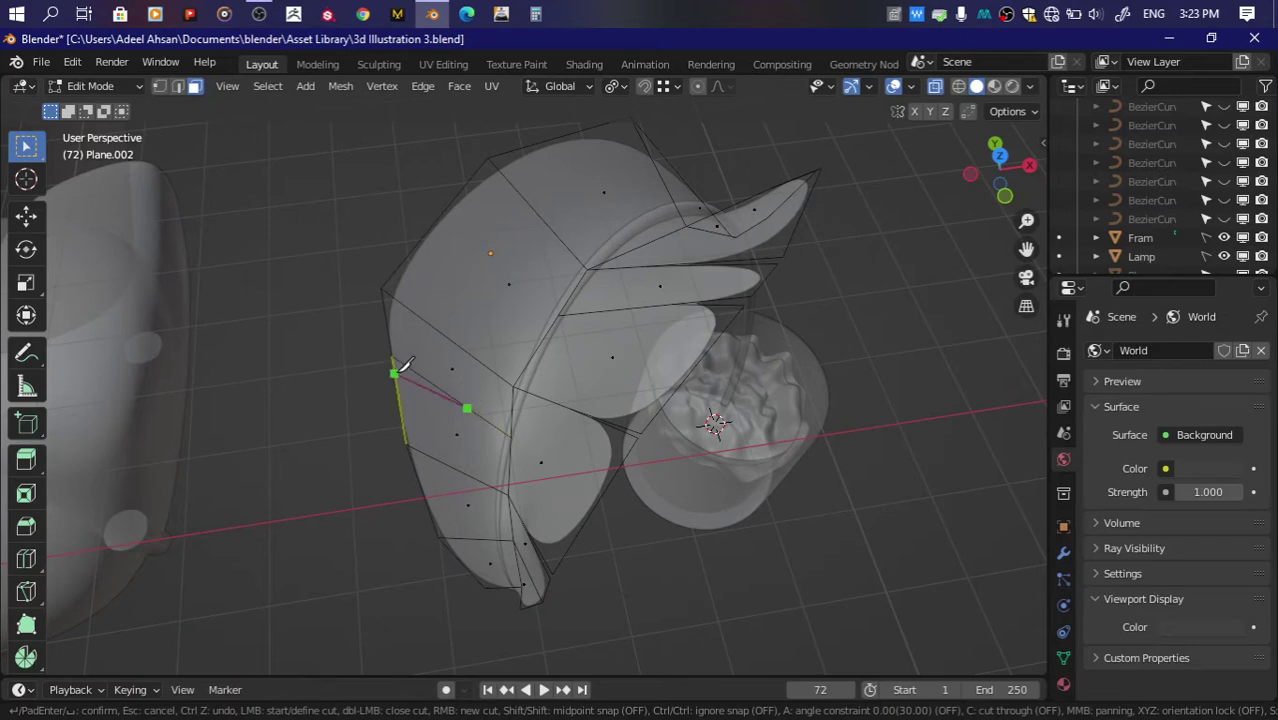
key(Return)
key(x)
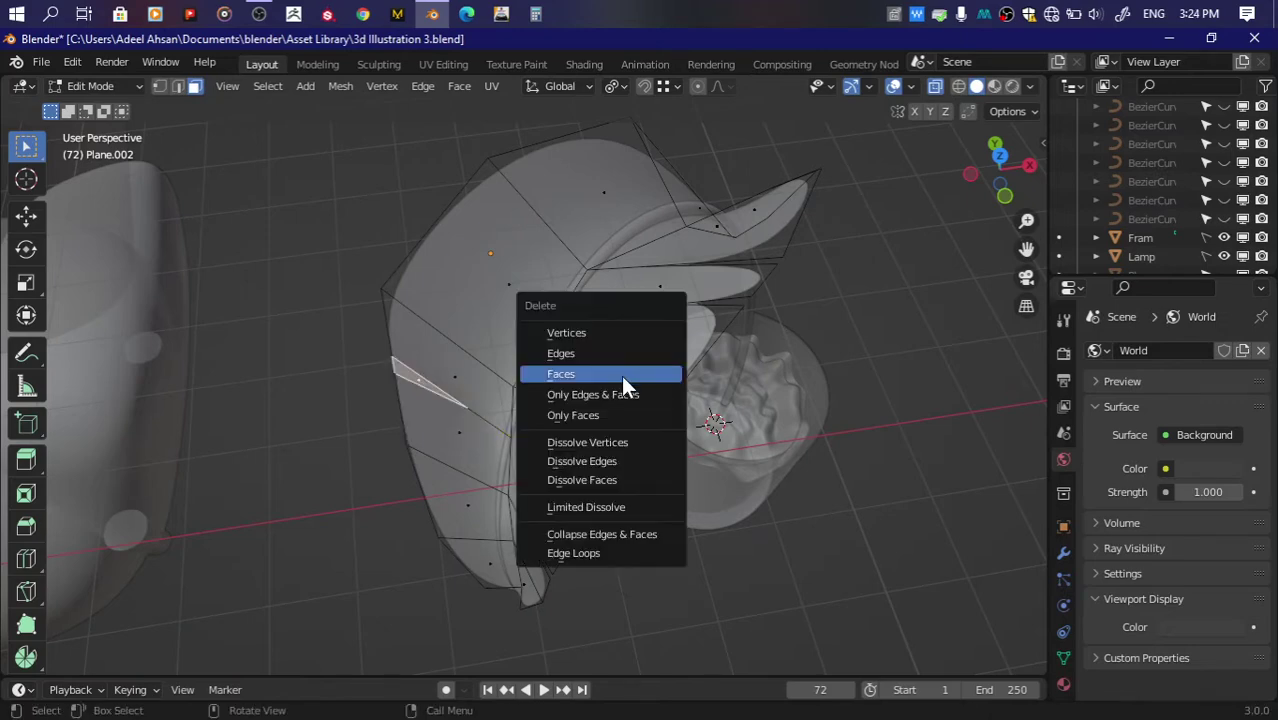
click(621, 375)
middle_drag(621, 375, 599, 308)
key(k)
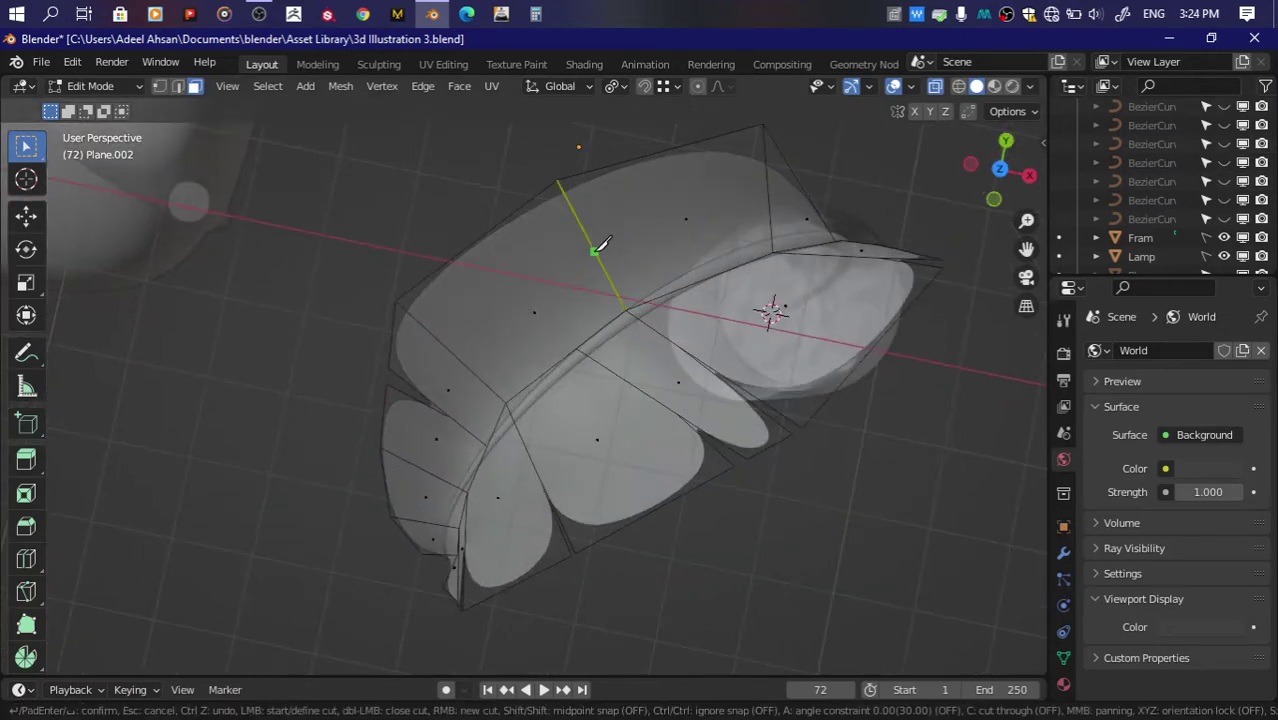
key(Return)
key(x)
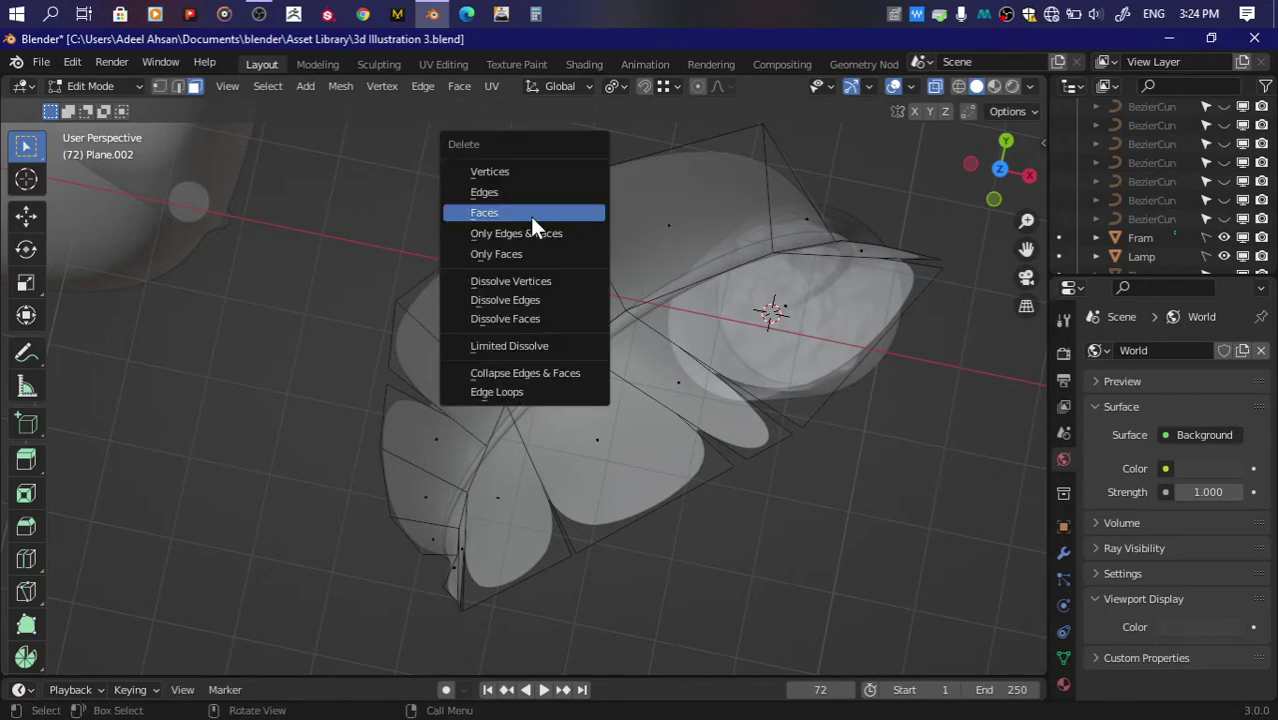
click(530, 216)
Step: Cut a two-part notch into the leaf's right side and delete the outer faces
middle_drag(530, 216, 821, 499)
key(k)
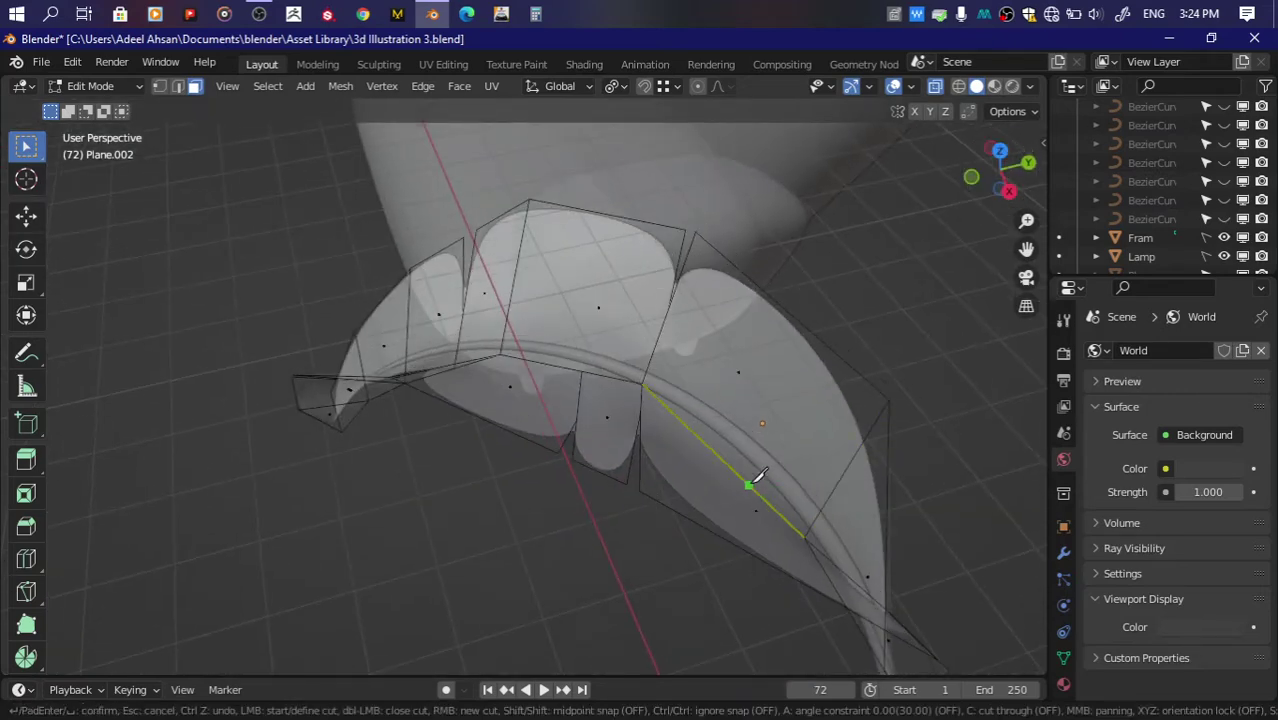
key(Return)
key(k)
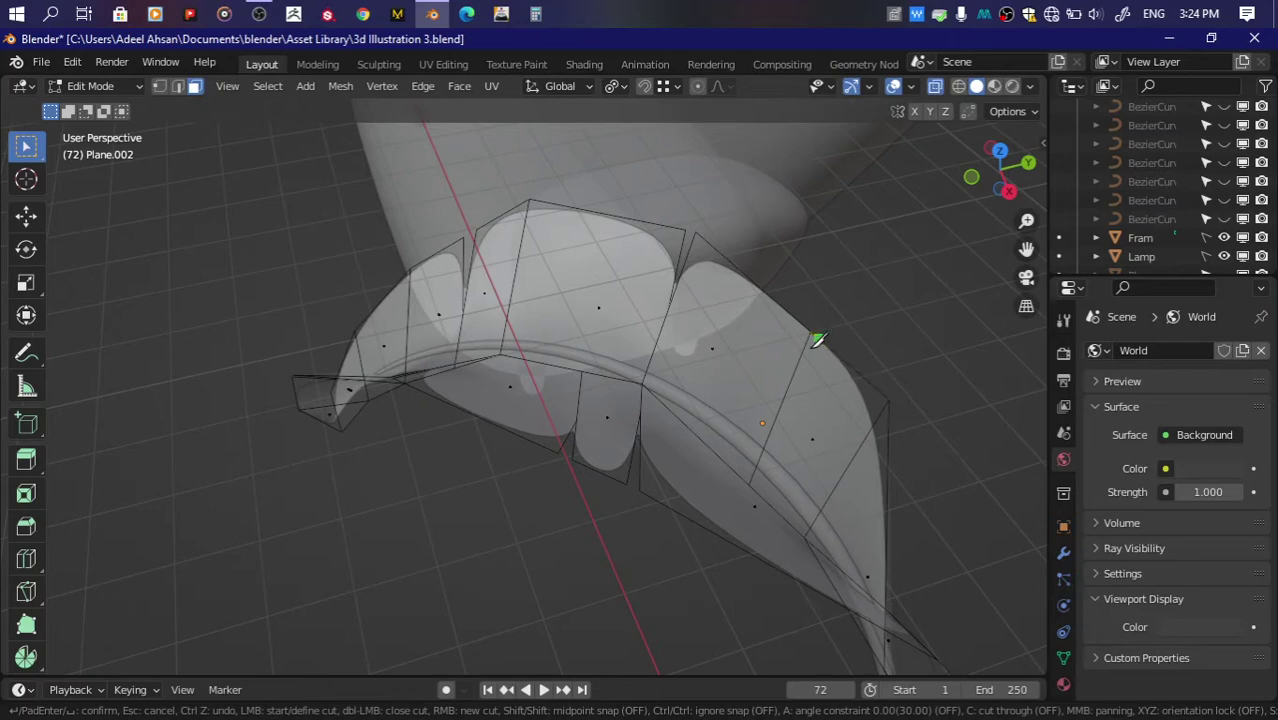
key(Return)
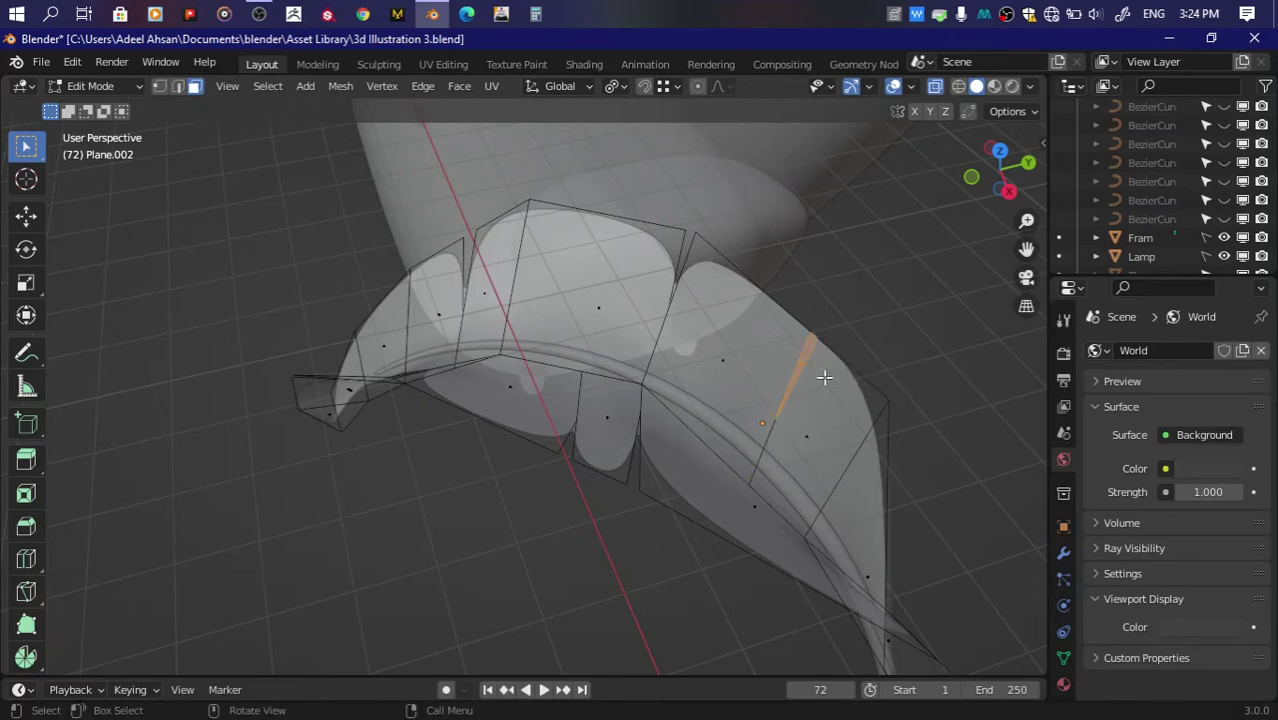
key(x)
click(808, 378)
Step: Save, leave Edit Mode, and frame the leaf, pot and chair together
key(ctrl+s)
key(q)
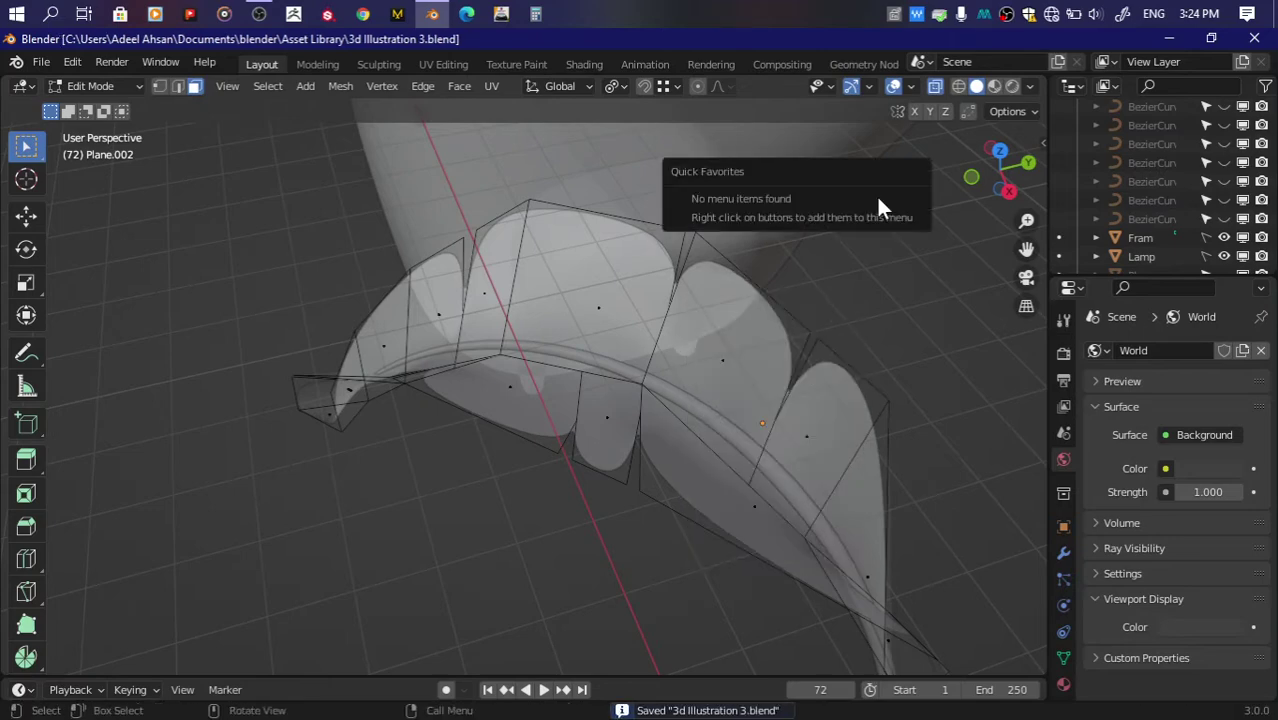
key(Tab)
scroll(770, 385, down, 4)
drag(1007, 150, 997, 168)
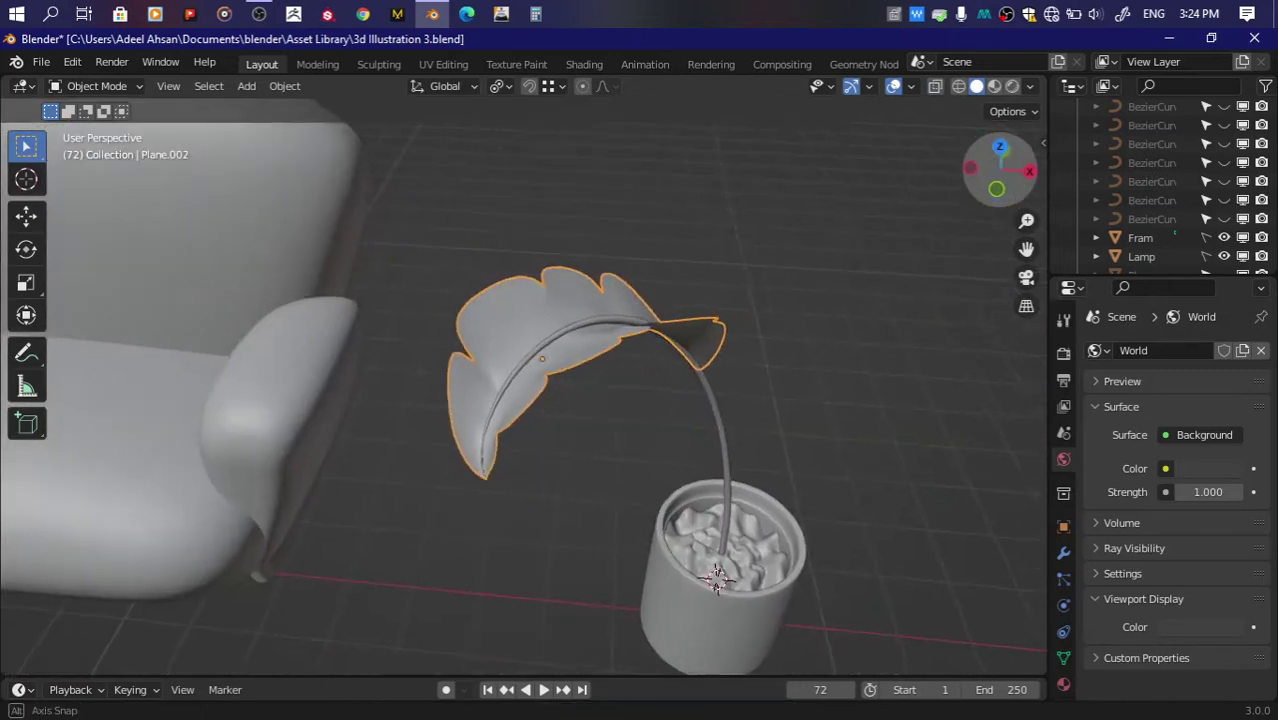
Step: Orbit and zoom around the notched leaf from above and below, save, and re-enter Edit Mode
middle_drag(560, 395, 593, 379)
key(Tab)
key(Tab)
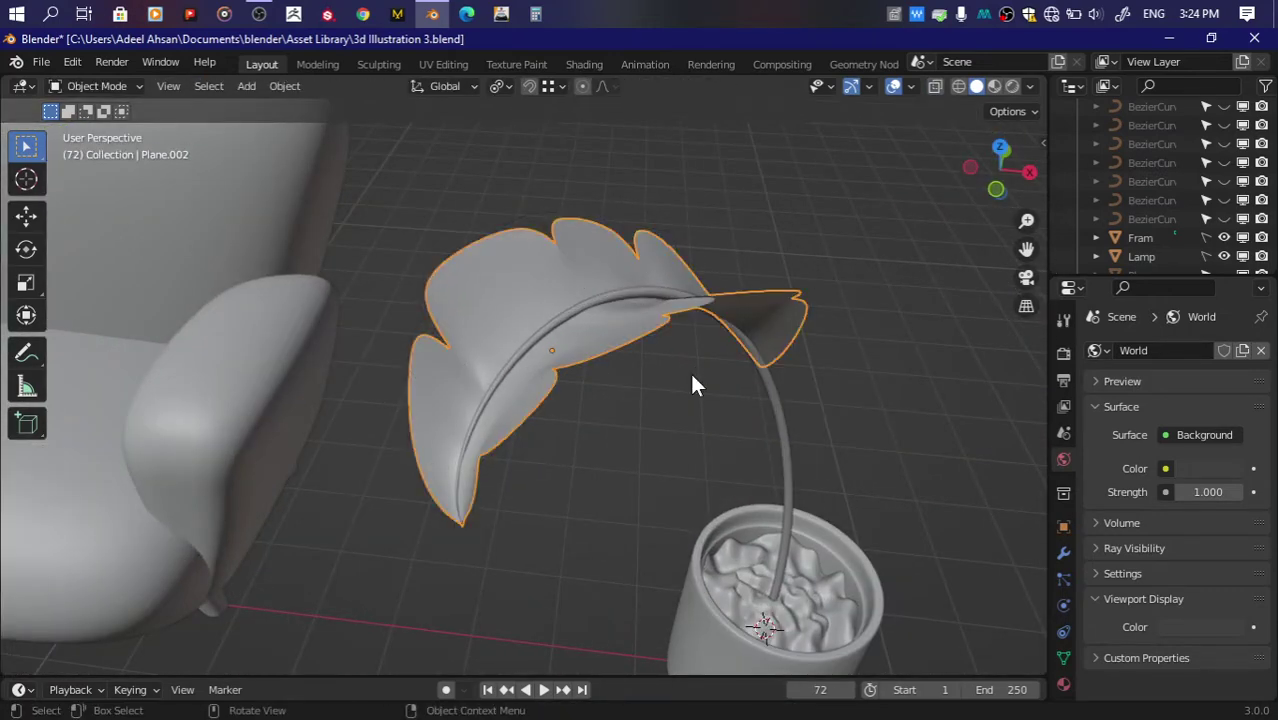
key(ctrl+s)
scroll(689, 370, up, 3)
drag(1000, 160, 1003, 168)
scroll(520, 390, down, 3)
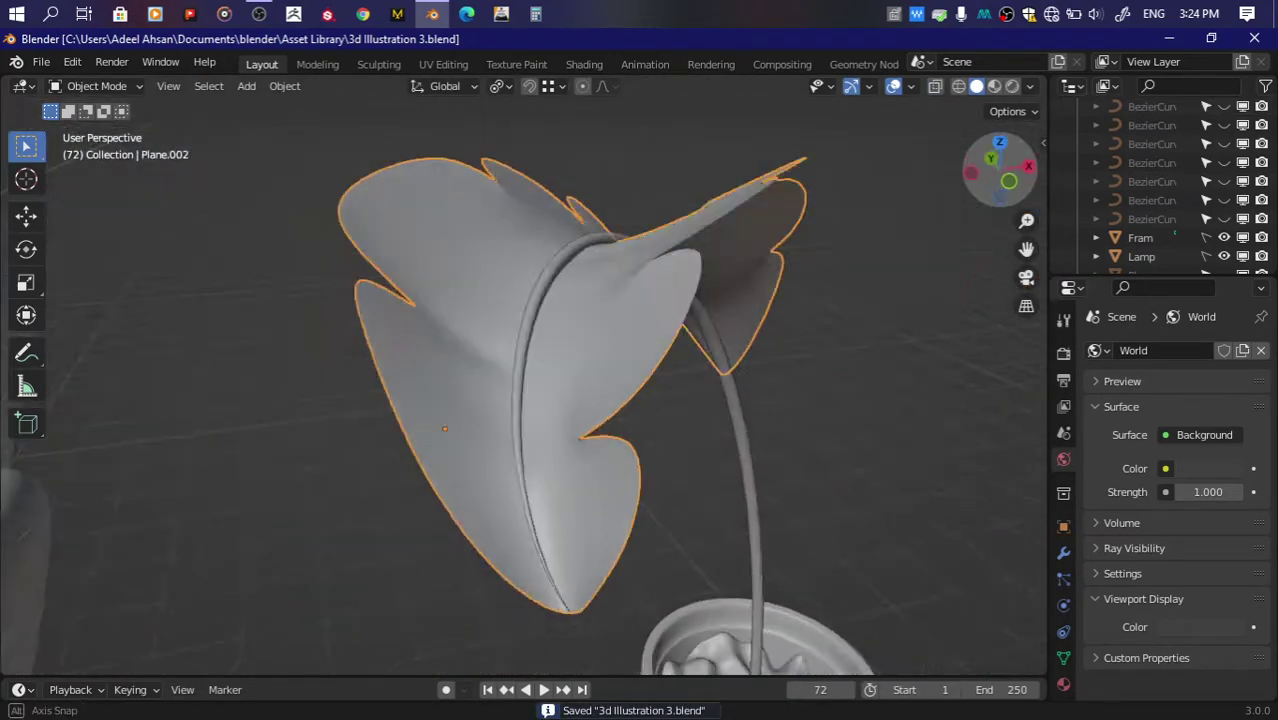
mouse_move(520, 390)
middle_down()
mouse_move(560, 360)
mouse_move(500, 400)
middle_up()
scroll(520, 390, up, 3)
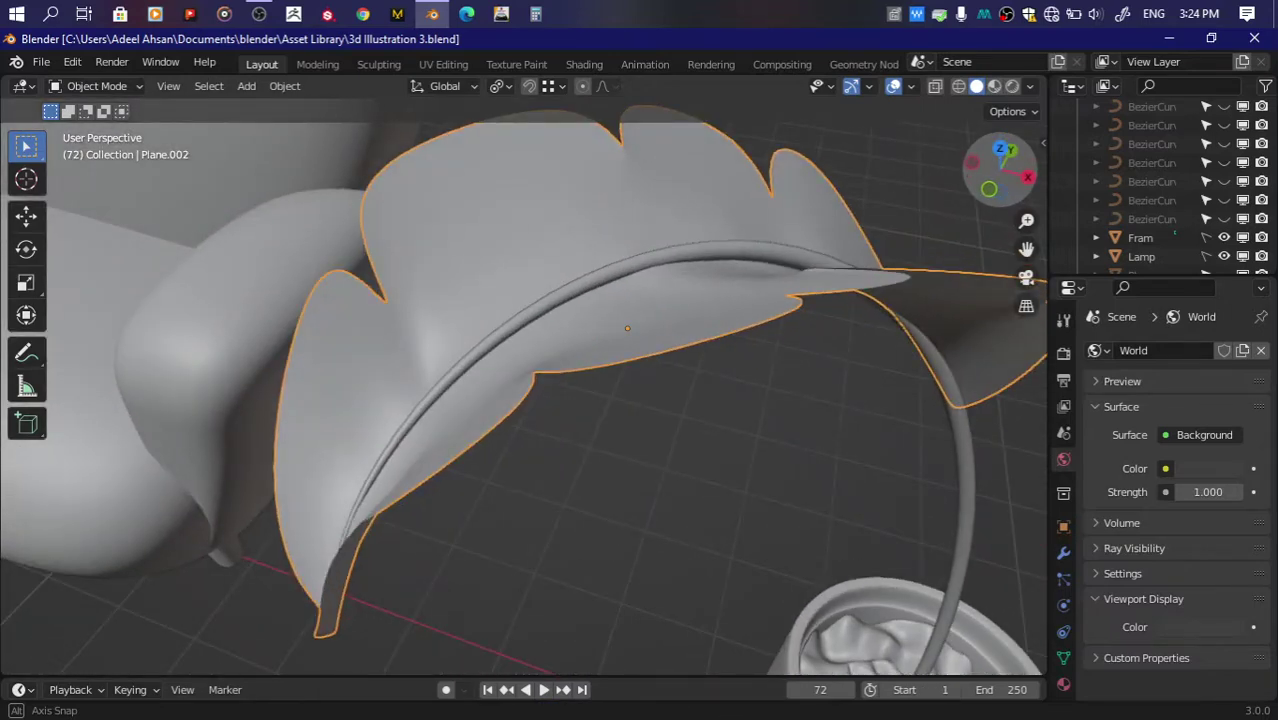
key(ctrl+s)
drag(992, 162, 996, 165)
key(Tab)
Step: Enable X-ray on the leaf, cancel a started knife cut, and adjust the zoom
key(alt+z)
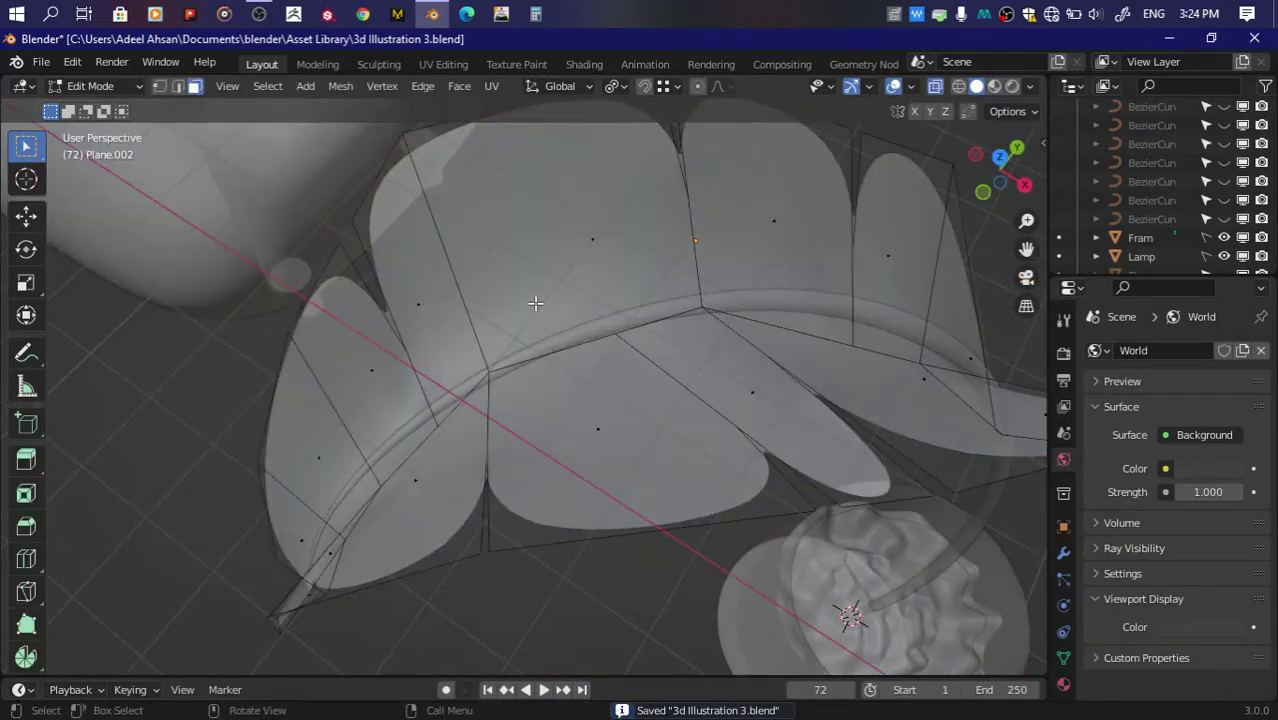
key(k)
key(Escape)
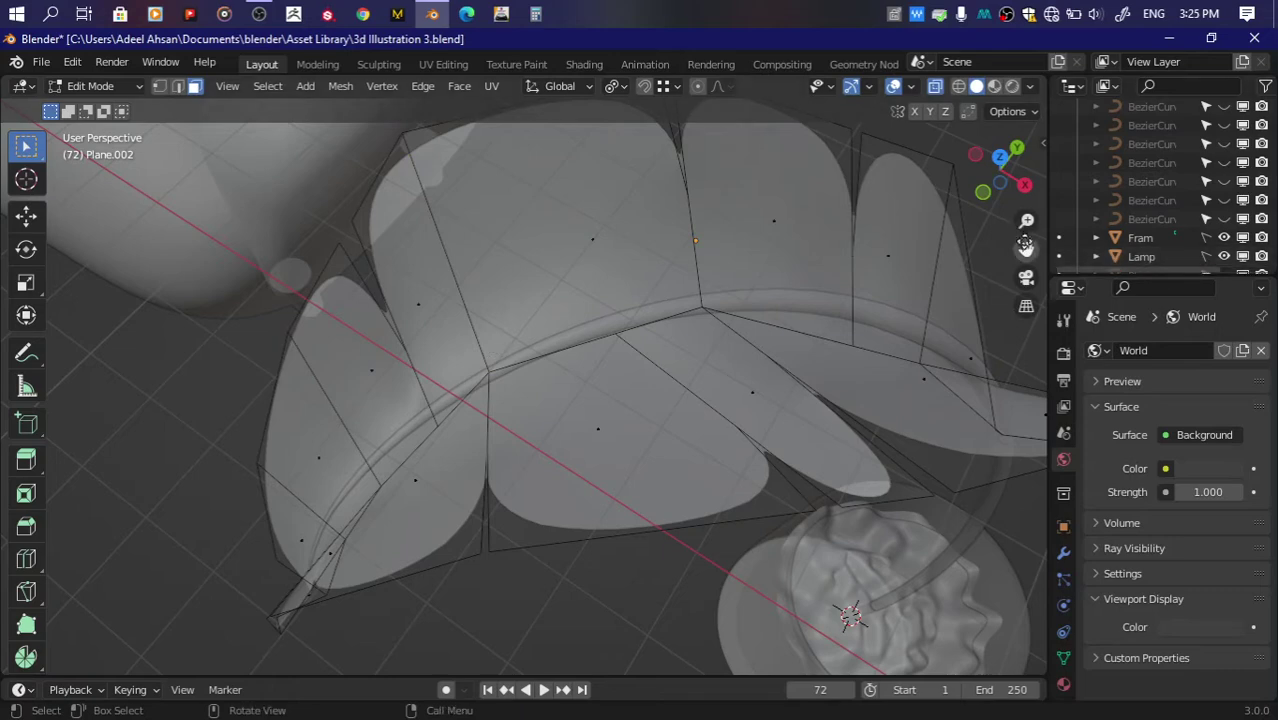
scroll(1035, 245, up, 3)
scroll(1040, 250, up, 2)
scroll(600, 400, down, 2)
scroll(600, 400, down, 3)
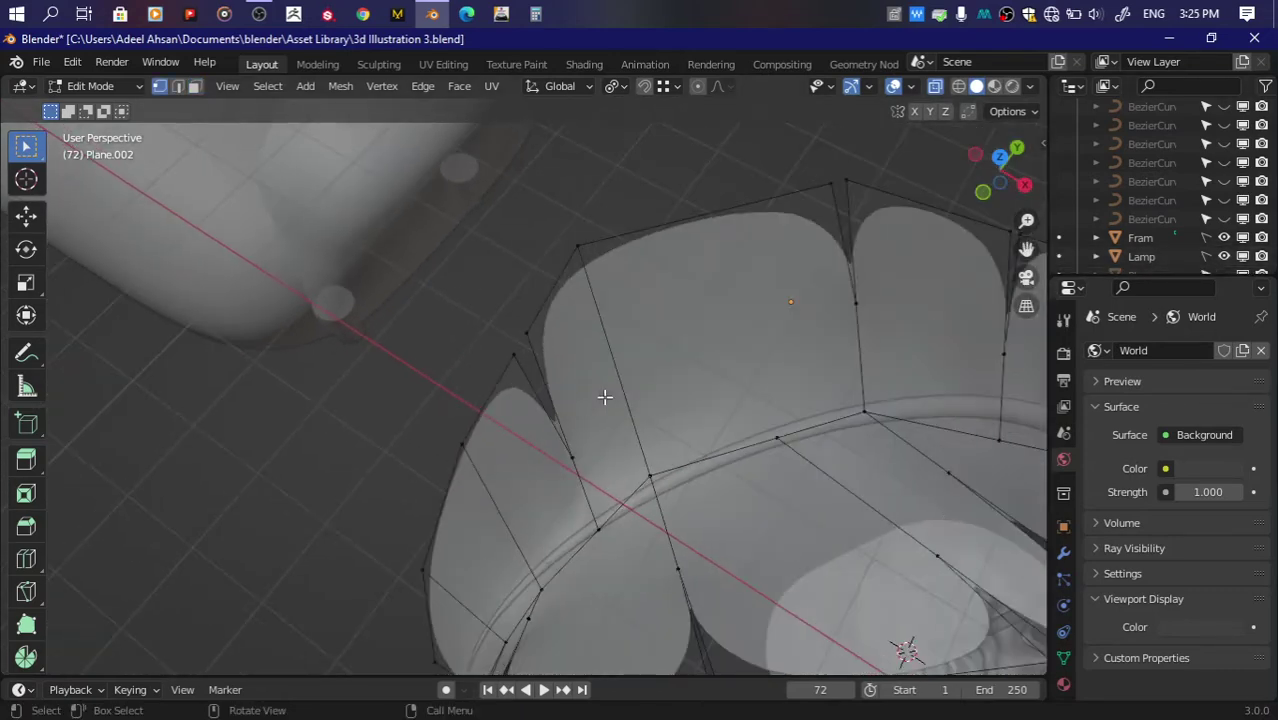
key(Tab)
key(Tab)
Step: Merge the first notch corner's selected vertices at center, retrying after undos
key(m)
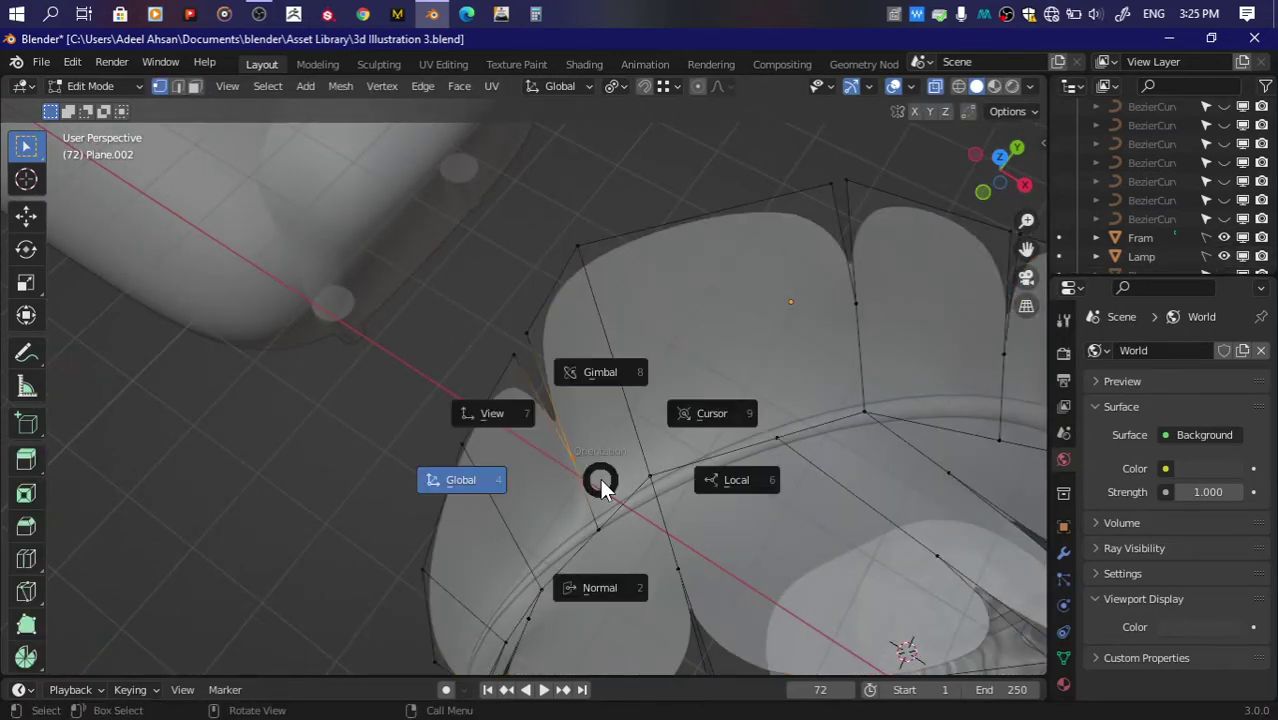
key(Escape)
key(m)
click(575, 480)
drag(876, 325, 876, 325)
key(m)
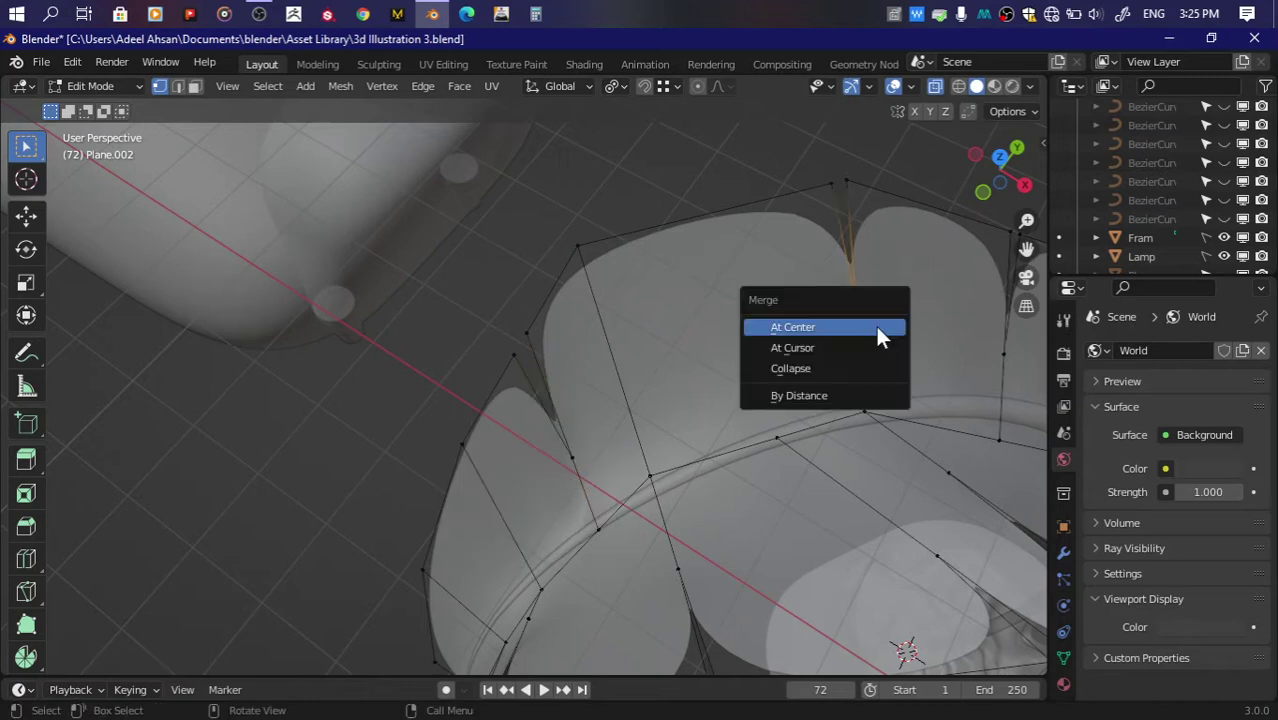
click(876, 333)
key(ctrl+z)
key(m)
click(1022, 378)
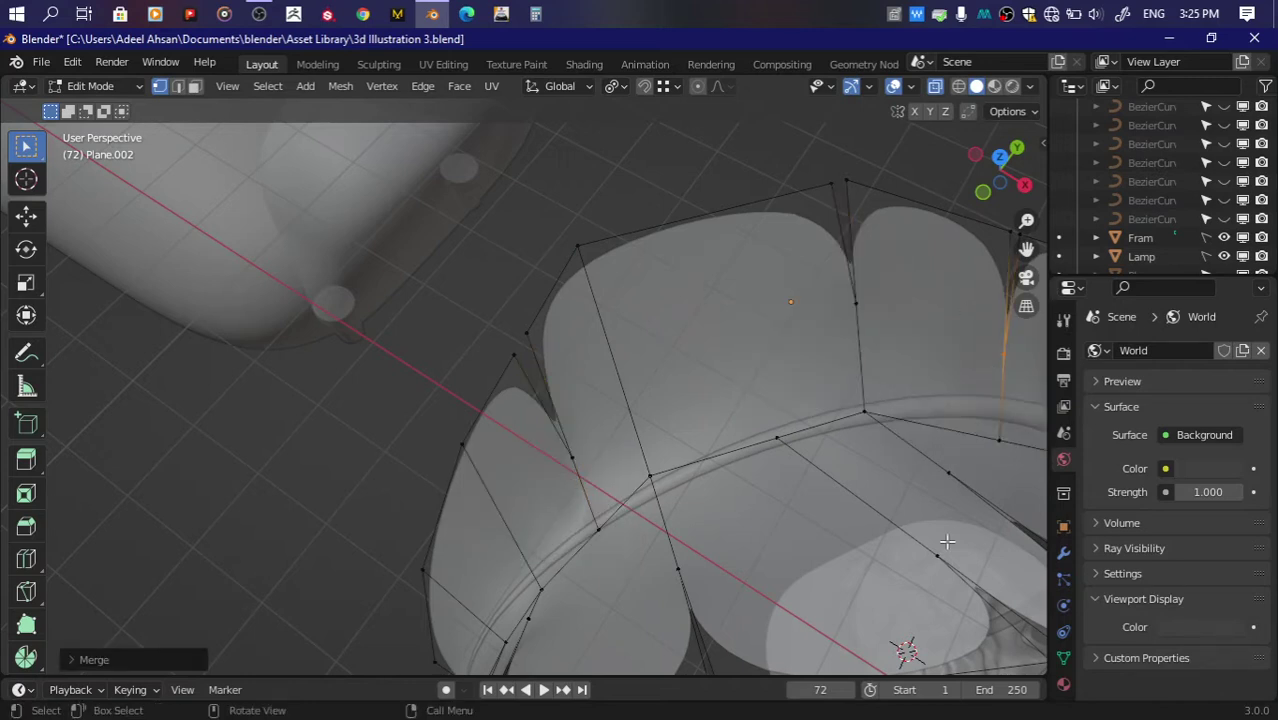
Step: Box-select the next notch's vertices and merge them at center
key(ctrl+z)
key(m)
click(899, 570)
key(b)
drag(694, 569, 754, 615)
key(m)
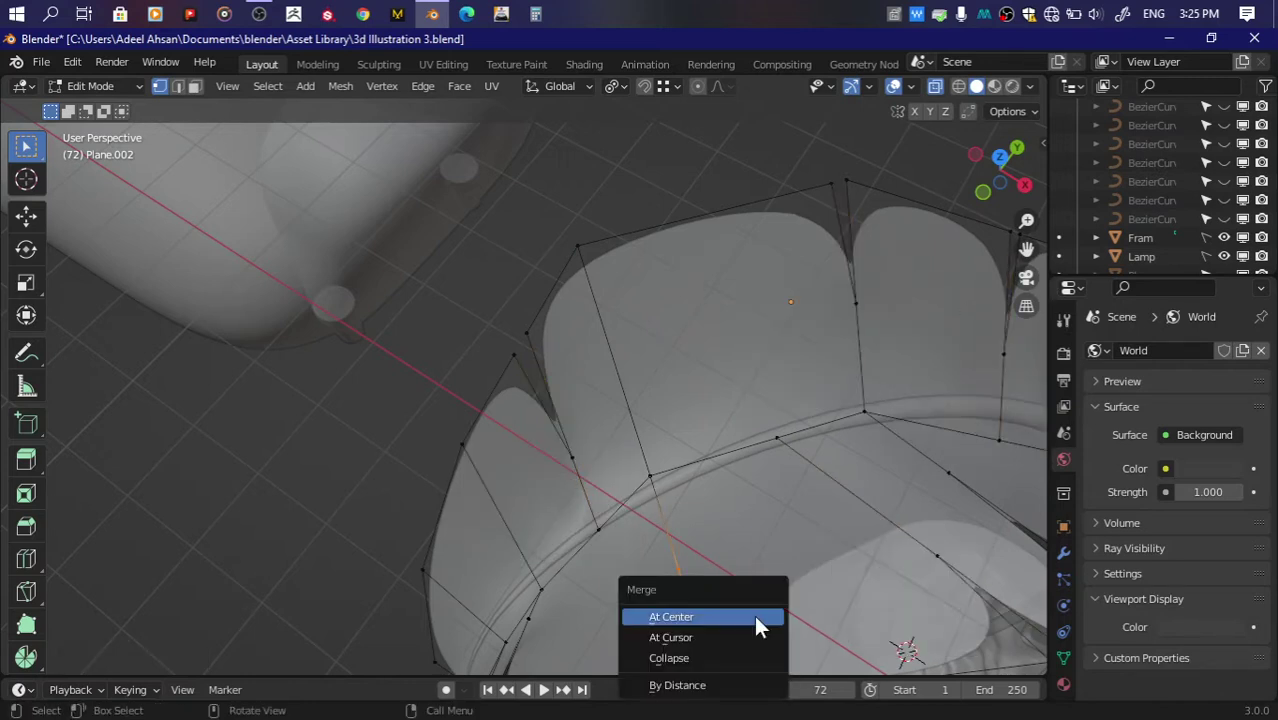
click(754, 615)
key(ctrl+z)
key(m)
click(938, 491)
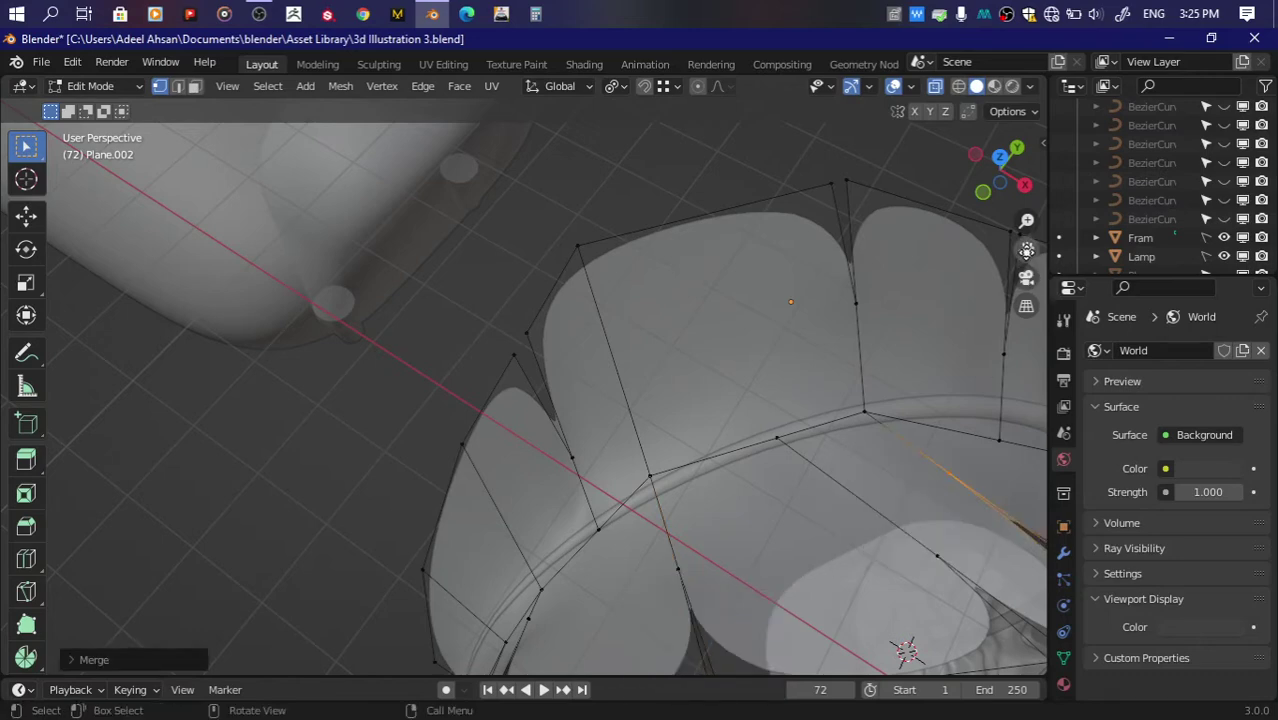
Step: Merge vertices at center near the leaf stem and on the leaf's other side
middle_drag(940, 497, 813, 480)
click(826, 493)
key(m)
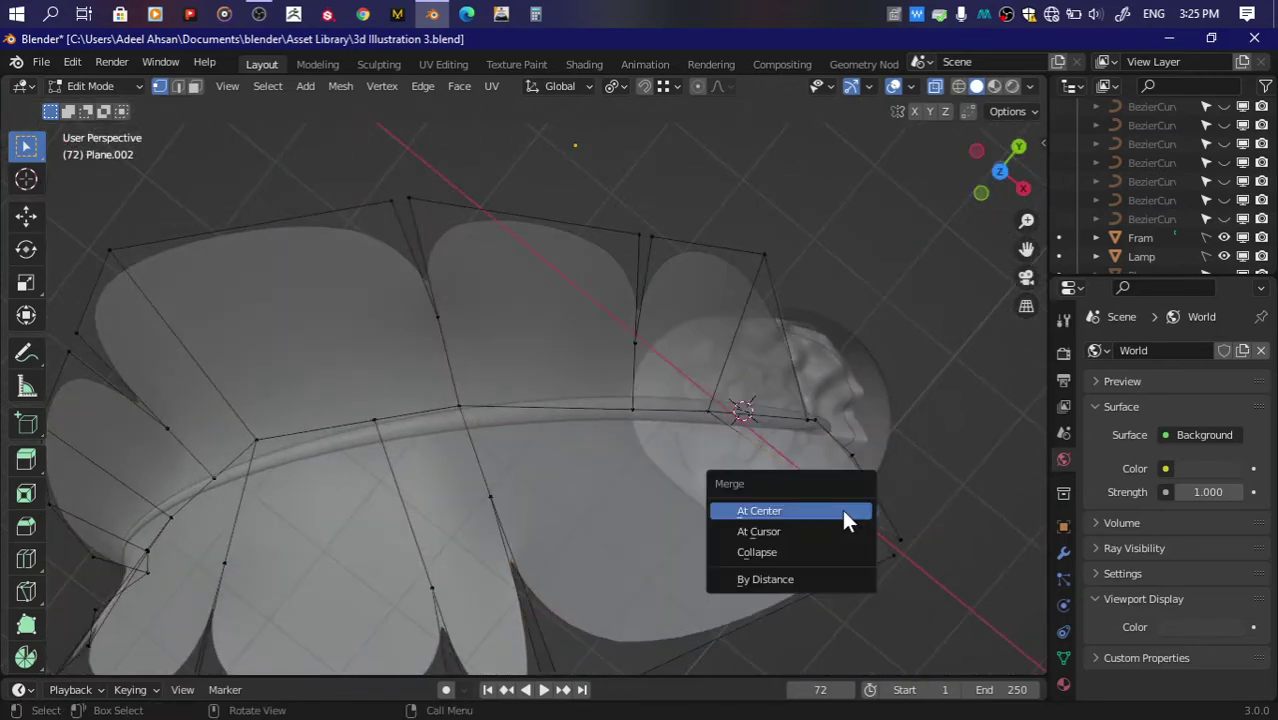
click(842, 512)
middle_drag(1026, 248, 510, 523)
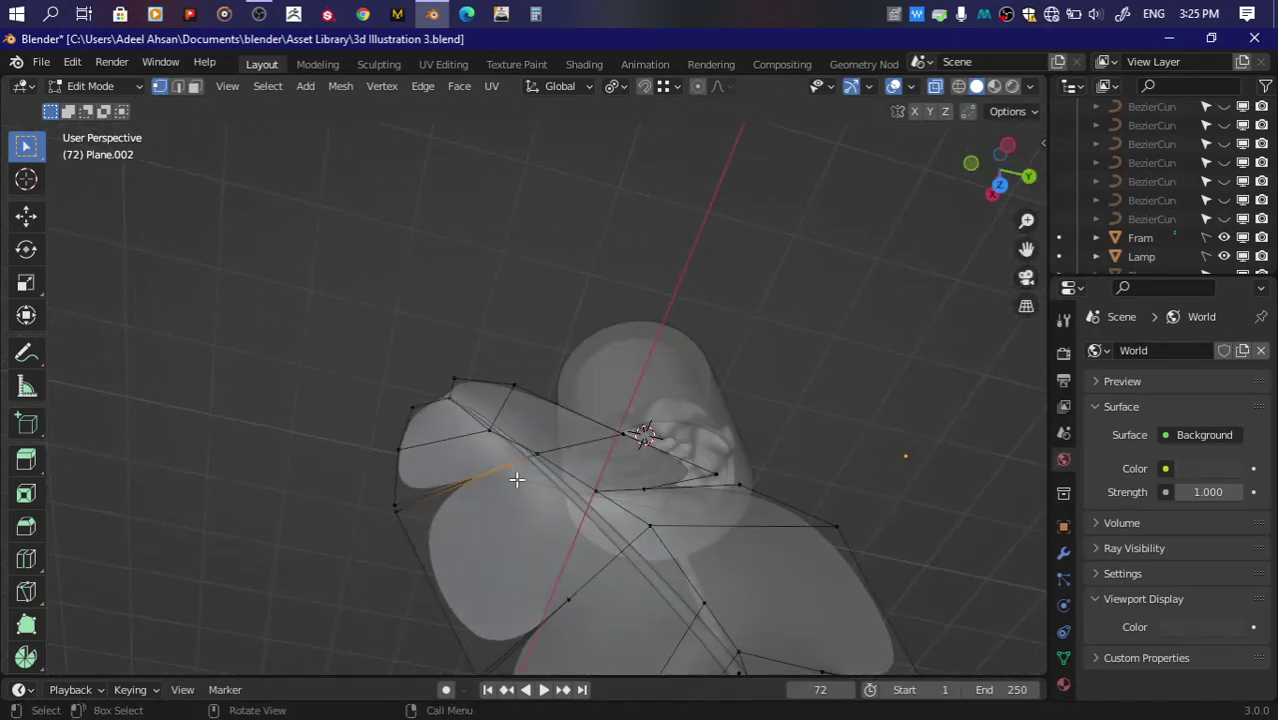
key(m)
click(503, 478)
Step: Zoom in on the leaf notch and begin a new knife cut
scroll(520, 480, up, 3)
drag(1026, 248, 1026, 248)
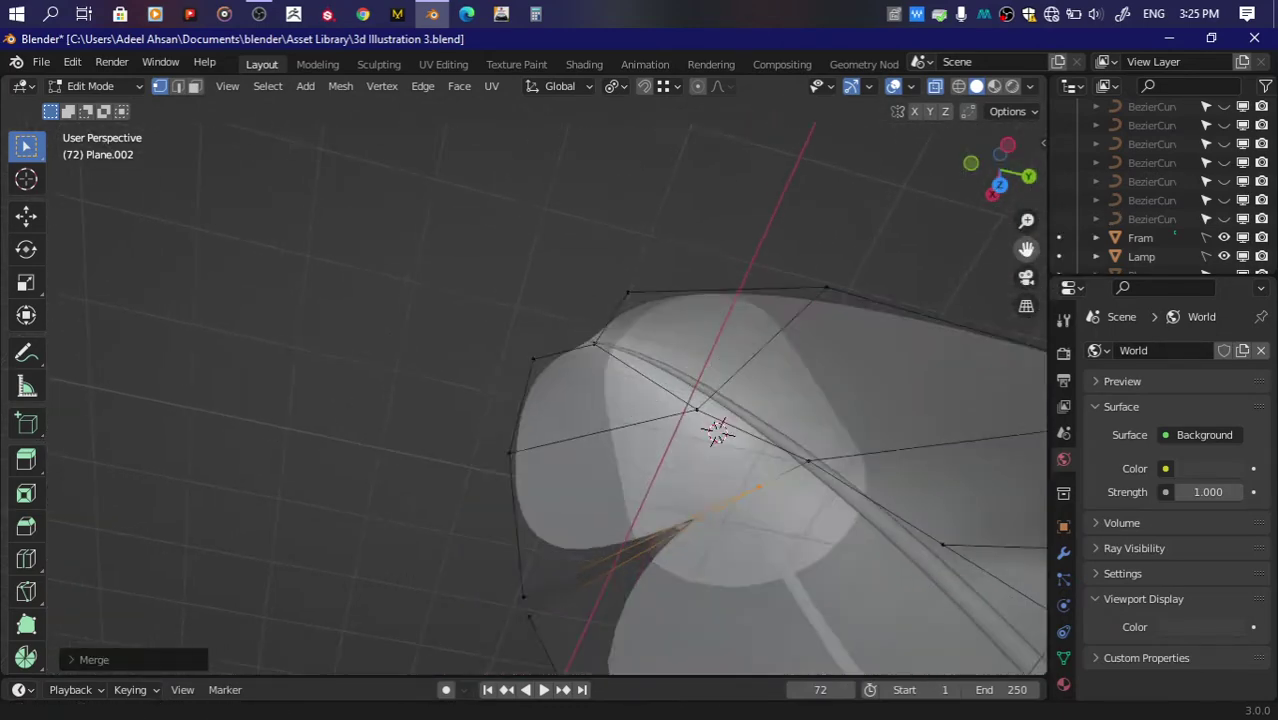
scroll(770, 400, up, 2)
key(k)
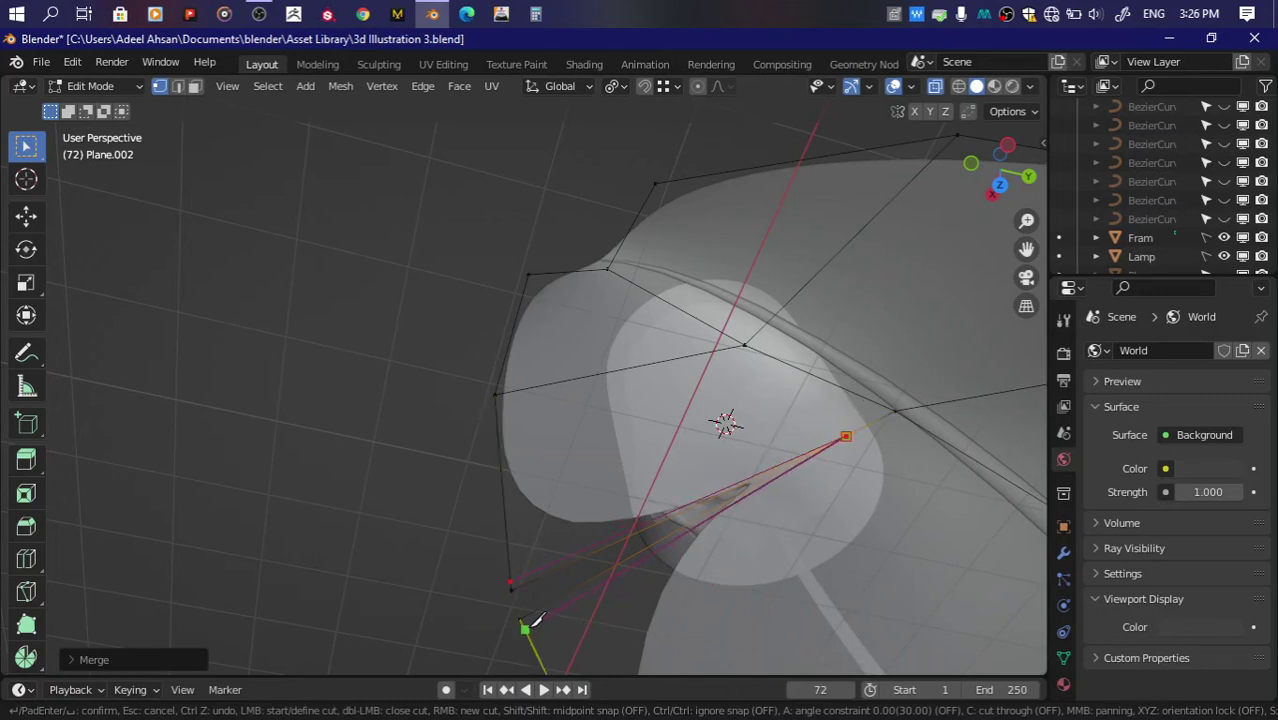
Step: Knife two more notch cuts into the leaf's edge
key(Return)
middle_drag(725, 543, 725, 547)
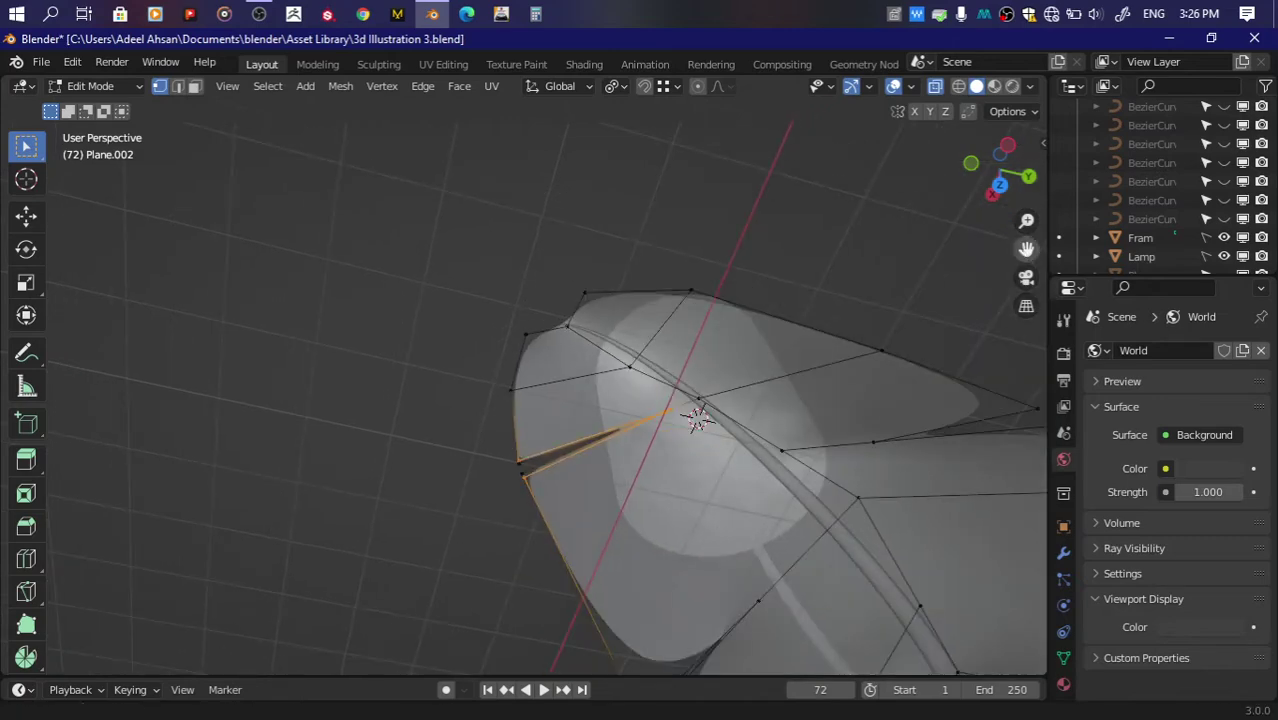
scroll(608, 462, up, 2)
scroll(770, 462, up, 2)
scroll(736, 414, up, 1)
scroll(740, 408, up, 1)
key(k)
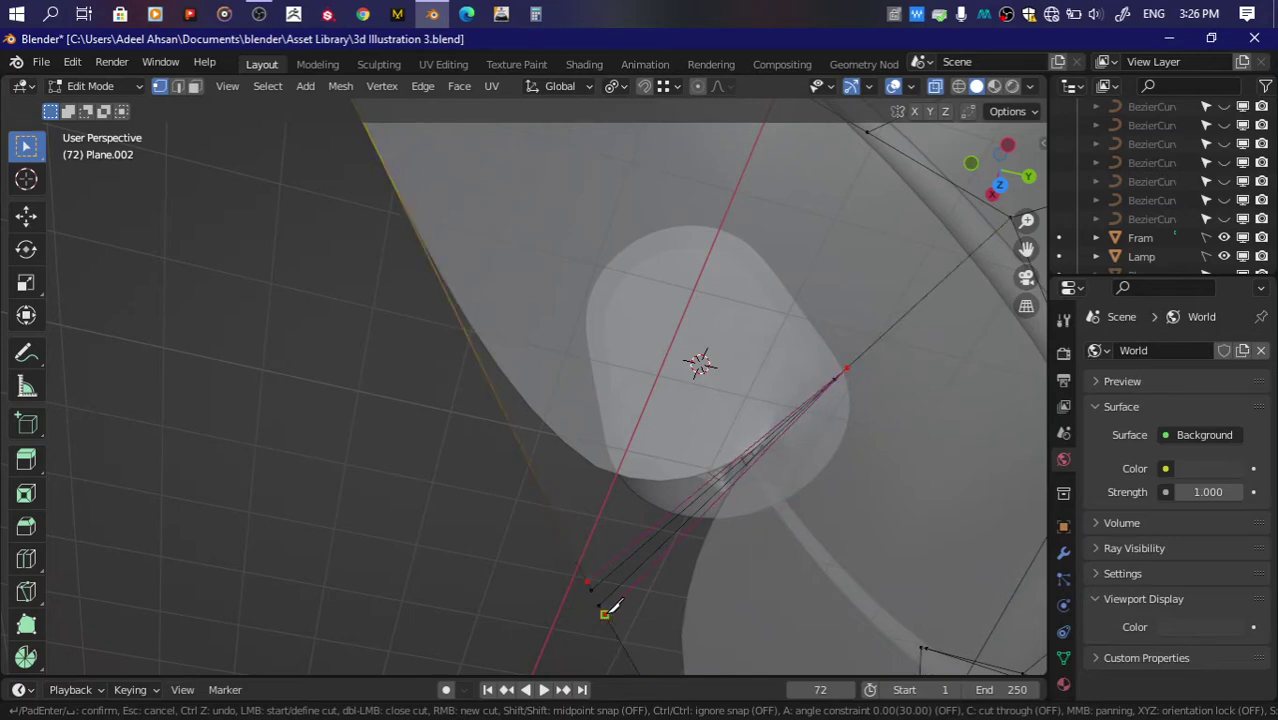
key(Return)
scroll(613, 607, down, 4)
scroll(588, 455, up, 2)
scroll(588, 455, up, 2)
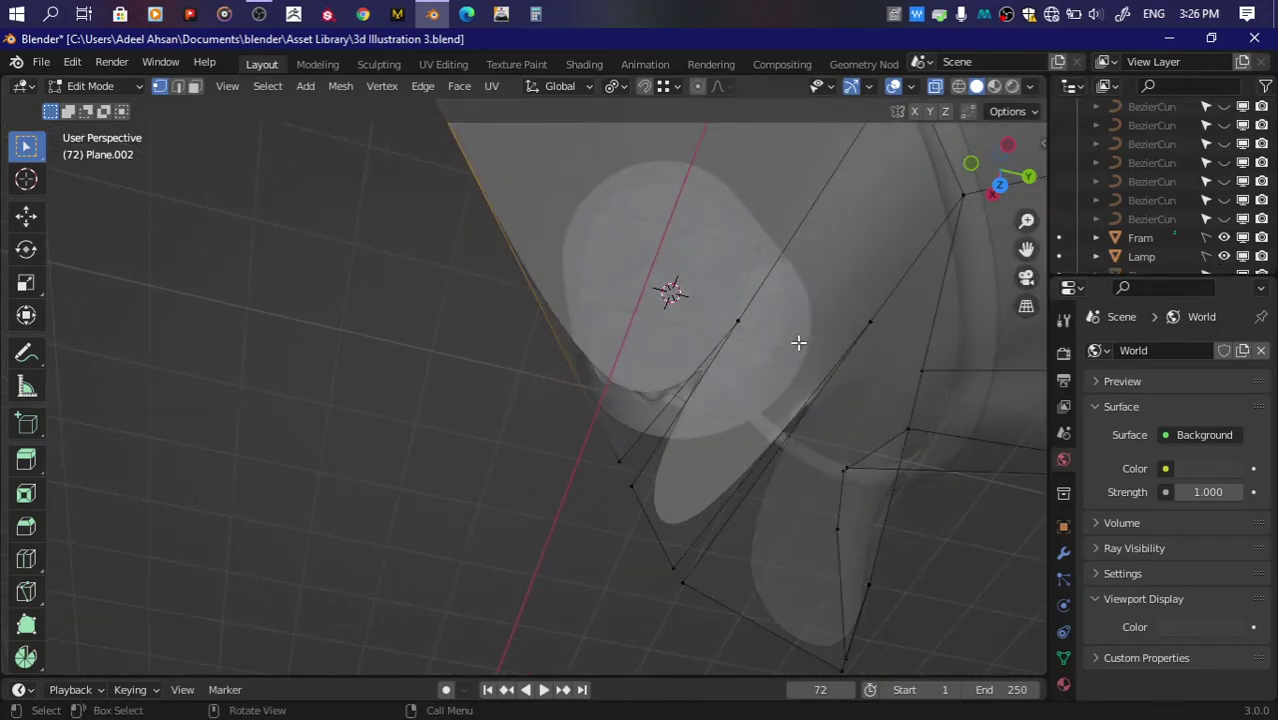
Step: Knife two further notches along another part of the leaf edge
key(k)
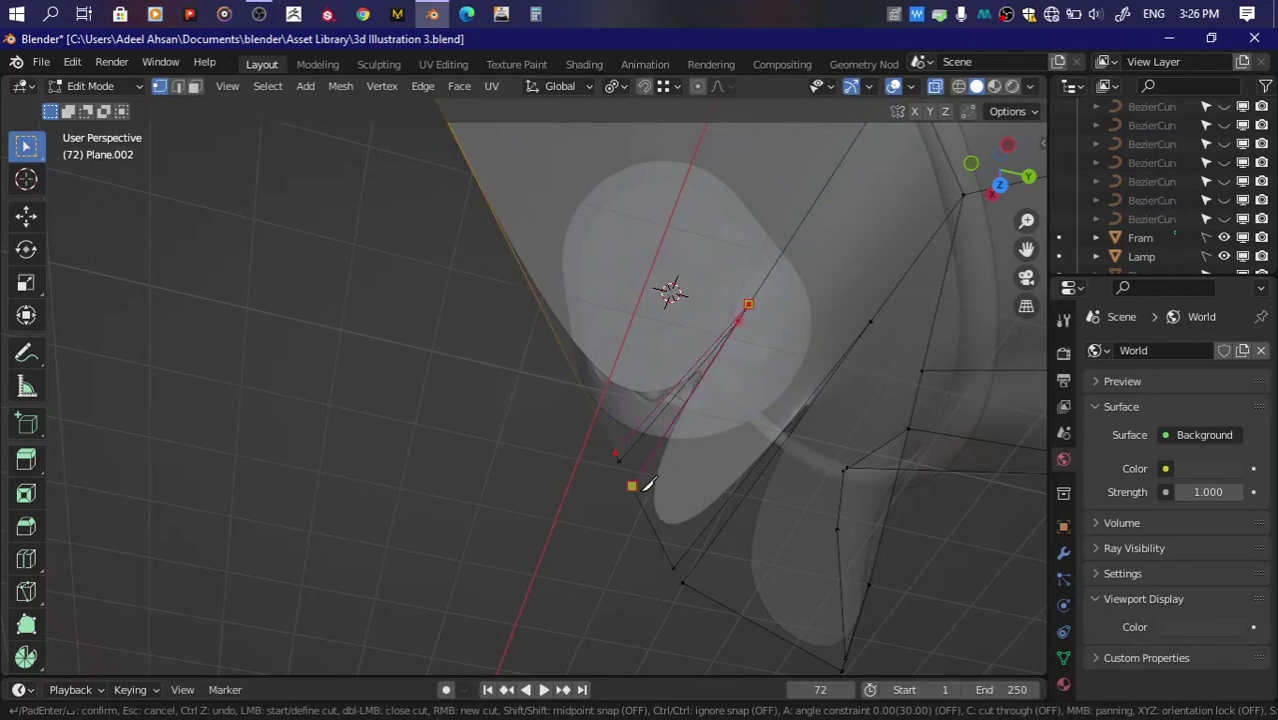
key(Return)
scroll(813, 342, up, 3)
middle_drag(813, 342, 1037, 287)
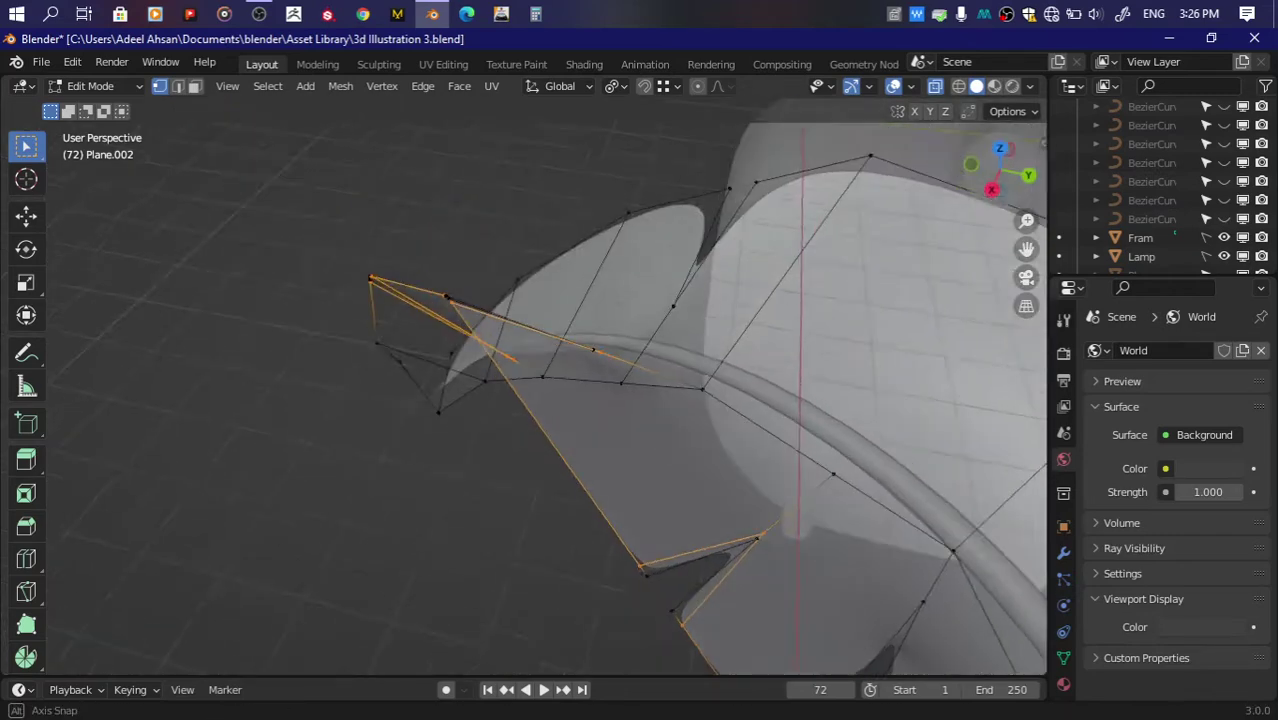
drag(1026, 249, 542, 448)
key(k)
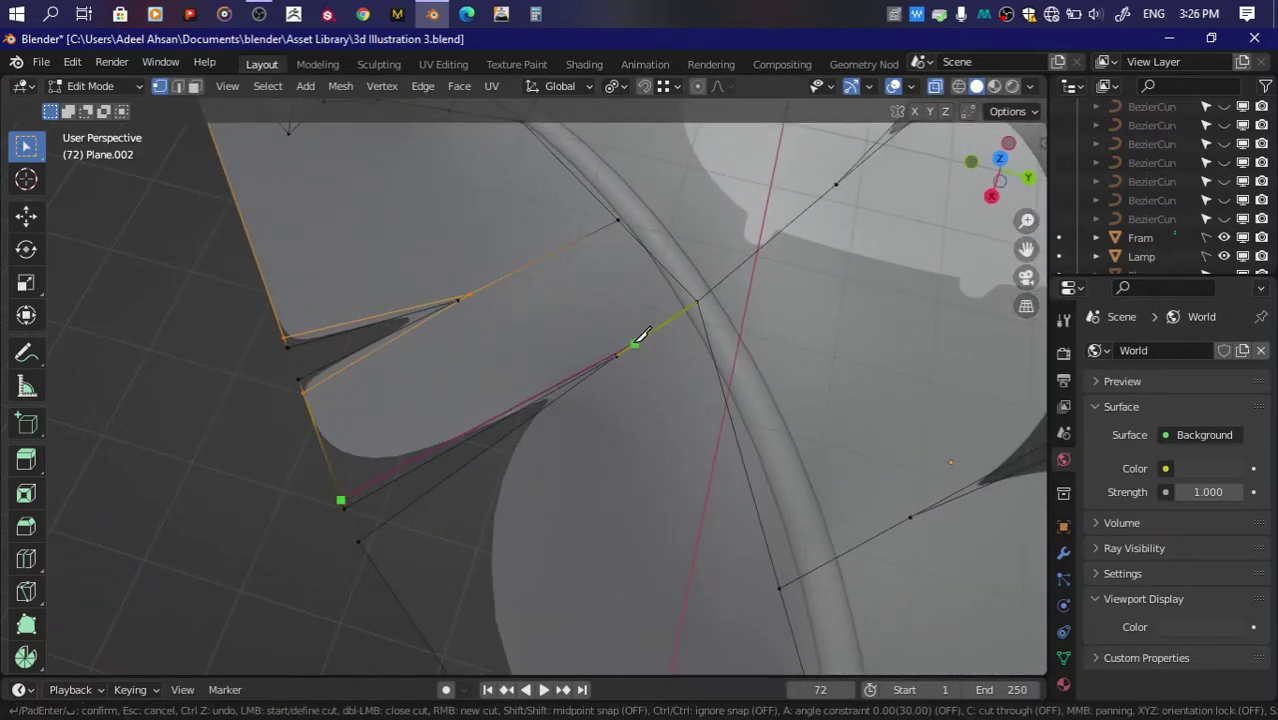
key(Return)
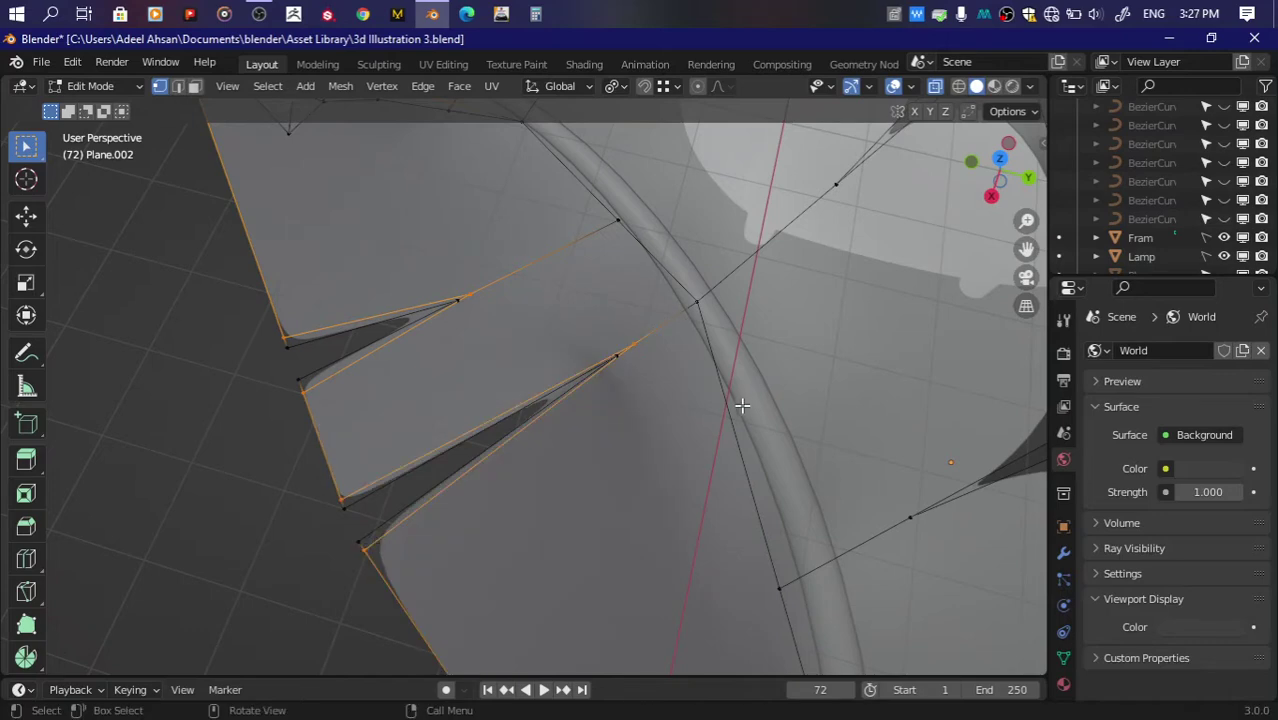
Step: Knife another notch into a different side of the leaf
mouse_move(742, 406)
middle_down()
mouse_move(1000, 165)
mouse_move(516, 457)
middle_up()
scroll(516, 457, up, 3)
key(k)
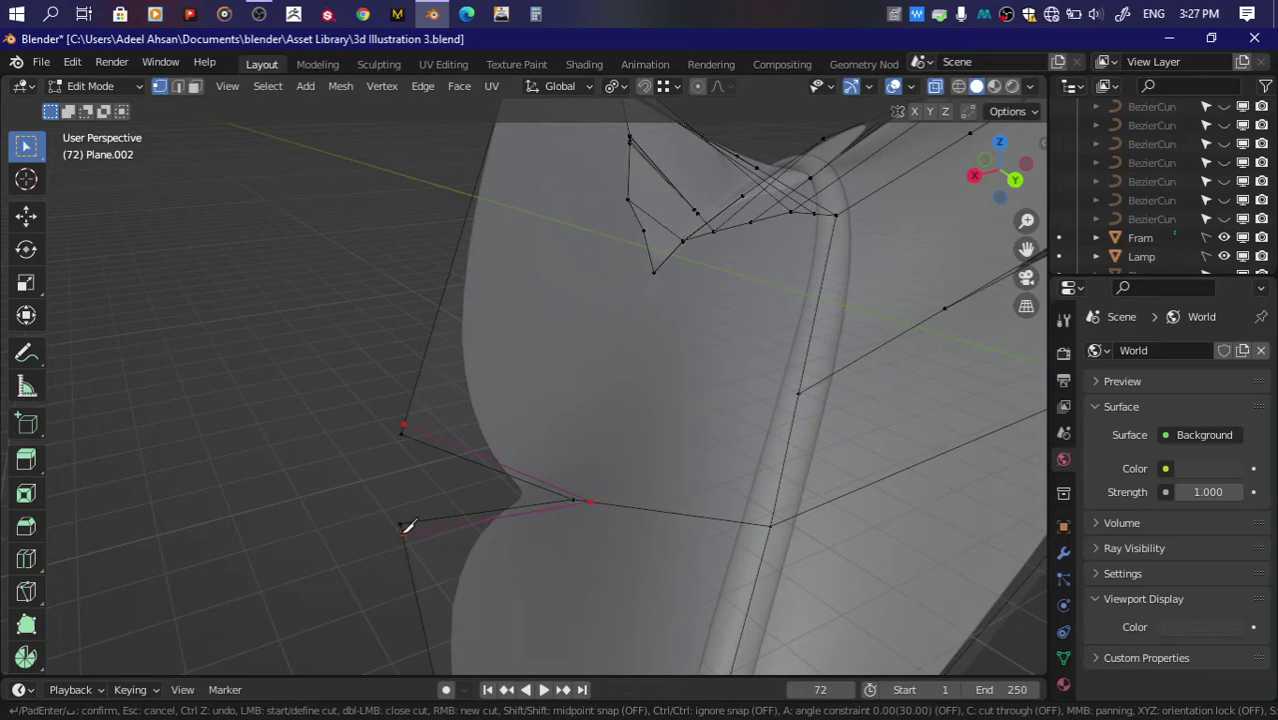
key(Return)
mouse_move(406, 527)
middle_down()
mouse_move(973, 150)
mouse_move(581, 342)
middle_up()
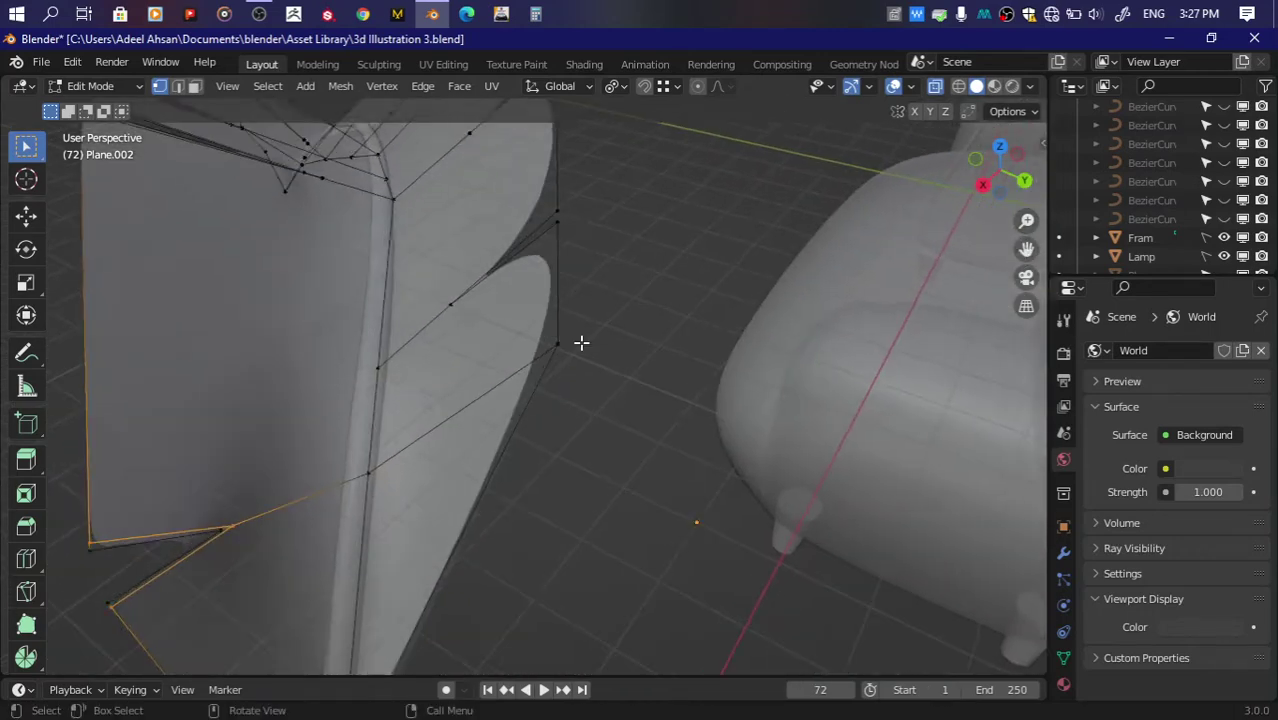
scroll(581, 342, up, 3)
drag(1026, 249, 493, 371)
Step: Knife two more notches along the leaf edge and save the file
key(k)
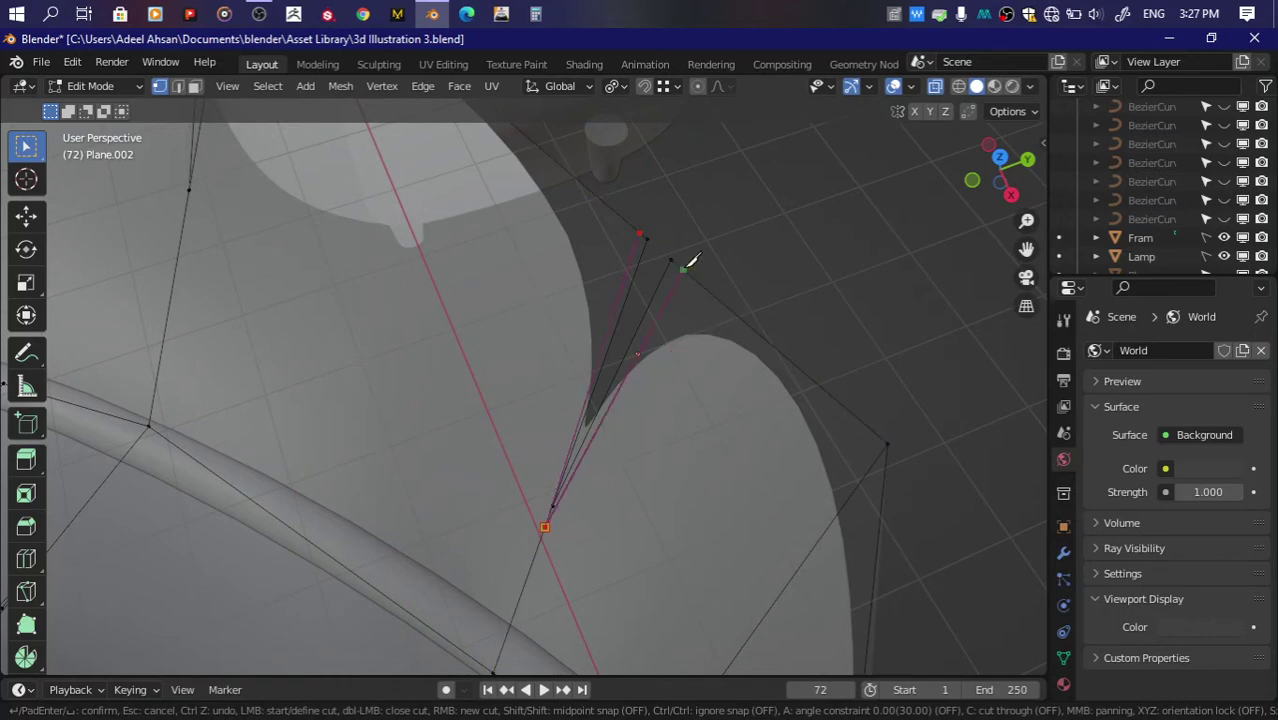
drag(1026, 249, 1030, 275)
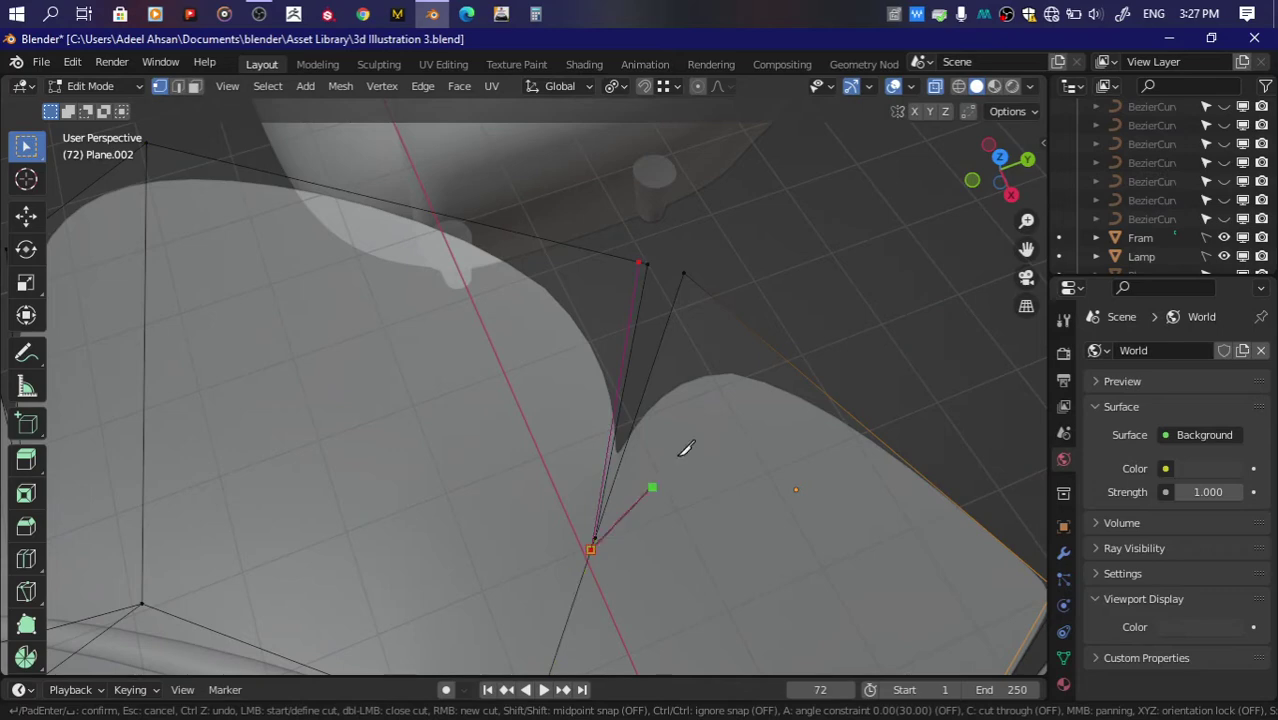
key(Return)
drag(1027, 249, 683, 220)
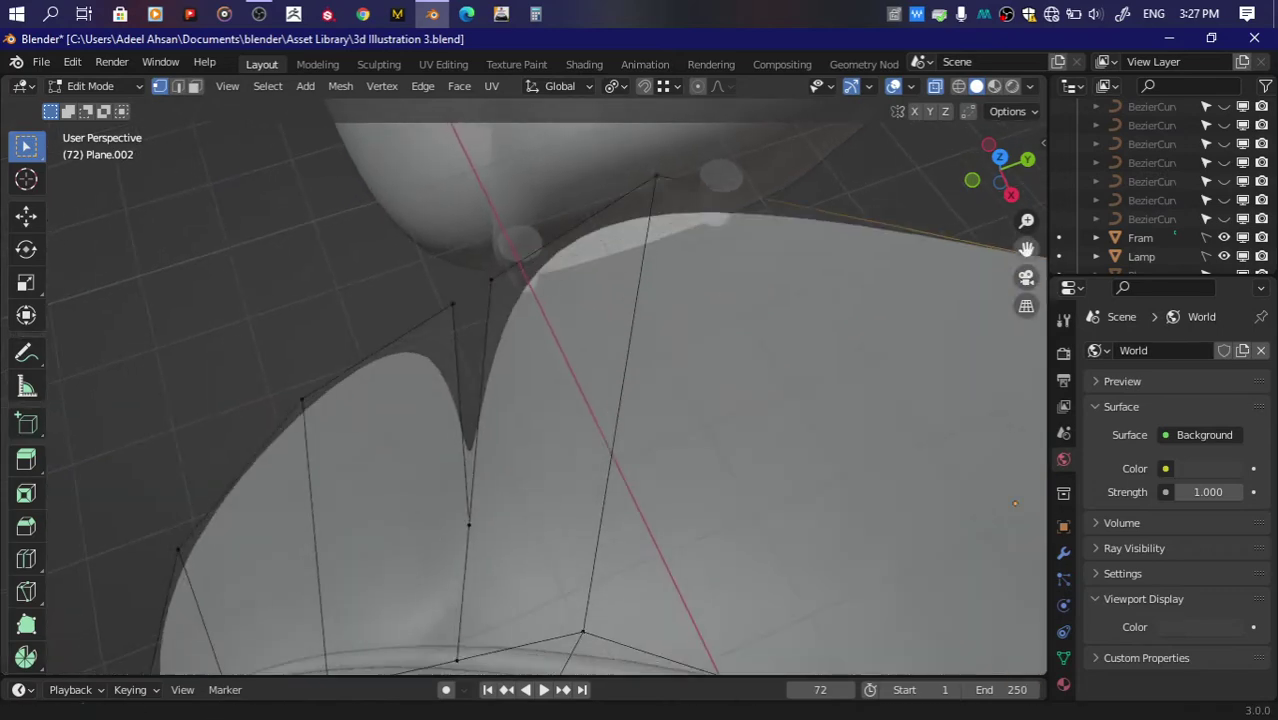
key(k)
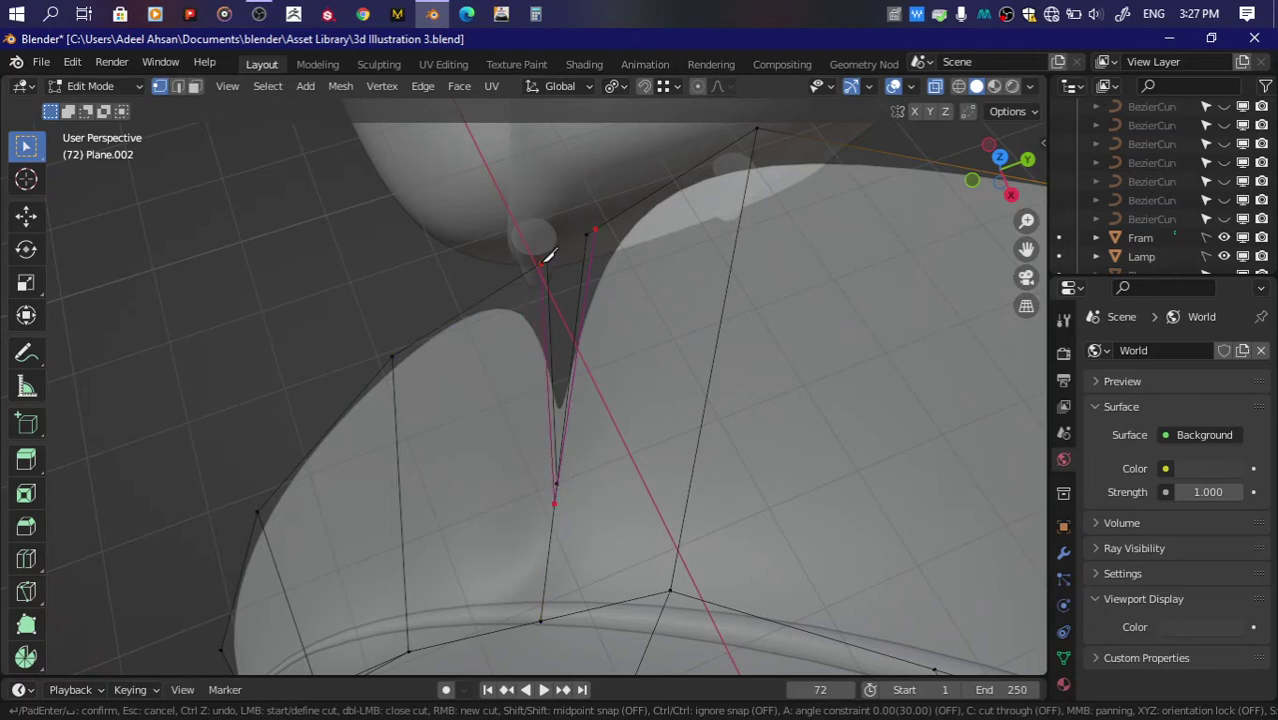
key(Return)
key(ctrl+s)
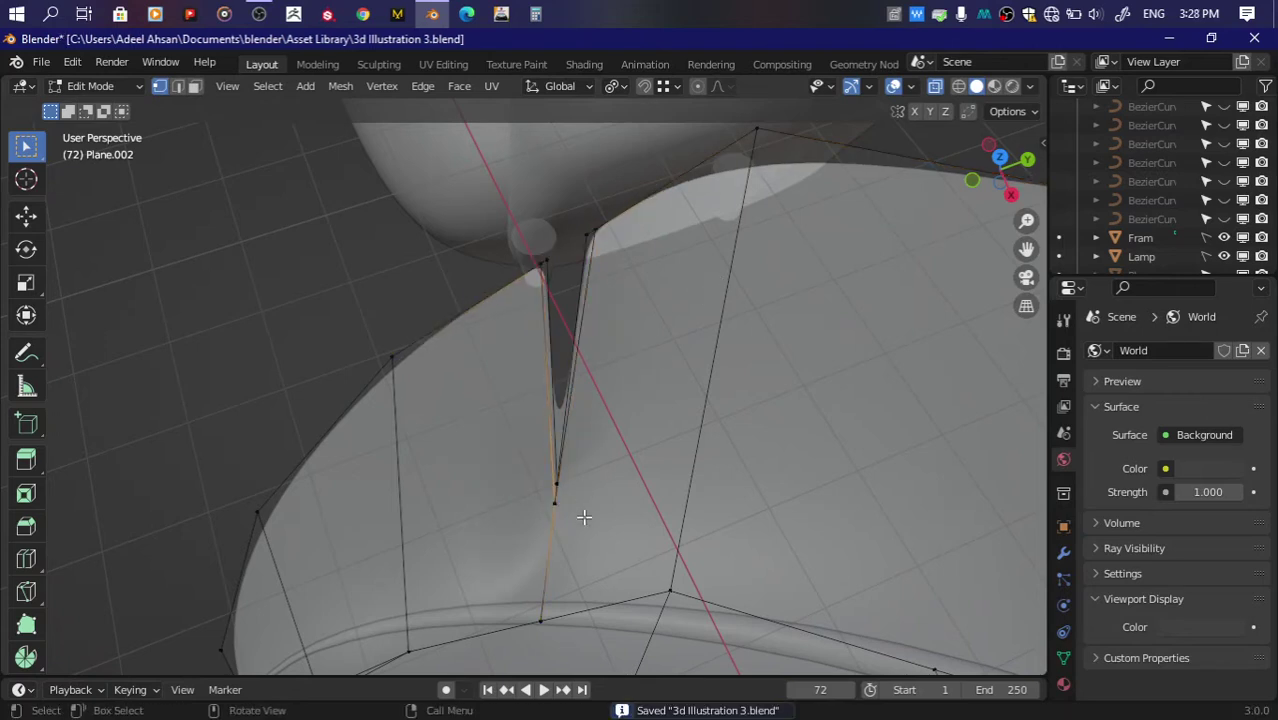
Step: Merge the notch's lower vertices at their centre
drag(542, 491, 578, 522)
key(m)
click(583, 522)
scroll(559, 522, up, 1)
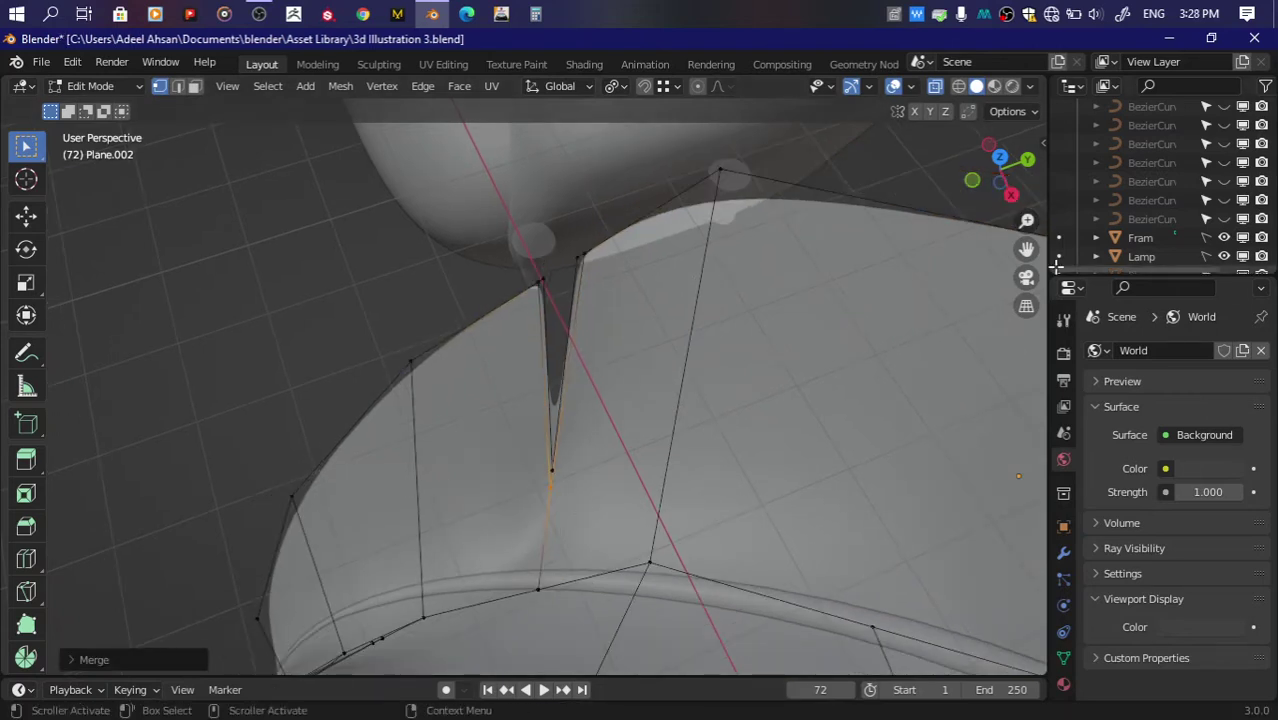
scroll(559, 522, up, 2)
scroll(555, 509, up, 1)
Step: Move the notch tip vertex and dissolve the selected edge
click(555, 509)
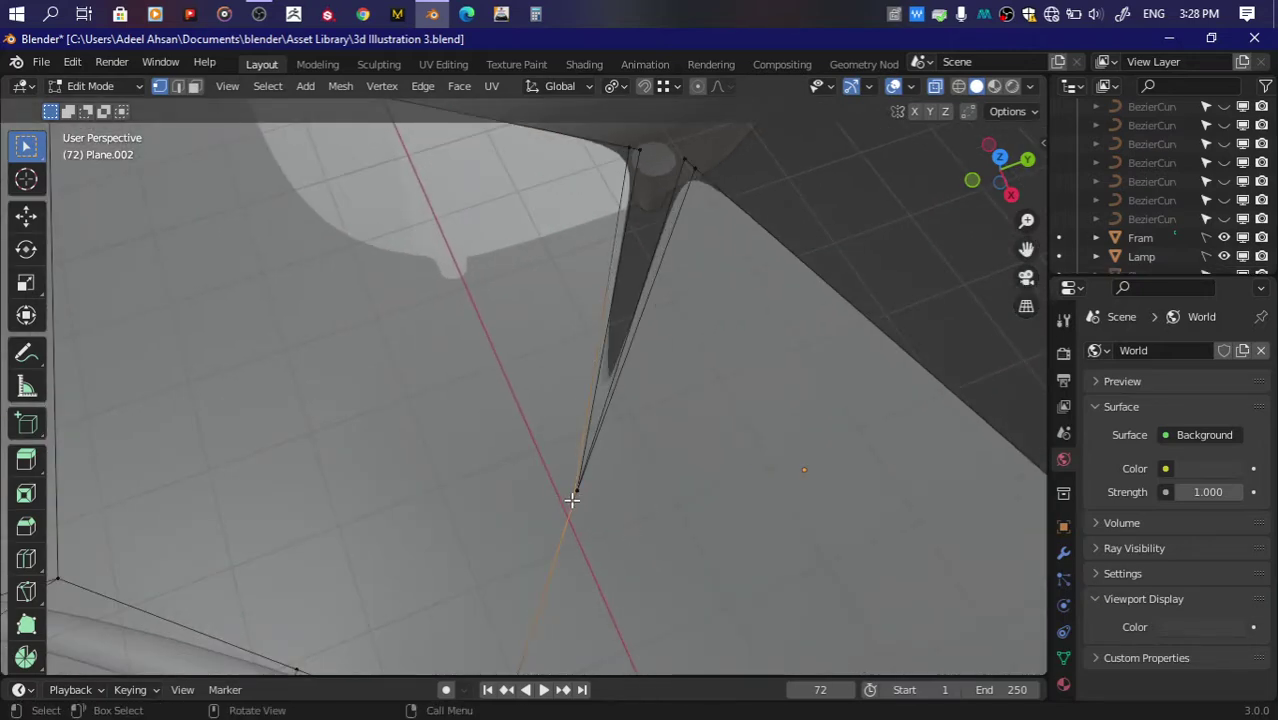
key(g)
click(653, 486)
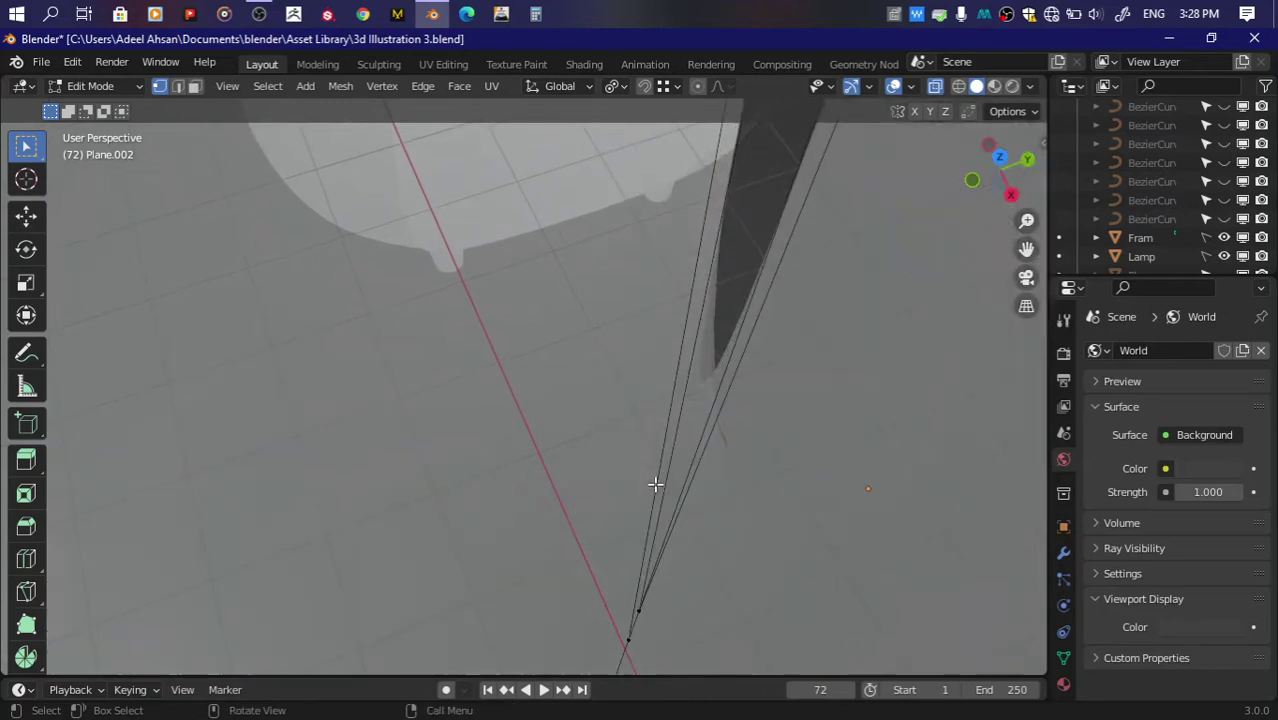
drag(1004, 163, 1000, 160)
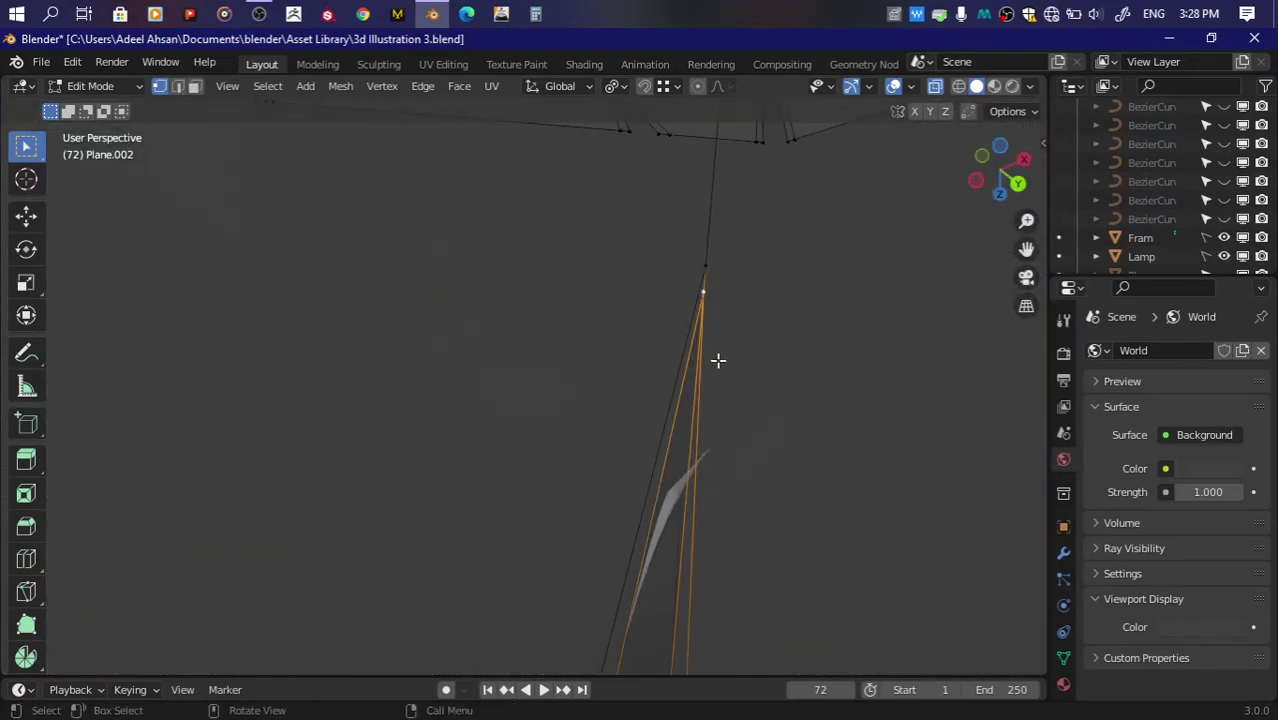
scroll(718, 360, down, 3)
key(ctrl+x)
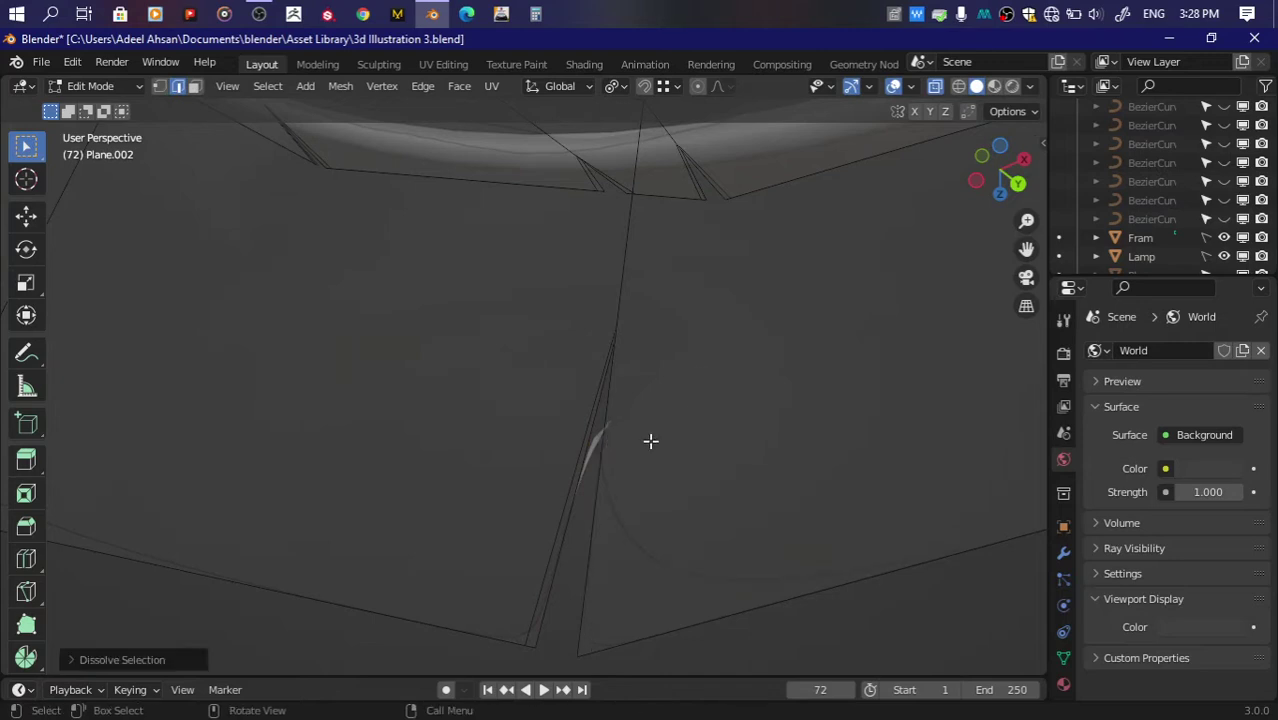
Step: Cut a line down to the leaf's lower edge and merge the selected vertices at centre
key(k)
key(ctrl+z)
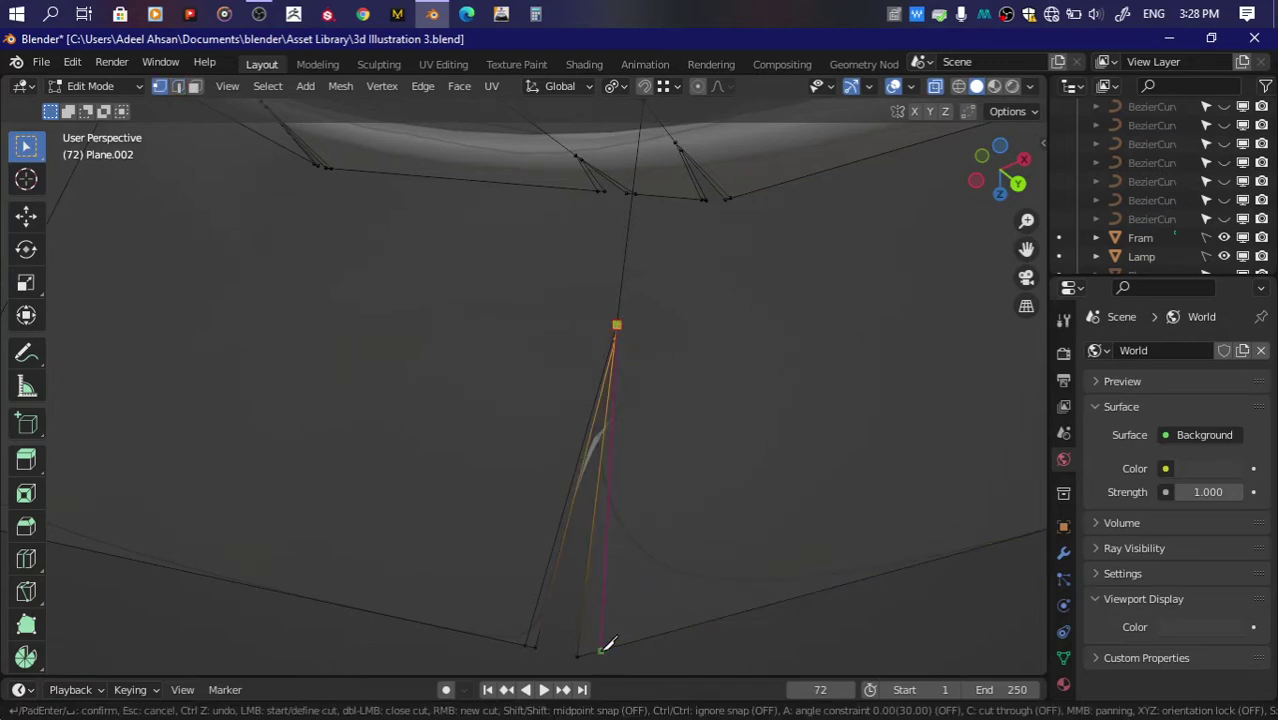
click(594, 652)
key(Return)
scroll(610, 302, up, 2)
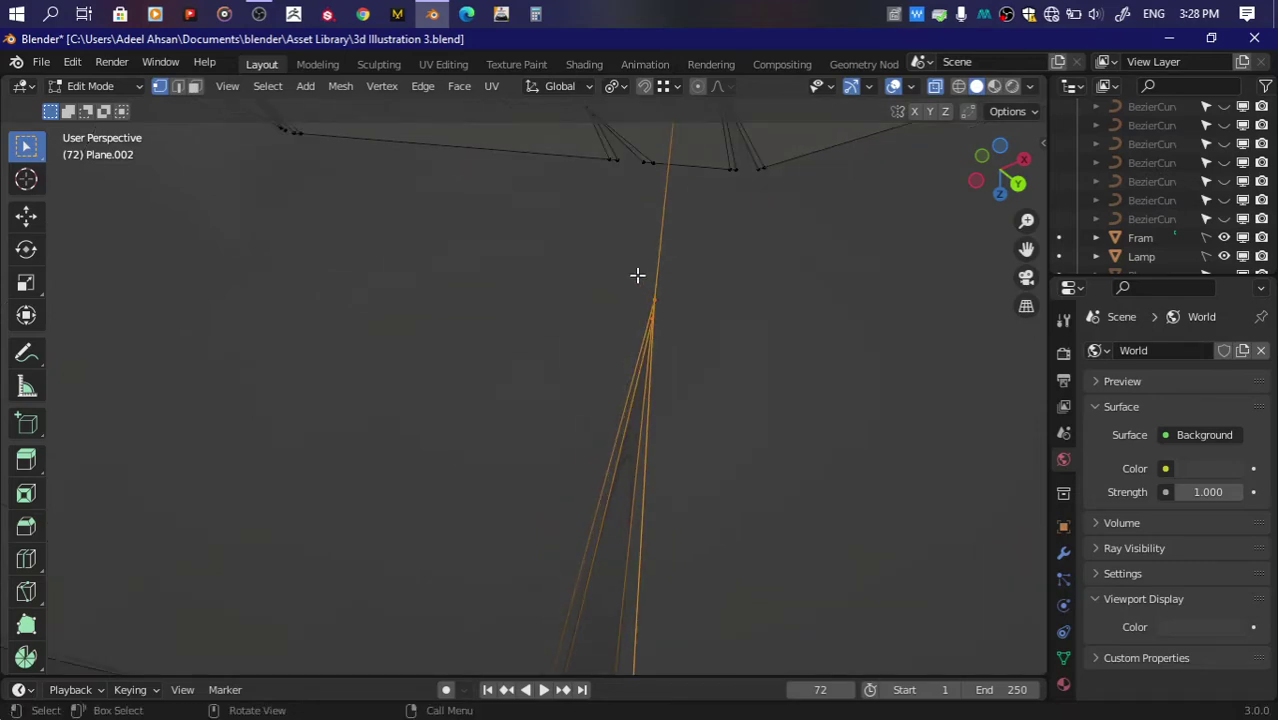
key(m)
click(657, 308)
Step: Merge another set of notch vertices at centre, working from under the leaf
scroll(656, 305, down, 3)
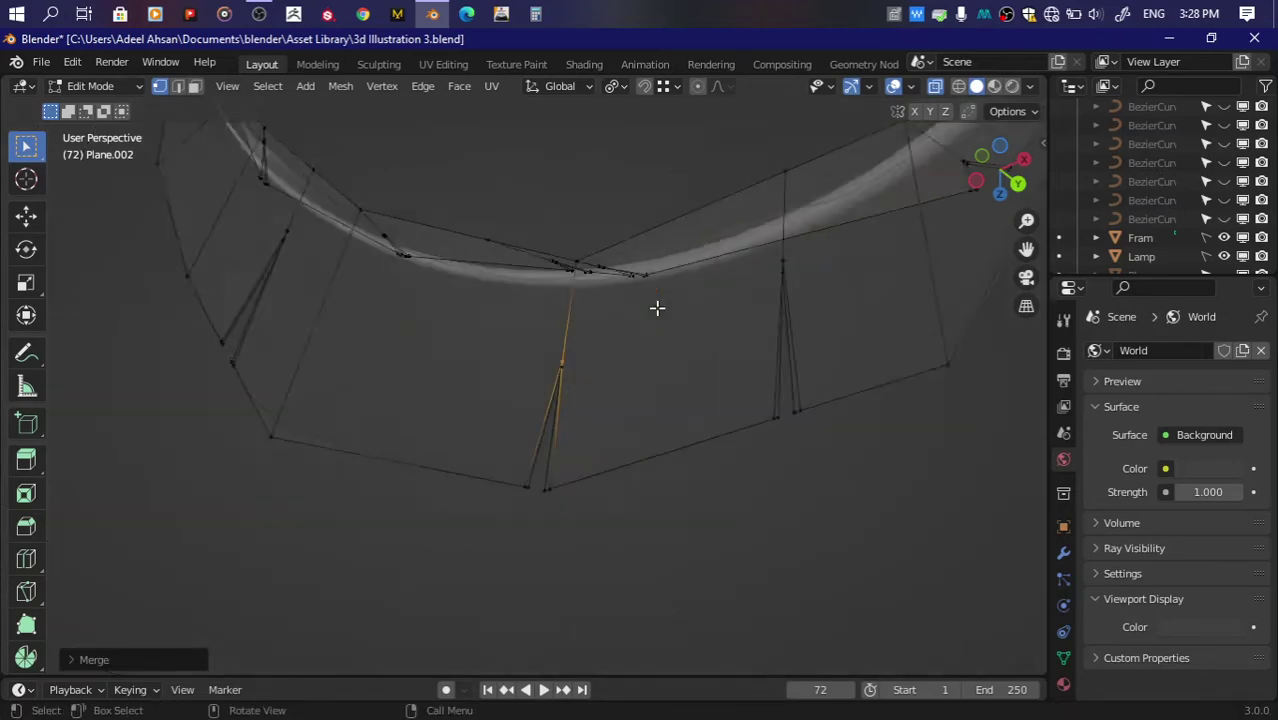
mouse_move(1000, 165)
mouse_down()
mouse_move(1010, 150)
mouse_move(984, 258)
mouse_up()
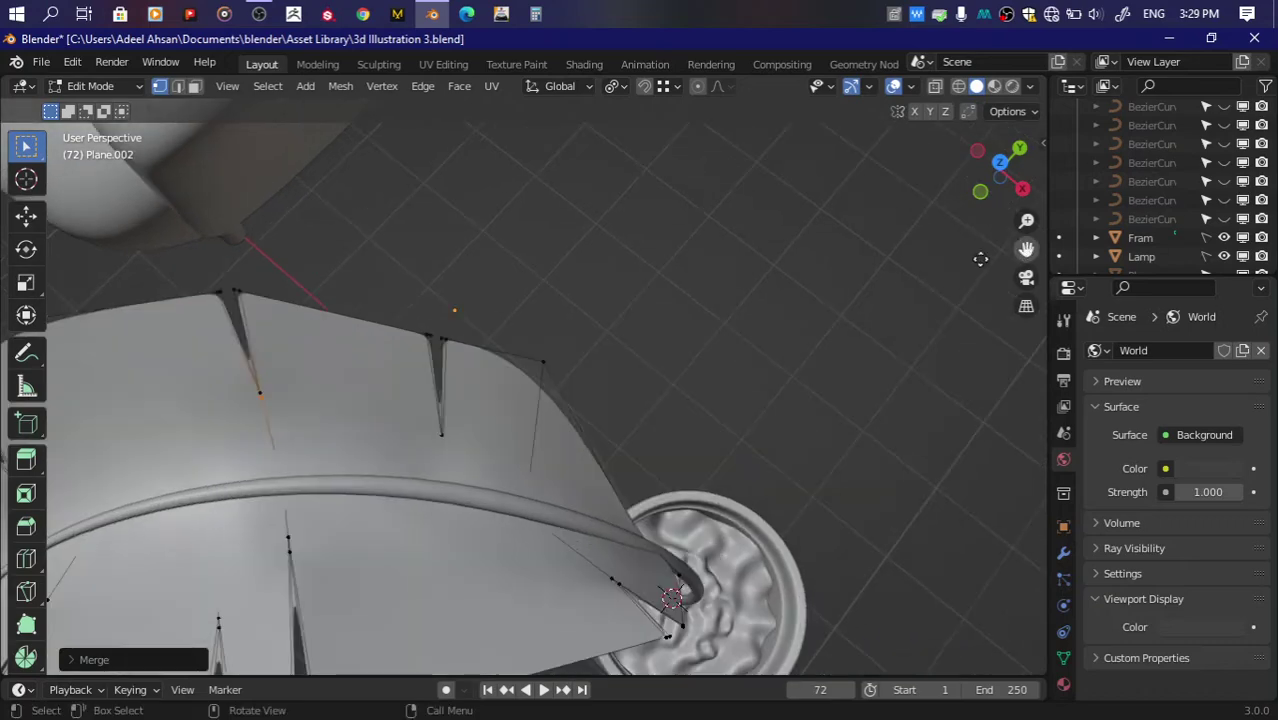
scroll(328, 520, up, 3)
mouse_move(328, 520)
middle_down()
mouse_move(250, 570)
mouse_move(430, 440)
mouse_move(378, 593)
middle_up()
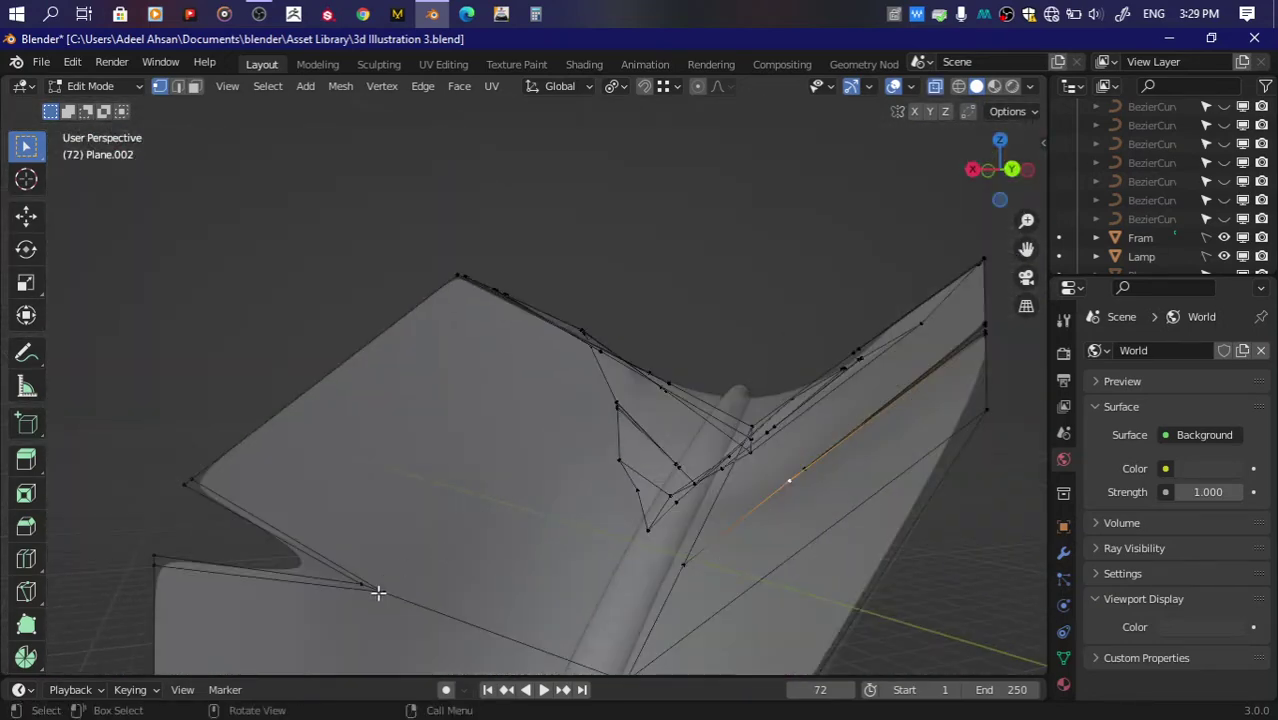
middle_drag(977, 262, 571, 421)
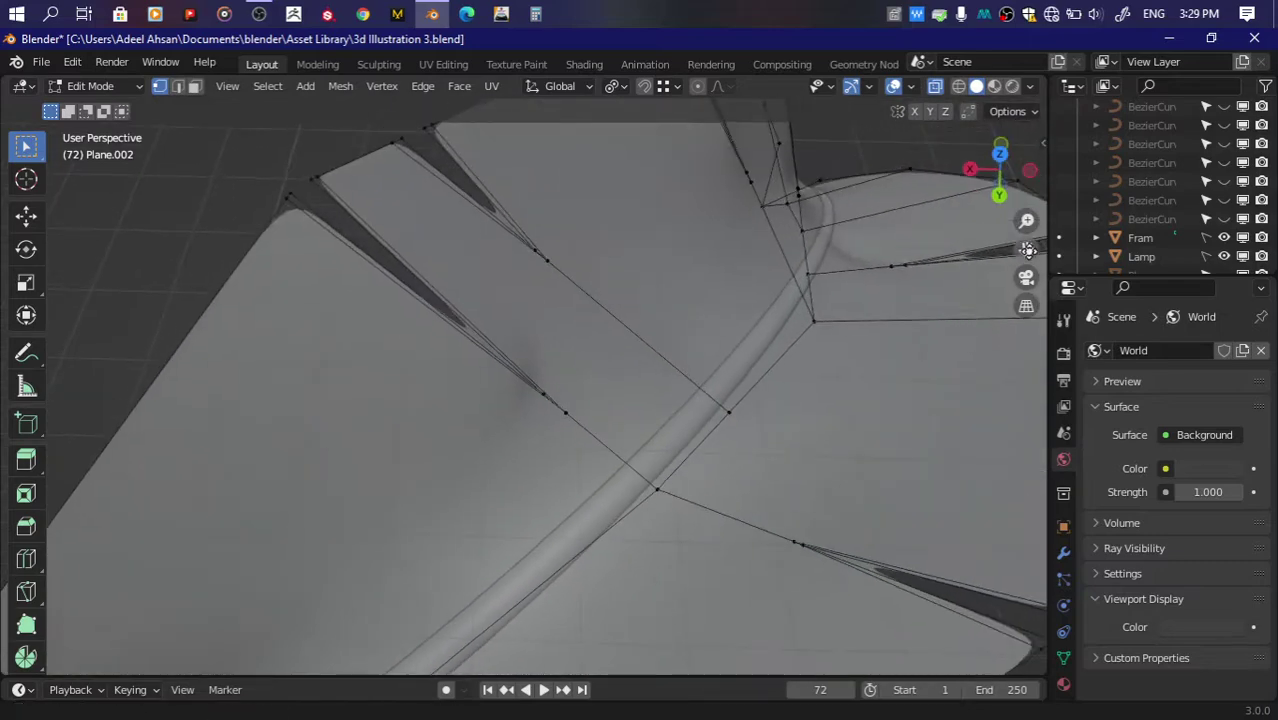
scroll(571, 421, up, 2)
key(m)
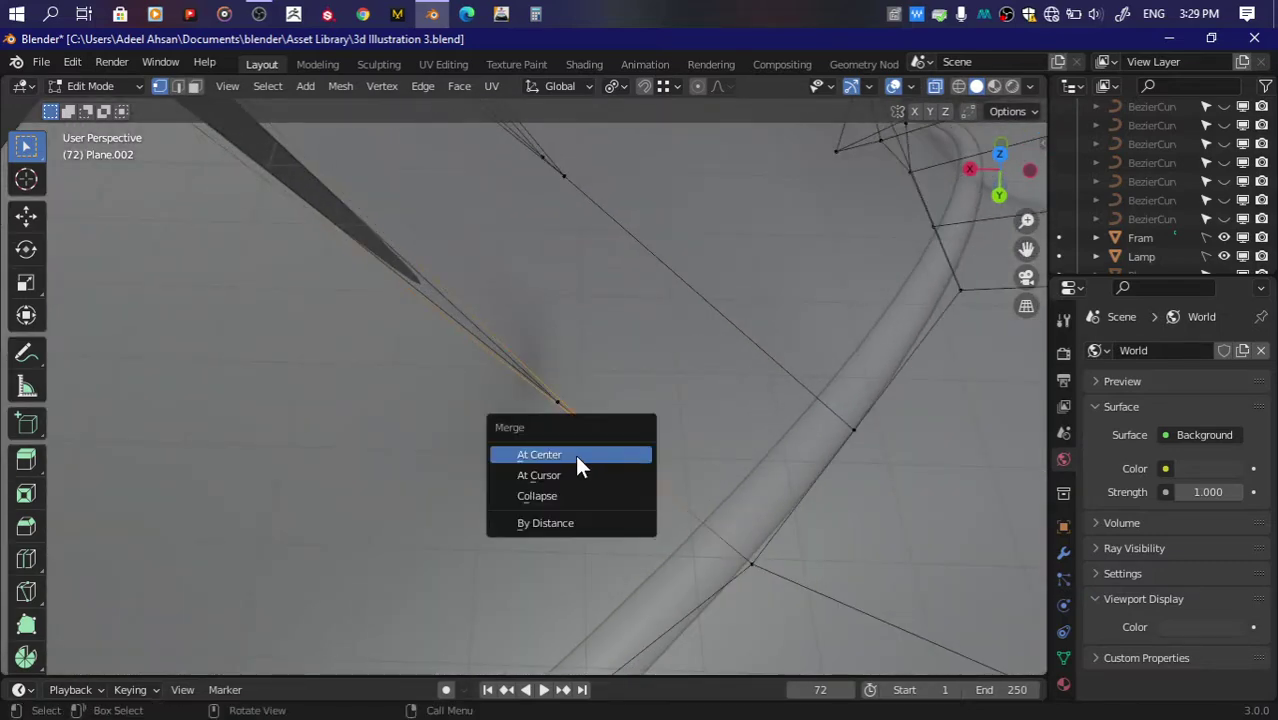
click(575, 454)
Step: Orbit around the notched leaf to inspect it, then save the file
shift+middle_drag(688, 321, 607, 377)
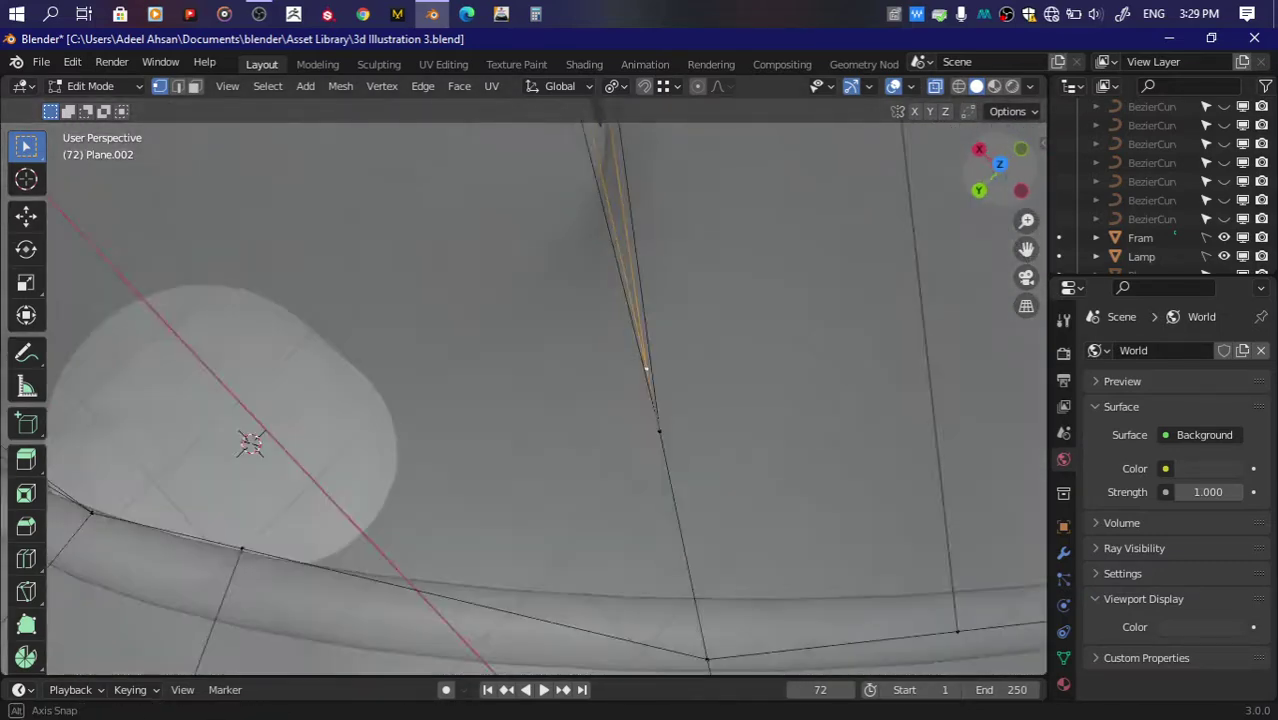
mouse_move(990, 165)
mouse_down()
mouse_move(1015, 240)
mouse_move(530, 352)
mouse_up()
scroll(697, 357, down, 2)
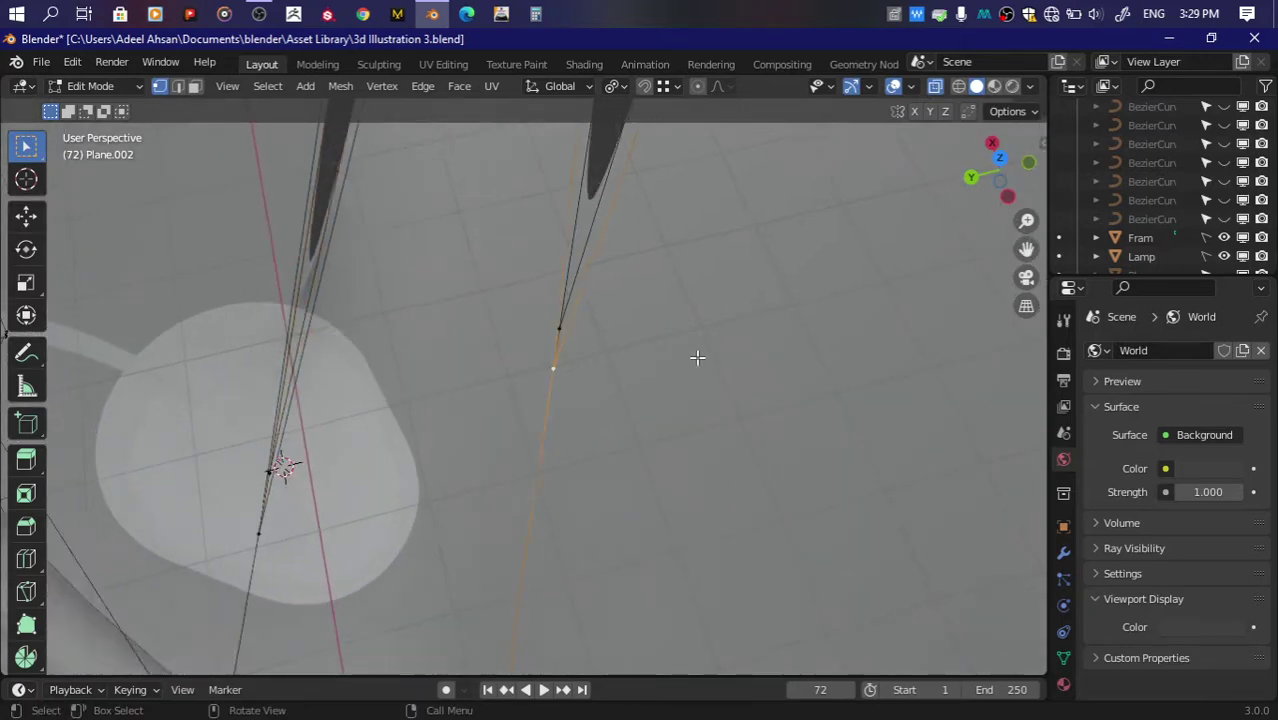
scroll(697, 357, down, 2)
mouse_move(799, 598)
middle_down()
mouse_move(662, 428)
mouse_move(996, 166)
middle_up()
drag(996, 166, 523, 657)
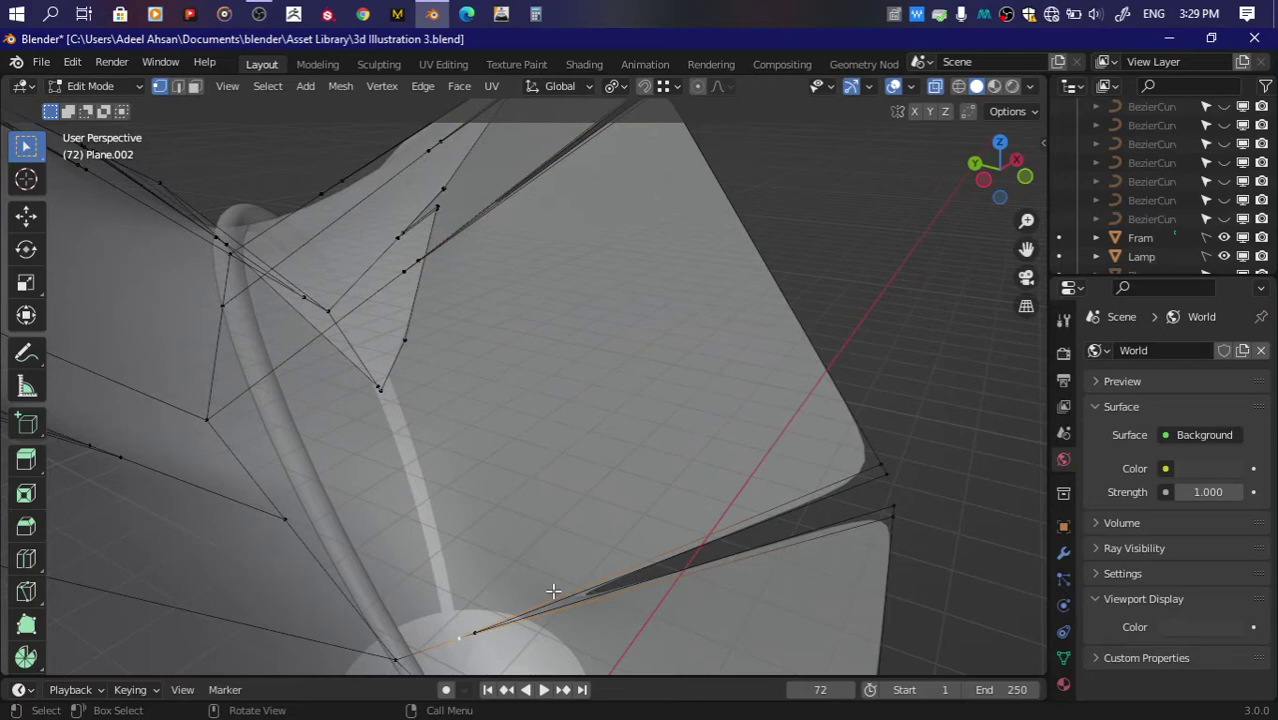
middle_drag(553, 591, 784, 394)
key(ctrl+s)
Step: Return to Object Mode and save 3d Illustration 3.blend
drag(970, 194, 1000, 175)
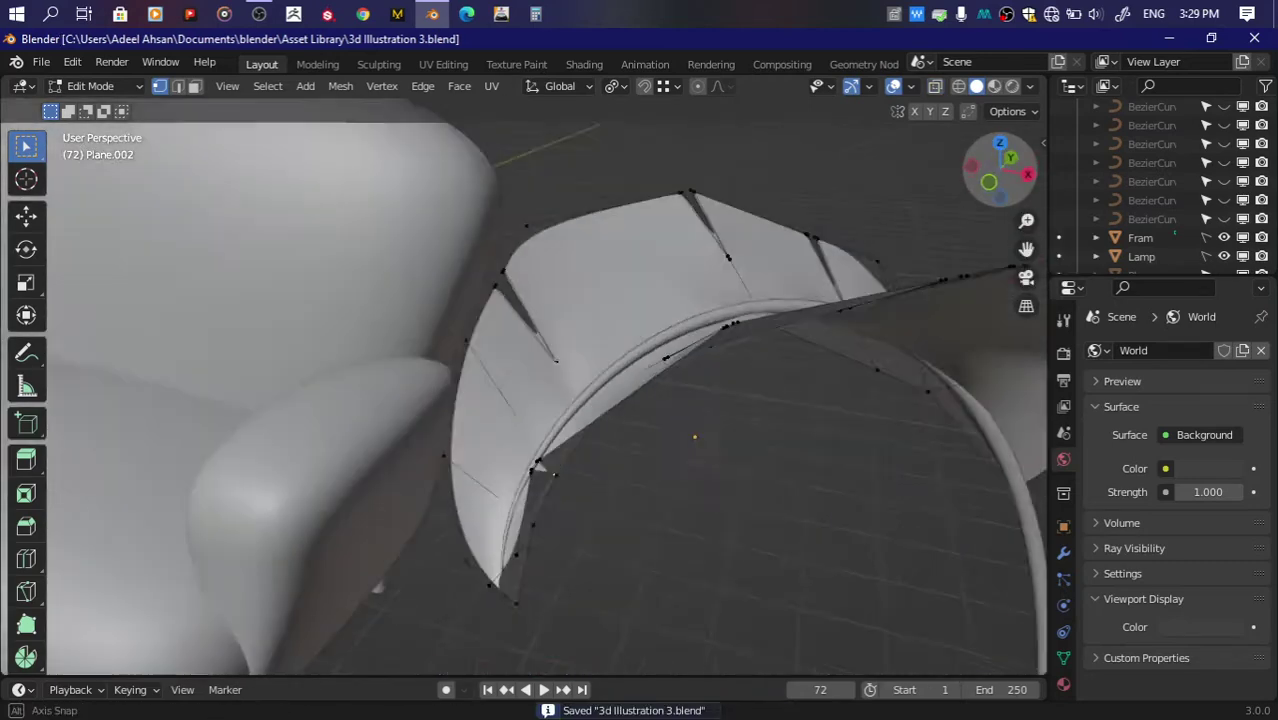
mouse_move(600, 450)
middle_down()
mouse_move(560, 400)
mouse_move(925, 279)
mouse_move(779, 341)
middle_up()
key(Tab)
key(ctrl+s)
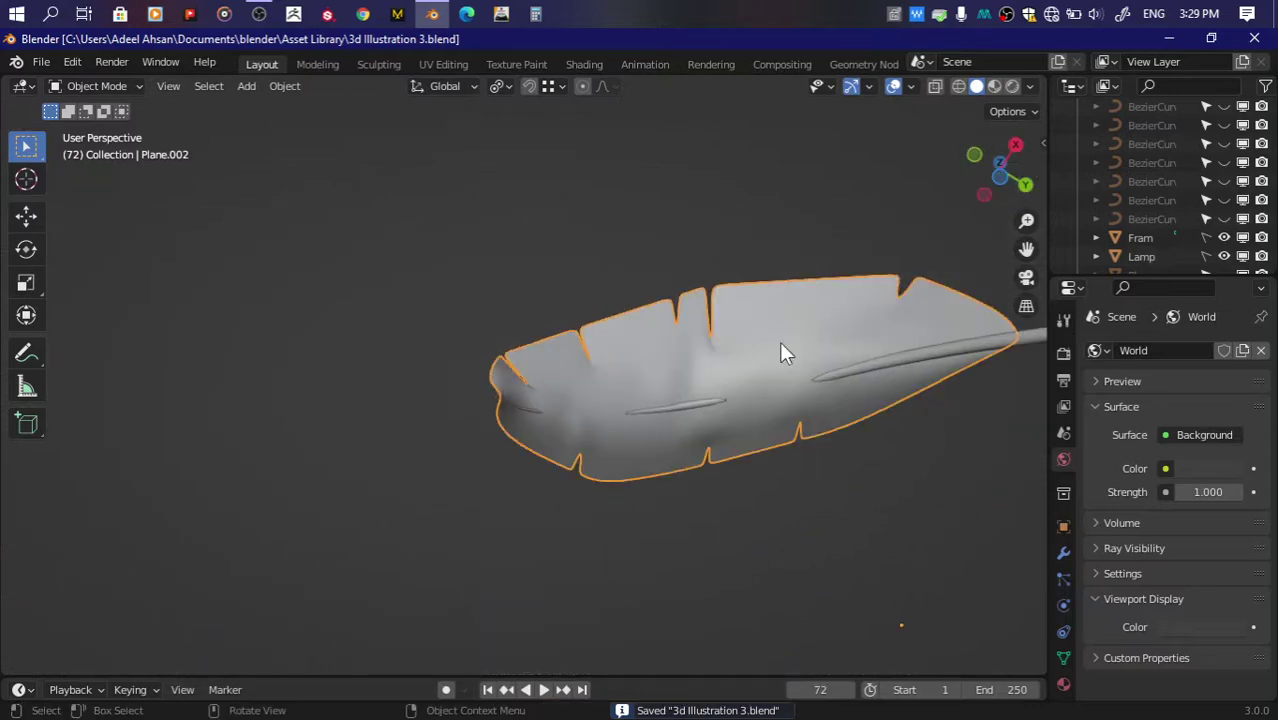
Step: Enter Edit Mode with X-ray on and knife a first new notch cut
key(Tab)
key(alt+z)
mouse_move(990, 170)
mouse_down()
mouse_move(1005, 180)
mouse_move(1020, 165)
mouse_move(995, 172)
mouse_move(1030, 160)
mouse_move(995, 170)
mouse_move(1021, 157)
mouse_move(1028, 178)
mouse_move(1010, 165)
mouse_move(1001, 196)
mouse_up()
key(k)
click(396, 249)
key(Return)
Step: Knife two more notch cuts into the leaf and save
key(k)
scroll(605, 419, up, 3)
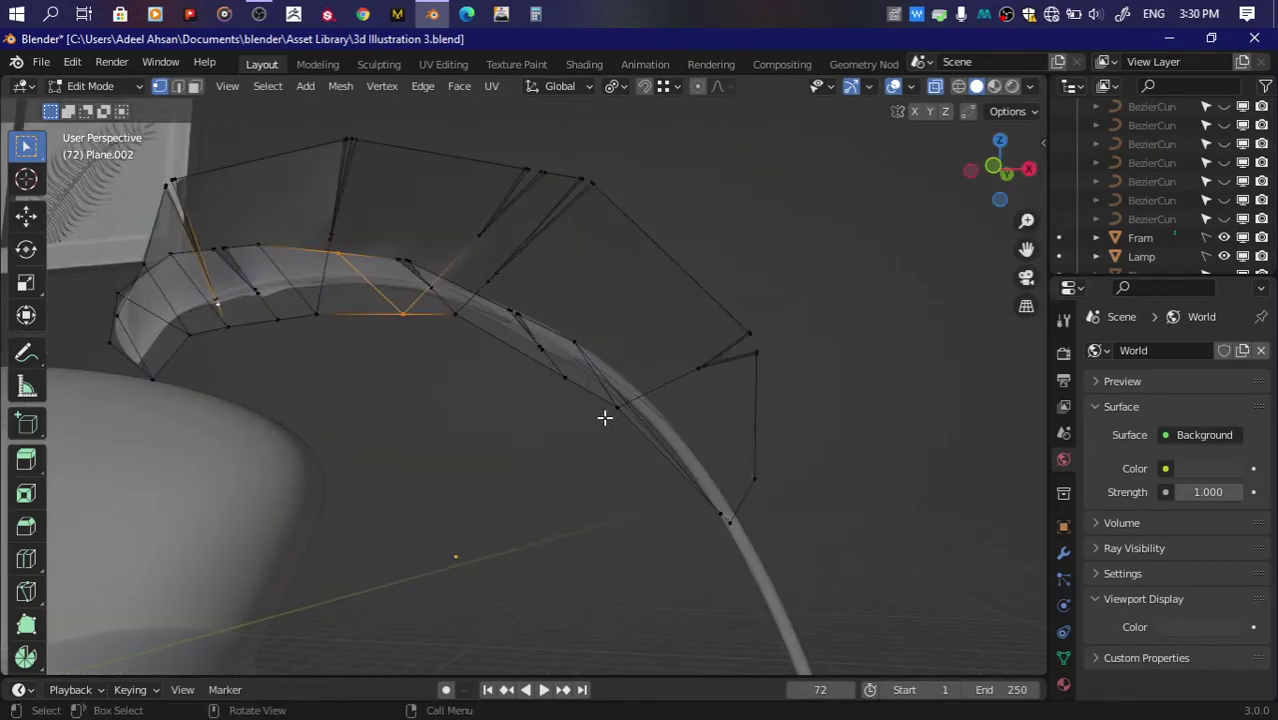
click(680, 240)
key(Return)
drag(995, 171, 995, 168)
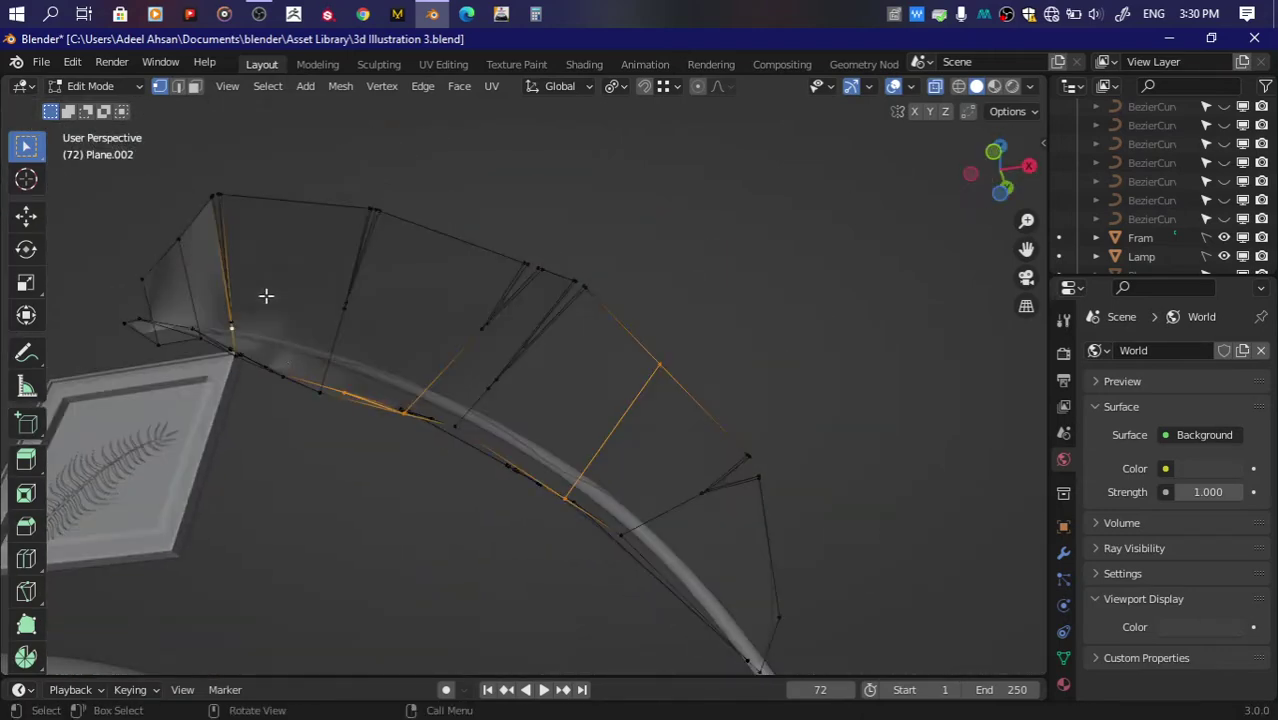
key(k)
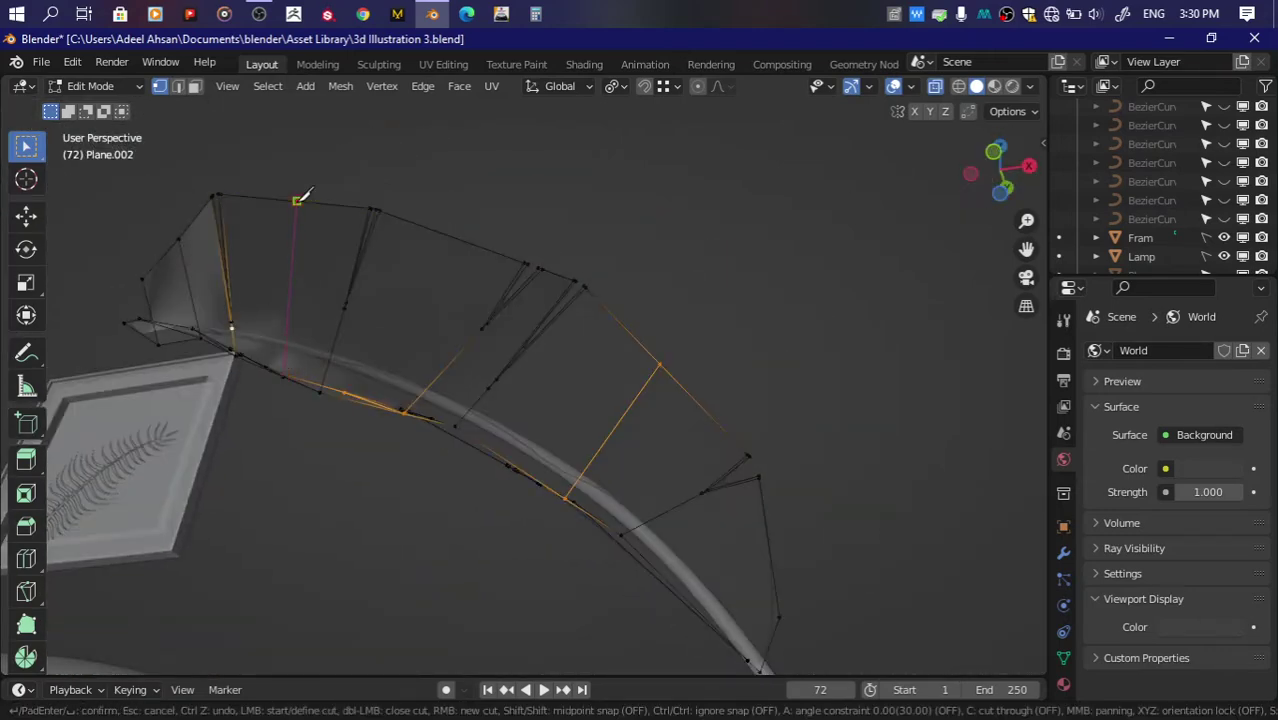
key(Return)
scroll(562, 208, down, 3)
key(ctrl+s)
Step: Raise two vertices on the leaf's outer edge
drag(1004, 171, 1000, 170)
click(745, 188)
key(g)
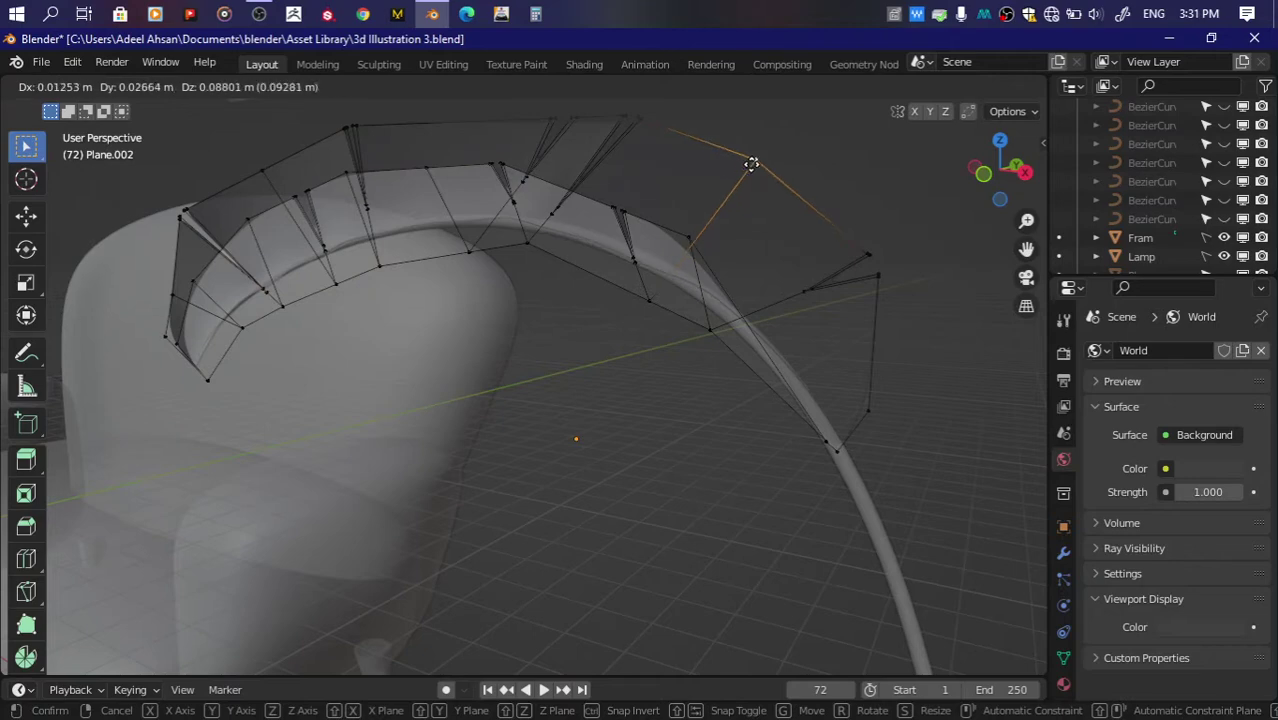
click(751, 163)
middle_drag(751, 163, 605, 191)
click(304, 213)
key(g)
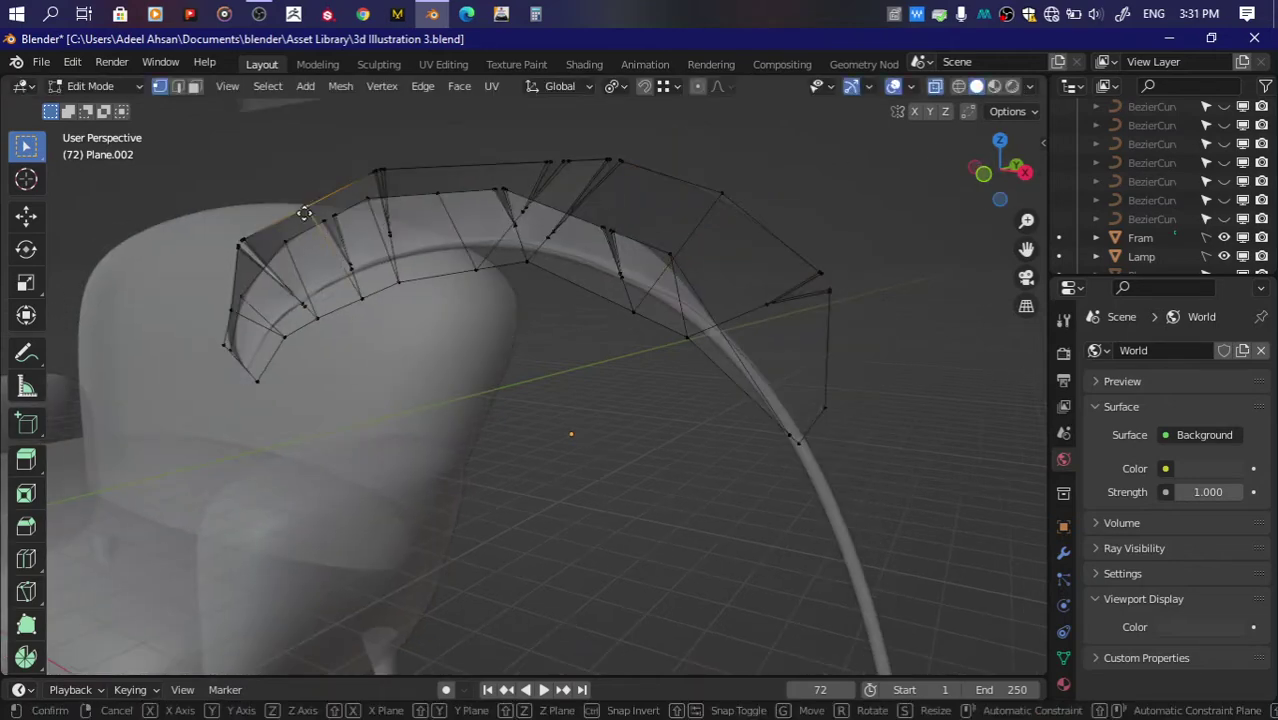
click(297, 195)
Step: Move the top-edge vertex to extend the curl, saving along the way
drag(997, 178, 1005, 178)
scroll(705, 337, down, 2)
scroll(705, 337, down, 2)
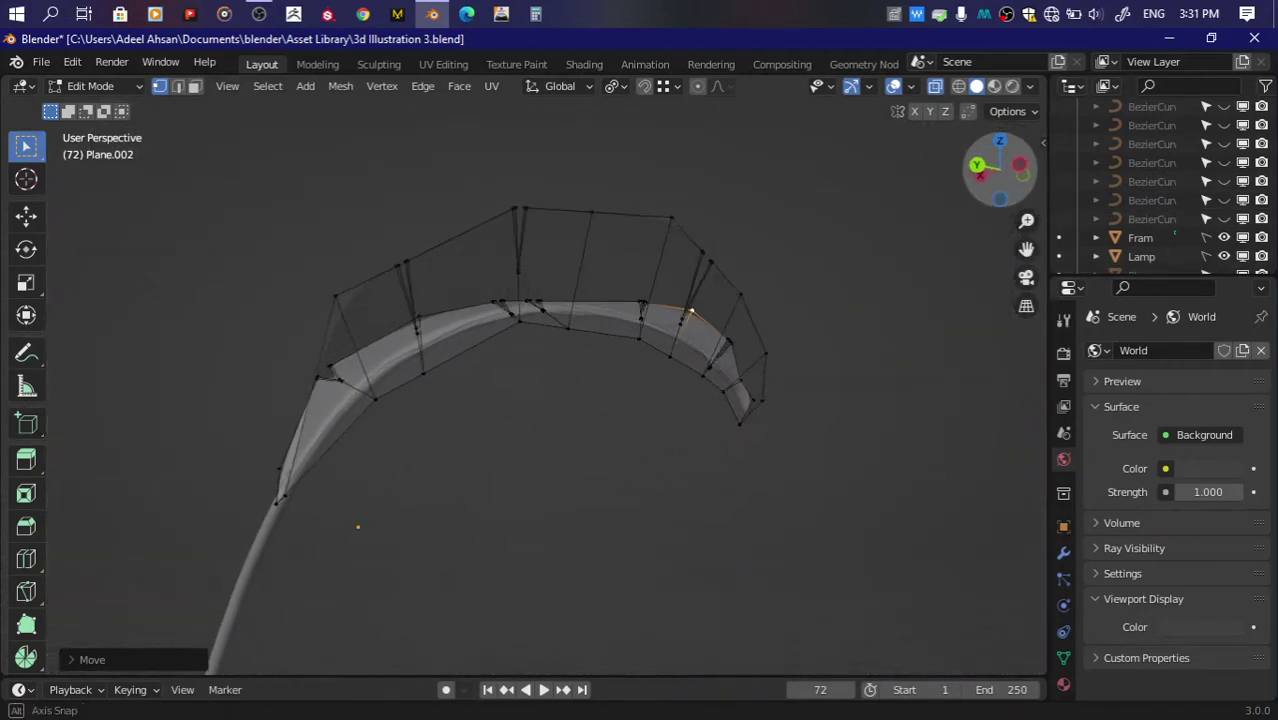
click(608, 207)
key(g)
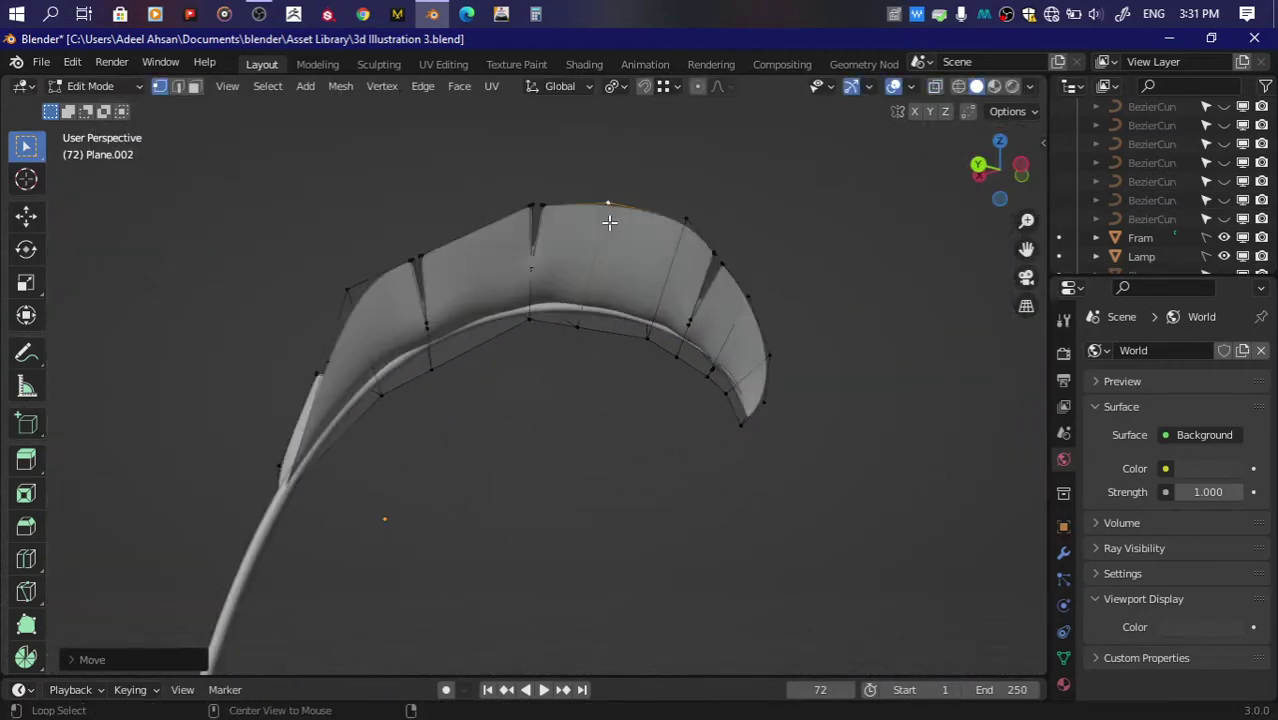
key(ctrl+s)
drag(985, 170, 977, 170)
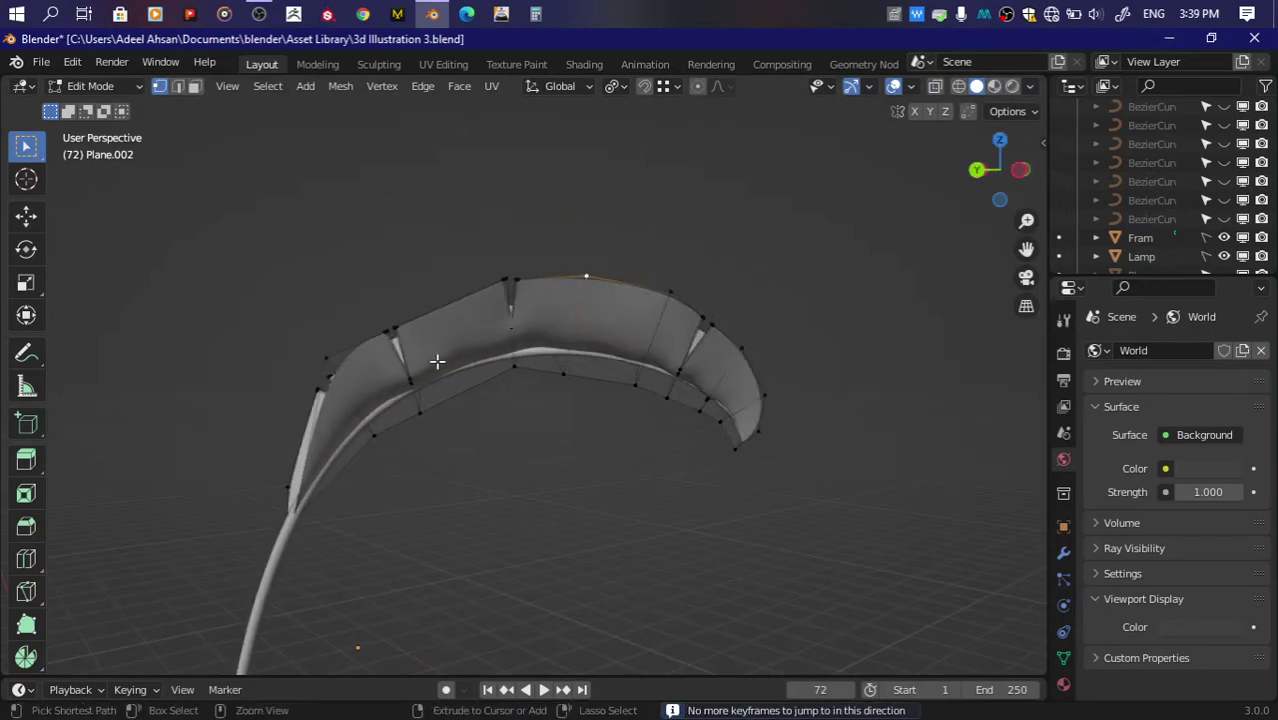
key(g)
click(445, 303)
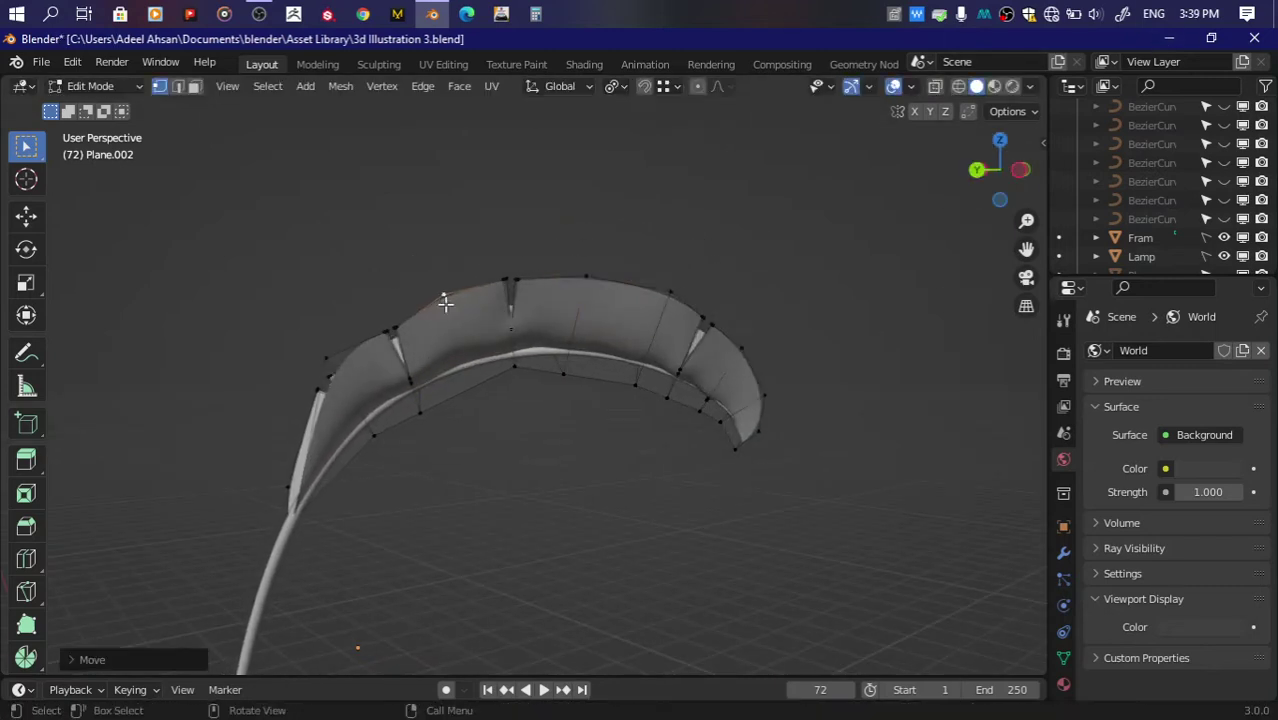
Step: Temporarily hide faces, then shift inner-edge vertices to the right
scroll(516, 360, up, 2)
key(h)
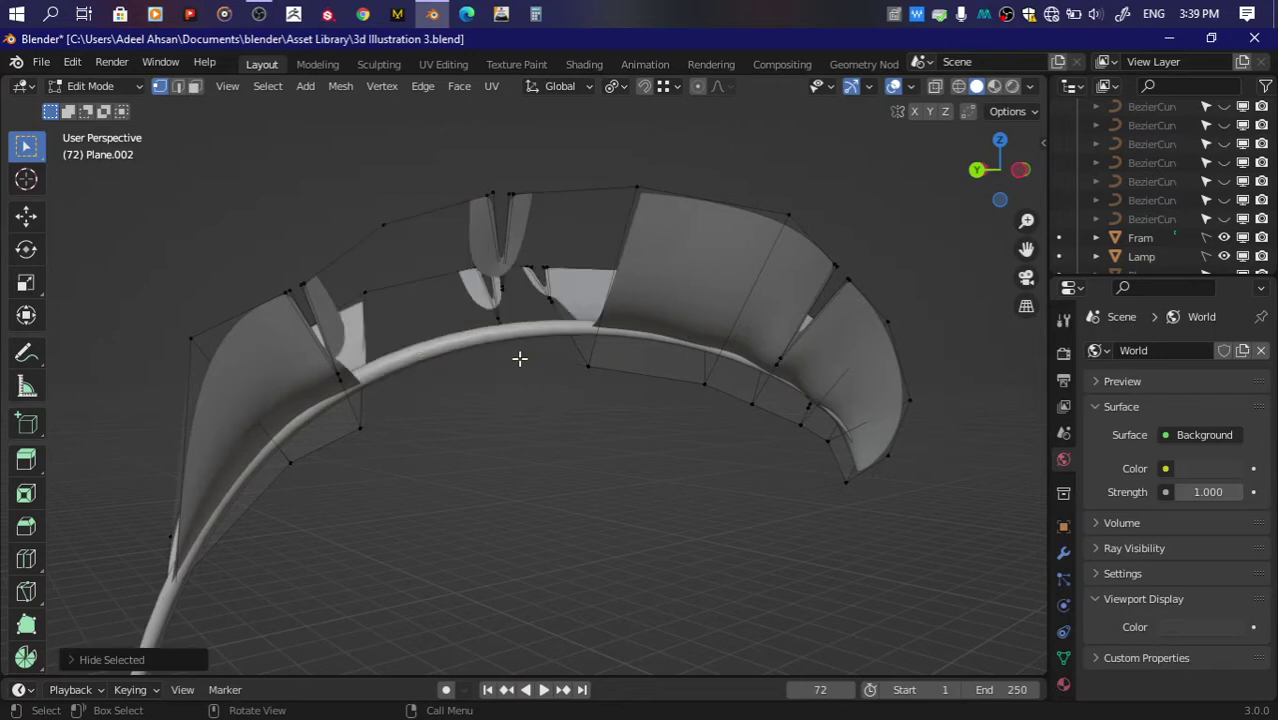
key(alt+h)
key(g)
click(513, 370)
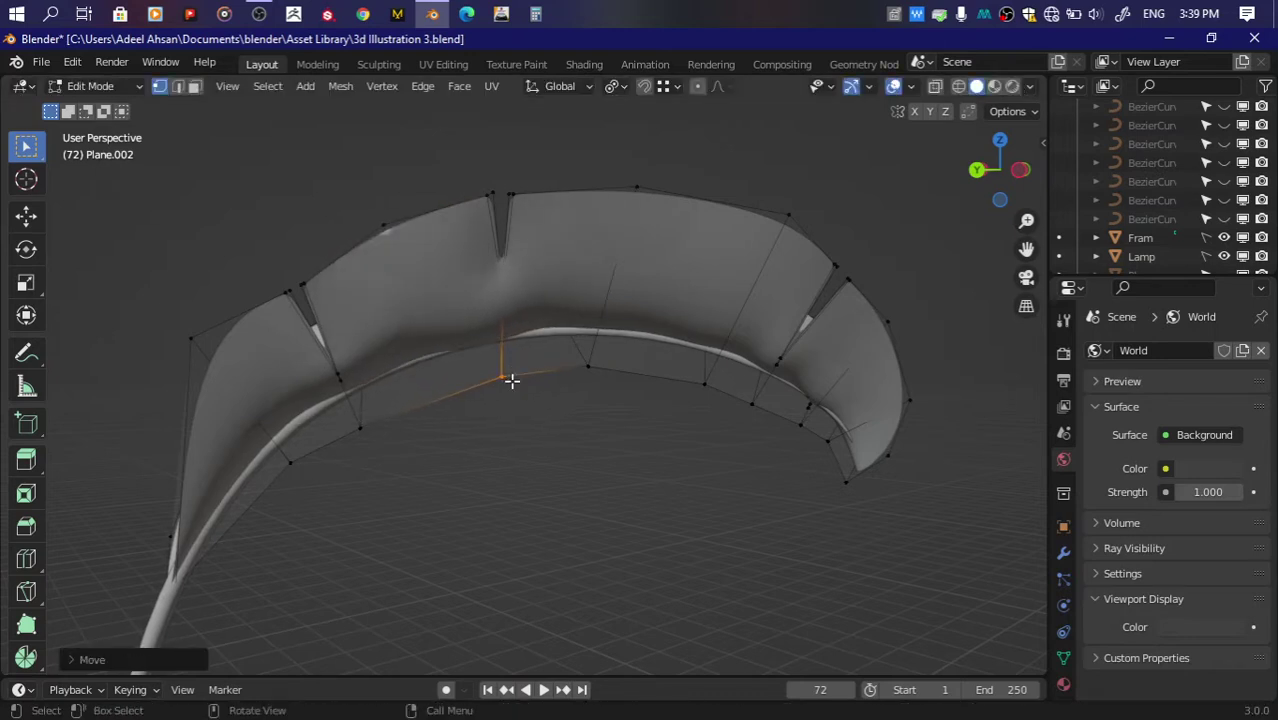
key(g)
click(699, 377)
key(g)
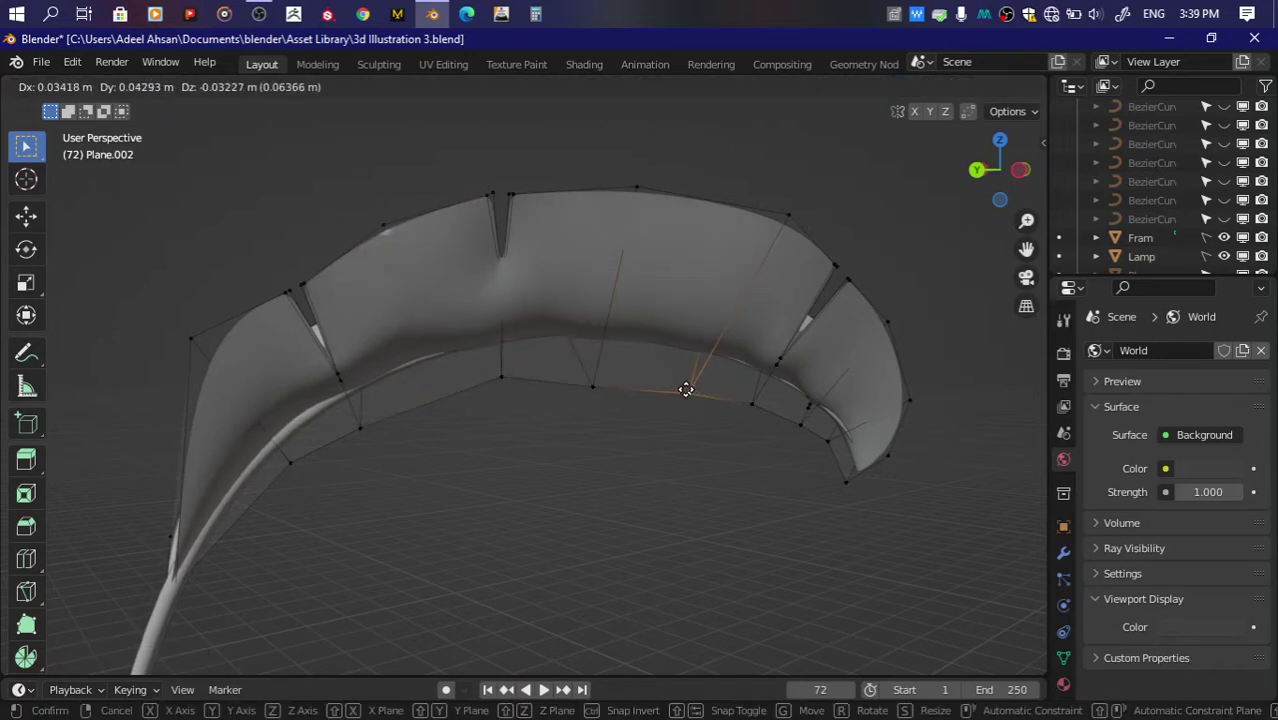
click(688, 392)
Step: Adjust two vertices on the leaf's left side
click(290, 463)
key(g)
click(300, 480)
click(362, 432)
key(g)
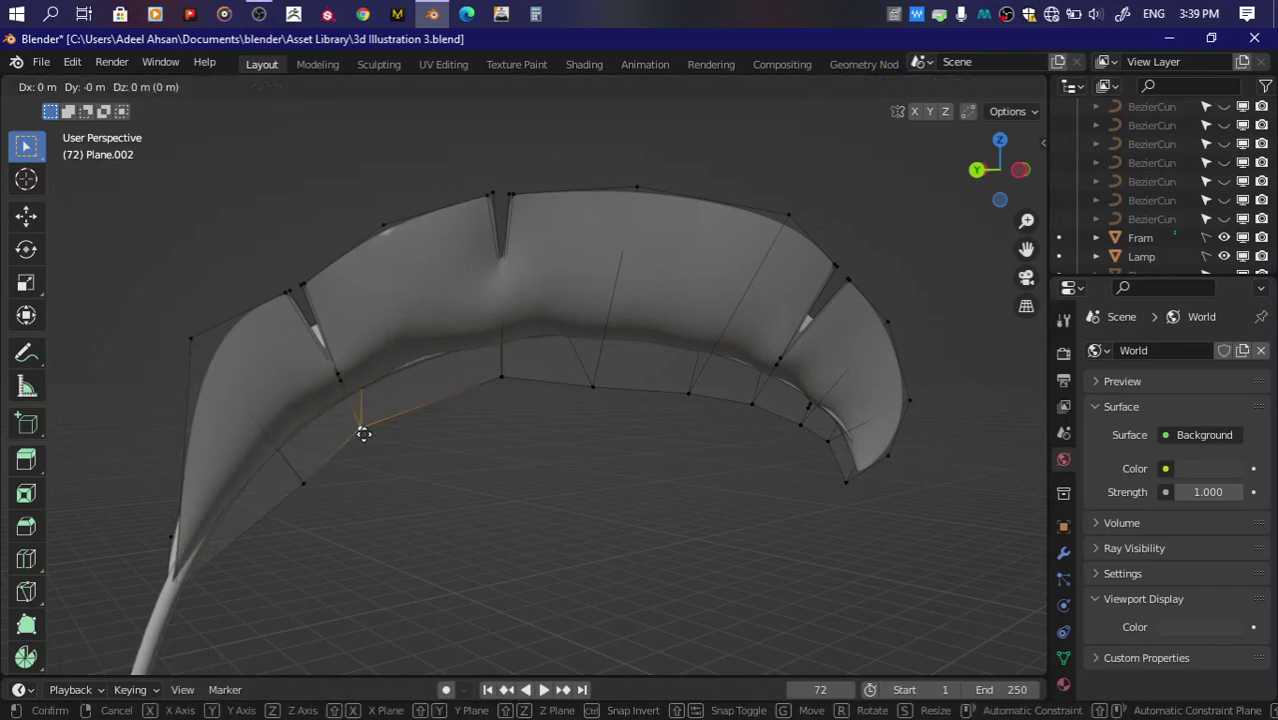
click(376, 430)
Step: Reposition vertices near the leaf's underside
drag(995, 165, 1000, 190)
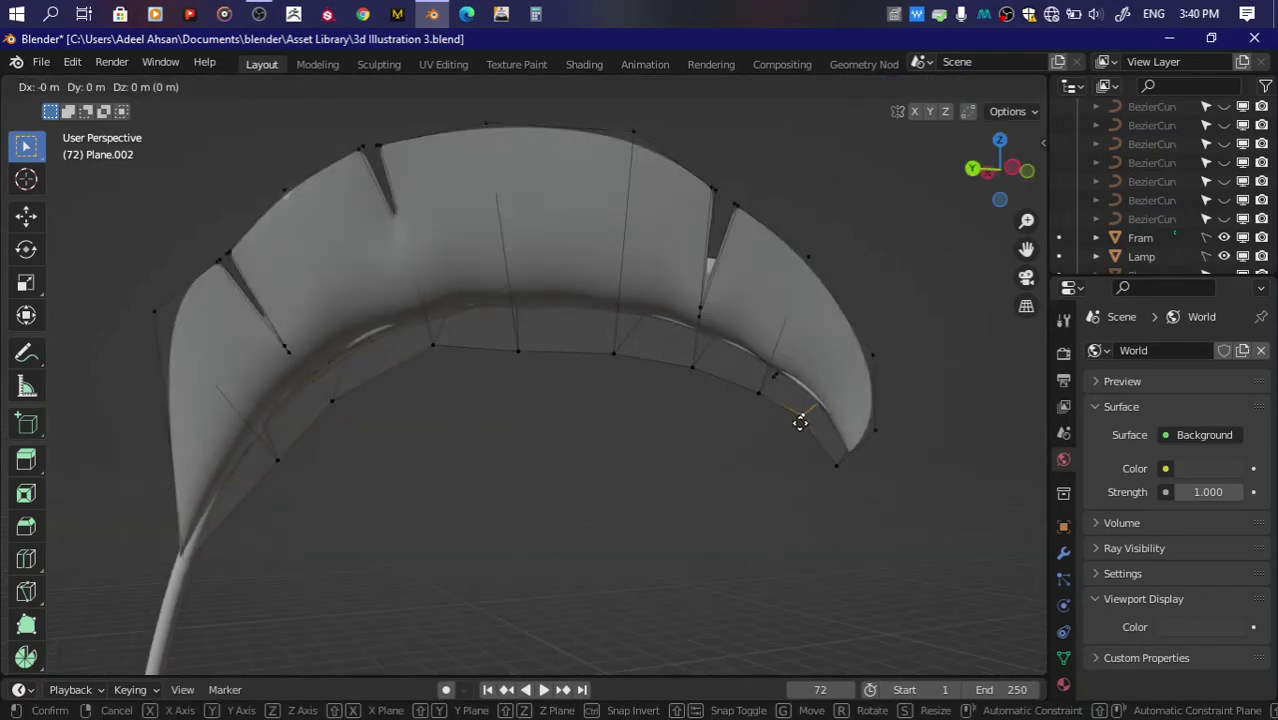
click(801, 420)
key(g)
click(792, 432)
click(742, 393)
key(g)
click(699, 371)
key(g)
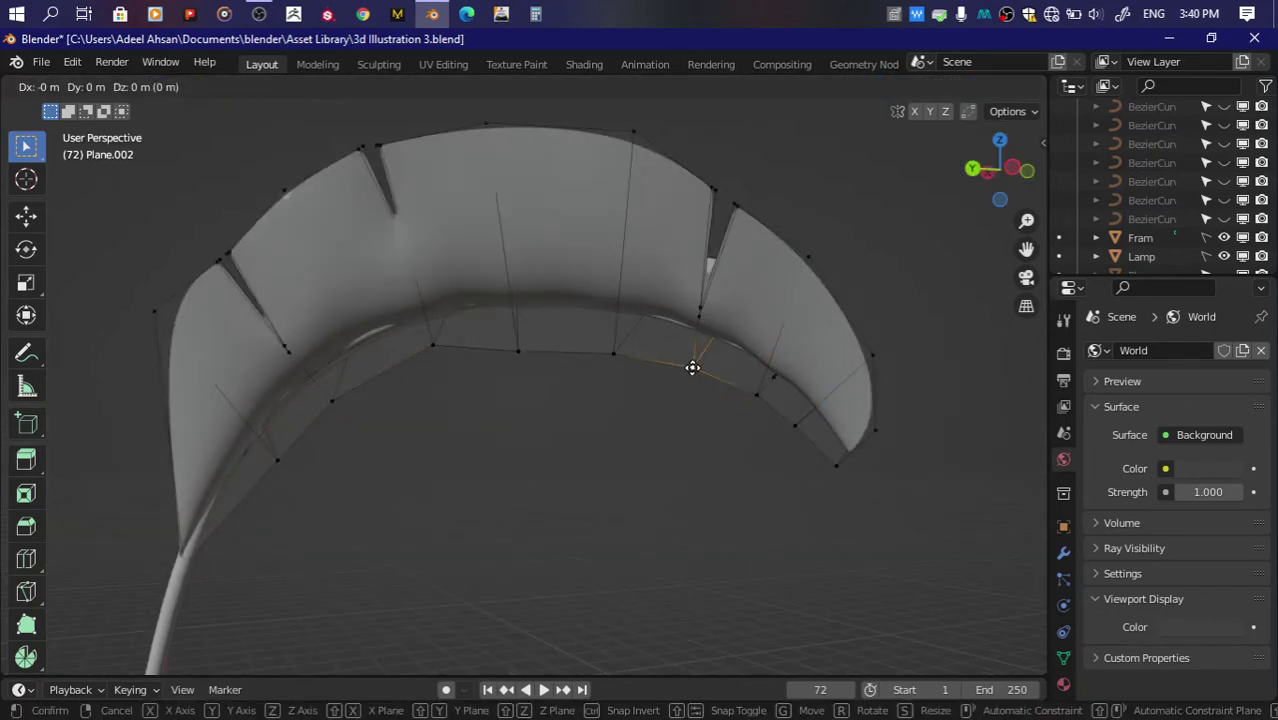
click(691, 370)
Step: Raise an upper-edge vertex and add a loop cut across the leaf
mouse_move(990, 166)
mouse_down()
mouse_move(1030, 185)
mouse_move(1000, 168)
mouse_move(1010, 175)
mouse_up()
click(388, 307)
key(g)
click(397, 300)
drag(518, 224, 520, 222)
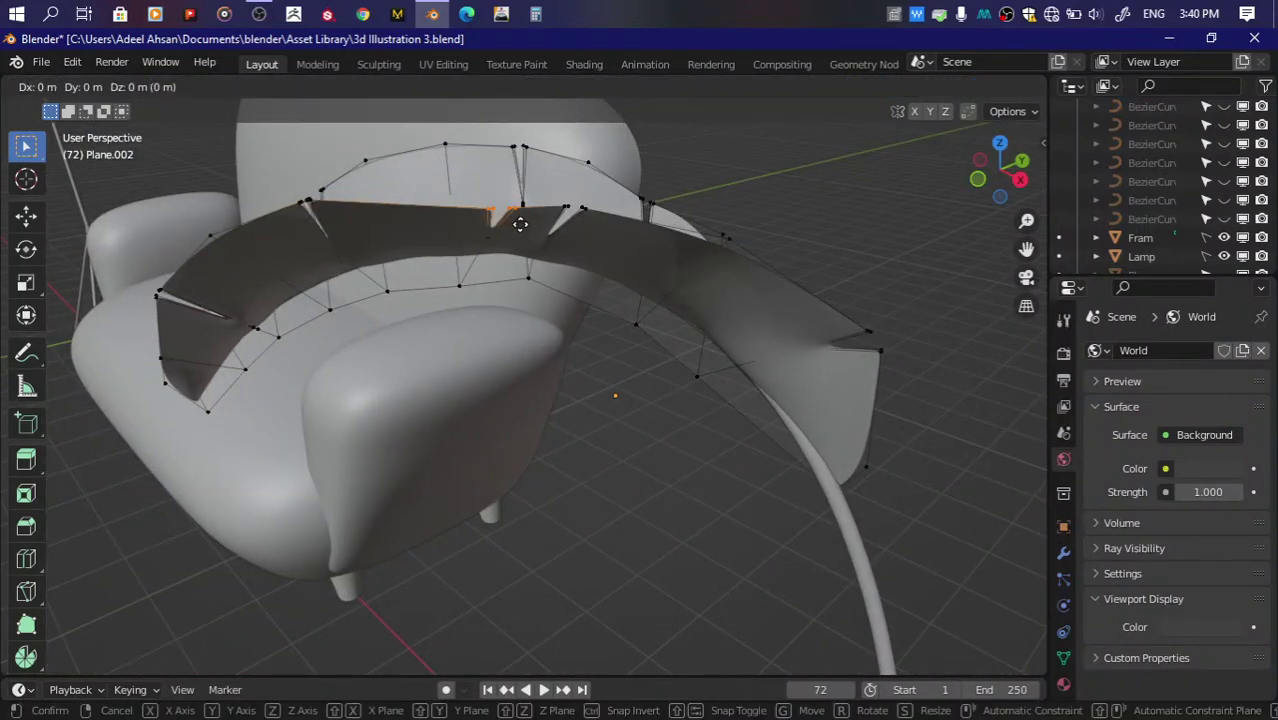
key(ctrl+r)
click(516, 208)
click(402, 220)
Step: Lift a top-edge notch vertex and return to Object Mode
click(424, 204)
key(g)
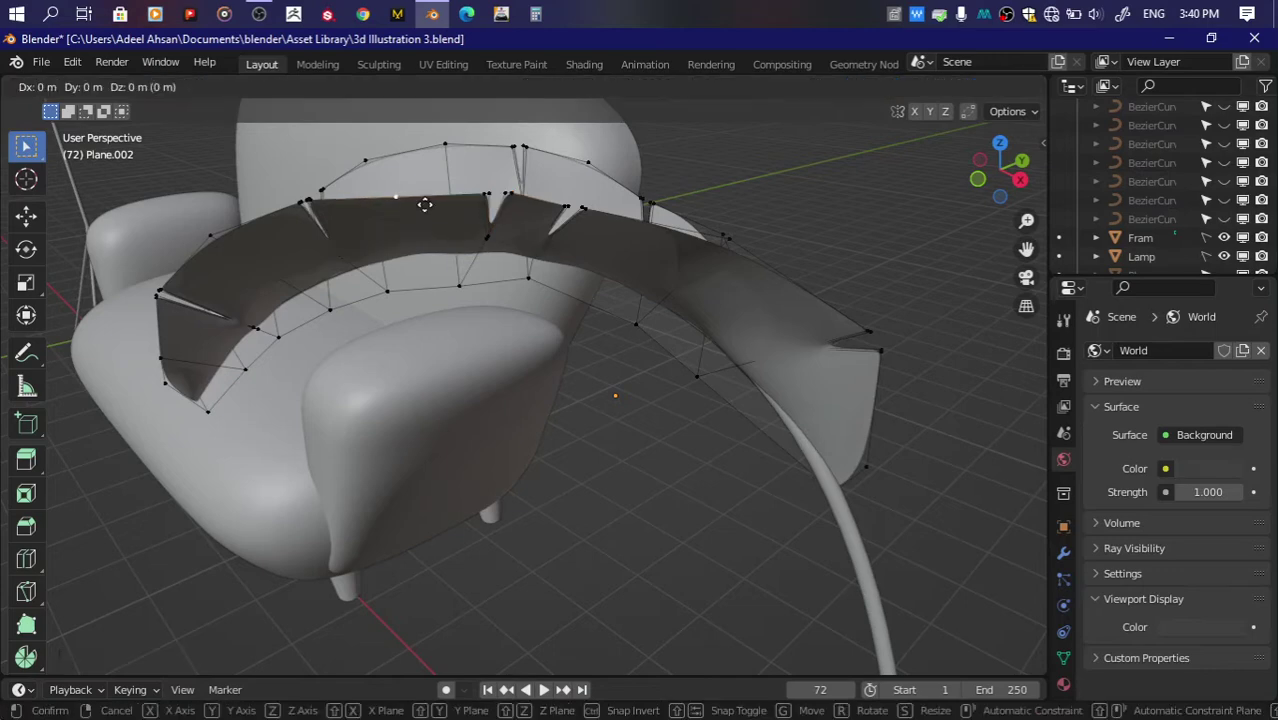
click(429, 190)
middle_drag(429, 190, 819, 188)
key(Tab)
Step: Extrude the leaf mesh slightly along its normal to give it thickness, then save
key(ctrl+s)
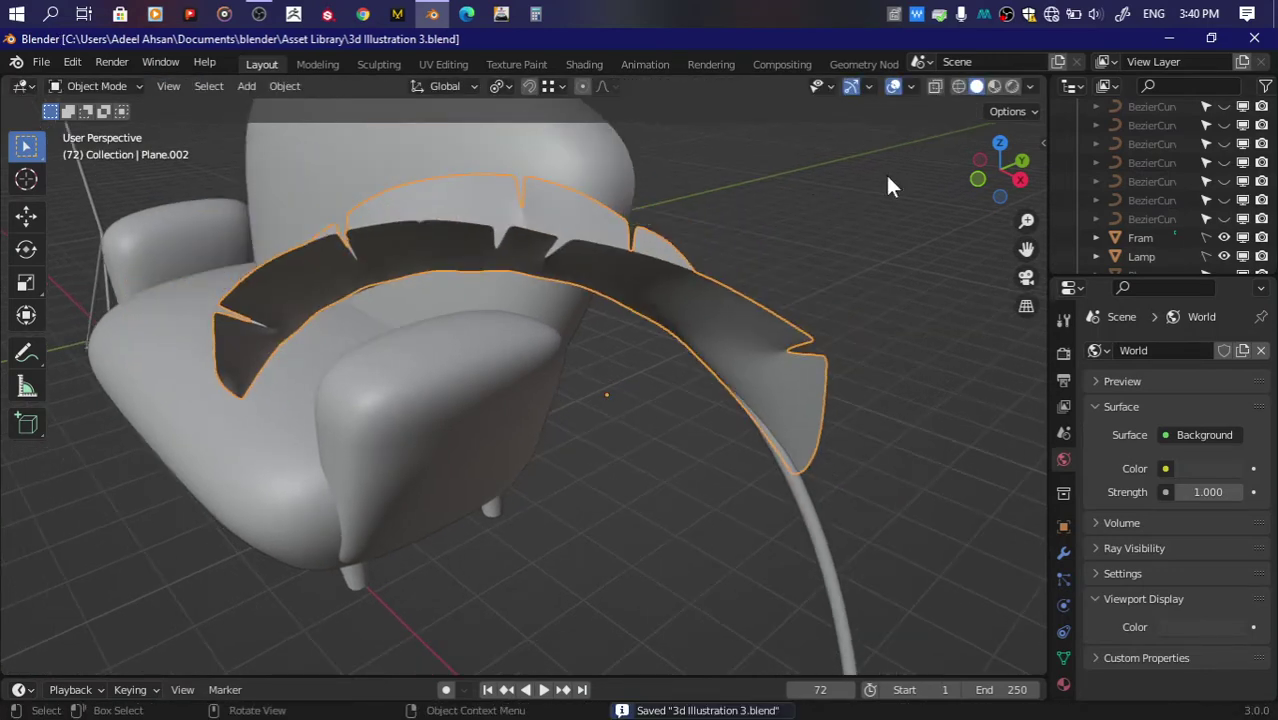
drag(998, 168, 1012, 178)
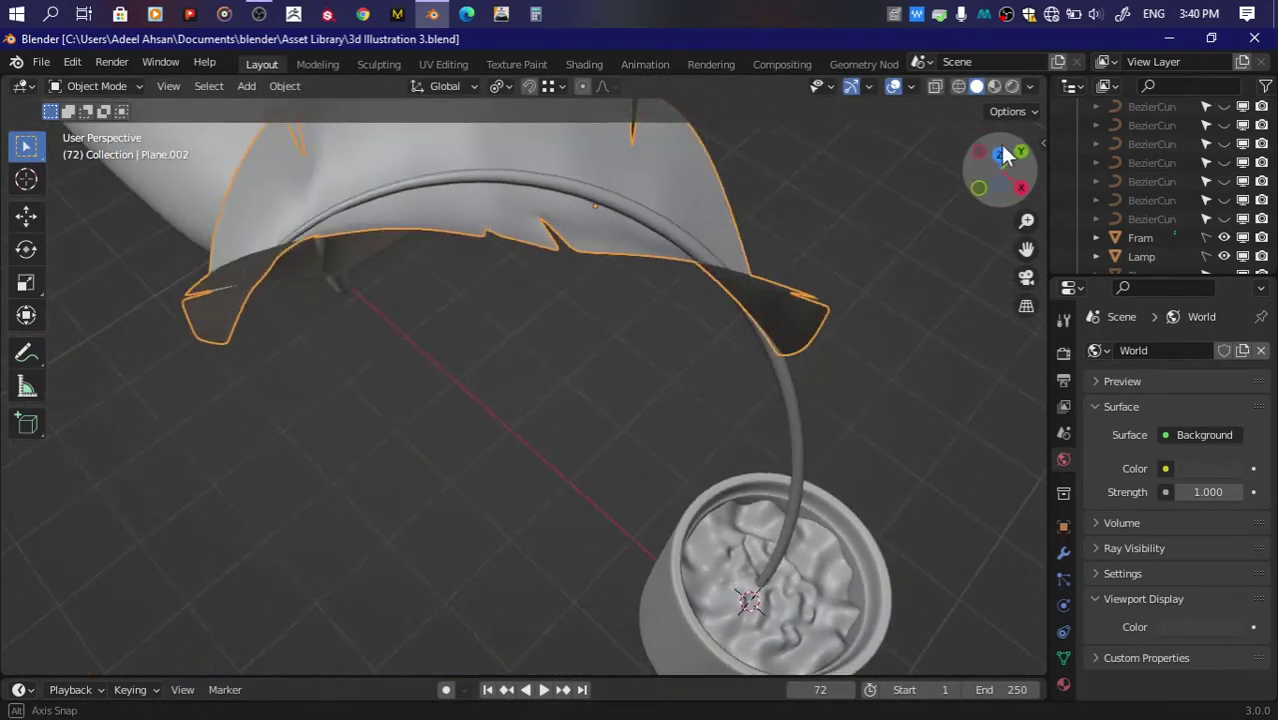
click(1063, 553)
key(Tab)
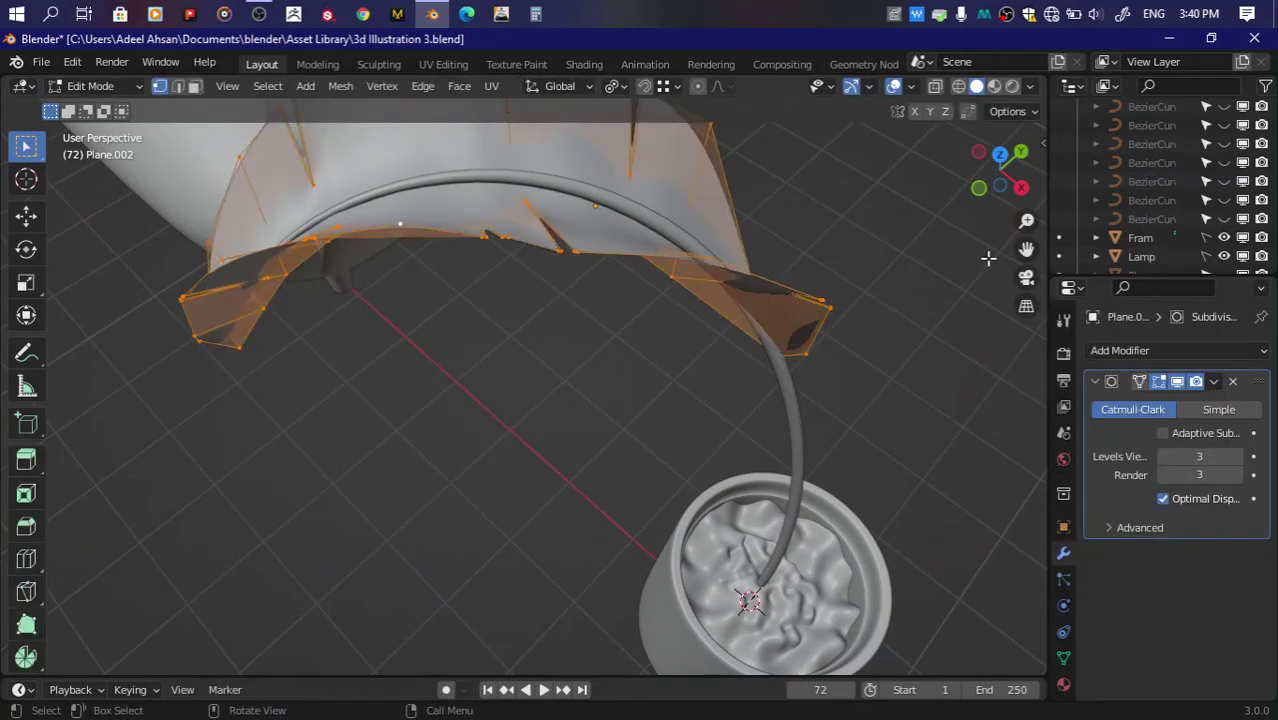
drag(1026, 248, 1030, 300)
key(e)
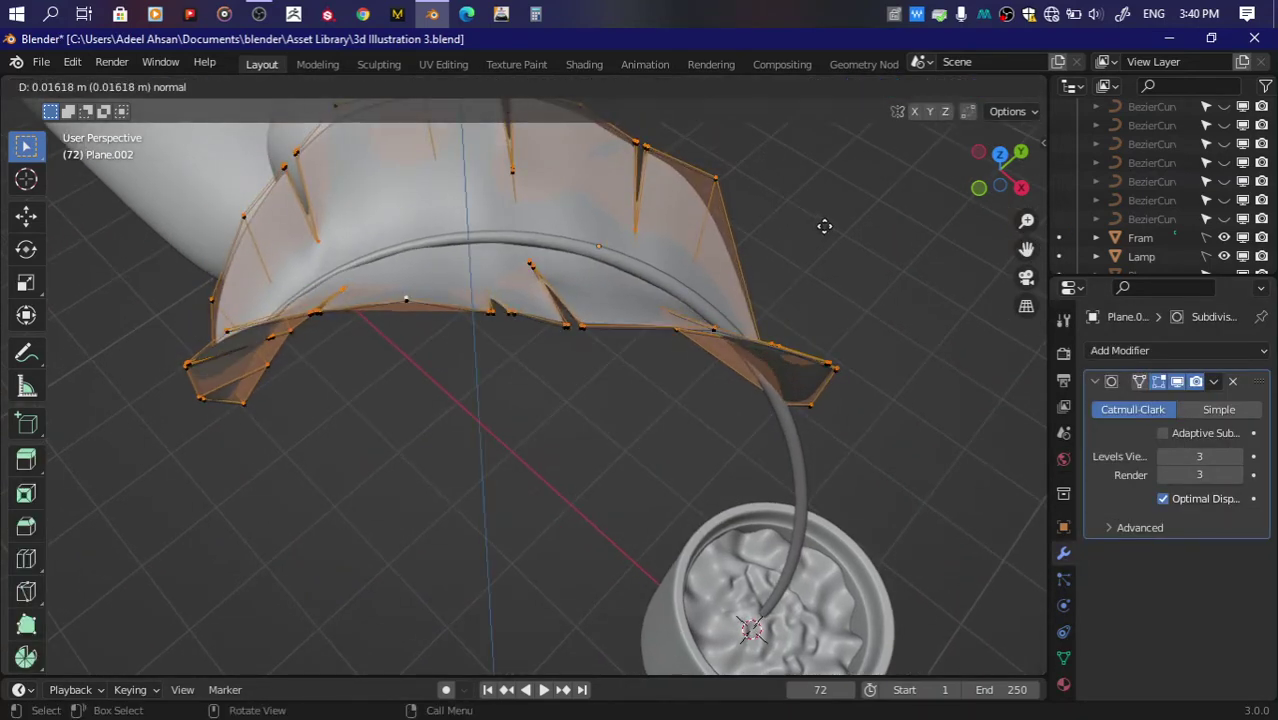
click(824, 227)
key(Tab)
key(ctrl+s)
Step: Zoom in on a notch tip and knife-cut a new edge joining two vertices there
drag(1013, 148, 1003, 152)
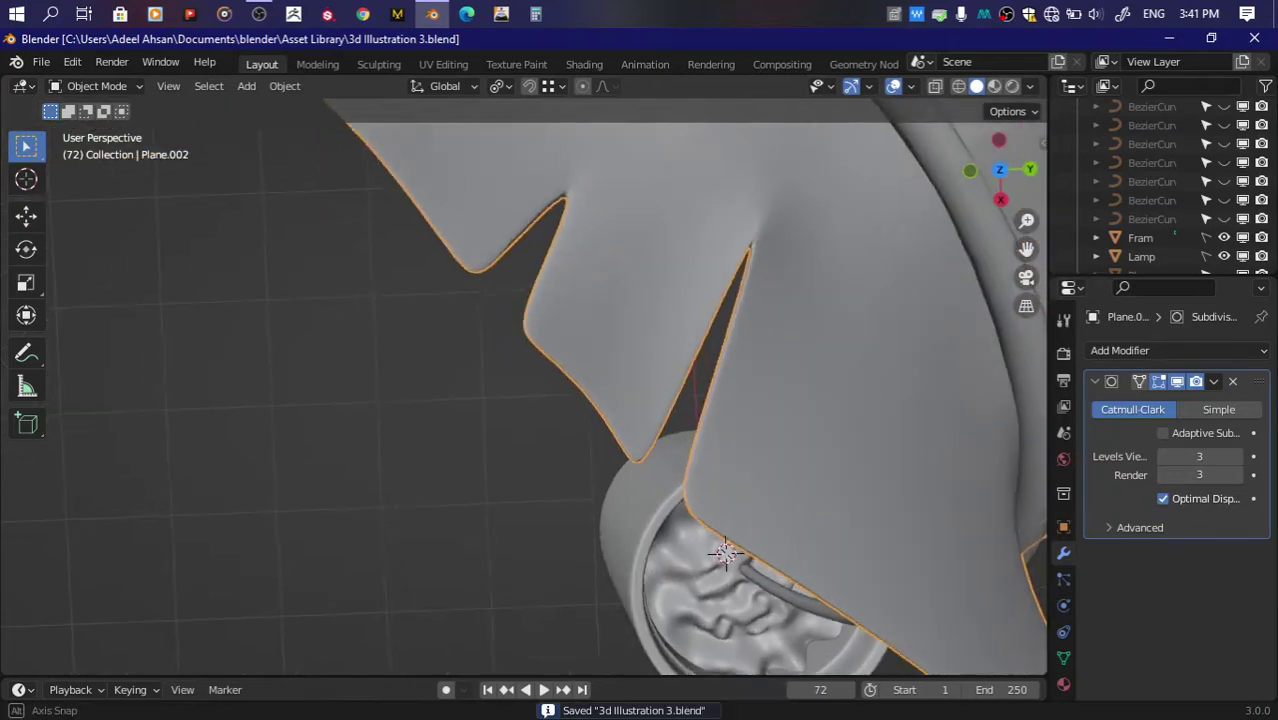
scroll(857, 349, up, 4)
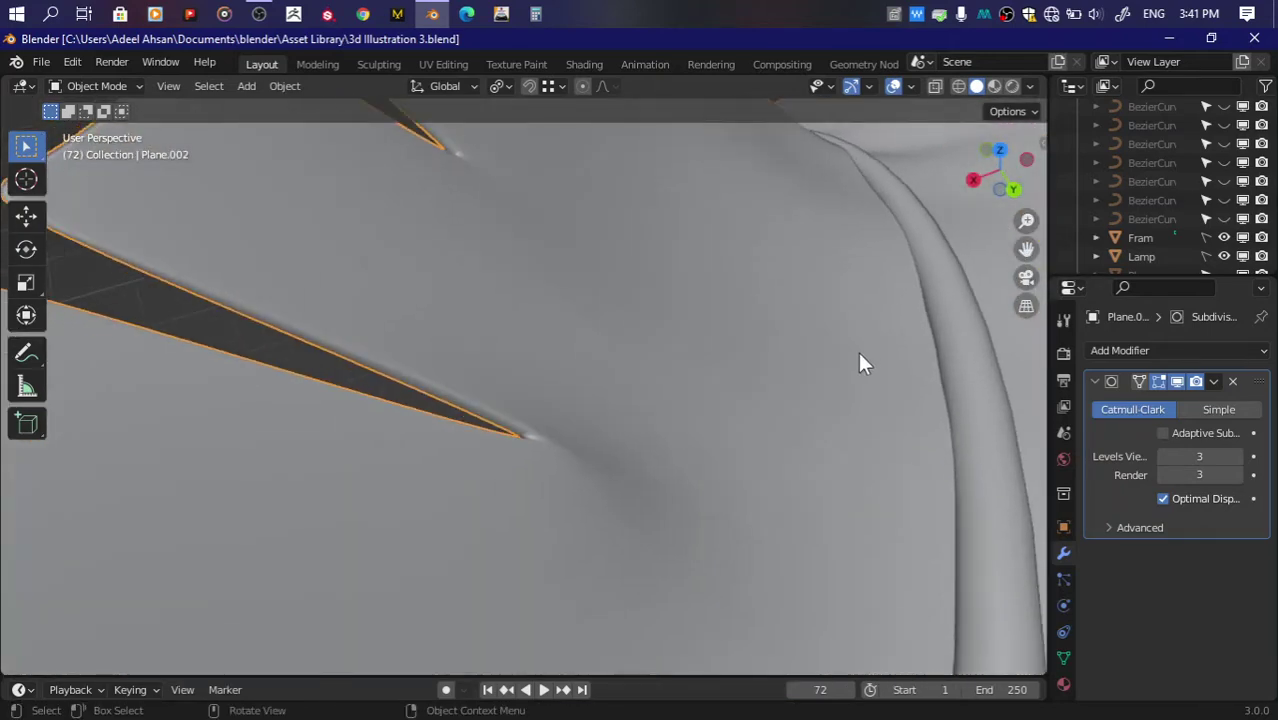
mouse_move(1000, 170)
mouse_down()
mouse_move(995, 186)
mouse_move(1000, 133)
mouse_up()
key(Tab)
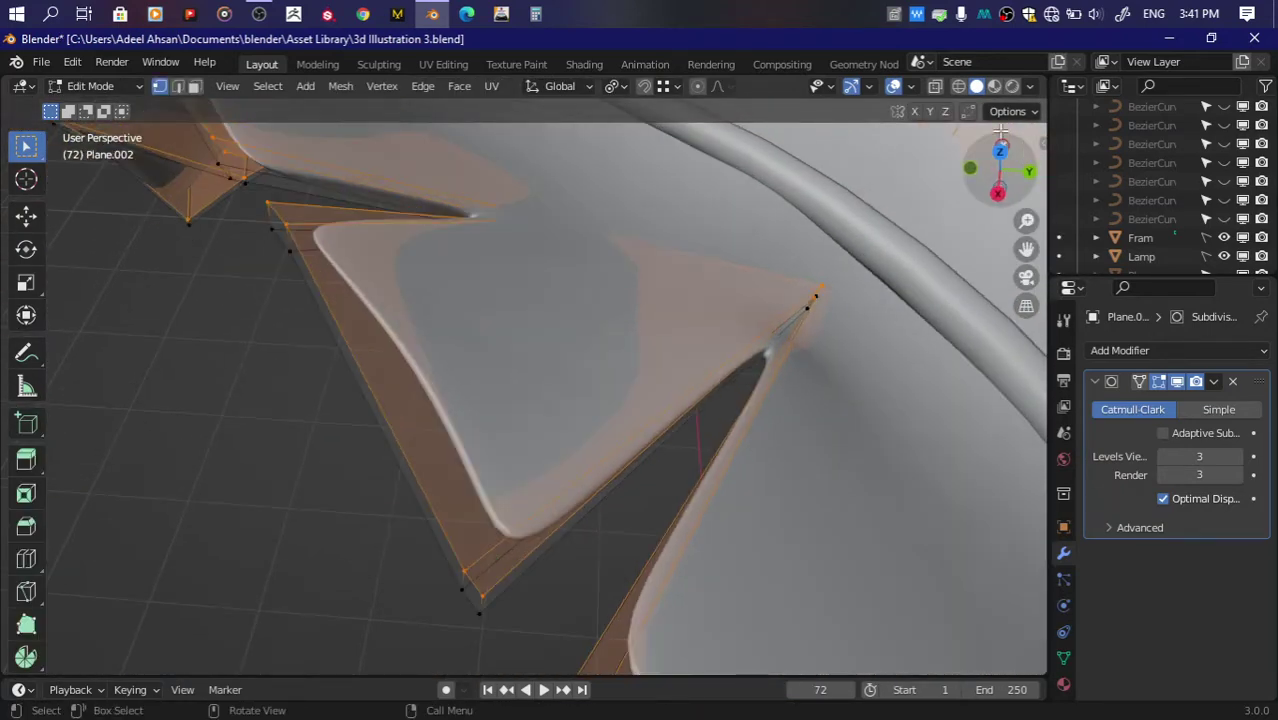
drag(1001, 178, 998, 172)
scroll(678, 339, up, 3)
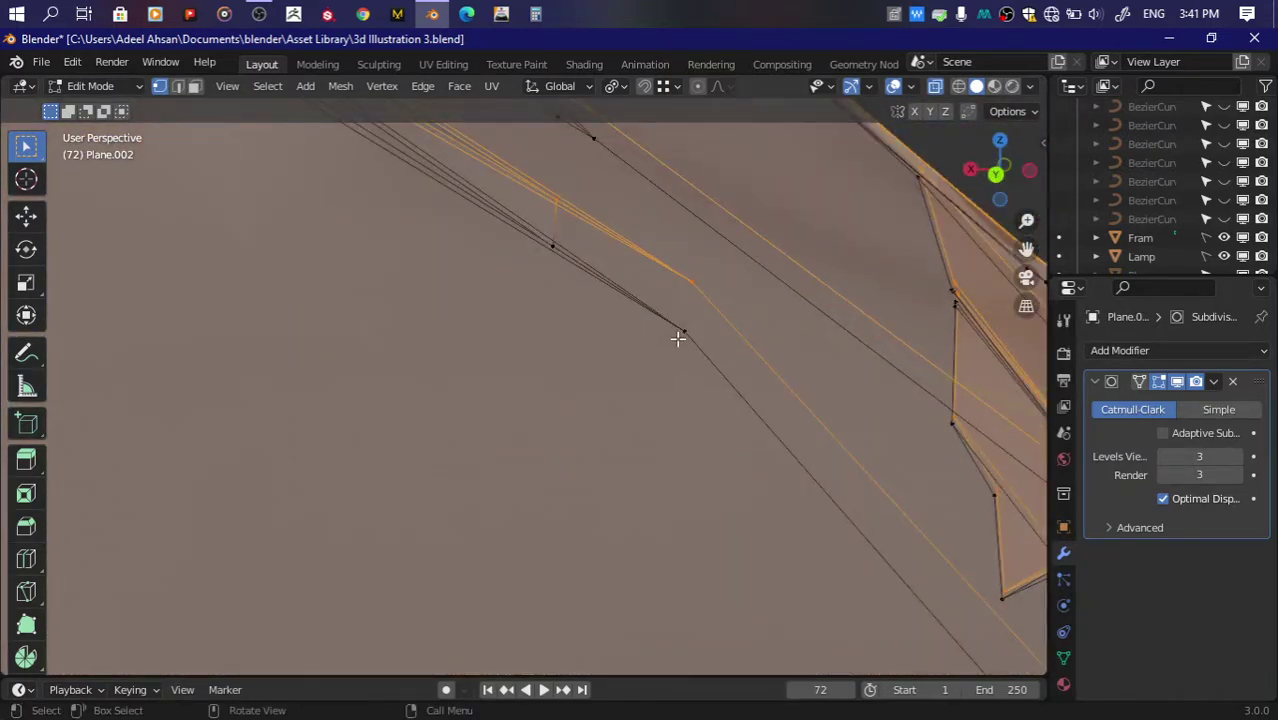
key(k)
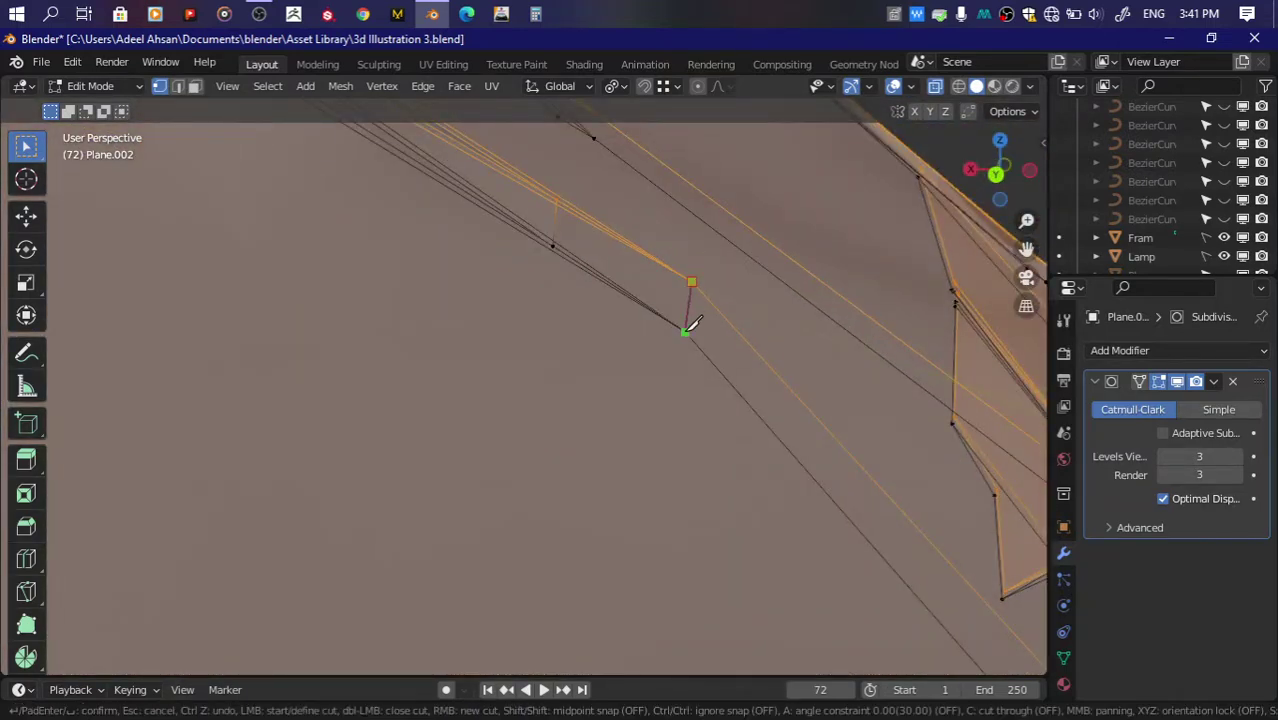
key(Return)
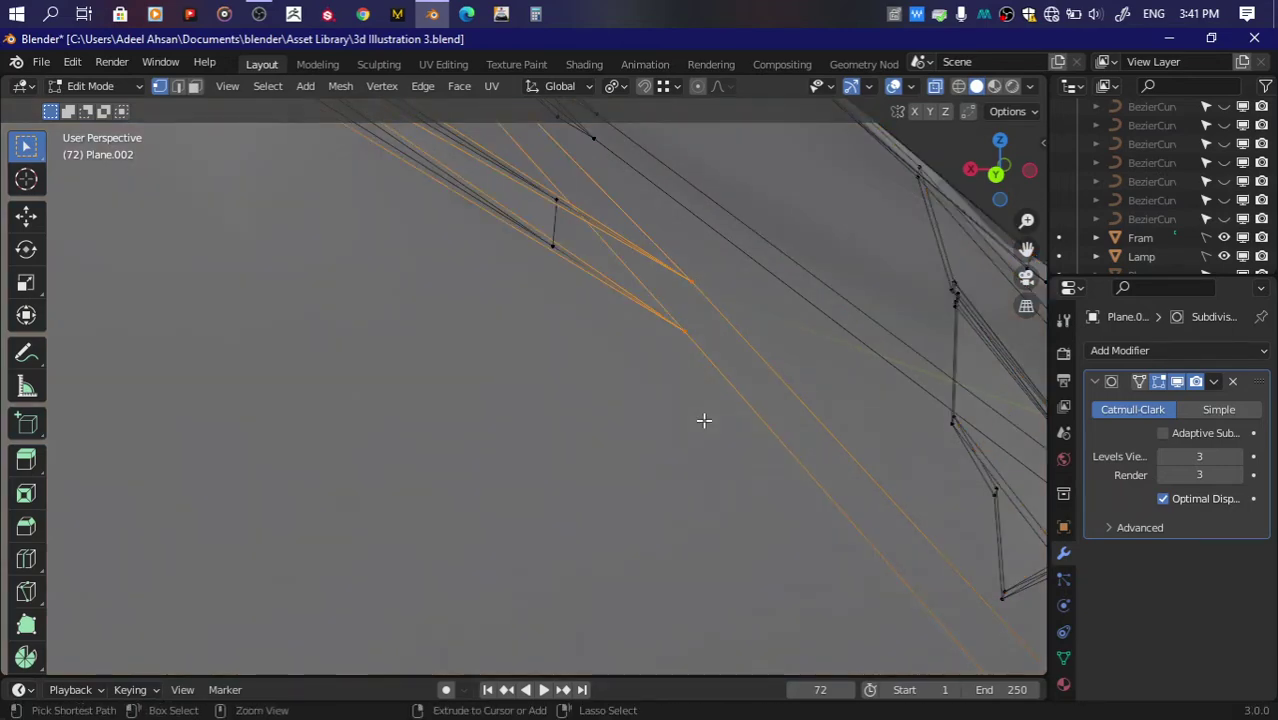
ctrl+middle_drag(703, 420, 703, 420)
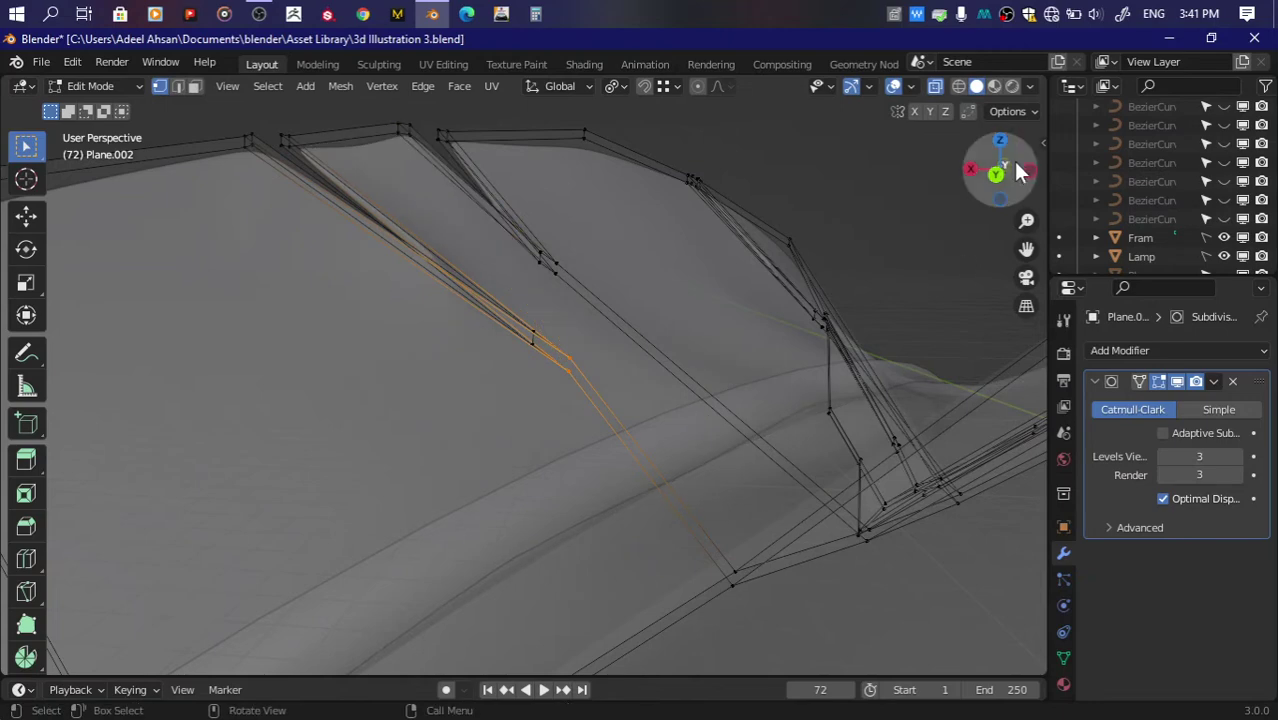
Step: Give the whole leaf mesh a slight thickness by extruding along normals, then save
drag(1004, 171, 1013, 158)
key(alt+z)
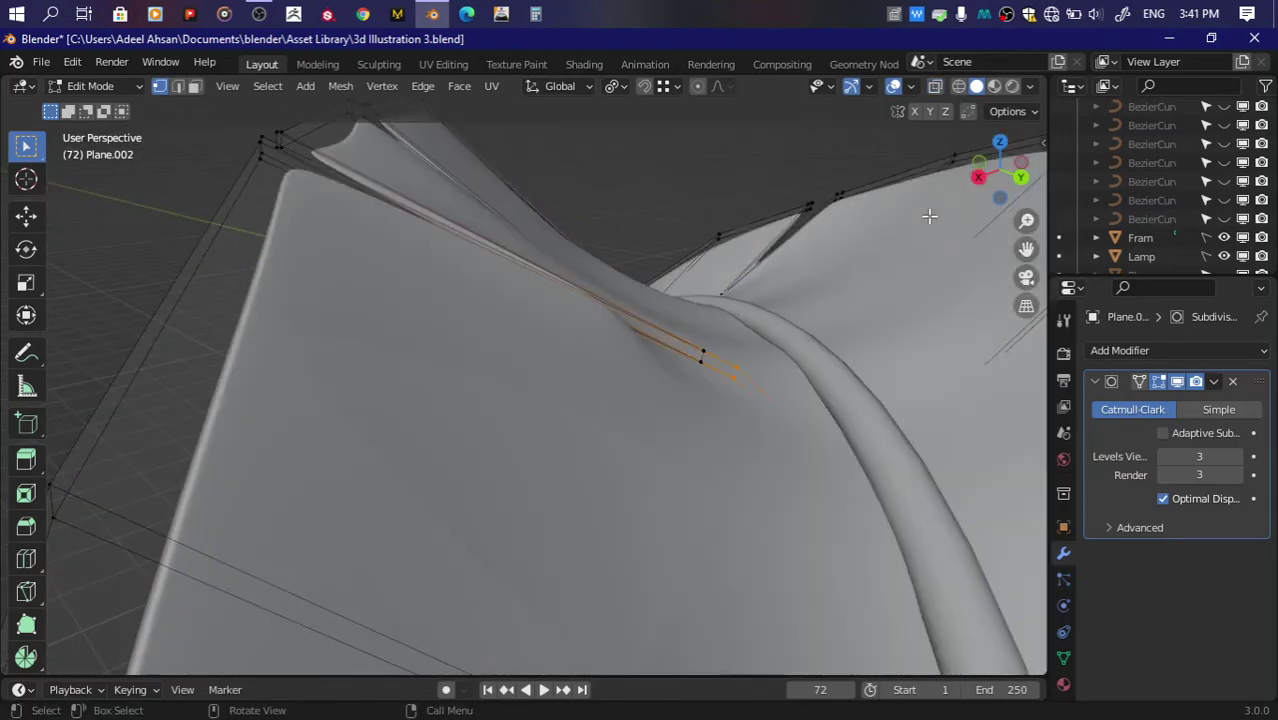
key(alt+z)
key(a)
key(Tab)
key(Tab)
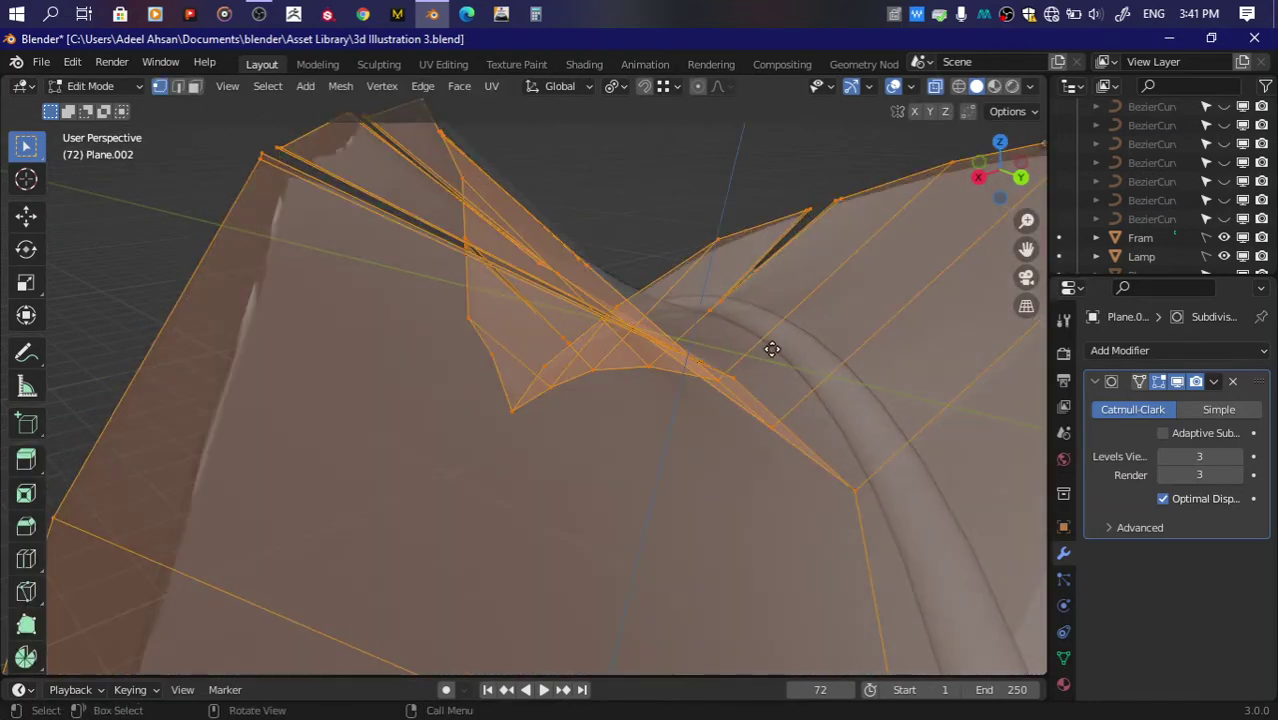
key(e)
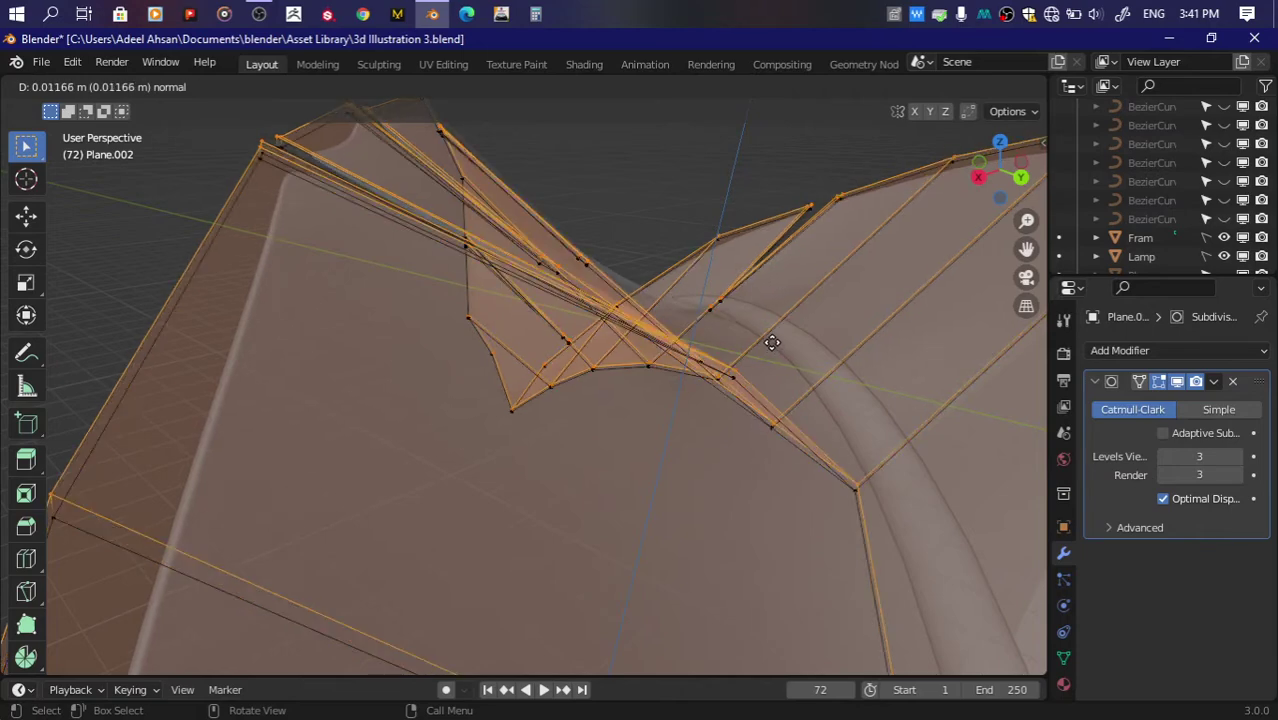
click(775, 339)
key(Tab)
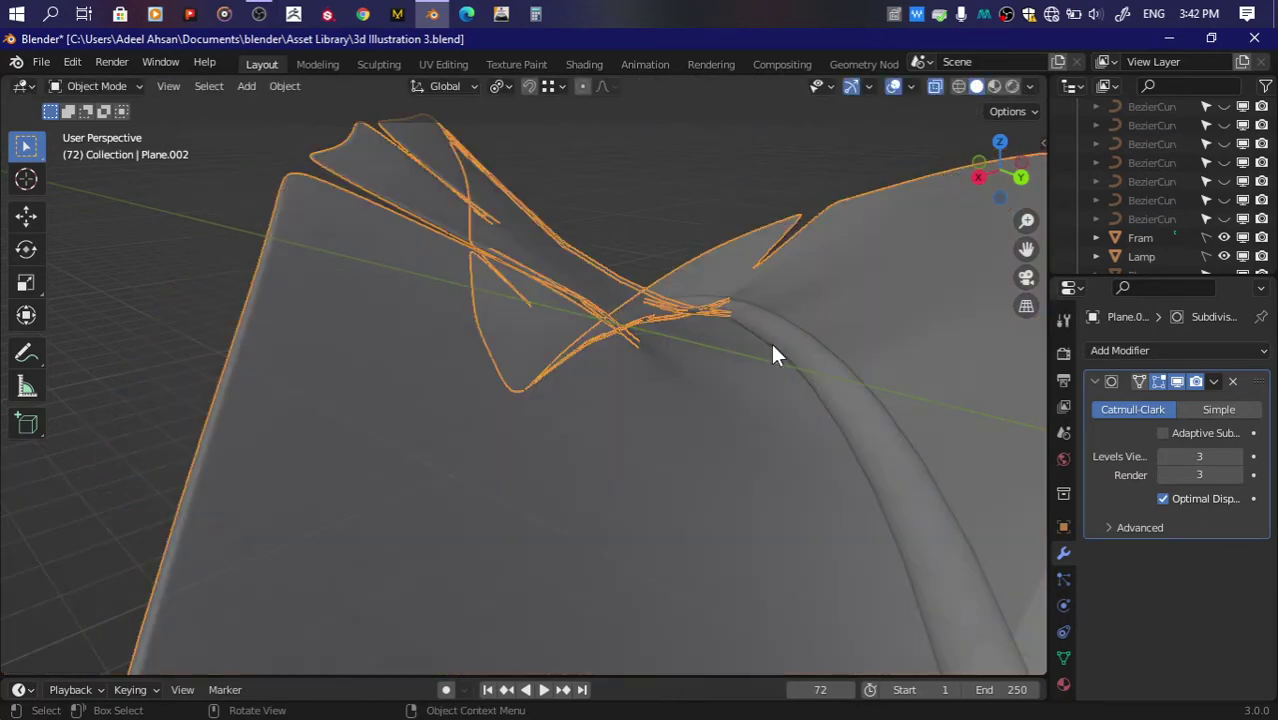
scroll(771, 343, down, 4)
key(ctrl+s)
Step: Lift the leaf slightly along Z so it sits on top of its stem
key(alt+a)
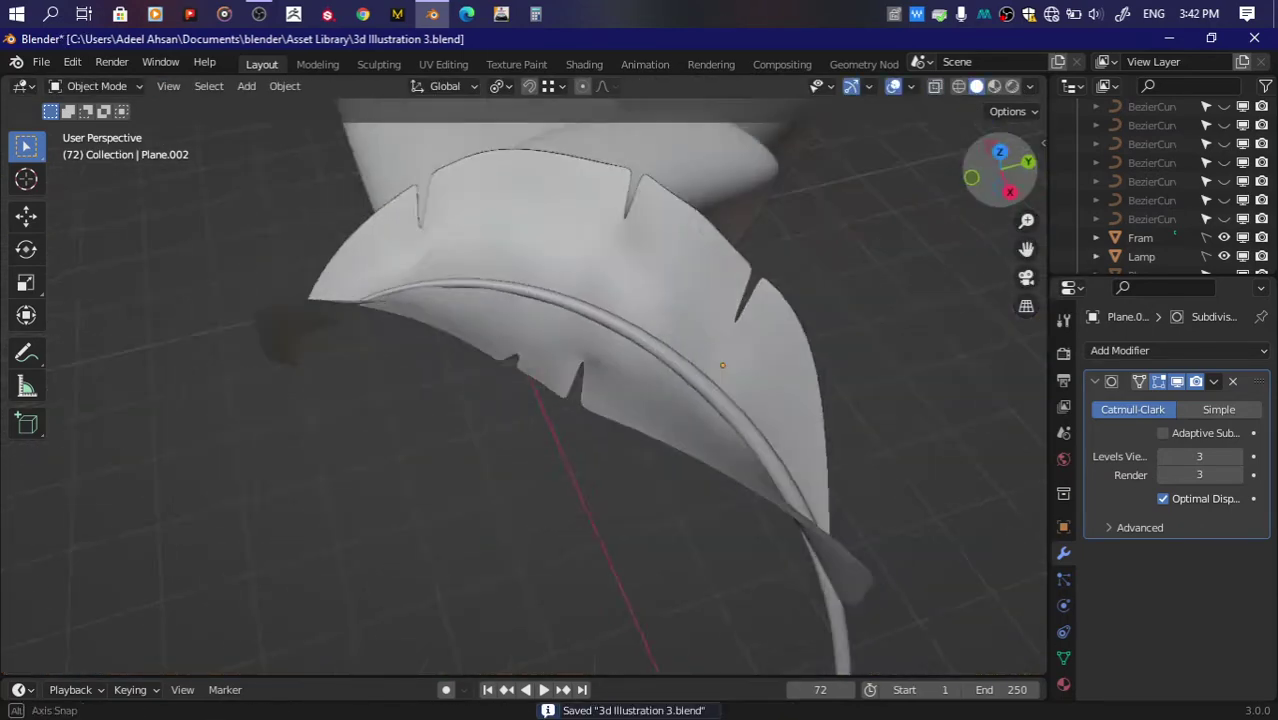
drag(1000, 170, 836, 228)
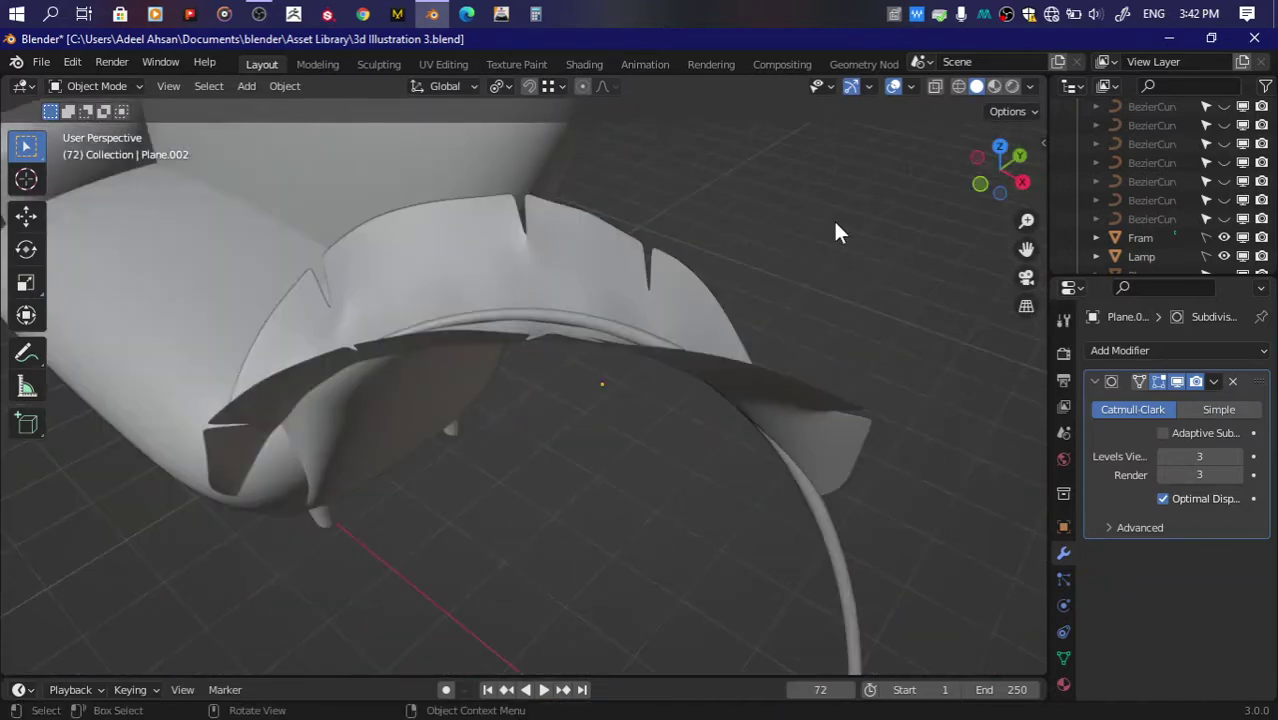
mouse_move(1041, 150)
mouse_down()
mouse_move(805, 98)
mouse_move(725, 347)
mouse_up()
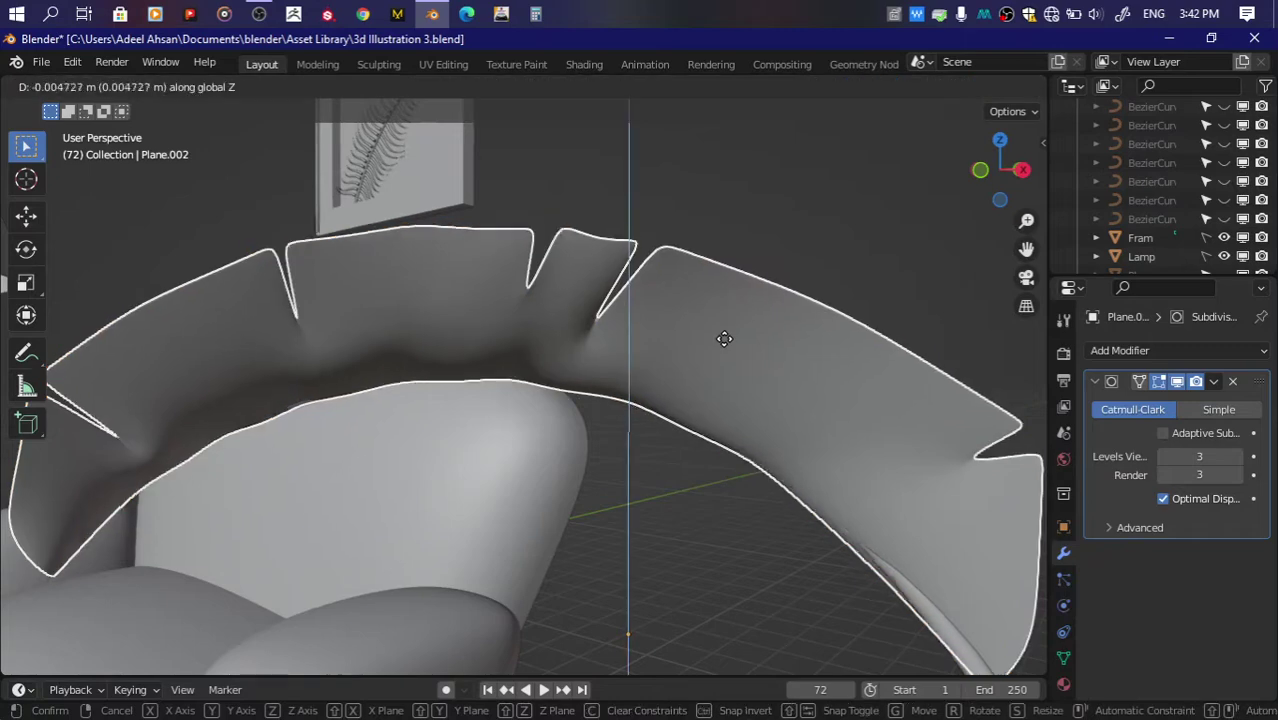
click(723, 337)
mouse_move(723, 337)
middle_down()
mouse_move(842, 232)
mouse_move(529, 307)
middle_up()
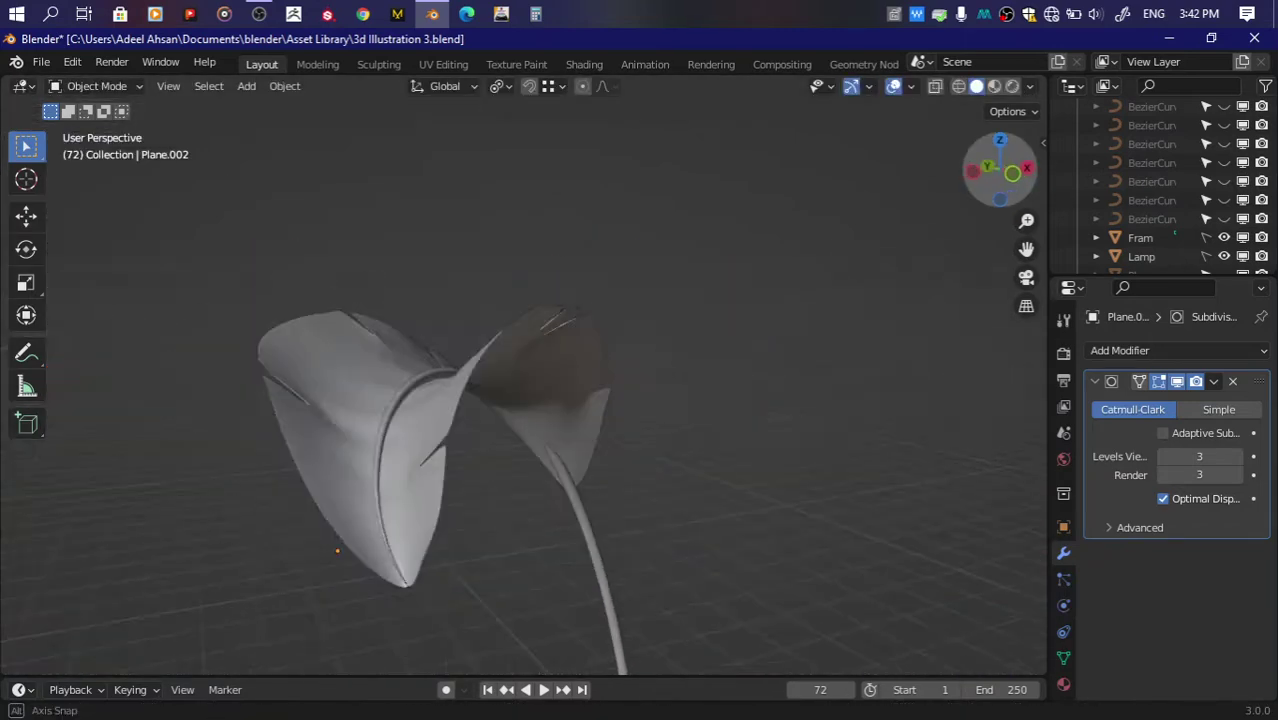
scroll(529, 307, up, 4)
click(440, 350)
scroll(440, 355, down, 5)
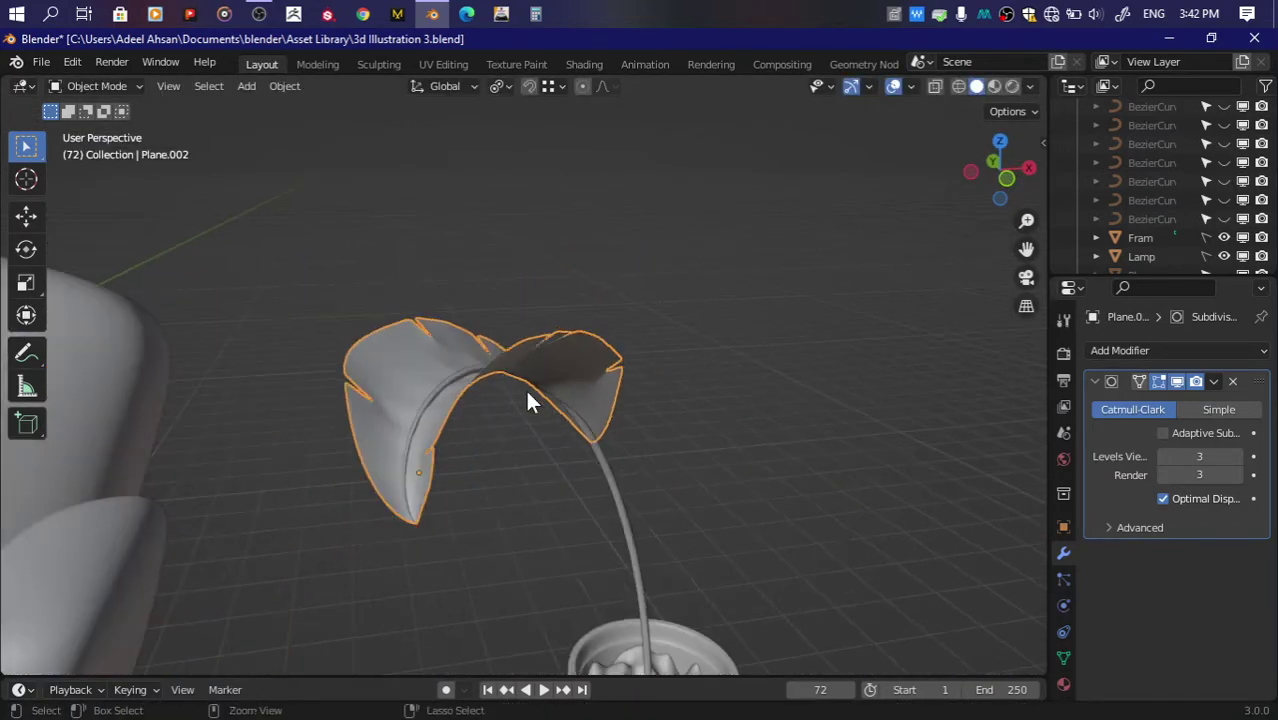
click(447, 504)
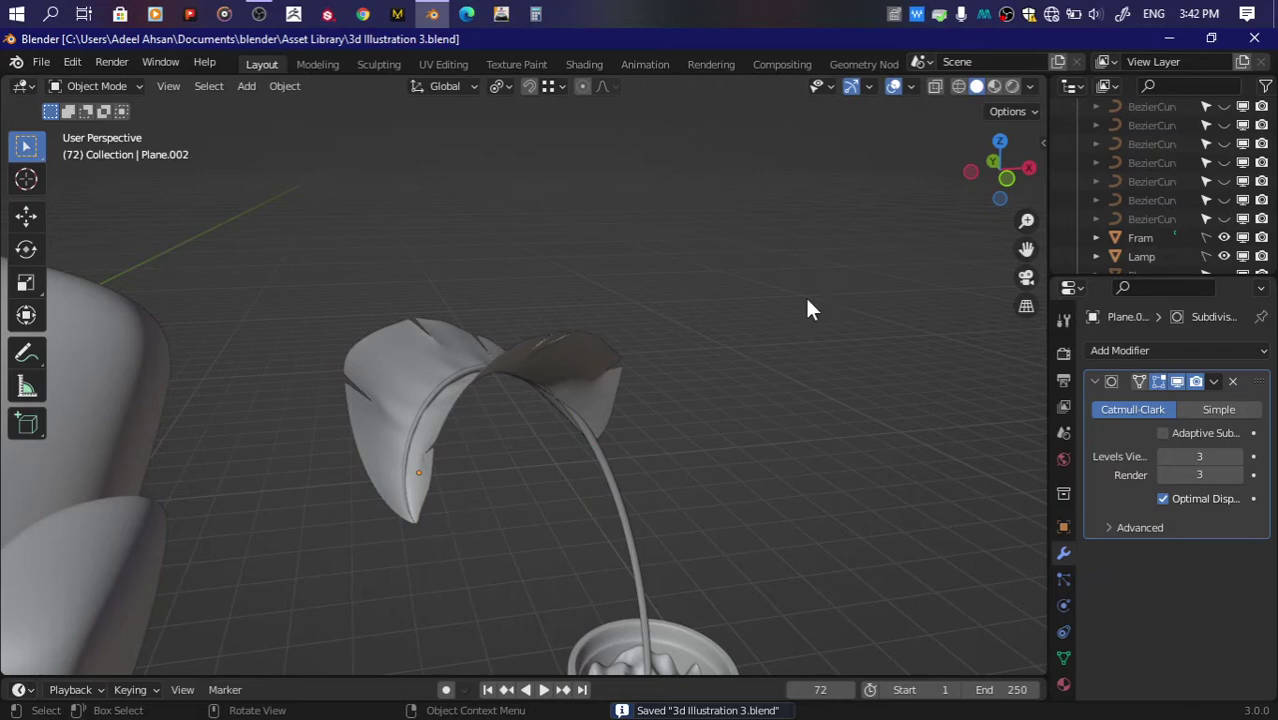
scroll(556, 380, down, 3)
scroll(556, 386, up, 6)
drag(1003, 151, 990, 170)
scroll(846, 295, down, 4)
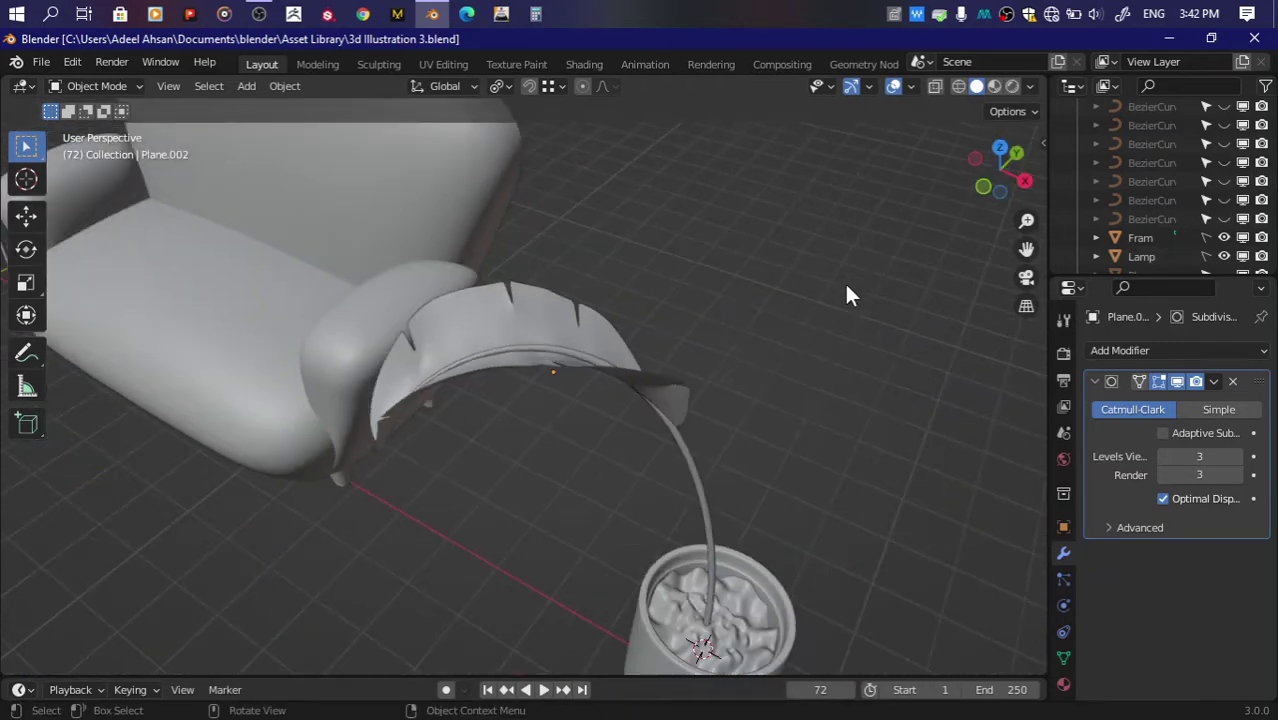
Step: Unhide the stem curves and deselect them
key(alt+h)
key(alt+a)
mouse_move(892, 238)
middle_down()
mouse_move(517, 601)
mouse_move(632, 492)
middle_up()
Step: Try repositioning the leaf above the armchair, leaving it in place
click(697, 433)
scroll(697, 433, up, 3)
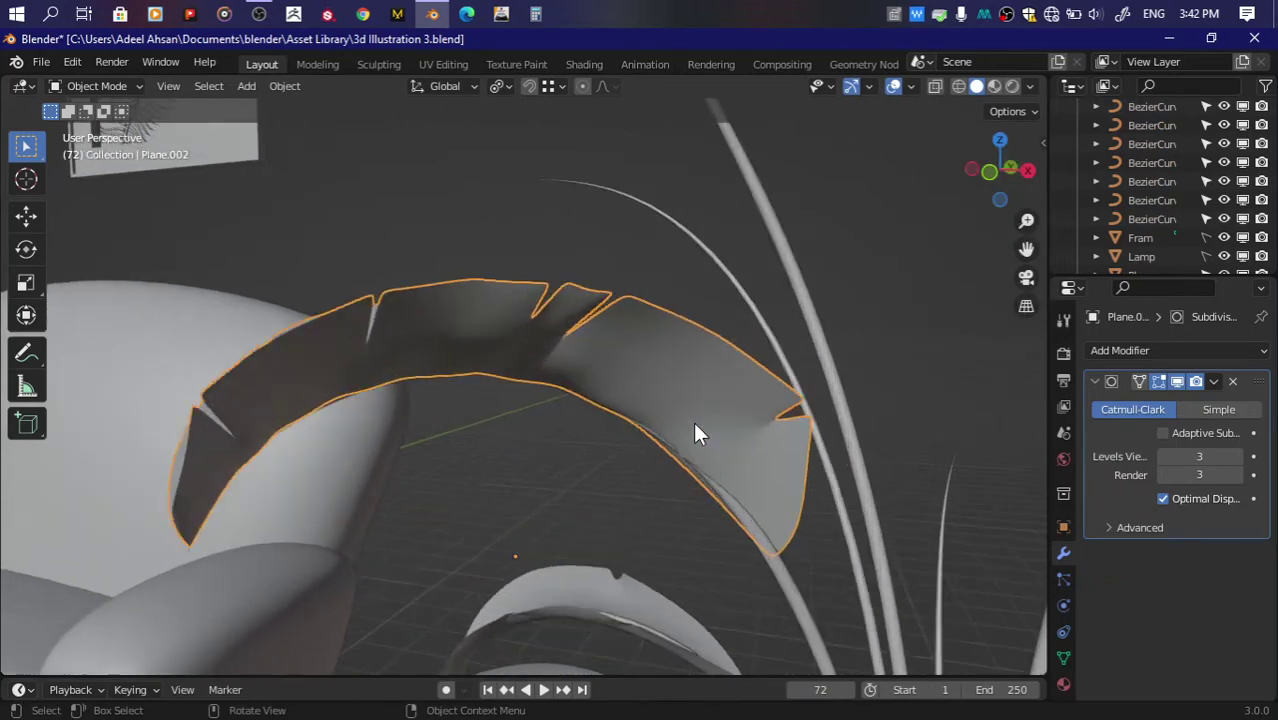
key(g)
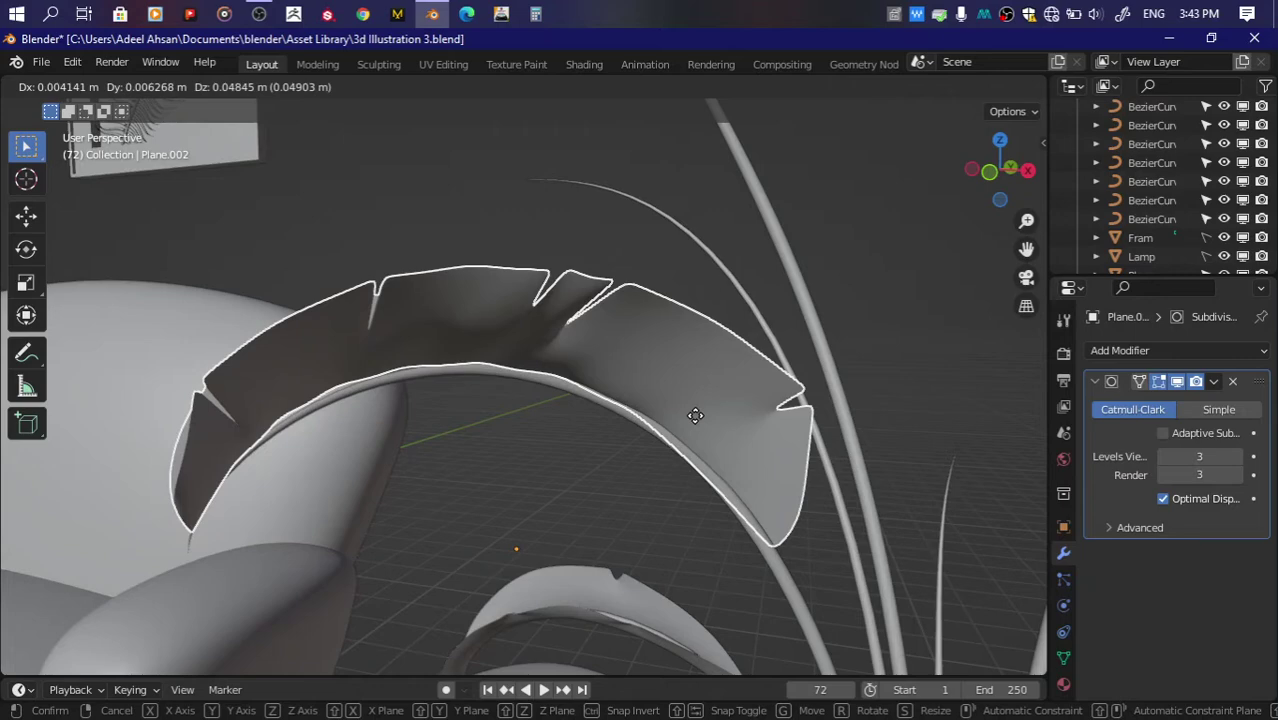
key(Escape)
click(864, 320)
scroll(861, 318, down, 3)
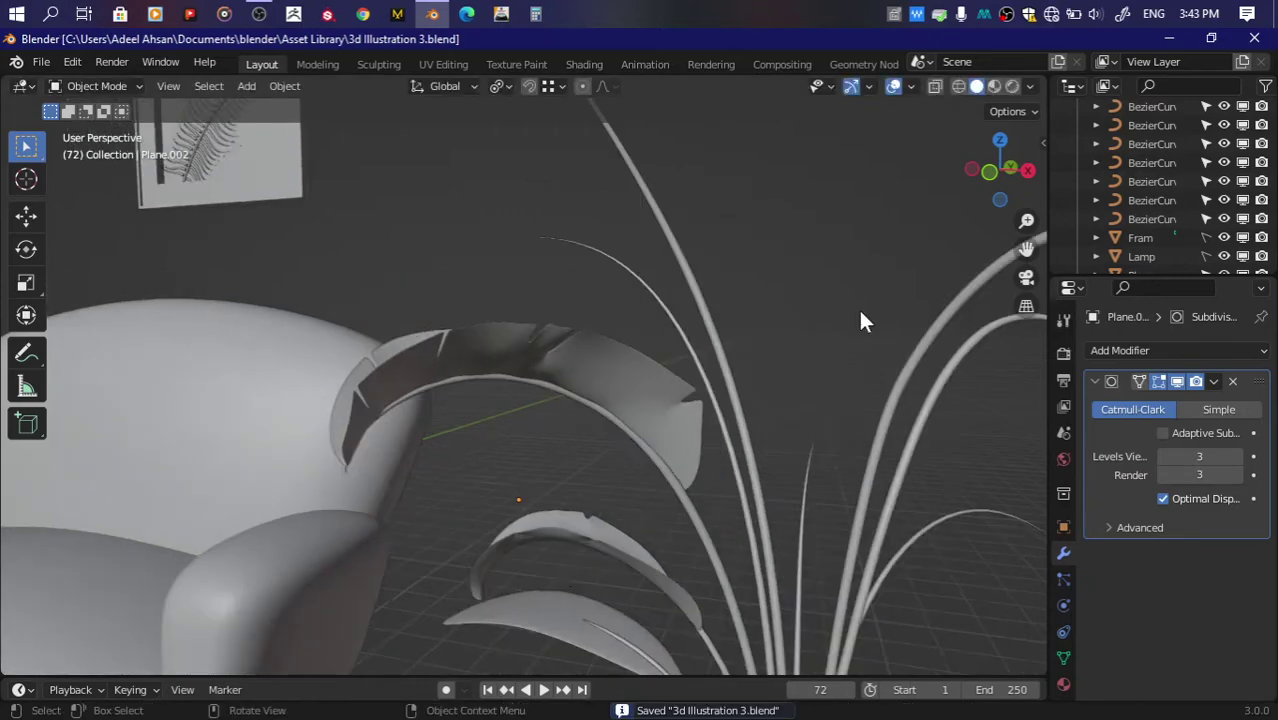
drag(1026, 250, 1028, 255)
Step: Smooth the top leaf's vertices three times with Smooth Vertices
click(515, 226)
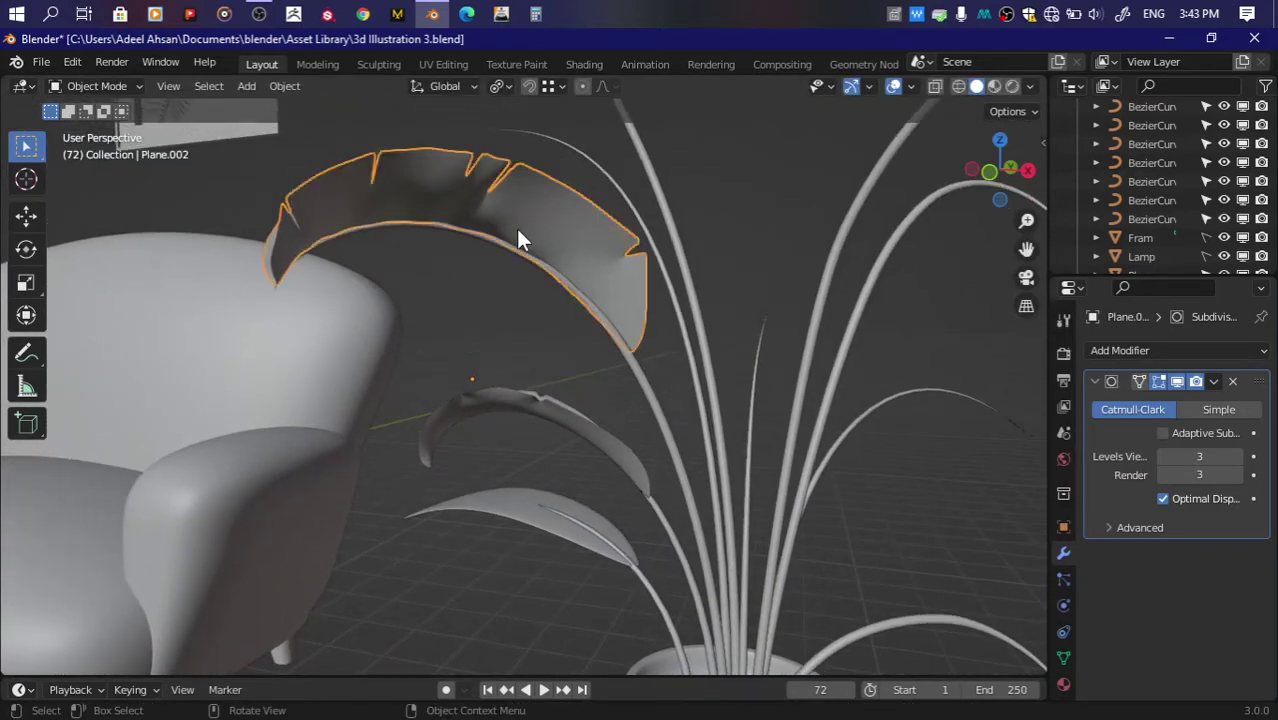
key(Tab)
click(381, 86)
click(429, 320)
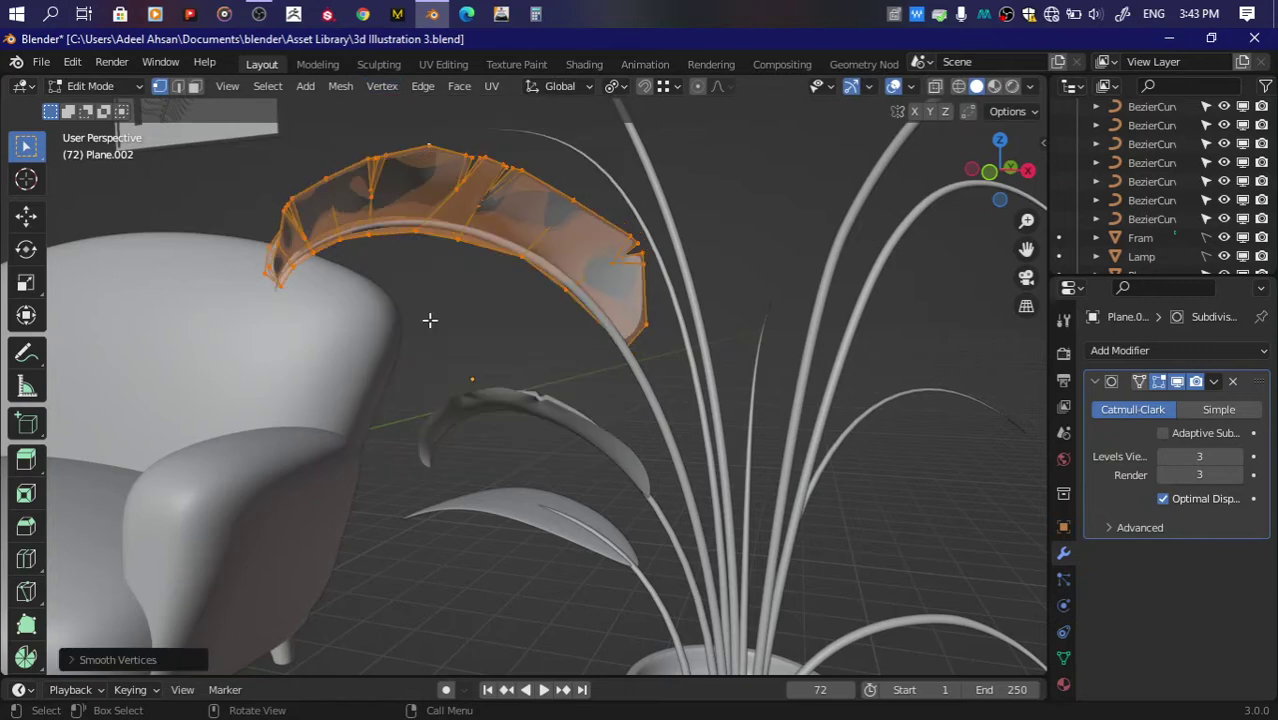
drag(992, 170, 628, 262)
key(shift+r)
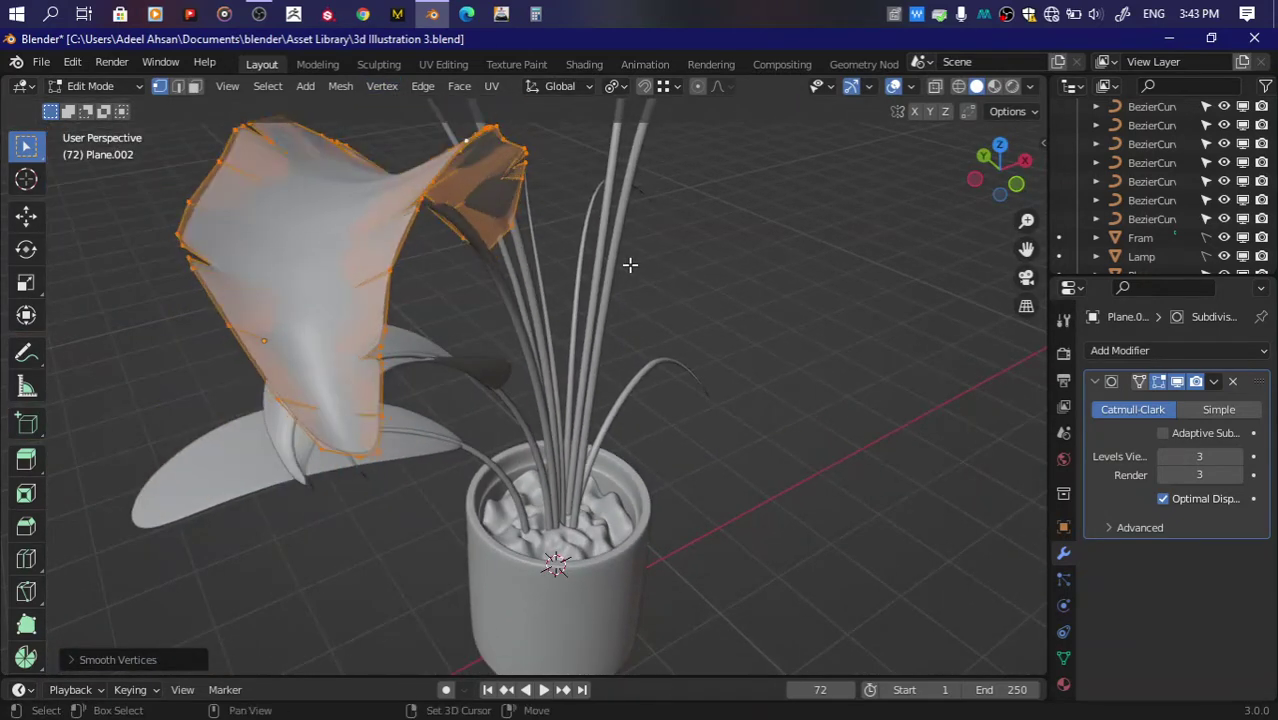
key(shift+r)
key(shift+r)
key(shift+r)
key(shift+r)
key(Tab)
Step: Inspect the smoothed top leaf up close and save the file
drag(988, 148, 847, 217)
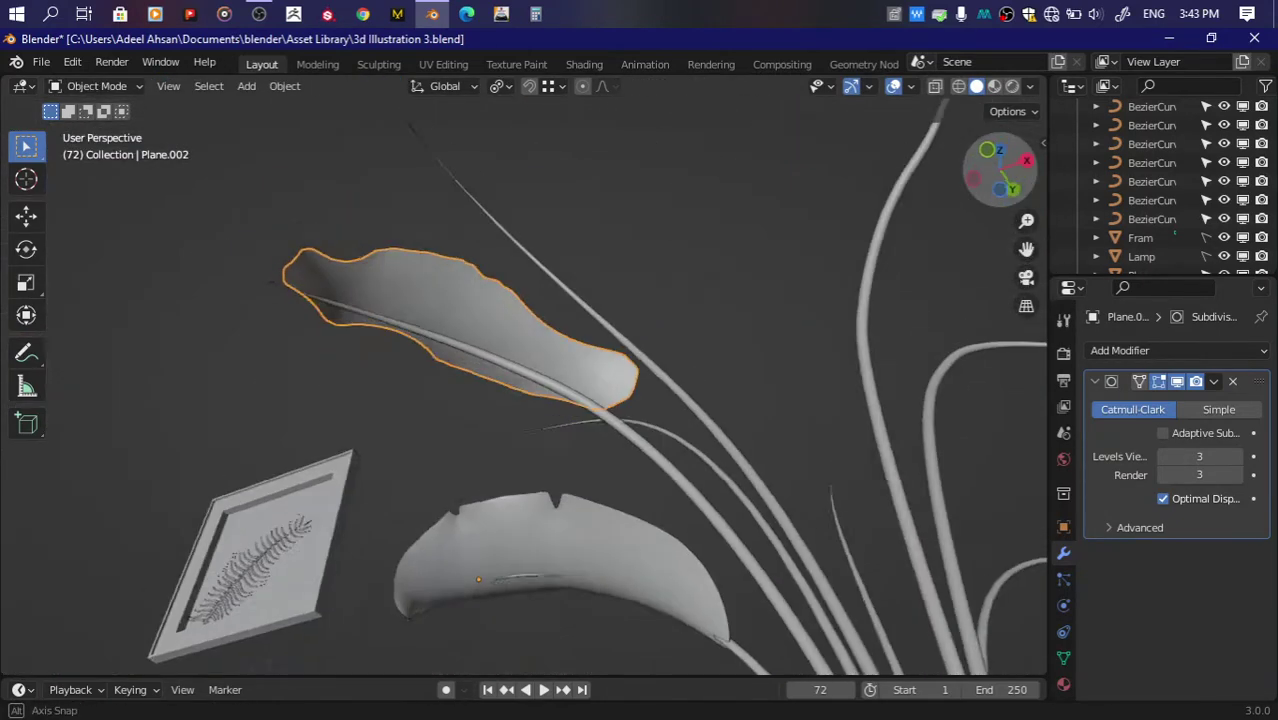
key(Tab)
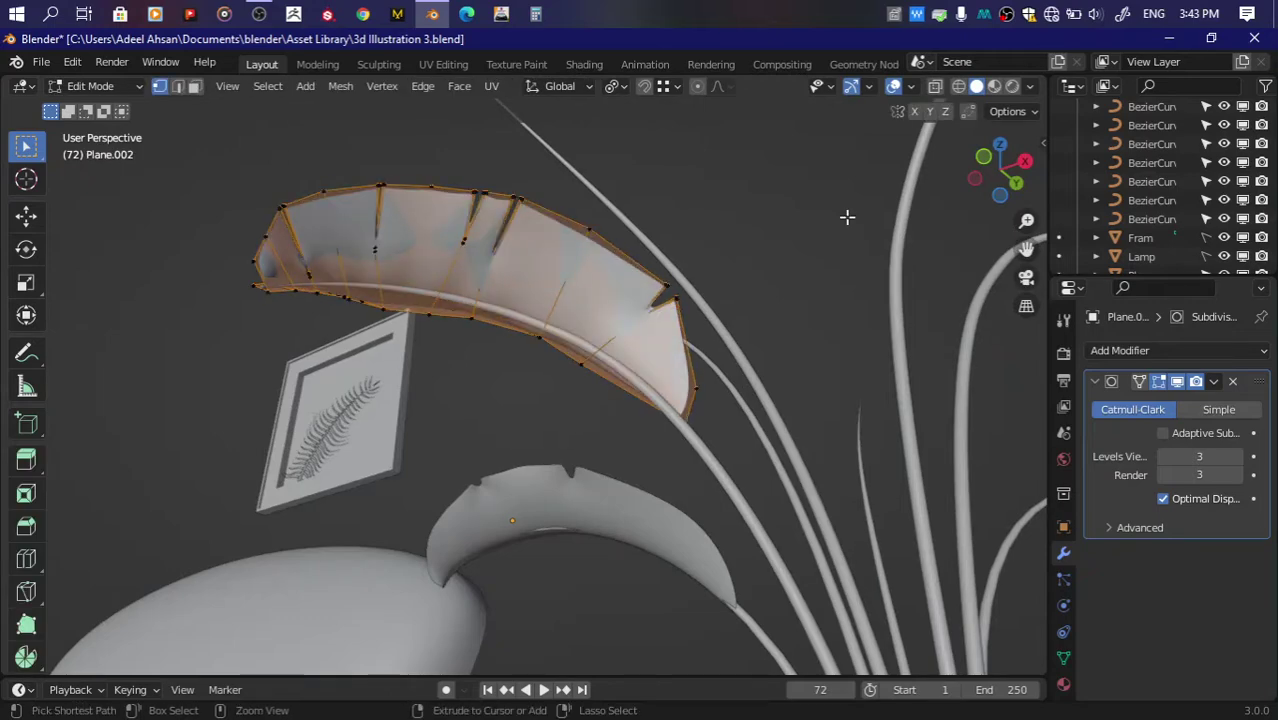
key(Tab)
scroll(847, 217, down, 3)
drag(1000, 168, 790, 247)
key(ctrl+s)
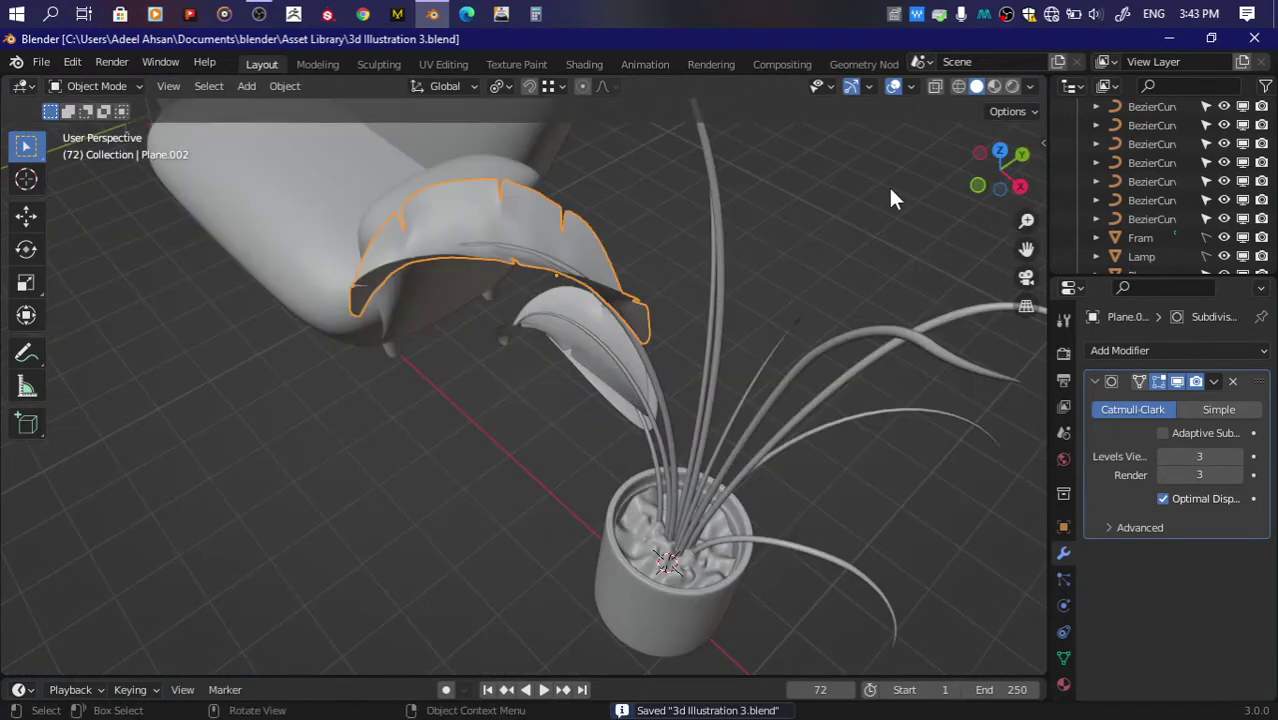
Step: Select the lowest leaf beside the pot
click(888, 190)
mouse_move(1000, 168)
mouse_down()
mouse_move(960, 200)
mouse_move(1010, 175)
mouse_up()
click(512, 455)
mouse_move(512, 450)
middle_down()
mouse_move(430, 470)
mouse_move(422, 340)
middle_up()
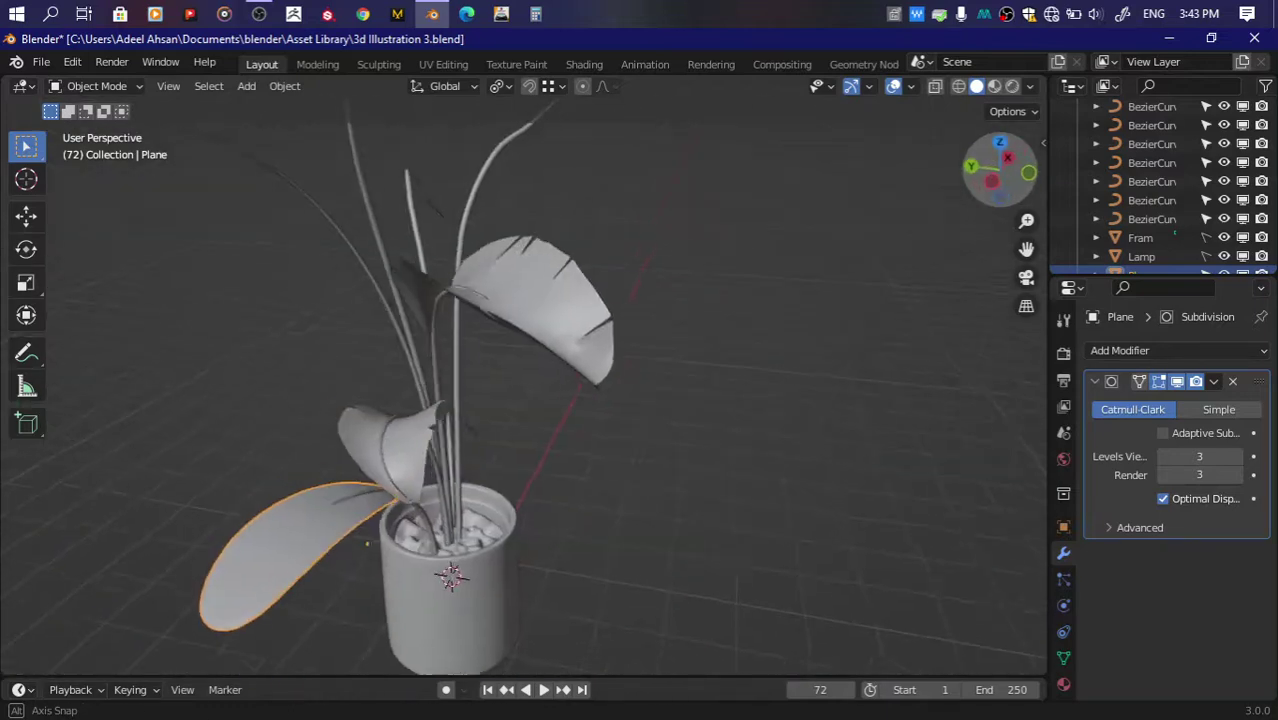
Step: Duplicate the leaf up to the stem tops and remove the three left-hand leaves
key(shift+d)
click(326, 532)
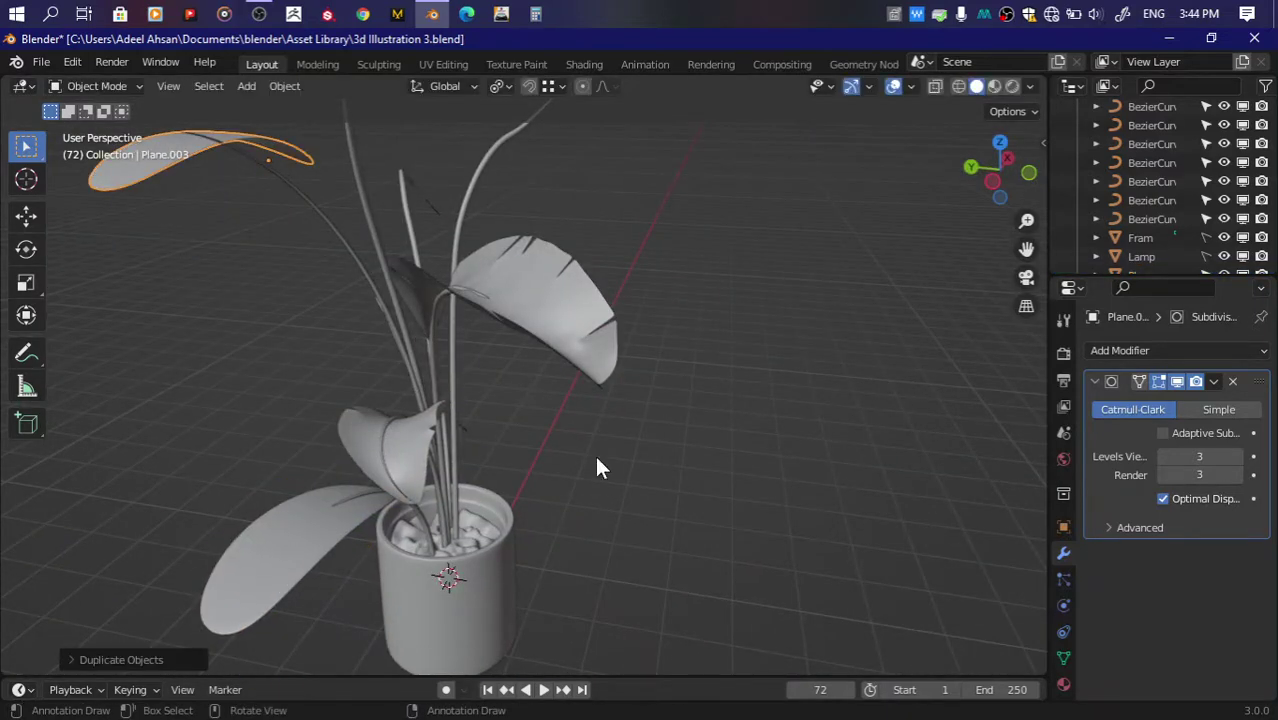
click(1000, 172)
drag(247, 252, 486, 570)
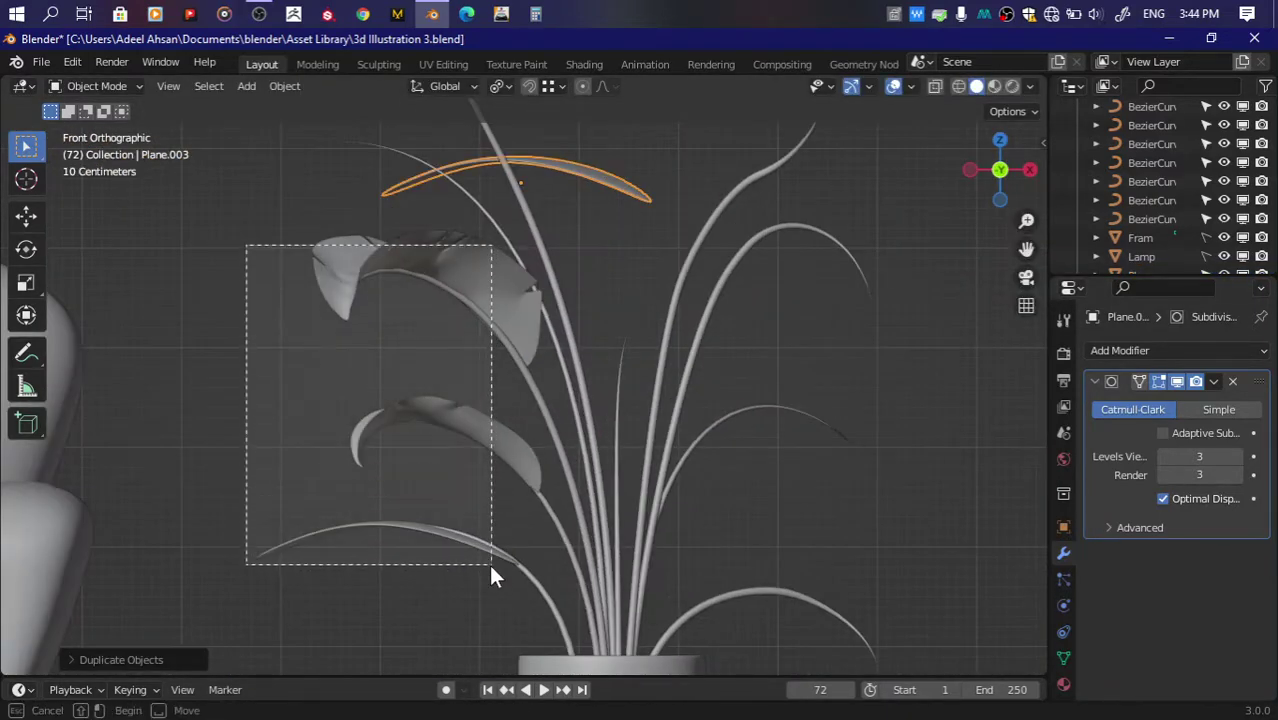
key(Delete)
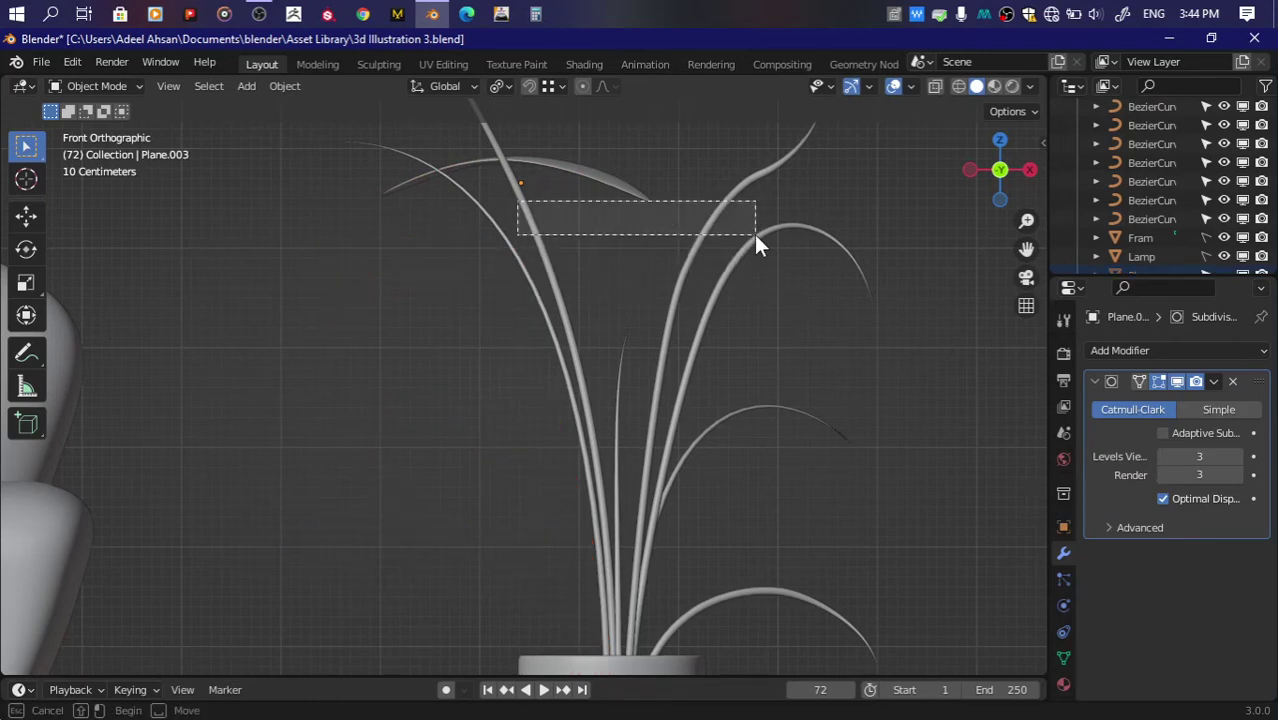
drag(517, 202, 756, 245)
click(594, 302)
drag(714, 423, 718, 430)
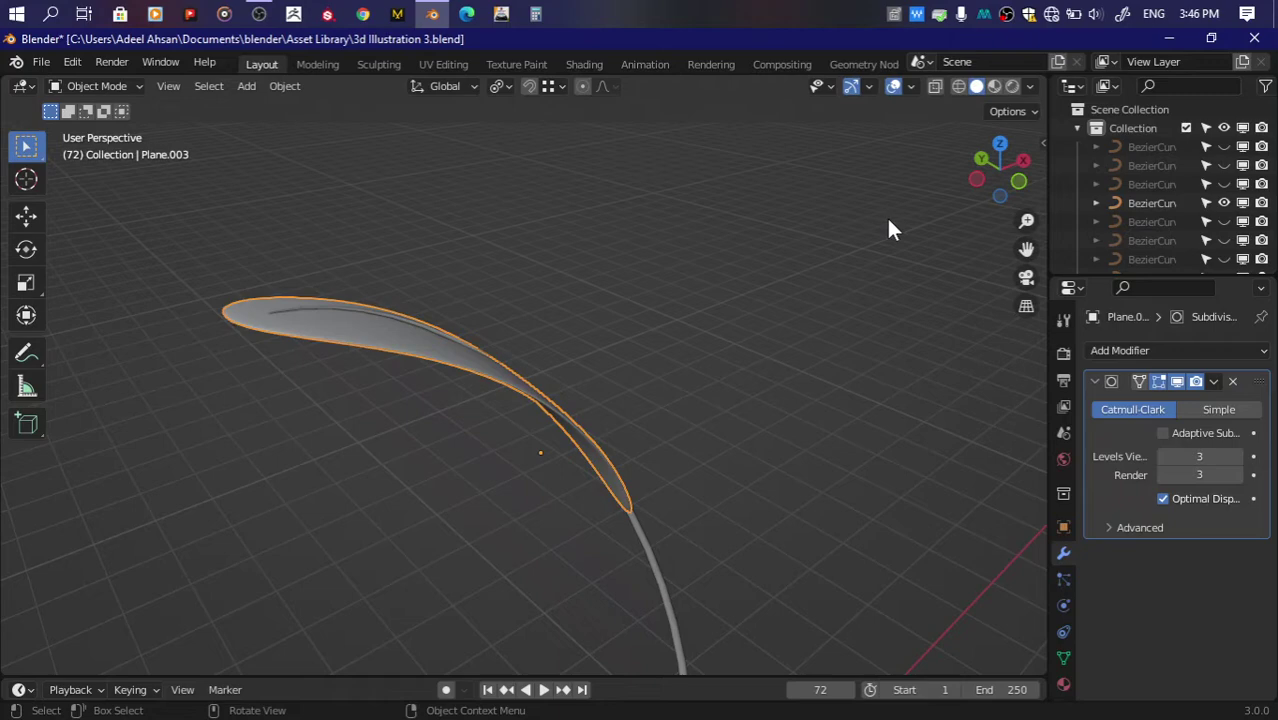
Step: Trim the leaf copy by deleting its unwanted faces twice
key(Tab)
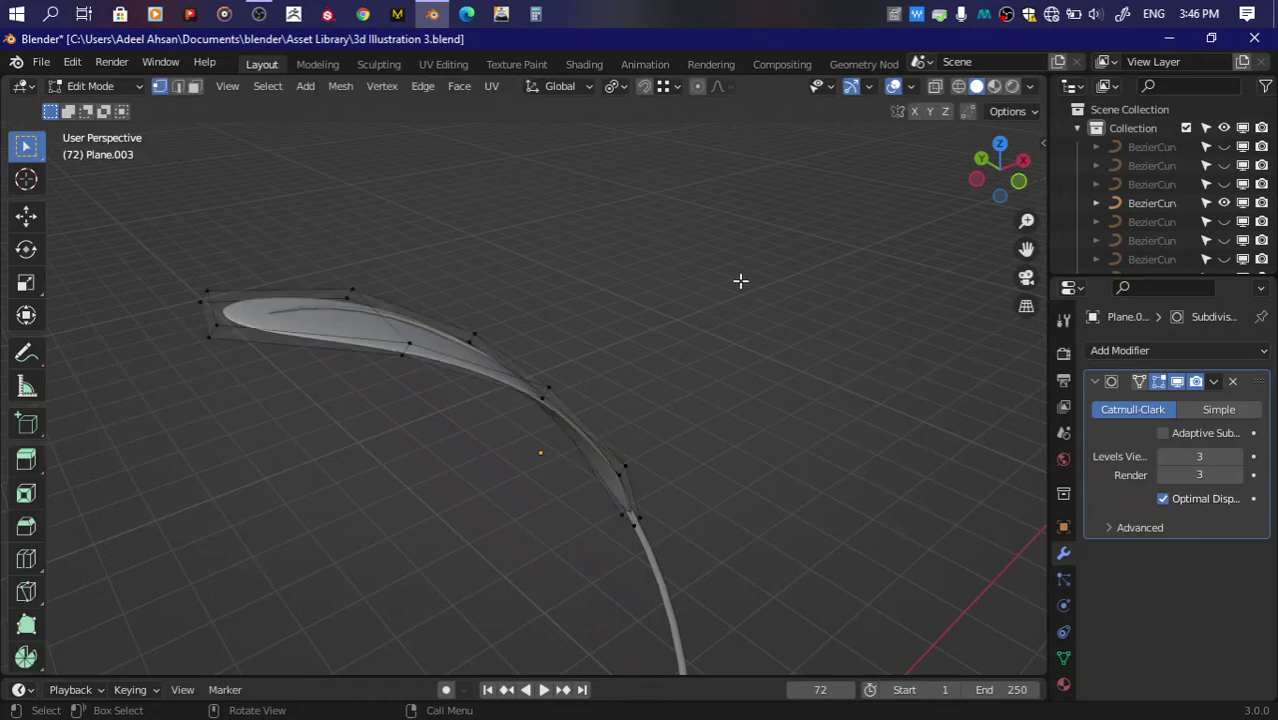
drag(1000, 168, 968, 158)
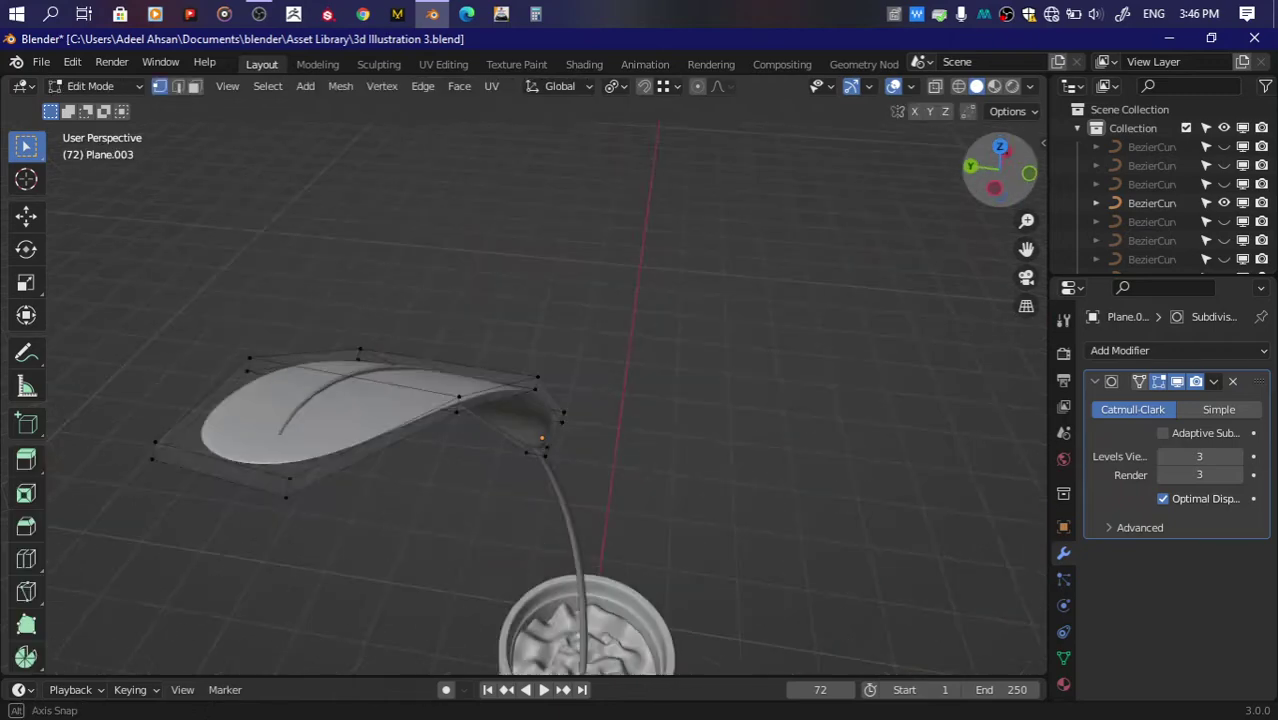
click(416, 387)
drag(998, 170, 994, 160)
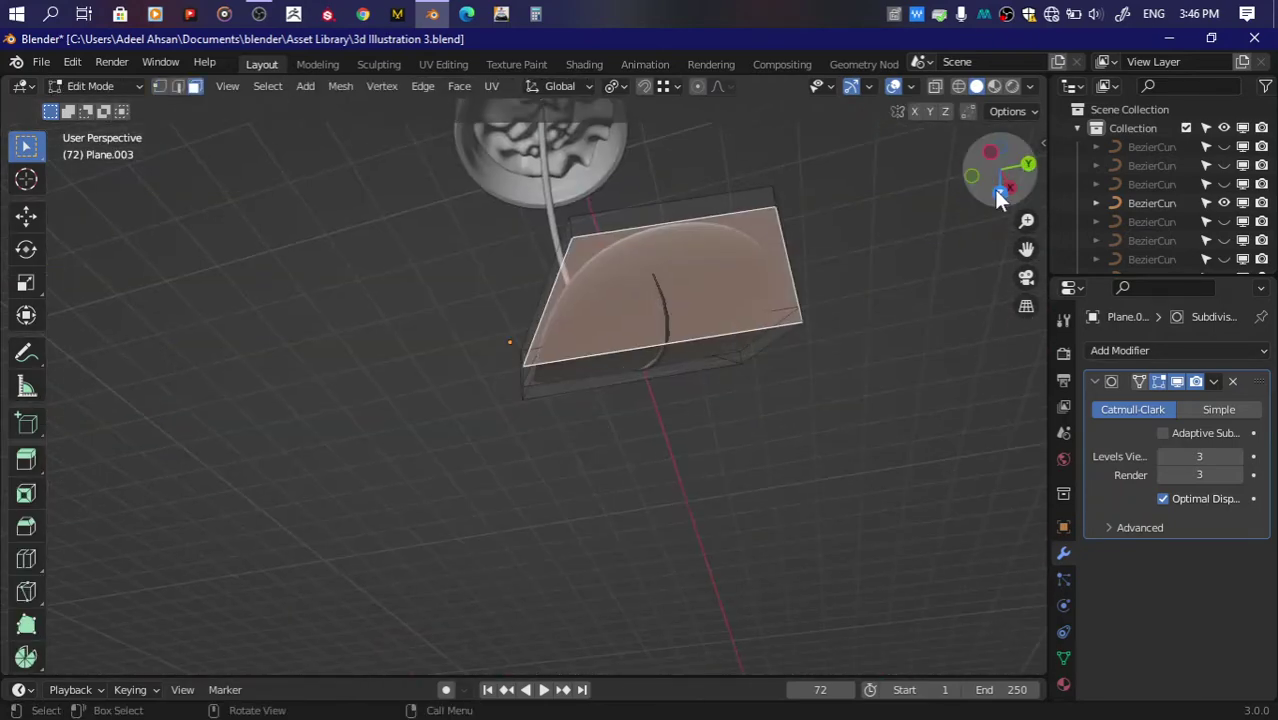
scroll(613, 472, down, 3)
key(l)
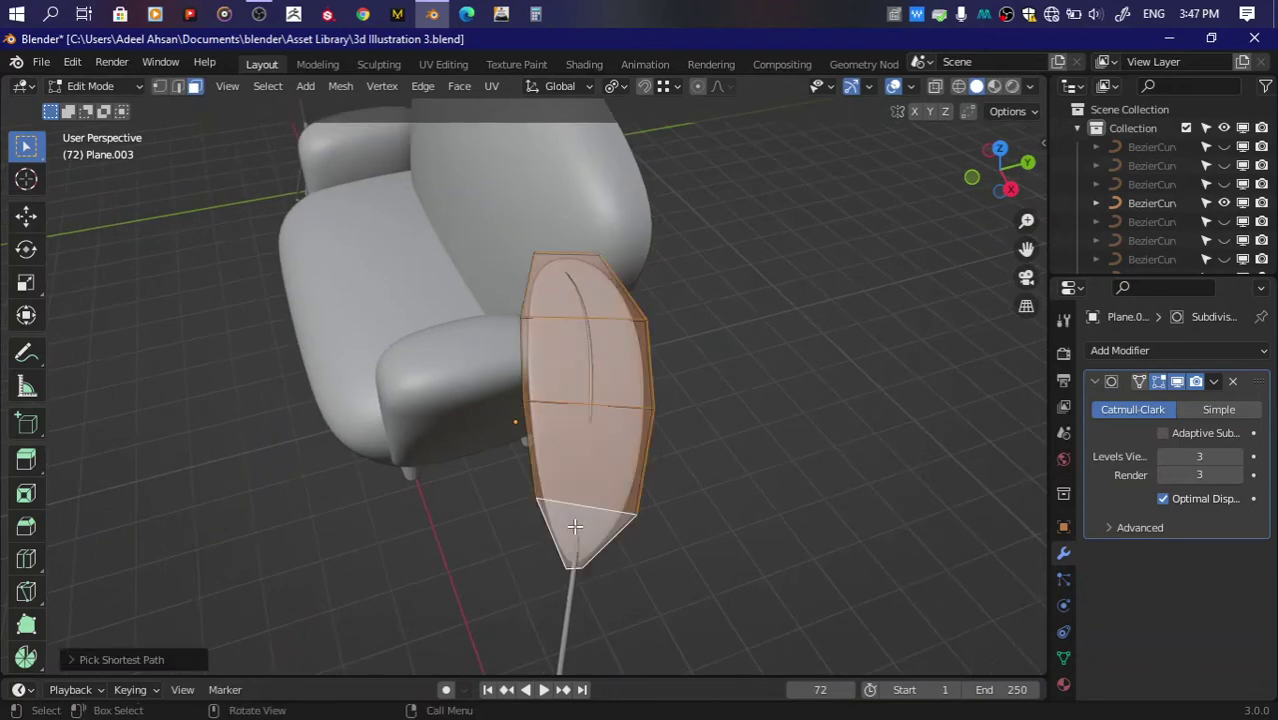
key(x)
click(762, 447)
scroll(744, 402, up, 2)
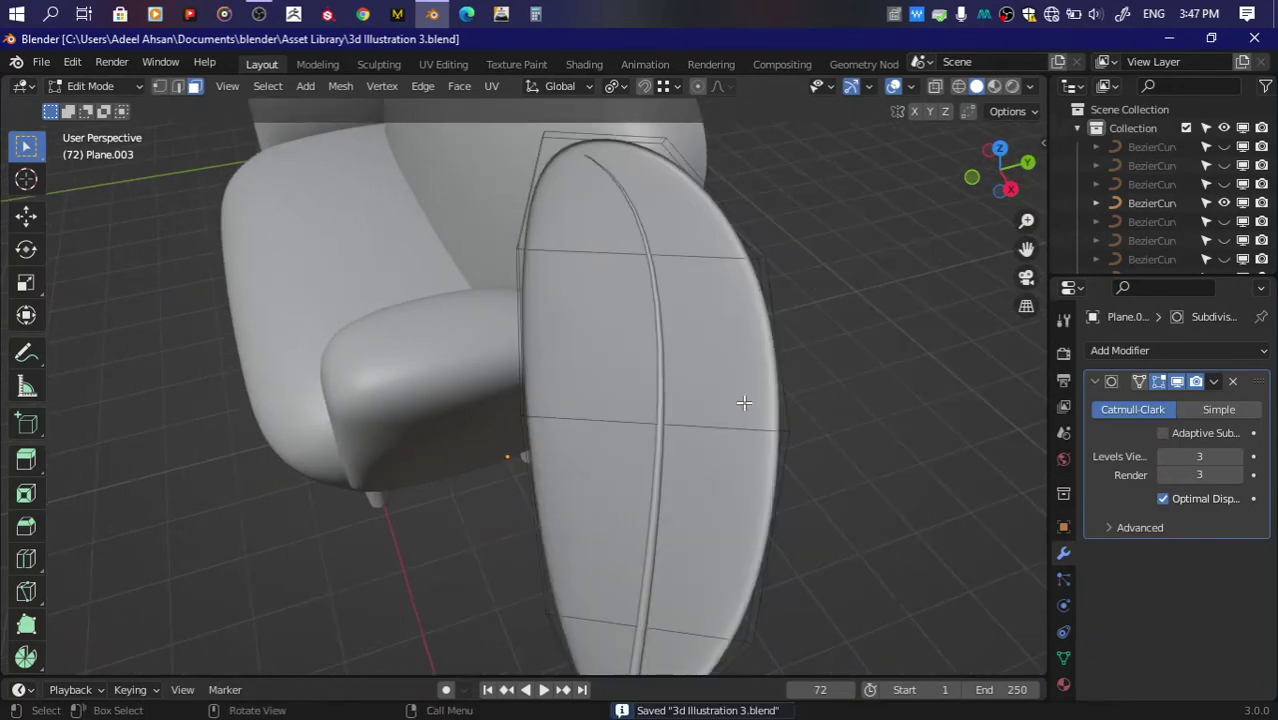
key(x)
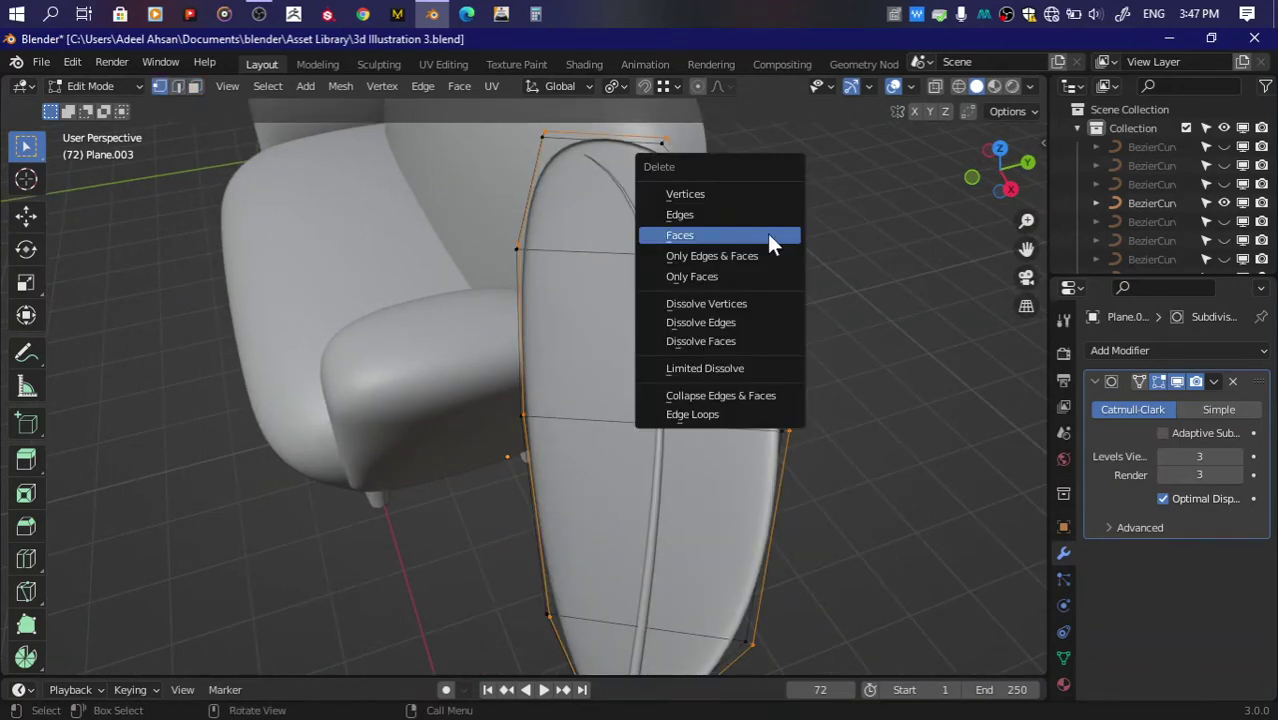
click(767, 233)
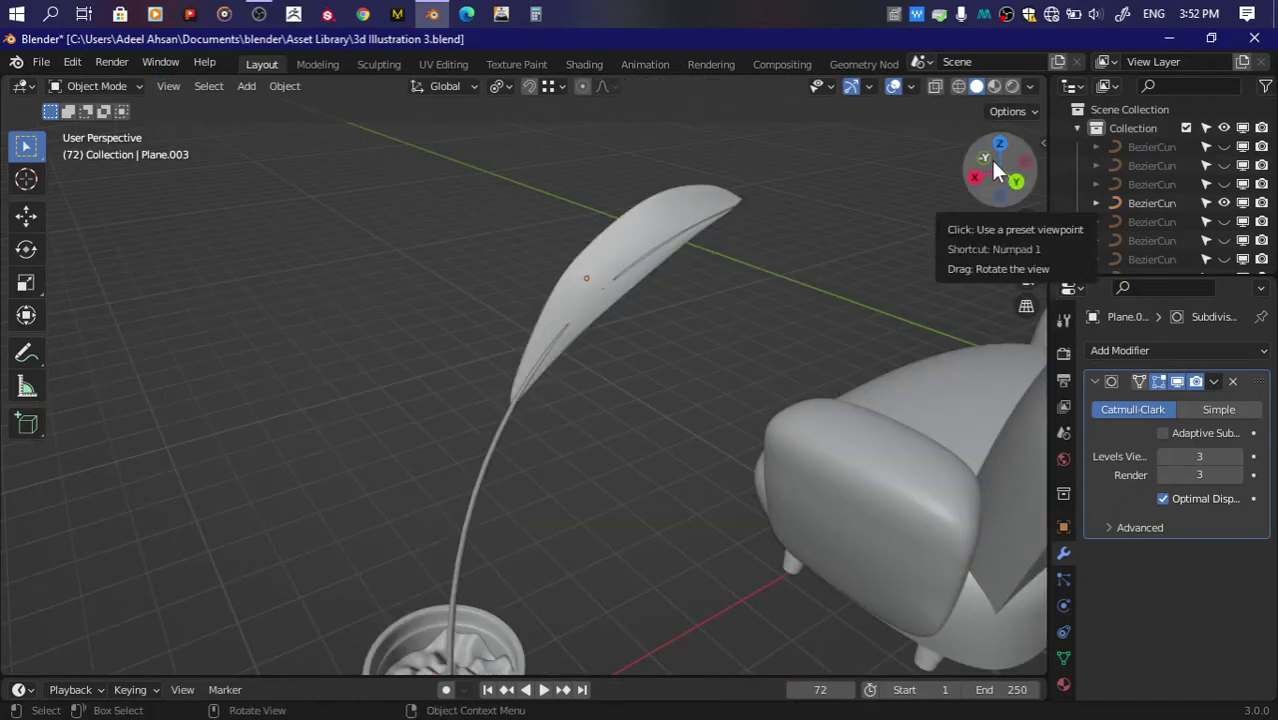
Step: With X-ray on, move a cage vertex near the leaf tip
drag(993, 170, 800, 185)
key(Tab)
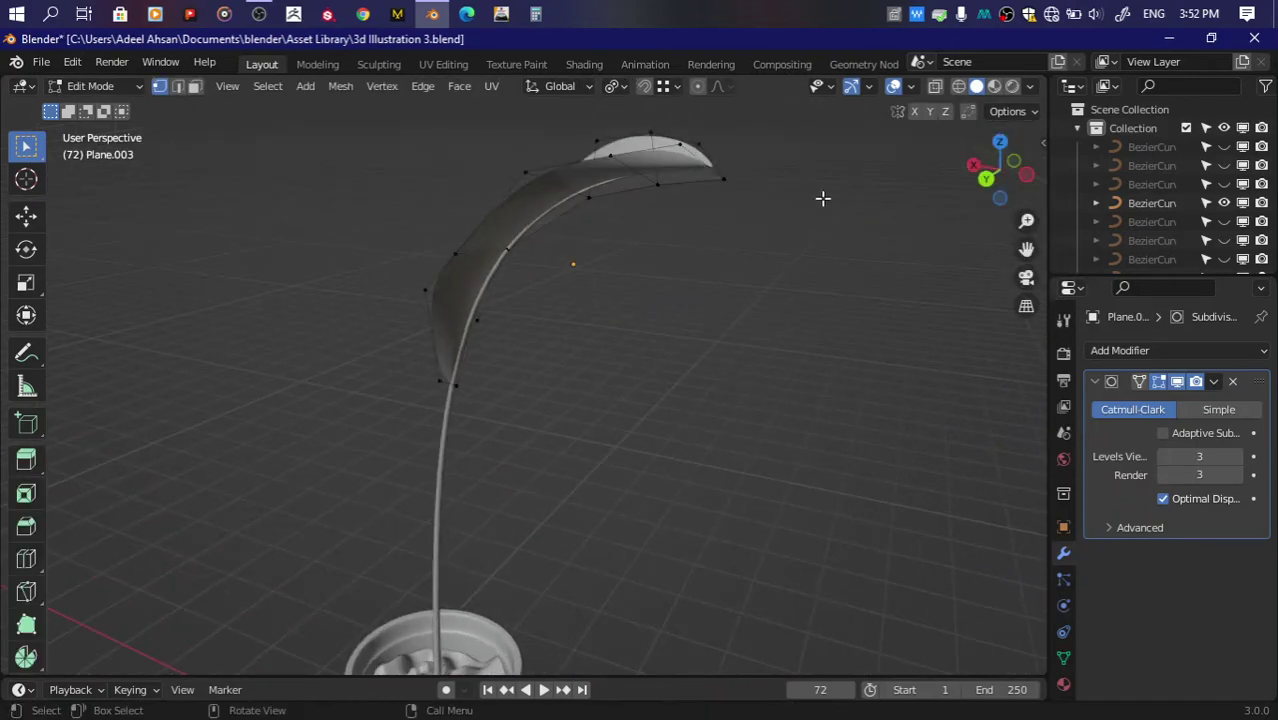
scroll(990, 190, up, 3)
drag(995, 172, 993, 197)
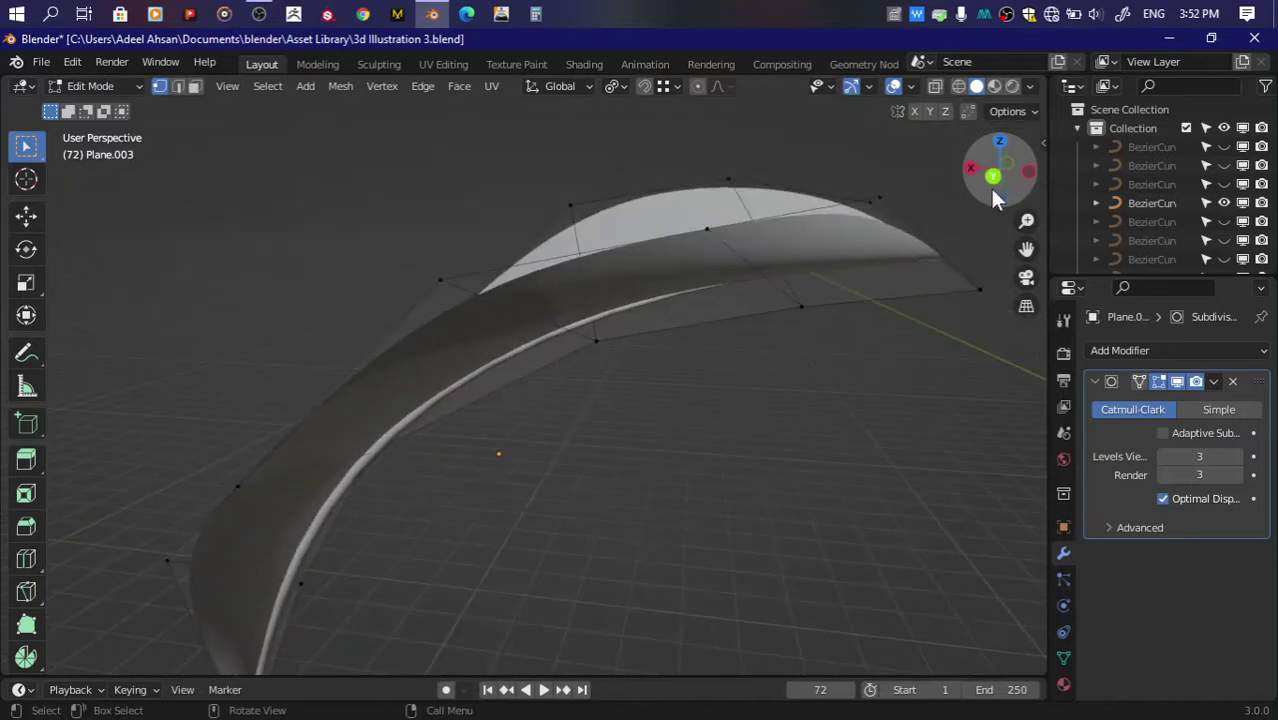
drag(838, 173, 931, 242)
key(h)
key(alt+h)
key(alt+z)
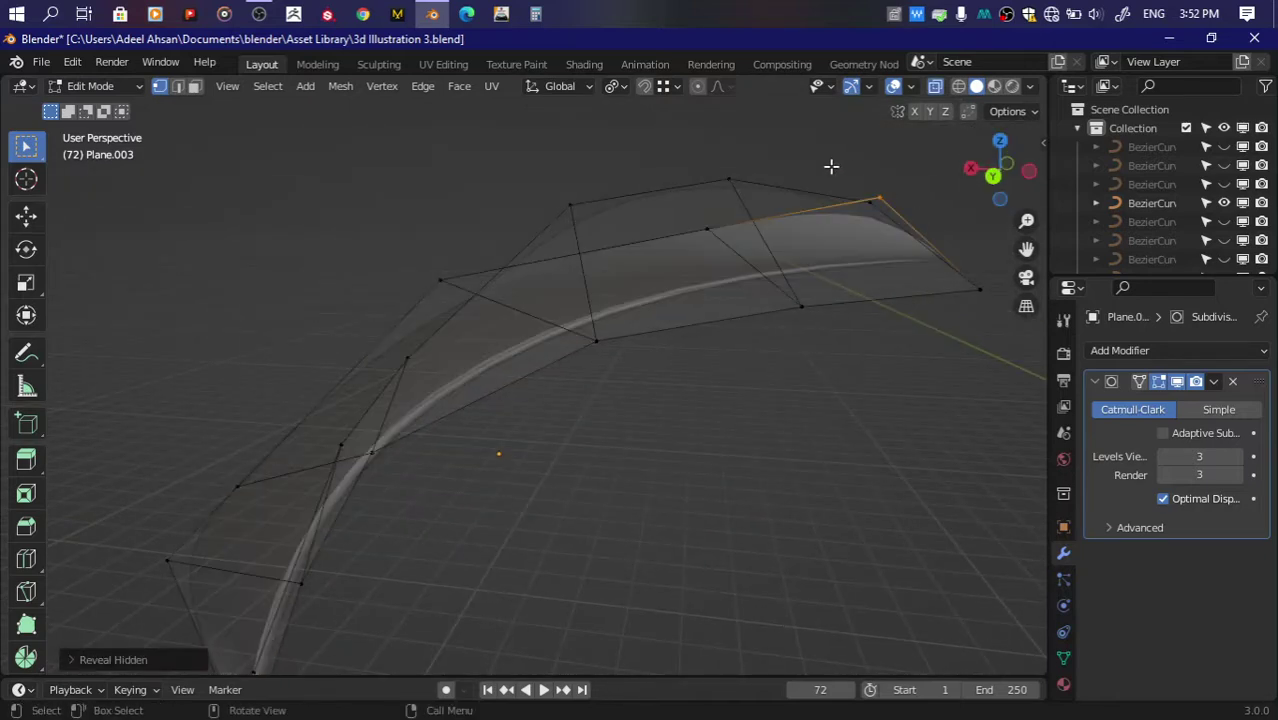
key(g)
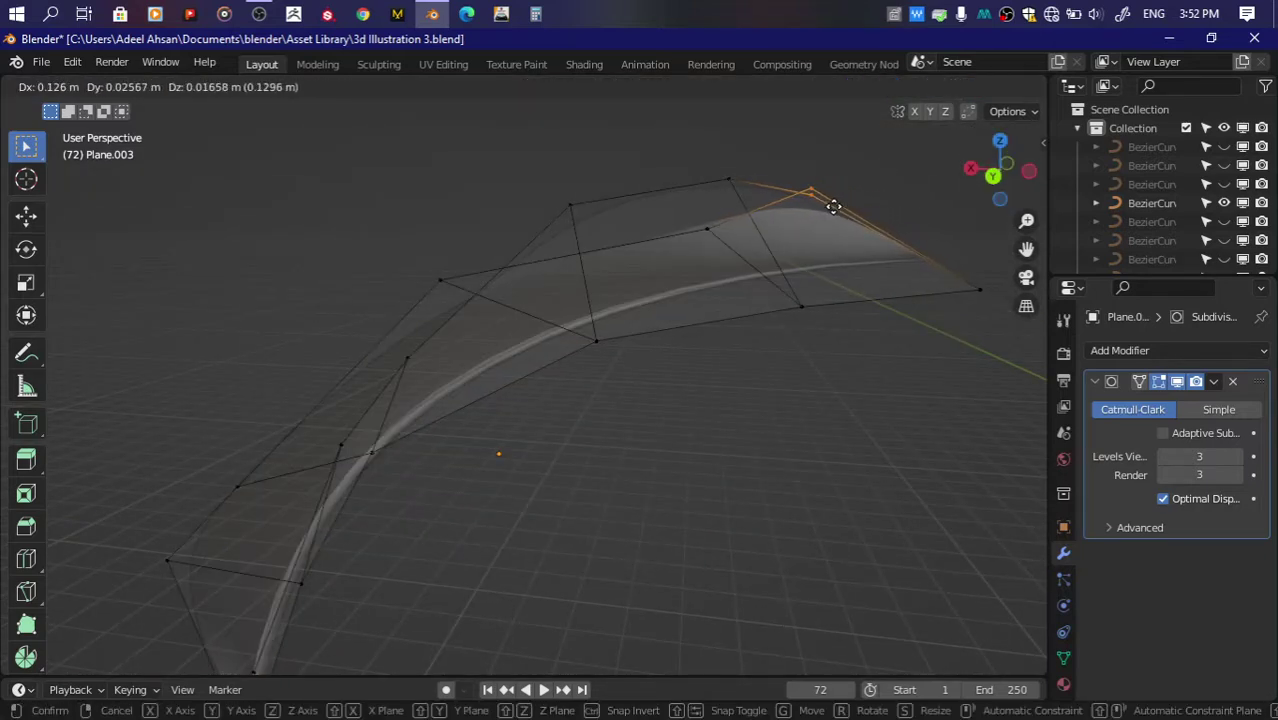
click(833, 206)
Step: Raise several more cage vertices to bend the leaf along the stem
click(707, 180)
key(g)
click(739, 237)
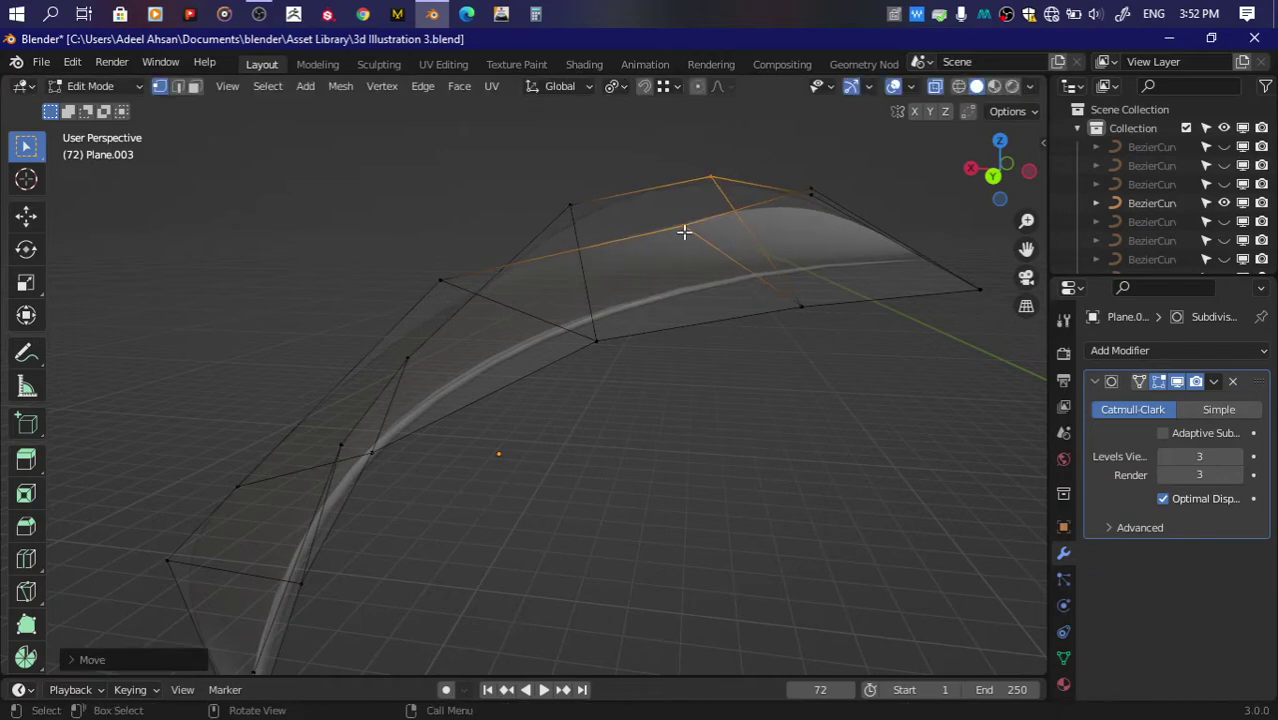
key(g)
click(685, 202)
click(428, 290)
key(g)
click(450, 240)
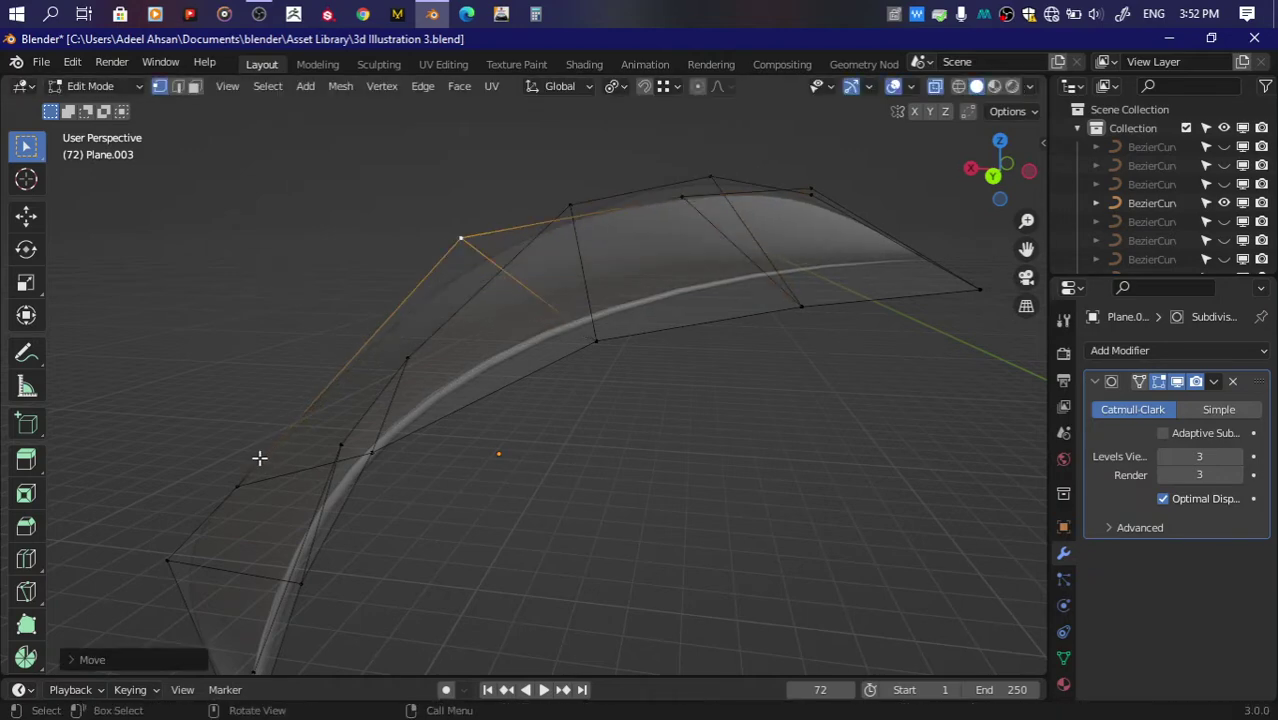
key(g)
click(285, 400)
scroll(893, 214, down, 3)
Step: Check the shape, then shift a vertex and the top edge loop to curl the leaf
key(Tab)
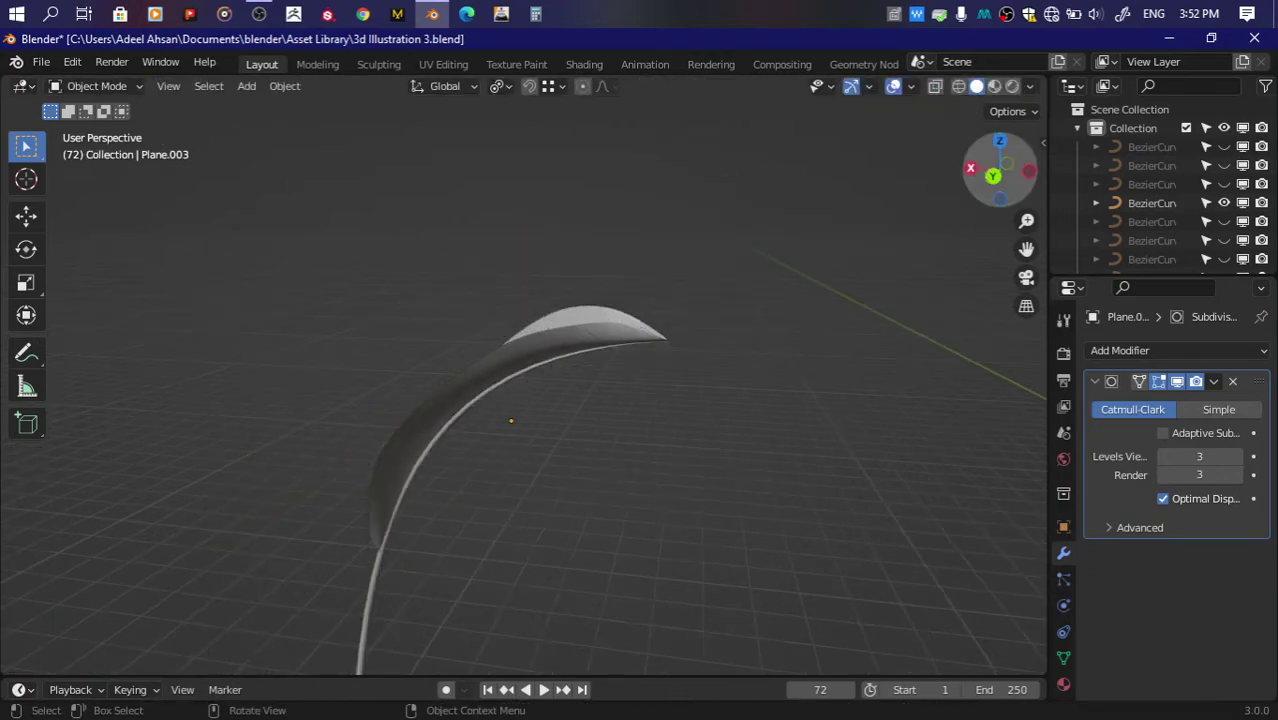
middle_drag(640, 330, 702, 293)
key(Tab)
middle_drag(773, 271, 790, 280)
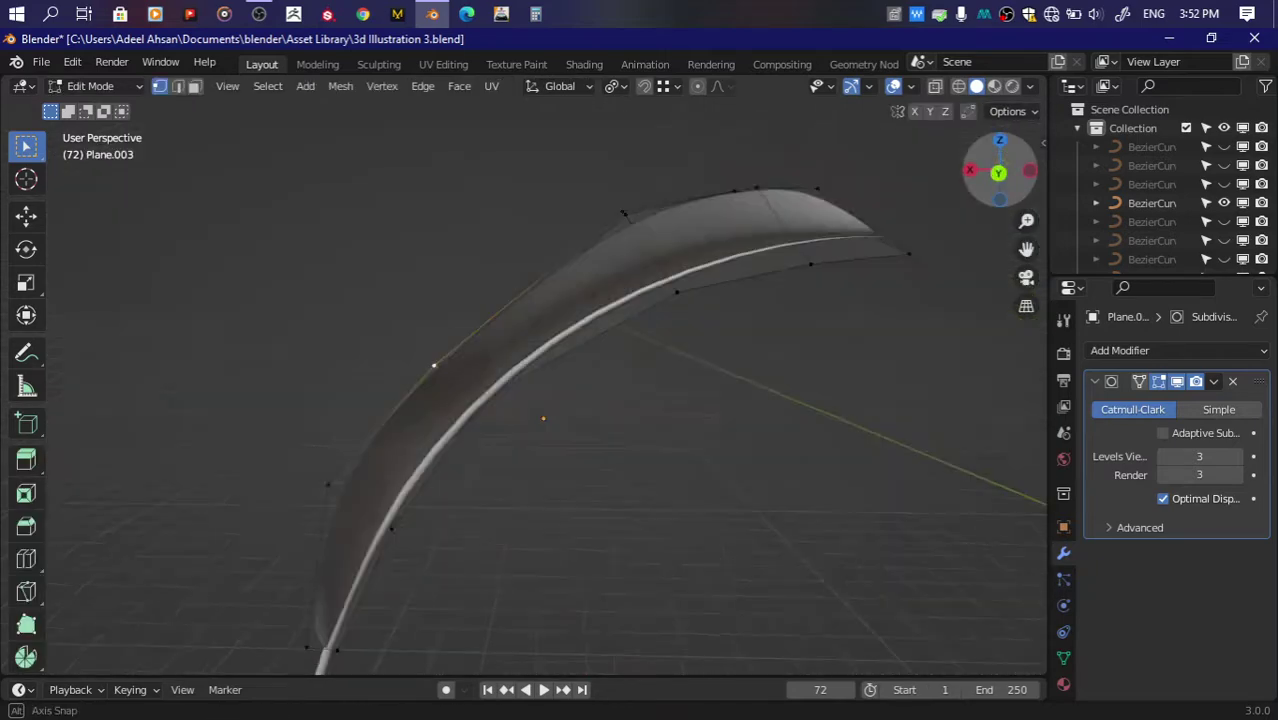
drag(998, 175, 1003, 190)
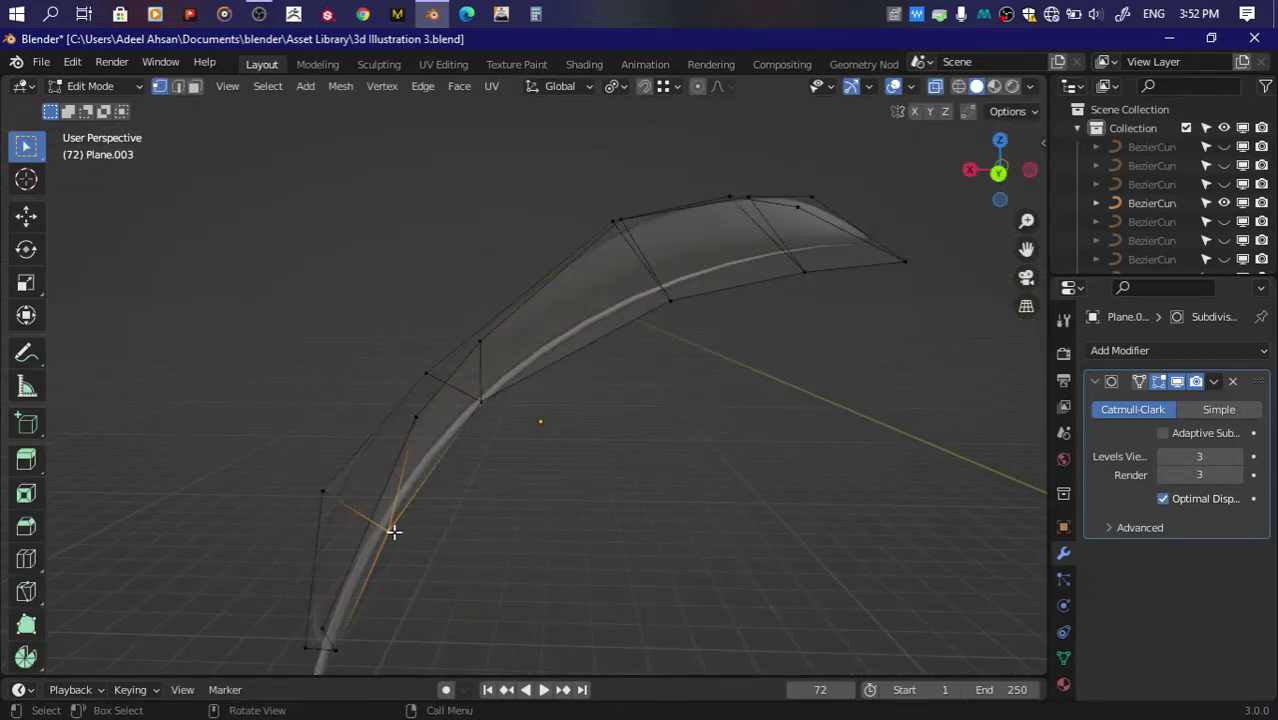
key(g)
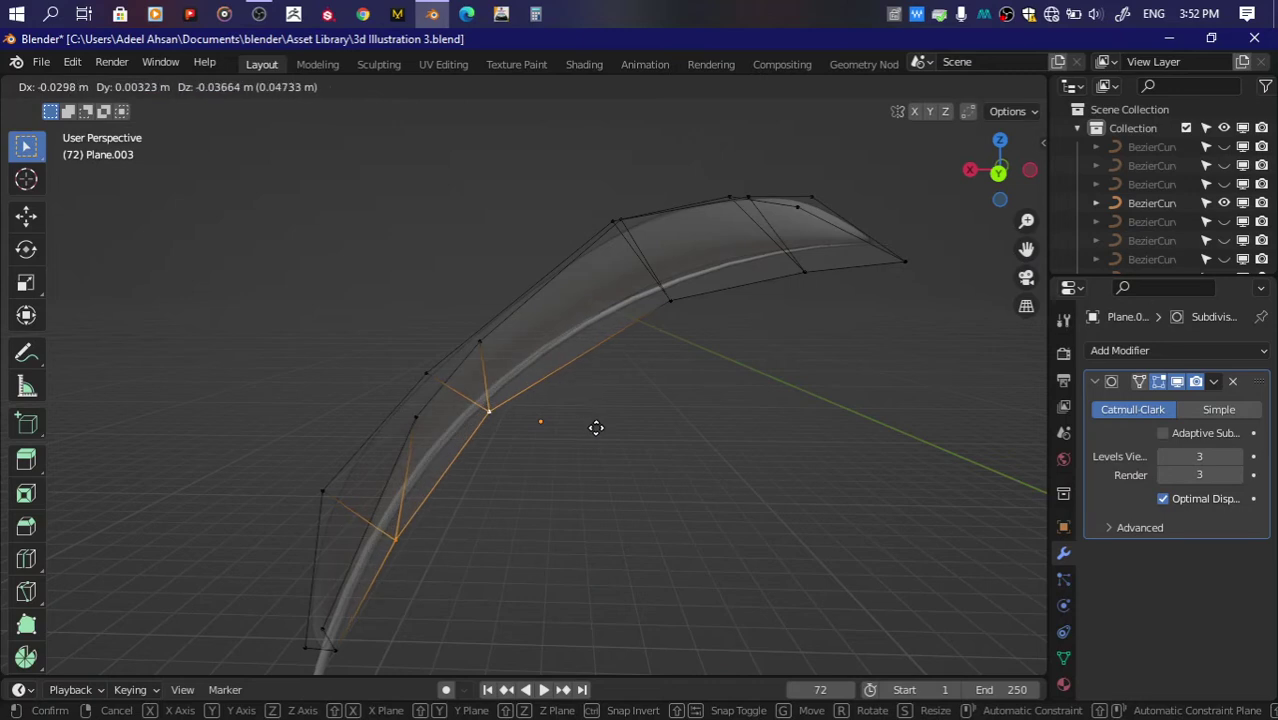
click(596, 428)
alt+click(622, 260)
key(g)
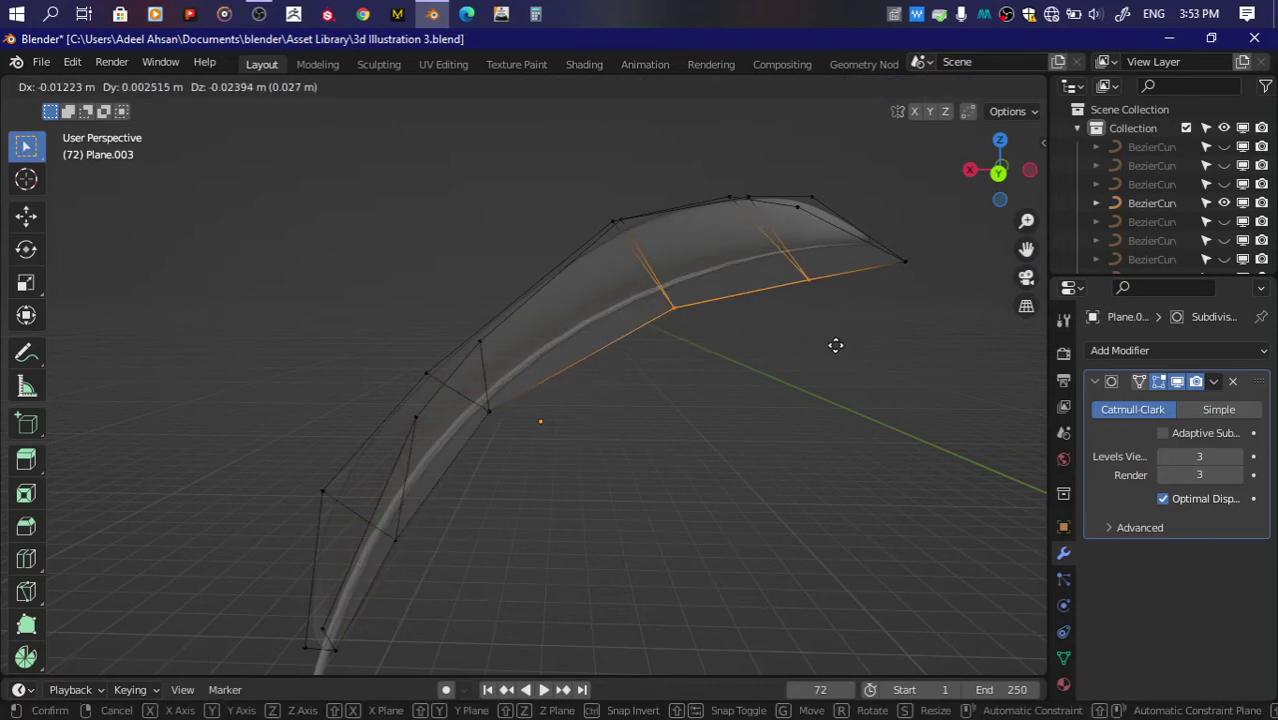
click(835, 345)
Step: Rework the leaf tip vertex and pull a lower-edge vertex into shape
click(905, 262)
key(g)
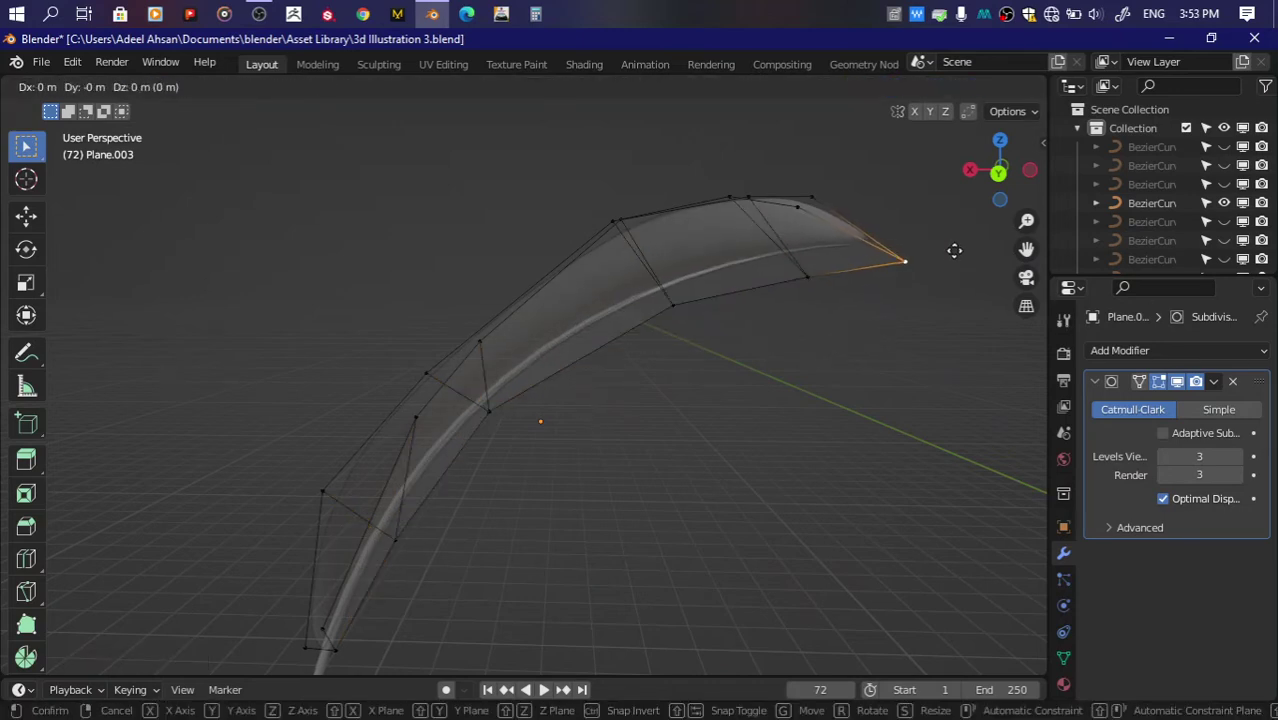
key(Escape)
key(ctrl+z)
key(ctrl+z)
key(ctrl+z)
key(ctrl+z)
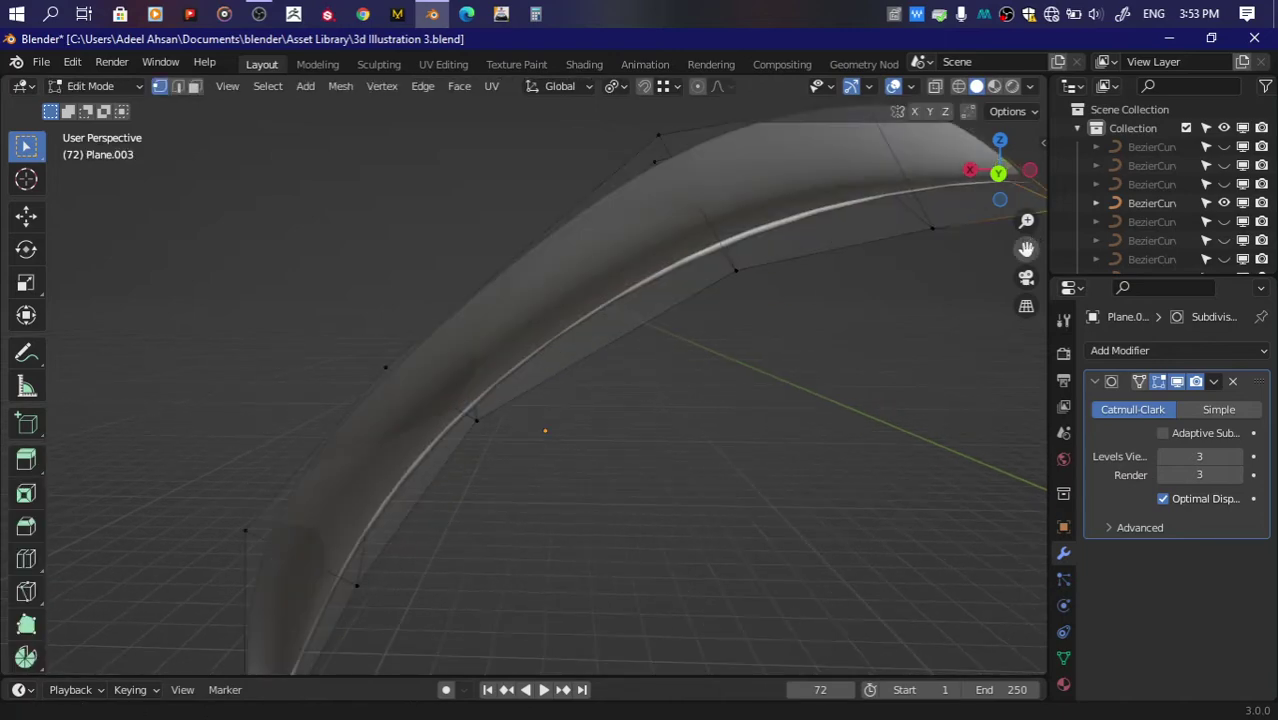
key(g)
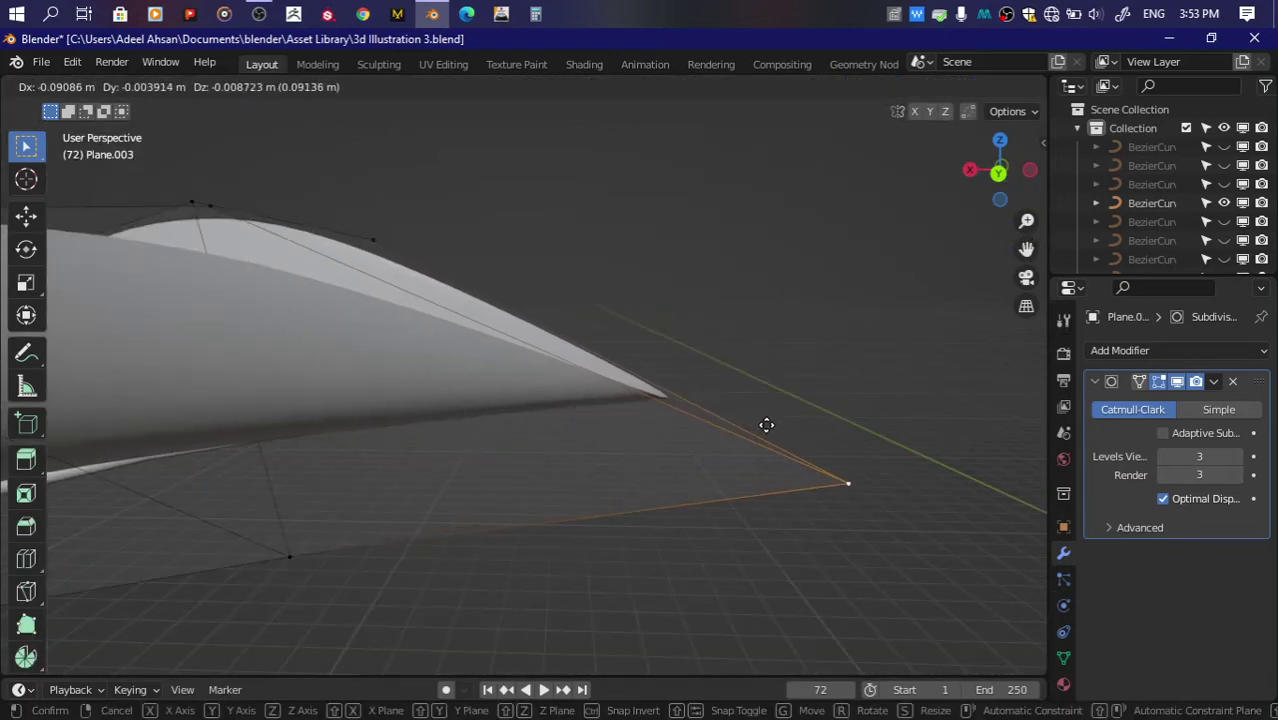
click(766, 425)
middle_drag(482, 528, 456, 472)
drag(104, 515, 486, 410)
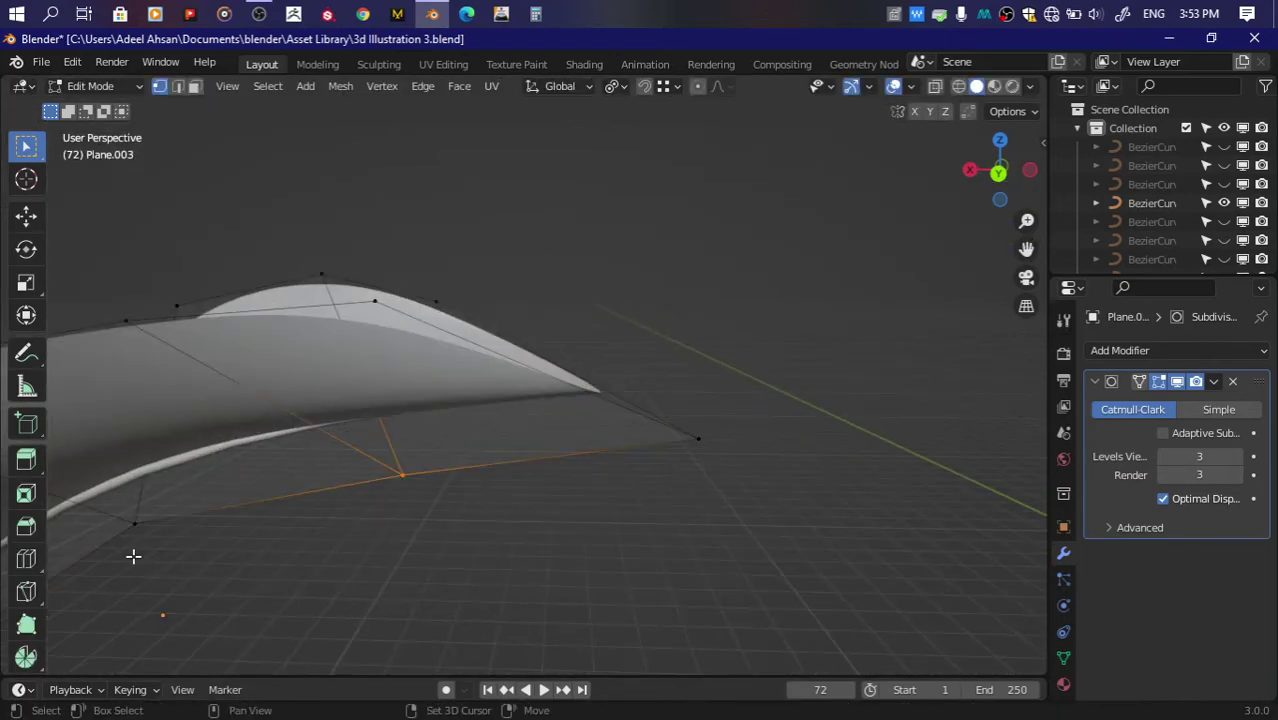
key(g)
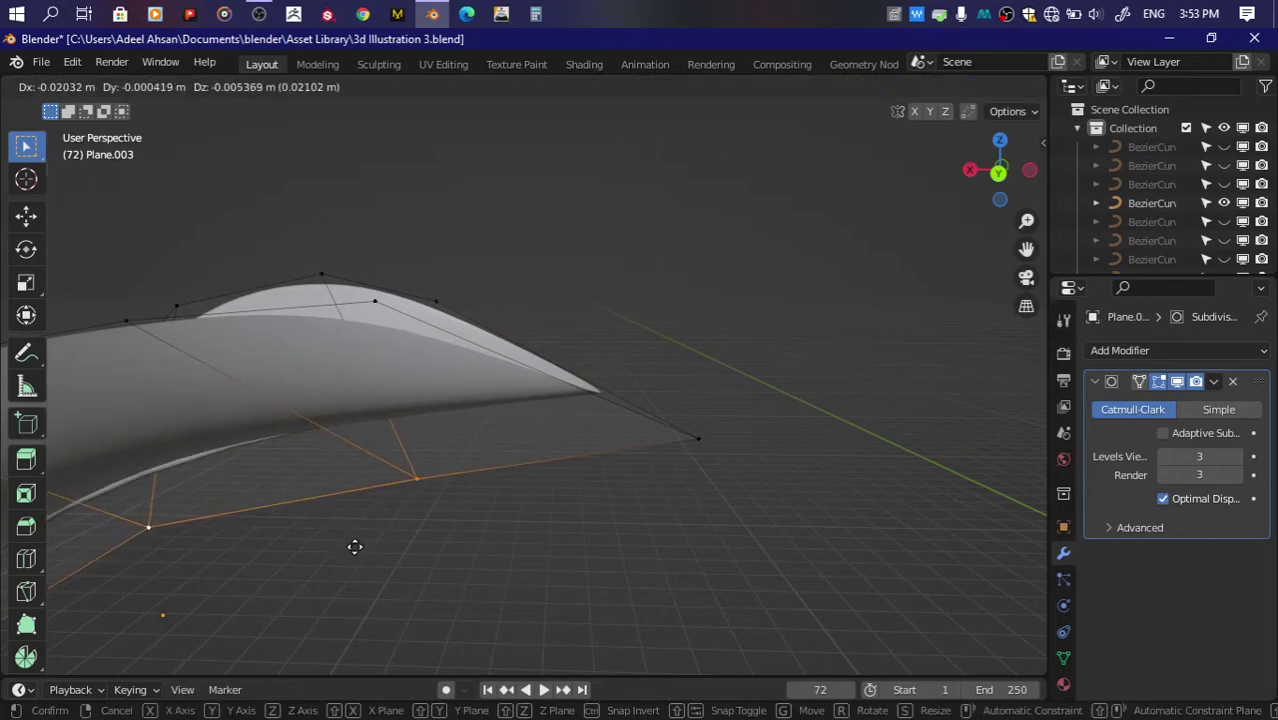
click(354, 546)
Step: Save the reshaped leaf, then adjust the selected vertices once more
scroll(491, 466, down, 2)
key(Tab)
key(ctrl+s)
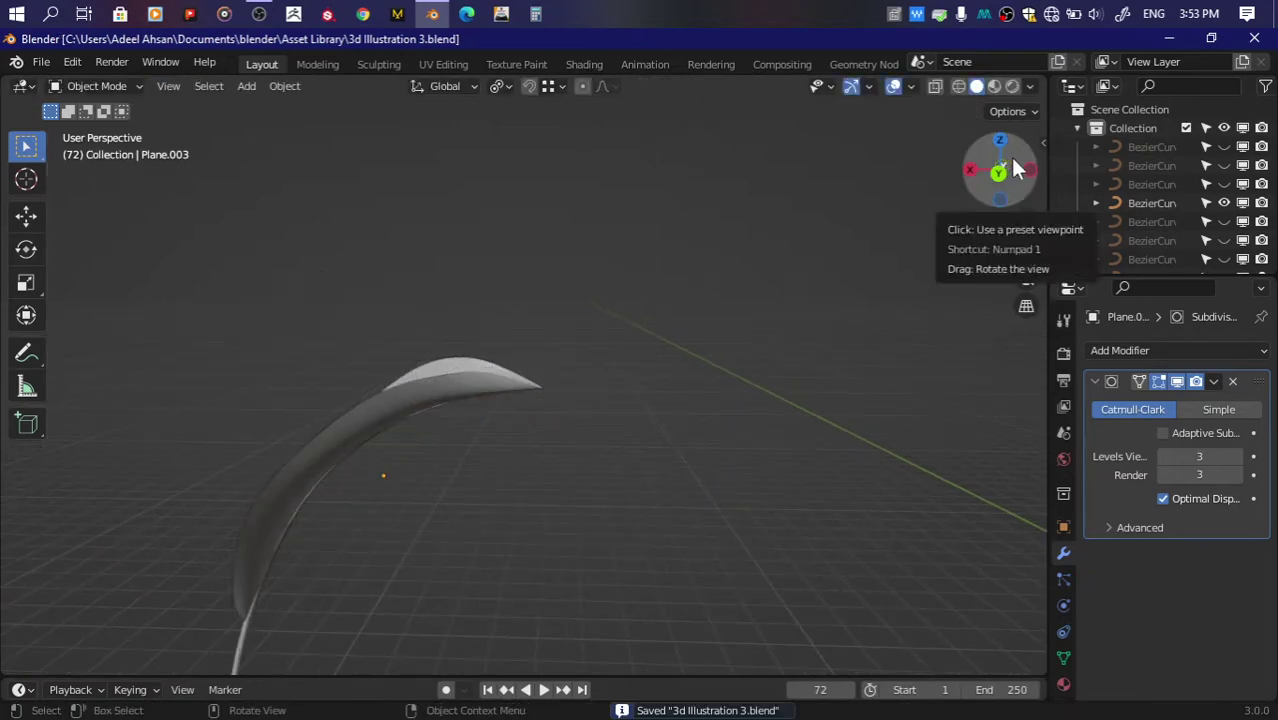
drag(1018, 168, 666, 387)
key(Tab)
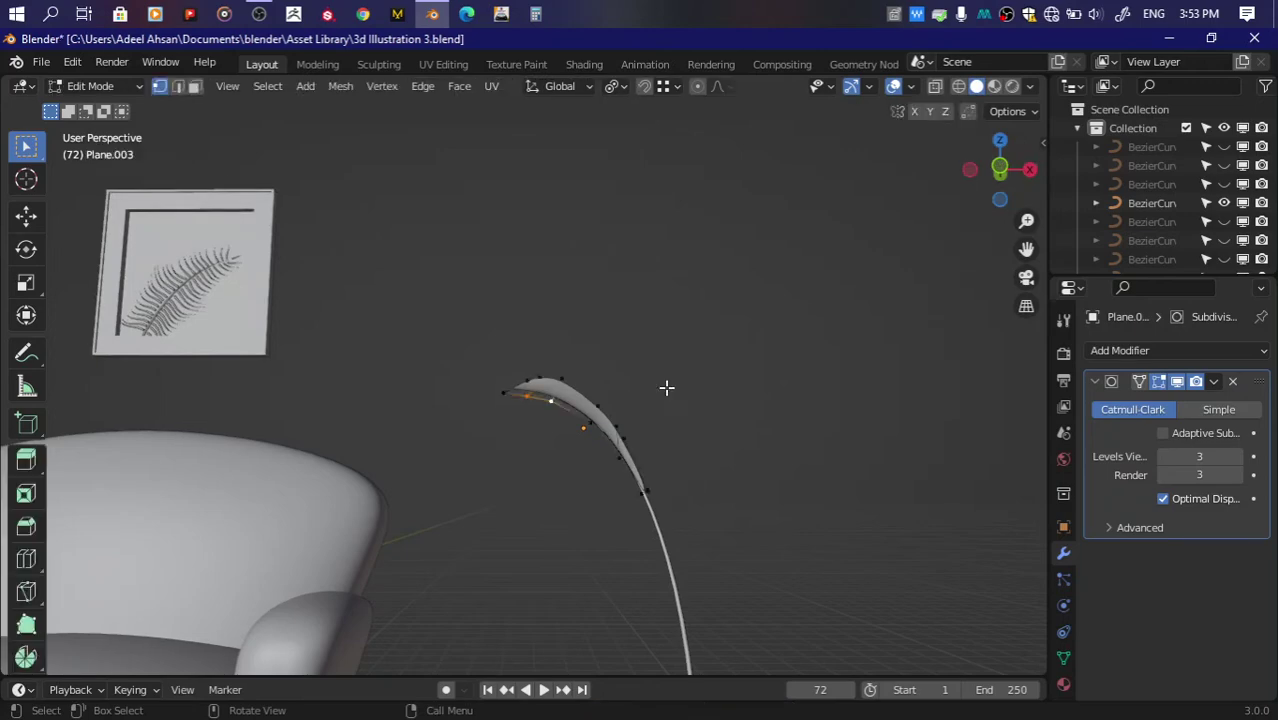
scroll(666, 387, up, 2)
scroll(799, 357, up, 2)
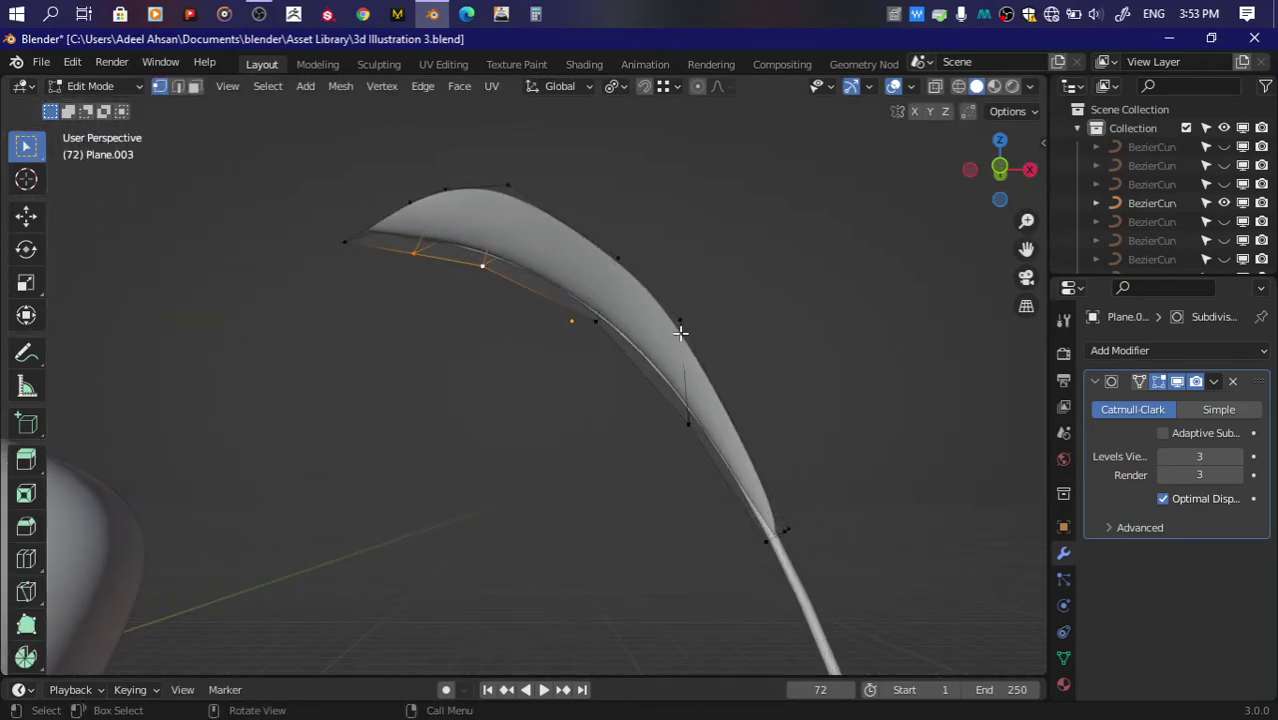
key(g)
click(720, 322)
Step: Save again and review the finished curled leaf in Object Mode
key(Tab)
key(ctrl+s)
drag(998, 165, 960, 180)
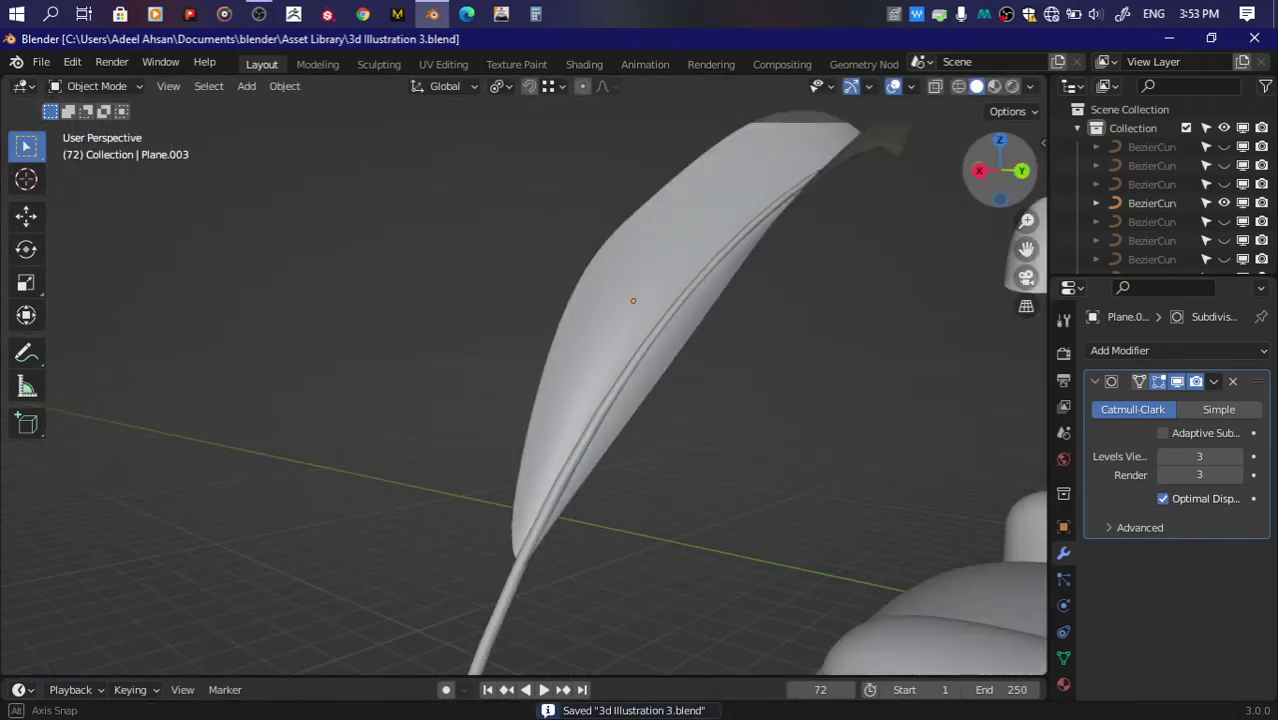
key(Tab)
scroll(969, 209, down, 3)
key(Tab)
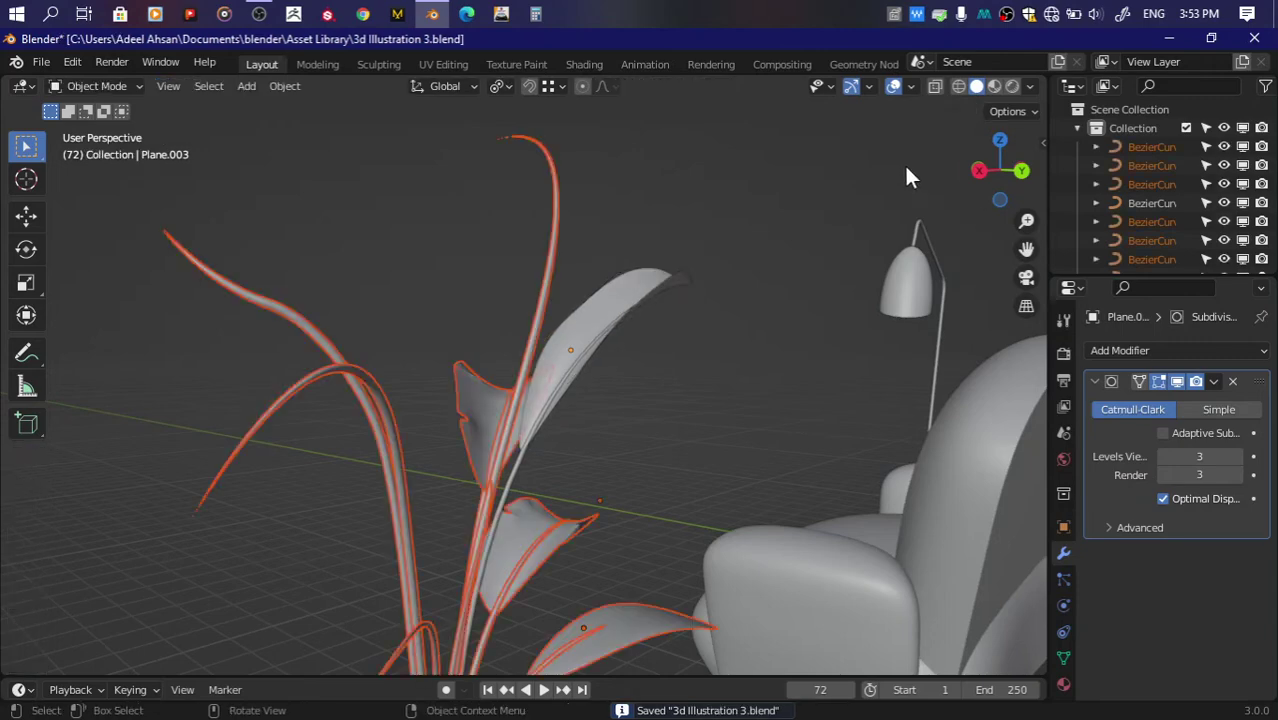
Step: Frame the plant in front orthographic view, inspect the lower leaf and stem curves, and save
mouse_move(998, 168)
mouse_down()
mouse_move(960, 190)
mouse_move(792, 168)
mouse_up()
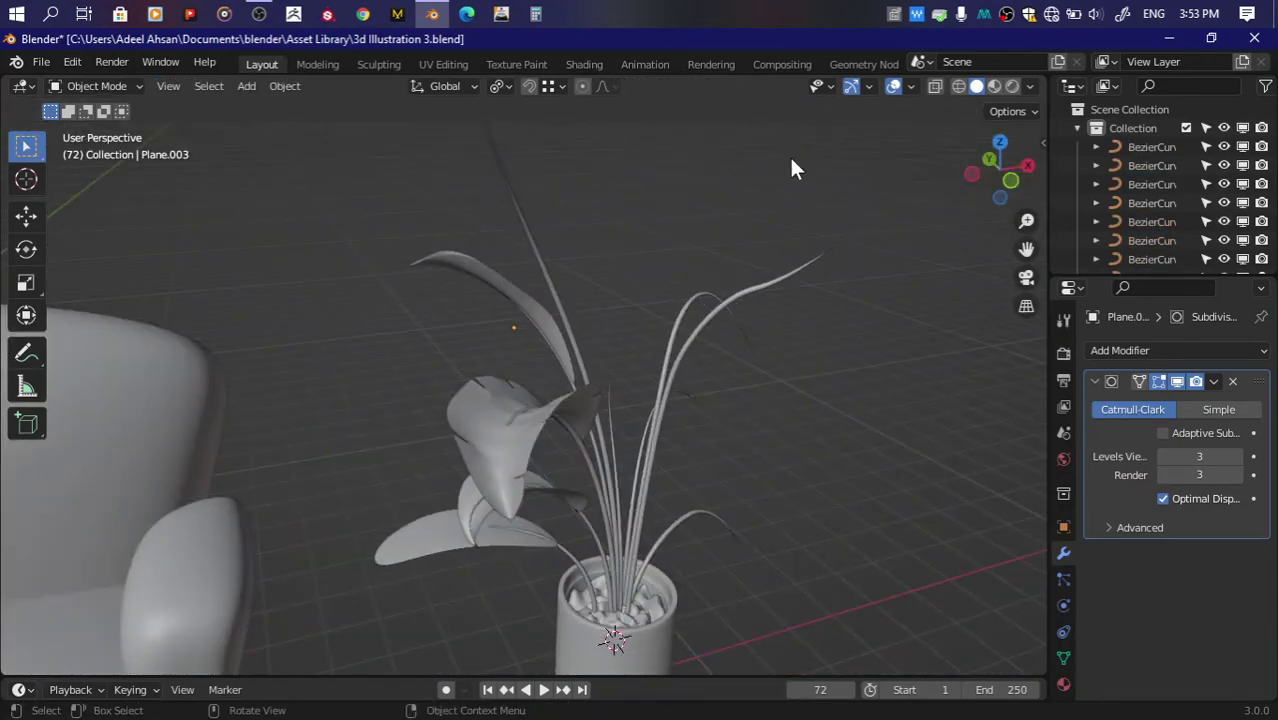
click(1015, 172)
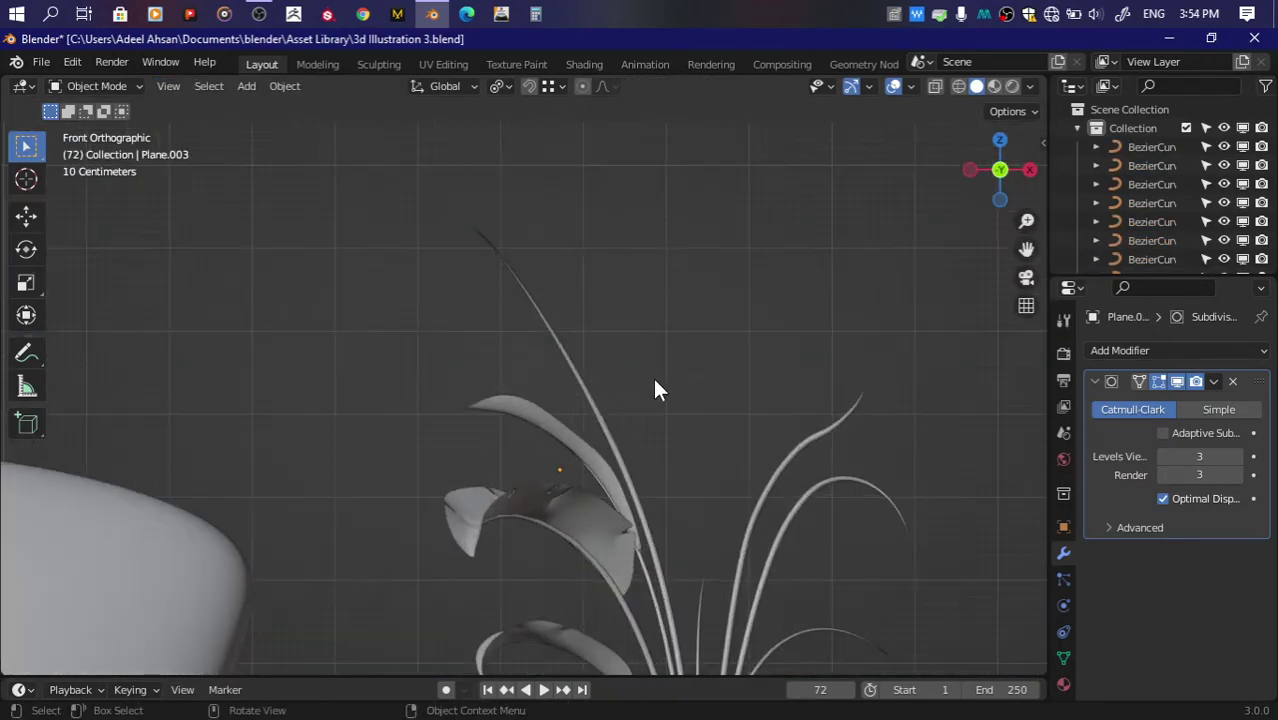
drag(1026, 248, 1026, 190)
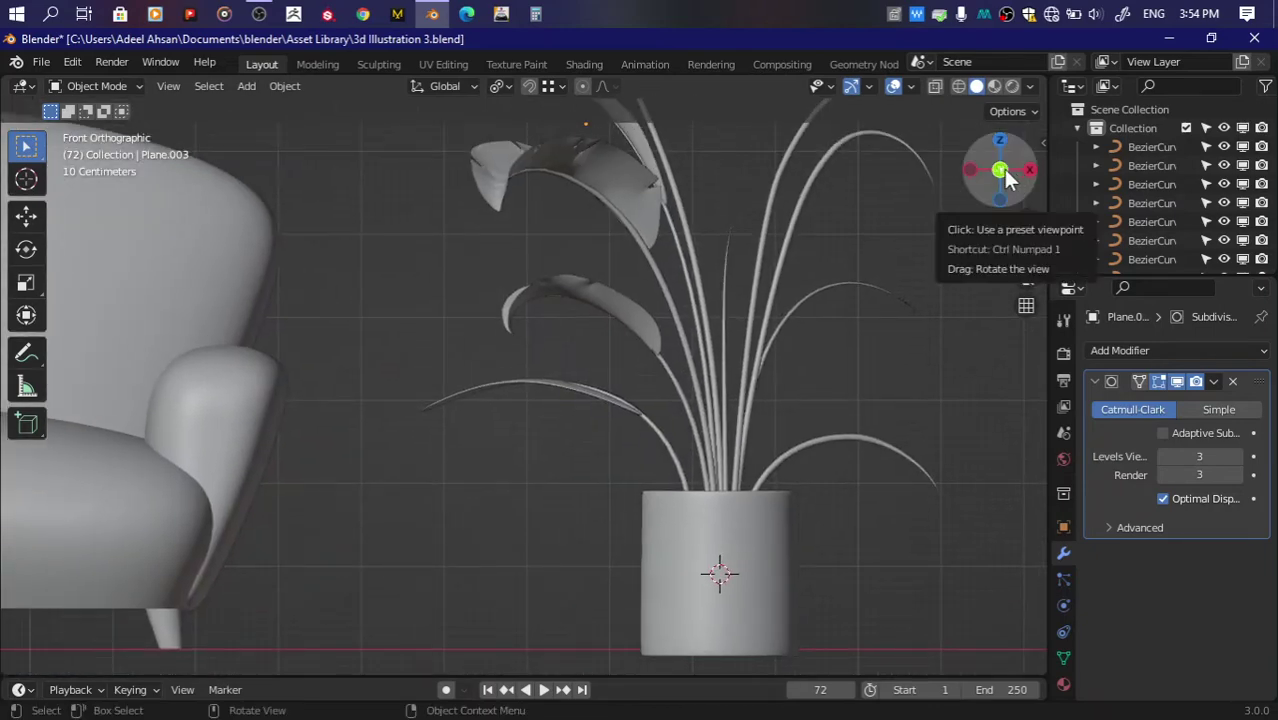
scroll(655, 366, up, 3)
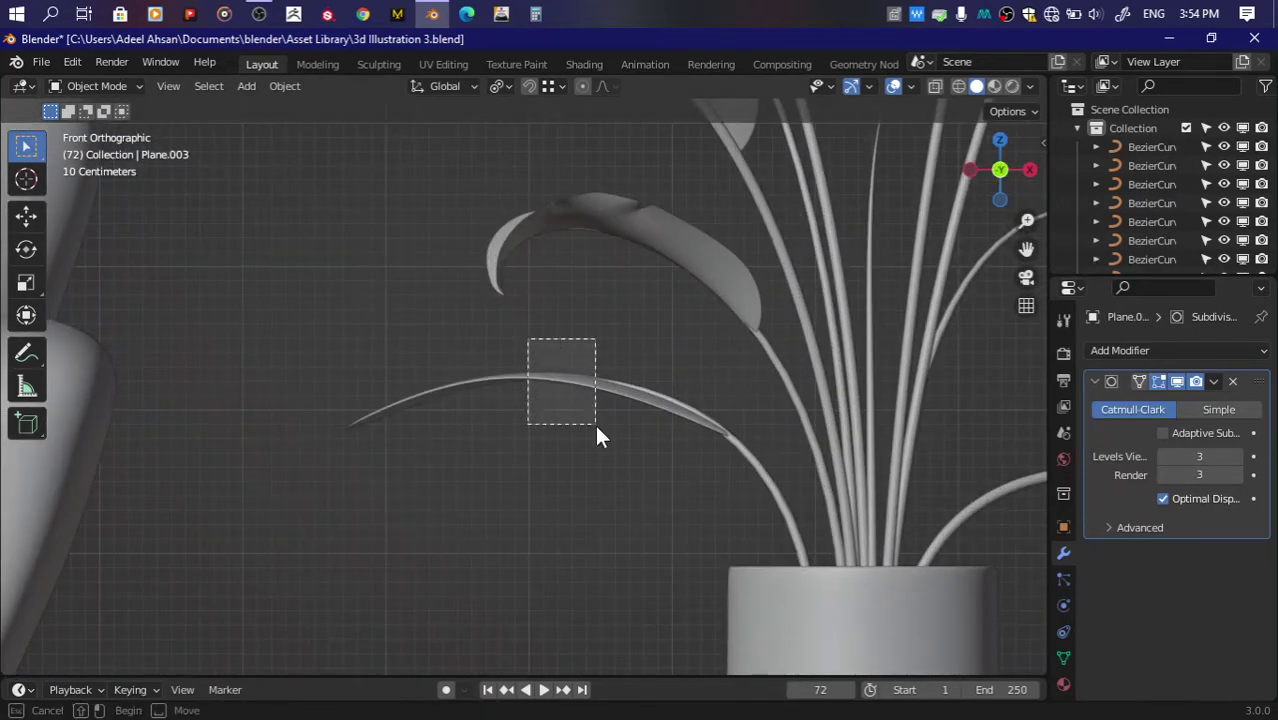
drag(528, 339, 597, 428)
key(Tab)
key(Tab)
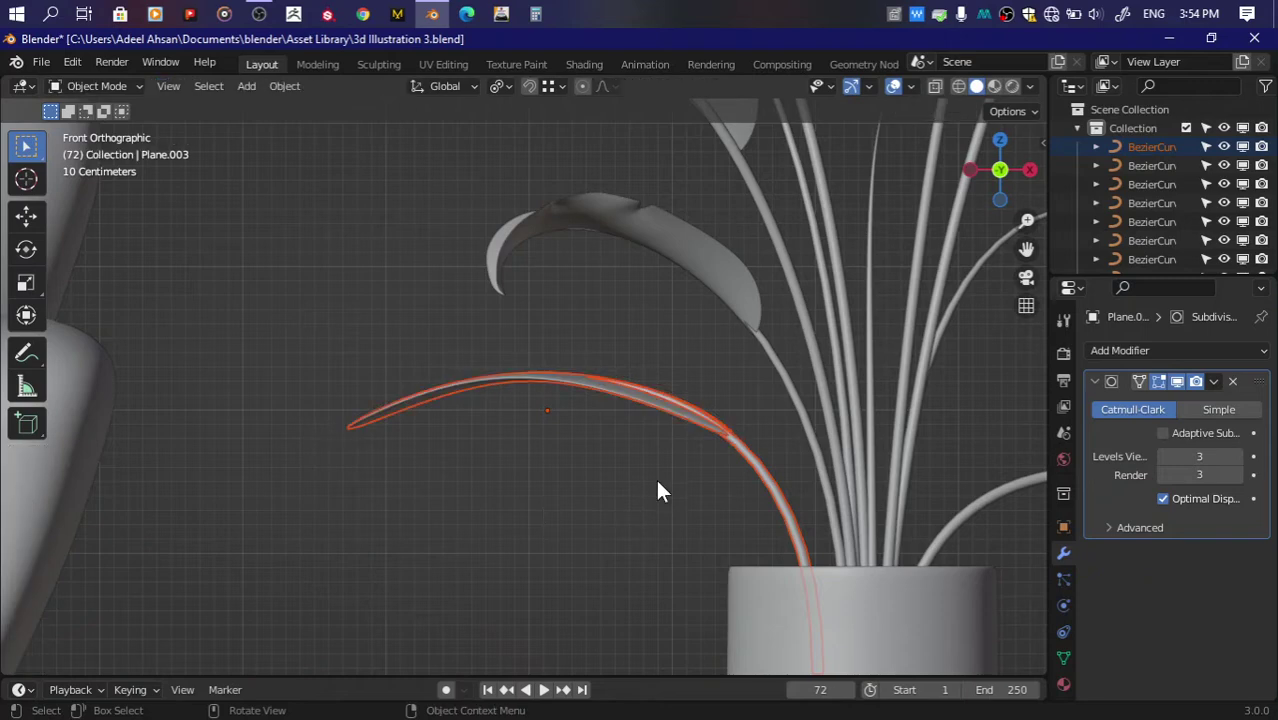
click(725, 468)
key(Tab)
key(Tab)
key(Tab)
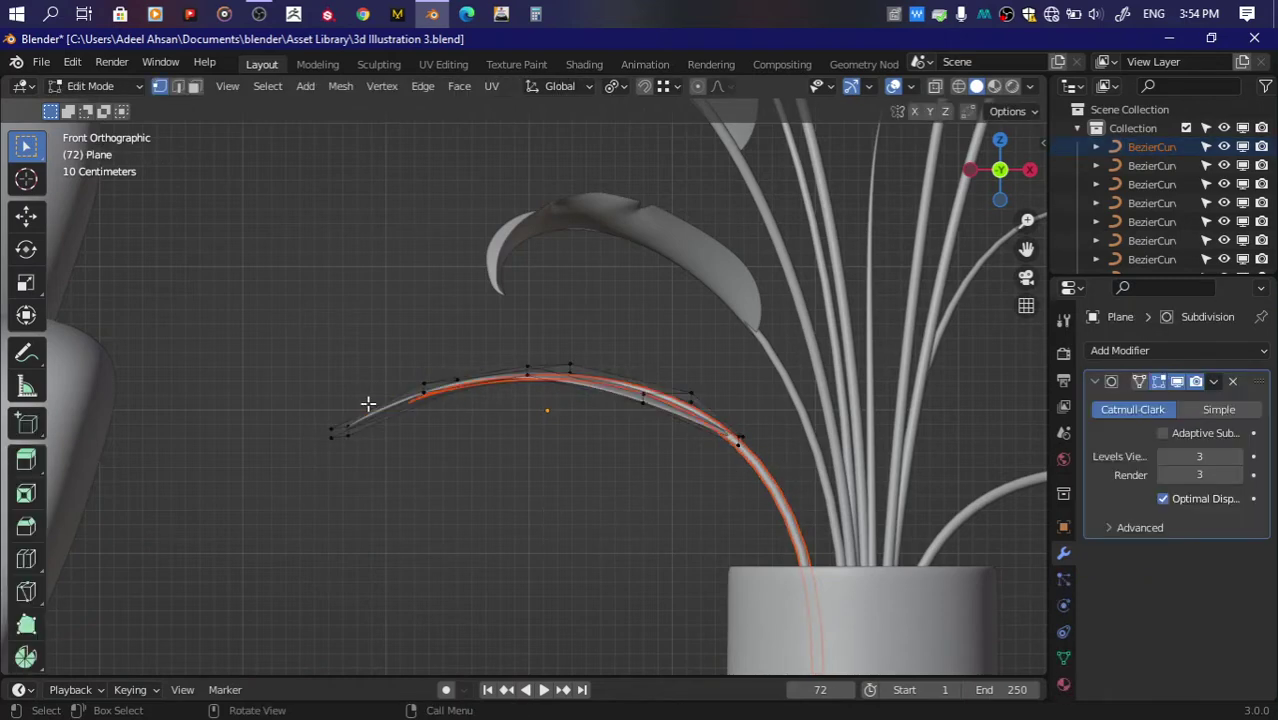
key(Tab)
click(752, 368)
key(ctrl+s)
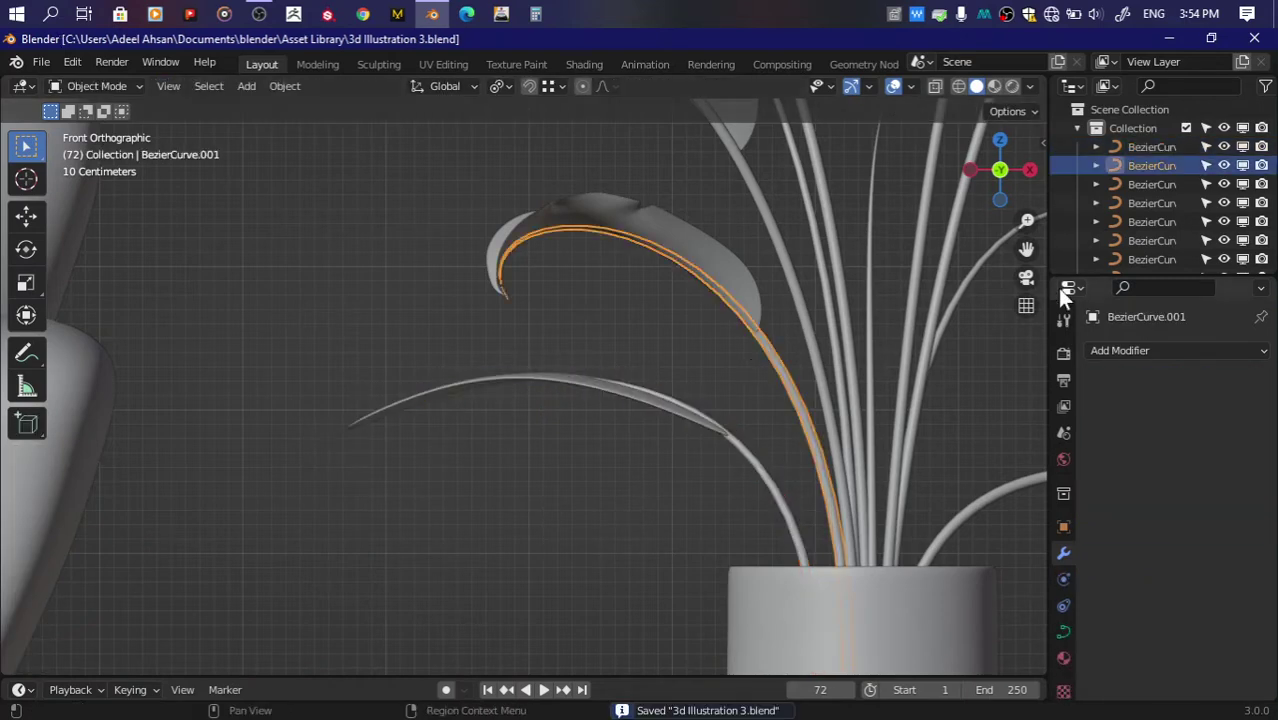
Step: Copy the upper leaf, then move, rotate and enlarge the copy near the tall stem
drag(1026, 248, 792, 324)
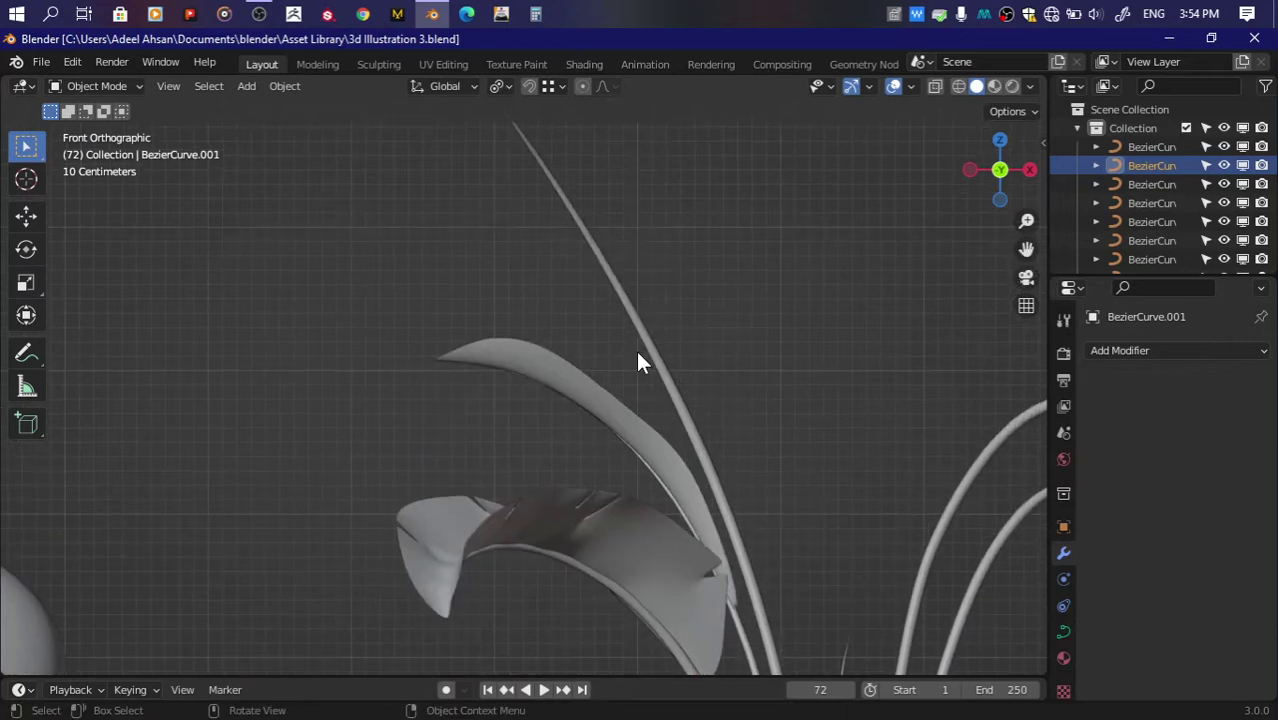
scroll(640, 362, down, 2)
click(551, 394)
key(g)
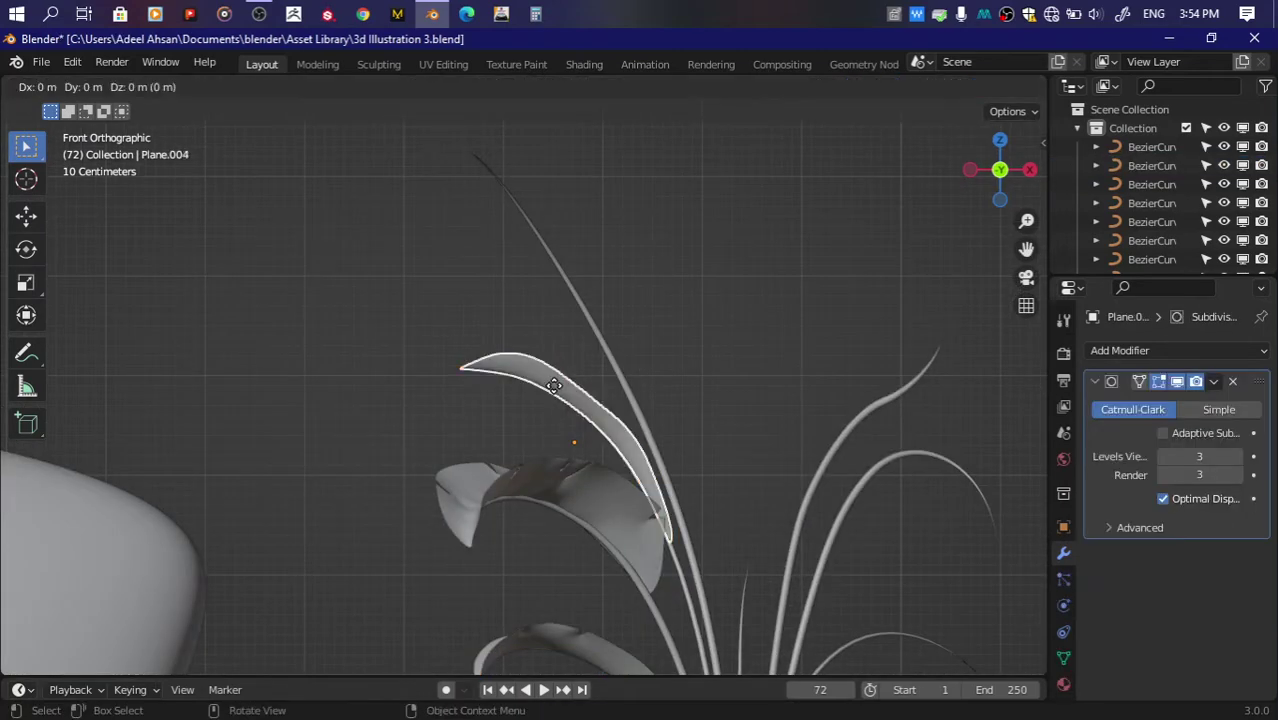
click(558, 176)
key(r)
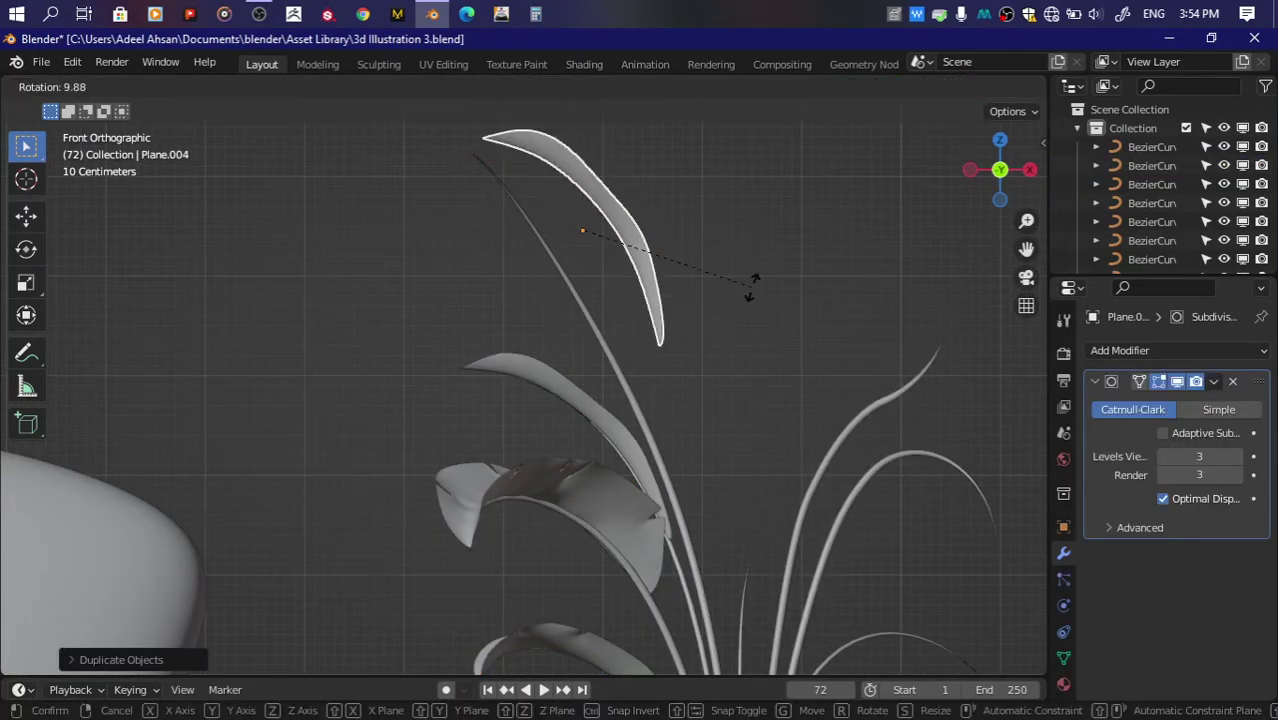
click(740, 295)
key(g)
click(706, 314)
key(s)
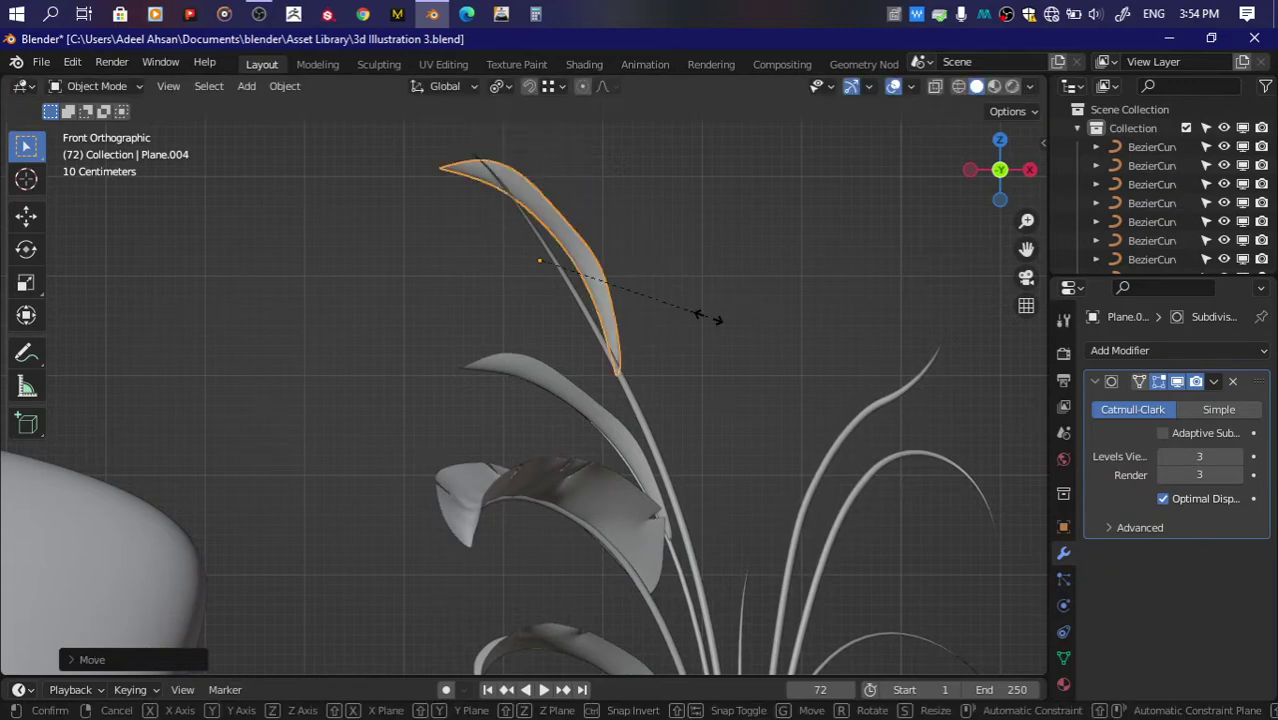
click(745, 330)
Step: Fit the leaf copy onto the stem tip and isolate it with the stem in local view
key(g)
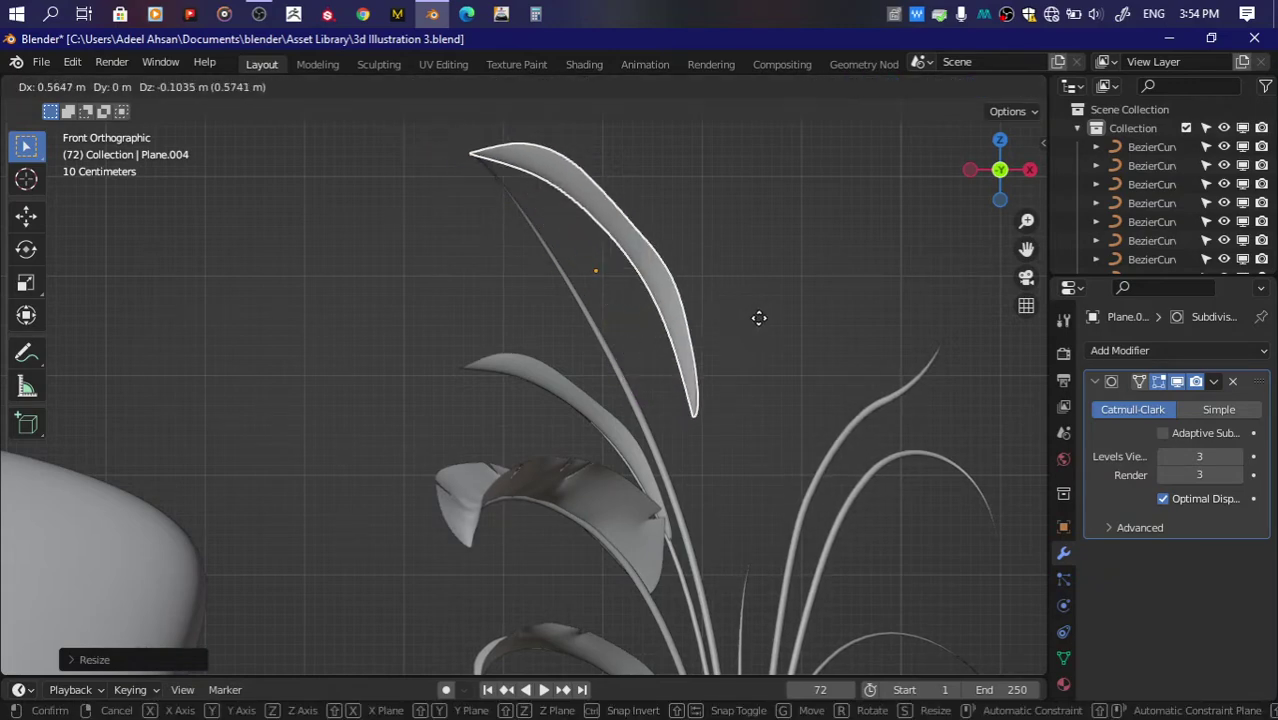
click(755, 330)
key(r)
click(750, 345)
key(g)
click(715, 360)
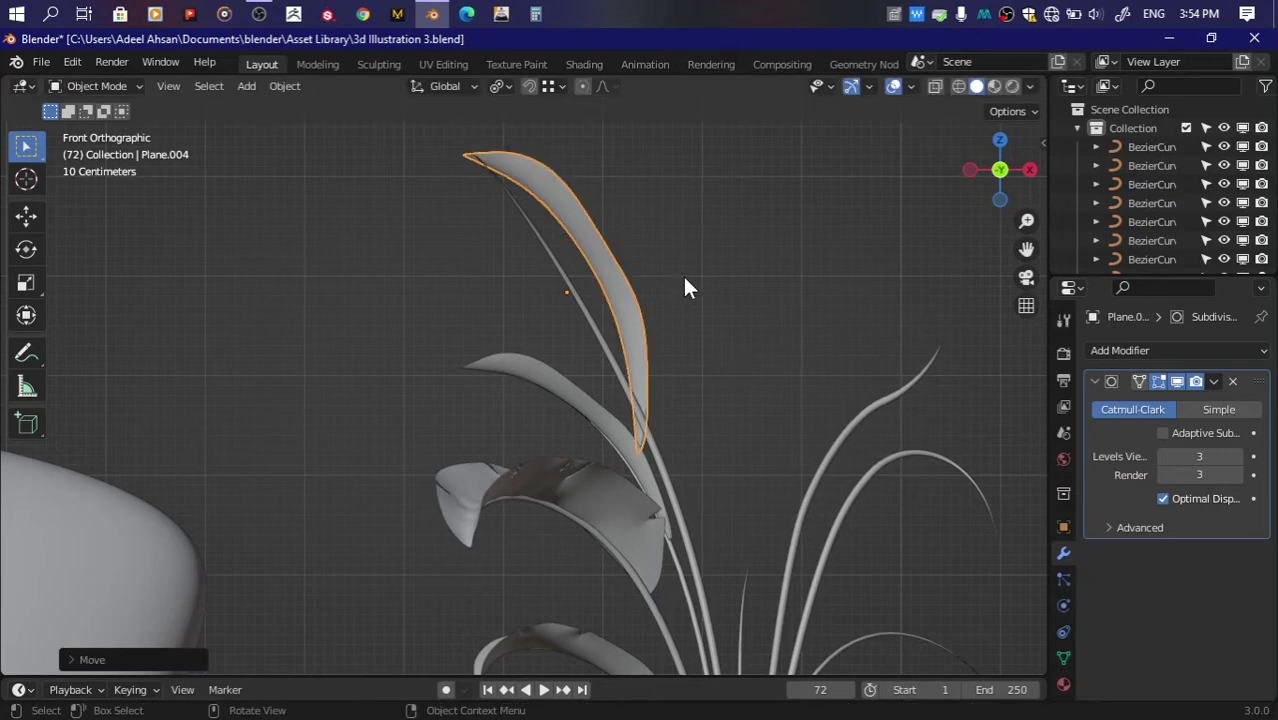
shift+click(588, 340)
key(KP_Divide)
scroll(576, 345, up, 2)
scroll(615, 320, up, 3)
Step: Save the file and enter Edit Mode on the new leaf, undoing a trial vertex move
scroll(705, 335, down, 2)
click(705, 335)
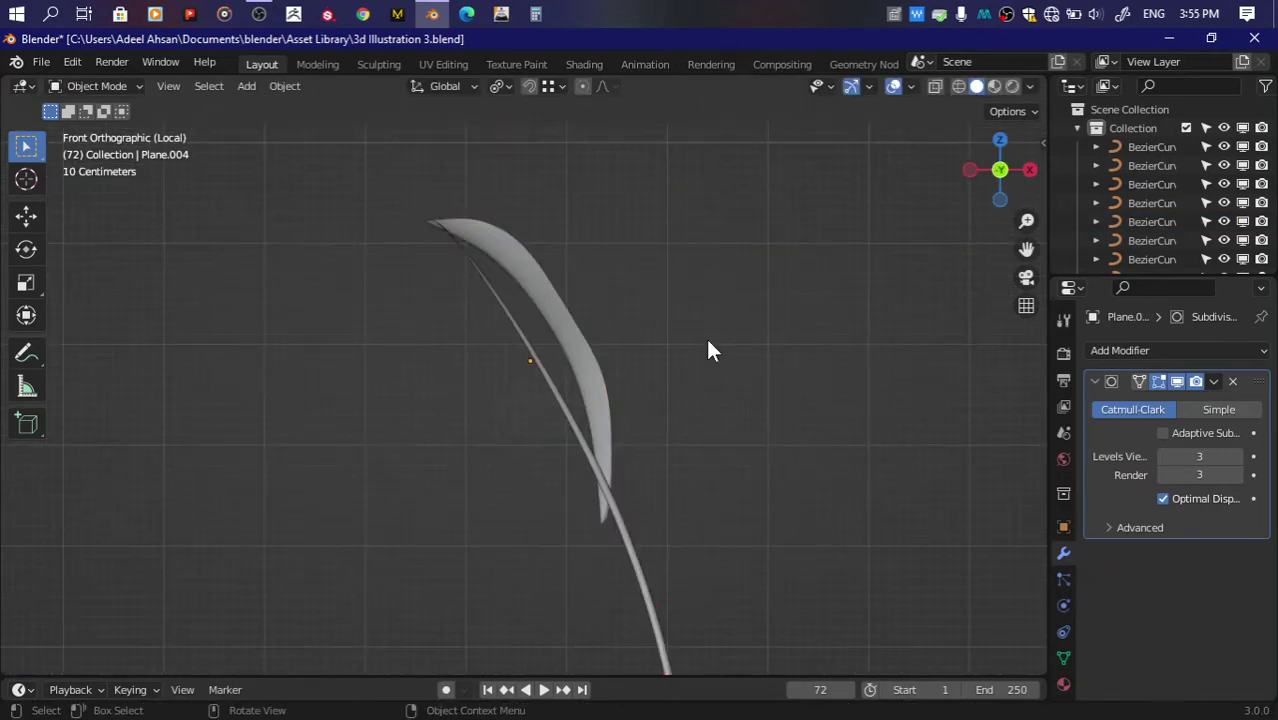
key(ctrl+s)
key(Tab)
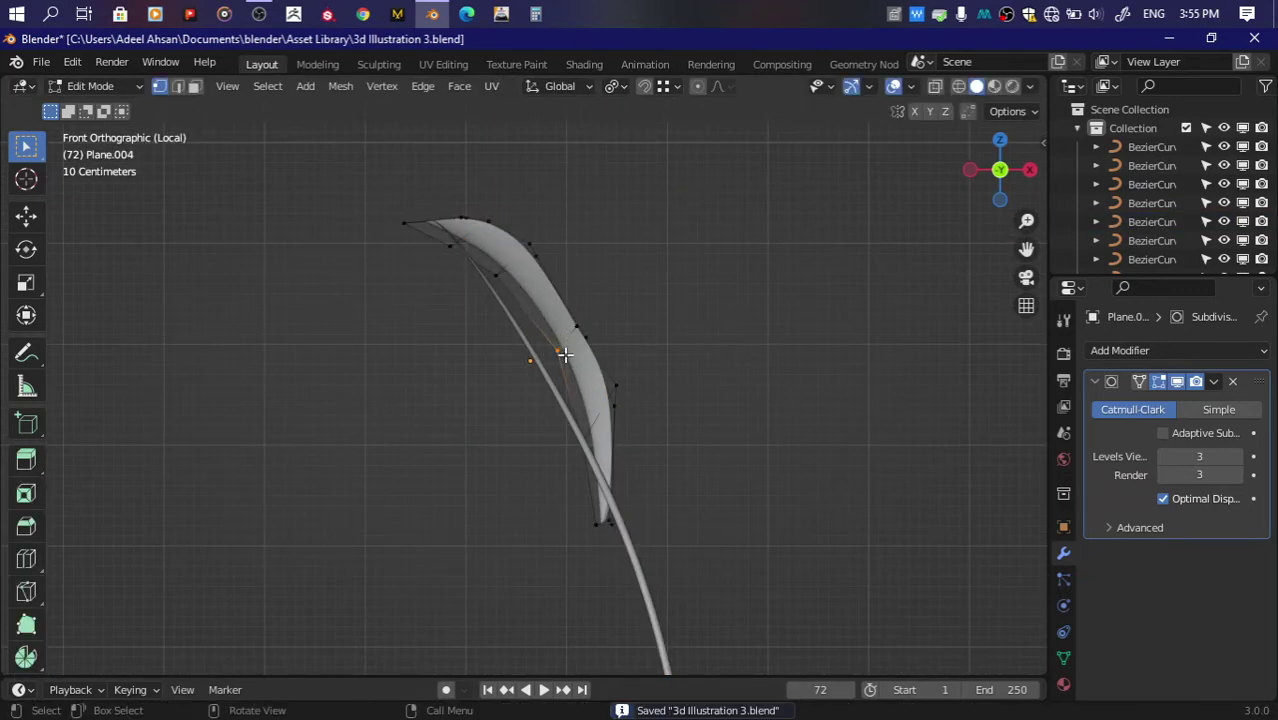
key(g)
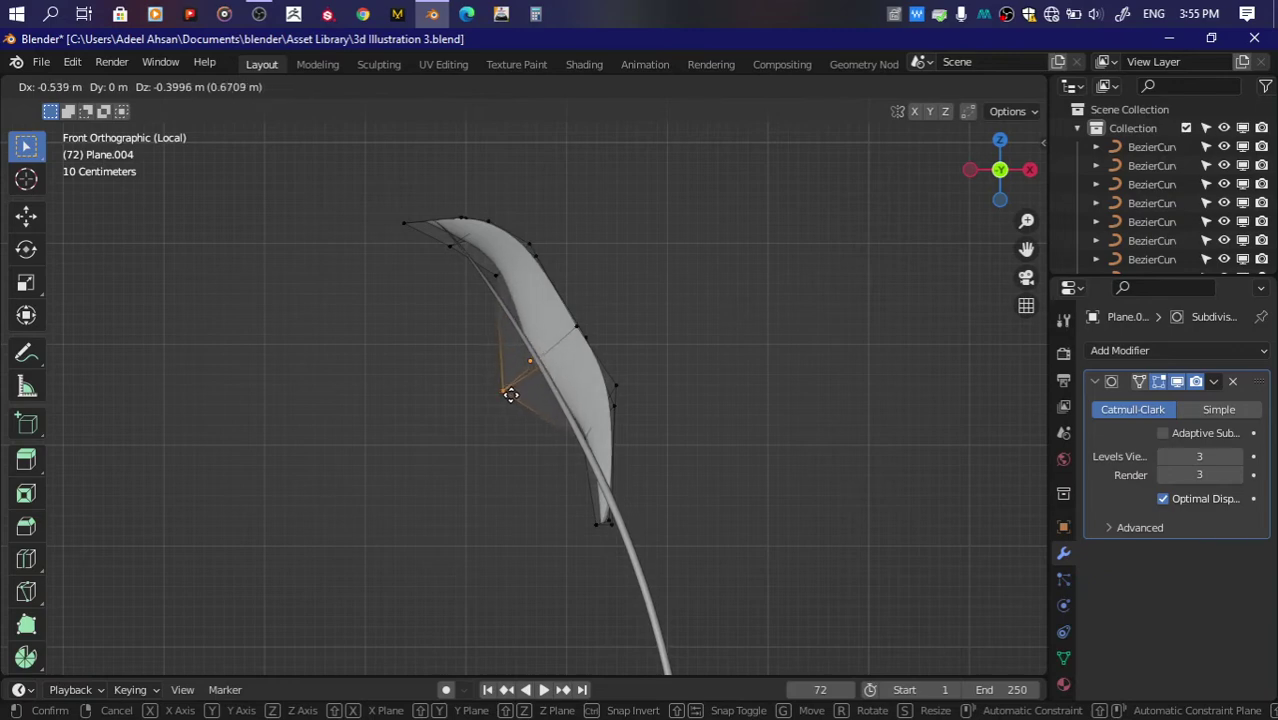
click(510, 394)
key(ctrl+z)
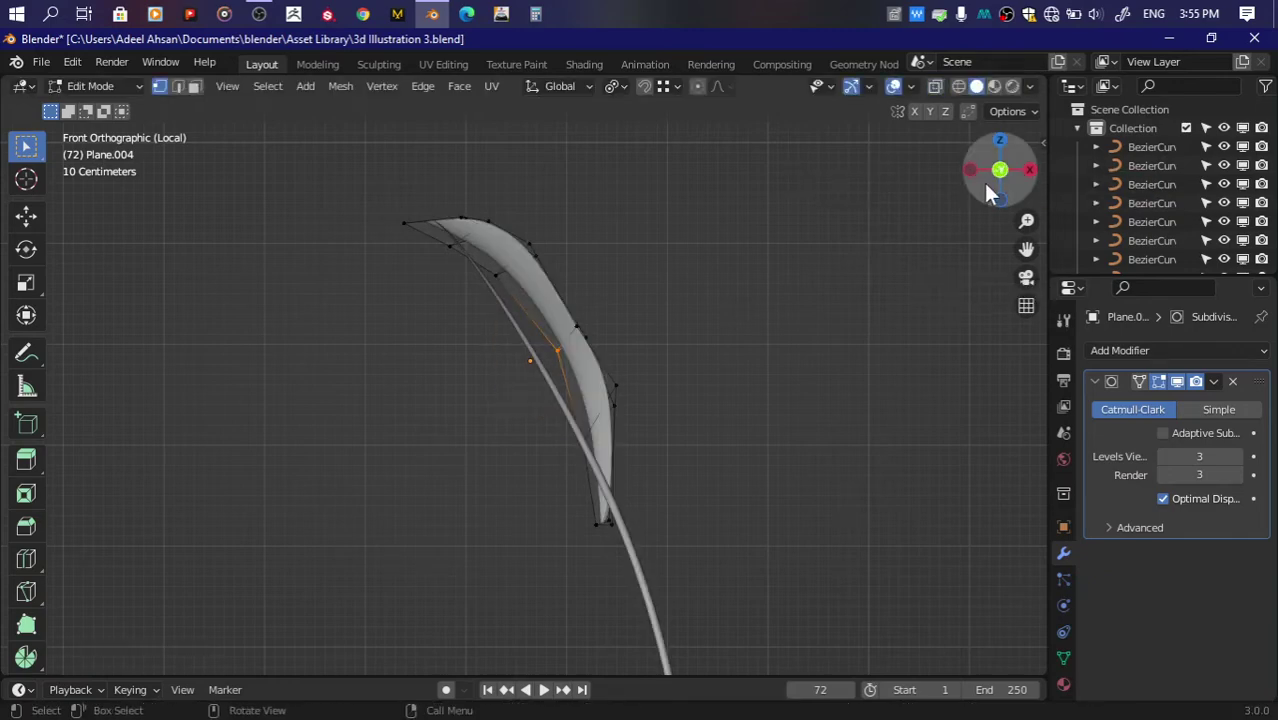
Step: Rotate and reposition the leaf mesh from the side and top views
drag(988, 195, 1008, 197)
click(1003, 200)
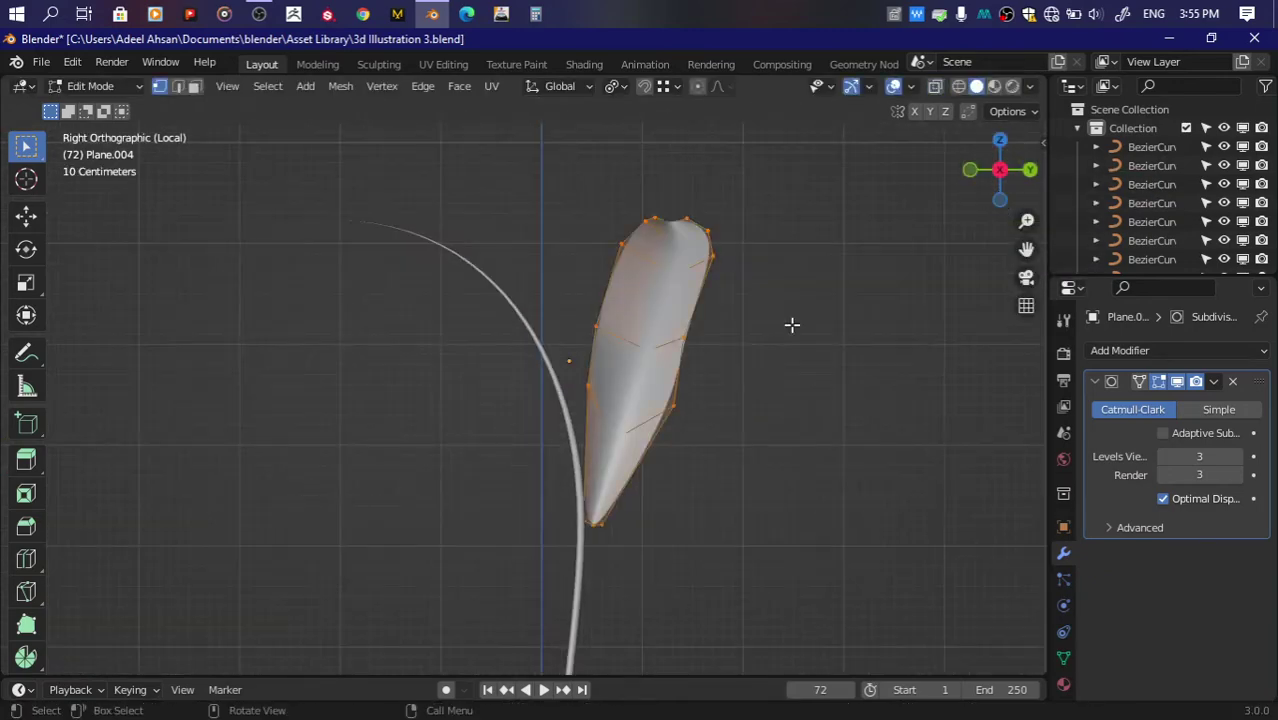
key(r)
click(805, 234)
key(g)
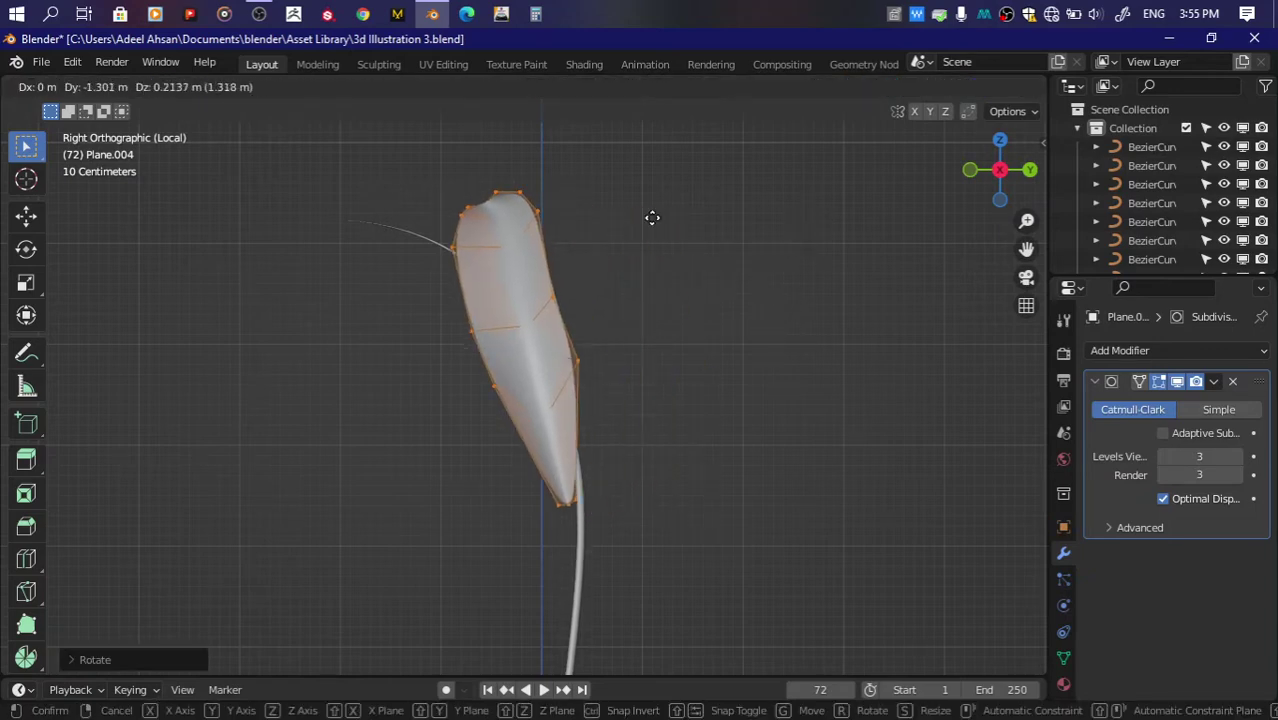
click(661, 241)
drag(1040, 169, 1036, 180)
click(1003, 145)
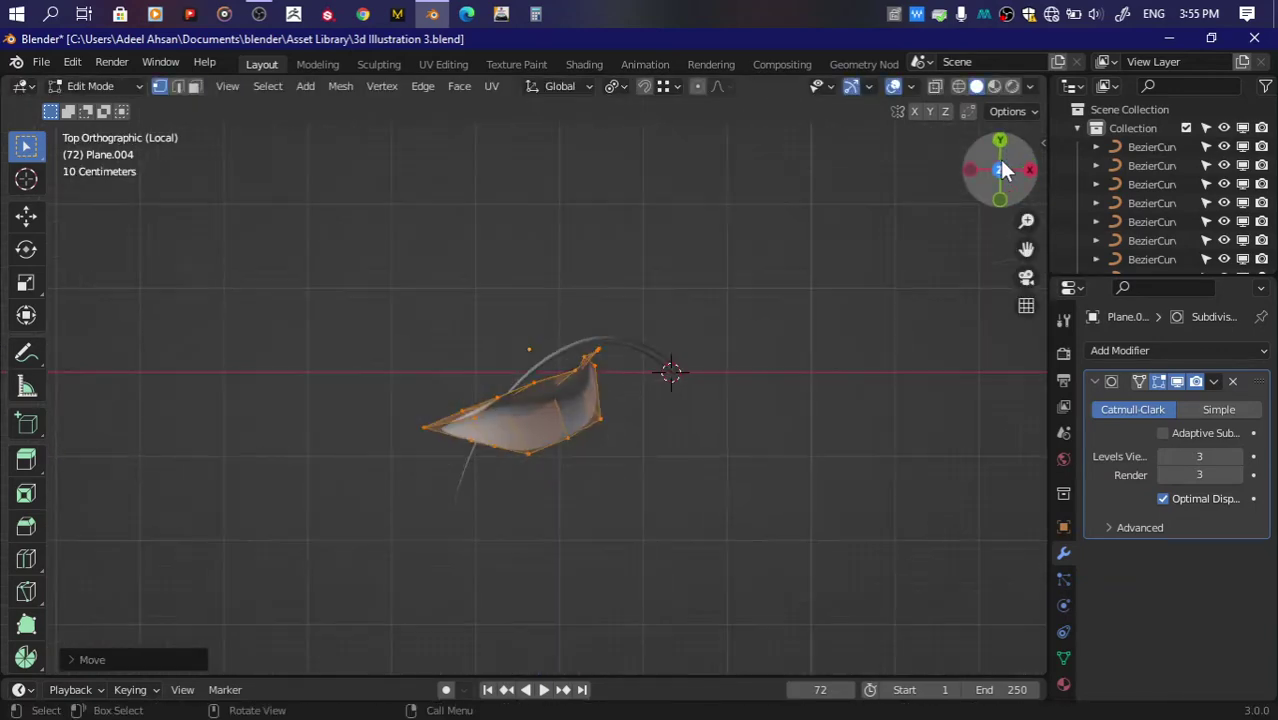
key(r)
click(711, 187)
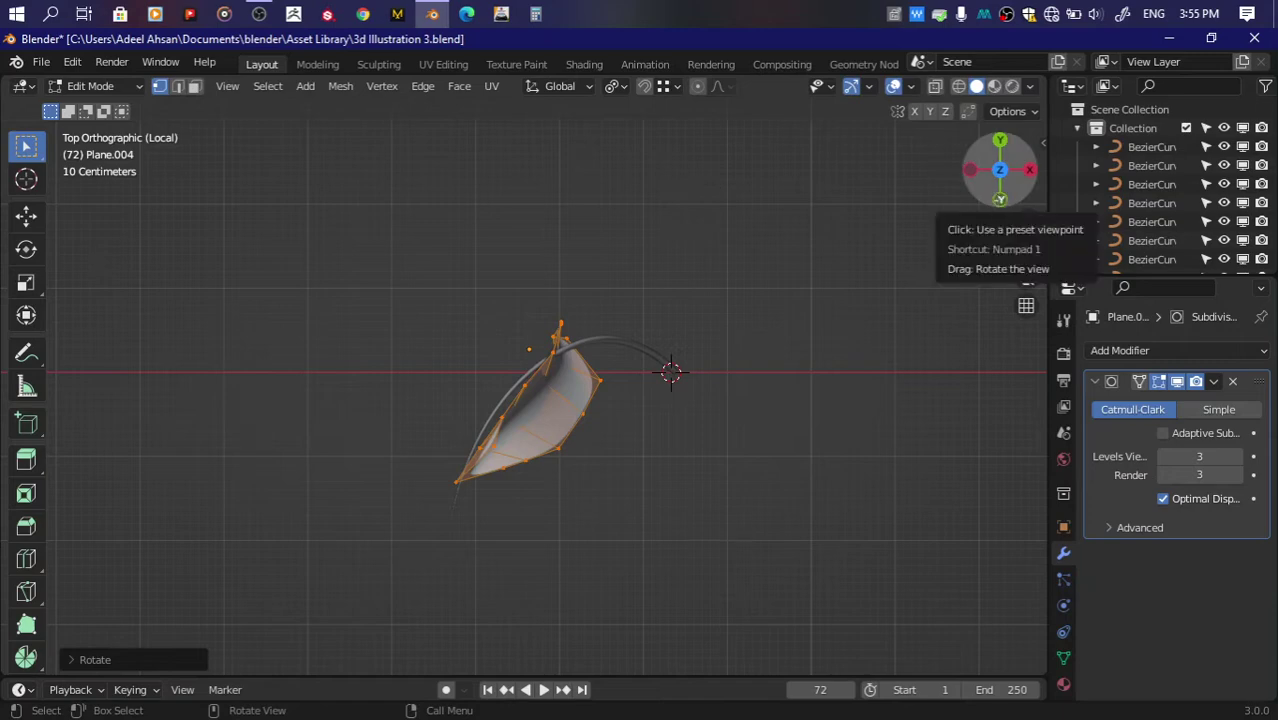
Step: Rotate, move and slightly shrink the leaf mesh in perspective view
drag(1000, 205, 1030, 230)
key(r)
click(800, 278)
key(g)
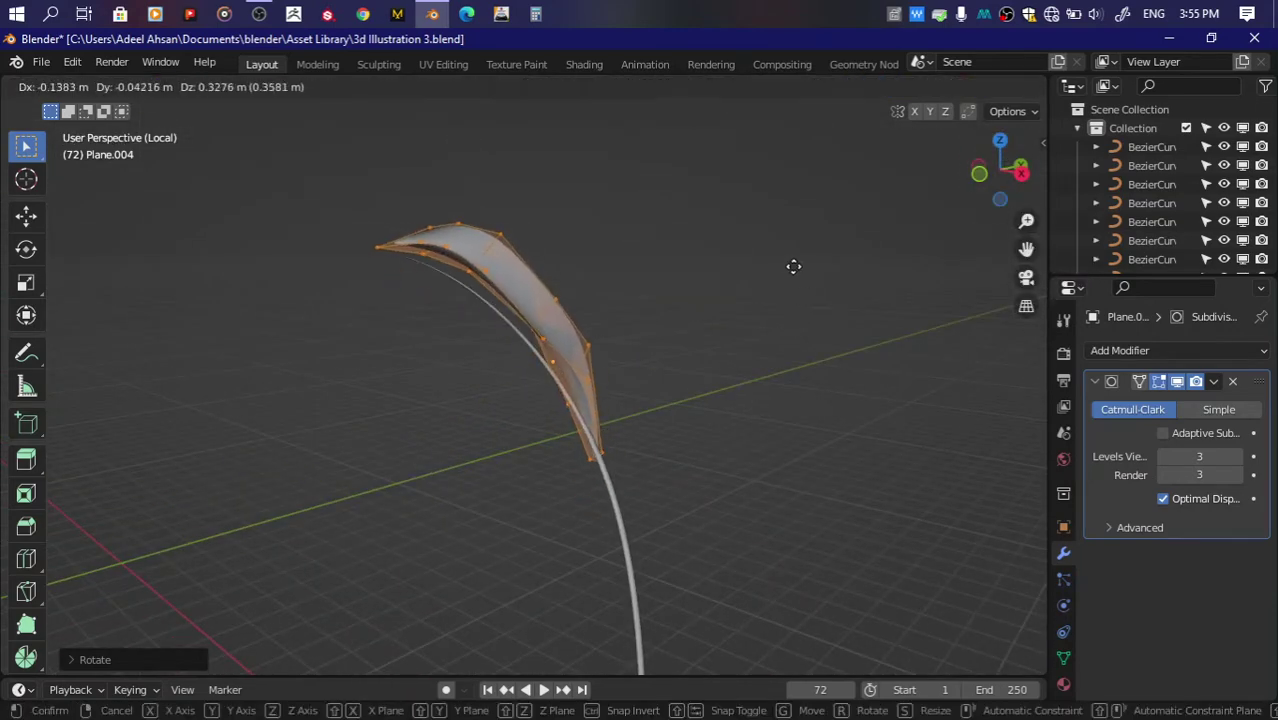
click(778, 272)
key(s)
click(775, 331)
key(g)
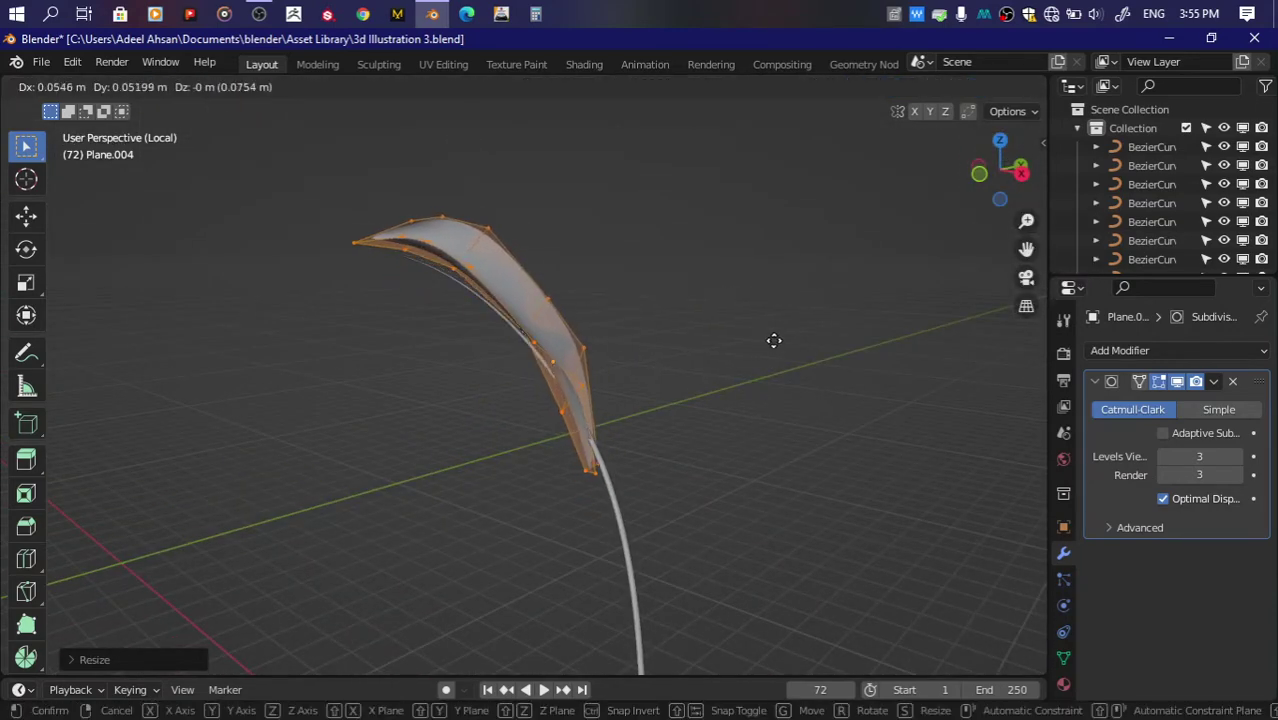
click(771, 345)
Step: Rotate and move the leaf mesh from two more angles to follow the stem
drag(987, 194, 944, 217)
key(r)
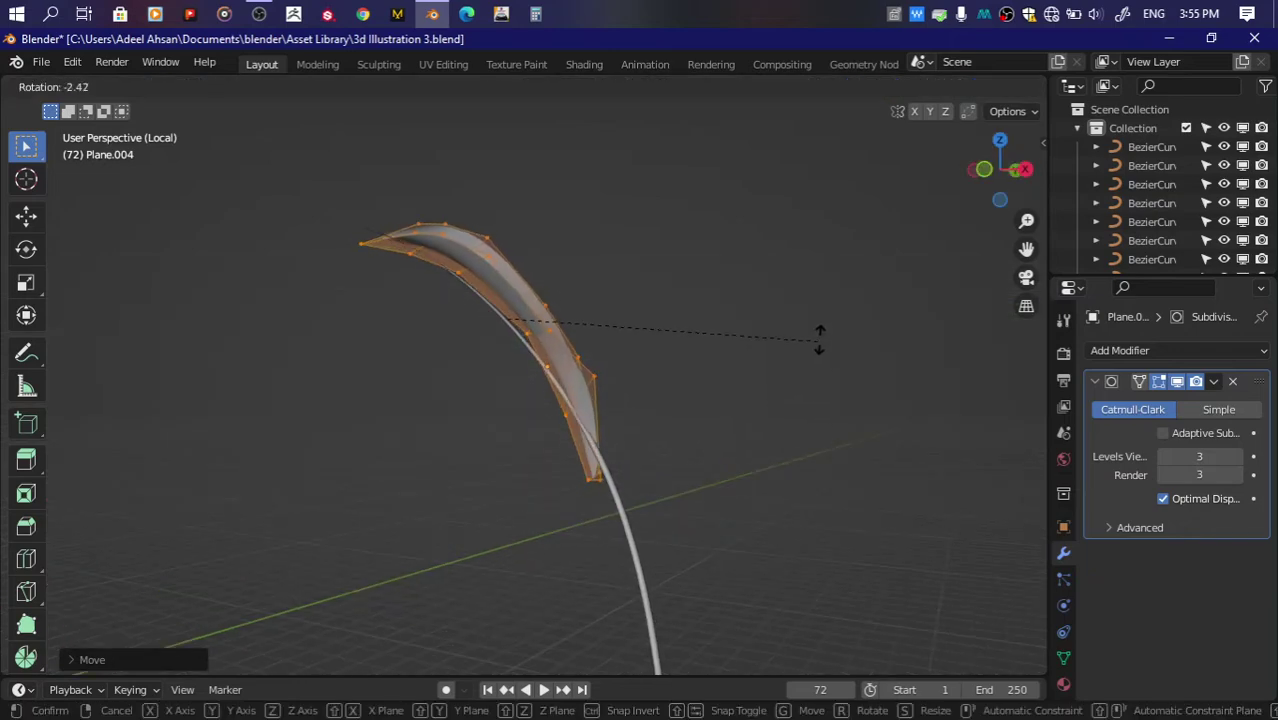
click(821, 340)
key(g)
click(821, 316)
mouse_move(1000, 165)
mouse_down()
mouse_move(990, 200)
mouse_move(985, 190)
mouse_up()
key(r)
click(708, 285)
key(g)
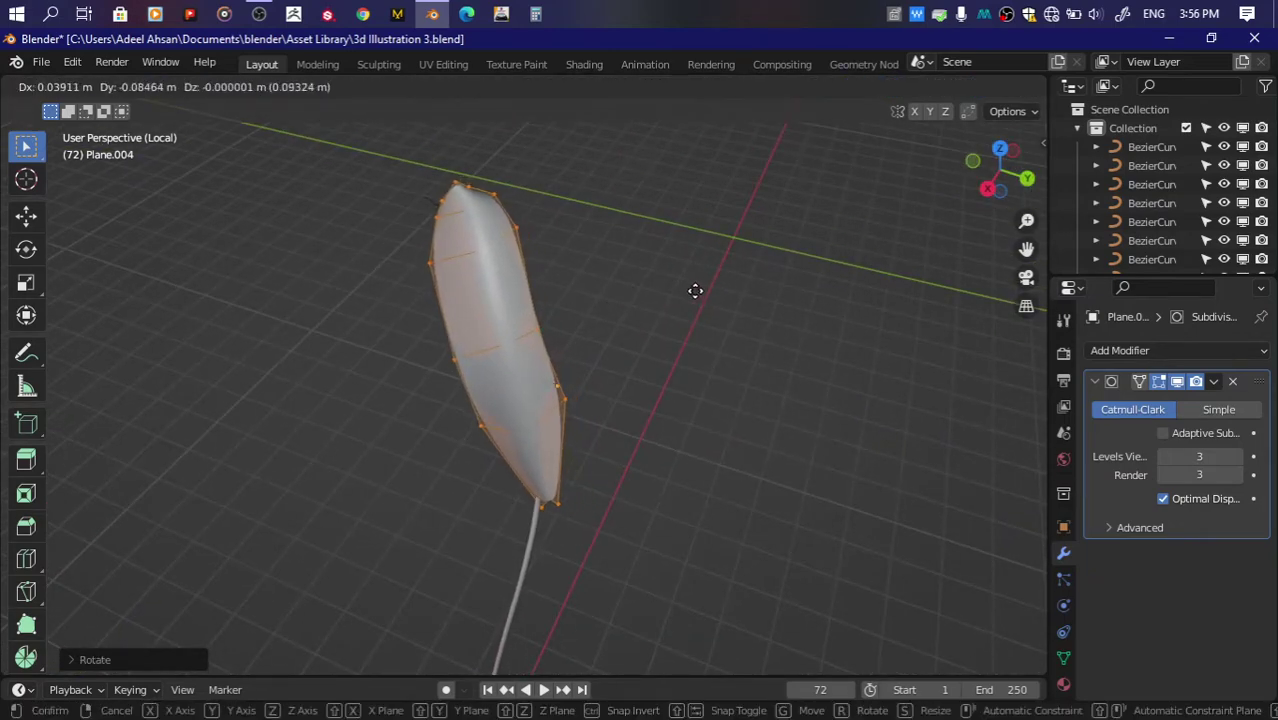
click(694, 291)
Step: Keep rotating and moving the leaf mesh until it sits on the stem
drag(1014, 156, 884, 222)
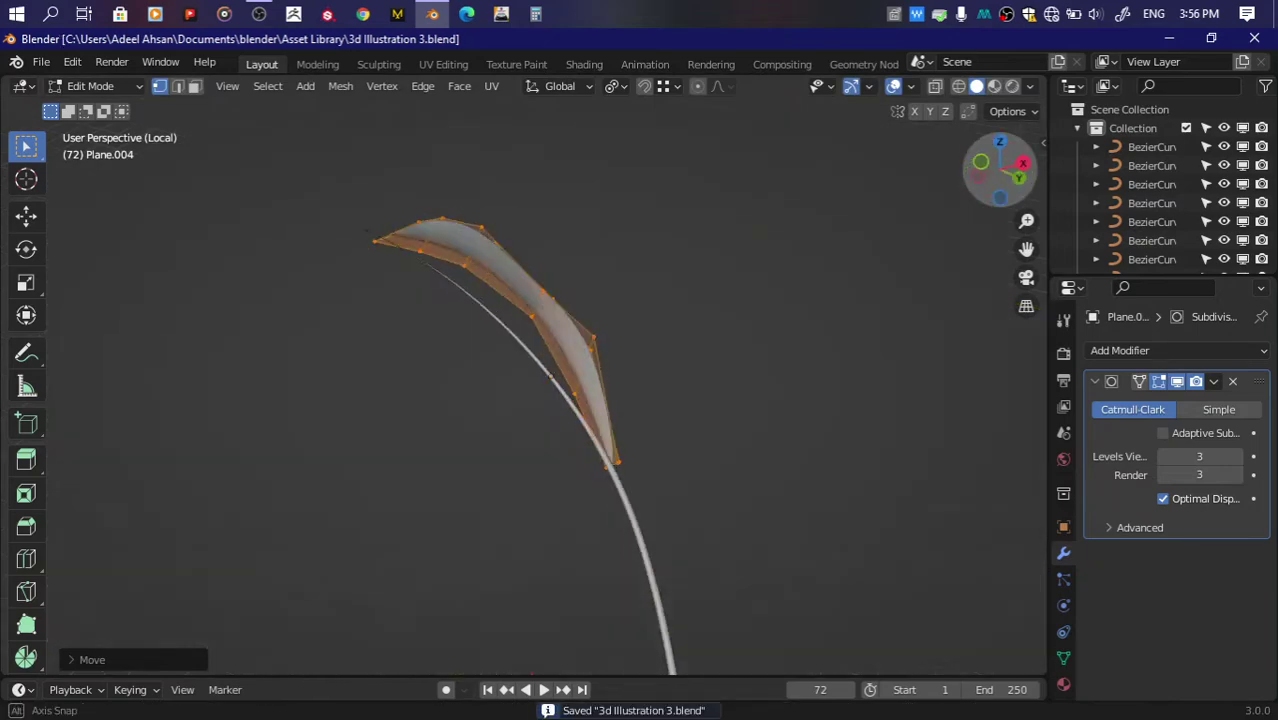
key(r)
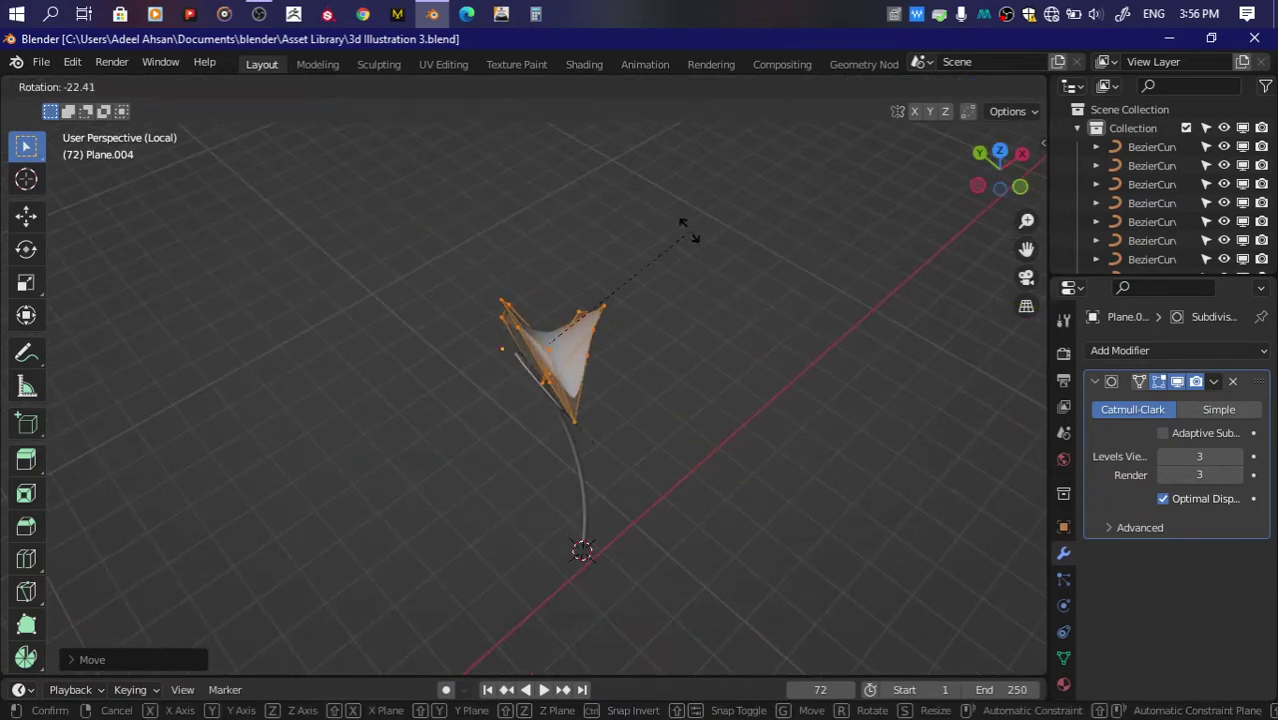
click(688, 229)
key(g)
click(707, 264)
drag(1014, 182, 1000, 168)
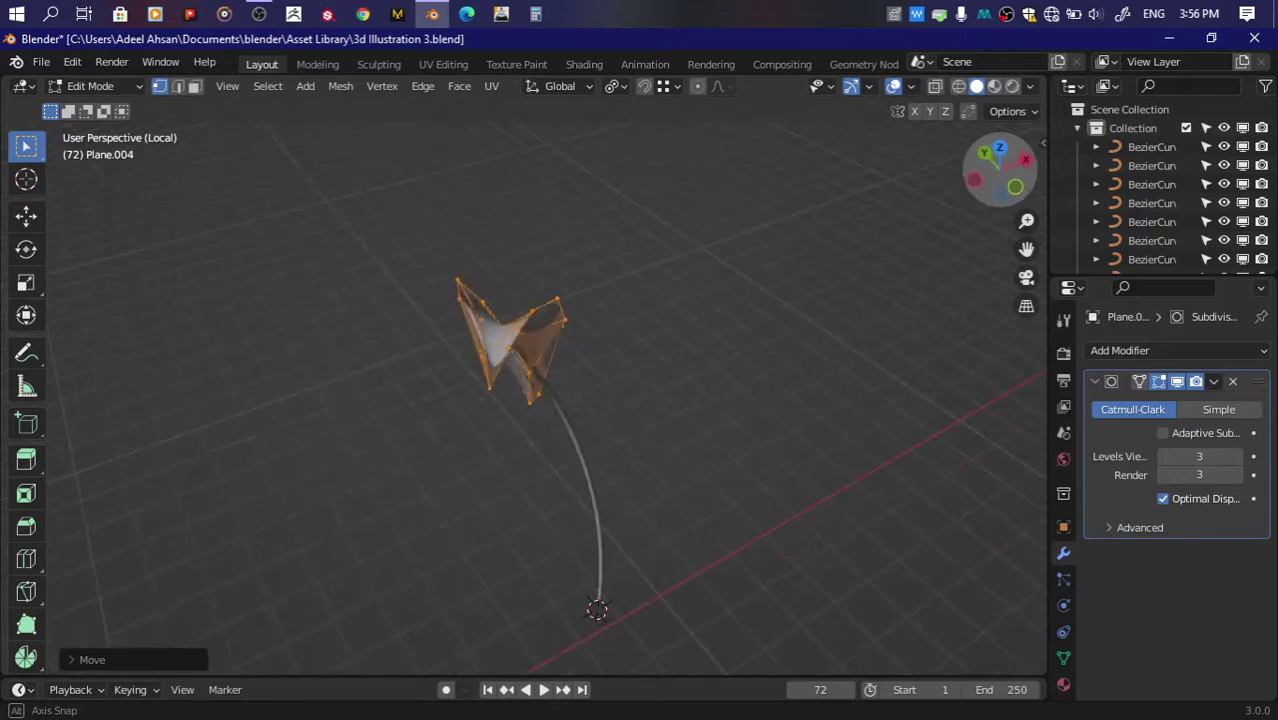
key(r)
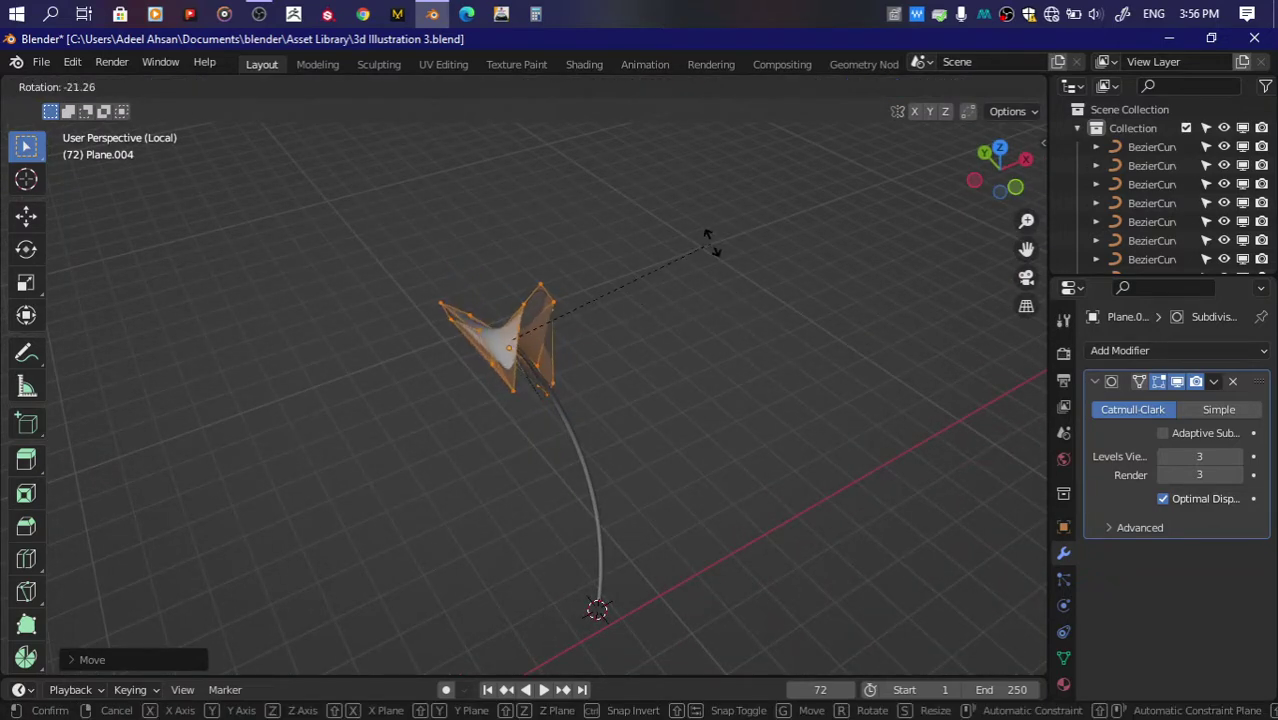
click(676, 243)
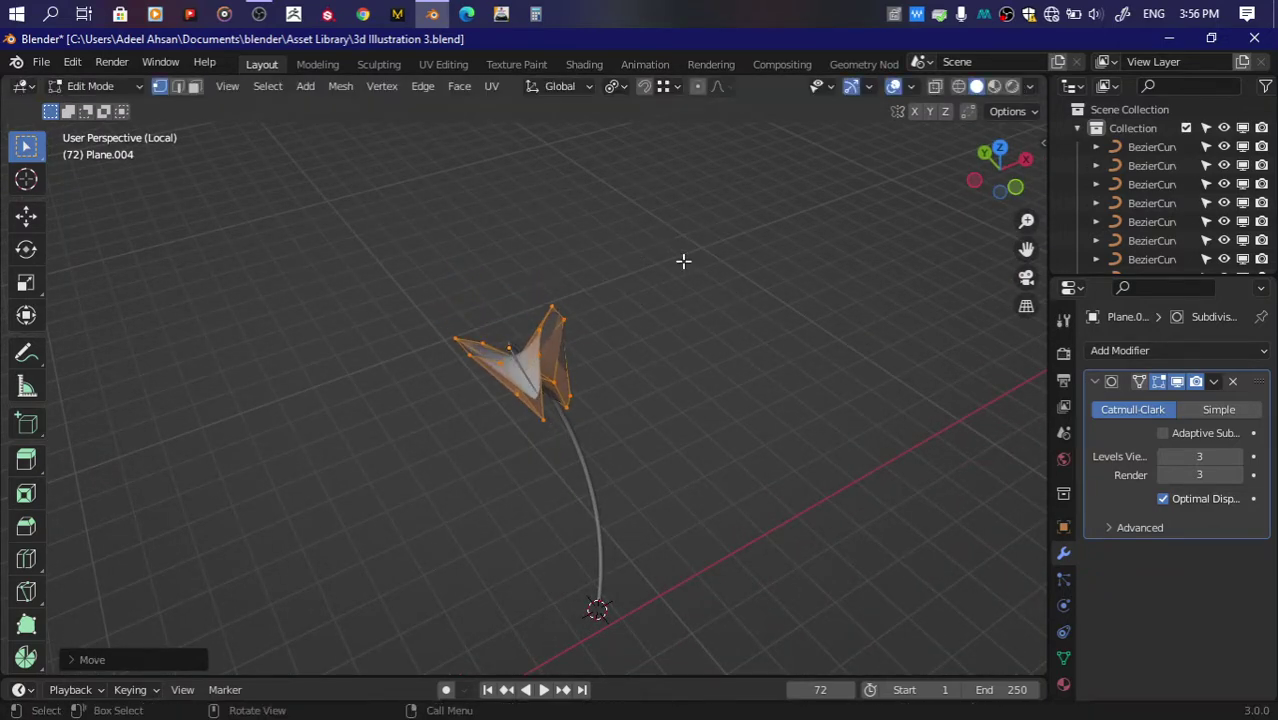
drag(1000, 170, 985, 190)
key(r)
click(742, 316)
key(g)
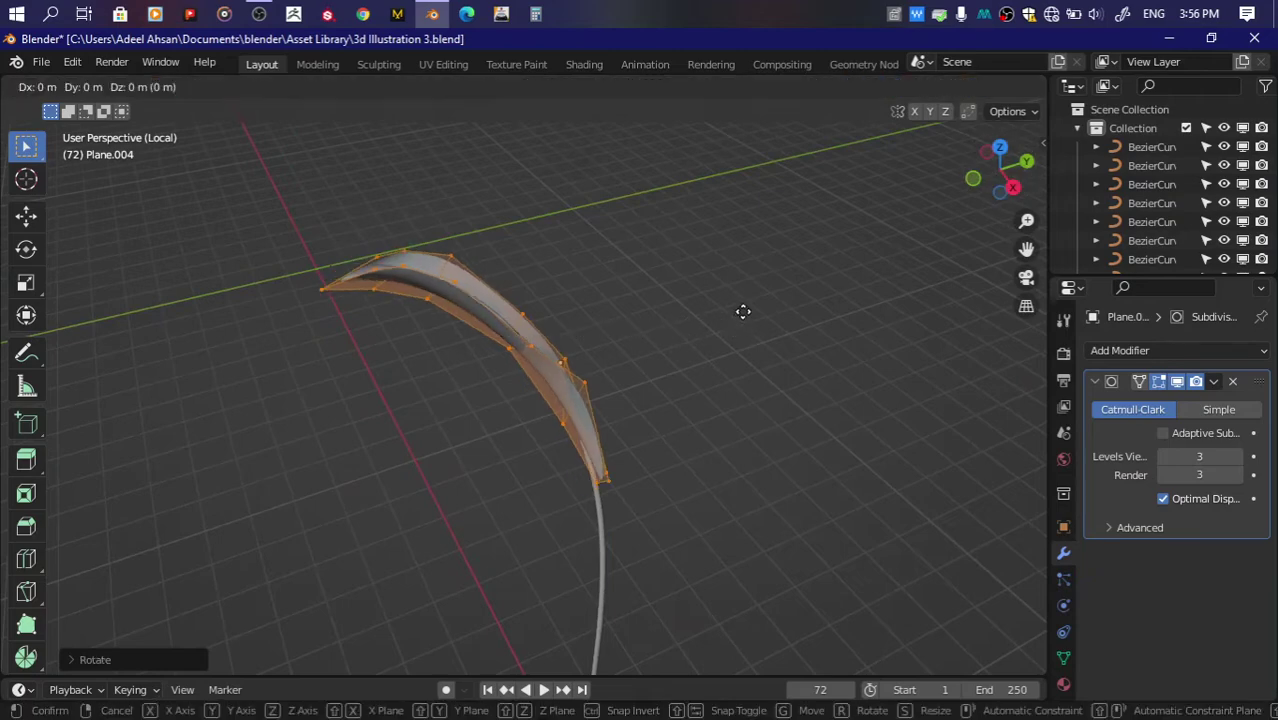
click(748, 314)
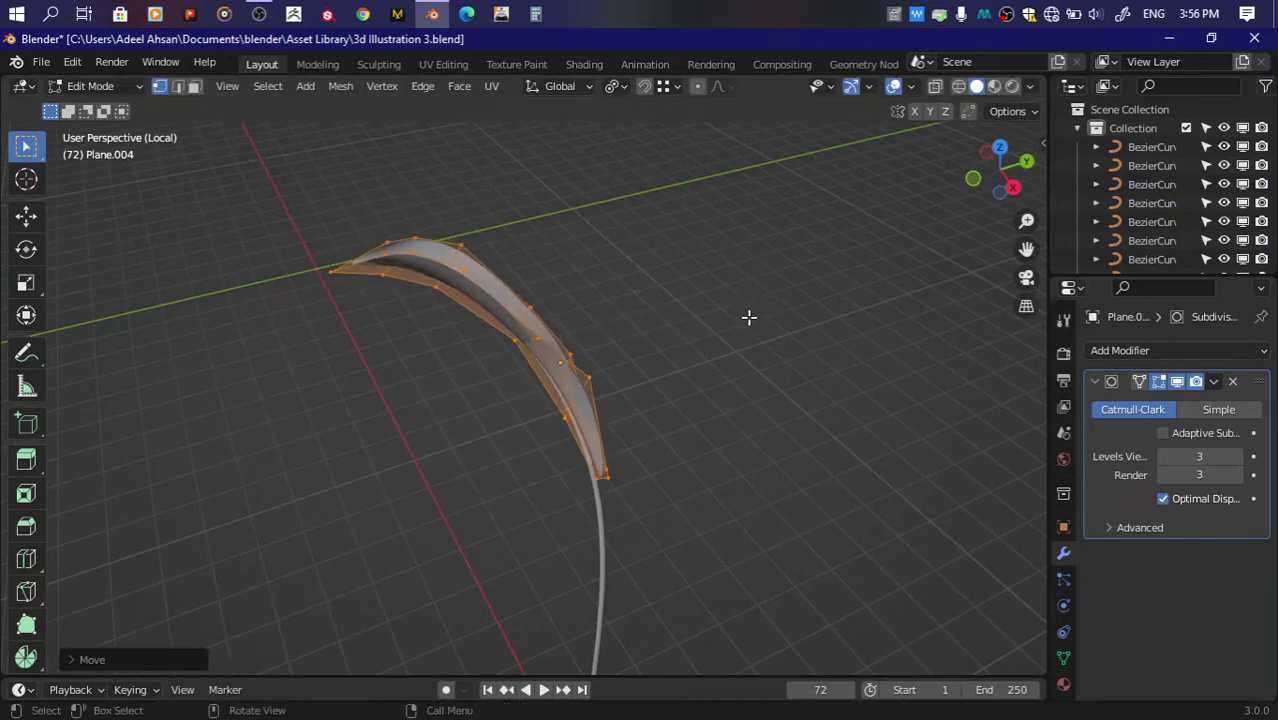
Step: Nudge the leaf mesh into a better position along the stem
scroll(747, 317, up, 5)
drag(1027, 247, 1027, 247)
drag(1003, 185, 927, 214)
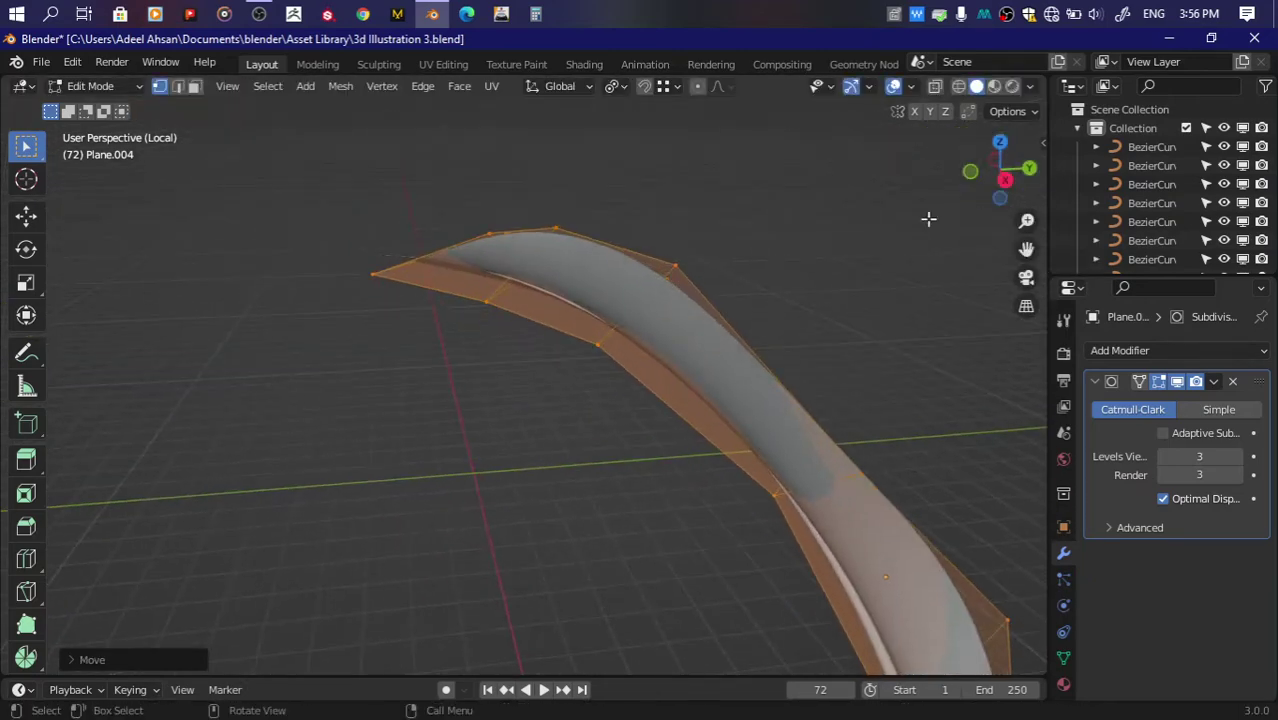
scroll(927, 214, down, 3)
scroll(927, 214, down, 2)
key(g)
click(790, 296)
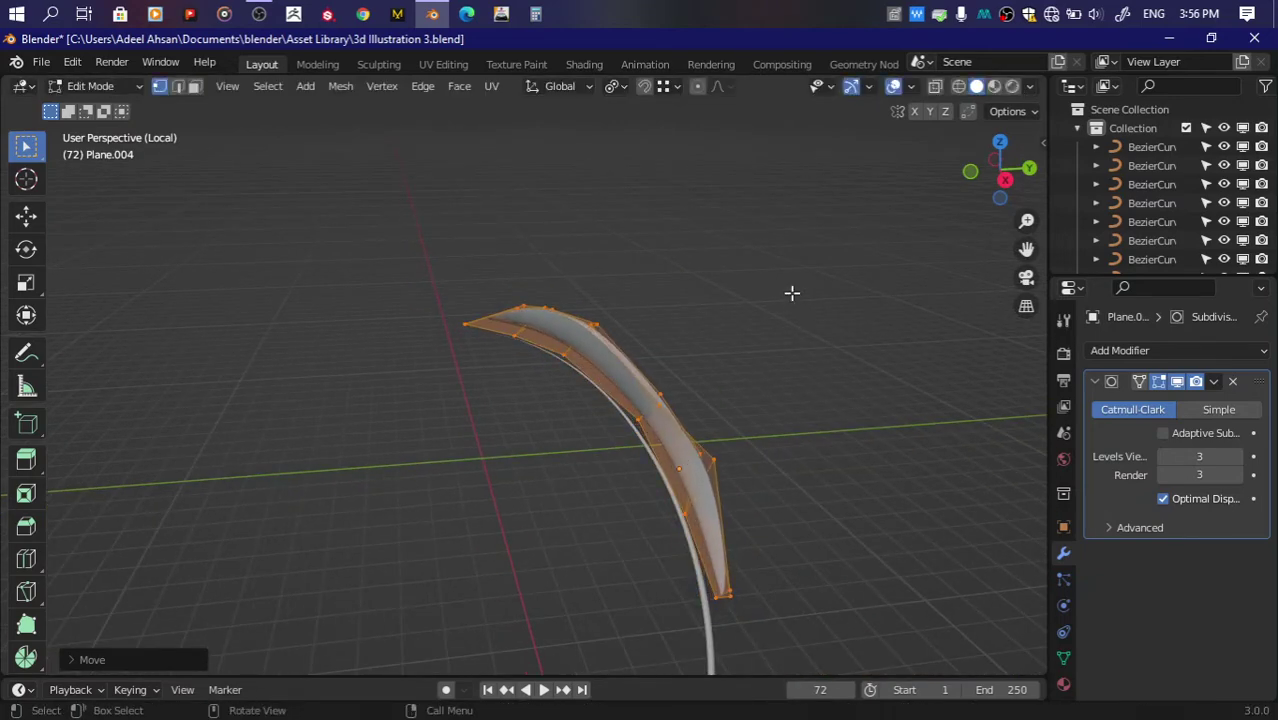
scroll(659, 420, up, 3)
scroll(733, 408, up, 3)
Step: Move individual leaf vertices and edge pairs to refine the blade's curl
click(832, 511)
key(g)
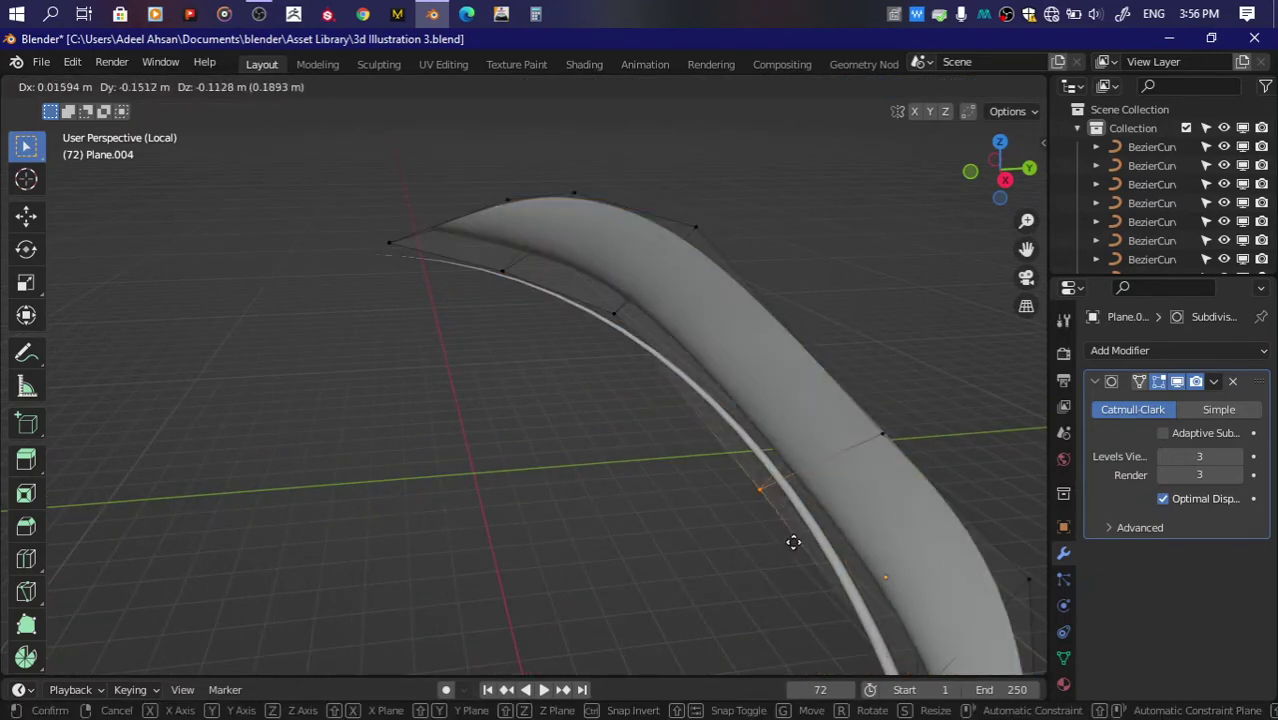
click(770, 551)
click(610, 295)
key(g)
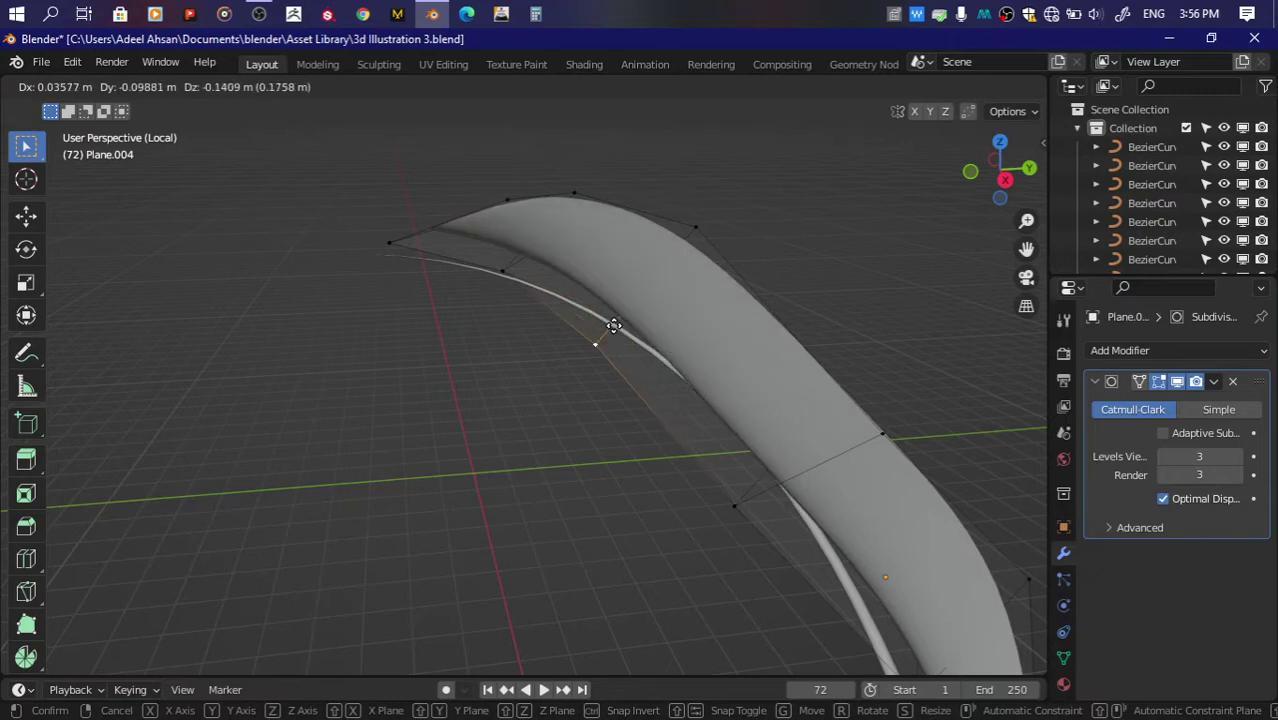
click(603, 346)
key(g)
mouse_move(362, 228)
mouse_down()
mouse_move(556, 328)
mouse_move(752, 528)
mouse_up()
click(471, 370)
key(g)
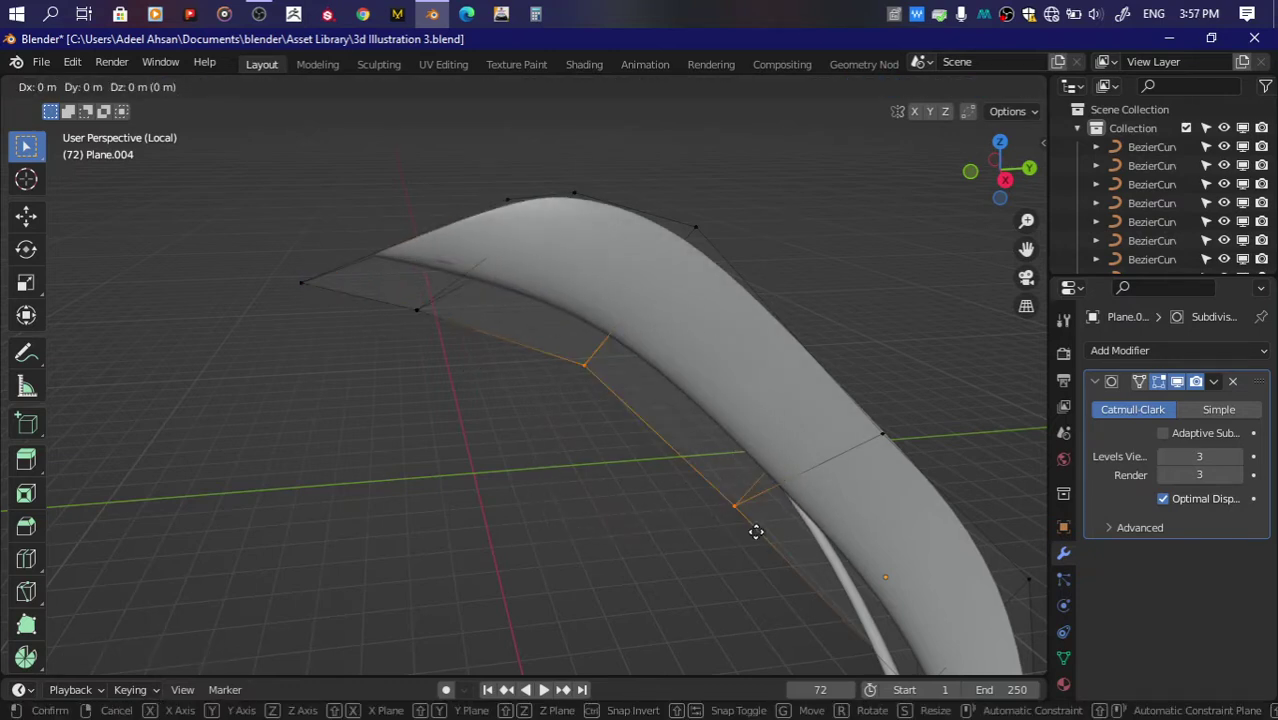
click(759, 509)
Step: Leave Edit Mode, save, exit local view and orbit around the whole plant
key(Tab)
key(ctrl+s)
scroll(818, 280, down, 4)
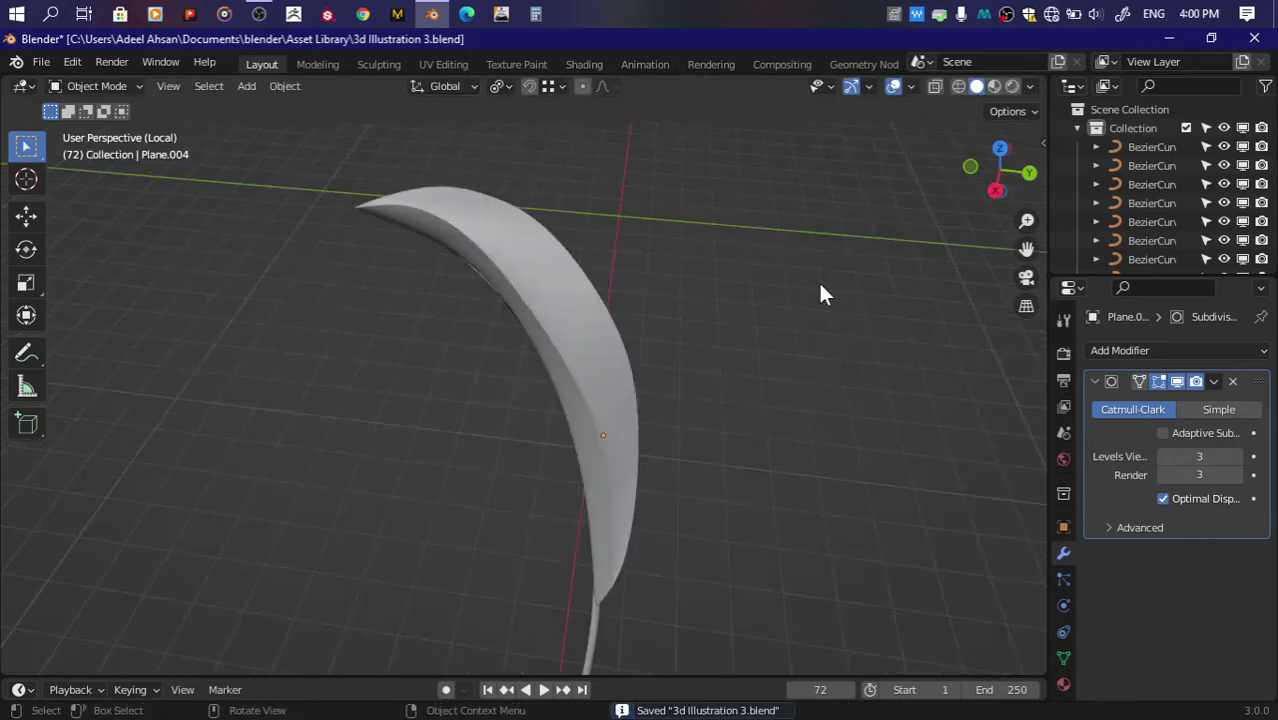
scroll(630, 363, down, 3)
key(slash)
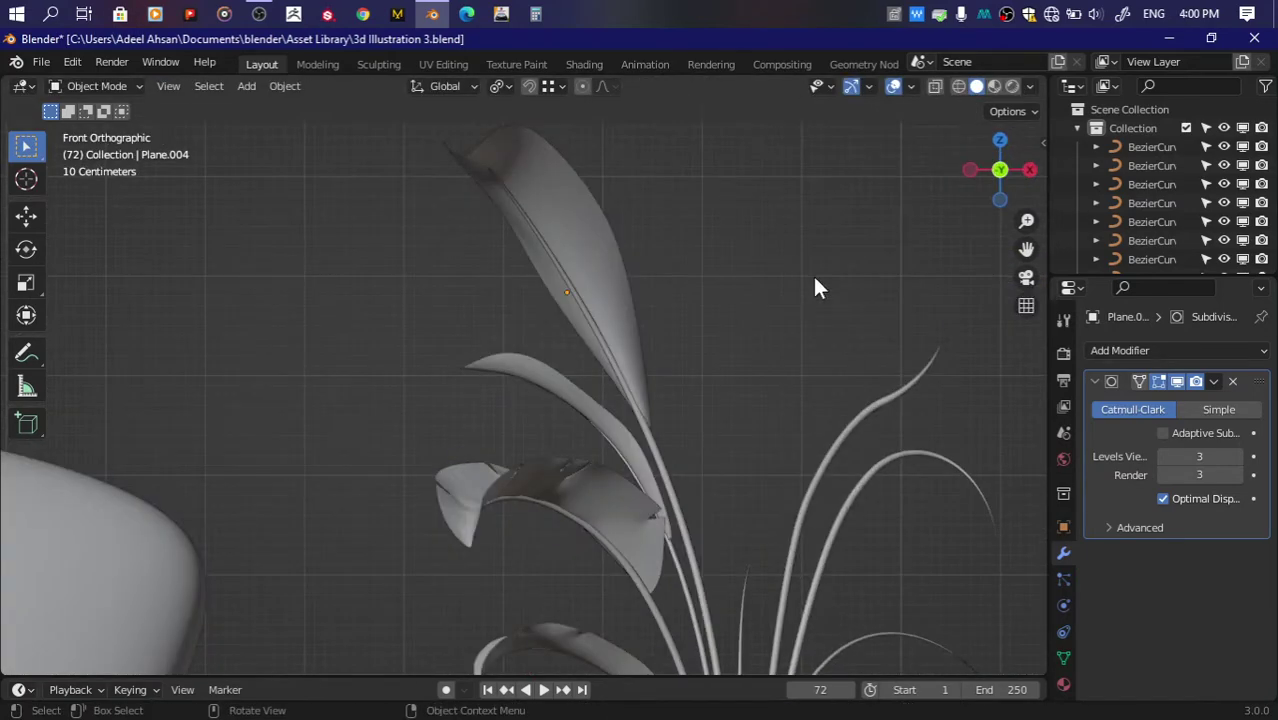
drag(1000, 168, 1020, 152)
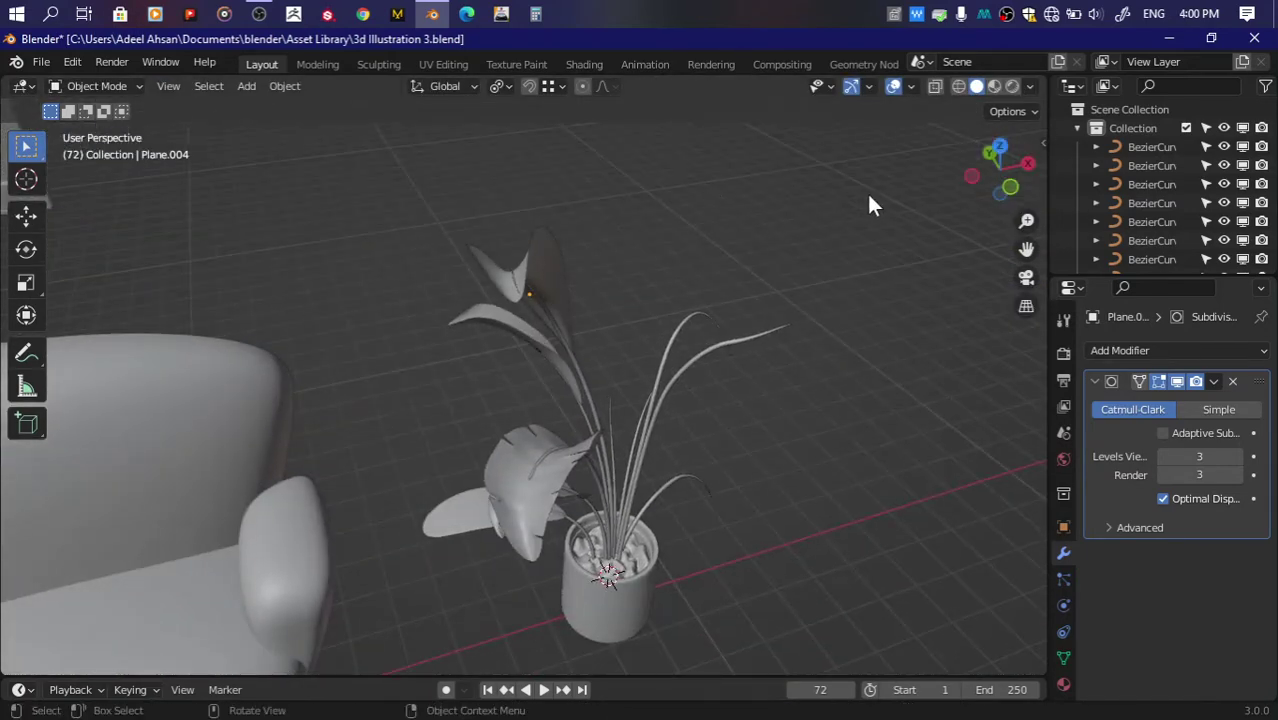
mouse_move(608, 400)
middle_down()
mouse_move(672, 420)
mouse_move(873, 210)
mouse_move(830, 227)
middle_up()
scroll(873, 210, up, 3)
Step: Undo the last change on Plane.004, then move a middle vertex toward the stem
key(Tab)
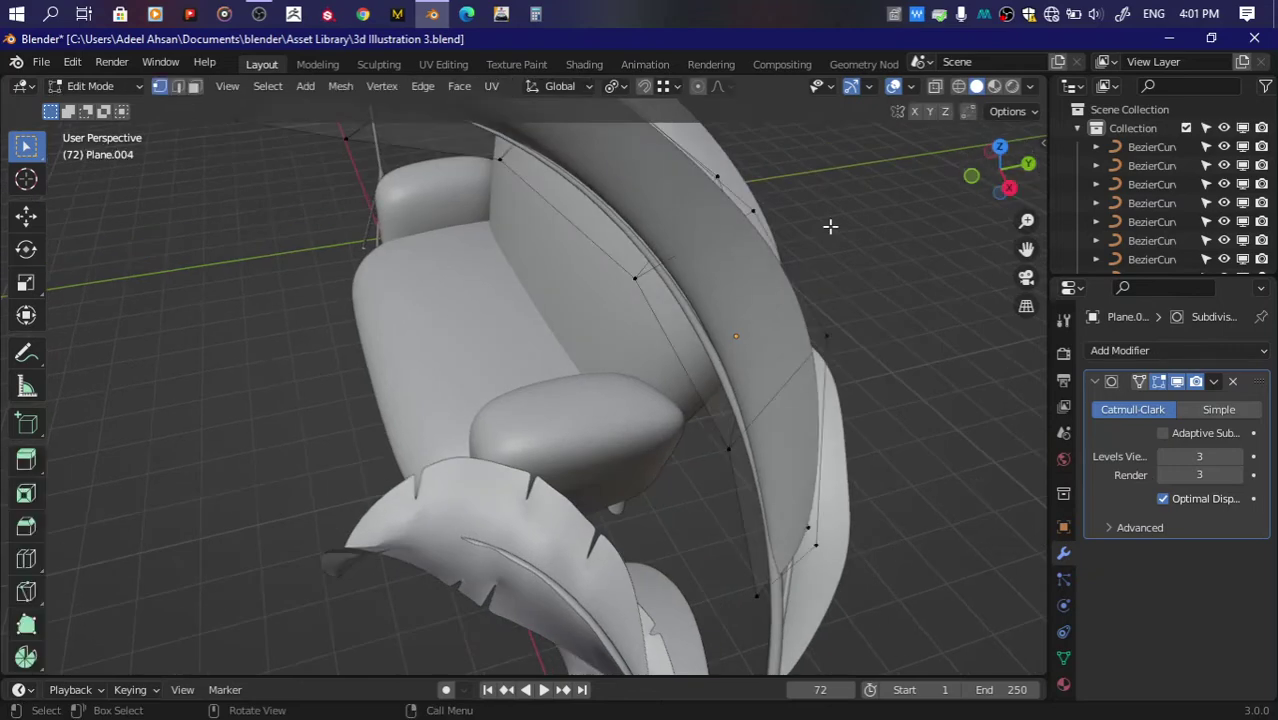
key(ctrl+z)
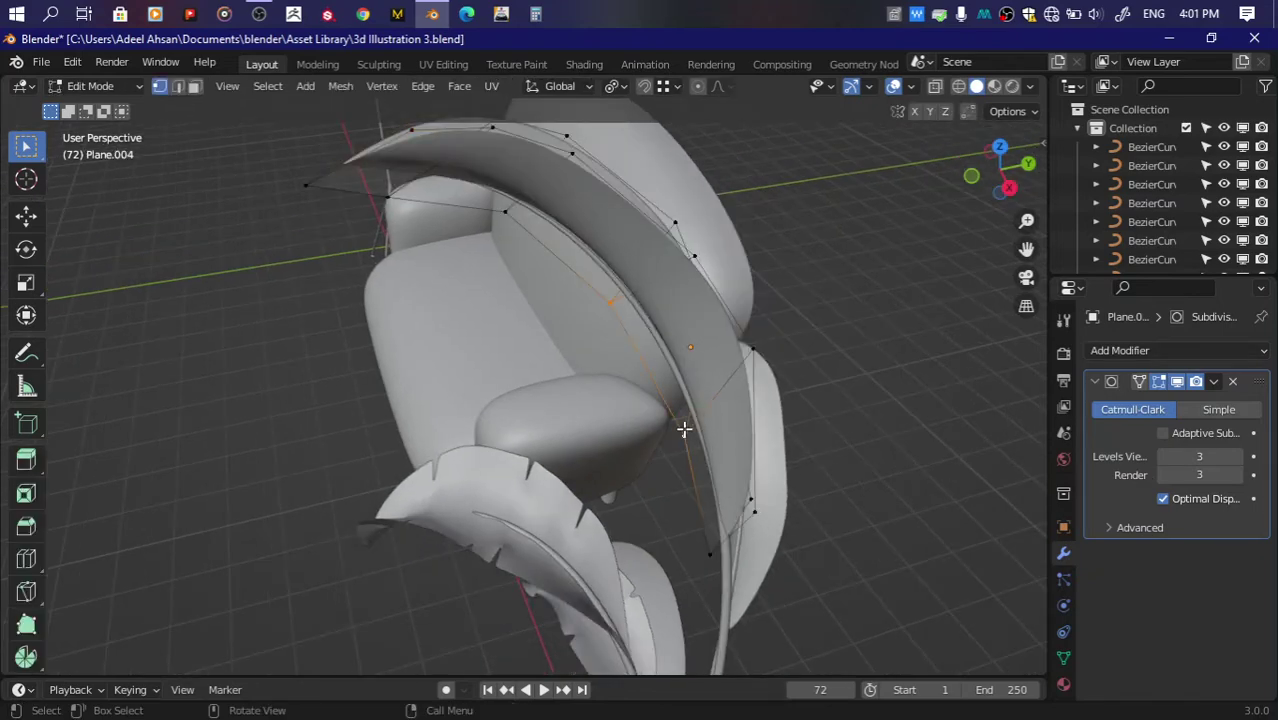
click(698, 389)
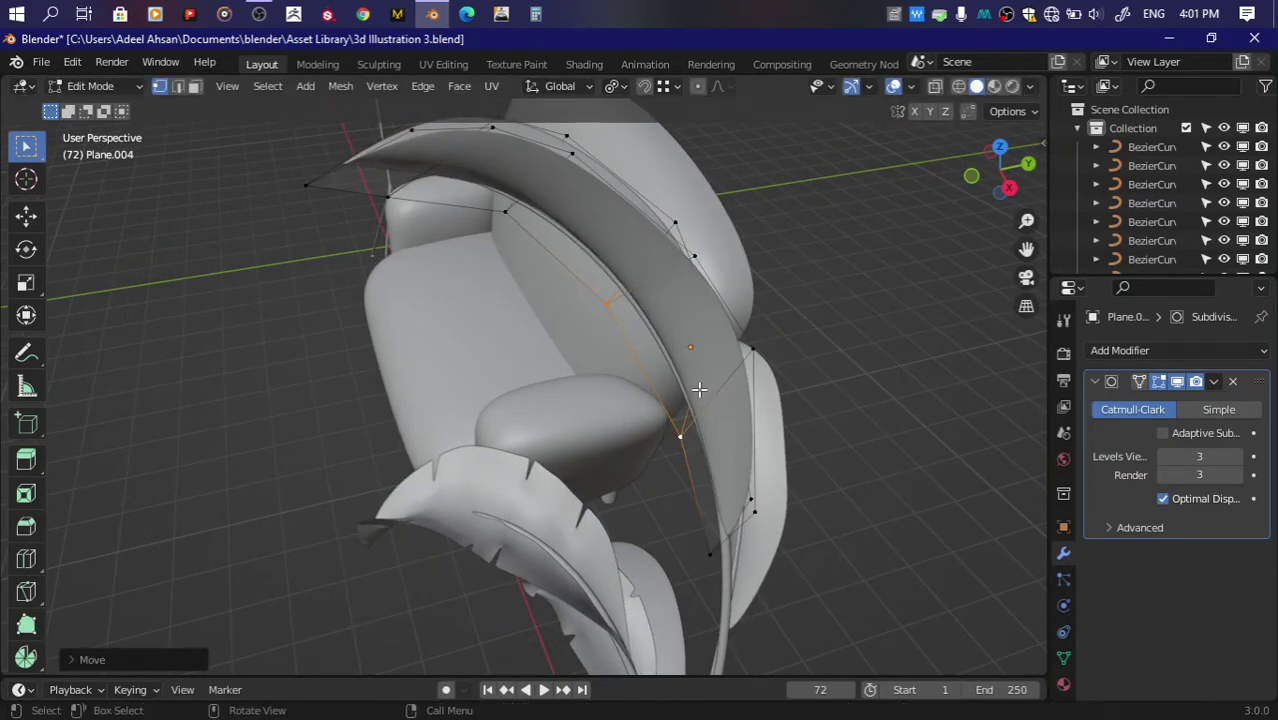
drag(605, 341, 605, 341)
key(g)
click(616, 356)
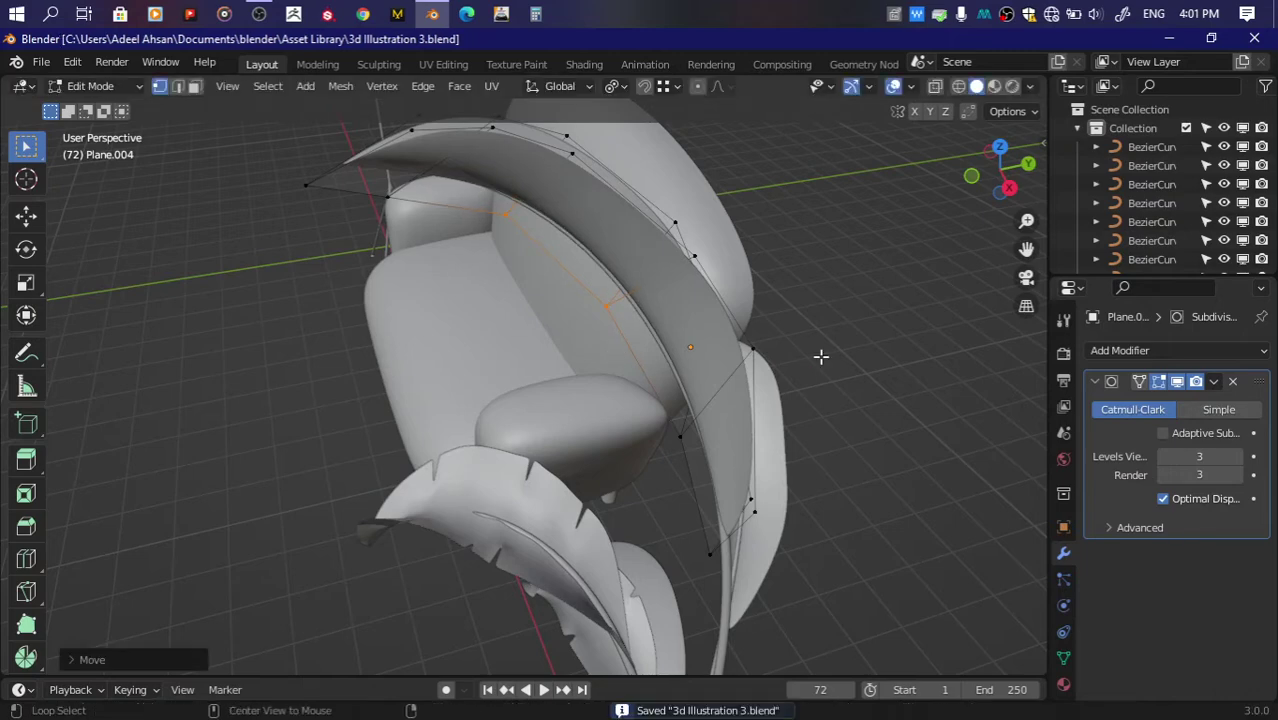
middle_drag(820, 356, 822, 357)
key(Tab)
Step: Drag an edge vertex of Plane.004 onto the stem, save, and leave Edit Mode
drag(999, 170, 984, 188)
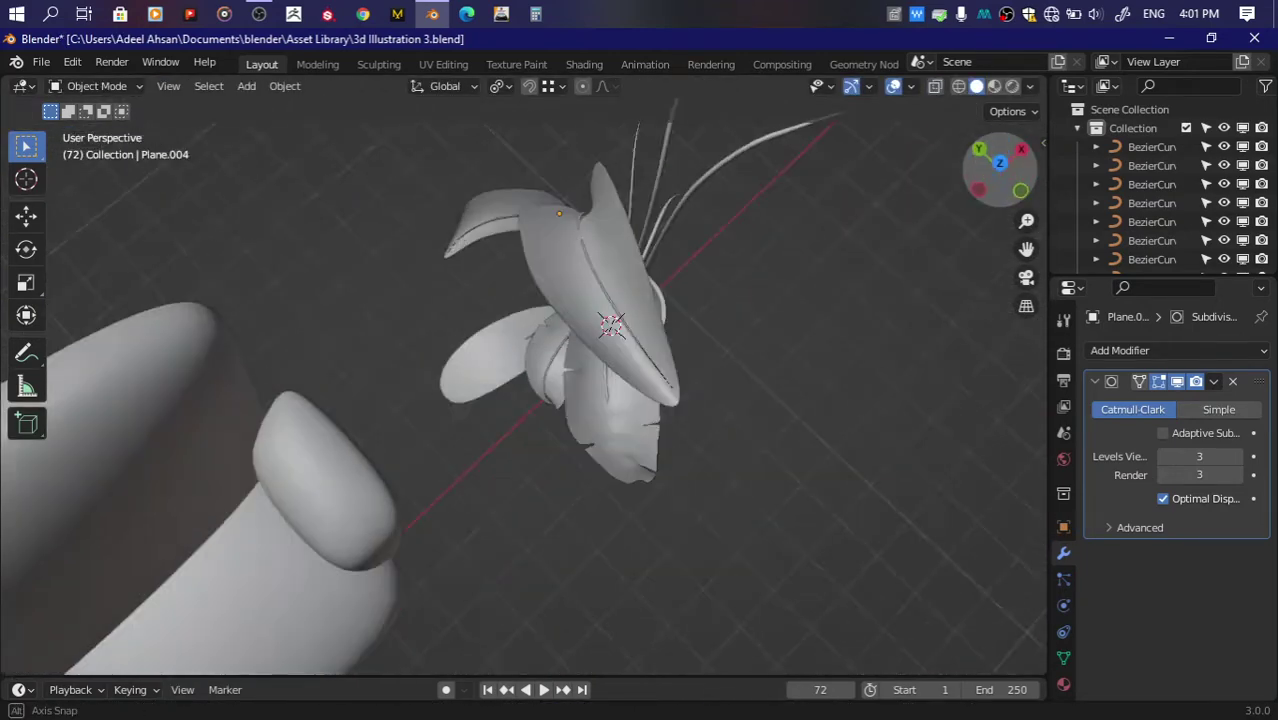
scroll(883, 256, up, 2)
key(Tab)
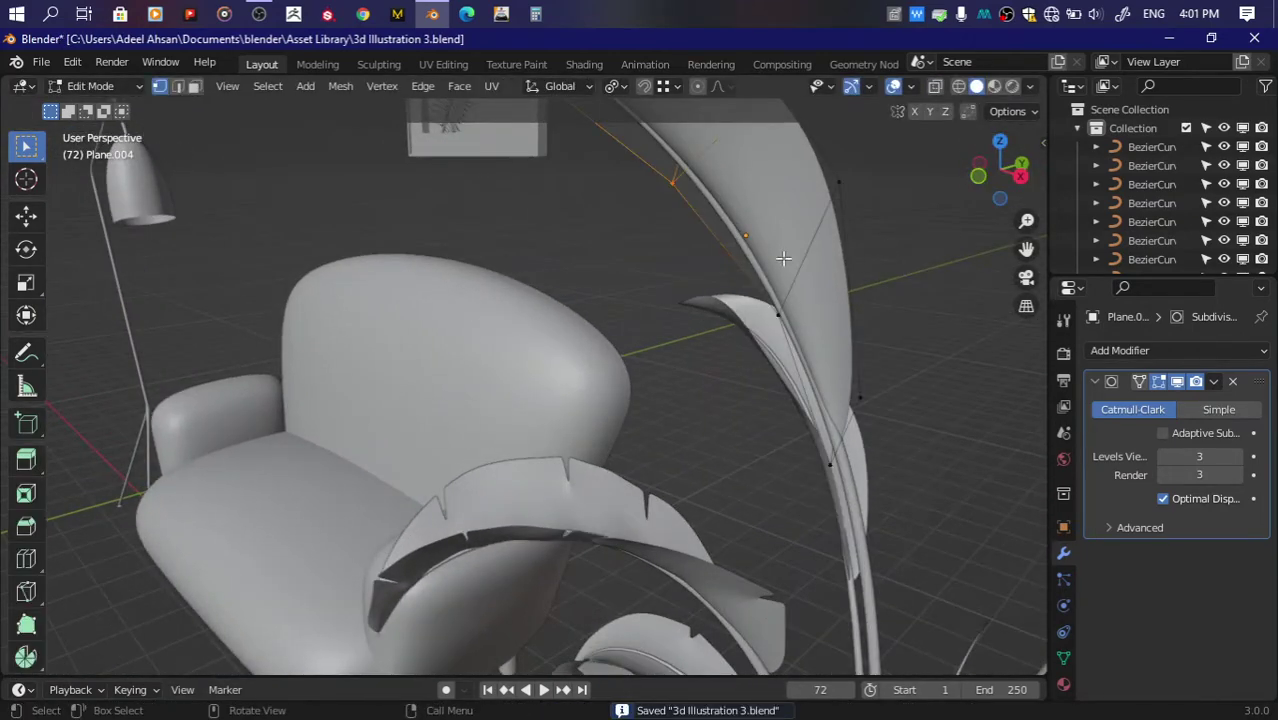
click(658, 192)
key(g)
click(664, 183)
key(g)
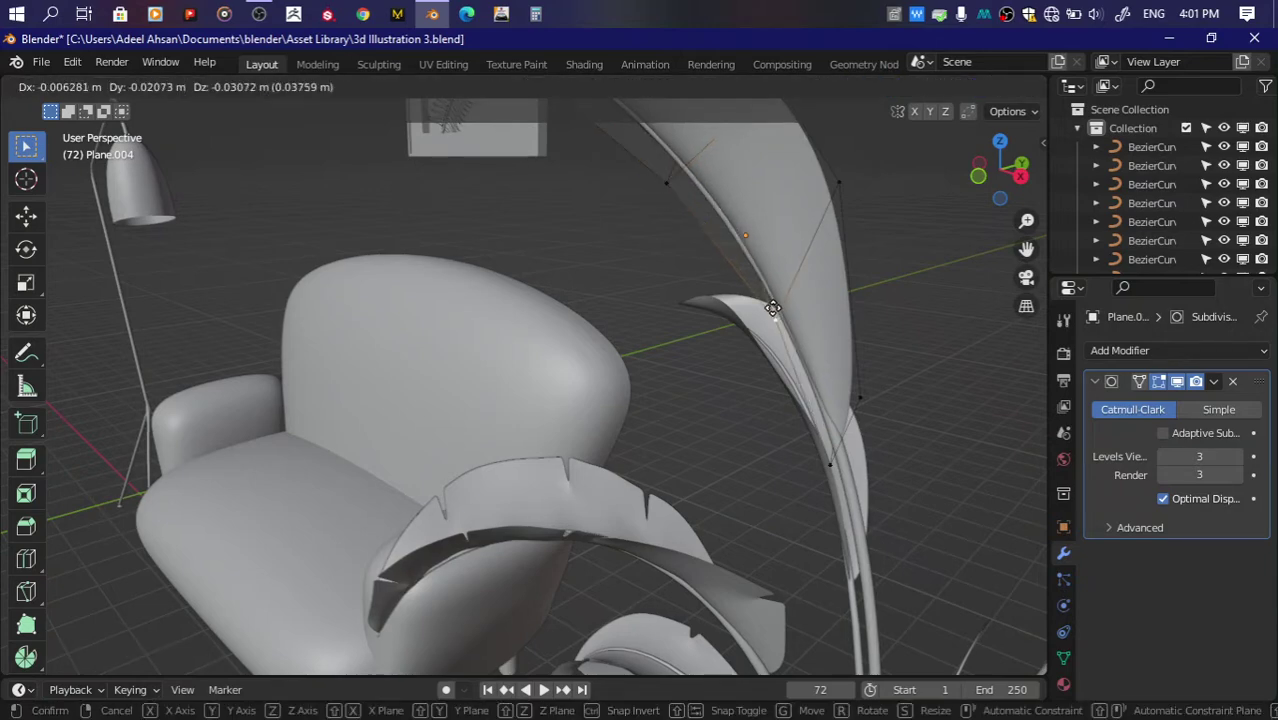
click(776, 302)
key(ctrl+s)
mouse_move(1000, 170)
mouse_down()
mouse_move(983, 160)
mouse_move(941, 185)
mouse_move(990, 175)
mouse_up()
key(Tab)
Step: Duplicate the upper leaf in front view and place the copy lower on the plant
scroll(640, 284, up, 3)
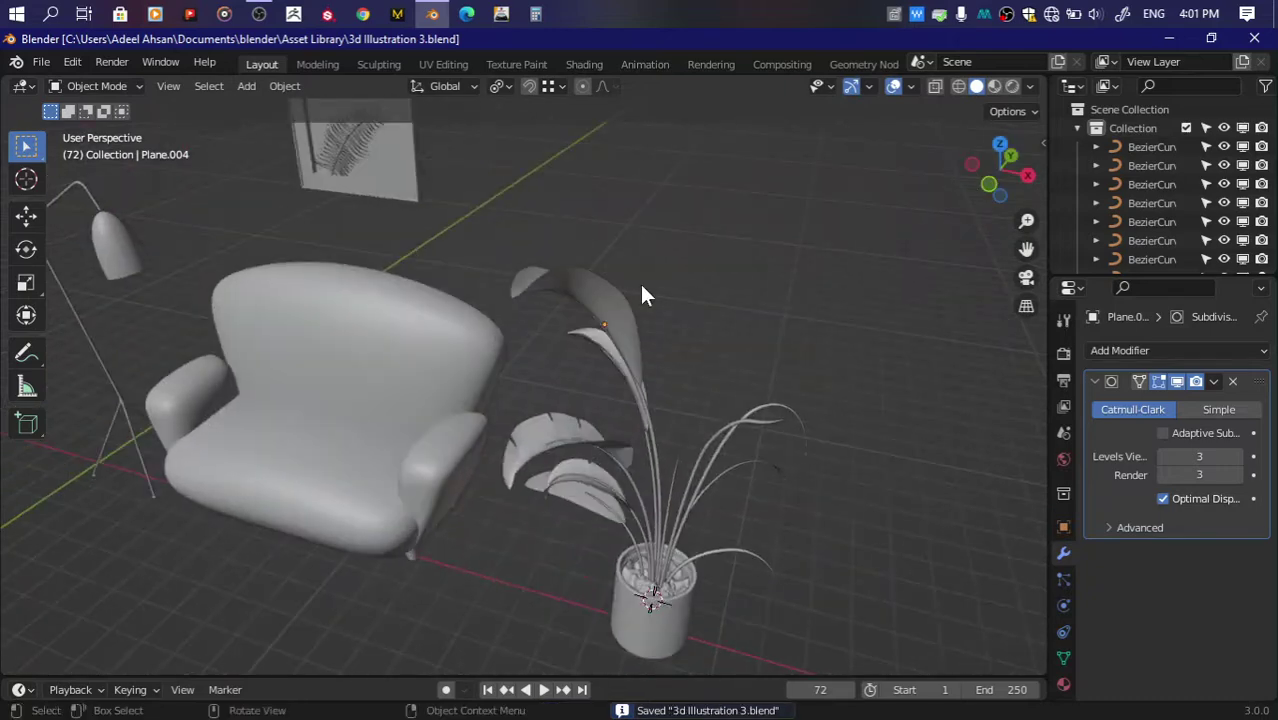
click(640, 284)
key(KP_1)
key(shift+d)
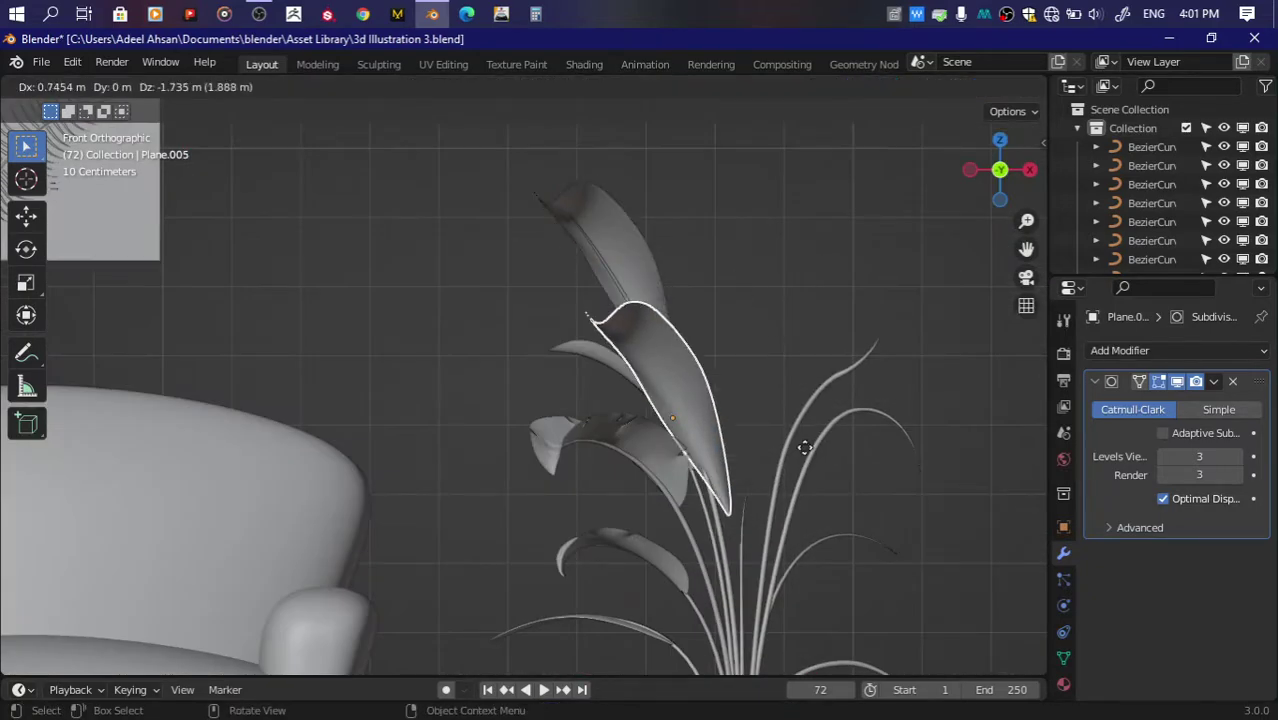
click(806, 540)
key(r)
click(784, 463)
Step: Shrink the copied leaf, set it tilted onto stem BezierCurve.005, and save
key(g)
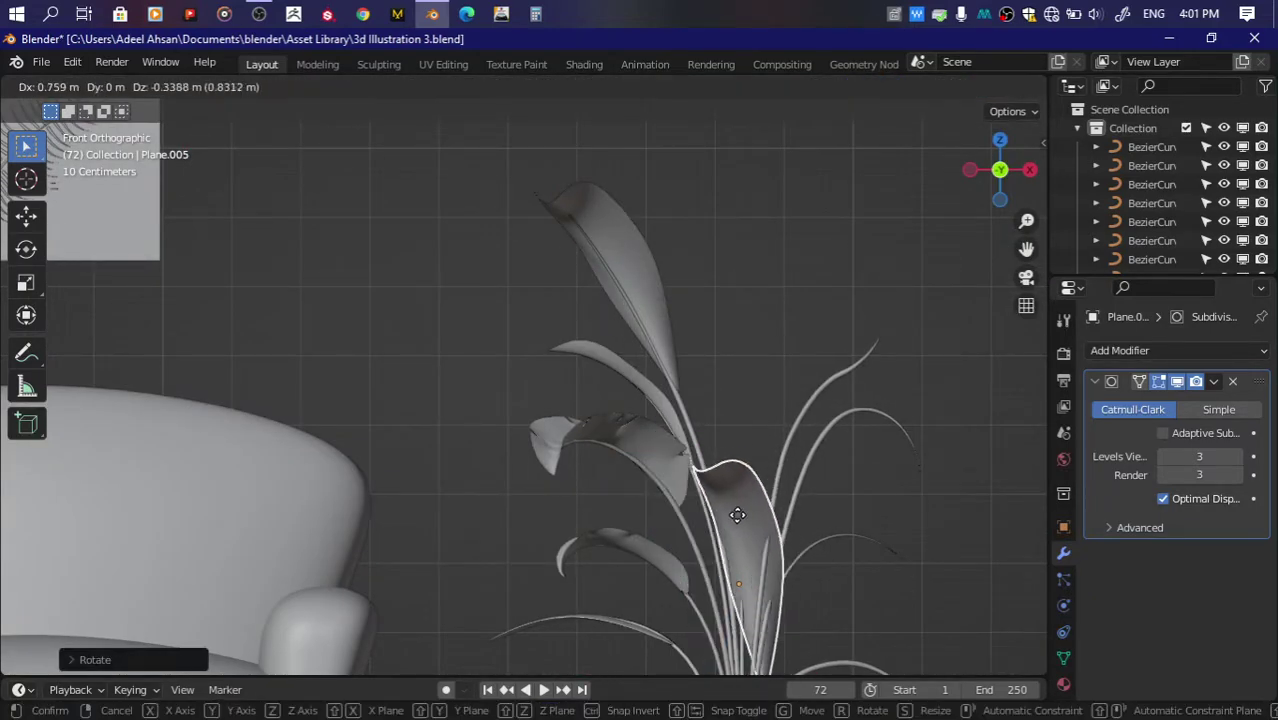
click(790, 480)
key(s)
click(820, 505)
key(g)
click(830, 515)
key(r)
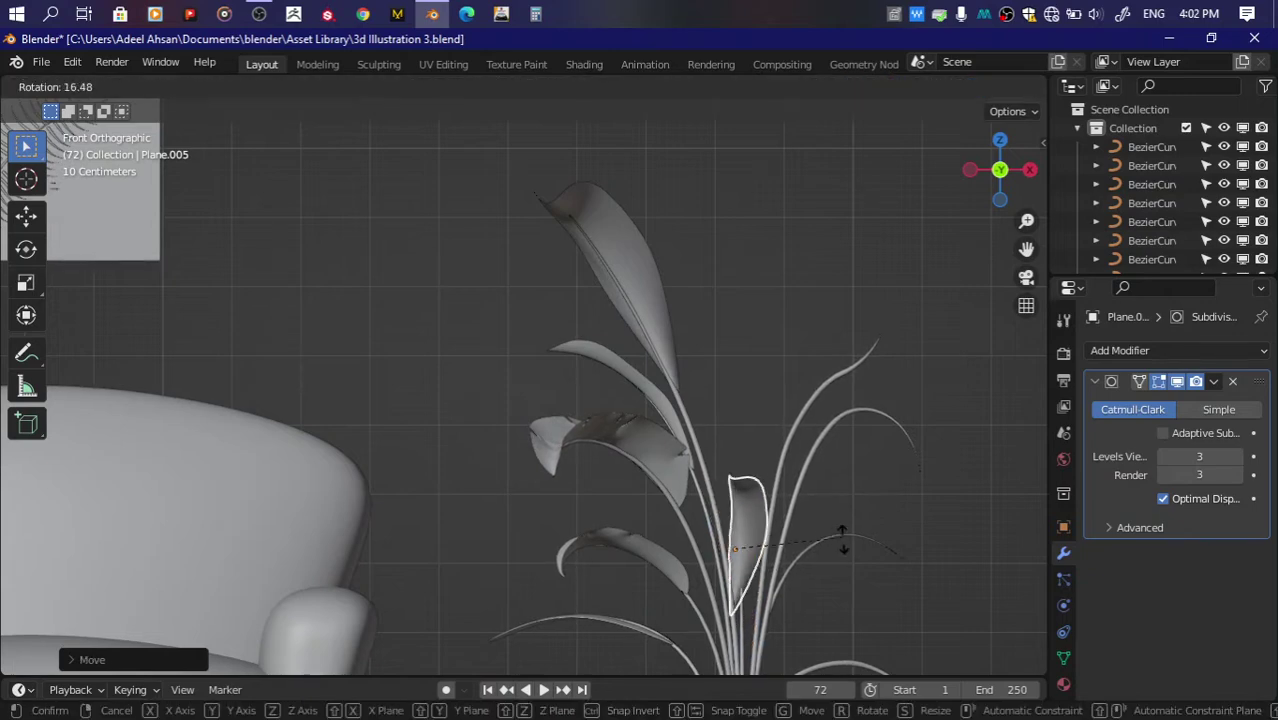
click(849, 532)
key(ctrl+s)
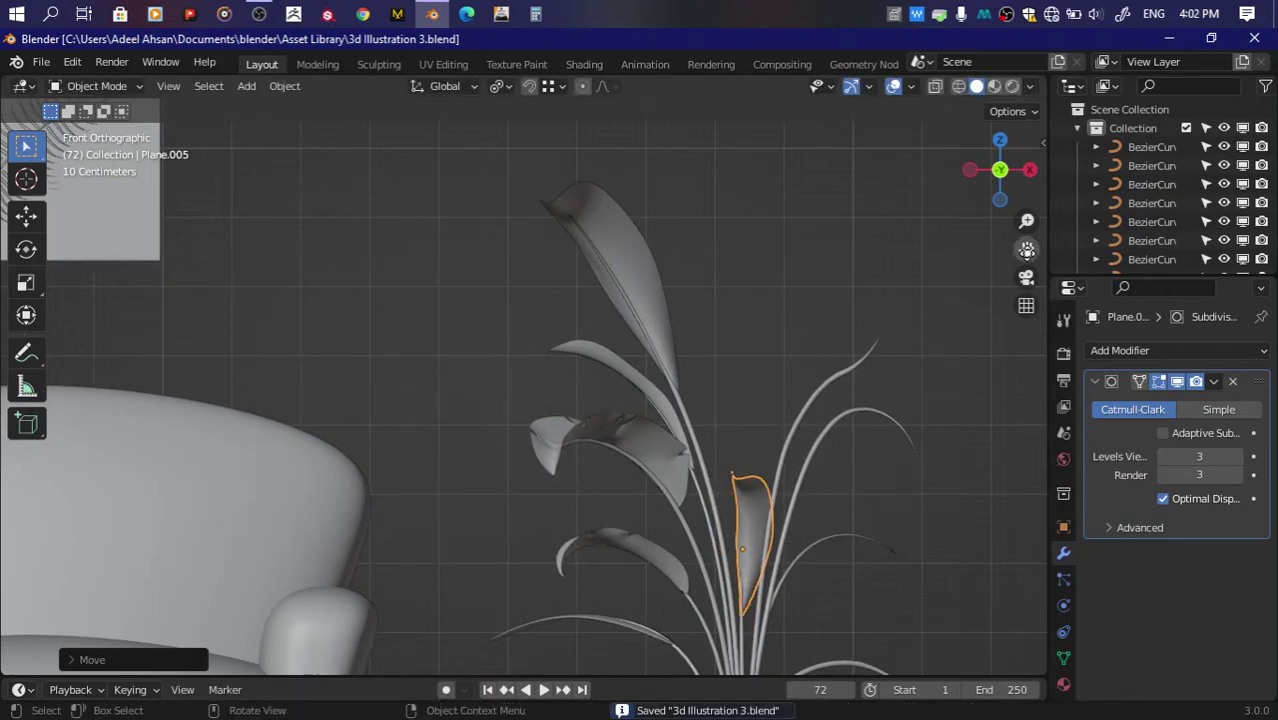
Step: Isolate the pot, stem BezierCurve.005 and leaf Plane.005 in Local view
drag(1026, 249, 998, 62)
shift+click(716, 440)
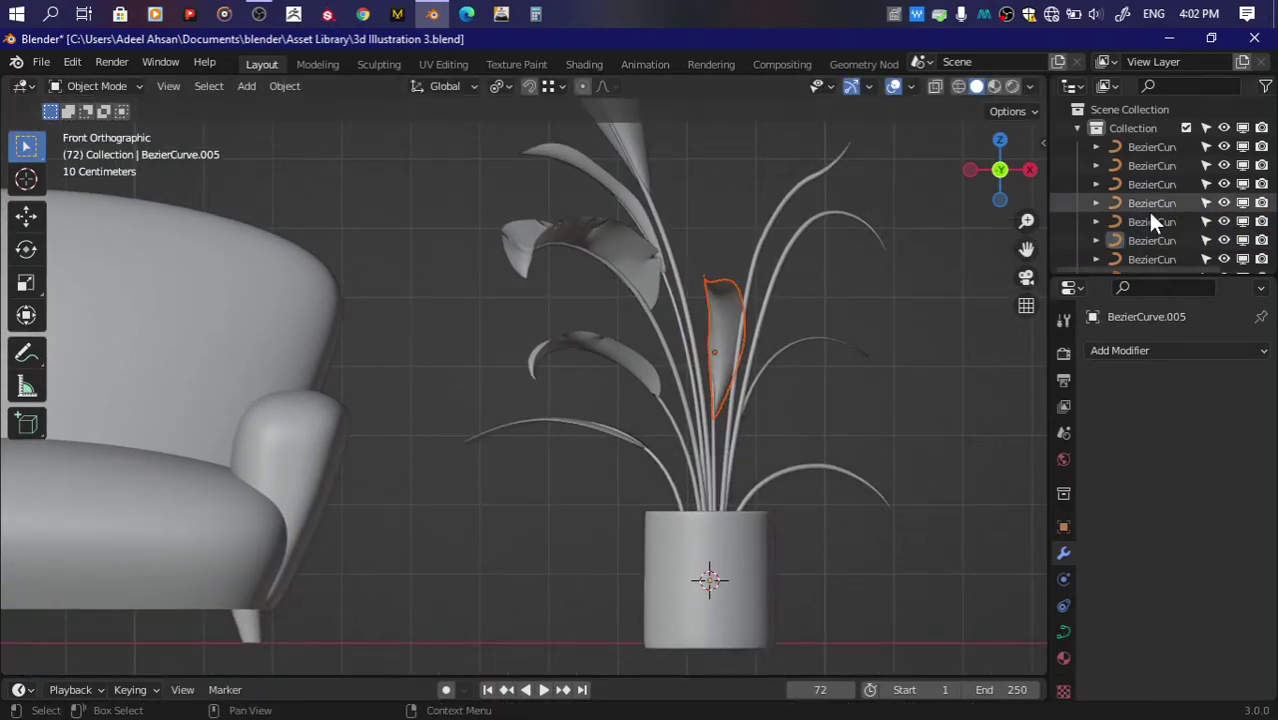
scroll(1150, 220, down, 5)
click(1222, 200)
click(1222, 200)
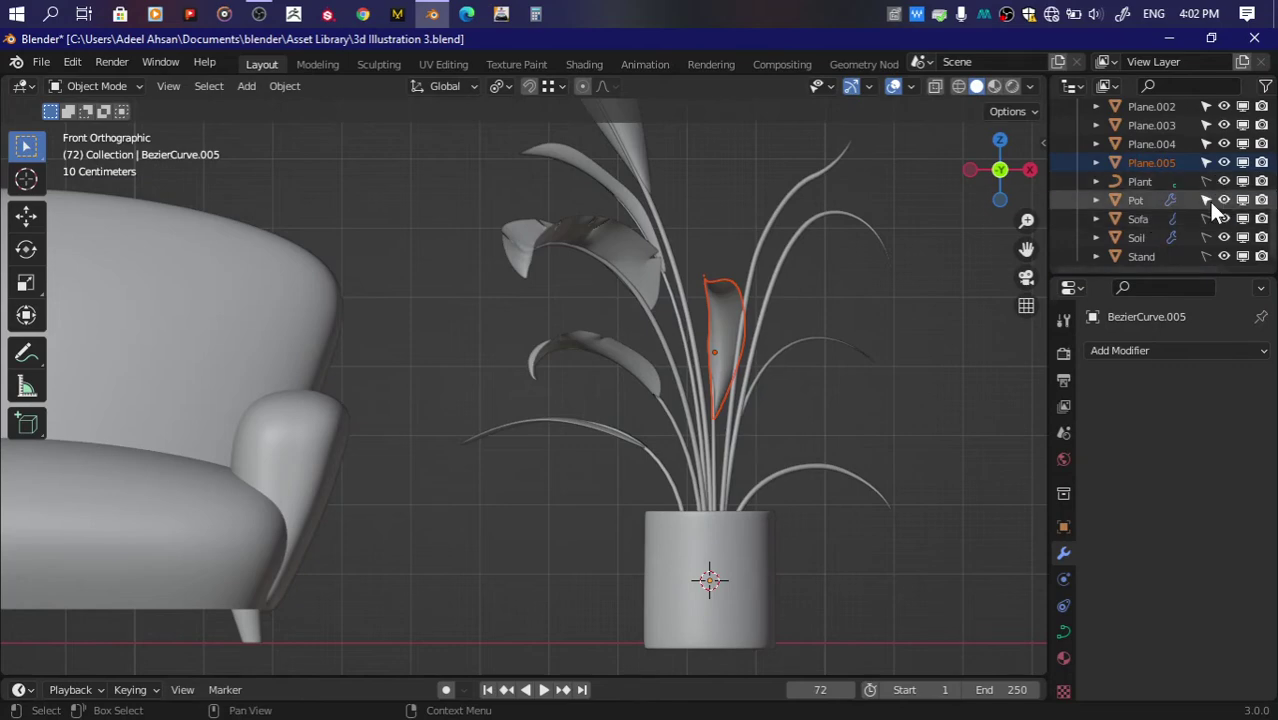
click(716, 588)
shift+click(718, 402)
shift+click(719, 385)
key(KP_Divide)
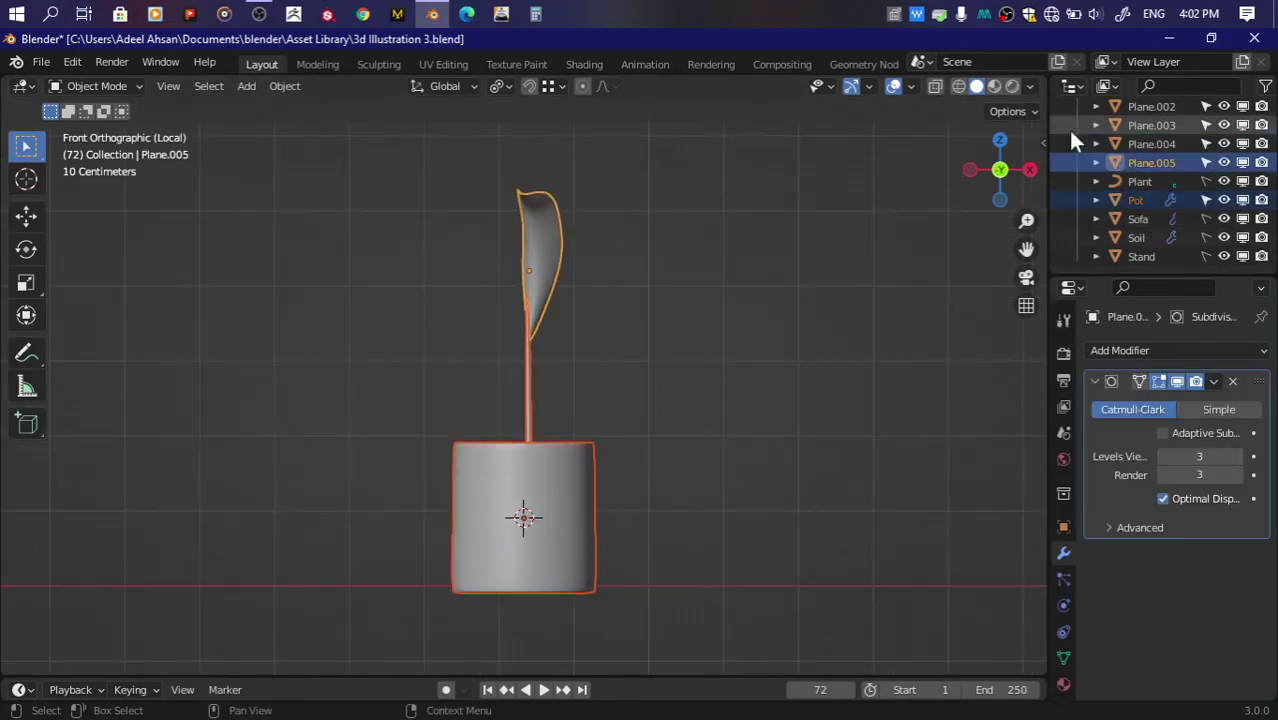
Step: Turn Plane.005 about 139° around the vertical axis and enter its Edit Mode
drag(1010, 165, 845, 213)
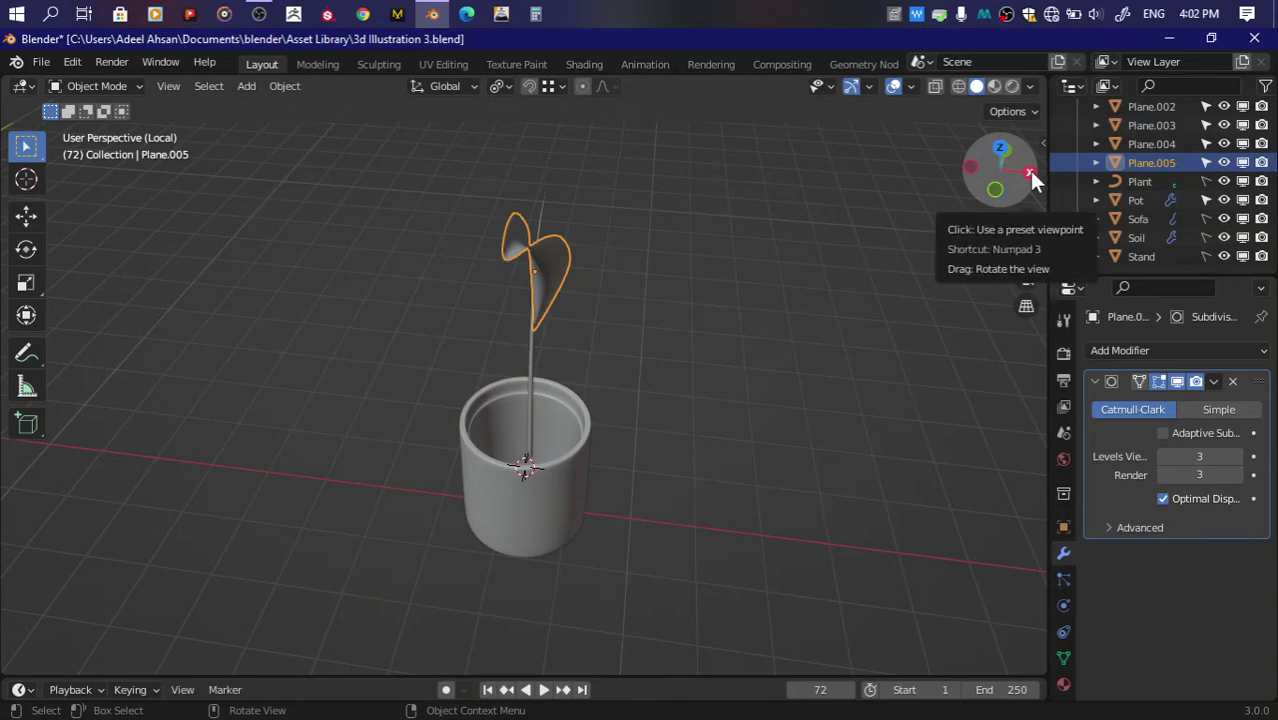
scroll(659, 211, up, 2)
key(r)
key(z)
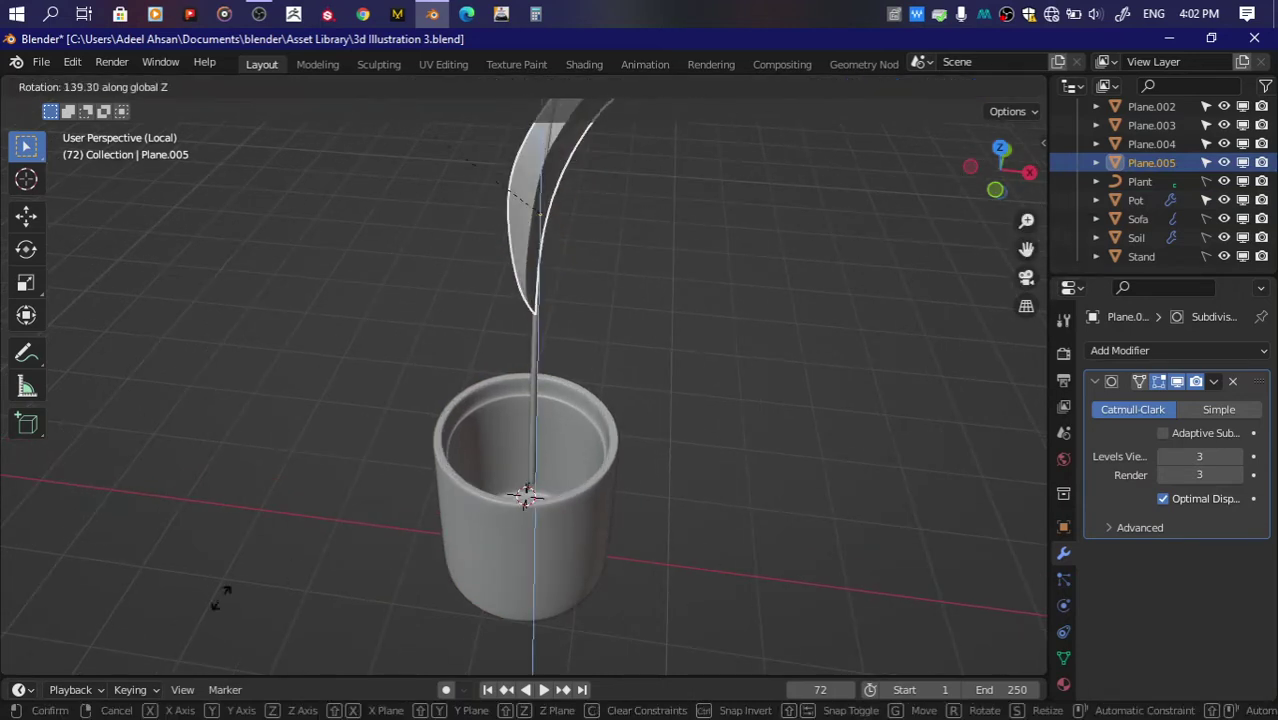
click(105, 295)
scroll(1030, 218, up, 2)
click(1029, 172)
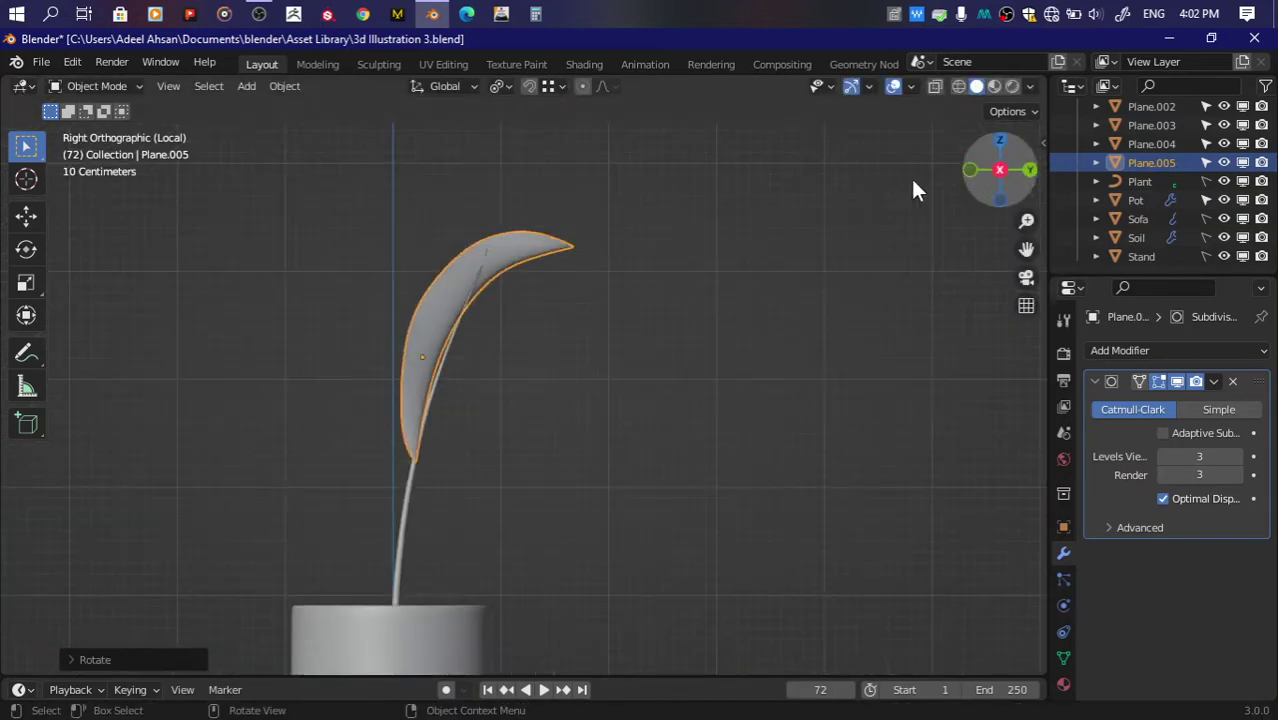
key(Tab)
scroll(636, 240, up, 1)
Step: Nudge the leaf's bottom vertices, then rotate and move the mid-leaf vertices
scroll(462, 482, up, 1)
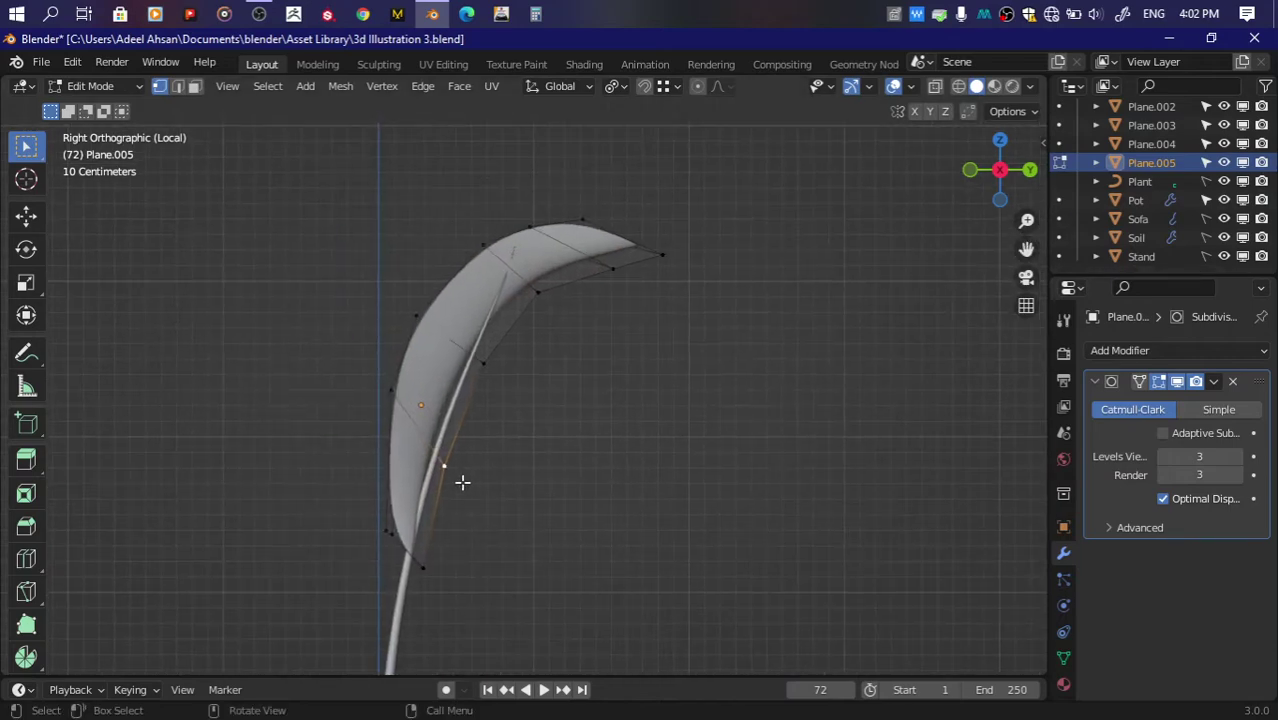
key(g)
click(468, 571)
drag(357, 342, 491, 499)
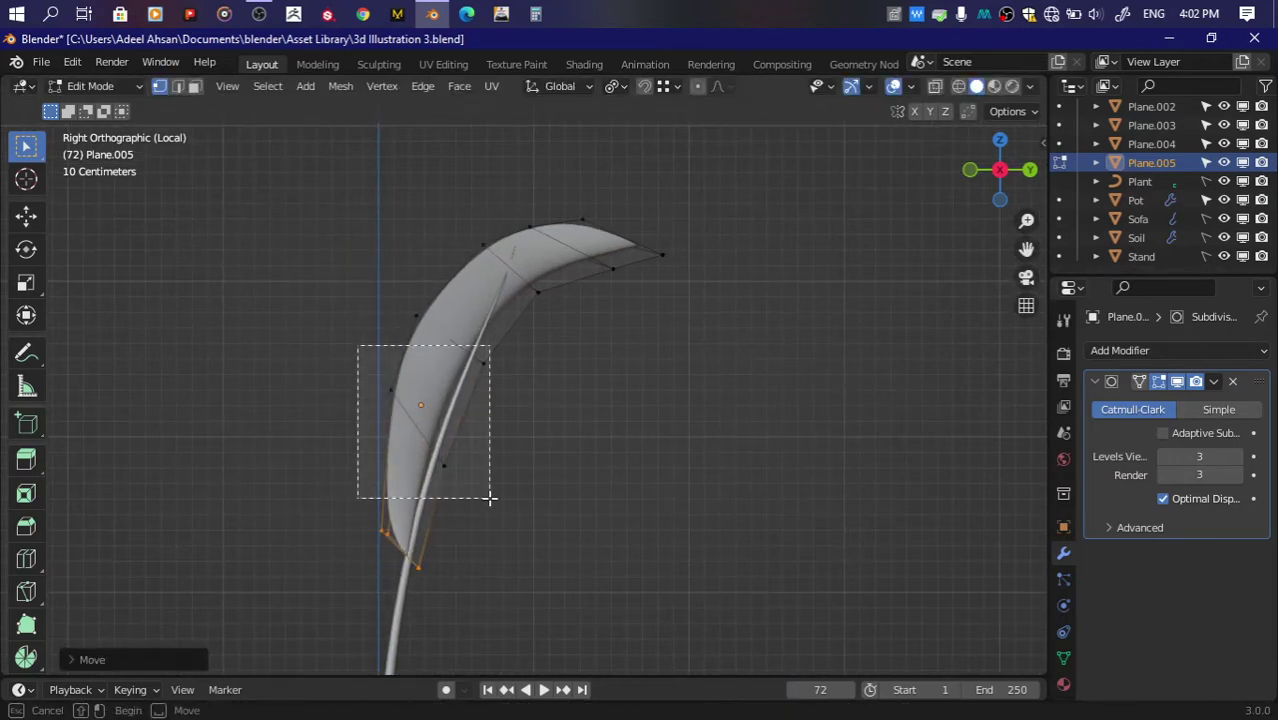
key(r)
click(599, 420)
scroll(479, 479, up, 1)
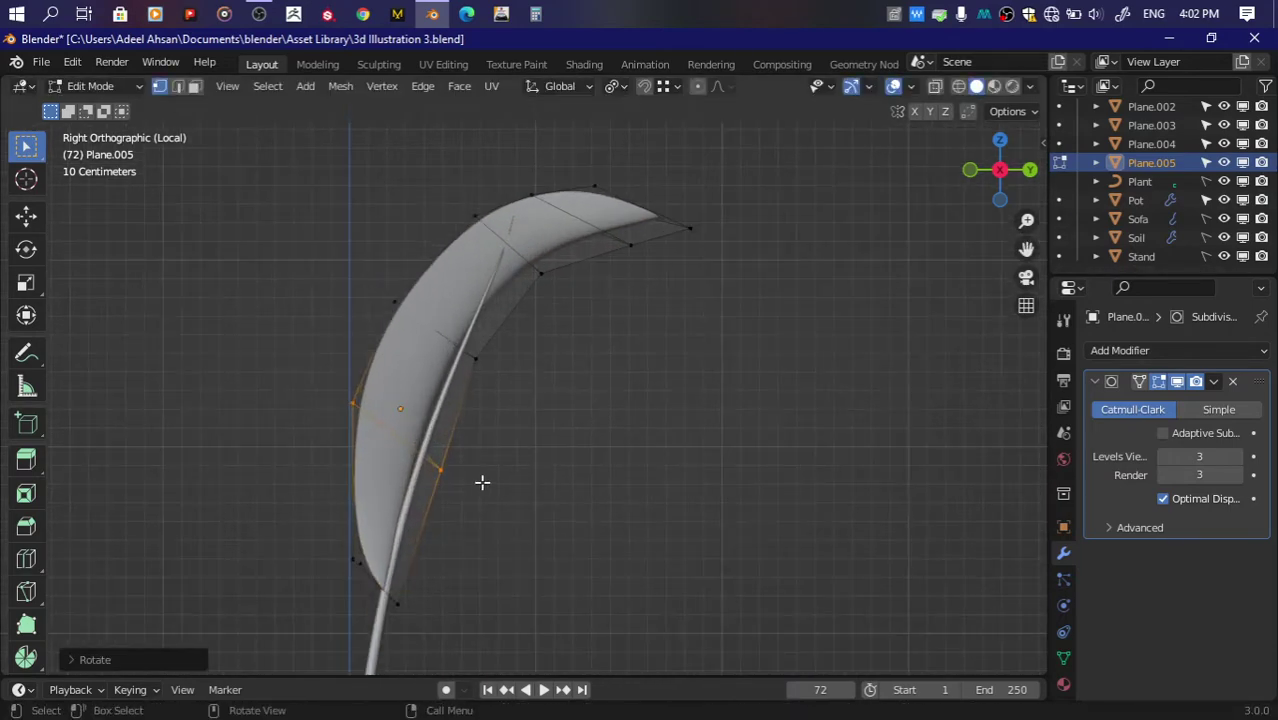
key(g)
click(451, 471)
Step: Rotate and move the upper leaf vertices, then shift the mid-leaf vertices upward
drag(368, 290, 482, 377)
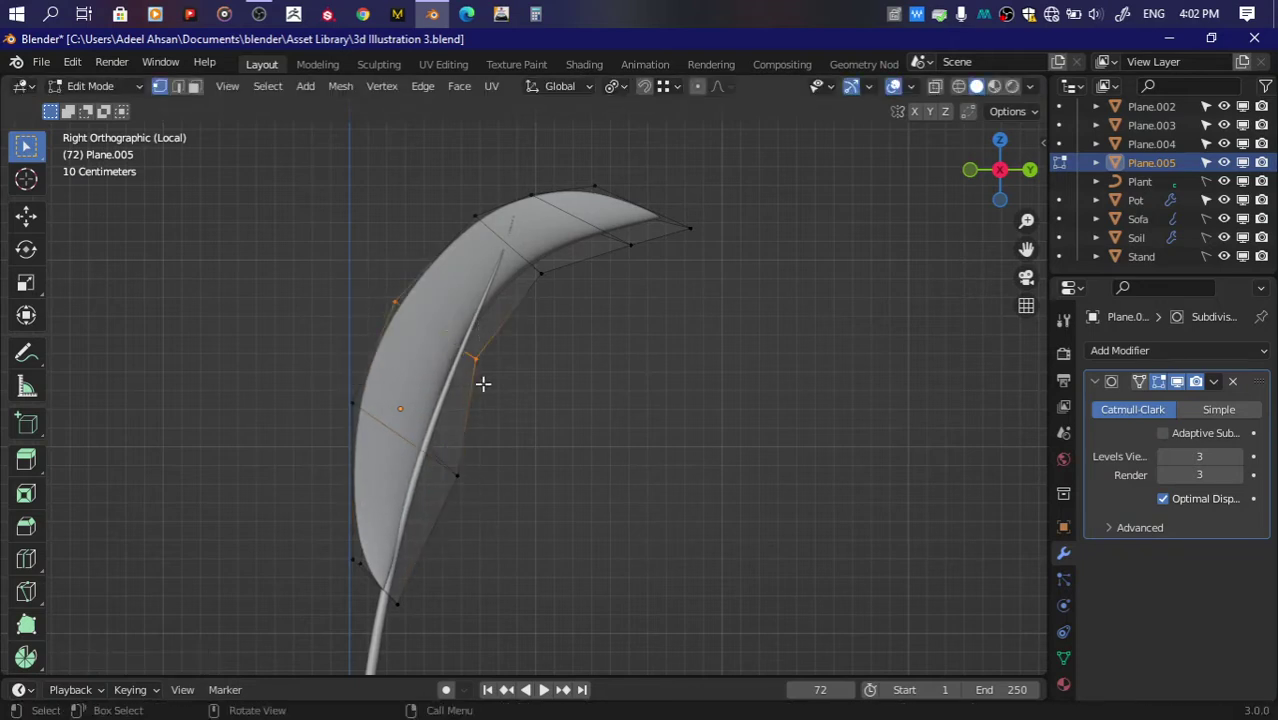
key(r)
click(715, 352)
key(g)
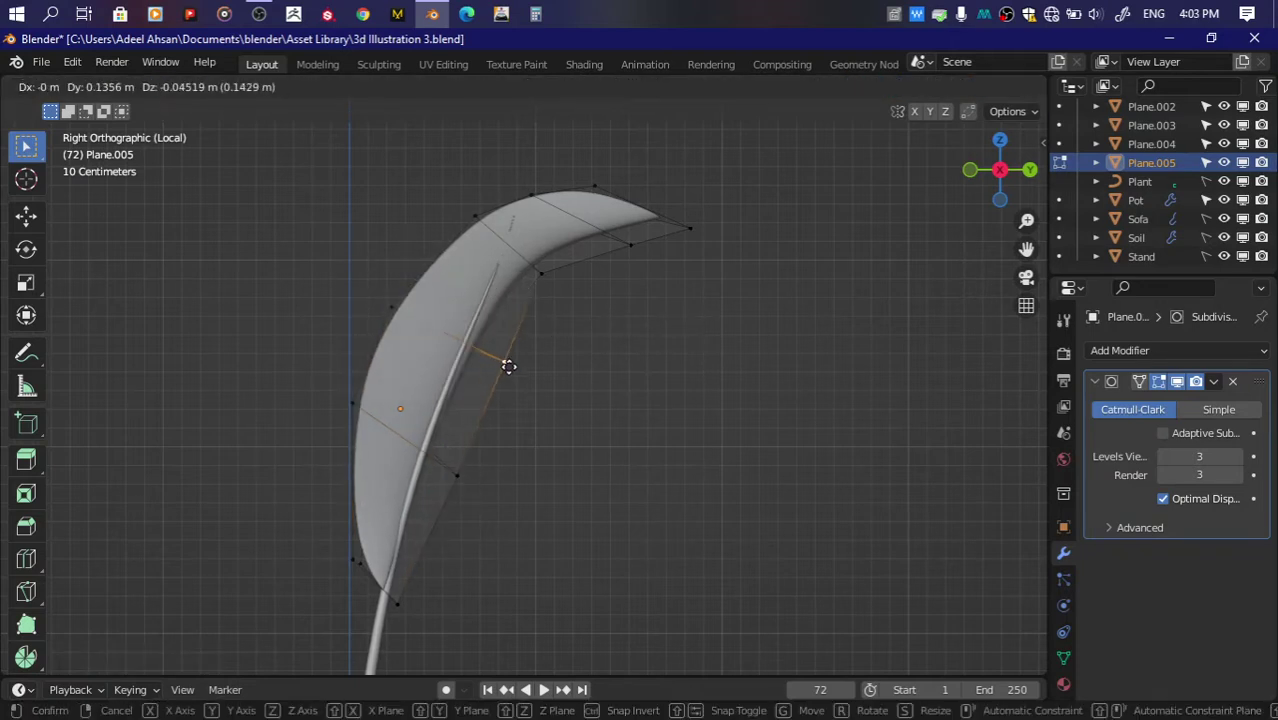
click(490, 357)
drag(445, 191, 547, 296)
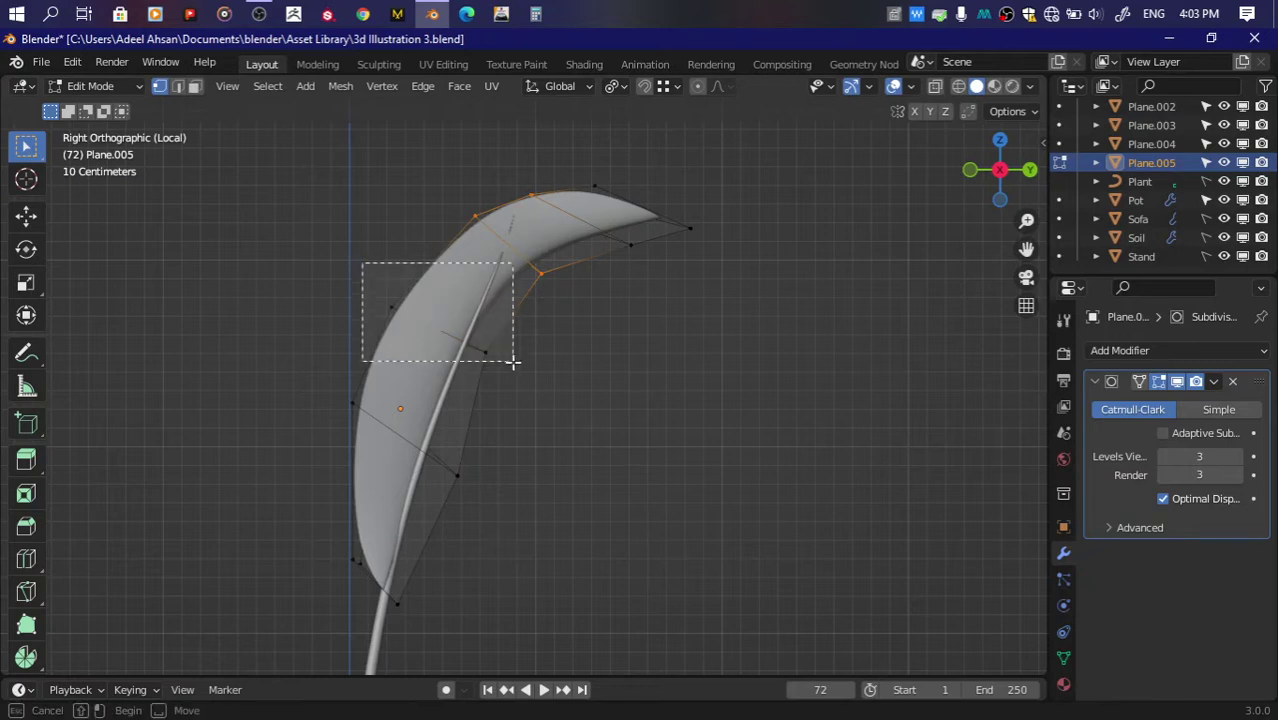
drag(257, 385, 479, 508)
key(g)
click(489, 569)
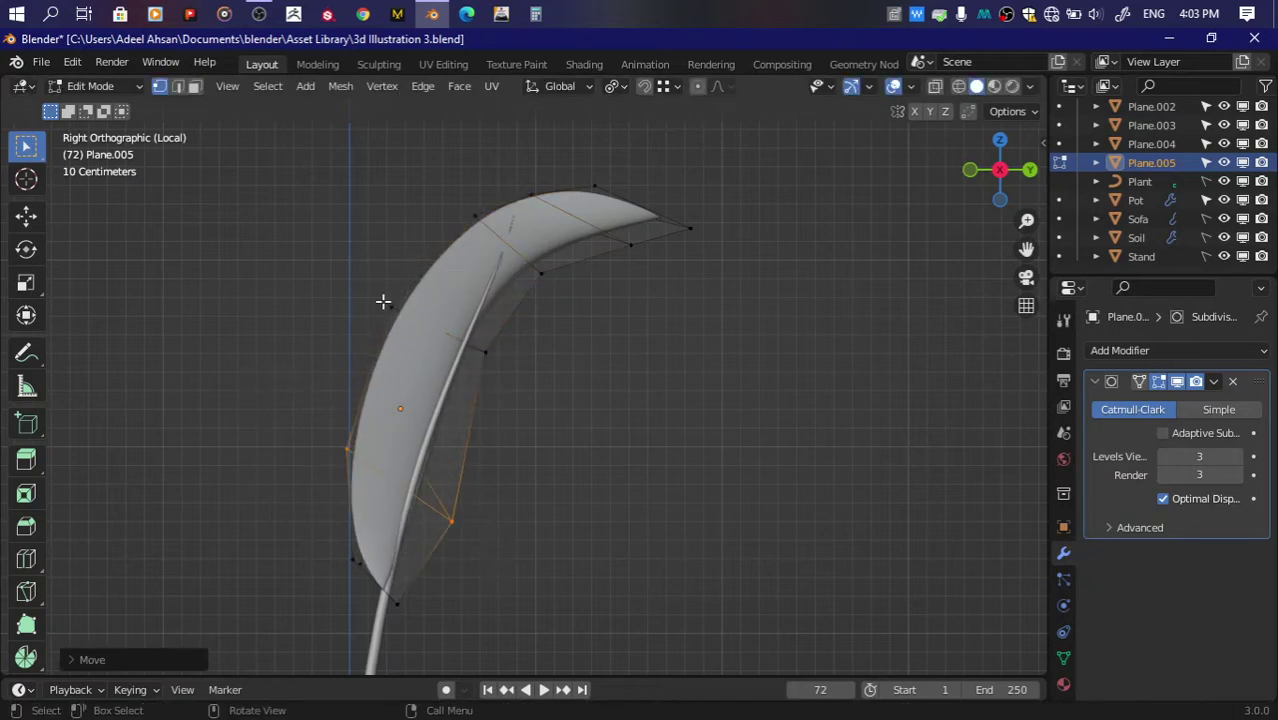
key(g)
click(462, 261)
Step: Restore the extra edge loops, scale the upper vertices and lower the upper edge loop
drag(459, 188, 547, 296)
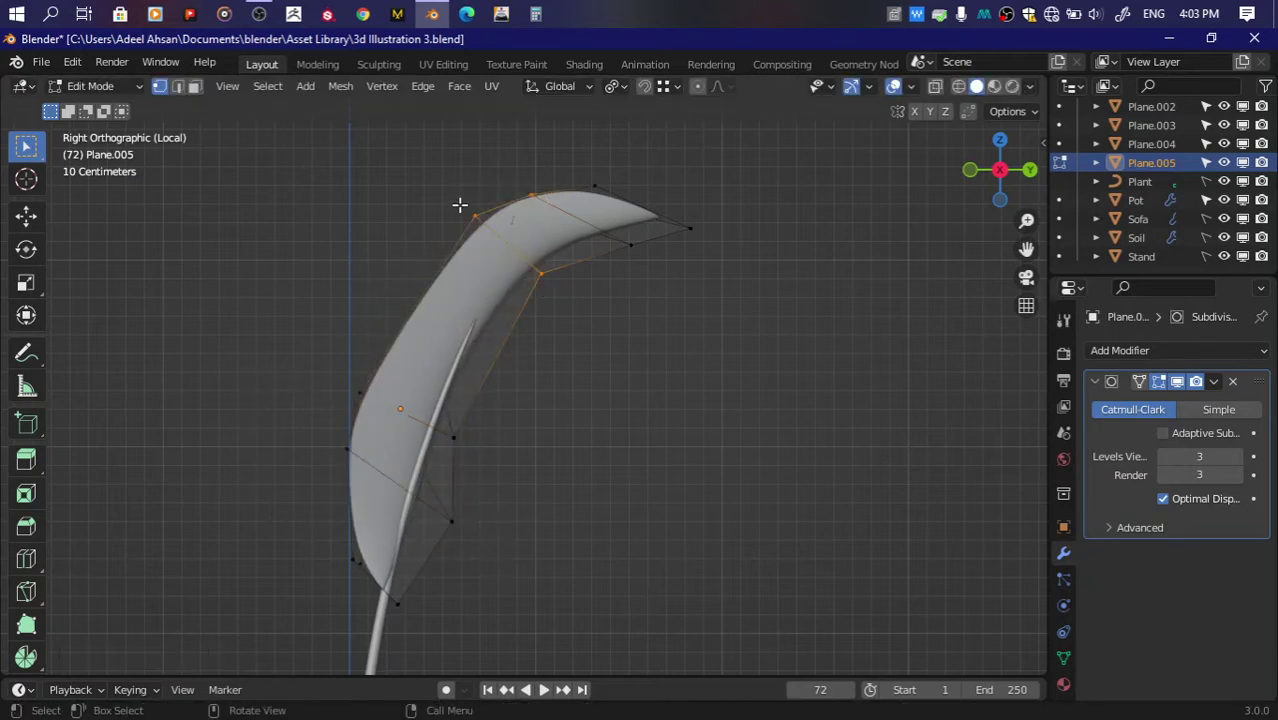
key(ctrl+shift+z)
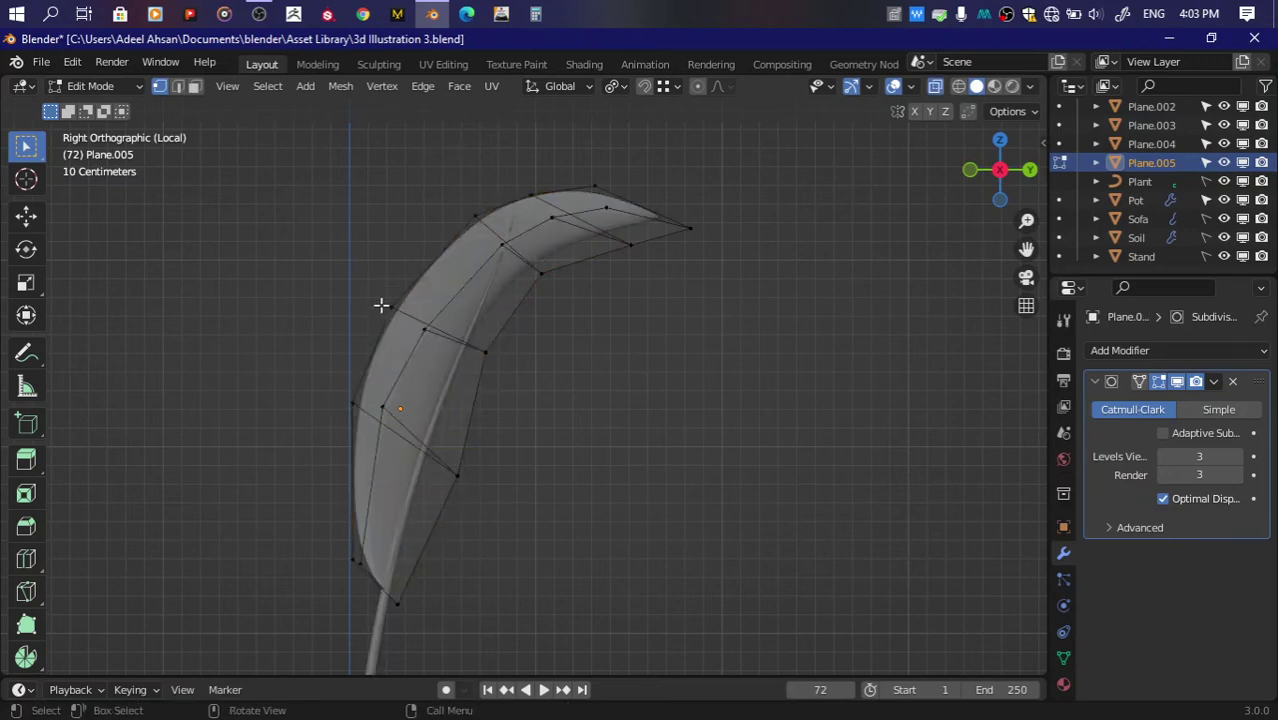
key(s)
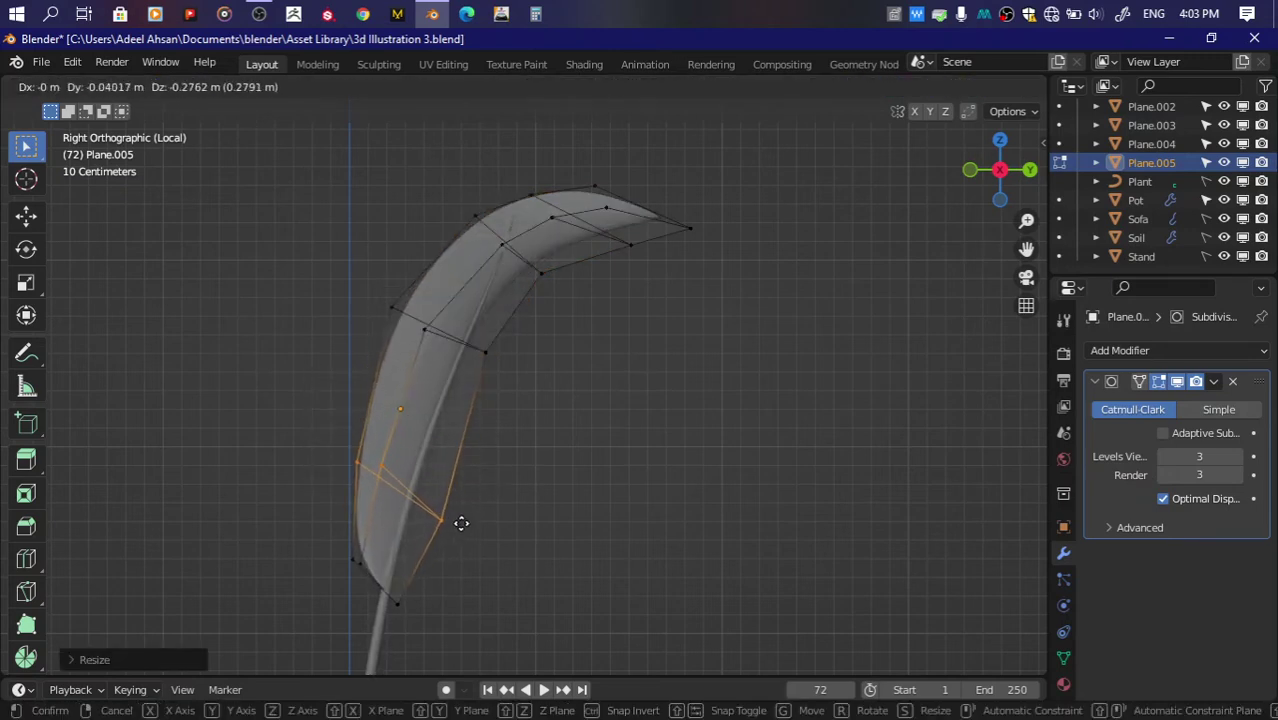
click(456, 515)
drag(357, 294, 494, 386)
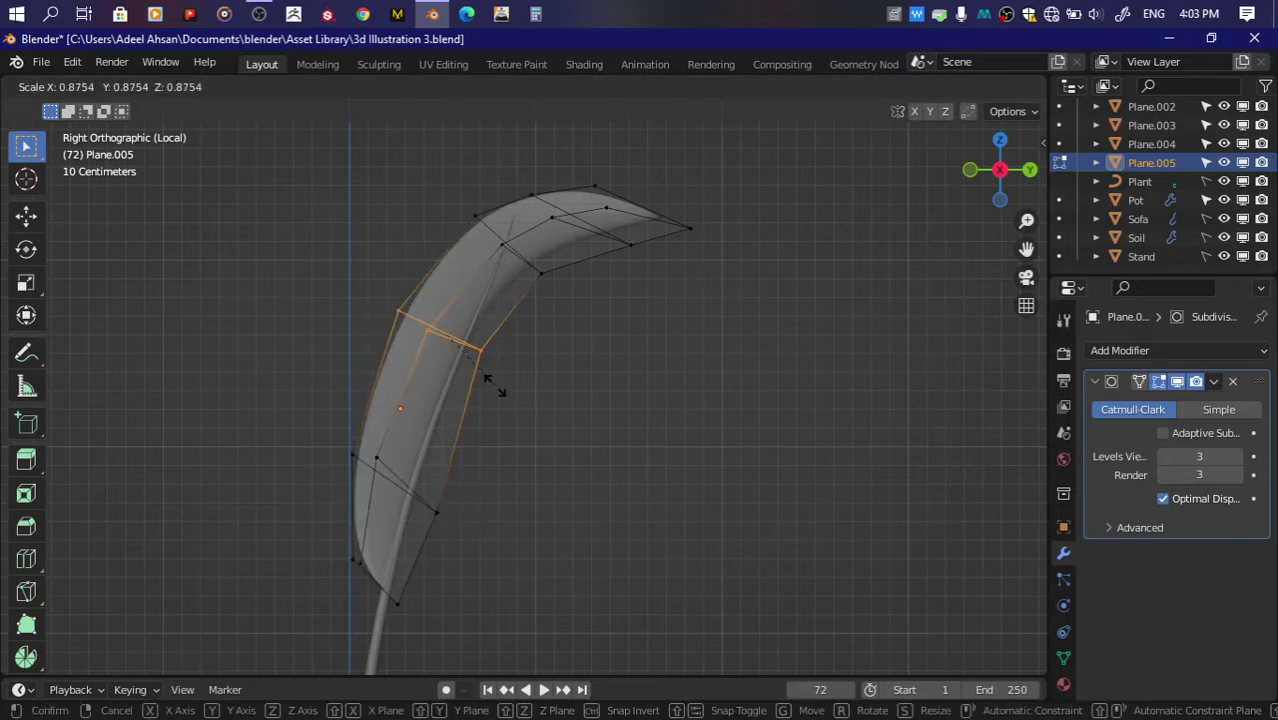
click(498, 390)
key(g)
click(479, 448)
Step: Reposition the upper edge loop, then move and narrow the top edge loop
drag(539, 282, 558, 287)
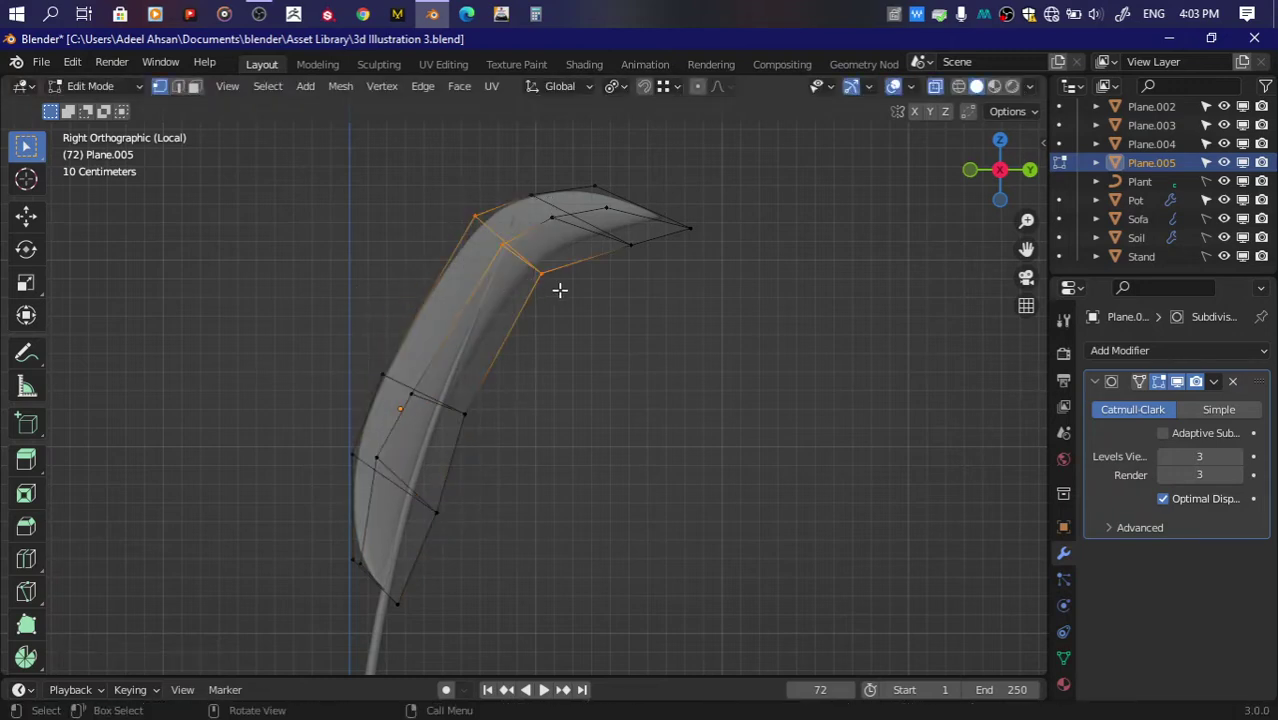
key(s)
click(550, 286)
key(g)
click(498, 356)
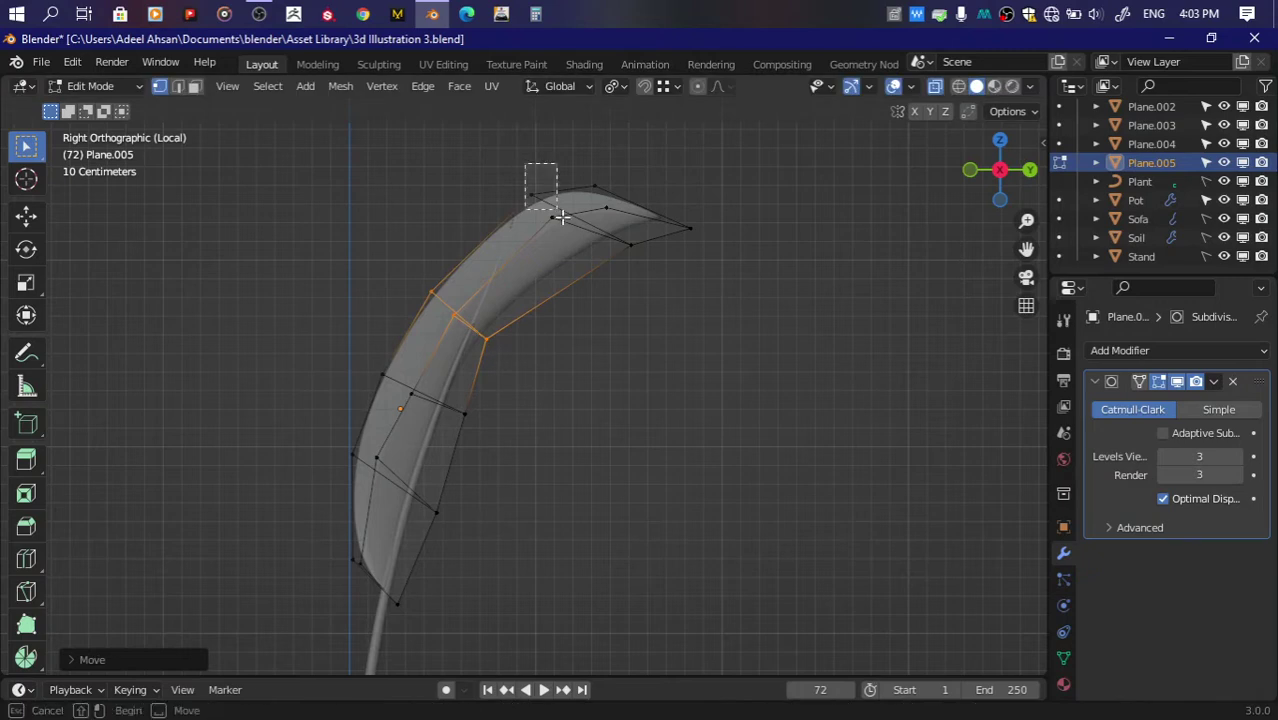
drag(522, 162, 656, 260)
key(g)
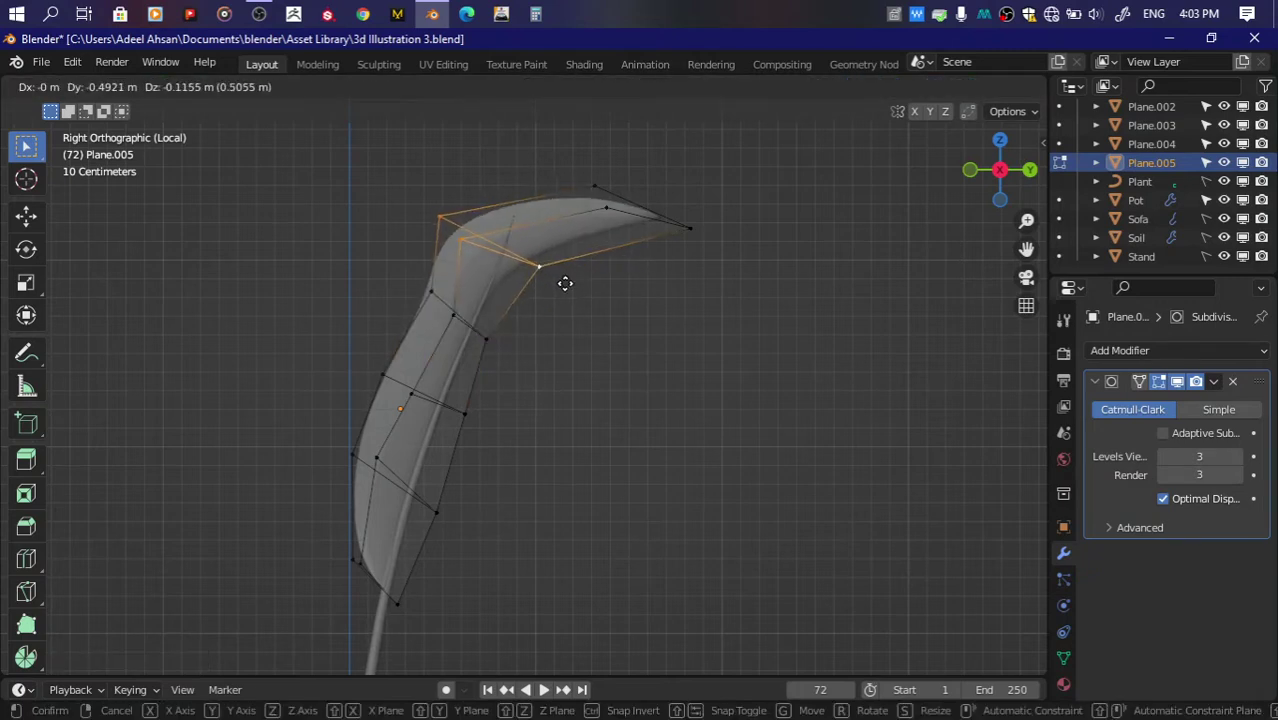
click(570, 290)
key(s)
click(560, 285)
Step: Move the tip vertices and pull them together into a pointed leaf tip
drag(569, 147, 740, 266)
key(g)
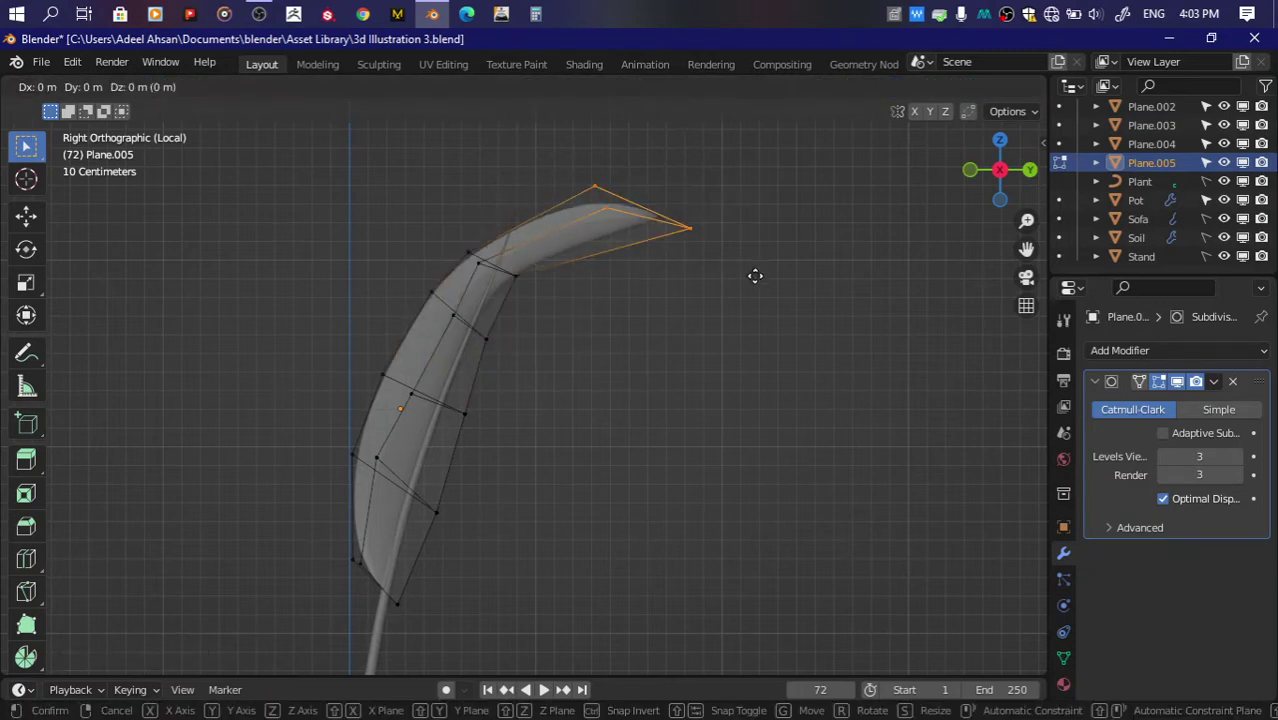
click(615, 260)
key(s)
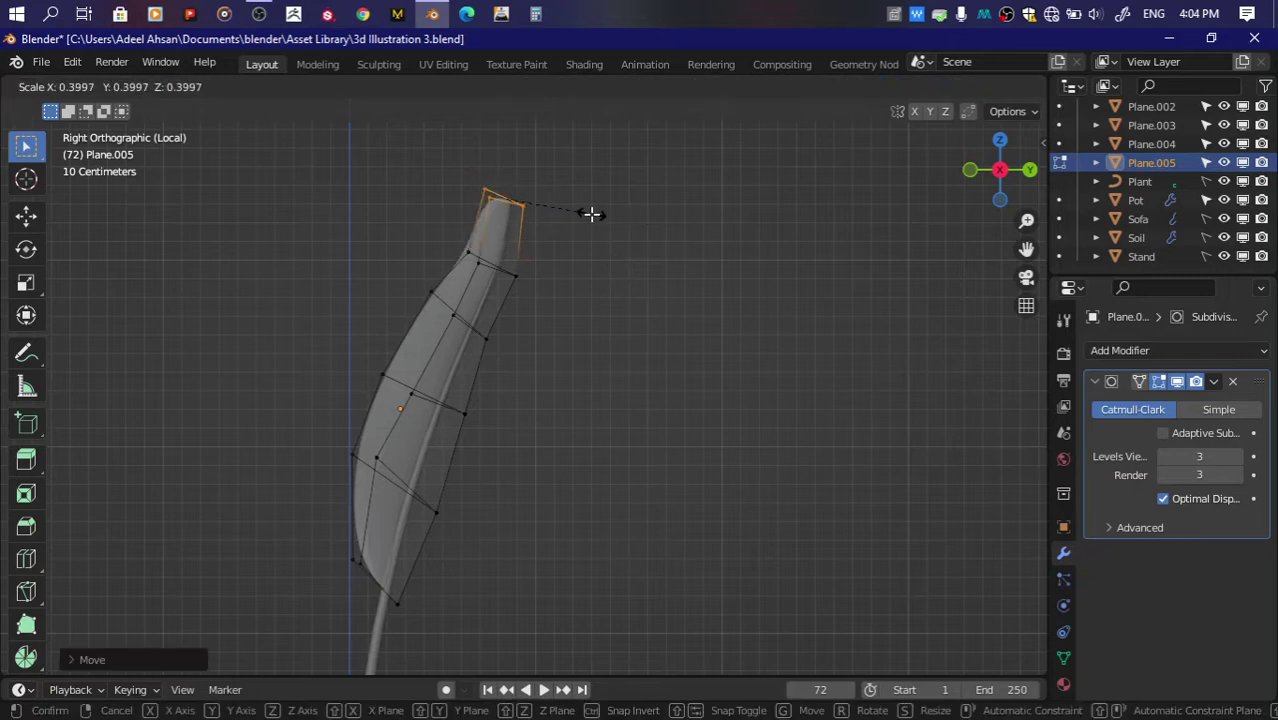
click(591, 213)
scroll(591, 213, up, 2)
shift+scroll(599, 240, up, 3)
key(g)
click(613, 248)
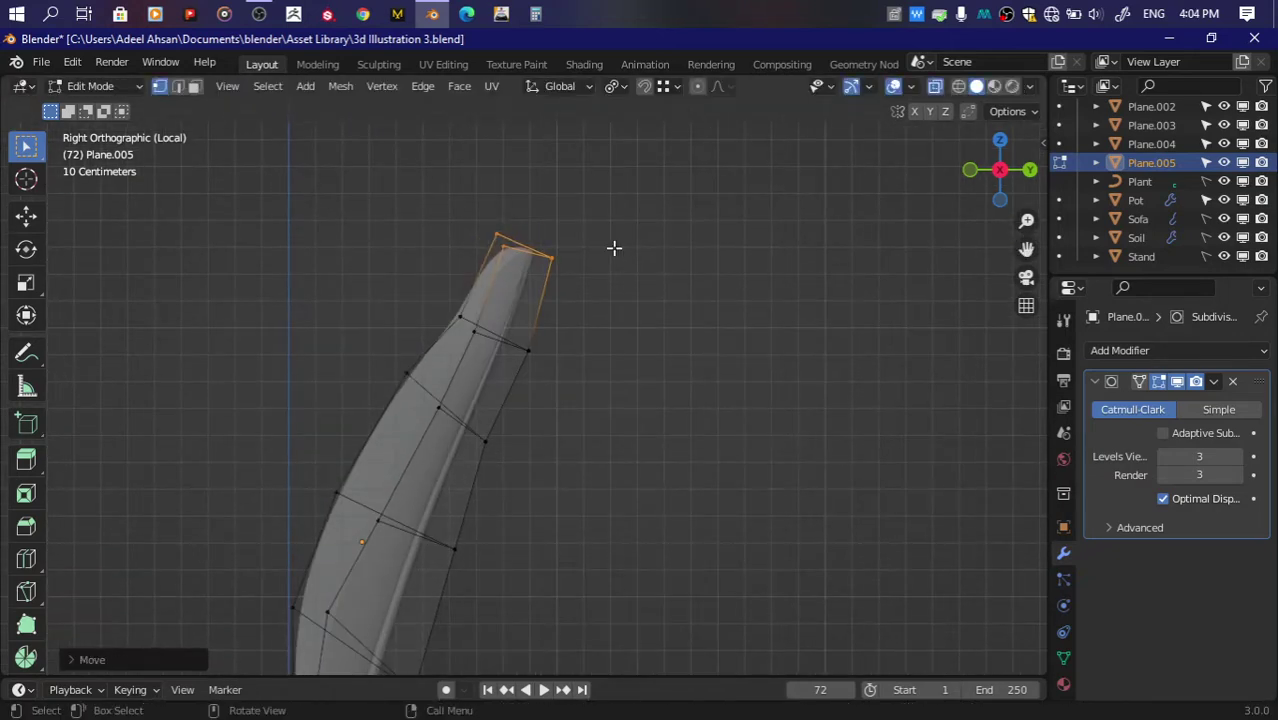
drag(1000, 168, 1003, 190)
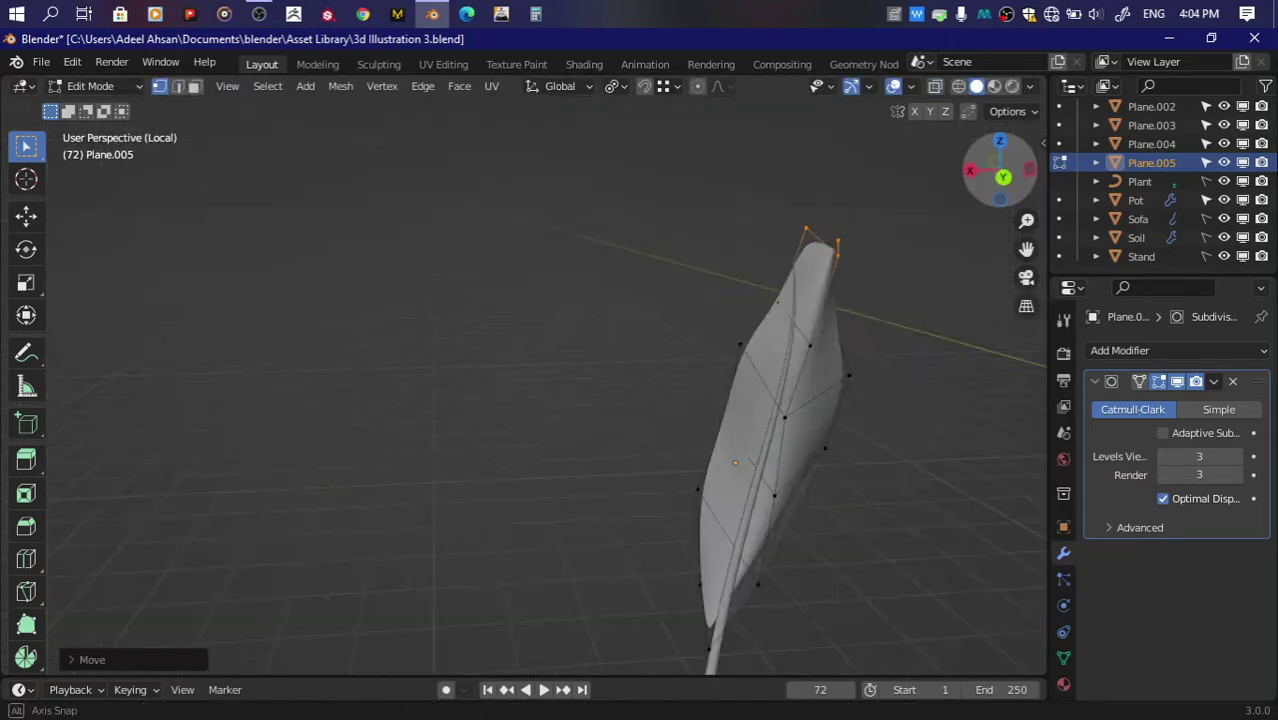
Step: From the back view, move the tip vertices and enable X-ray to see through the leaf
click(1000, 183)
drag(973, 171, 983, 178)
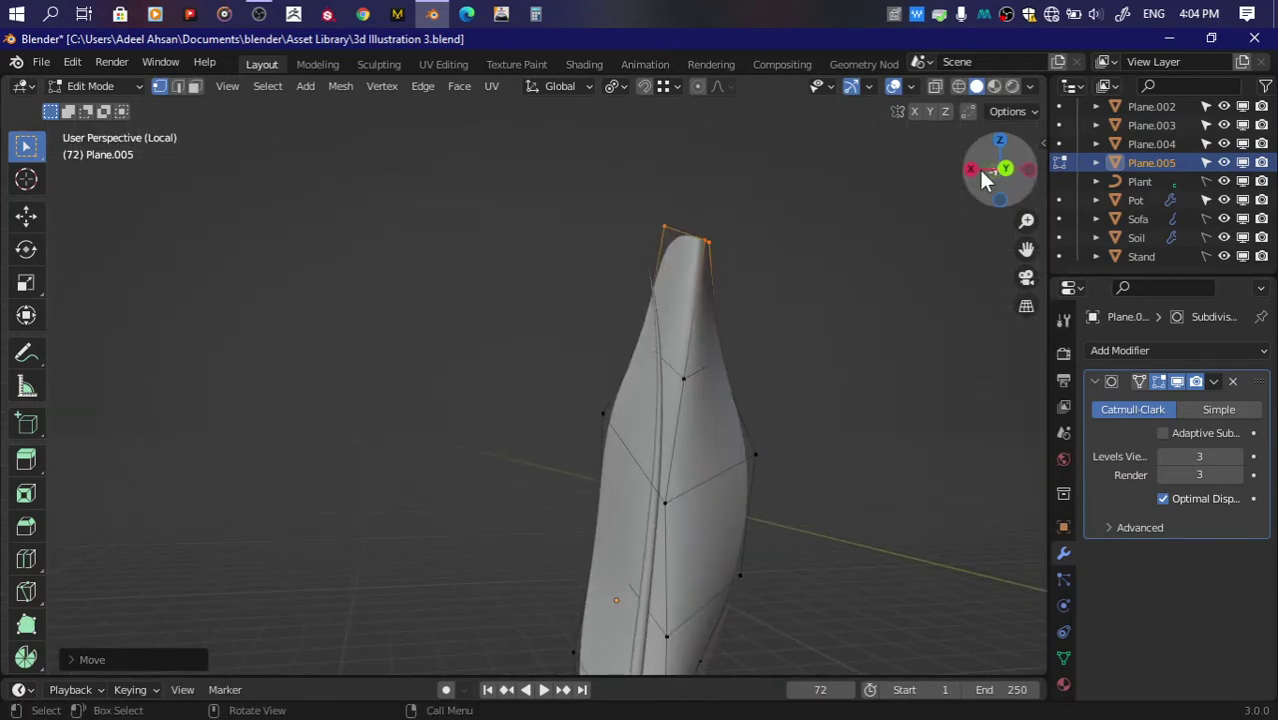
key(g)
click(690, 256)
key(alt+z)
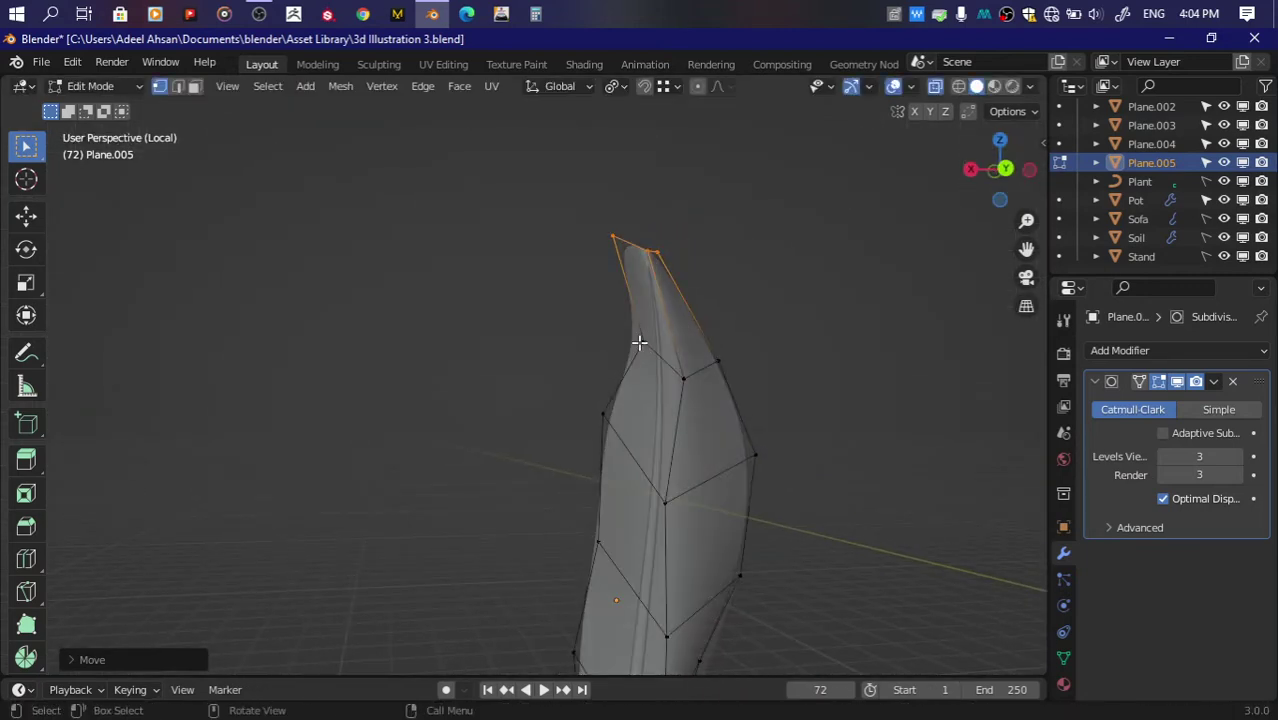
Step: Shift the middle edge loops to refine the leaf's curvature
key(g)
click(722, 401)
drag(584, 398, 756, 521)
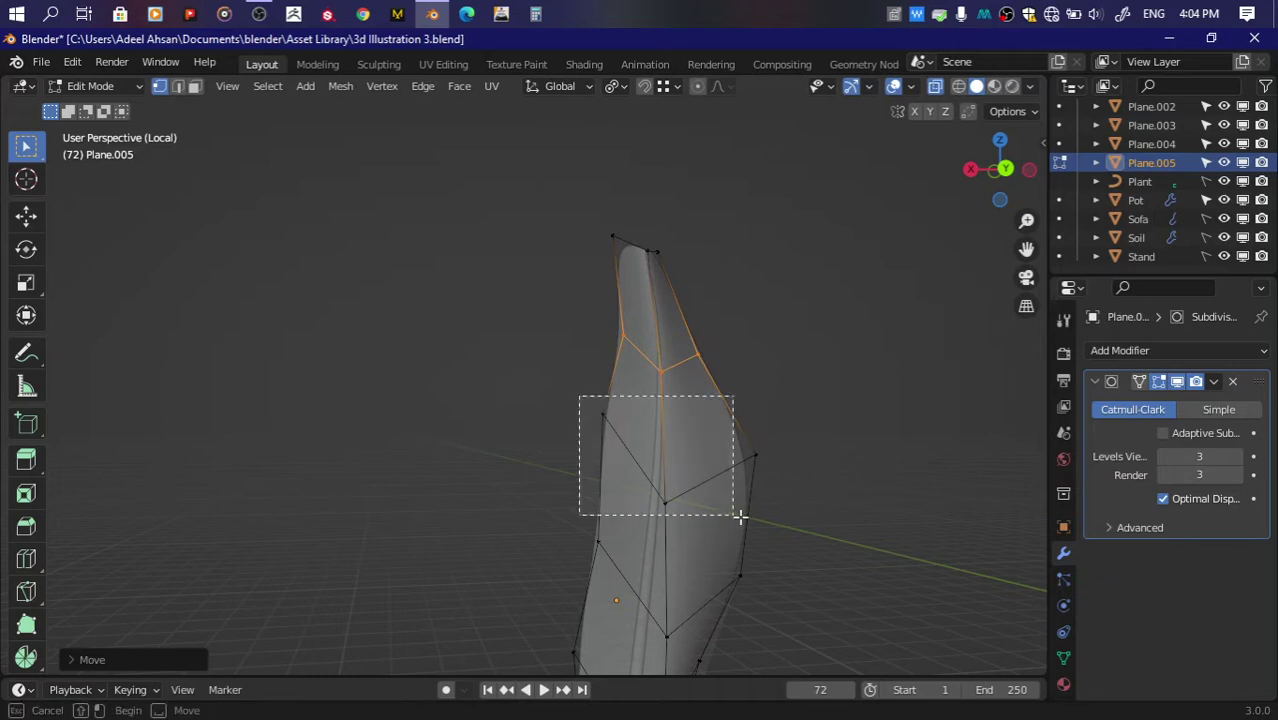
key(g)
click(745, 517)
middle_drag(645, 440, 642, 325)
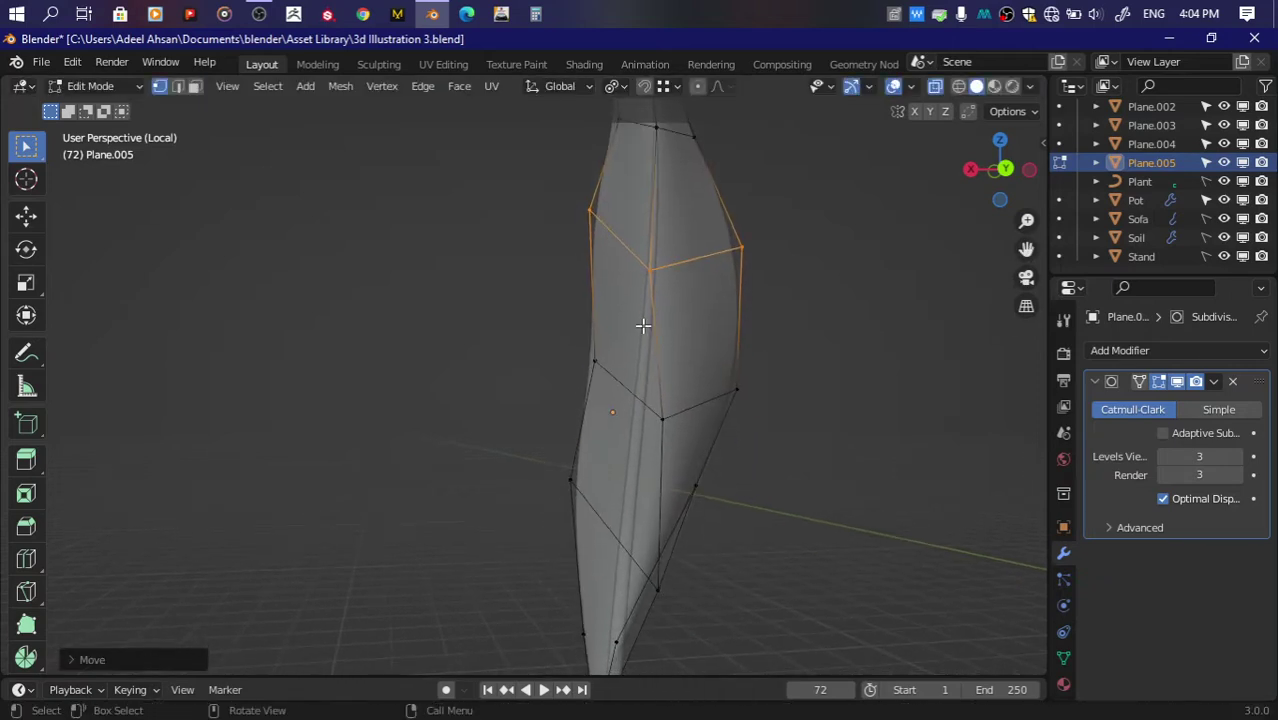
key(g)
click(843, 331)
drag(1000, 170, 1010, 178)
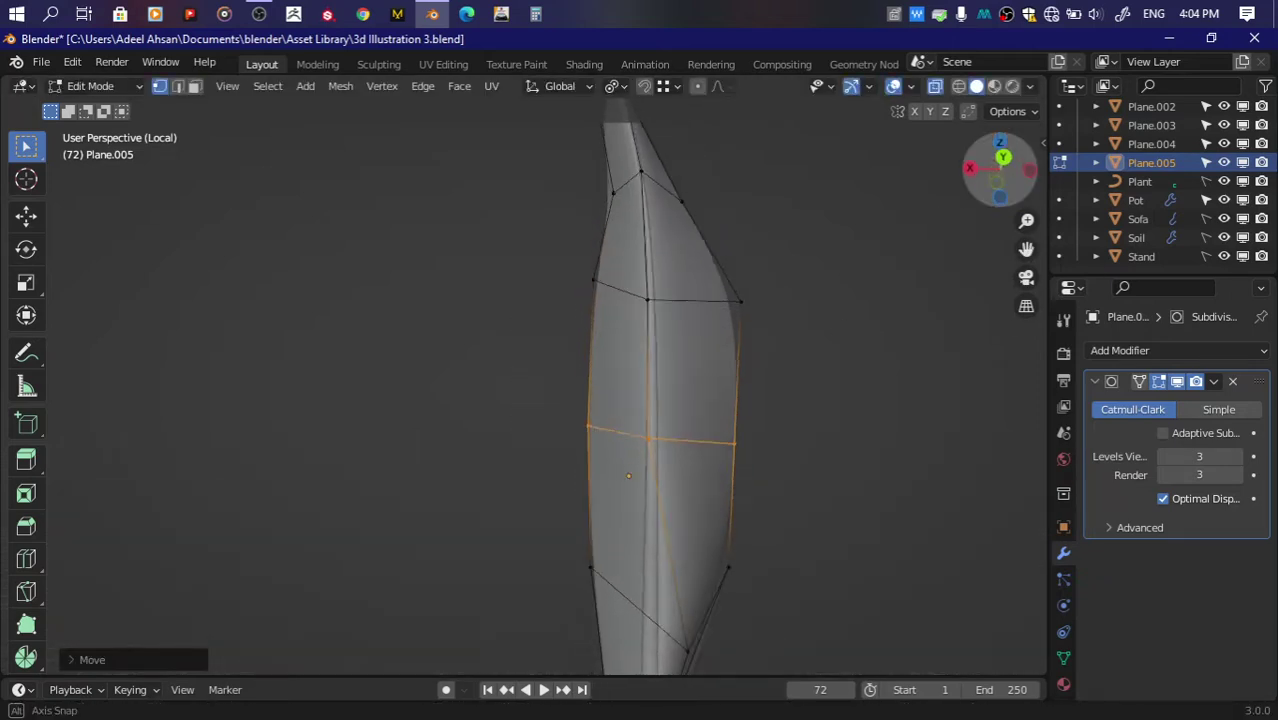
drag(1027, 249, 1027, 94)
key(g)
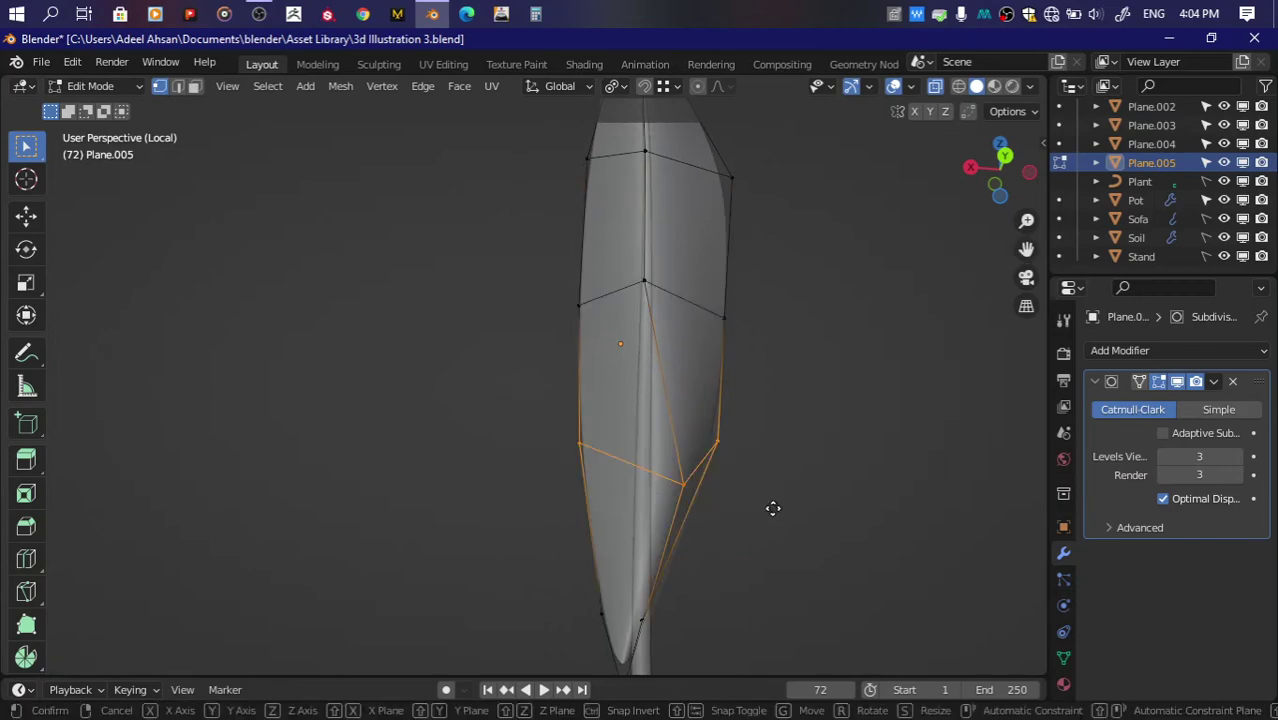
click(736, 499)
Step: Pinch the leaf base vertices into a point and slide the tip vertex along its edge
drag(1027, 249, 1027, 119)
drag(504, 437, 585, 515)
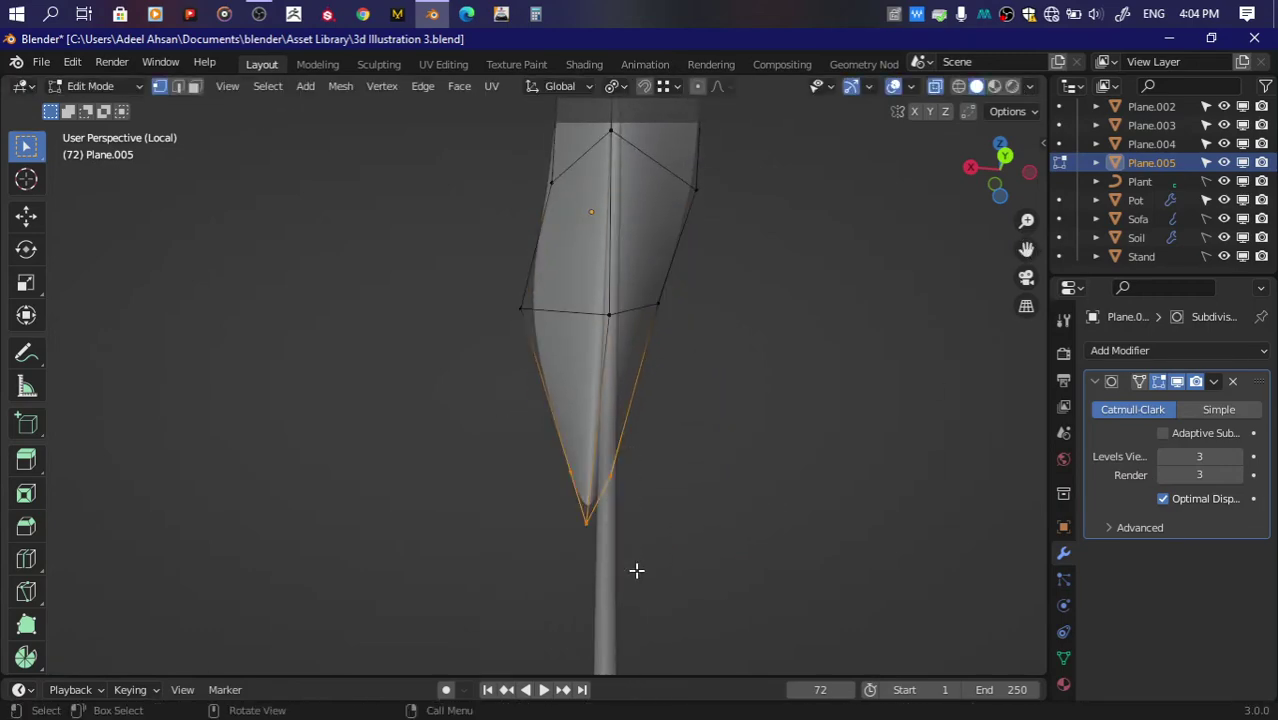
key(g)
click(660, 562)
mouse_move(1000, 170)
mouse_down()
mouse_move(1032, 169)
mouse_move(709, 171)
mouse_up()
drag(755, 235, 755, 235)
key(g)
key(g)
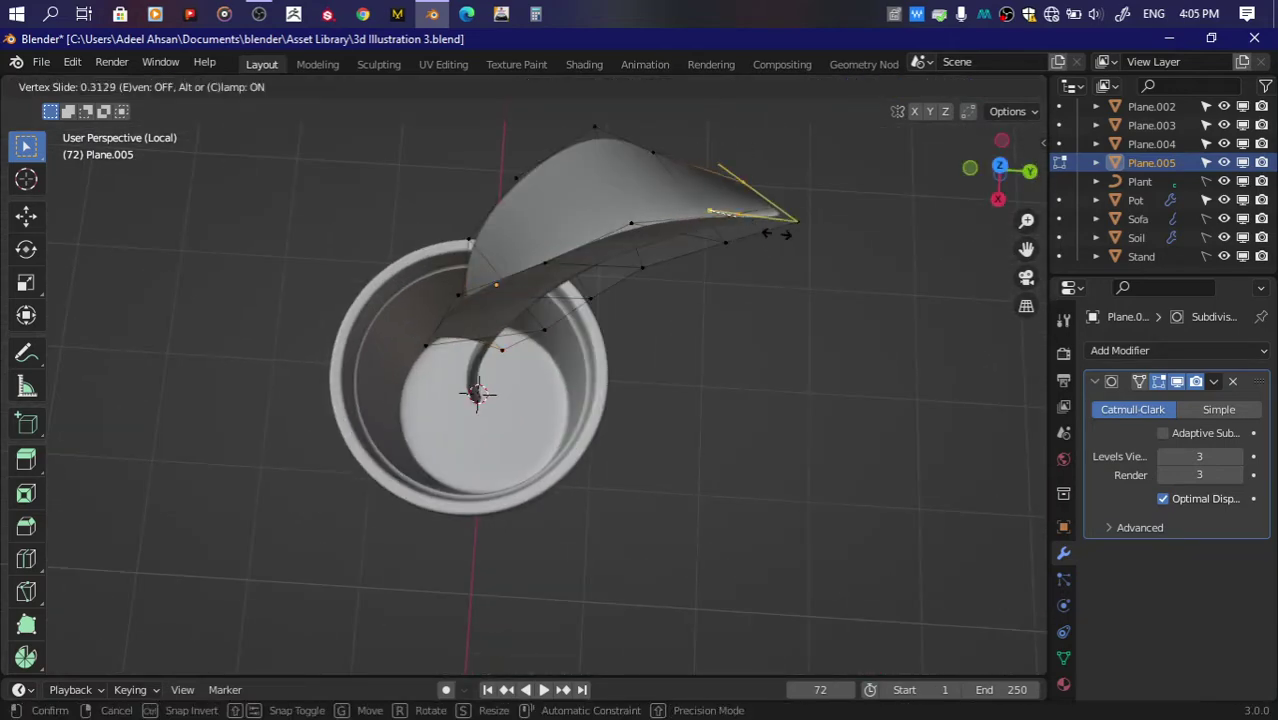
click(799, 237)
Step: Save, return to Object Mode and leave Local view to show the whole scene
key(ctrl+s)
scroll(1030, 175, down, 3)
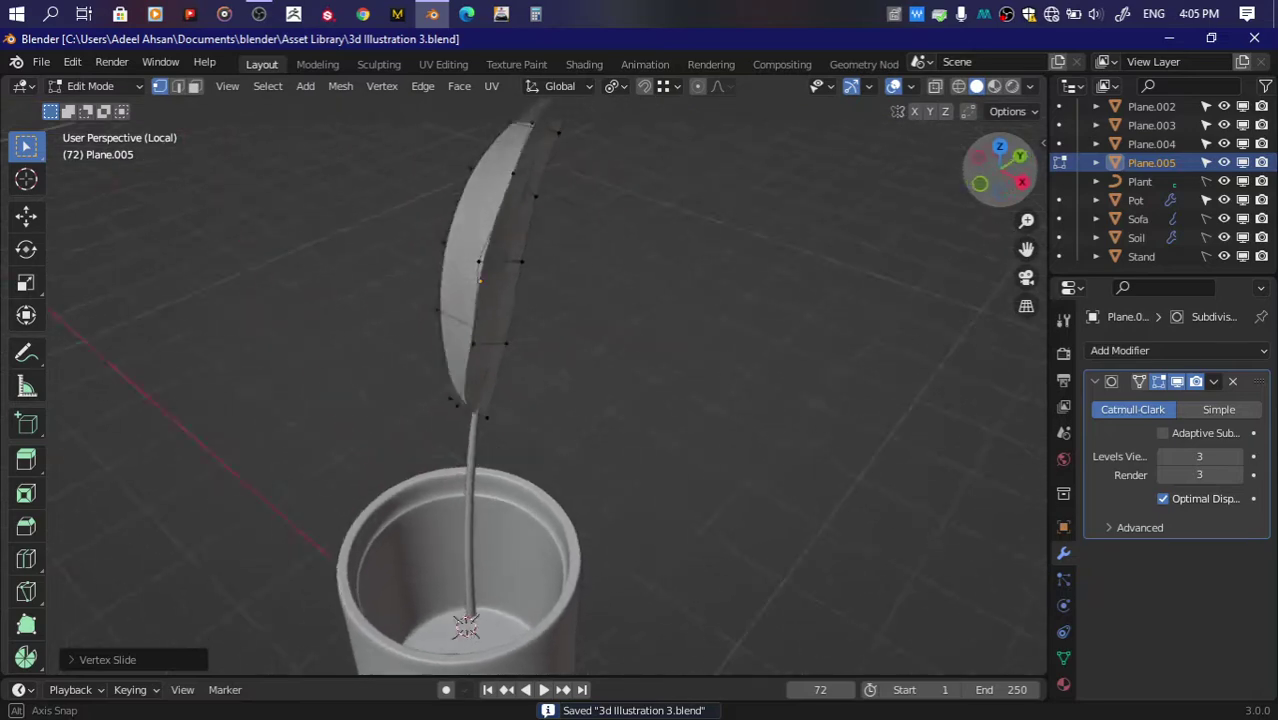
drag(1030, 175, 812, 325)
key(Tab)
key(ctrl+s)
key(KP_Divide)
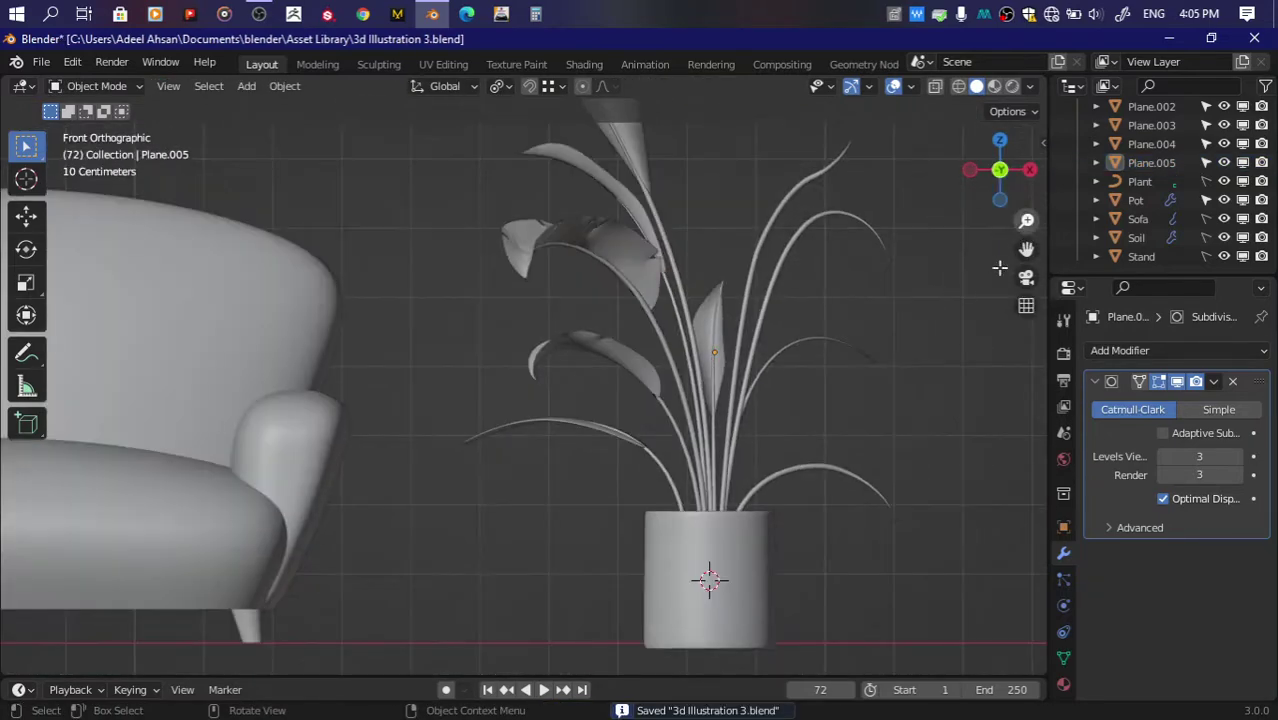
Step: Select stem BezierCurve.006 in top view and enter its Edit Mode
drag(1030, 248, 589, 468)
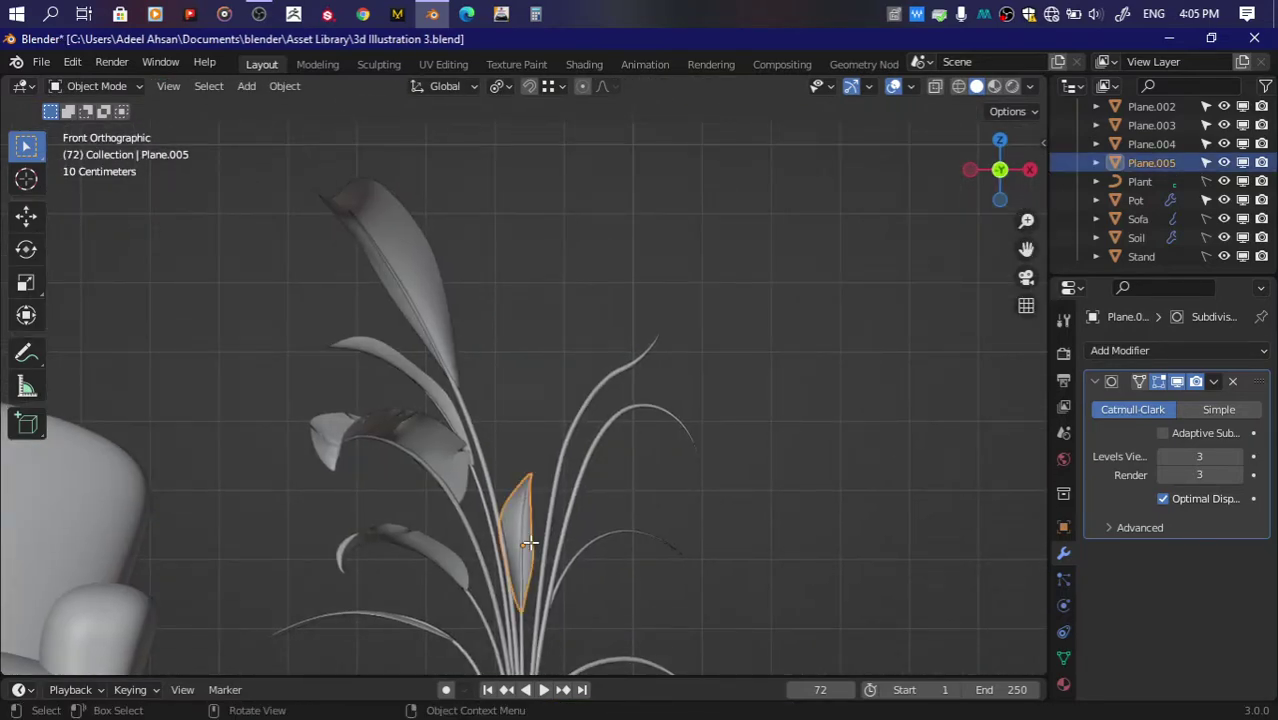
key(Tab)
key(Tab)
mouse_move(1010, 170)
mouse_down()
mouse_move(990, 185)
mouse_move(988, 172)
mouse_move(990, 240)
mouse_up()
click(593, 393)
click(988, 172)
key(Tab)
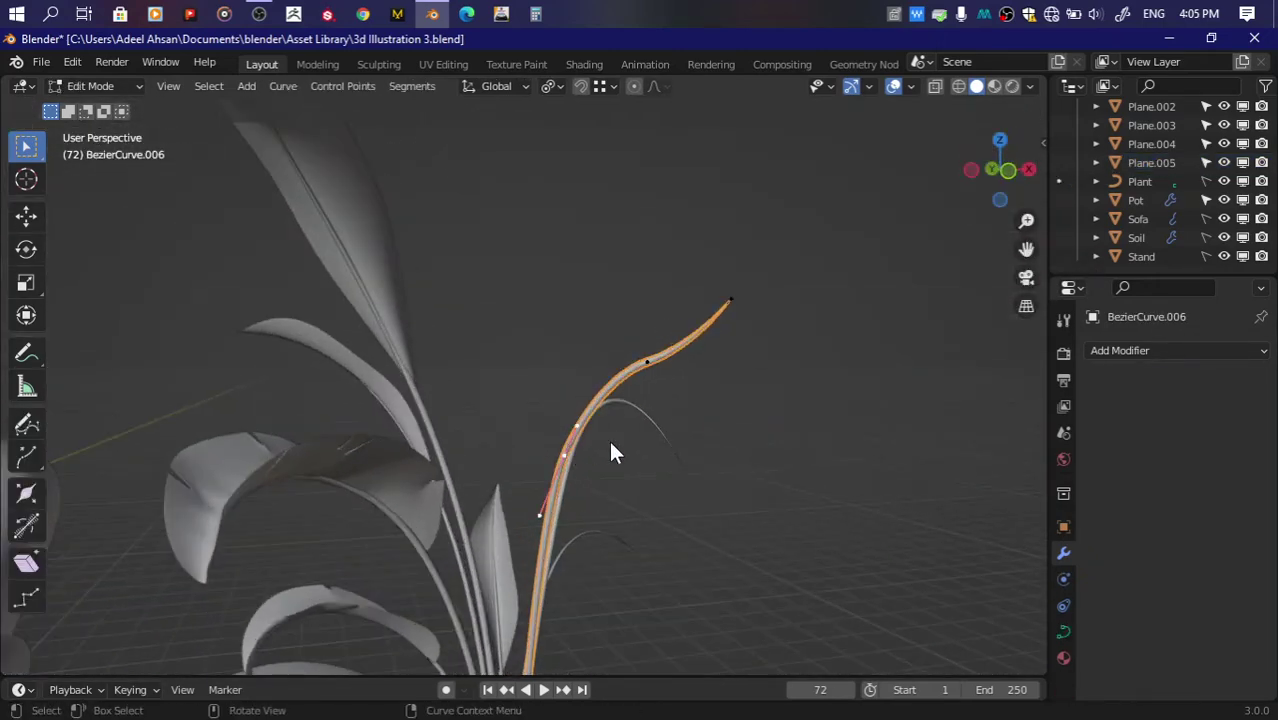
drag(998, 163, 1003, 165)
Step: Move the stem's end control points and rotate and lengthen the end handle into a new bend
key(g)
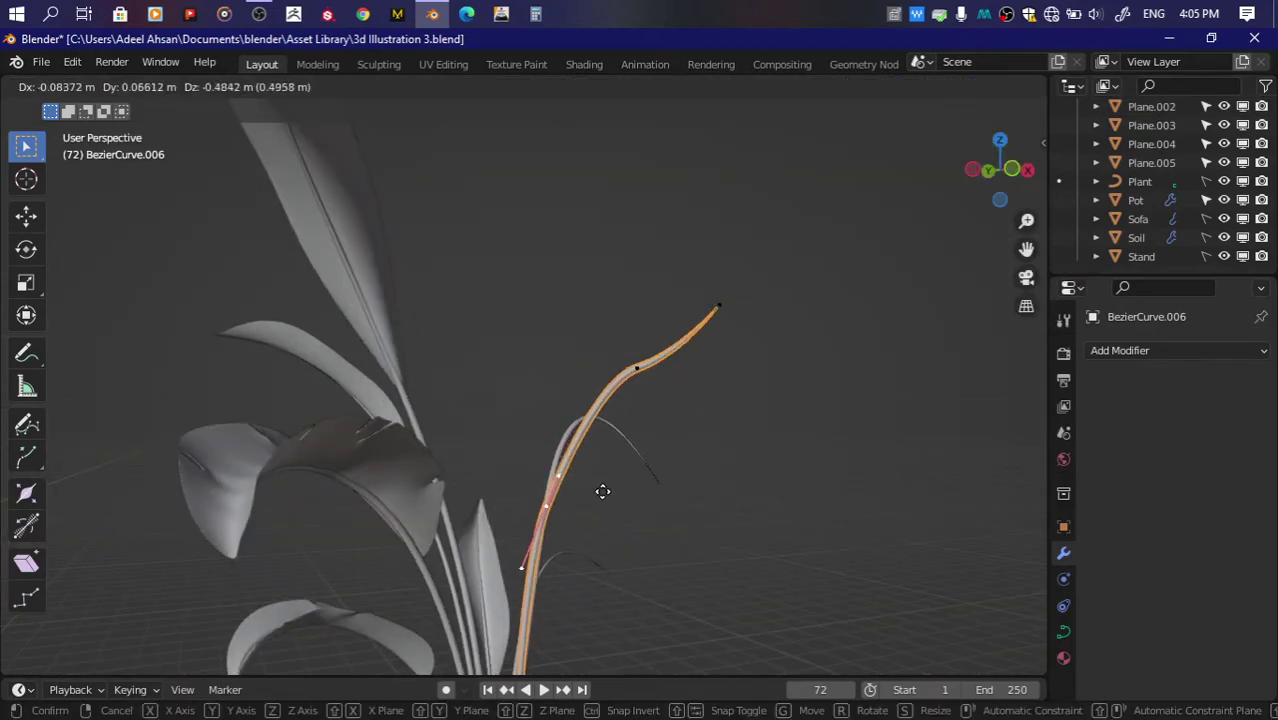
click(598, 508)
key(s)
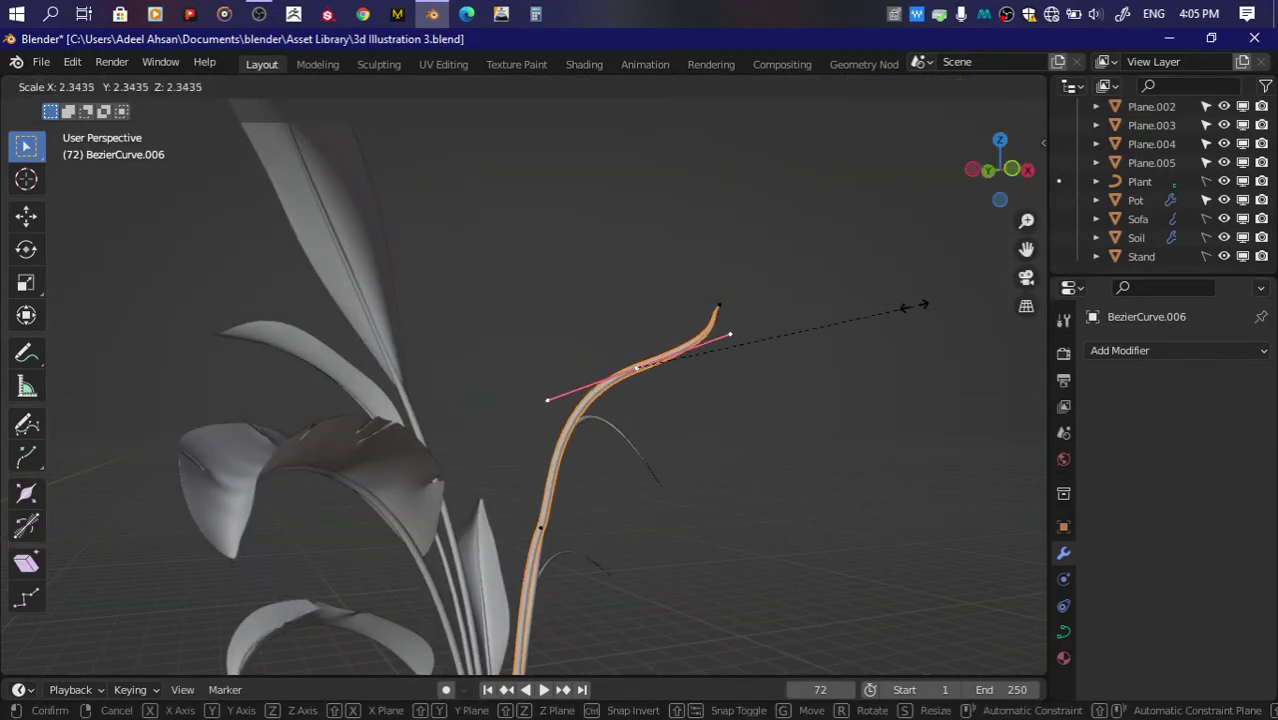
click(912, 305)
key(g)
click(732, 272)
key(r)
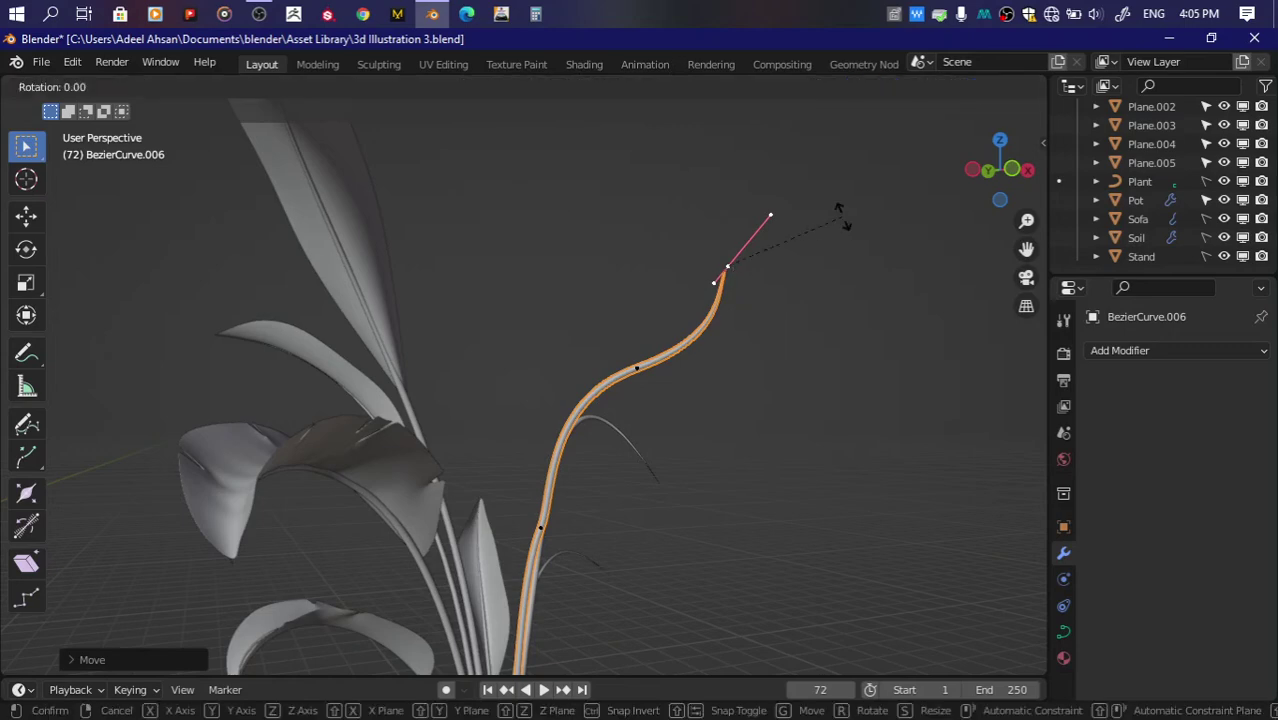
click(842, 251)
key(s)
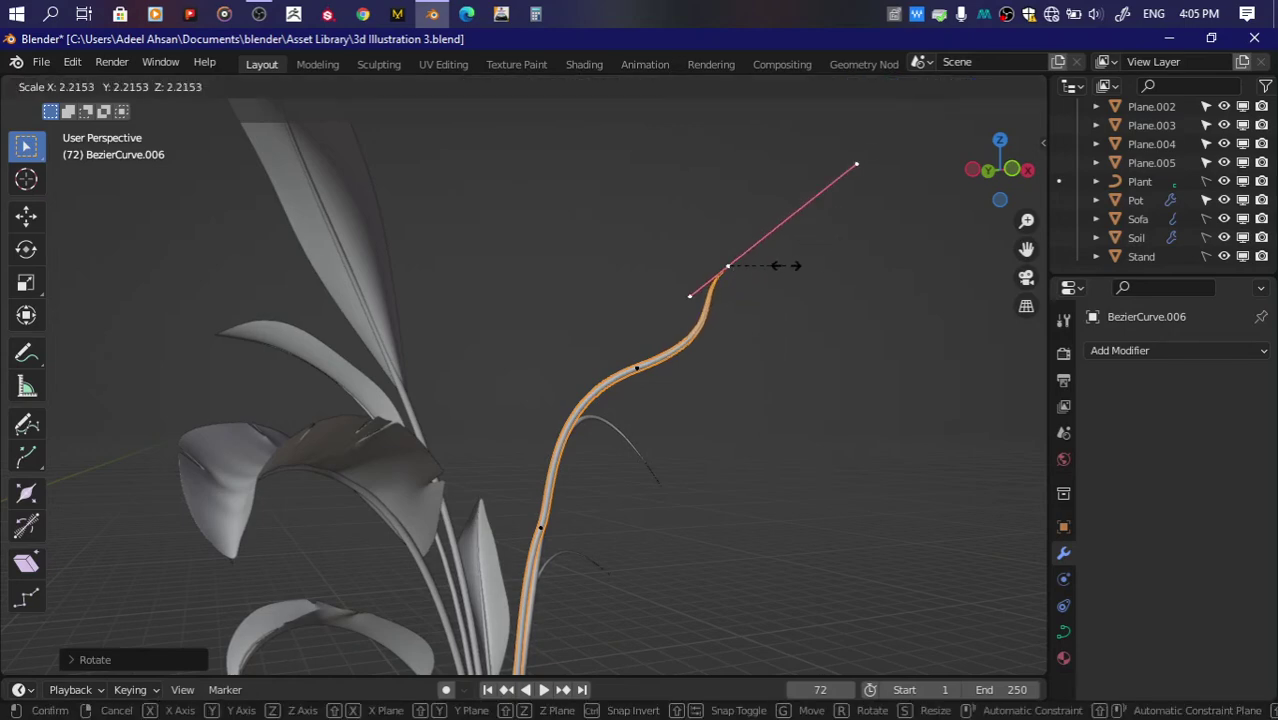
click(785, 265)
Step: Leave curve editing and save the file
key(Tab)
key(ctrl+s)
drag(1000, 183, 889, 273)
Step: Duplicate leaf Plane.005 and roughly move and rotate the copy toward the stem
click(524, 462)
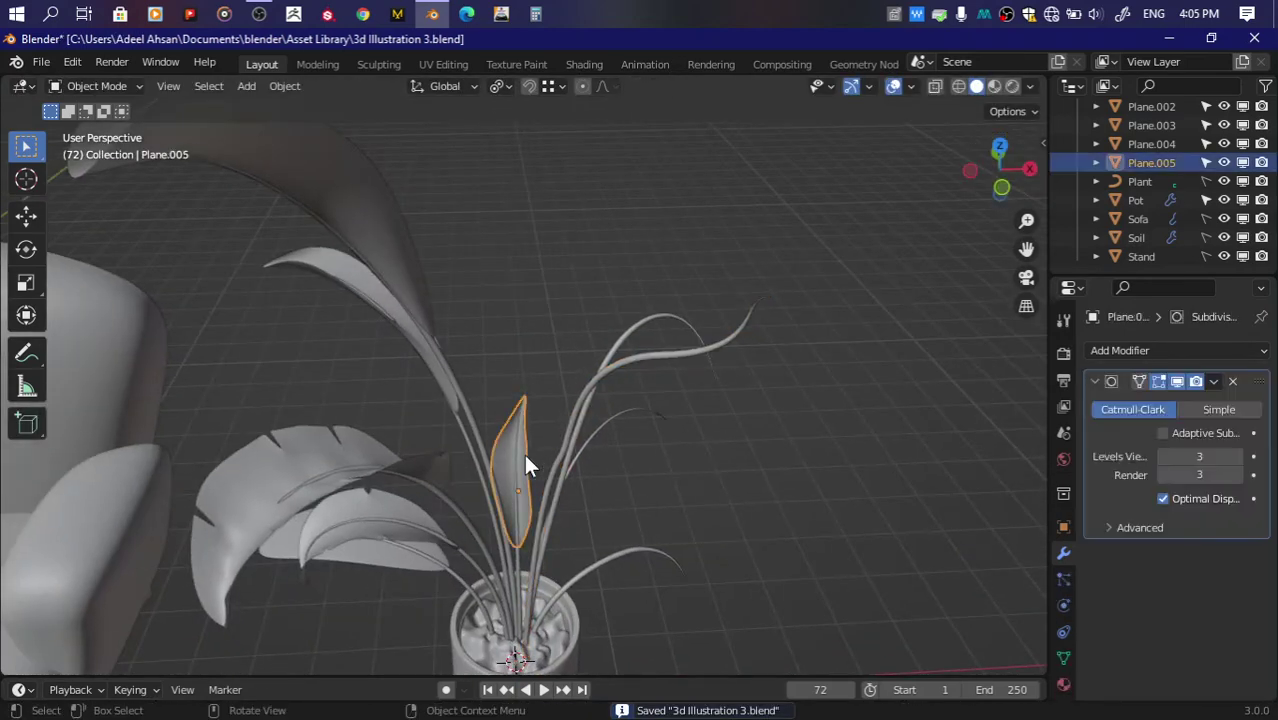
key(shift+d)
click(765, 263)
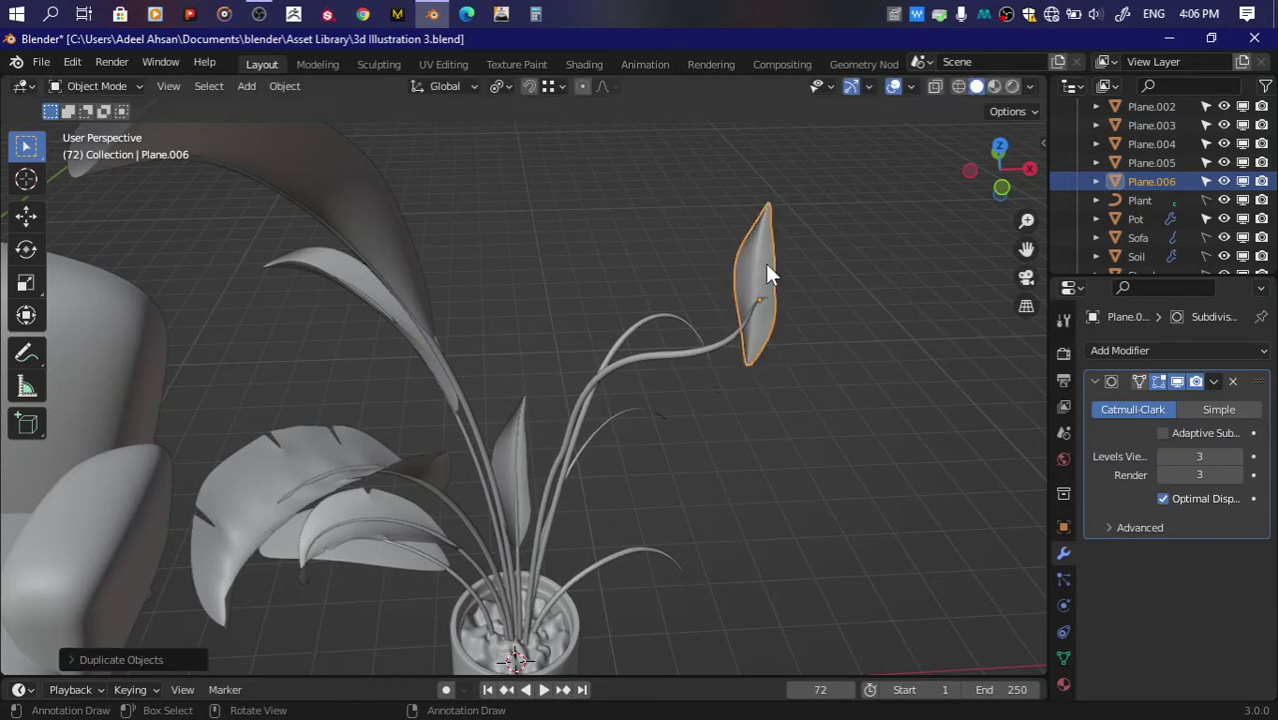
click(1002, 146)
key(g)
click(786, 348)
key(r)
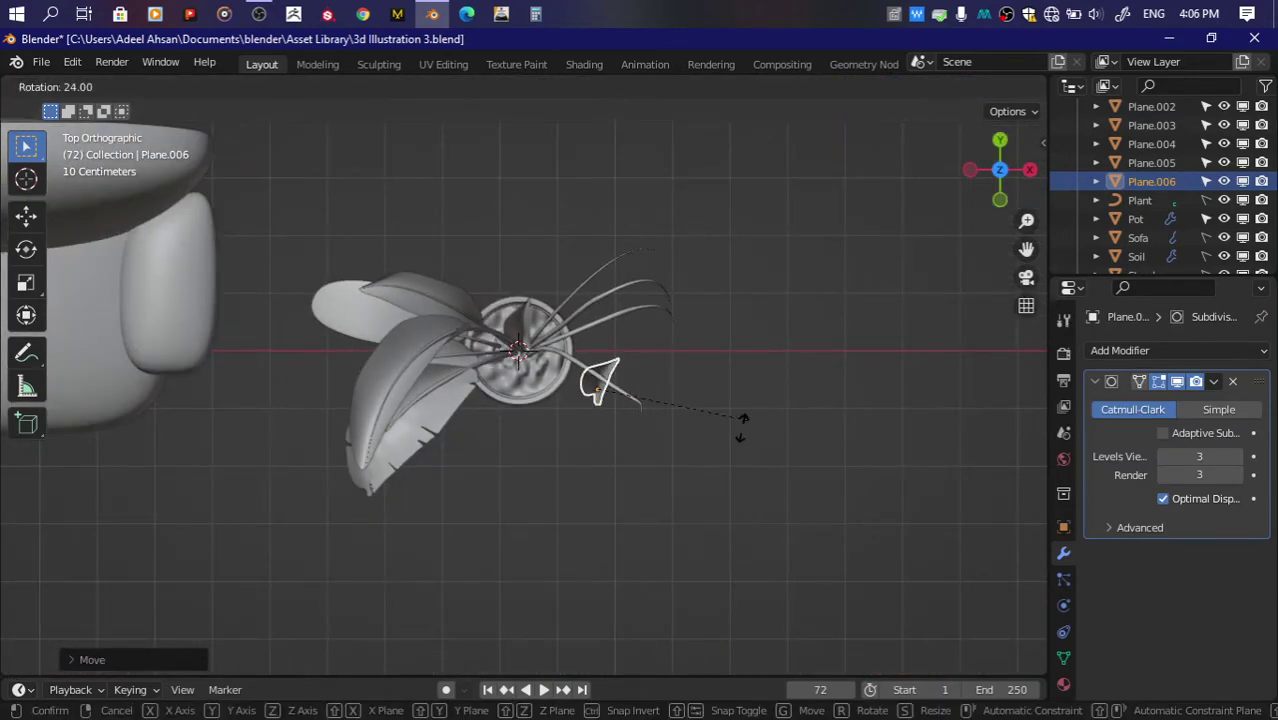
click(742, 420)
Step: Fine-tune the leaf copy's position and rotation so it sits on the reshaped stem's tip
mouse_move(997, 205)
mouse_down()
mouse_move(960, 190)
mouse_move(985, 190)
mouse_move(991, 166)
mouse_move(990, 178)
mouse_move(960, 180)
mouse_move(996, 200)
mouse_move(988, 185)
mouse_up()
key(g)
click(715, 379)
key(r)
click(760, 315)
key(r)
click(711, 449)
key(r)
key(g)
click(843, 231)
key(r)
click(840, 230)
Step: Save the file, then isolate the stem and pot in local view
click(851, 241)
key(ctrl+s)
key(ctrl+z)
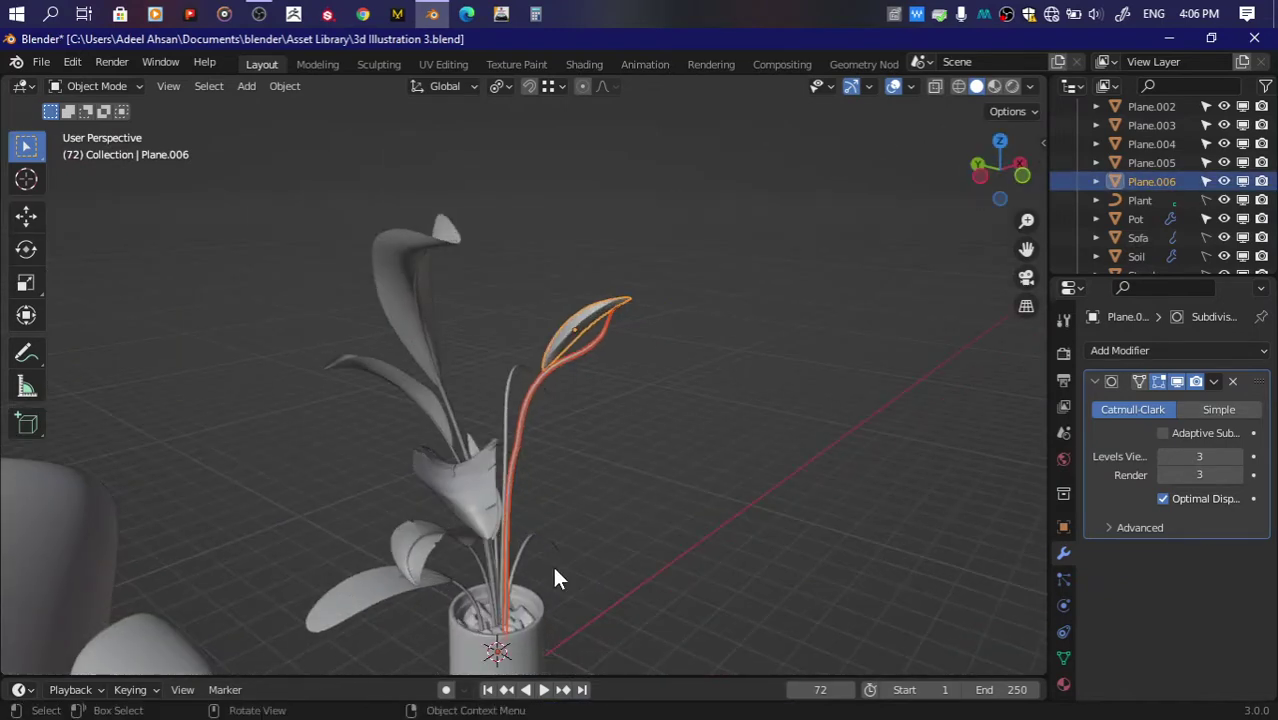
shift+click(528, 647)
key(KP_Divide)
Step: Save, then scale the leaf copy Plane.006 down to suit the stem tip
click(700, 350)
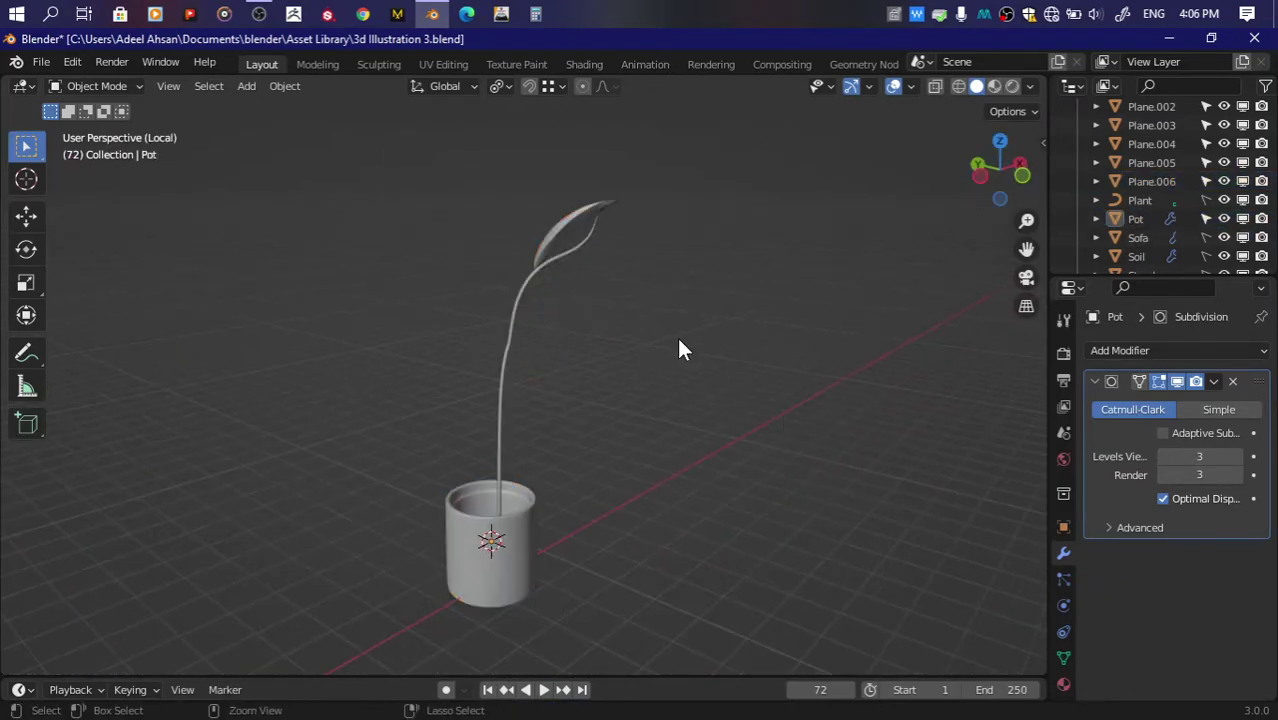
key(ctrl+s)
scroll(677, 337, up, 2)
drag(1004, 234, 1024, 249)
click(628, 220)
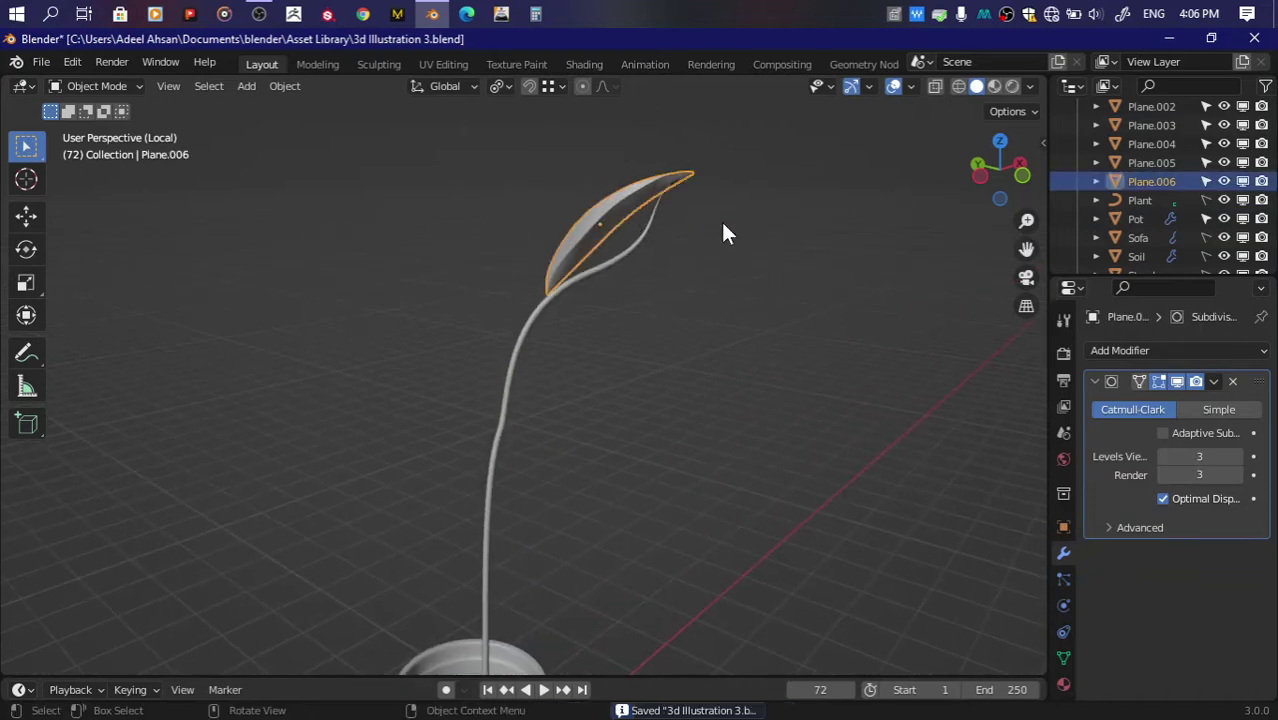
key(s)
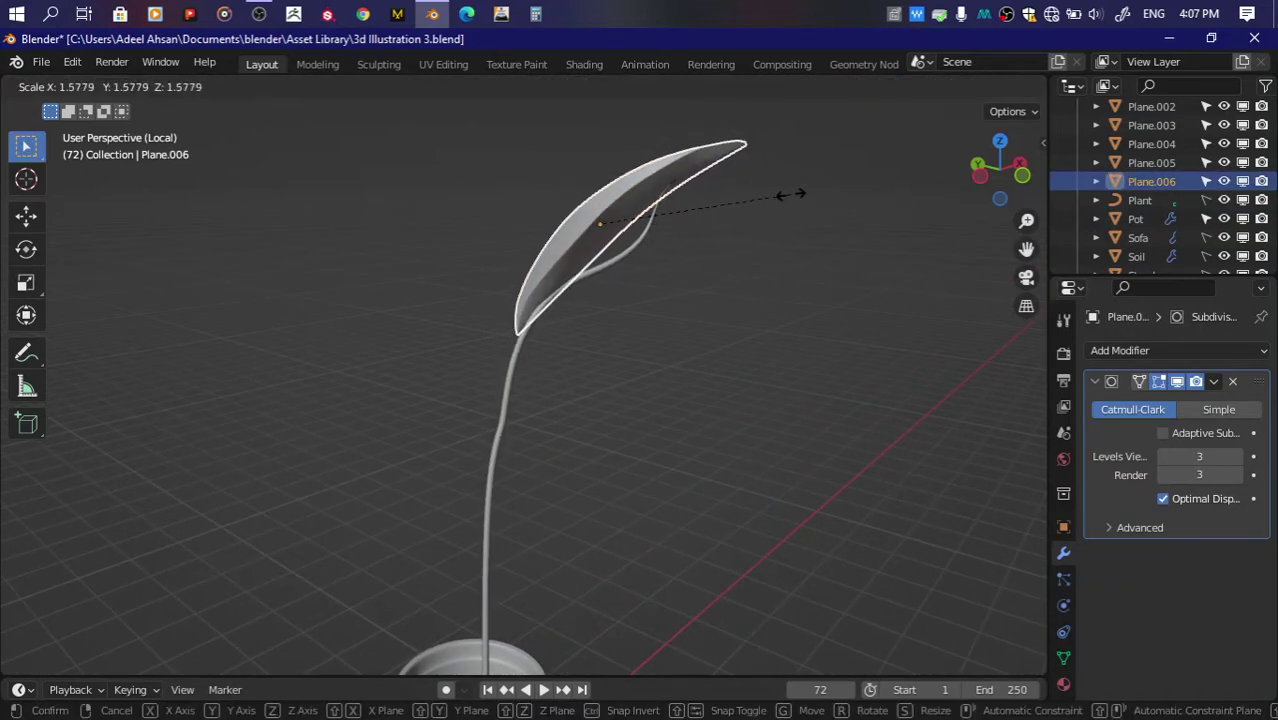
click(736, 222)
Step: Enter Edit Mode on the leaf and zoom in close on its mesh
key(Tab)
scroll(839, 194, up, 3)
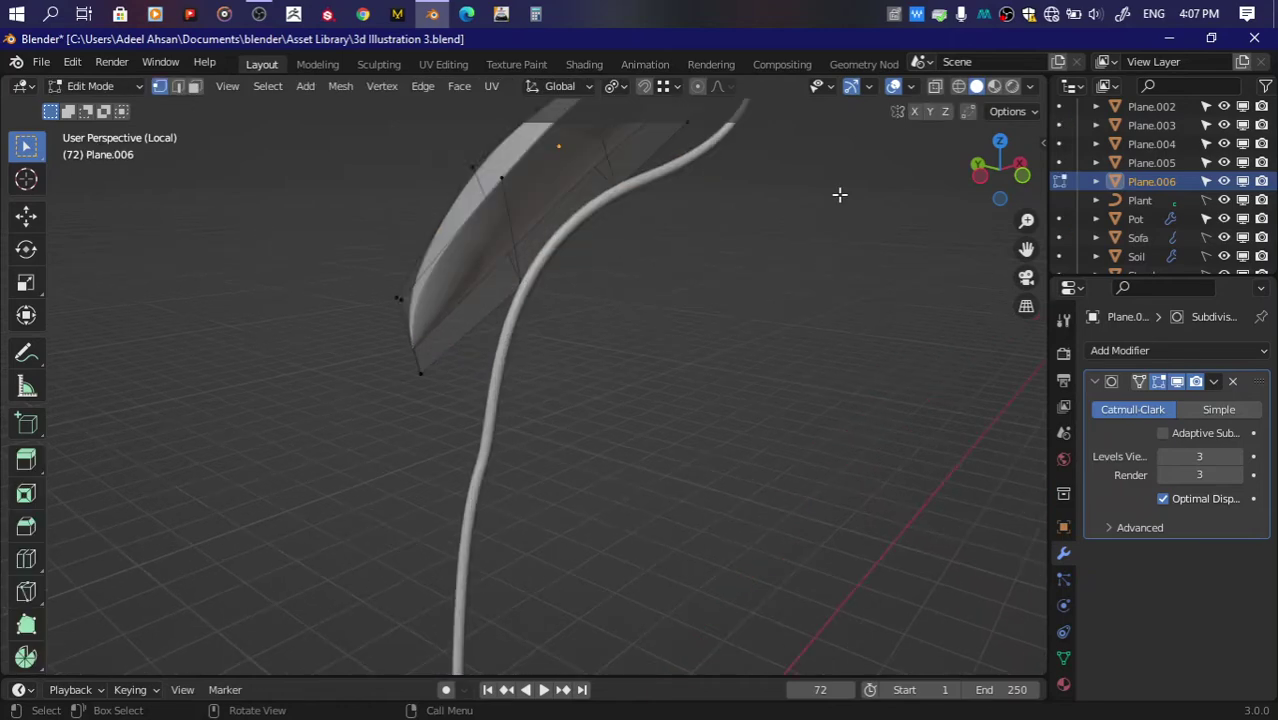
drag(1035, 248, 904, 317)
scroll(904, 317, down, 3)
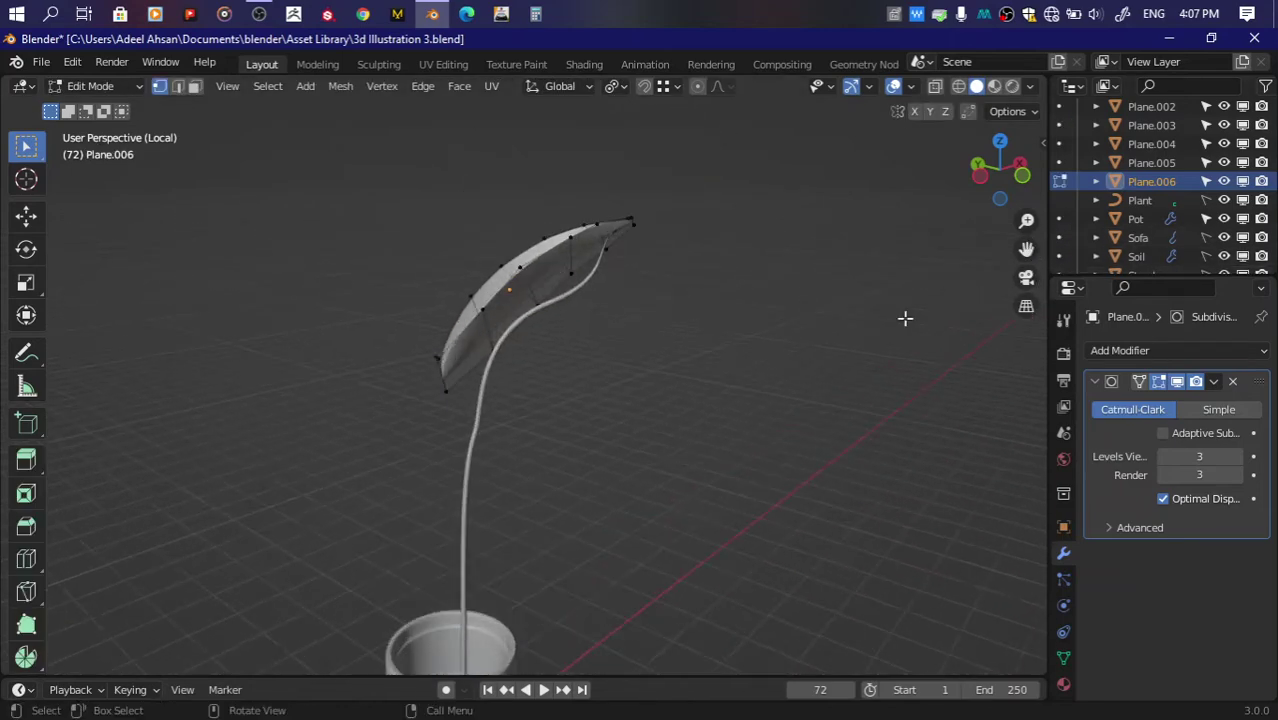
drag(1000, 170, 1020, 200)
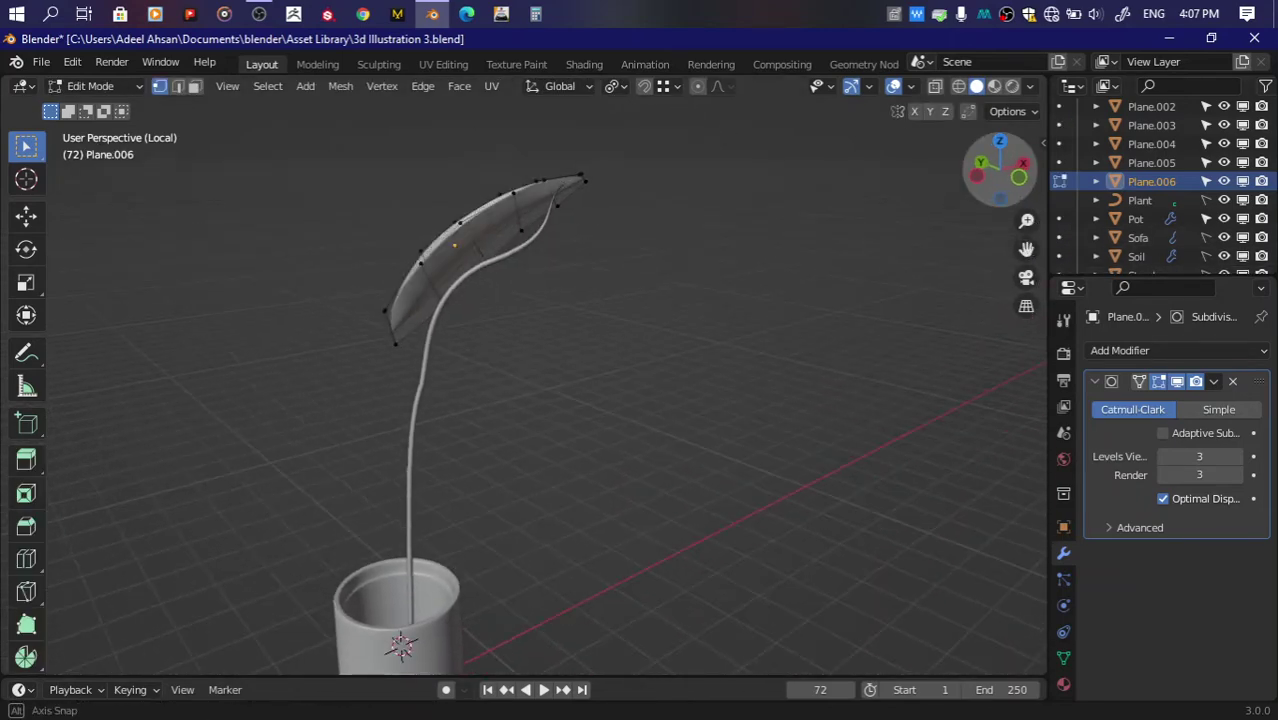
drag(1027, 248, 750, 277)
scroll(750, 277, up, 4)
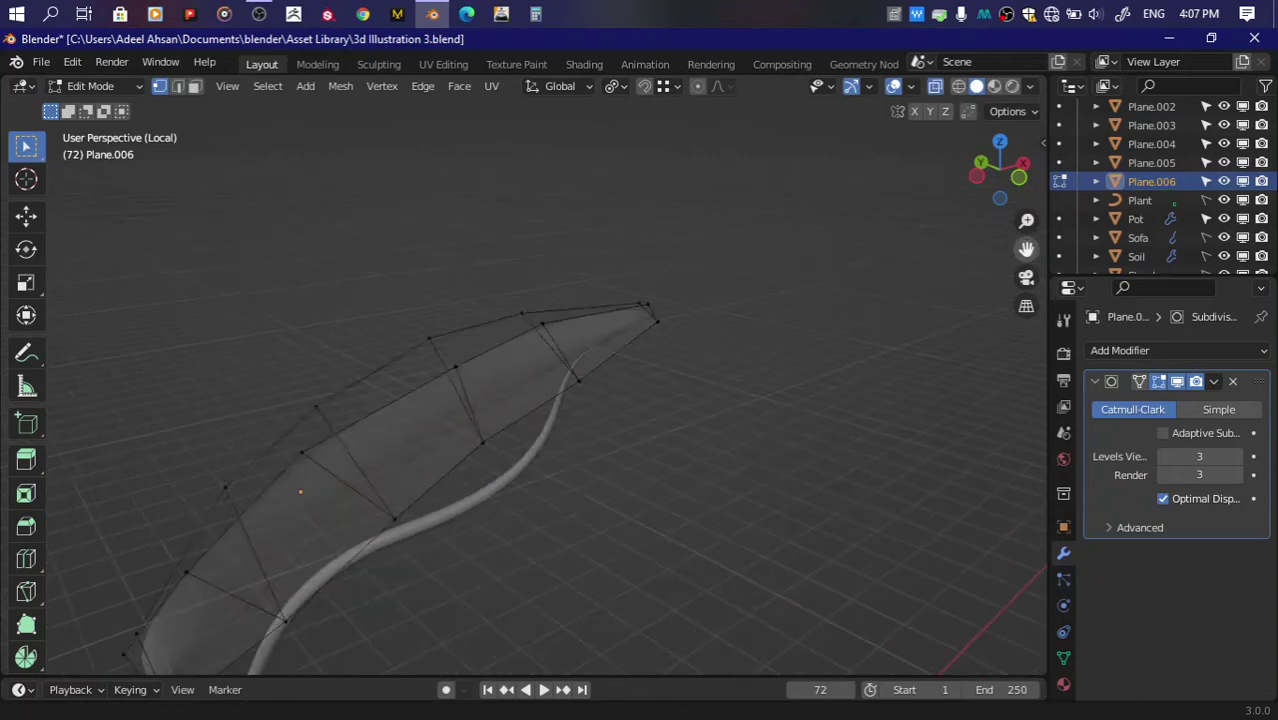
drag(1027, 248, 768, 238)
Step: Shift the leaf tip vertices, add an edge loop, and pull its vertices to bend the leaf
key(g)
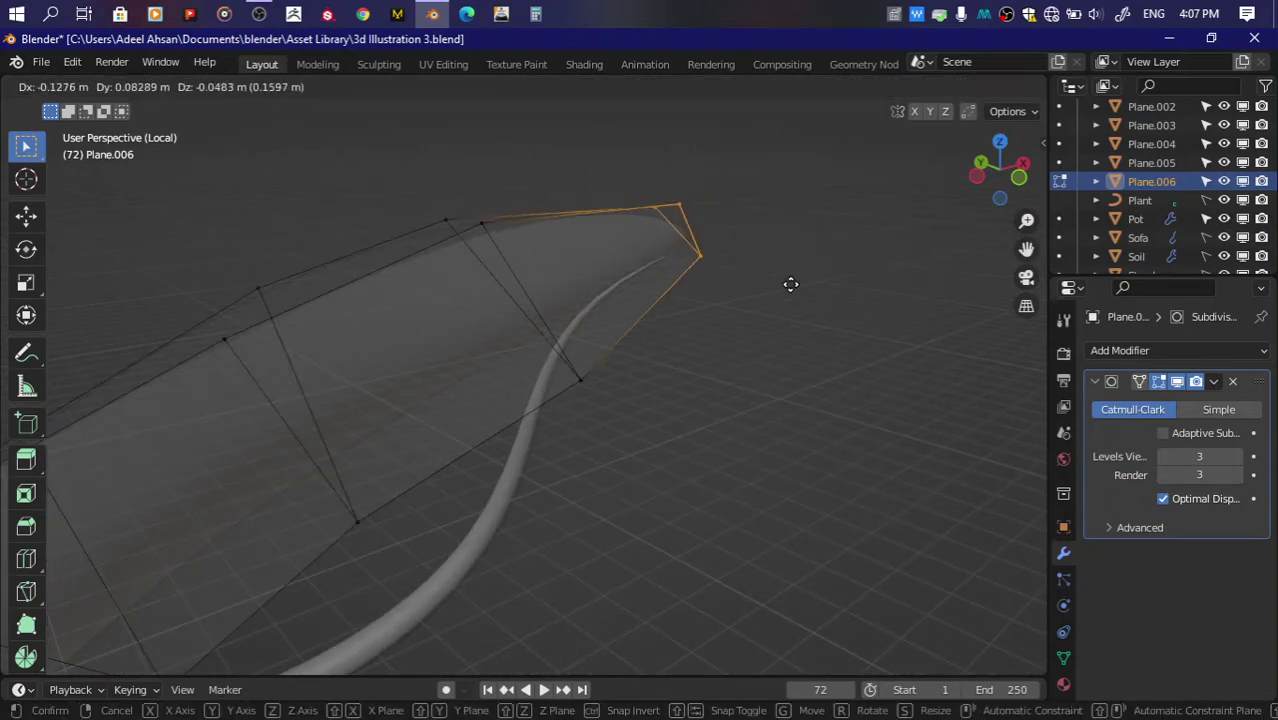
click(785, 282)
key(g)
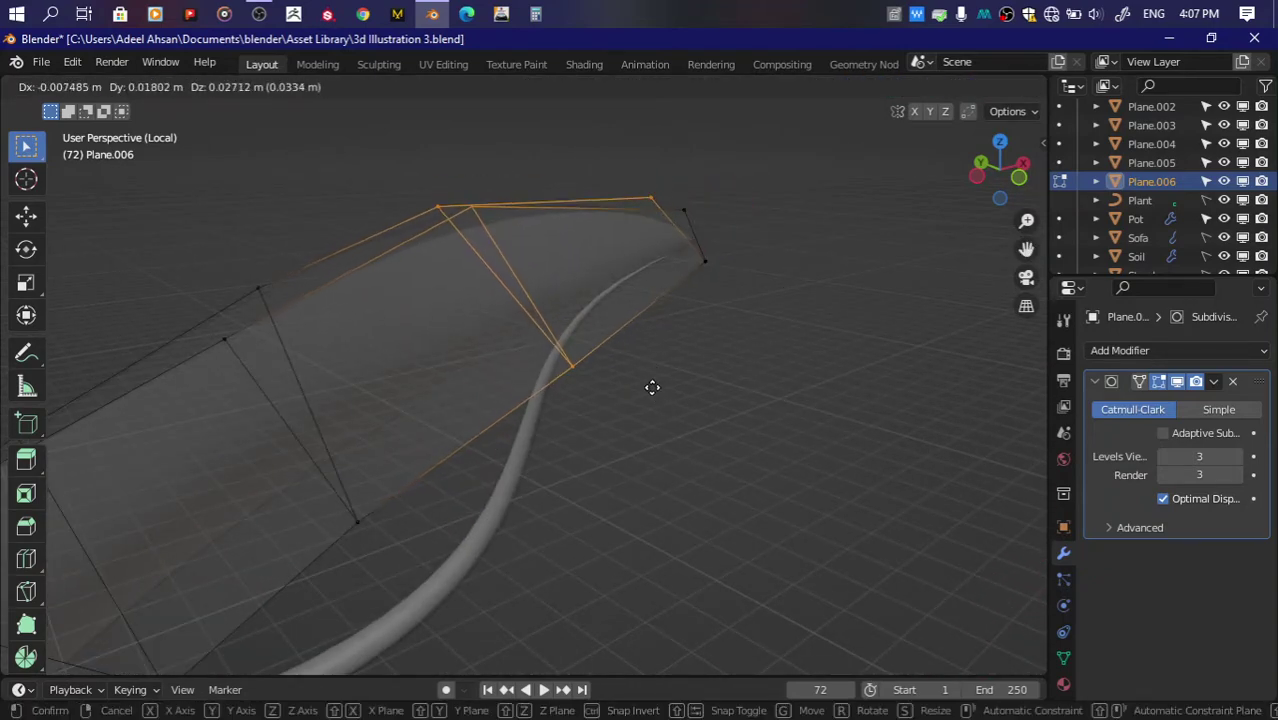
click(654, 392)
click(458, 430)
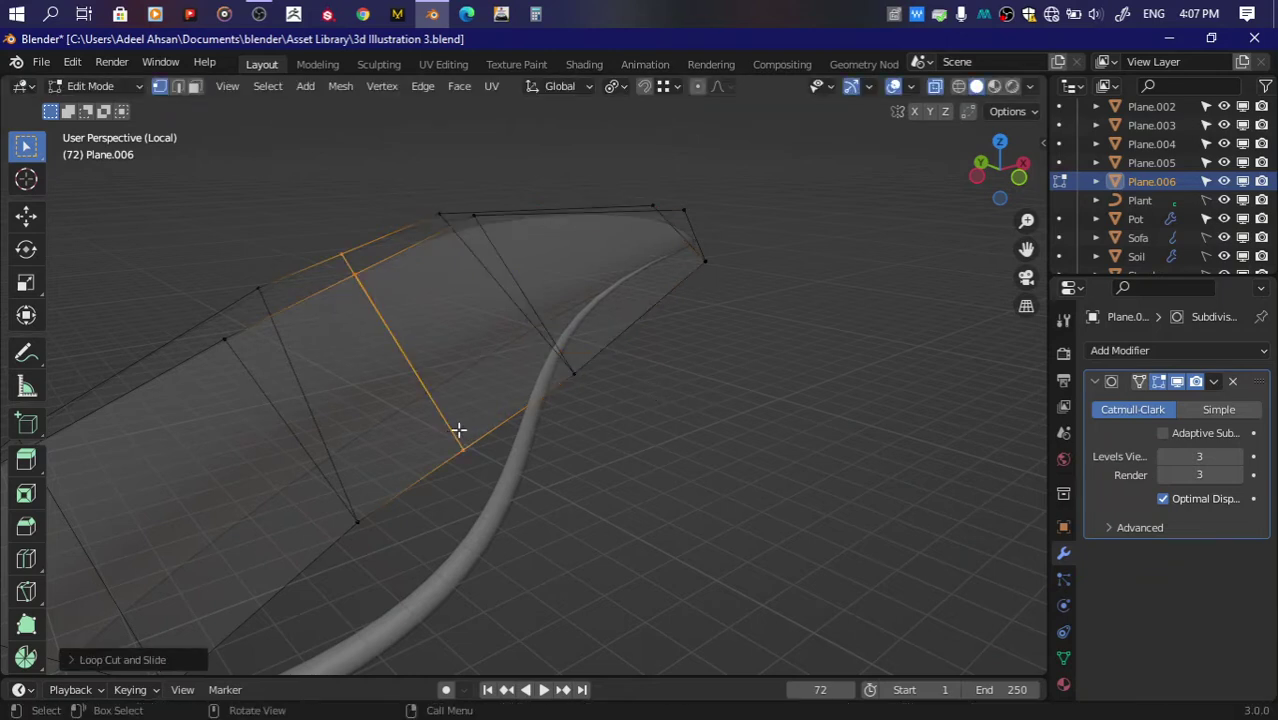
click(462, 447)
key(g)
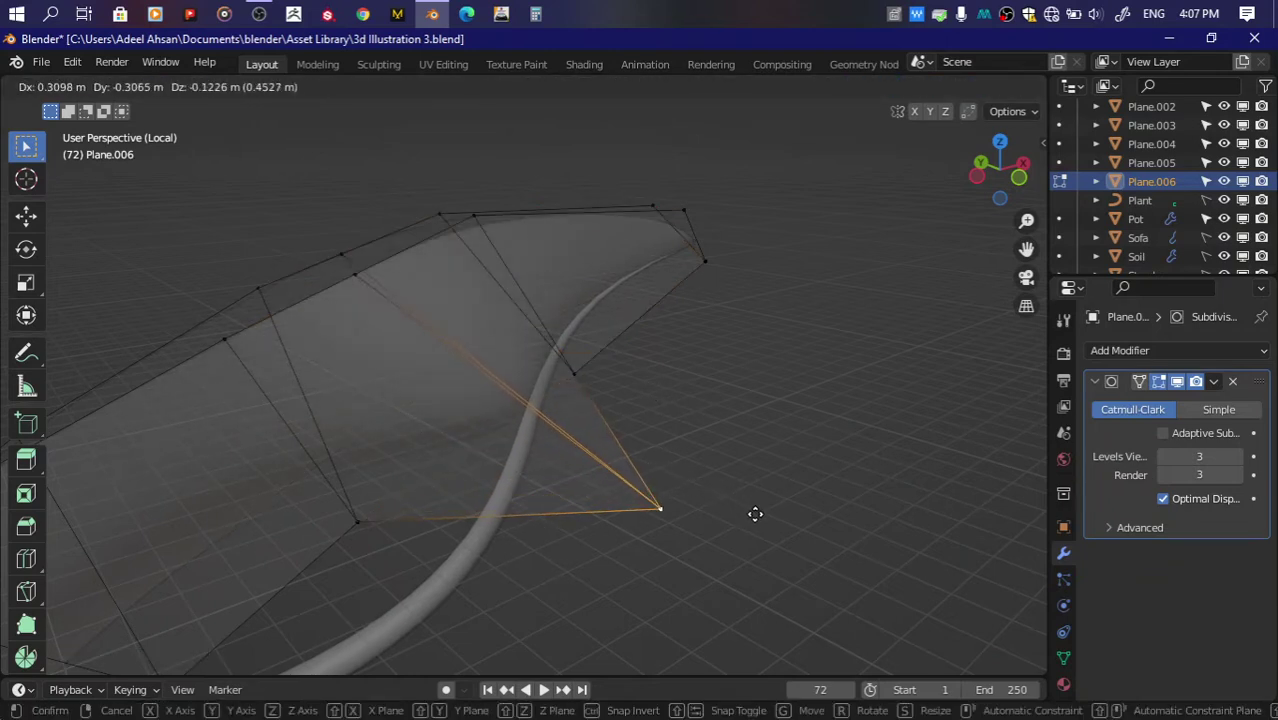
click(755, 514)
click(573, 374)
key(g)
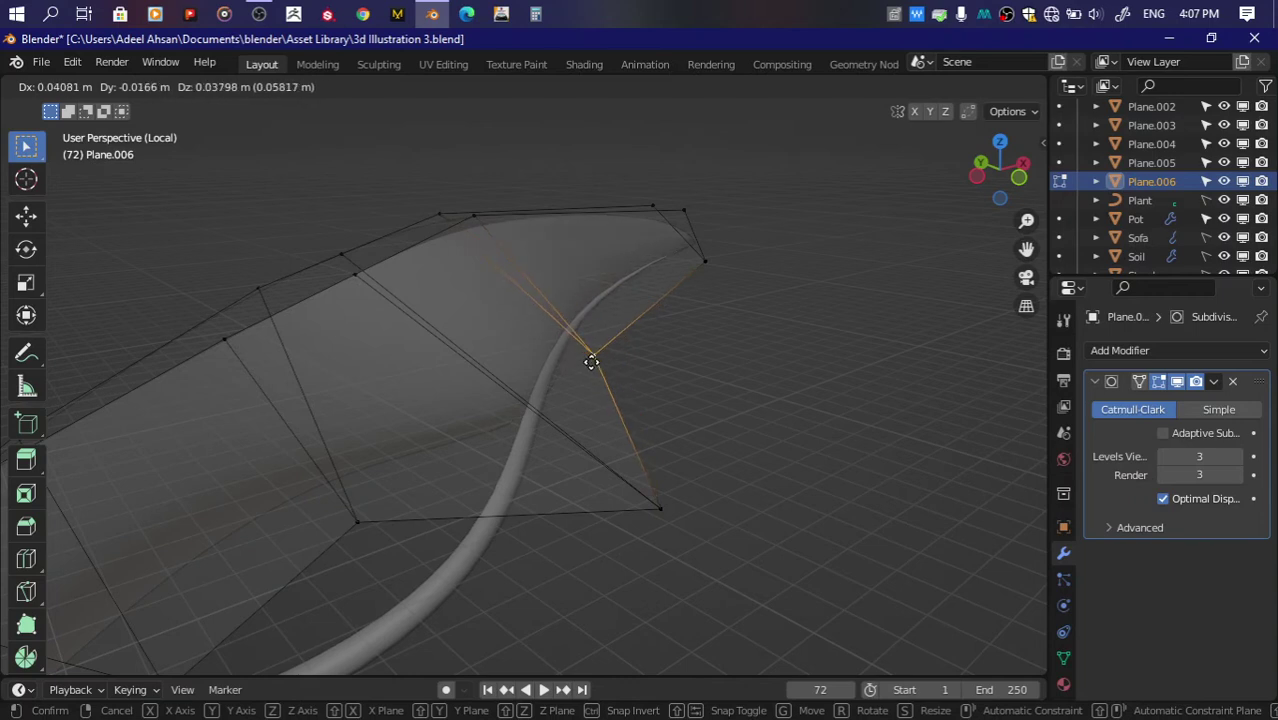
click(592, 362)
Step: Add another edge loop near the tip and move its vertices beside the stem
click(655, 297)
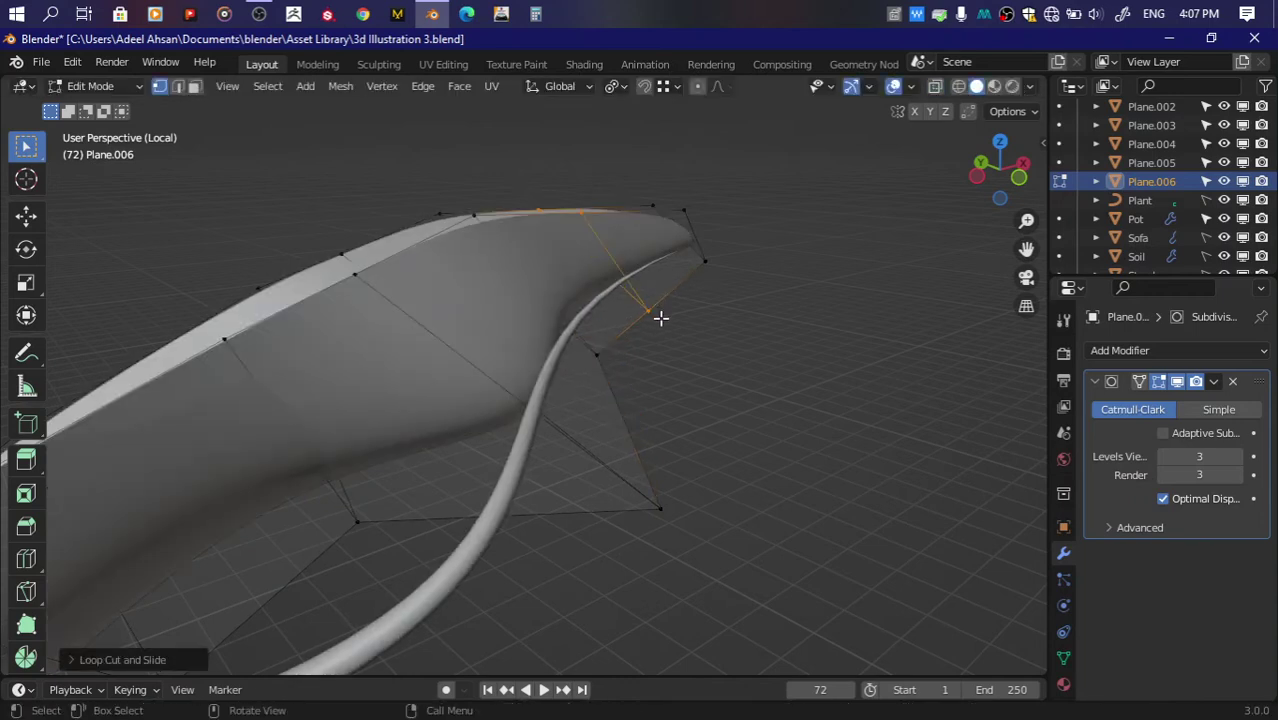
click(648, 311)
key(g)
click(728, 305)
click(598, 350)
key(g)
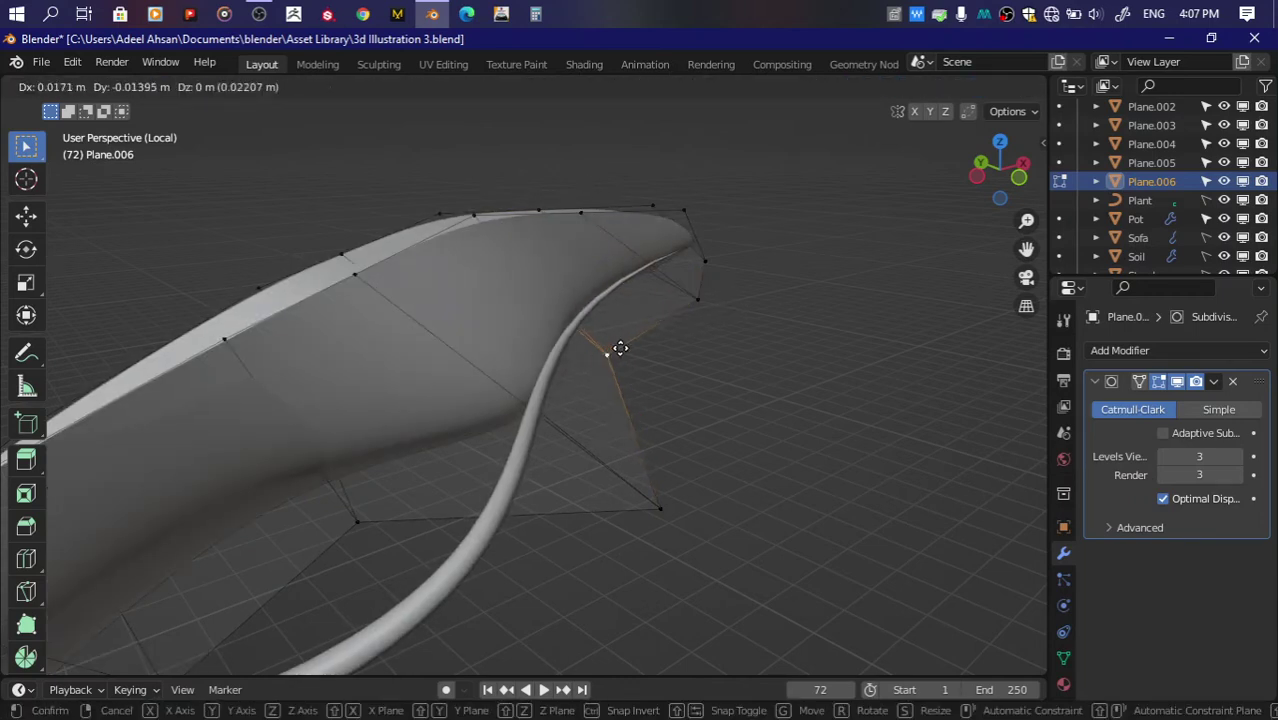
click(614, 347)
middle_drag(614, 347, 548, 364)
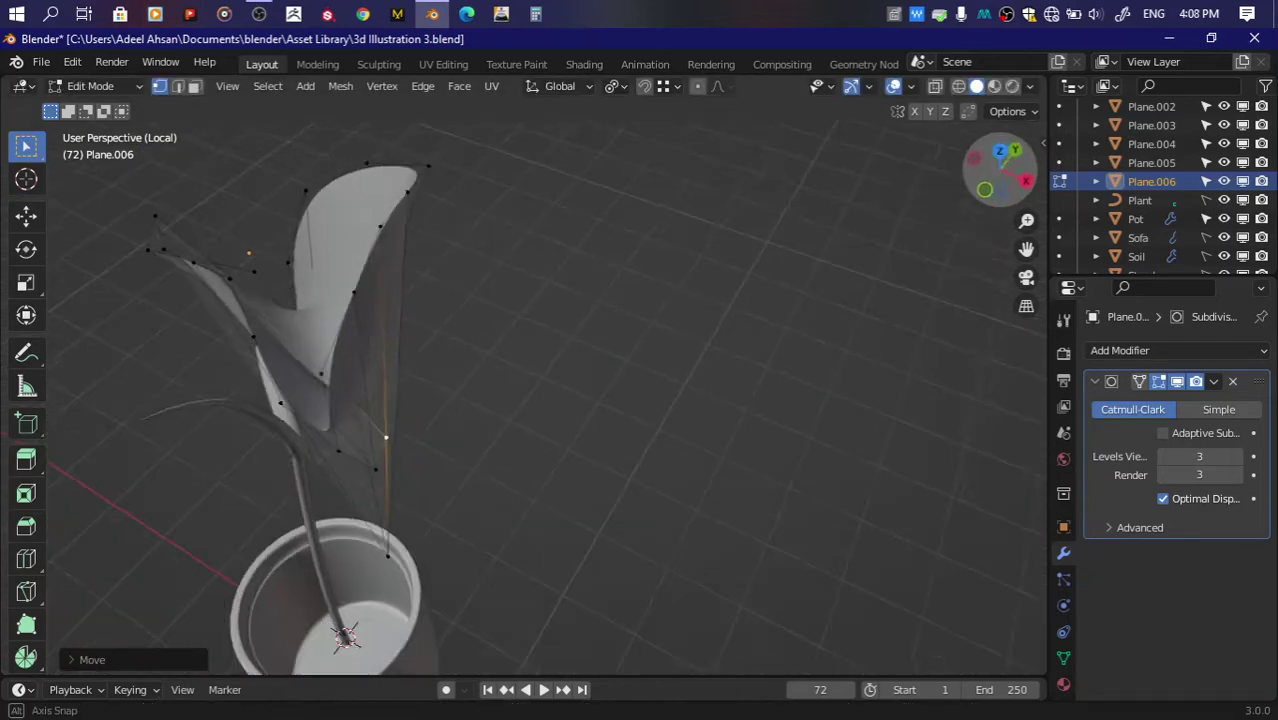
Step: In Object Mode, move the whole leaf closer onto the stem tip
key(Tab)
key(g)
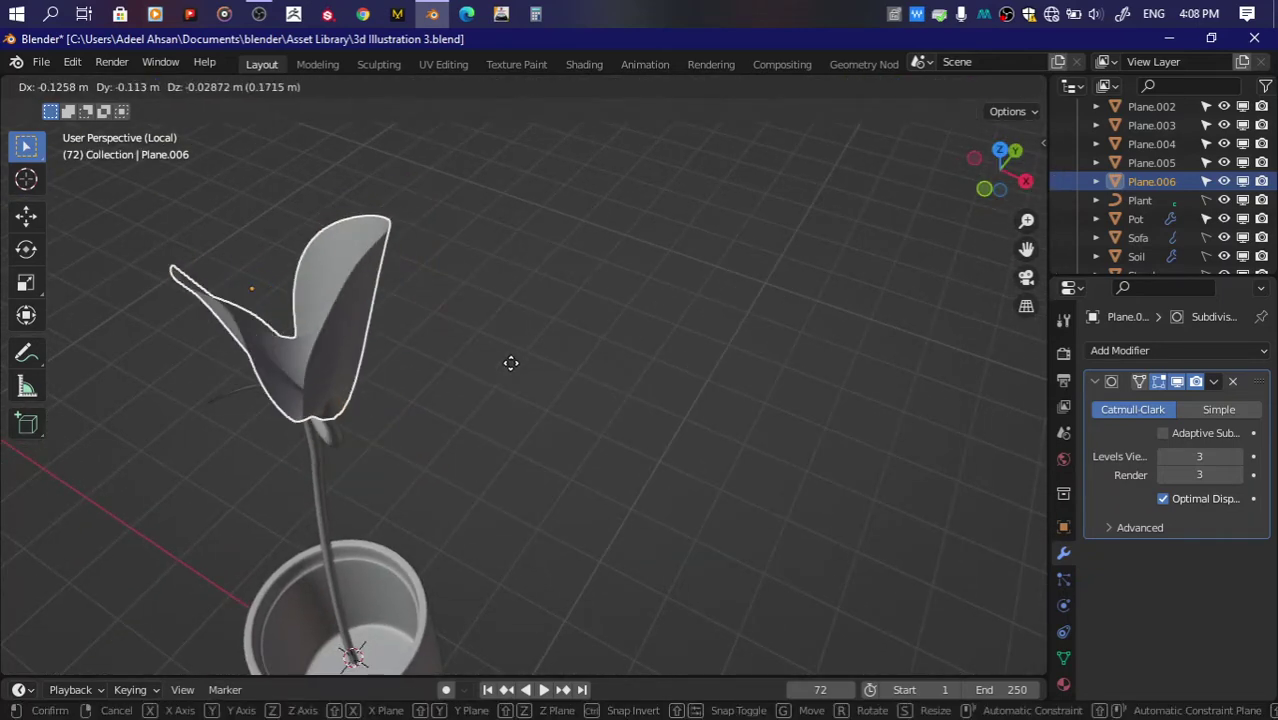
click(503, 378)
scroll(503, 378, up, 3)
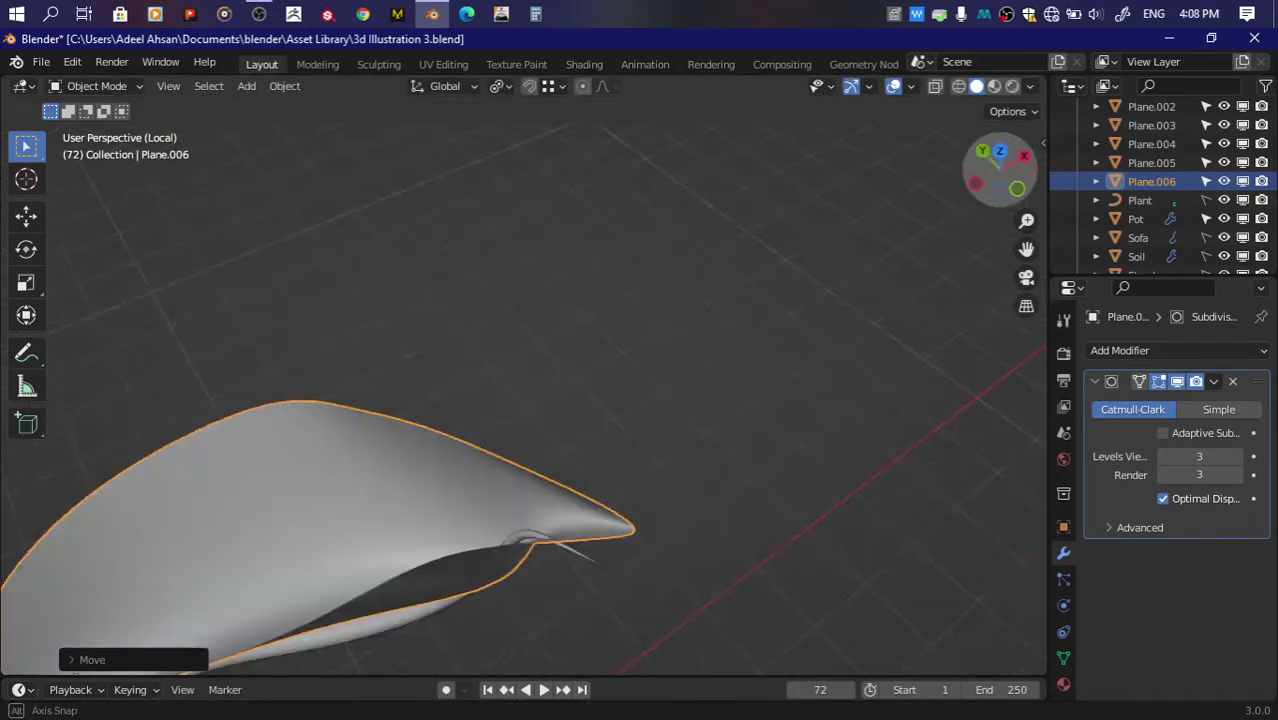
mouse_move(503, 378)
middle_down()
mouse_move(560, 380)
mouse_move(918, 230)
middle_up()
key(g)
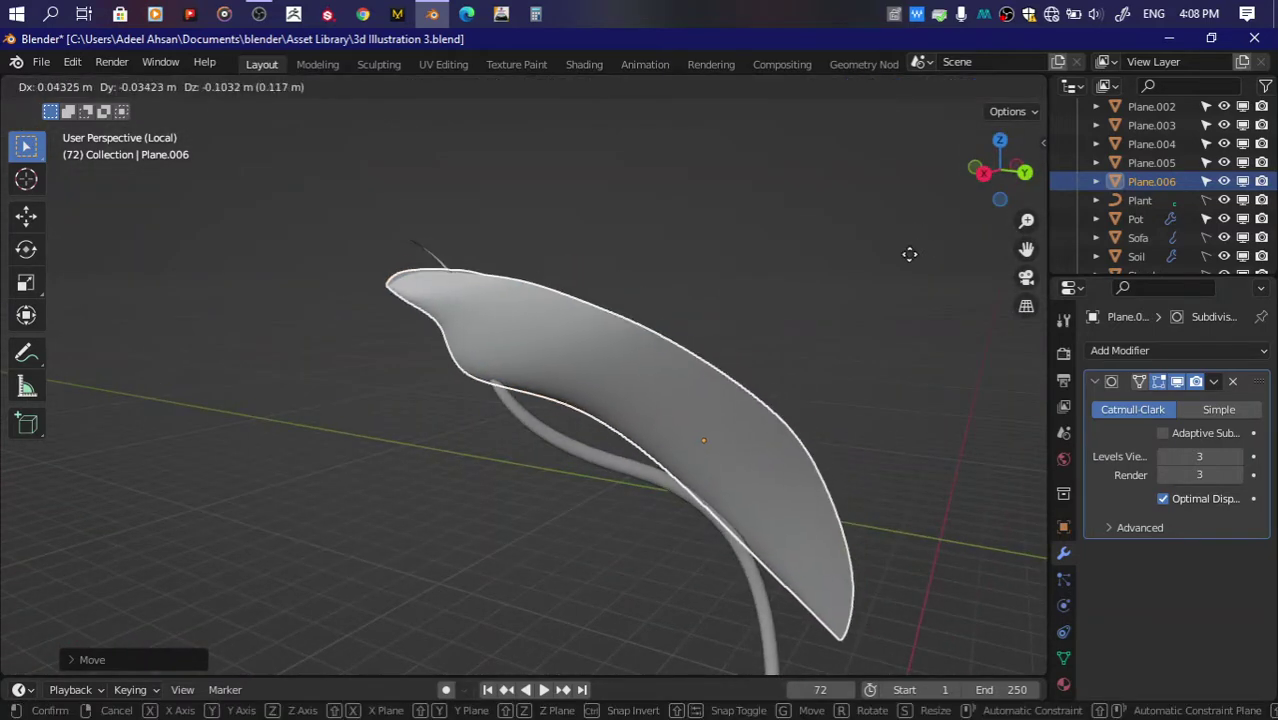
click(907, 254)
mouse_move(995, 171)
mouse_down()
mouse_move(940, 175)
mouse_move(1055, 270)
mouse_up()
Step: Back in Edit Mode, pull the leaf's edge vertices up and over using X-ray
key(Tab)
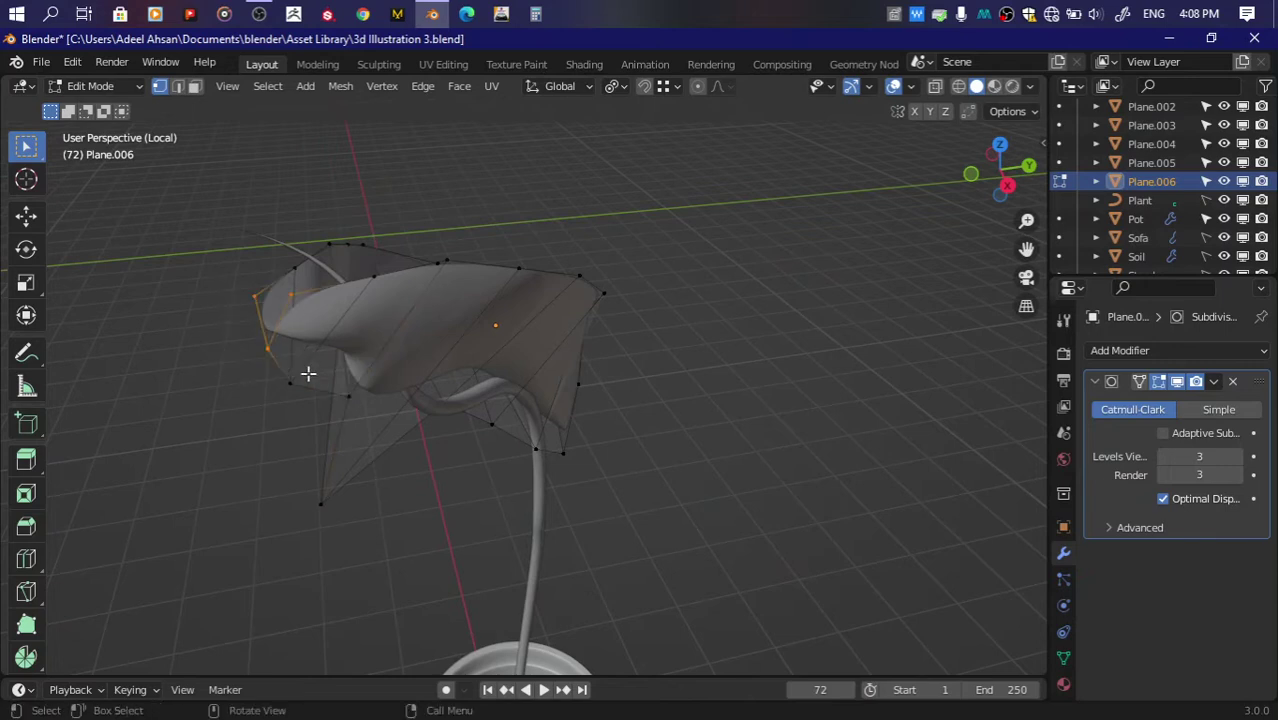
key(g)
click(265, 320)
key(alt+z)
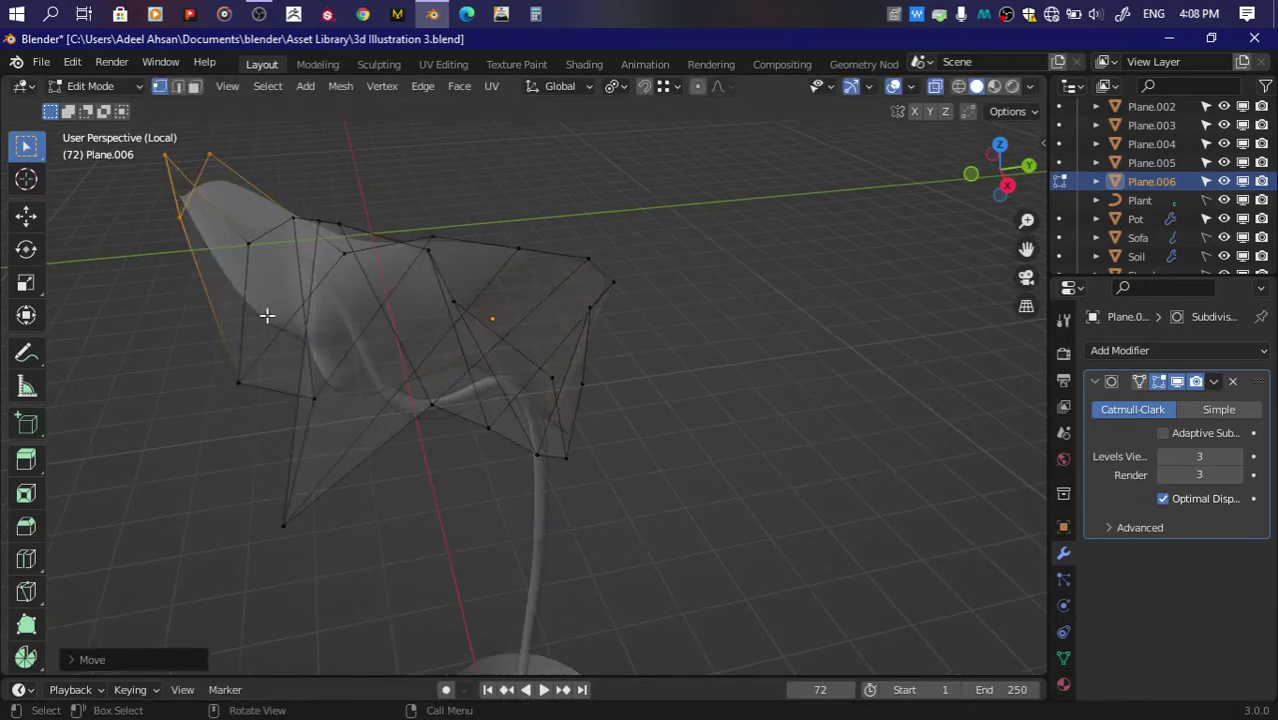
click(244, 236)
drag(239, 376, 249, 310)
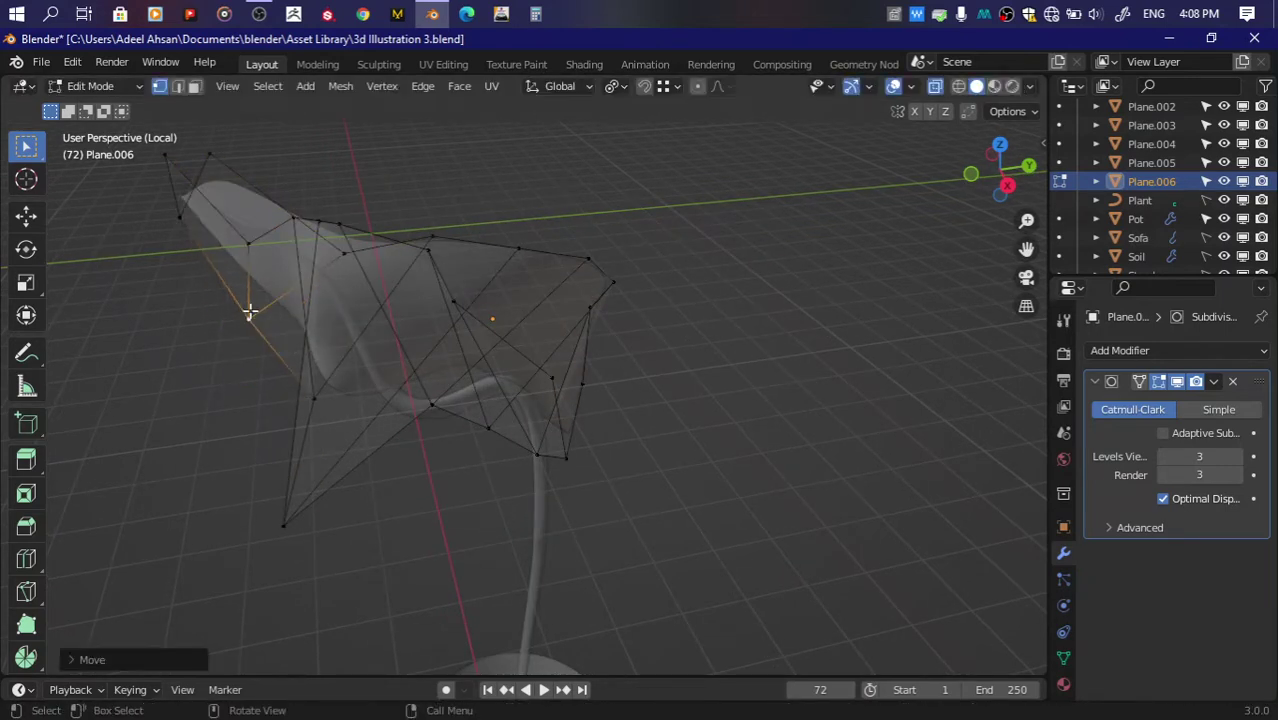
key(g)
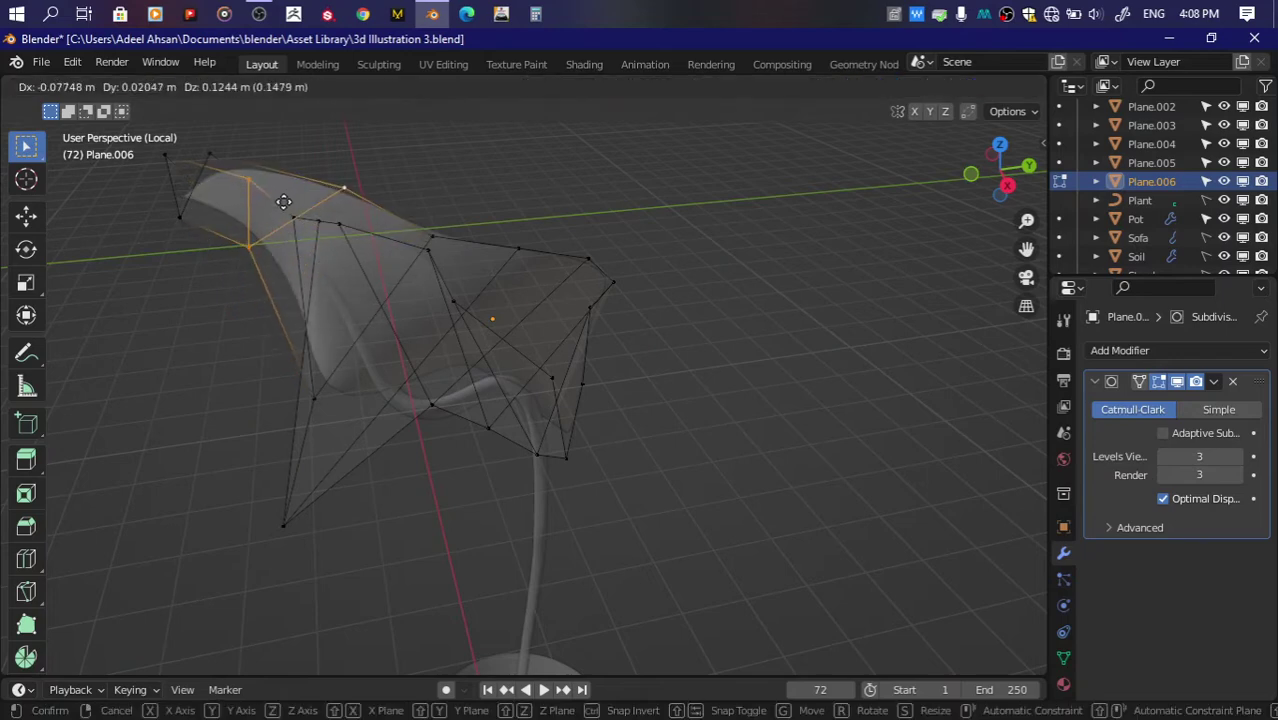
click(290, 200)
key(alt+z)
drag(980, 195, 950, 215)
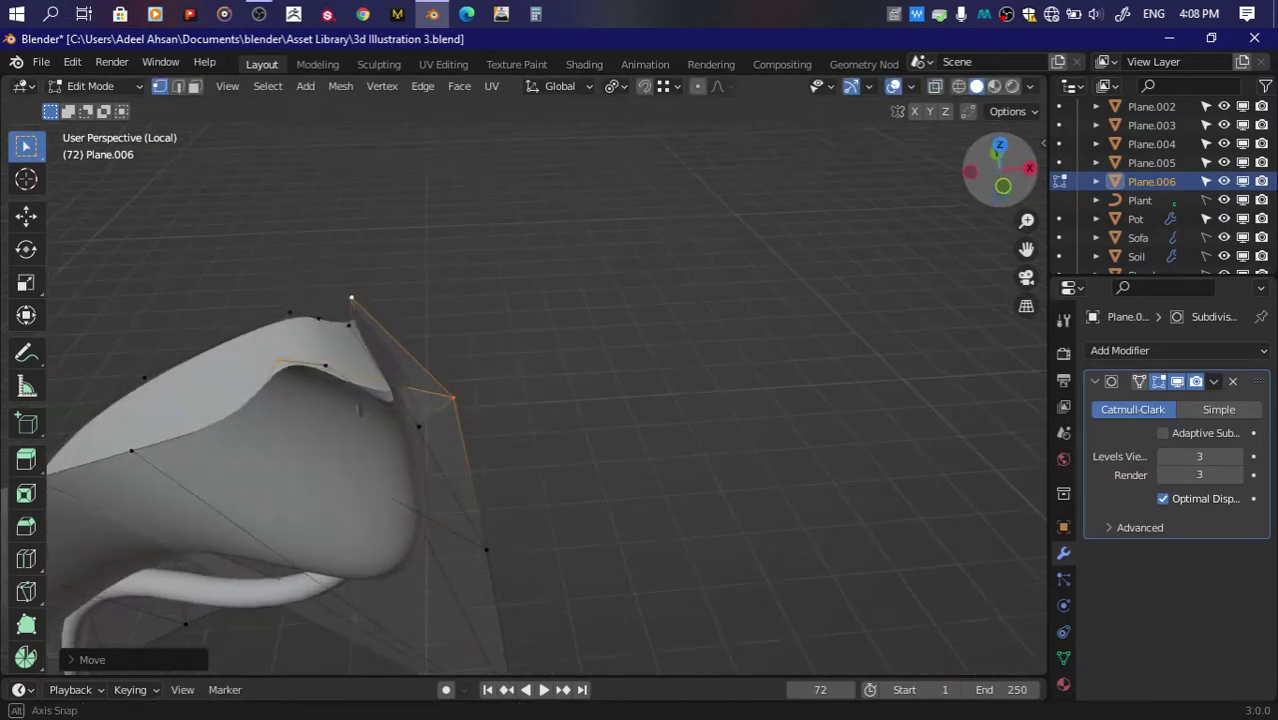
Step: Select the vertices along the curled edge and move them to deepen the curl
drag(352, 290, 349, 303)
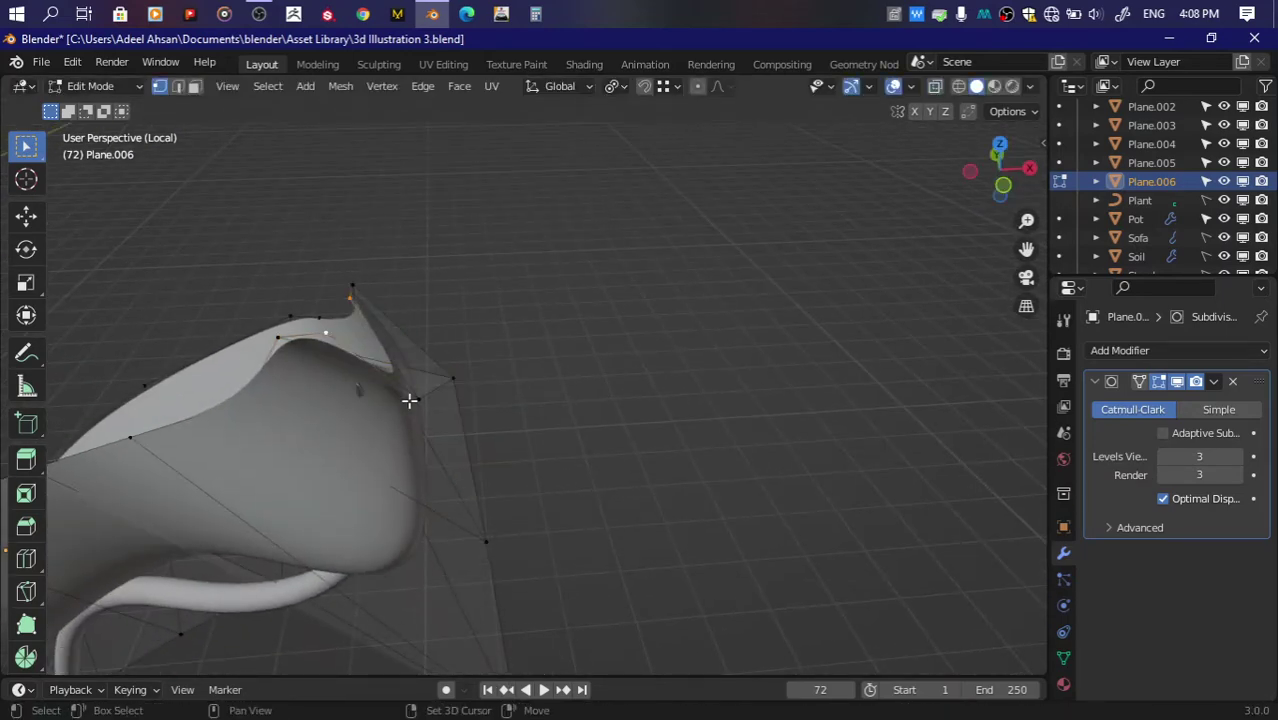
key(ctrl+z)
key(g)
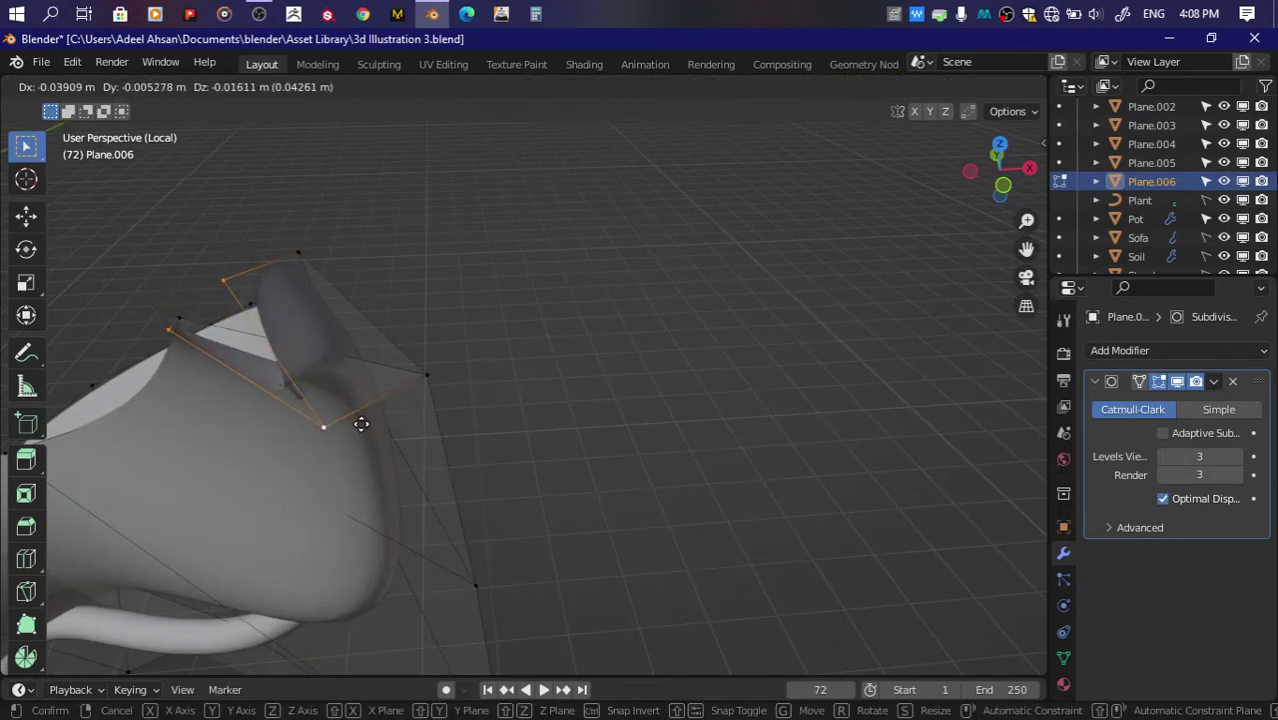
click(361, 424)
middle_drag(361, 424, 587, 293)
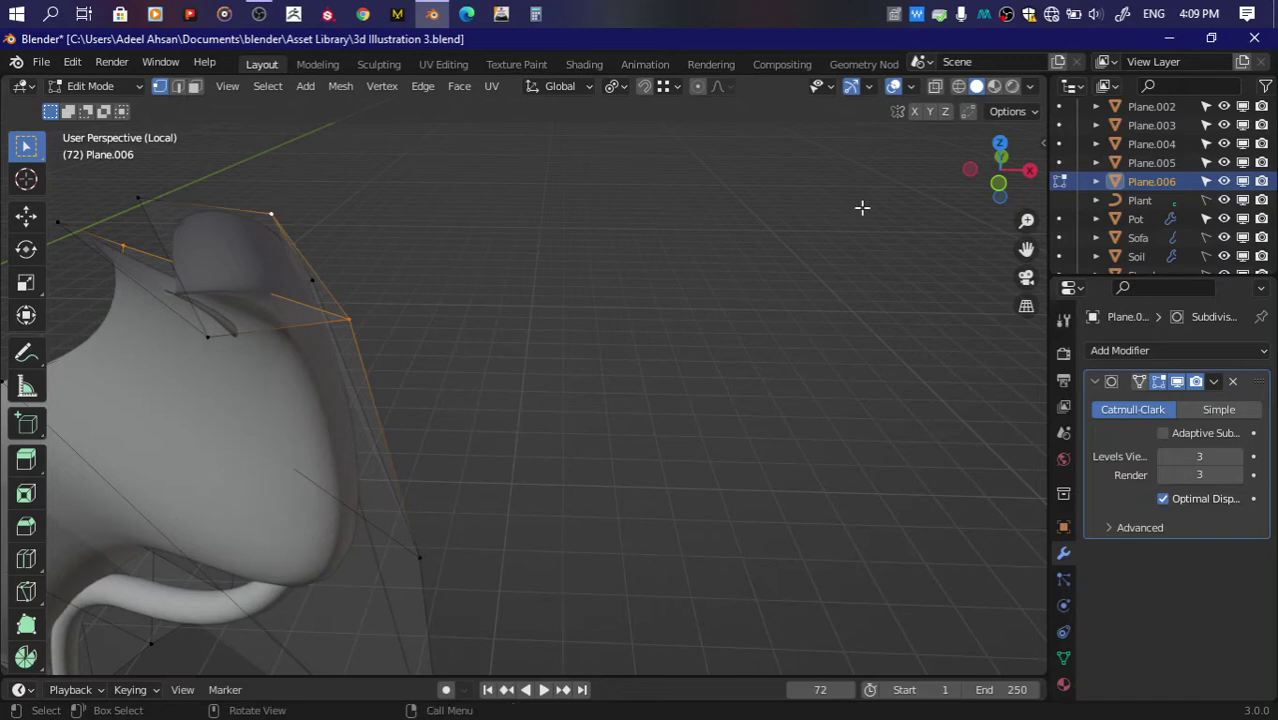
drag(998, 170, 498, 170)
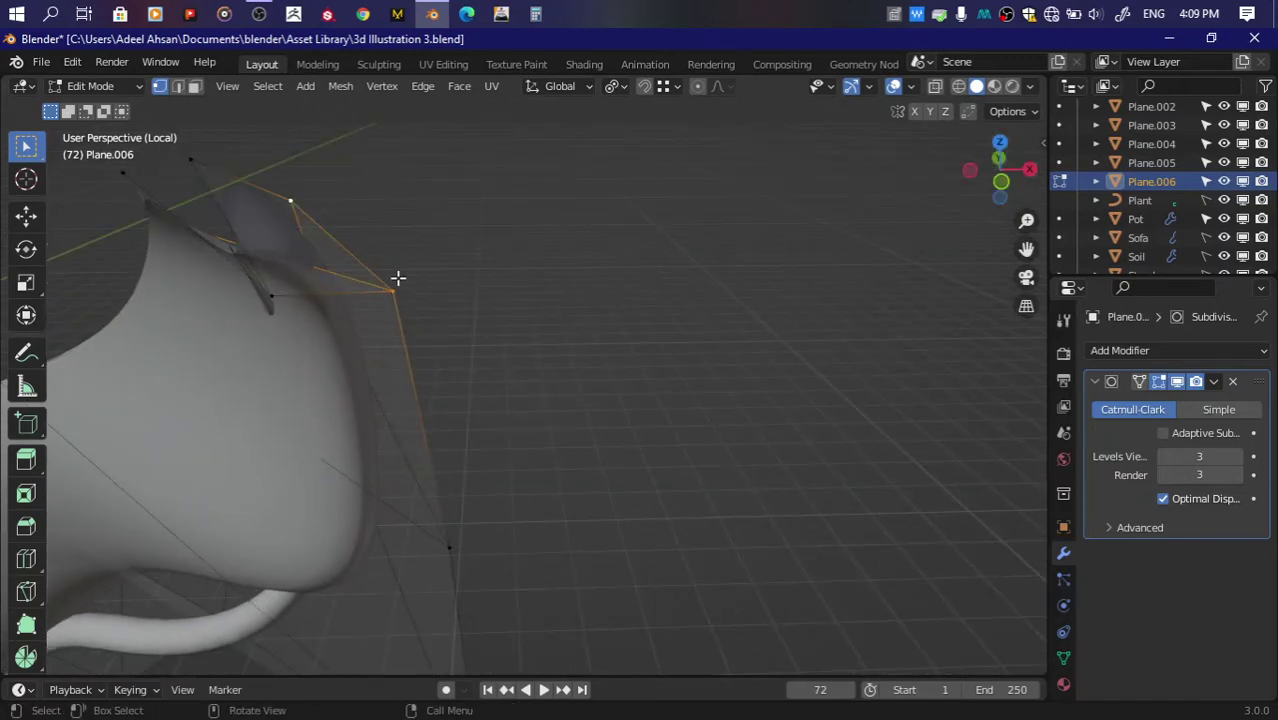
key(g)
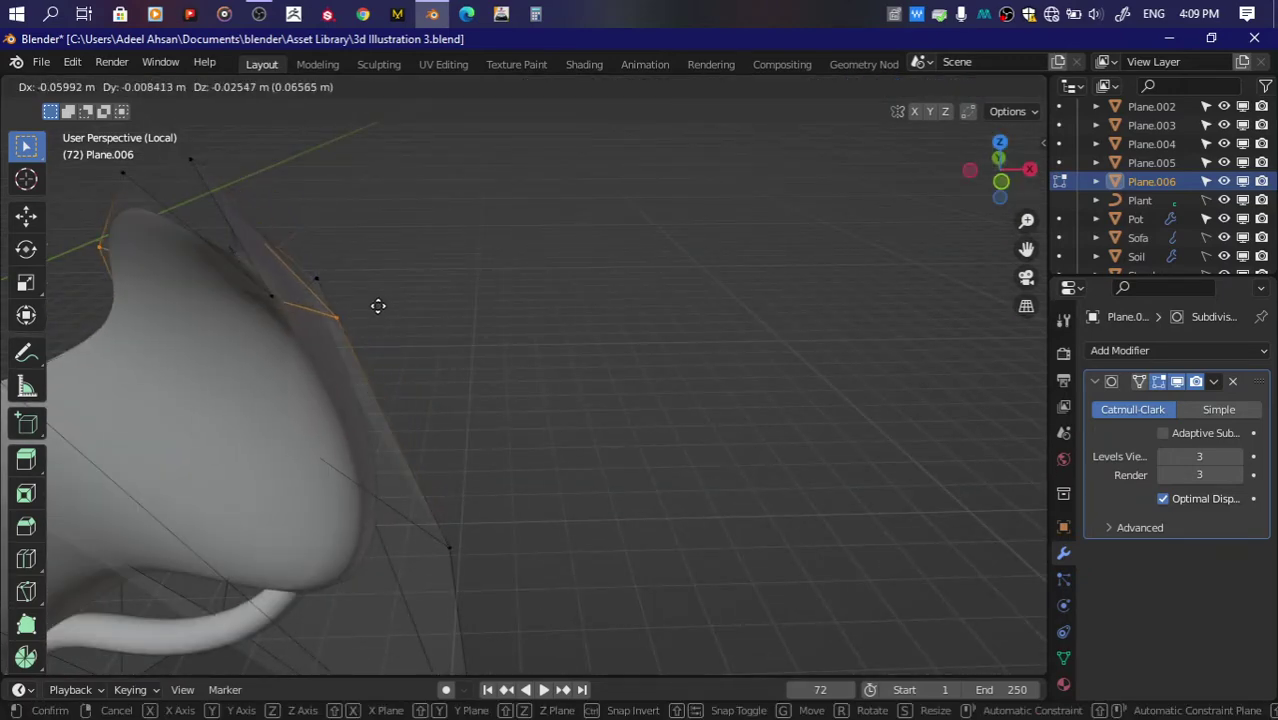
click(378, 306)
Step: Keep adjusting the selected edge vertices from new angles to cup the leaf
drag(998, 168, 391, 186)
key(g)
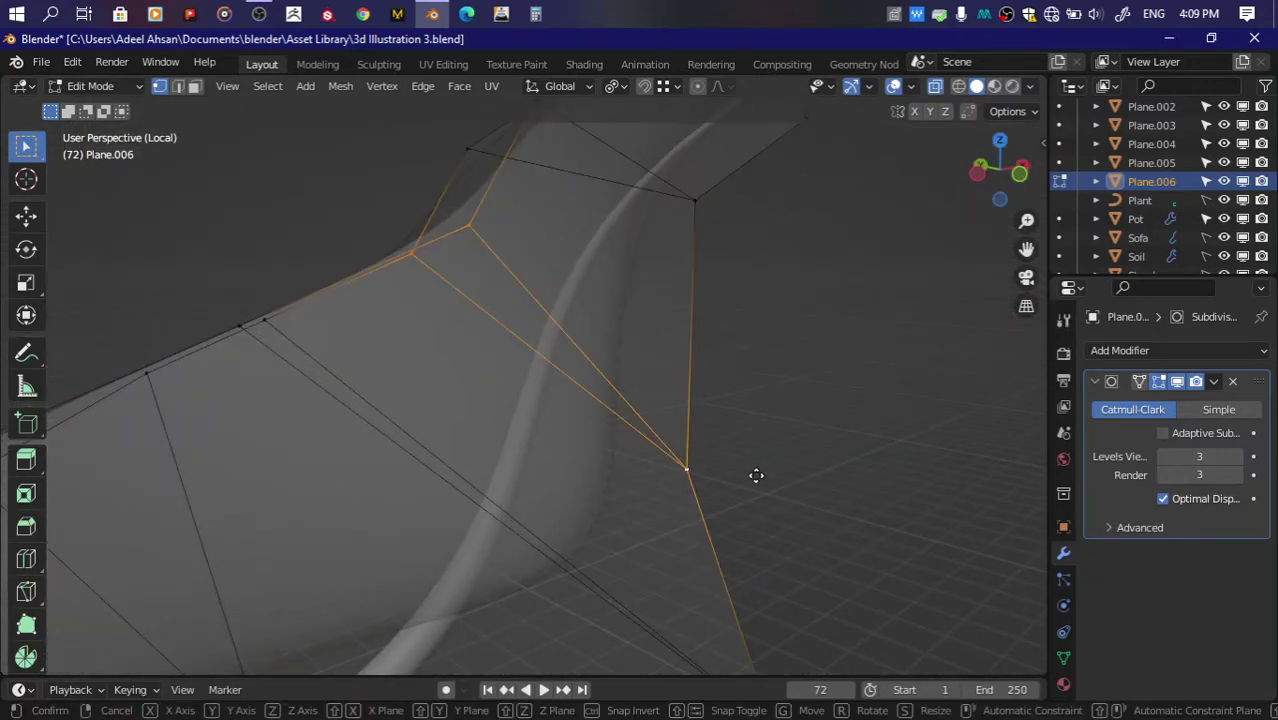
click(670, 441)
drag(998, 170, 476, 291)
key(g)
click(469, 297)
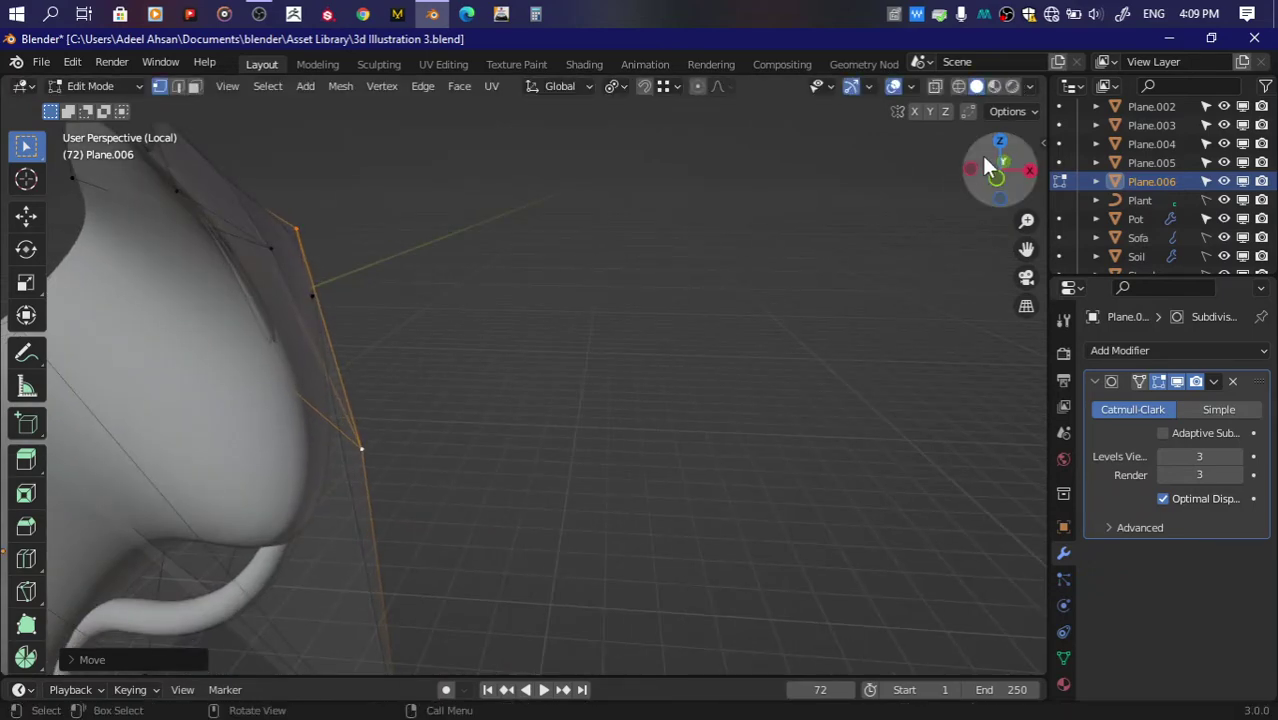
Step: Nudge the vertex at the leaf's lower point to pinch it around the stem, then save
drag(980, 152, 239, 530)
click(248, 528)
key(alt+z)
key(g)
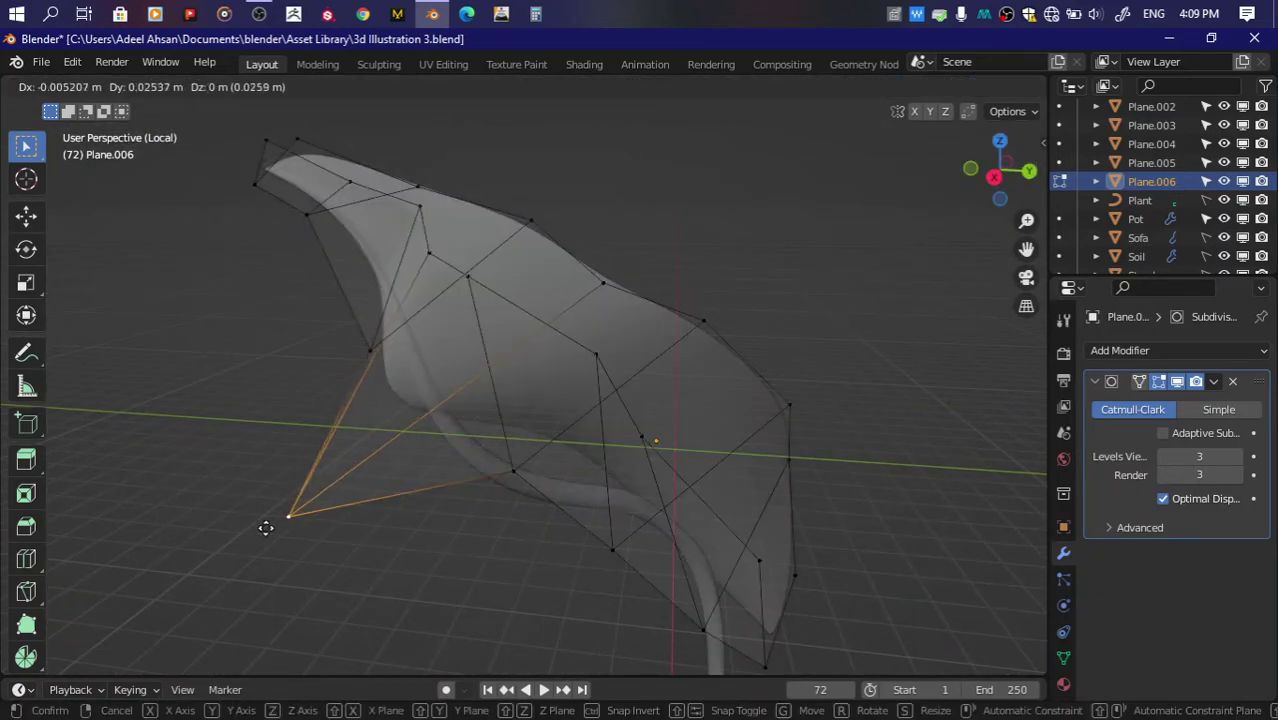
click(350, 533)
key(alt+z)
mouse_move(520, 430)
middle_down()
mouse_move(549, 447)
mouse_move(473, 450)
mouse_move(840, 291)
middle_up()
key(g)
click(508, 457)
click(473, 482)
key(ctrl+s)
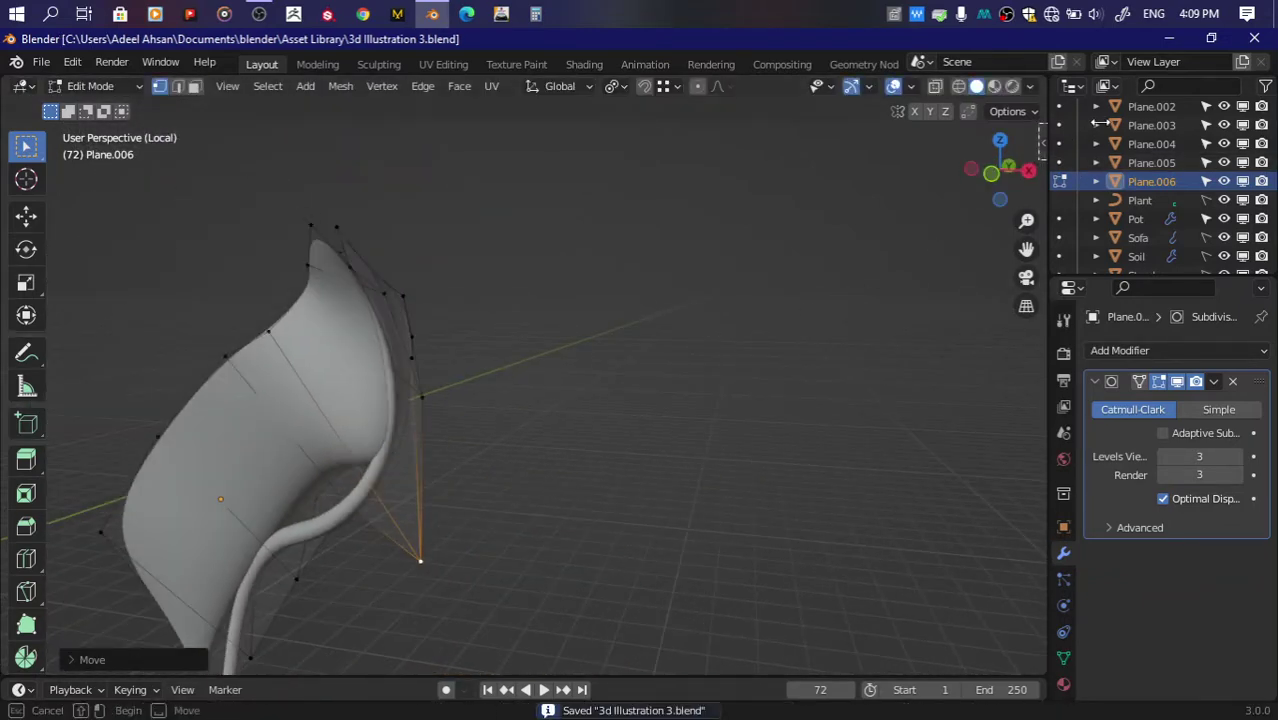
Step: Grab and move individual leaf vertices to begin refining the leaf's outline
drag(1000, 160, 975, 175)
key(g)
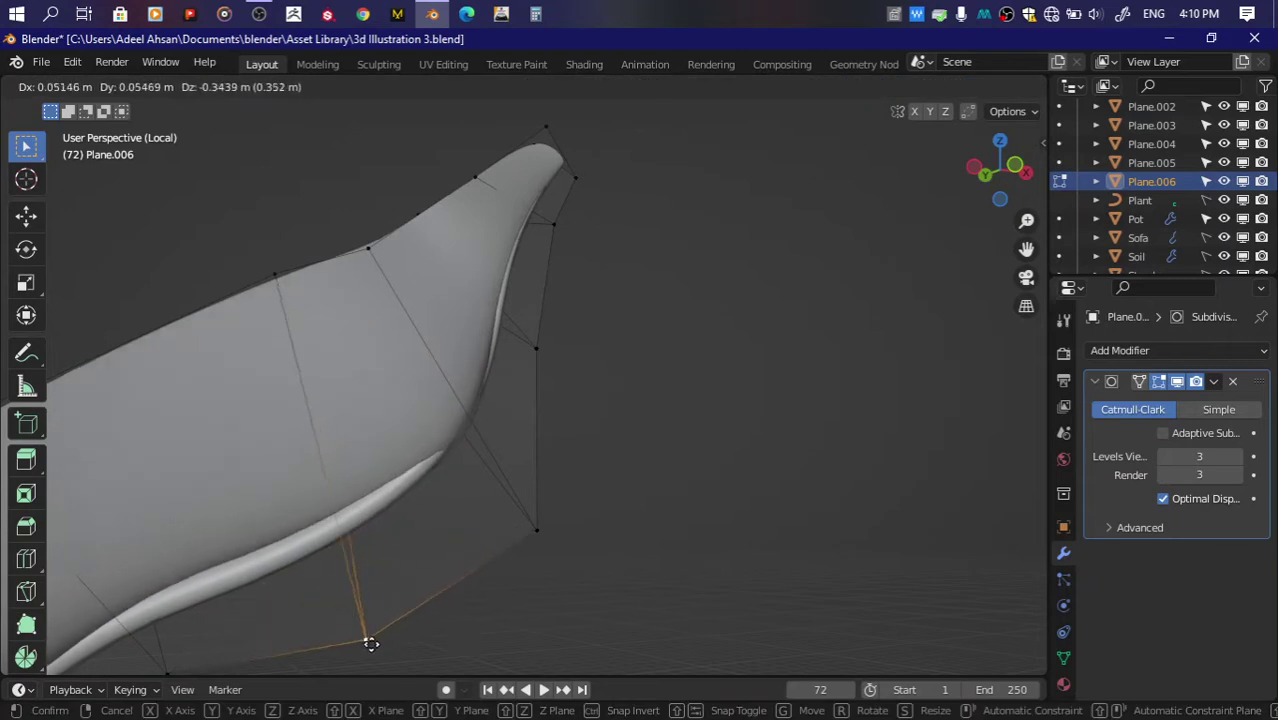
click(205, 250)
middle_drag(608, 214, 742, 303)
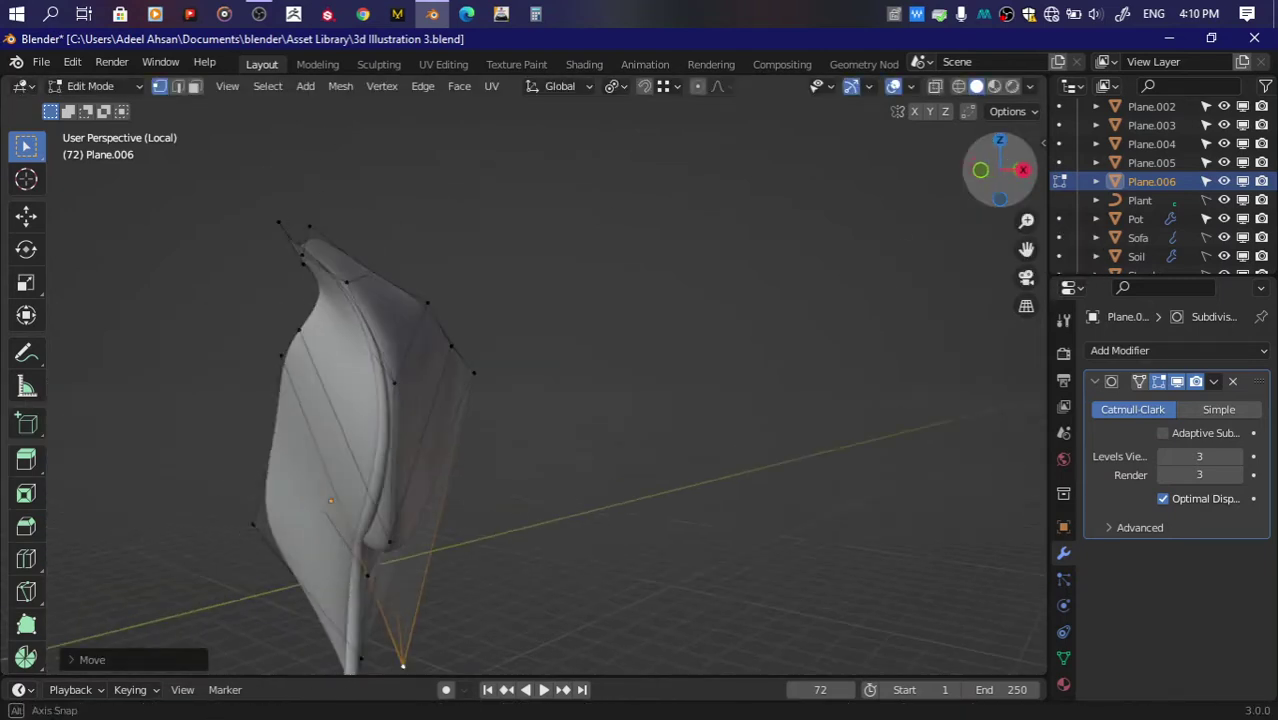
key(g)
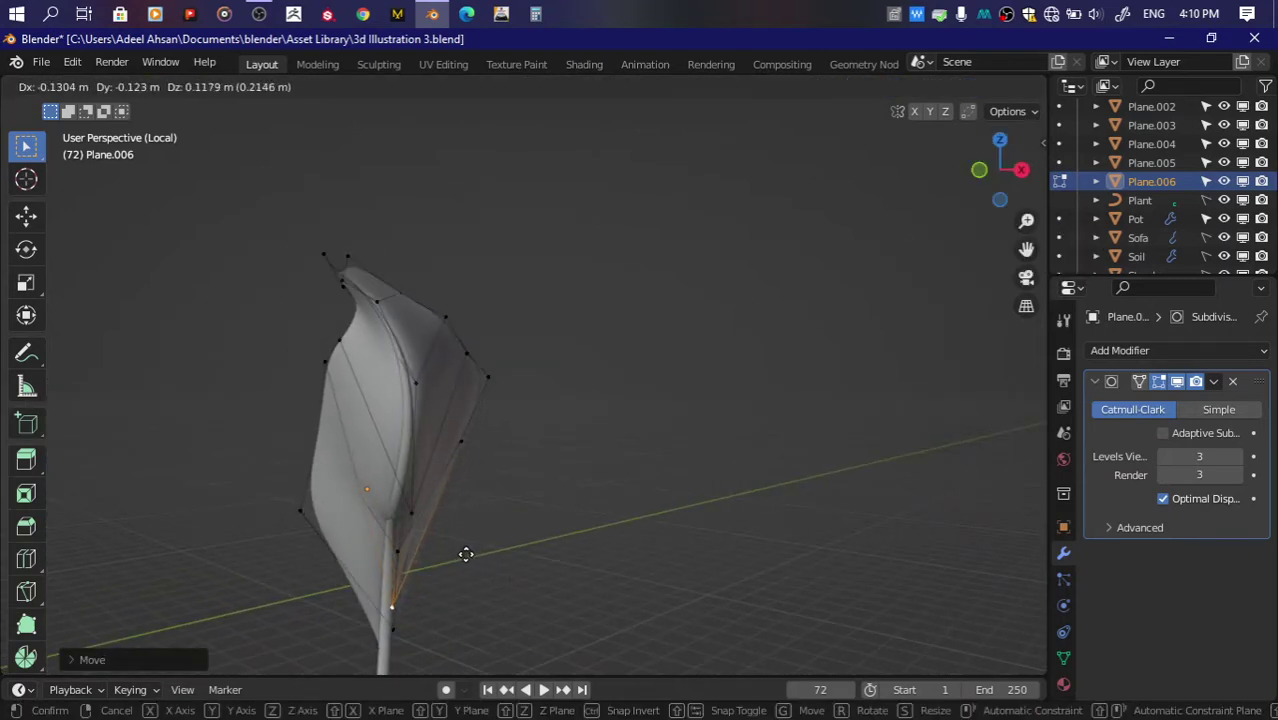
click(466, 548)
key(g)
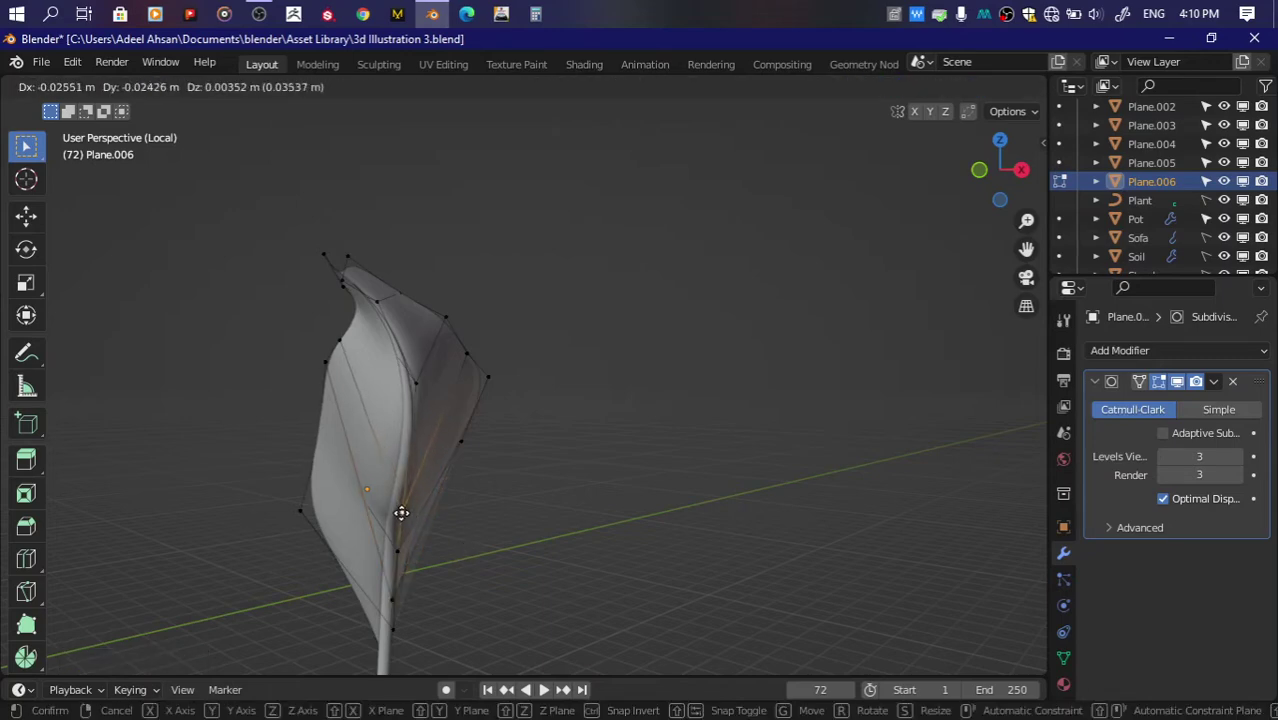
click(417, 388)
key(g)
click(402, 388)
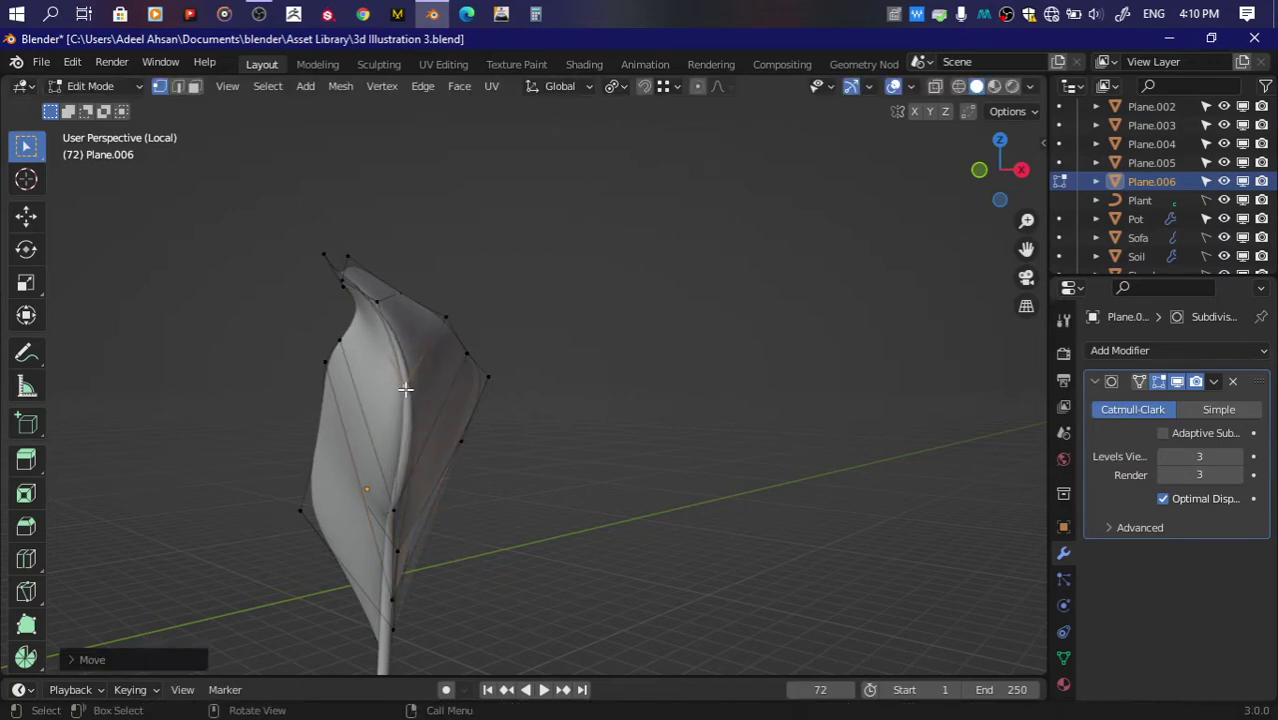
mouse_move(402, 388)
middle_down()
mouse_move(484, 397)
mouse_move(554, 516)
middle_up()
key(g)
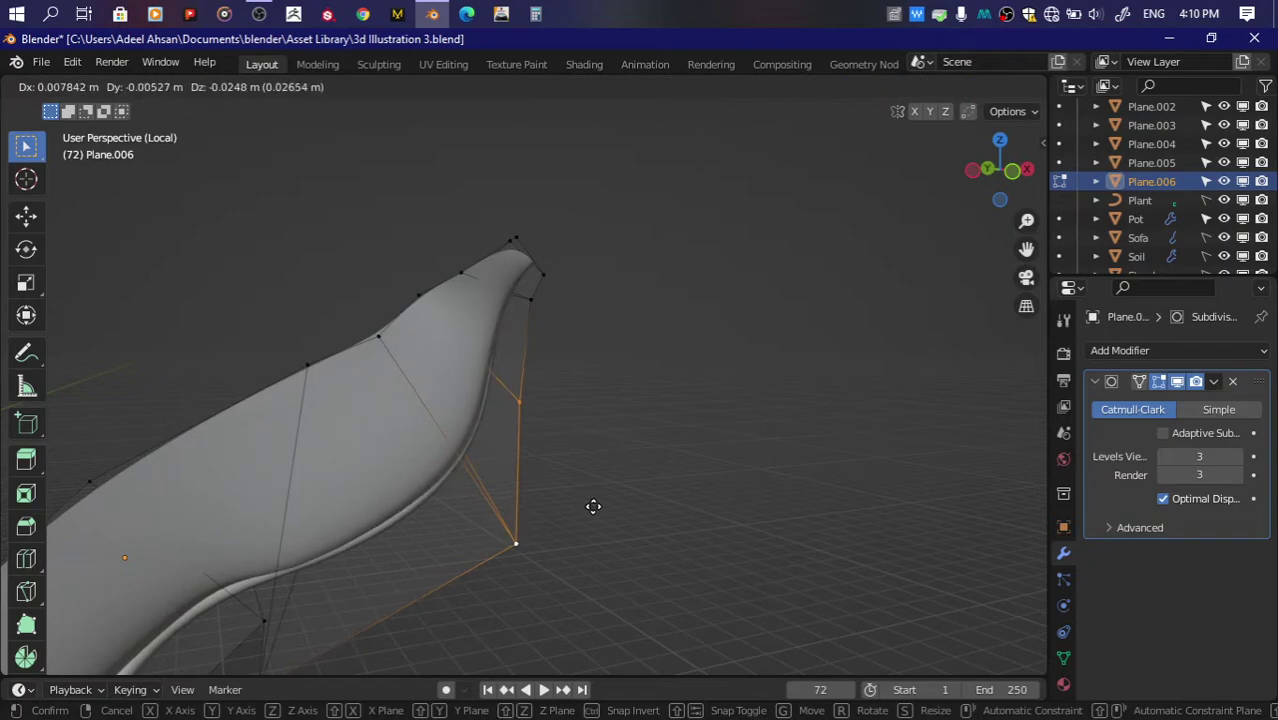
click(591, 514)
drag(1026, 249, 968, 261)
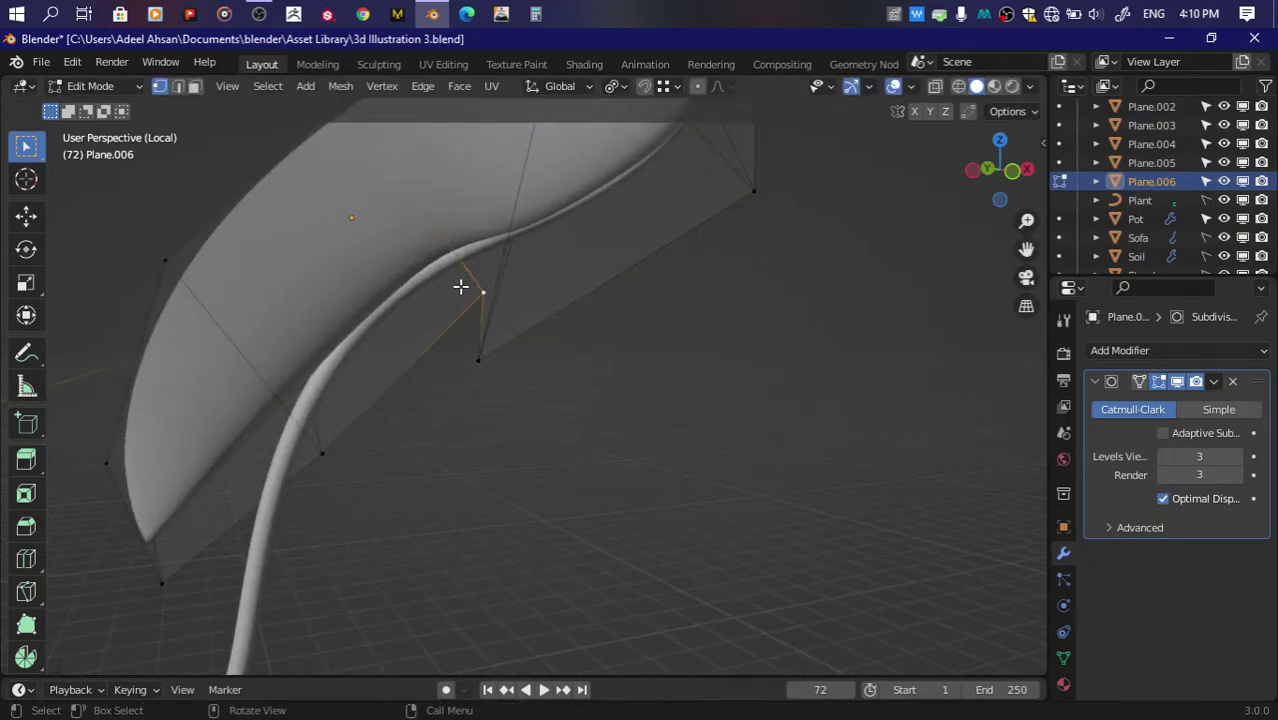
key(g)
click(384, 341)
key(g)
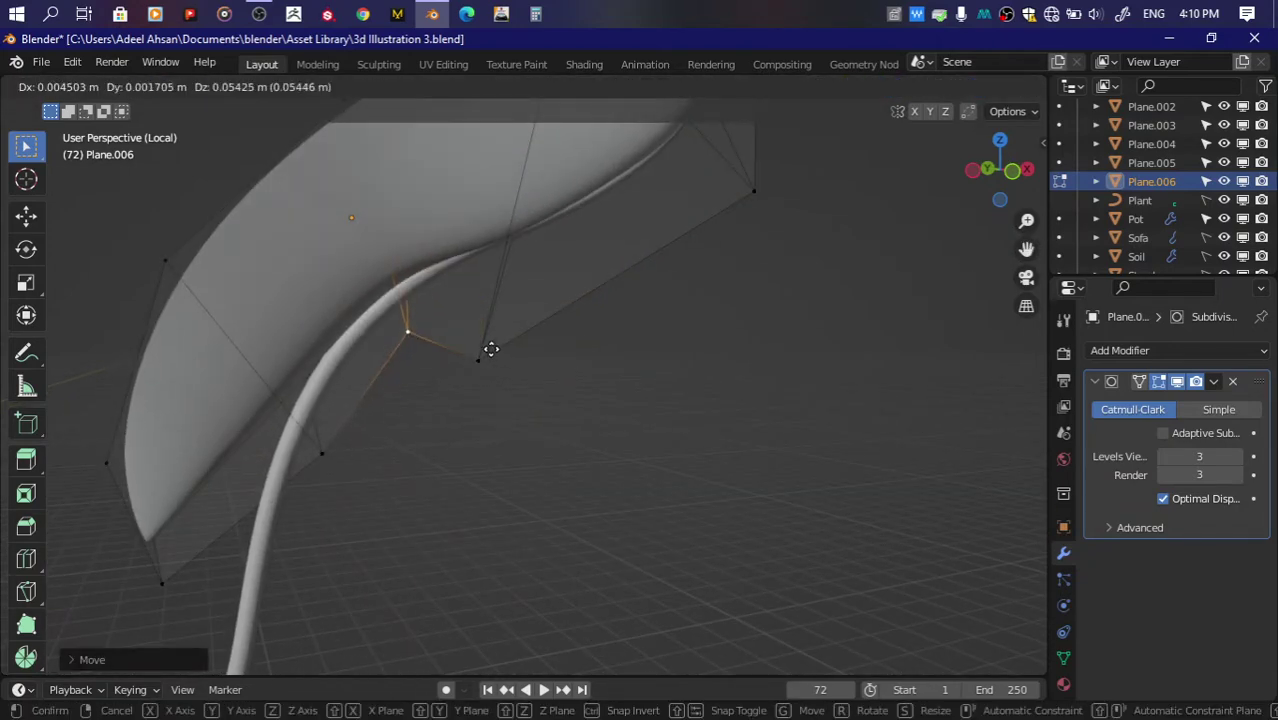
click(491, 349)
Step: Reposition edge vertices and the bottom vertex to reshape the leaf's lower outline
click(490, 354)
key(g)
click(519, 343)
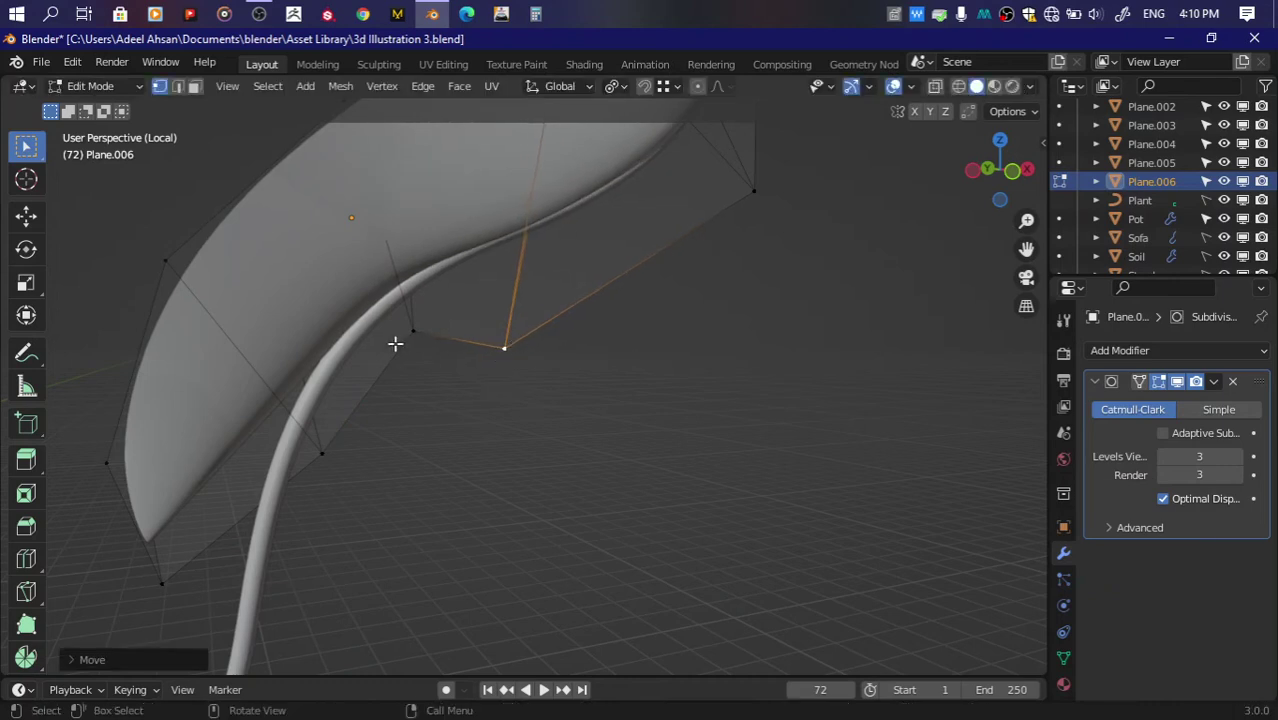
click(400, 345)
key(g)
click(399, 360)
key(g)
click(386, 439)
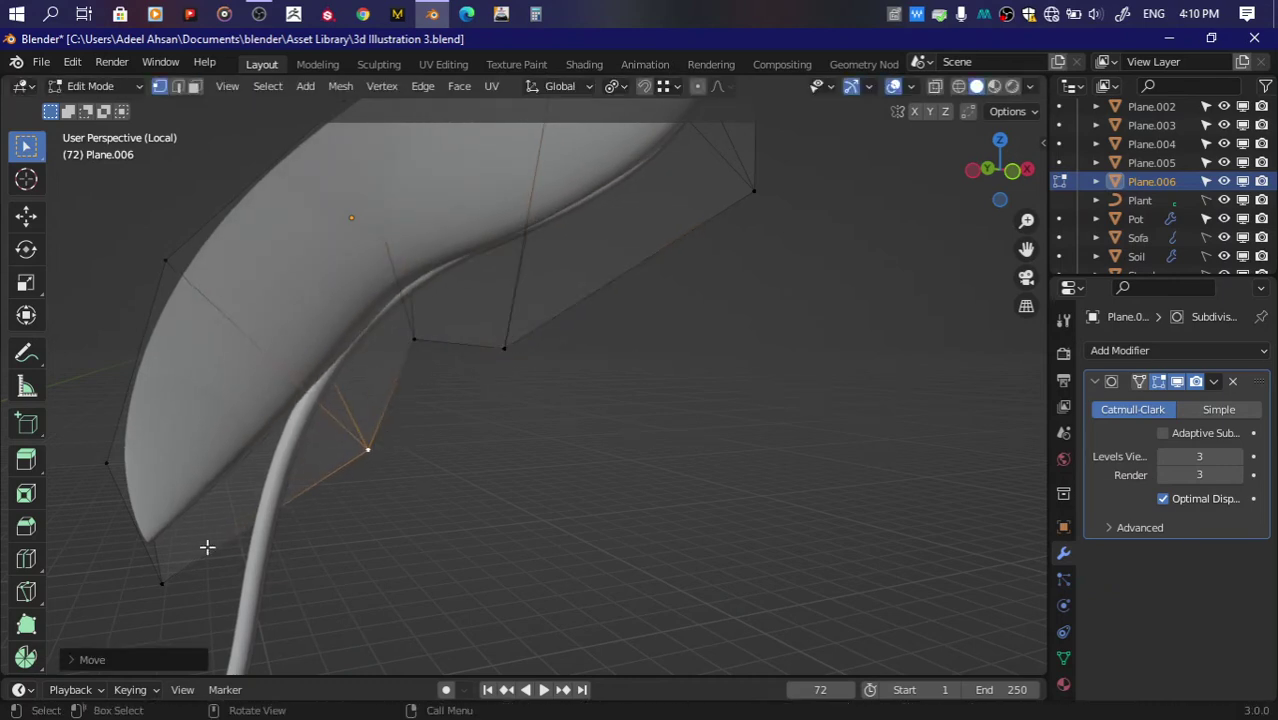
click(160, 580)
key(g)
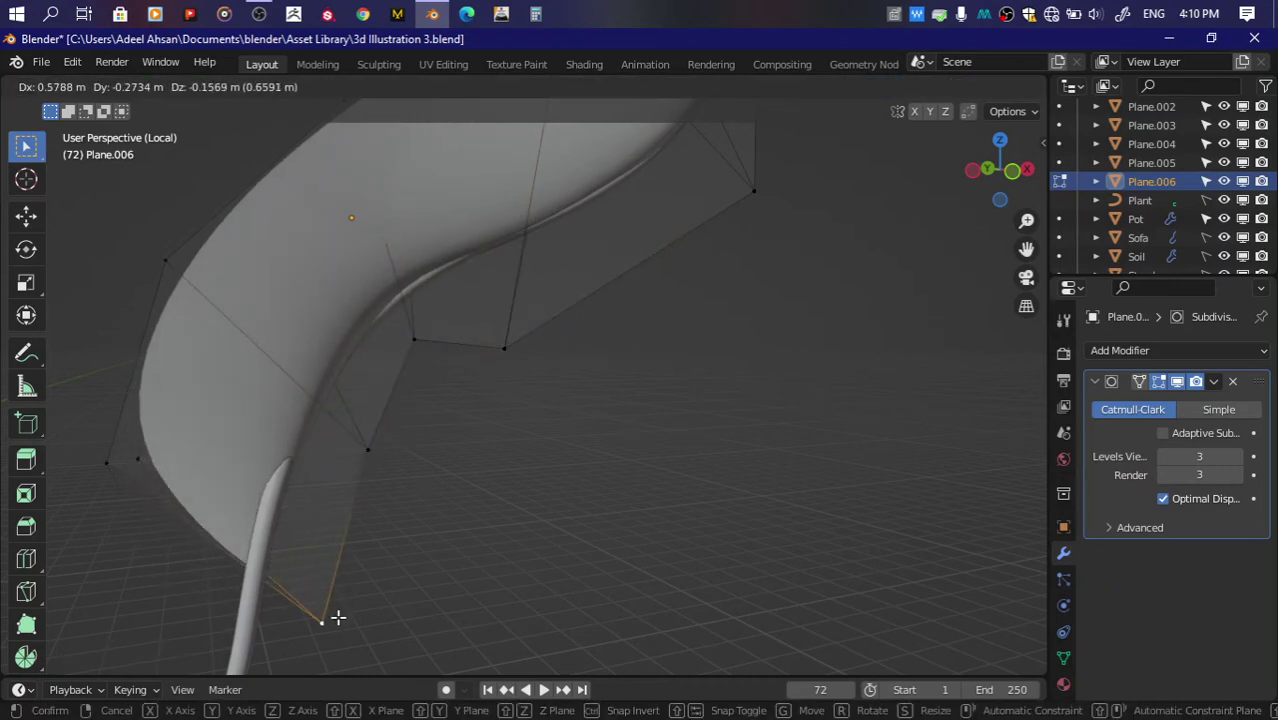
click(336, 618)
key(g)
click(378, 428)
middle_drag(378, 428, 484, 561)
key(g)
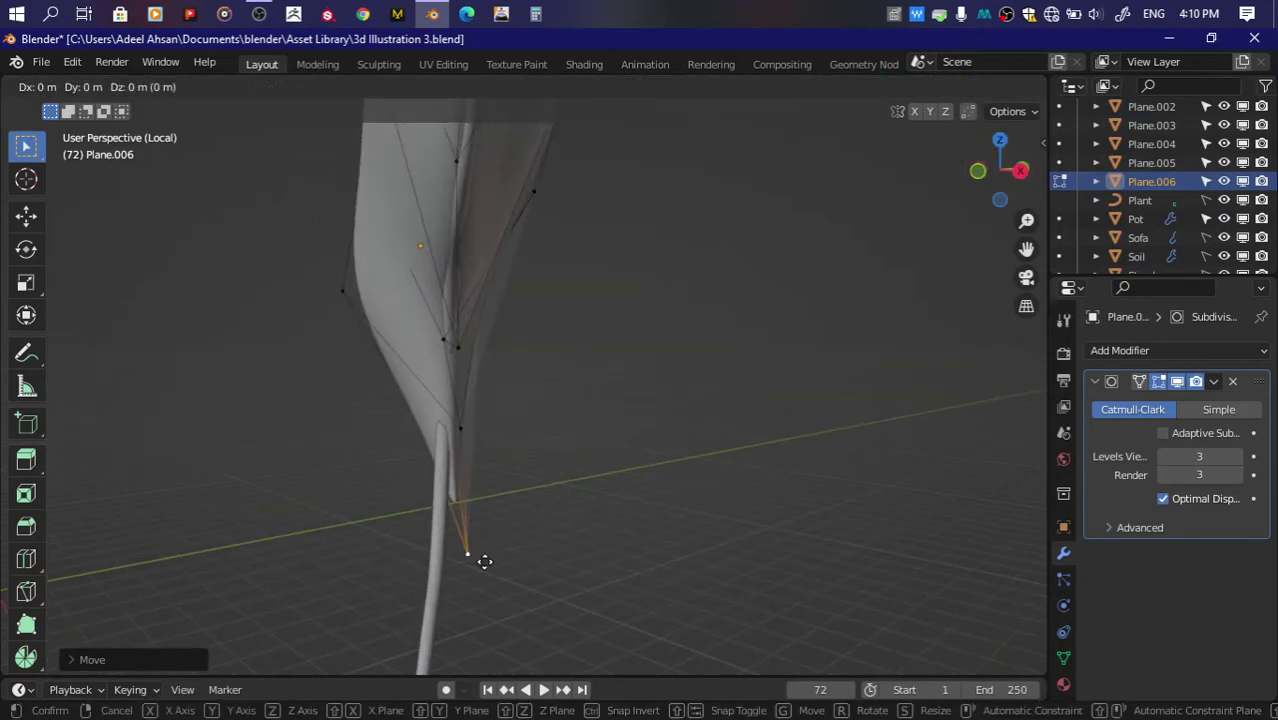
click(459, 563)
drag(985, 172, 993, 177)
key(g)
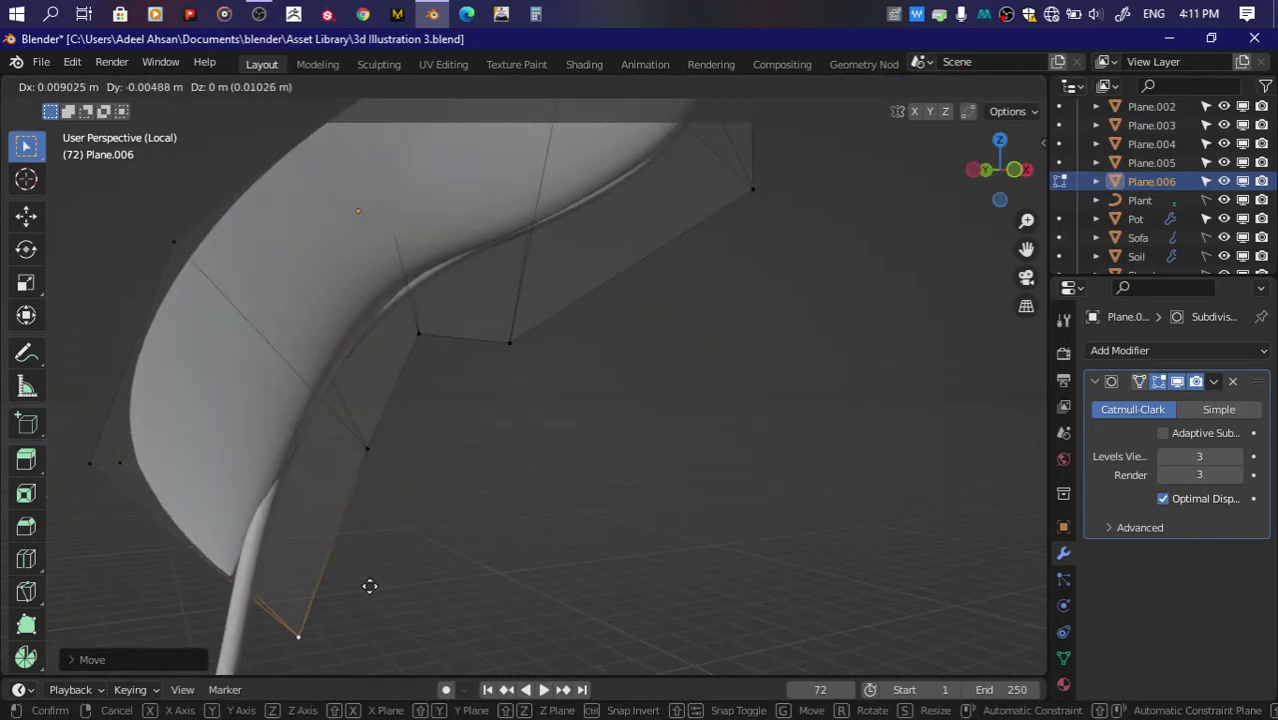
click(386, 602)
key(g)
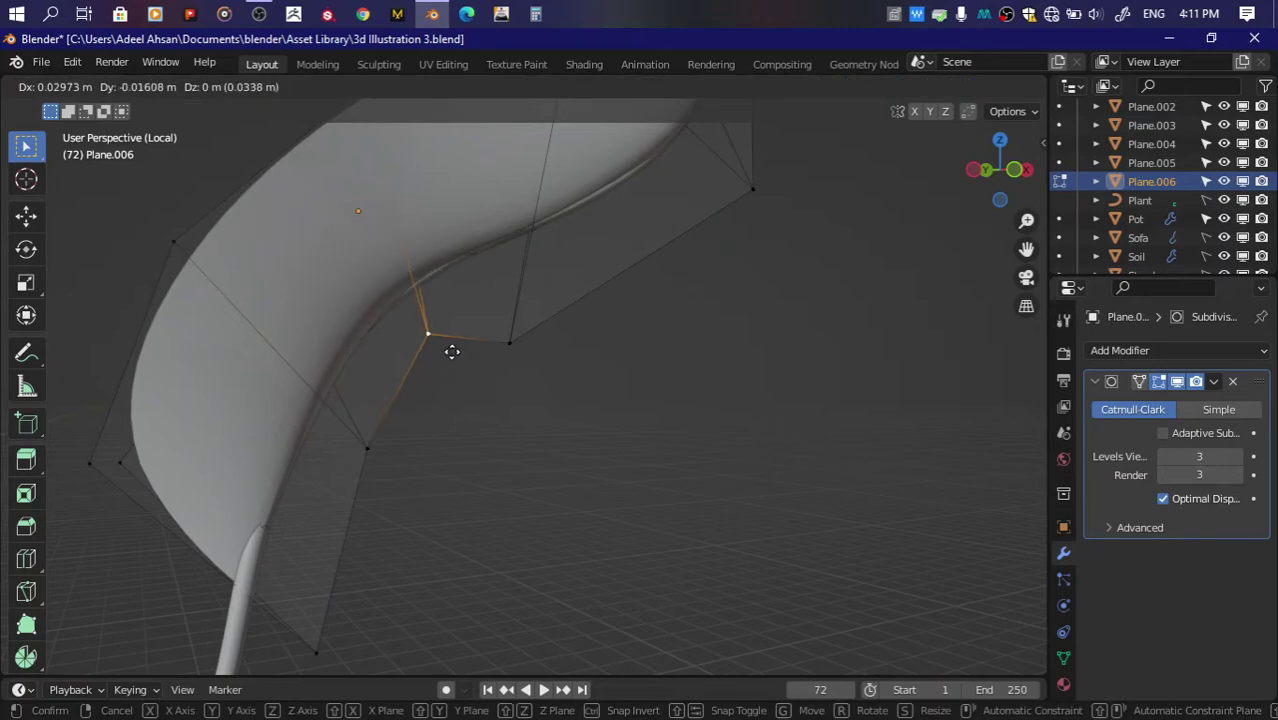
click(450, 350)
Step: Adjust the lower edge vertices and the upper vertices near the leaf tip
click(345, 479)
key(g)
click(316, 472)
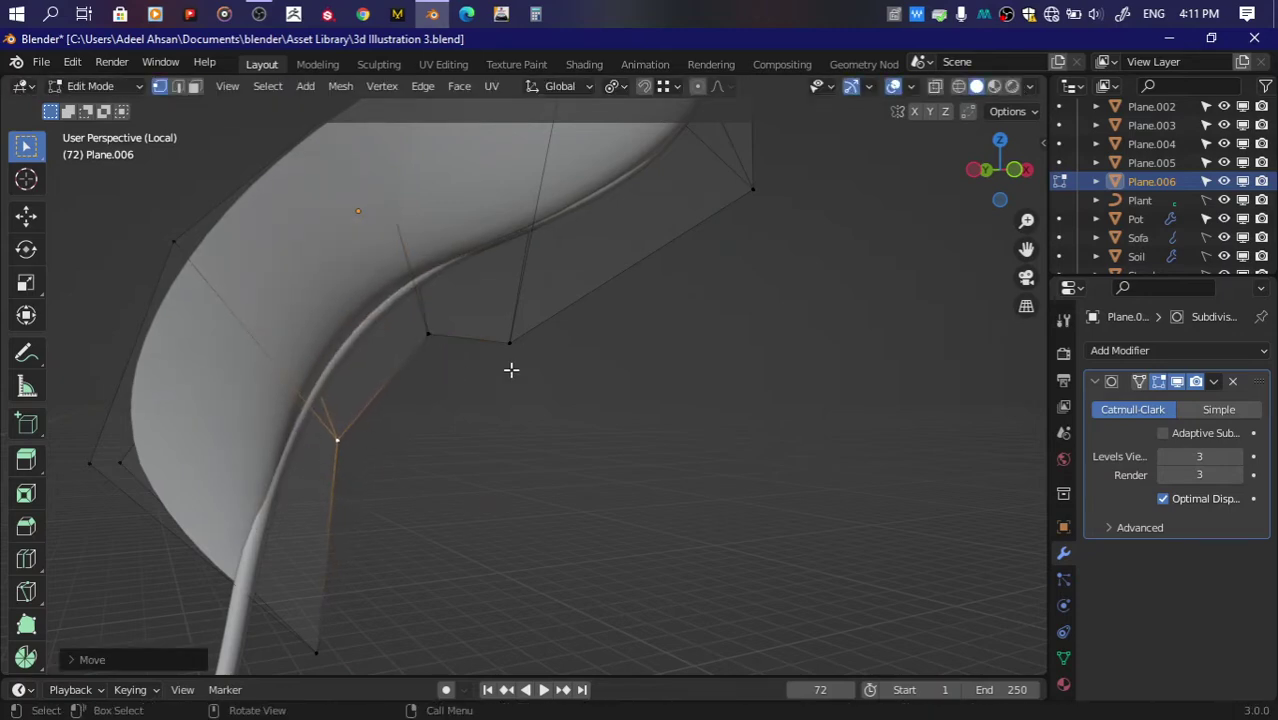
click(513, 365)
key(g)
click(528, 322)
mouse_move(995, 168)
mouse_down()
mouse_move(1017, 172)
mouse_move(1005, 175)
mouse_up()
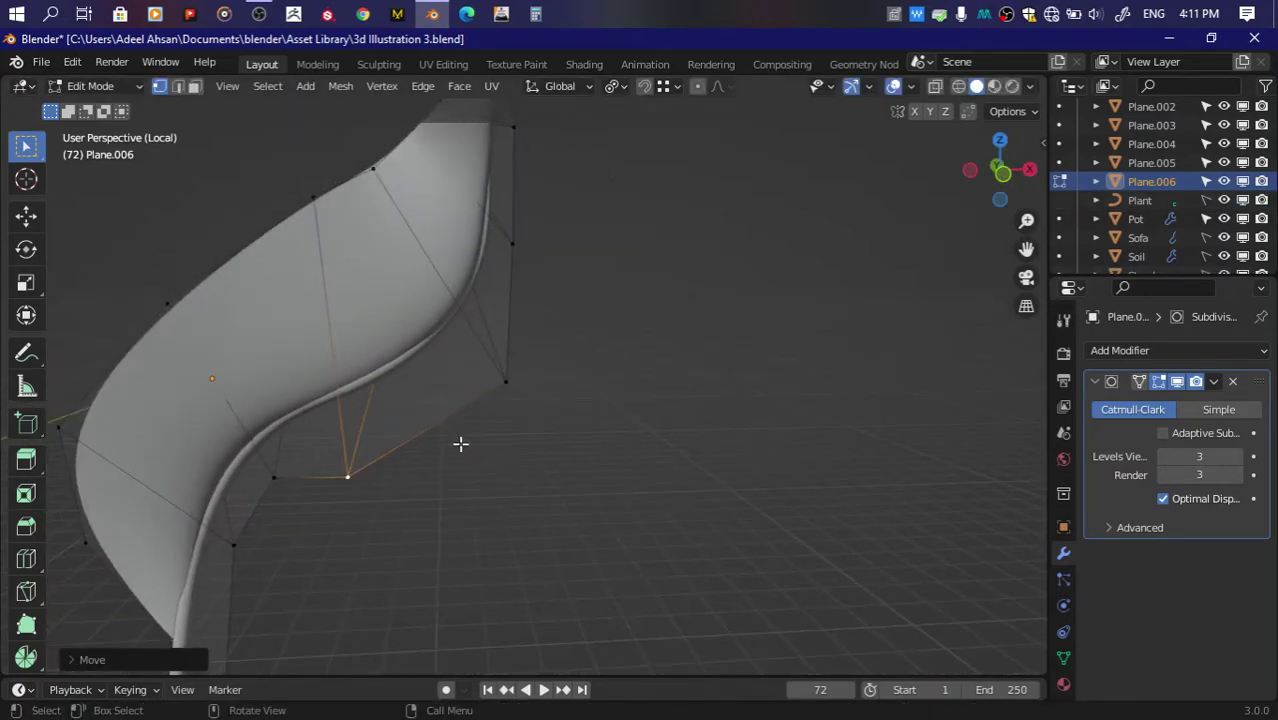
key(g)
click(502, 374)
middle_drag(502, 372, 589, 269)
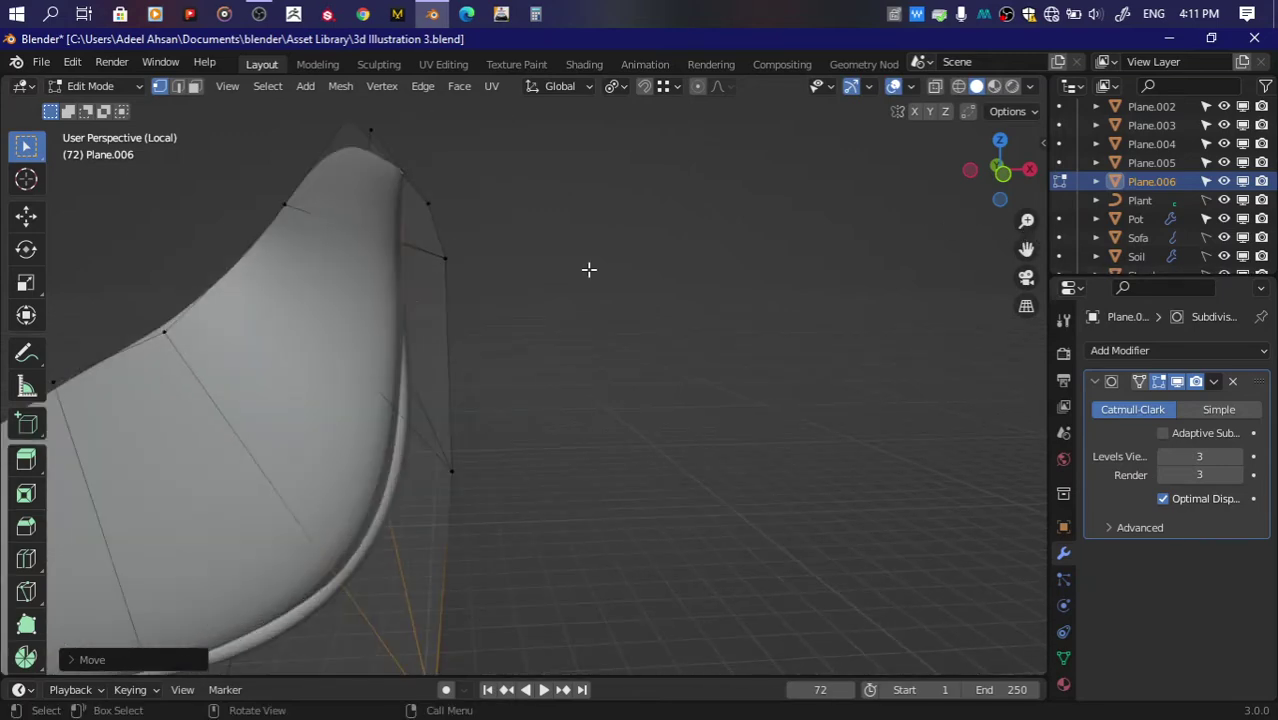
click(447, 266)
key(g)
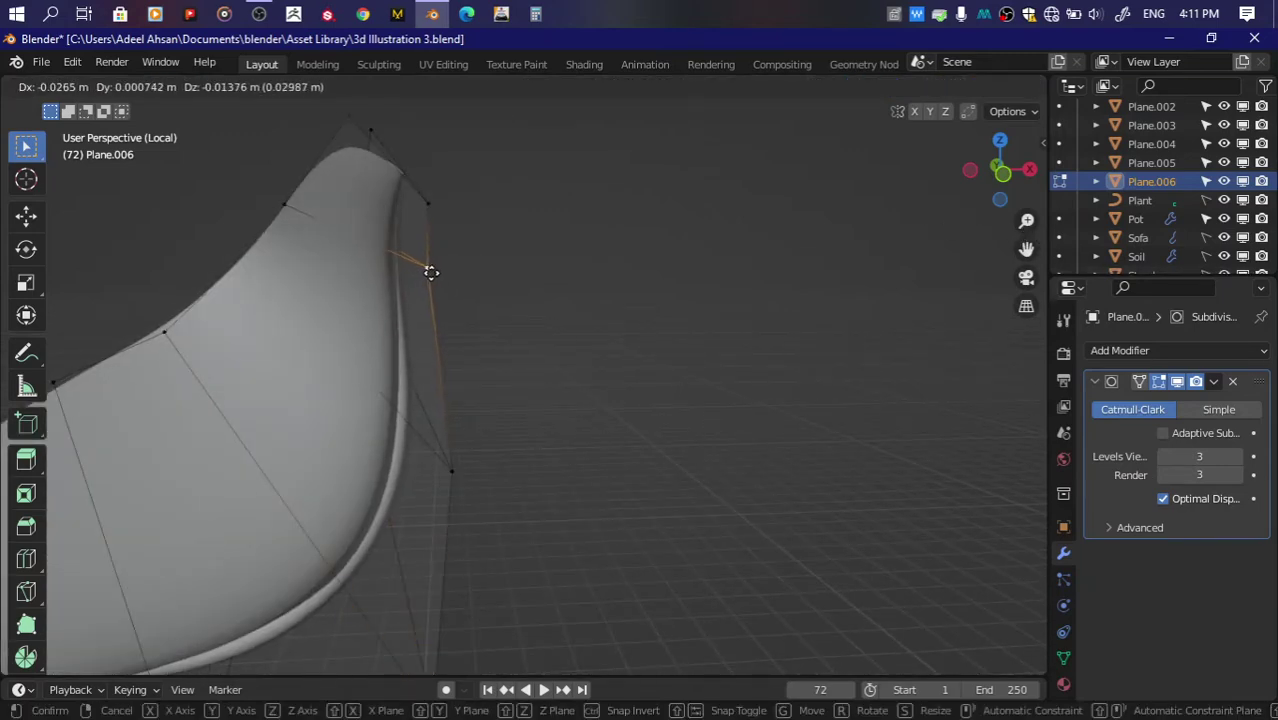
click(431, 272)
click(430, 205)
key(g)
click(429, 197)
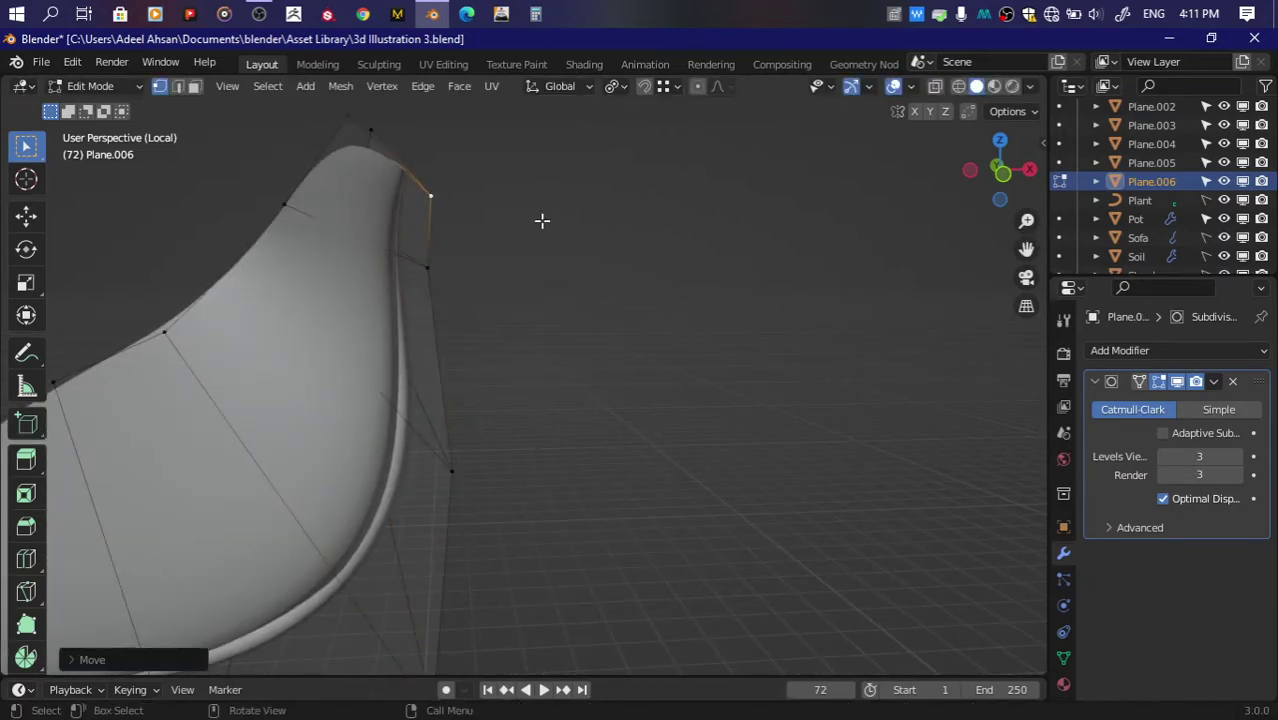
Step: Save the file and check the leaf's shape in Object Mode
key(ctrl+s)
scroll(542, 220, down, 3)
key(Tab)
drag(1000, 170, 960, 180)
scroll(740, 362, up, 5)
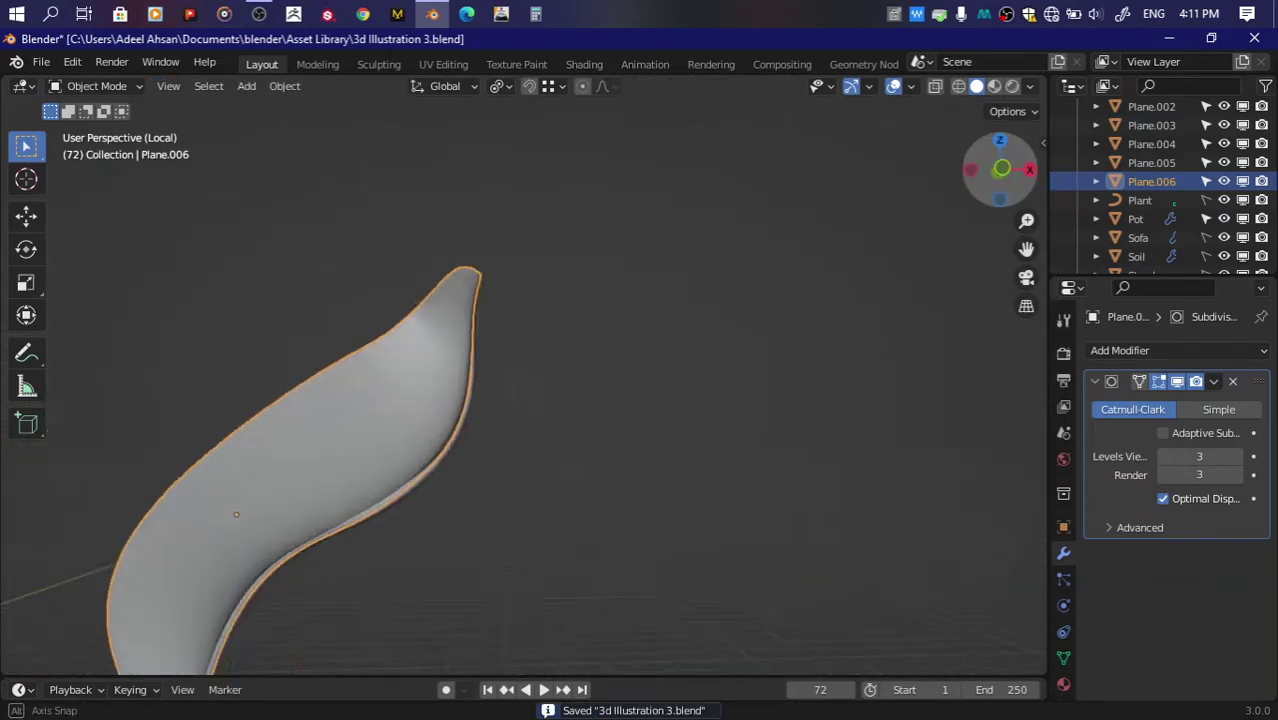
scroll(740, 362, down, 5)
scroll(740, 362, up, 5)
middle_drag(700, 380, 740, 362)
Step: Back in Edit Mode, widen the leaf by pulling its left and right vertices outward
key(Tab)
scroll(740, 362, down, 3)
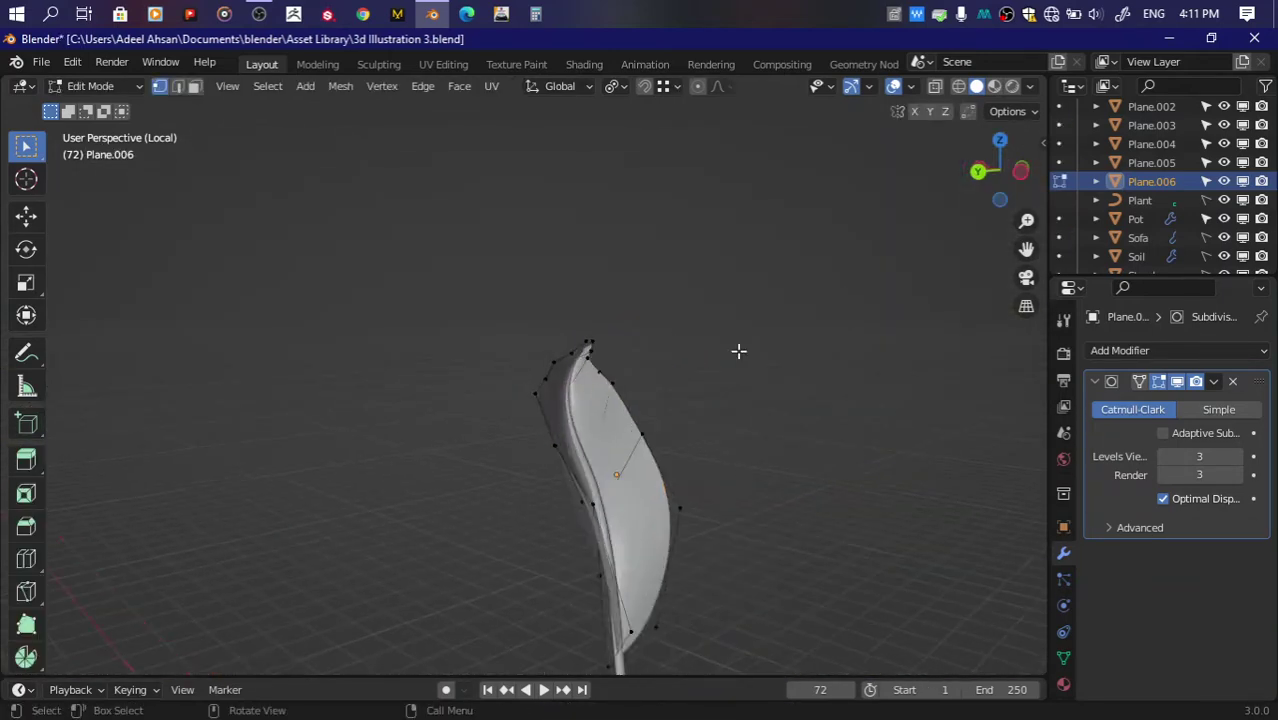
mouse_move(1000, 165)
mouse_down()
mouse_move(1005, 175)
mouse_move(990, 170)
mouse_up()
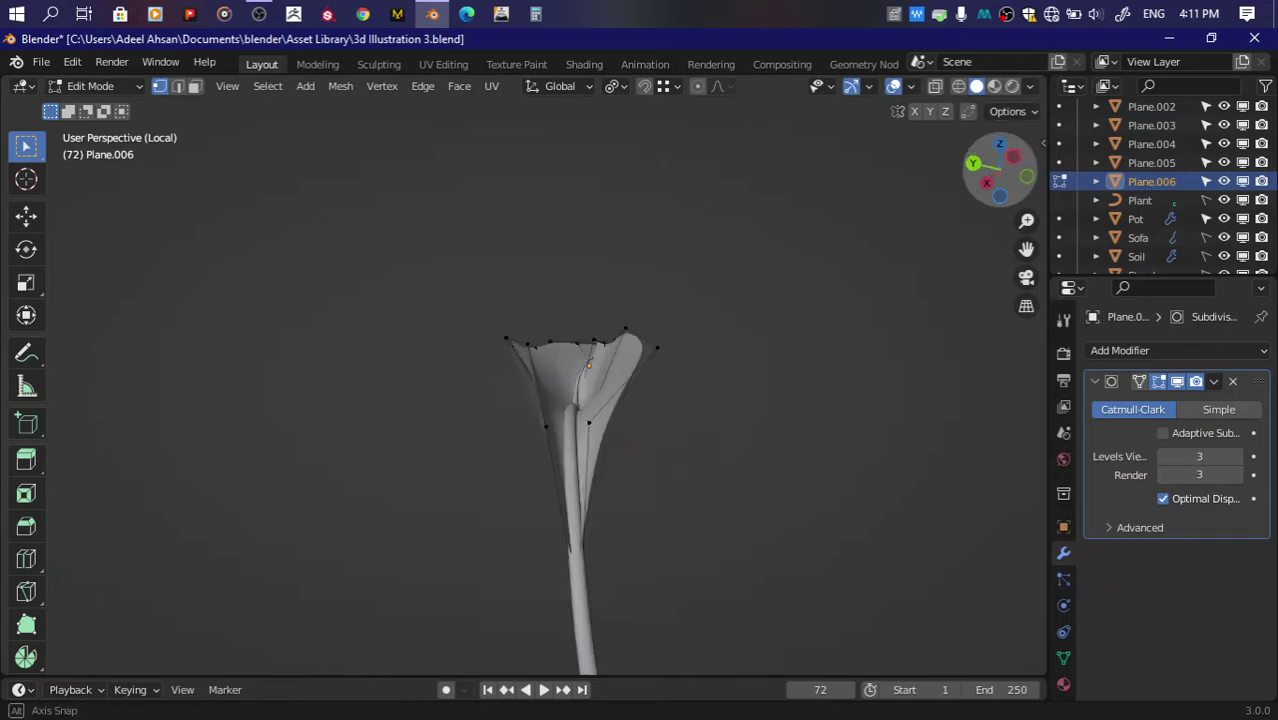
scroll(556, 388, up, 2)
key(g)
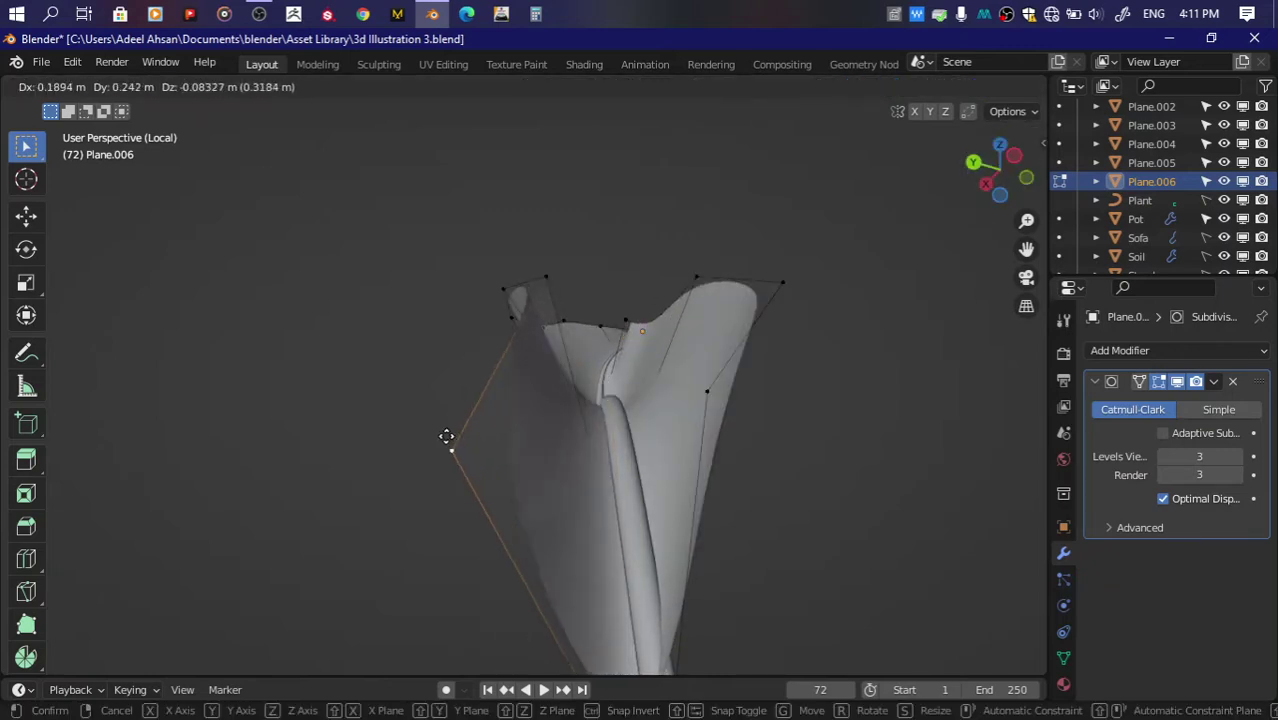
click(420, 455)
click(707, 391)
key(g)
click(973, 477)
scroll(973, 477, down, 2)
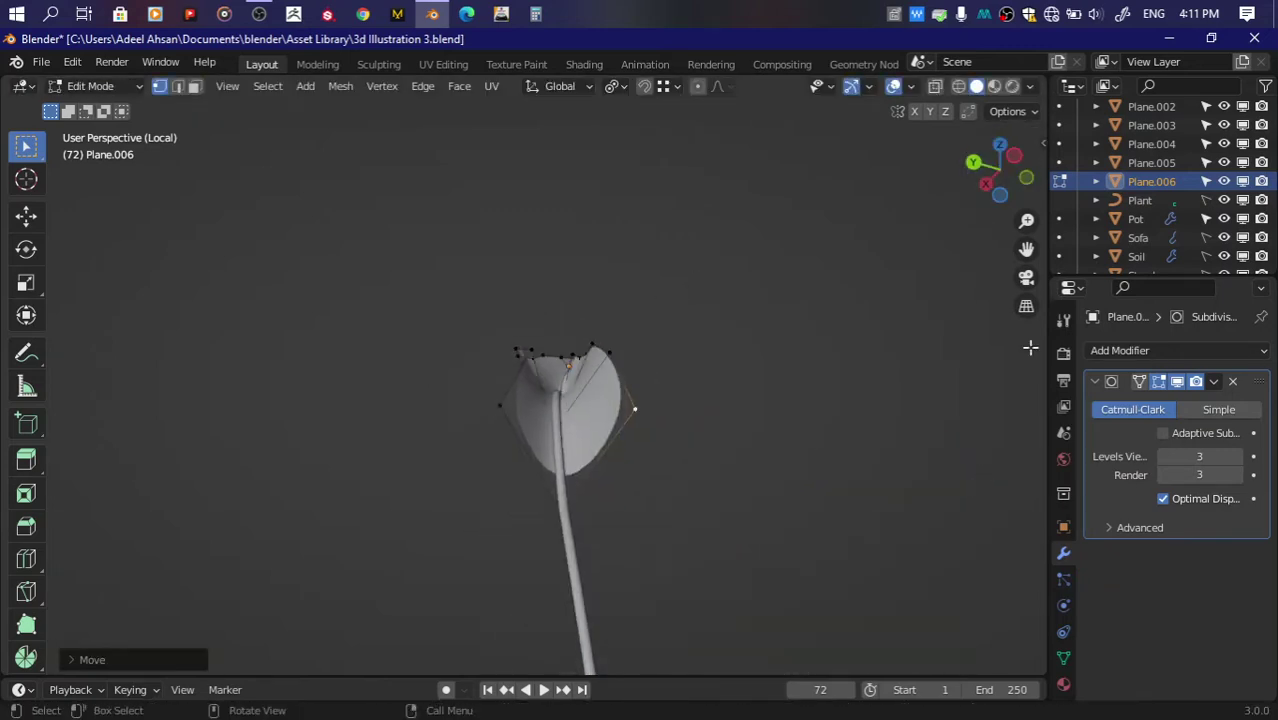
scroll(980, 200, up, 2)
drag(984, 157, 886, 234)
Step: Reshape vertices along the leaf's left side, drawing them toward the upper left
click(617, 420)
key(g)
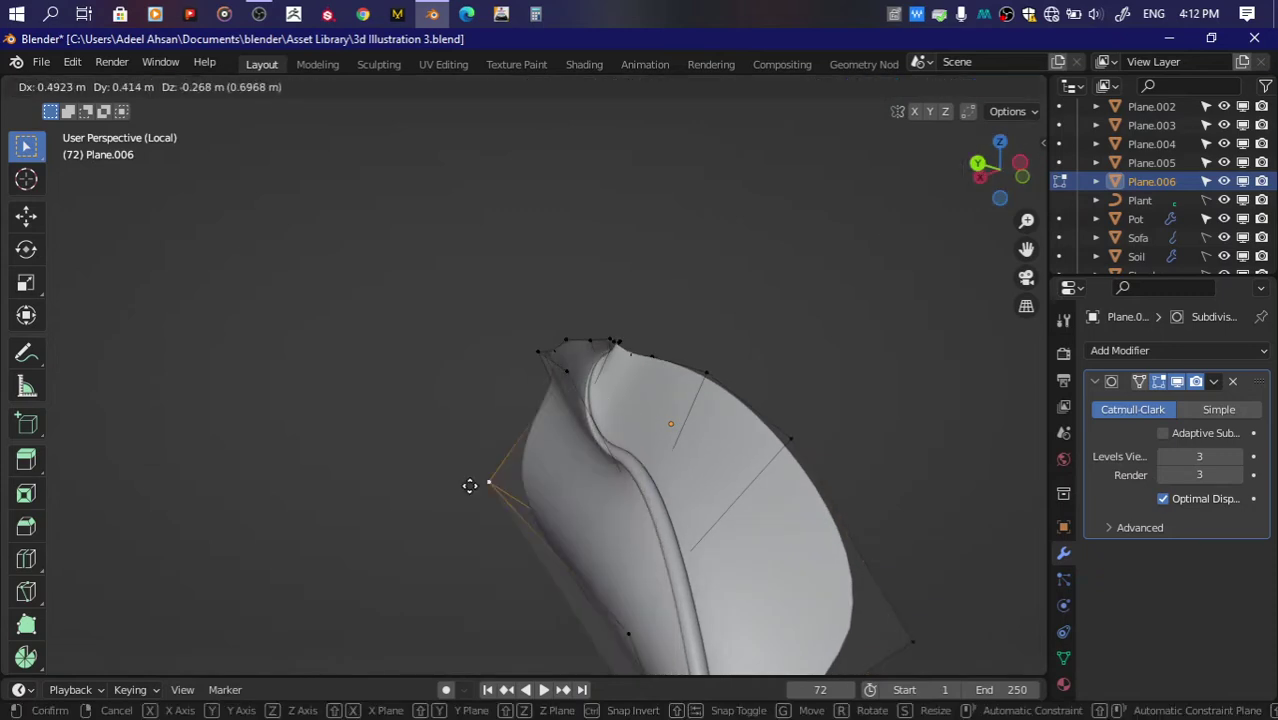
click(469, 486)
mouse_move(1000, 162)
mouse_down()
mouse_move(993, 178)
mouse_move(1001, 171)
mouse_move(642, 302)
mouse_up()
key(g)
click(513, 517)
scroll(600, 450, up, 2)
click(616, 420)
key(g)
click(545, 368)
key(g)
click(530, 370)
key(g)
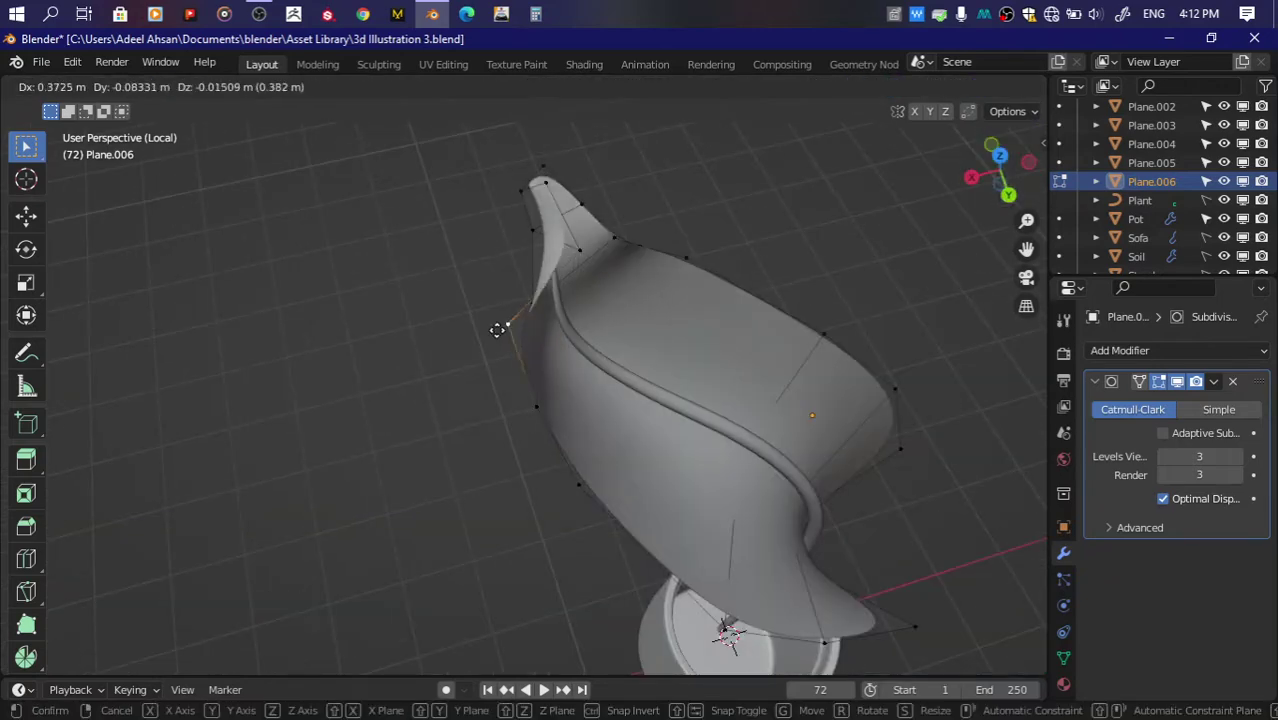
click(500, 328)
key(g)
click(468, 264)
mouse_move(1003, 157)
mouse_down()
mouse_move(1008, 180)
mouse_move(763, 270)
mouse_up()
key(g)
click(467, 206)
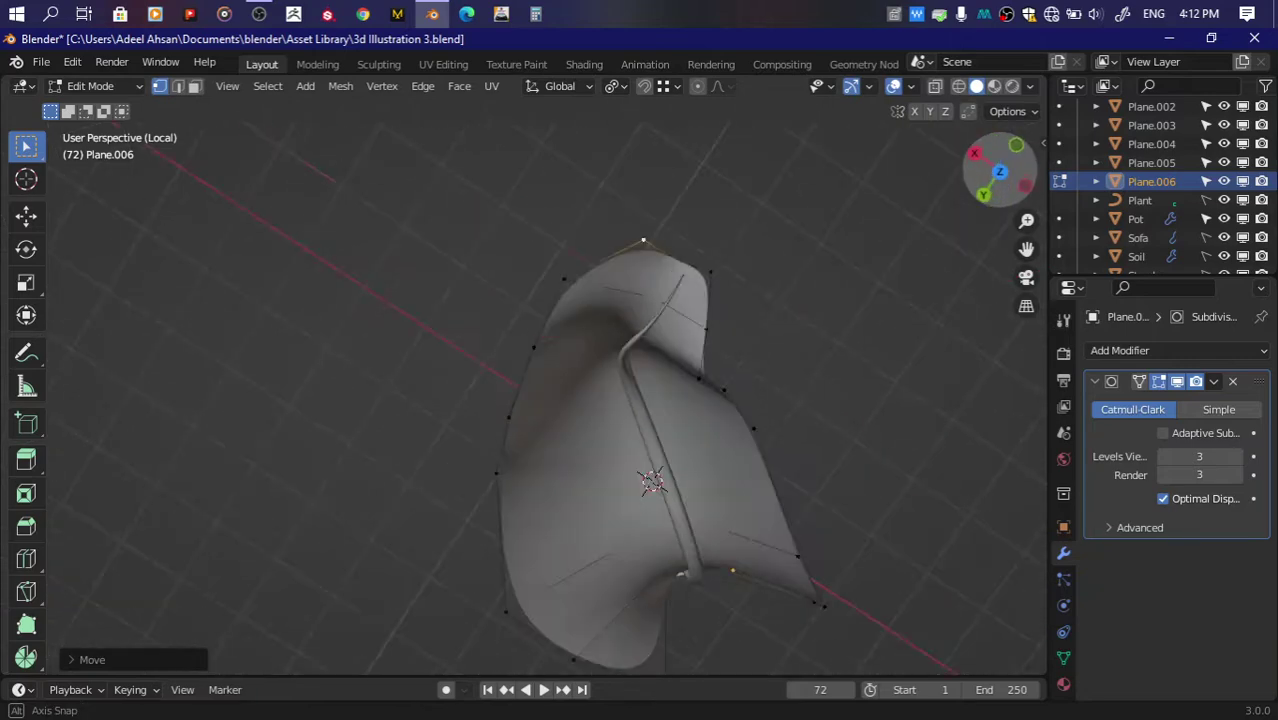
Step: Reshape the leaf tip by repositioning its tip vertices and the vertex beside it
key(g)
click(763, 302)
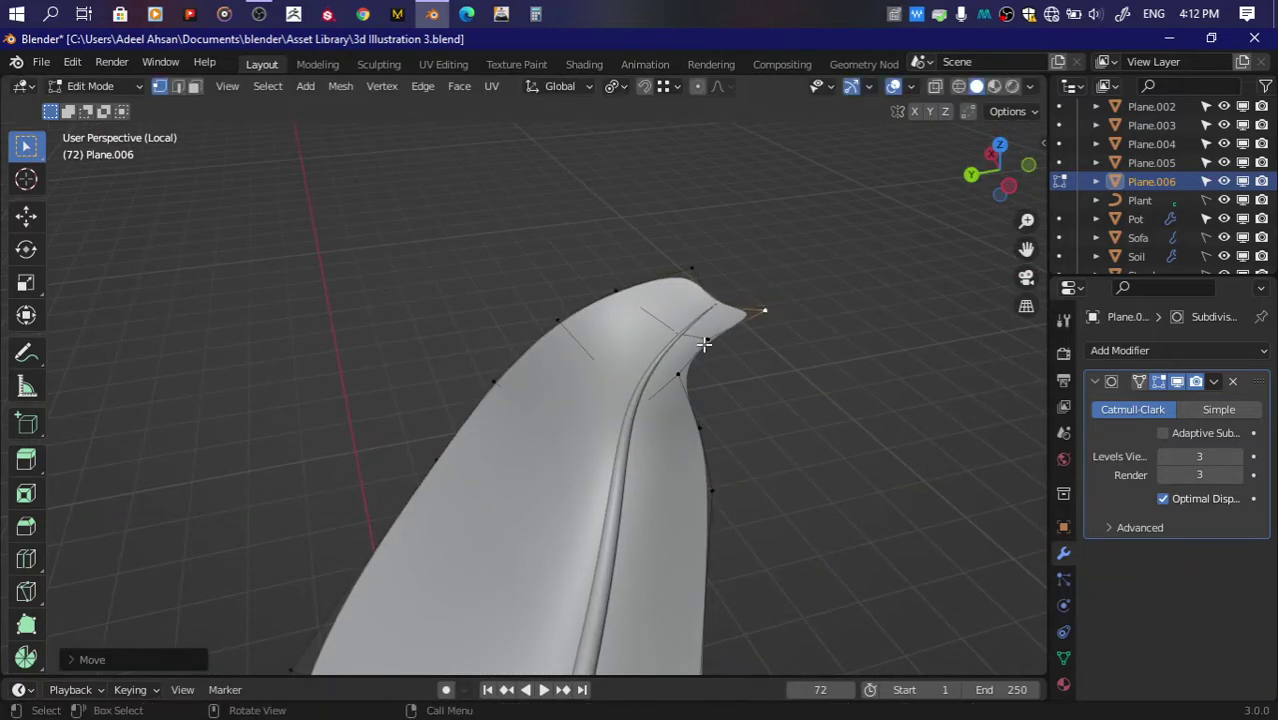
key(g)
click(740, 360)
key(g)
click(762, 402)
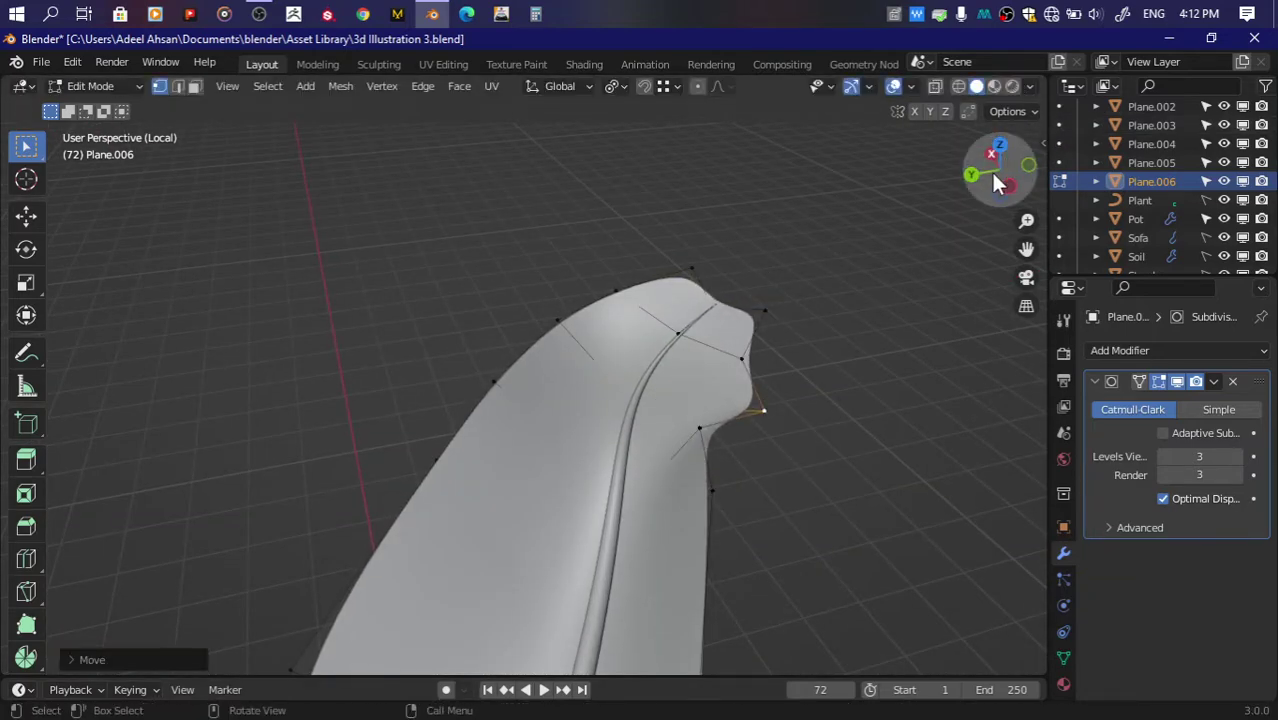
drag(998, 177, 812, 310)
click(780, 304)
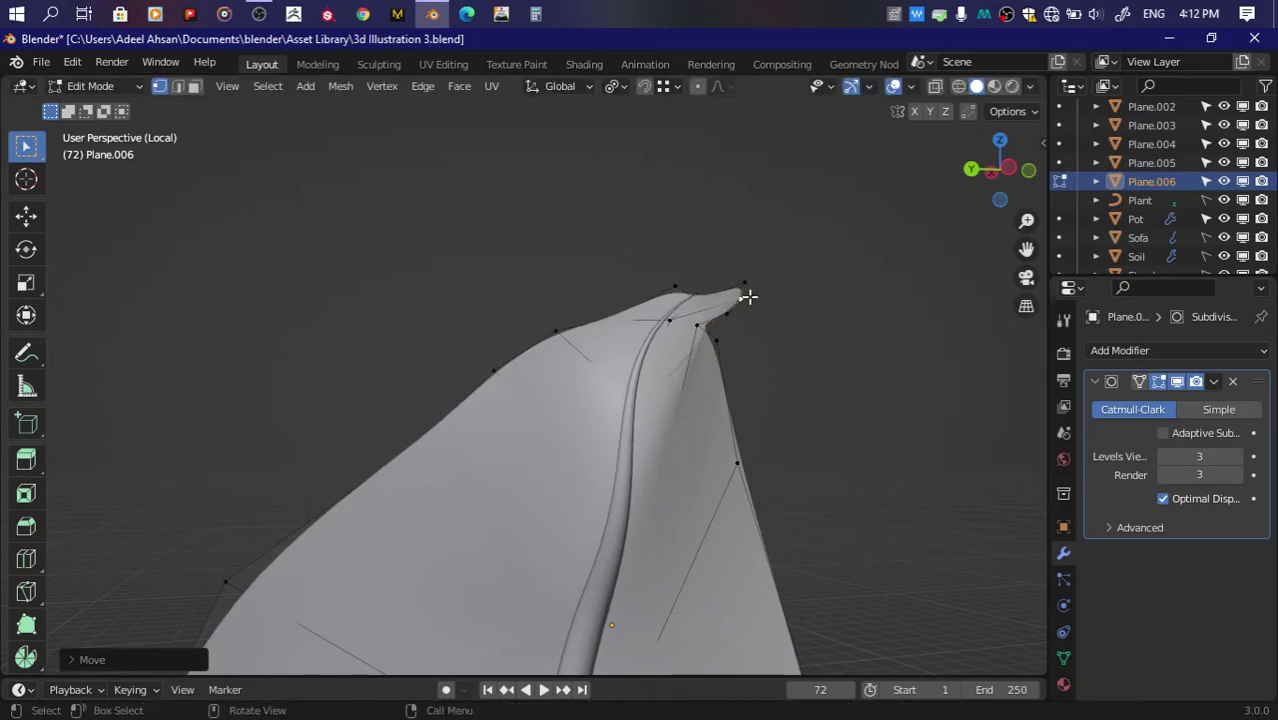
click(607, 300)
drag(1030, 185, 960, 220)
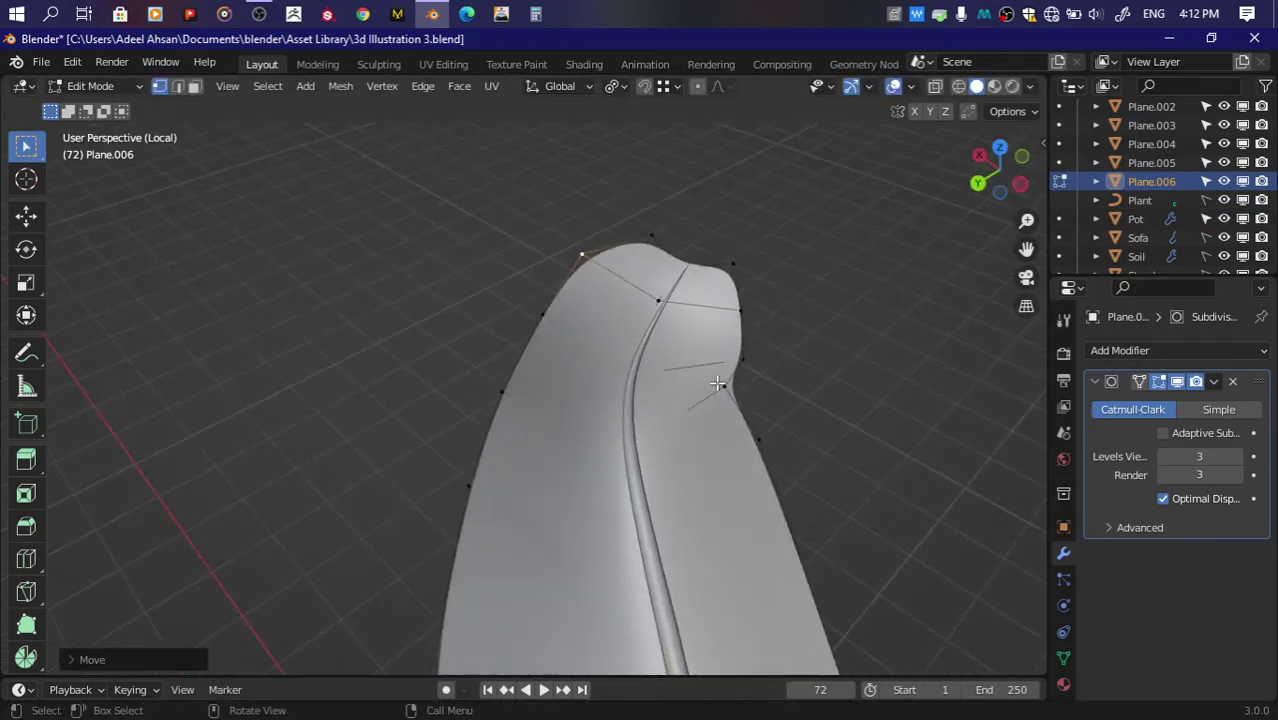
key(g)
click(745, 411)
middle_drag(745, 411, 682, 431)
Step: Refine the leaf's right edge, bottom vertex and one tip vertex
key(g)
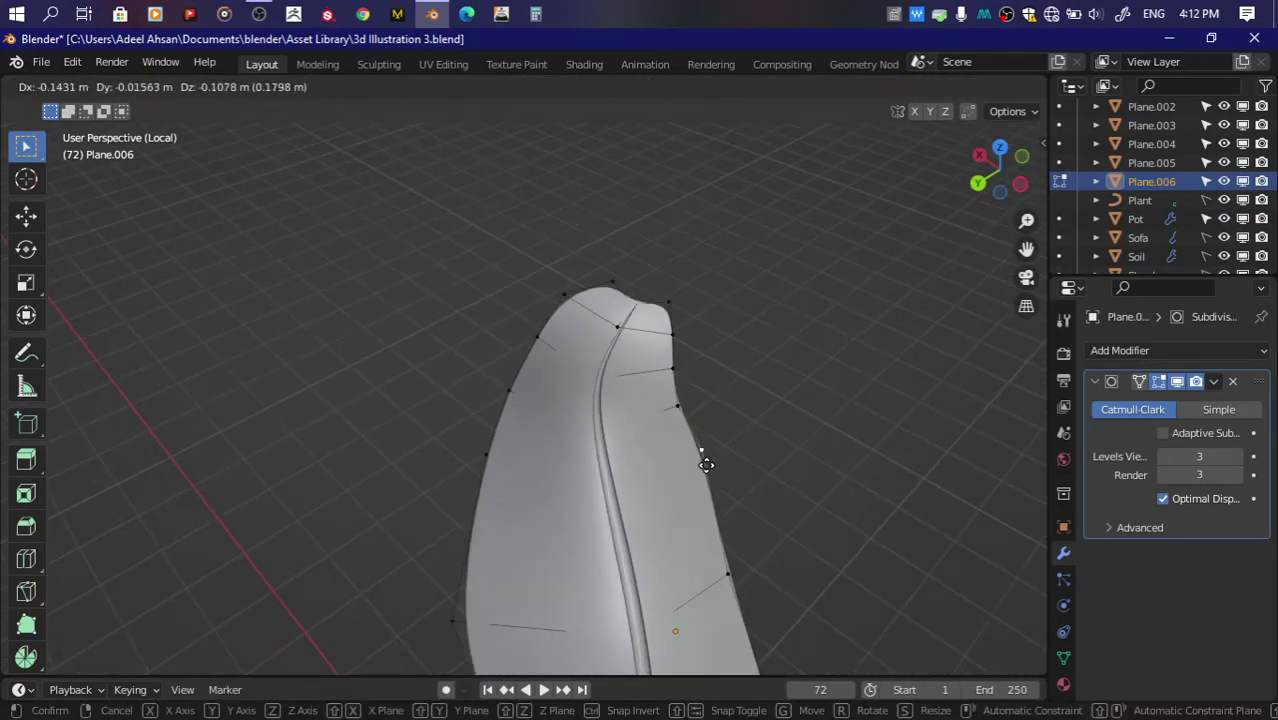
click(722, 508)
key(g)
click(782, 399)
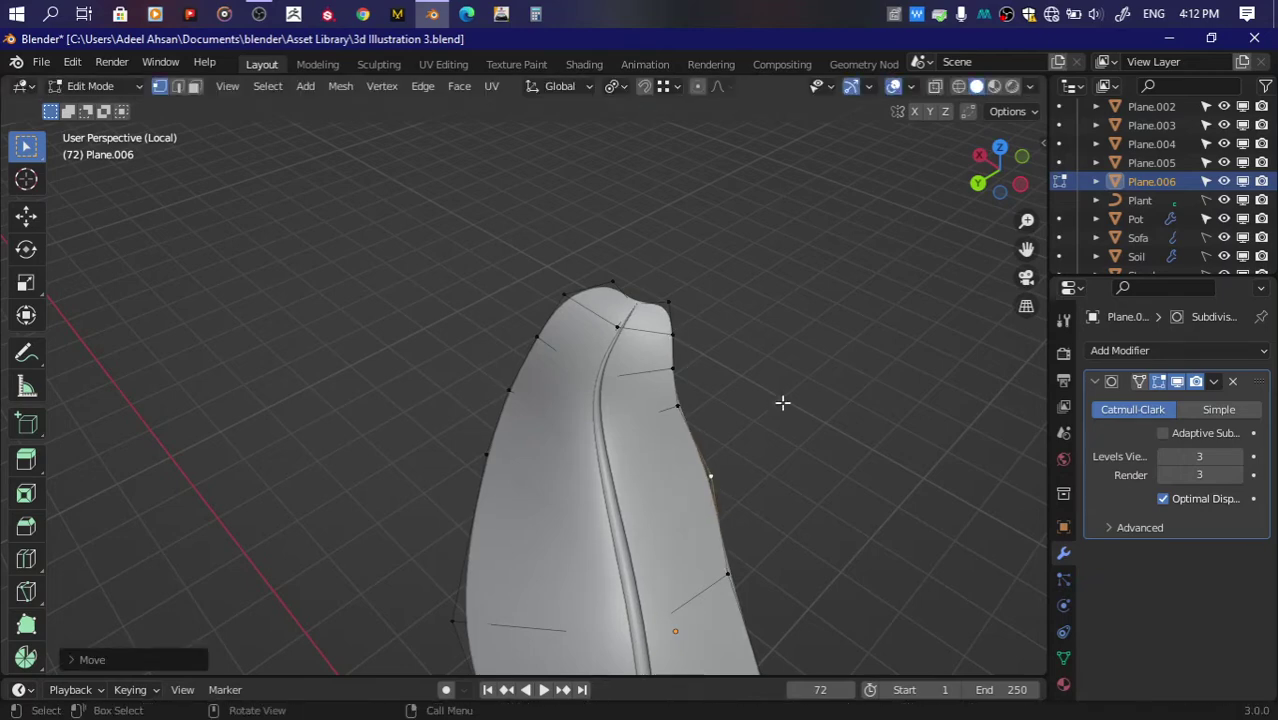
middle_drag(782, 399, 676, 536)
key(g)
click(709, 547)
scroll(709, 547, down, 2)
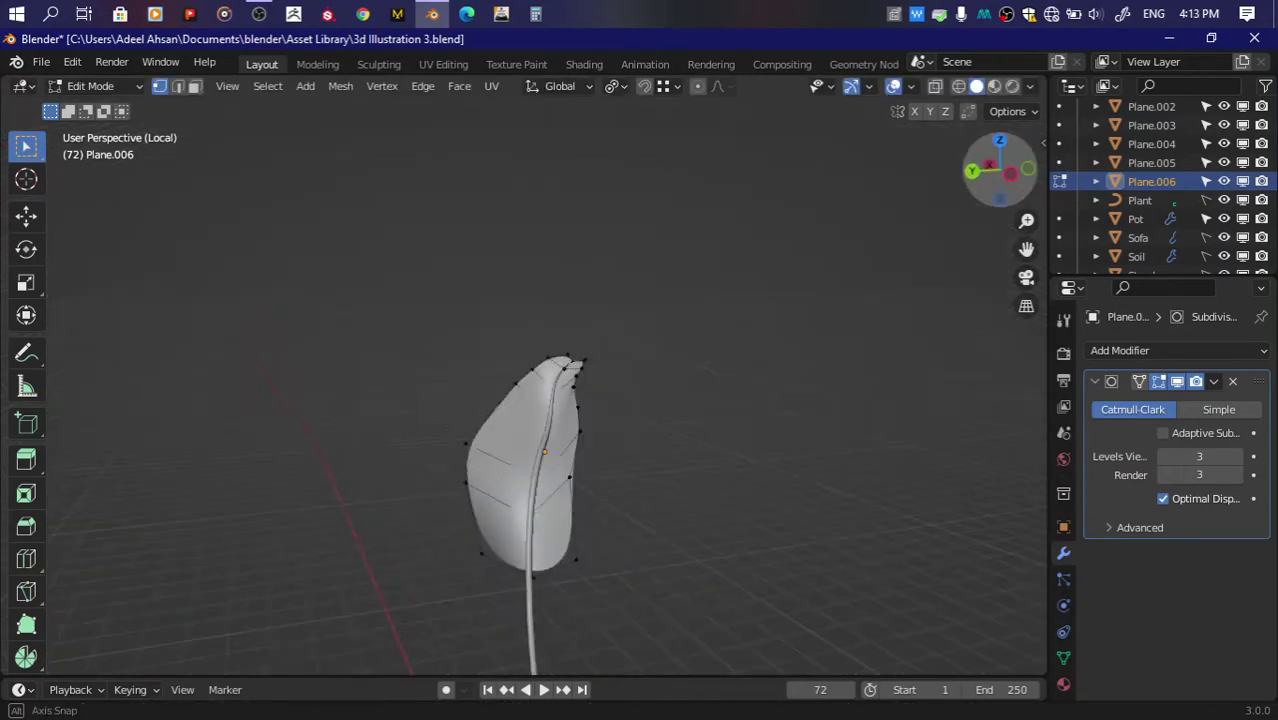
drag(975, 172, 622, 564)
key(g)
click(533, 577)
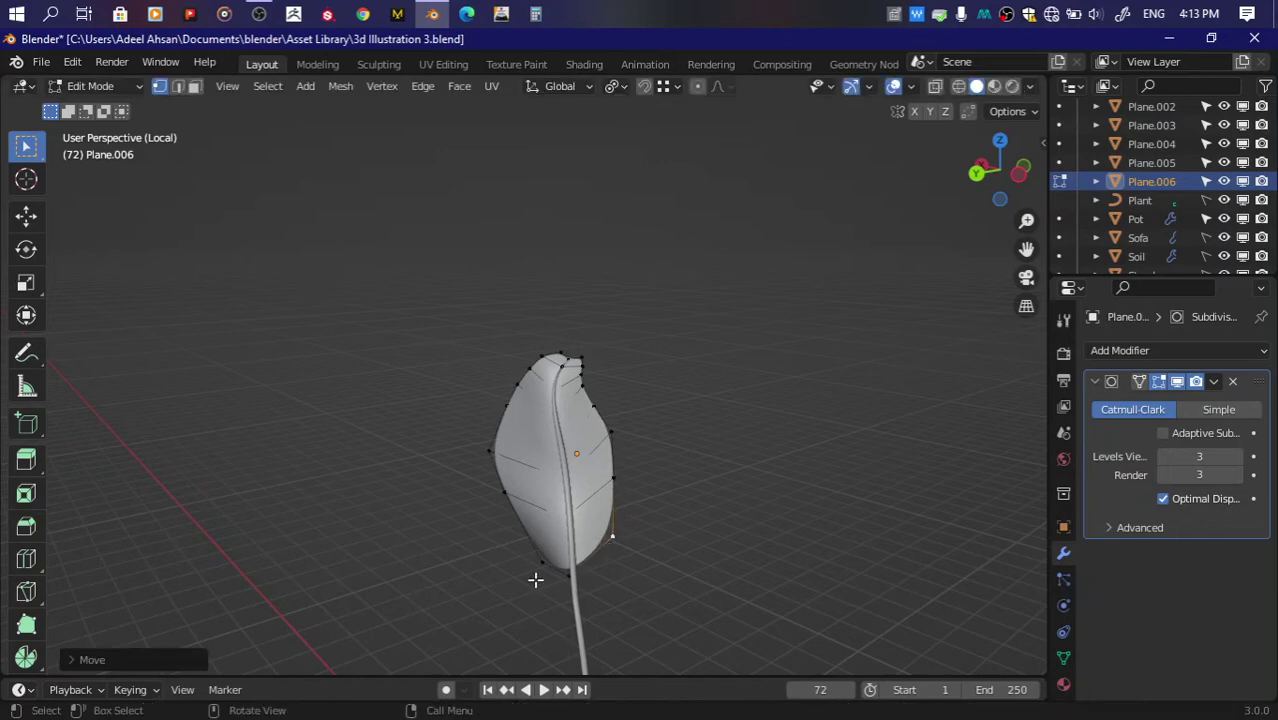
key(g)
click(527, 545)
scroll(998, 175, up, 2)
scroll(687, 326, up, 3)
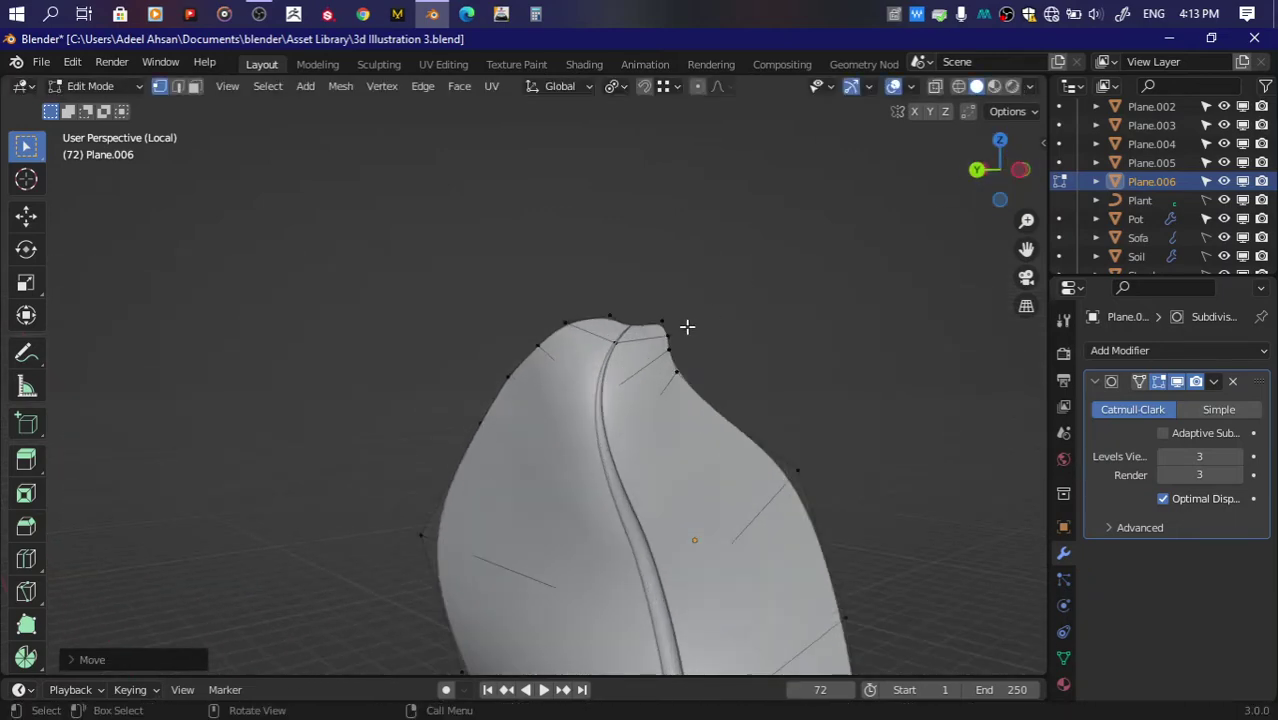
key(g)
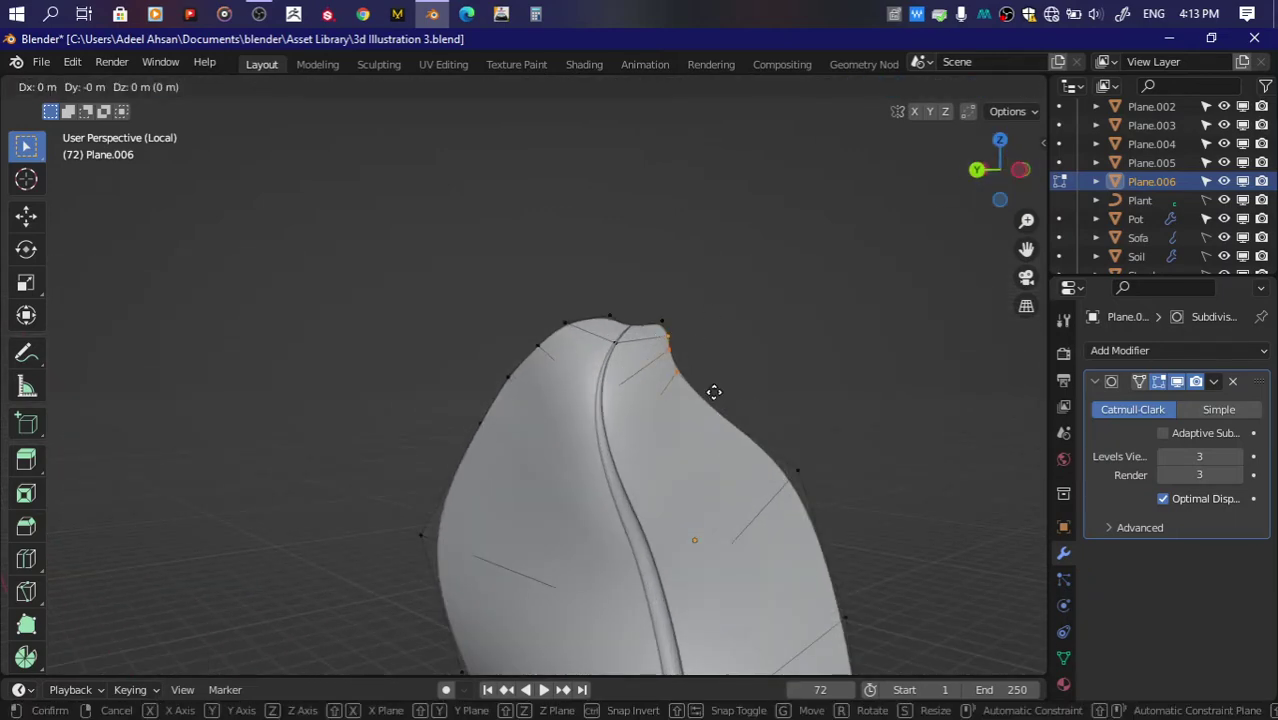
click(736, 385)
Step: Save the file and preview the smoothed leaf in Object Mode
key(Tab)
key(ctrl+s)
scroll(734, 384, down, 3)
mouse_move(734, 384)
middle_down()
mouse_move(700, 420)
mouse_move(775, 270)
middle_up()
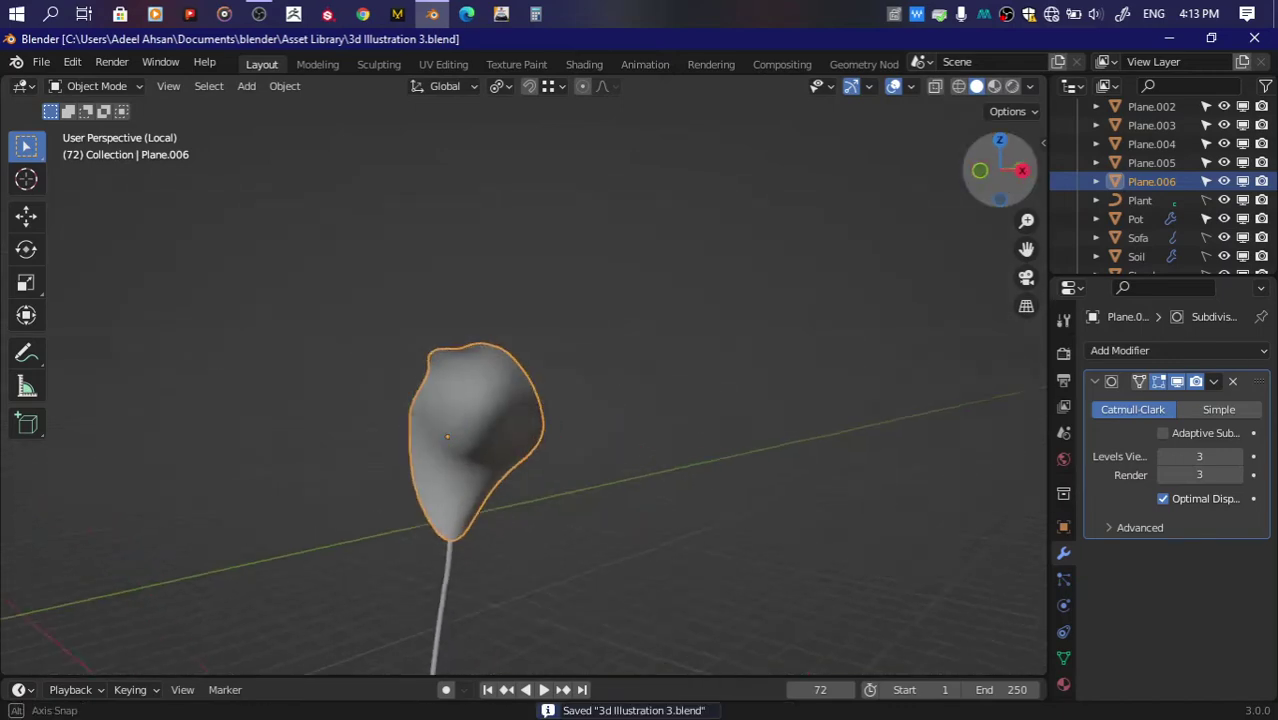
Step: In Edit Mode, scale the tip vertices down and reposition them into a pointed tip
key(Tab)
scroll(772, 264, up, 2)
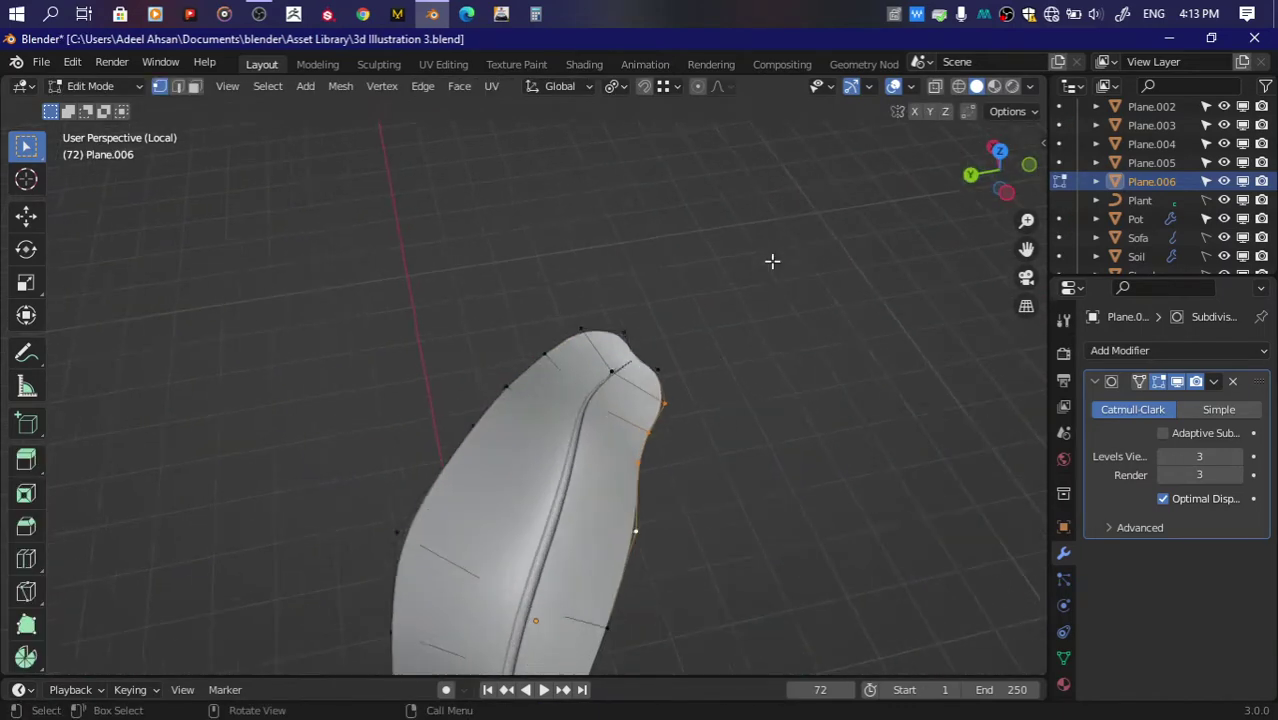
scroll(740, 350, up, 2)
key(s)
click(765, 334)
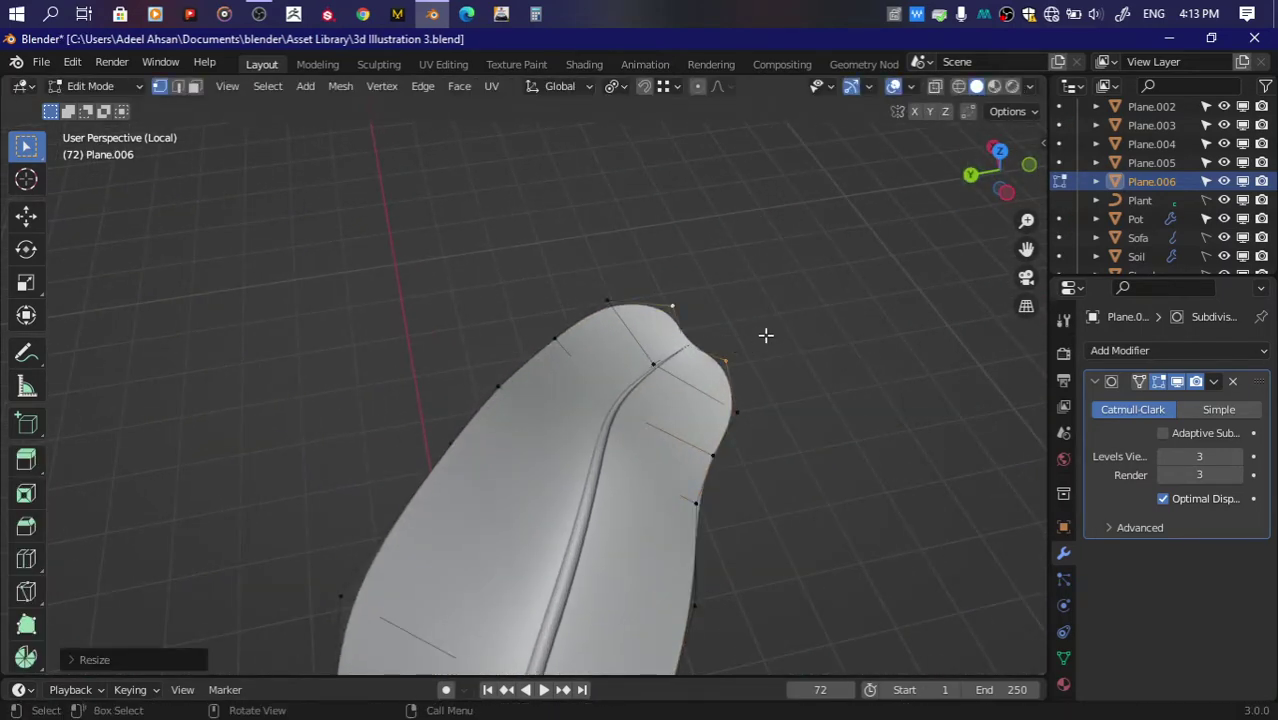
click(713, 360)
key(g)
click(702, 374)
click(673, 306)
key(g)
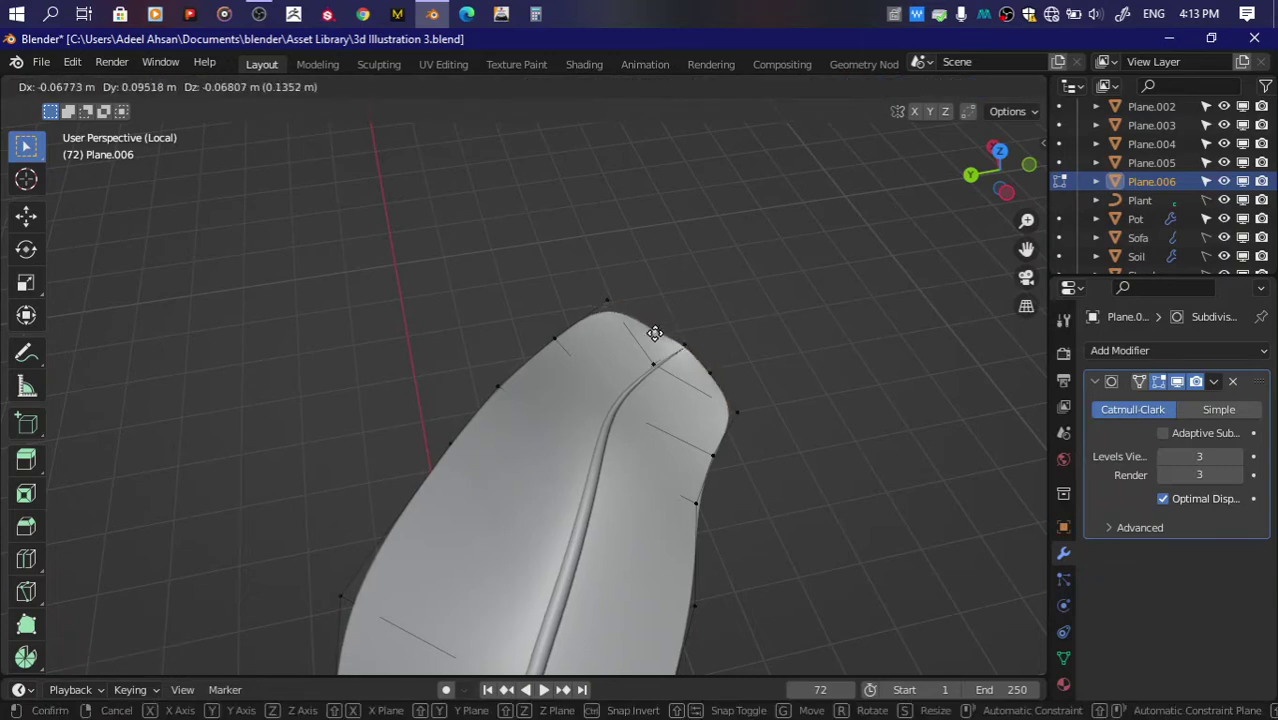
click(660, 320)
click(729, 407)
key(g)
click(679, 404)
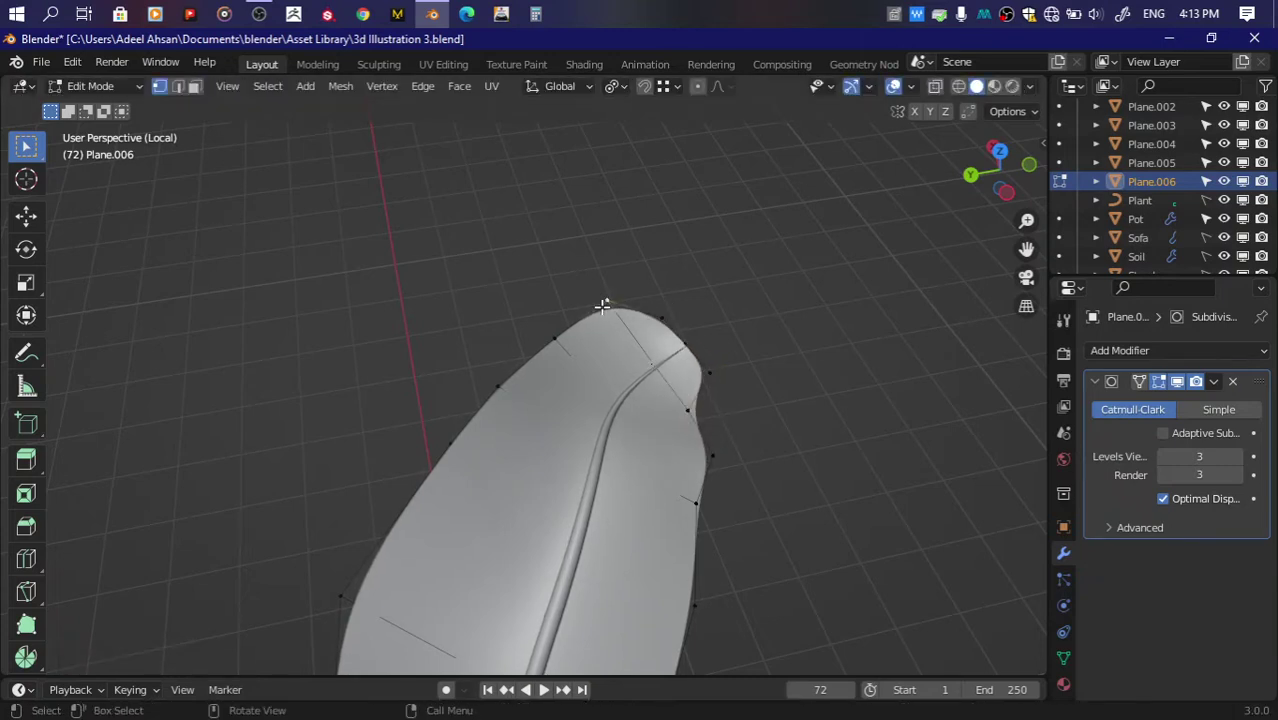
Step: Lower the tip vertices into a slight curl, tweak the edge vertices, and exit Edit Mode
key(g)
click(662, 316)
key(g)
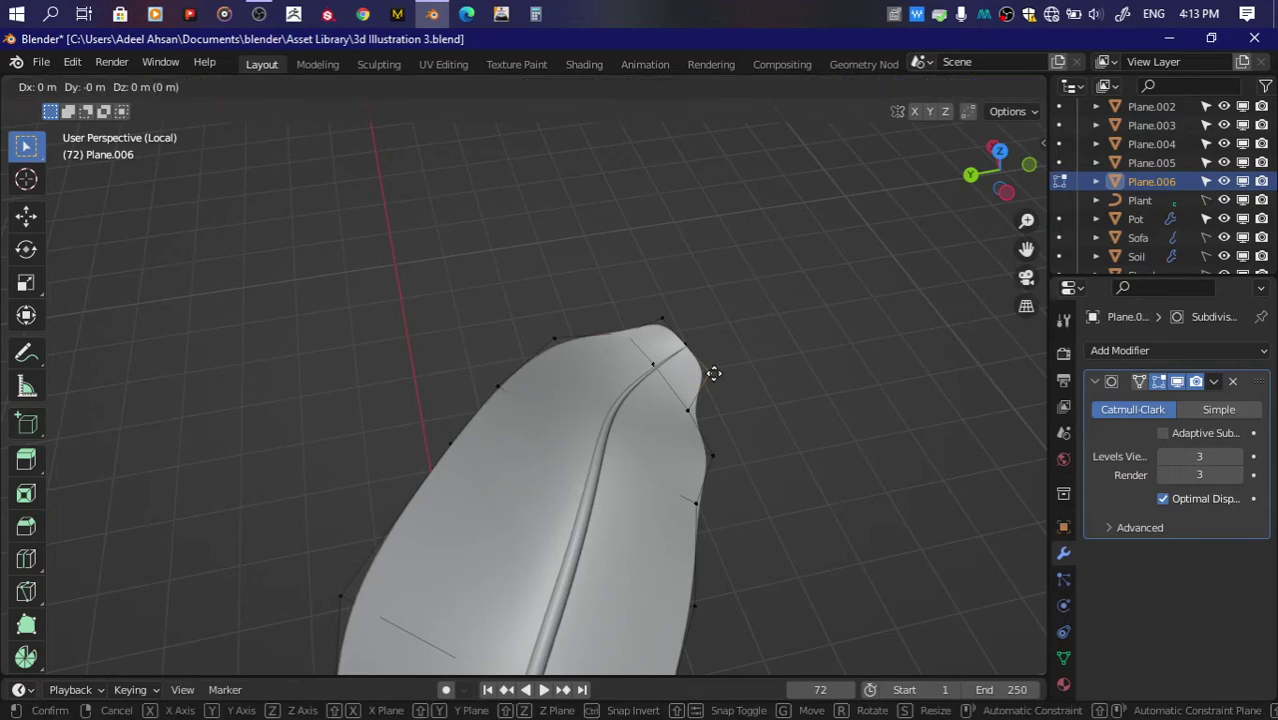
click(693, 366)
key(g)
click(657, 321)
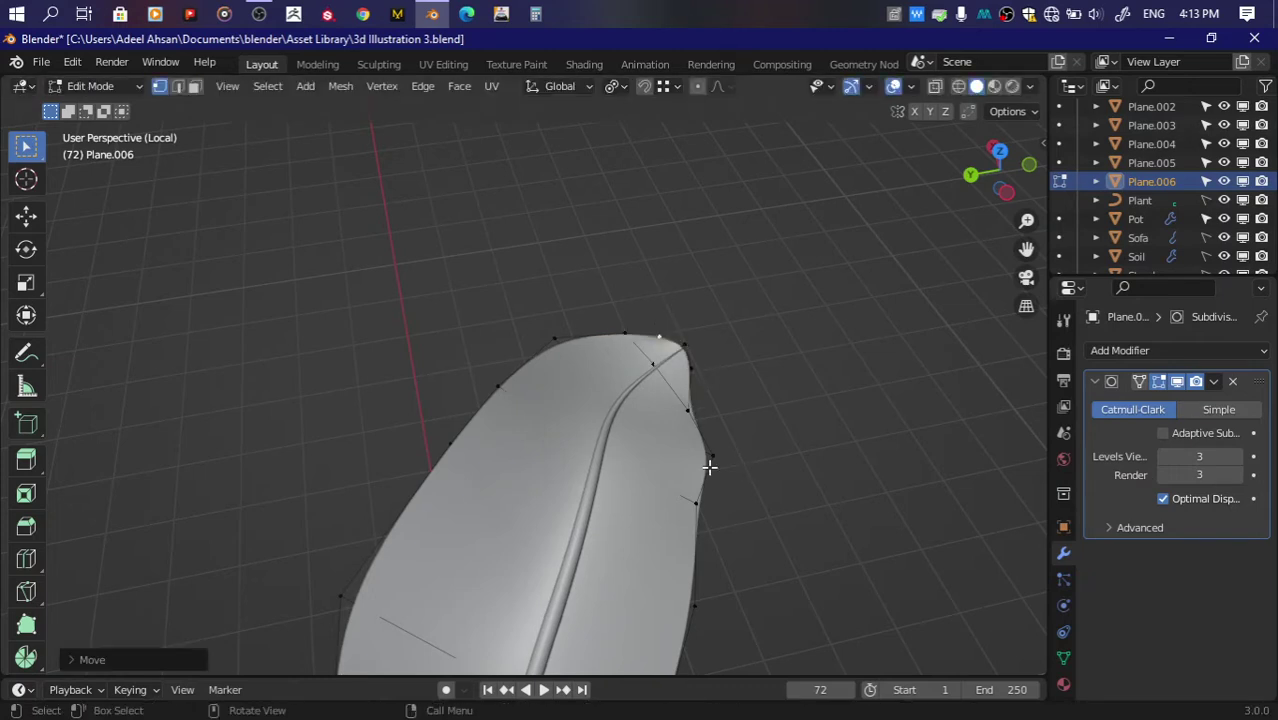
key(g)
click(560, 342)
key(g)
click(566, 360)
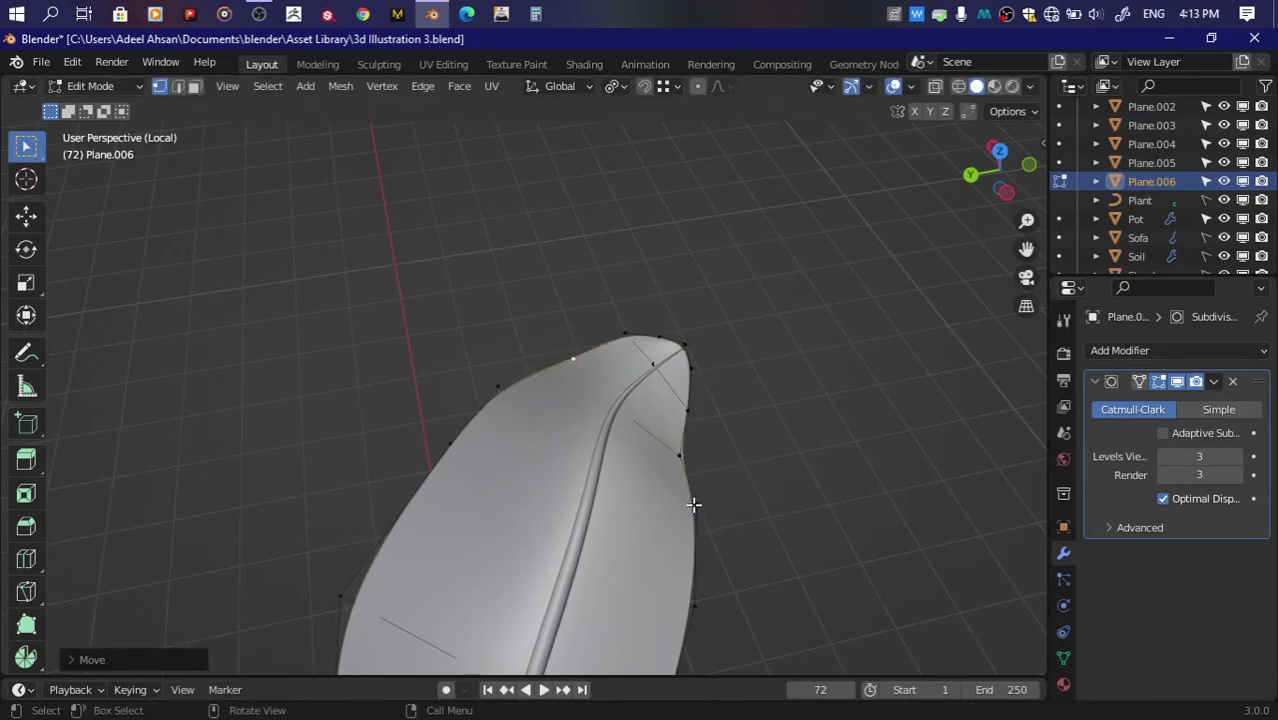
key(g)
click(668, 510)
key(g)
click(533, 422)
key(Tab)
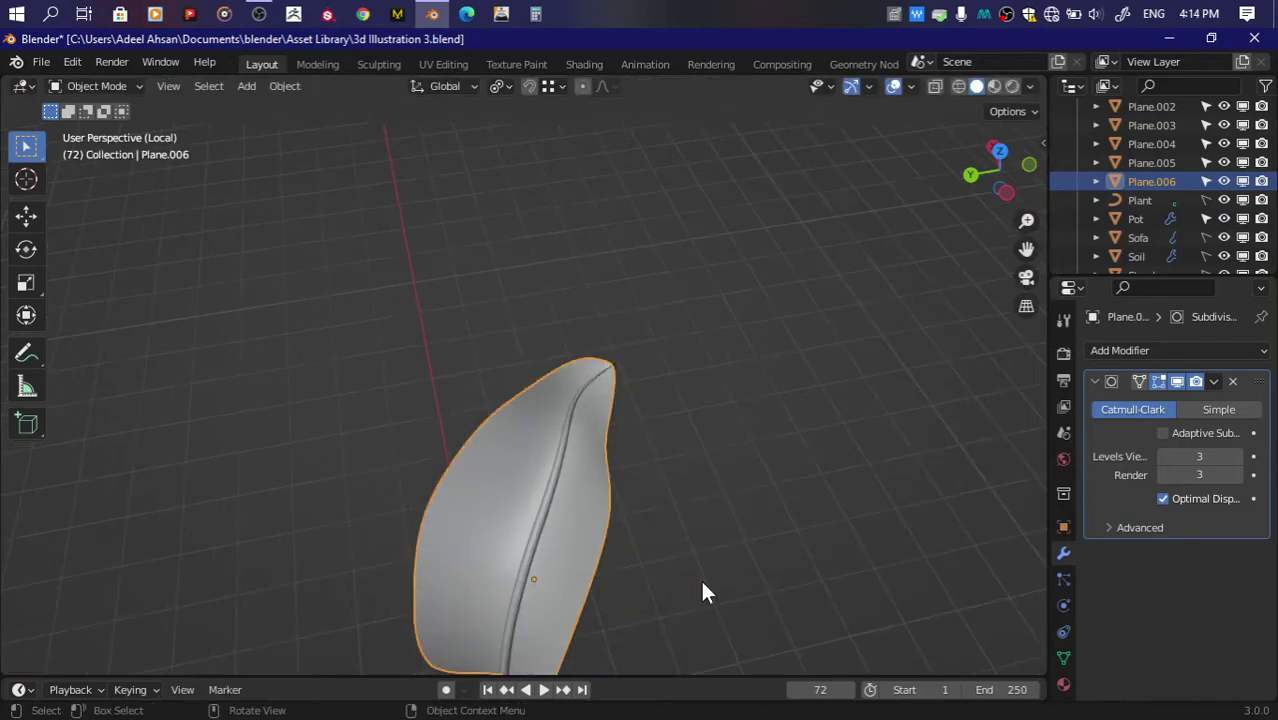
Step: In Edit Mode on leaf Plane.006, raise the upper leaf faces slightly
drag(1016, 170, 756, 300)
key(Tab)
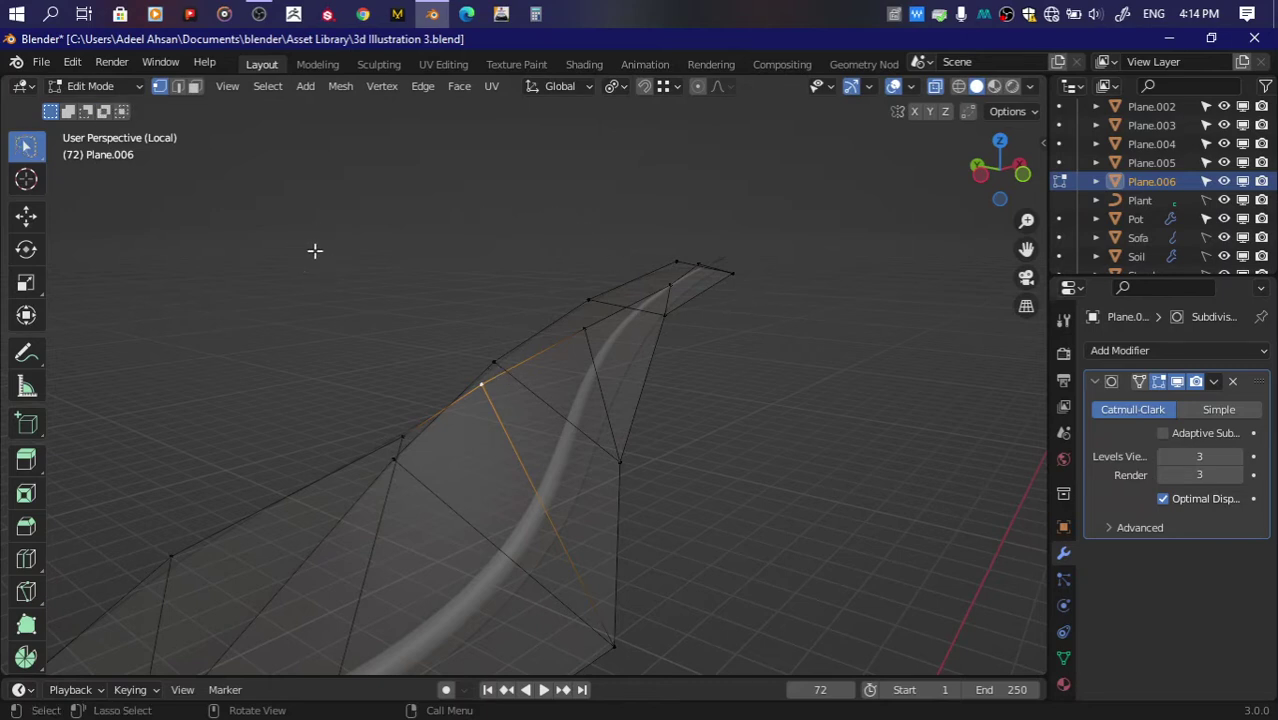
click(565, 444)
key(ctrl+KP_Add)
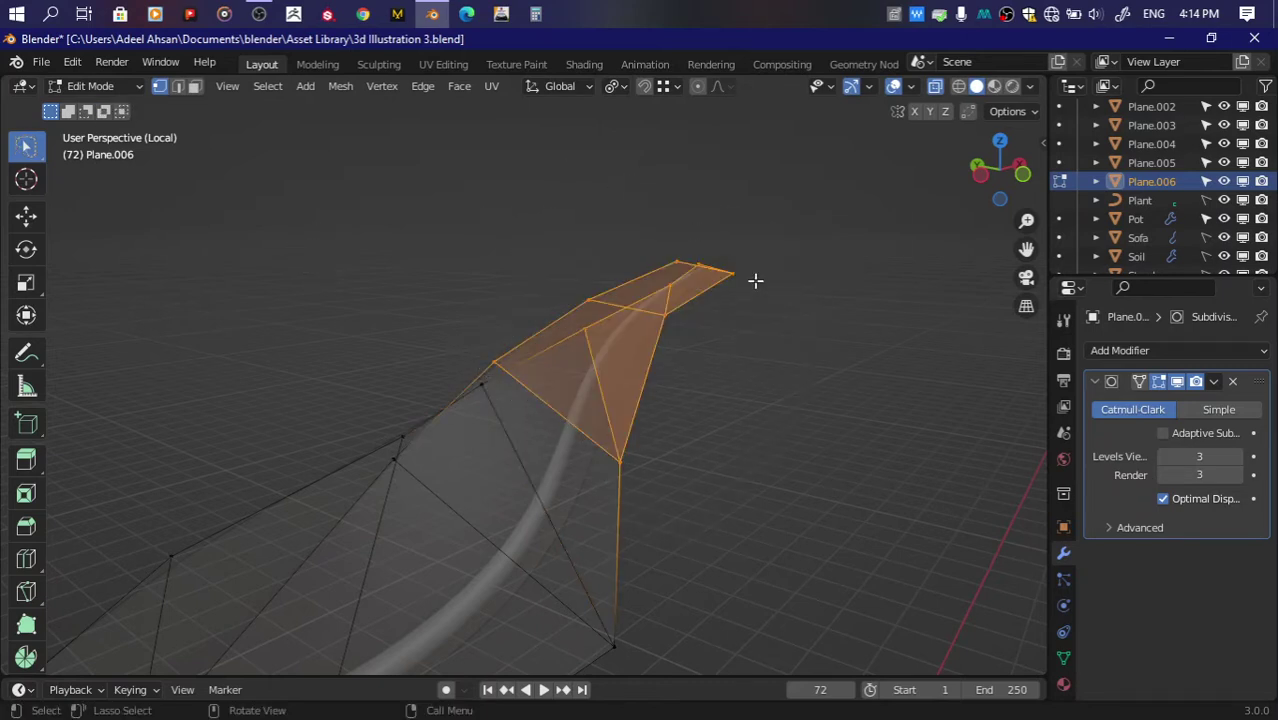
key(z)
key(g)
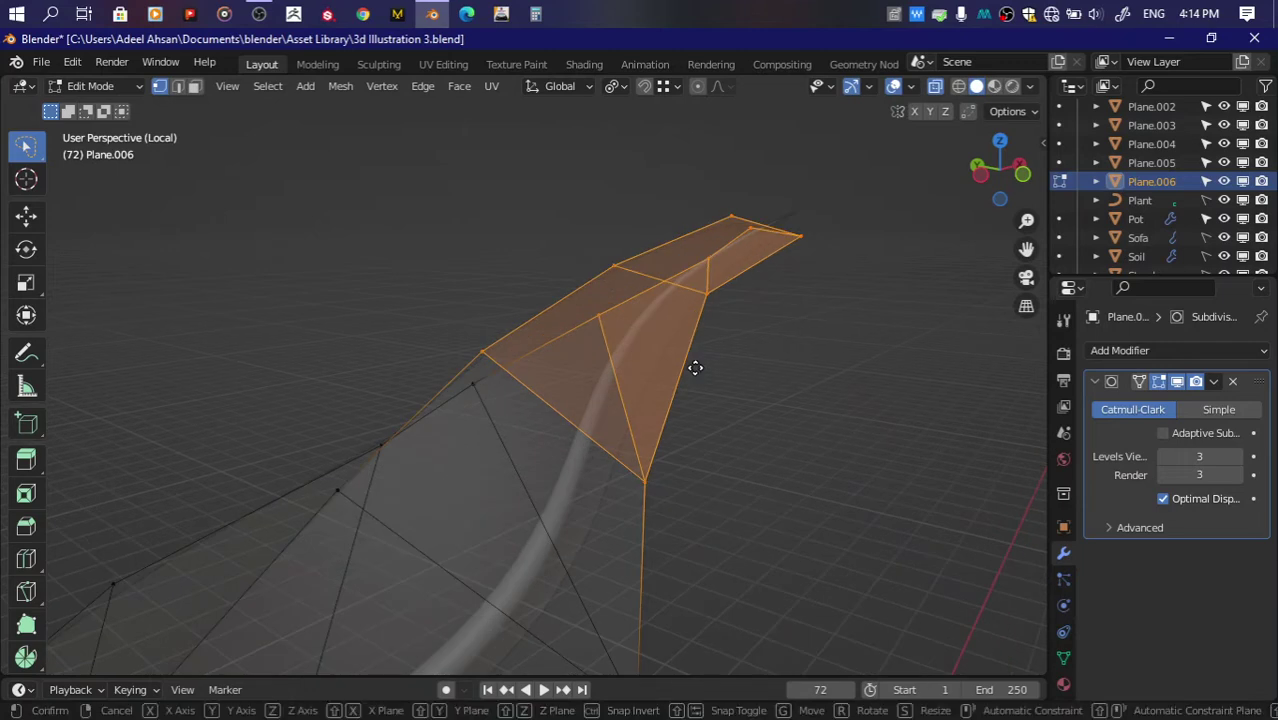
click(693, 350)
click(660, 245)
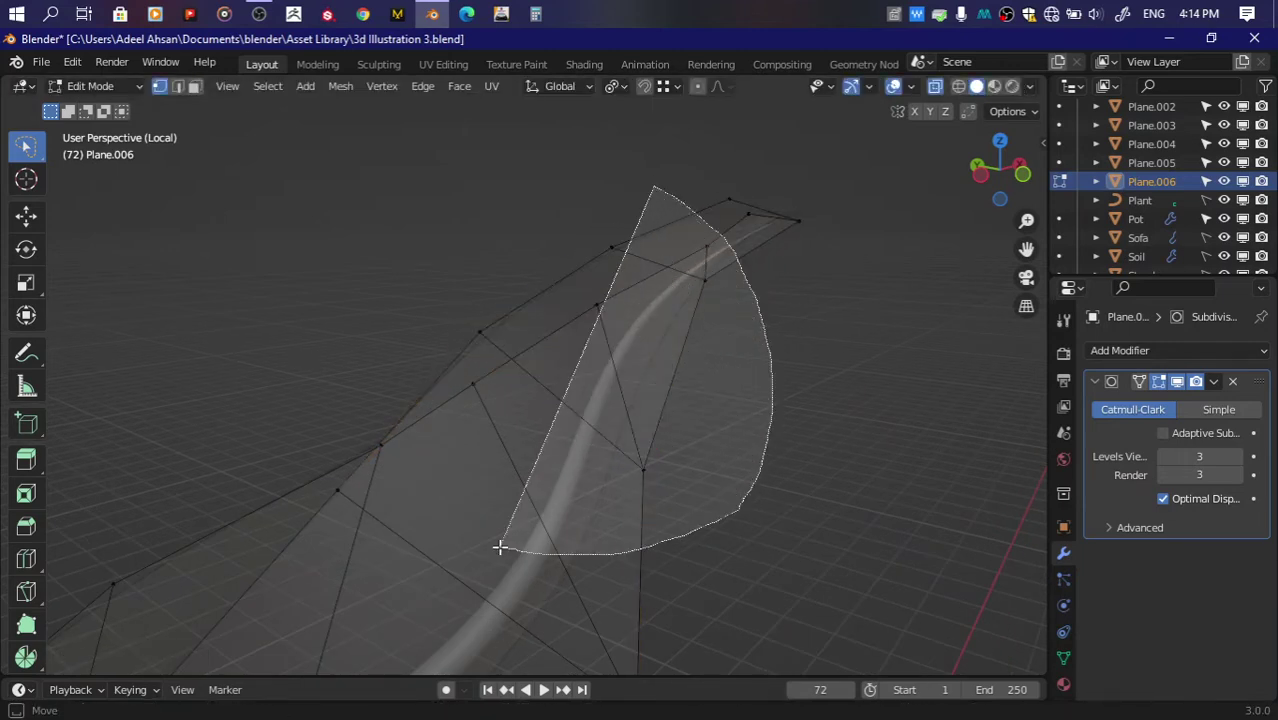
Step: Move the grown leaf face selection, then shift the lower faces up-left toward the stem
drag(705, 221, 420, 420)
scroll(441, 447, down, 2)
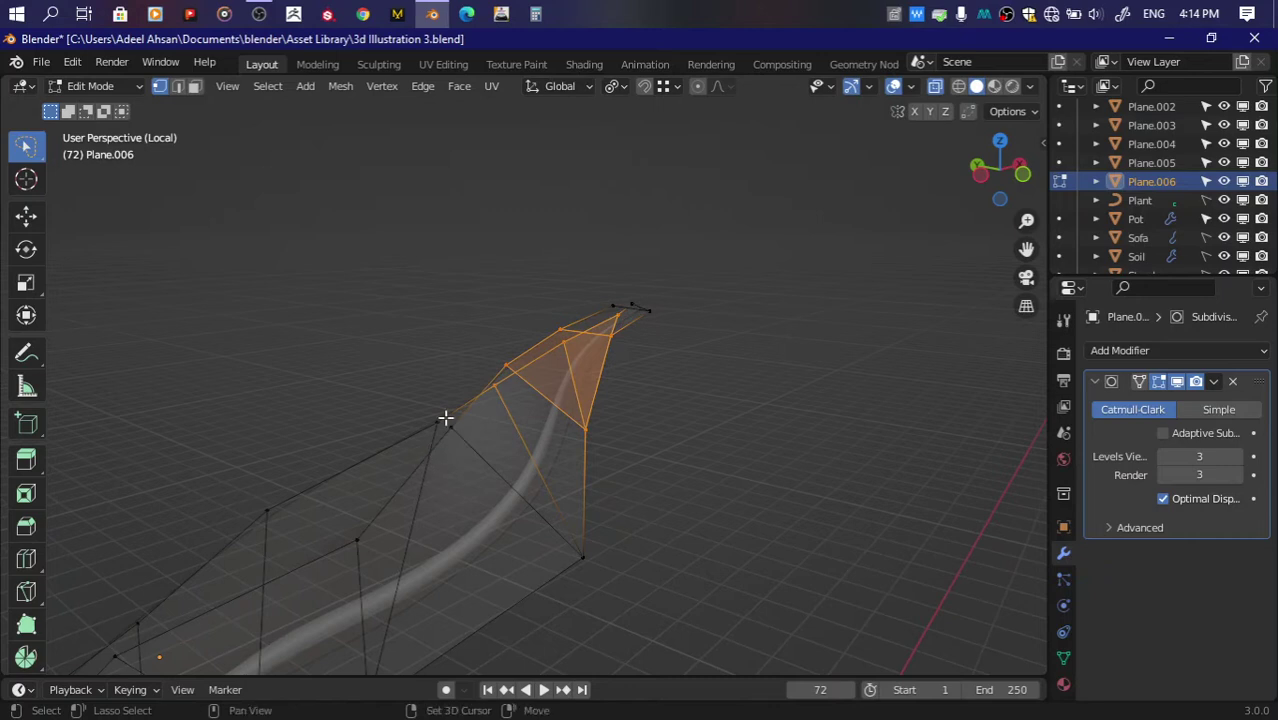
key(ctrl+KP_Add)
scroll(667, 514, up, 2)
key(g)
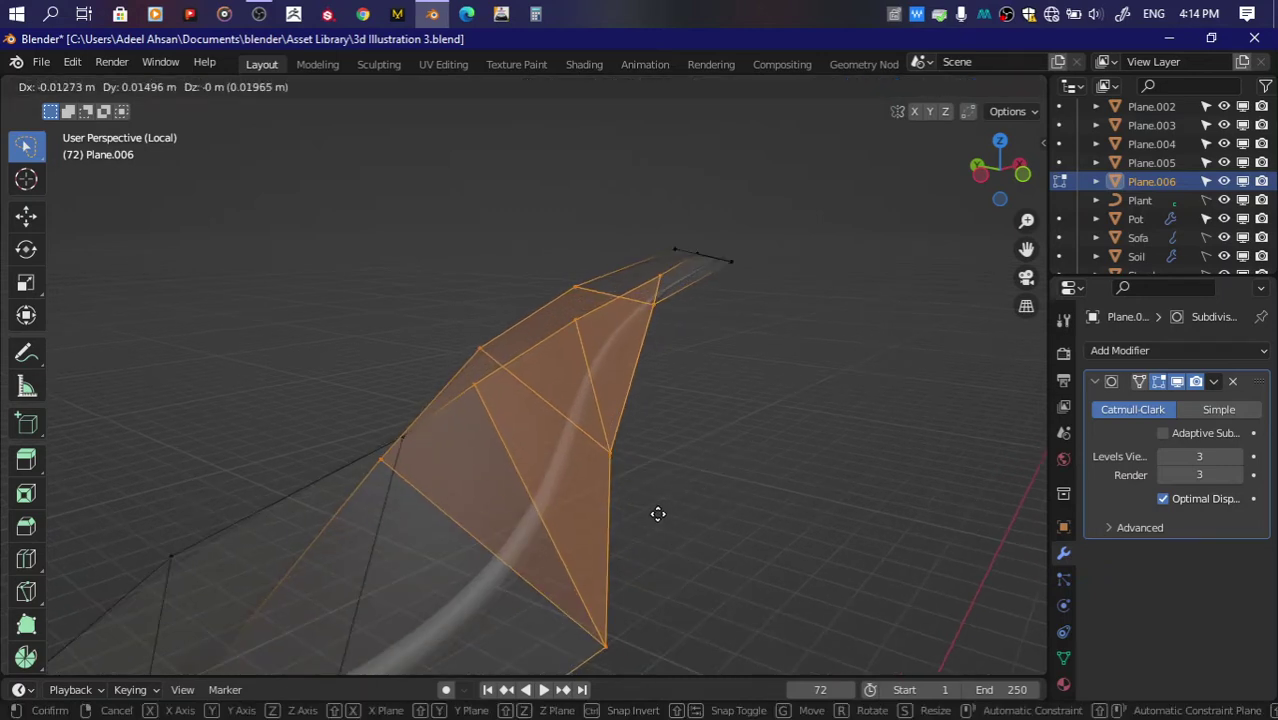
click(658, 514)
mouse_move(528, 260)
ctrl+mouse_down()
mouse_move(713, 628)
mouse_move(357, 437)
mouse_move(438, 458)
ctrl+mouse_up()
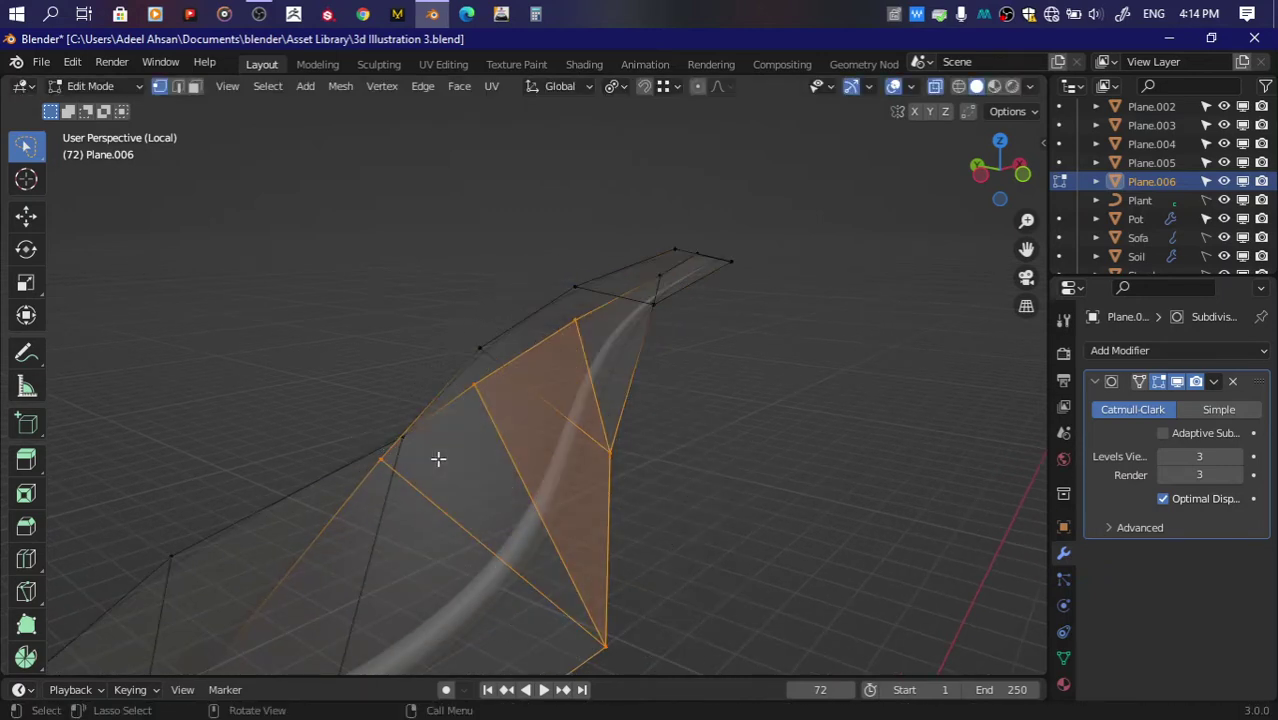
key(g)
click(413, 449)
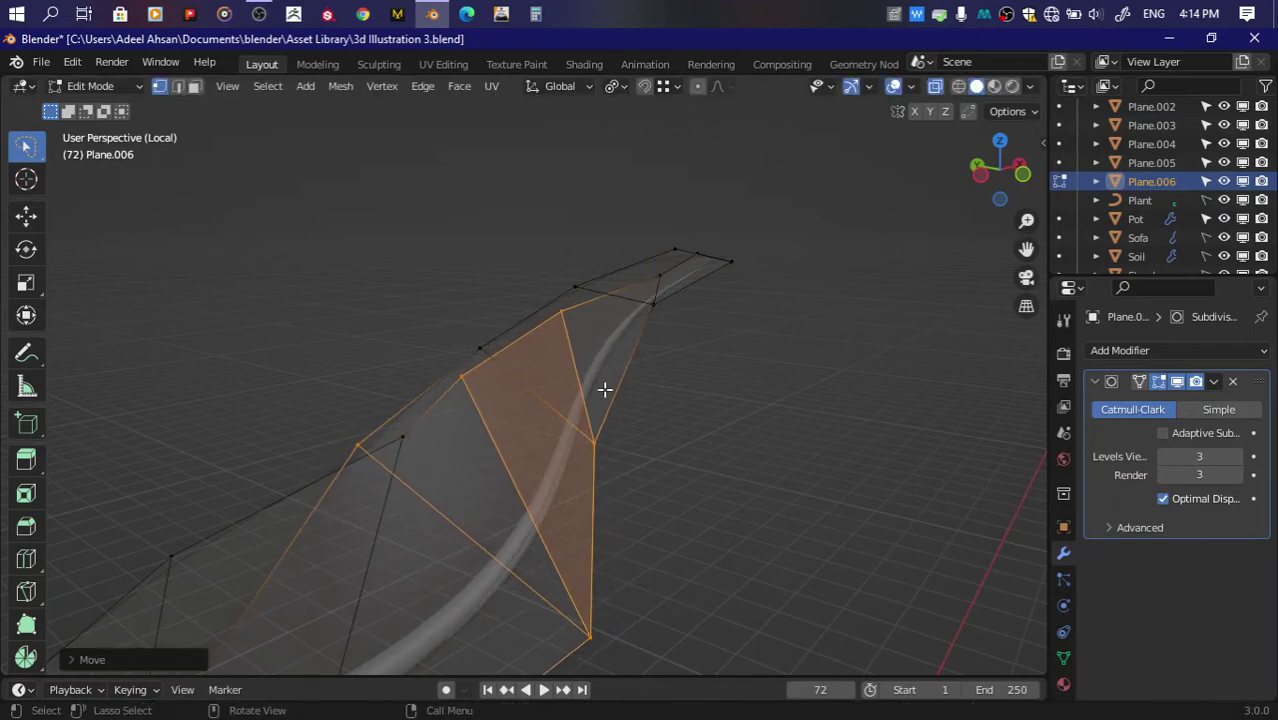
Step: Drag three single leaf vertices onto the stem so the leaf cups along its curve
click(600, 437)
key(g)
click(607, 428)
shift+middle_drag(607, 428, 349, 512)
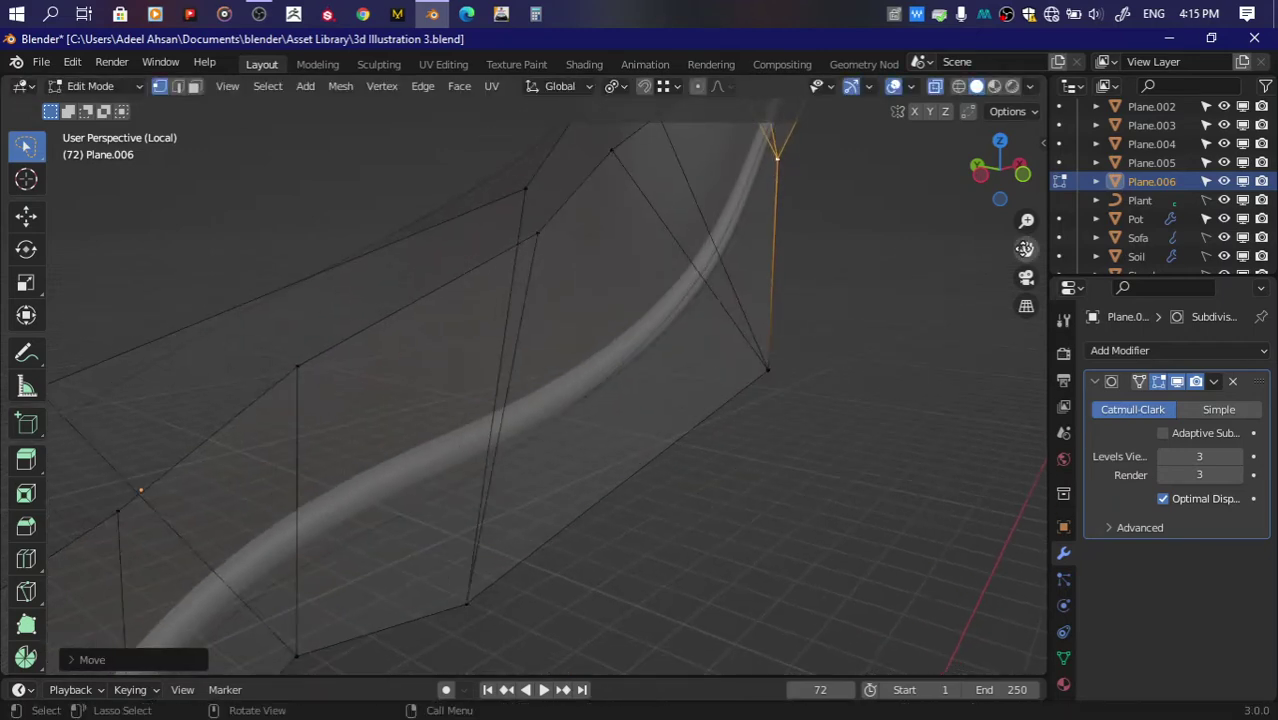
click(380, 555)
key(g)
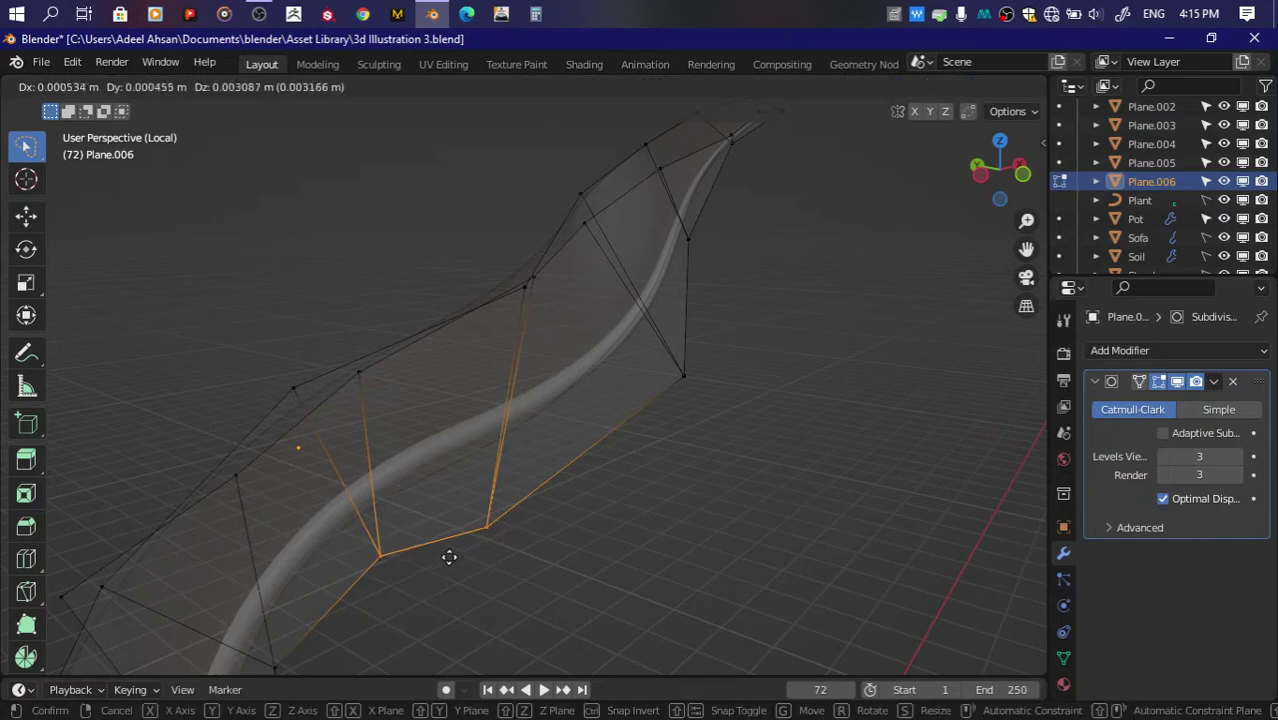
click(436, 540)
middle_drag(436, 540, 747, 352)
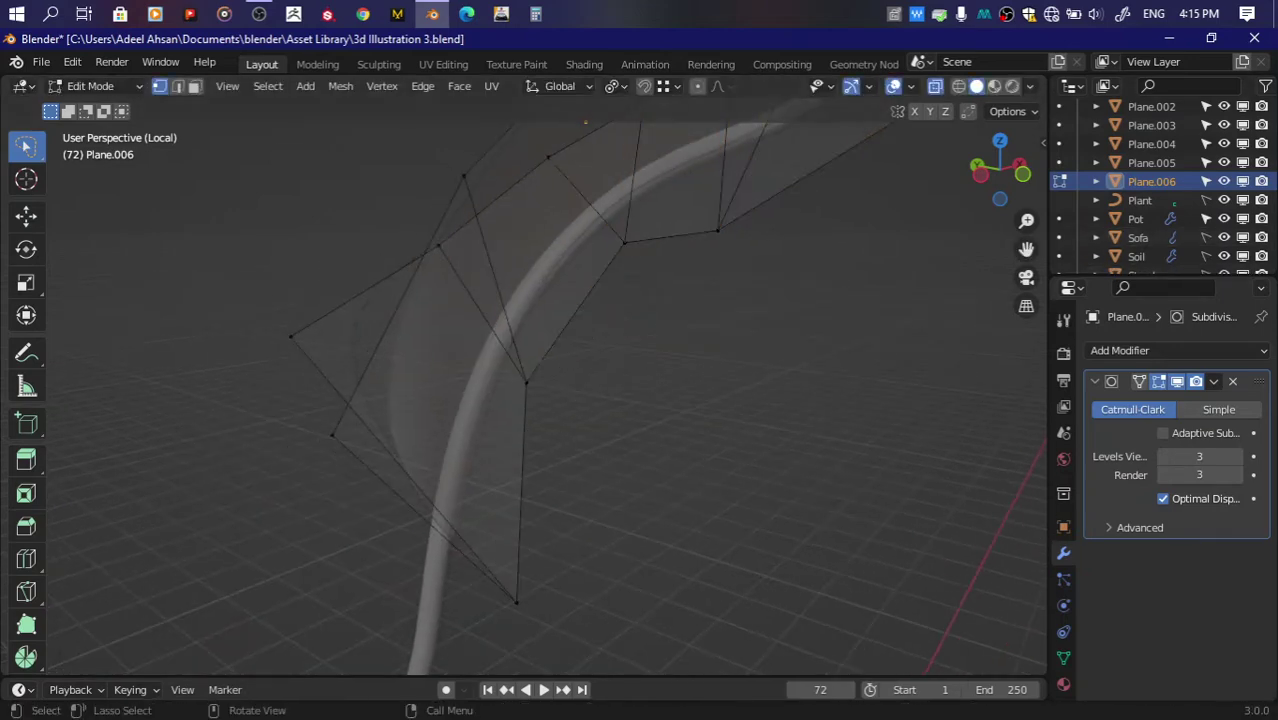
click(526, 381)
key(g)
click(600, 525)
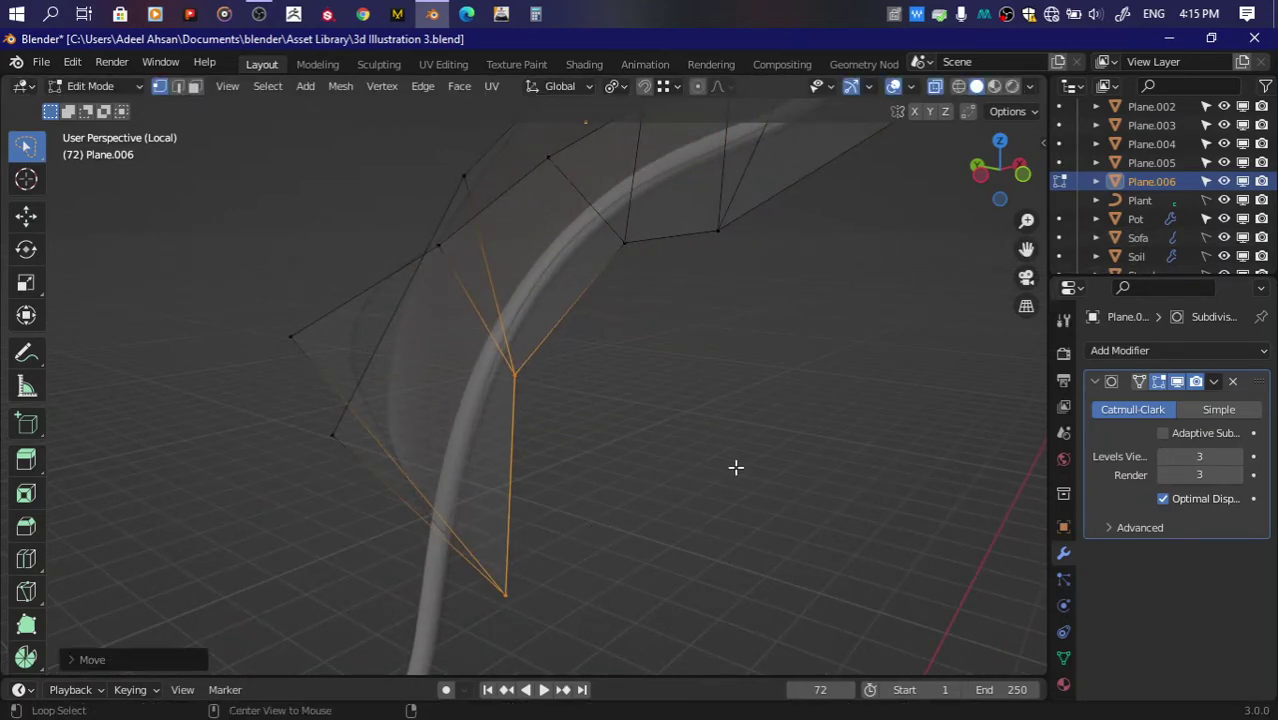
Step: Return to Object Mode, save the file, and deselect the leaf
key(Tab)
key(ctrl+s)
drag(975, 168, 1010, 165)
click(890, 240)
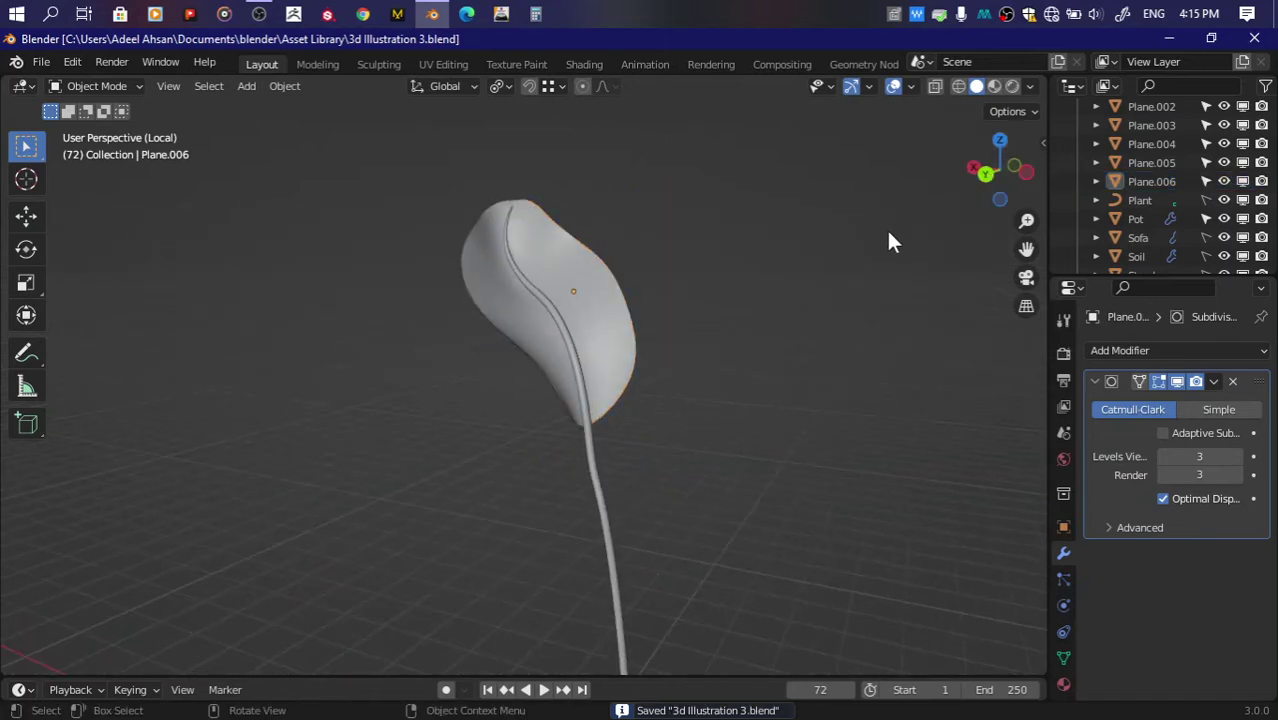
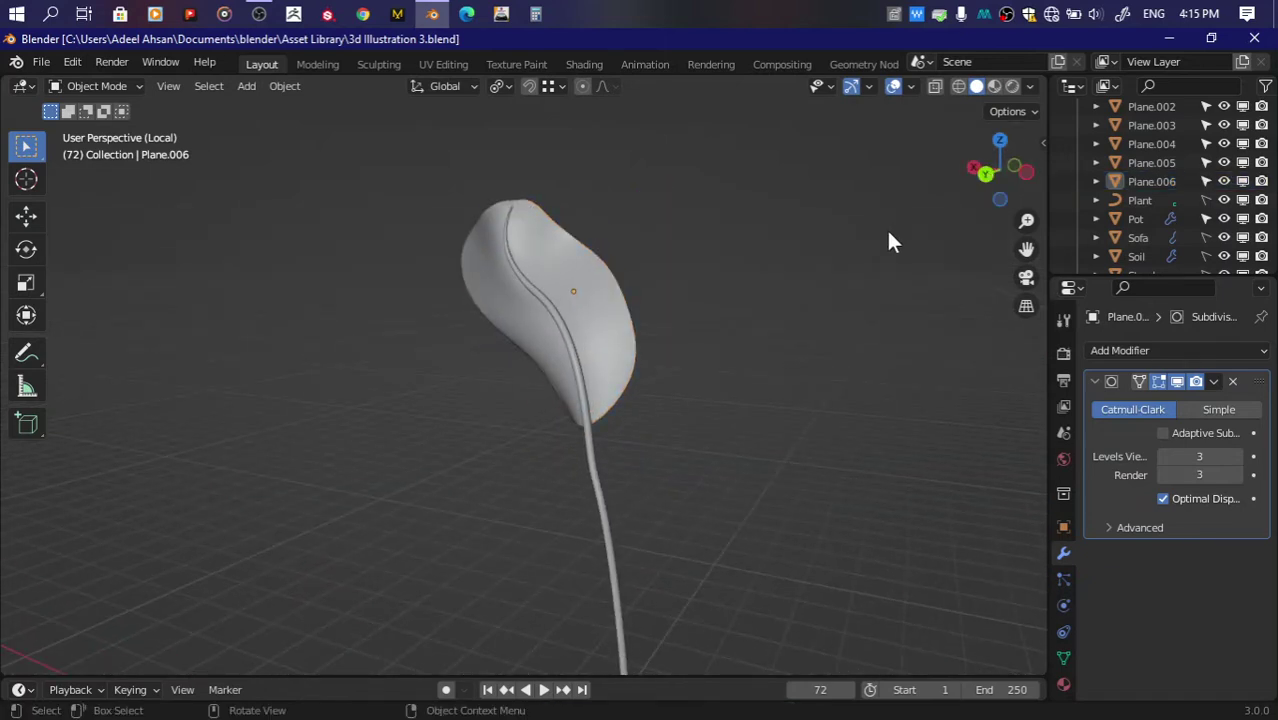
Step: Exit local view to show the full scene and return to the front orthographic view
key(KP_Divide)
click(982, 168)
drag(982, 168, 1012, 172)
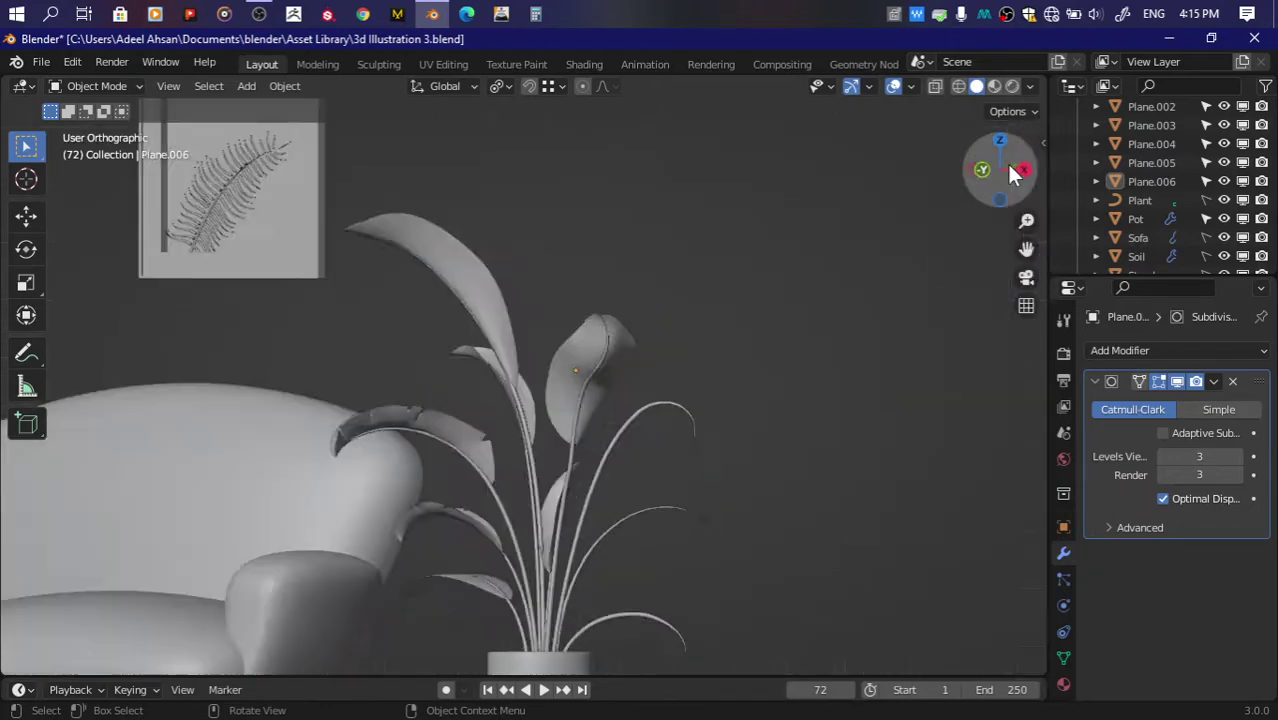
key(KP_1)
scroll(800, 290, up, 2)
scroll(745, 320, up, 2)
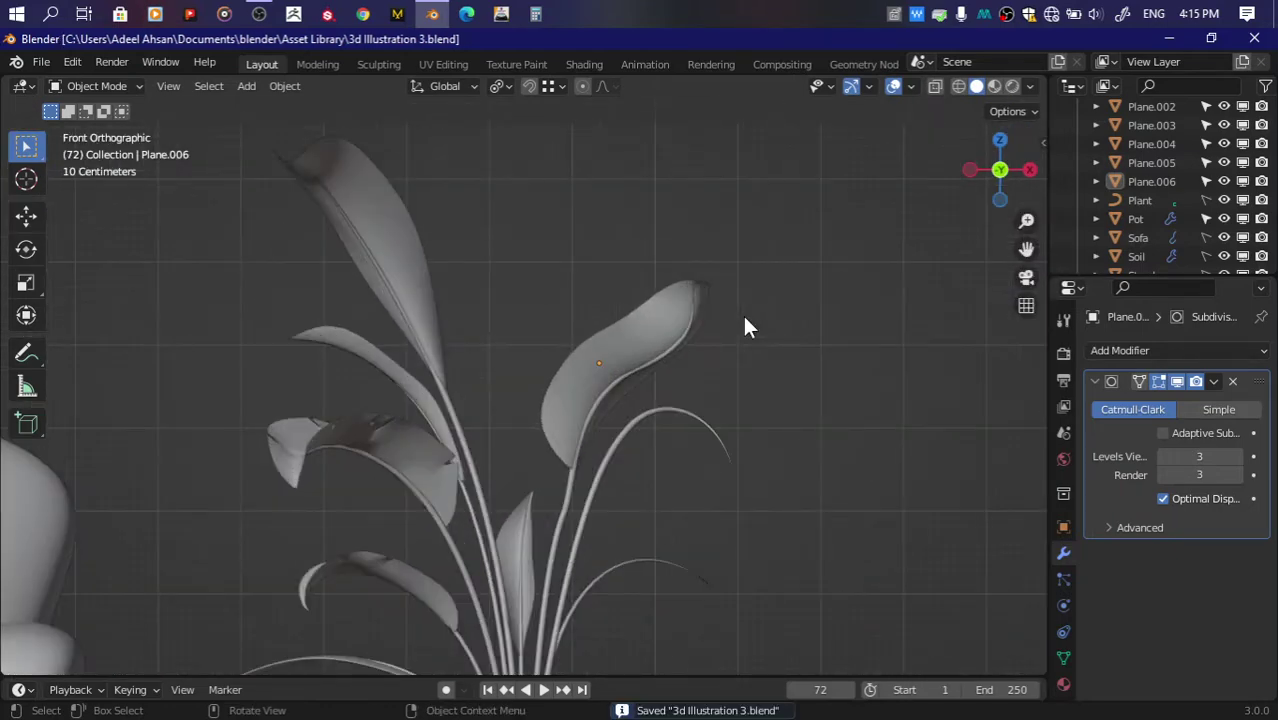
drag(1012, 190, 1000, 183)
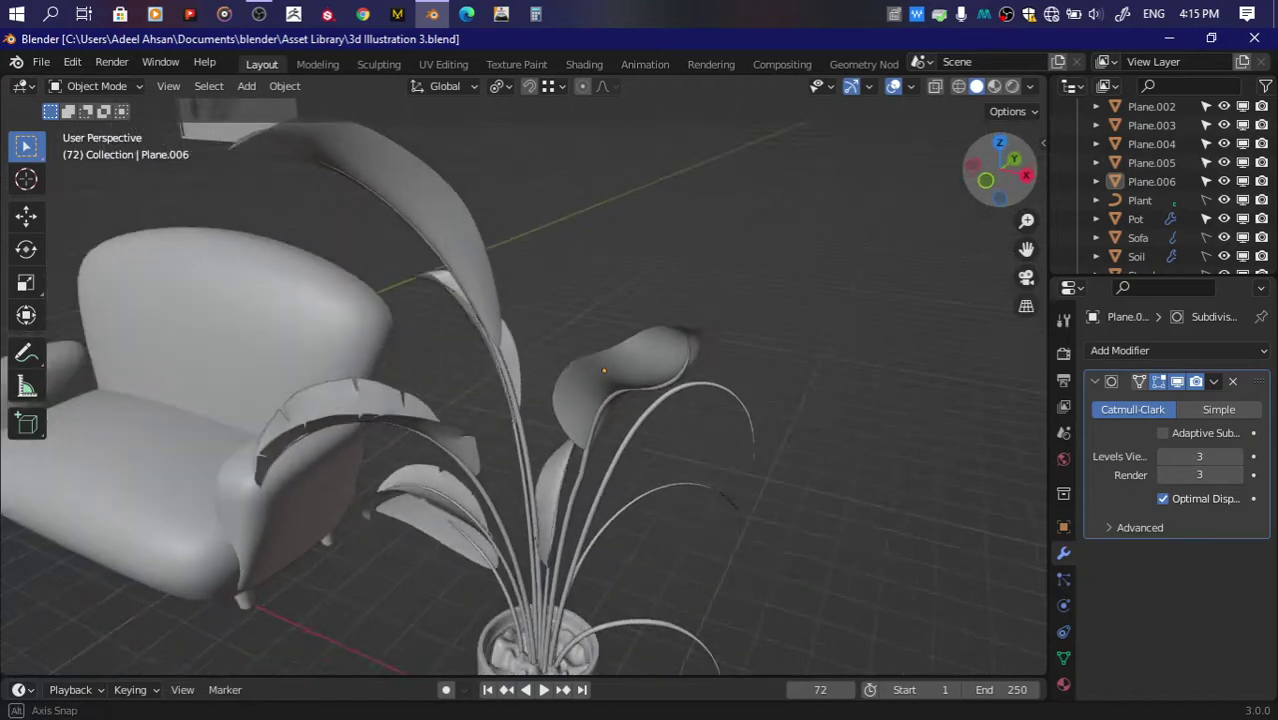
click(1000, 183)
Step: Duplicate the small leaf and tilt the copy
click(530, 603)
key(shift+d)
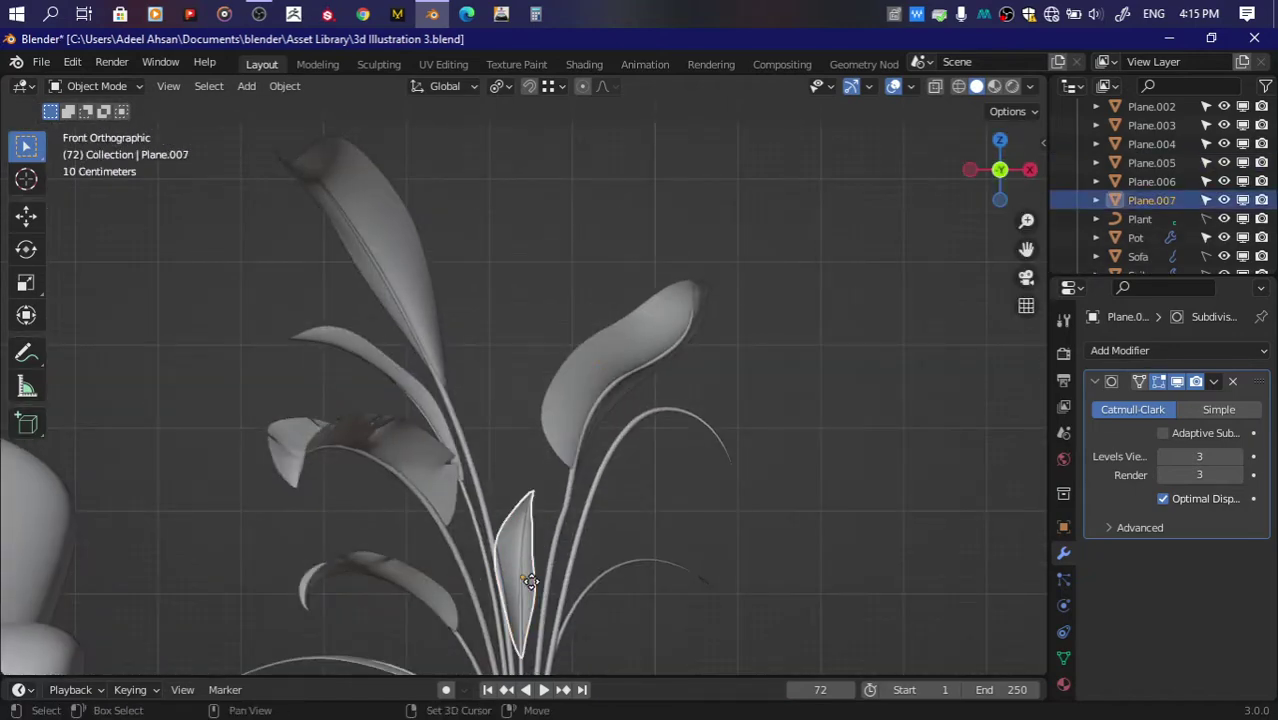
click(760, 365)
key(r)
click(756, 499)
Step: Move and re-angle the leaf copy onto the curved stem tip, then save the file
key(g)
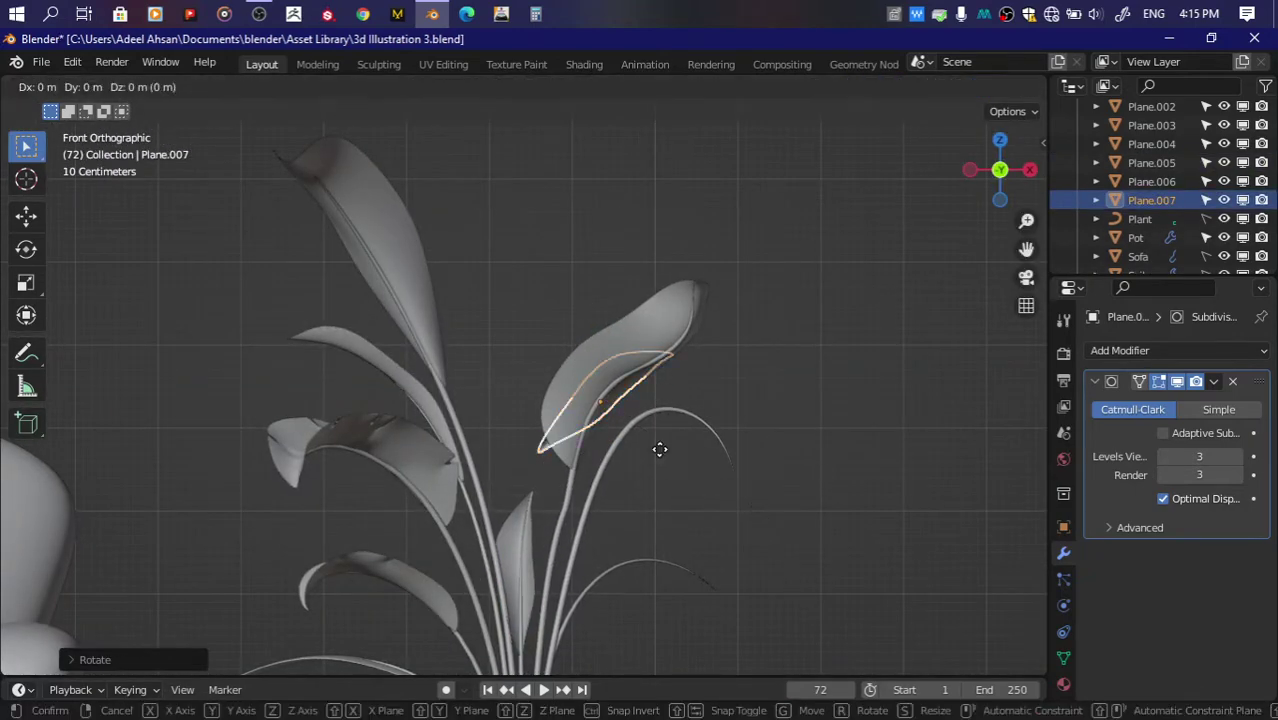
click(765, 352)
key(r)
click(789, 410)
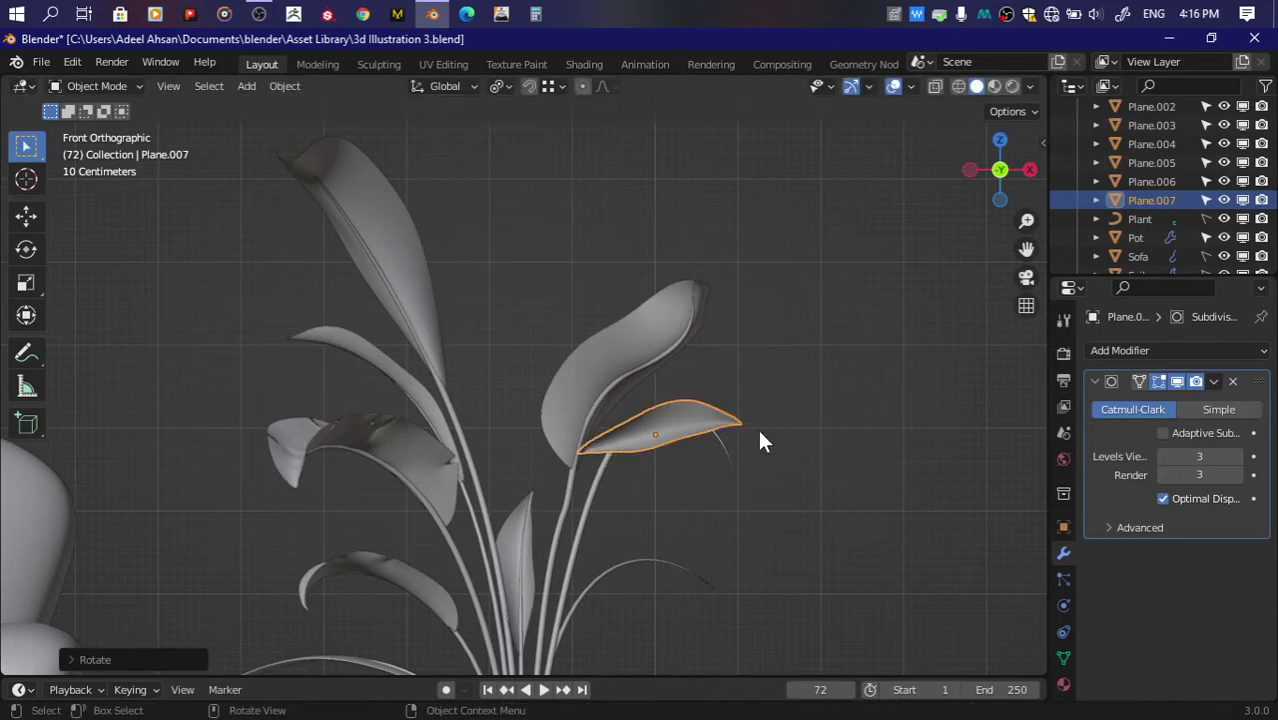
key(g)
click(785, 436)
key(ctrl+s)
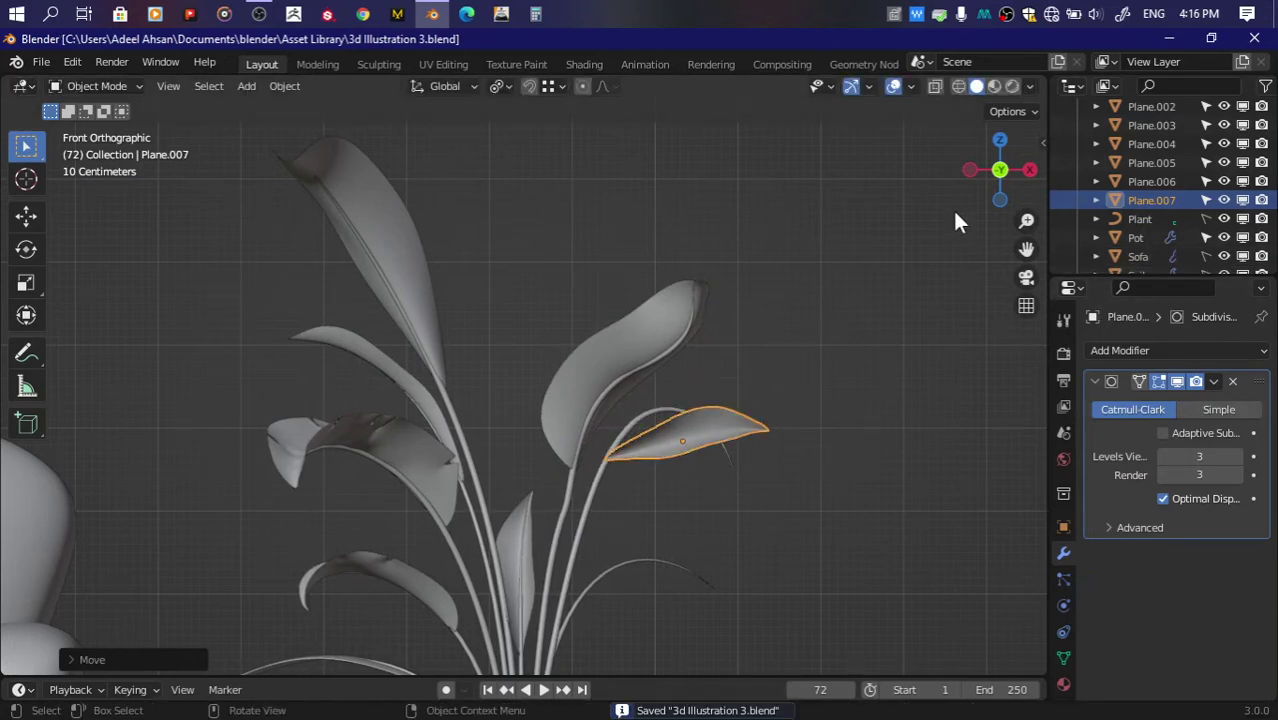
mouse_move(952, 208)
middle_down()
mouse_move(758, 352)
mouse_move(758, 340)
middle_up()
Step: Enter Edit Mode on the upper leaf Plane.006 and drag its tip vertex toward the upper right
scroll(758, 340, up, 4)
click(755, 336)
key(Tab)
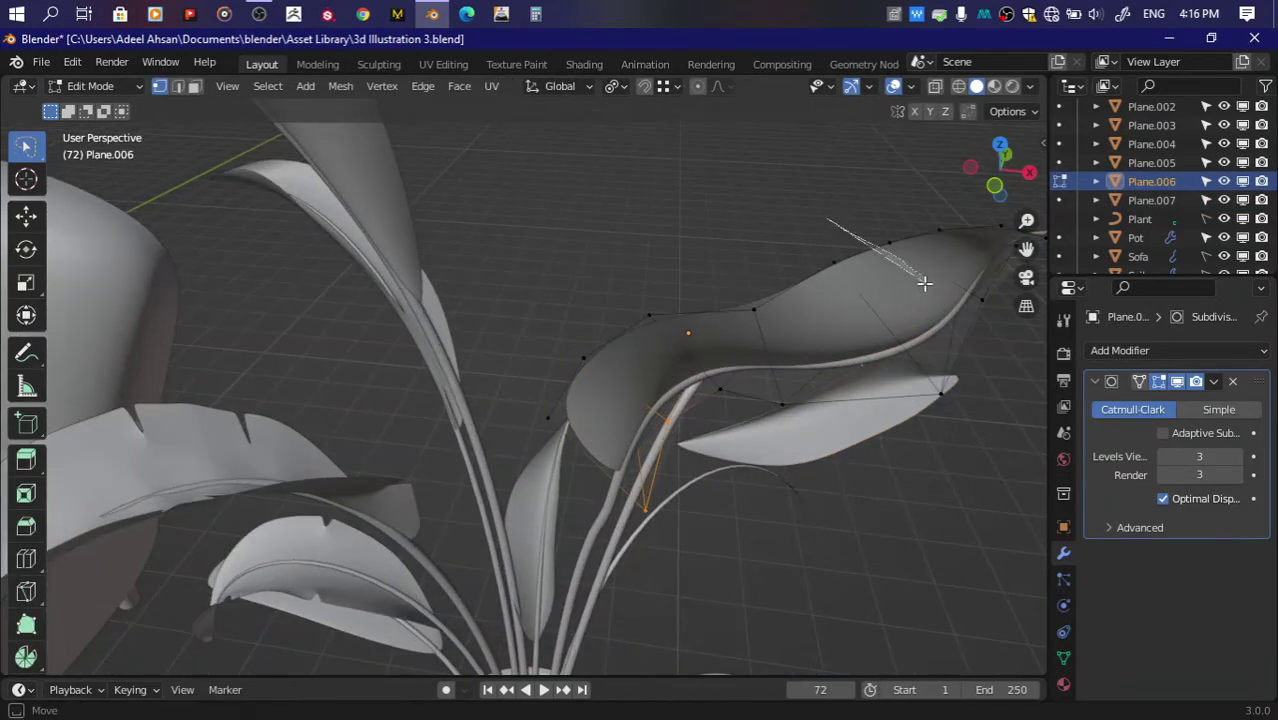
drag(979, 170, 1004, 163)
key(g)
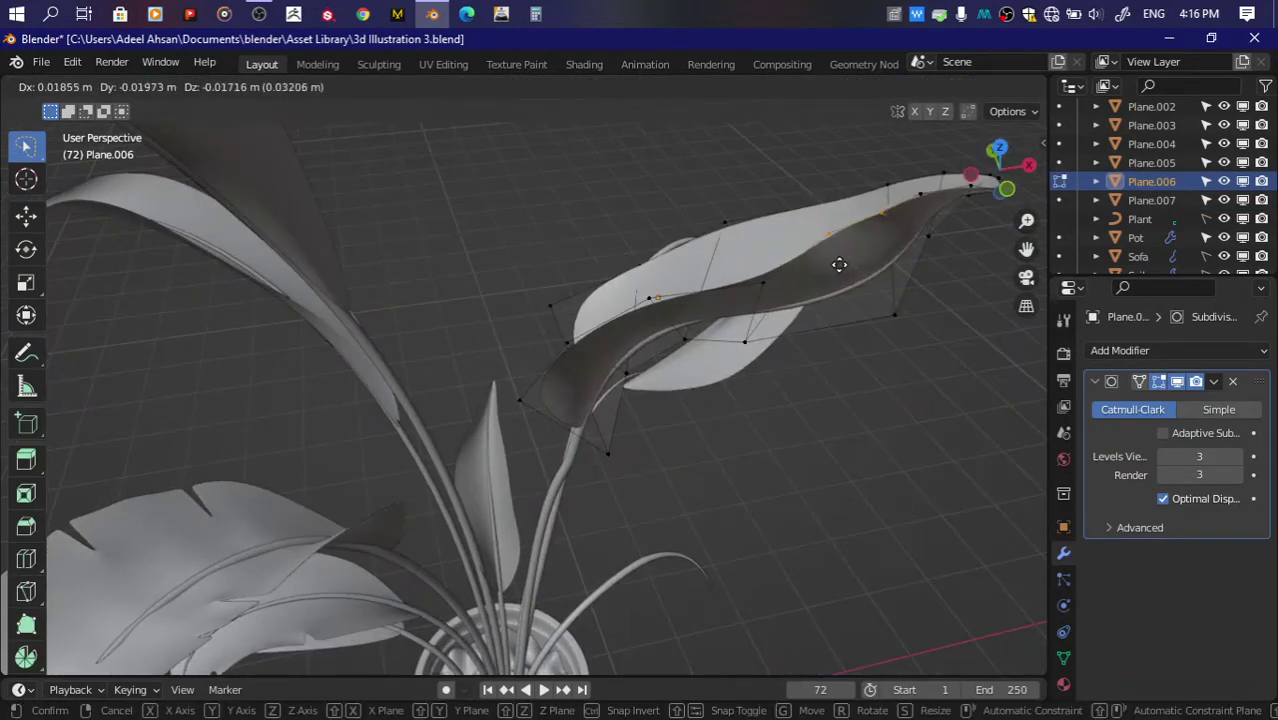
click(911, 224)
key(g)
click(978, 245)
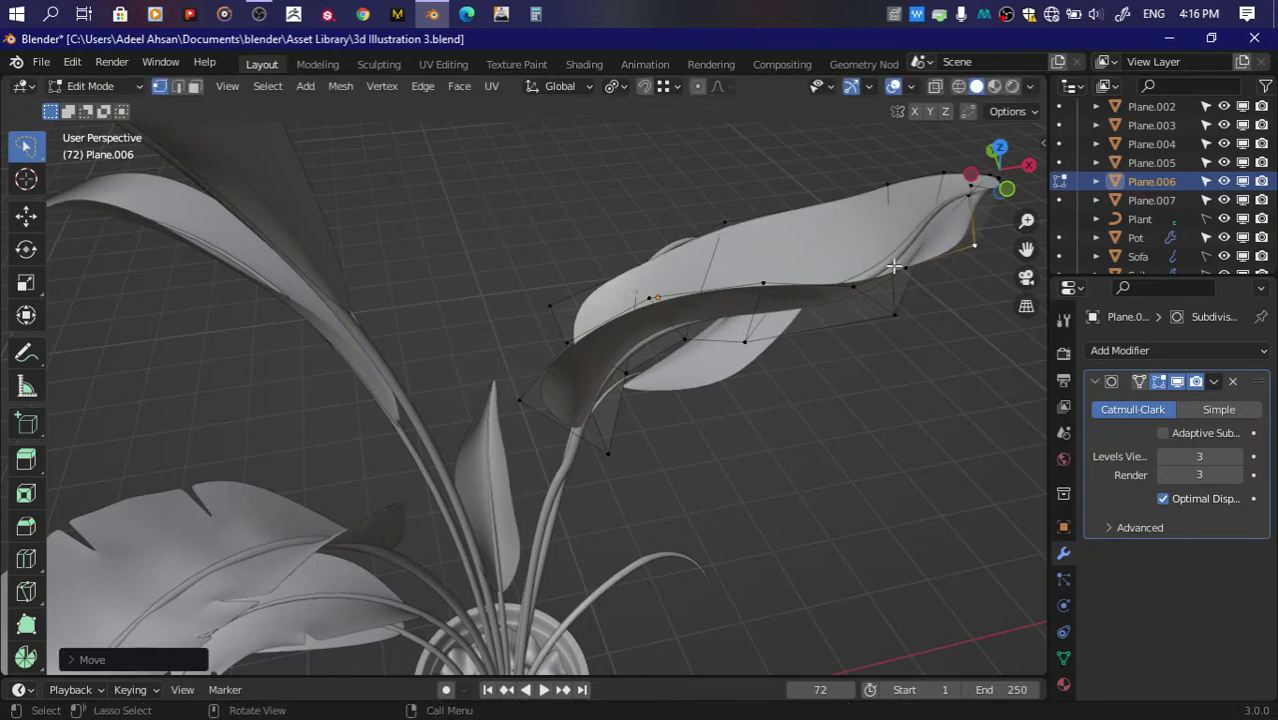
key(g)
click(913, 288)
Step: From the front orthographic view, reposition the leaf-tip vertices to curl the tip
drag(968, 160, 1010, 168)
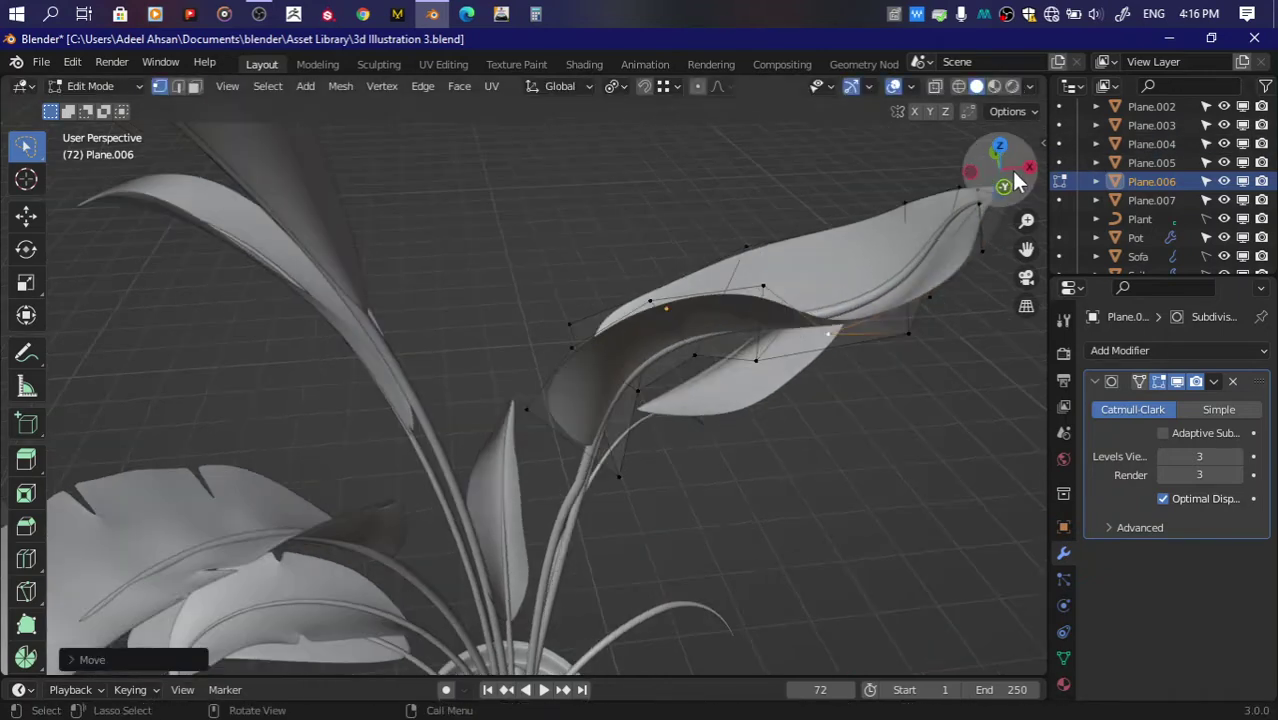
click(1010, 168)
key(g)
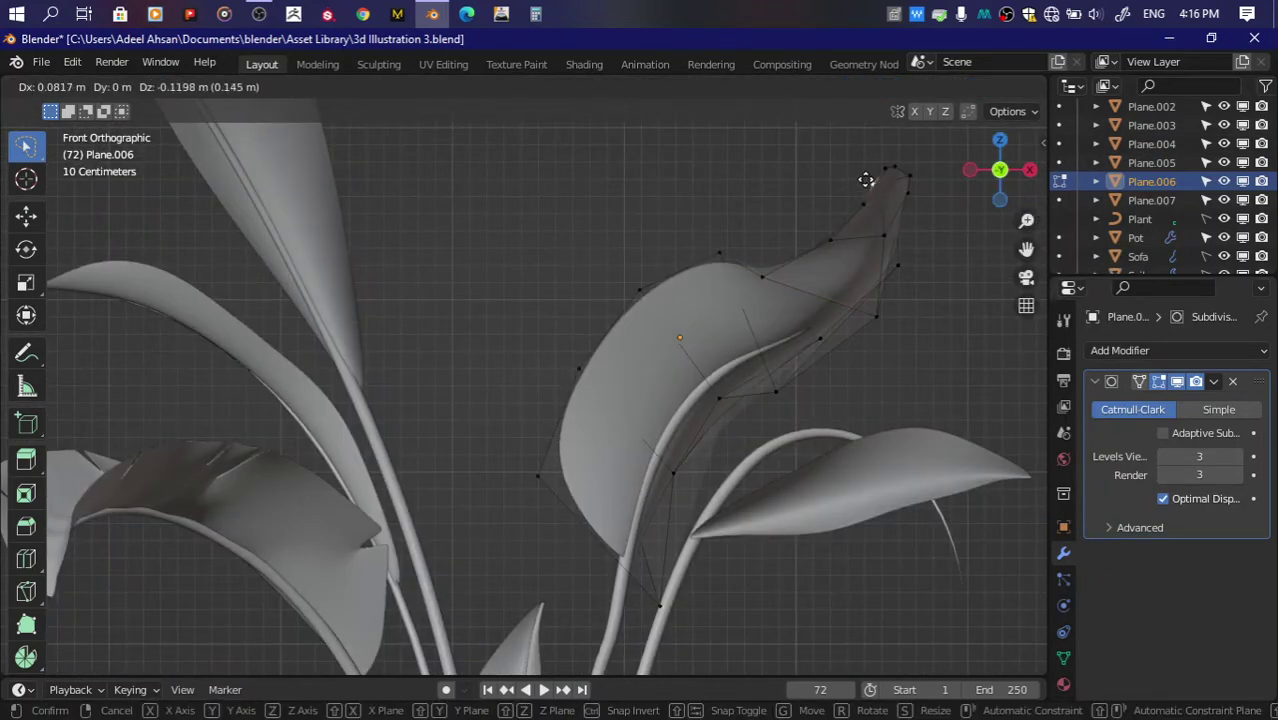
click(866, 180)
key(g)
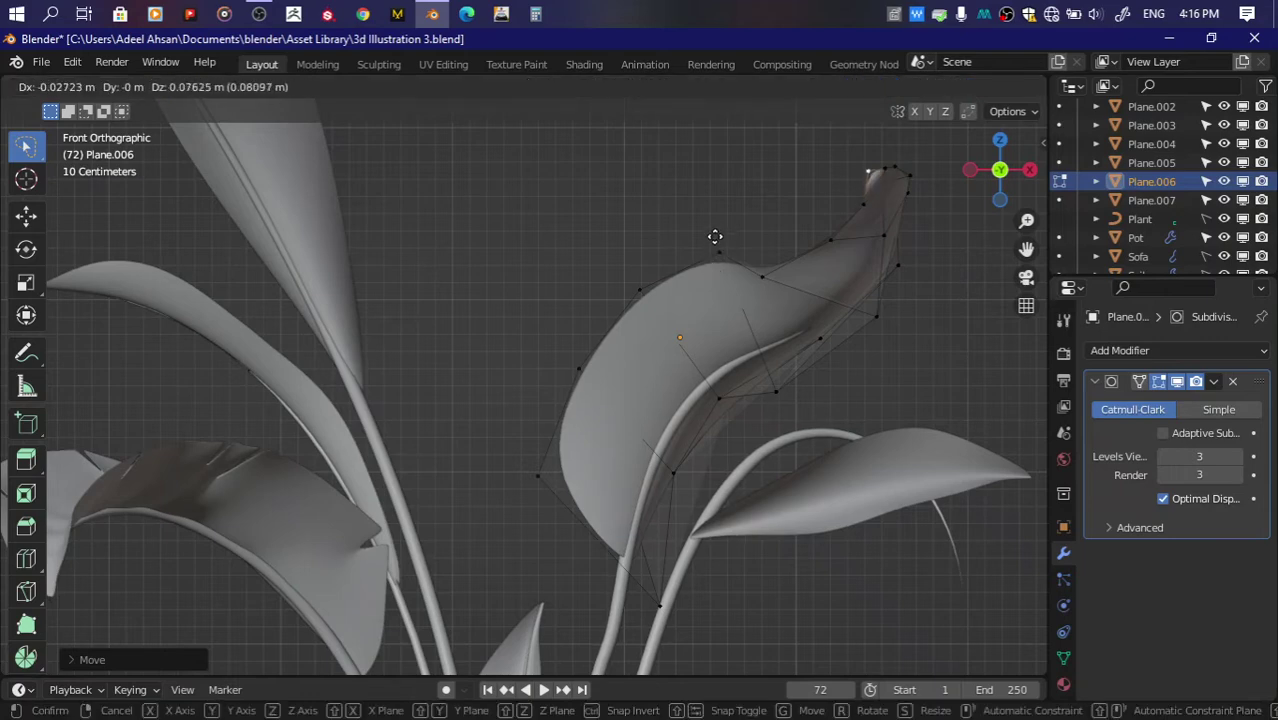
click(720, 240)
key(g)
click(699, 285)
Step: Re-frame the front view and nudge a leaf-tip vertex up and left
scroll(1035, 133, down, 2)
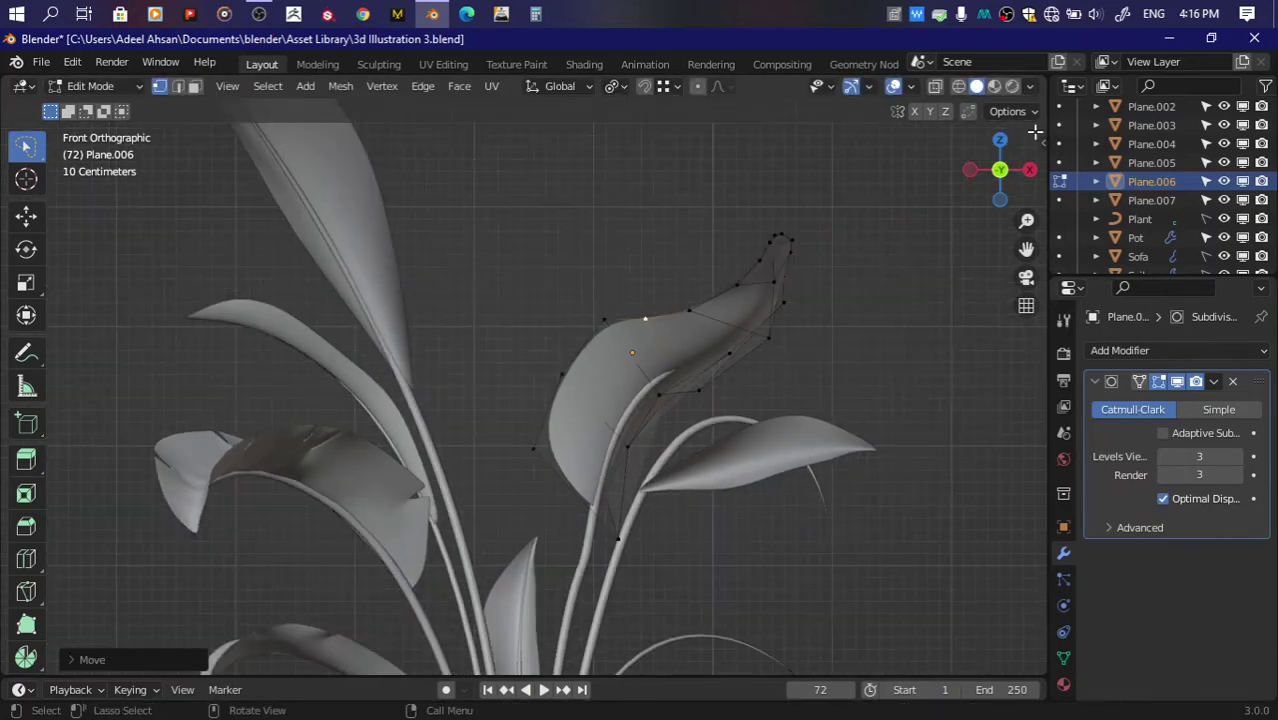
drag(1035, 133, 1005, 165)
click(999, 169)
click(999, 169)
scroll(947, 263, up, 2)
scroll(913, 314, up, 2)
scroll(913, 314, down, 1)
click(805, 396)
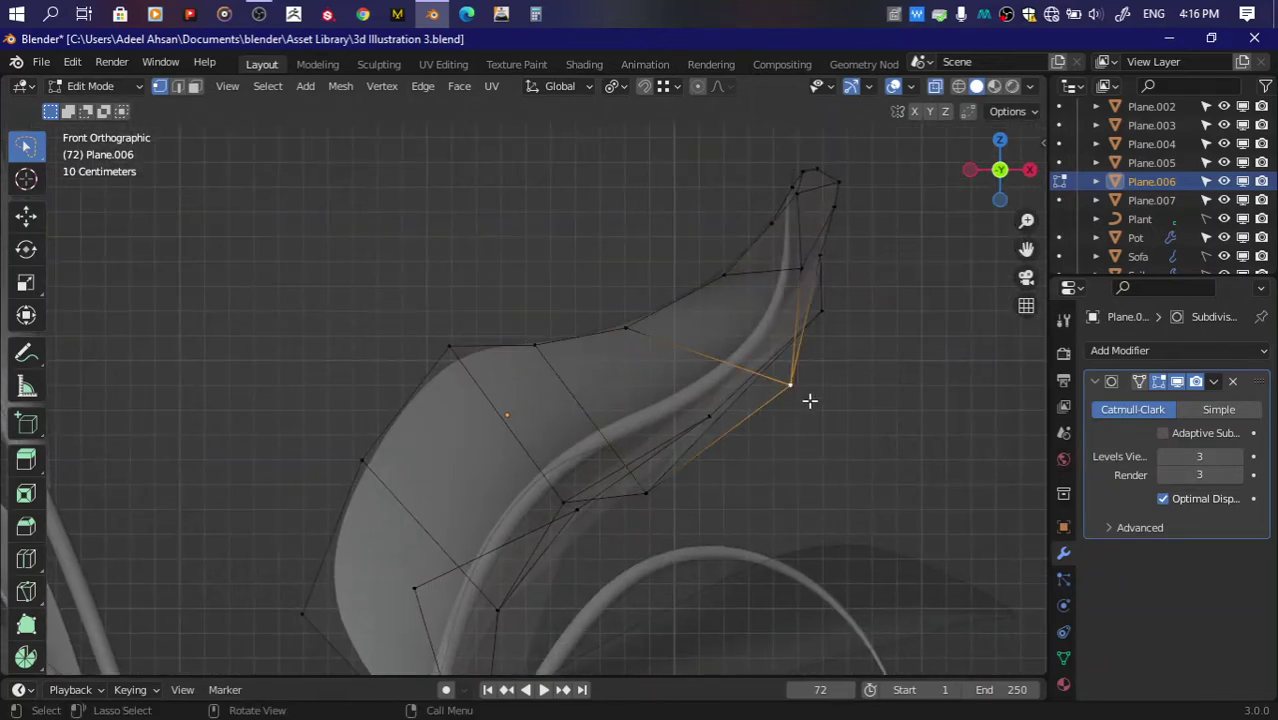
key(g)
click(800, 388)
Step: Adjust a lower leaf vertex and another vertex near the tip
click(643, 478)
key(g)
click(650, 490)
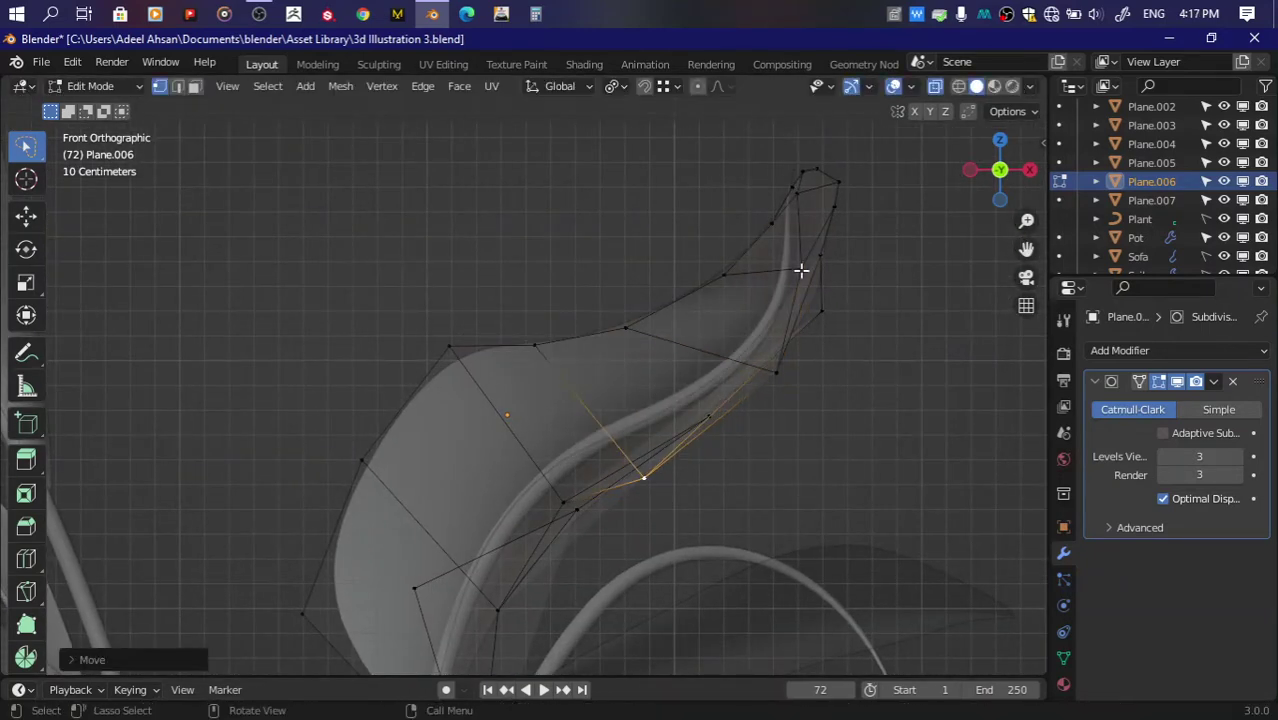
click(800, 270)
key(g)
click(795, 255)
drag(1000, 170, 975, 185)
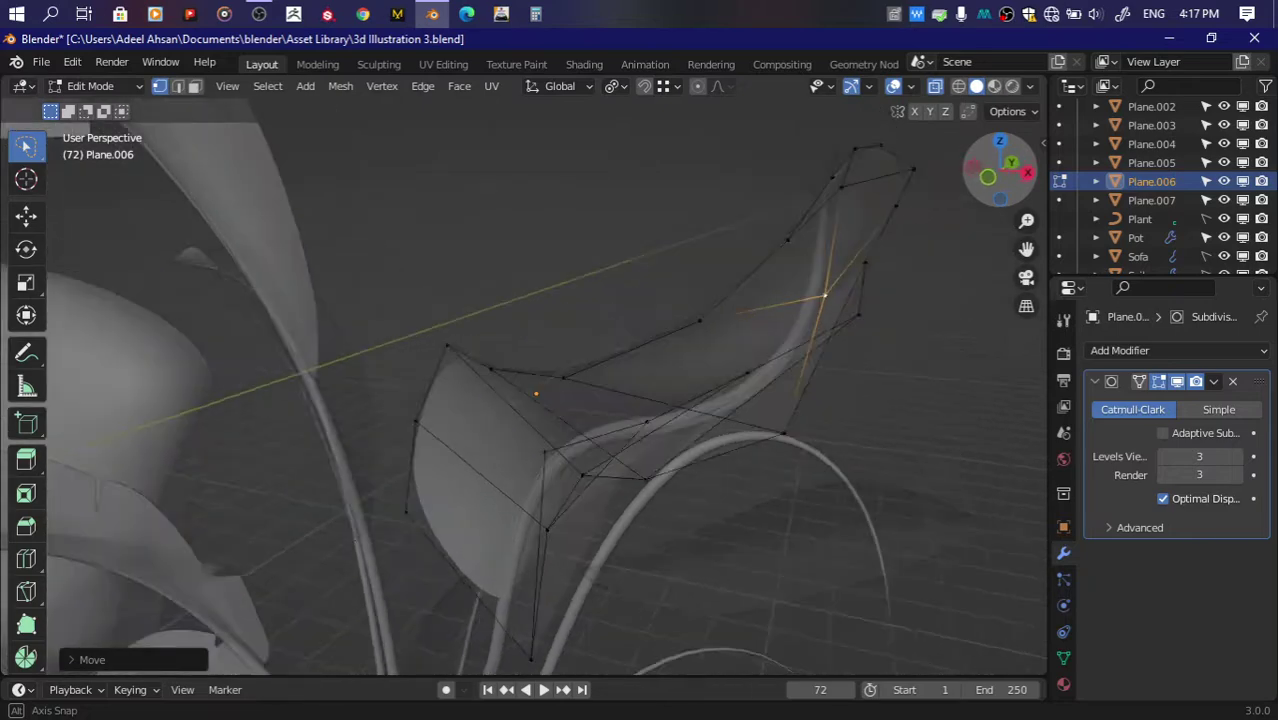
click(987, 177)
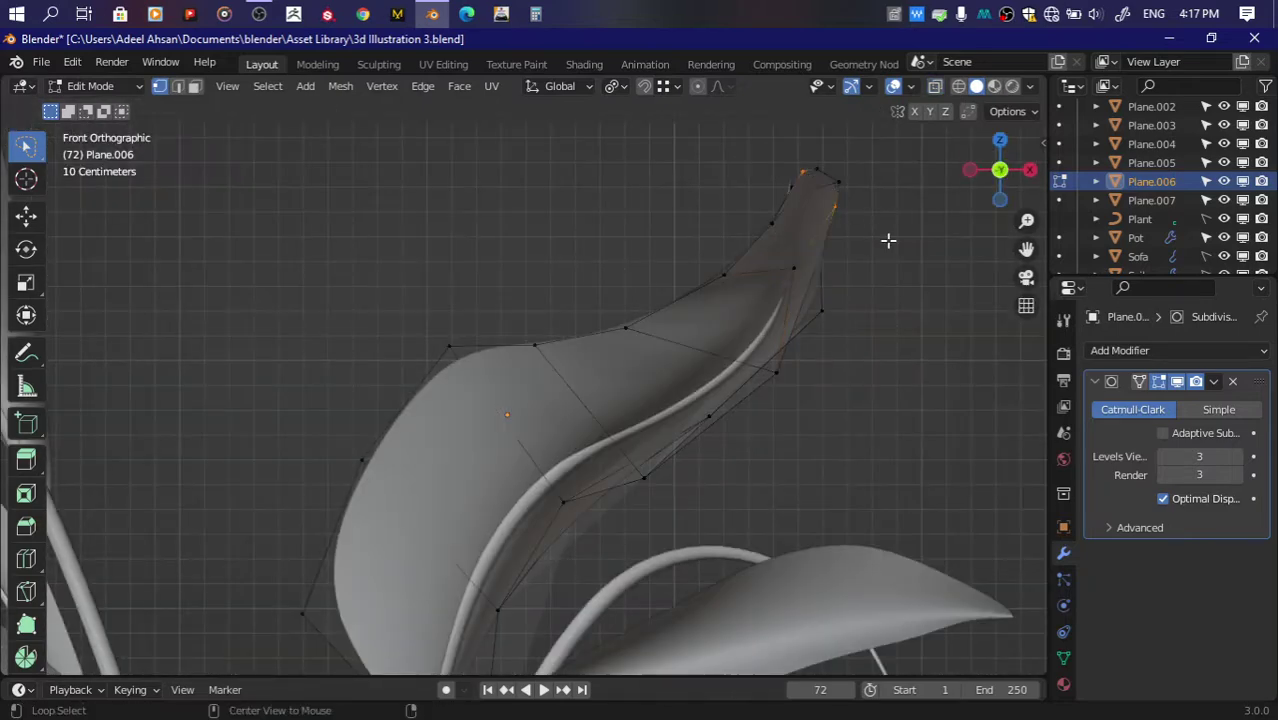
Step: With X-ray on, box-select the tip vertices, move them into a twisted point, and leave Edit Mode
key(alt+z)
drag(745, 156, 879, 243)
key(g)
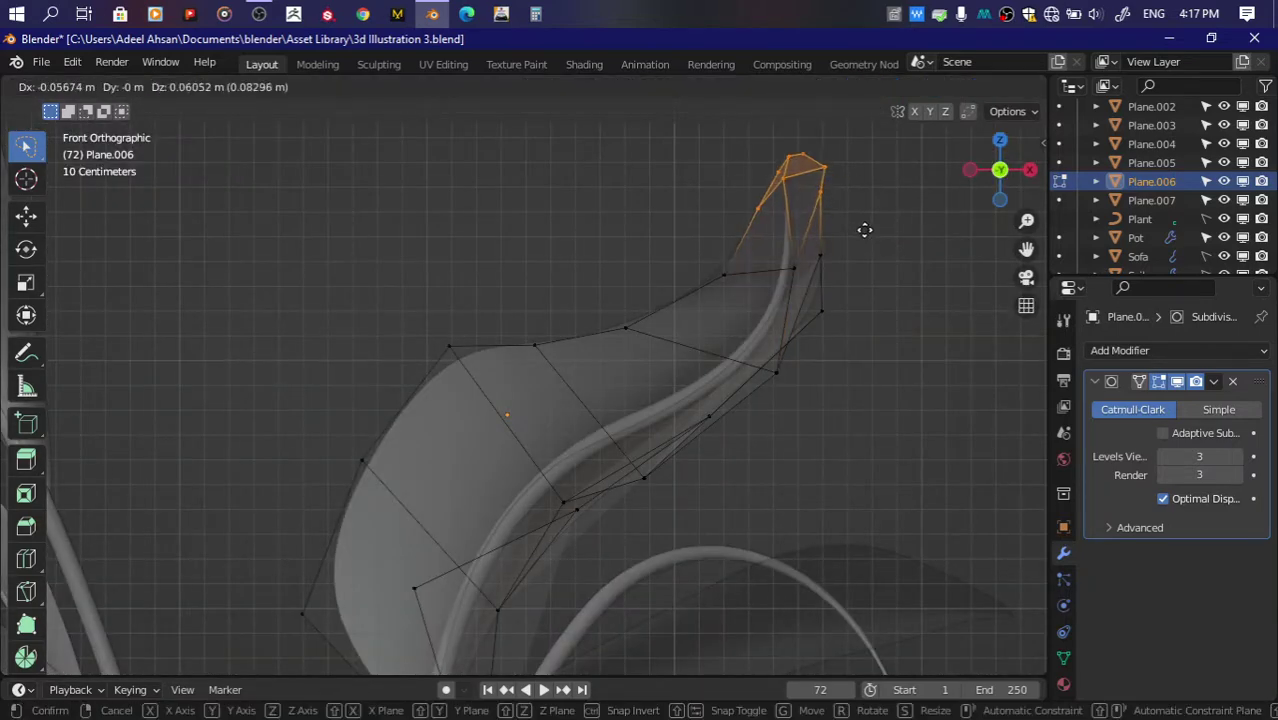
click(865, 230)
key(g)
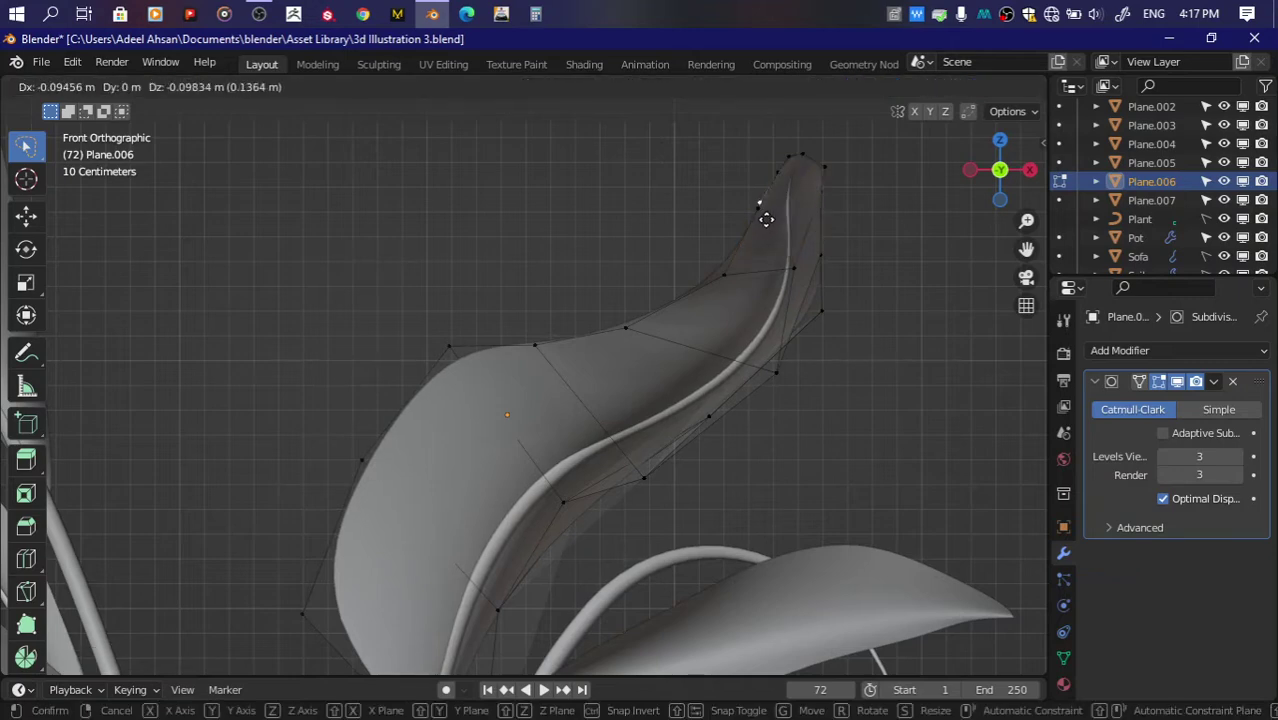
click(930, 197)
key(Tab)
middle_drag(930, 195, 850, 260)
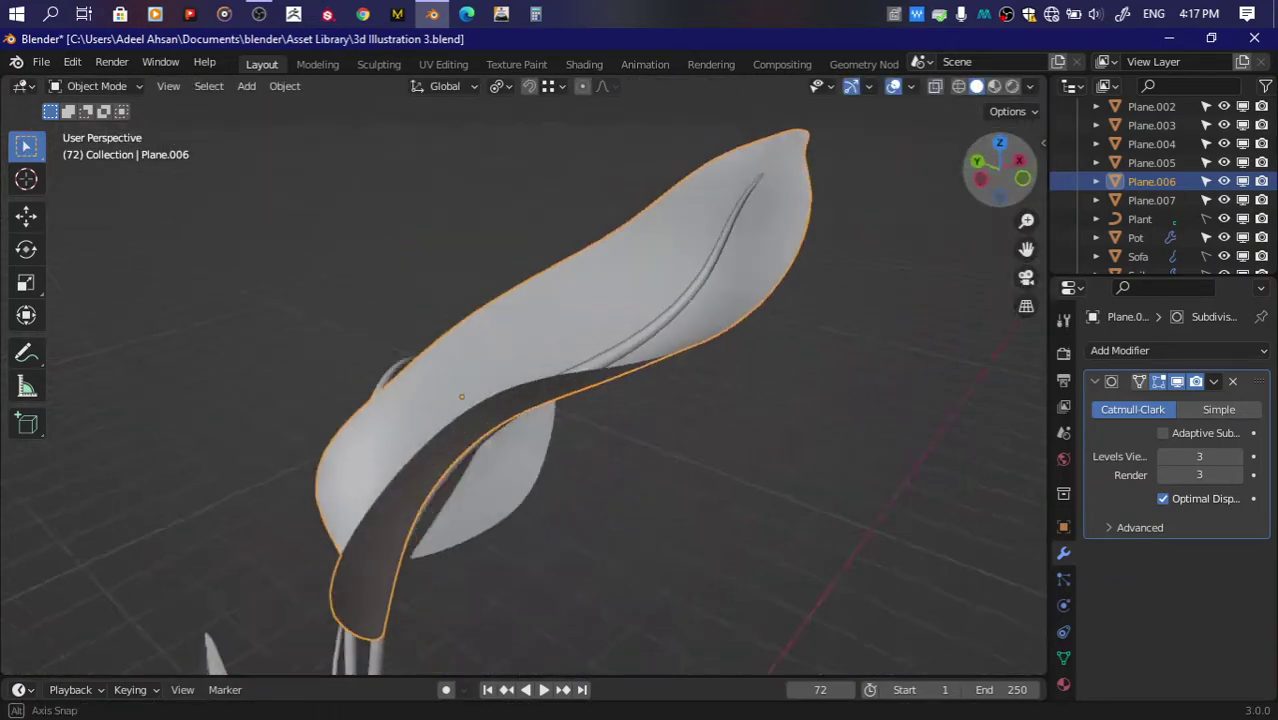
scroll(905, 241, down, 3)
Step: Save the file and select the duplicated leaf Plane.007 in front view
key(ctrl+s)
key(KP_1)
click(882, 289)
scroll(875, 295, down, 2)
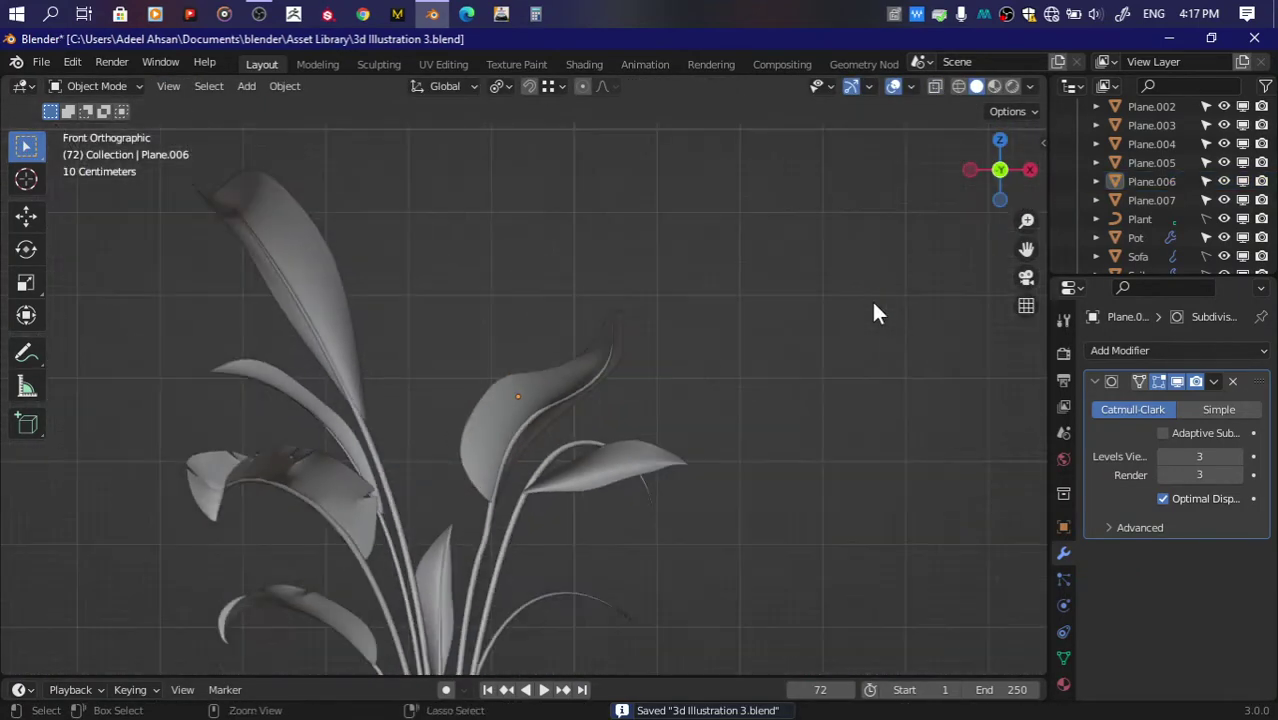
scroll(702, 340, down, 4)
scroll(702, 340, up, 4)
click(607, 497)
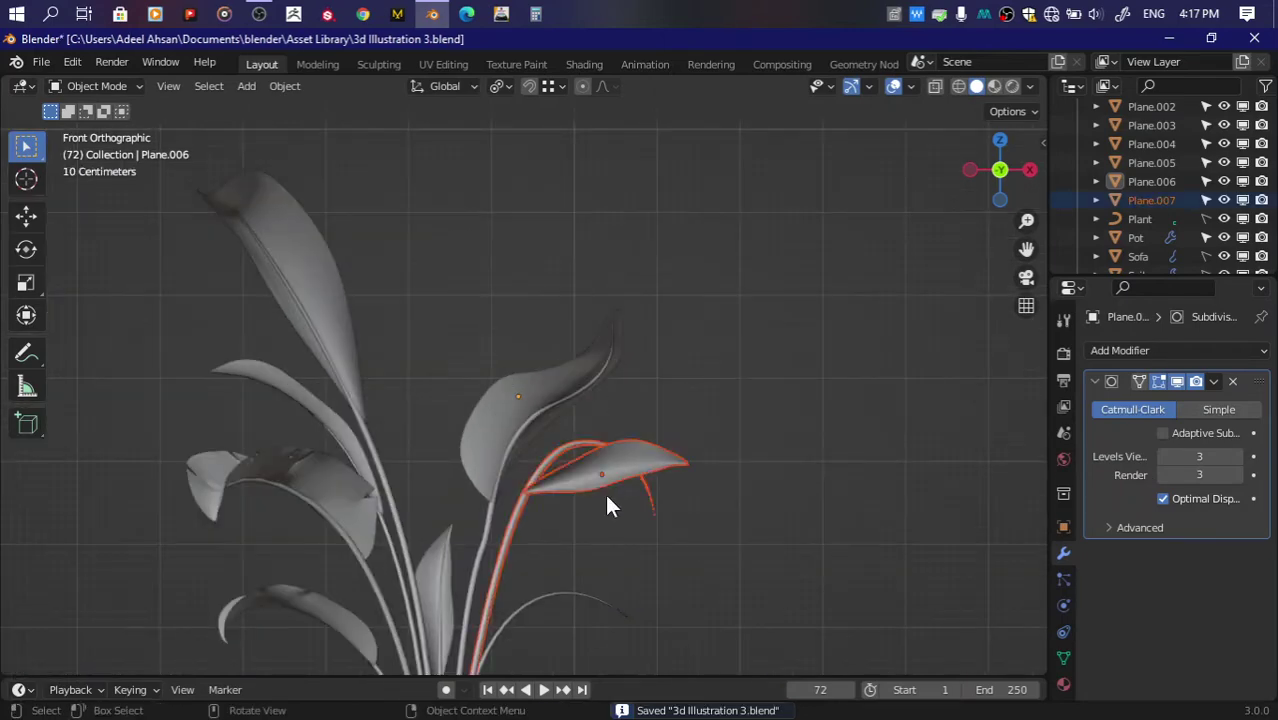
scroll(607, 497, down, 5)
Step: Isolate the pot and stem in local view, save, and orbit to a low side angle
click(494, 573)
key(KP_Divide)
key(ctrl+s)
scroll(736, 315, up, 3)
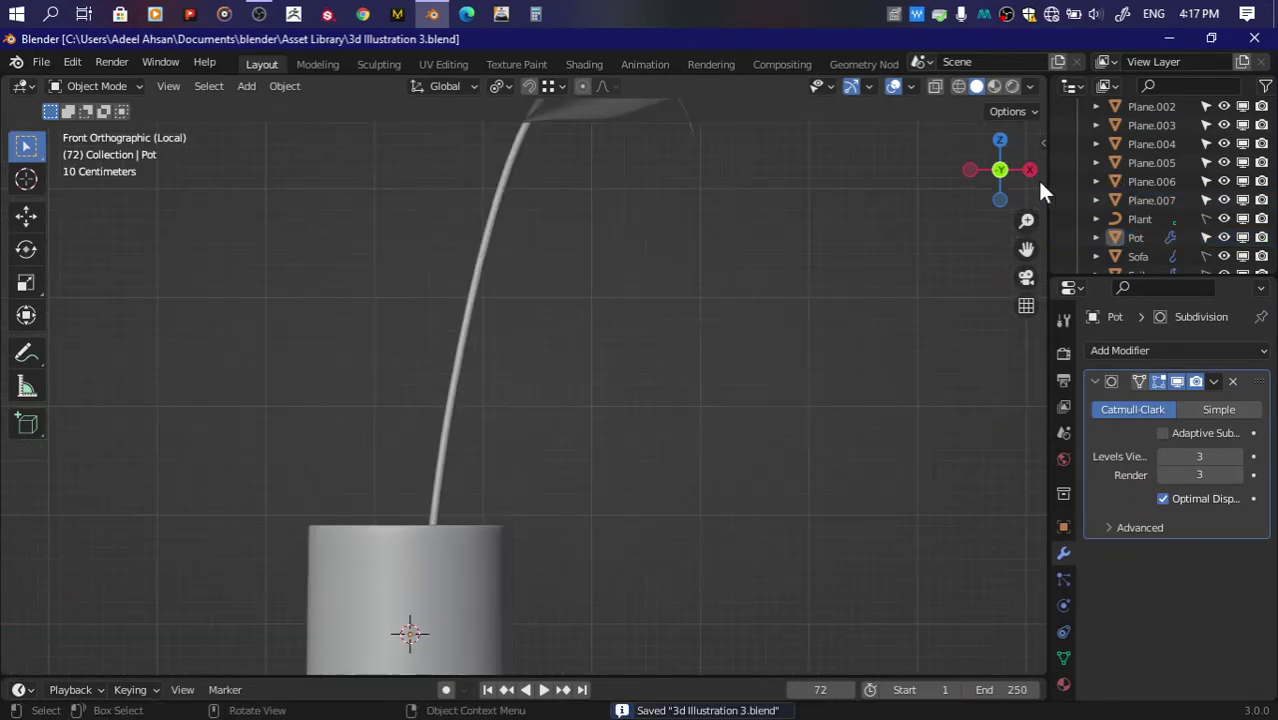
scroll(733, 259, down, 2)
scroll(1021, 152, up, 3)
drag(1000, 170, 912, 242)
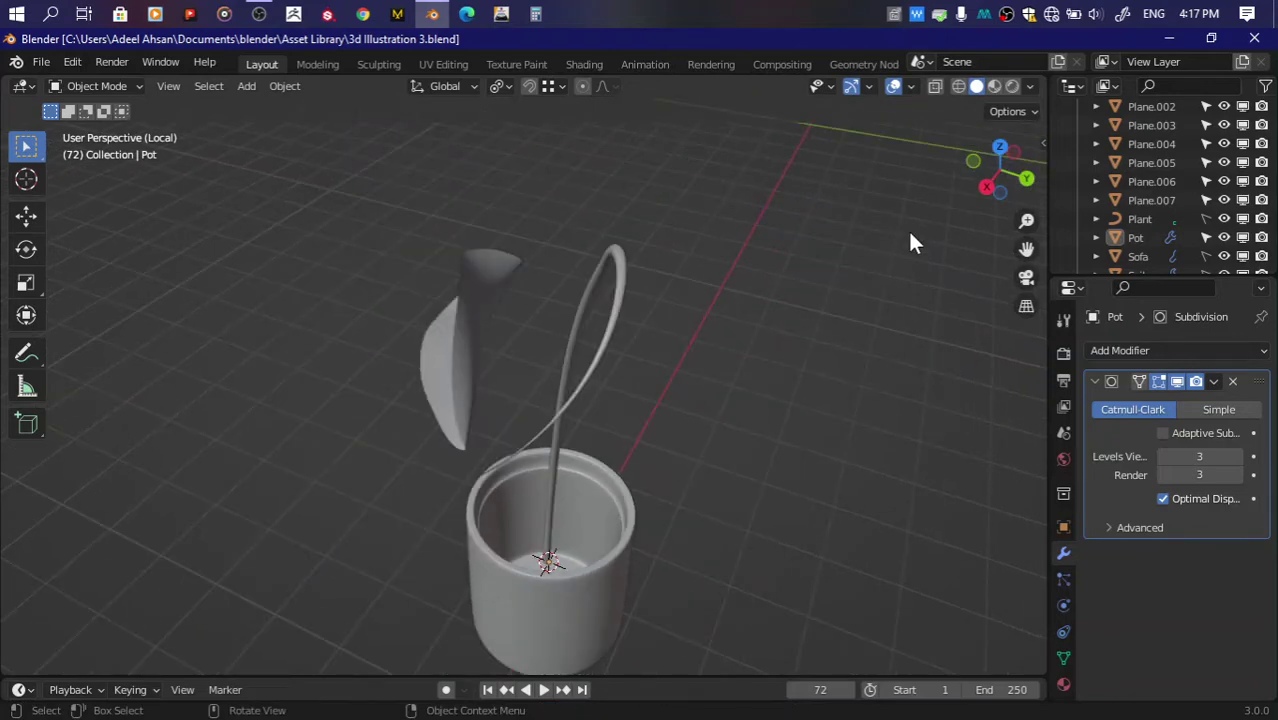
drag(1000, 168, 585, 278)
Step: Rotate the duplicated leaf and move it toward the stem
click(585, 278)
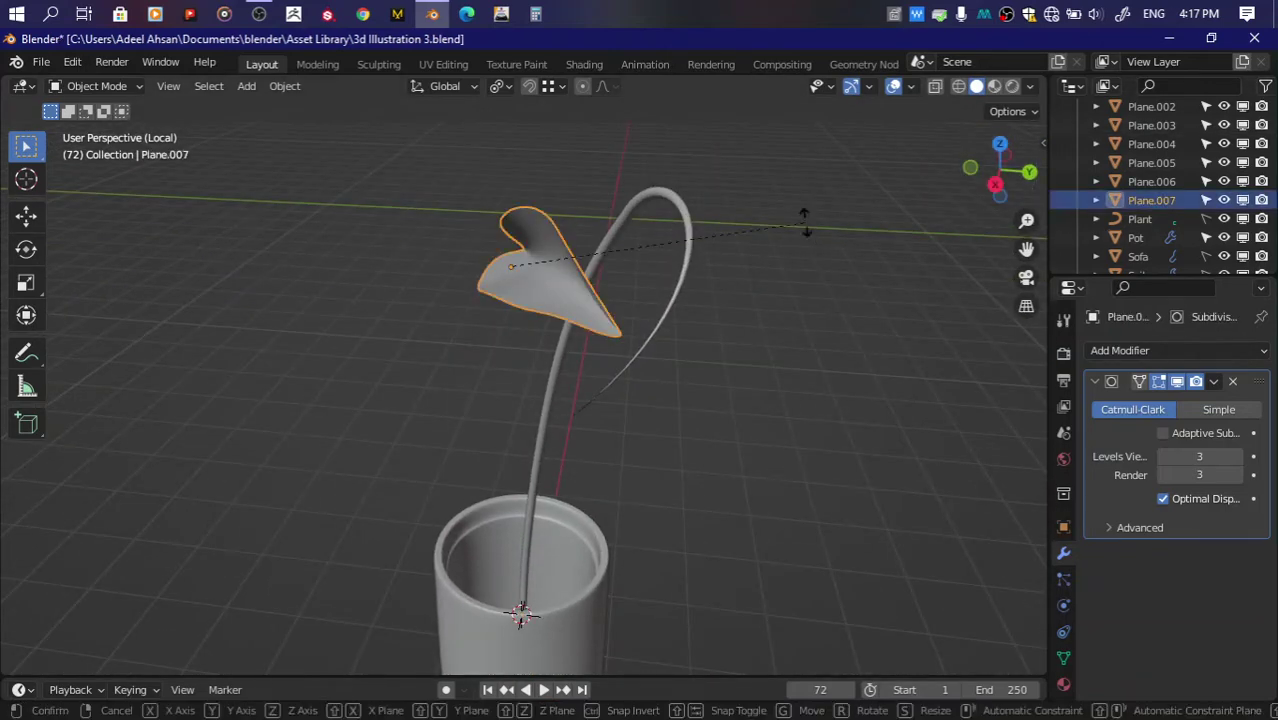
key(r)
click(670, 478)
key(g)
click(723, 549)
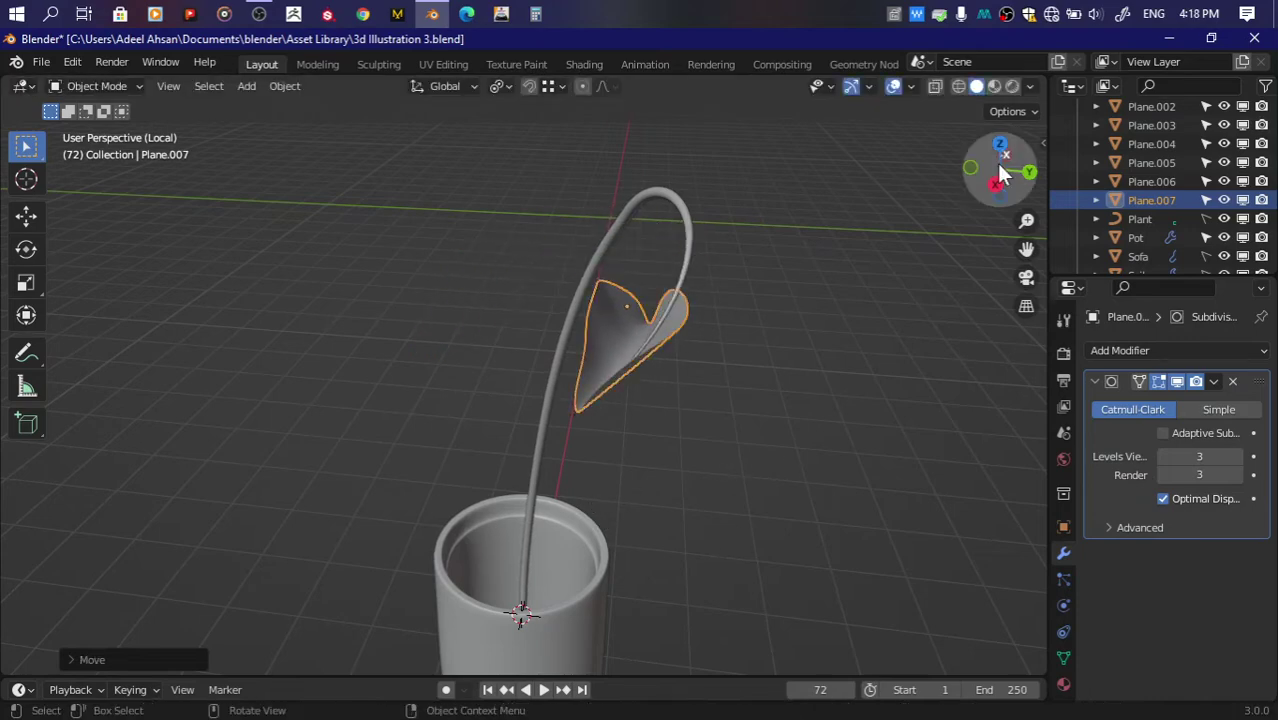
drag(1000, 170, 995, 160)
key(r)
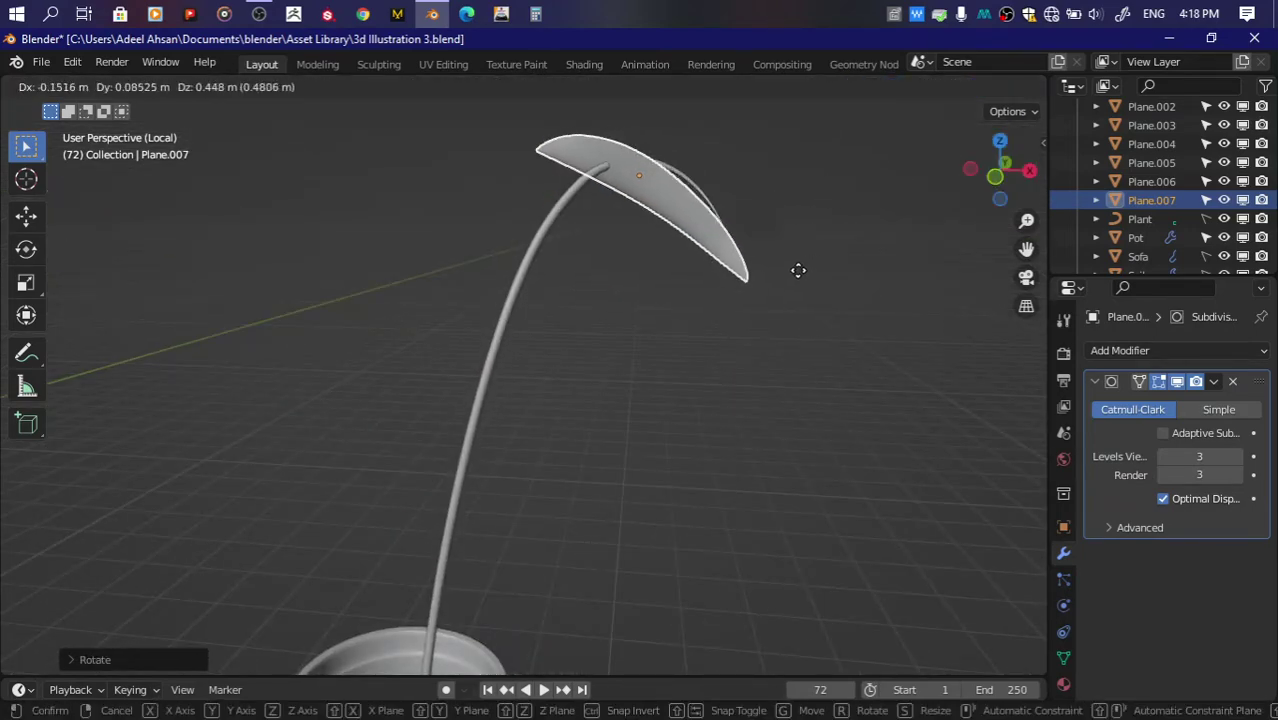
click(800, 278)
Step: Further rotate and reposition the leaf from another viewing angle
drag(990, 177, 913, 191)
key(r)
key(g)
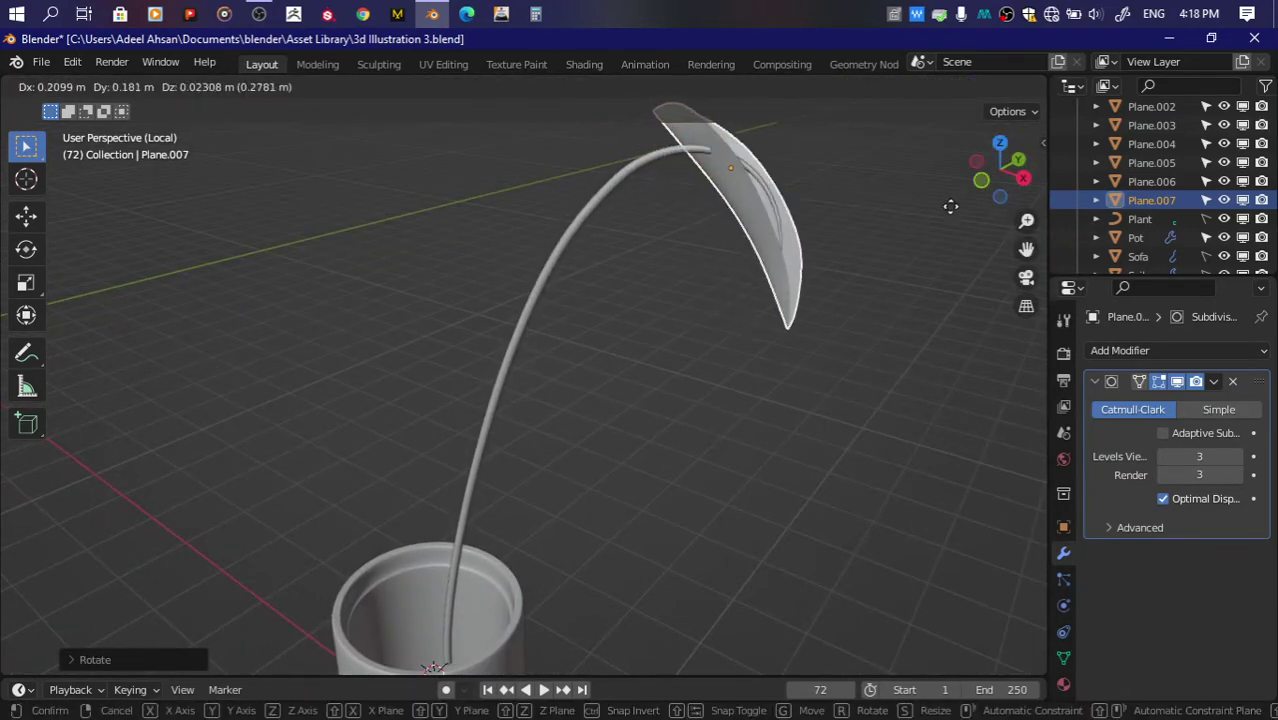
click(932, 195)
key(r)
click(988, 192)
Step: Fine-tune the leaf's tilt with three more rotations and save
drag(990, 197, 884, 262)
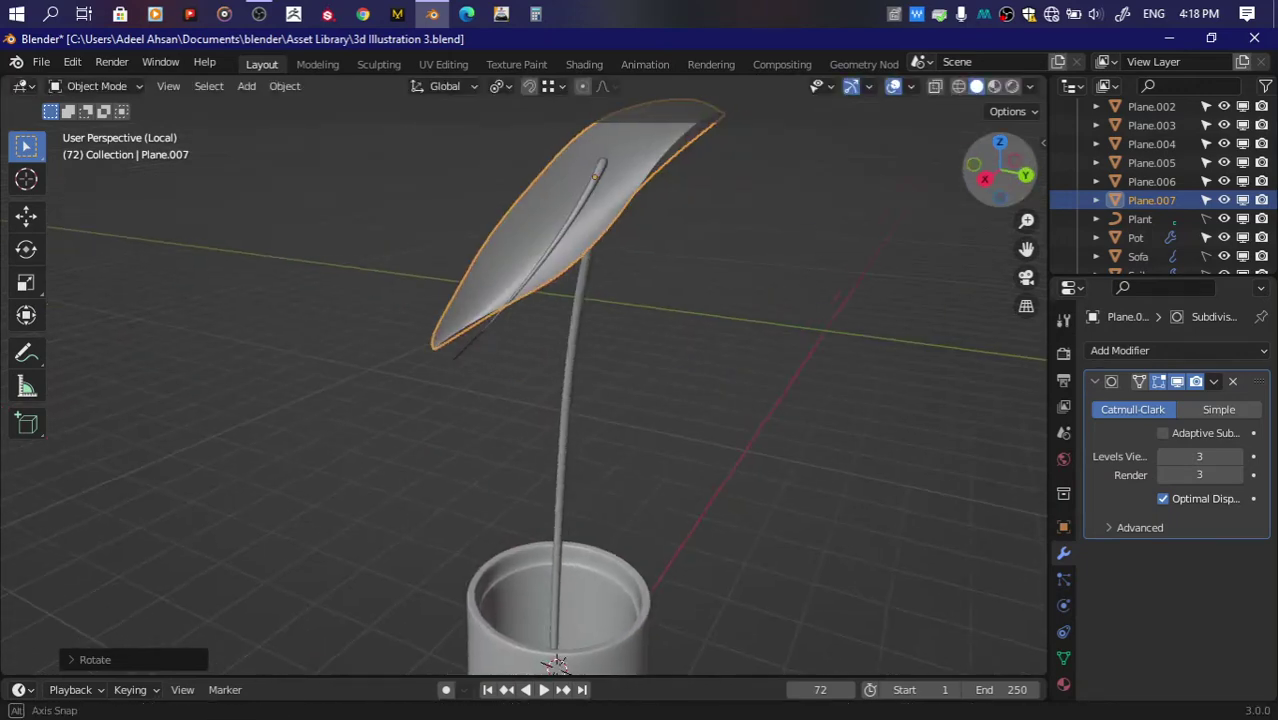
key(r)
click(886, 199)
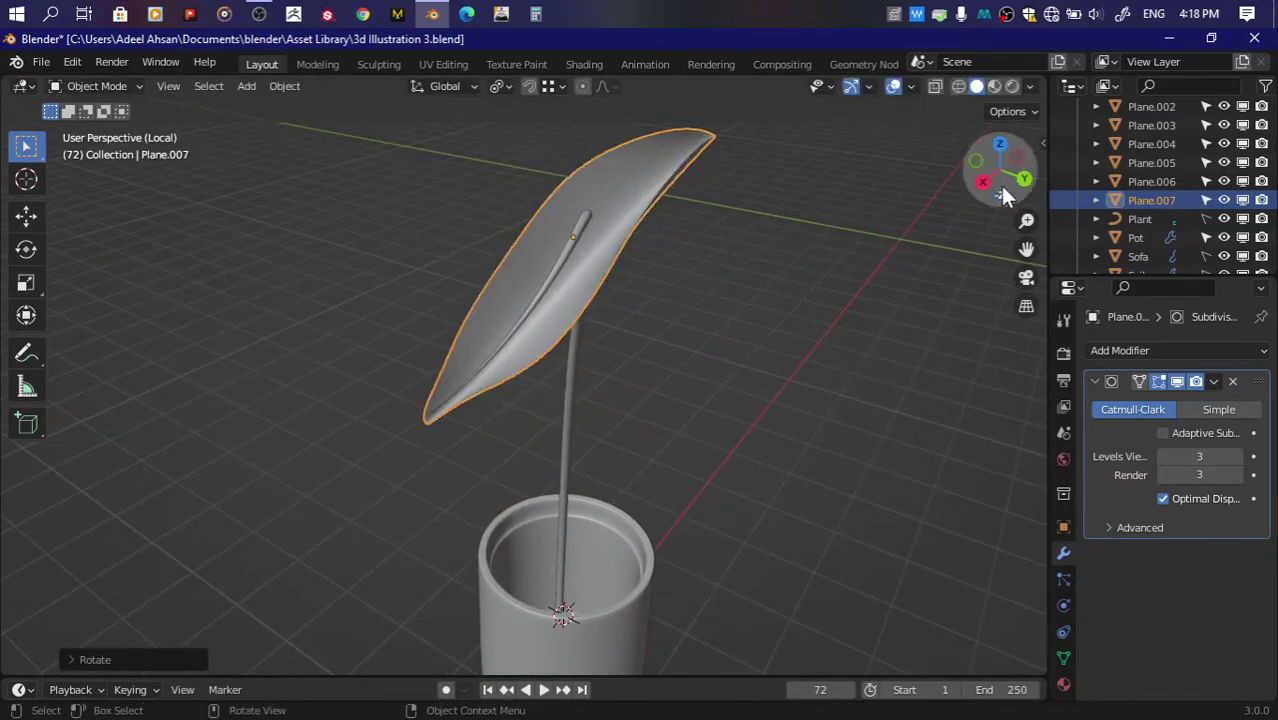
mouse_move(1000, 168)
mouse_down()
mouse_move(990, 185)
mouse_move(1021, 171)
mouse_up()
key(r)
click(831, 175)
key(r)
click(838, 235)
key(ctrl+s)
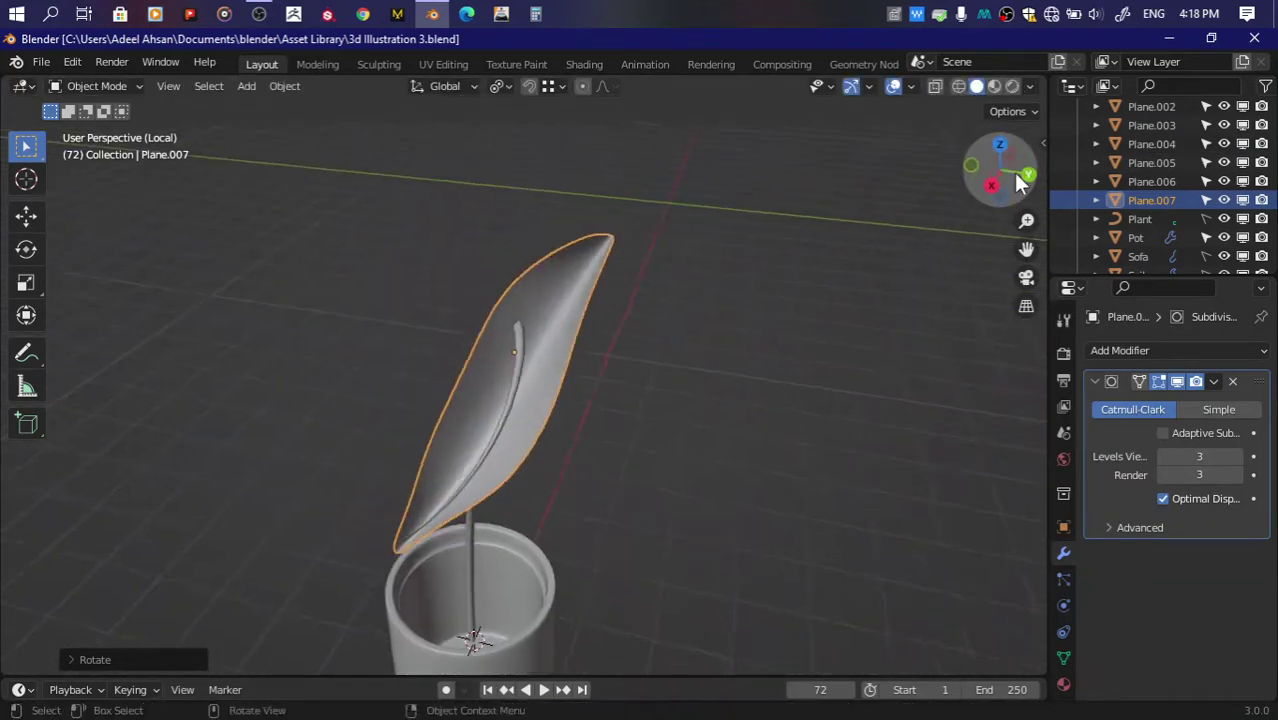
Step: Re-orient and place the leaf above the stem, then save the file
key(r)
key(g)
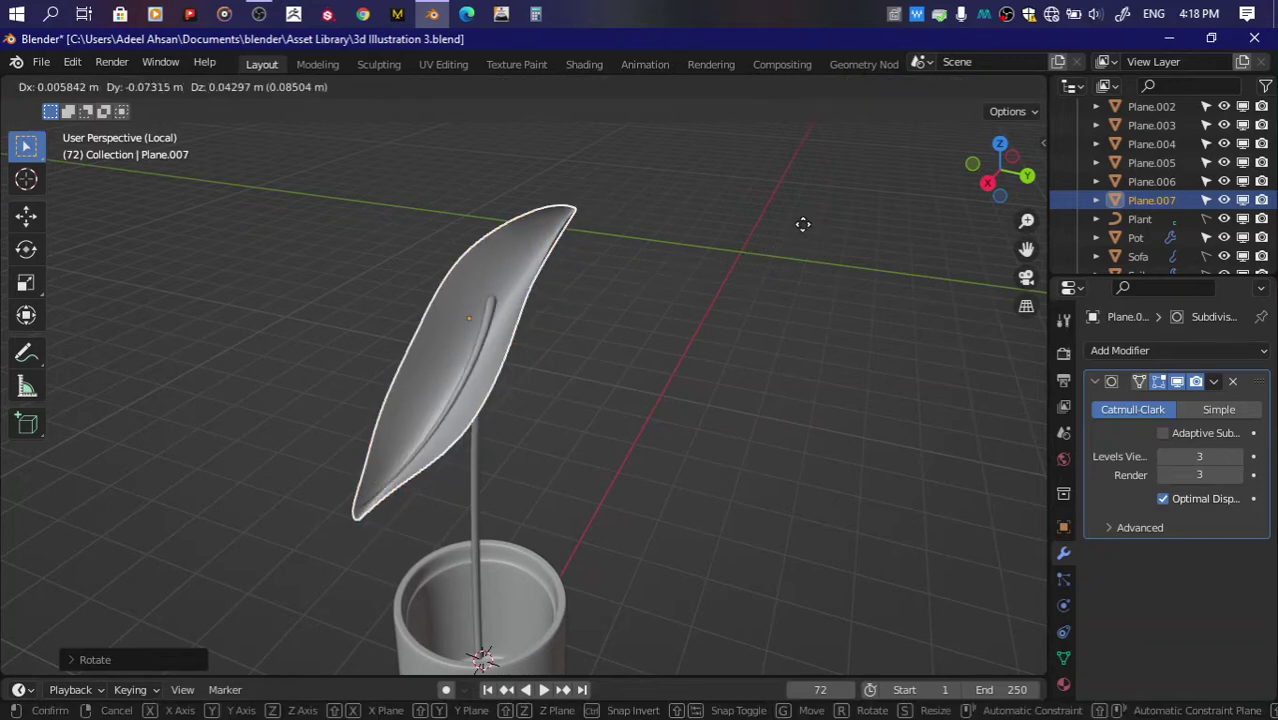
click(805, 226)
key(ctrl+s)
drag(1000, 168, 1008, 160)
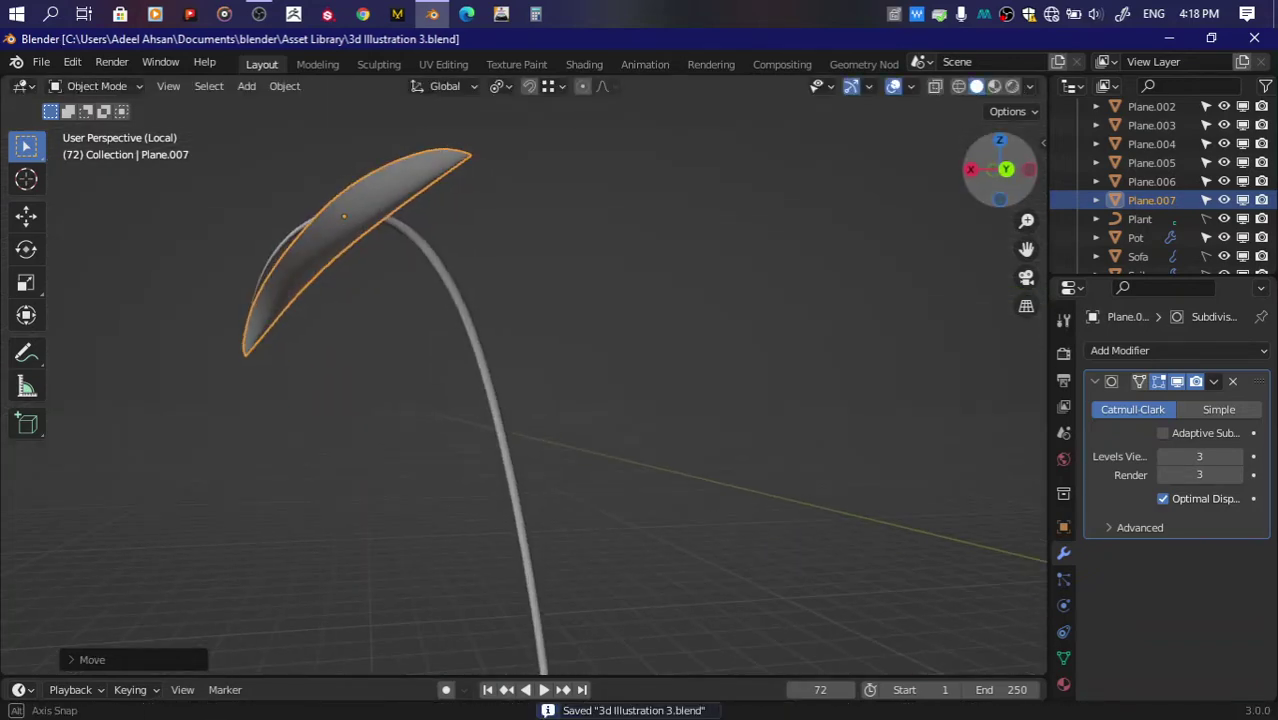
shift+middle_drag(585, 110, 755, 308)
drag(966, 173, 930, 200)
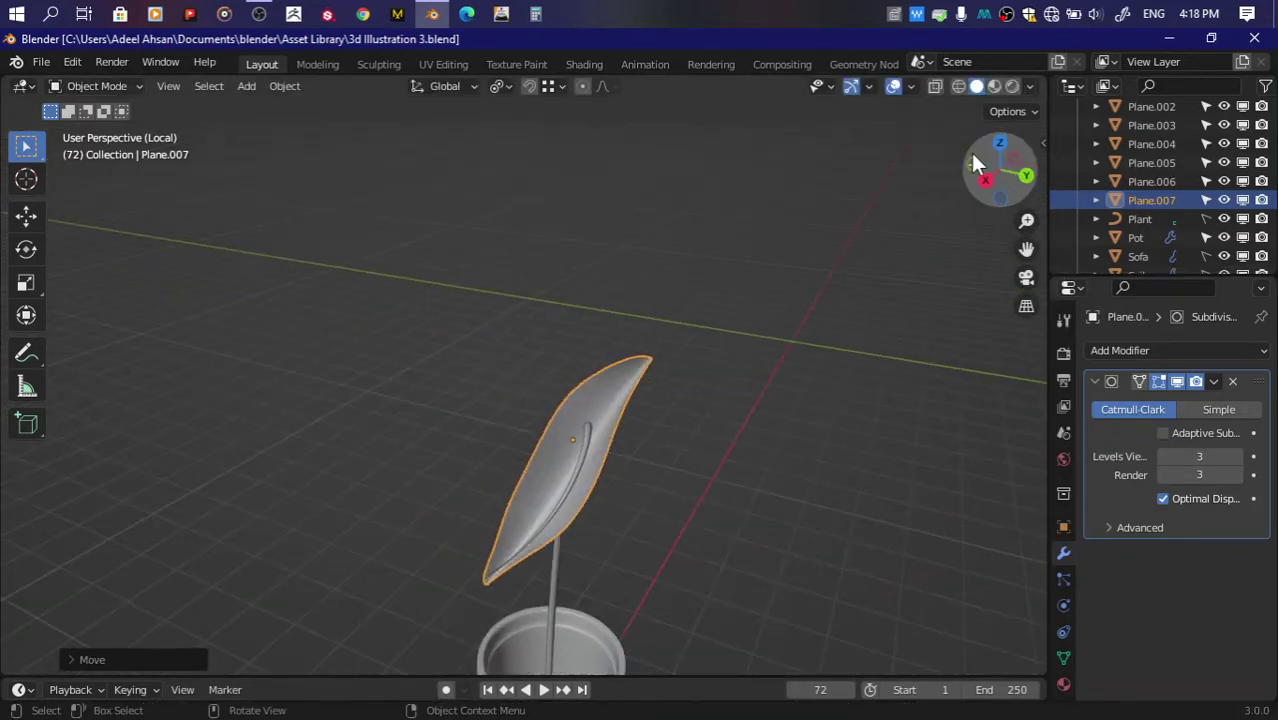
Step: Shrink the leaf slightly and shift it up and right atop the stem
key(s)
click(993, 323)
key(g)
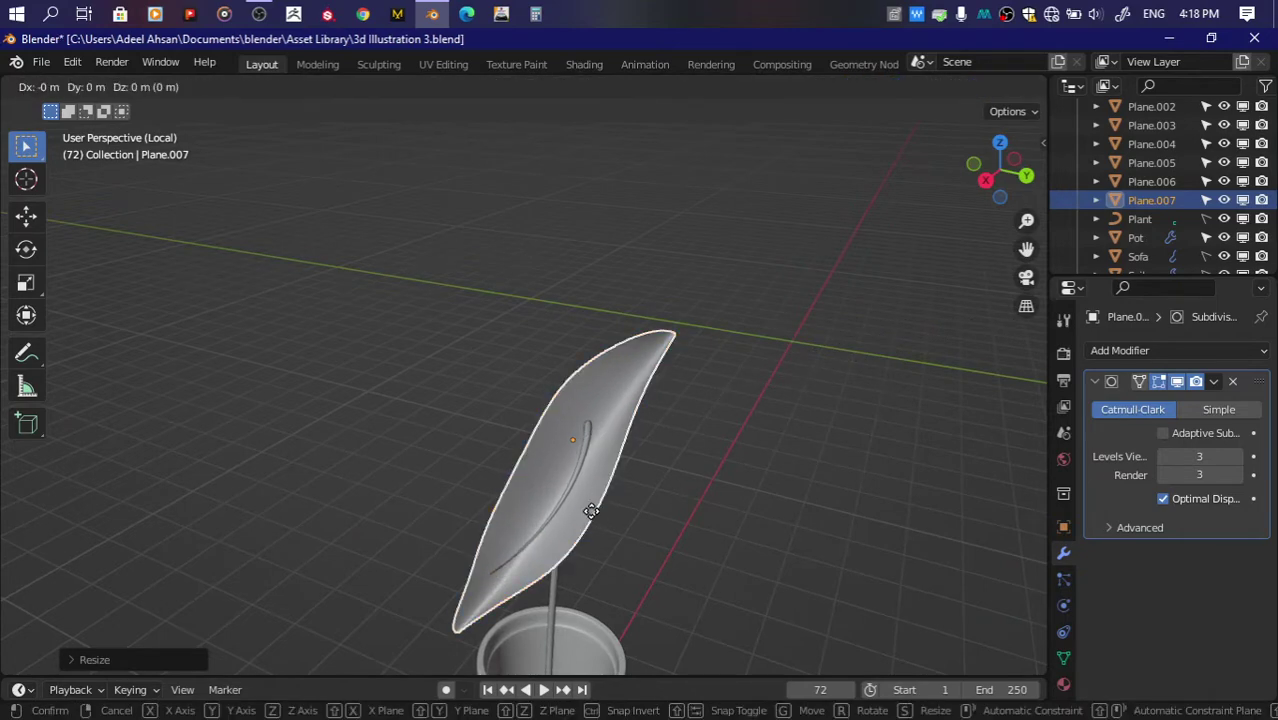
click(612, 495)
key(s)
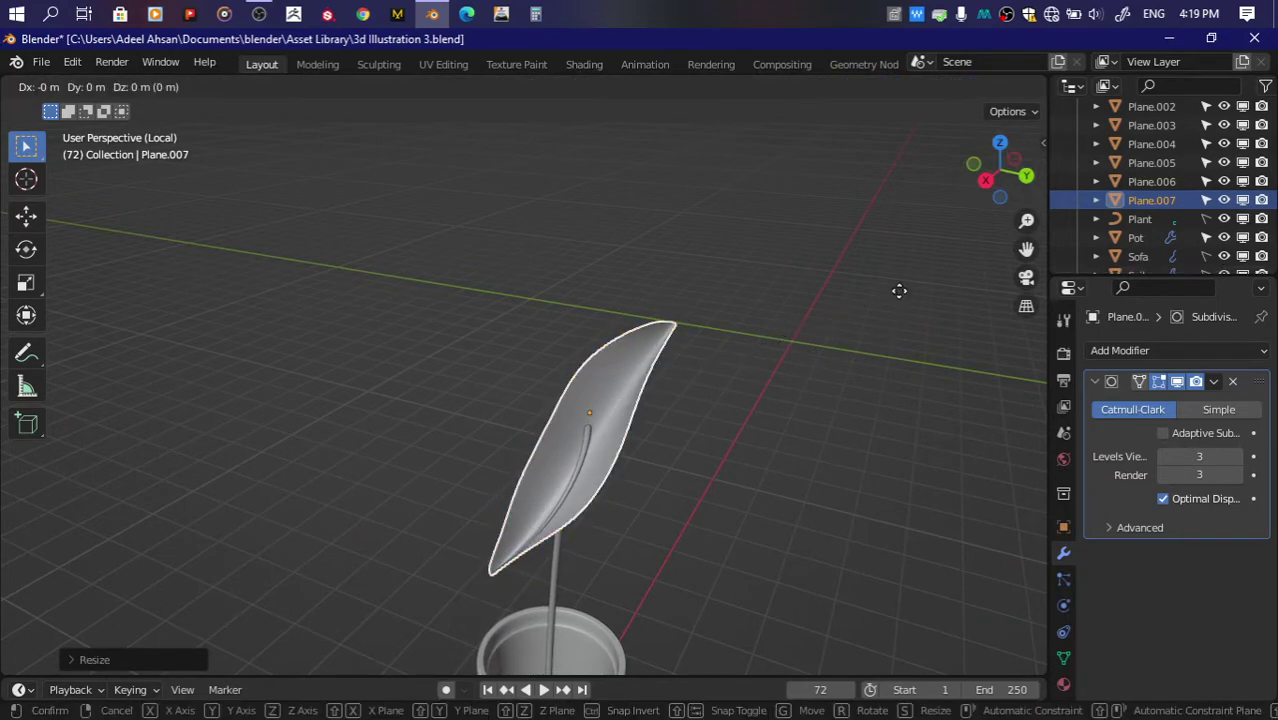
click(902, 286)
Step: Enter Edit Mode on the leaf and shift the tip vertices and next vertex pair up-left
drag(993, 181, 1004, 165)
key(Tab)
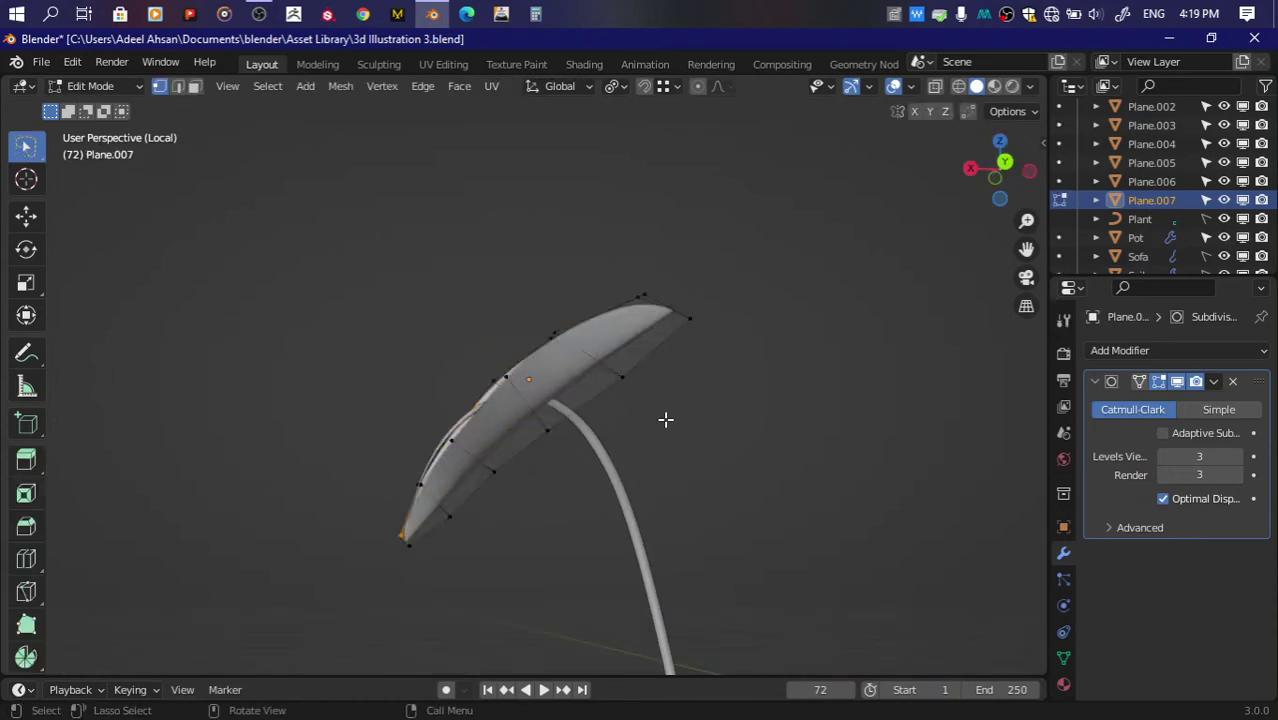
scroll(647, 442, up, 2)
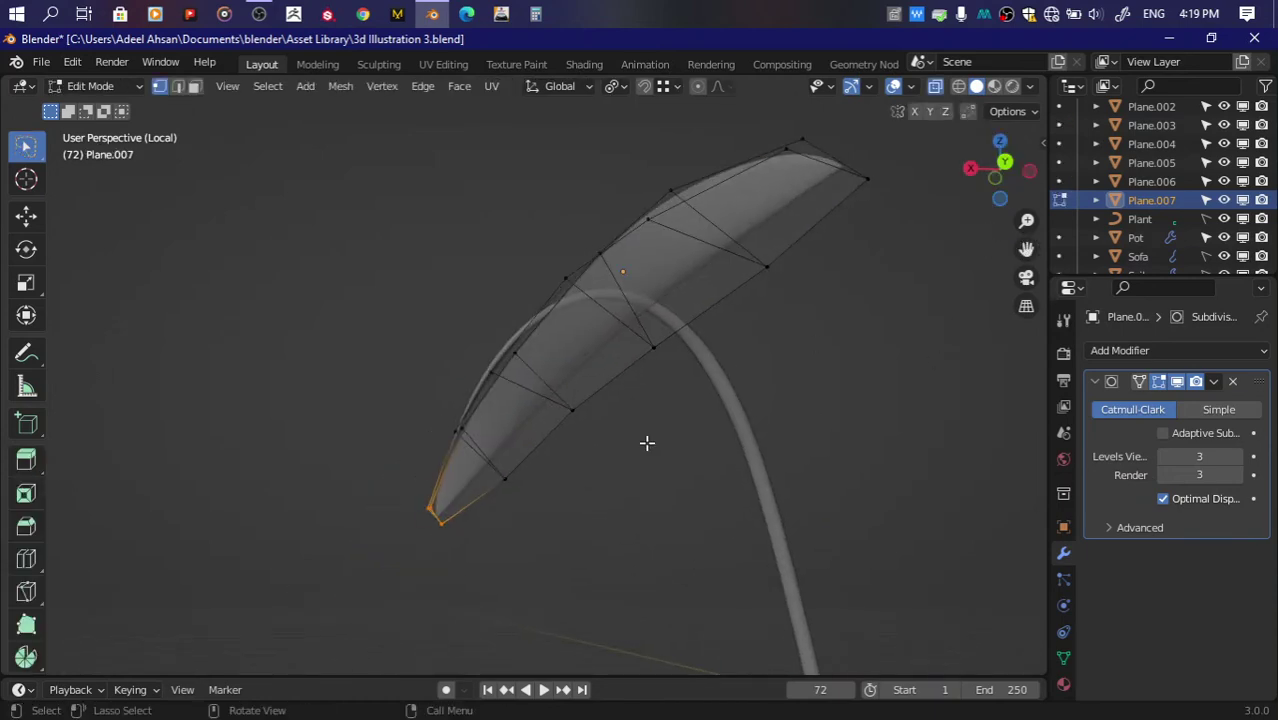
scroll(422, 578, up, 2)
key(g)
click(415, 586)
click(479, 586)
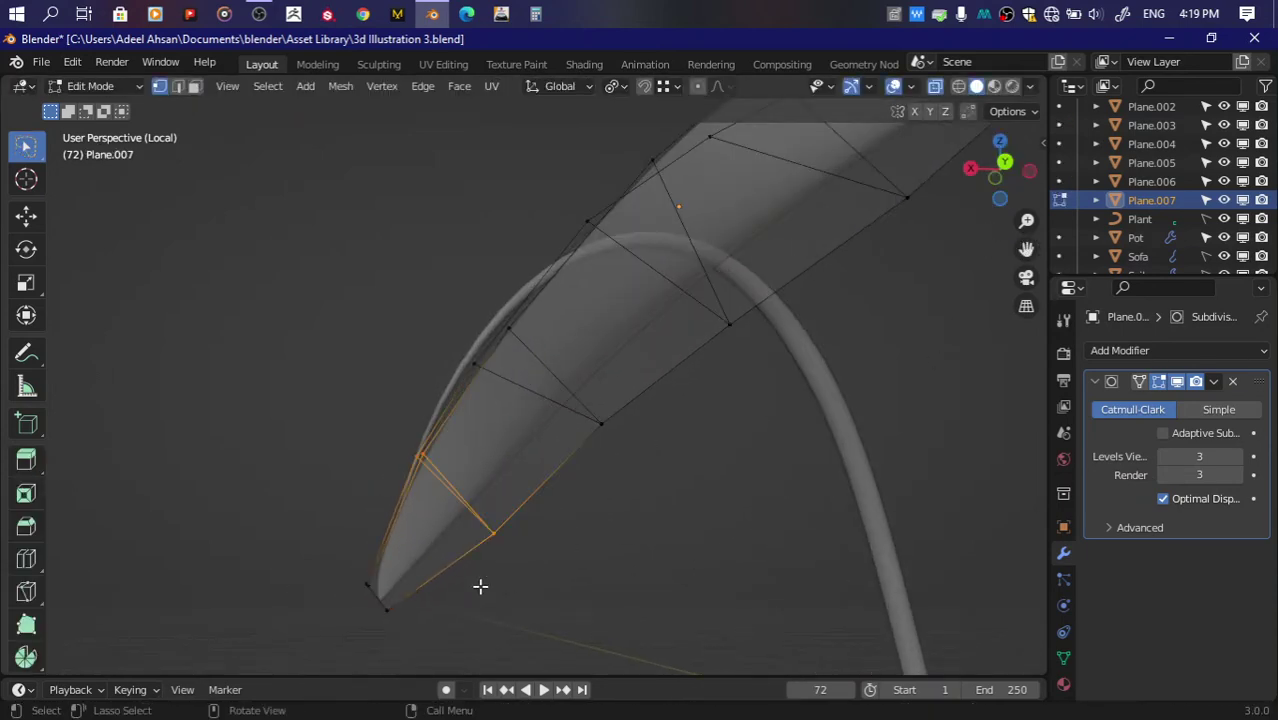
key(g)
click(559, 503)
Step: Move the leaf's middle ring and top row of vertices up and left
alt+click(555, 376)
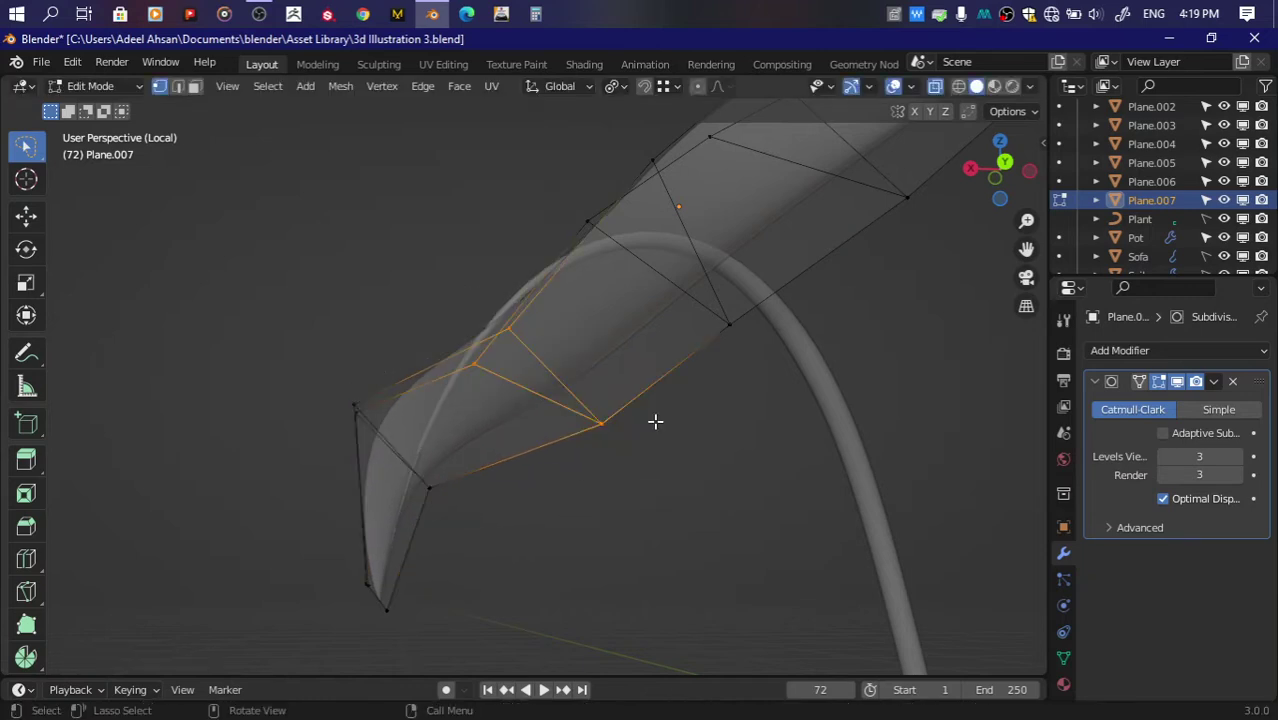
key(g)
click(568, 351)
ctrl+right_drag(655, 148, 652, 150)
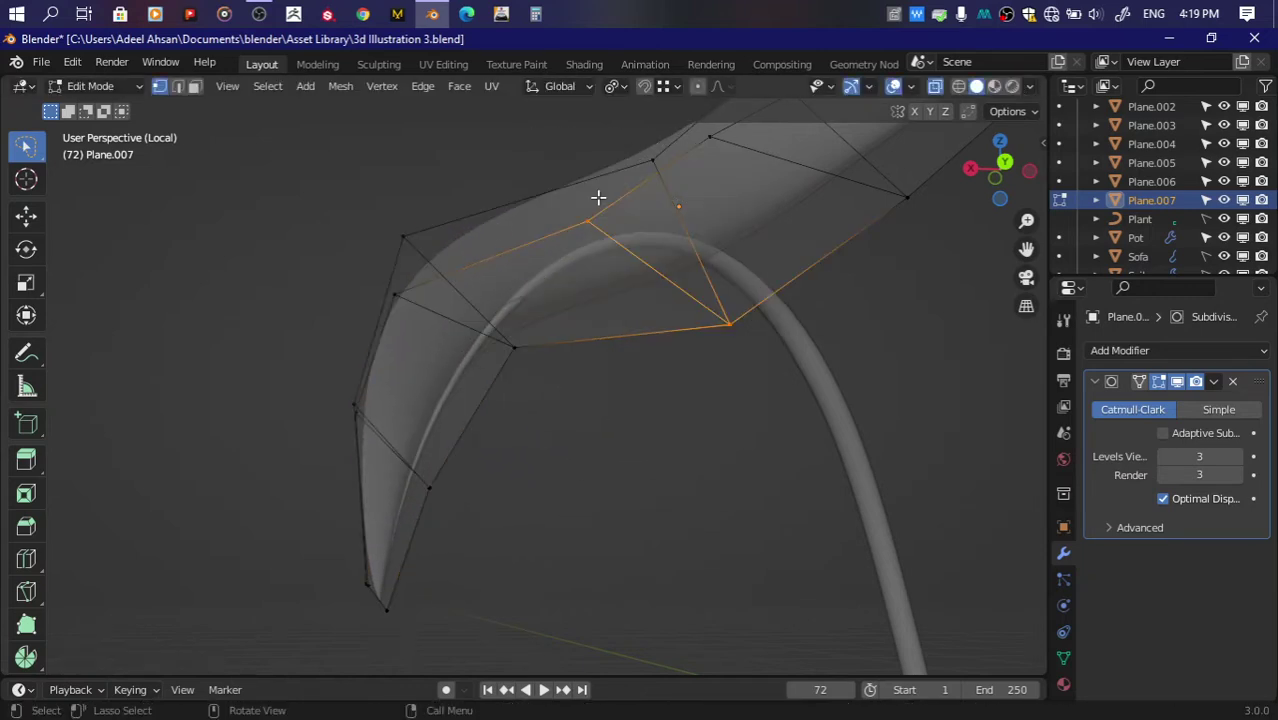
key(g)
click(547, 241)
Step: Move, rotate and shrink another edge loop of the leaf
drag(1026, 248, 856, 338)
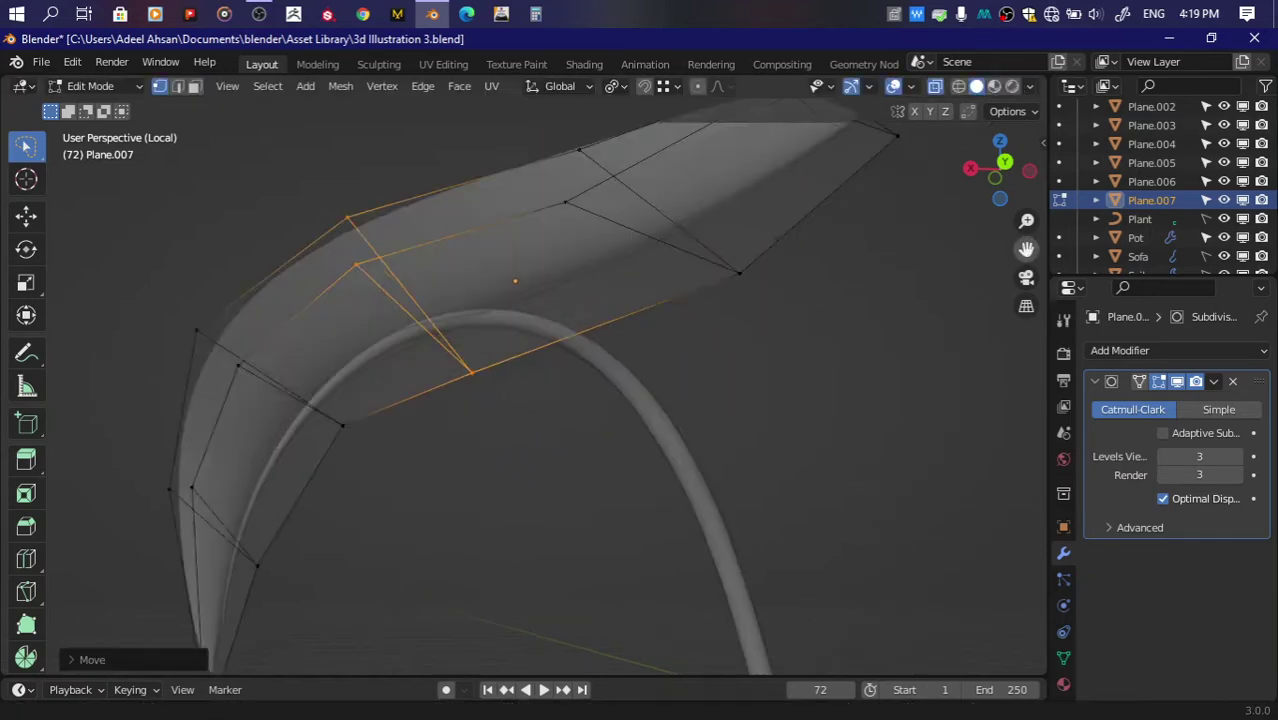
alt+click(740, 280)
key(g)
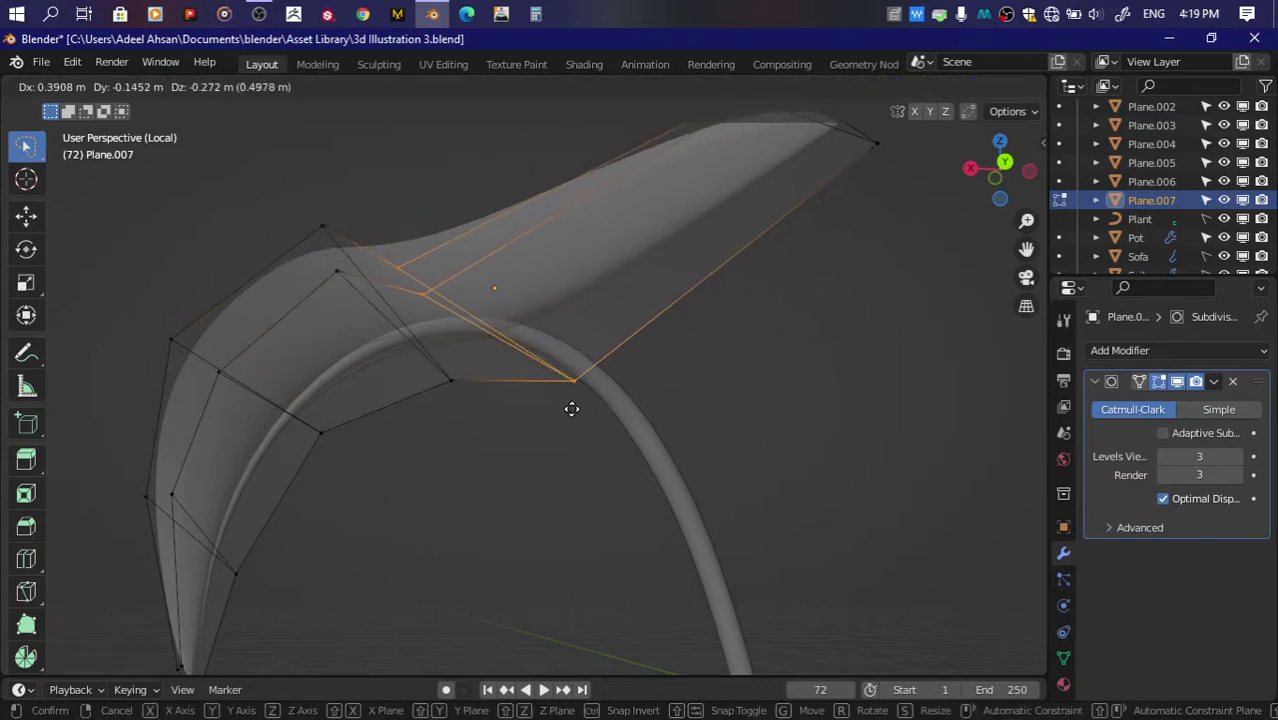
click(571, 405)
key(r)
click(540, 530)
key(s)
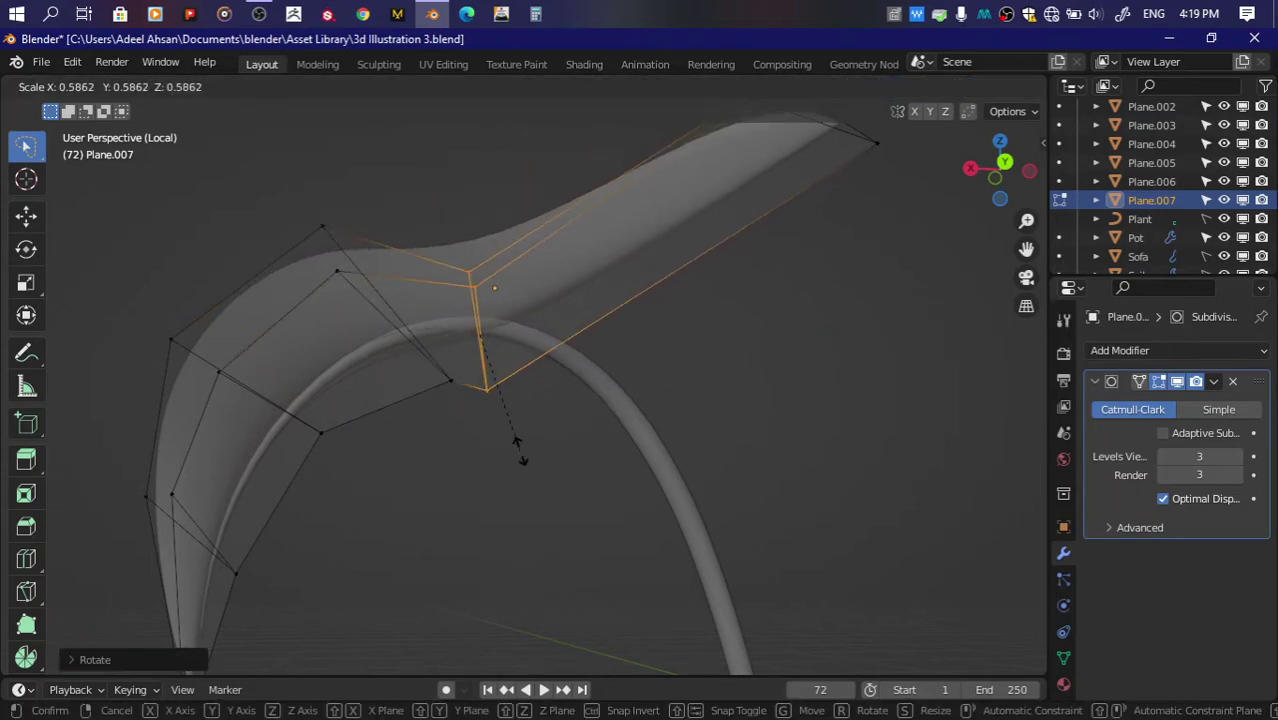
click(457, 320)
Step: Reposition that edge loop and a single leaf vertex
key(g)
click(445, 265)
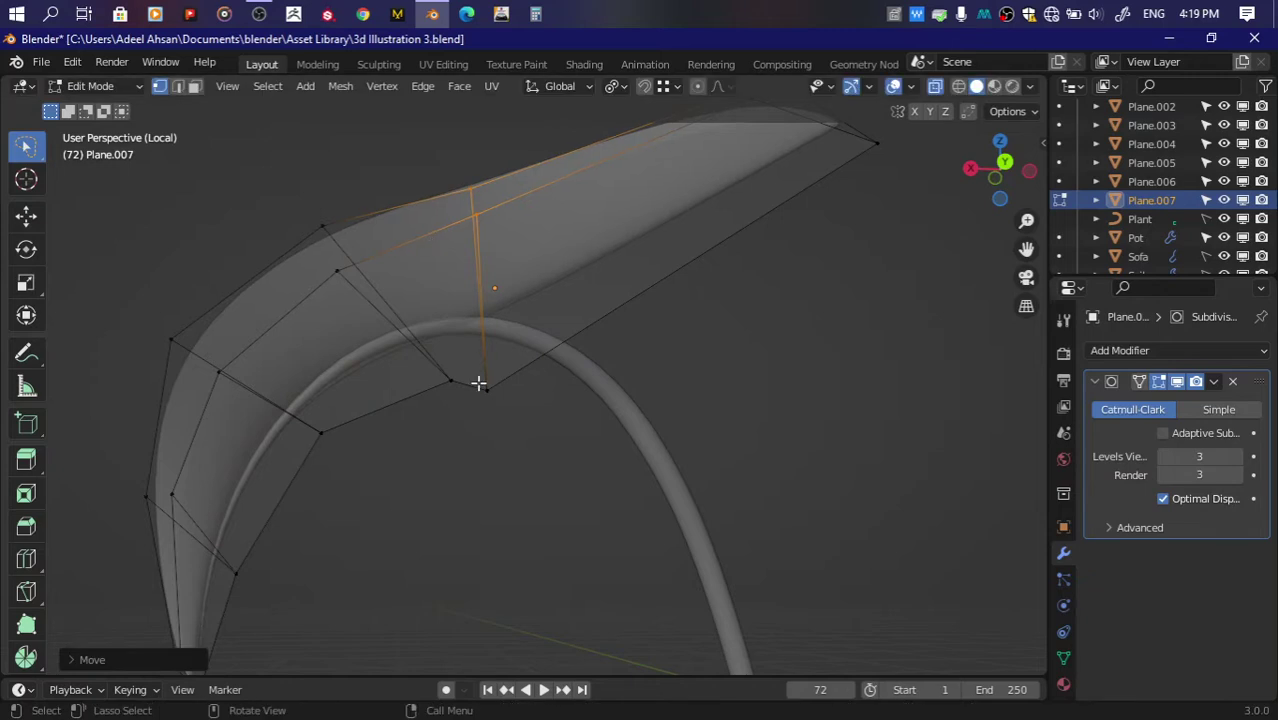
key(g)
click(503, 347)
Step: Bend the leaf tip downward by scaling, moving and rotating its vertices
scroll(629, 171, down, 4)
drag(673, 175, 760, 290)
key(s)
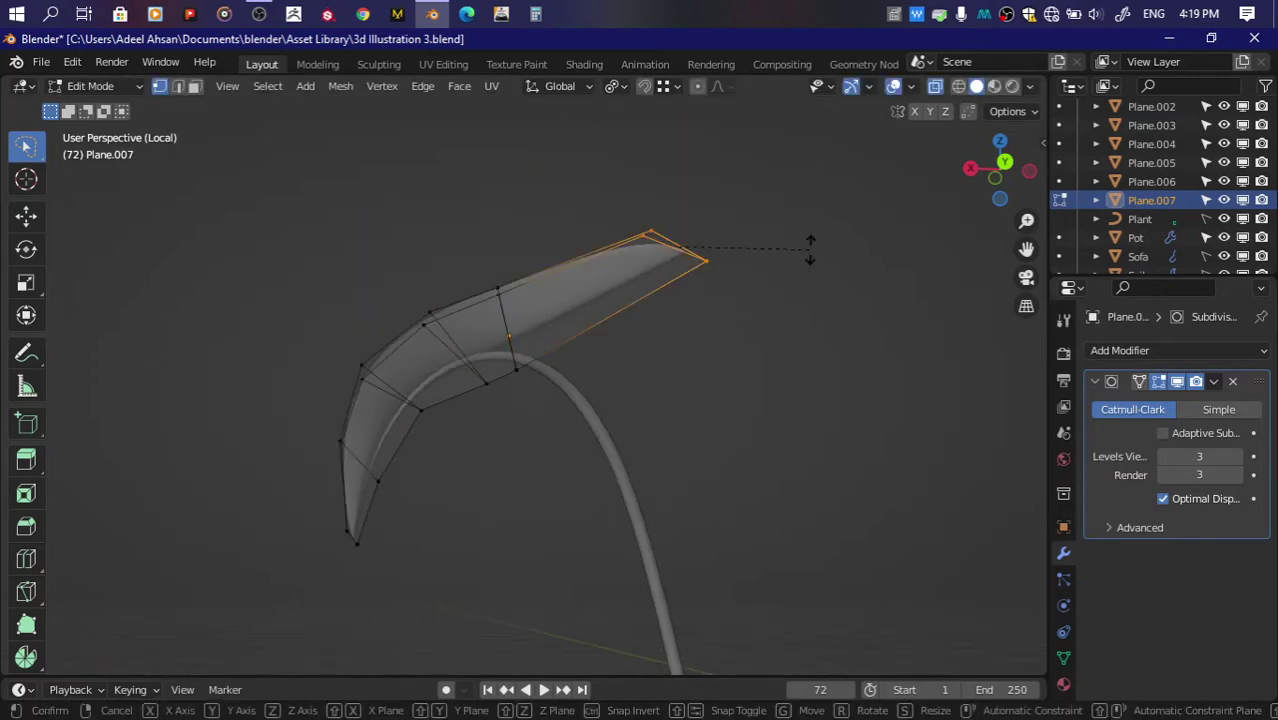
click(738, 368)
key(g)
click(665, 436)
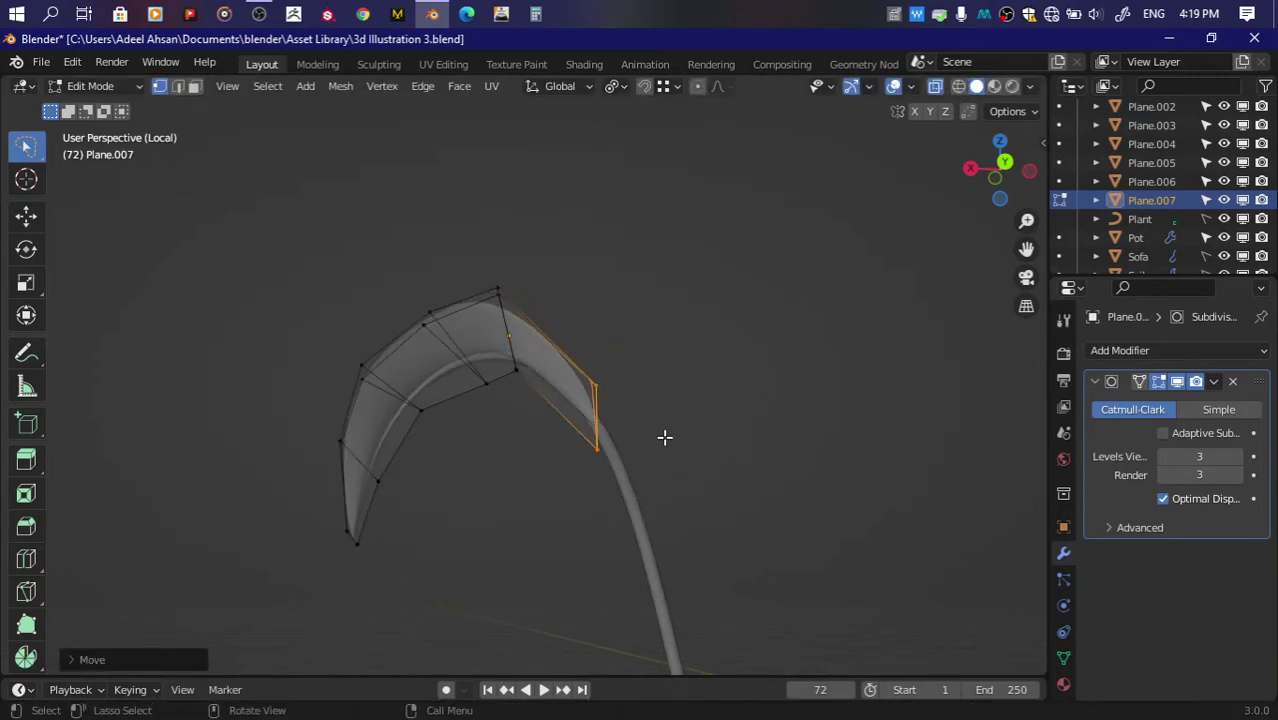
scroll(742, 385, up, 3)
key(r)
click(719, 462)
key(g)
click(740, 454)
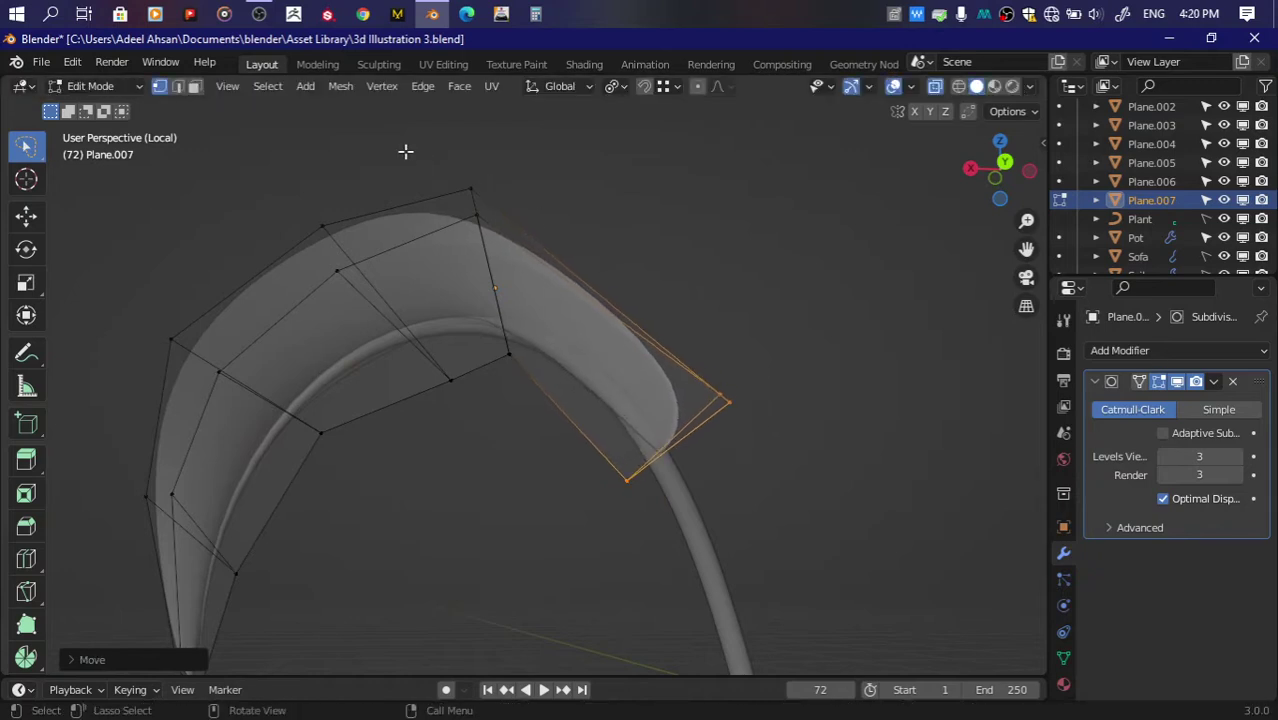
Step: Move and rotate the leaf's middle vertex column to continue the arch
drag(405, 150, 548, 422)
drag(548, 209, 385, 171)
key(g)
click(442, 242)
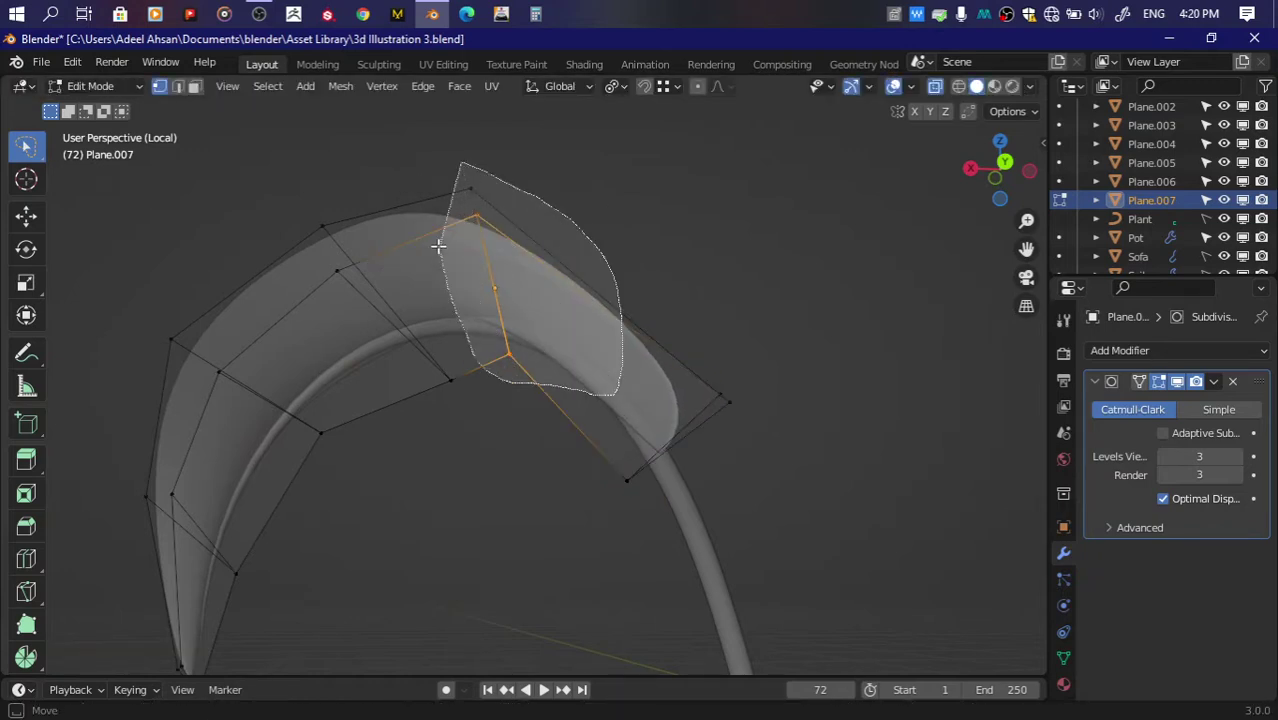
key(r)
click(726, 240)
key(g)
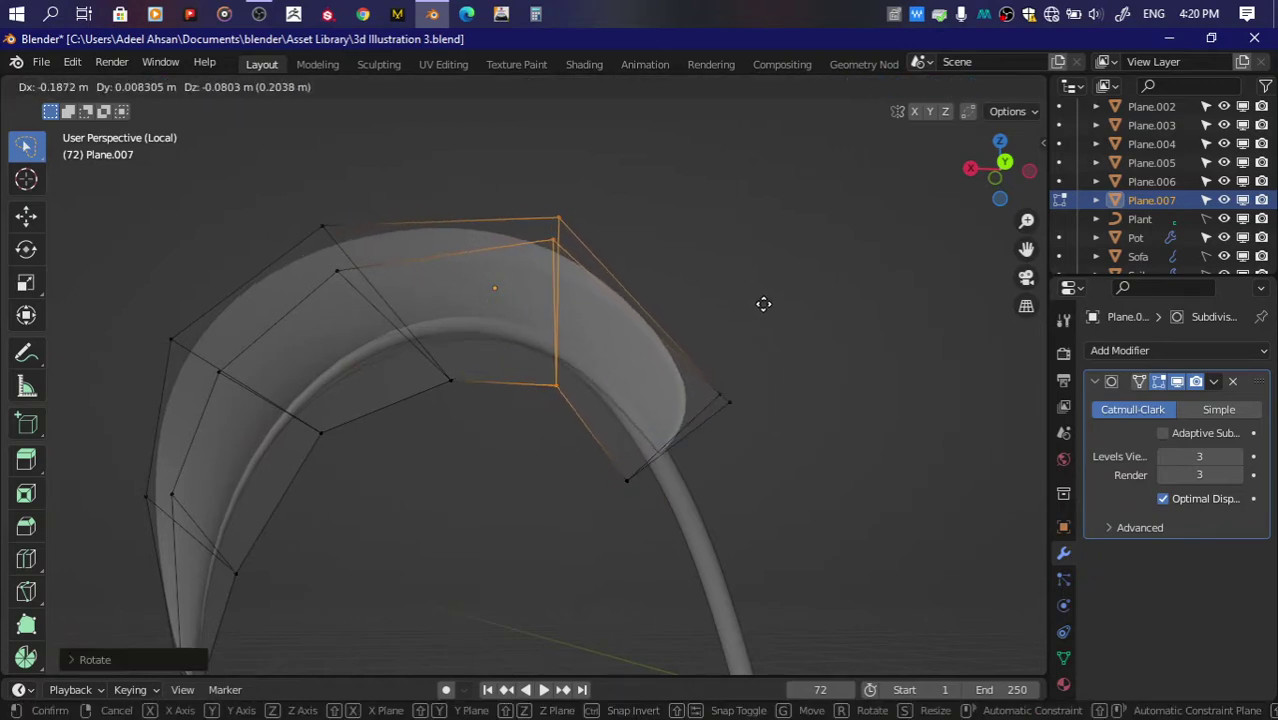
click(763, 304)
Step: Move and rotate the middle-left vertex column of the leaf
drag(300, 200, 442, 428)
key(g)
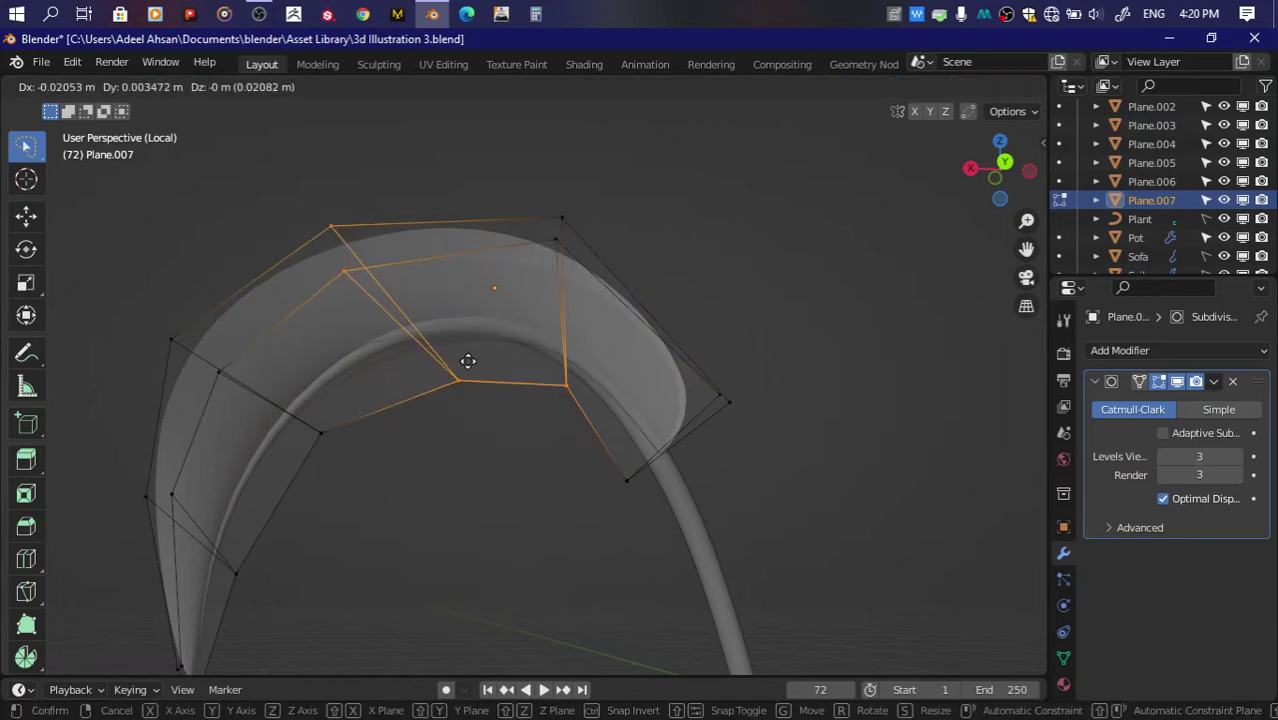
click(468, 360)
key(r)
click(500, 294)
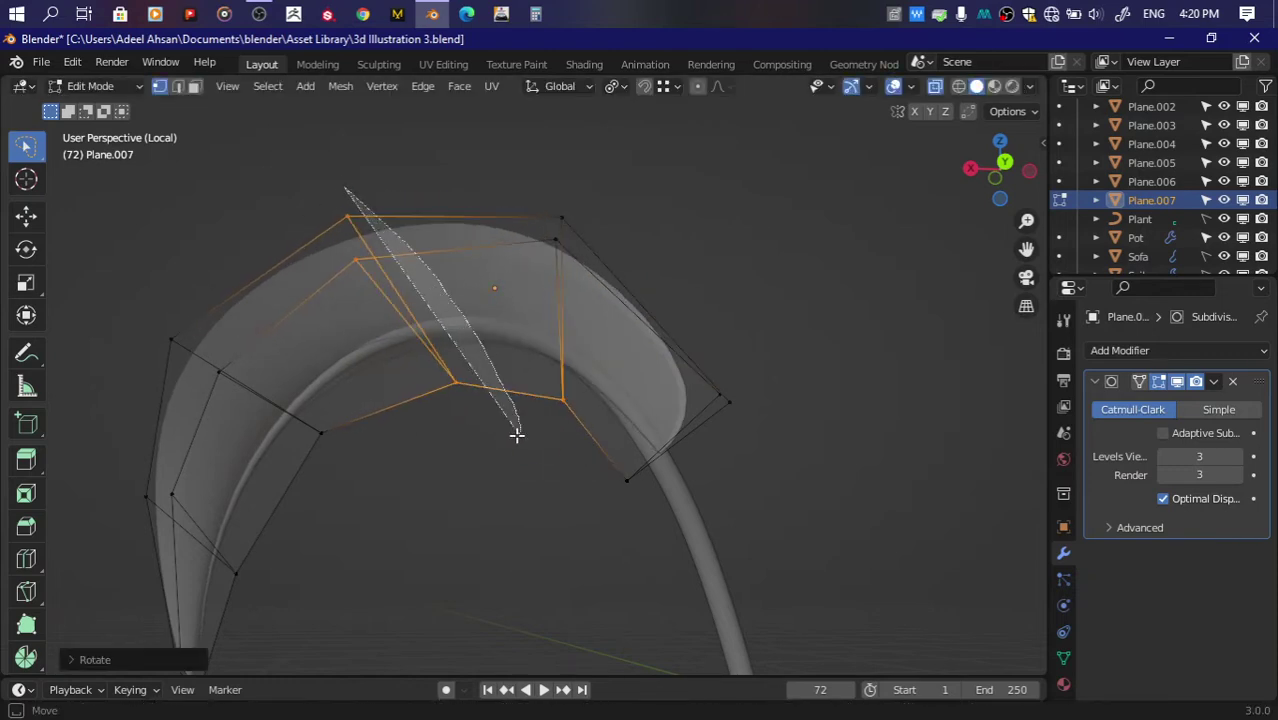
Step: Rotate and move the upper-middle leaf vertices
drag(517, 432, 517, 432)
key(r)
click(446, 311)
key(g)
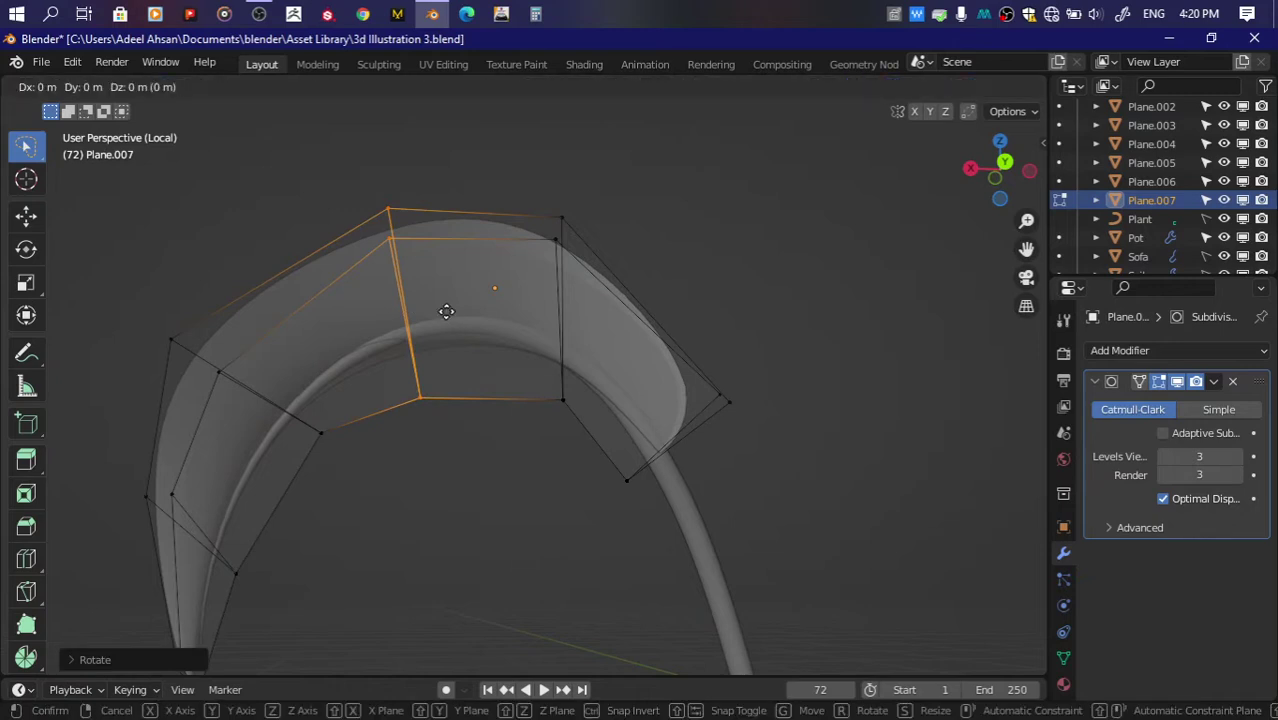
click(485, 280)
Step: Rotate and nudge the leaf's left vertices, then switch to X-ray view
drag(117, 262, 160, 394)
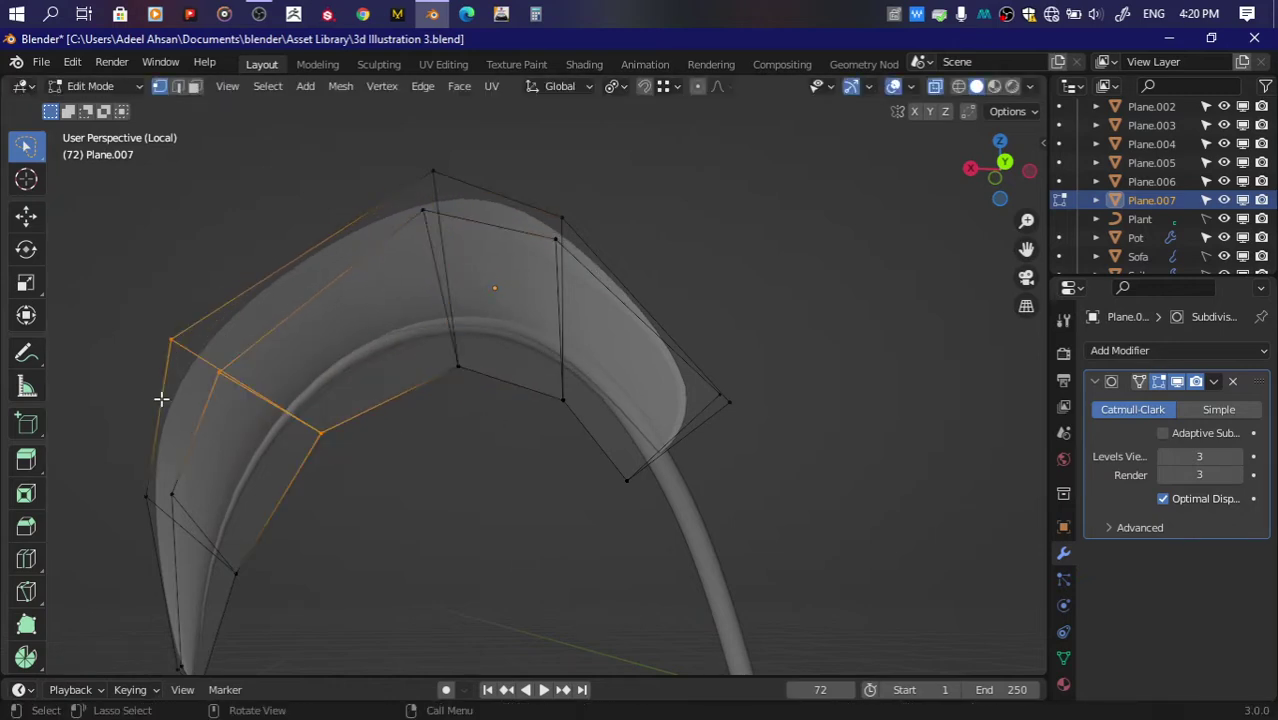
key(r)
click(313, 365)
key(g)
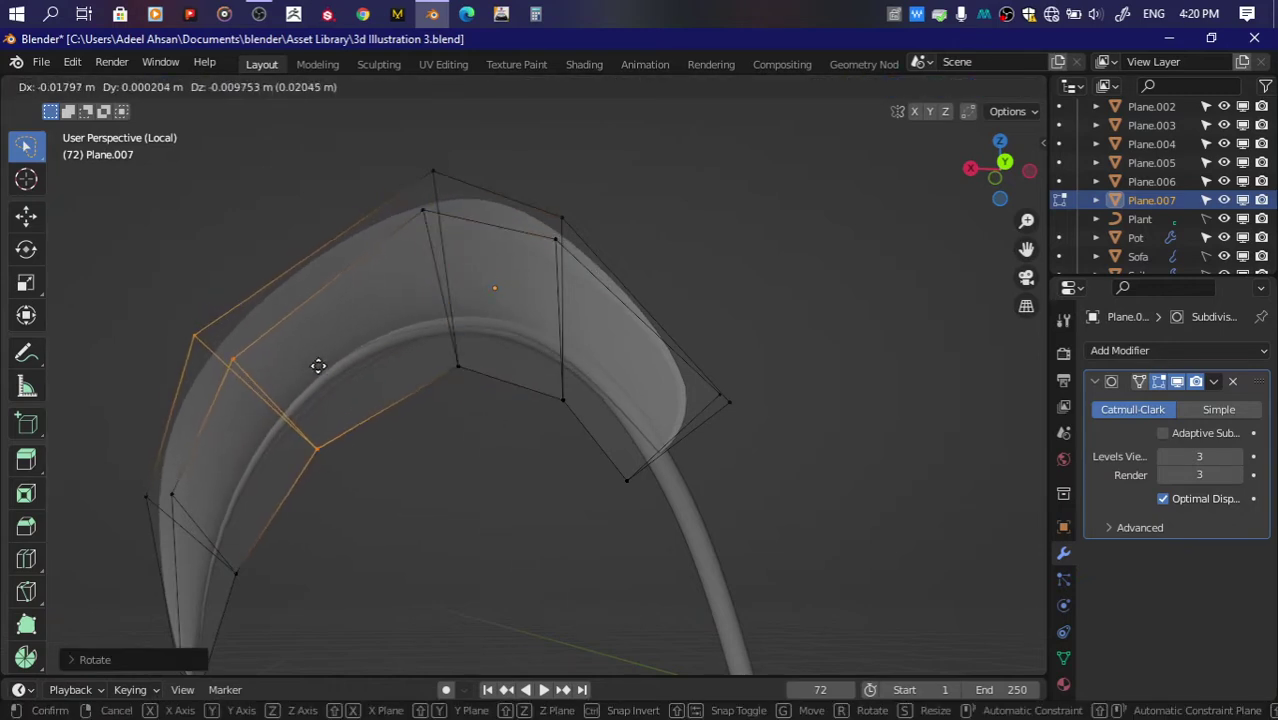
click(318, 368)
mouse_move(985, 163)
mouse_down()
mouse_move(1010, 175)
mouse_move(1000, 168)
mouse_move(897, 245)
mouse_up()
key(alt+z)
Step: Shift an edge loop of the leaf, checking it with X-ray from another angle
alt+click(428, 508)
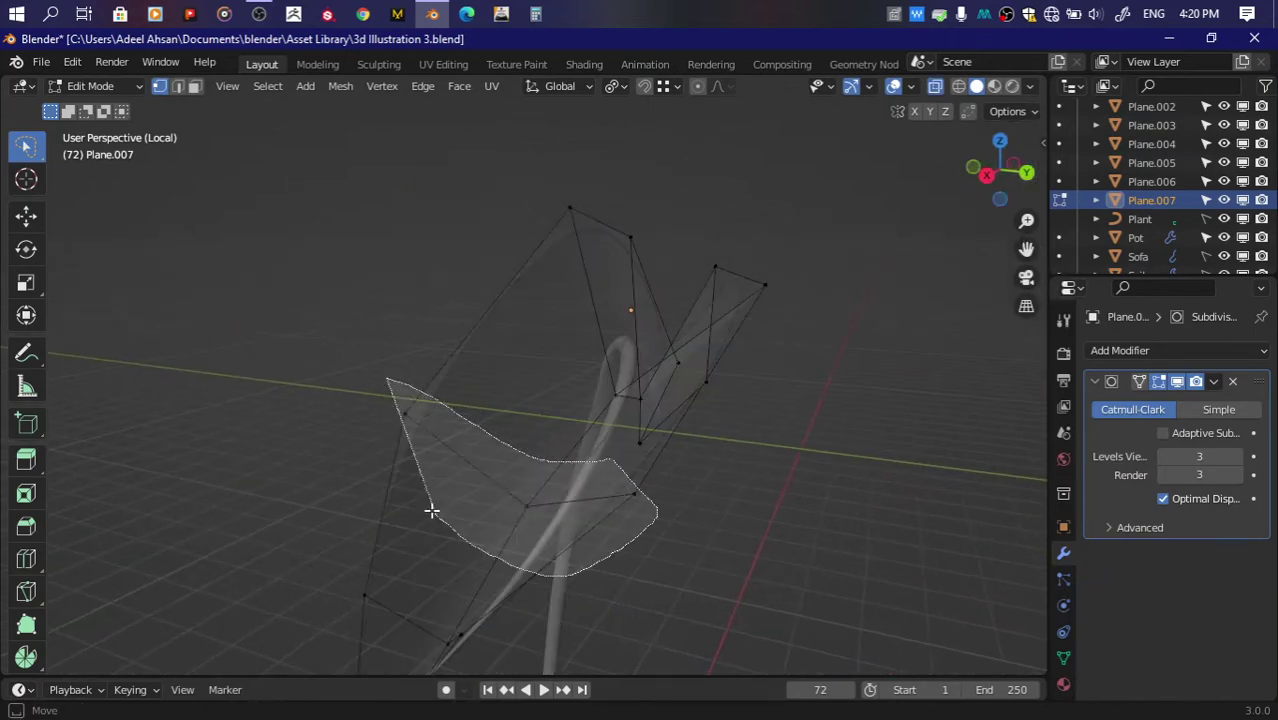
key(g)
click(478, 502)
key(alt+z)
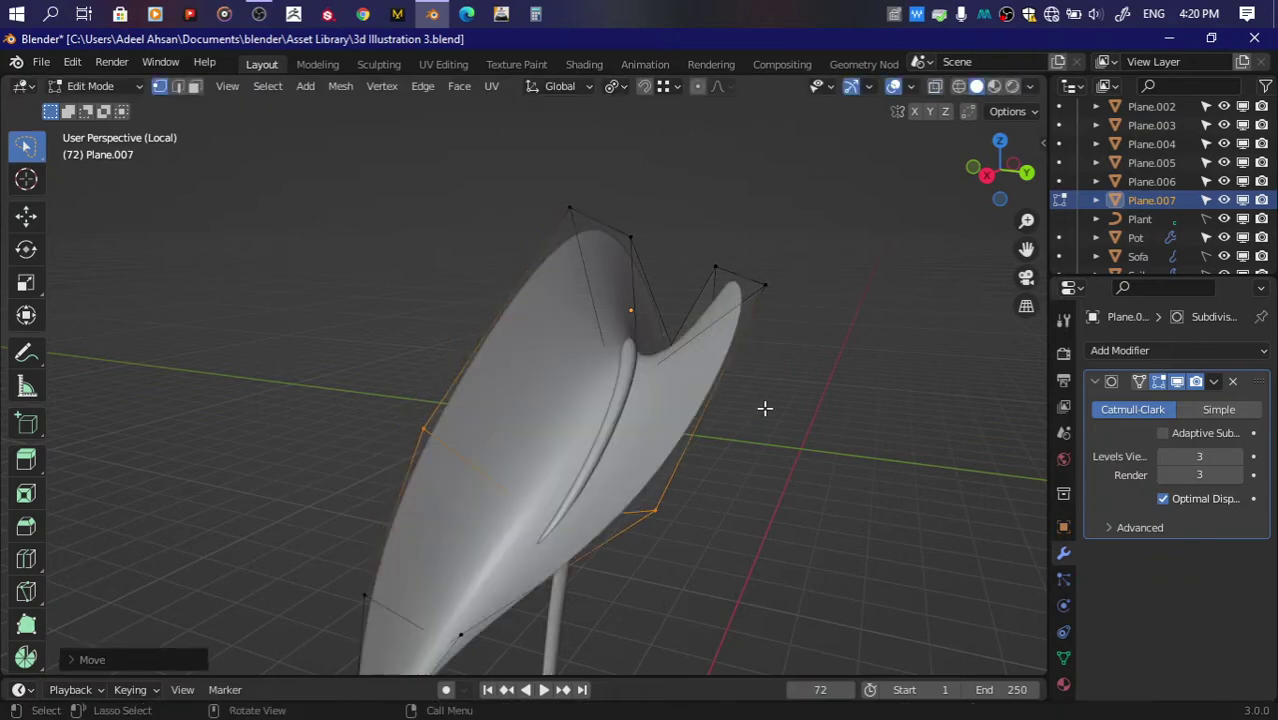
drag(1026, 249, 1005, 262)
key(alt+z)
drag(984, 171, 985, 180)
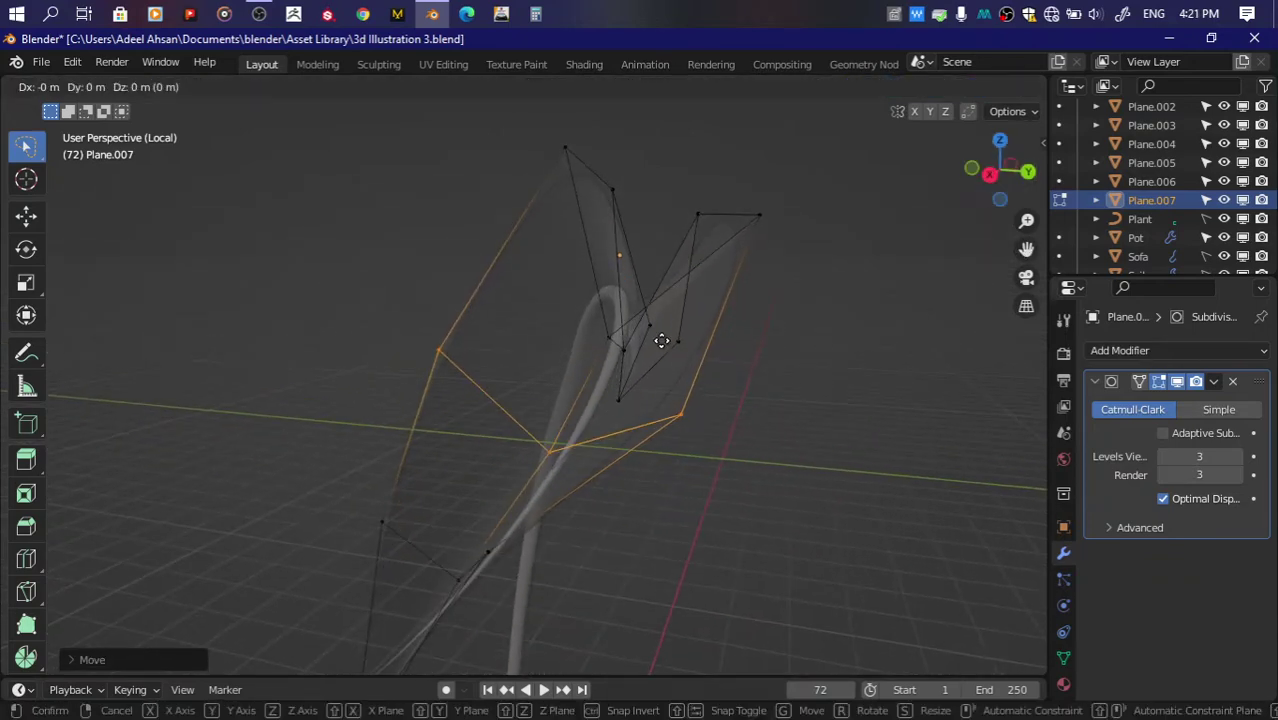
key(alt+z)
Step: Move a lower edge loop of the leaf to smooth the curve
alt+click(423, 591)
key(alt+z)
key(g)
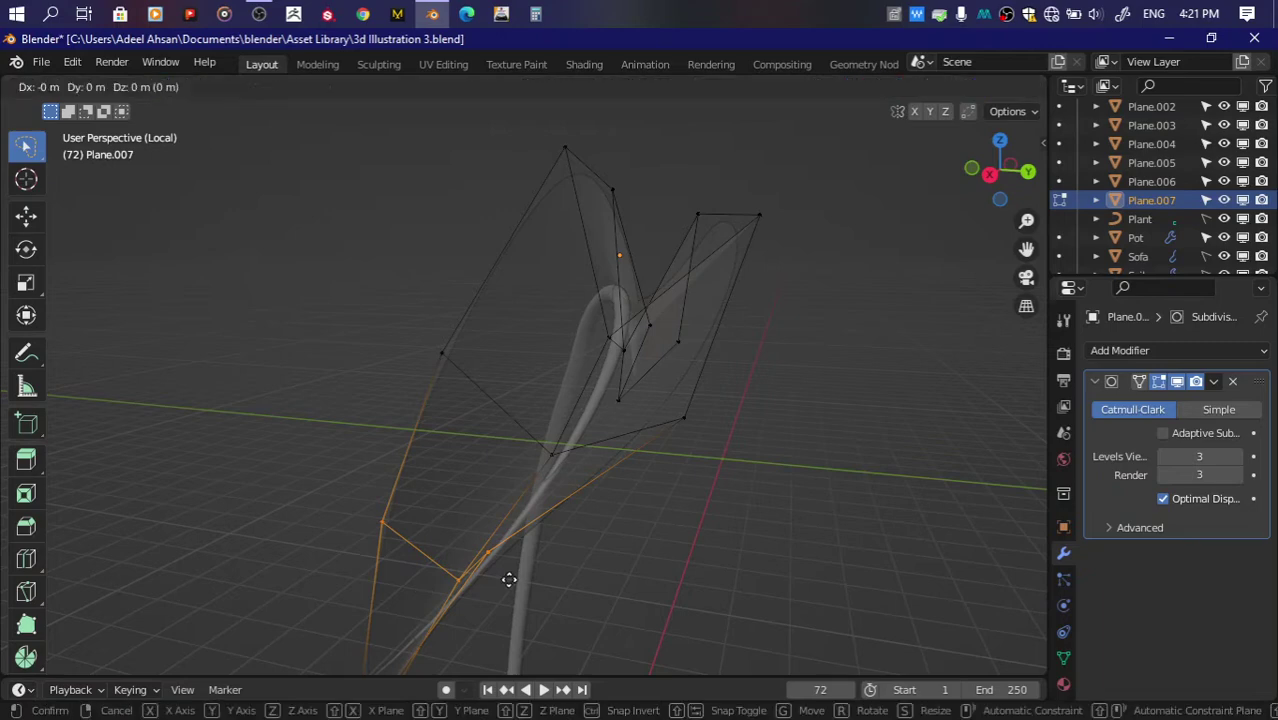
click(520, 594)
key(alt+z)
Step: Select a hidden group of leaf vertices through X-ray and move it
drag(1000, 170, 993, 175)
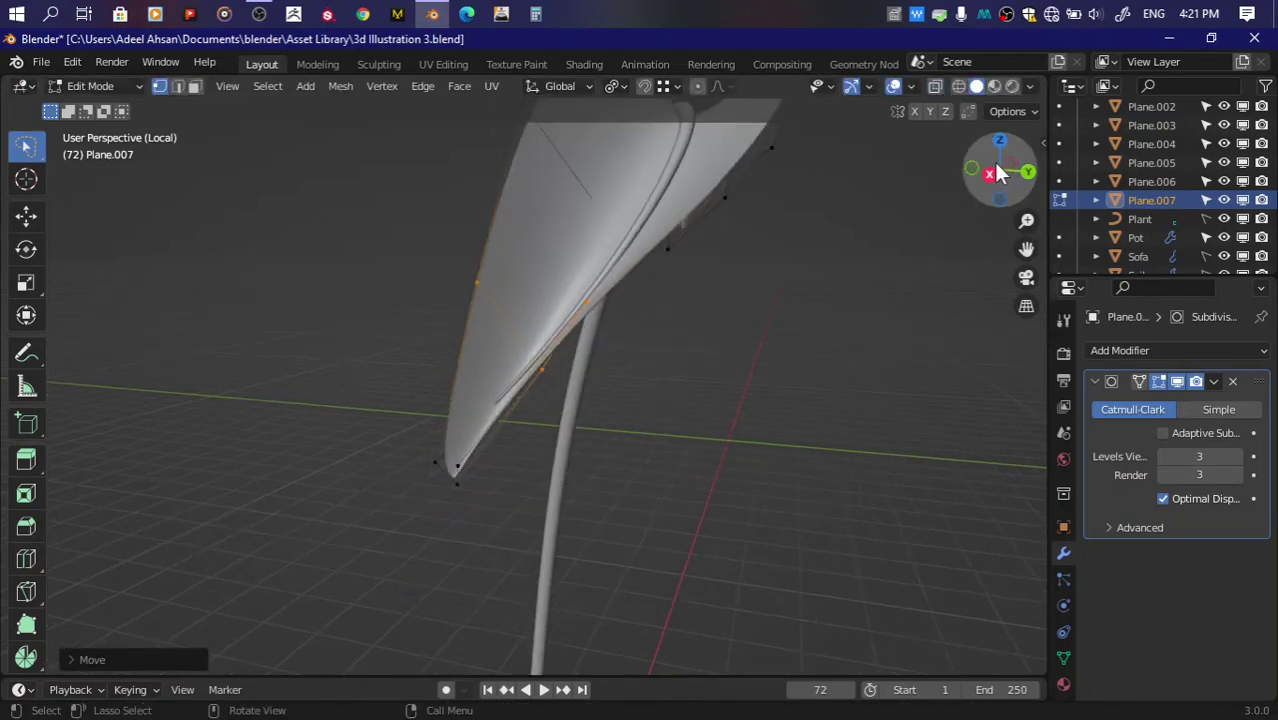
key(alt+z)
ctrl+right_drag(415, 470, 446, 641)
key(alt+z)
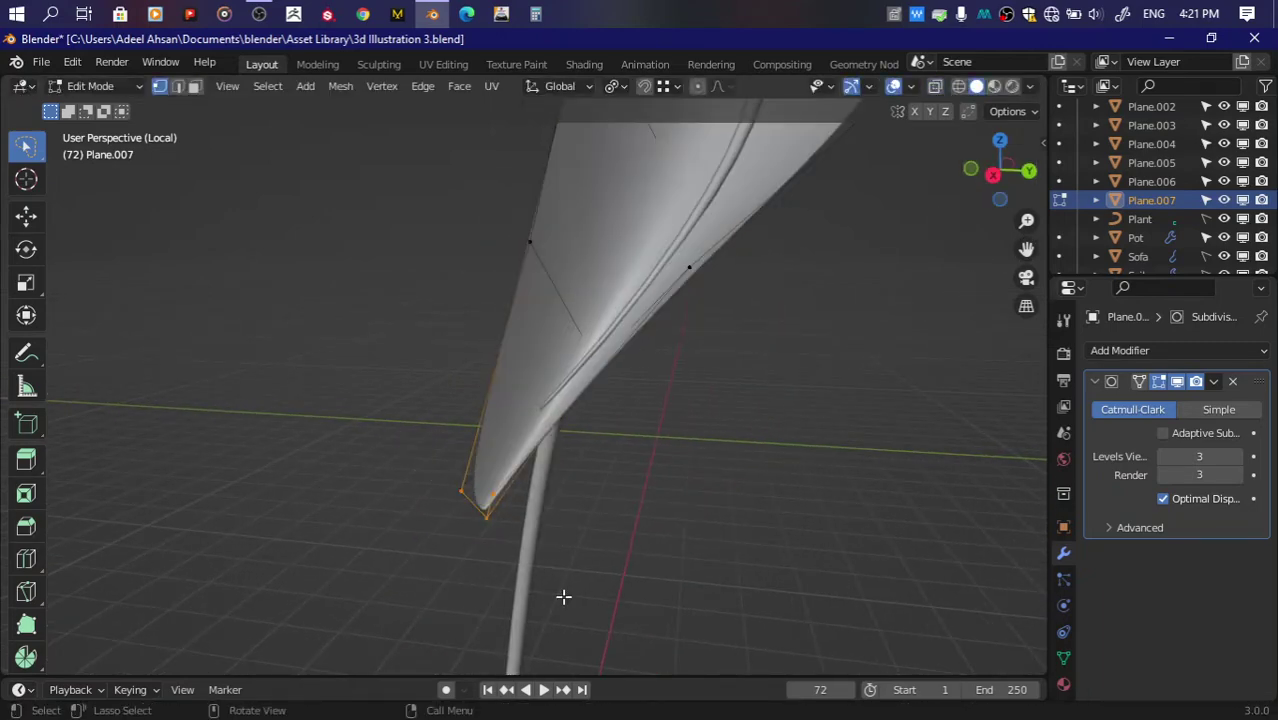
key(g)
click(540, 584)
Step: Reposition the selected leaf points twice from a new viewing angle
drag(1000, 170, 990, 180)
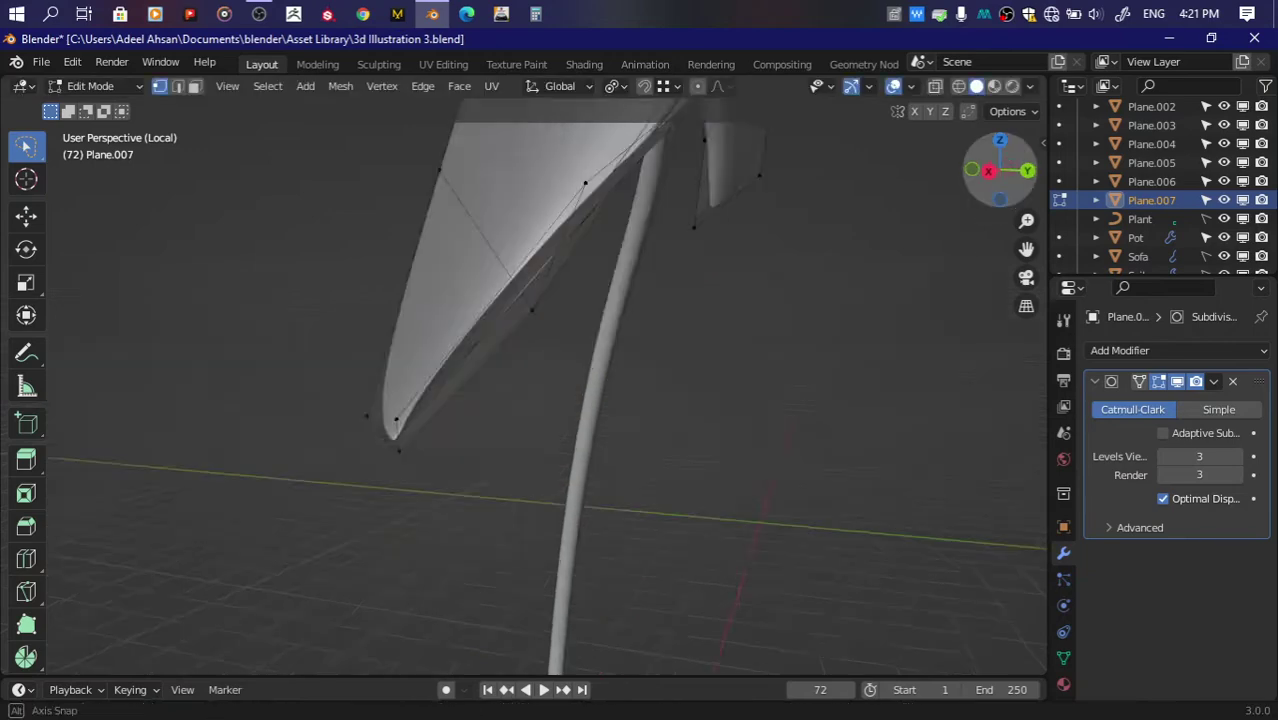
key(alt+z)
key(g)
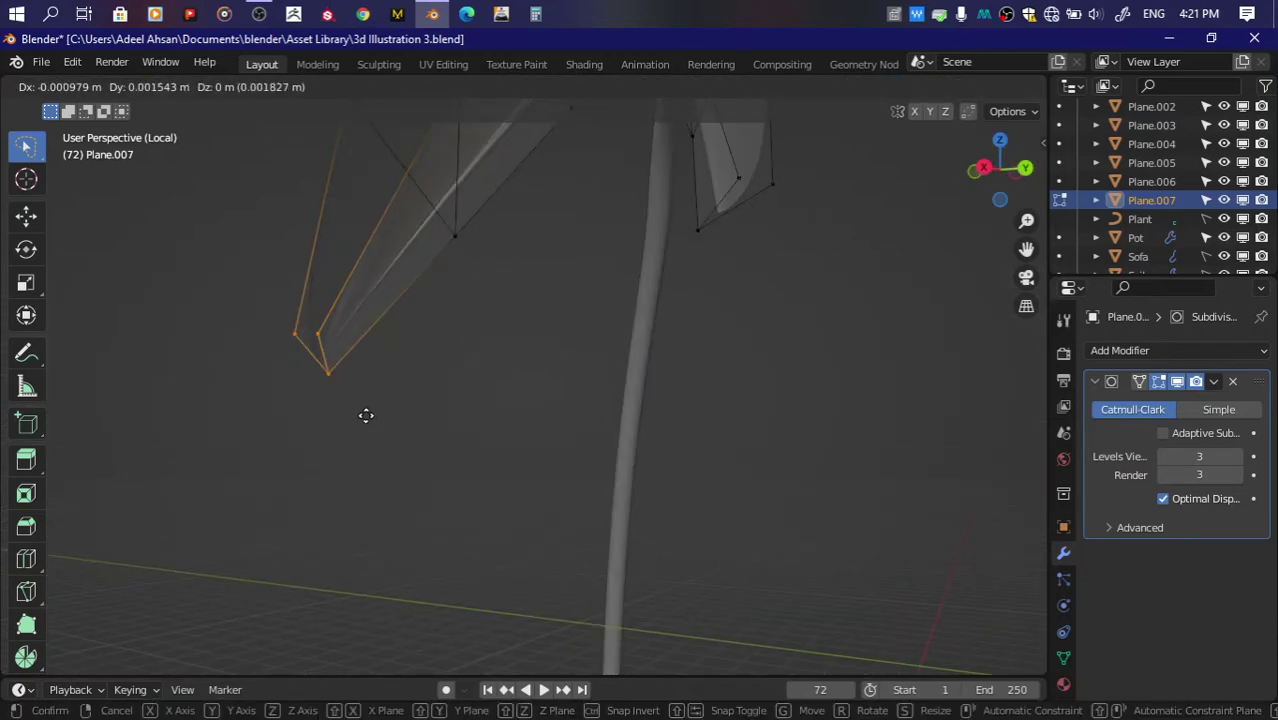
click(366, 415)
key(alt+z)
key(g)
click(462, 245)
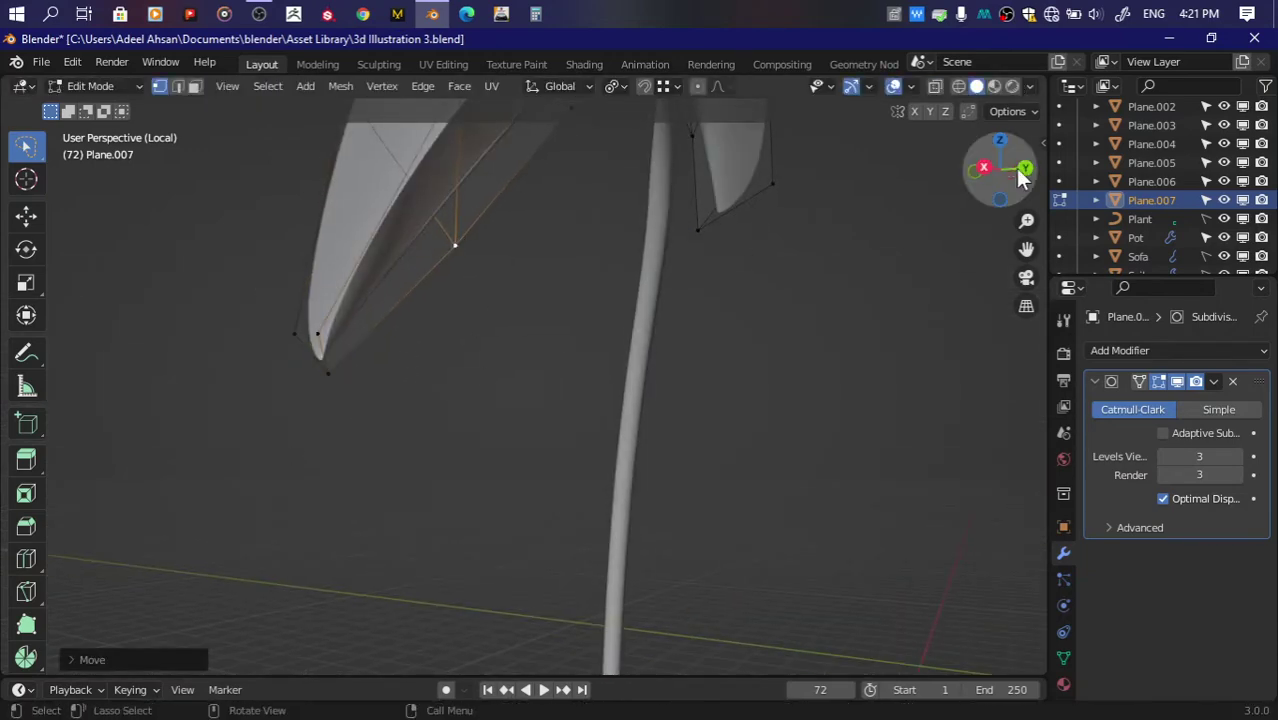
Step: Adjust another leaf vertex from the opposite side
mouse_move(1004, 171)
mouse_down()
mouse_move(990, 178)
mouse_move(1027, 175)
mouse_move(1000, 165)
mouse_move(1010, 170)
mouse_up()
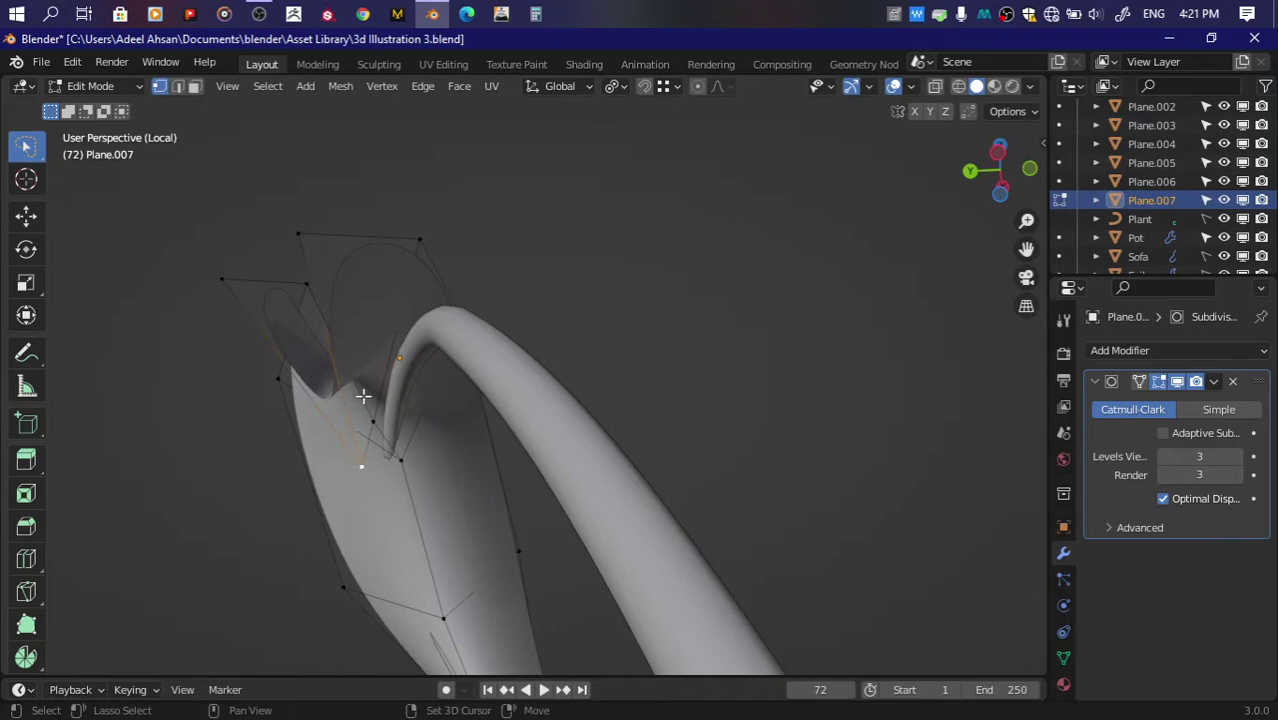
click(392, 378)
key(g)
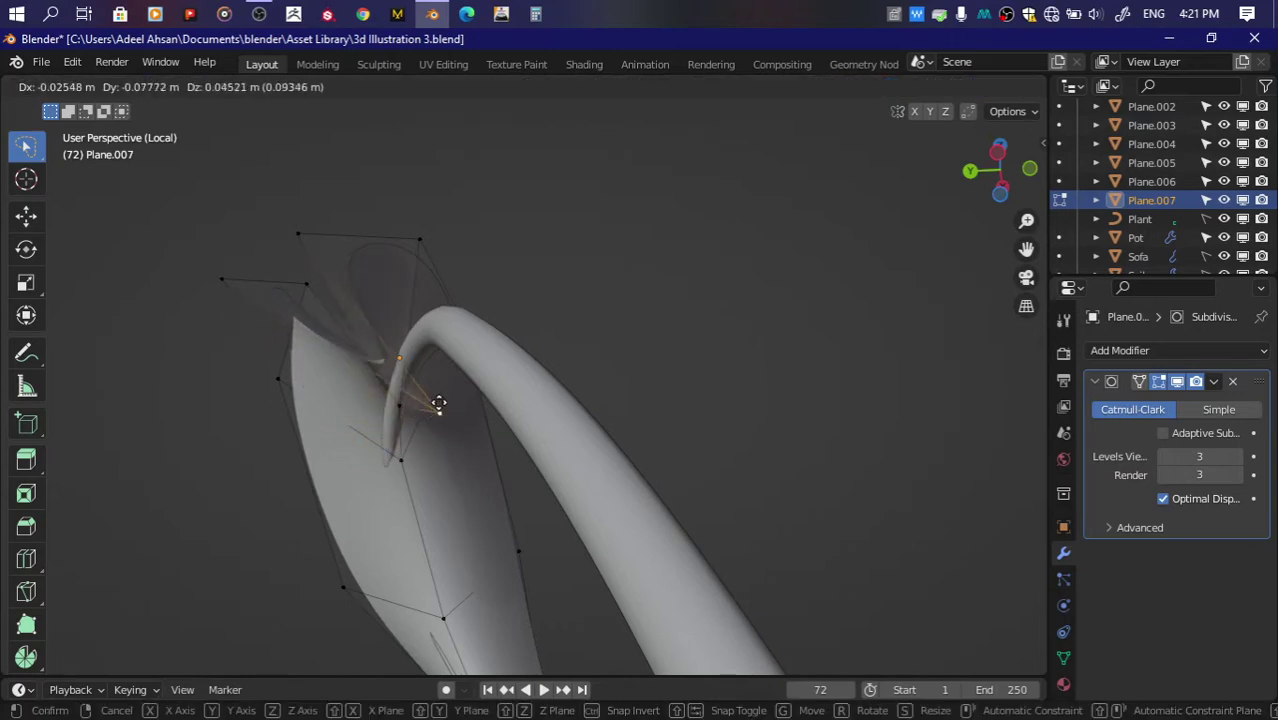
click(537, 358)
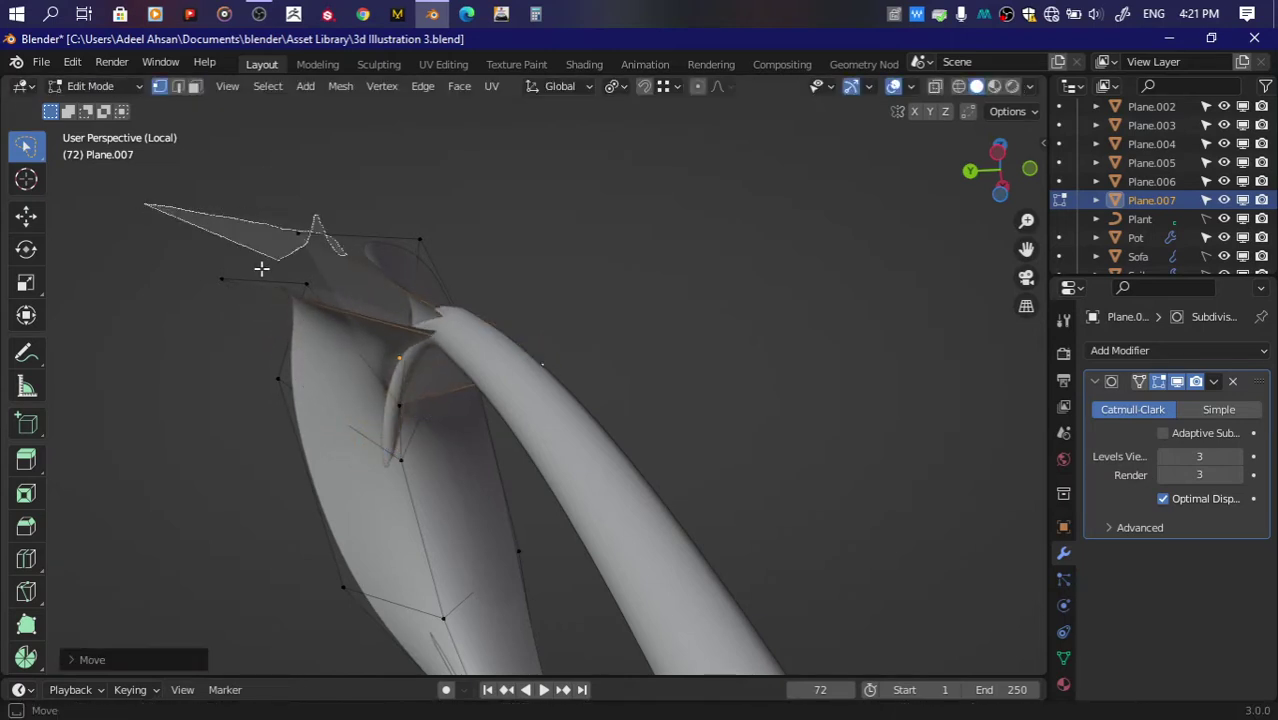
Step: Refine the leaf-tip vertex position, checking it from below
click(233, 281)
key(g)
click(359, 243)
key(g)
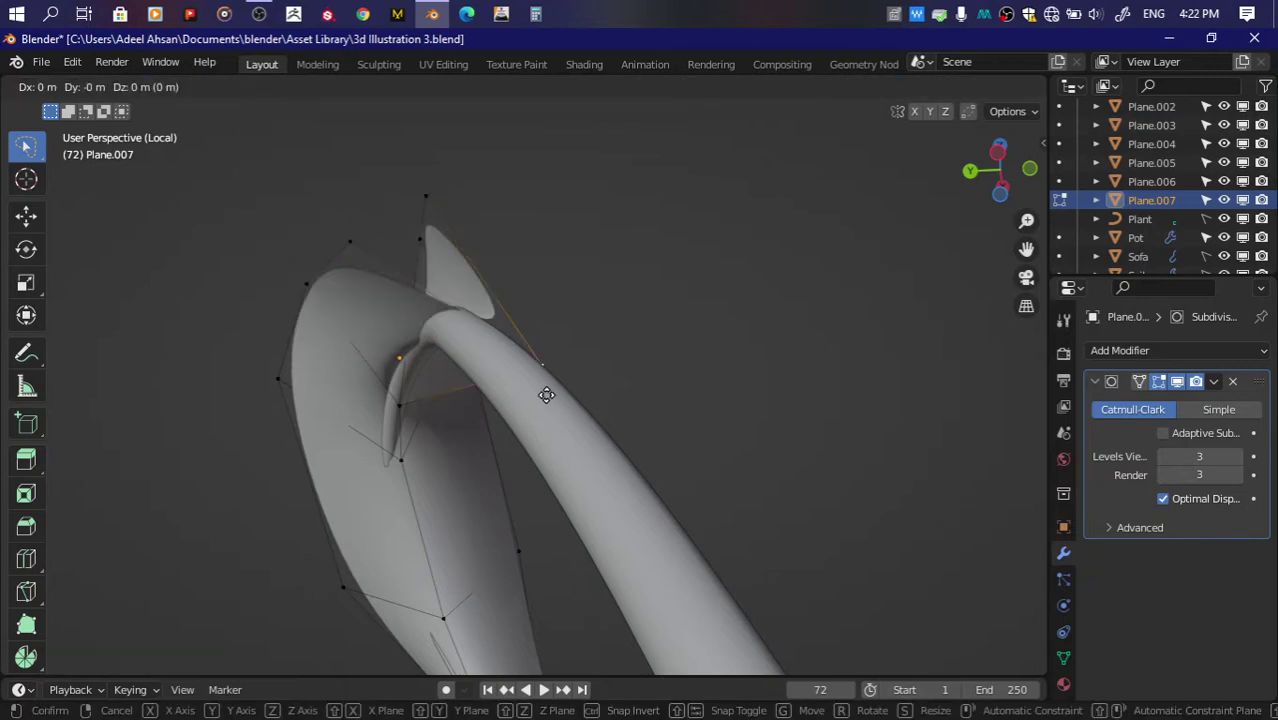
click(575, 375)
drag(995, 168, 1010, 180)
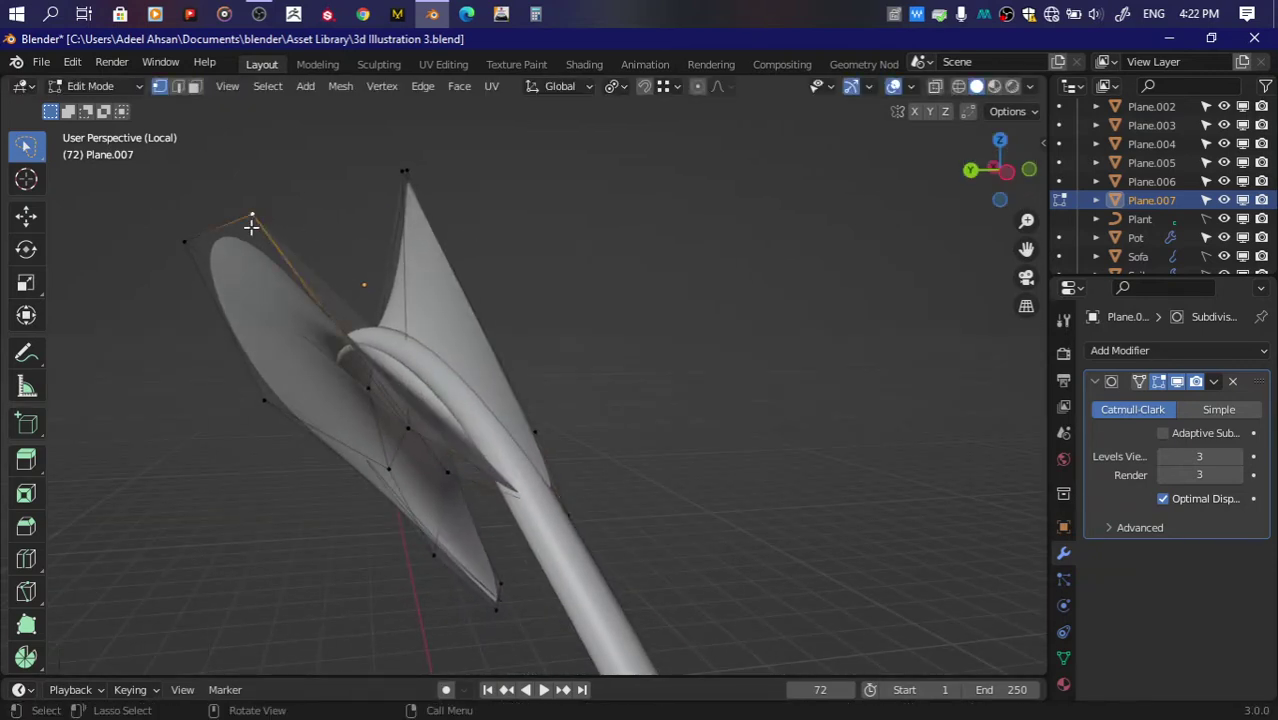
key(g)
click(204, 306)
Step: Move the leaf's top vertex and lower right-edge vertex to round the crescent
click(404, 172)
key(g)
click(494, 192)
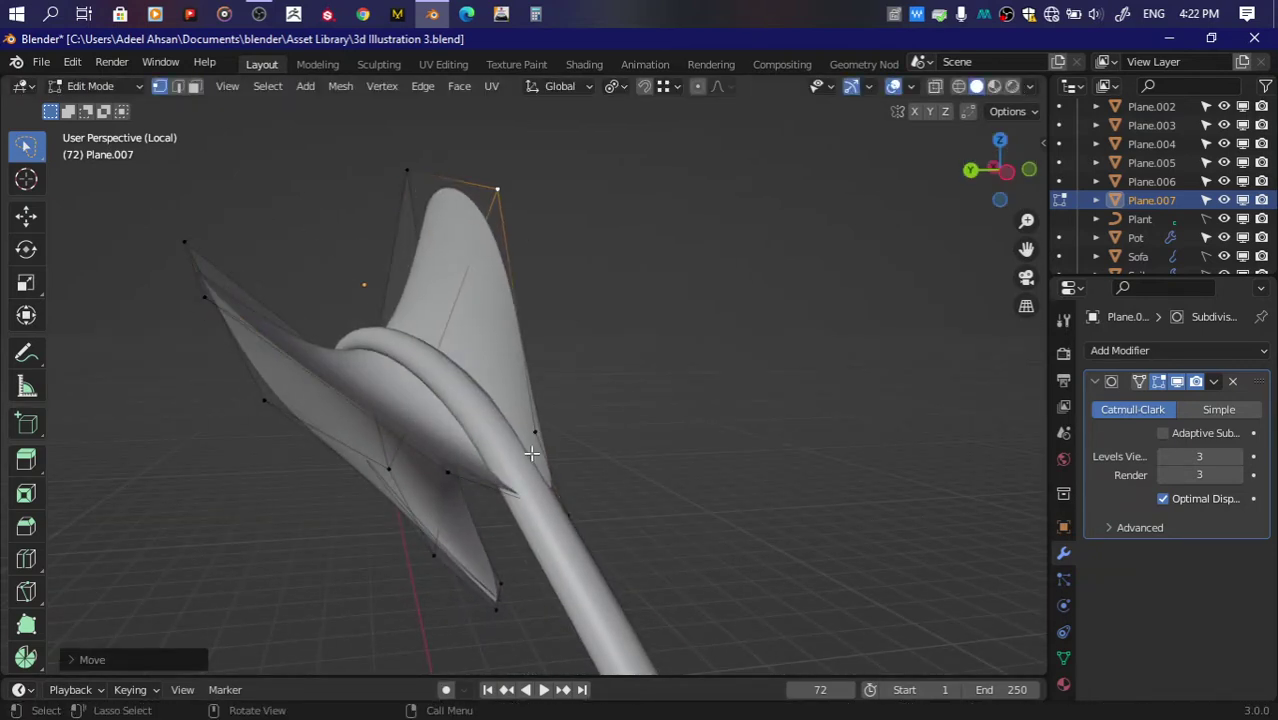
key(g)
click(520, 456)
click(535, 432)
key(g)
click(609, 350)
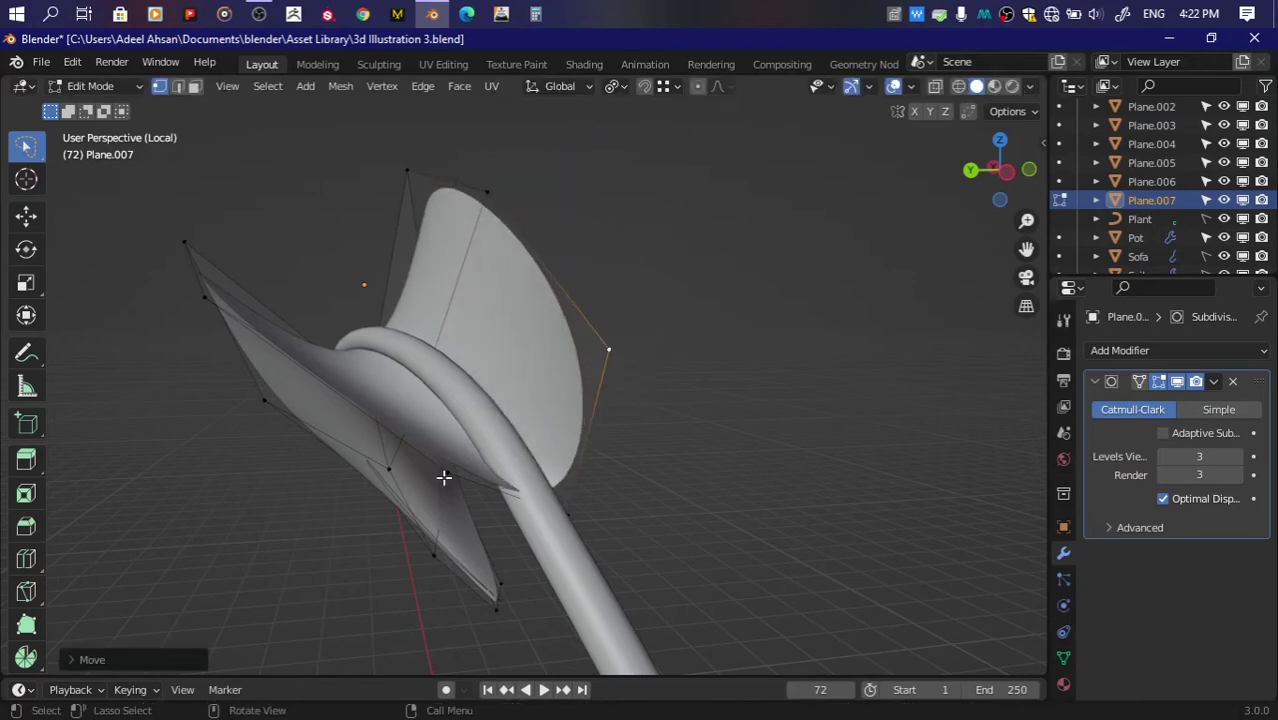
Step: Adjust vertices along the leaf's outer edge from a new angle
mouse_move(998, 170)
mouse_down()
mouse_move(1015, 178)
mouse_move(960, 230)
mouse_up()
key(g)
click(418, 460)
click(387, 496)
key(g)
click(386, 490)
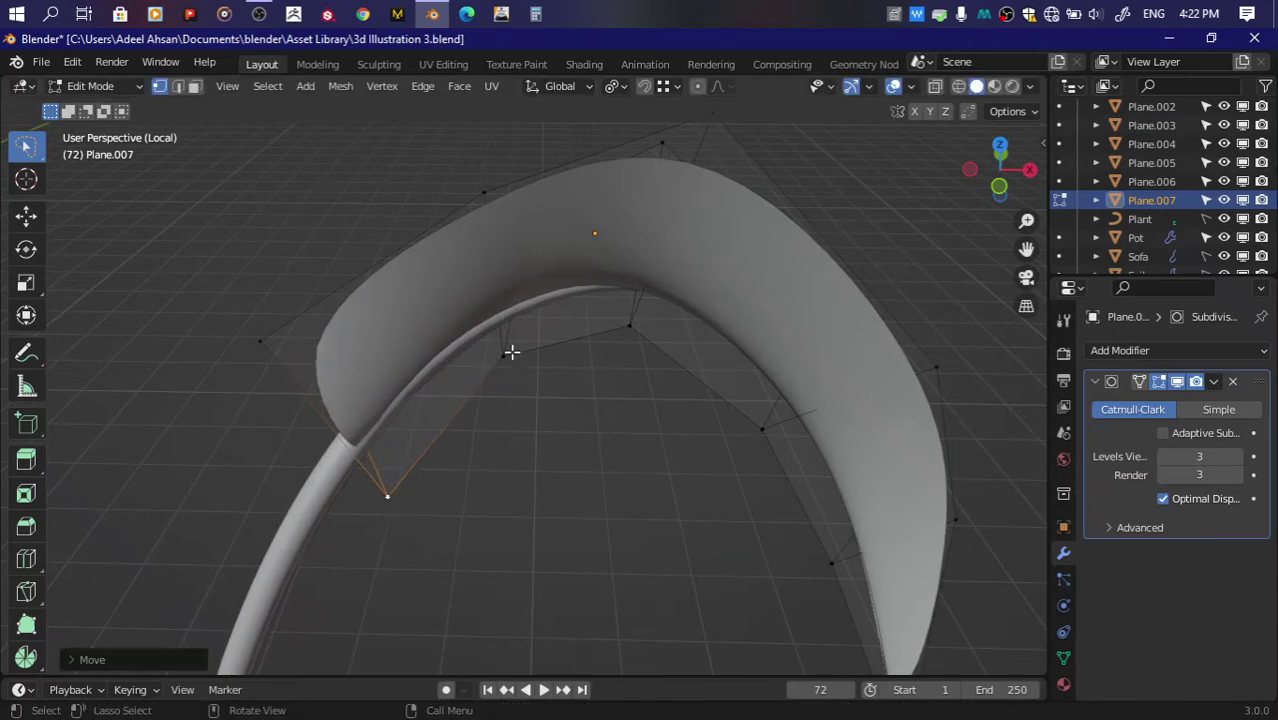
Step: Nudge the vertices along the leaf's inner curve to smooth it
click(511, 352)
key(g)
click(509, 359)
click(636, 349)
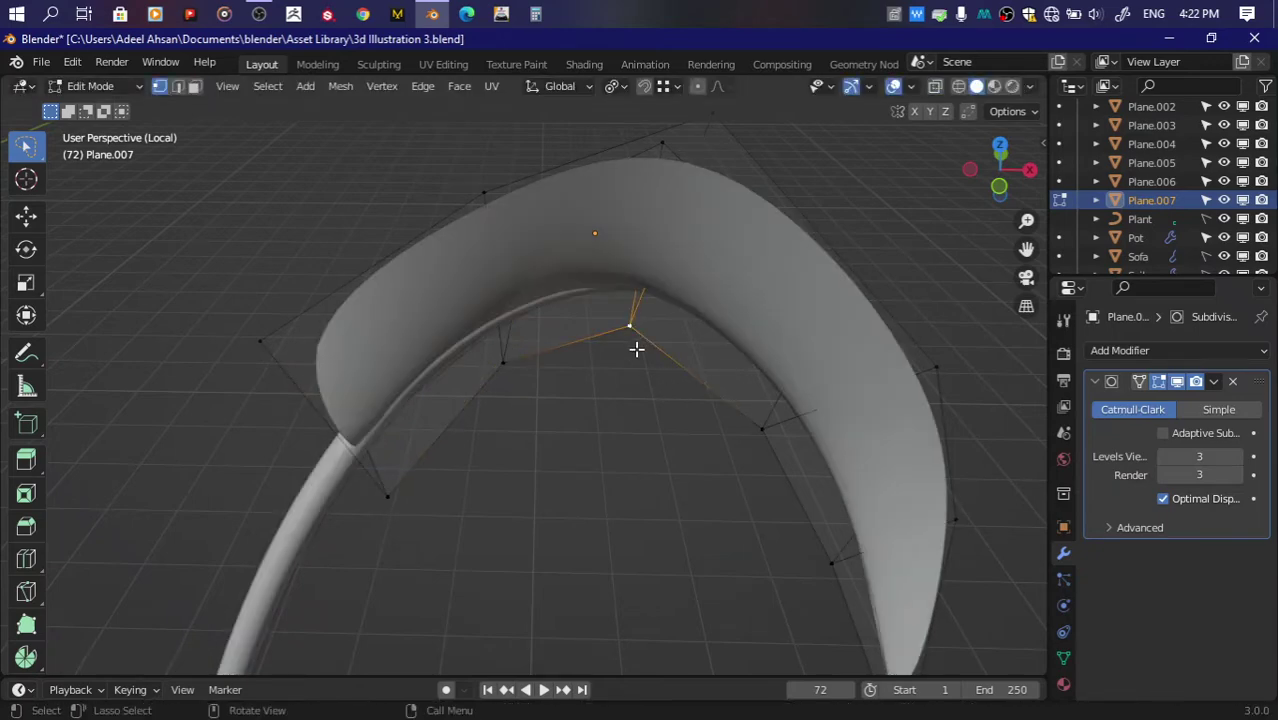
key(g)
click(671, 338)
click(757, 428)
key(g)
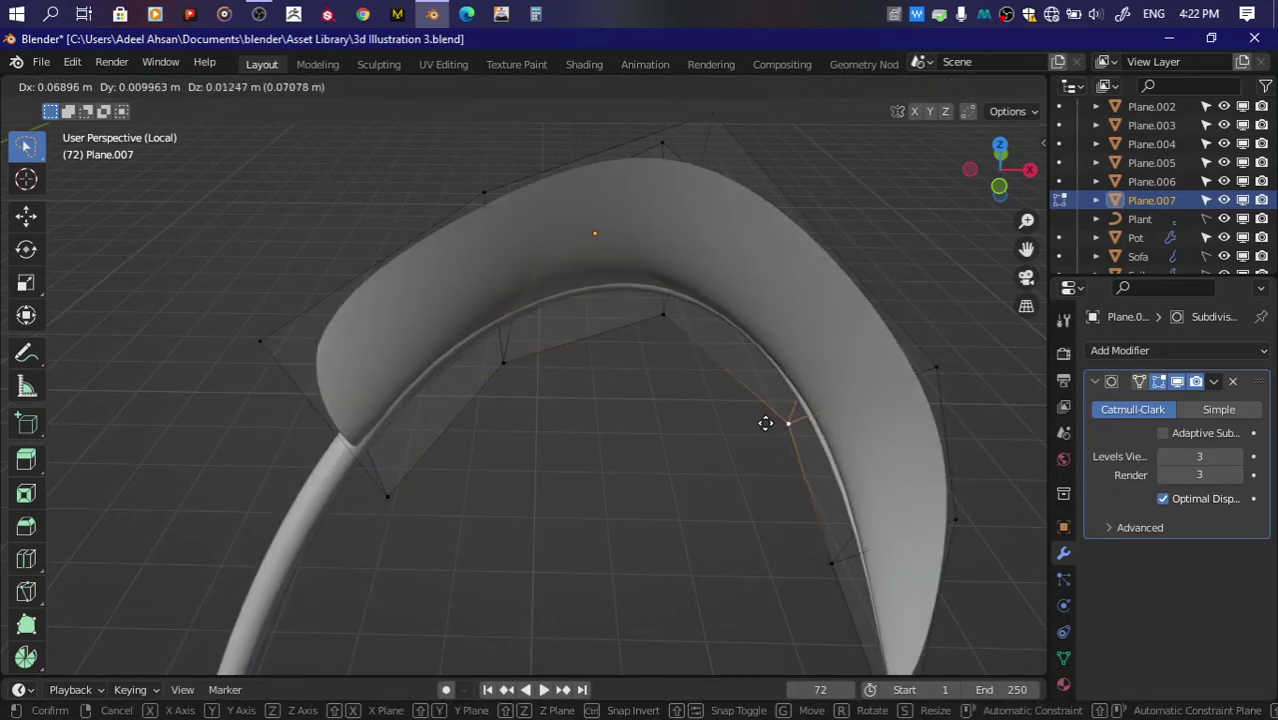
click(764, 420)
Step: Save the file and return to Object Mode
scroll(764, 420, down, 1)
key(ctrl+s)
key(Tab)
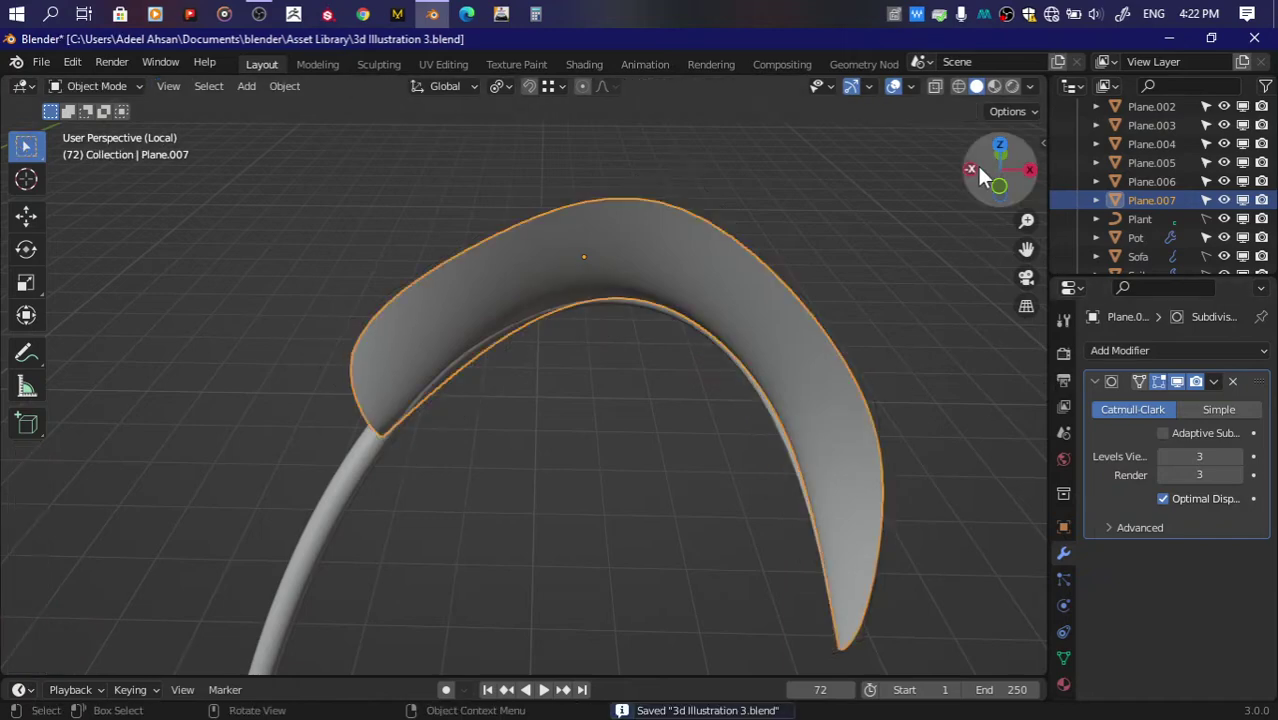
Step: Nudge the leaf's selected vertices in Edit Mode and check the shape in Object Mode
mouse_move(980, 175)
mouse_down()
mouse_move(995, 170)
mouse_move(985, 162)
mouse_up()
key(Tab)
key(g)
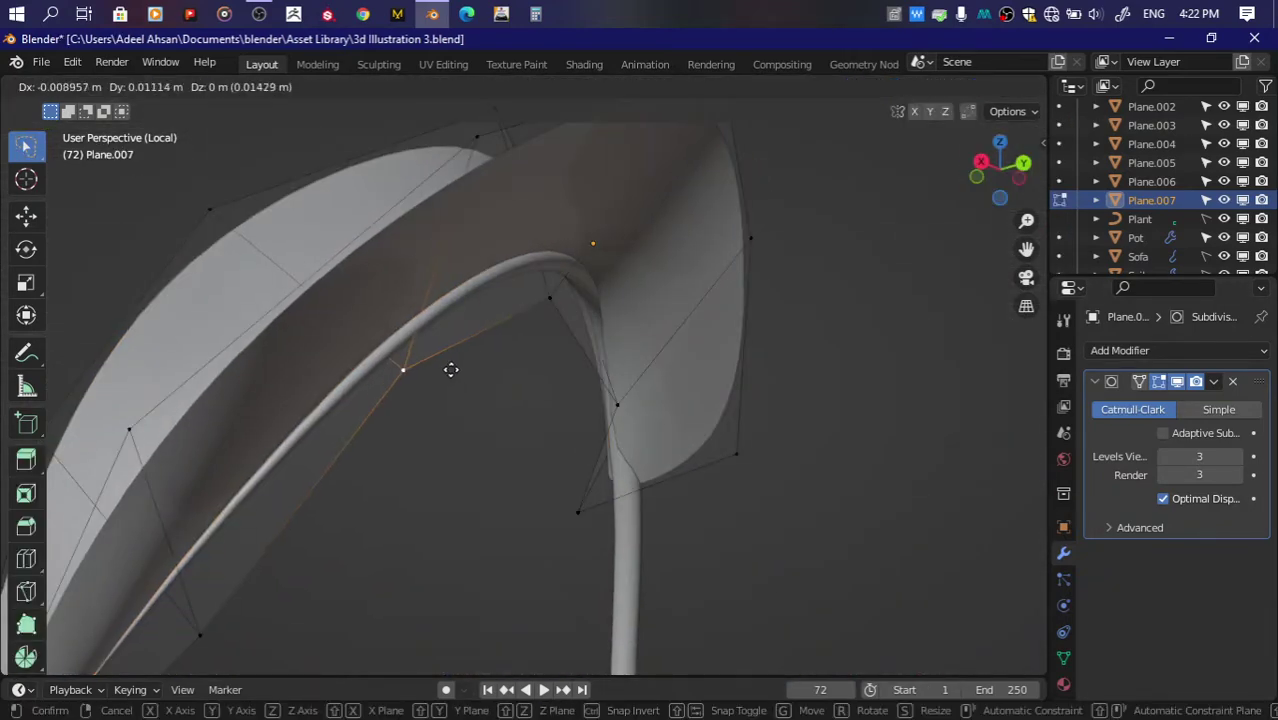
click(451, 370)
scroll(800, 270, down, 3)
key(Tab)
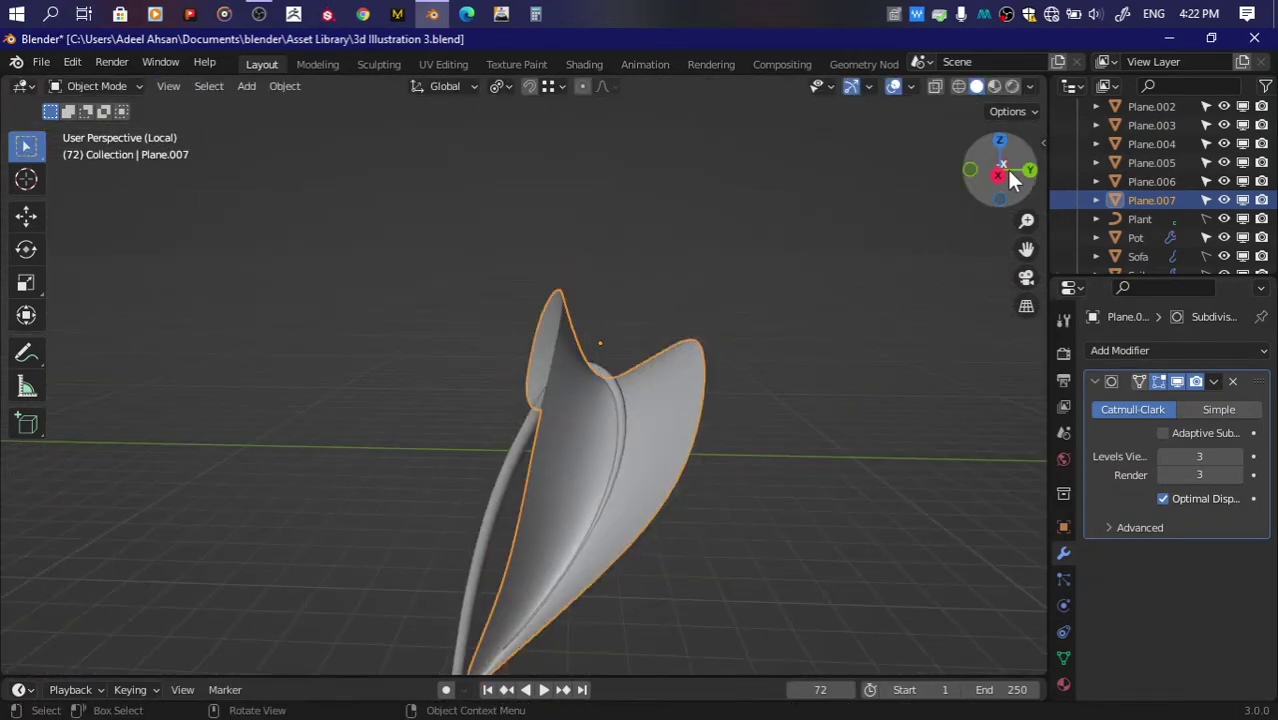
Step: Pull the leaf's left-edge vertex row down and outward to broaden the blade
key(Tab)
drag(1004, 168, 1008, 163)
ctrl+click(565, 350)
key(g)
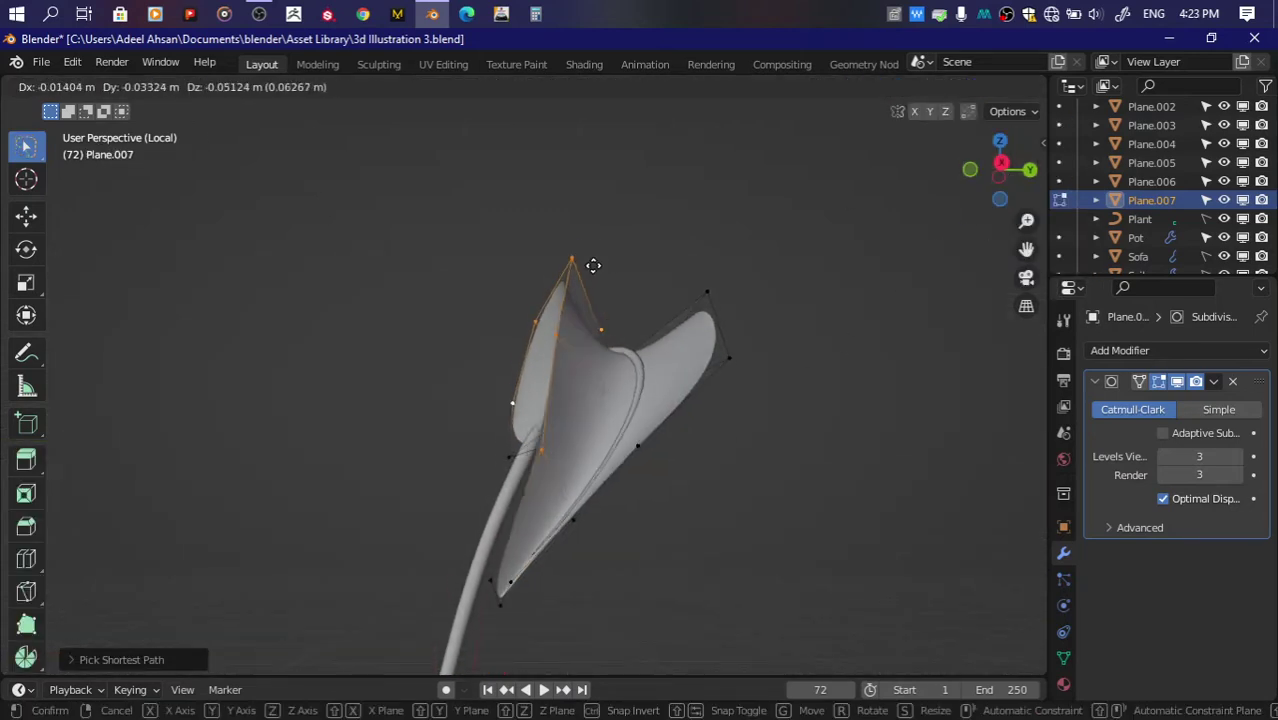
click(561, 320)
mouse_move(1009, 137)
mouse_down()
mouse_move(1004, 168)
mouse_move(1012, 160)
mouse_move(975, 168)
mouse_move(990, 162)
mouse_up()
key(g)
click(565, 395)
Step: Pull the right and top edges down and tilt them to cup the blade
key(g)
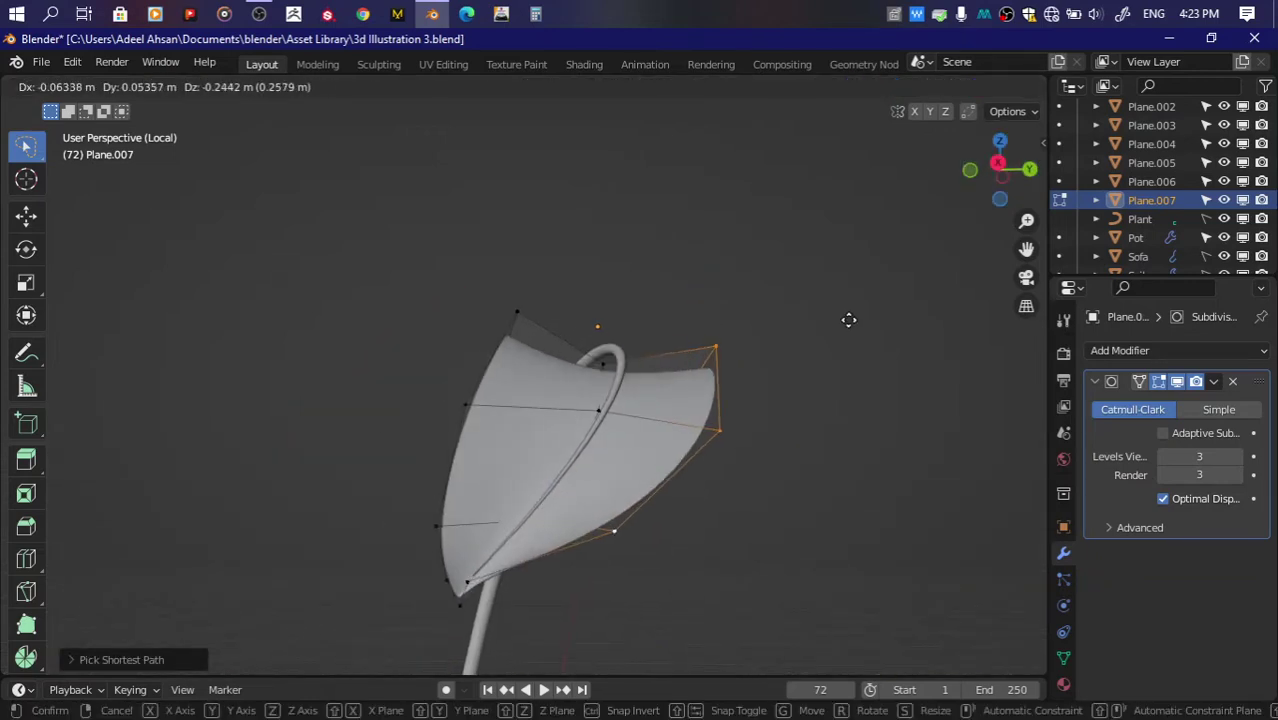
click(848, 317)
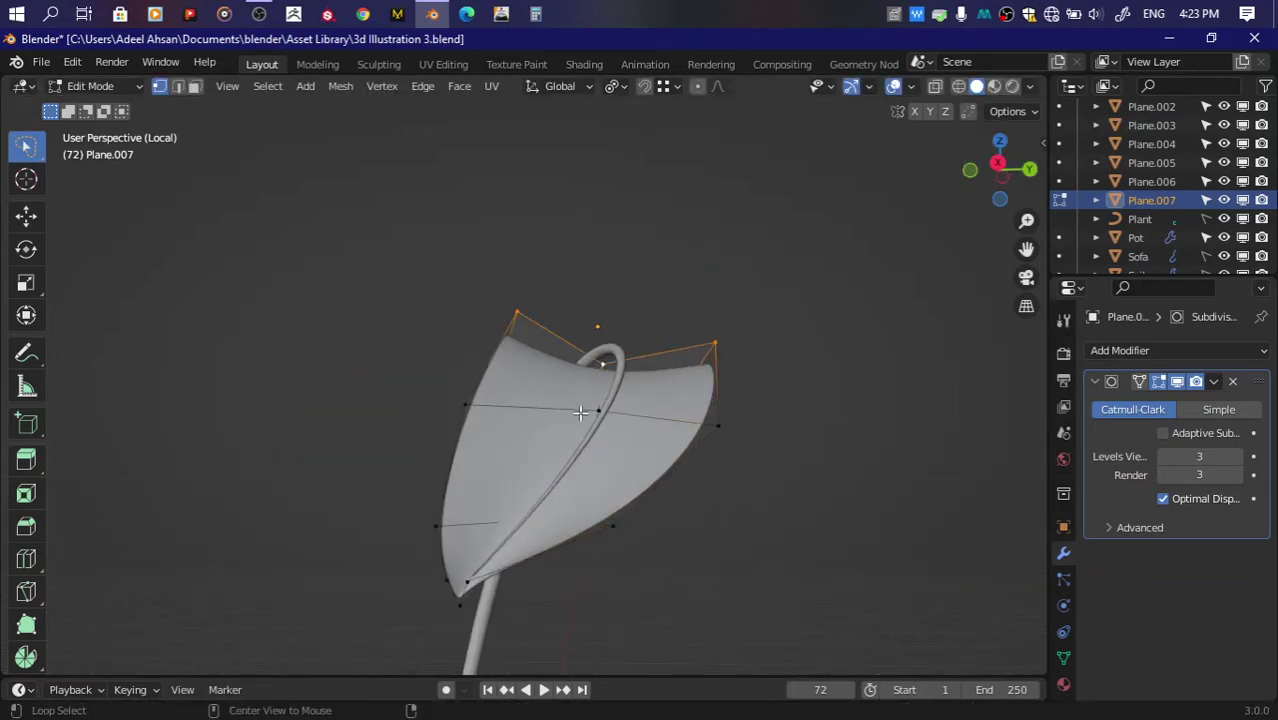
key(g)
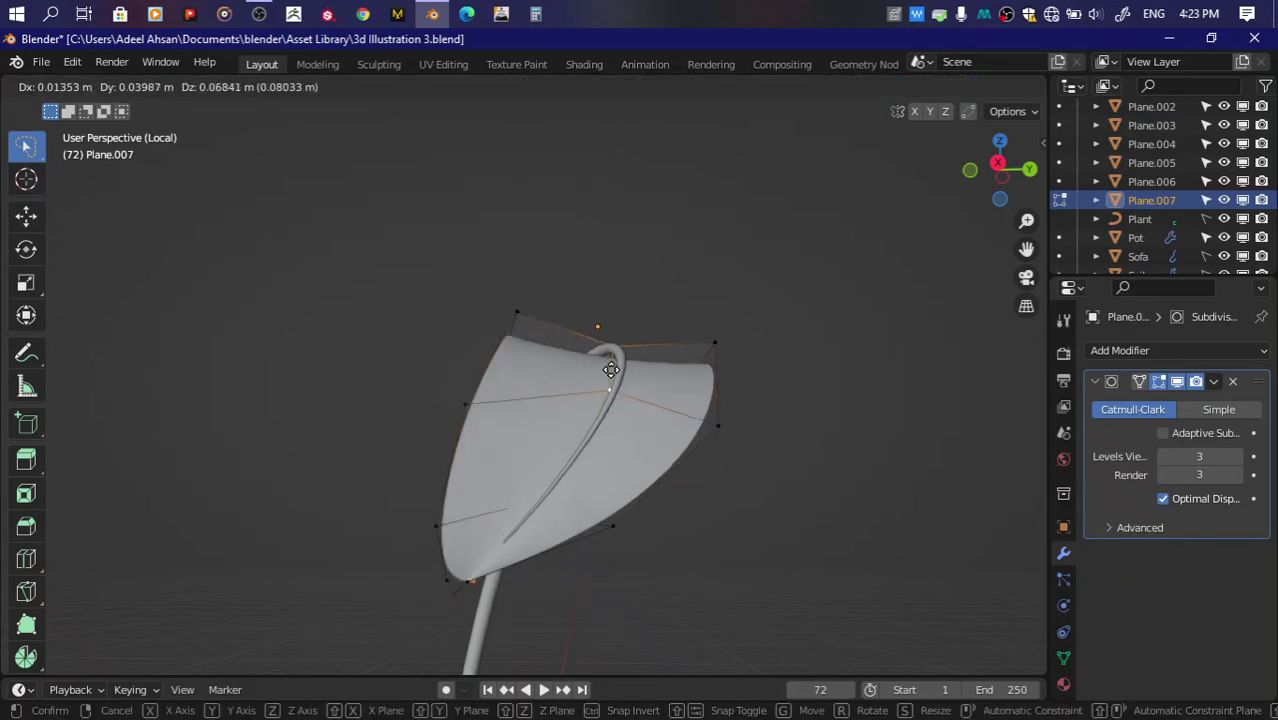
click(615, 362)
drag(1000, 165, 1010, 175)
key(g)
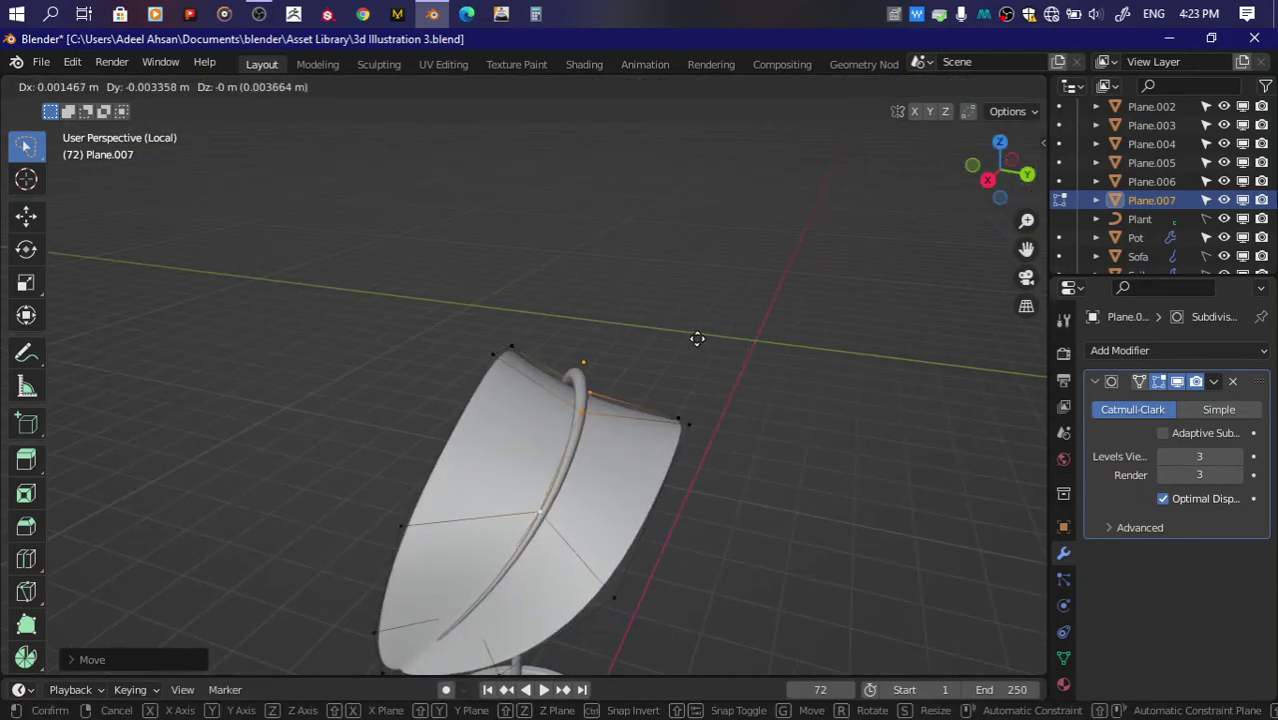
click(758, 353)
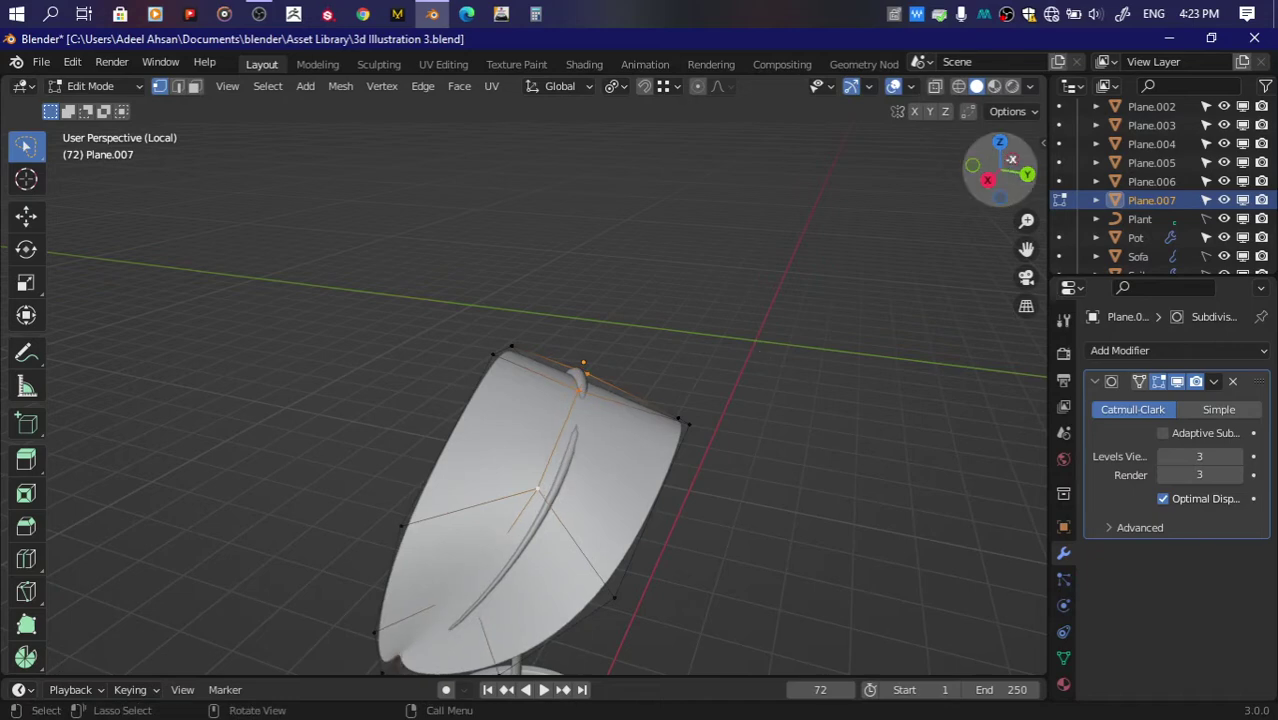
Step: Rotate and shift the selected vertices so the blade drapes over the stem, then save
middle_drag(560, 430, 690, 400)
key(r)
click(698, 400)
key(g)
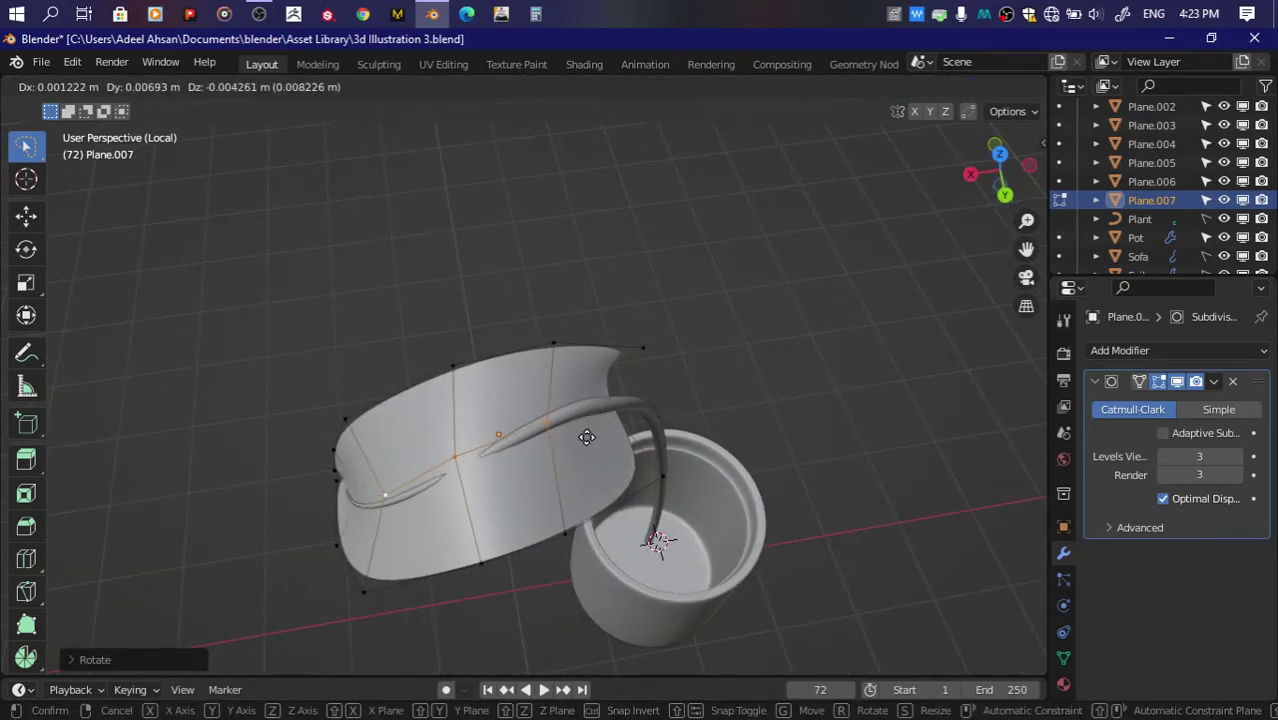
click(587, 437)
drag(995, 170, 855, 327)
key(ctrl+s)
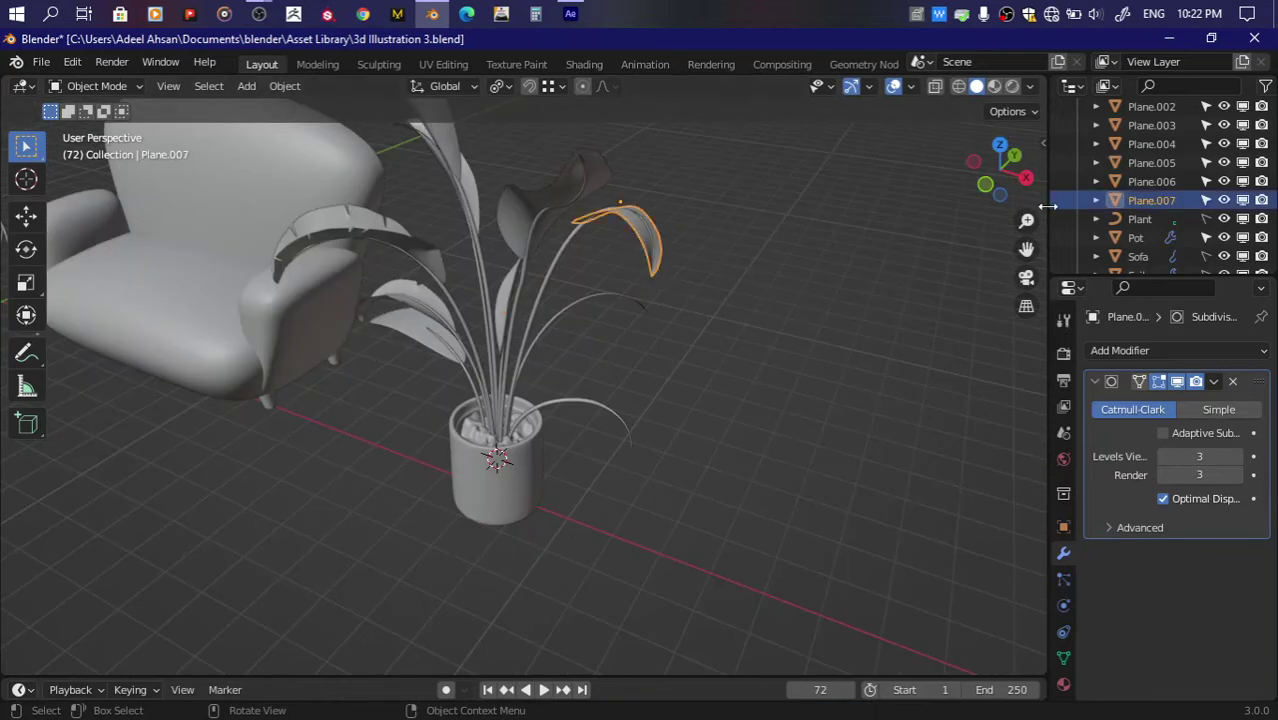
Step: Duplicate the leaf lower on the plant and isolate the copy with the pot in local view
click(985, 184)
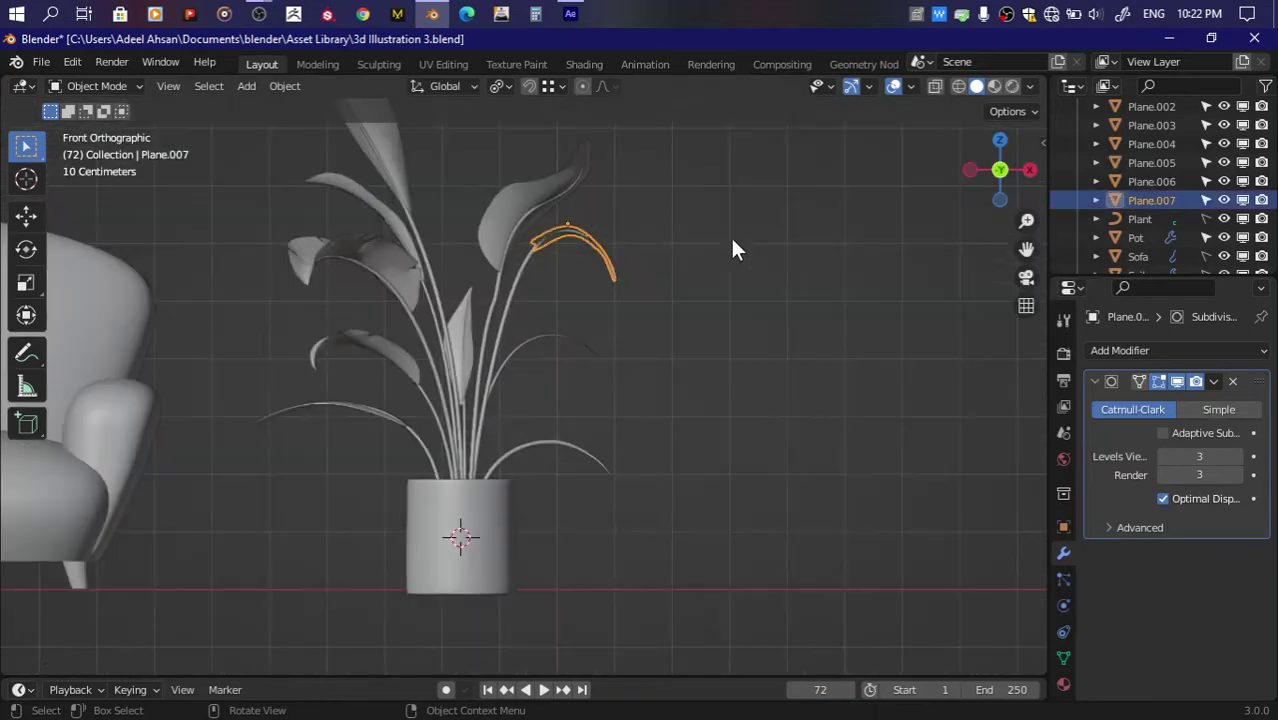
key(shift+d)
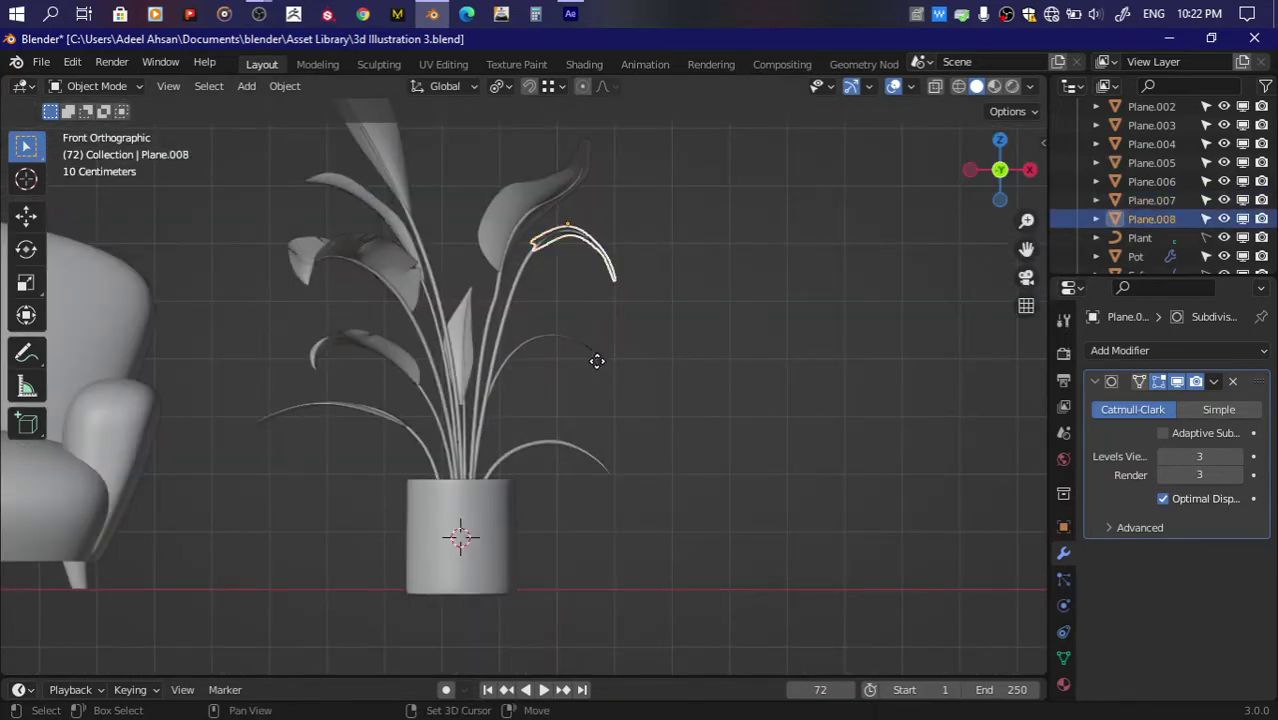
click(600, 319)
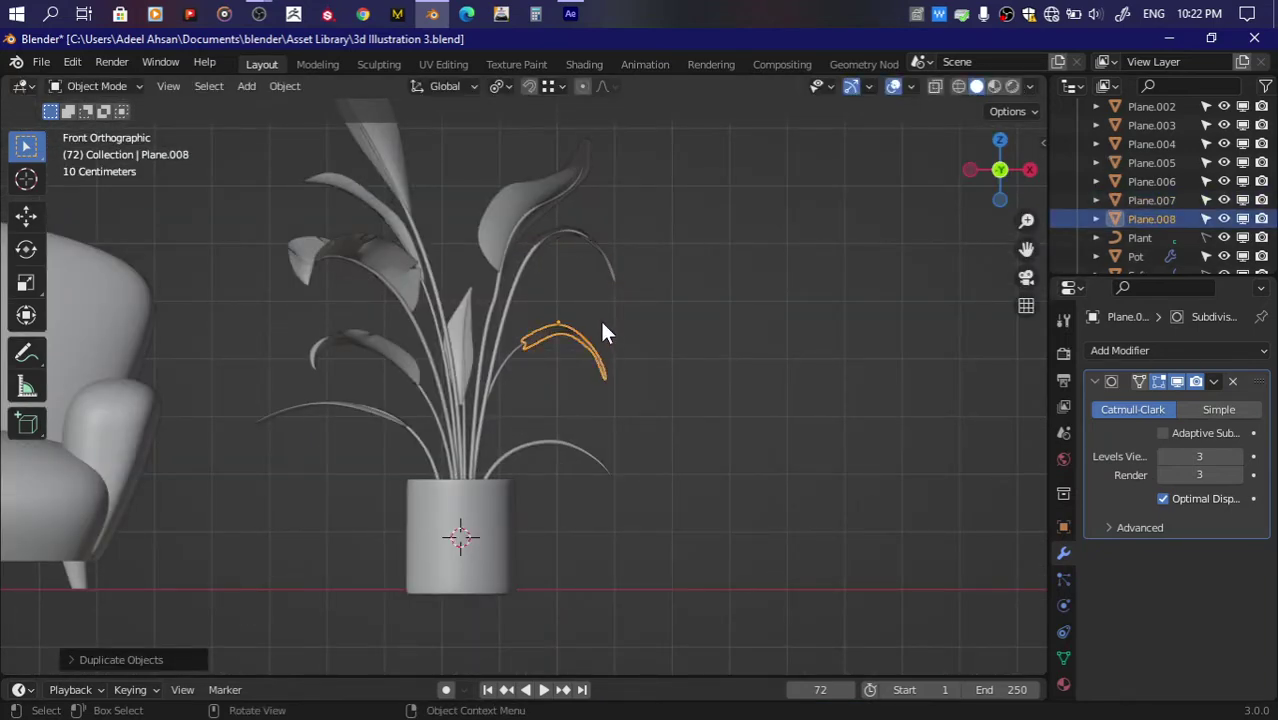
shift+click(503, 580)
key(KP_Divide)
key(alt+a)
Step: Rotate the new leaf -30.47° from top view, move it onto another stem, and scale it to 0.897
drag(983, 149, 550, 368)
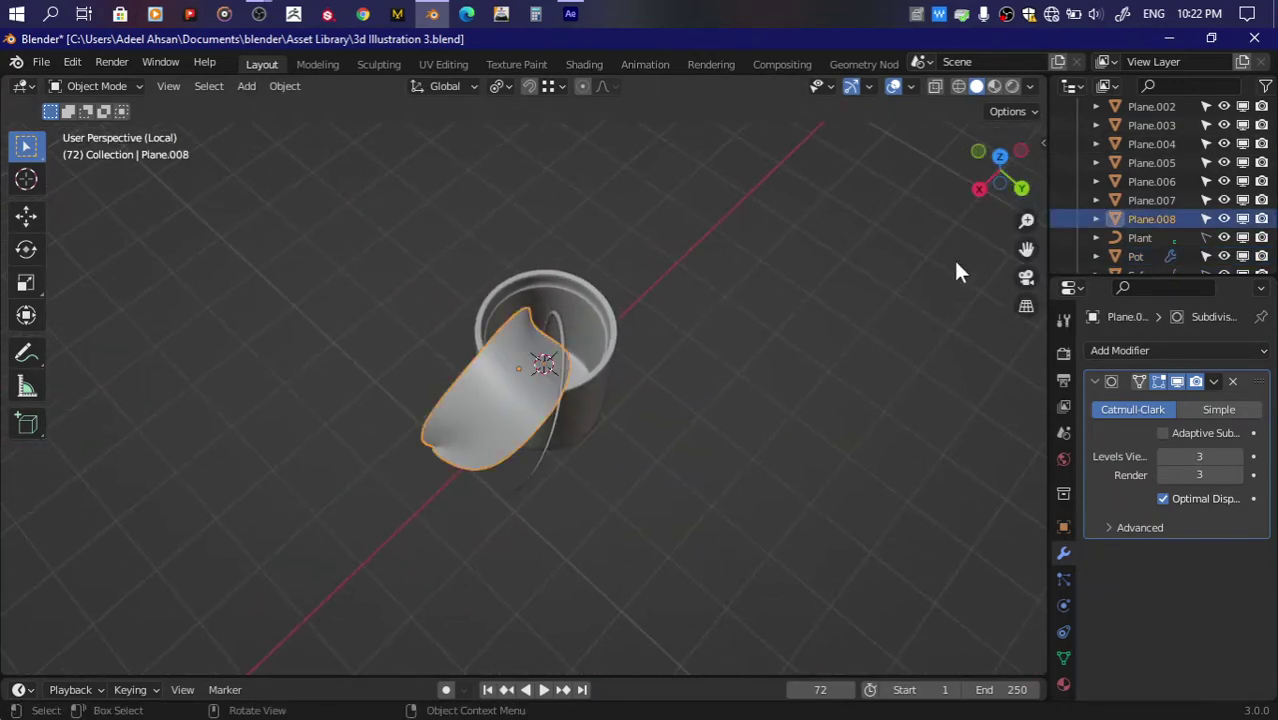
click(1000, 155)
key(r)
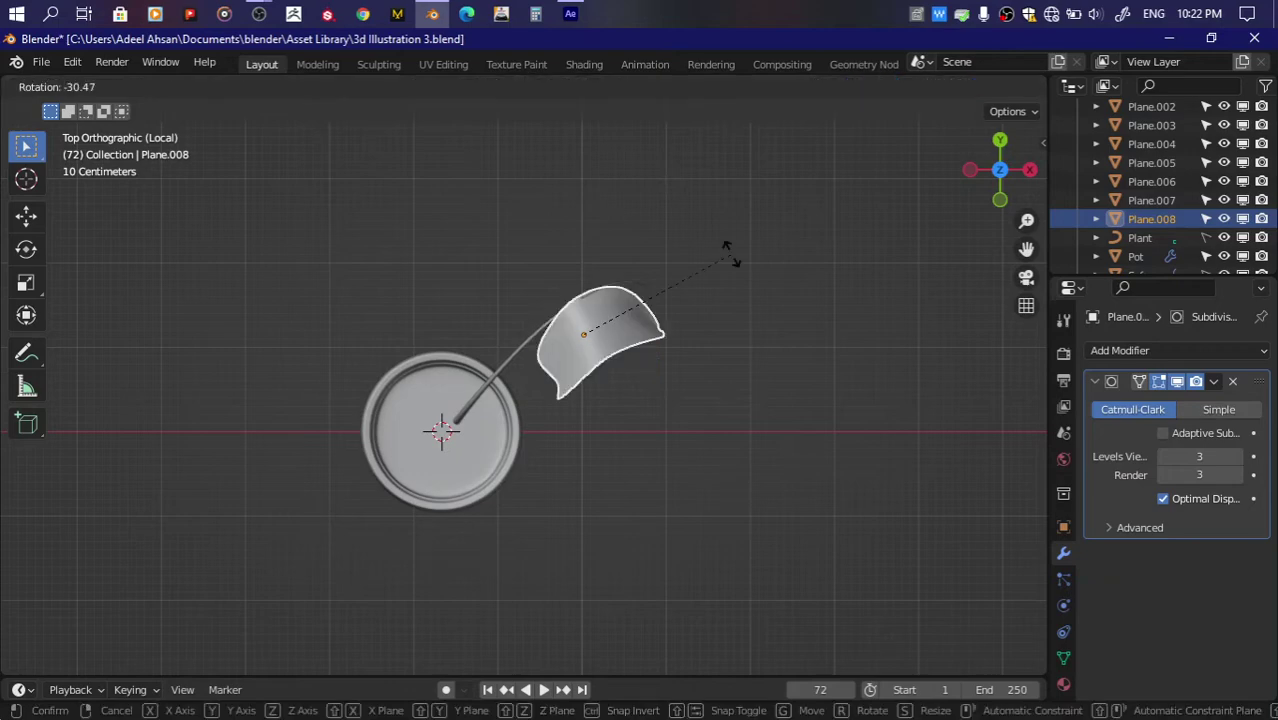
click(732, 256)
key(g)
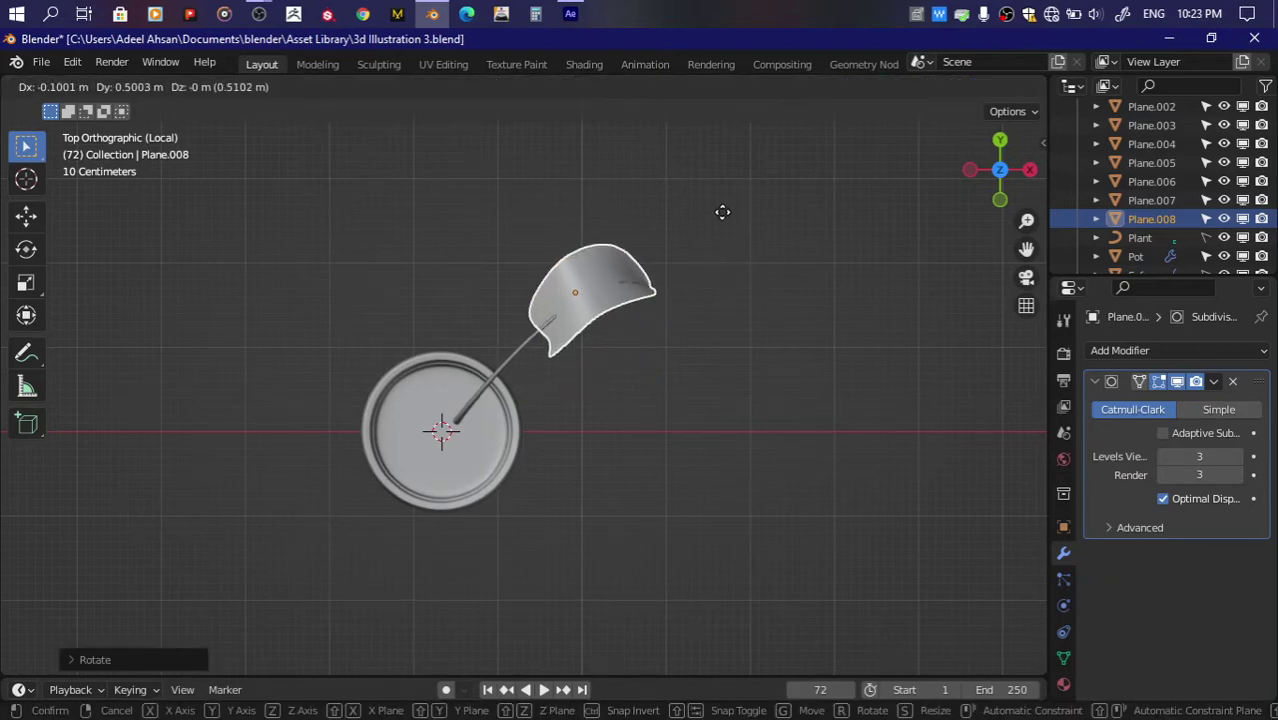
click(722, 212)
mouse_move(998, 168)
mouse_down()
mouse_move(1010, 180)
mouse_move(992, 162)
mouse_up()
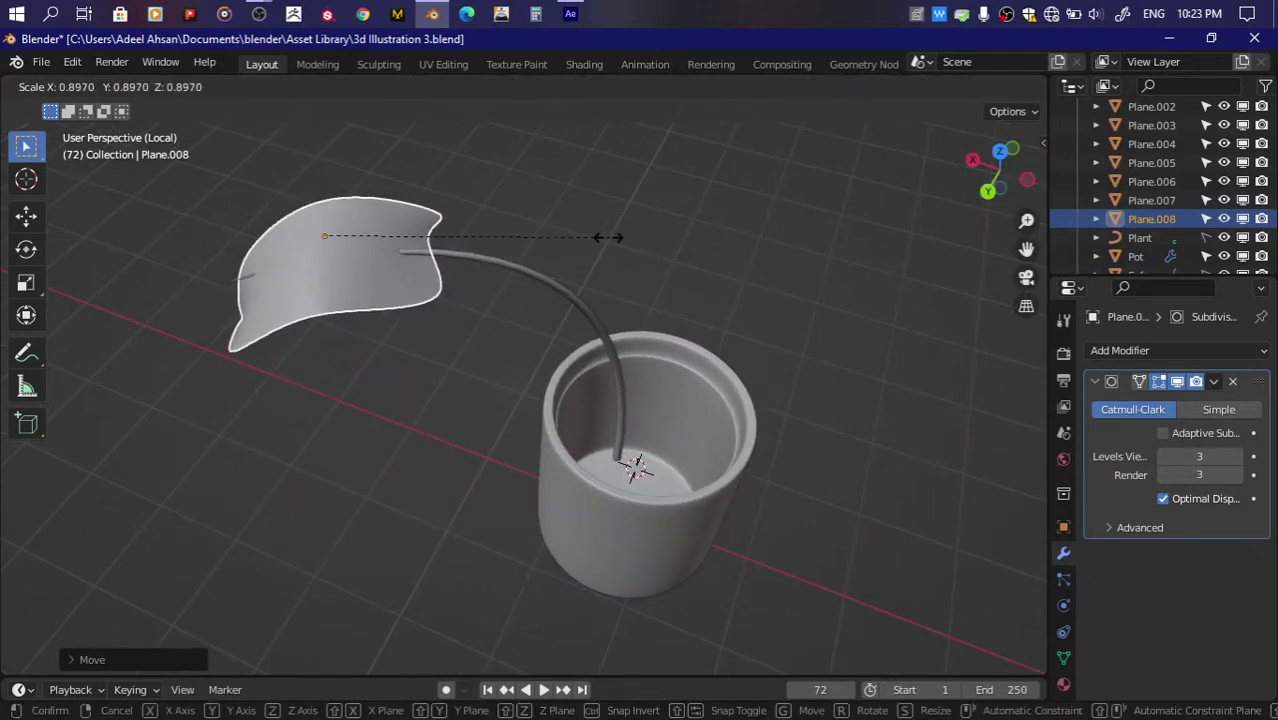
click(608, 237)
Step: Enter Edit Mode on Plane.008 and frame it from above in perspective
key(Tab)
click(1002, 156)
mouse_move(1004, 157)
mouse_down()
mouse_move(1010, 170)
mouse_move(1005, 160)
mouse_up()
scroll(622, 320, up, 4)
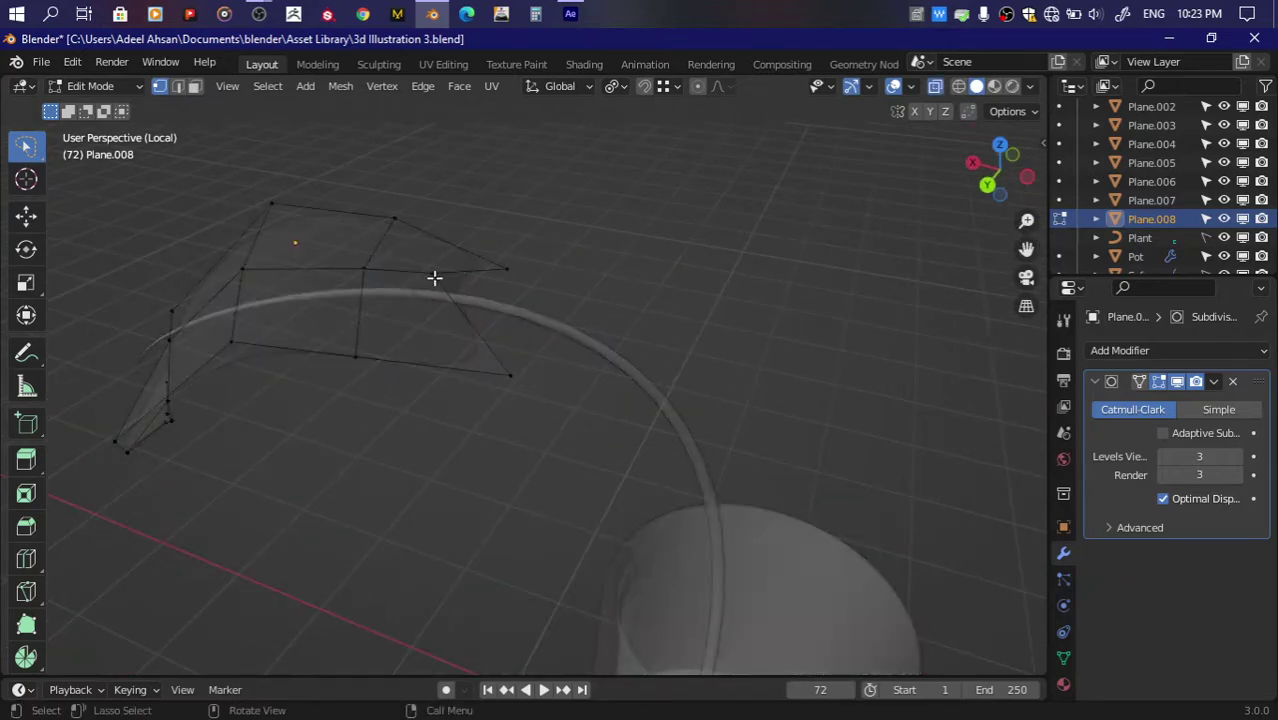
Step: With X-ray off, move the new leaf's selected vertices into place
key(alt+z)
key(g)
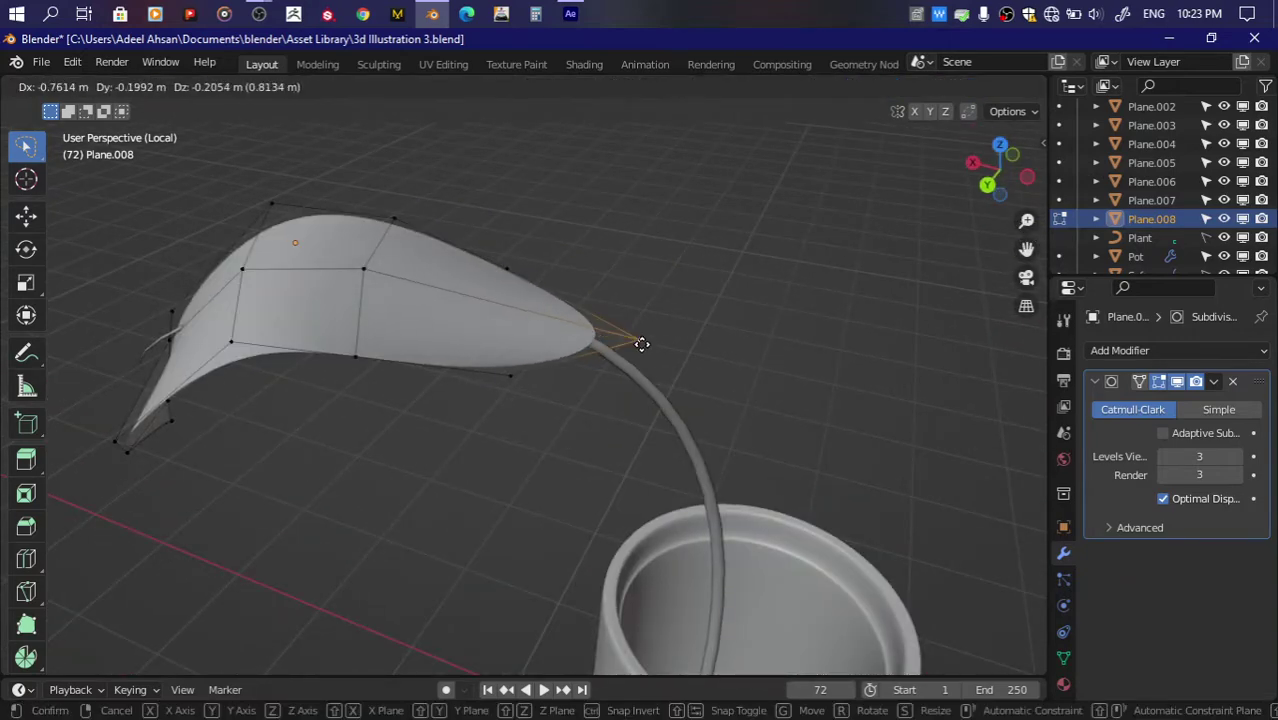
click(642, 344)
drag(1000, 168, 988, 182)
key(g)
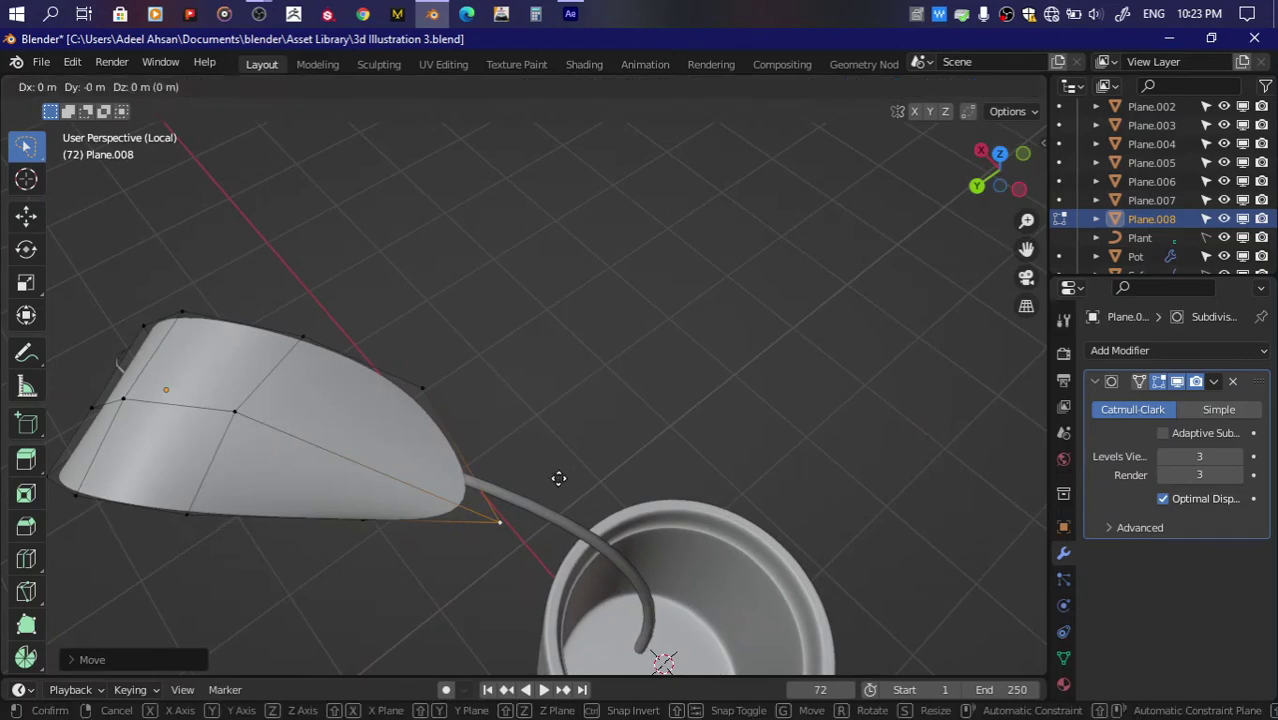
click(542, 450)
Step: With X-ray on, shift and resize the leaf edges and raise the lower edge vertex
key(alt+z)
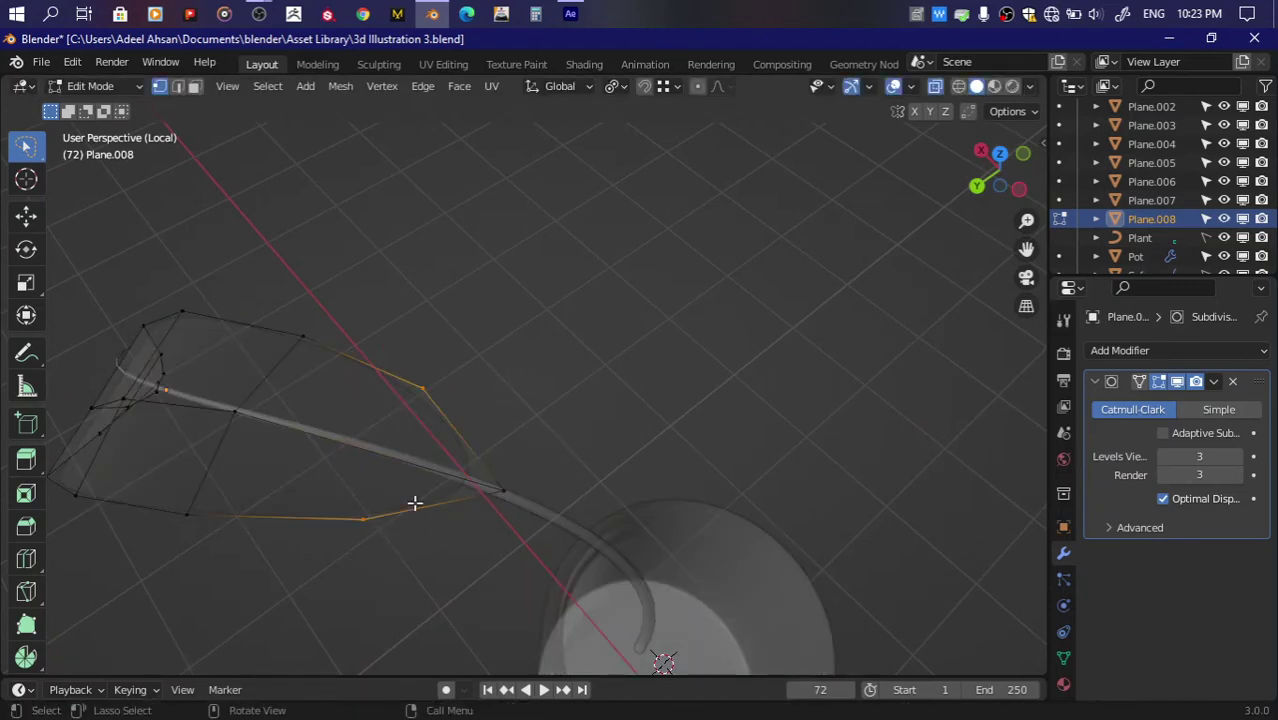
key(g)
click(467, 522)
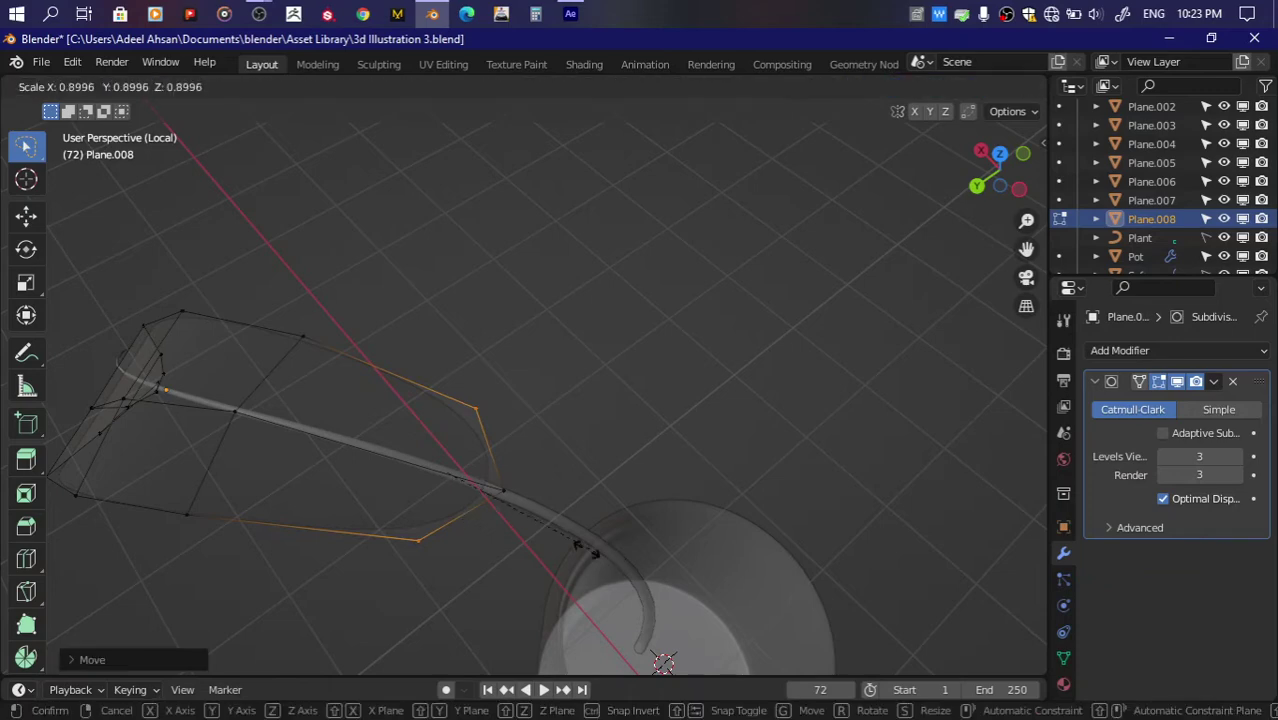
click(586, 549)
key(g)
click(462, 436)
click(420, 538)
key(g)
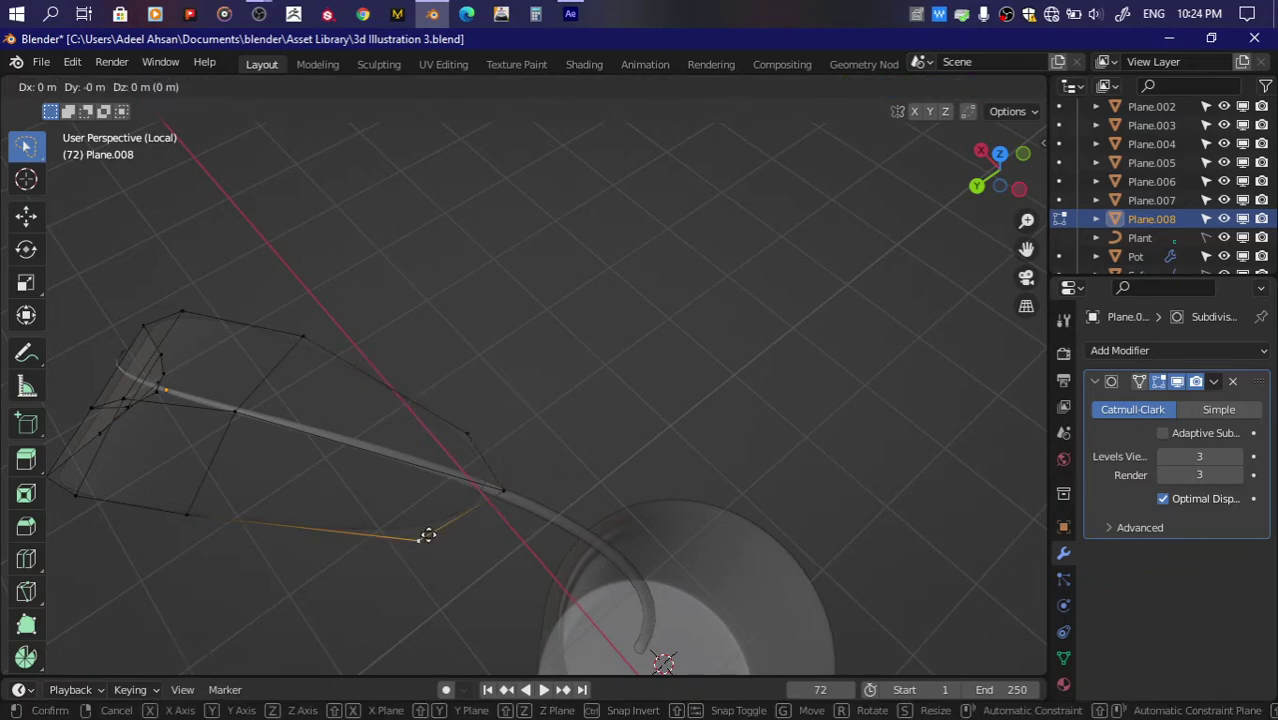
click(447, 507)
Step: Move a vertical edge loop toward the tip, widen it, and bend that leaf section
drag(985, 200, 1005, 215)
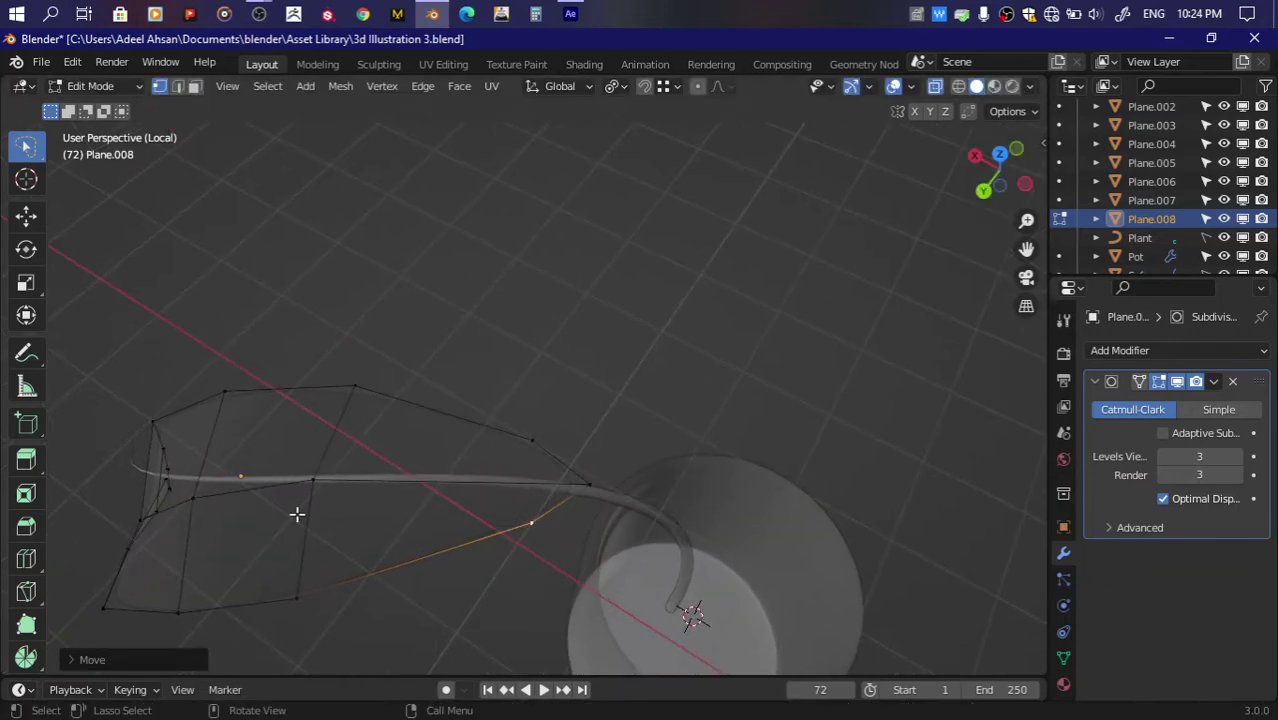
alt+click(348, 398)
key(g)
click(470, 363)
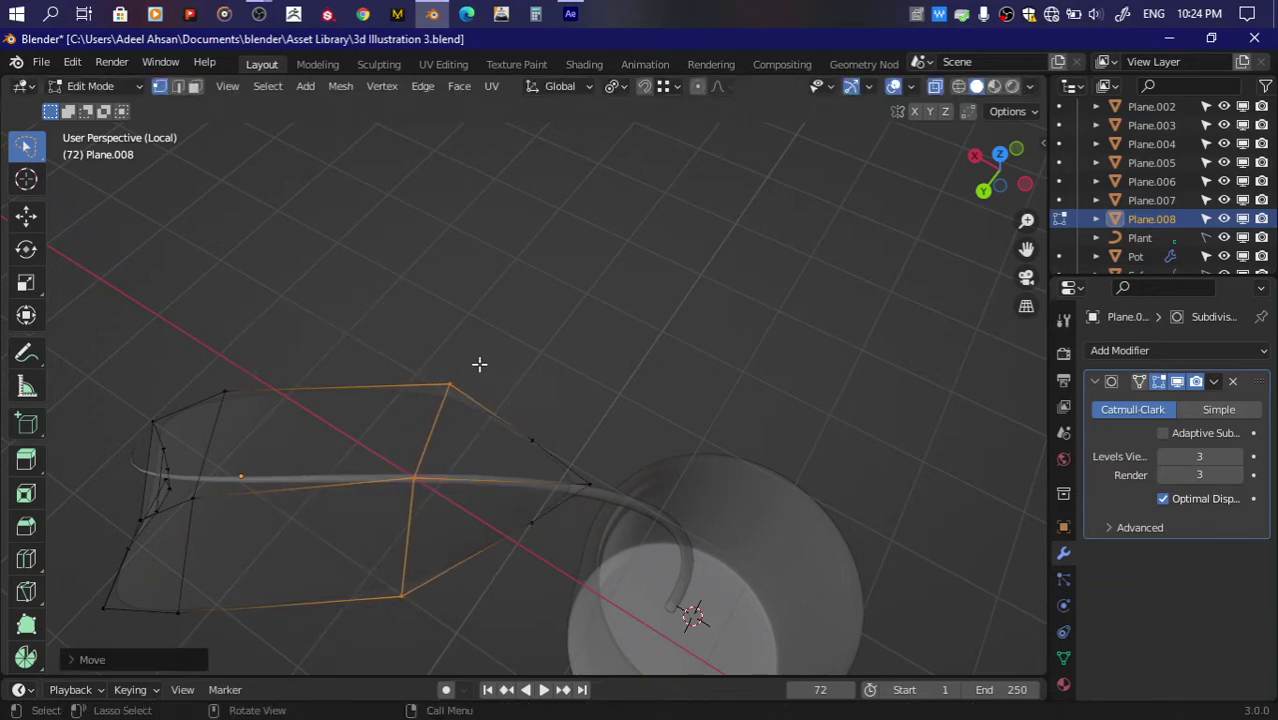
key(s)
click(633, 387)
mouse_move(998, 172)
mouse_down()
mouse_move(1007, 217)
mouse_move(705, 288)
mouse_up()
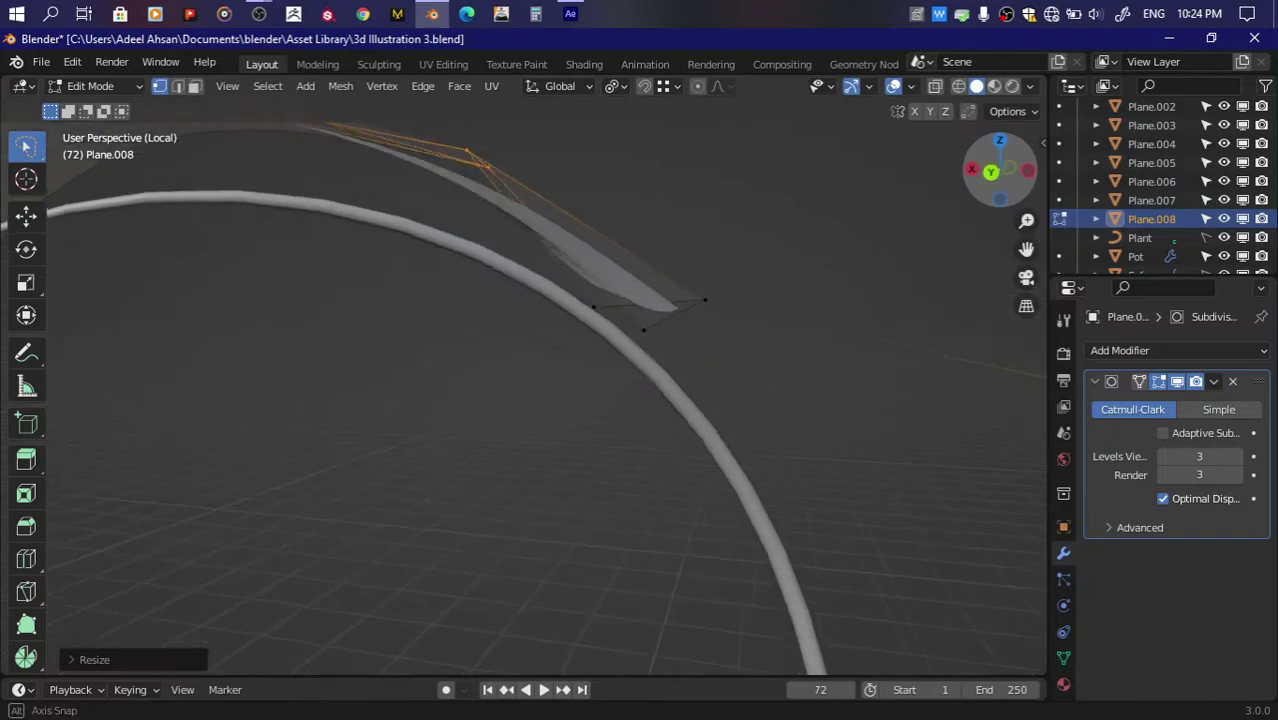
key(g)
click(624, 350)
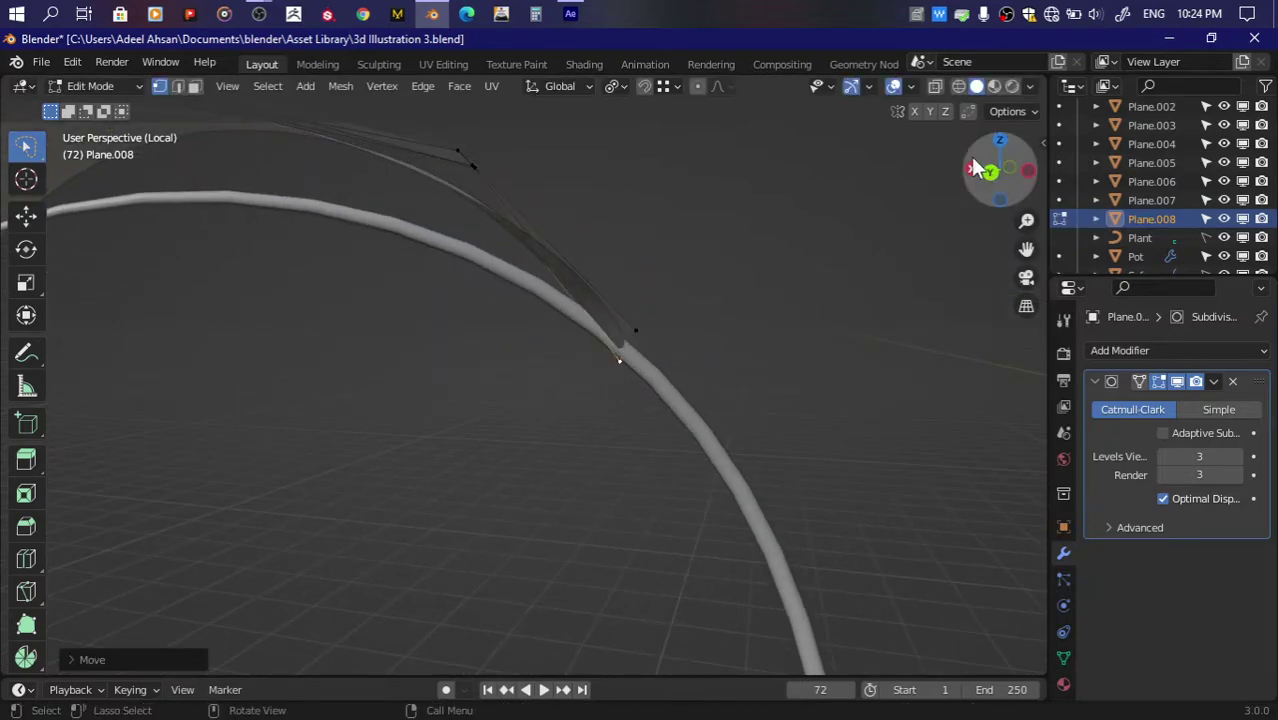
Step: Bend the leaf further and lift its far-end vertex up and left so it arches along the stem
drag(1000, 168, 985, 172)
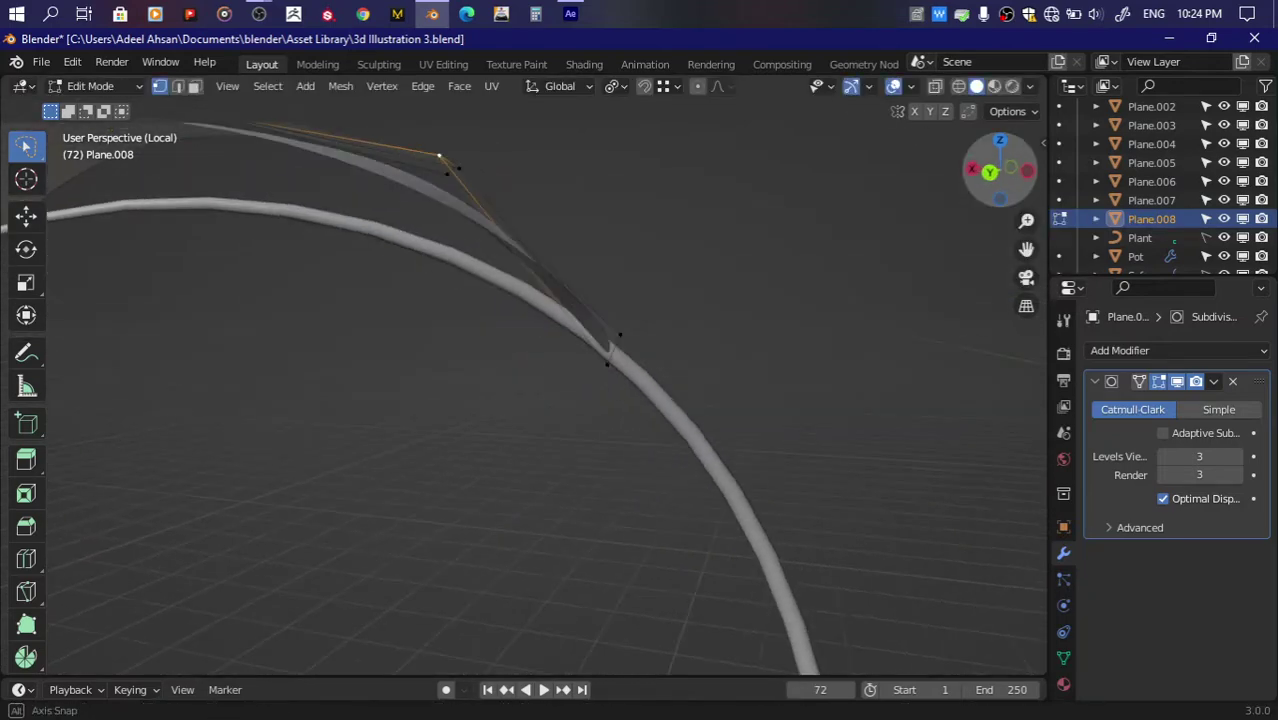
key(g)
click(556, 362)
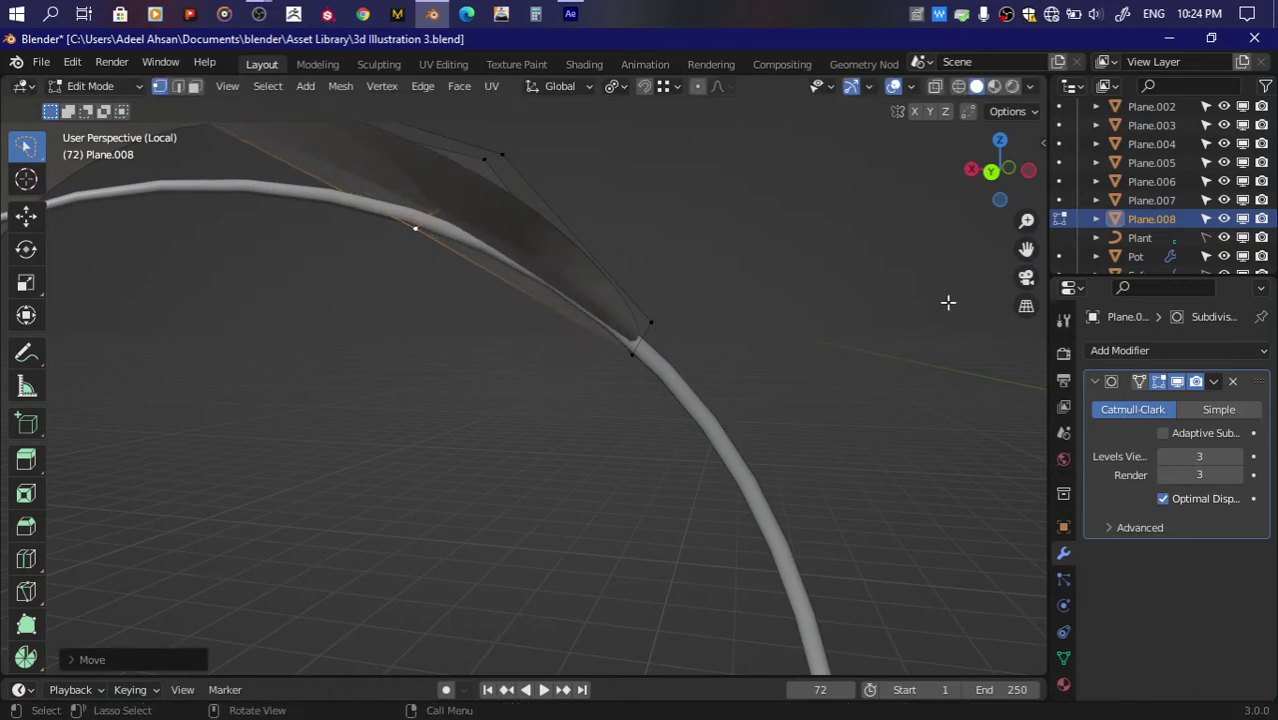
drag(1000, 170, 984, 195)
key(g)
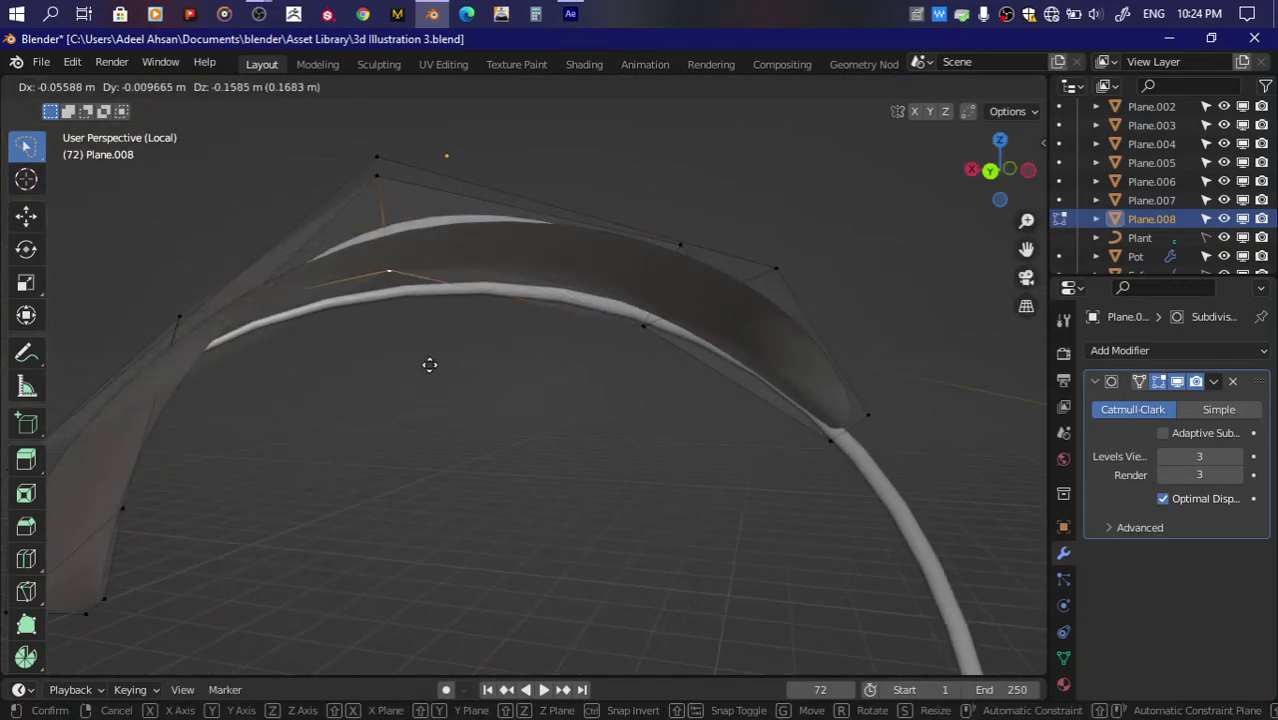
click(437, 409)
drag(990, 175, 985, 190)
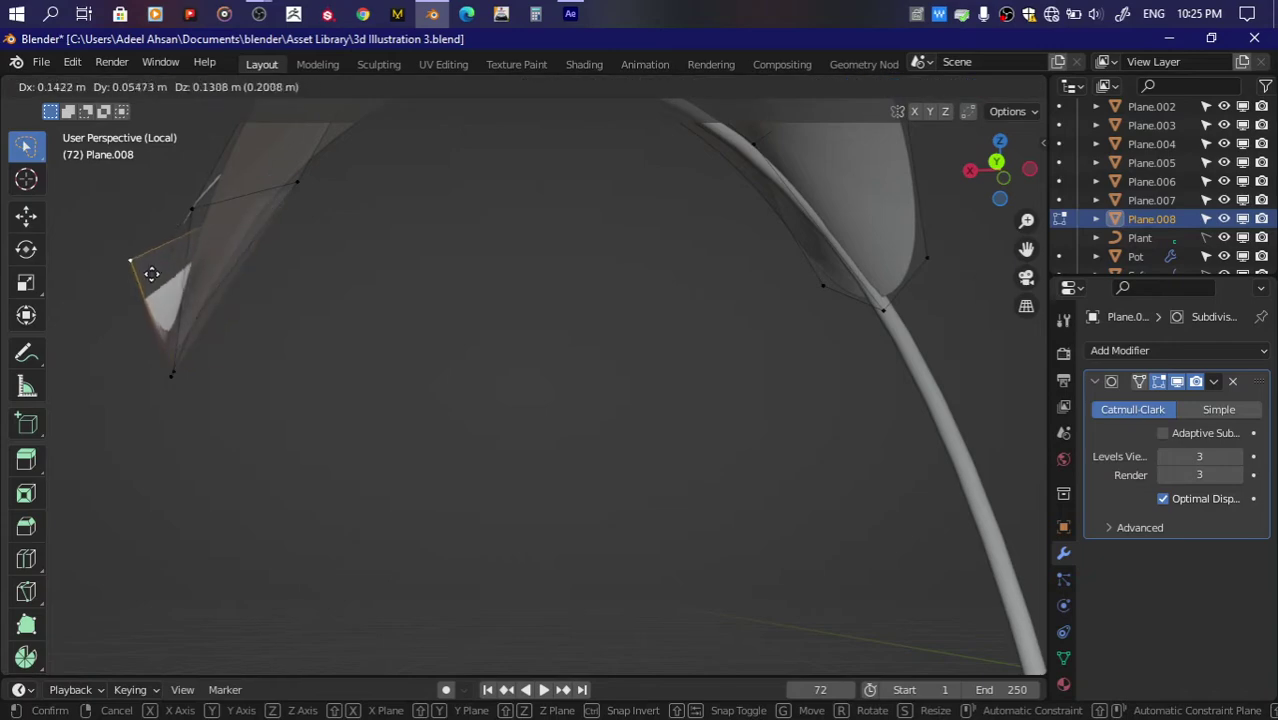
click(166, 244)
middle_drag(166, 244, 231, 419)
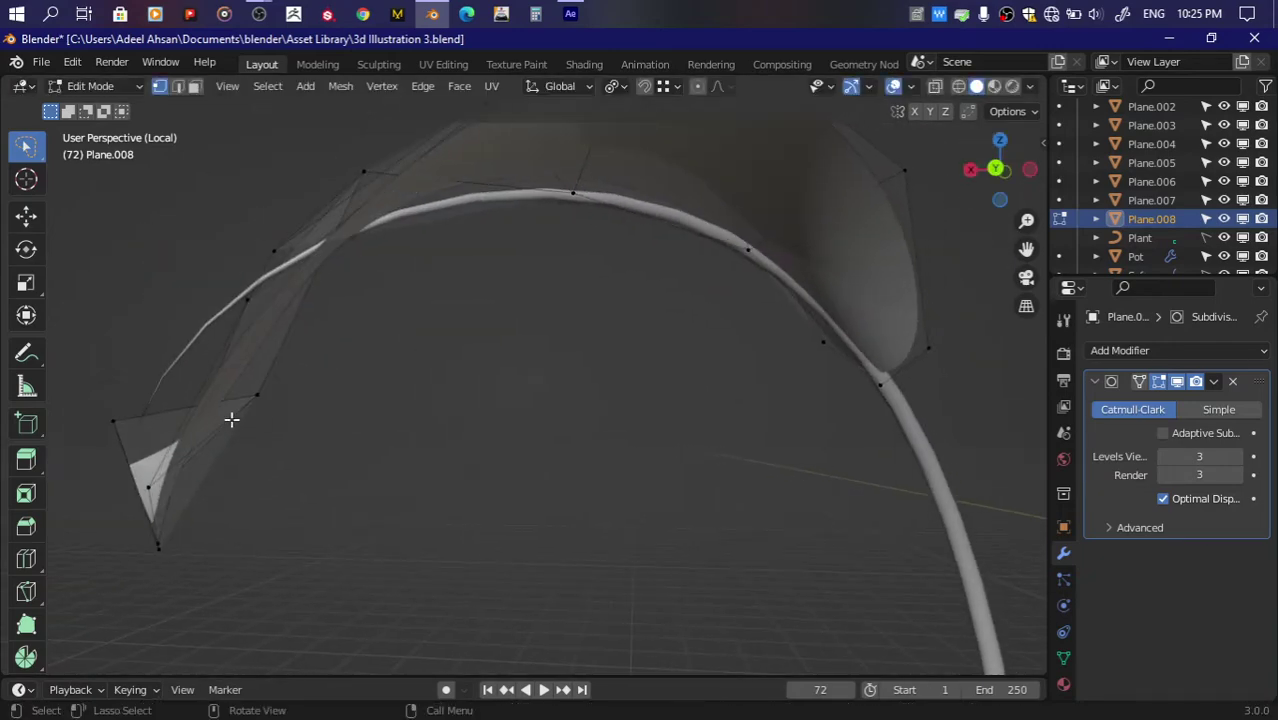
key(g)
click(174, 352)
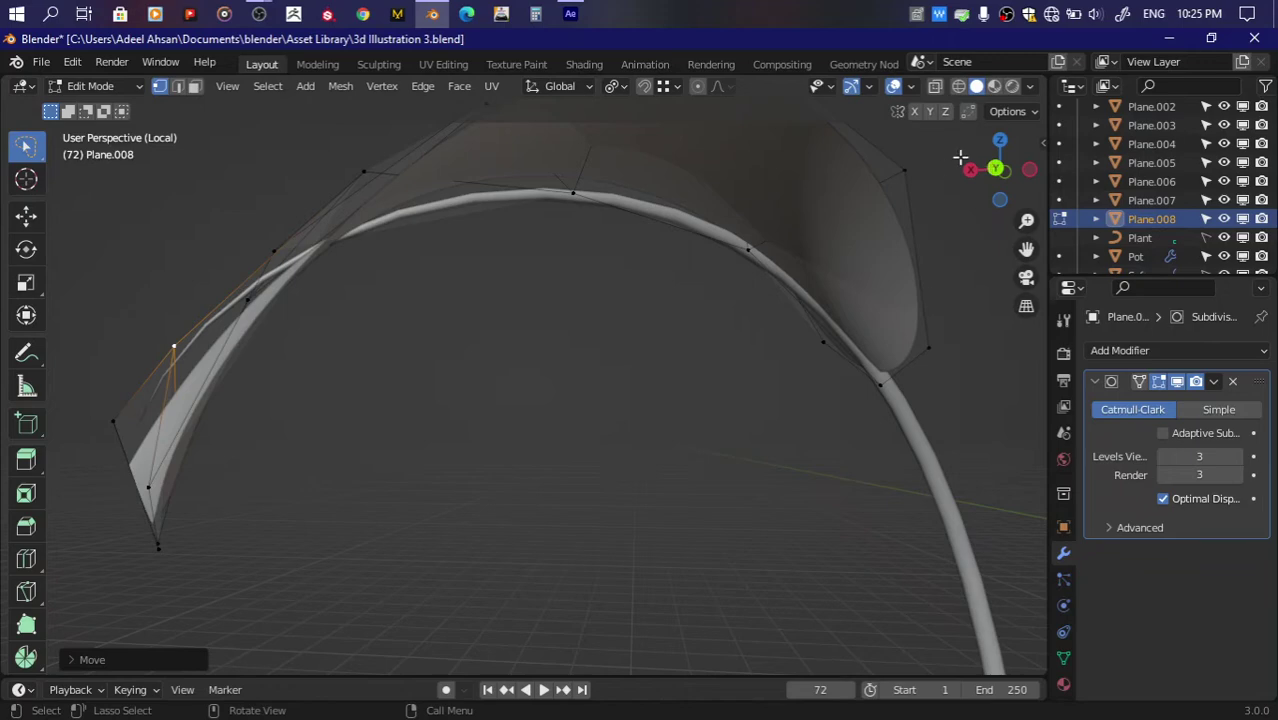
mouse_move(1000, 170)
mouse_down()
mouse_move(1010, 175)
mouse_move(836, 300)
mouse_up()
Step: With X-ray off, move the leaf's left vertices inward and raise the bottom vertex
key(alt+z)
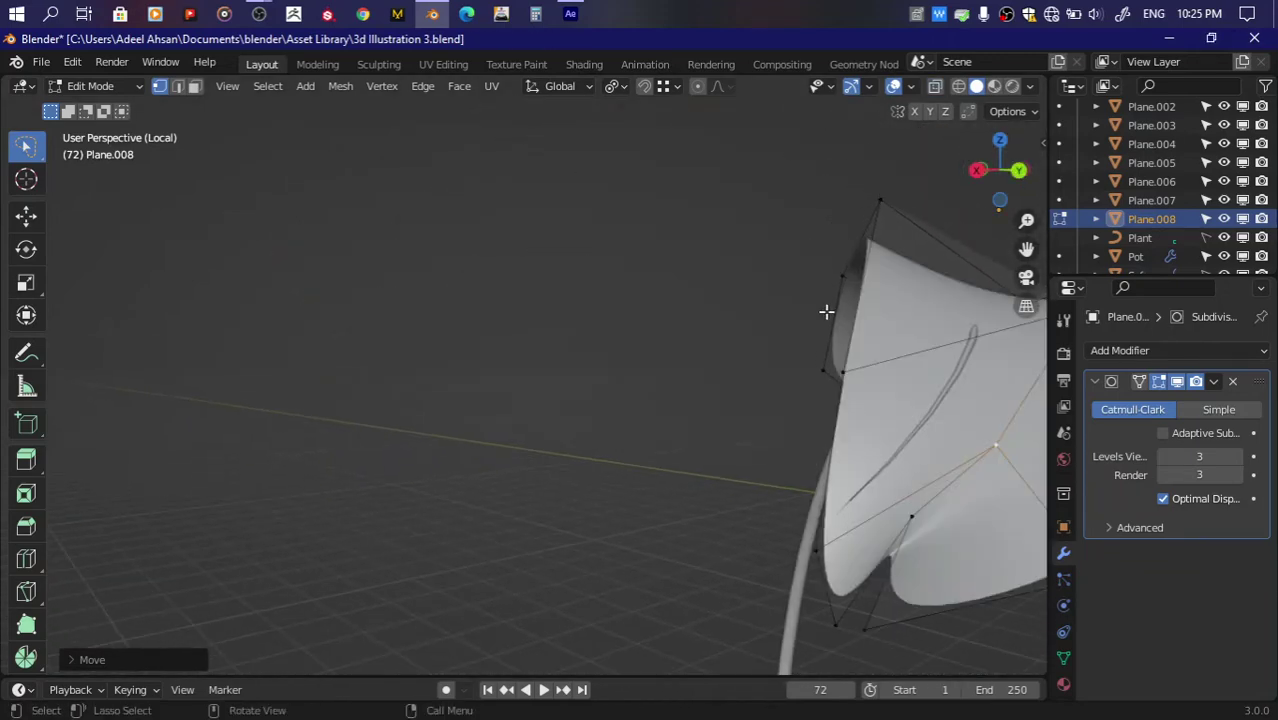
drag(1003, 172, 829, 386)
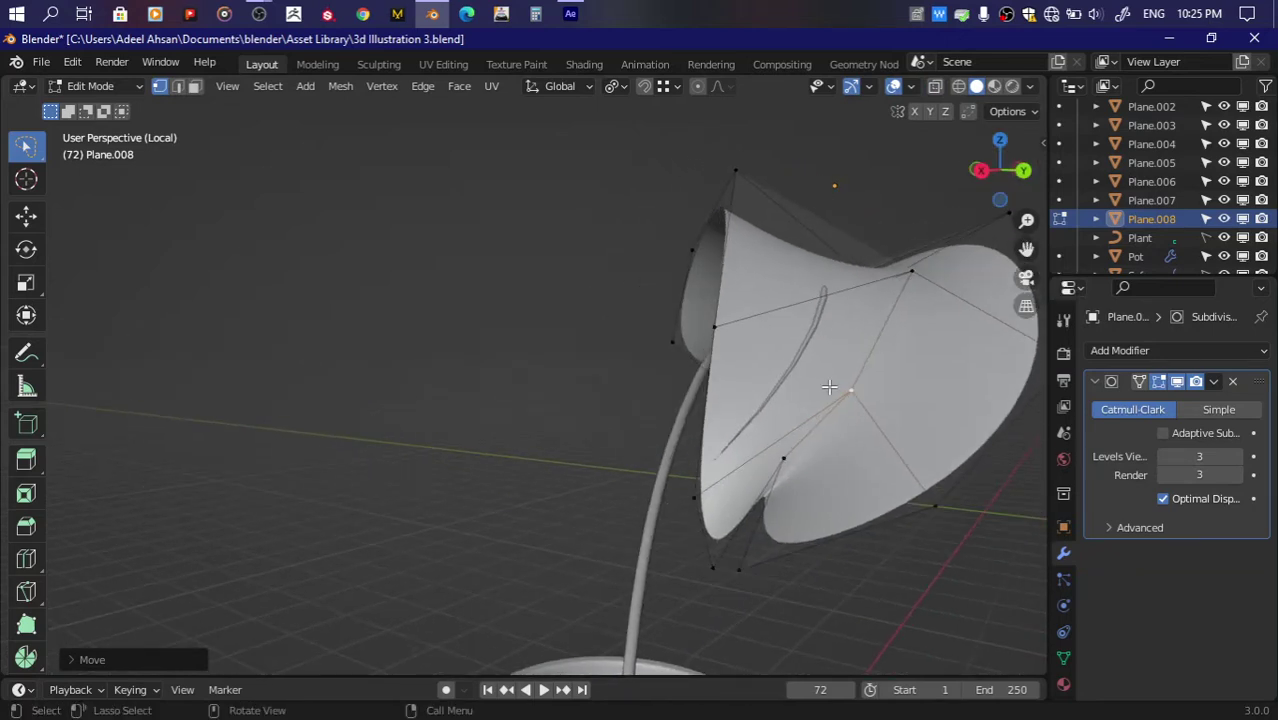
key(g)
click(752, 389)
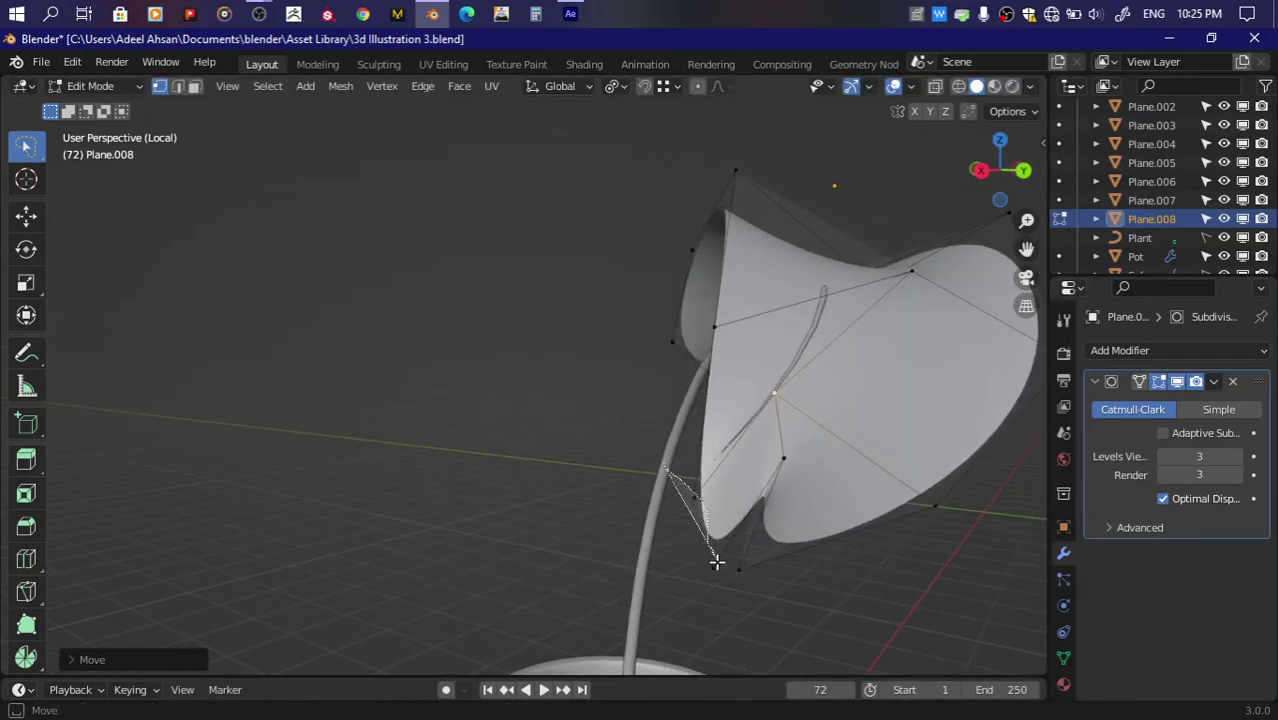
key(g)
click(613, 425)
key(g)
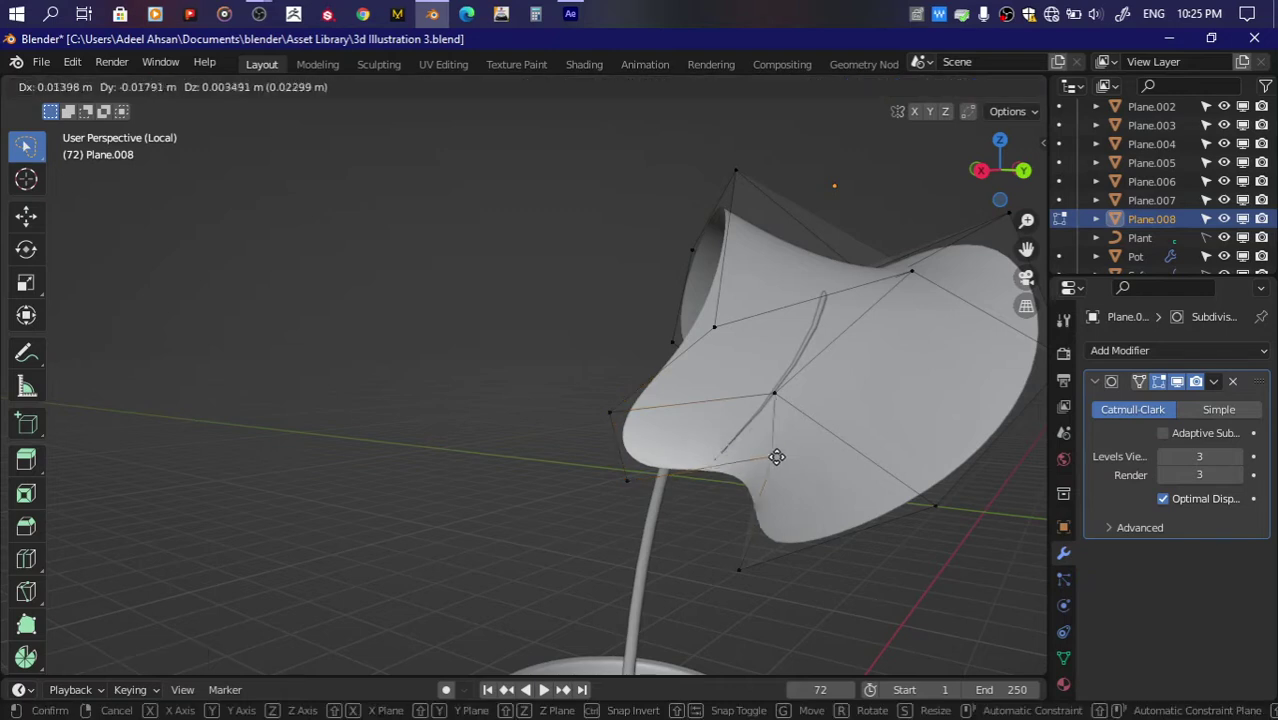
click(725, 457)
key(g)
click(782, 457)
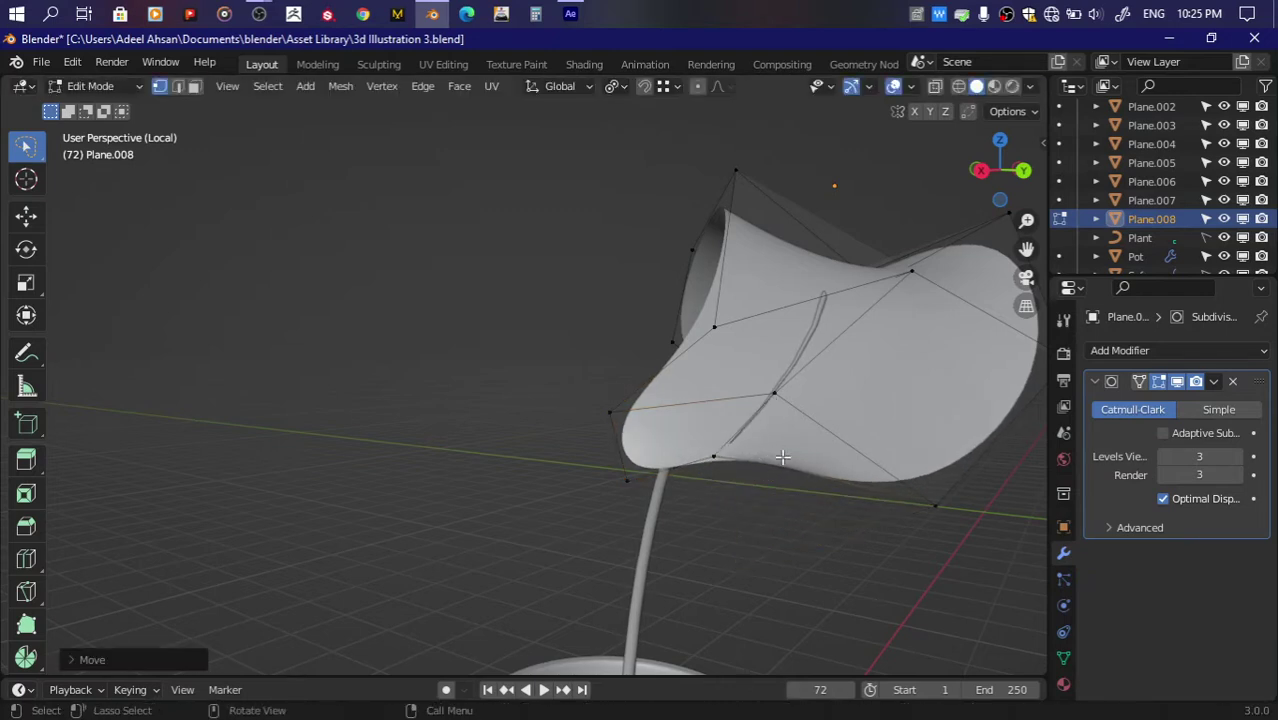
Step: Raise the lower-left, left-edge and lower-right vertices inward to wave the outline
click(627, 478)
key(g)
click(685, 423)
click(620, 414)
key(g)
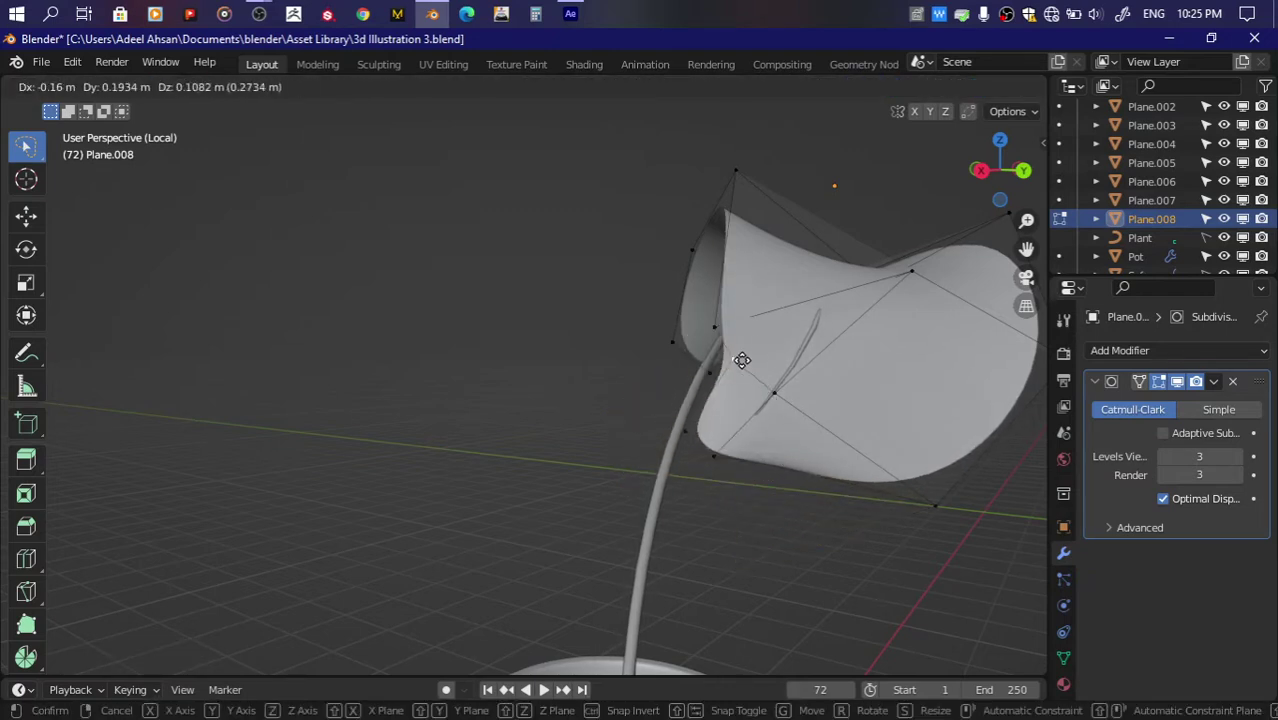
click(742, 360)
click(915, 497)
key(g)
click(819, 420)
Step: Reshape more edge vertices from several angles to give the lower edge a wavy outline
mouse_move(819, 420)
middle_down()
mouse_move(760, 400)
mouse_move(875, 414)
middle_up()
key(g)
click(790, 450)
middle_drag(790, 450, 953, 231)
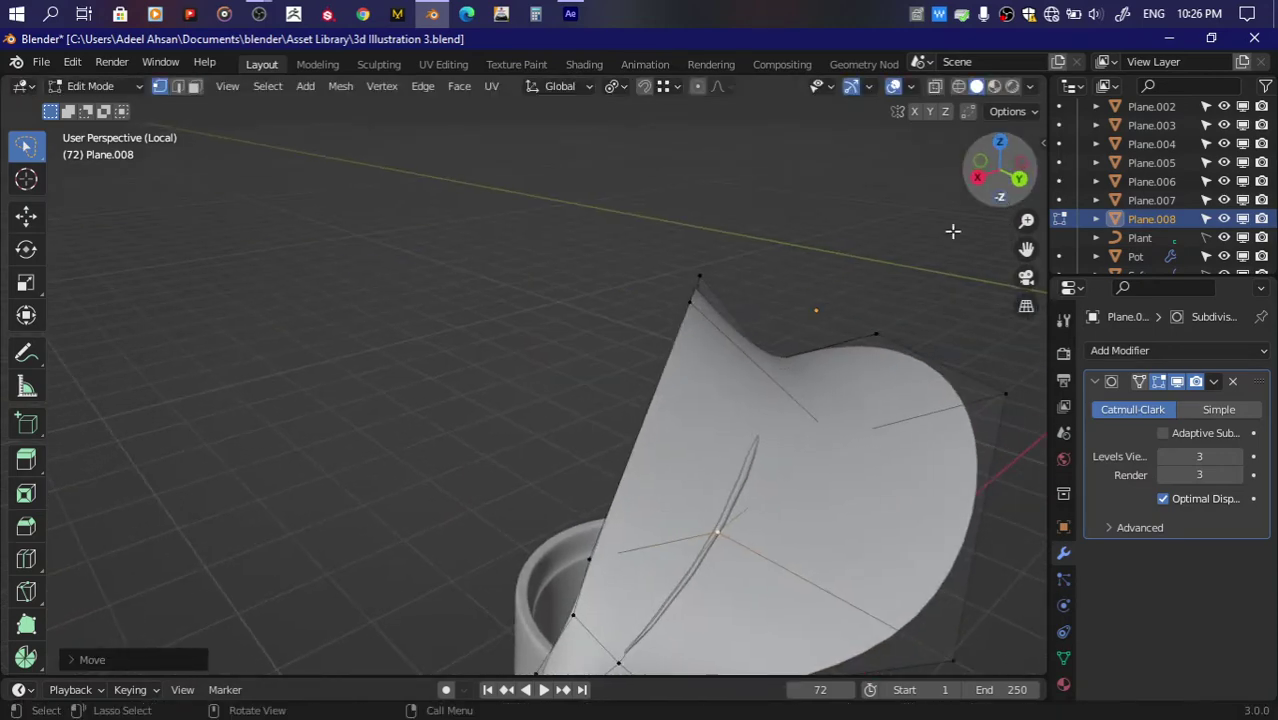
key(g)
click(736, 410)
mouse_move(995, 175)
mouse_down()
mouse_move(960, 190)
mouse_move(990, 185)
mouse_up()
key(g)
click(565, 553)
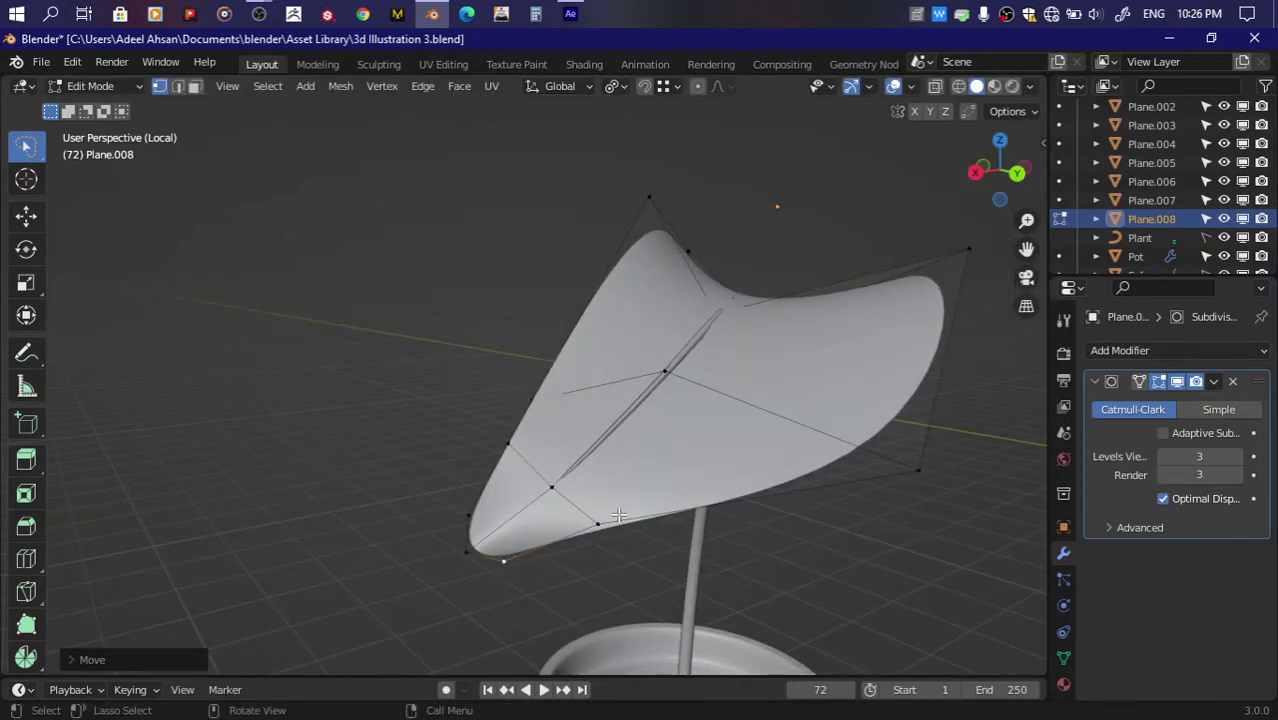
key(g)
click(893, 470)
Step: Pull the lower-right vertex inward and the top-right vertex left to narrow the tip
key(g)
click(800, 425)
click(960, 243)
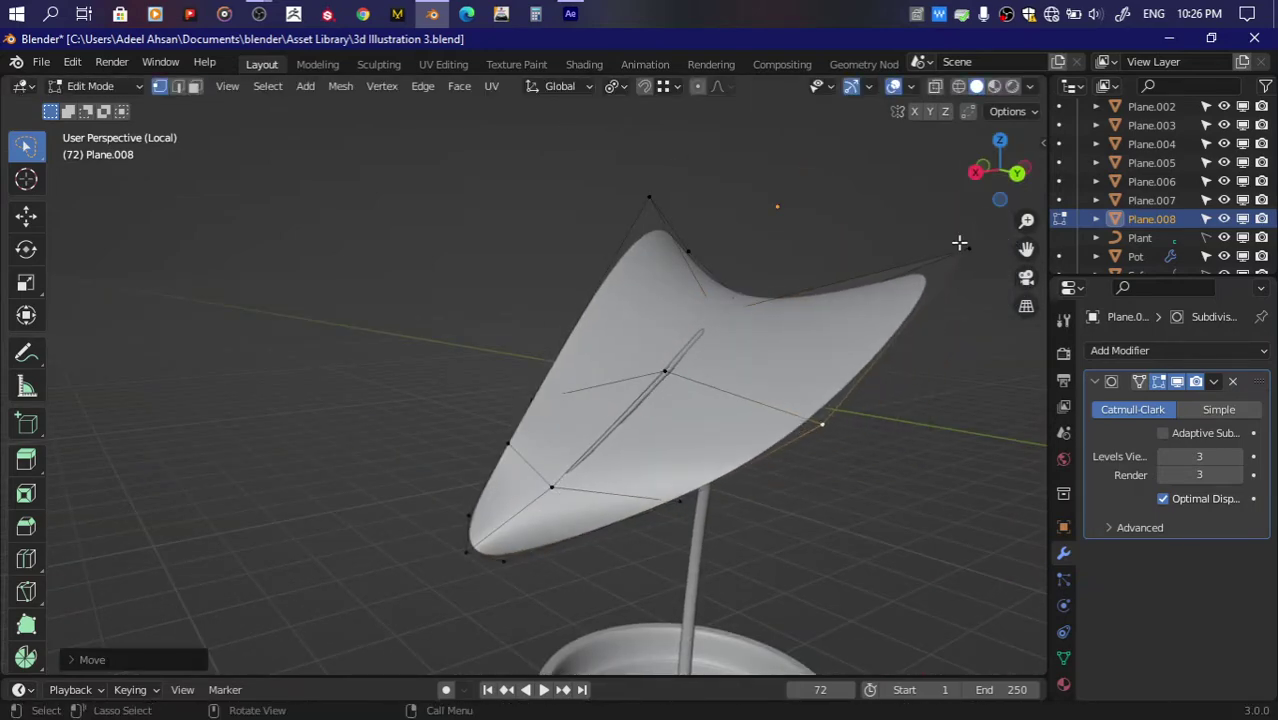
key(g)
click(852, 250)
drag(1012, 197, 498, 288)
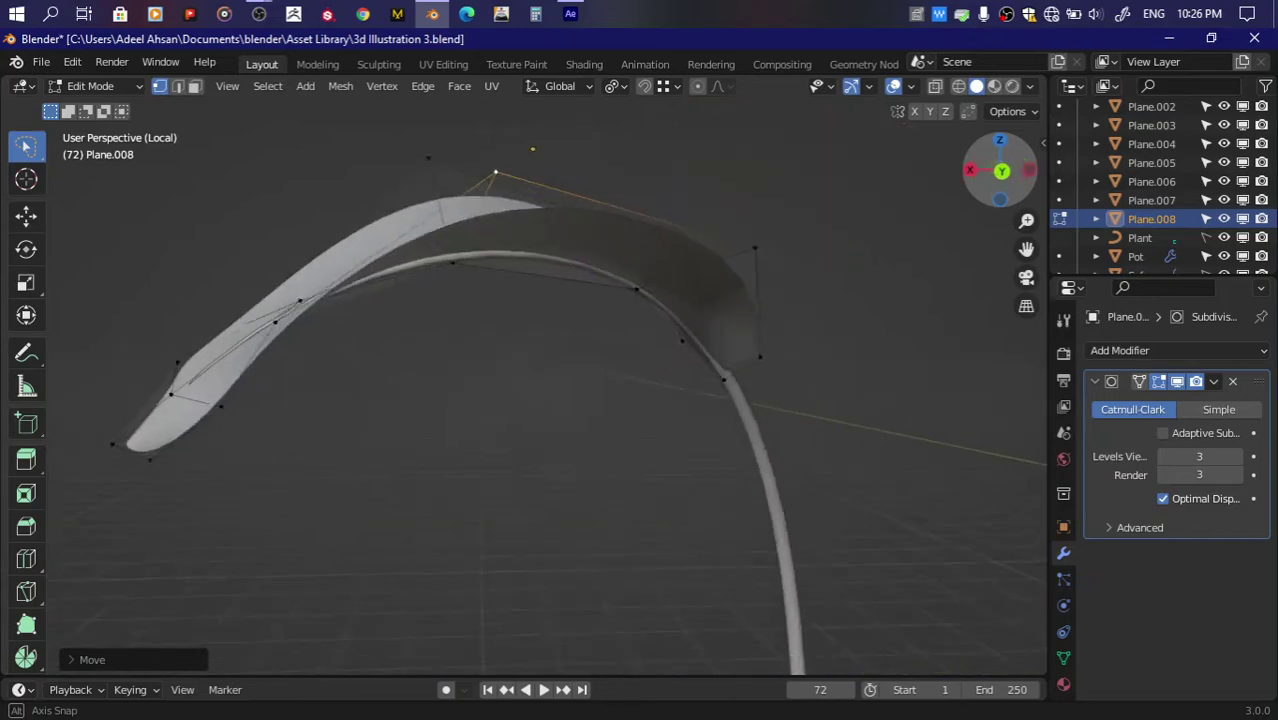
Step: Reposition the small leaf's top and lower-left vertices to curve Plane.008
key(space)
key(x)
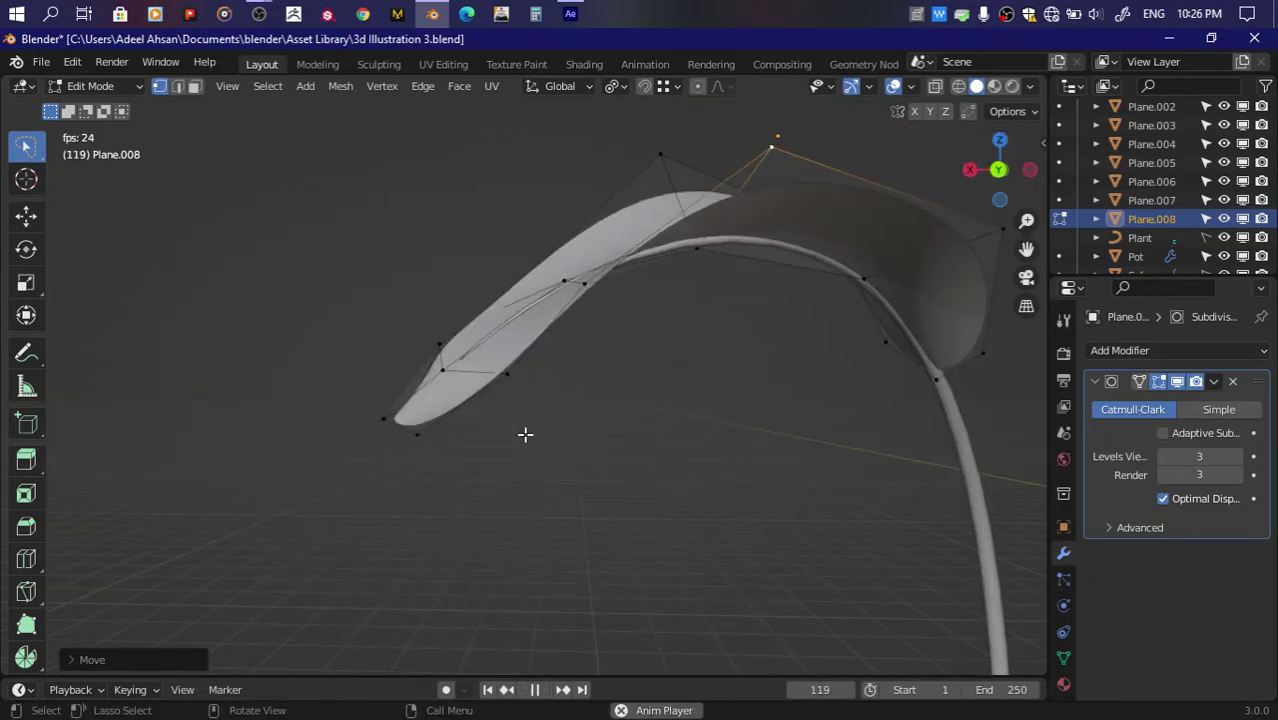
drag(1000, 170, 1003, 190)
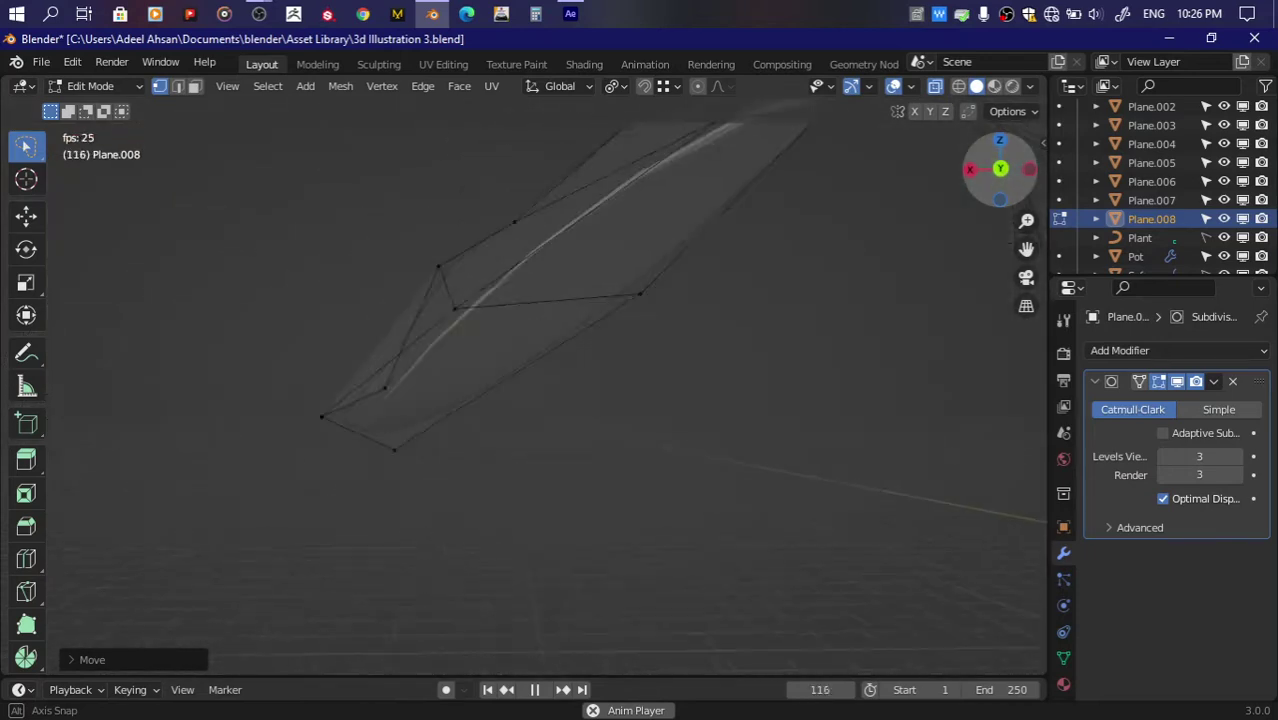
drag(1000, 170, 997, 165)
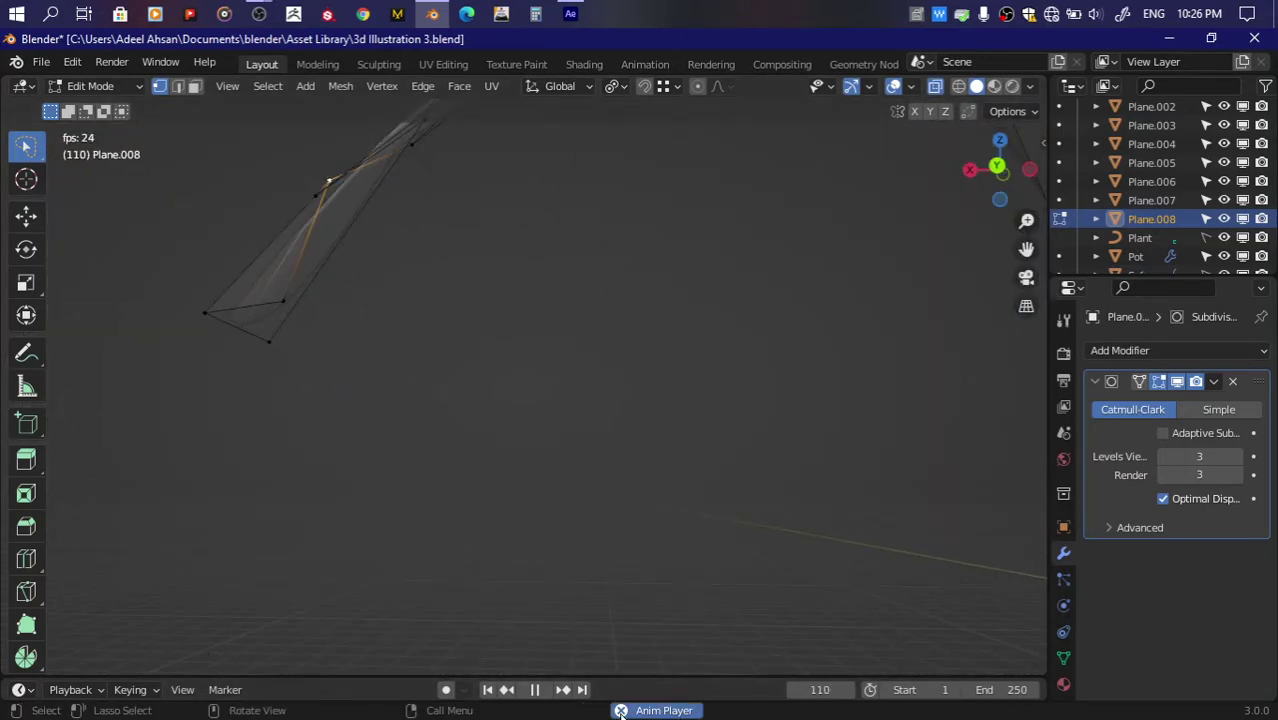
key(g)
click(314, 405)
click(214, 321)
key(g)
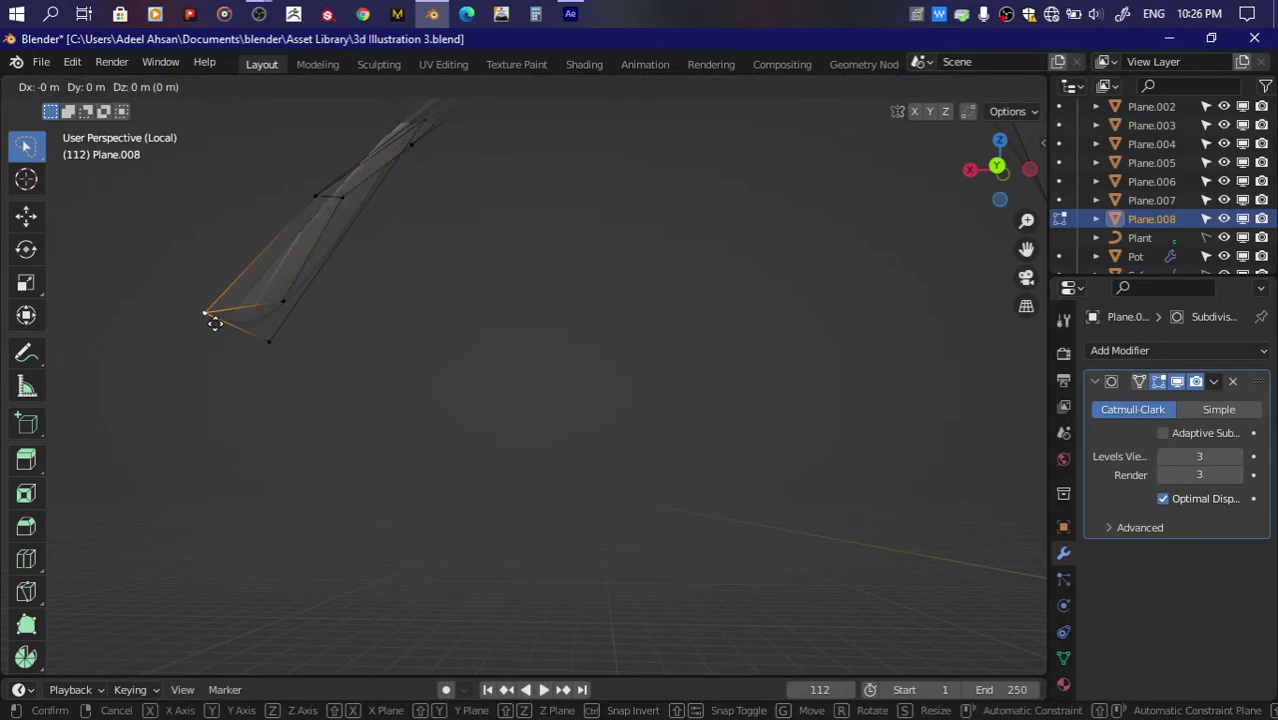
click(234, 333)
Step: Refine the leaf's edge vertices, undoing one misplaced move and redoing it
click(342, 202)
key(g)
click(334, 209)
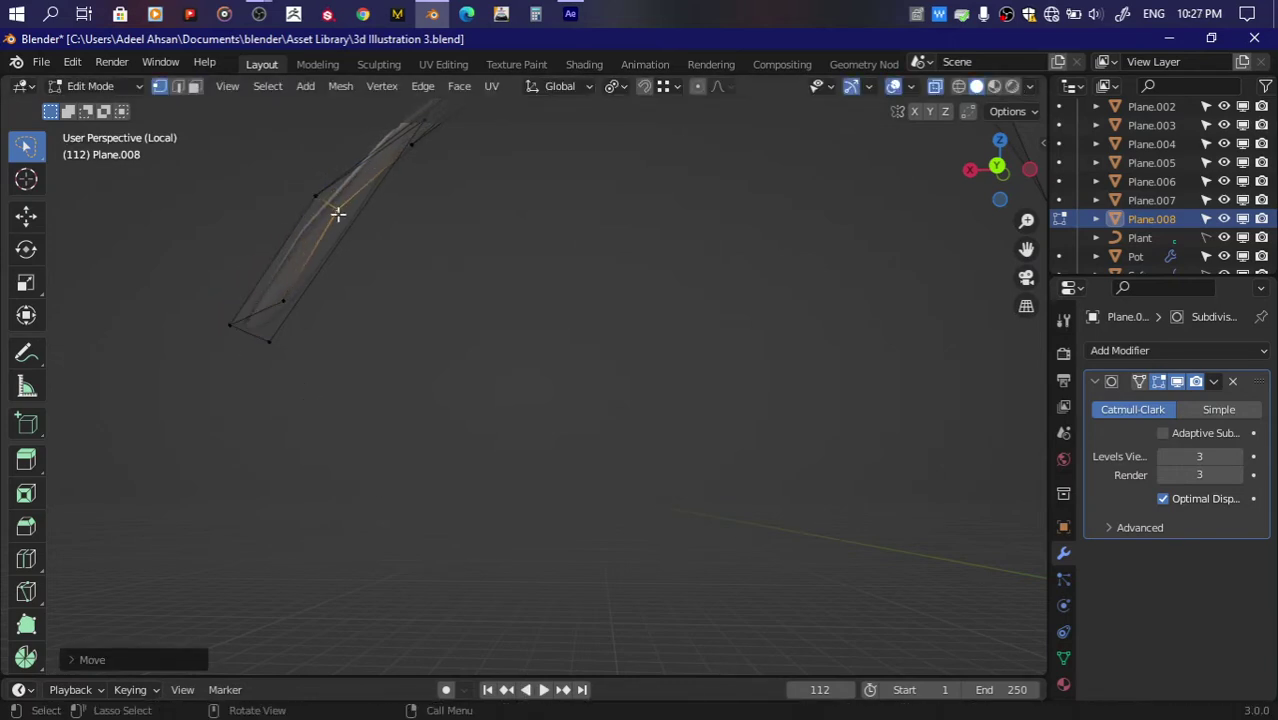
key(g)
click(342, 248)
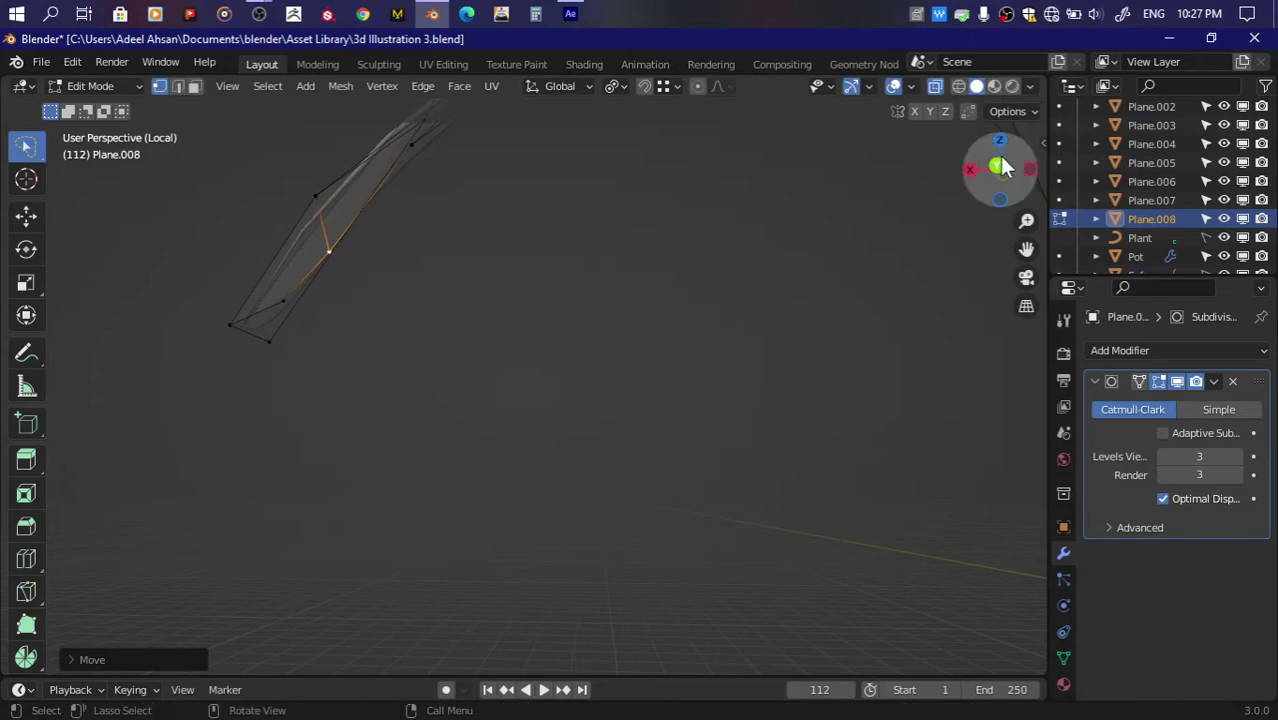
key(KP_Decimal)
key(ctrl+z)
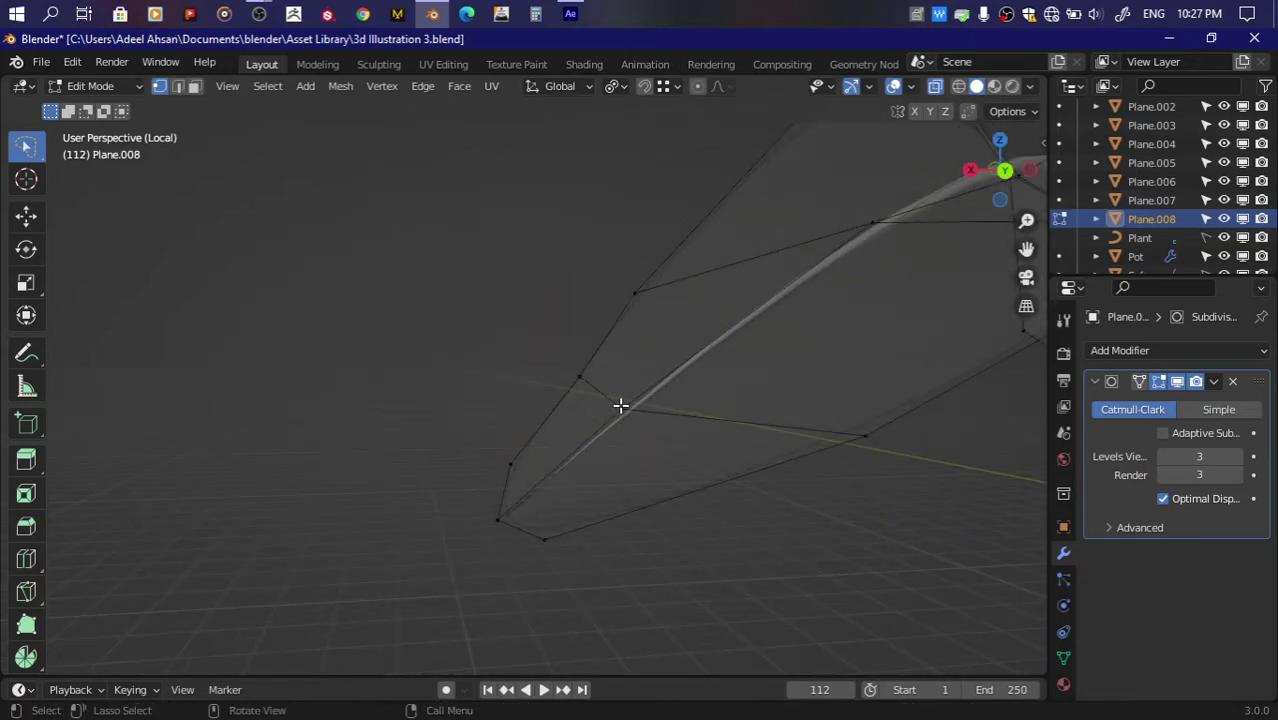
drag(1023, 183, 1010, 190)
key(g)
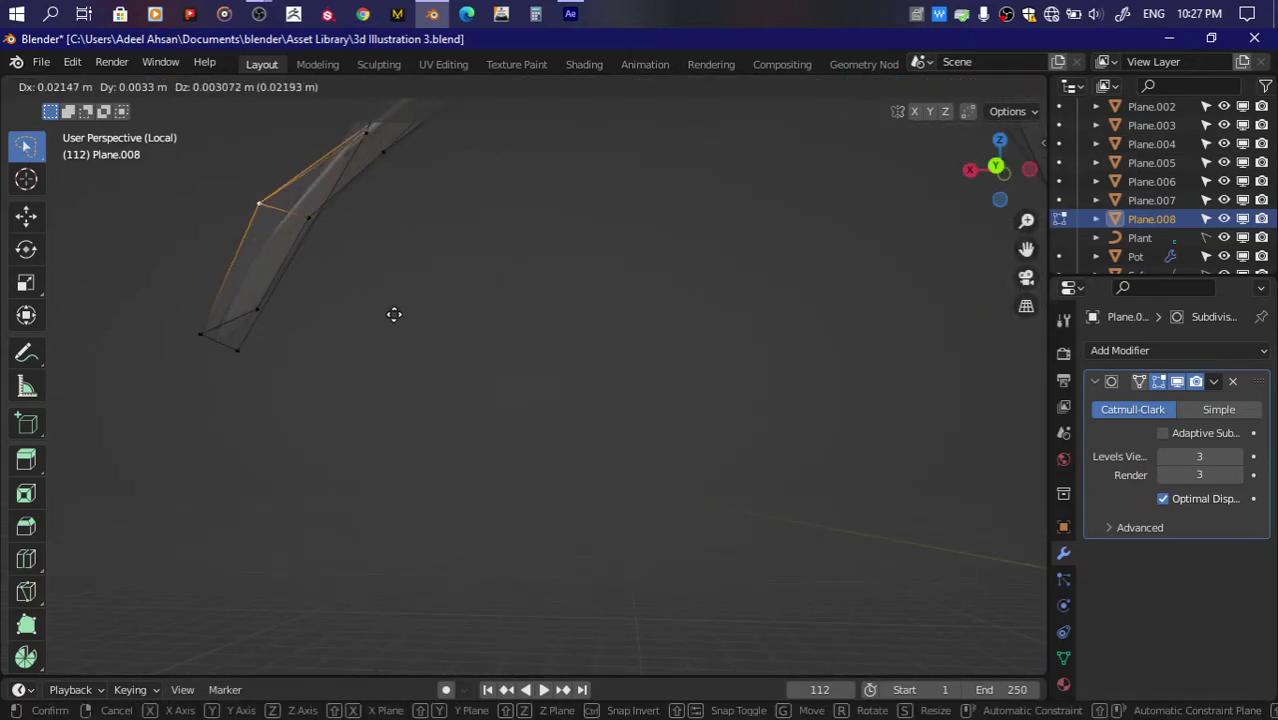
click(398, 315)
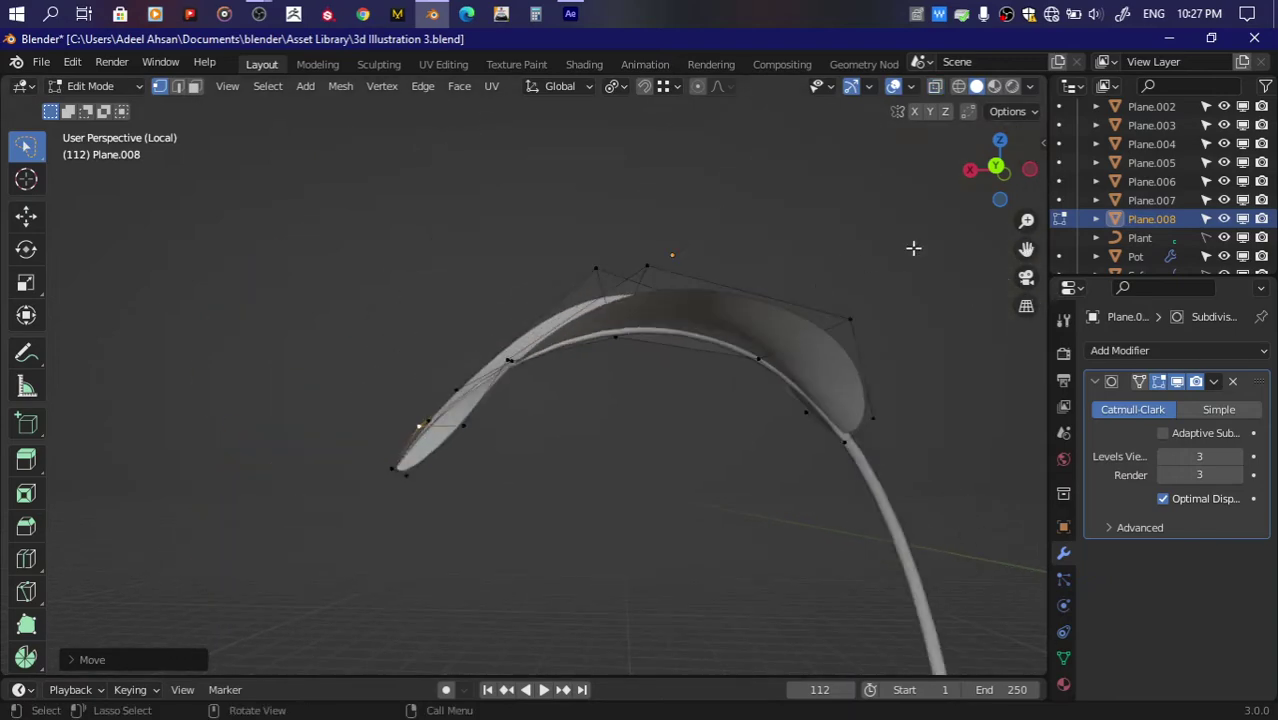
mouse_move(990, 182)
mouse_down()
mouse_move(1000, 172)
mouse_move(973, 192)
mouse_up()
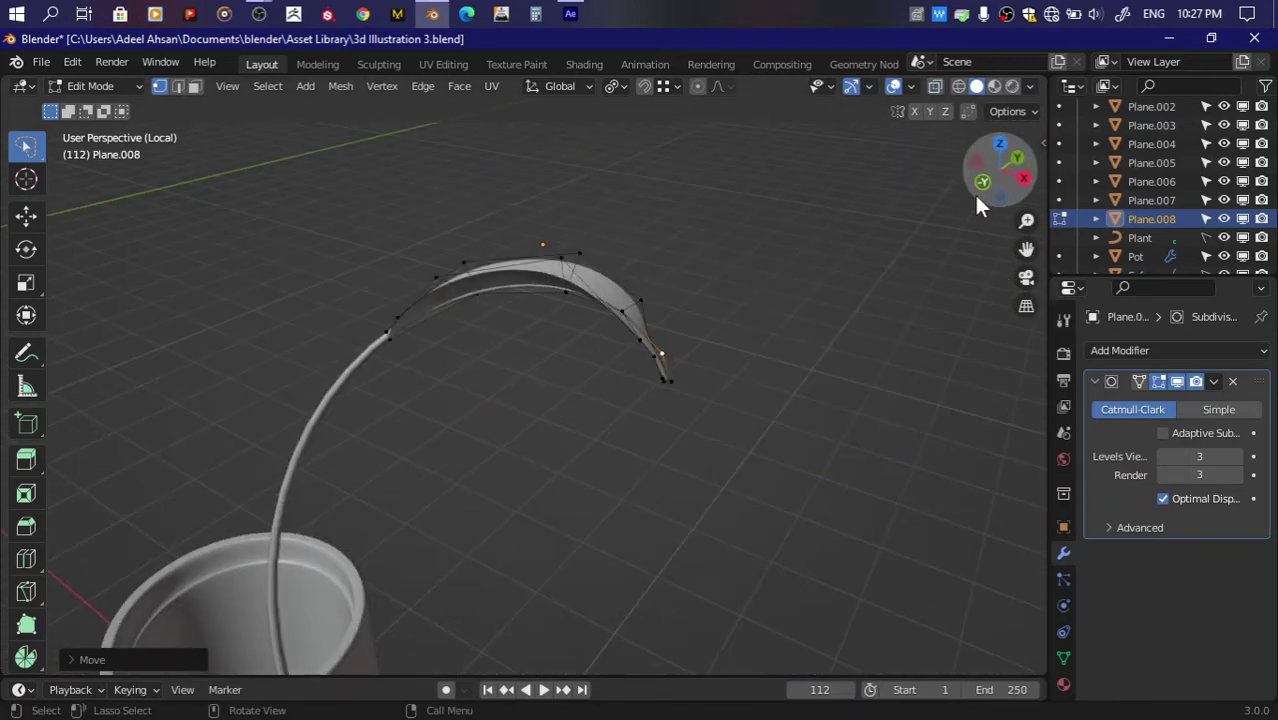
Step: Return to Object Mode and leave Local View to show the whole scene
key(Tab)
click(757, 313)
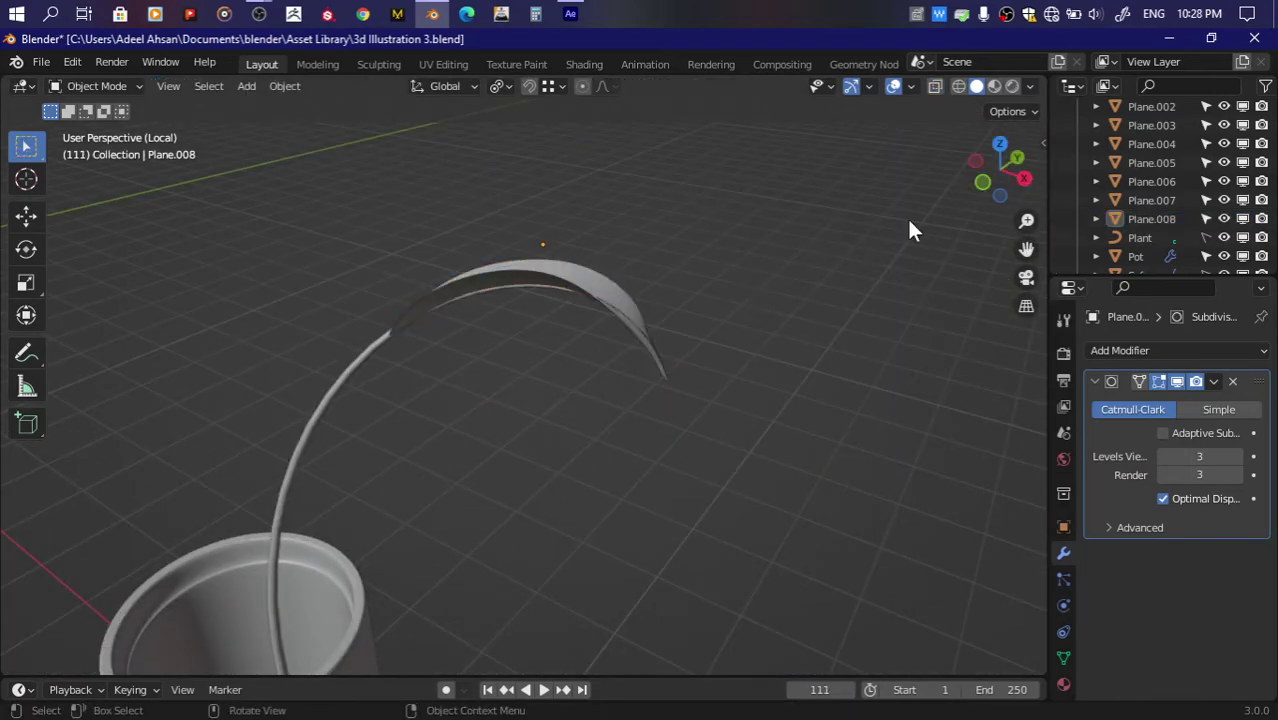
mouse_move(1012, 205)
mouse_down()
mouse_move(985, 190)
mouse_move(826, 300)
mouse_up()
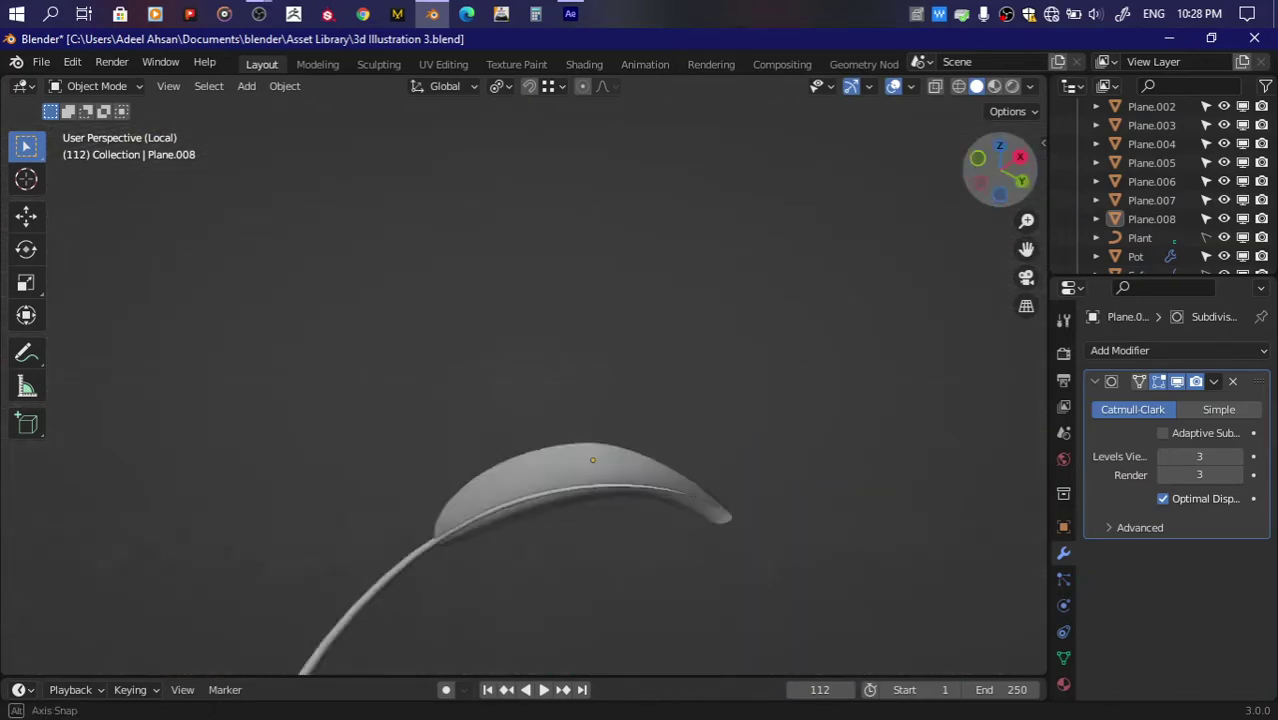
key(KP_Divide)
Step: Duplicate the small leaf Plane.008 and isolate the copy with the pot in Local View
click(1000, 172)
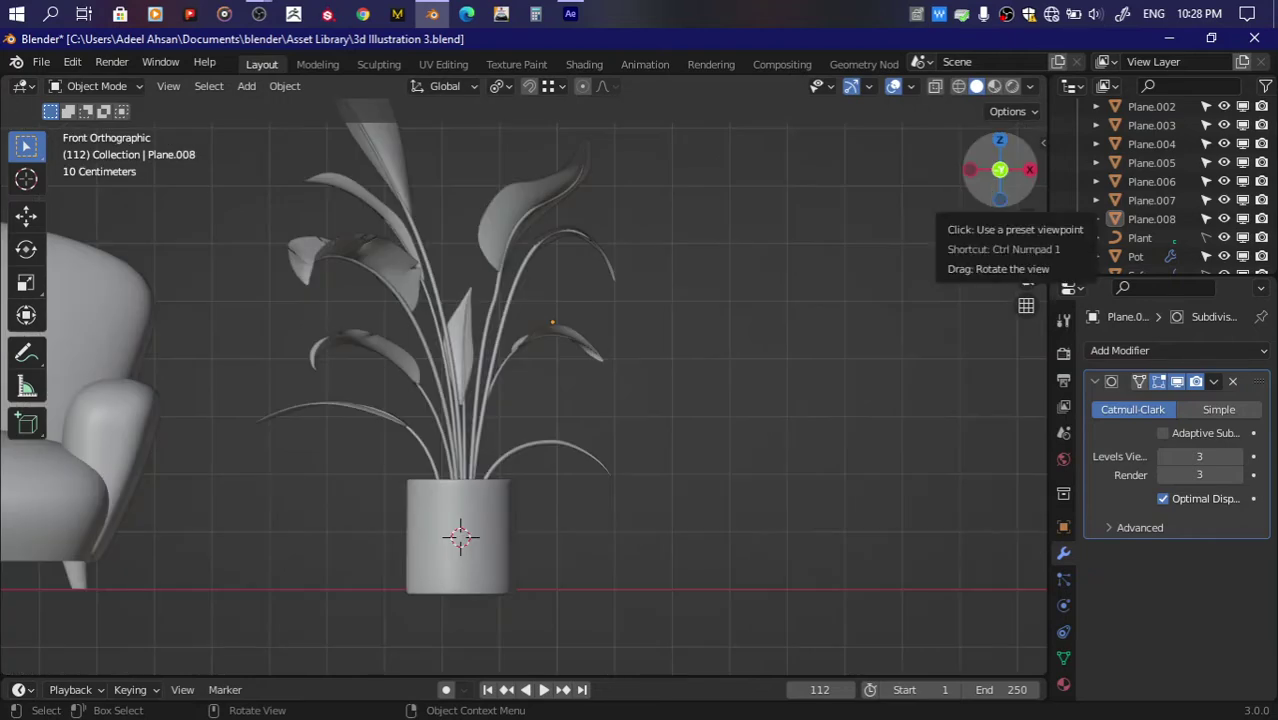
mouse_move(1000, 172)
mouse_down()
mouse_move(980, 188)
mouse_move(998, 157)
mouse_up()
click(998, 157)
click(576, 327)
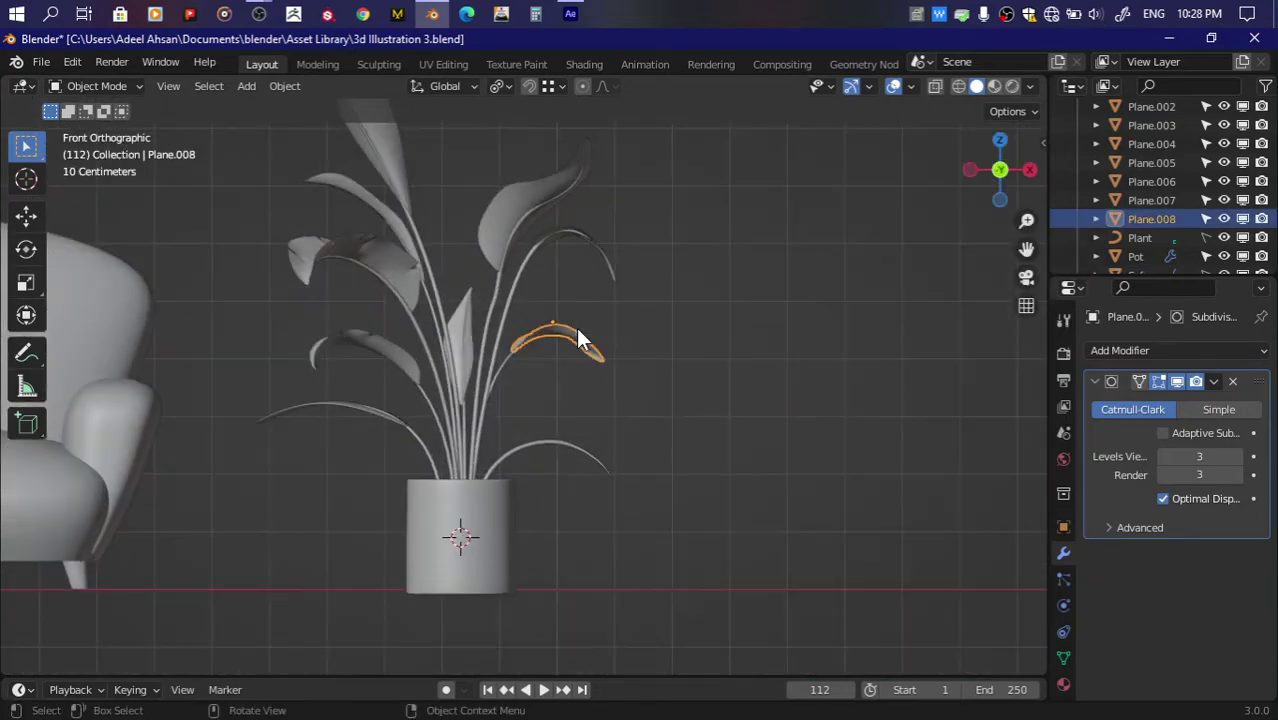
key(shift+d)
click(640, 404)
drag(642, 408, 493, 530)
key(KP_Divide)
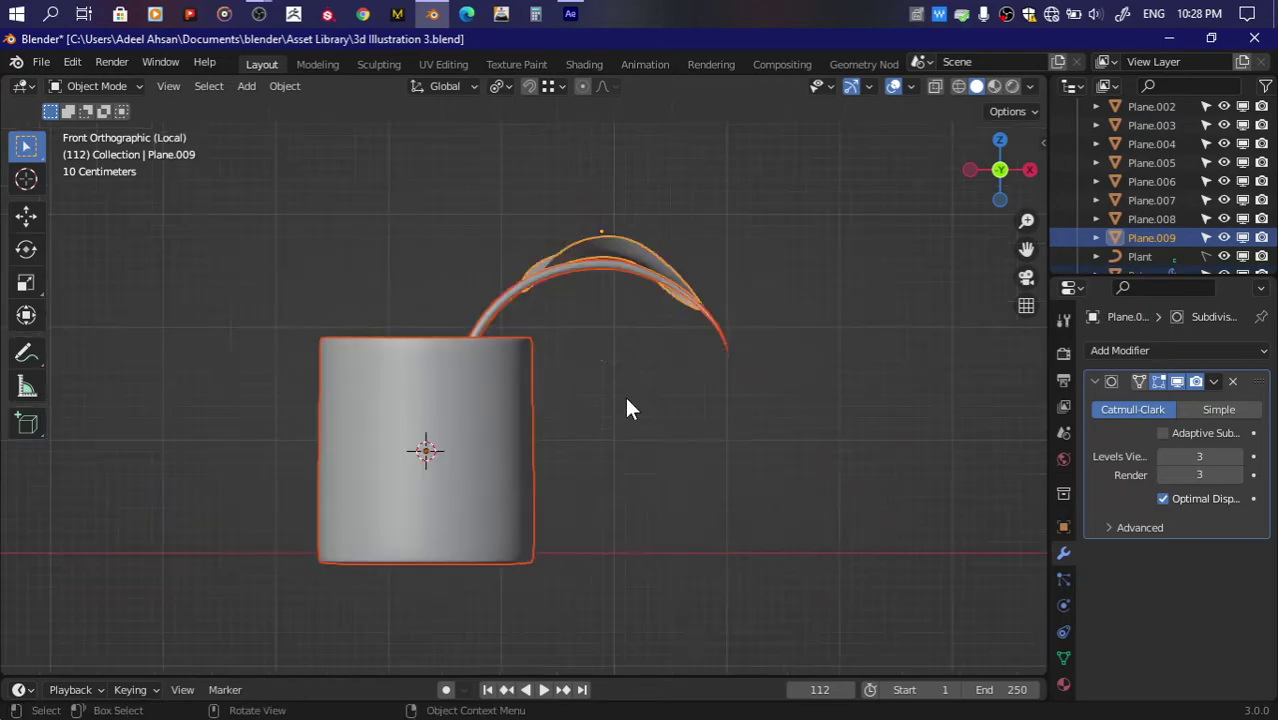
Step: Move and rotate the new leaf Plane.009 onto a curved stem beside the pot rim
drag(982, 139, 701, 403)
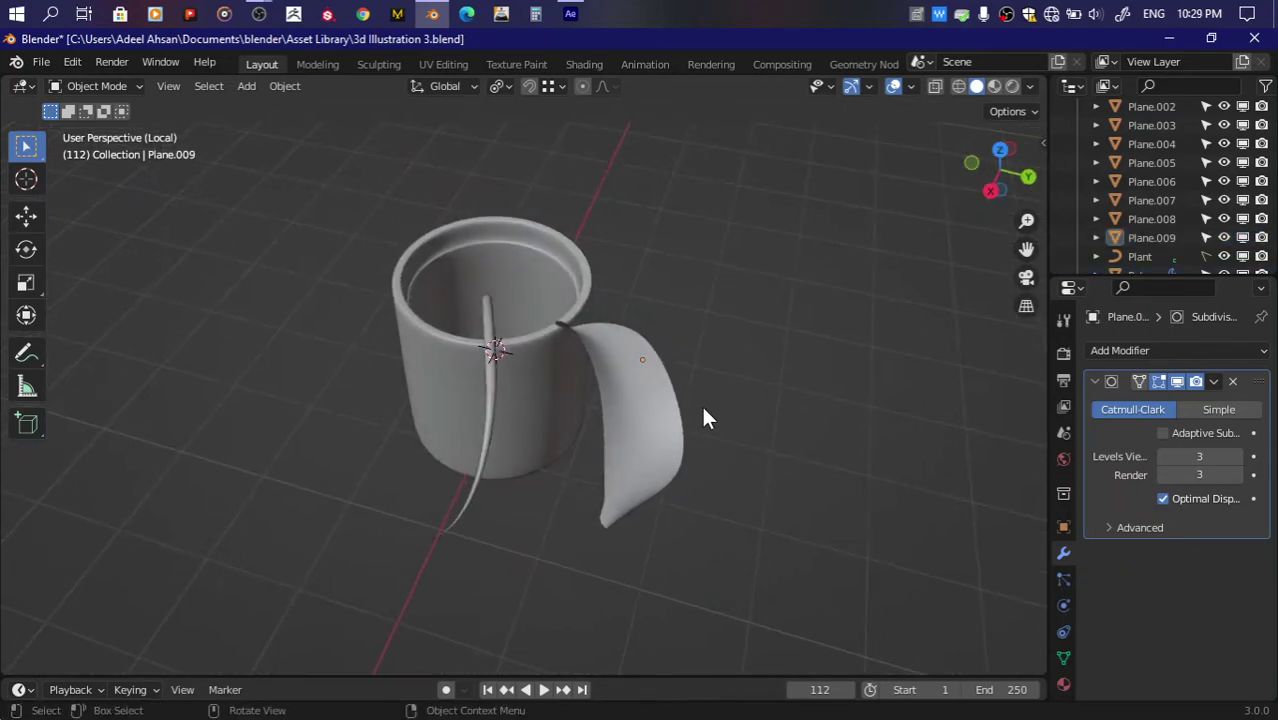
click(658, 433)
key(g)
click(499, 442)
key(r)
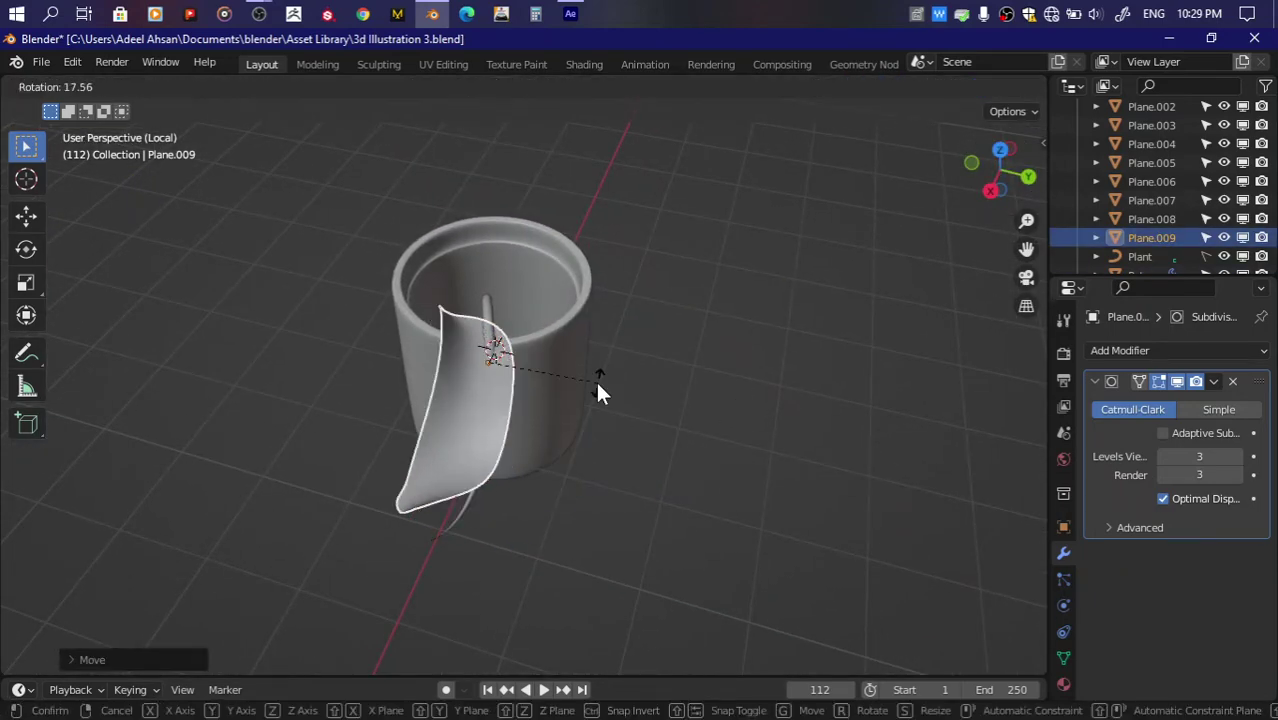
click(600, 391)
key(g)
click(630, 399)
middle_drag(630, 399, 700, 540)
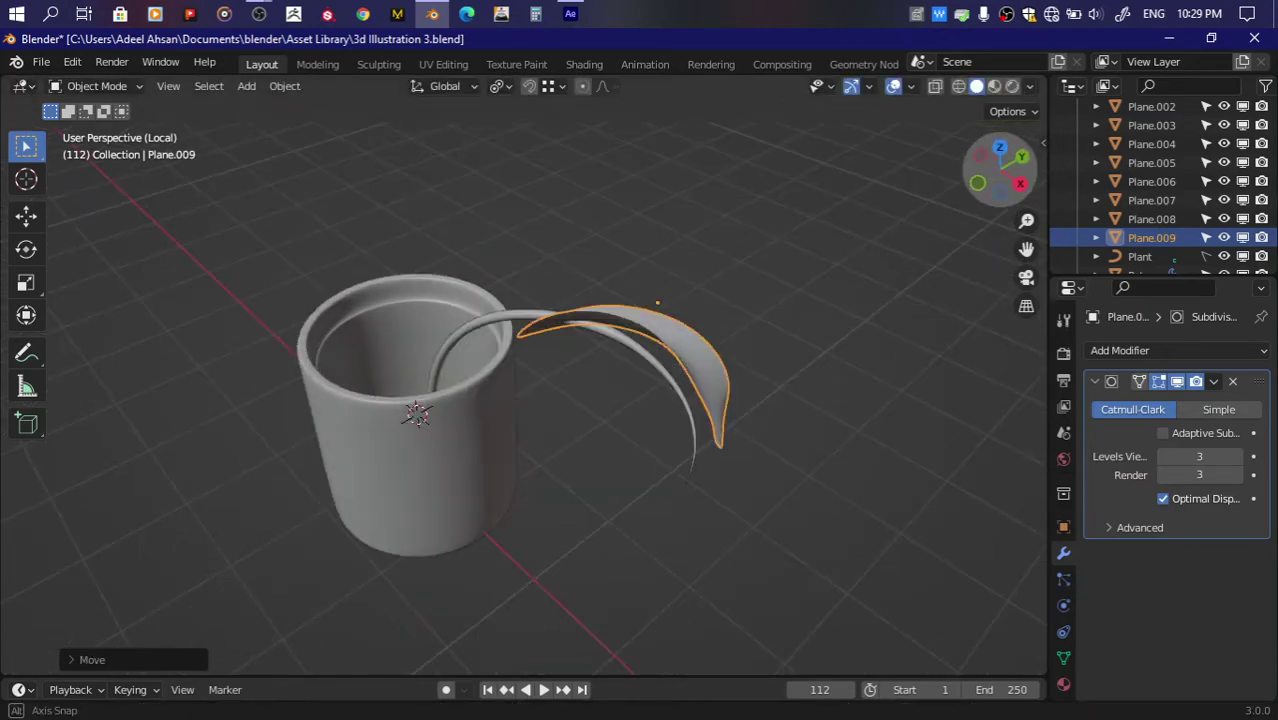
Step: Enter Edit Mode on Plane.009 and pull its first vertices outward
key(Tab)
scroll(587, 357, up, 3)
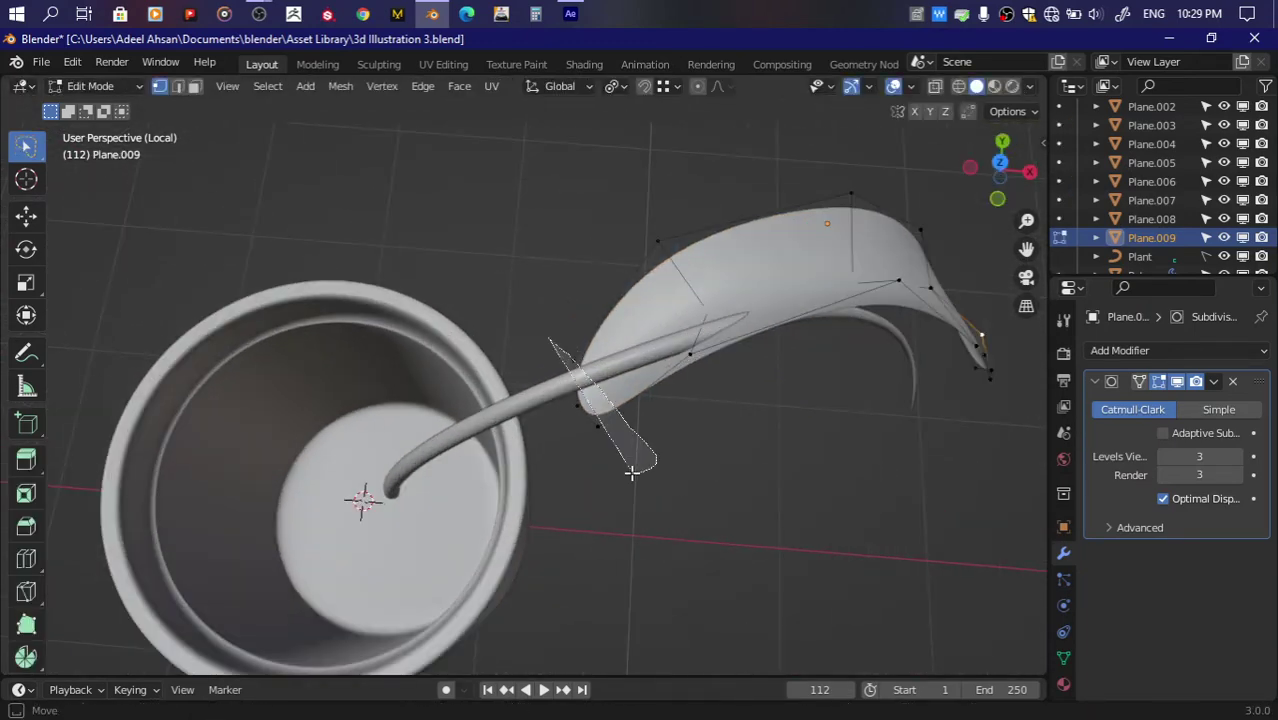
key(g)
click(589, 358)
key(g)
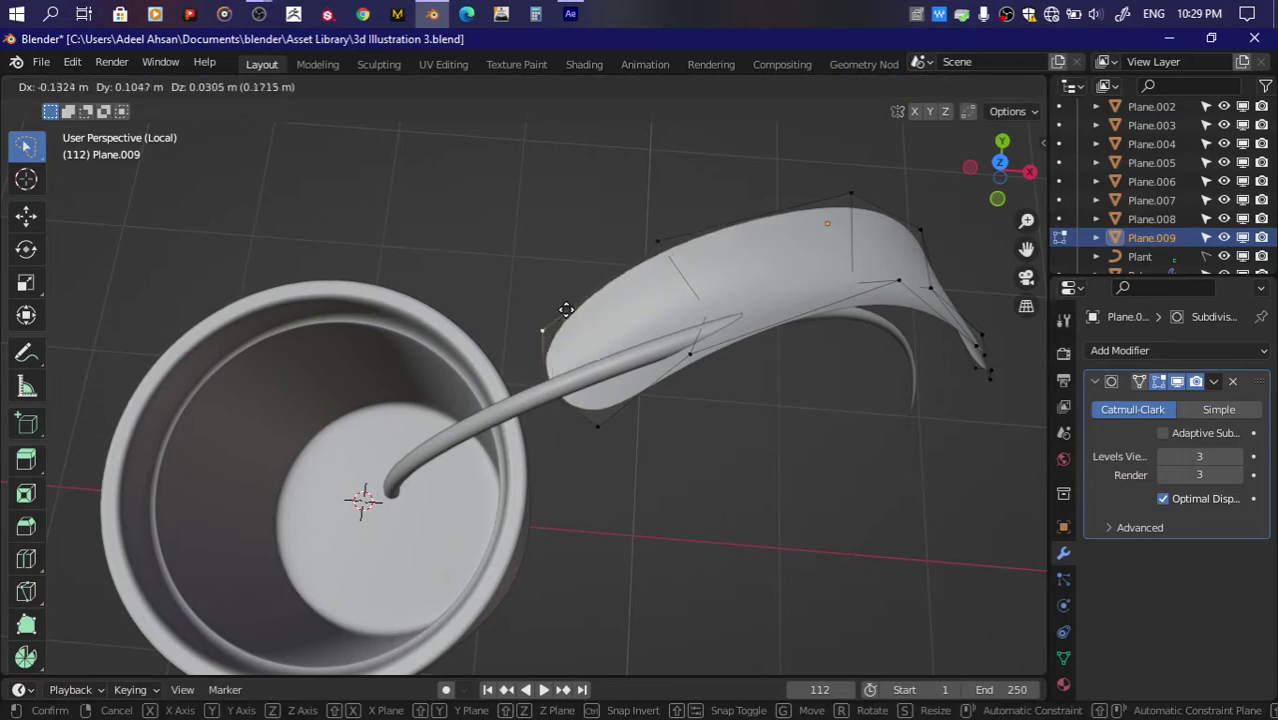
click(588, 430)
key(g)
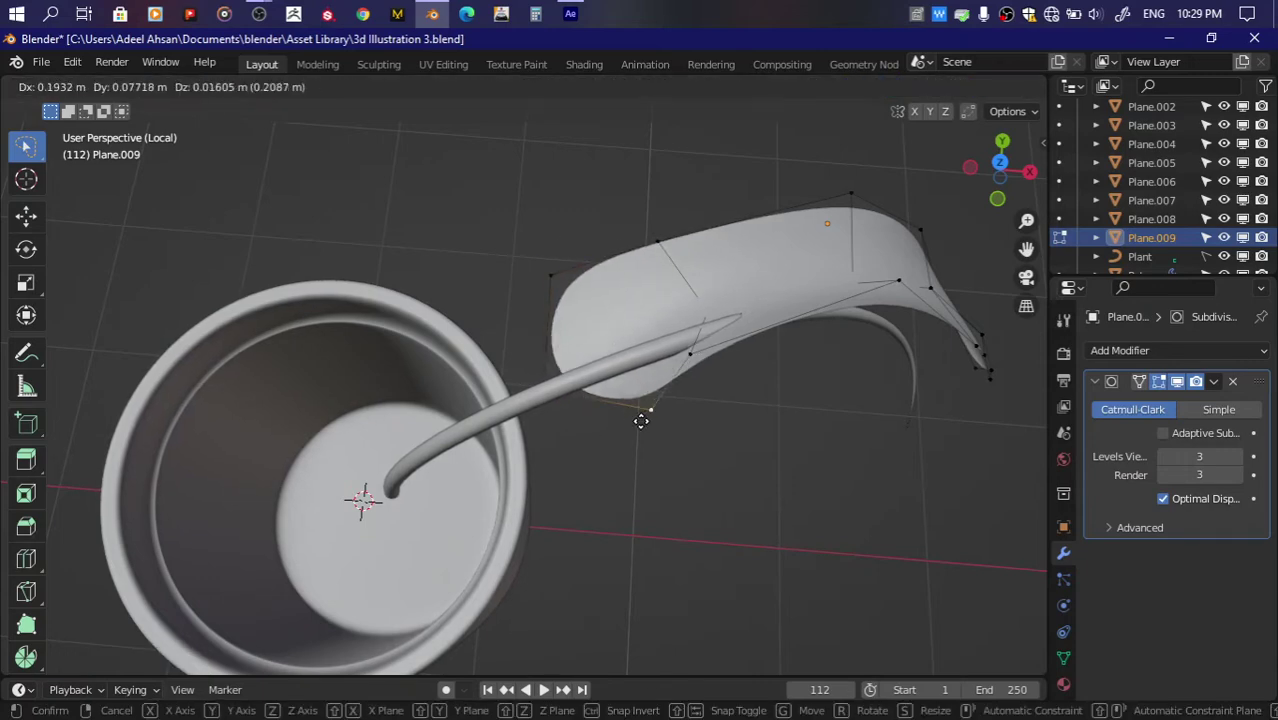
click(642, 422)
key(g)
click(754, 372)
middle_drag(754, 372, 662, 463)
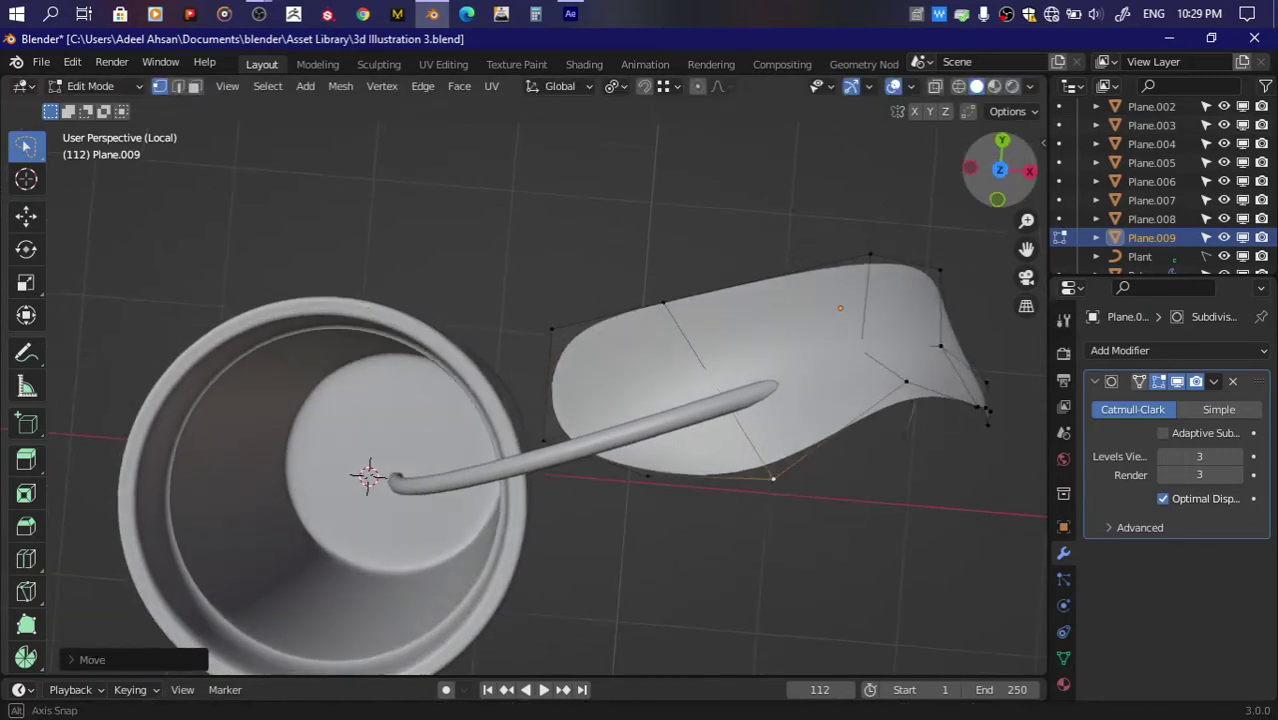
Step: Widen the leaf's edges further, using X-ray to reach a hidden vertex
key(g)
click(651, 527)
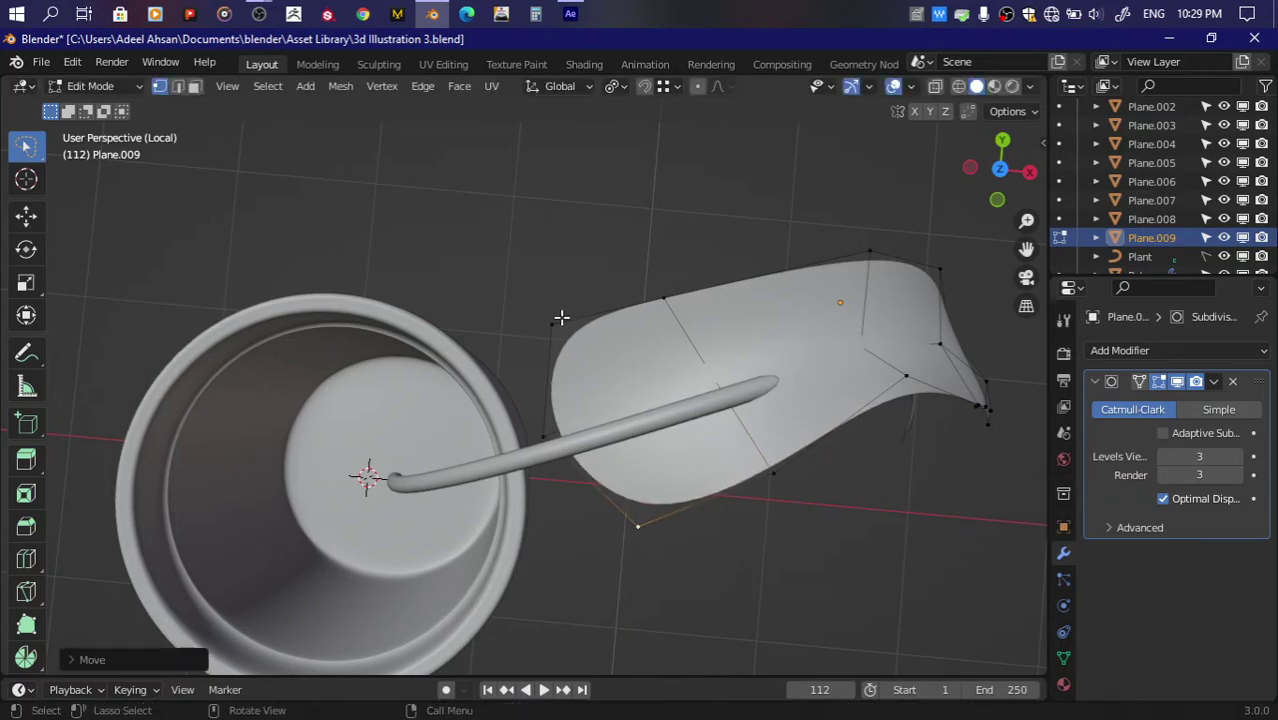
key(g)
click(590, 320)
key(g)
click(710, 330)
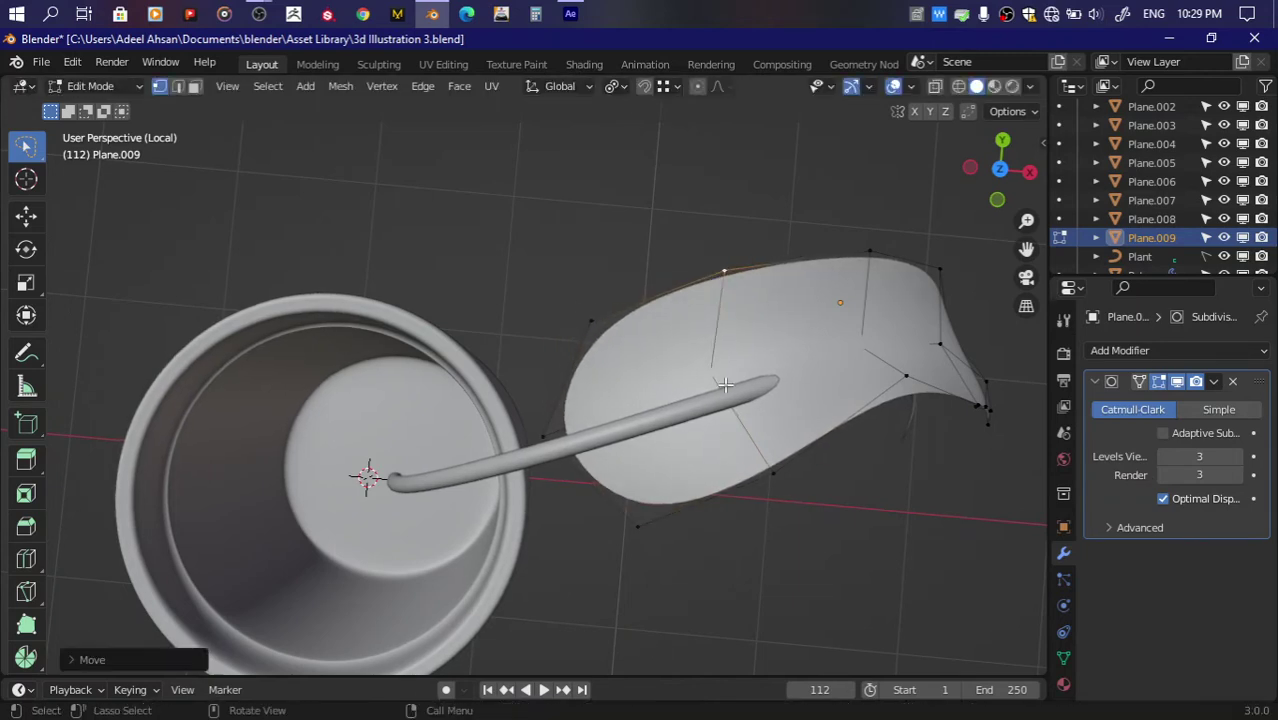
key(g)
click(576, 430)
key(alt+z)
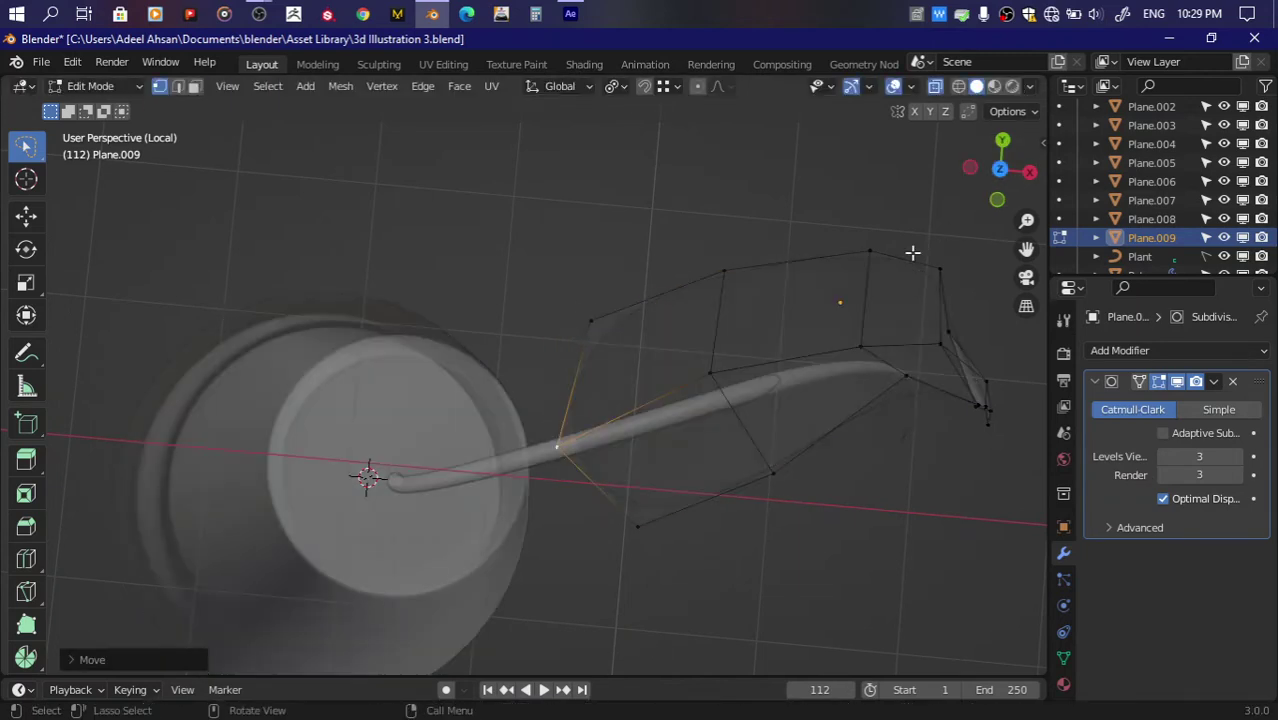
key(g)
click(827, 357)
key(alt+z)
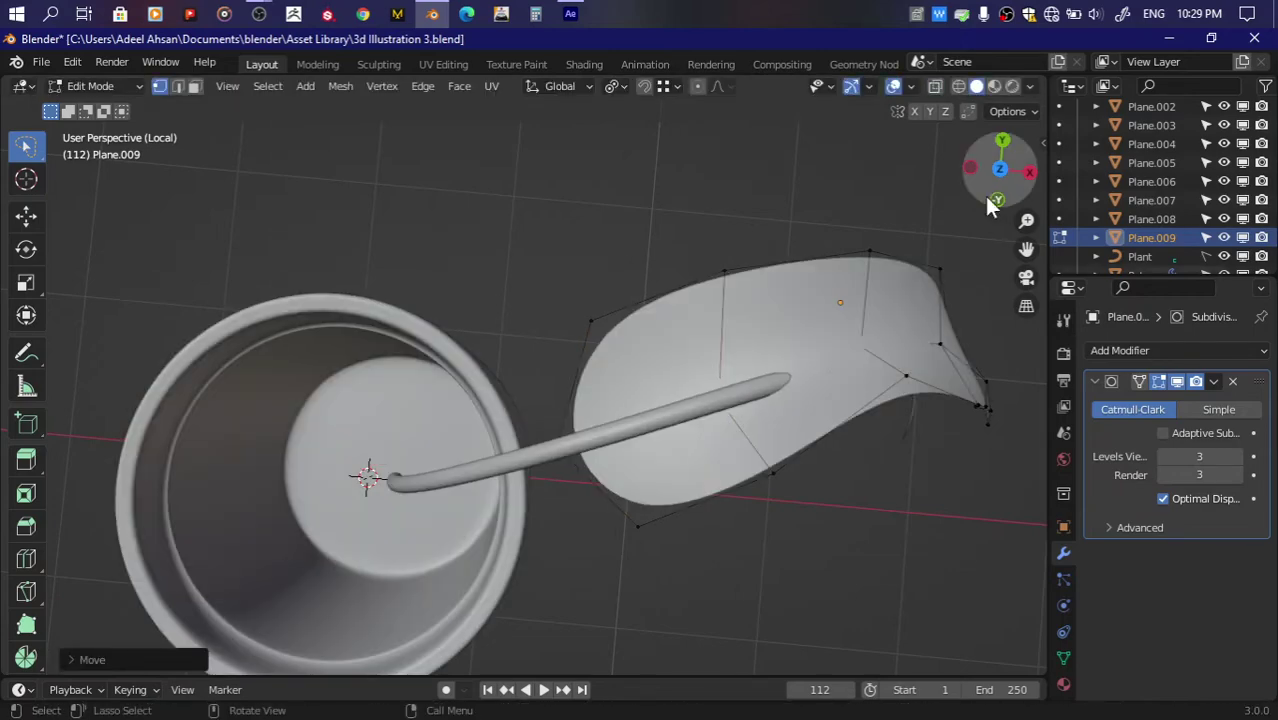
Step: From a side view, pull the leaf's side vertices outward to broaden the blade
drag(984, 196, 1000, 230)
middle_drag(470, 220, 491, 522)
key(alt+z)
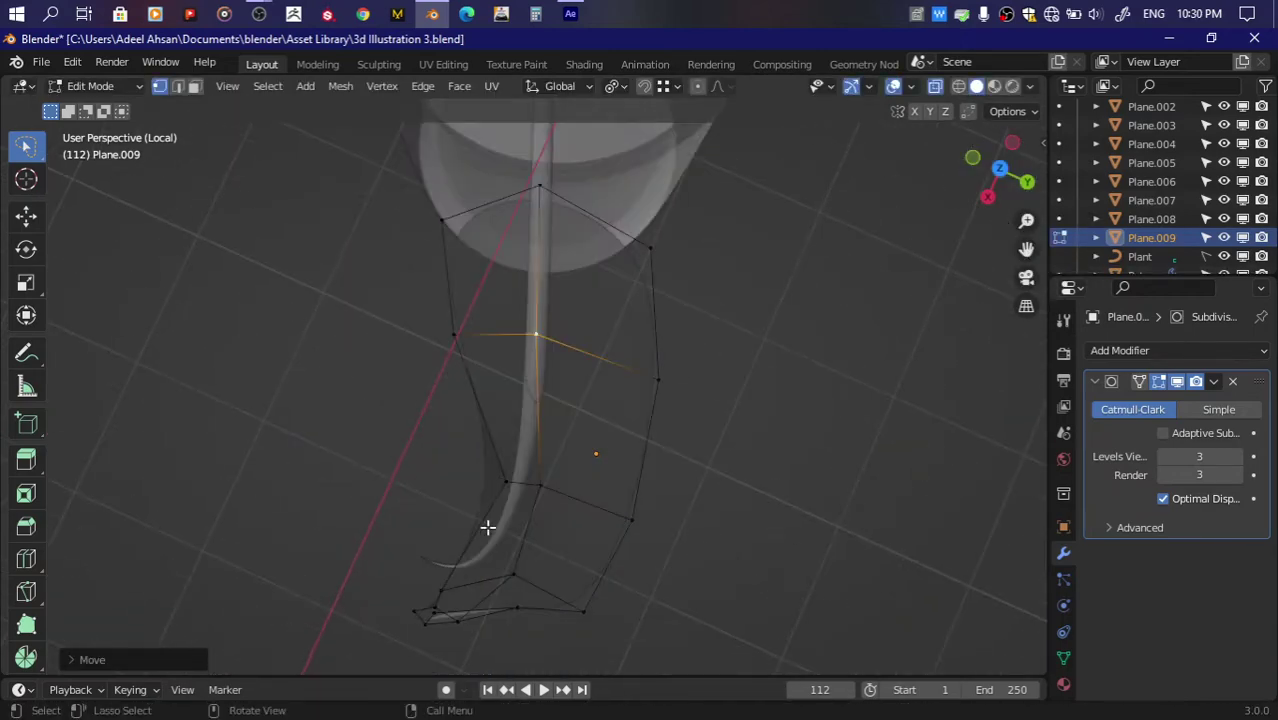
click(500, 481)
key(alt+z)
key(g)
click(479, 477)
mouse_move(1000, 165)
mouse_down()
mouse_move(995, 190)
mouse_move(1000, 167)
mouse_up()
key(g)
click(420, 314)
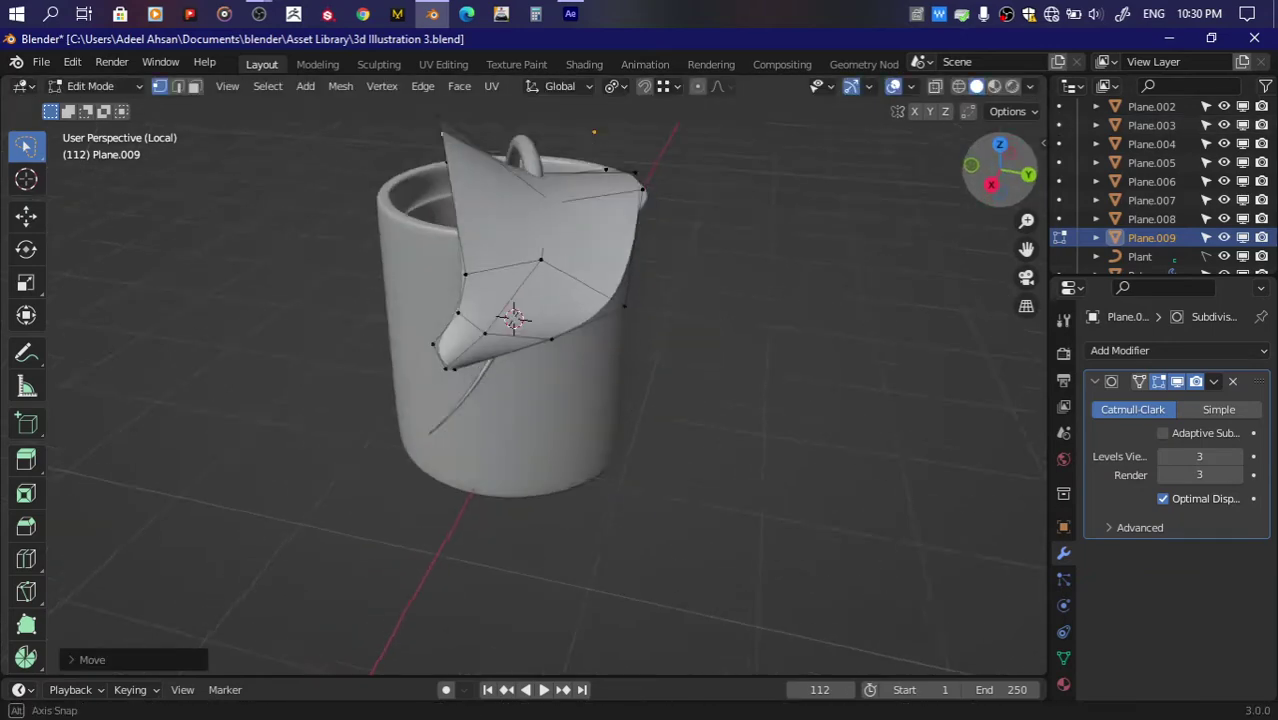
Step: Shift the copied leaf's upper vertices and lower one edge vertex
middle_drag(470, 200, 483, 205)
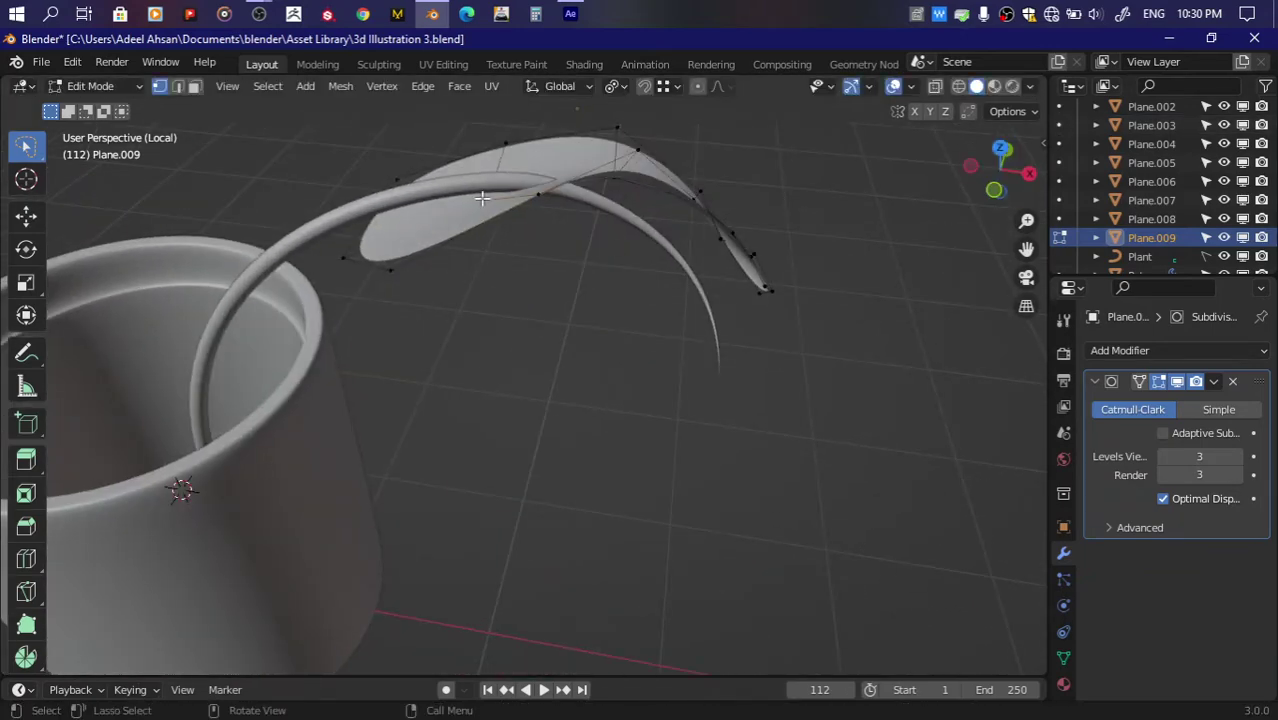
key(g)
click(399, 231)
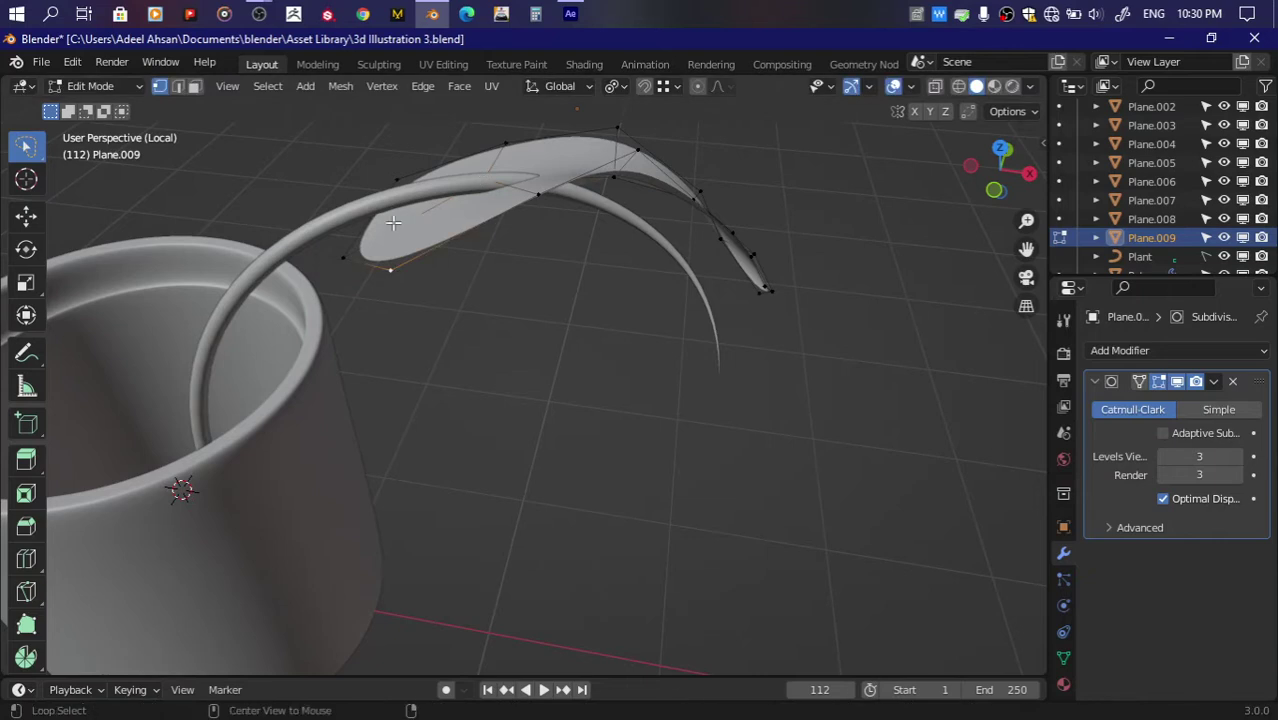
key(g)
click(355, 211)
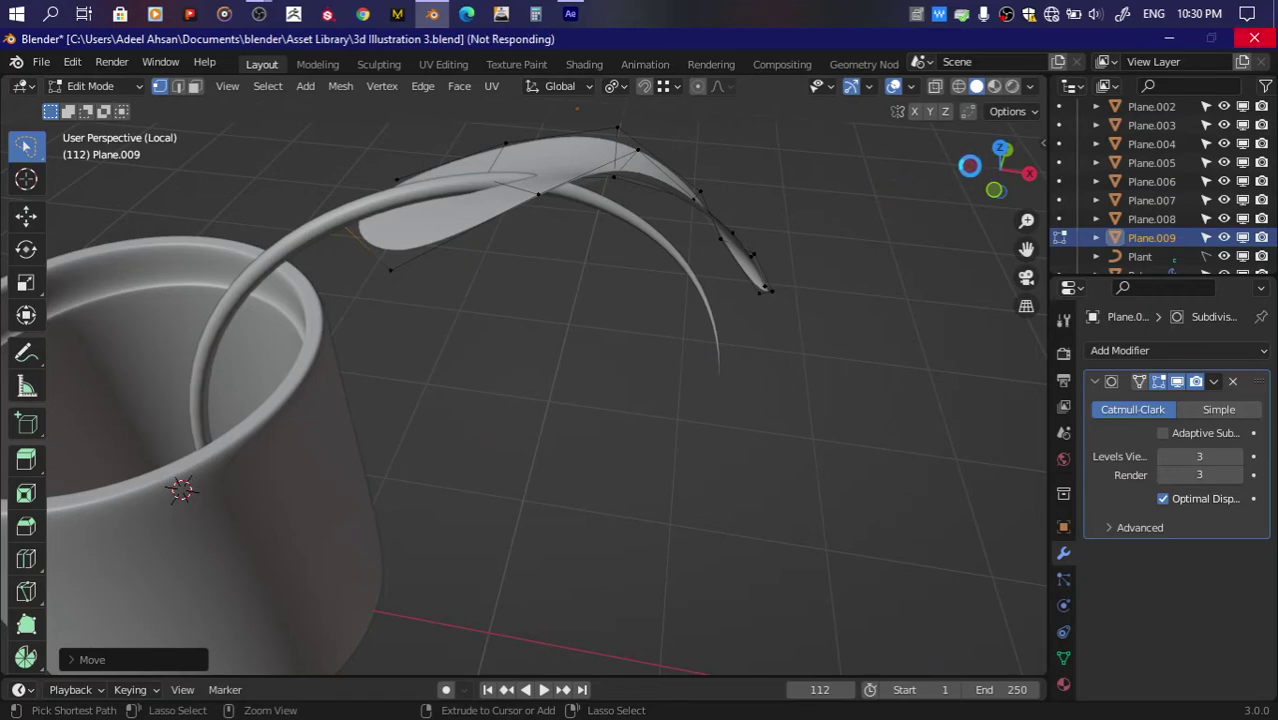
drag(1000, 170, 579, 312)
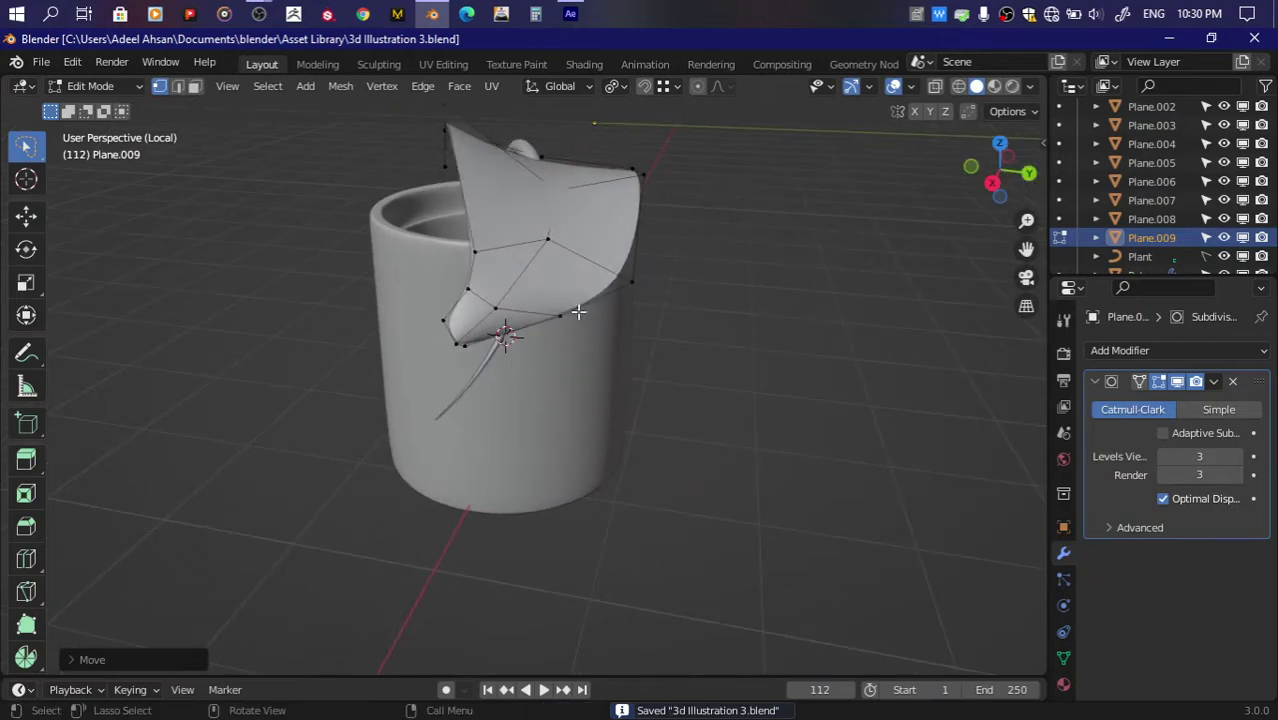
key(g)
click(542, 371)
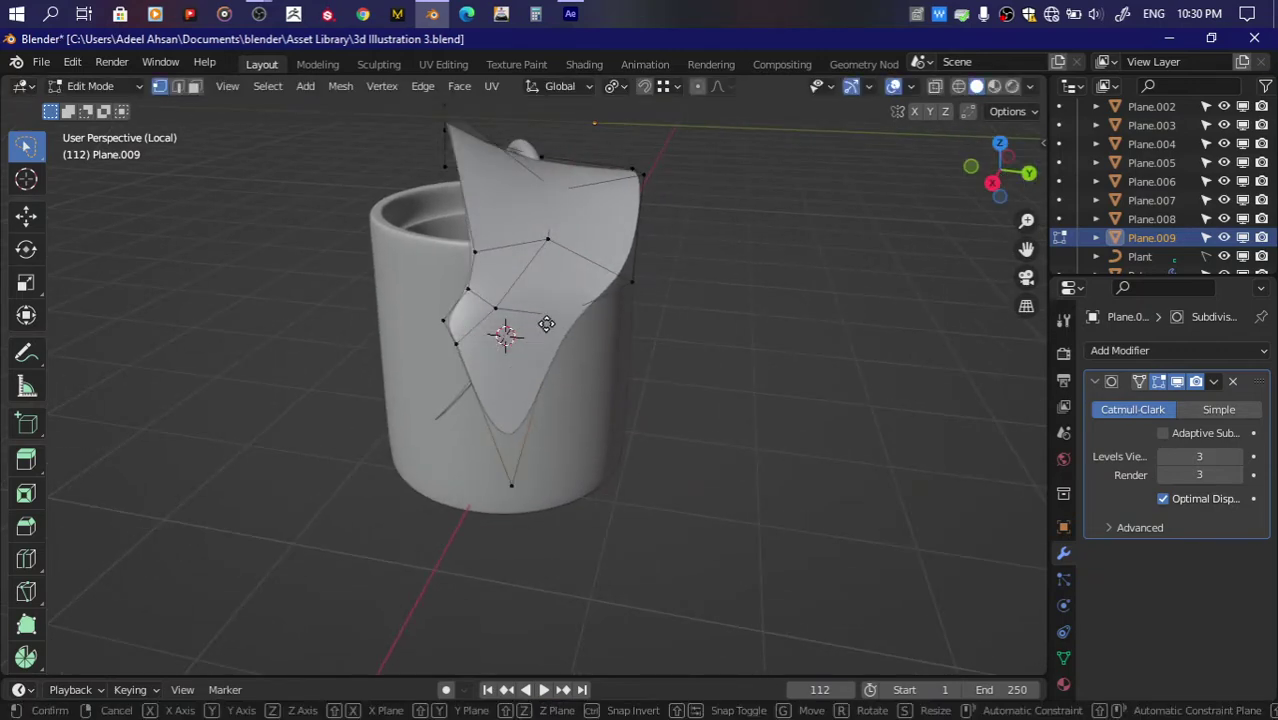
Step: Lower more edge vertices and reposition the leaf's bottom vertex
key(g)
click(590, 365)
click(458, 348)
key(g)
click(447, 432)
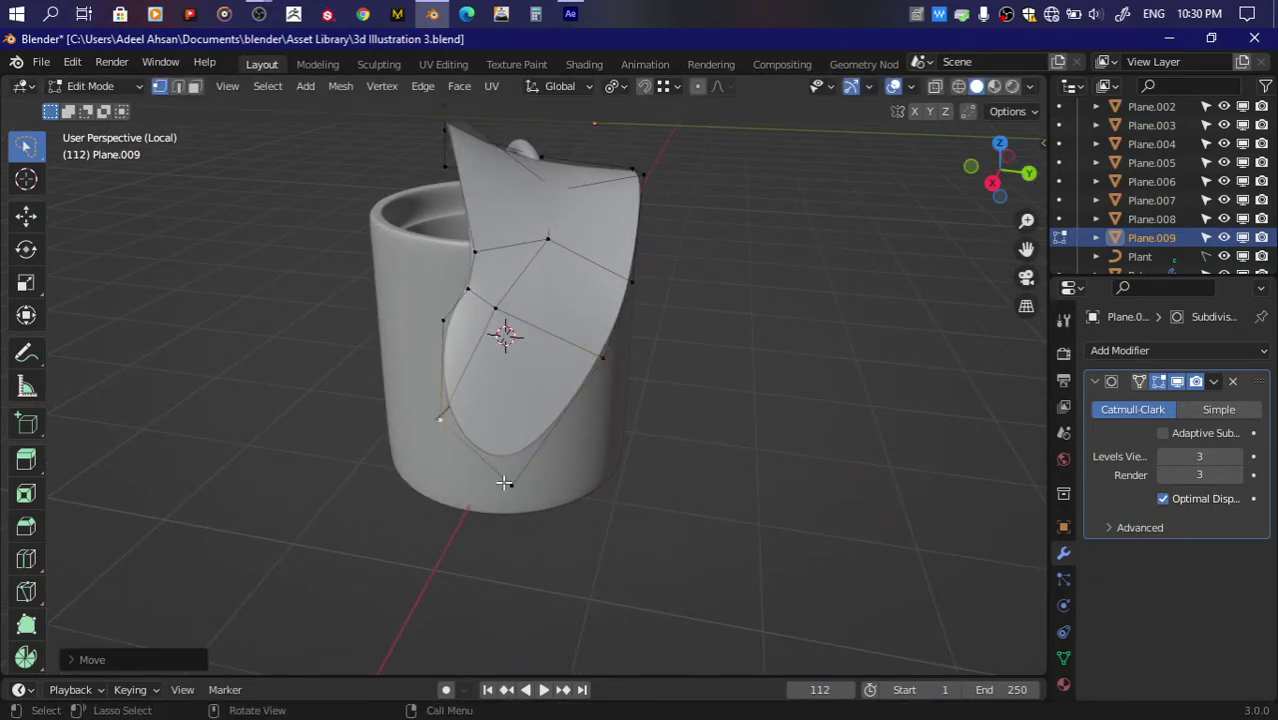
click(506, 484)
key(g)
click(526, 430)
Step: Pull the left-edge vertices outward to round the leaf's left side
click(443, 321)
key(g)
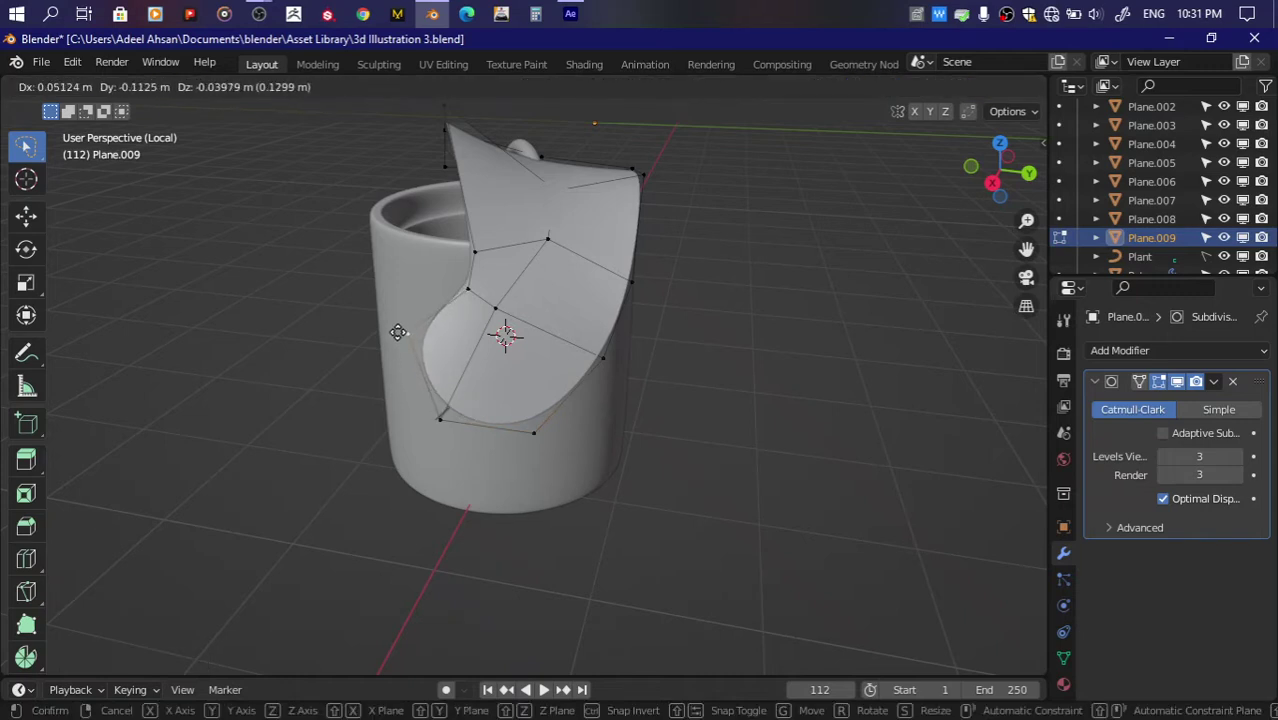
click(398, 332)
click(476, 252)
key(g)
click(425, 243)
key(g)
click(422, 281)
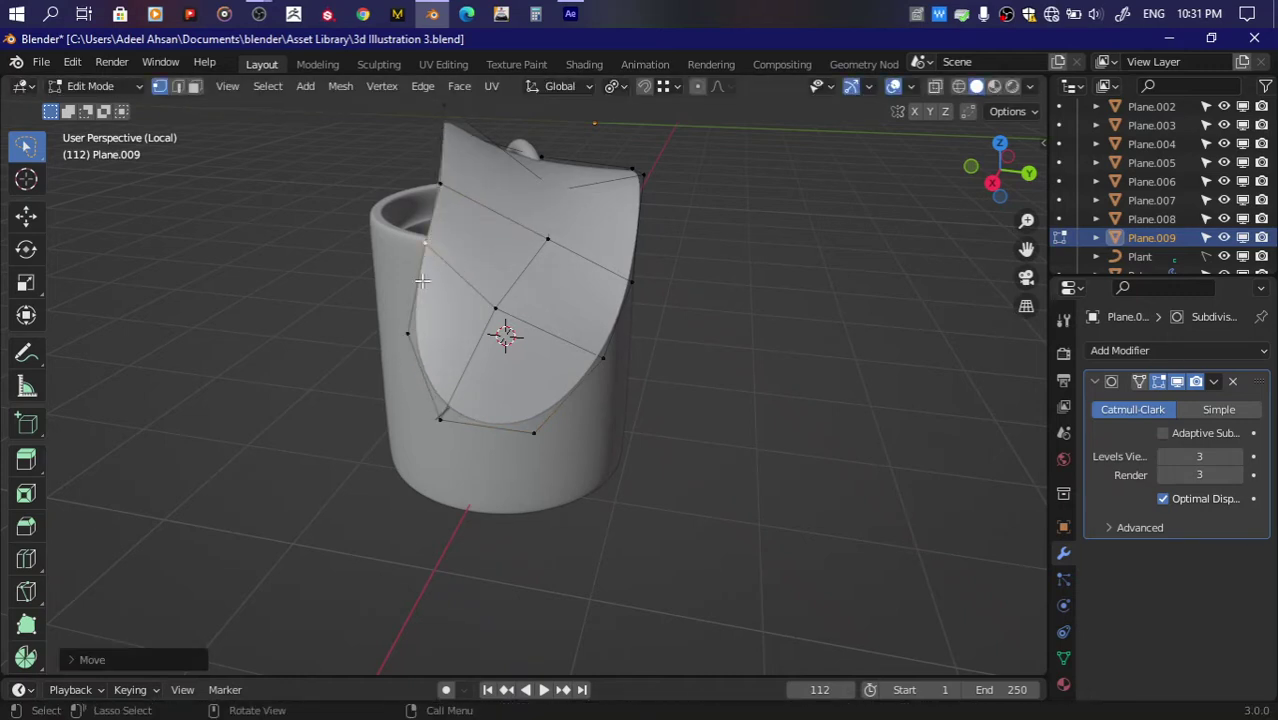
click(408, 334)
key(g)
click(426, 338)
Step: Raise the bottom-right vertex and nudge the remaining vertices into a broad oval blade
click(534, 432)
key(g)
click(522, 396)
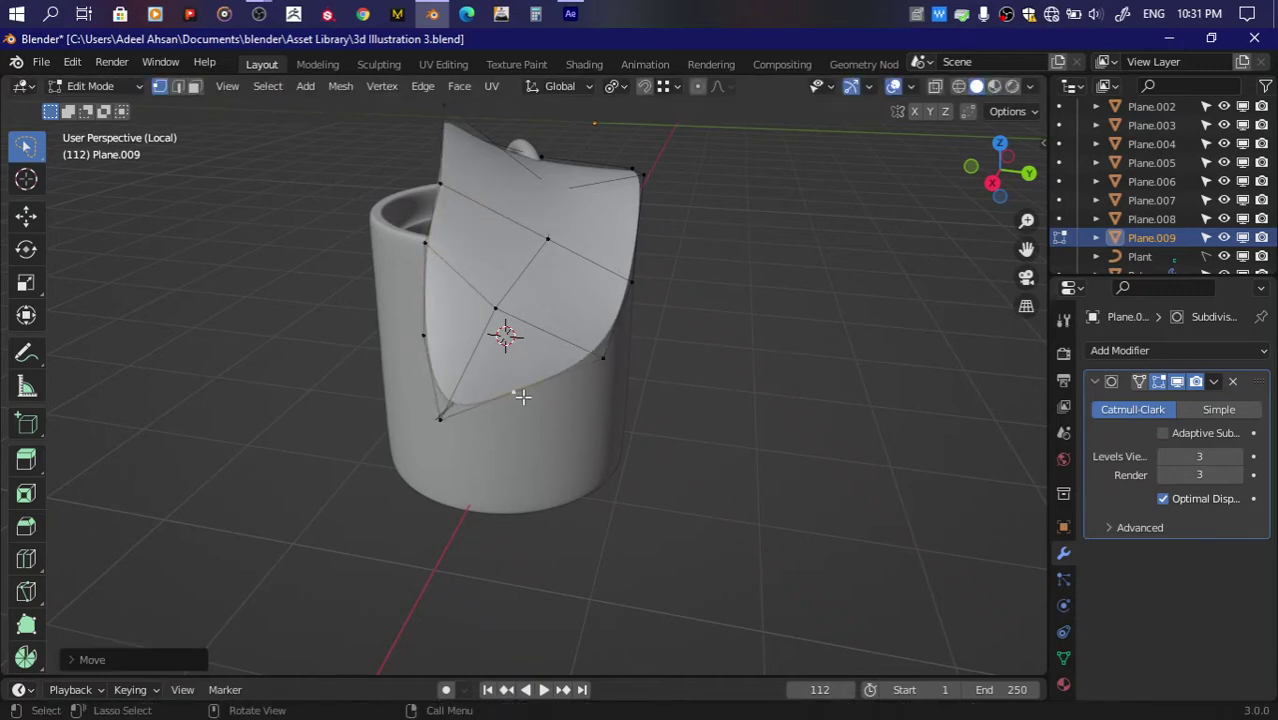
key(g)
click(588, 344)
mouse_move(588, 344)
middle_down()
mouse_move(640, 420)
mouse_move(722, 265)
middle_up()
key(g)
click(700, 233)
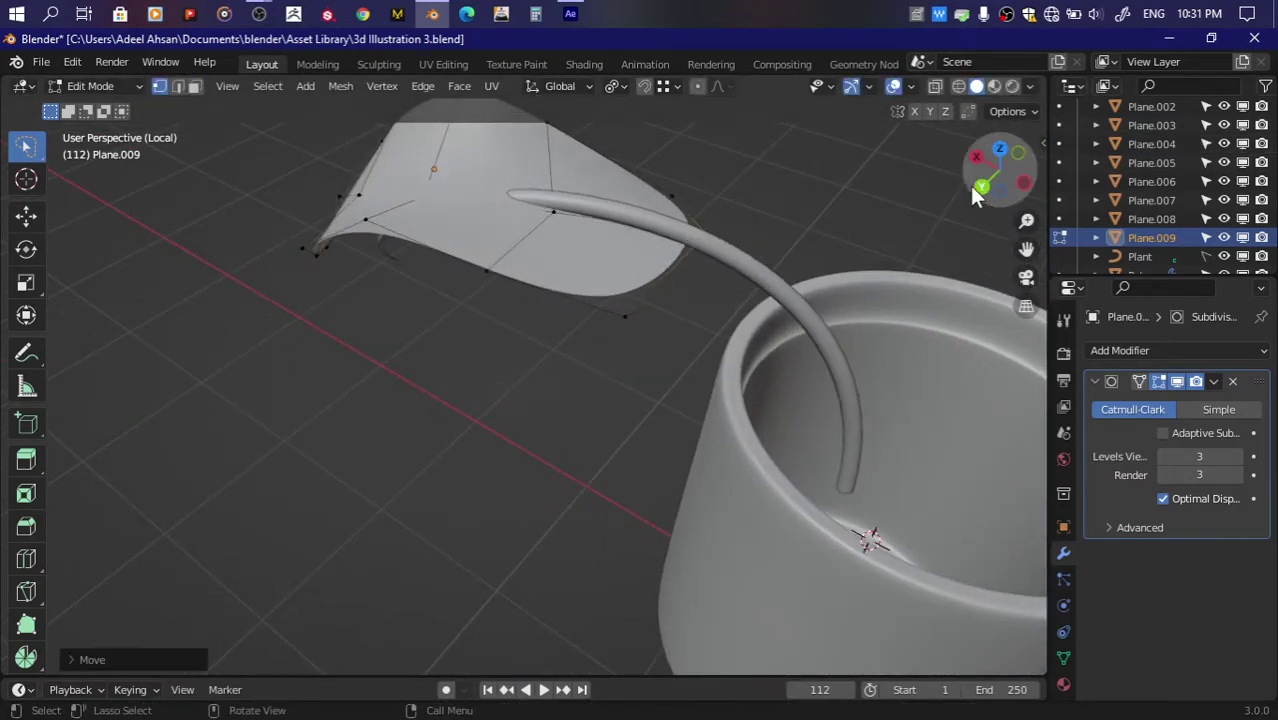
Step: Move several vertices near the leaf tip to start curving Plane.009's leaf
drag(978, 195, 960, 215)
scroll(770, 277, up, 3)
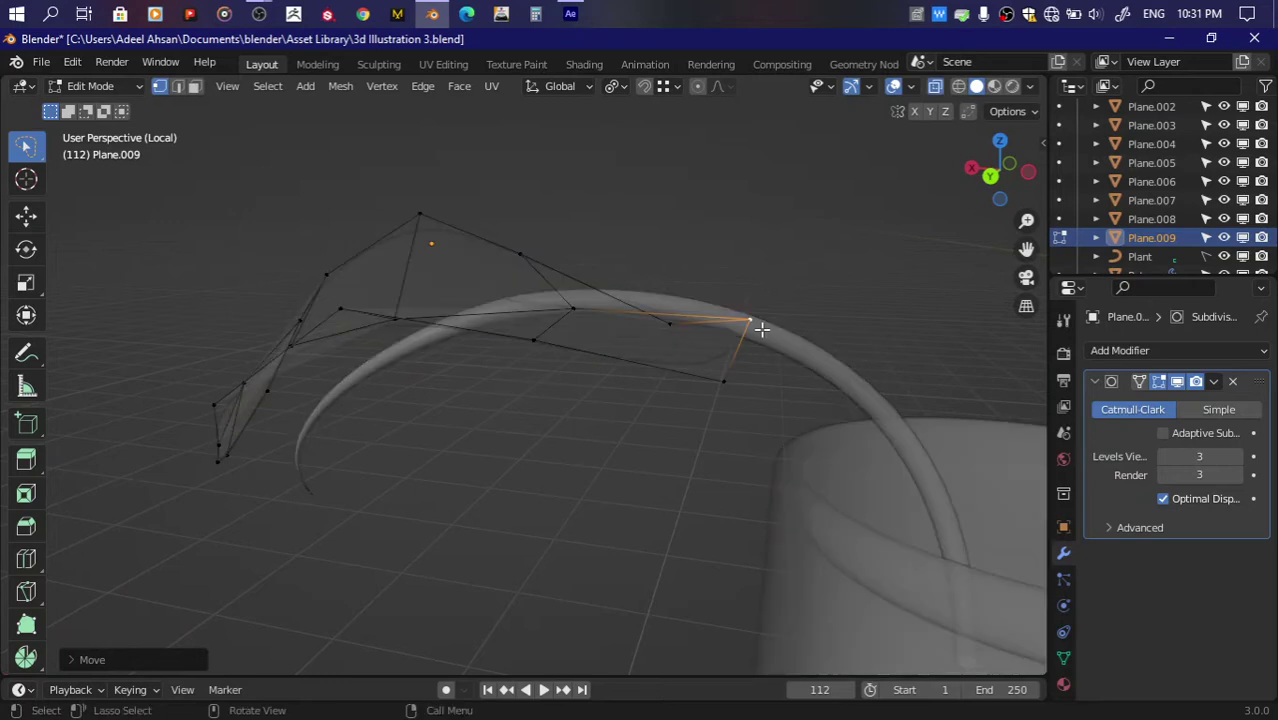
key(g)
click(764, 311)
shift+click(576, 314)
key(g)
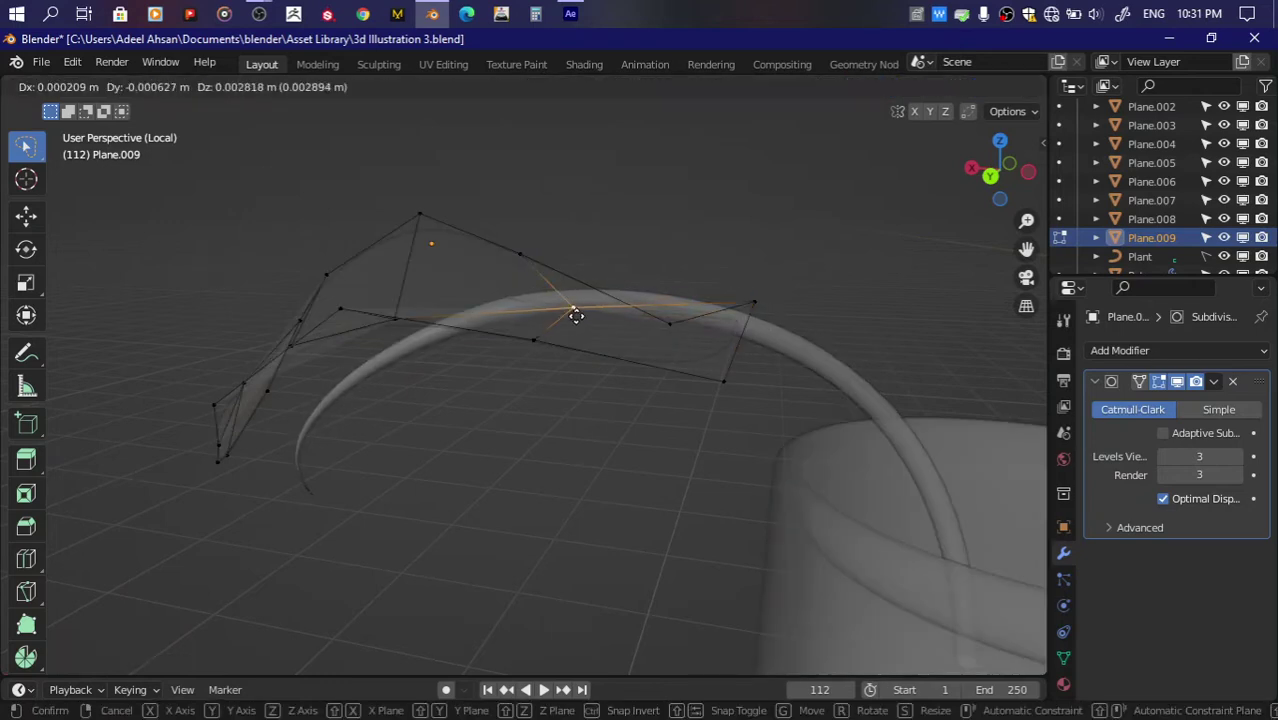
click(576, 311)
shift+click(394, 320)
key(g)
click(440, 388)
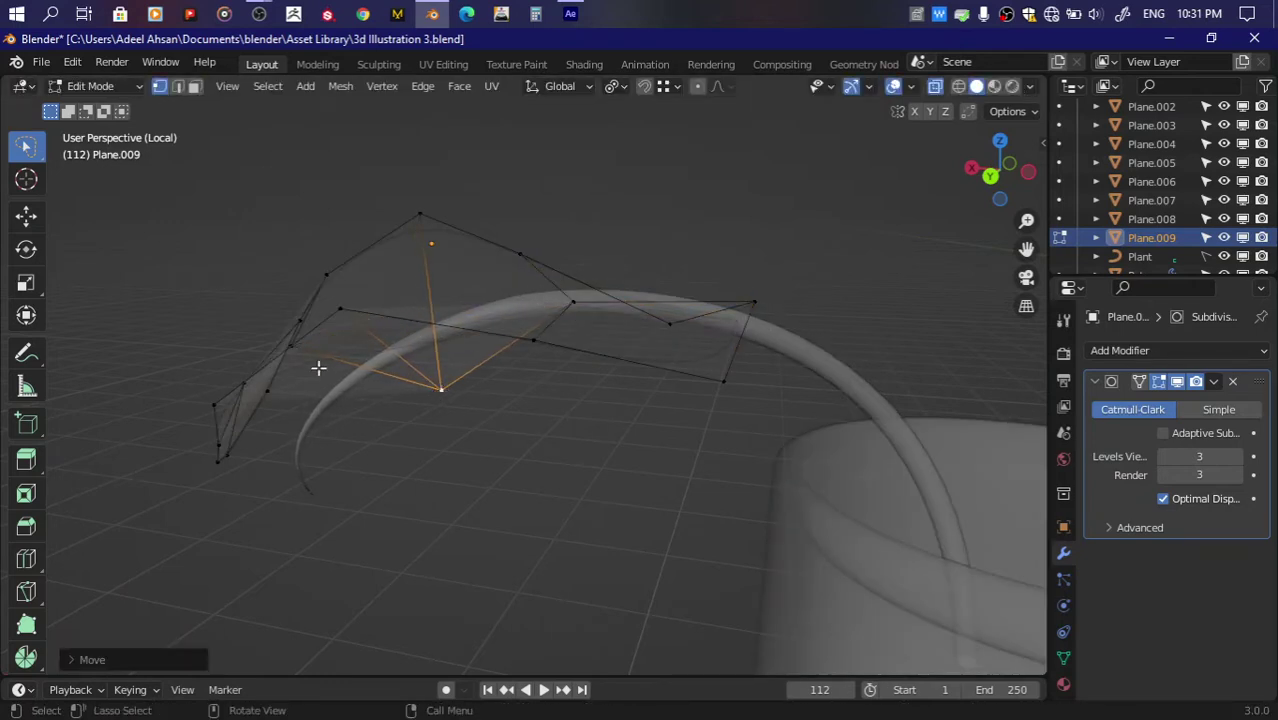
key(g)
click(372, 410)
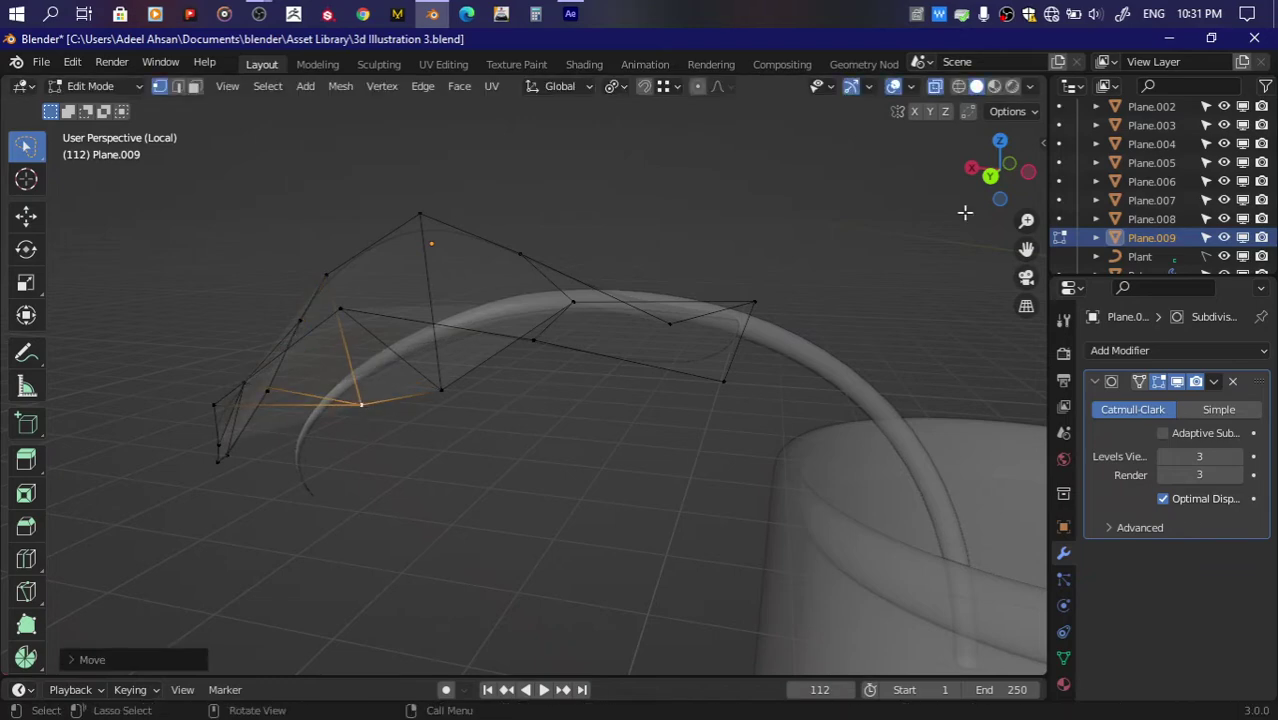
Step: From a new angle, shift the leaf's edge vertices leftward to follow the stem
drag(1004, 168, 960, 185)
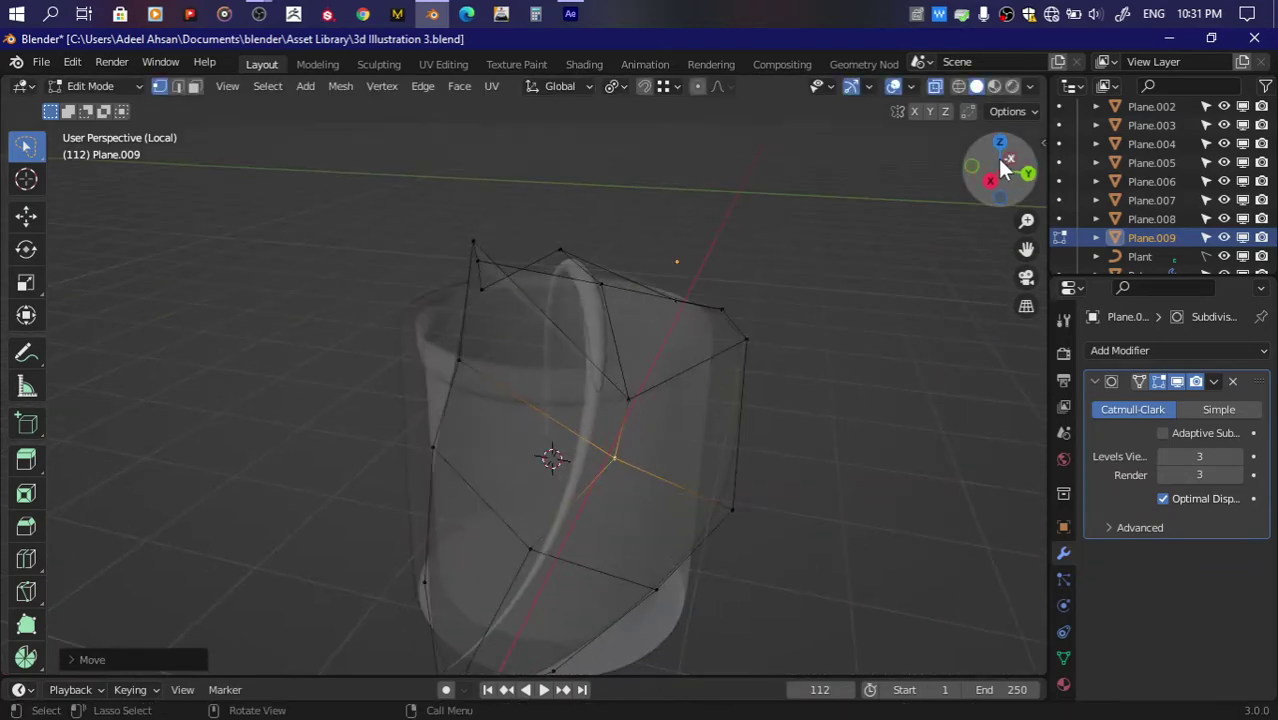
key(g)
click(603, 383)
click(611, 463)
key(g)
click(575, 463)
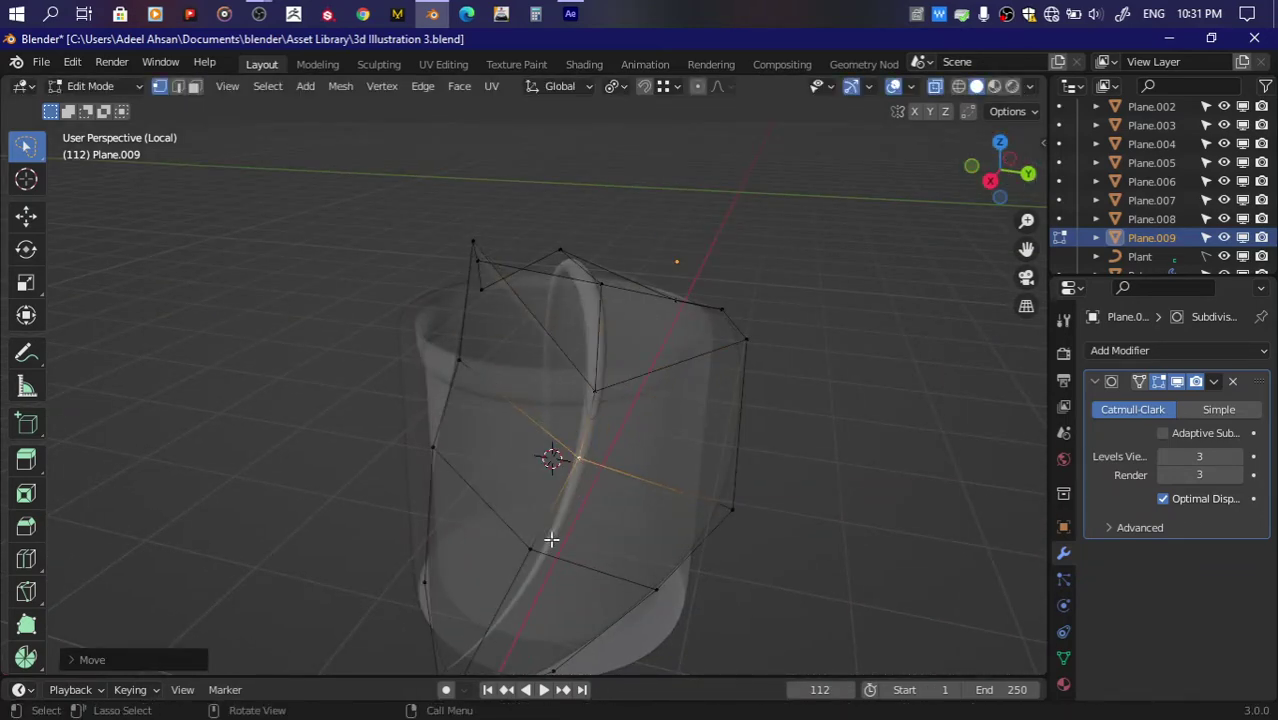
click(545, 554)
key(g)
click(575, 557)
Step: Pull the leaf's lower-left vertex well downward to bend the leaf
middle_drag(575, 557, 377, 434)
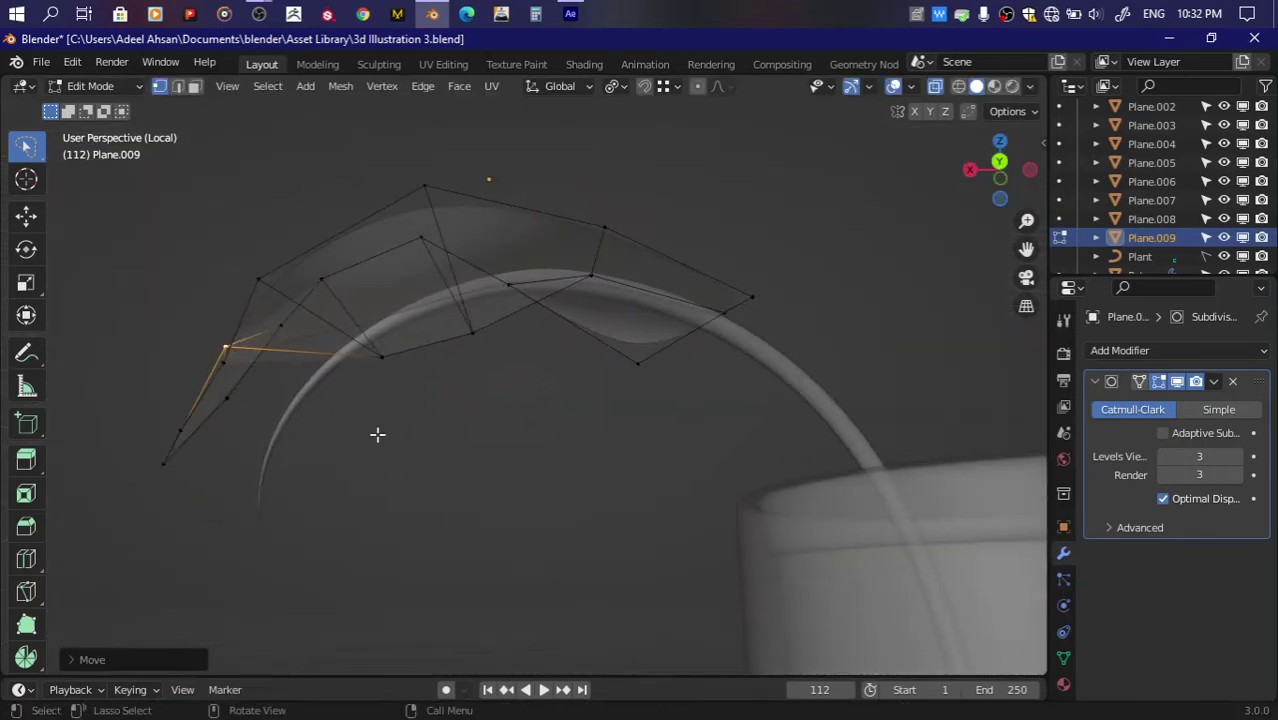
key(g)
click(411, 464)
click(413, 359)
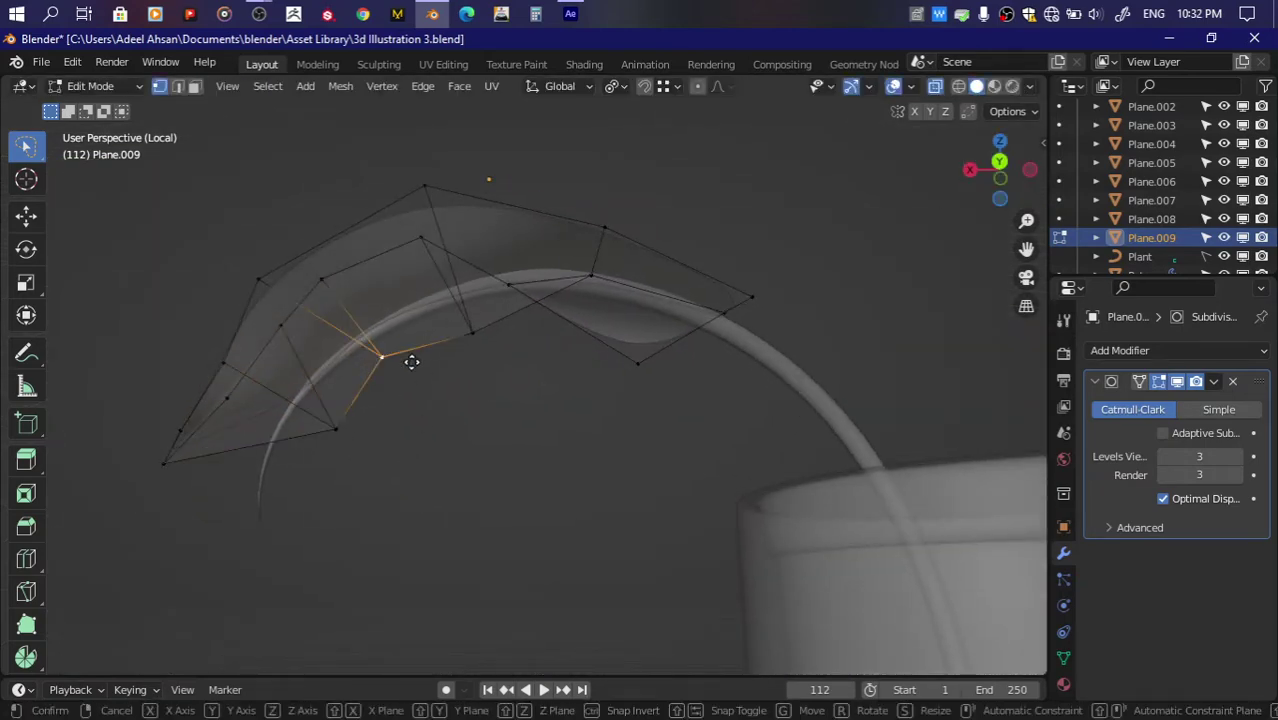
key(g)
click(414, 364)
click(163, 463)
key(g)
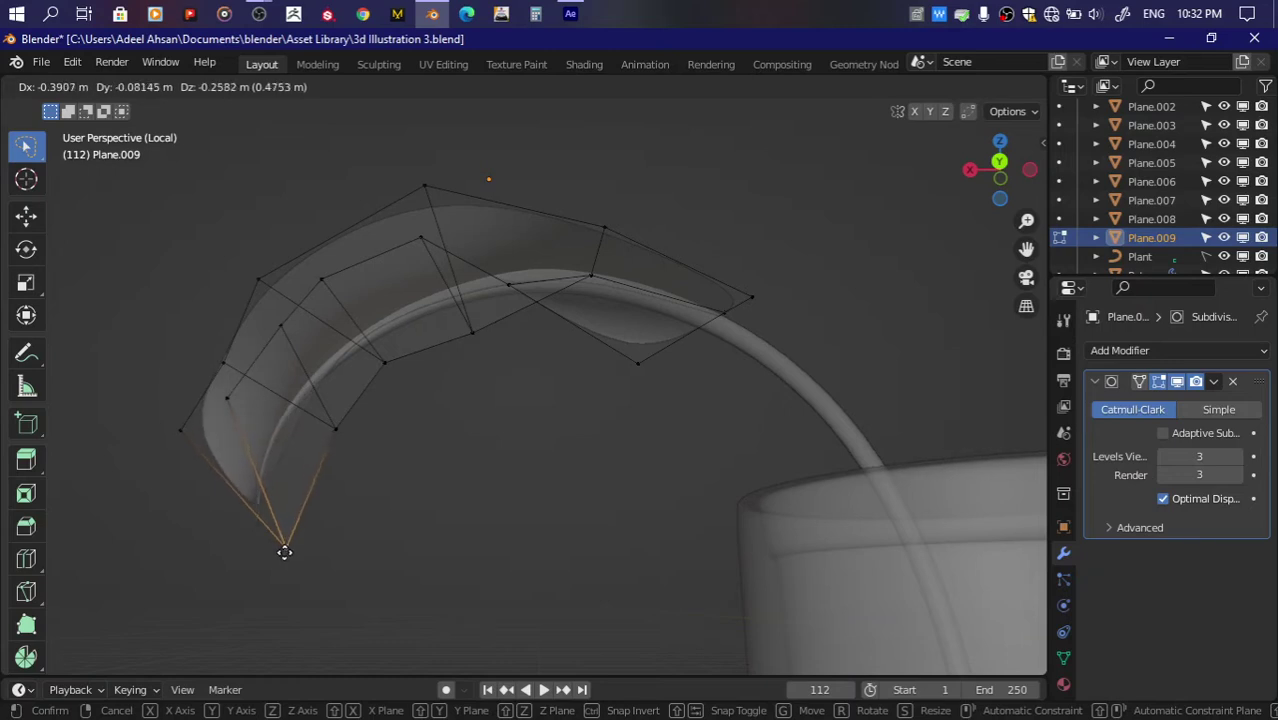
click(286, 564)
Step: Move an inner-edge vertex toward the stem and nudge the neighbouring vertex
click(328, 444)
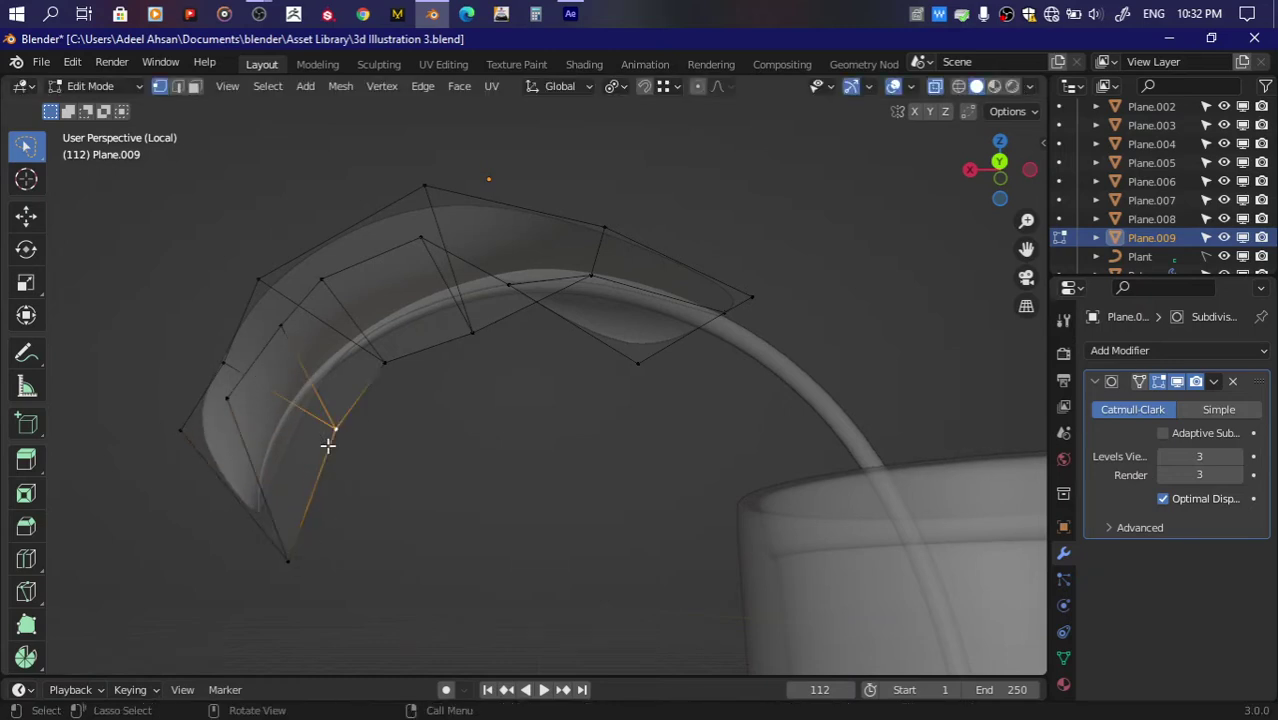
key(g)
click(265, 480)
click(386, 363)
key(g)
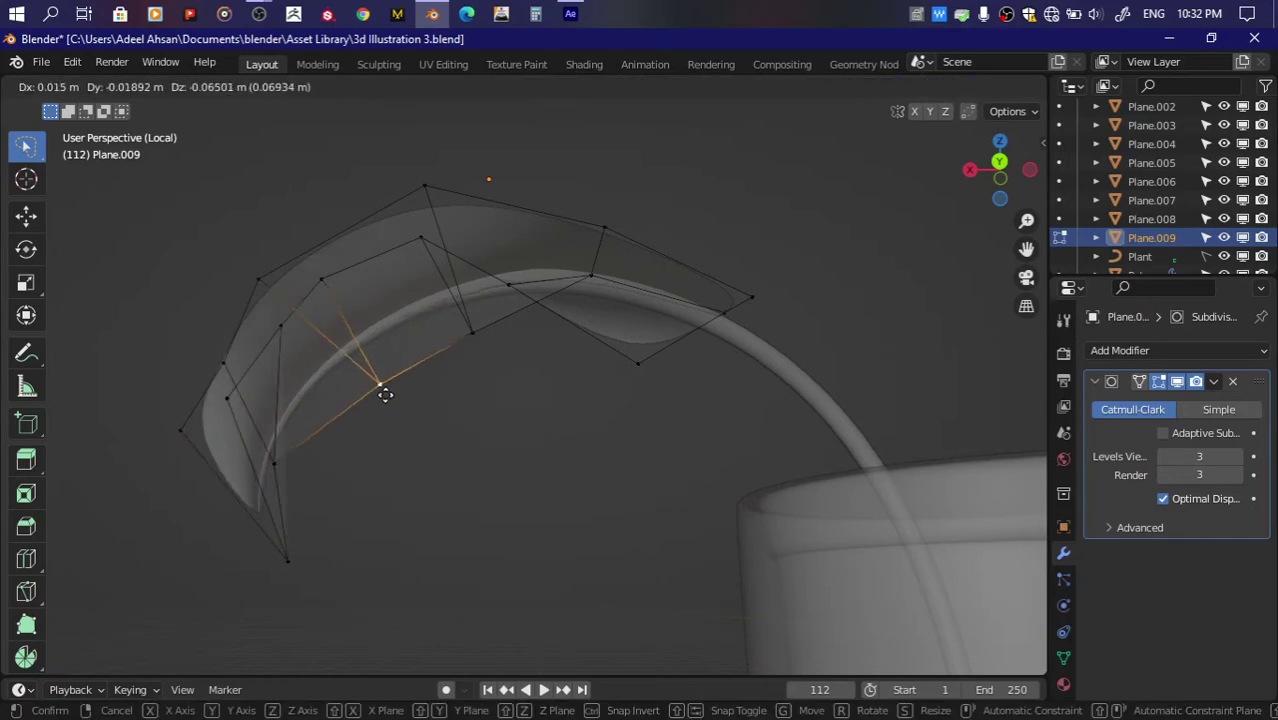
click(380, 376)
Step: Reposition the leaf's bottom vertices from the front to shape its base
drag(981, 164, 1000, 172)
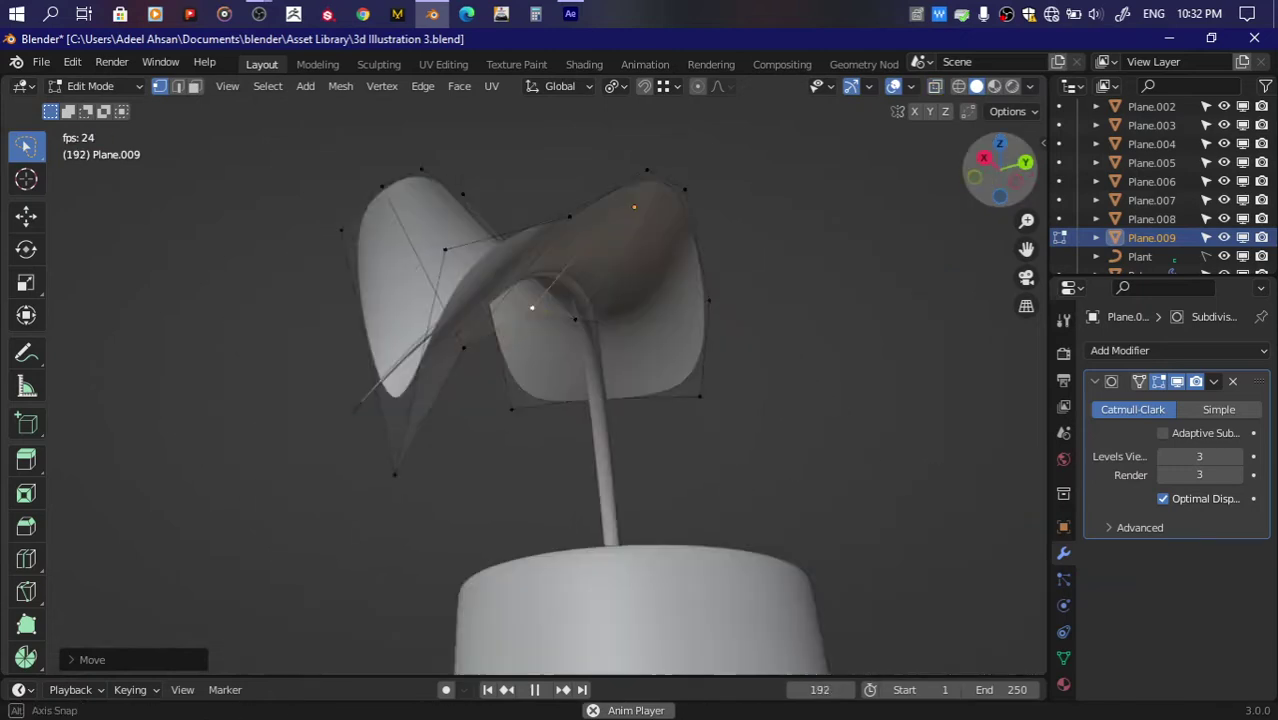
click(563, 552)
key(g)
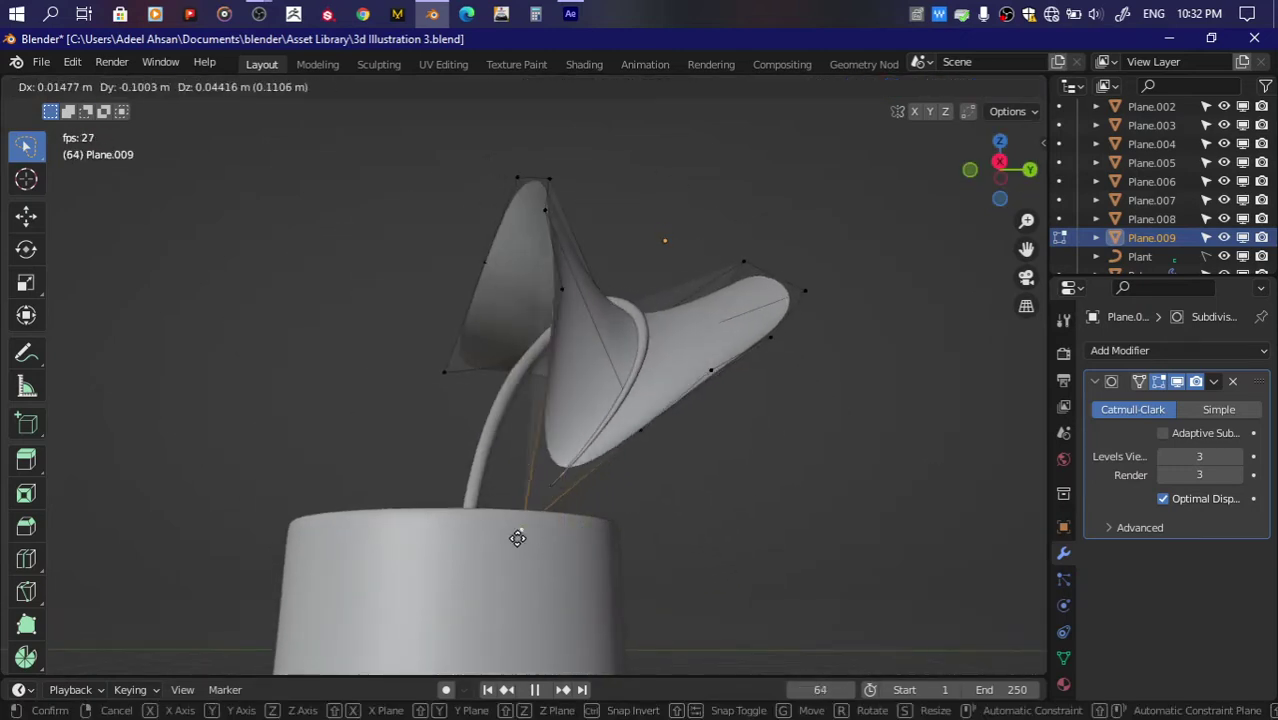
click(502, 570)
key(g)
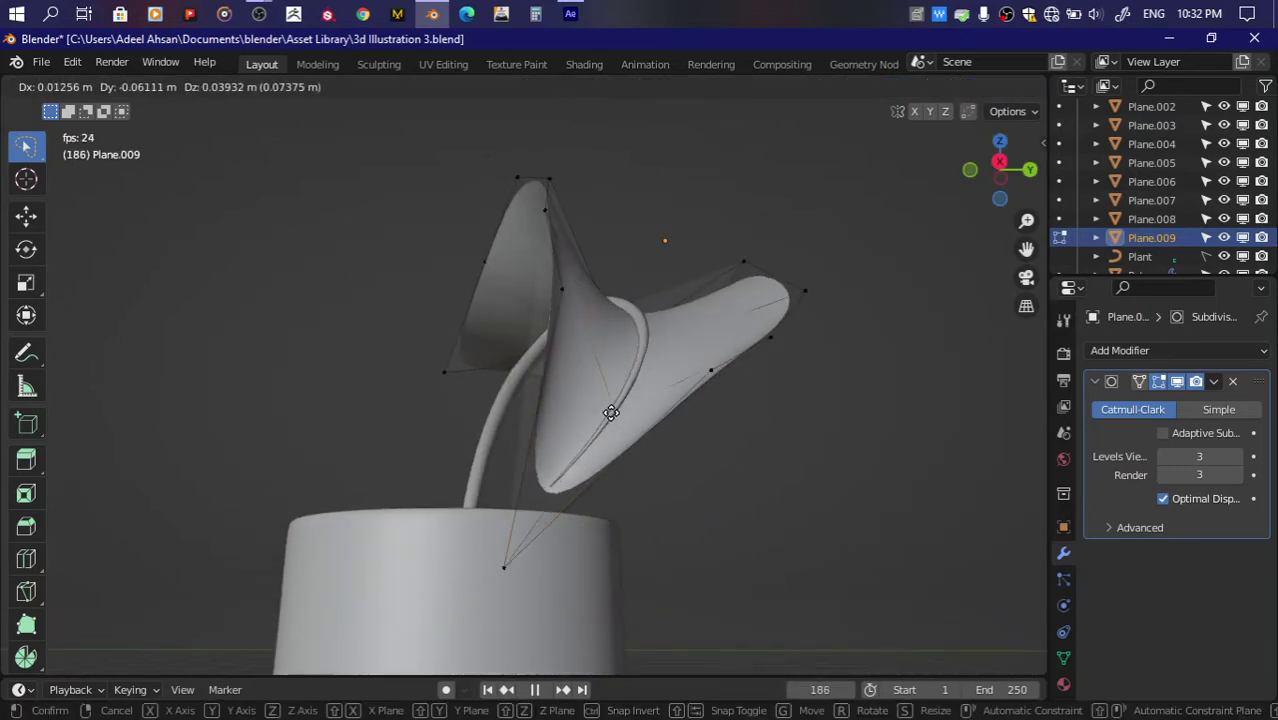
click(611, 412)
drag(1003, 172, 1030, 174)
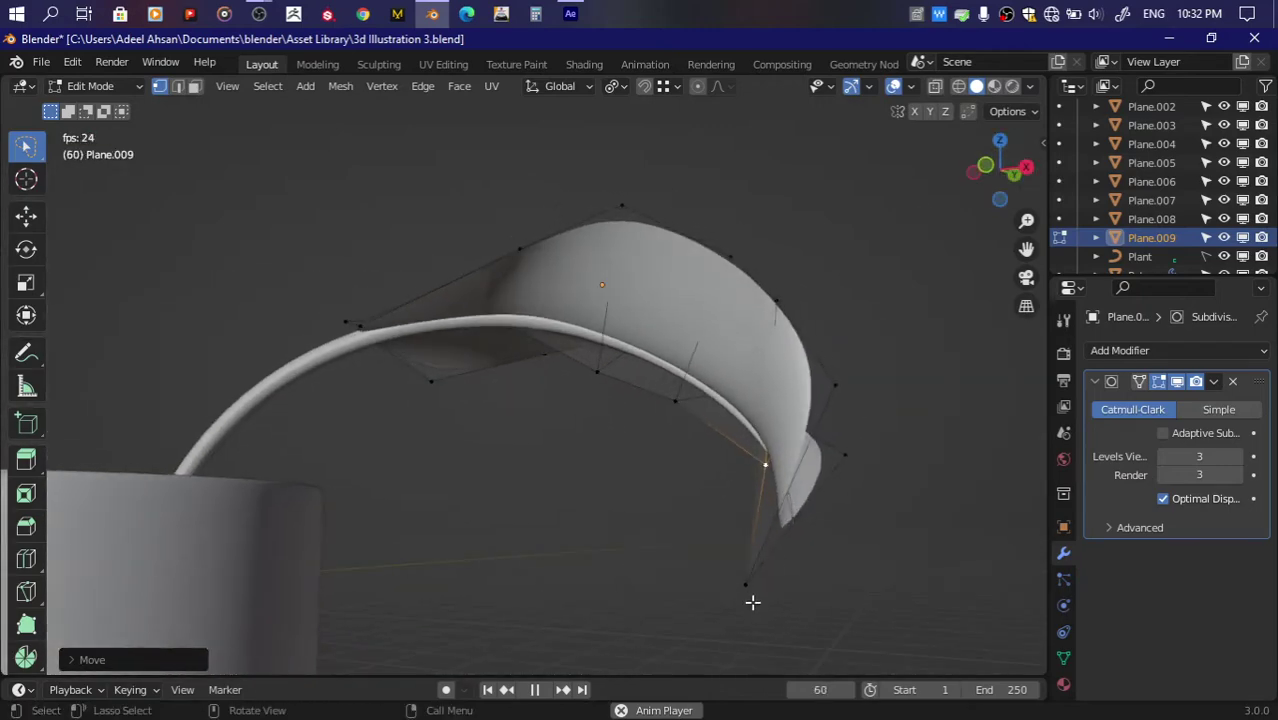
click(750, 598)
key(g)
click(766, 576)
key(g)
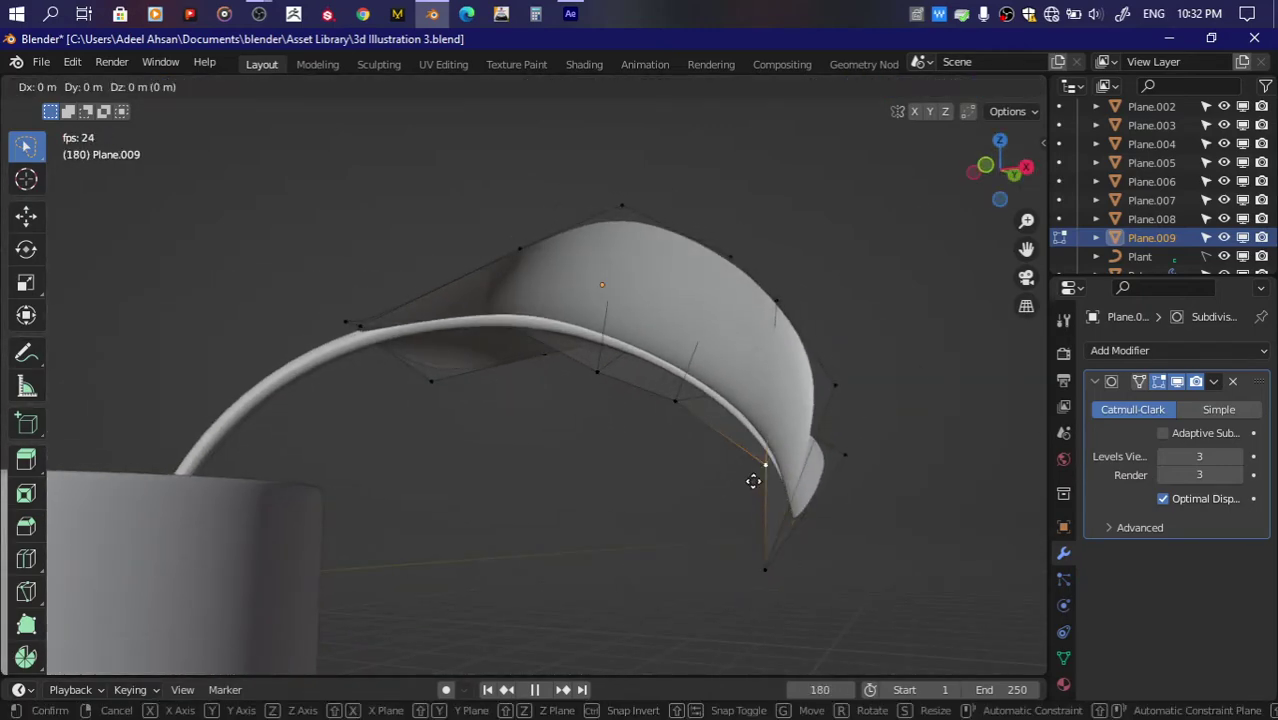
click(760, 470)
Step: Move the tip and top vertices to give the leaf a curled, pointed tip
drag(1000, 170, 1030, 172)
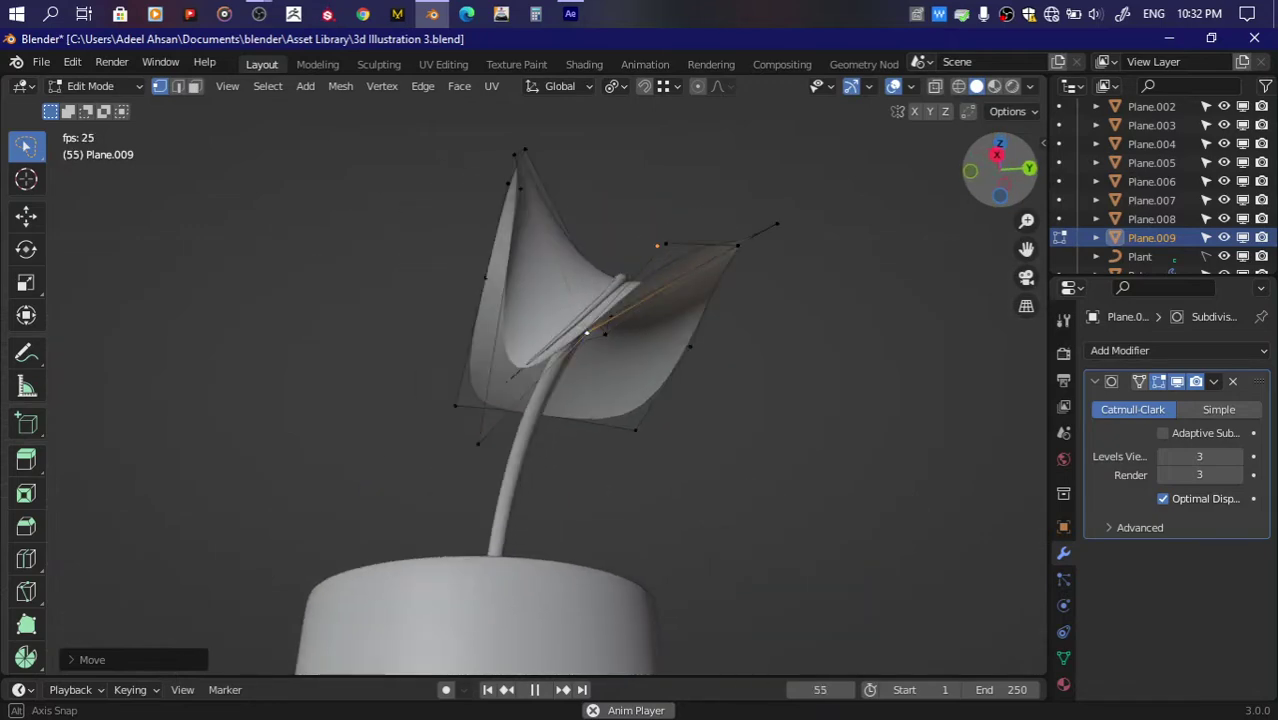
click(675, 235)
key(g)
click(713, 279)
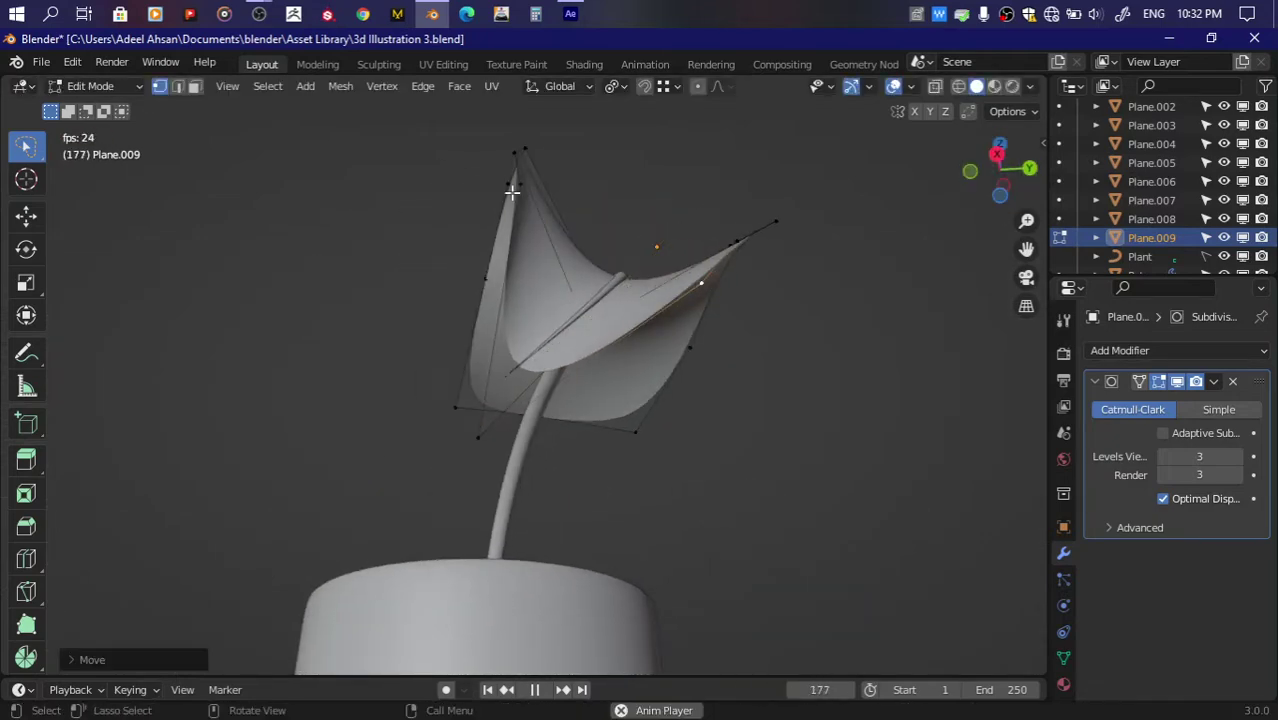
key(g)
click(499, 188)
key(g)
click(493, 192)
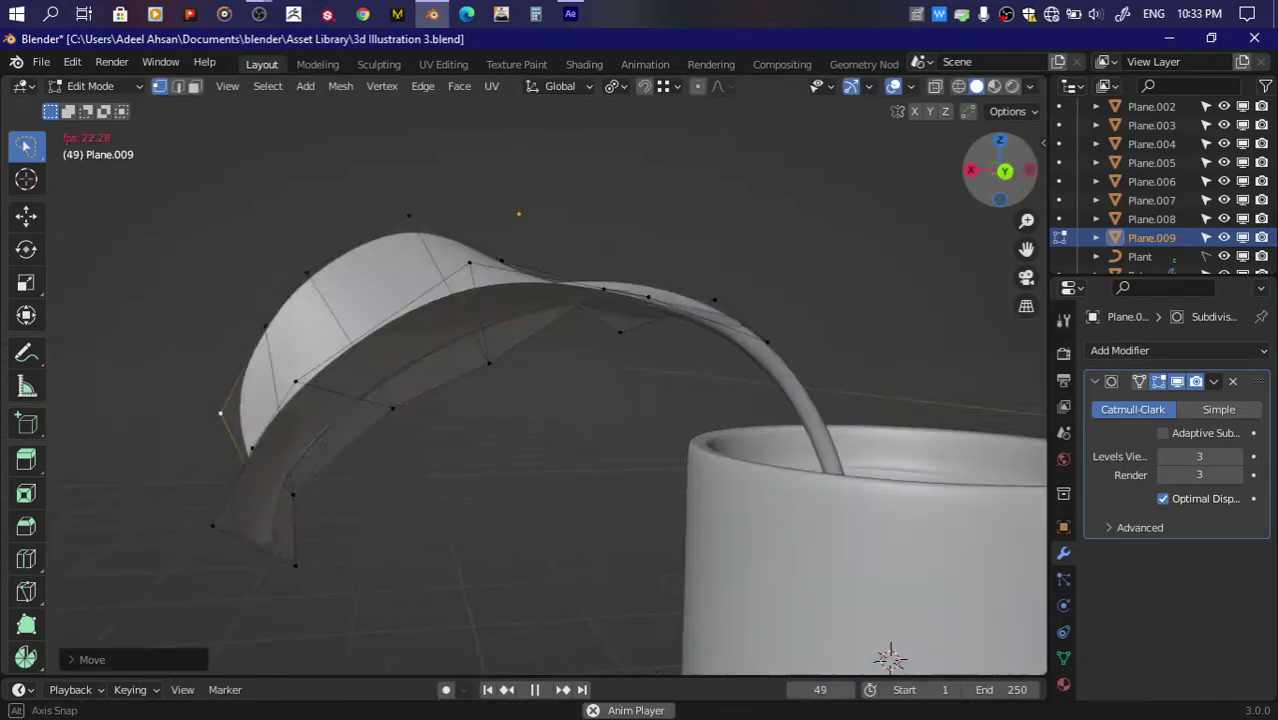
Step: Save the blend file and switch to front view
drag(1000, 170, 1010, 200)
key(ctrl+s)
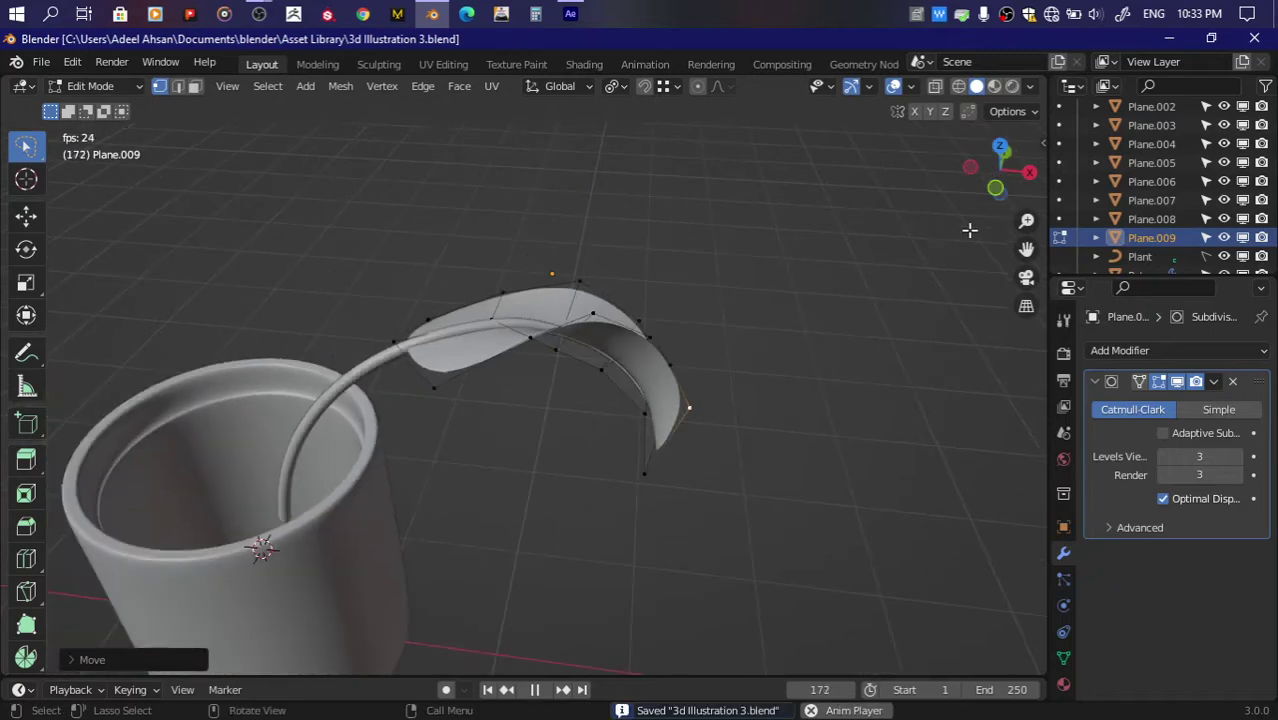
key(KP_1)
Step: Select Plane.003 plus the middle and lower leaves, hide the rest, and edit the leaf mesh
key(Tab)
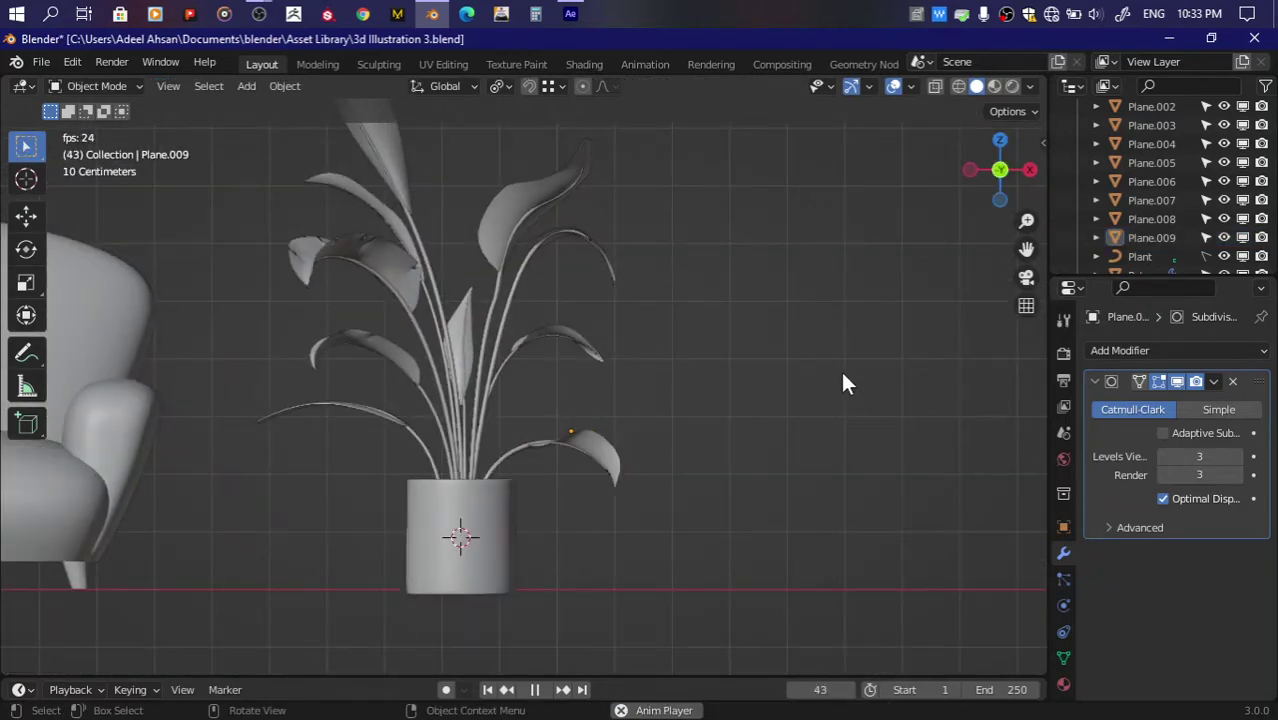
drag(1026, 247, 1100, 500)
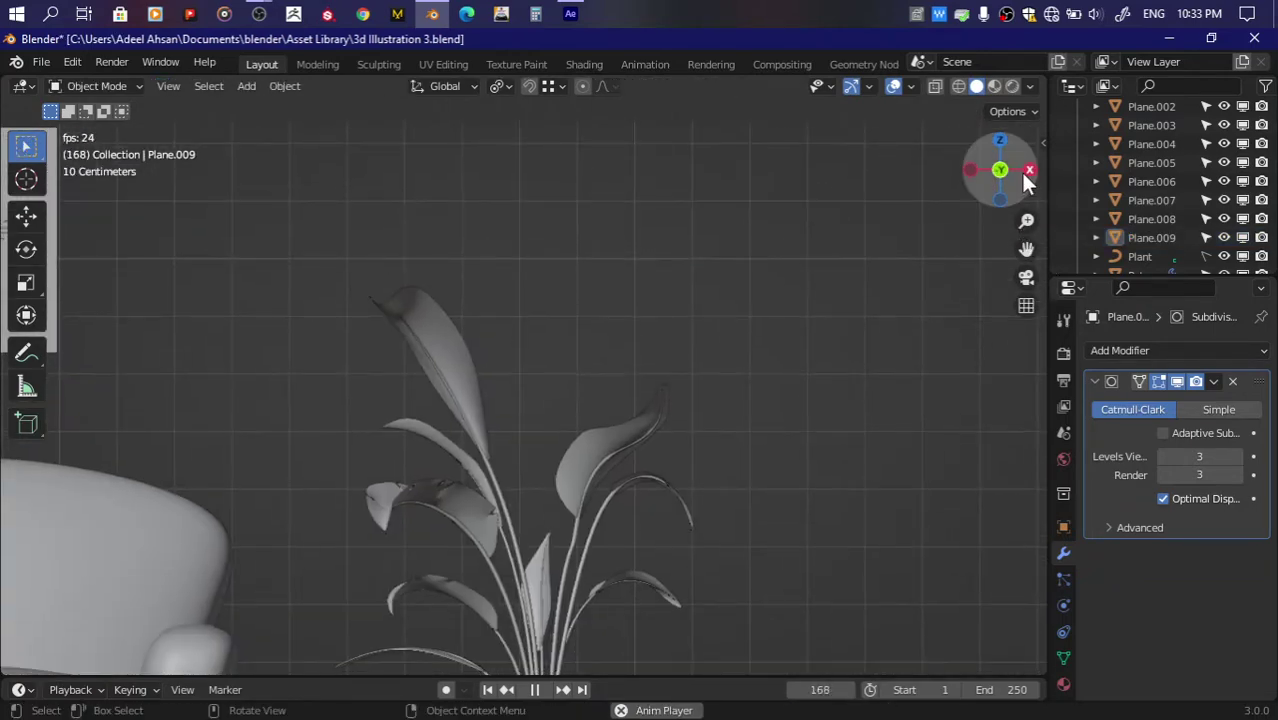
scroll(376, 535, up, 3)
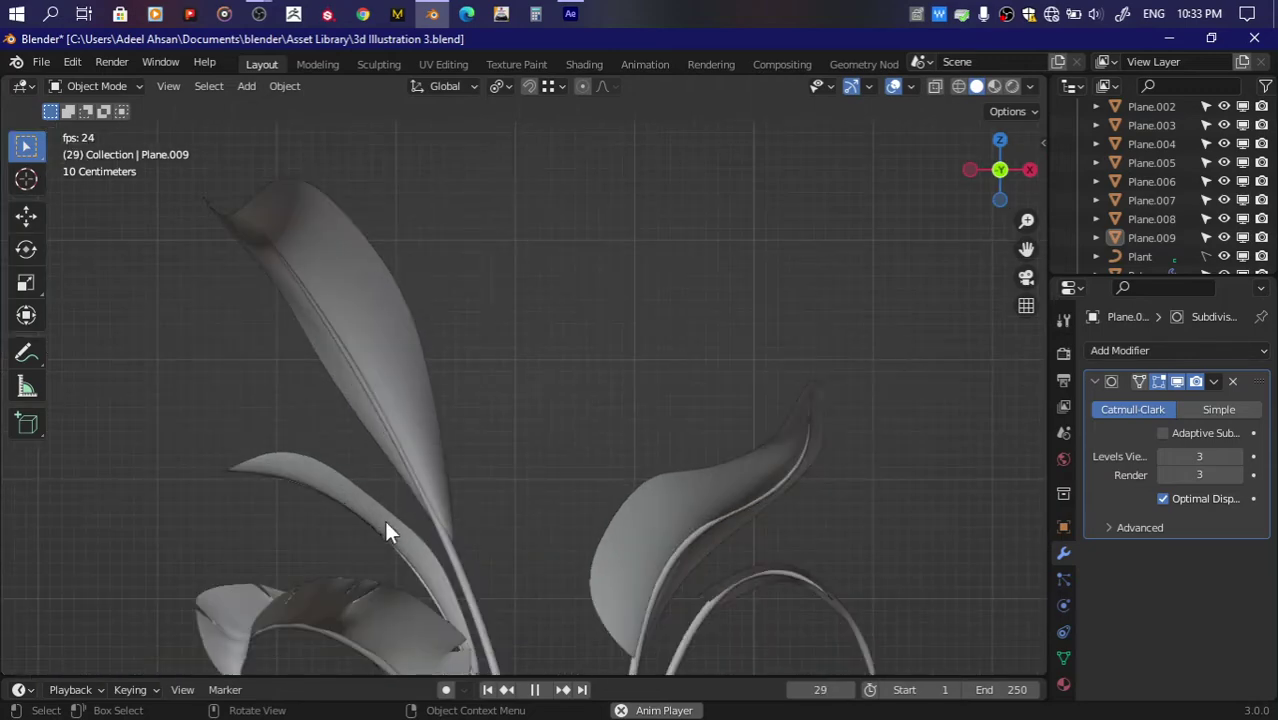
click(384, 522)
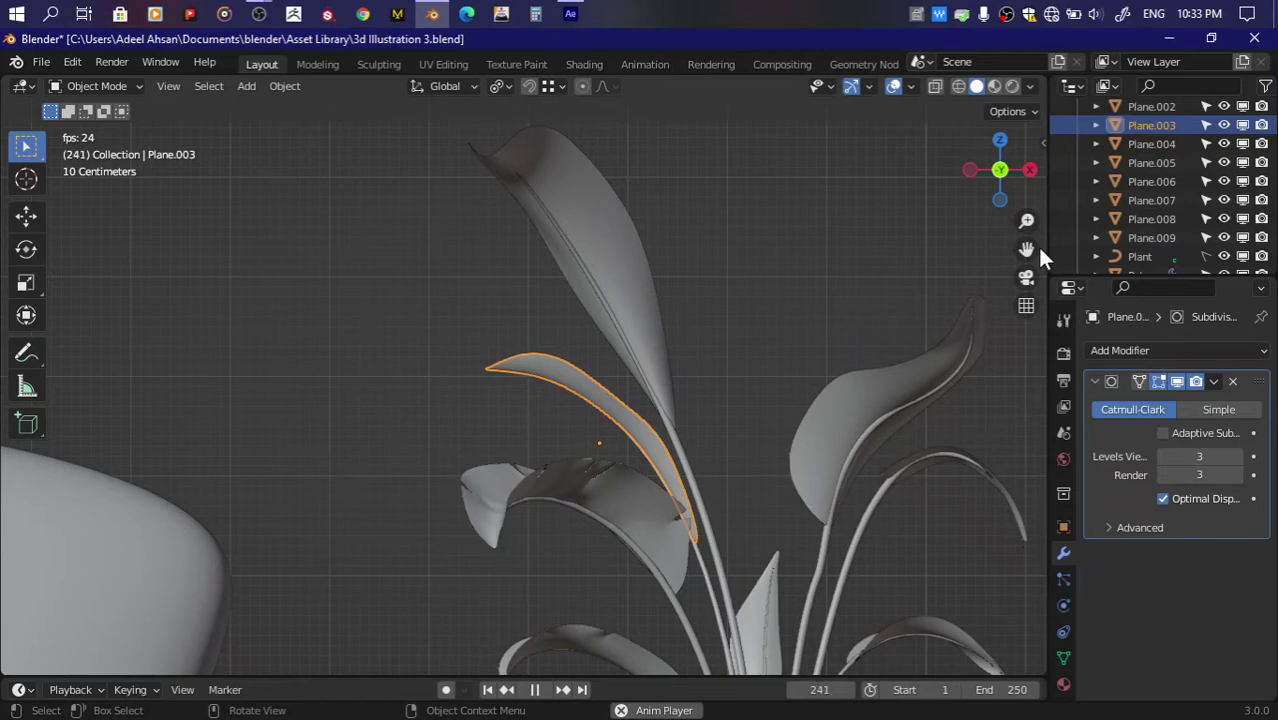
shift+click(655, 398)
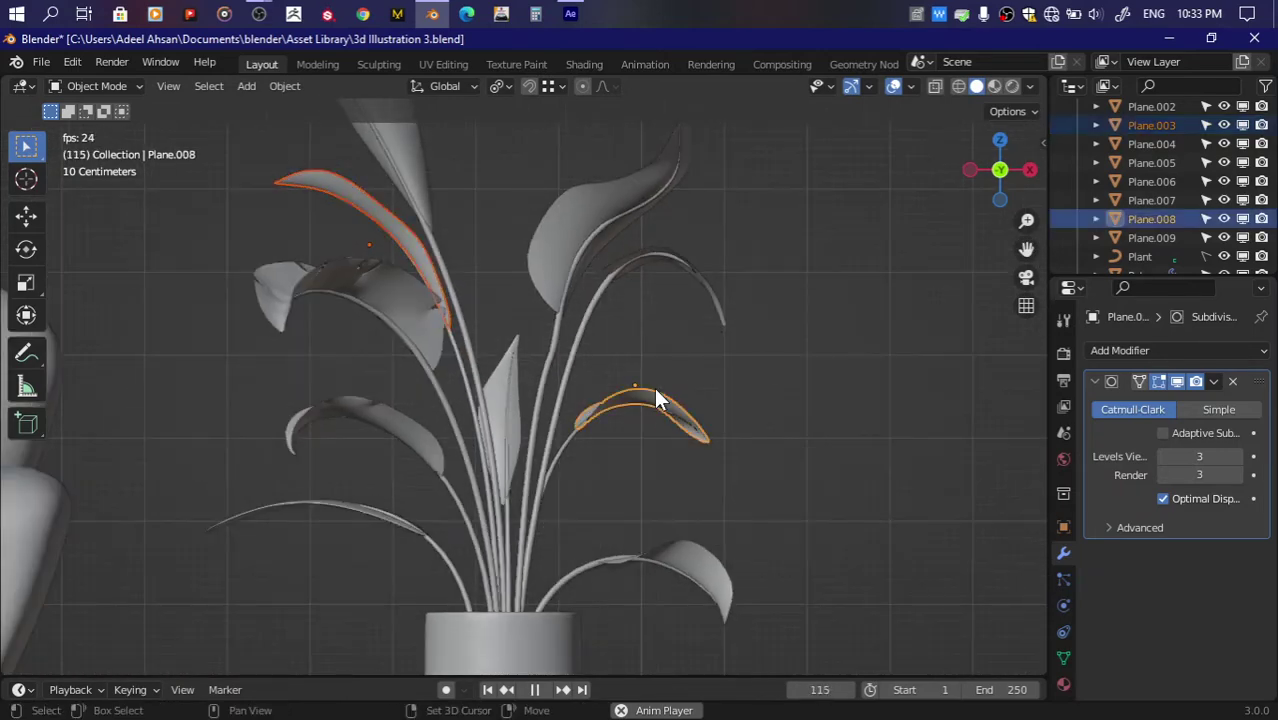
shift+click(708, 552)
key(shift+h)
drag(1030, 208, 793, 340)
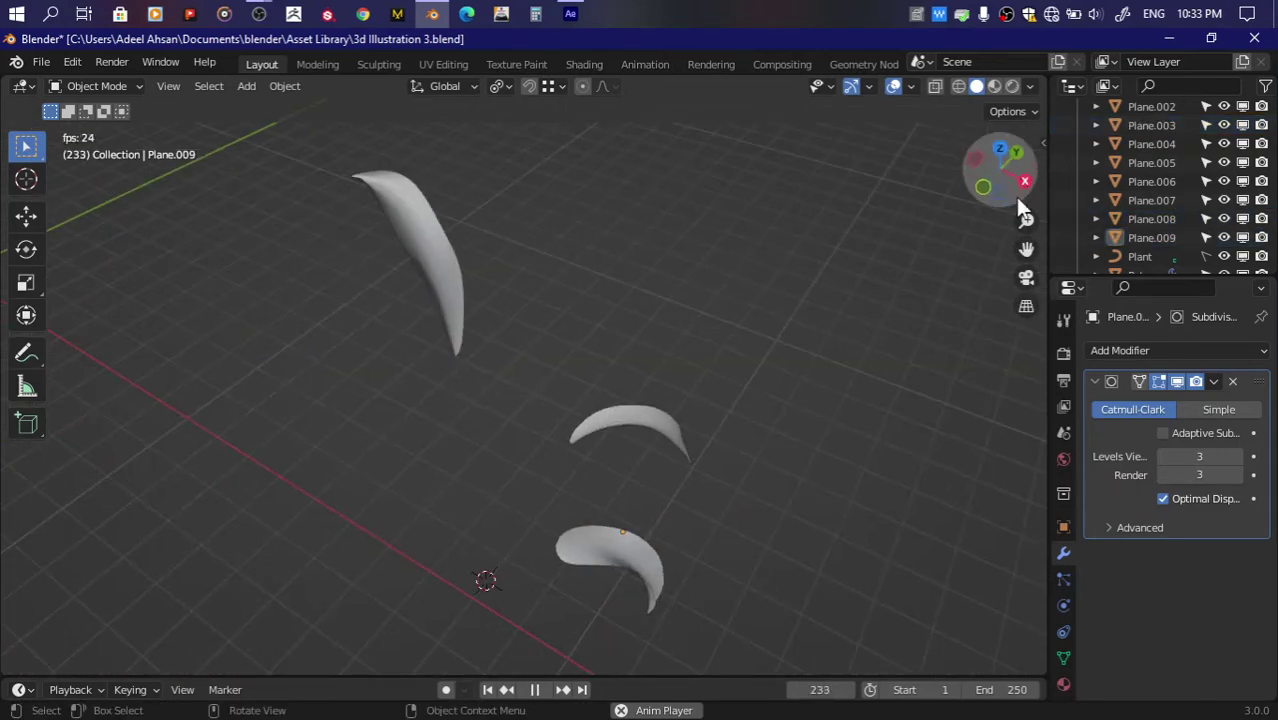
key(Tab)
scroll(766, 341, up, 3)
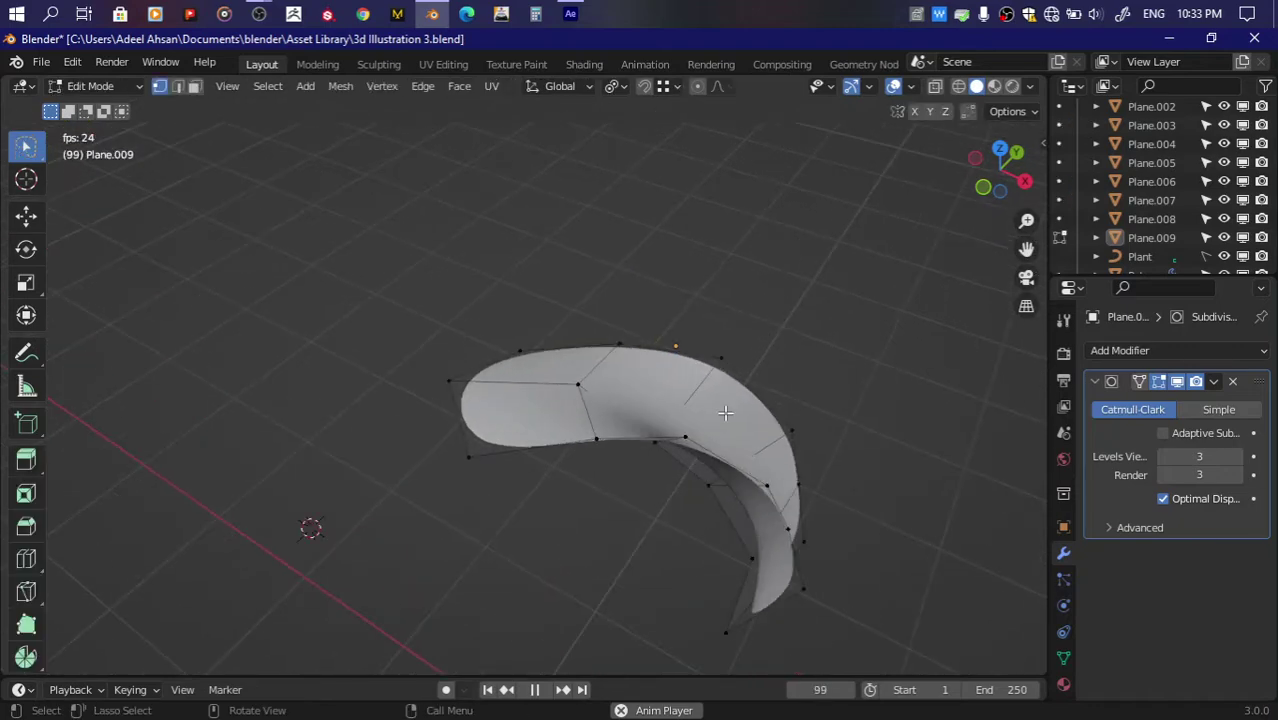
Step: Knife-cut notches into the leaf edge, deleting the cut-off notch face
middle_drag(766, 341, 524, 497)
drag(1024, 175, 1022, 175)
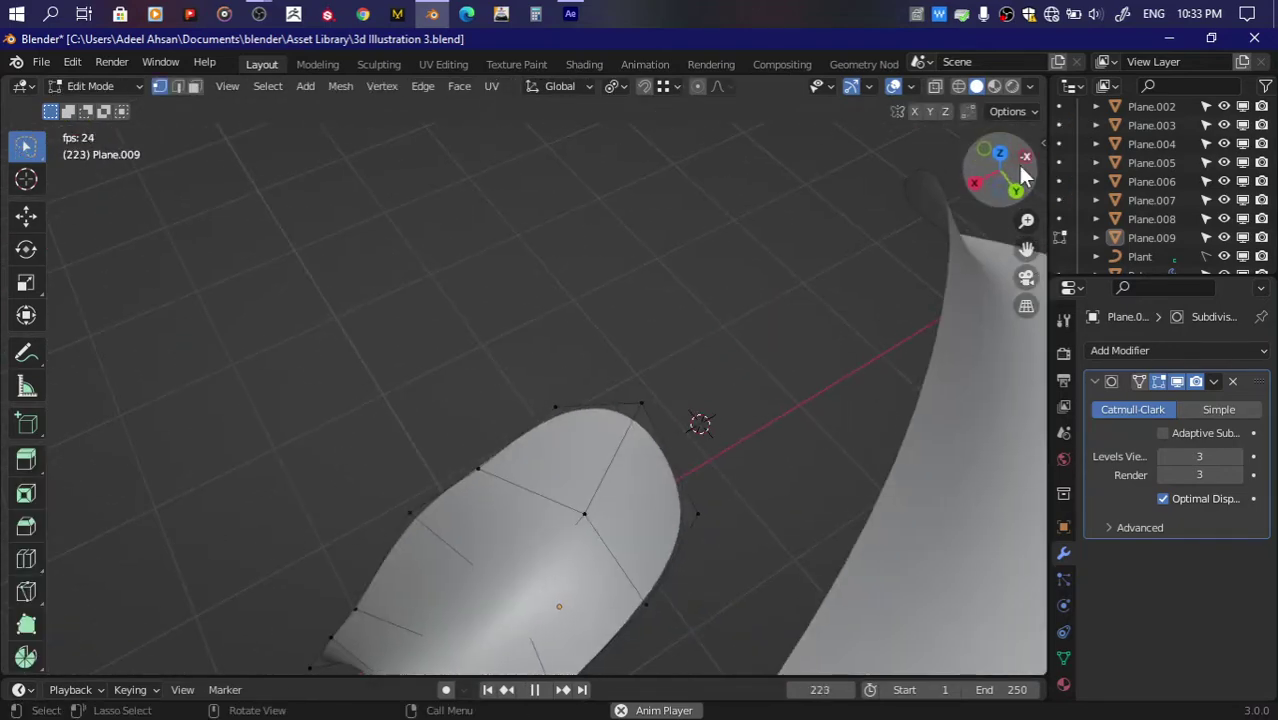
scroll(744, 316, up, 5)
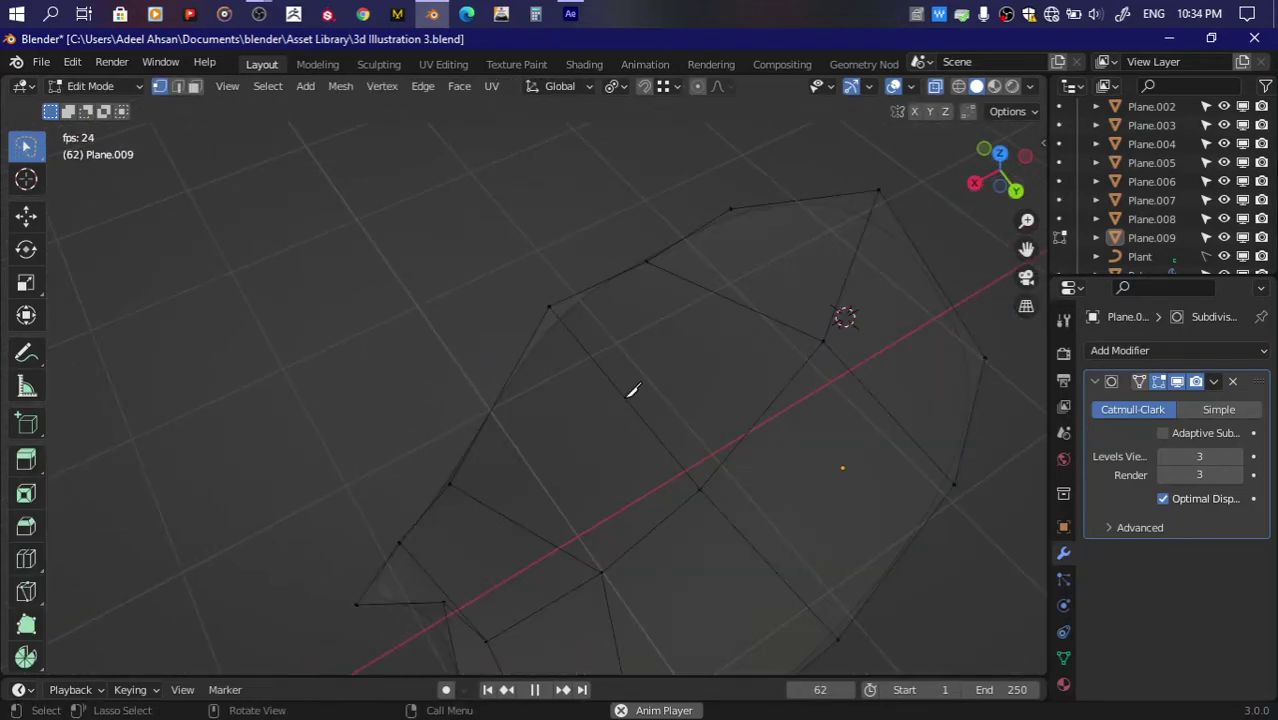
key(k)
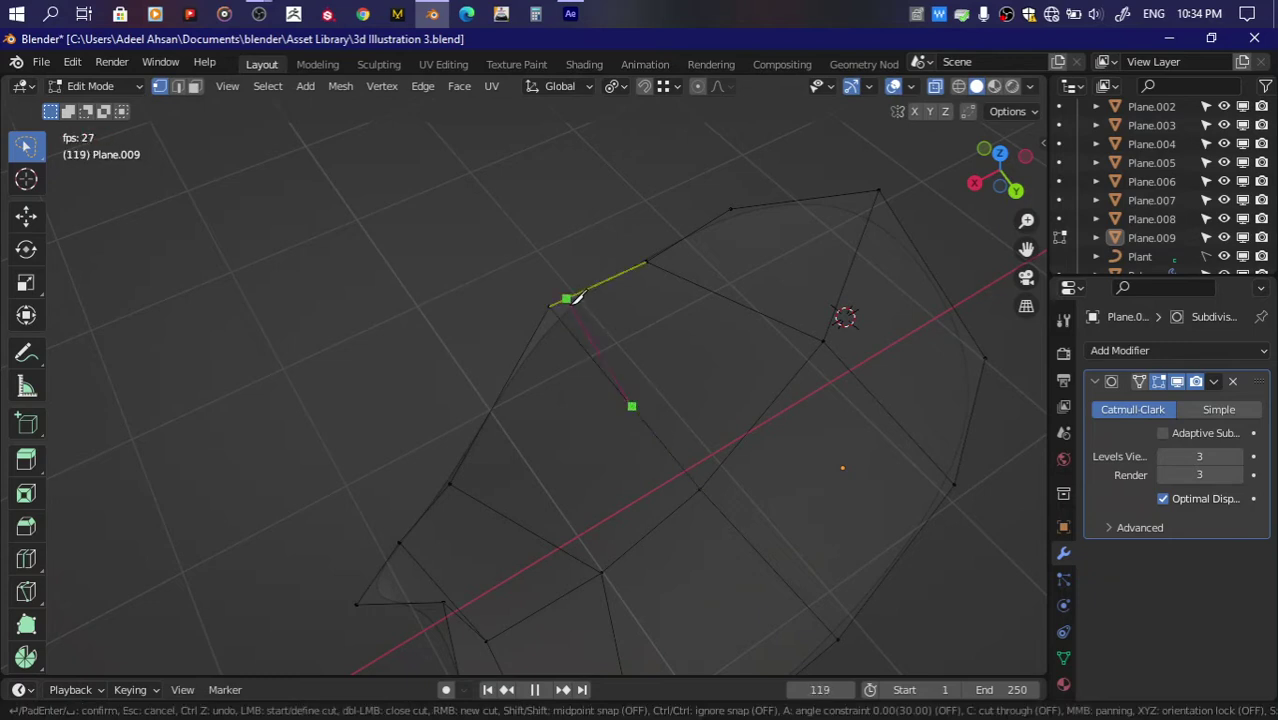
key(Return)
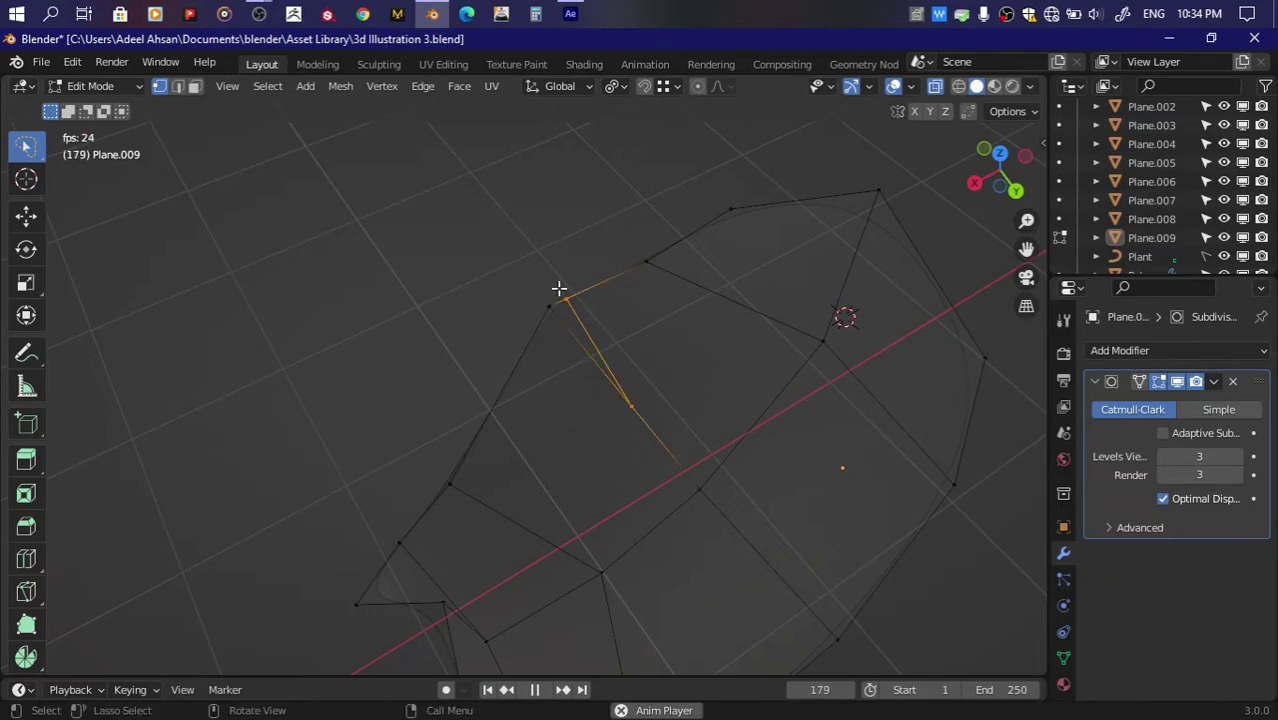
key(x)
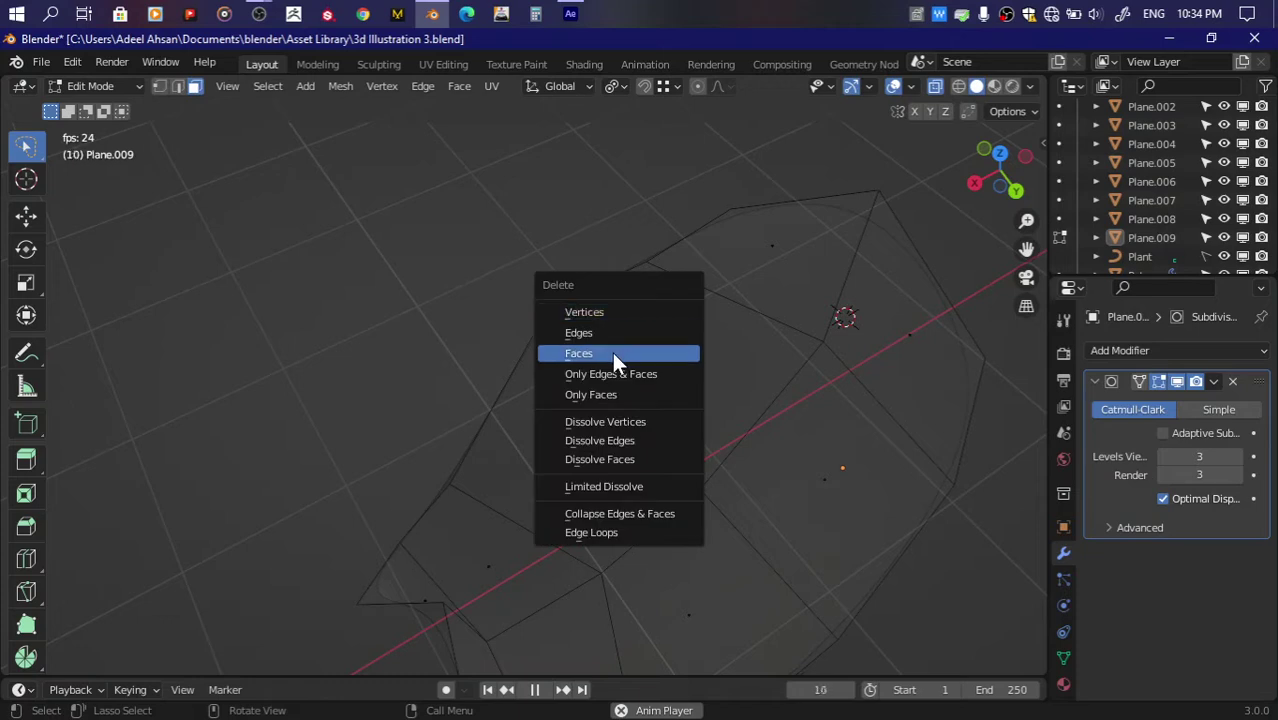
click(612, 351)
key(k)
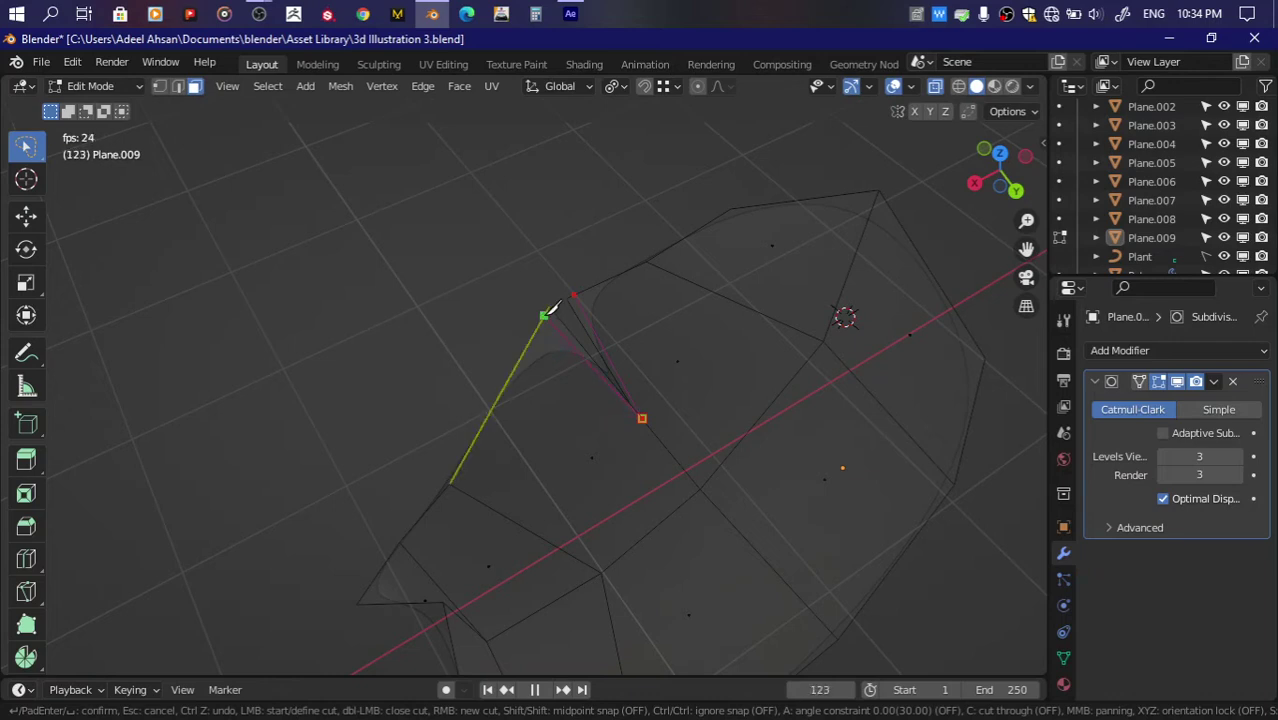
key(Return)
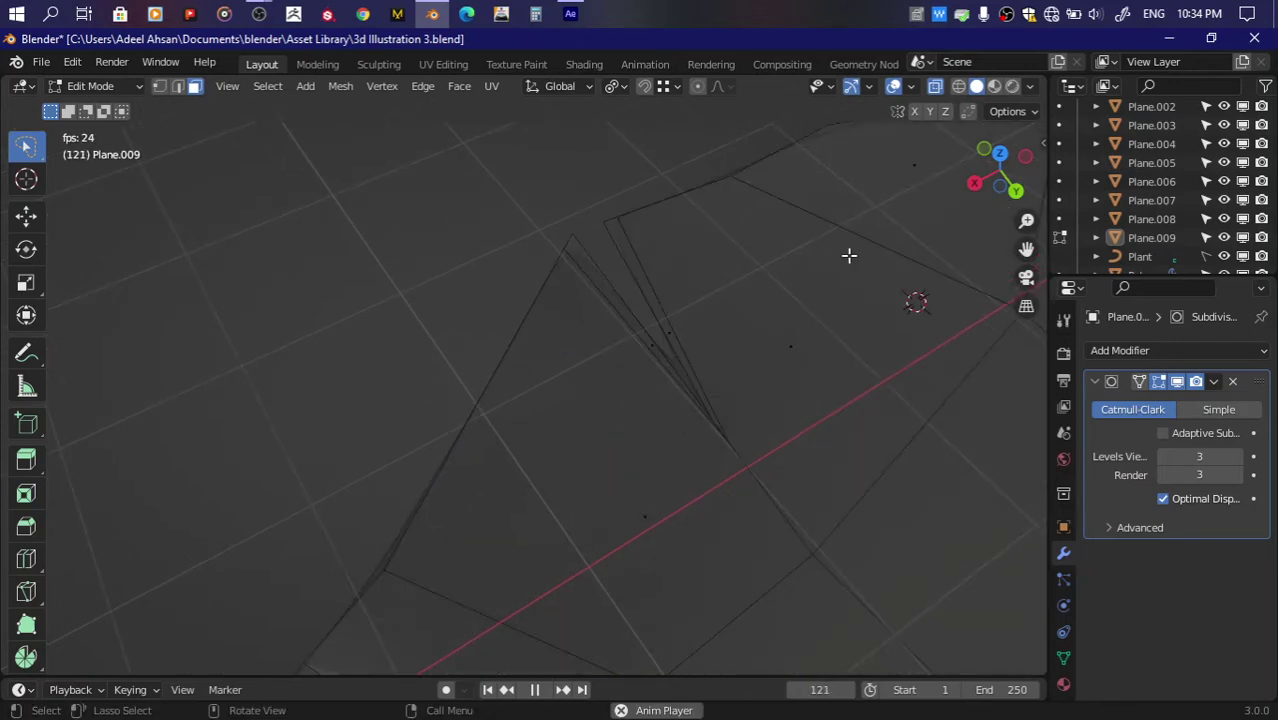
middle_drag(771, 261, 796, 289)
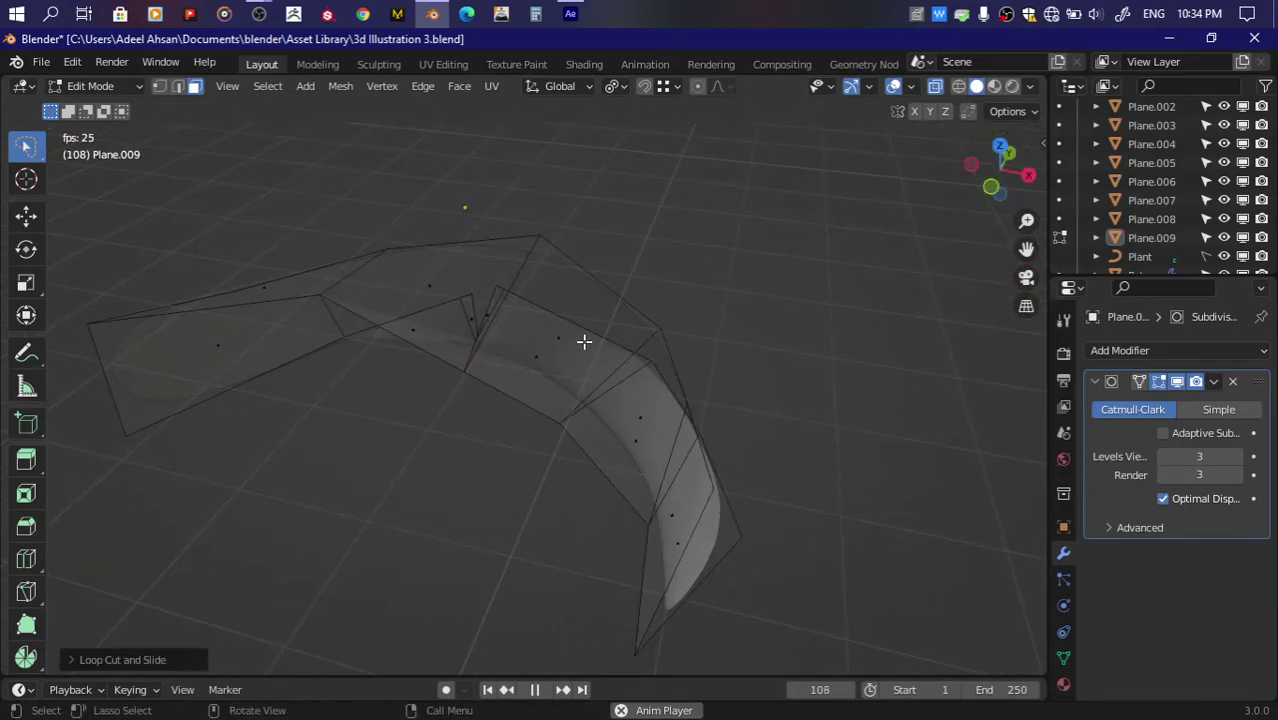
Step: Drag leaf vertices, including the left wing, into a slim curved crescent
key(1)
drag(980, 195, 1005, 185)
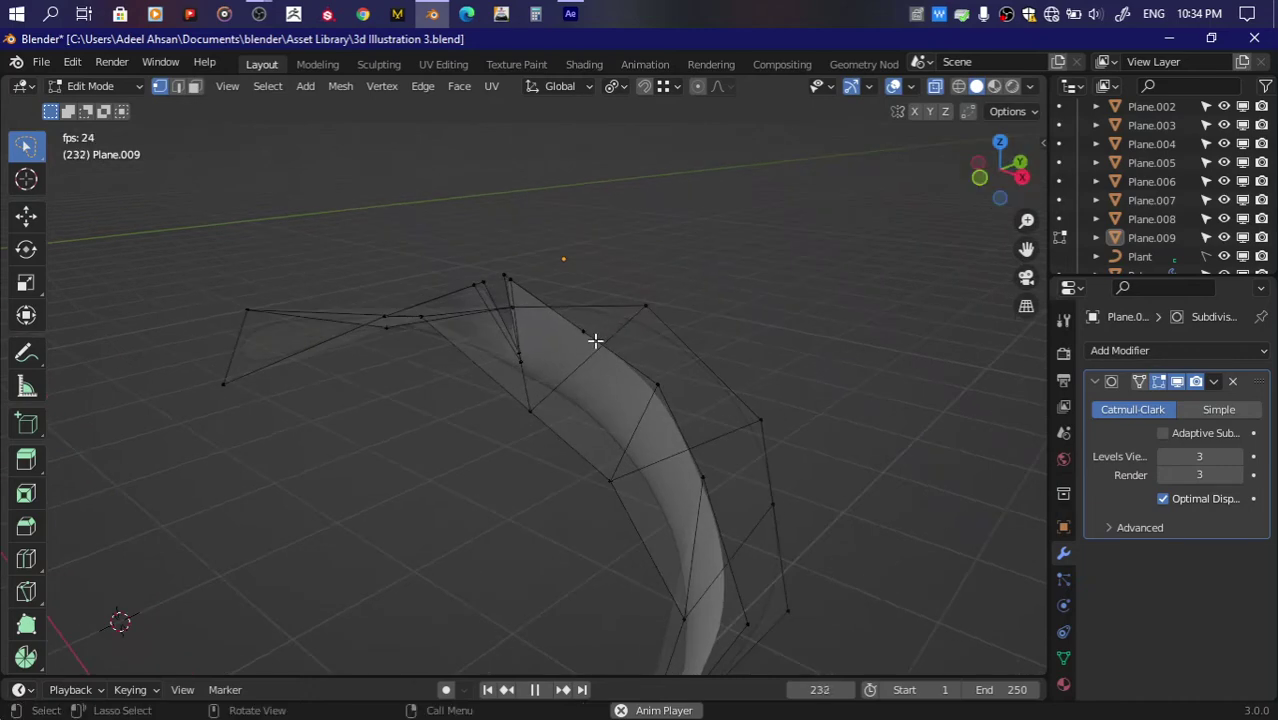
drag(593, 337, 600, 322)
mouse_move(1000, 165)
mouse_down()
mouse_move(986, 169)
mouse_move(1005, 175)
mouse_up()
click(342, 372)
drag(456, 340, 440, 300)
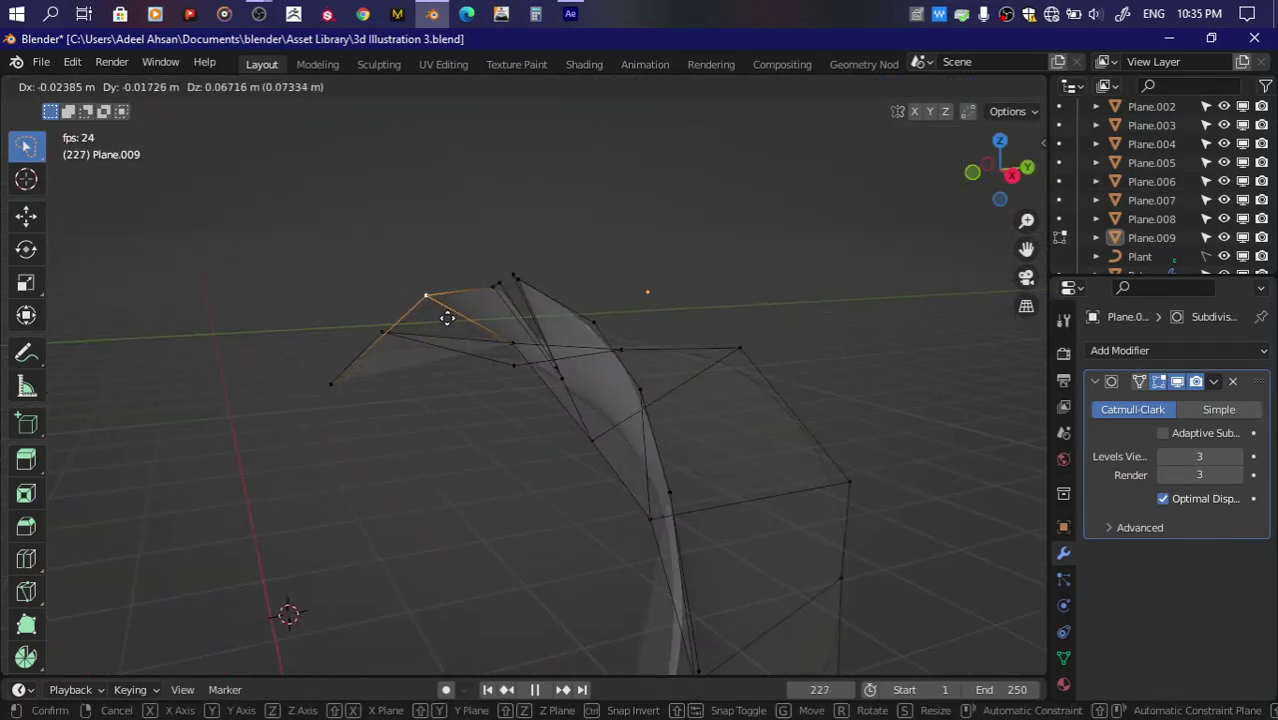
mouse_move(1000, 170)
mouse_down()
mouse_move(1010, 180)
mouse_move(990, 194)
mouse_up()
Step: Extrude the whole leaf along its normals for thickness and save the file
key(a)
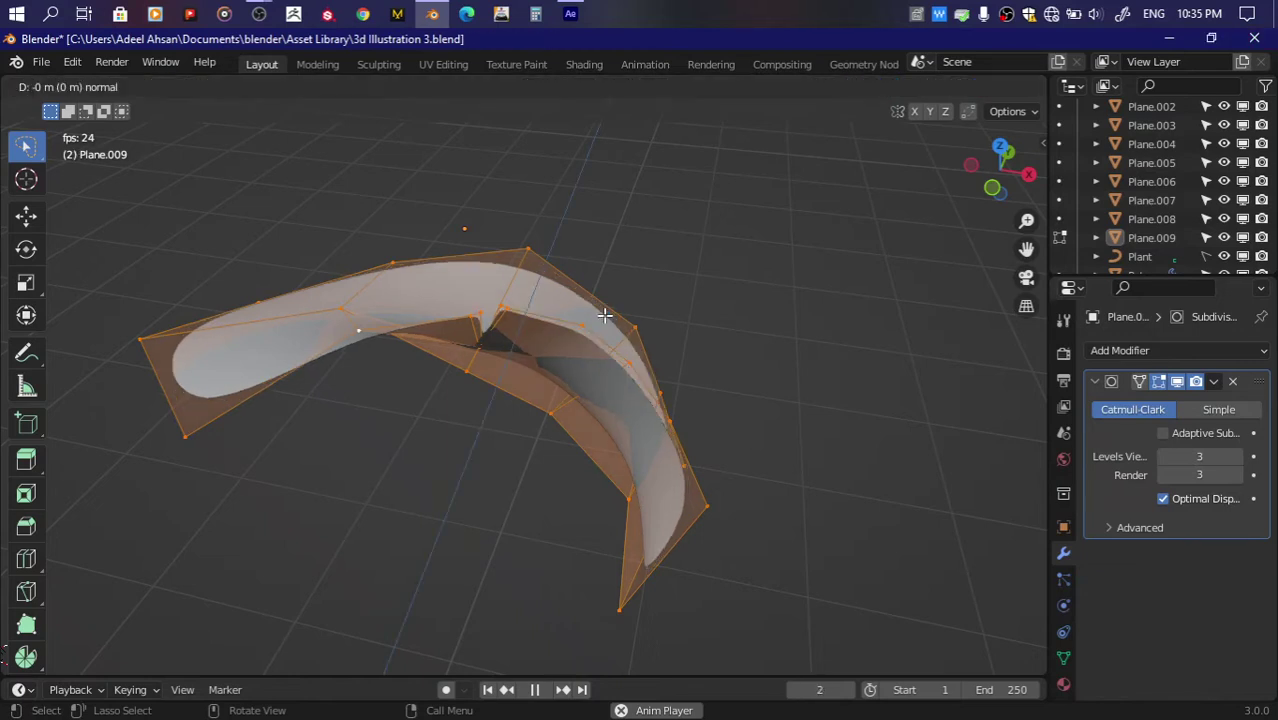
click(582, 639)
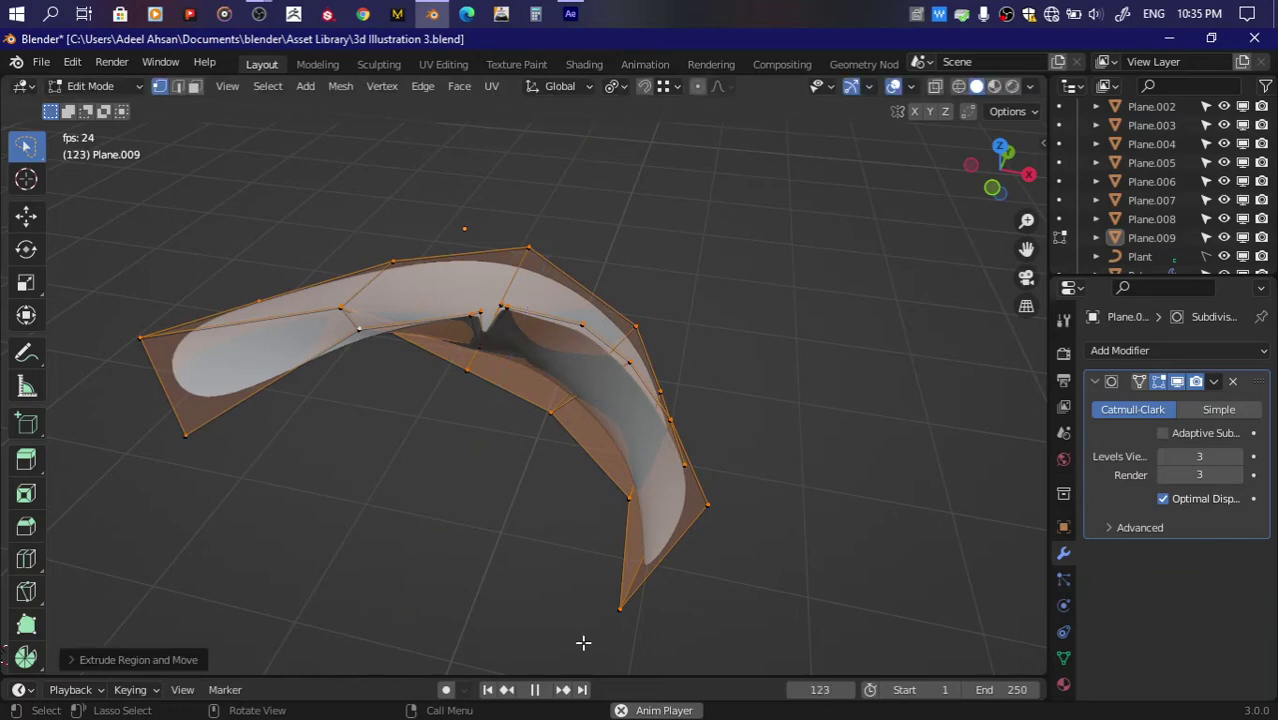
key(Tab)
mouse_move(998, 168)
mouse_down()
mouse_move(834, 247)
mouse_move(804, 305)
mouse_up()
key(ctrl+s)
Step: Reframe the view and select the leaf object Plane.003
scroll(1009, 245, down, 3)
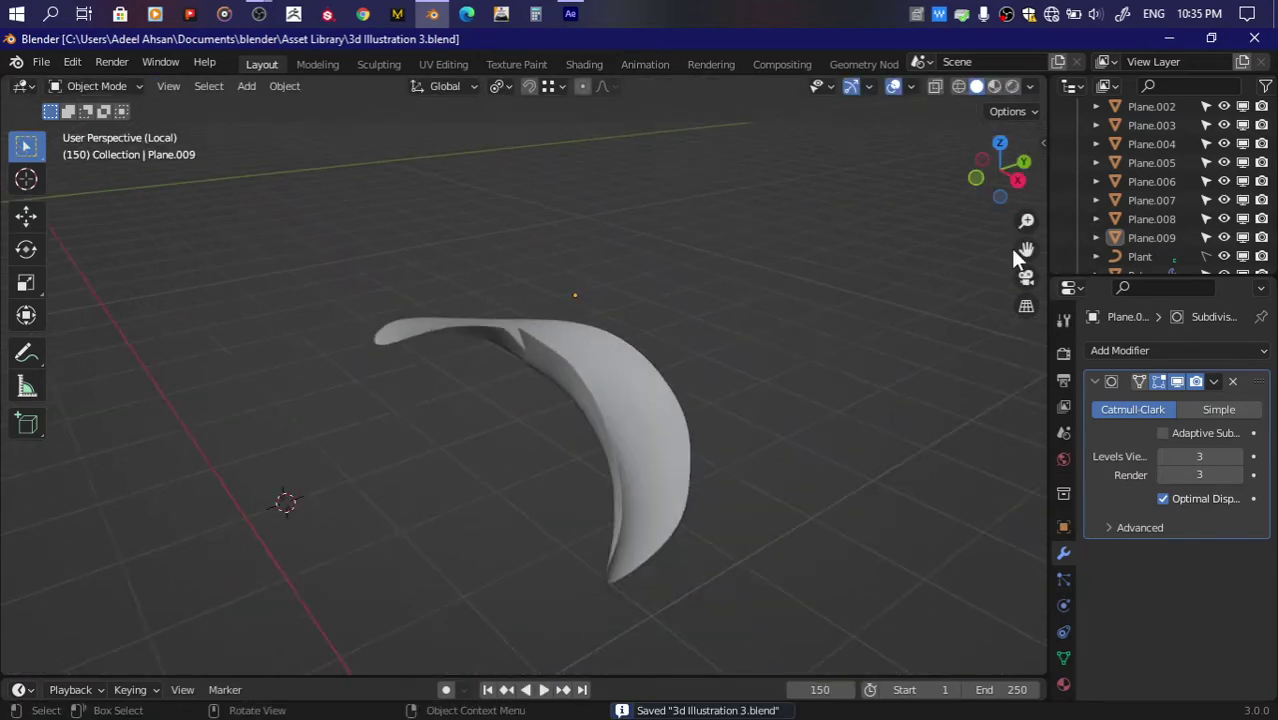
mouse_move(1026, 249)
mouse_down()
mouse_move(960, 330)
mouse_move(1026, 249)
mouse_up()
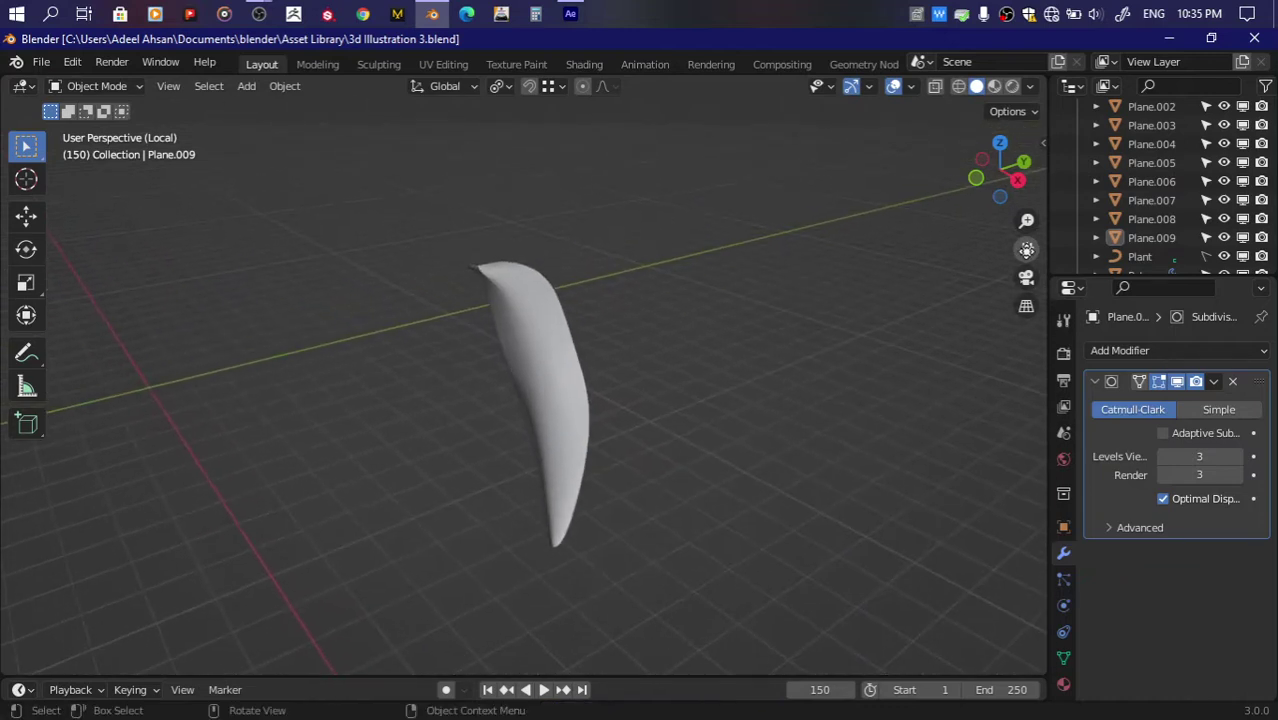
click(558, 364)
Step: In Edit Mode, knife-cut a first line into Plane.003's upper edge
key(Tab)
drag(1000, 168, 985, 200)
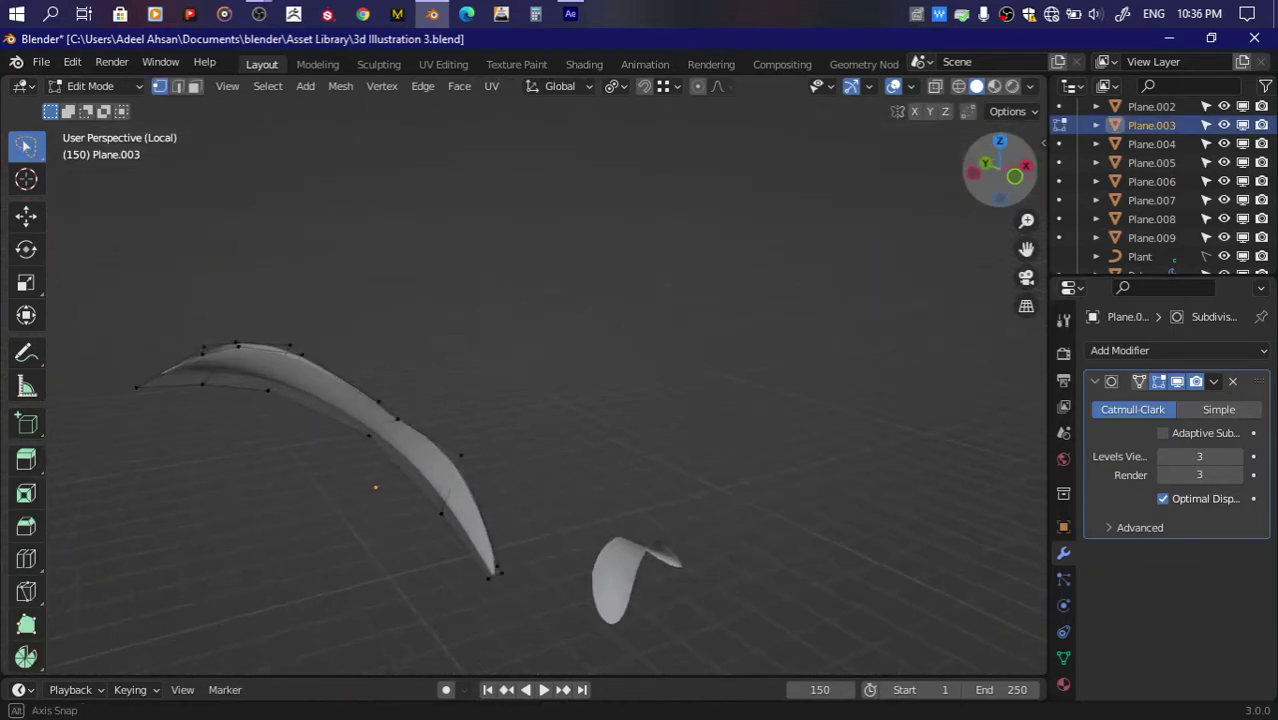
drag(1026, 249, 1026, 249)
scroll(944, 185, up, 3)
drag(998, 160, 985, 175)
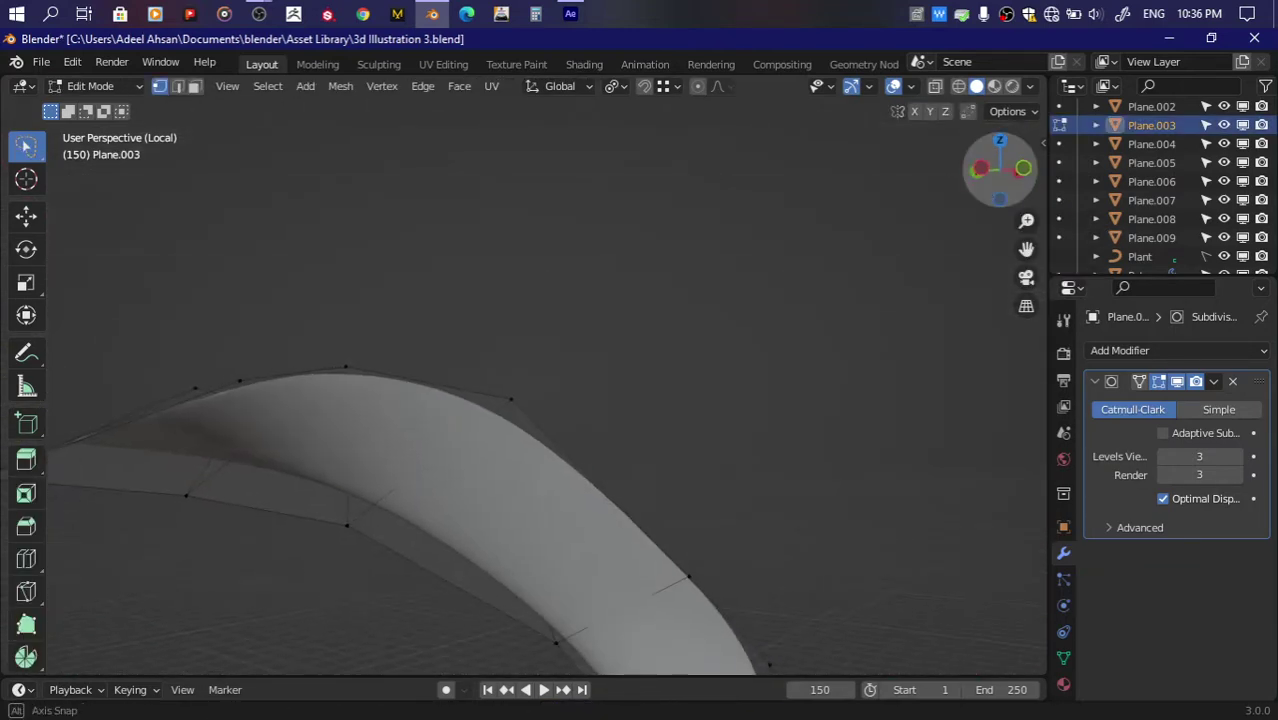
key(k)
click(447, 447)
click(508, 394)
key(Return)
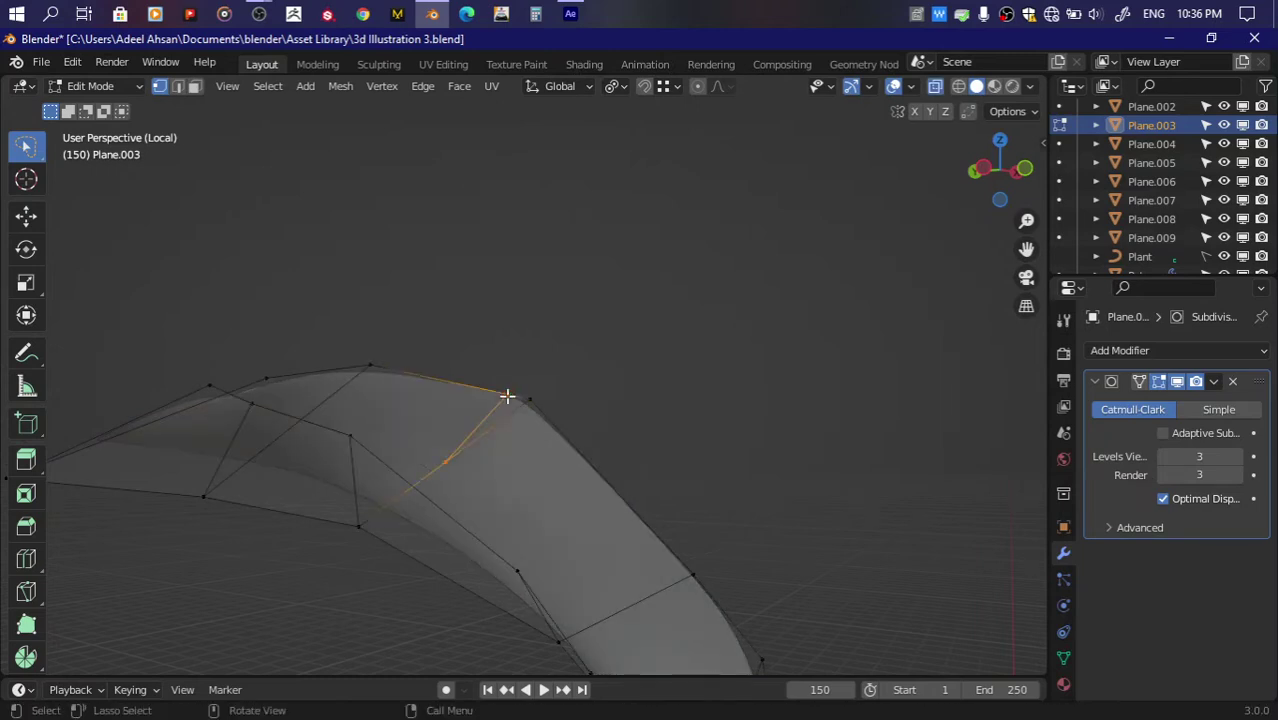
Step: Cut the wedge's second side to the leaf corner and delete the wedge face as a notch
scroll(516, 388, up, 2)
key(k)
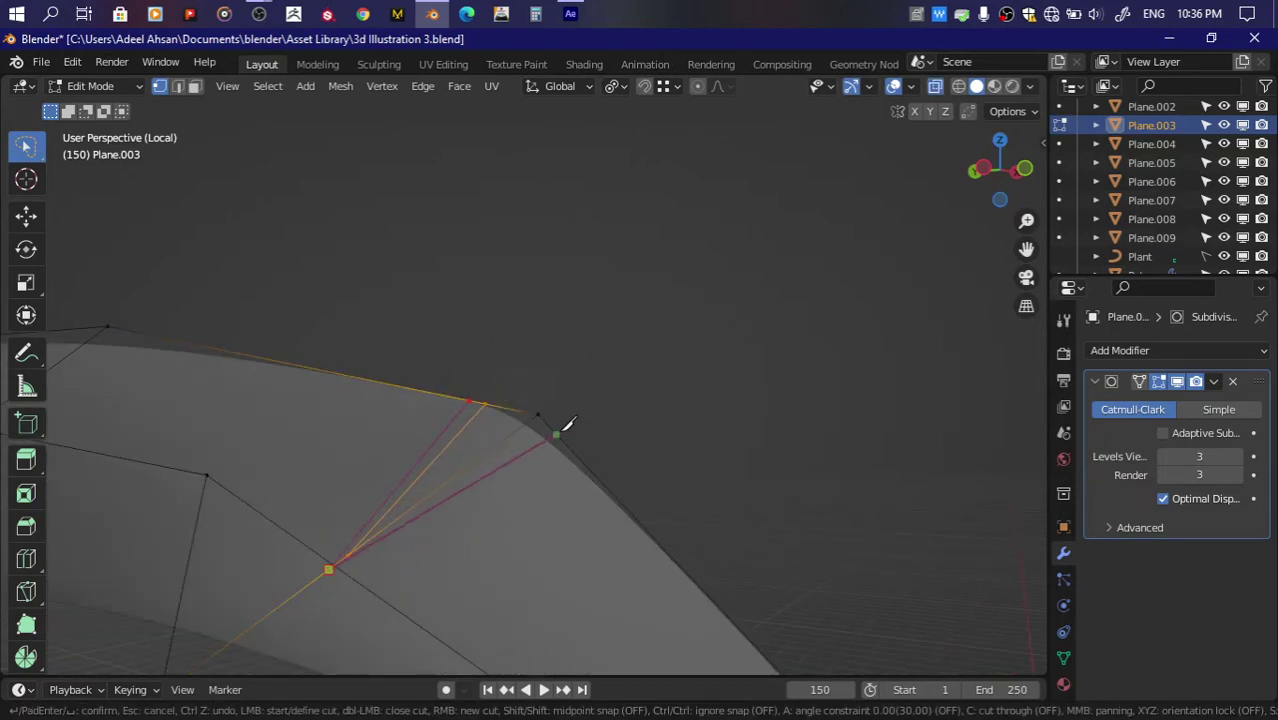
click(556, 434)
key(Return)
key(3)
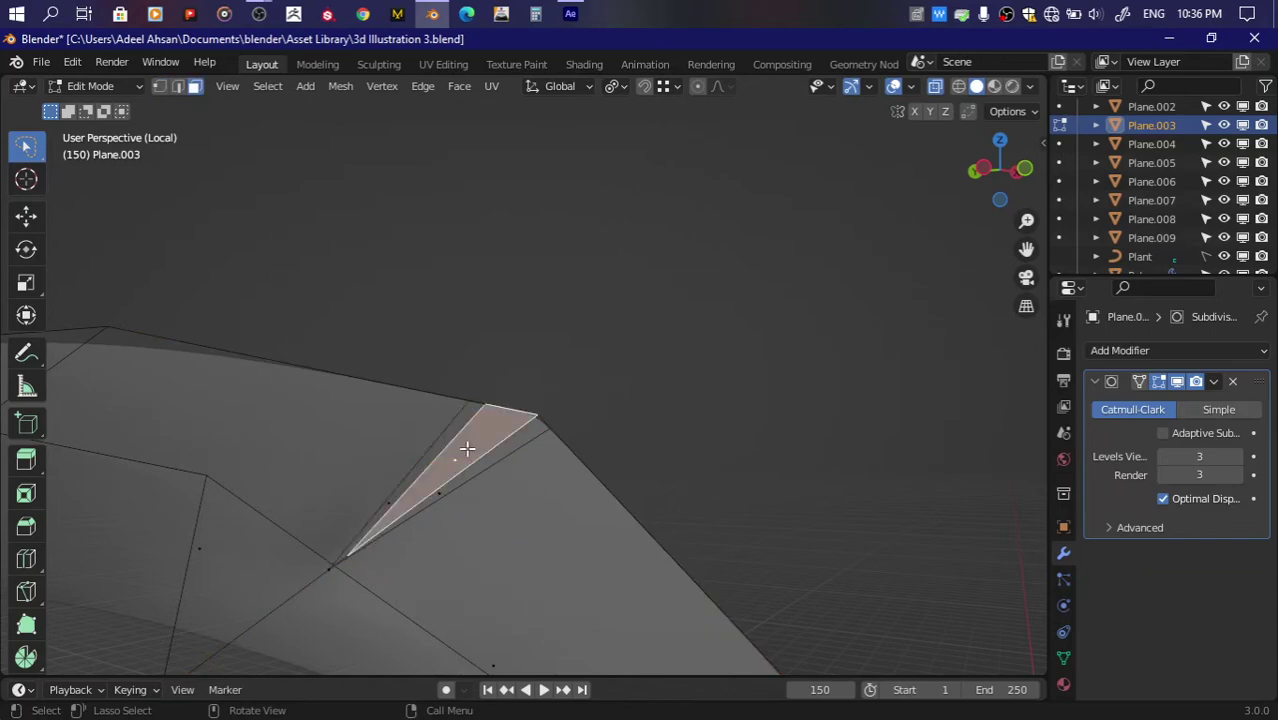
key(x)
click(451, 448)
Step: Knife-cut a second wedge further along the edge and delete its face, forming another notch
mouse_move(985, 198)
mouse_down()
mouse_move(975, 215)
mouse_move(1005, 165)
mouse_up()
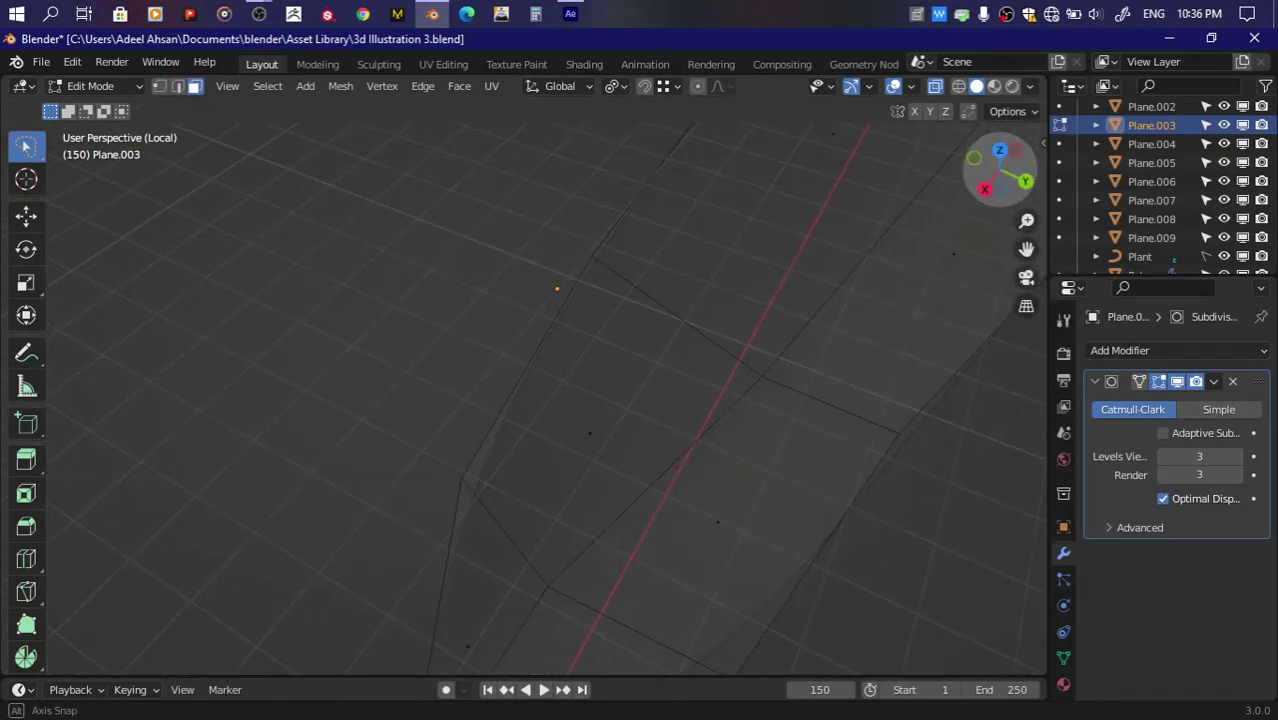
key(k)
click(645, 290)
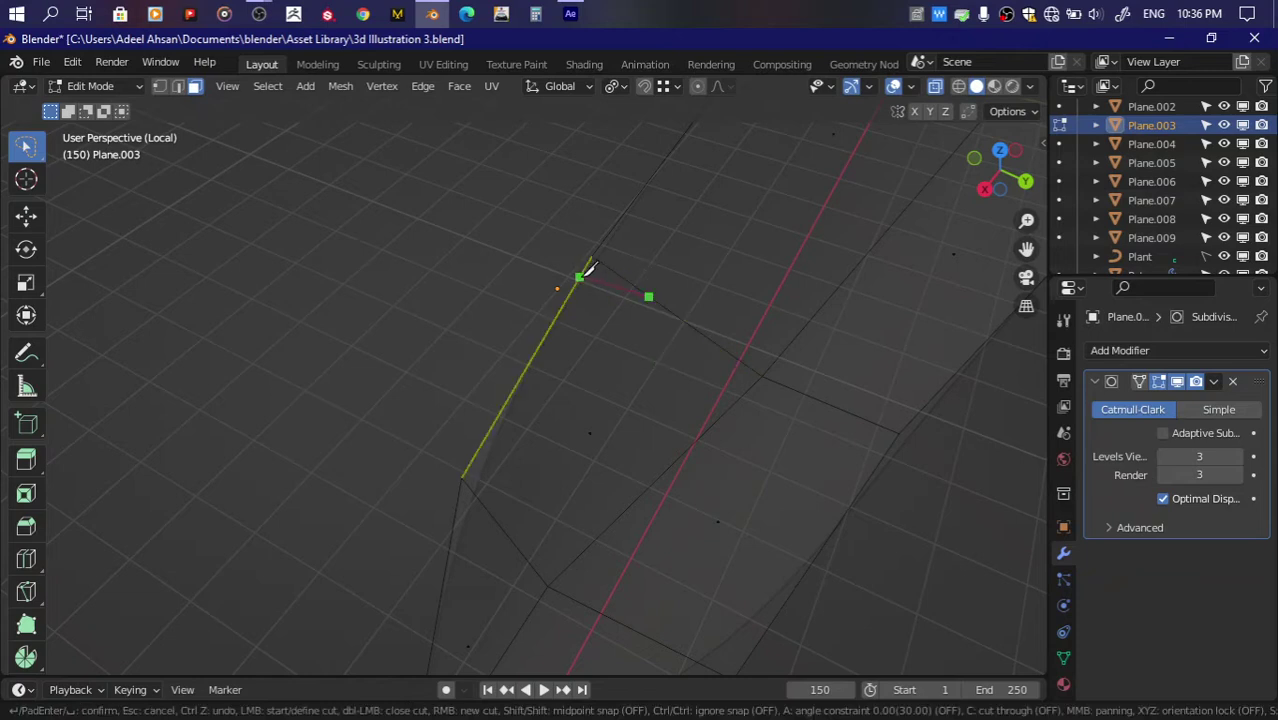
click(579, 276)
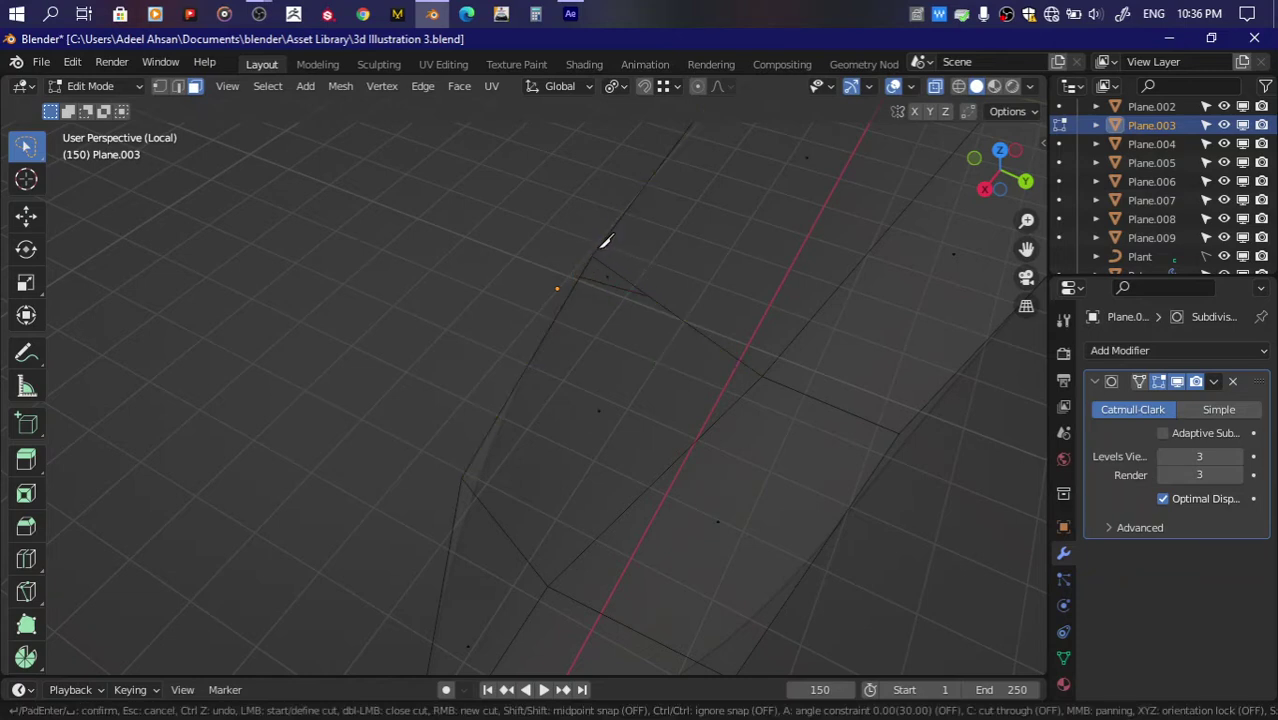
click(662, 298)
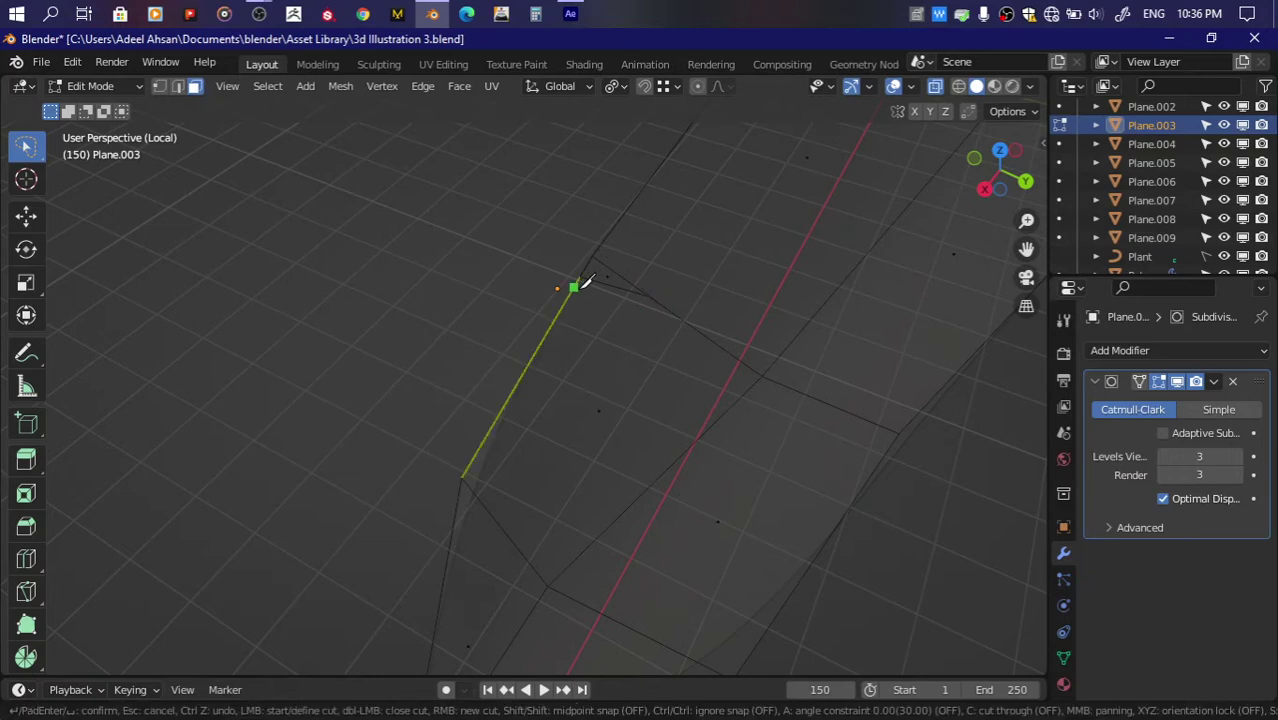
key(Return)
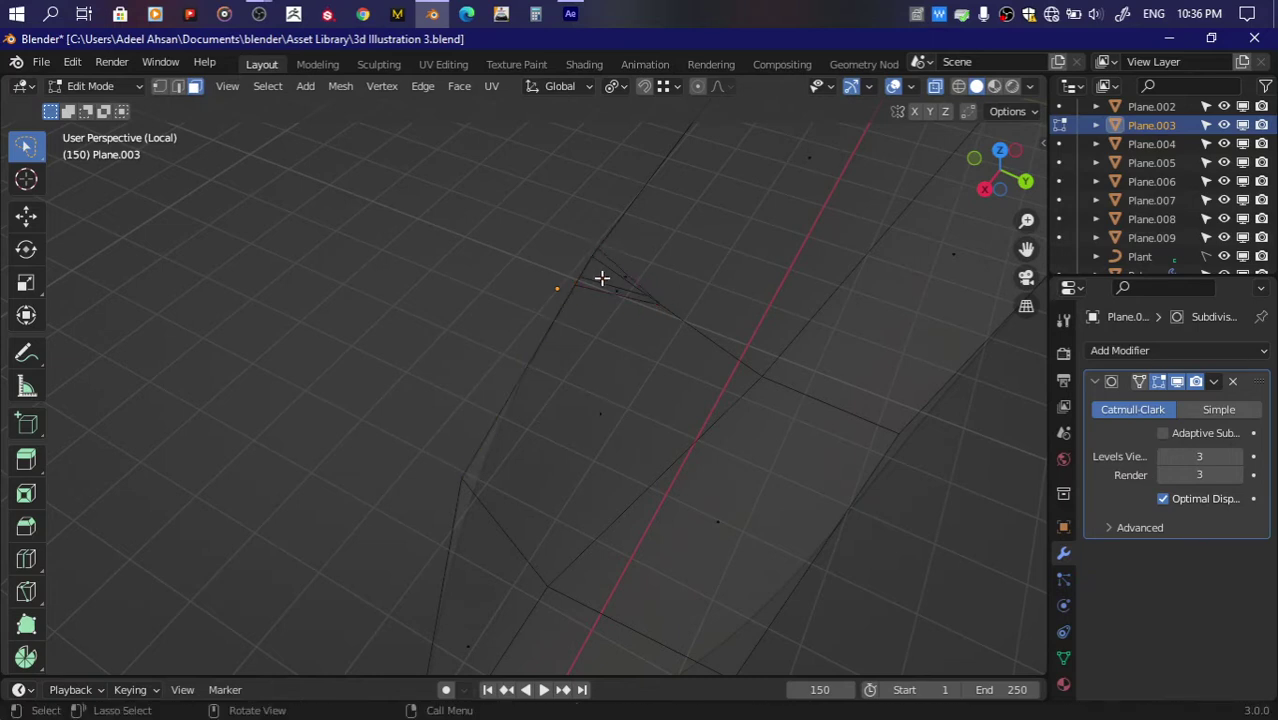
key(x)
click(599, 277)
Step: Add an edge loop across the leaf and reposition two edge vertices near the notches
middle_drag(781, 277, 720, 260)
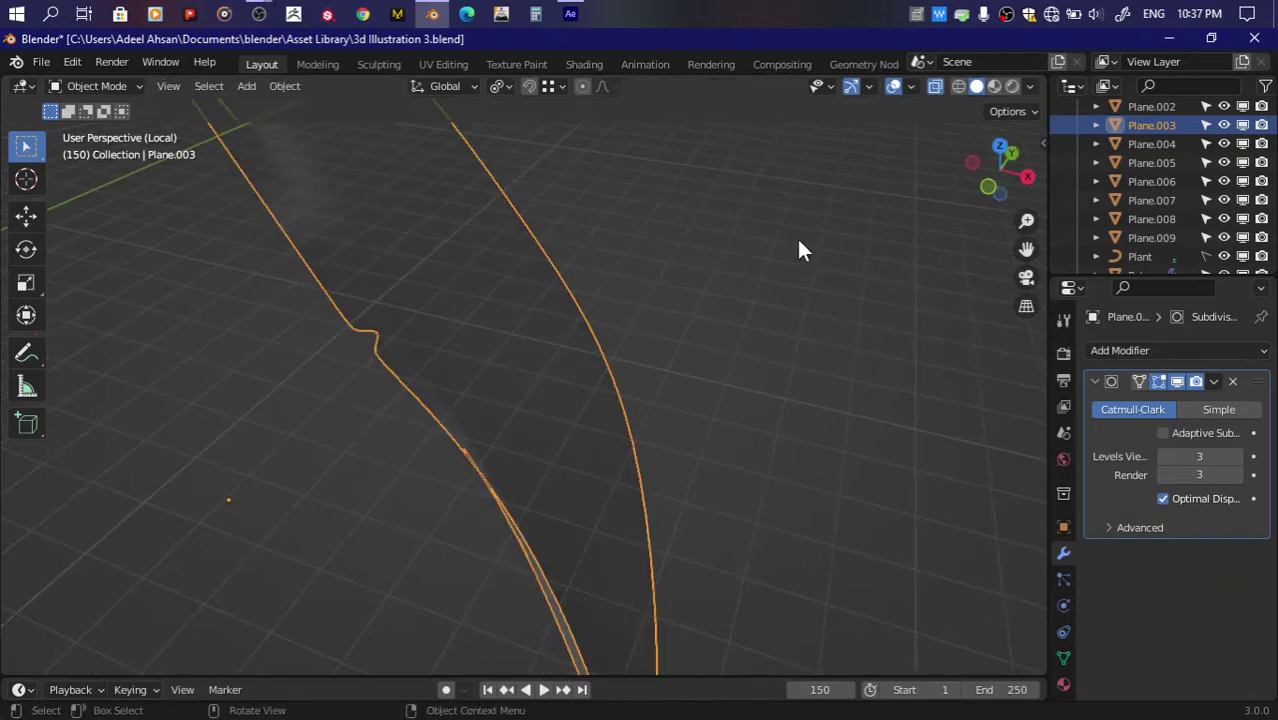
key(ctrl+r)
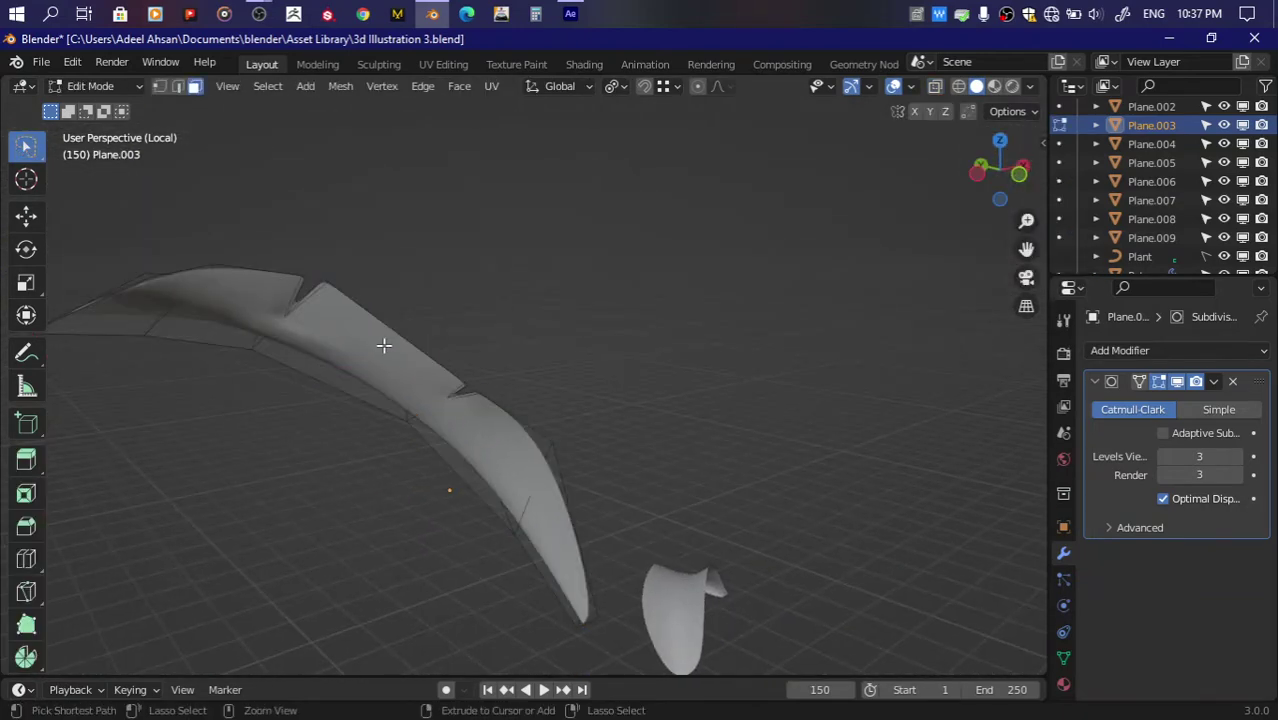
click(393, 333)
drag(1000, 170, 493, 288)
key(1)
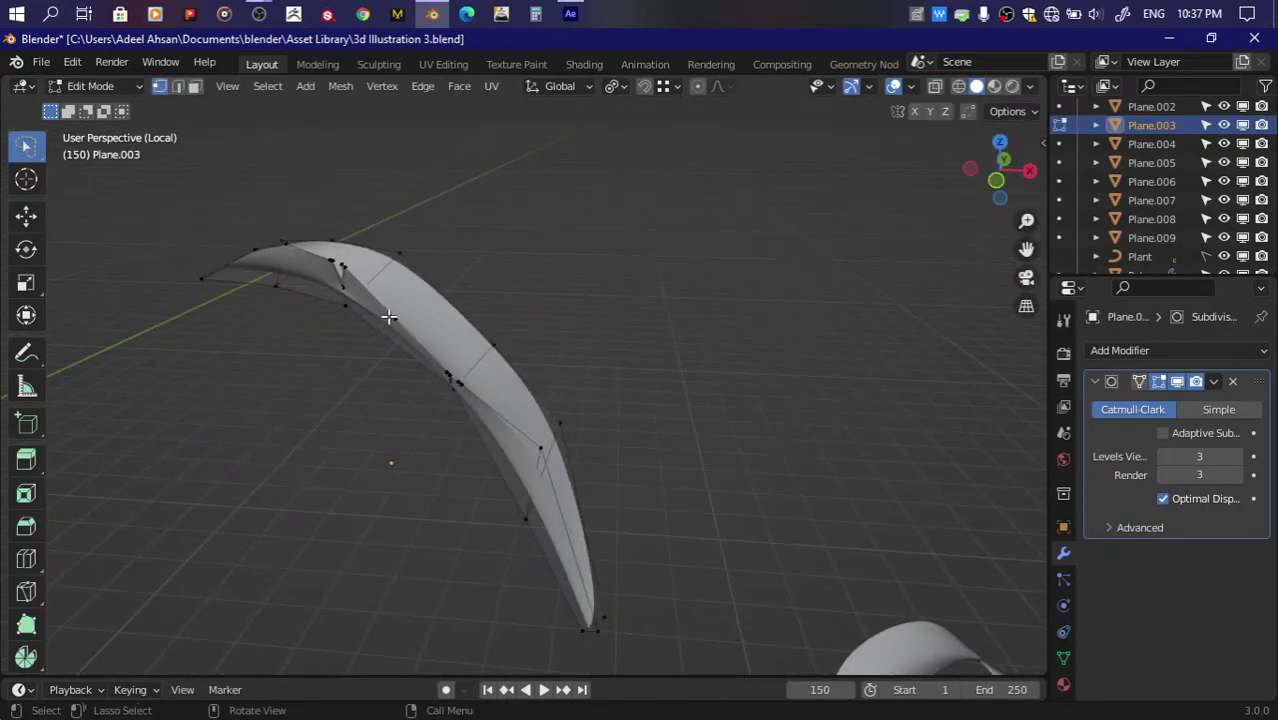
key(g)
click(396, 303)
scroll(593, 383, up, 3)
drag(998, 171, 533, 446)
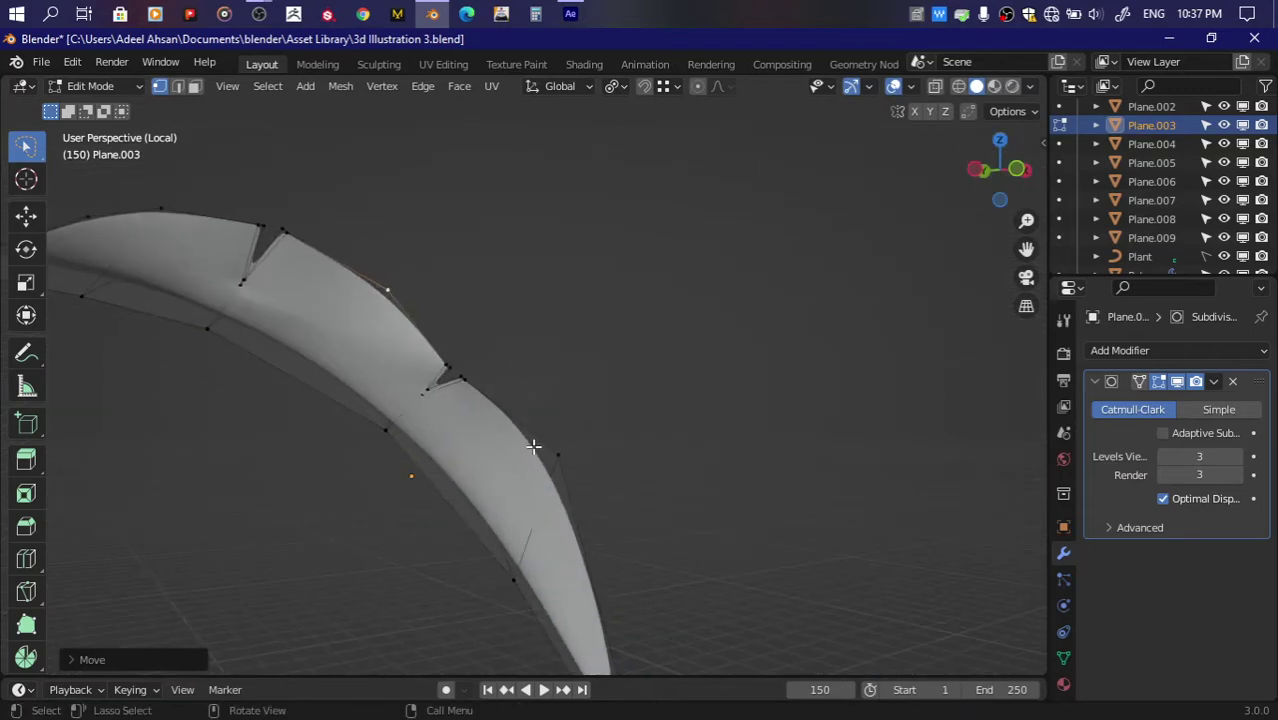
drag(1000, 170, 523, 456)
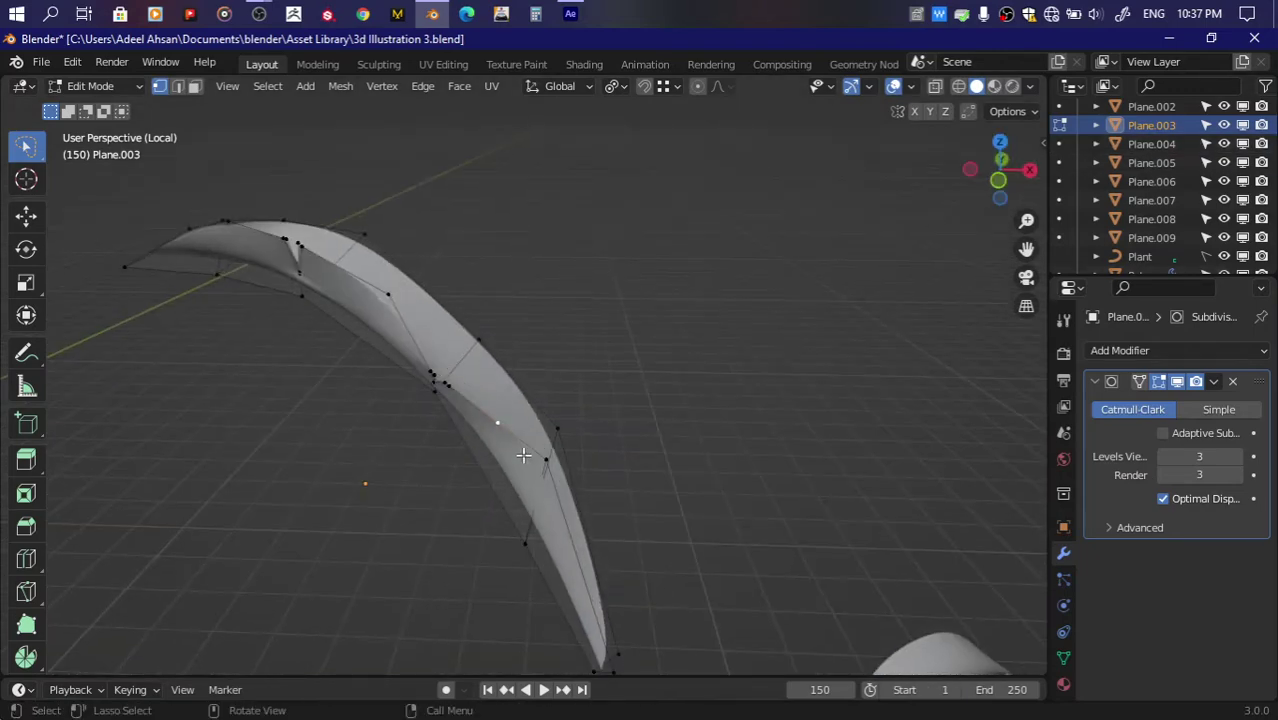
key(g)
click(508, 410)
Step: Shift the vertices along the leaf's left edge further left
drag(990, 195, 760, 300)
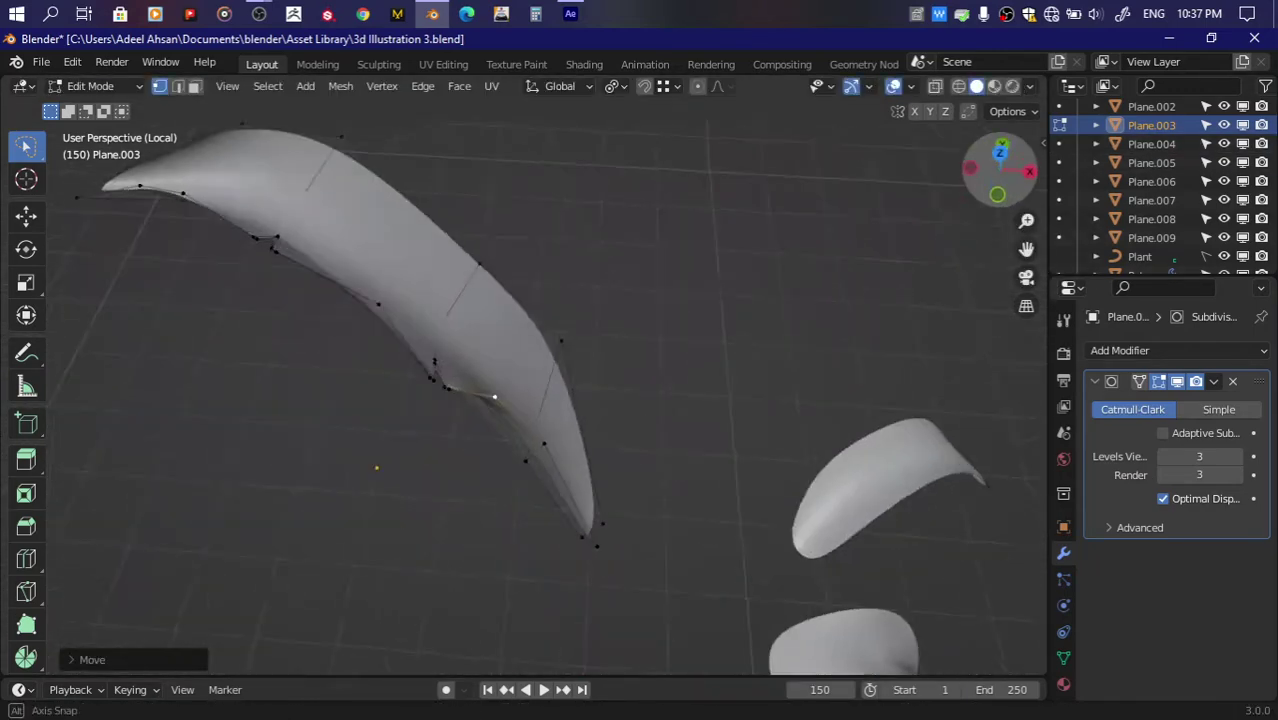
drag(998, 171, 985, 194)
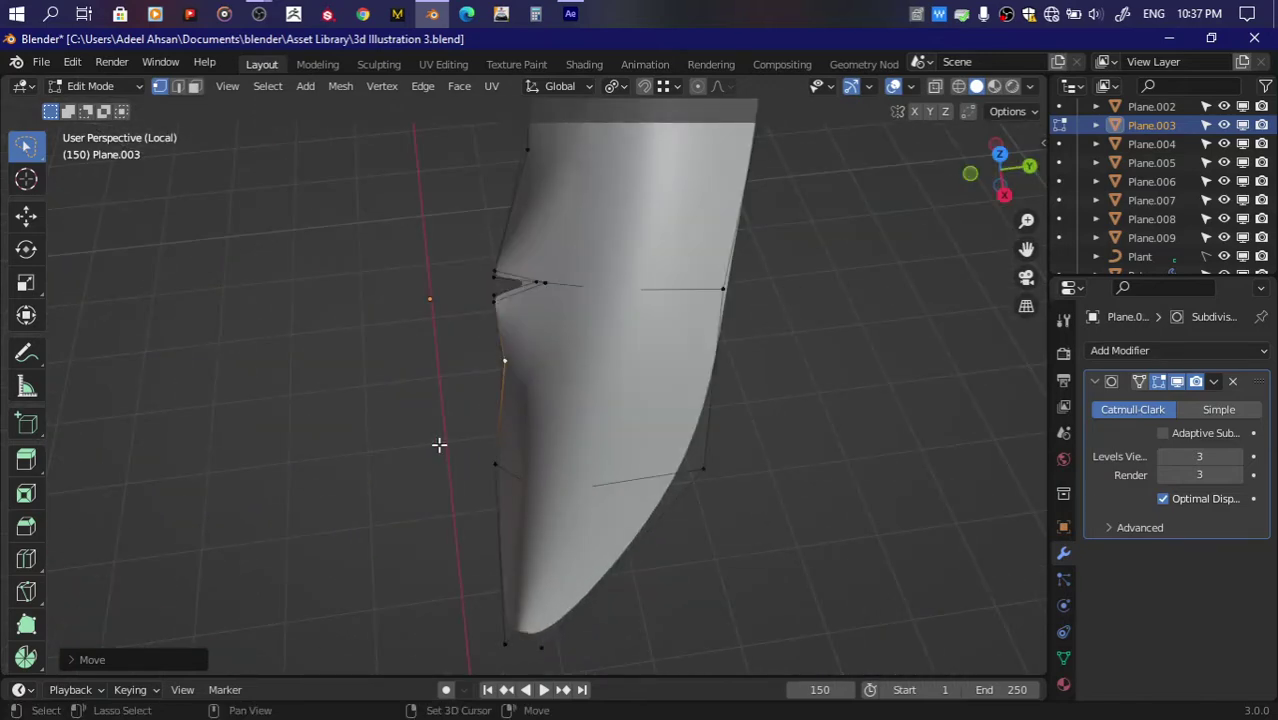
shift+click(495, 463)
key(g)
click(560, 451)
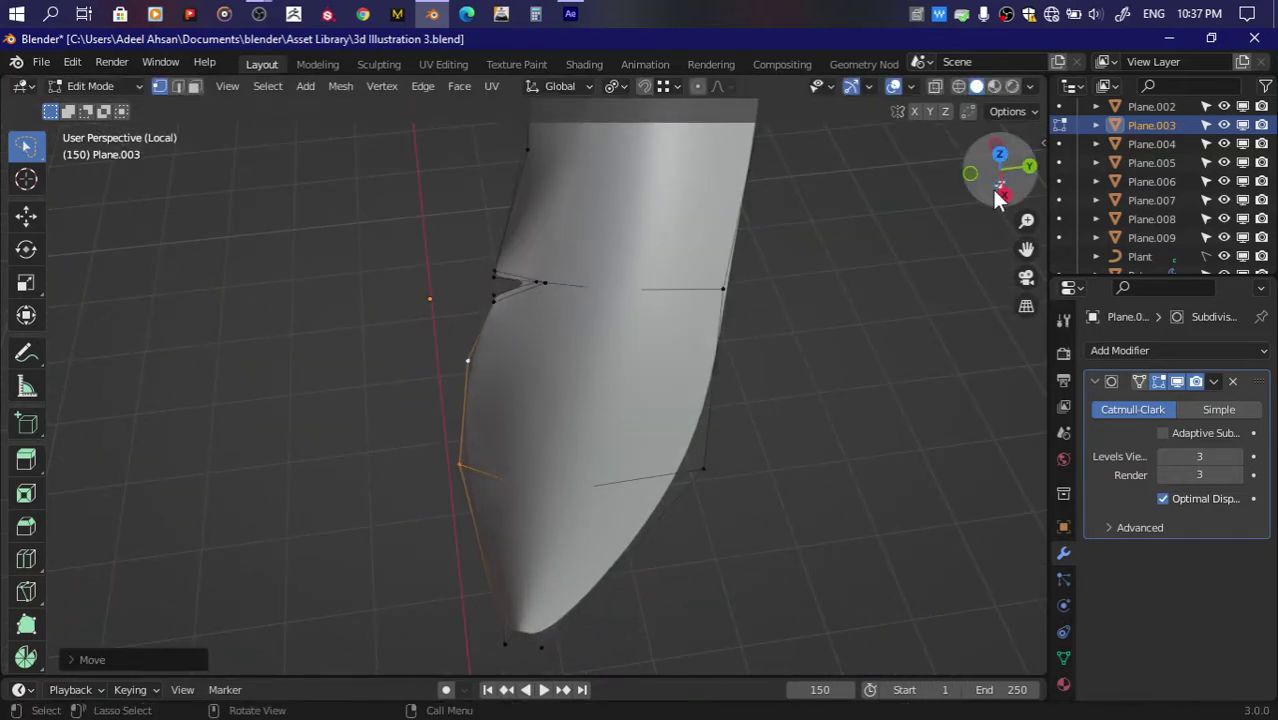
drag(998, 197, 810, 277)
Step: Merge the doubled vertices at the notch tip At Center, using X-ray to select them
key(Tab)
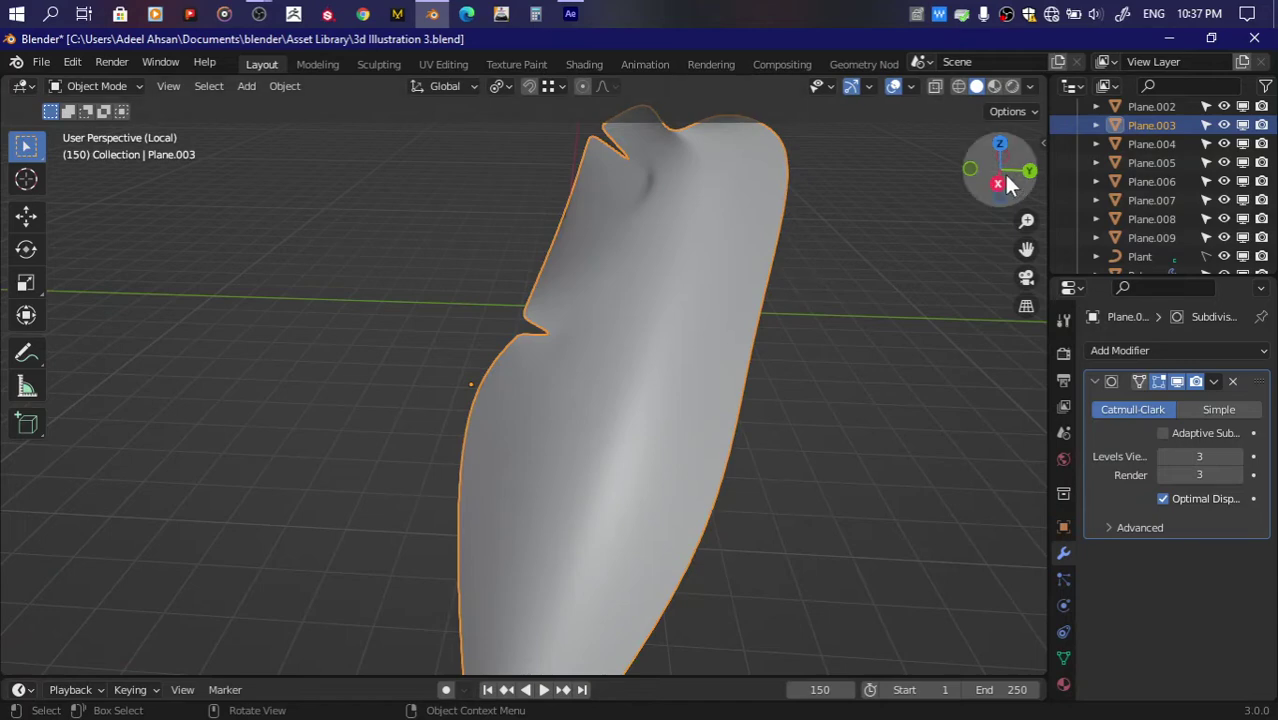
drag(1008, 183, 1000, 200)
scroll(728, 380, up, 3)
key(Tab)
key(alt+z)
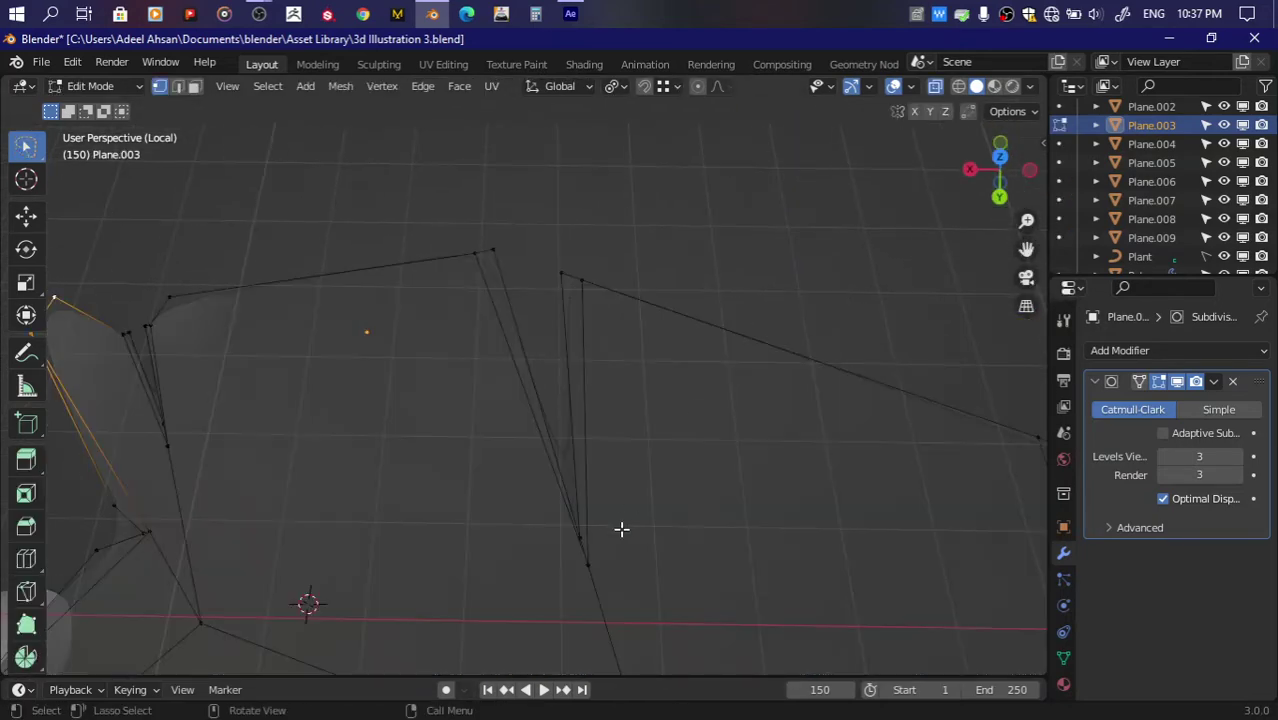
click(557, 570)
key(m)
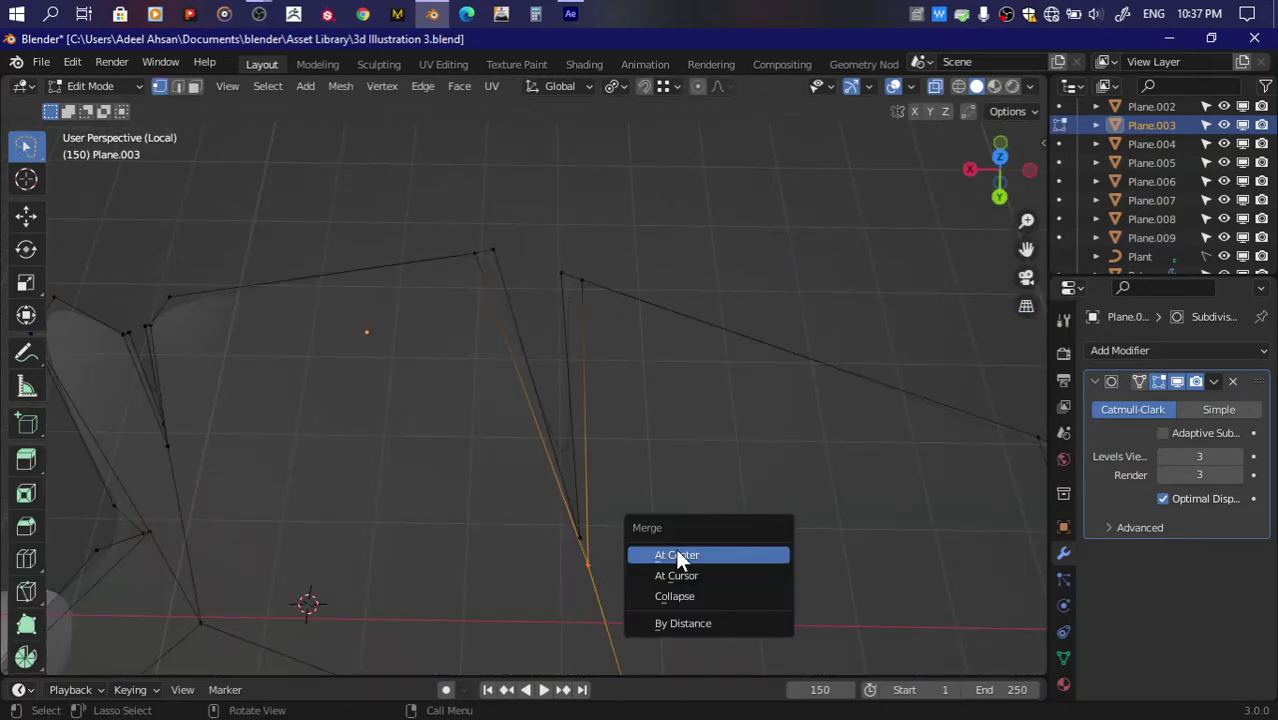
click(677, 556)
key(alt+z)
key(Tab)
Step: Extrude the whole leaf mesh along its normals to give it thickness
mouse_move(832, 411)
middle_down()
mouse_move(700, 380)
mouse_move(744, 310)
middle_up()
key(Tab)
key(a)
key(e)
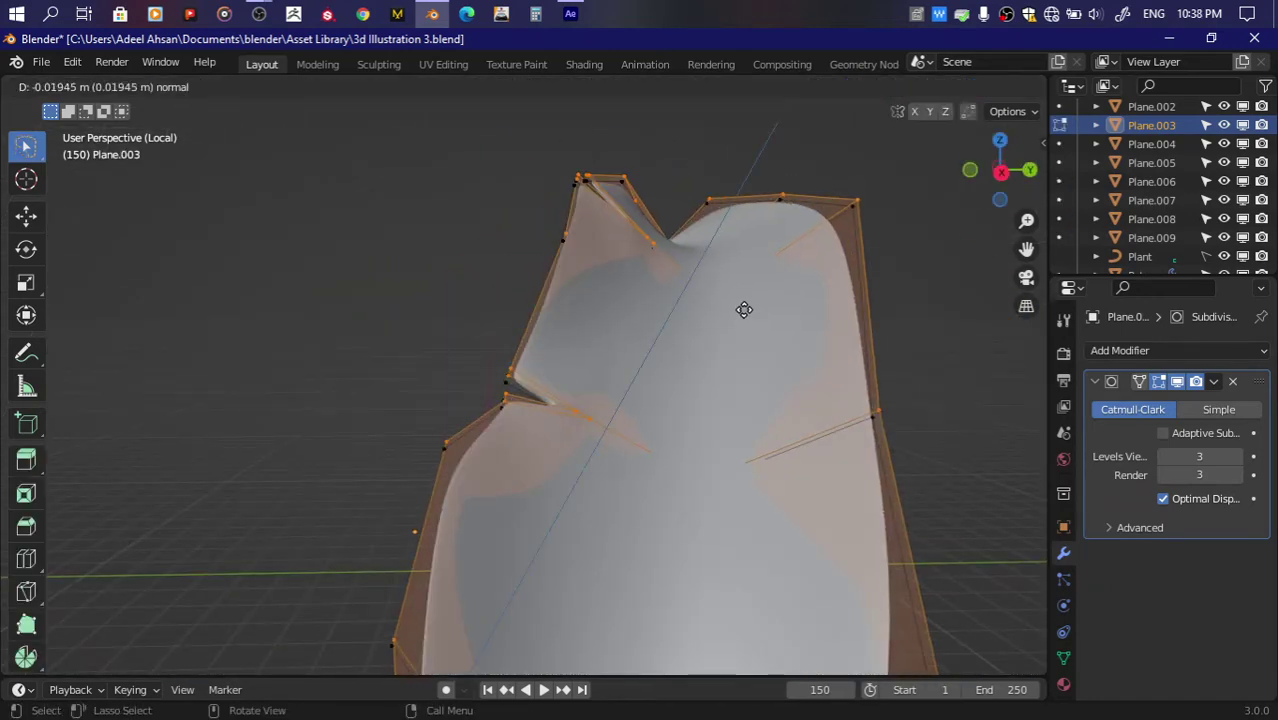
click(744, 310)
middle_drag(744, 310, 887, 277)
key(Tab)
Step: Save the blend file and look over all the leaves
scroll(702, 357, up, 3)
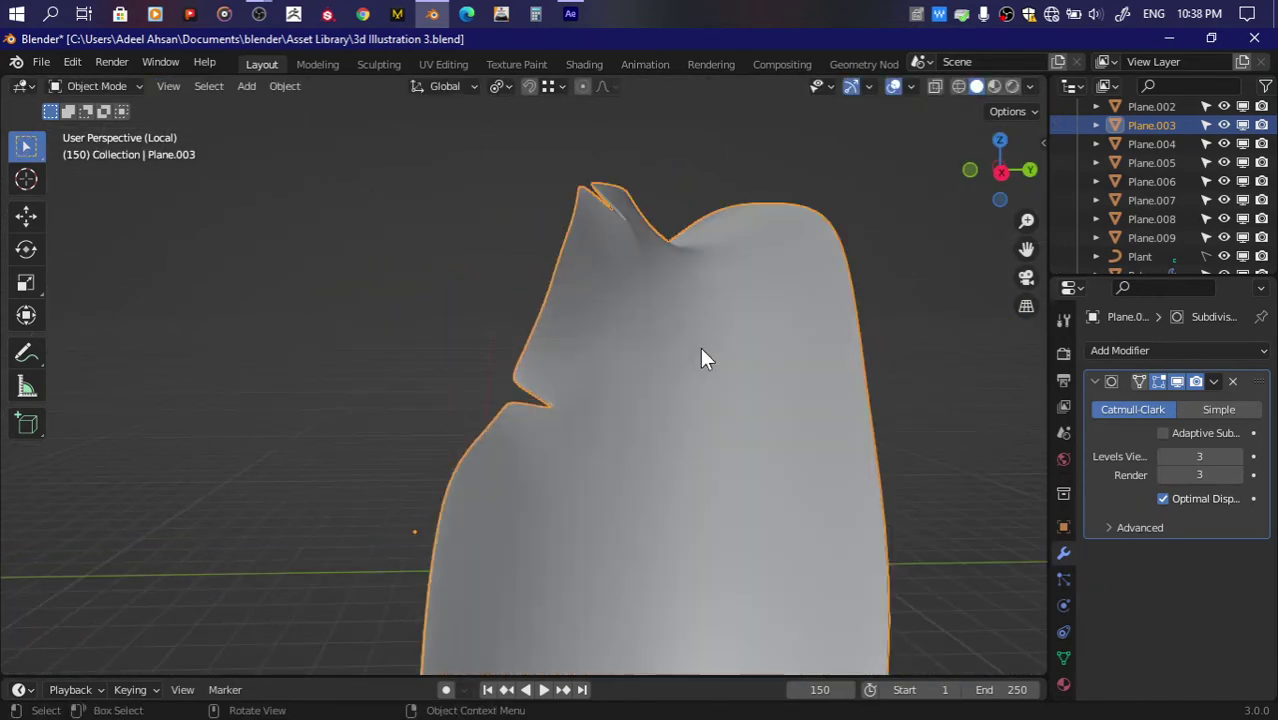
middle_drag(702, 357, 640, 400)
drag(1000, 170, 991, 142)
key(ctrl+s)
scroll(729, 266, down, 4)
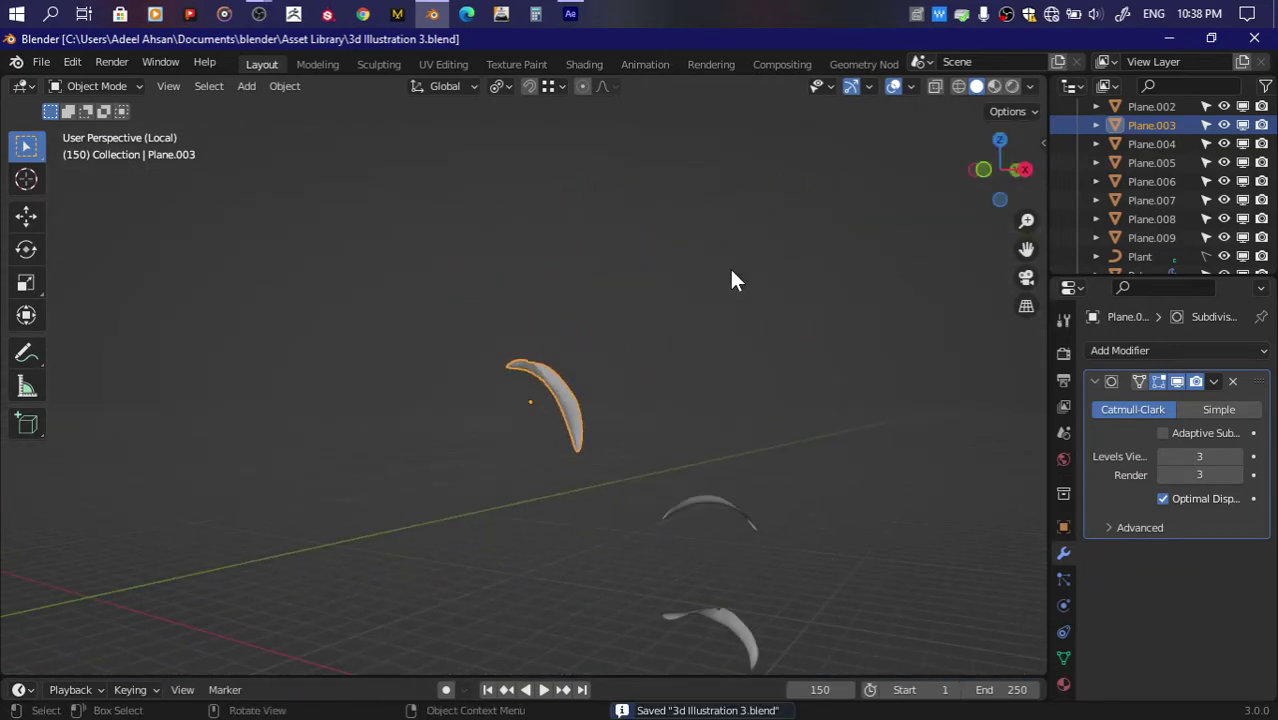
drag(1026, 249, 826, 174)
Step: Select the curved leaf Plane.008, frame it, and enter Edit Mode
scroll(804, 414, up, 3)
click(785, 495)
drag(1026, 249, 930, 72)
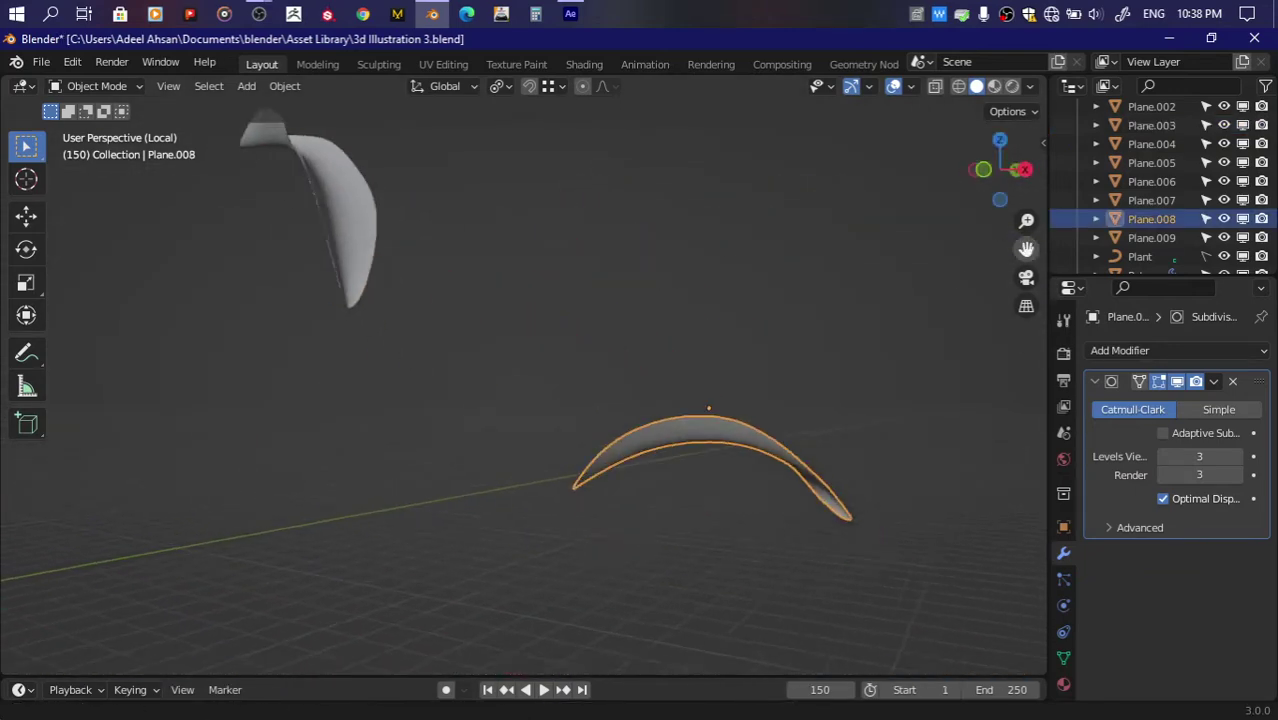
drag(1000, 170, 893, 271)
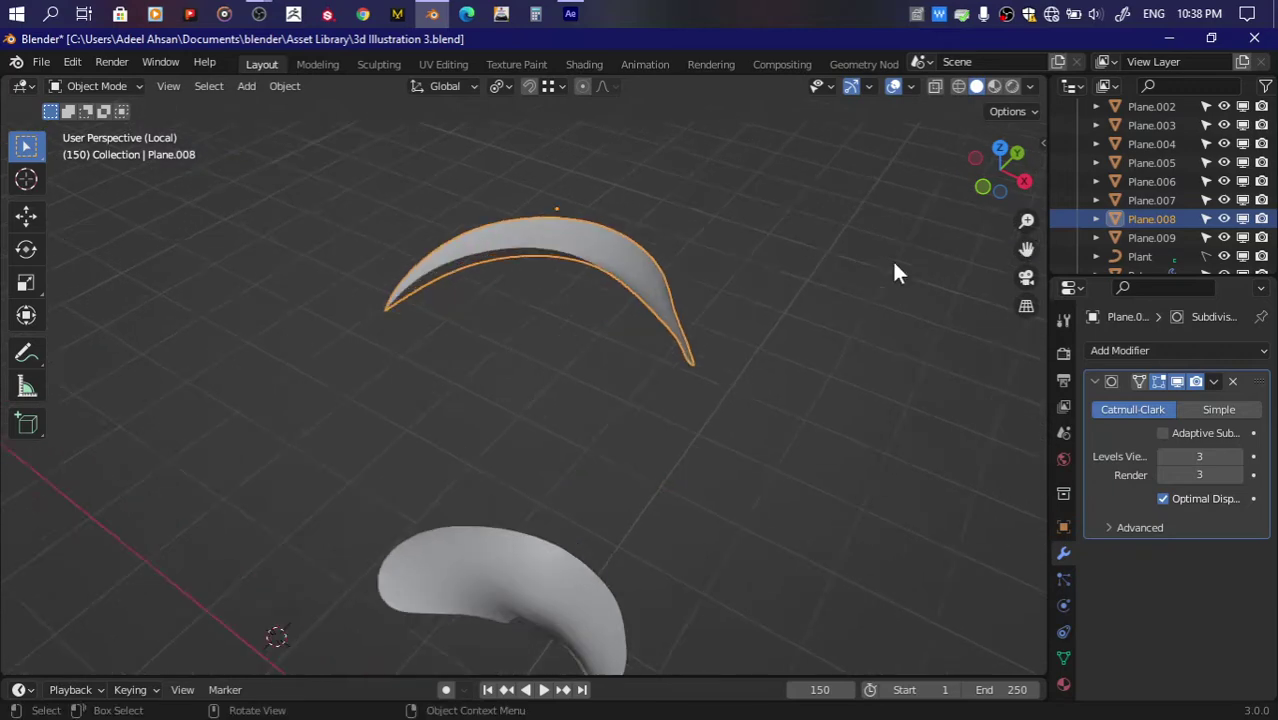
scroll(893, 271, up, 3)
drag(1000, 165, 681, 377)
key(Tab)
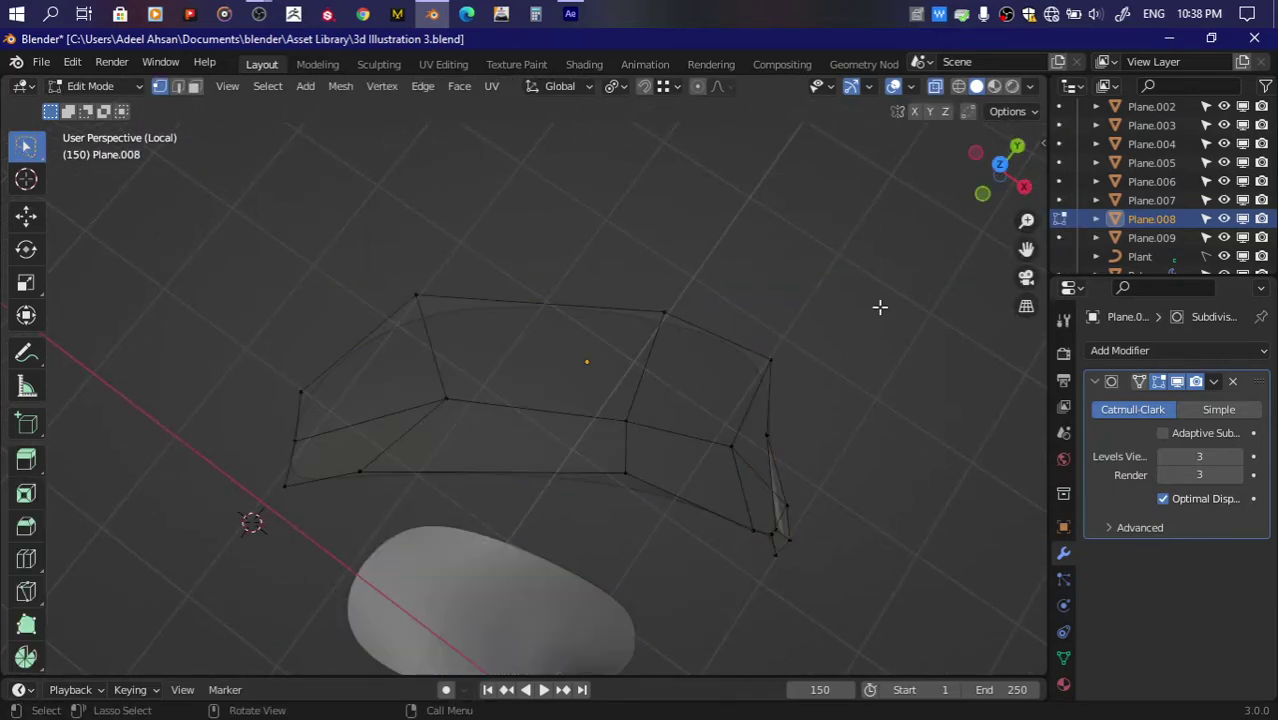
Step: Knife-cut a notch line from the leaf's lower edge to its left edge
key(k)
click(739, 522)
click(608, 470)
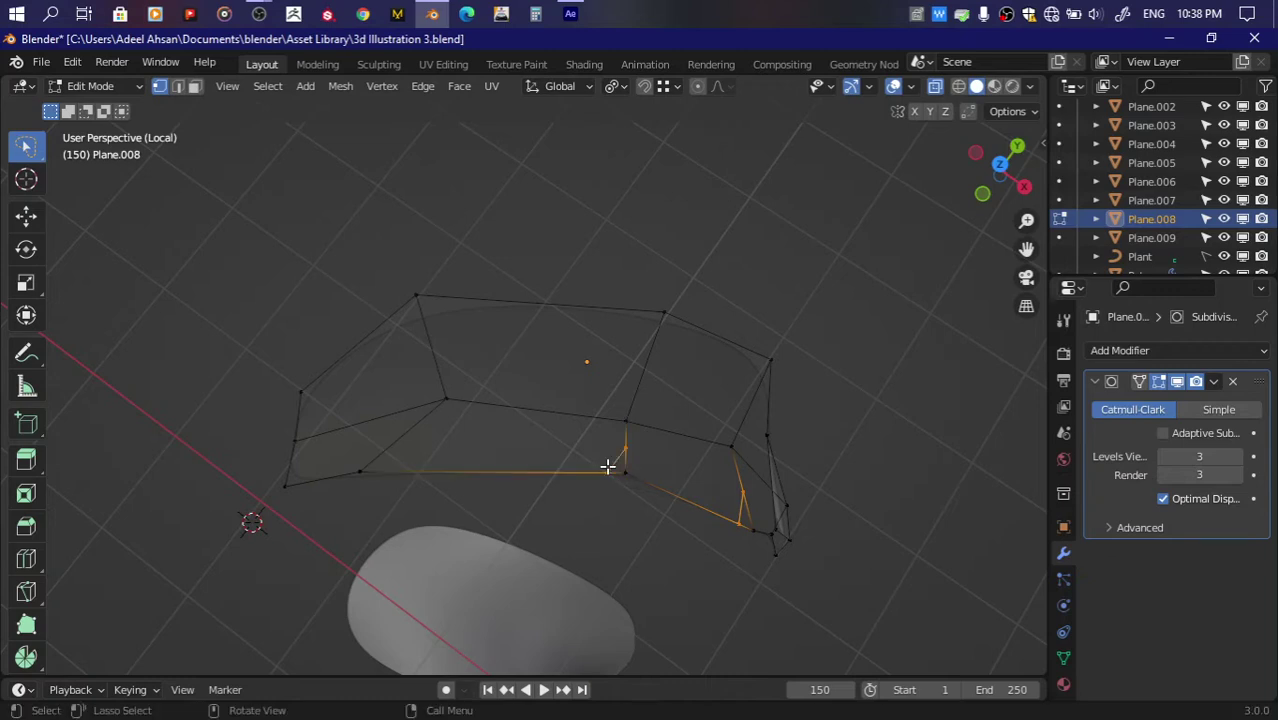
click(447, 293)
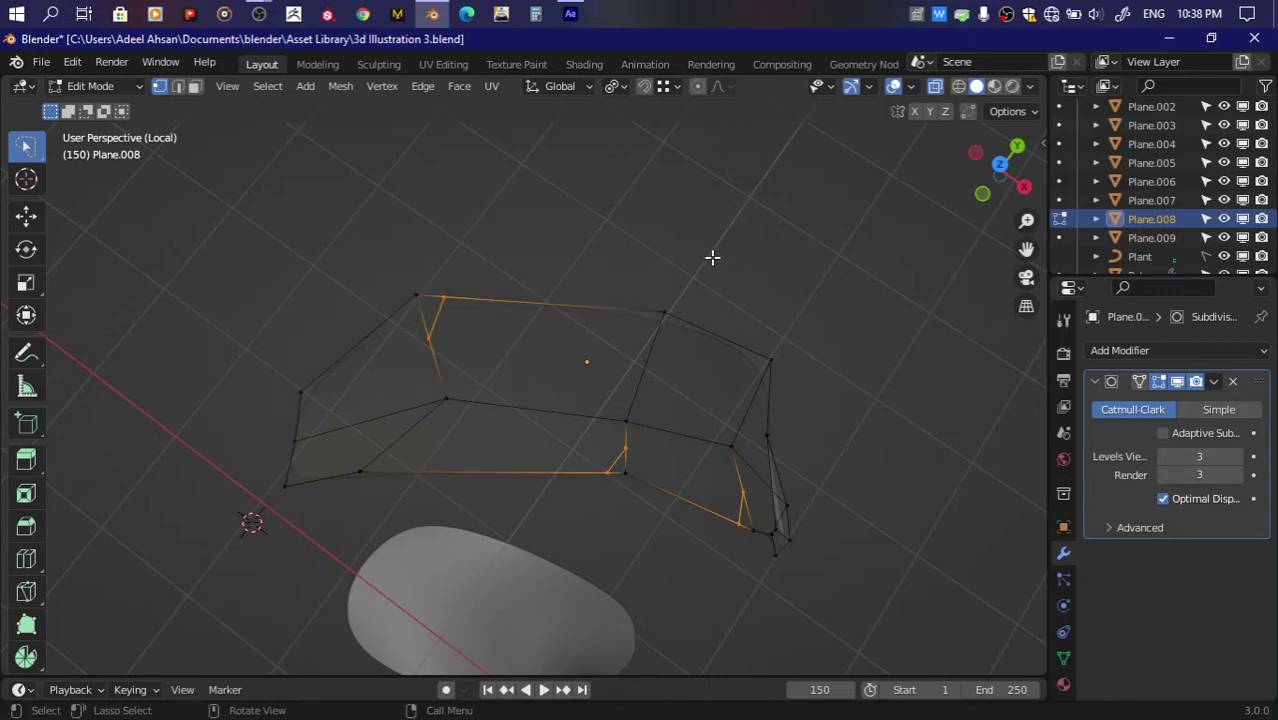
middle_drag(710, 257, 522, 330)
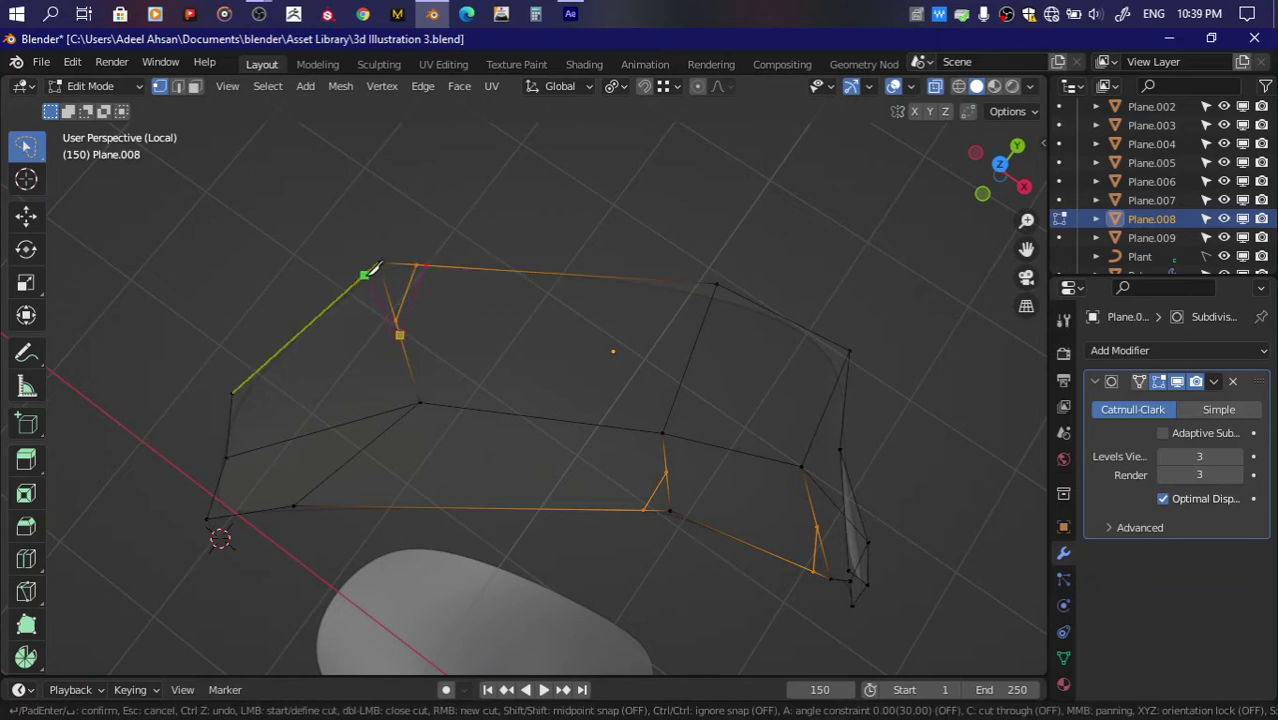
click(366, 275)
key(Return)
middle_drag(437, 301, 416, 346)
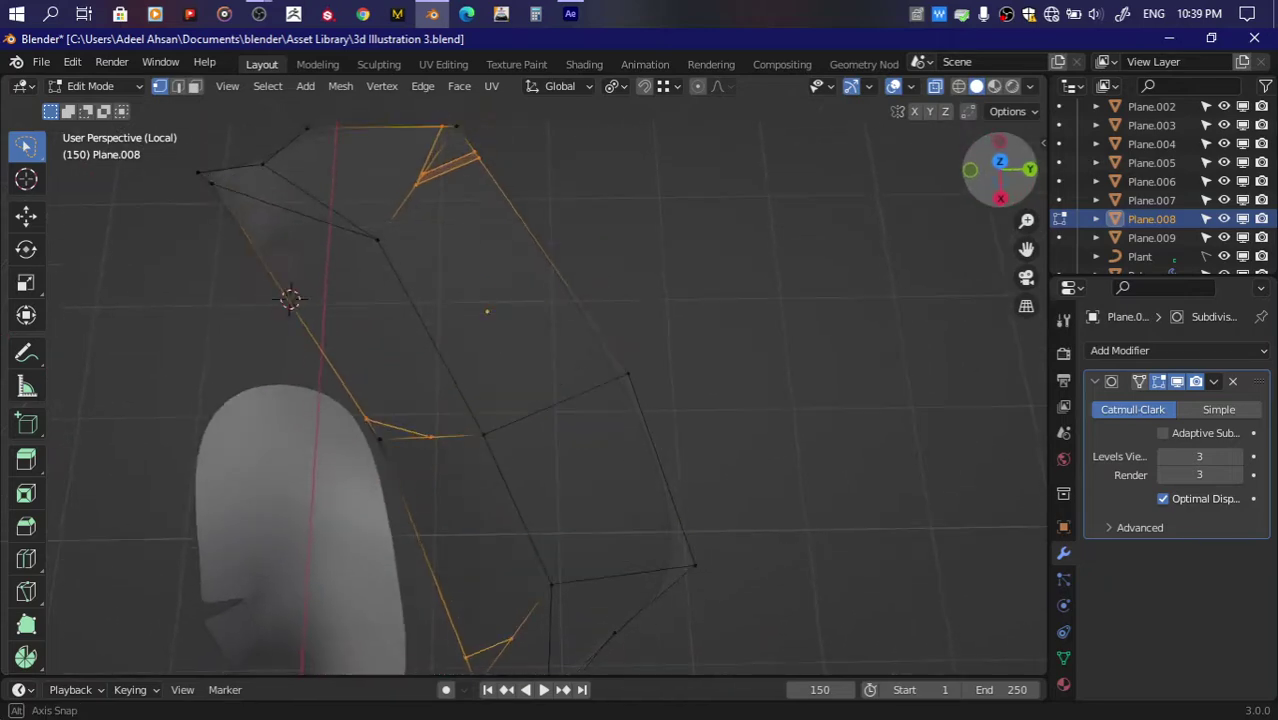
Step: Merge the stray cut vertices, including those near the top, At Center
key(k)
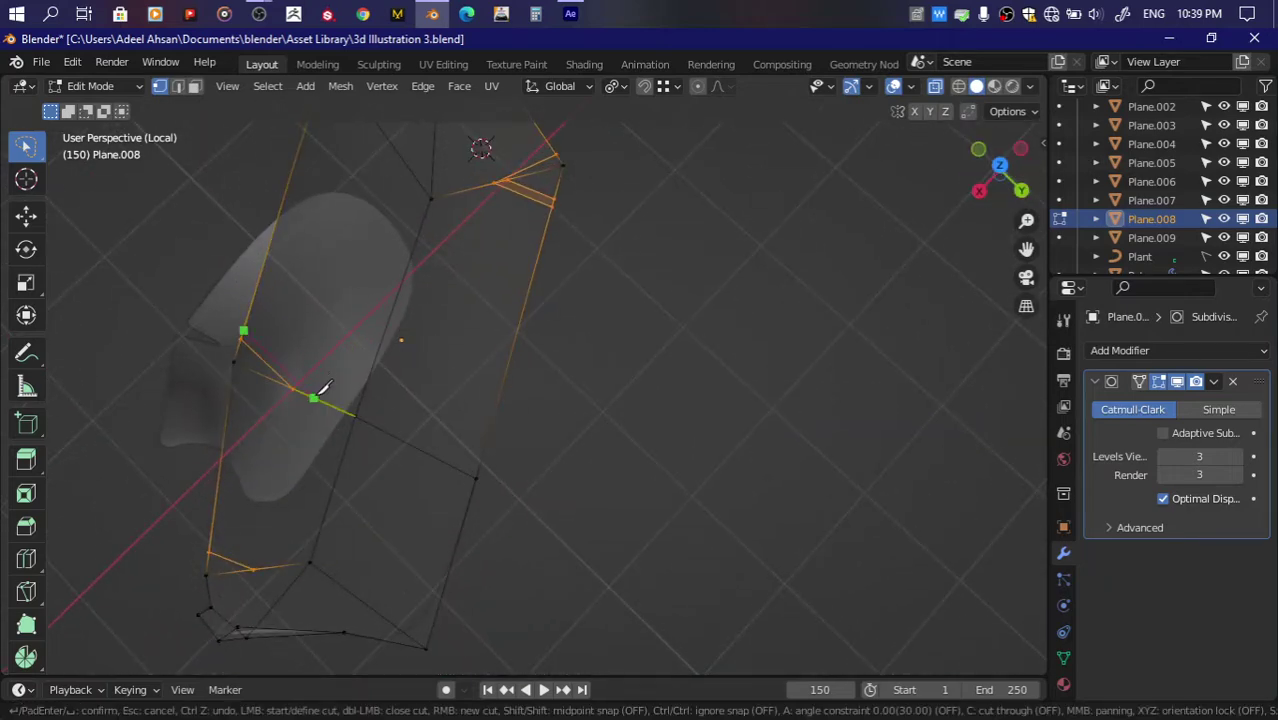
key(Escape)
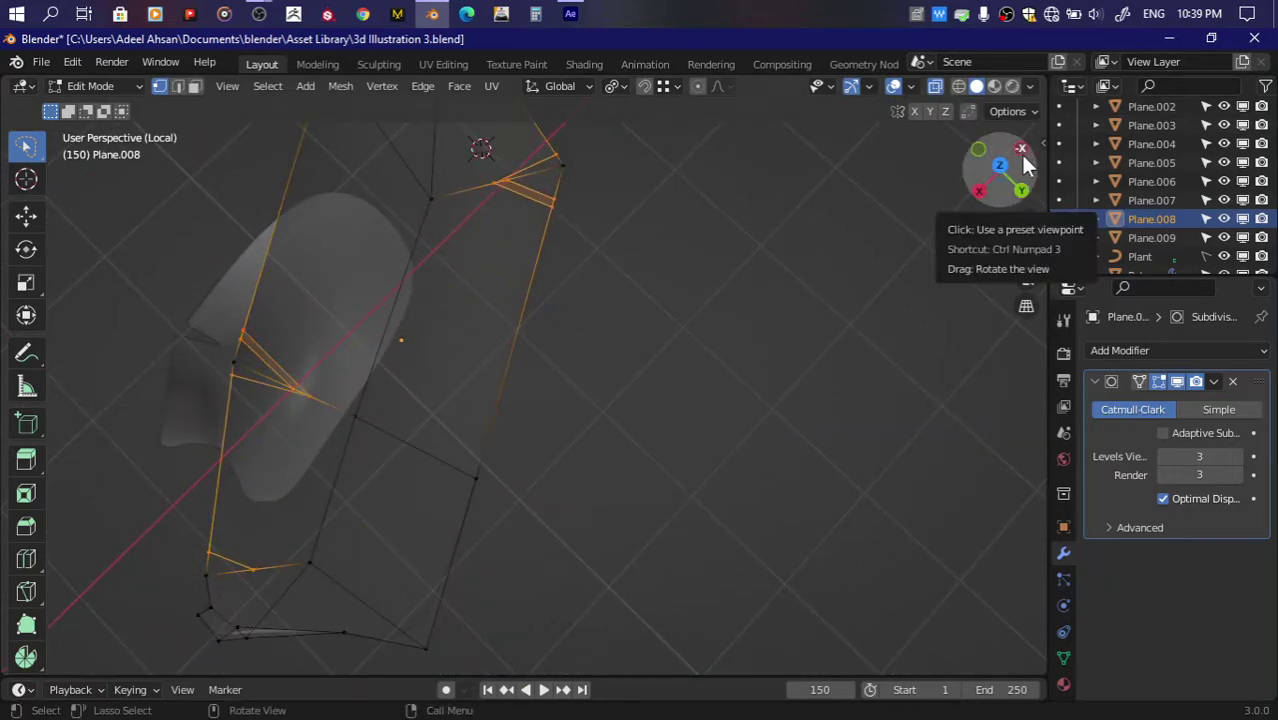
click(308, 399)
click(296, 391)
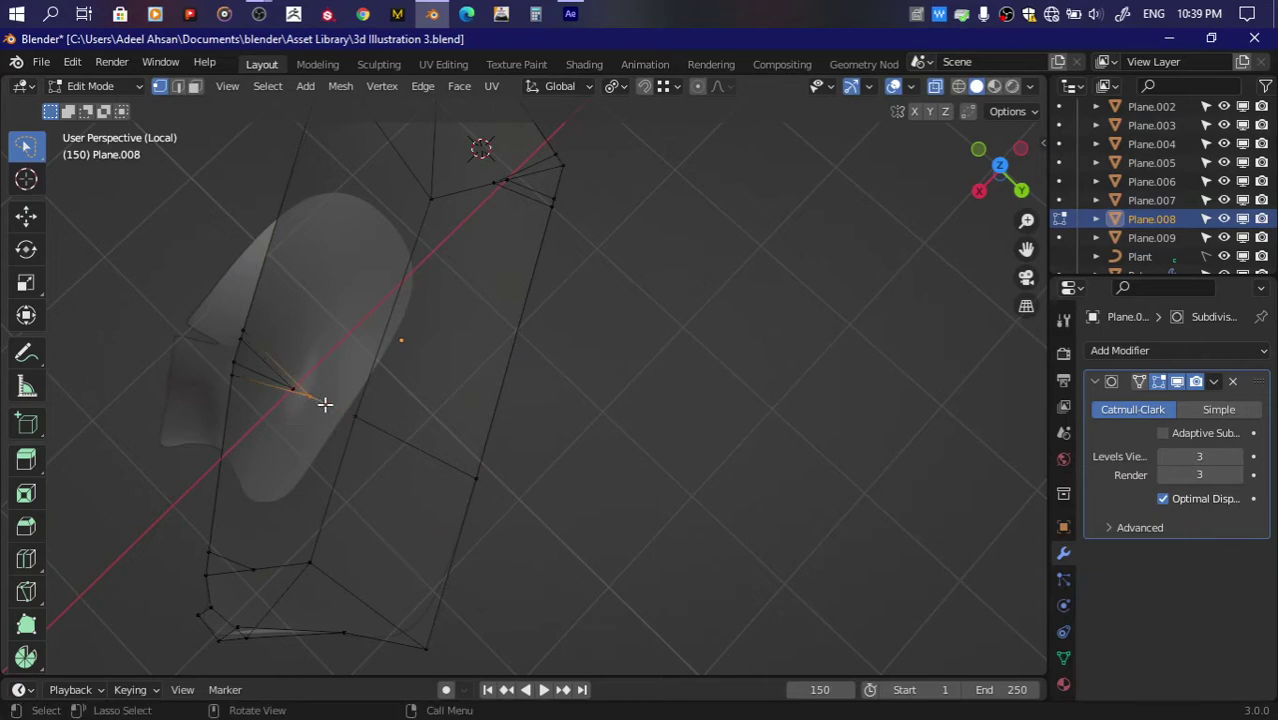
key(x)
key(m)
click(428, 386)
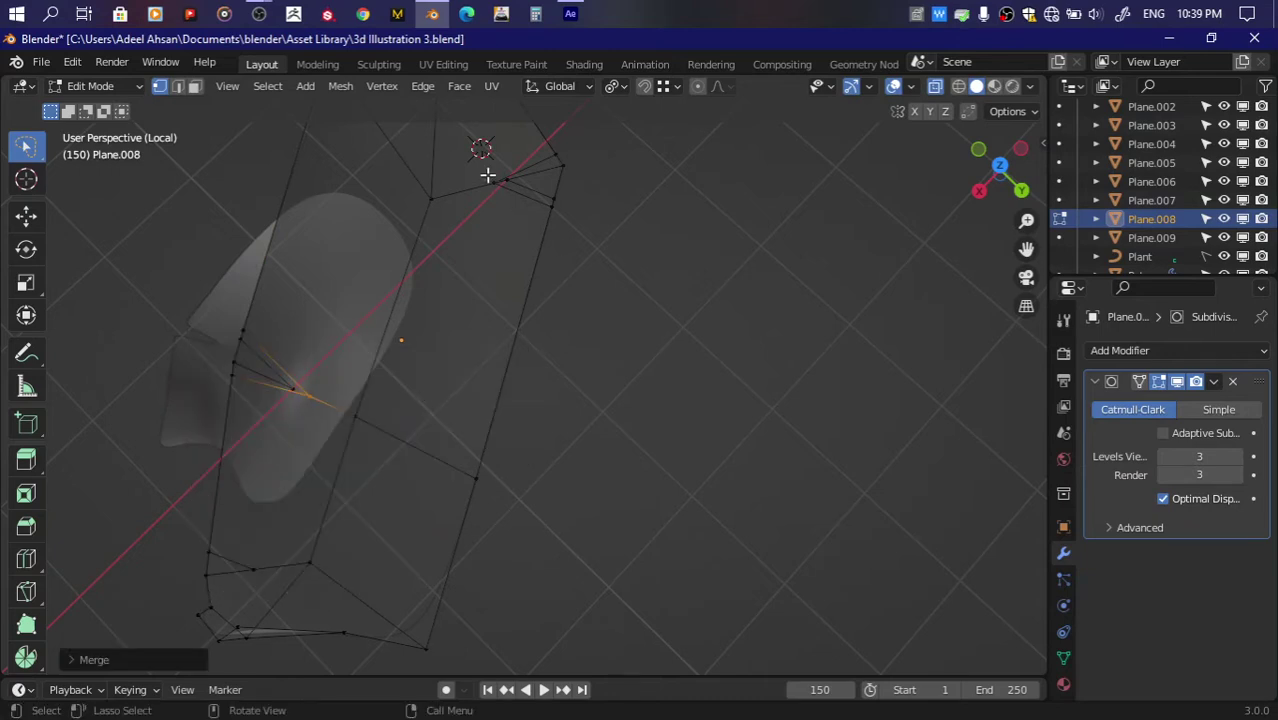
click(495, 190)
key(m)
click(476, 207)
Step: Add another knife cut in the leaf's lower part ending at an existing vertex
drag(998, 183, 990, 182)
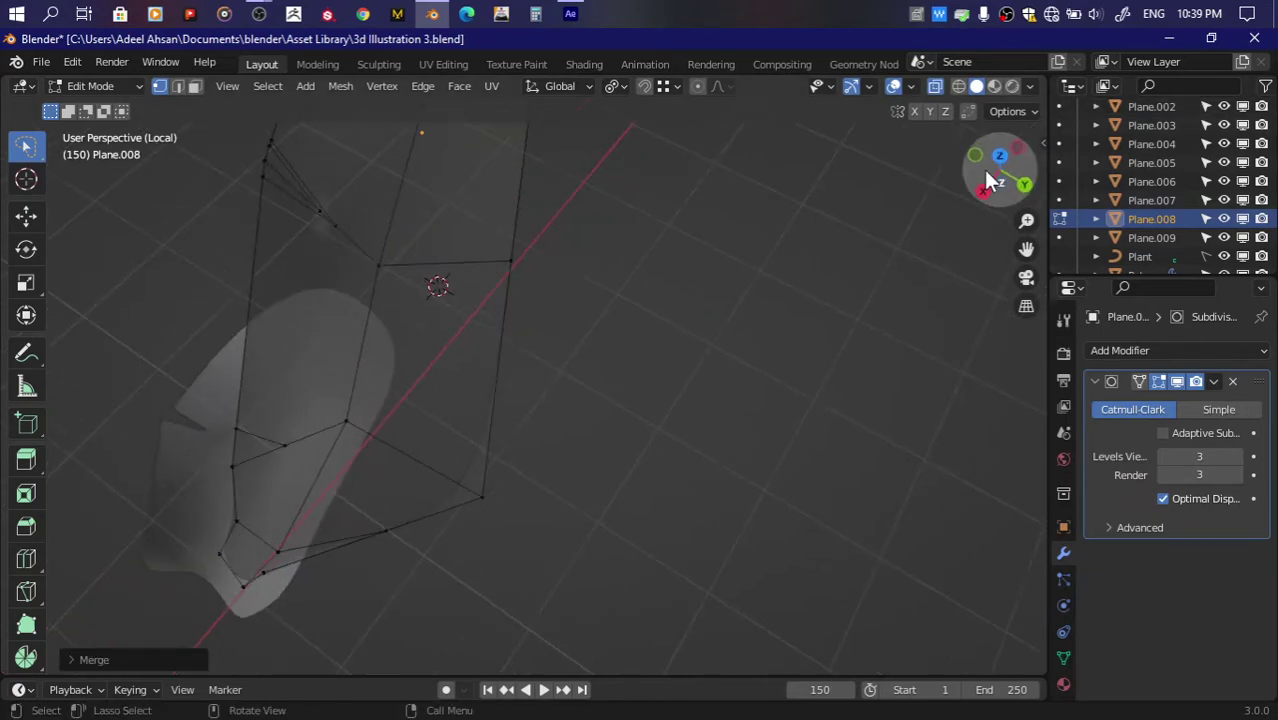
key(k)
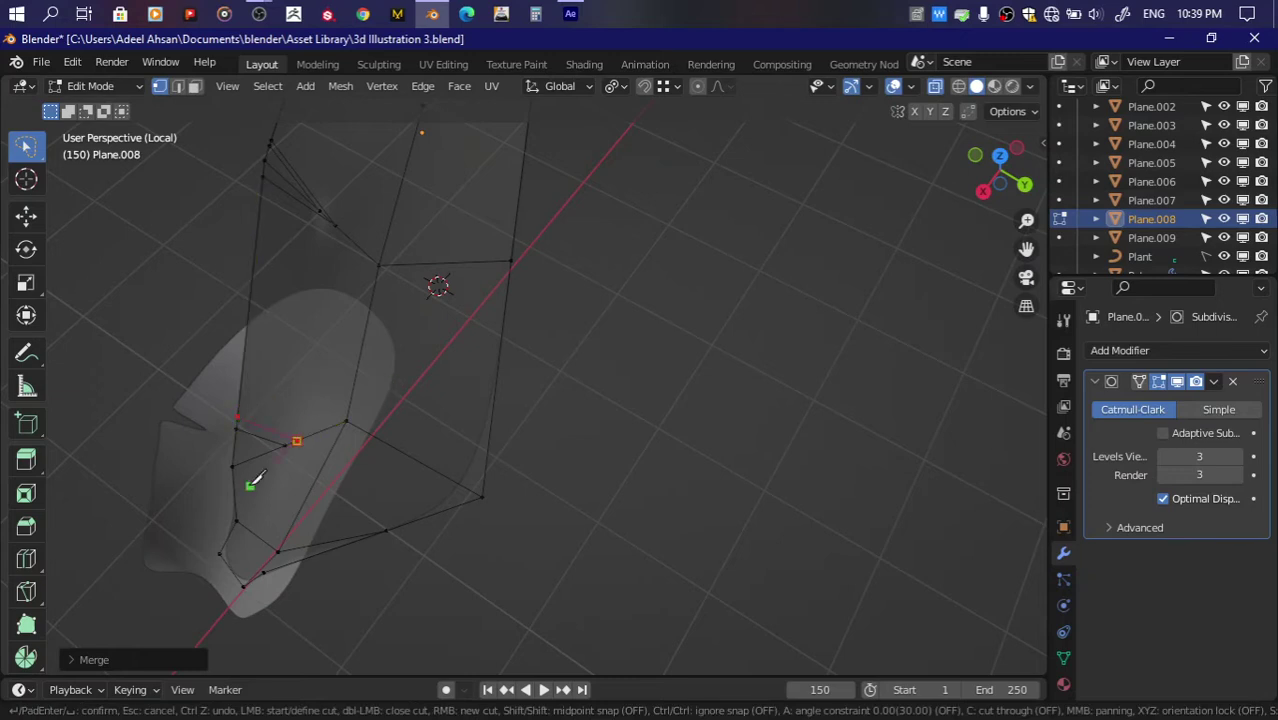
click(246, 471)
key(Return)
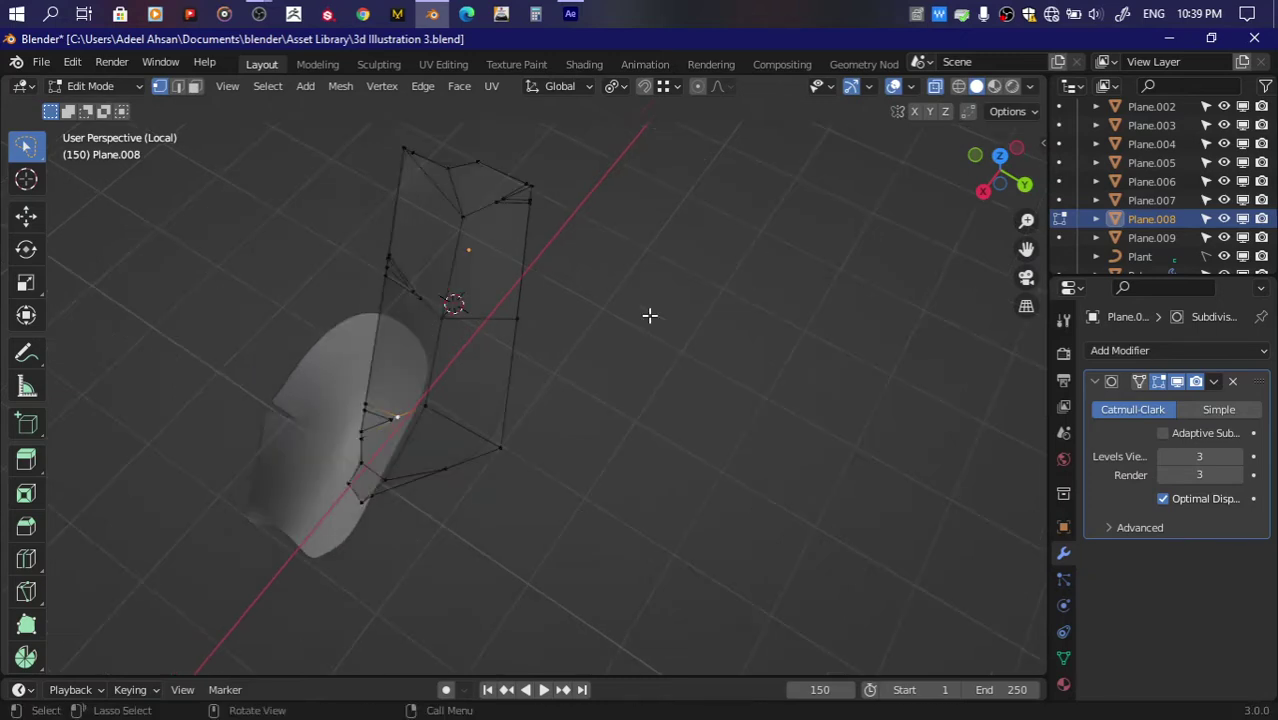
Step: Delete the two narrow notch faces, save the file, and return to Object Mode
click(650, 315)
key(2)
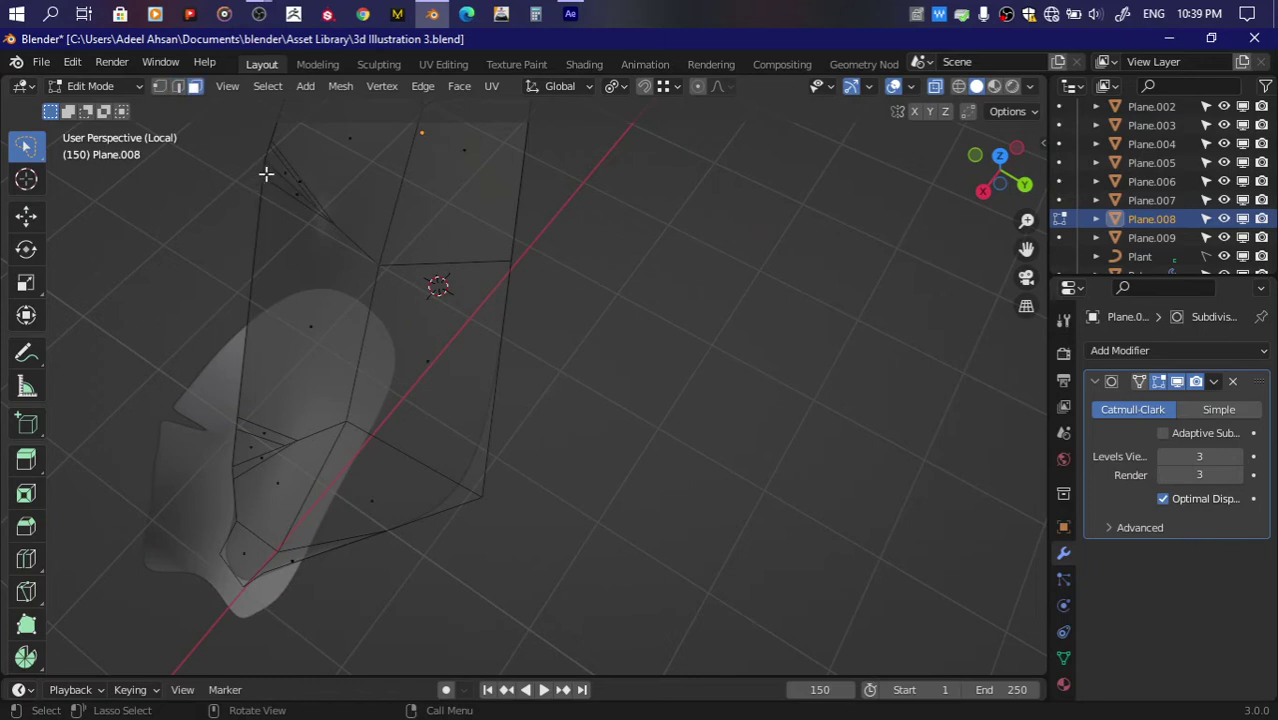
shift+click(265, 457)
shift+middle_drag(265, 457, 505, 220)
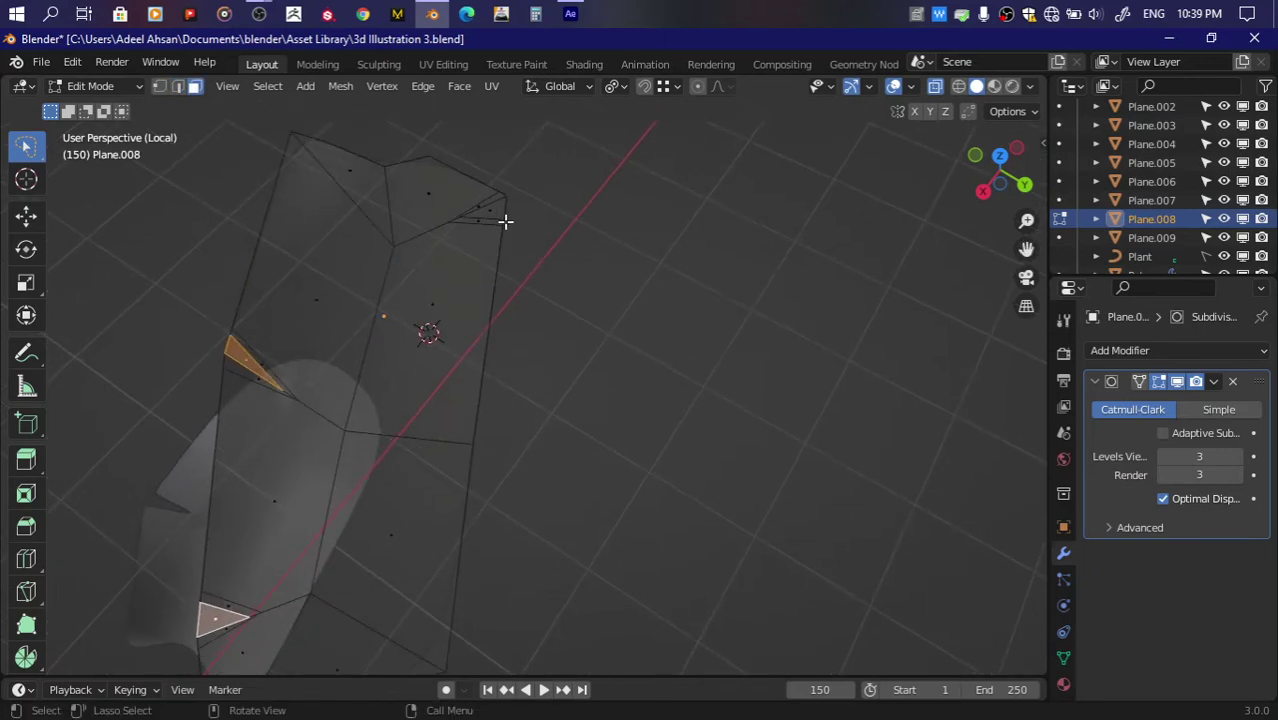
shift+click(500, 212)
key(x)
click(571, 259)
key(ctrl+s)
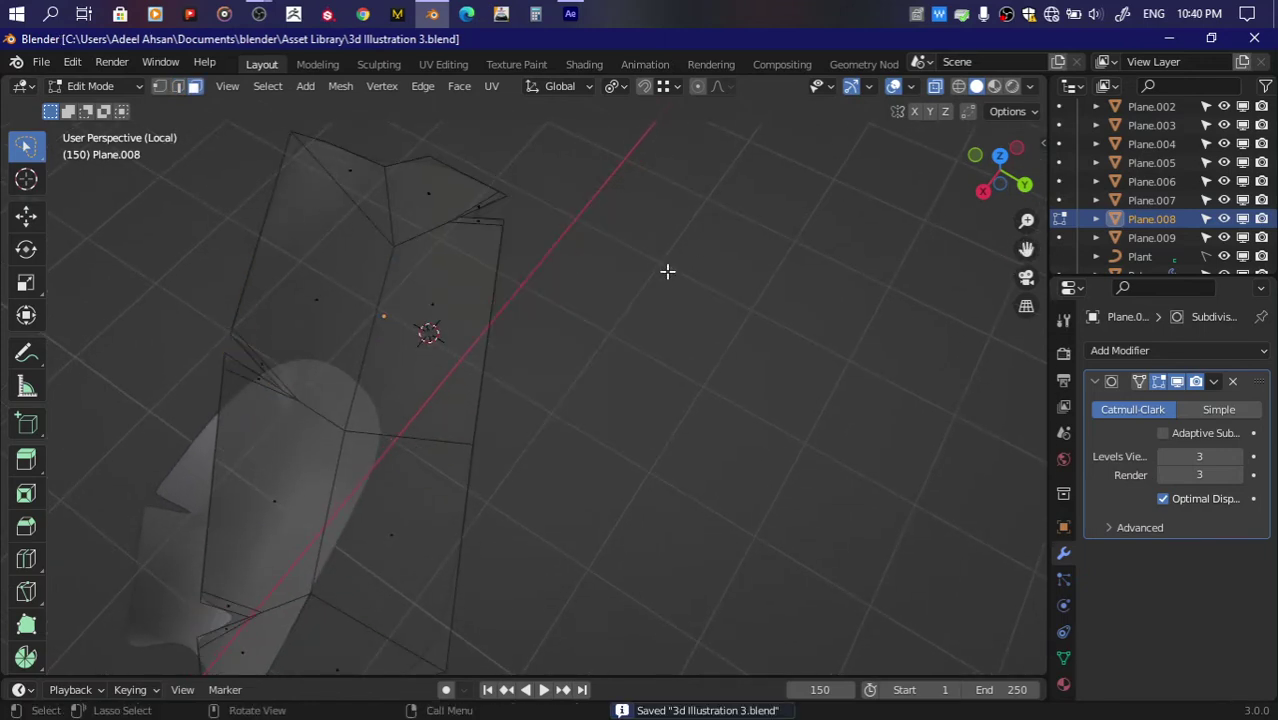
key(Tab)
middle_drag(725, 255, 560, 330)
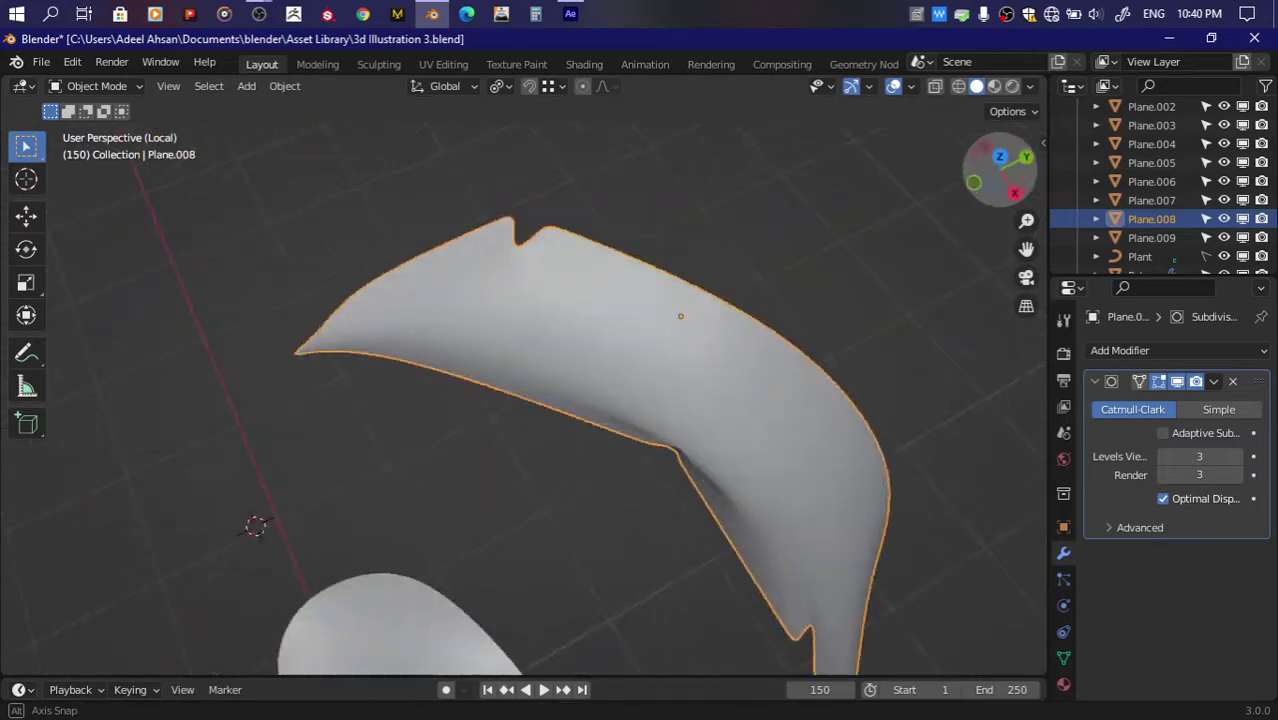
Step: Add a centred edge loop on Plane.008 and raise the front edge's middle vertex
key(Tab)
key(ctrl+r)
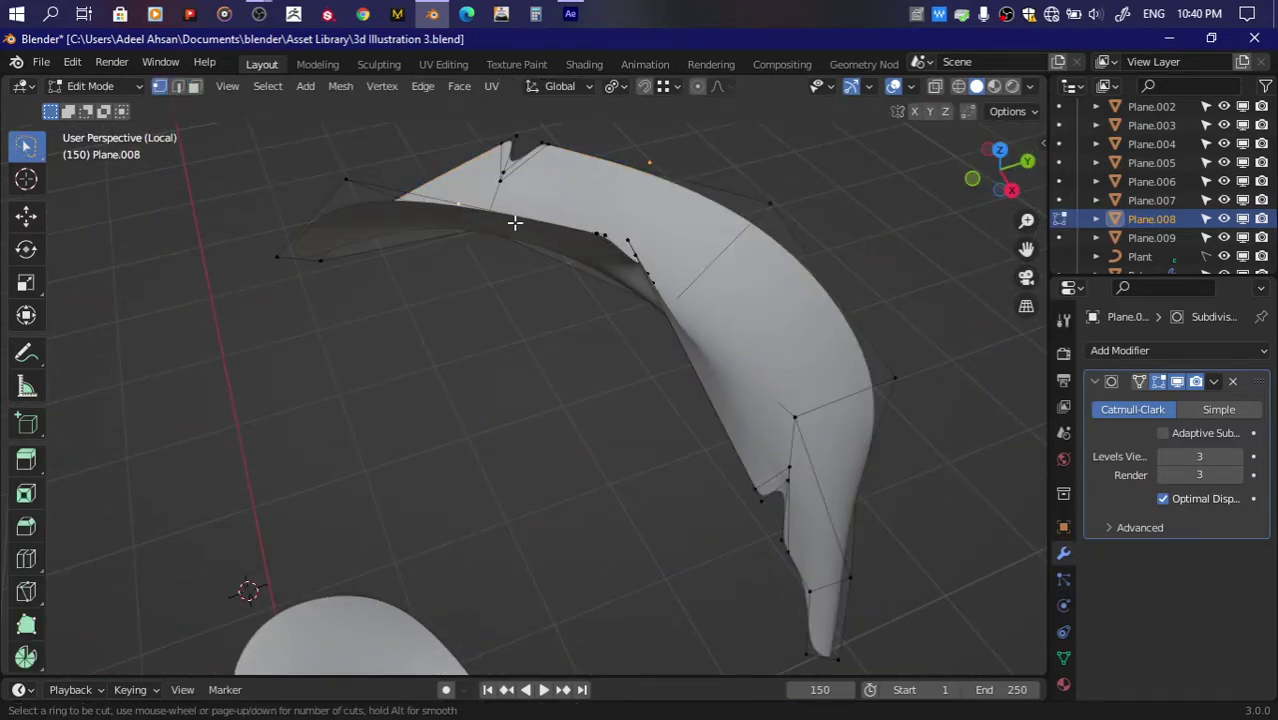
click(513, 220)
right_click(513, 220)
key(g)
click(469, 188)
middle_drag(469, 188, 465, 357)
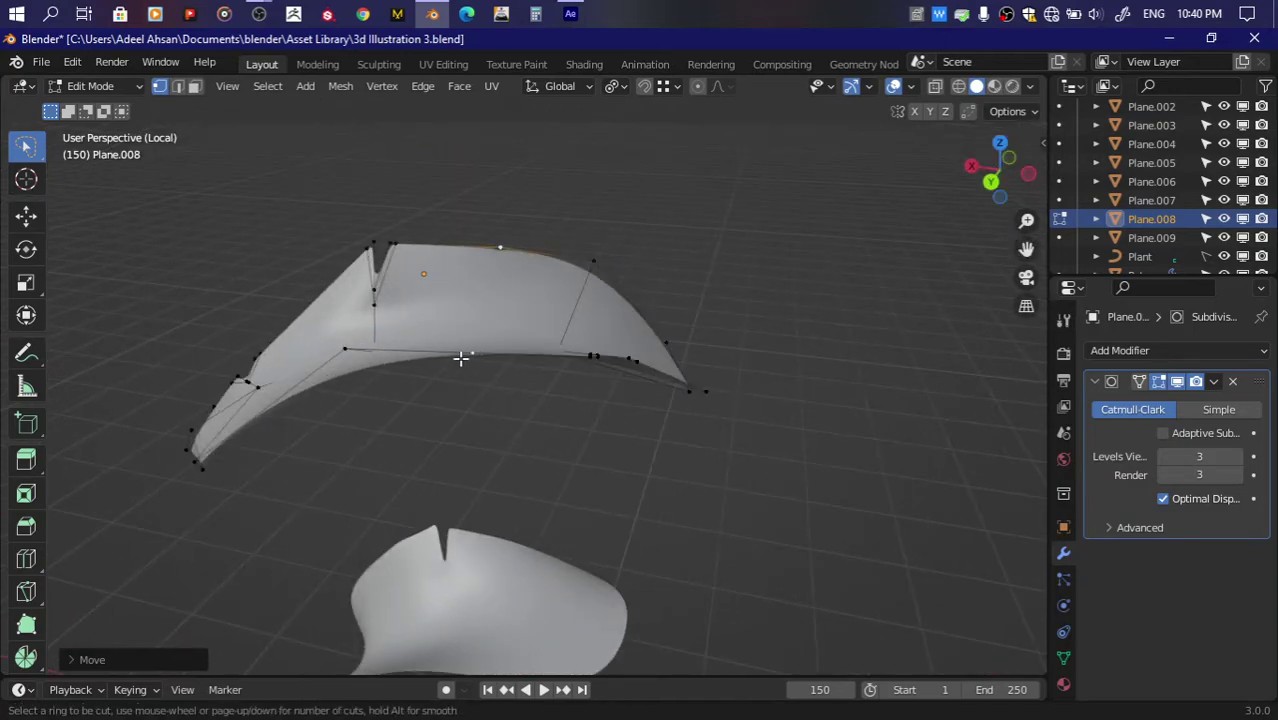
click(470, 352)
key(g)
click(485, 330)
Step: Extrude the whole leaf along its normals for thickness, then save in Object Mode
mouse_move(1000, 178)
mouse_down()
mouse_move(736, 332)
mouse_move(756, 291)
mouse_move(1005, 195)
mouse_move(765, 352)
mouse_up()
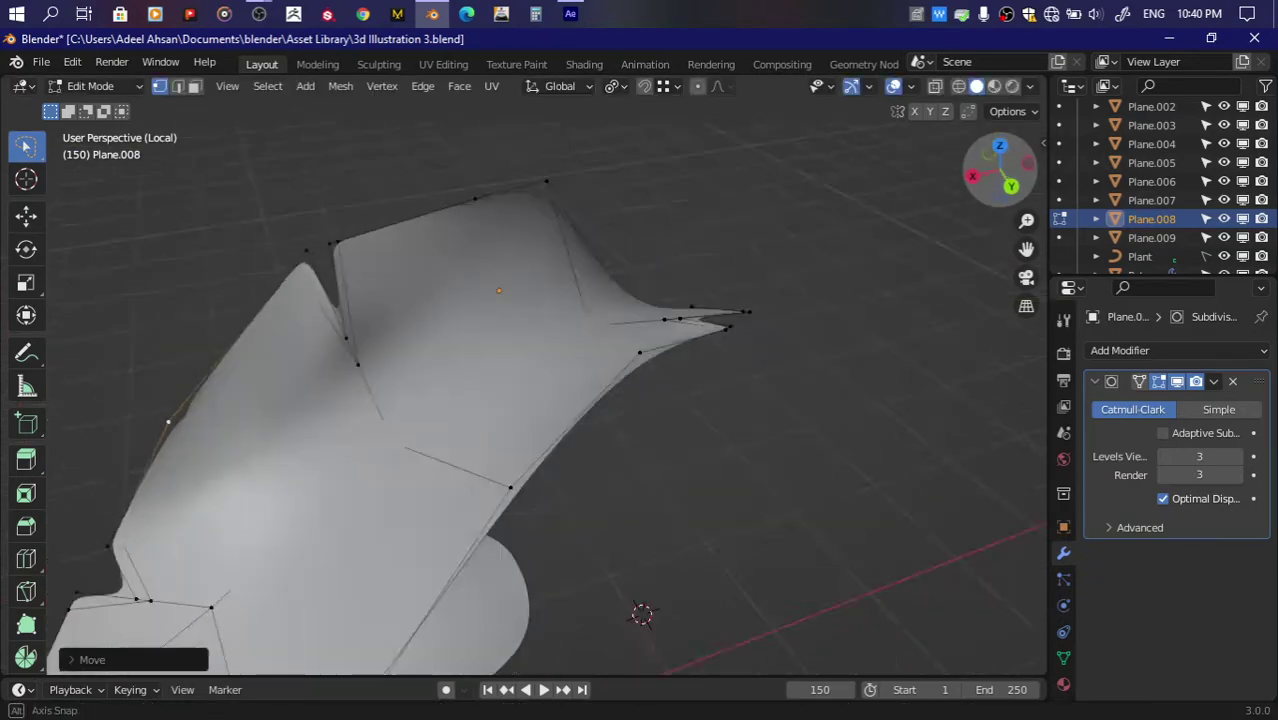
key(a)
key(e)
click(768, 349)
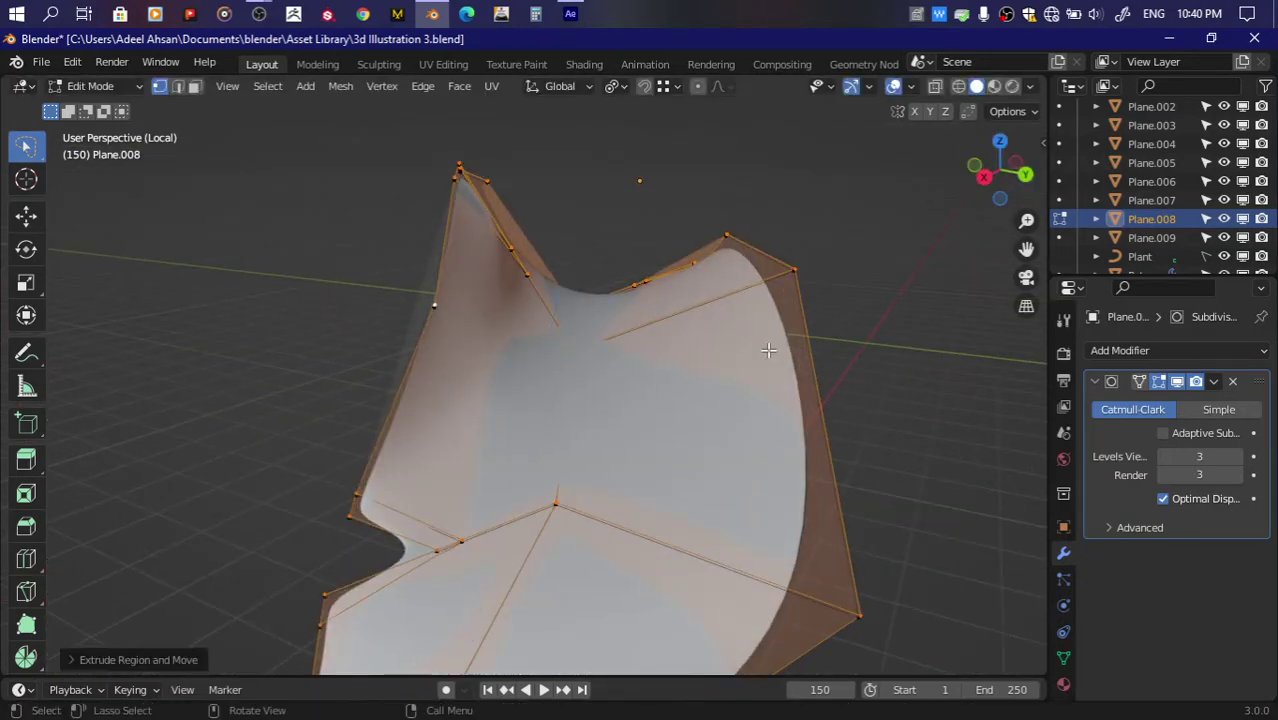
key(Tab)
scroll(766, 346, down, 3)
key(ctrl+s)
Step: Exit Local View and view the full room scene with the plant and sofa
drag(985, 141, 652, 305)
key(KP_Divide)
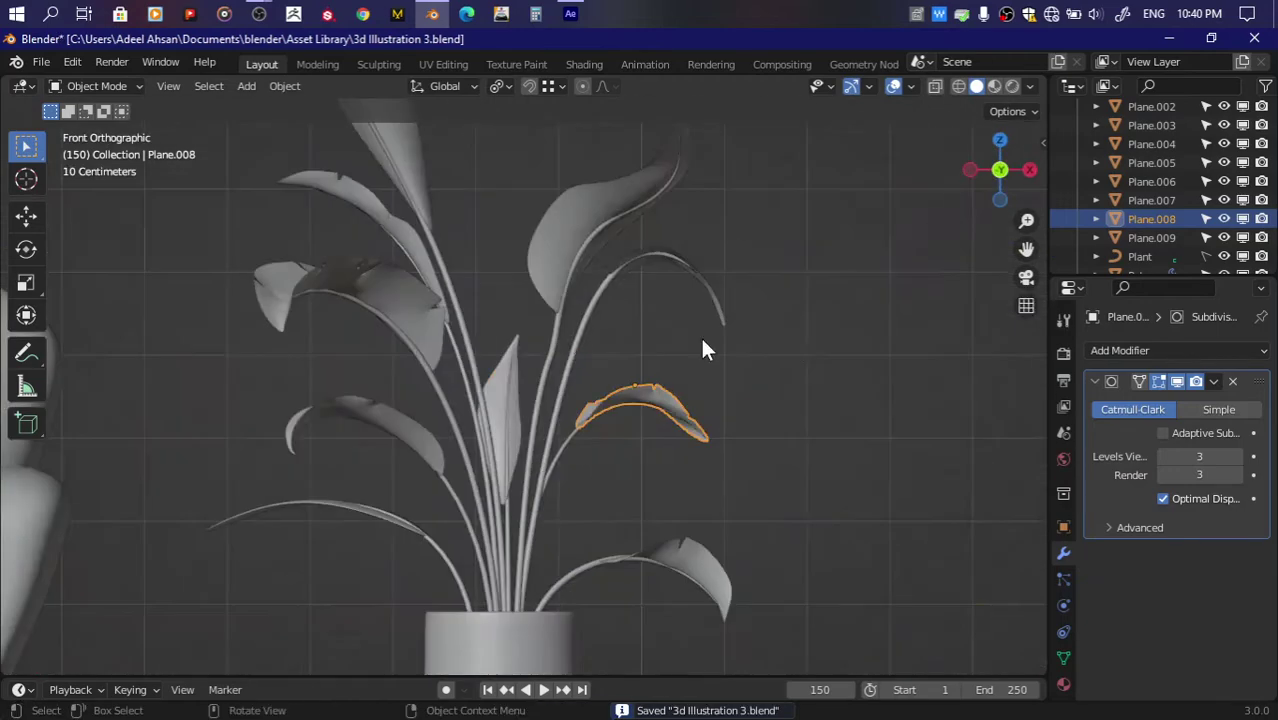
click(750, 338)
scroll(792, 340, down, 2)
mouse_move(792, 340)
middle_down()
mouse_move(760, 310)
mouse_move(792, 318)
middle_up()
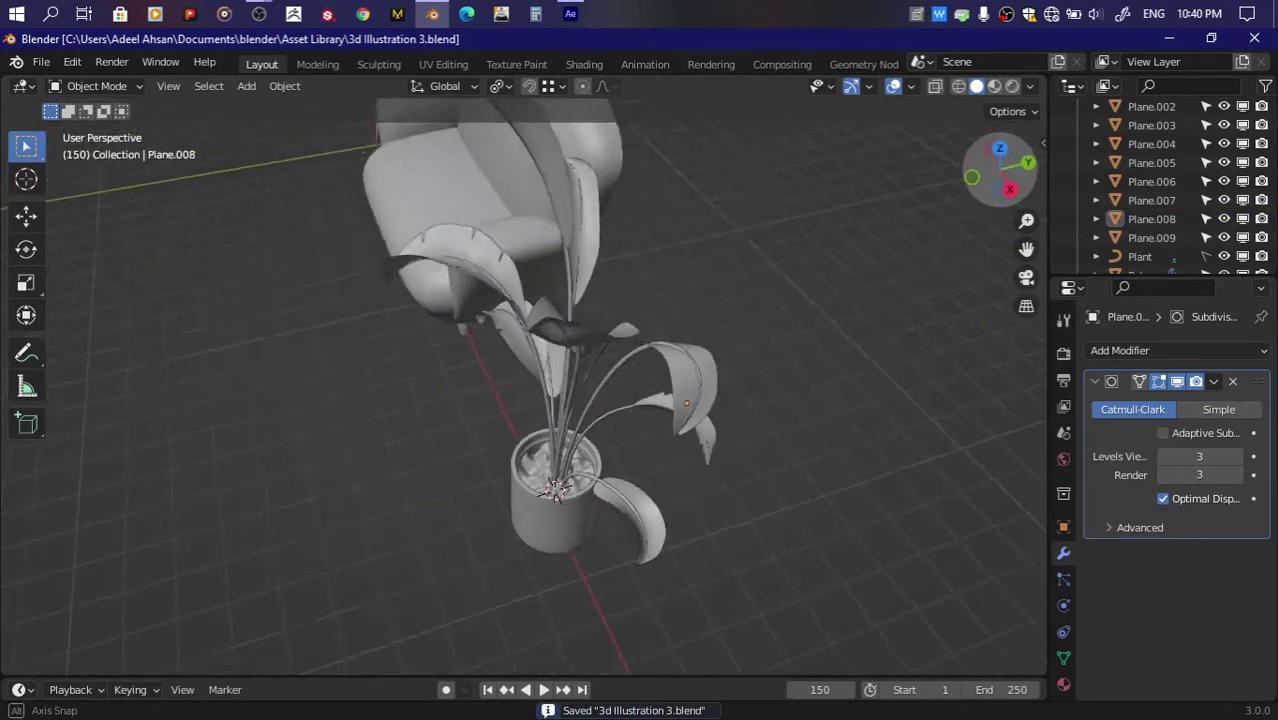
scroll(792, 318, down, 2)
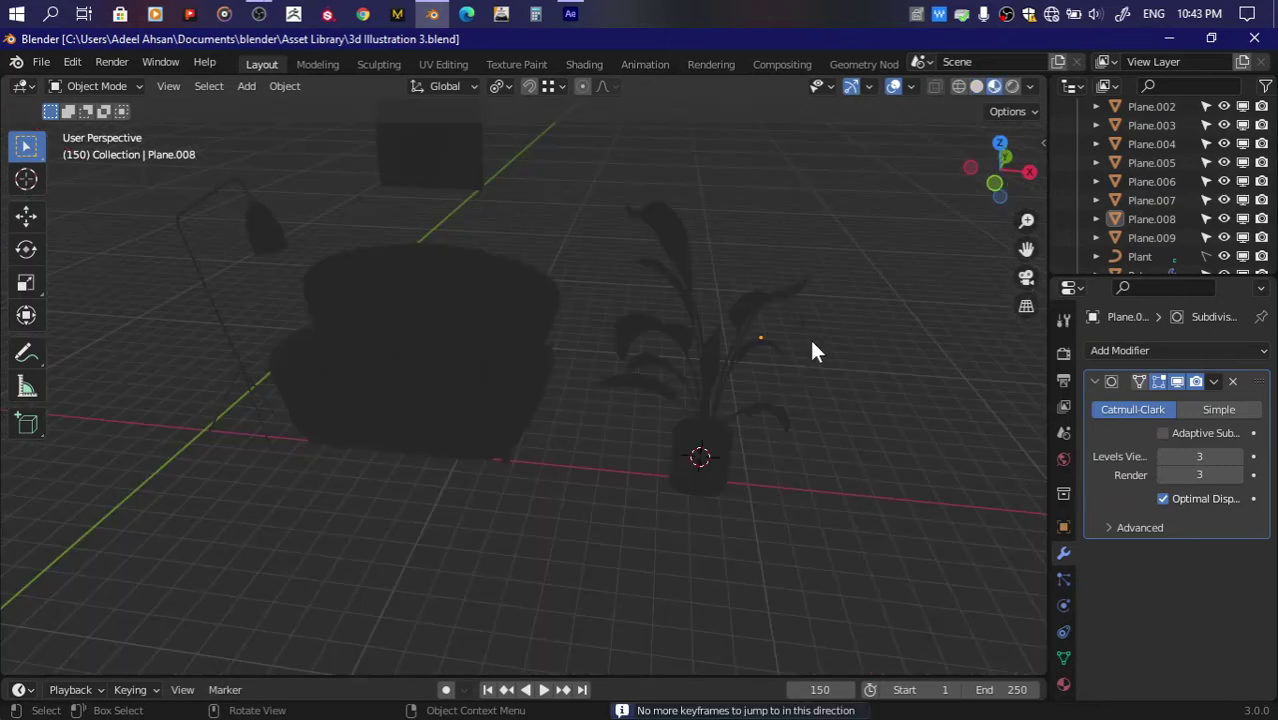
Step: Snap the 3D cursor to the world origin
middle_drag(812, 350, 873, 297)
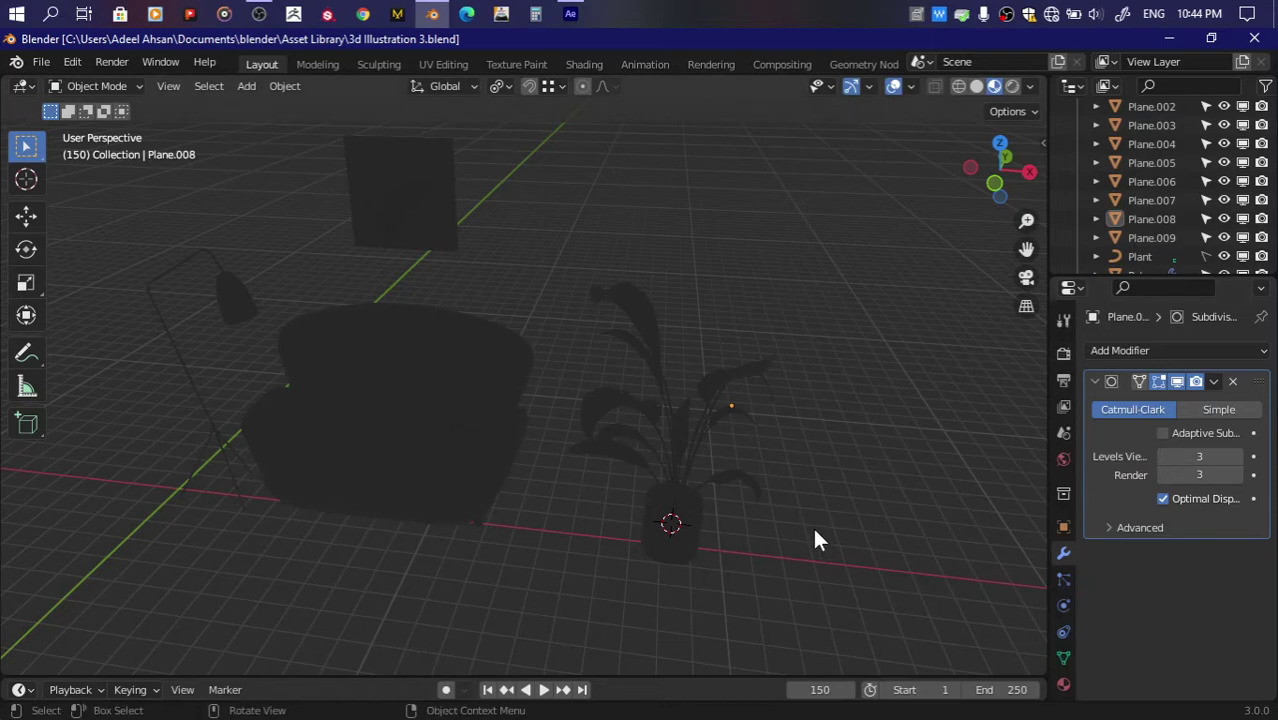
key(shift+s)
key(1)
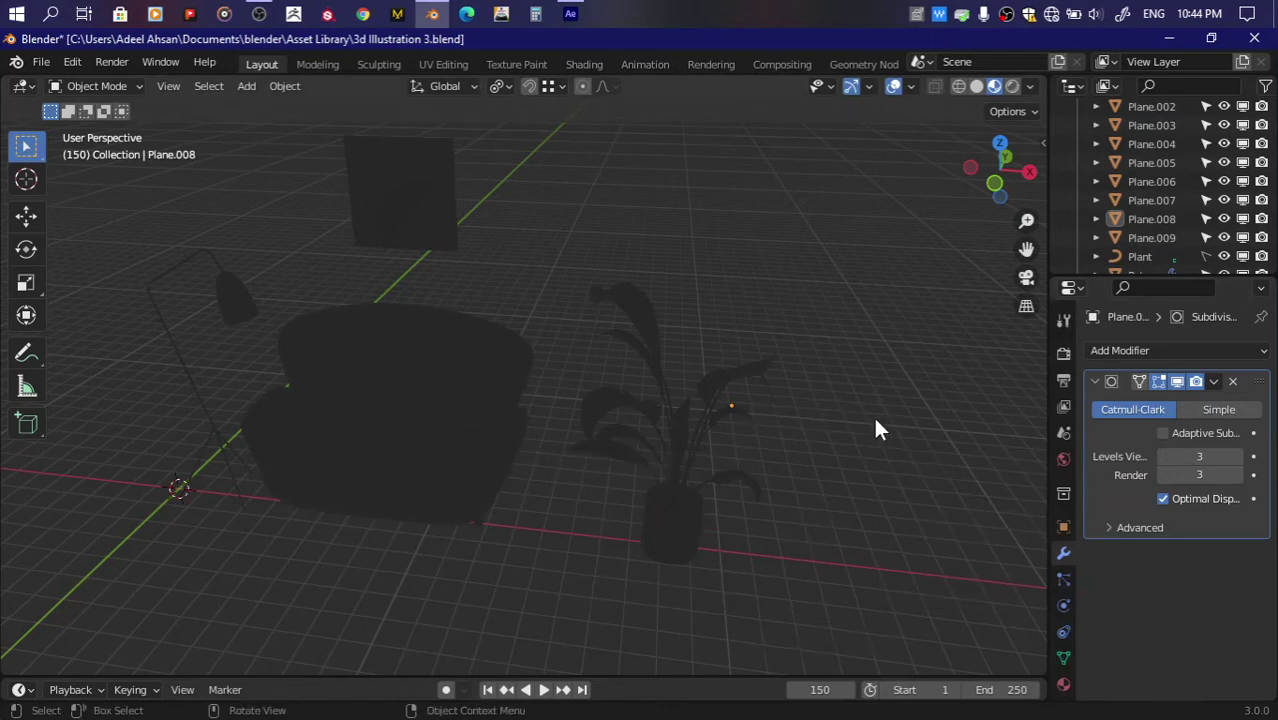
Step: Select every object in the room and bring up the Object menu's Set Origin options
key(a)
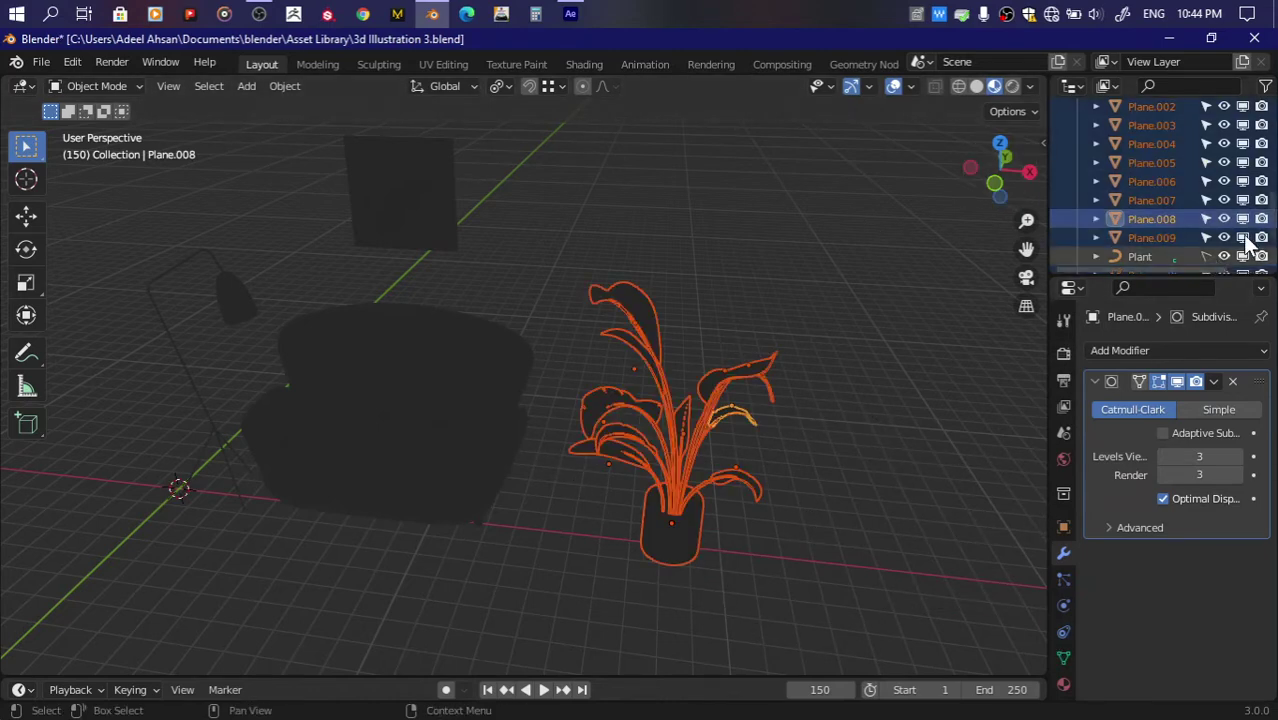
scroll(1203, 229, down, 2)
scroll(1203, 223, down, 2)
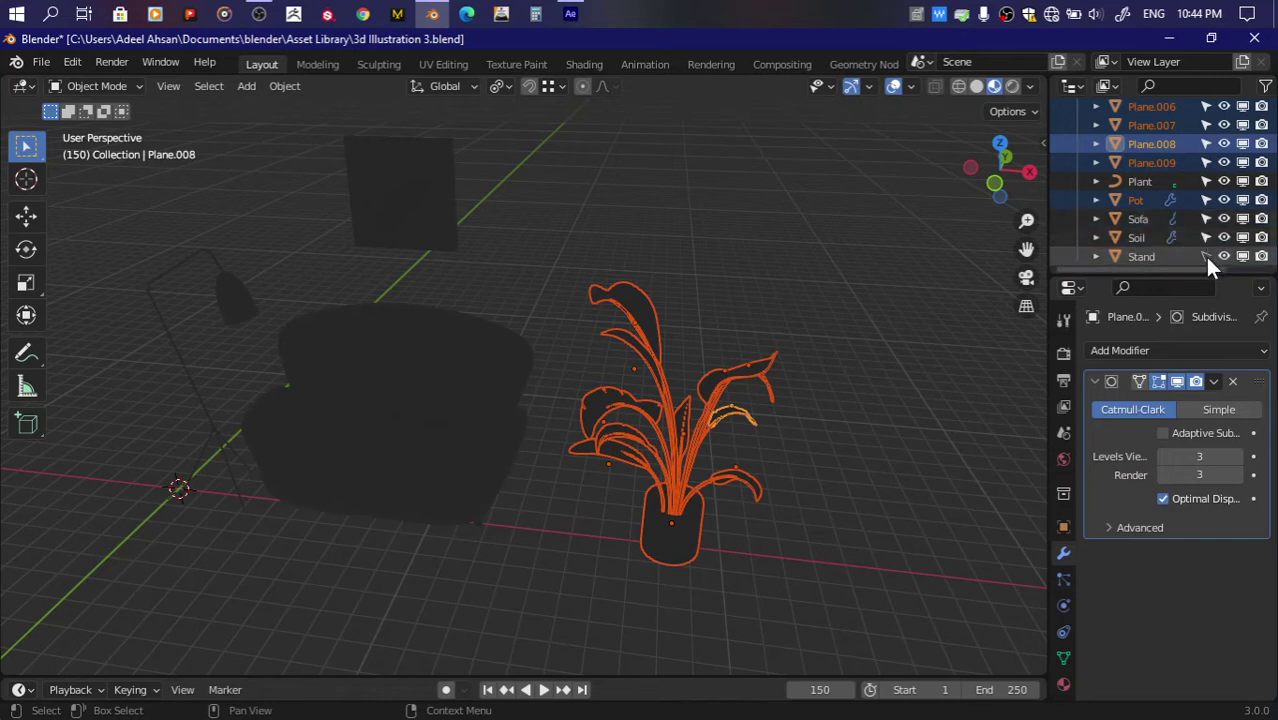
scroll(1144, 251, up, 4)
scroll(1200, 220, up, 4)
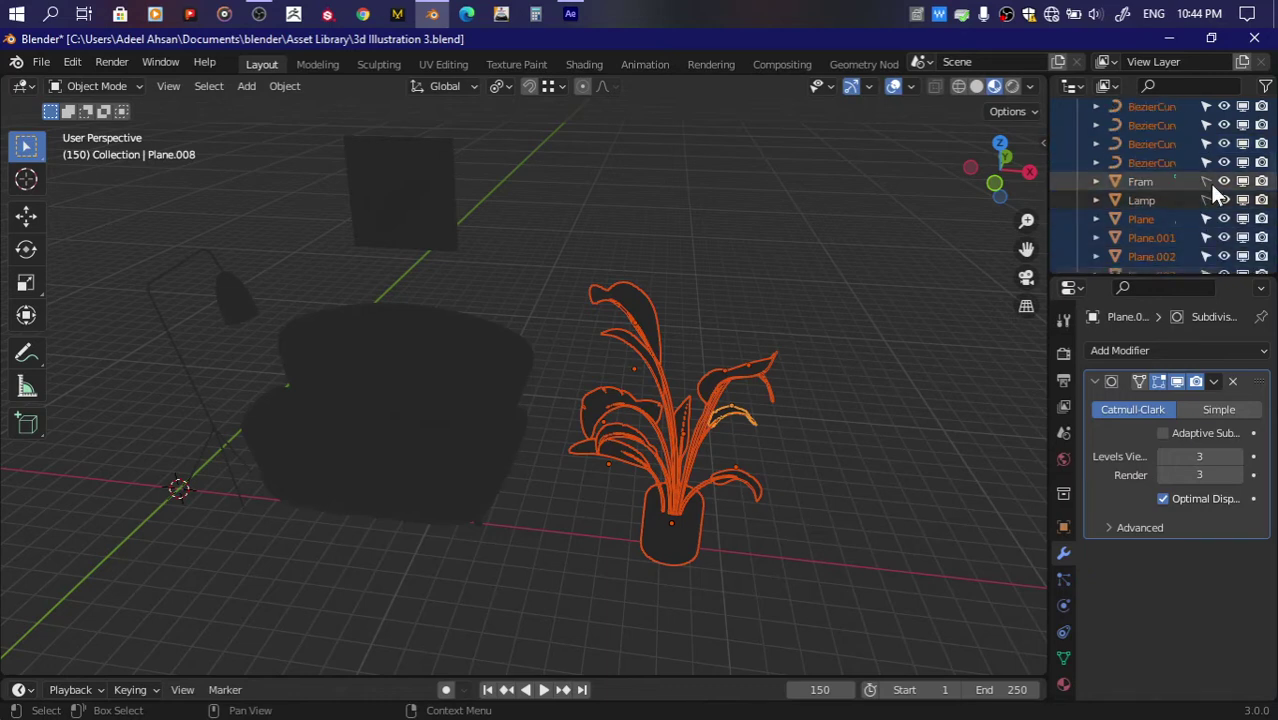
scroll(1150, 192, up, 2)
key(a)
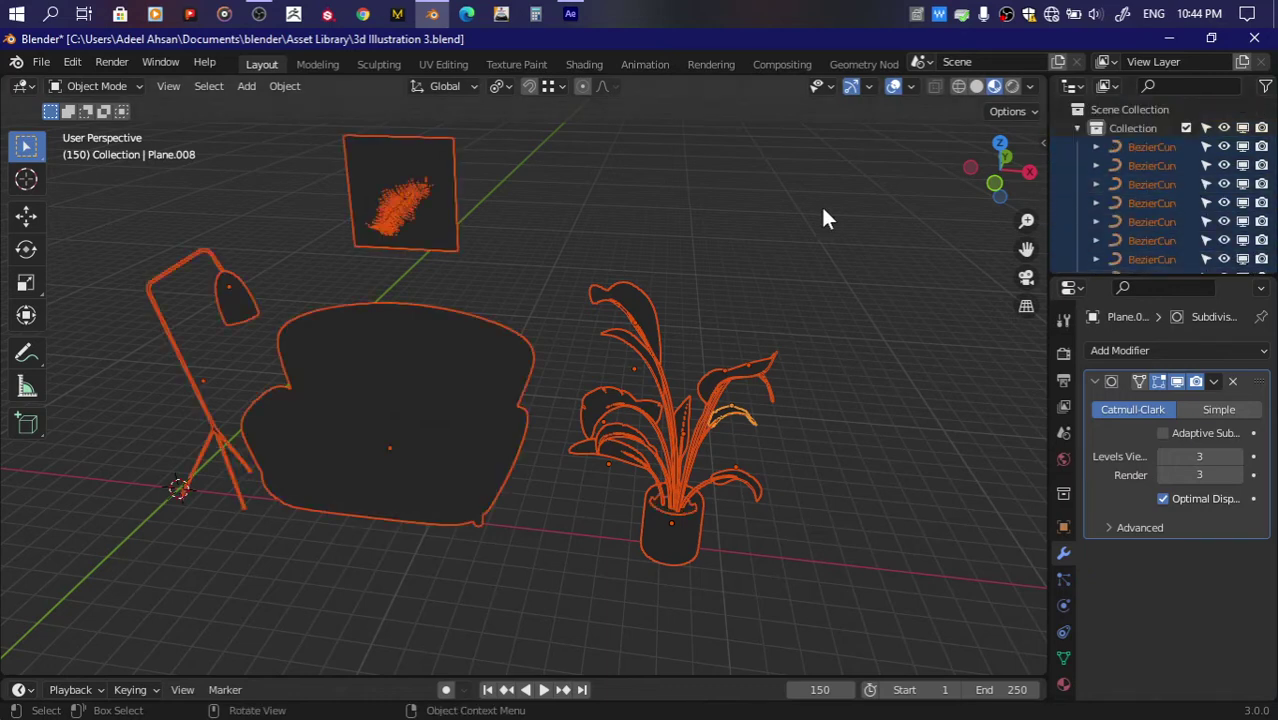
click(287, 86)
mouse_move(316, 127)
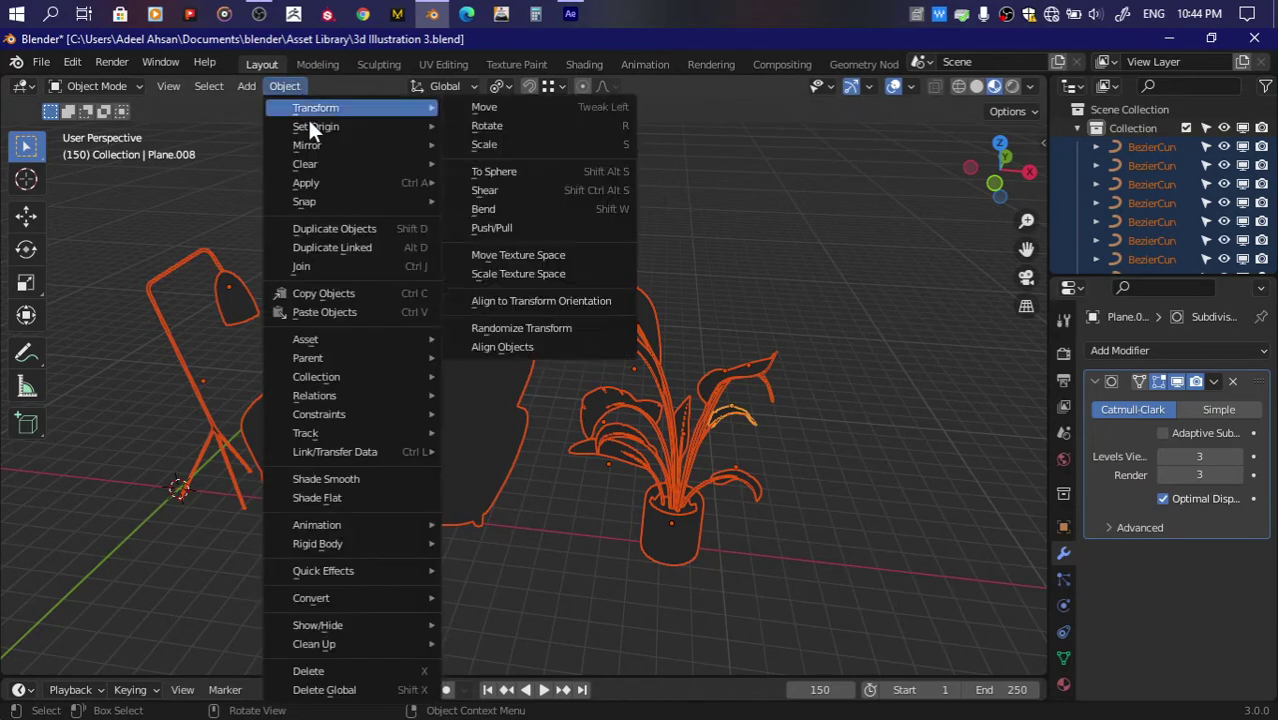
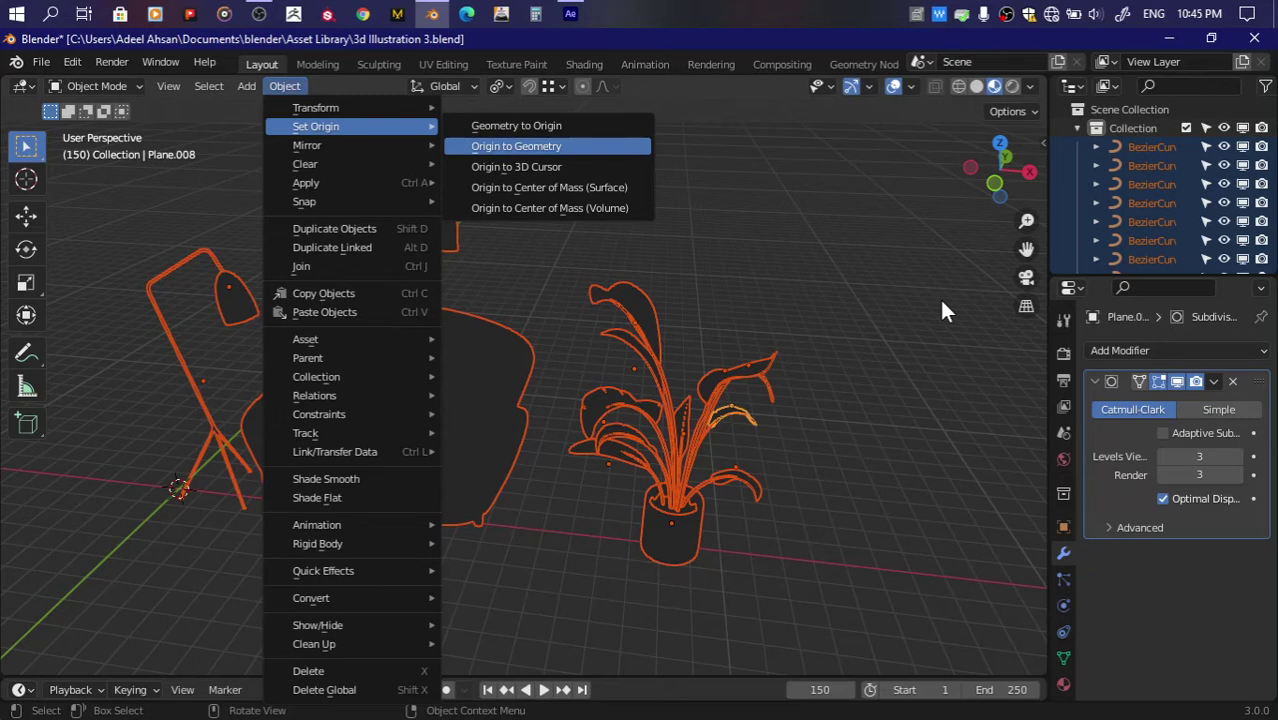
Step: Set every object's origin to its geometry and switch the viewport to solid shading
key(Return)
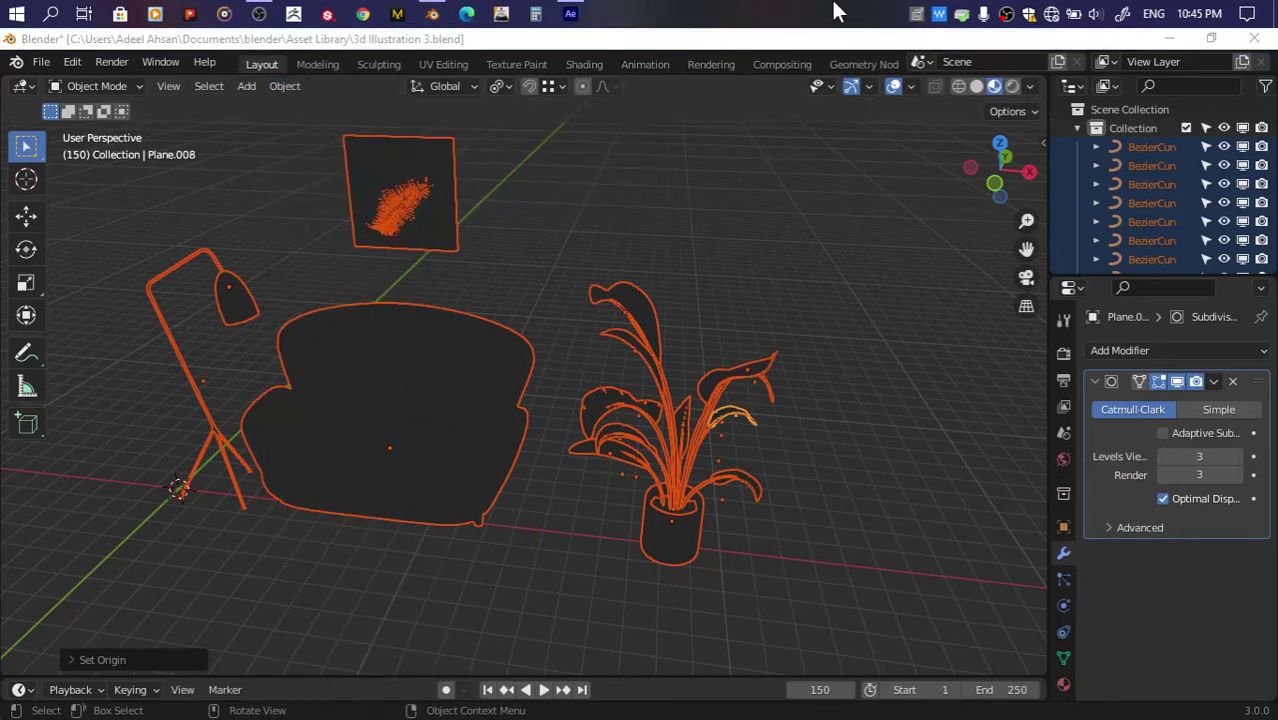
drag(1026, 248, 1200, 283)
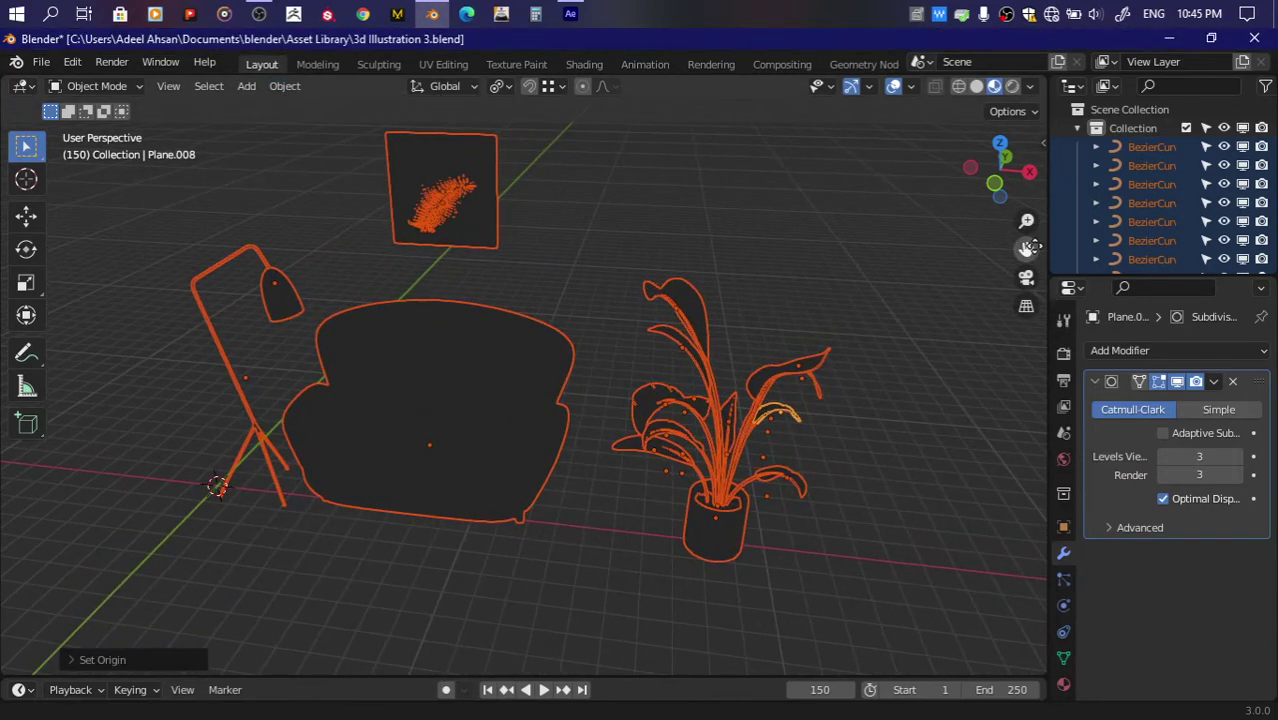
click(778, 156)
click(976, 85)
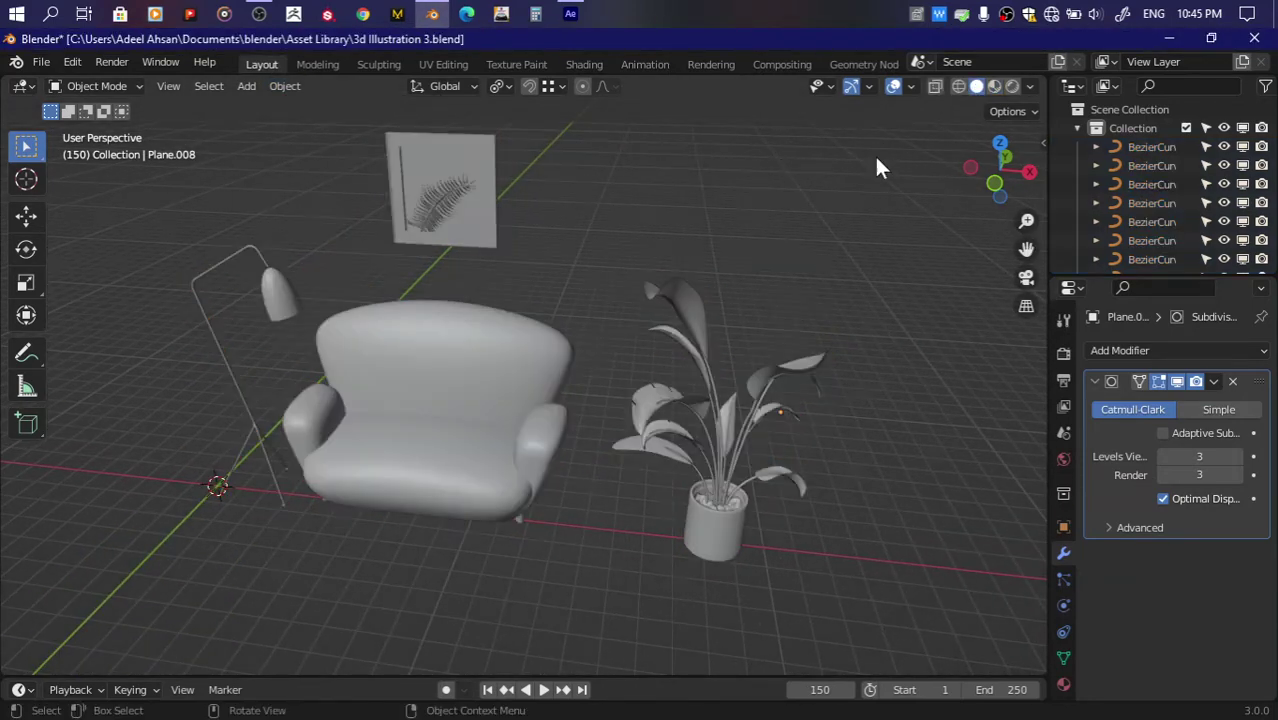
Step: Select all objects and move them along X so the sofa sits on the world origin
key(a)
click(999, 143)
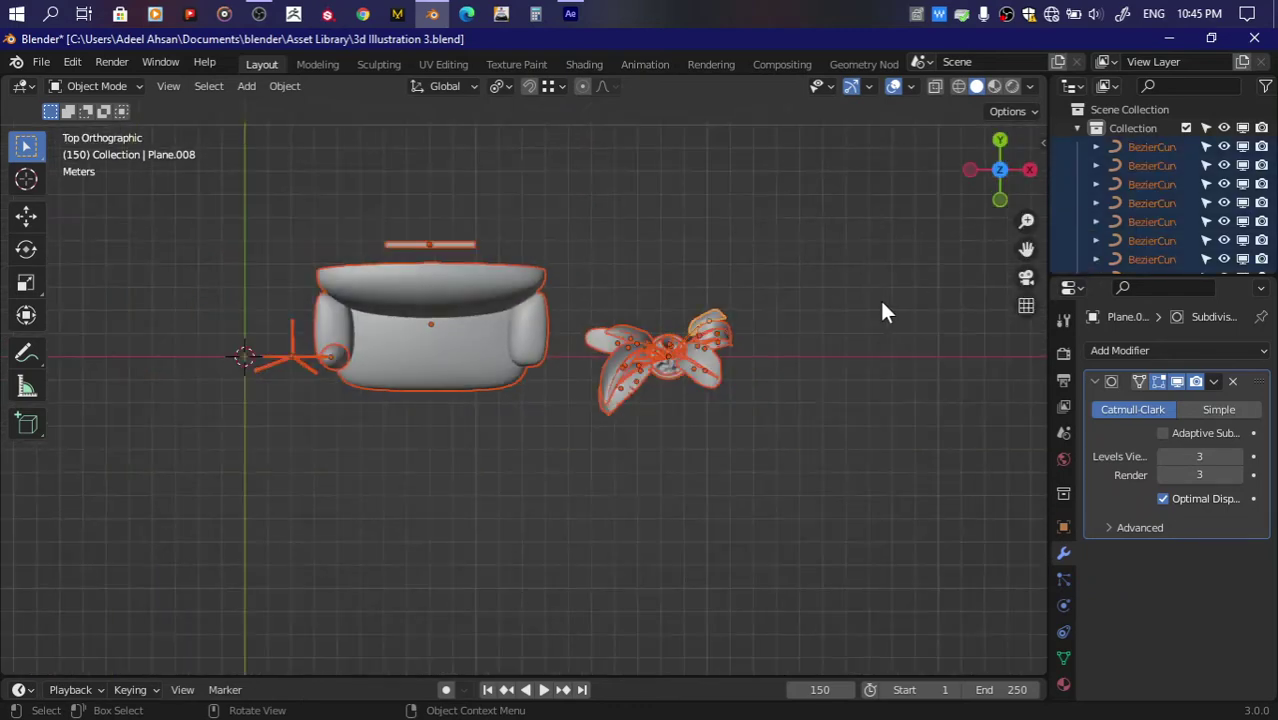
key(g)
key(x)
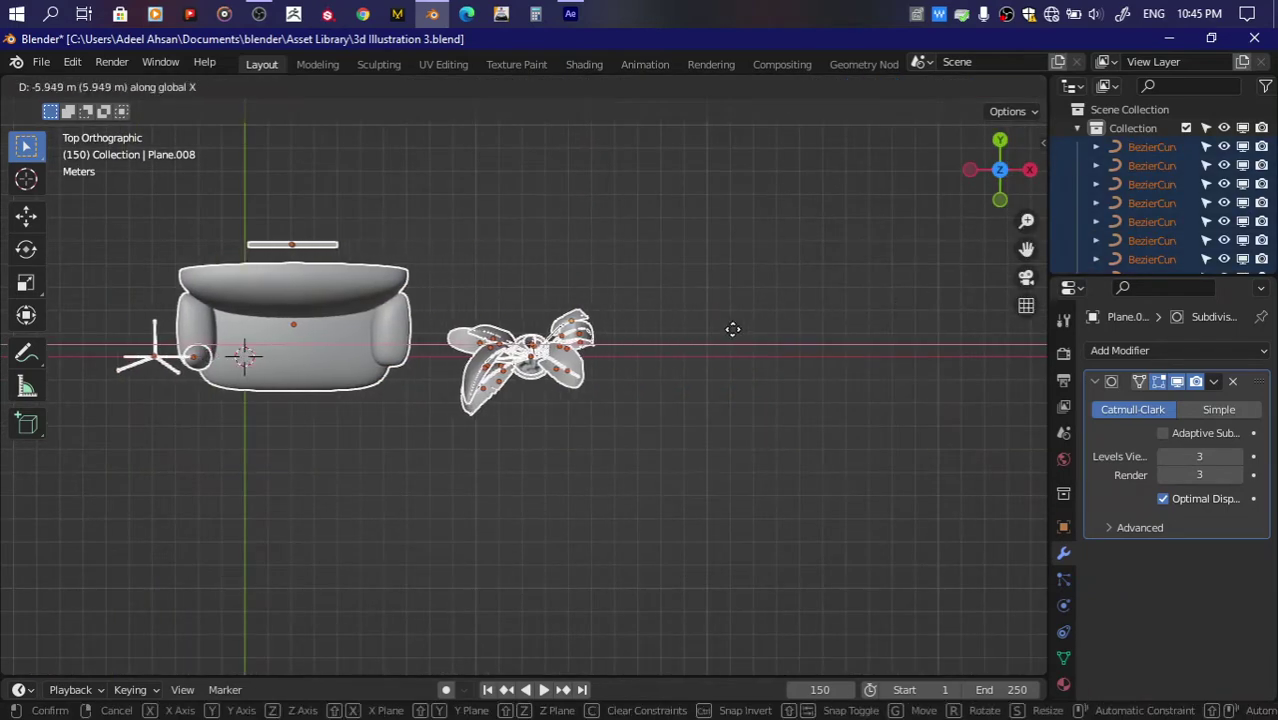
click(696, 331)
Step: Reframe the scene in perspective, select the leaf picture, and bring up the Add menu
drag(1026, 249, 856, 285)
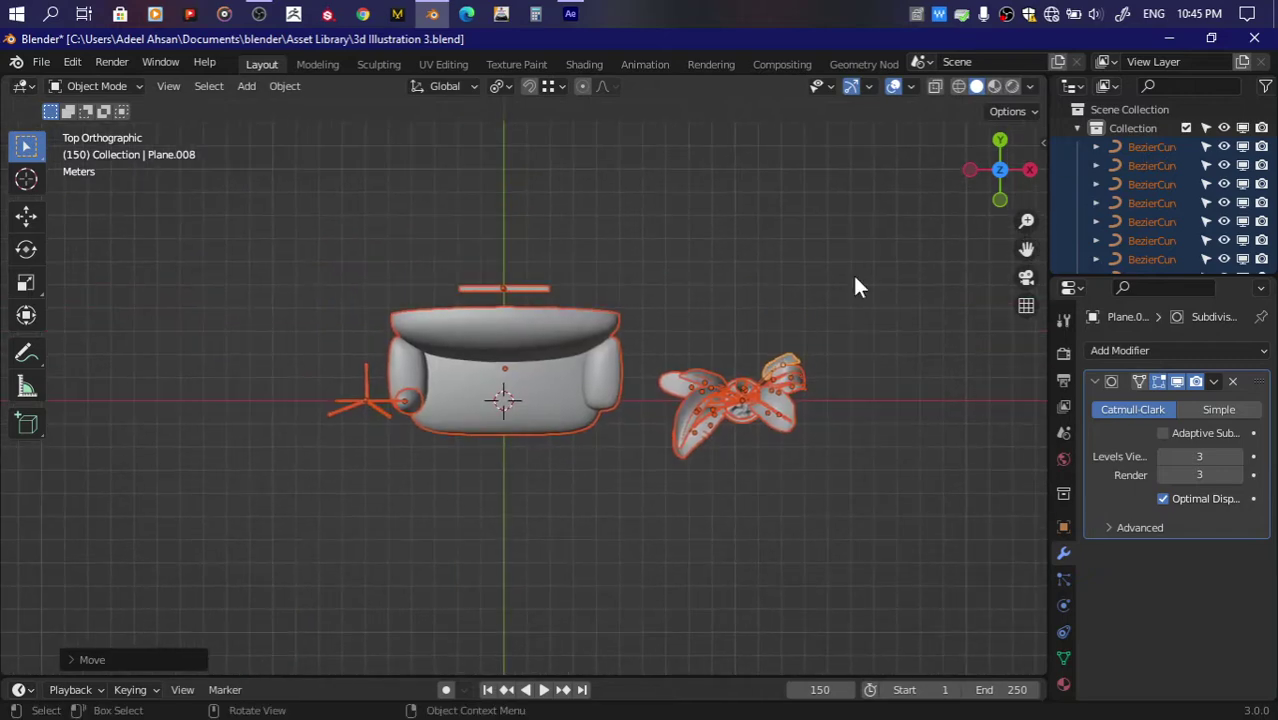
click(856, 285)
drag(1008, 190, 825, 286)
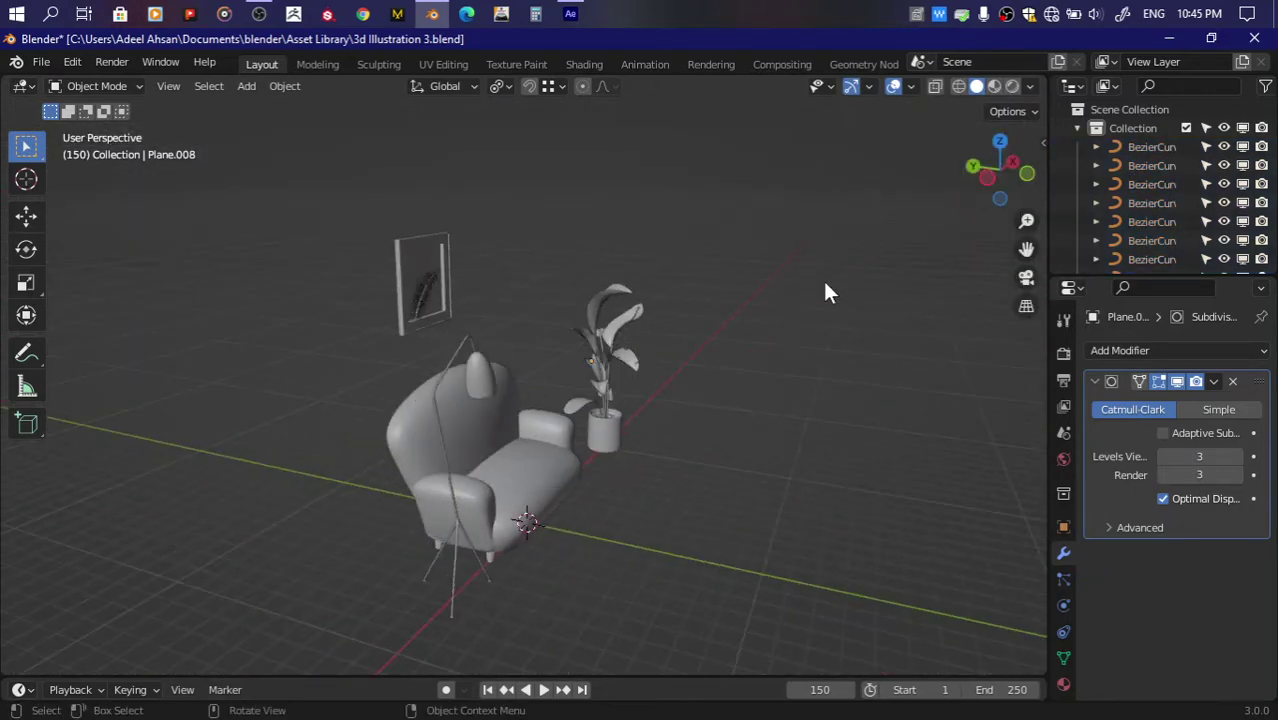
scroll(616, 370, up, 3)
click(354, 243)
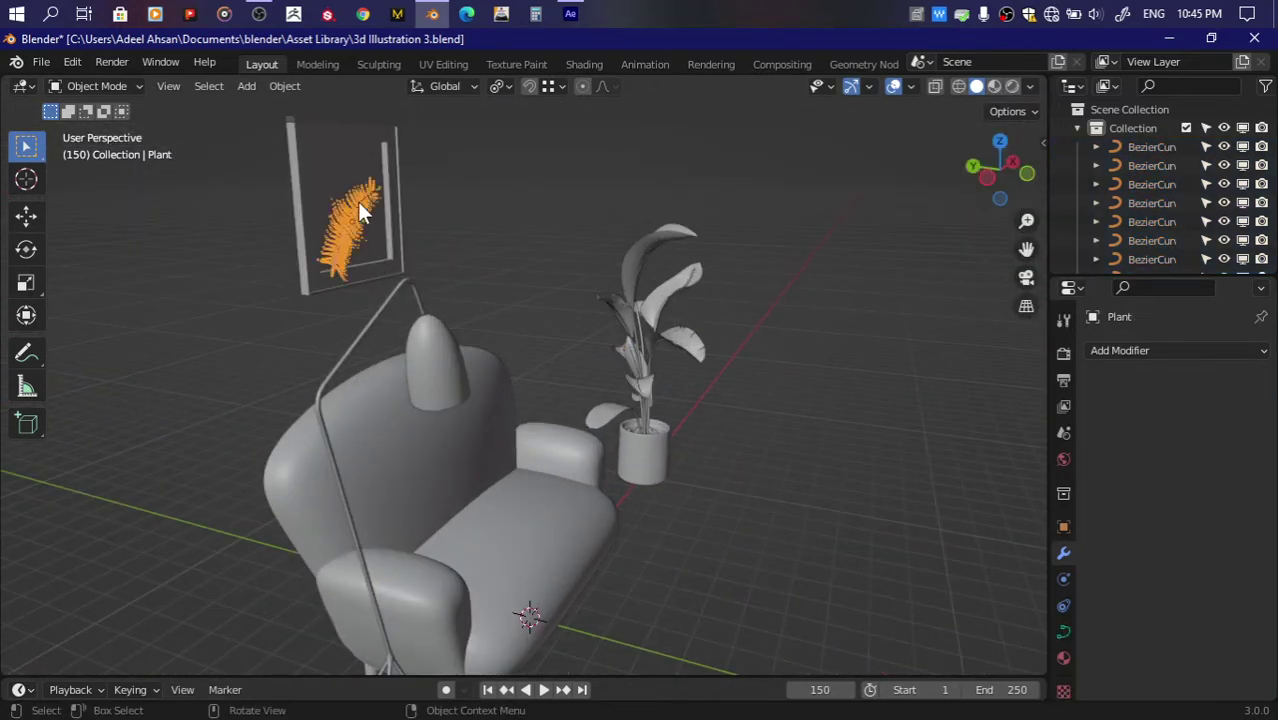
drag(1000, 170, 985, 175)
scroll(829, 343, down, 3)
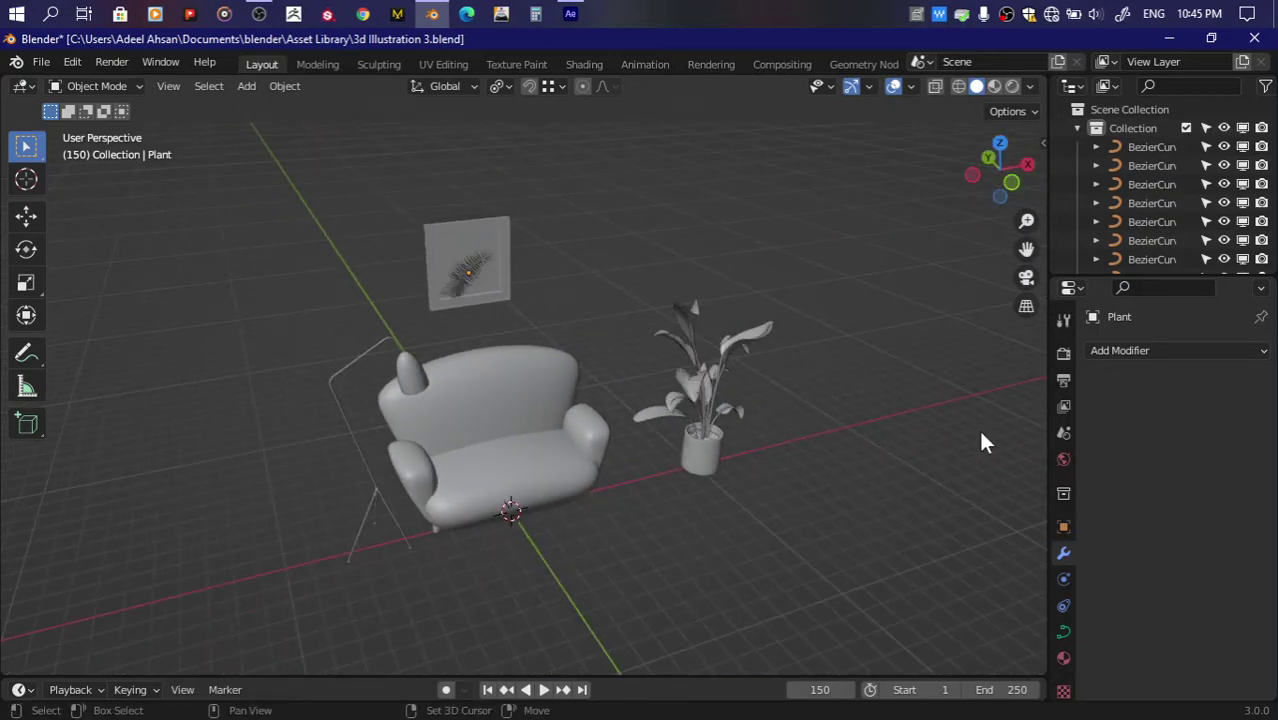
drag(1014, 186, 1010, 180)
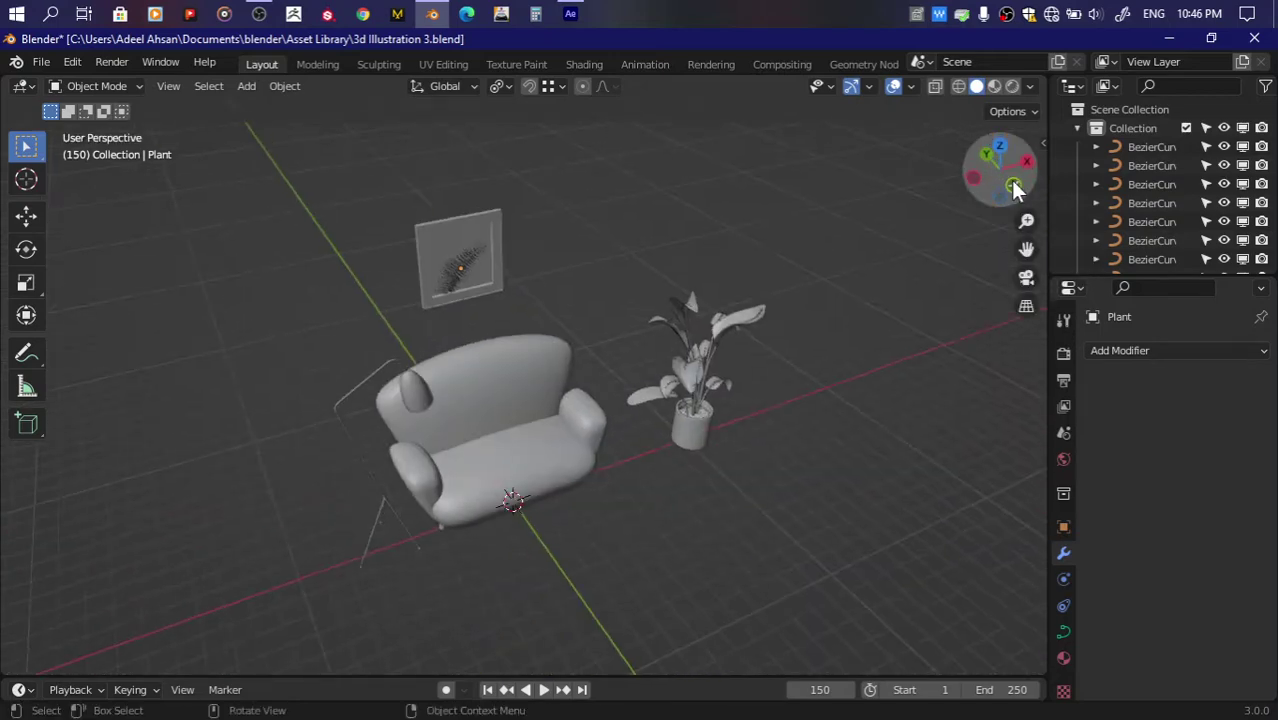
key(shift+a)
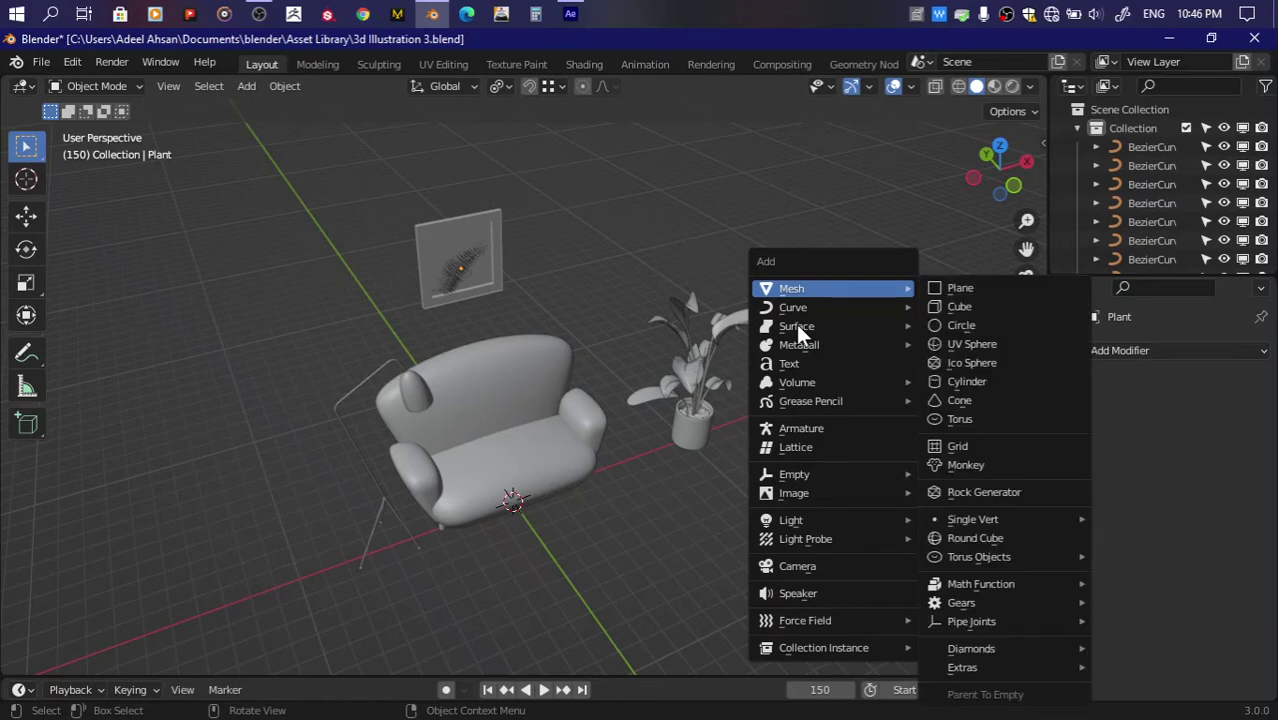
mouse_move(791, 288)
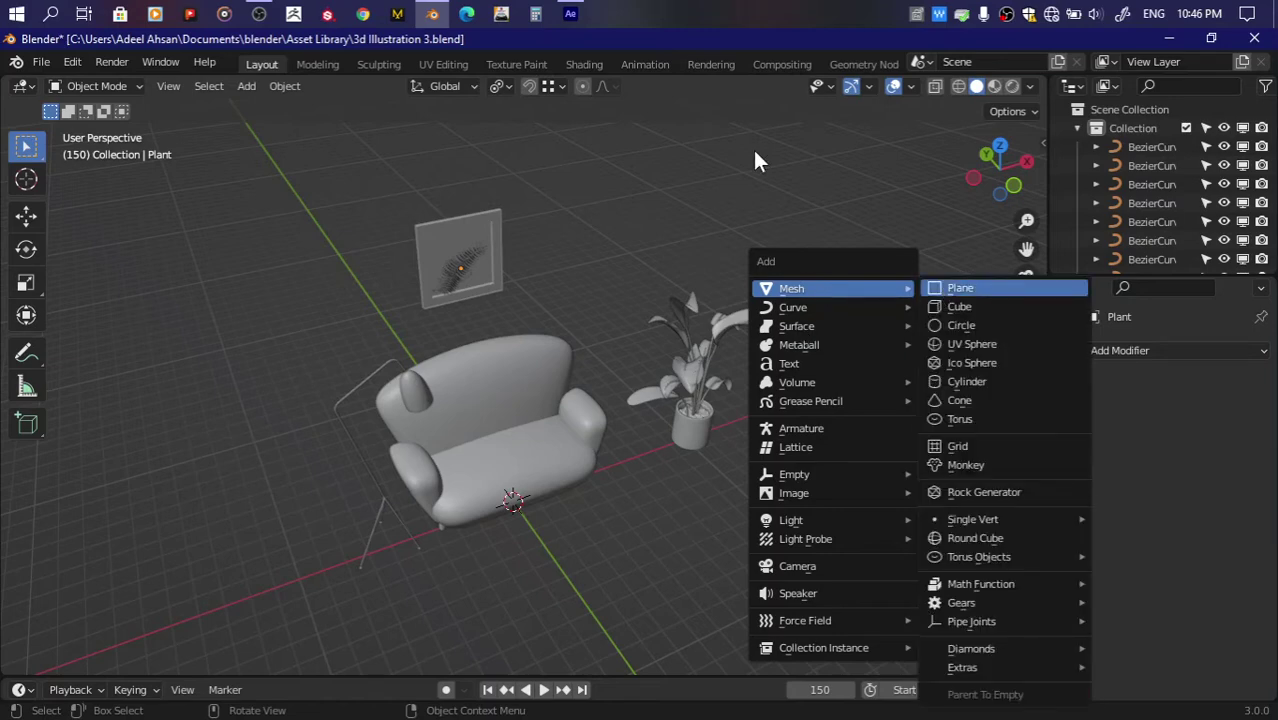
Step: Add a plane and scale its geometry up to a large floor size in Edit Mode
key(Return)
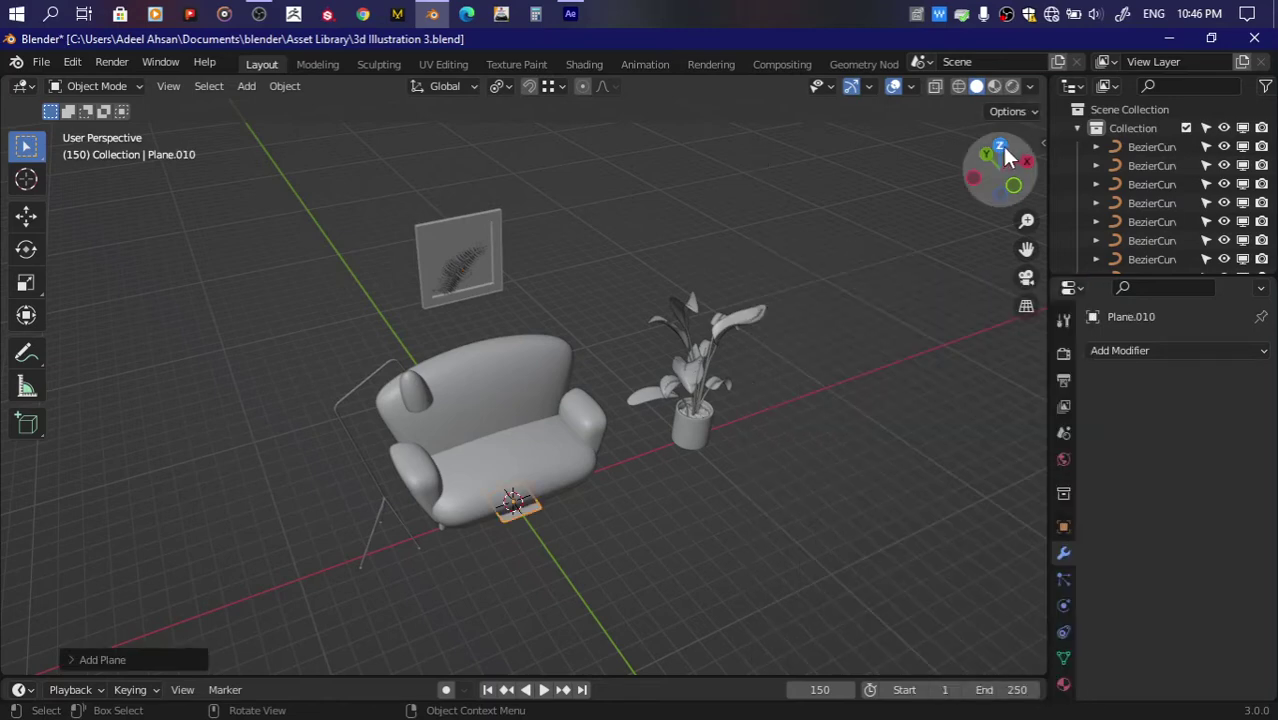
click(1000, 146)
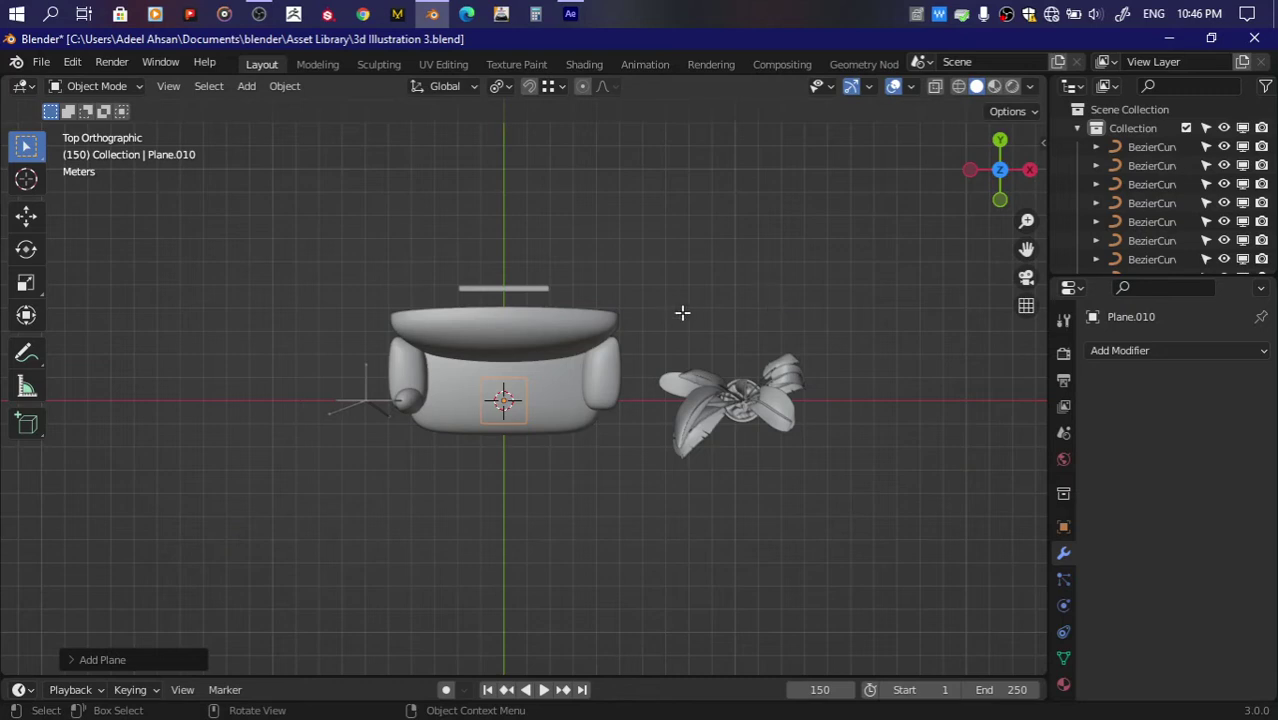
key(Tab)
drag(1026, 249, 1052, 261)
key(a)
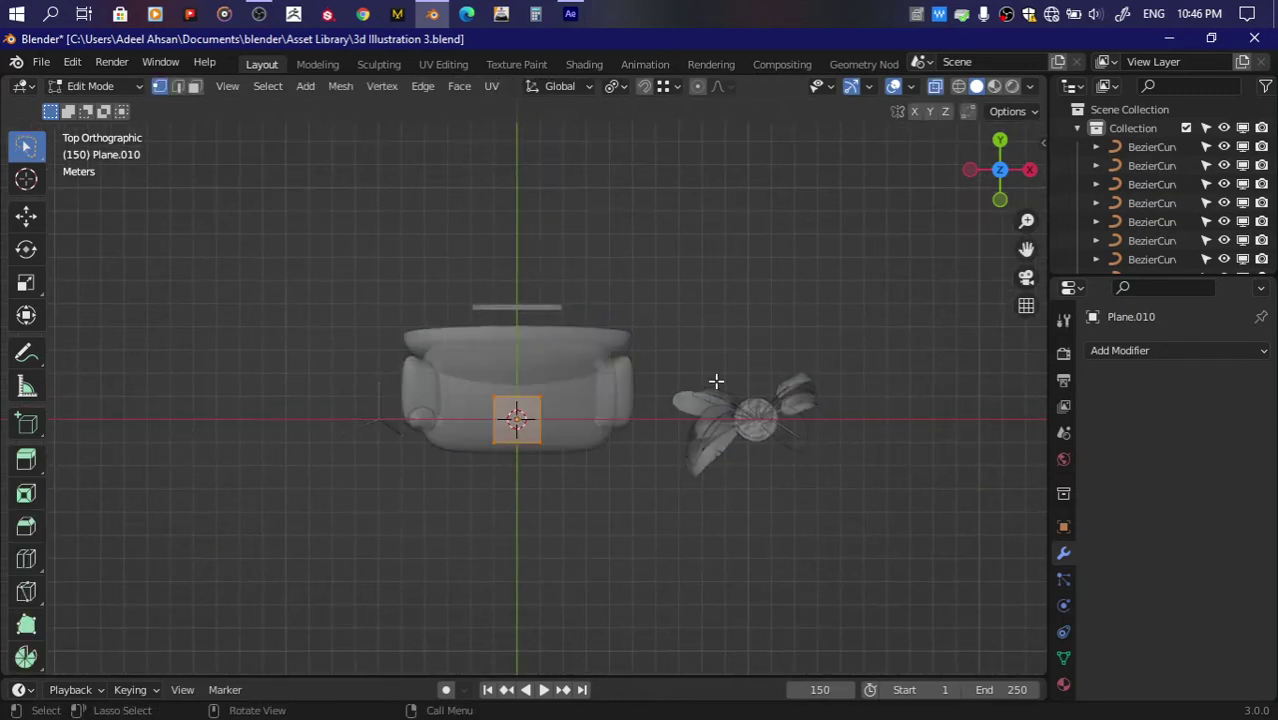
key(s)
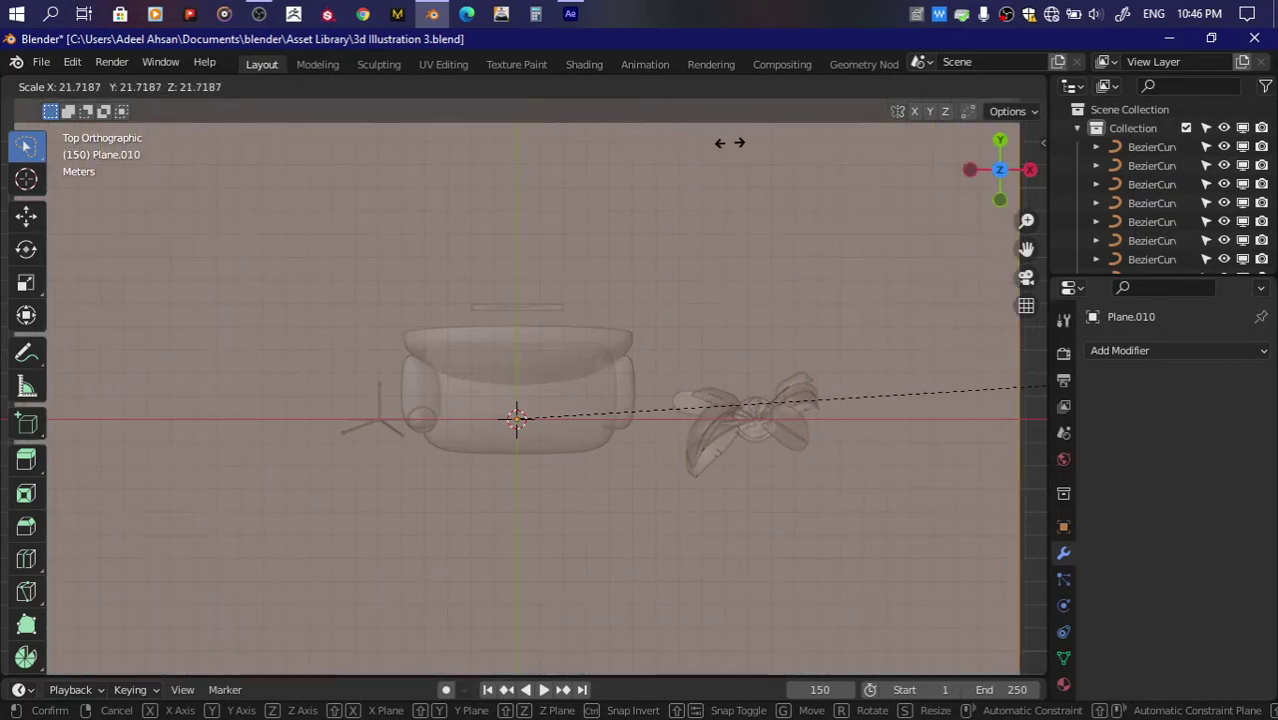
click(773, 137)
Step: Shorten the floor along Y to a depth of 1.54 and return to Object Mode
scroll(669, 318, down, 5)
key(s)
key(y)
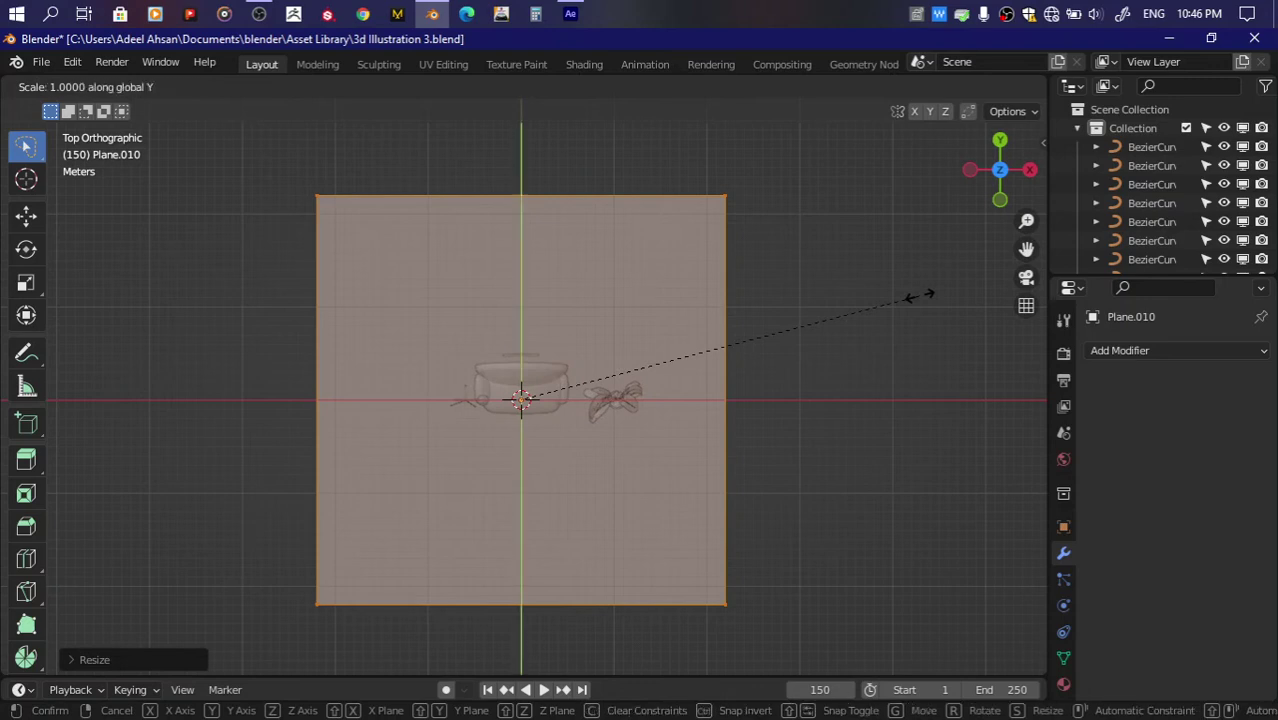
click(703, 362)
key(s)
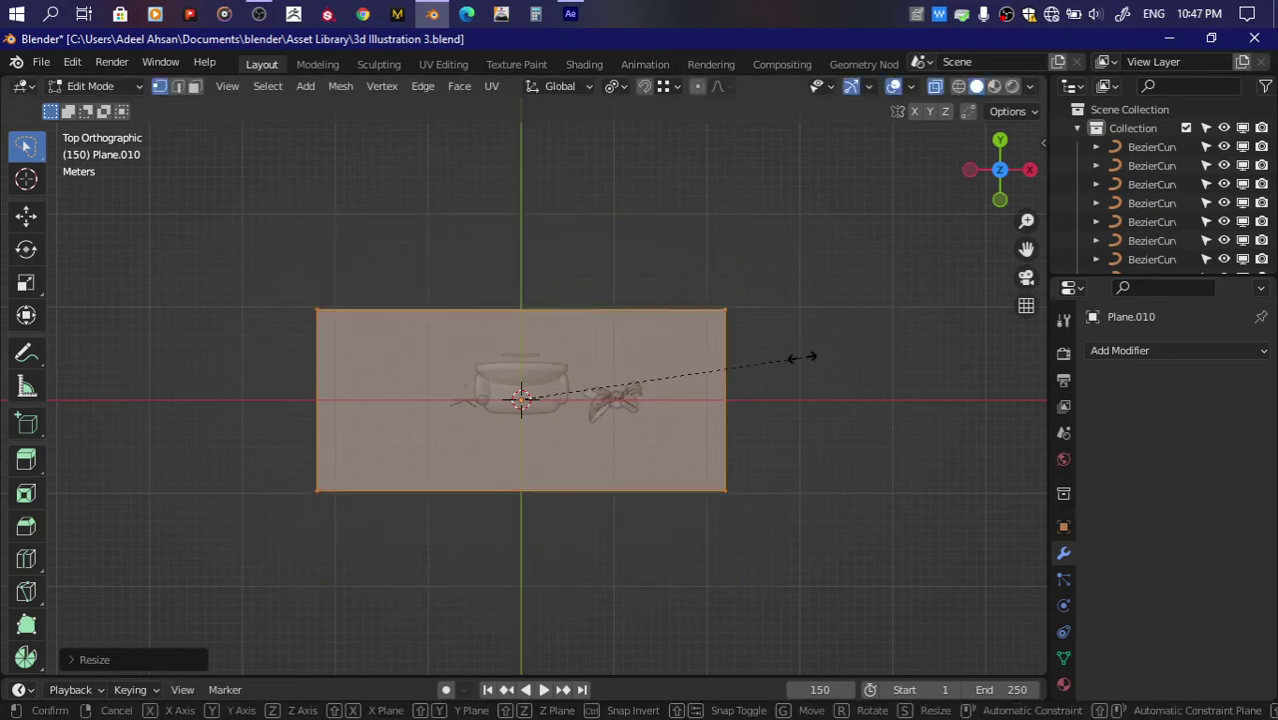
key(y)
click(950, 343)
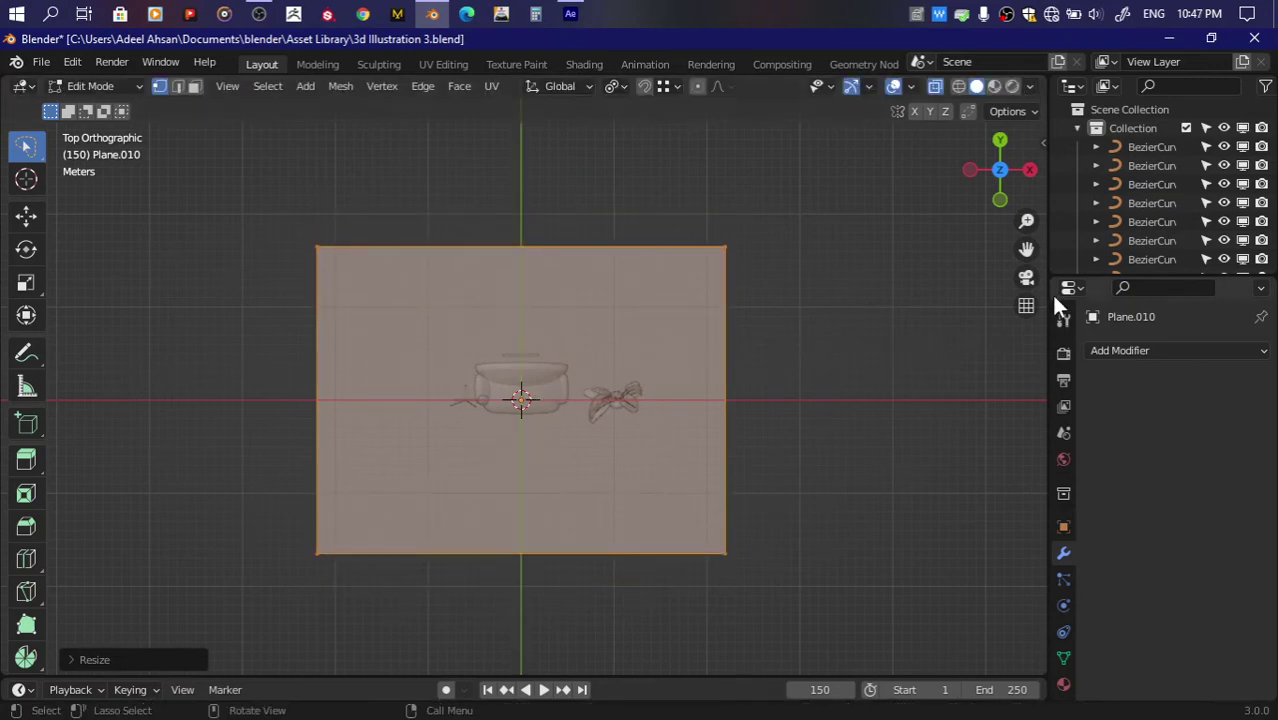
drag(985, 181, 756, 358)
scroll(826, 349, up, 3)
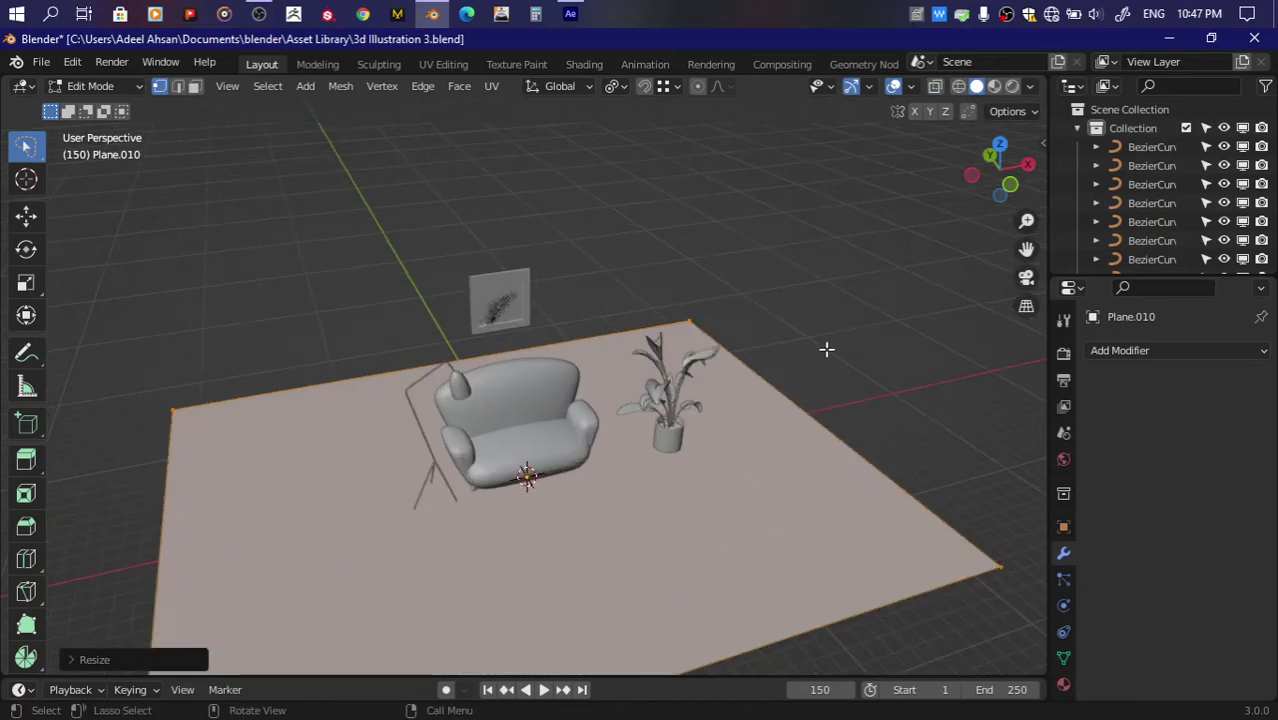
click(972, 176)
key(Tab)
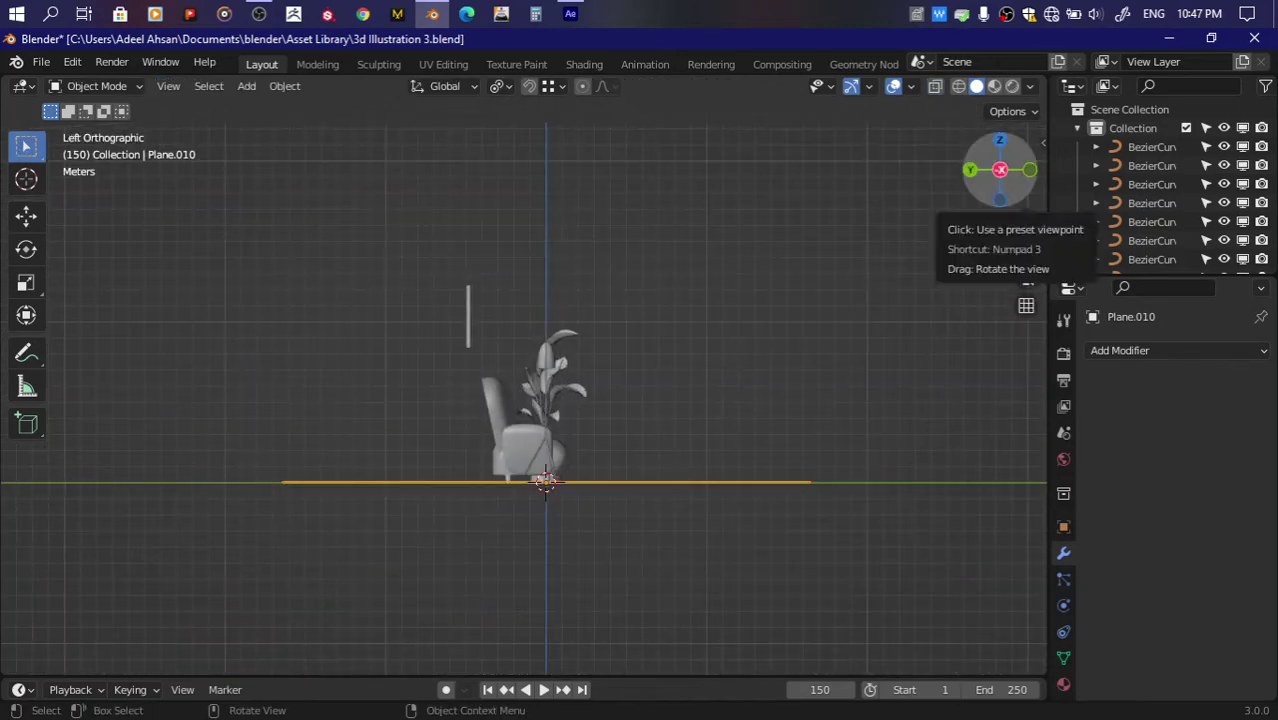
Step: Duplicate the floor plane and rotate the copy 90° about X to stand upright
drag(985, 185, 855, 348)
scroll(855, 348, down, 2)
key(shift+d)
key(r)
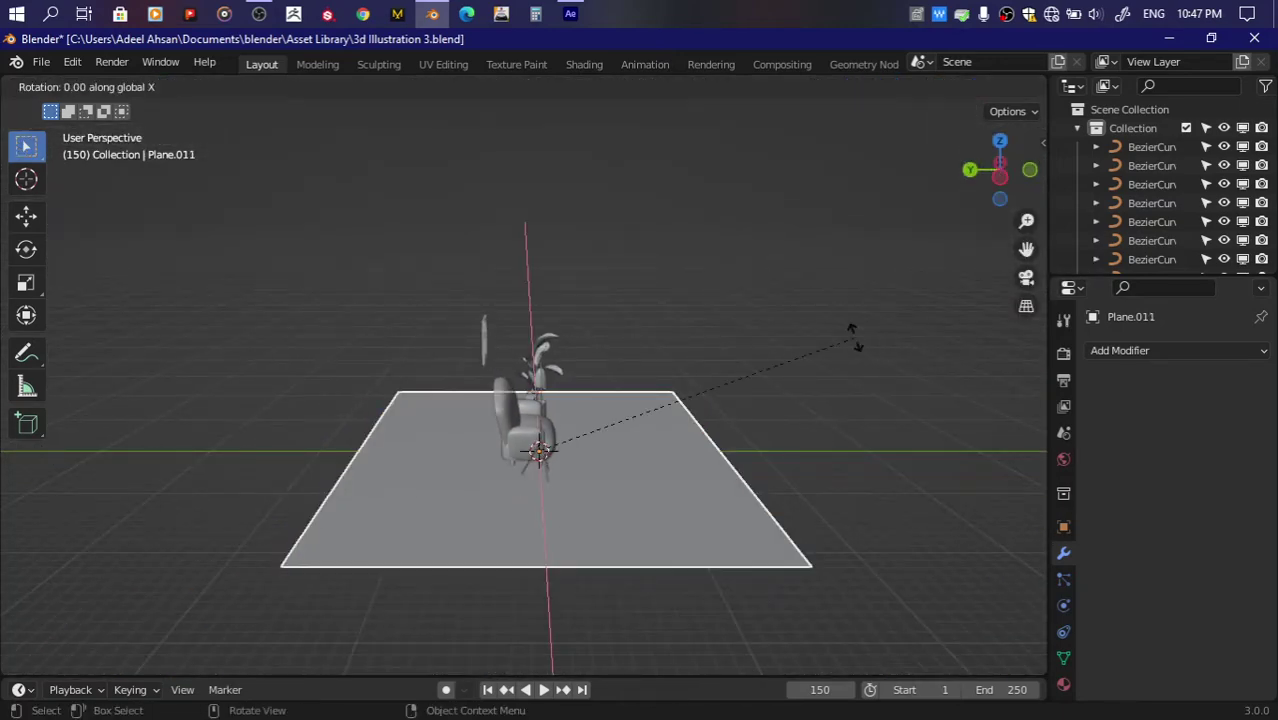
text(x90)
key(Return)
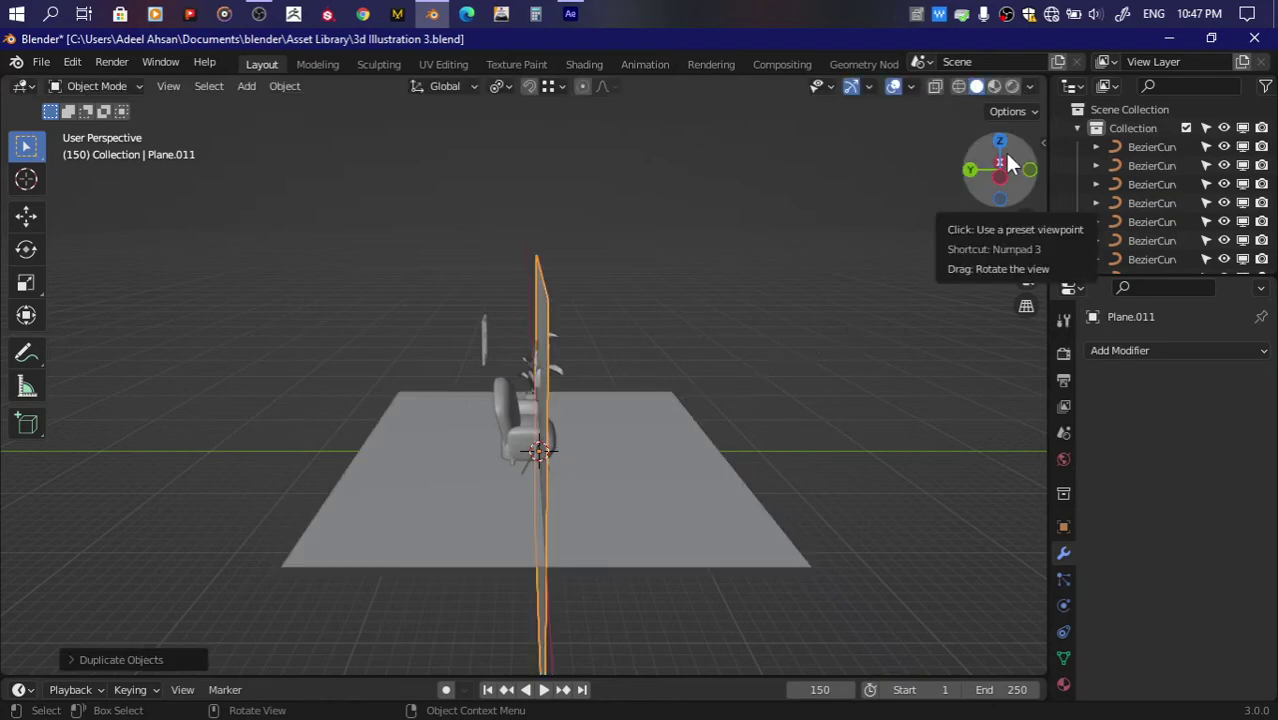
Step: Raise the upright plane along Z and slide it along Y behind the furniture
drag(1004, 152, 1020, 197)
click(1011, 190)
key(g)
key(z)
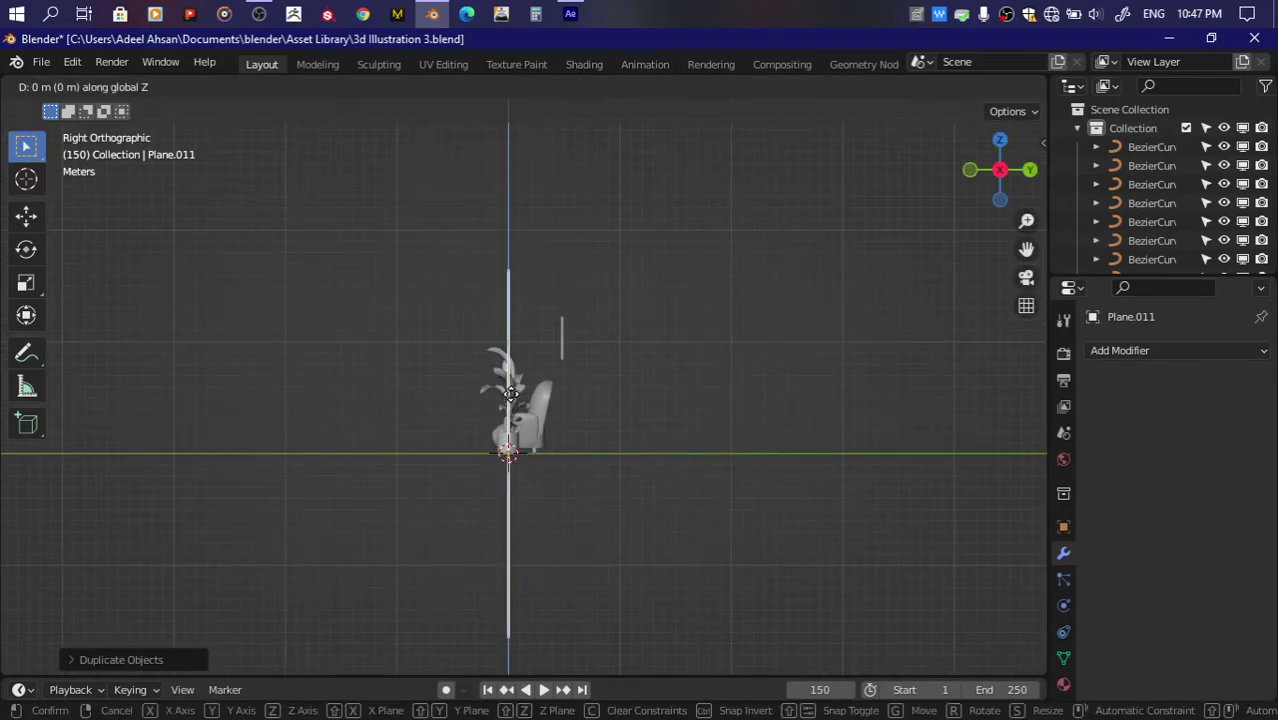
click(495, 283)
middle_drag(497, 290, 830, 285)
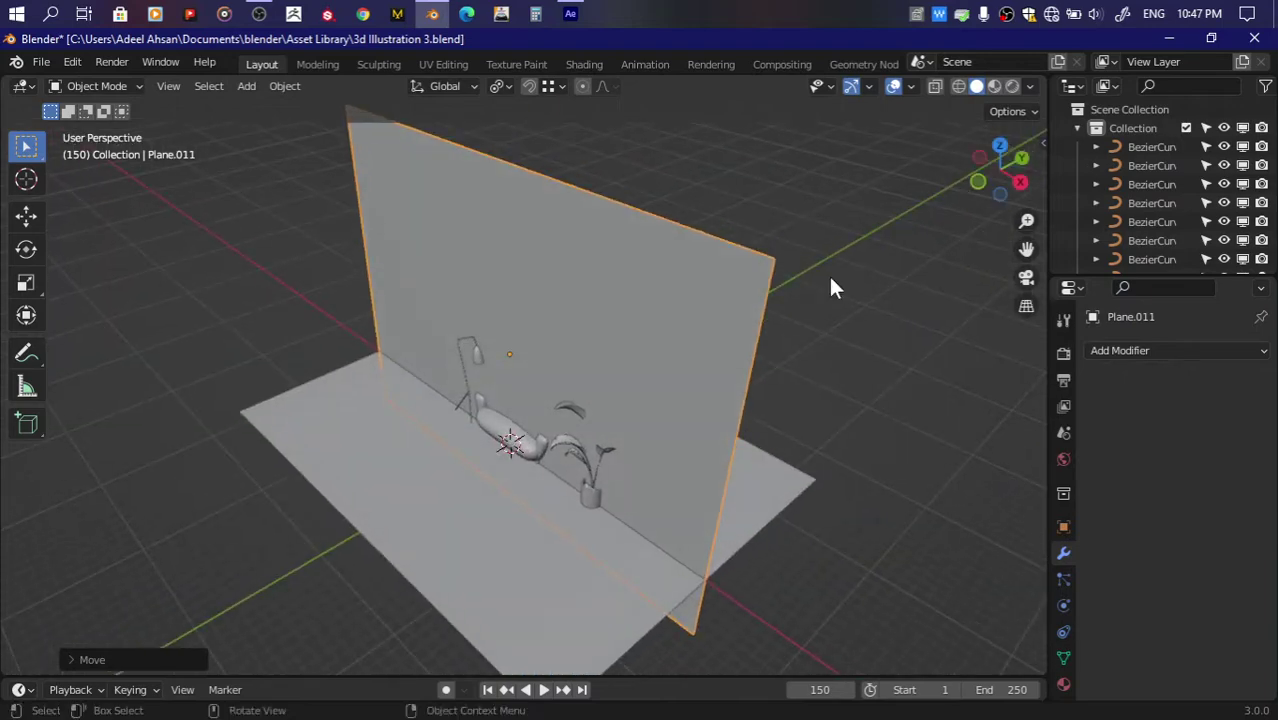
key(g)
key(y)
click(812, 479)
drag(1003, 166, 985, 178)
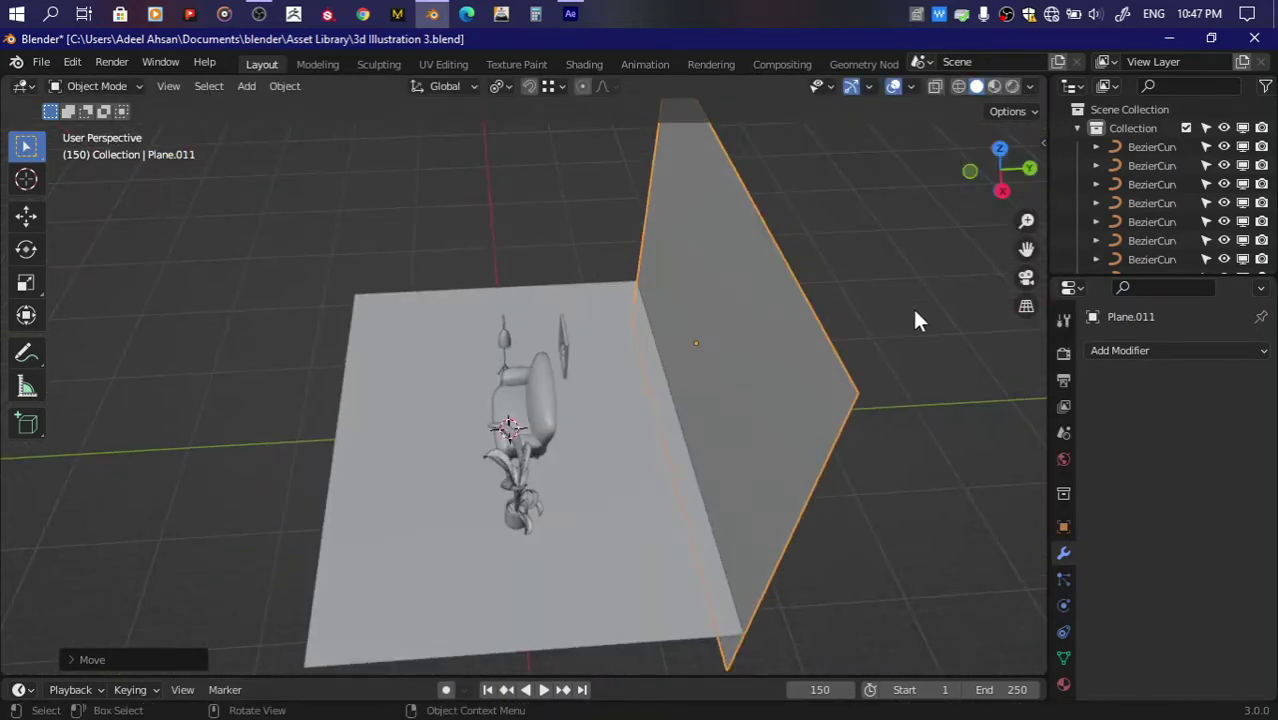
key(g)
key(y)
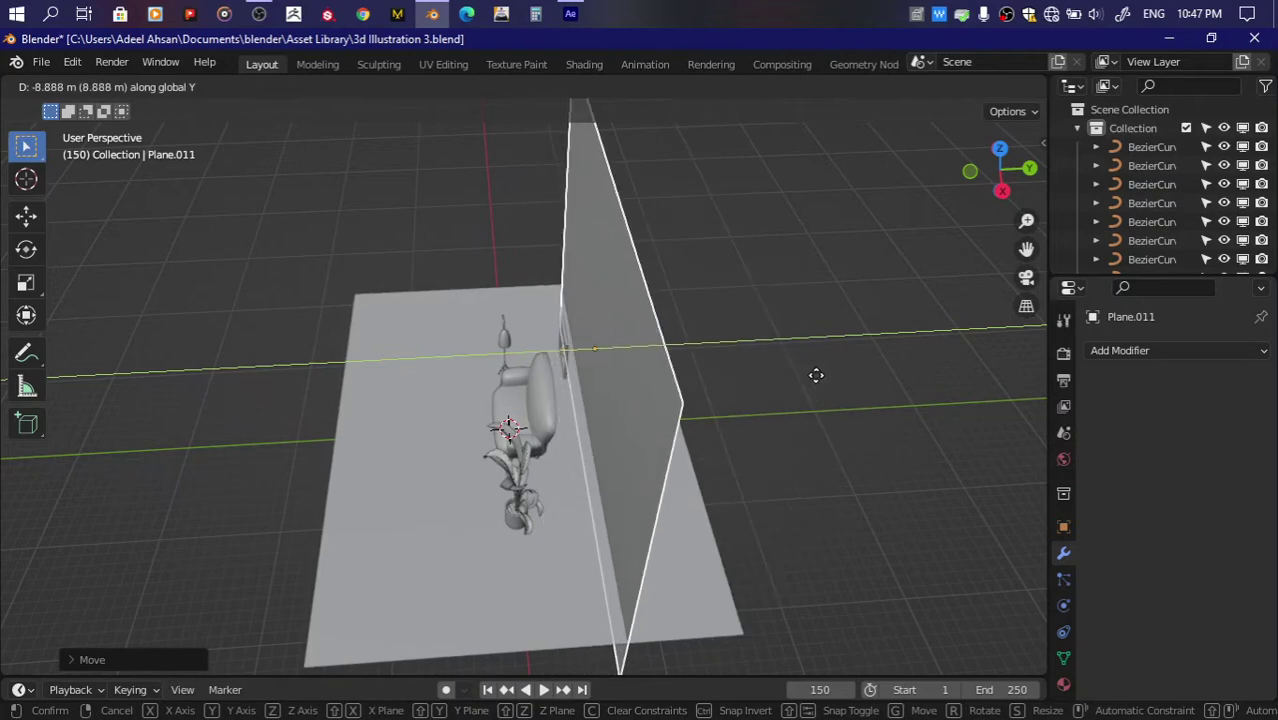
click(804, 377)
Step: Save the blend file and view the room straight from the front
drag(1000, 168, 863, 283)
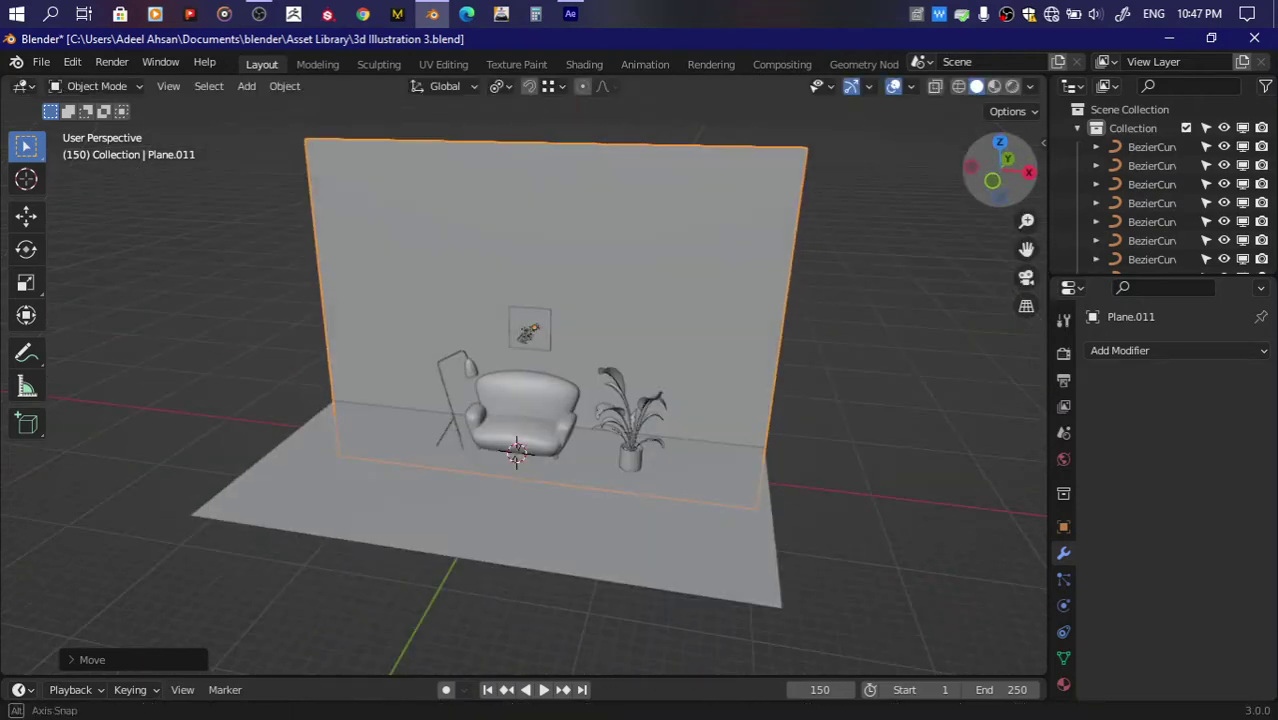
drag(1029, 249, 1029, 249)
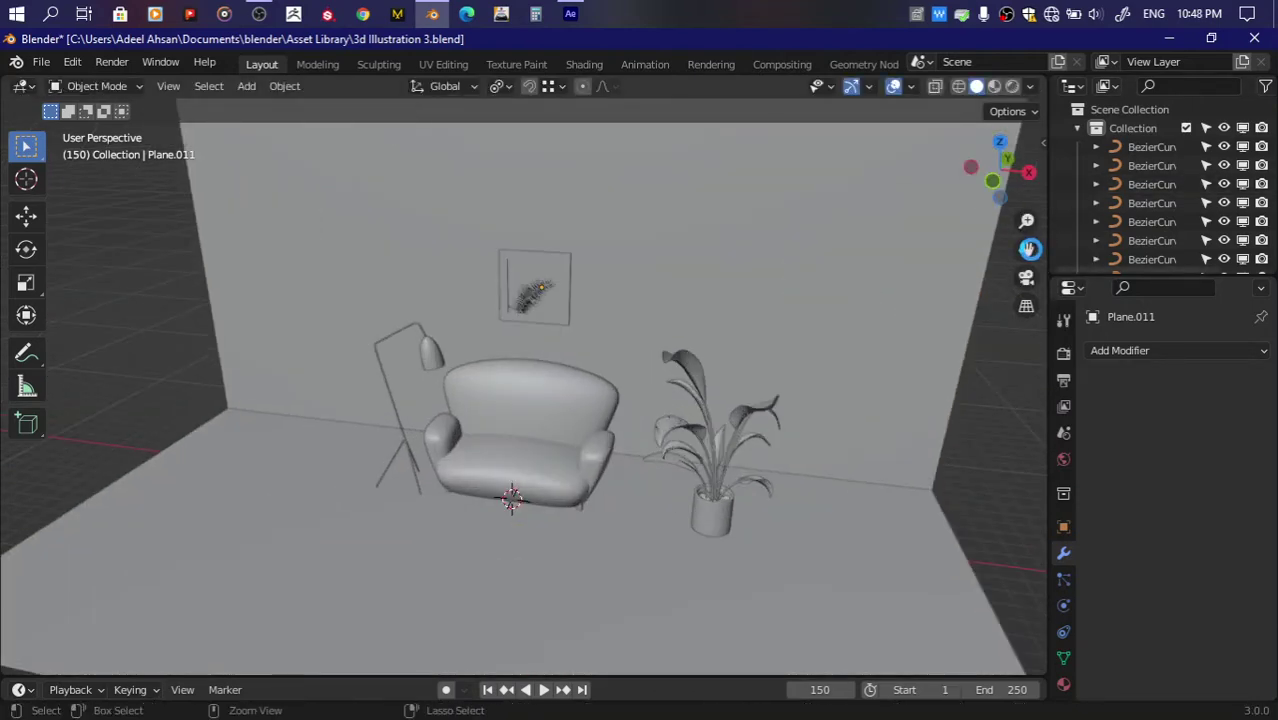
key(ctrl+s)
drag(1000, 170, 727, 362)
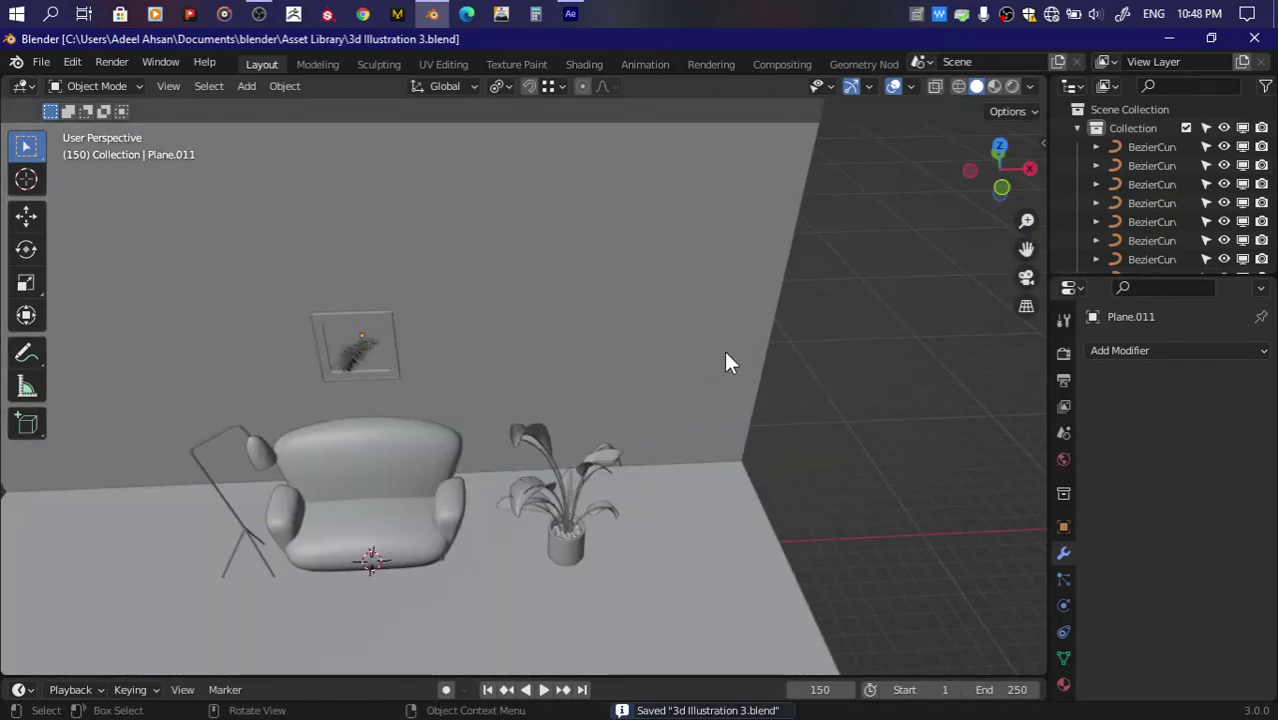
drag(1000, 170, 1001, 190)
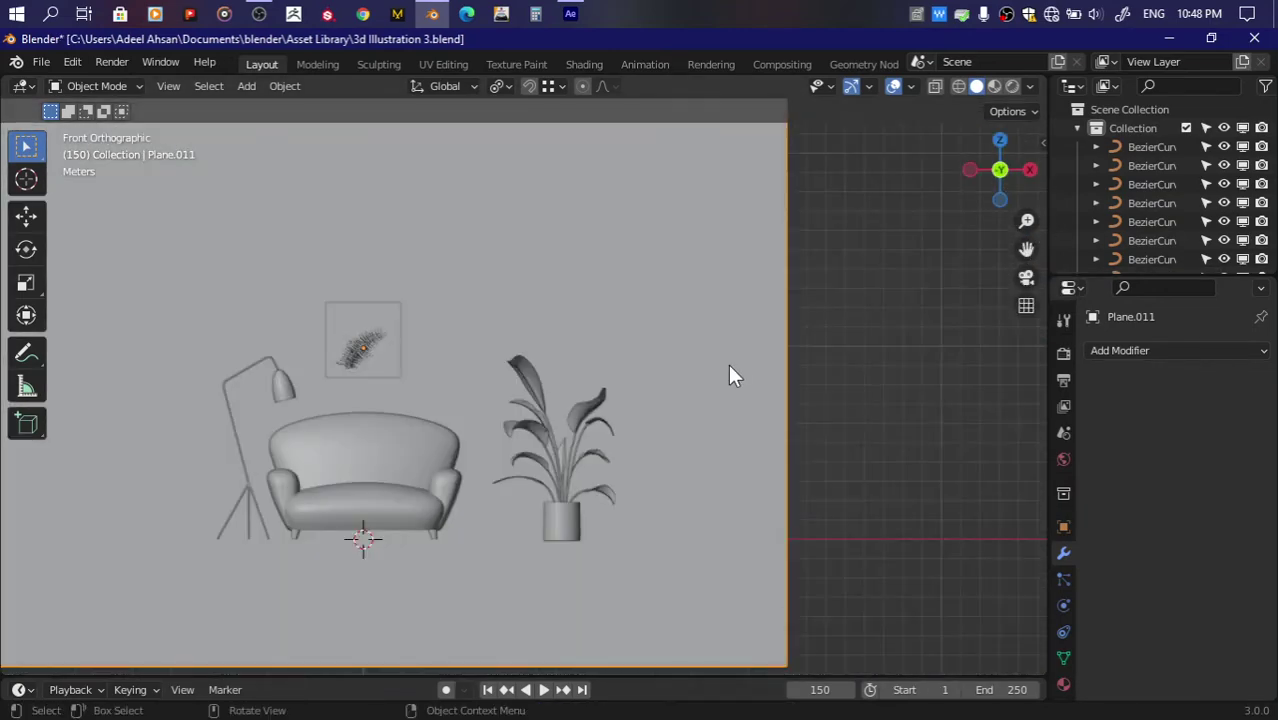
Step: In Edit Mode, add a vertical loop cut on the wall slid to the right
key(Tab)
scroll(762, 294, down, 2)
scroll(625, 328, down, 1)
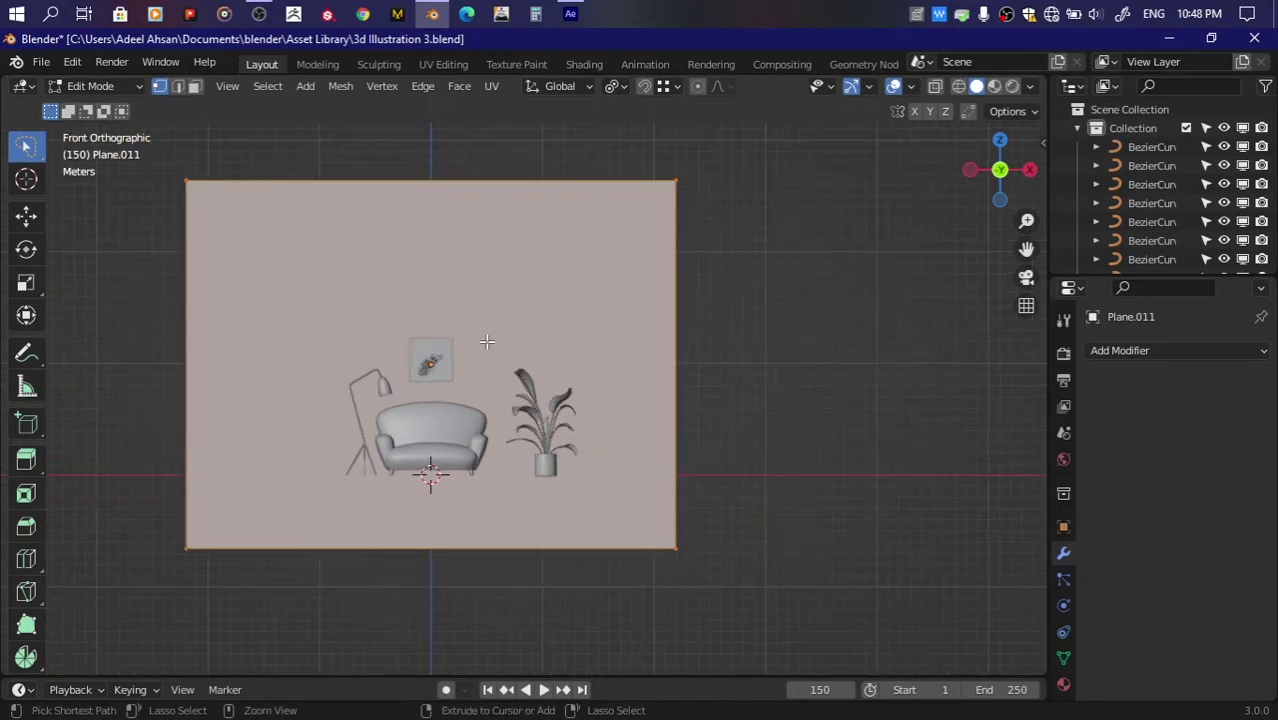
key(ctrl+r)
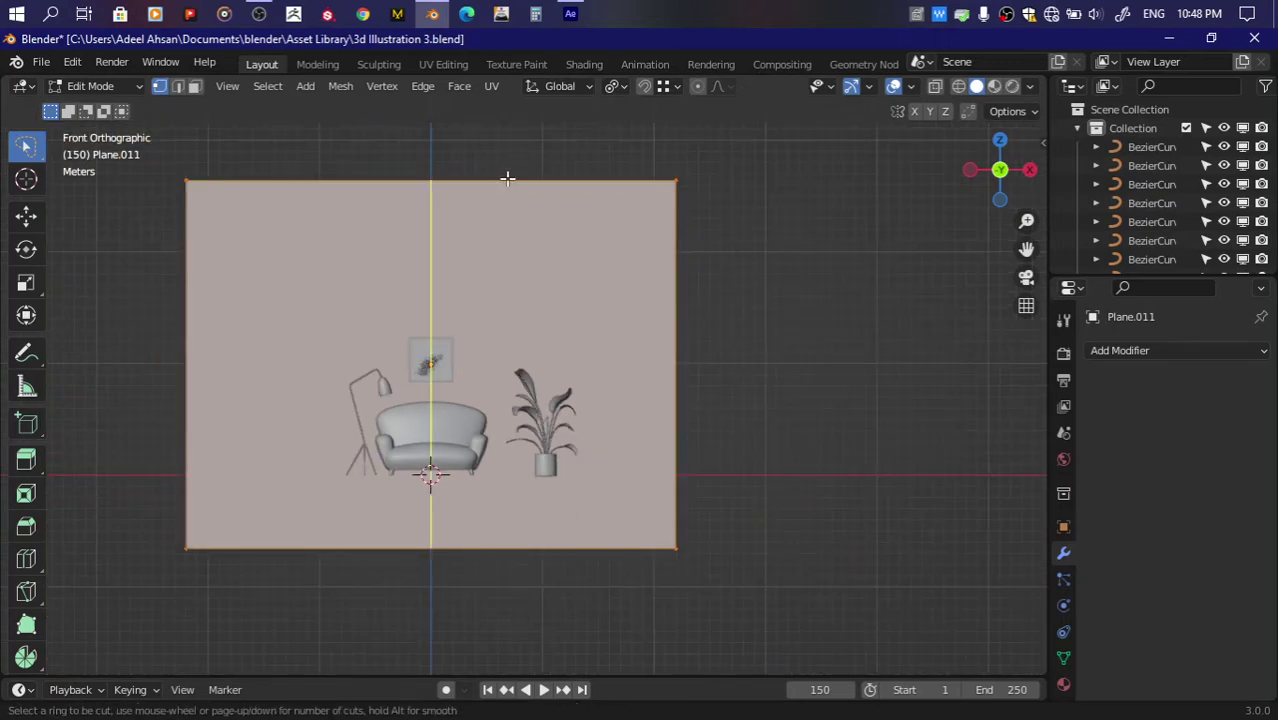
click(505, 177)
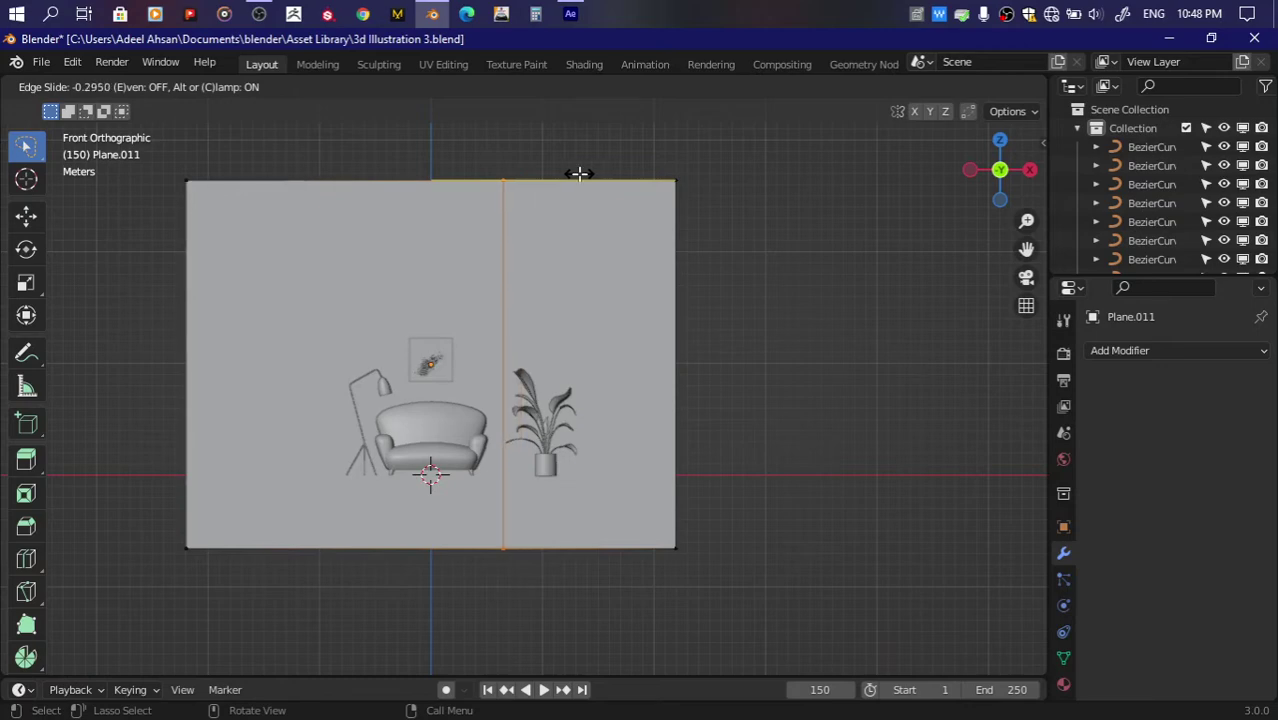
click(579, 174)
drag(1000, 170, 607, 347)
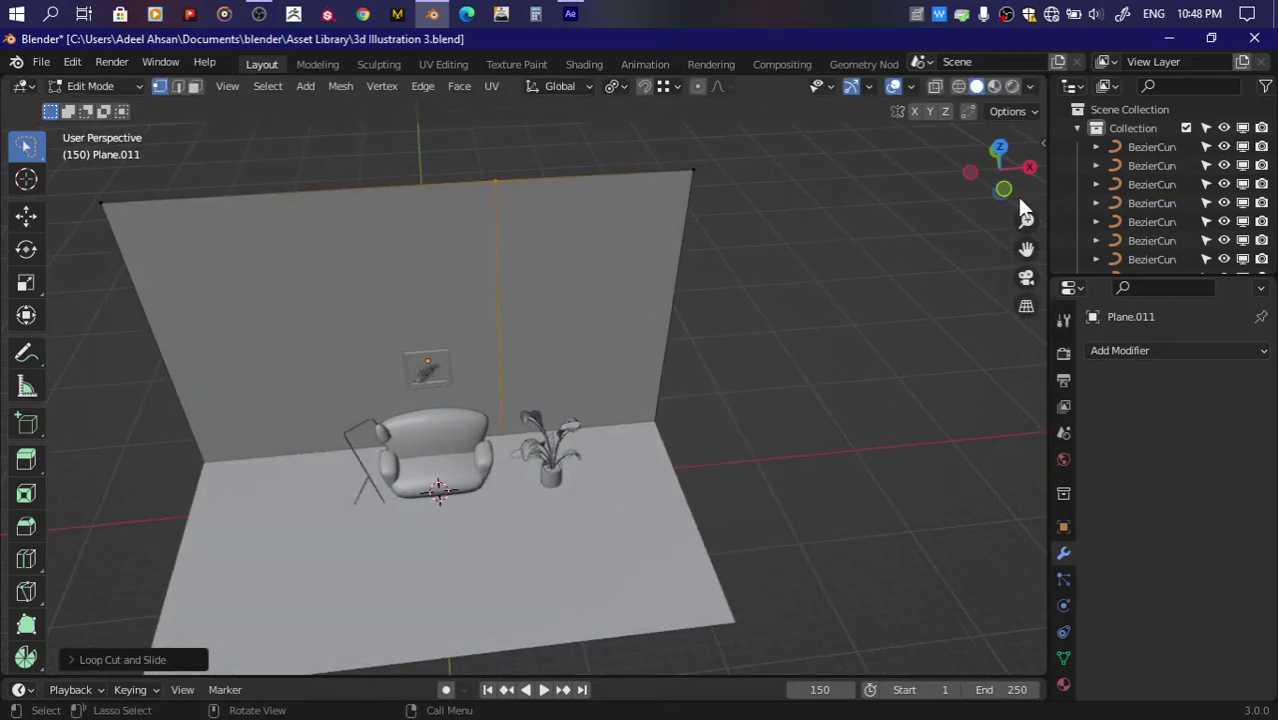
click(1005, 187)
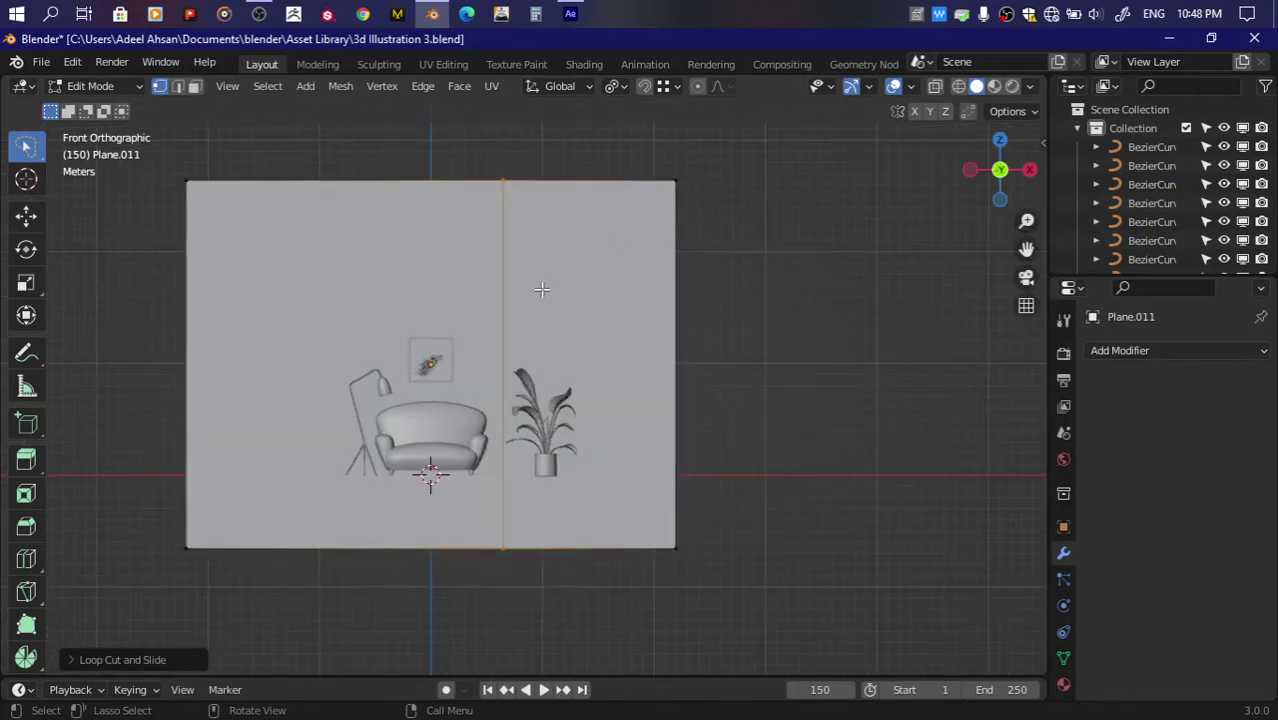
Step: Add a horizontal loop cut across the wall and set its height
scroll(542, 289, up, 2)
scroll(542, 289, up, 2)
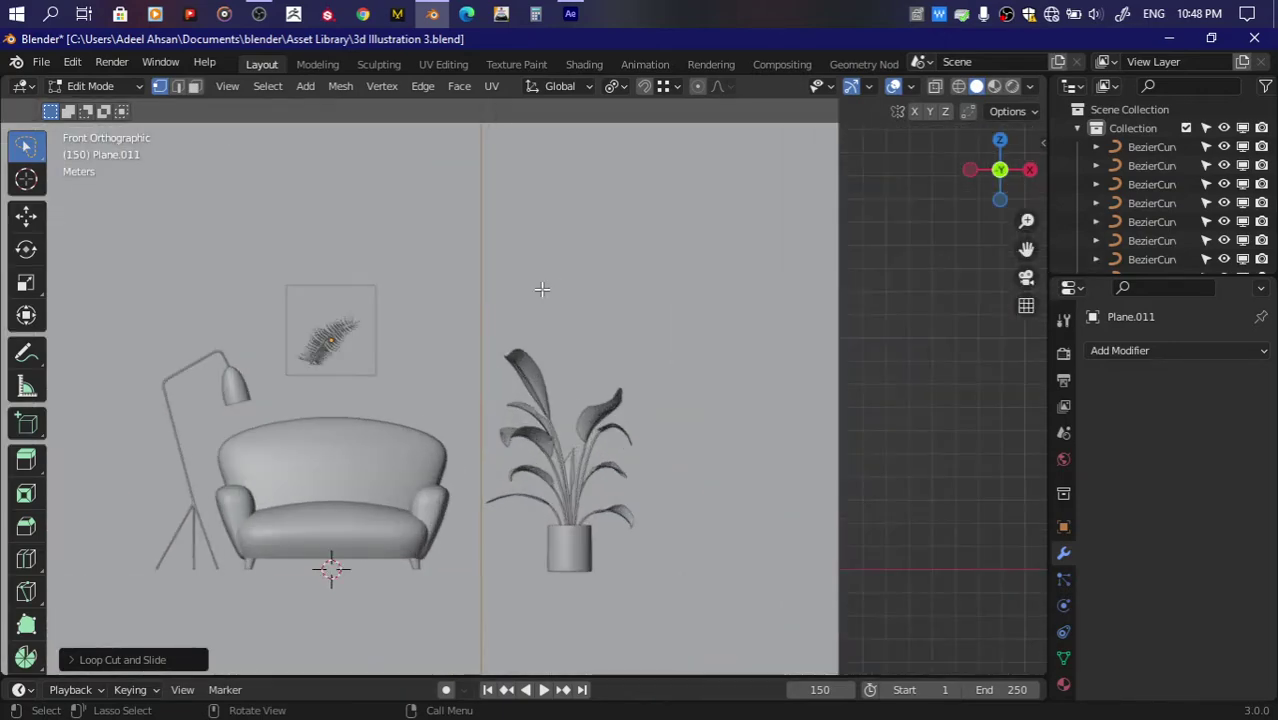
scroll(542, 289, down, 2)
scroll(542, 289, down, 1)
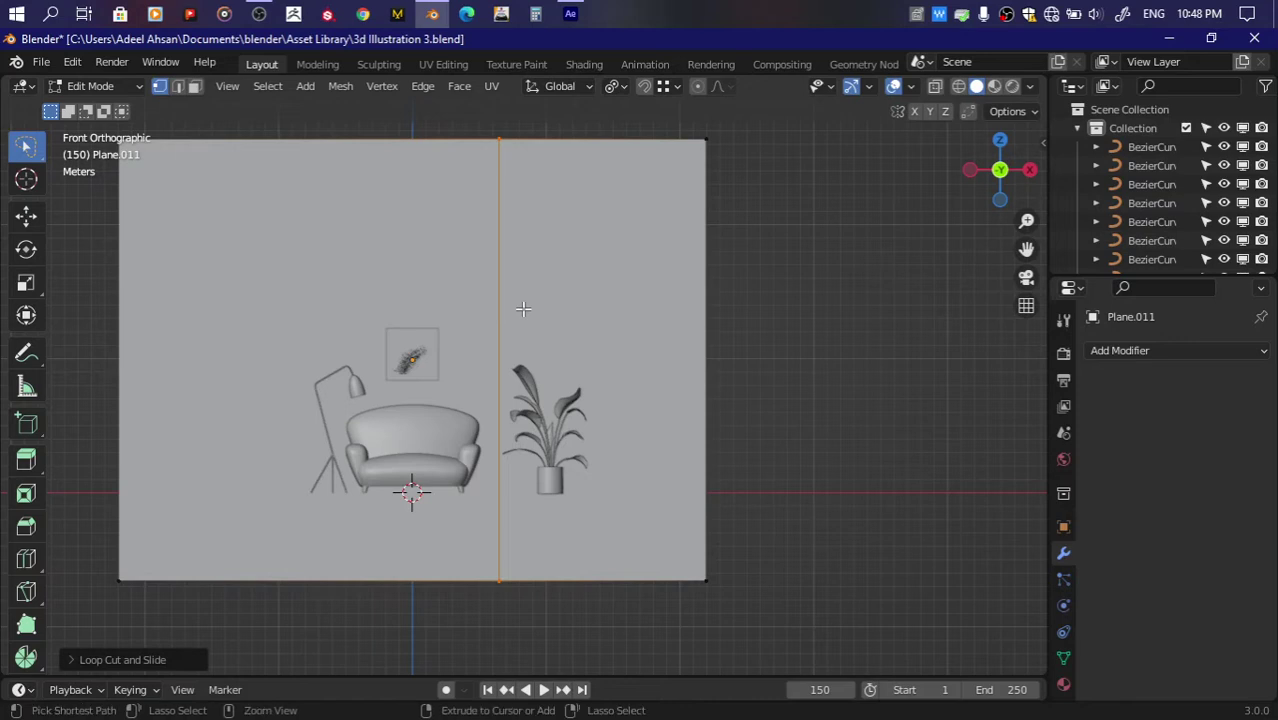
key(ctrl+r)
click(523, 310)
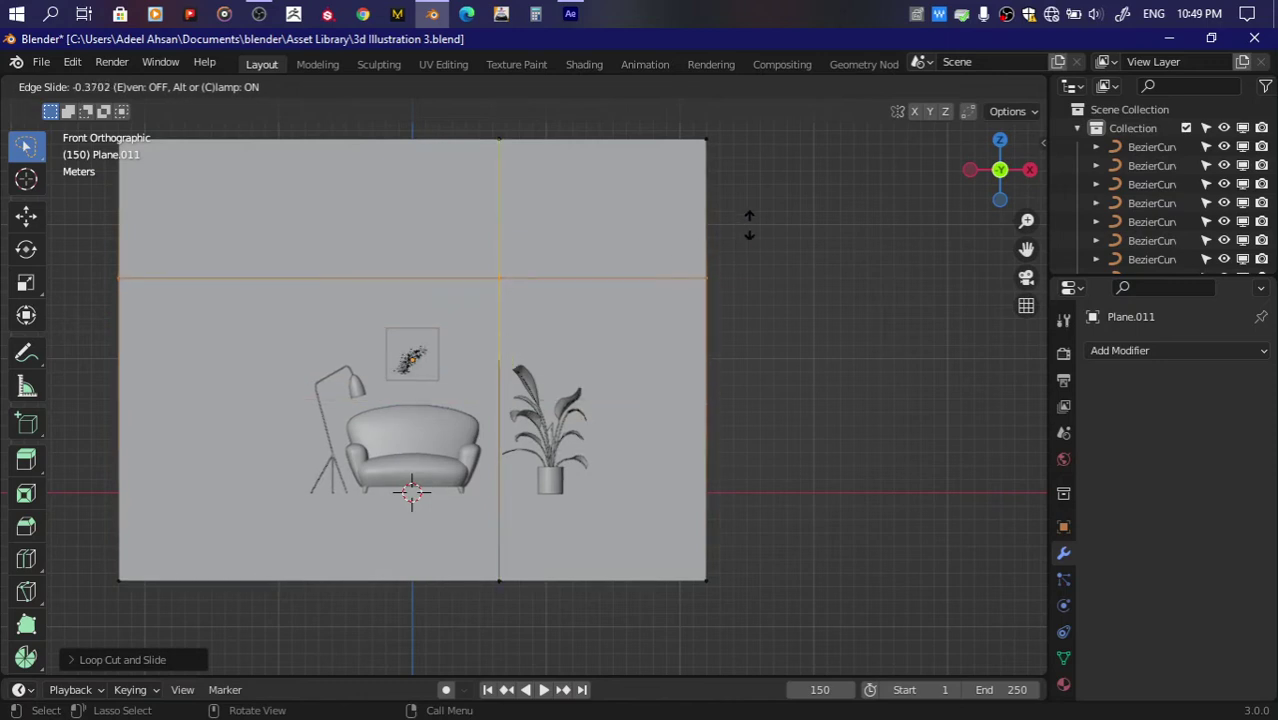
click(707, 363)
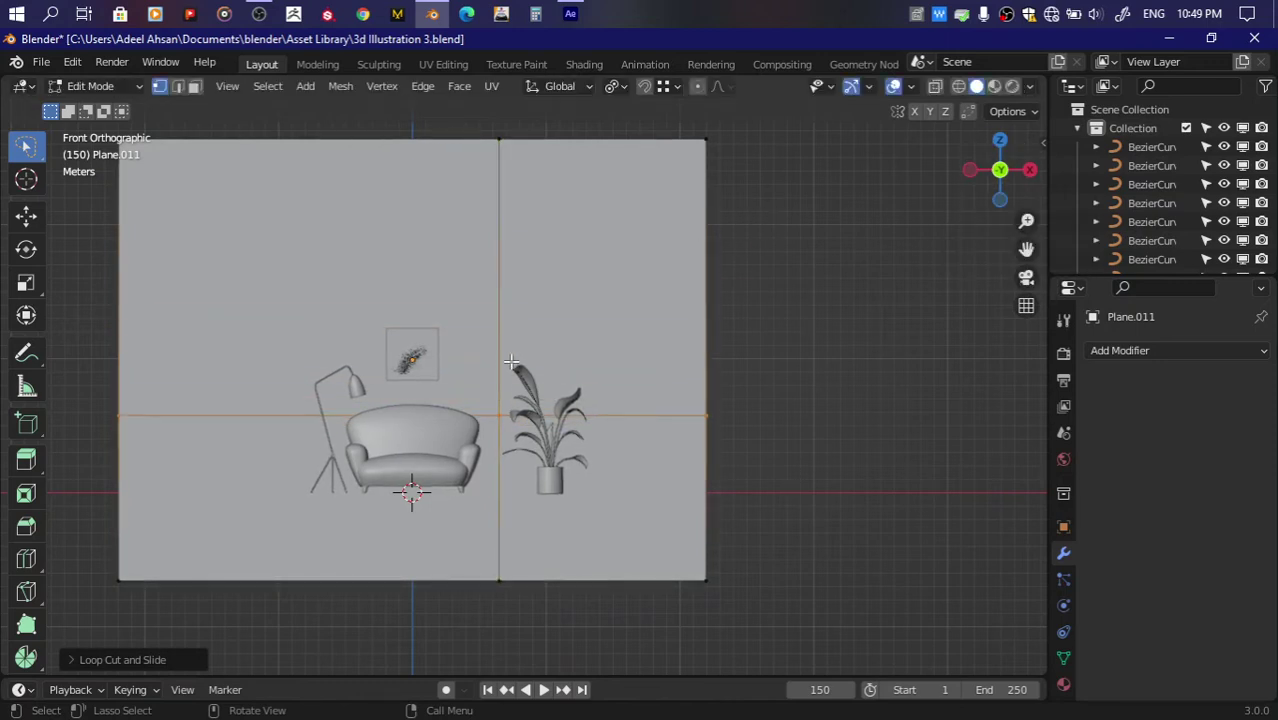
Step: Add a vertical cut near the wall's right edge and a horizontal cut near the top
click(613, 297)
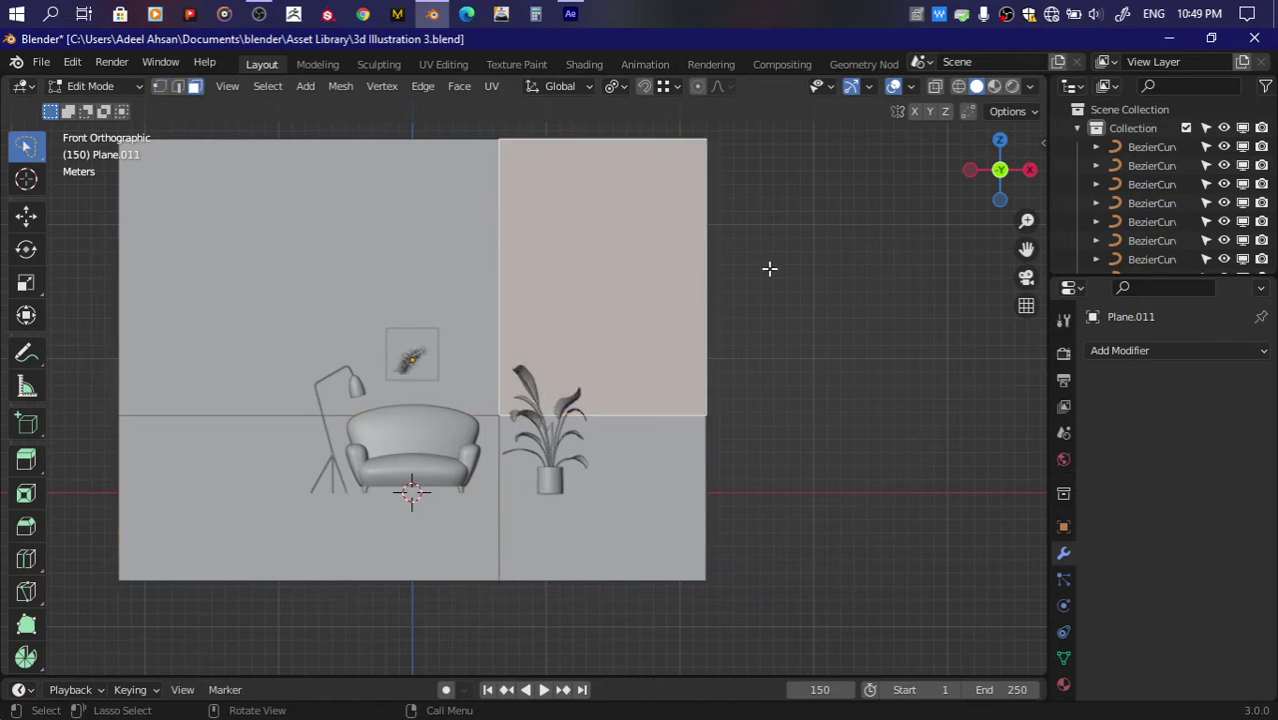
click(677, 420)
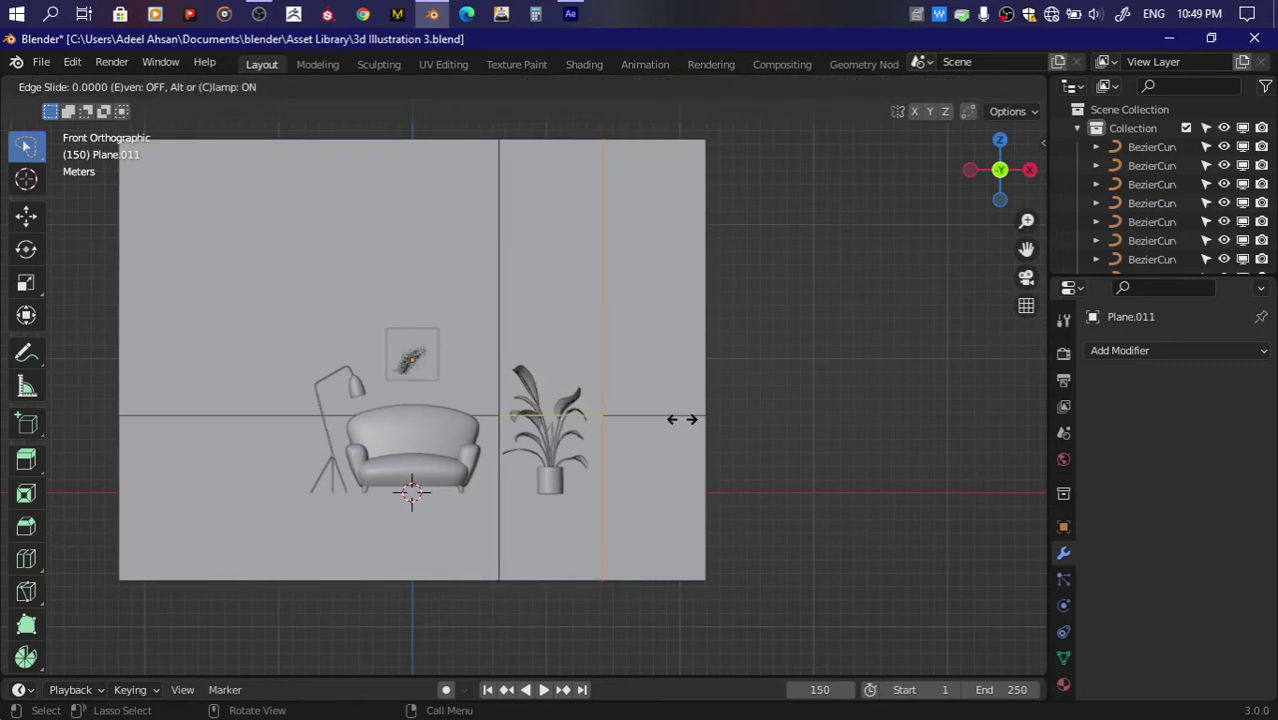
click(760, 421)
key(ctrl+r)
click(651, 301)
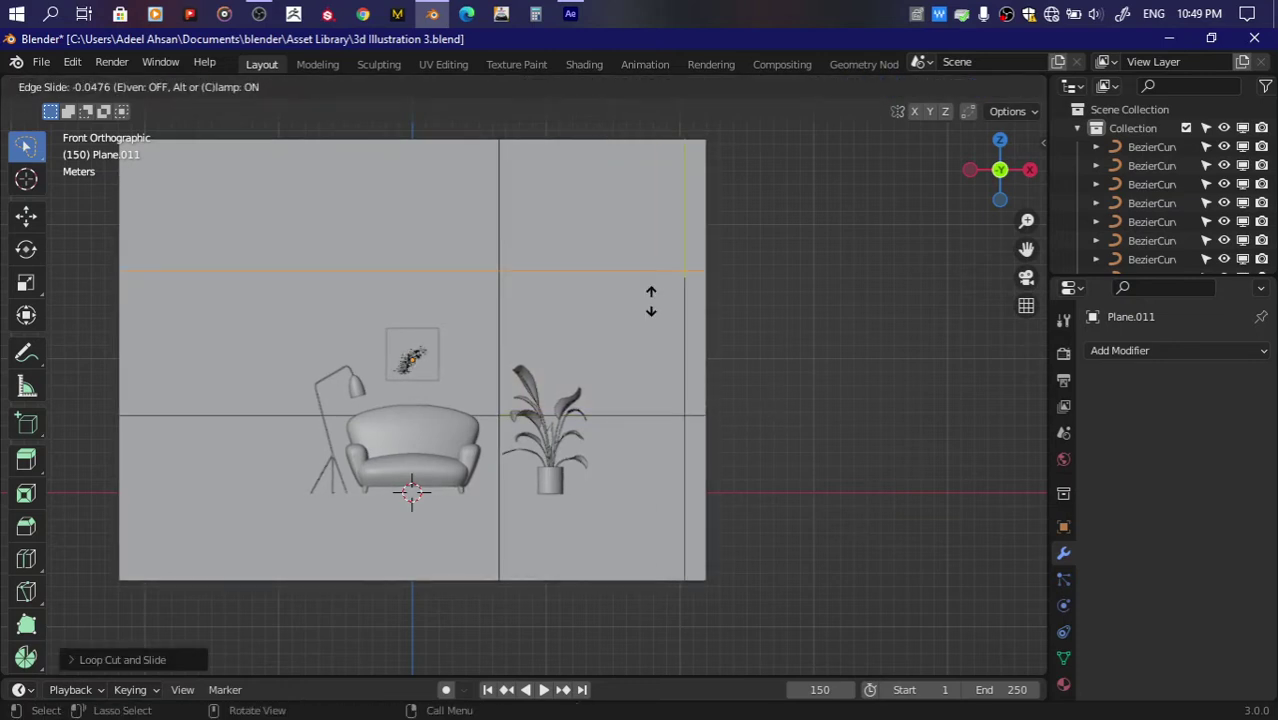
click(649, 233)
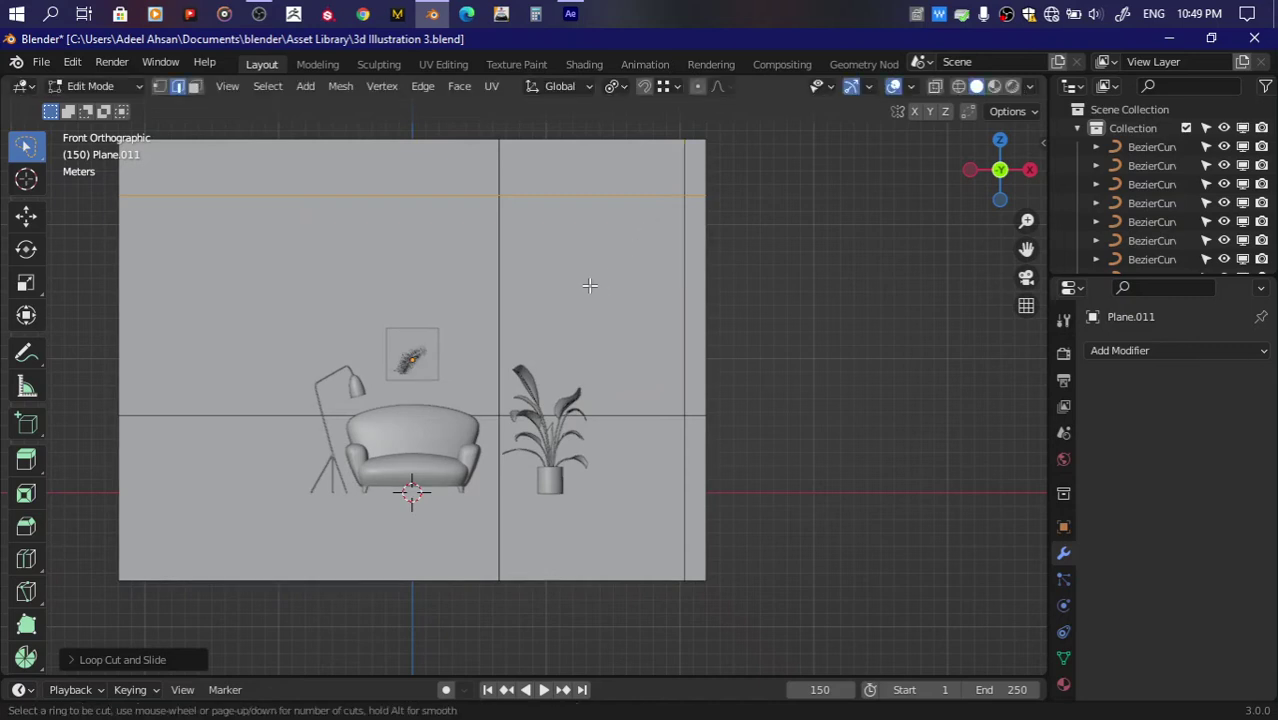
click(571, 174)
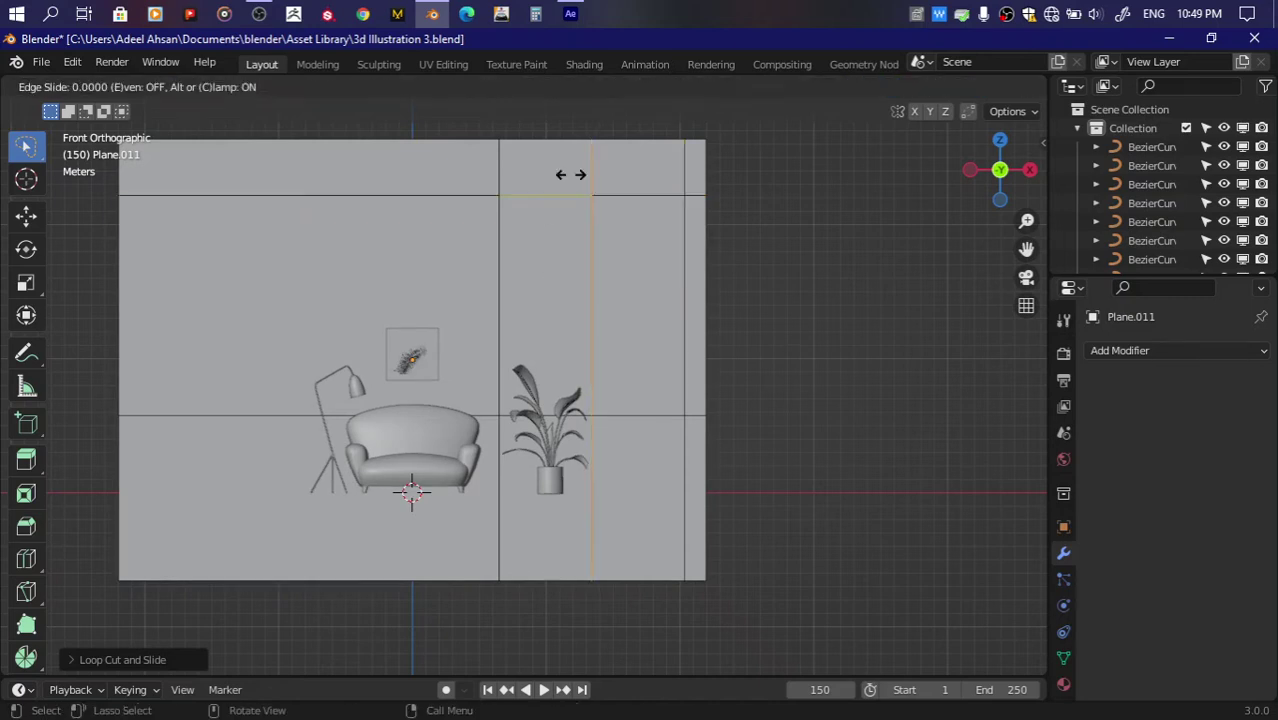
click(571, 174)
Step: Add another vertical cut on the right and one just left of the plant
key(ctrl+r)
click(684, 187)
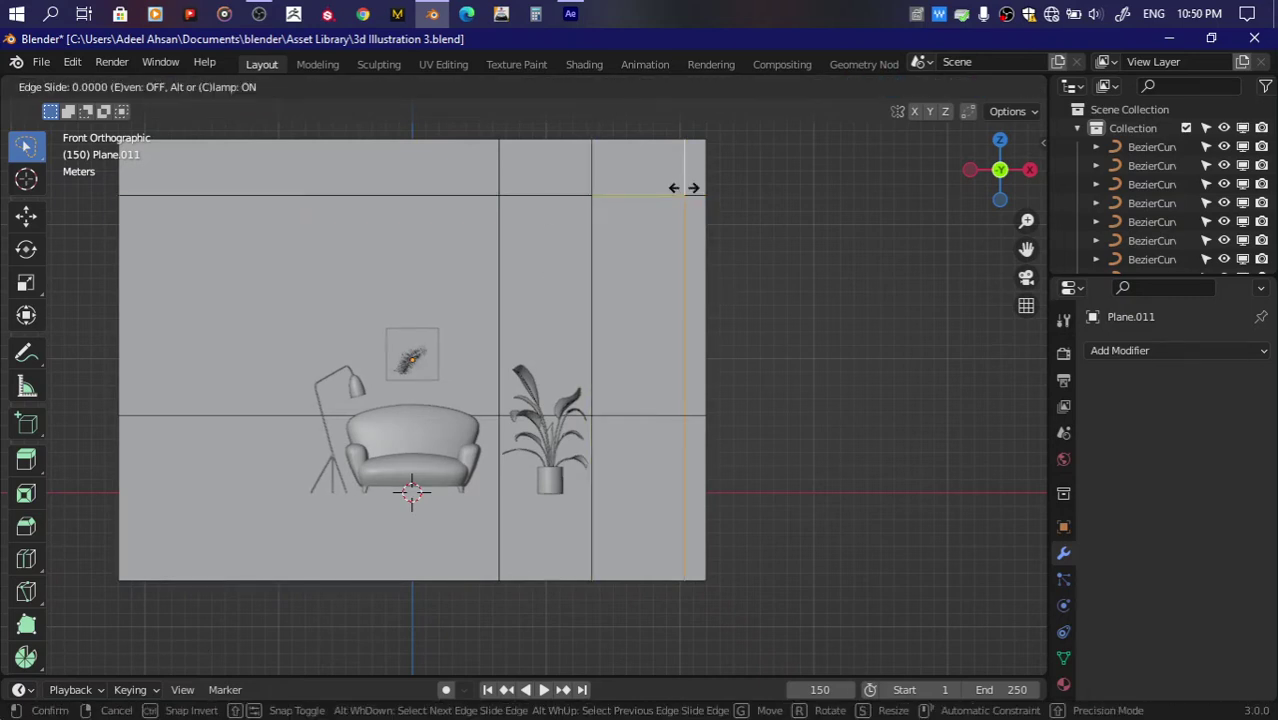
click(700, 187)
key(ctrl+r)
click(490, 248)
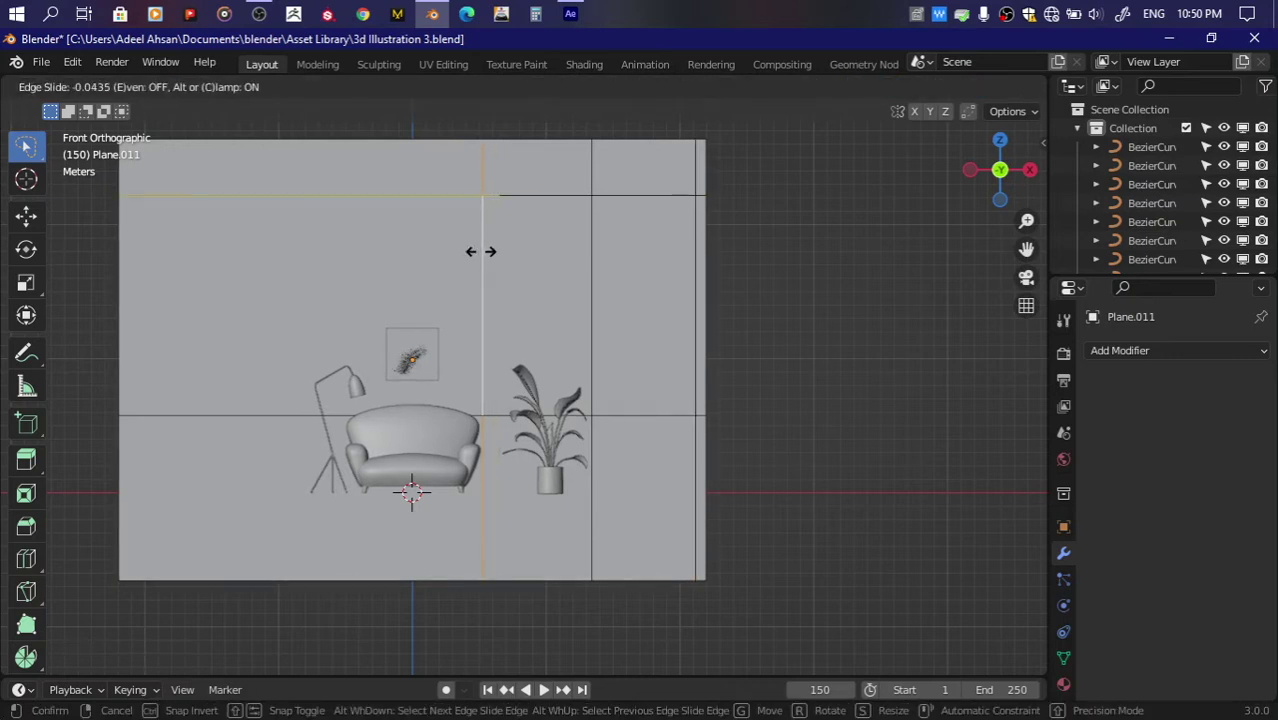
click(481, 251)
scroll(770, 254, up, 2)
scroll(620, 312, down, 2)
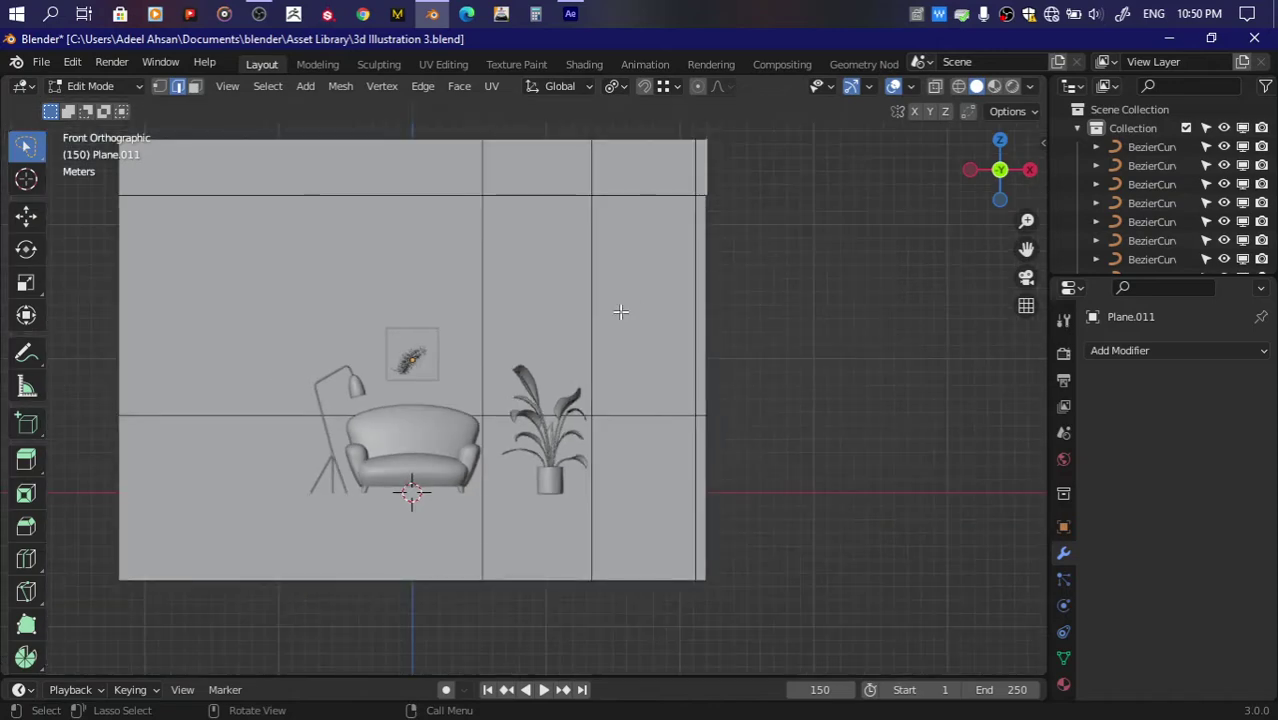
drag(1000, 168, 634, 311)
Step: Add two more vertical cuts near the right edge and two horizontal cuts across the wall
key(ctrl+r)
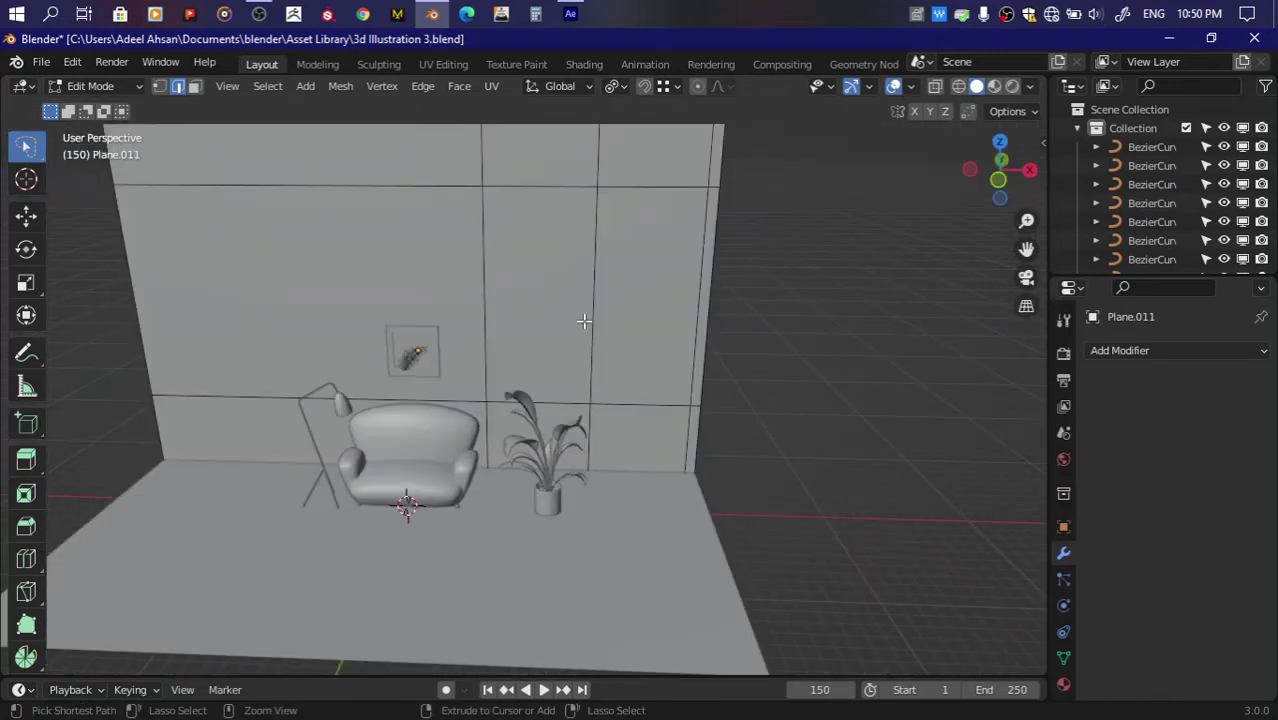
click(549, 181)
click(549, 181)
key(ctrl+r)
click(645, 183)
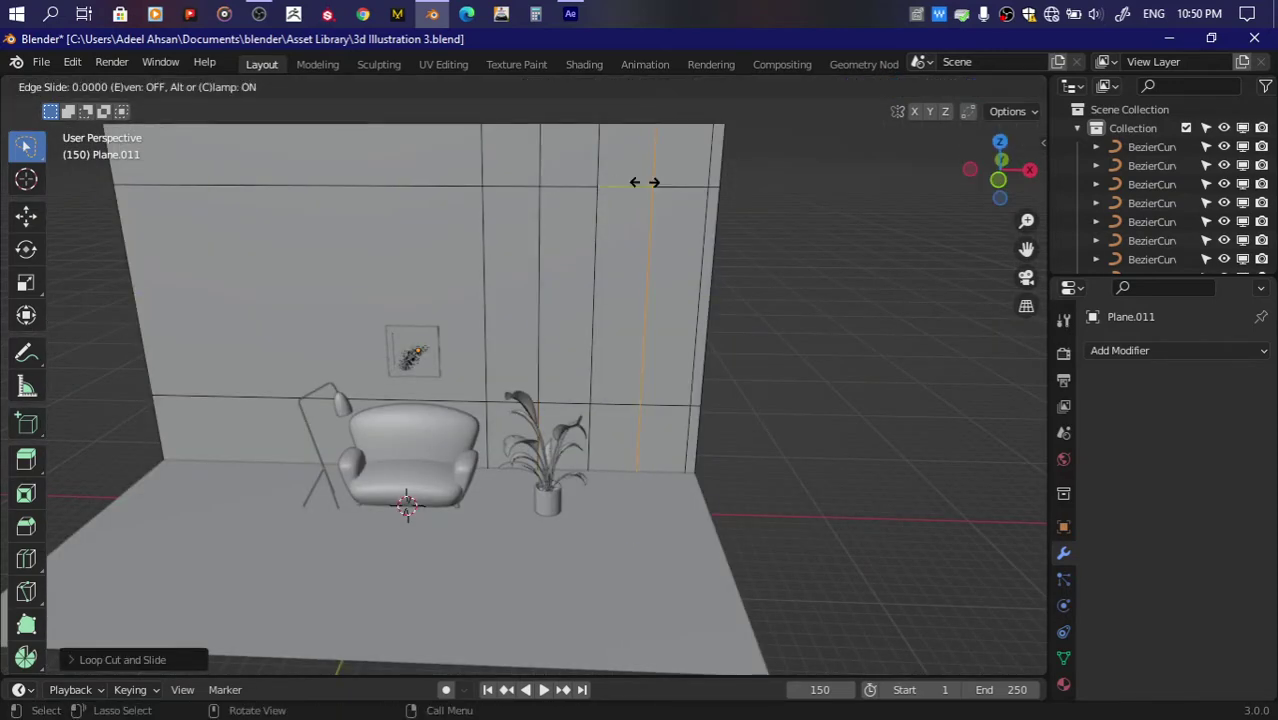
click(643, 181)
key(ctrl+r)
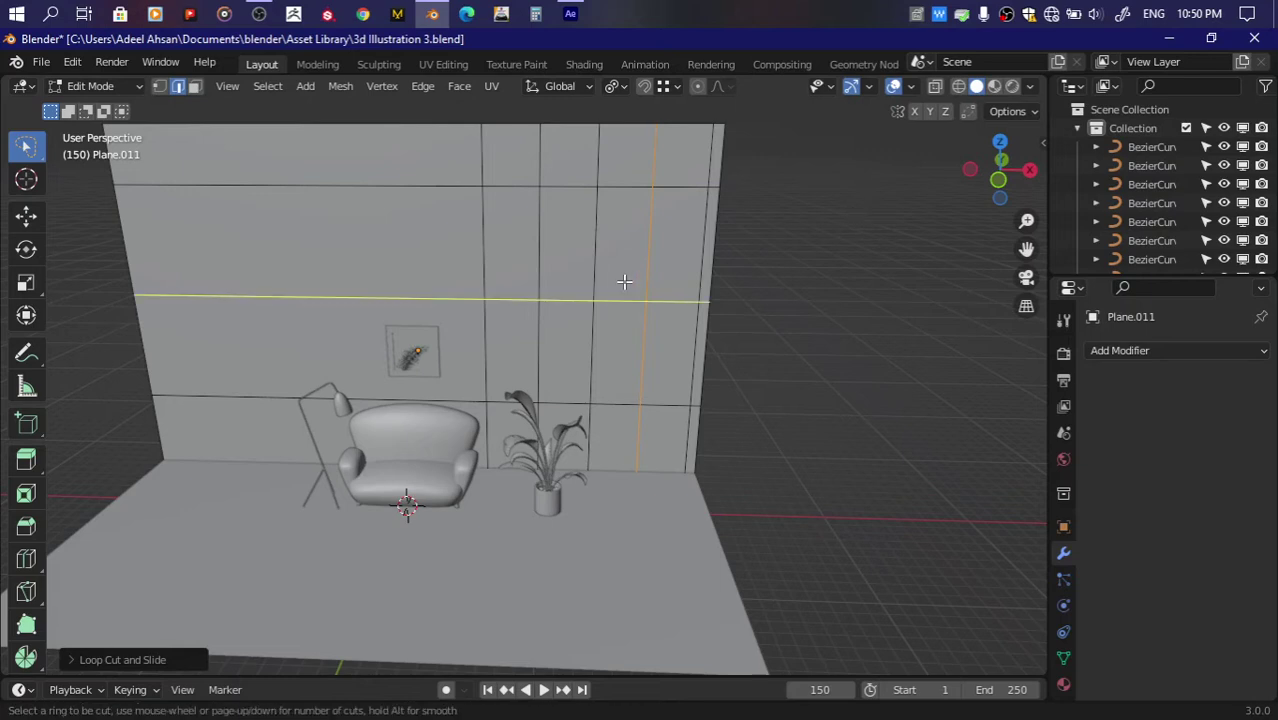
scroll(624, 282, up, 1)
click(624, 282)
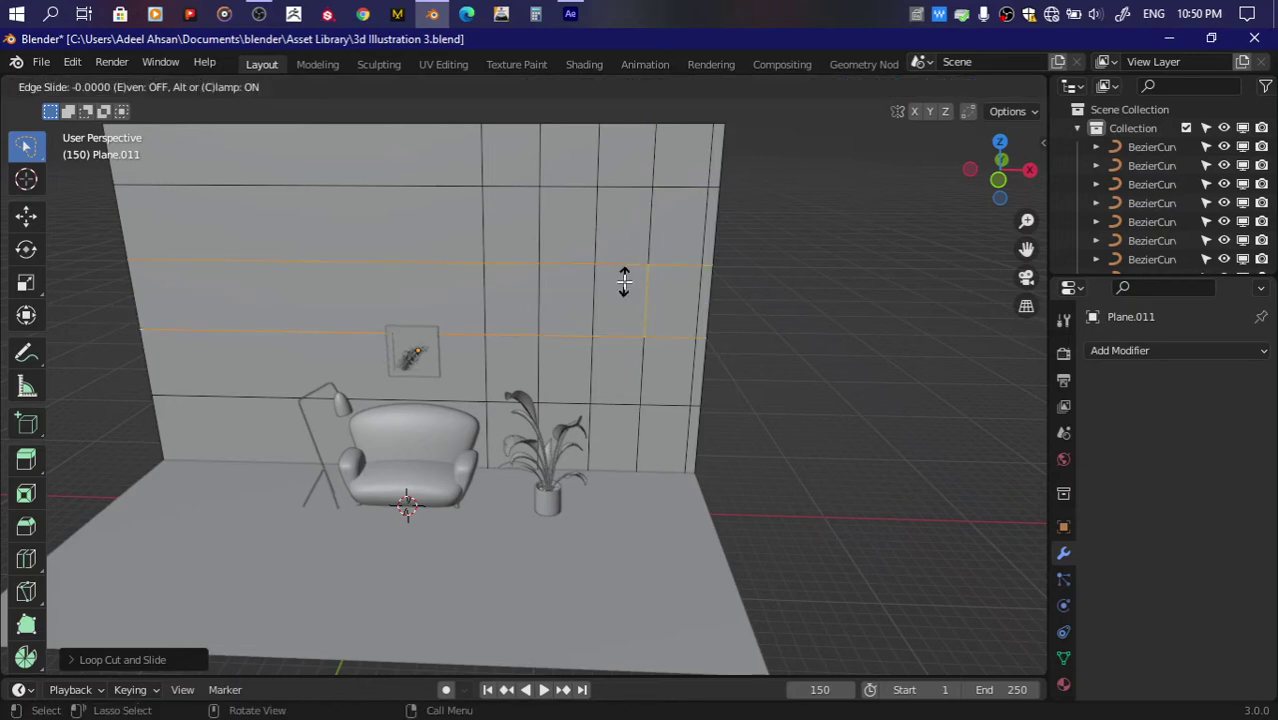
click(624, 282)
Step: Inset the 4x3 block of window panels individually to frame each pane
key(3)
click(513, 226)
ctrl+click(639, 341)
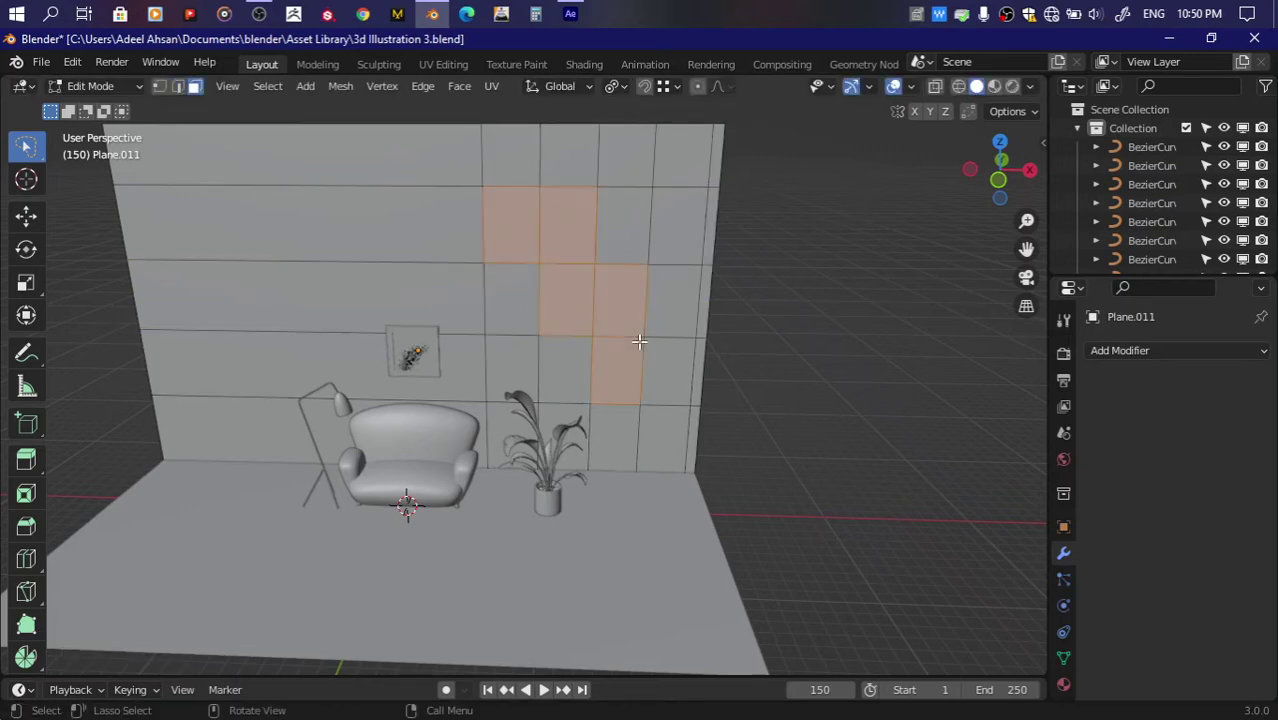
ctrl+right_drag(637, 225, 525, 372)
key(i)
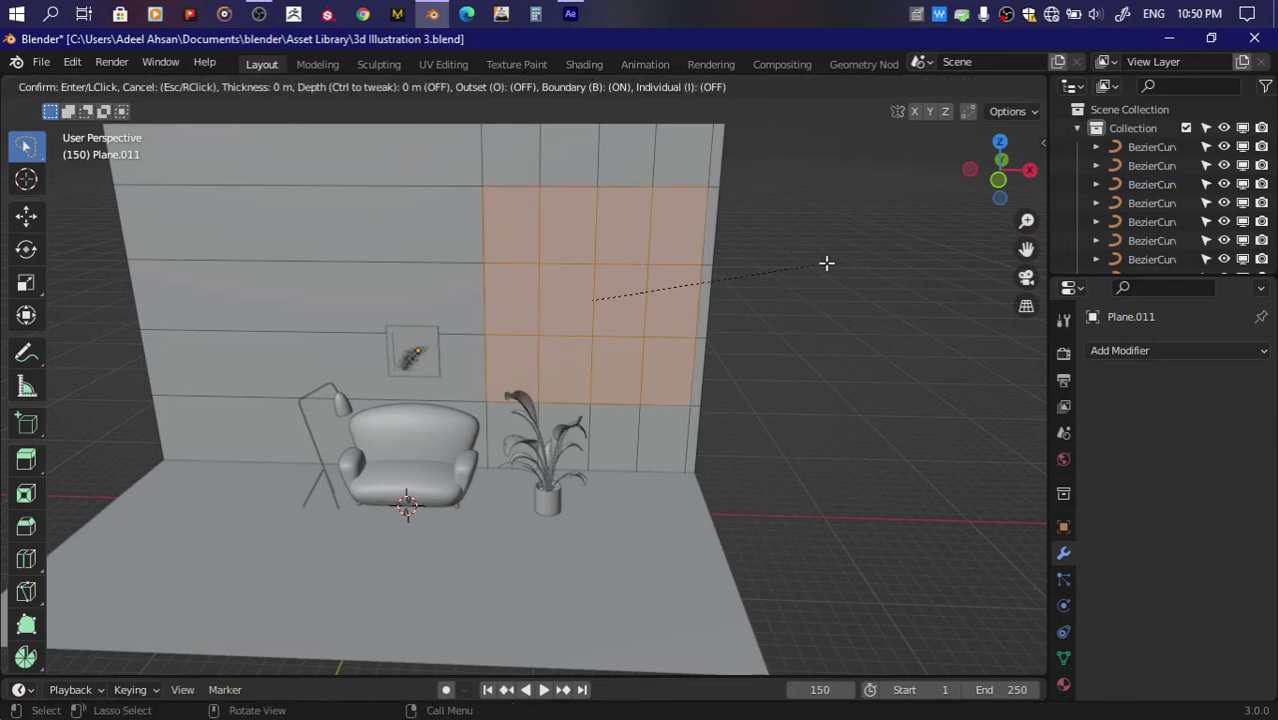
key(i)
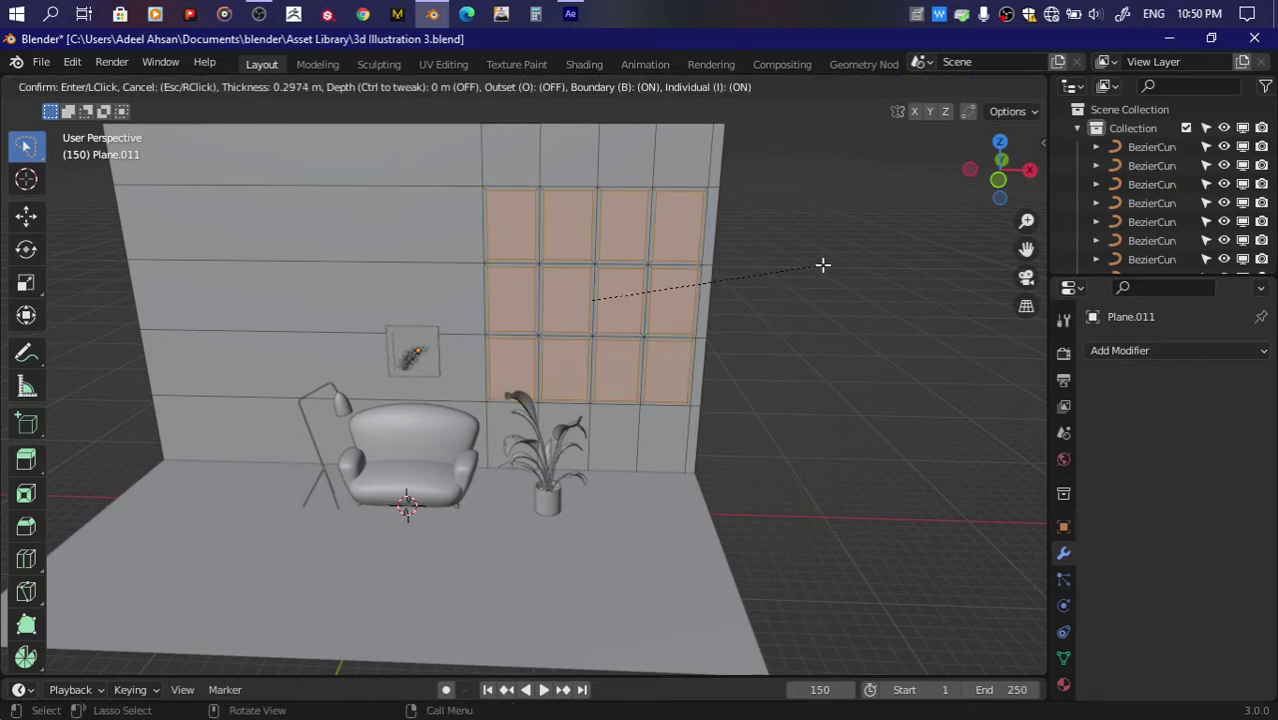
click(824, 264)
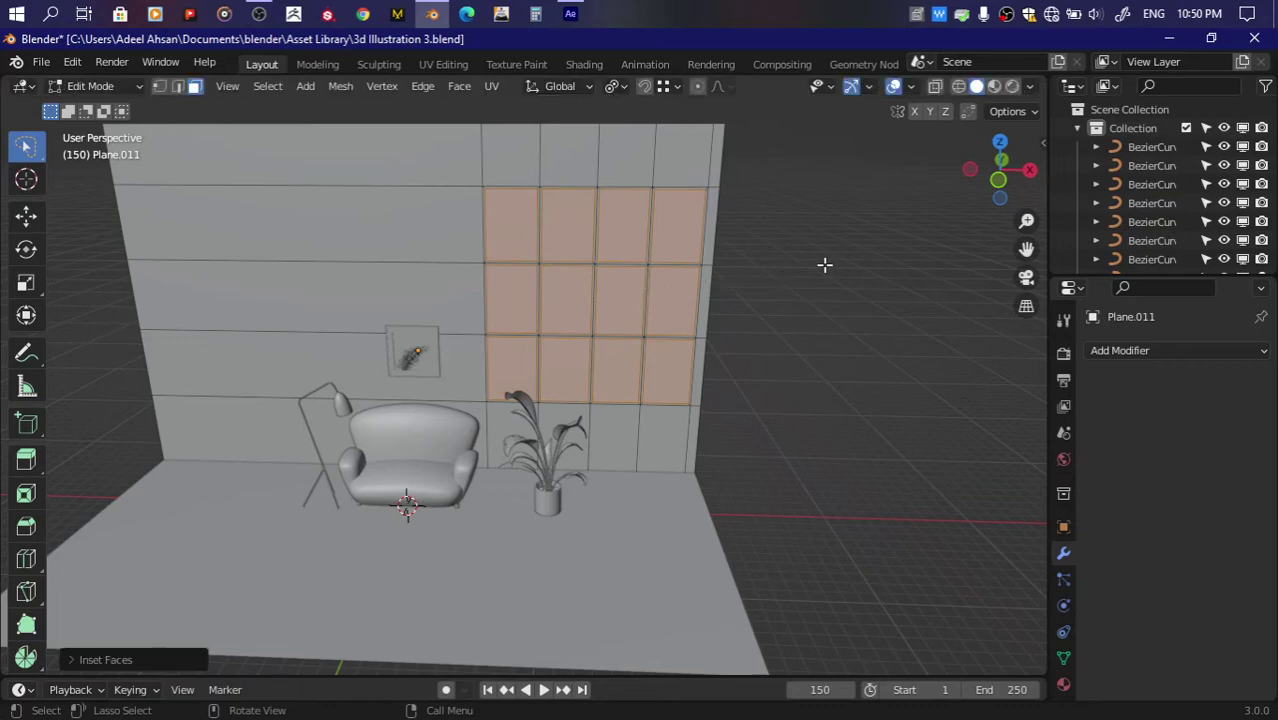
Step: Select all the window grid faces and extrude them slightly
middle_drag(874, 253, 723, 314)
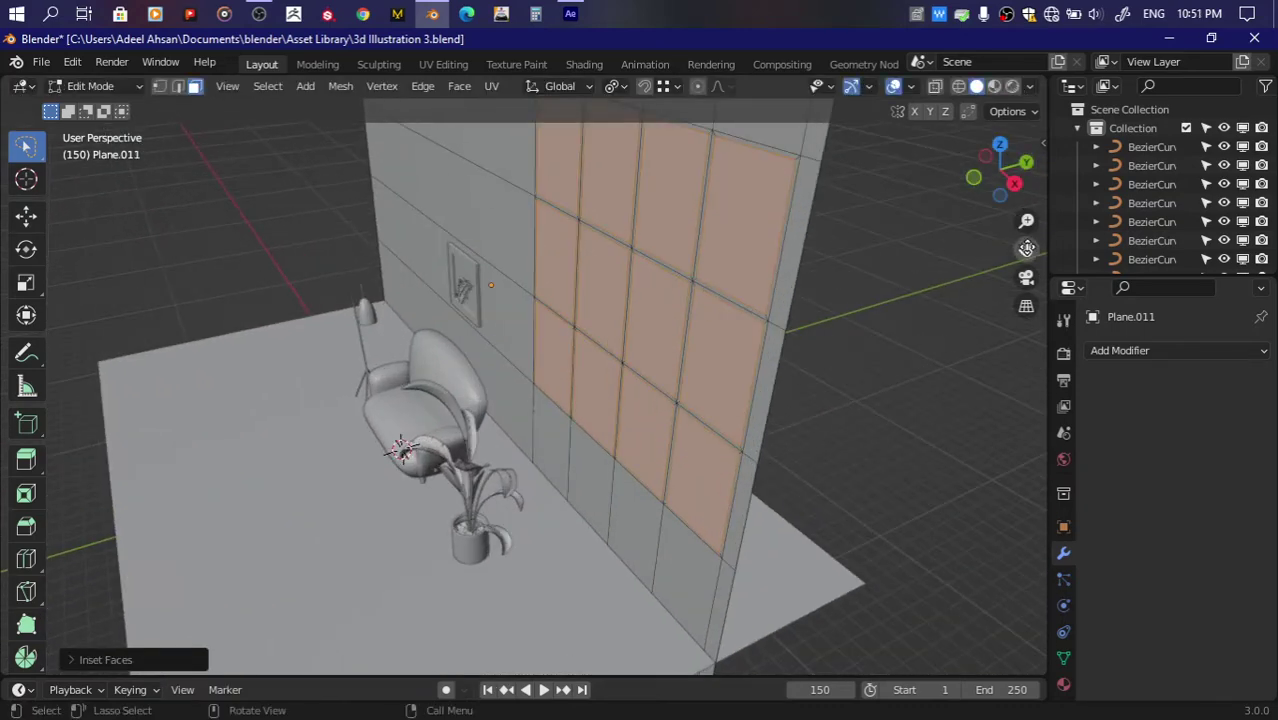
scroll(723, 314, up, 2)
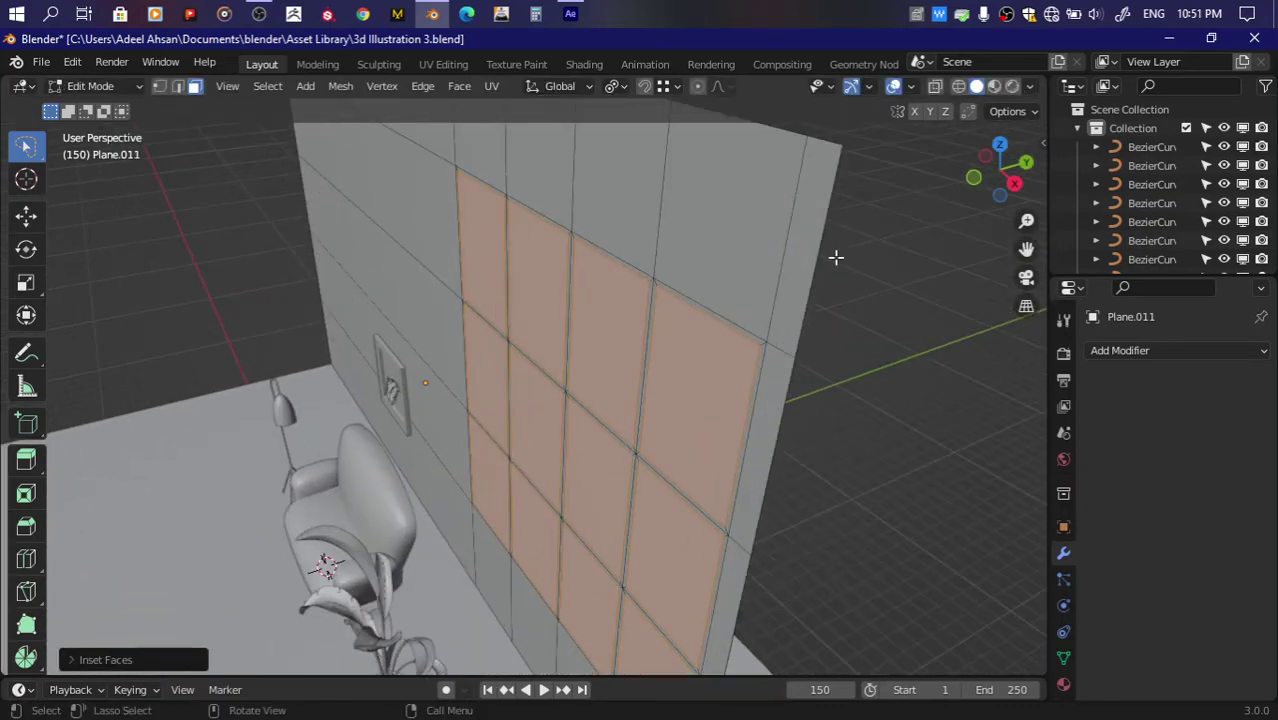
click(973, 178)
mouse_move(462, 176)
mouse_down()
mouse_move(770, 500)
mouse_move(475, 208)
mouse_up()
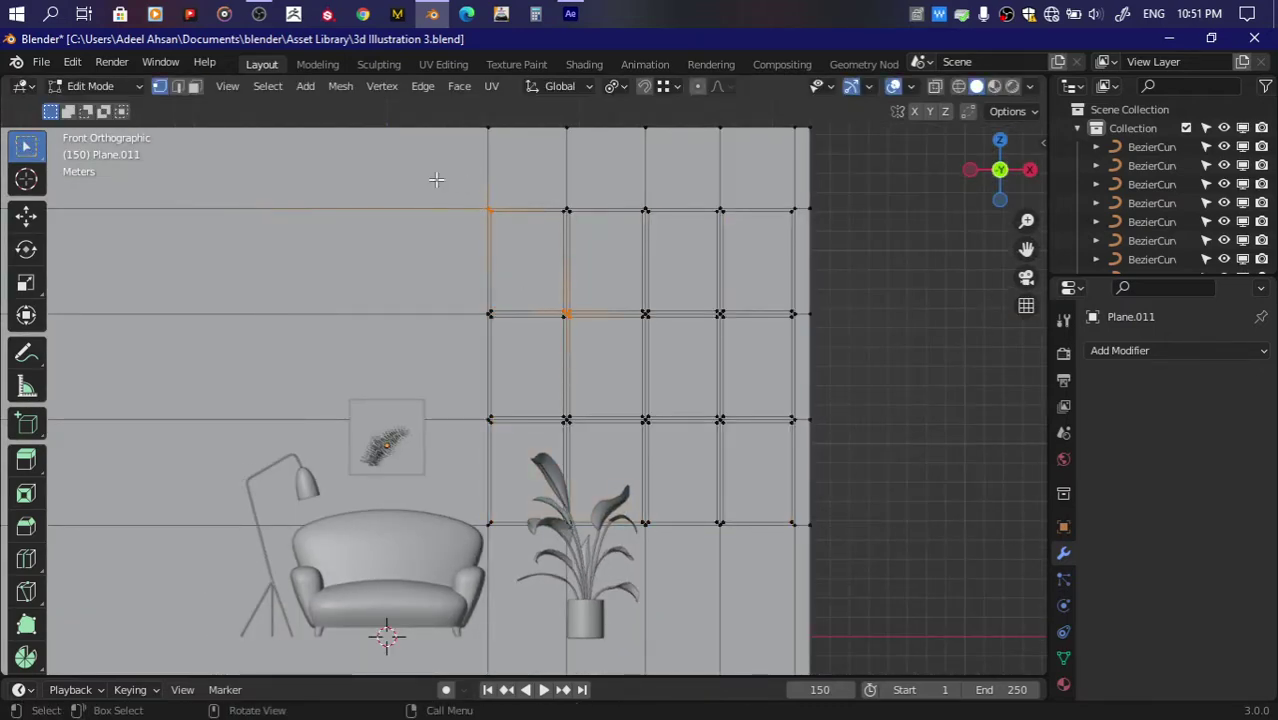
drag(436, 179, 815, 550)
drag(1000, 172, 783, 268)
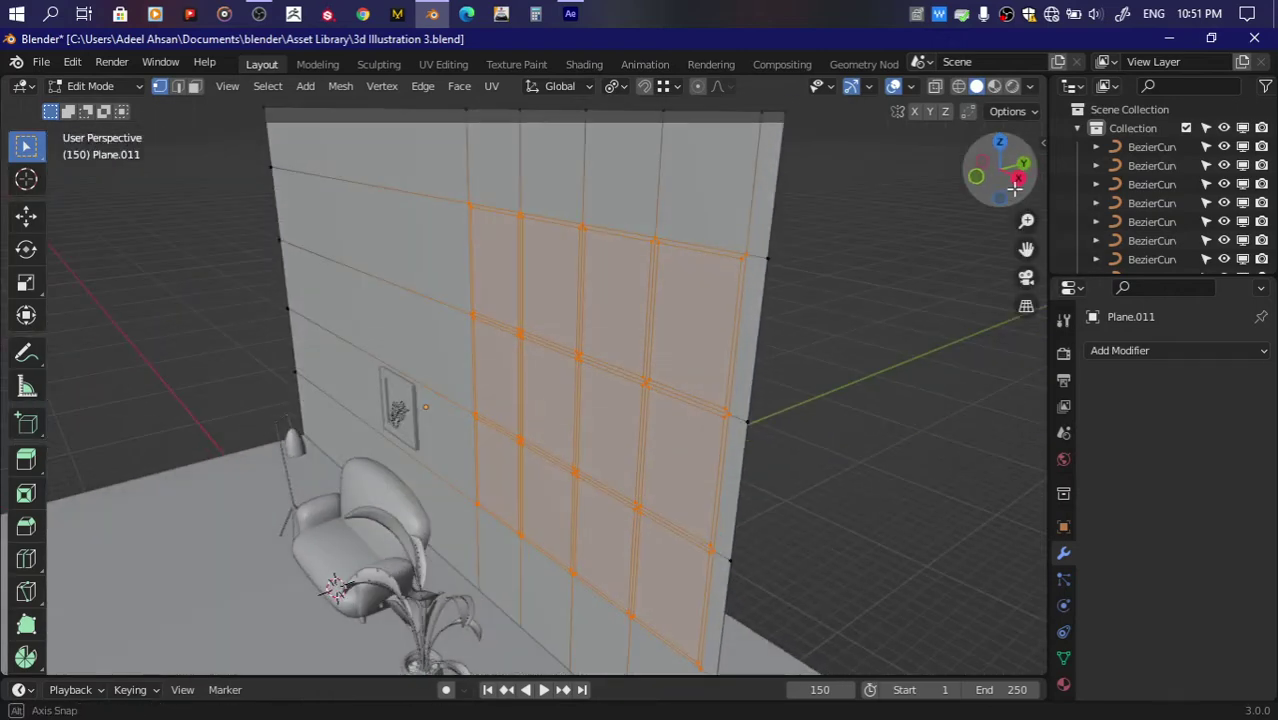
key(e)
click(776, 268)
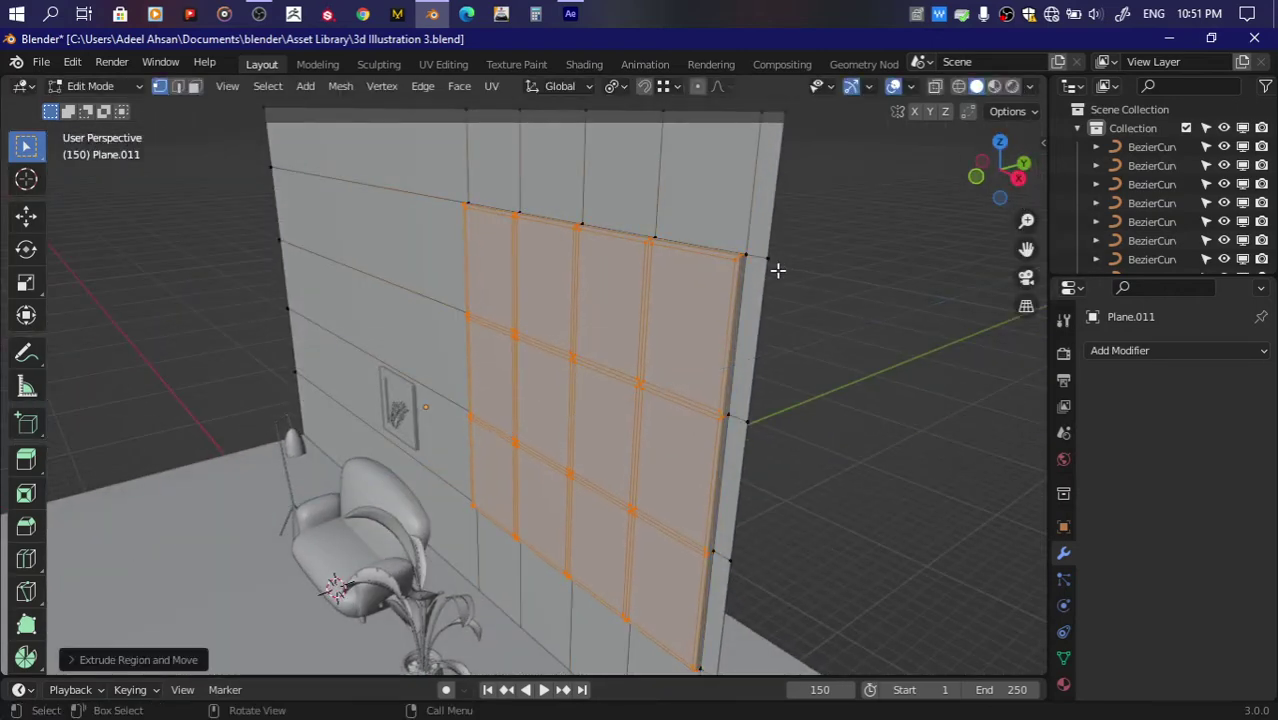
Step: Select the individual glass pane faces across the window grid
drag(997, 186, 993, 183)
key(3)
click(800, 290)
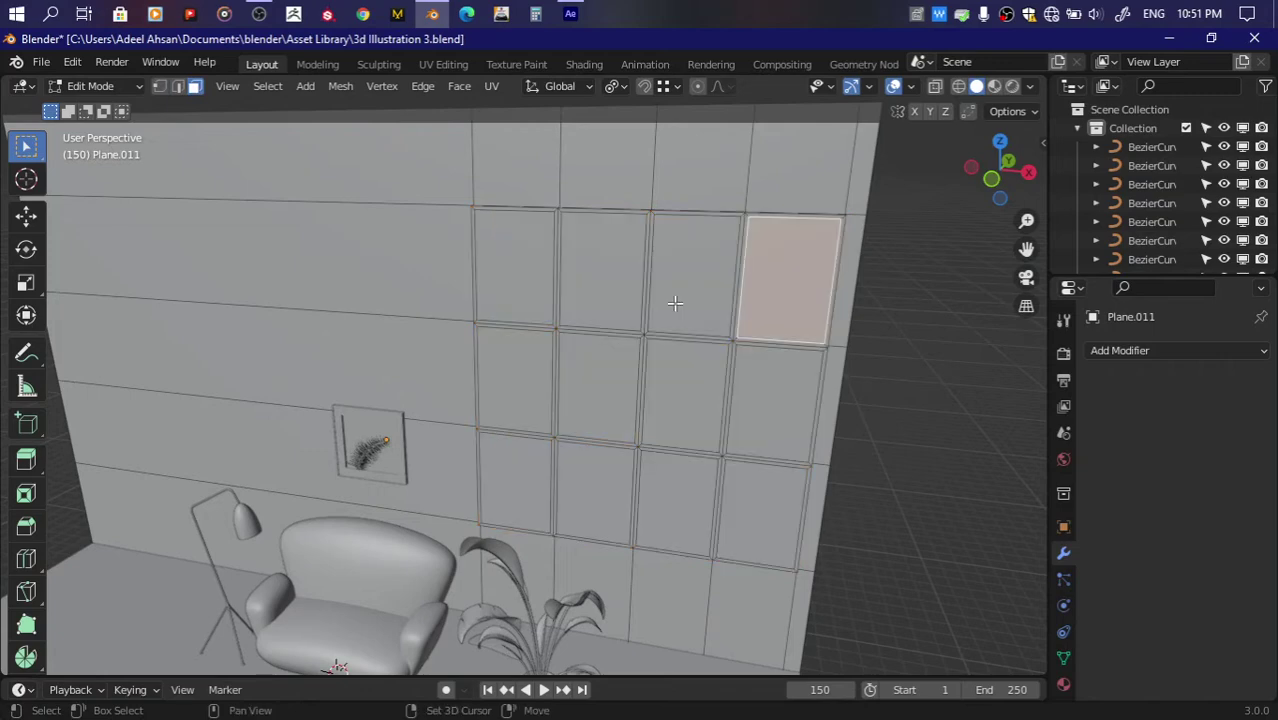
shift+click(690, 300)
shift+click(602, 295)
shift+click(523, 308)
shift+click(515, 380)
shift+click(686, 395)
shift+click(775, 400)
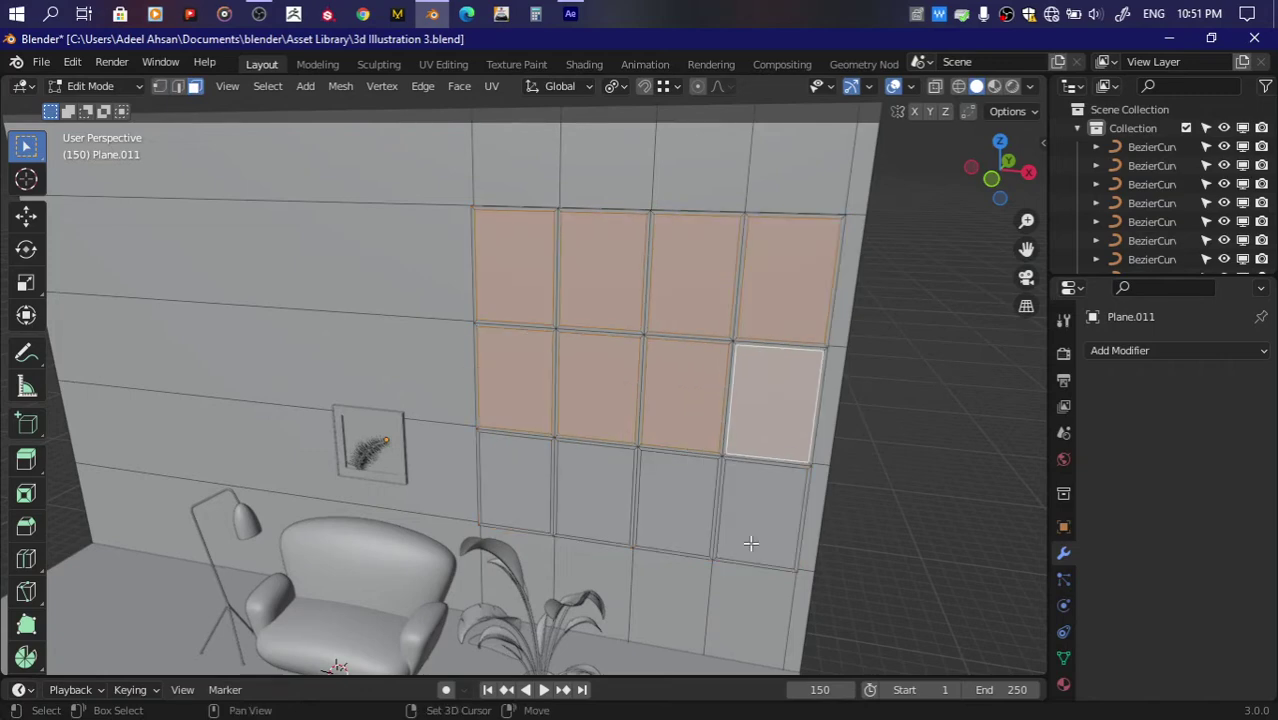
shift+click(760, 515)
shift+click(678, 505)
shift+click(600, 503)
shift+click(515, 482)
Step: Extrude the selected panes back into the wall and return to Object Mode
mouse_move(1003, 191)
mouse_down()
mouse_move(980, 175)
mouse_move(998, 175)
mouse_up()
key(e)
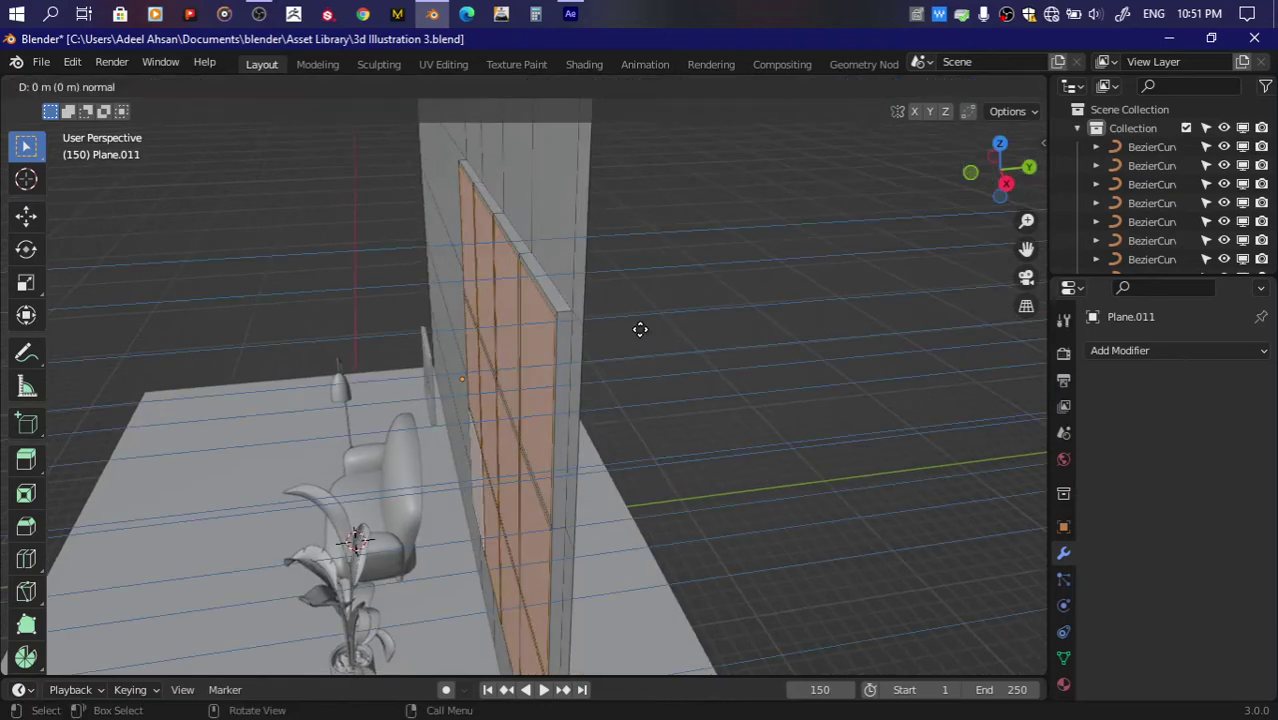
click(645, 327)
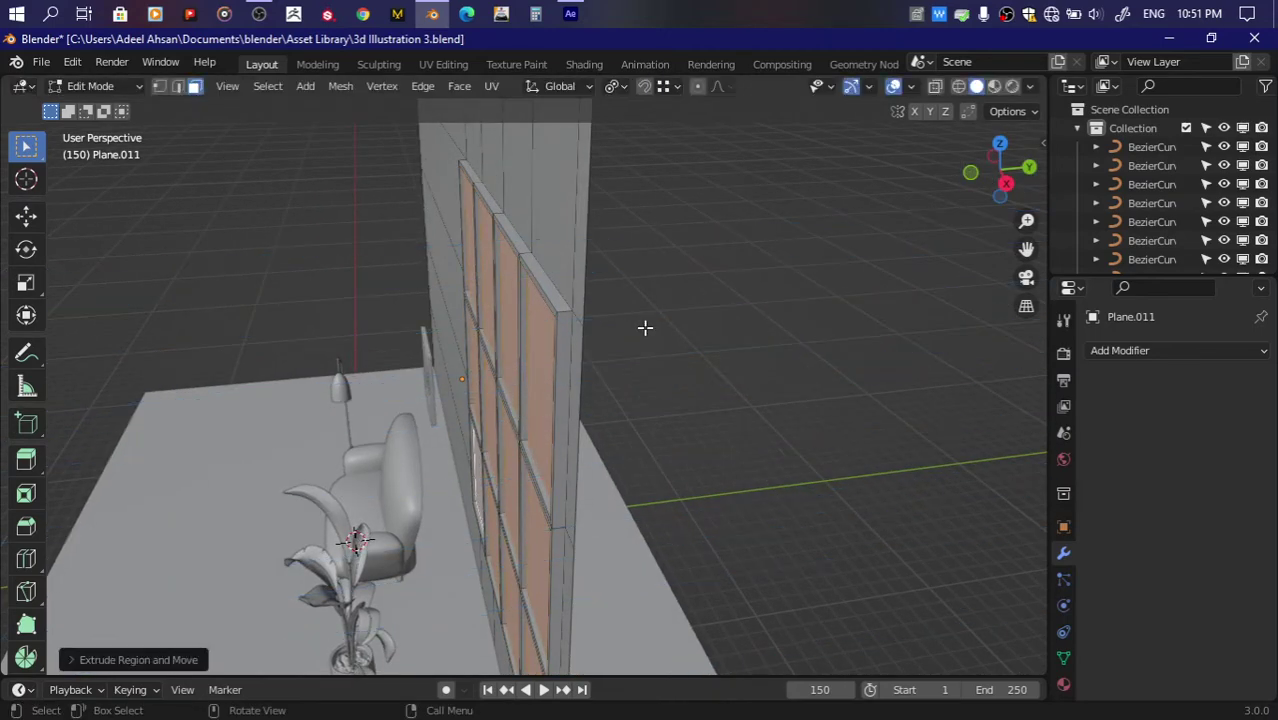
middle_drag(645, 327, 836, 268)
key(Tab)
Step: Save the file and enable Shadow in the Viewport Shading options
key(ctrl+s)
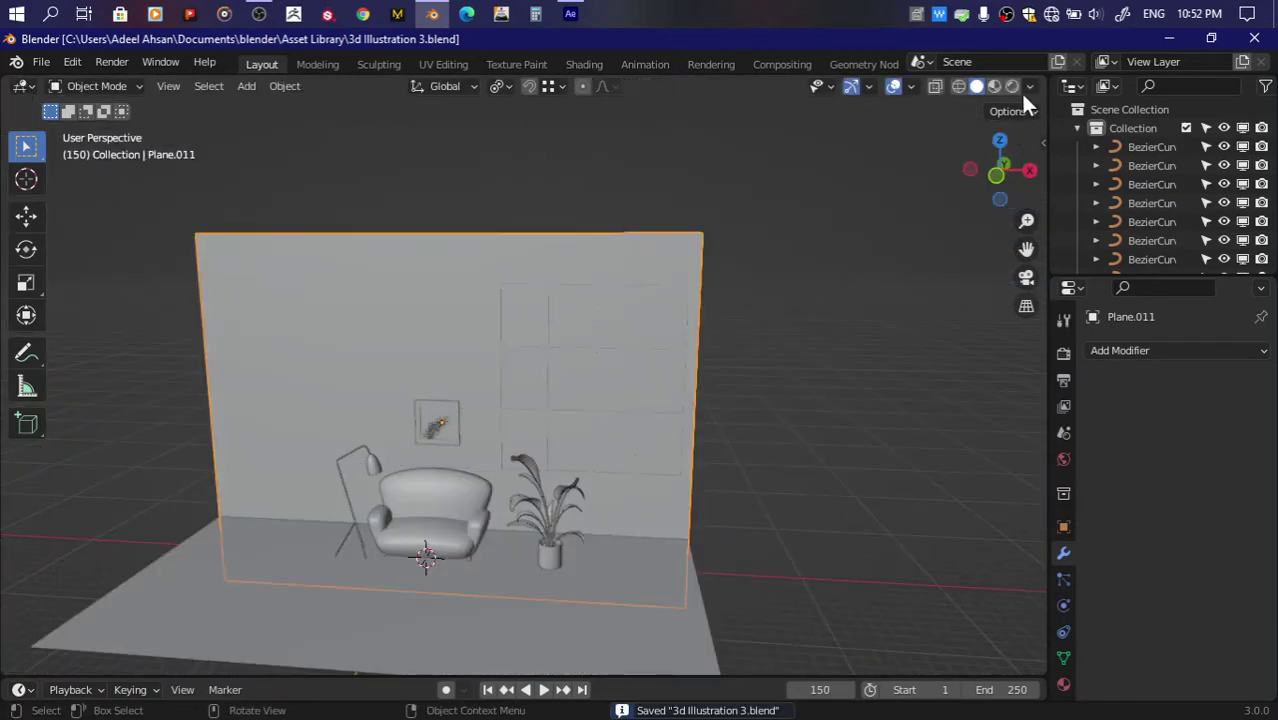
click(1030, 86)
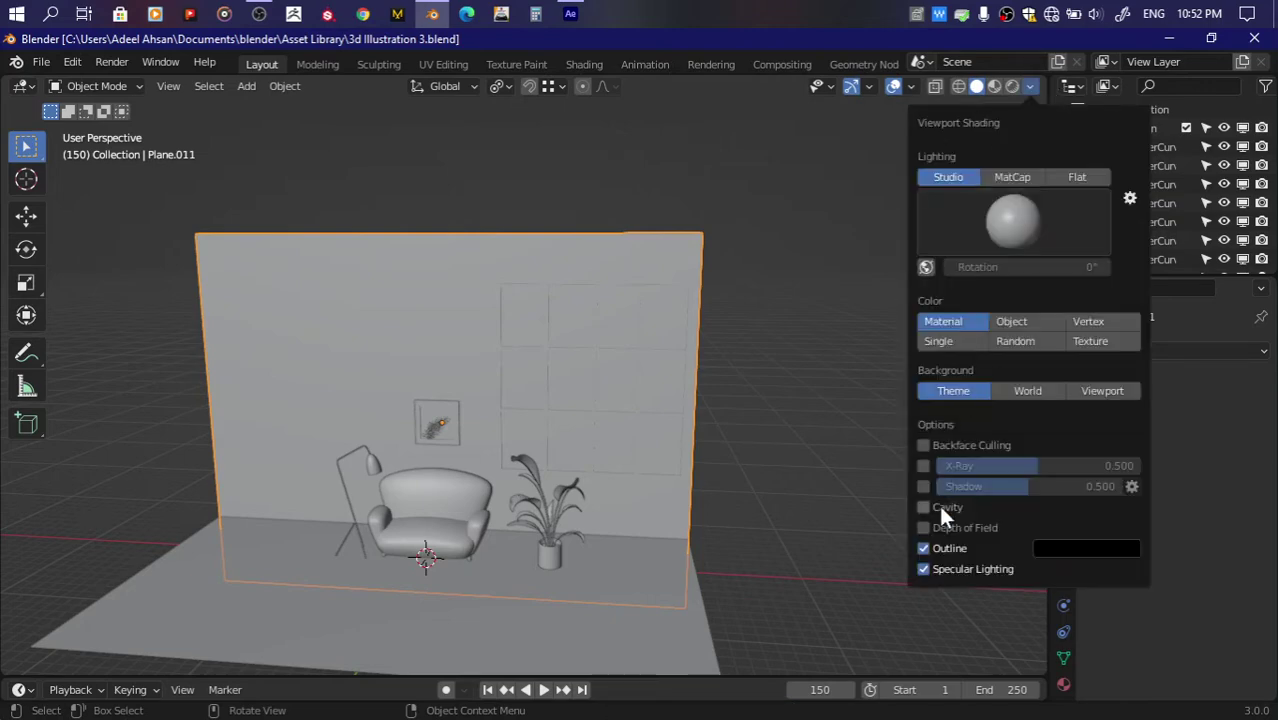
click(923, 486)
Step: Orbit around the shadowed room and select the sofa
scroll(627, 439, up, 4)
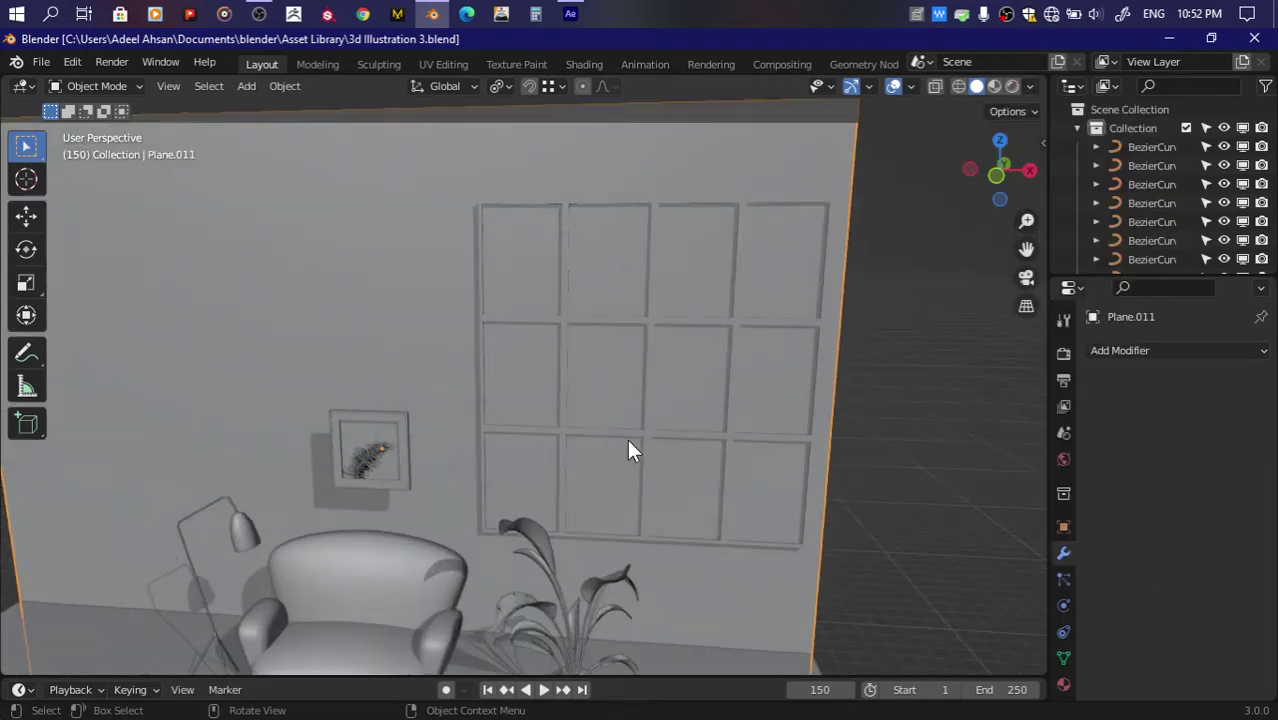
scroll(1014, 279, down, 5)
mouse_move(1000, 168)
mouse_down()
mouse_move(995, 192)
mouse_move(1000, 175)
mouse_move(839, 248)
mouse_up()
click(467, 506)
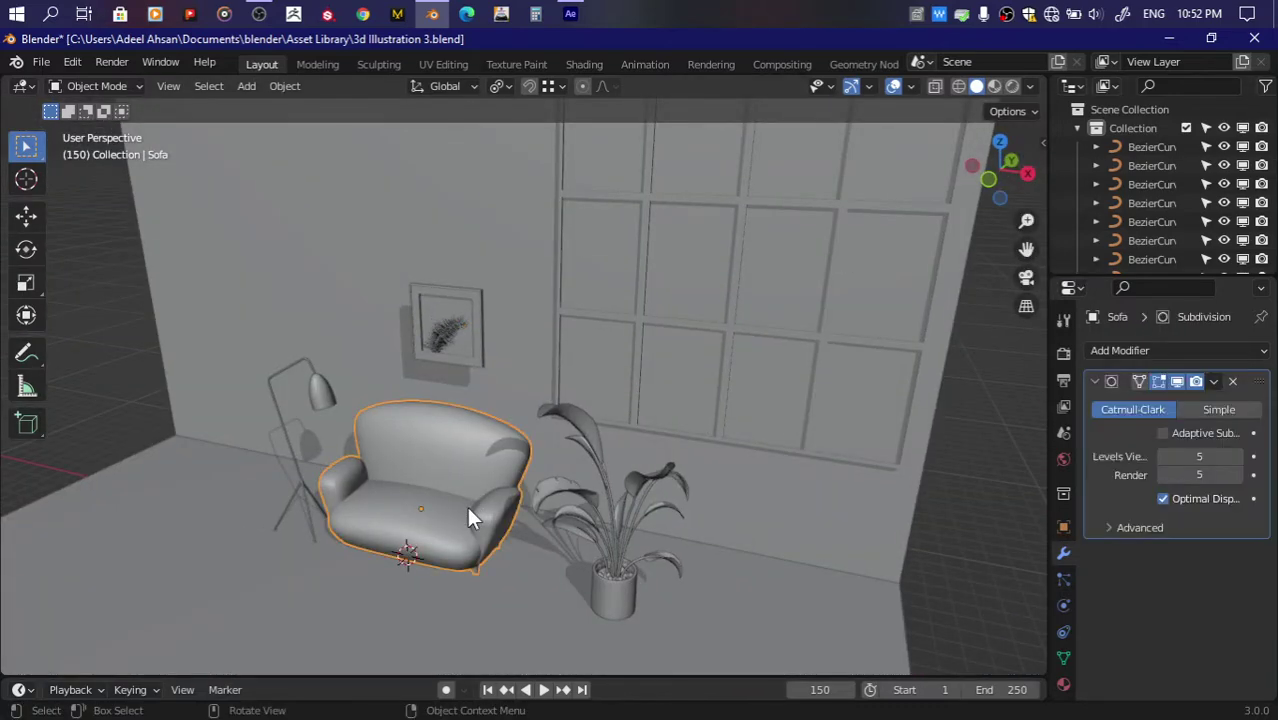
Step: Set the pivot to 3D Cursor, scale the sofa up, and move it left along X
click(987, 176)
key(s)
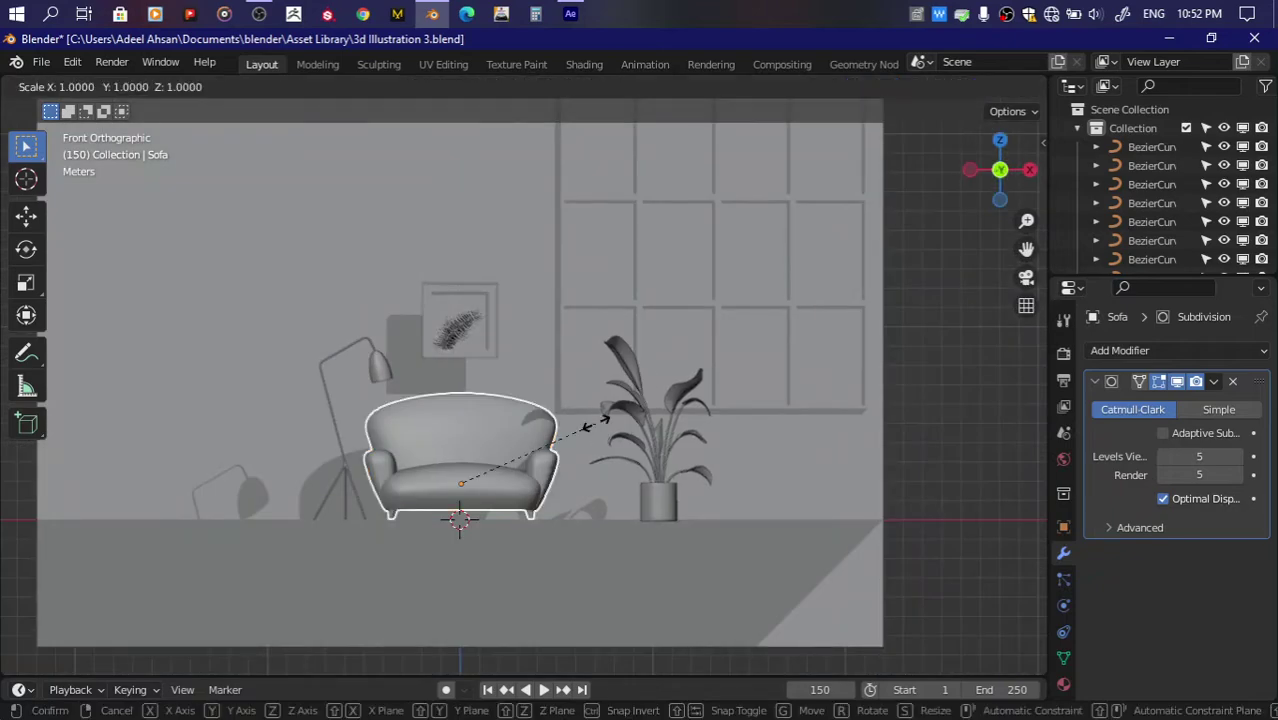
right_click(617, 416)
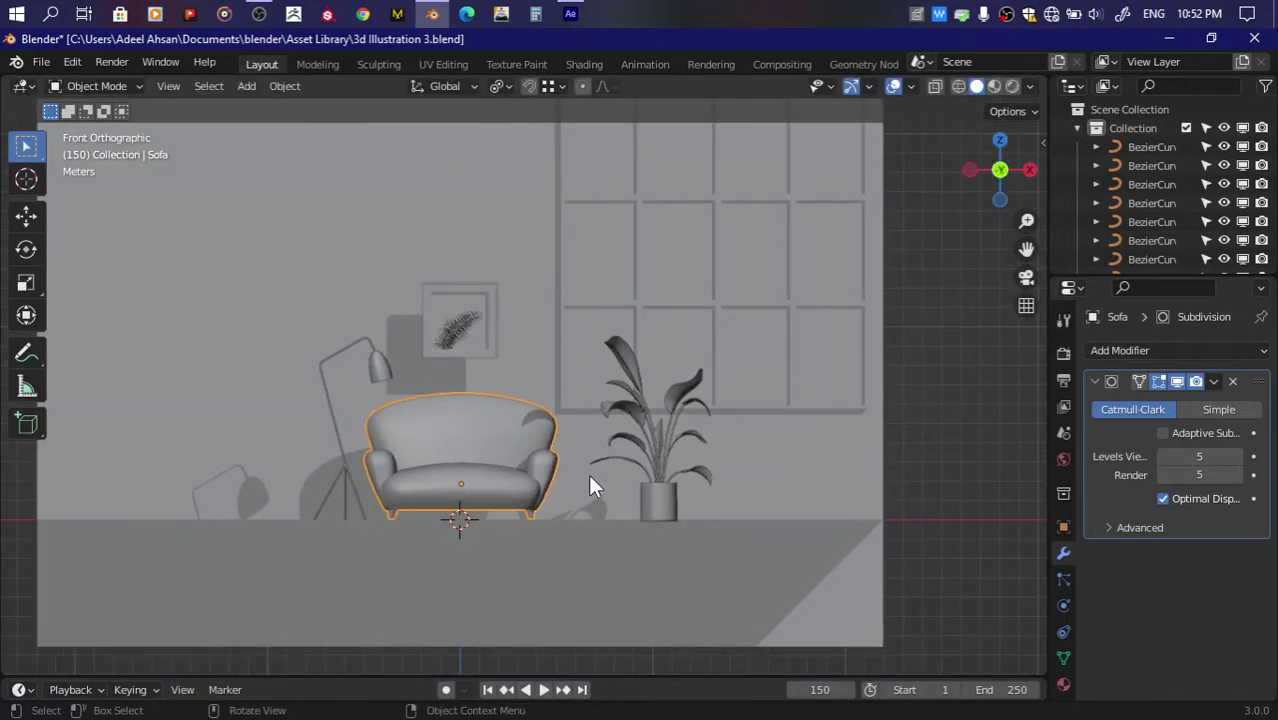
key(period)
click(738, 482)
key(s)
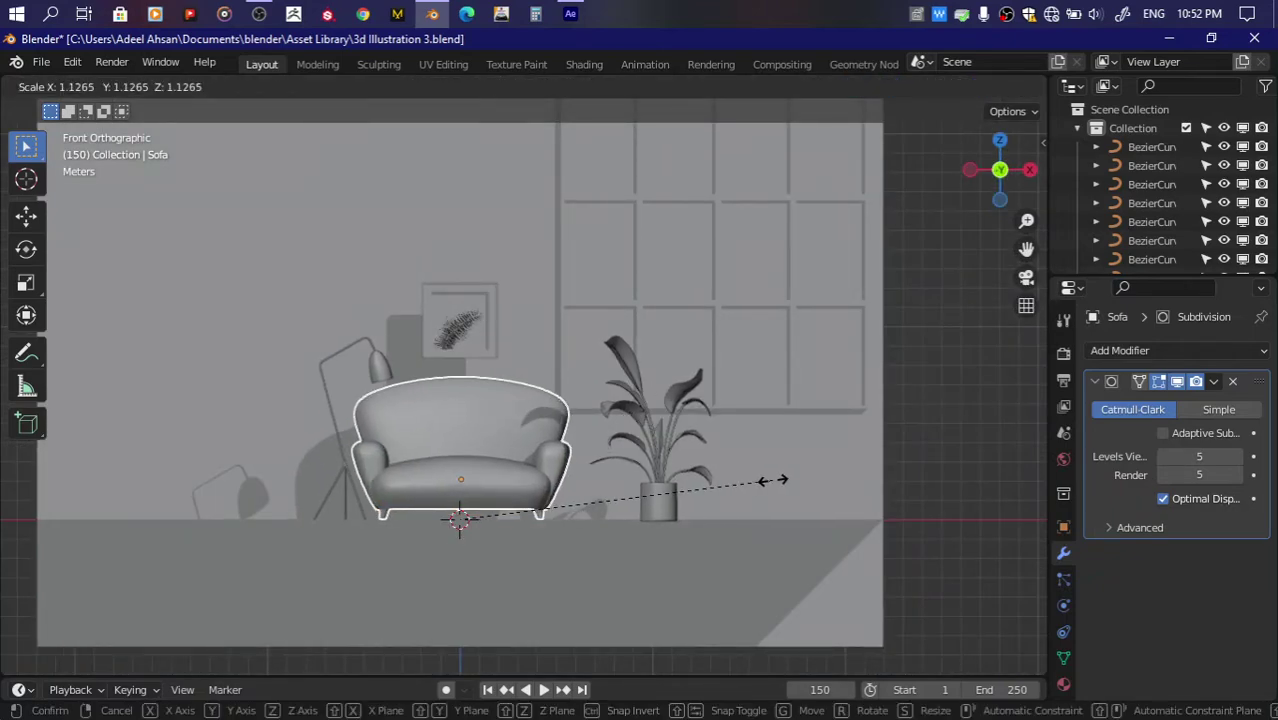
click(836, 475)
key(g)
key(x)
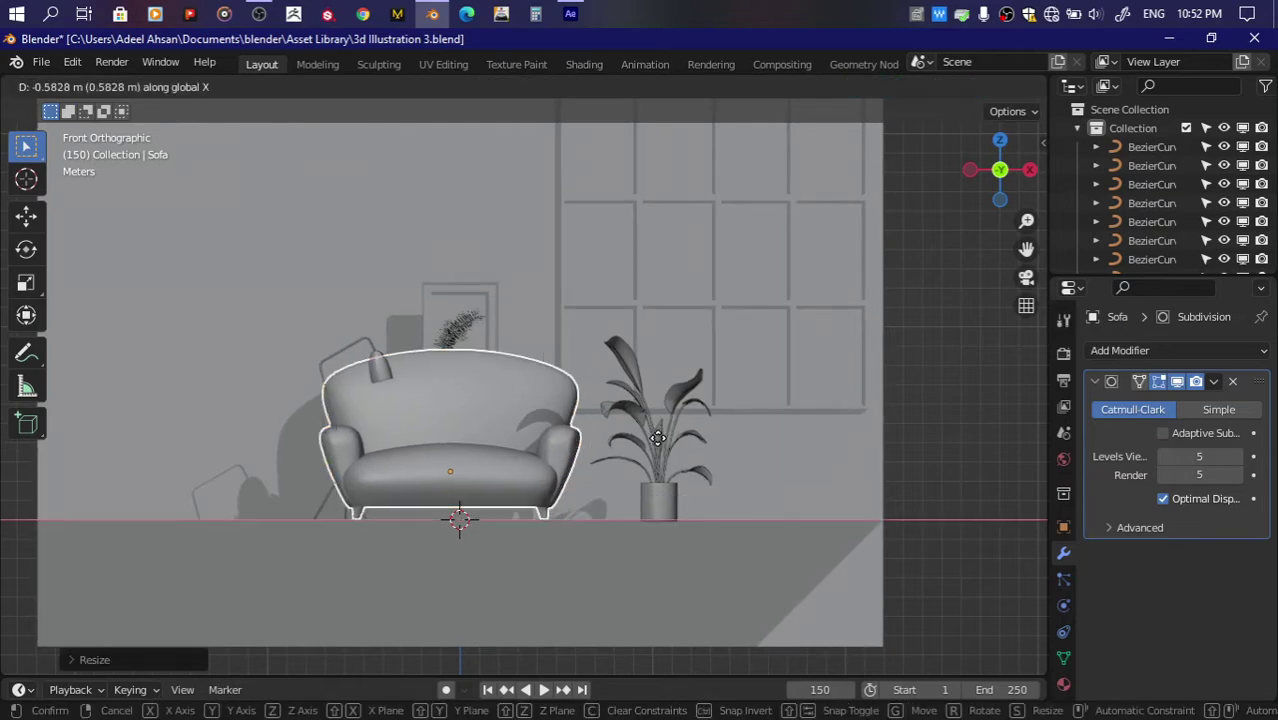
click(604, 437)
Step: Select the picture frame and move it in depth along Y
click(463, 318)
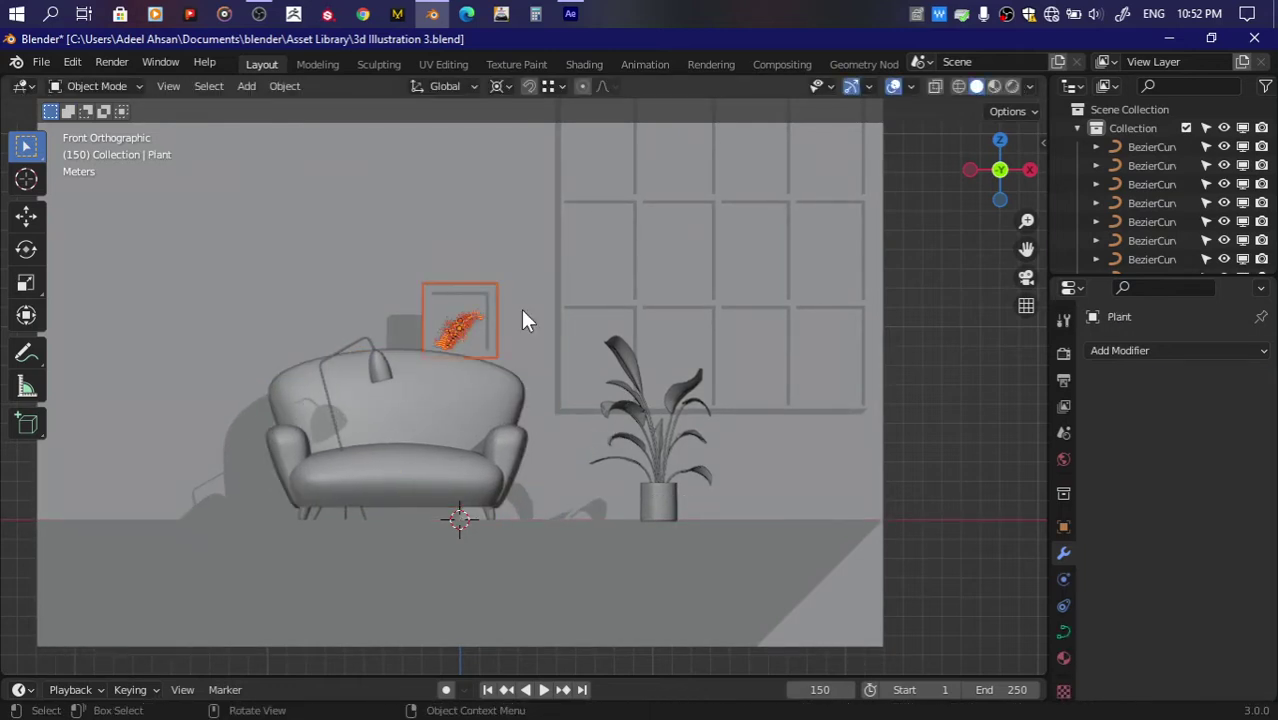
key(s)
key(Escape)
key(s)
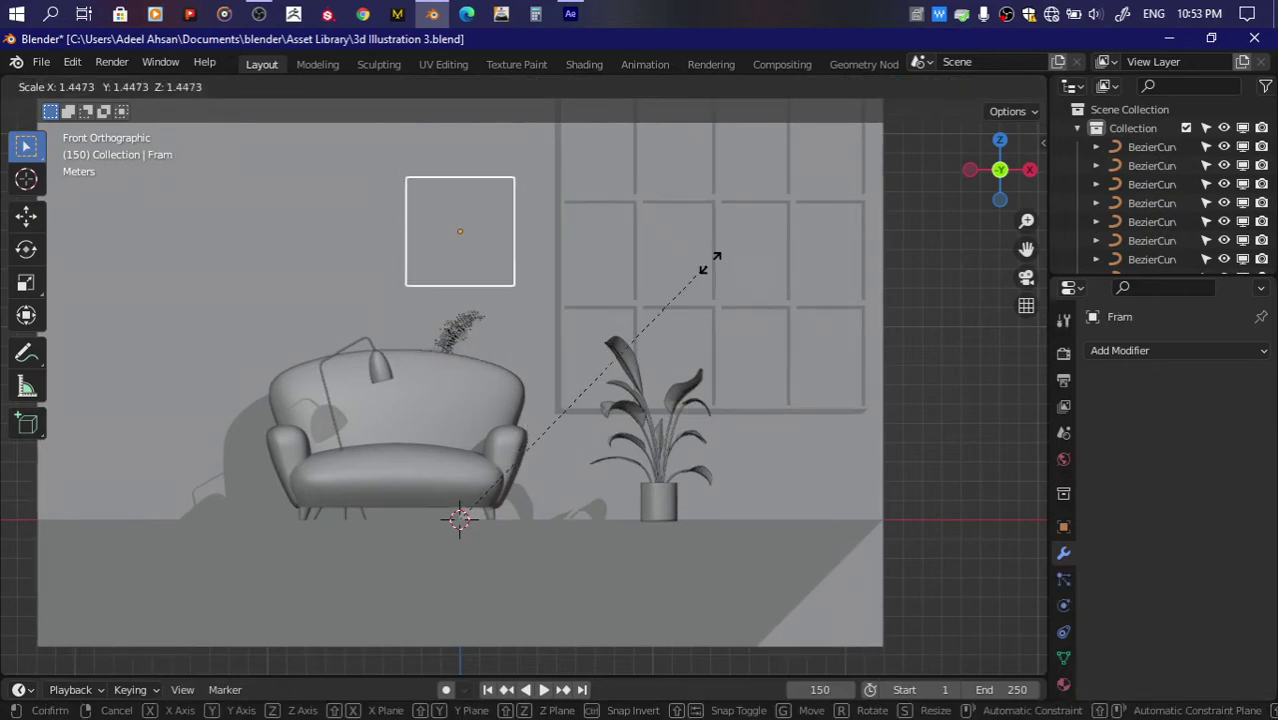
key(Escape)
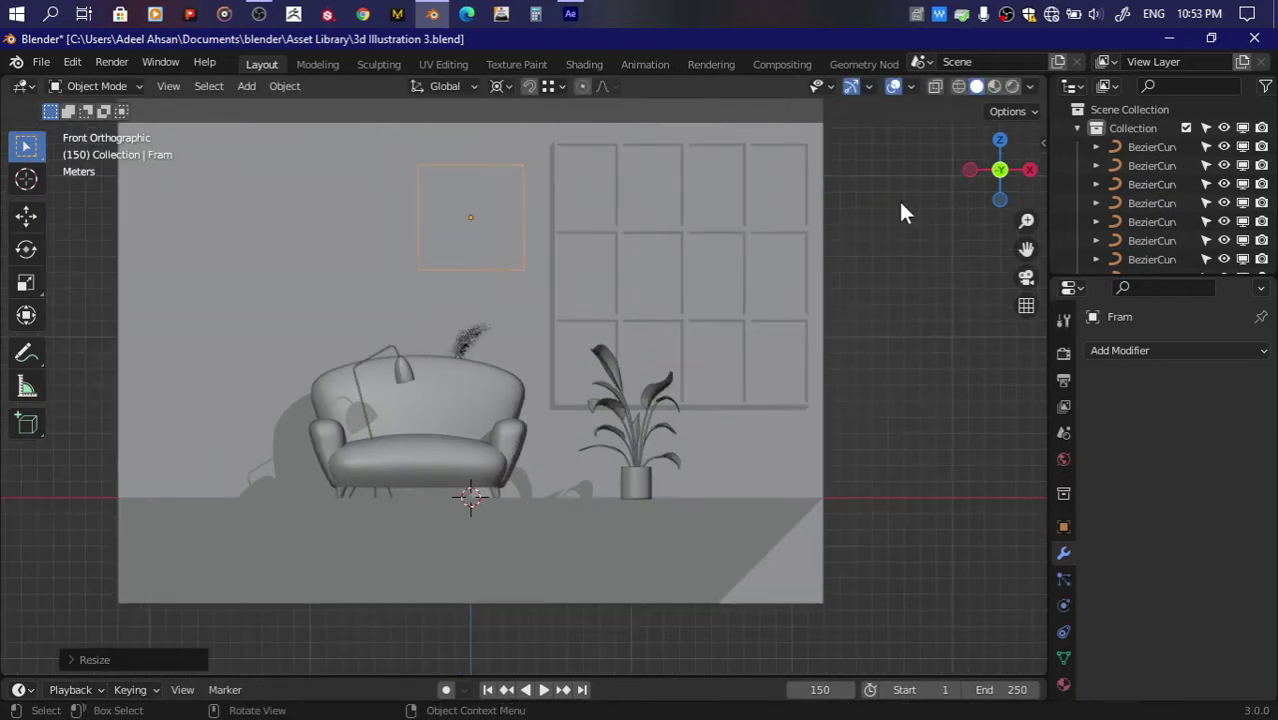
drag(1007, 173, 519, 286)
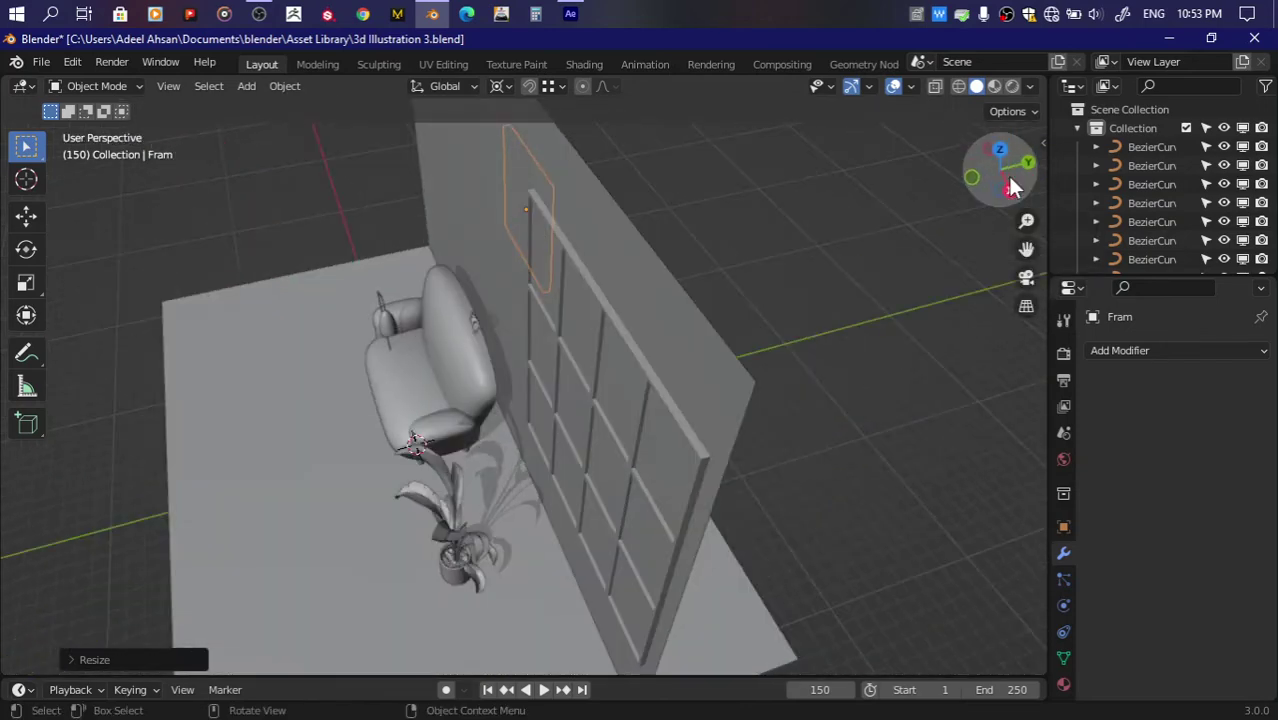
key(g)
key(y)
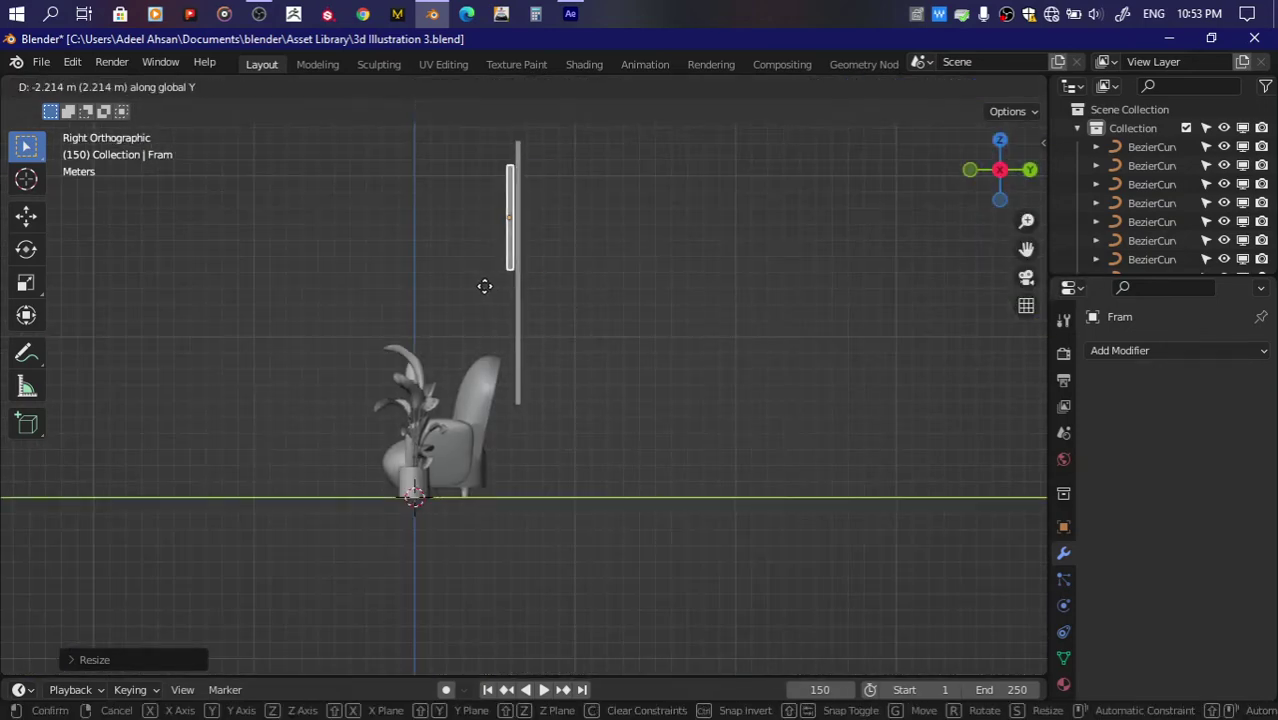
click(484, 286)
Step: Seat the picture frame against the wall and shift it left in front view
drag(998, 170, 788, 233)
key(g)
key(y)
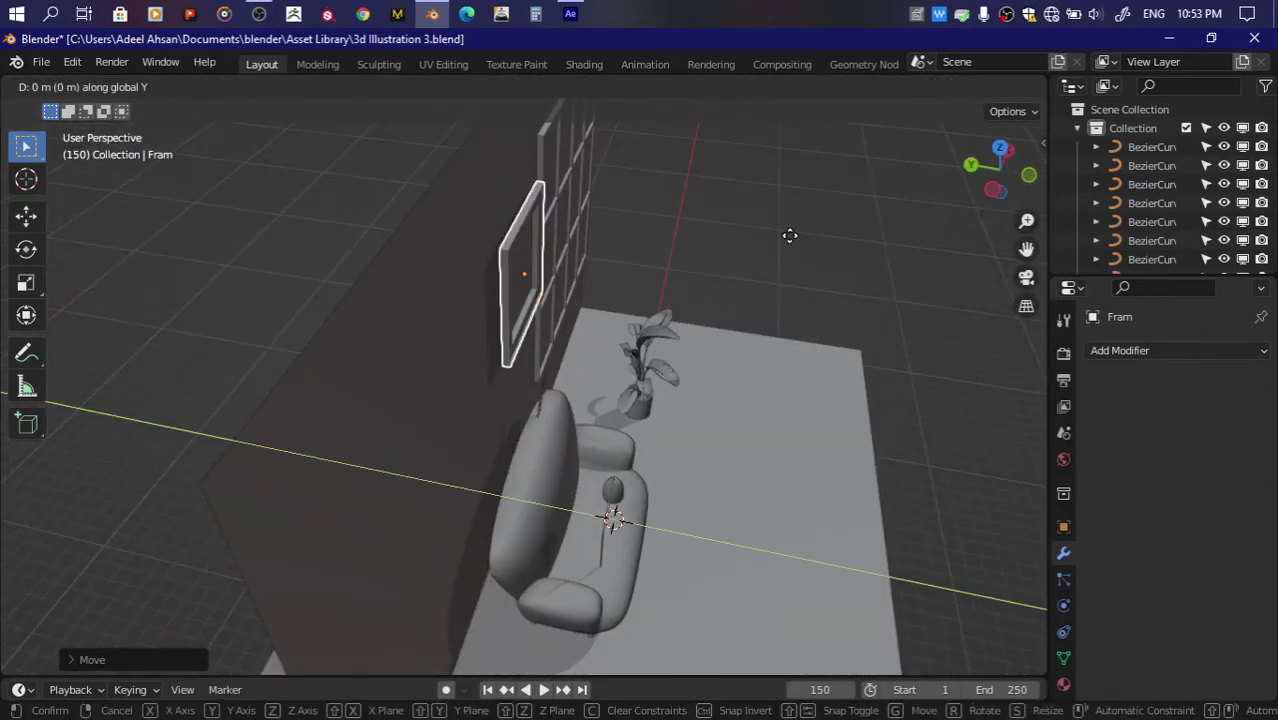
click(789, 235)
click(1027, 175)
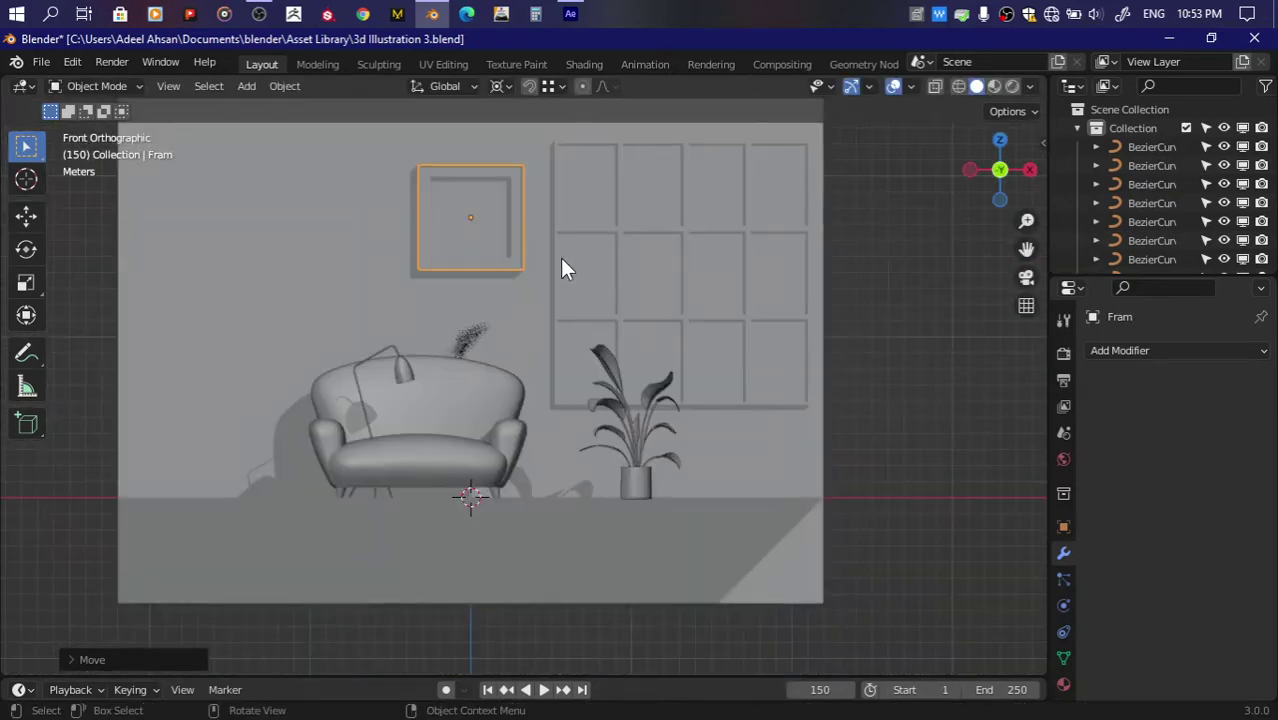
key(g)
click(516, 287)
Step: Move and scale the fern so it sits inside the picture frame
click(472, 335)
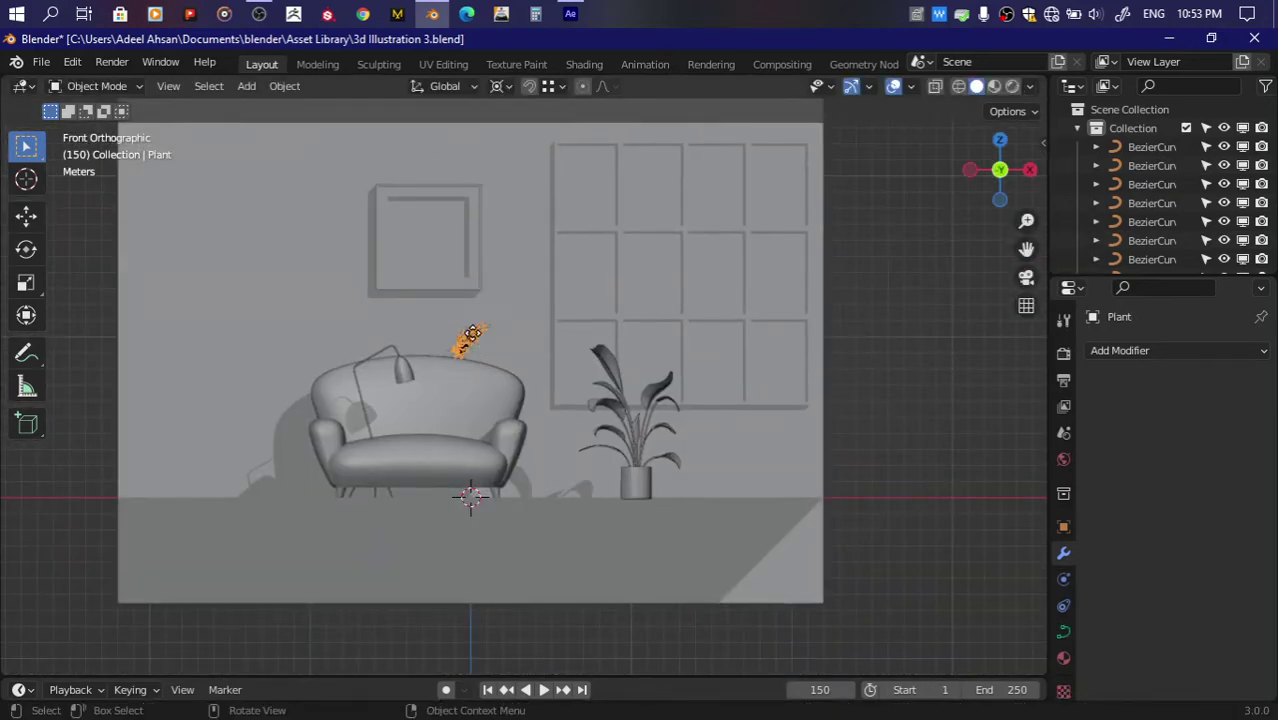
key(g)
click(461, 250)
key(s)
click(443, 176)
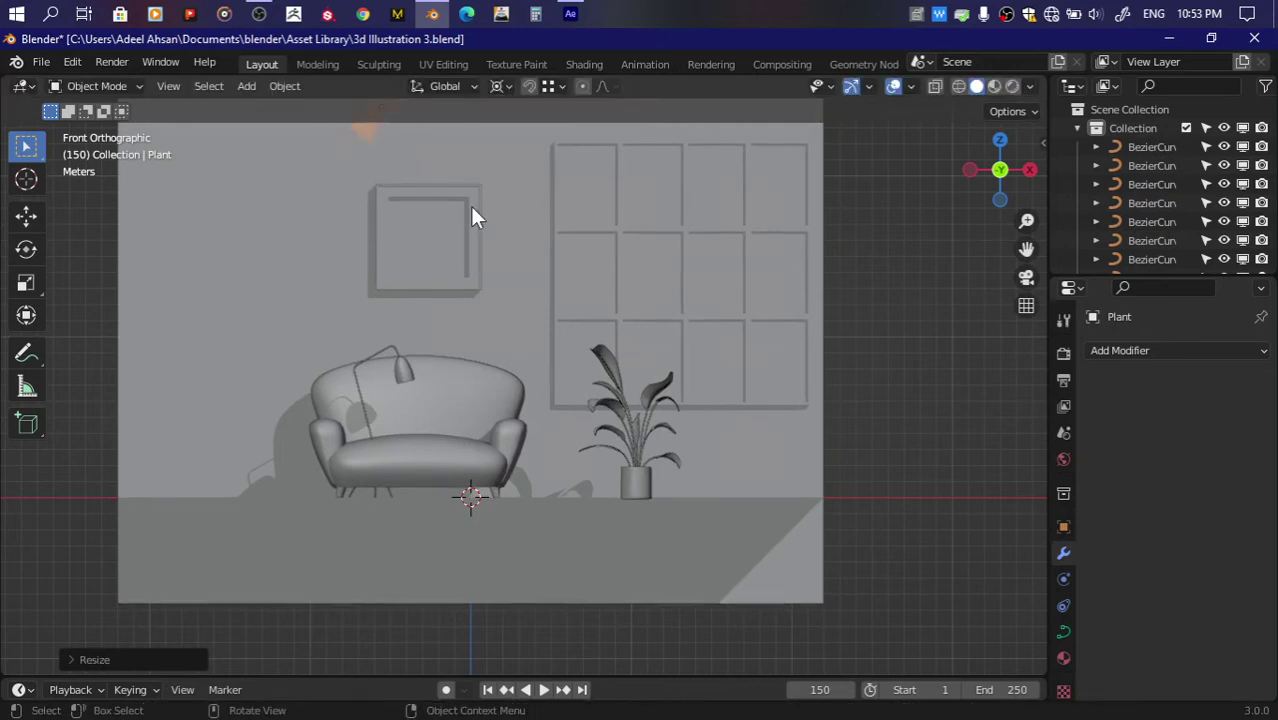
key(g)
click(516, 350)
key(s)
click(516, 335)
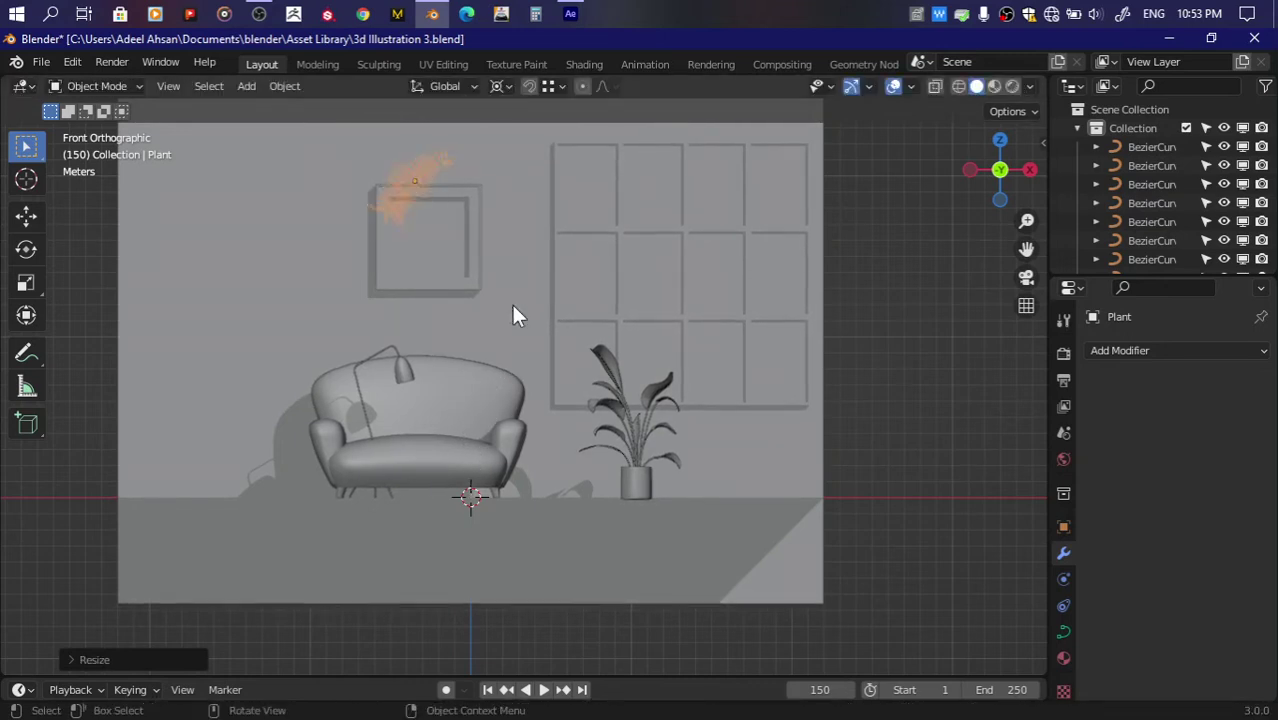
Step: Adjust the fern's depth, shrink it slightly, and centre it in the frame
click(969, 169)
key(g)
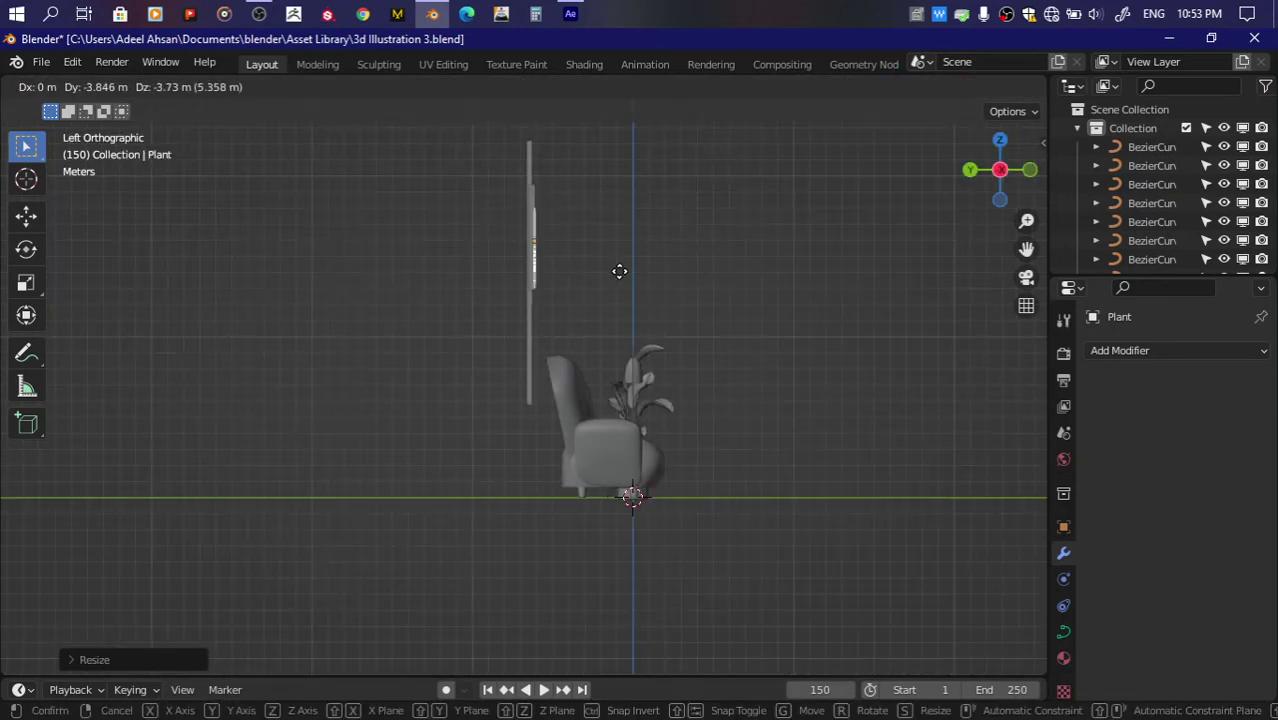
click(617, 271)
drag(986, 149, 985, 146)
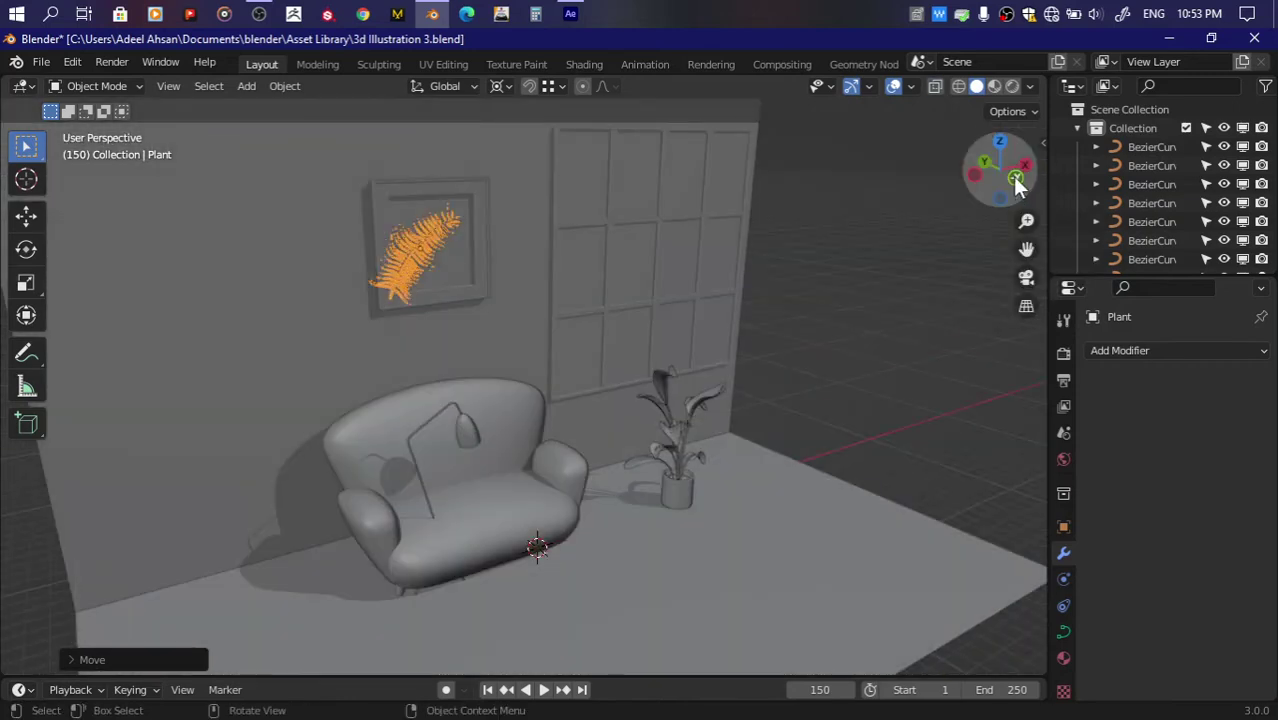
click(1018, 171)
key(g)
click(469, 198)
key(s)
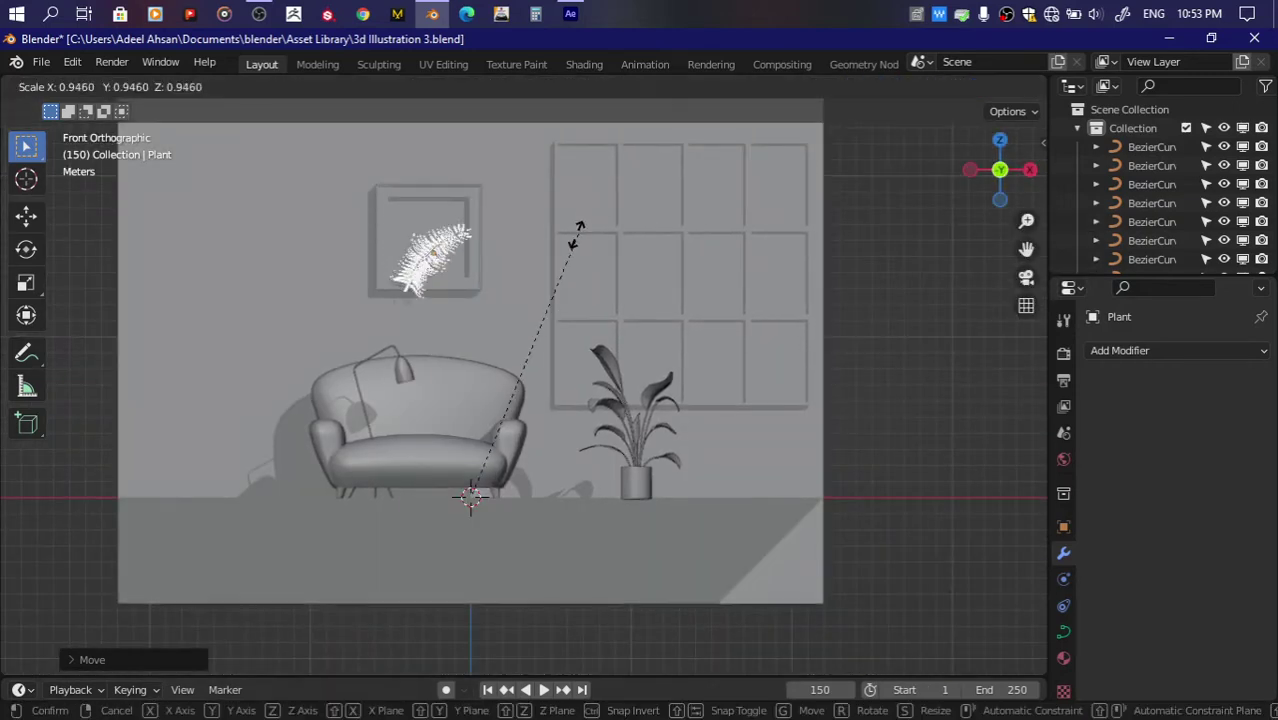
click(580, 232)
key(g)
click(565, 217)
Step: Set the fern's depth inside the frame along Y and check it from several angles
drag(981, 167, 995, 172)
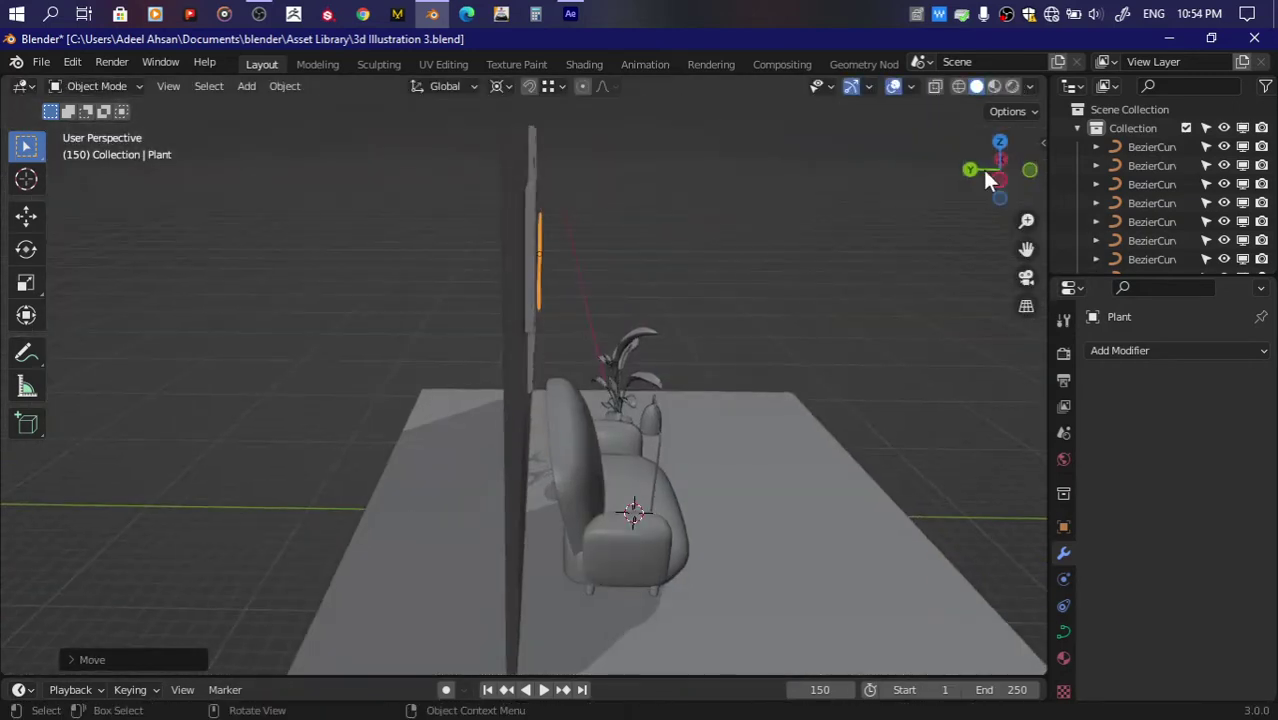
key(g)
key(y)
click(789, 230)
click(1013, 177)
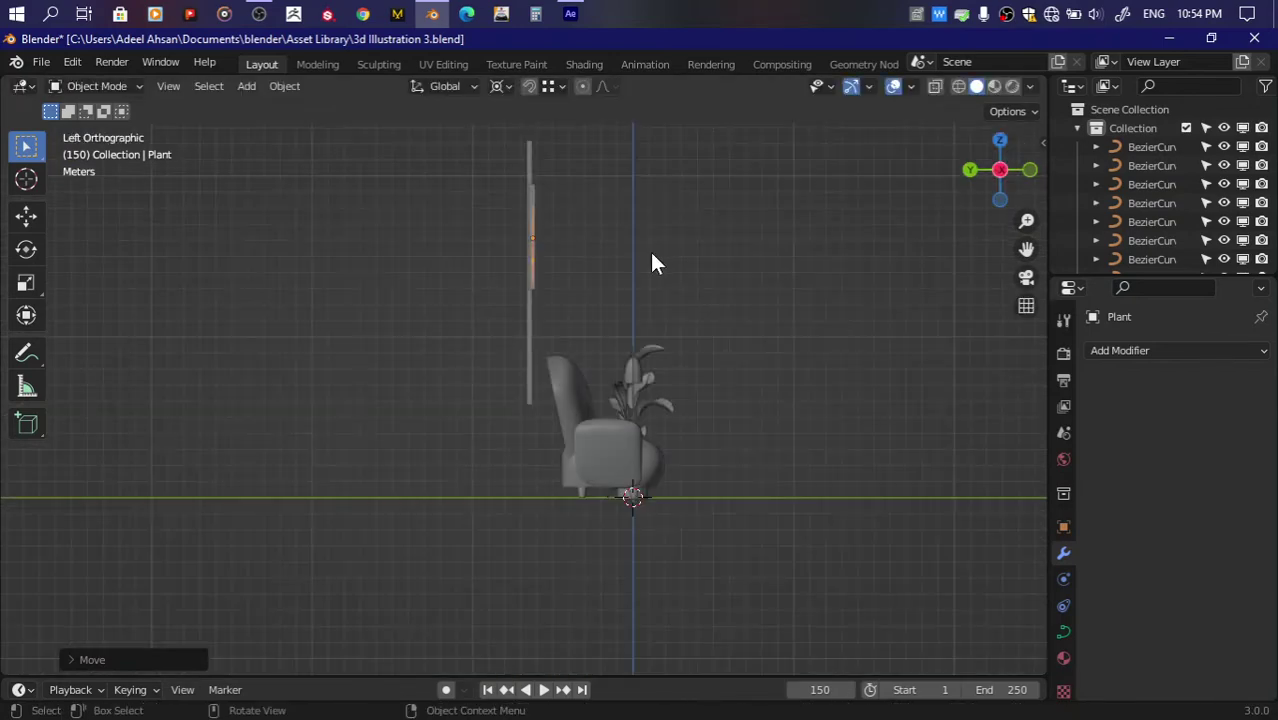
mouse_move(987, 185)
mouse_down()
mouse_move(789, 248)
mouse_move(896, 213)
mouse_up()
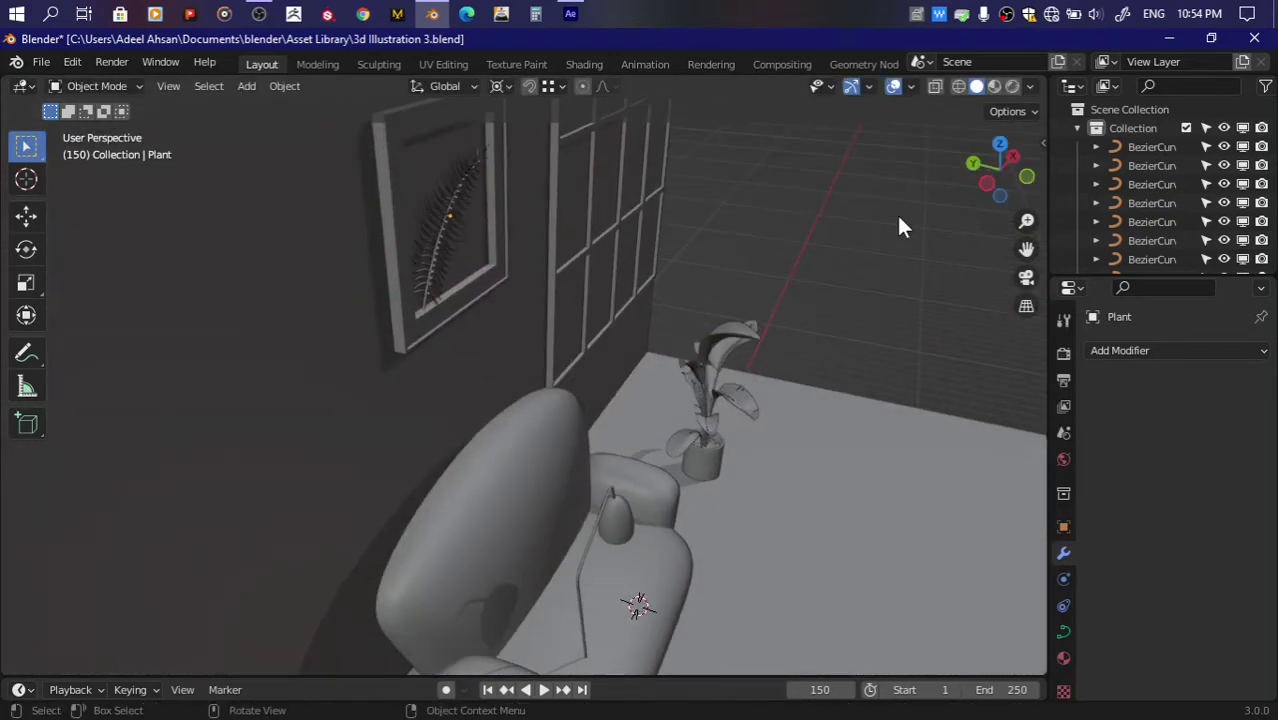
drag(995, 175, 846, 322)
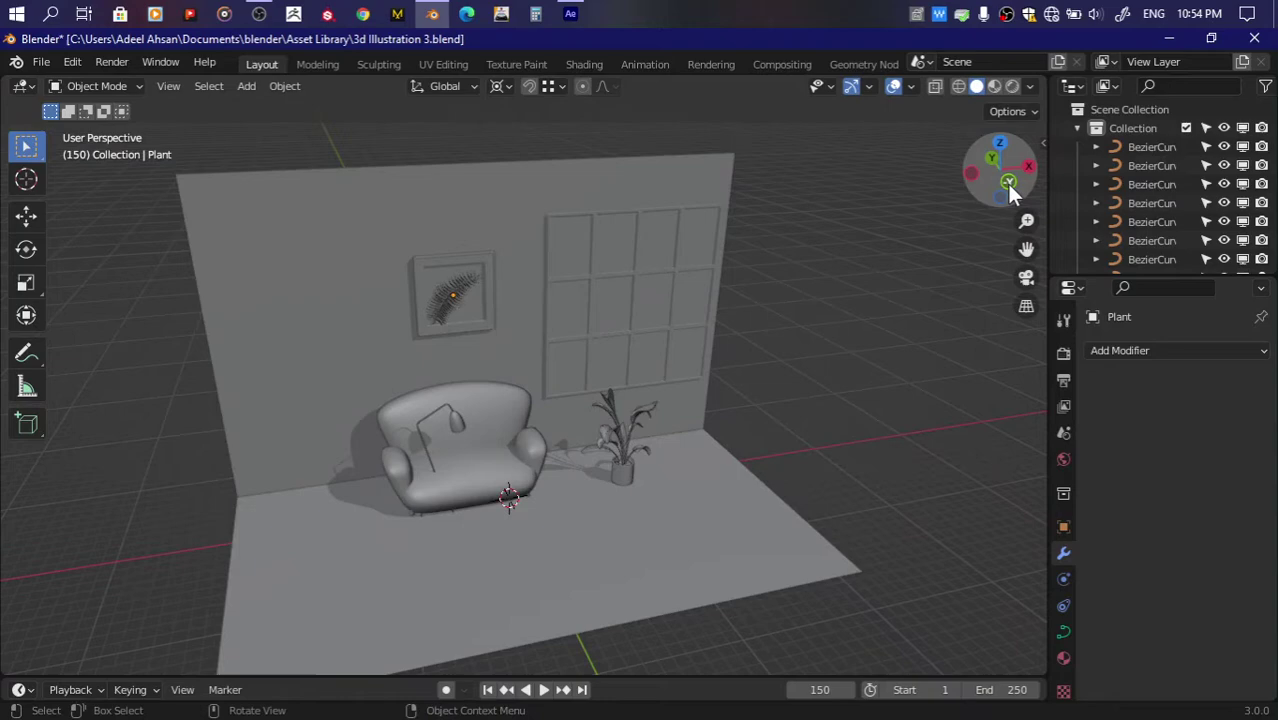
Step: Scale the floor lamp up about 1.65 times and move it left of the sofa along X
click(1000, 168)
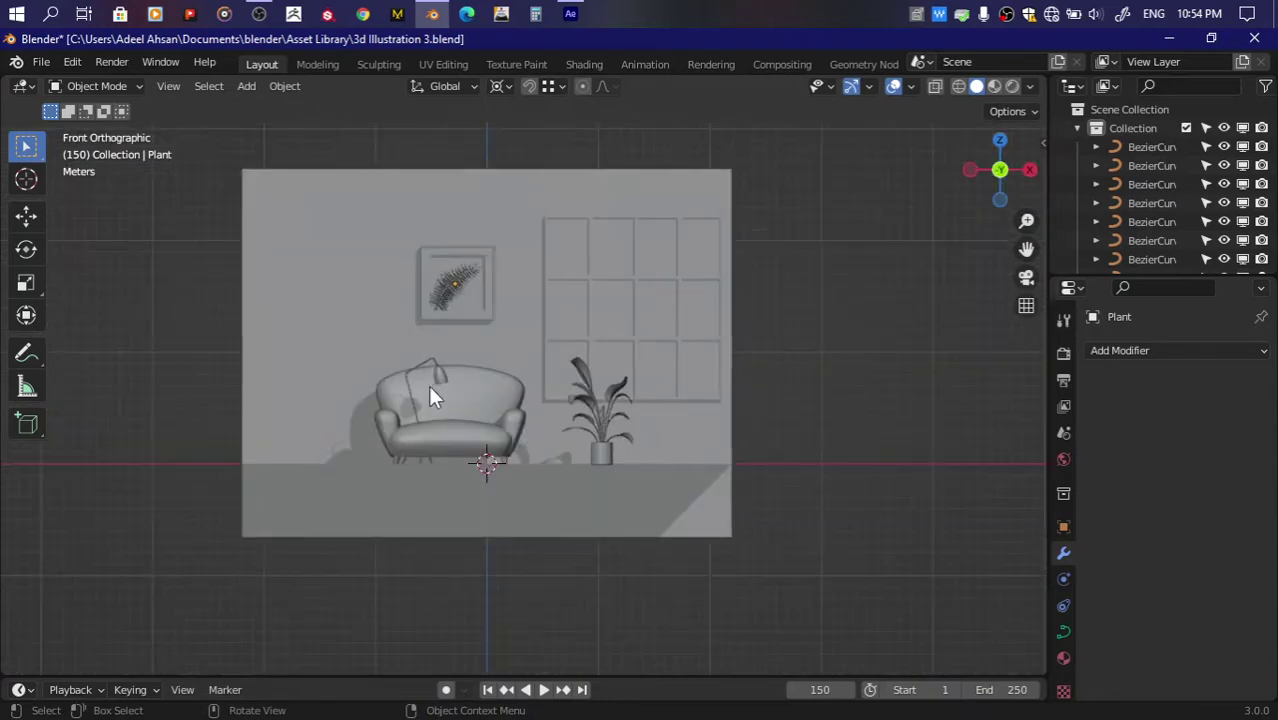
click(441, 373)
scroll(441, 373, up, 4)
shift+click(328, 328)
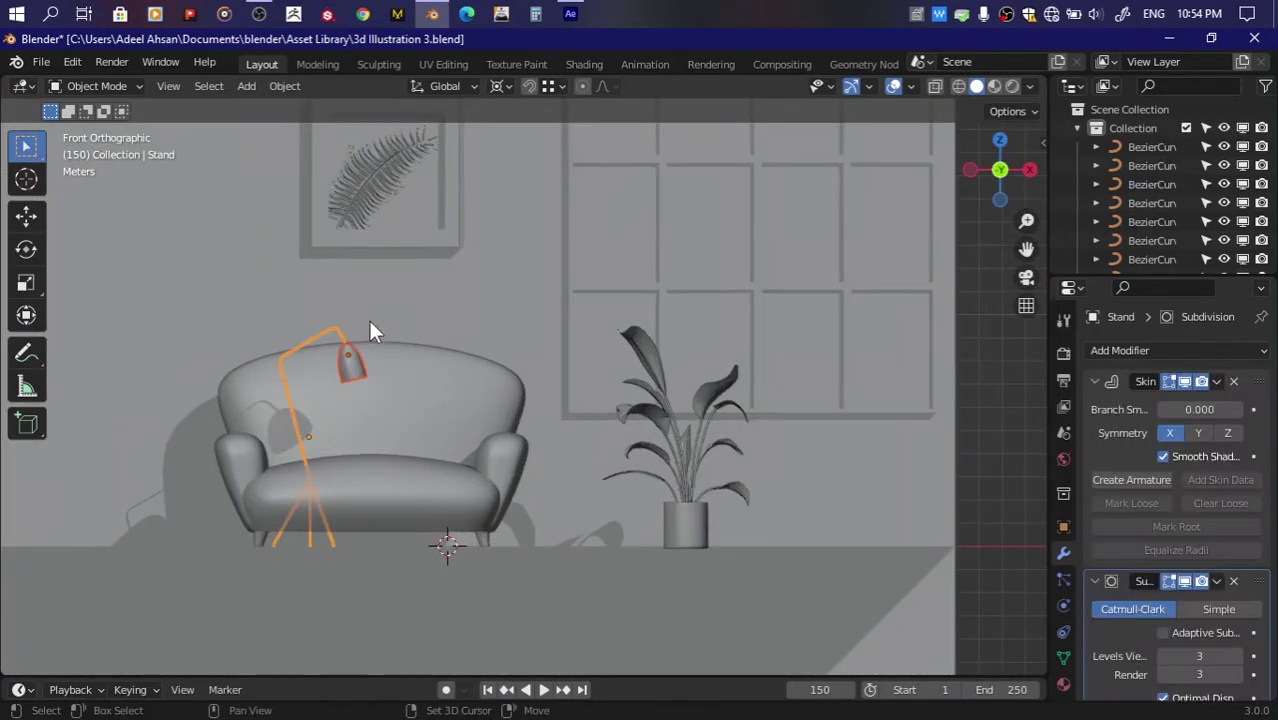
scroll(839, 310, down, 1)
scroll(839, 310, down, 2)
key(s)
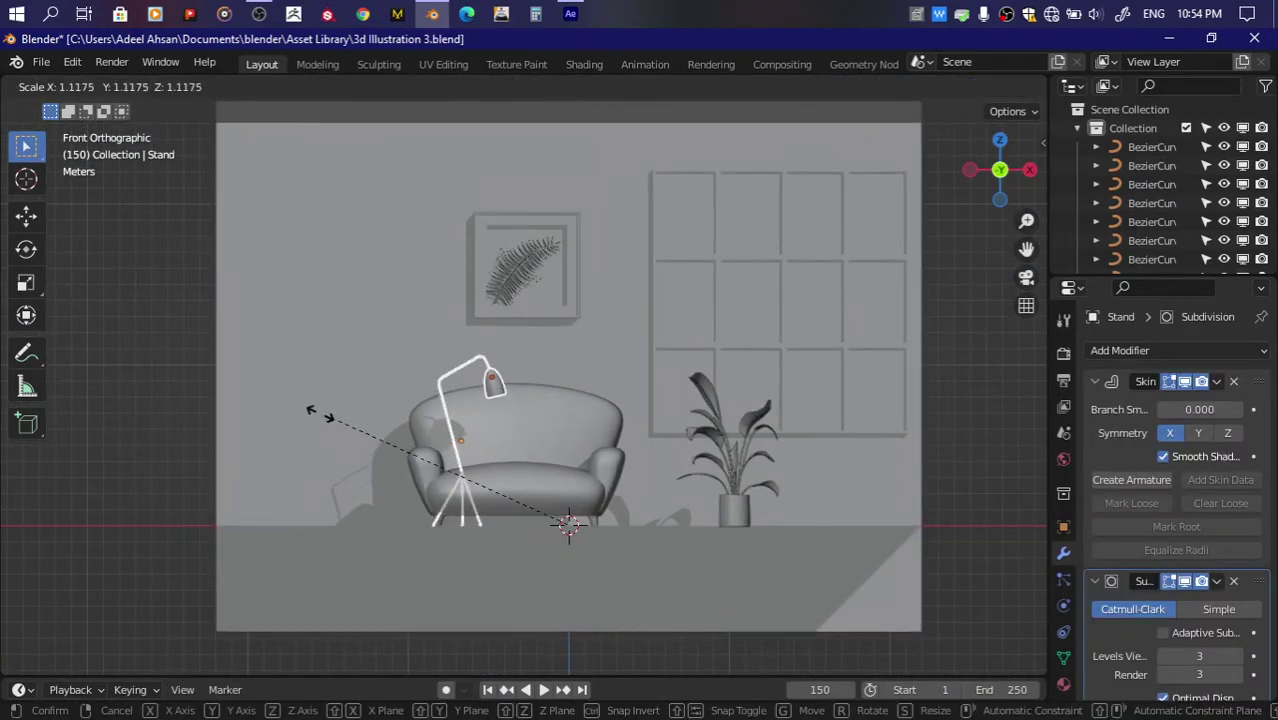
click(185, 512)
key(g)
key(x)
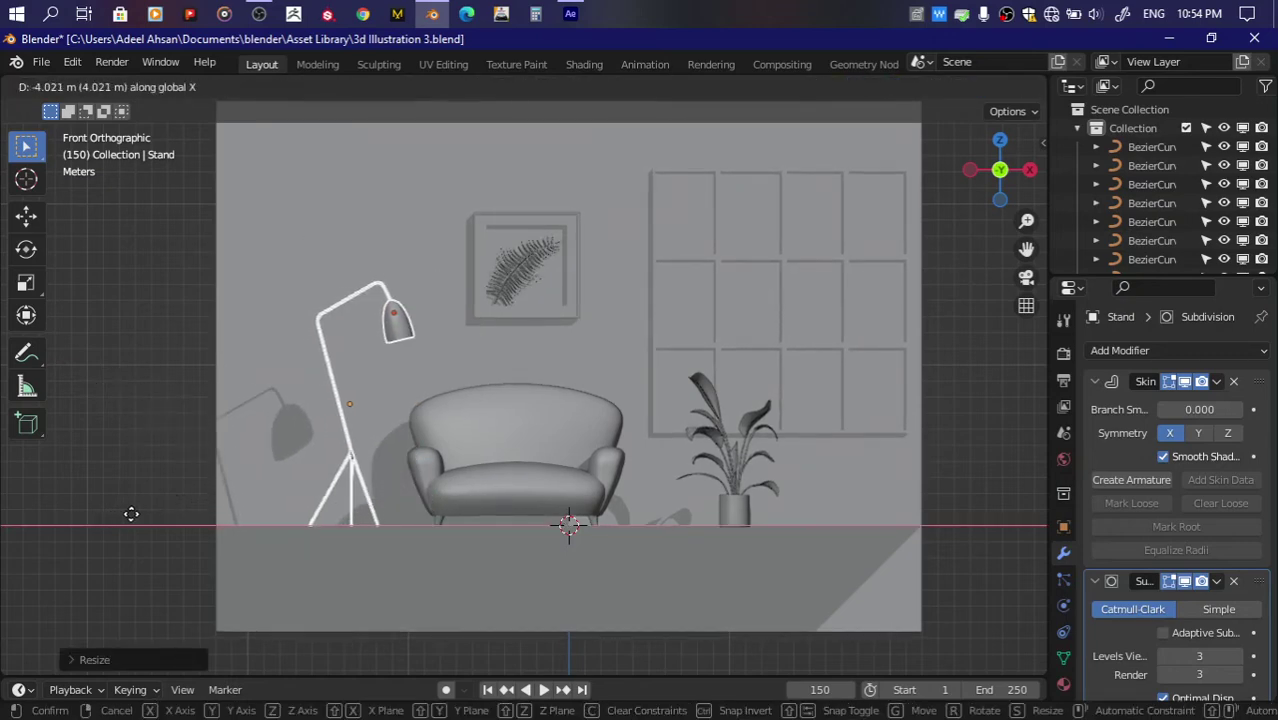
click(130, 514)
Step: Set the lamp's depth along Y from the side view and save the file
click(969, 170)
key(g)
key(y)
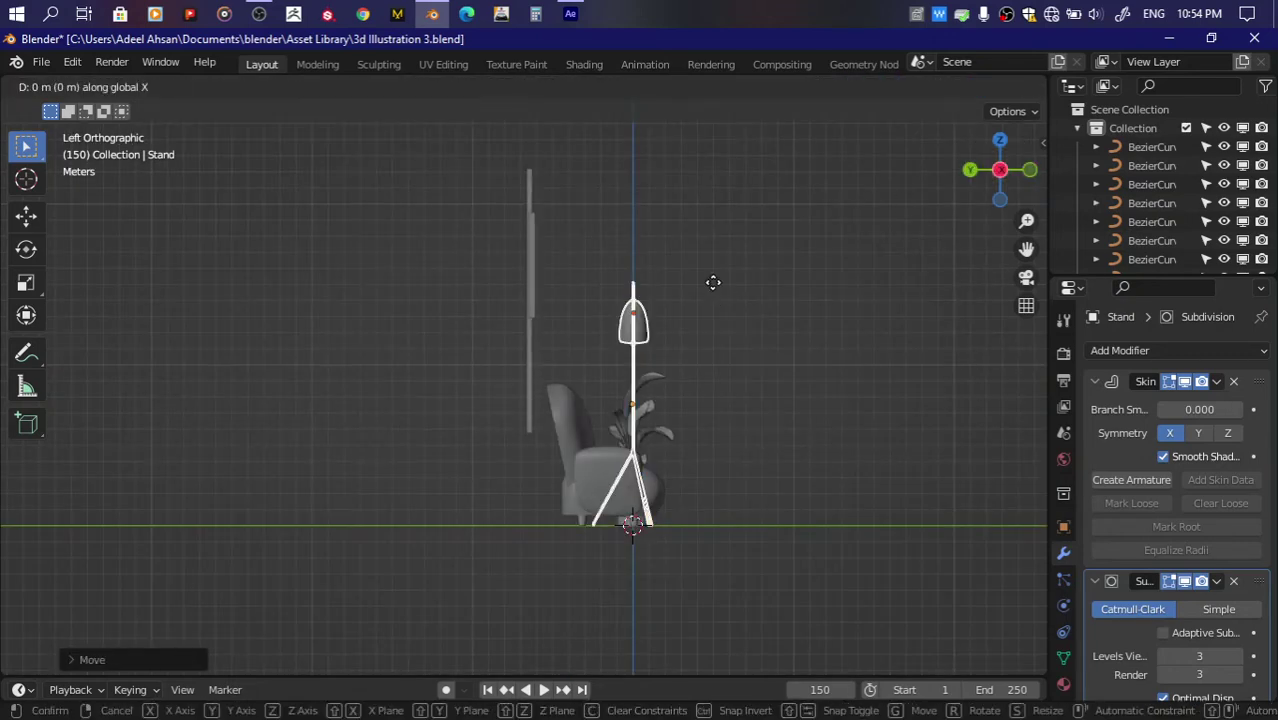
click(690, 281)
key(ctrl+s)
Step: Turn on X-ray and box-select the potted plant
drag(1000, 172, 1001, 172)
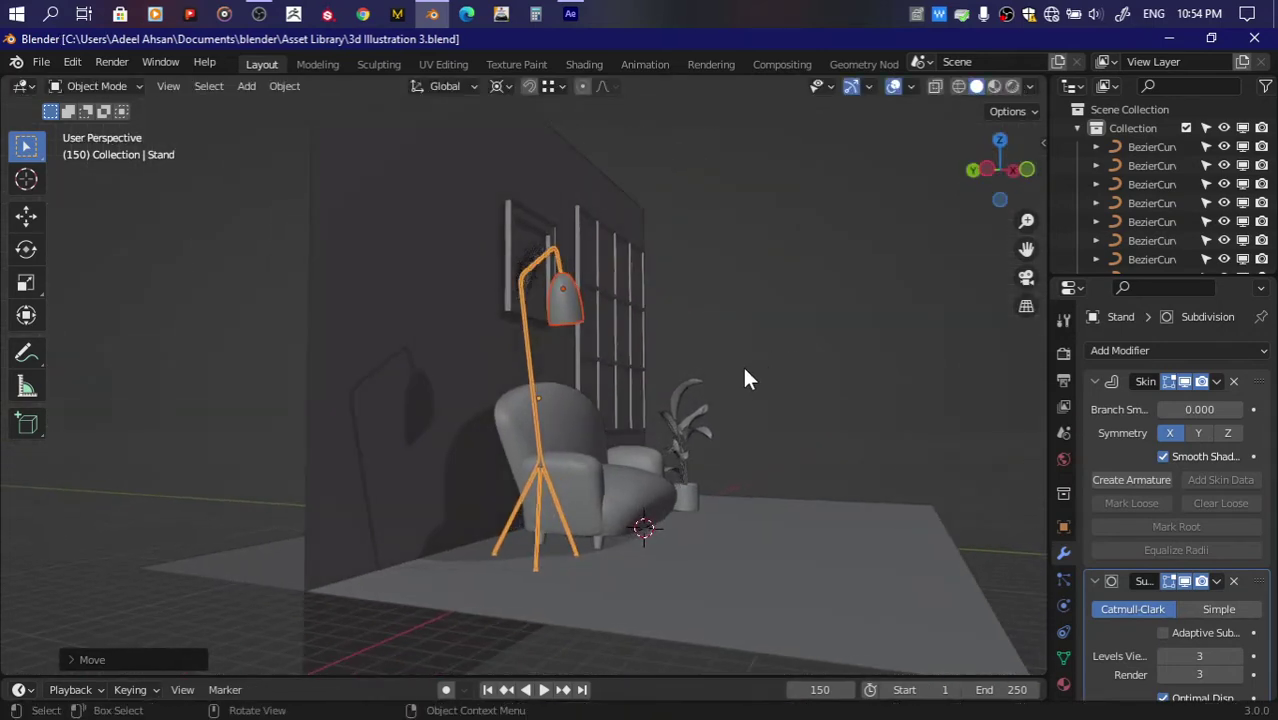
key(alt+z)
drag(742, 364, 674, 510)
Step: Leave local view, frame the room, and hide the walls and floor
drag(987, 205, 1022, 169)
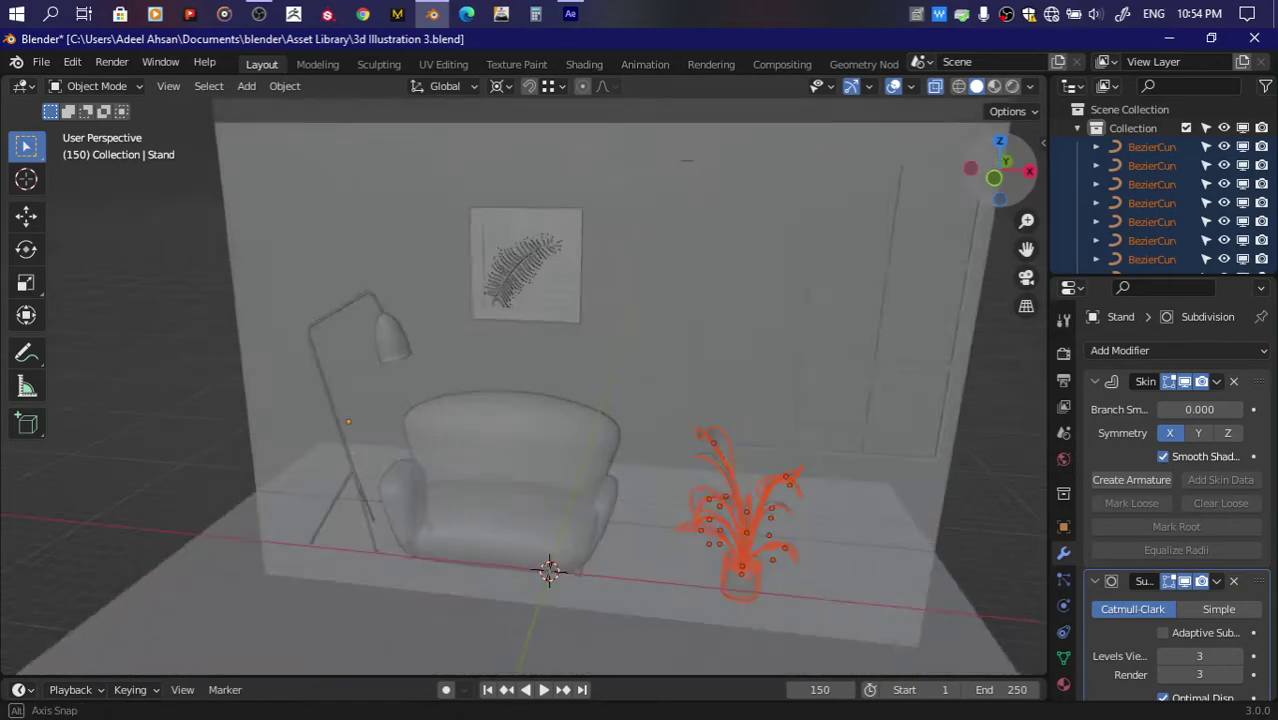
key(KP_Divide)
key(KP_Divide)
key(Home)
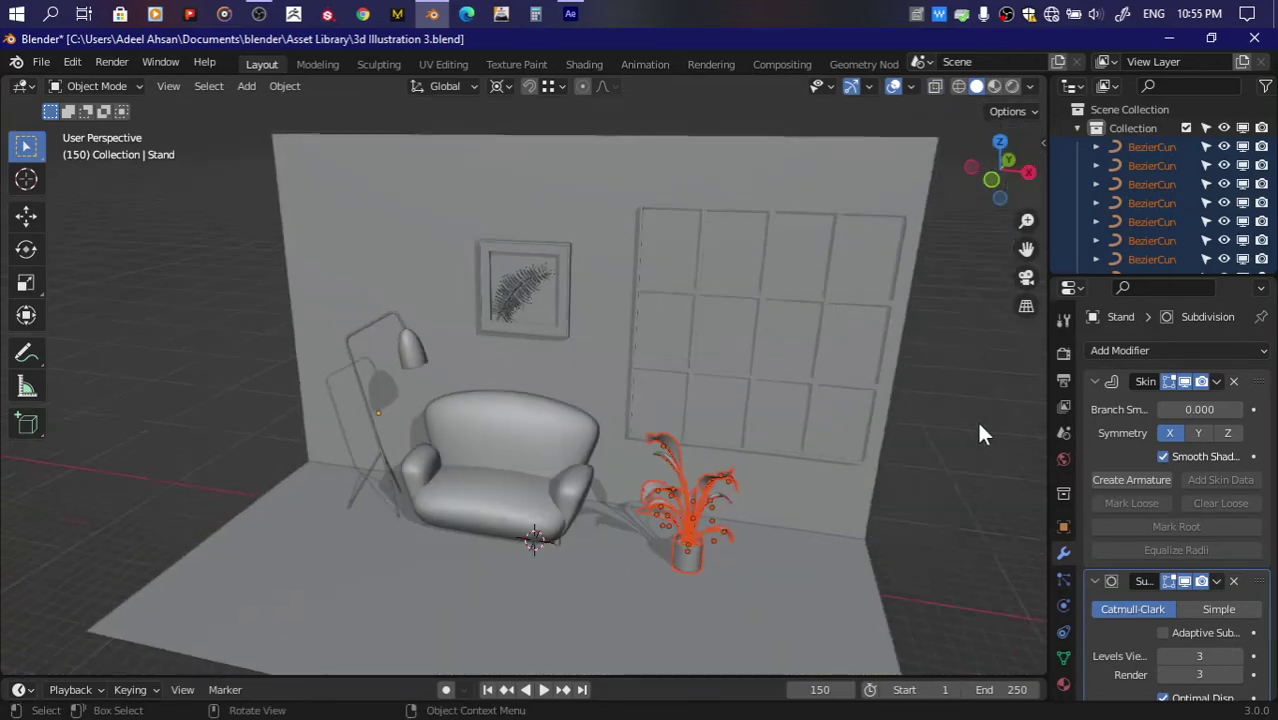
key(alt+z)
key(a)
key(alt+a)
drag(850, 400, 734, 560)
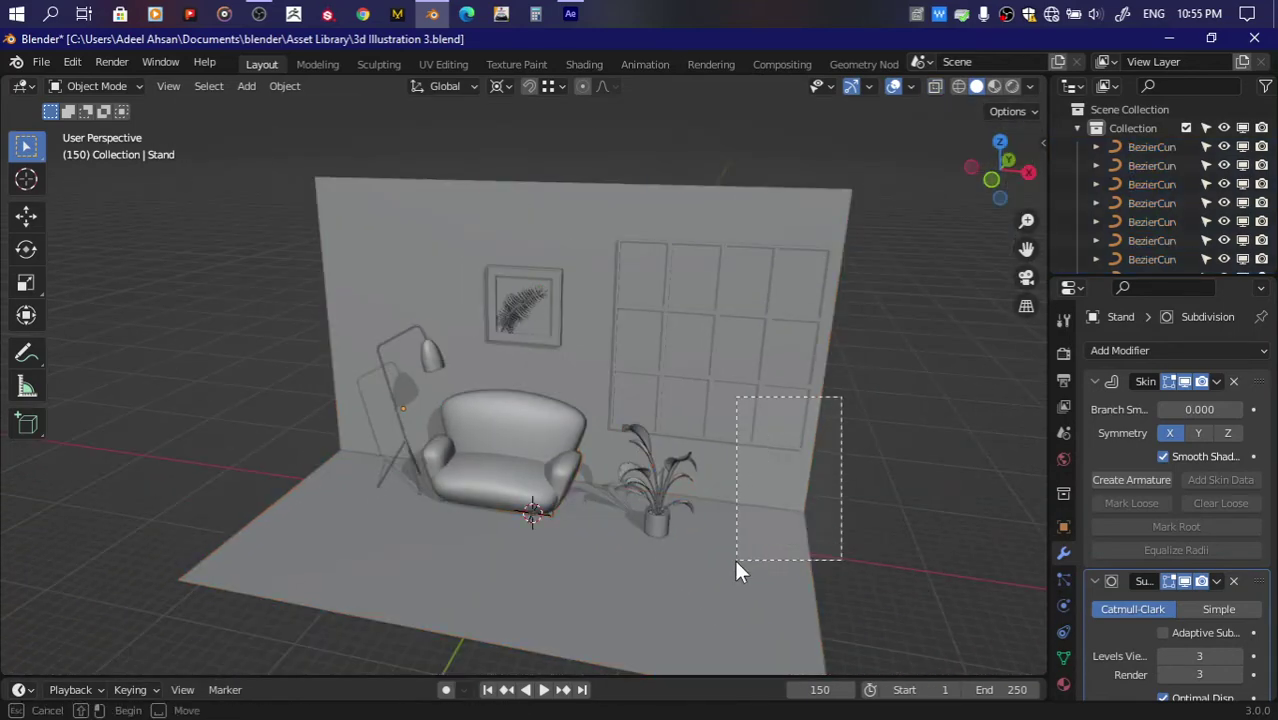
key(Delete)
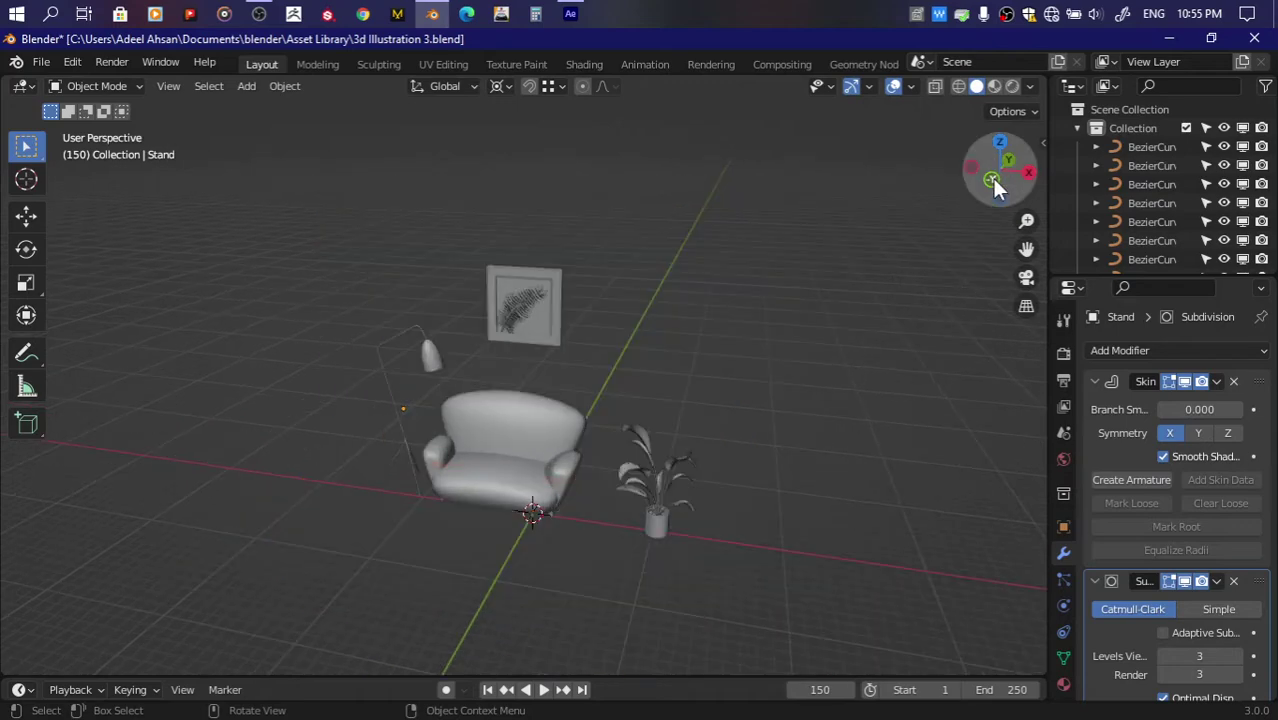
Step: Box-select the plant in front X-ray view and frame it beside the sofa
click(991, 180)
key(alt+z)
drag(716, 326, 660, 574)
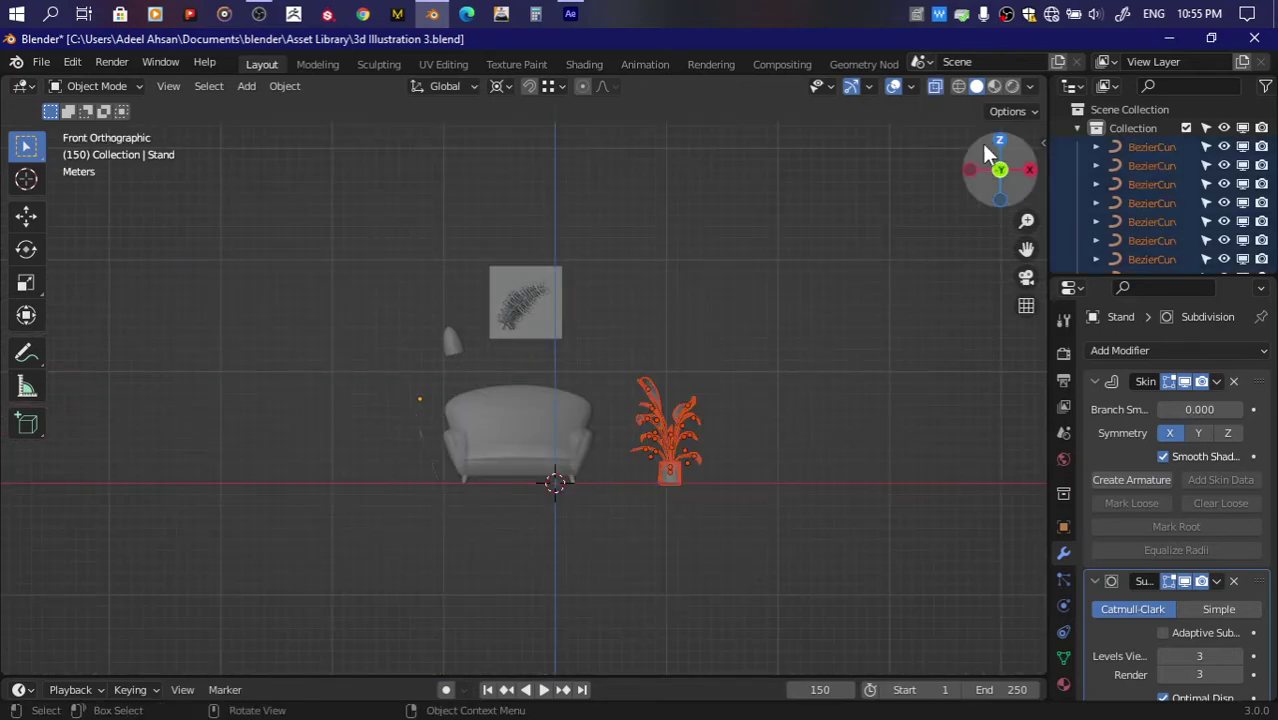
drag(992, 165, 785, 337)
scroll(968, 290, up, 3)
key(alt+z)
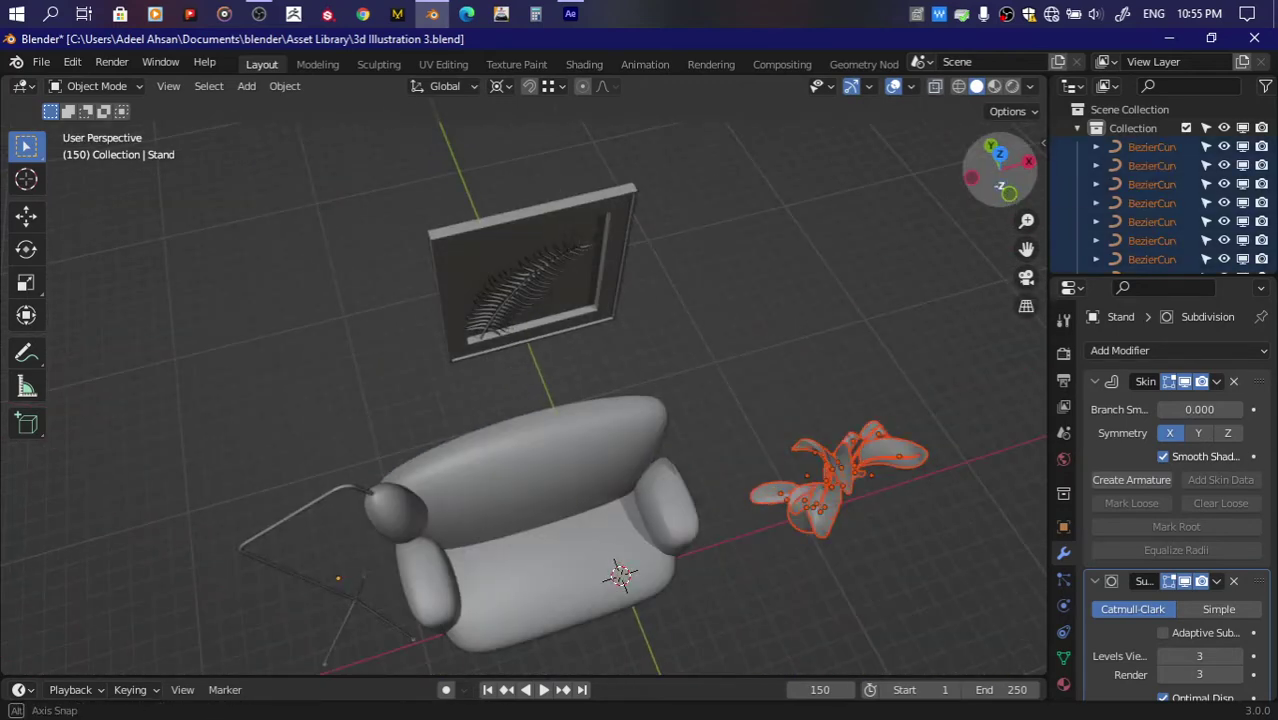
drag(1000, 162, 960, 190)
mouse_move(1026, 249)
mouse_down()
mouse_move(860, 120)
mouse_move(1046, 268)
mouse_up()
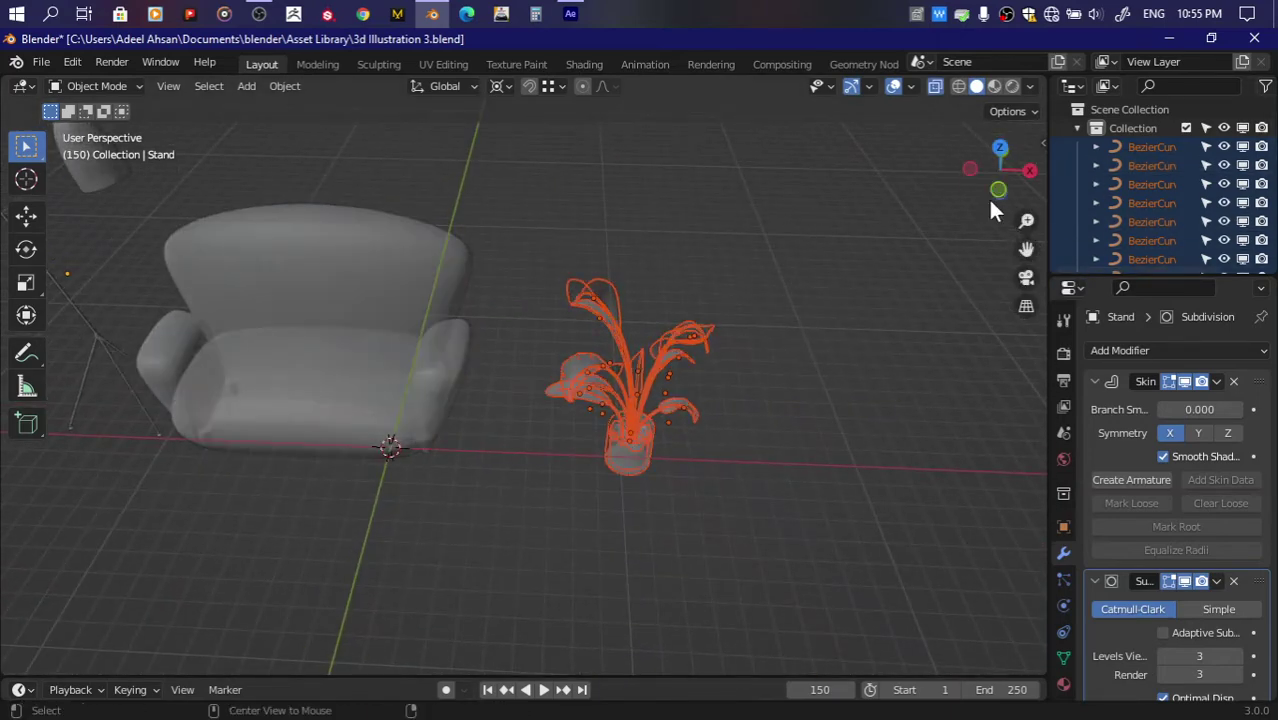
drag(988, 198, 853, 300)
Step: Scale the potted plant up about 1.62 times and unhide the walls and floor
key(s)
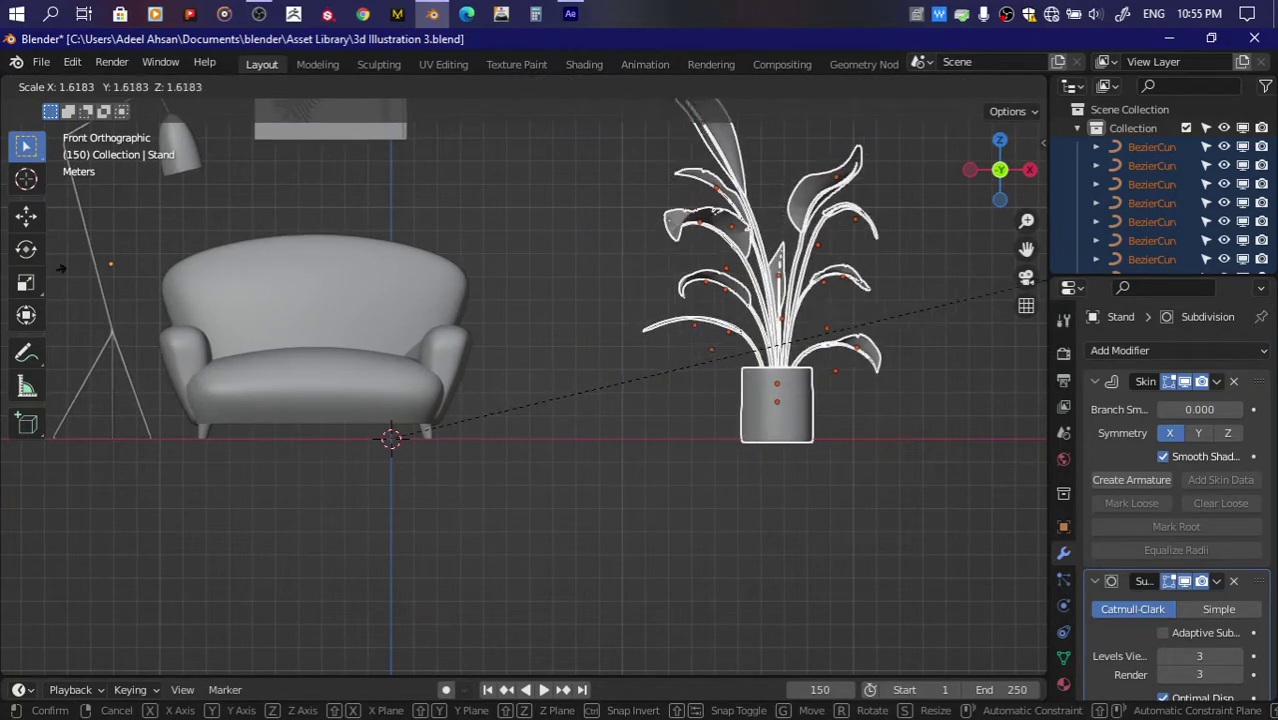
click(183, 313)
scroll(385, 295, down, 3)
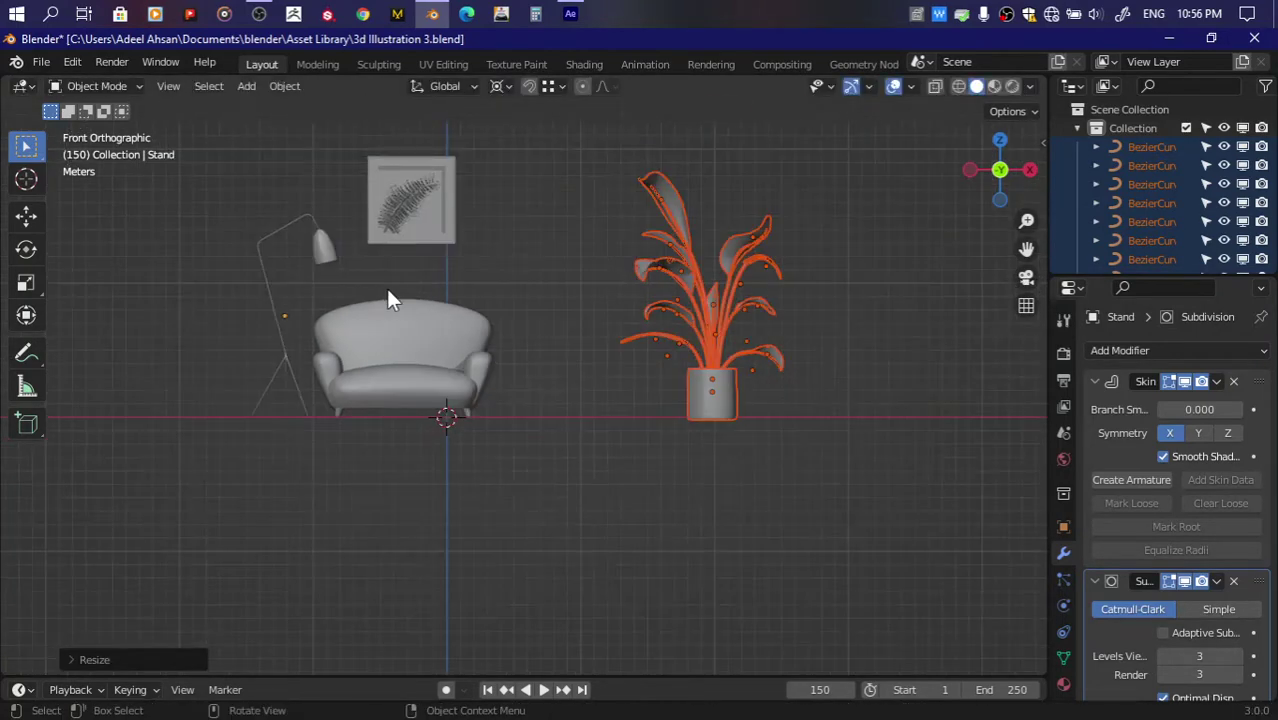
key(alt+h)
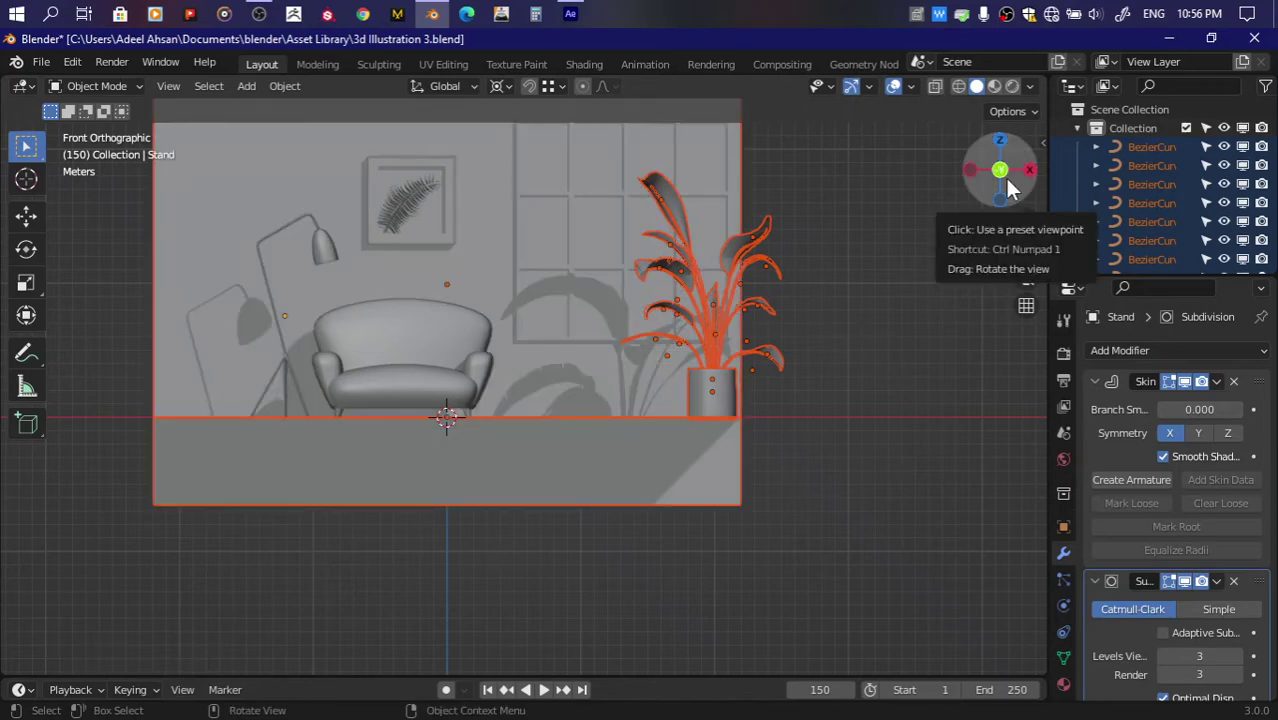
Step: Orbit to a frontal perspective, deselect all, and select a plant leaf curve
drag(1004, 175, 917, 234)
key(alt+a)
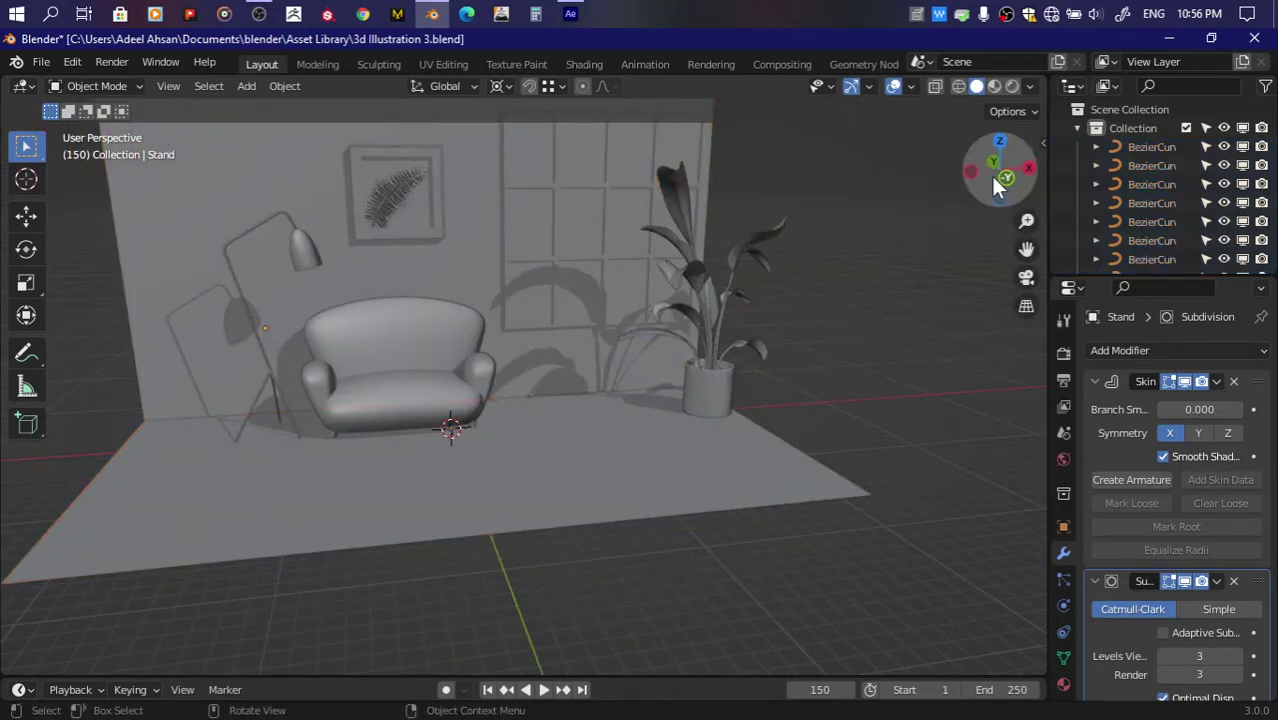
drag(990, 173, 1132, 152)
click(1147, 226)
scroll(1147, 226, down, 3)
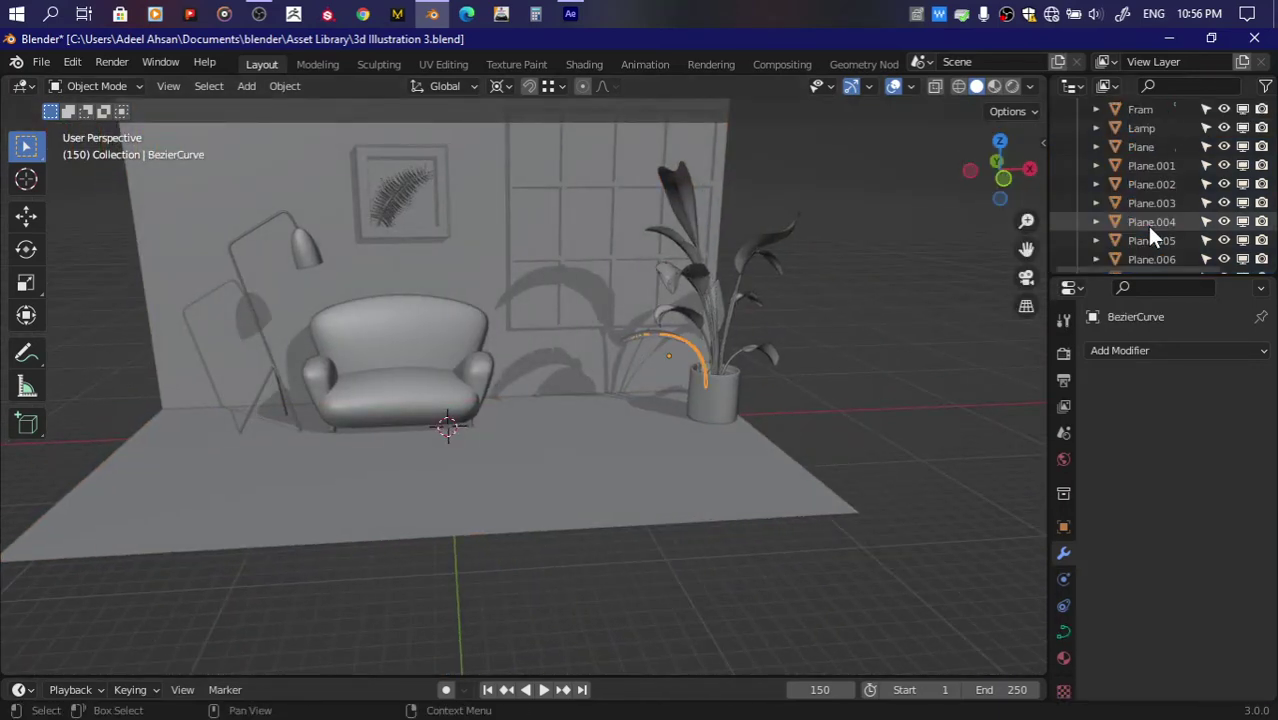
Step: Make the back wall and floor (Plane.010, Plane.011) unselectable in the Outliner
scroll(1150, 140, up, 1)
ctrl+click(1150, 128)
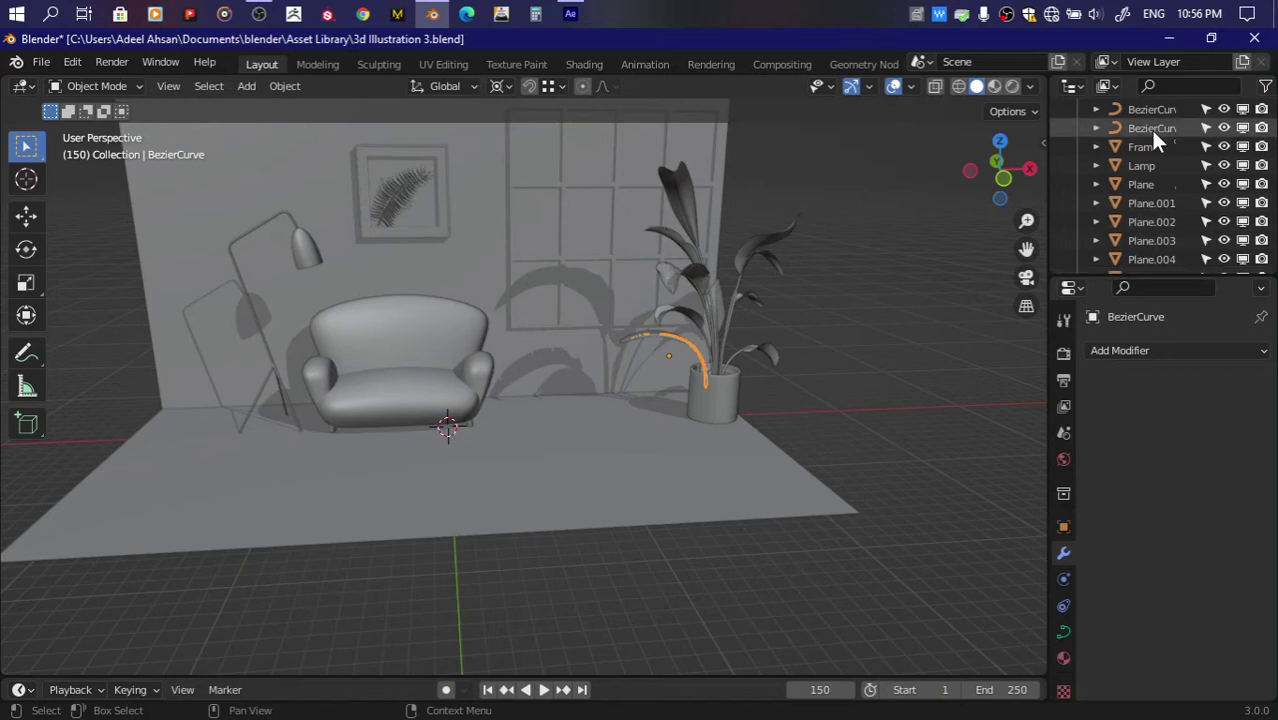
click(1146, 206)
key(alt+a)
click(588, 384)
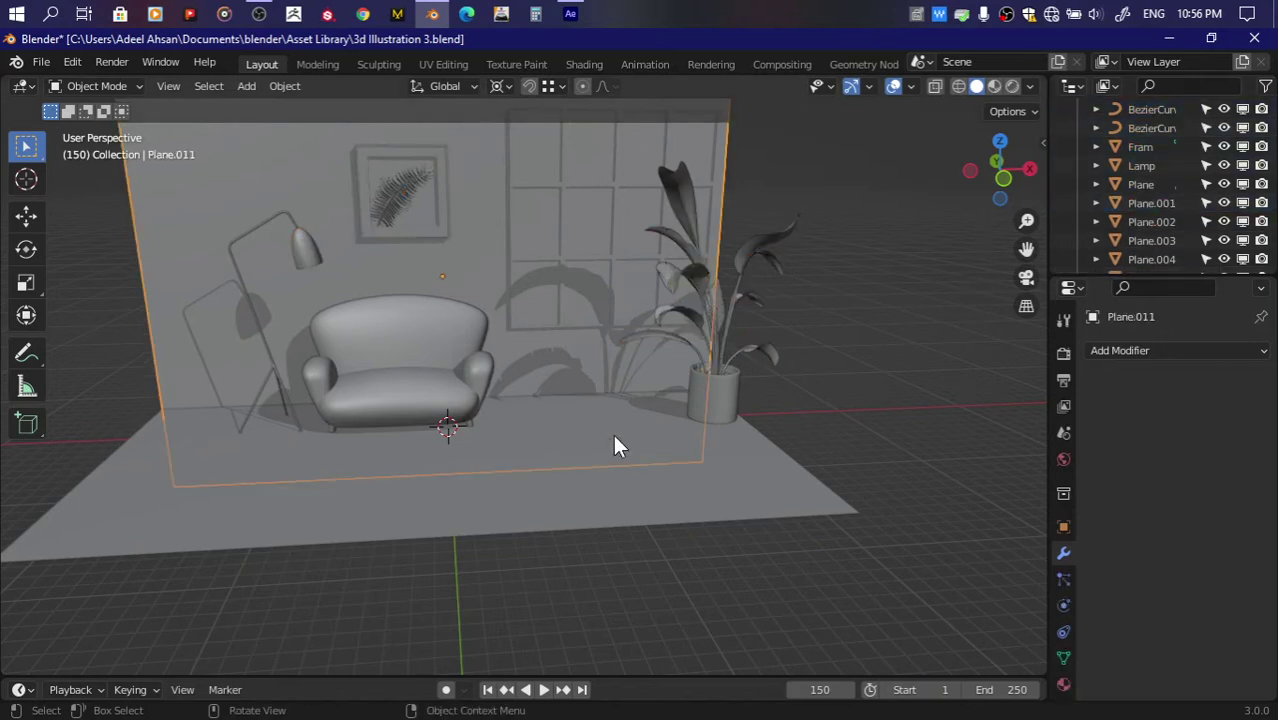
shift+click(613, 452)
scroll(1180, 200, down, 5)
drag(1205, 147, 1205, 165)
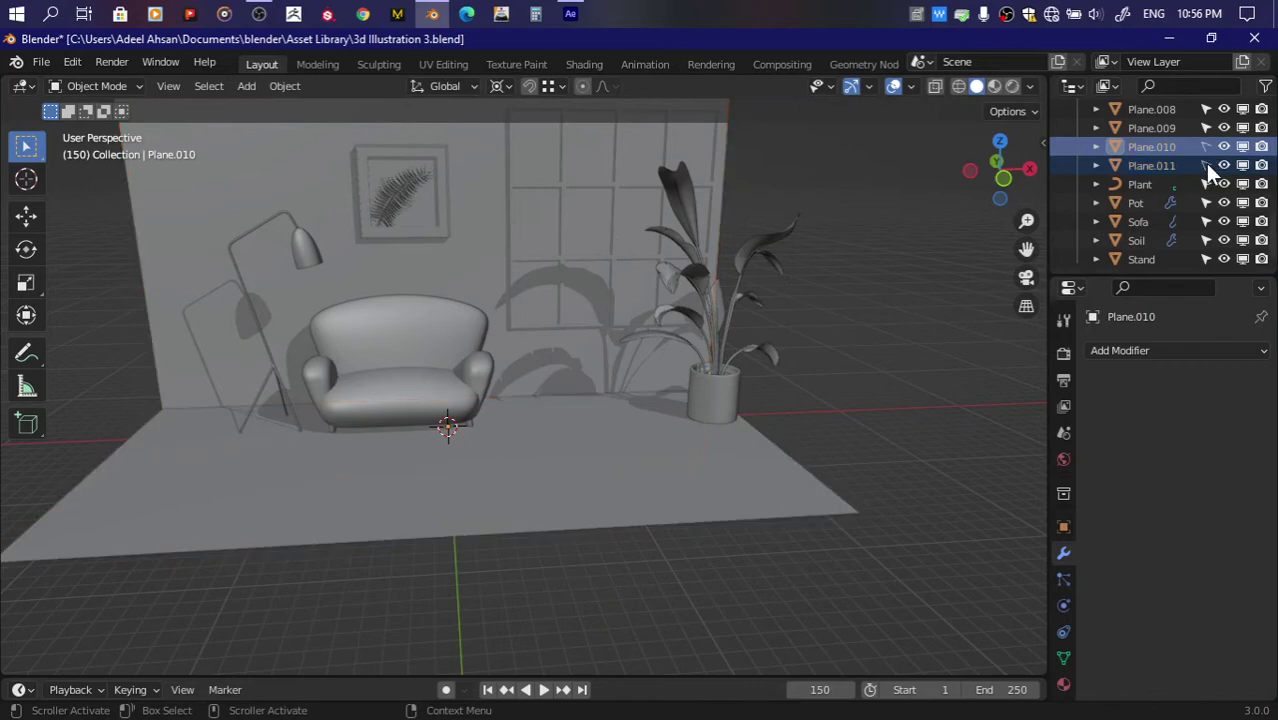
Step: Box-select the plant, pot and soil and scale them up 1.22 times
click(1002, 177)
key(alt+z)
drag(547, 183, 820, 518)
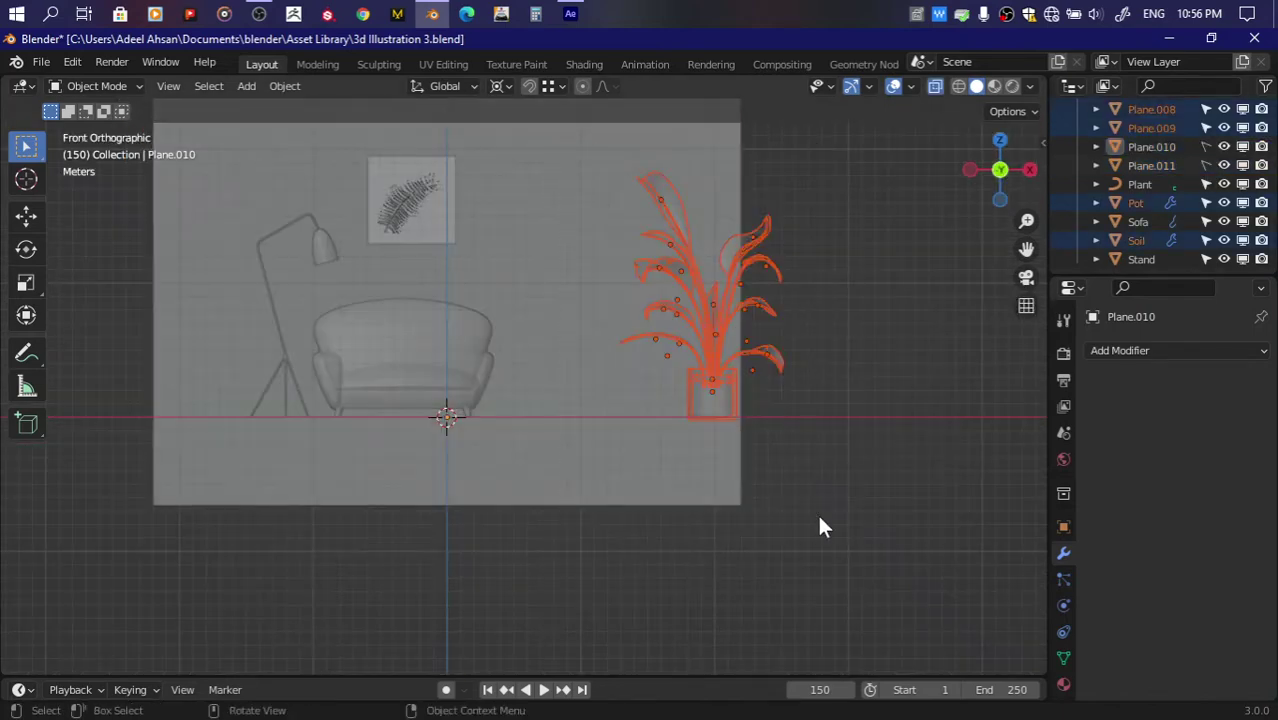
key(alt+z)
key(s)
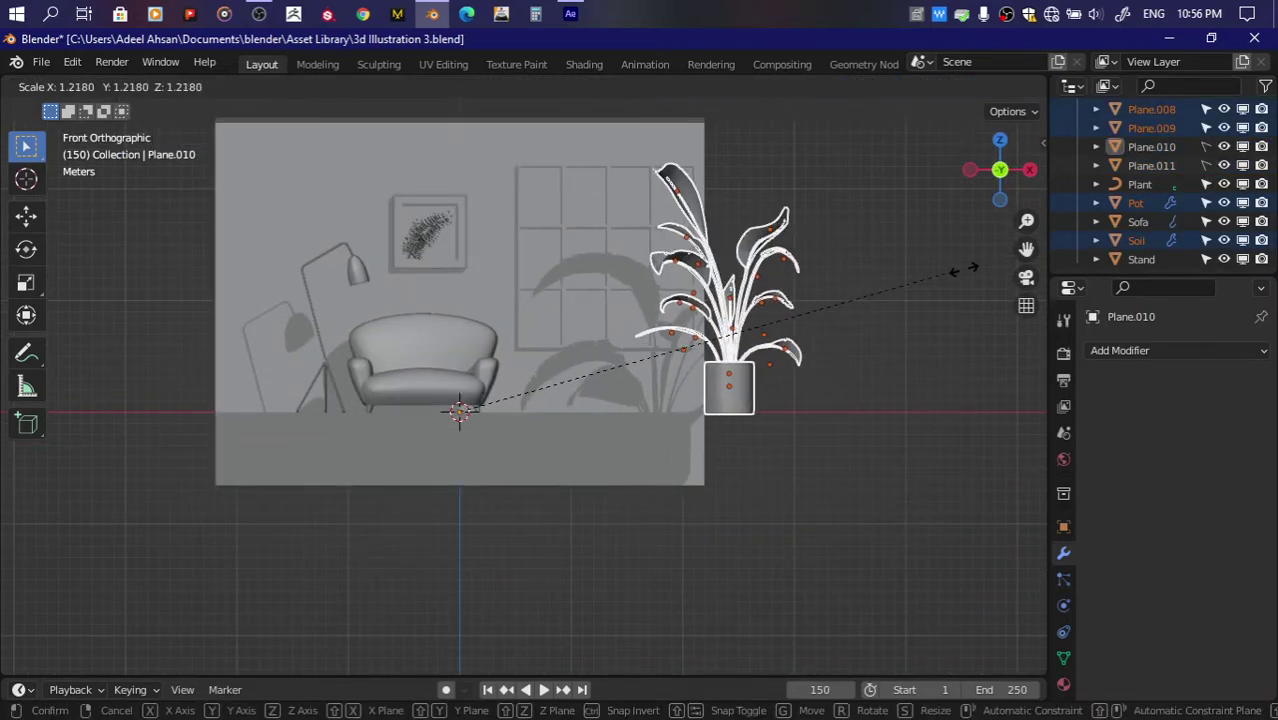
click(962, 269)
Step: Slide the plant group left along X beside the sofa, then select the sofa
key(g)
key(x)
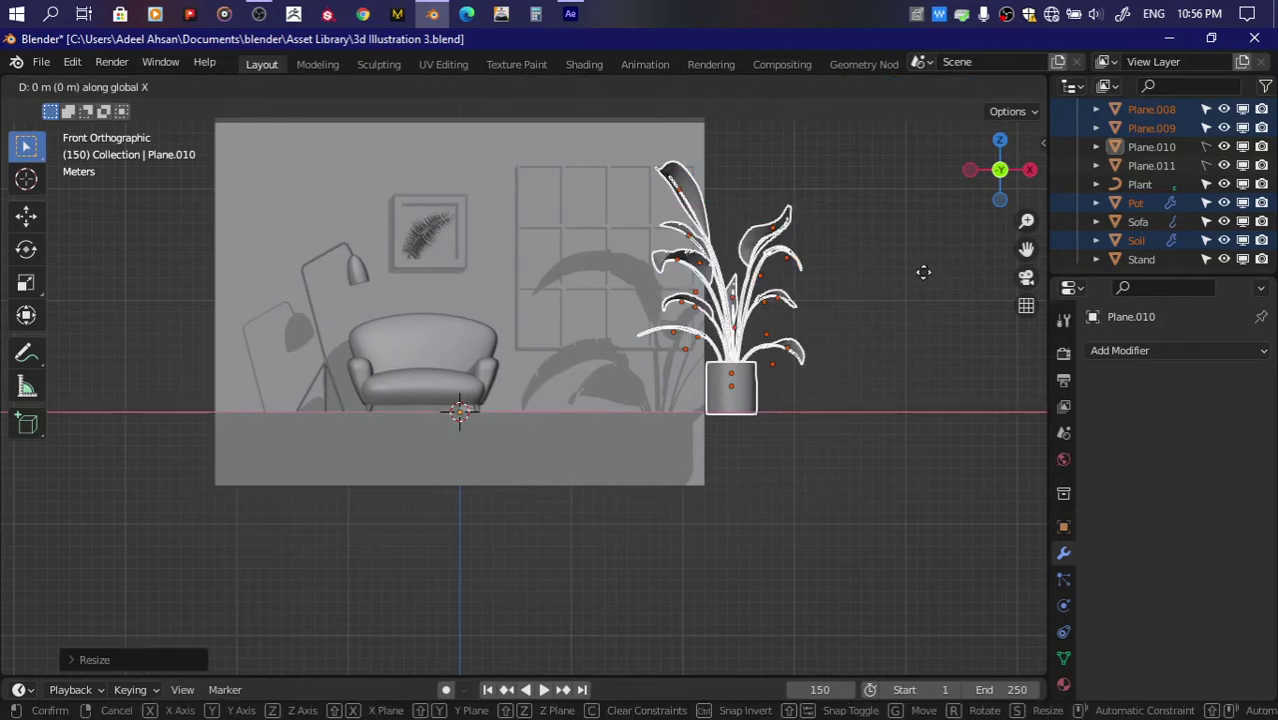
click(820, 280)
scroll(542, 342, up, 1)
scroll(542, 342, up, 1)
click(428, 382)
Step: Scale the sofa up about 1.1 and nudge the lamp stand left
key(s)
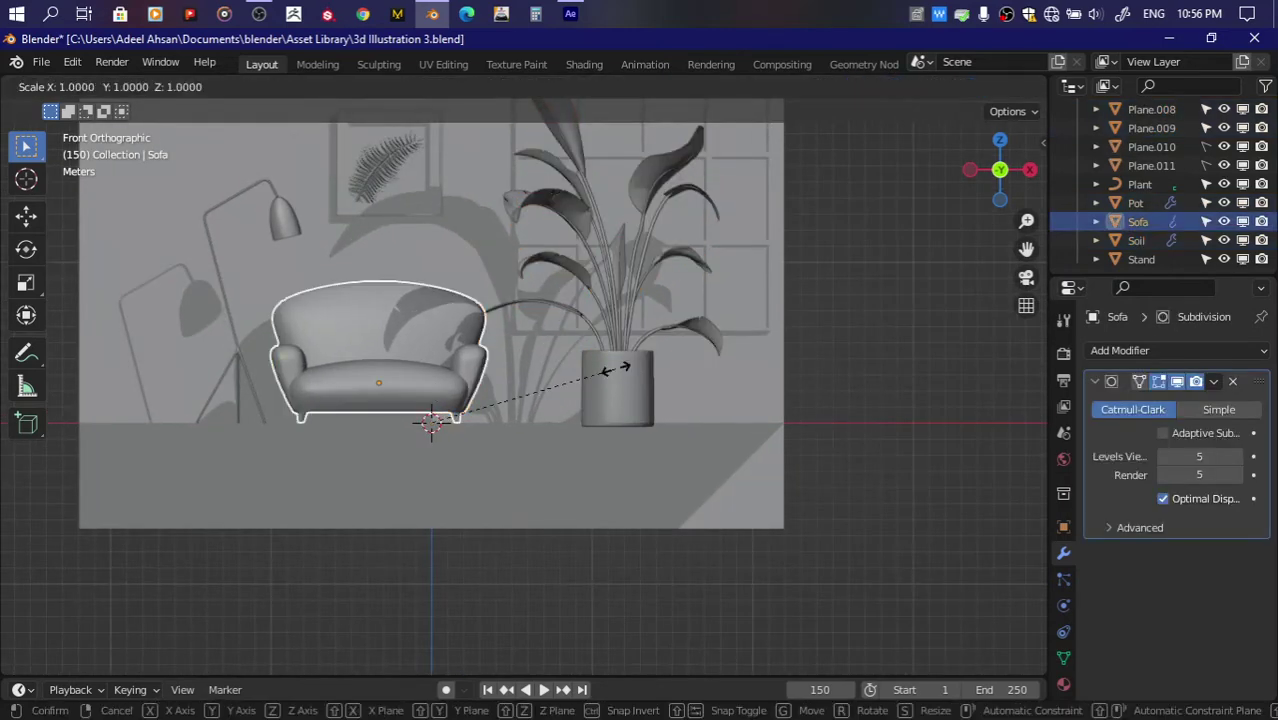
click(433, 394)
click(237, 342)
key(g)
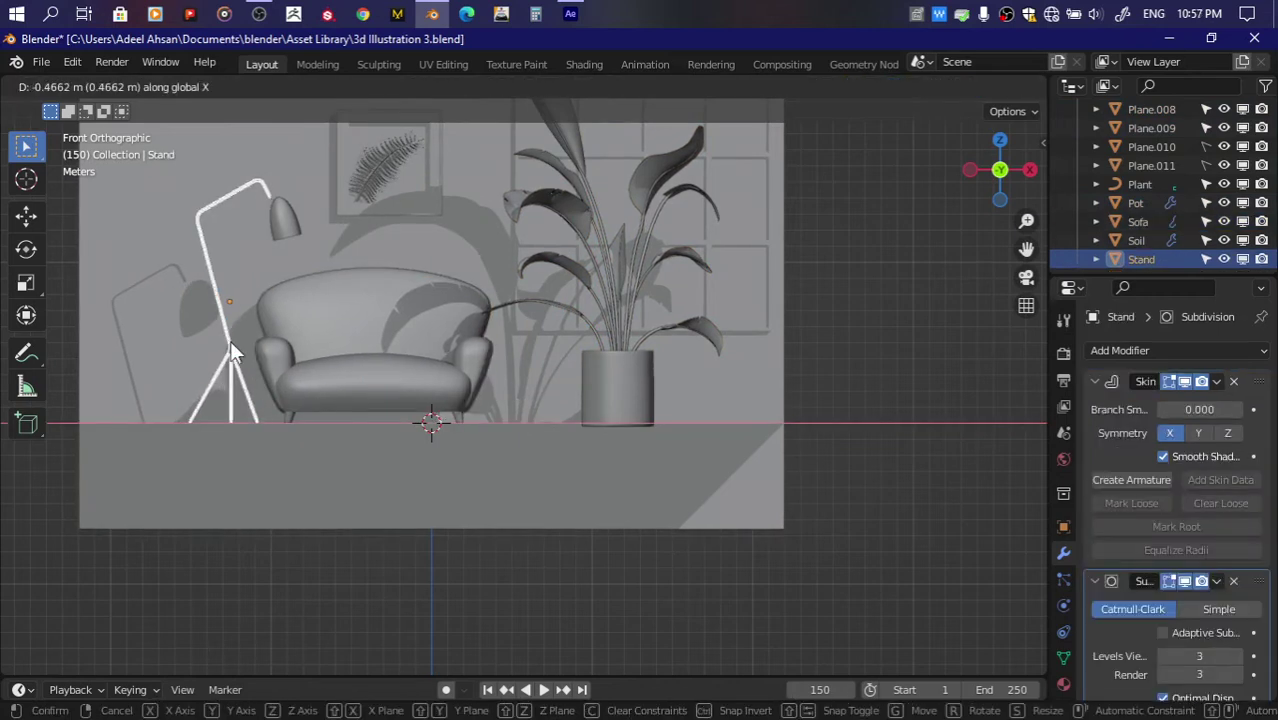
click(230, 340)
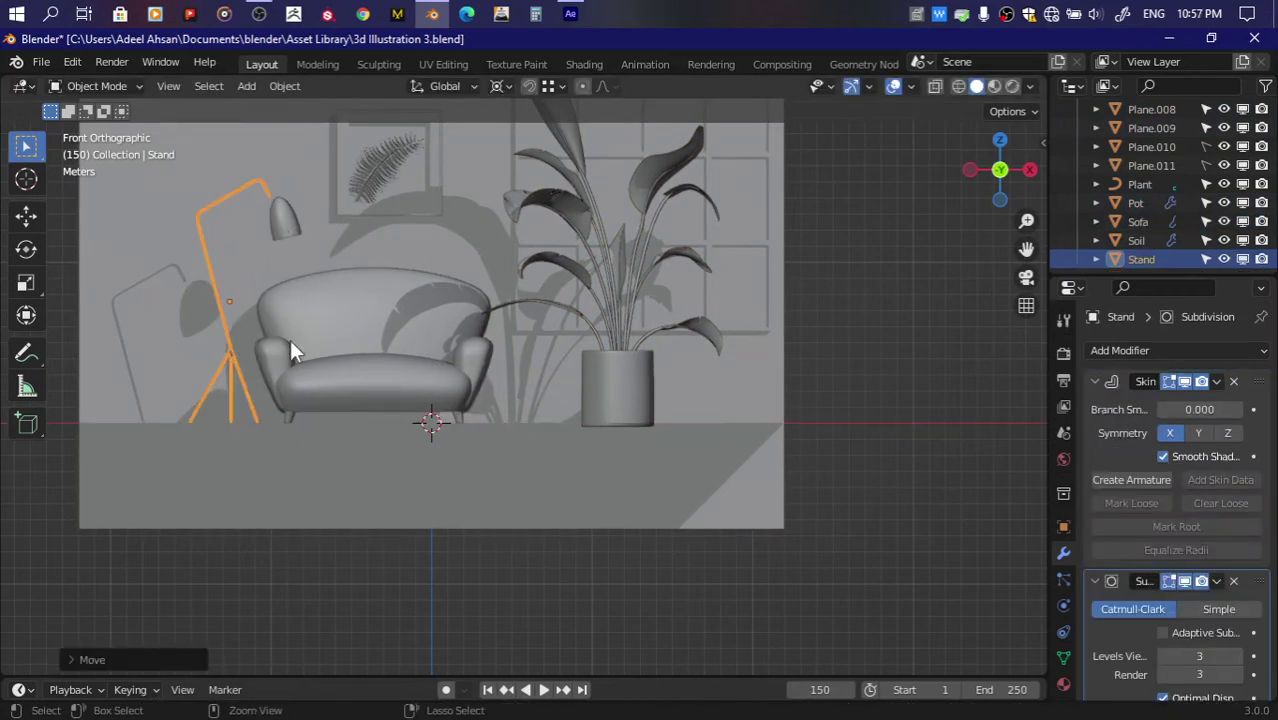
Step: Move the whole lamp, stand and shade, 0.4662 m further left
shift+middle_drag(307, 379, 460, 442)
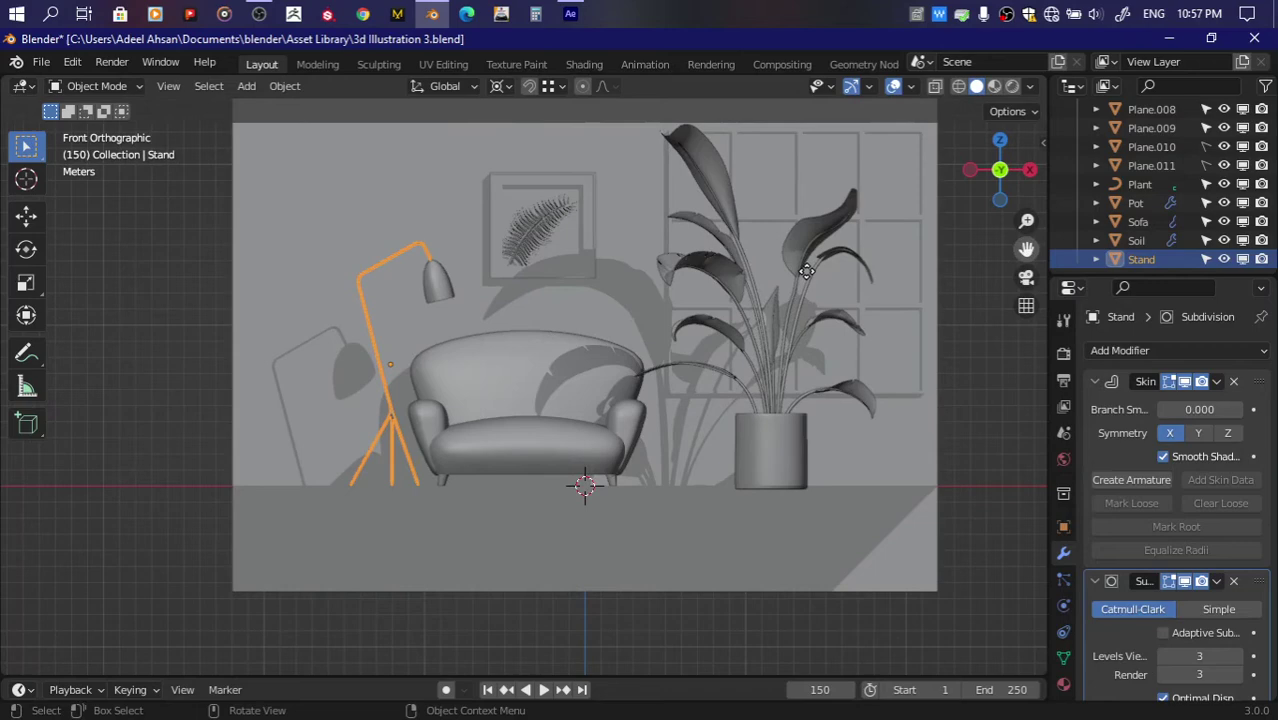
shift+click(441, 280)
key(g)
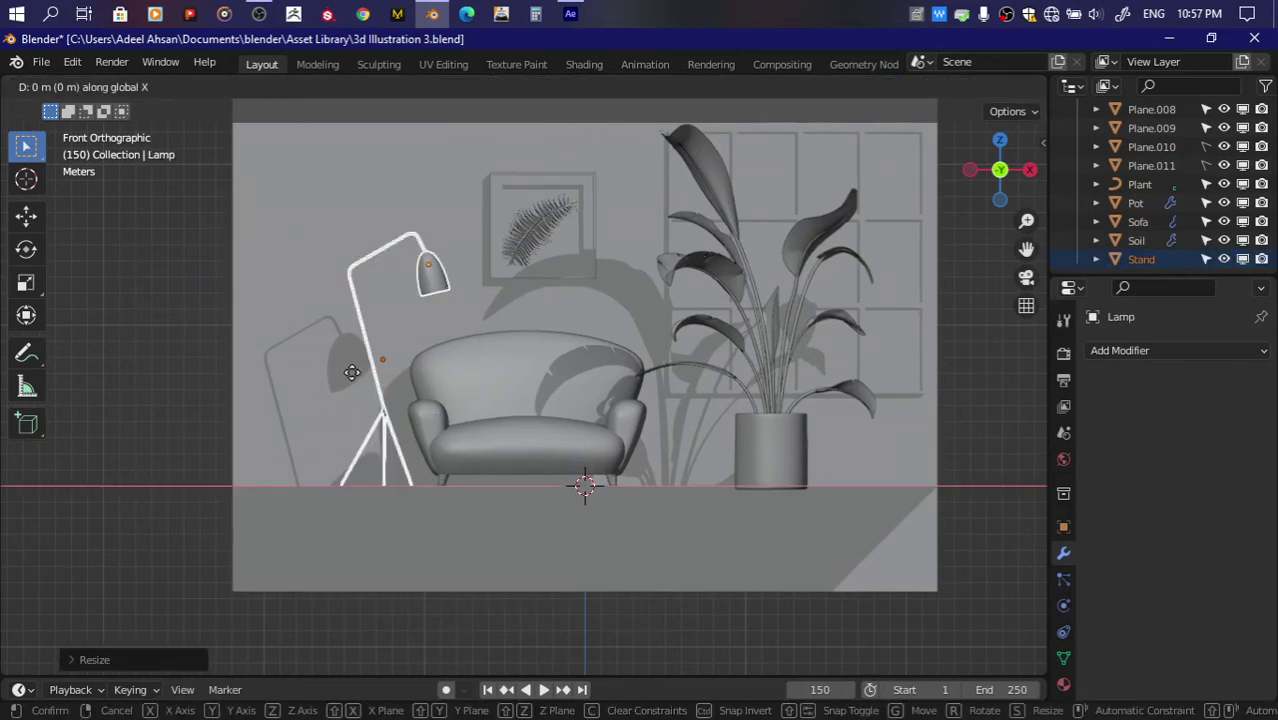
click(354, 371)
Step: Select the lamp stand and apply its Skin modifier
click(971, 171)
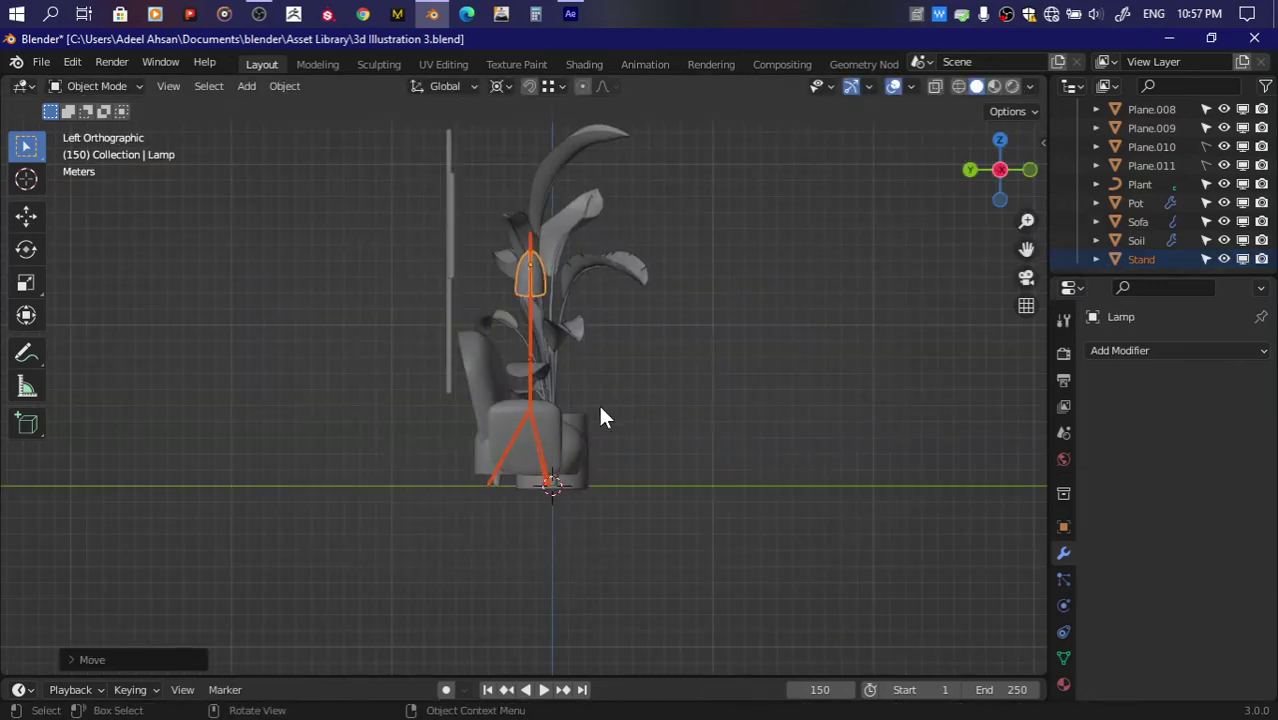
click(670, 383)
click(535, 285)
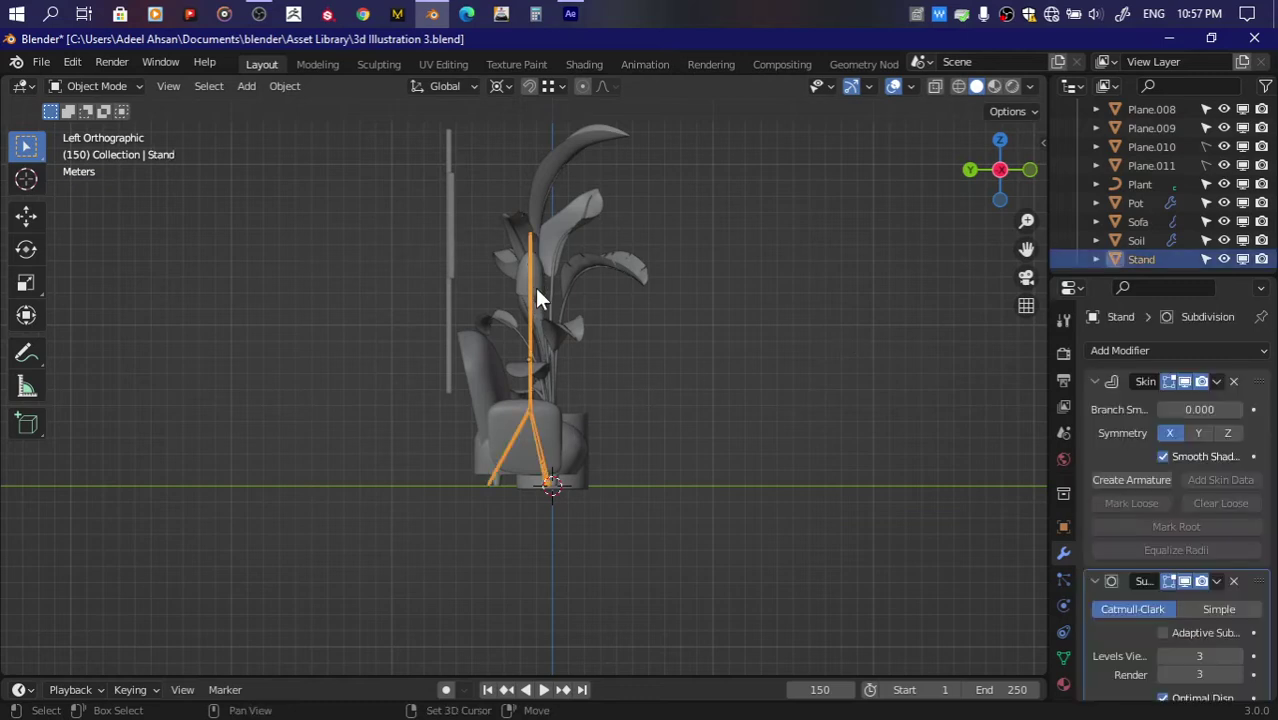
drag(985, 200, 991, 178)
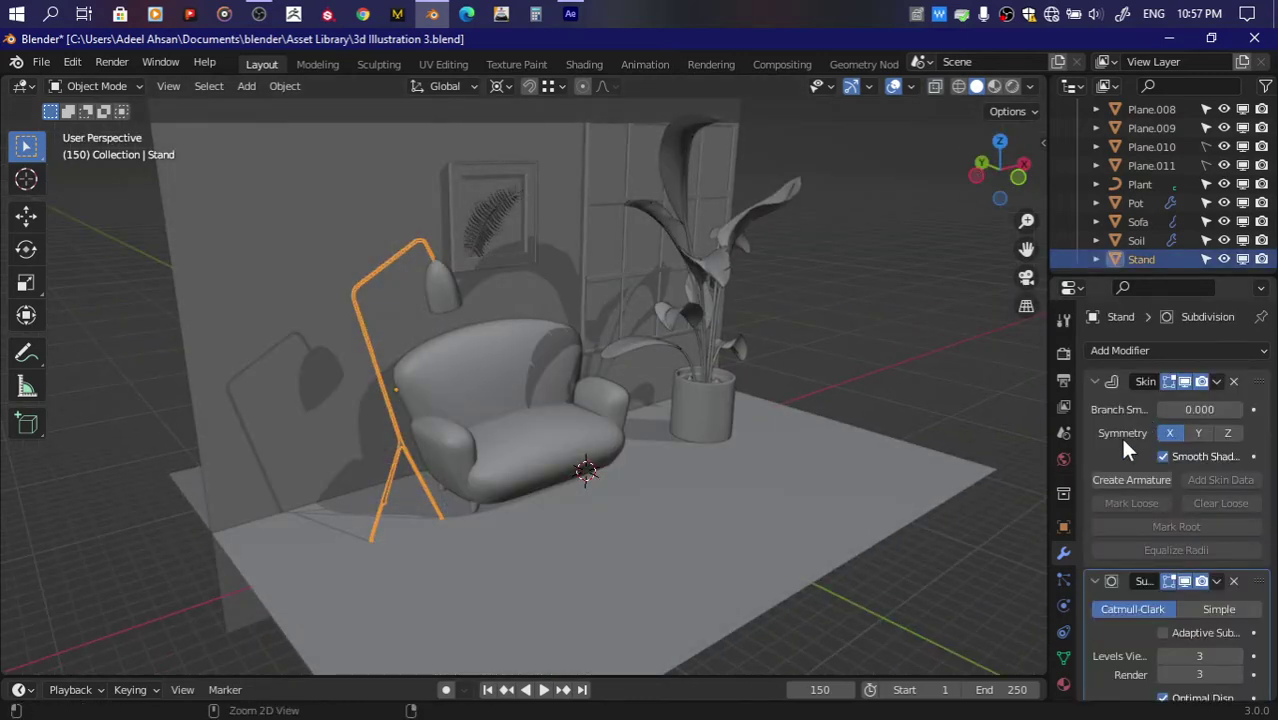
key(ctrl+a)
Step: Select the lamp stand and lower its viewport subdivision level by two
click(446, 298)
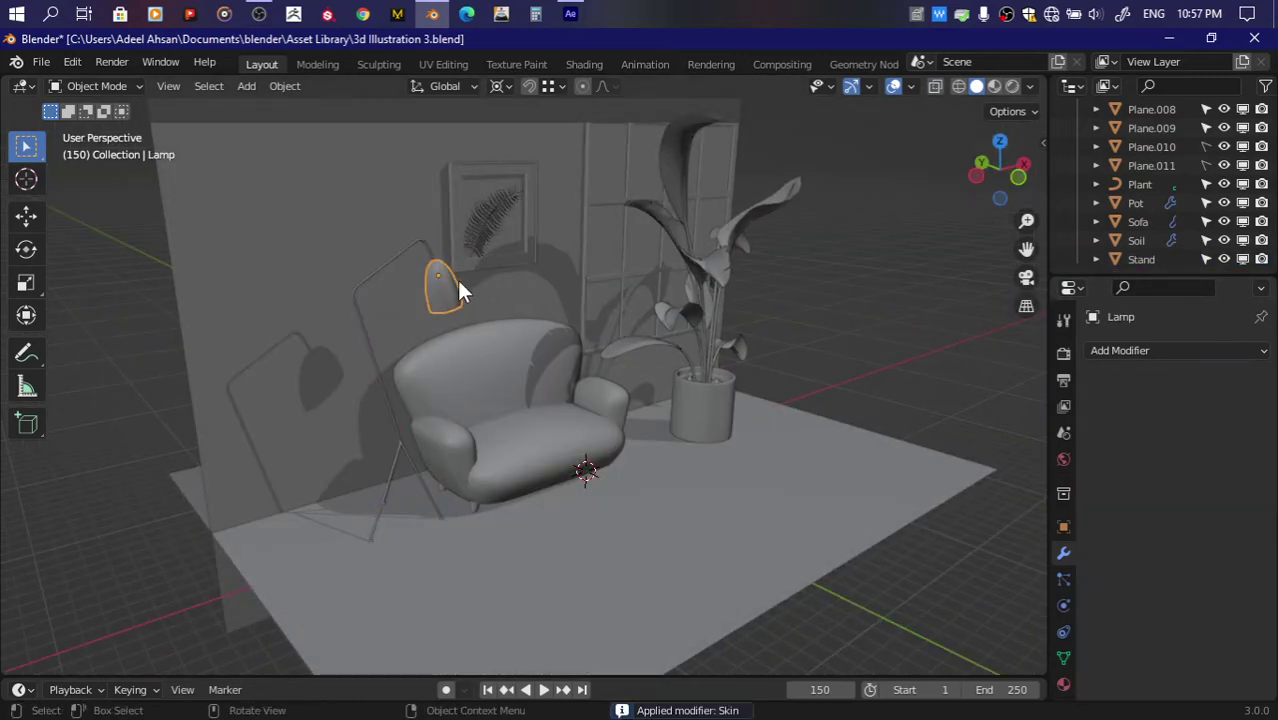
scroll(475, 270, up, 3)
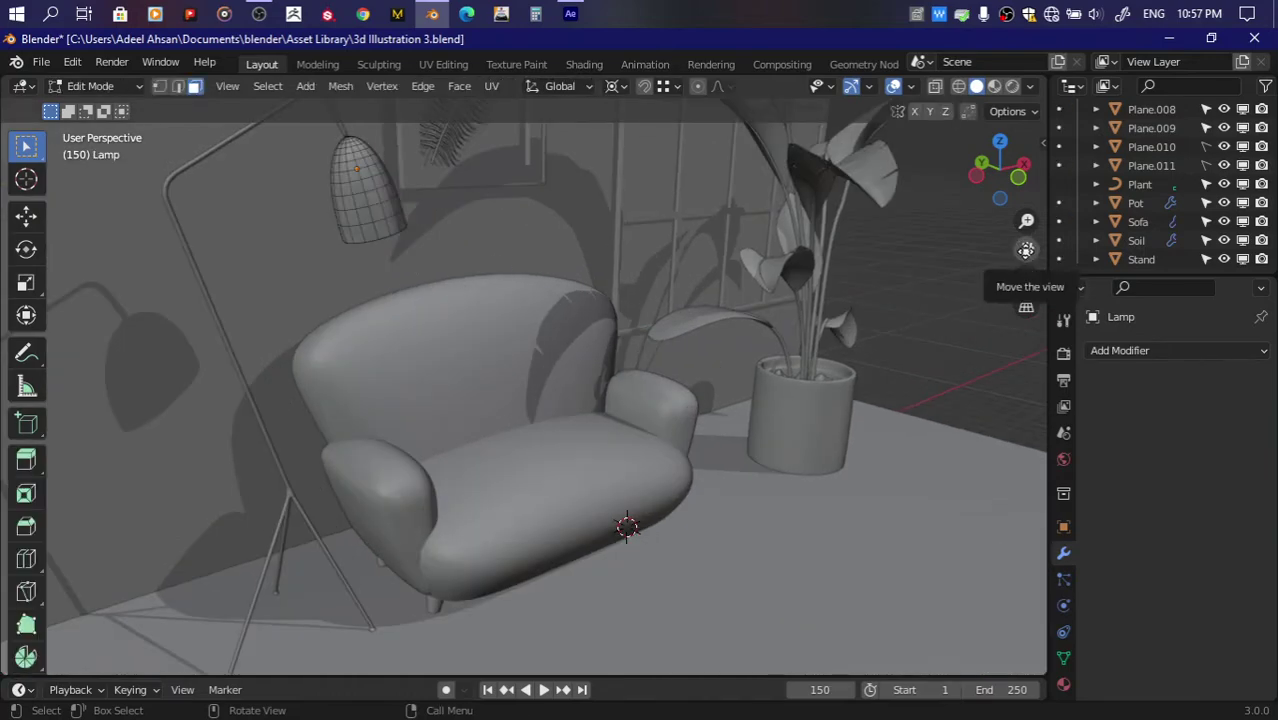
drag(1026, 249, 1126, 399)
click(441, 266)
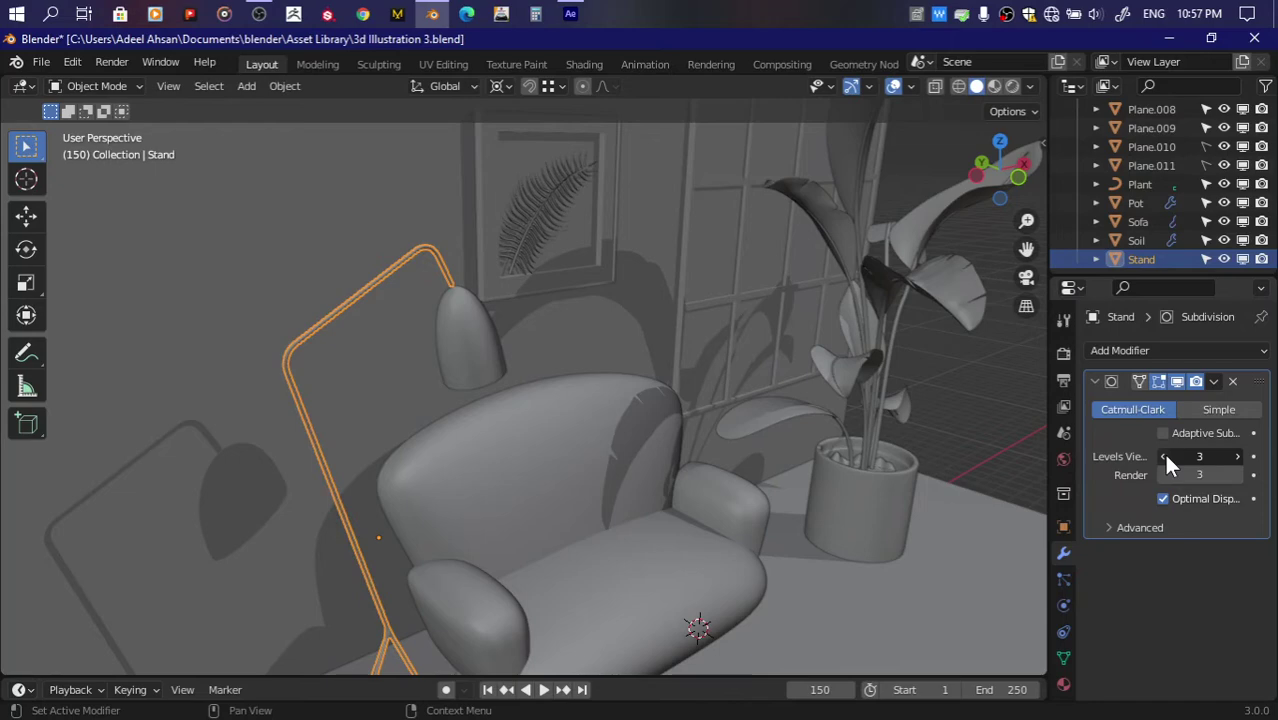
click(1165, 456)
click(1165, 456)
Step: Apply the stand's Subdivision modifier from the front view to permanently smooth its frame
scroll(362, 332, up, 3)
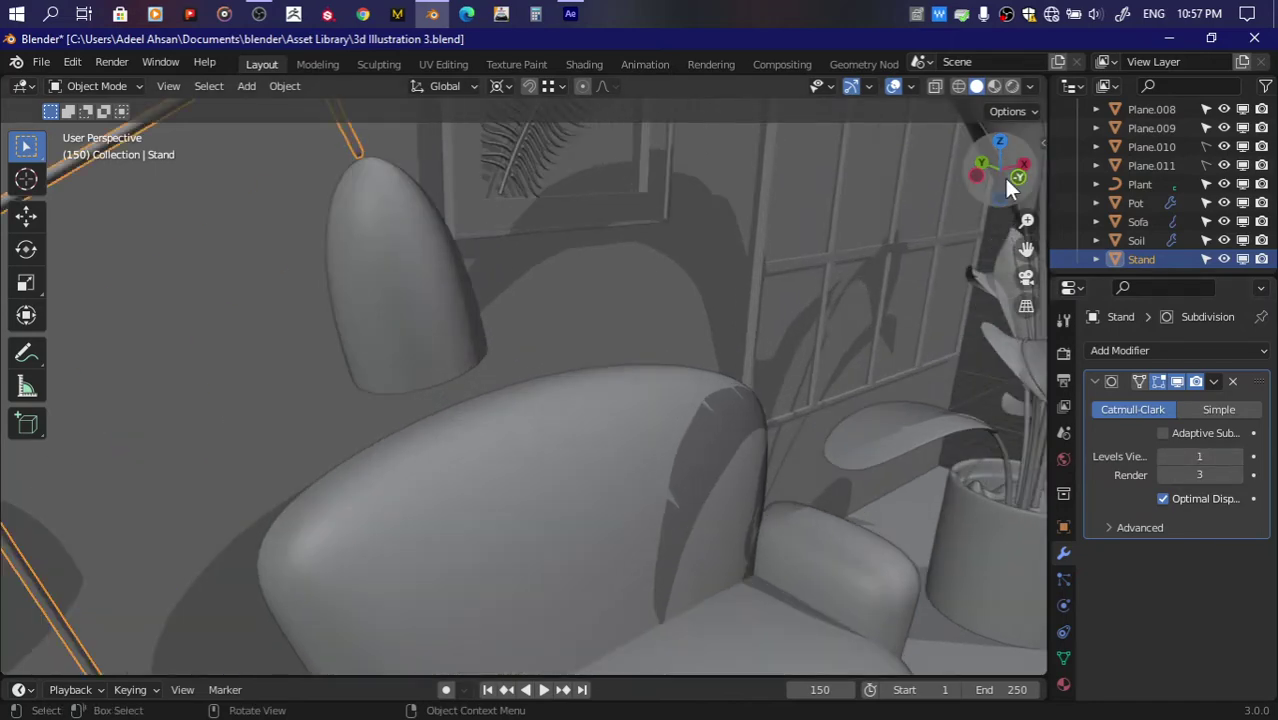
click(984, 154)
drag(1026, 249, 1200, 20)
scroll(436, 417, up, 2)
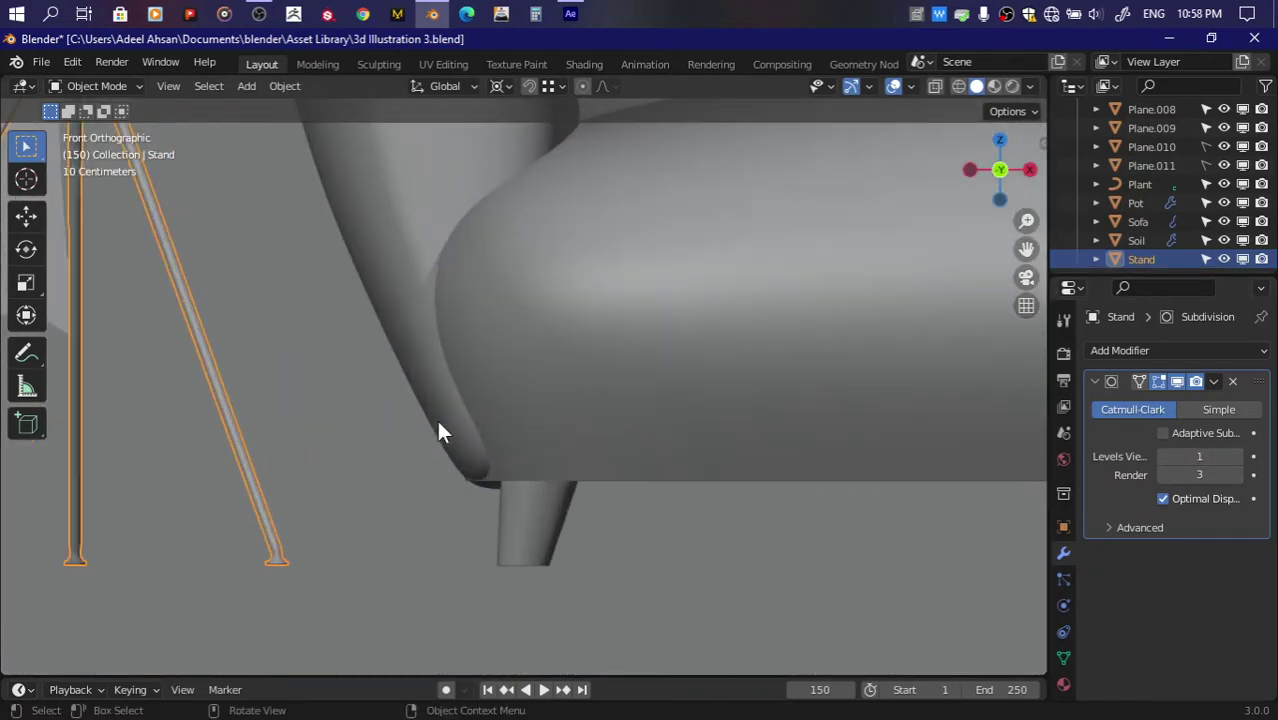
scroll(436, 417, up, 3)
key(ctrl+a)
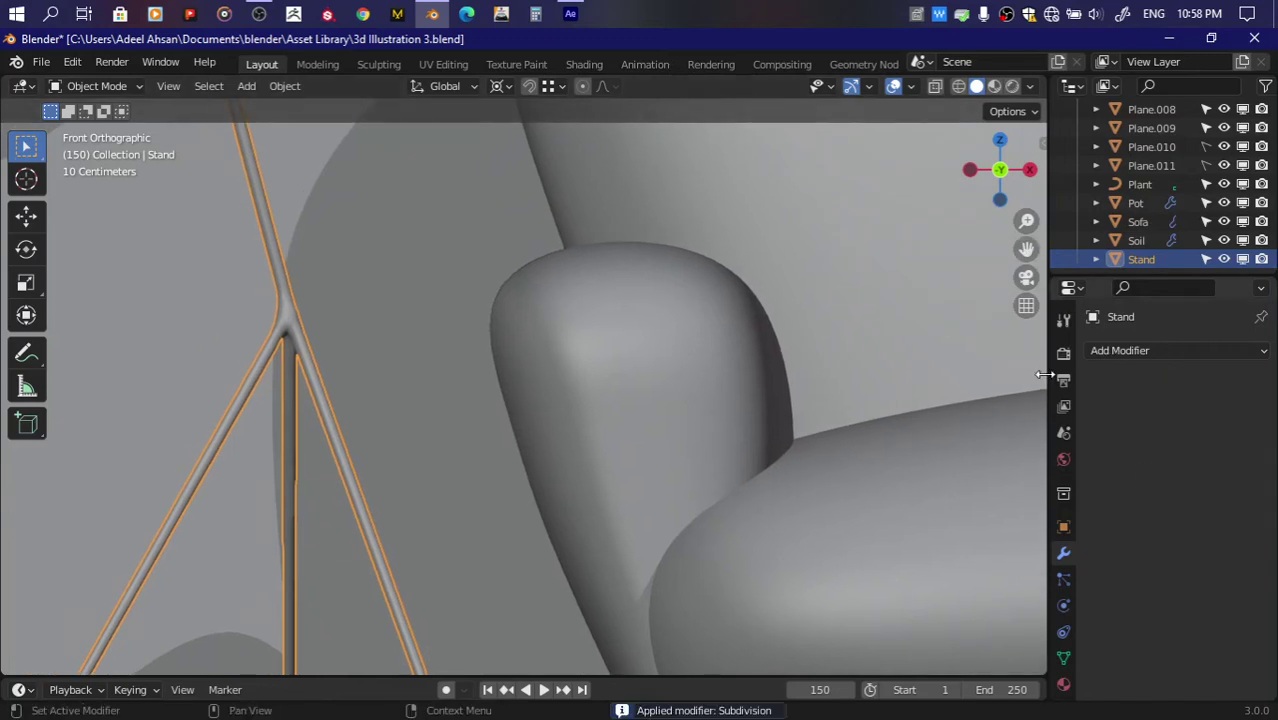
Step: Add the lamp shade to the selection and bring up the Add Modifier list
drag(1026, 249, 1026, 600)
scroll(742, 330, down, 4)
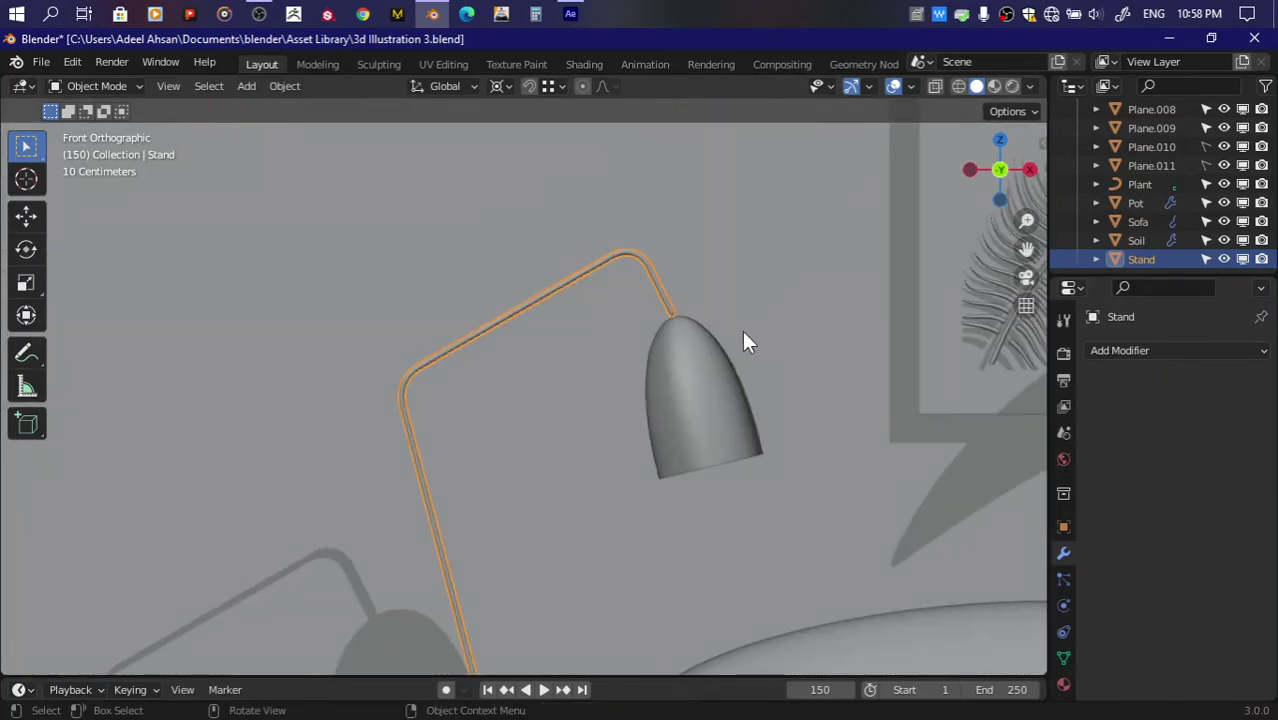
shift+click(701, 363)
scroll(825, 345, down, 2)
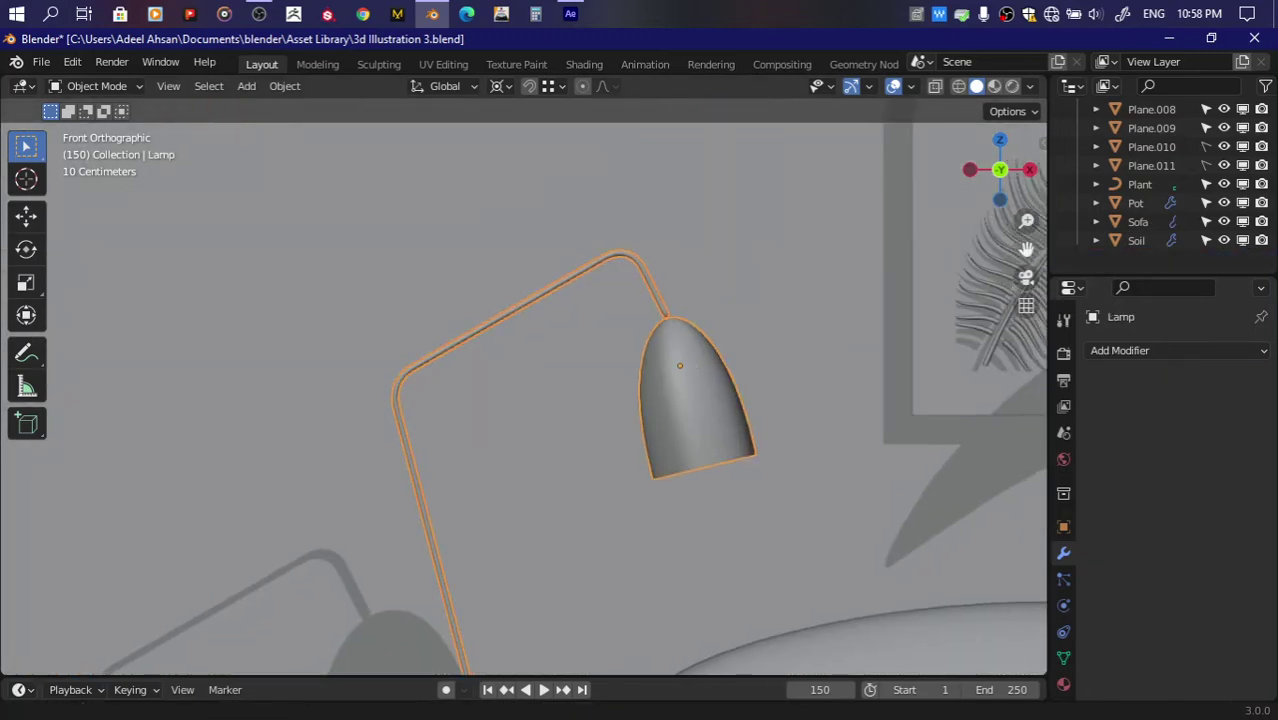
scroll(845, 462, down, 3)
click(1107, 350)
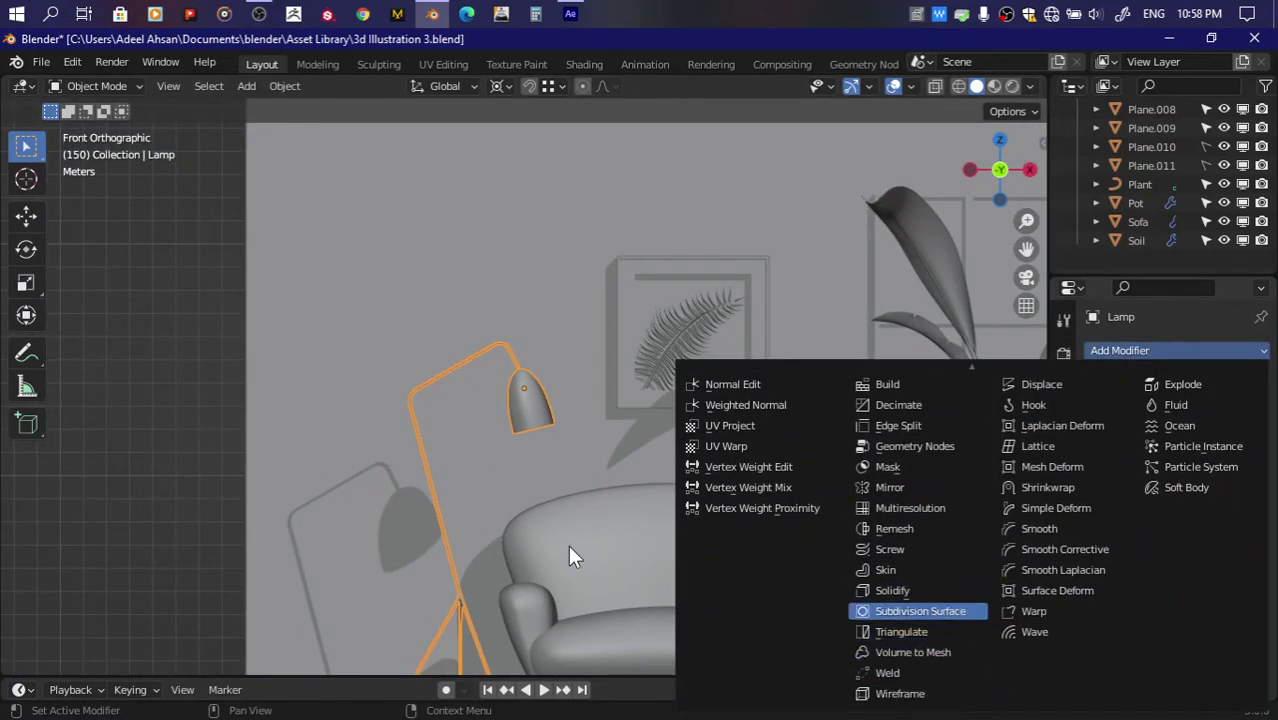
Step: Give the lamp a level-3 Subdivision Surface and set the sofa's viewport level to 3
click(932, 611)
mouse_move(1205, 455)
mouse_down()
mouse_move(1225, 455)
mouse_move(1215, 474)
mouse_up()
click(662, 560)
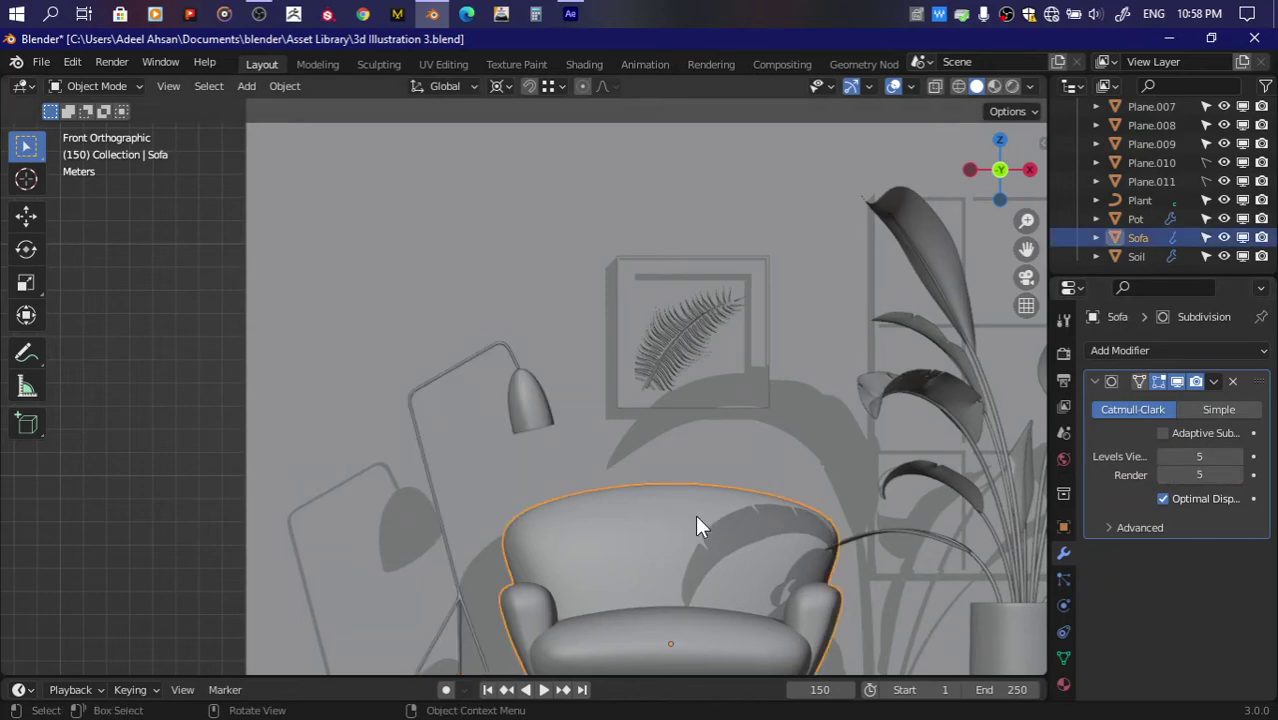
double_click(1197, 456)
text(3)
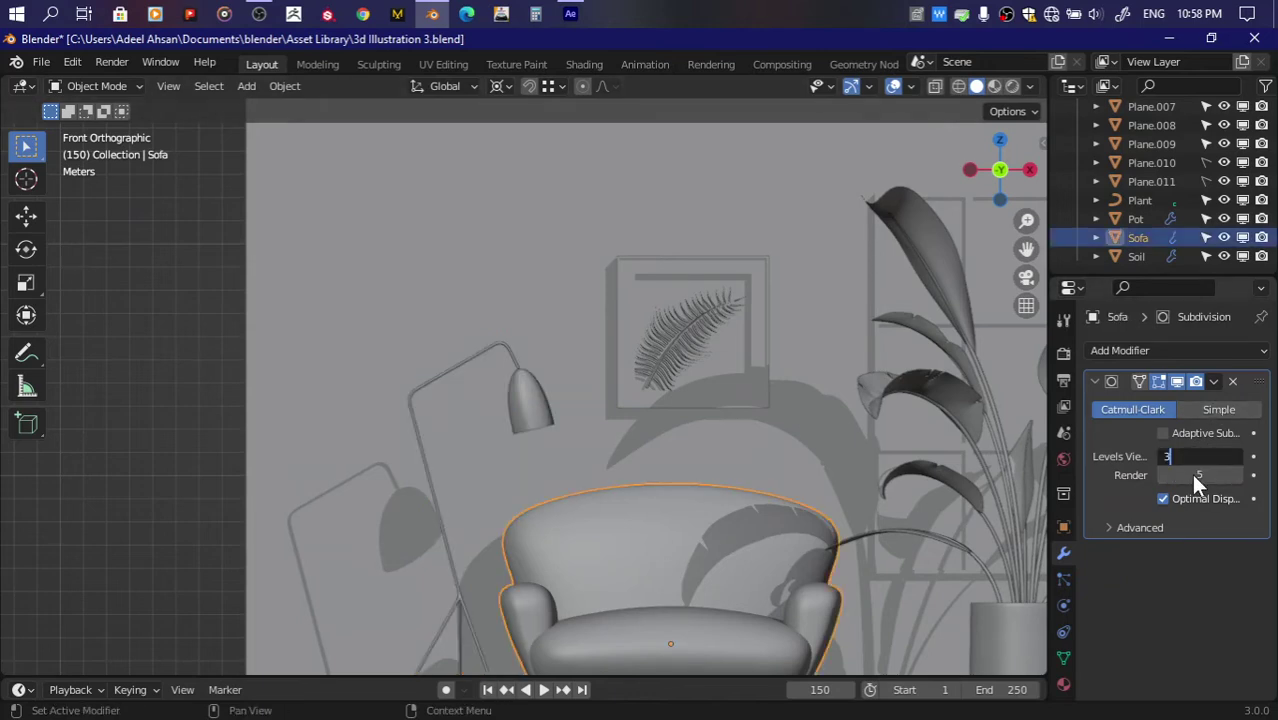
key(Return)
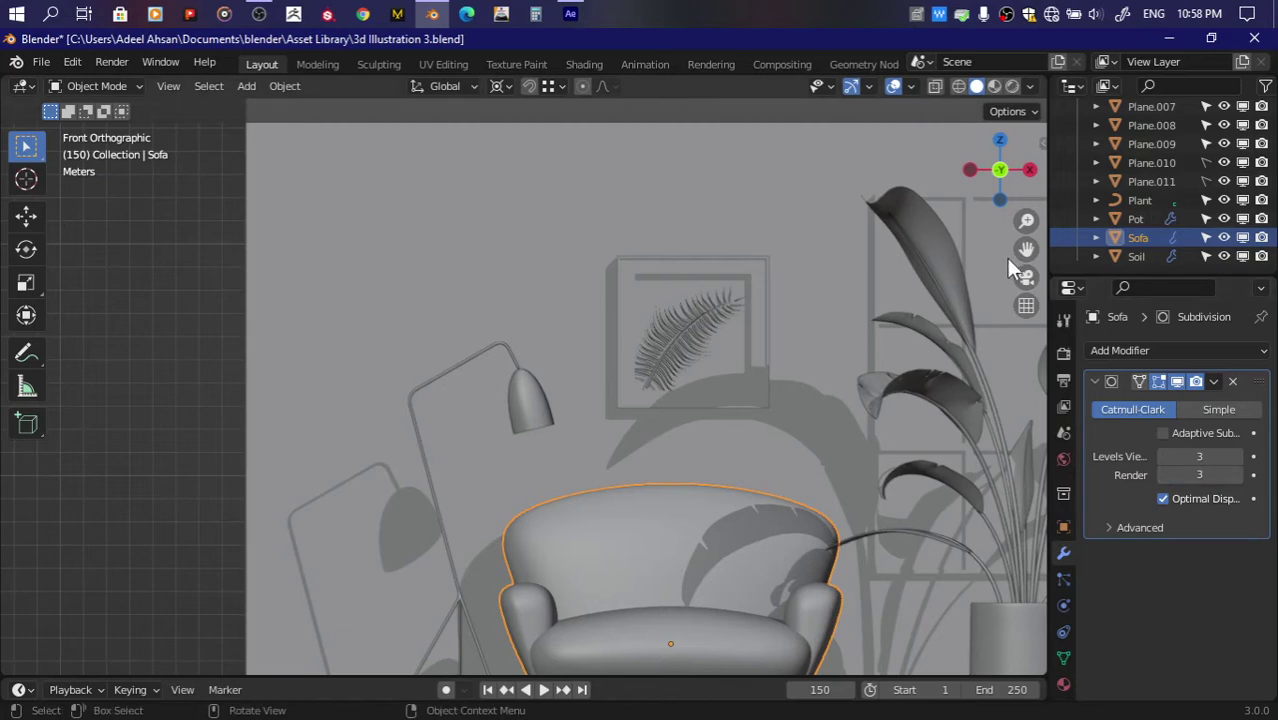
Step: Select the picture frame, then the plant pot and its stem curves to check subdivision
drag(1024, 250, 954, 285)
click(664, 340)
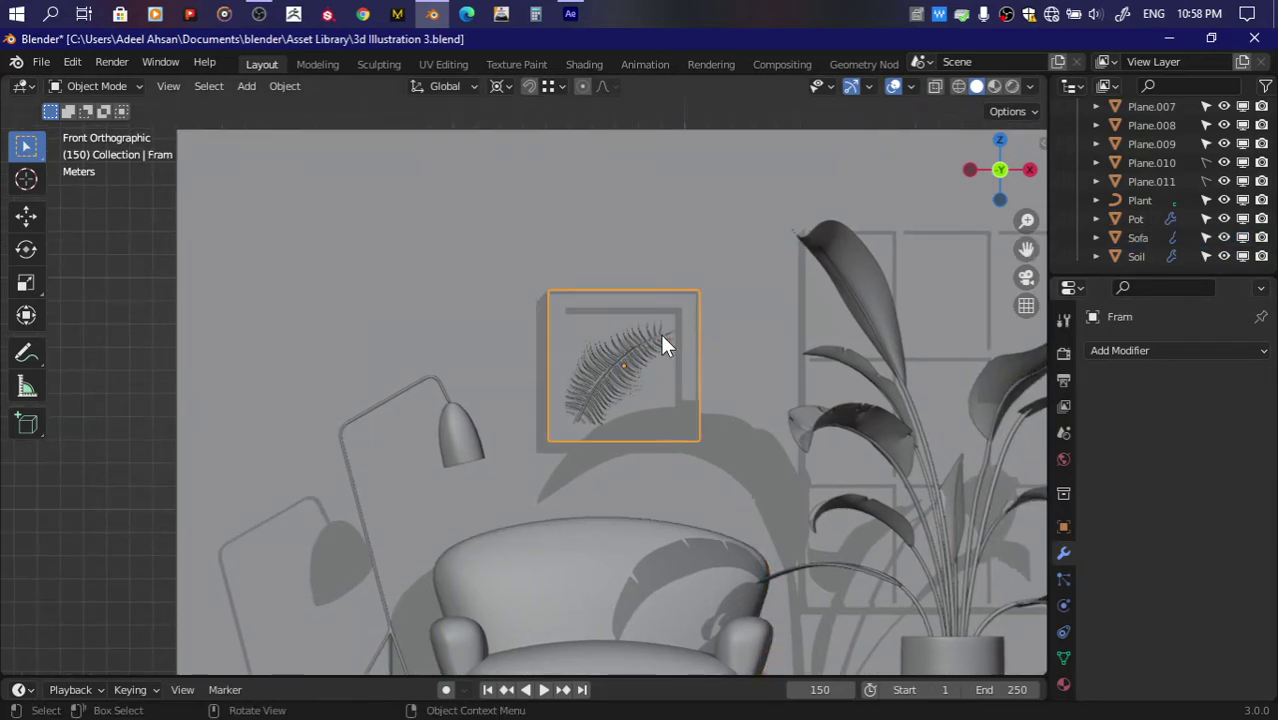
click(643, 345)
shift+middle_drag(973, 661, 743, 636)
click(741, 635)
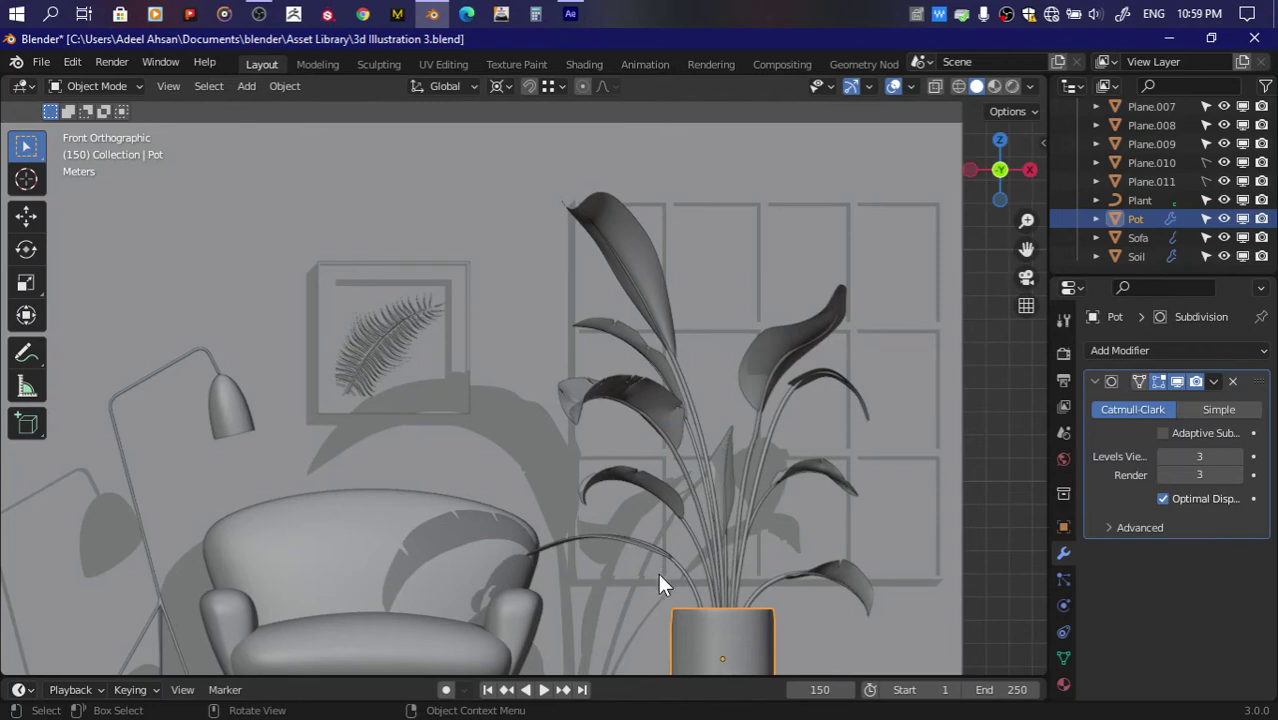
click(753, 589)
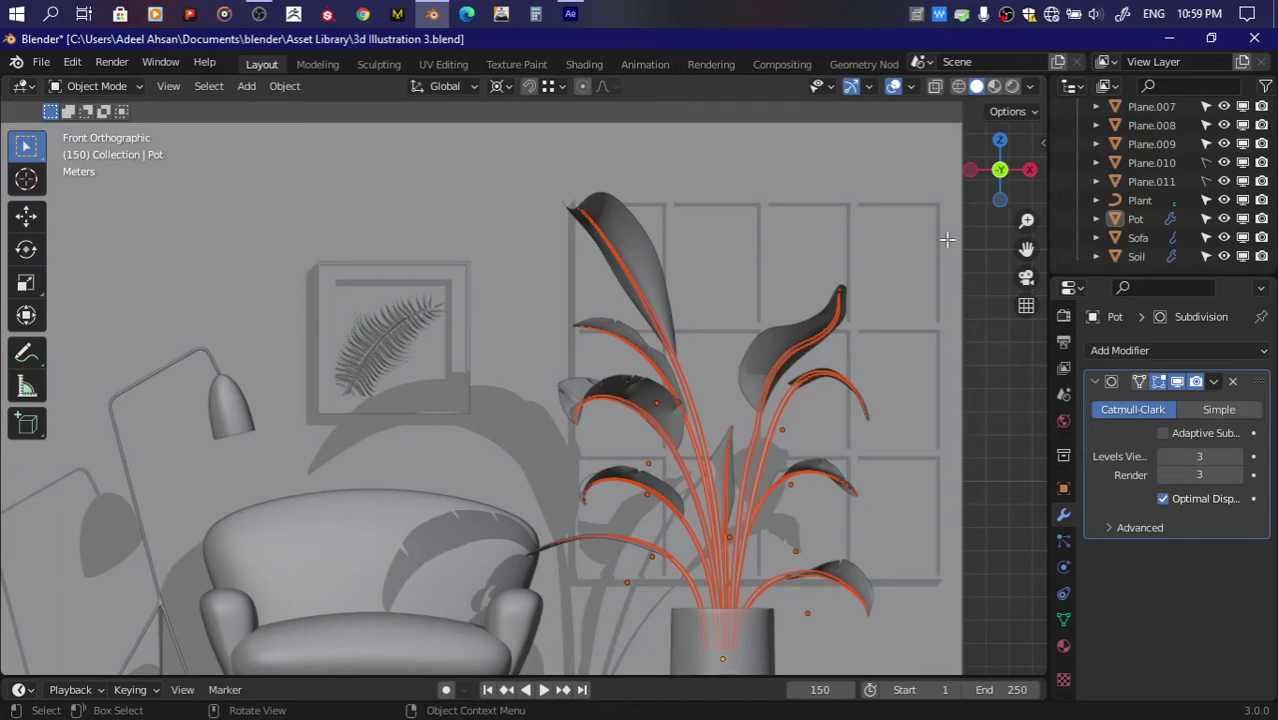
Step: Inspect the pot's geometry, return to front view and select the plant's stem curves
key(Tab)
drag(1000, 170, 875, 288)
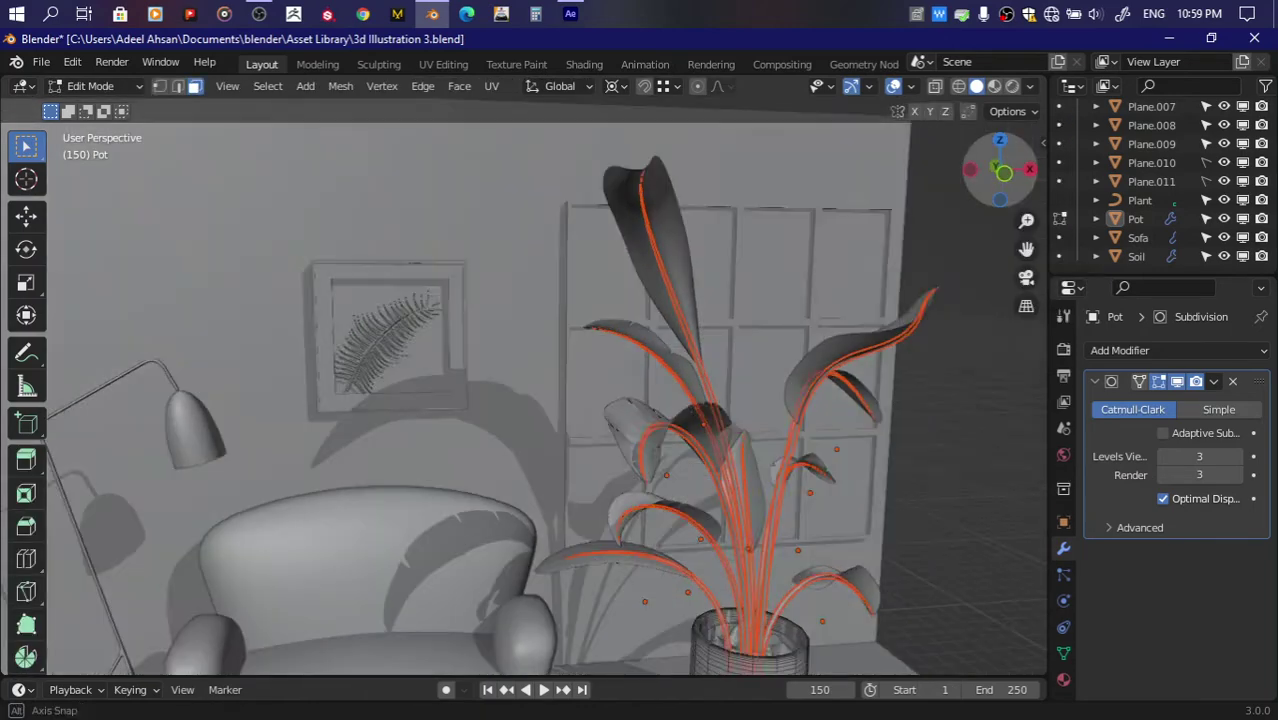
key(Tab)
click(1011, 175)
key(alt+a)
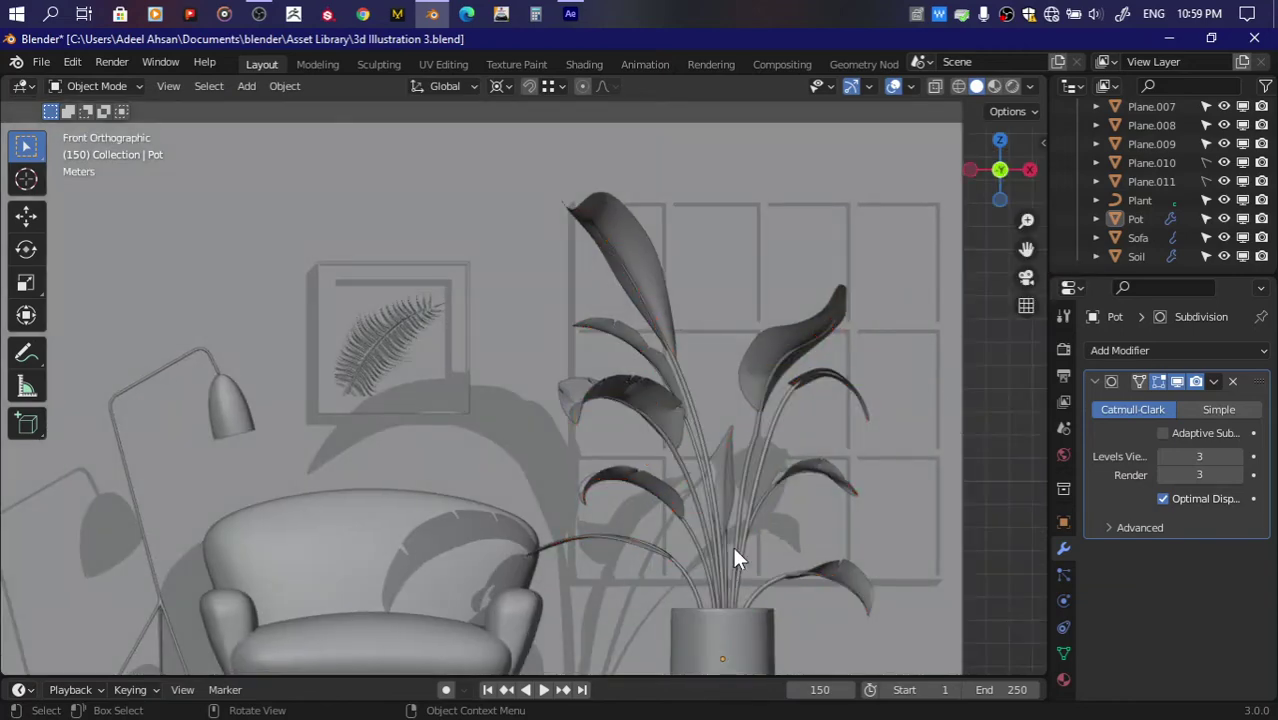
click(724, 572)
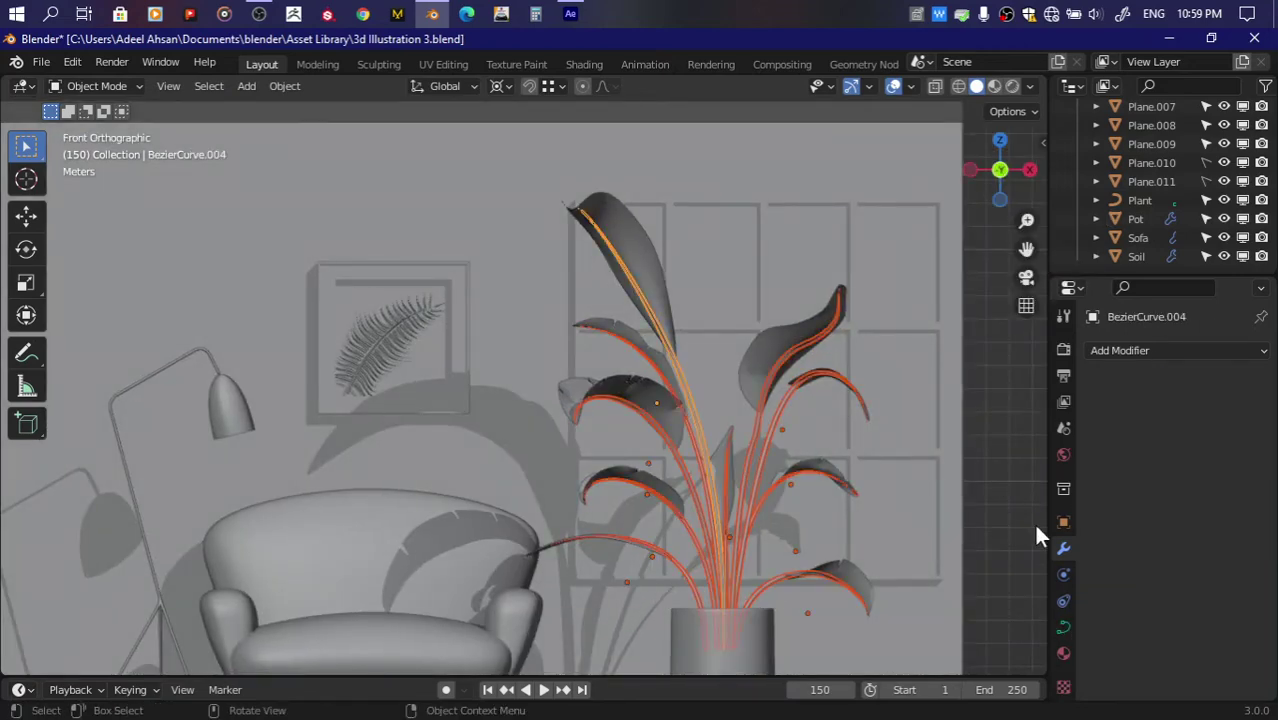
click(280, 88)
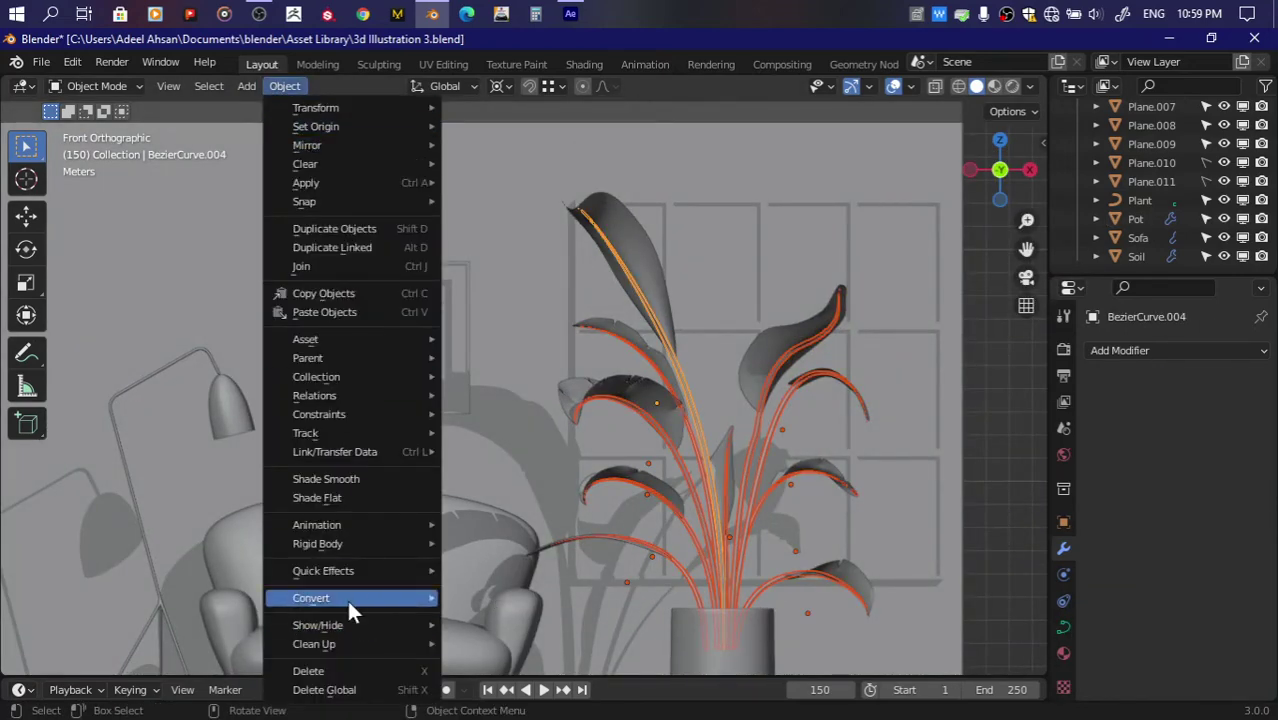
mouse_move(311, 598)
click(467, 612)
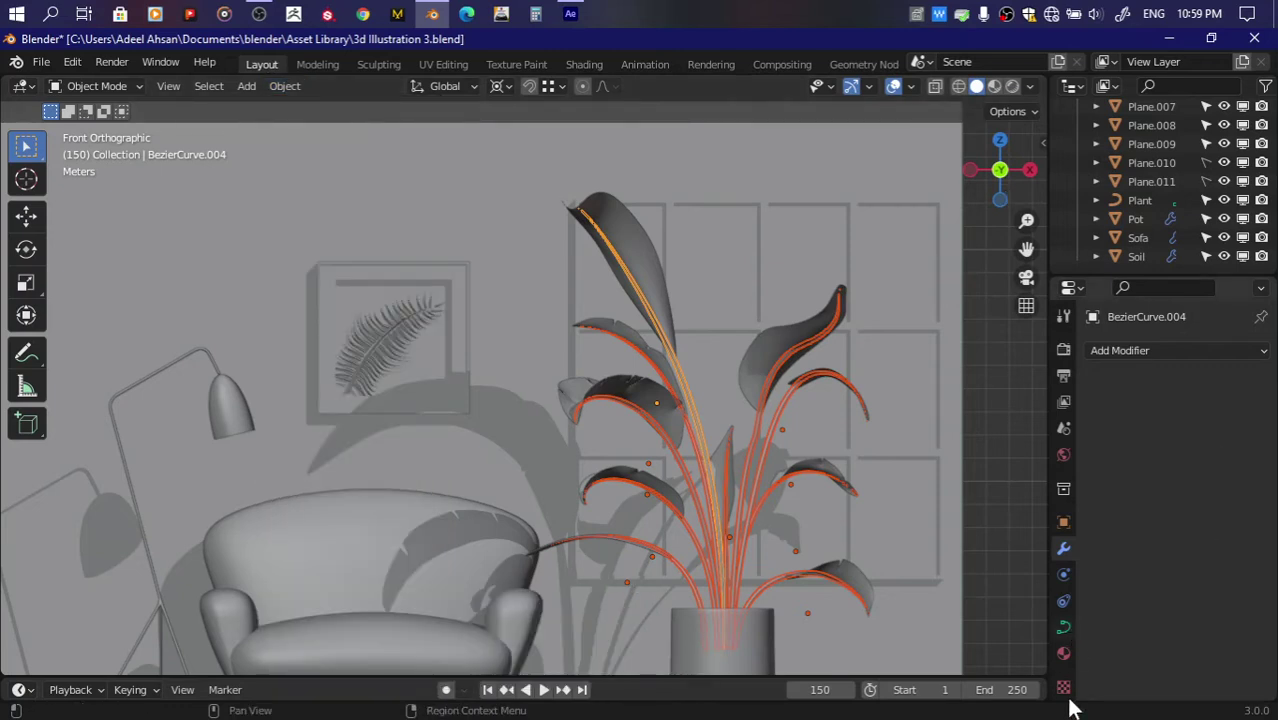
Step: Set shape Resolution U to 12 on the selected stem curve and leaf curve BezierCurve.007
click(1063, 626)
click(1194, 432)
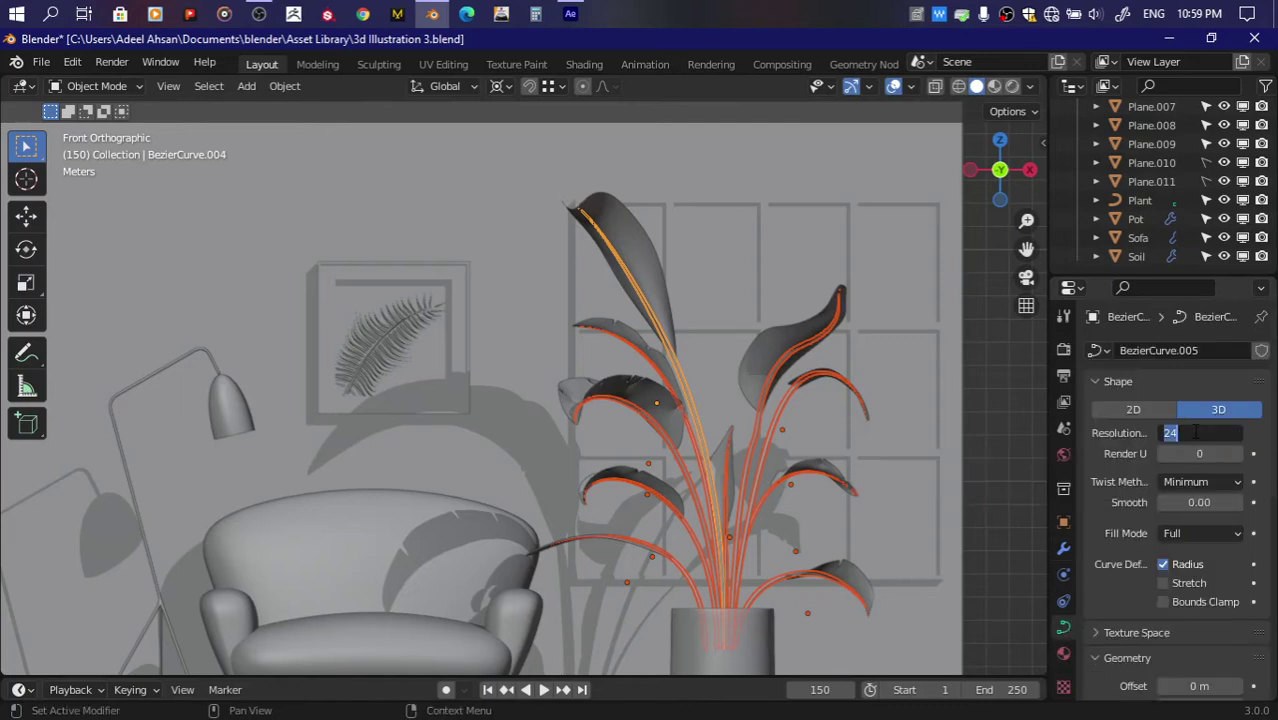
text(12)
key(Return)
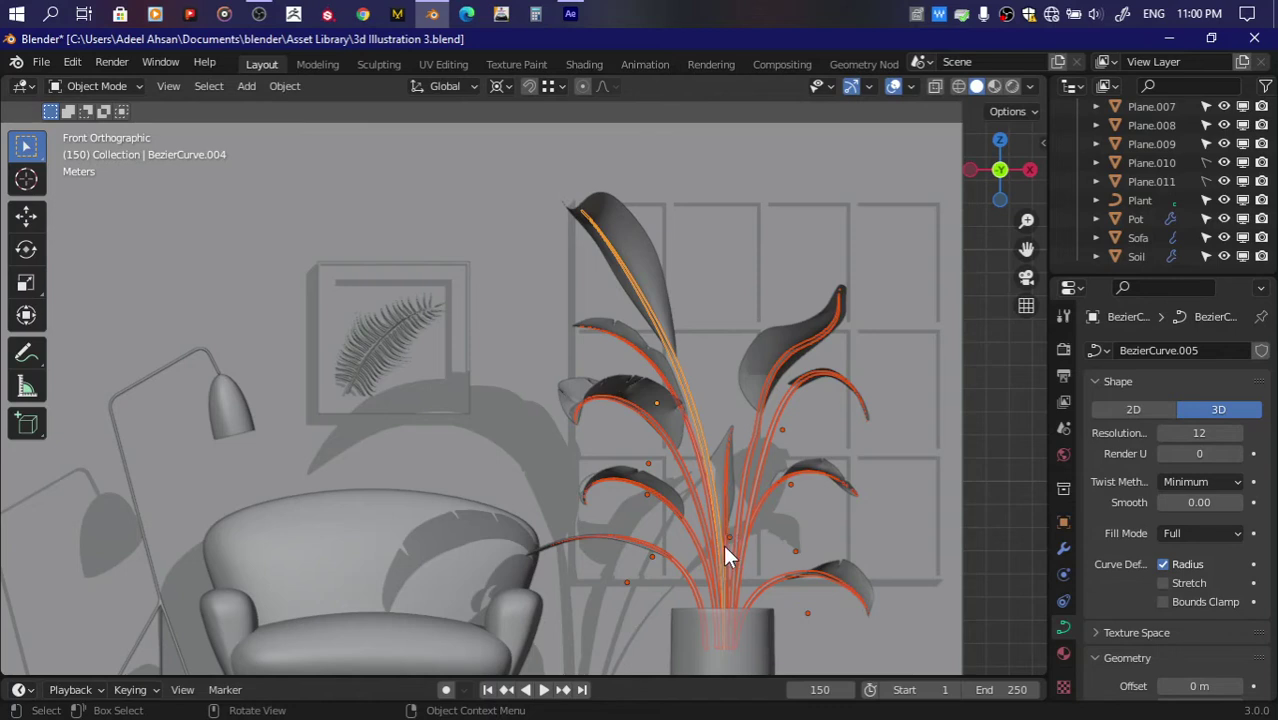
click(723, 544)
click(725, 559)
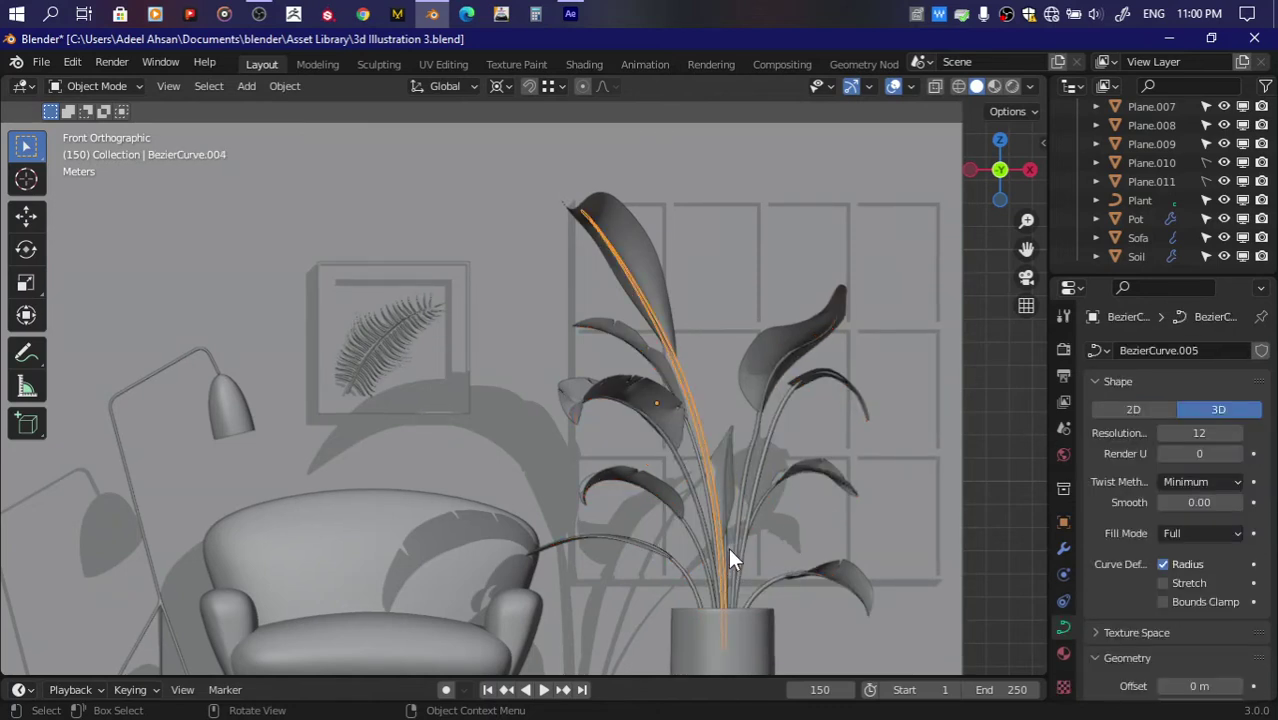
click(729, 548)
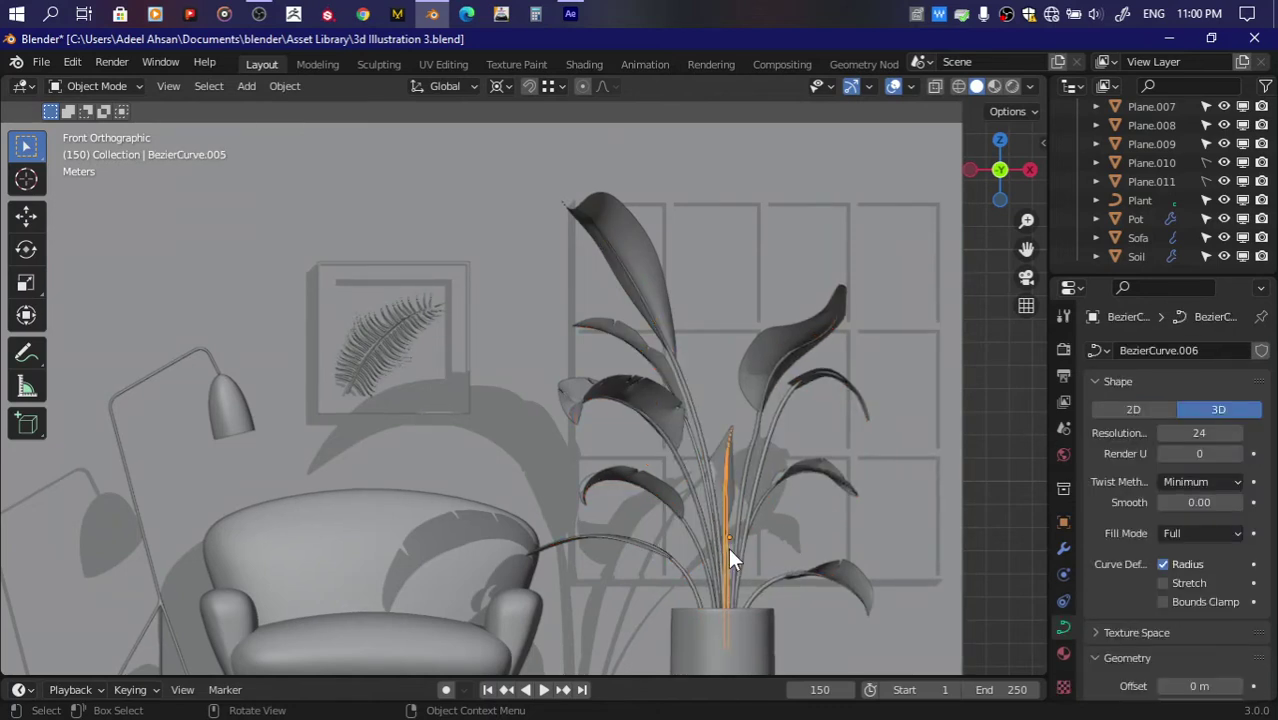
click(742, 492)
click(1202, 435)
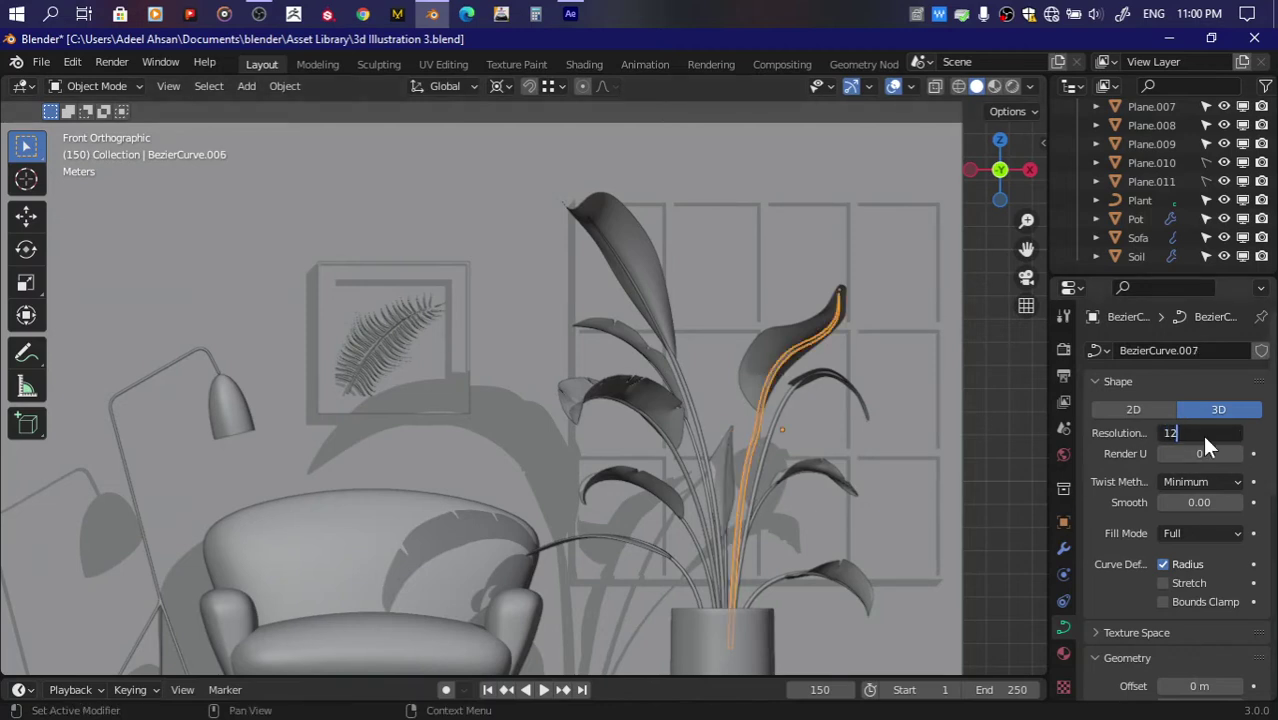
key(Return)
Step: Set Resolution U to 12 on BezierCurve.008 and BezierCurve.009, correcting a mistyped 2
click(773, 424)
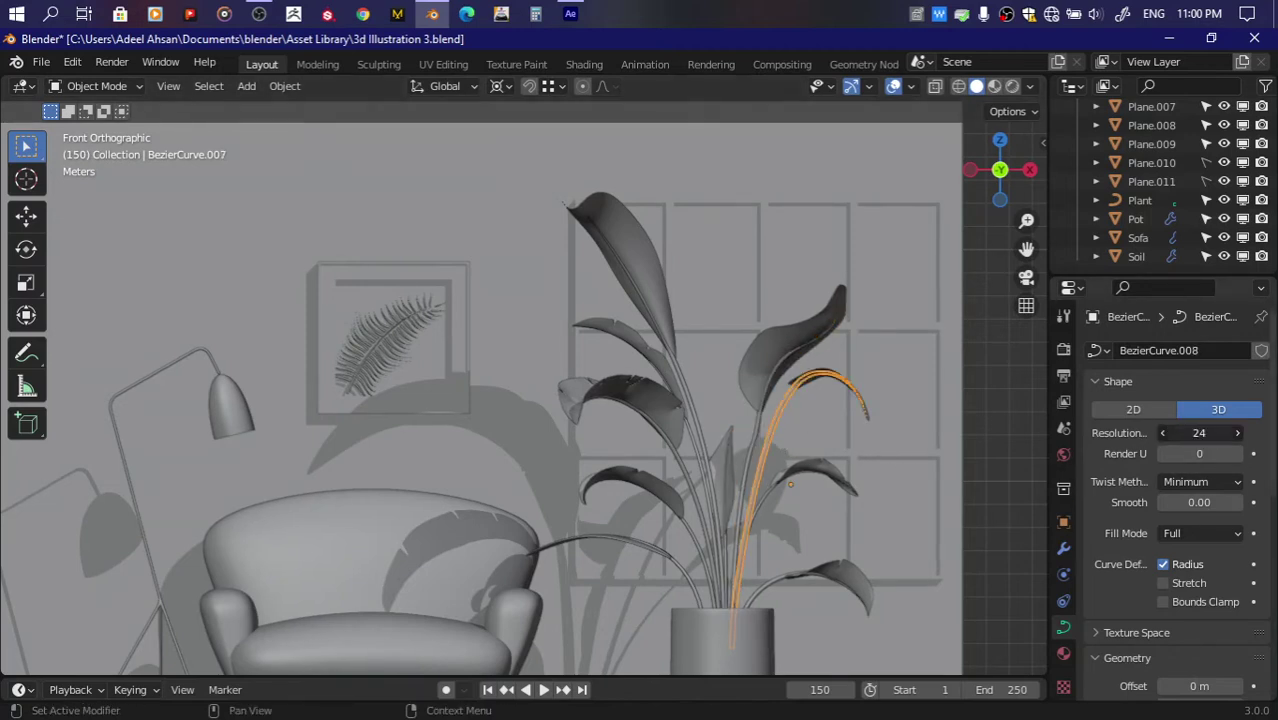
click(1222, 436)
text(12)
key(Return)
click(758, 502)
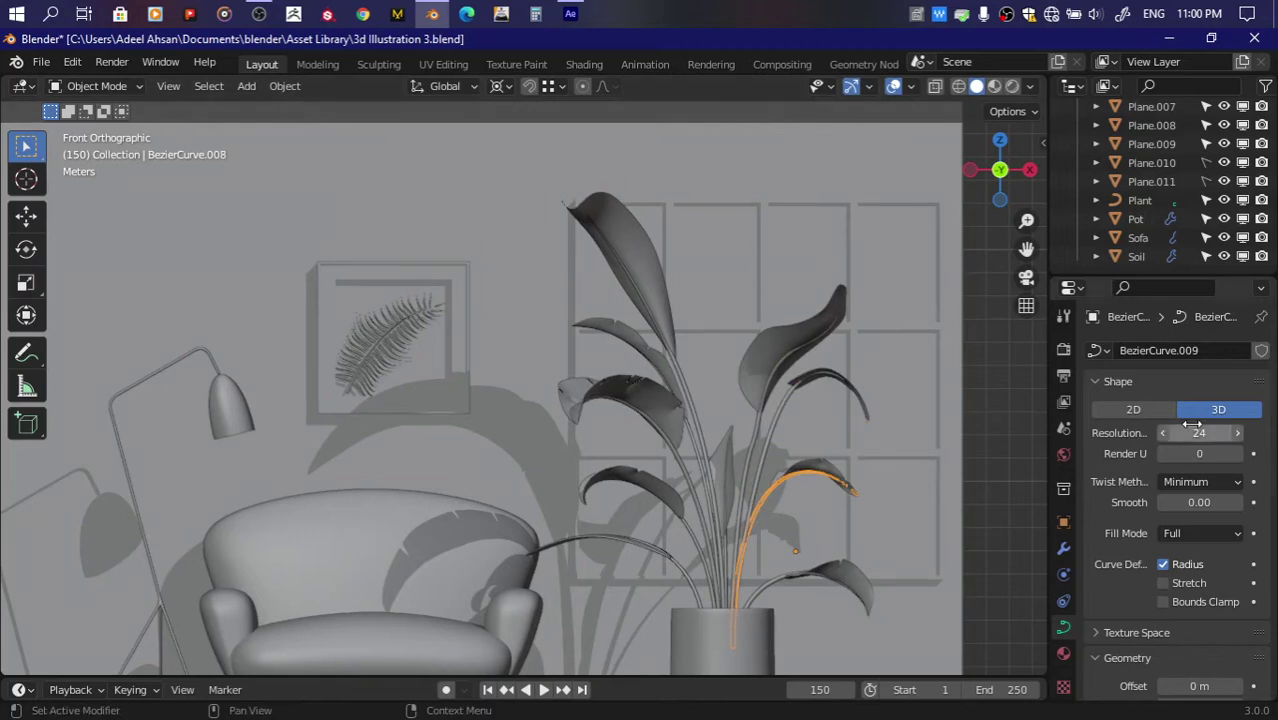
click(1195, 432)
text(2)
key(Return)
click(1194, 432)
text(12)
key(Return)
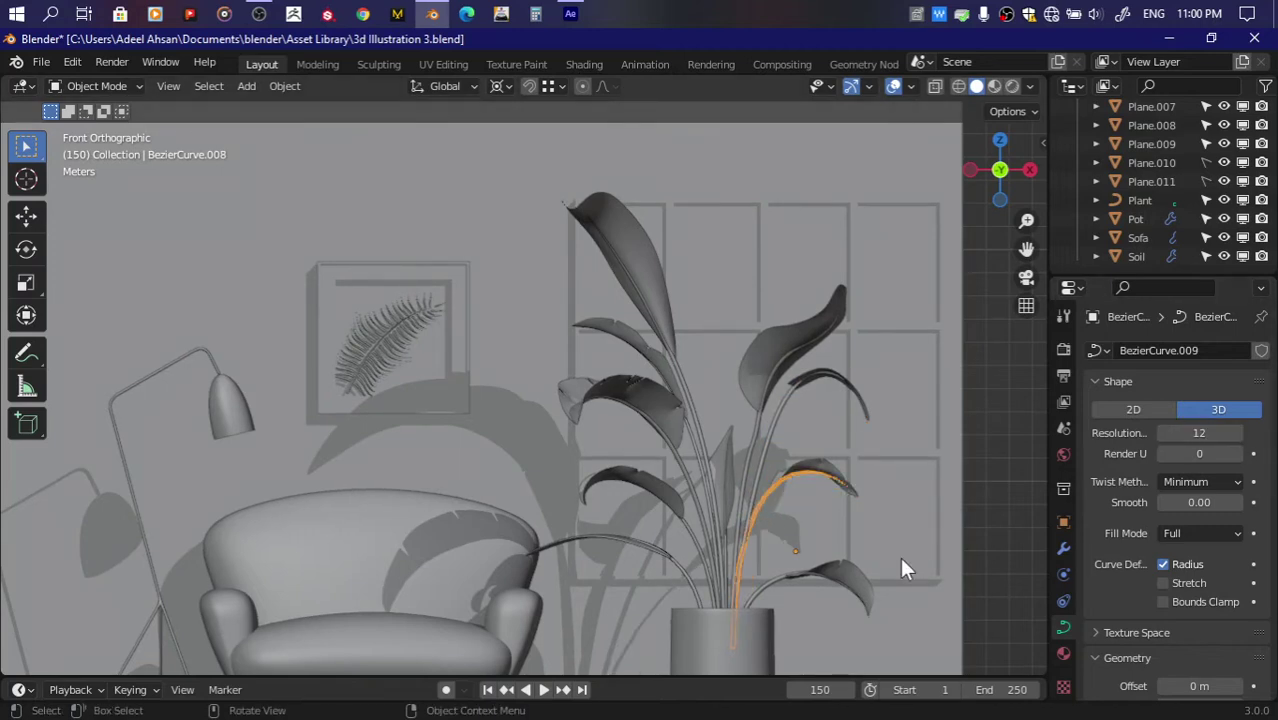
Step: Set Resolution U to 12 on BezierCurve.010 and BezierCurve.002
click(772, 577)
click(1190, 433)
text(12)
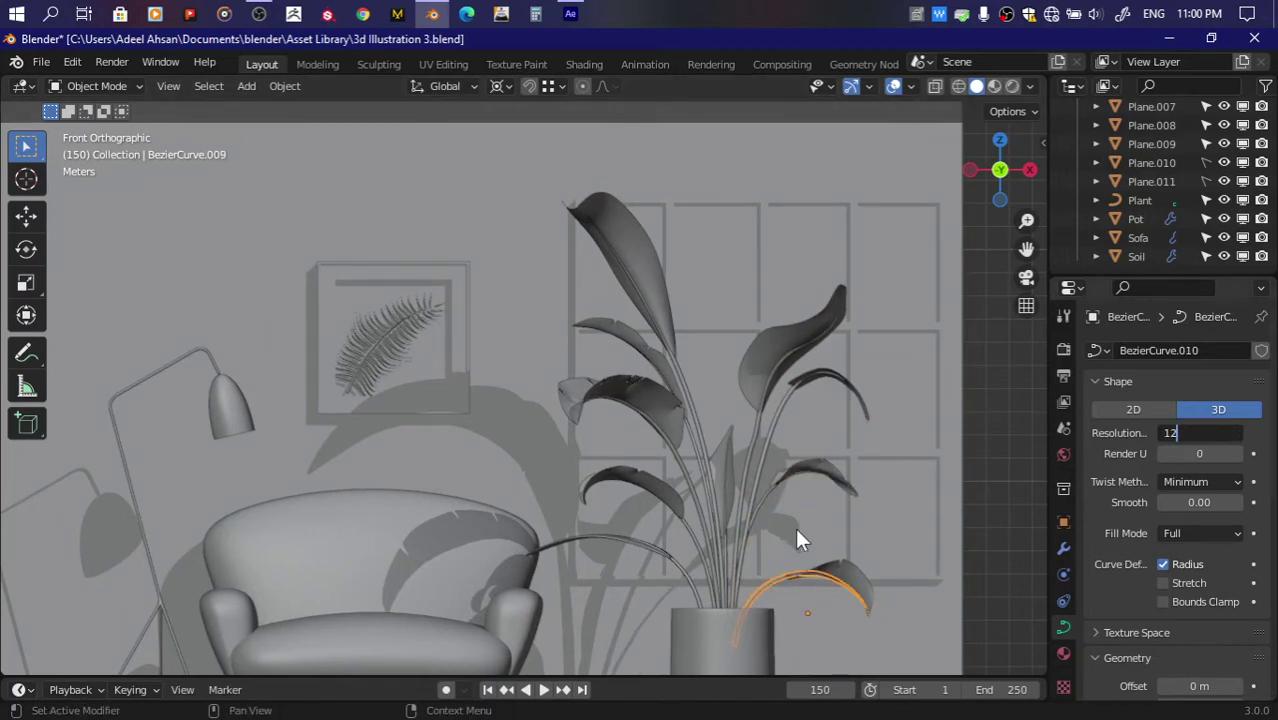
key(Return)
click(680, 566)
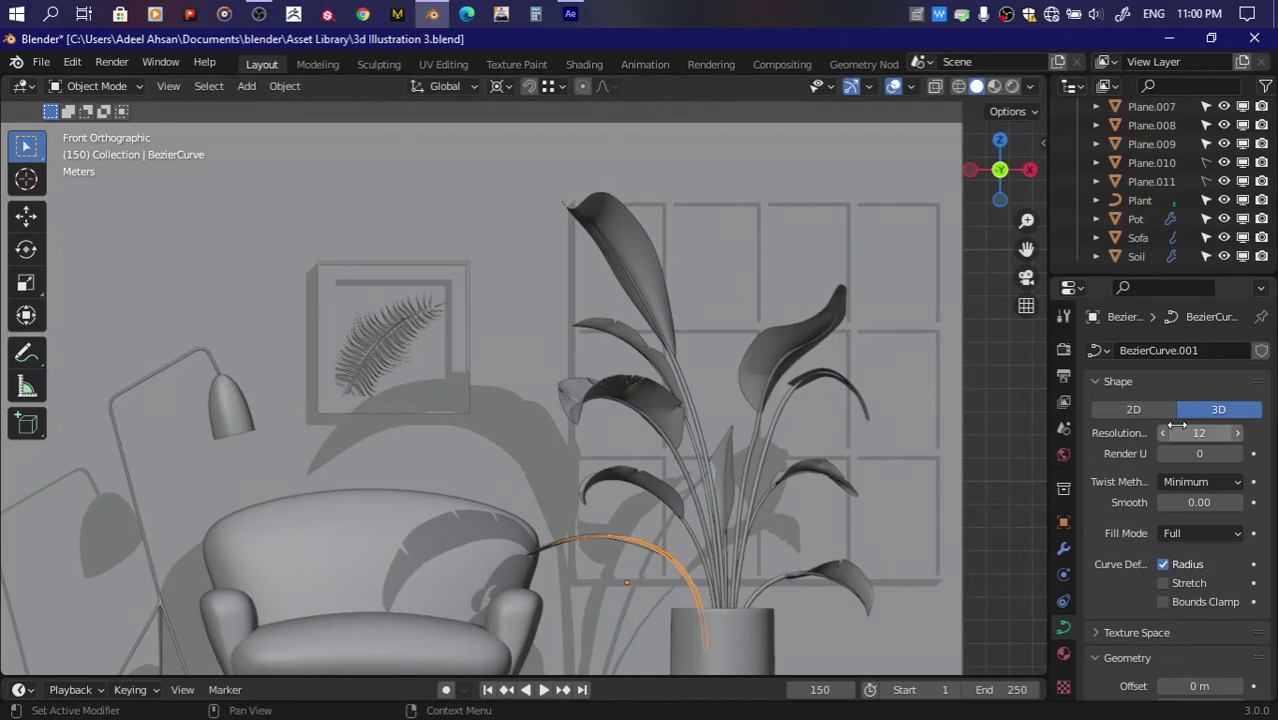
click(691, 538)
click(1200, 433)
text(12)
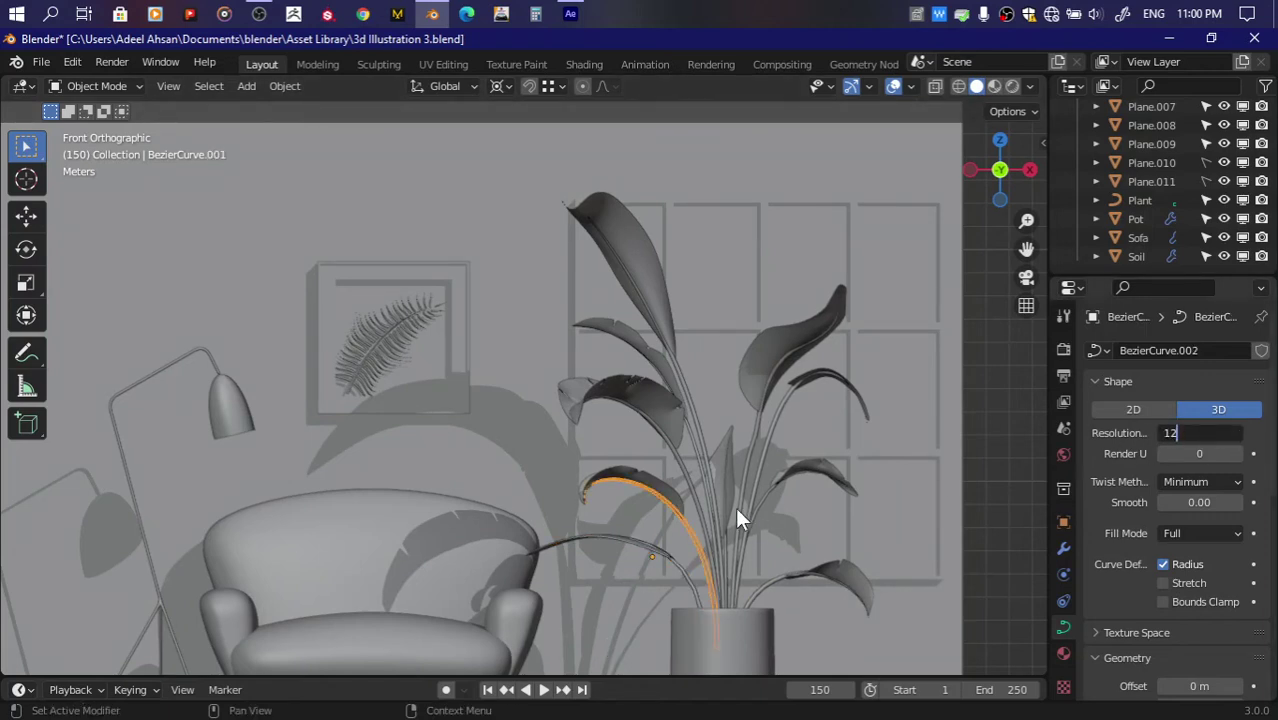
key(Return)
Step: Set Resolution U to 12 on BezierCurve.003 and BezierCurve.004, then select all plant curves
click(692, 489)
click(1195, 432)
text(12)
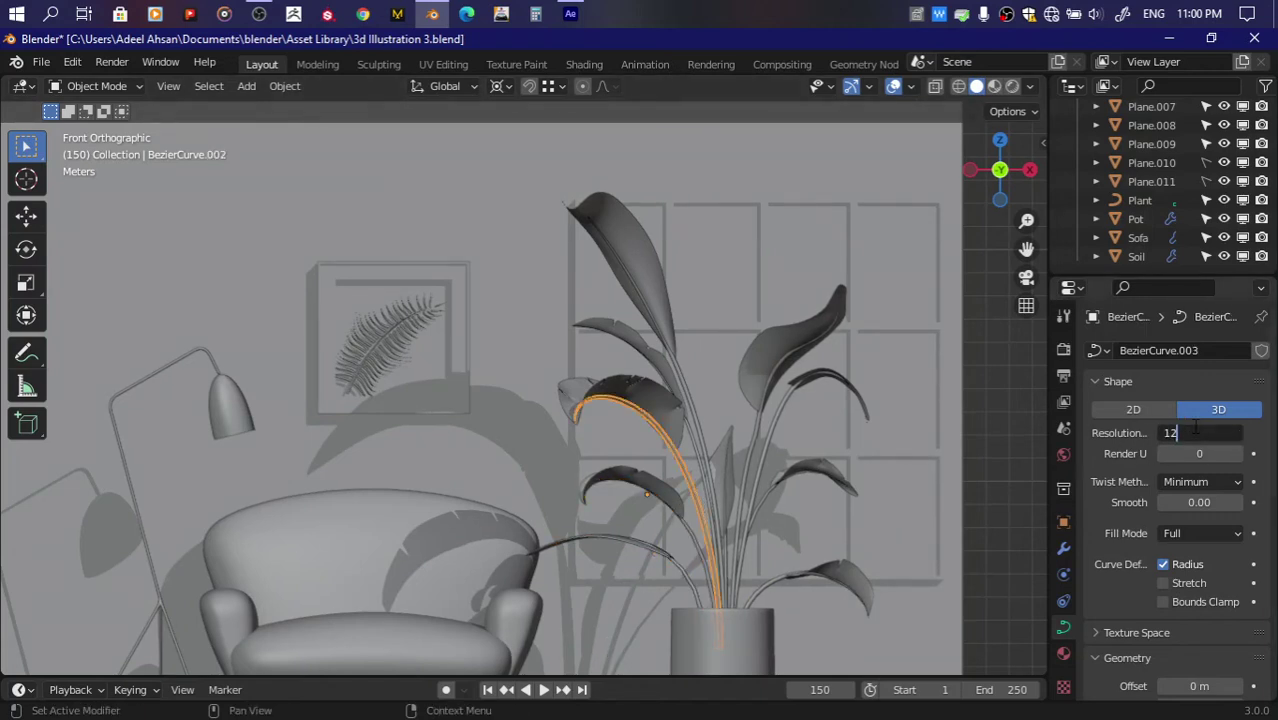
key(Return)
click(689, 430)
click(1192, 432)
text(12)
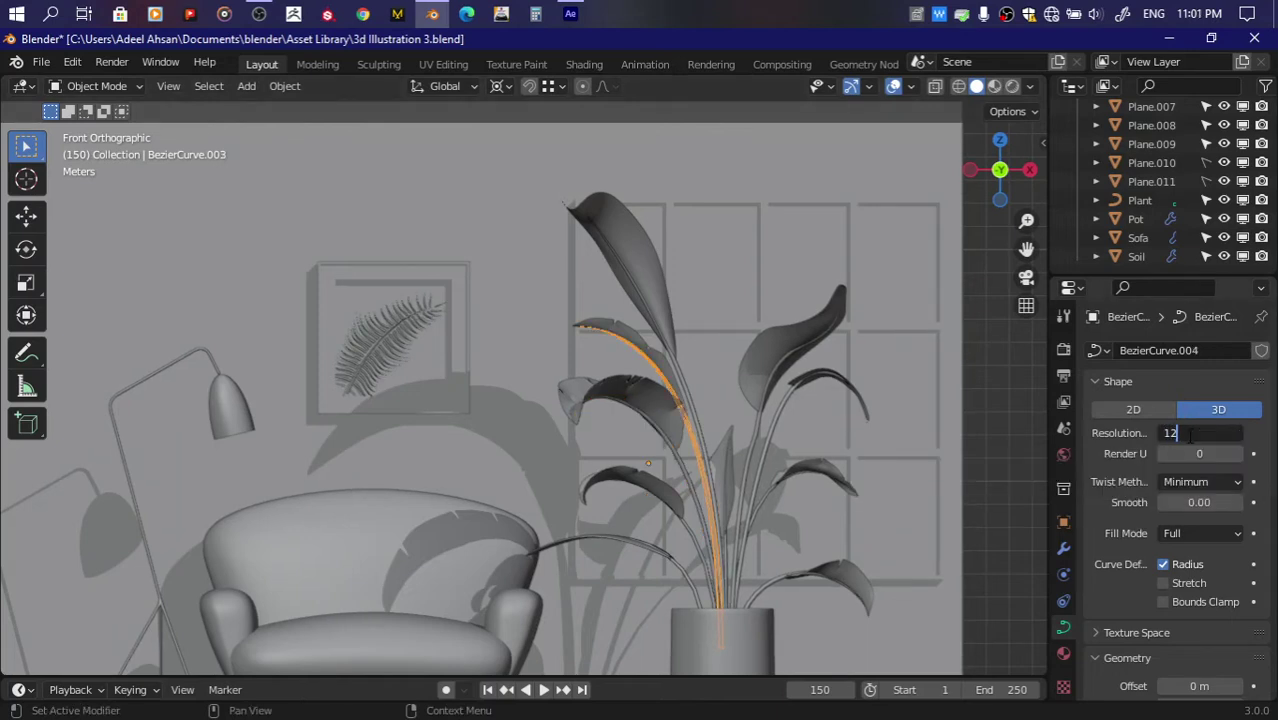
key(Return)
click(692, 425)
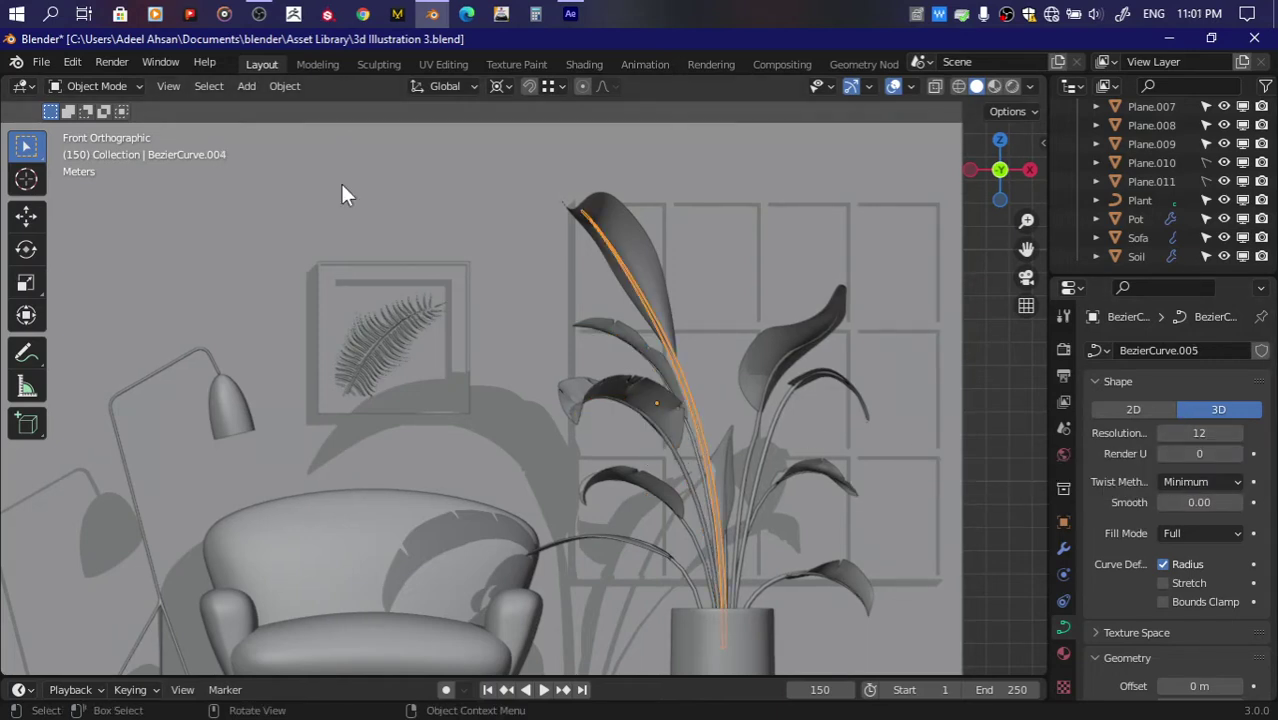
key(shift+g)
Step: Convert the plant's curves into meshes
click(1063, 548)
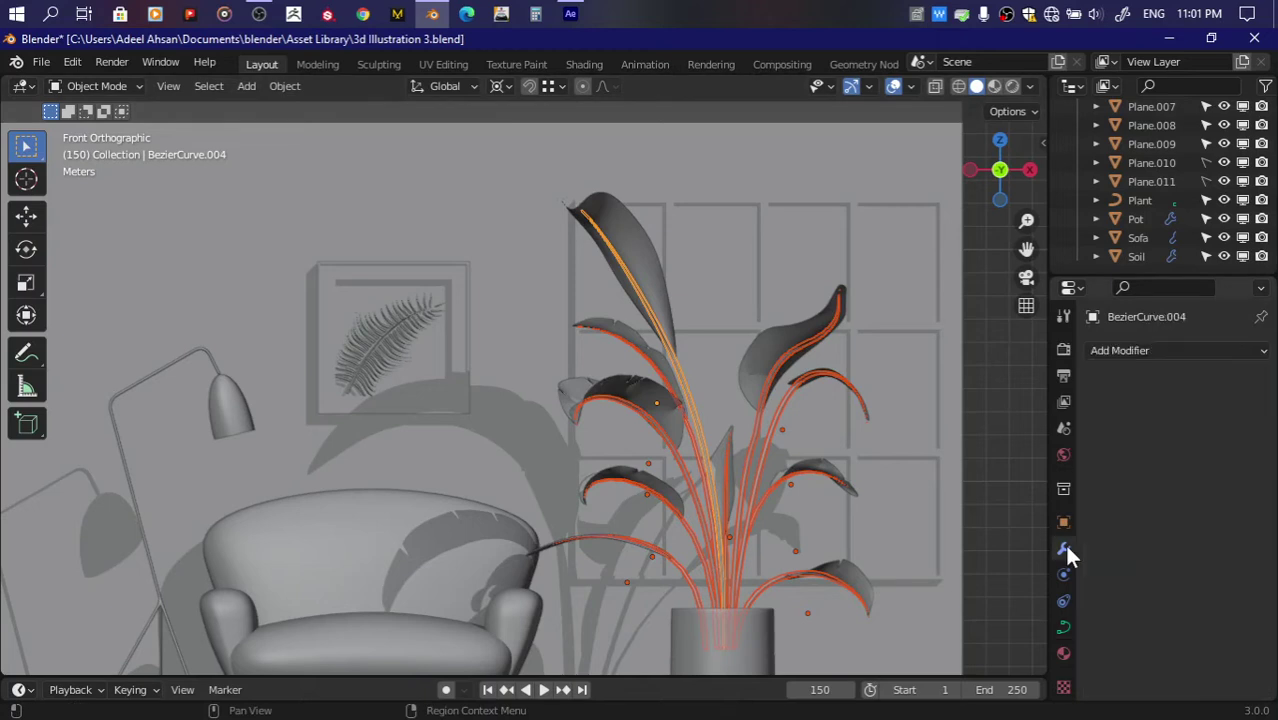
click(1063, 630)
click(284, 86)
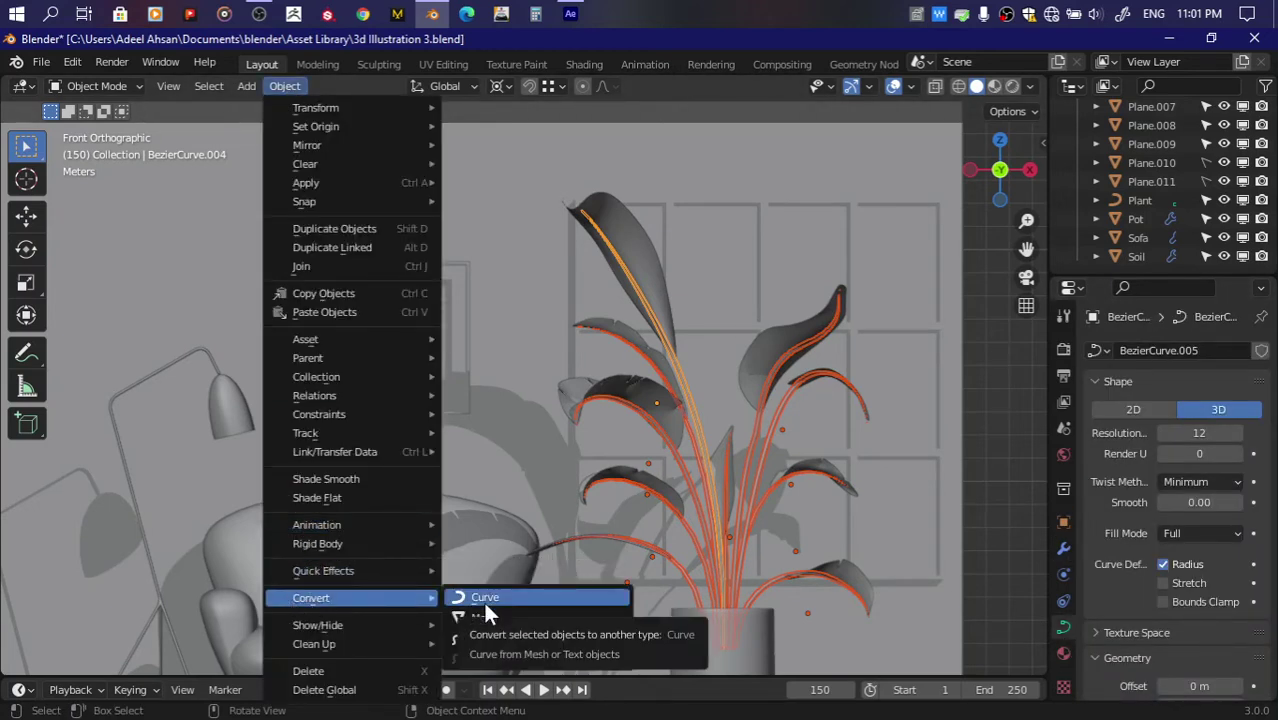
mouse_move(311, 598)
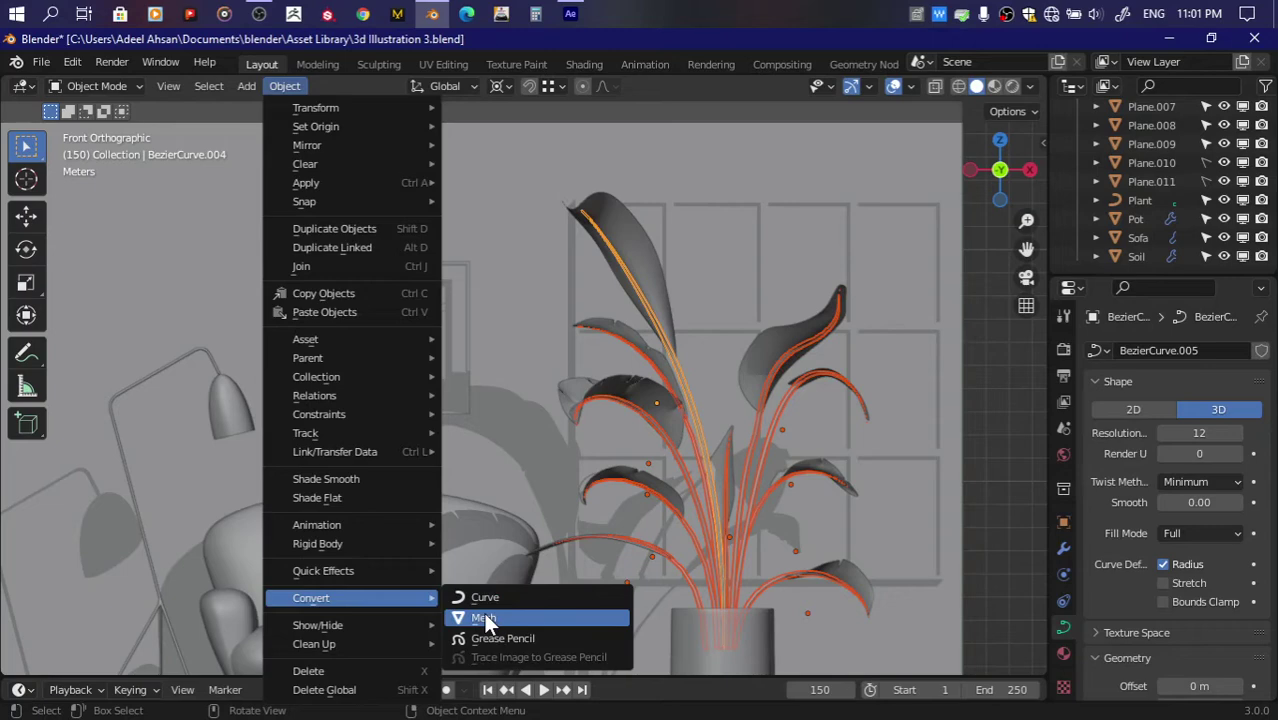
click(486, 616)
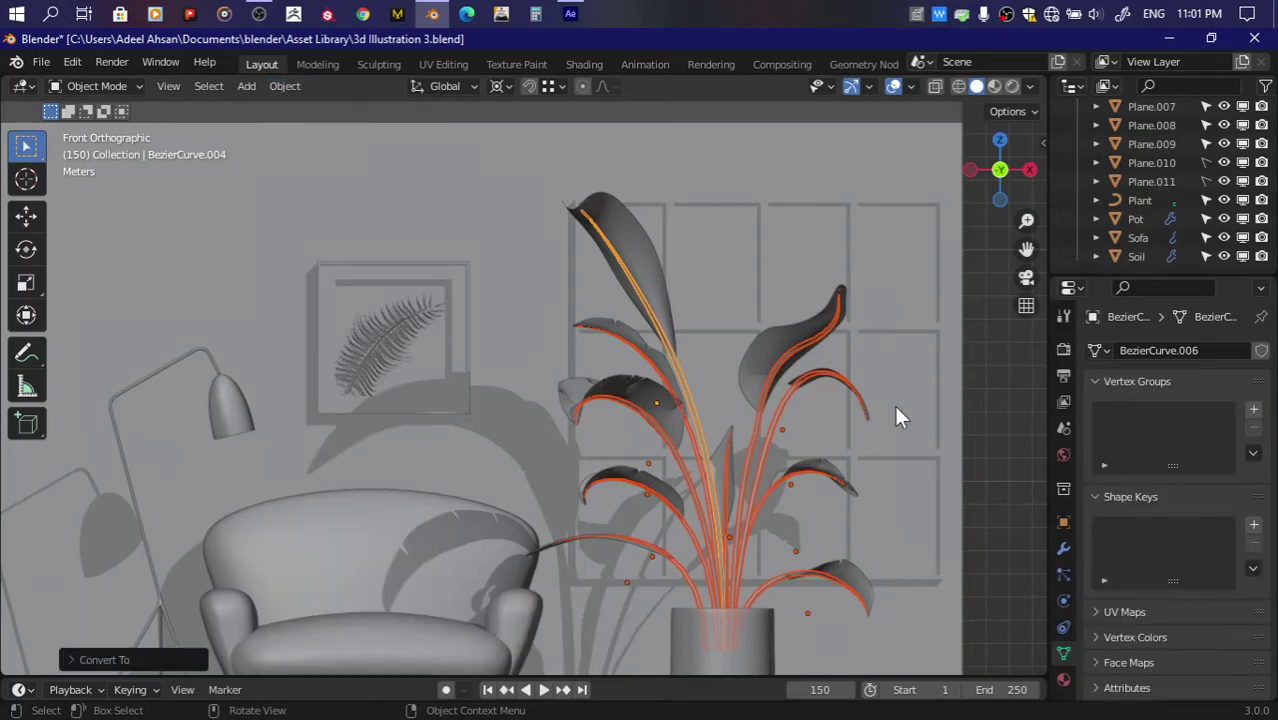
Step: Turn on X-ray and box-select all of the plant's leaves
key(Tab)
drag(1000, 170, 1000, 180)
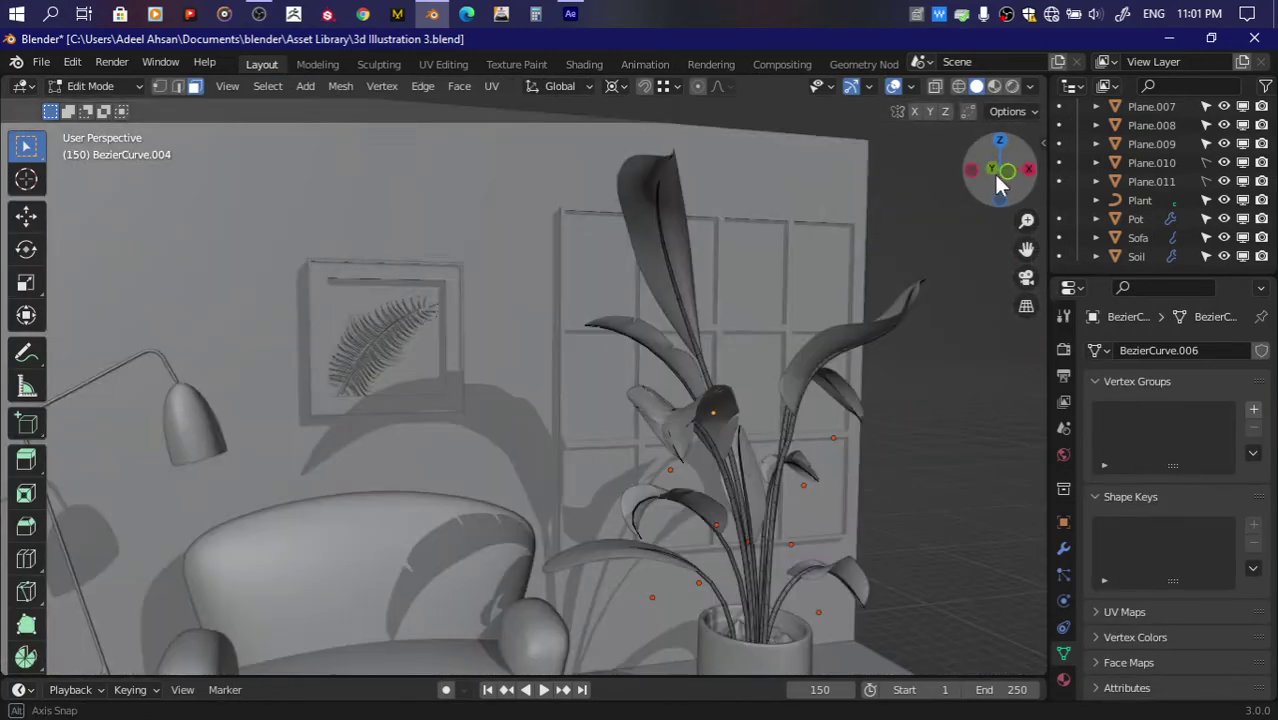
key(Tab)
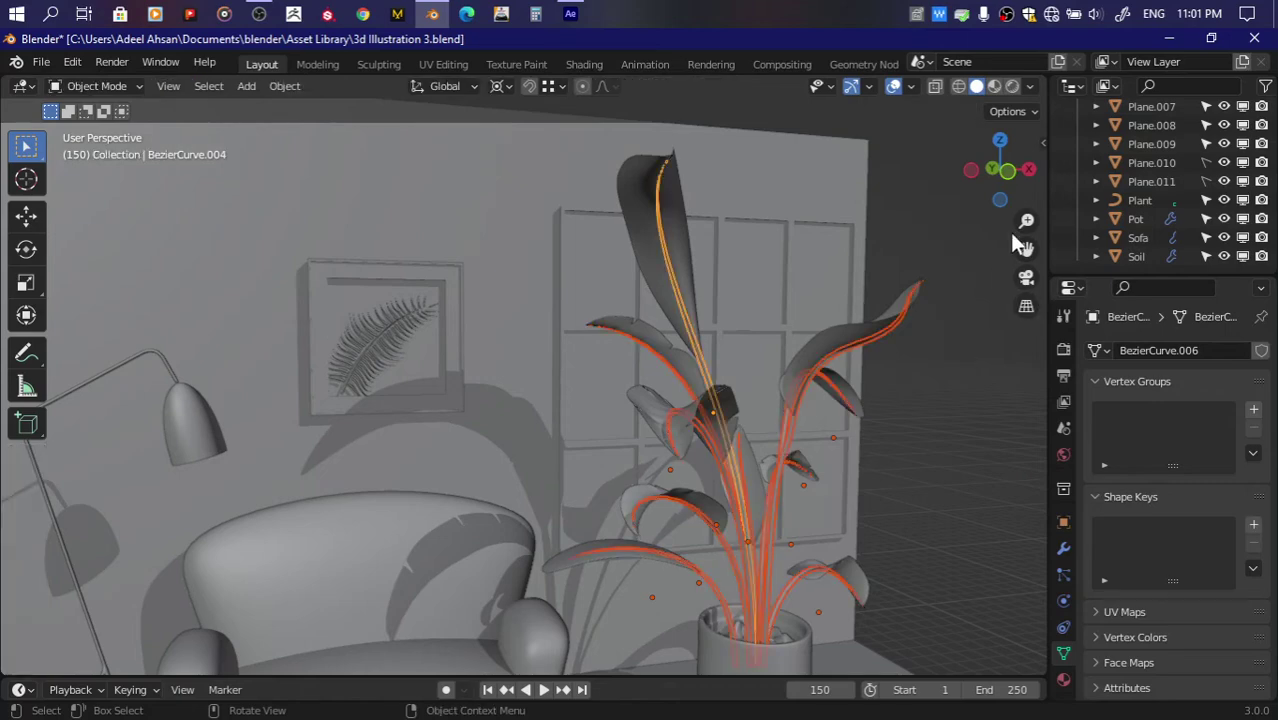
drag(1000, 172, 980, 197)
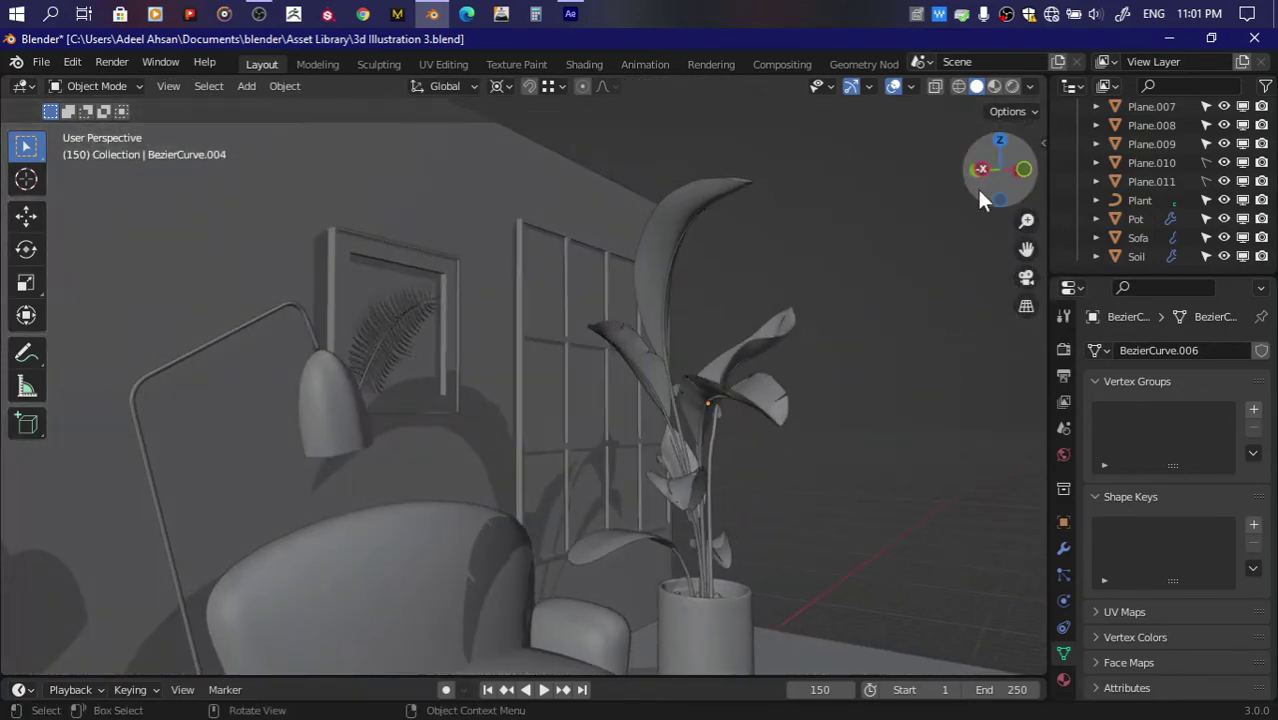
key(alt+z)
drag(528, 150, 668, 271)
mouse_move(830, 160)
mouse_down()
mouse_move(752, 538)
mouse_move(597, 578)
mouse_up()
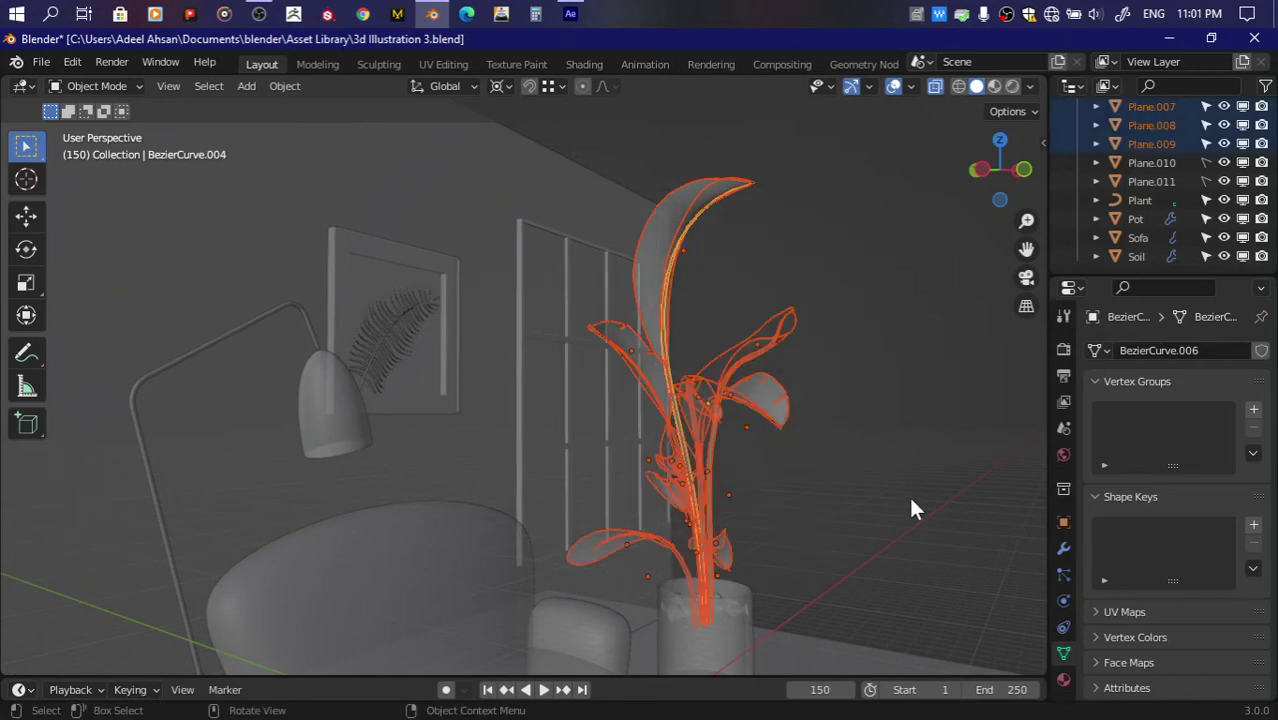
key(ctrl)
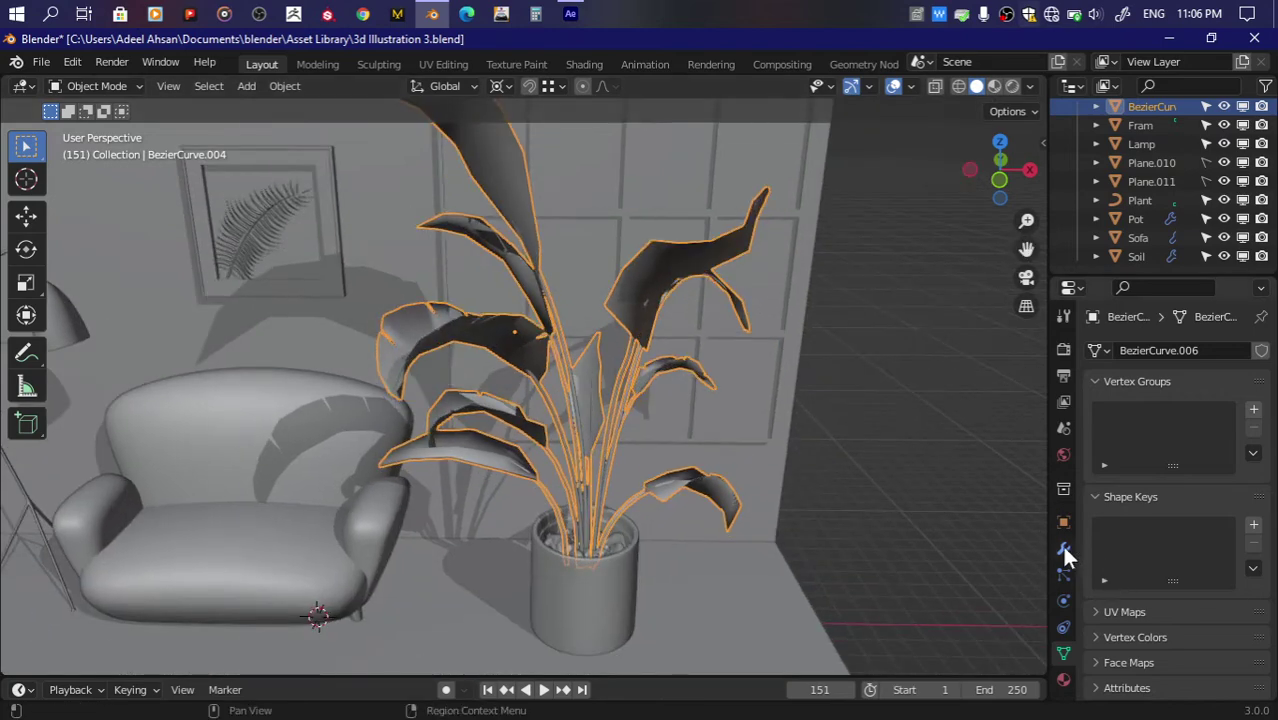
Step: Add a Subdivision Surface modifier to the leaves with viewport and render levels 3
click(1063, 548)
click(1178, 352)
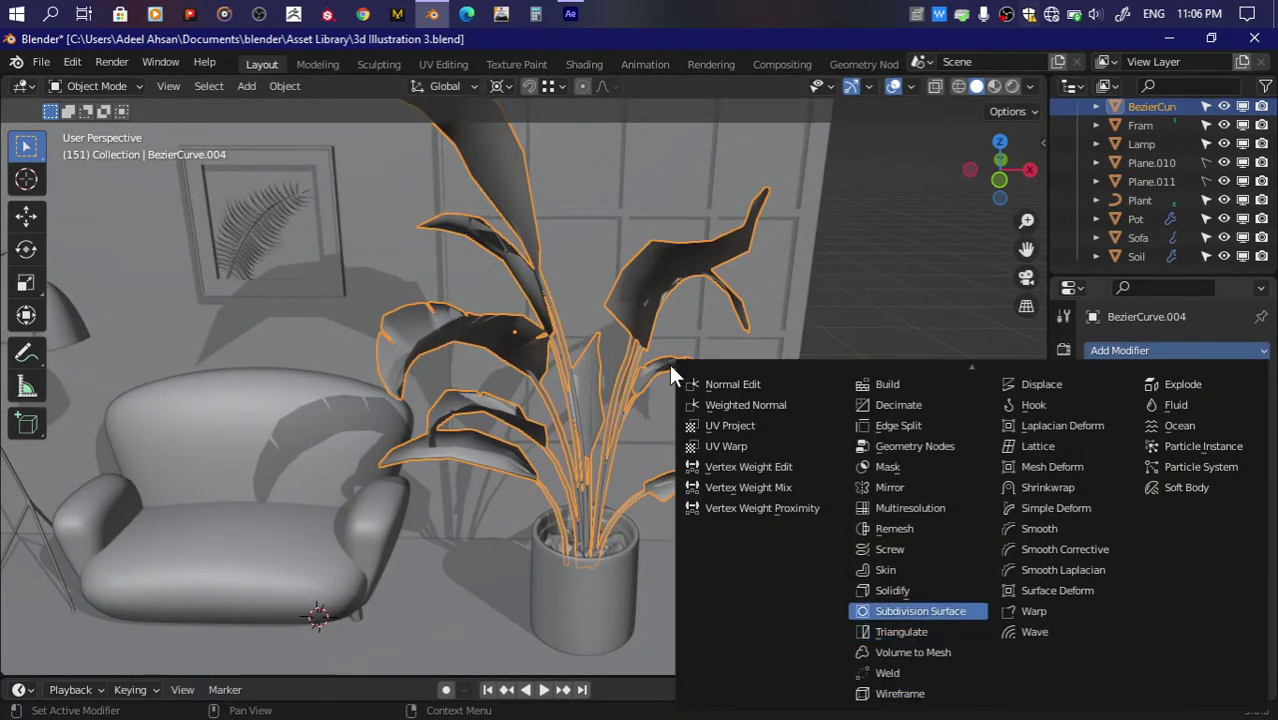
key(Return)
click(1237, 456)
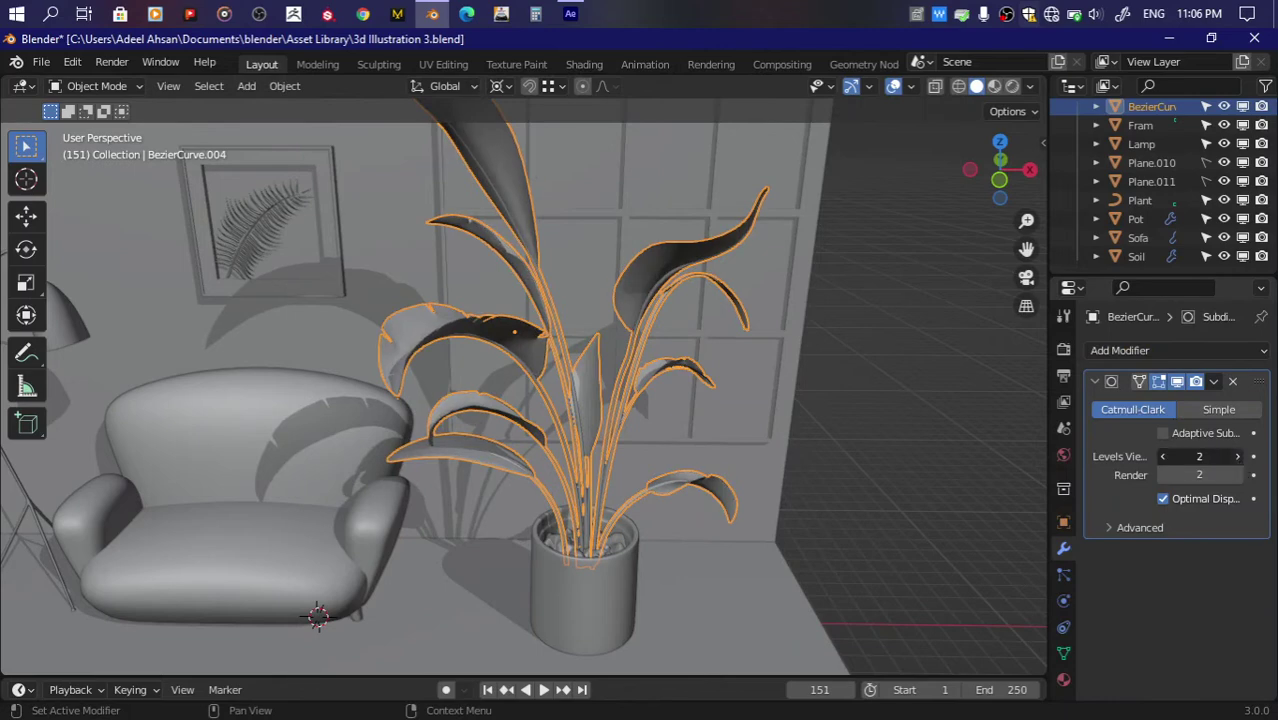
click(1237, 456)
click(1237, 475)
middle_drag(907, 422, 828, 325)
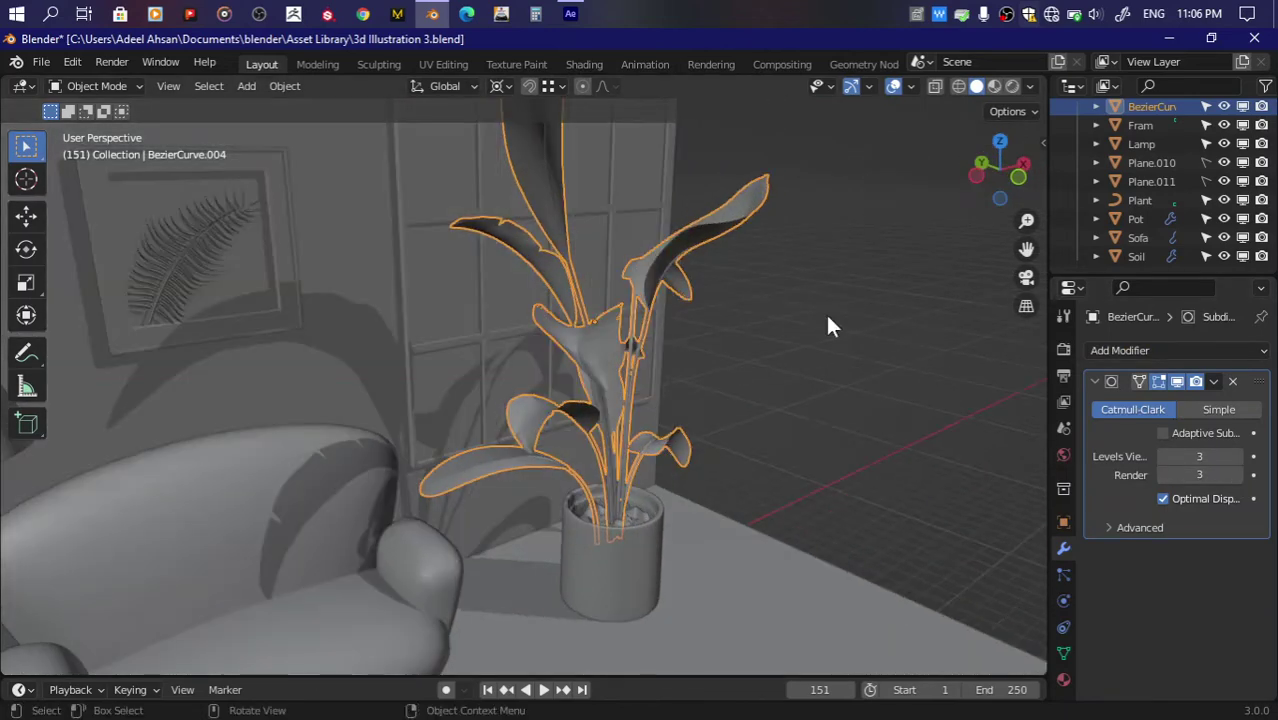
Step: Save the blend file and deselect the plant
key(ctrl+s)
scroll(900, 350, down, 6)
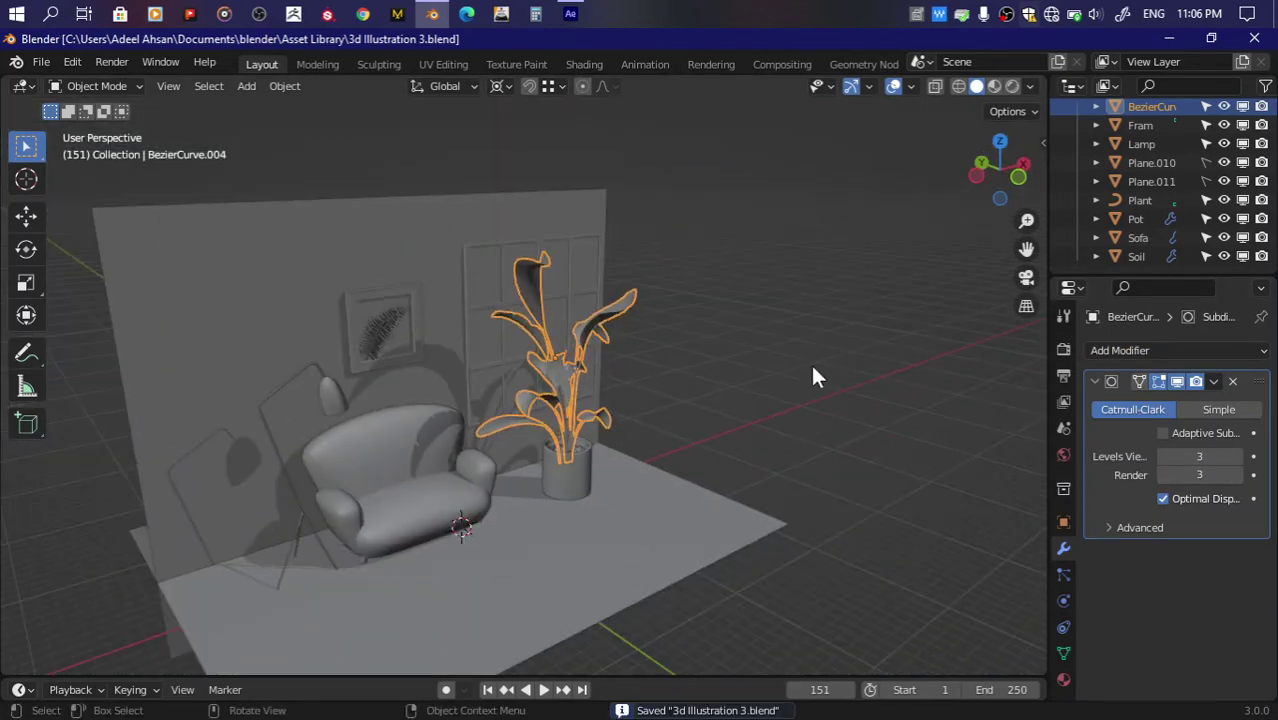
click(1027, 160)
drag(1000, 162, 1010, 185)
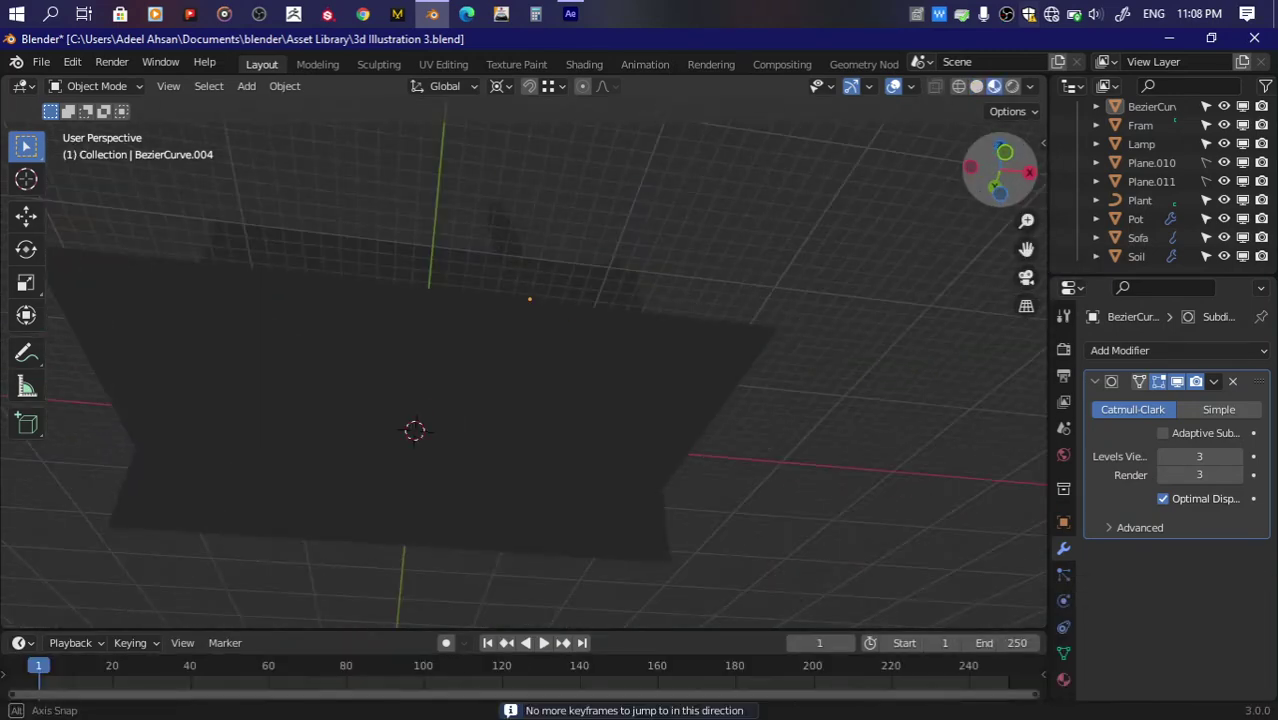
Step: Add a Sun light to the scene and switch to a side orthographic view
drag(1000, 165, 860, 352)
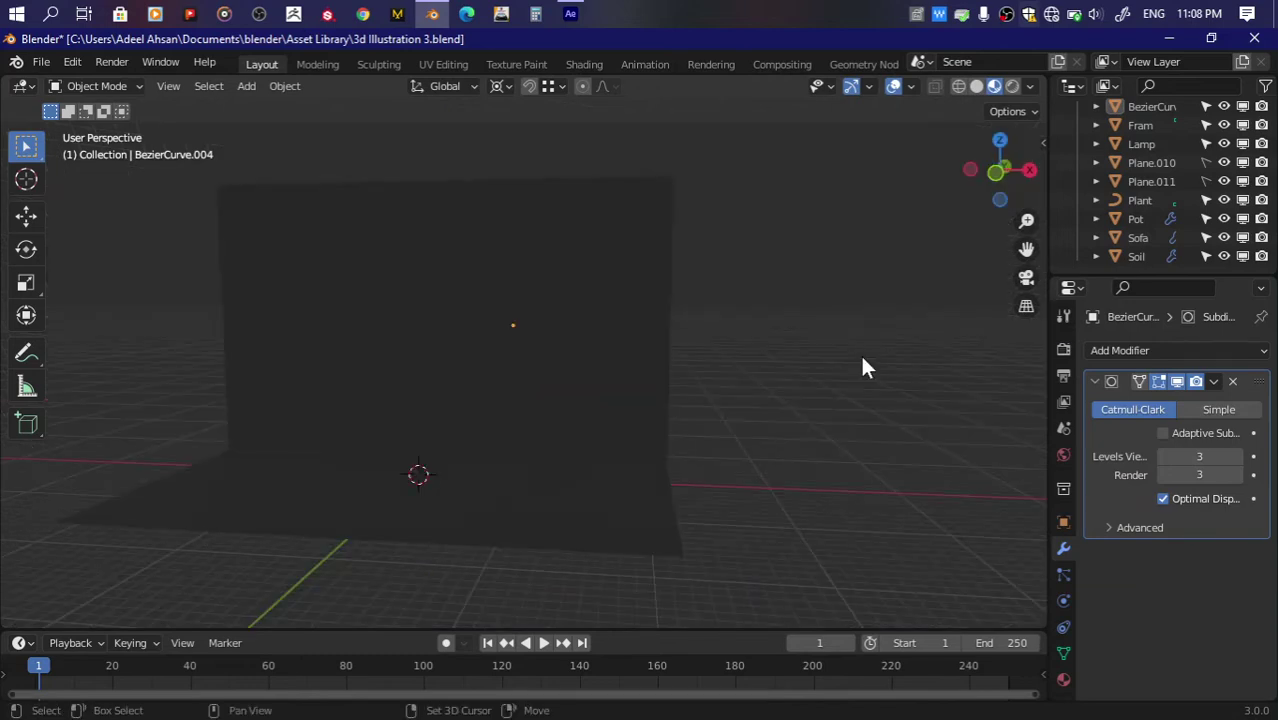
key(shift+a)
key(shift+a)
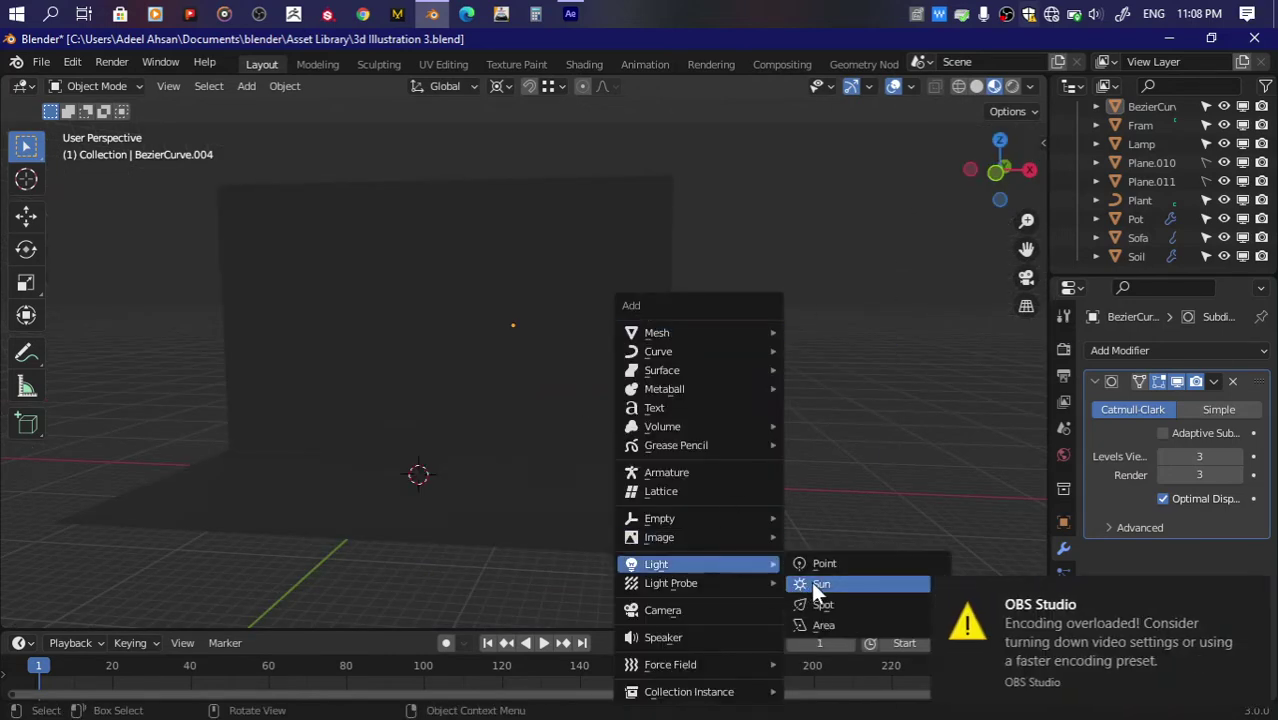
mouse_move(657, 564)
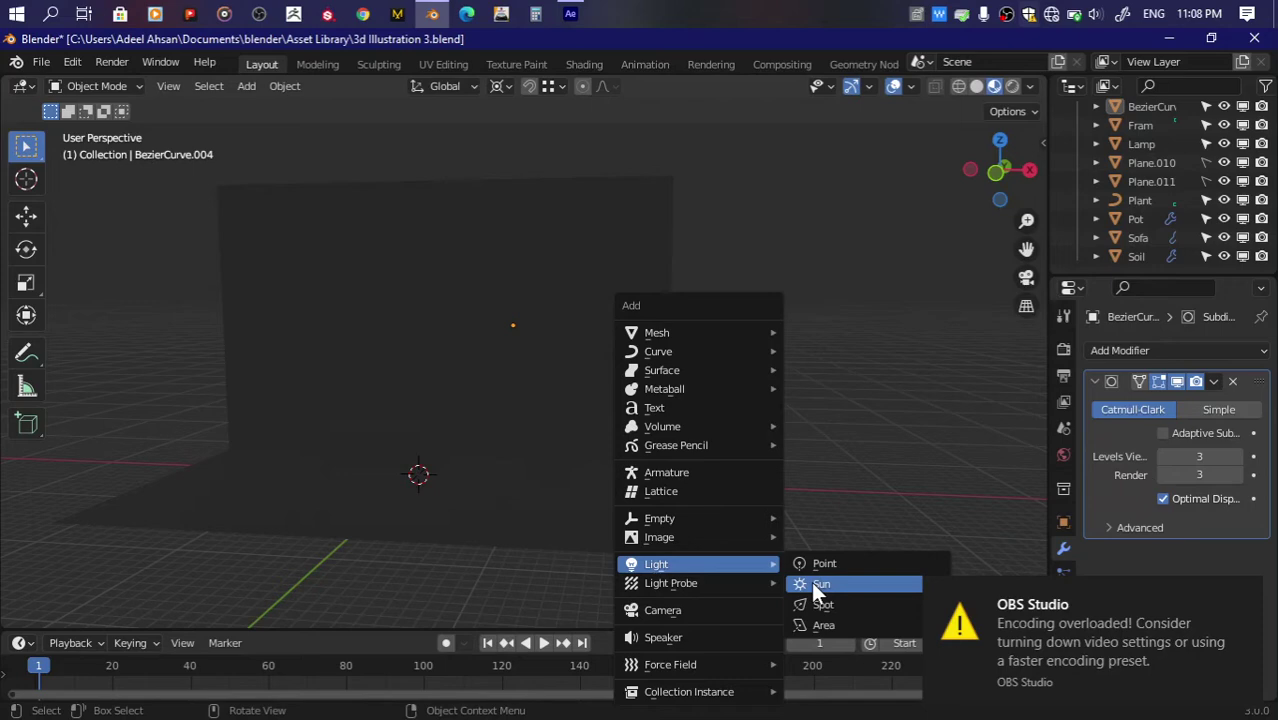
click(816, 590)
drag(1011, 166, 997, 188)
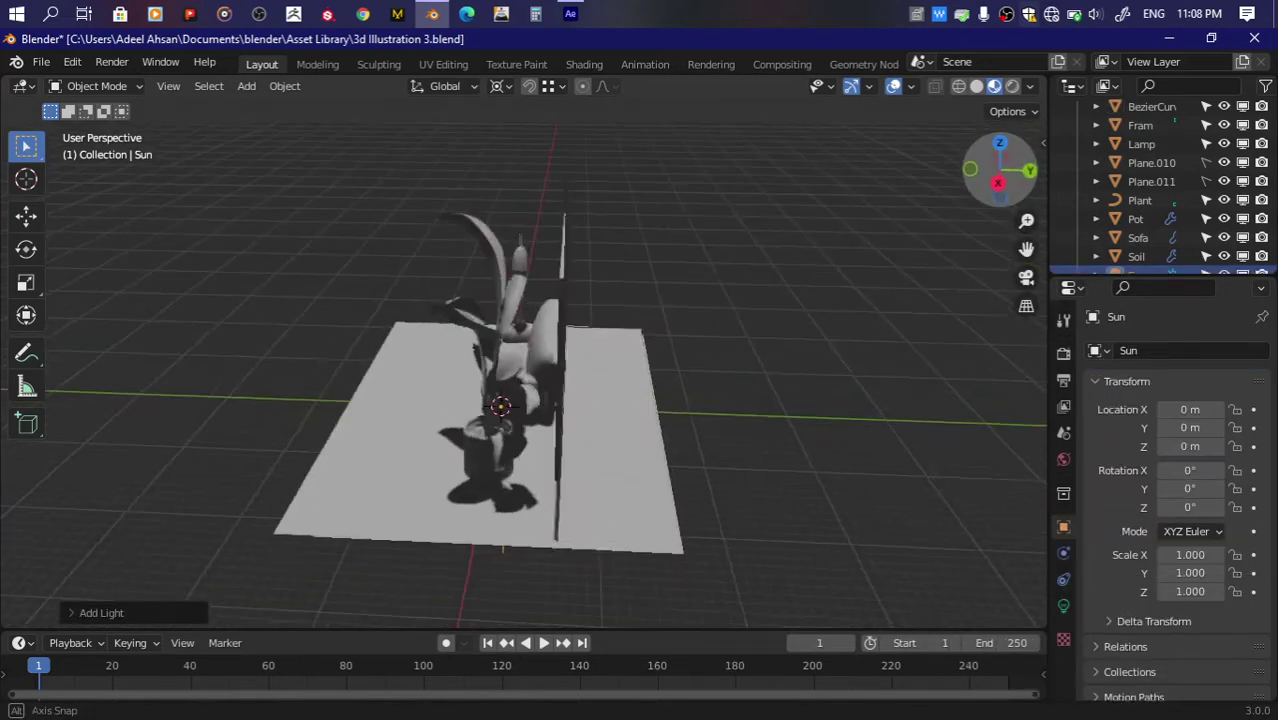
click(997, 190)
Step: Raise the sun high above the room and tilt it toward the window wall
key(g)
key(z)
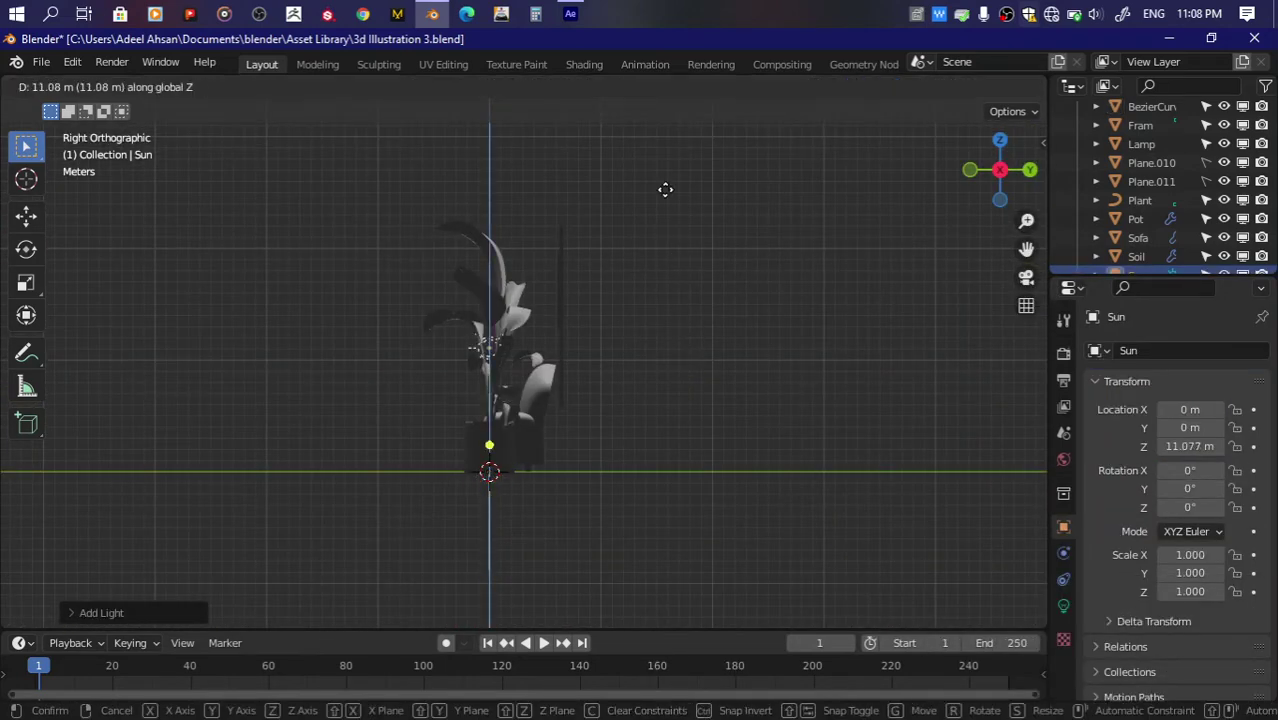
click(676, 588)
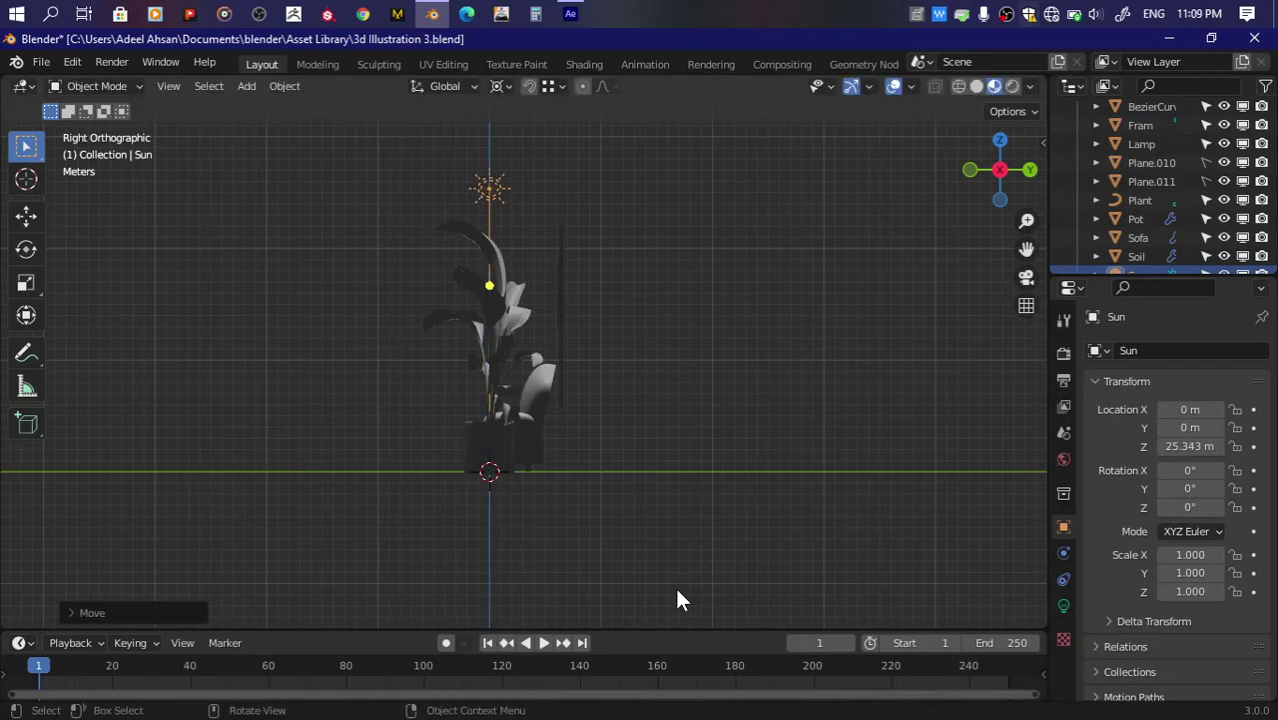
key(r)
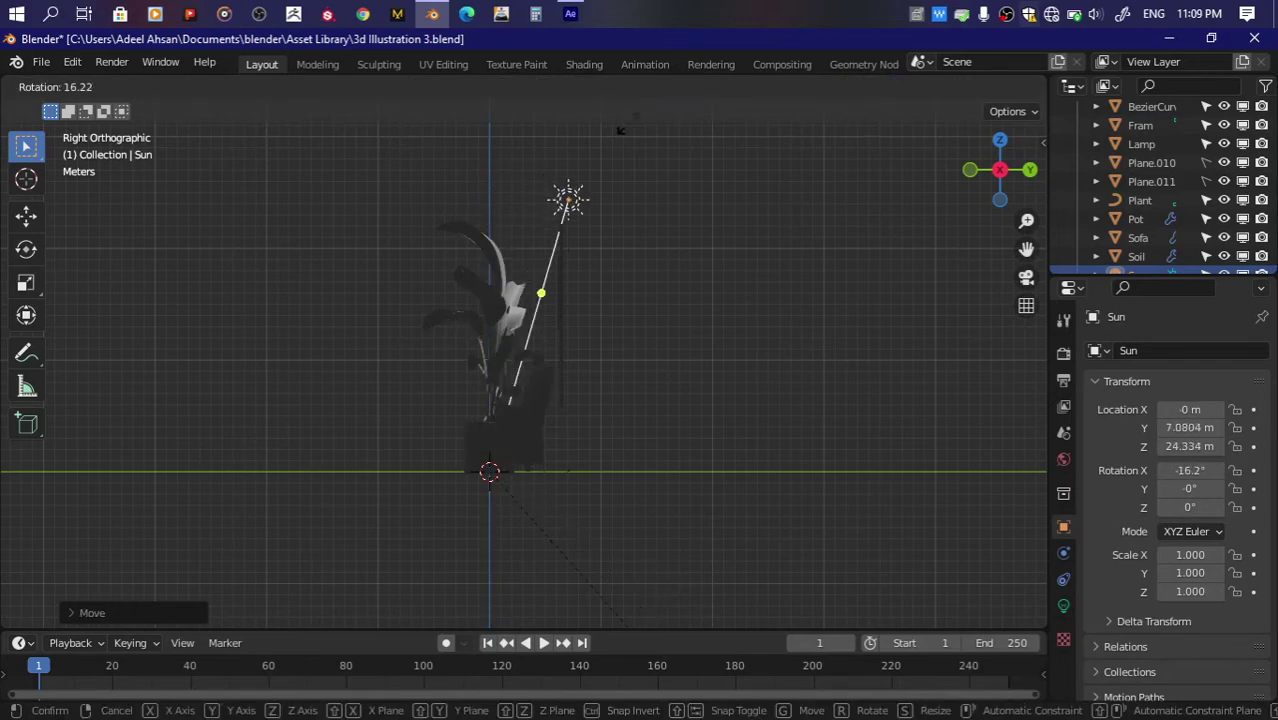
click(579, 192)
click(997, 170)
drag(1027, 195, 985, 180)
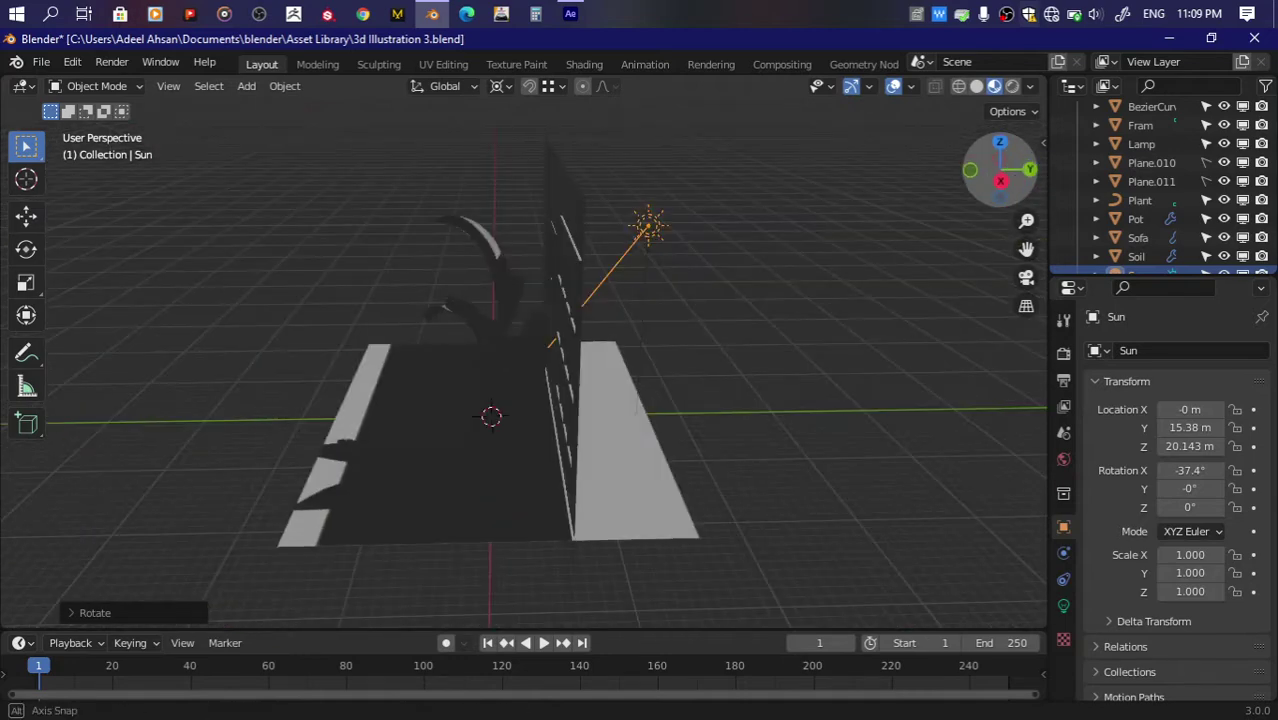
Step: Reposition the sun to X 18.815 m and raise it further
key(r)
key(x)
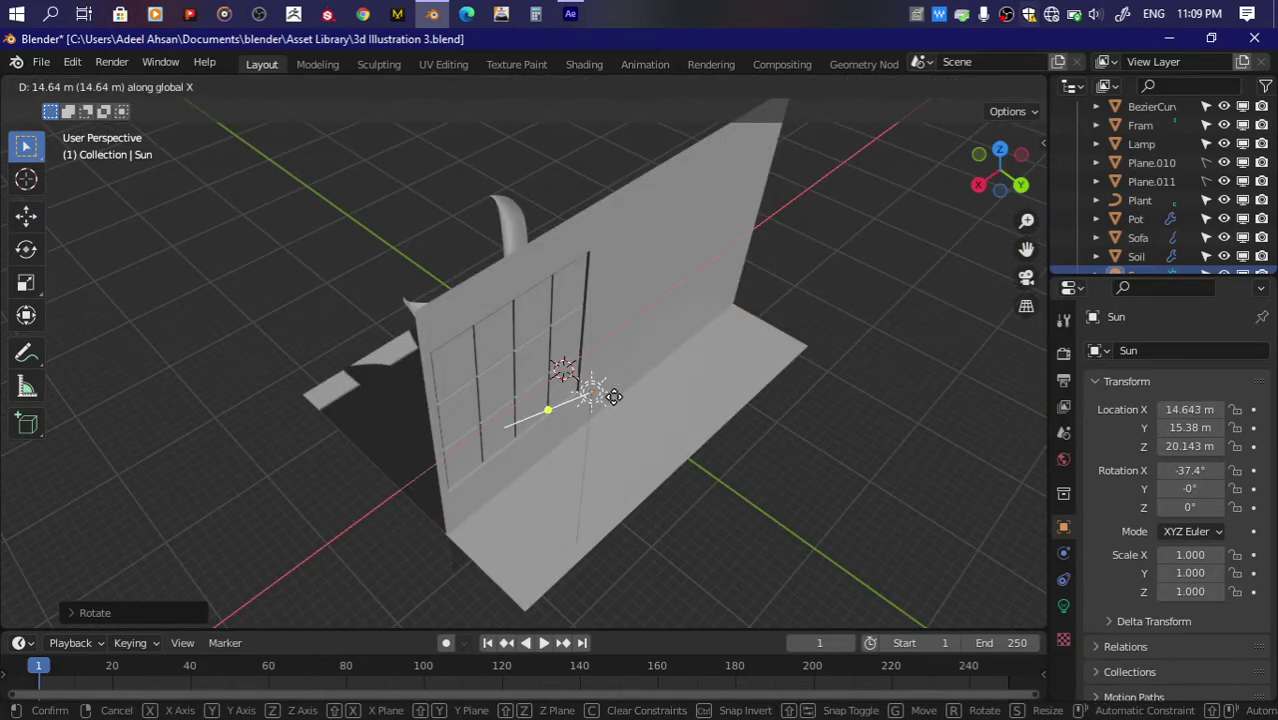
click(570, 430)
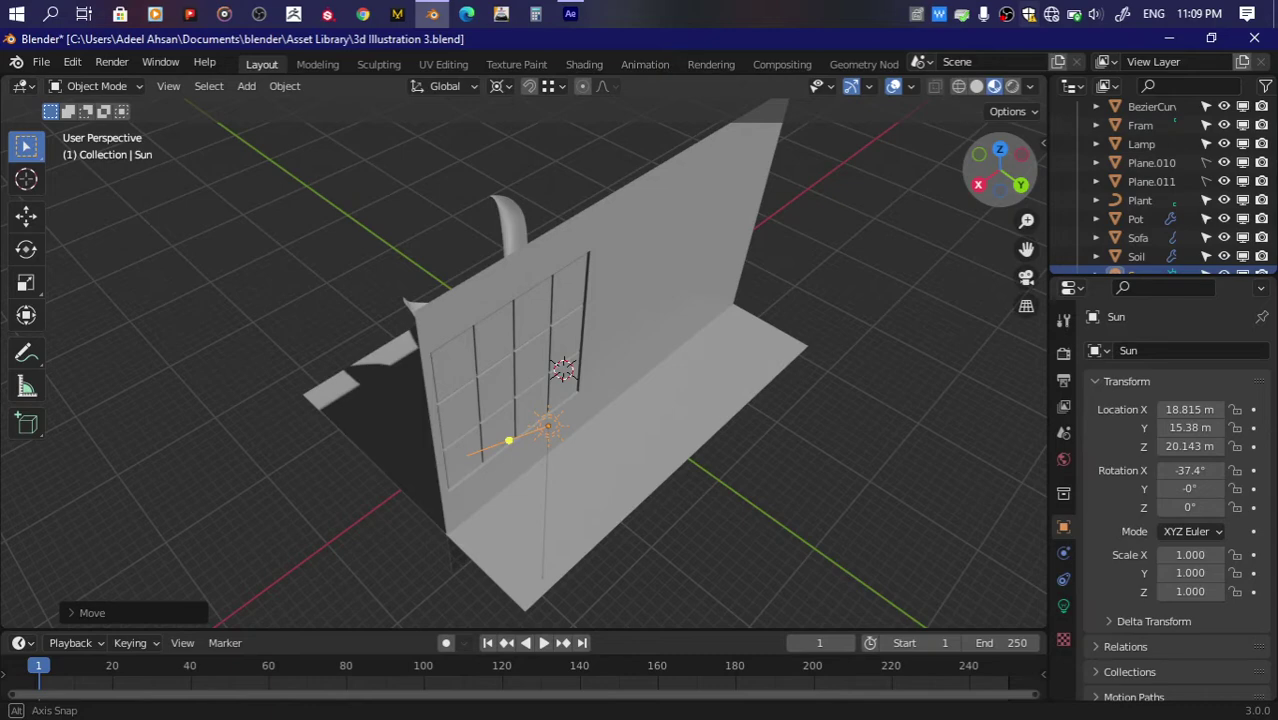
key(g)
key(z)
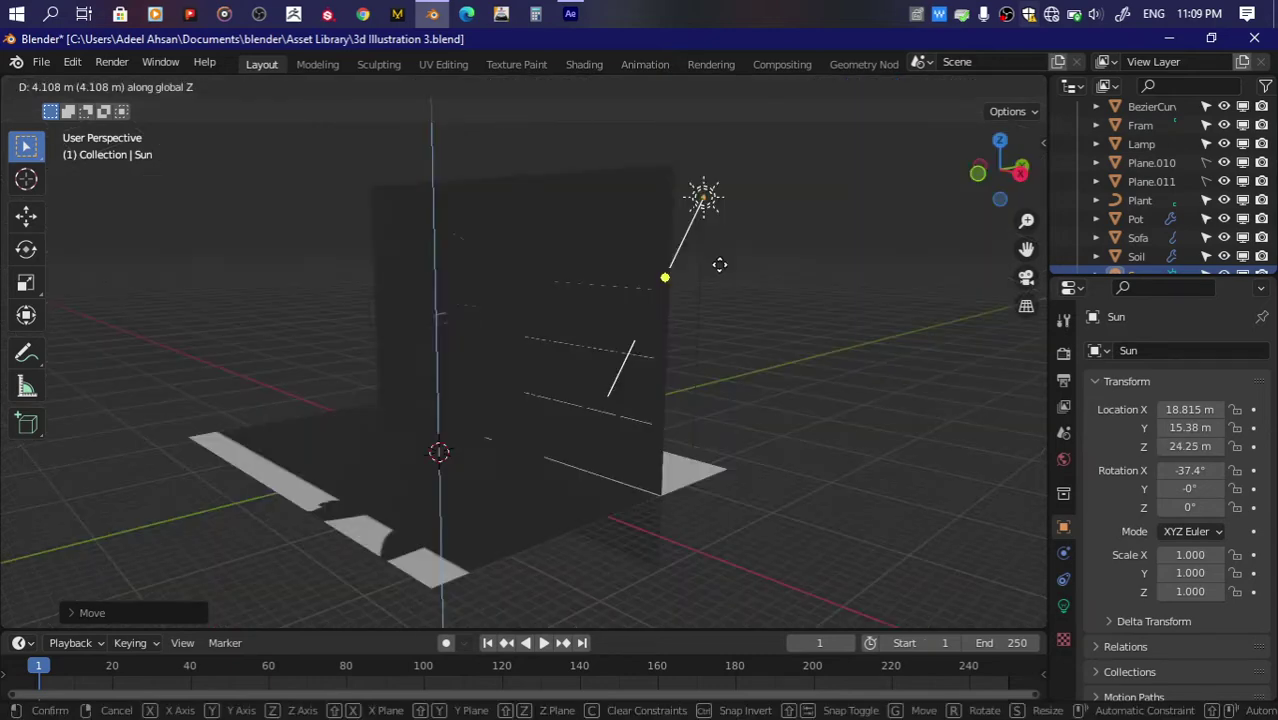
click(578, 217)
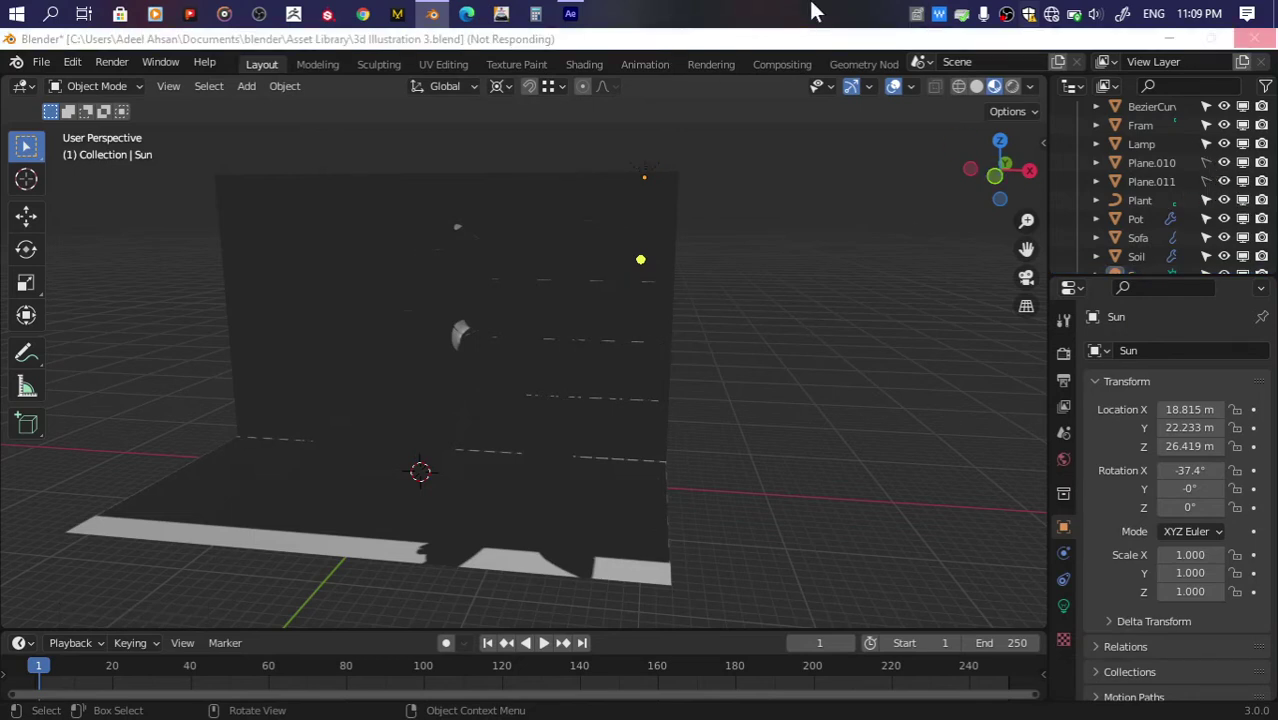
Step: Select the wall plane Plane.011 and open the Render properties engine list
click(593, 212)
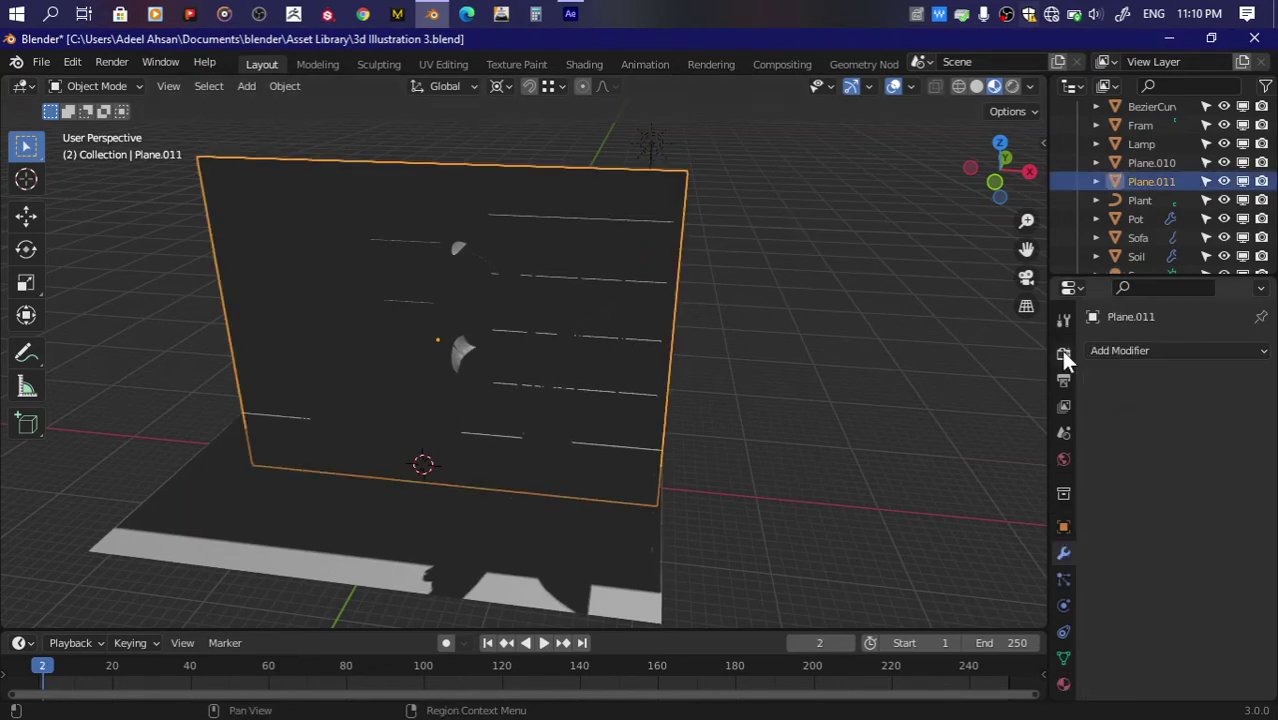
click(1063, 353)
click(1201, 350)
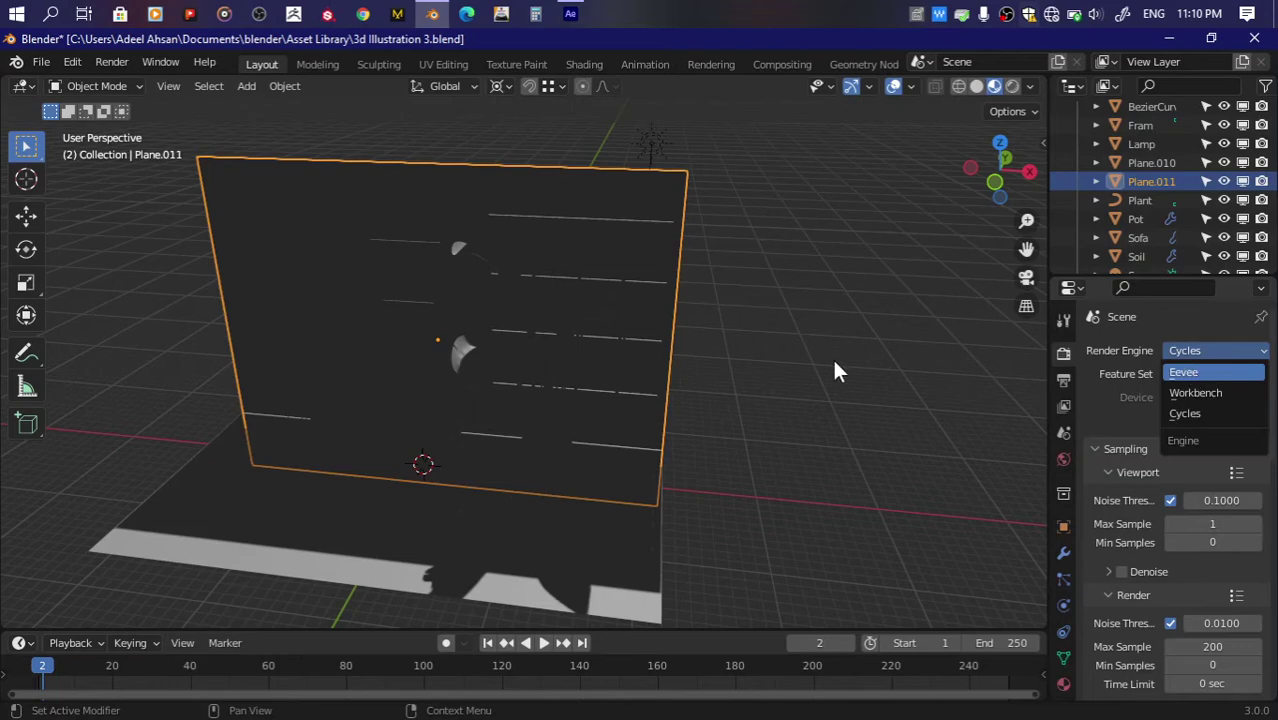
Step: Set the render engine to Cycles after briefly choosing Eevee
key(Return)
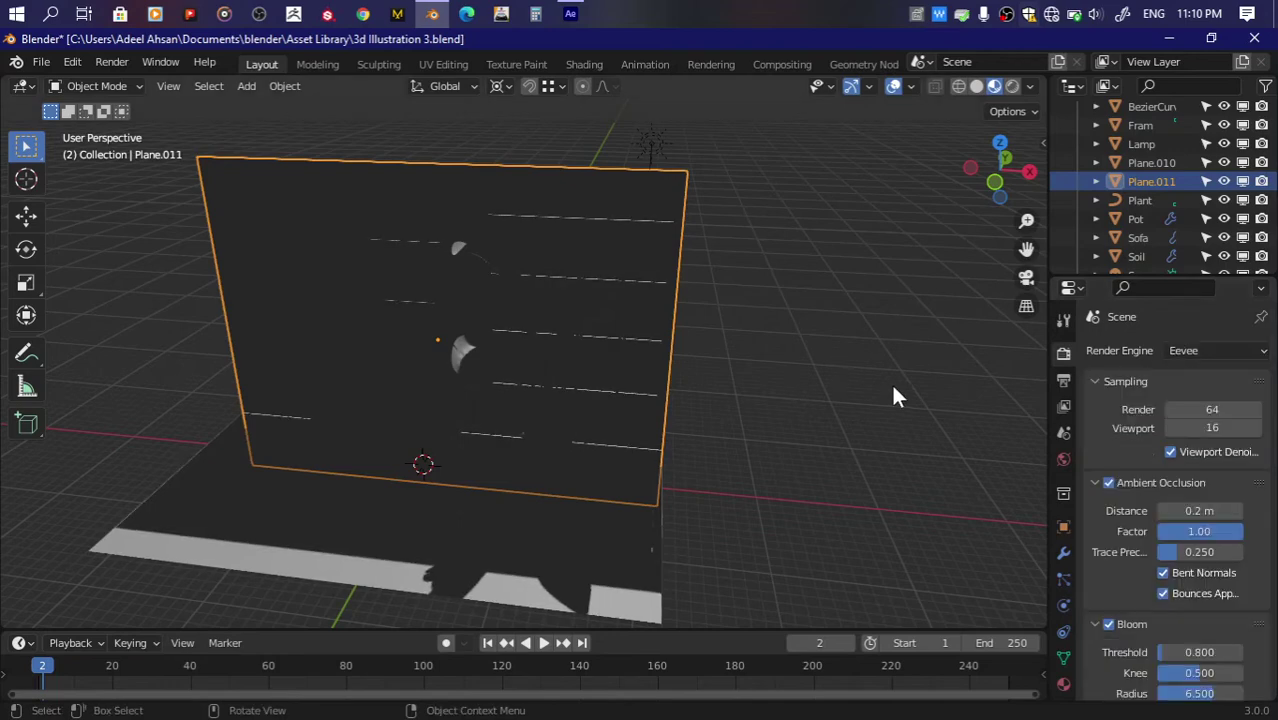
scroll(1140, 595, down, 5)
scroll(1140, 615, down, 3)
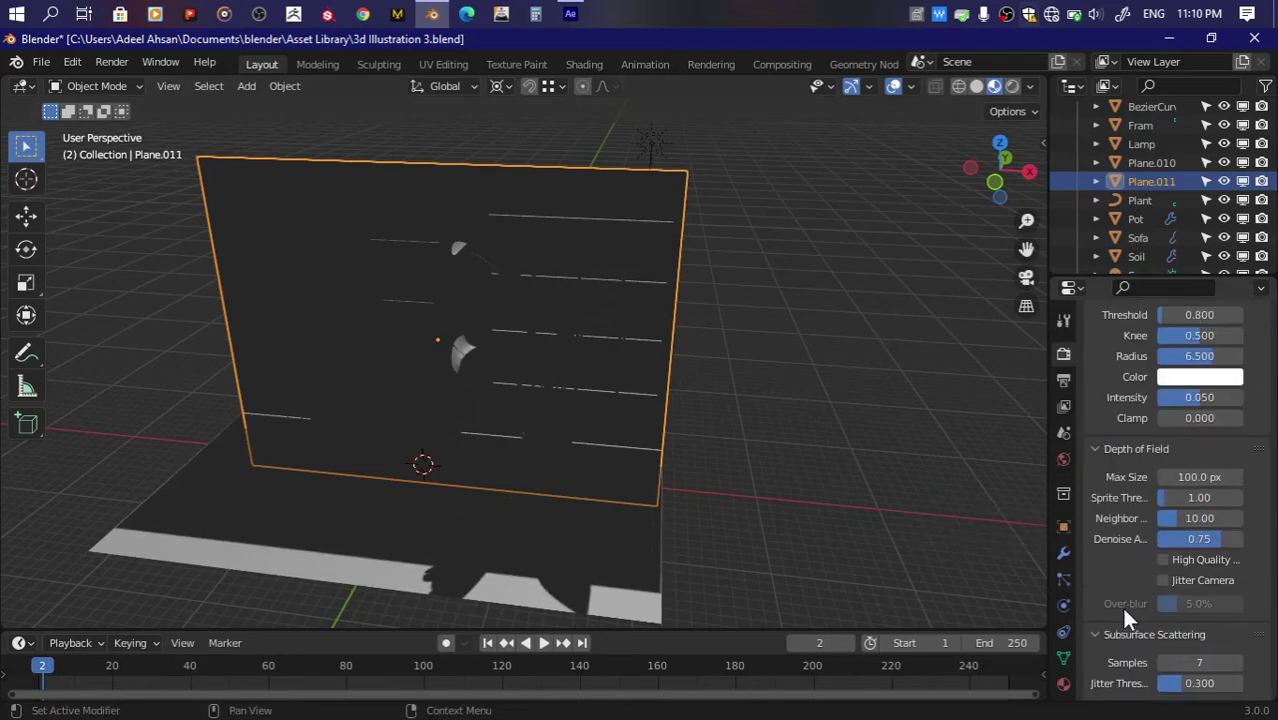
scroll(1145, 615, down, 3)
scroll(1150, 616, up, 4)
scroll(1150, 500, up, 8)
click(1230, 353)
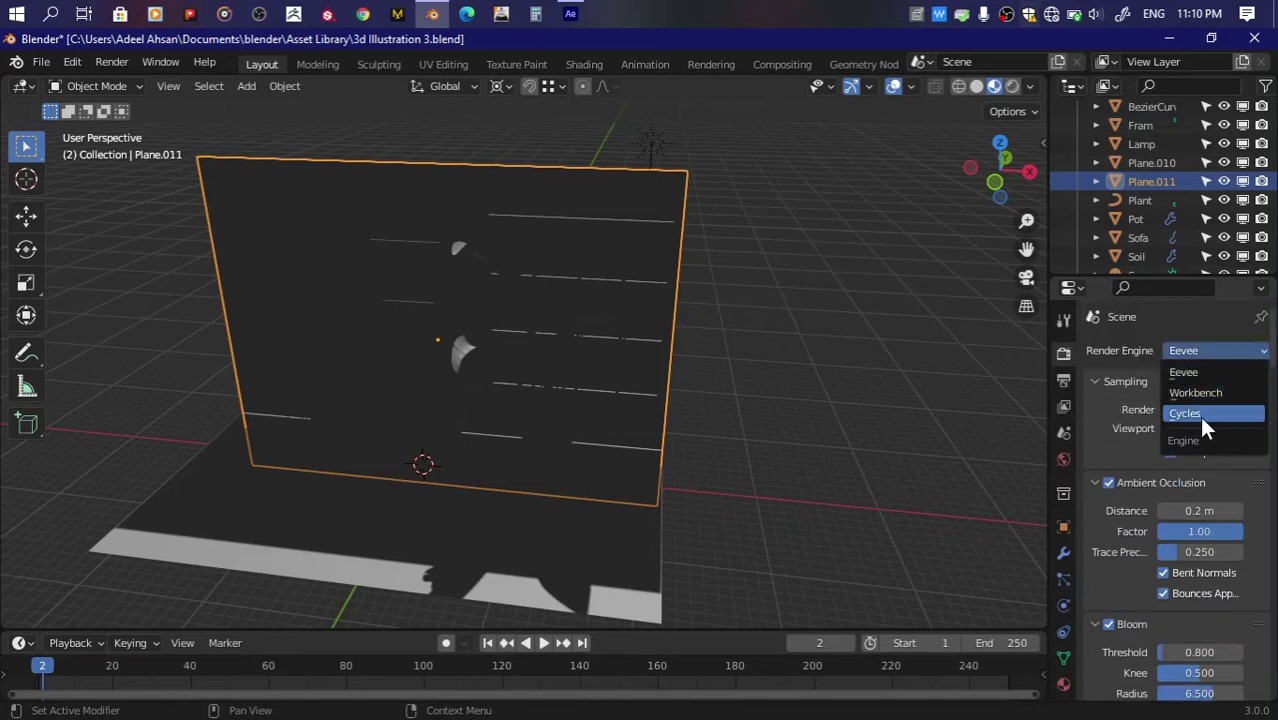
key(Return)
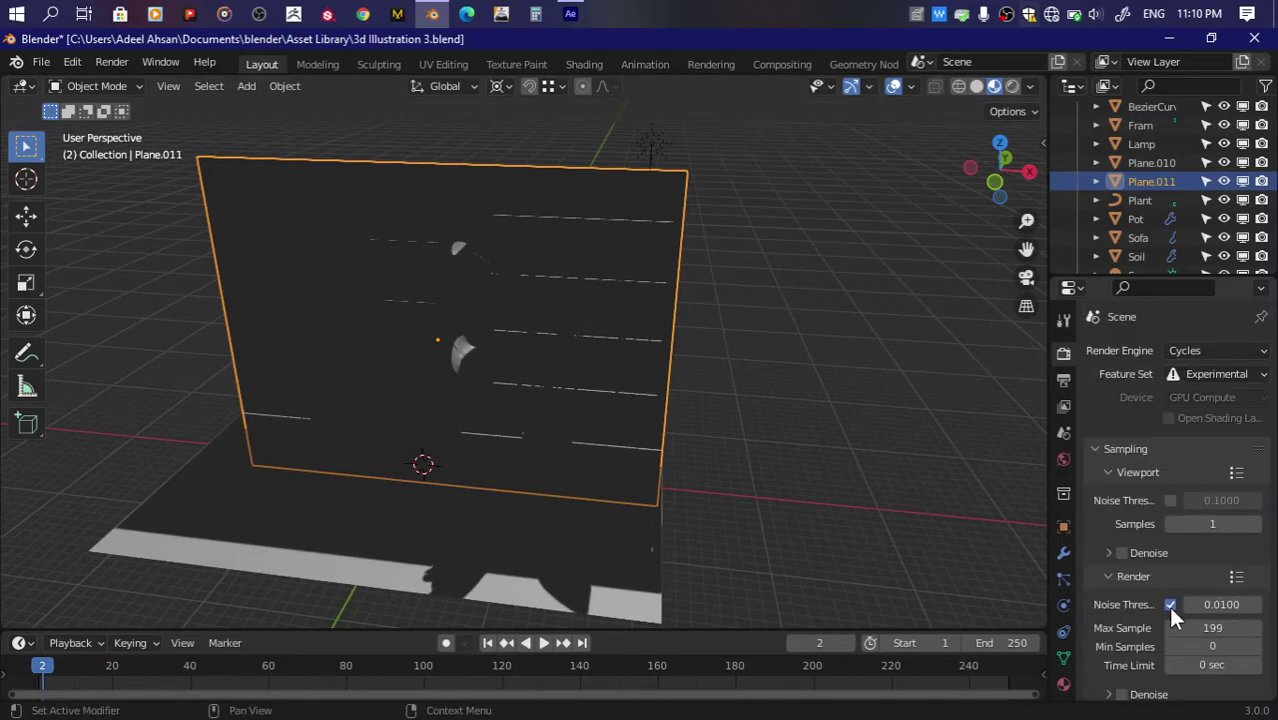
Step: Turn off the render noise threshold to keep 200 samples, then save
click(1170, 605)
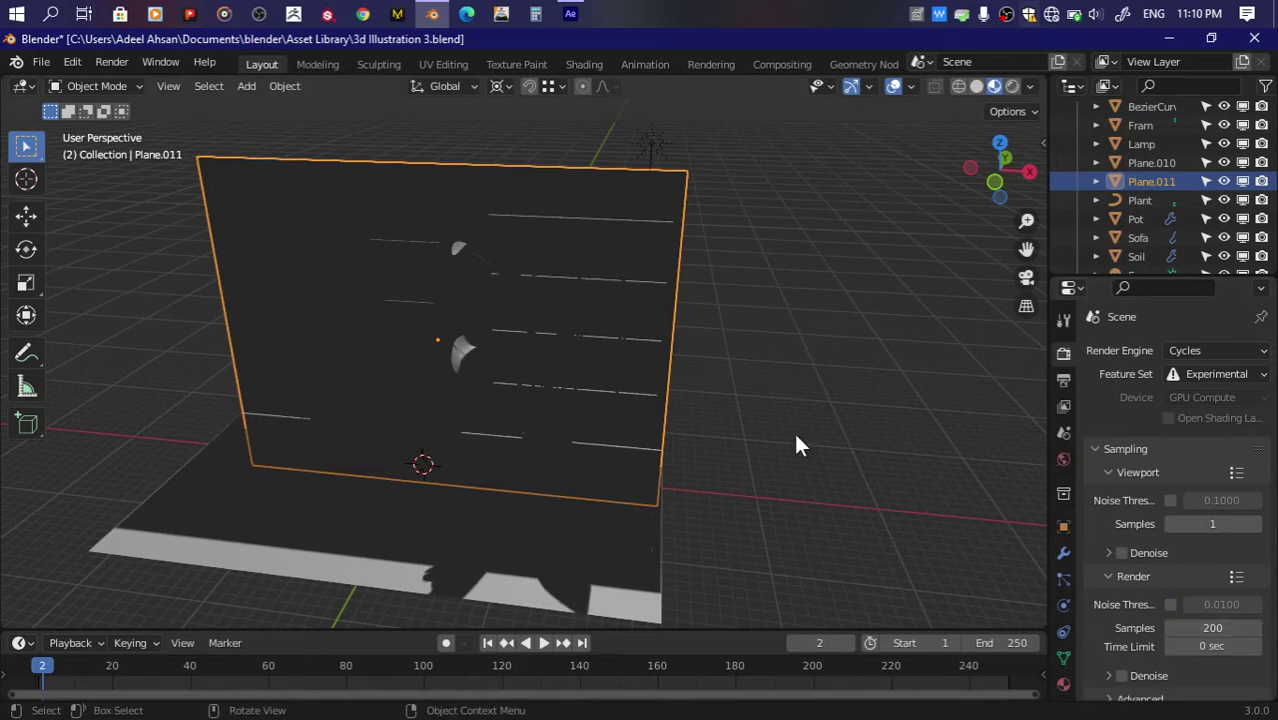
key(ctrl+F12)
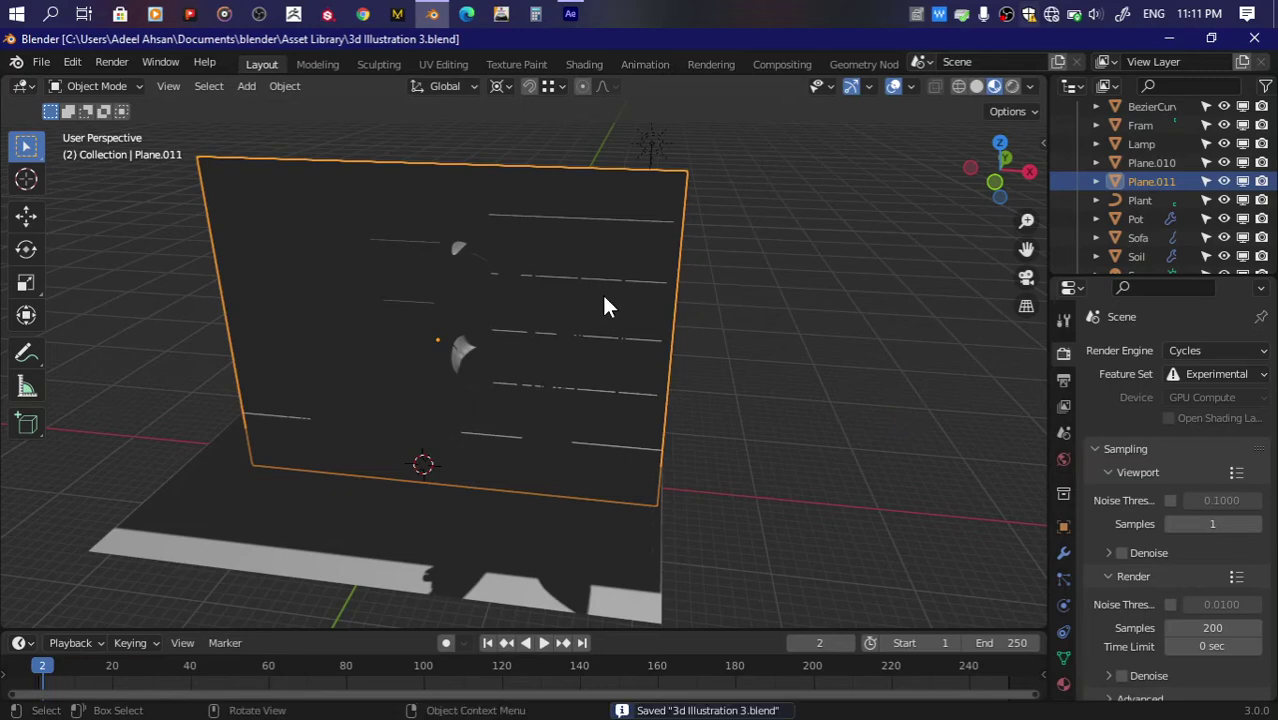
key(Tab)
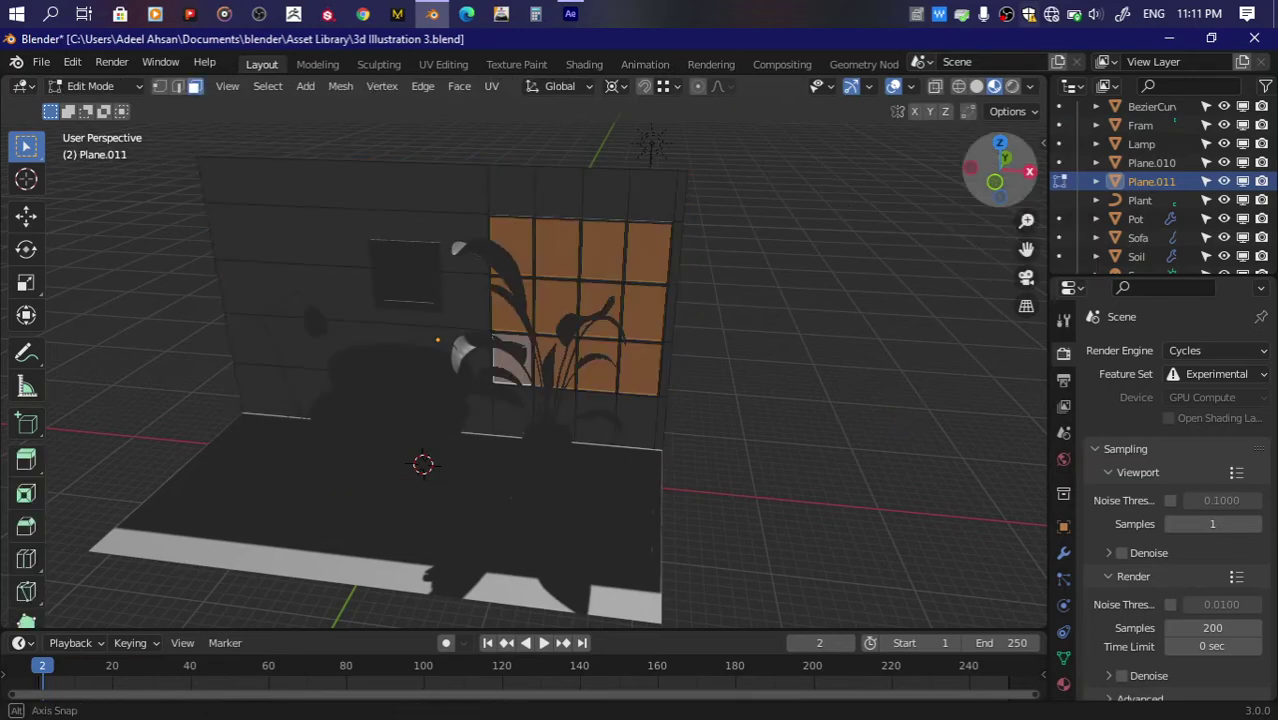
Step: Add vertex group 'WINDOW GLASS' in the wall's Object Data tab and switch to front view
drag(1000, 170, 1012, 180)
click(1063, 658)
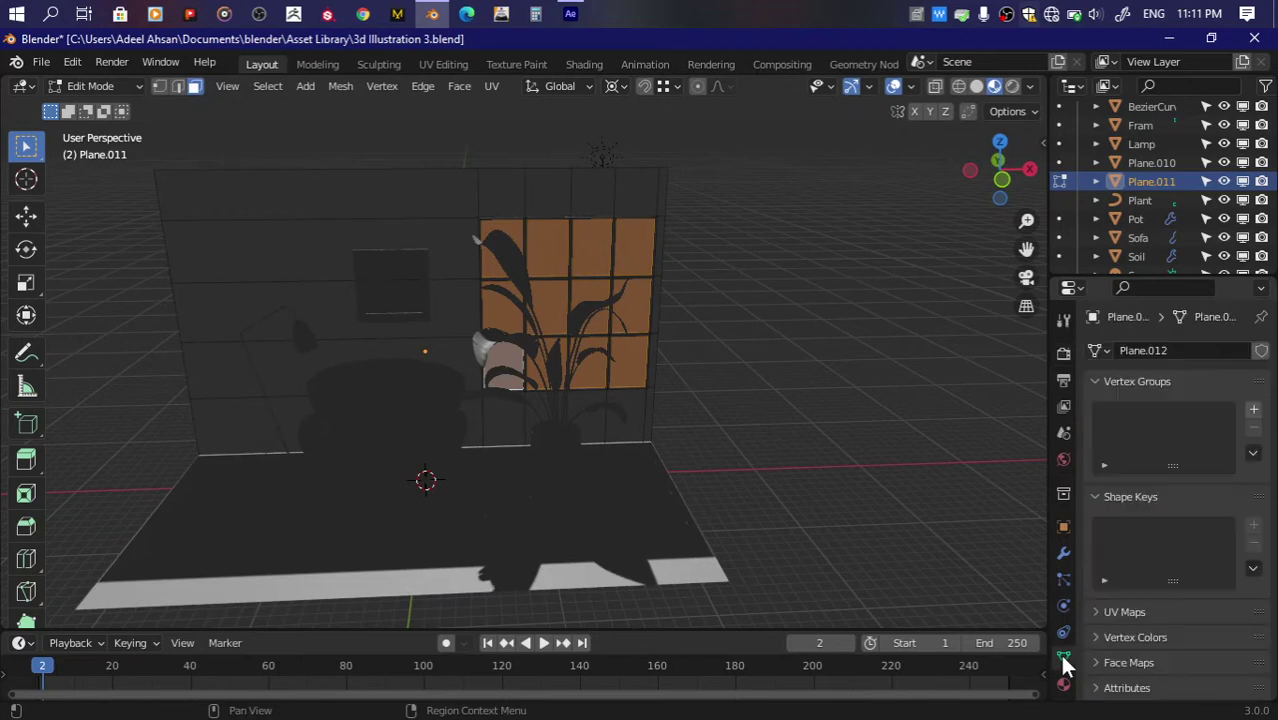
click(1253, 409)
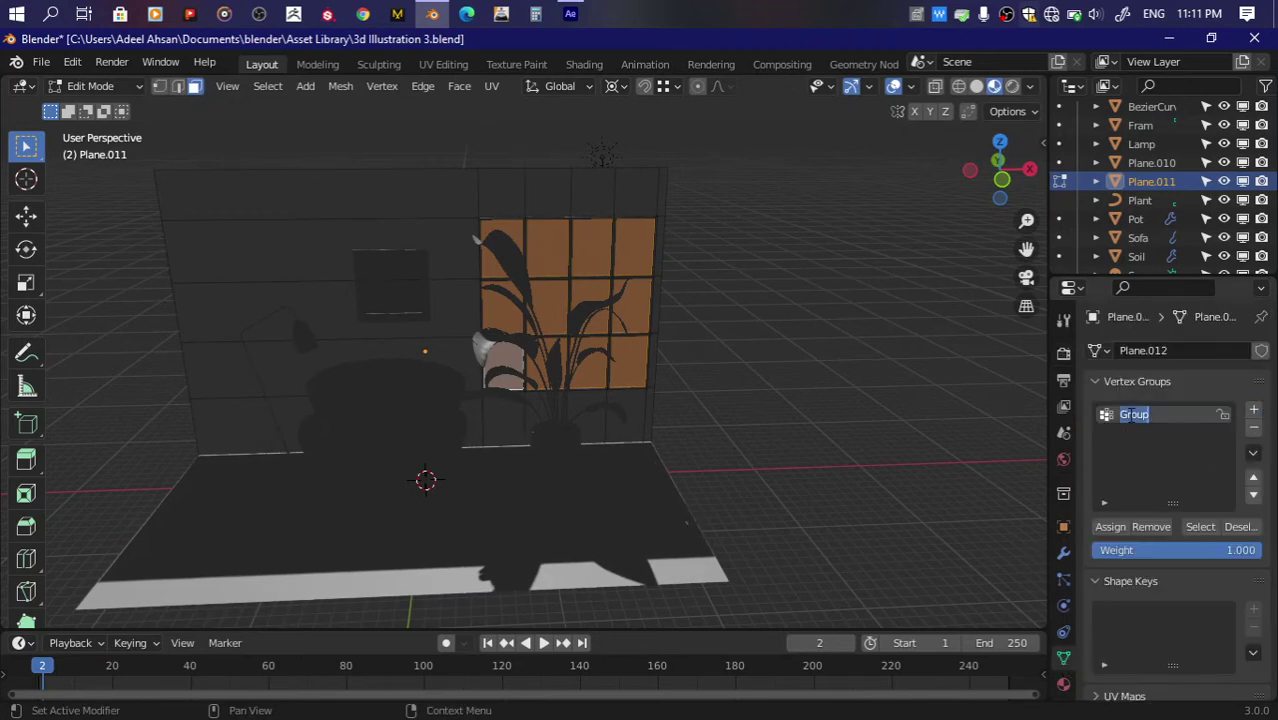
text(WINDOW GLASS)
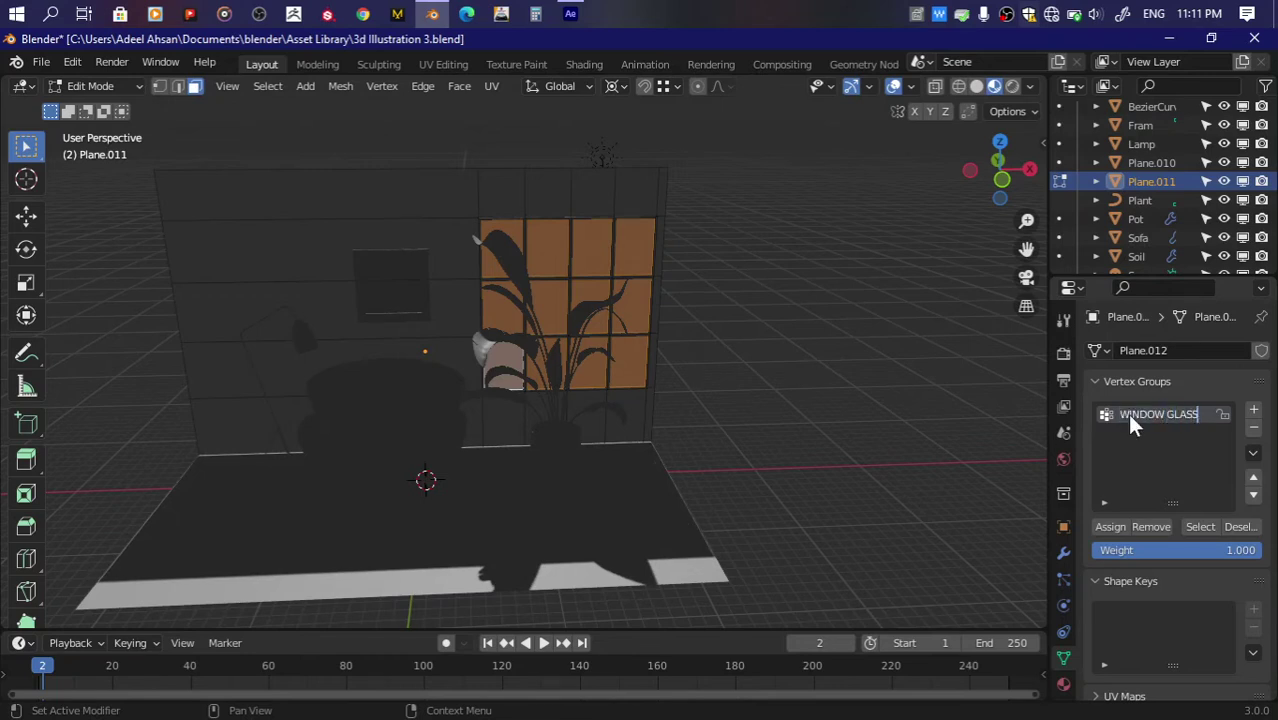
key(Return)
click(1112, 527)
click(1018, 180)
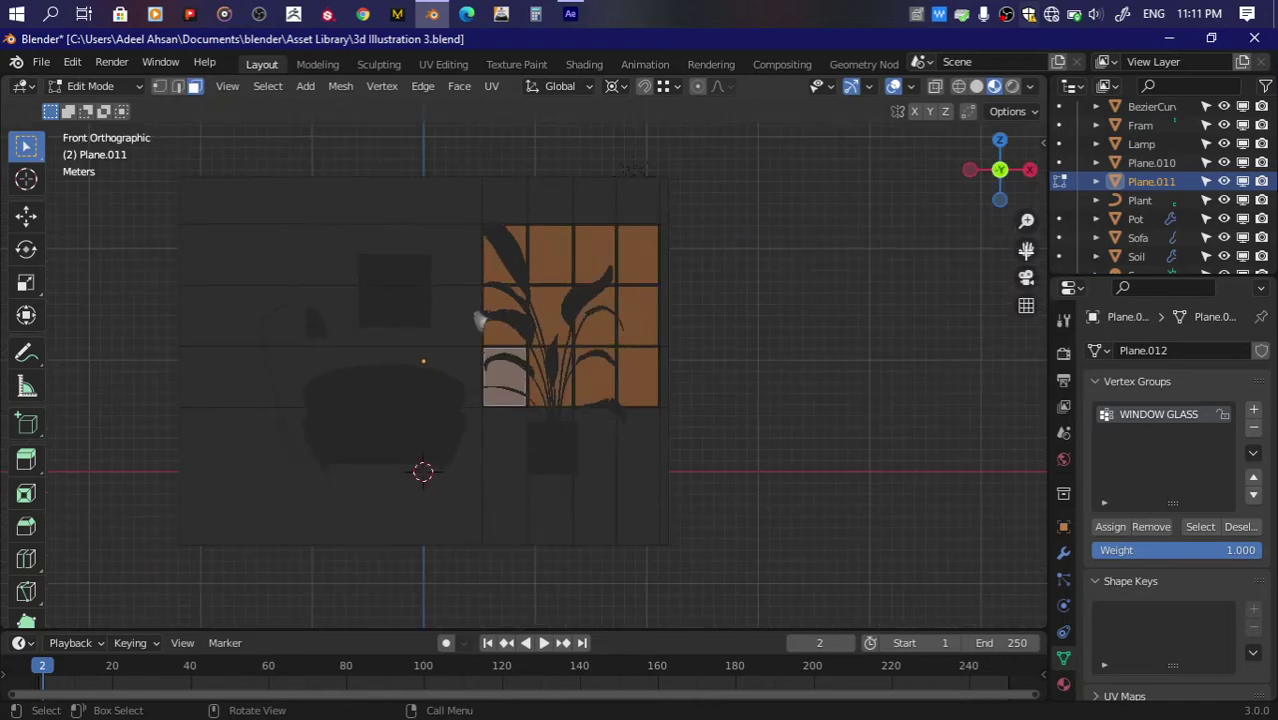
Step: In front view with X-ray on, select the window's outer border edges: top, left, bottom and right
drag(1005, 172, 1010, 185)
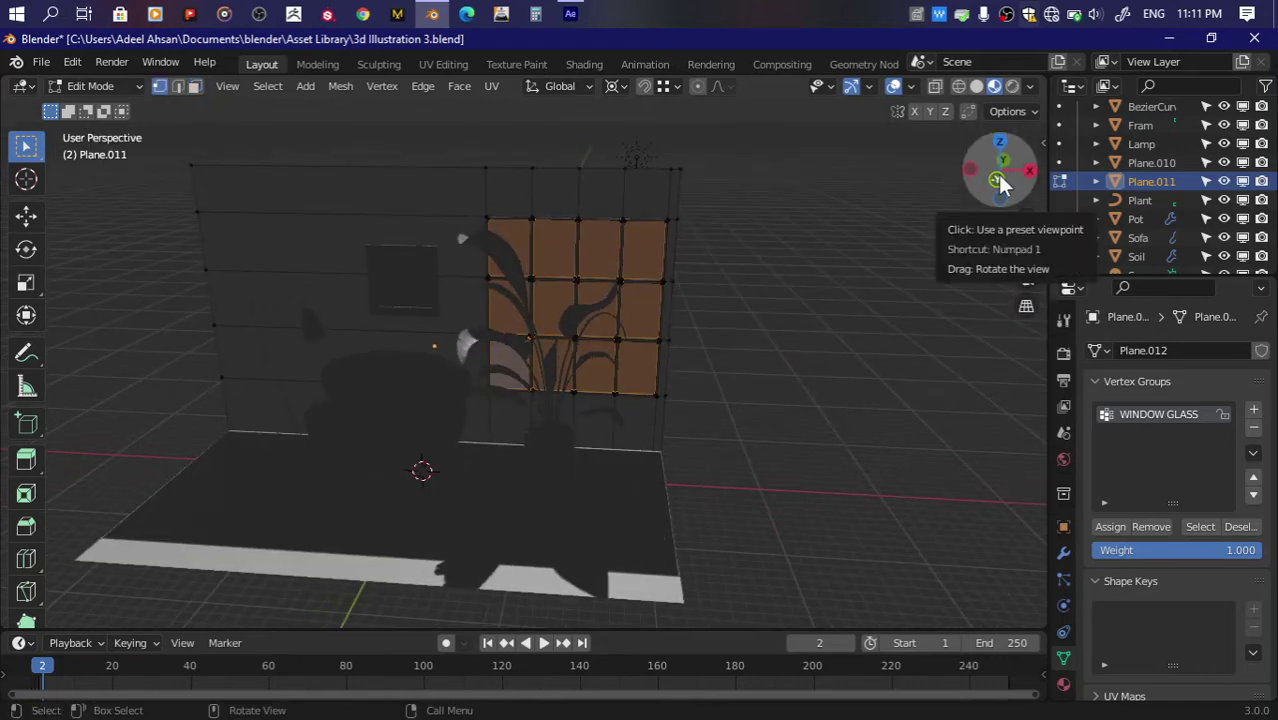
click(997, 180)
scroll(628, 222, up, 2)
key(alt+z)
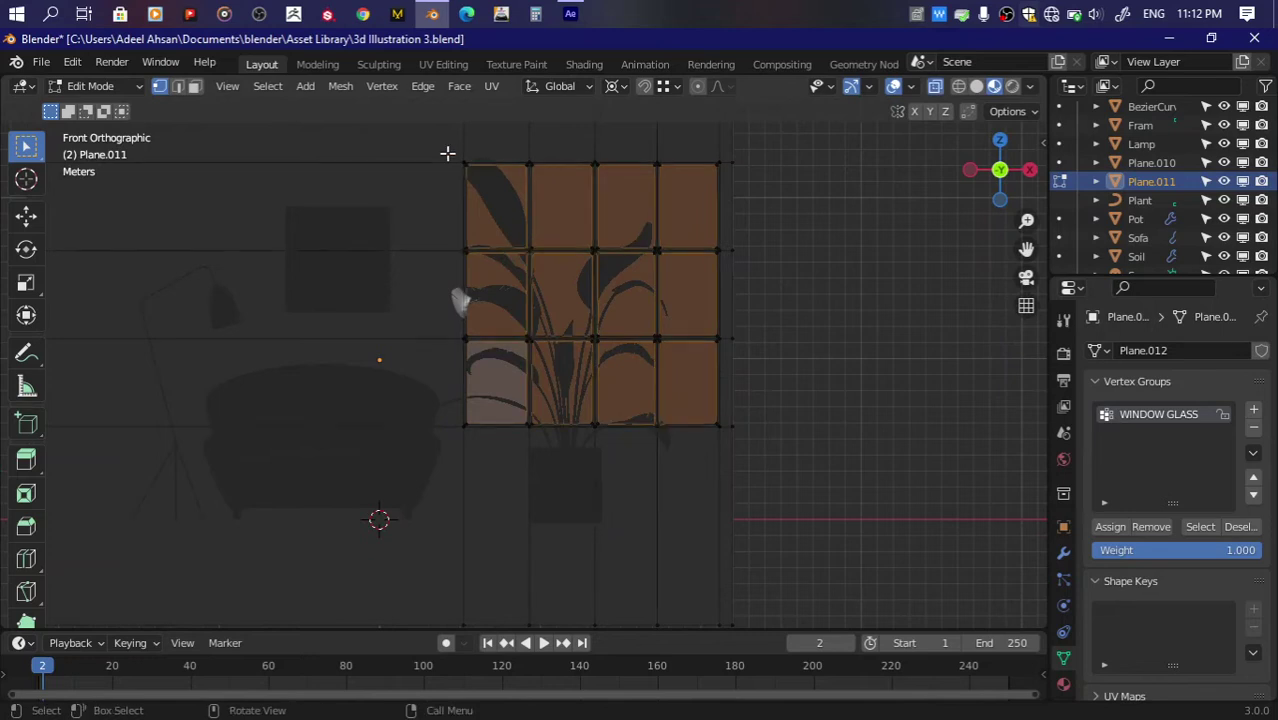
drag(447, 148, 727, 194)
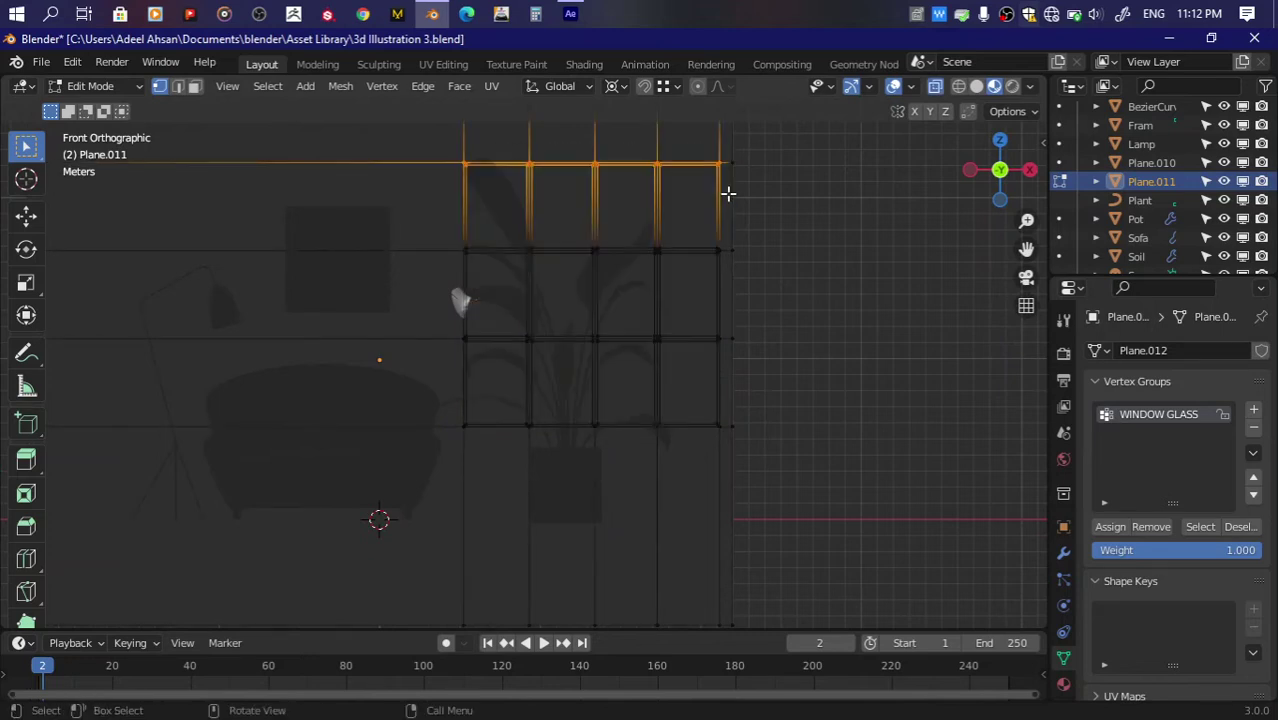
key(2)
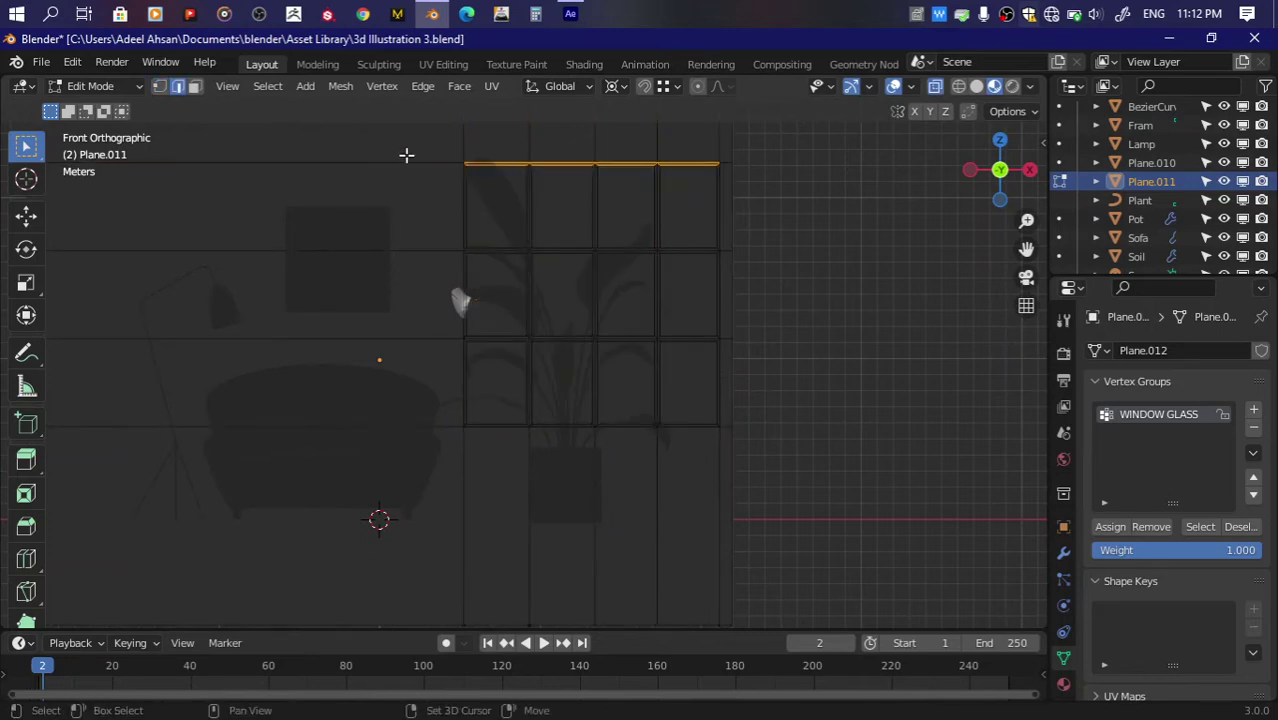
shift+drag(422, 152, 499, 424)
mouse_move(437, 393)
shift+mouse_down()
mouse_move(827, 471)
mouse_move(728, 432)
shift+mouse_up()
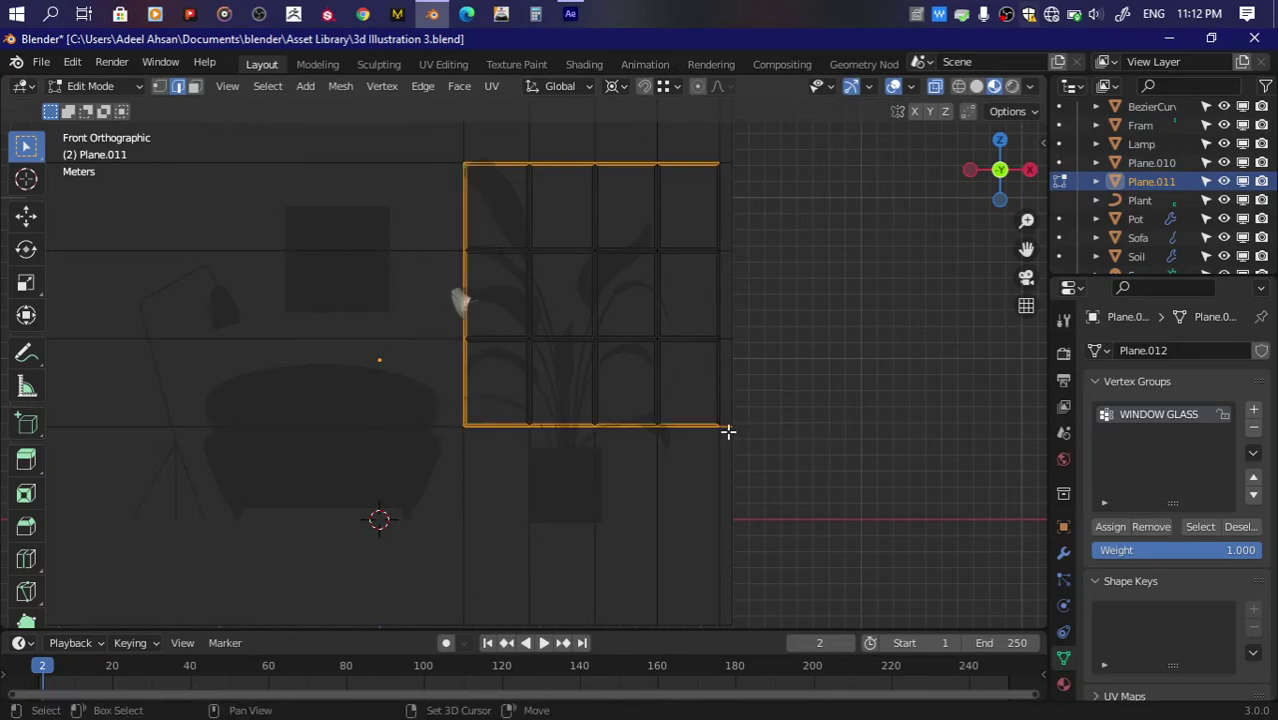
shift+drag(700, 145, 724, 436)
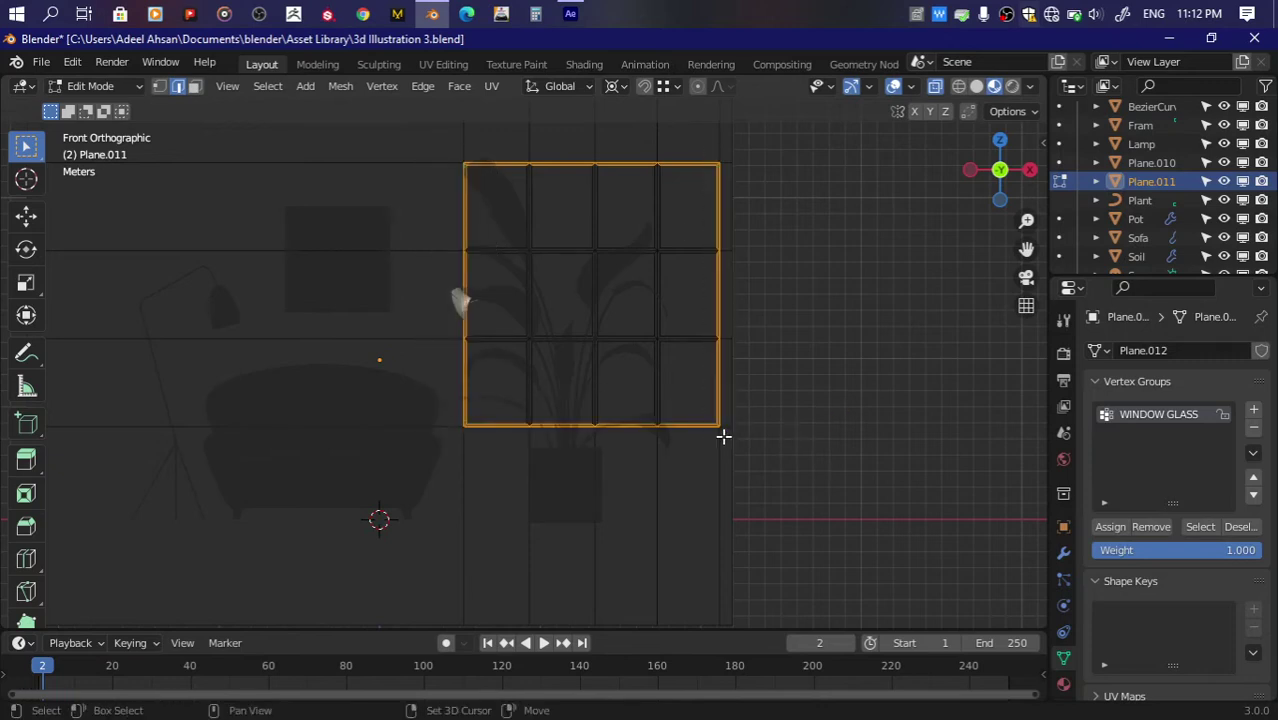
Step: Add the window's inner vertical and horizontal frame bars to the edge selection
shift+drag(643, 148, 673, 486)
shift+drag(562, 143, 648, 488)
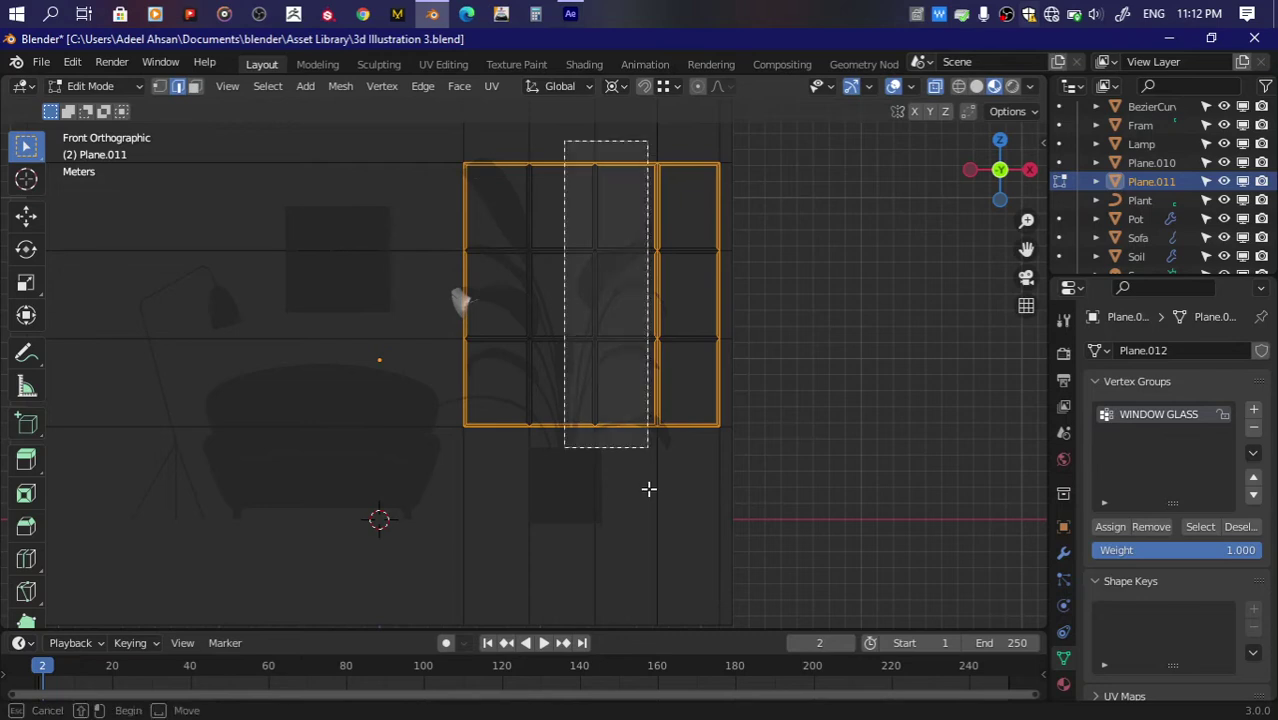
shift+drag(510, 144, 556, 482)
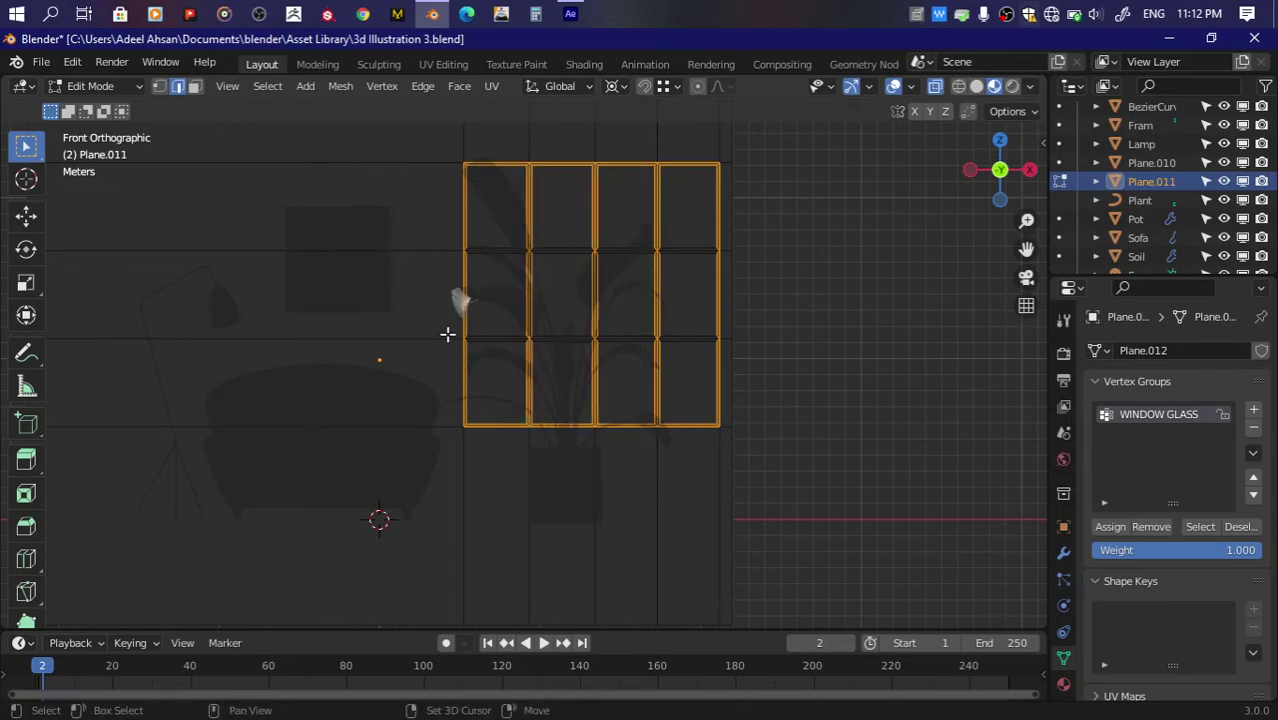
shift+drag(433, 335, 725, 372)
key(ctrl+z)
mouse_move(445, 324)
shift+mouse_down()
mouse_move(638, 362)
mouse_move(725, 350)
shift+mouse_up()
shift+drag(431, 240, 727, 294)
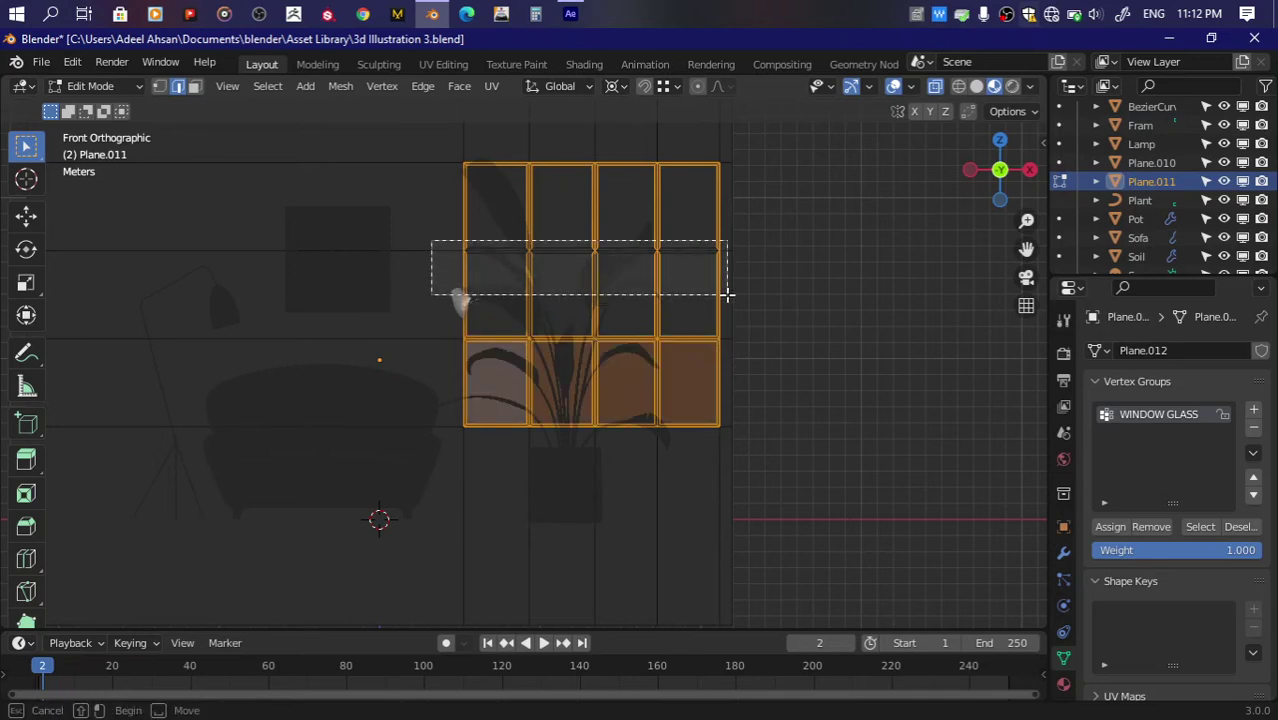
Step: Deselect all eleven glass panes so only the frame bars stay selected
shift+click(687, 207)
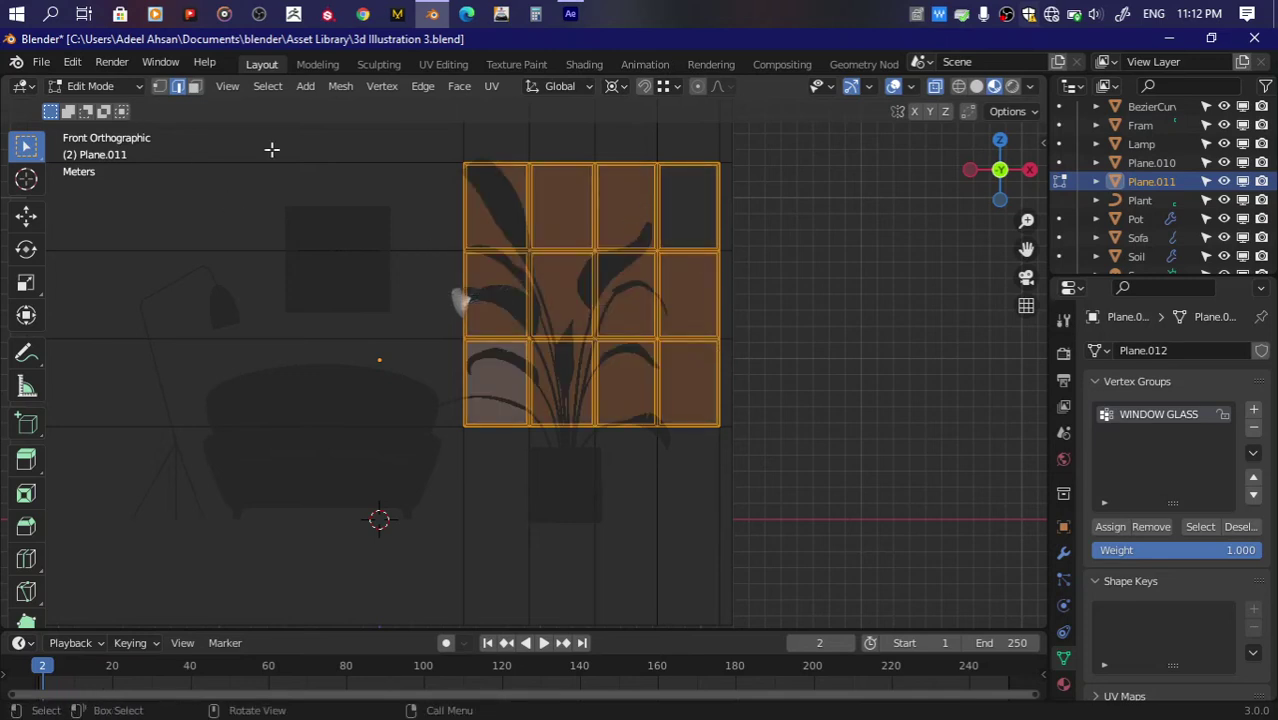
shift+click(616, 225)
shift+click(559, 221)
shift+click(516, 220)
shift+click(516, 270)
shift+click(560, 291)
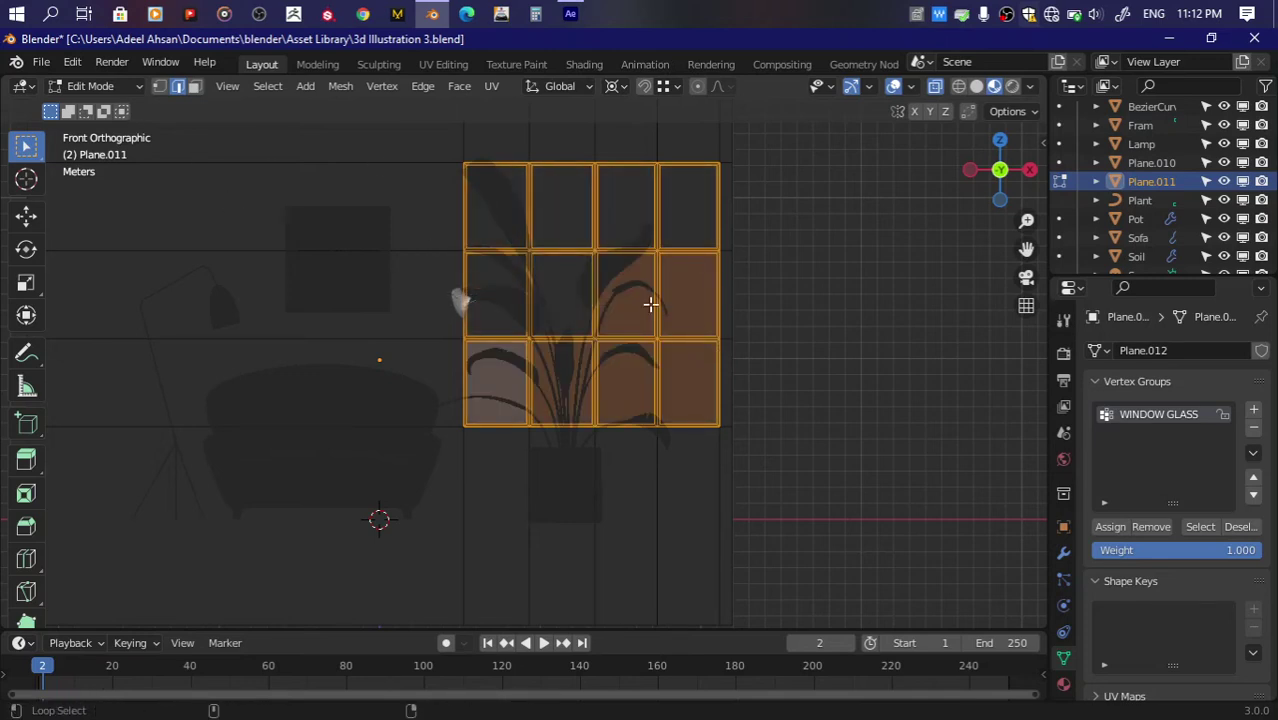
shift+click(687, 300)
shift+click(687, 378)
shift+click(625, 375)
shift+click(562, 372)
shift+click(524, 373)
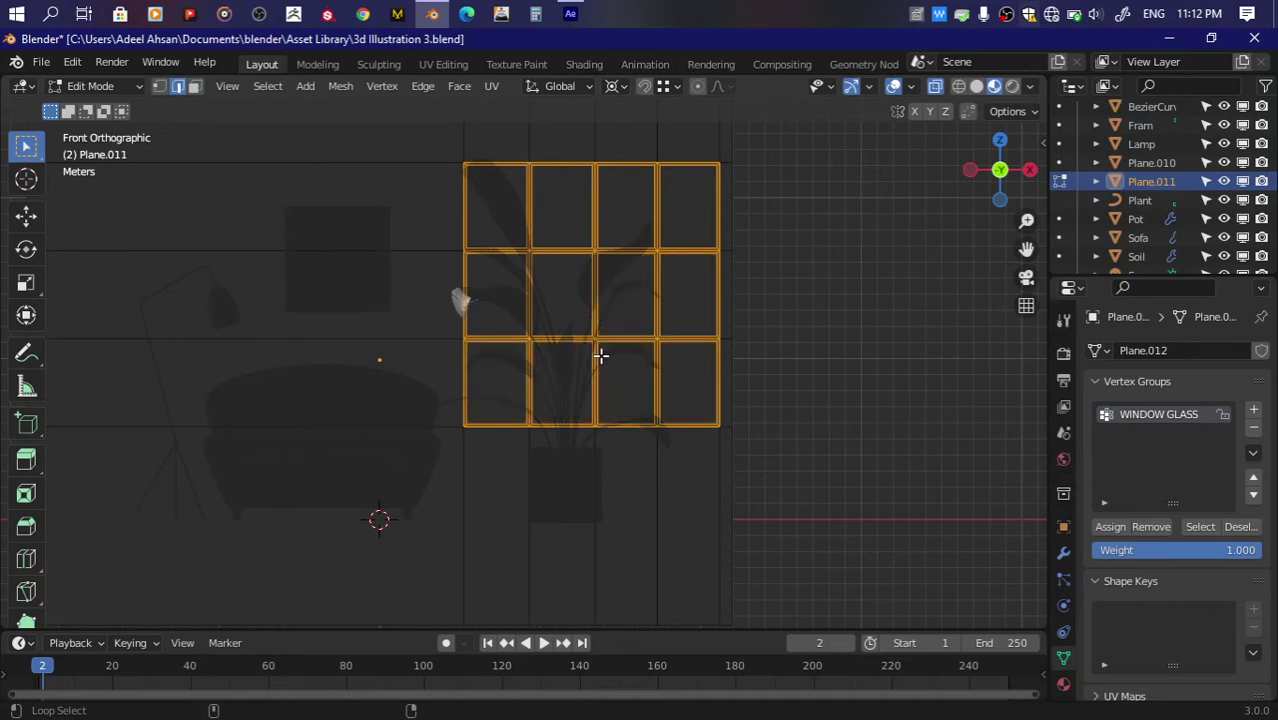
Step: Create a vertex group named WINDOW PANEL and assign the selected frame bars to it
click(1118, 527)
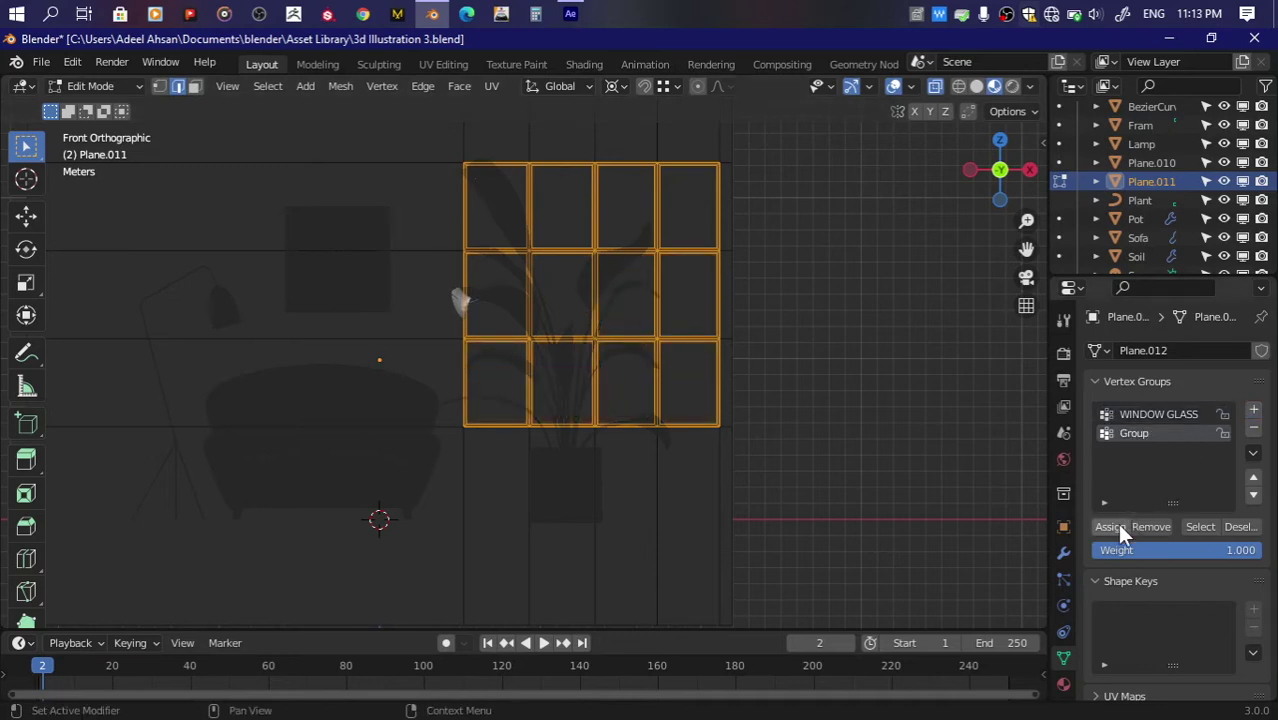
double_click(1140, 433)
text(WINDOW PANEL)
key(Return)
click(1110, 527)
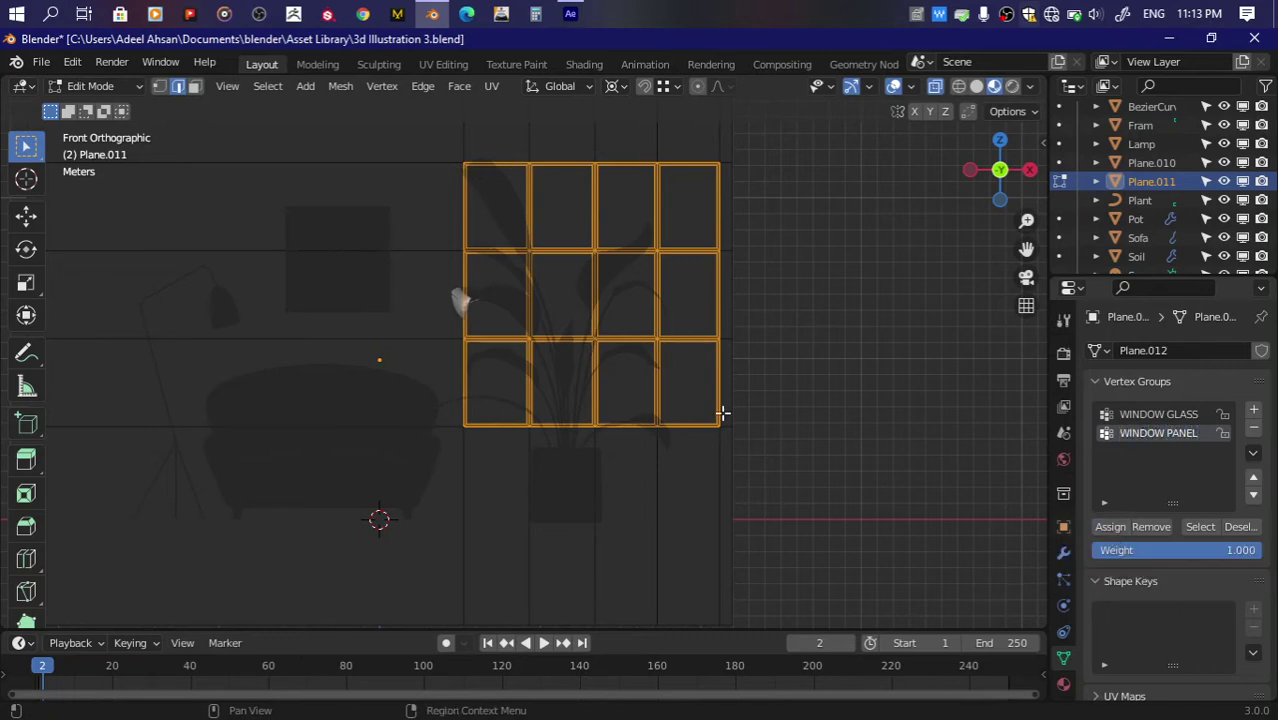
Step: Check the WINDOW PANEL selection, then reselect the glass panes from the WINDOW GLASS group
drag(994, 200, 1012, 186)
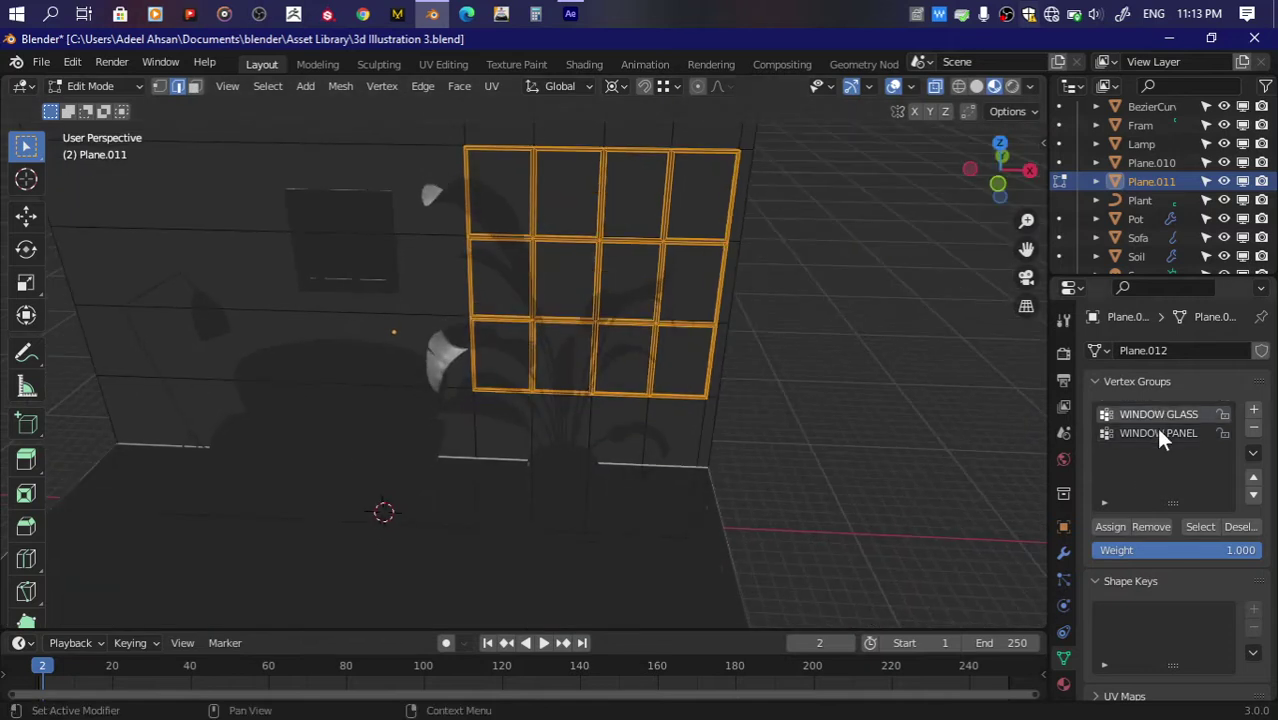
click(1198, 527)
click(1133, 435)
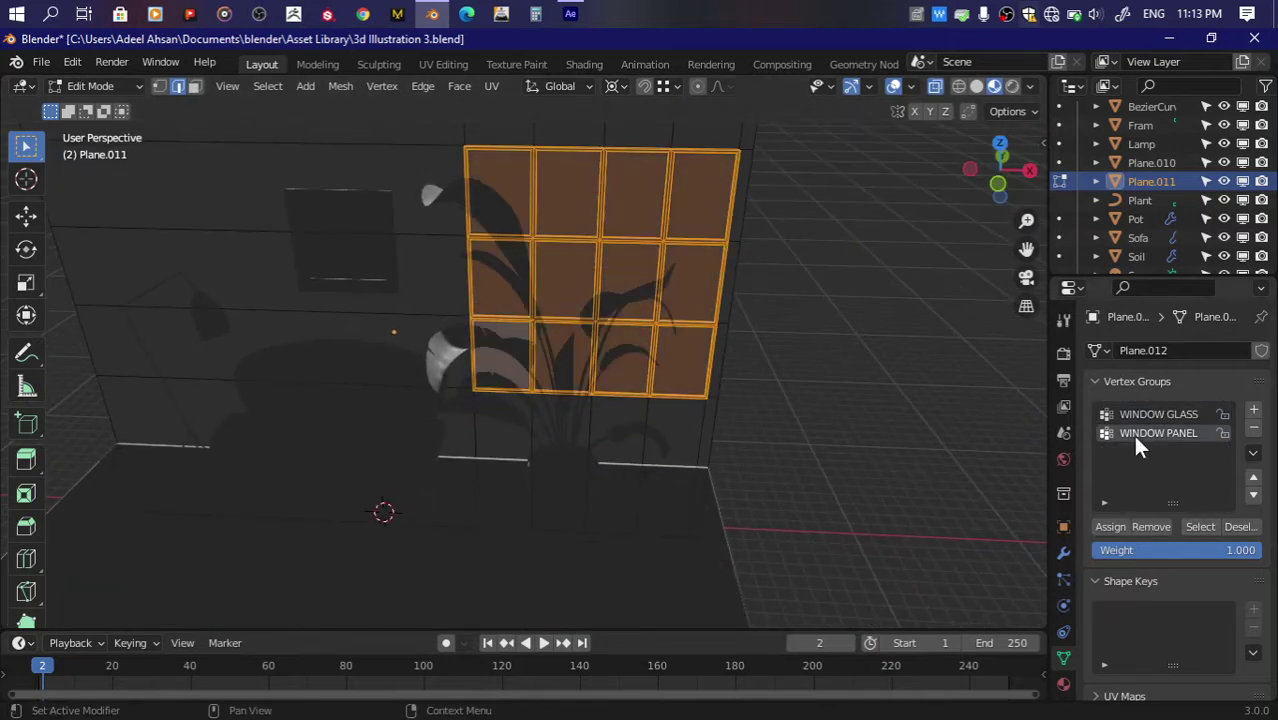
key(alt+a)
click(1159, 410)
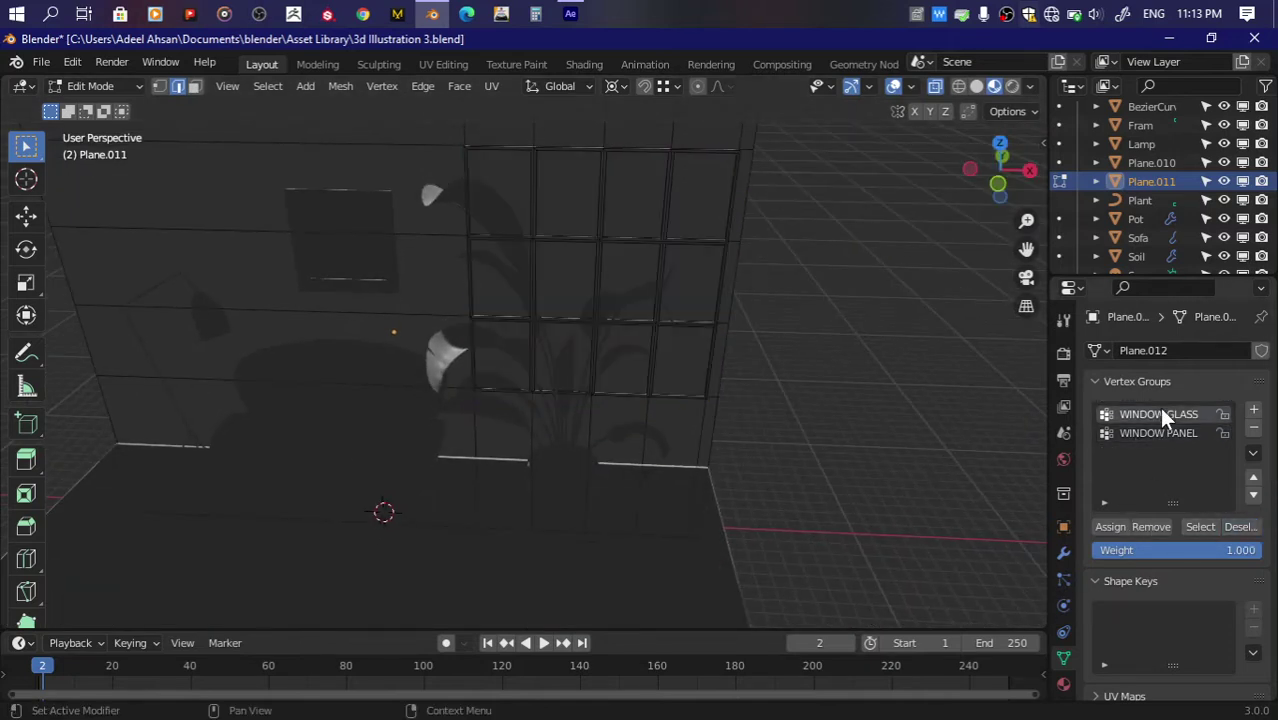
click(1198, 524)
click(1062, 685)
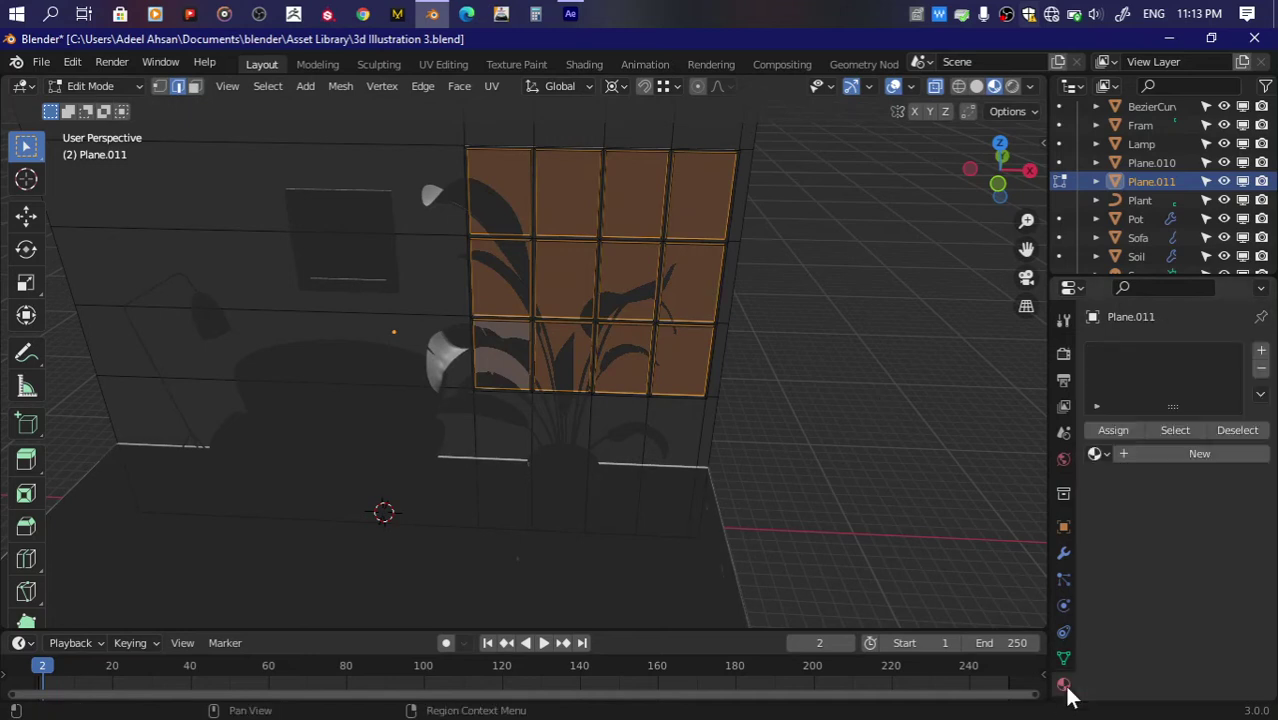
Step: Add a material slot to the window wall and return to Object Mode
click(1261, 353)
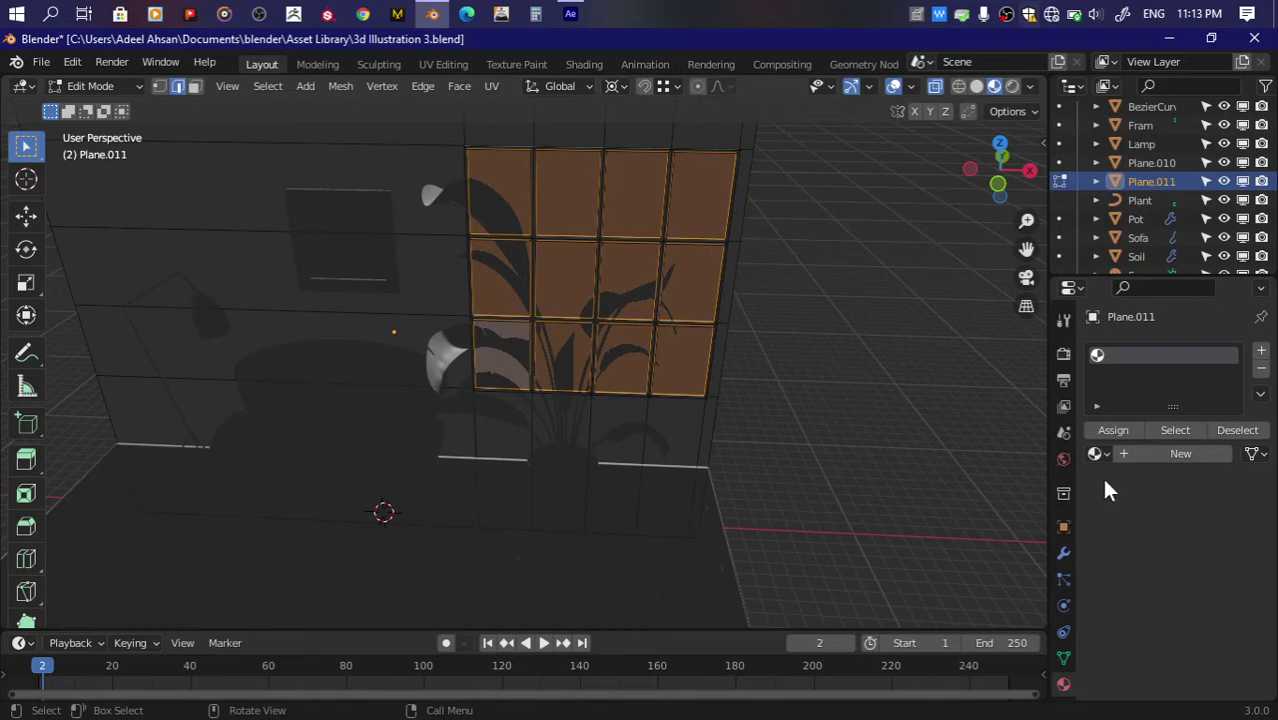
key(Tab)
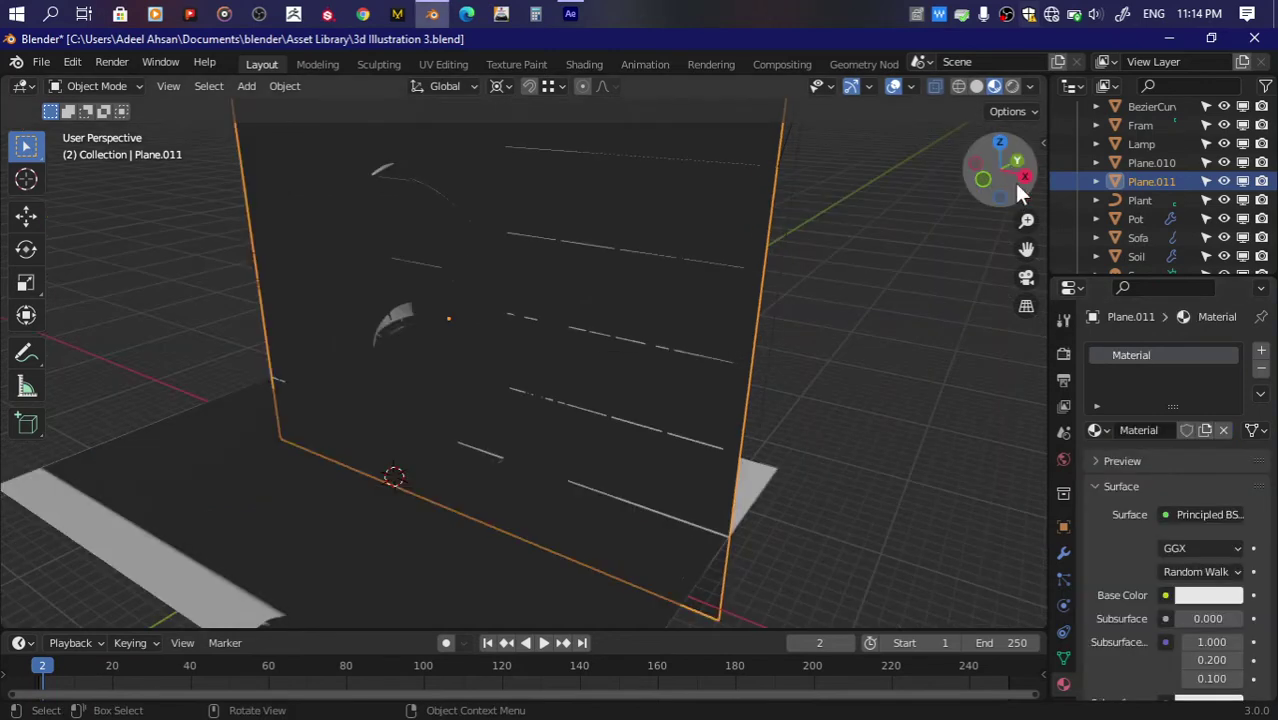
Step: Set the material's surface to Glass BSDF with roughness 0
scroll(1147, 469, down, 3)
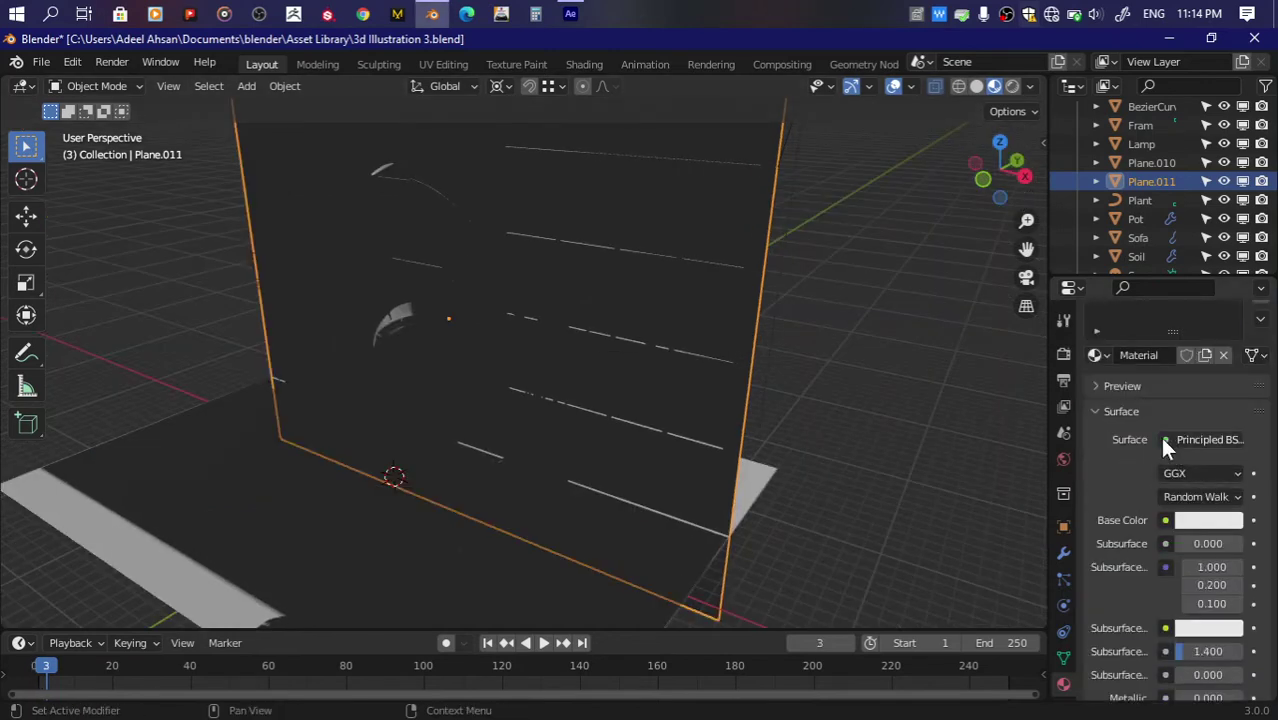
click(1163, 441)
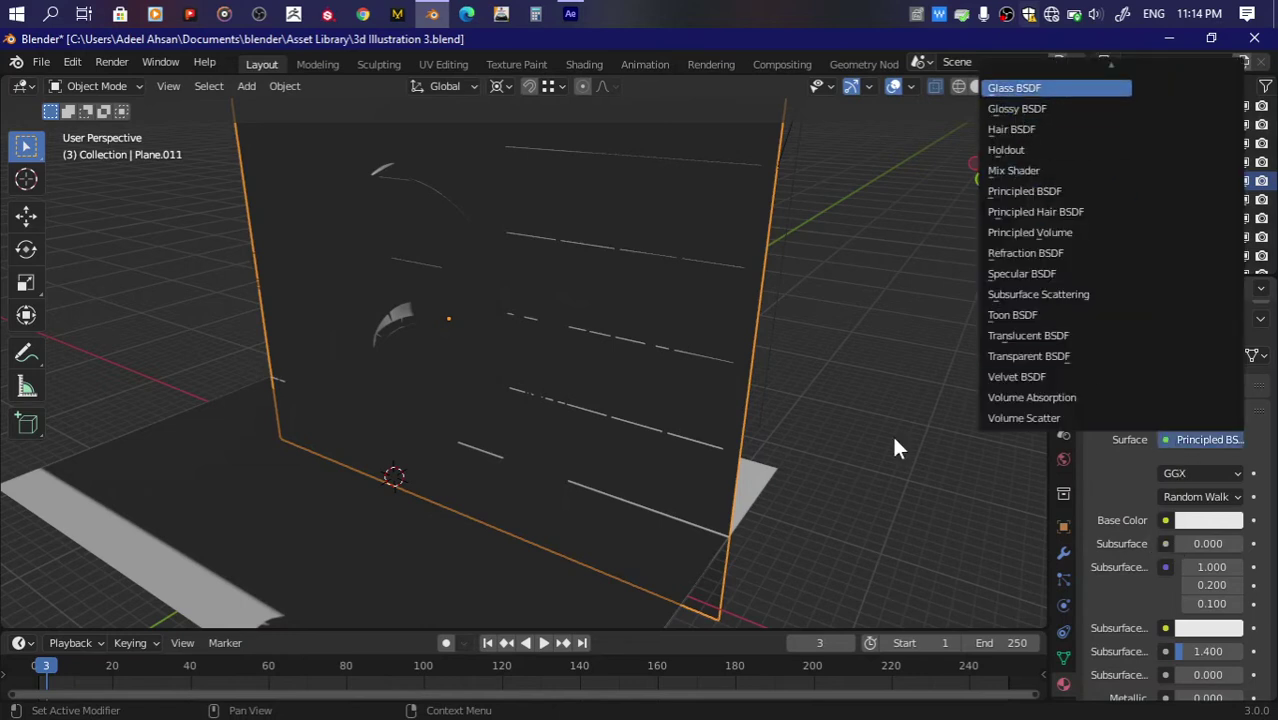
key(Return)
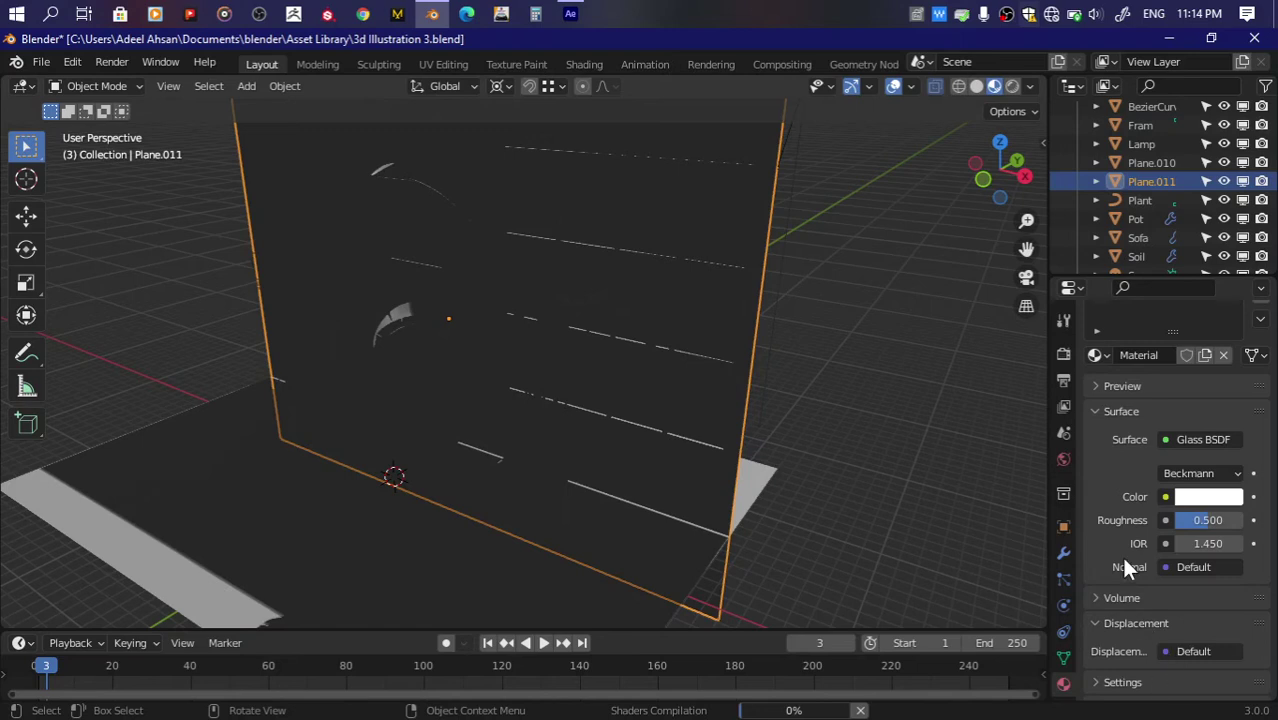
drag(1204, 518, 1172, 520)
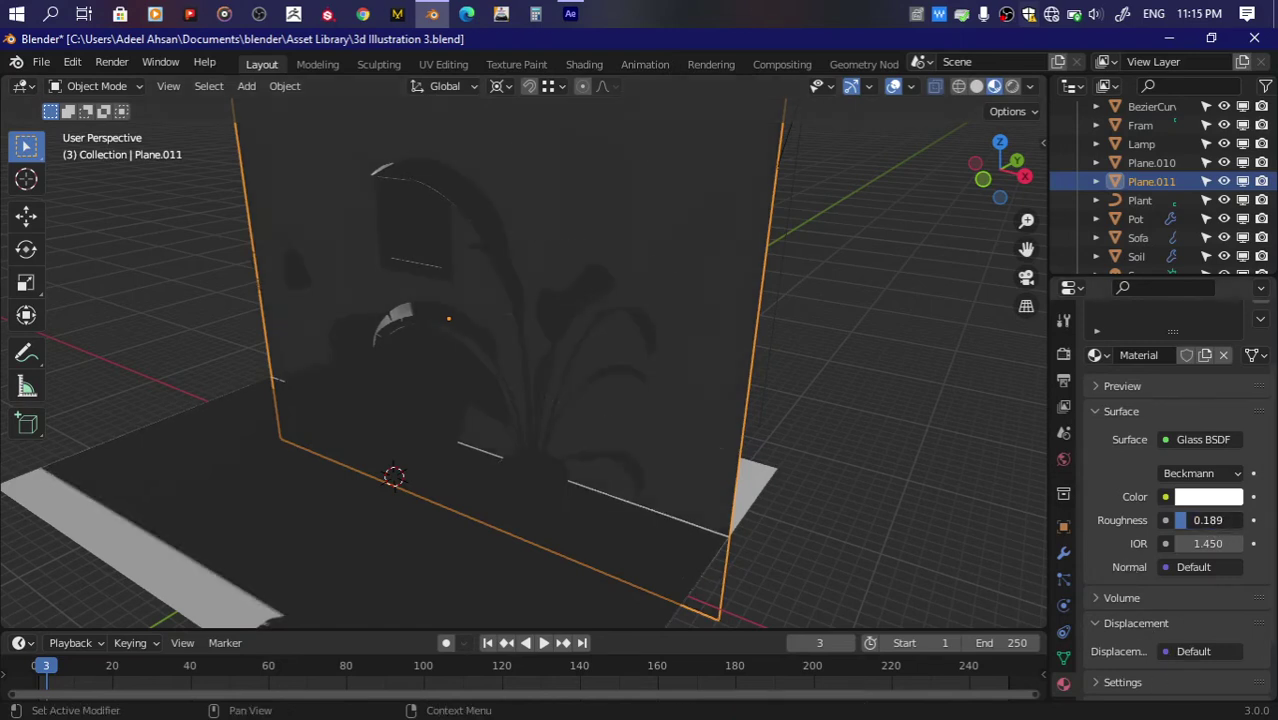
Step: Expand the glass material's Settings and Viewport Display panels
scroll(1145, 600, down, 3)
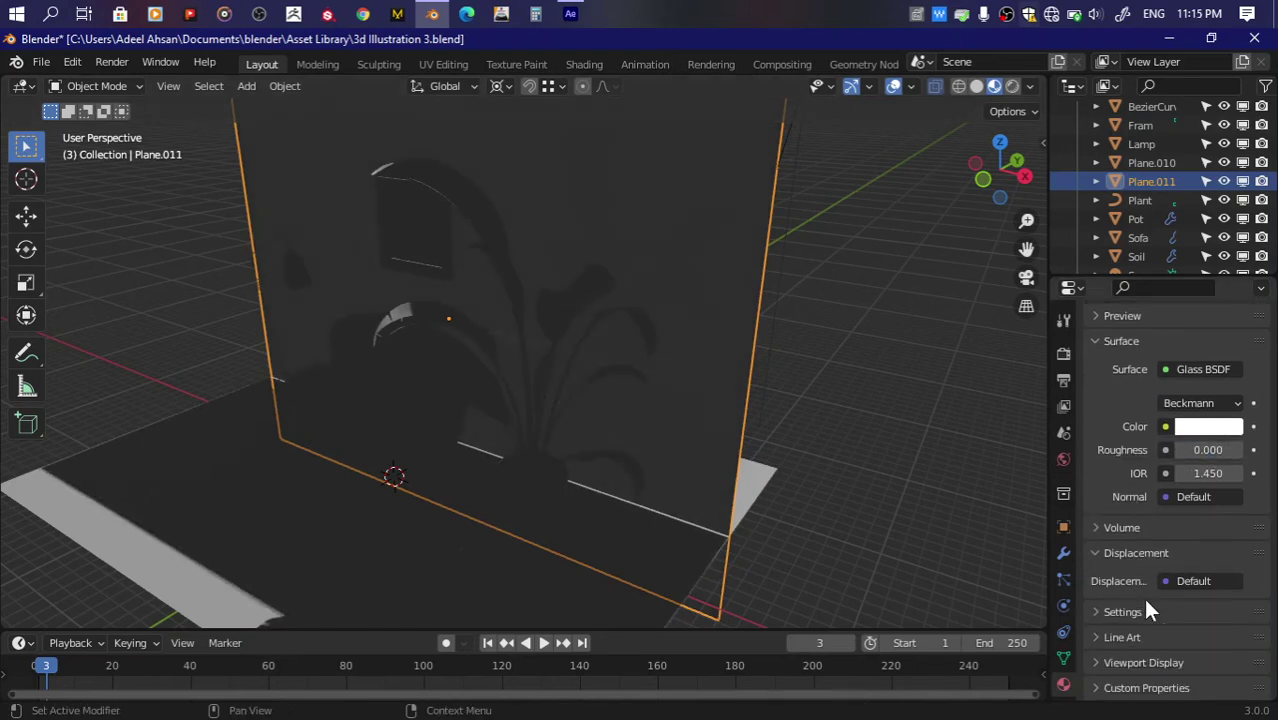
click(1095, 611)
scroll(1139, 610, down, 4)
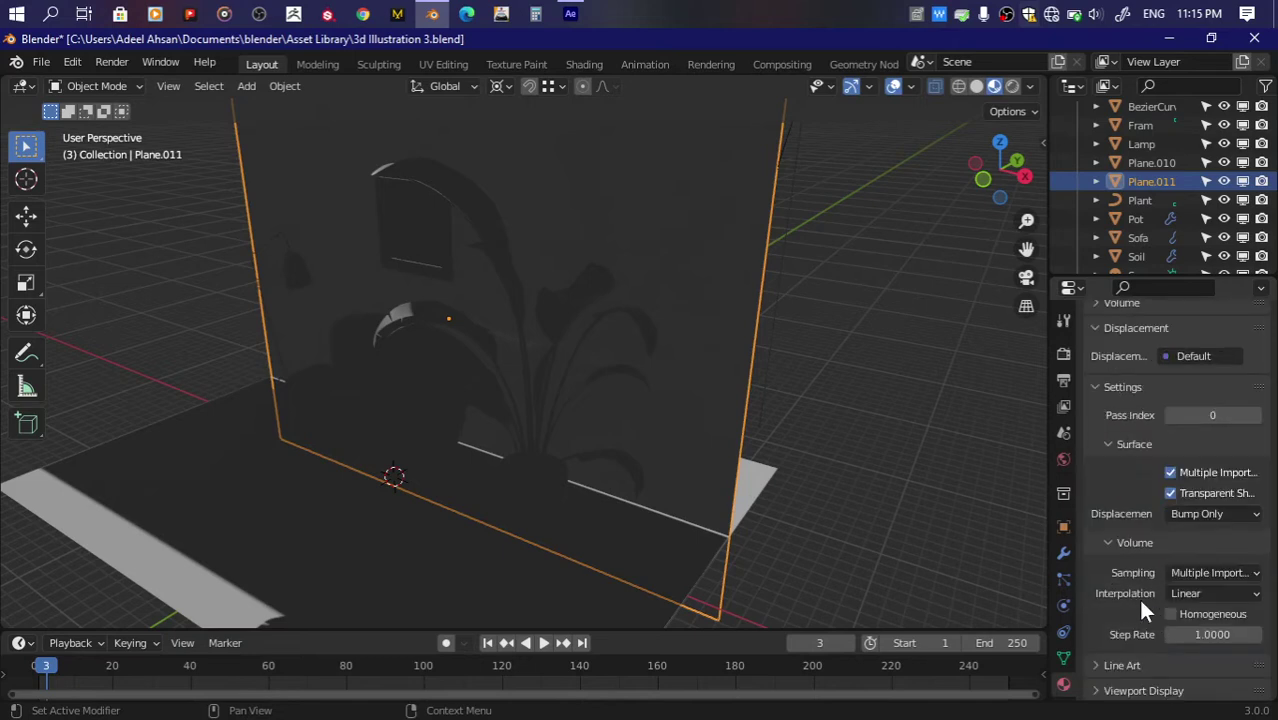
scroll(1120, 620, down, 1)
click(1140, 658)
scroll(1139, 640, down, 6)
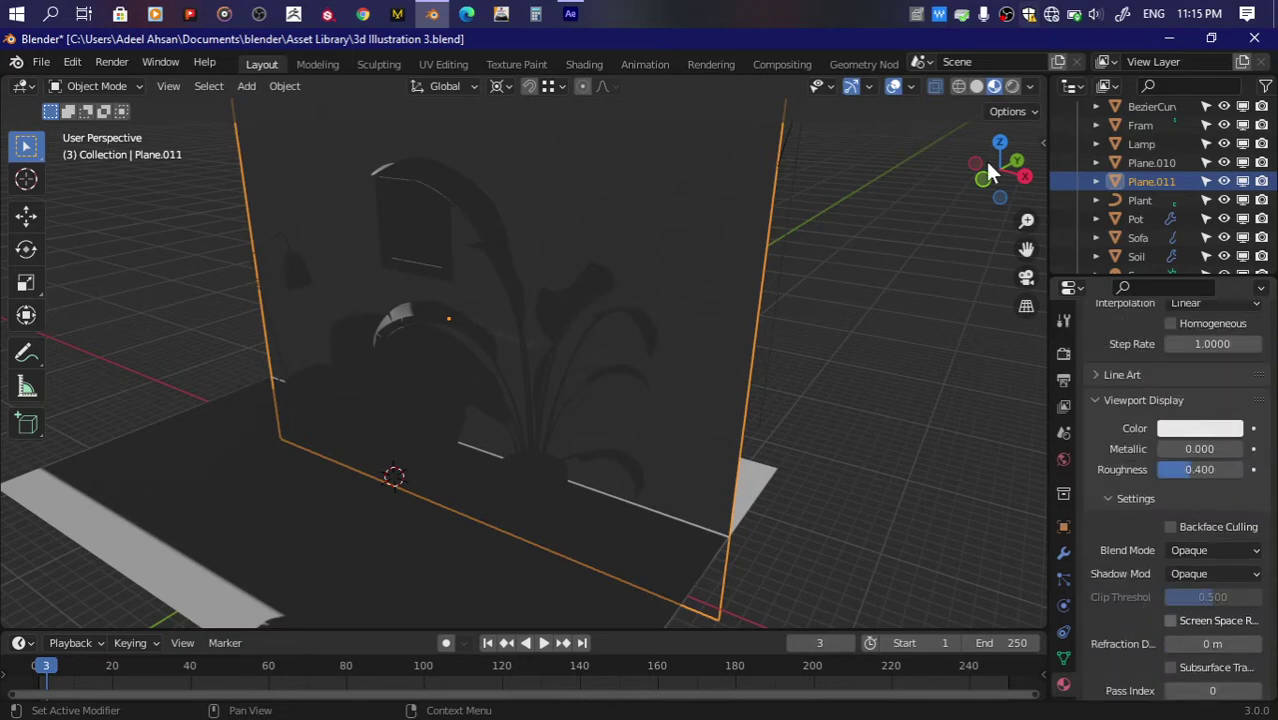
drag(1000, 162, 1044, 410)
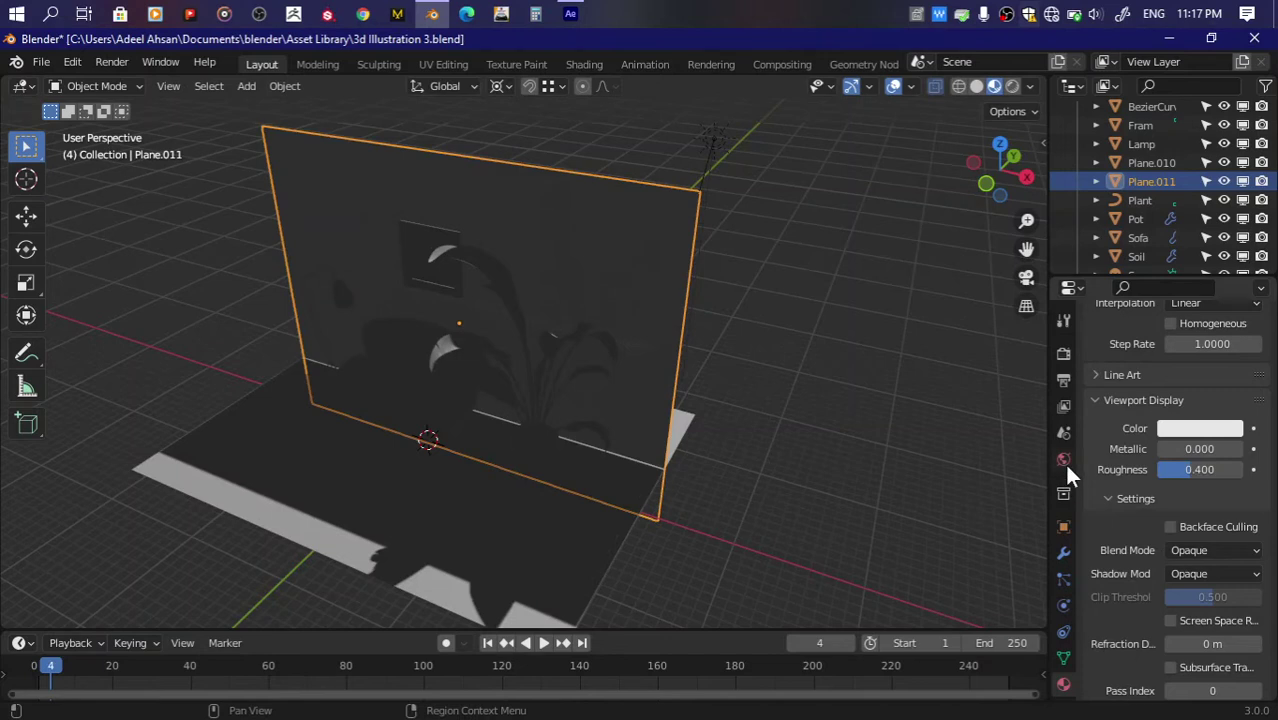
Step: Set the World Background strength to 2
click(1064, 461)
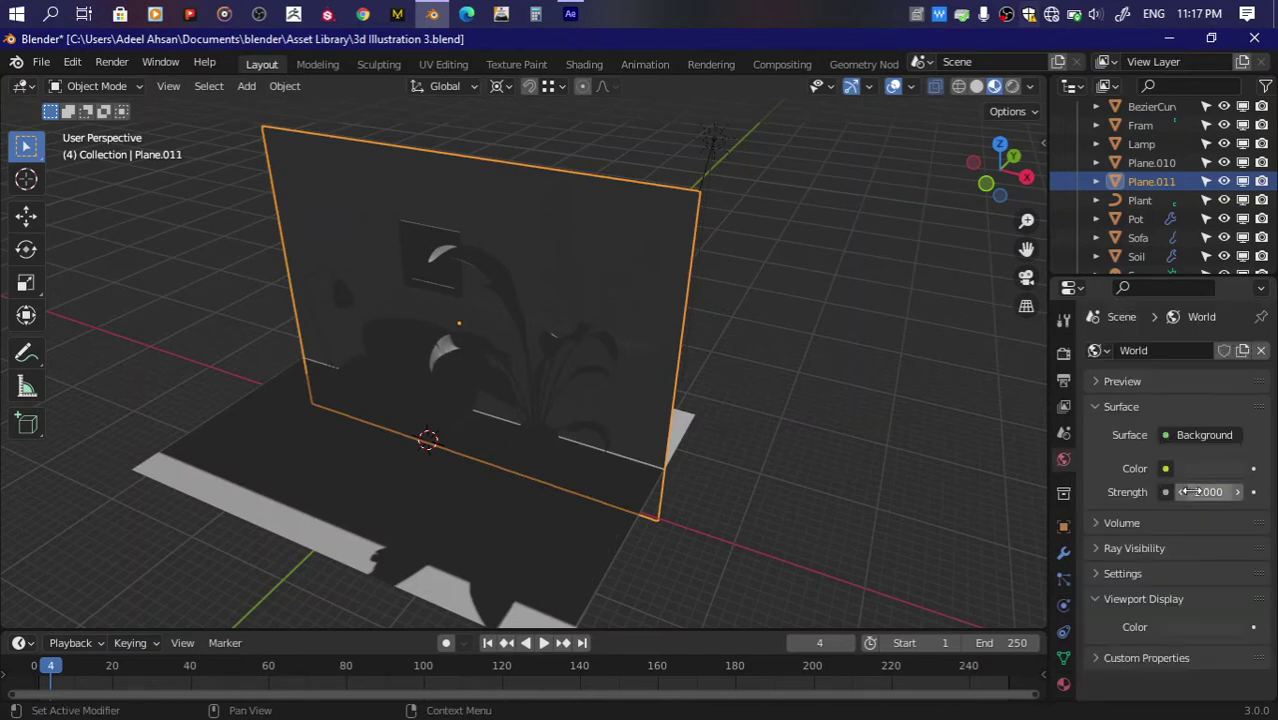
click(1200, 491)
text(2)
key(Return)
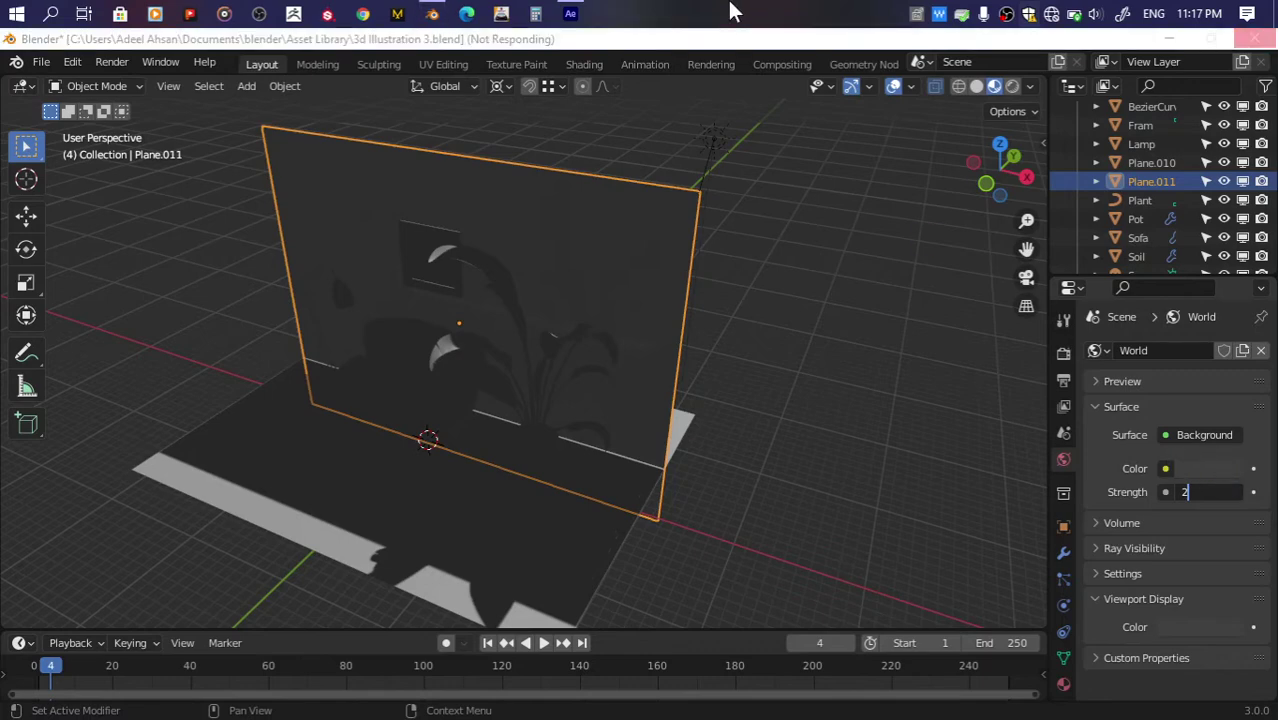
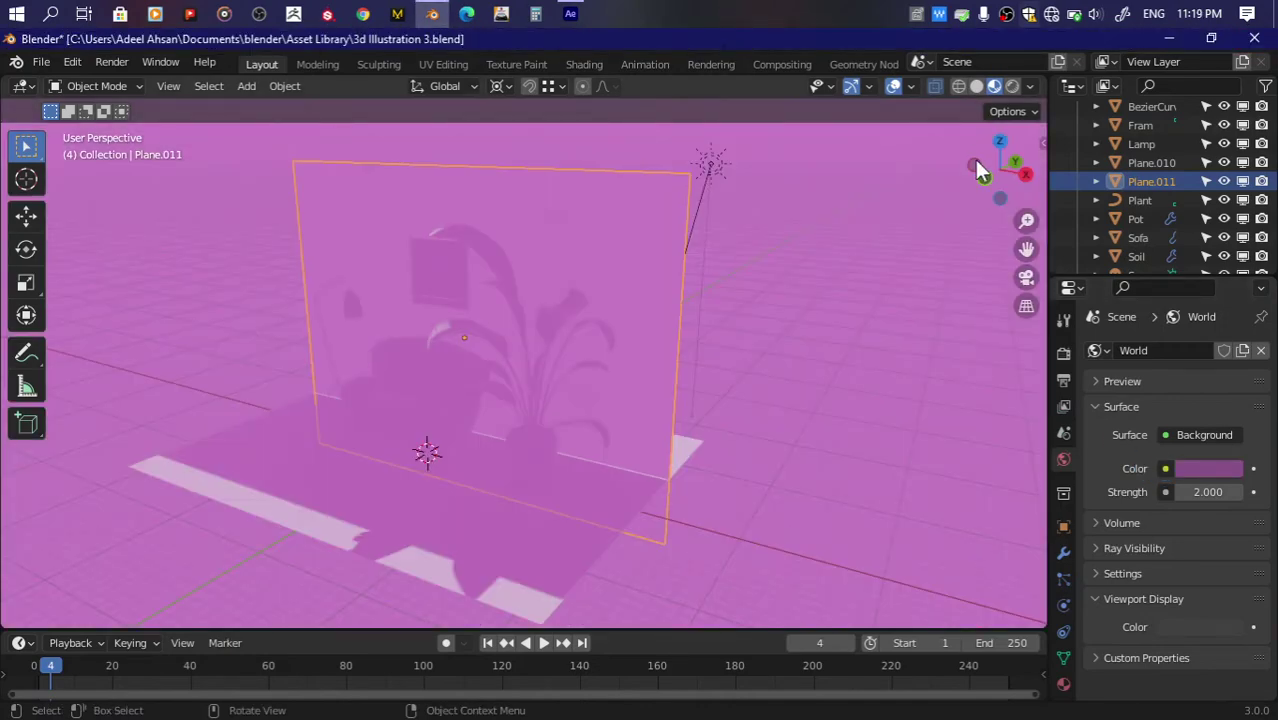
Step: Tint the world background colour pink
drag(980, 170, 990, 260)
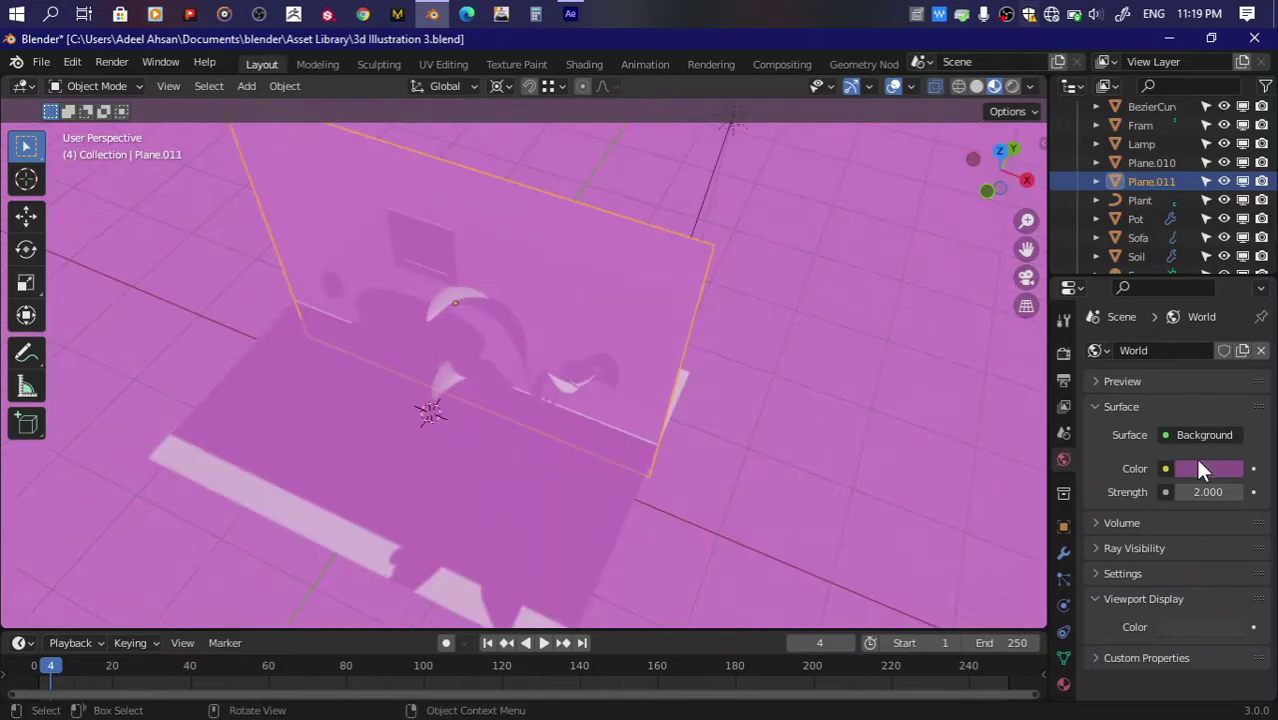
click(1189, 467)
drag(982, 145, 1011, 175)
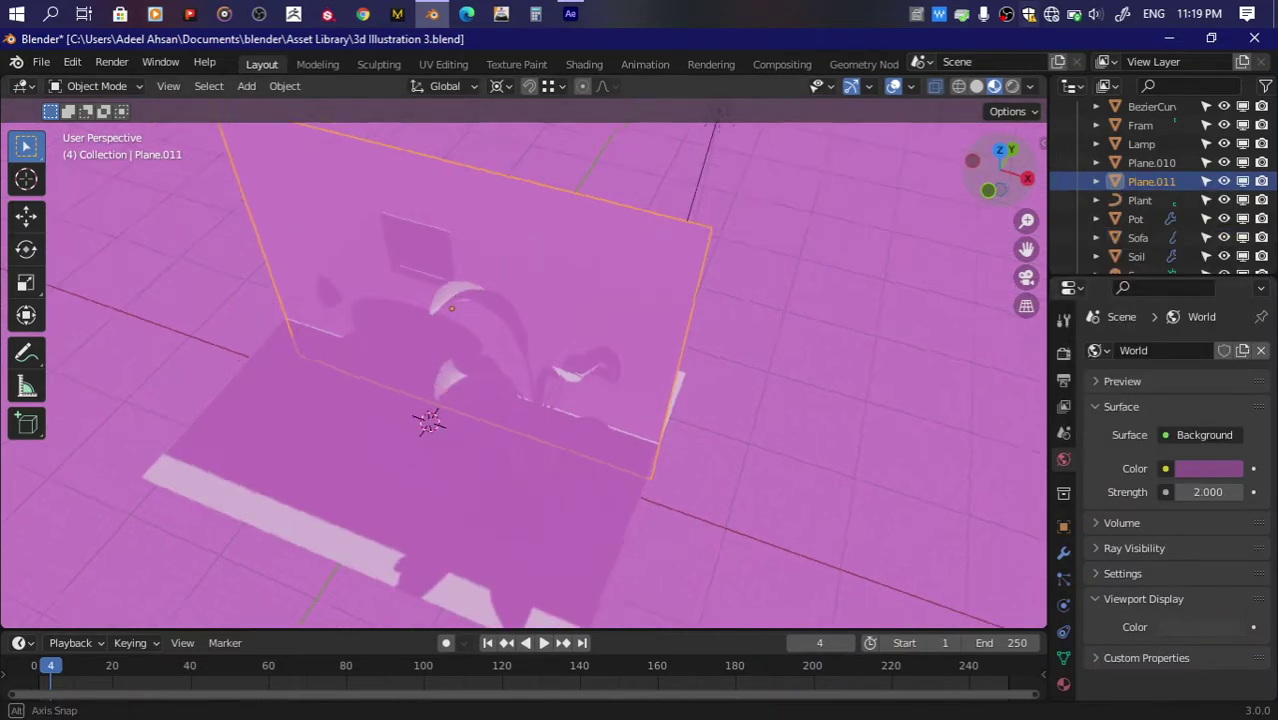
click(1091, 570)
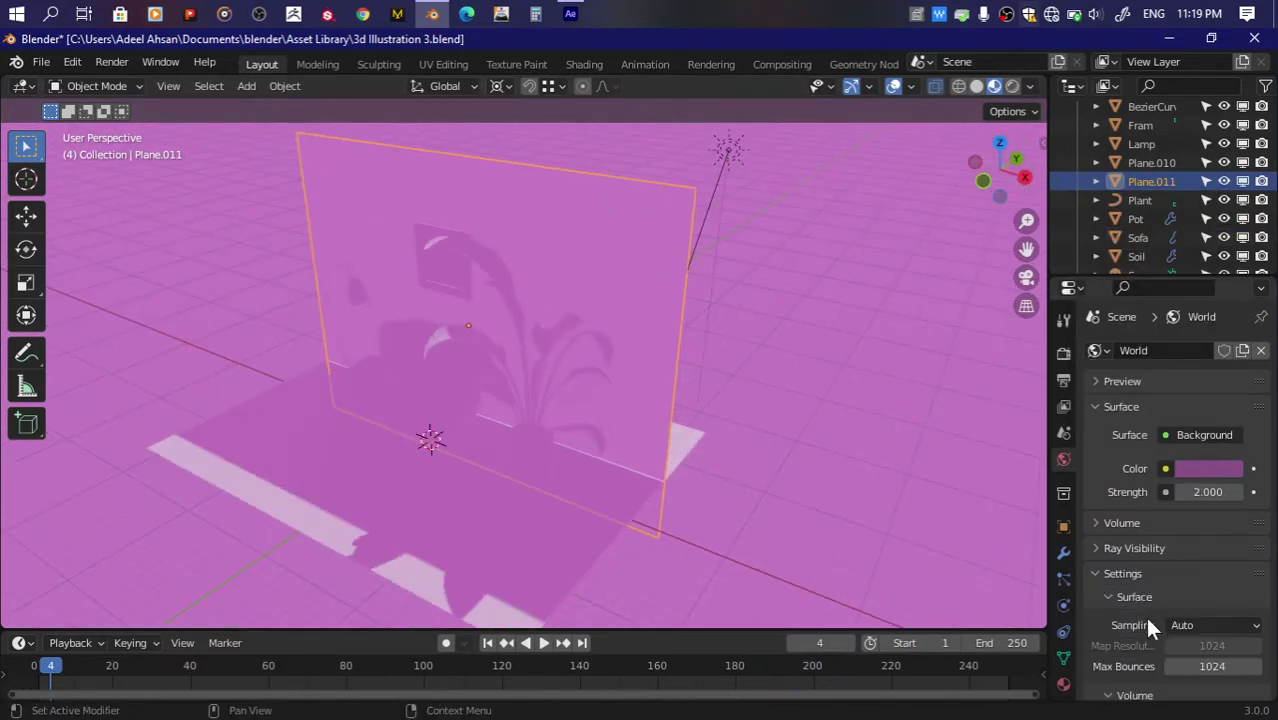
Step: In rendered preview, give the wall plane a new Principled BSDF material, Material.001, replacing its glass
click(1063, 684)
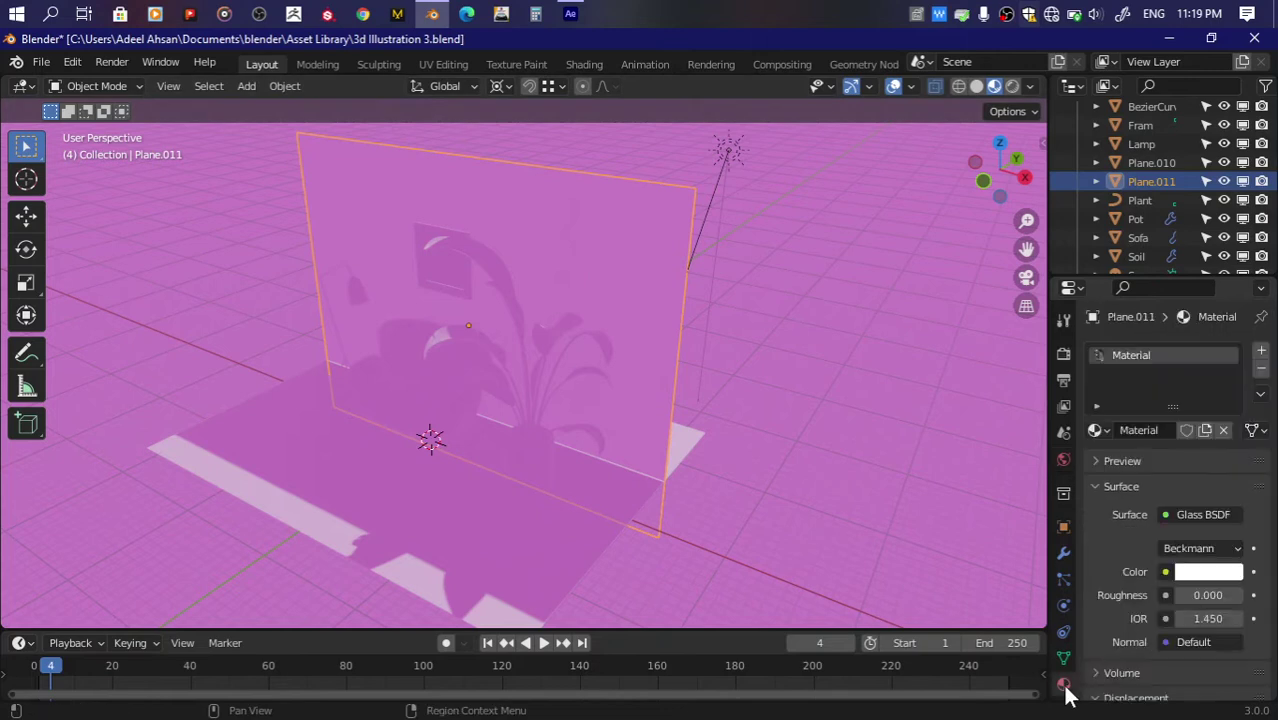
click(1012, 88)
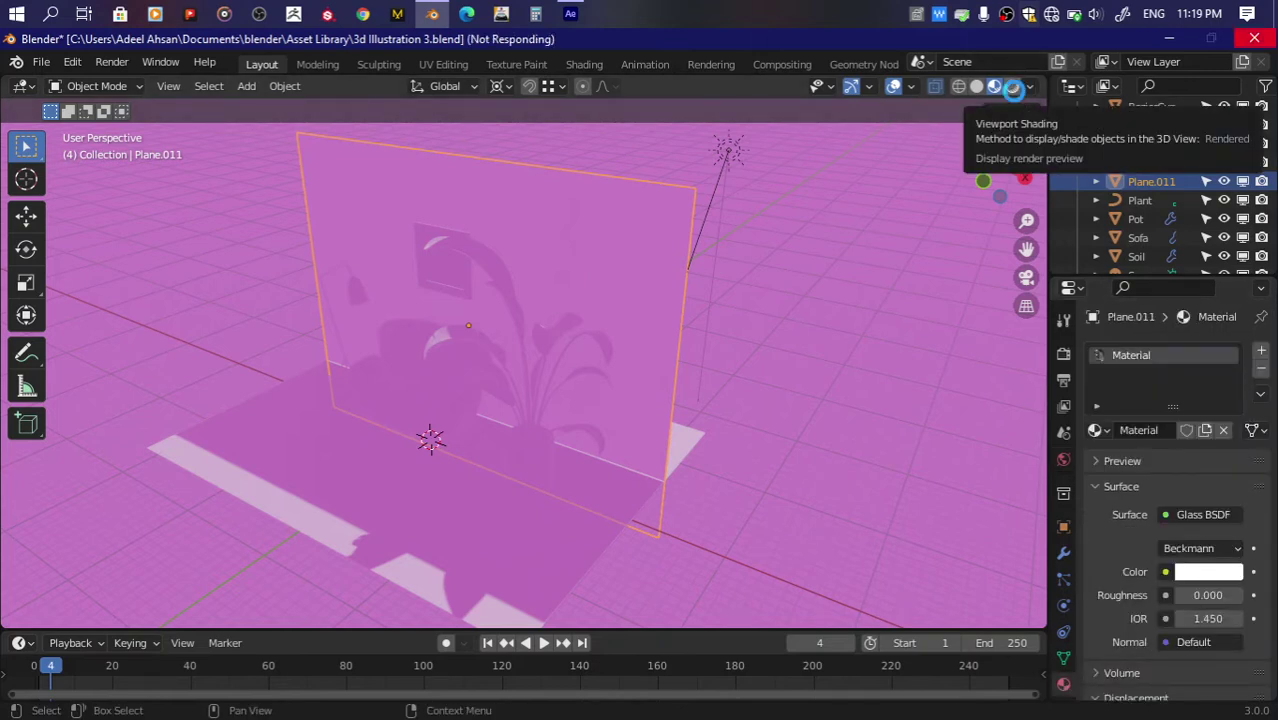
key(Tab)
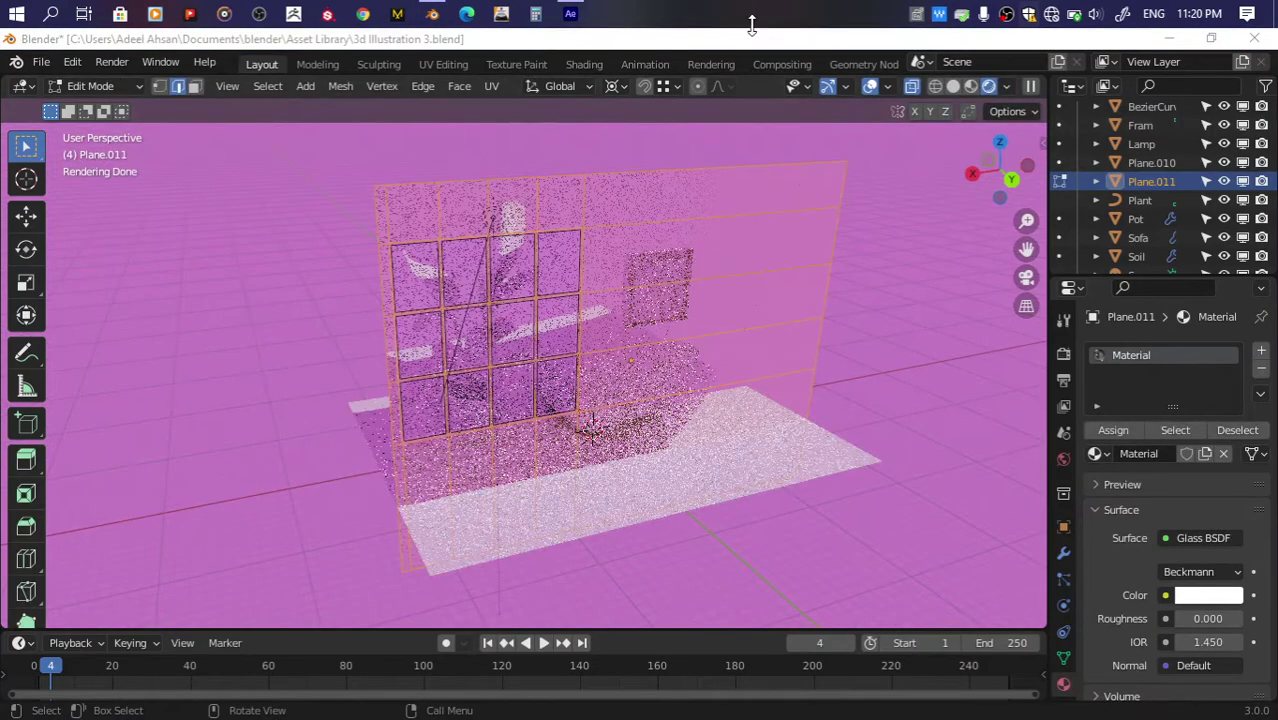
click(1261, 350)
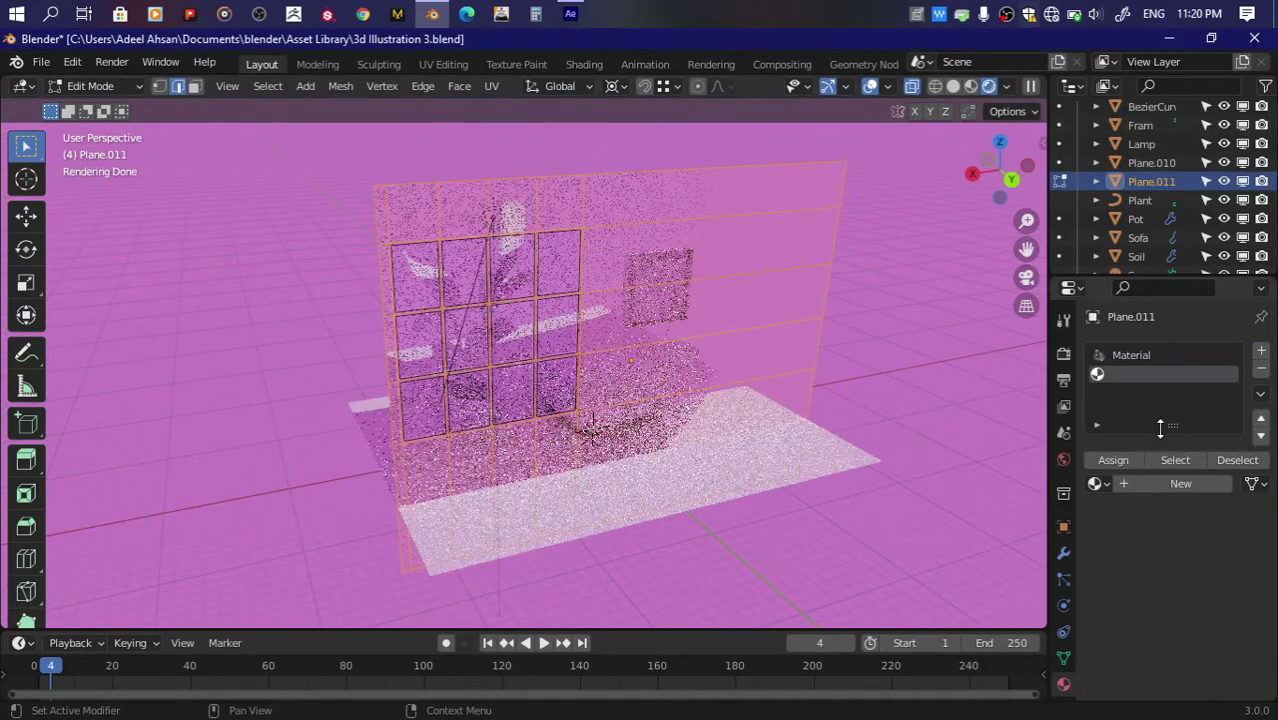
click(1160, 483)
click(1121, 457)
key(Tab)
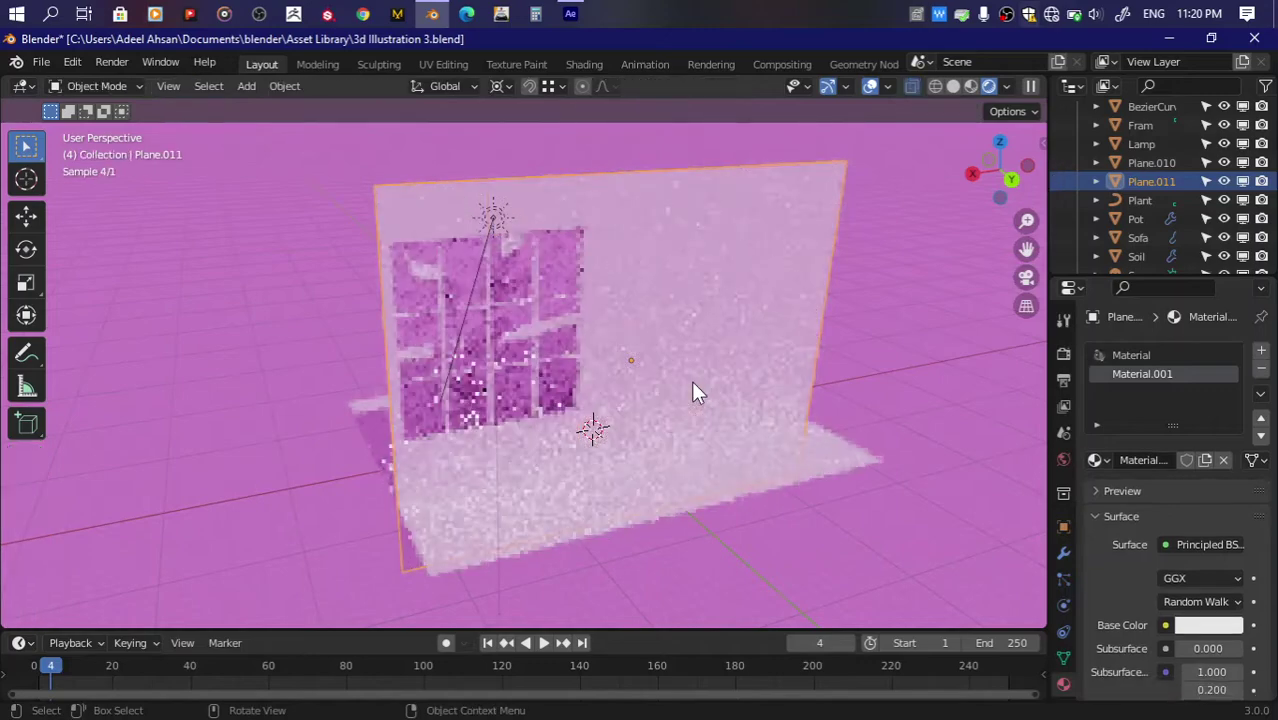
Step: Orbit around the room and select the sun lamp
drag(1024, 173, 1024, 173)
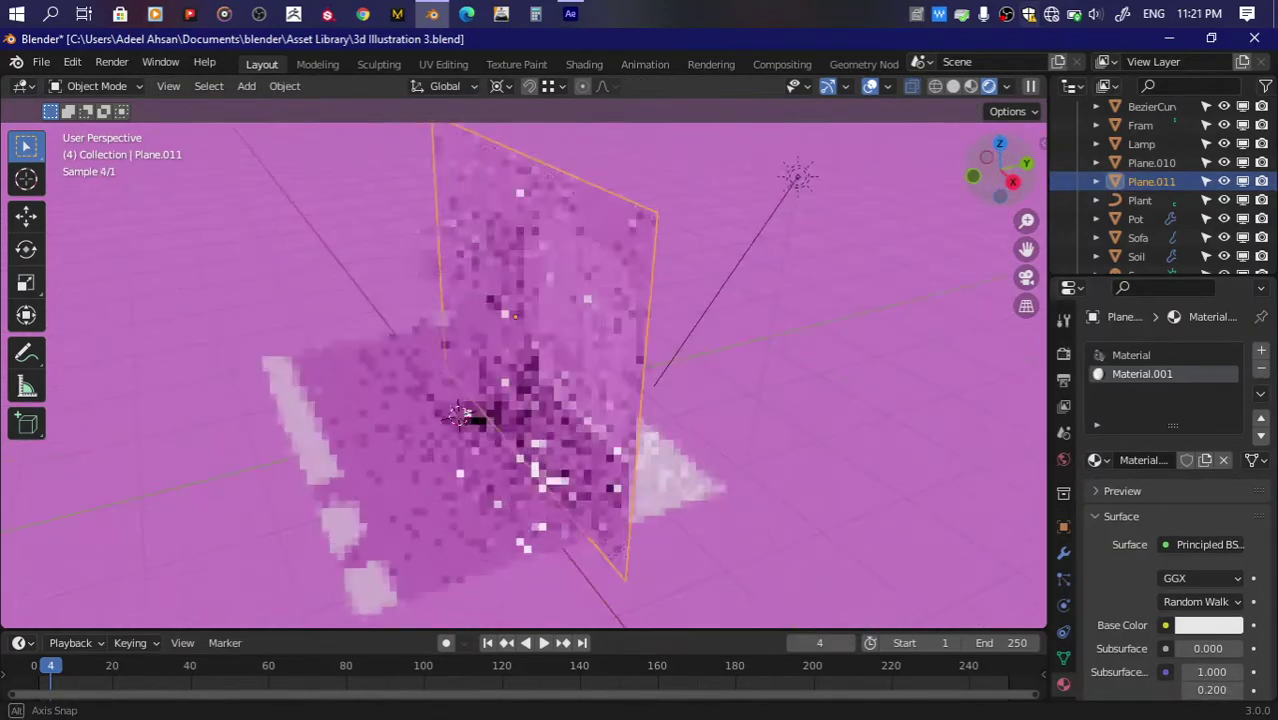
click(797, 178)
mouse_move(987, 182)
mouse_down()
mouse_move(1005, 190)
mouse_move(761, 339)
mouse_up()
Step: Add an enlarged area light high above the room with 500 W power
key(shift+a)
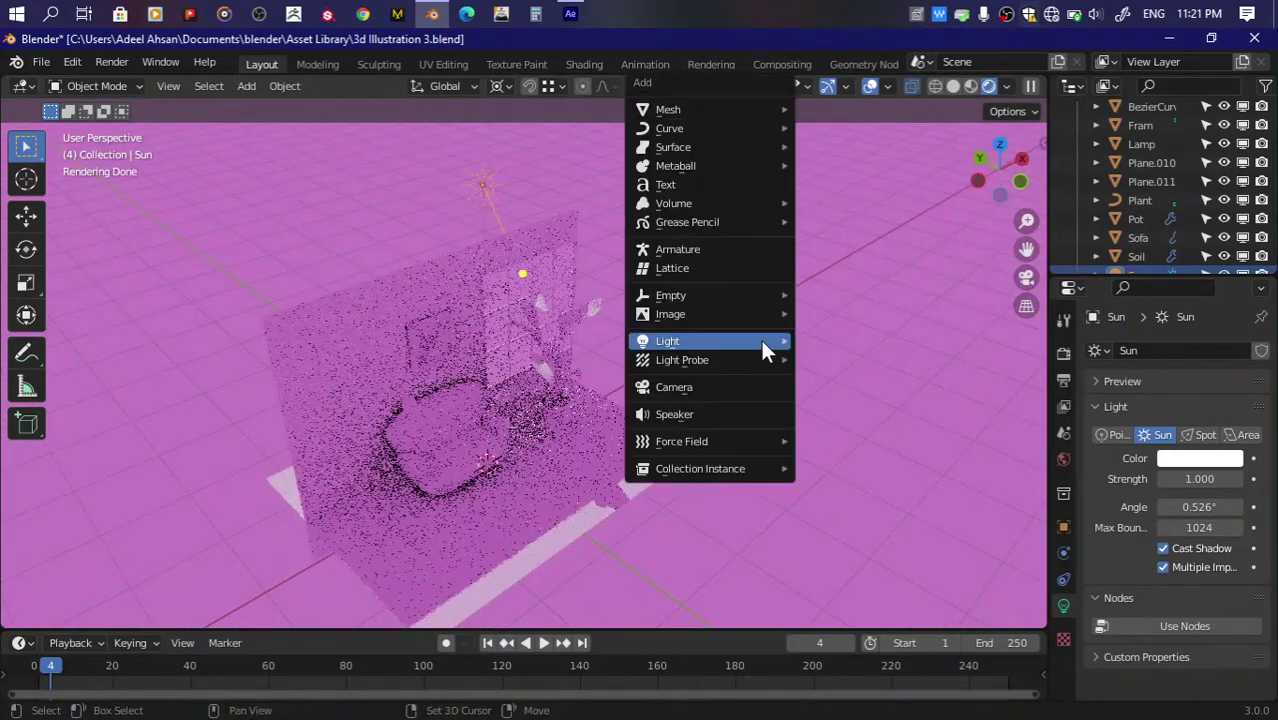
mouse_move(668, 341)
click(832, 397)
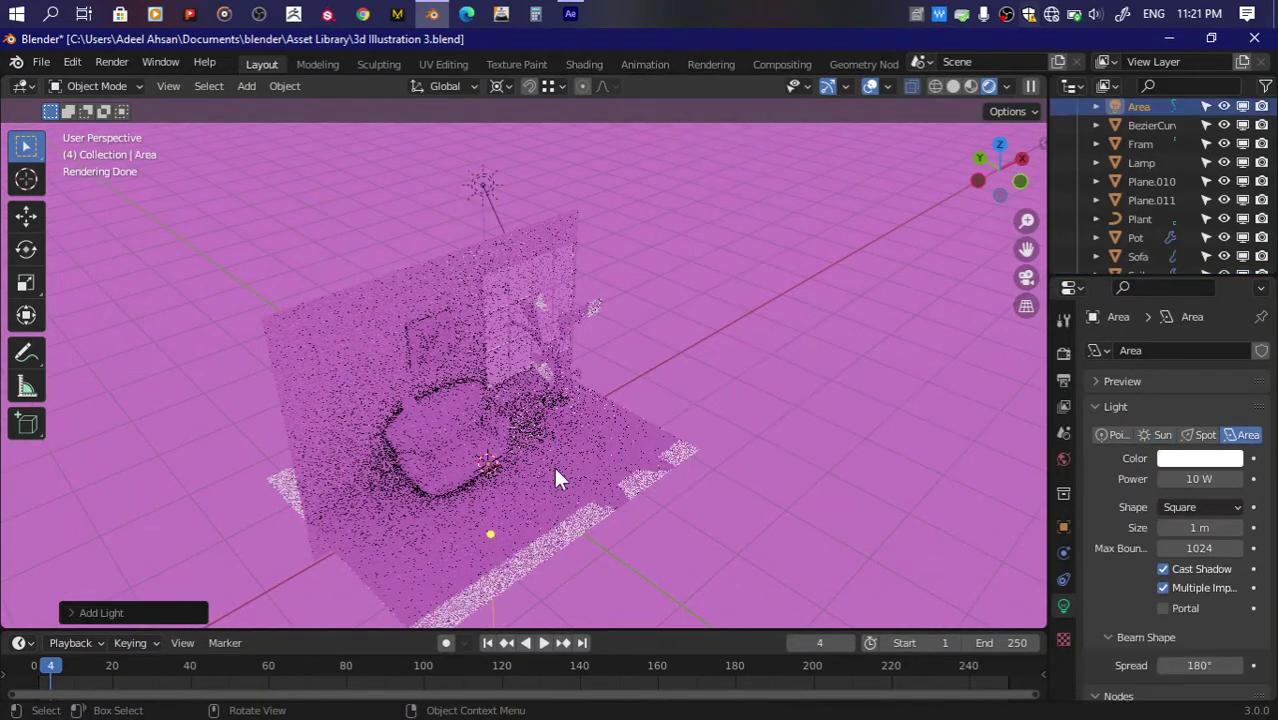
key(g)
key(z)
click(515, 274)
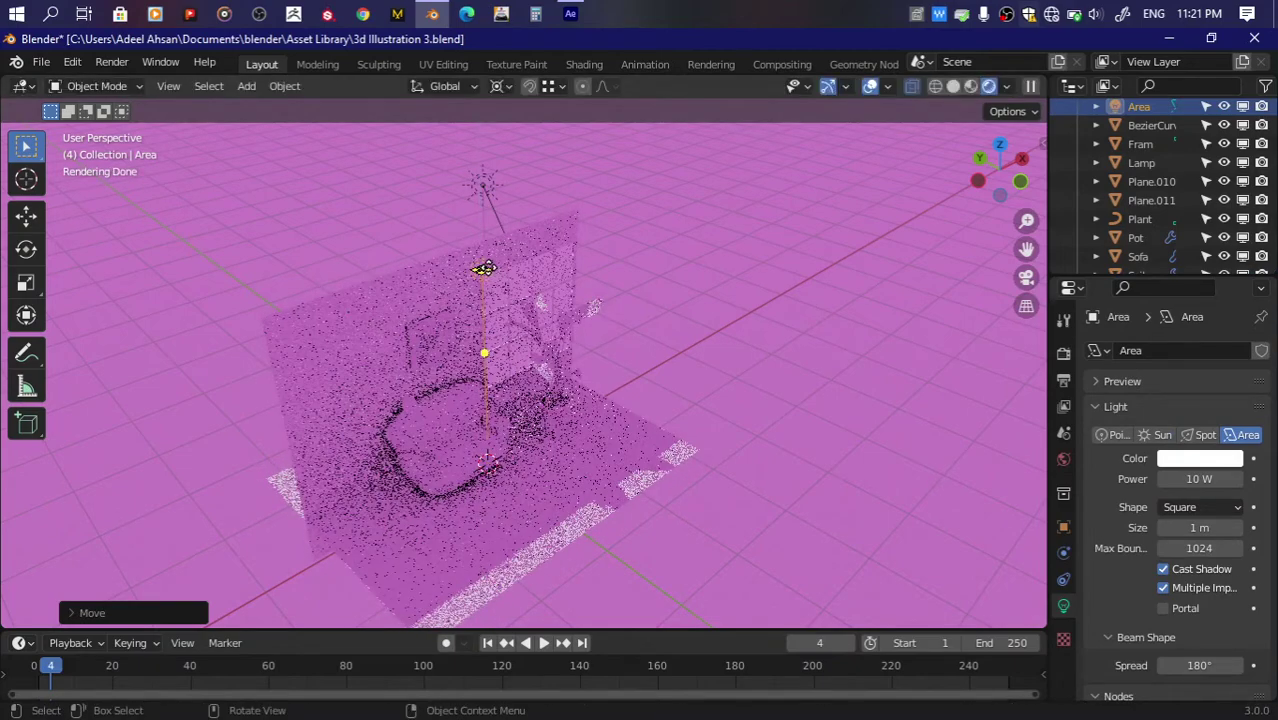
key(s)
click(693, 305)
click(1199, 458)
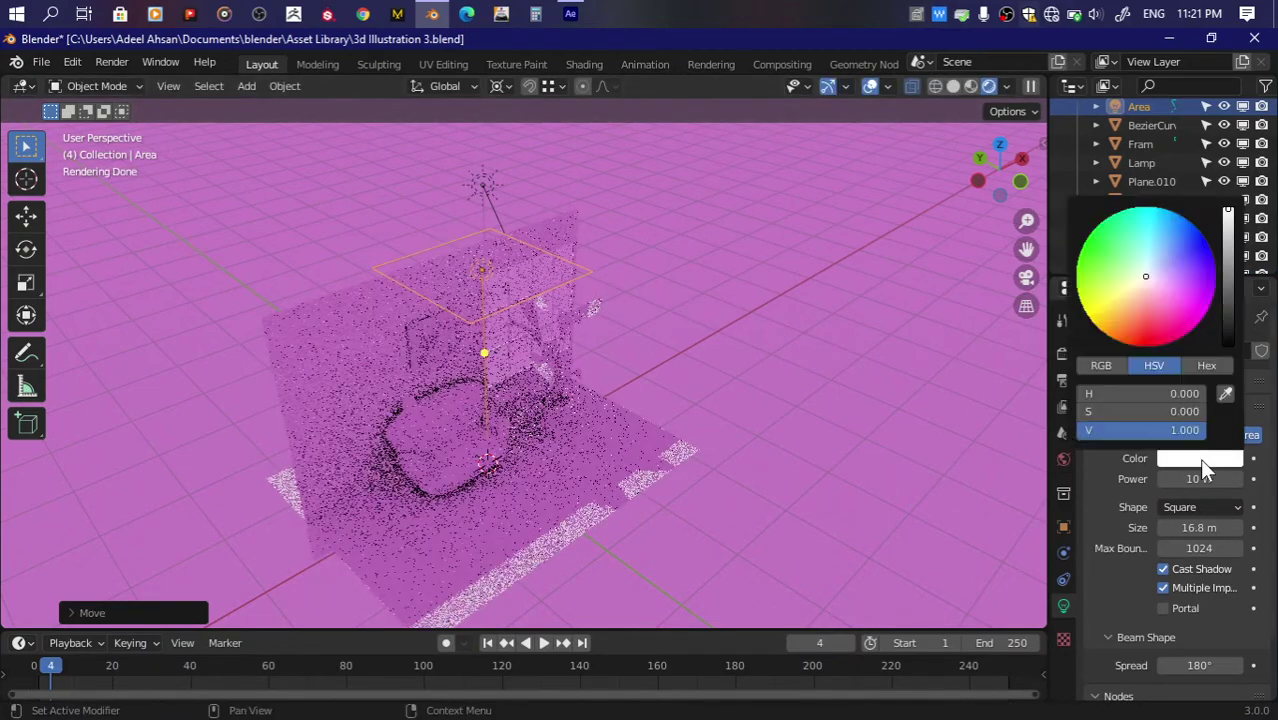
click(1199, 478)
text(500)
key(Return)
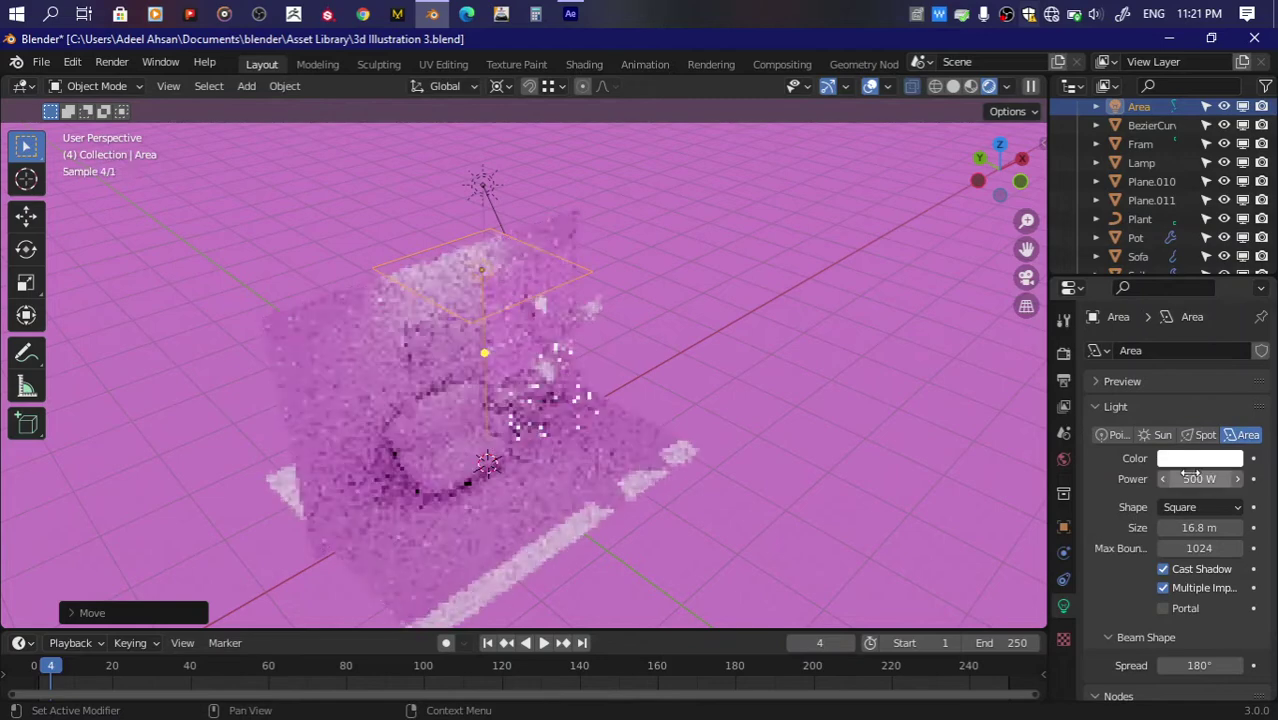
Step: Tint the sun lamp a warm orange-yellow
click(487, 185)
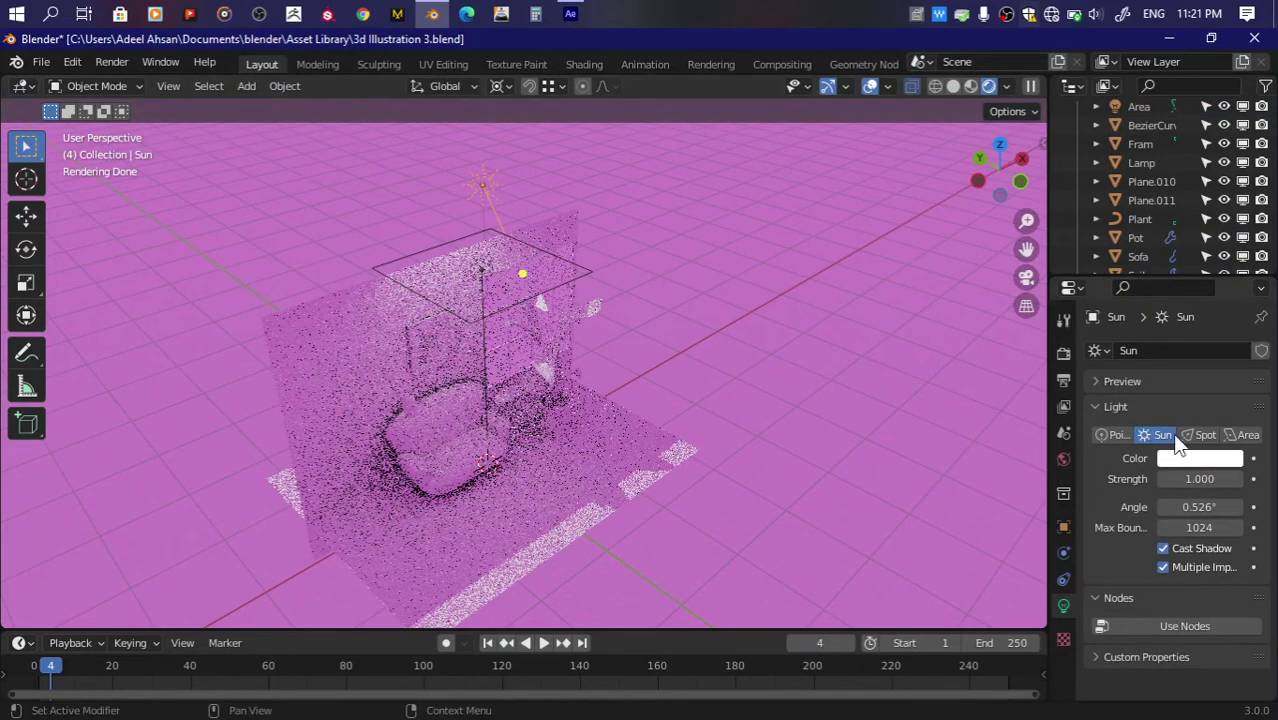
click(1190, 458)
drag(1160, 411, 1195, 411)
drag(1134, 293, 1117, 291)
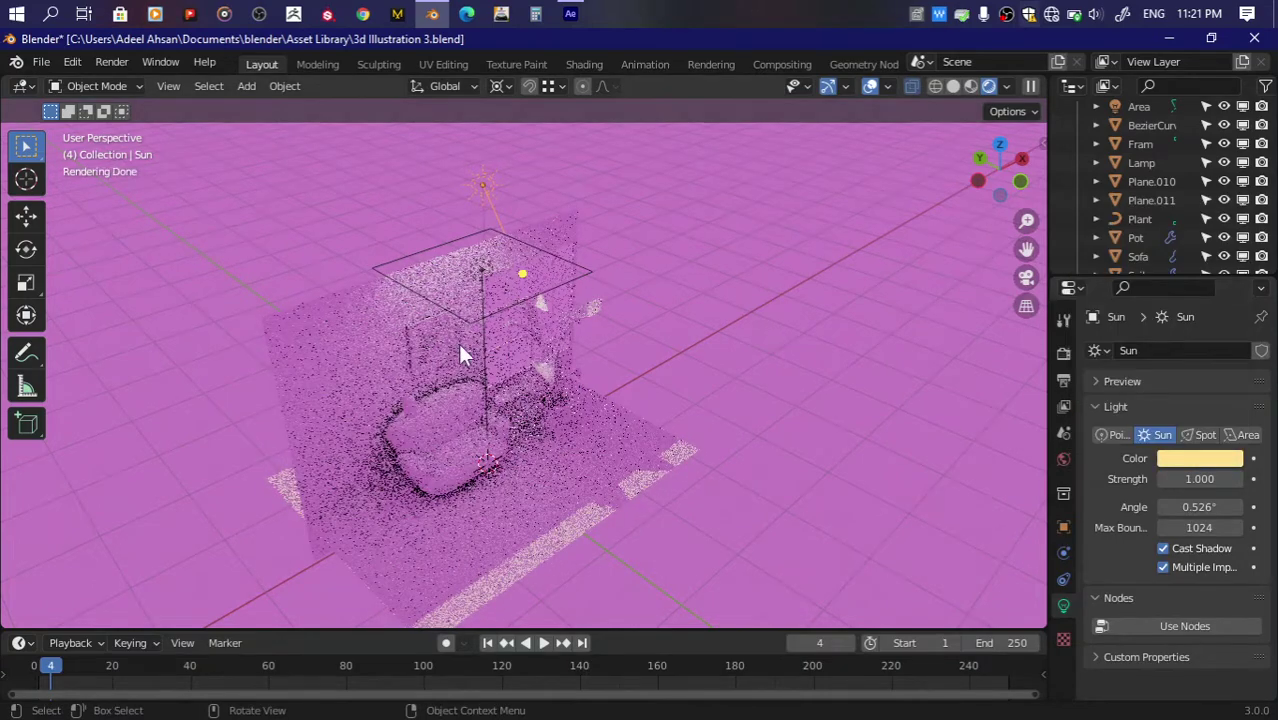
Step: Enlarge the top area light, colour it deep salmon and raise its power to 1000 W
click(484, 270)
click(999, 145)
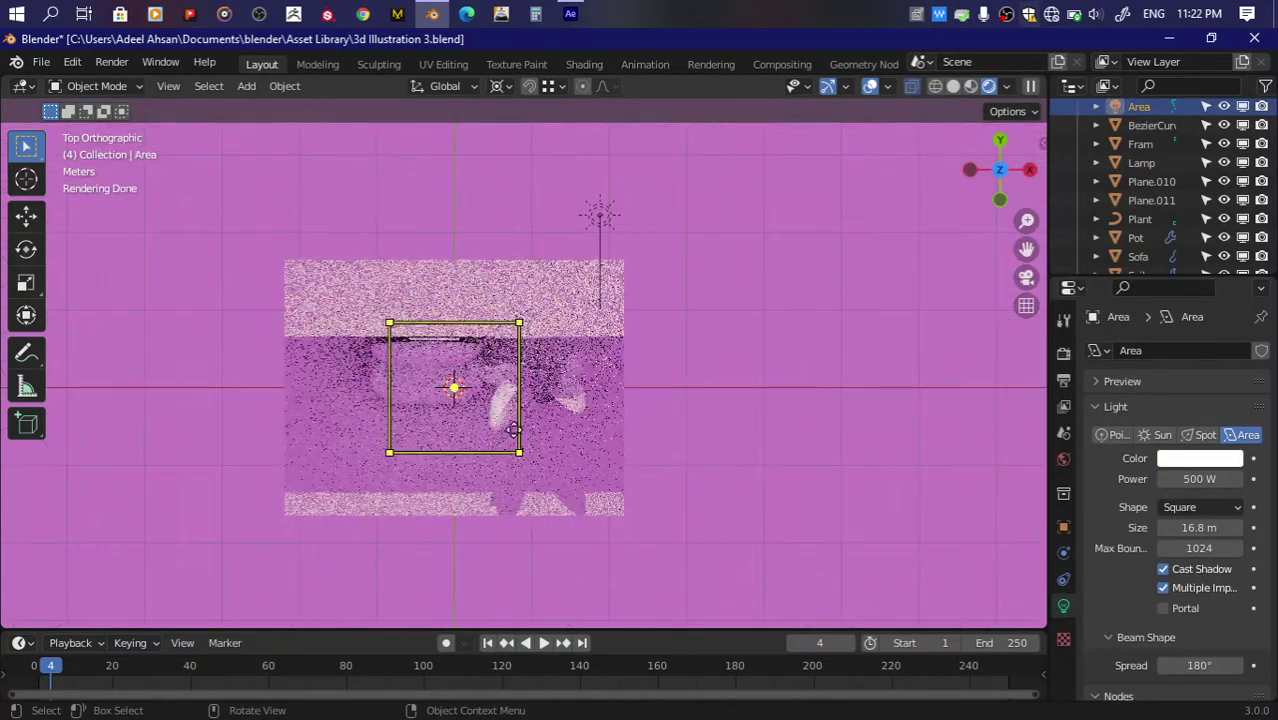
key(s)
click(661, 396)
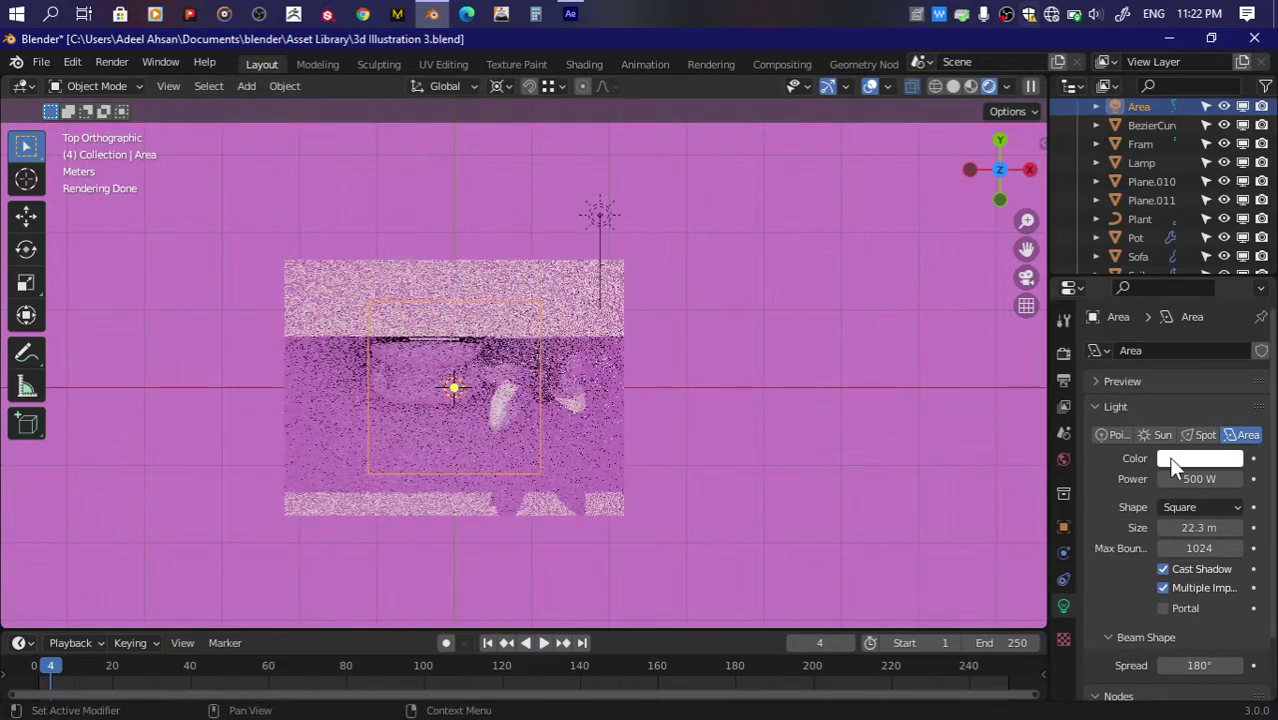
click(1185, 456)
click(1195, 286)
drag(1003, 197, 960, 240)
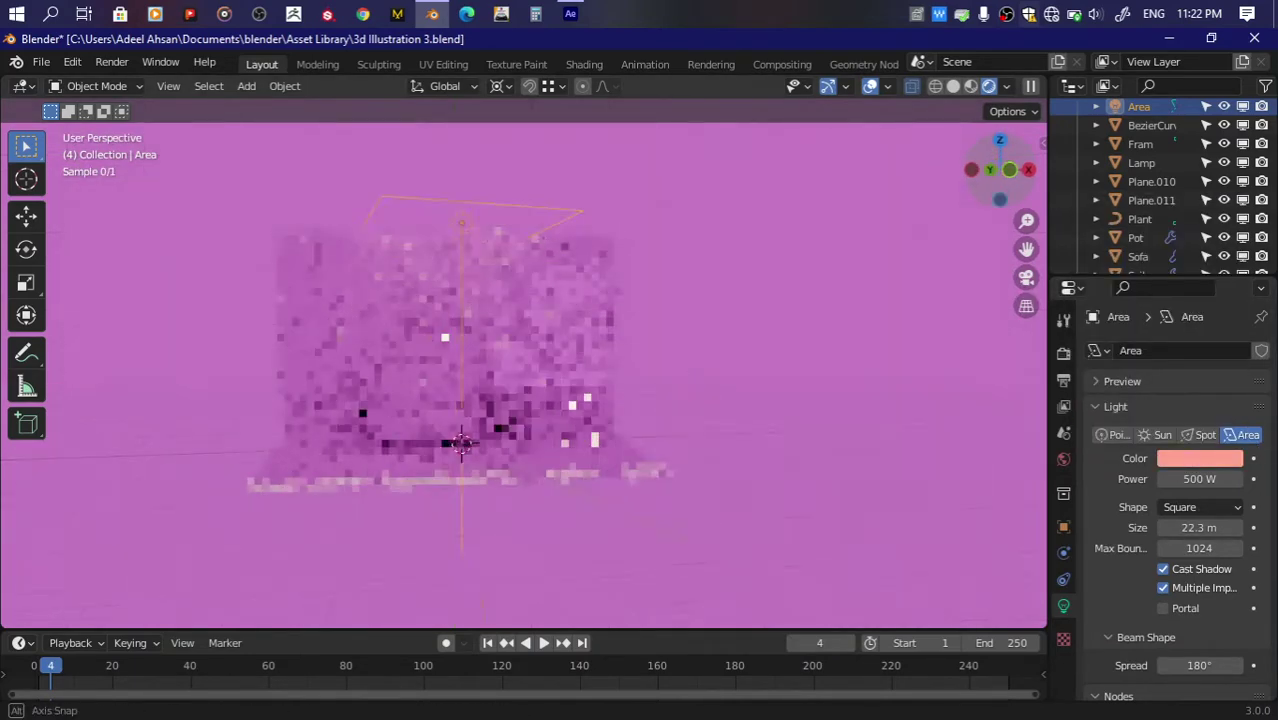
click(1195, 462)
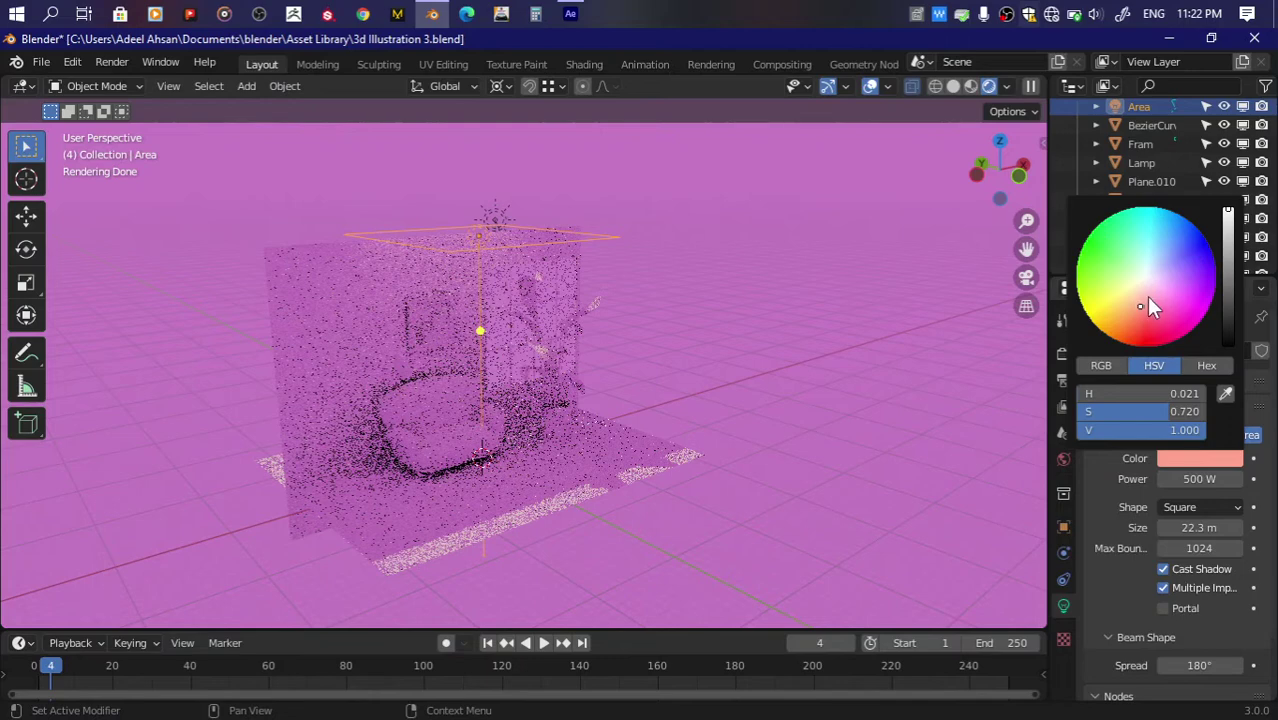
drag(1147, 295, 1141, 302)
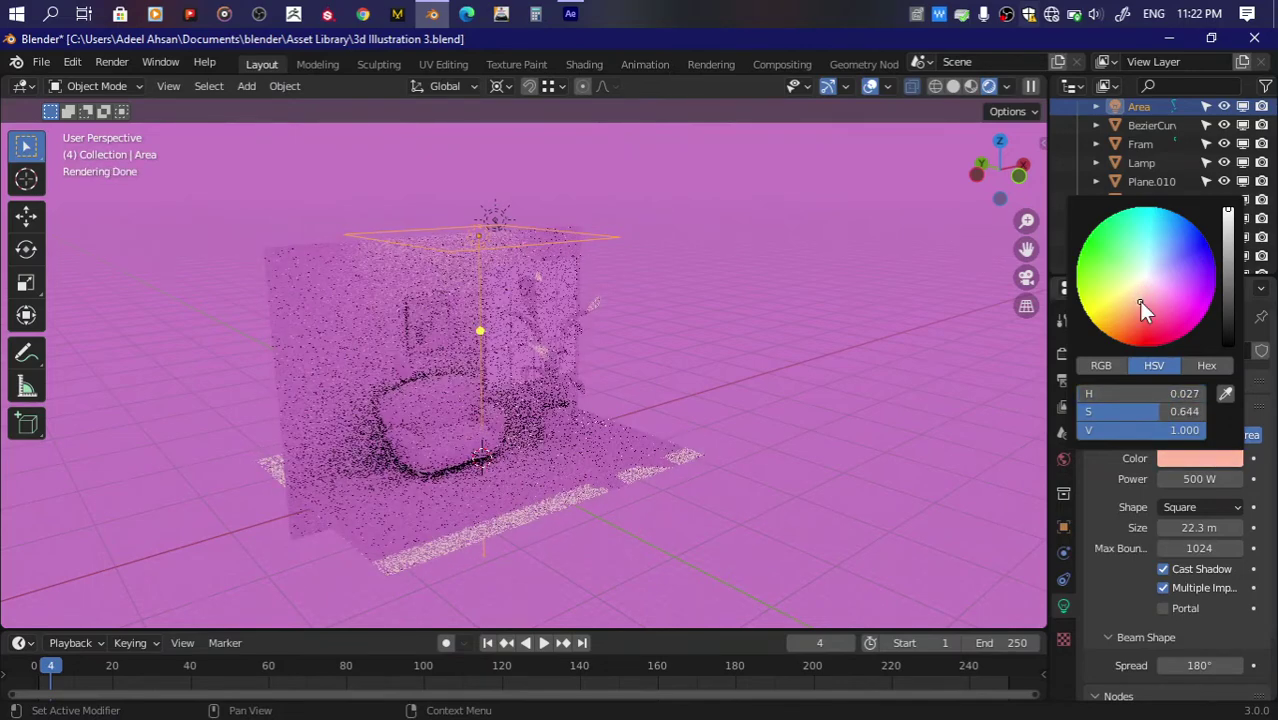
click(1012, 184)
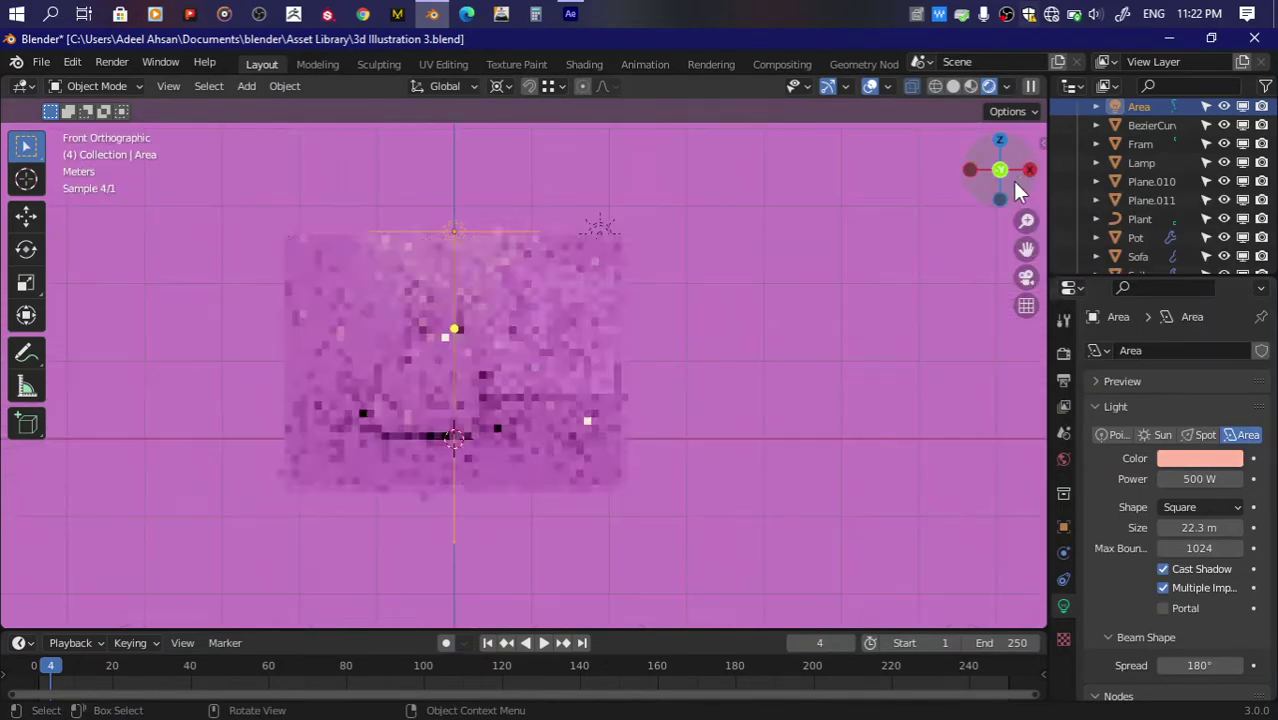
click(1200, 479)
text(100)
key(Return)
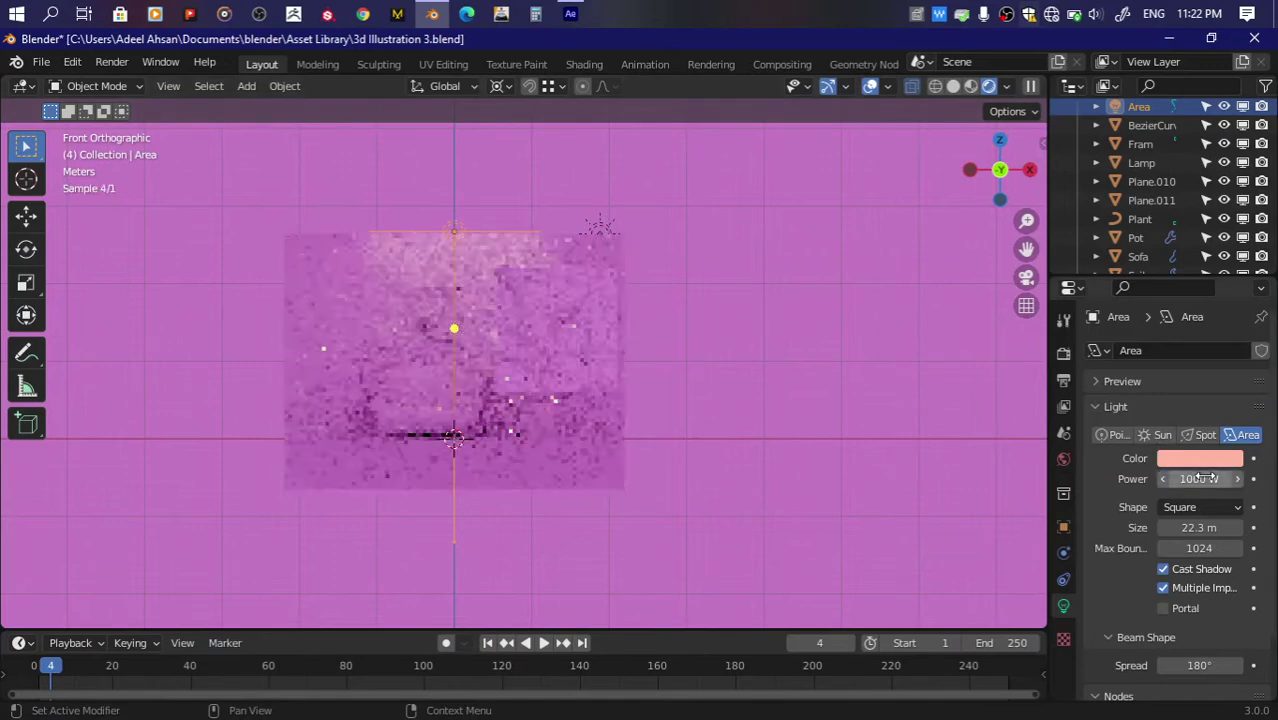
Step: Duplicate the area light as a tilted side light and make both lights Disk-shaped
key(shift+d)
key(r)
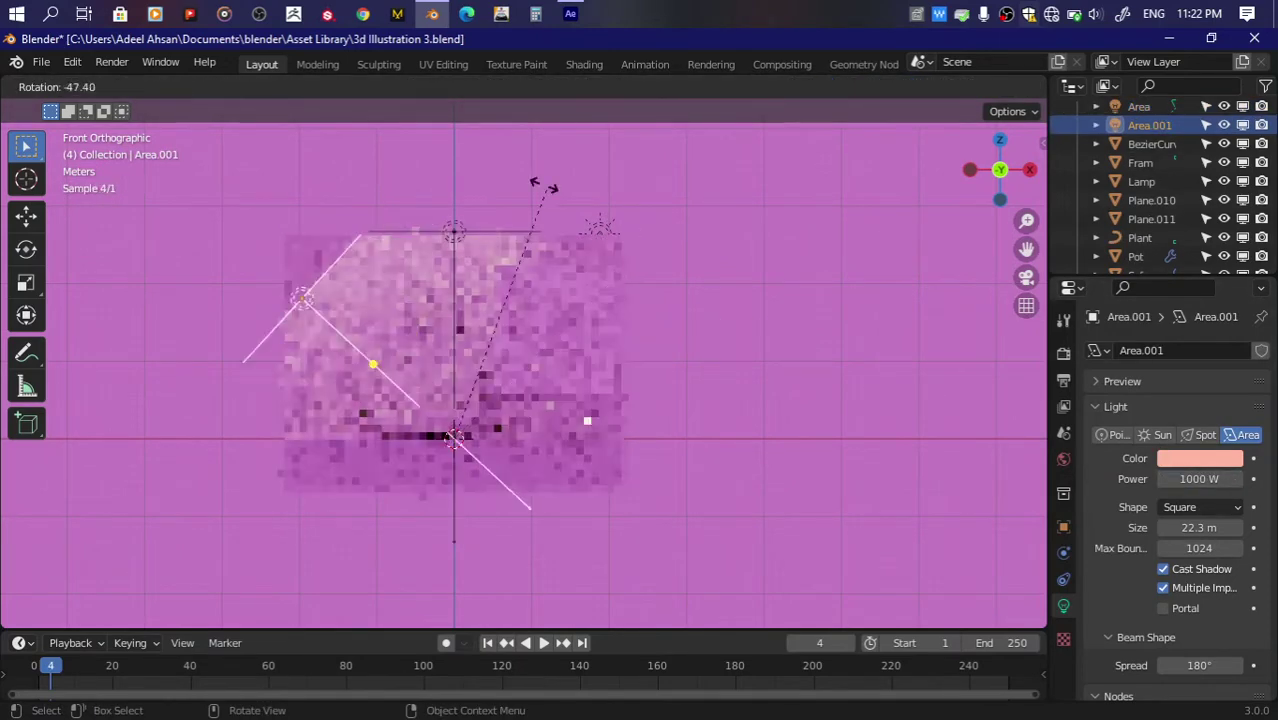
click(430, 216)
click(1204, 505)
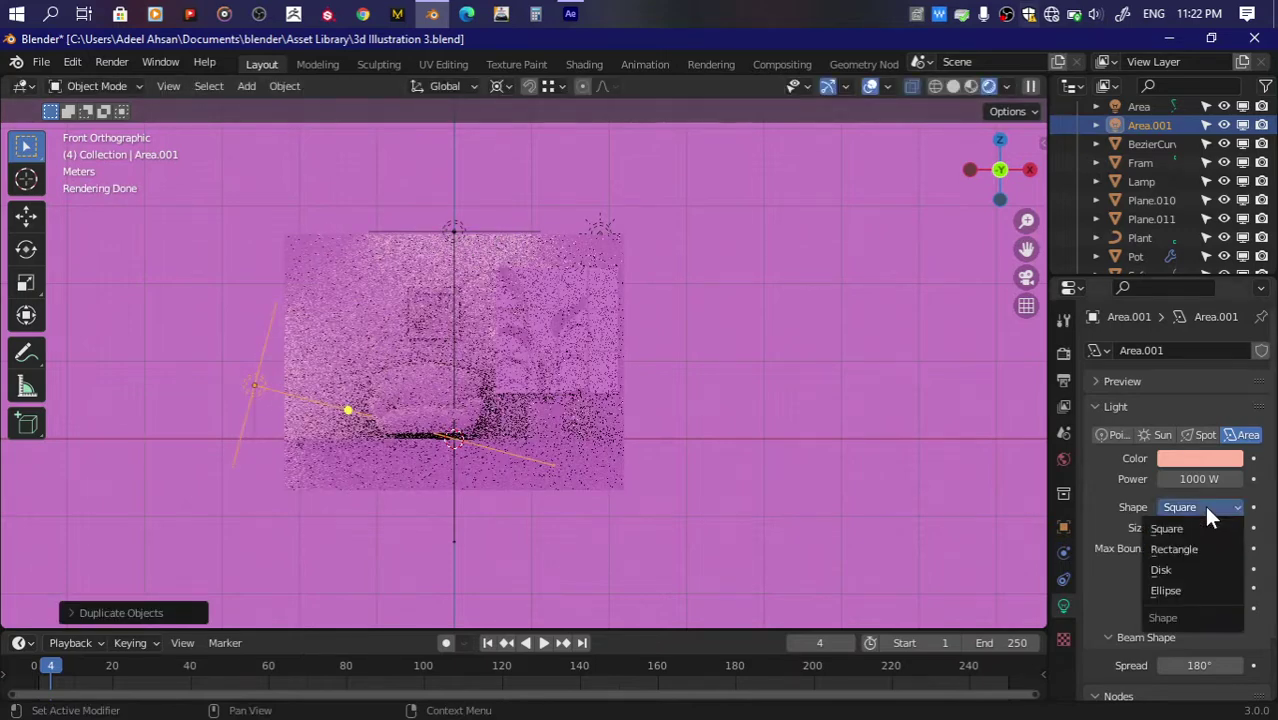
click(1178, 569)
click(1139, 106)
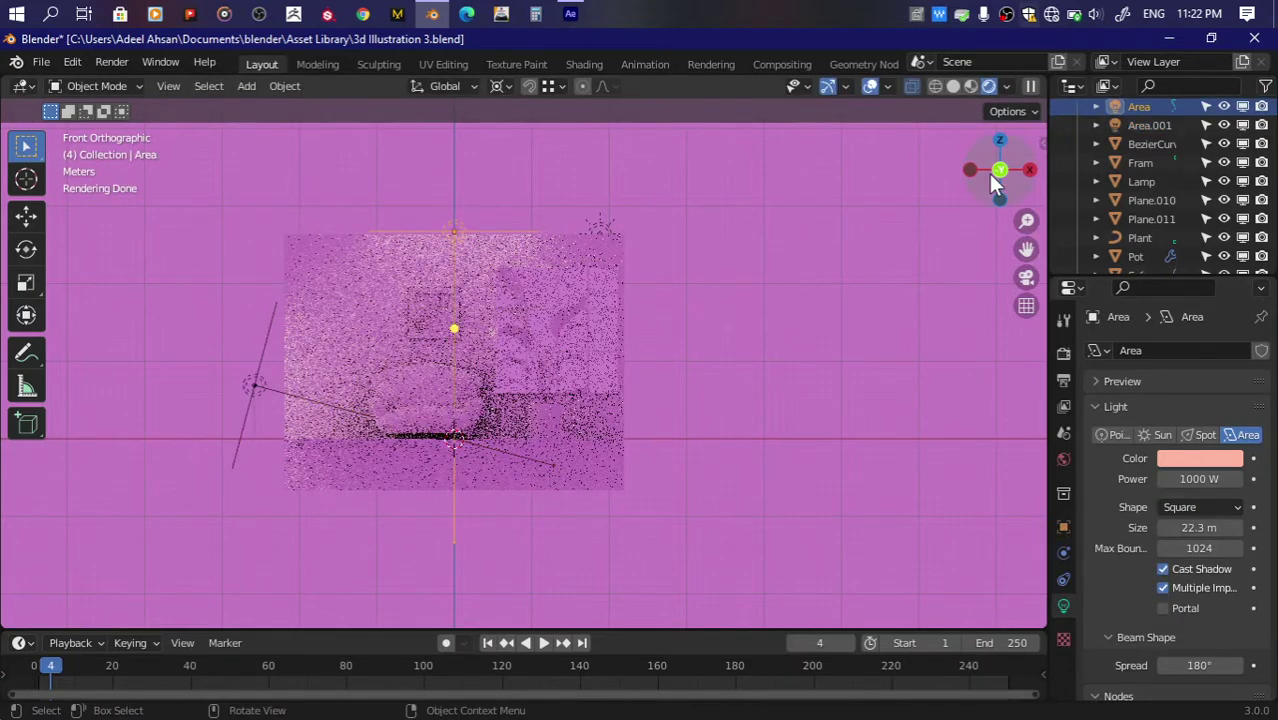
click(1197, 507)
click(1176, 566)
Step: Colour the side light lavender and raise the top light higher
click(250, 377)
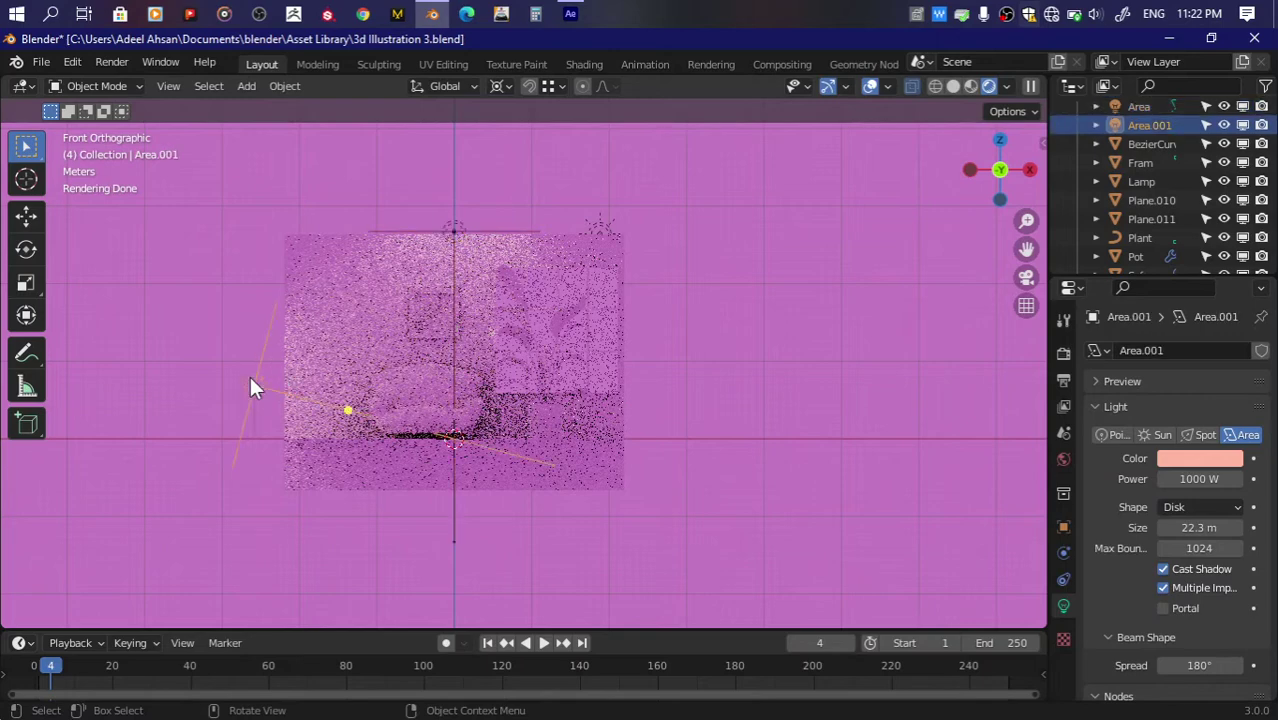
click(1185, 464)
click(1170, 264)
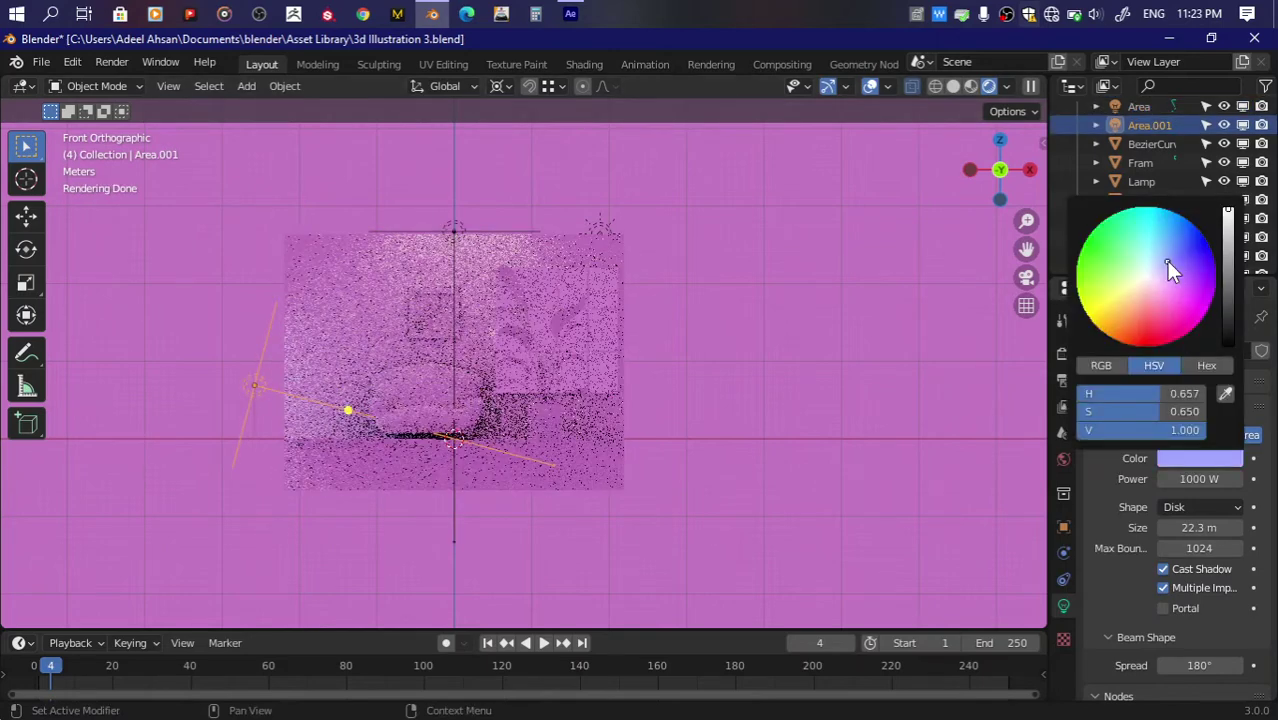
drag(1000, 169, 1006, 160)
click(1010, 172)
drag(455, 236, 458, 190)
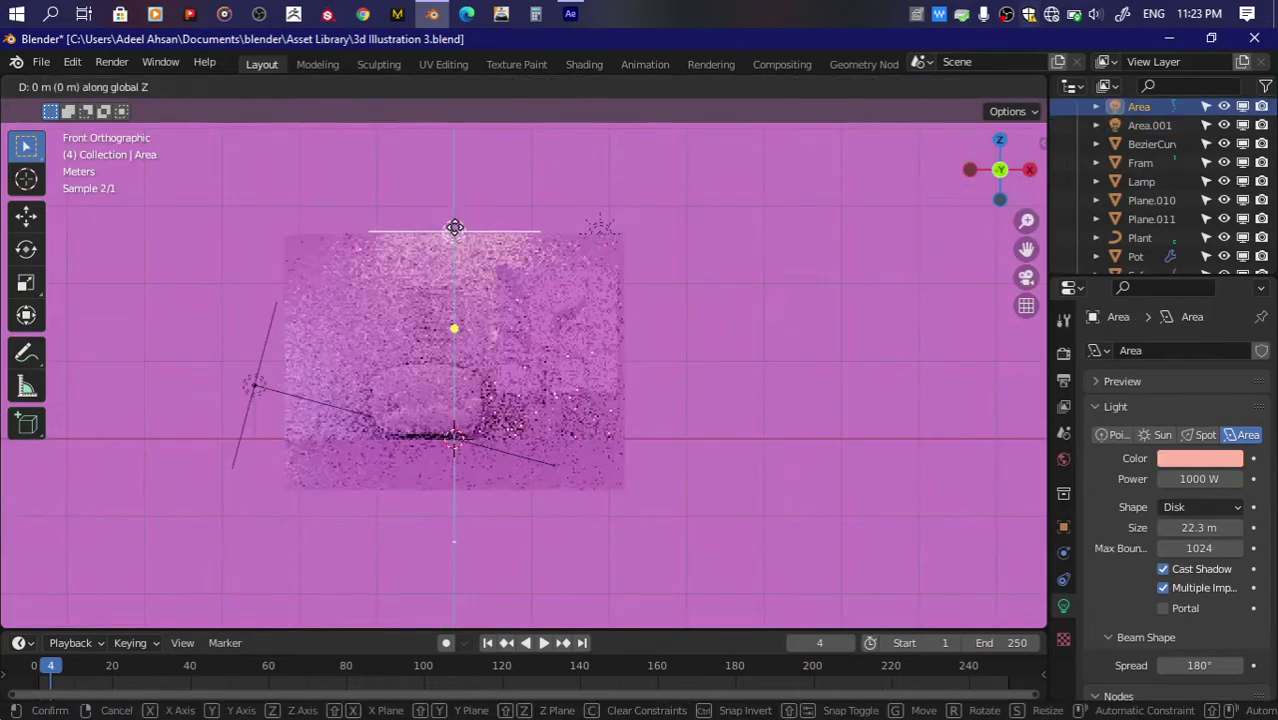
Step: Move the left area light farther left and select the floor plane
click(252, 390)
key(g)
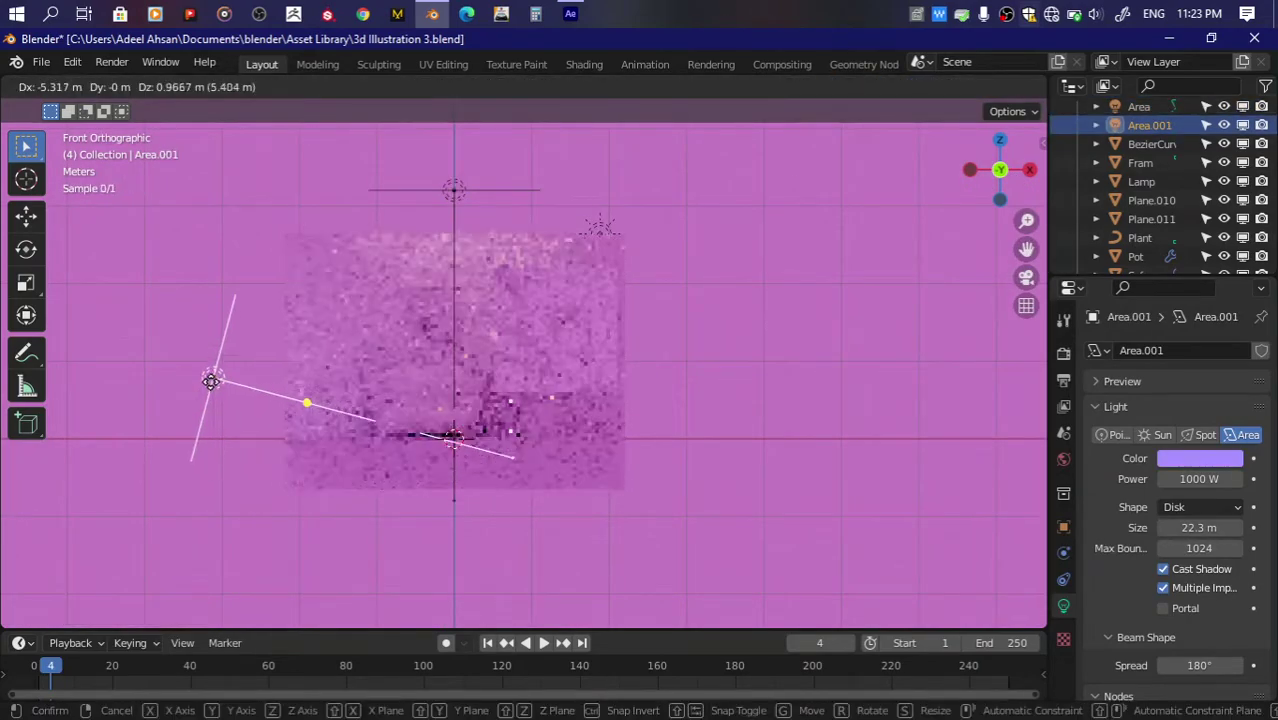
click(213, 376)
drag(1005, 184, 1000, 178)
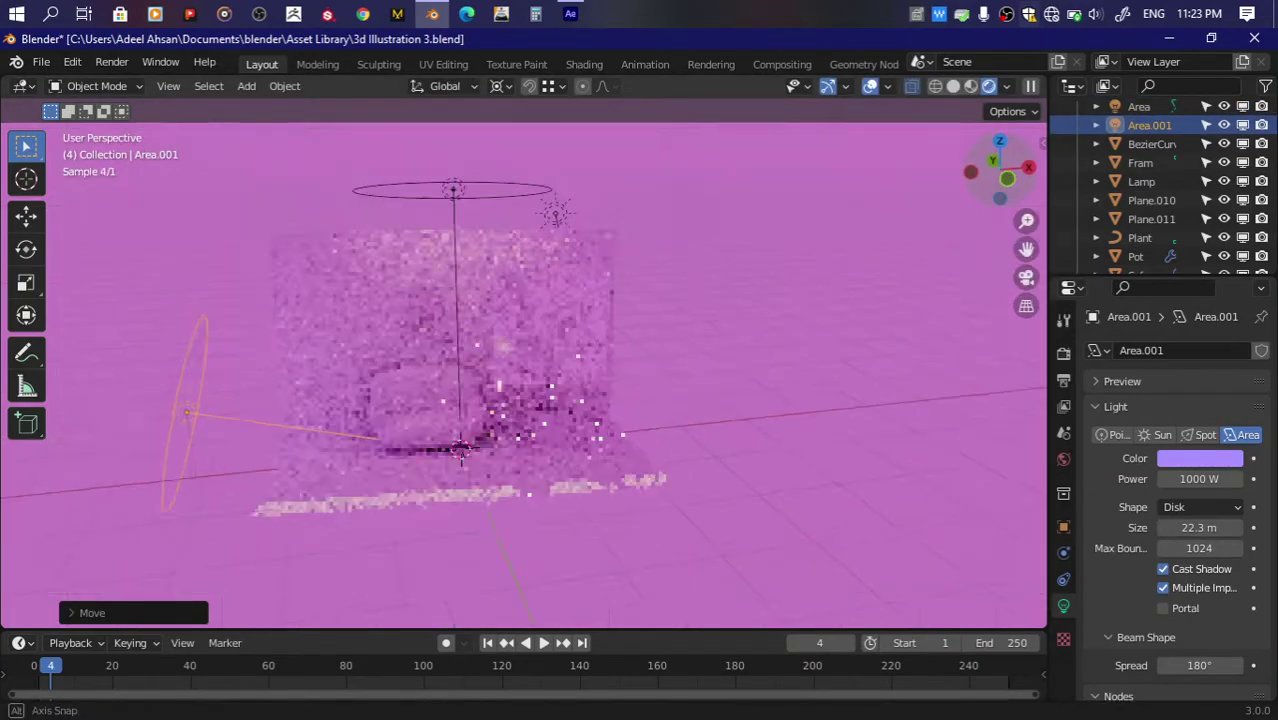
click(624, 473)
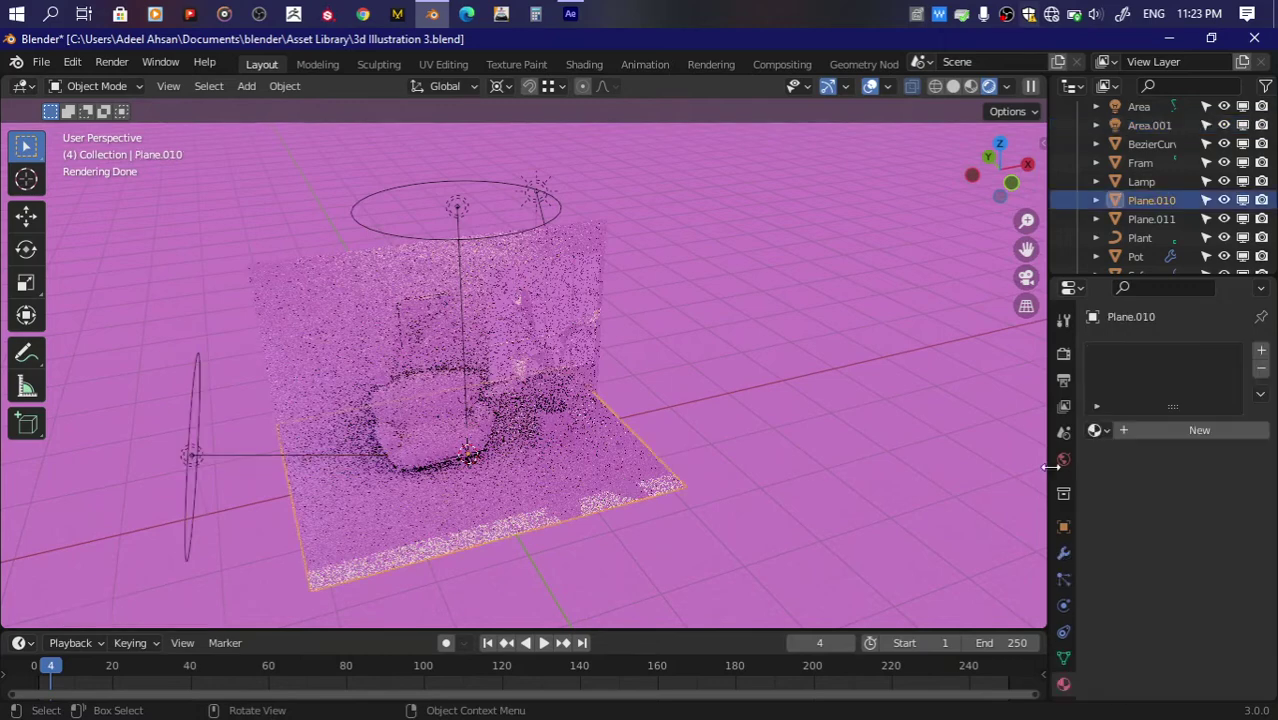
Step: Give the floor a new light-purple material with roughness 1.000
click(1155, 436)
click(1206, 595)
click(1192, 365)
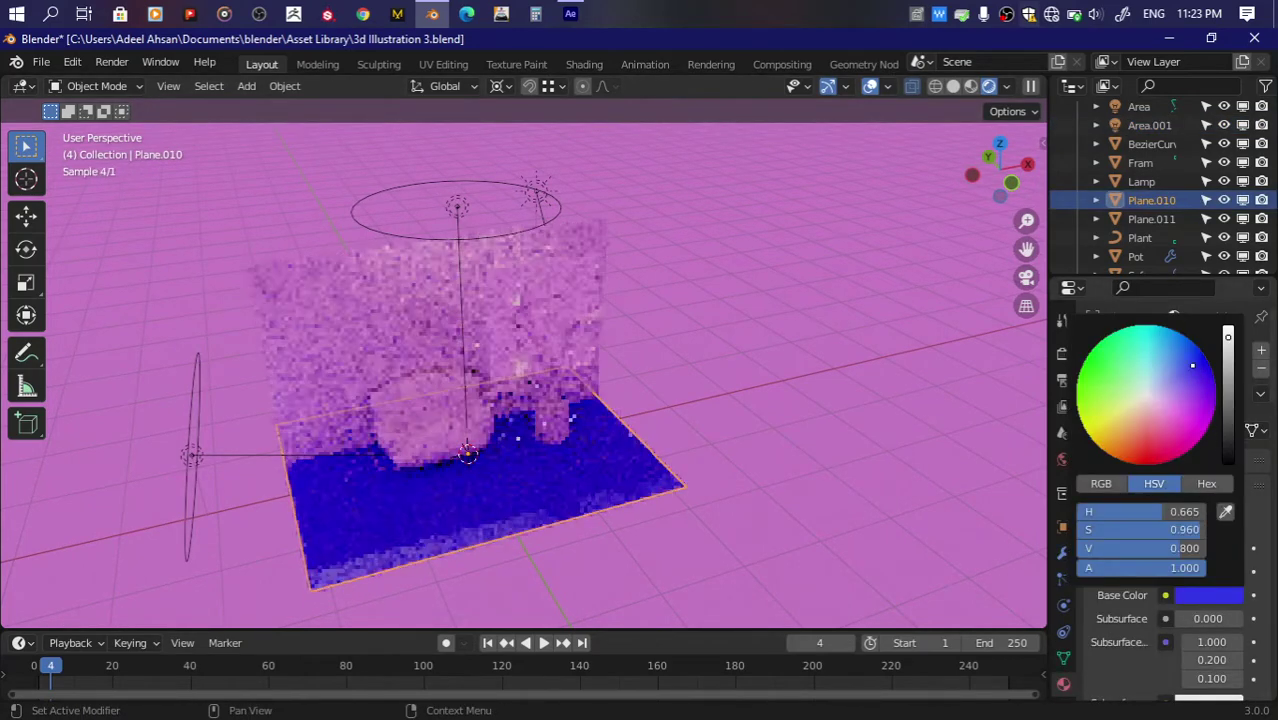
drag(1192, 365, 1169, 384)
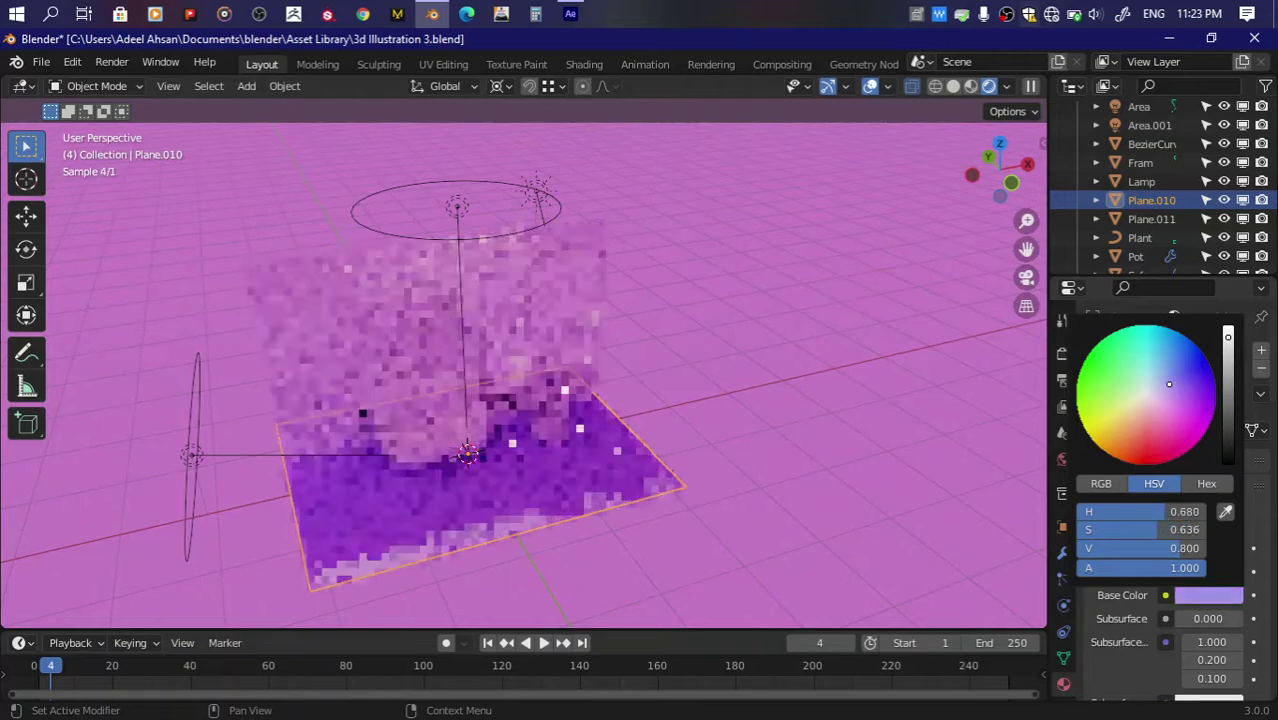
scroll(1180, 480, down, 5)
scroll(1199, 555, down, 2)
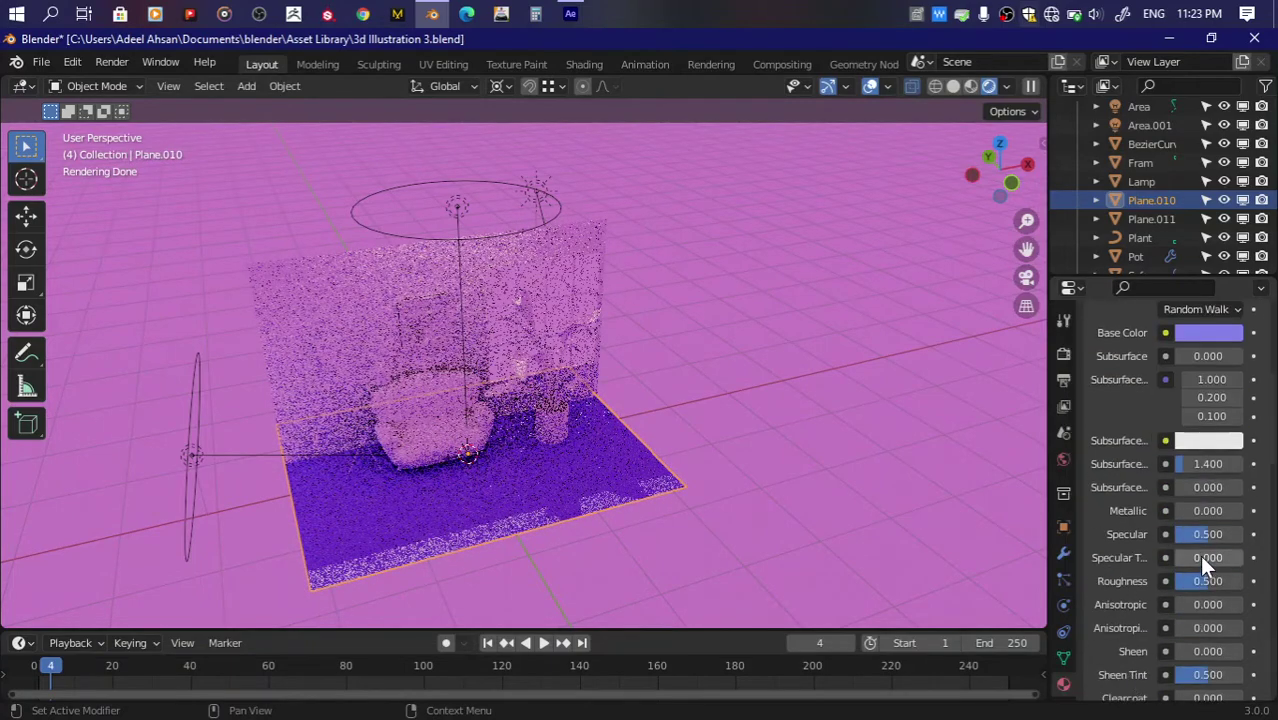
drag(1205, 581, 1245, 581)
scroll(631, 372, up, 2)
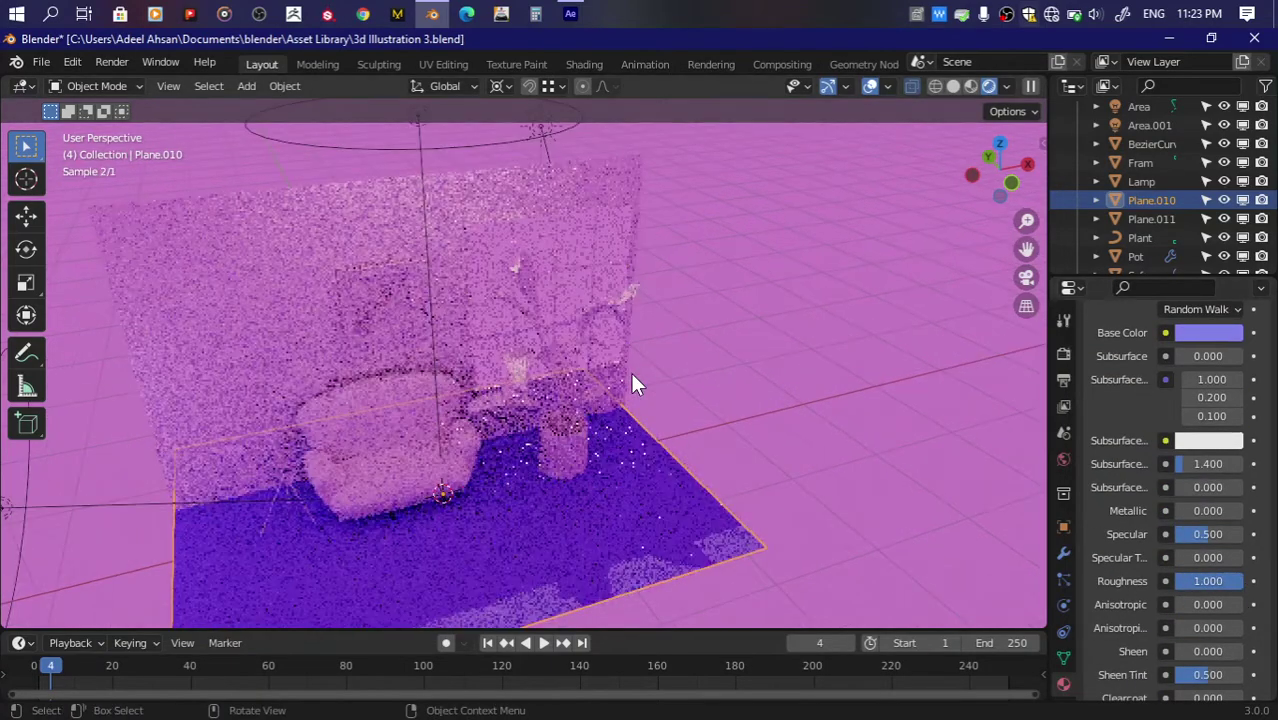
Step: Change the back wall's base colour to a warm peach
click(257, 298)
scroll(1147, 490, up, 5)
scroll(1170, 452, down, 5)
scroll(1224, 546, up, 5)
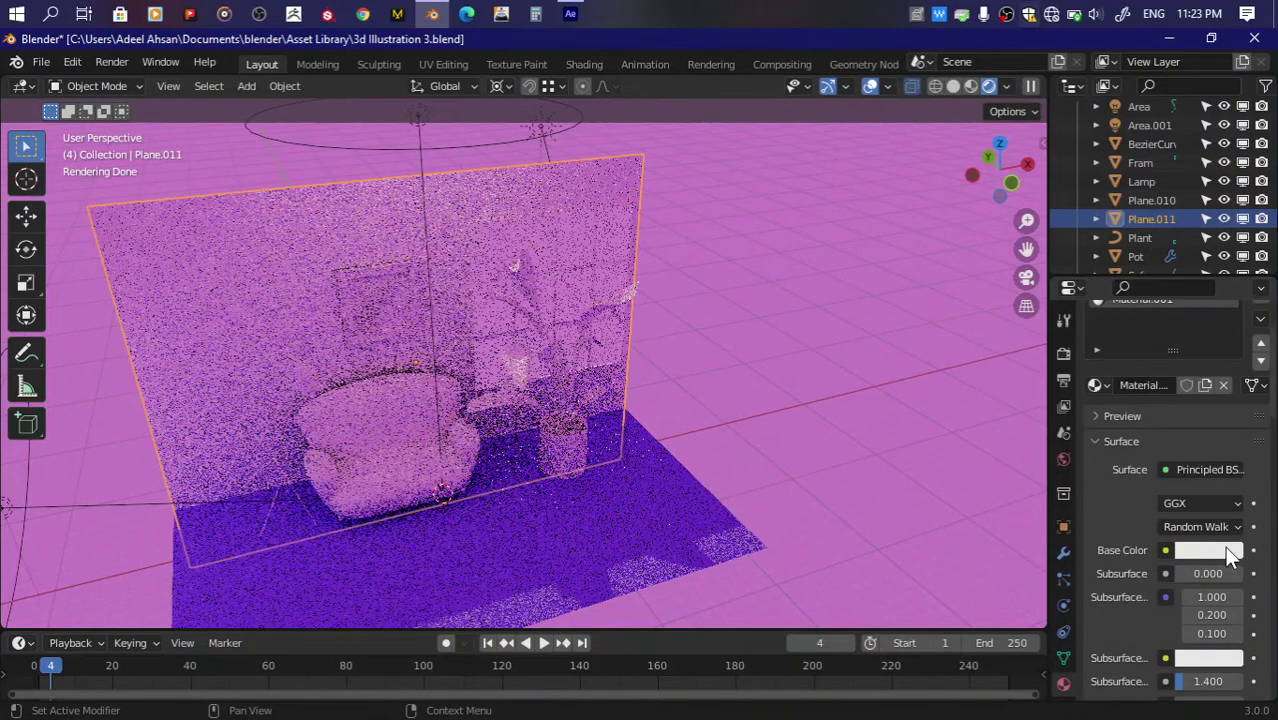
click(1228, 552)
click(1160, 350)
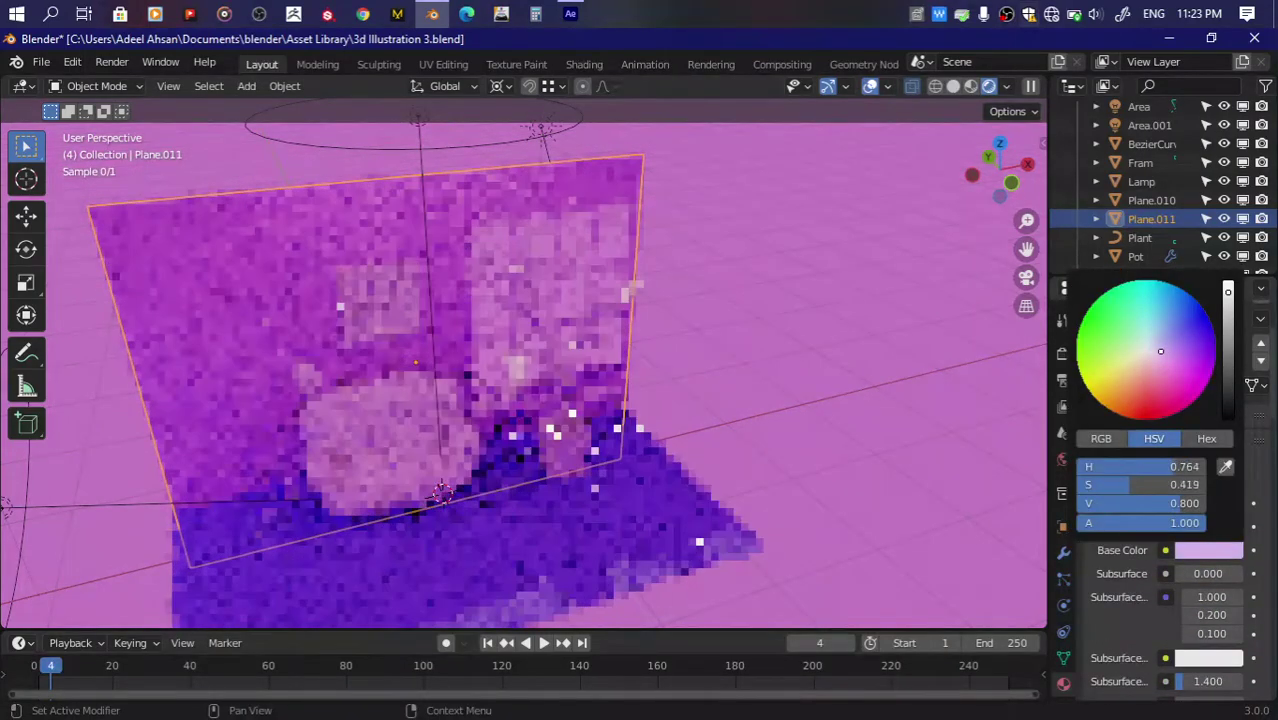
drag(1160, 350, 1137, 365)
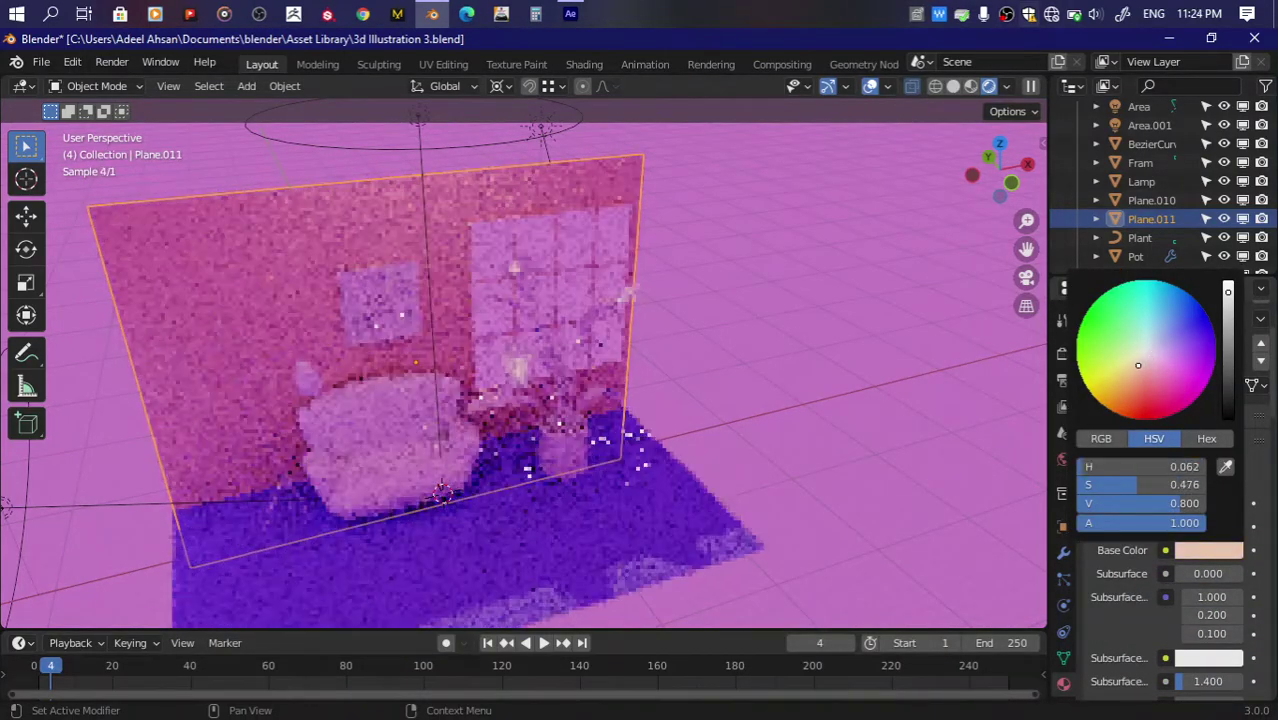
scroll(1195, 480, down, 8)
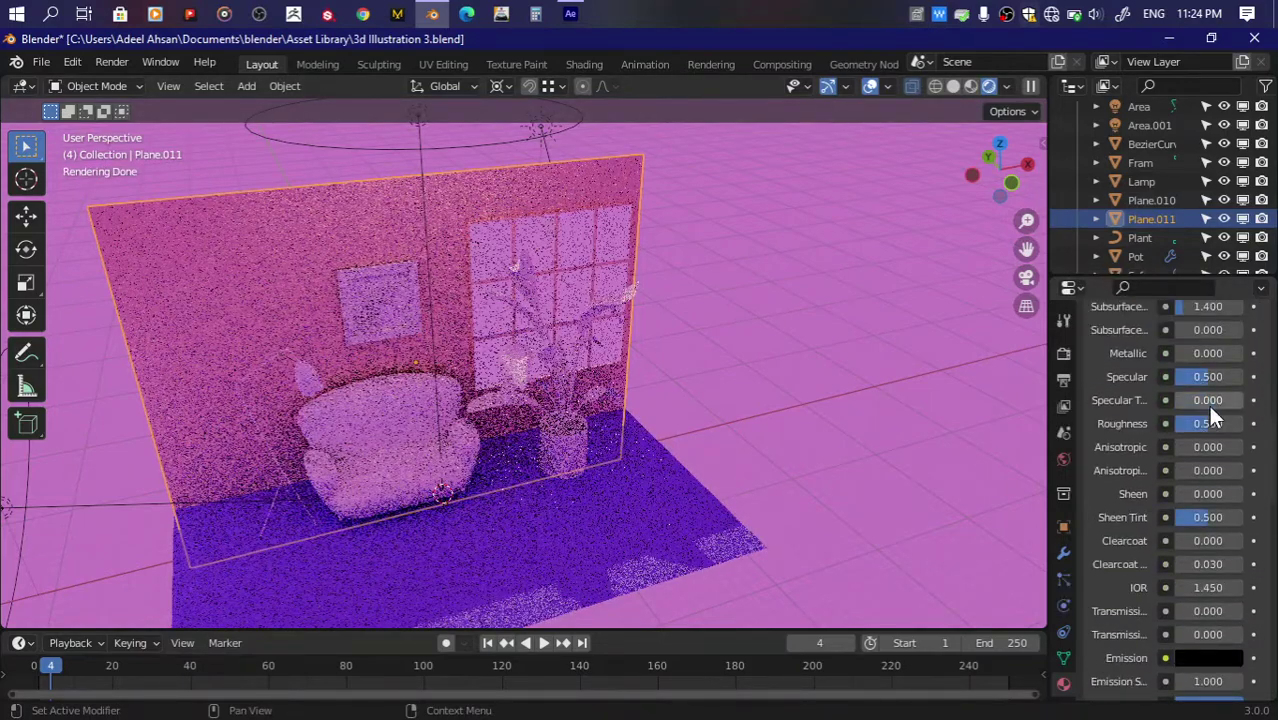
Step: Recolour the floor's base colour to light pink
click(515, 549)
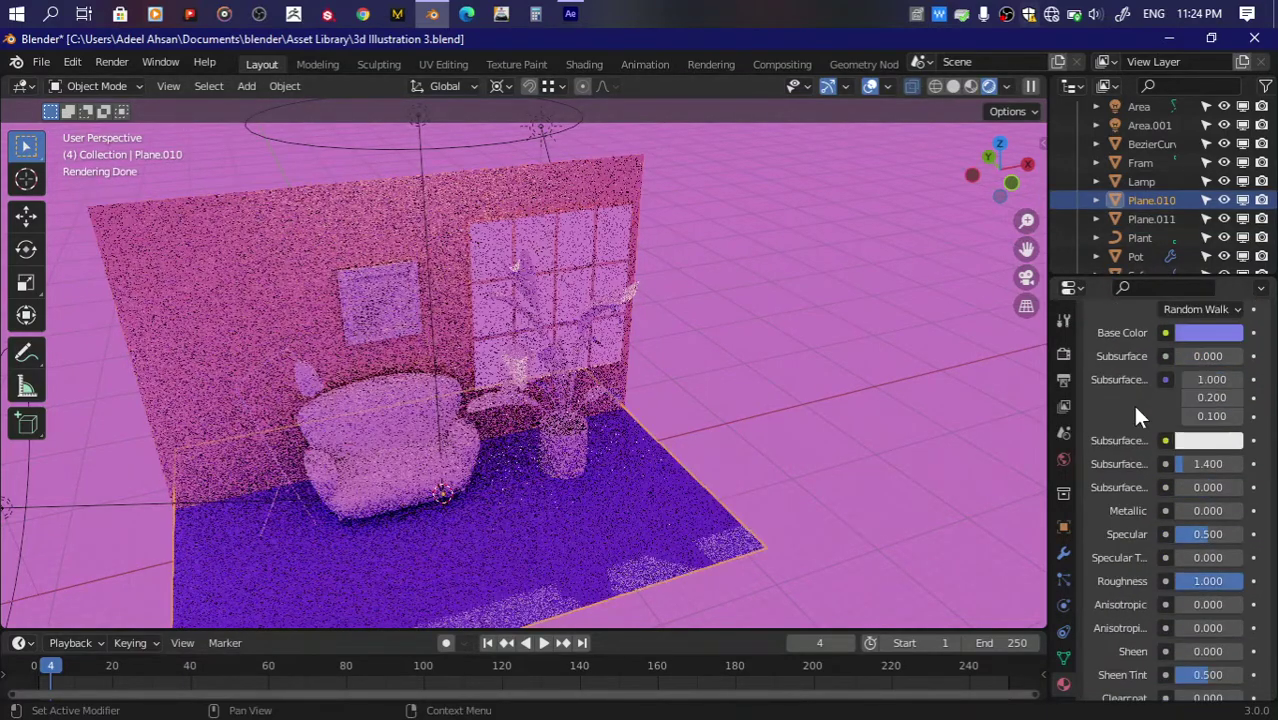
scroll(1140, 410, up, 1)
click(1205, 372)
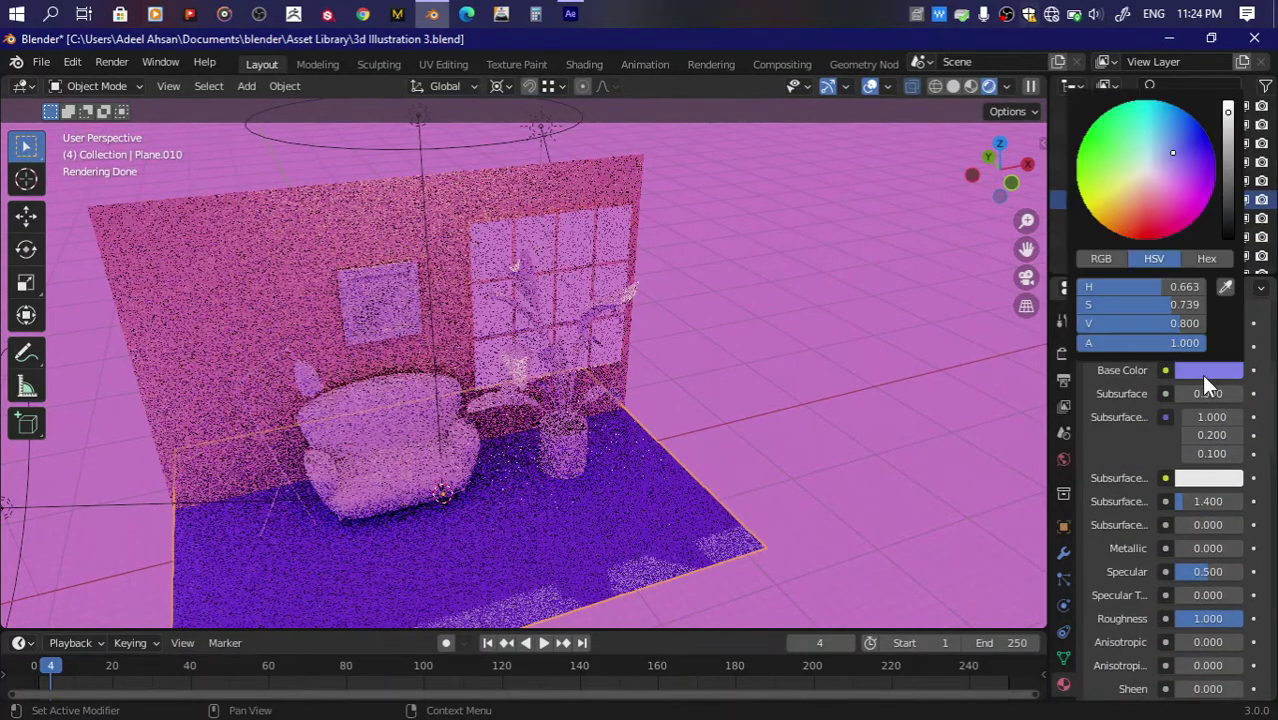
click(1163, 191)
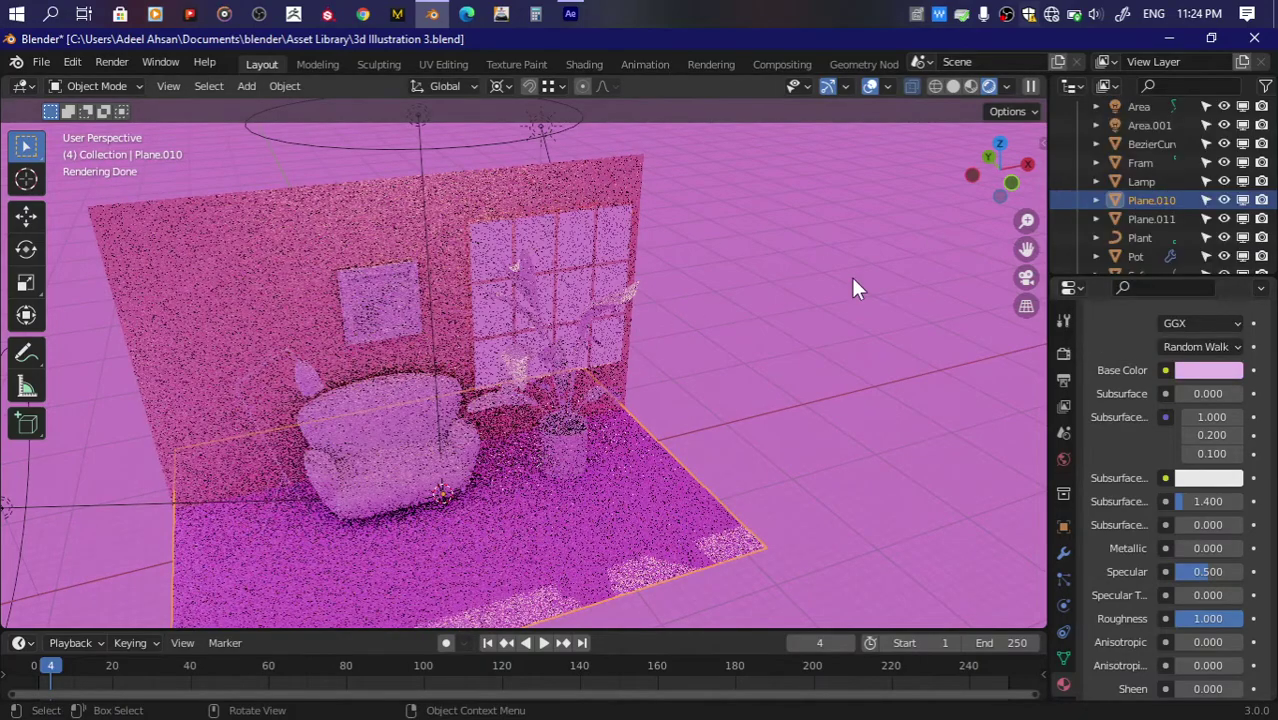
click(851, 277)
Step: Save the file as 3d Illustration 3.blend and orbit the view
click(1013, 184)
drag(1013, 184, 990, 200)
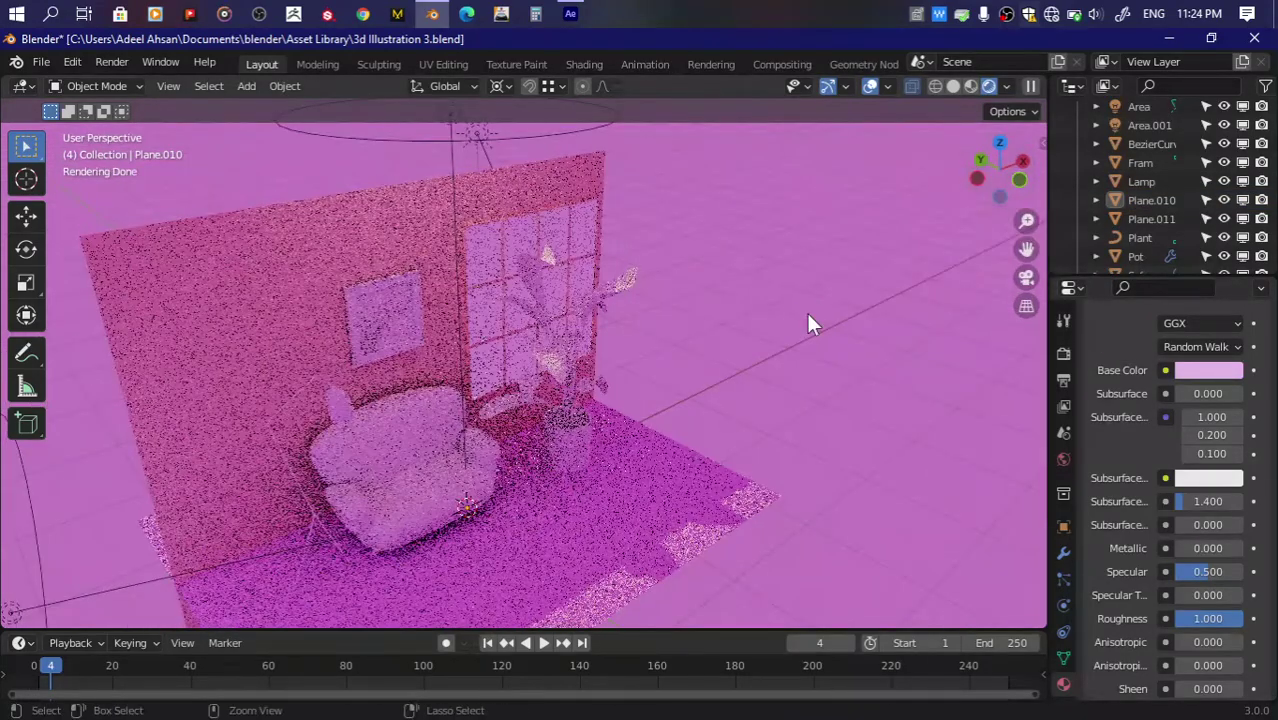
key(ctrl+s)
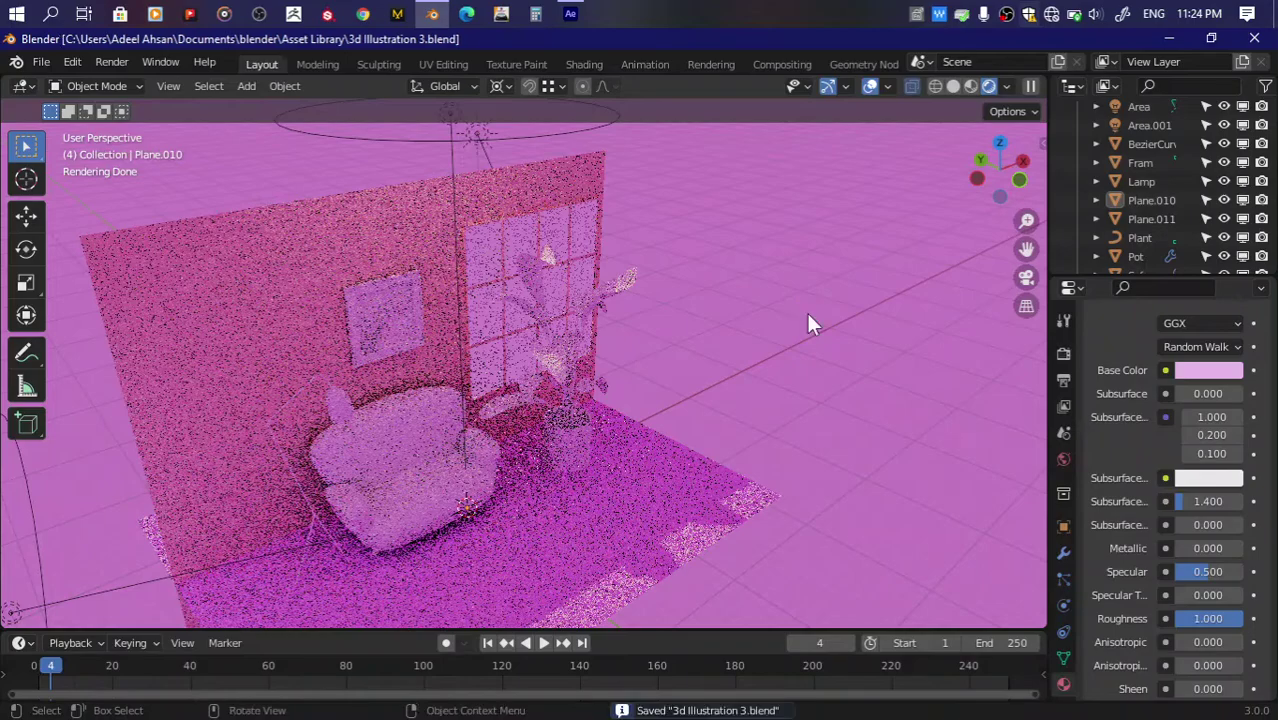
mouse_move(1000, 165)
mouse_down()
mouse_move(1010, 192)
mouse_move(985, 200)
mouse_move(1004, 184)
mouse_up()
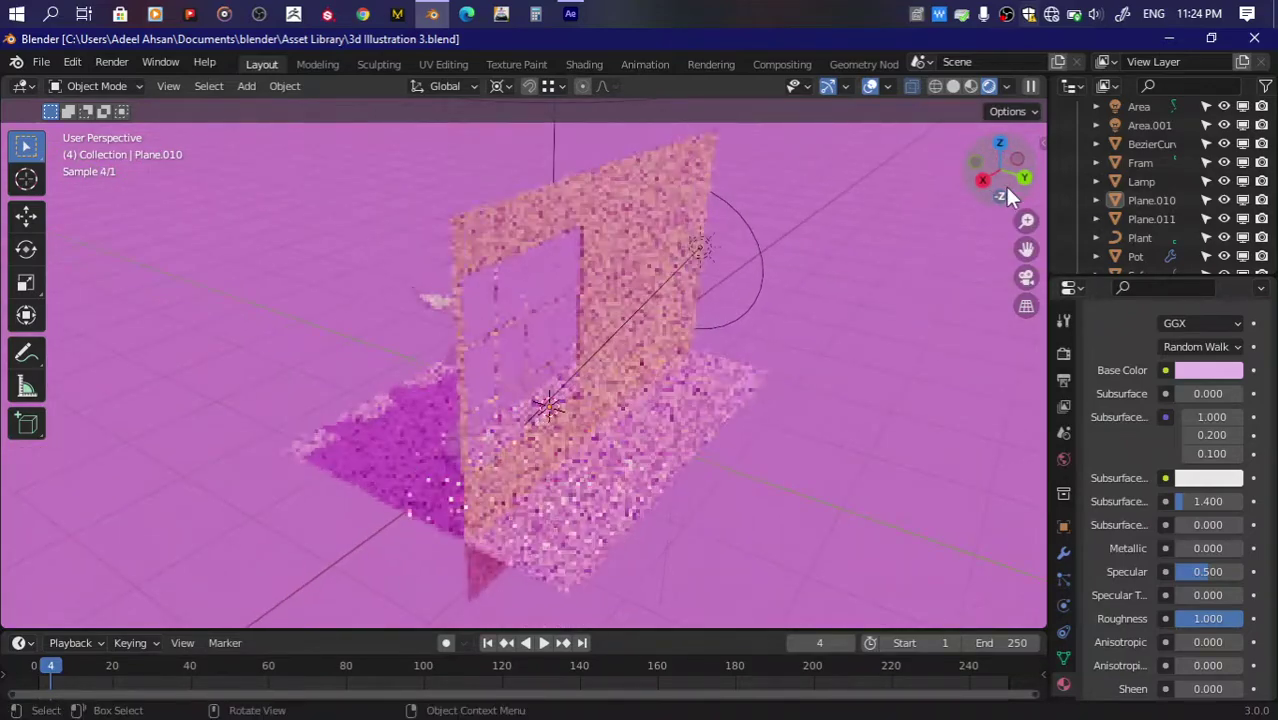
scroll(1200, 350, up, 5)
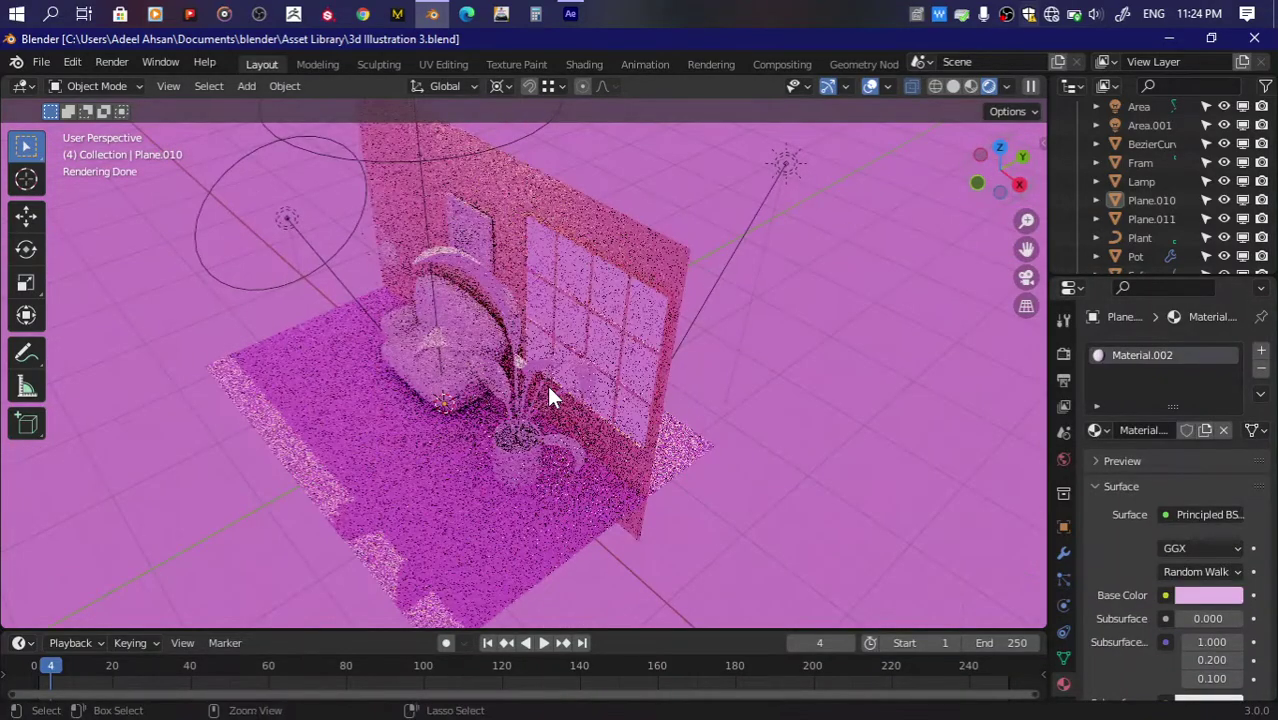
Step: Confine viewport rendering to a strip around the plant and set viewport samples to 20
key(b)
drag(458, 245, 558, 553)
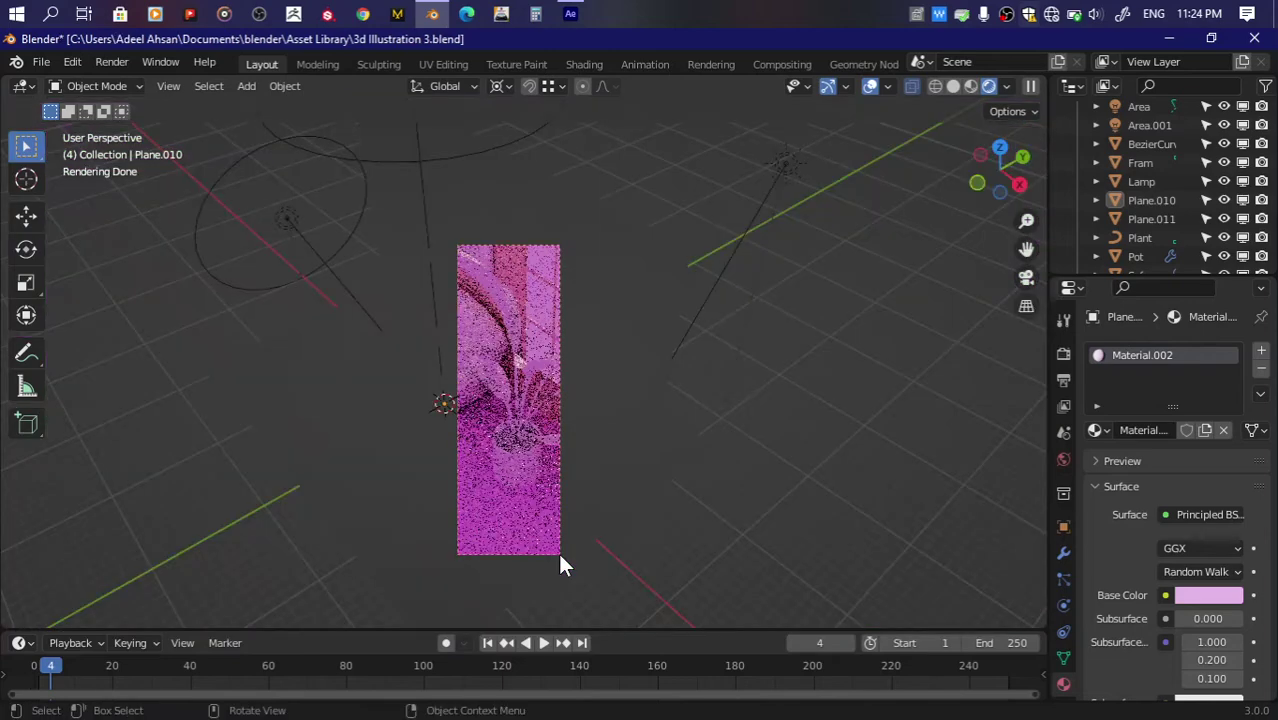
drag(1026, 248, 1024, 247)
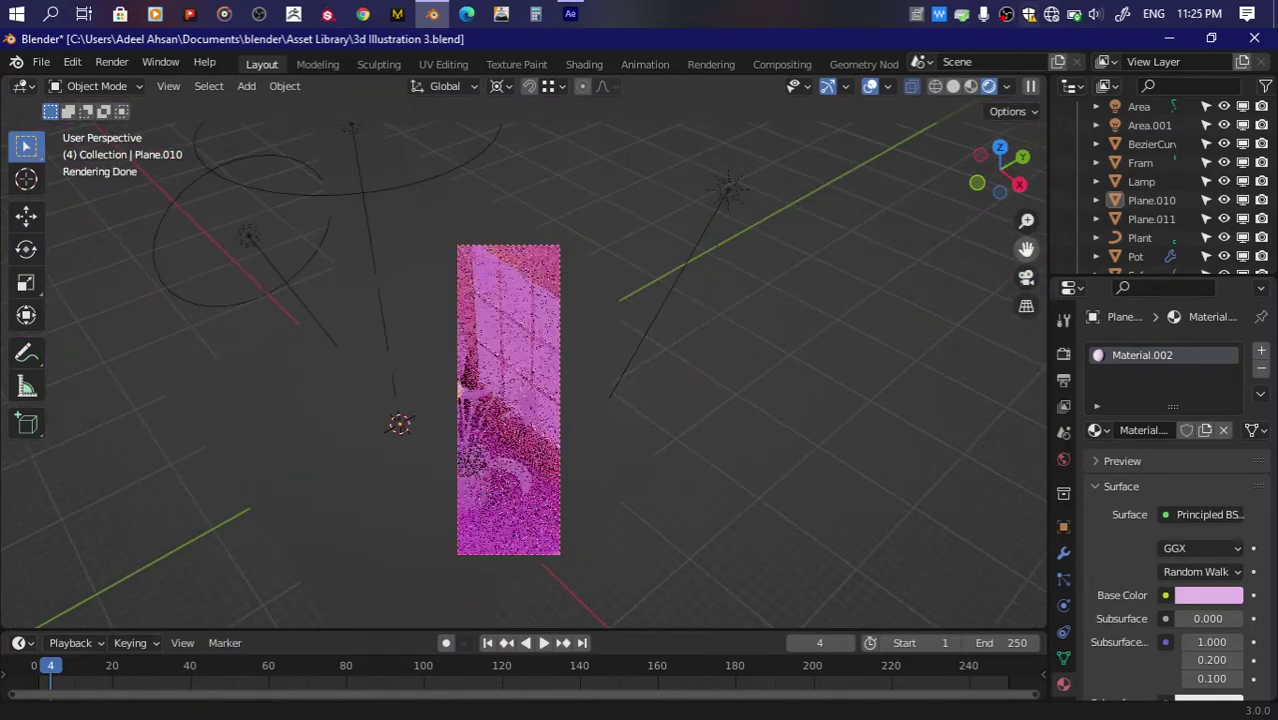
click(1064, 362)
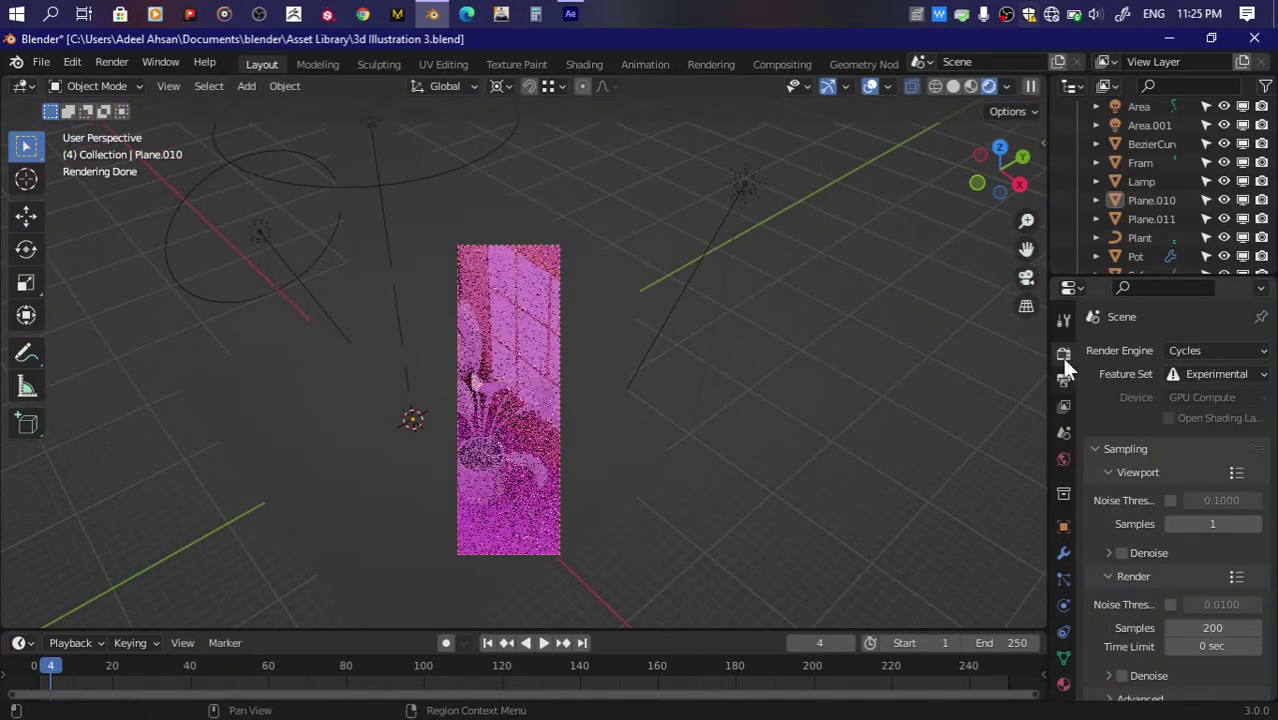
click(1064, 379)
click(1064, 354)
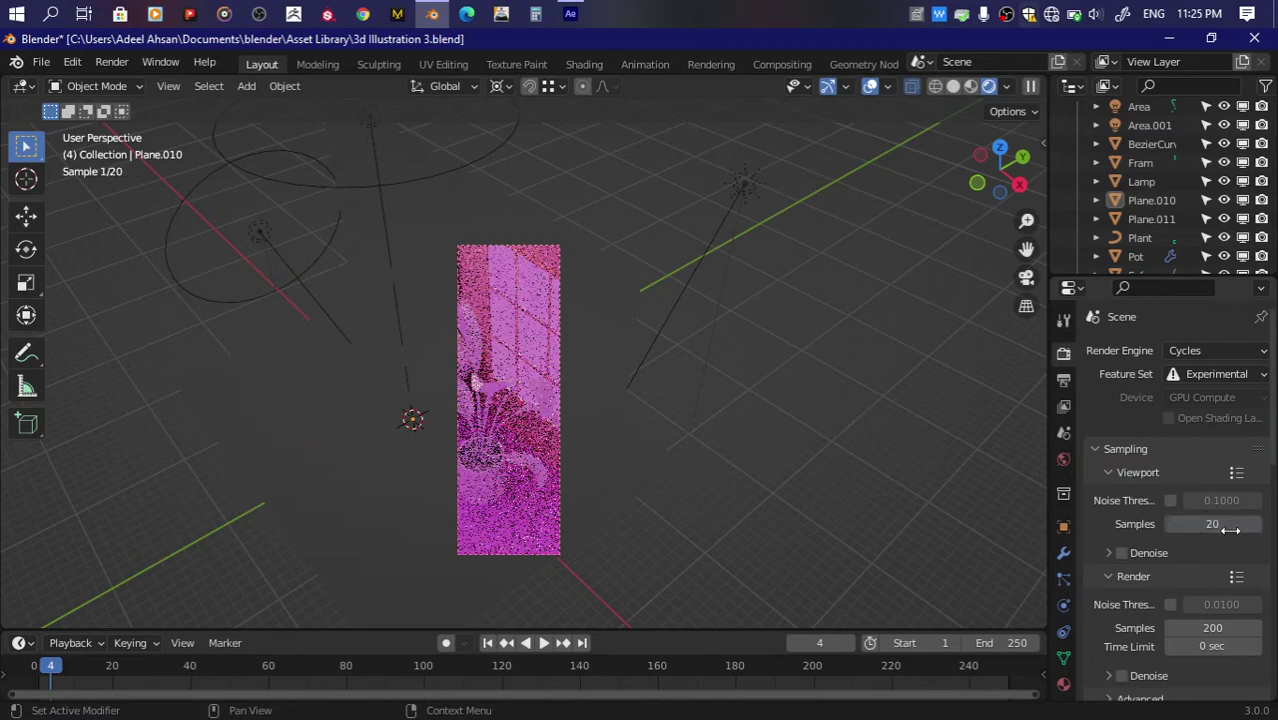
Step: Select the sun lamp and experiment with its angle and shadow settings
click(743, 186)
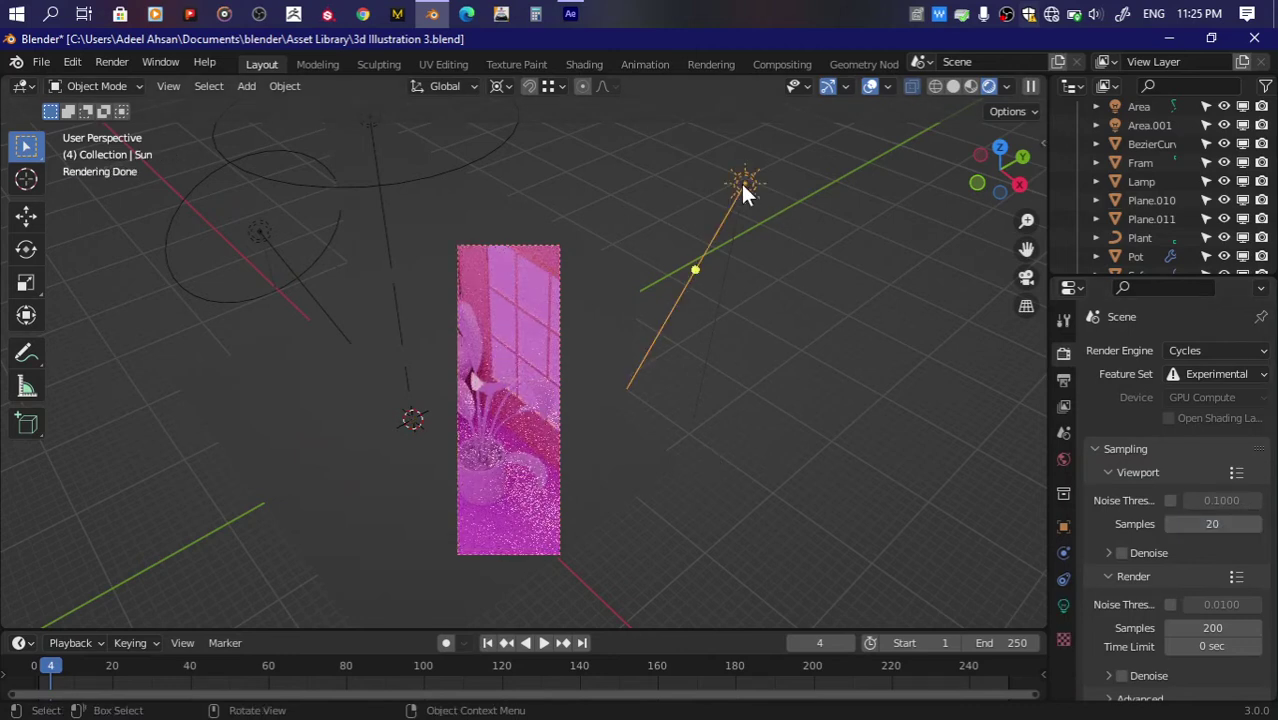
click(1064, 605)
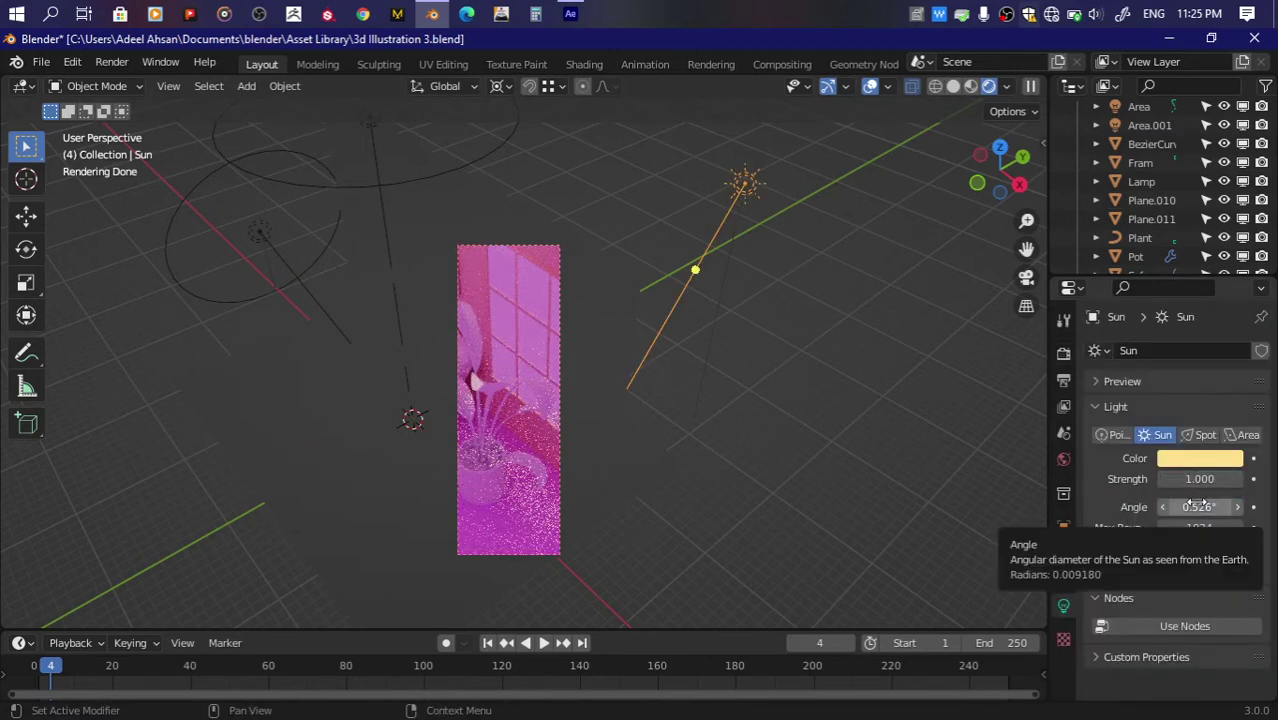
drag(1186, 496, 1212, 506)
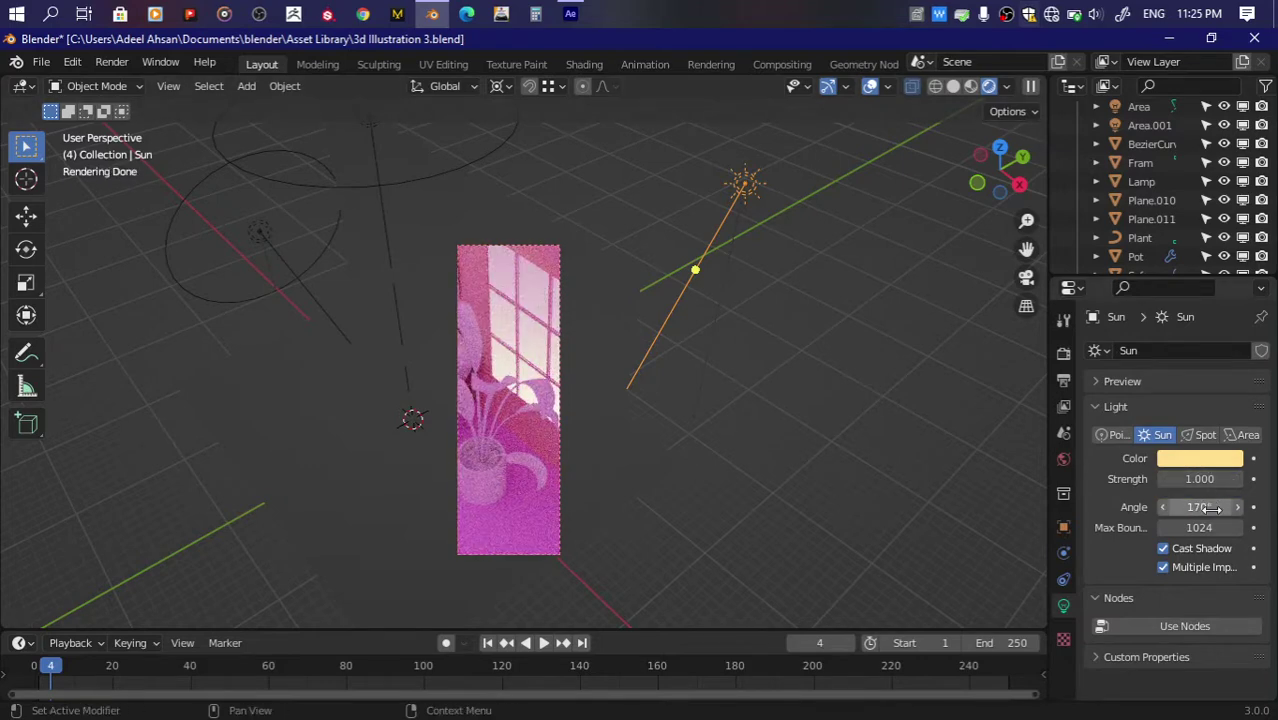
drag(1210, 524, 1235, 525)
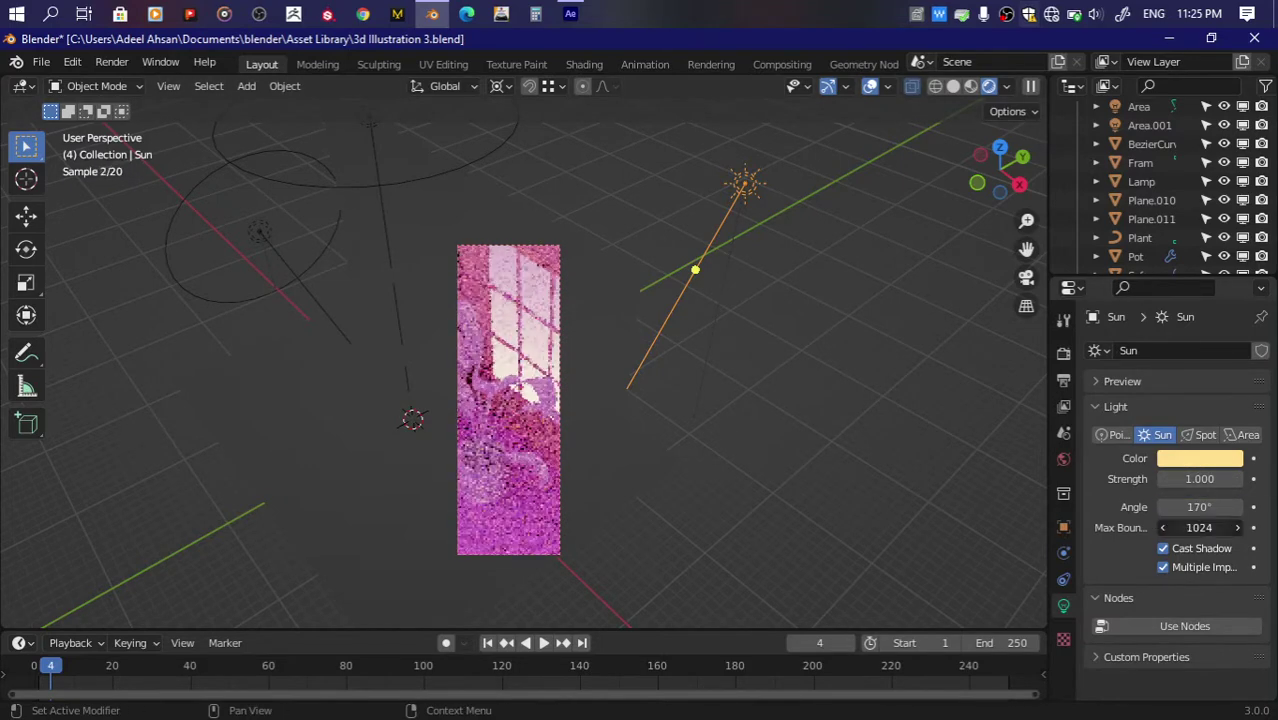
click(1168, 549)
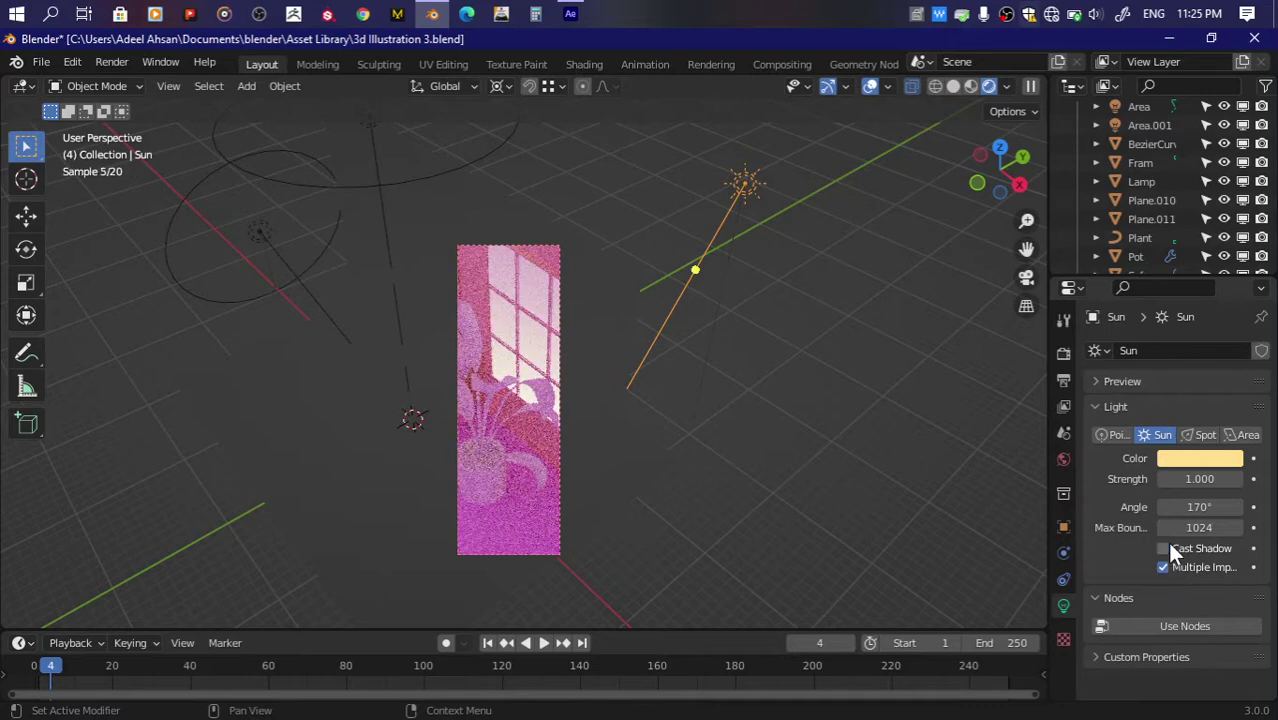
drag(995, 200, 1000, 180)
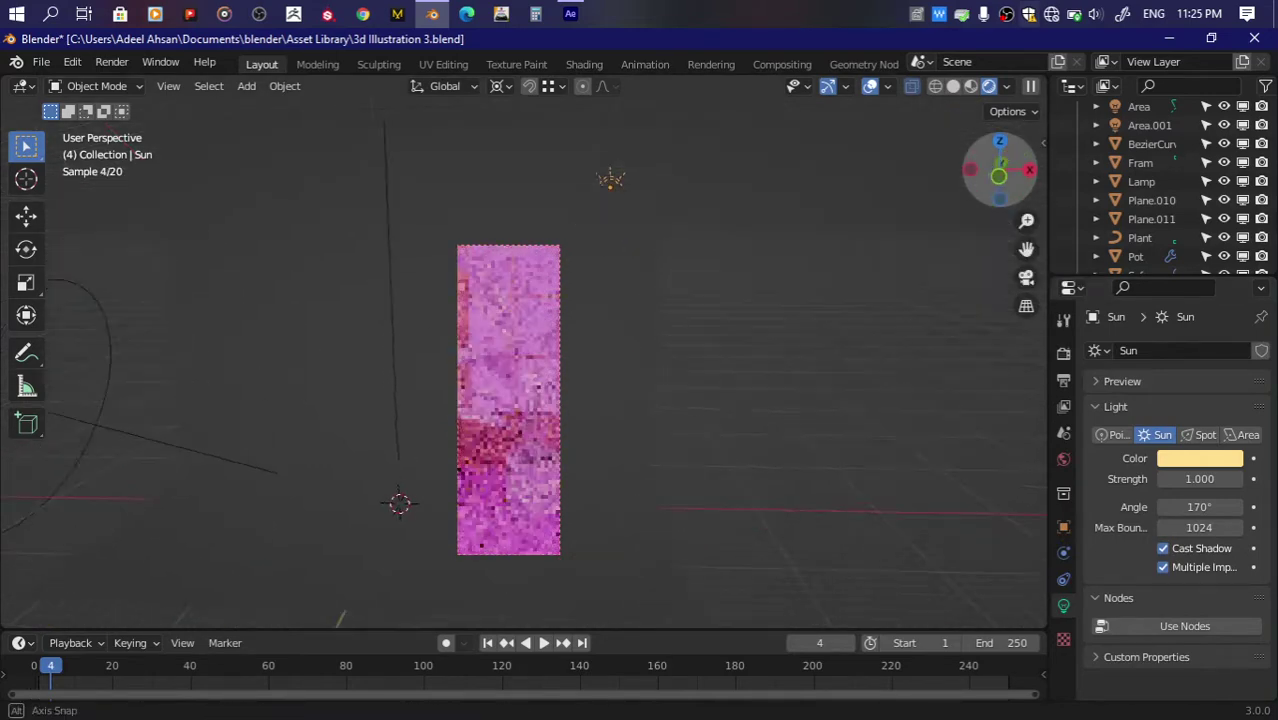
drag(1175, 507, 1220, 507)
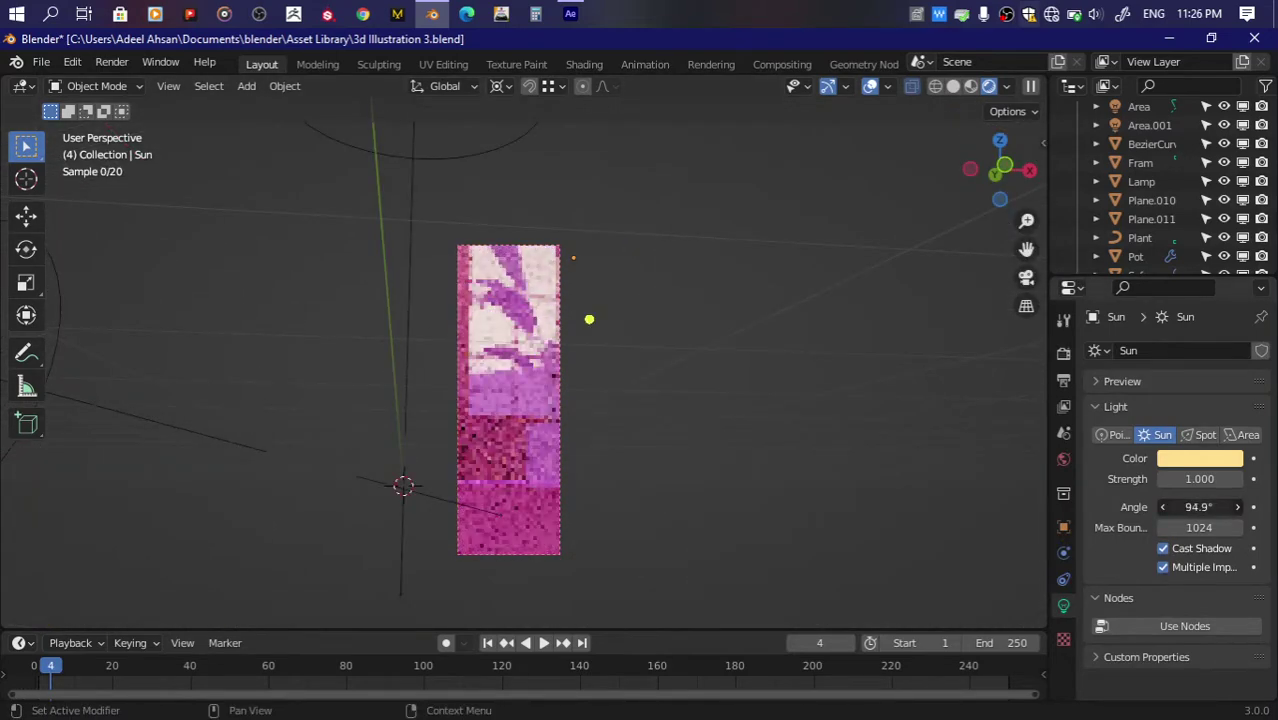
mouse_move(1000, 172)
mouse_down()
mouse_move(1010, 180)
mouse_move(1008, 167)
mouse_up()
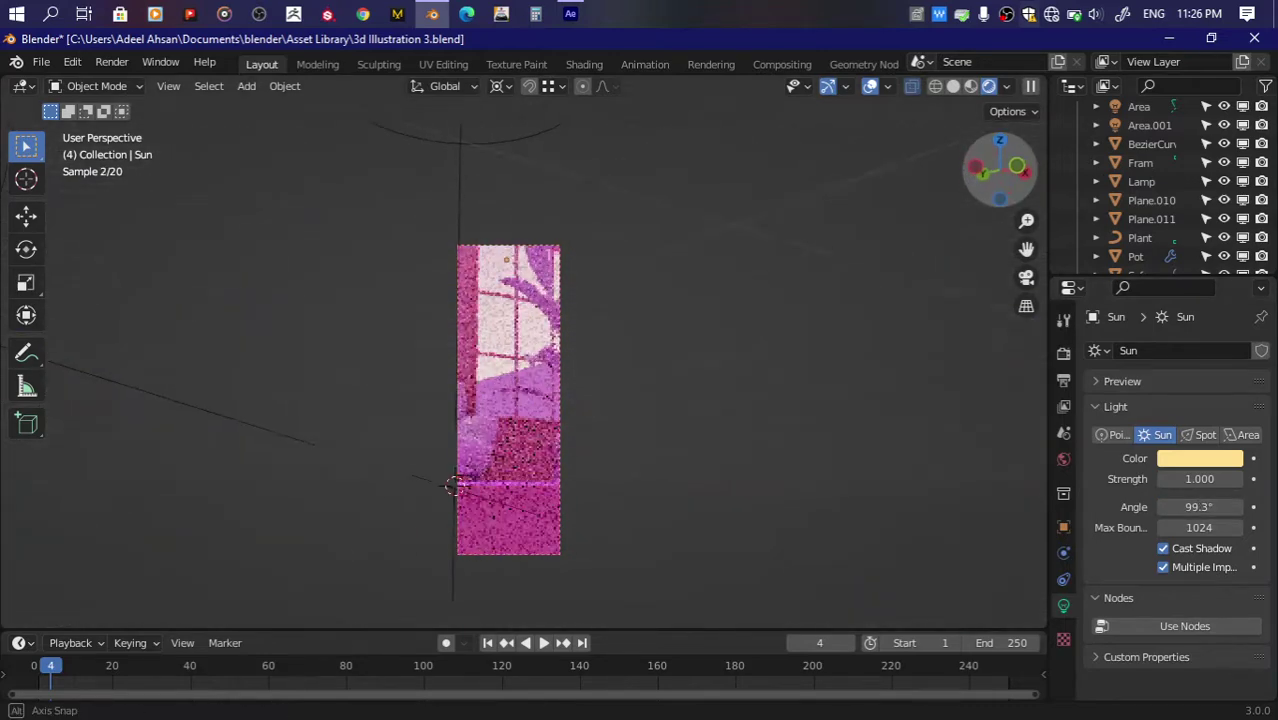
Step: In front view, settle the sun angle at 110° and recentre the scene
click(1002, 170)
scroll(748, 313, down, 3)
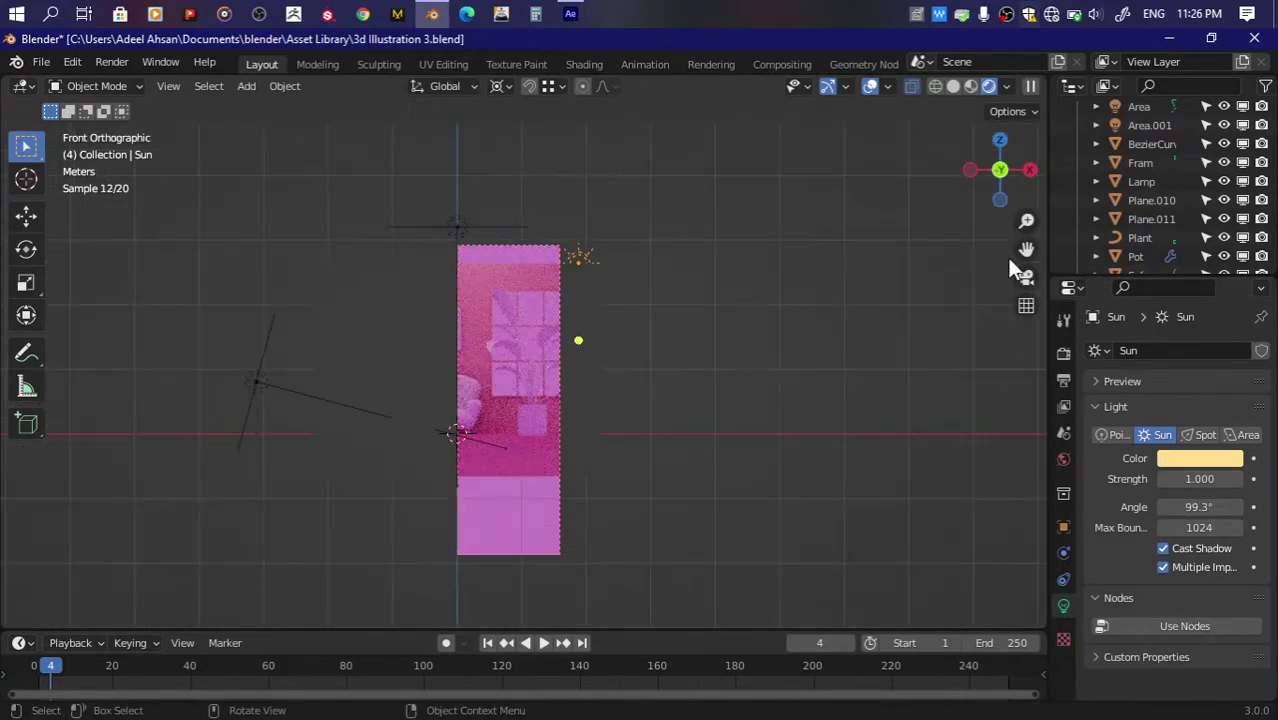
drag(1026, 249, 1240, 405)
drag(1199, 507, 1197, 507)
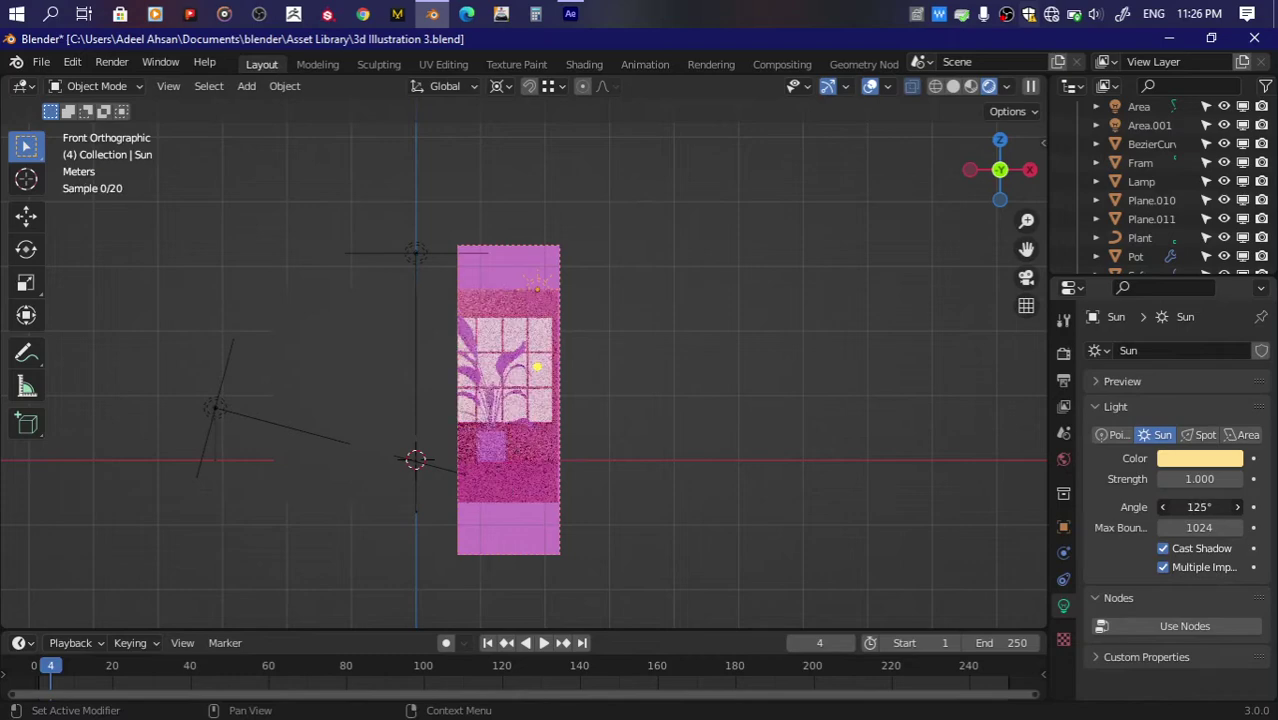
drag(1026, 249, 1100, 275)
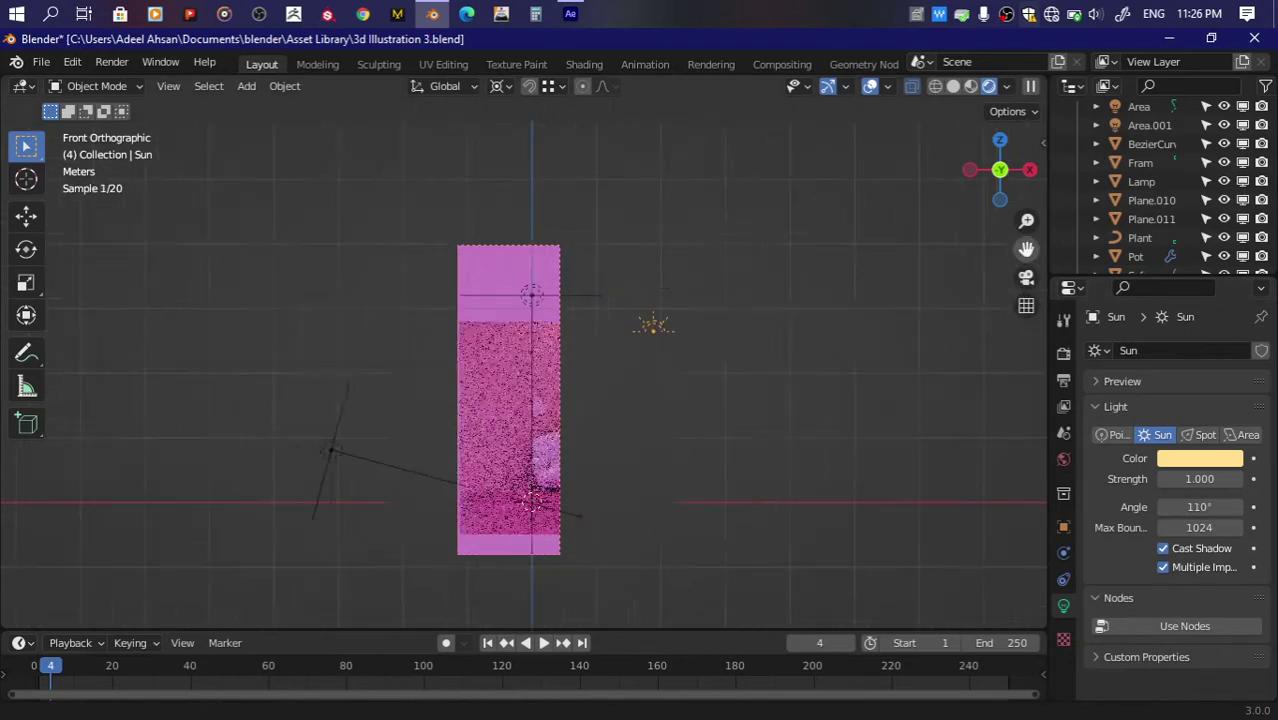
drag(1026, 249, 970, 259)
Step: Crop the preview render to the room area and set viewport samples to 32
key(ctrl+b)
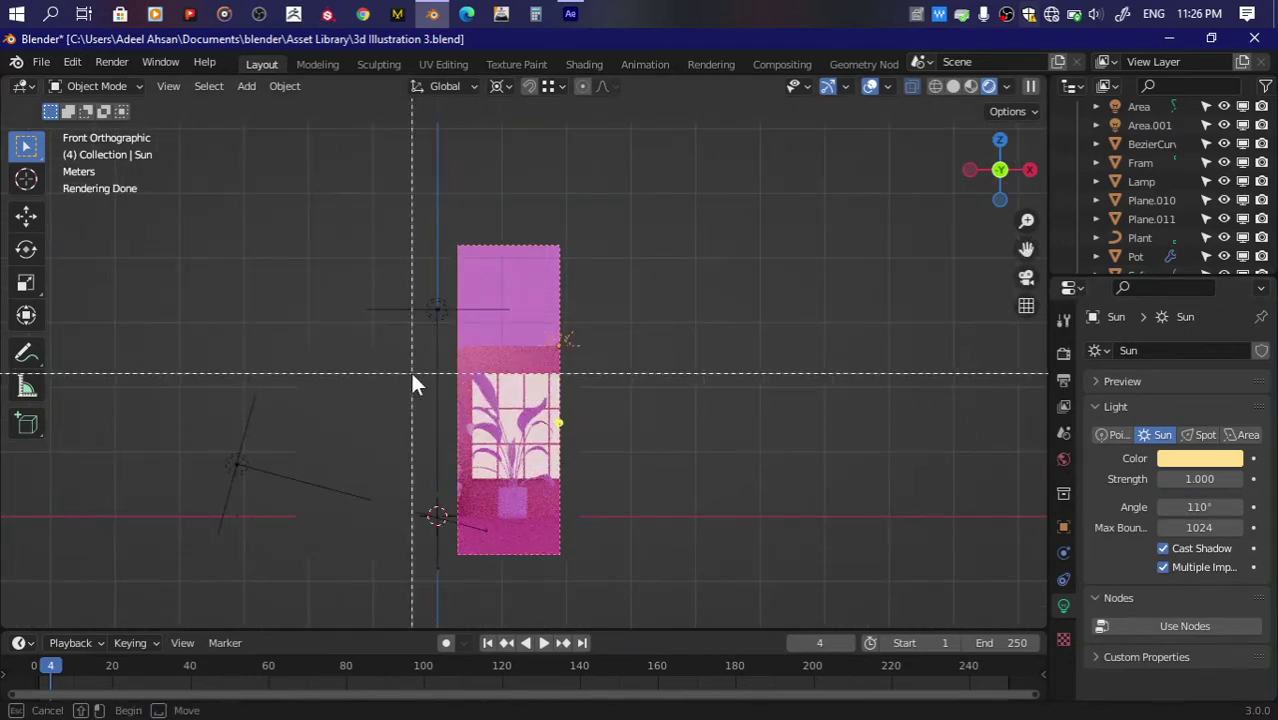
drag(414, 372, 556, 507)
scroll(948, 258, up, 4)
drag(1026, 249, 1010, 55)
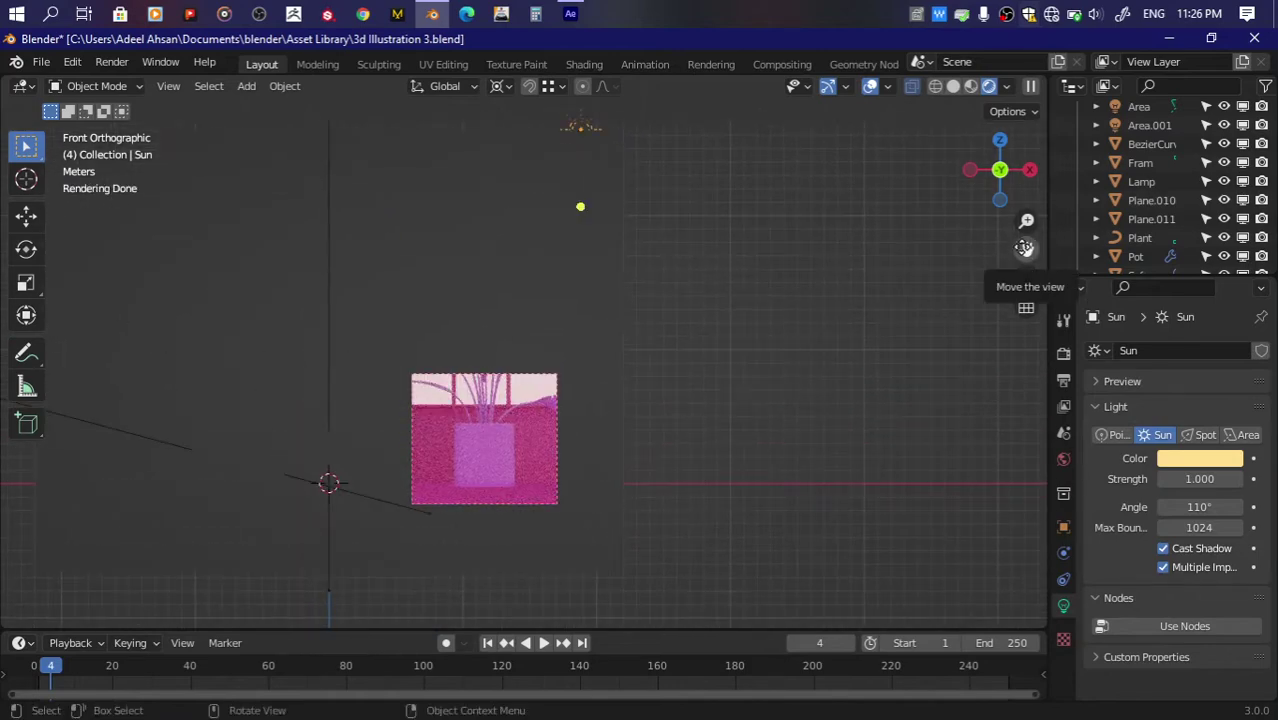
drag(1026, 249, 1026, 291)
click(1063, 352)
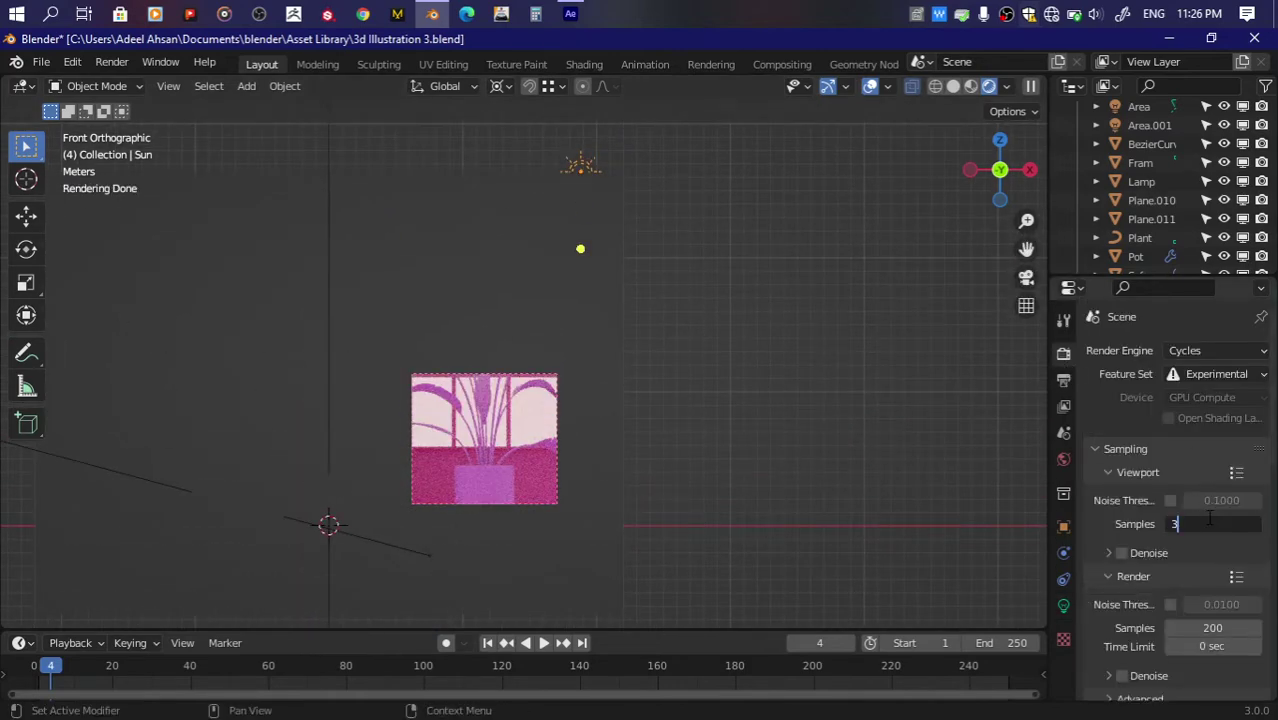
scroll(519, 452, down, 1)
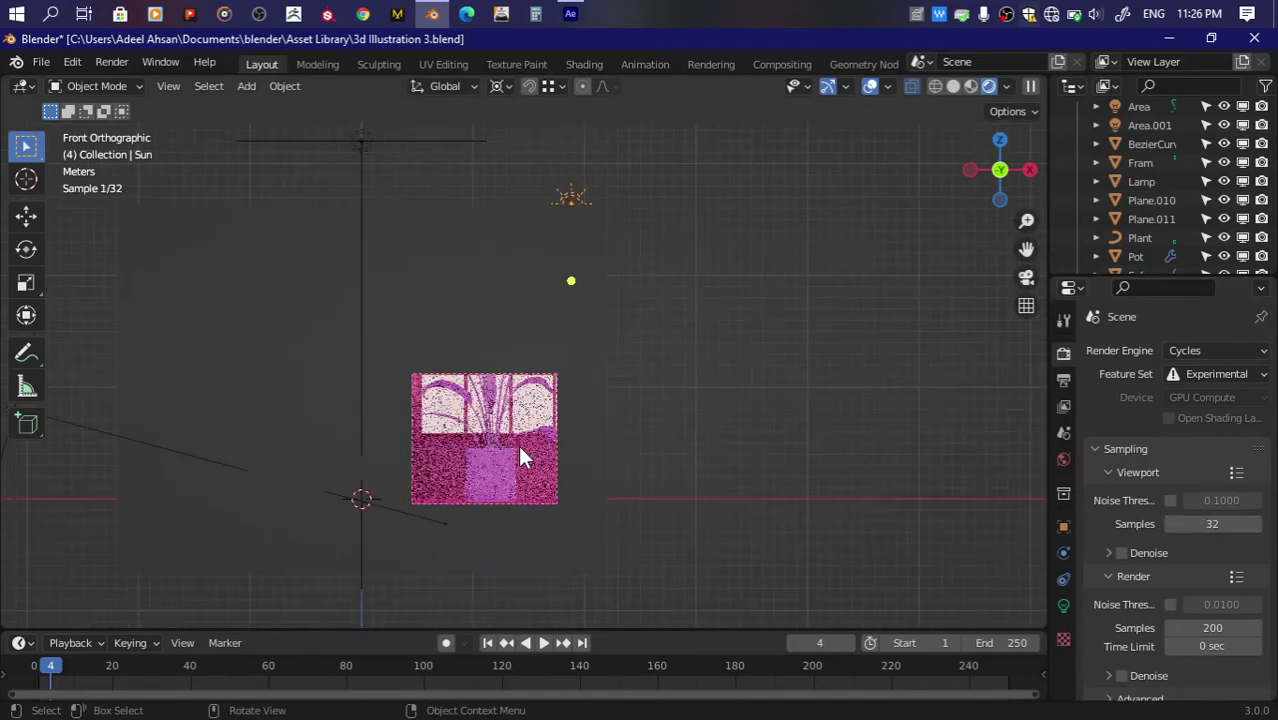
Step: Redraw the render region as a smaller box over the plant and window
key(ctrl+b)
drag(304, 226, 898, 568)
scroll(599, 486, up, 3)
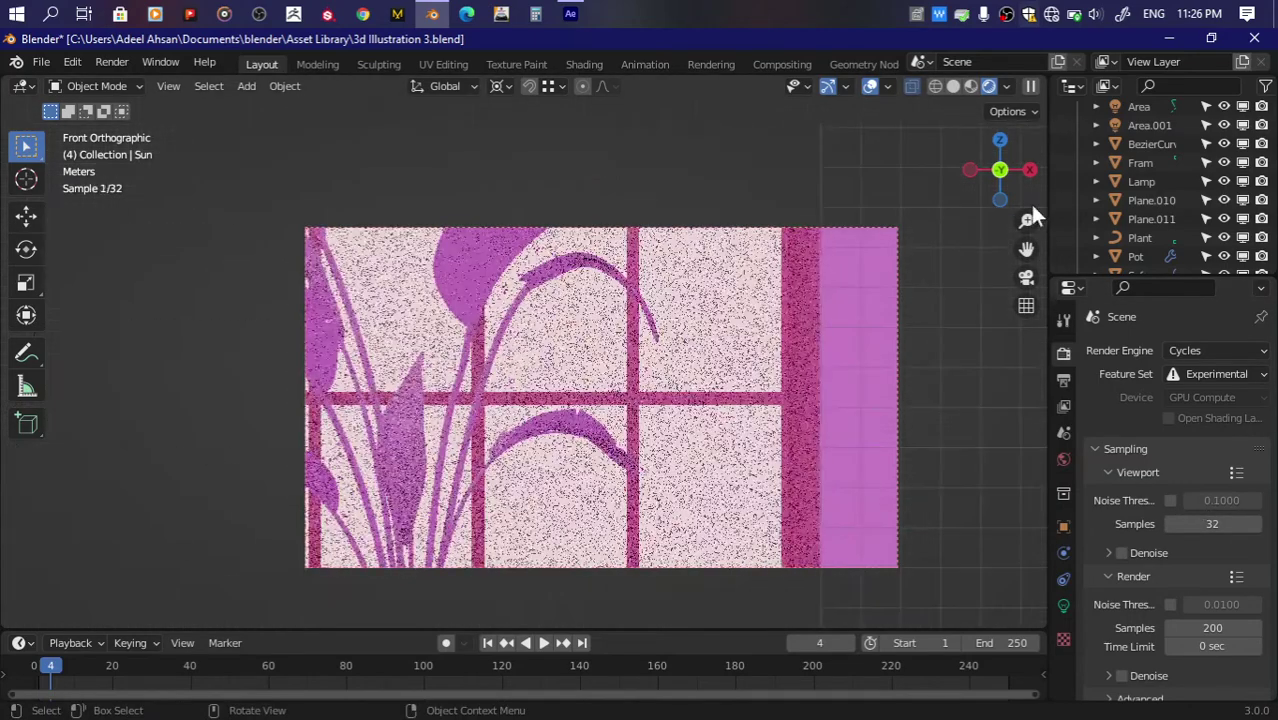
drag(1015, 190, 968, 254)
key(ctrl+b)
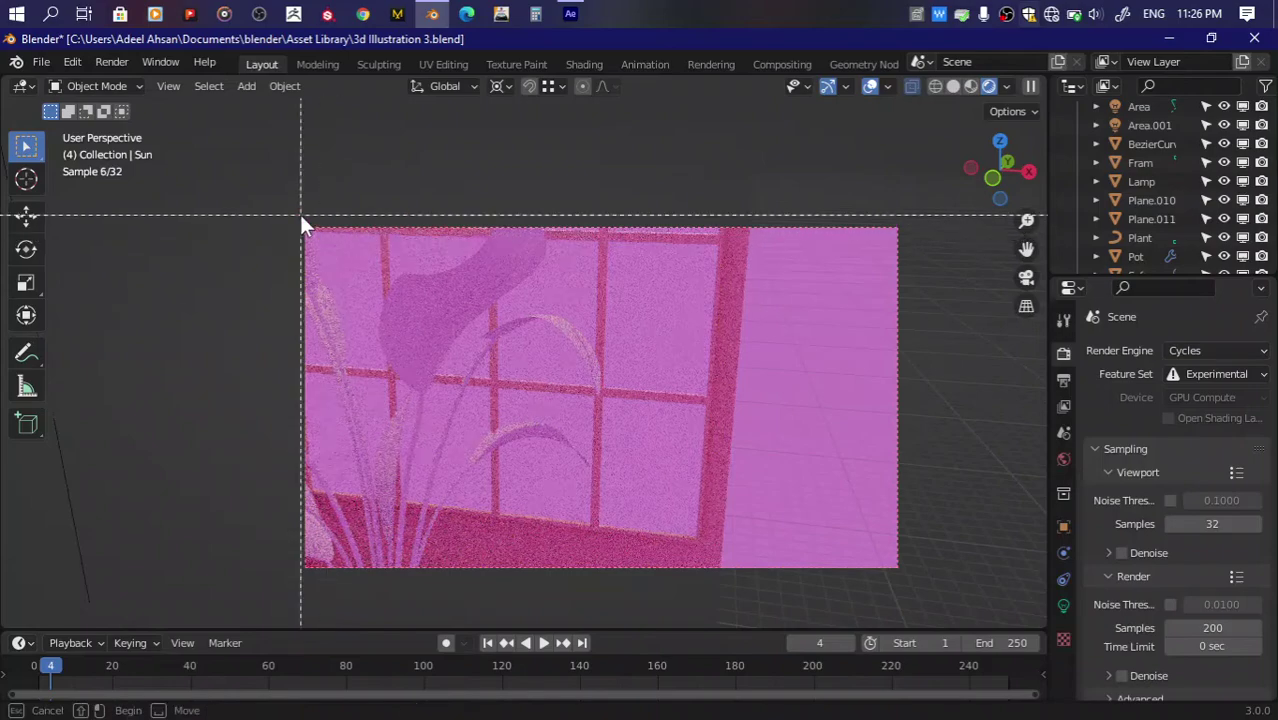
drag(299, 212, 719, 585)
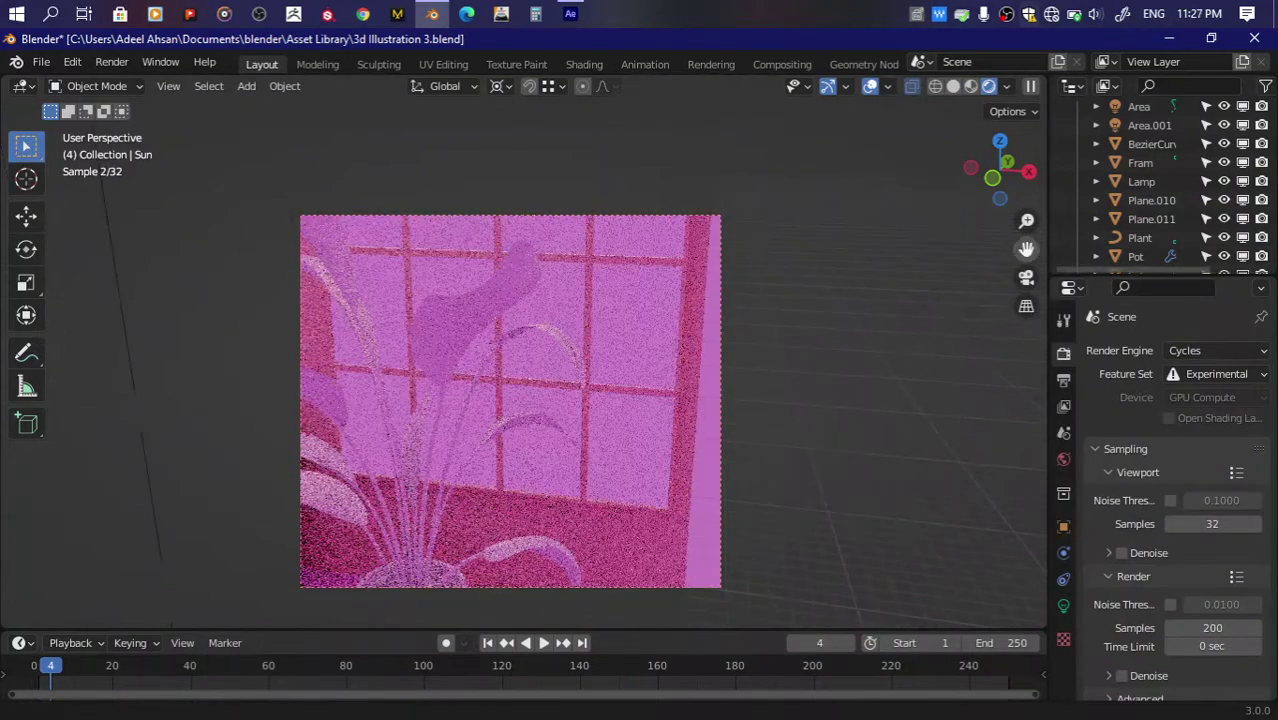
drag(1027, 249, 1030, 250)
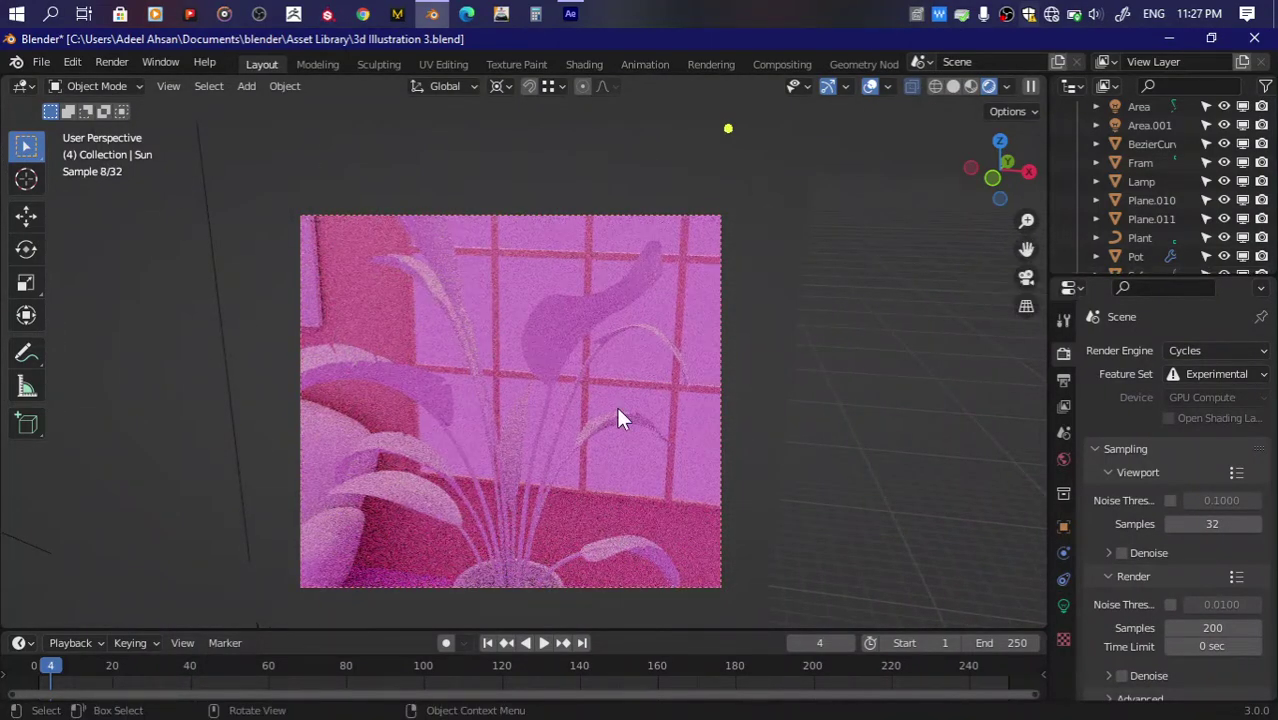
Step: Orbit and pan to view the plant, window and sun from a high angle
click(992, 181)
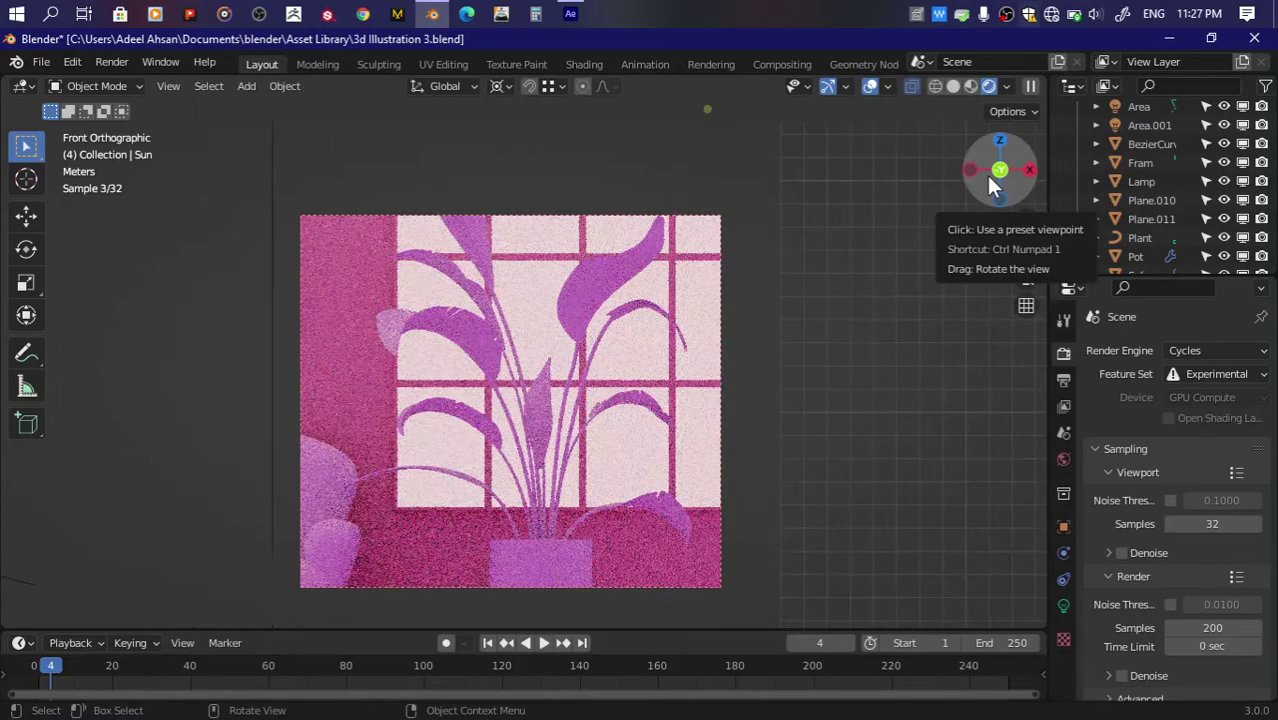
drag(992, 181, 828, 340)
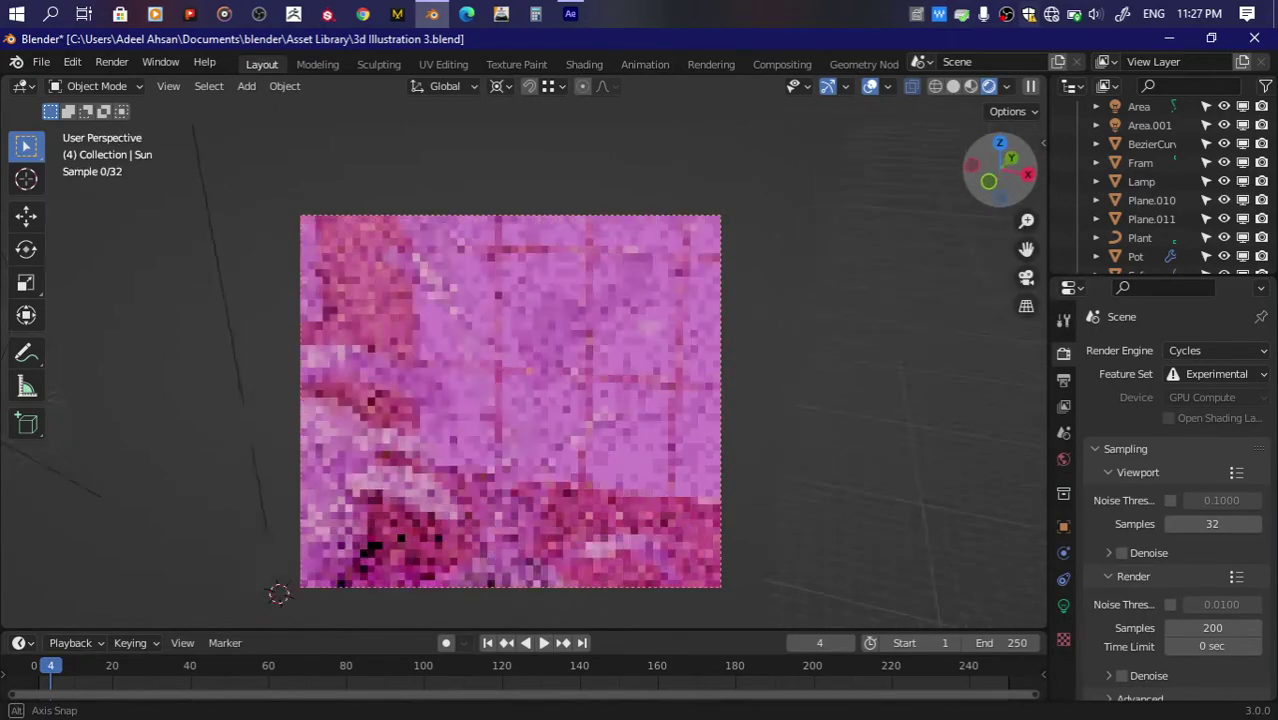
drag(999, 172, 1005, 177)
scroll(615, 362, up, 2)
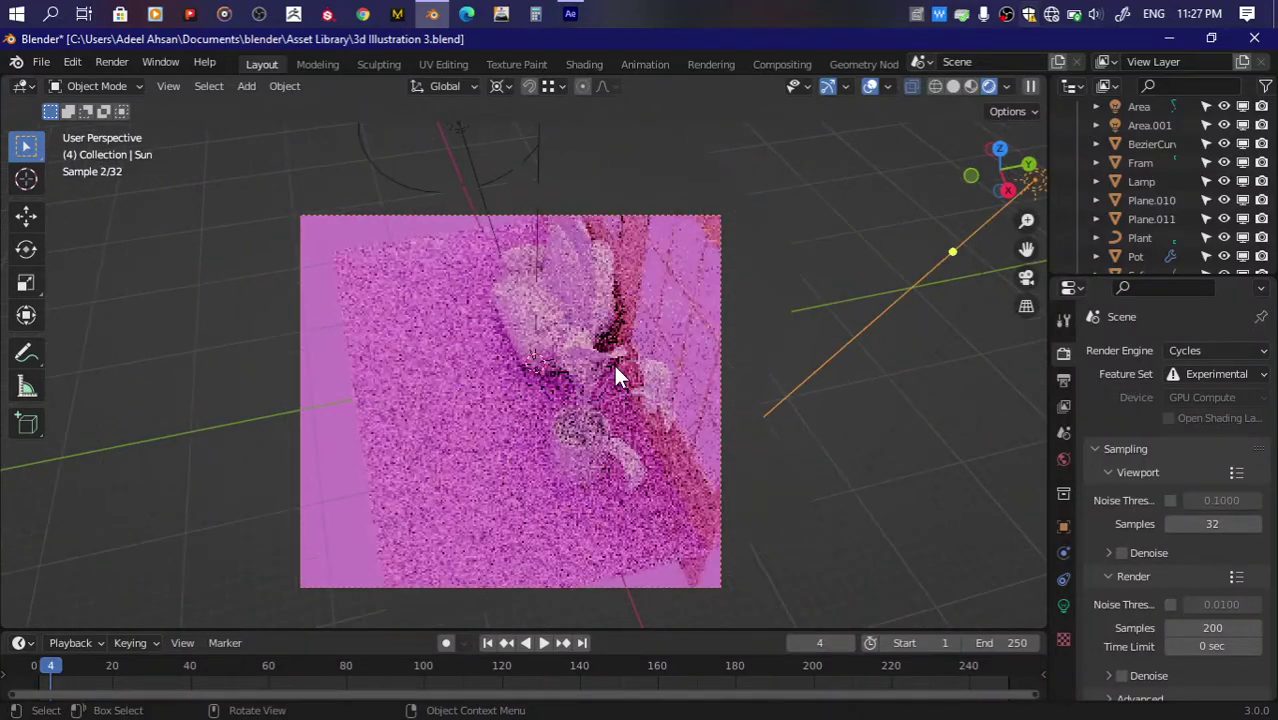
scroll(615, 362, up, 2)
scroll(615, 362, up, 3)
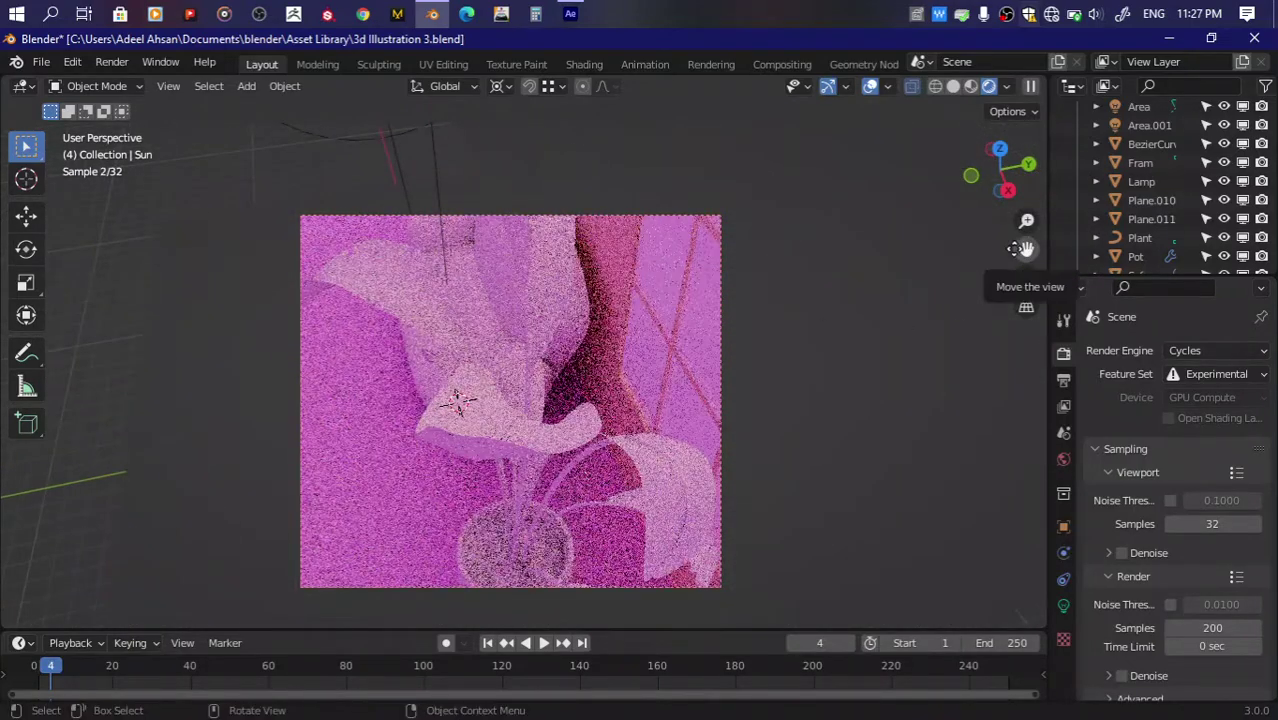
drag(1020, 249, 831, 301)
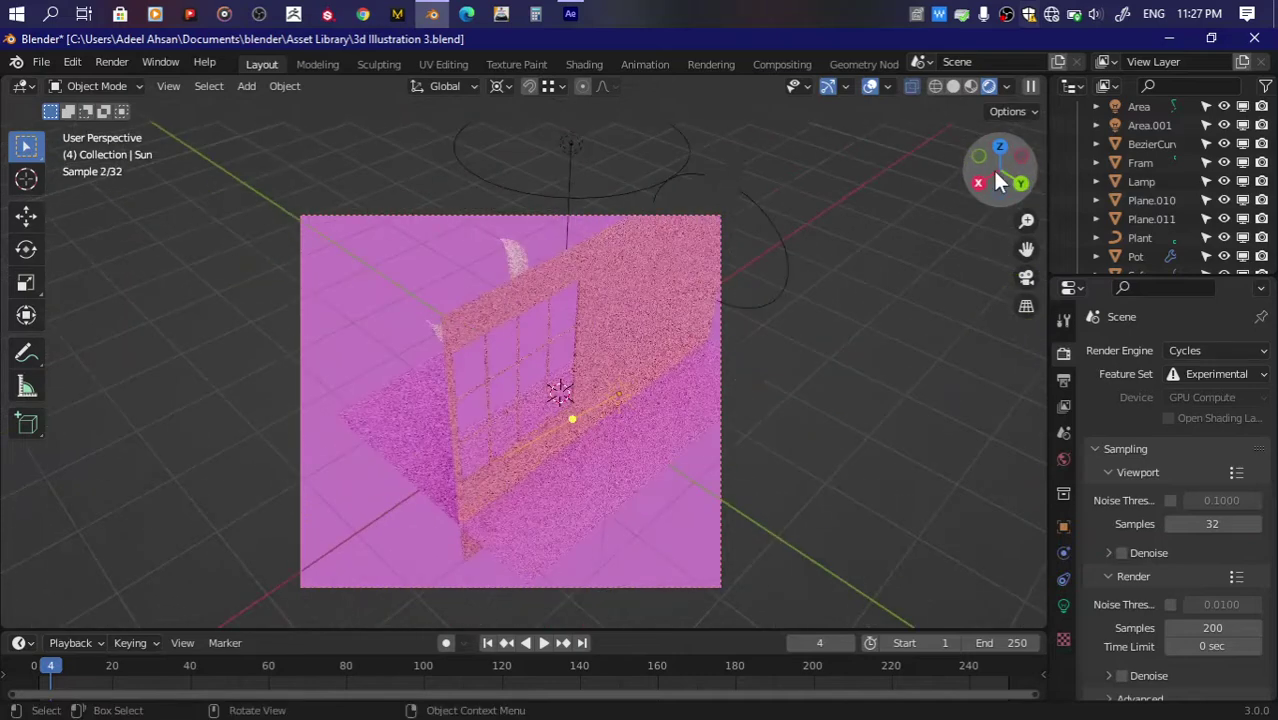
drag(998, 180, 1000, 182)
Step: Select the floor plane Plane.010 and inspect its modifier, particle, mesh data and object settings
click(390, 470)
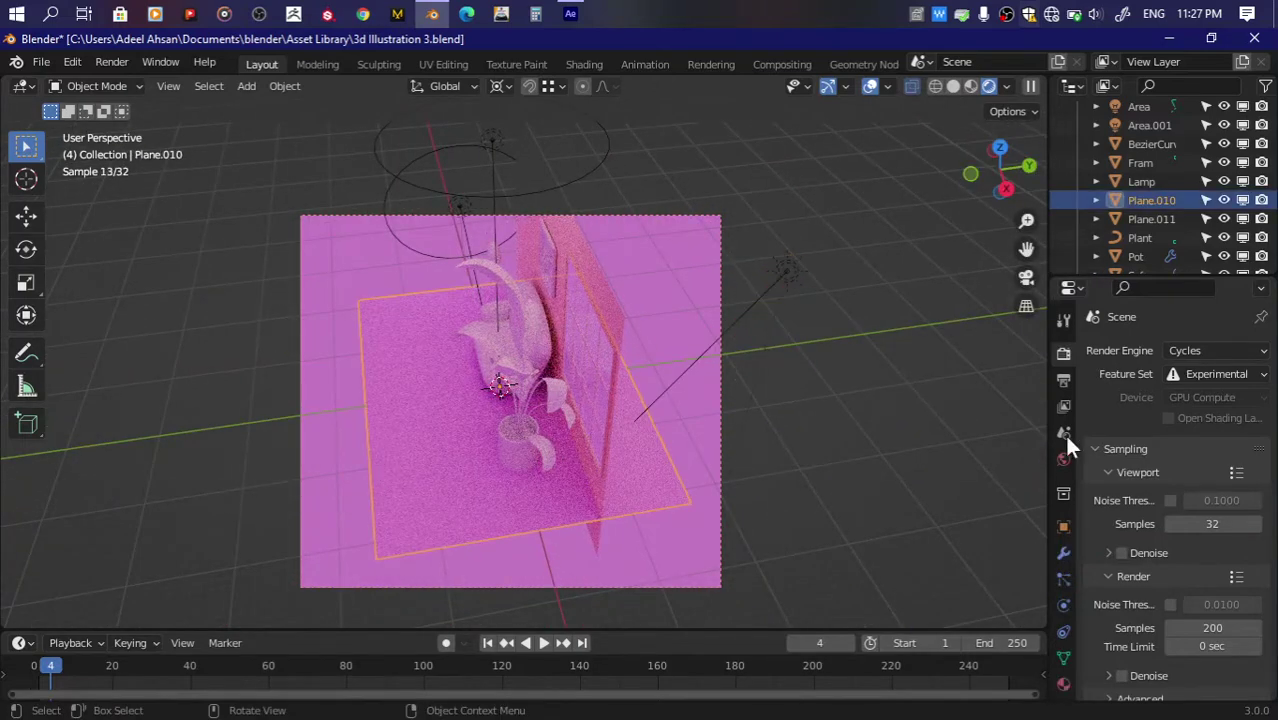
scroll(1108, 590, down, 5)
scroll(1108, 590, down, 3)
scroll(1100, 540, down, 2)
click(1098, 530)
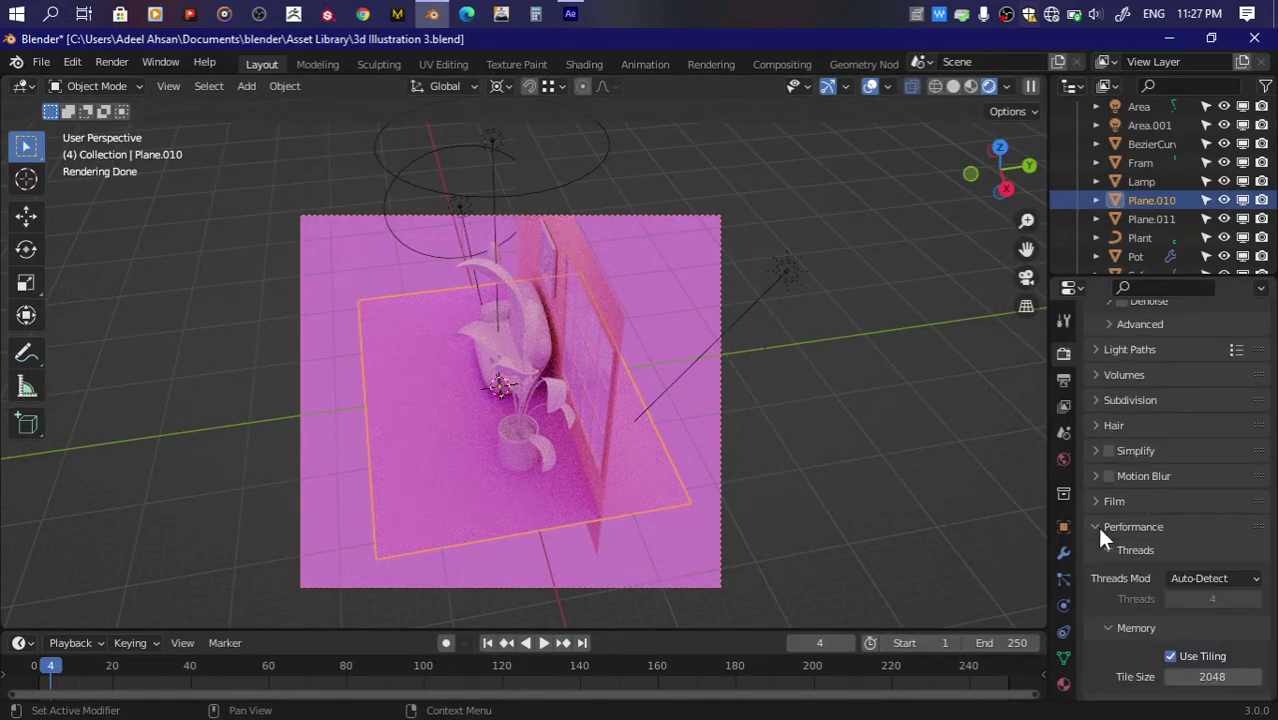
click(1063, 553)
click(1063, 579)
click(1063, 657)
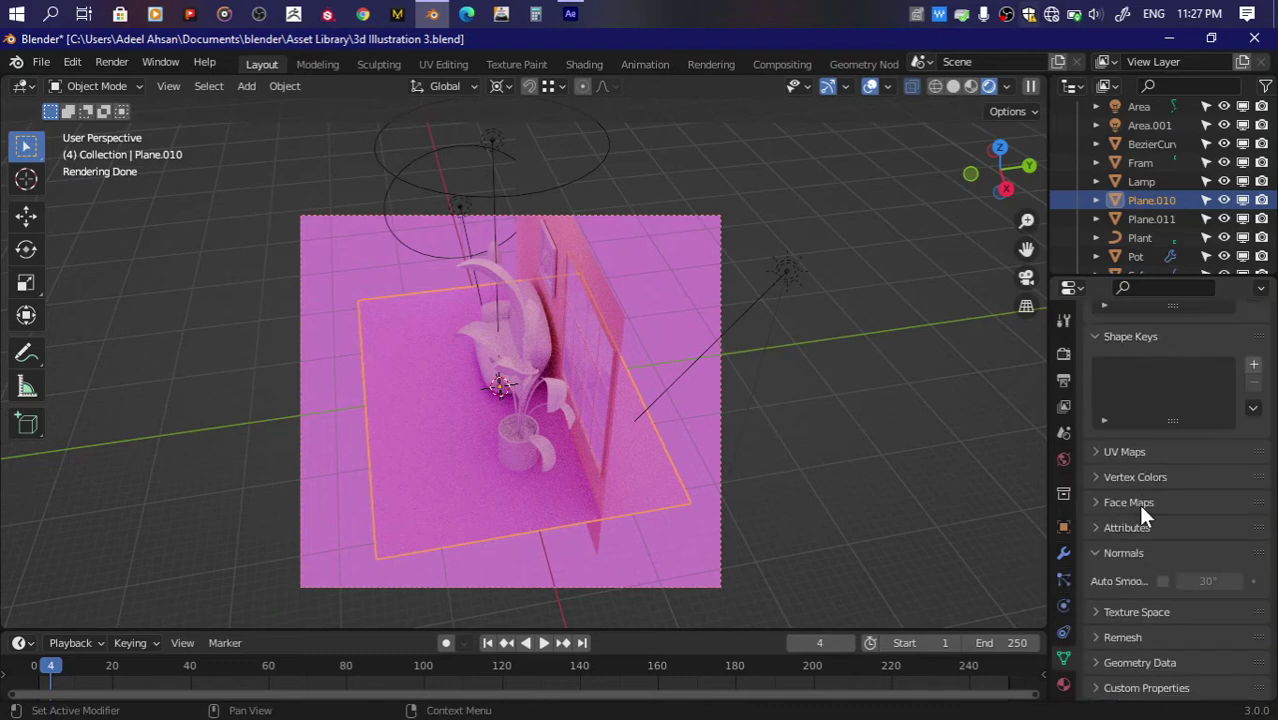
scroll(1138, 504, up, 3)
click(1063, 527)
Step: Expand the floor's shading, visibility and viewport display options
scroll(1136, 540, down, 3)
scroll(1136, 545, down, 1)
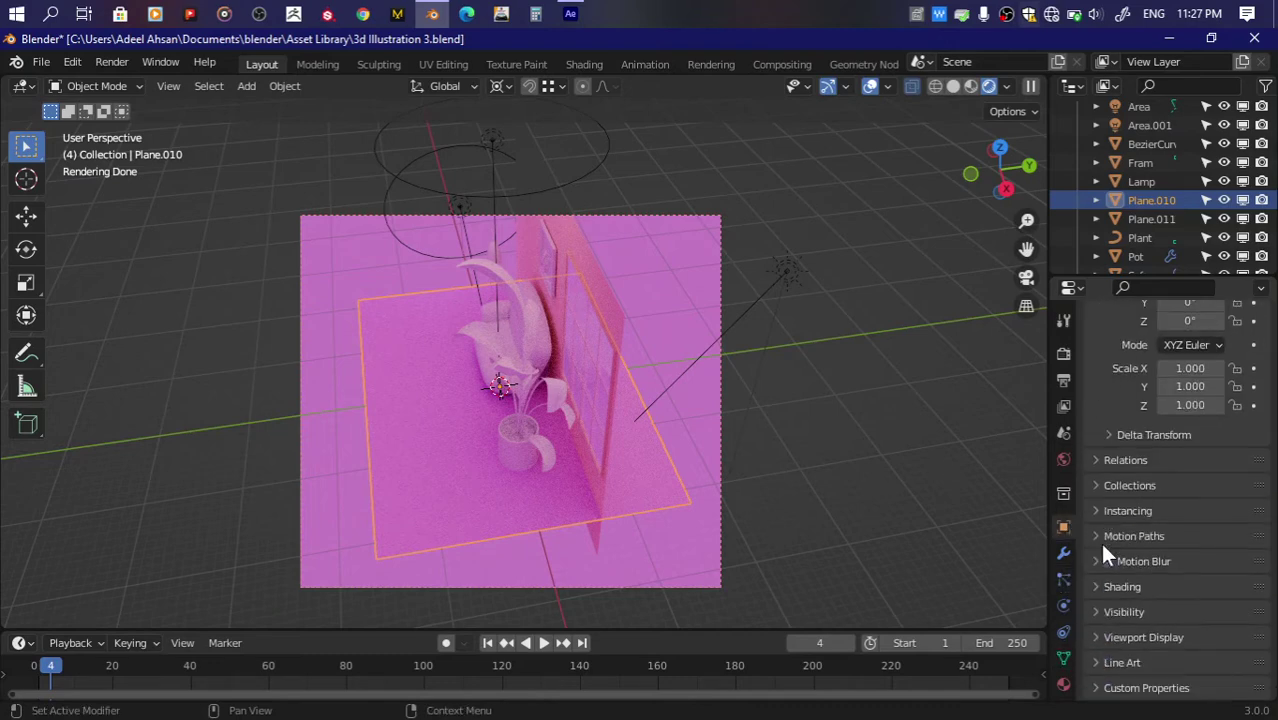
click(1100, 582)
scroll(1100, 582, down, 4)
click(1100, 611)
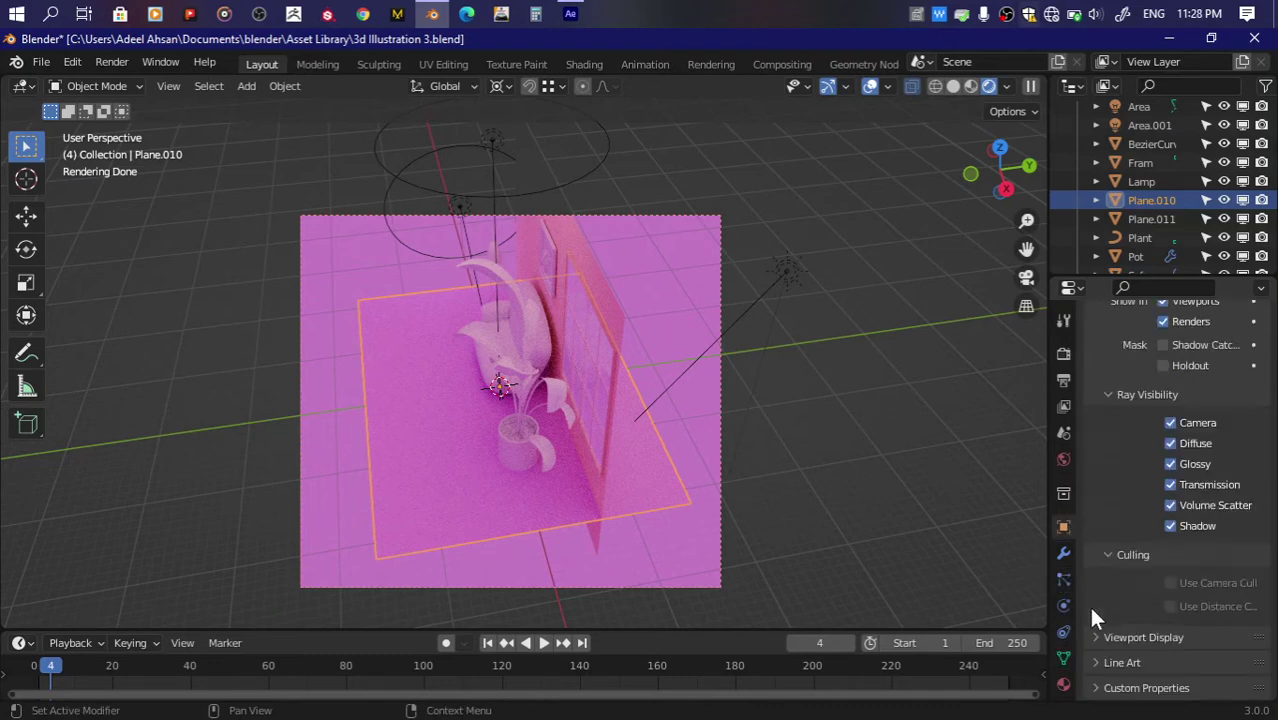
click(1100, 637)
scroll(1100, 637, down, 3)
scroll(1100, 638, up, 8)
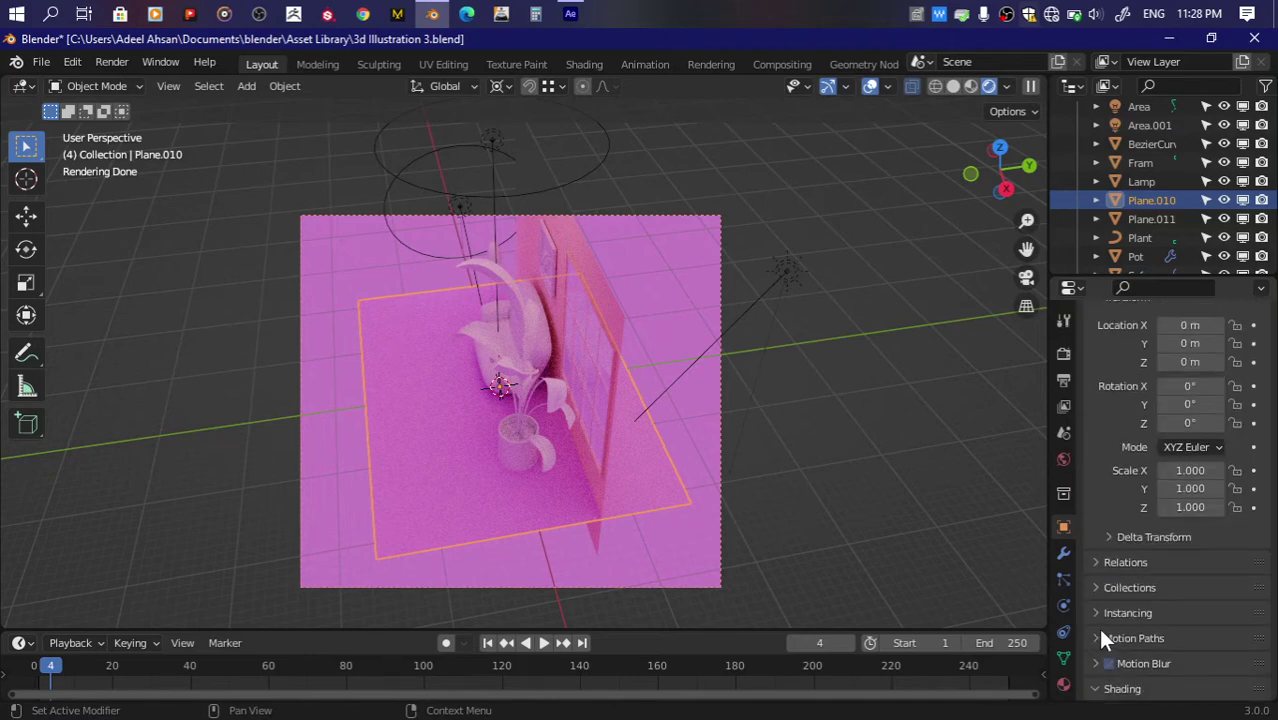
Step: Select wall Plane.011, expand its relations, collections, instancing and motion paths panels, and toggle face instancing on then off
click(609, 295)
scroll(1123, 512, down, 5)
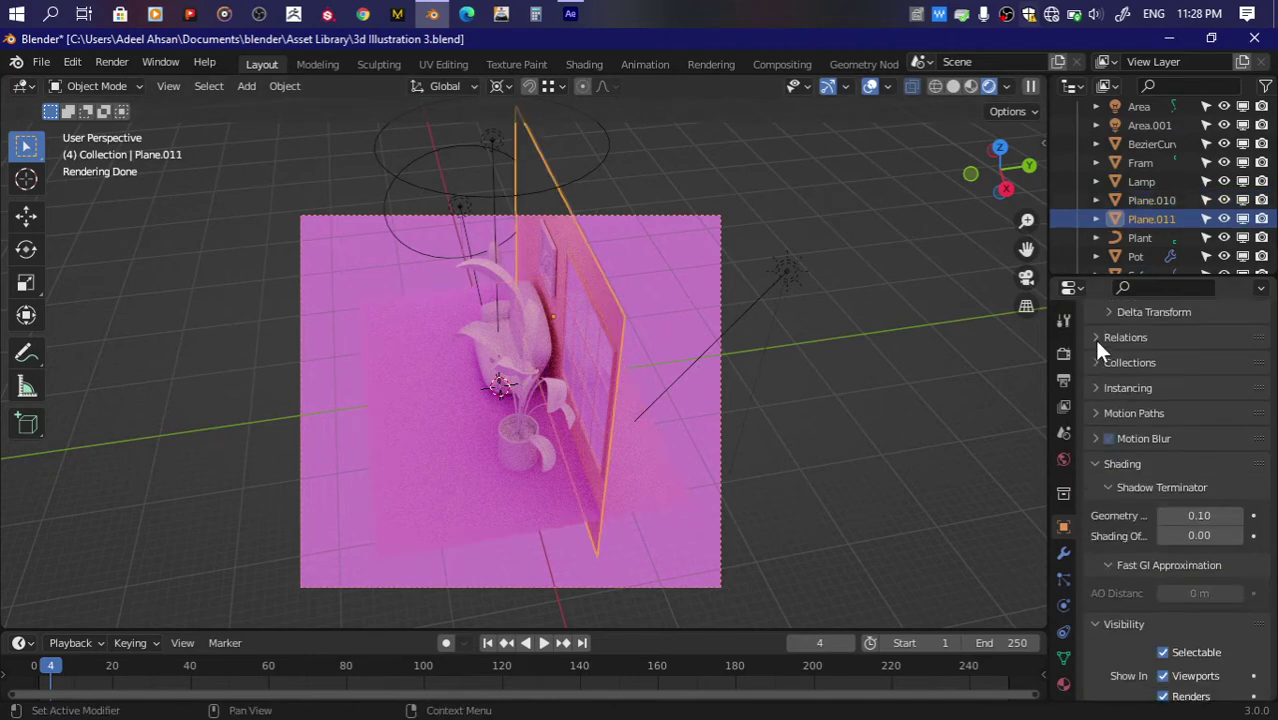
click(1097, 337)
click(1099, 514)
scroll(1097, 509, down, 3)
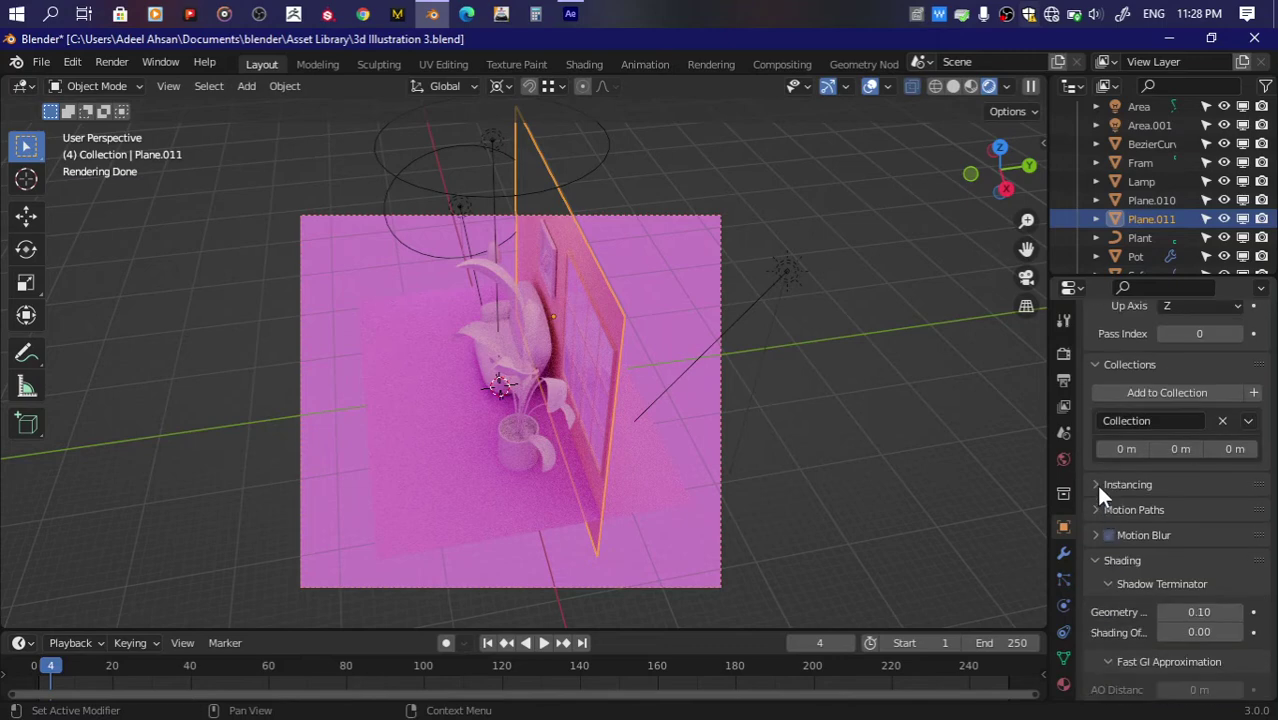
click(1095, 484)
scroll(1090, 440, down, 1)
click(1095, 431)
click(1234, 402)
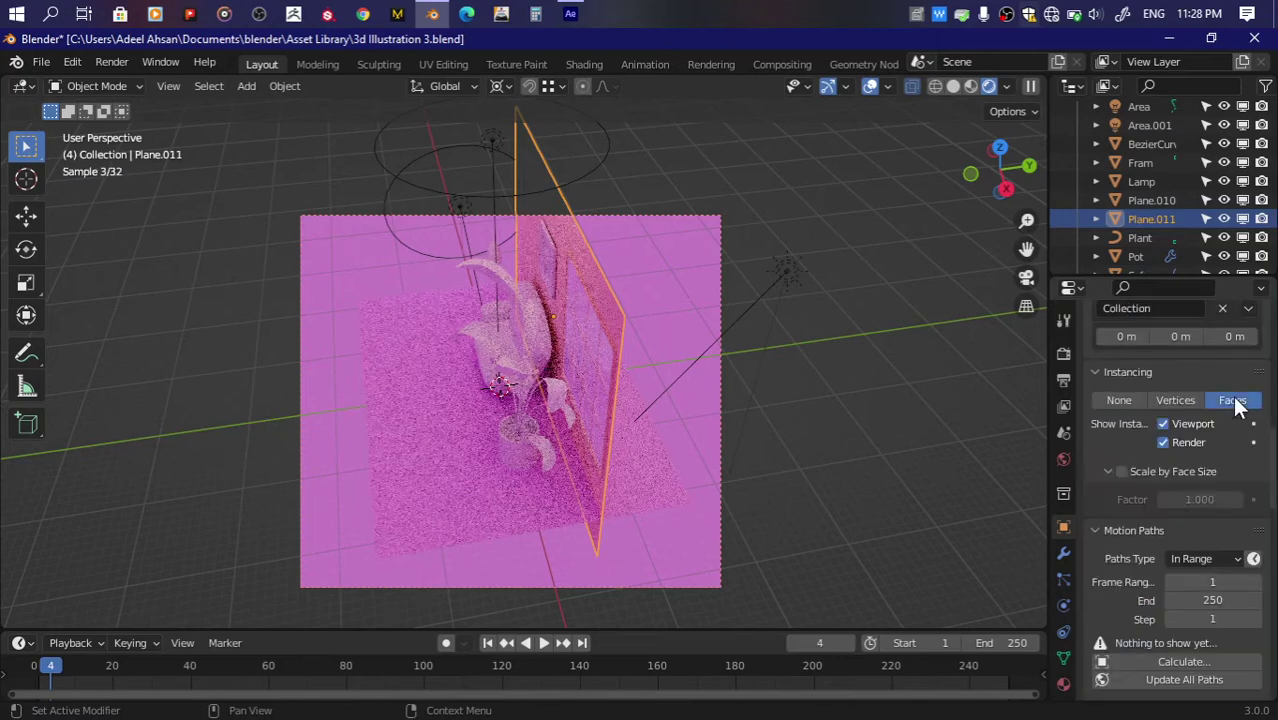
click(1133, 402)
Step: Make the wall a shadow catcher and check it from the back and front views
scroll(1109, 493, down, 3)
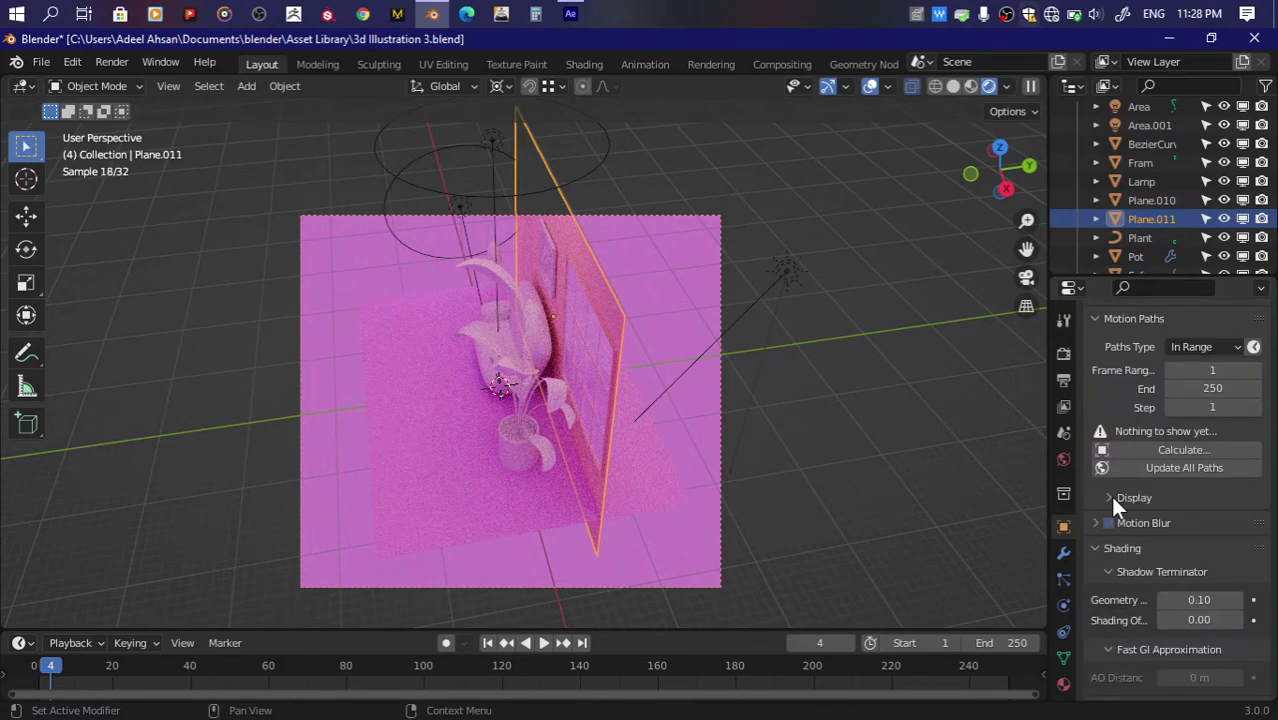
scroll(1109, 493, down, 1)
scroll(1120, 545, down, 3)
scroll(1145, 560, down, 2)
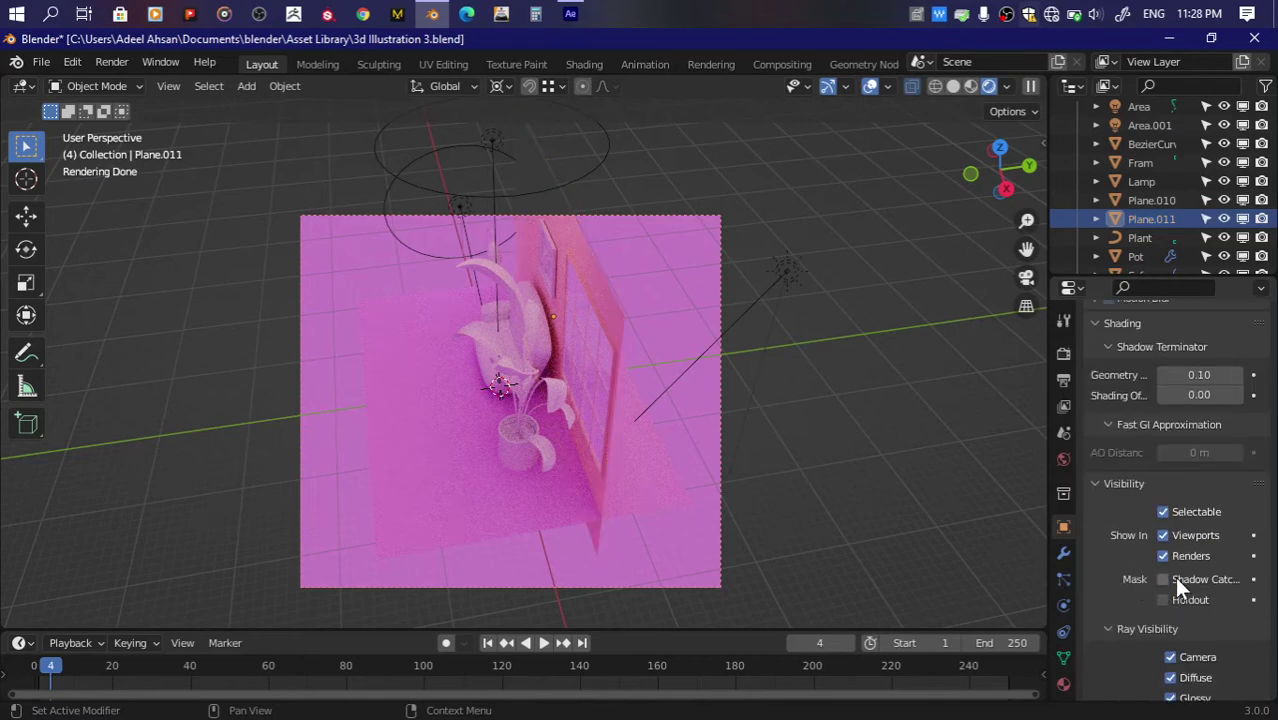
click(1174, 578)
drag(1000, 170, 1006, 186)
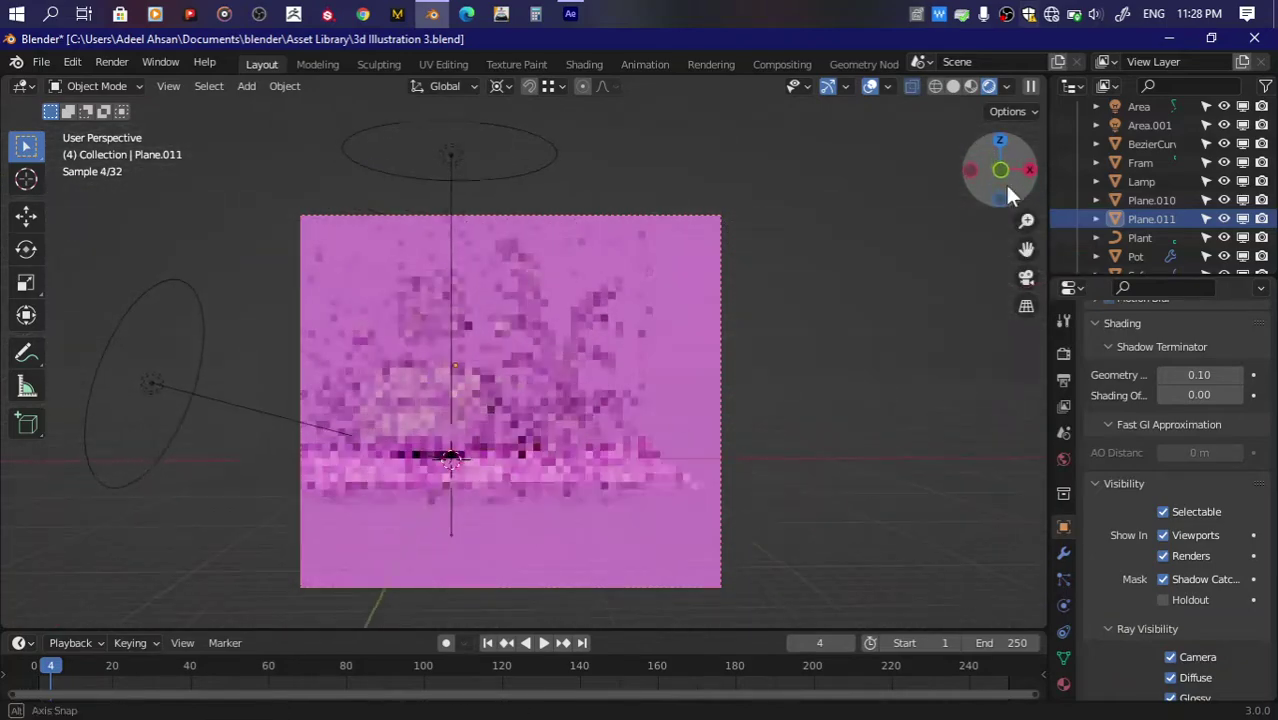
click(1000, 170)
click(1000, 170)
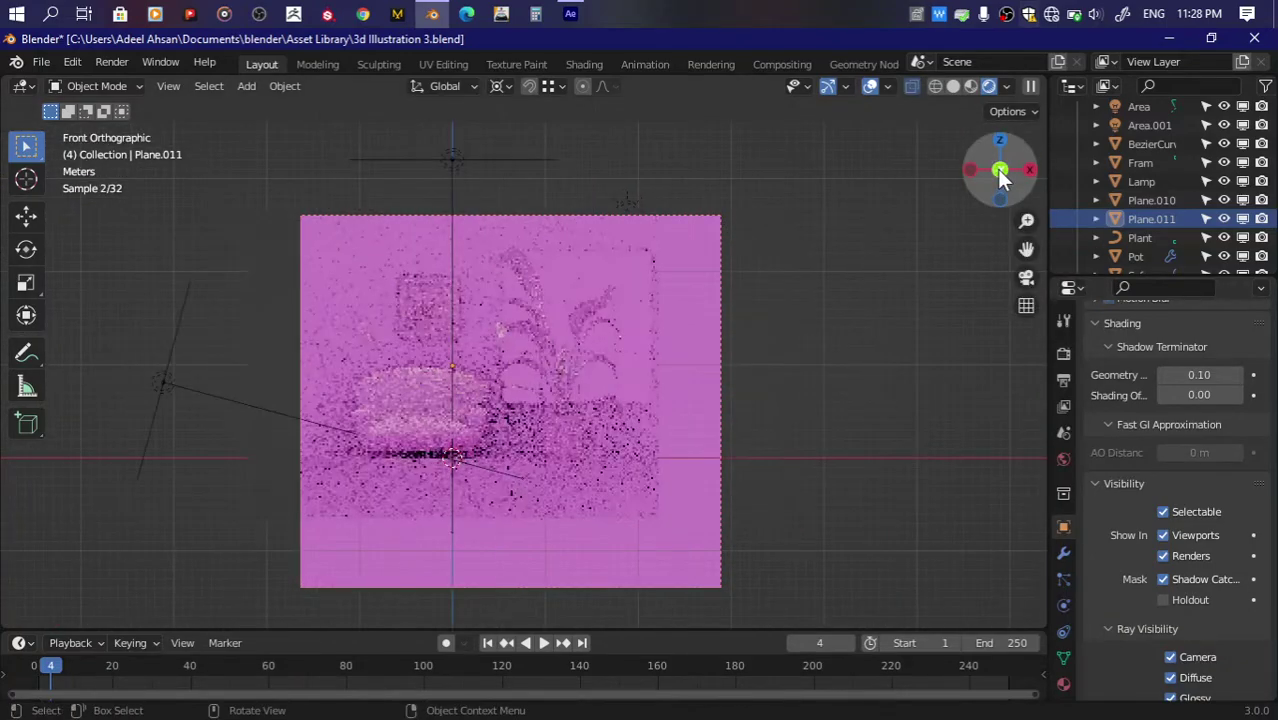
Step: Turn off the wall's shadow catcher, leave Holdout unchecked, and keep shadow casting on
click(1176, 578)
click(1178, 598)
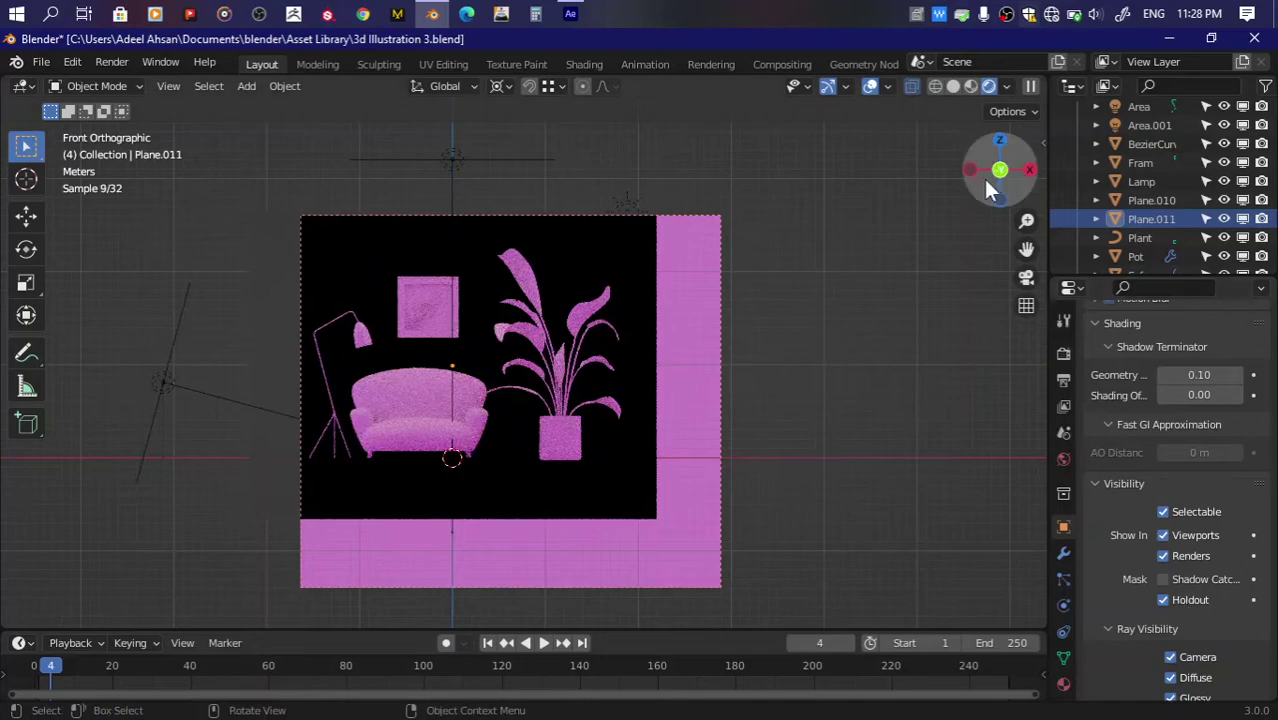
drag(988, 190, 994, 181)
click(1163, 599)
scroll(1135, 615, down, 2)
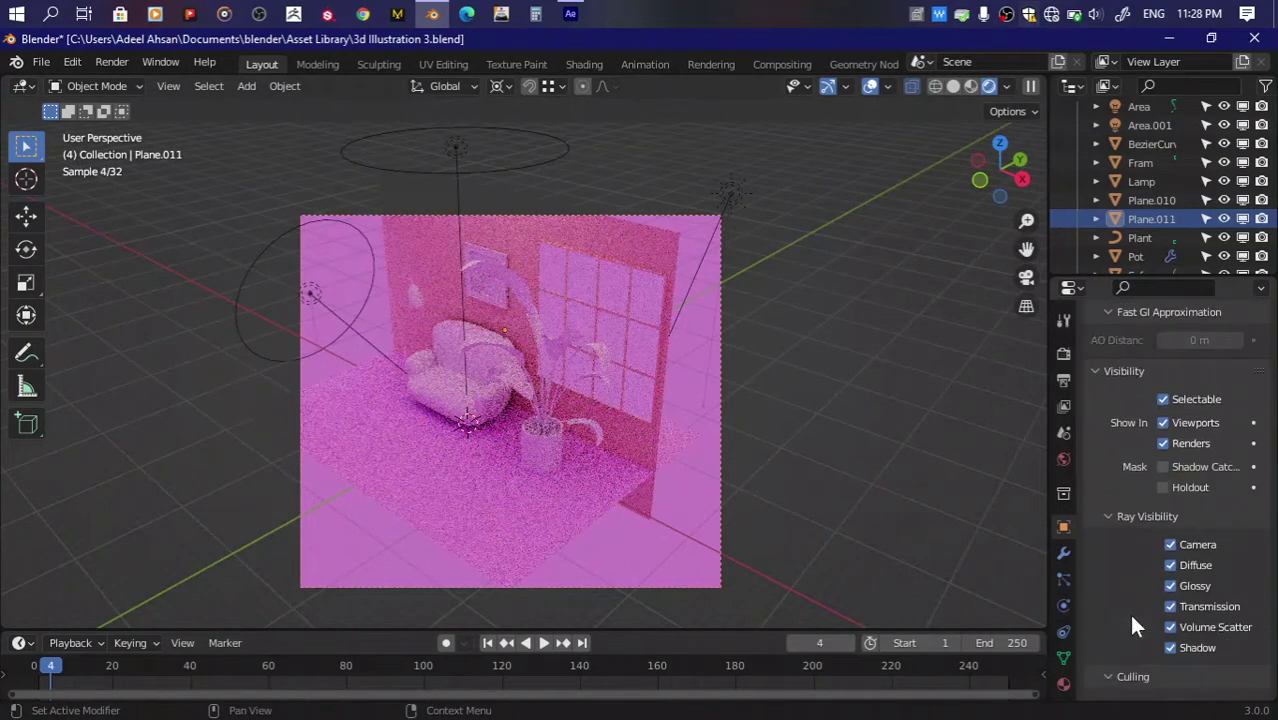
click(1171, 648)
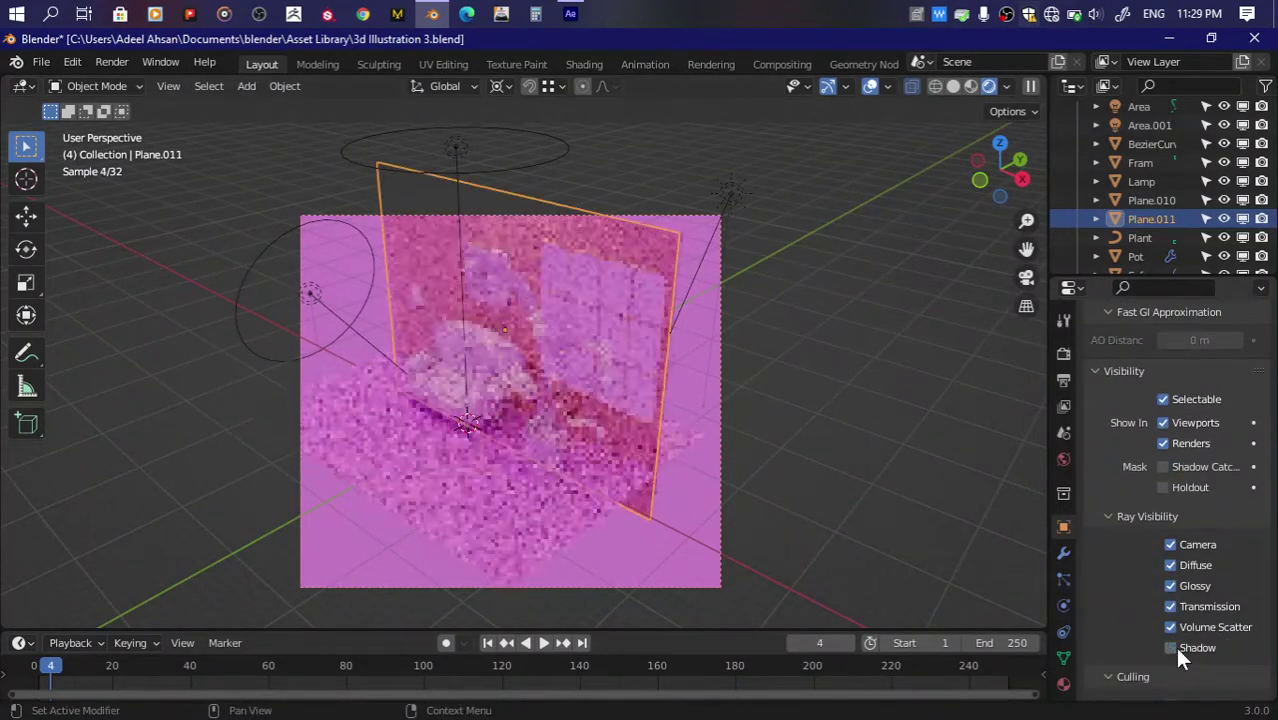
click(1172, 648)
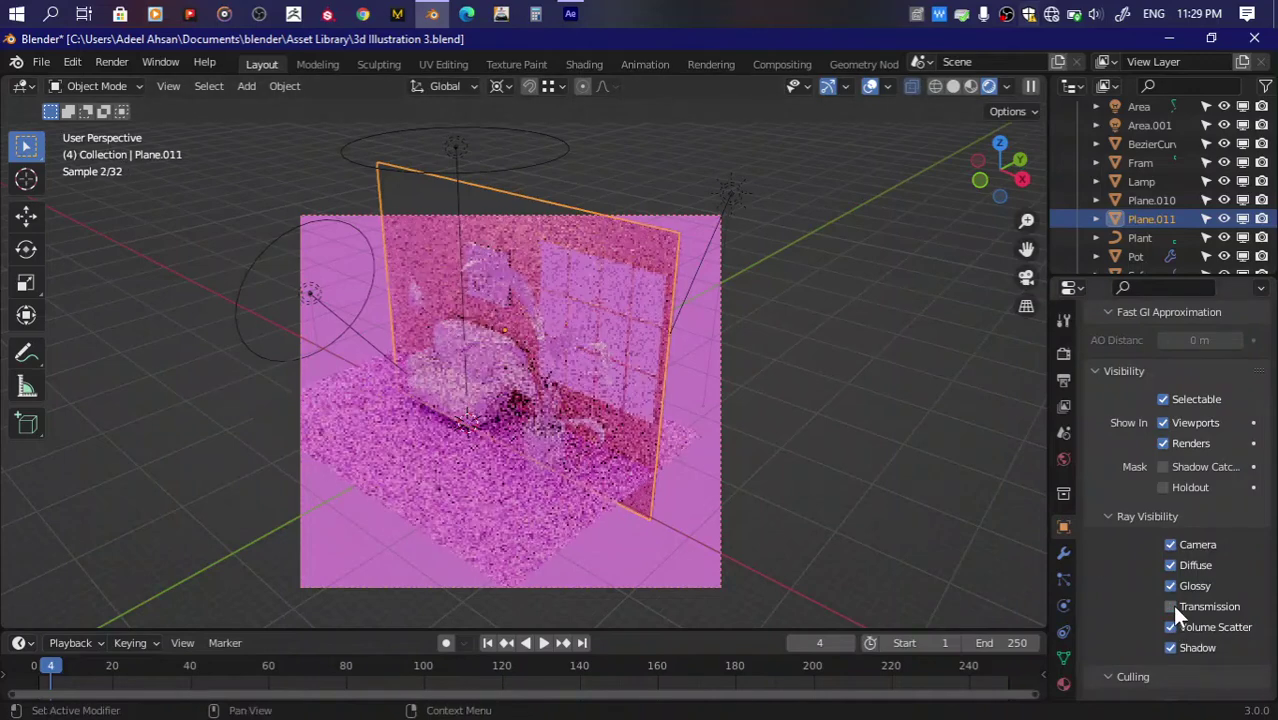
Step: Test the wall's wireframe display, then turn the wireframe overlay back off
scroll(1096, 574, down, 5)
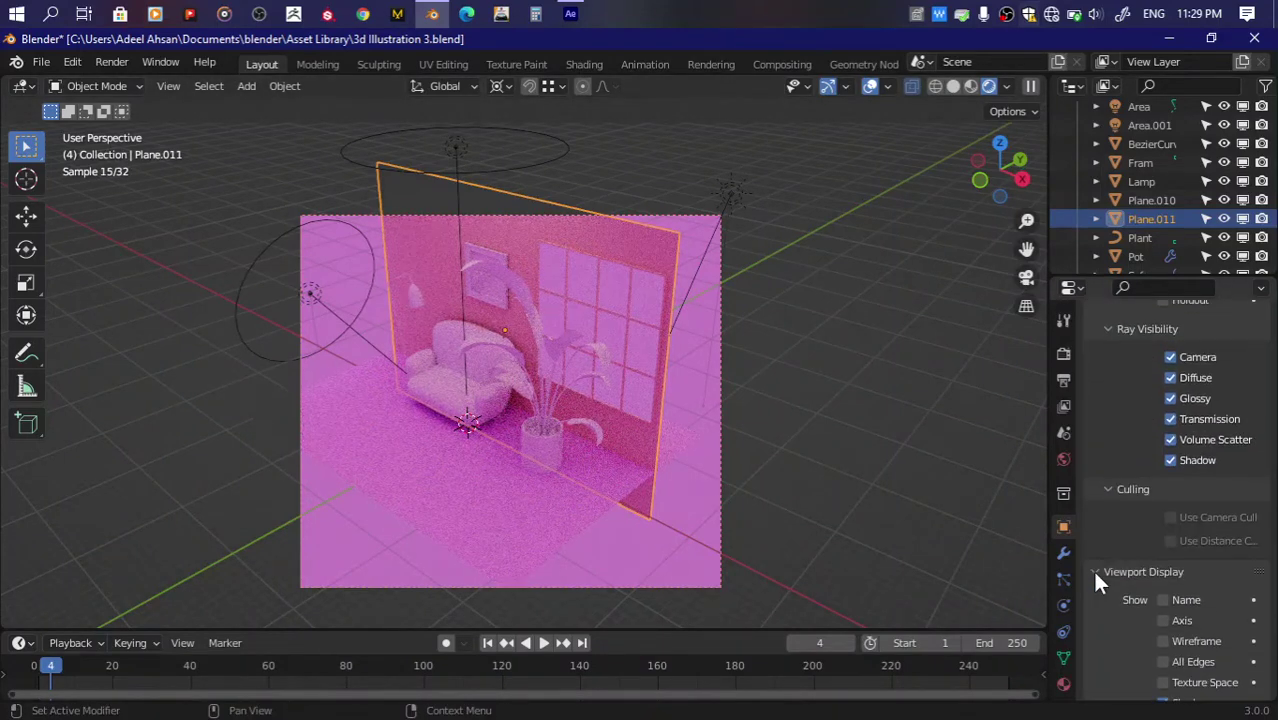
scroll(1102, 532, down, 4)
click(1172, 512)
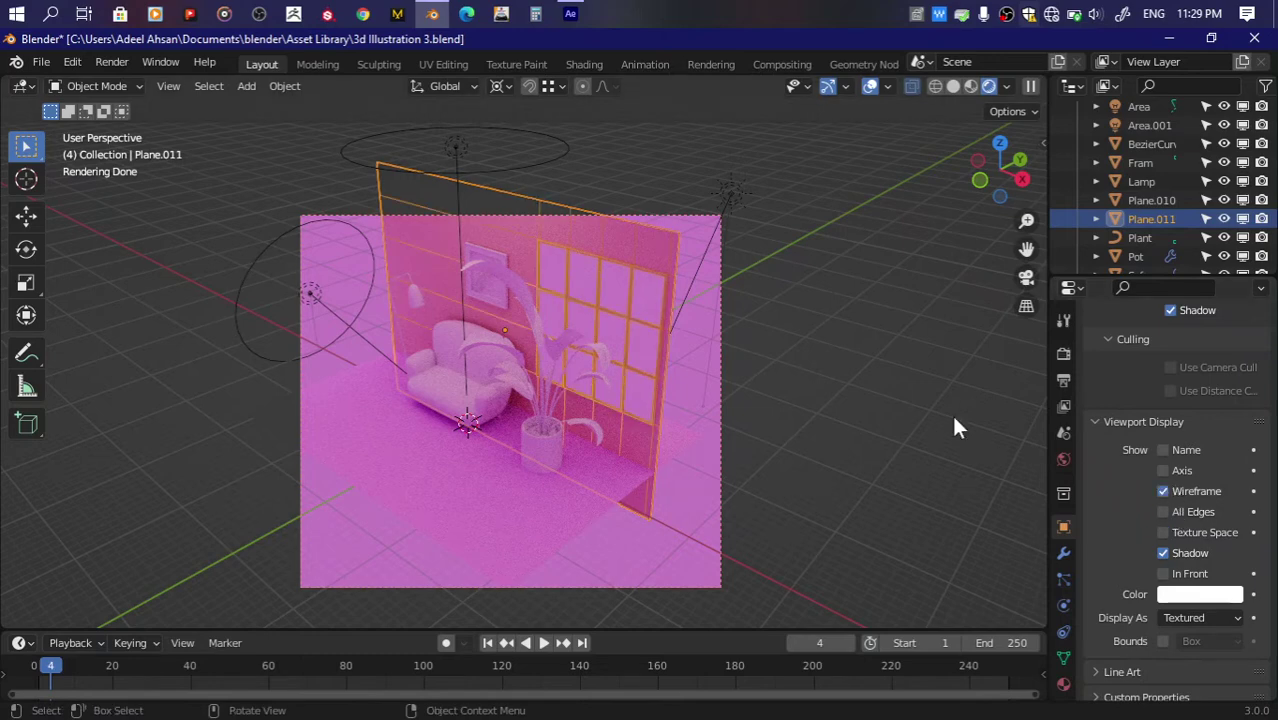
click(954, 419)
click(636, 245)
click(1163, 491)
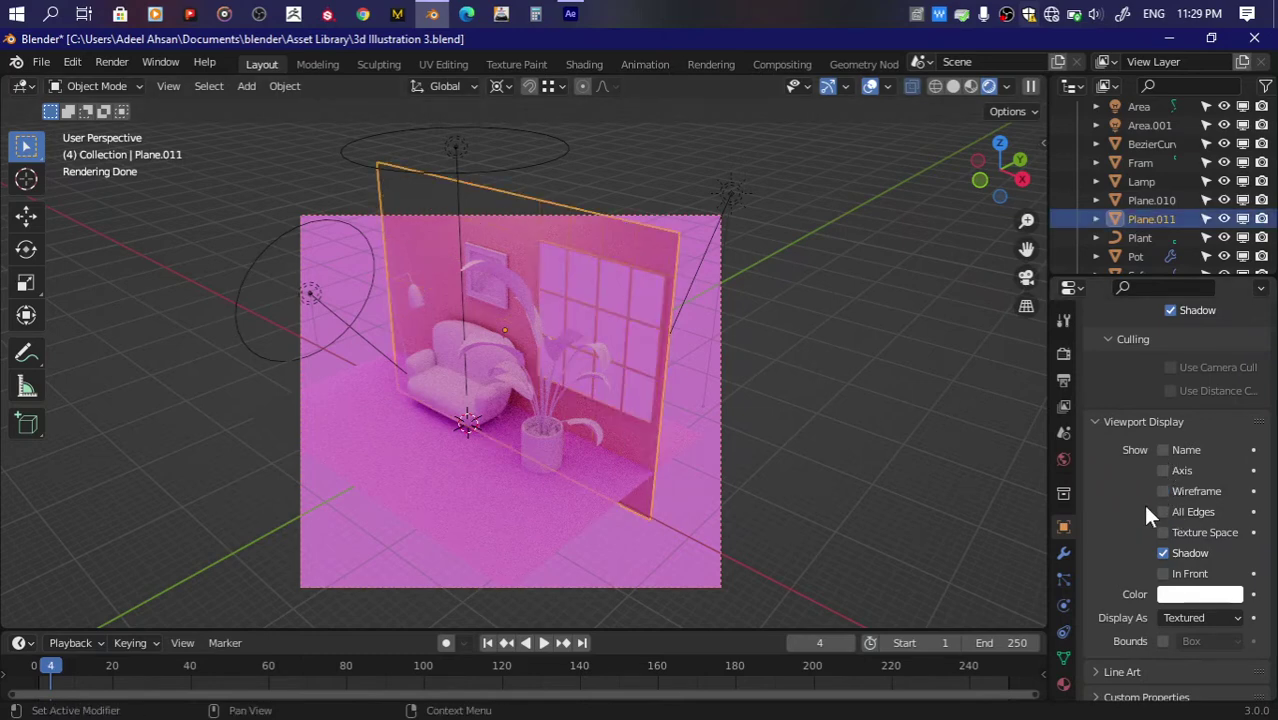
Step: Move the small sun lamp Sun.001 along the Y axis to a new position
scroll(1142, 501, down, 1)
scroll(1132, 603, up, 4)
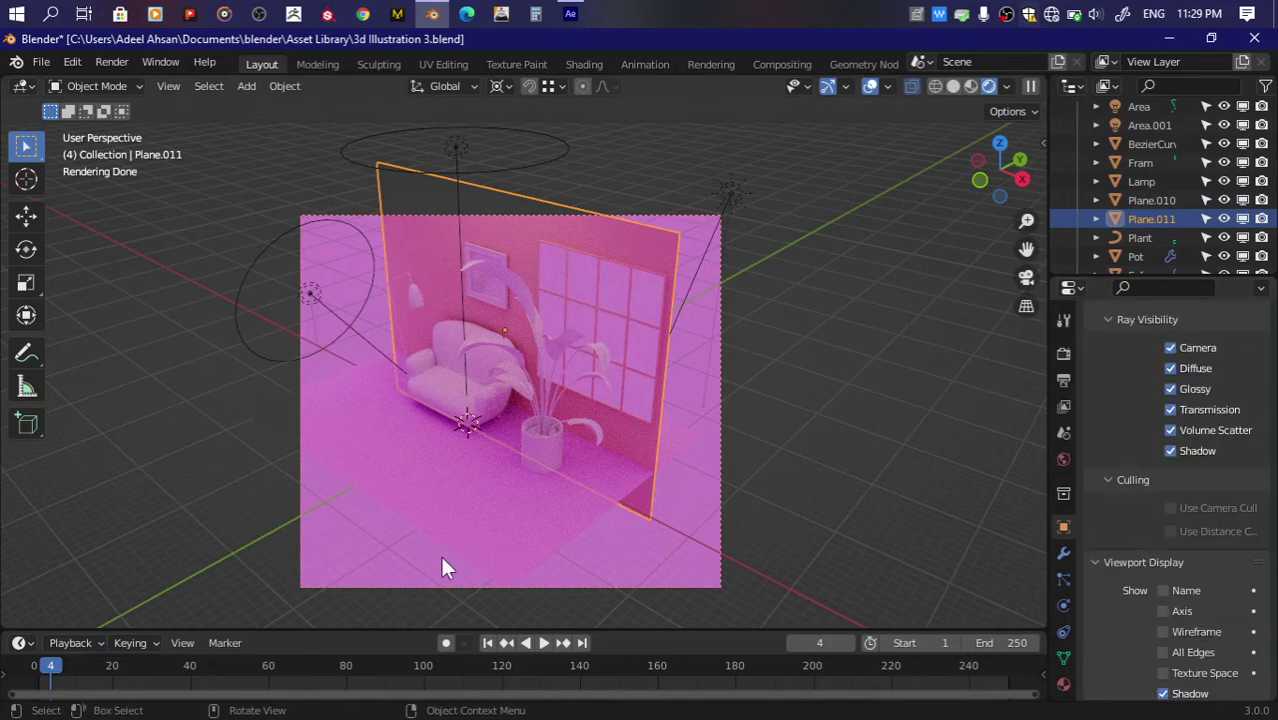
click(578, 538)
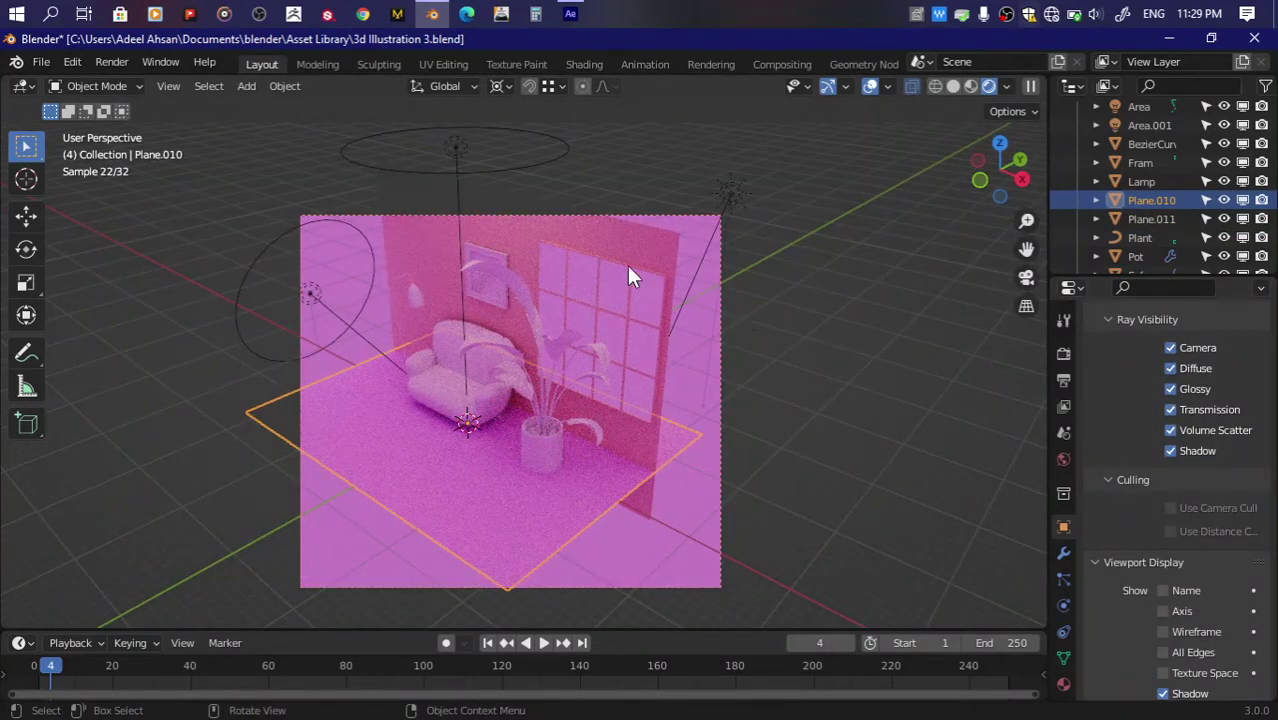
click(728, 195)
key(g)
key(x)
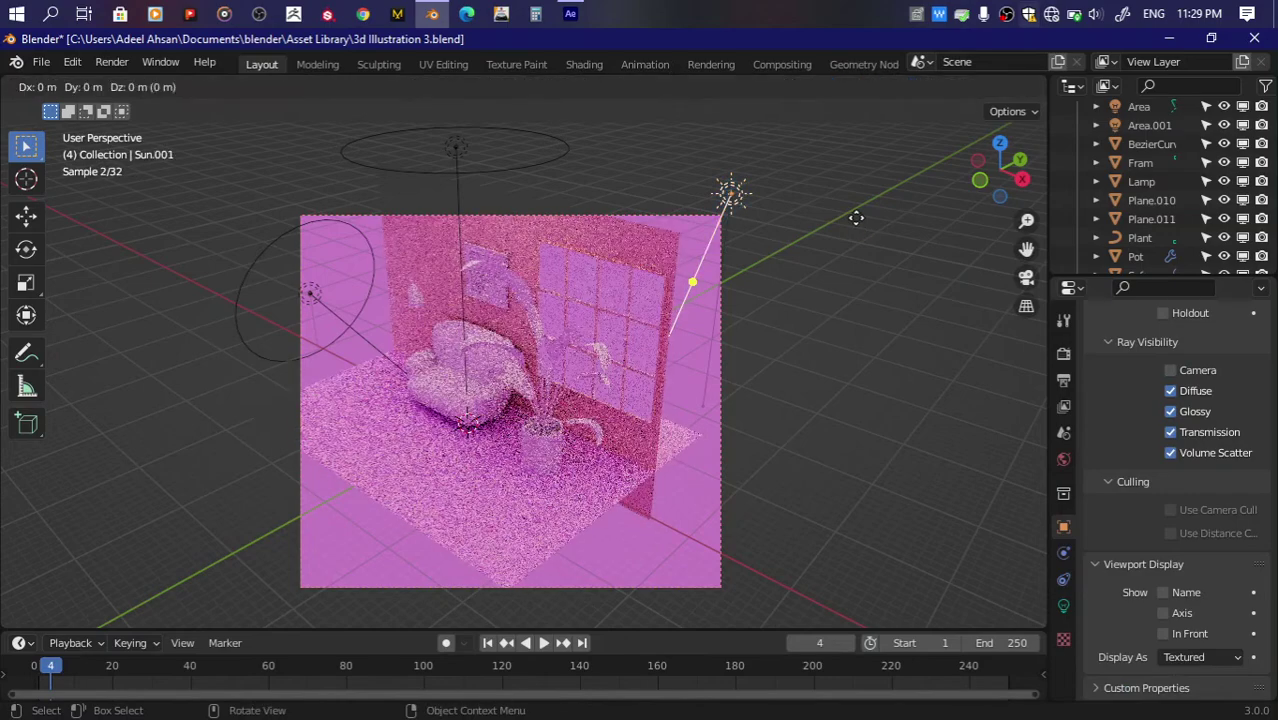
key(y)
click(686, 335)
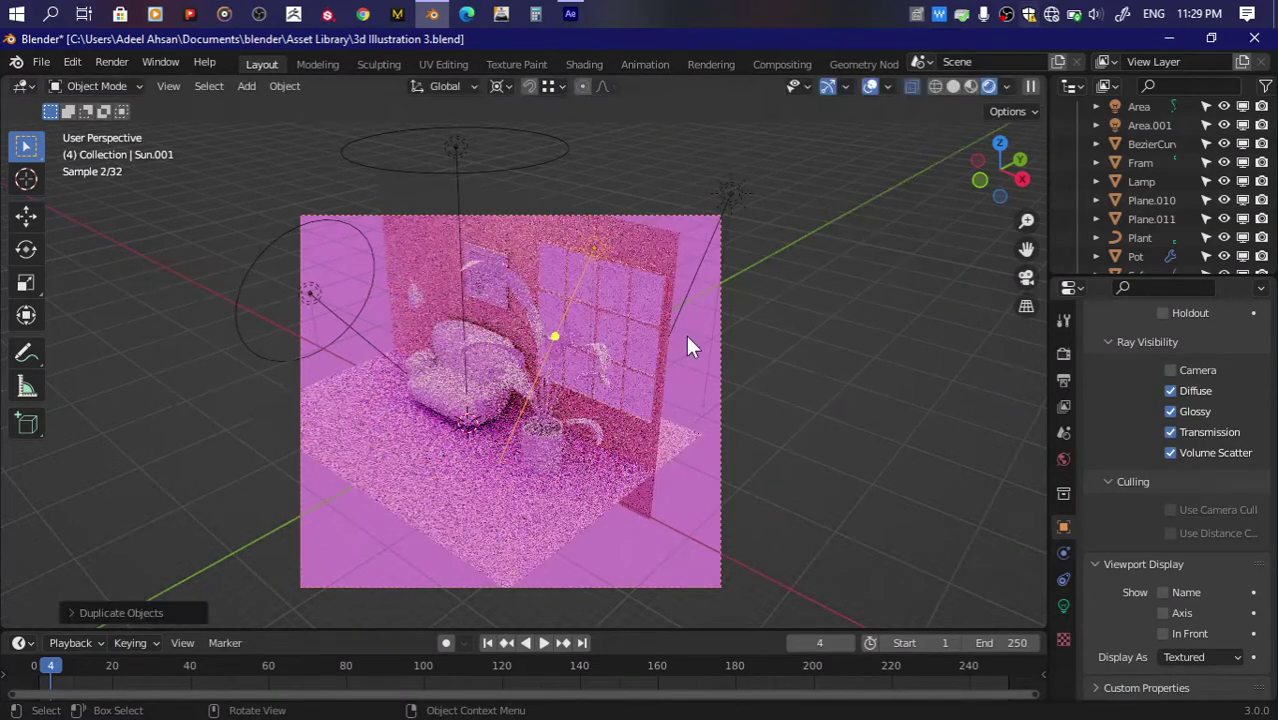
Step: Toggle the window wall's viewport visibility, then delete the small sun above the window
click(669, 258)
scroll(1203, 454, up, 3)
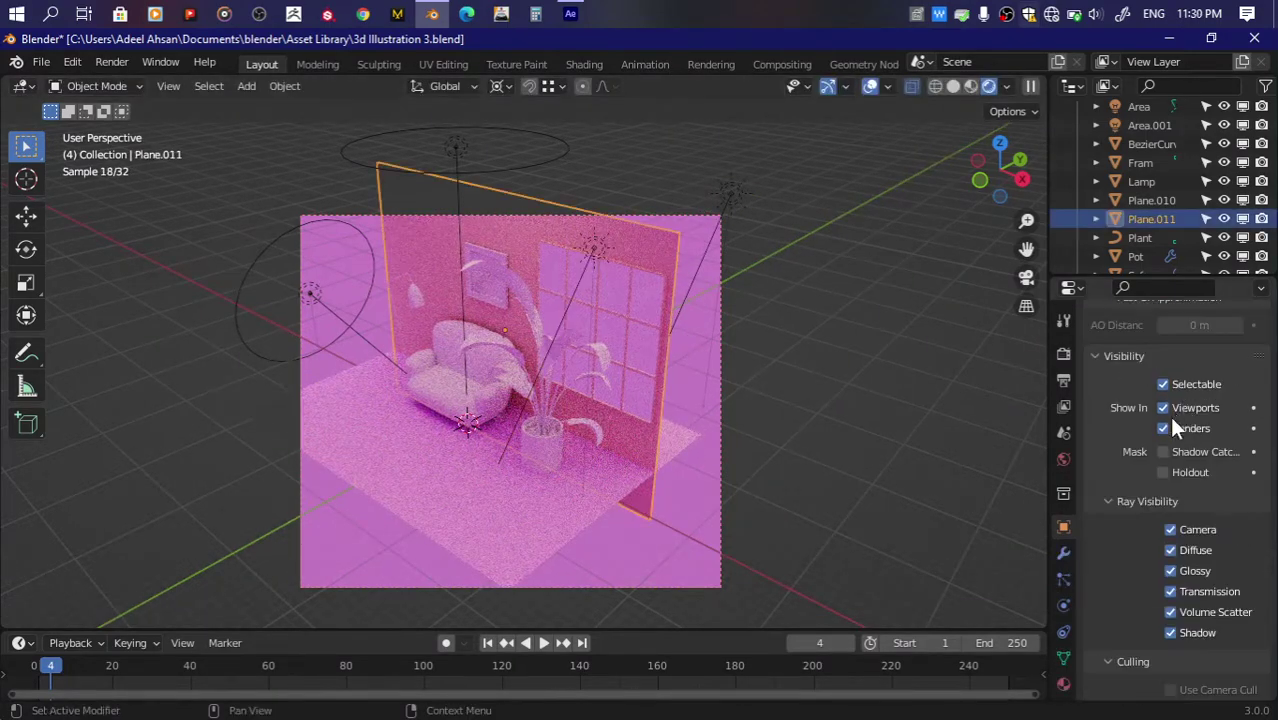
click(1169, 411)
click(1169, 411)
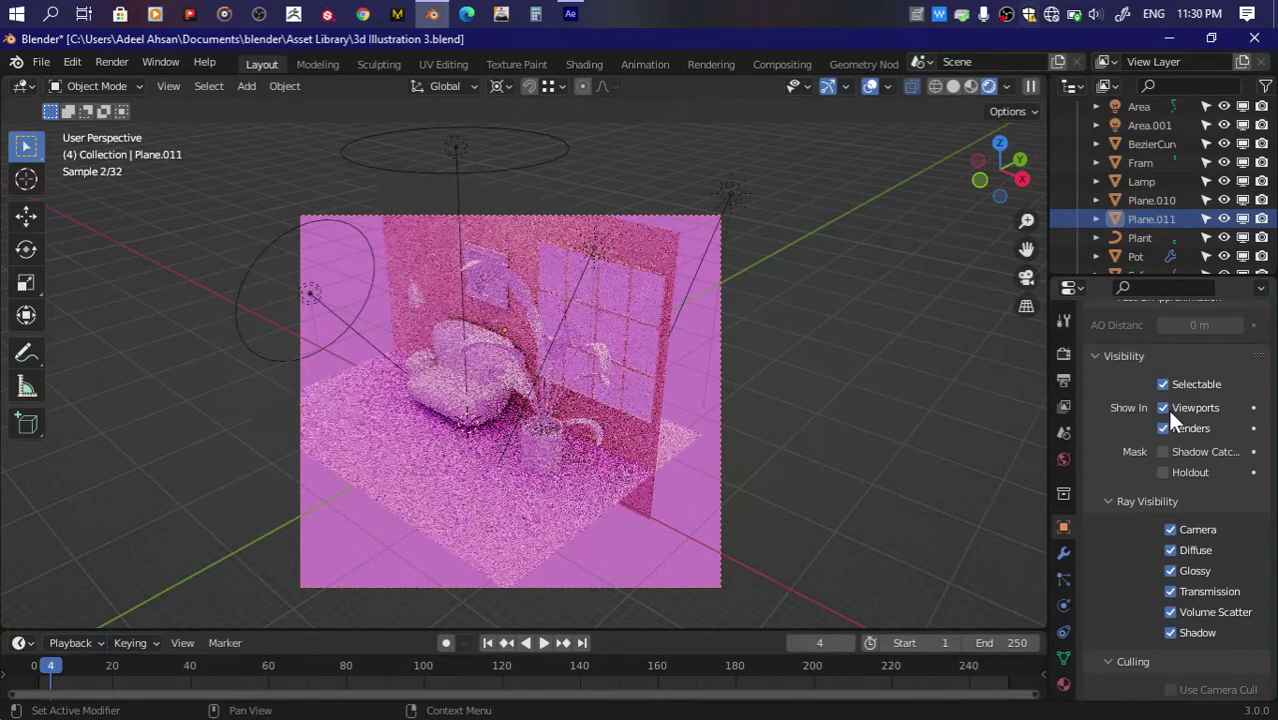
click(597, 247)
key(Delete)
Step: In the Sun's light settings, keep shadows on and change the light type to Spot
click(731, 192)
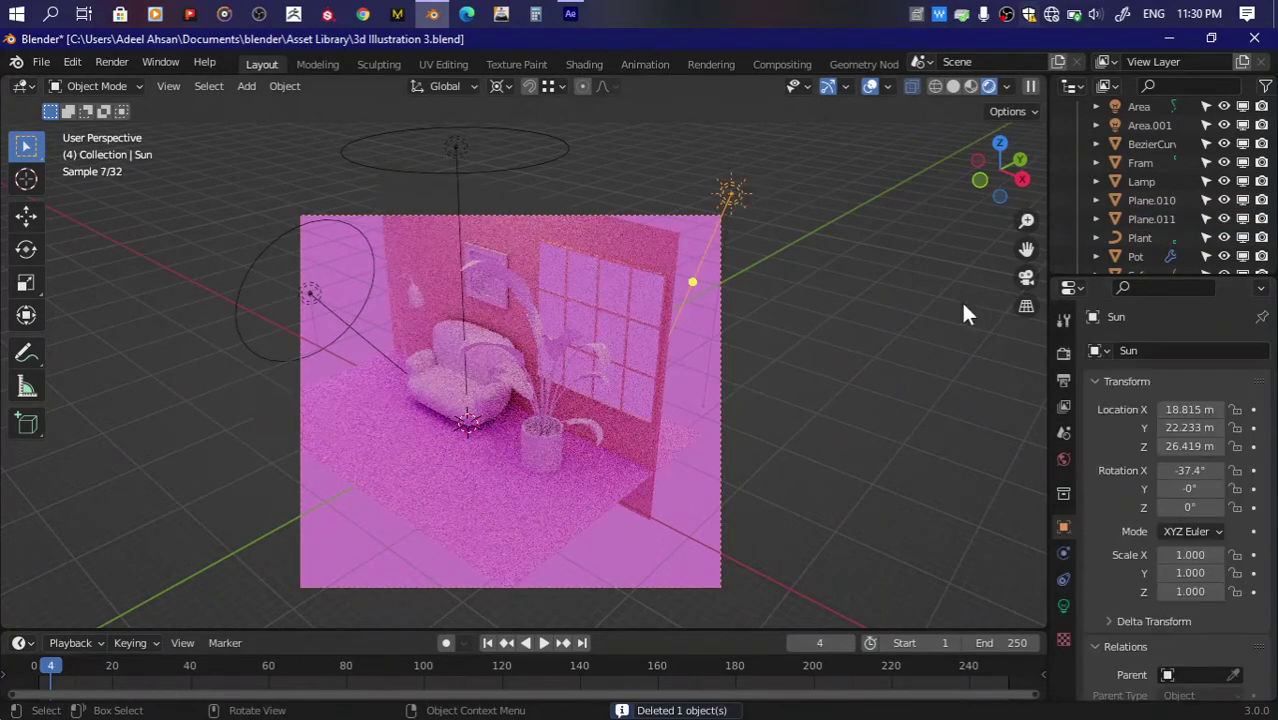
scroll(1118, 616, down, 5)
scroll(1118, 616, down, 5)
click(1064, 605)
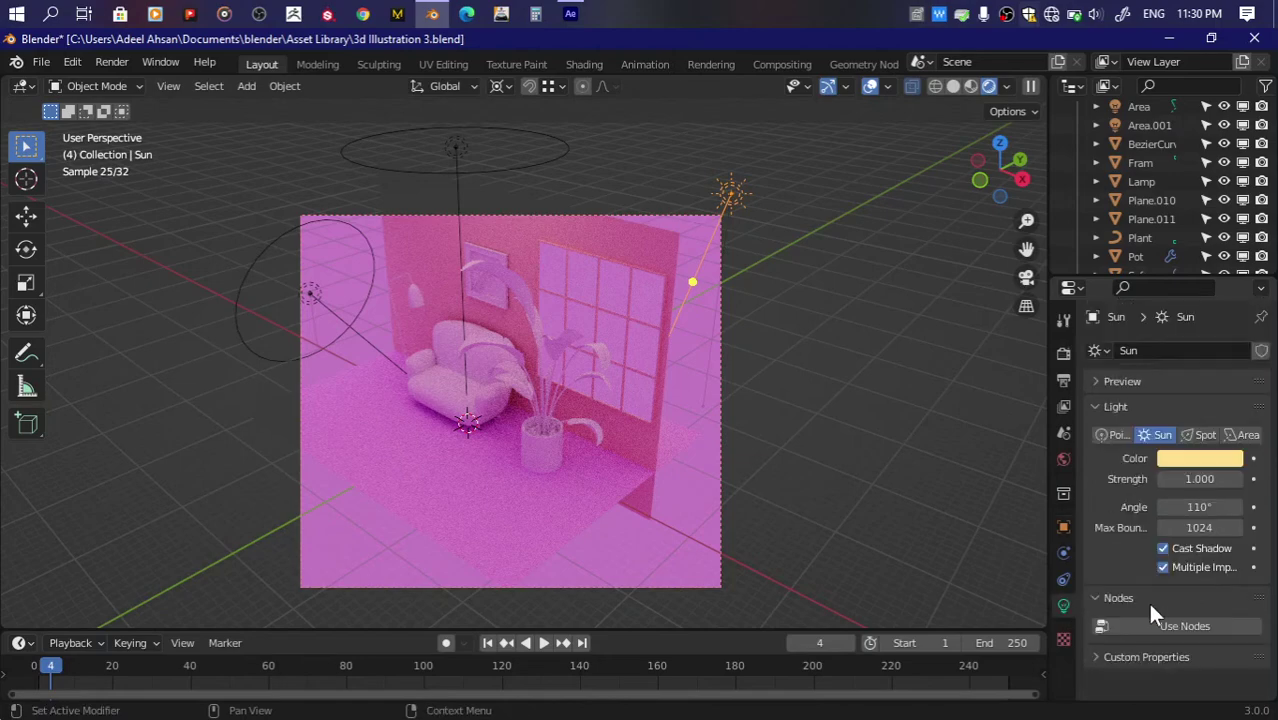
click(1164, 567)
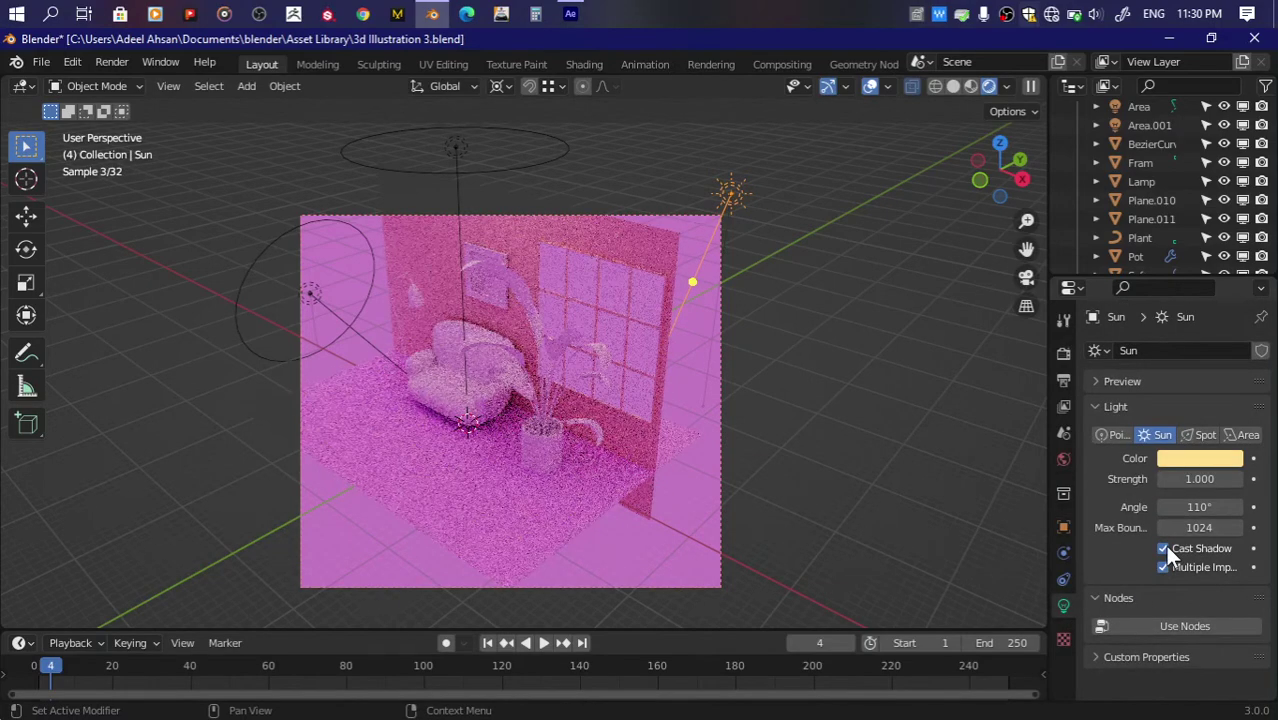
click(1165, 567)
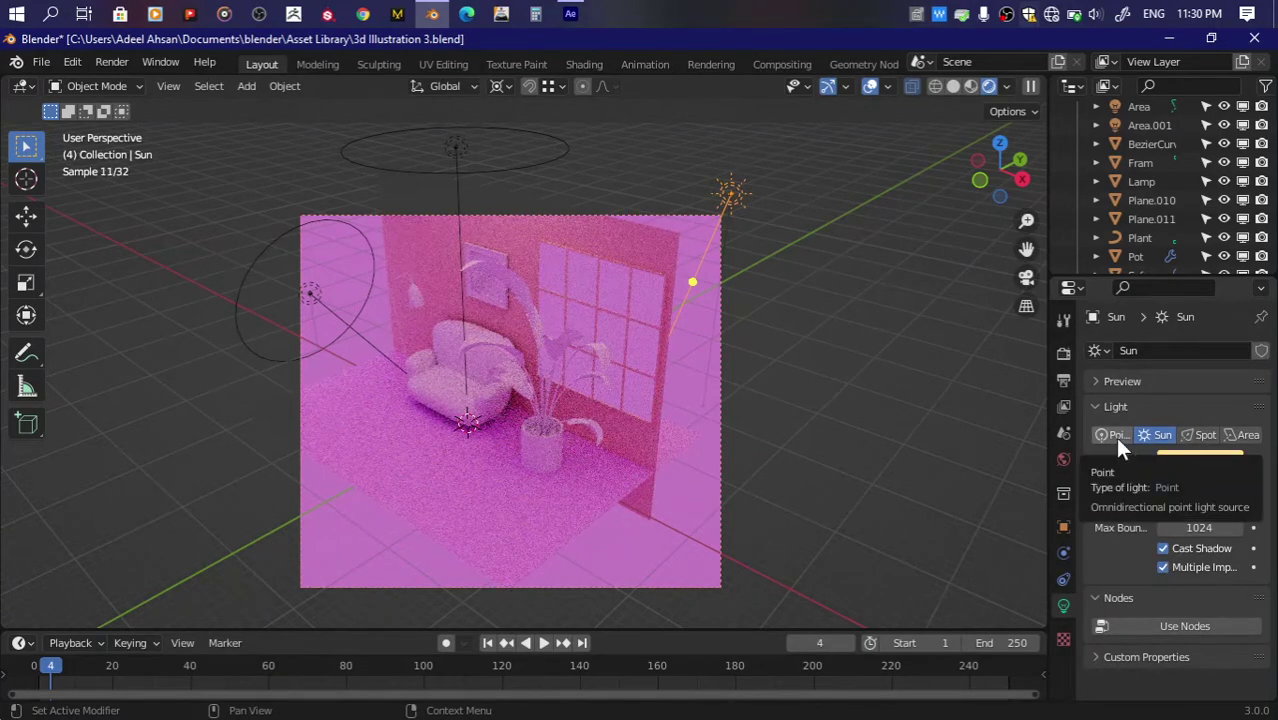
click(1205, 434)
Step: From the right view, rotate the spot light and raise it along Z to aim at the room
click(1022, 179)
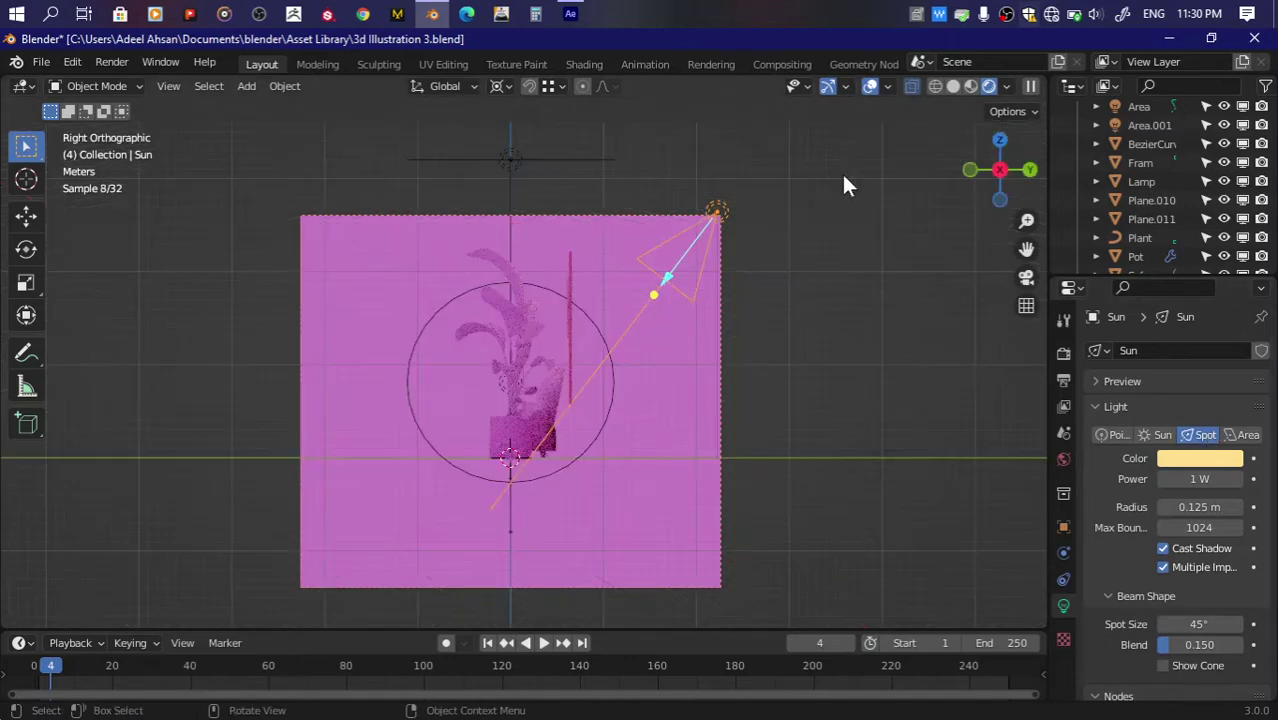
key(r)
click(892, 245)
key(g)
key(z)
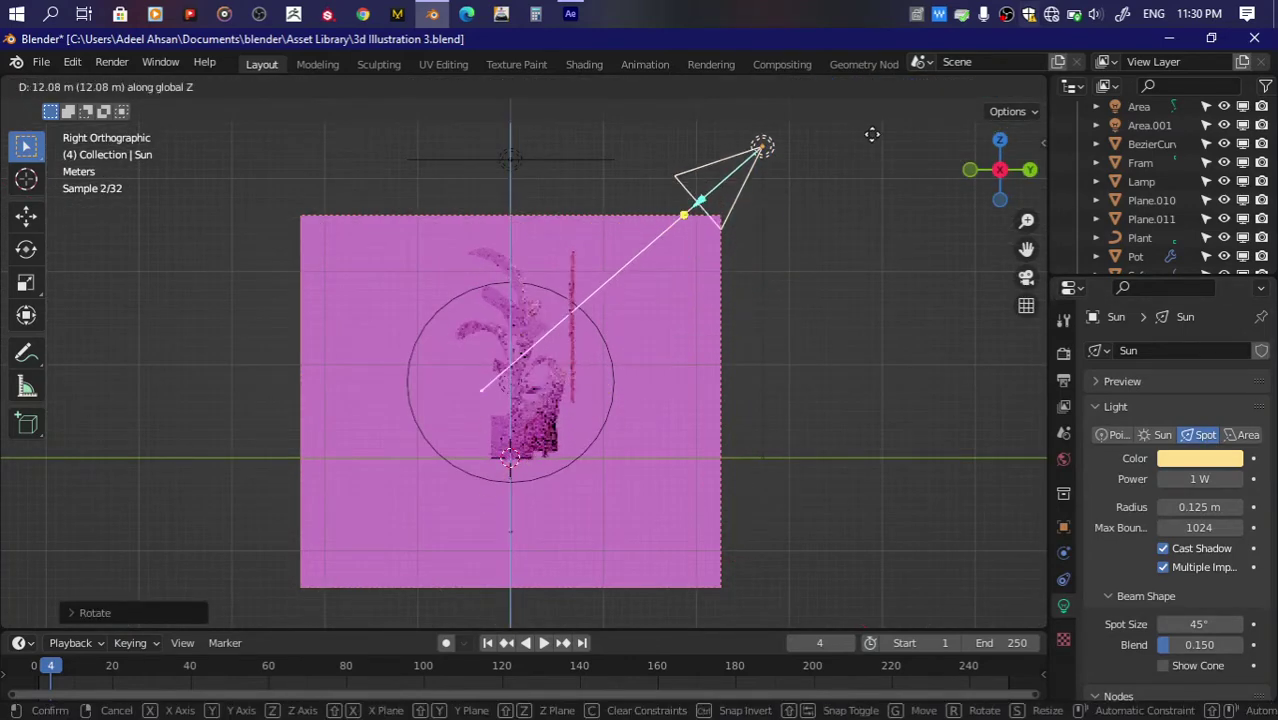
click(872, 134)
key(period)
click(891, 264)
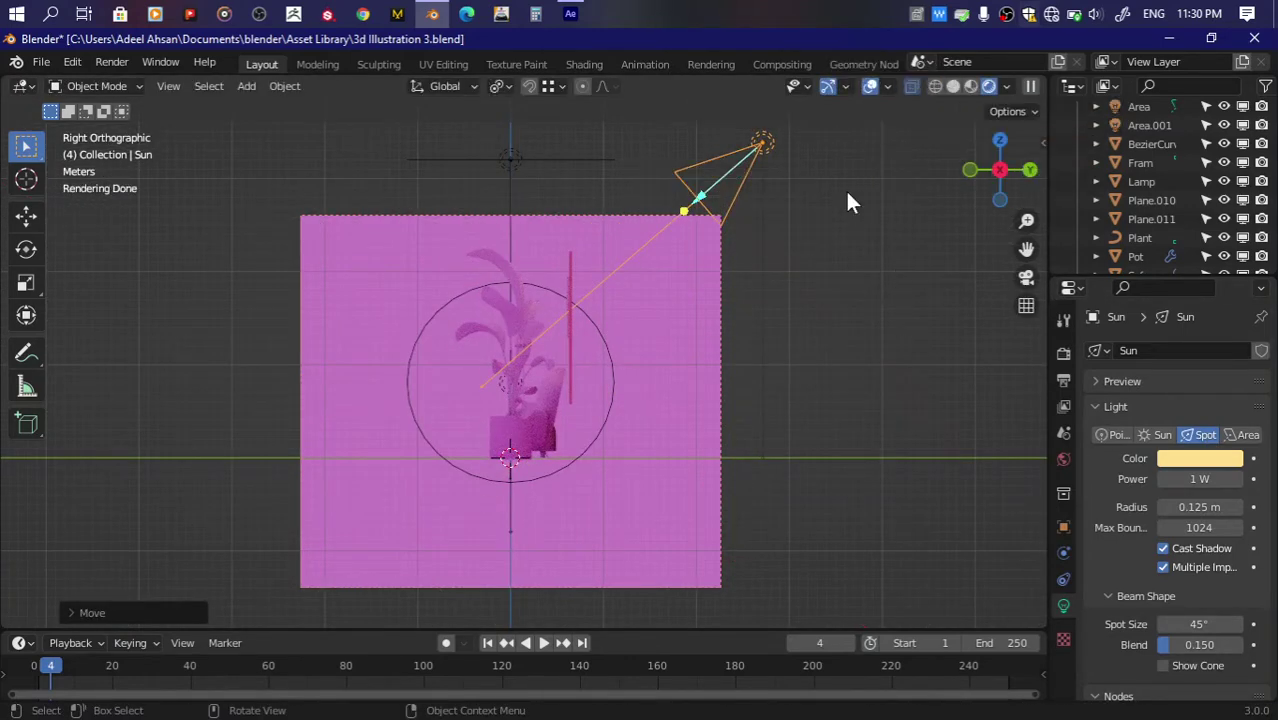
key(r)
click(850, 245)
key(g)
click(850, 245)
drag(1000, 170, 1255, 485)
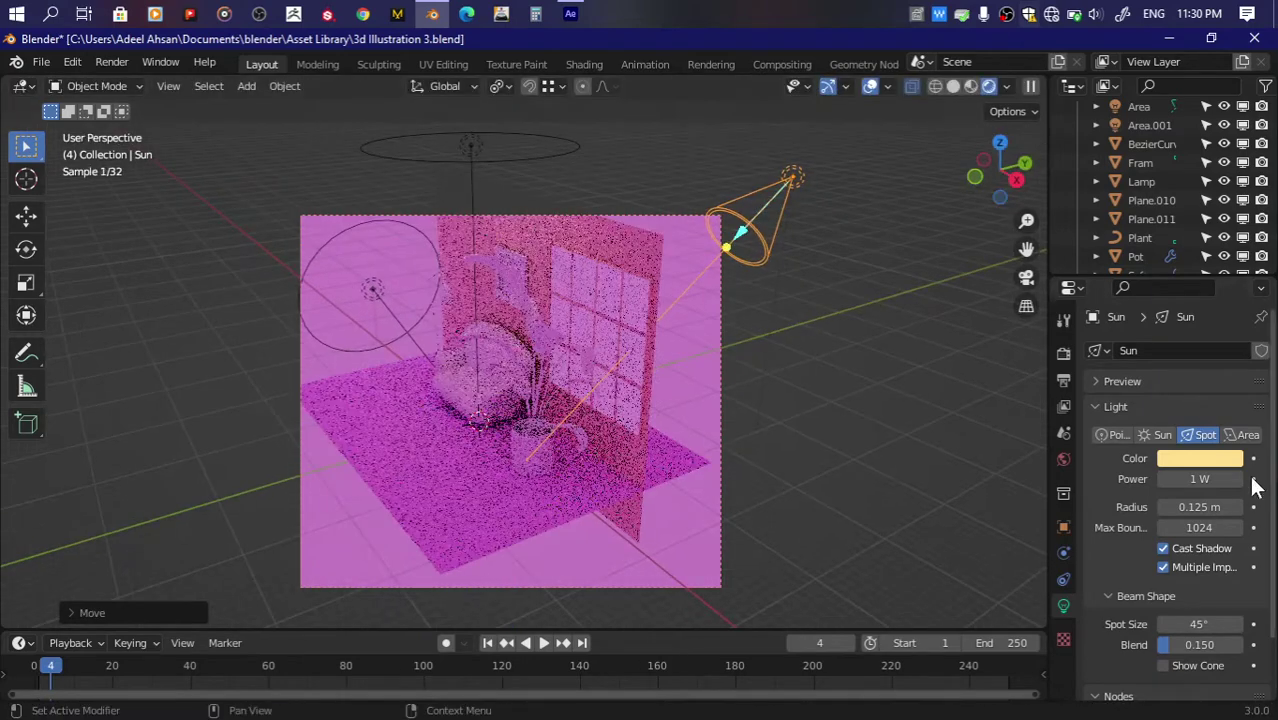
Step: Set the spot light's power to 5000 W and radius to 3.64 m
click(1205, 481)
text(150)
key(Return)
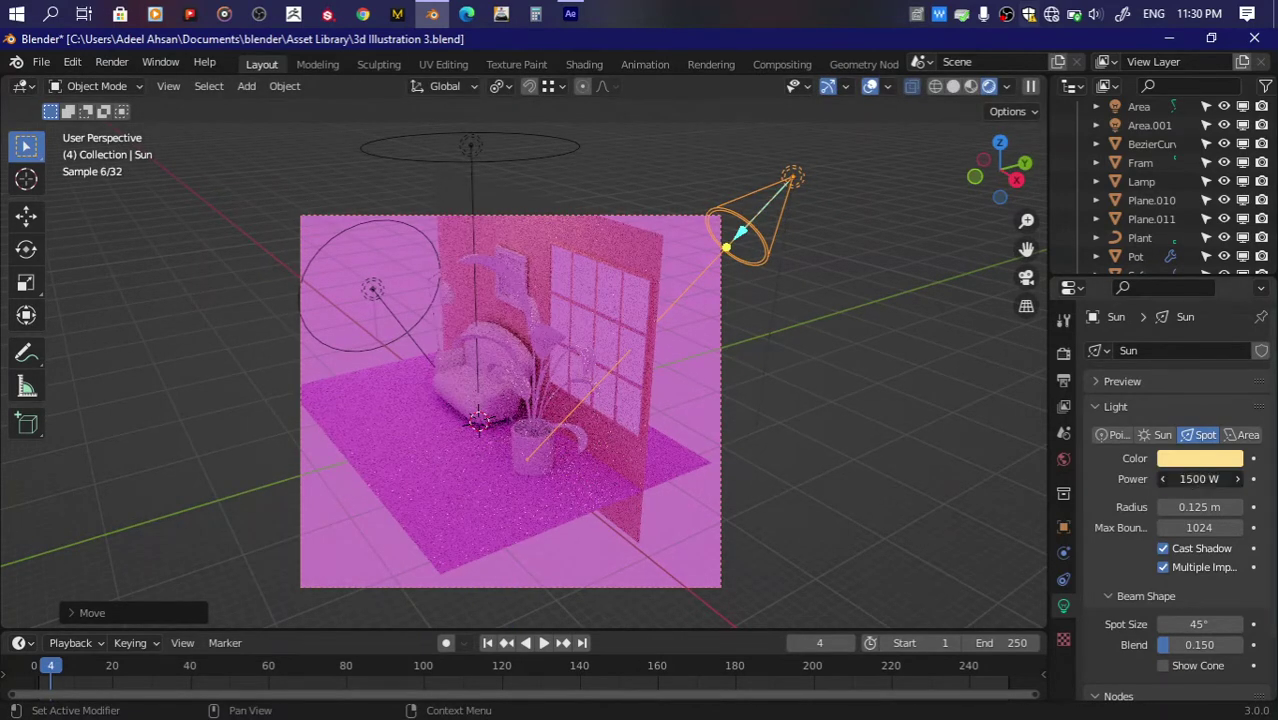
text(0)
key(Return)
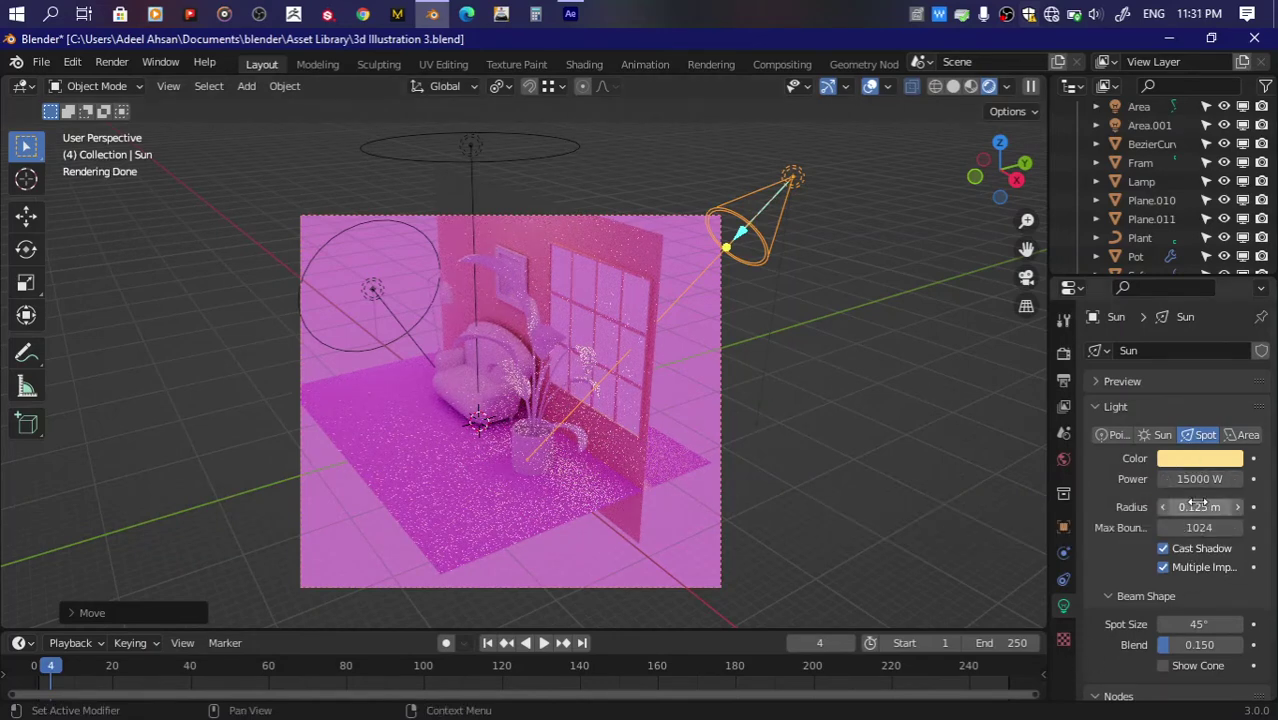
drag(1203, 503, 1240, 503)
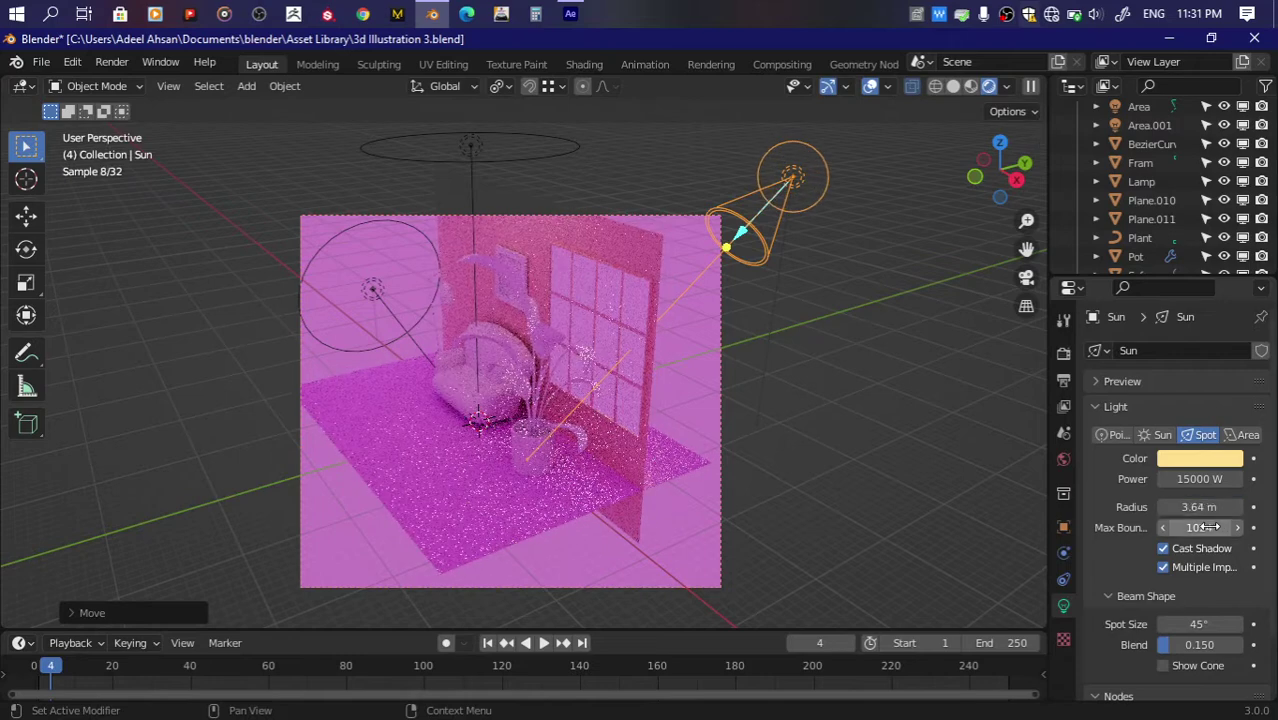
click(1202, 478)
text(100)
key(Return)
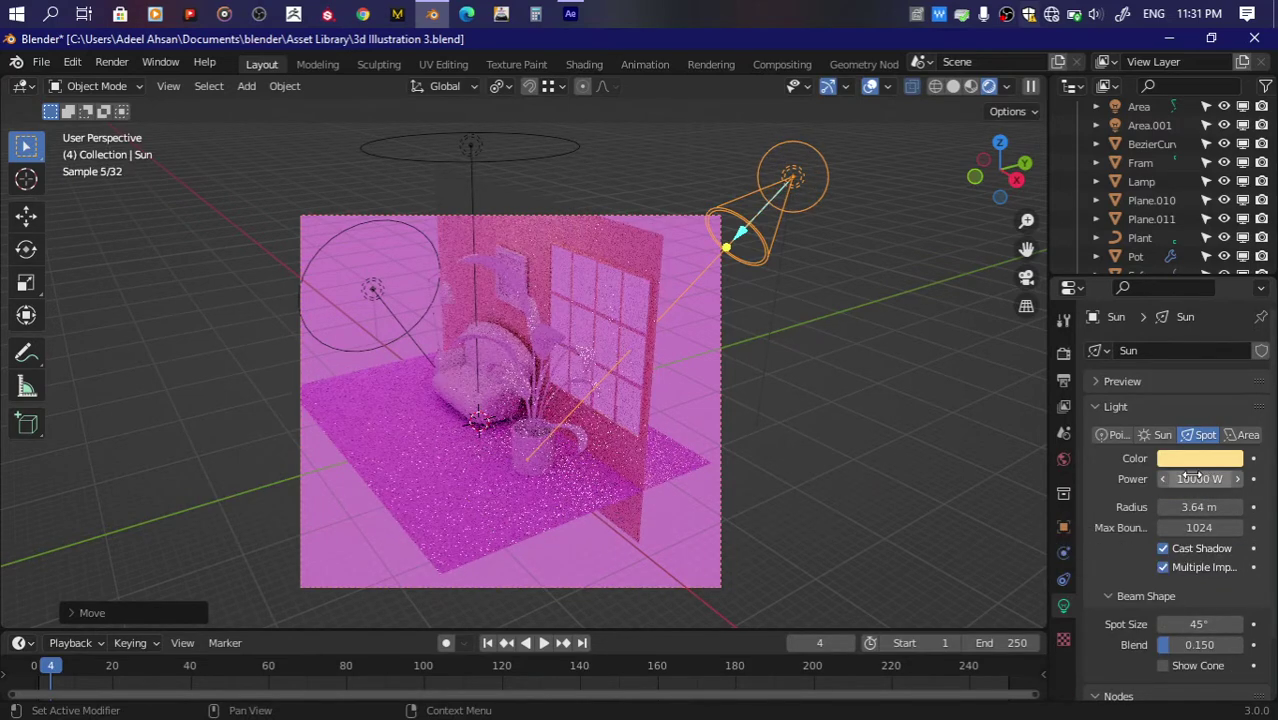
key(Return)
Step: Set the spot blend to 1.000 and turn on Show Cone
middle_drag(646, 411, 616, 403)
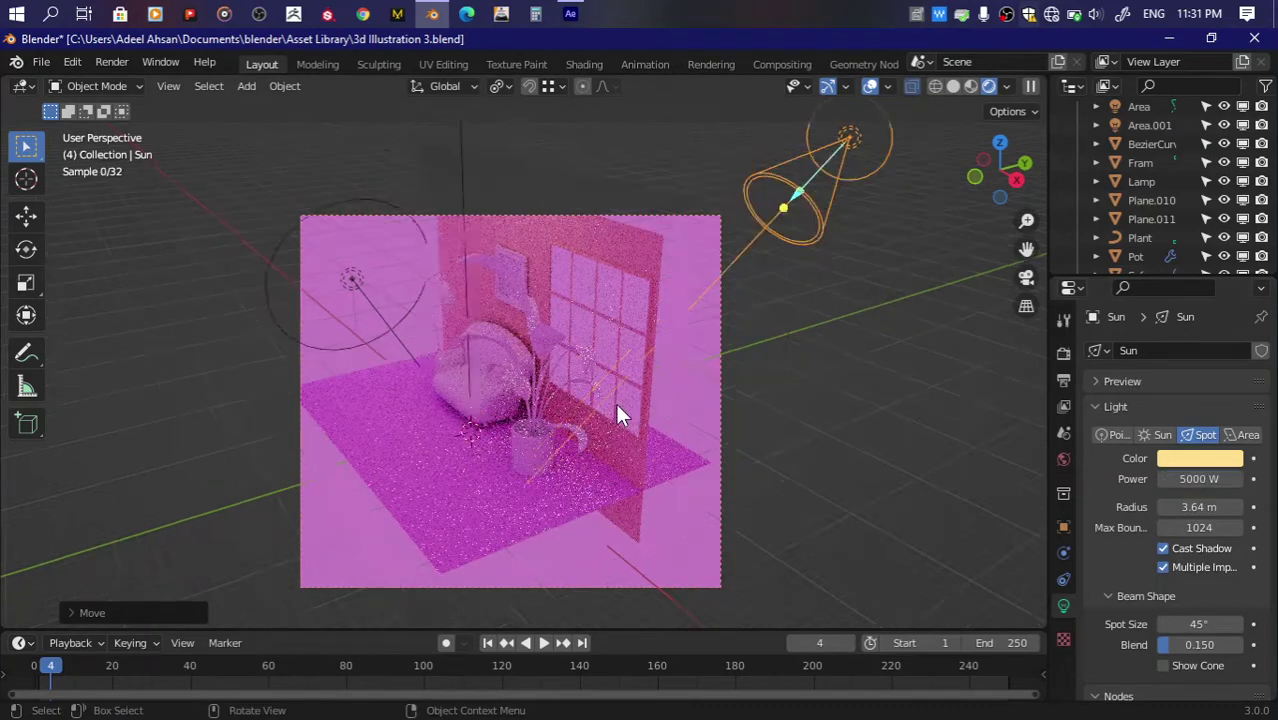
scroll(616, 403, up, 3)
drag(1026, 249, 940, 225)
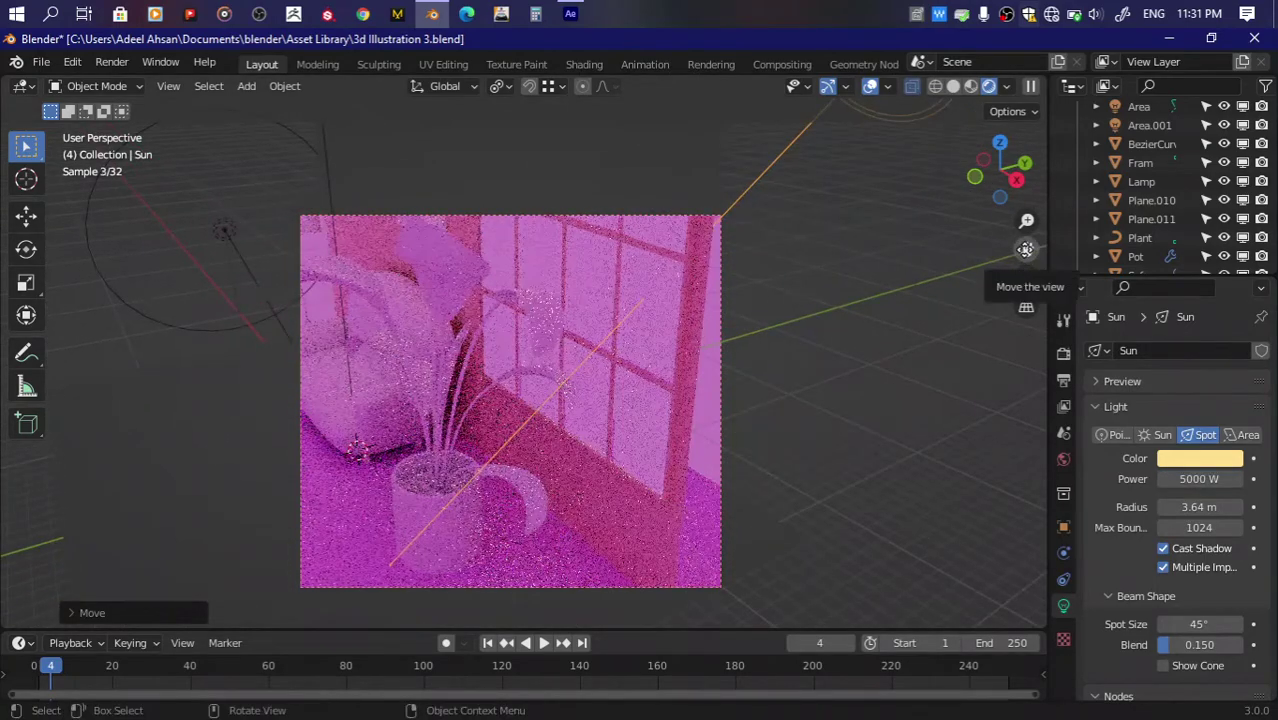
mouse_move(1200, 479)
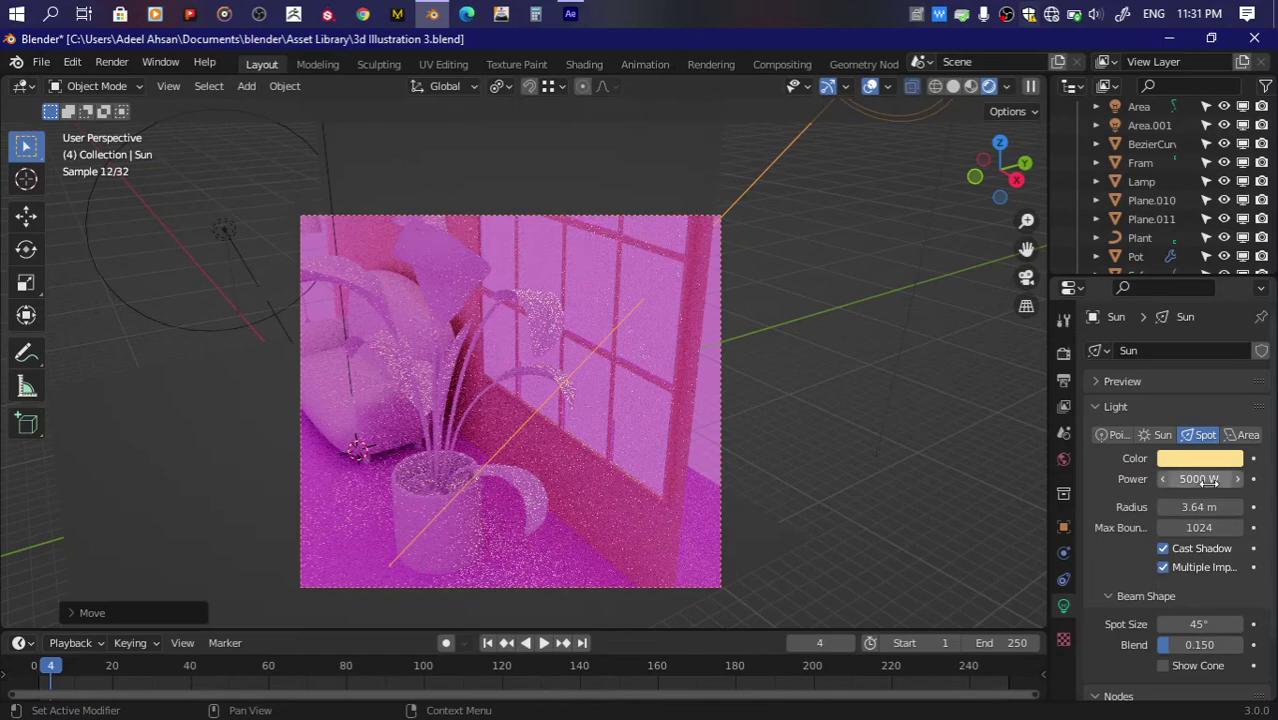
drag(1188, 623, 1245, 648)
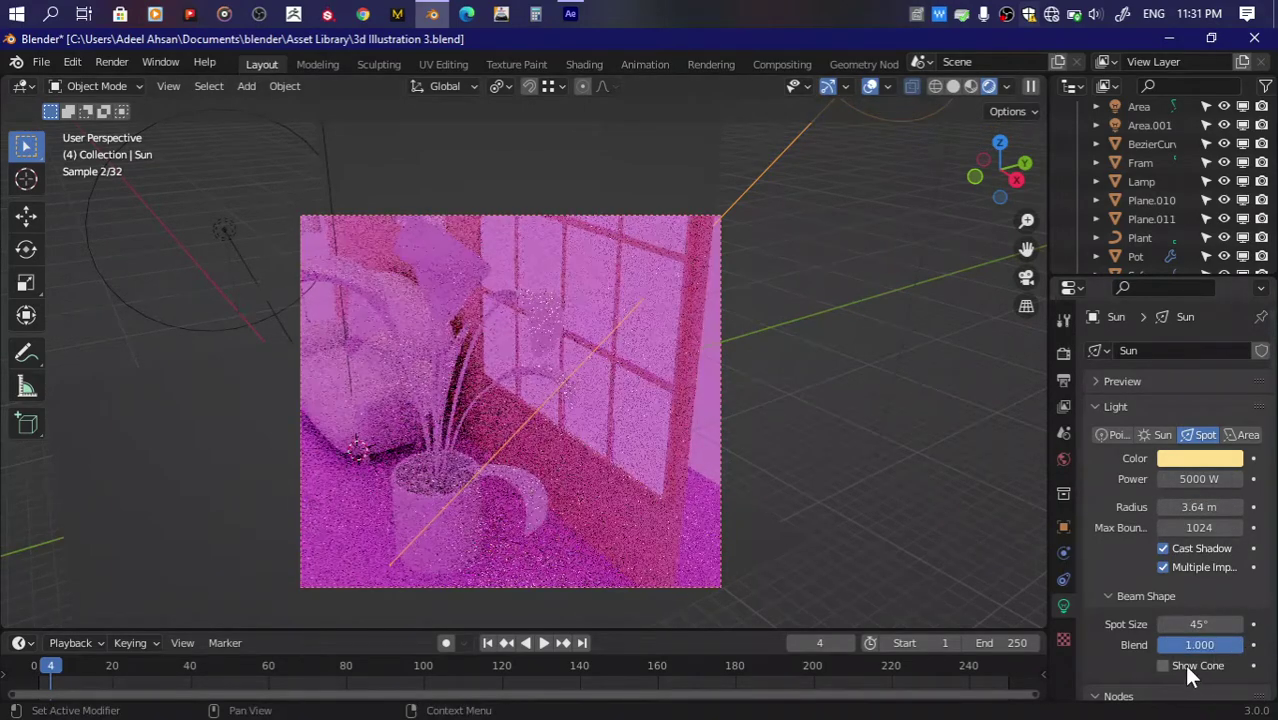
click(1184, 664)
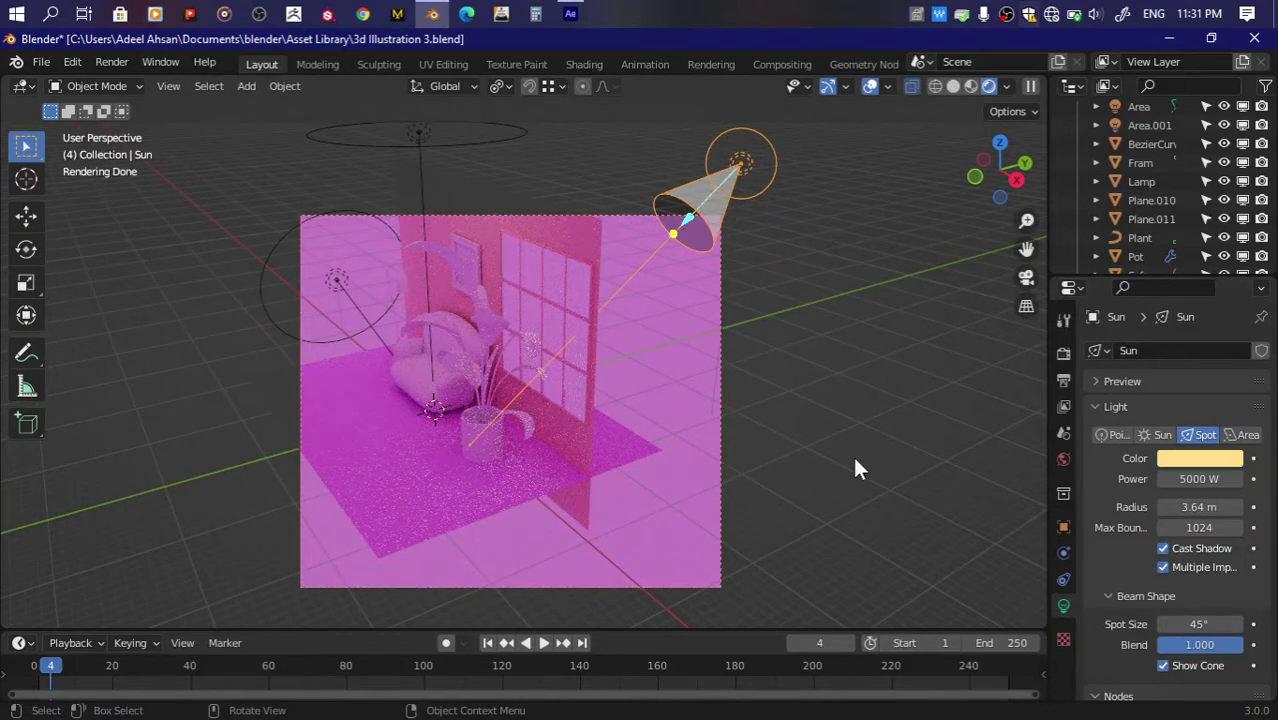
mouse_move(990, 183)
mouse_down()
mouse_move(852, 183)
mouse_move(732, 218)
mouse_up()
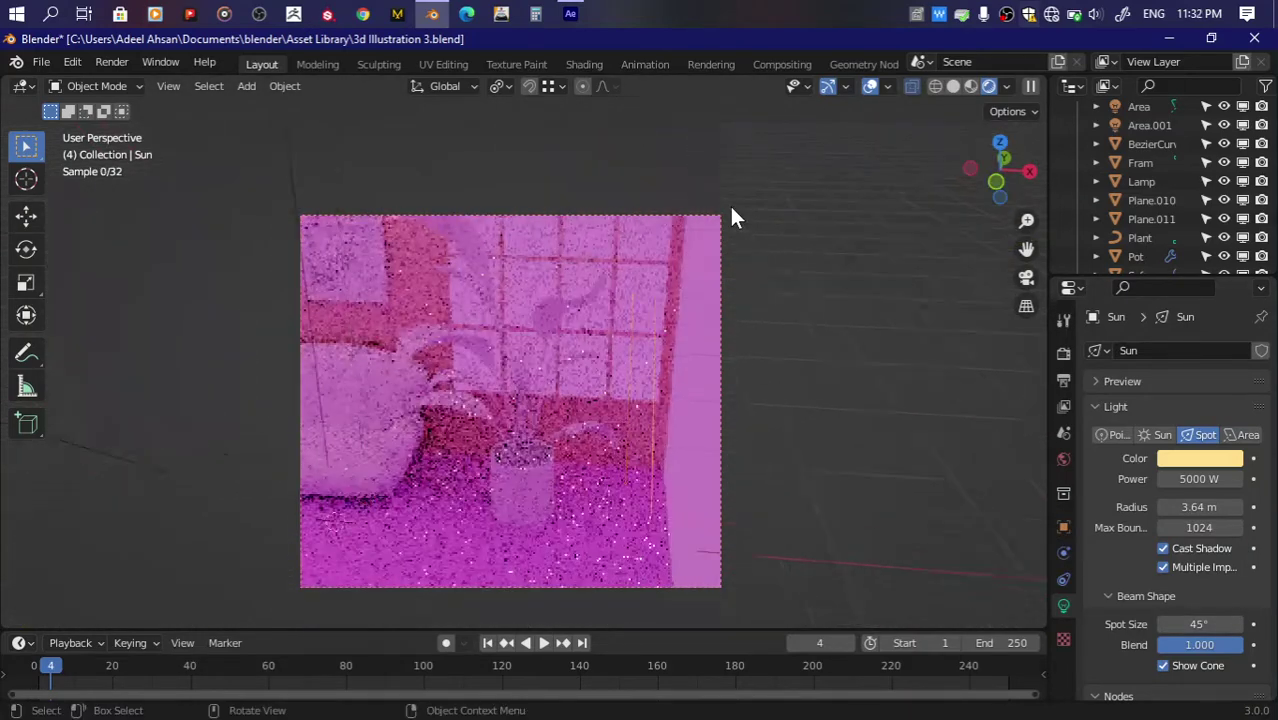
Step: Make the light a Disk area light with 180° spread, portal off, and size 56.3 m
click(1244, 434)
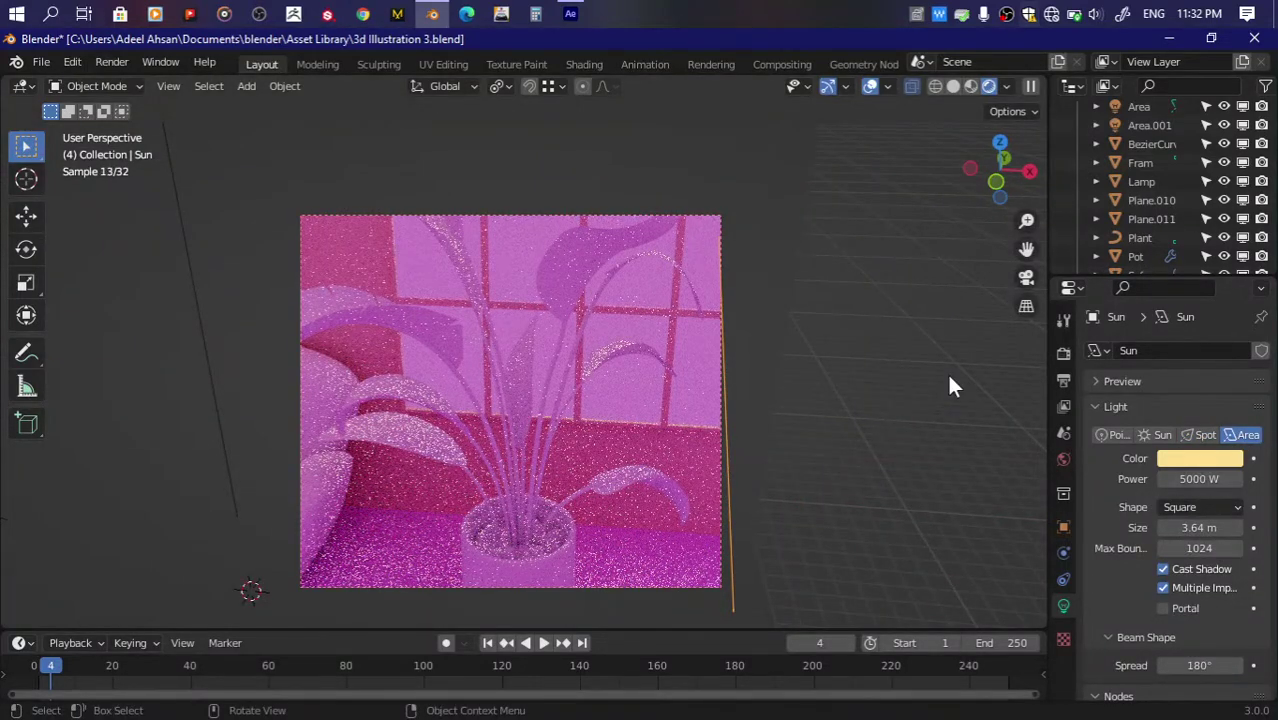
click(1174, 571)
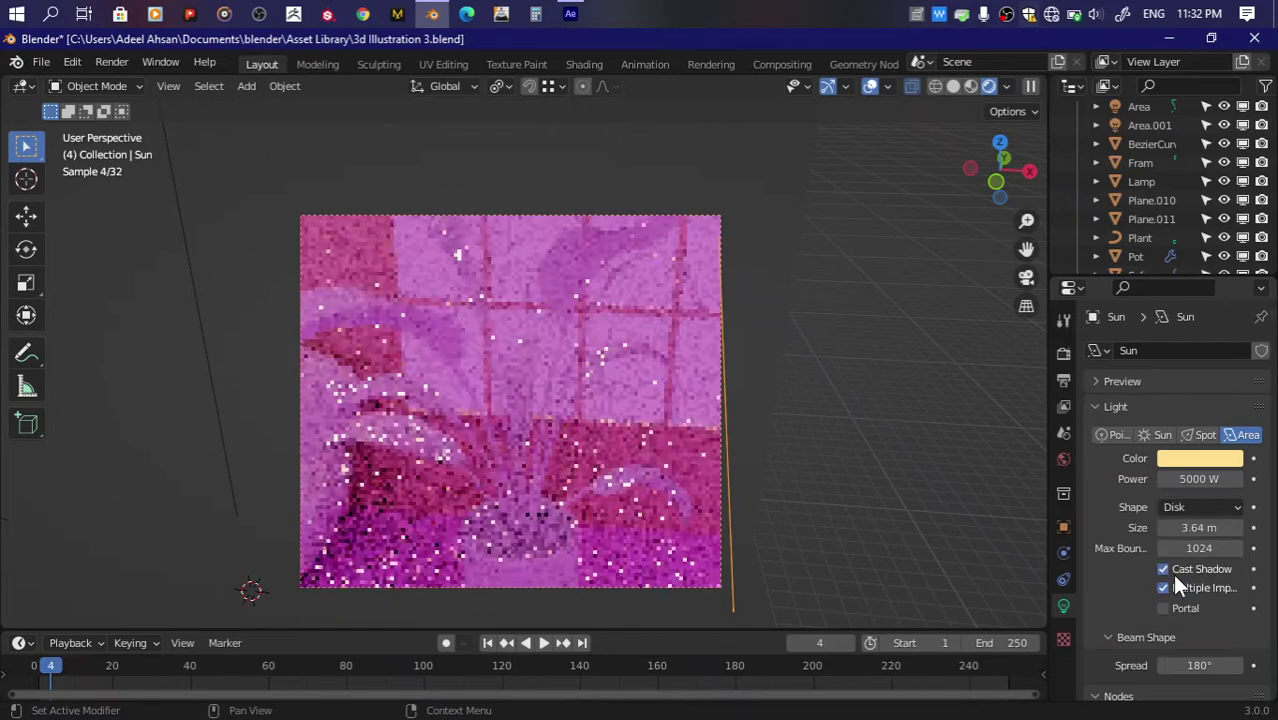
click(1163, 609)
drag(1201, 619, 1230, 619)
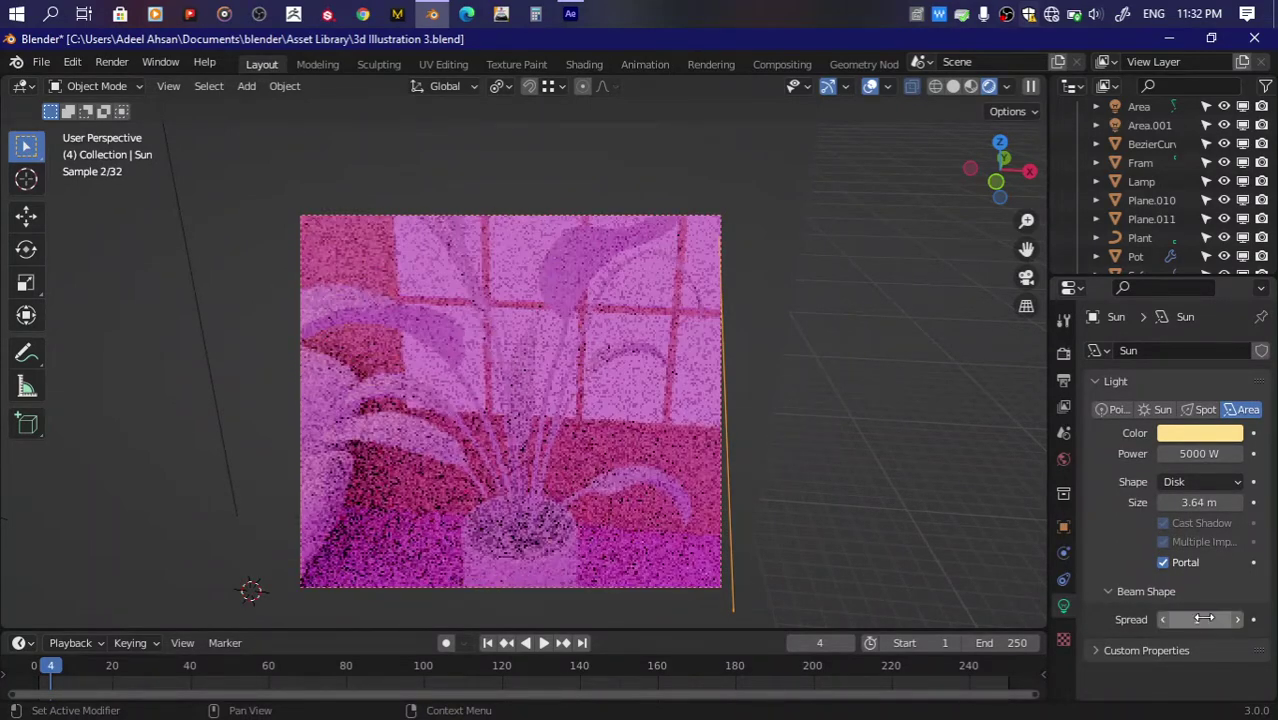
click(1163, 562)
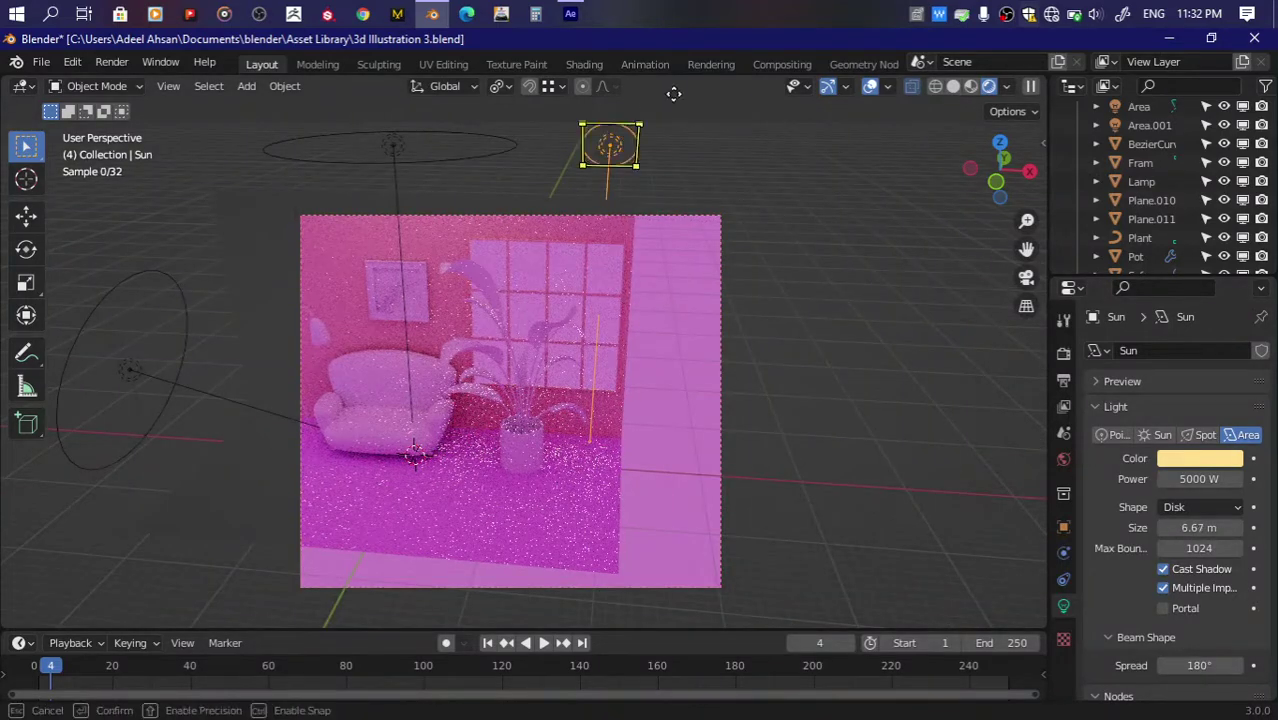
drag(620, 146, 1000, 190)
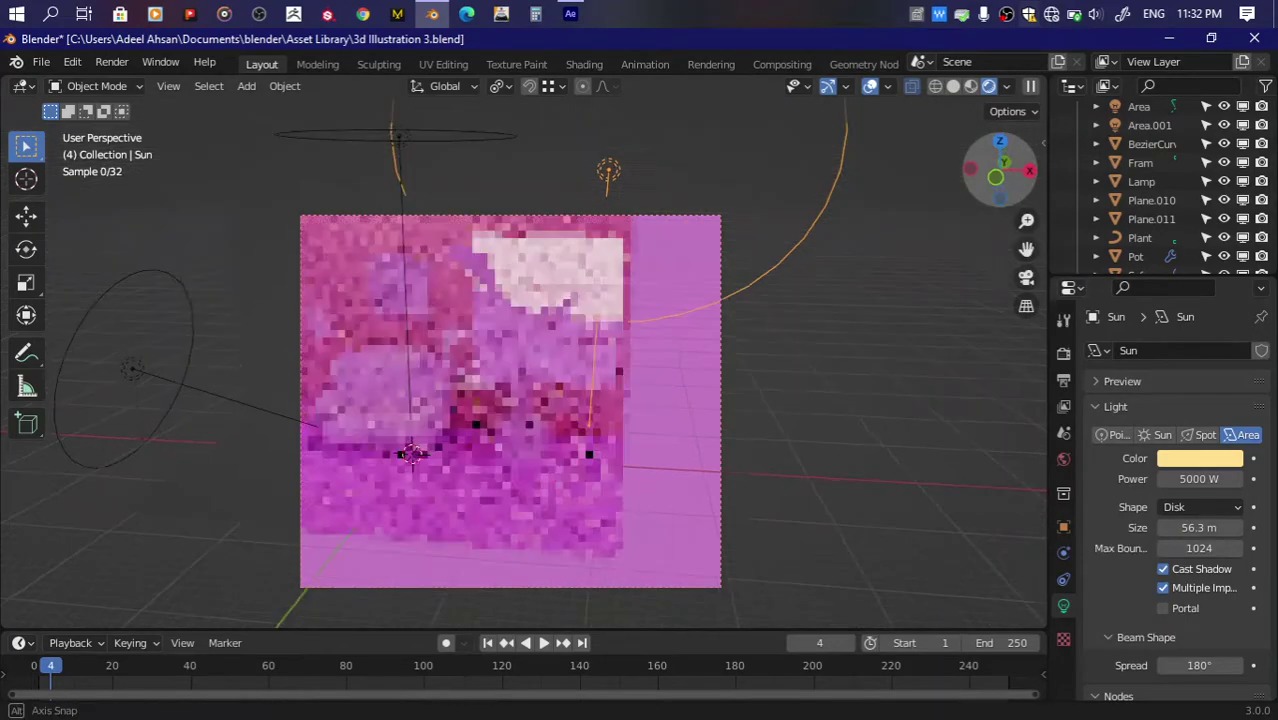
click(997, 178)
Step: From the right side view, reposition and rotate the Sun light to re-aim it
click(1025, 176)
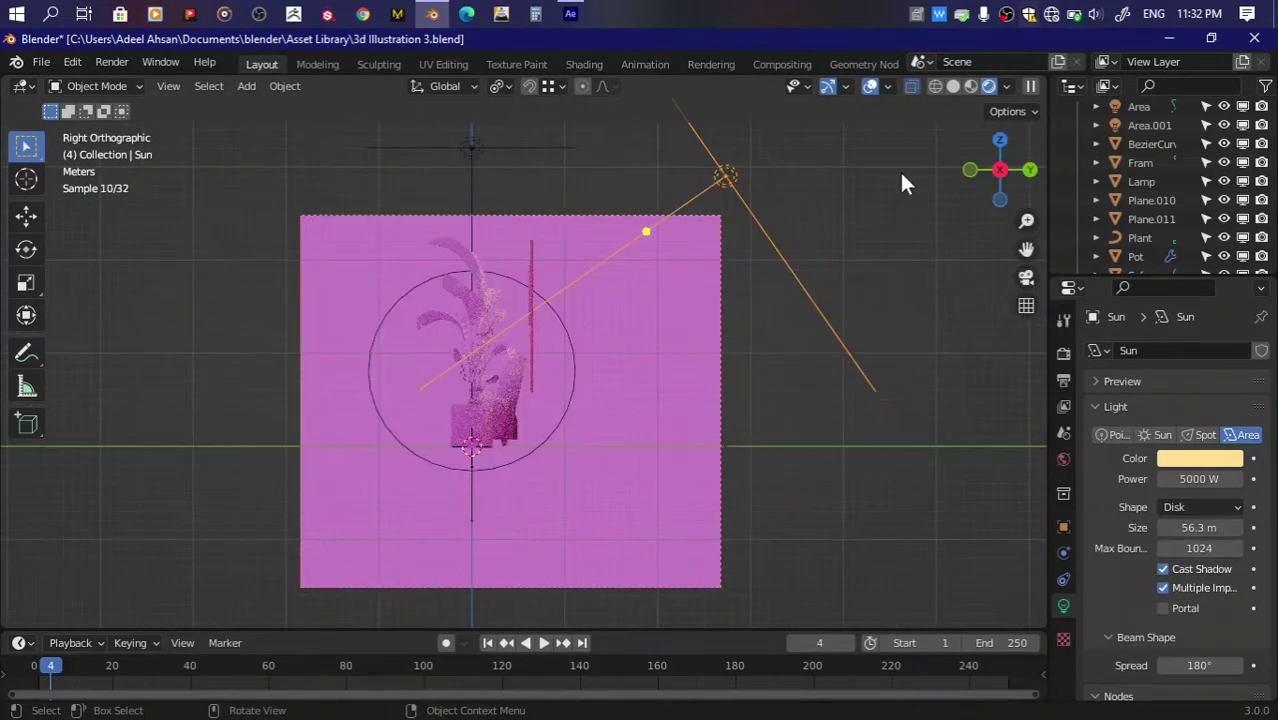
key(r)
click(893, 234)
key(g)
click(868, 315)
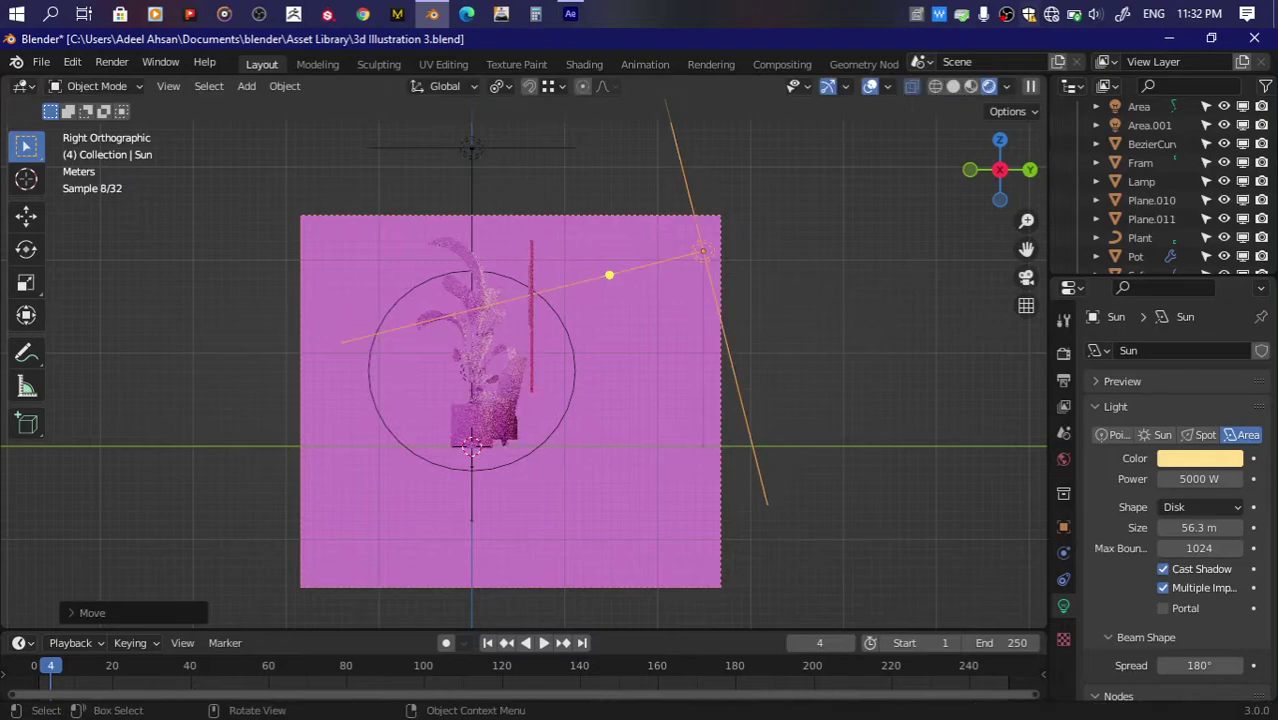
key(r)
click(717, 278)
click(972, 168)
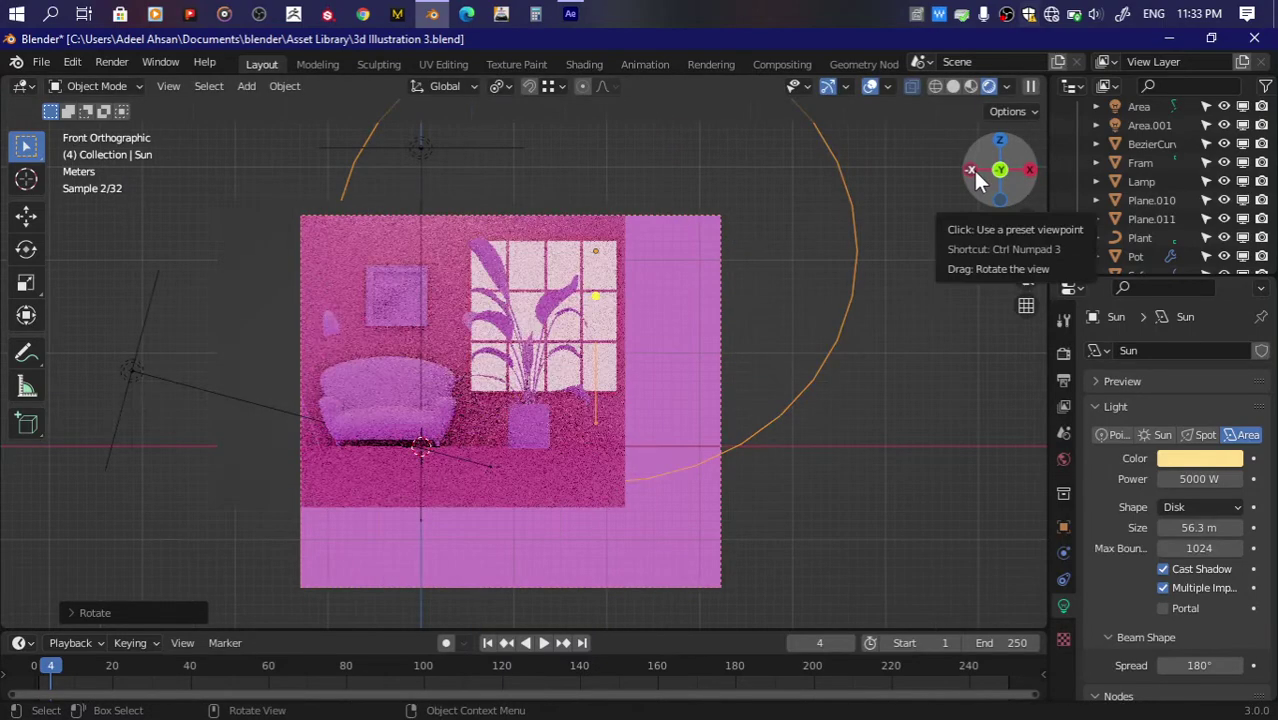
drag(972, 168, 1005, 190)
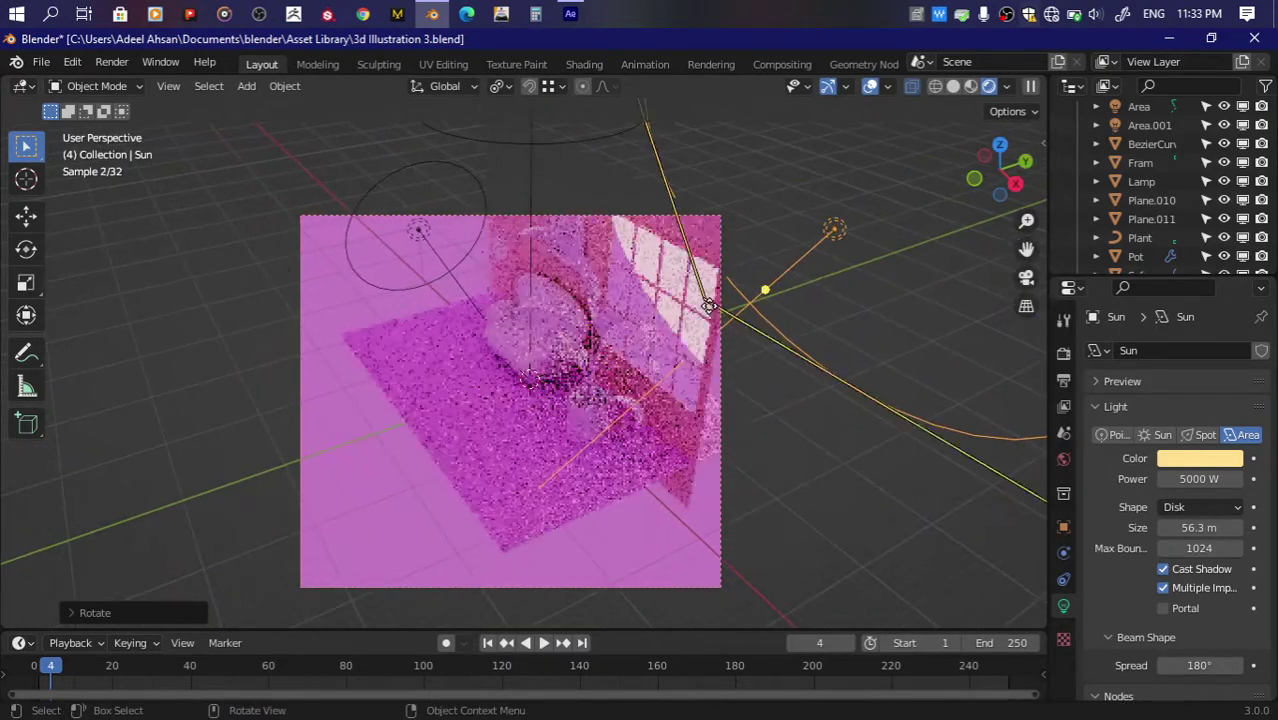
Step: Turn off Cast Shadow on the Area and Area.001 lights
drag(1028, 248, 950, 360)
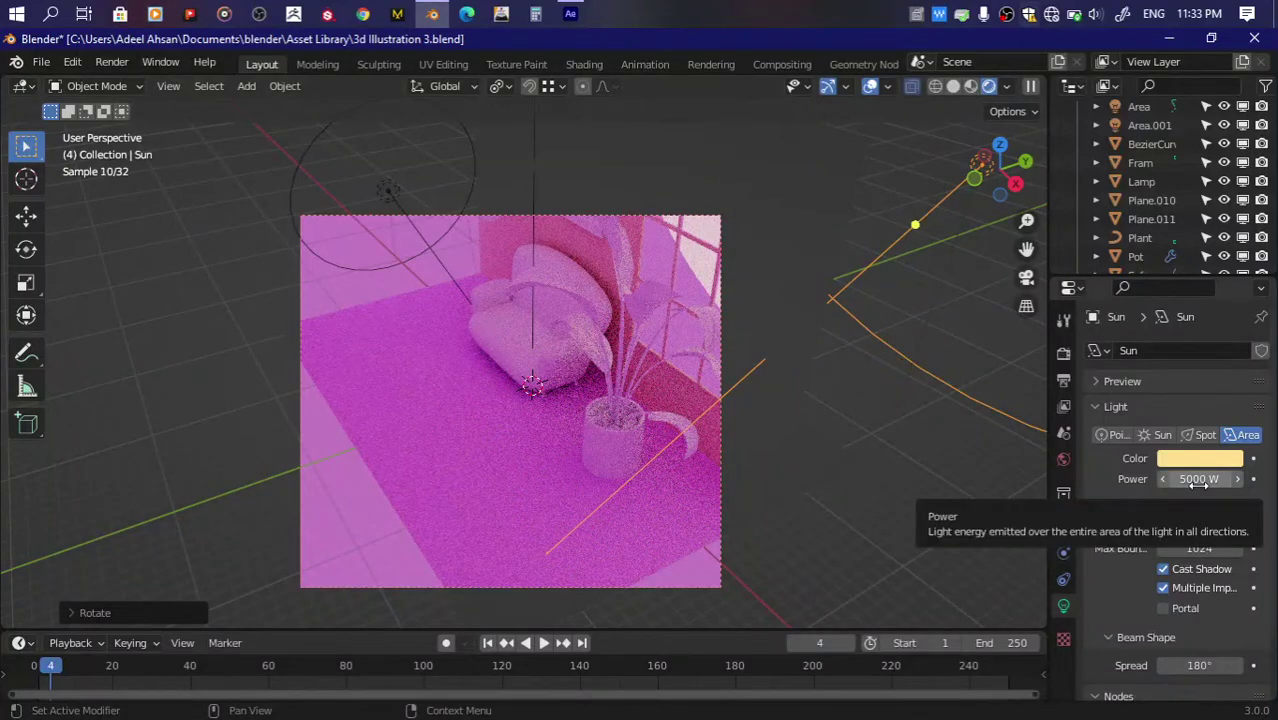
scroll(736, 469, down, 4)
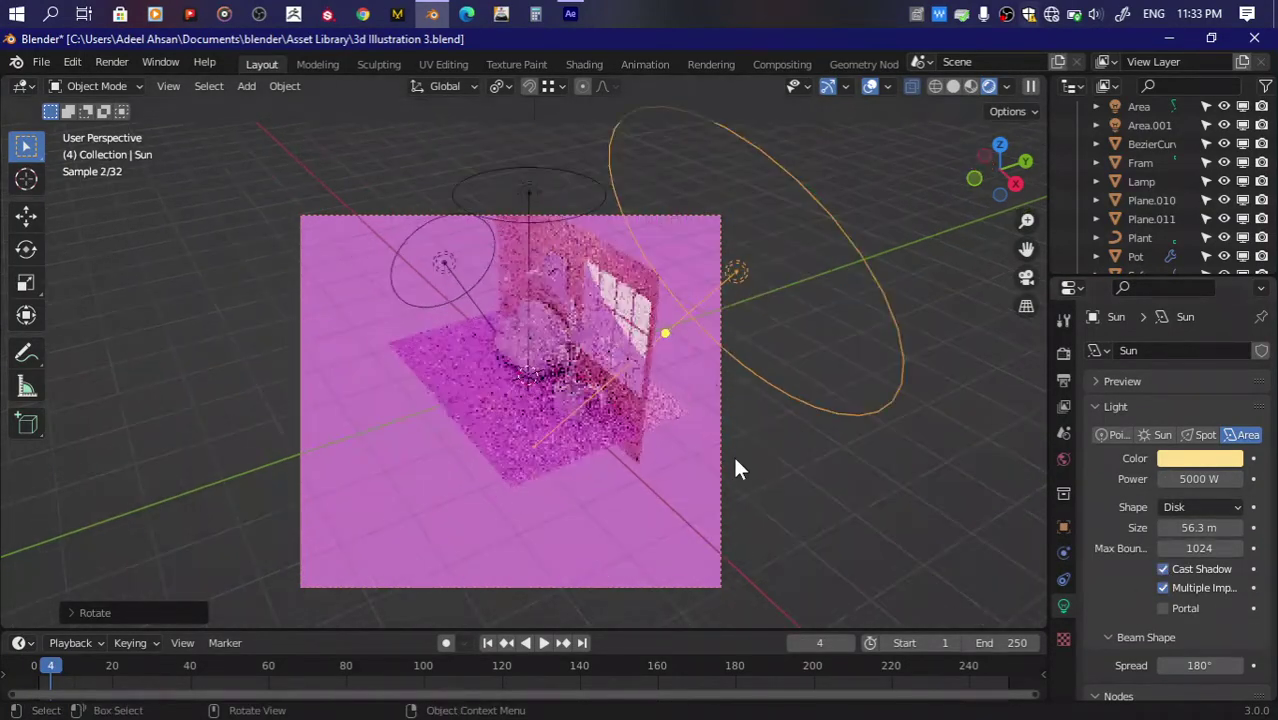
click(527, 190)
click(1163, 569)
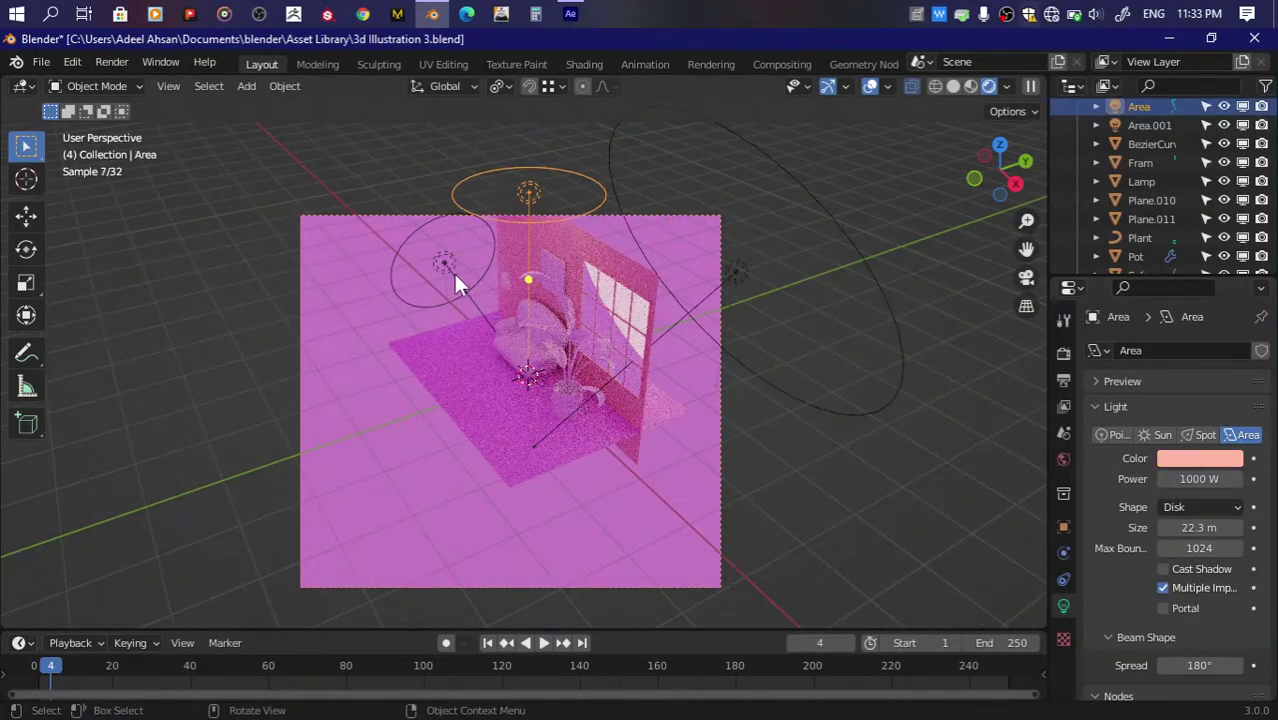
click(454, 276)
click(1163, 569)
mouse_move(998, 170)
mouse_down()
mouse_move(1010, 200)
mouse_move(1002, 84)
mouse_up()
Step: In World ray visibility, keep Diffuse on and uncheck Camera to hide the background
click(1062, 459)
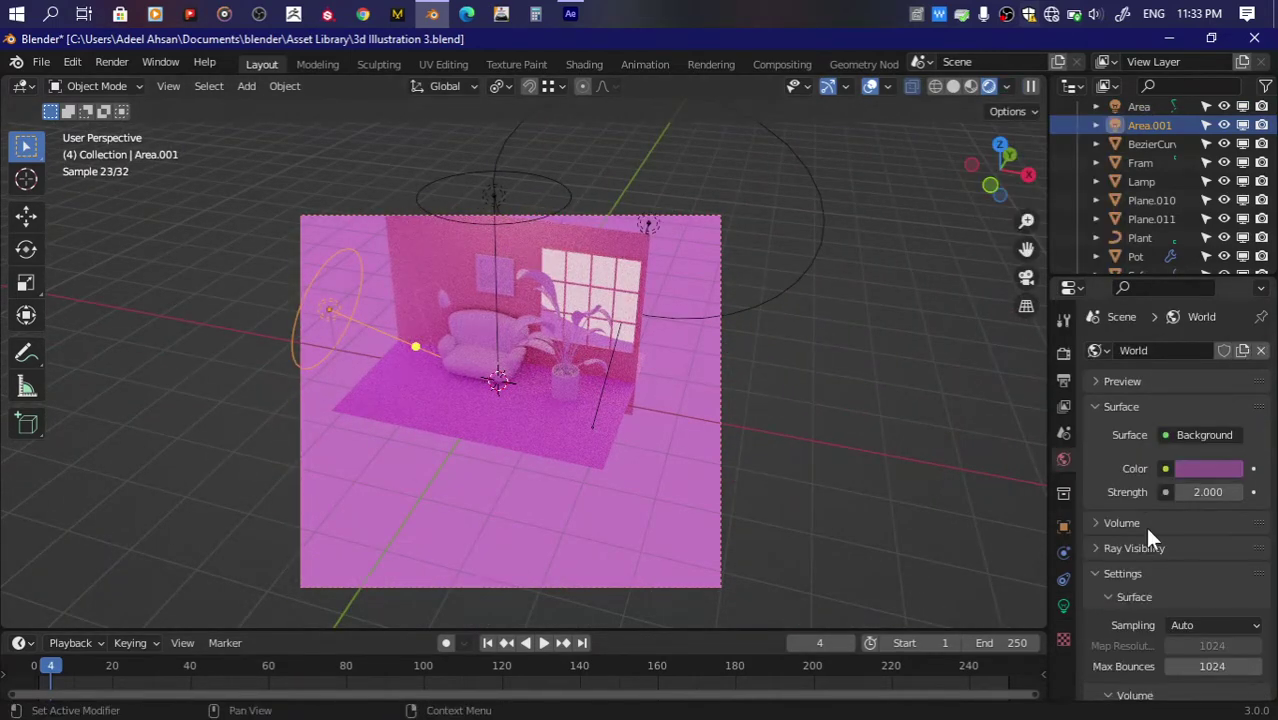
scroll(1160, 535, down, 5)
scroll(1137, 574, up, 3)
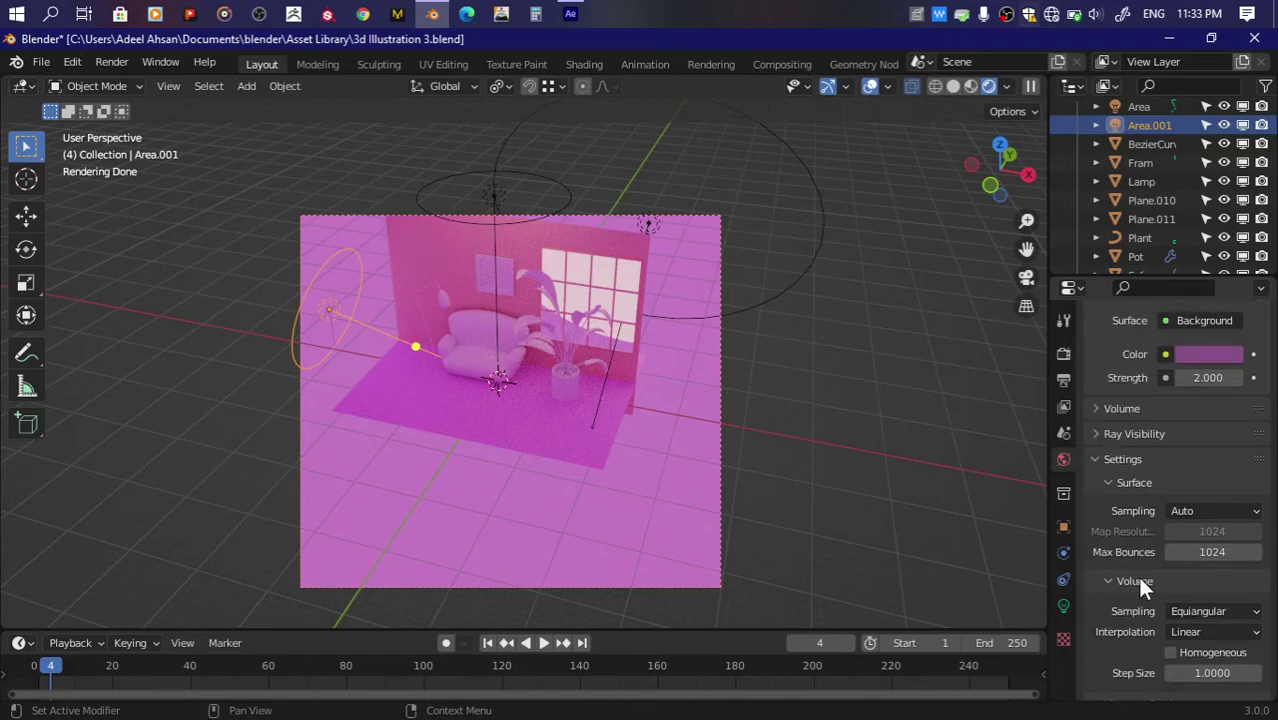
click(1097, 433)
click(1174, 479)
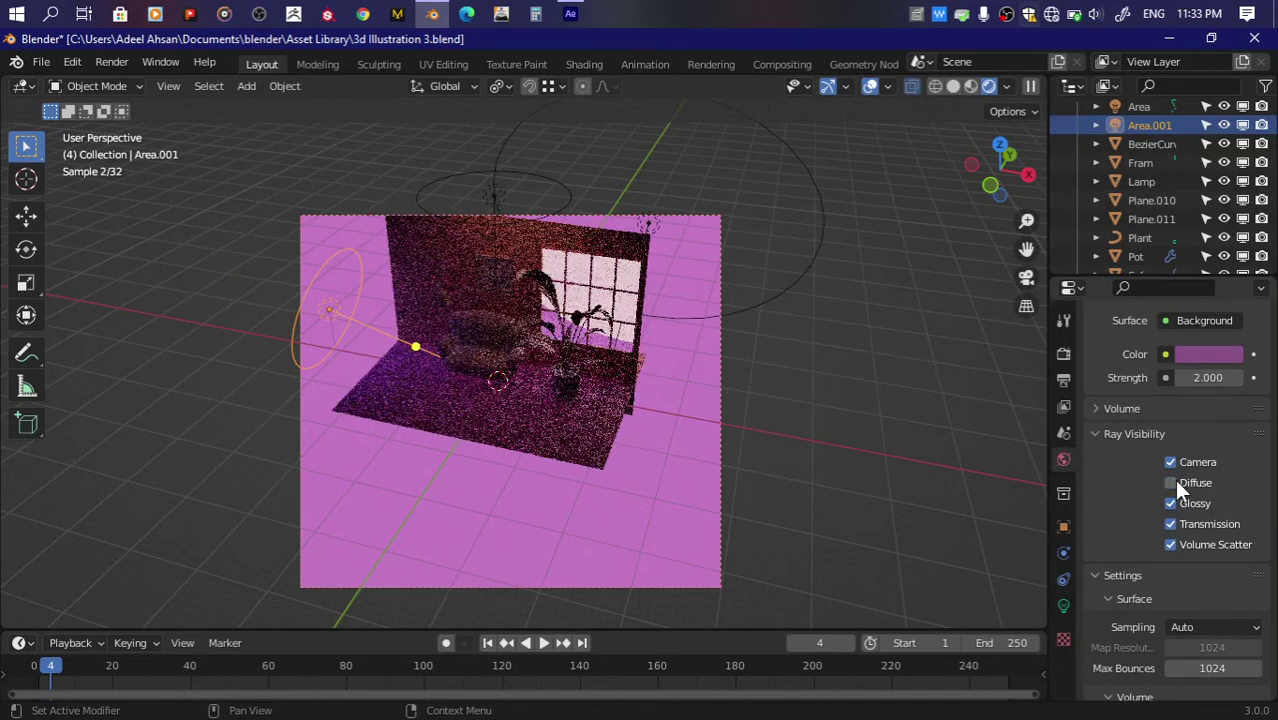
click(1174, 479)
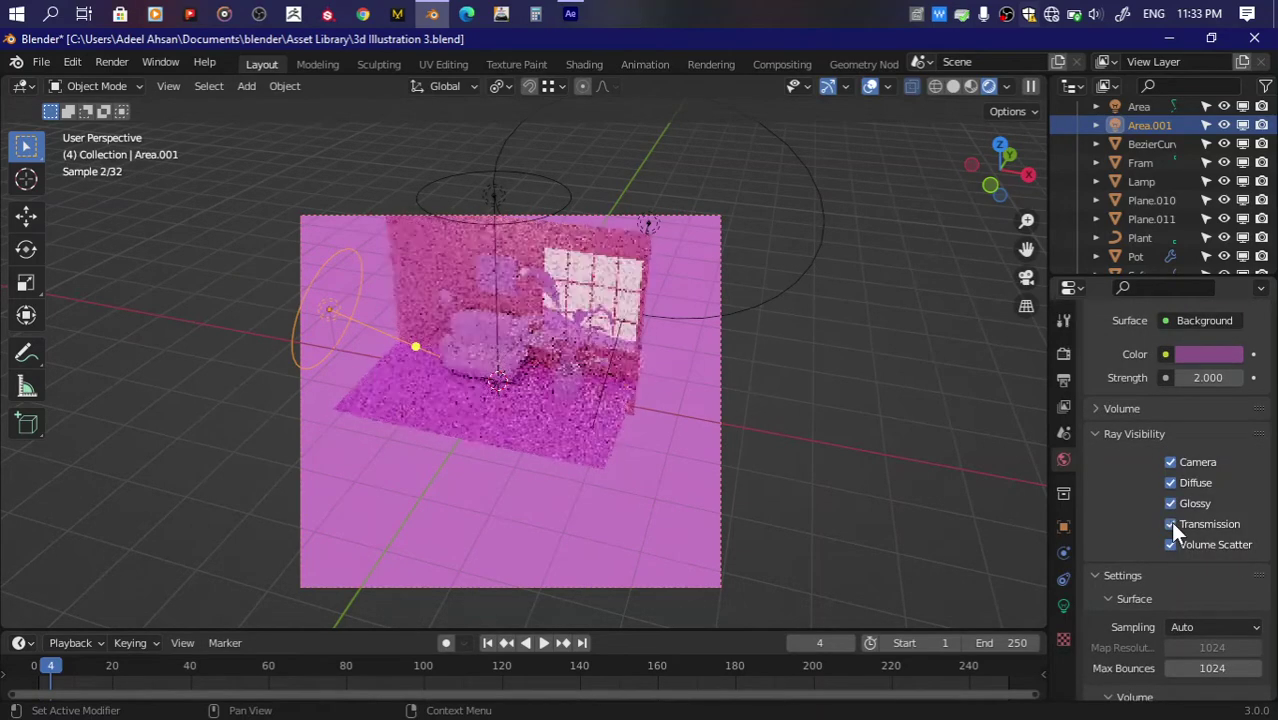
click(1168, 462)
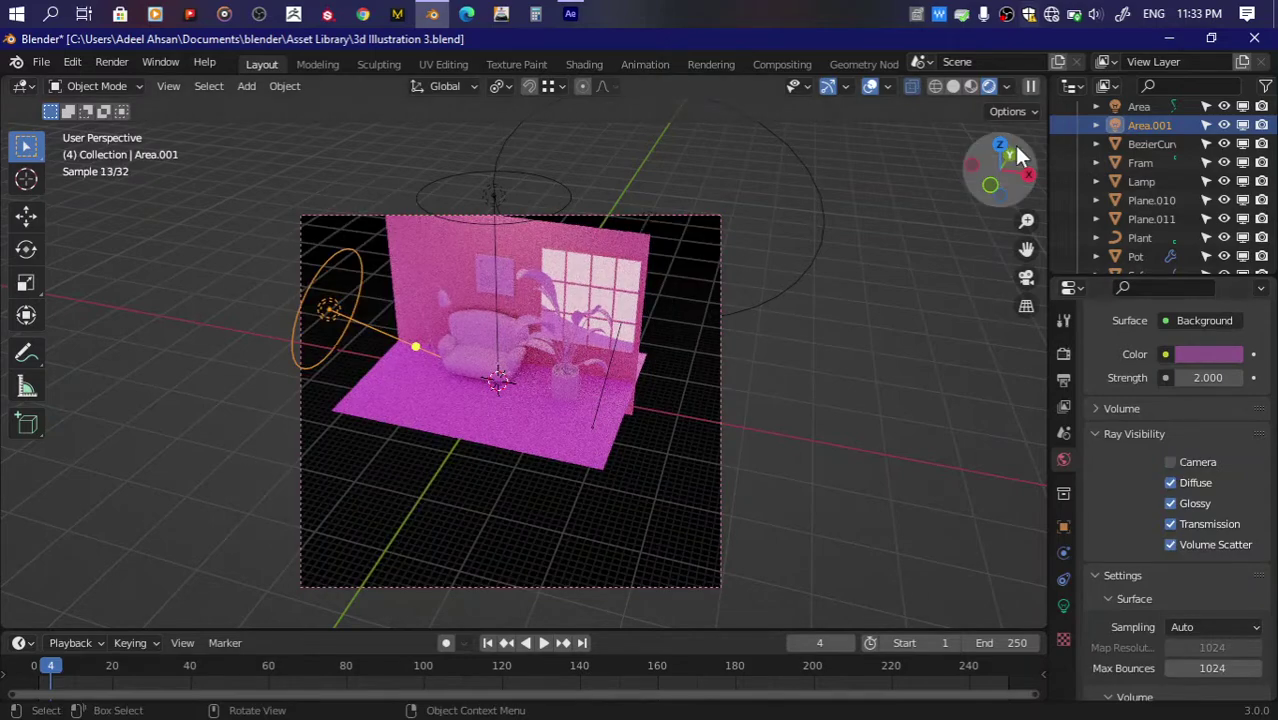
Step: Orbit to check the black backdrop, toggle the world preview, and show Area.001's light settings
drag(1018, 157, 960, 165)
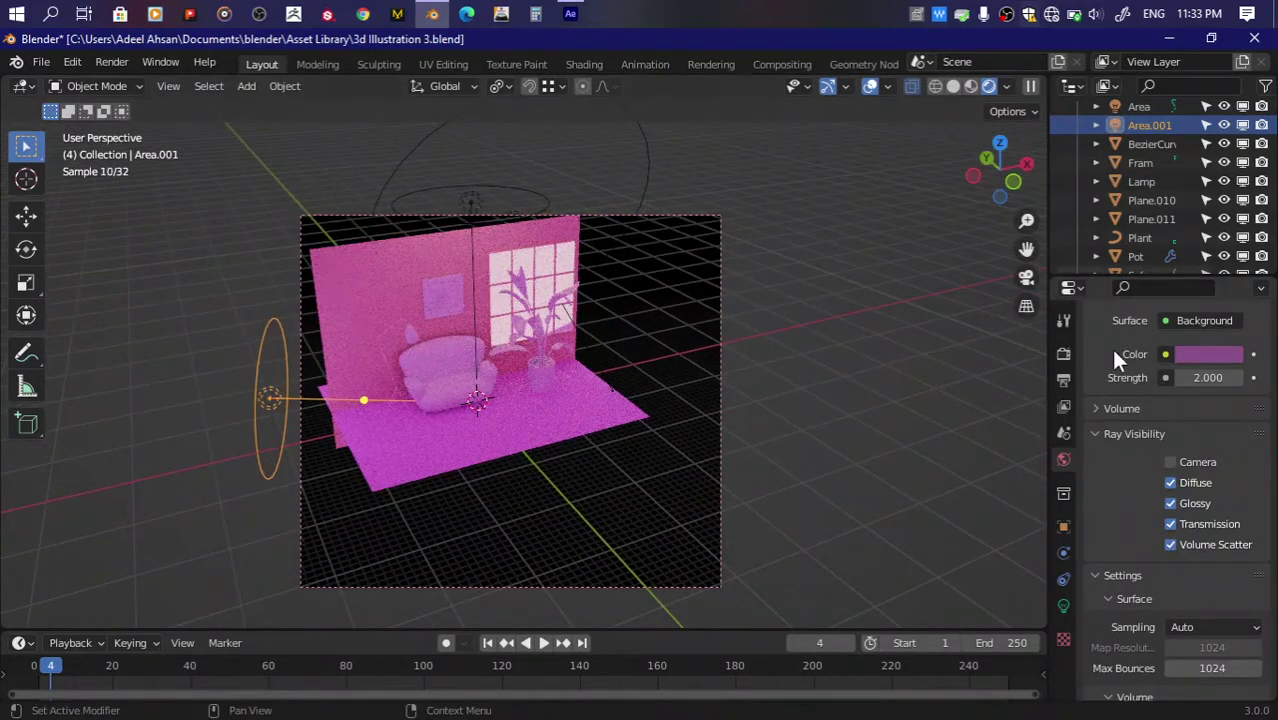
scroll(1117, 360, up, 3)
scroll(590, 294, up, 5)
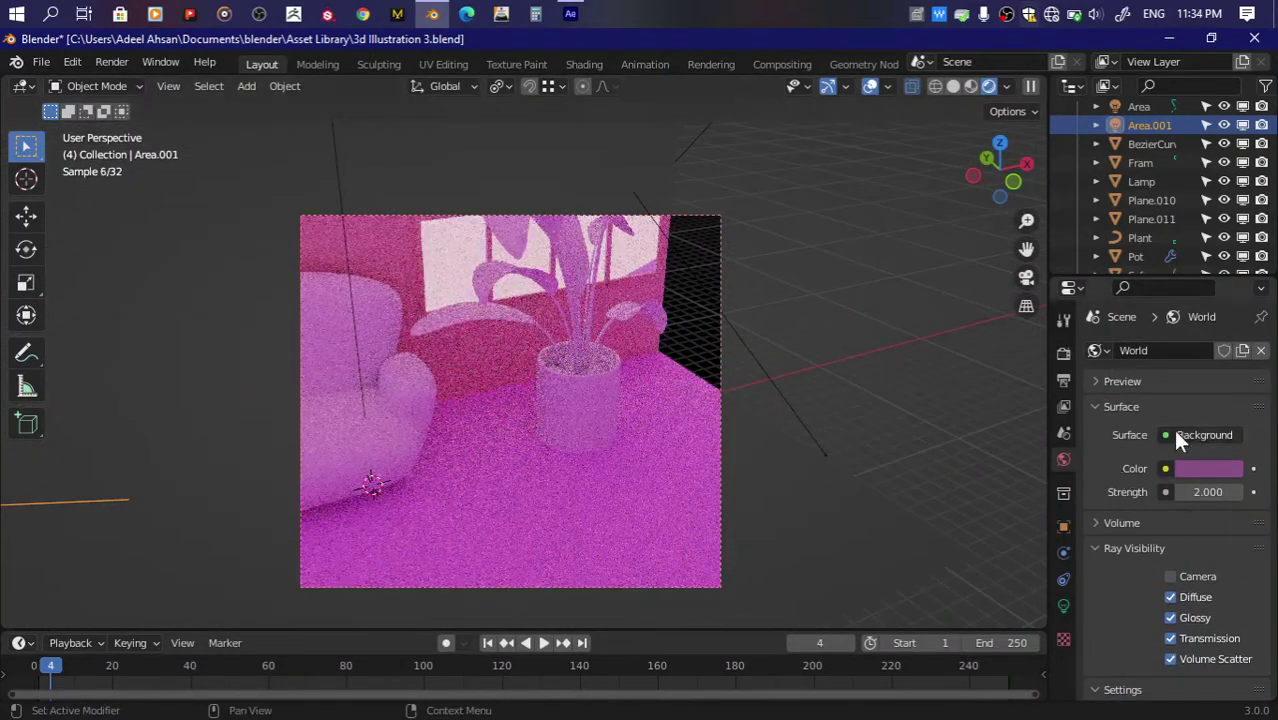
click(1096, 379)
click(1096, 379)
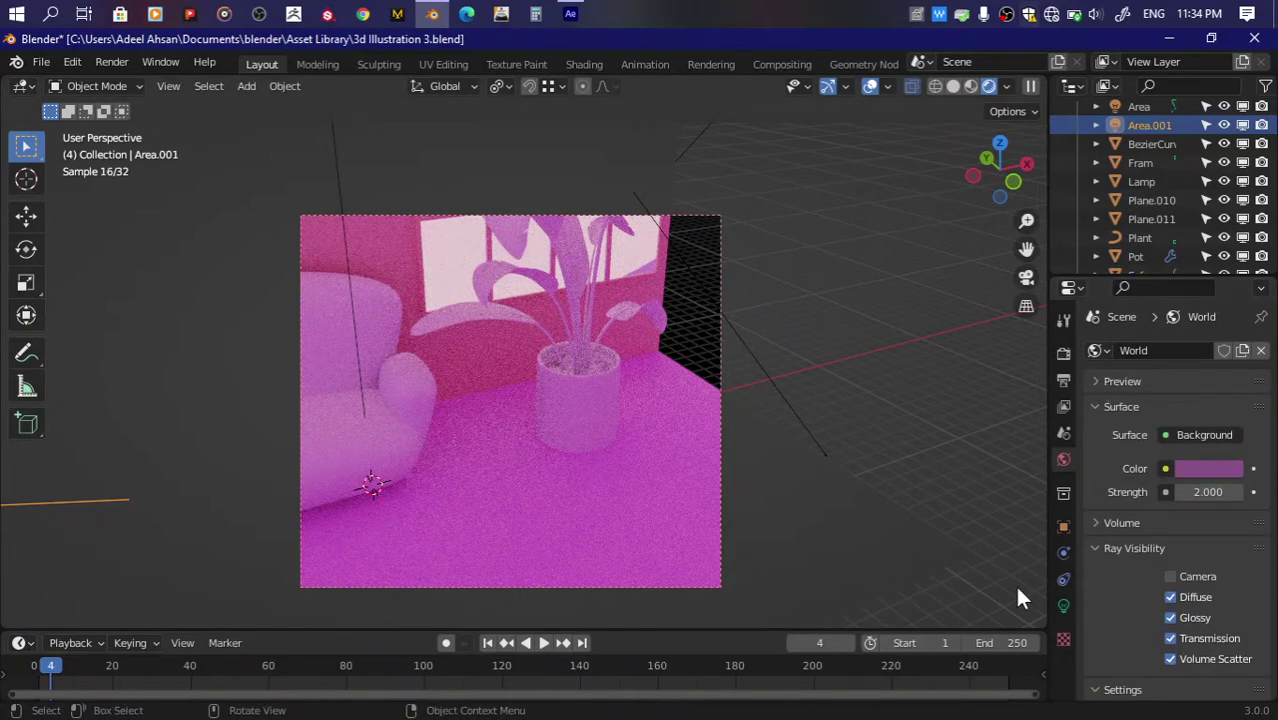
click(1063, 605)
scroll(913, 483, down, 3)
Step: Start moving the Sun light along Y from a top-down view, then cancel, leaving it in place
drag(1030, 181, 800, 316)
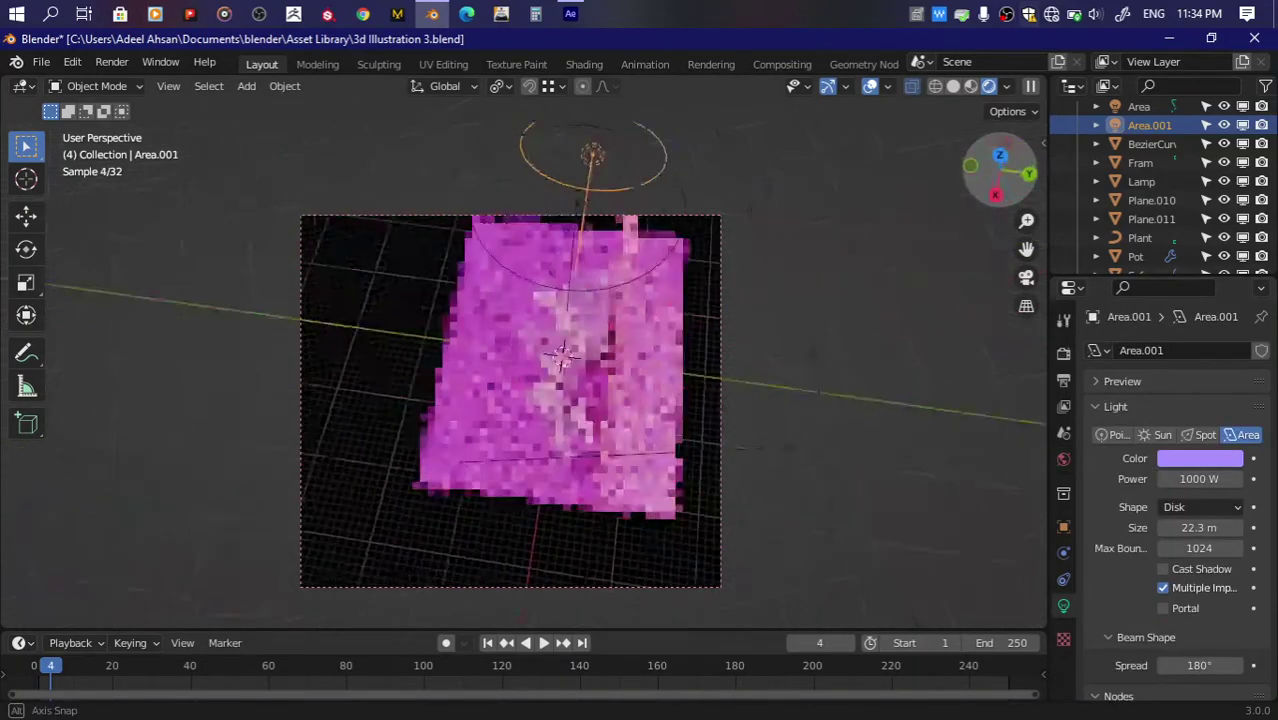
click(810, 318)
key(g)
key(y)
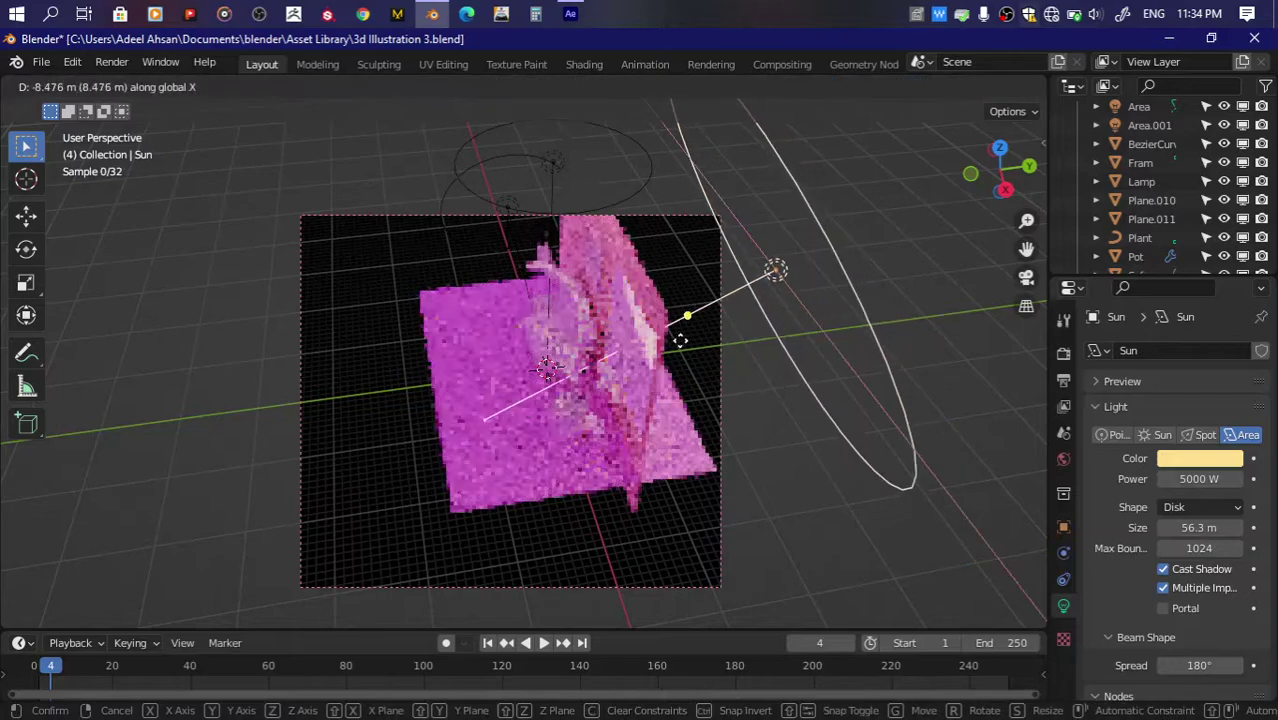
key(Escape)
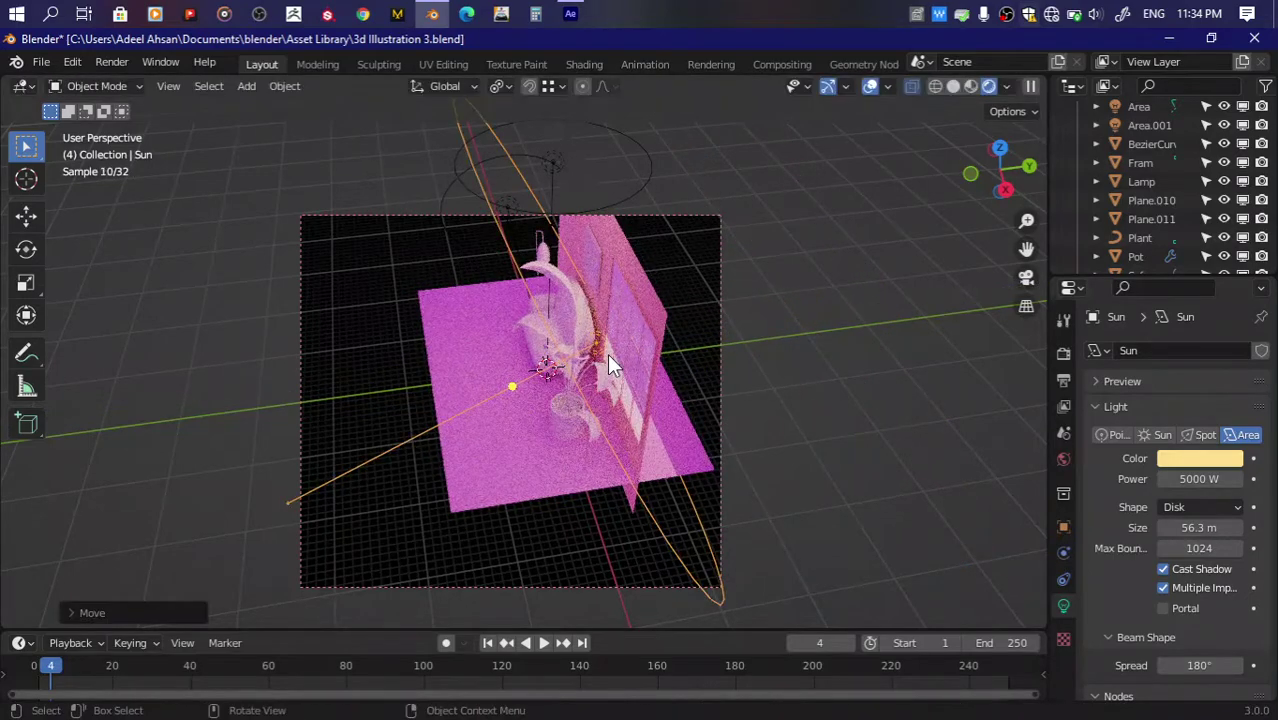
Step: Give the sofa a new Material.003 with lavender-blue base colour (H 0.626, S 0.511, V 0.800)
drag(993, 188, 960, 150)
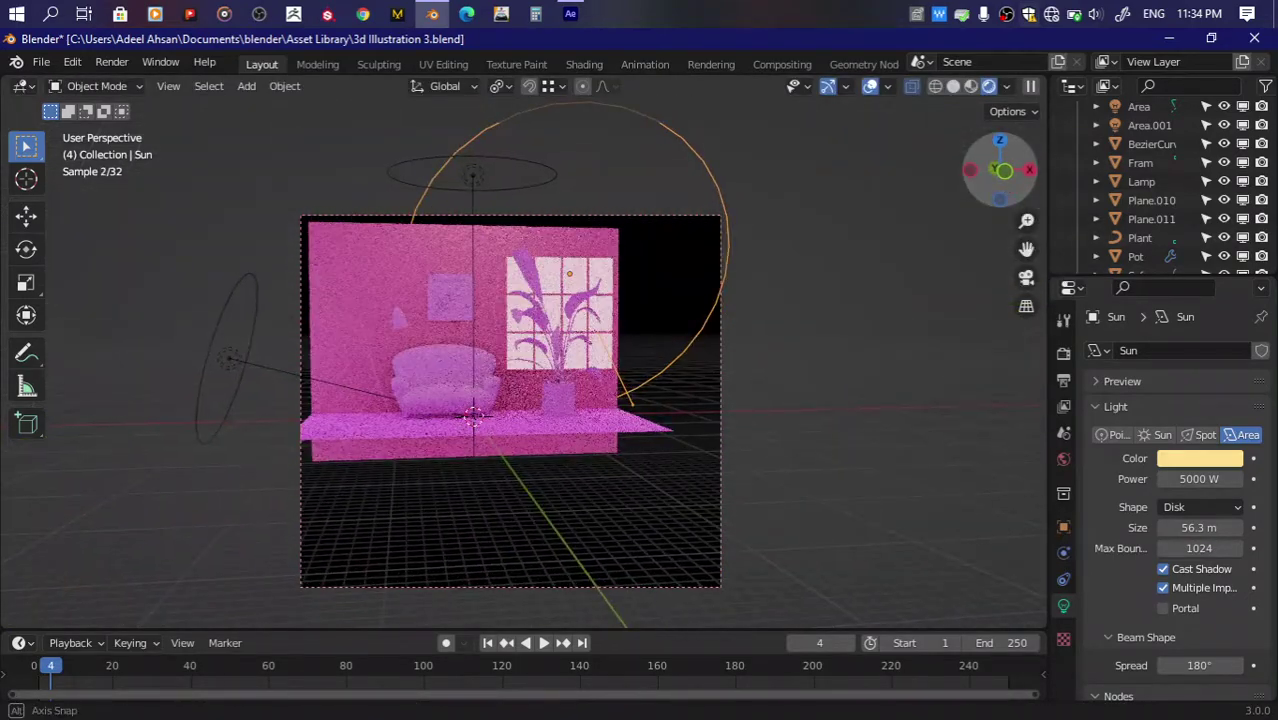
click(470, 385)
click(1253, 411)
click(1253, 432)
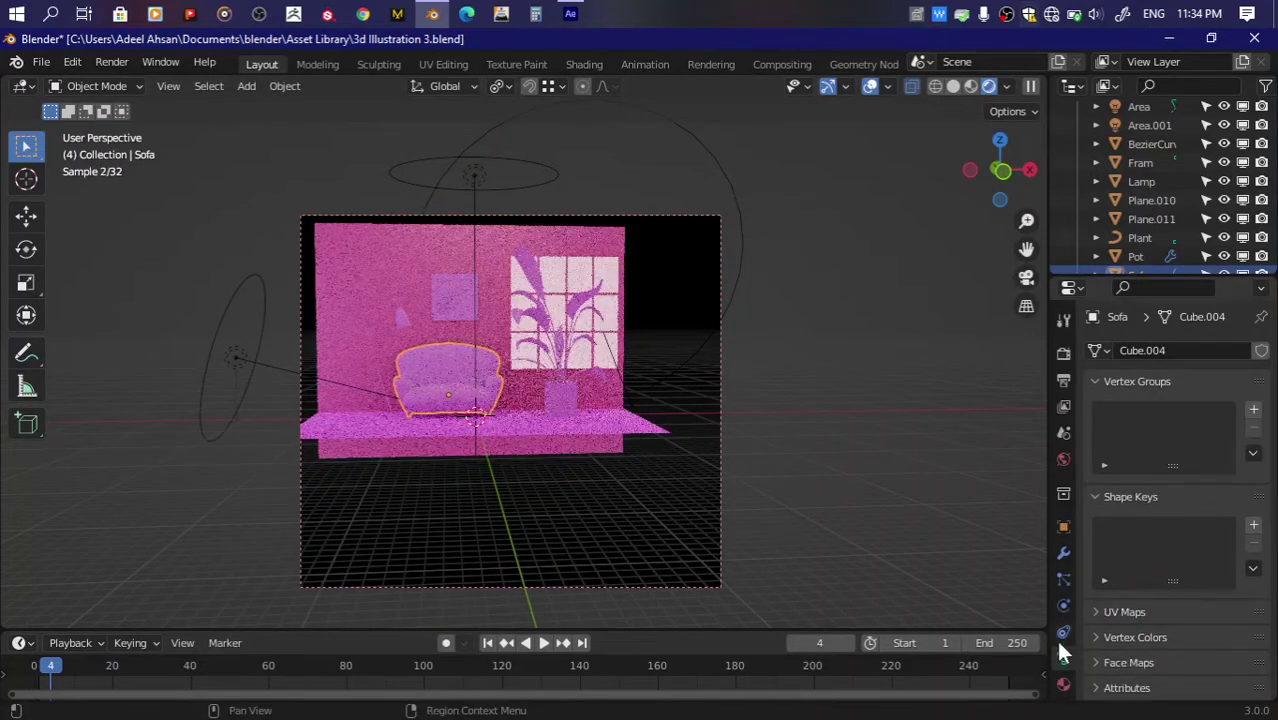
click(1063, 684)
click(1261, 351)
click(1159, 428)
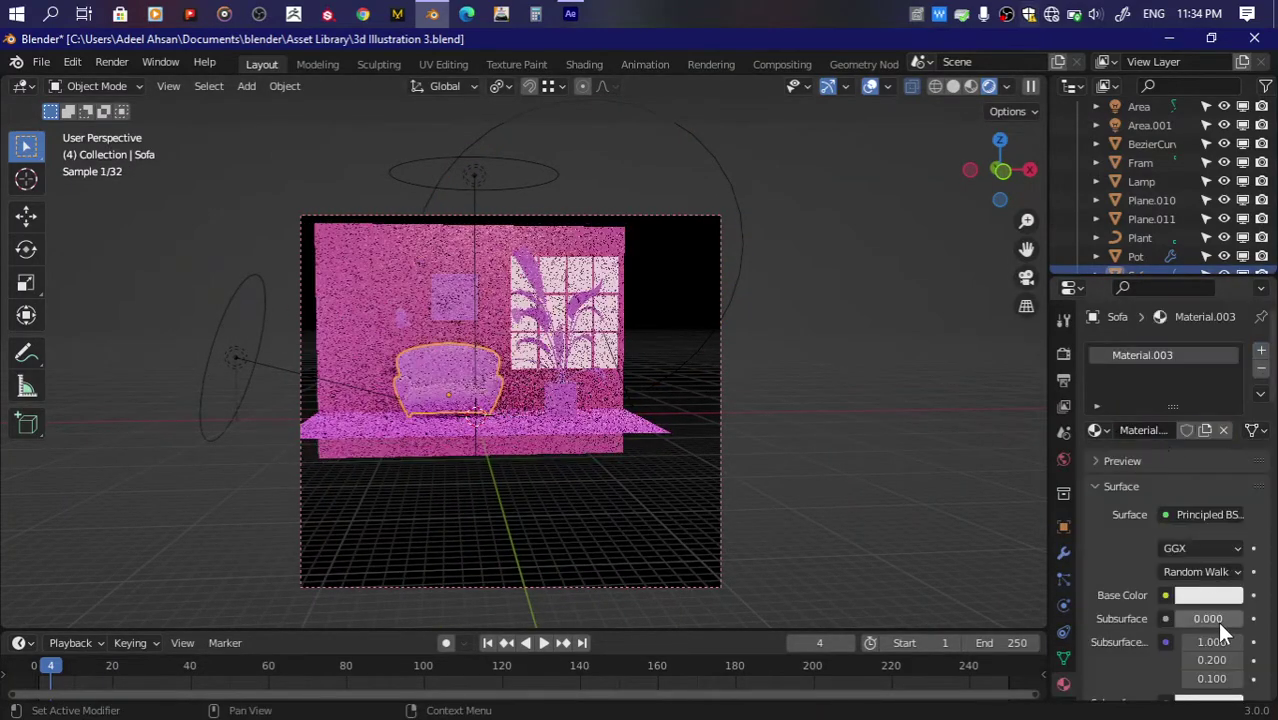
click(1207, 597)
mouse_move(1158, 400)
mouse_down()
mouse_move(1166, 378)
mouse_move(1156, 386)
mouse_up()
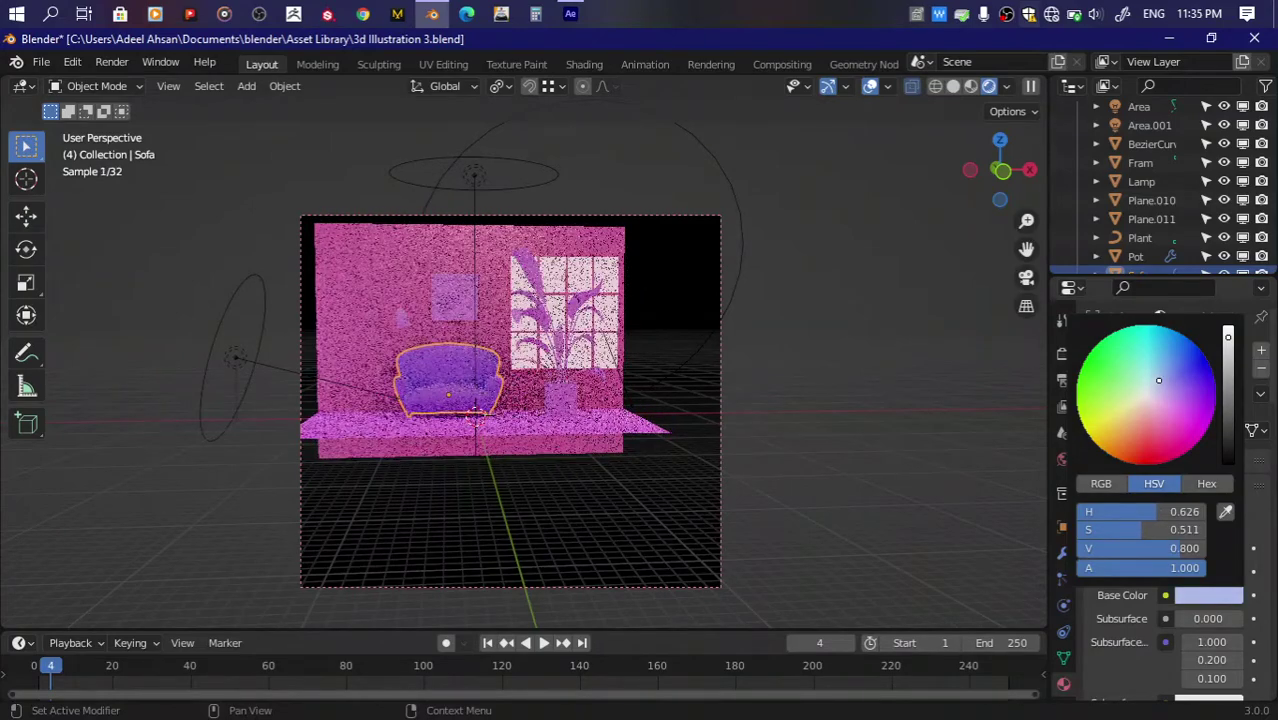
drag(1156, 386, 1159, 380)
click(1229, 333)
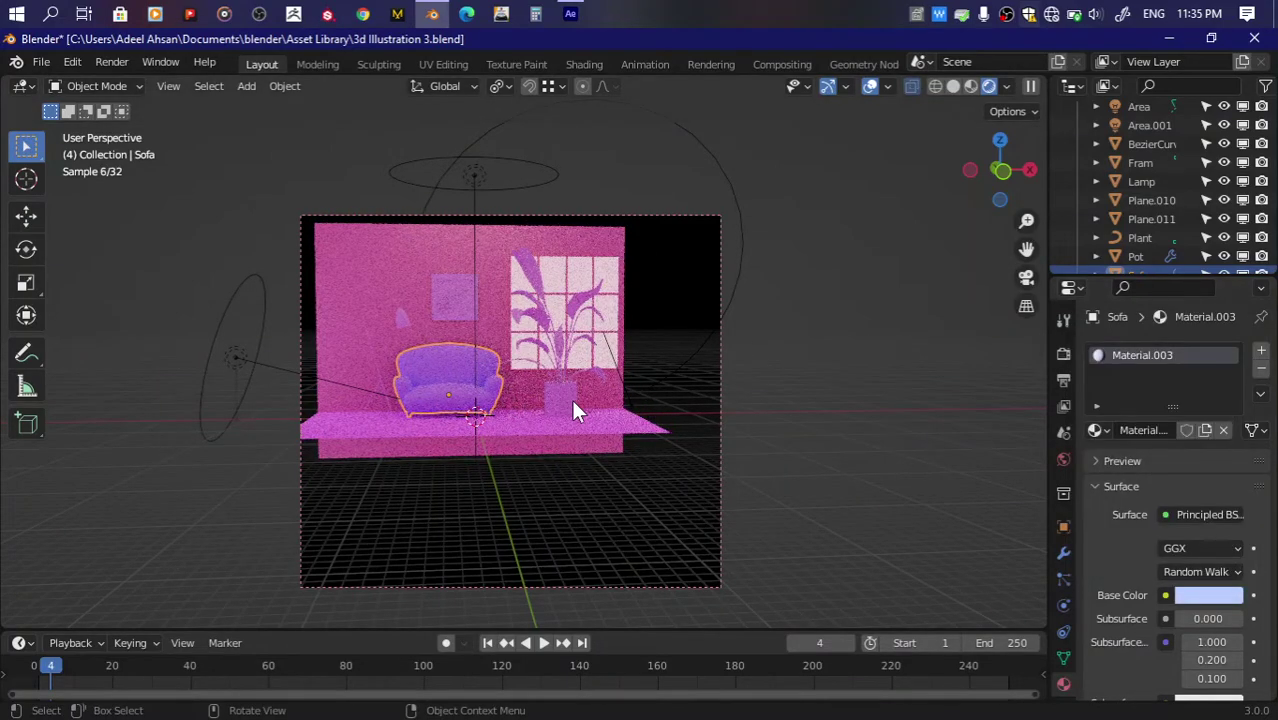
click(398, 315)
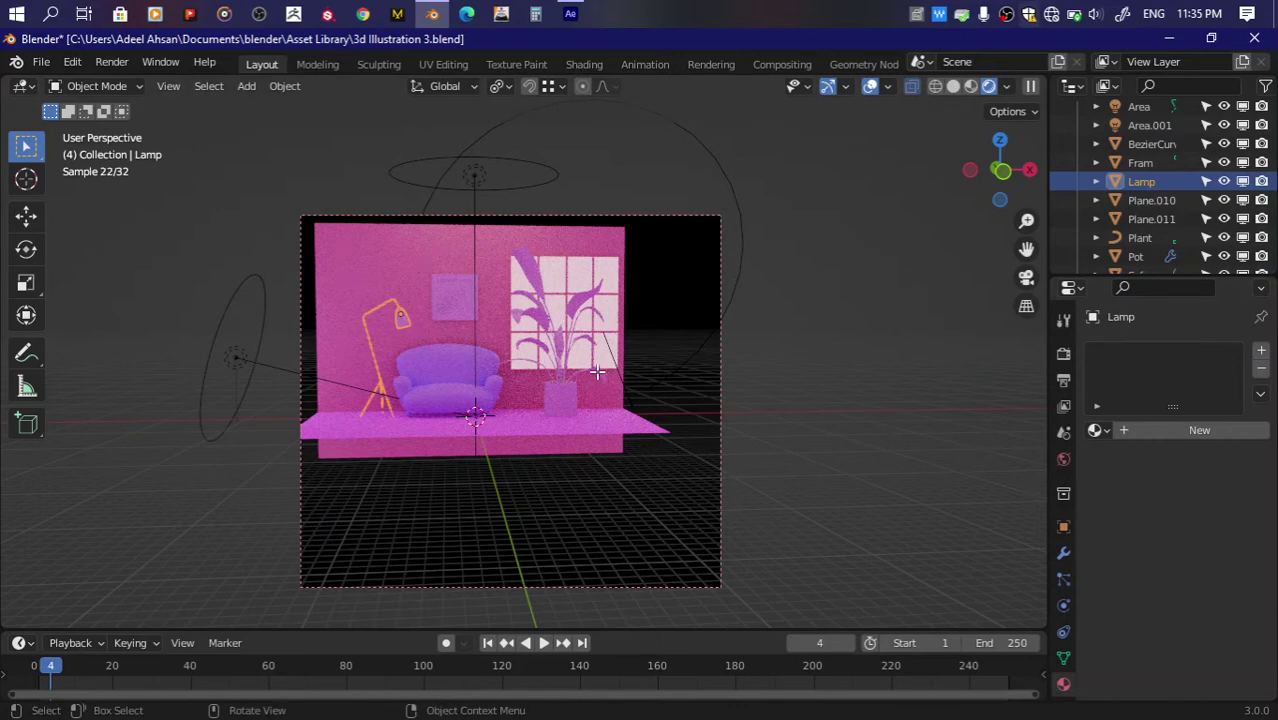
Step: In Edit Mode, select the lamp shade and assign it Material.003 in a new slot
key(Tab)
key(l)
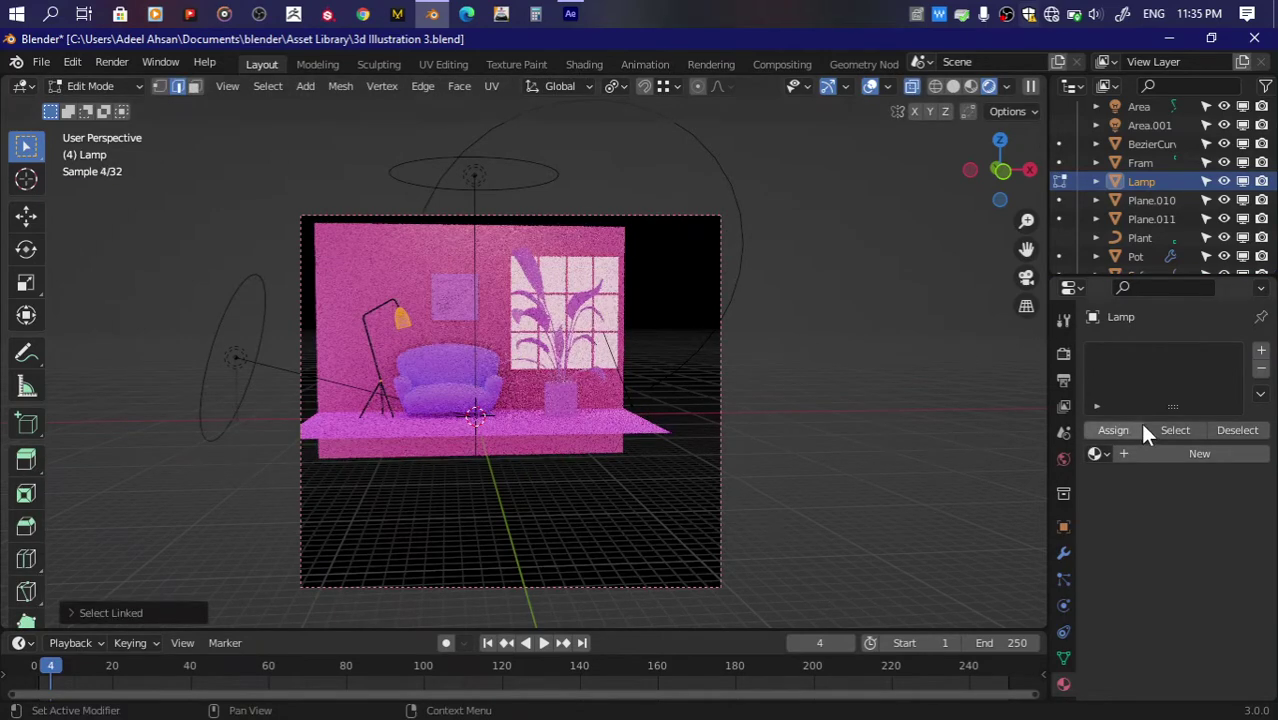
click(1261, 351)
click(1097, 453)
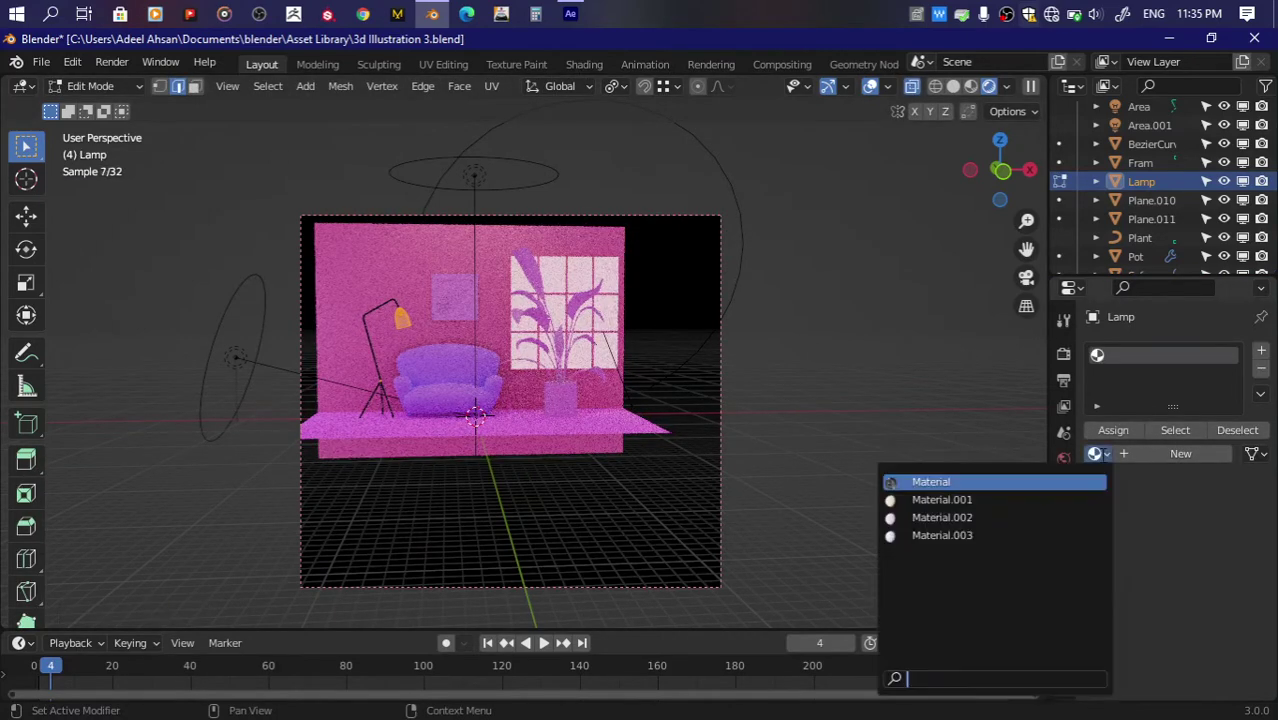
click(1031, 535)
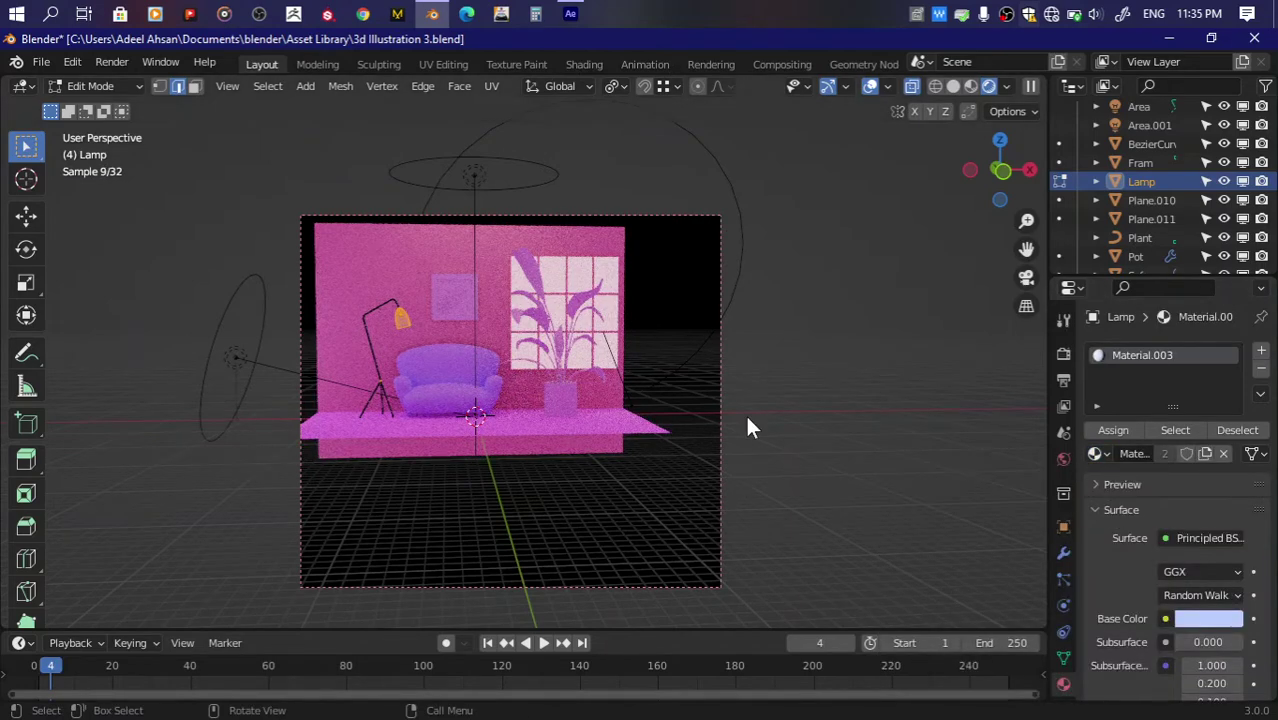
key(Tab)
key(Tab)
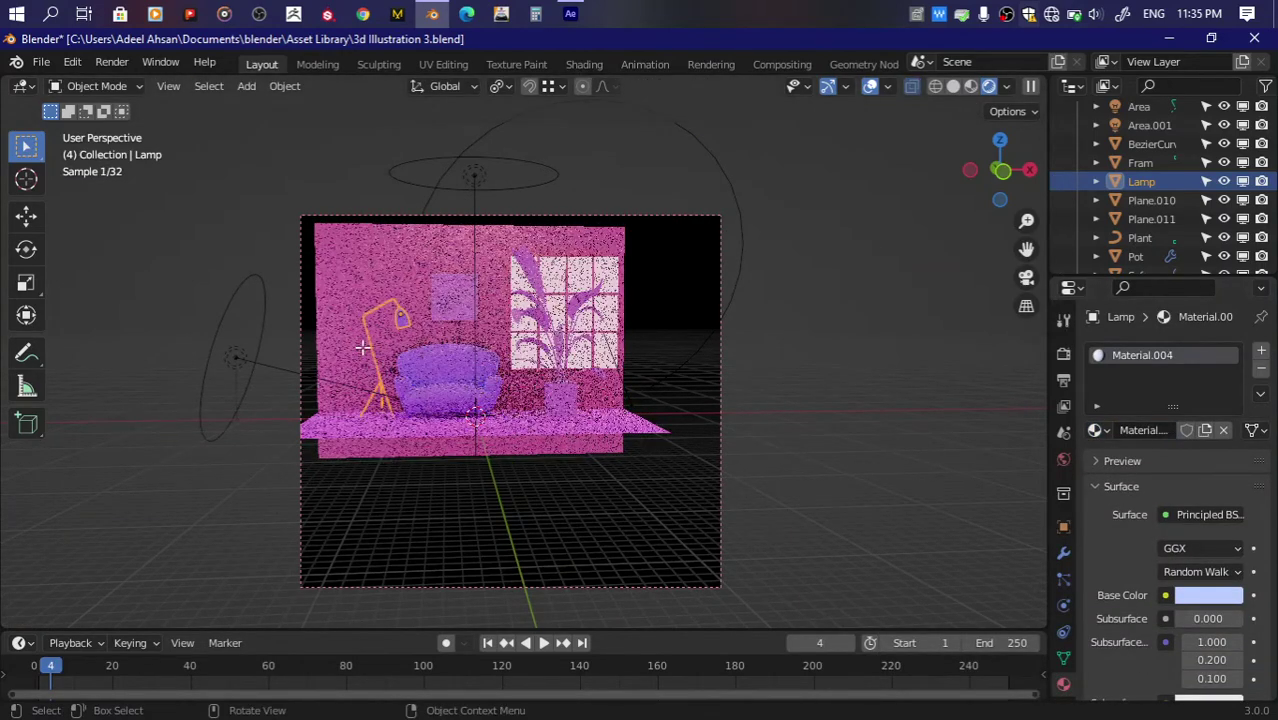
Step: Give the shade its own new Material.005 with violet-blue base colour and roughness 1.0
key(l)
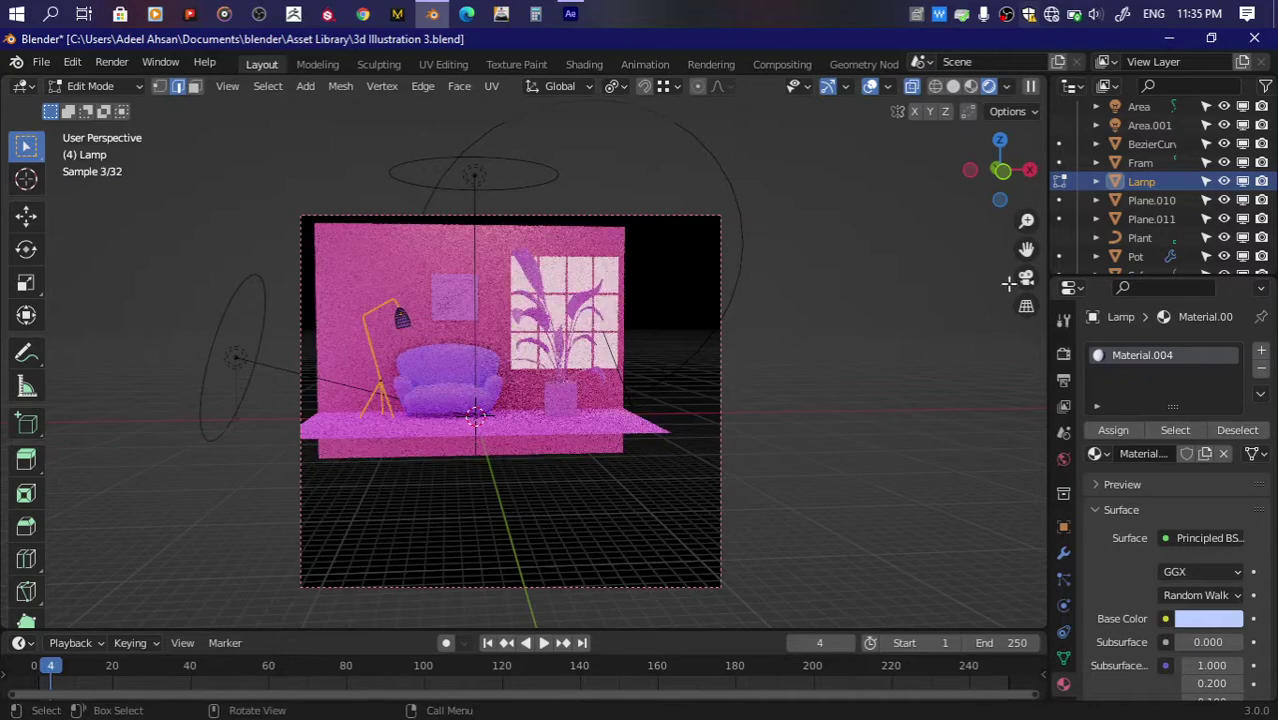
click(1261, 350)
click(1114, 463)
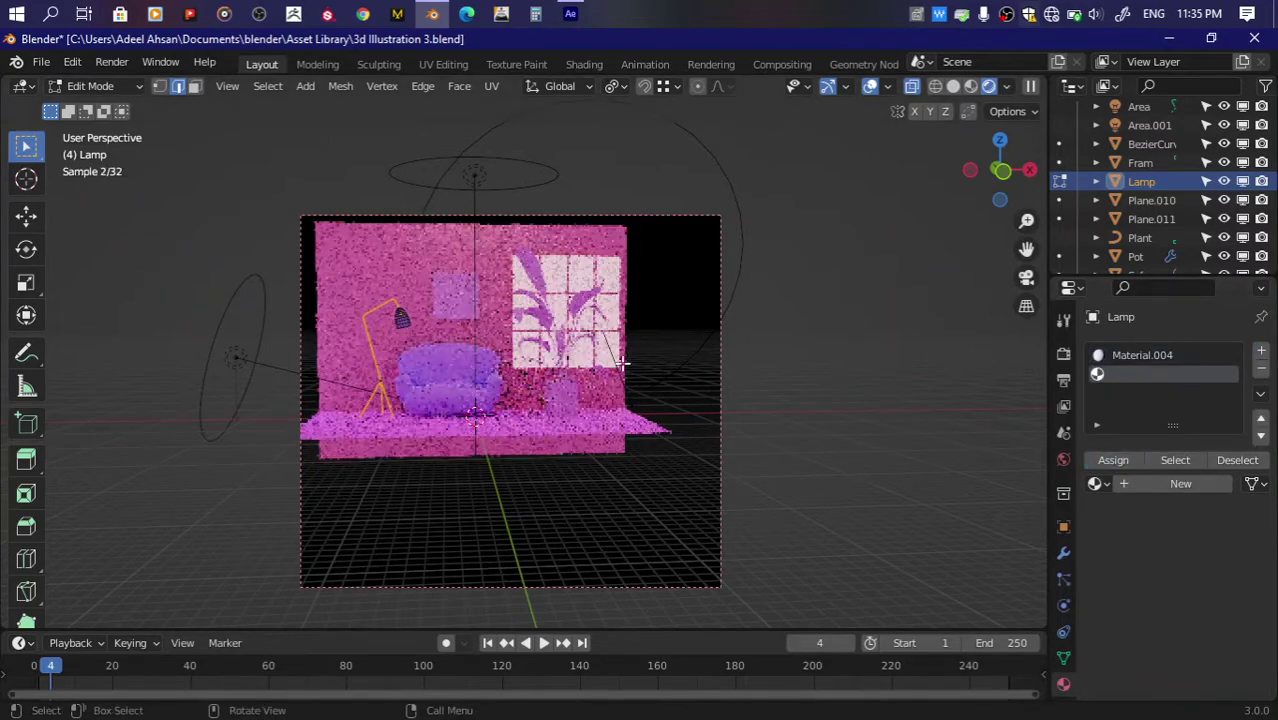
key(Tab)
click(1178, 459)
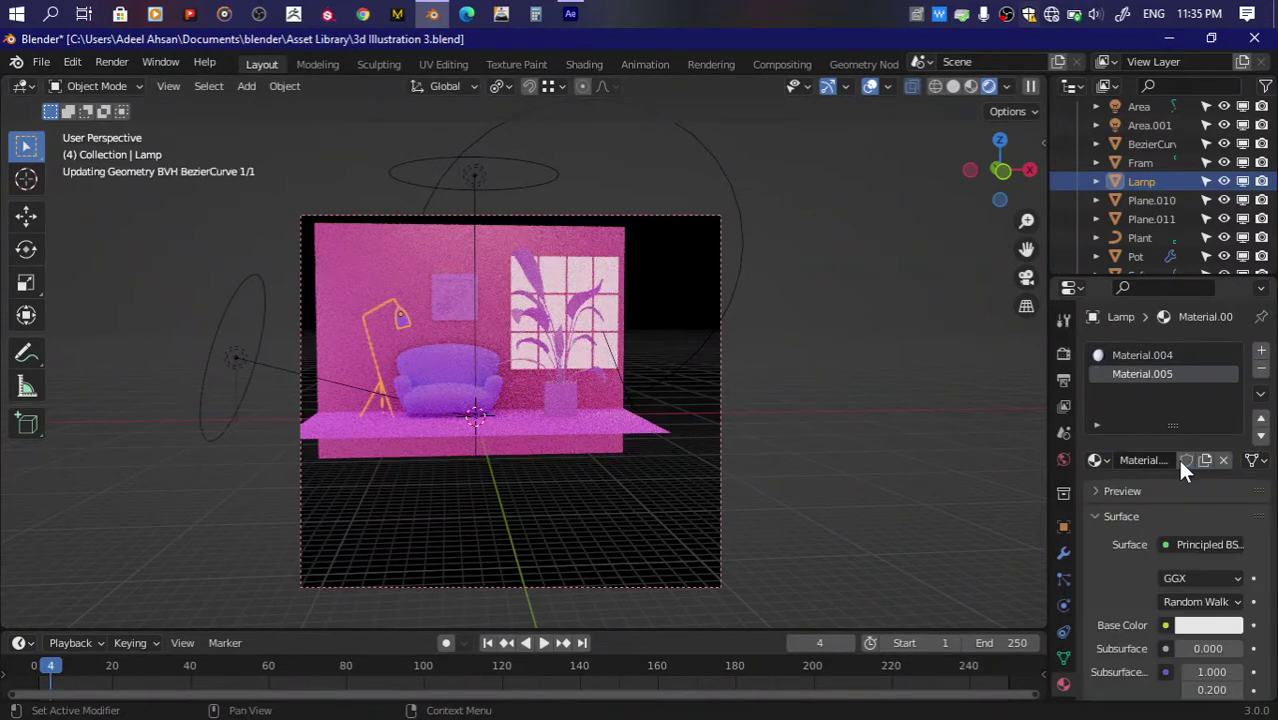
click(1209, 625)
click(1170, 405)
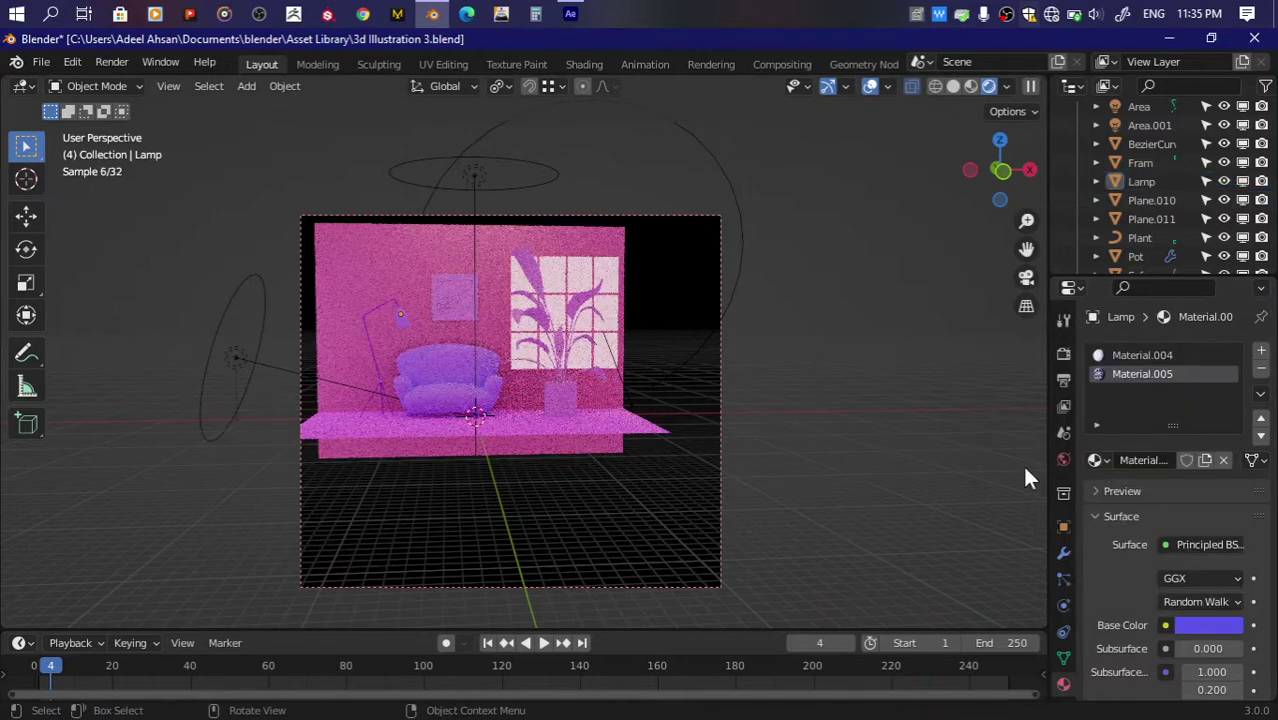
scroll(1195, 625, down, 5)
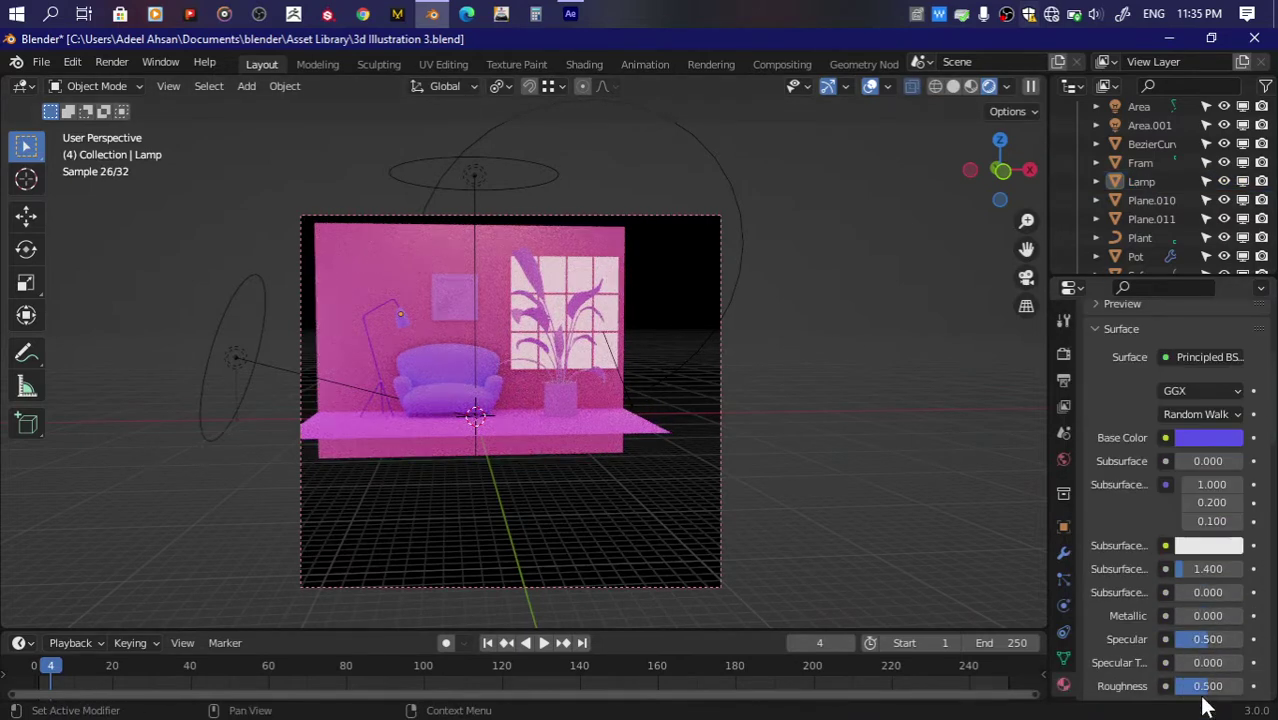
drag(1205, 688, 1240, 688)
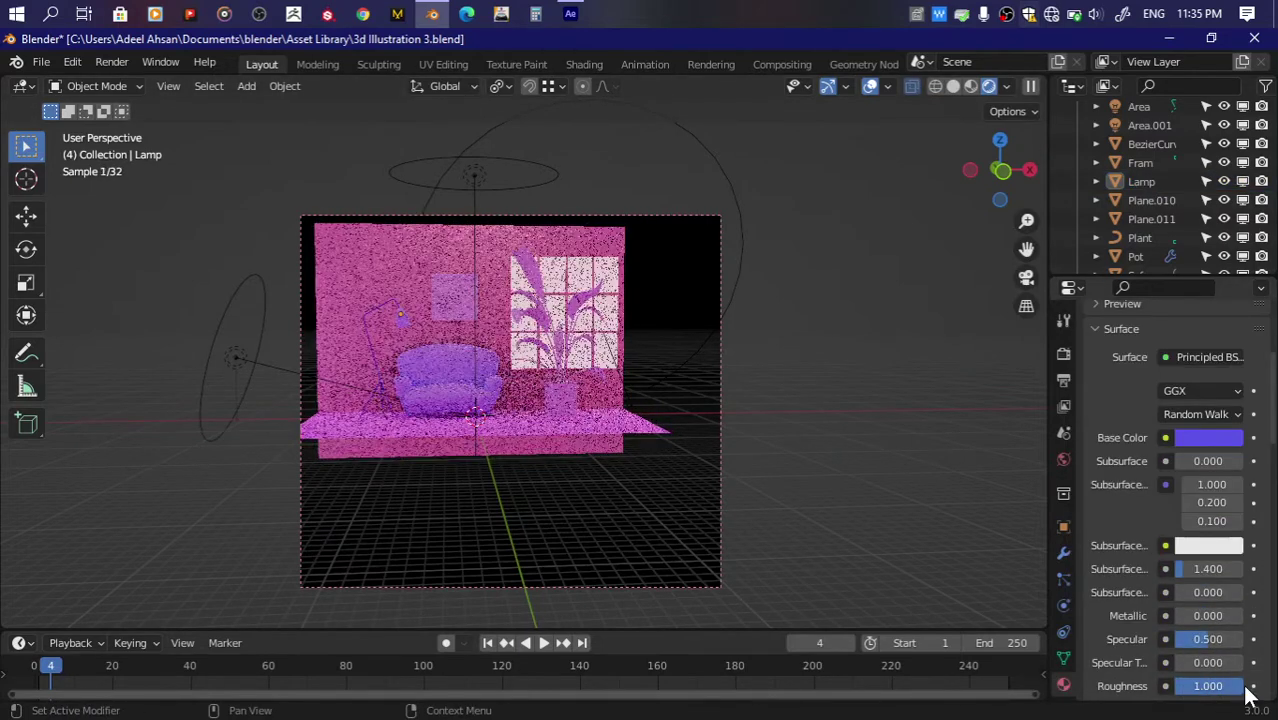
click(557, 407)
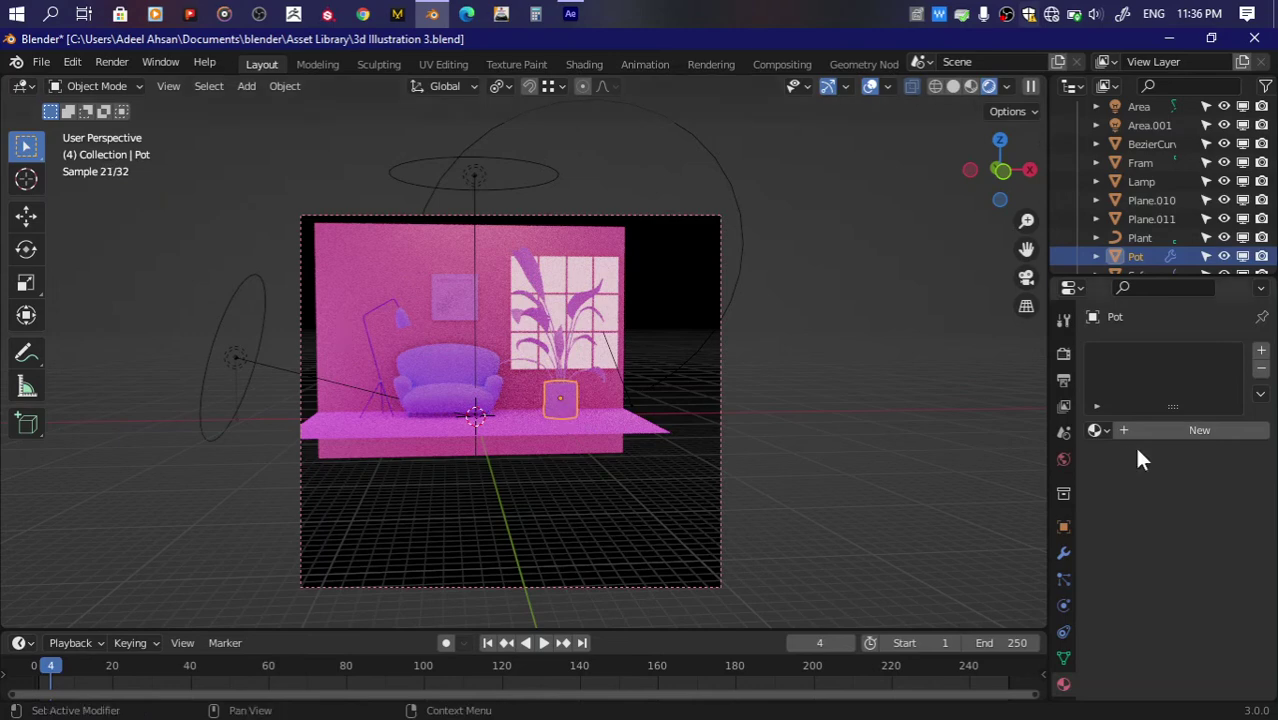
Step: Create a new material for the plant pot with a light cyan base colour
click(1201, 426)
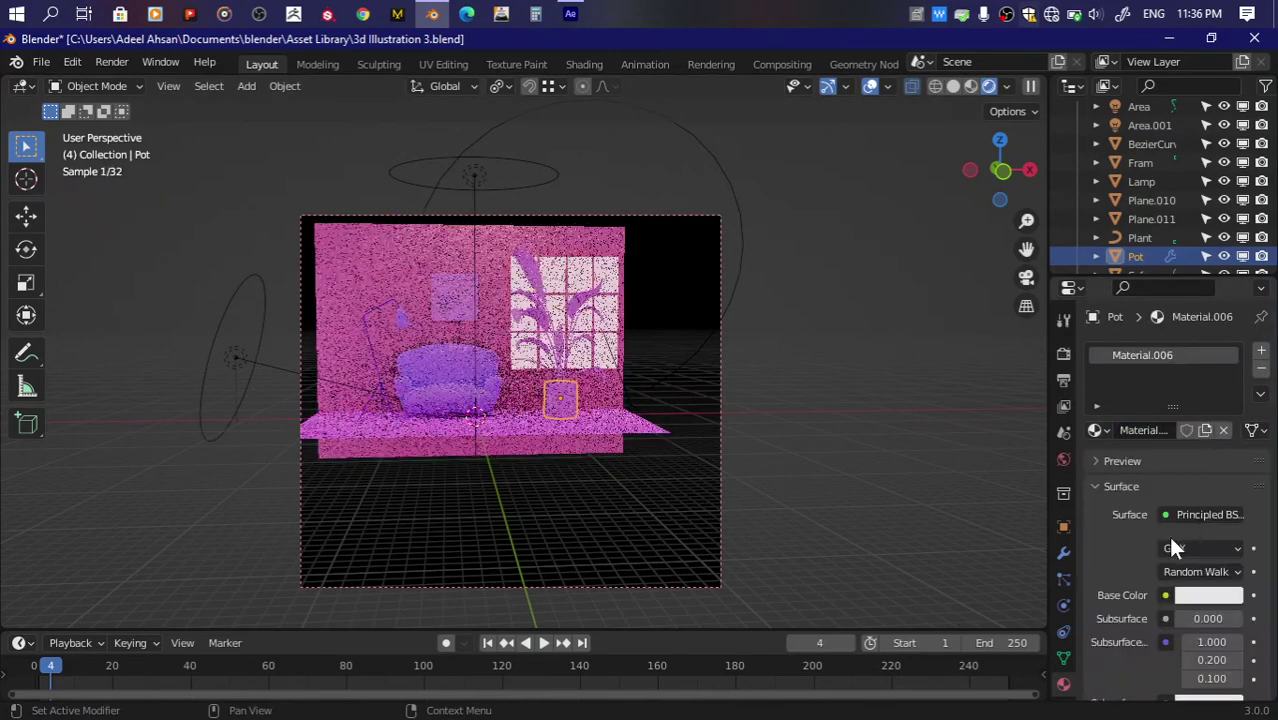
scroll(1168, 536, down, 3)
scroll(534, 385, up, 5)
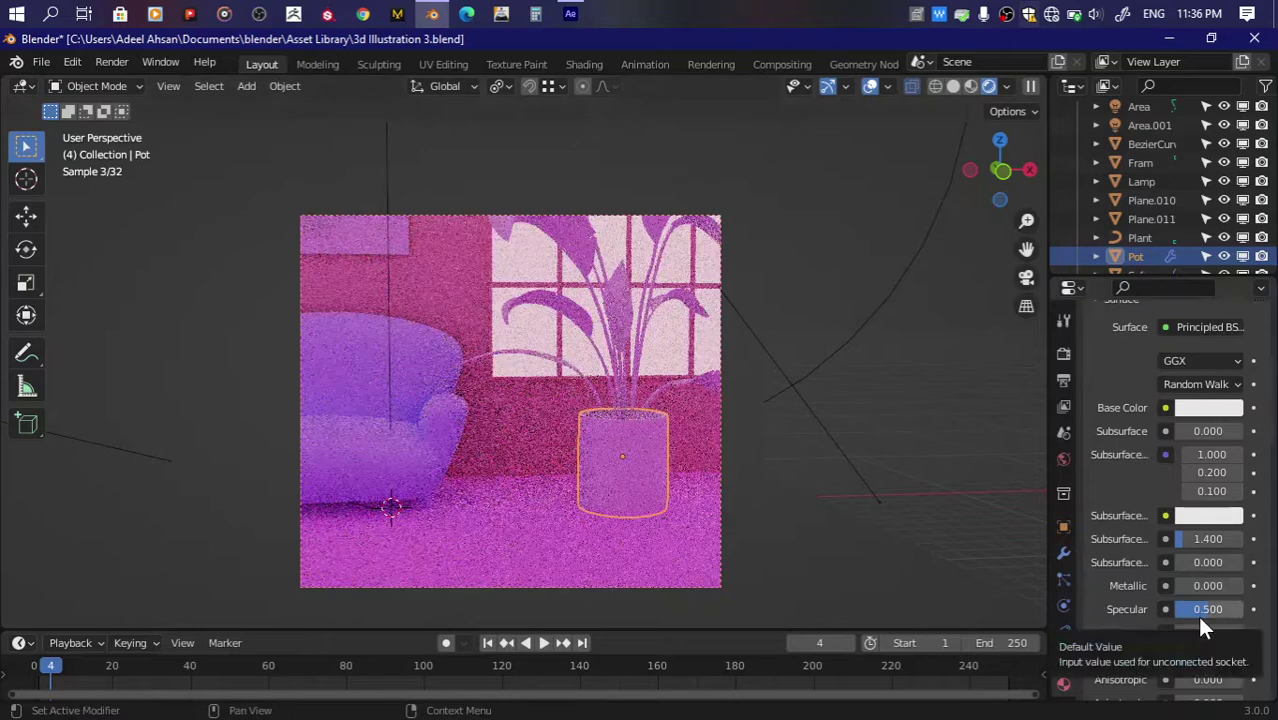
scroll(1169, 601, down, 1)
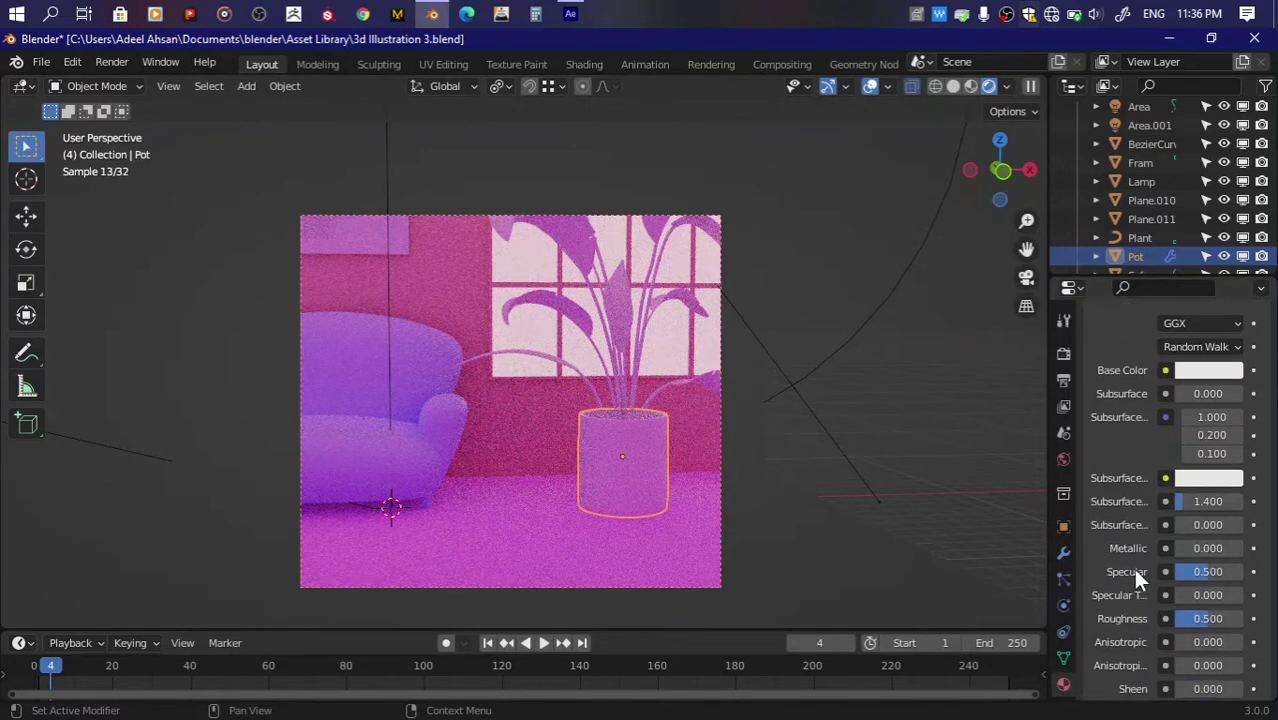
scroll(1133, 568, down, 2)
drag(1182, 509, 1225, 510)
scroll(1184, 482, up, 5)
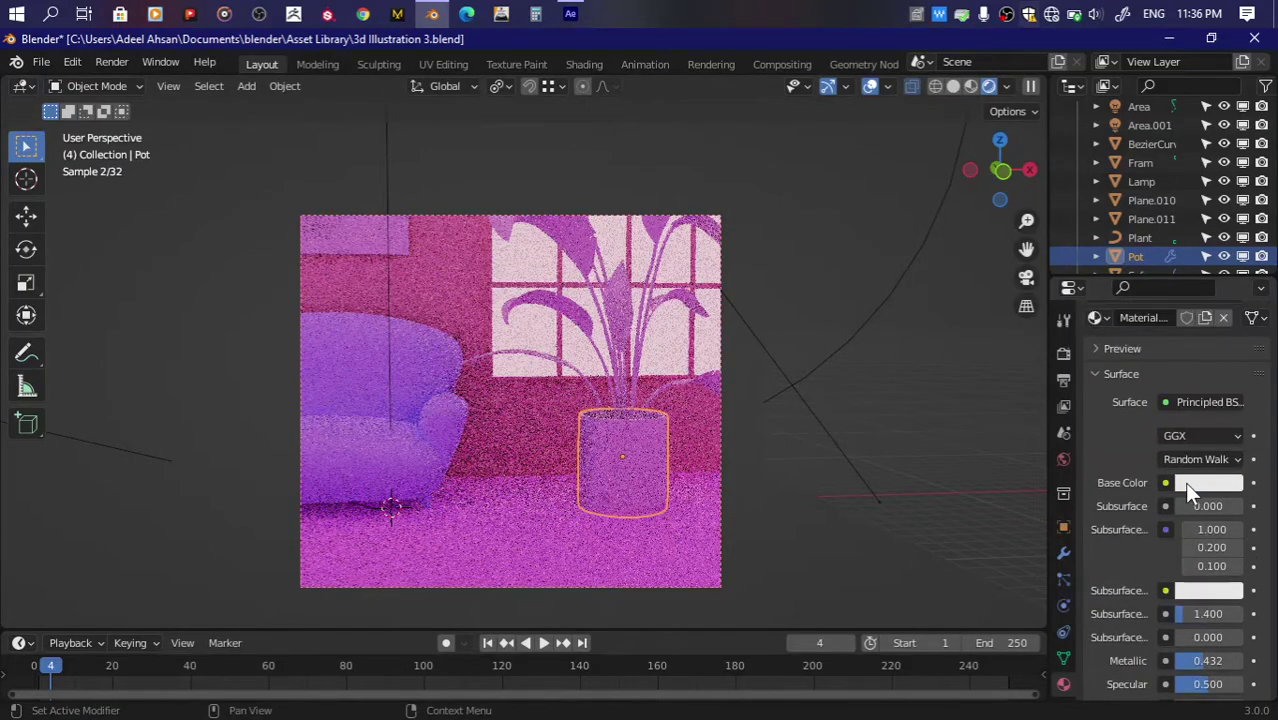
click(1189, 482)
click(1149, 270)
Step: Experiment with the pot material's Sheen, Specular and Metallic values
scroll(1114, 563, down, 5)
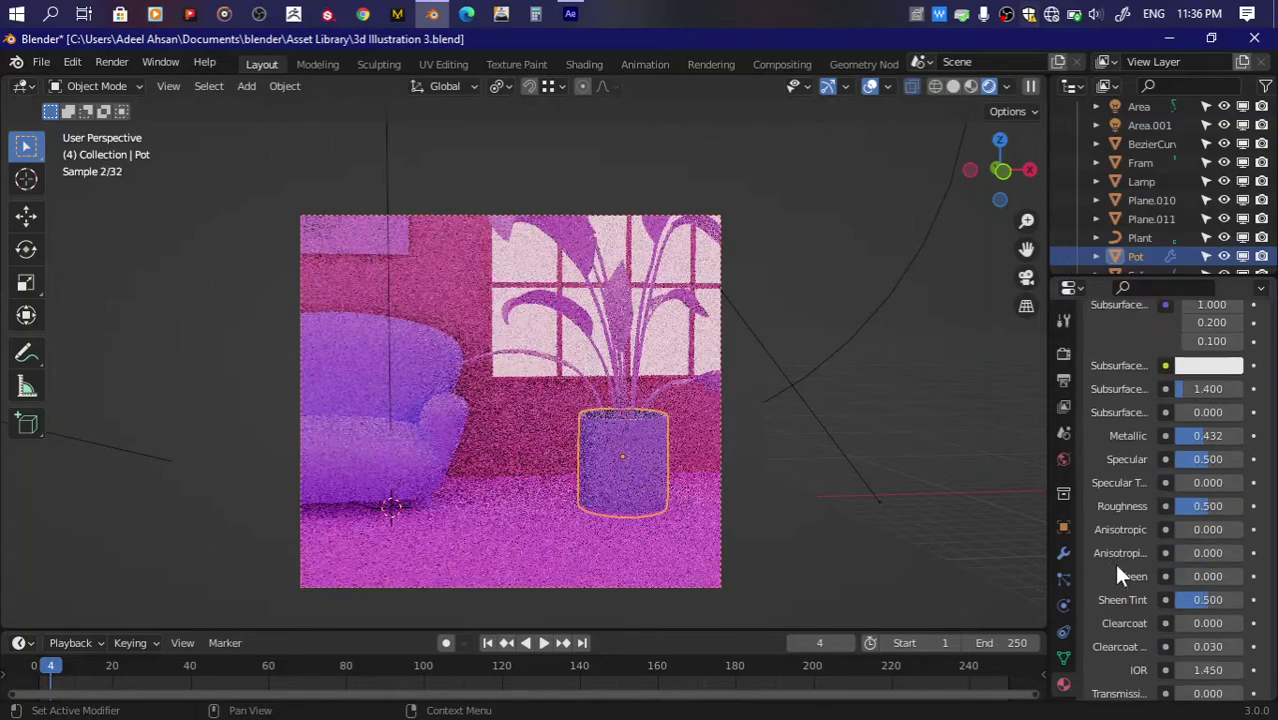
drag(1190, 576, 1250, 576)
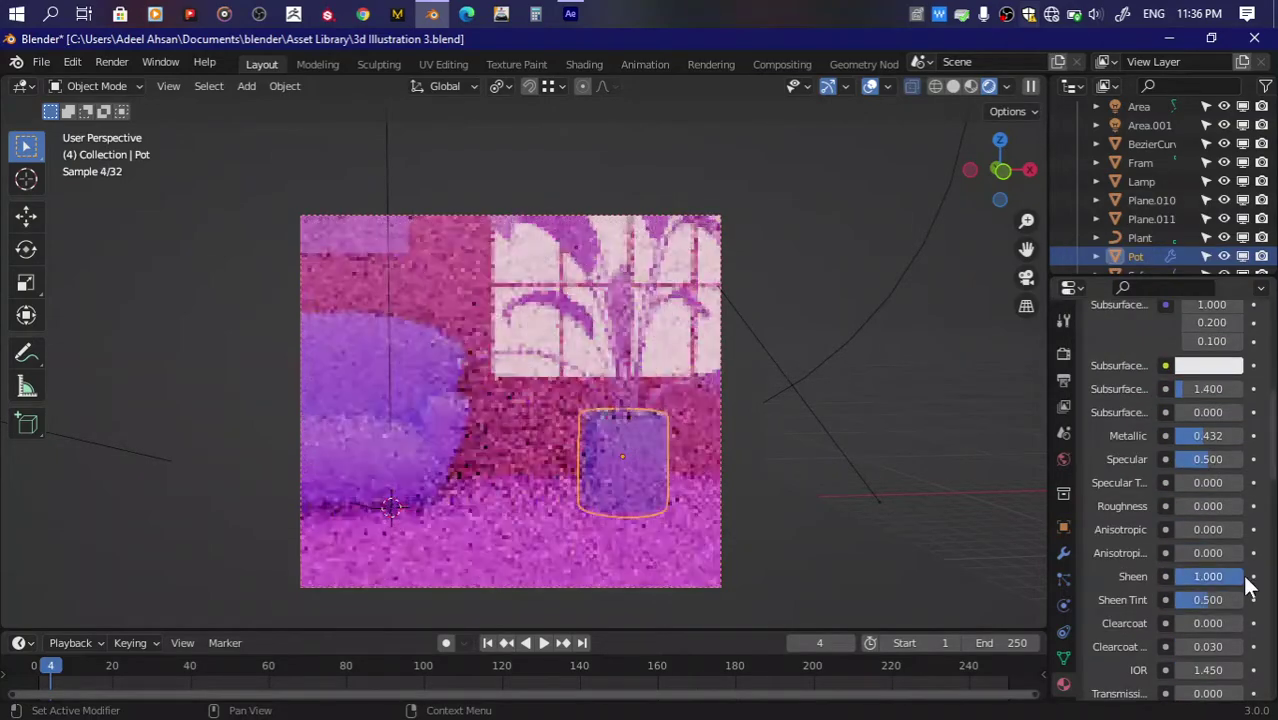
mouse_move(1196, 459)
mouse_down()
mouse_move(1240, 459)
mouse_move(1172, 434)
mouse_up()
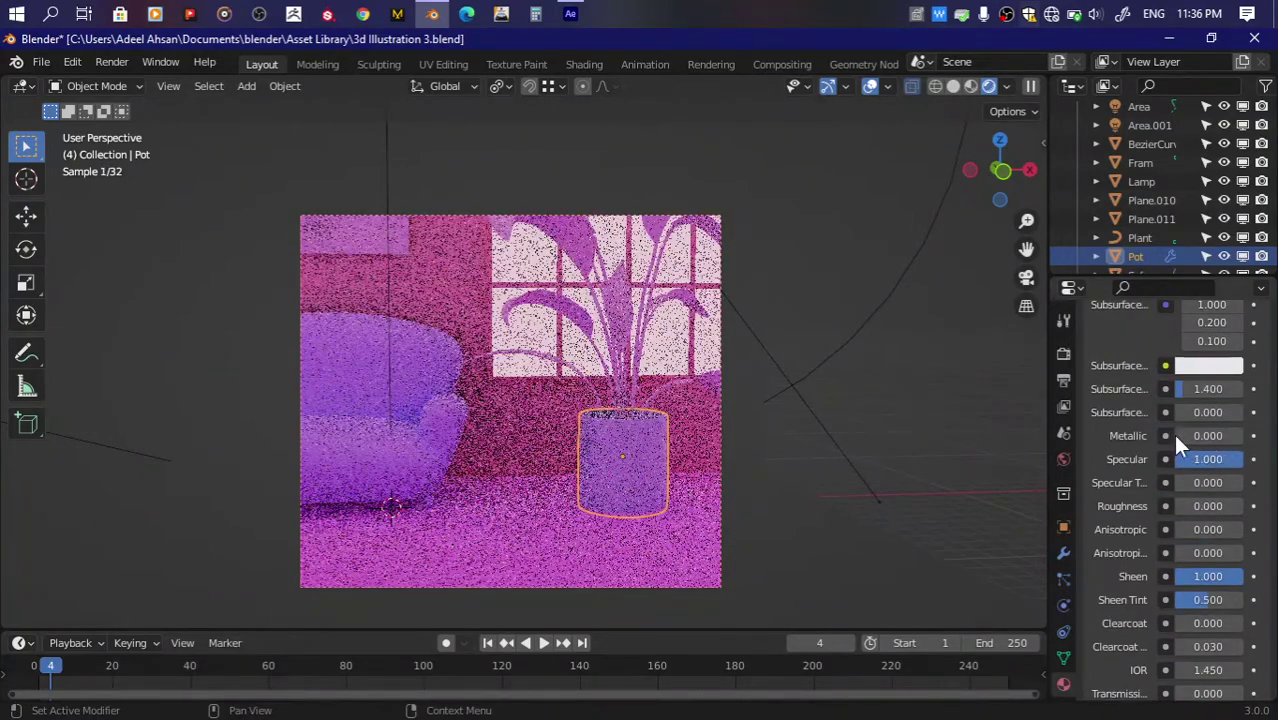
mouse_move(1187, 388)
mouse_down()
mouse_move(1247, 398)
mouse_move(1185, 390)
mouse_up()
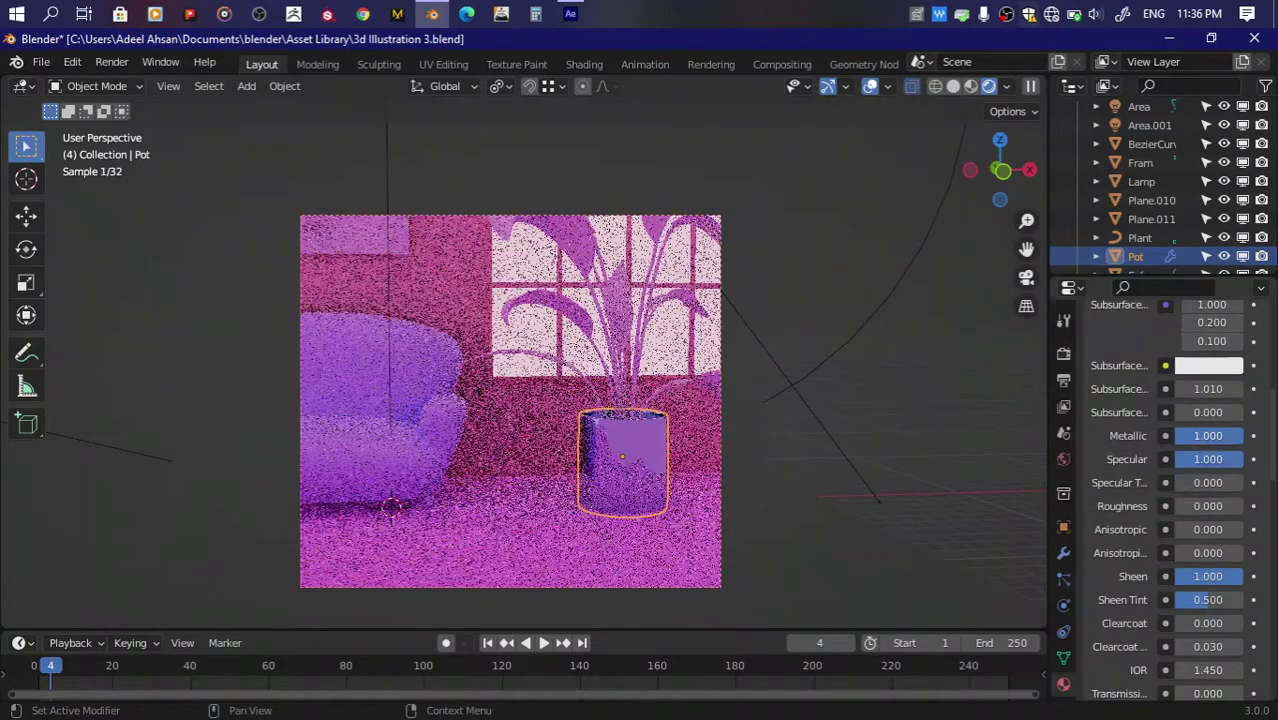
drag(1180, 435, 1196, 435)
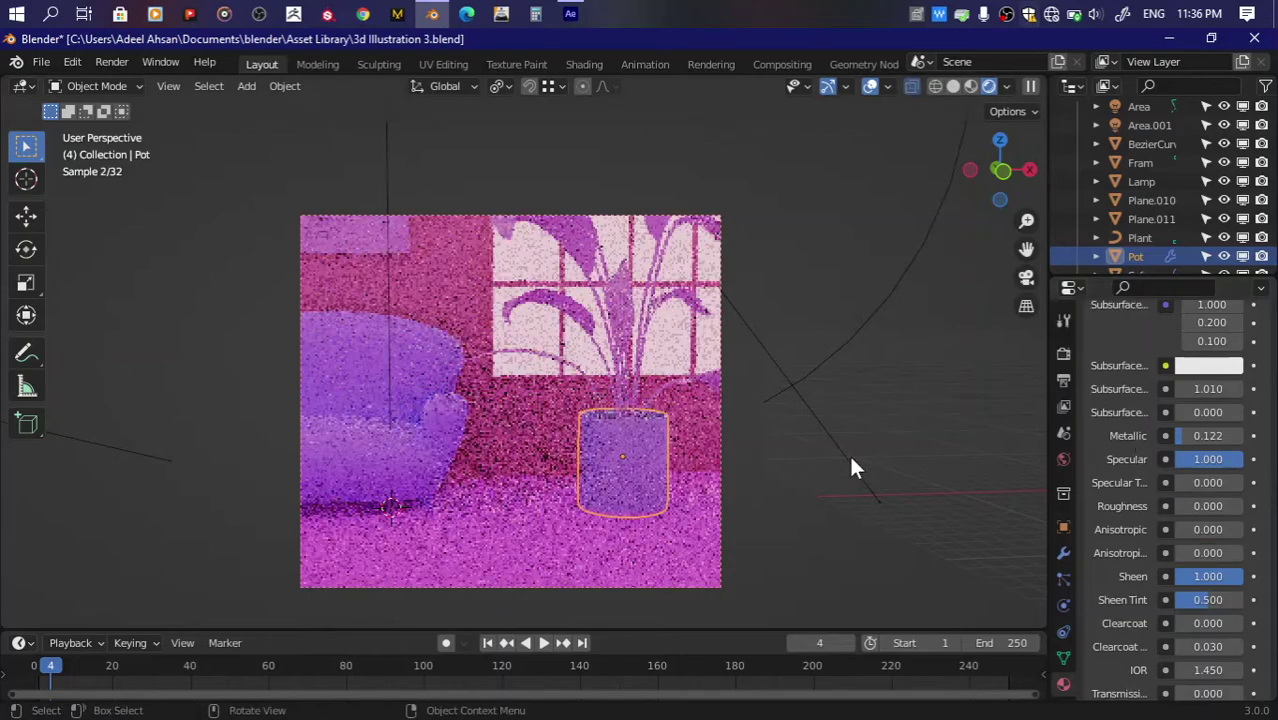
Step: Settle the pot material at Roughness 1.0, Metallic 0, Specular 0.473 and Sheen 0.459
scroll(852, 467, up, 3)
drag(1025, 248, 855, 150)
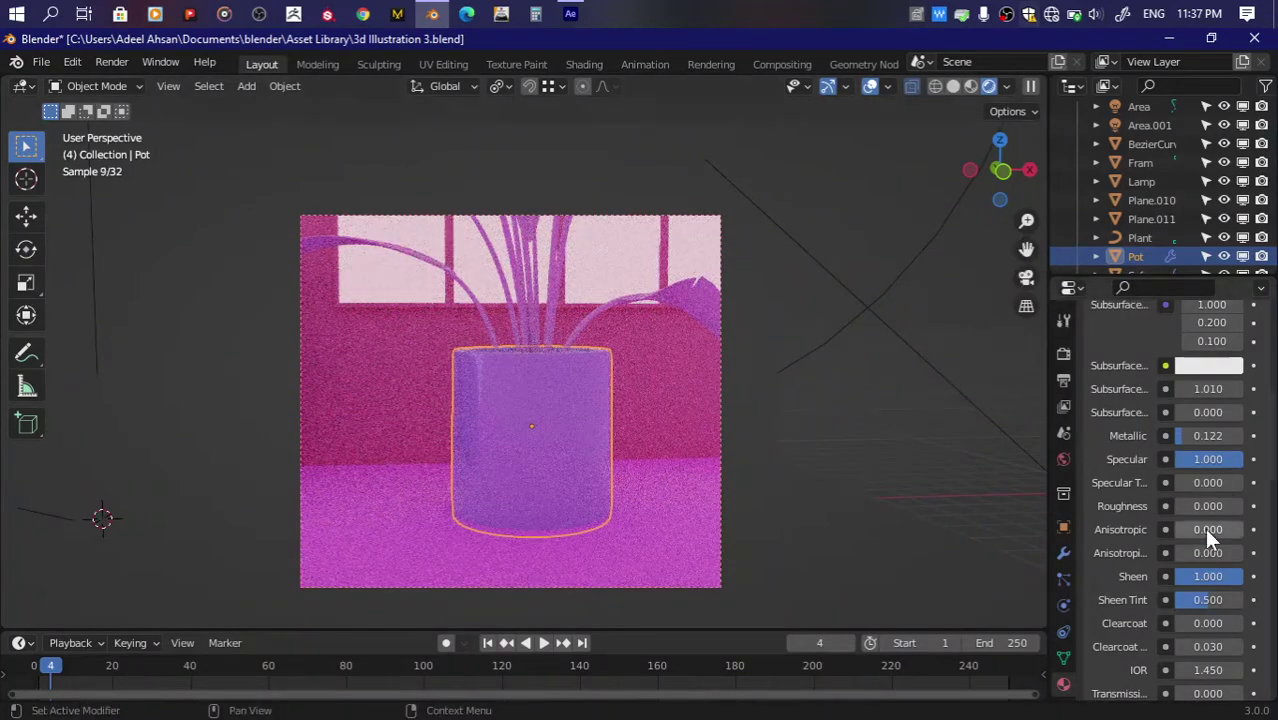
drag(1205, 506, 1260, 506)
mouse_move(1200, 435)
mouse_down()
mouse_move(1170, 435)
mouse_move(1180, 459)
mouse_up()
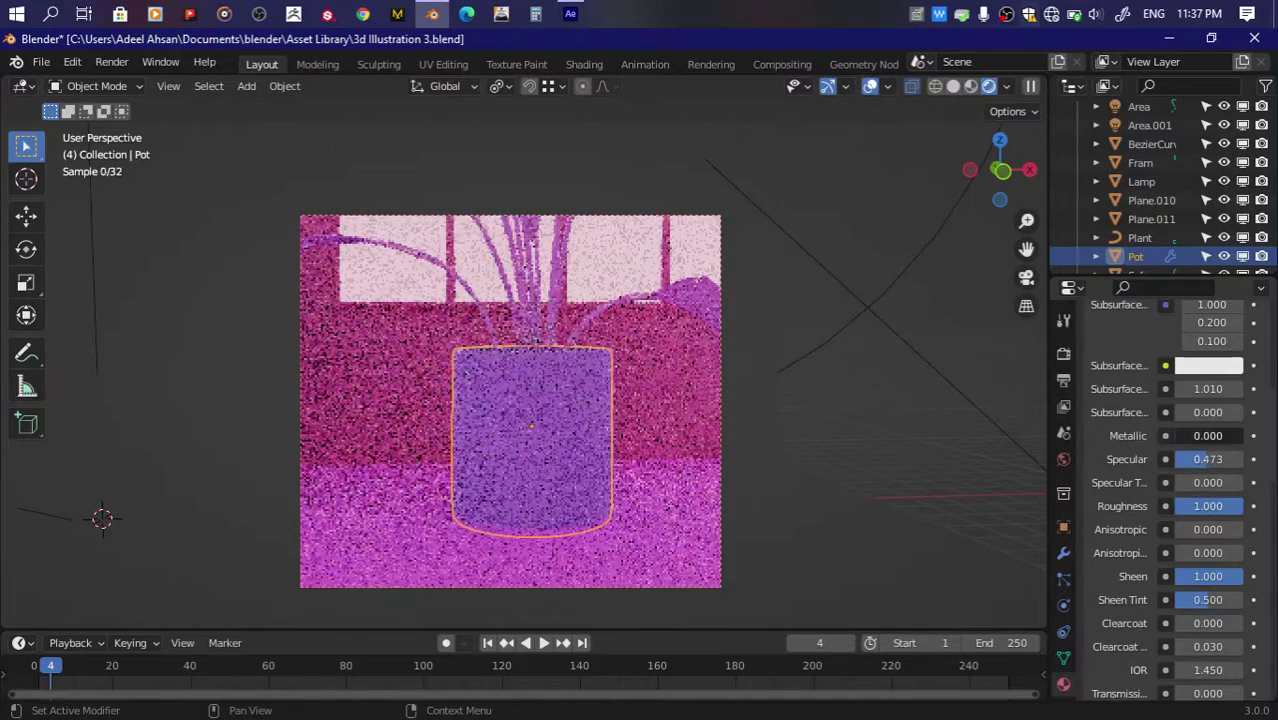
drag(1208, 576, 1155, 574)
scroll(779, 405, down, 4)
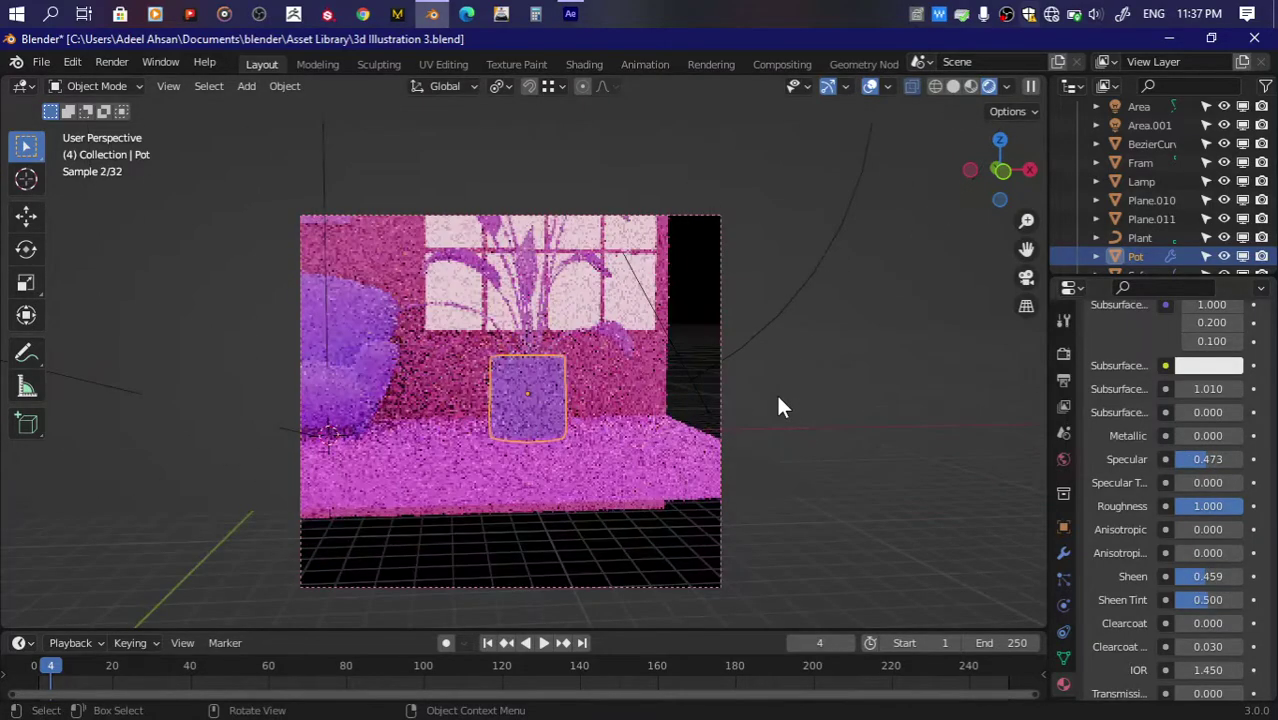
scroll(1160, 430, up, 7)
Step: Try a Glossy BSDF on the pot in light blue with lower roughness
click(1161, 479)
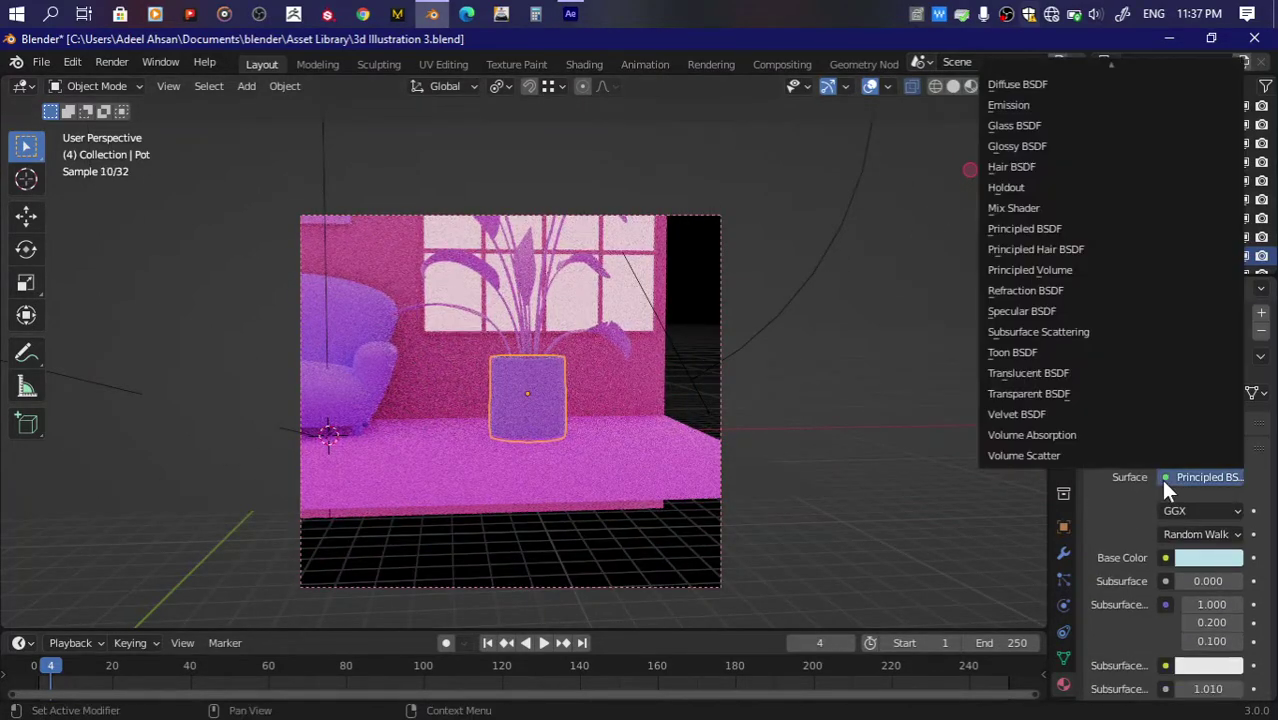
click(1004, 146)
click(1201, 528)
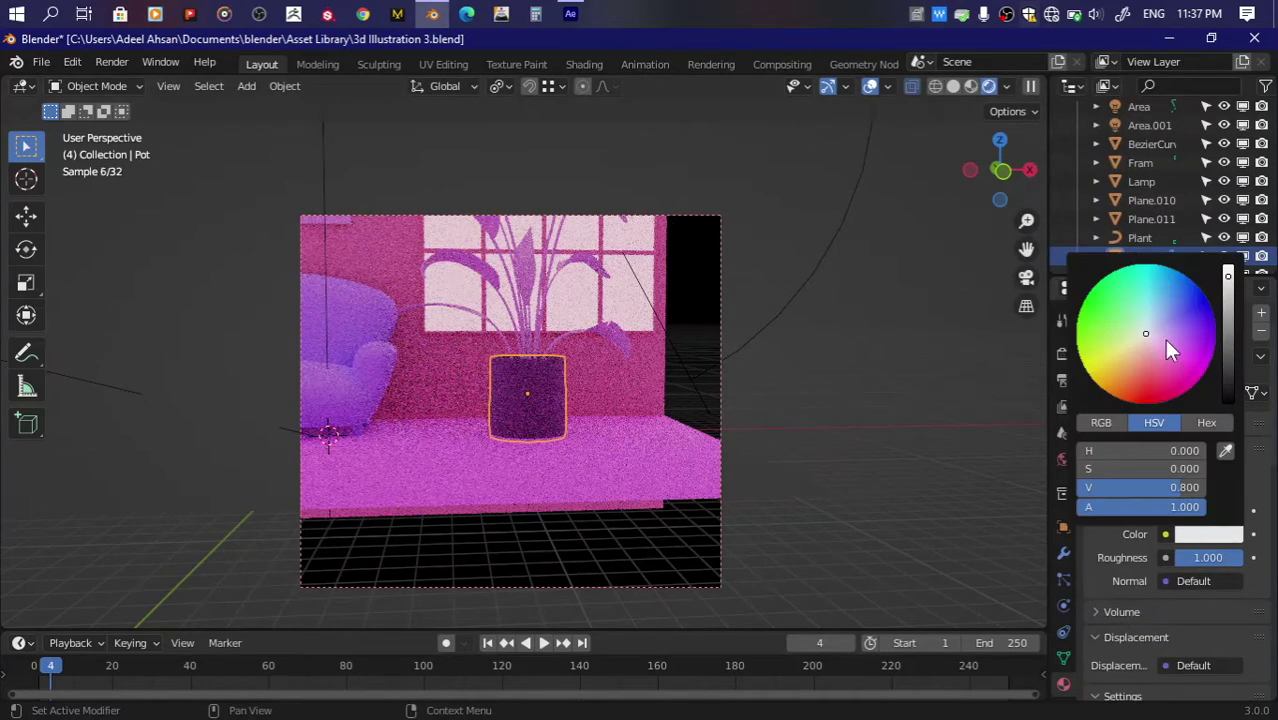
click(1164, 339)
drag(1172, 451, 1140, 451)
mouse_move(1222, 557)
mouse_down()
mouse_move(1180, 557)
mouse_move(1207, 556)
mouse_up()
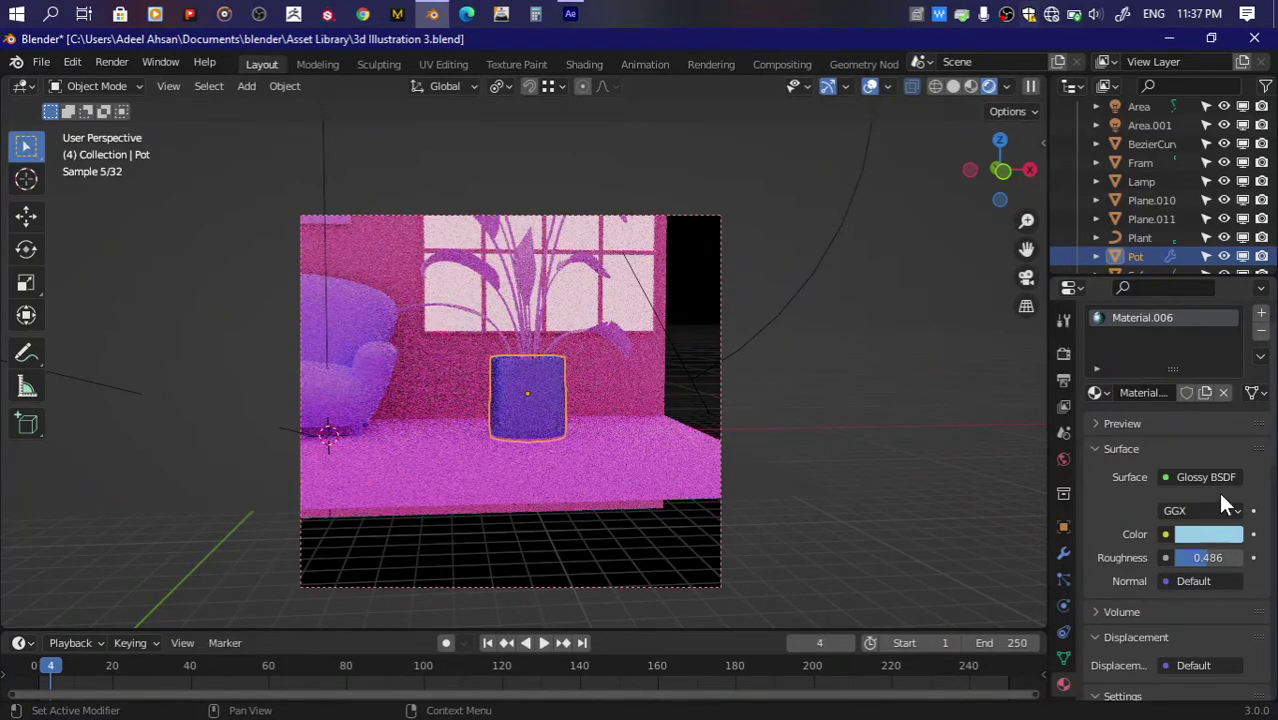
Step: Try Glass BSDF, then return the pot to Principled BSDF with a light blue base colour
click(1190, 477)
click(1014, 126)
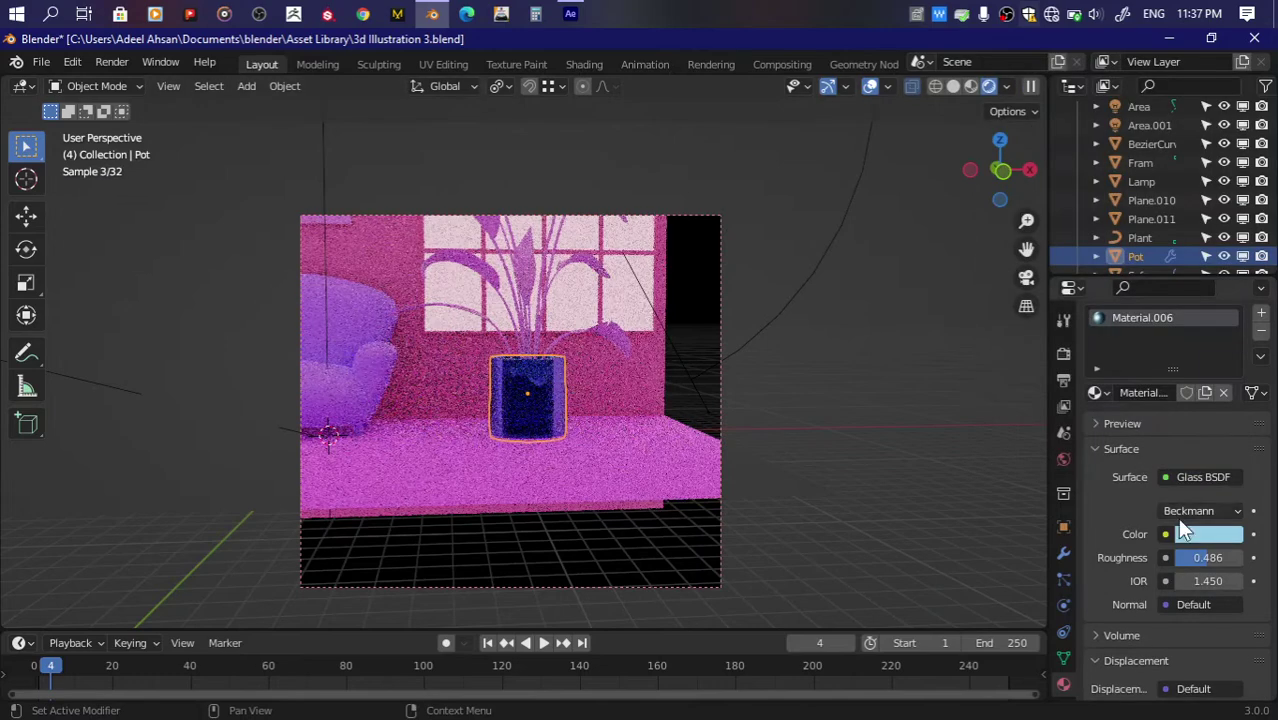
click(1180, 477)
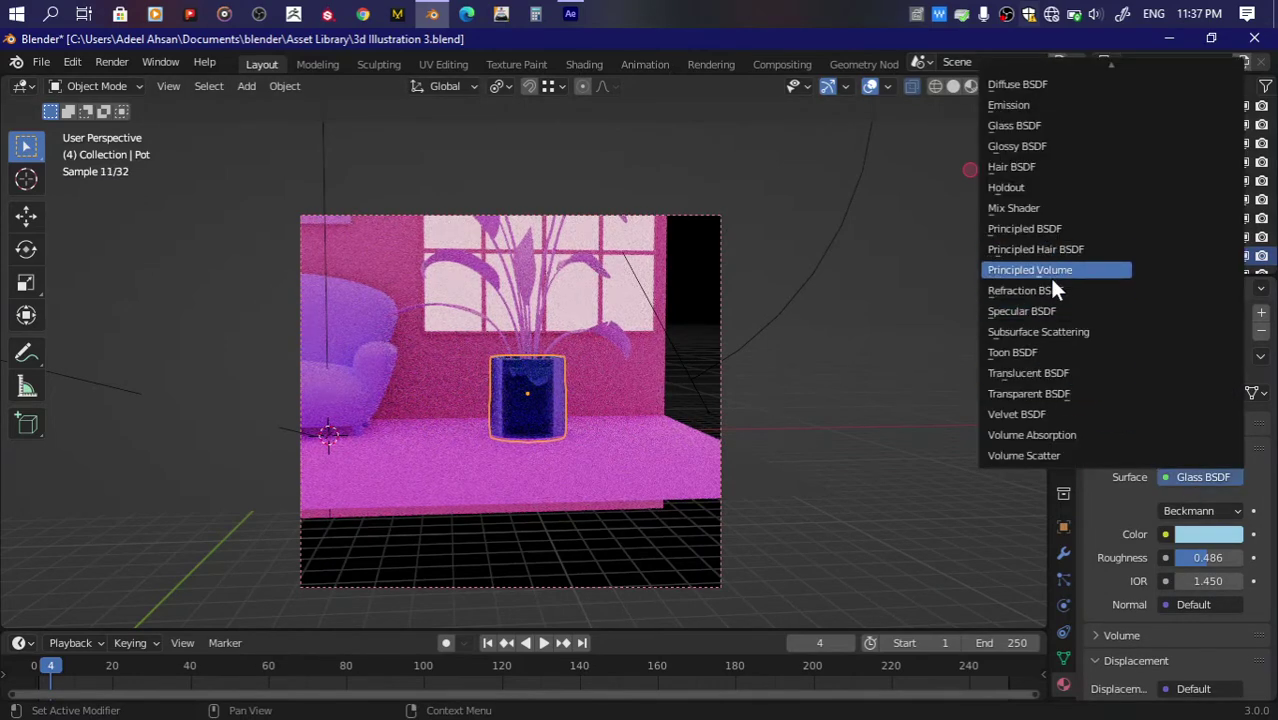
click(1040, 227)
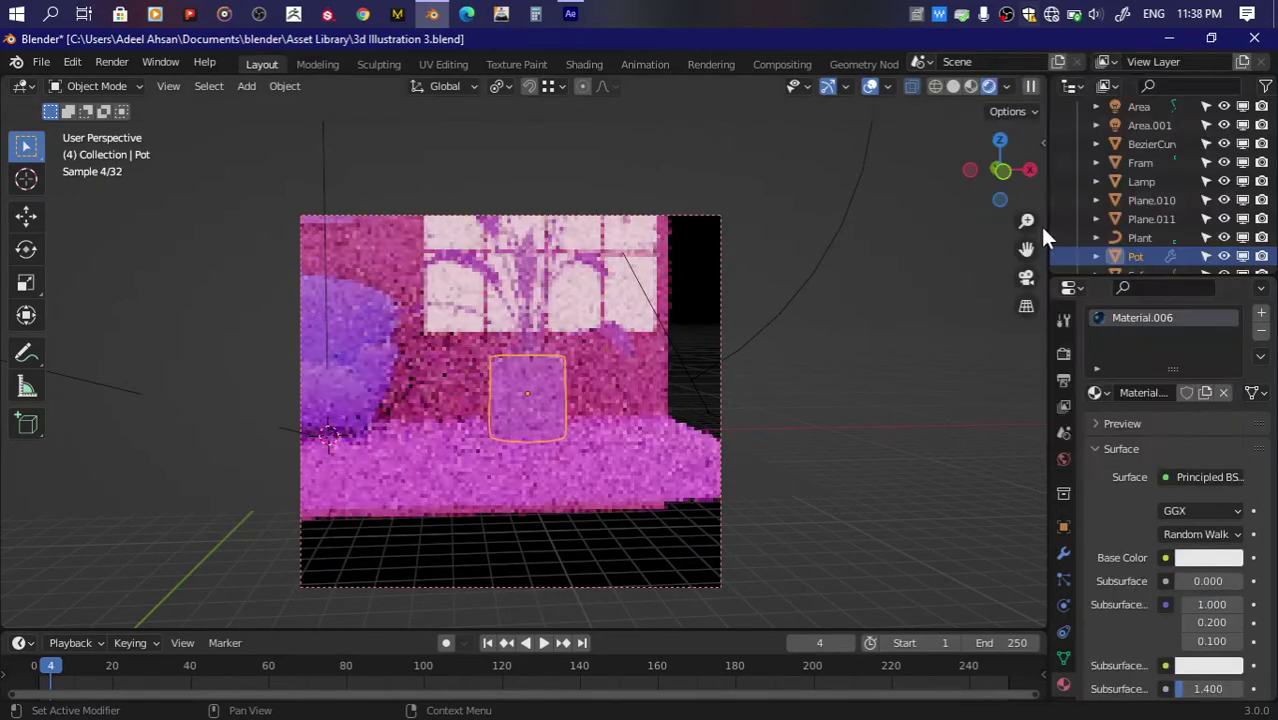
click(1207, 557)
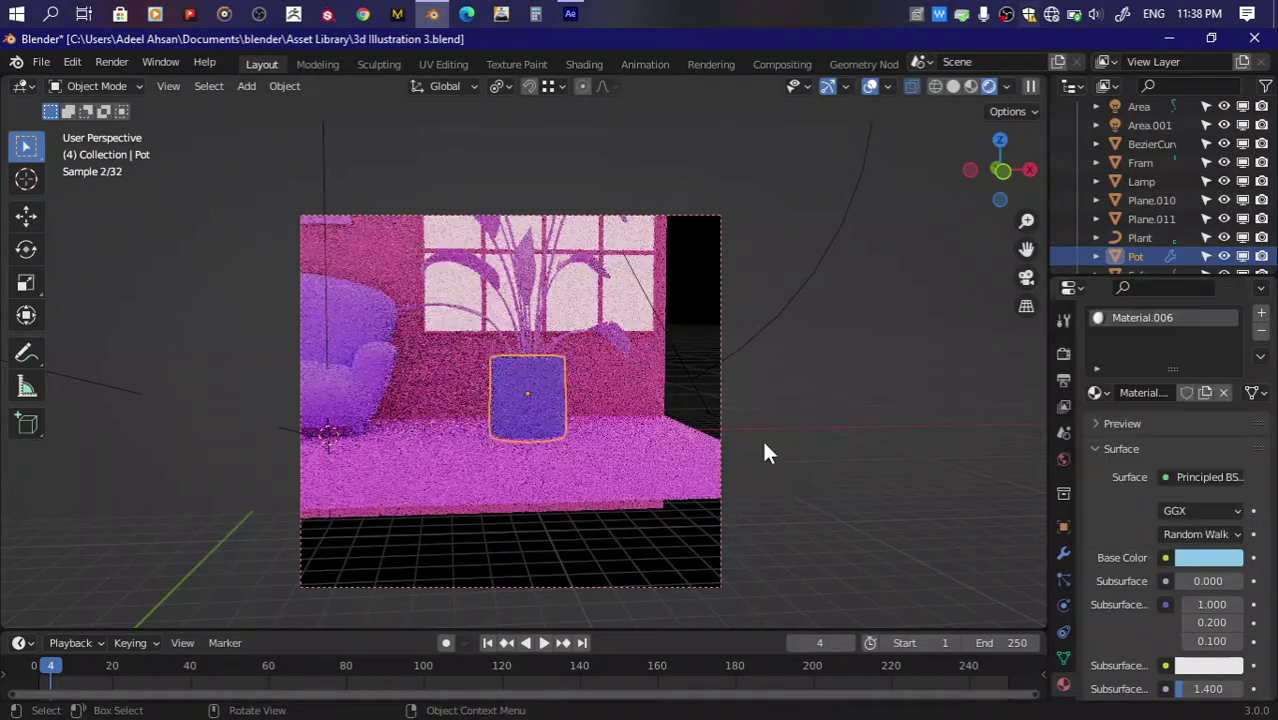
drag(1013, 196, 695, 254)
Step: Switch Plane.011's shader to Refraction BSDF with IOR 1
click(697, 262)
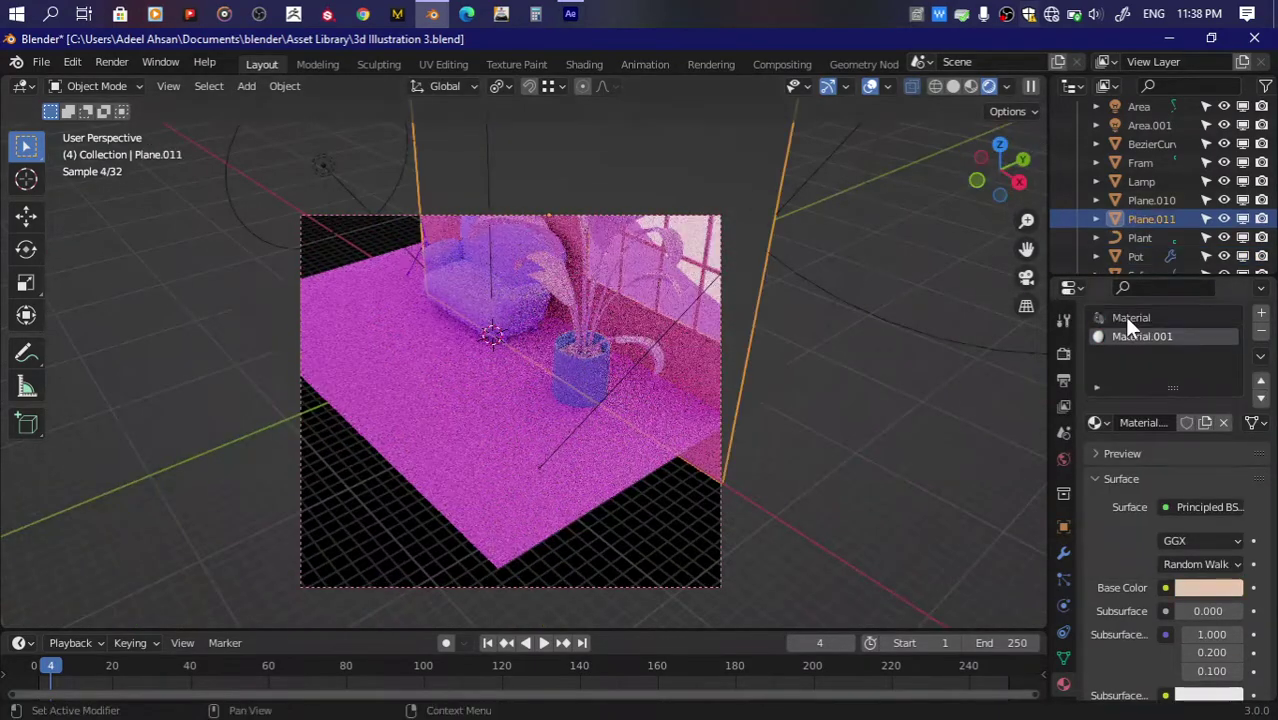
click(1180, 506)
click(1052, 319)
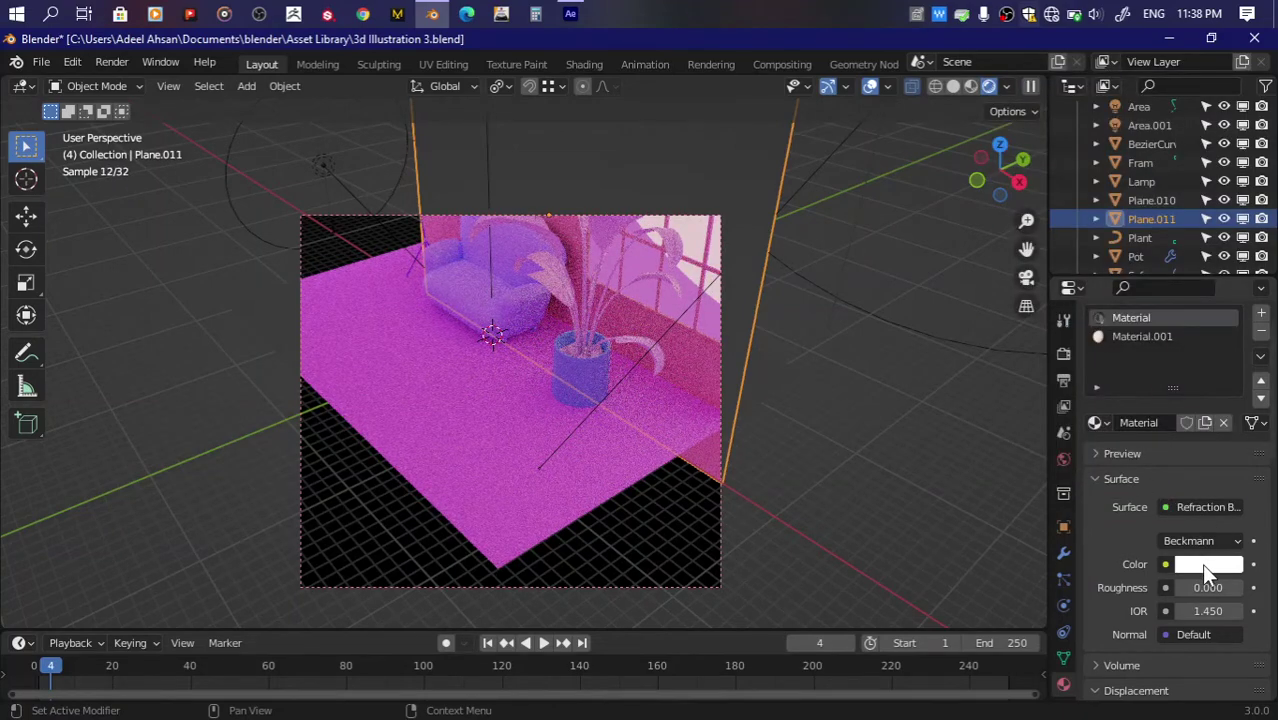
text(1)
key(Return)
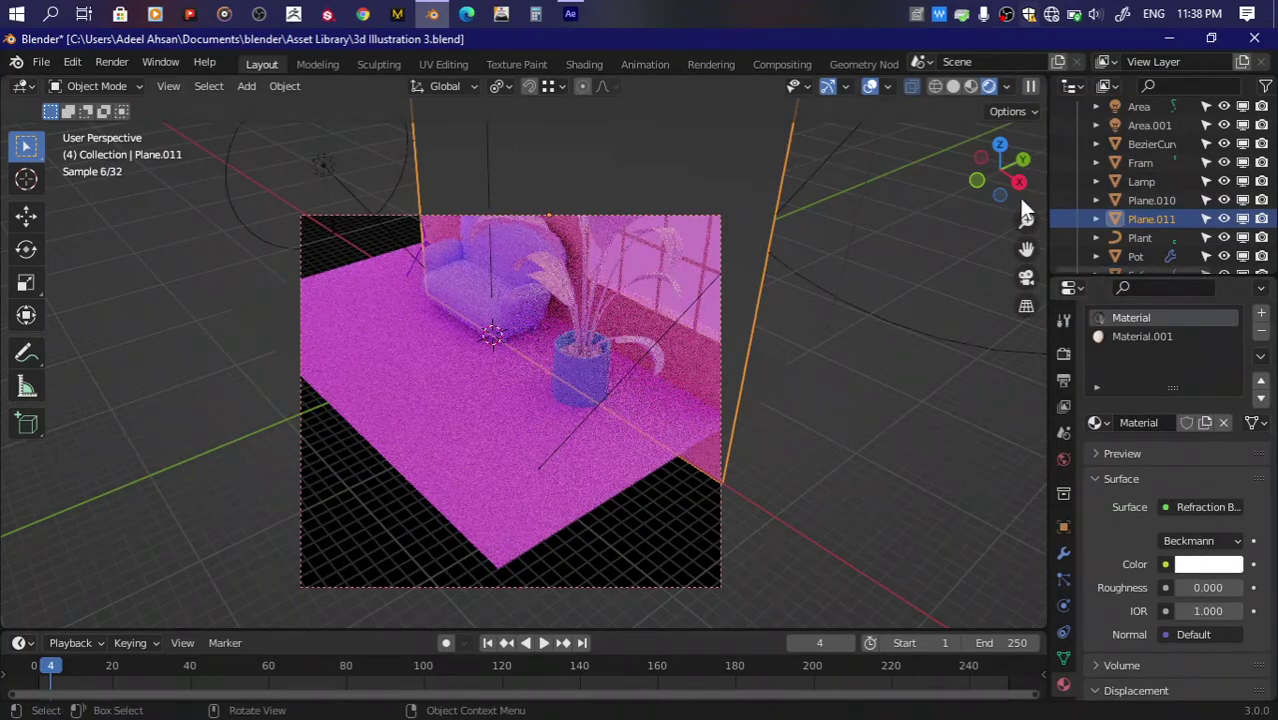
Step: Turn the world light strength down to 0
click(979, 181)
drag(986, 182, 1040, 250)
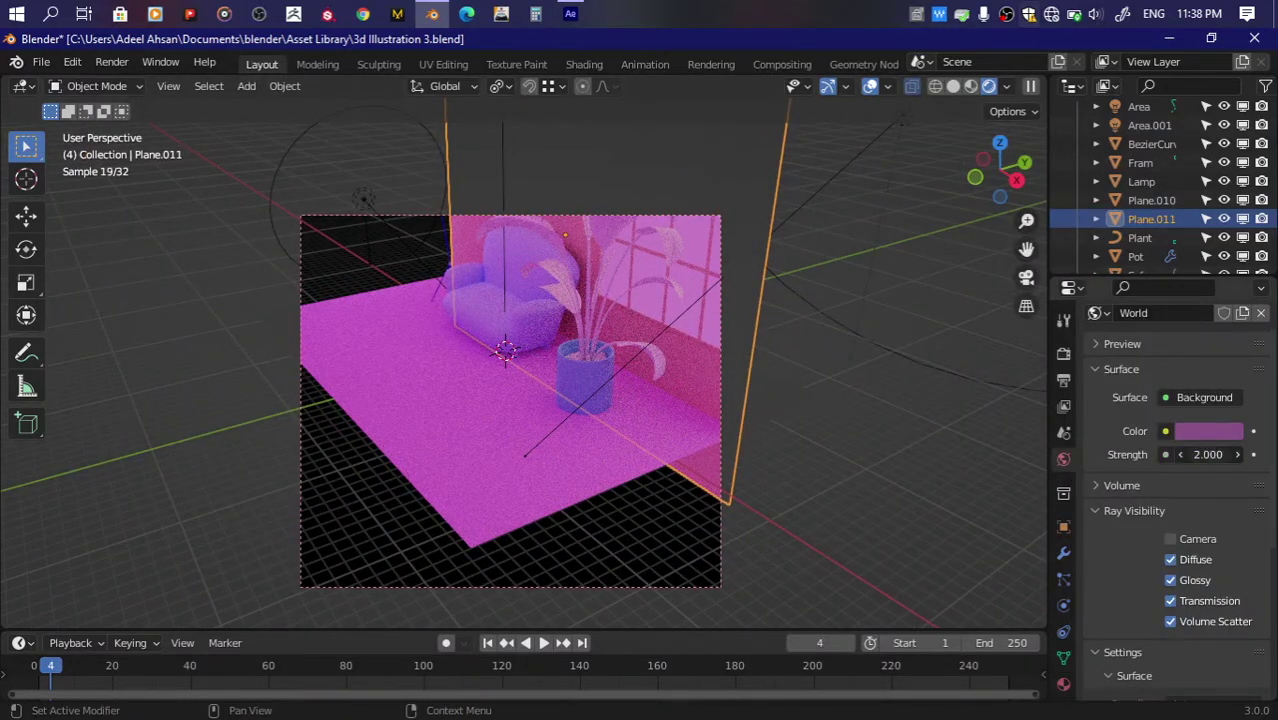
drag(1208, 454, 1150, 454)
mouse_move(820, 420)
middle_down()
mouse_move(867, 384)
mouse_move(960, 205)
middle_up()
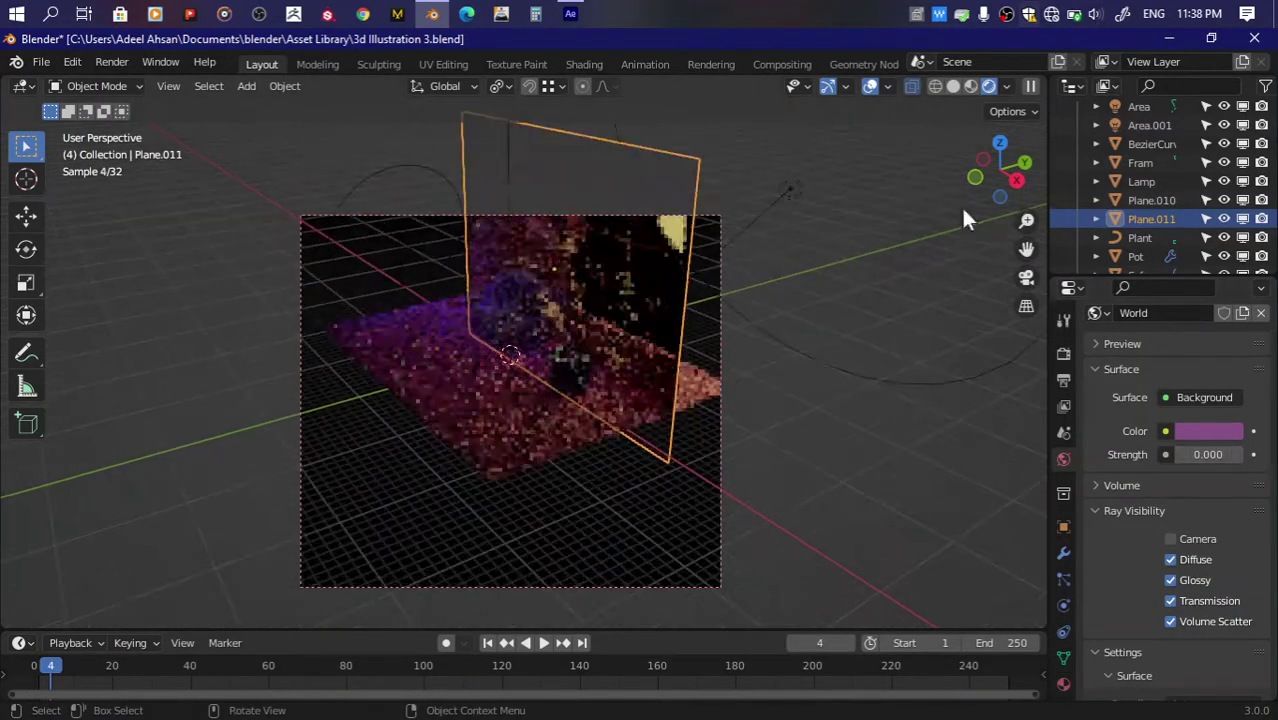
Step: Toggle the viewport's scene lights and scene world shading off and back on
click(1006, 86)
click(901, 178)
click(901, 178)
click(902, 199)
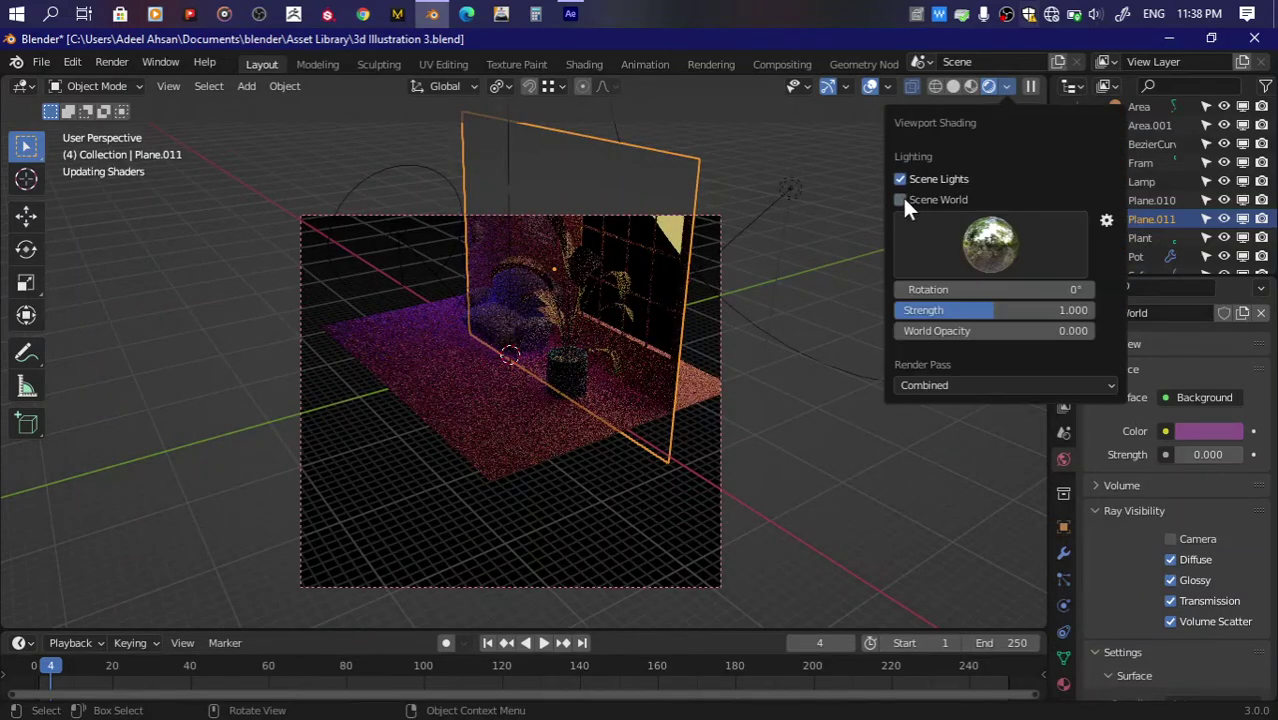
click(1006, 86)
click(1006, 86)
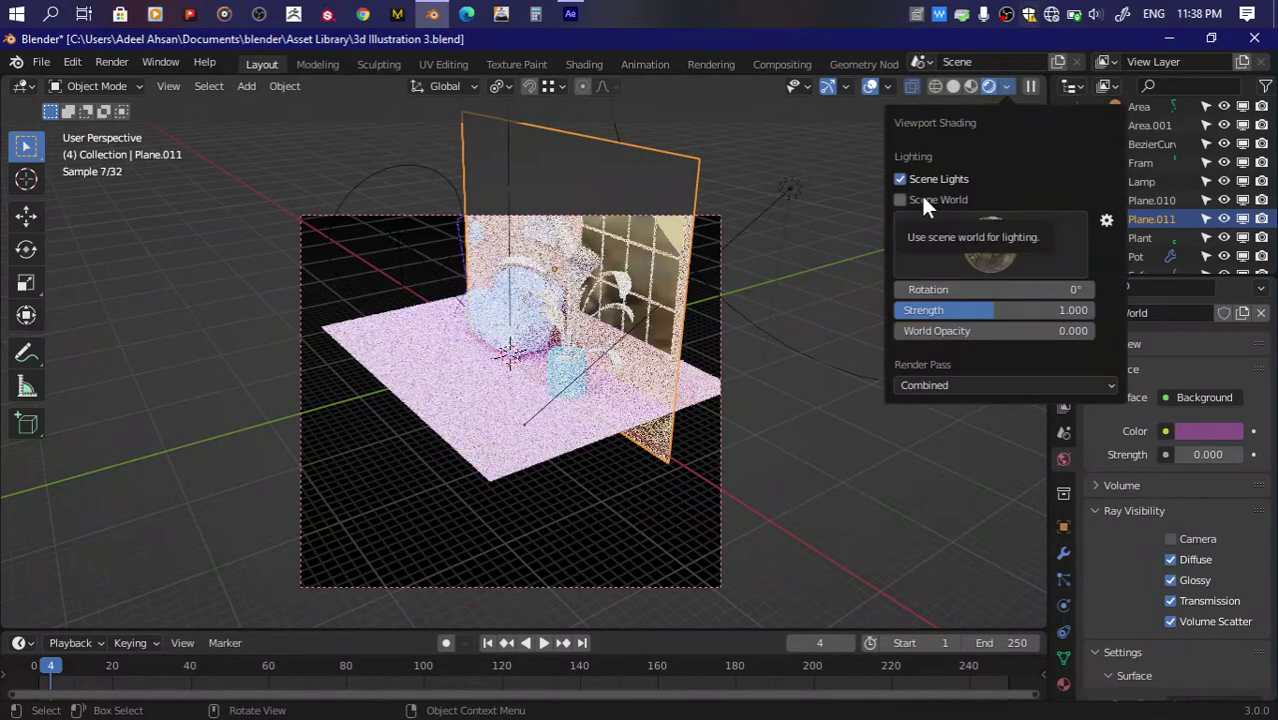
click(921, 196)
mouse_move(974, 165)
middle_down()
mouse_move(900, 230)
mouse_move(940, 190)
middle_up()
Step: Enable Screen Space Refraction on the glass plane's material
scroll(1111, 534, down, 6)
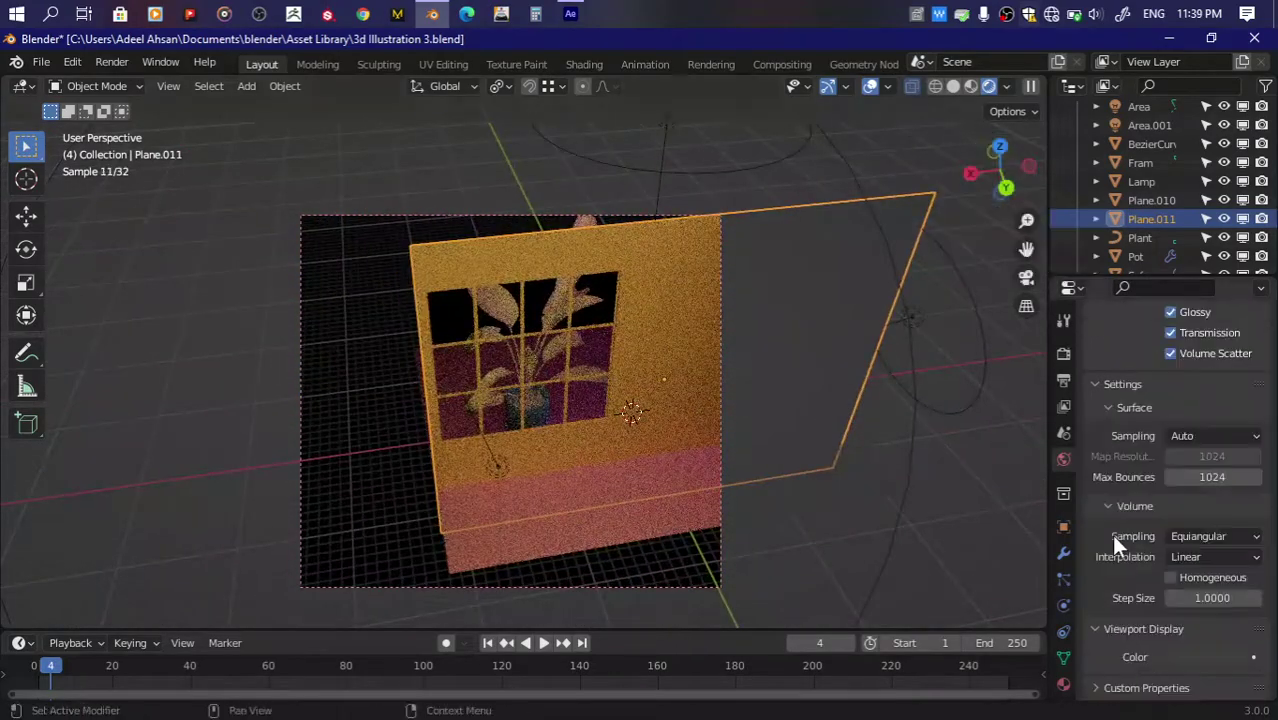
click(1063, 684)
scroll(1150, 580, down, 10)
click(1171, 587)
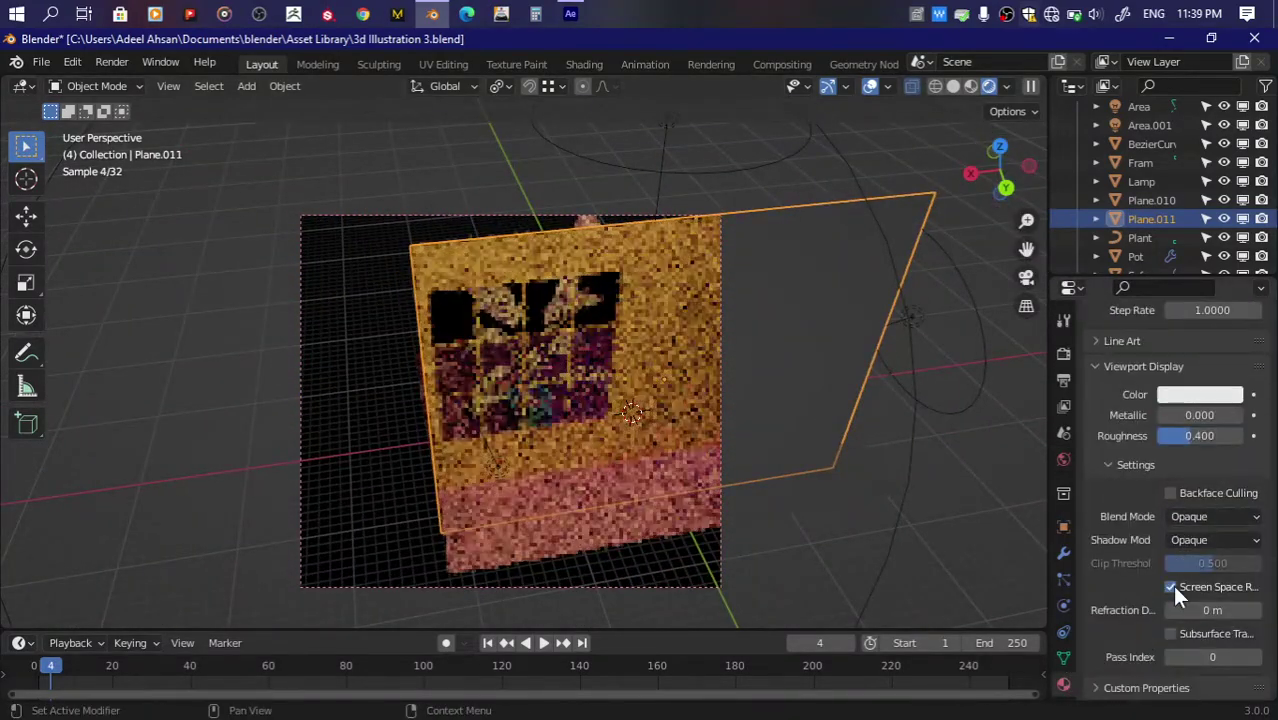
mouse_move(988, 154)
mouse_down()
mouse_move(980, 142)
mouse_move(536, 356)
mouse_up()
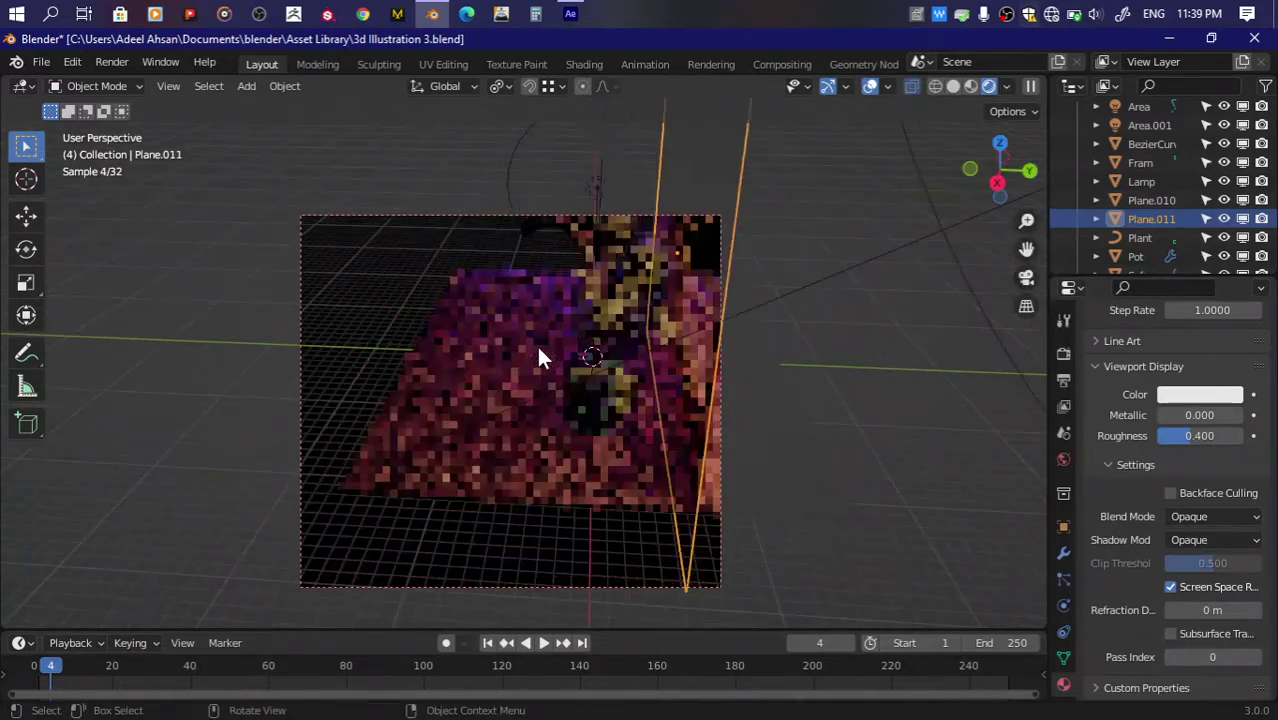
Step: Raise the world light strength back to 1
click(1064, 460)
scroll(1170, 441, up, 5)
drag(1190, 445, 1199, 445)
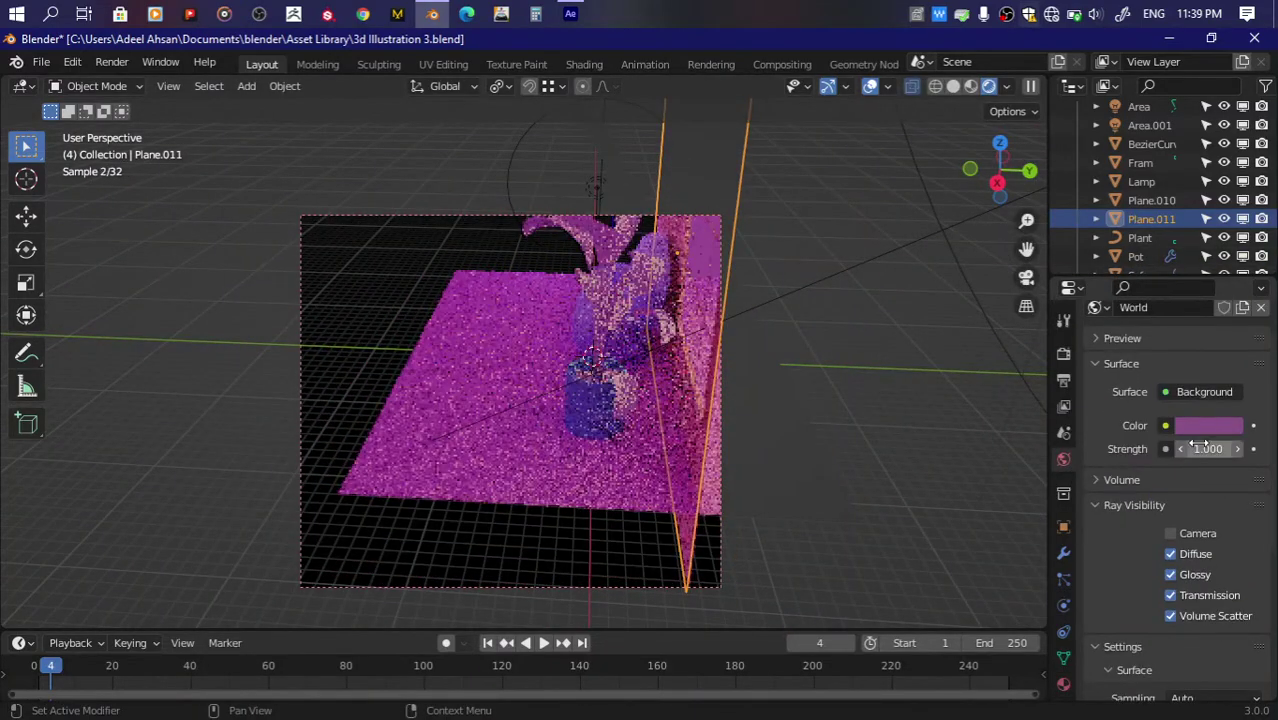
drag(1000, 168, 1106, 337)
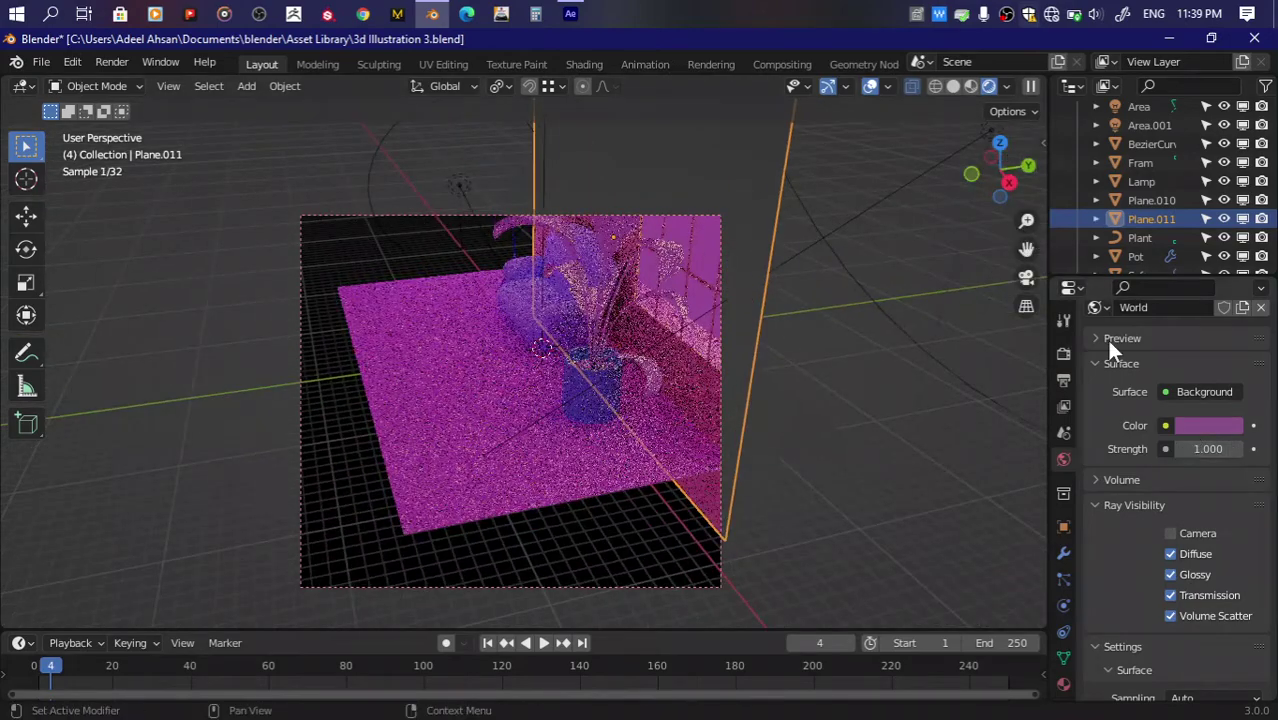
Step: Give the glass Backface Culling, Alpha Clip blend and shadow modes, clip threshold 0, and subsurface translucency
click(1063, 686)
scroll(1200, 530, down, 10)
click(1208, 493)
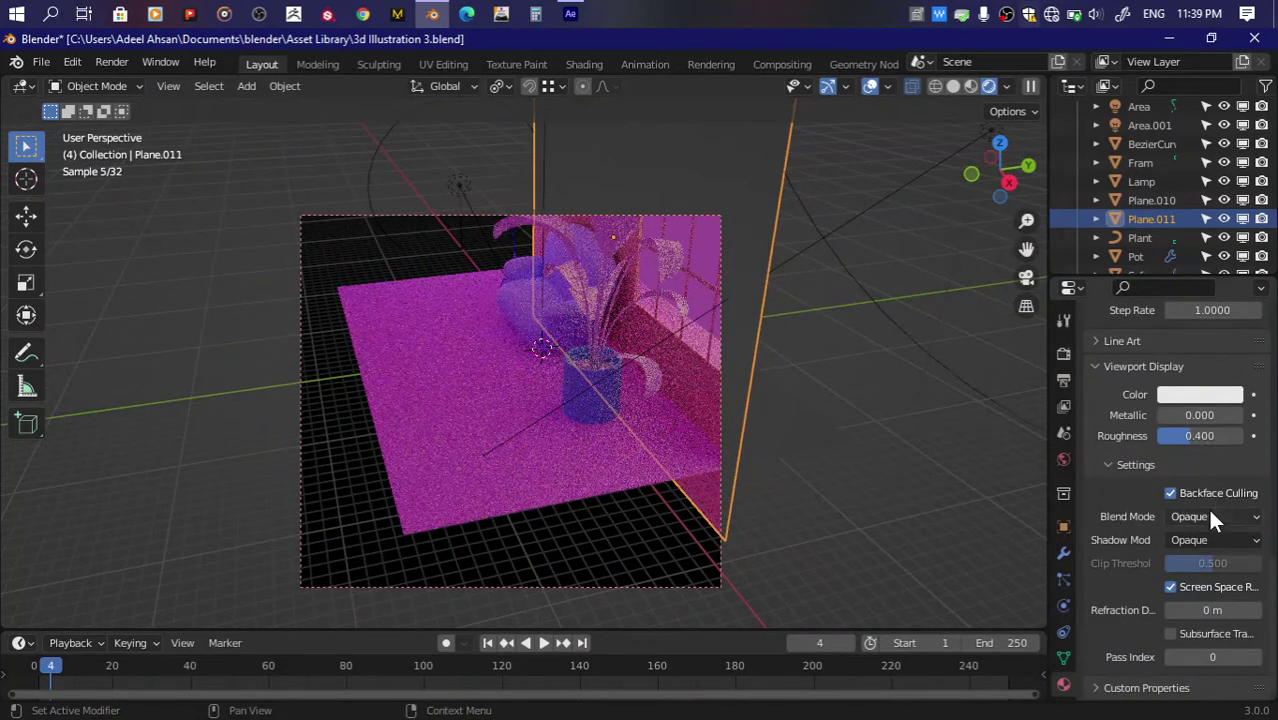
click(1211, 514)
click(1183, 556)
click(1204, 540)
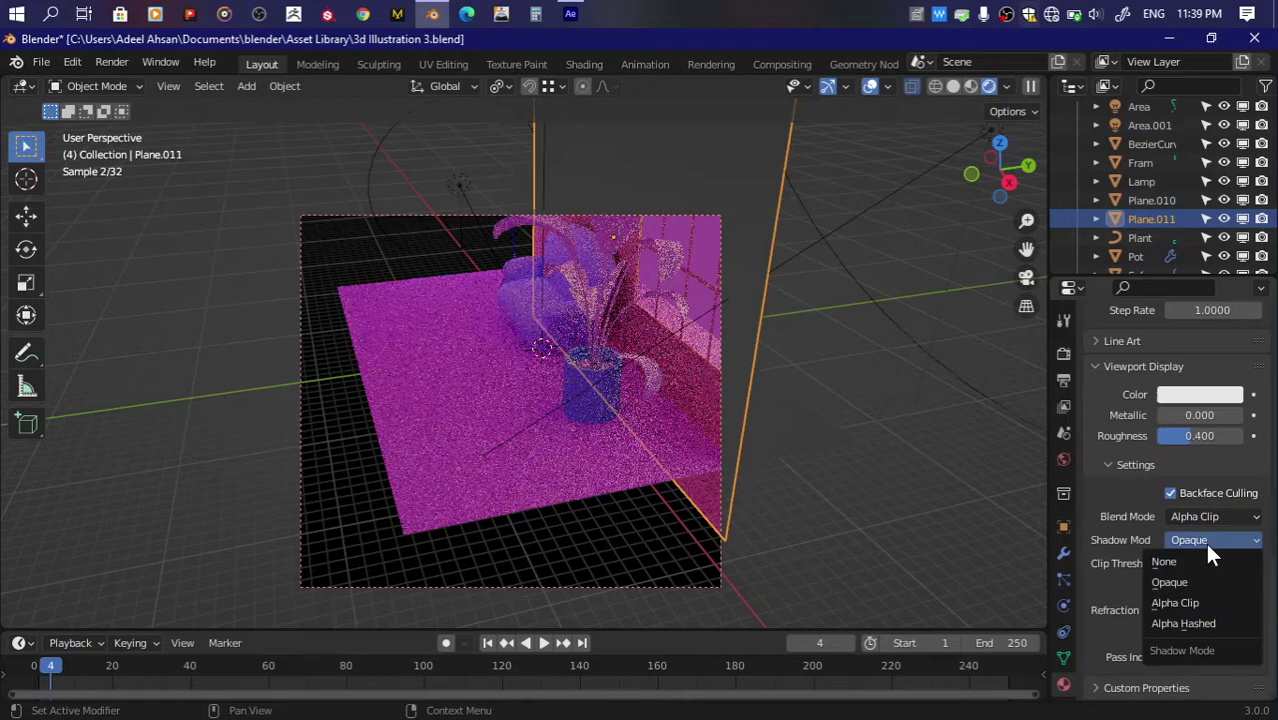
click(1185, 603)
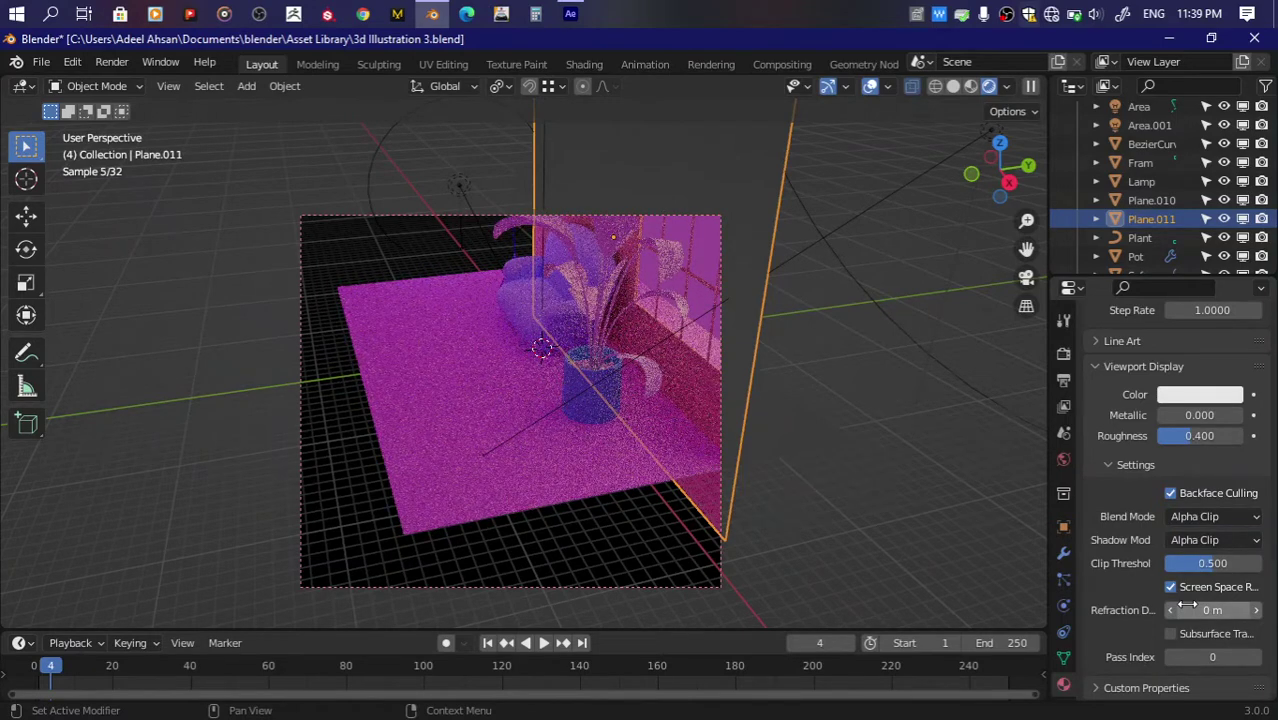
drag(1219, 561, 1165, 561)
click(1171, 633)
Step: Set the glass plane's IOR to 1.100
scroll(1122, 504, up, 10)
scroll(1125, 515, up, 10)
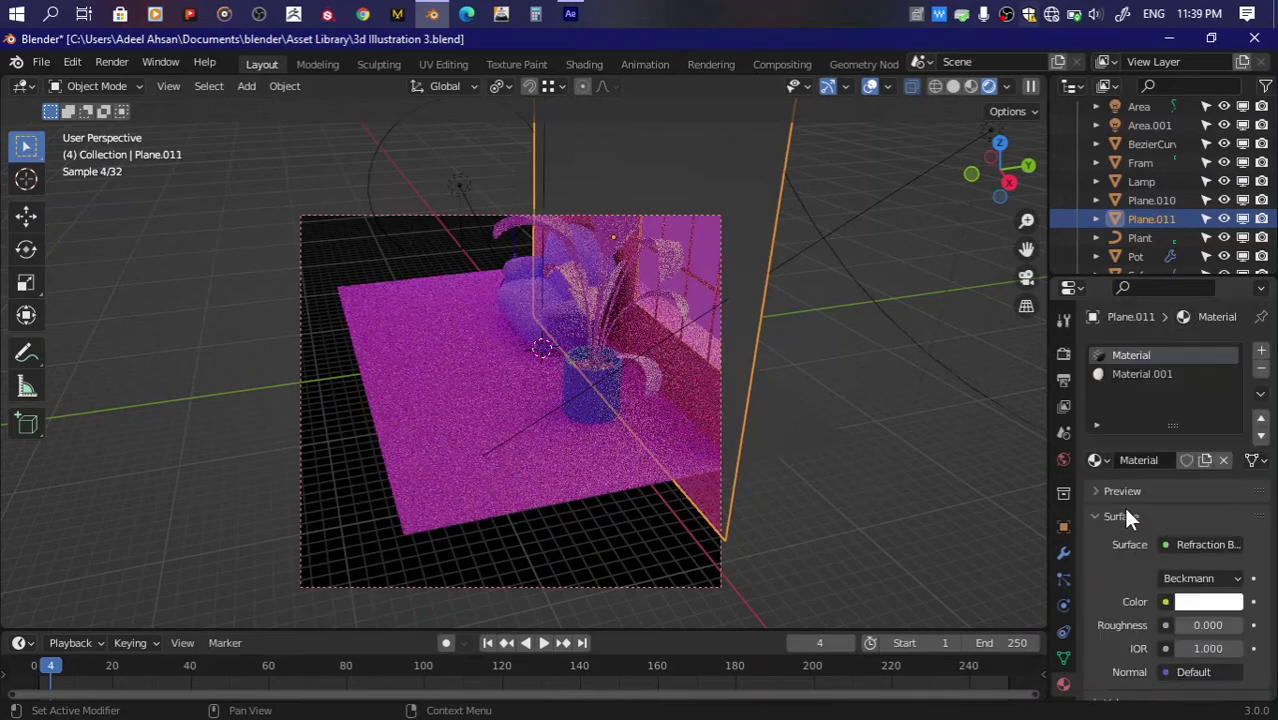
scroll(1126, 508, down, 5)
double_click(1208, 461)
text(1.1)
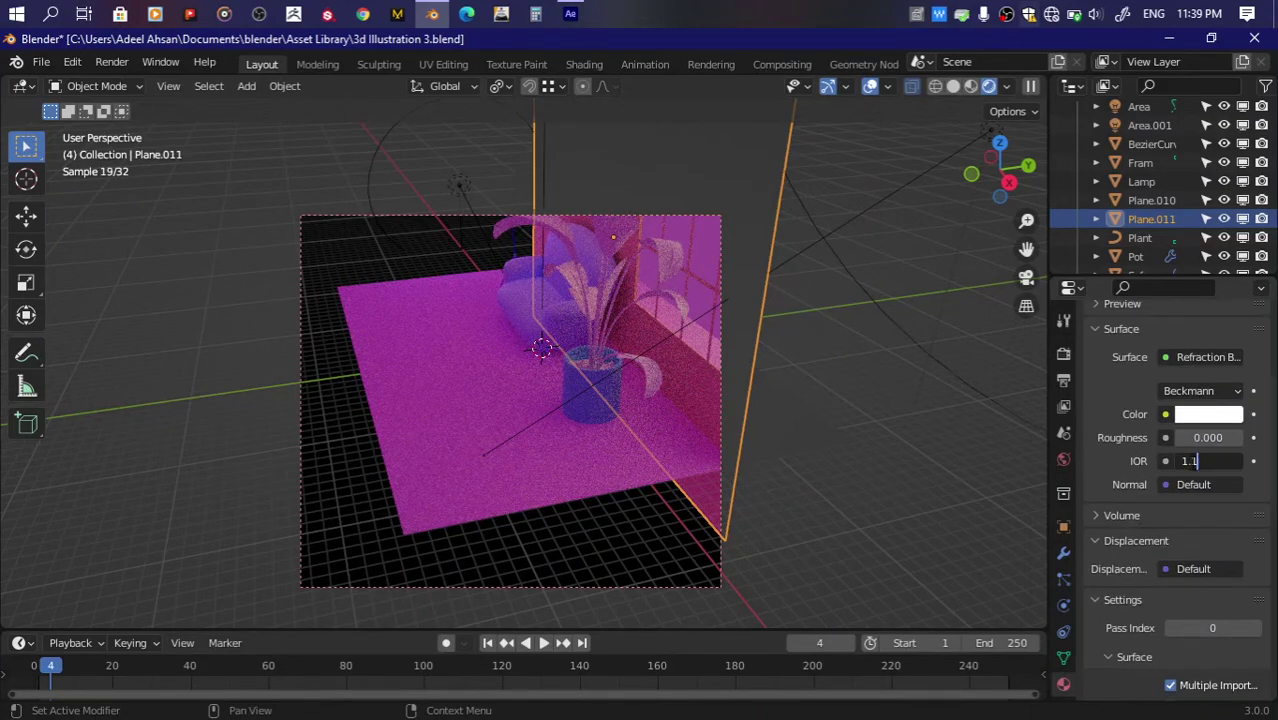
key(Return)
mouse_move(1000, 170)
mouse_down()
mouse_move(1040, 180)
mouse_move(1007, 162)
mouse_move(1015, 172)
mouse_move(528, 385)
mouse_up()
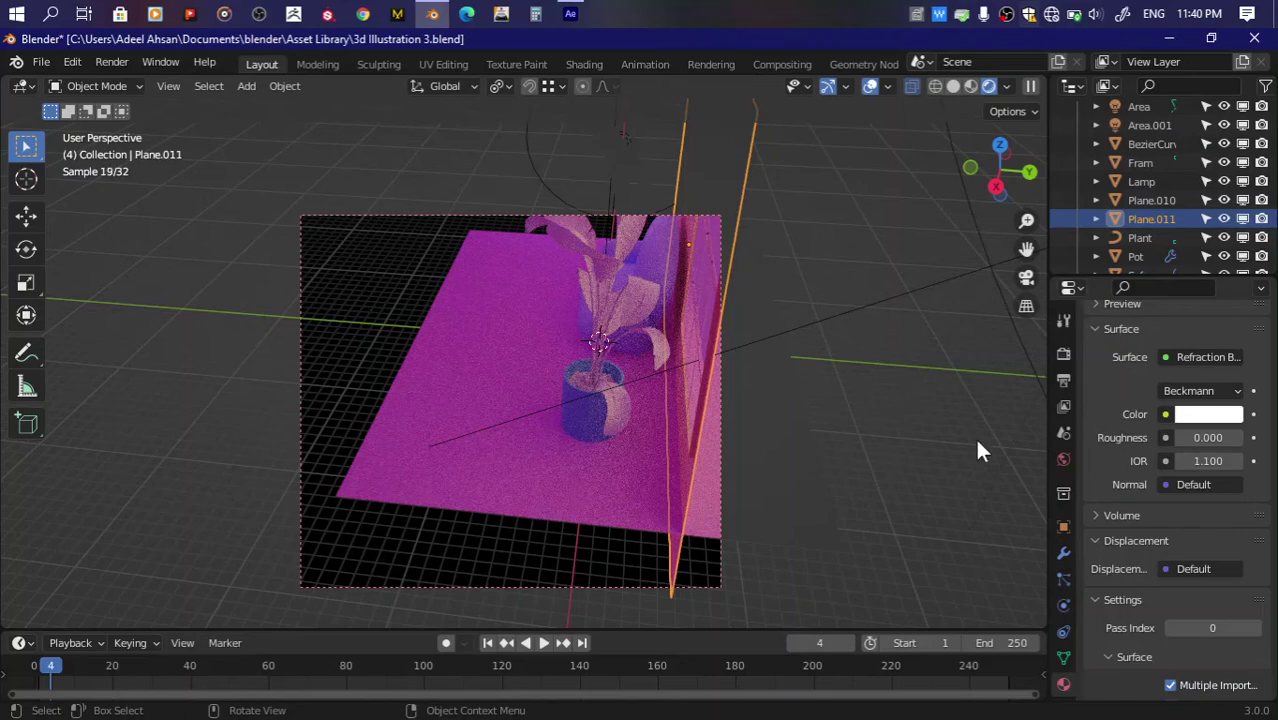
Step: Make the lamp a Sun light with strength 3 and angle 110°
click(927, 305)
click(912, 292)
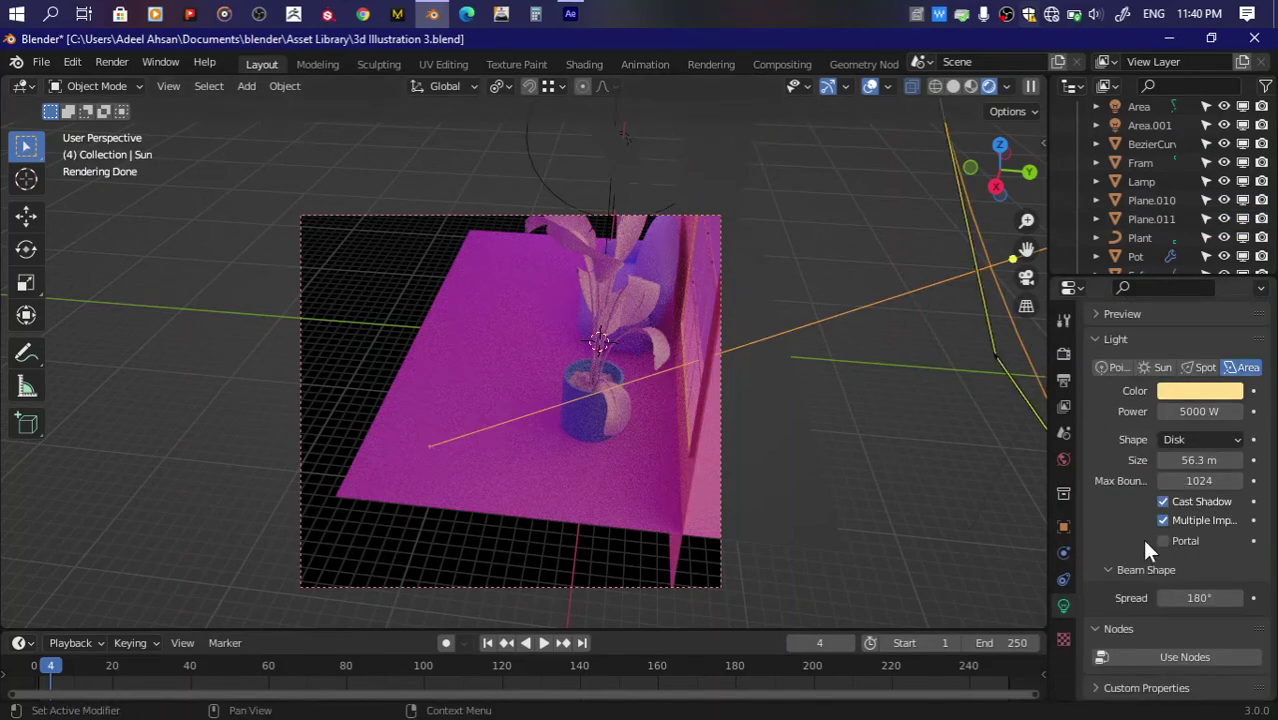
click(1158, 366)
double_click(1197, 478)
text(5000.0)
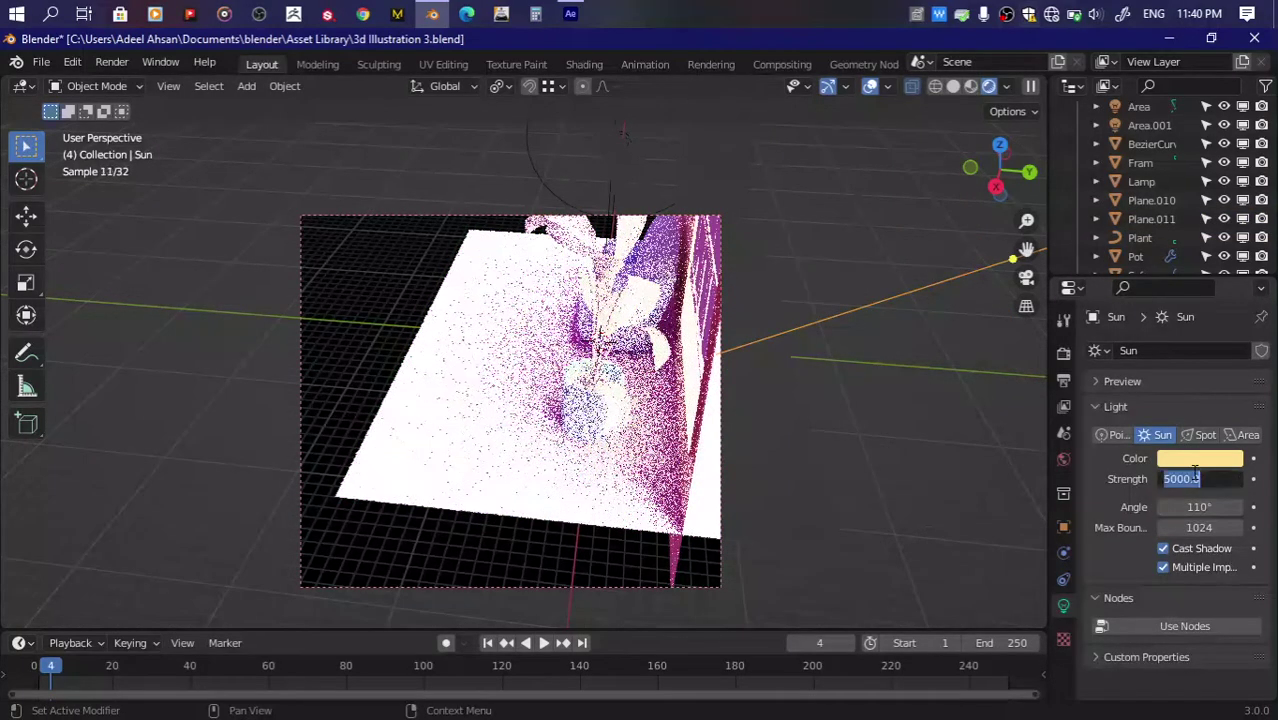
key(Return)
drag(1197, 478, 1170, 478)
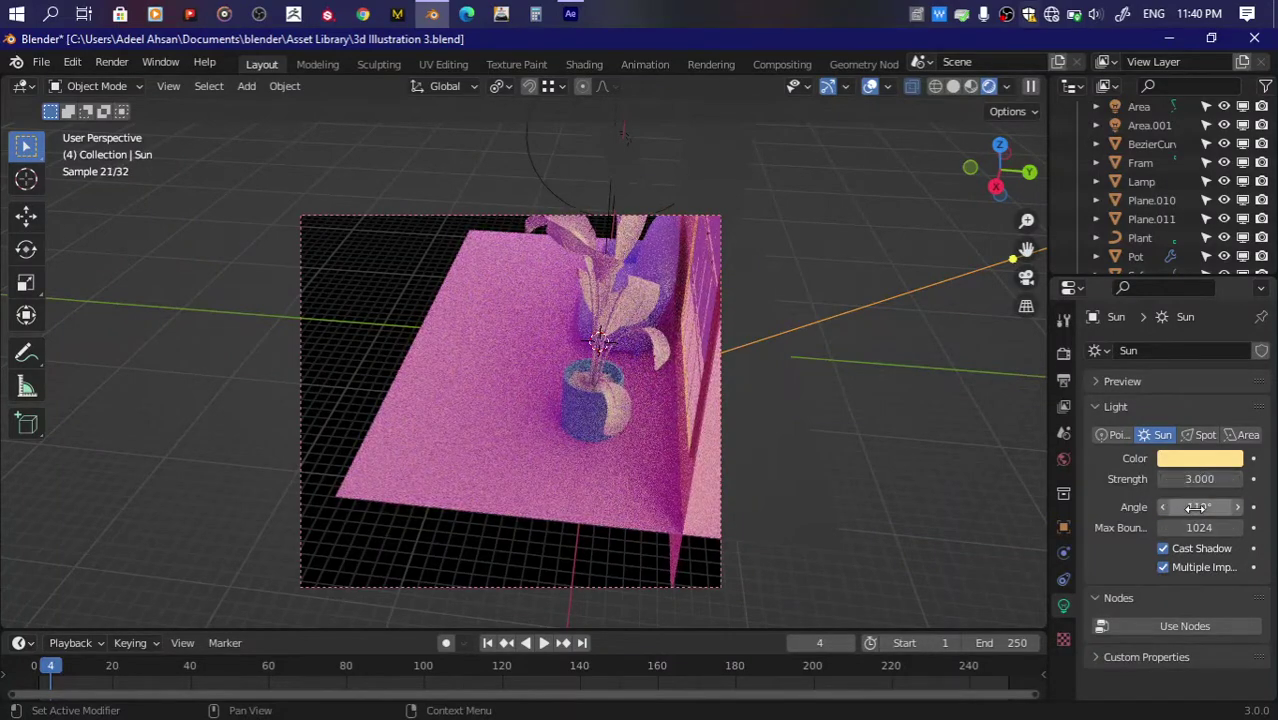
text(110)
key(Return)
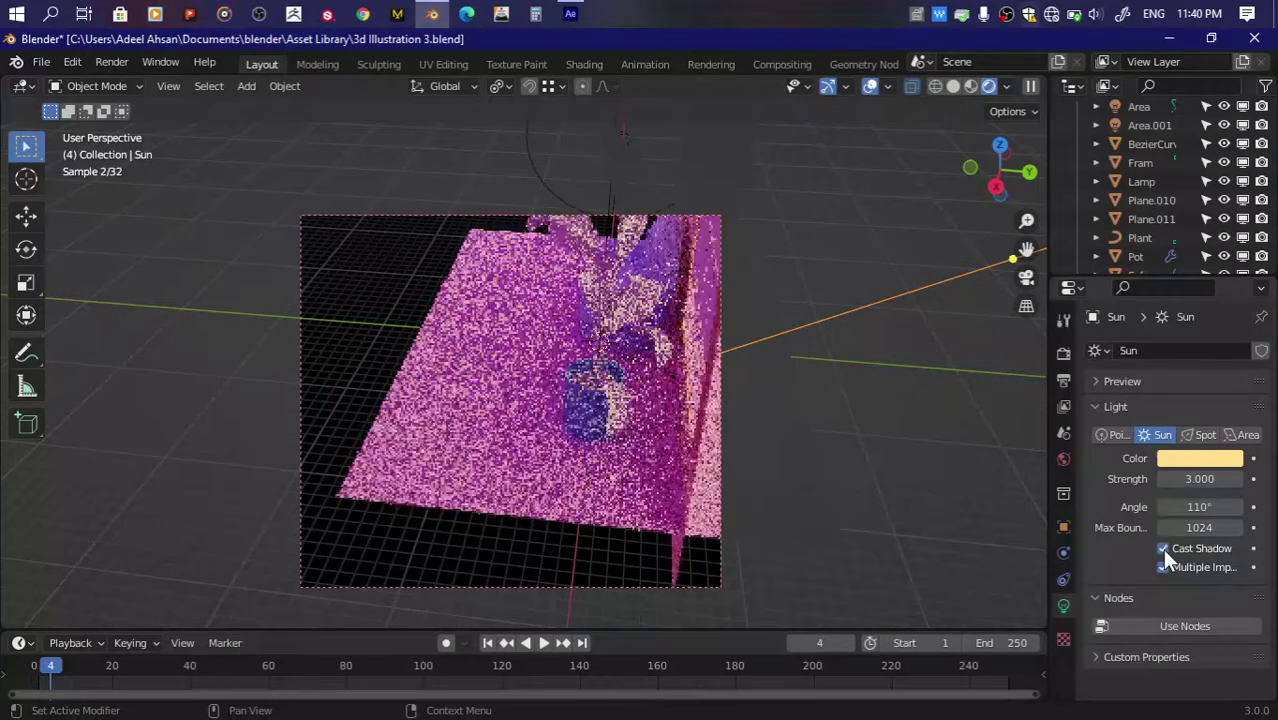
Step: Set the glass plane to Alpha Blend with Alpha Clip shadows and greater refraction depth
click(698, 366)
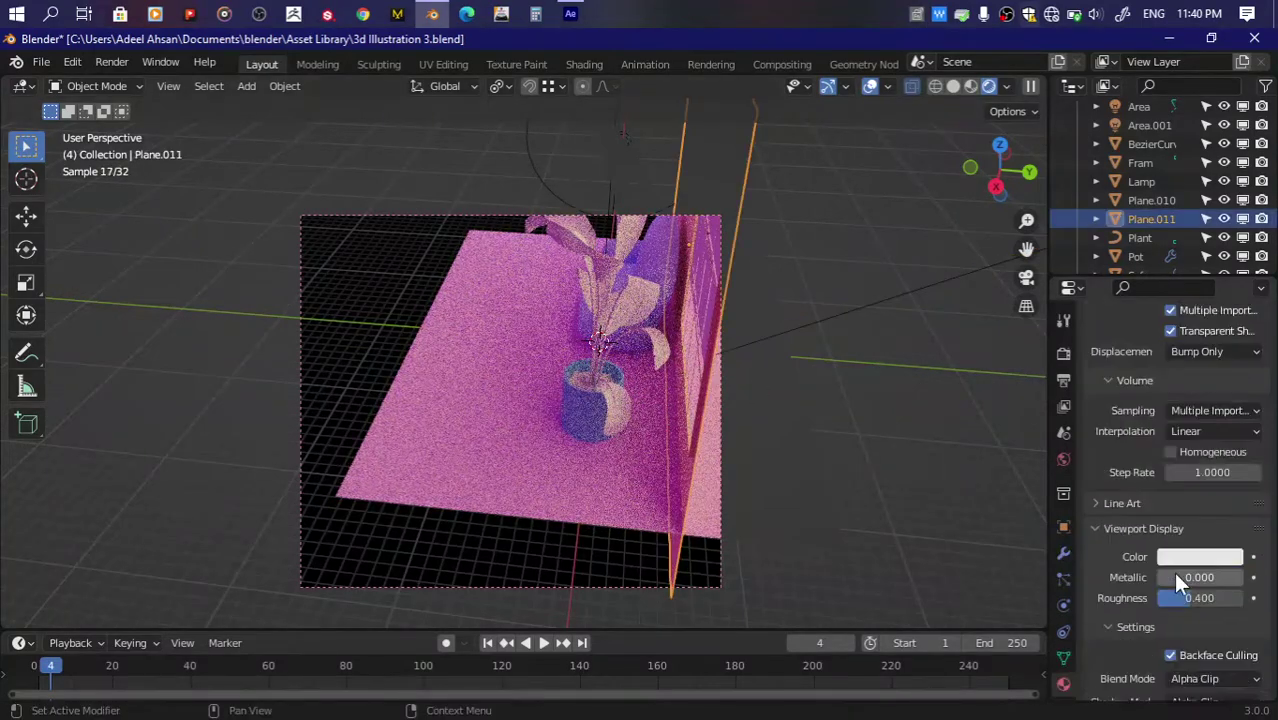
scroll(1172, 569, down, 5)
click(1193, 535)
click(1180, 576)
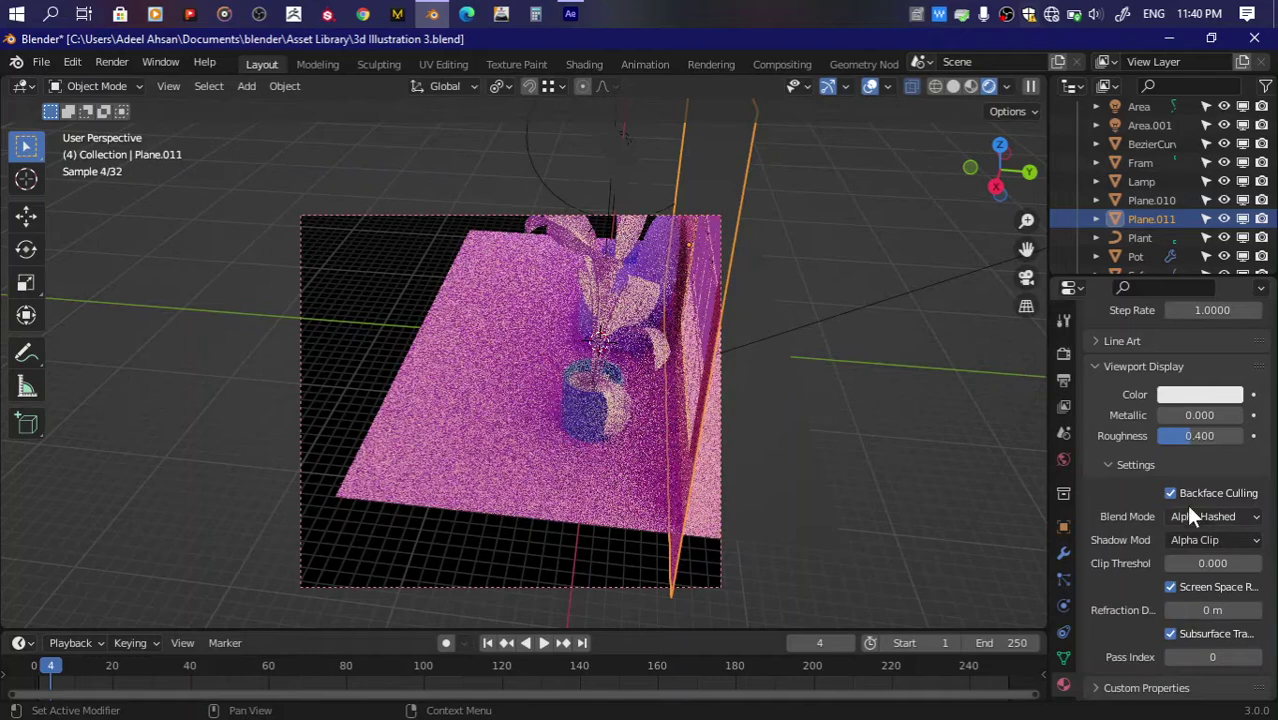
click(1200, 516)
click(1182, 599)
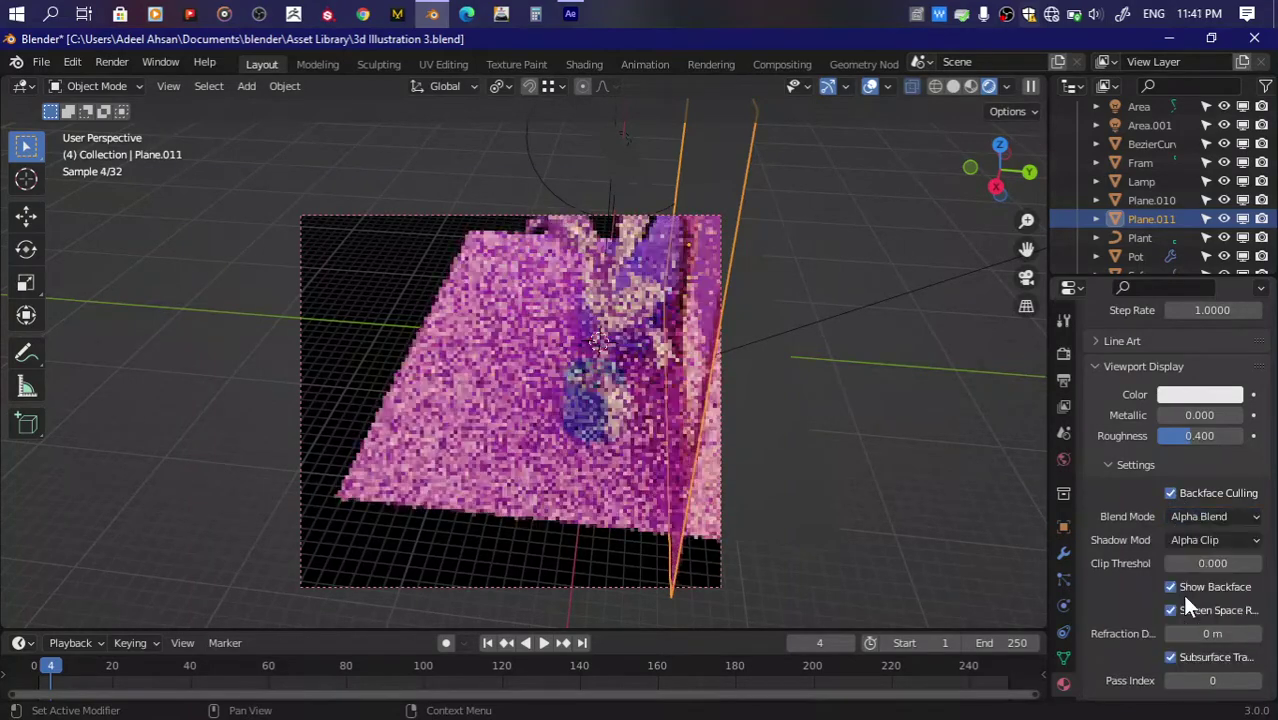
click(1193, 539)
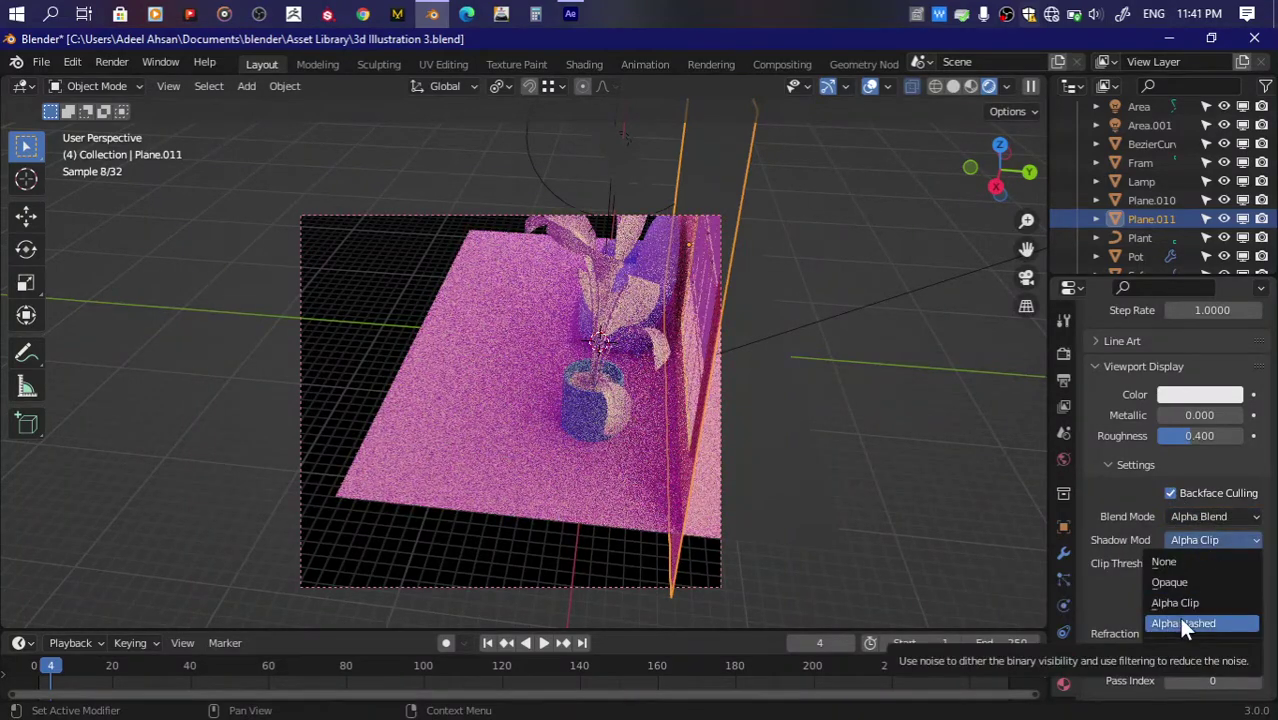
click(1178, 603)
drag(1190, 634, 1228, 638)
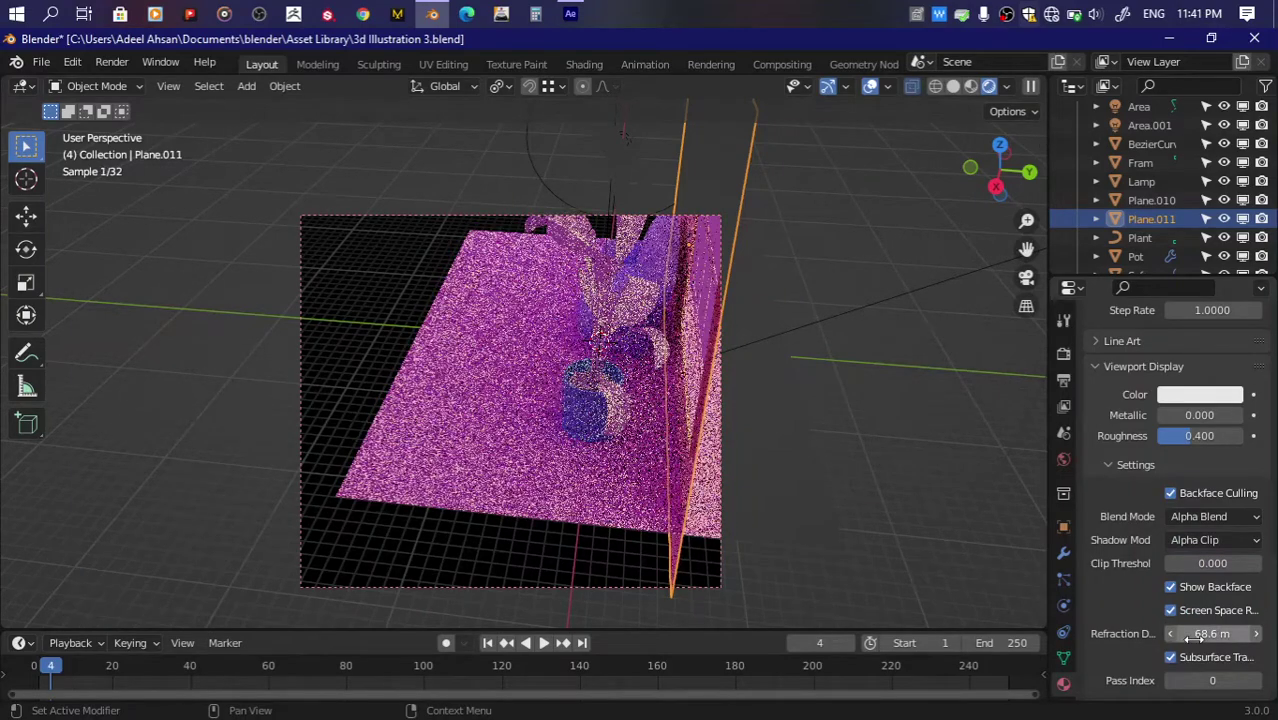
Step: Rotate the sun lamp from the right-side view to aim it in a new direction
middle_drag(757, 437, 780, 277)
click(995, 186)
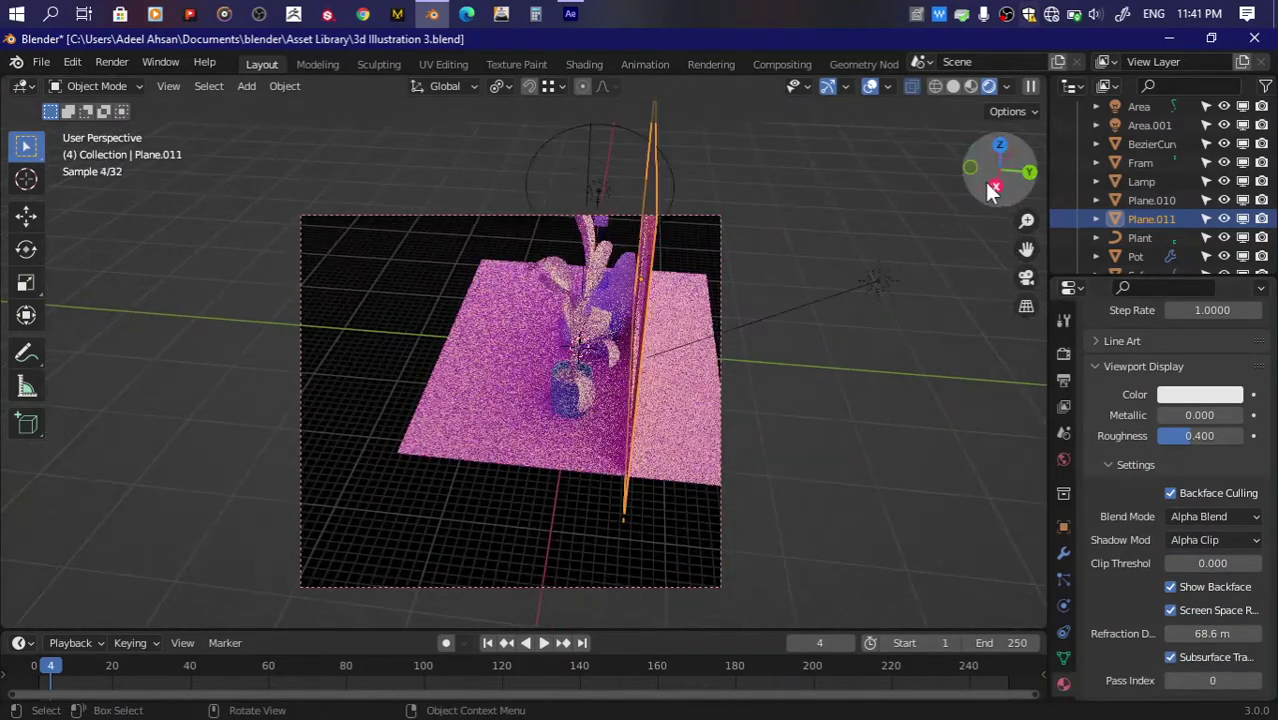
click(804, 210)
key(r)
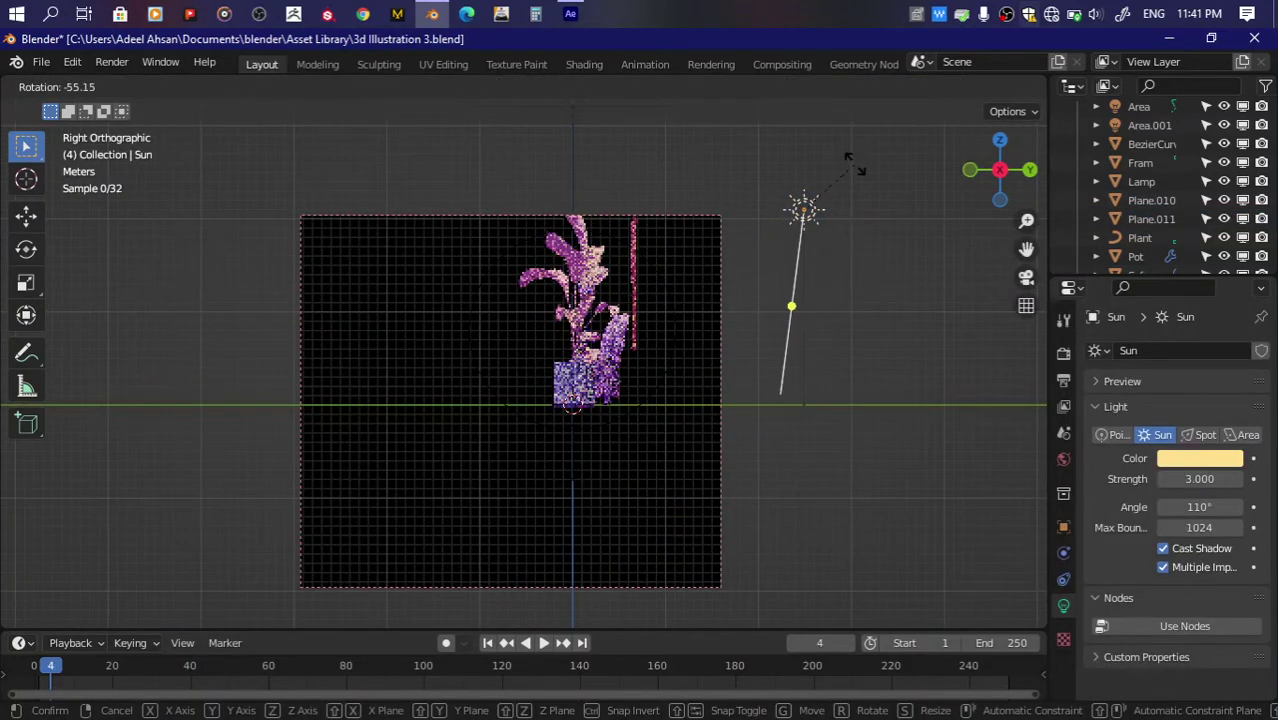
click(903, 220)
click(954, 189)
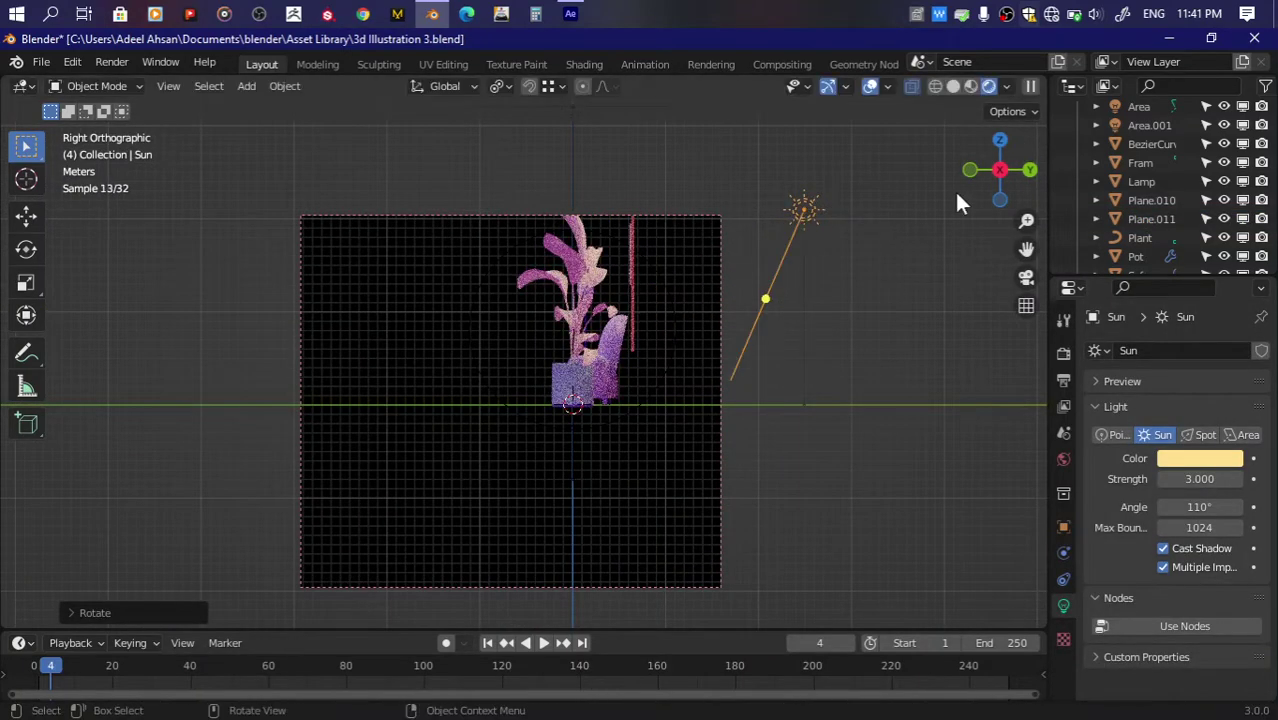
drag(1005, 165, 978, 190)
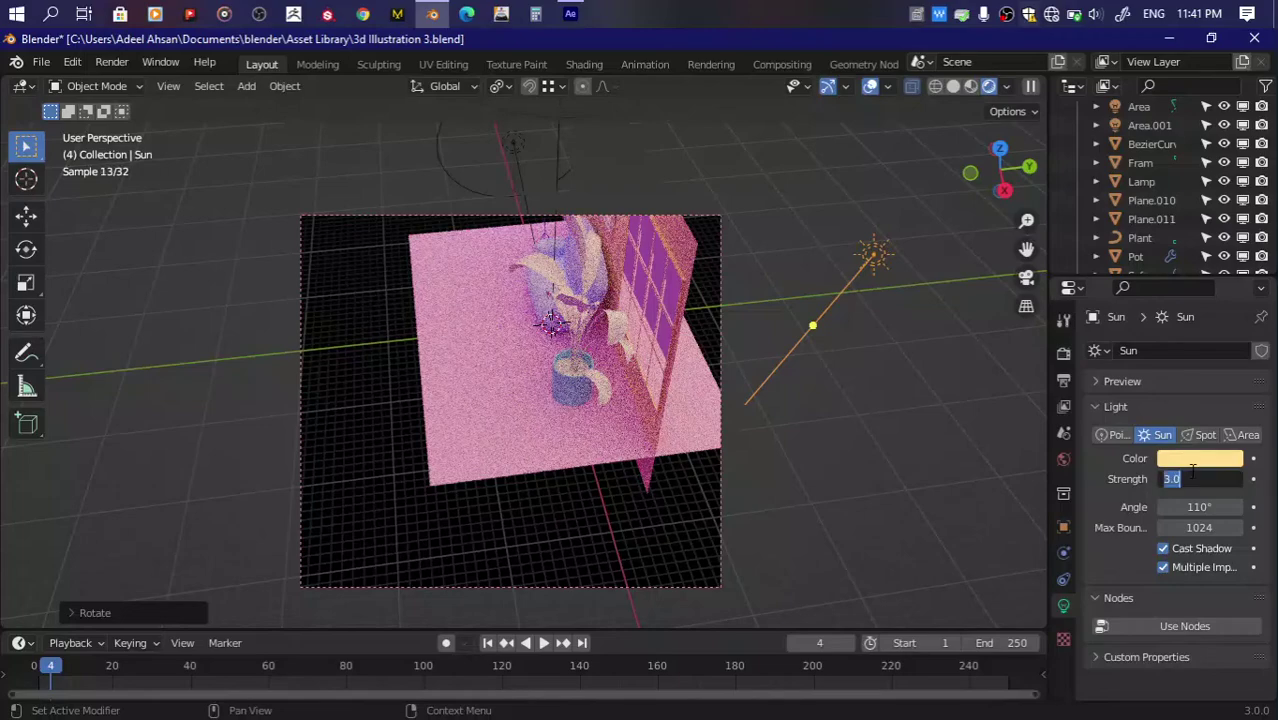
Step: Set the sun strength to 2 and rotate it about −62° around the X axis
text(2)
key(Return)
key(r)
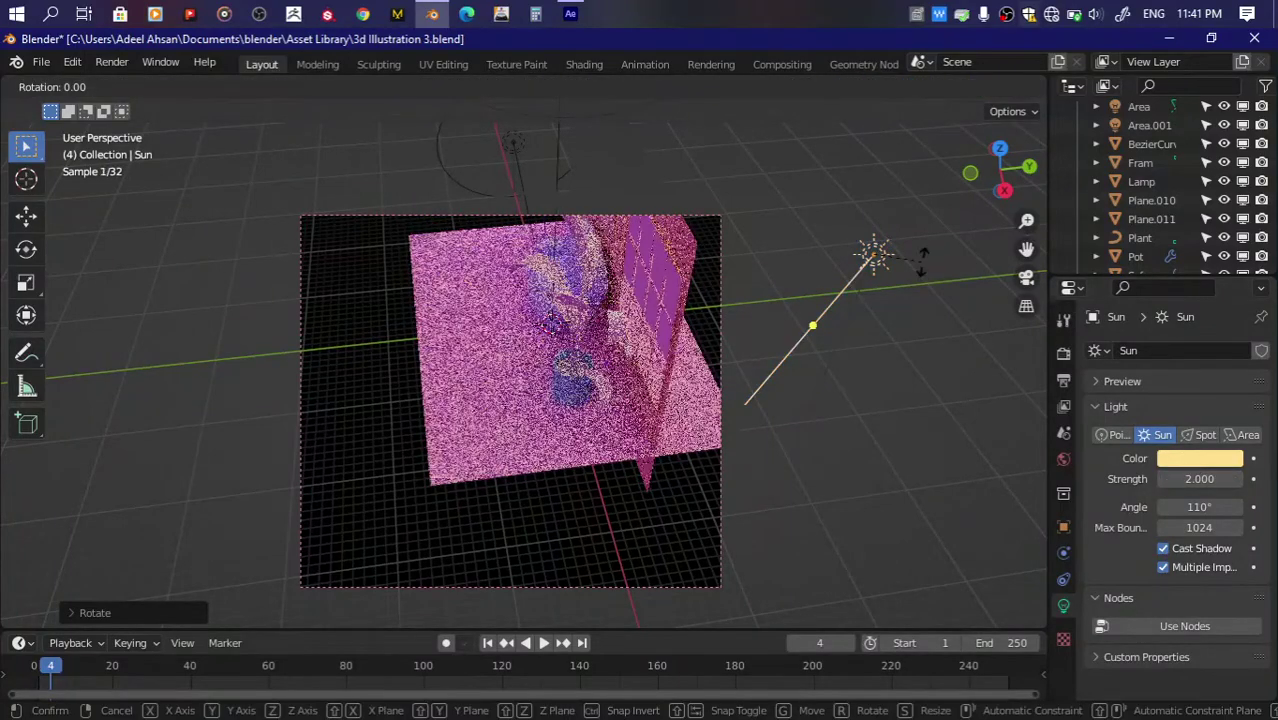
key(x)
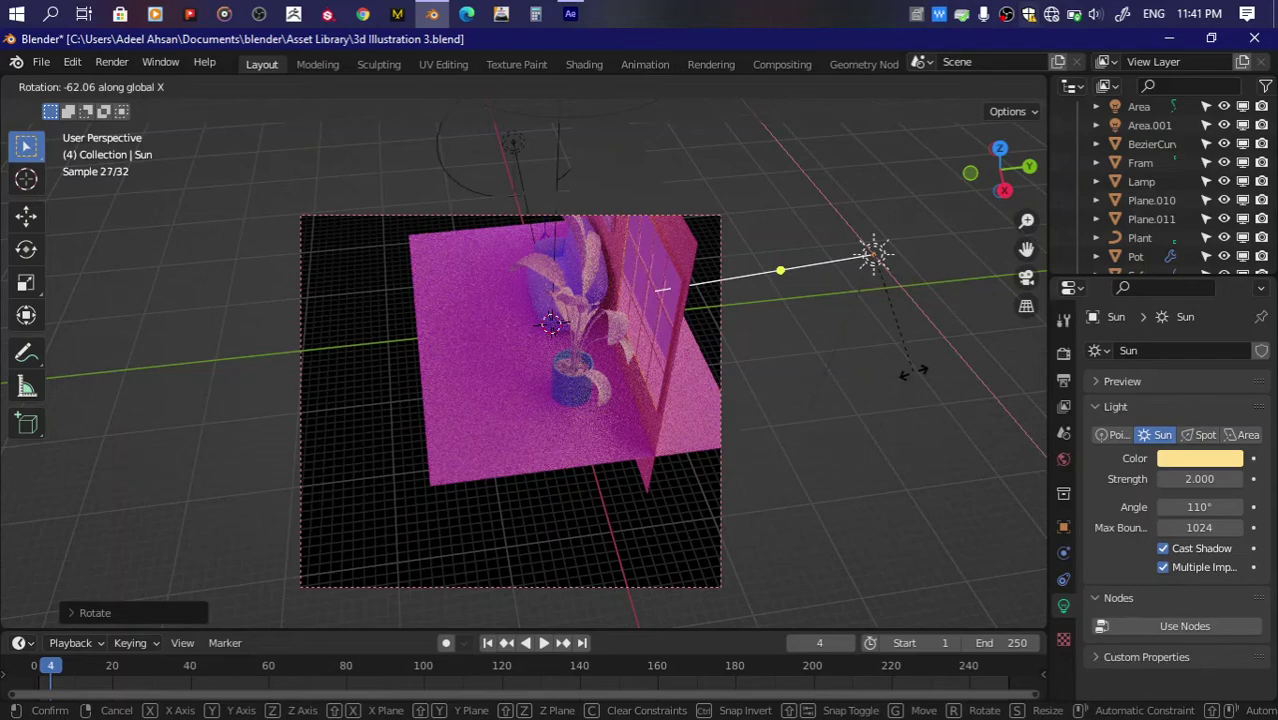
click(916, 345)
scroll(680, 388, up, 2)
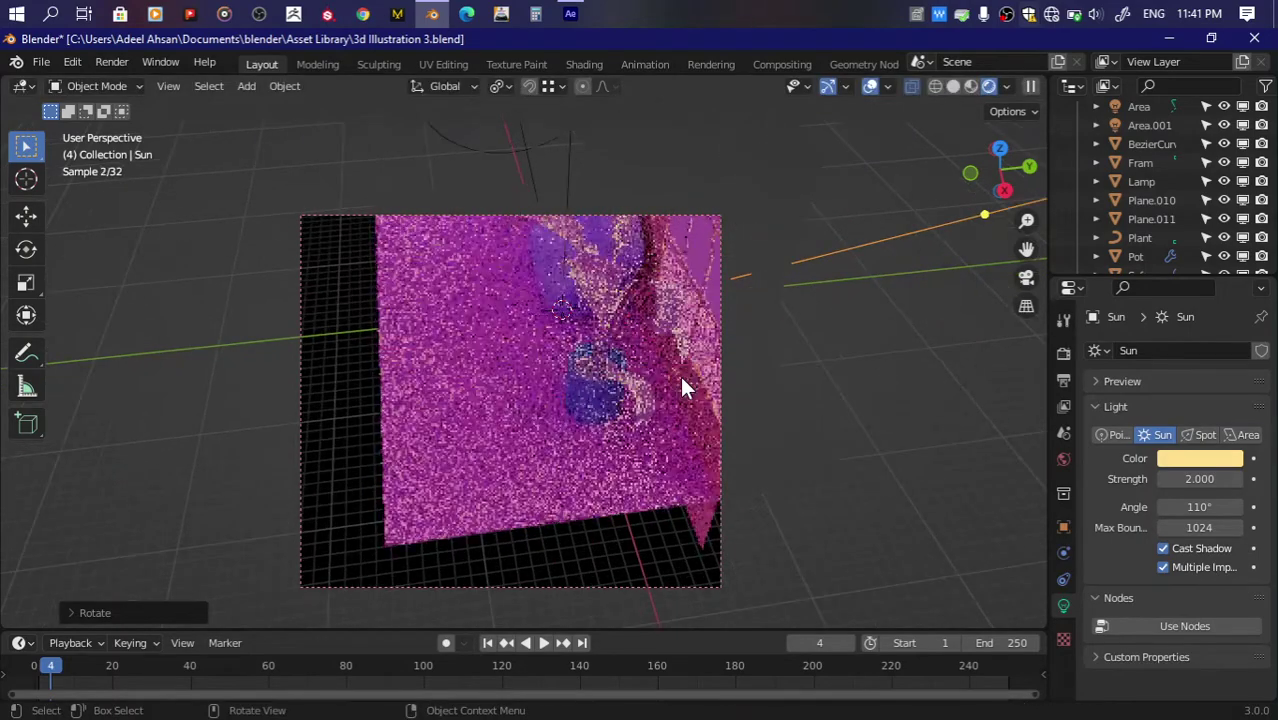
Step: Give the potted plant's leaves a new material
click(602, 282)
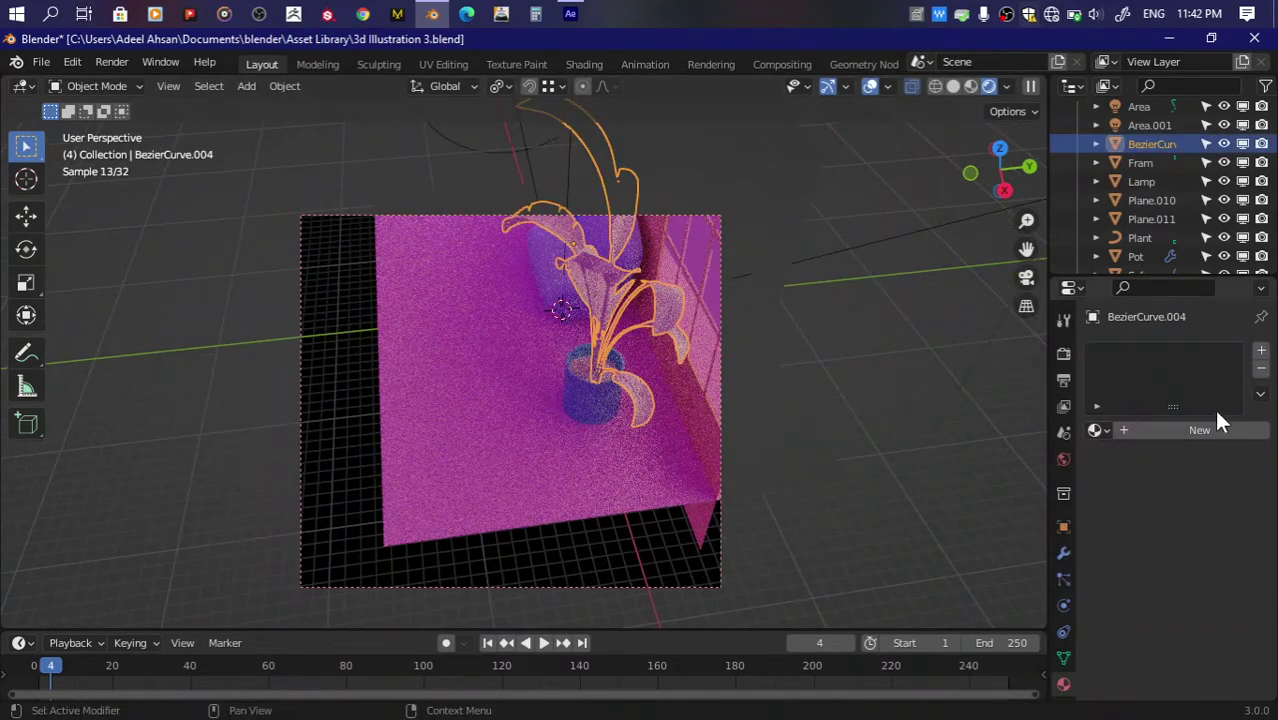
click(1261, 351)
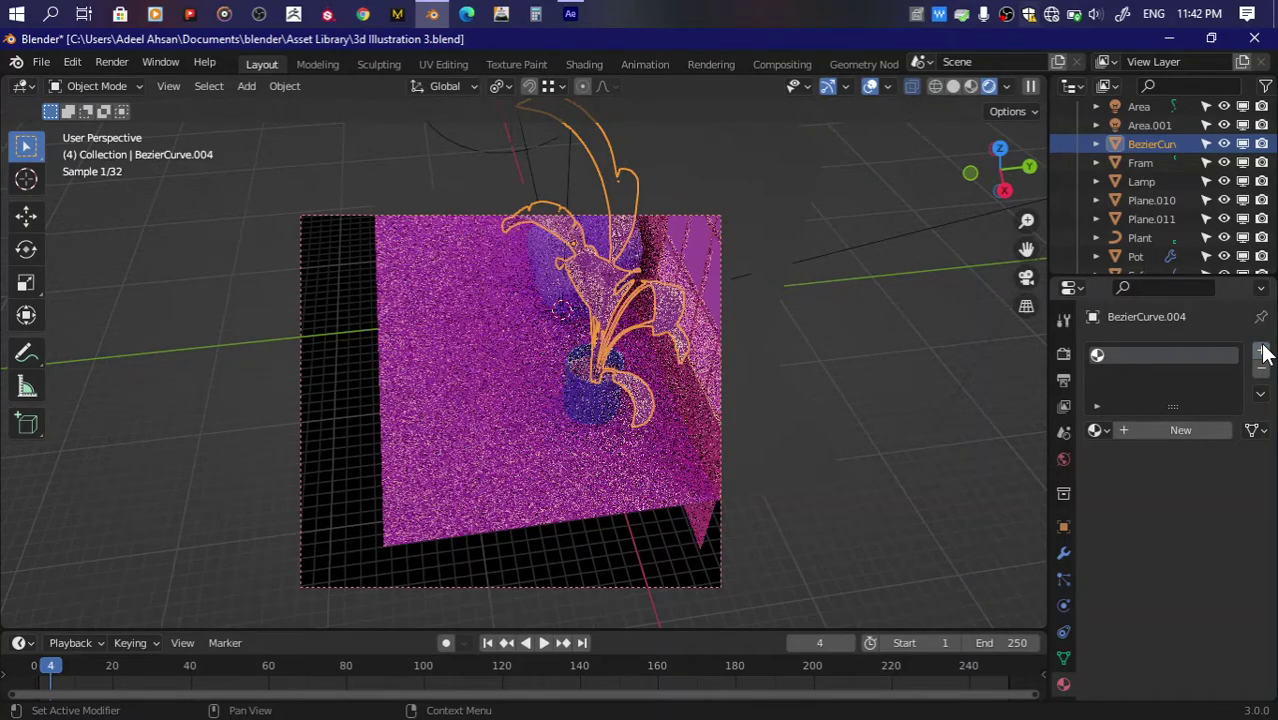
click(1165, 432)
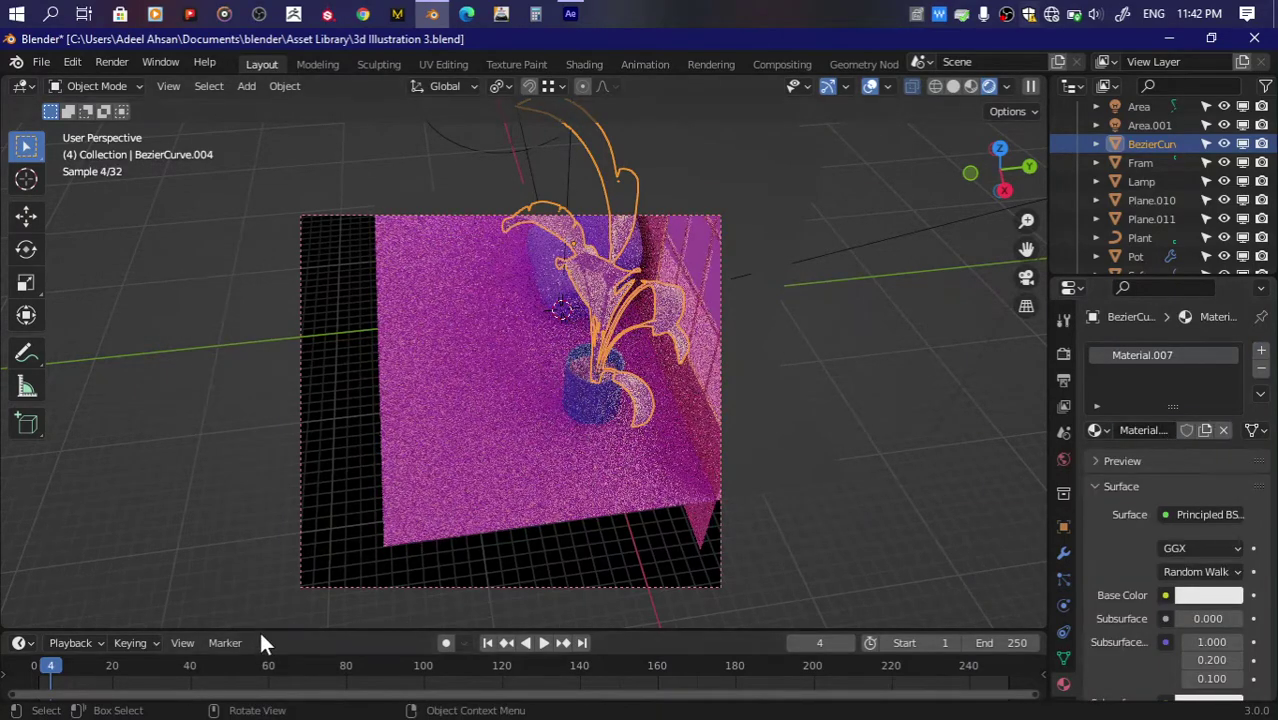
Step: Enlarge the bottom area into an Asset Browser showing the User Library, with Append as the import method
drag(261, 633, 291, 452)
click(20, 467)
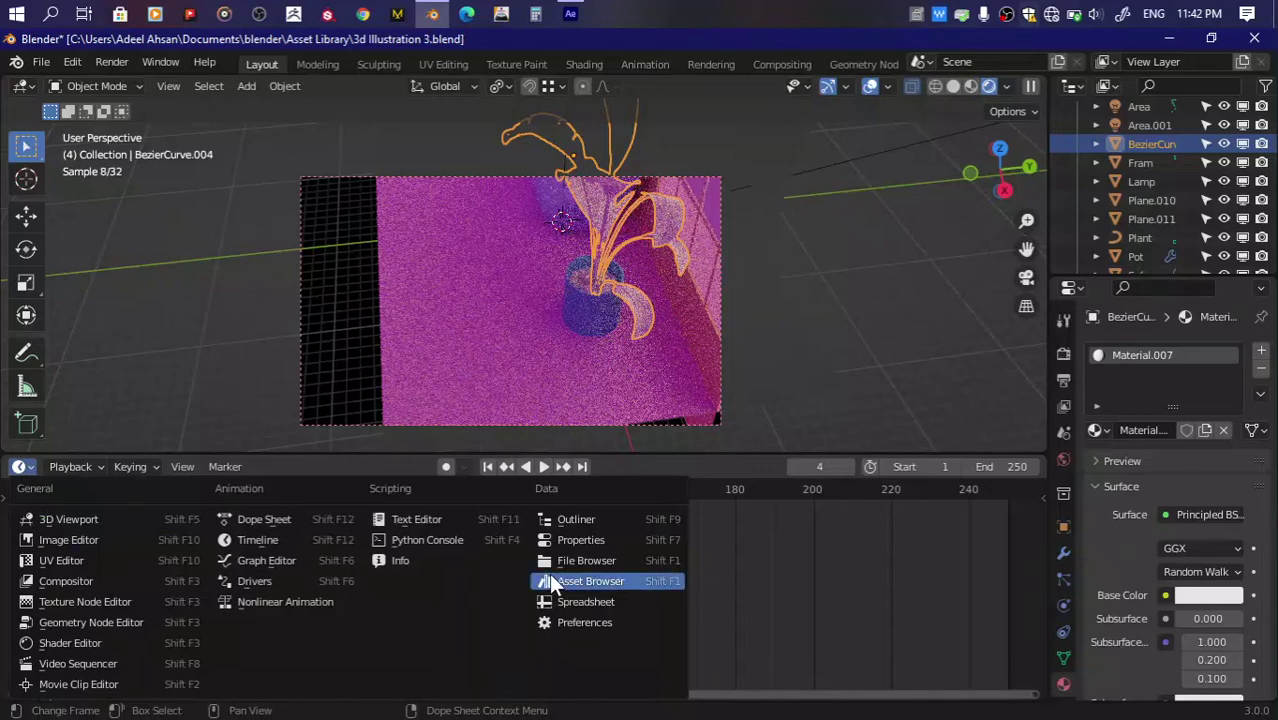
click(552, 583)
click(86, 494)
click(85, 545)
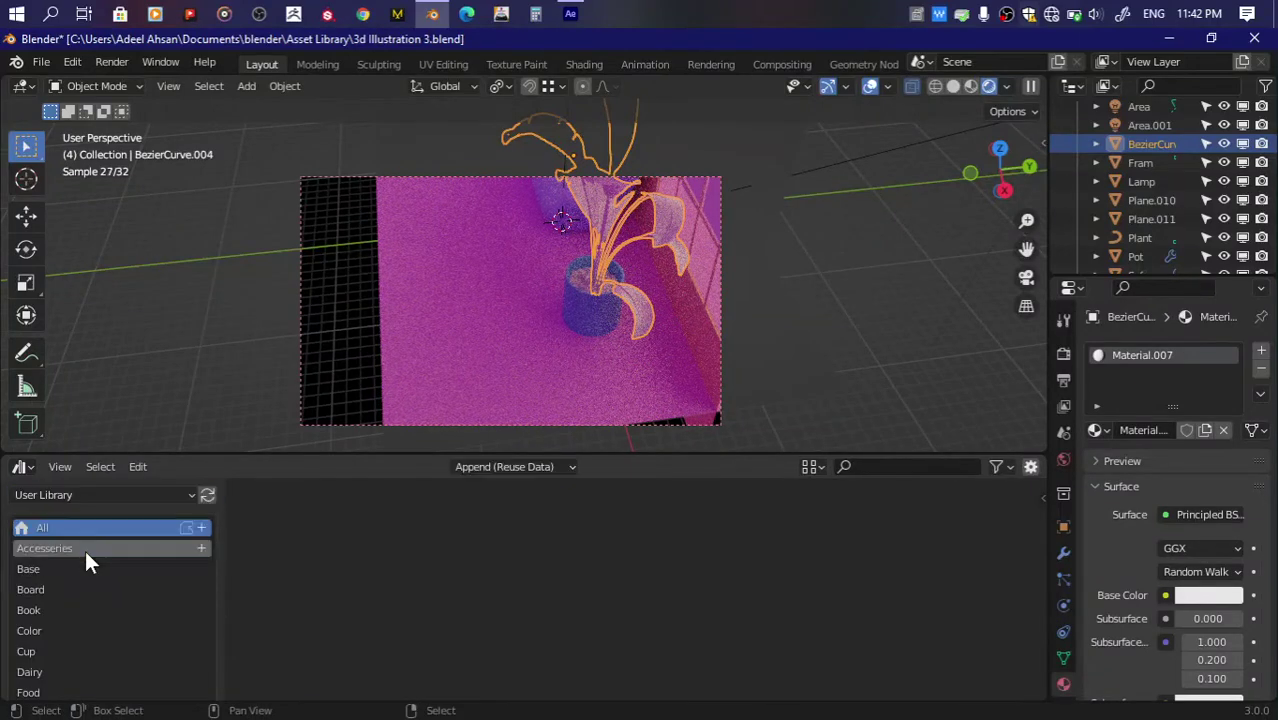
click(555, 463)
click(522, 505)
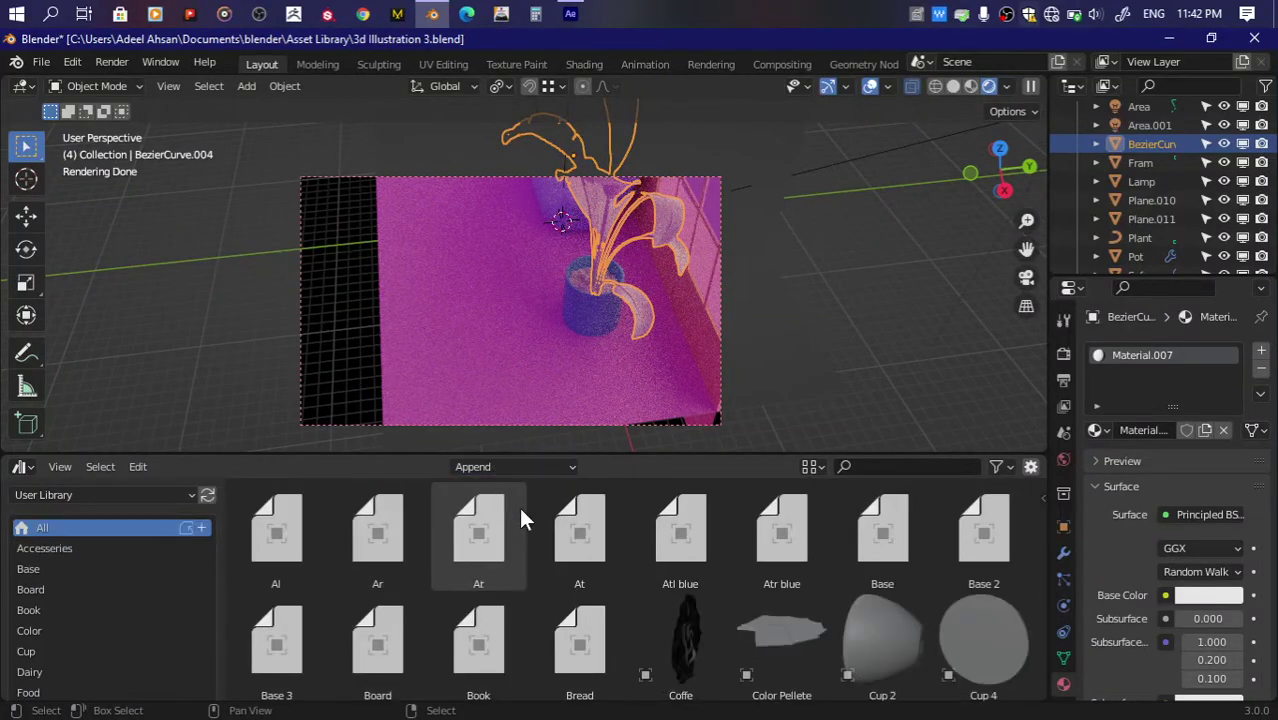
Step: Find the Plant 2 asset and drag it into the scene
scroll(32, 622, down, 5)
scroll(316, 599, down, 5)
scroll(316, 599, down, 8)
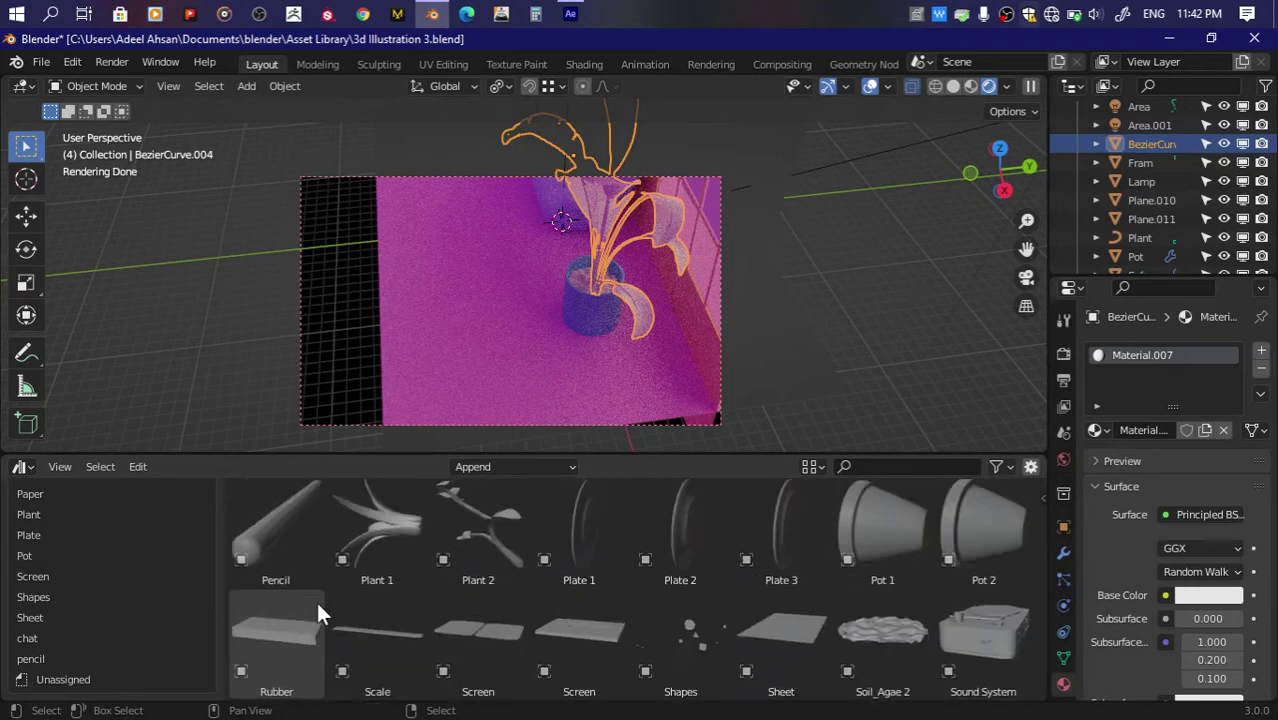
scroll(506, 561, up, 2)
drag(506, 561, 912, 329)
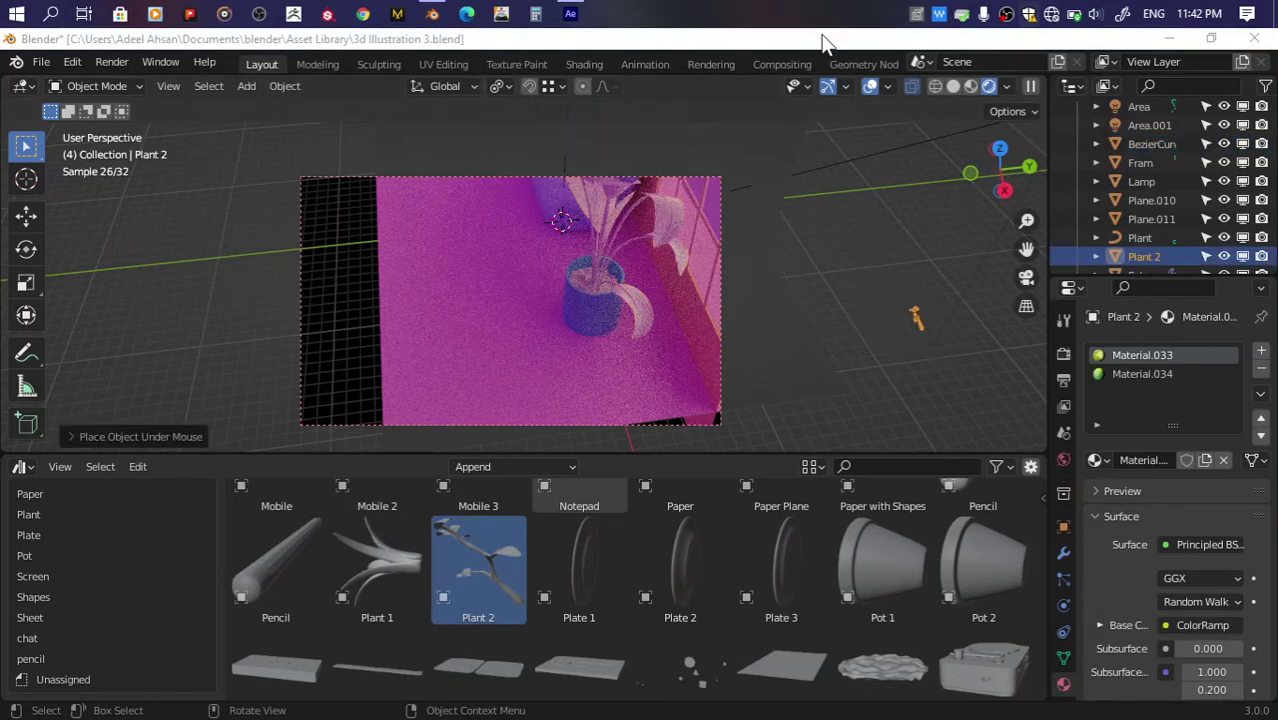
Step: Try Material.033, then Material.034 on the potted plant's leaves, keeping Material.034
click(627, 296)
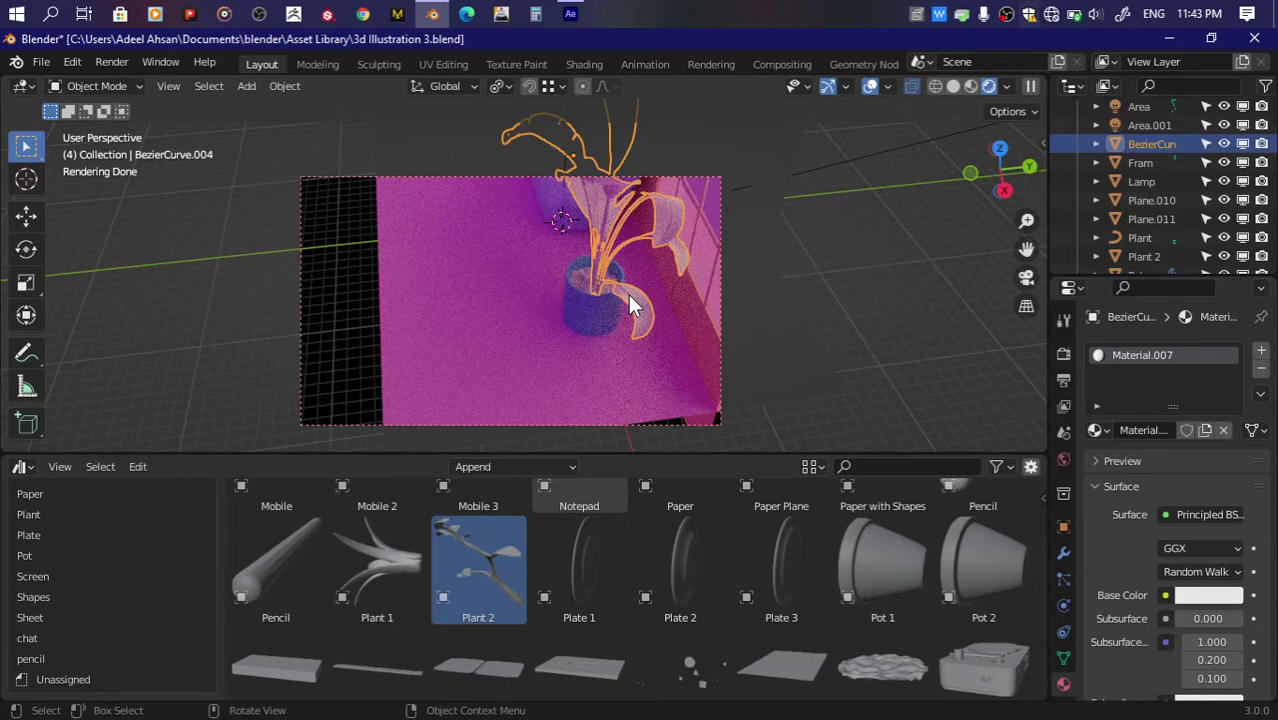
click(1106, 430)
click(985, 603)
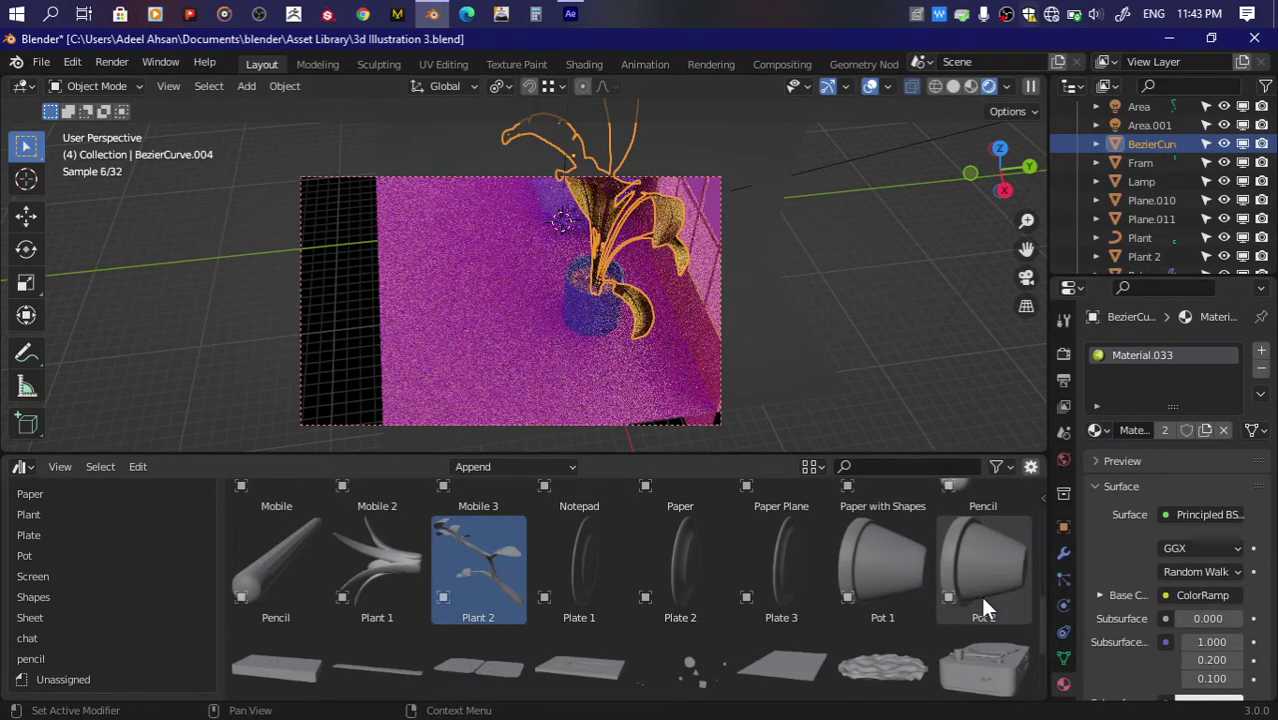
mouse_move(1000, 165)
mouse_down()
mouse_move(975, 152)
mouse_move(1133, 340)
mouse_up()
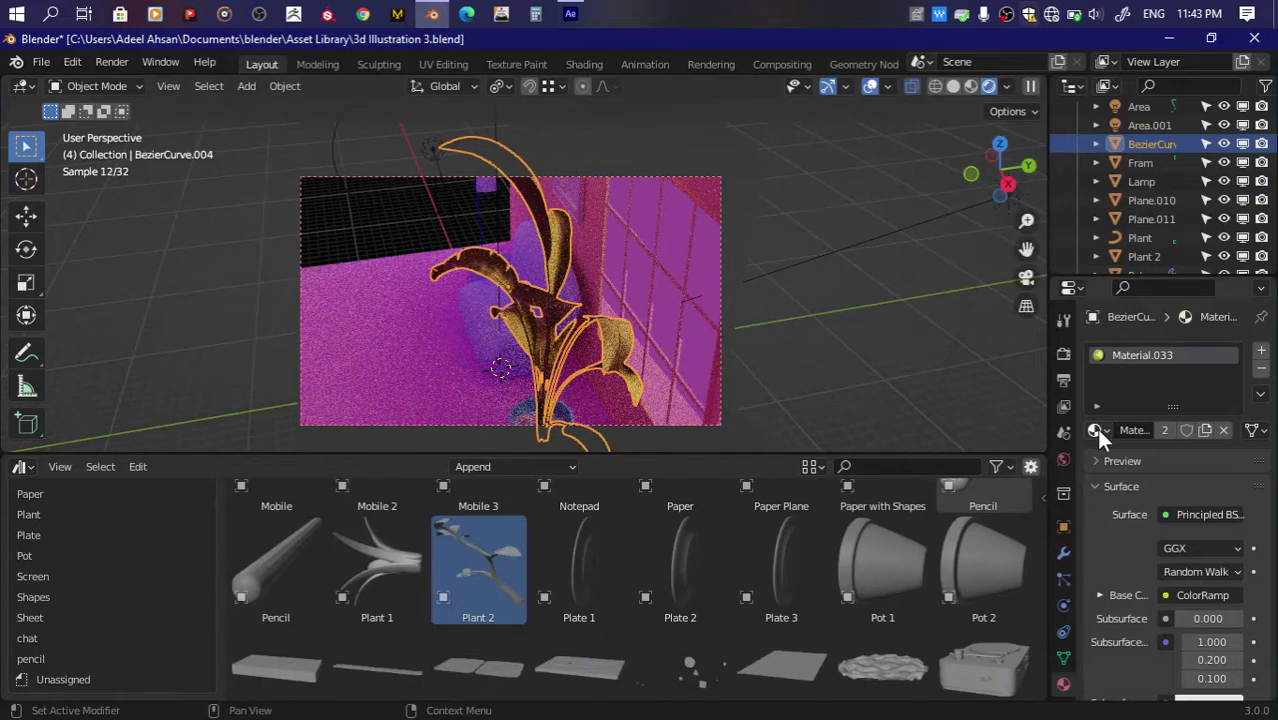
click(1096, 428)
click(1009, 620)
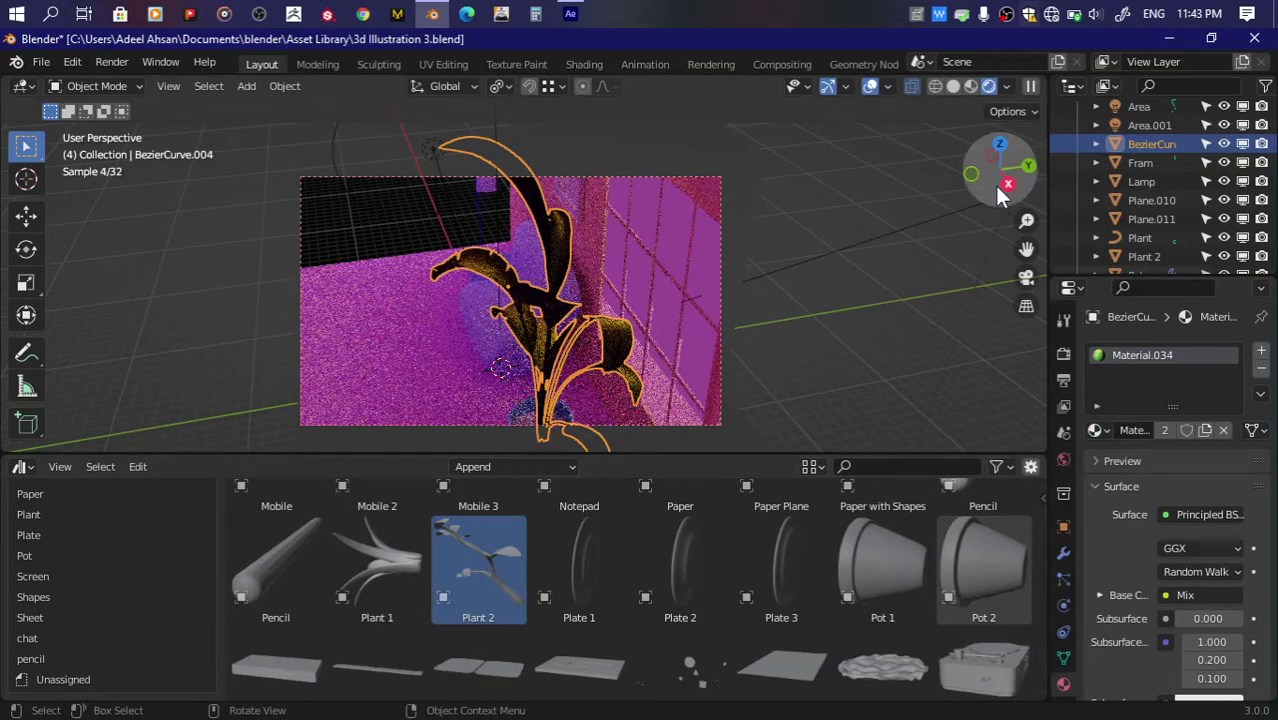
drag(998, 190, 1120, 293)
click(1100, 431)
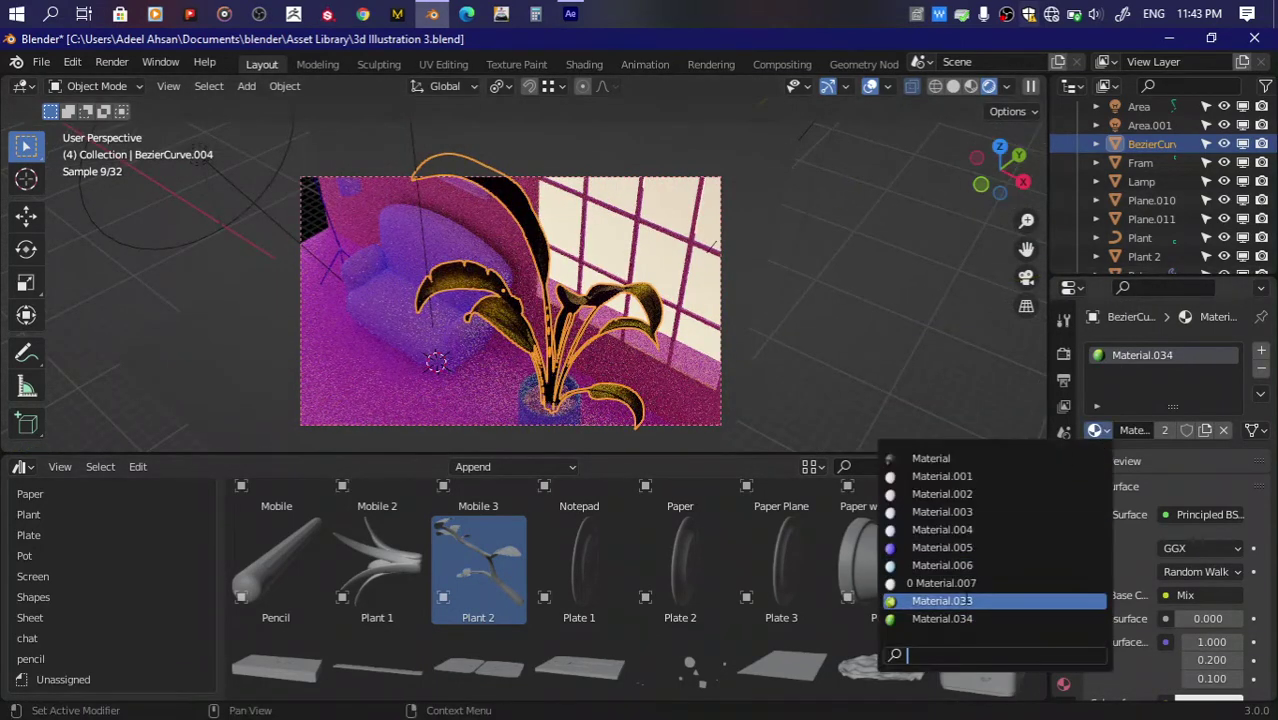
Step: In Edit Mode, select Plant 2's leaf faces that use Material.034
mouse_move(999, 168)
mouse_down()
mouse_move(1015, 250)
mouse_move(685, 312)
mouse_move(1000, 160)
mouse_up()
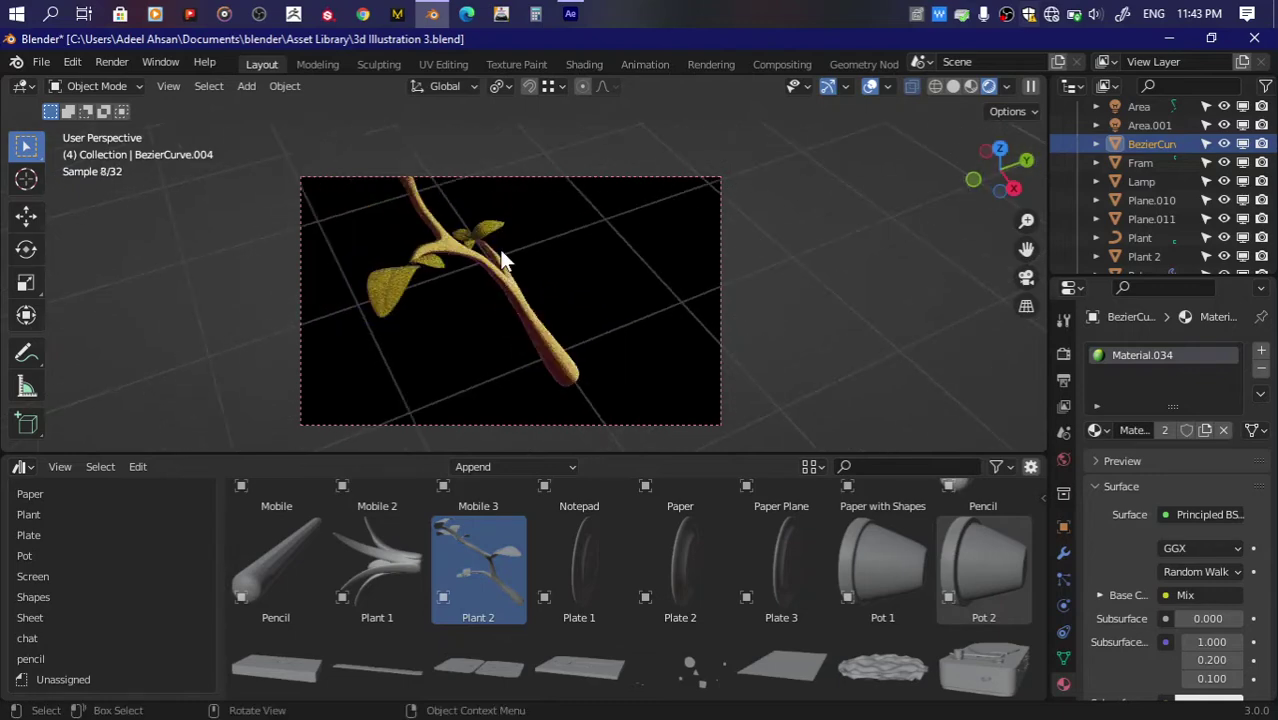
click(499, 257)
key(Tab)
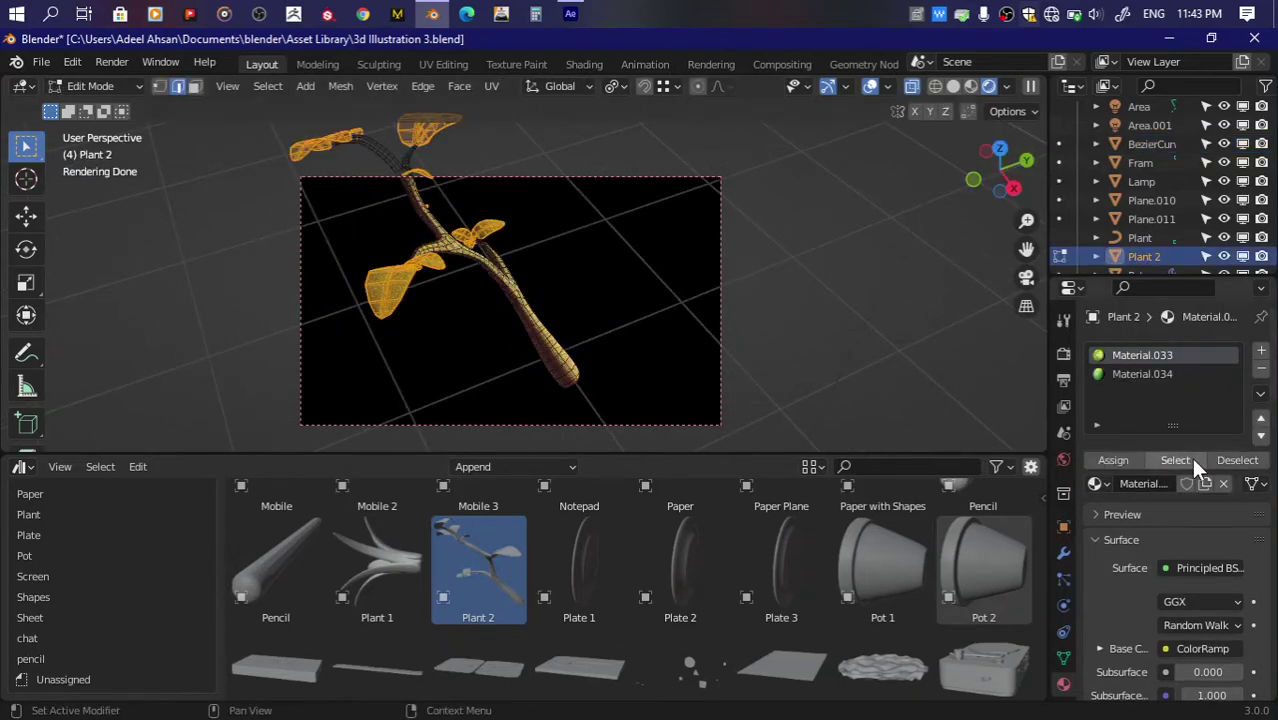
click(1157, 374)
click(1230, 460)
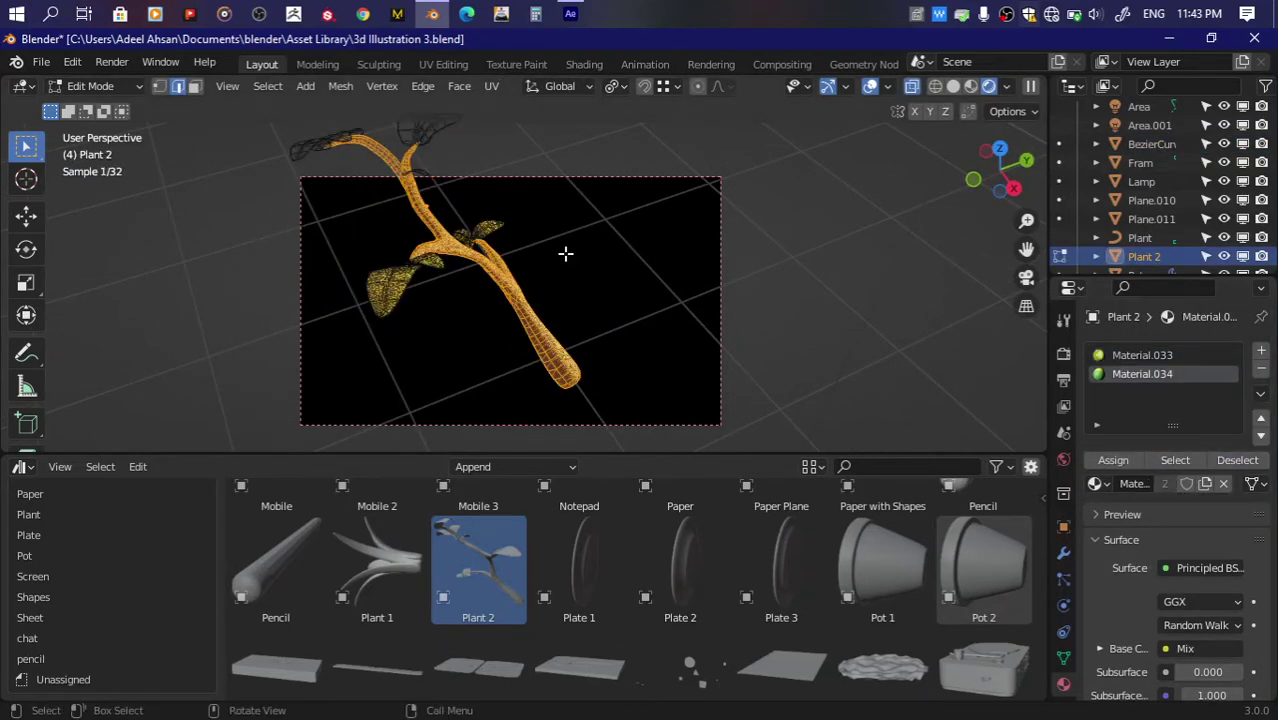
click(1163, 462)
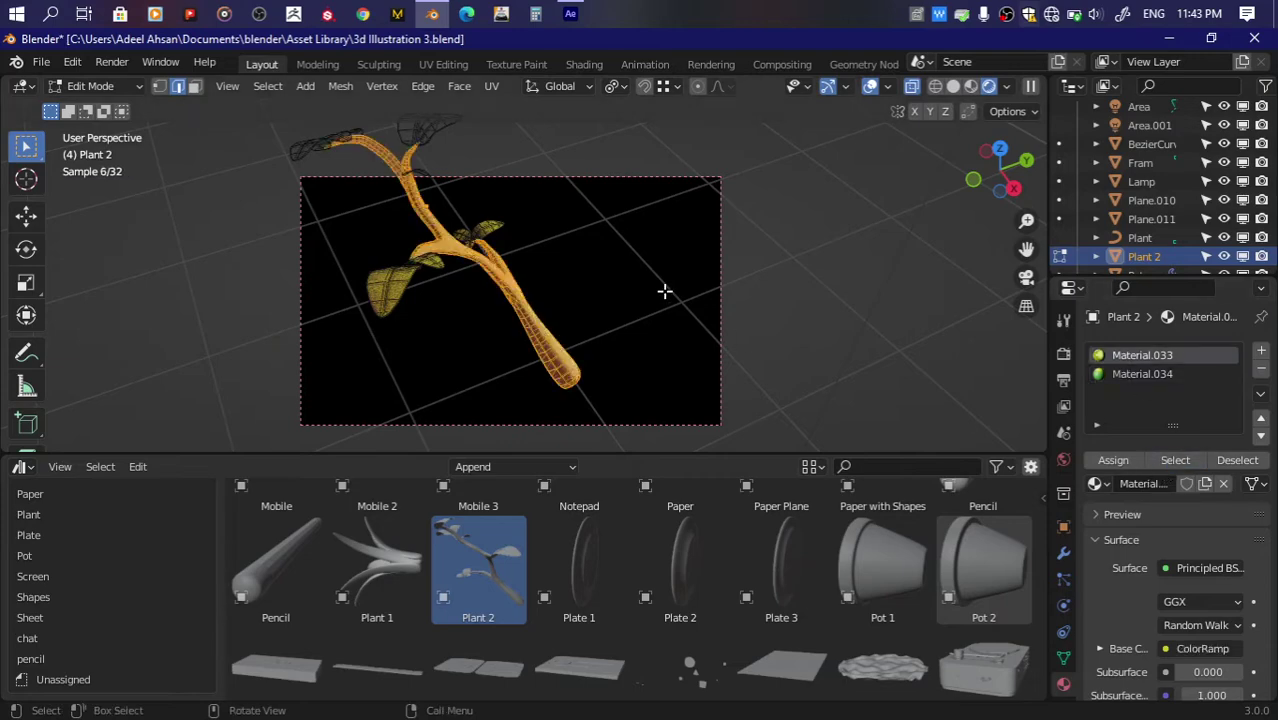
click(1142, 374)
click(1165, 460)
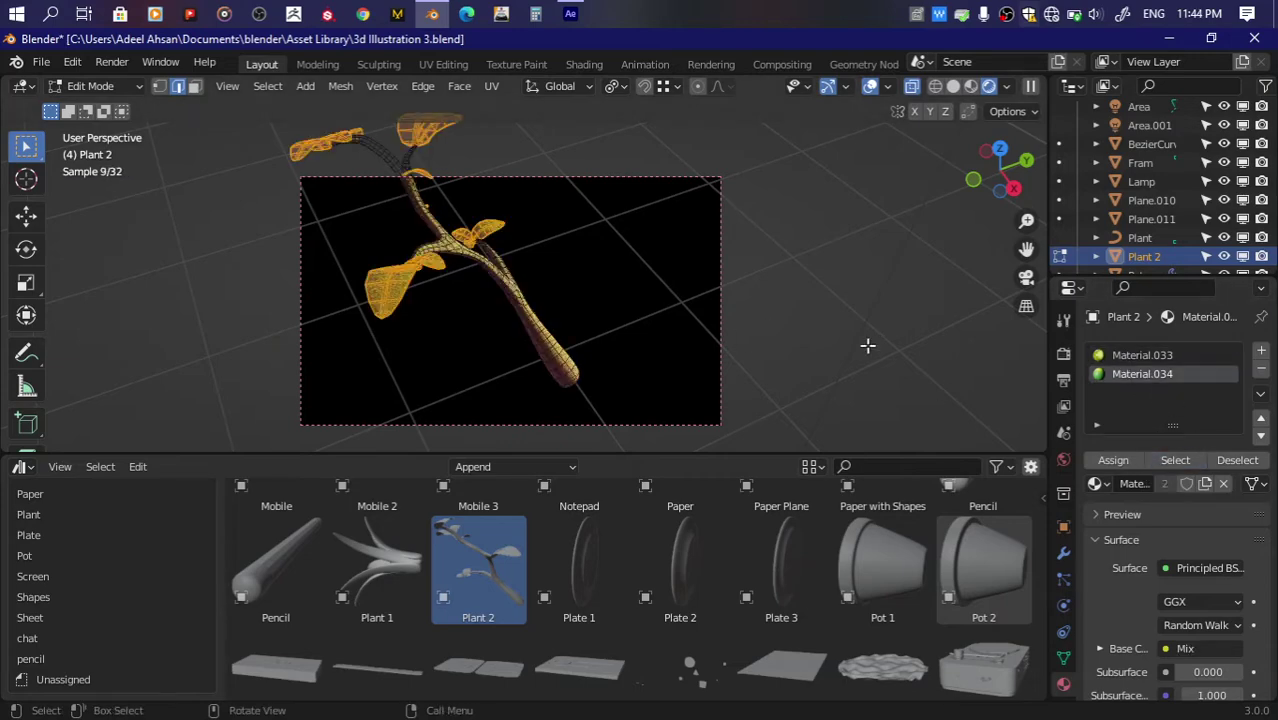
Step: Return to Object Mode and reselect the existing potted plant
key(Tab)
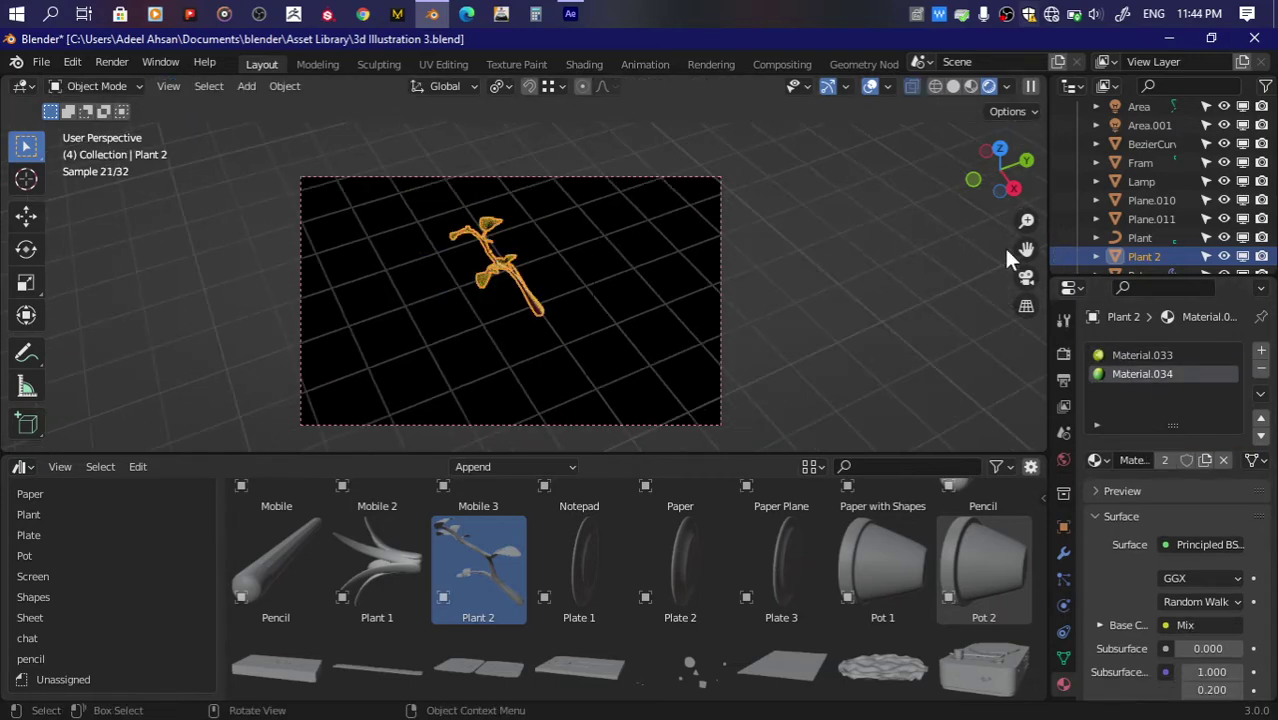
drag(1026, 249, 870, 270)
middle_drag(870, 268, 457, 323)
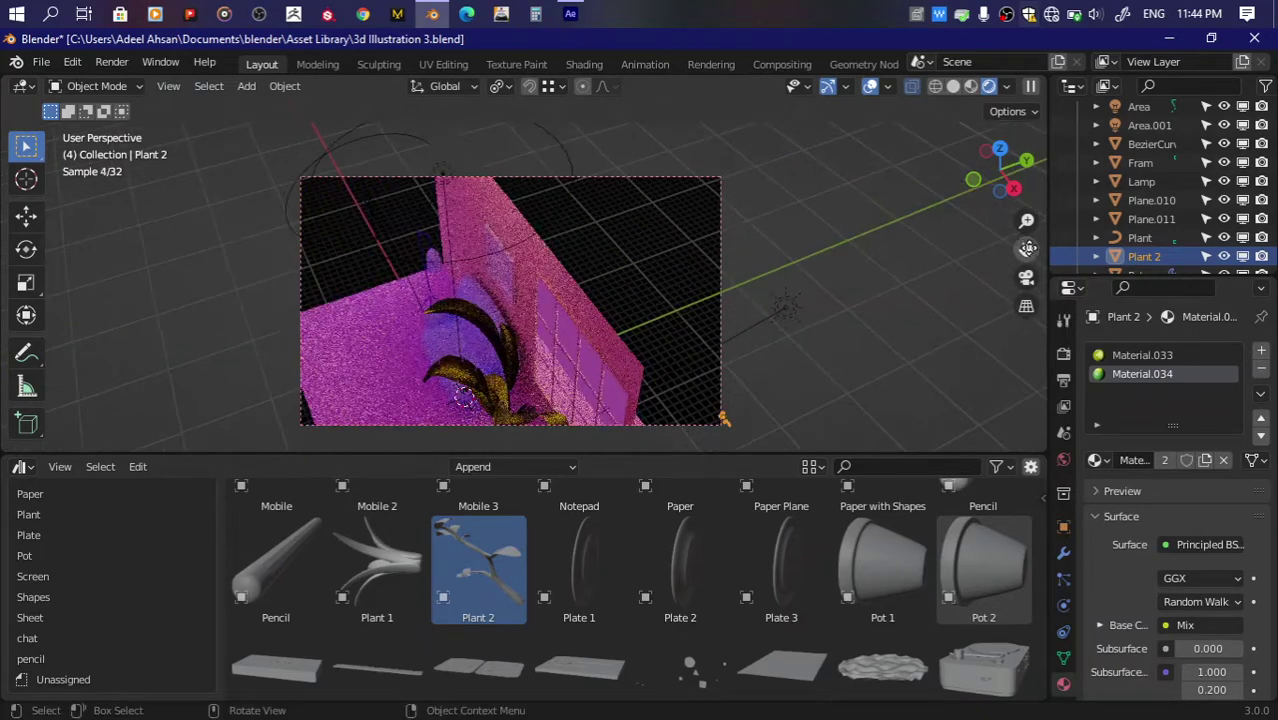
click(457, 323)
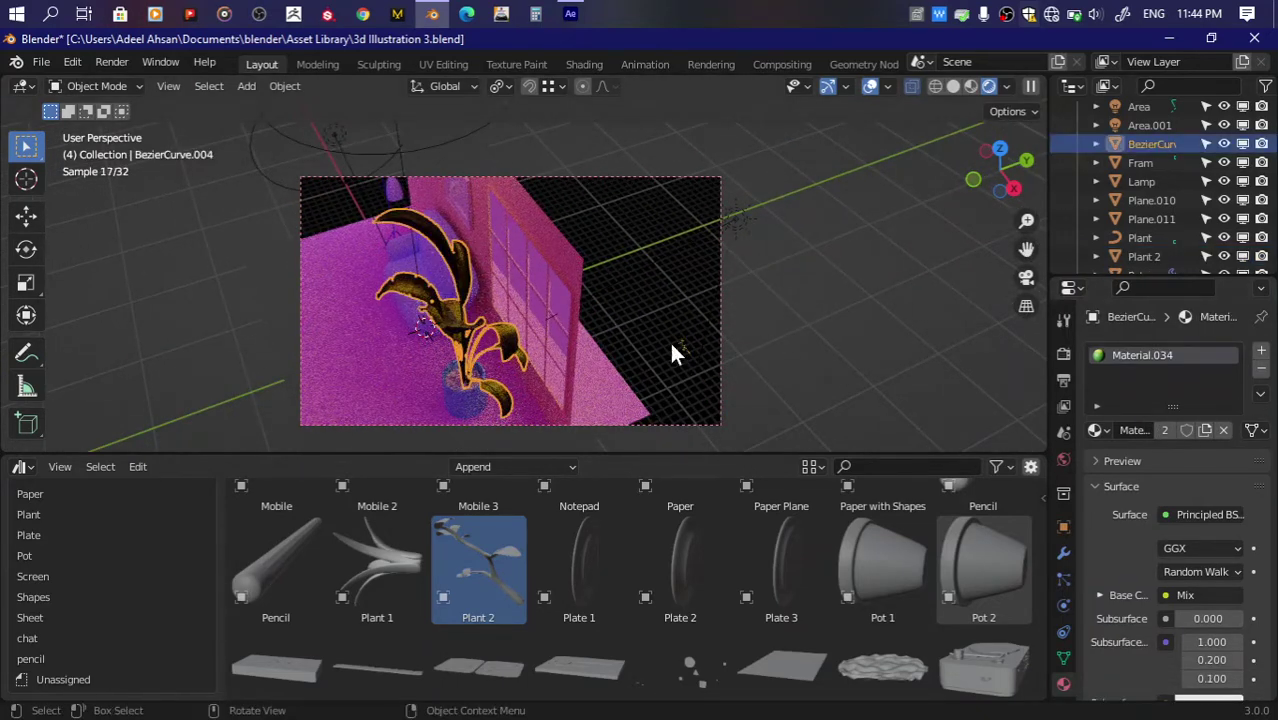
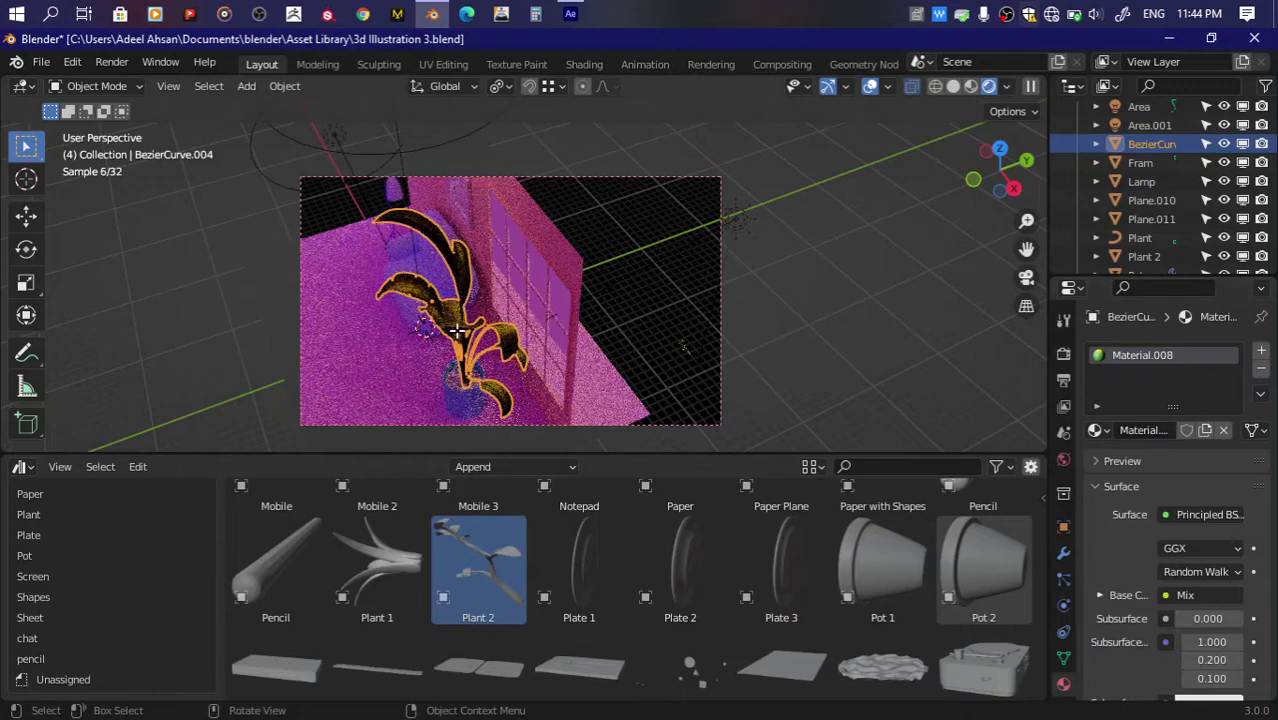
Step: In Edit Mode, select three of the plant's leaves with L
key(Tab)
scroll(433, 234, up, 2)
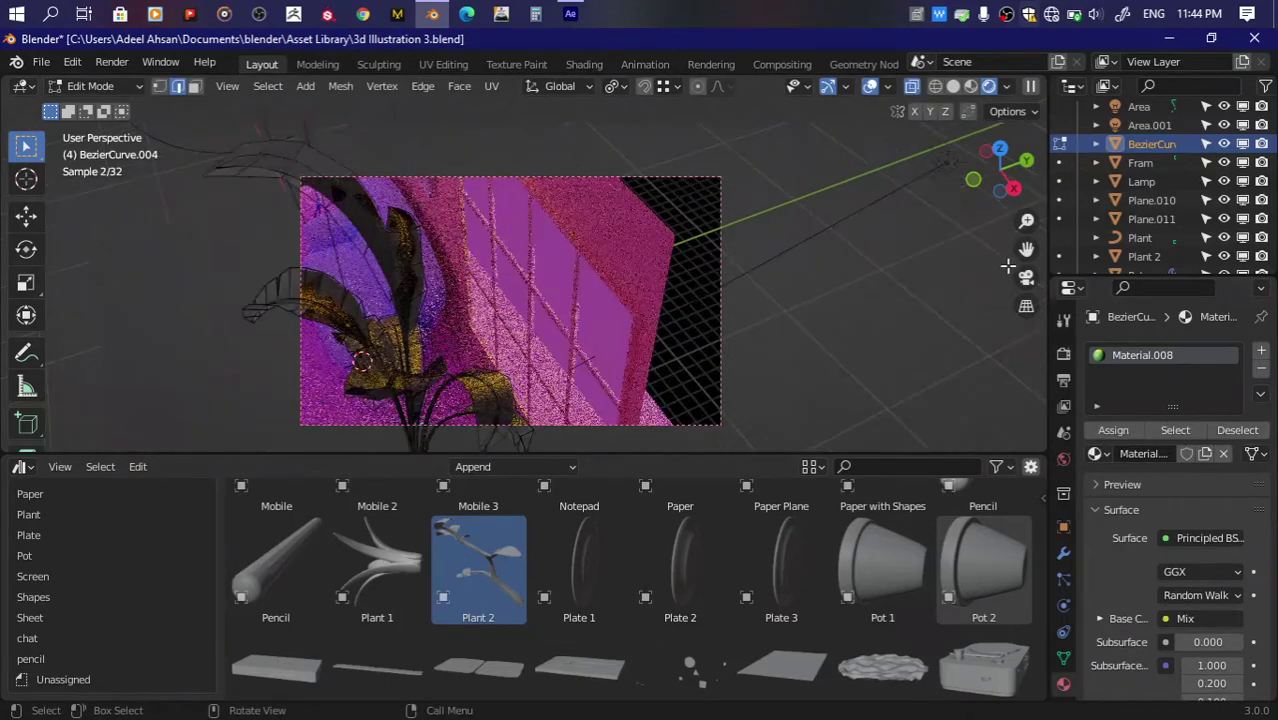
scroll(490, 222, up, 2)
key(l)
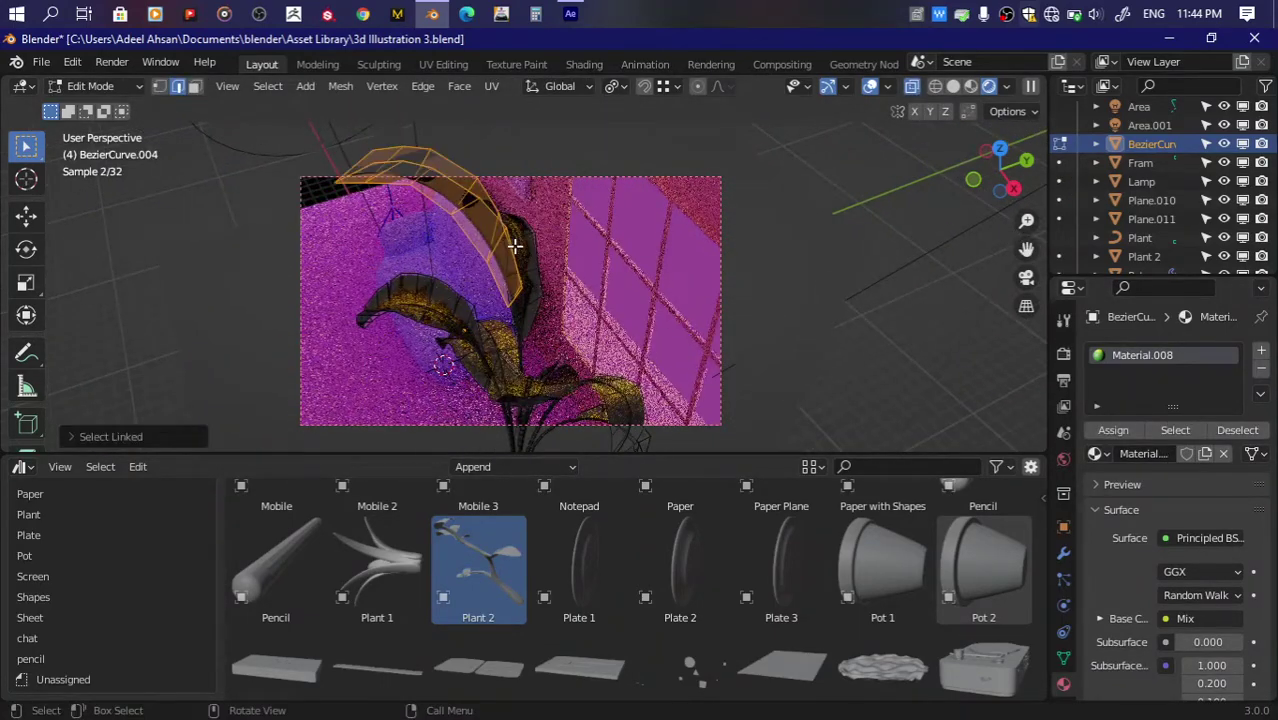
key(l)
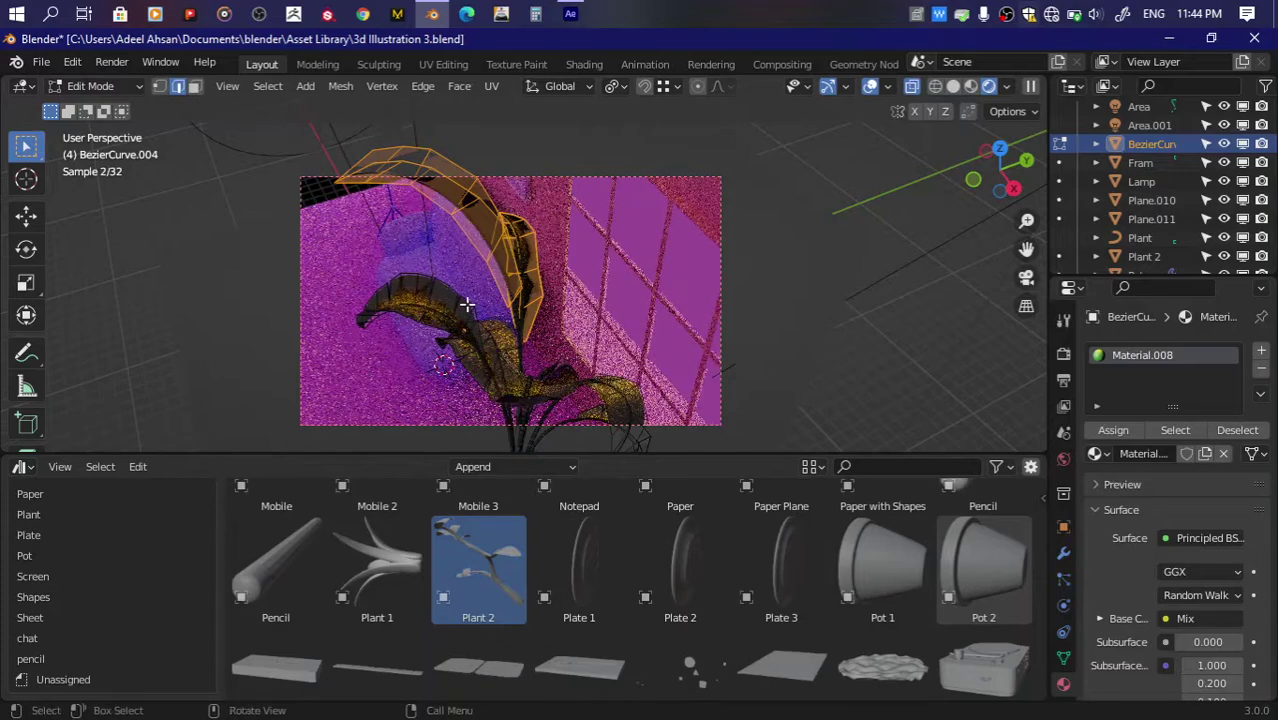
key(l)
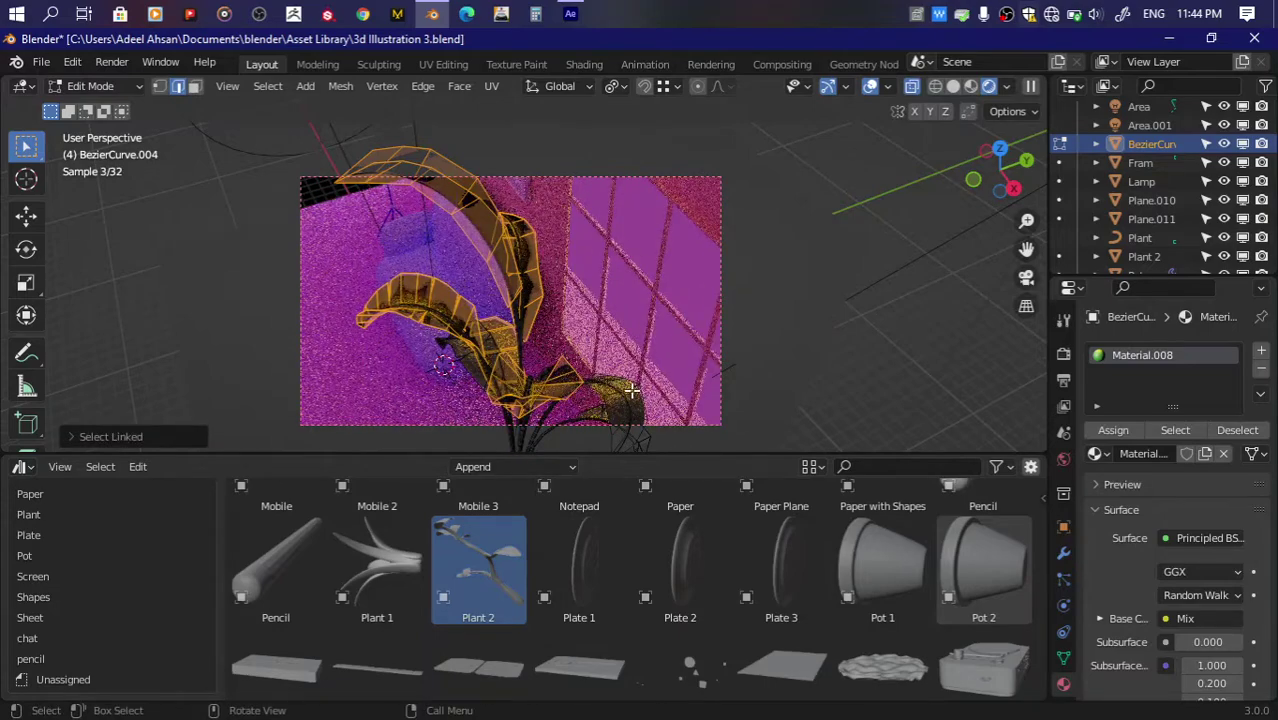
middle_drag(596, 412, 566, 300)
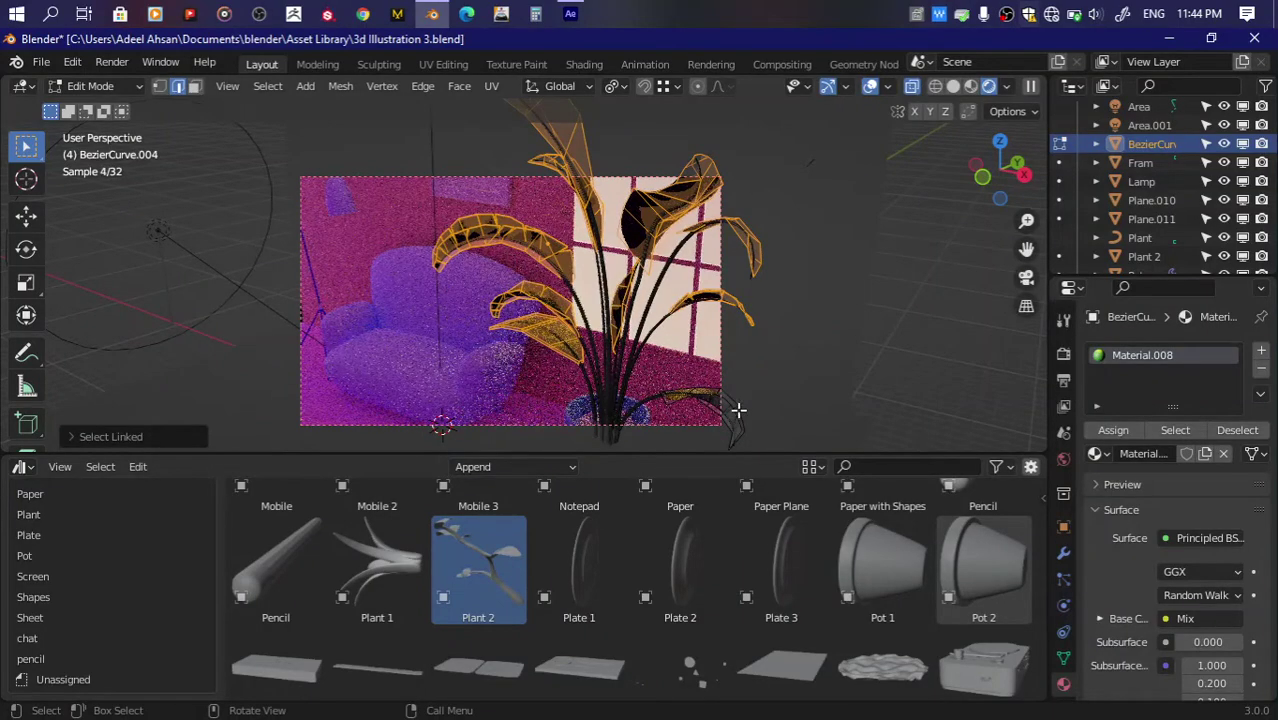
mouse_move(1000, 170)
mouse_down()
mouse_move(985, 165)
mouse_move(1010, 172)
mouse_up()
Step: Put Material.033 into a new material slot for the selected leaves and leave Edit Mode
click(1261, 350)
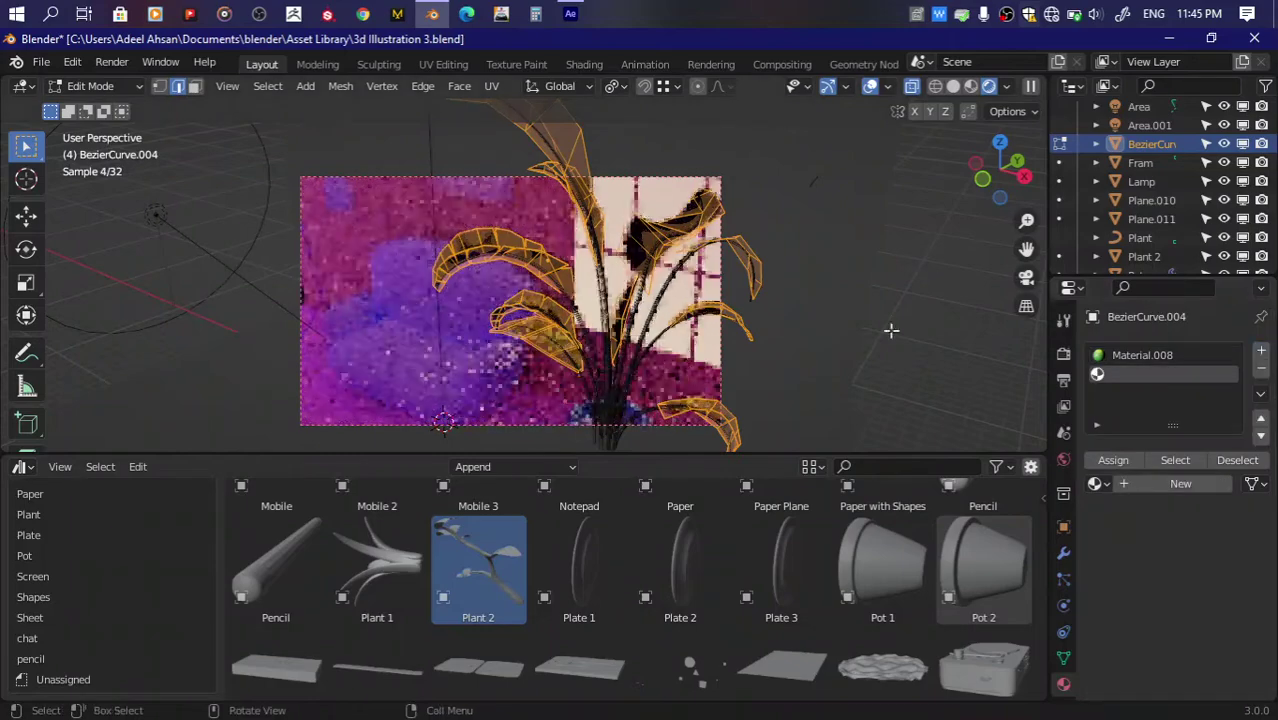
click(1097, 483)
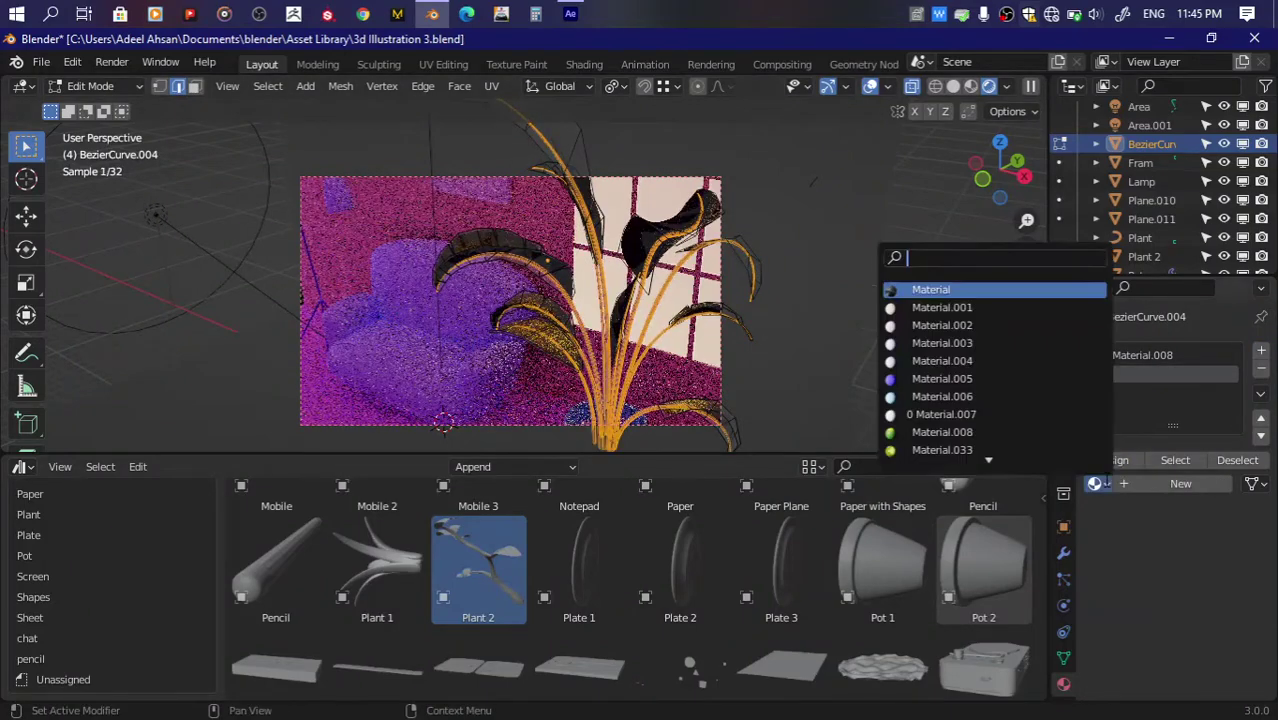
click(962, 452)
key(Tab)
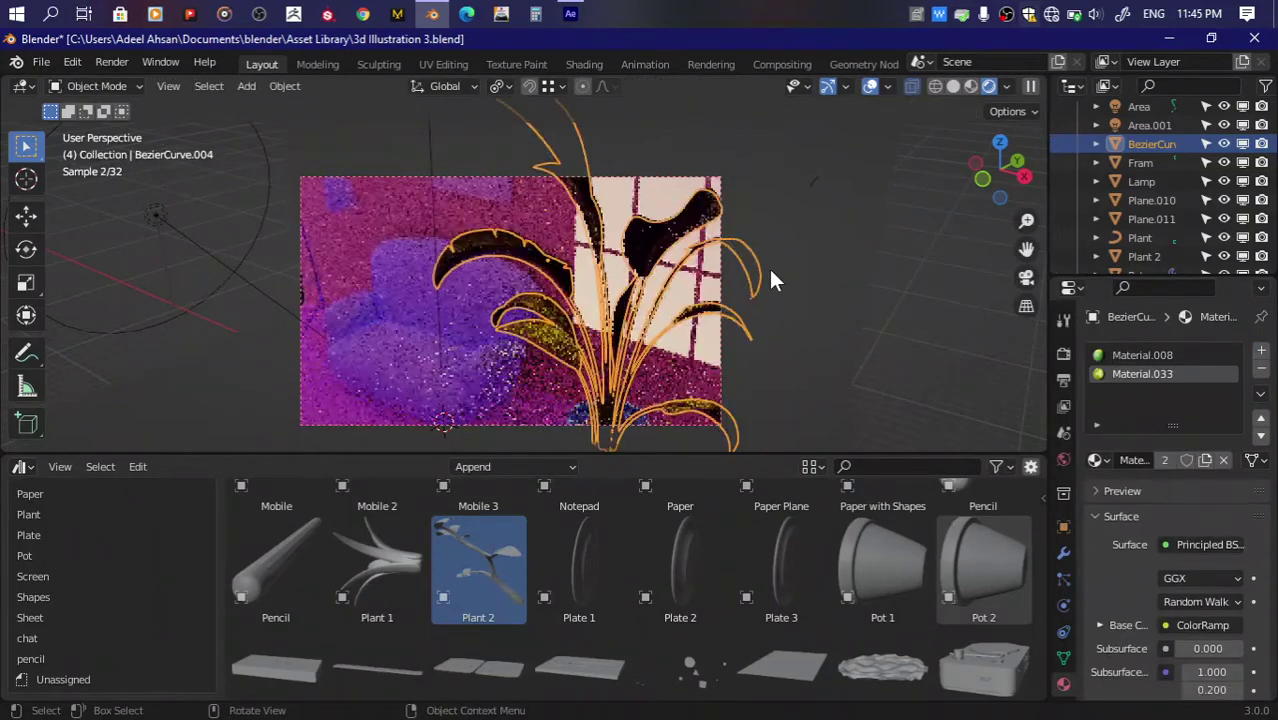
drag(1000, 166, 990, 177)
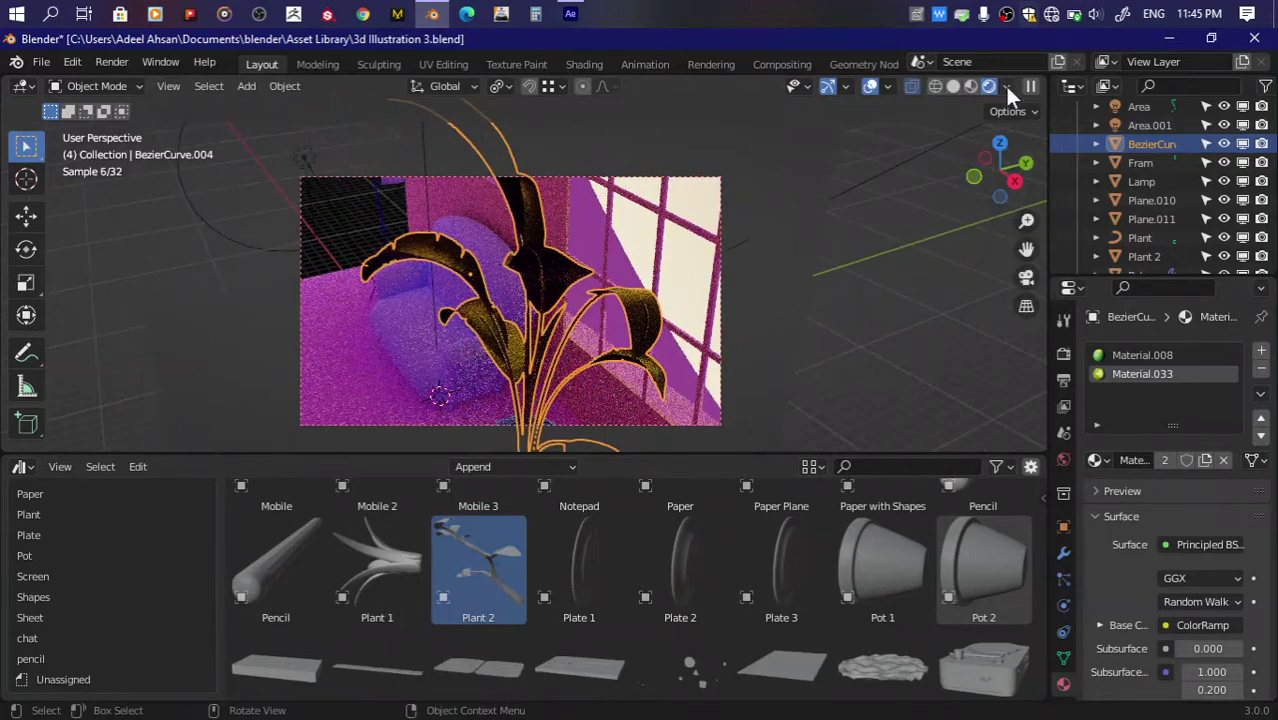
Step: Set the World Strength to 2.000 and check the brighter plant from above
click(1062, 457)
click(1190, 491)
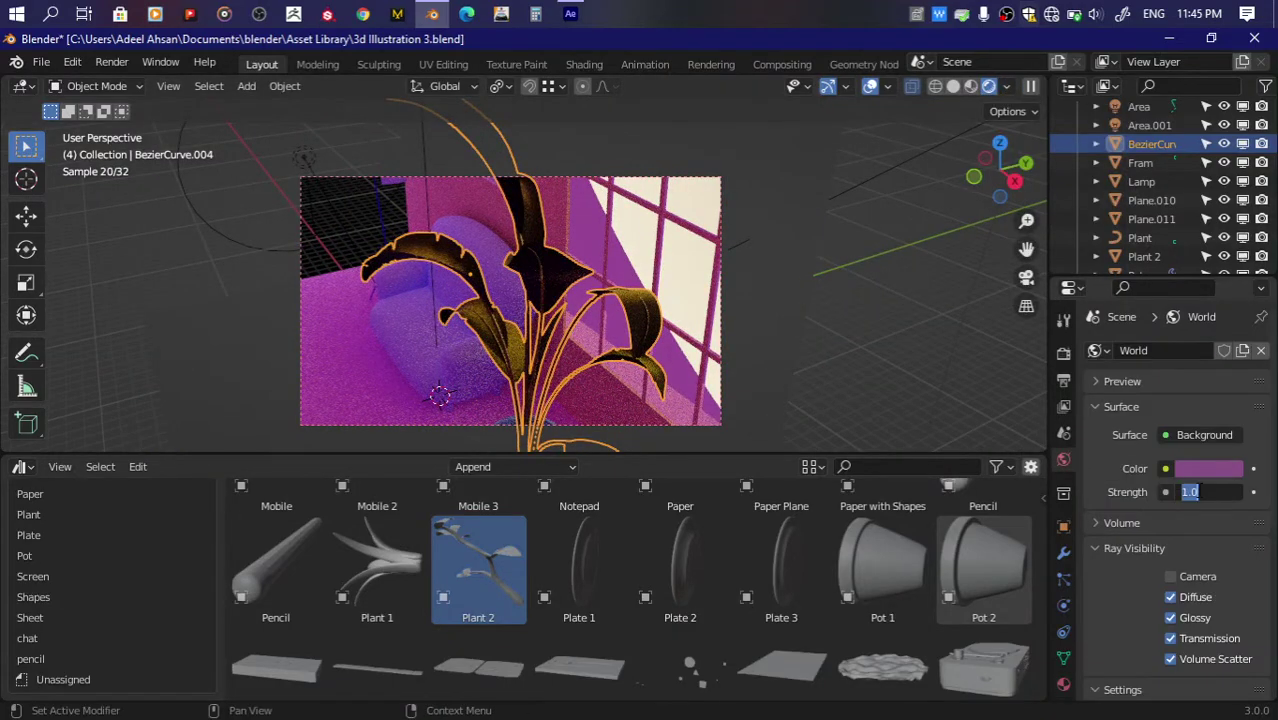
click(1208, 491)
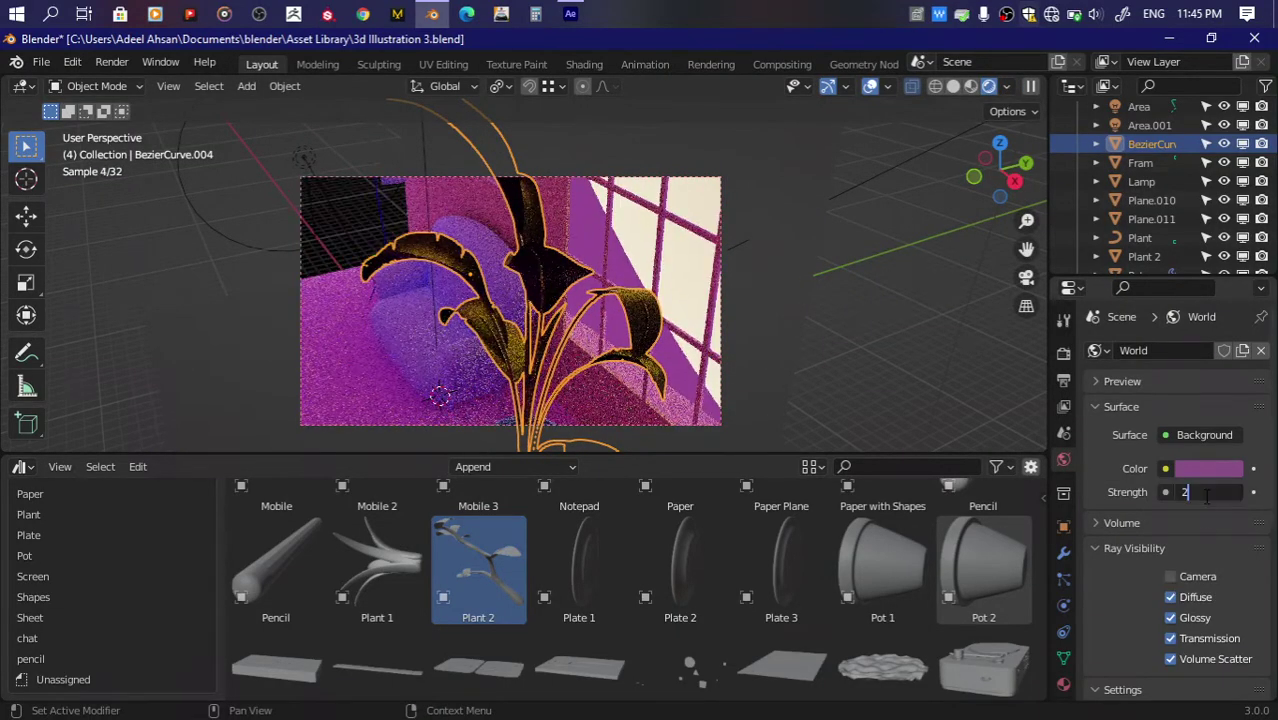
text(2)
key(Return)
drag(1000, 165, 1022, 150)
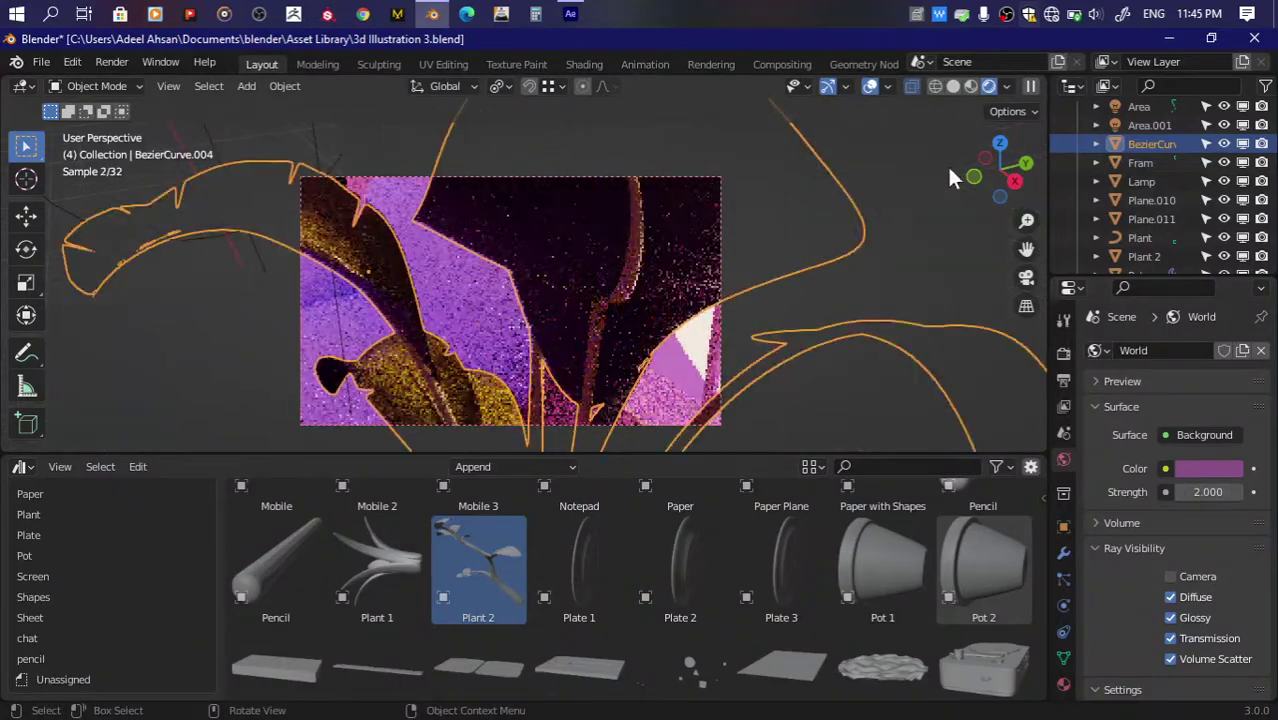
click(1001, 149)
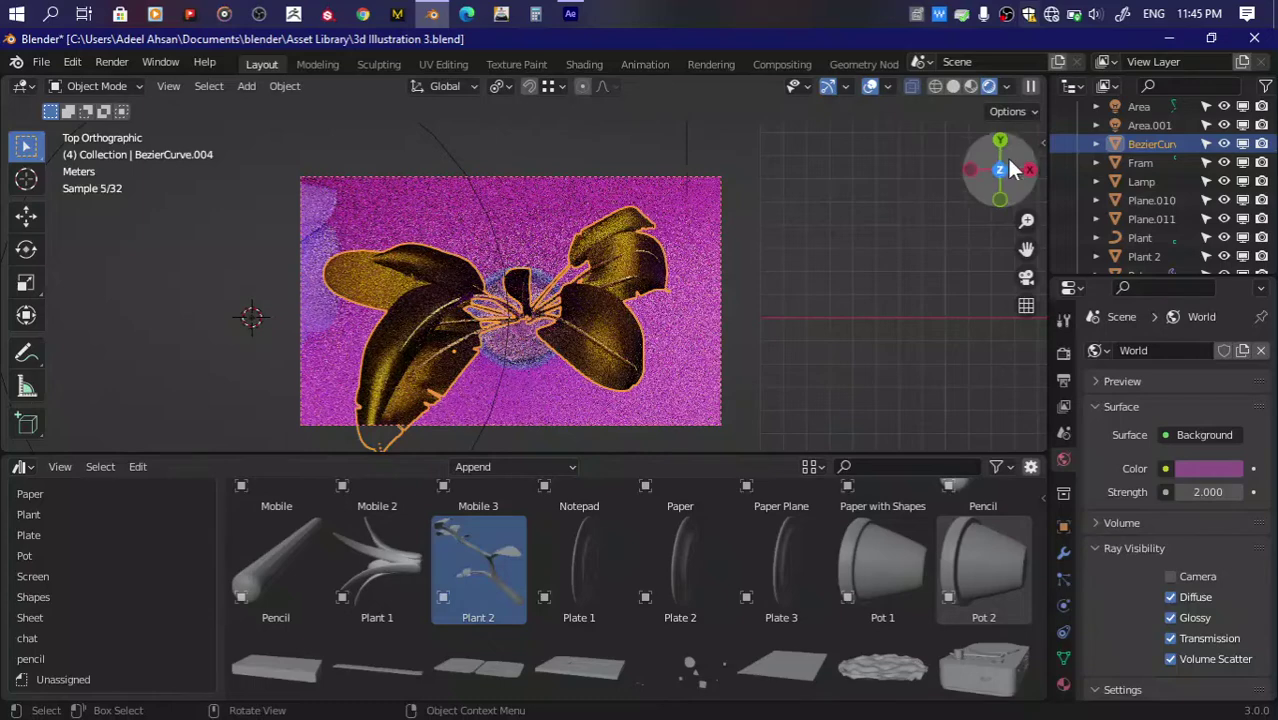
drag(1013, 170, 1015, 157)
click(20, 467)
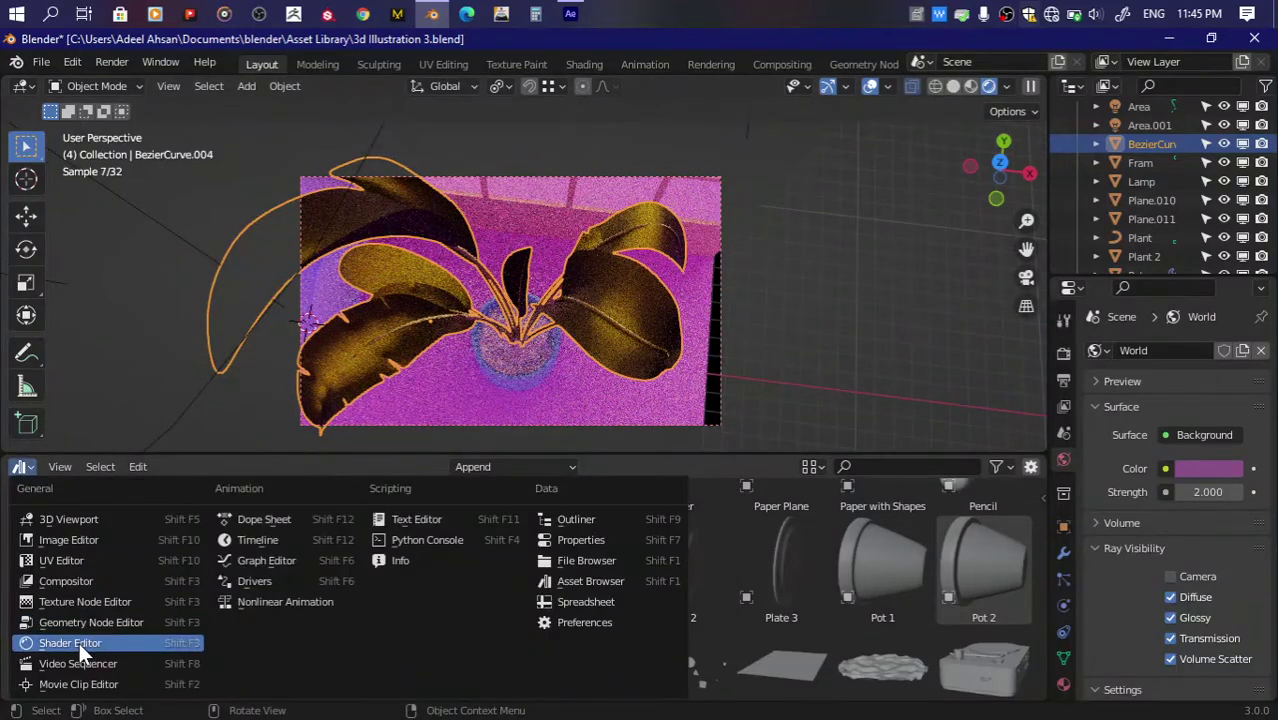
Step: Show Material.008's node tree in a Shader Editor in the lower area
click(79, 642)
scroll(530, 560, up, 3)
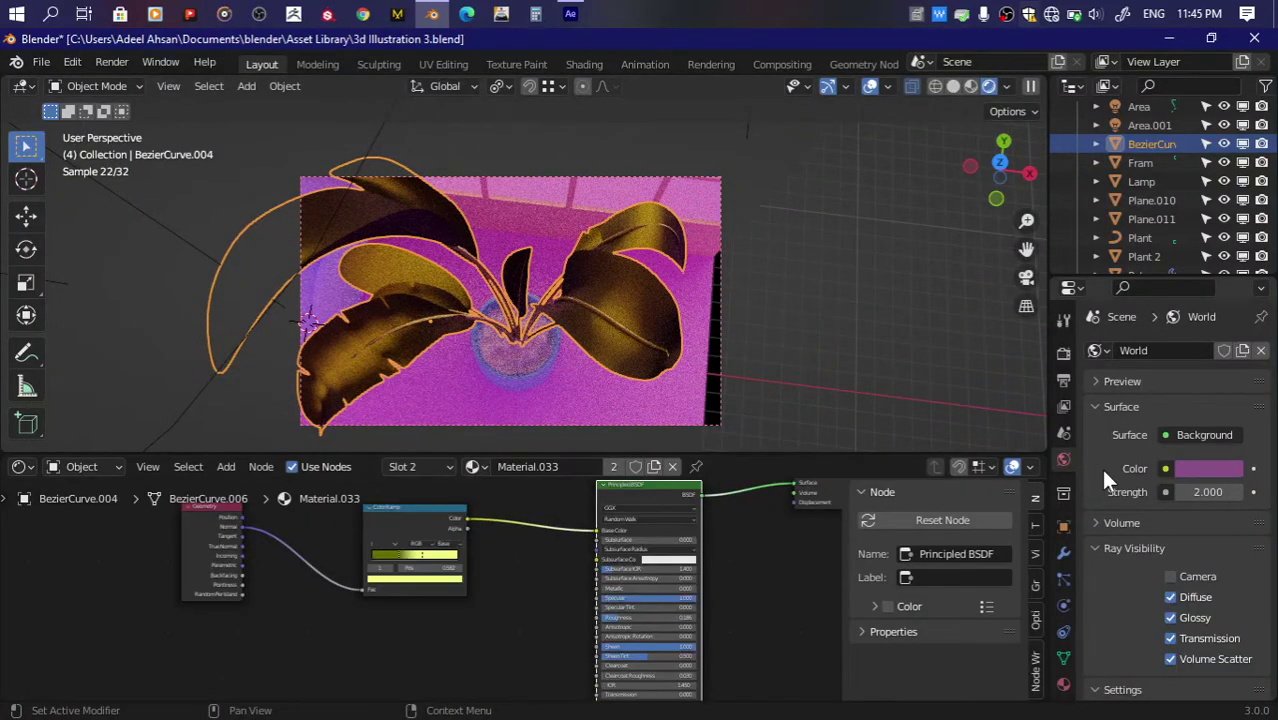
click(1063, 684)
click(1118, 354)
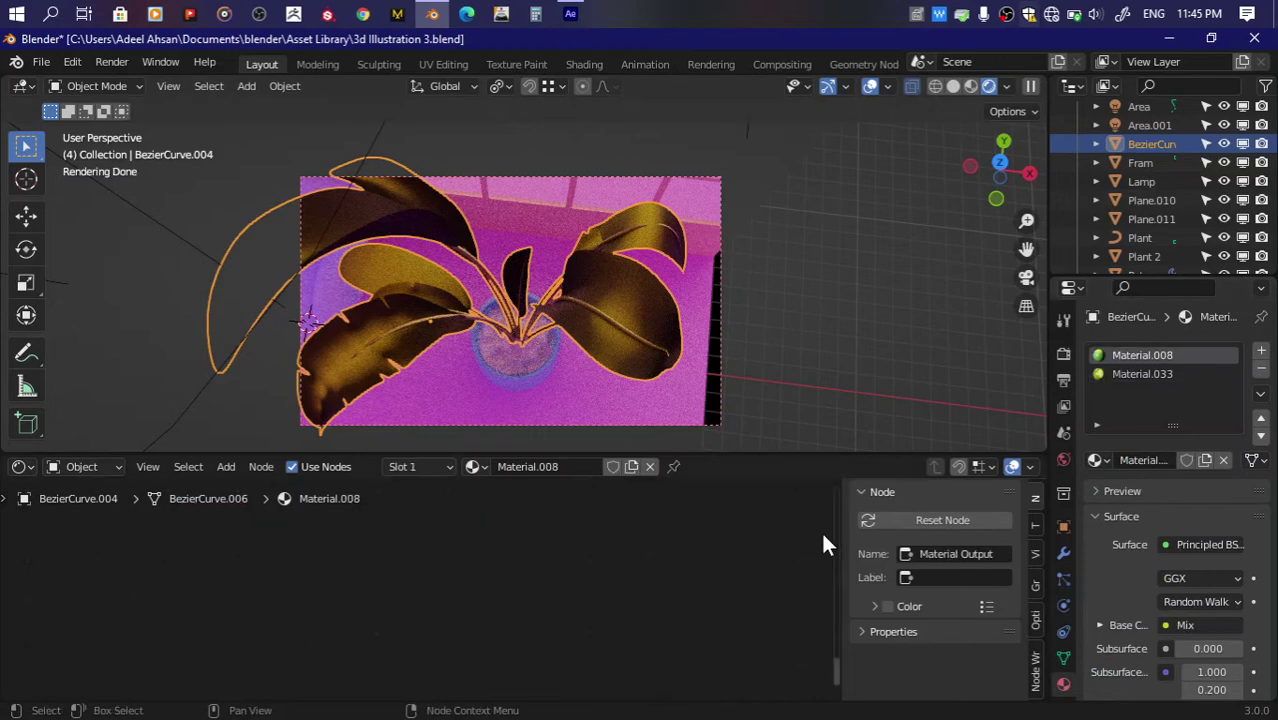
key(Home)
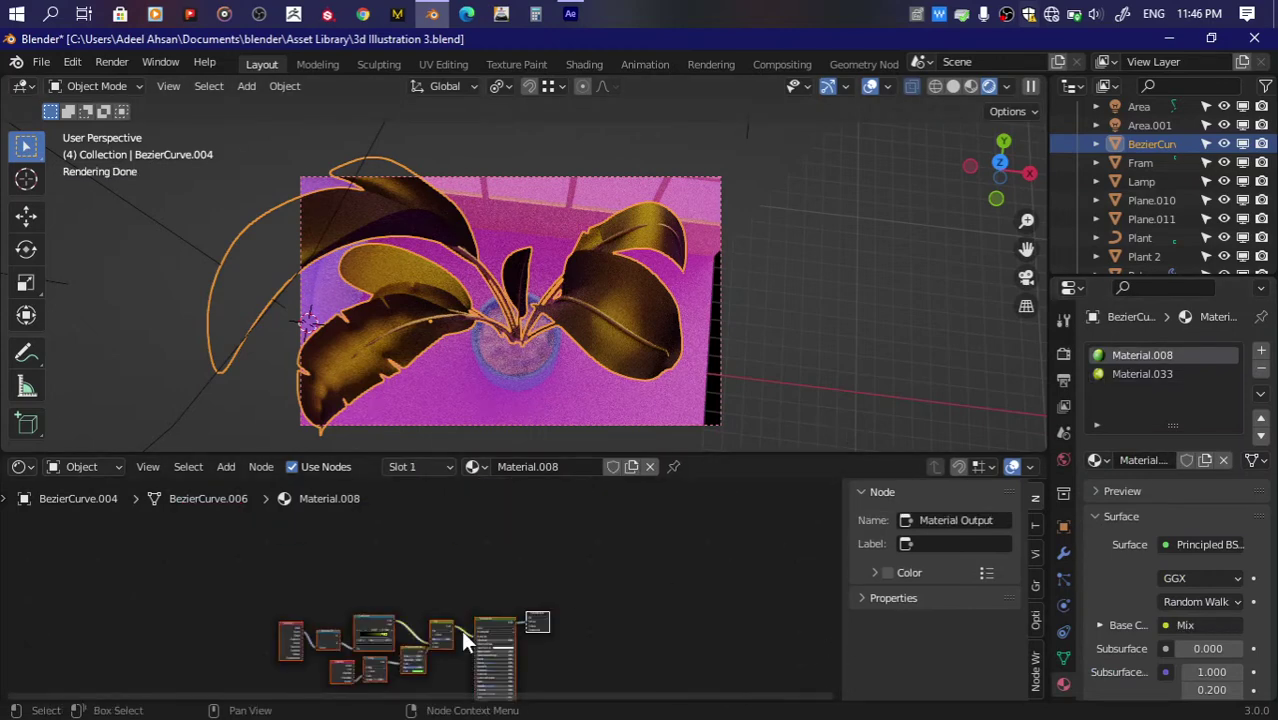
drag(461, 630, 490, 598)
scroll(383, 526, up, 5)
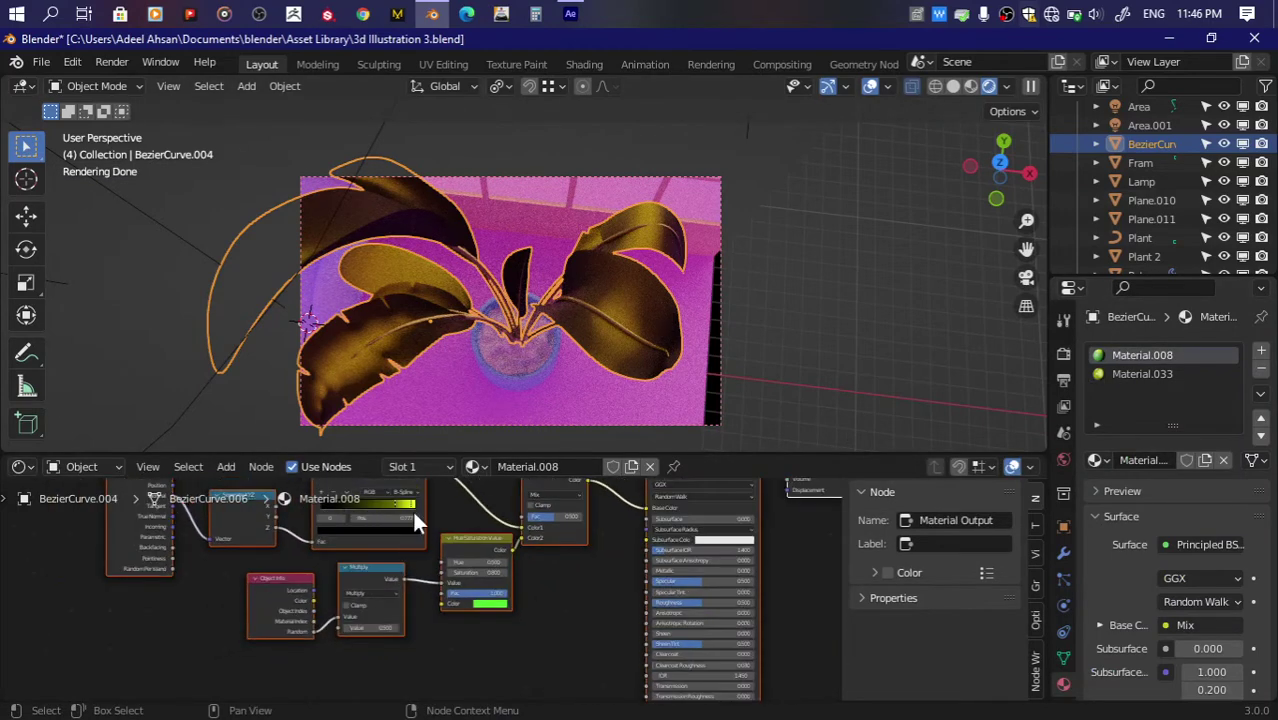
click(541, 626)
Step: Move a ColorRamp stop so yellow starts earlier, and make the other stop a bright olive
click(478, 668)
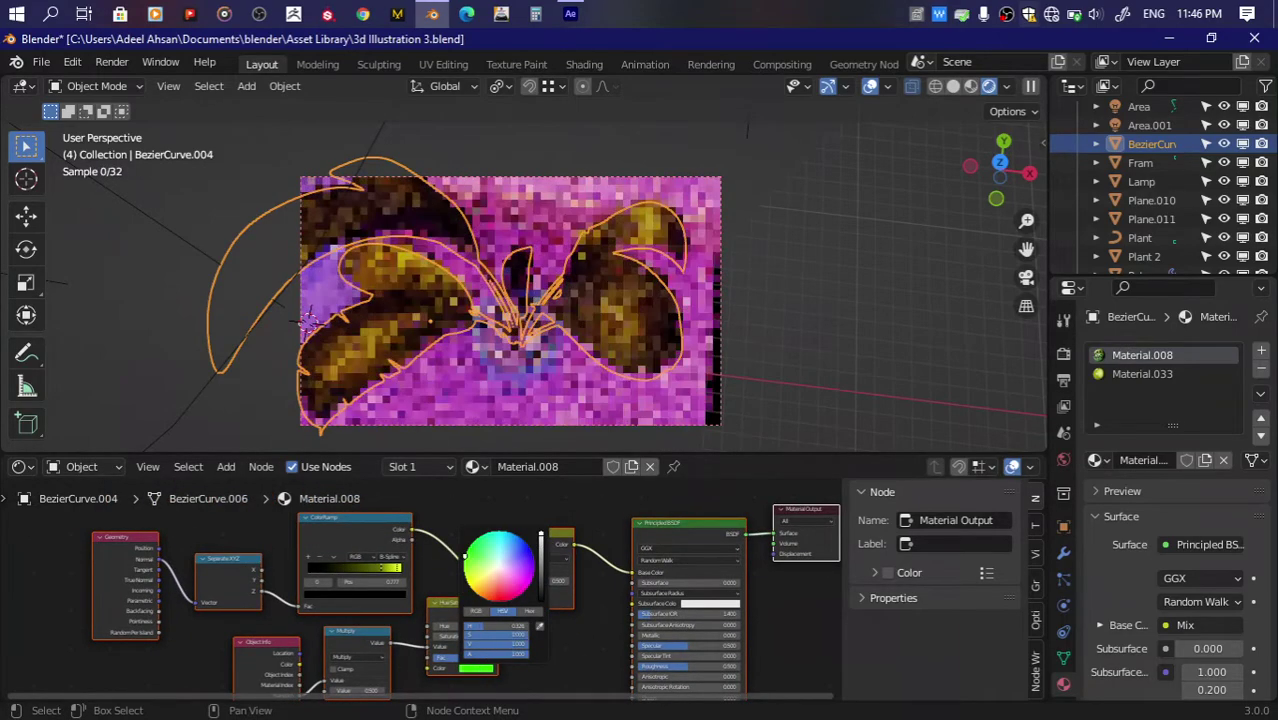
drag(377, 567, 351, 567)
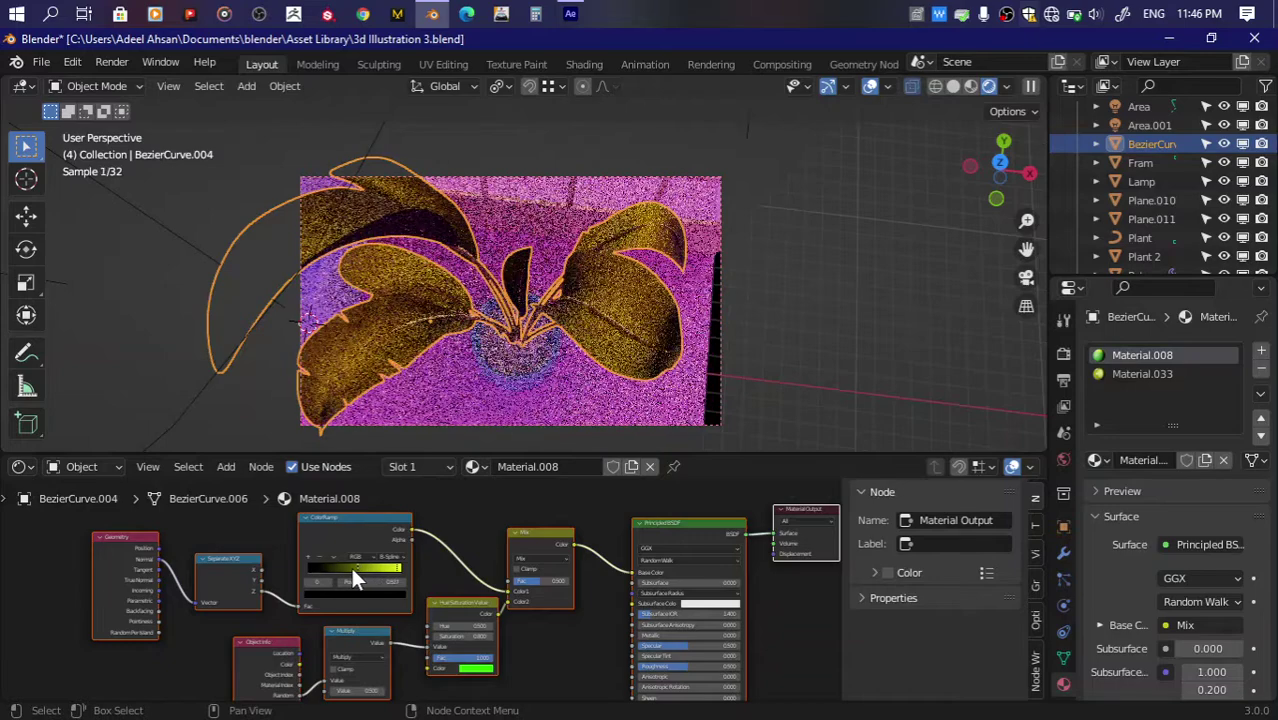
click(395, 567)
click(393, 597)
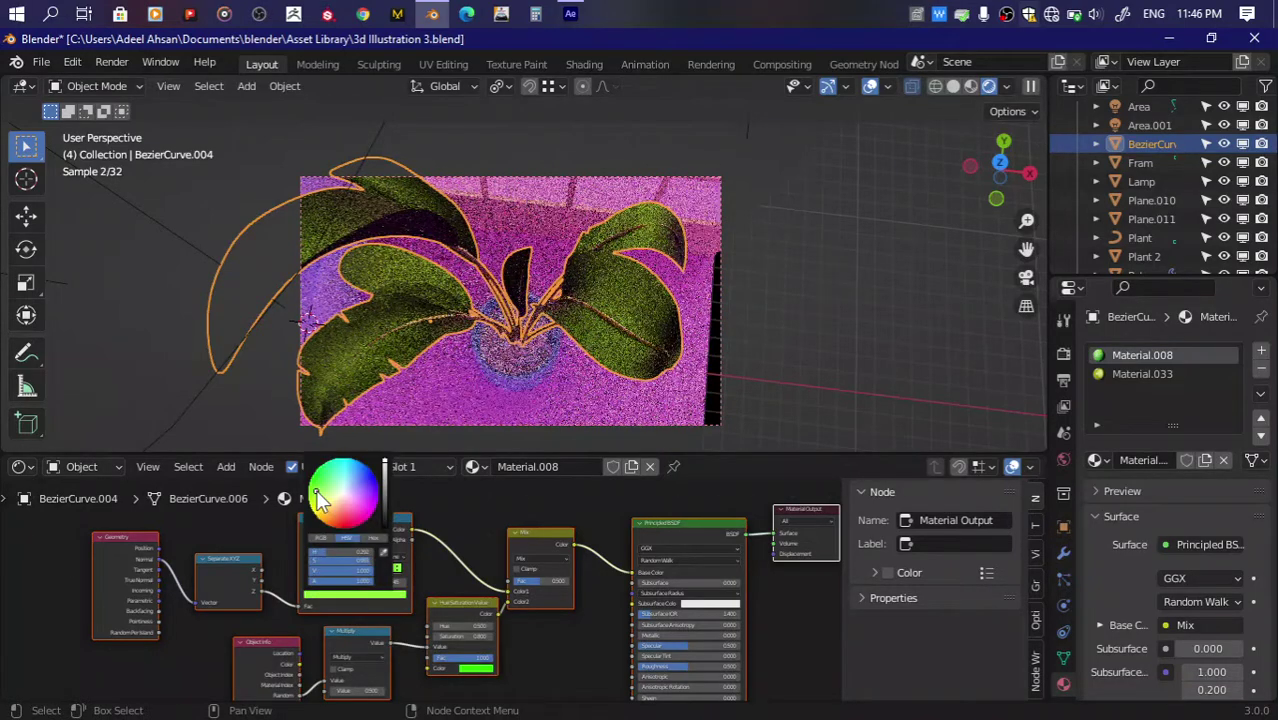
click(354, 566)
click(367, 591)
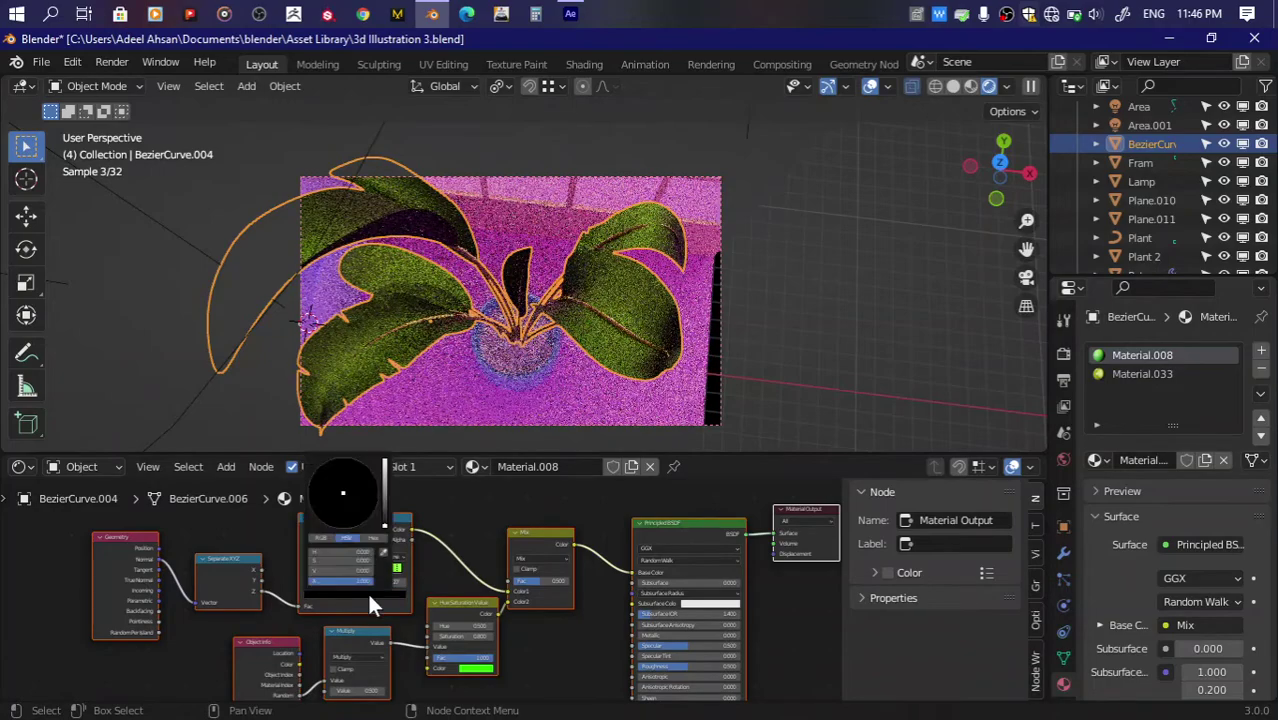
drag(345, 493, 314, 515)
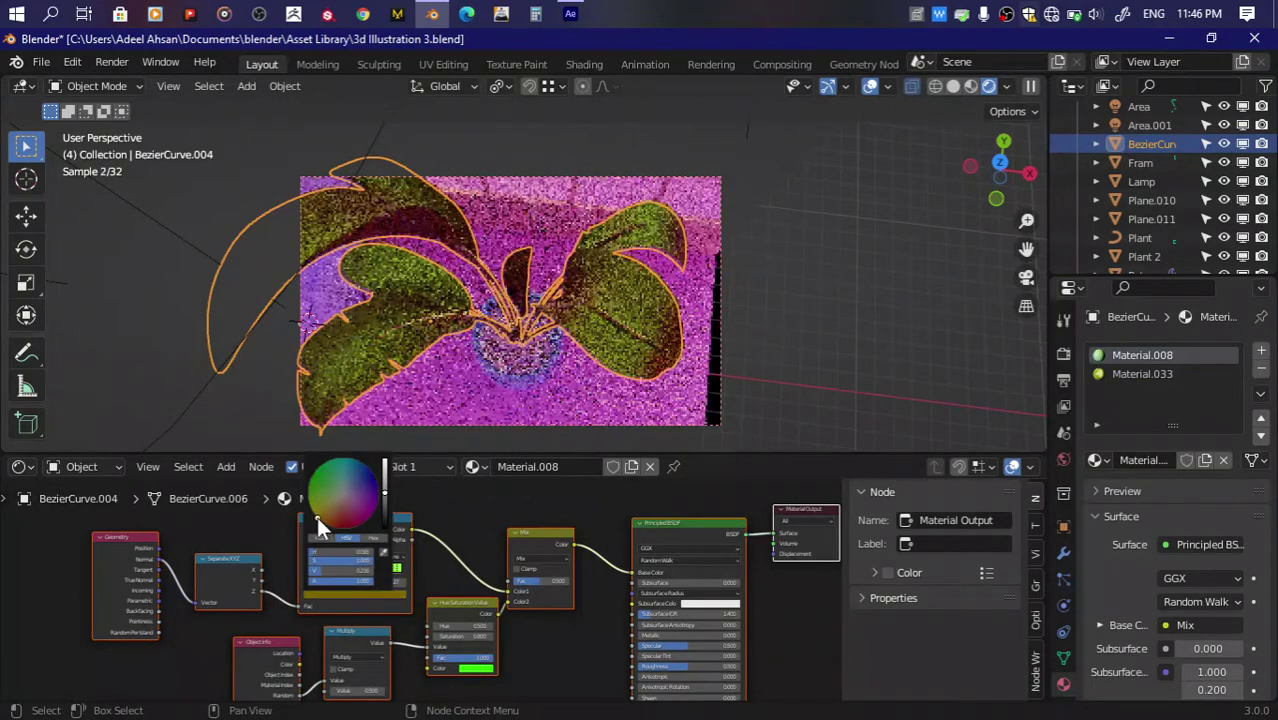
click(384, 468)
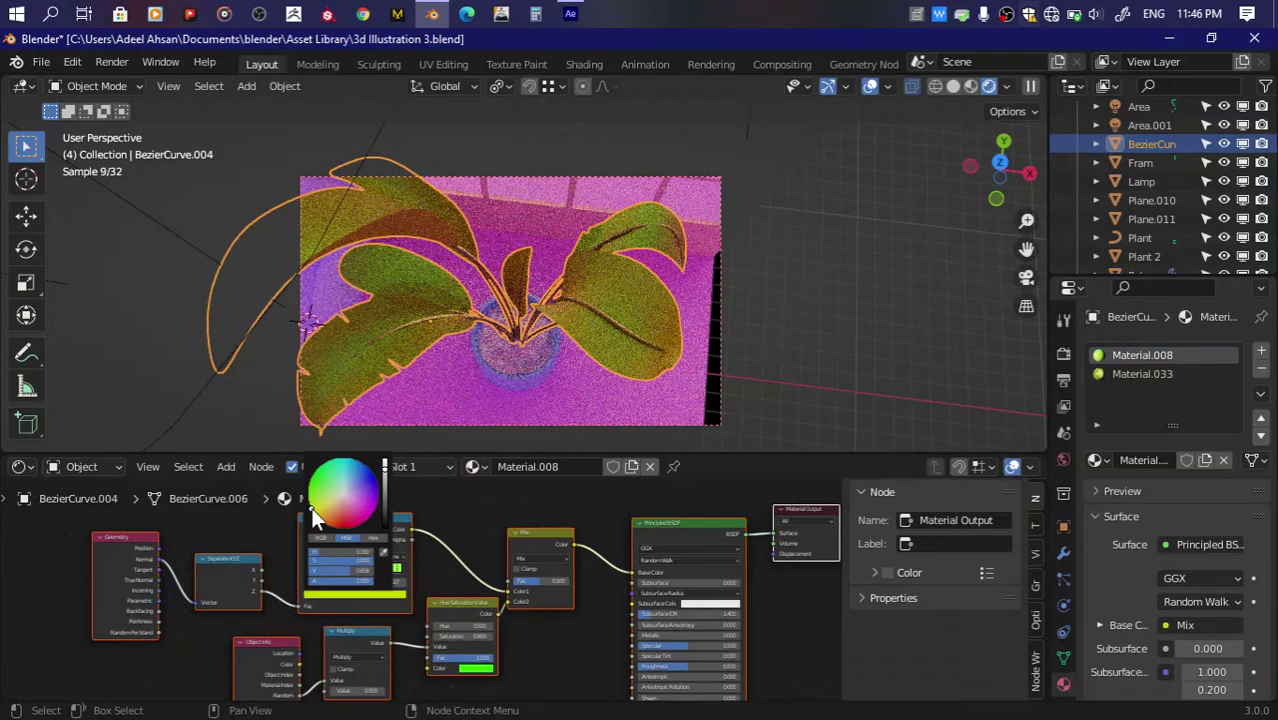
Step: Try Constant ColorRamp interpolation on the leaves, then switch it to Ease
mouse_move(1008, 176)
mouse_down()
mouse_move(838, 310)
mouse_move(389, 538)
mouse_up()
click(393, 553)
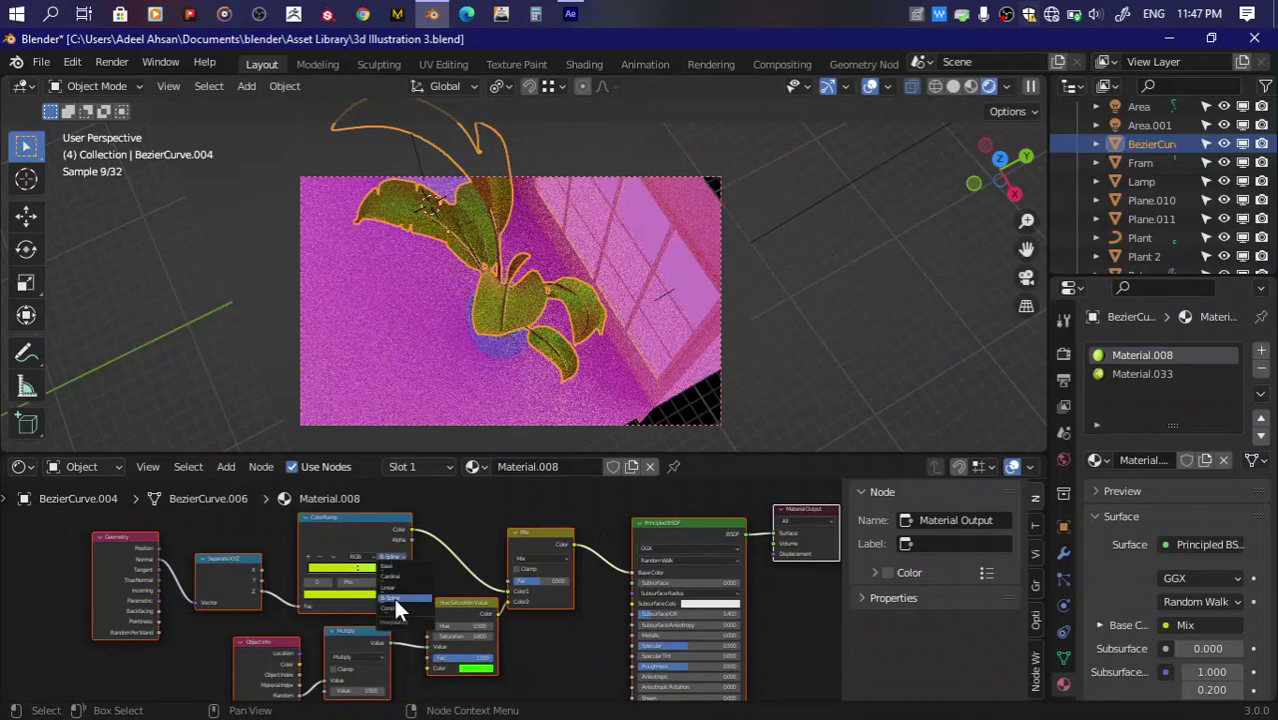
click(393, 604)
click(387, 557)
click(390, 565)
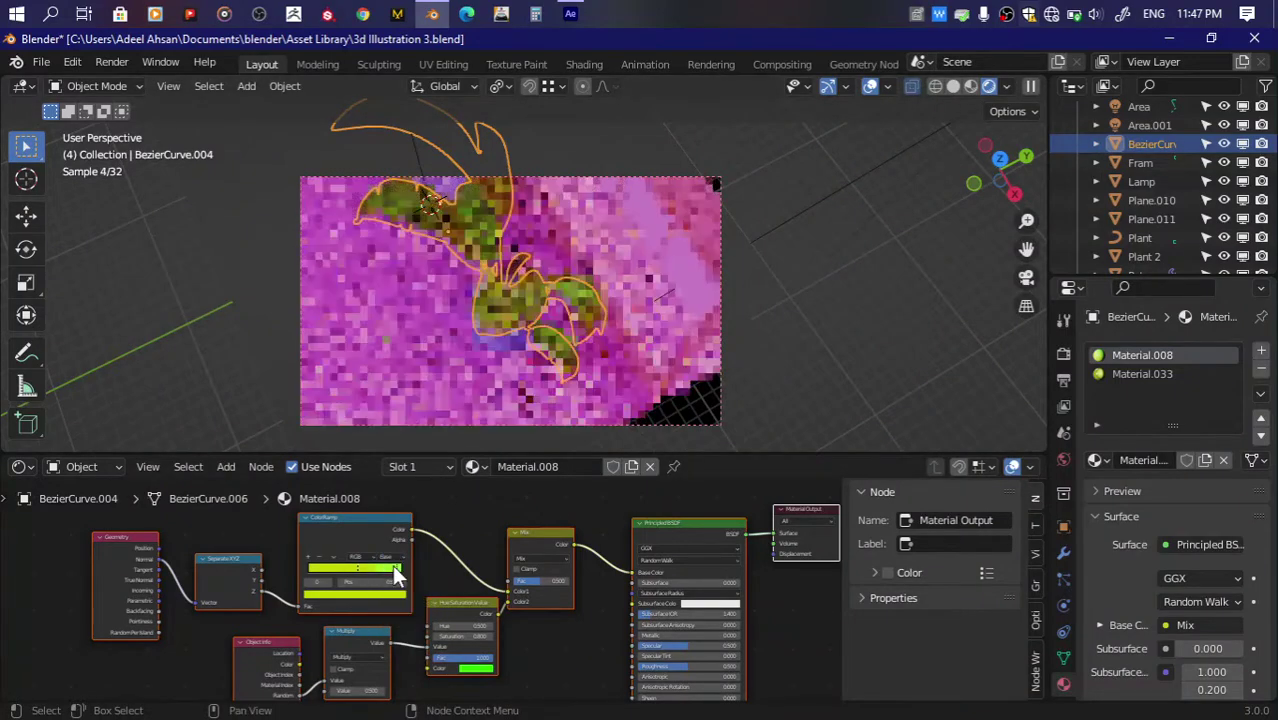
Step: Fine-tune a ramp stop's colour and position, viewing the room from the front
drag(1012, 179, 553, 293)
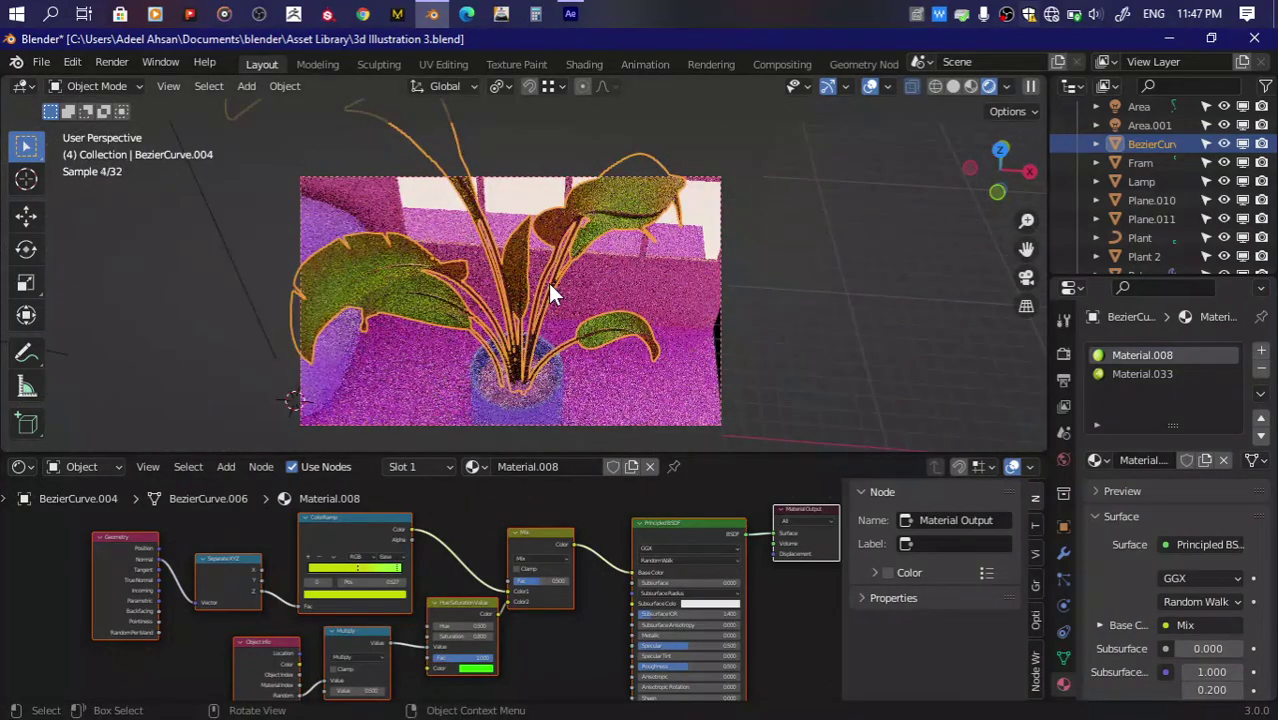
click(365, 592)
drag(384, 463, 386, 455)
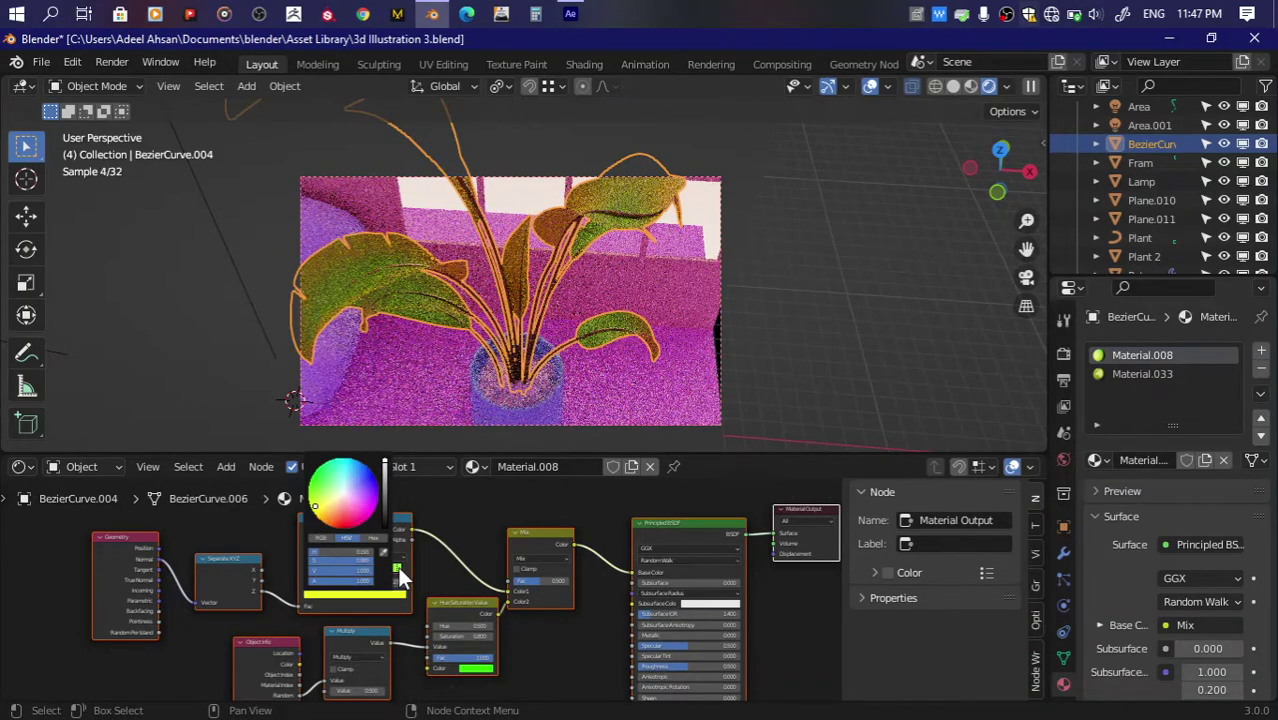
click(993, 191)
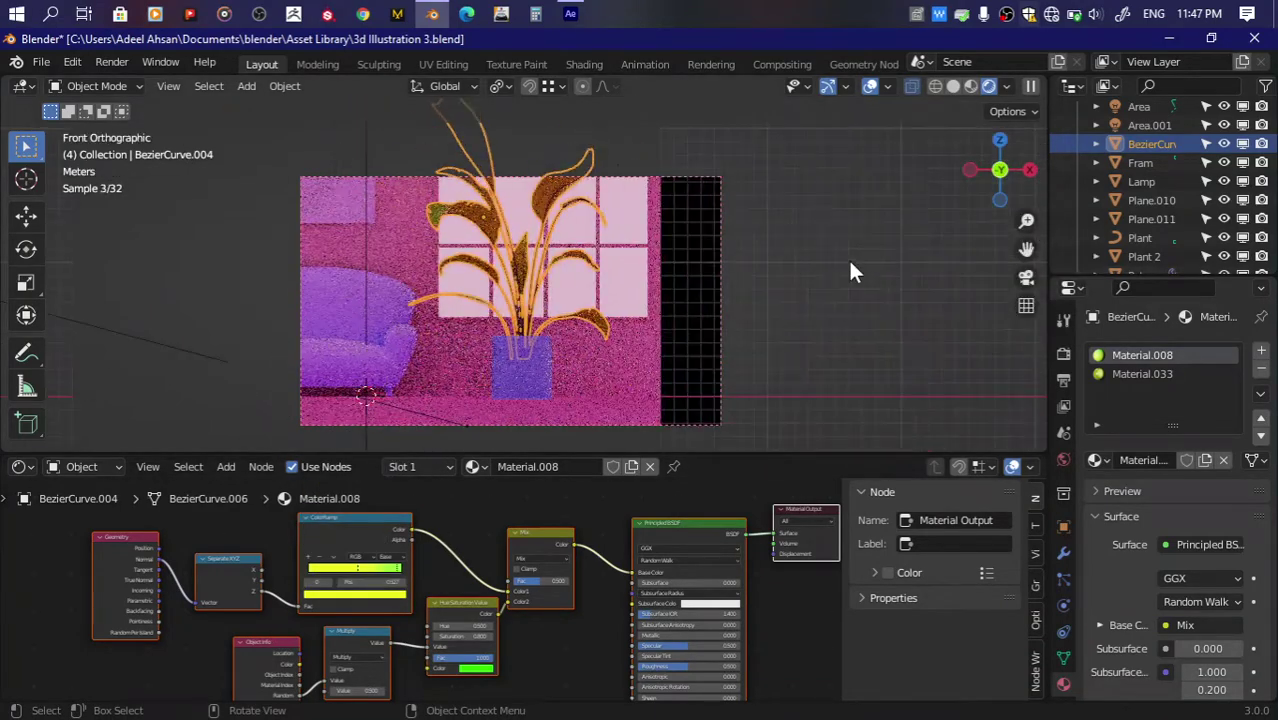
mouse_move(350, 582)
mouse_down()
mouse_move(374, 576)
mouse_move(332, 576)
mouse_up()
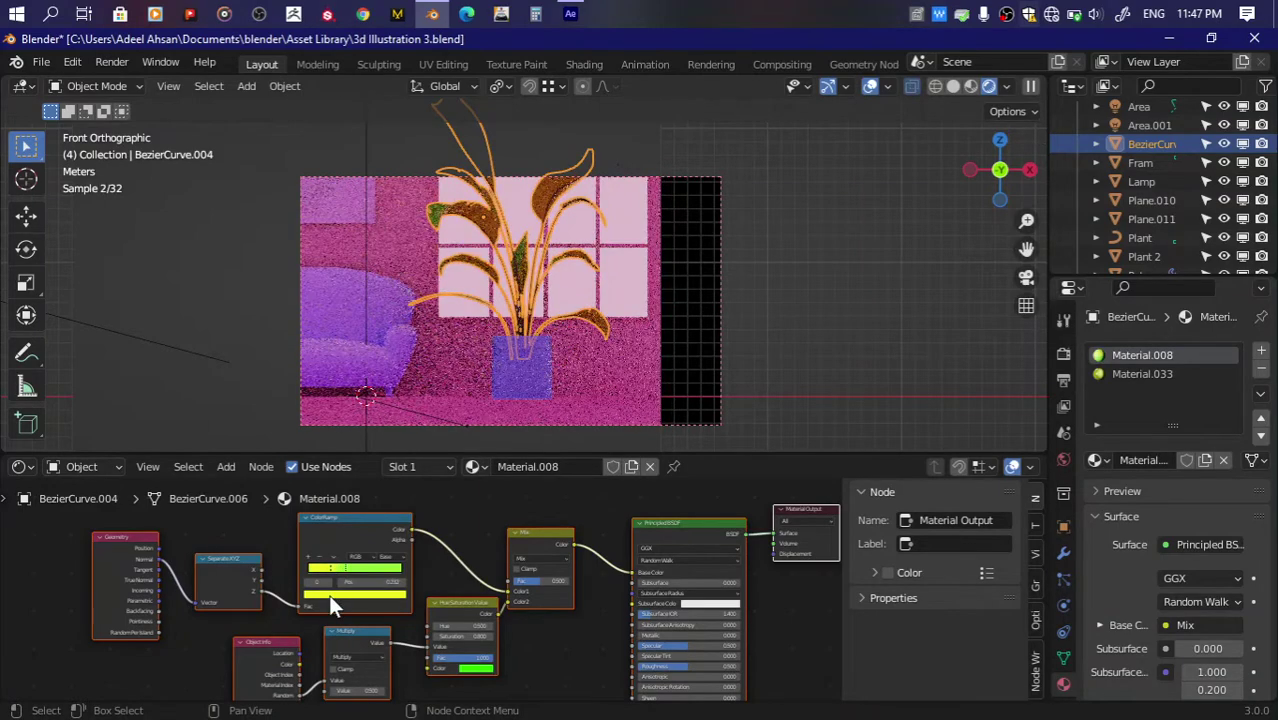
Step: Make a ColorRamp stop green and deselect the plant to judge the leaves
click(328, 594)
click(322, 496)
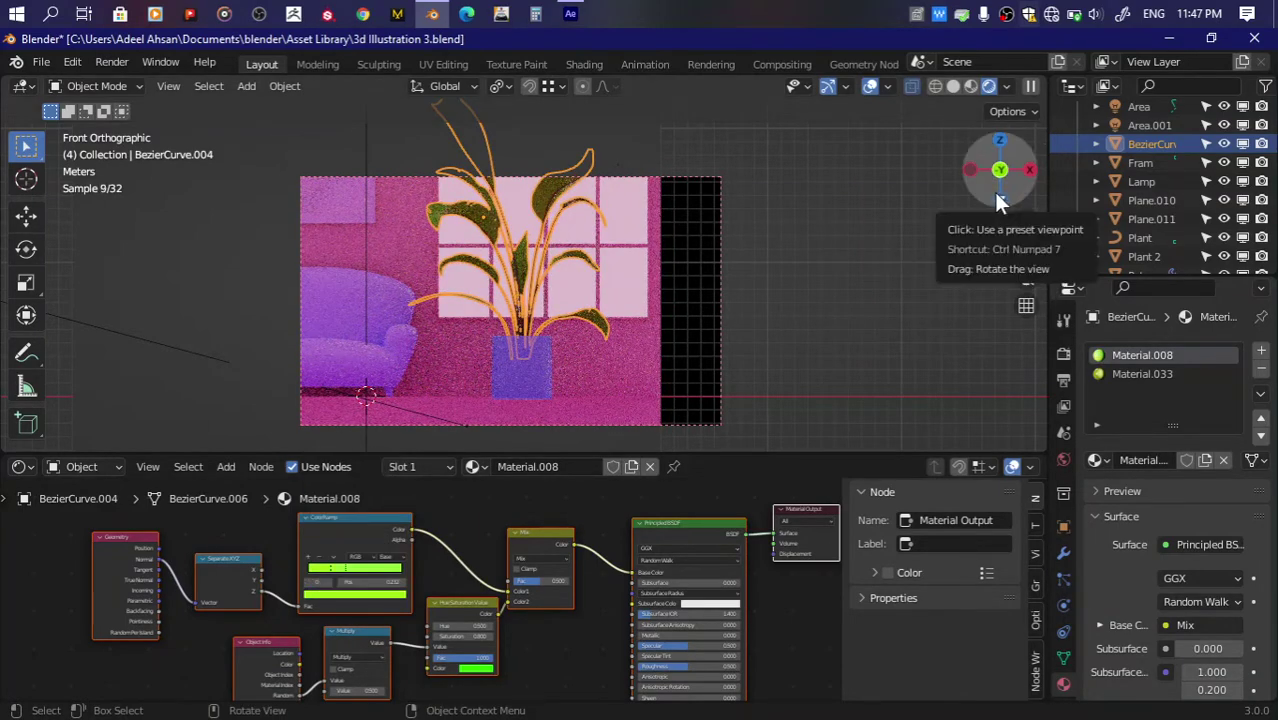
click(897, 220)
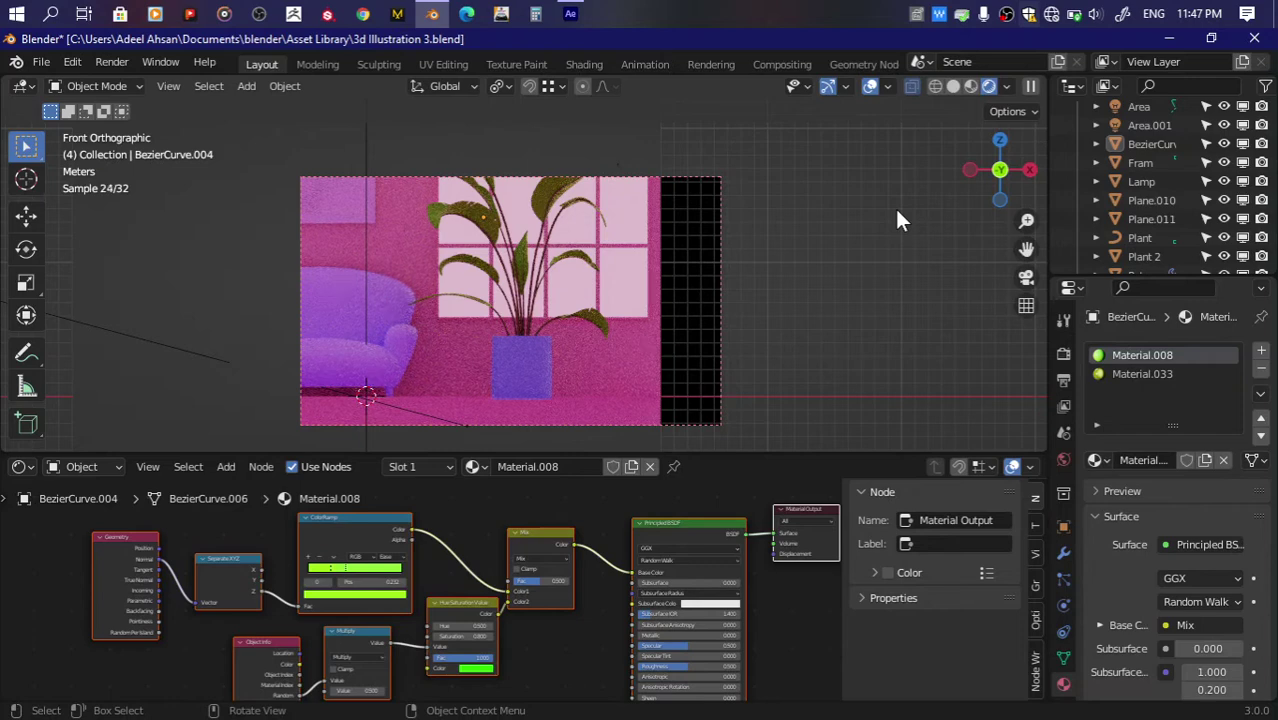
click(344, 567)
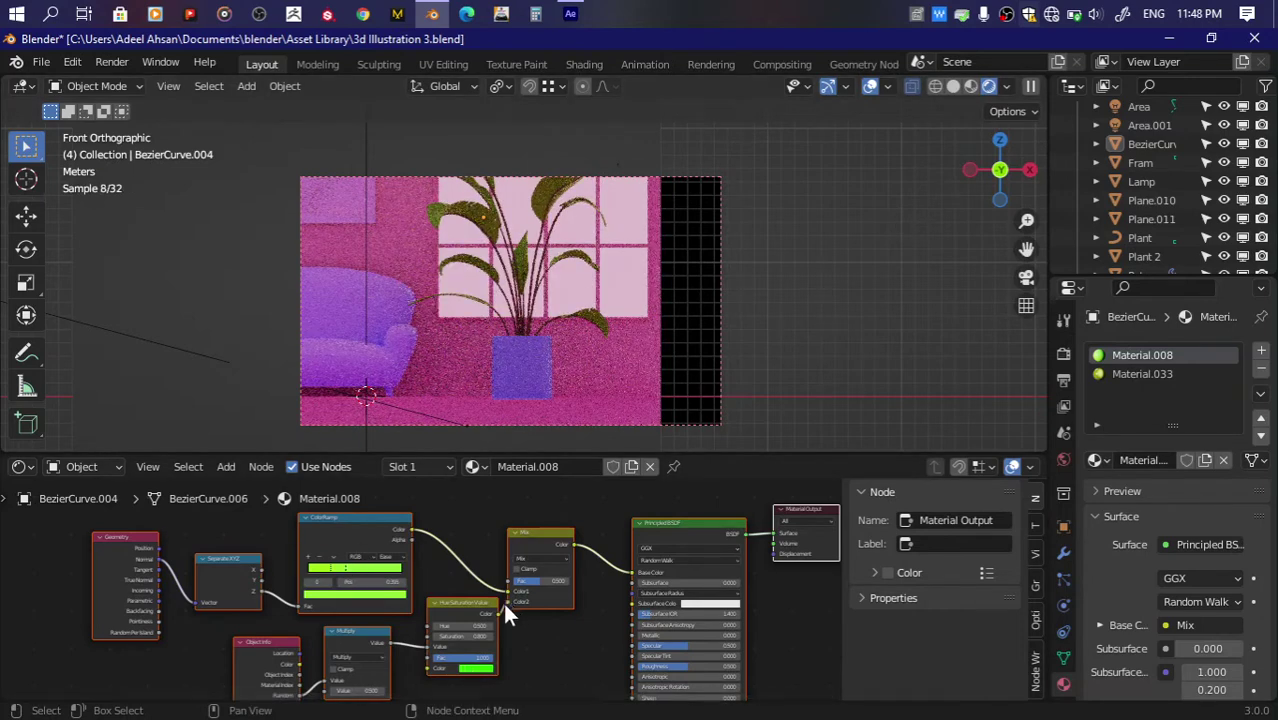
Step: Change the Hue/Saturation node's tint colour and set its Saturation to 2.000
drag(462, 636, 470, 636)
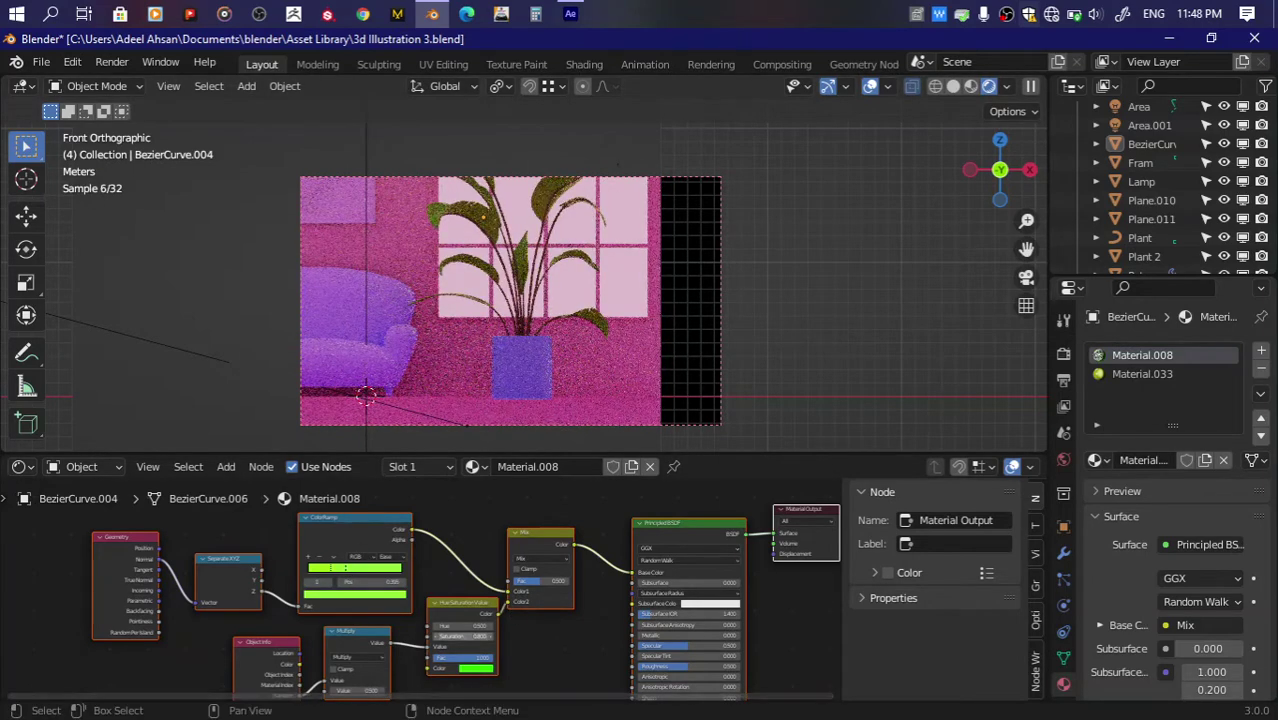
click(470, 668)
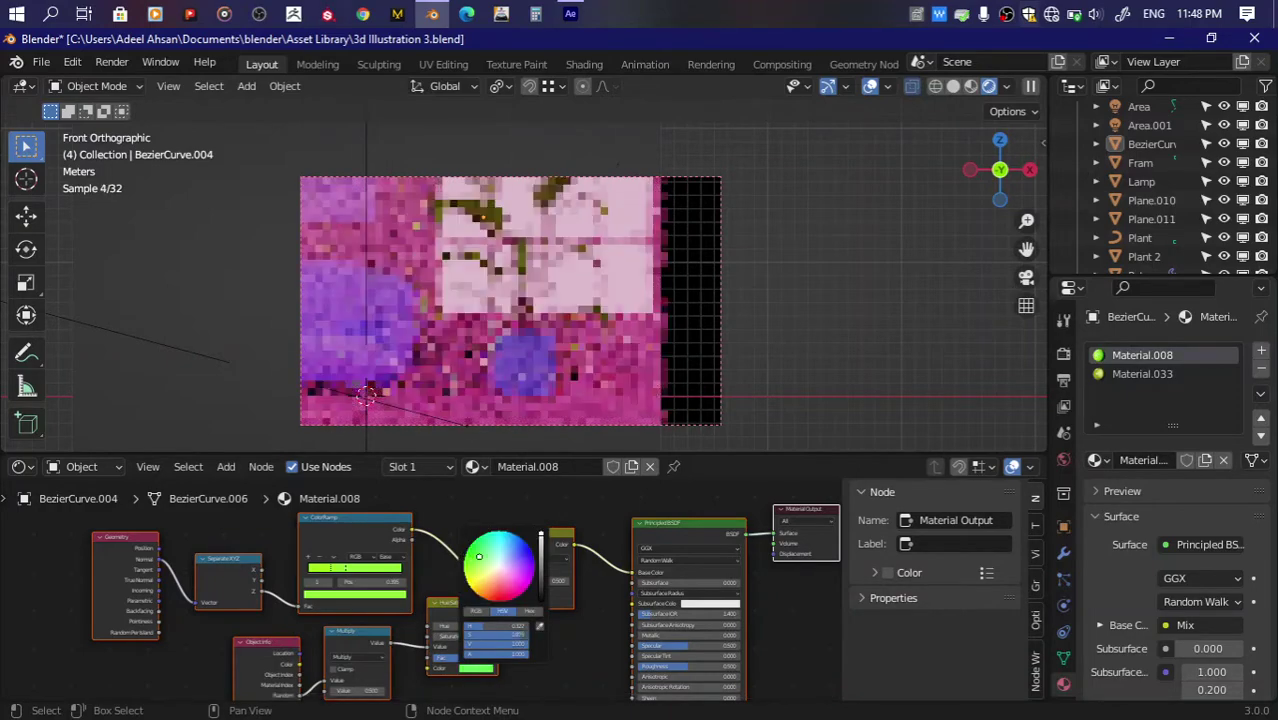
drag(479, 557, 499, 590)
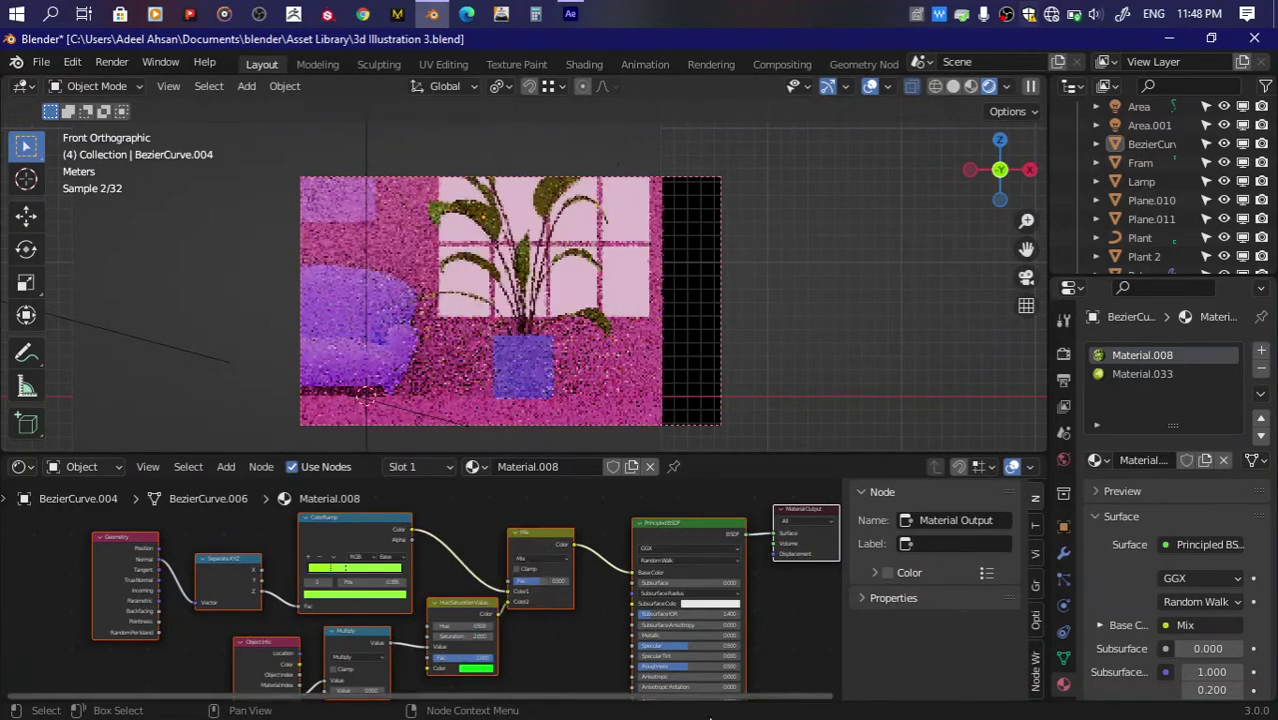
drag(422, 639, 421, 632)
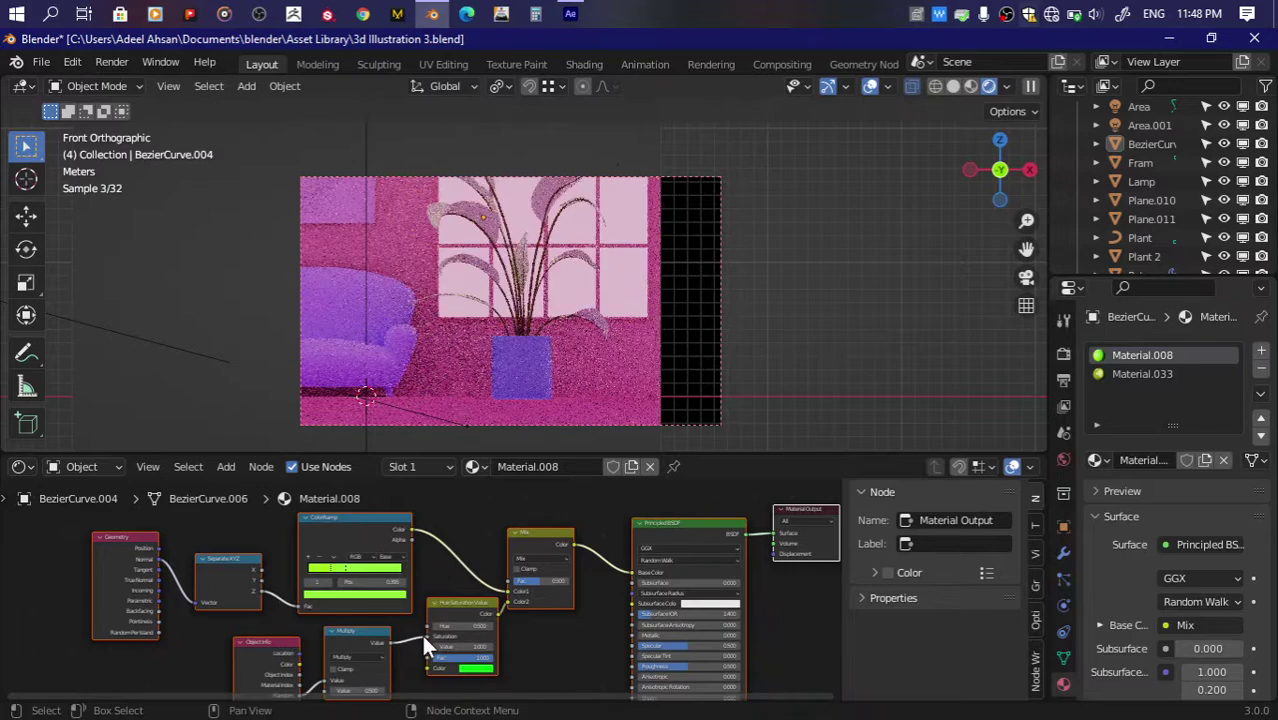
click(424, 632)
text(2)
key(Return)
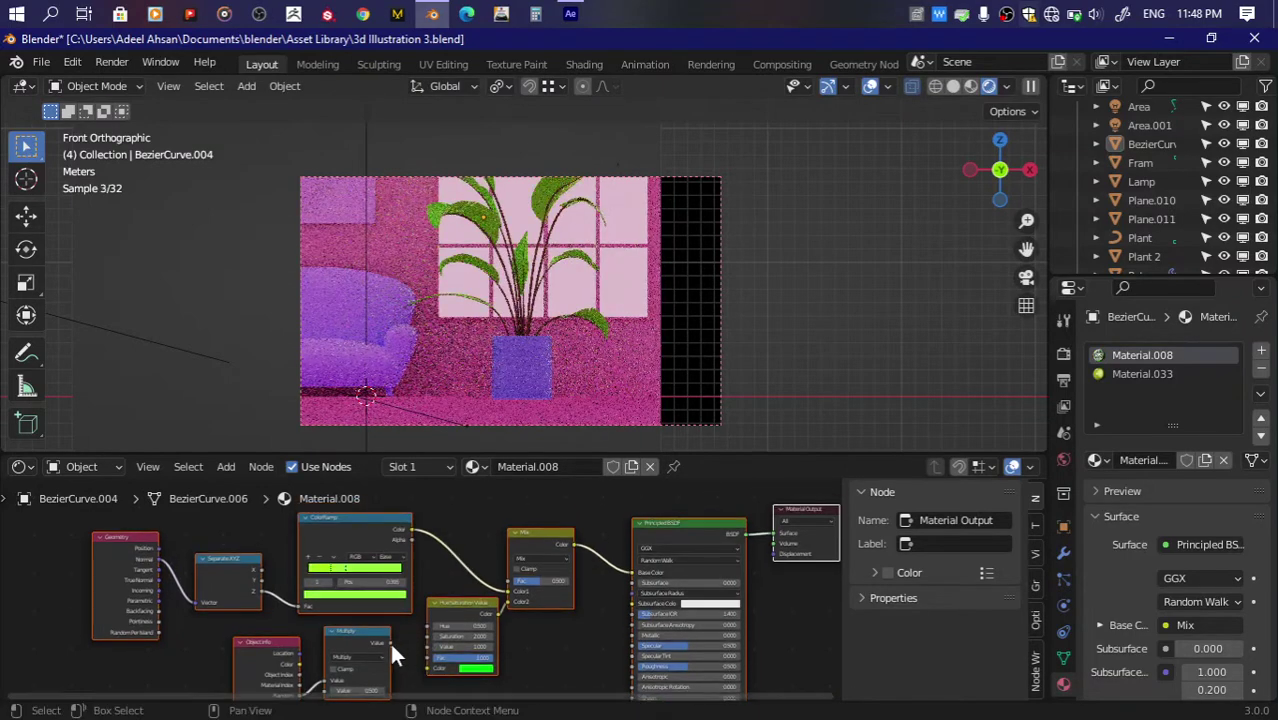
Step: Move a ramp stop to 0.750 and shift its colour toward yellow-green
drag(1004, 164, 1012, 170)
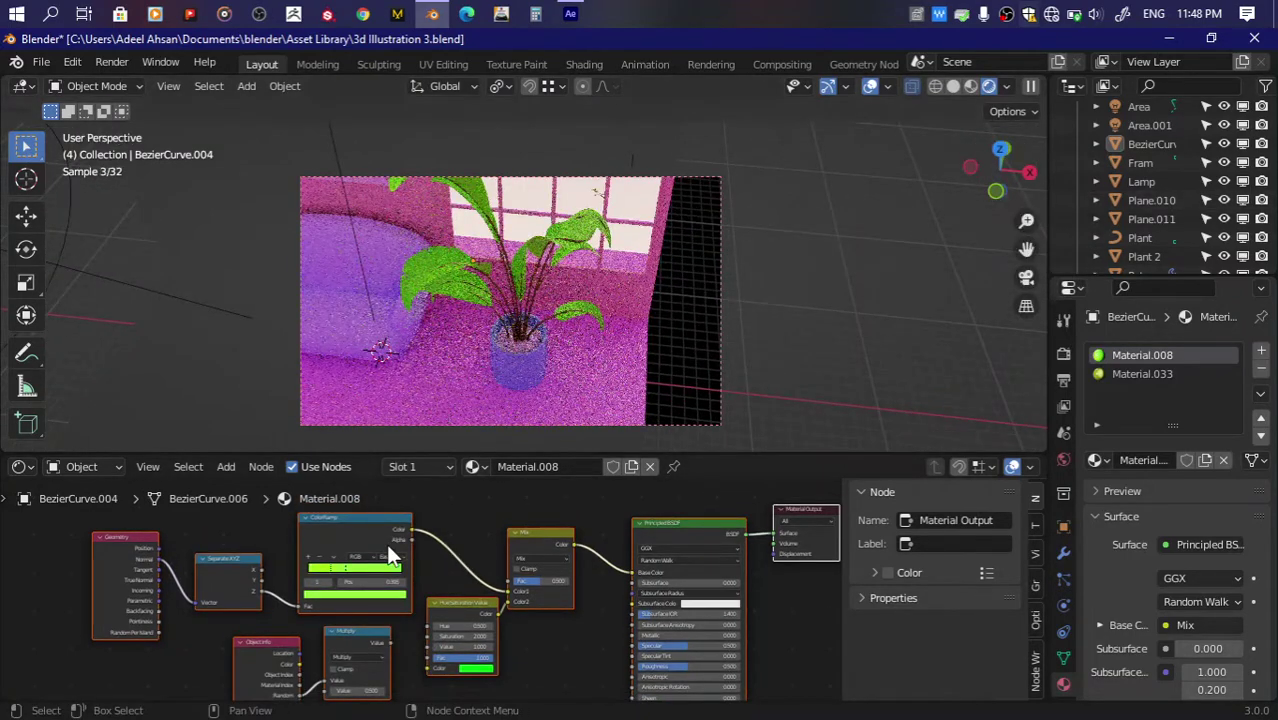
scroll(393, 556, up, 1)
drag(334, 568, 355, 597)
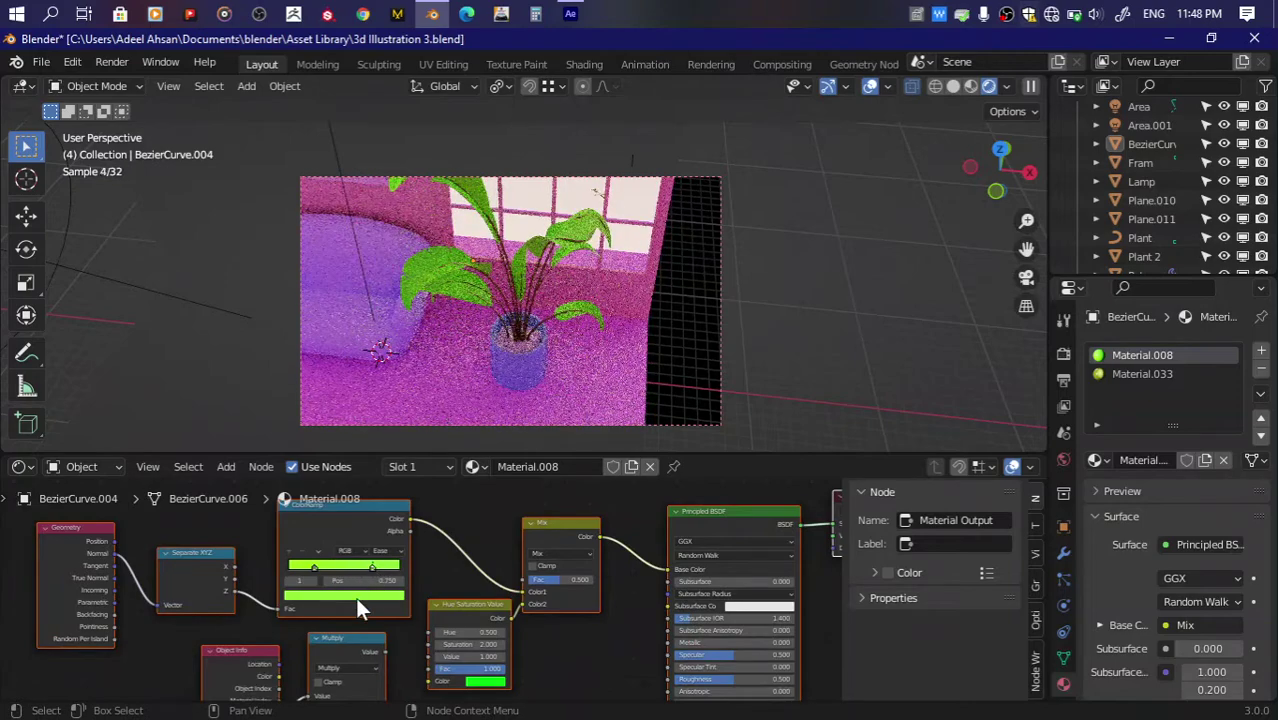
click(355, 597)
drag(300, 482, 293, 490)
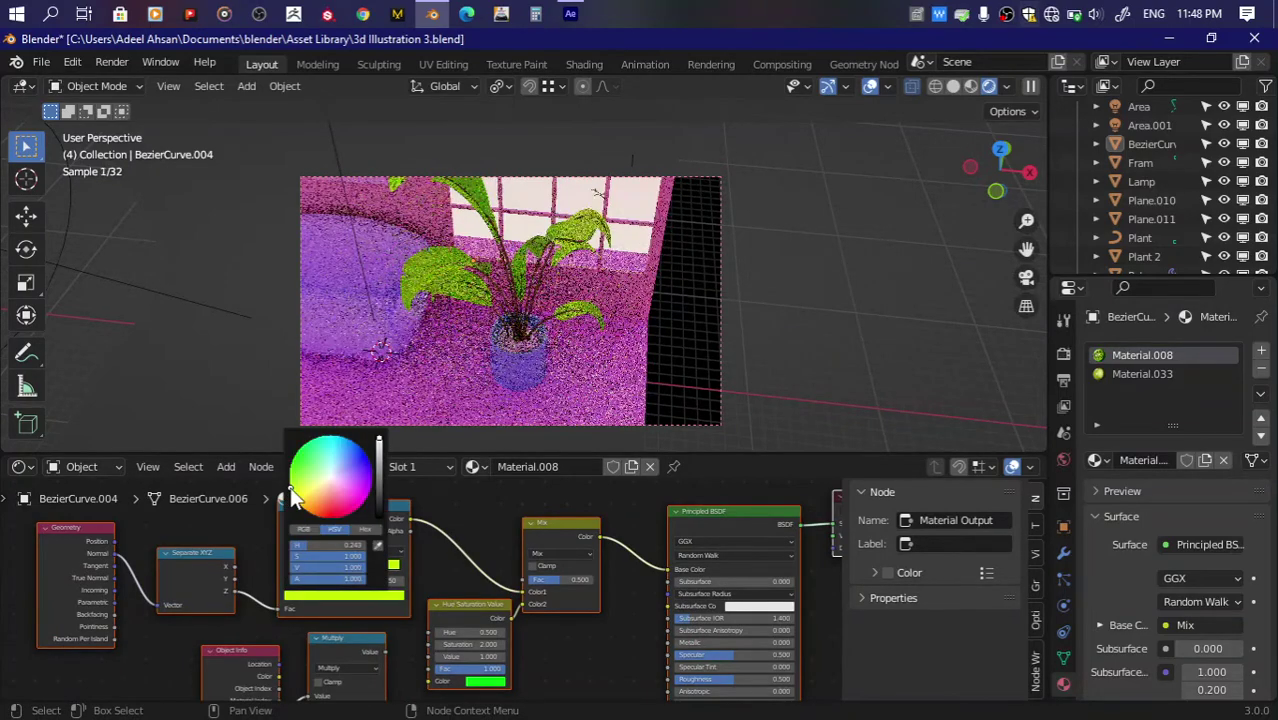
drag(1025, 160, 1030, 172)
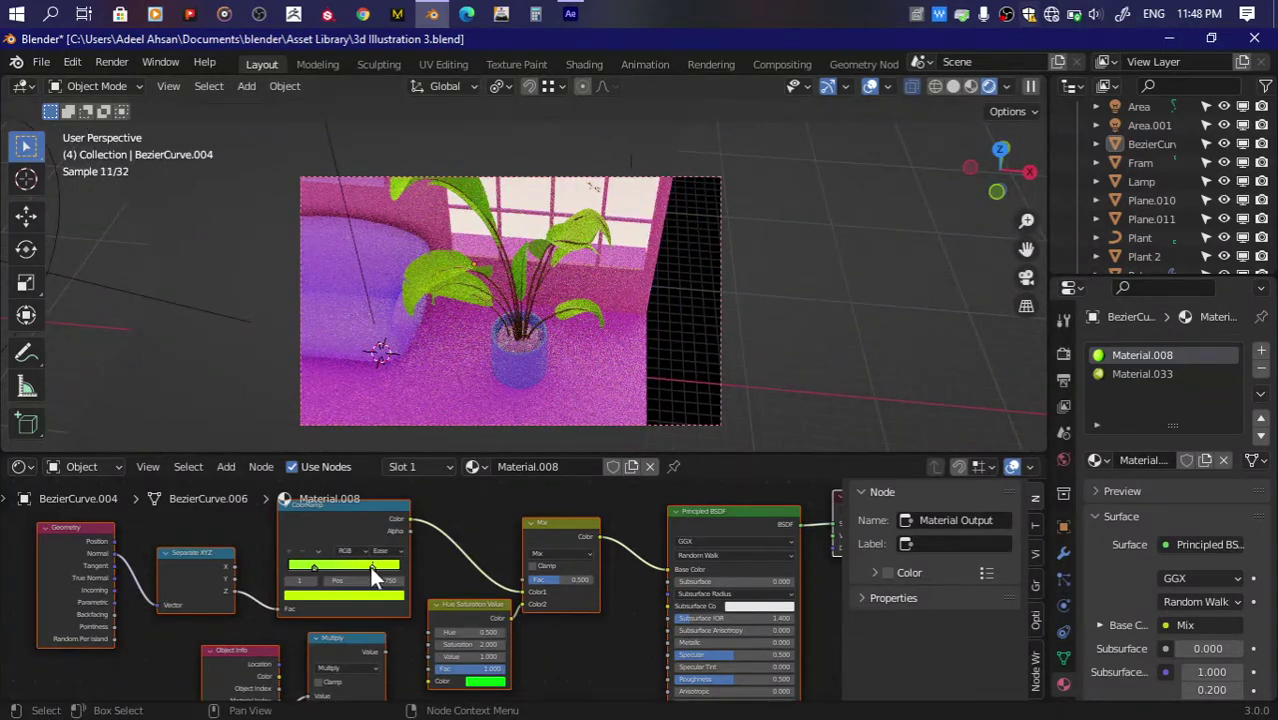
Step: Make a ramp stop yellow, place stops at 0.505 and 0.445, and use B-Spline interpolation
click(363, 592)
click(300, 476)
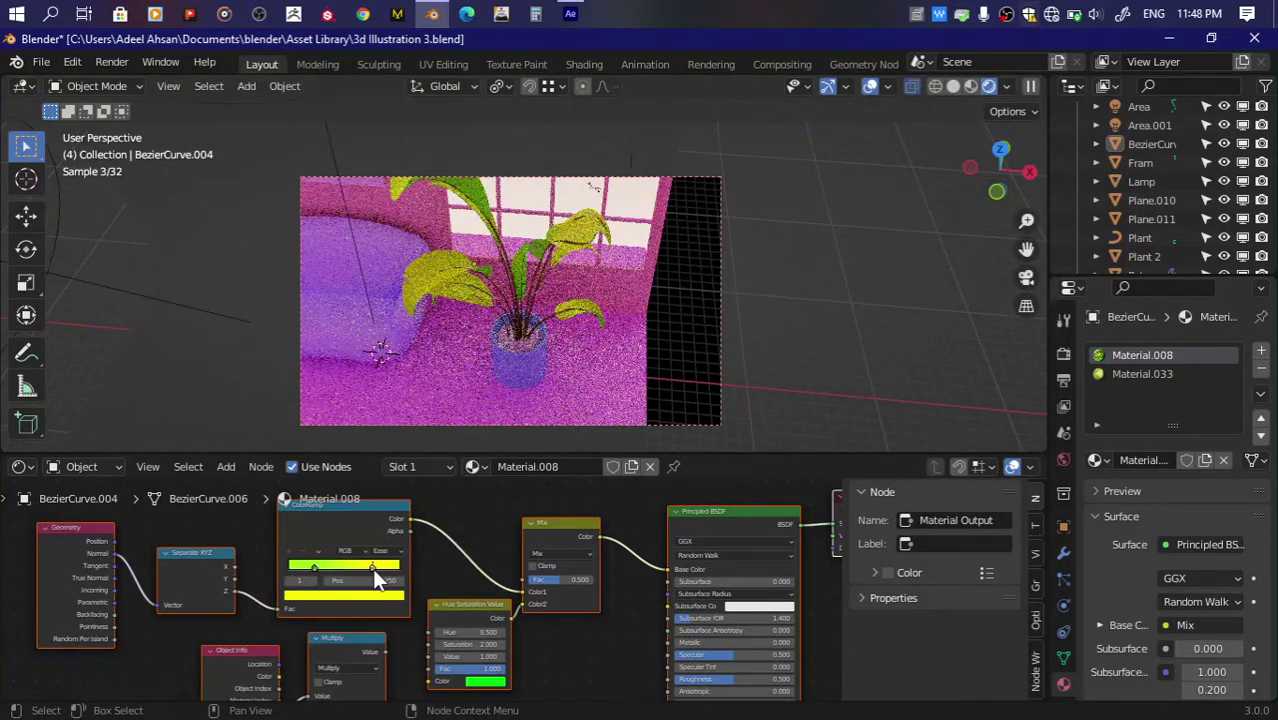
drag(372, 568, 312, 557)
middle_drag(312, 557, 339, 562)
drag(339, 562, 366, 564)
click(408, 549)
click(403, 593)
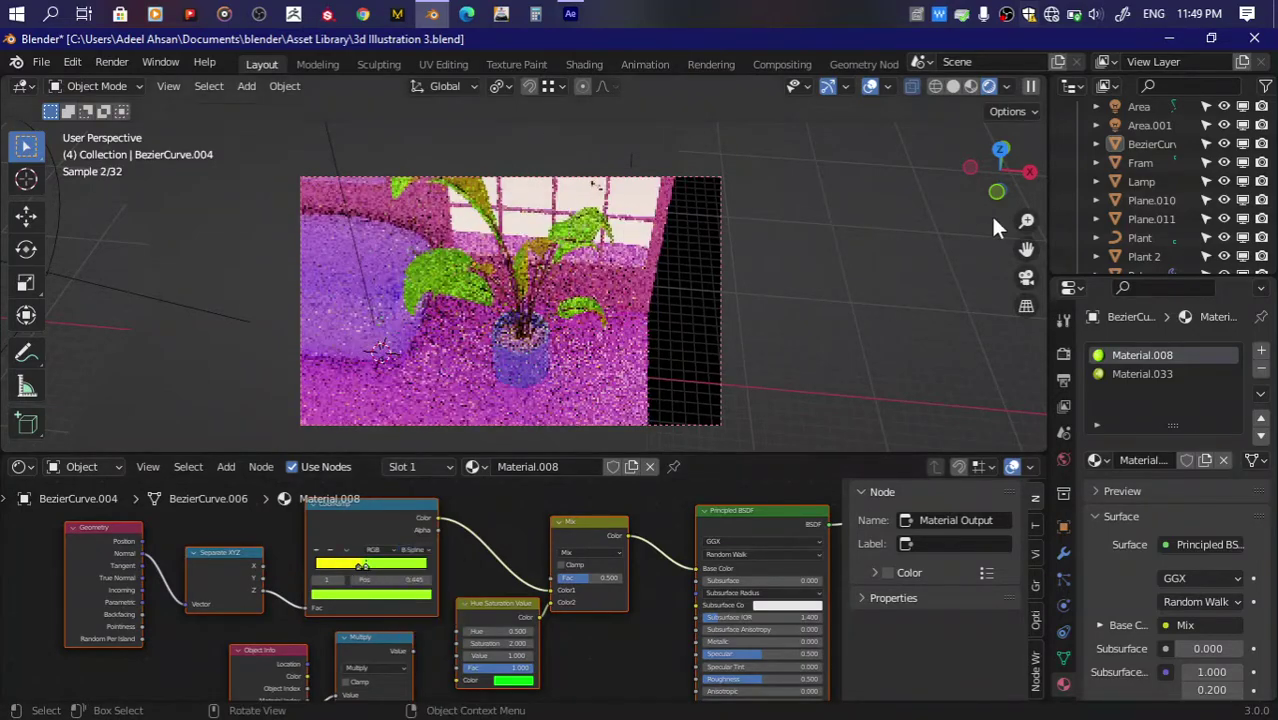
Step: Check the leaves from below and the front, then show the plant's Material.033 slot
click(998, 194)
click(1004, 201)
click(1004, 201)
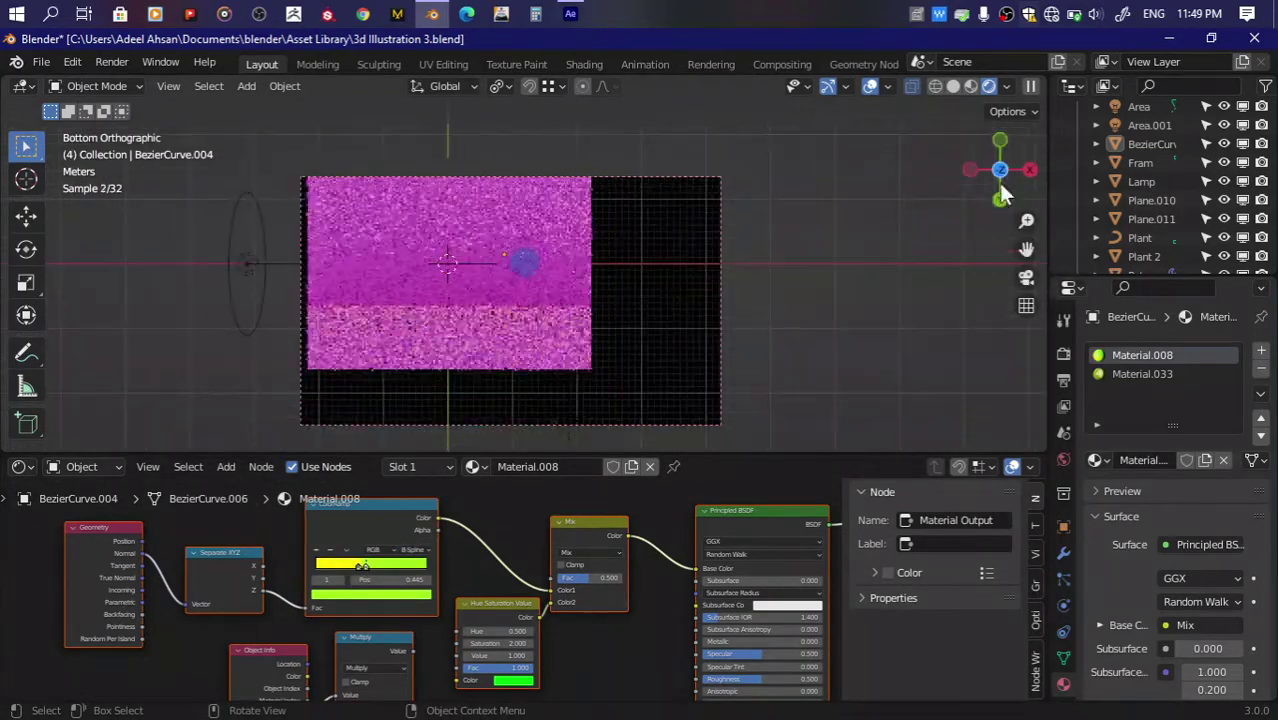
click(1003, 194)
click(1004, 165)
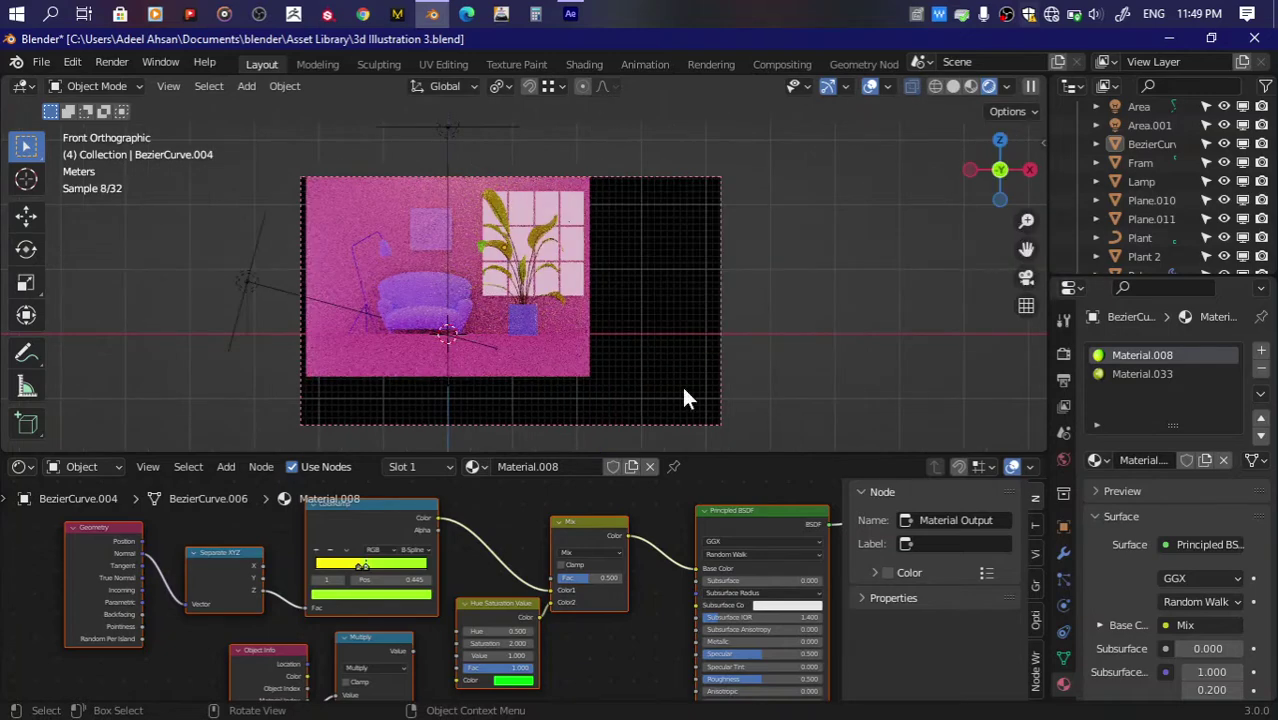
scroll(684, 398, up, 2)
mouse_move(367, 564)
mouse_down()
mouse_move(353, 564)
mouse_move(383, 564)
mouse_up()
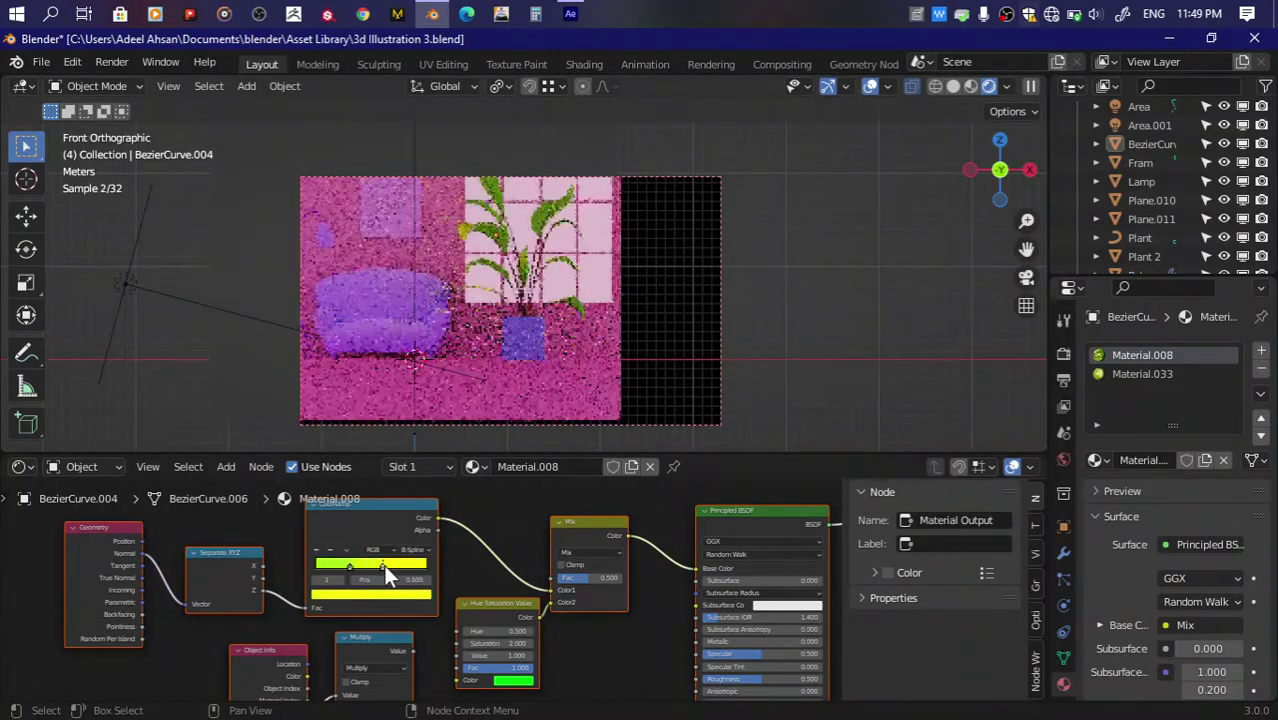
click(515, 297)
click(1142, 373)
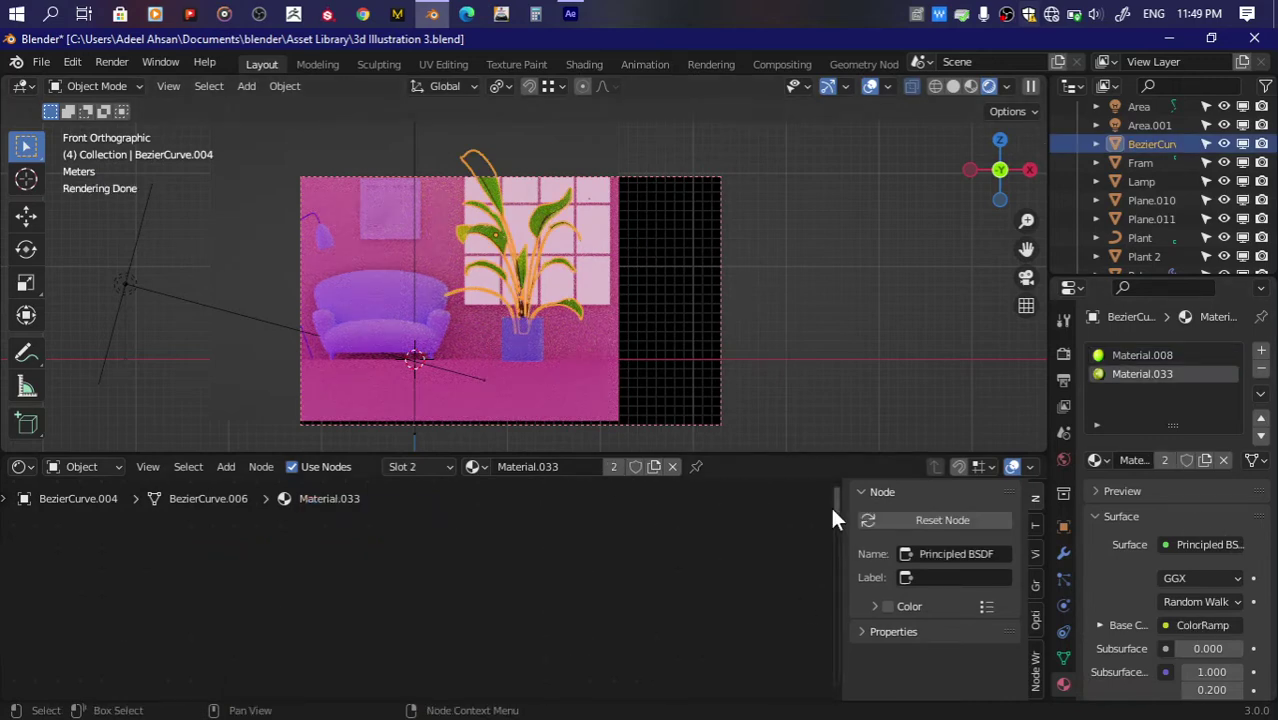
Step: Make the plant's second slot a single-user copy, Material.009, and save
key(Home)
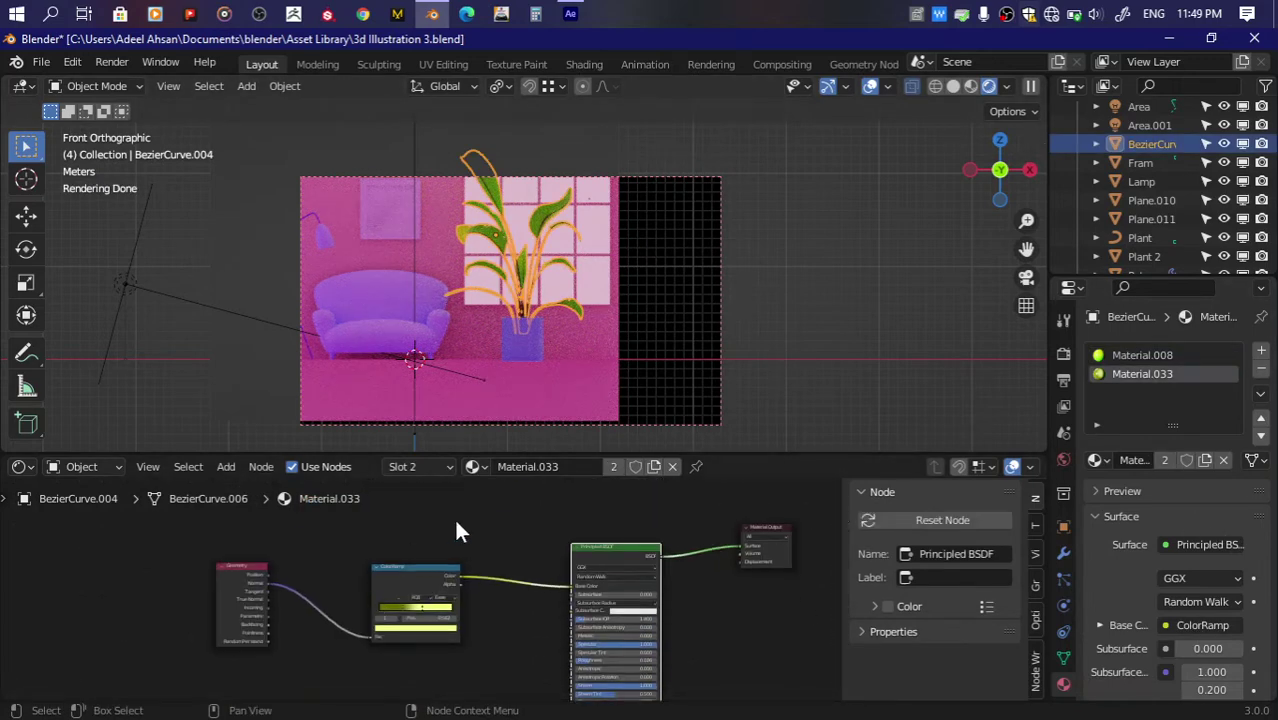
scroll(456, 530, up, 2)
drag(990, 140, 704, 243)
scroll(704, 243, up, 3)
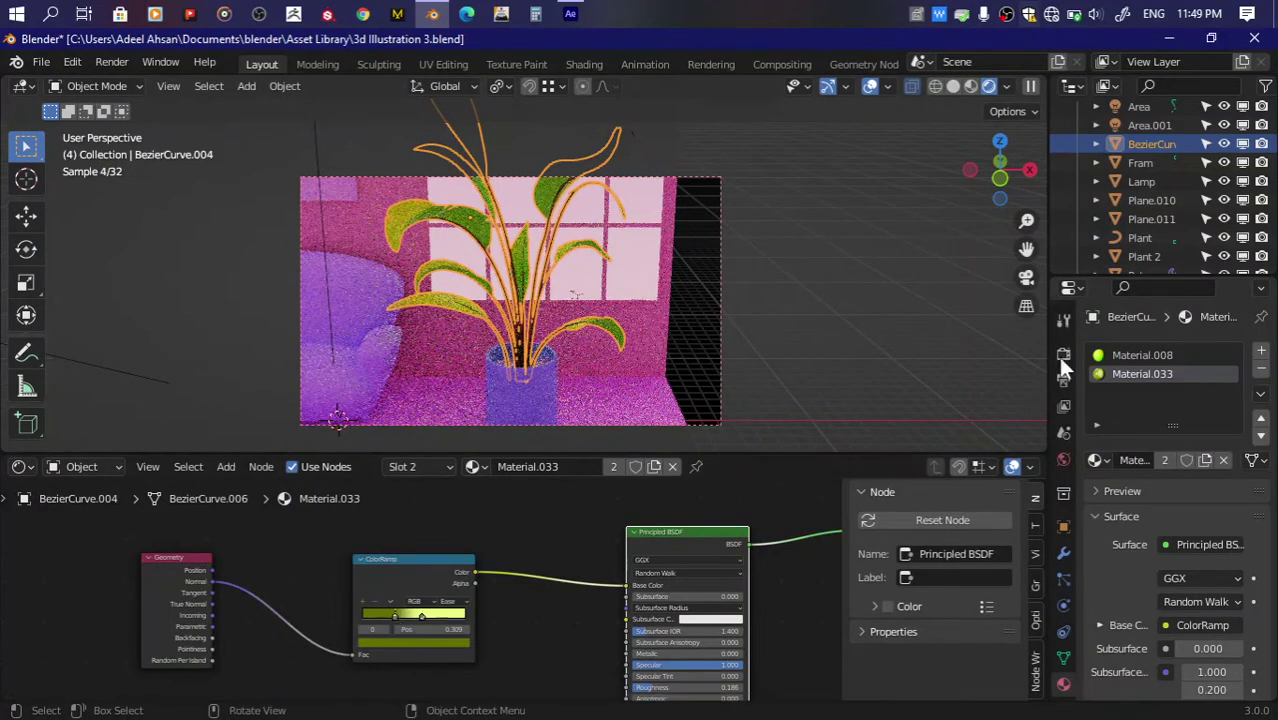
click(1131, 355)
click(1142, 374)
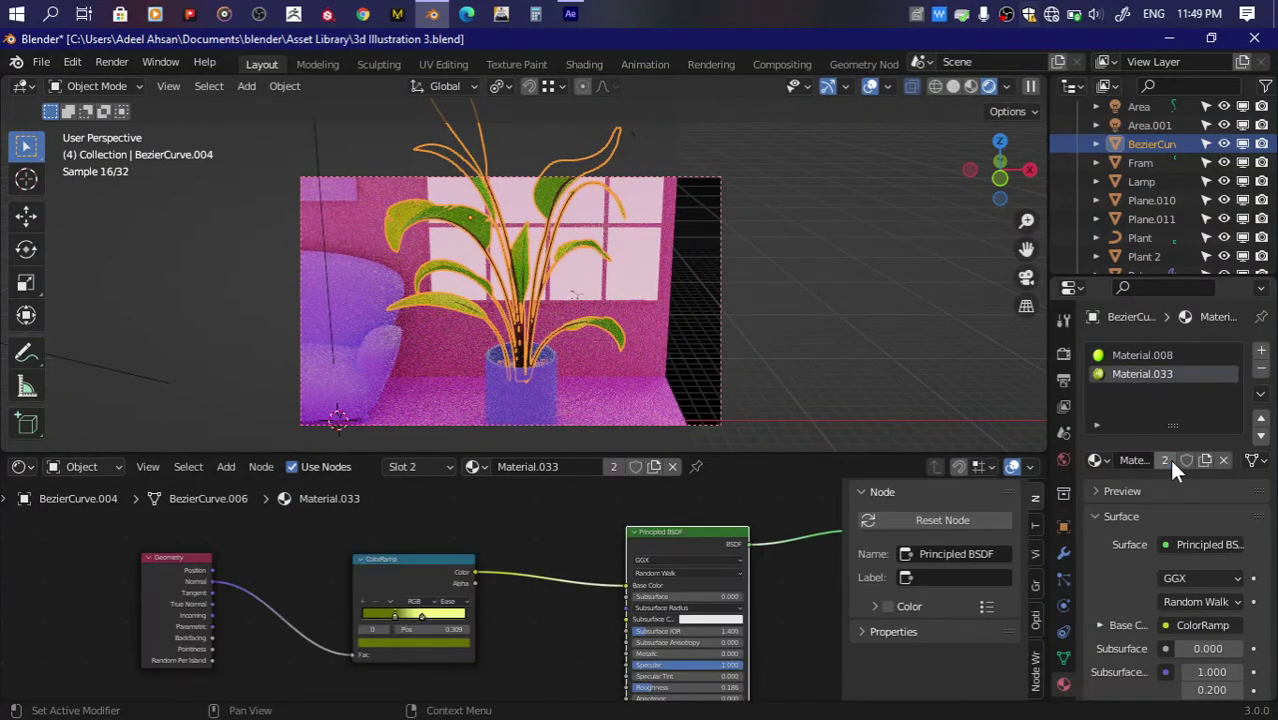
key(ctrl+s)
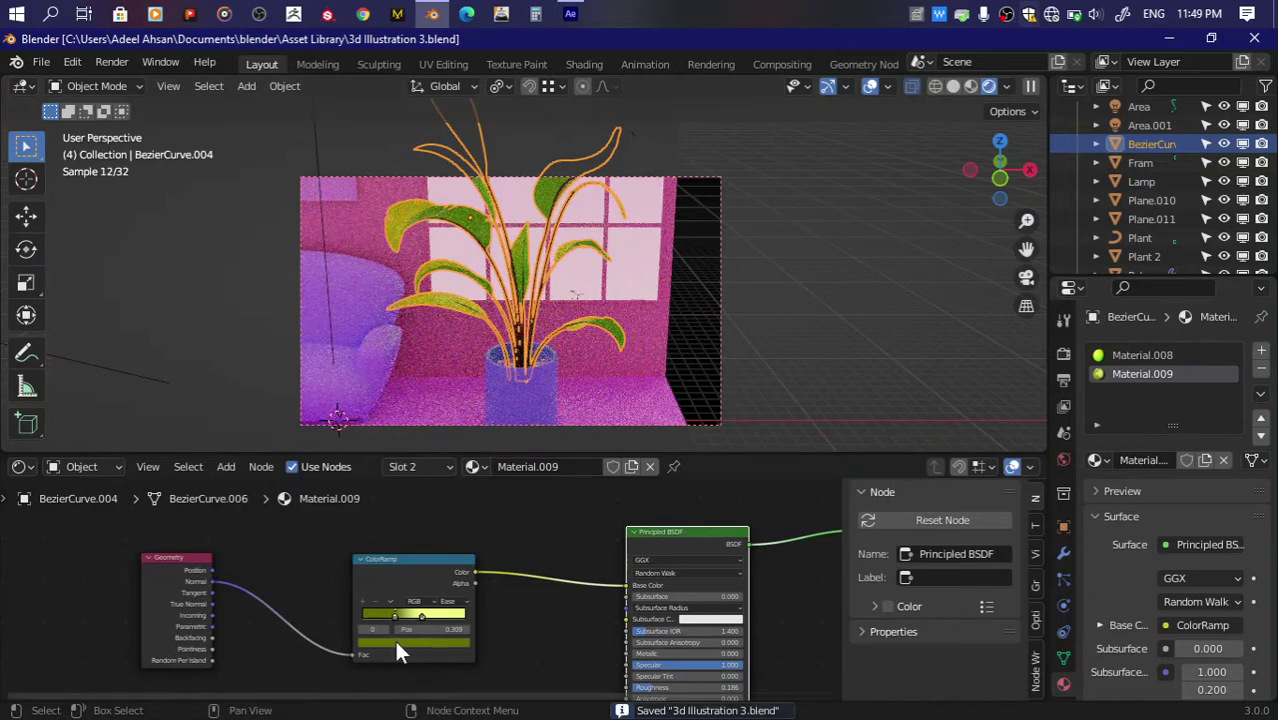
Step: Make one Material.009 ColorRamp stop brighter and greener
click(394, 639)
click(443, 509)
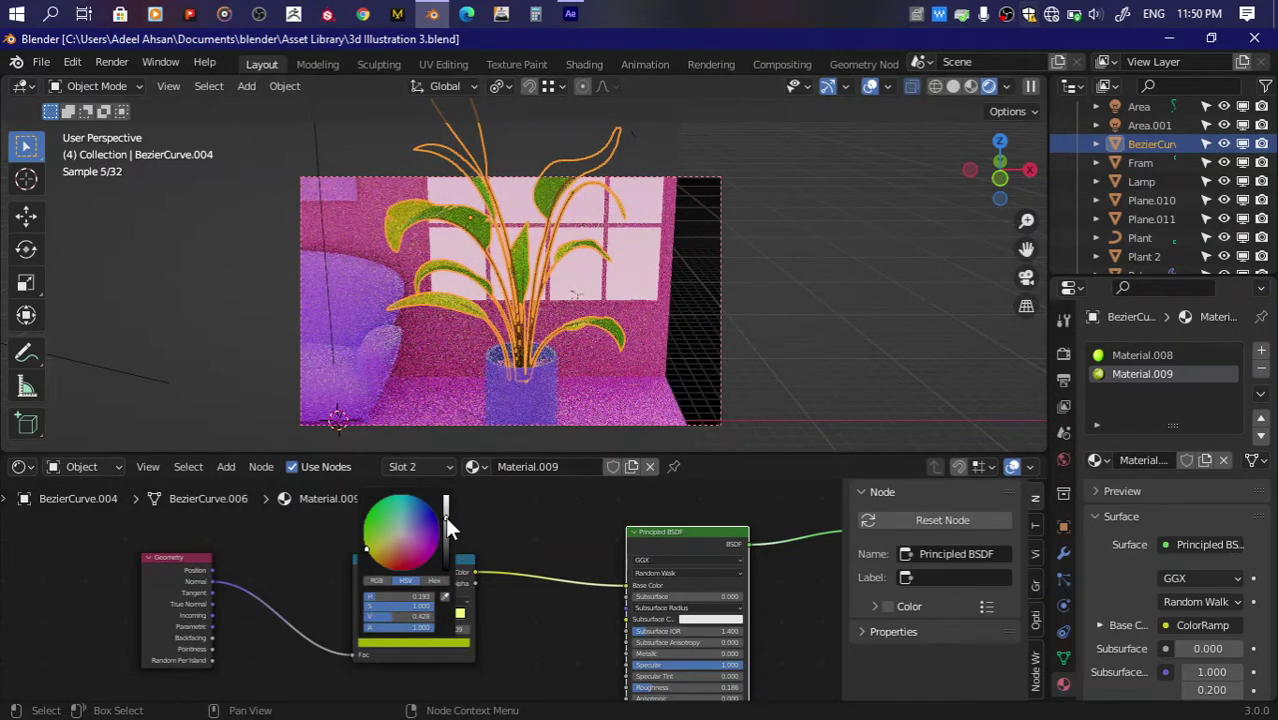
click(411, 641)
click(395, 445)
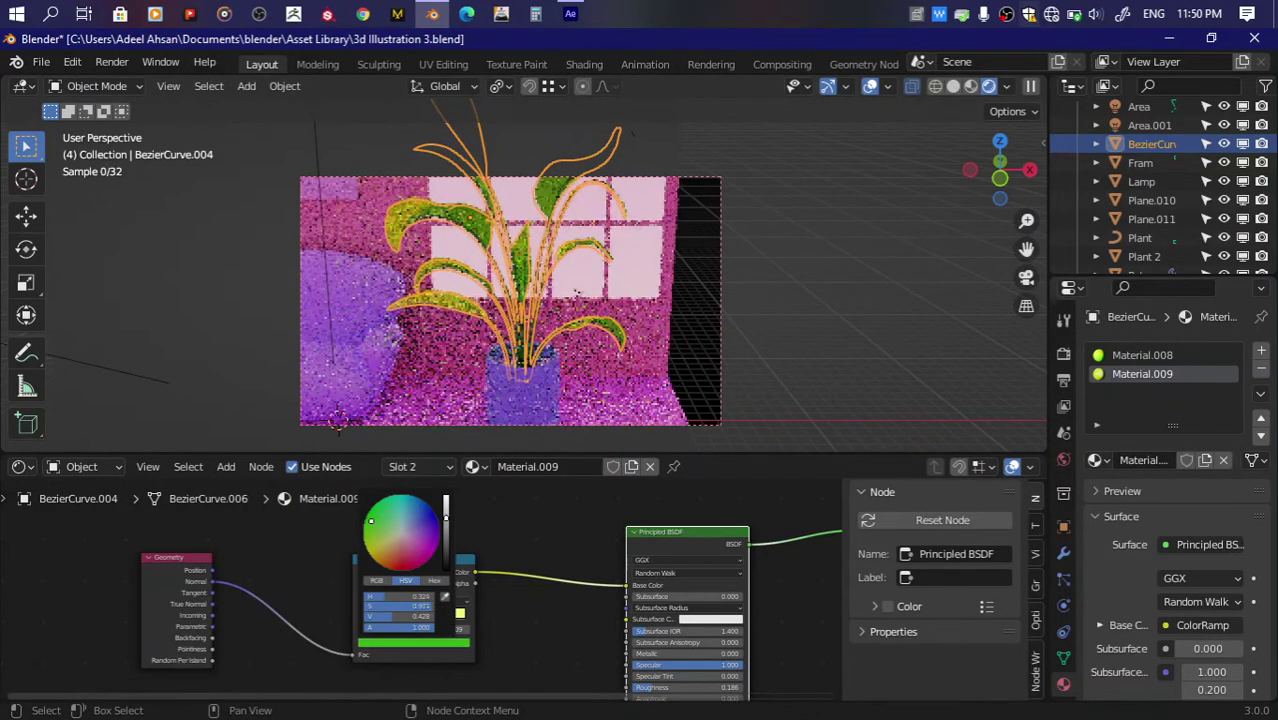
click(831, 297)
Step: Recolour the other ramp stop to get a green-to-yellow ramp, and save
scroll(816, 294, down, 2)
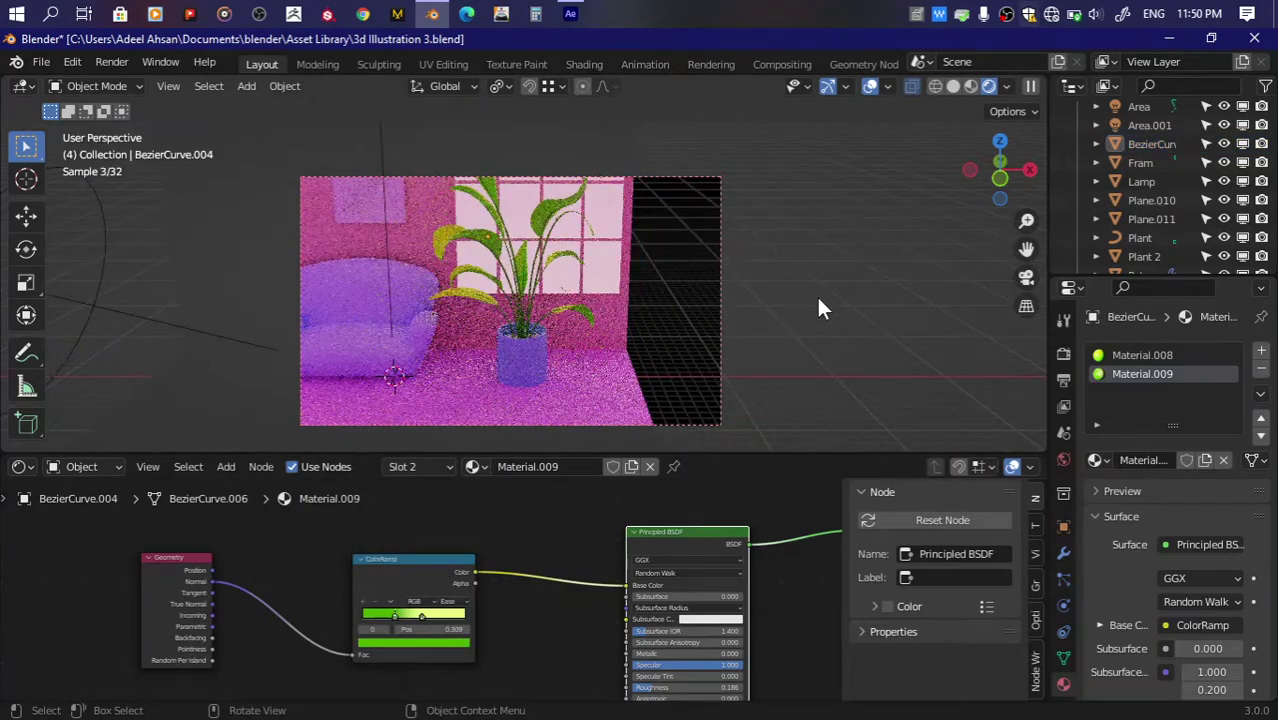
click(423, 620)
click(407, 613)
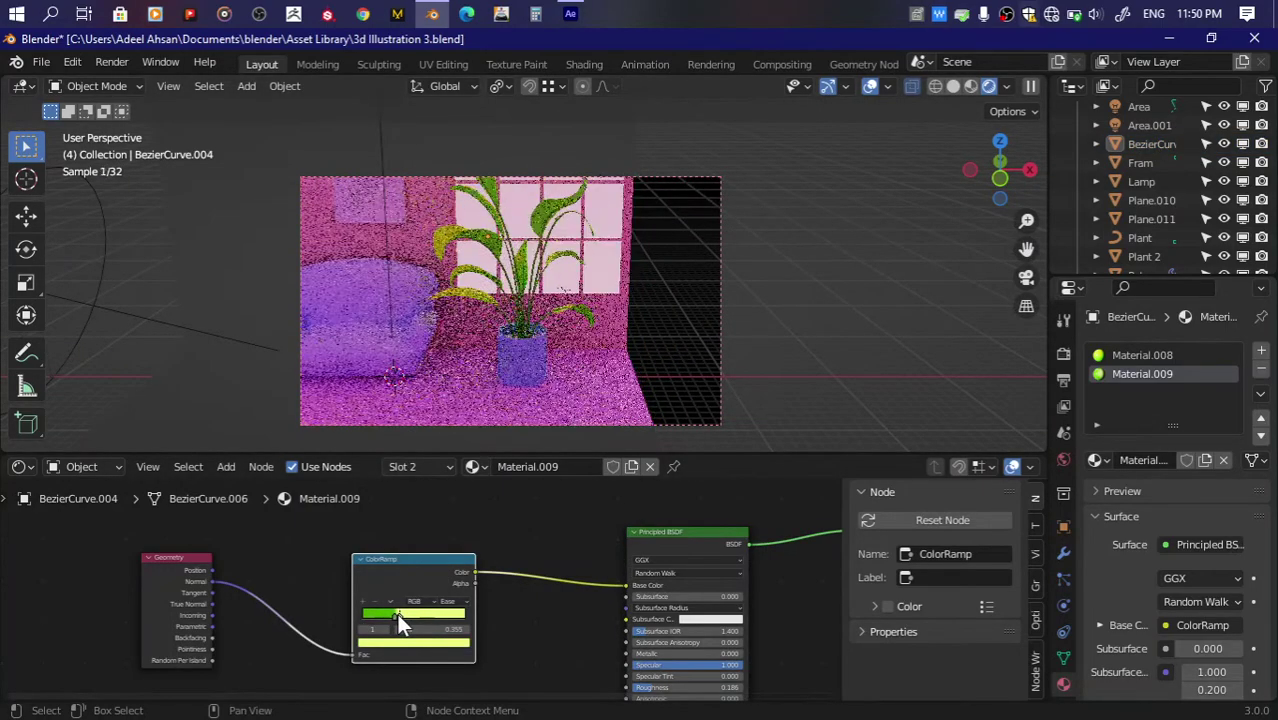
click(400, 642)
click(388, 530)
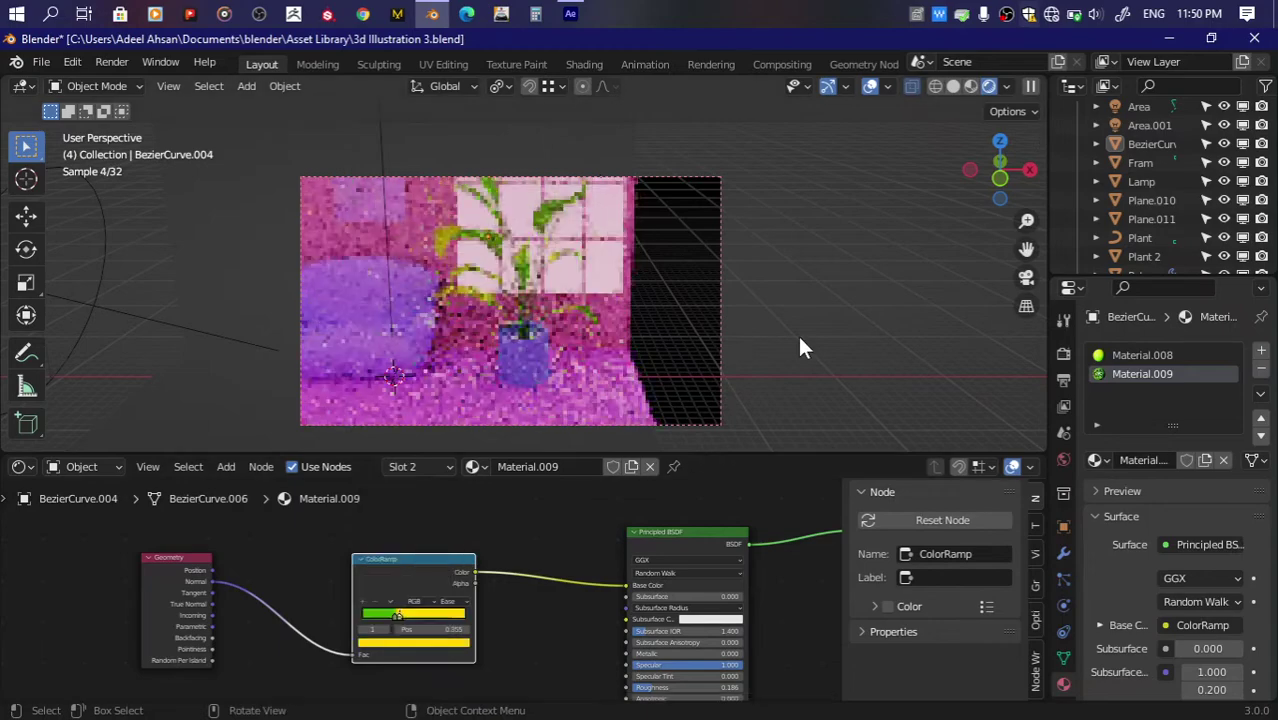
key(ctrl+s)
middle_drag(800, 347, 1026, 249)
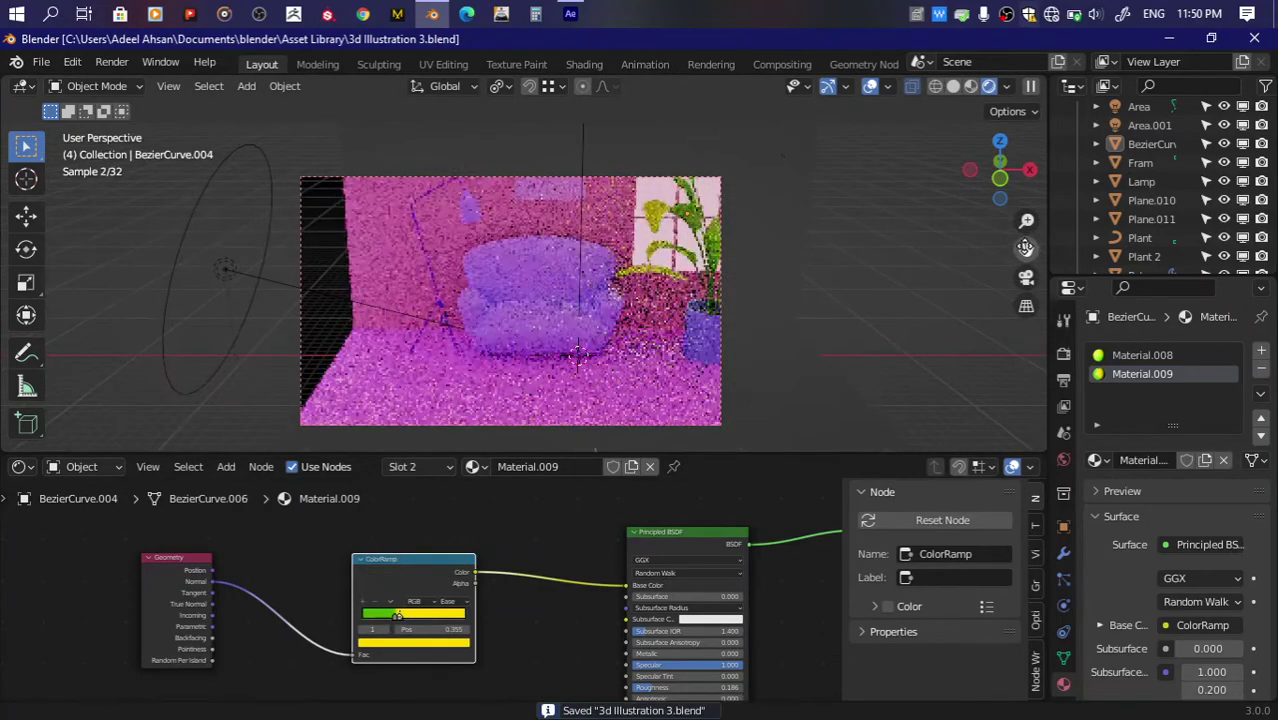
Step: Give the Plant curve on the wall painting Material.008
click(494, 241)
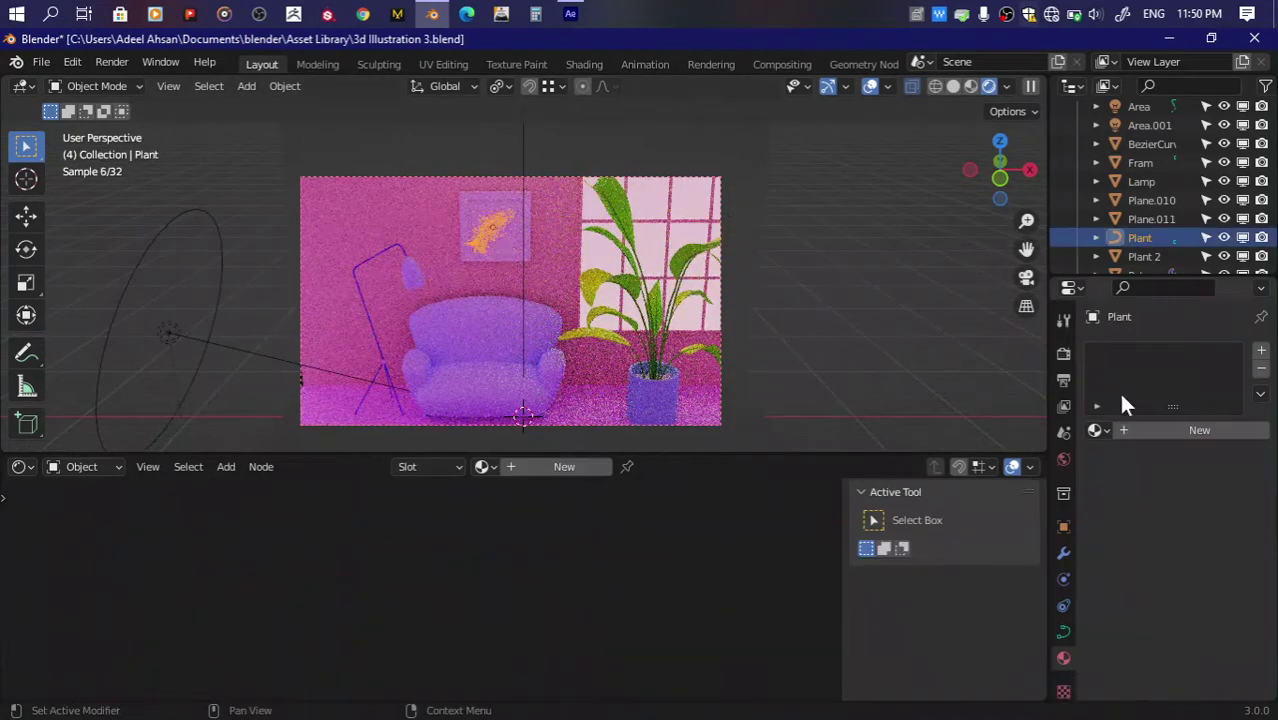
click(1095, 430)
scroll(975, 600, down, 1)
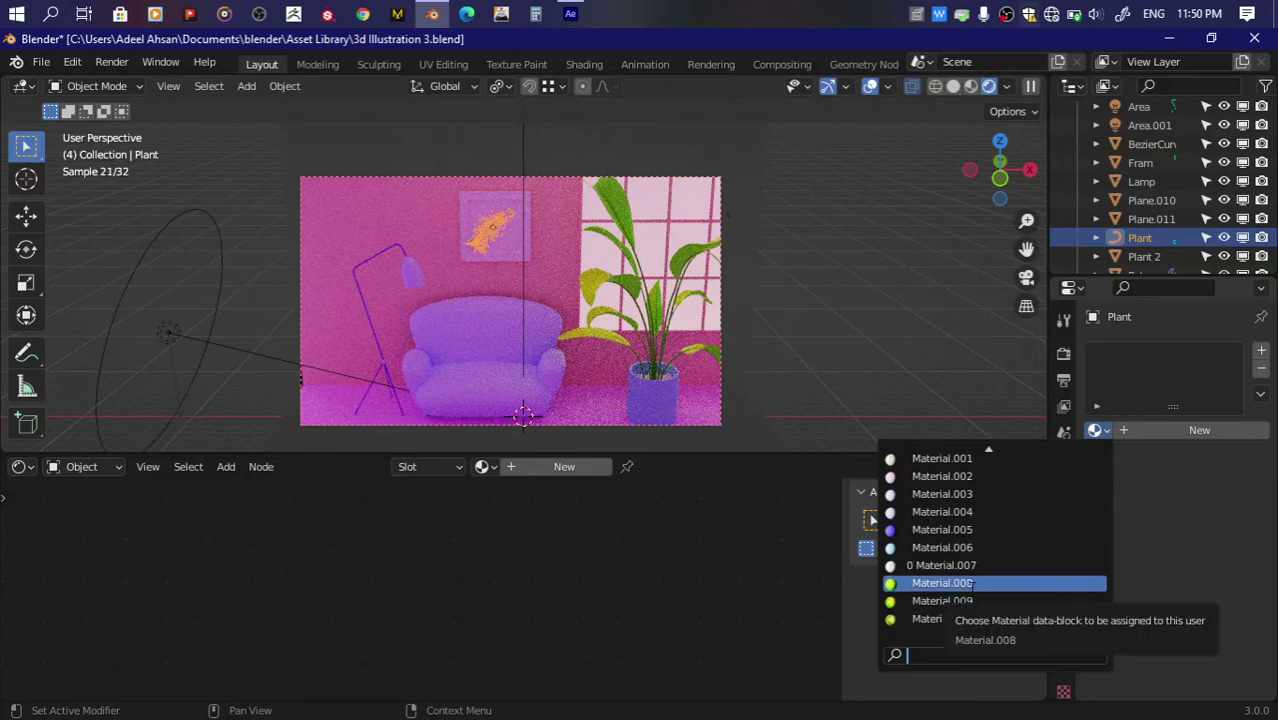
click(965, 584)
Step: Add two material slots to the Fram frame, with Material.003 in the second
click(498, 247)
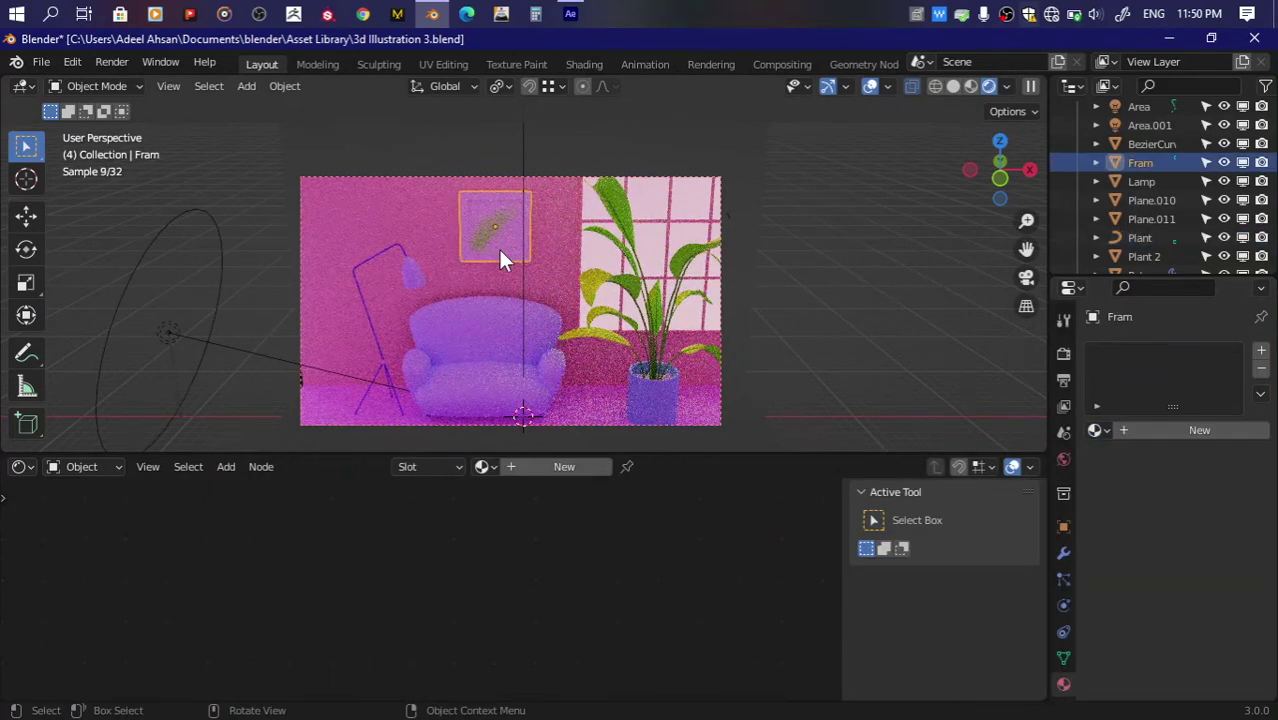
key(Tab)
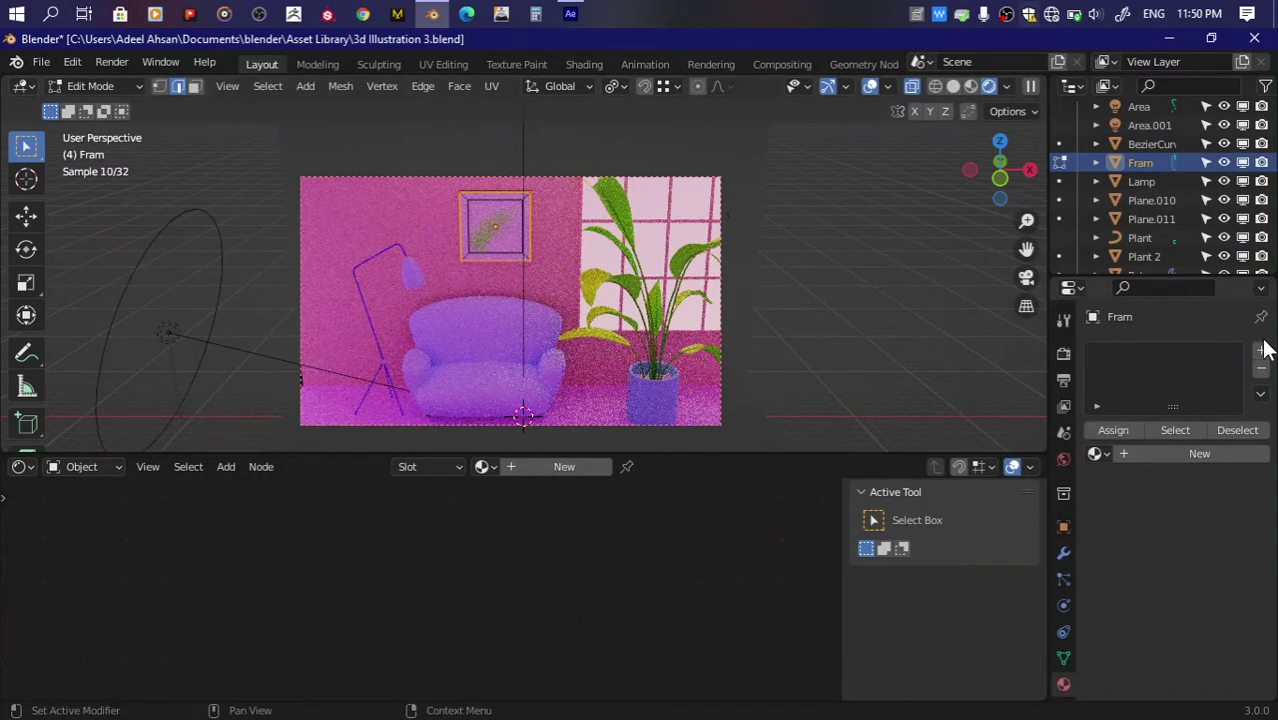
drag(1000, 168, 965, 195)
click(1261, 350)
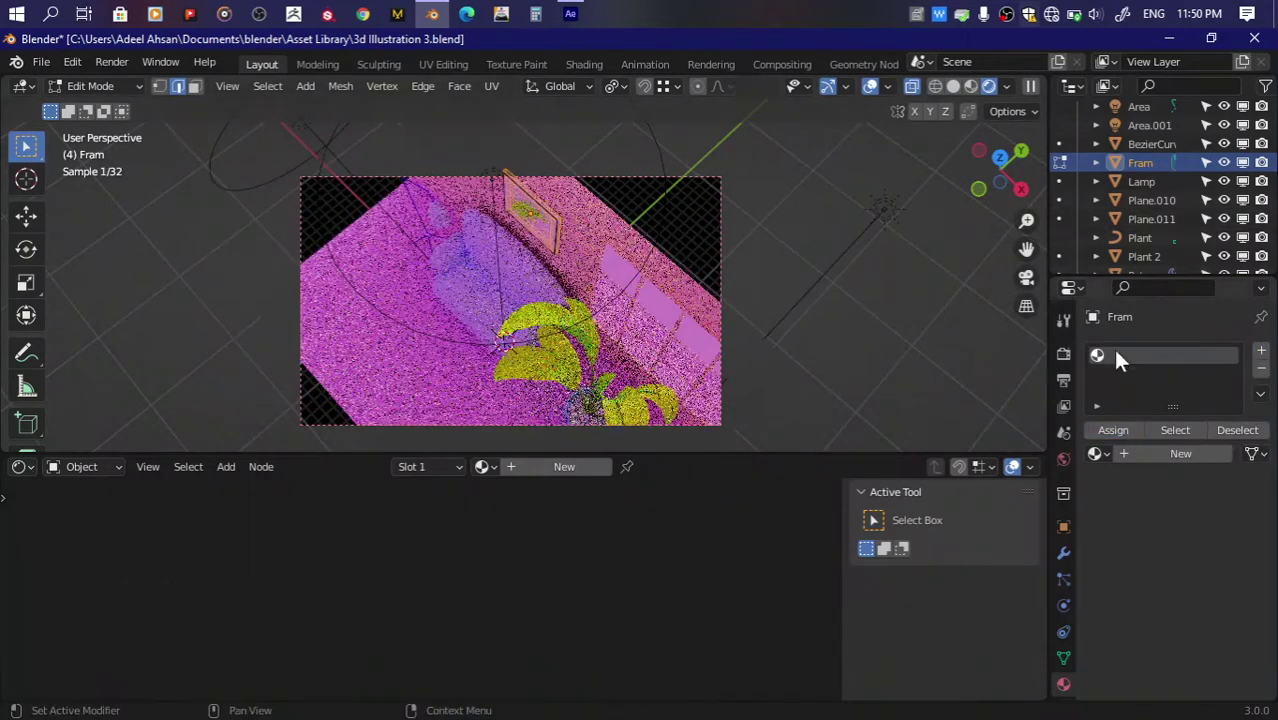
click(1261, 350)
key(Tab)
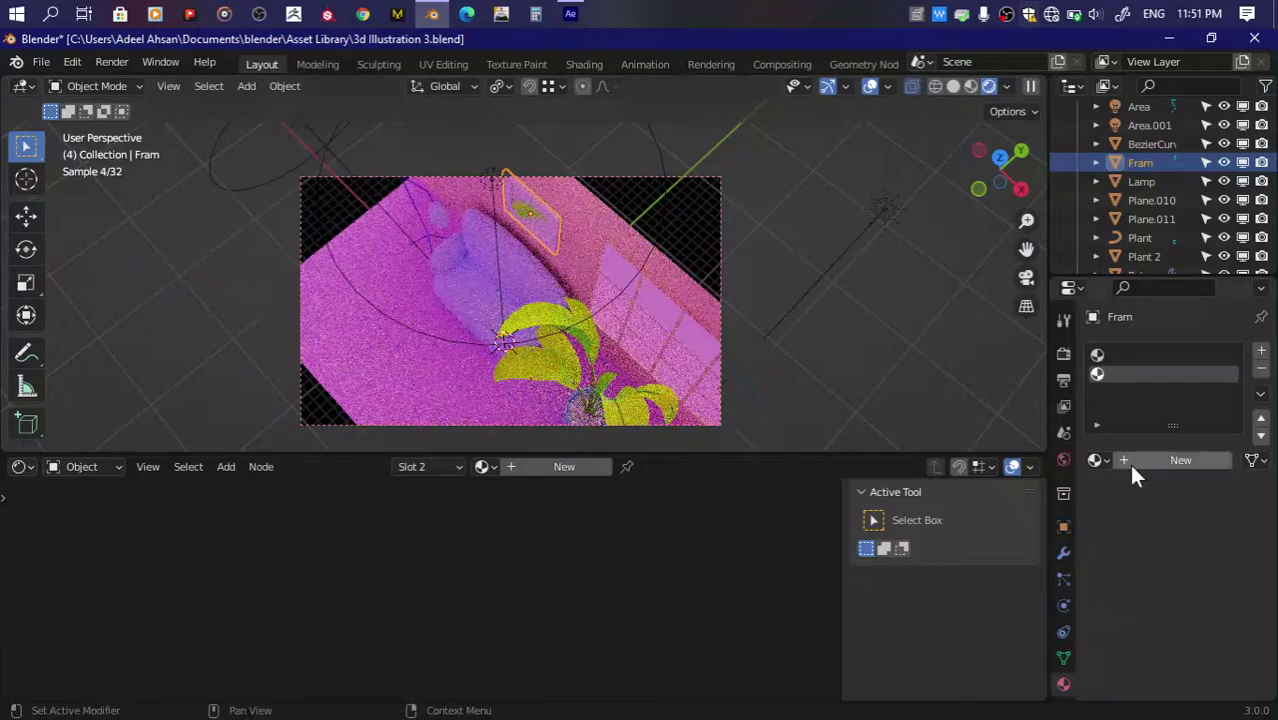
click(1097, 460)
click(988, 545)
Step: Make that slot a single-user copy, Material.010, with a near-white base colour
drag(1019, 186, 1055, 240)
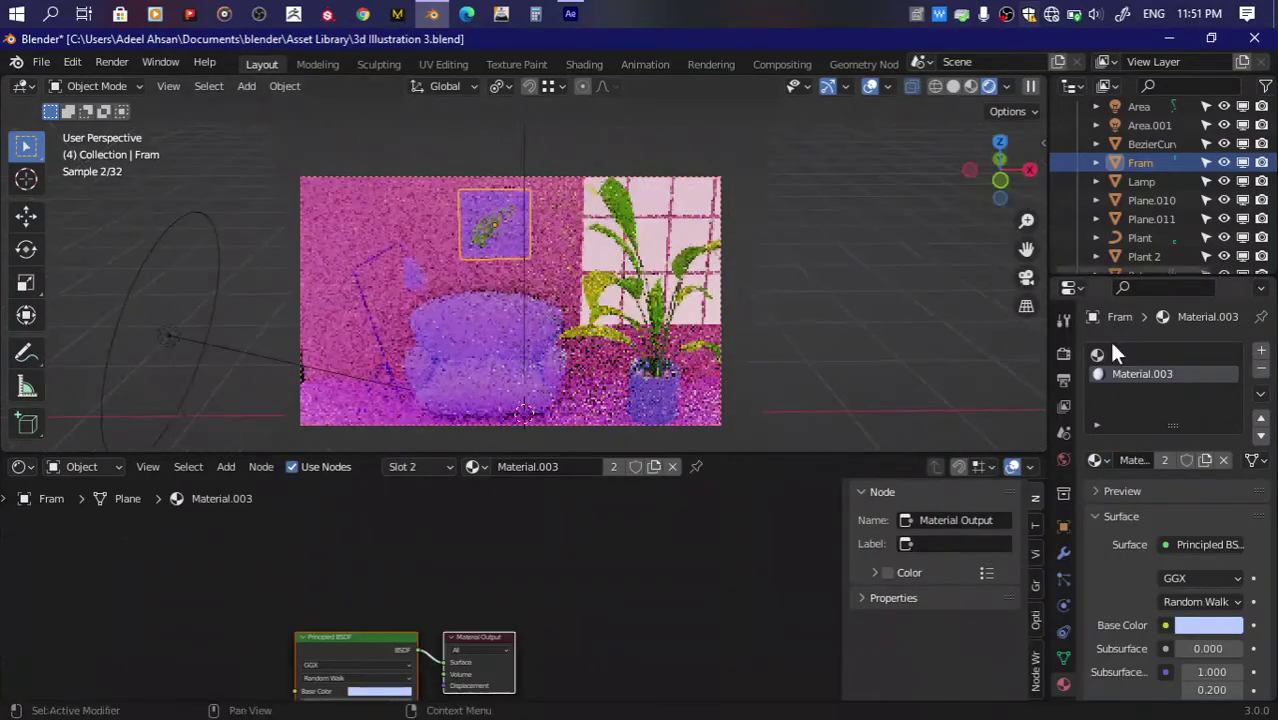
click(1164, 460)
click(1192, 622)
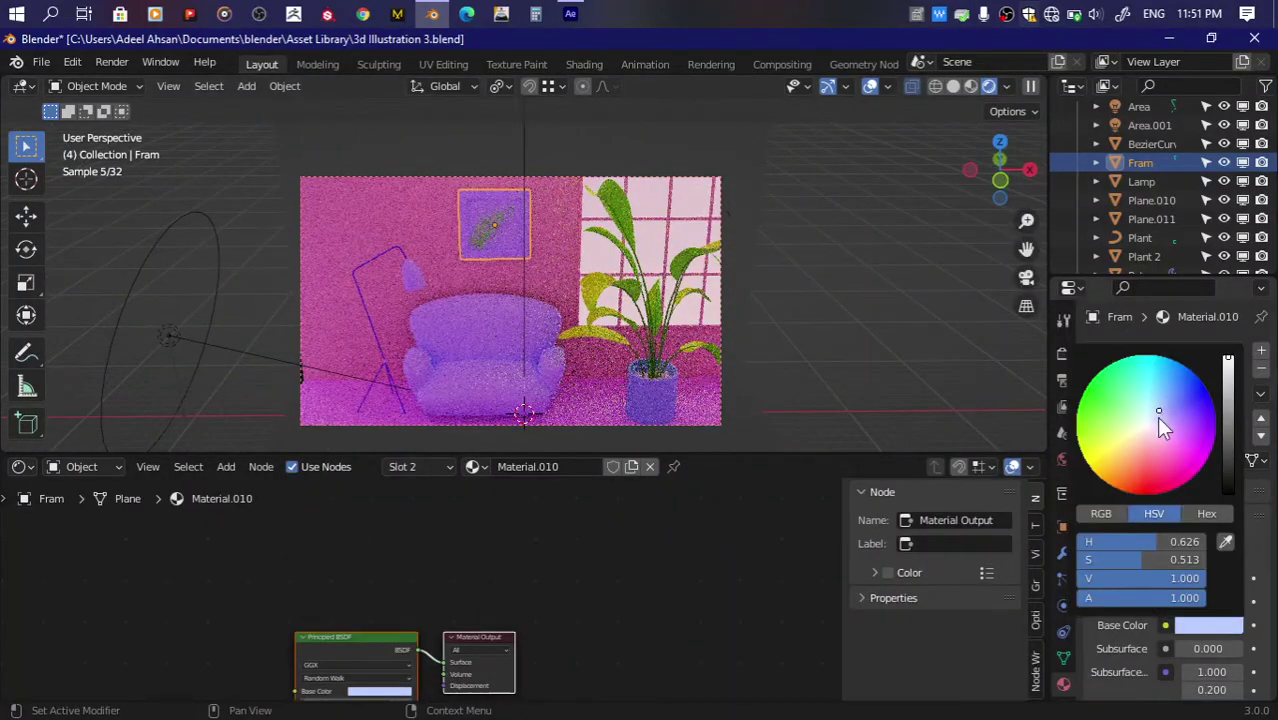
drag(1156, 416, 1146, 422)
Step: Add a new red material, Material.011, in another frame slot
click(1261, 351)
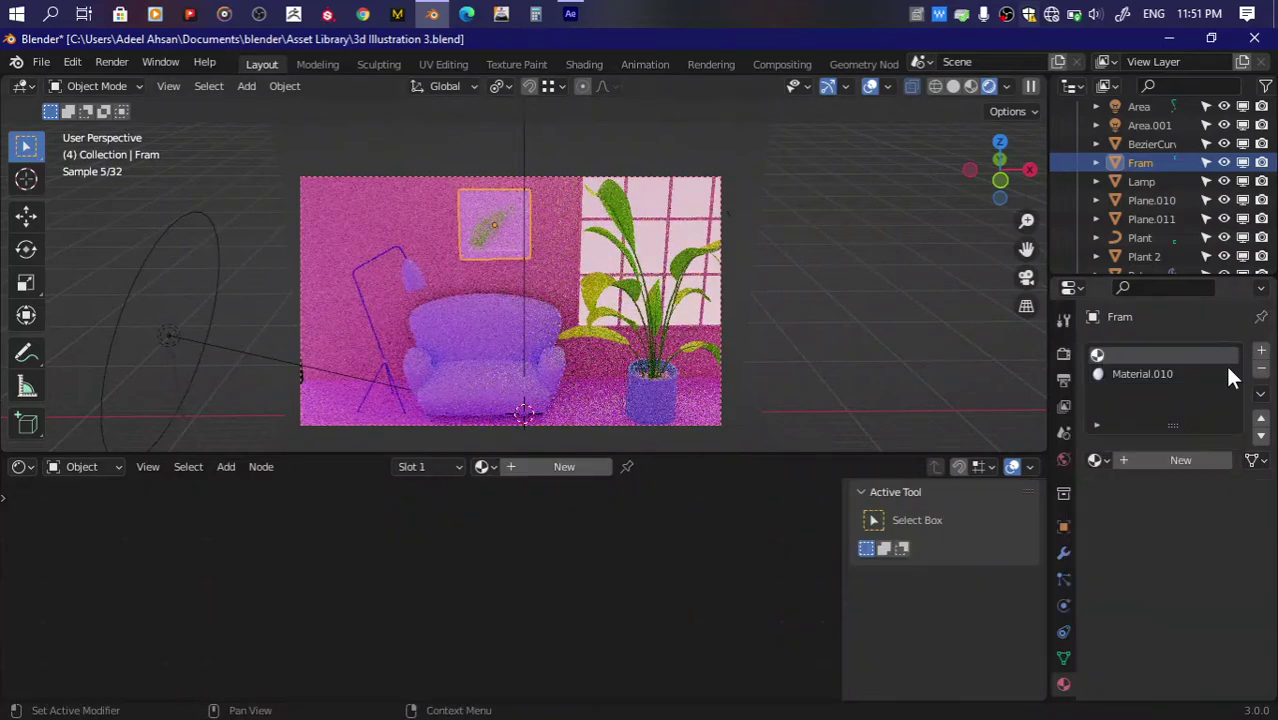
click(1157, 457)
click(1195, 625)
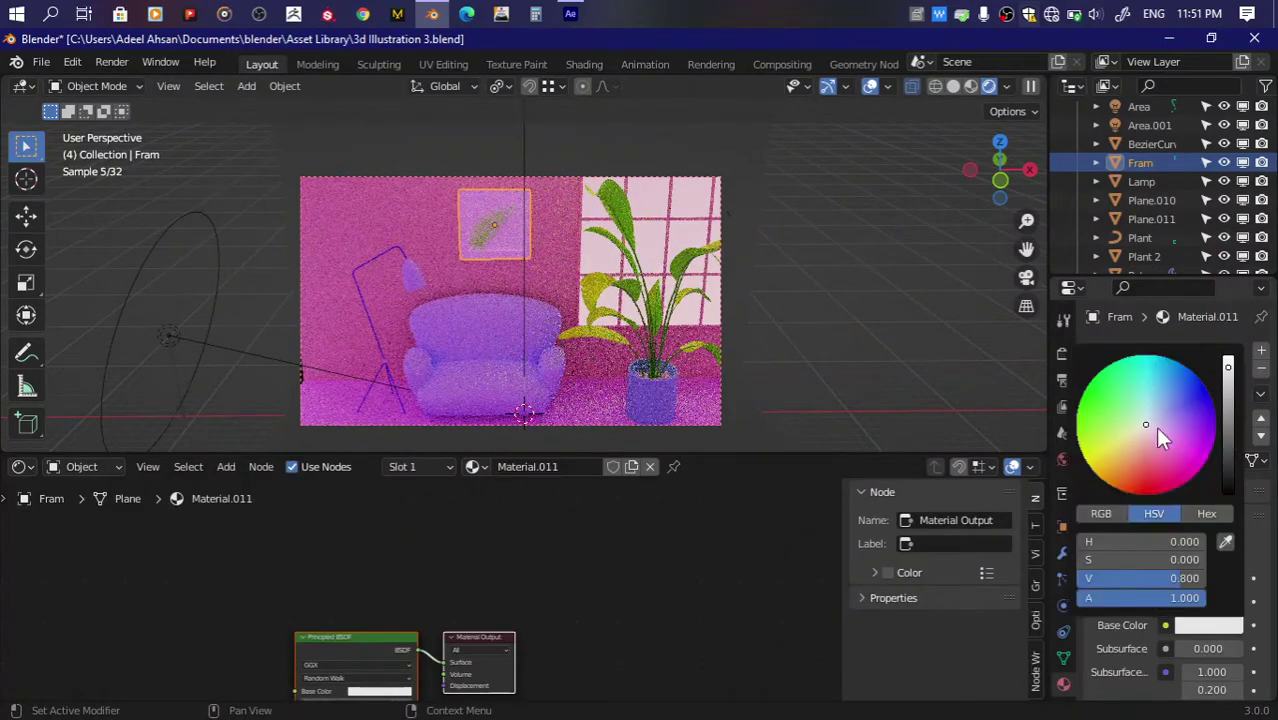
drag(1155, 426, 1143, 470)
Step: Apply the frame's materials in Edit Mode, save, and view the scene from the front
key(Tab)
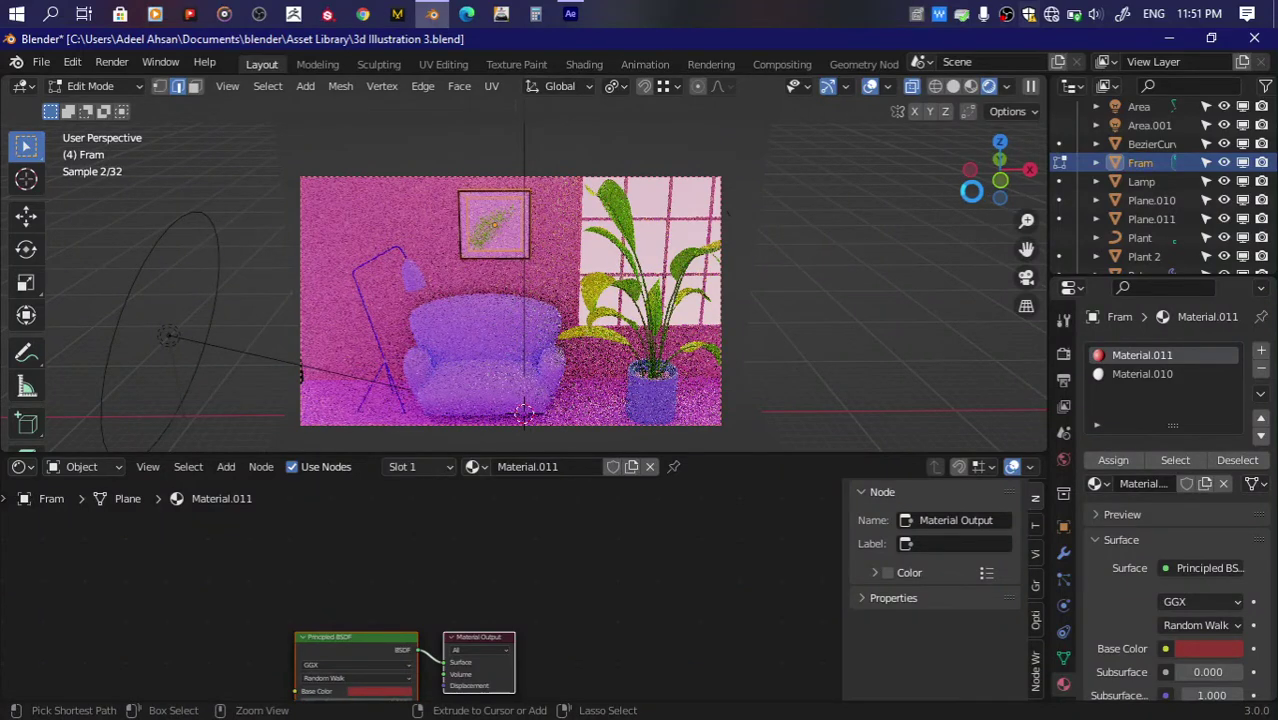
key(Tab)
key(ctrl+s)
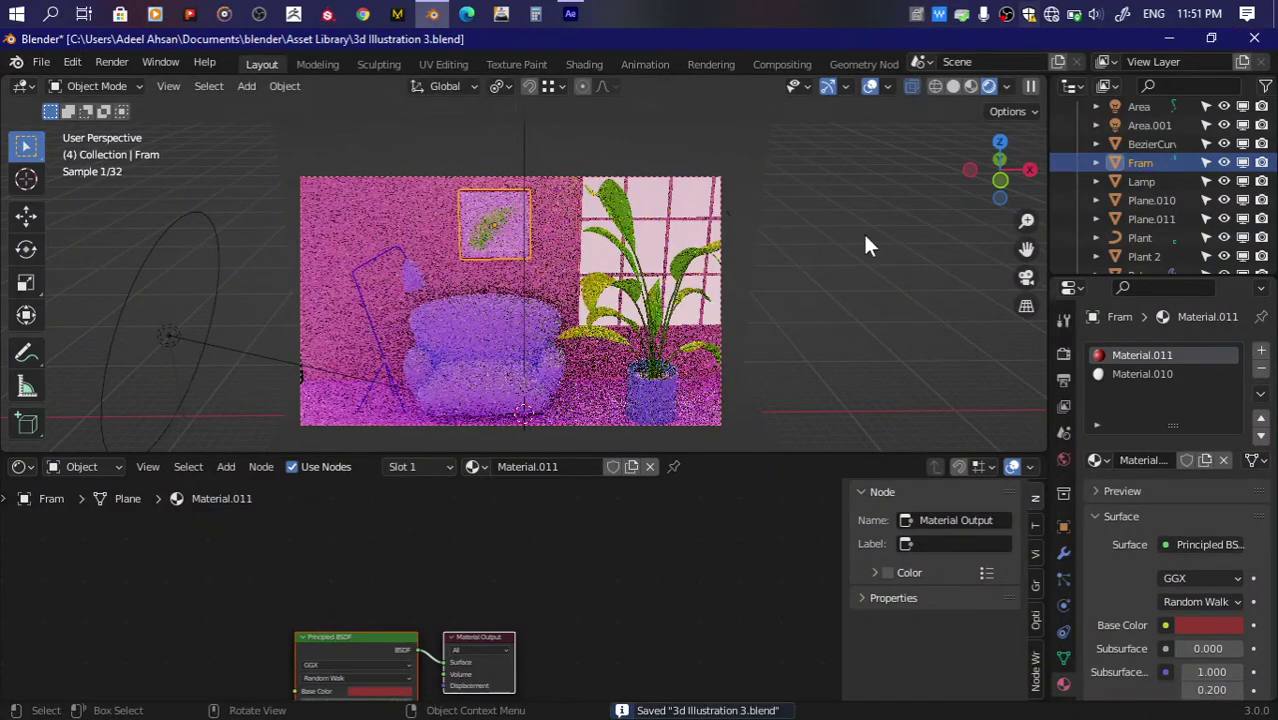
click(1001, 184)
scroll(880, 238, down, 2)
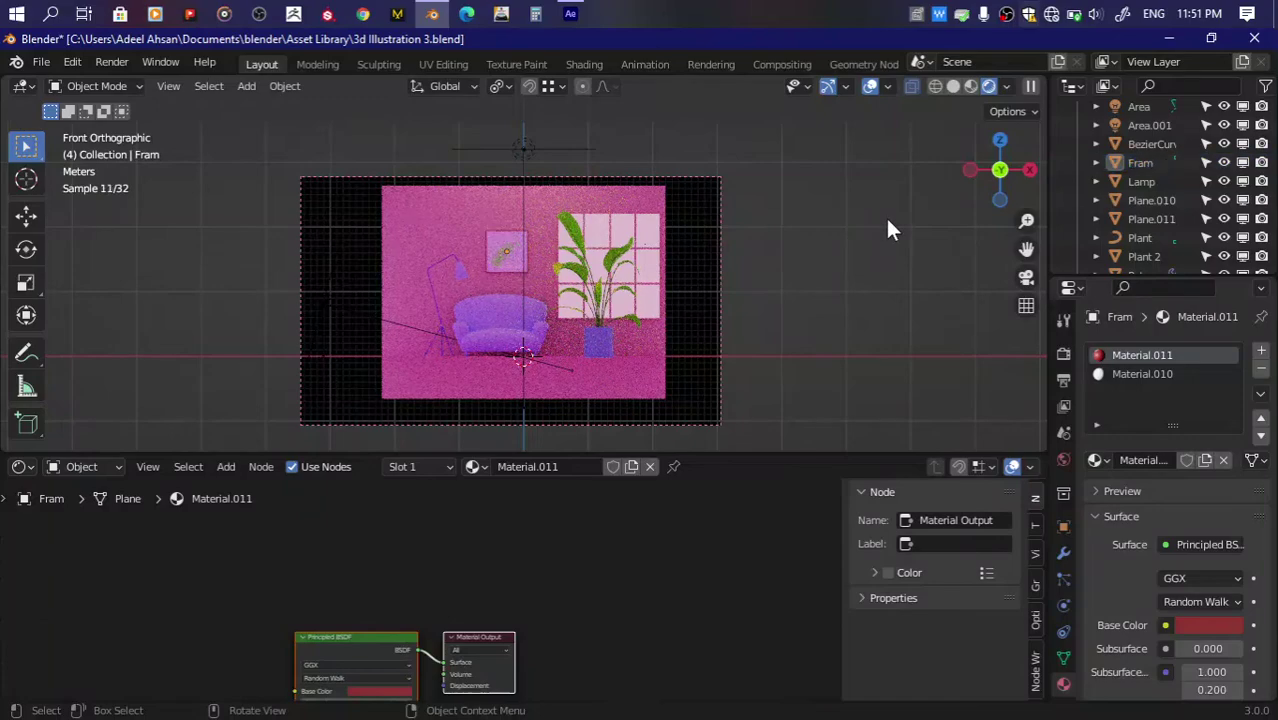
Step: Try vertex and face instancing on the floor Plane.010, then turn instancing back off
drag(982, 151, 945, 170)
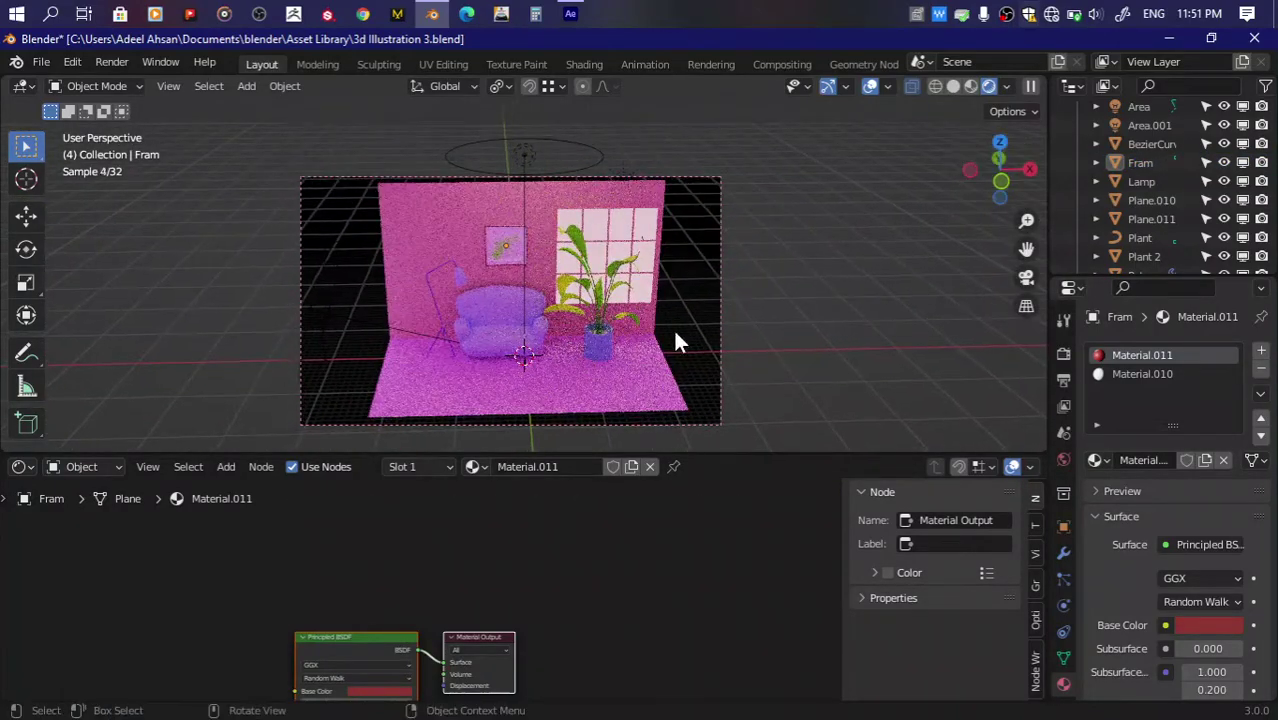
click(612, 358)
click(1063, 553)
click(1063, 526)
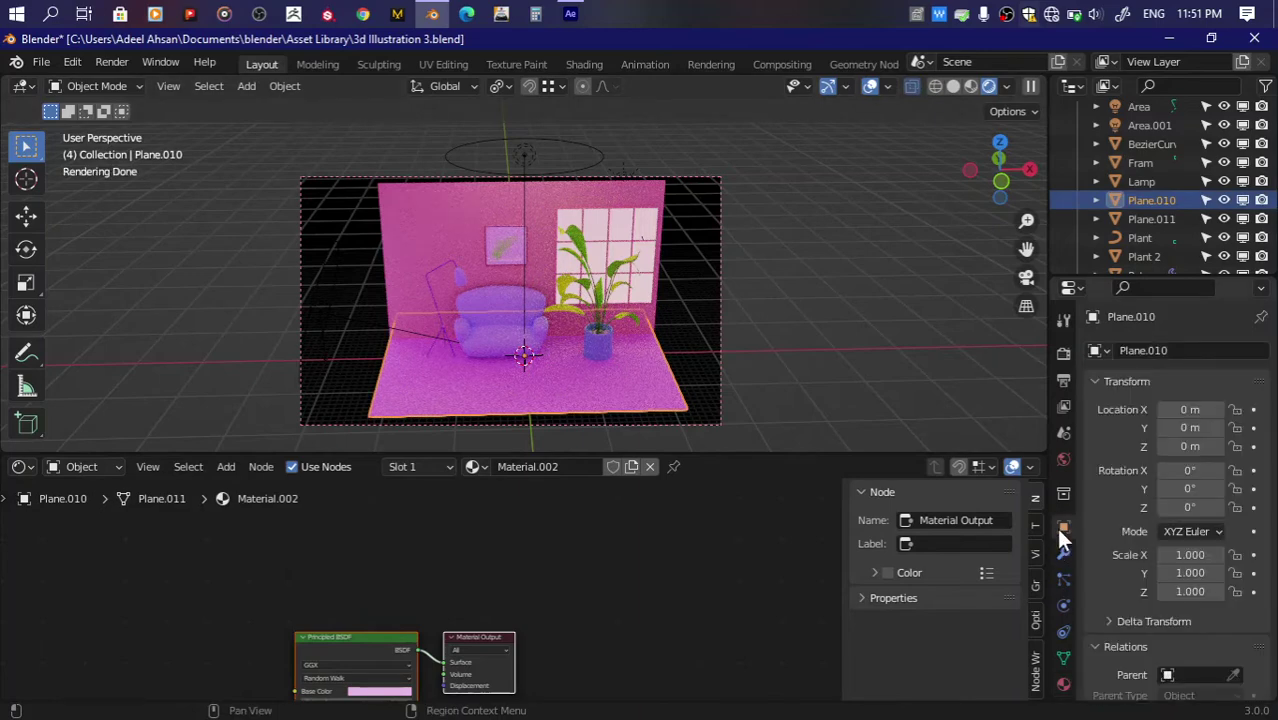
scroll(1108, 543, down, 4)
scroll(1108, 424, down, 2)
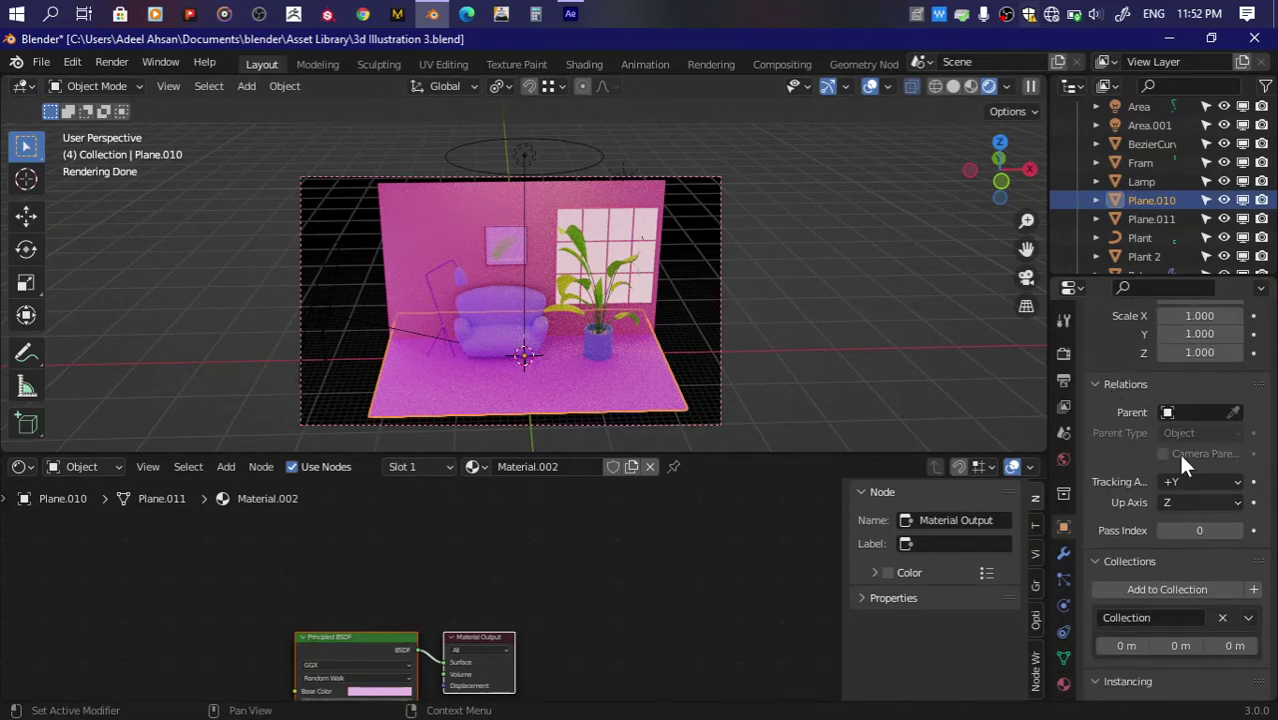
scroll(1178, 451, down, 3)
scroll(1133, 503, down, 1)
click(1200, 556)
click(1208, 556)
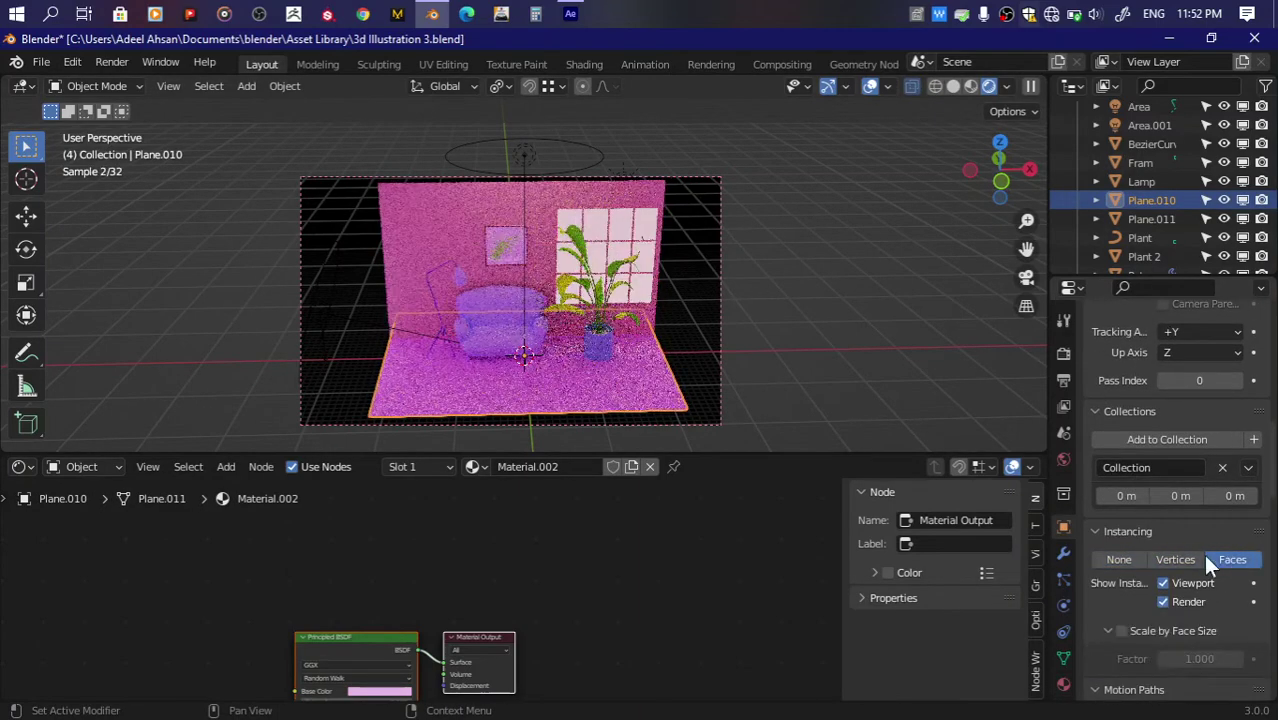
click(1117, 560)
scroll(1117, 564, down, 3)
scroll(1117, 564, down, 3)
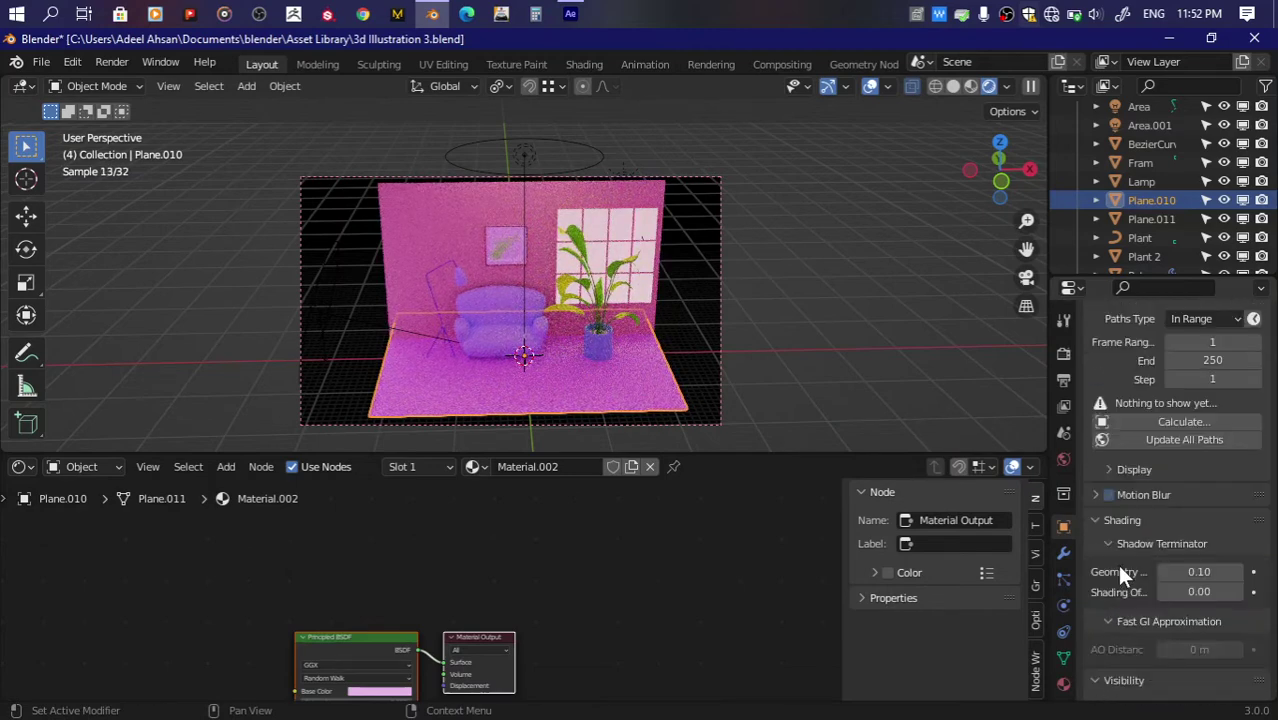
Step: Review the scene's units, gravity, keying sets and audio settings
click(1062, 458)
click(1063, 432)
click(1094, 451)
scroll(1134, 546, down, 2)
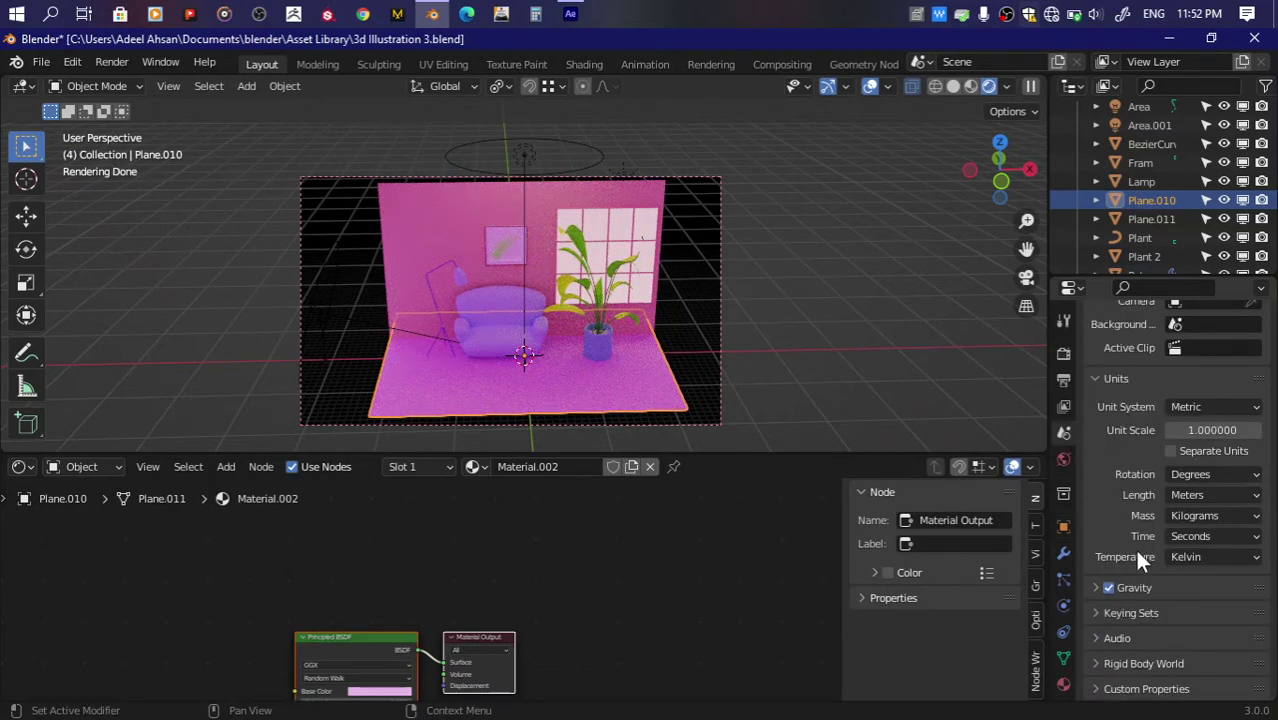
click(1096, 588)
scroll(1095, 590, down, 2)
click(1095, 603)
scroll(1093, 630, down, 1)
click(1092, 642)
scroll(1091, 650, down, 3)
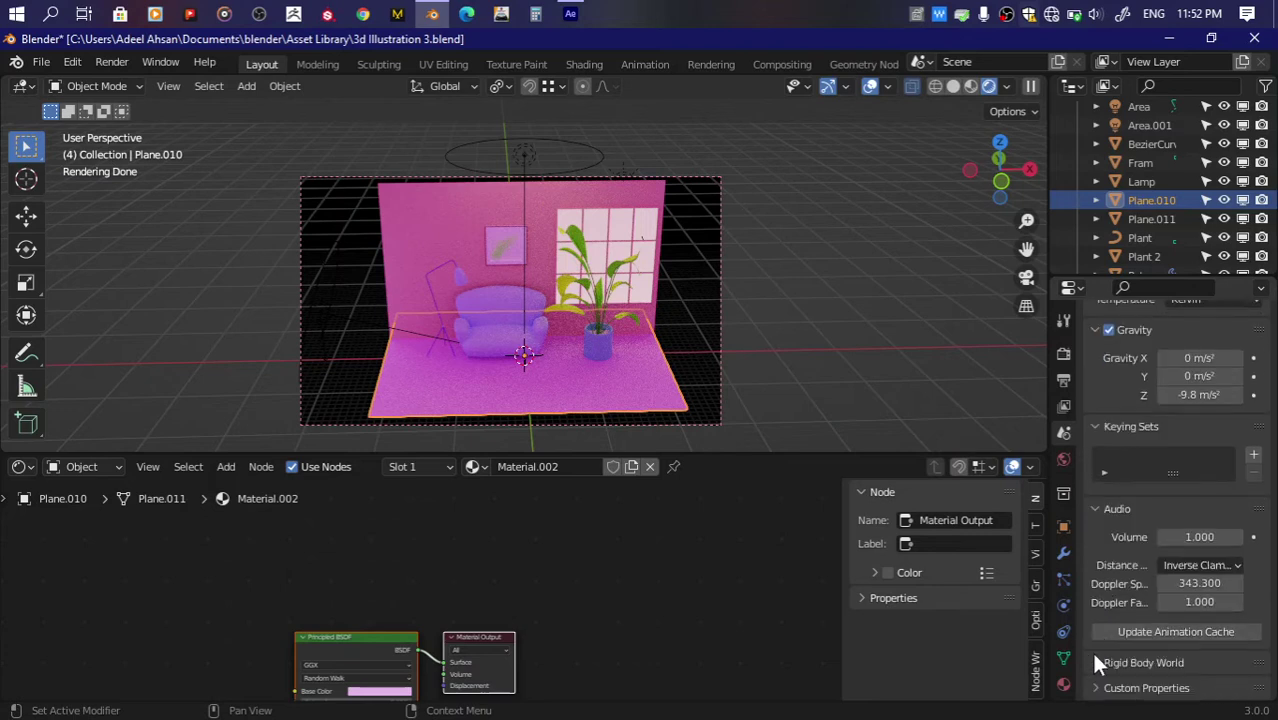
scroll(1091, 655, up, 4)
scroll(1091, 655, up, 6)
Step: Exclude environment, surfaces, hair and volumes from the view layer render and expand the override options
click(1062, 406)
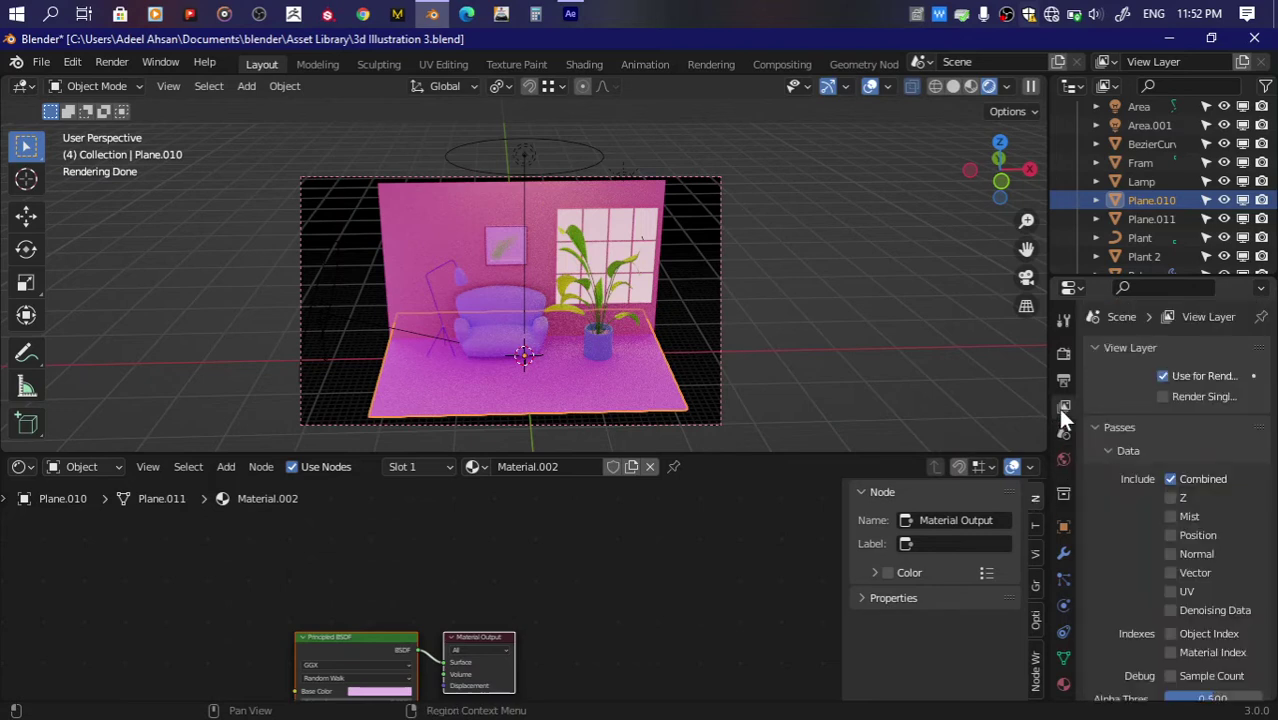
scroll(1134, 536, down, 1)
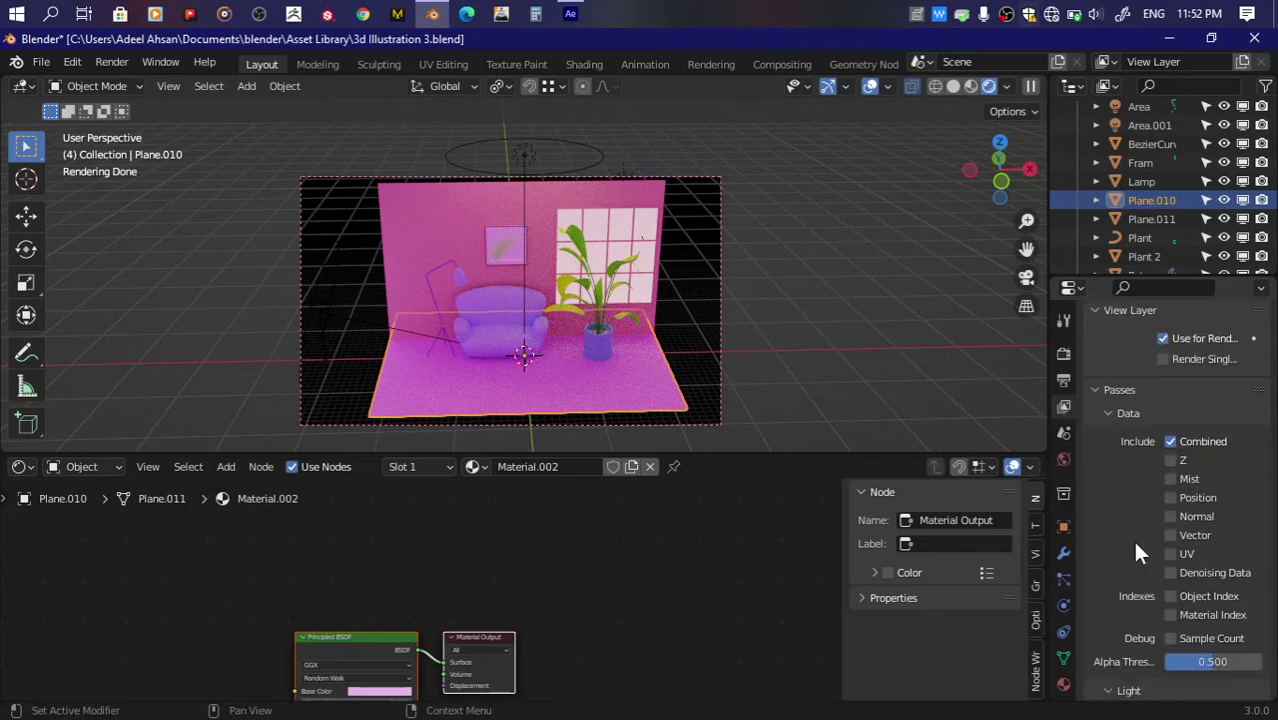
click(1171, 614)
scroll(1147, 573, down, 5)
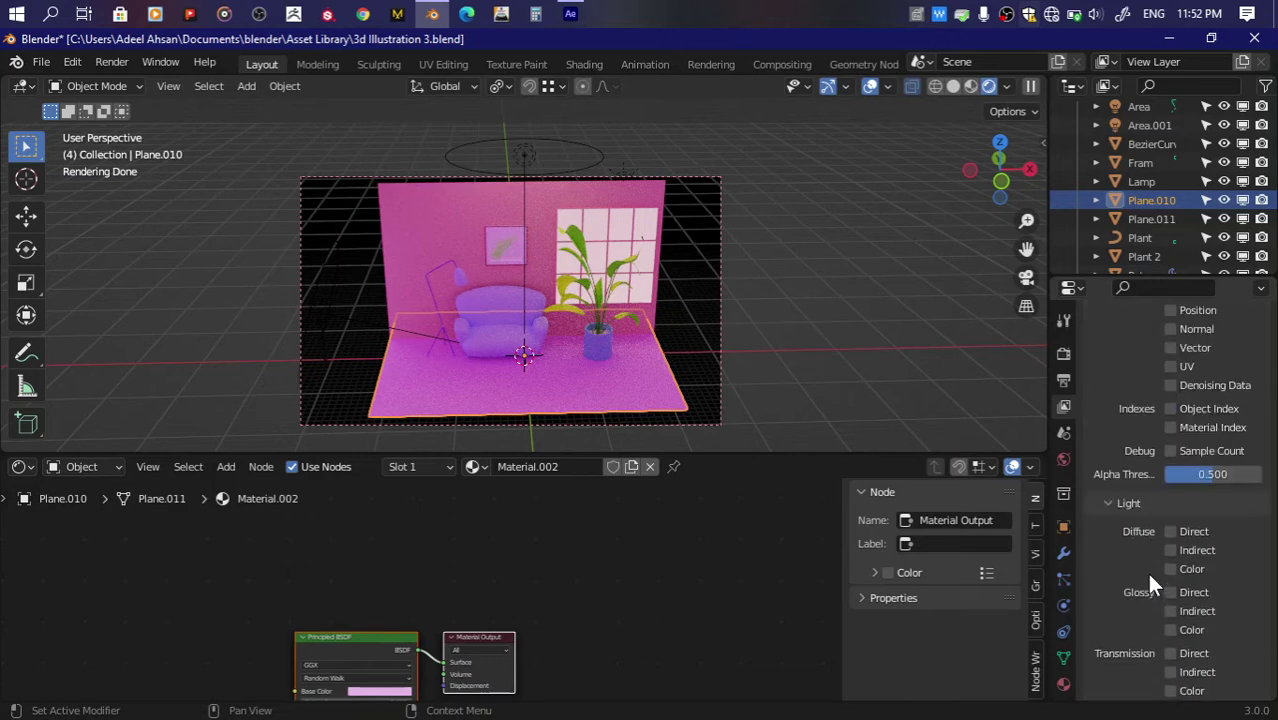
scroll(1146, 570, down, 1)
scroll(1160, 510, down, 6)
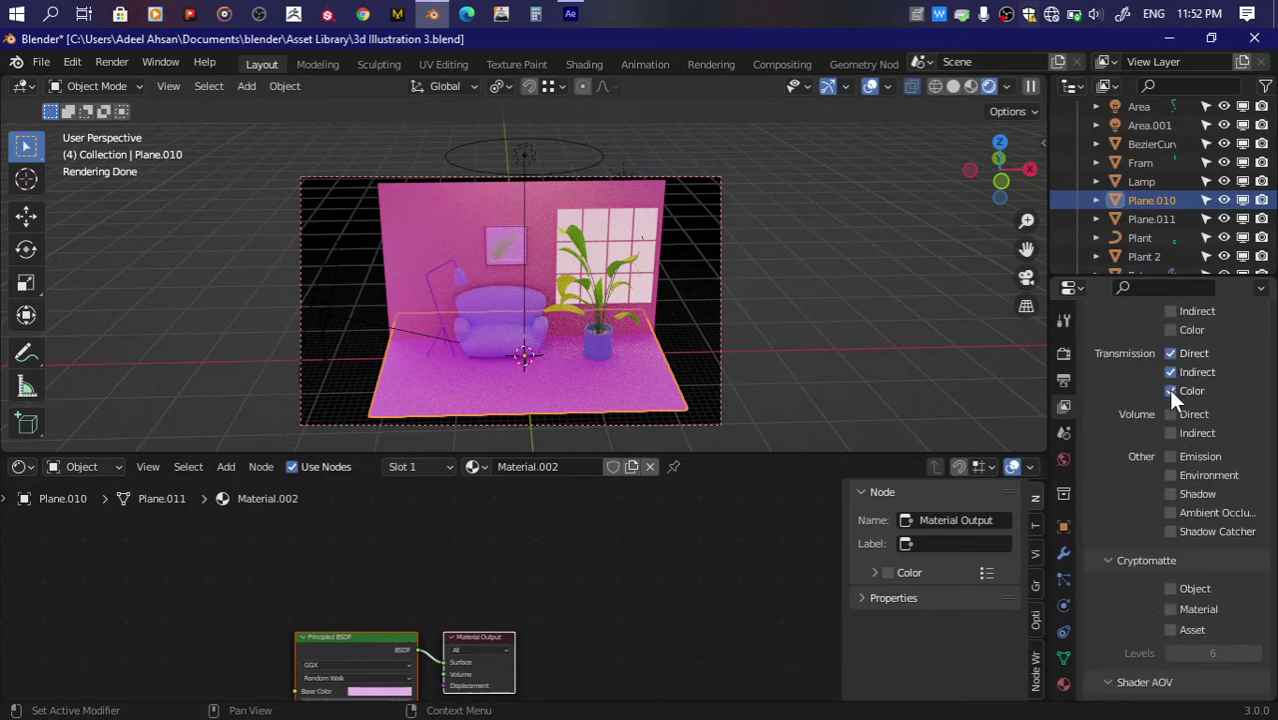
scroll(1149, 425, down, 3)
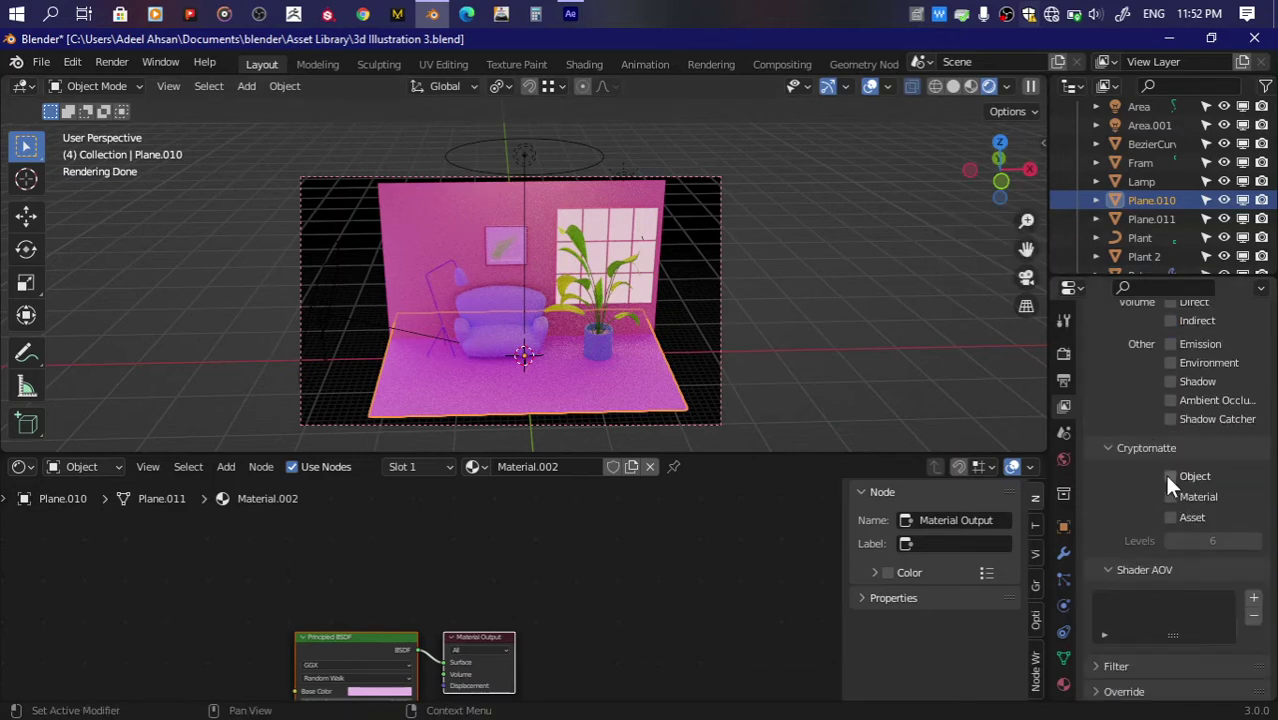
mouse_move(1170, 478)
mouse_down()
mouse_move(1171, 511)
mouse_move(1170, 476)
mouse_up()
scroll(1167, 405, up, 1)
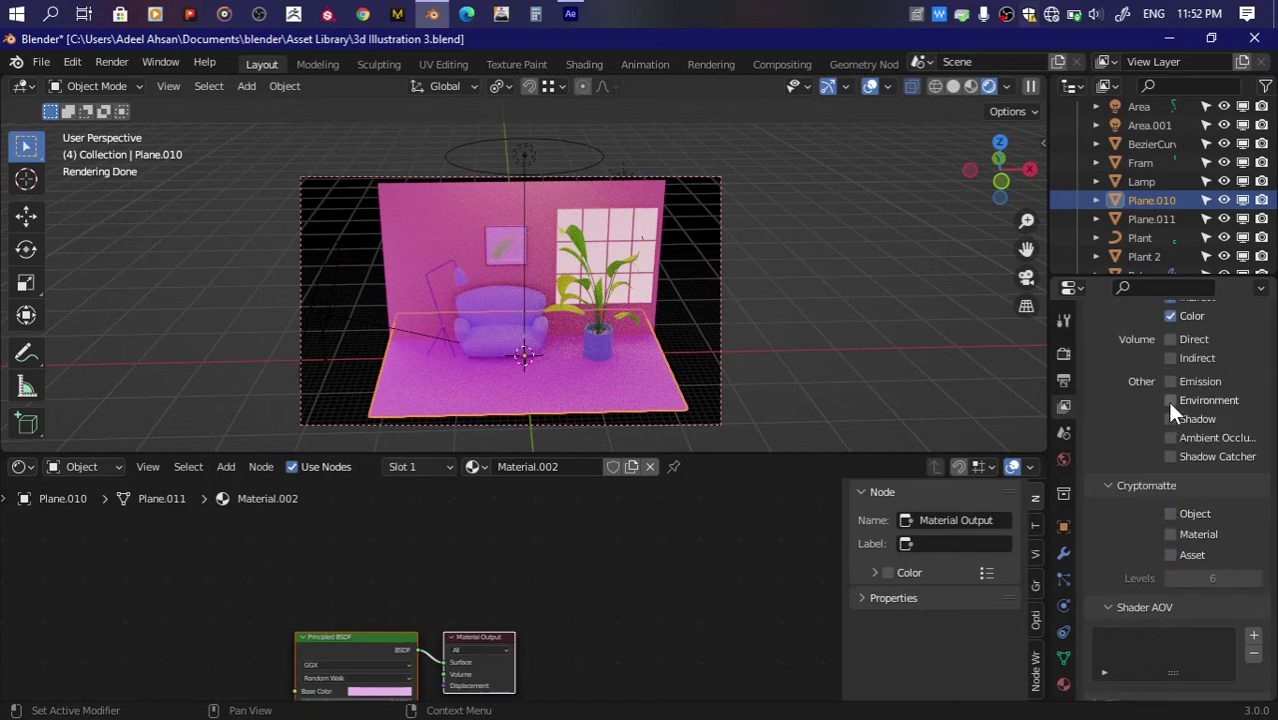
drag(1170, 400, 1170, 456)
scroll(1150, 415, up, 4)
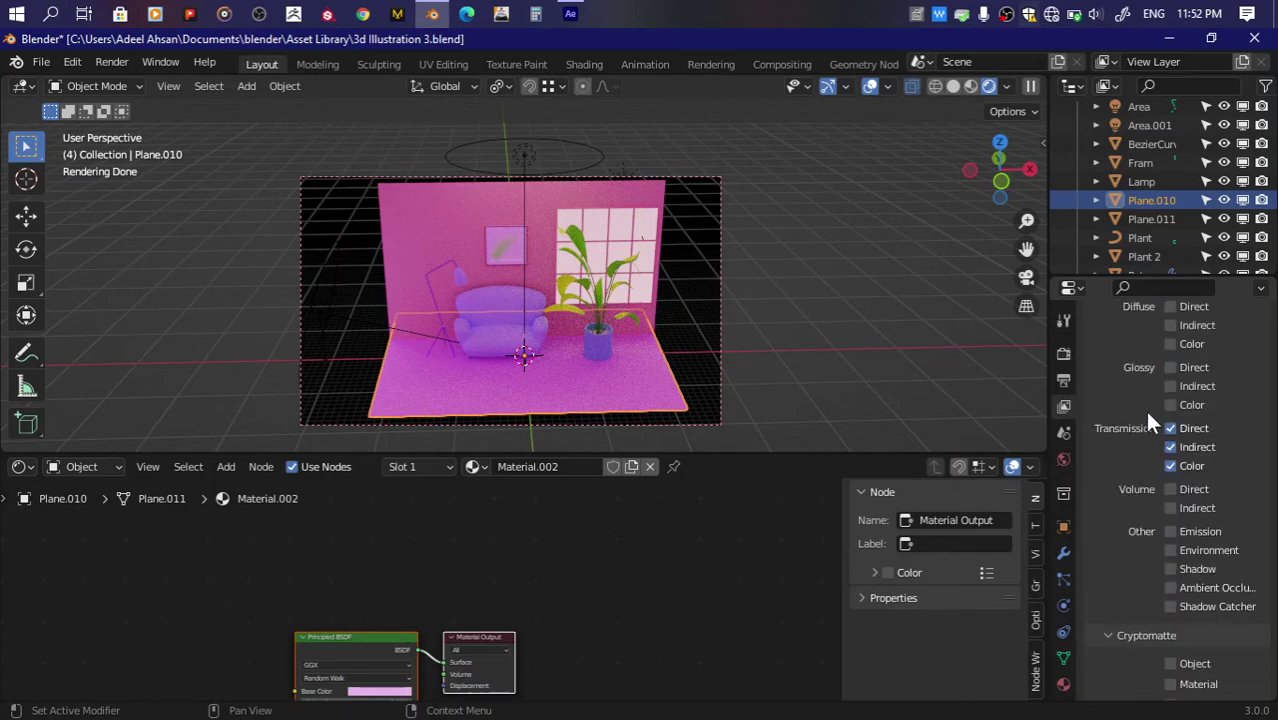
scroll(1120, 485, down, 3)
scroll(1120, 485, down, 2)
scroll(1105, 665, down, 4)
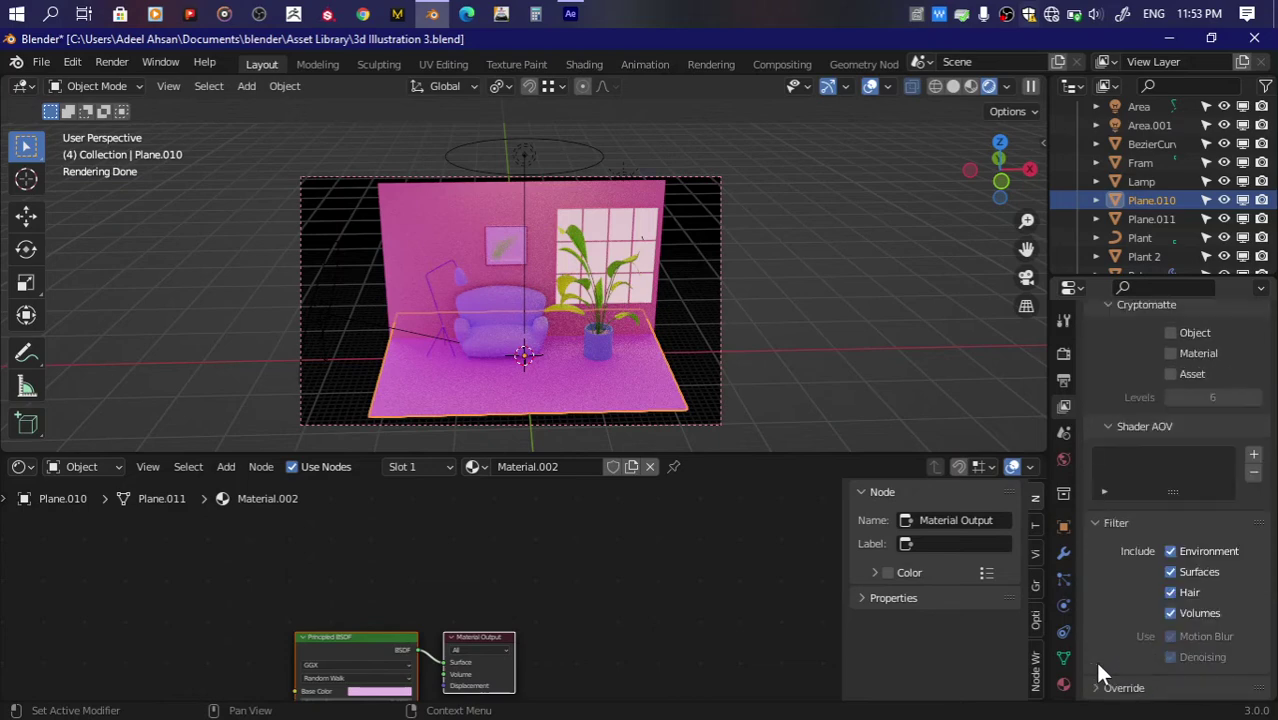
mouse_move(1167, 553)
mouse_down()
mouse_move(1180, 618)
mouse_move(1172, 555)
mouse_move(1170, 613)
mouse_up()
click(1098, 688)
Step: Test disabling the Combined pass and a 0 alpha threshold, then undo both
scroll(1121, 560, up, 3)
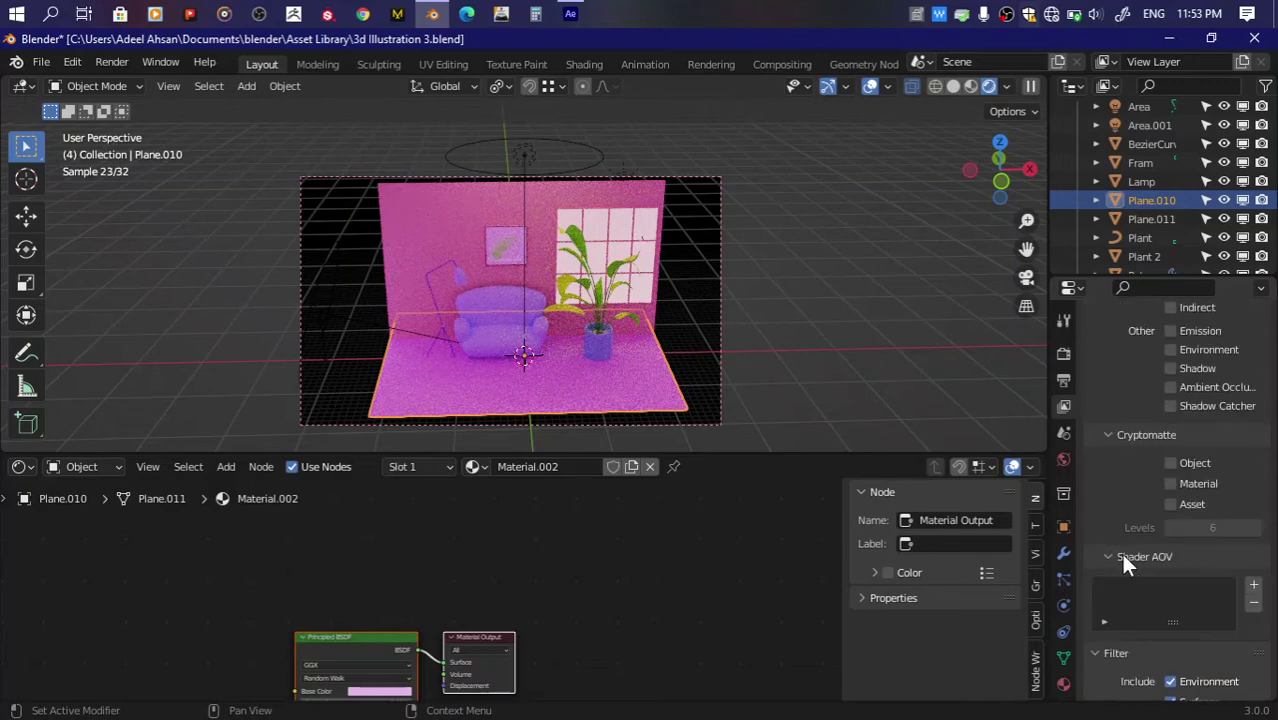
scroll(1121, 555, up, 6)
scroll(1120, 550, up, 6)
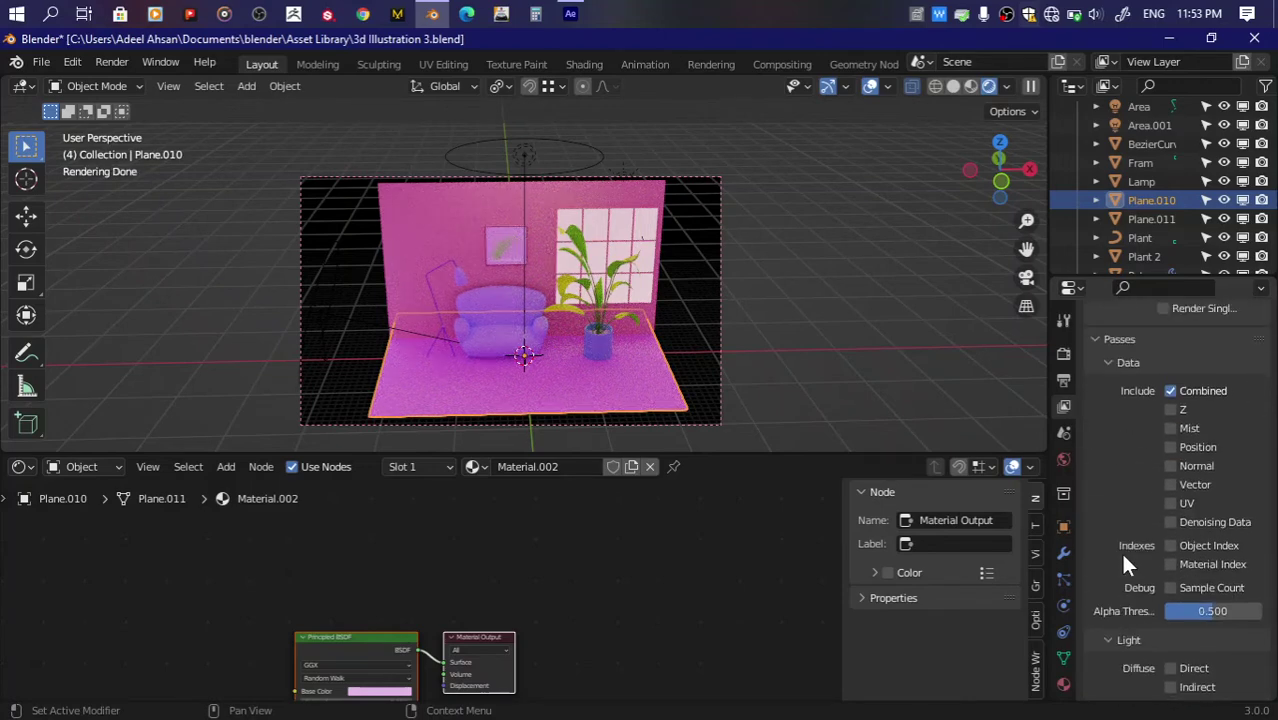
click(1170, 390)
drag(1250, 611, 1198, 618)
key(ctrl+z)
click(1170, 390)
scroll(1168, 391, up, 2)
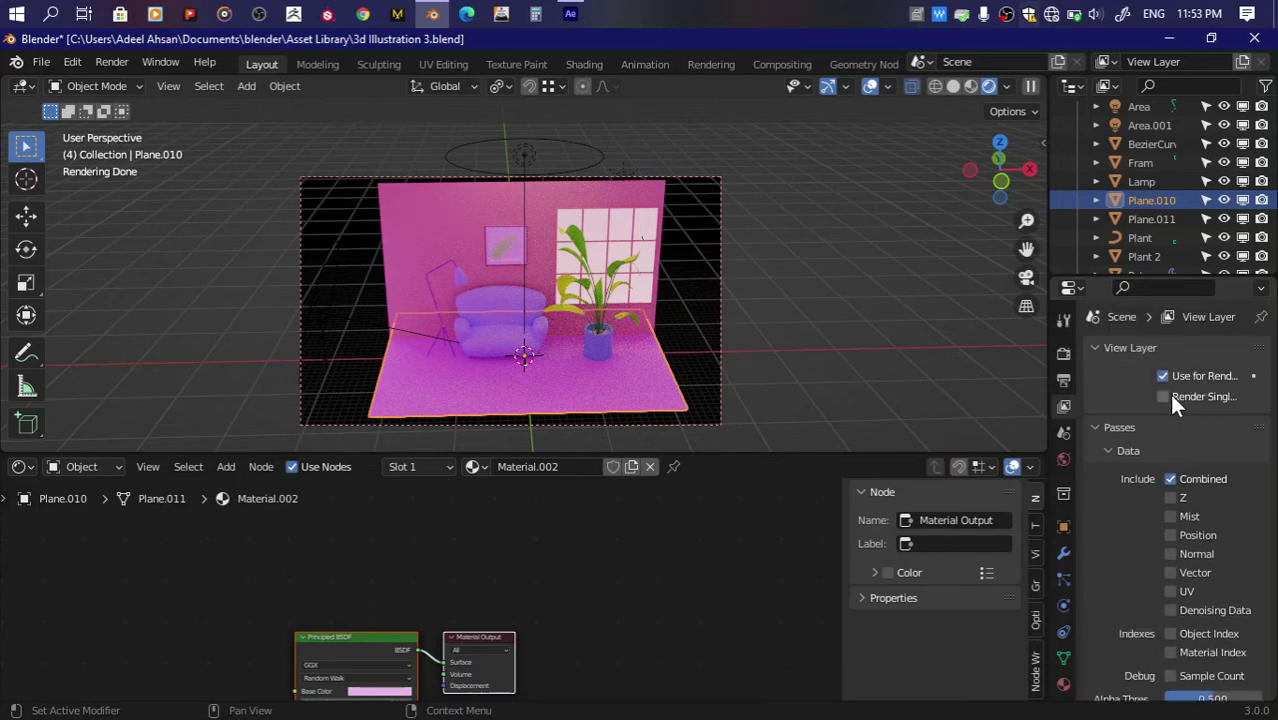
Step: Save the blend file and look over the render output settings
key(ctrl+s)
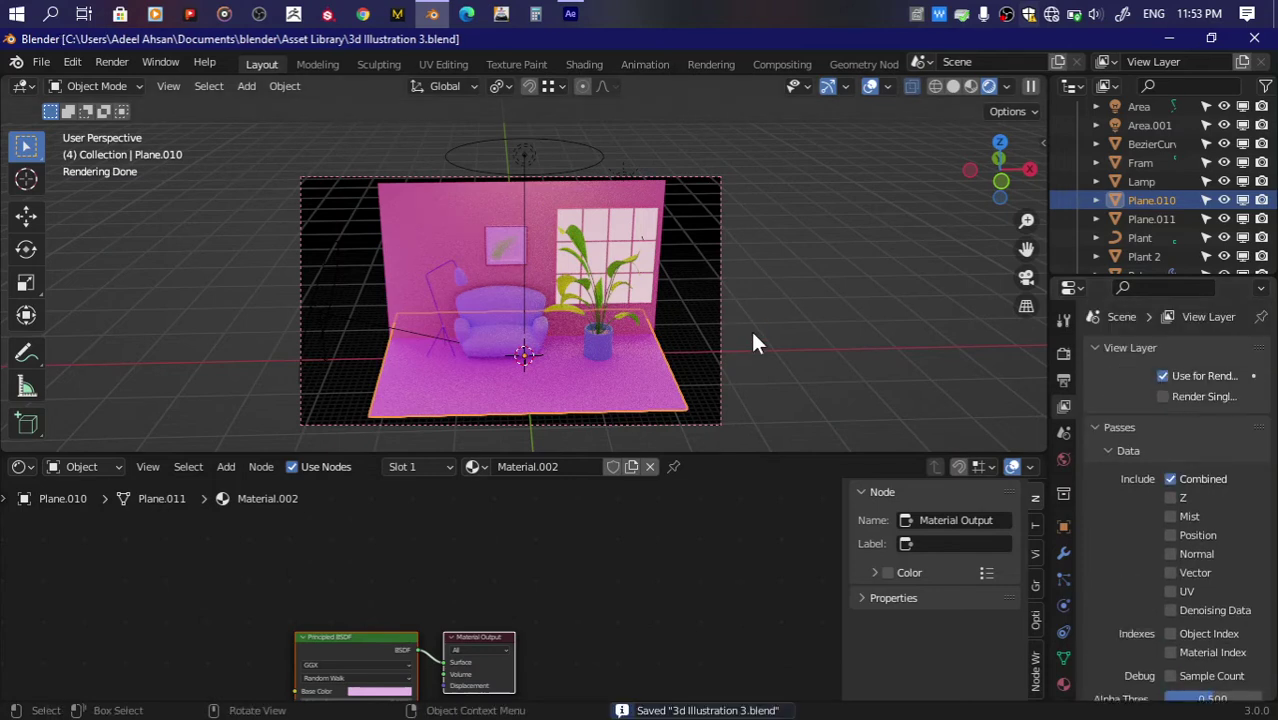
click(1063, 380)
scroll(1121, 412, down, 4)
scroll(1125, 420, down, 5)
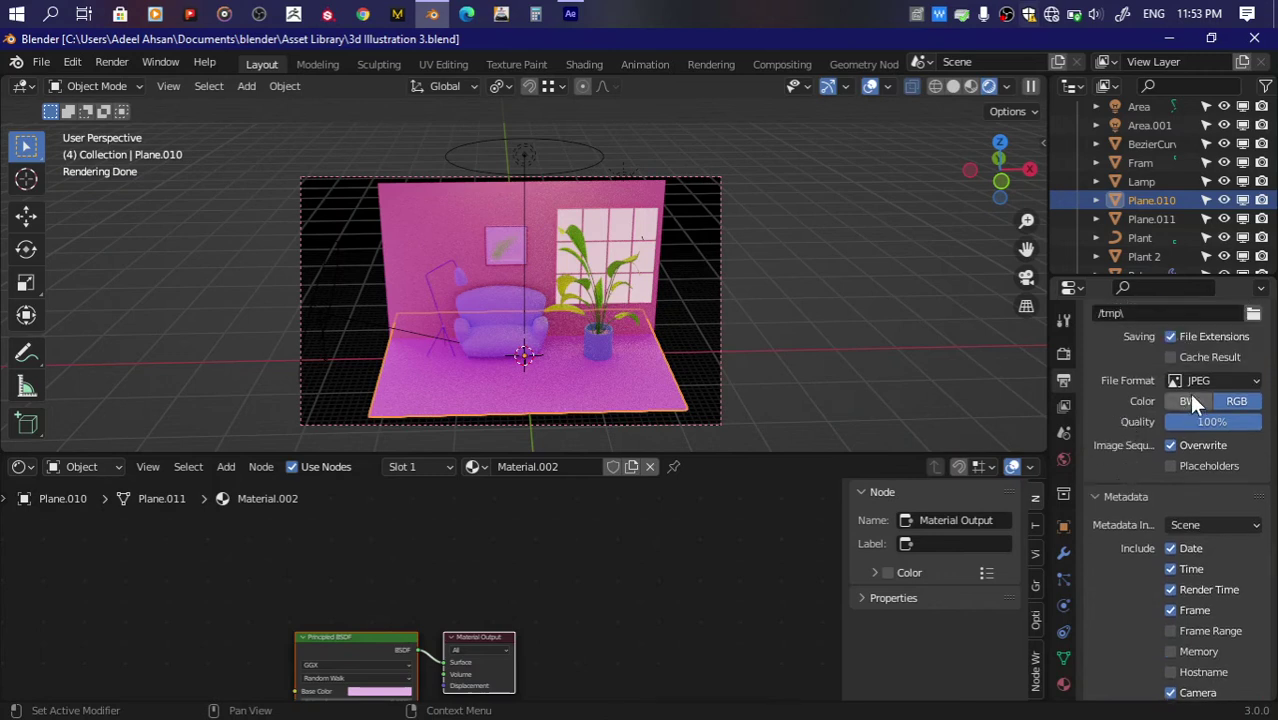
scroll(1121, 480, down, 3)
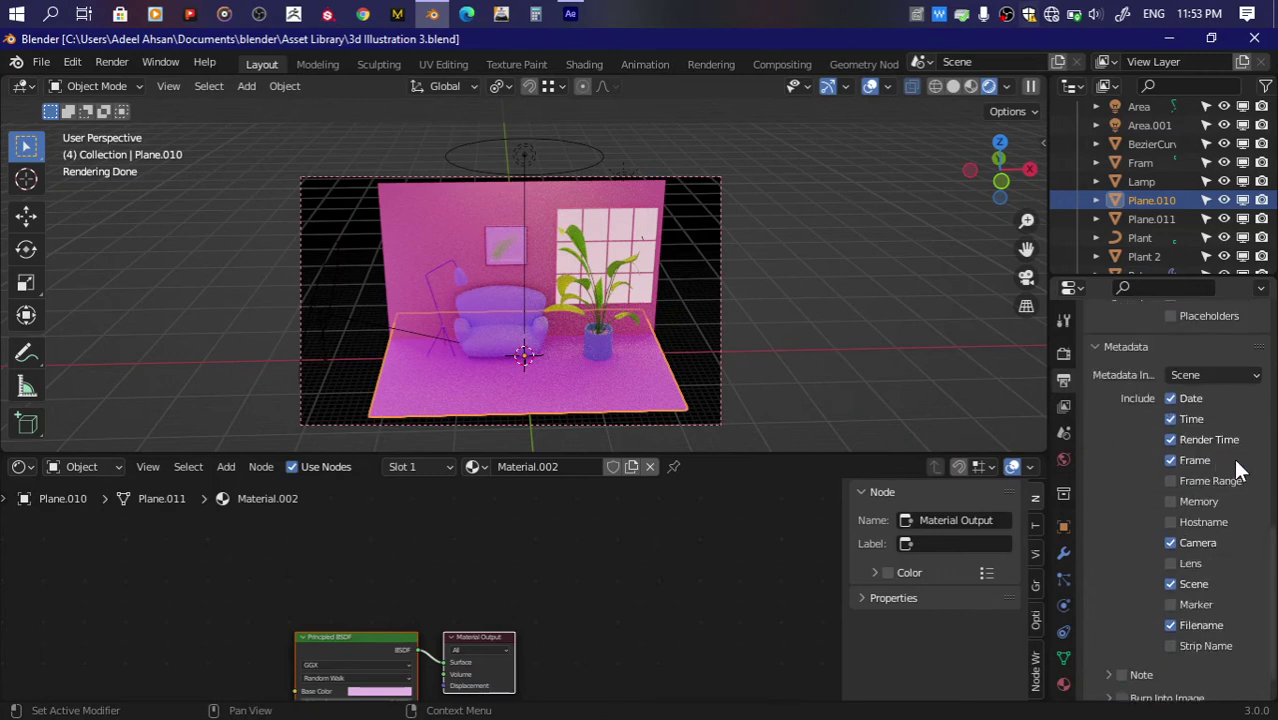
scroll(1167, 654, down, 1)
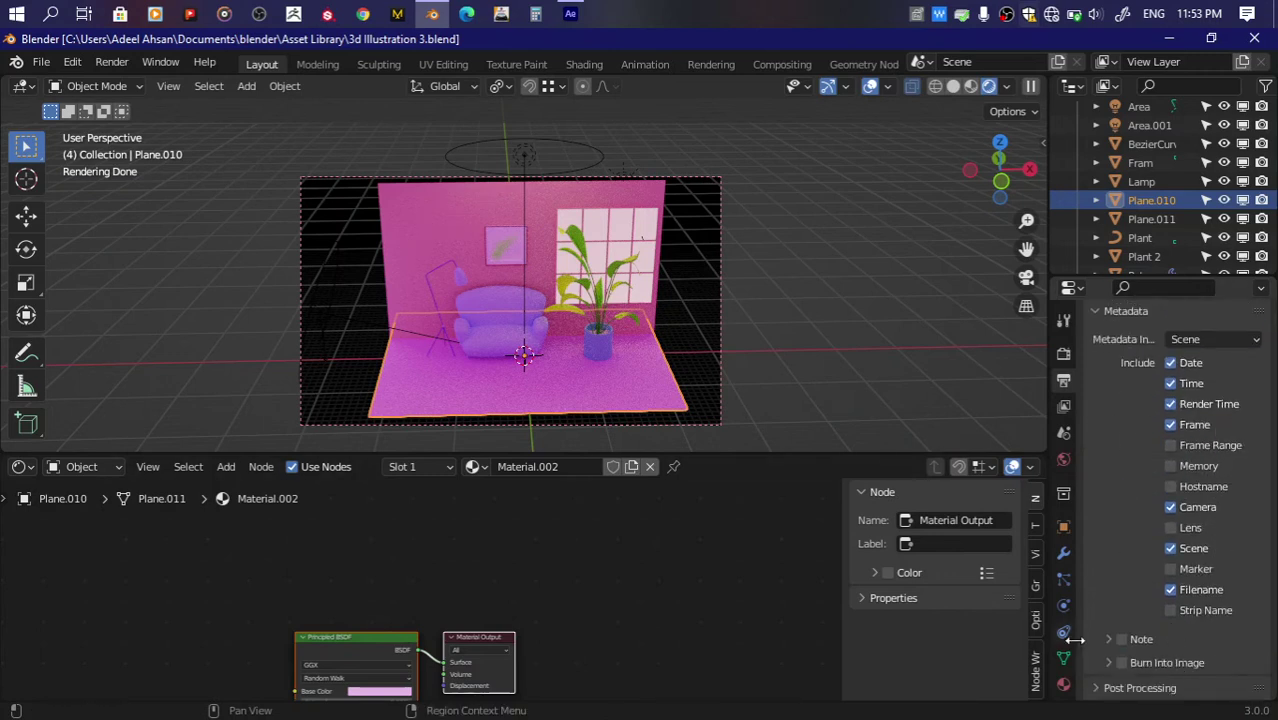
Step: Enlarge the 3D view over the node editor, frame the room at a tilt, and bring up the Add menu
drag(134, 455, 134, 680)
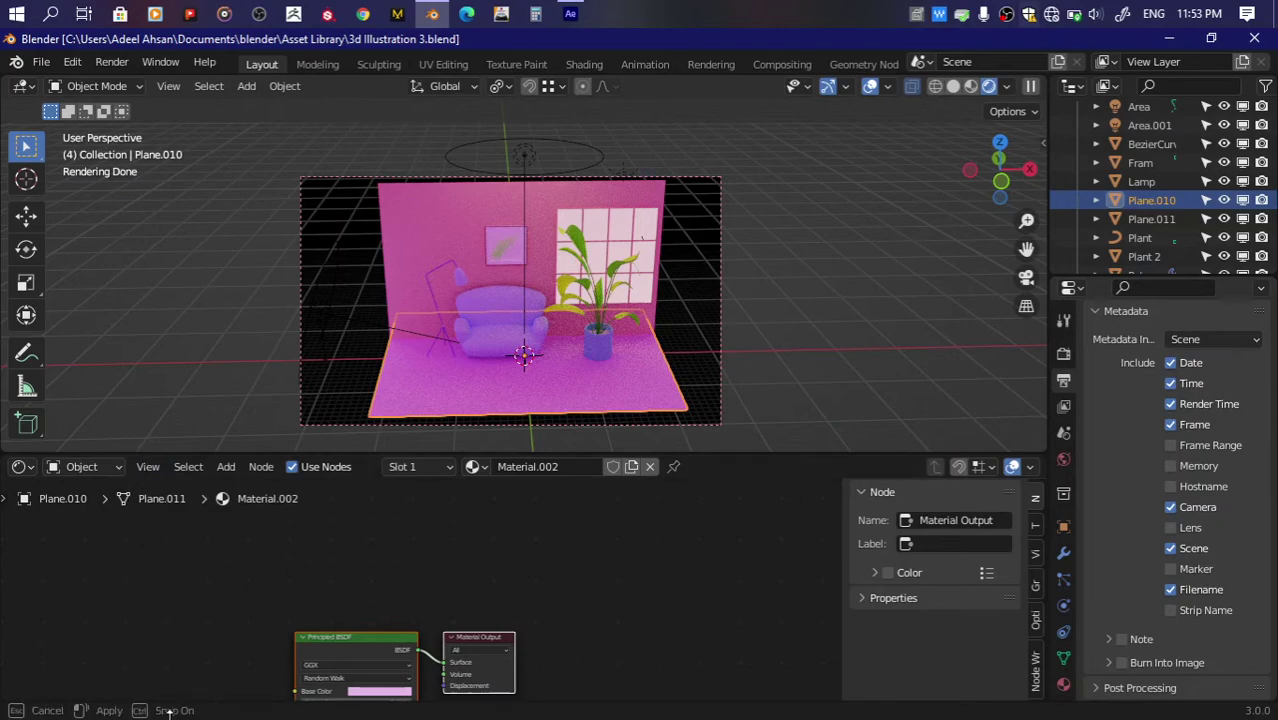
scroll(619, 338, up, 5)
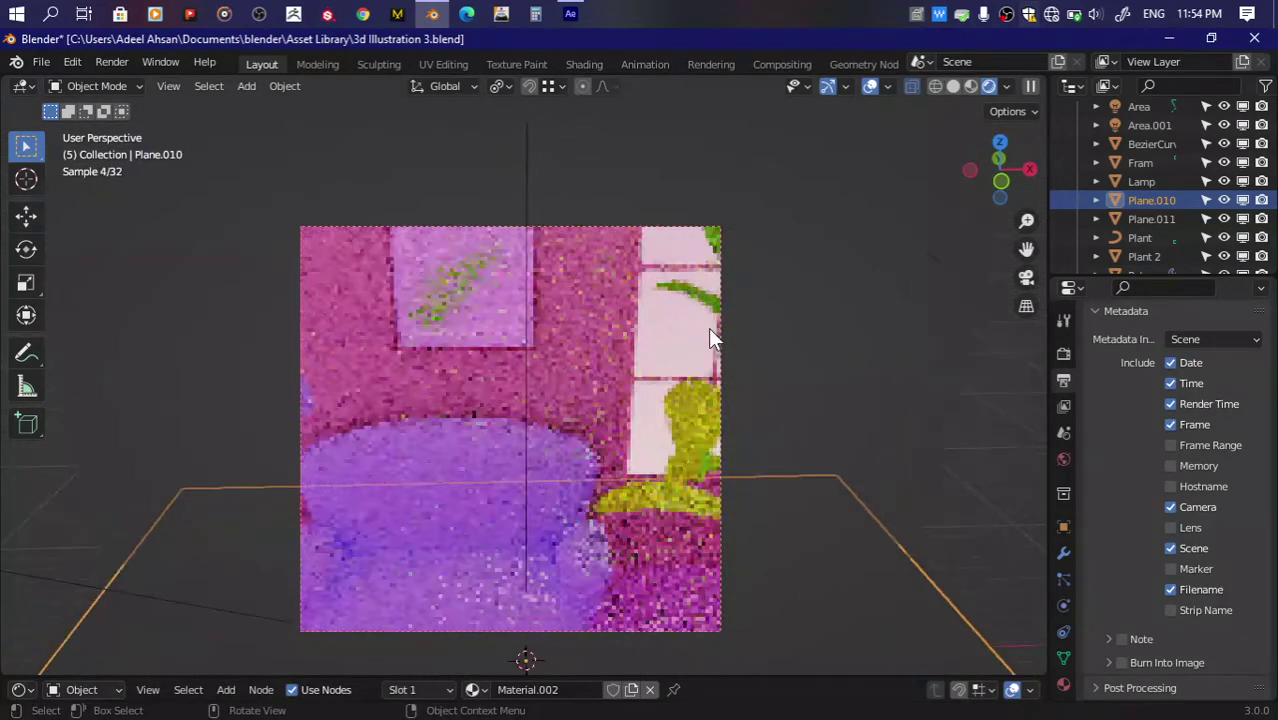
drag(1026, 248, 880, 250)
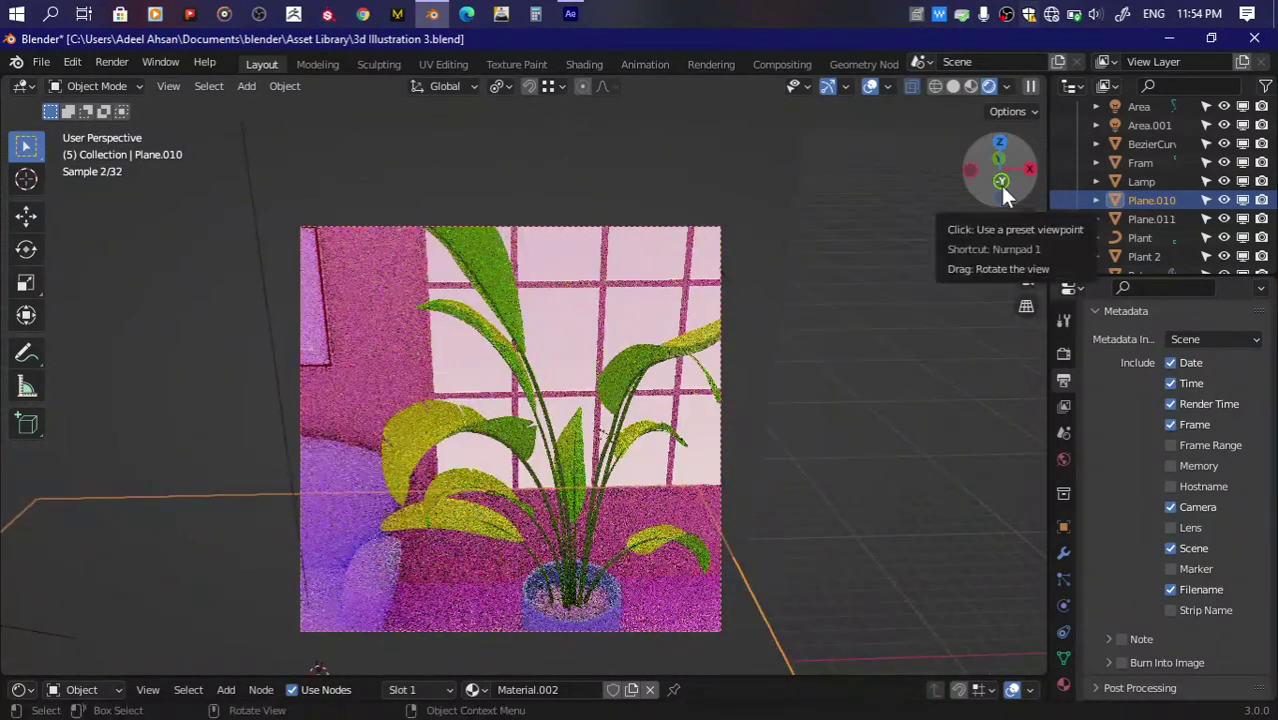
click(999, 183)
drag(1003, 174, 1008, 185)
scroll(893, 285, down, 5)
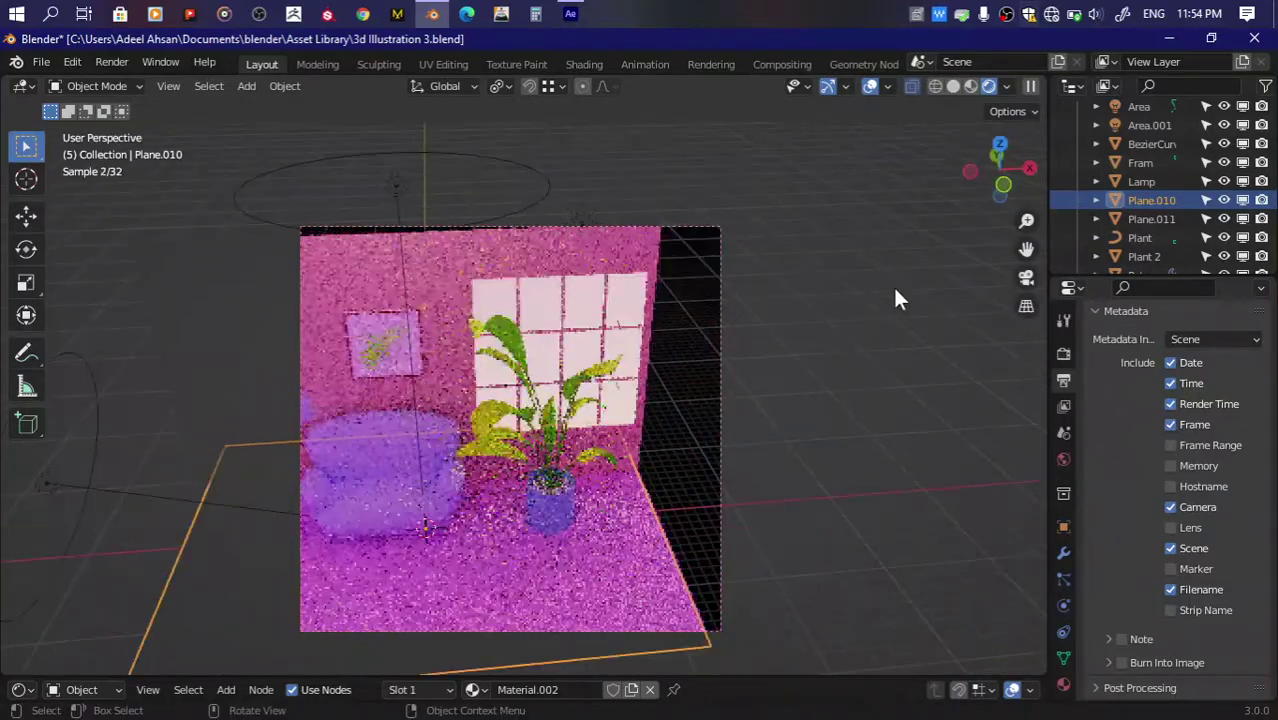
middle_drag(968, 270, 785, 374)
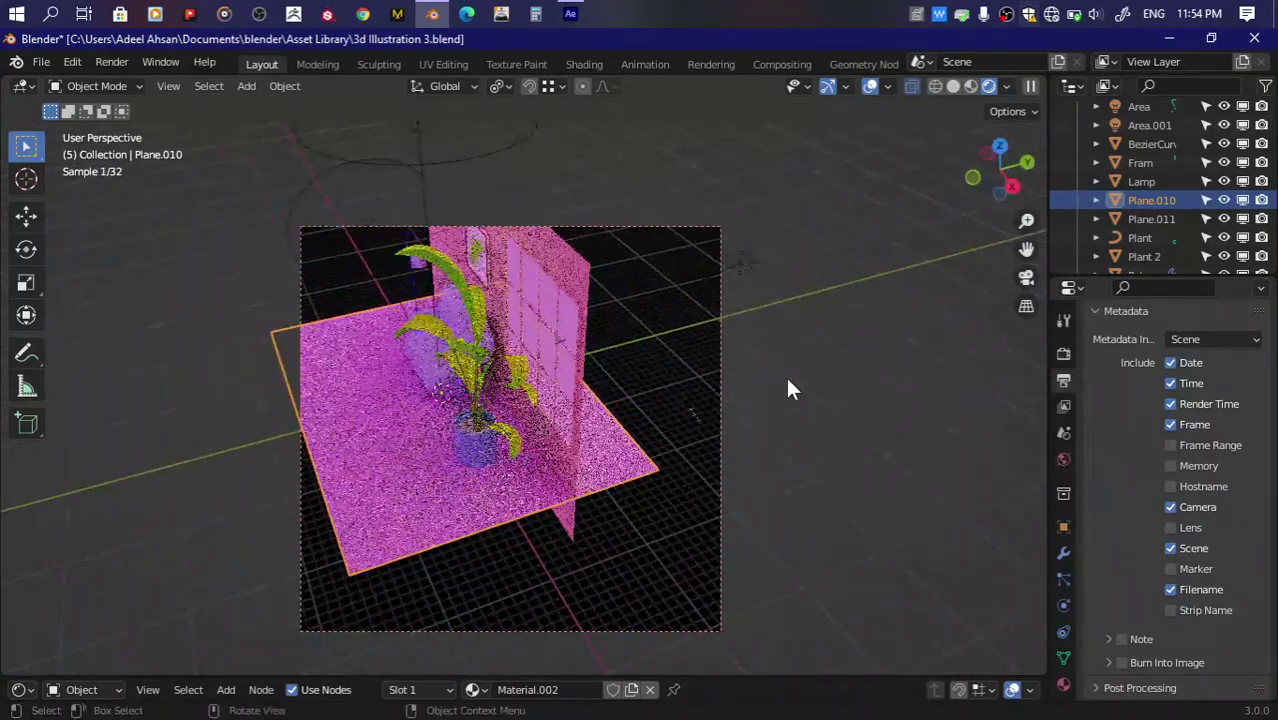
key(shift+a)
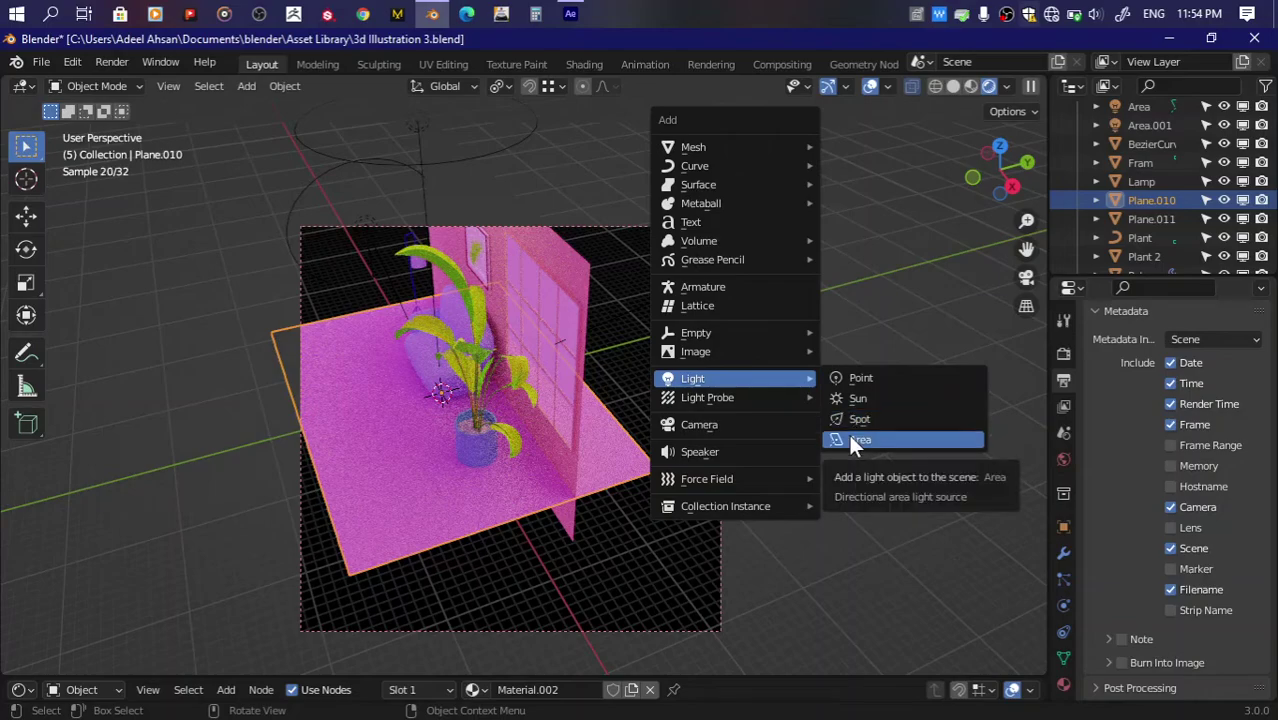
Step: Add an area light and move it up along Z, then sideways along X
click(858, 438)
key(g)
key(z)
click(499, 329)
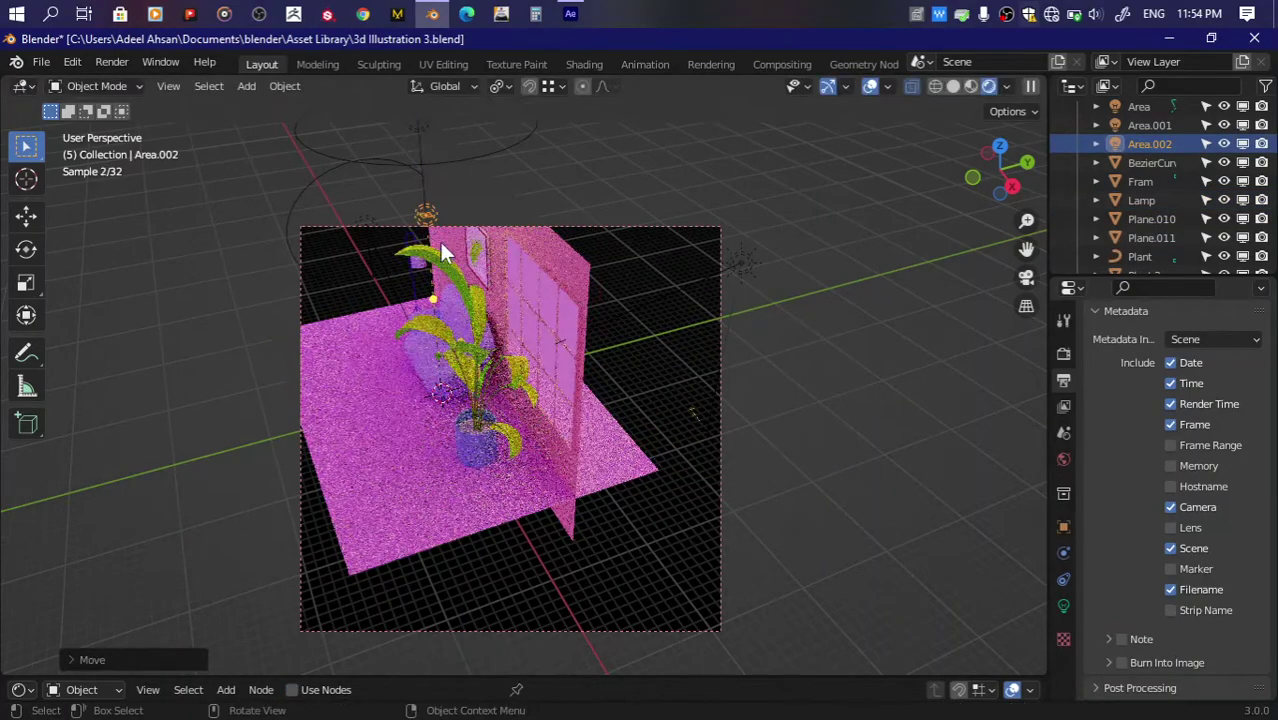
click(1003, 140)
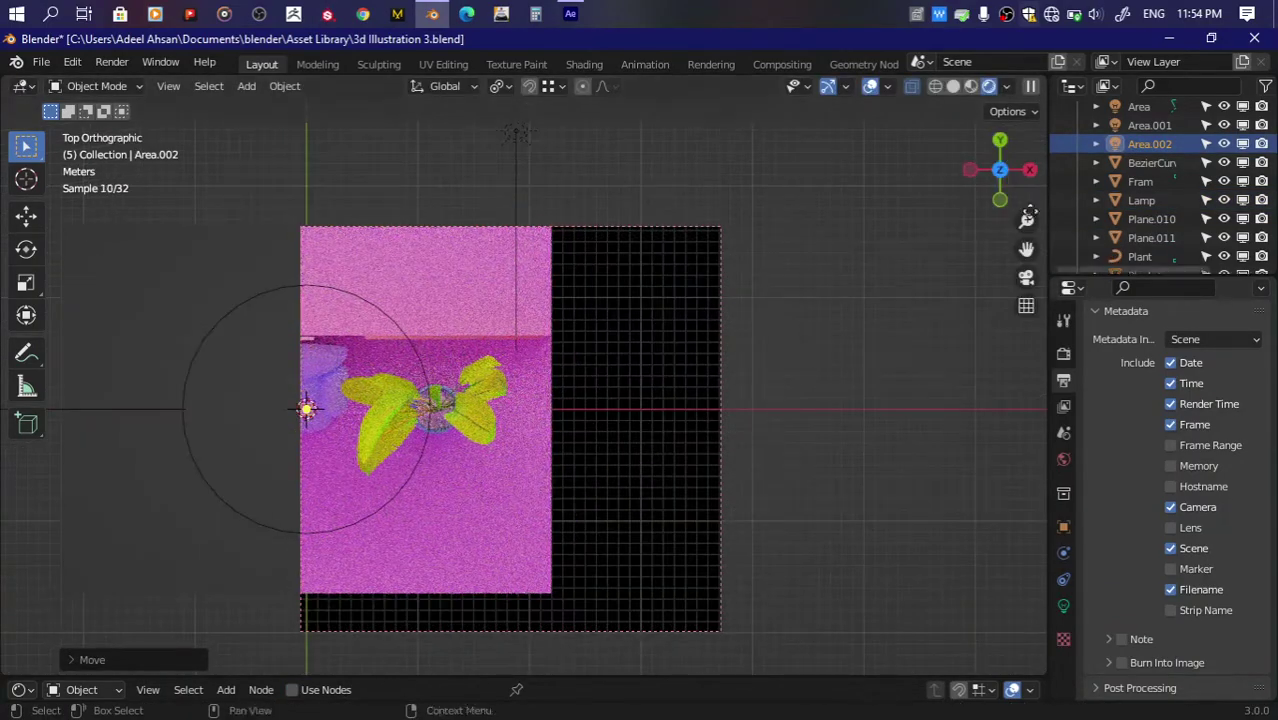
drag(1000, 170, 900, 240)
key(g)
key(Escape)
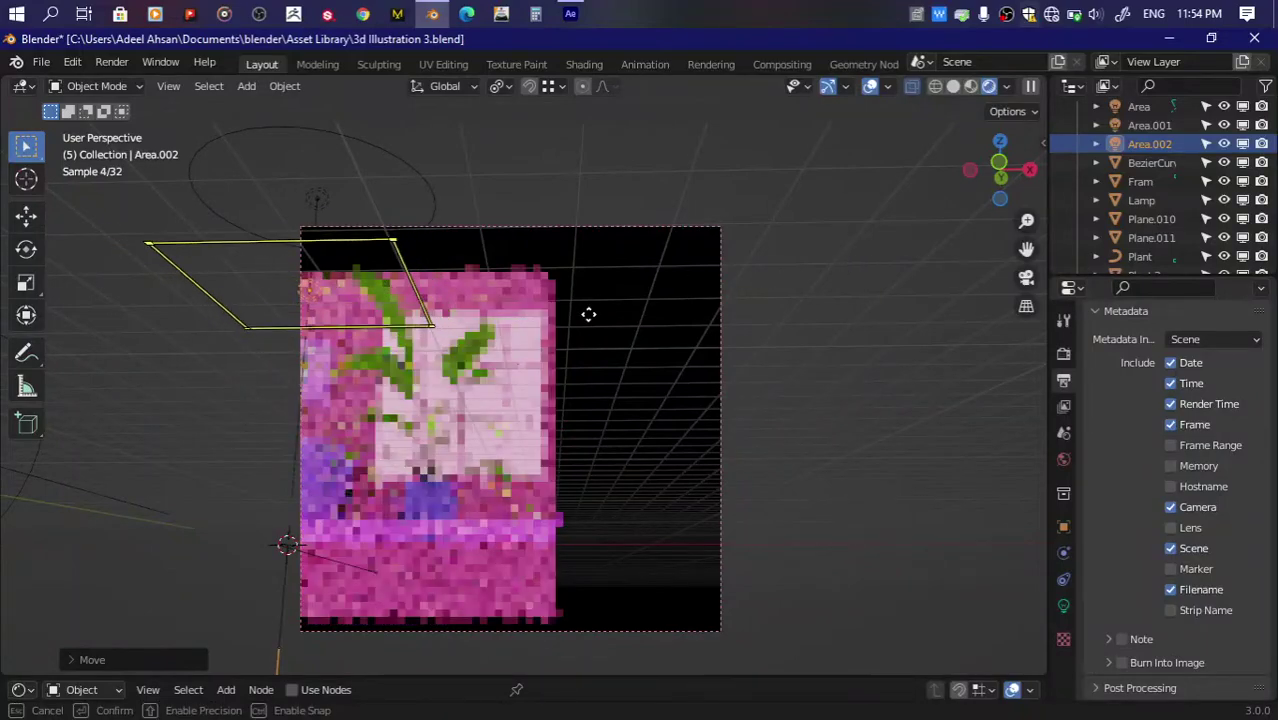
key(g)
key(x)
click(690, 311)
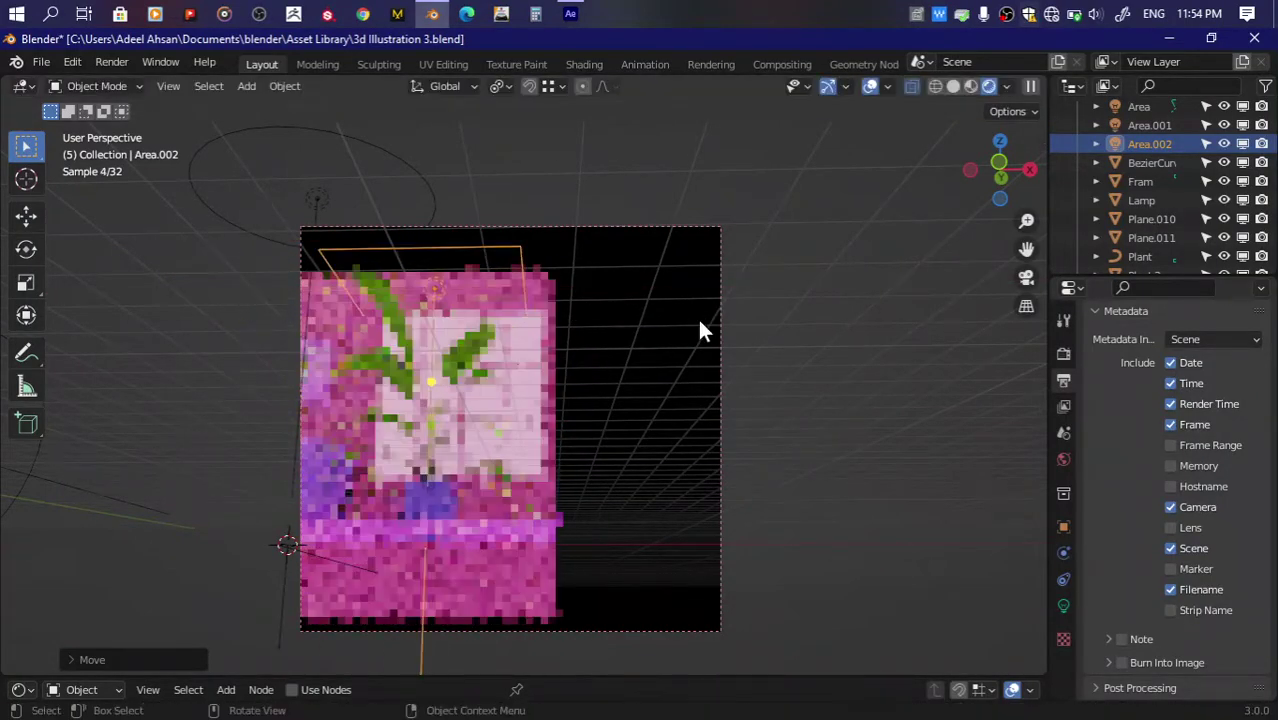
drag(1000, 168, 1005, 190)
Step: Give the area light 1000 W power and a Disk shape
click(1063, 605)
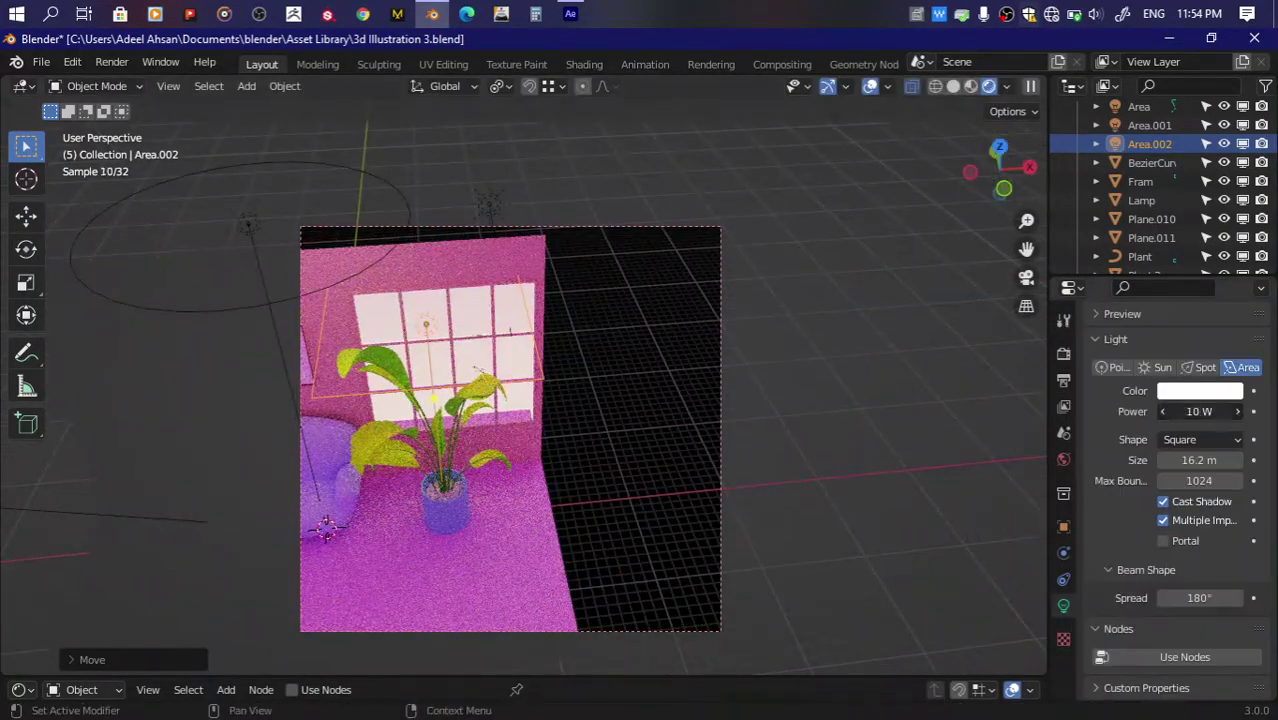
click(1195, 411)
text(300)
key(Return)
click(1195, 411)
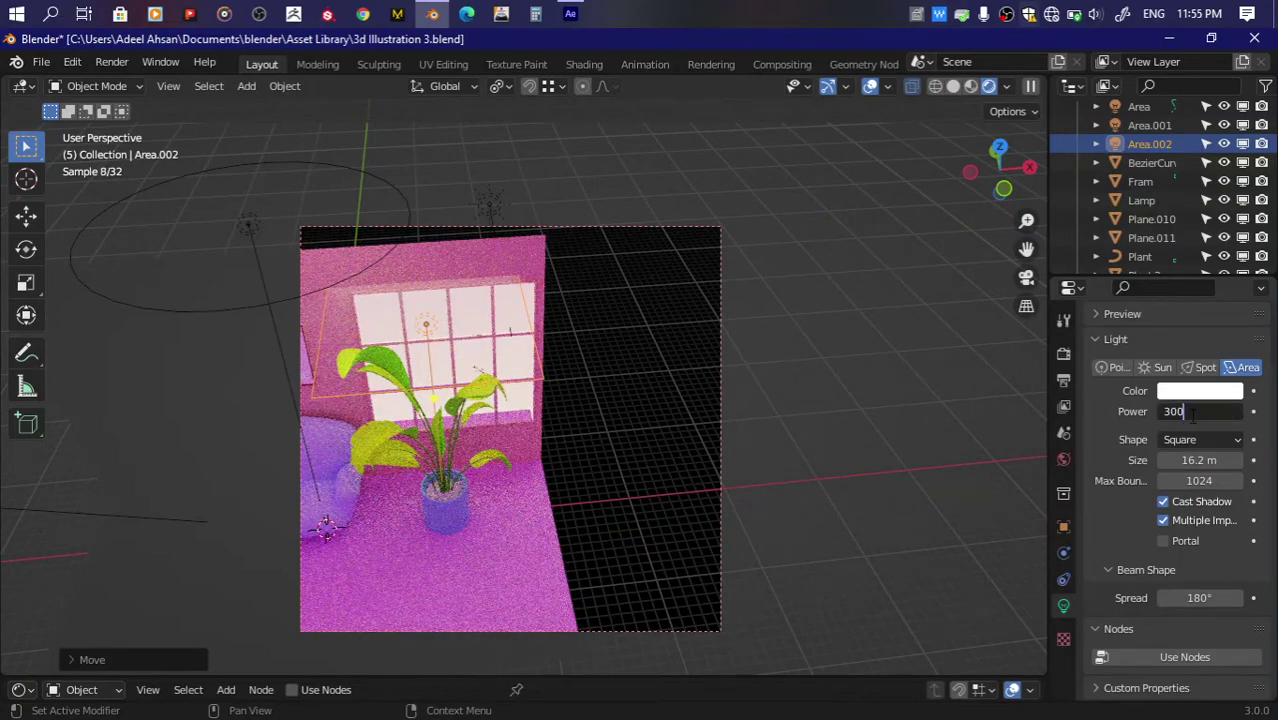
text(0)
key(Return)
click(1195, 411)
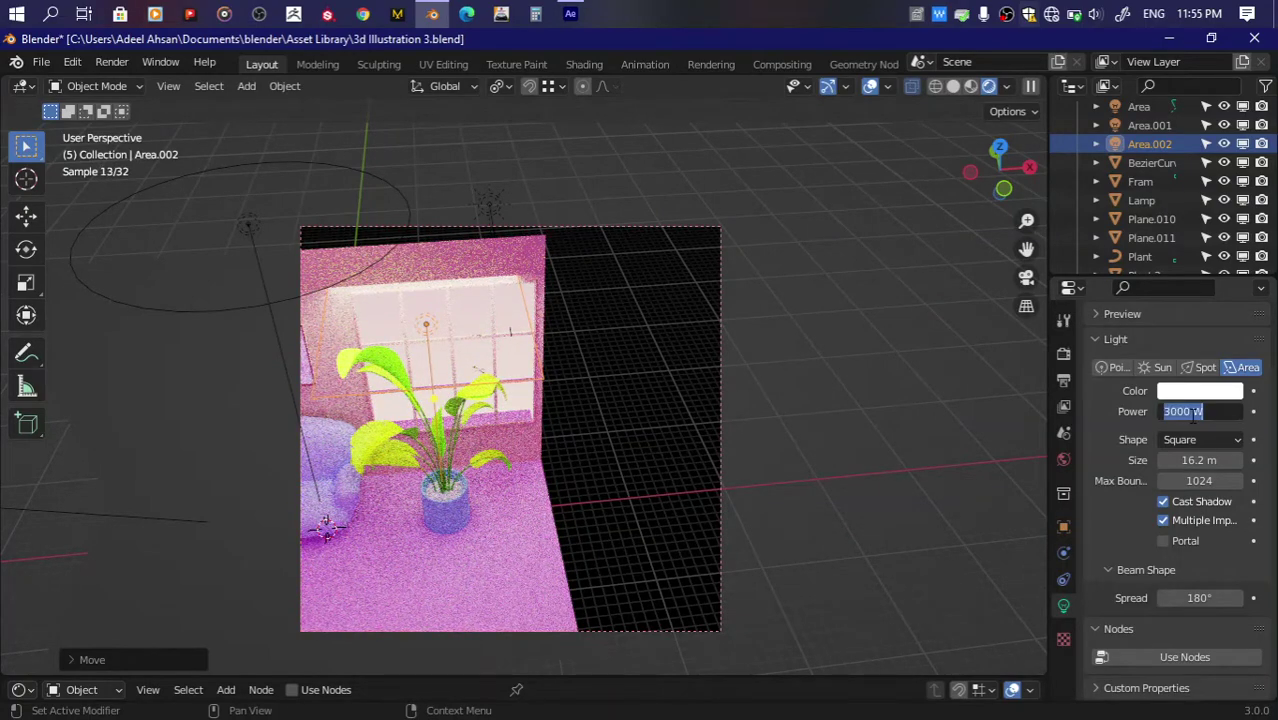
text(1000)
key(Return)
click(1189, 439)
click(1164, 503)
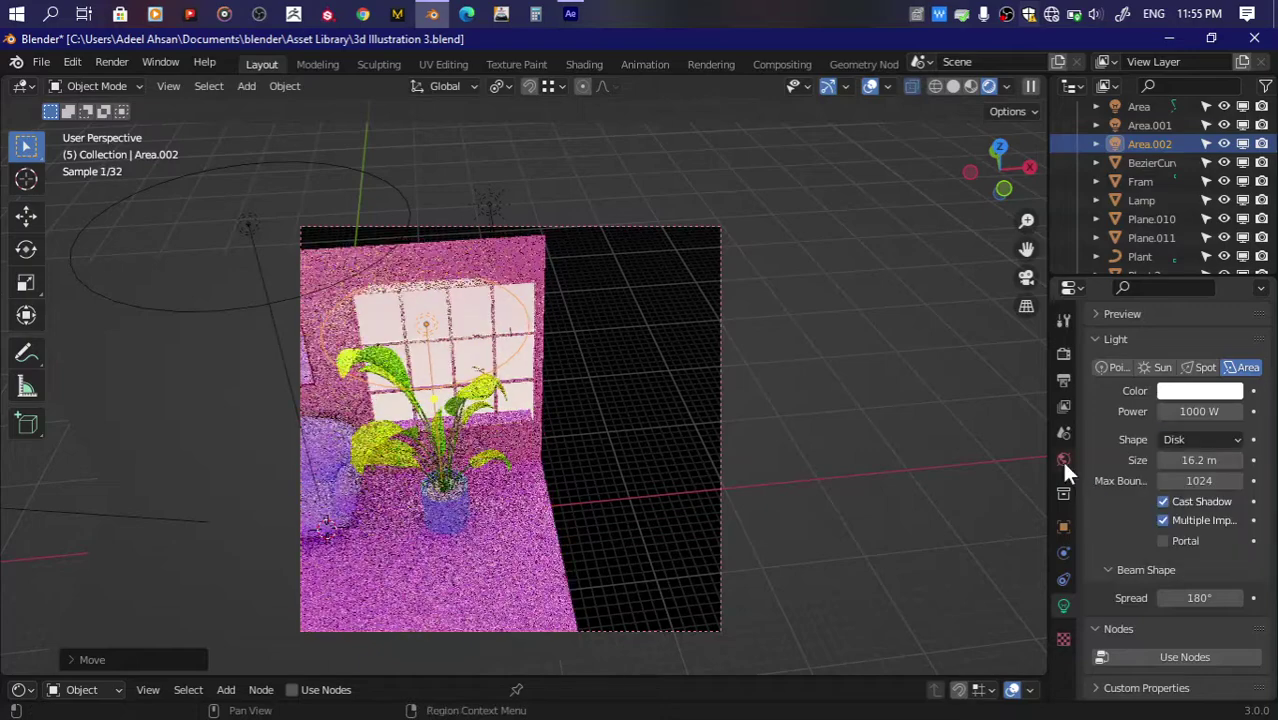
Step: Uncheck Diffuse in the World ray visibility, keeping surface sampling on Auto
click(1063, 459)
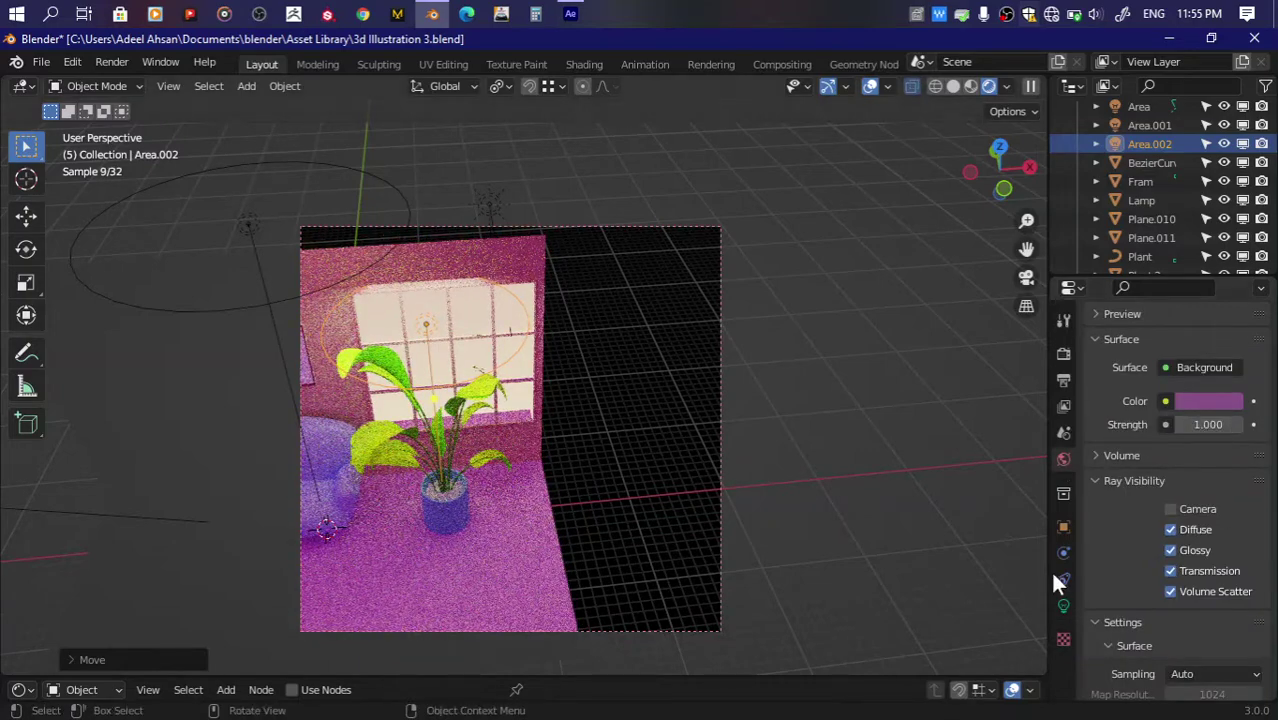
click(1171, 509)
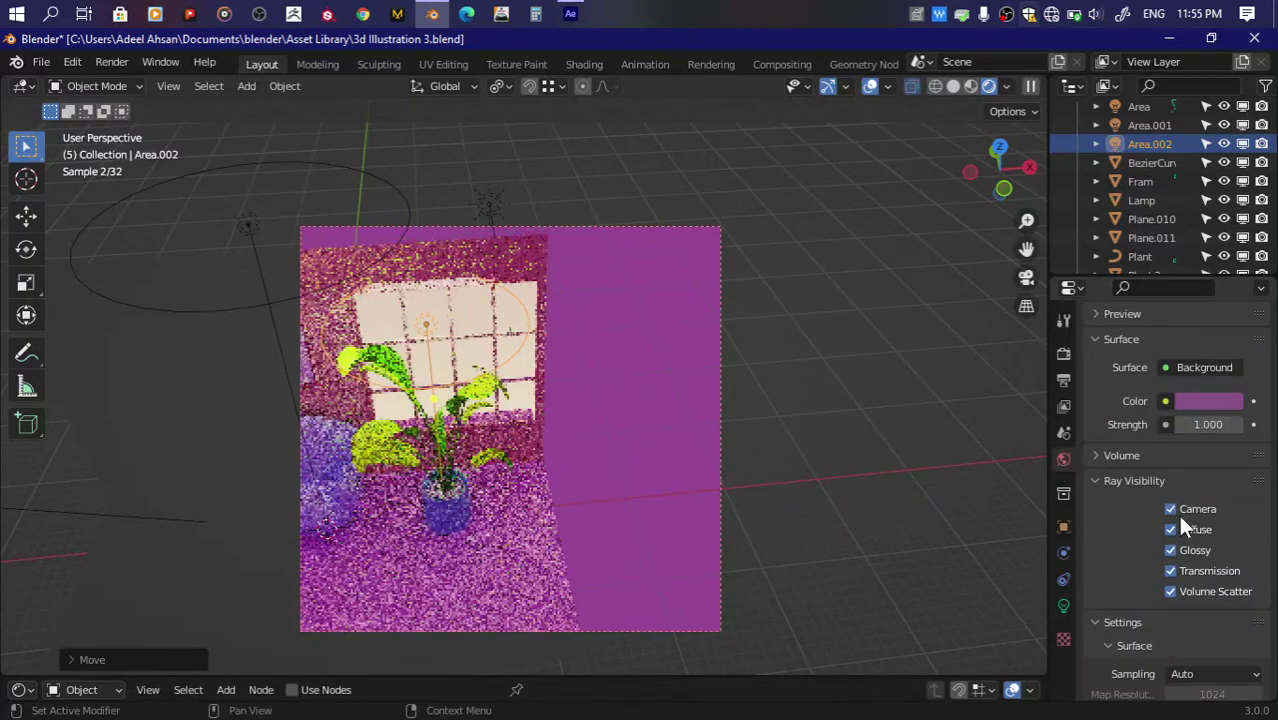
click(1171, 509)
click(1176, 523)
drag(1026, 248, 1131, 425)
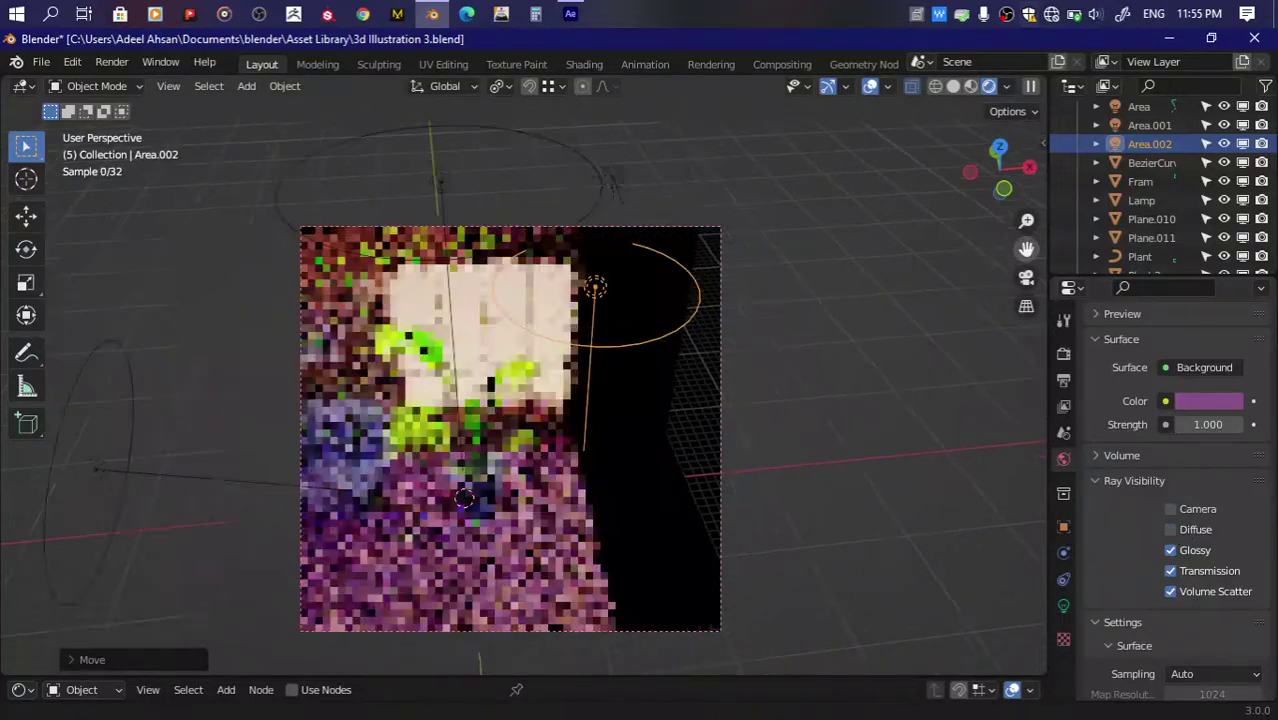
scroll(1180, 520, down, 5)
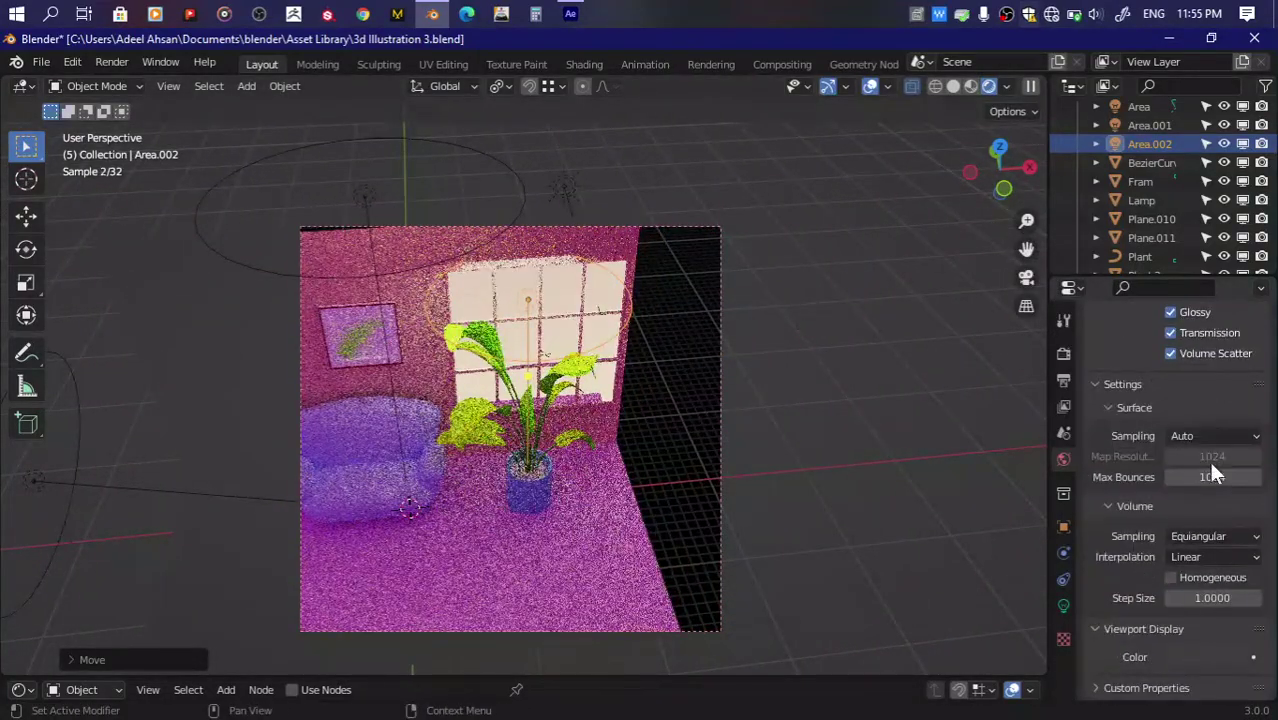
click(1205, 434)
click(1180, 498)
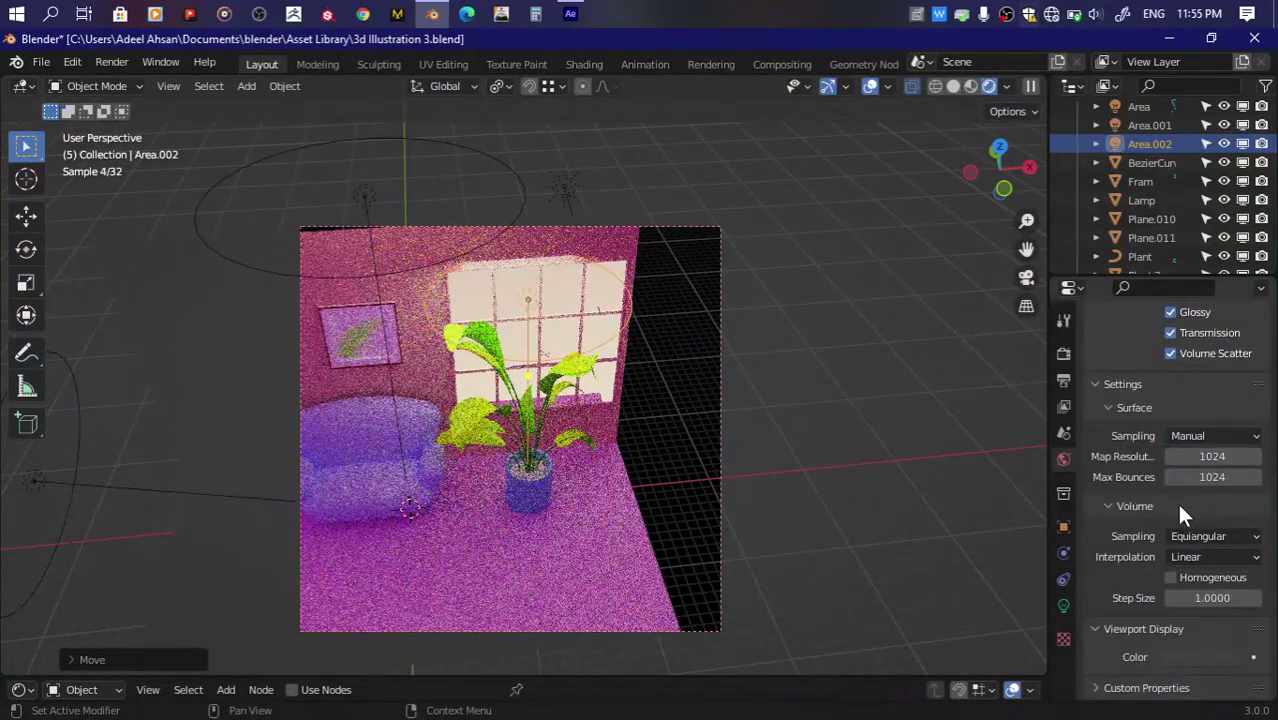
click(1205, 436)
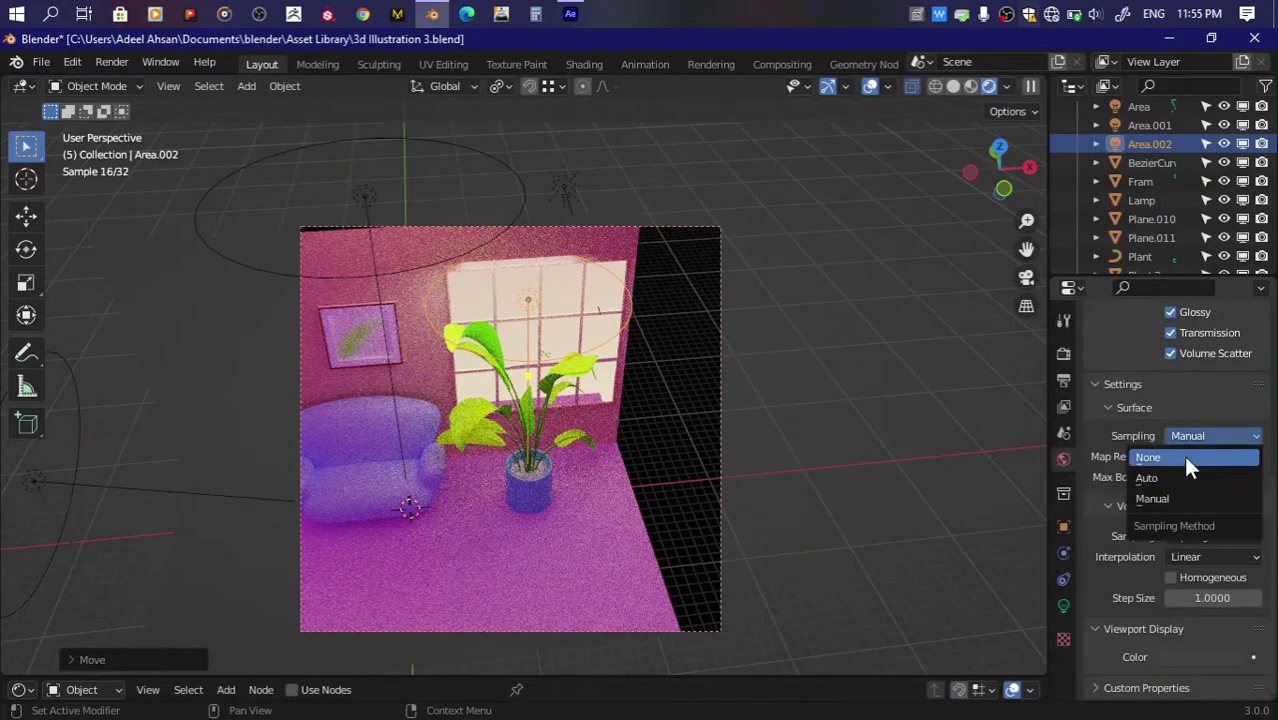
click(1183, 455)
click(1186, 536)
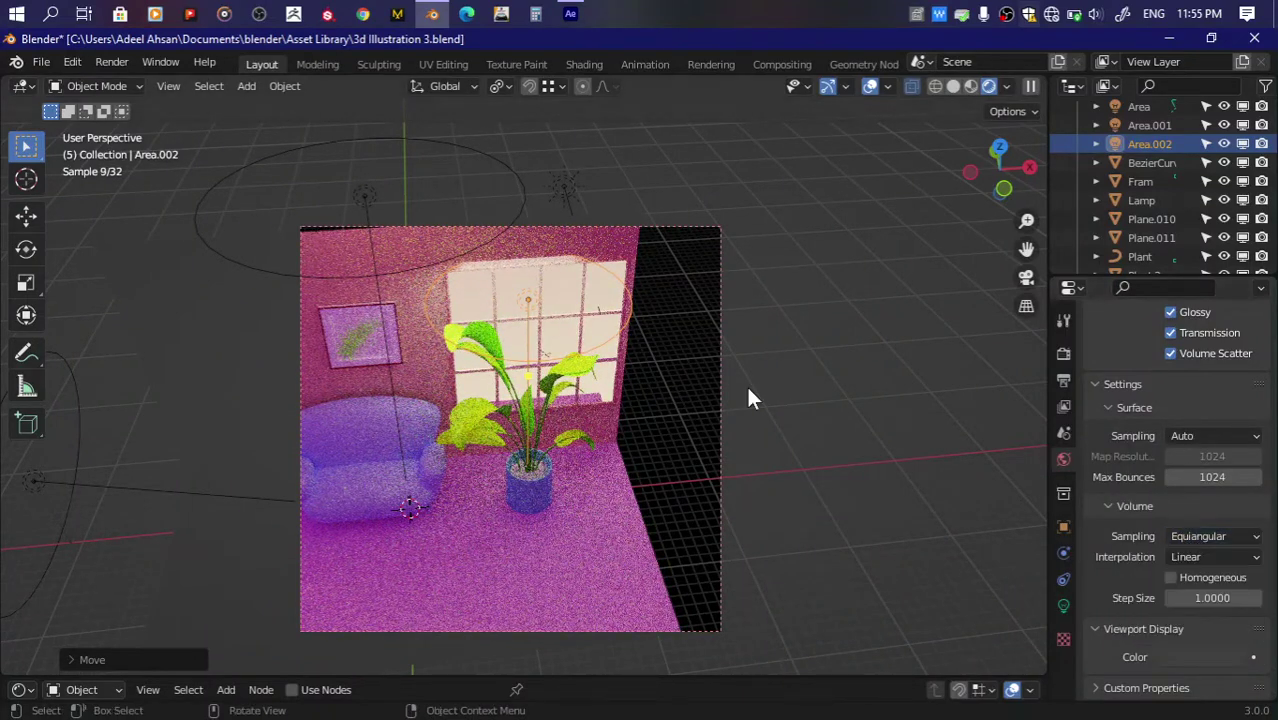
Step: Rotate and reposition the area light, then enlarge it to about 6.5 m
click(1029, 168)
key(r)
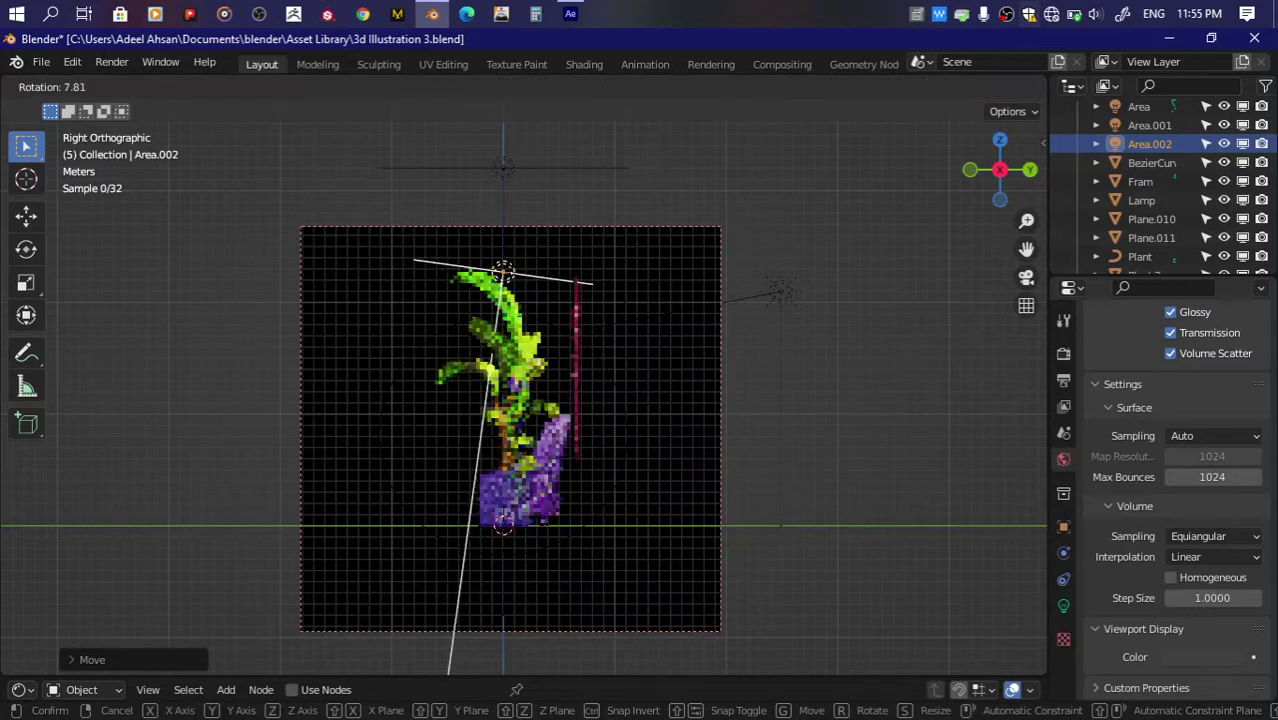
click(645, 398)
key(g)
click(641, 370)
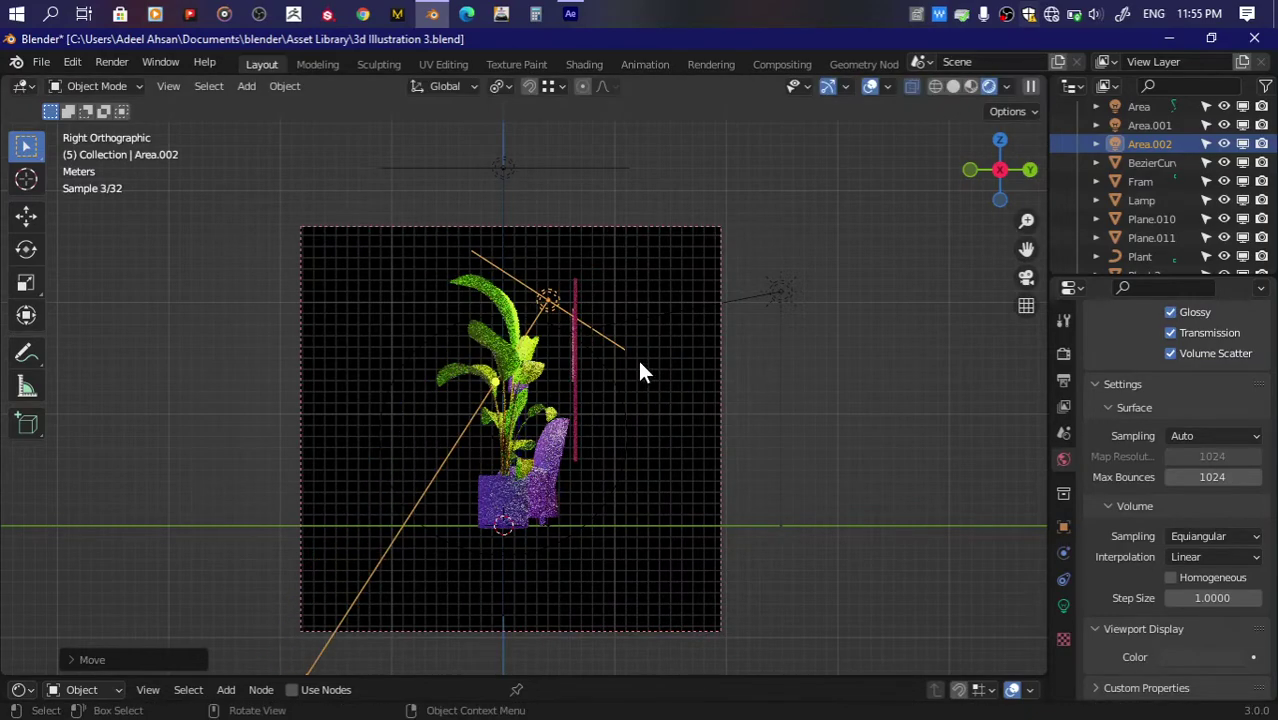
drag(1007, 185, 985, 170)
key(g)
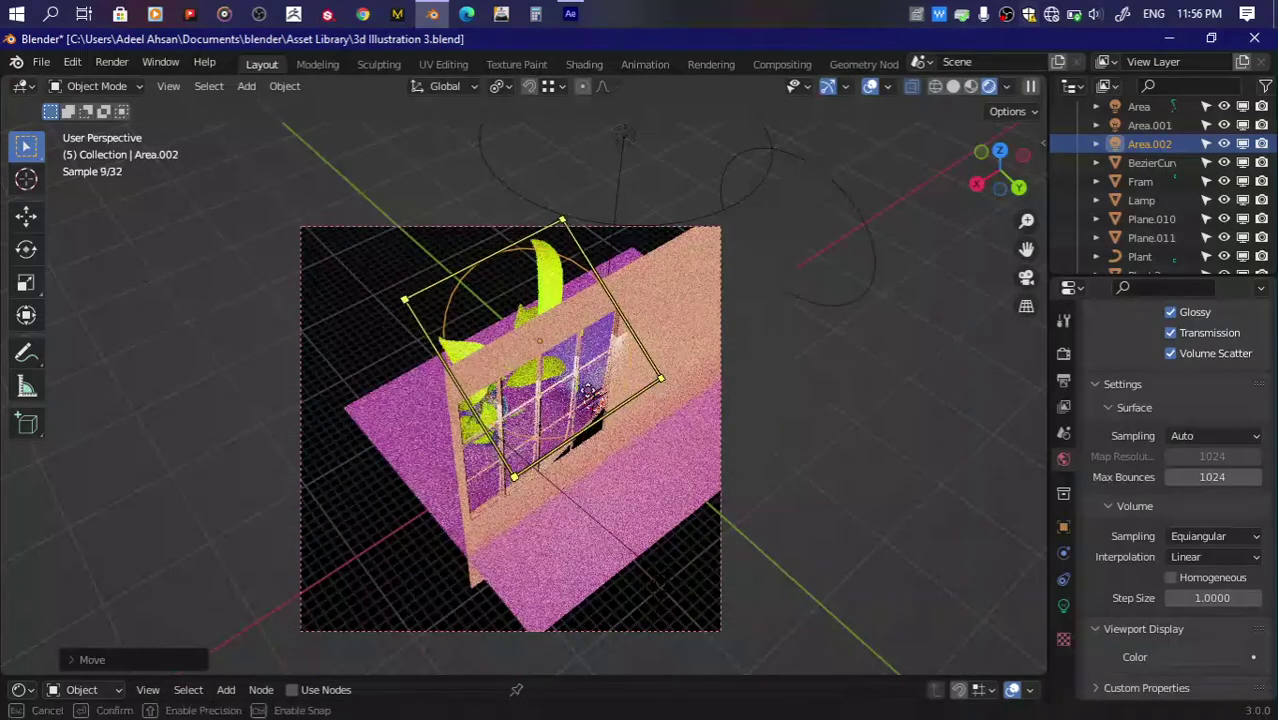
middle_drag(496, 329, 673, 346)
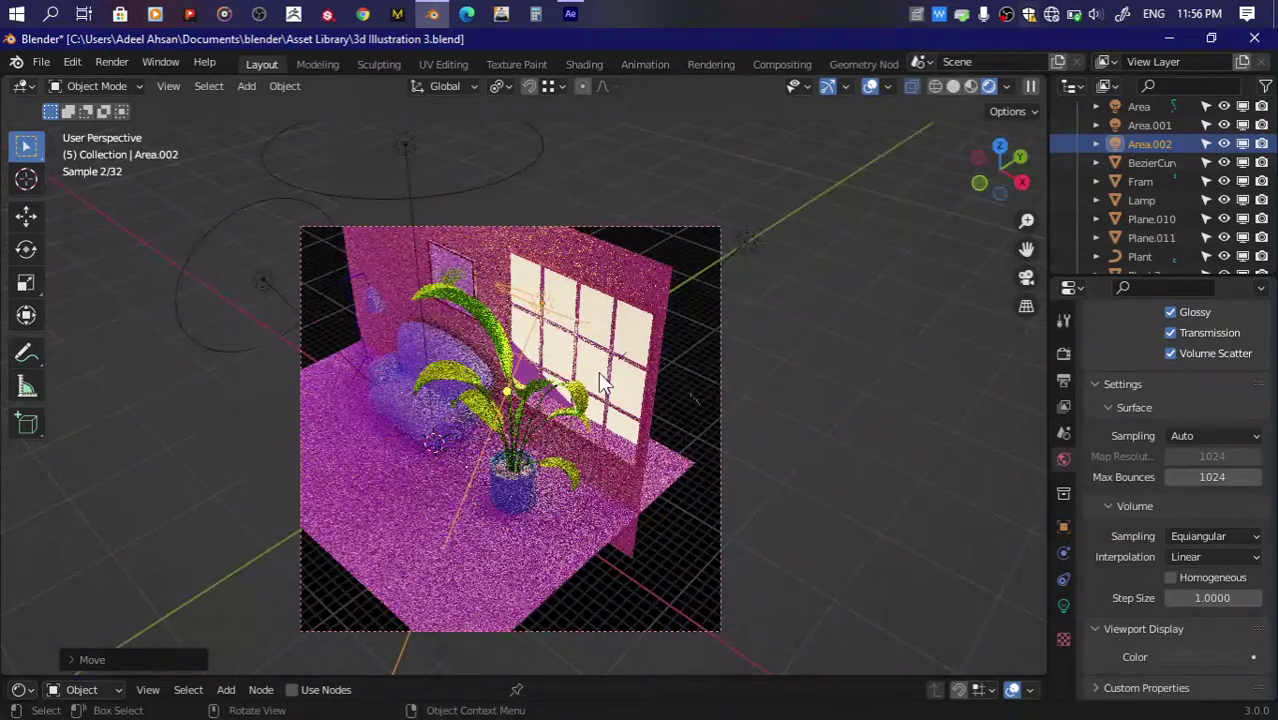
click(673, 346)
click(1063, 605)
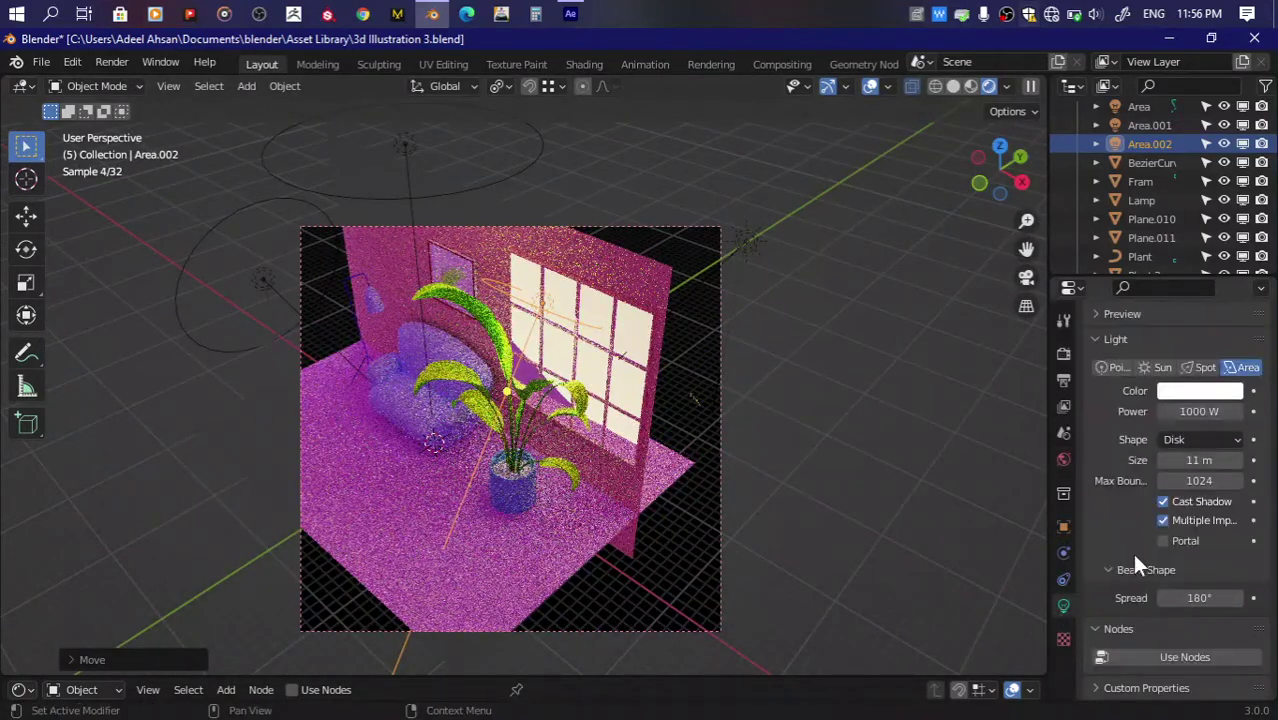
mouse_move(1197, 460)
mouse_down()
mouse_move(1230, 460)
mouse_move(1160, 460)
mouse_up()
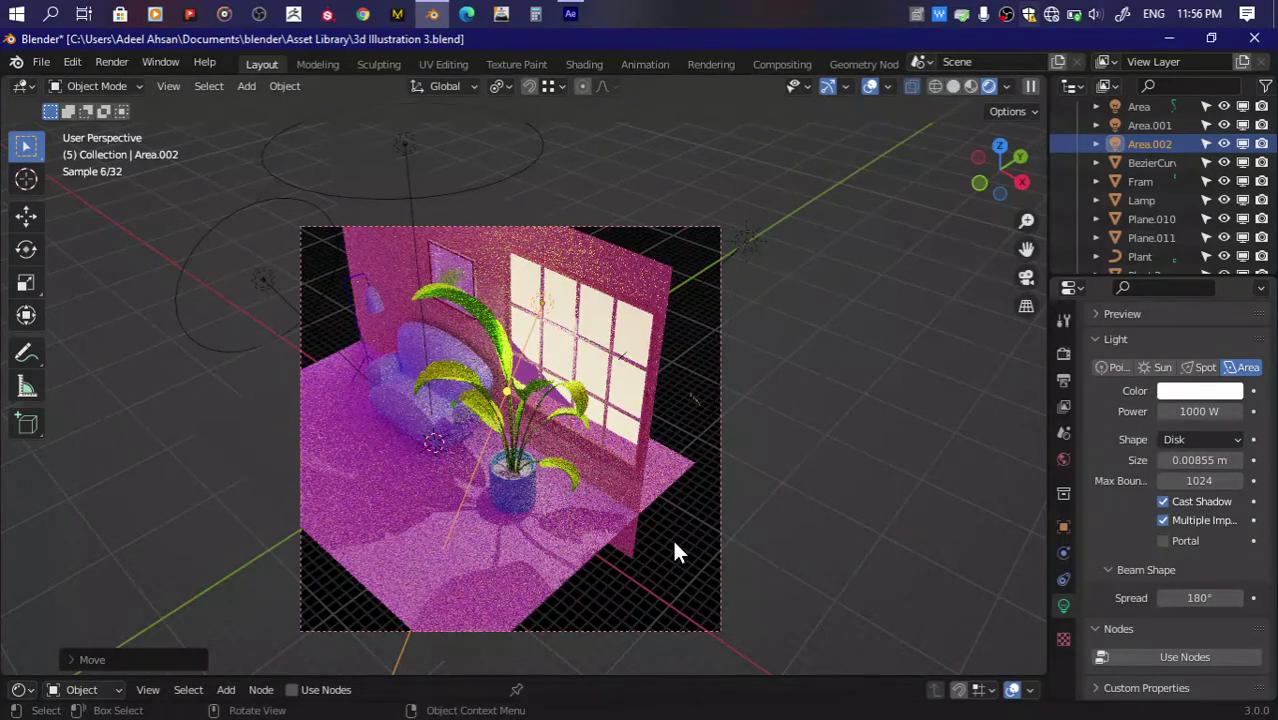
Step: Try area light sizes of 1 m and 2 m and toggle the world's camera visibility
click(760, 256)
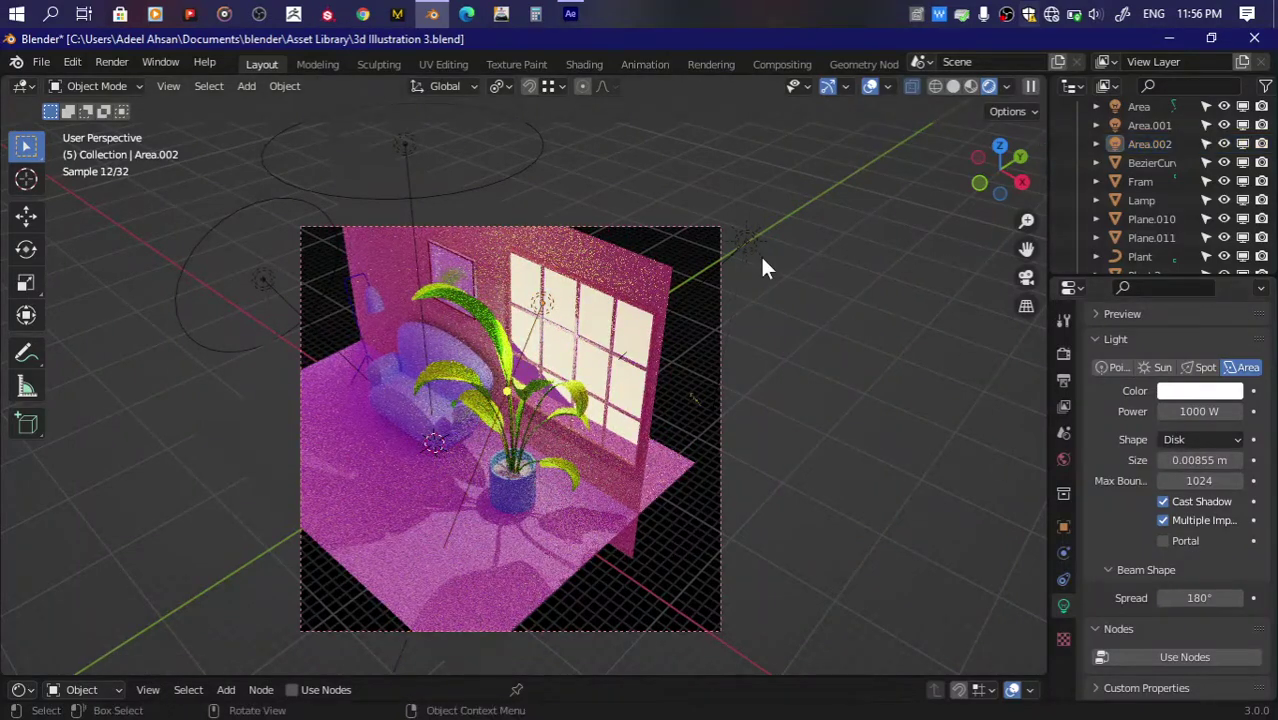
click(536, 301)
text(0)
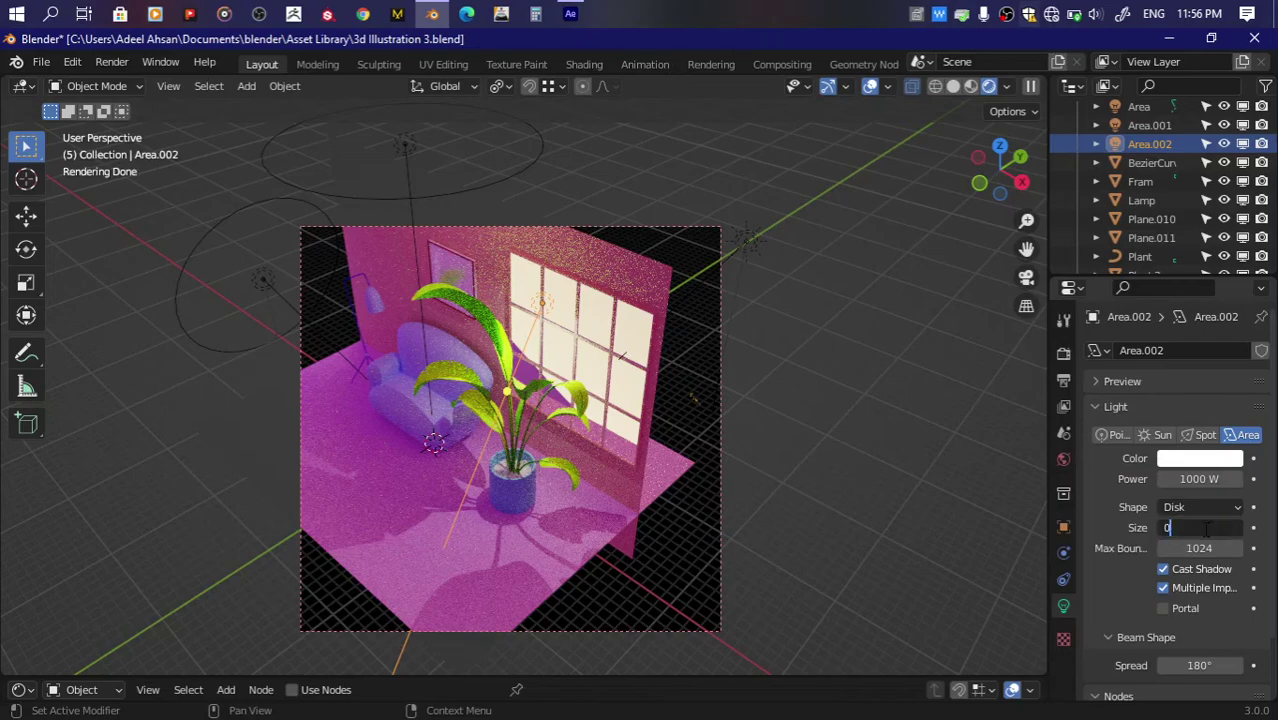
text(1)
key(Return)
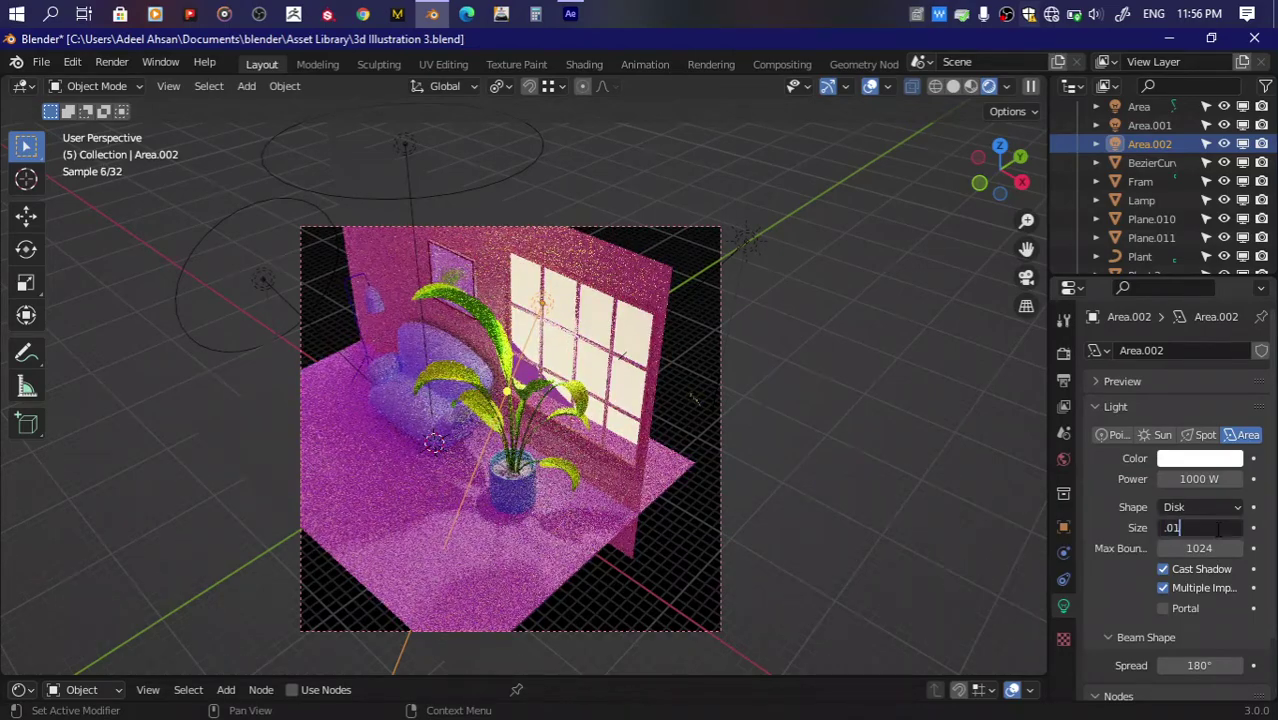
key(Return)
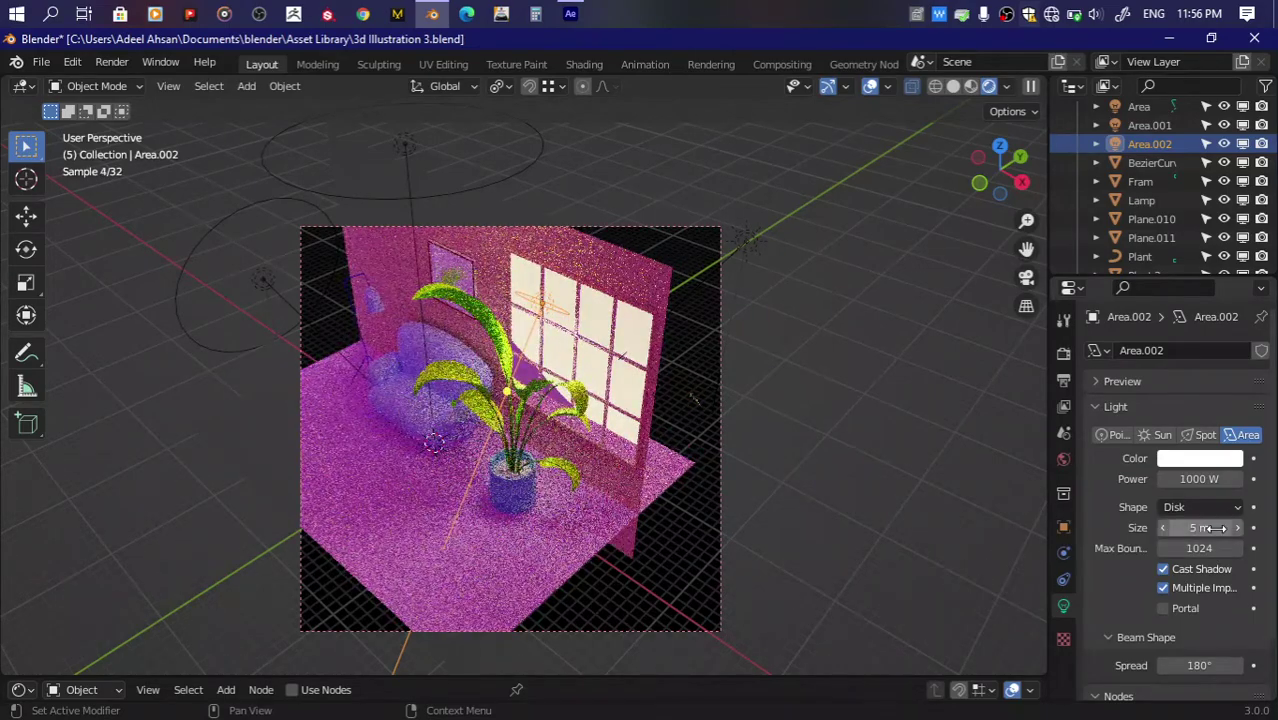
text(2)
key(Return)
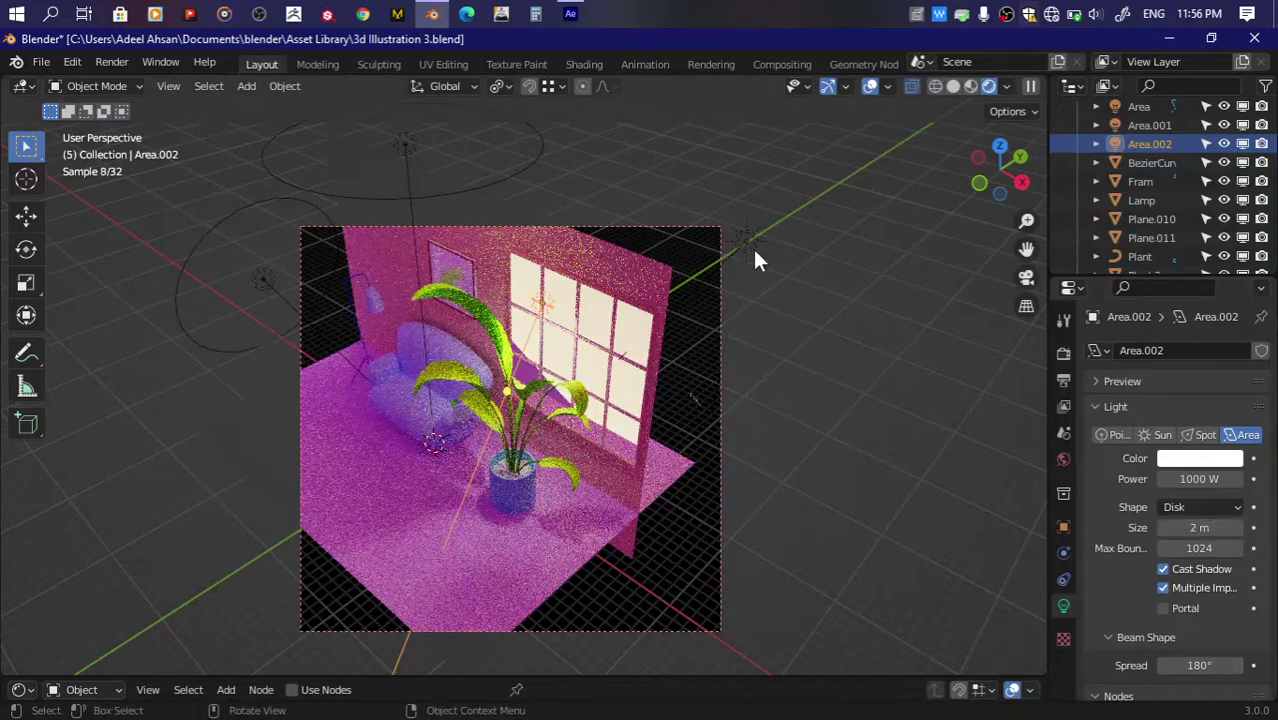
click(1064, 459)
click(1170, 577)
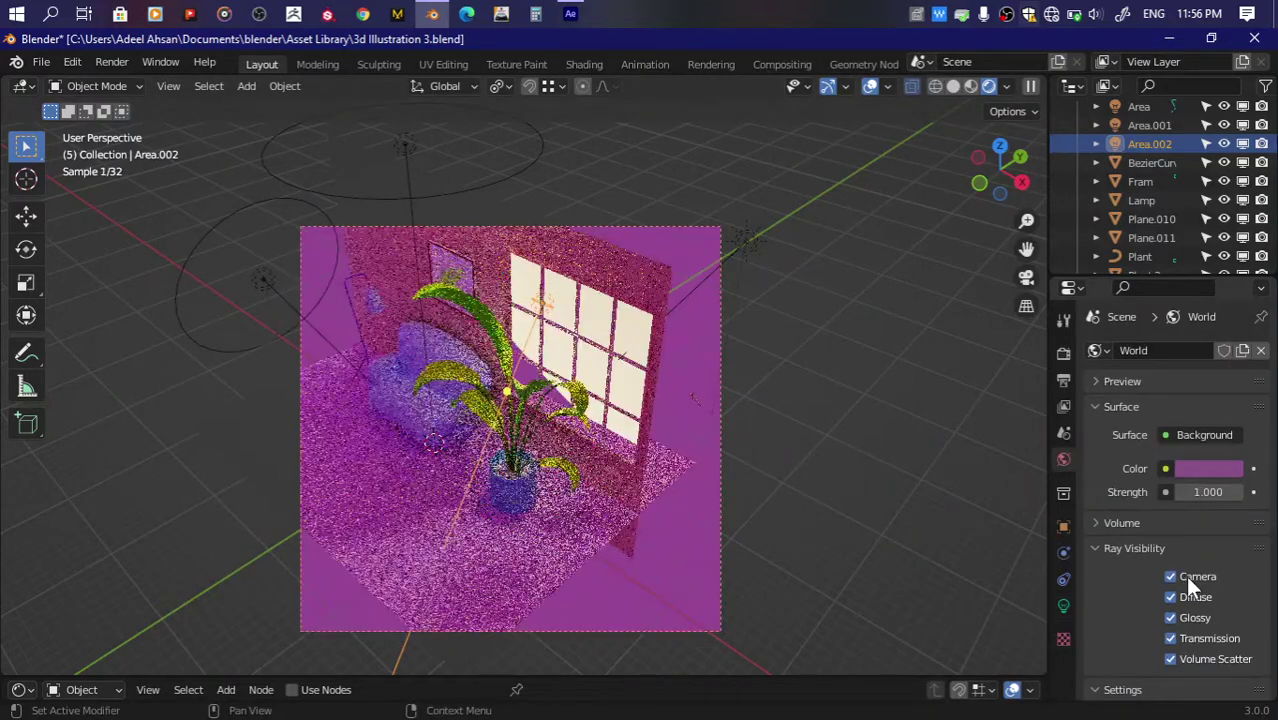
click(1170, 577)
Step: Test the sun as a 2000 W, 10 m area light with Area.002 hidden, then restore it
click(752, 236)
click(1064, 605)
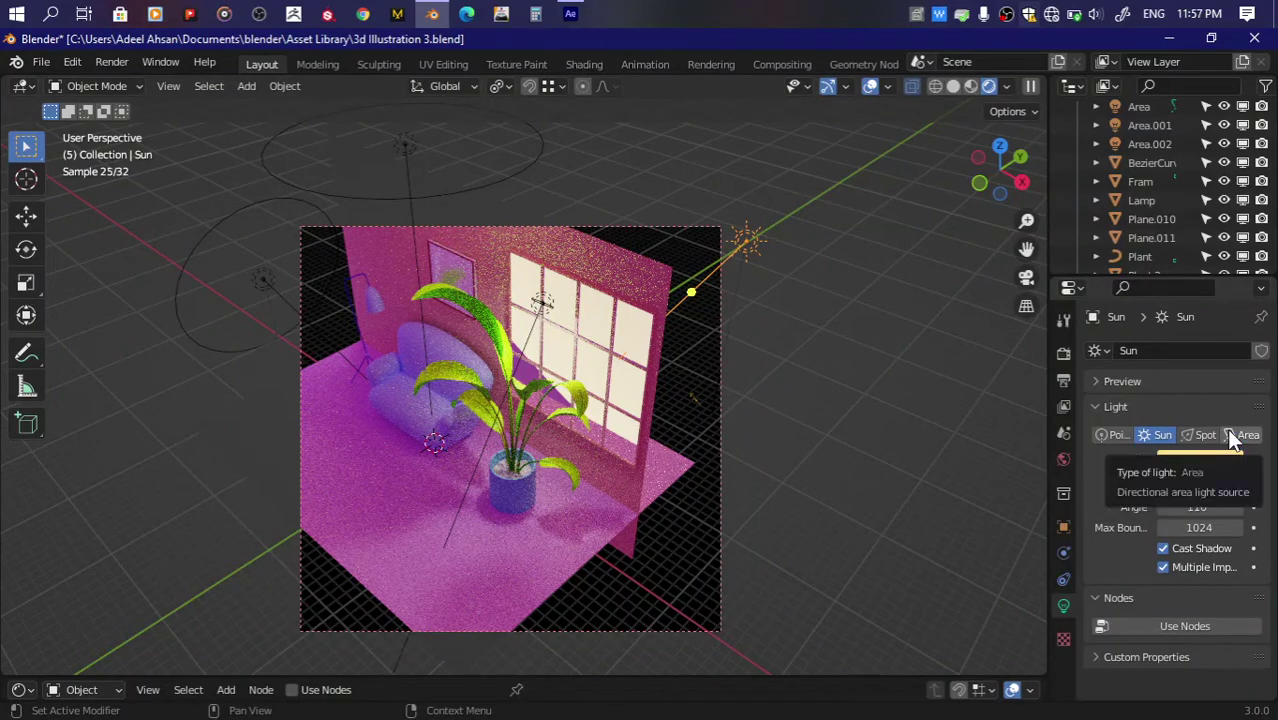
click(1238, 435)
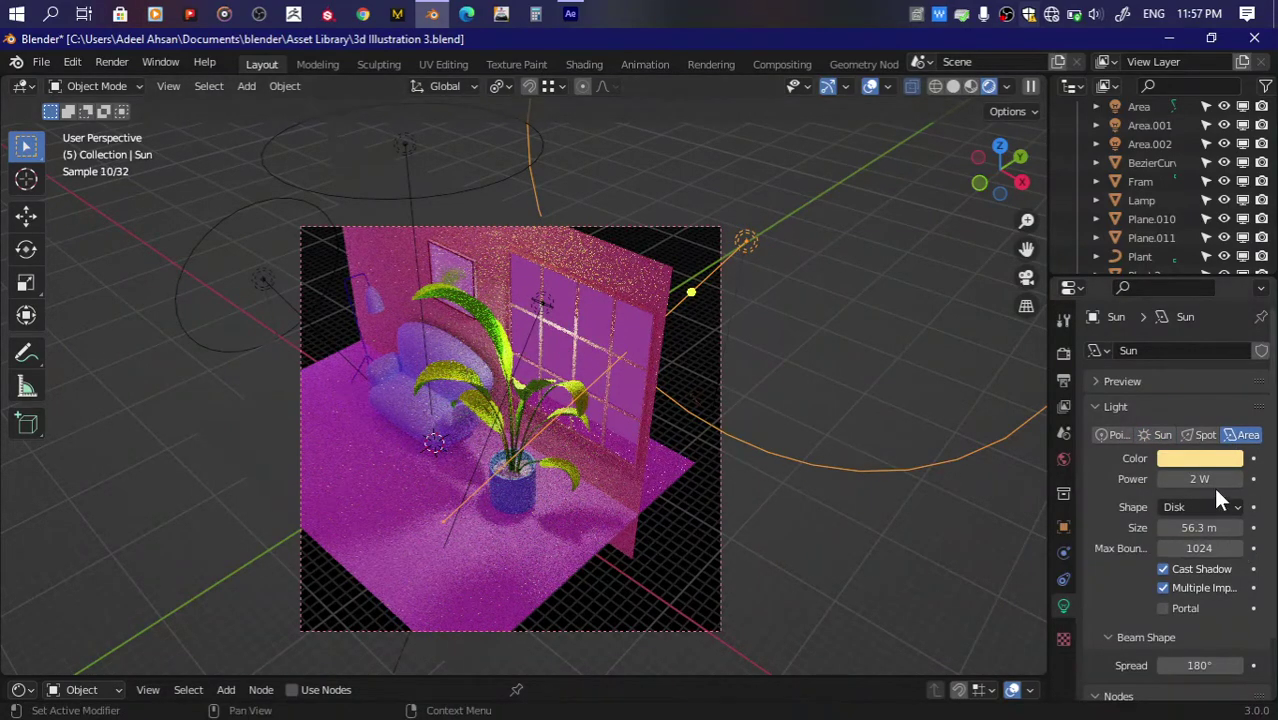
key(Return)
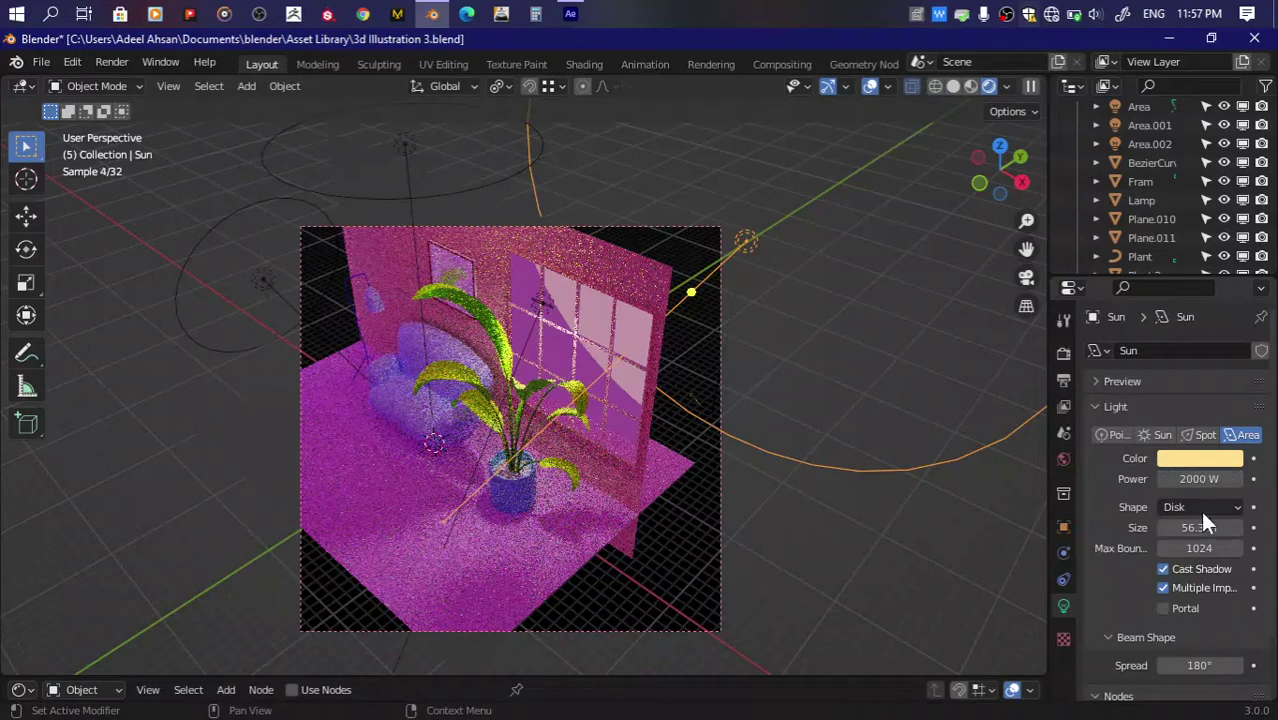
text(3)
key(Return)
click(535, 300)
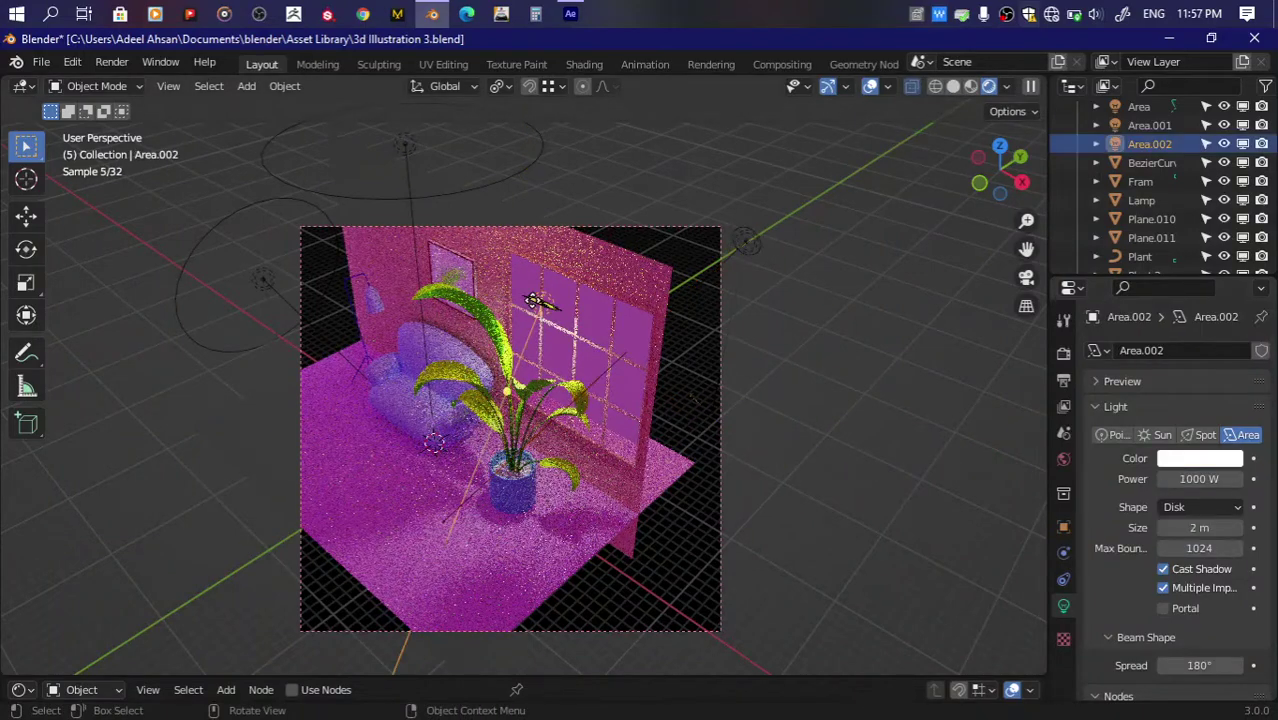
click(1224, 144)
click(745, 240)
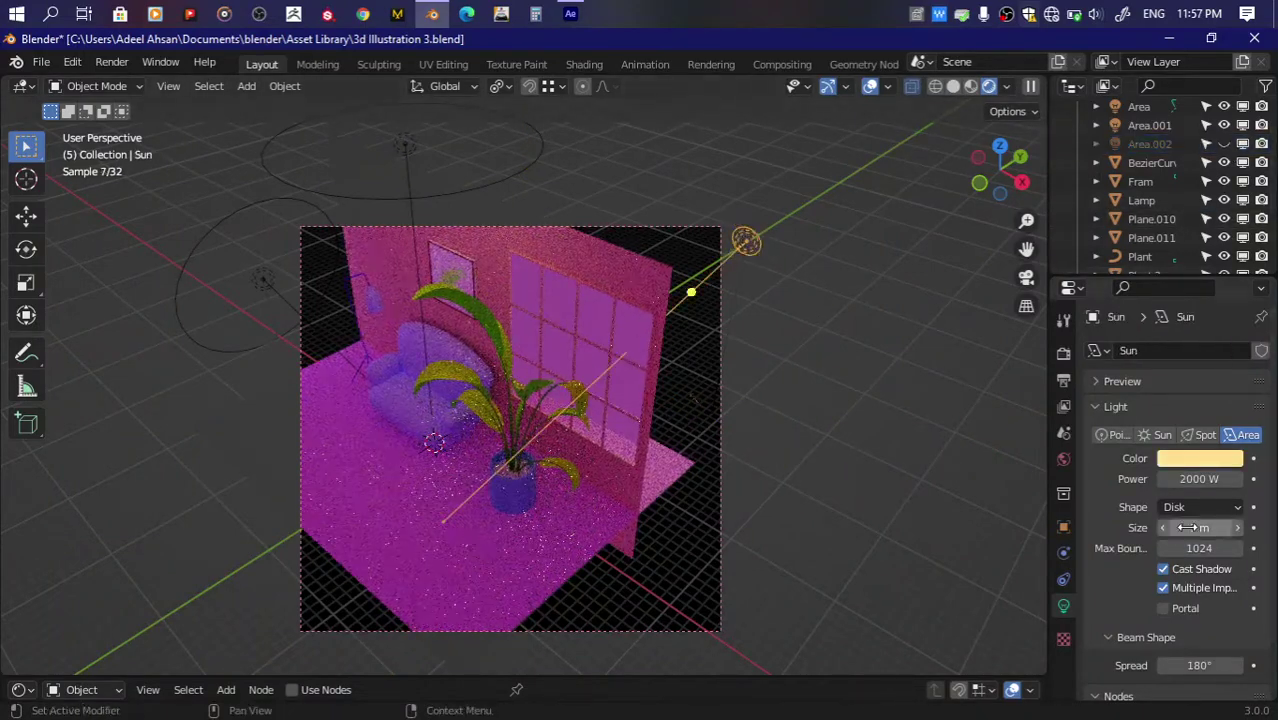
text(10)
key(Return)
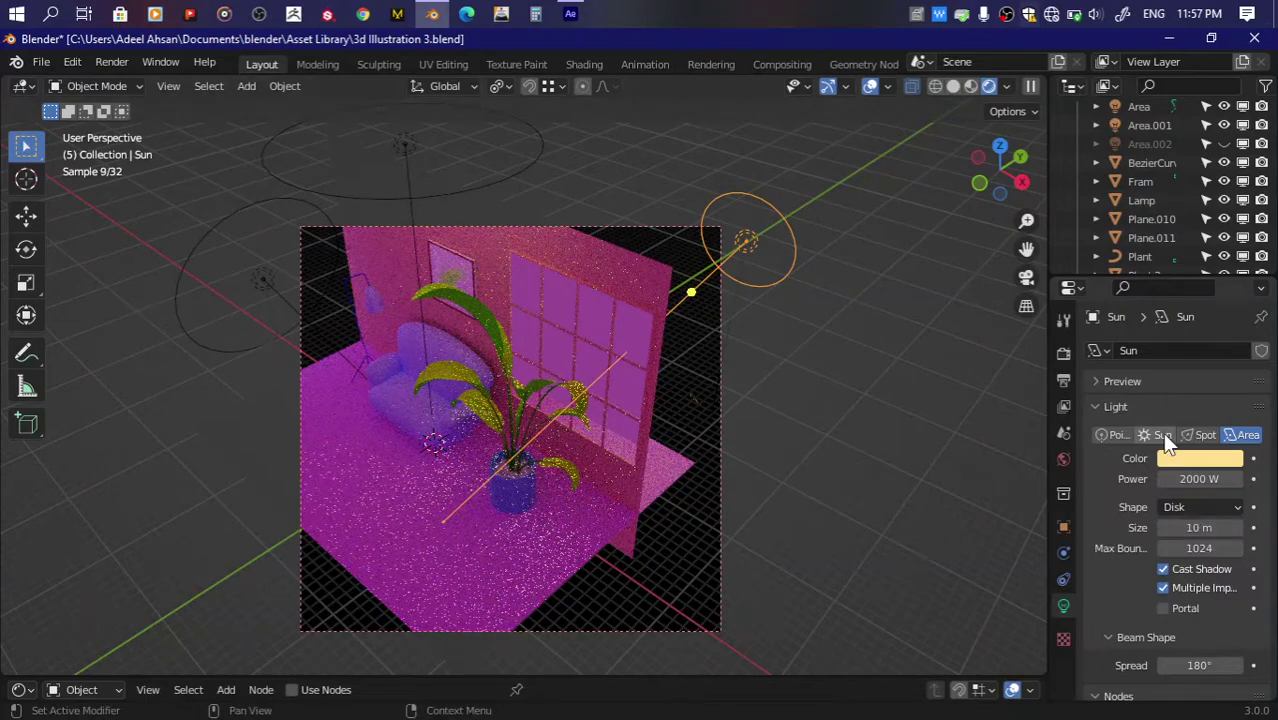
click(1163, 436)
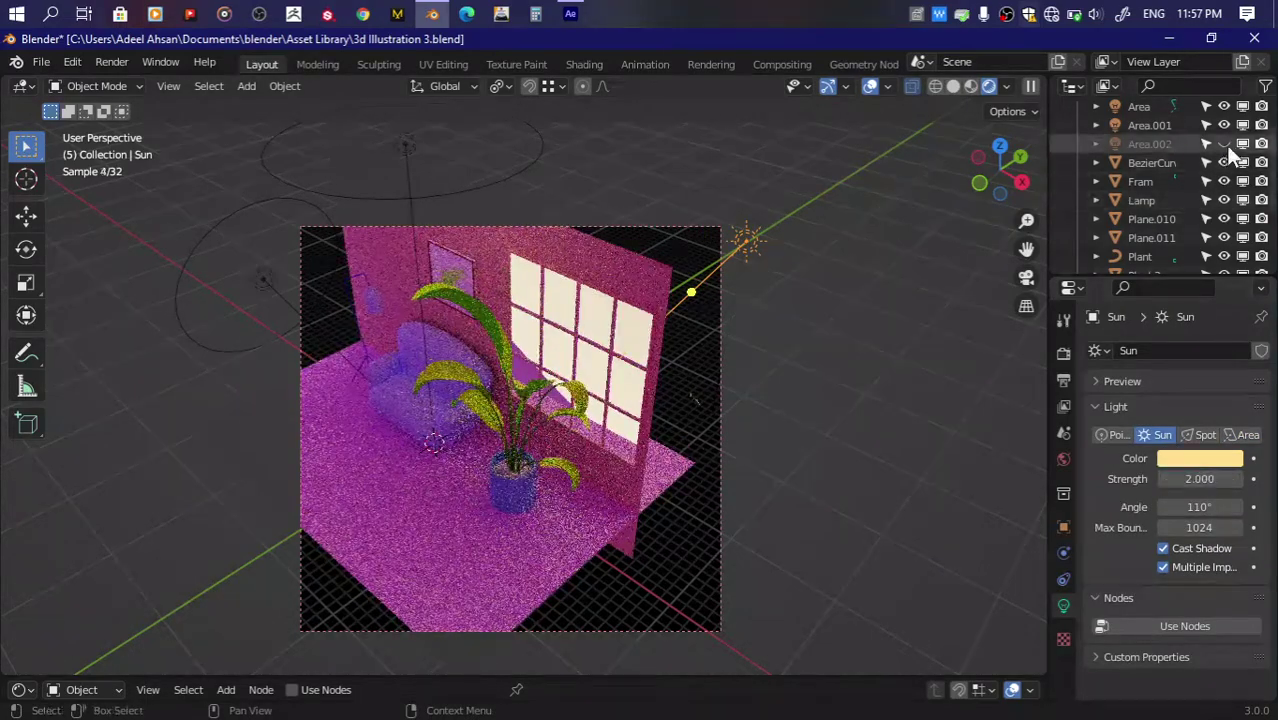
click(1224, 144)
Step: Set Area.002's size to 0.5 m and place it near the window above the plant
click(982, 181)
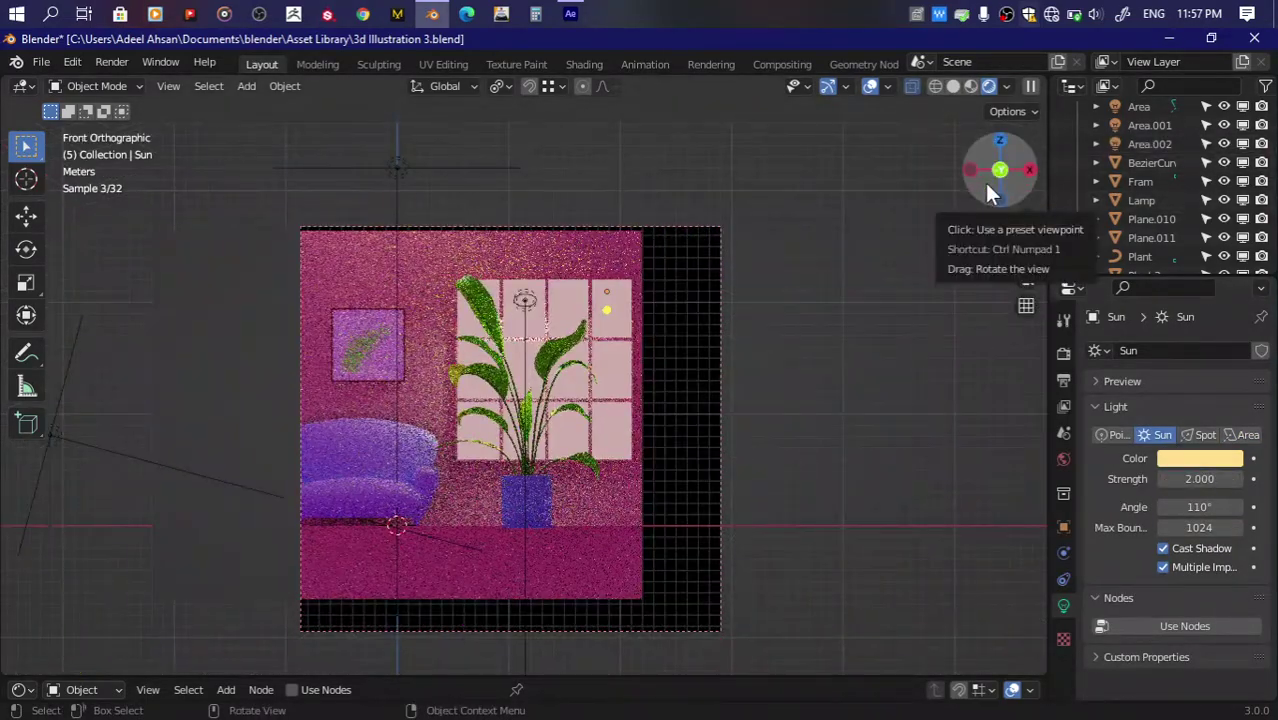
mouse_move(988, 193)
mouse_down()
mouse_move(1002, 203)
mouse_move(985, 175)
mouse_up()
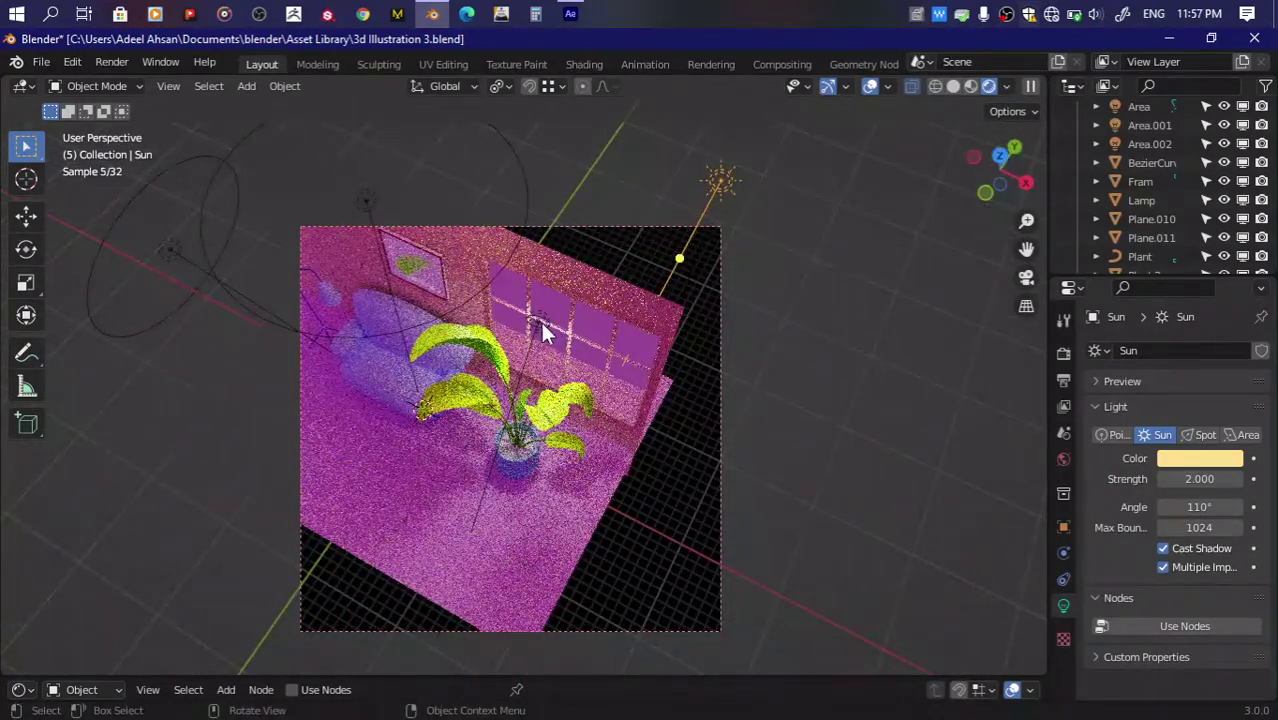
click(540, 320)
drag(539, 320, 806, 402)
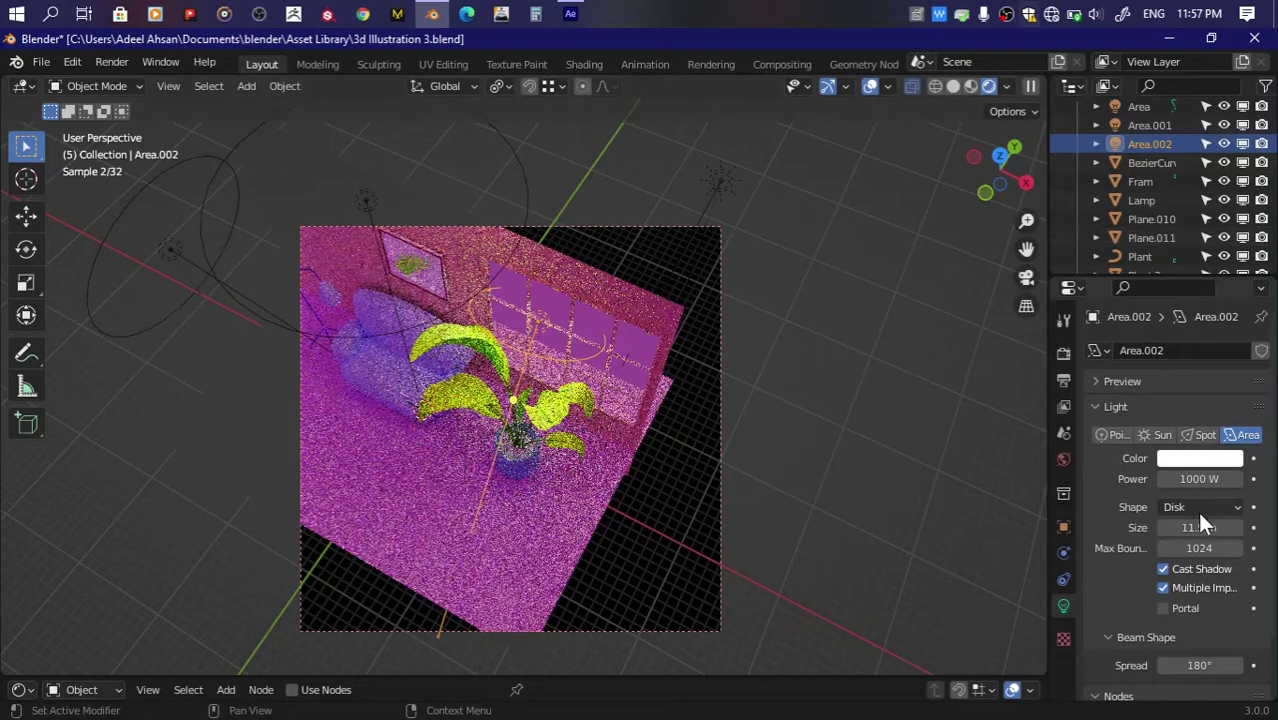
drag(1030, 202, 603, 303)
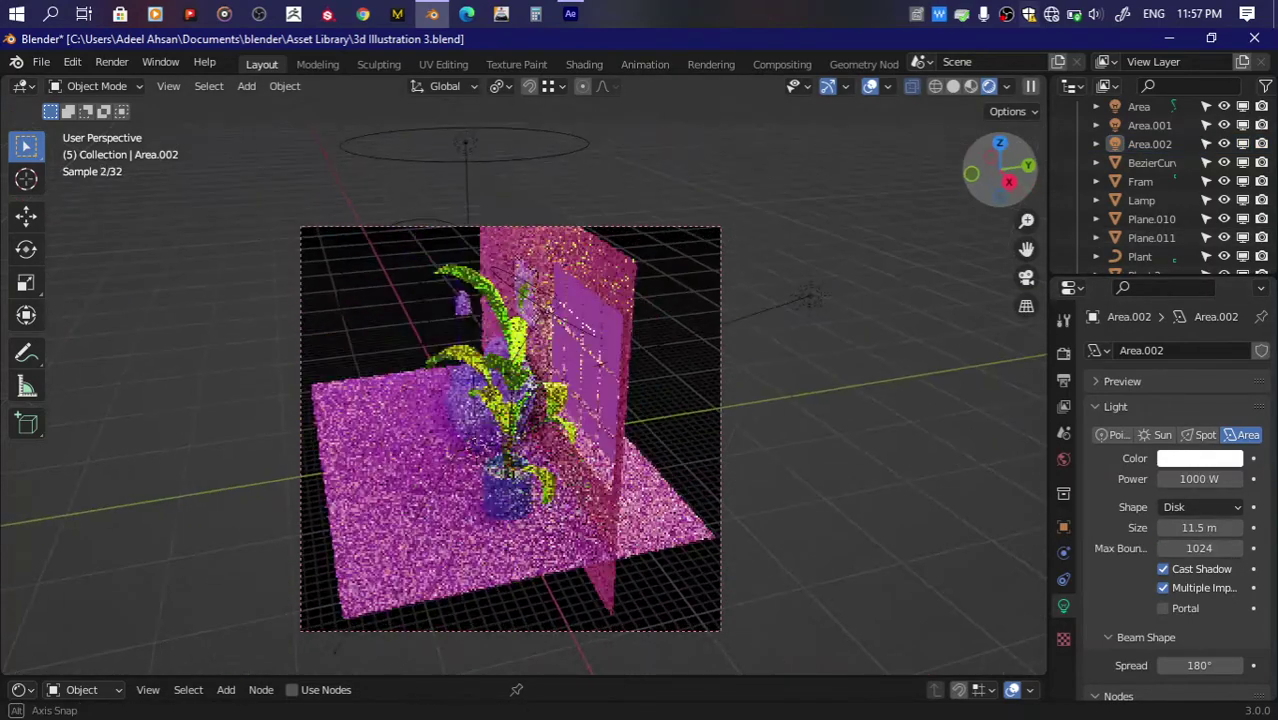
text(1)
key(Return)
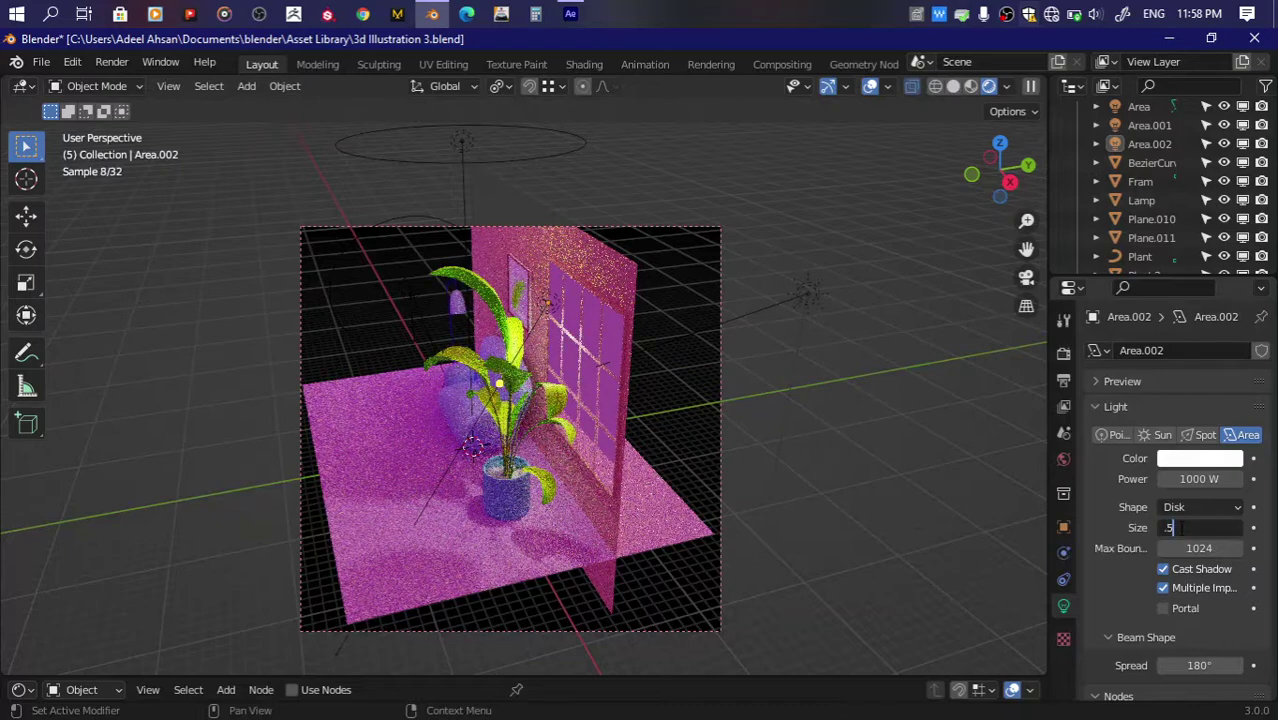
key(Return)
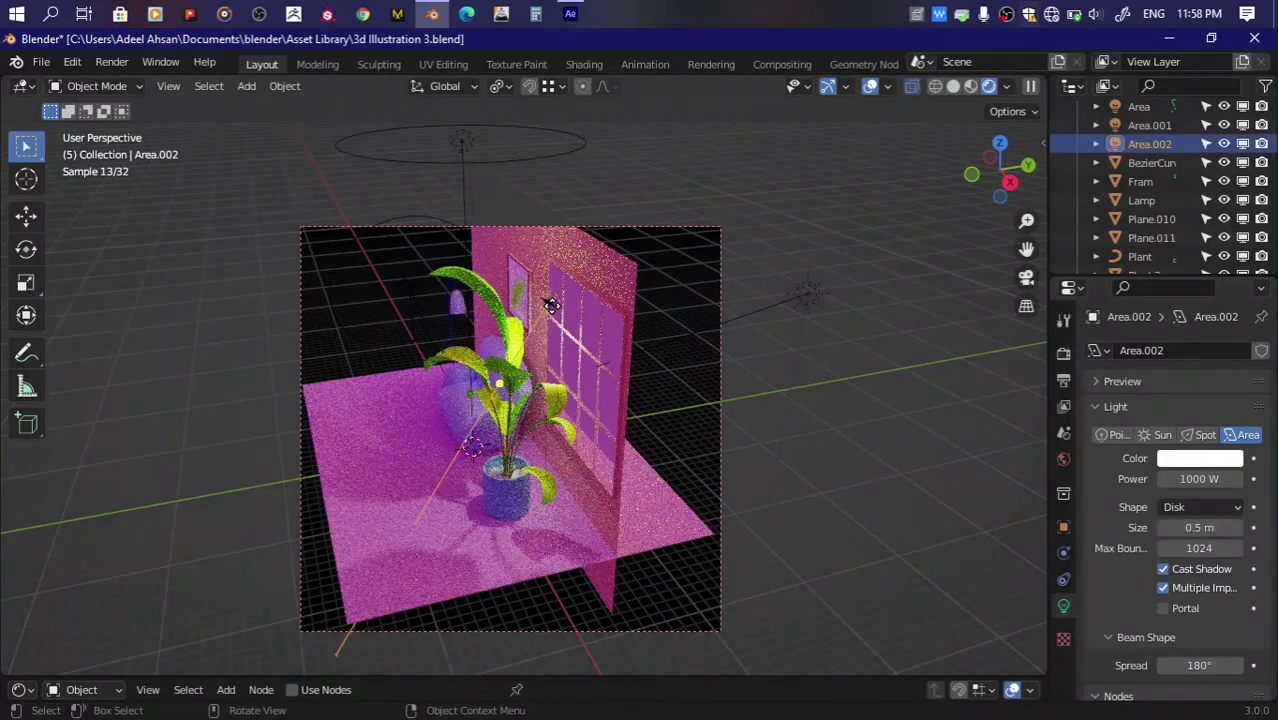
key(g)
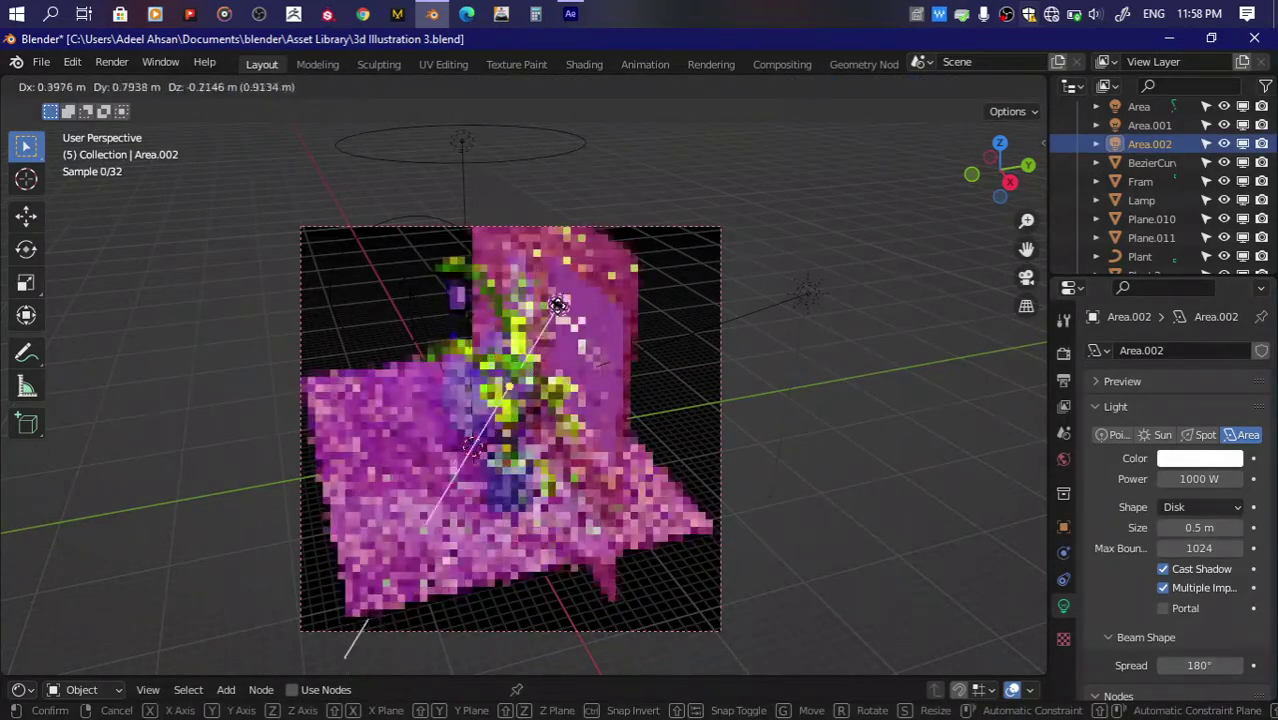
click(594, 330)
Step: Hide the window wall and drag the area light toward the upper right
click(603, 281)
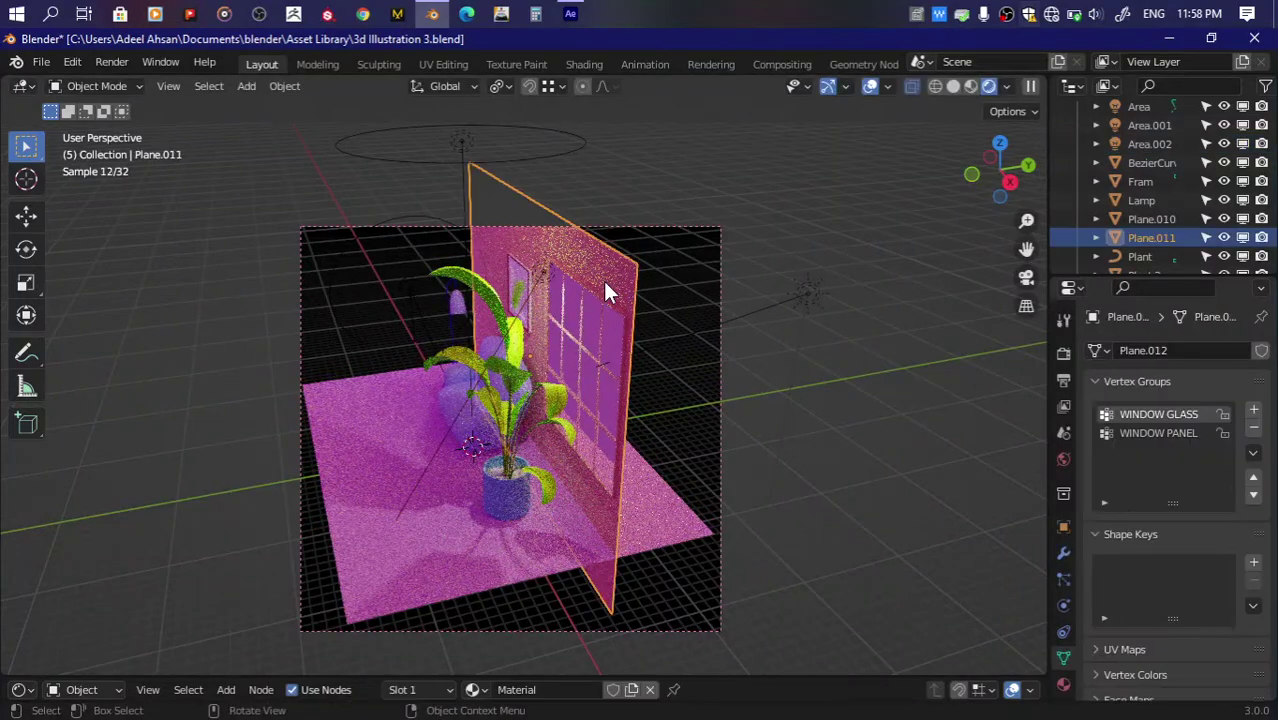
key(h)
click(537, 271)
mouse_move(540, 272)
mouse_down()
mouse_move(684, 210)
mouse_move(651, 219)
mouse_move(628, 290)
mouse_up()
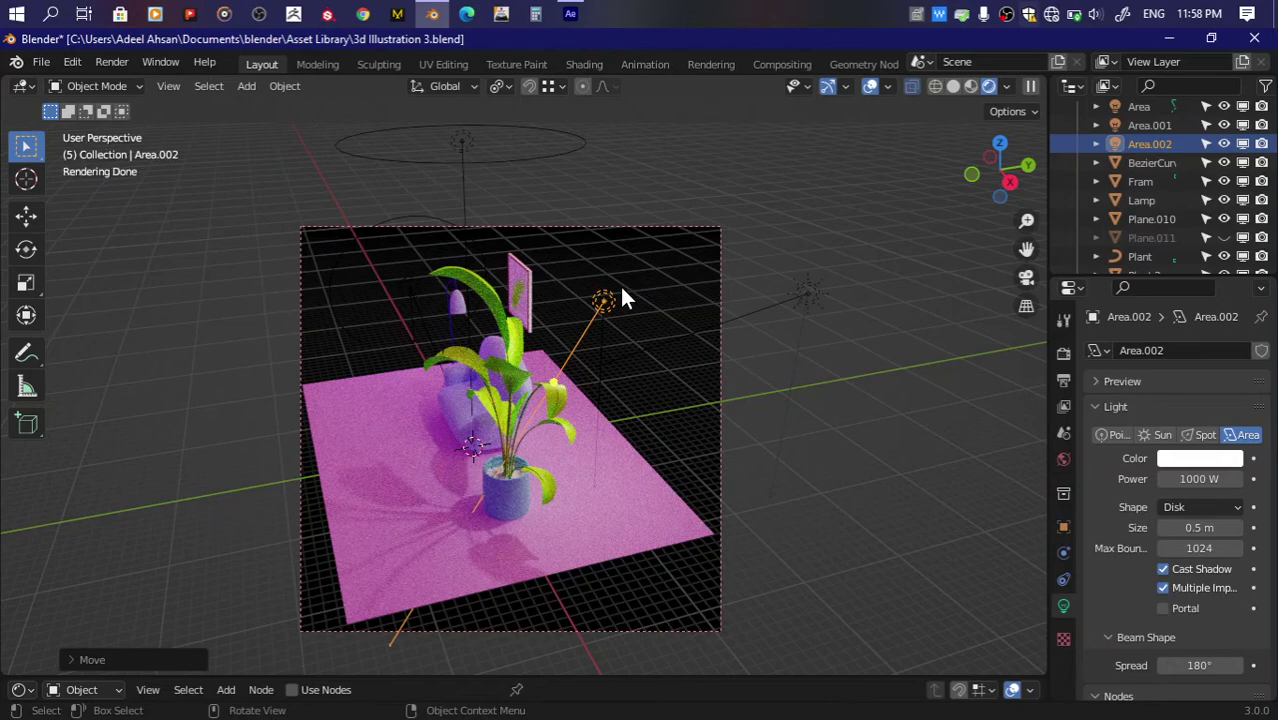
Step: Slide the area light twice along its local Z axis and set its size to 0.1 m
key(g)
key(z)
key(z)
click(741, 196)
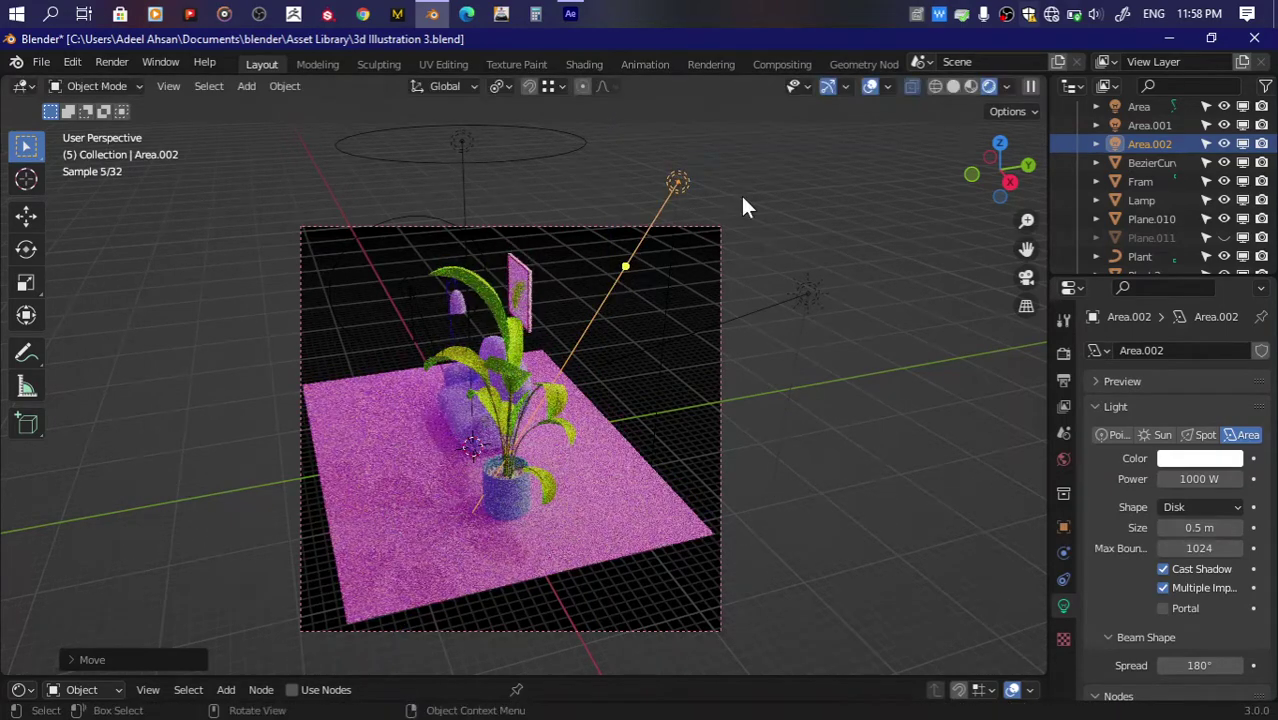
key(g)
key(z)
key(z)
click(838, 127)
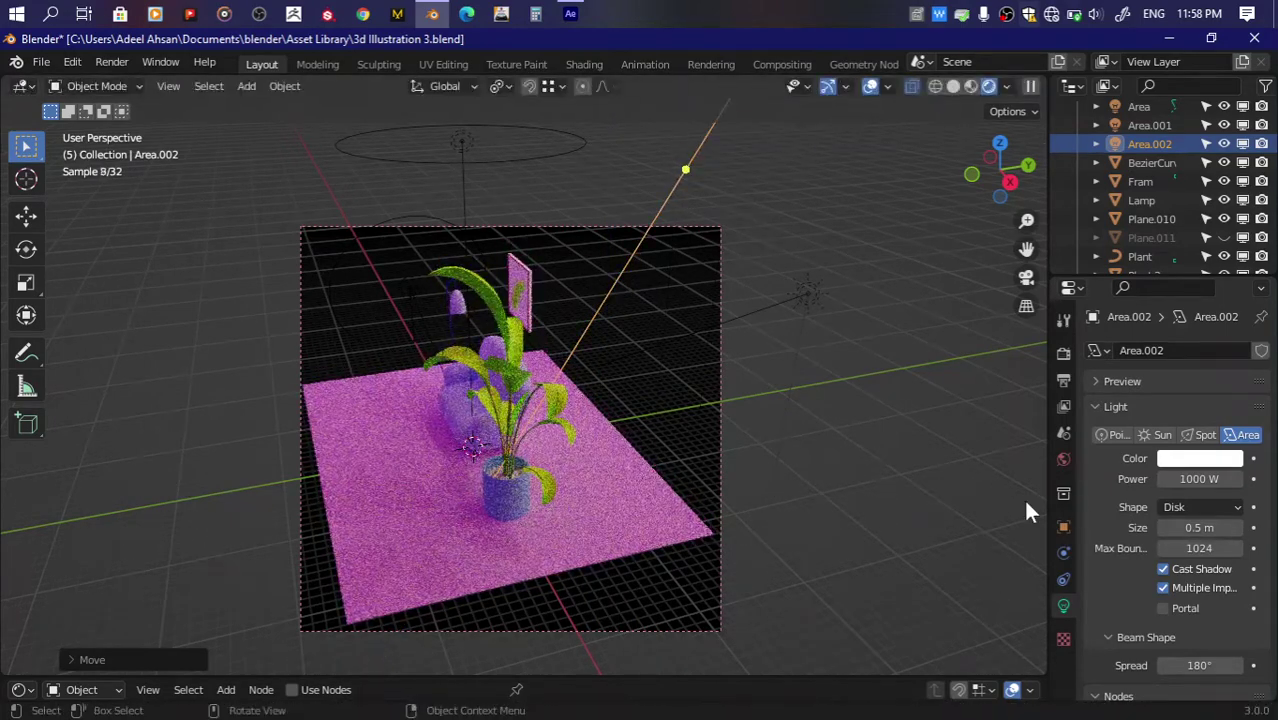
key(Return)
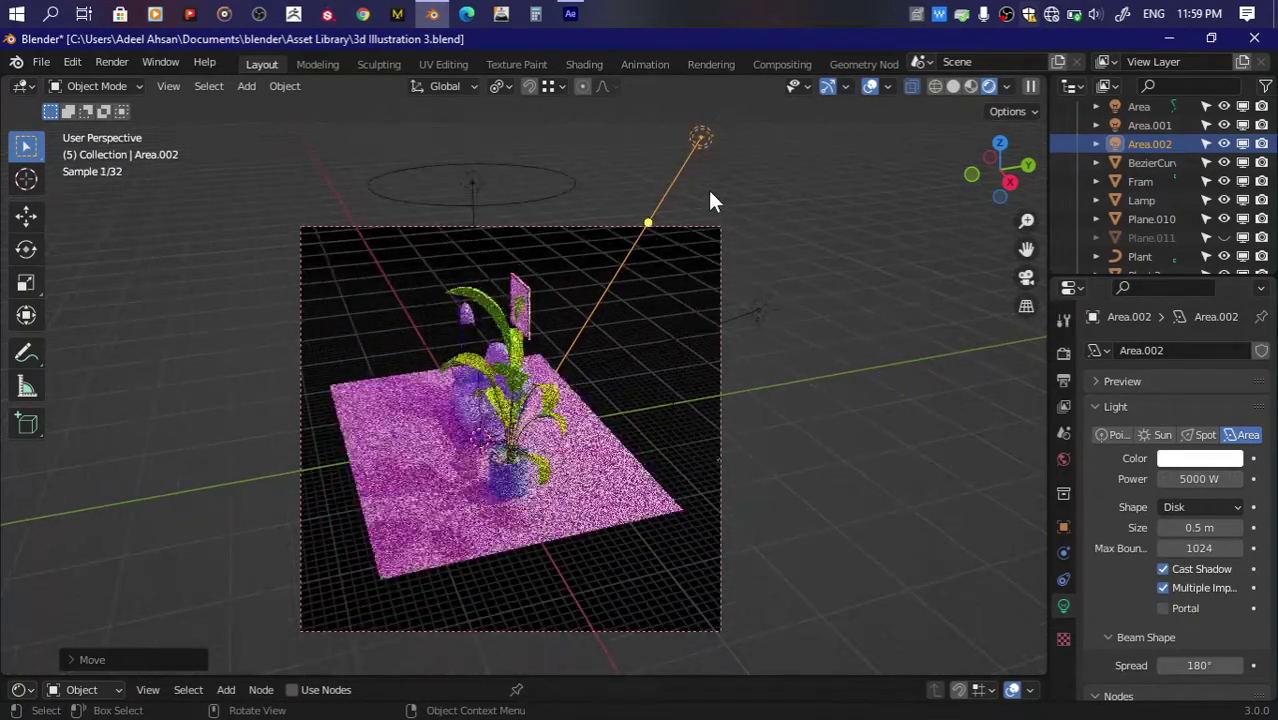
Step: Reposition the area light once more and unhide the window wall
key(g)
click(981, 509)
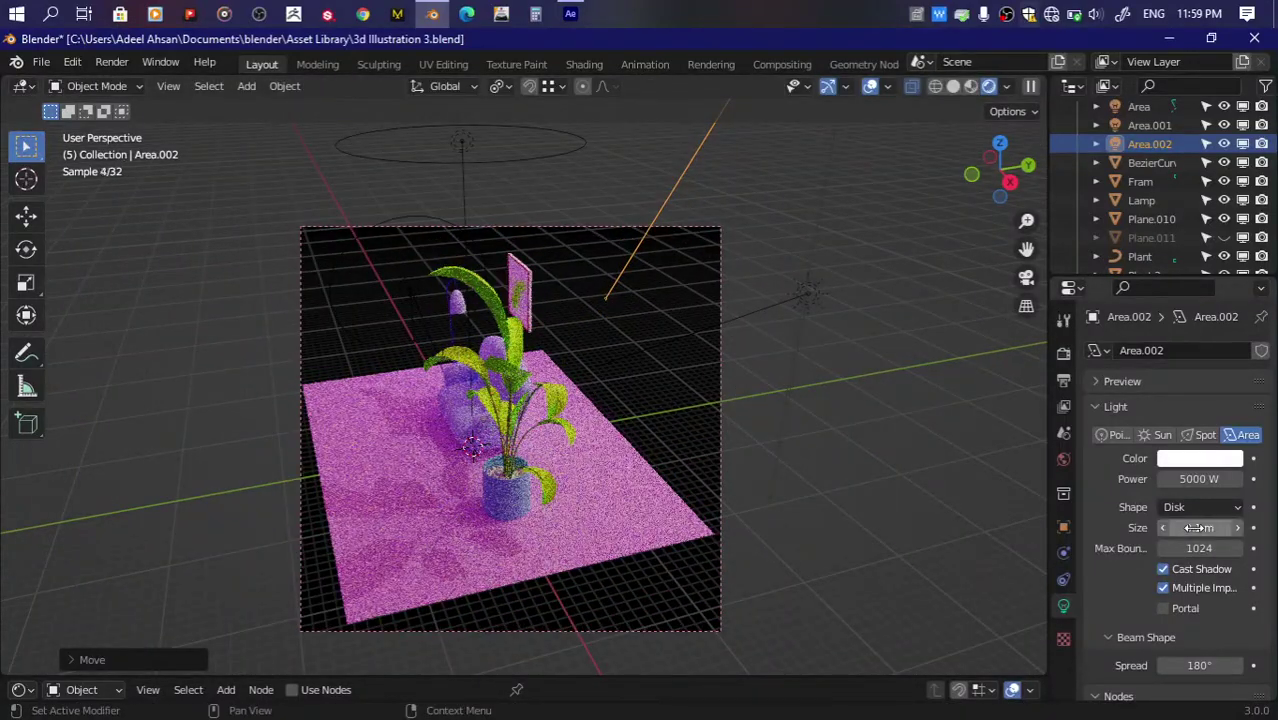
key(alt+h)
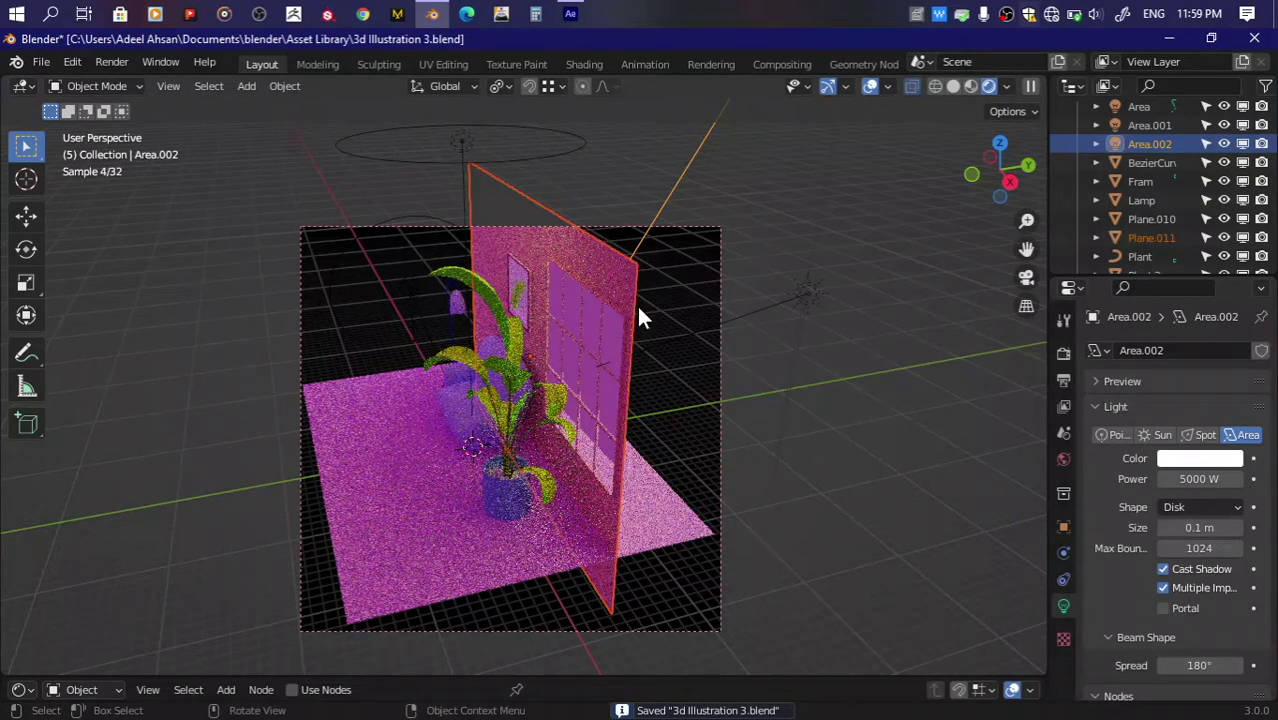
Step: Shift the window wall along Y and then X toward the floor's back edge
click(590, 268)
key(g)
key(y)
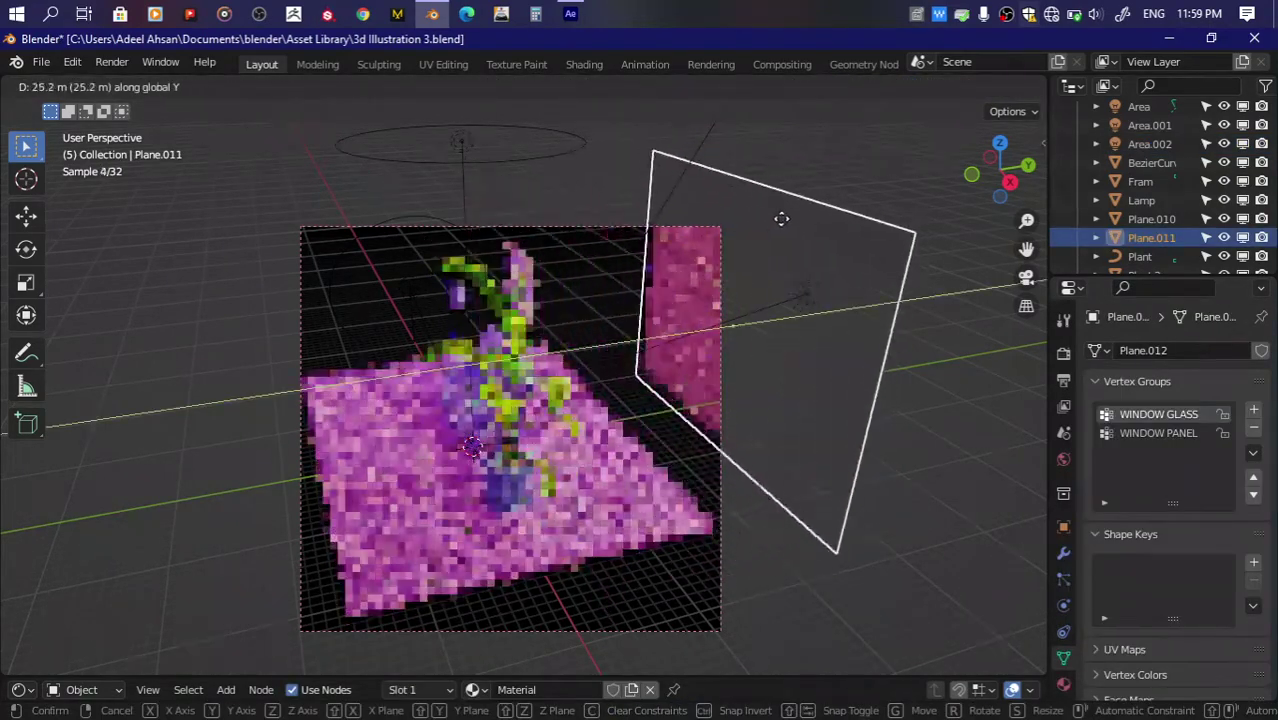
click(744, 214)
key(g)
key(x)
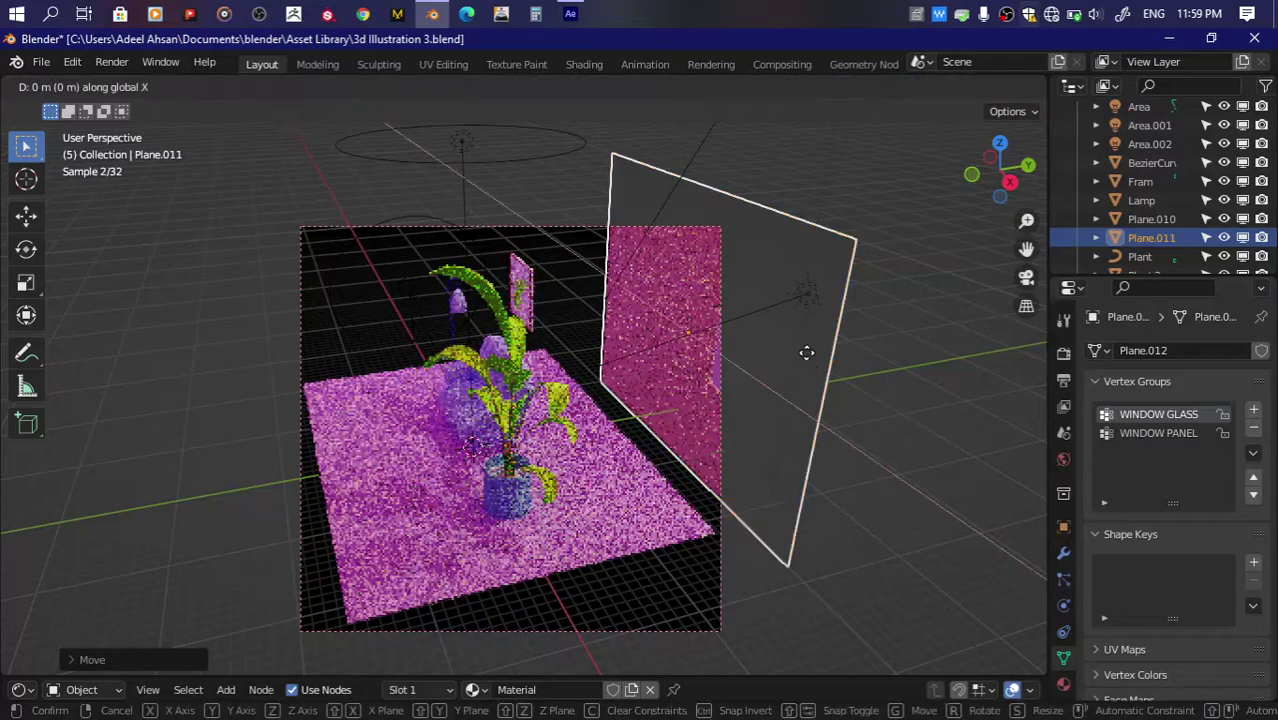
click(772, 354)
Step: Nudge the window wall along Y until it sits at the floor's edge
key(g)
key(y)
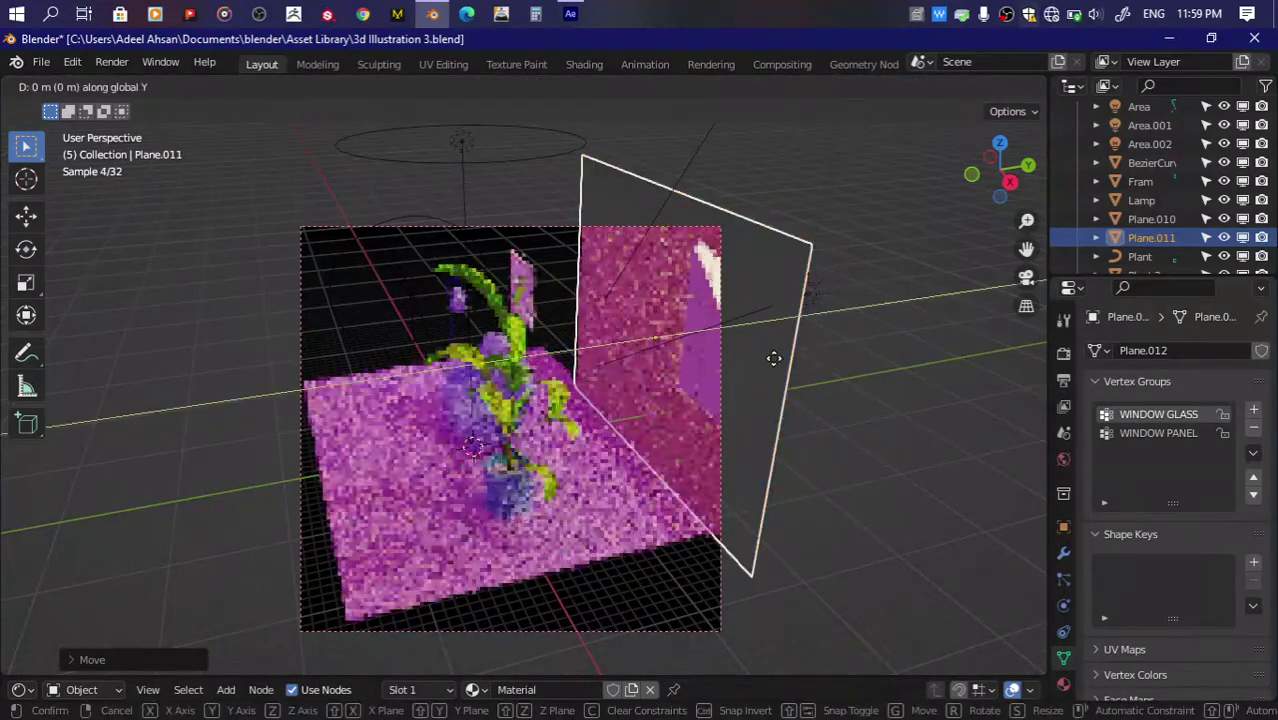
click(714, 367)
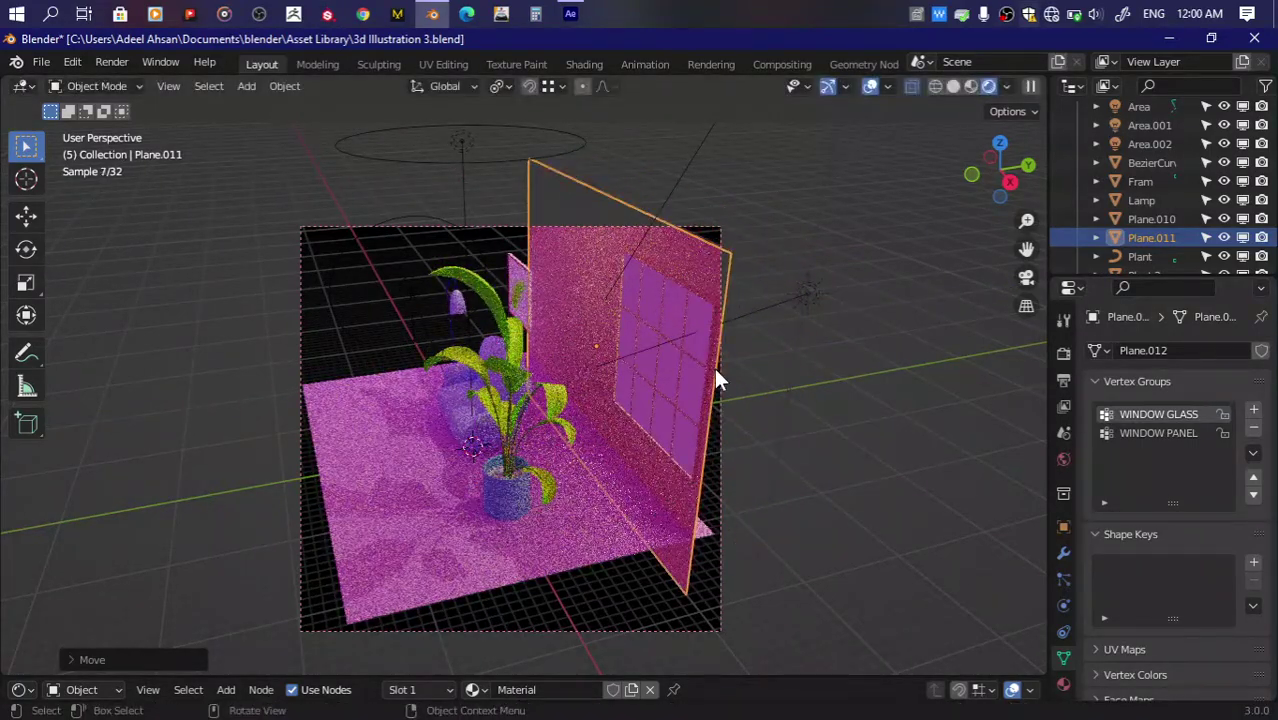
key(g)
key(y)
click(697, 369)
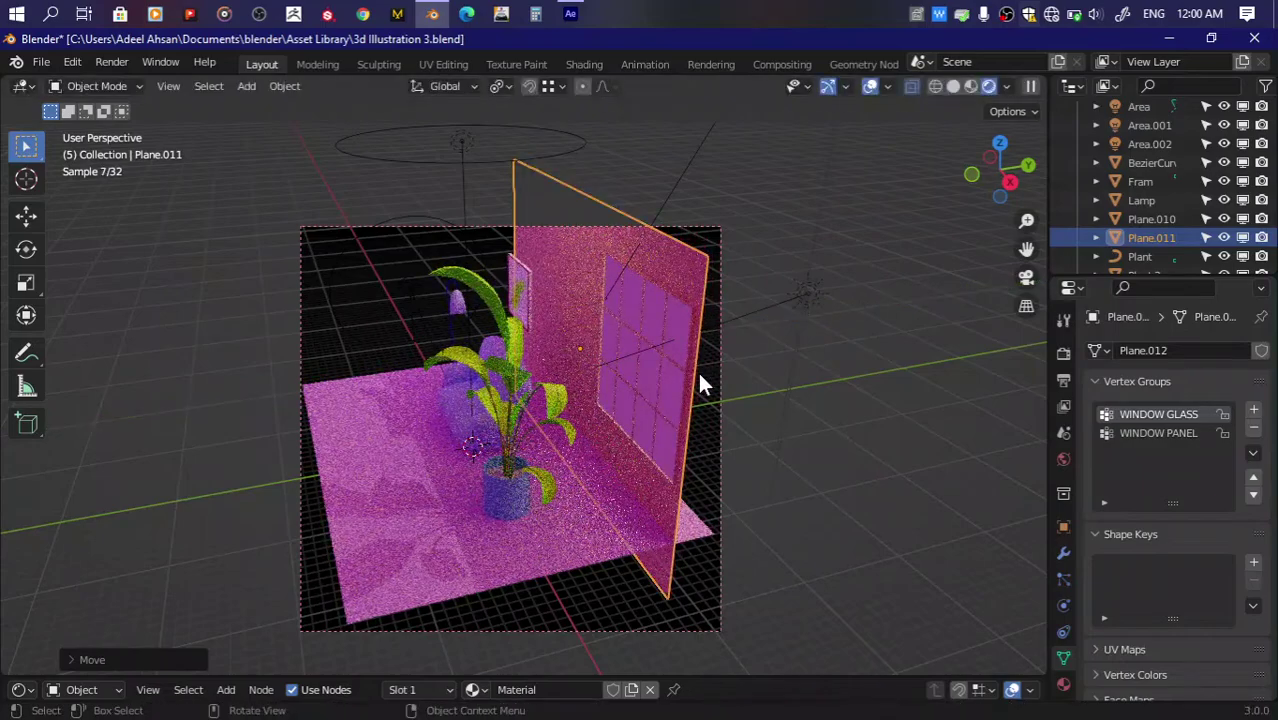
Step: Set the pivot to 3D Cursor and tilt the area light about X toward the window
click(707, 136)
key(period)
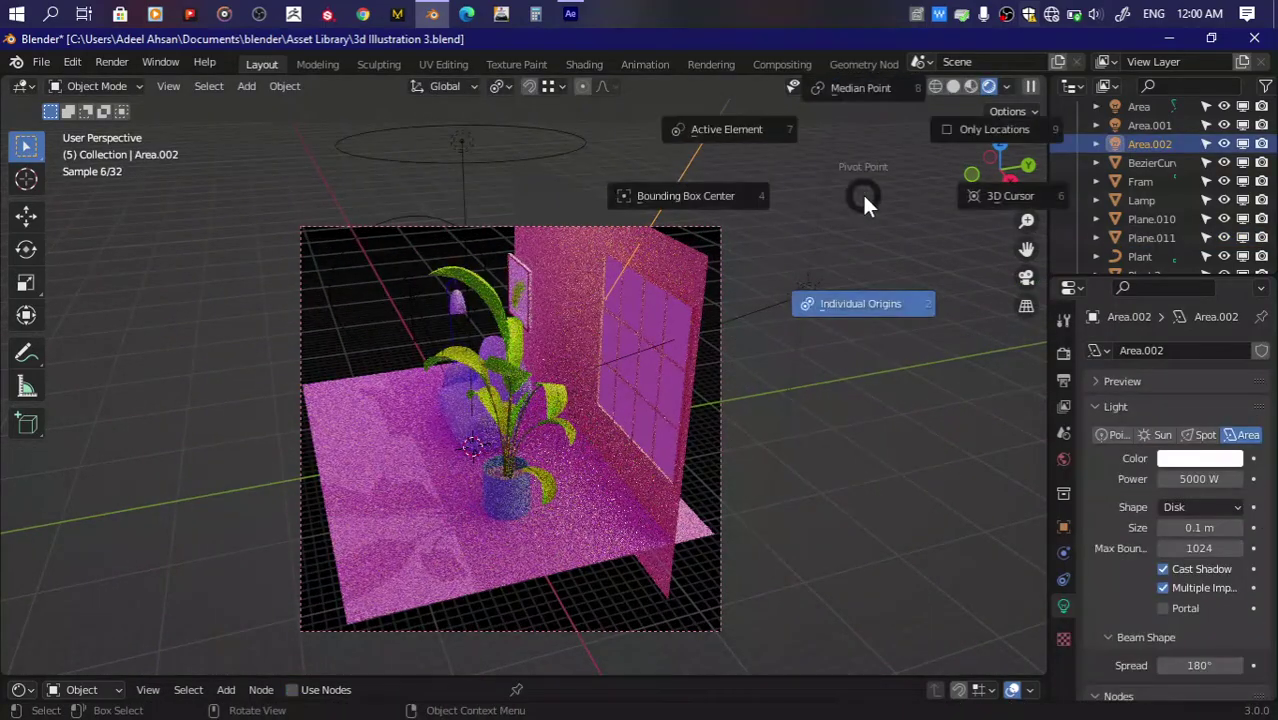
click(895, 206)
key(r)
key(x)
click(801, 238)
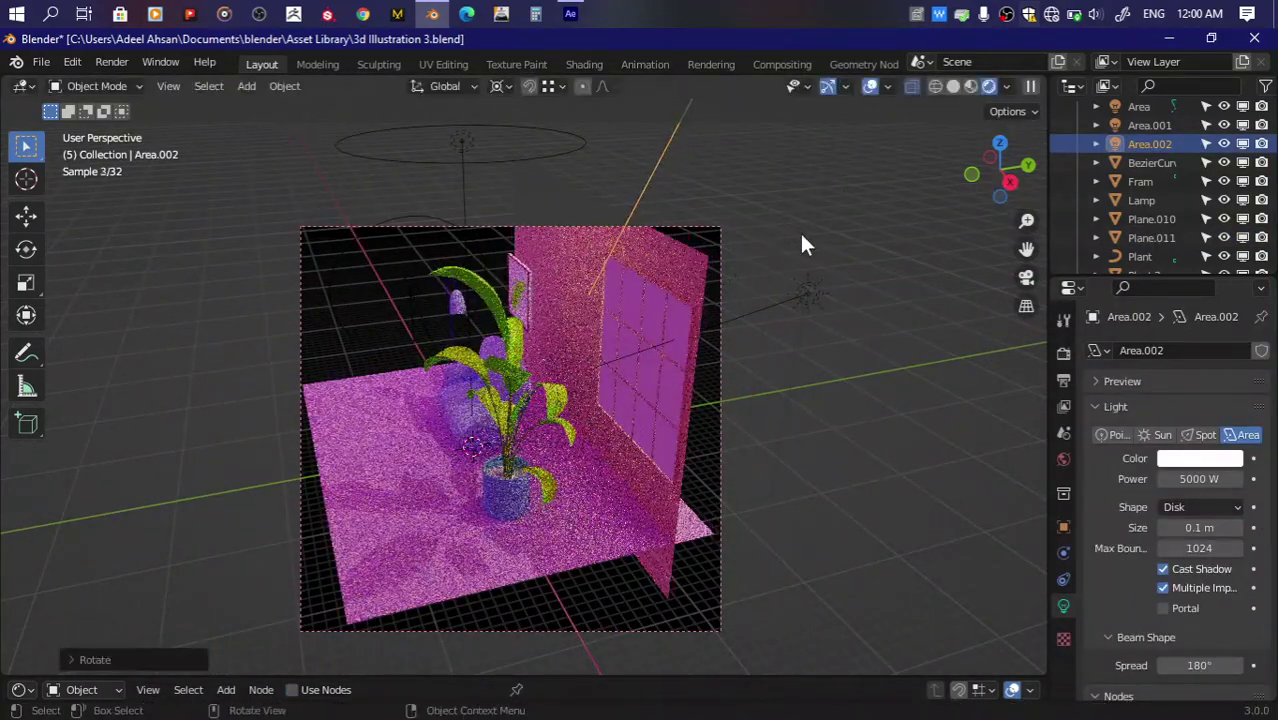
key(r)
key(x)
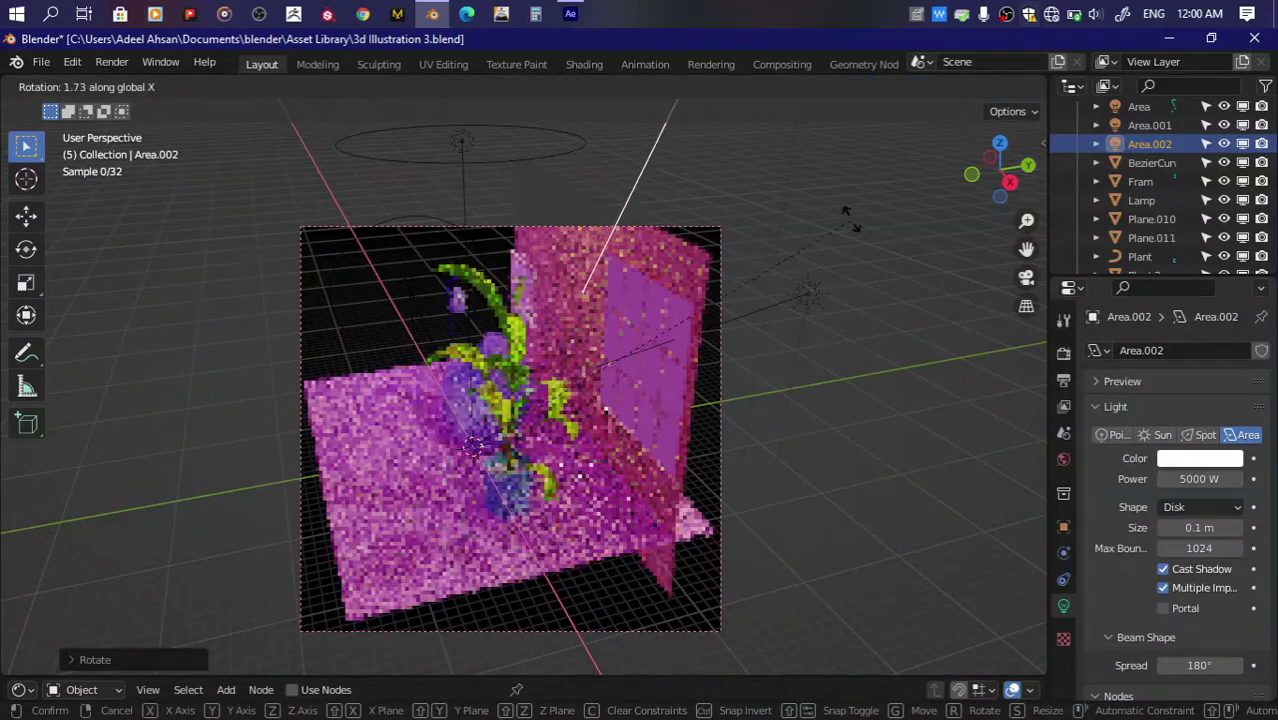
click(852, 232)
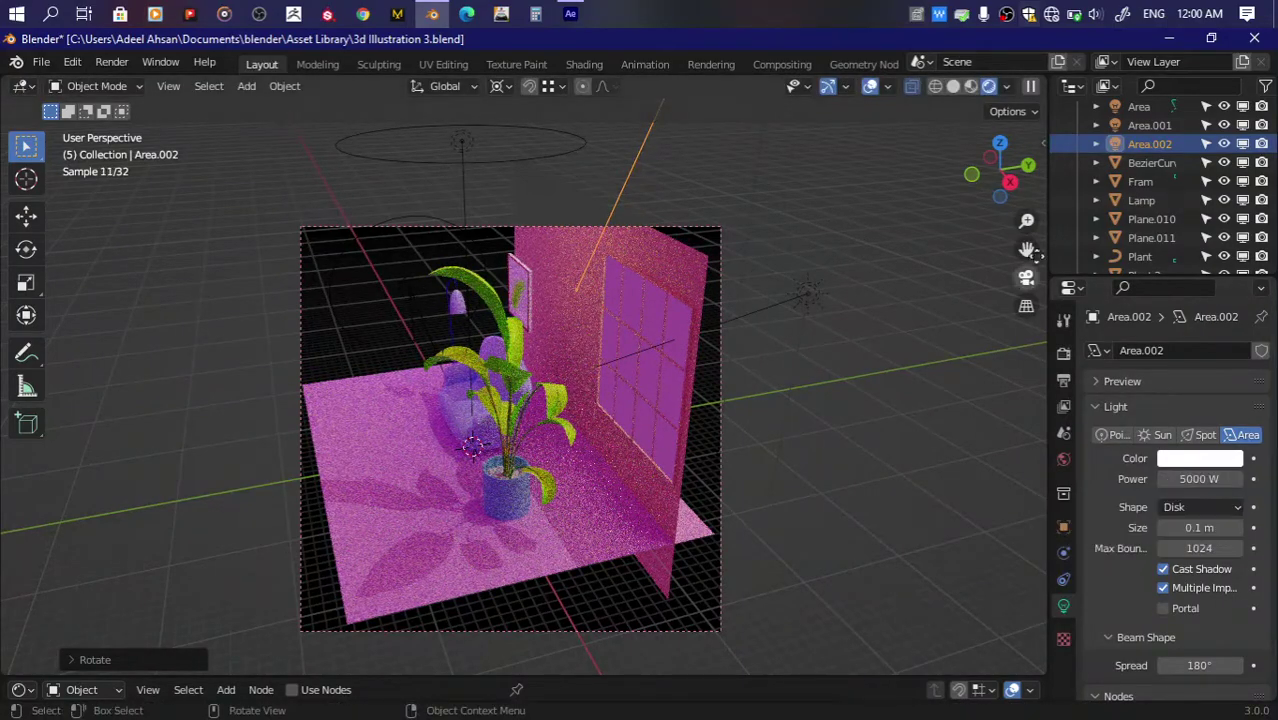
Step: Try rotating the floor plane 90° about X, then undo the rotation
click(1012, 177)
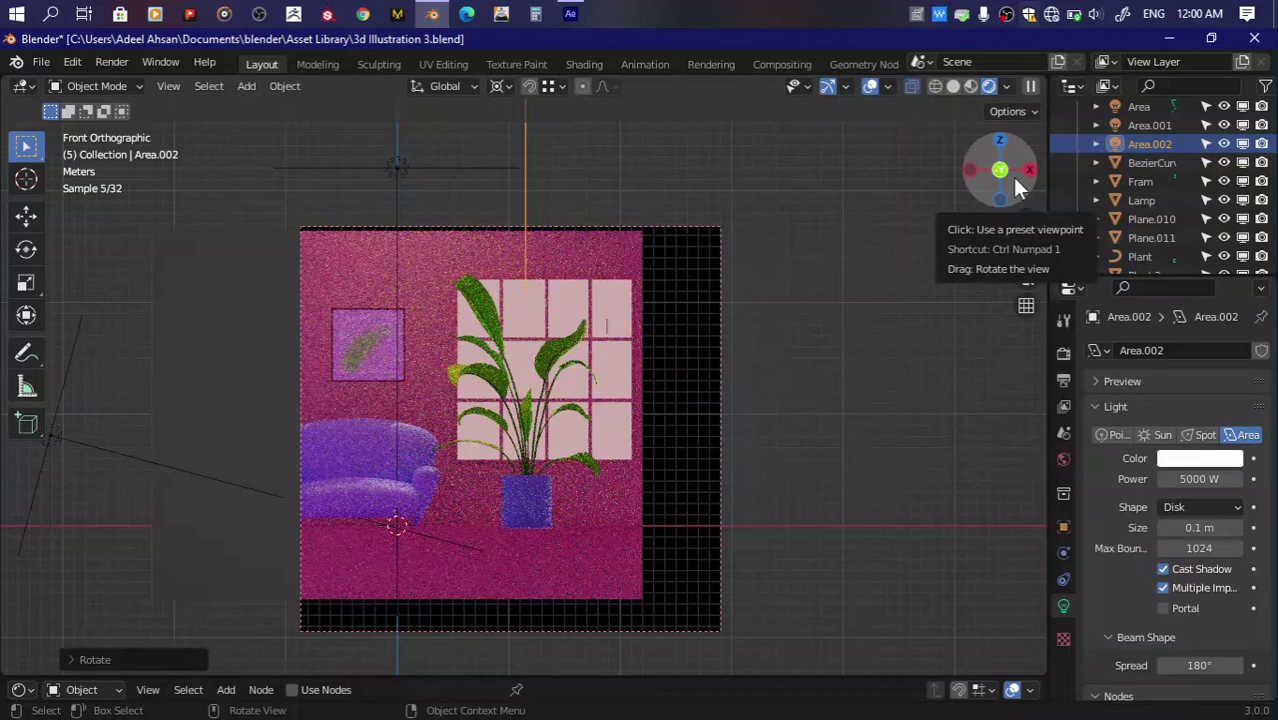
click(624, 538)
drag(1003, 152, 619, 528)
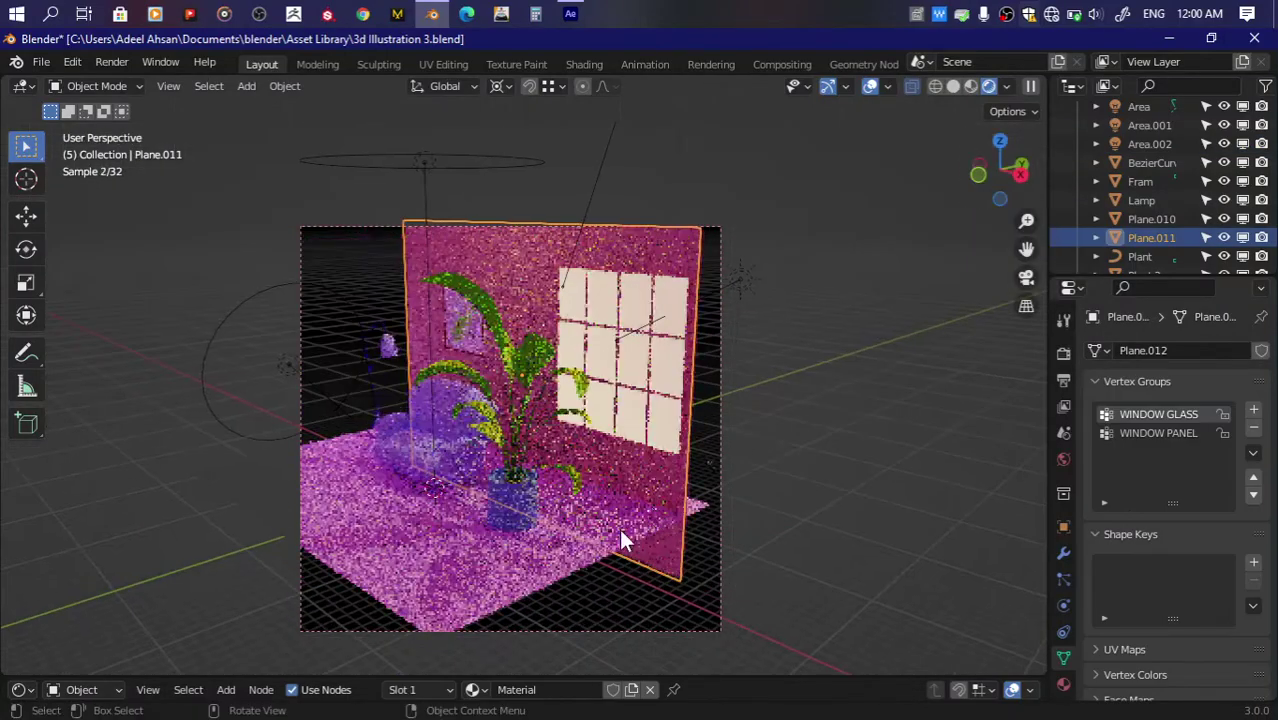
click(978, 174)
text(rx90)
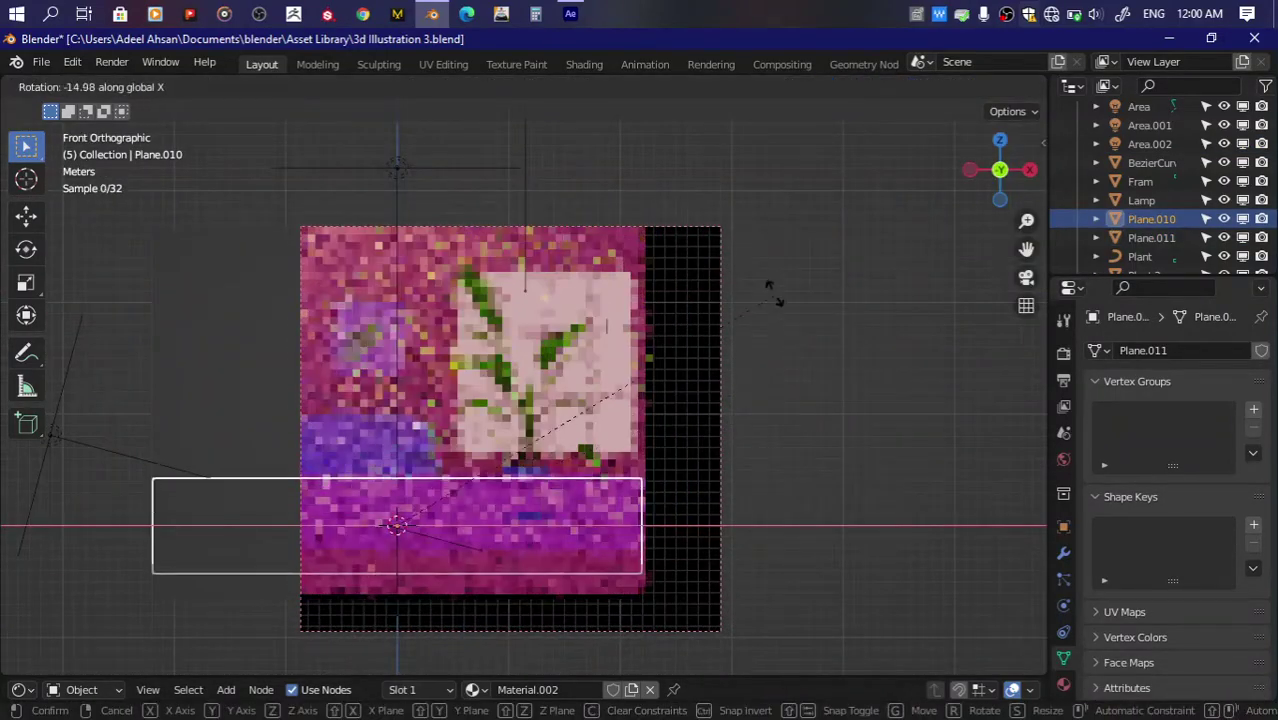
key(Return)
key(z)
click(841, 323)
key(ctrl+z)
key(ctrl+z)
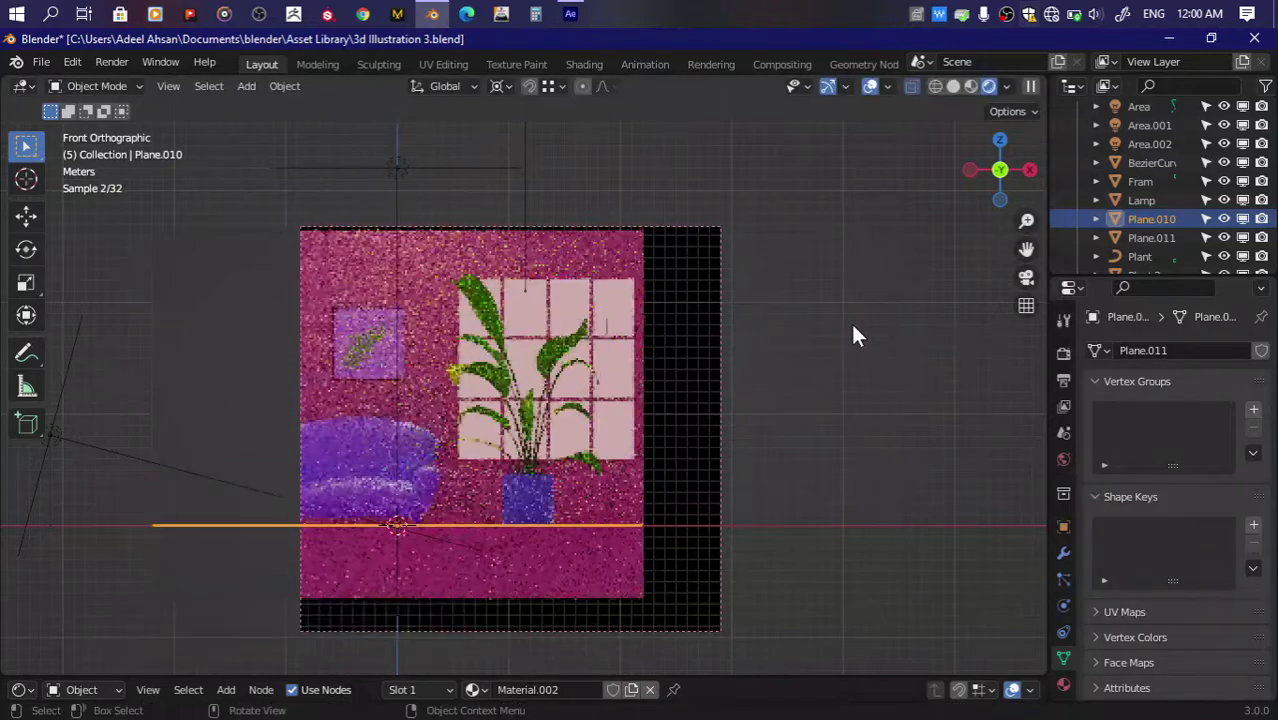
Step: Orbit back to a level perspective view facing the room
mouse_move(850, 320)
middle_down()
mouse_move(820, 300)
mouse_move(903, 297)
middle_up()
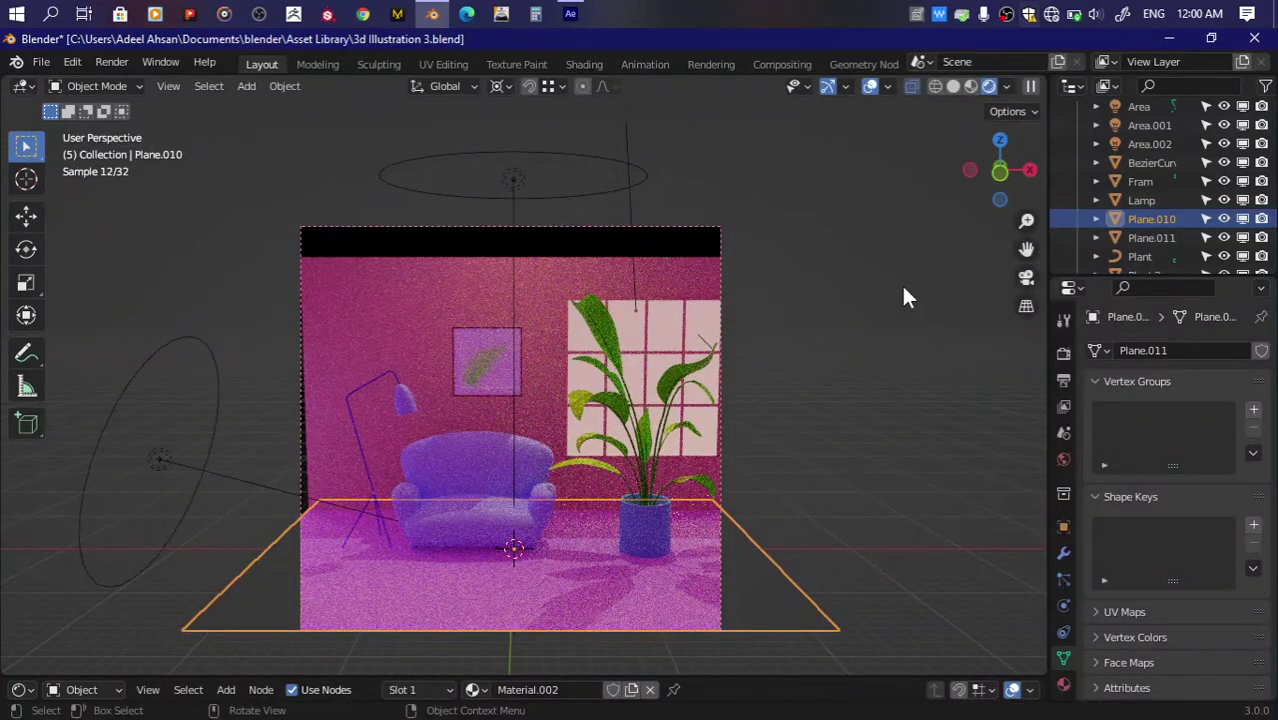
middle_drag(903, 297, 907, 294)
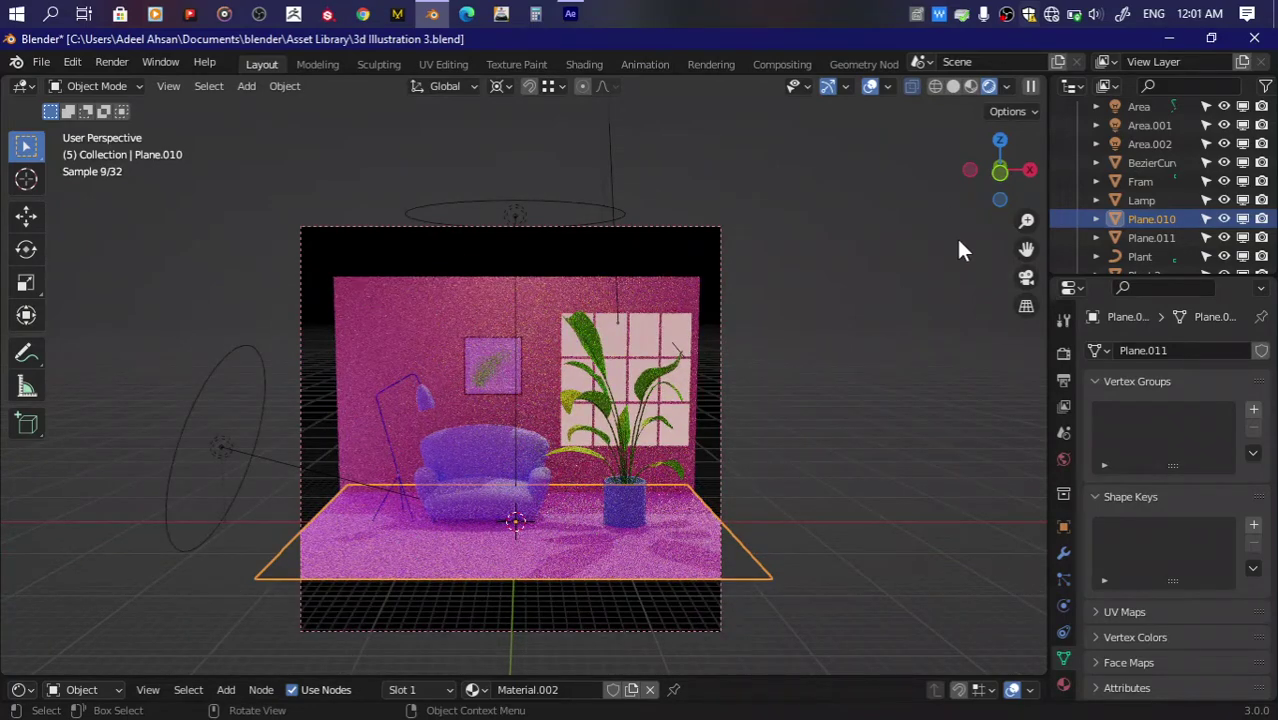
middle_drag(961, 248, 738, 322)
scroll(736, 322, up, 2)
key(shift+a)
mouse_move(700, 100)
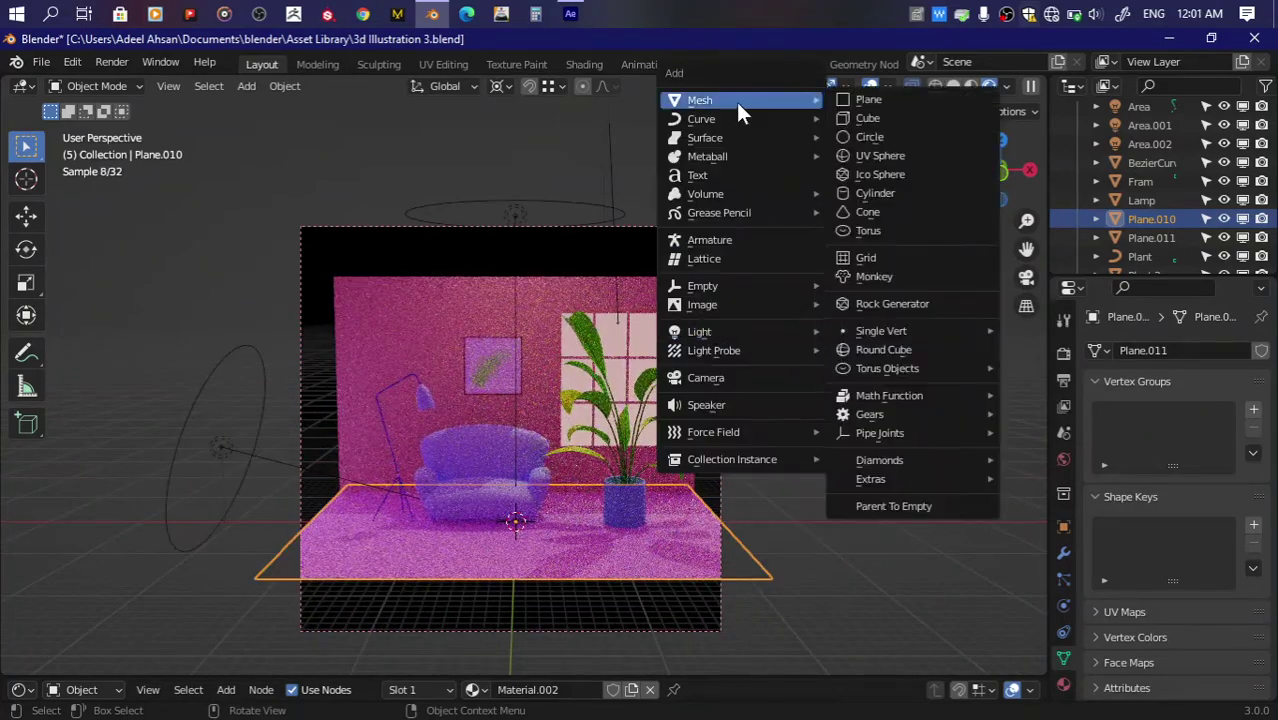
click(871, 97)
key(g)
key(z)
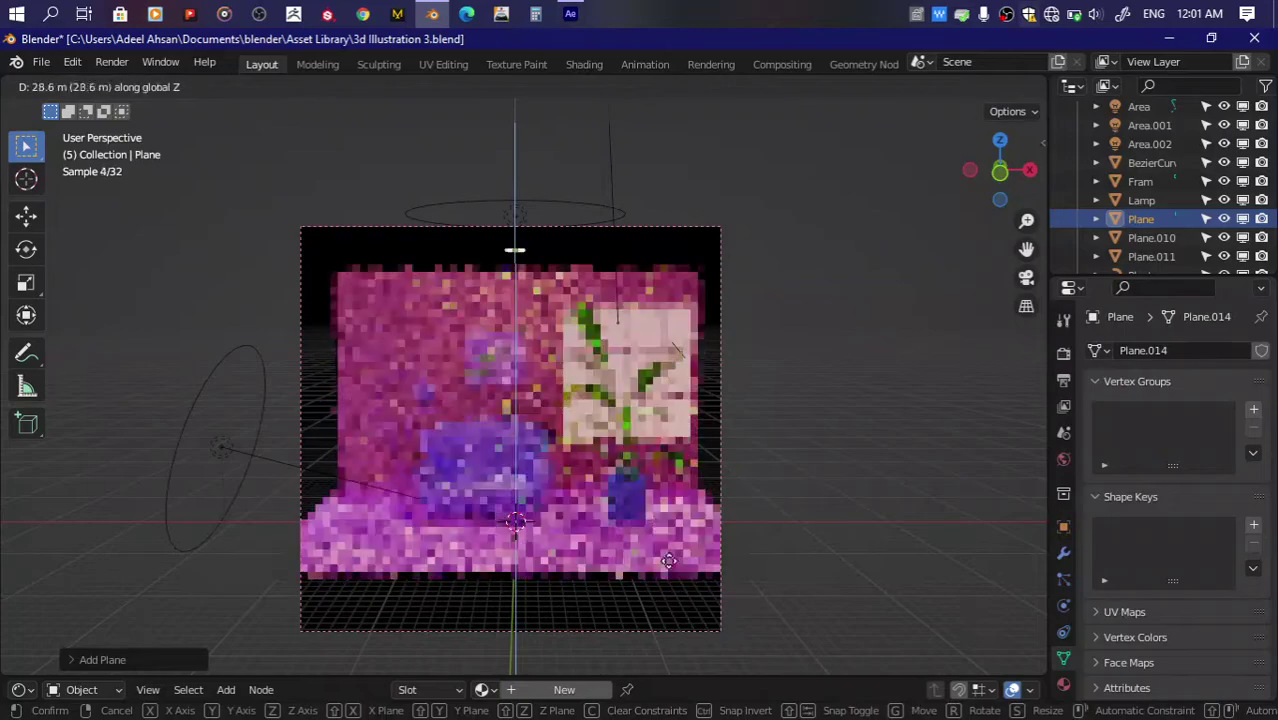
click(975, 289)
click(999, 140)
key(Tab)
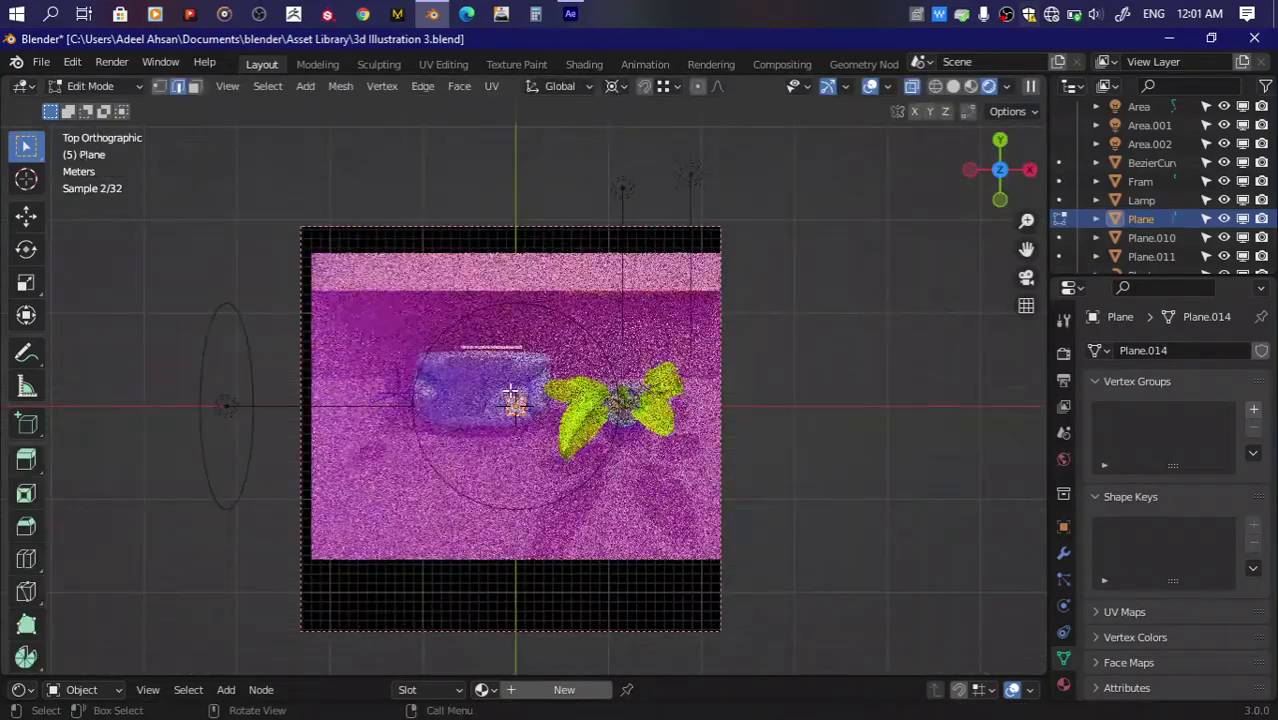
key(s)
click(517, 474)
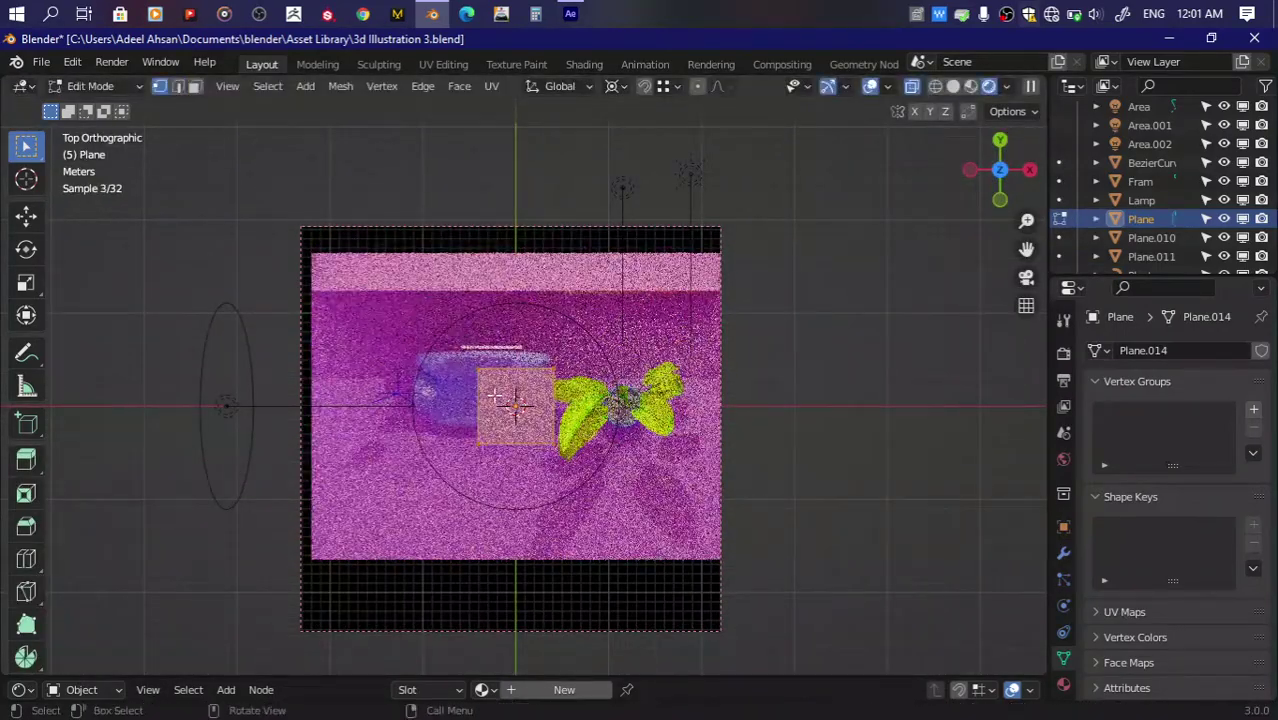
key(g)
key(x)
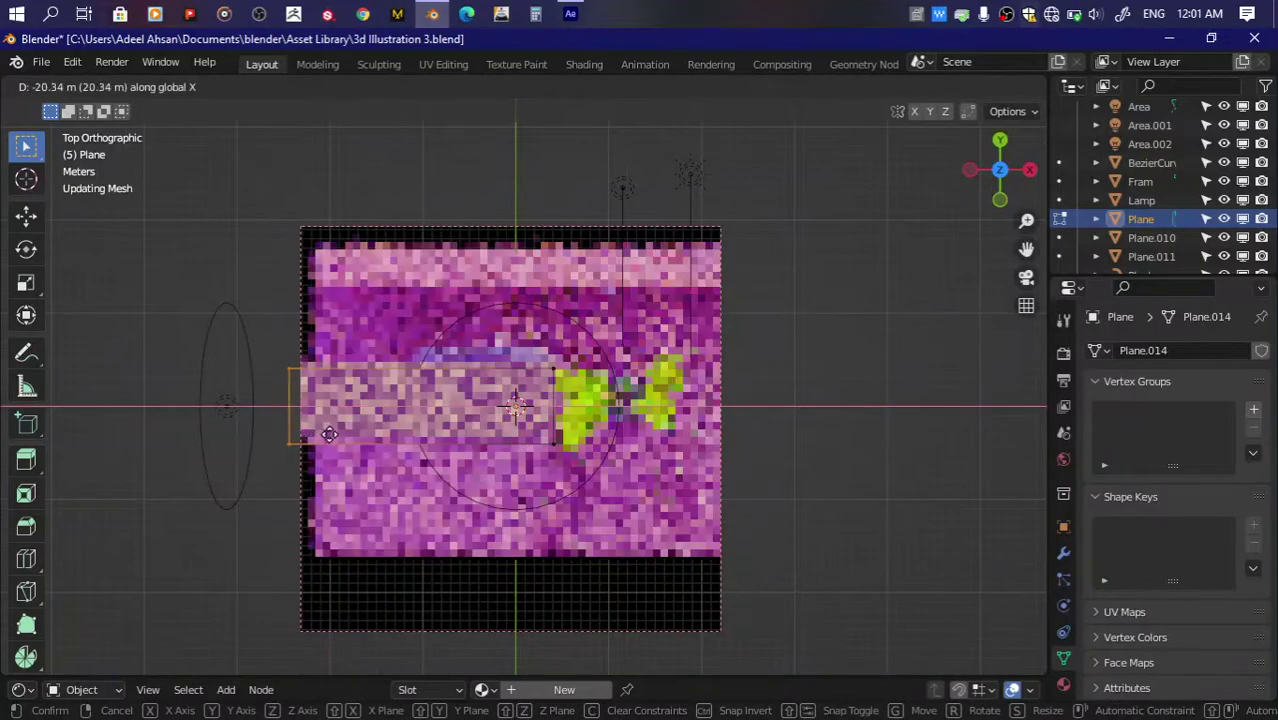
click(441, 415)
key(g)
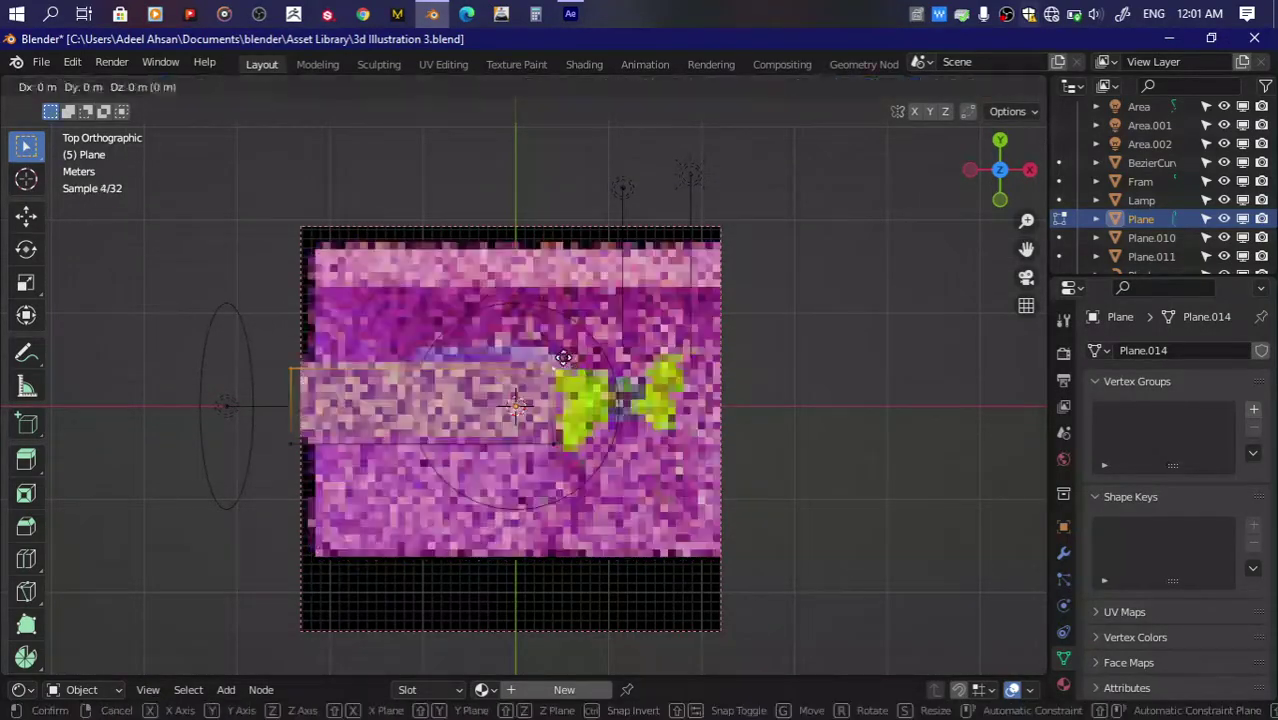
click(543, 203)
drag(605, 410, 250, 512)
key(g)
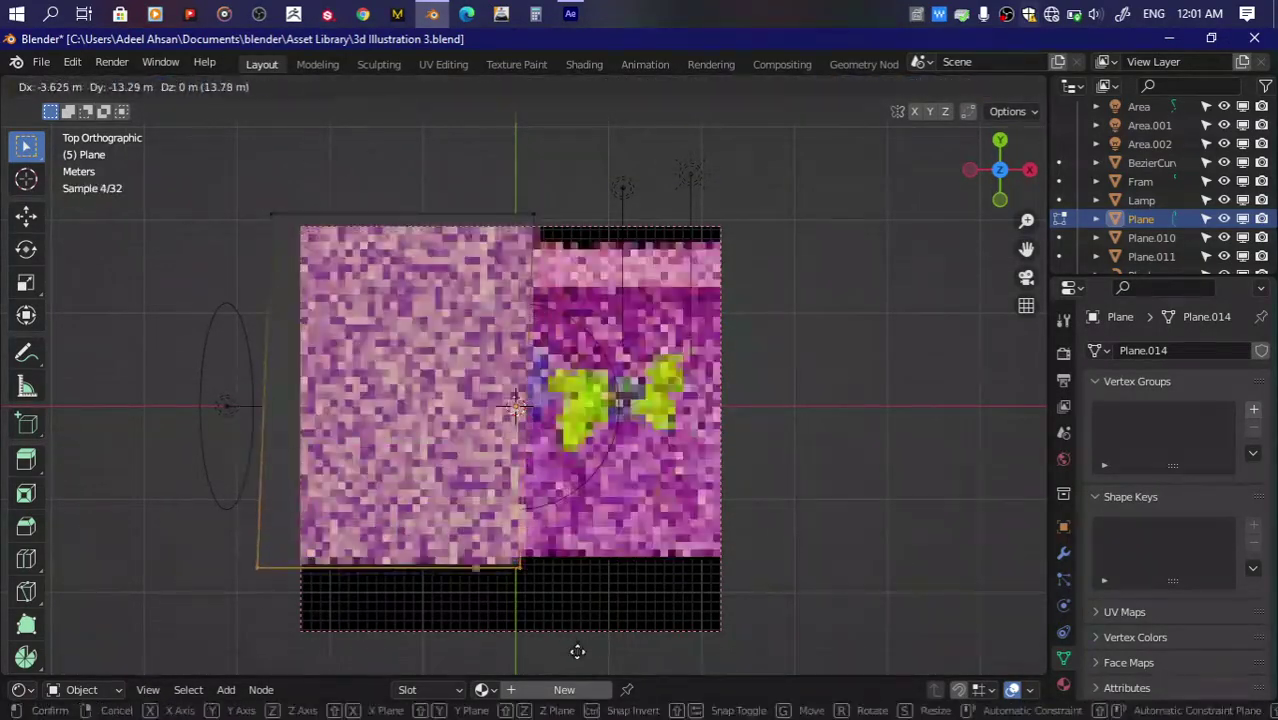
click(575, 655)
drag(998, 155, 1003, 185)
key(Tab)
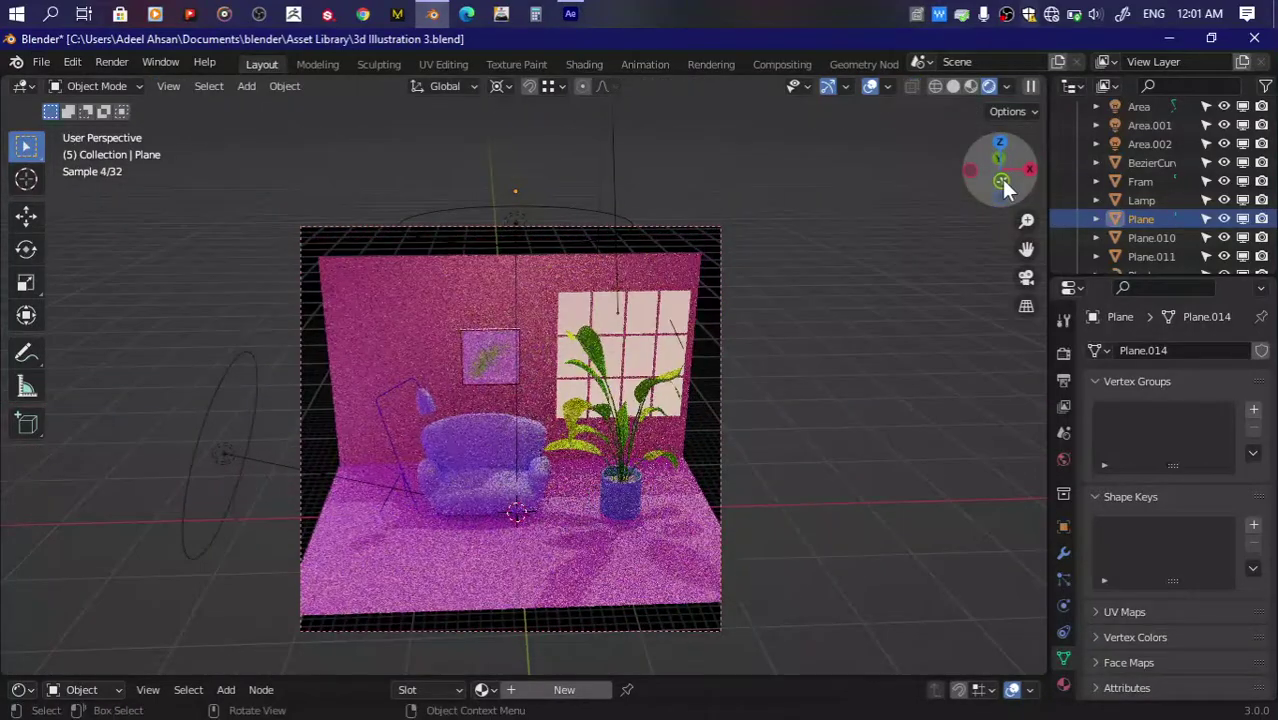
key(Delete)
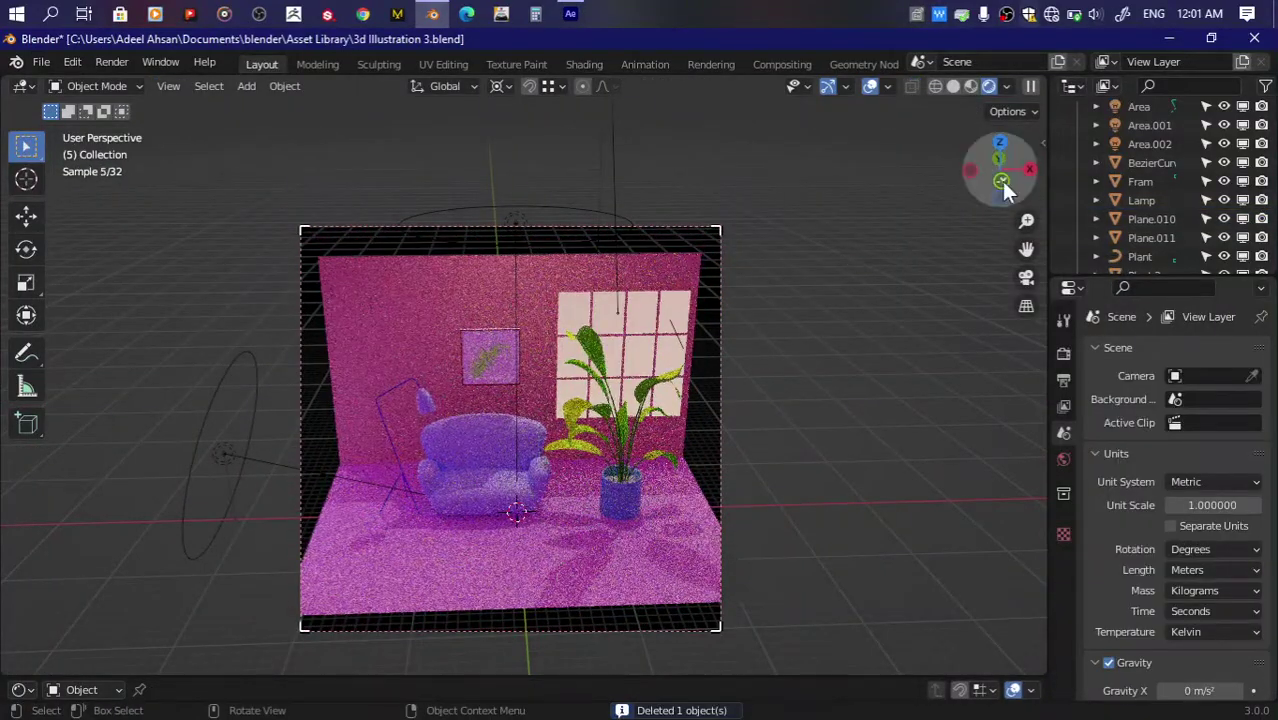
Step: Slide the window wall along Y toward the pink wall
drag(1003, 185, 940, 228)
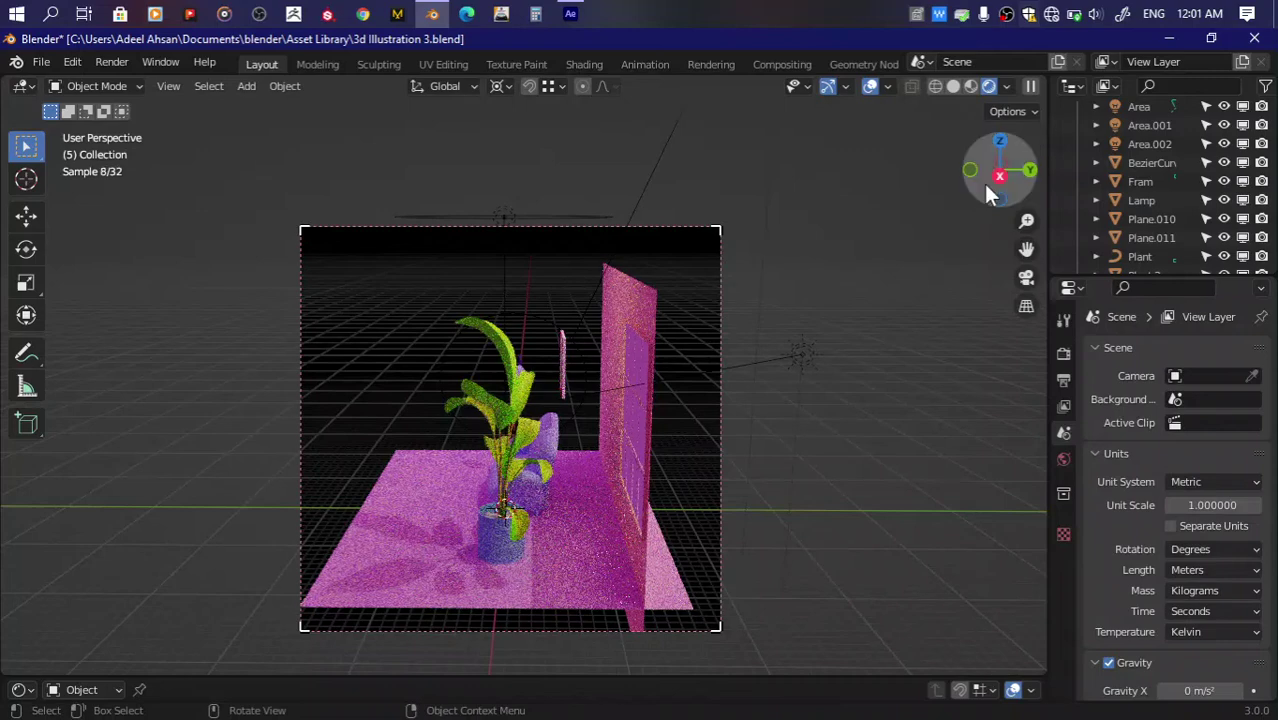
drag(986, 188, 808, 296)
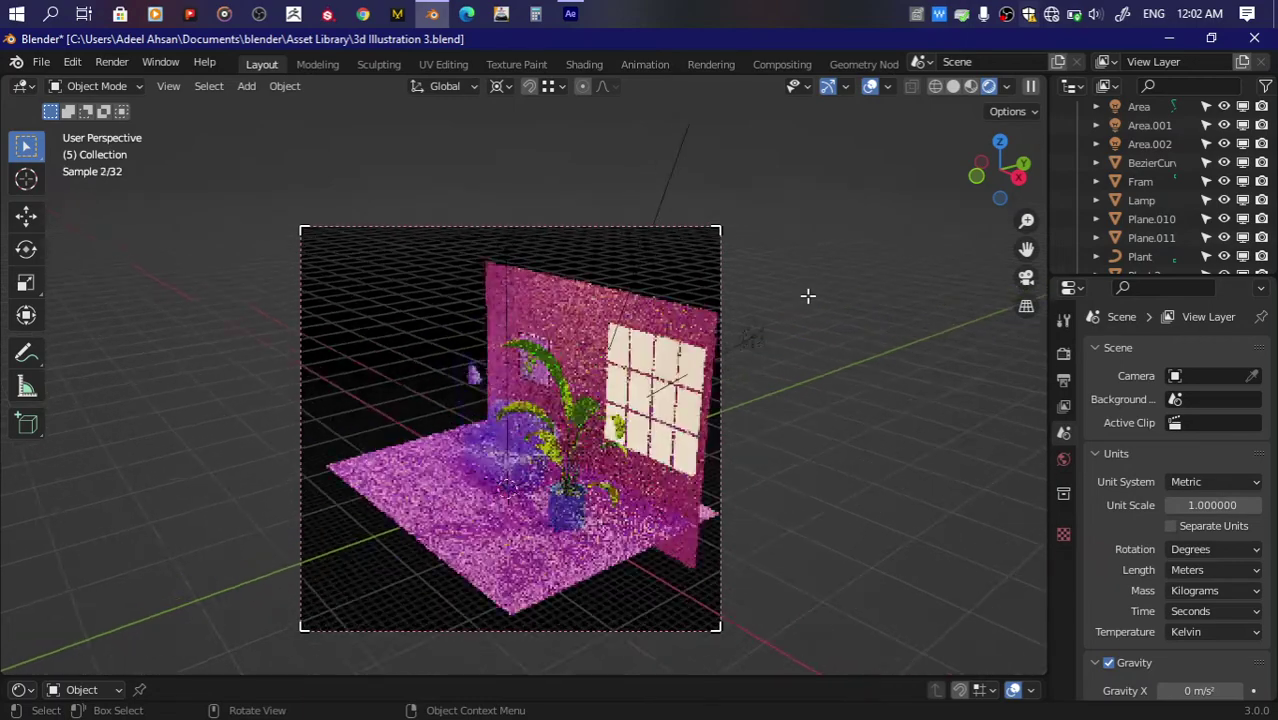
click(630, 310)
key(g)
key(y)
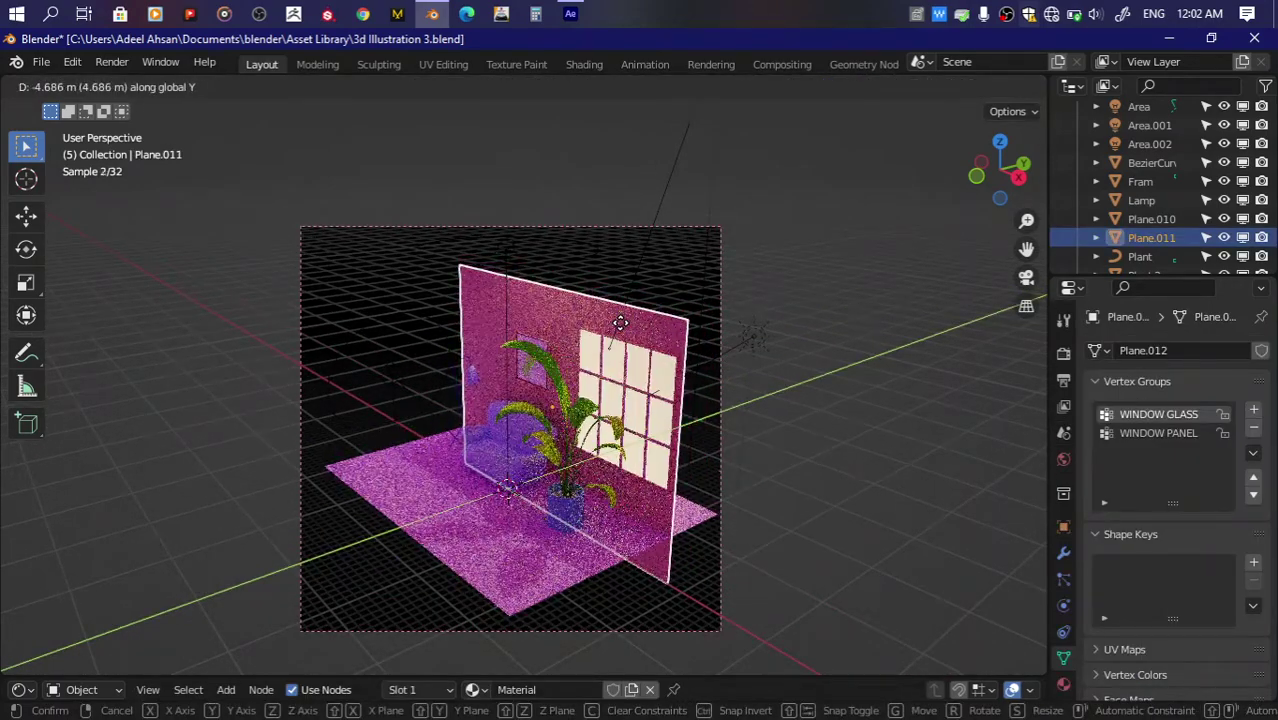
click(619, 325)
Step: From the right side view, push the window frame flush against the wall along Y
click(1018, 177)
key(g)
key(y)
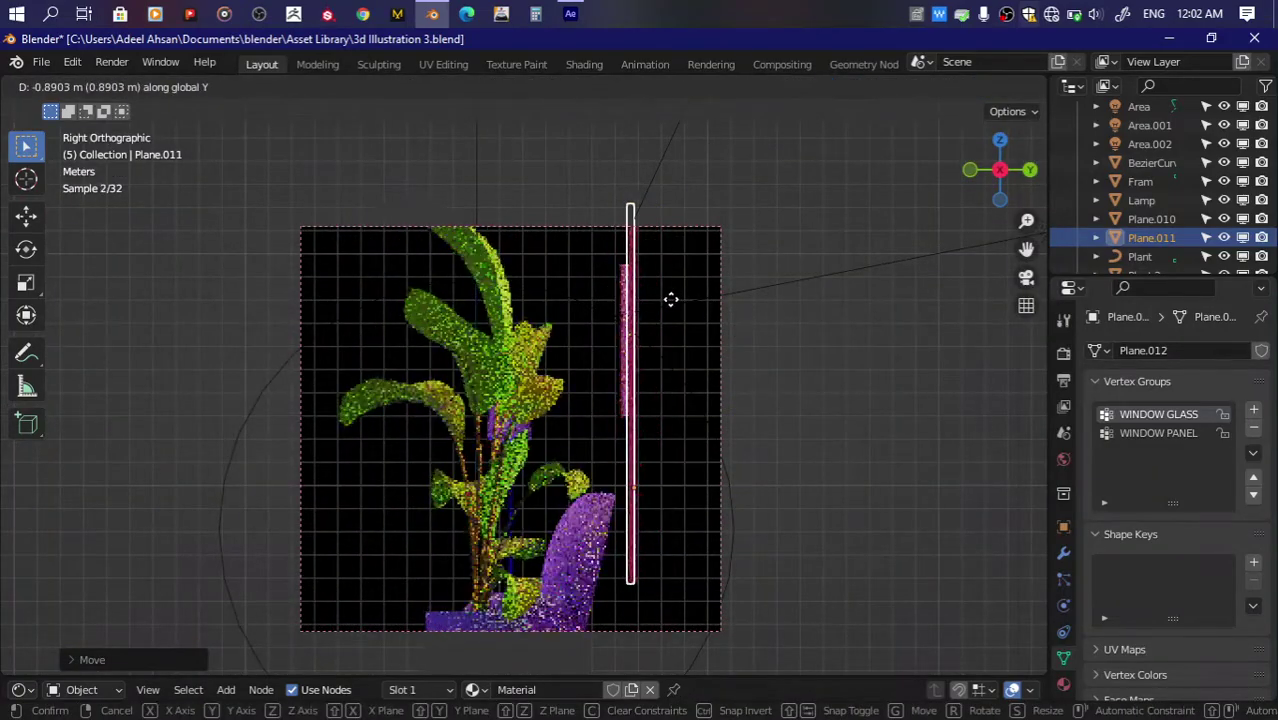
click(671, 298)
Step: Return to the front view and select only the Area.002 light
drag(993, 171, 775, 284)
scroll(775, 284, up, 2)
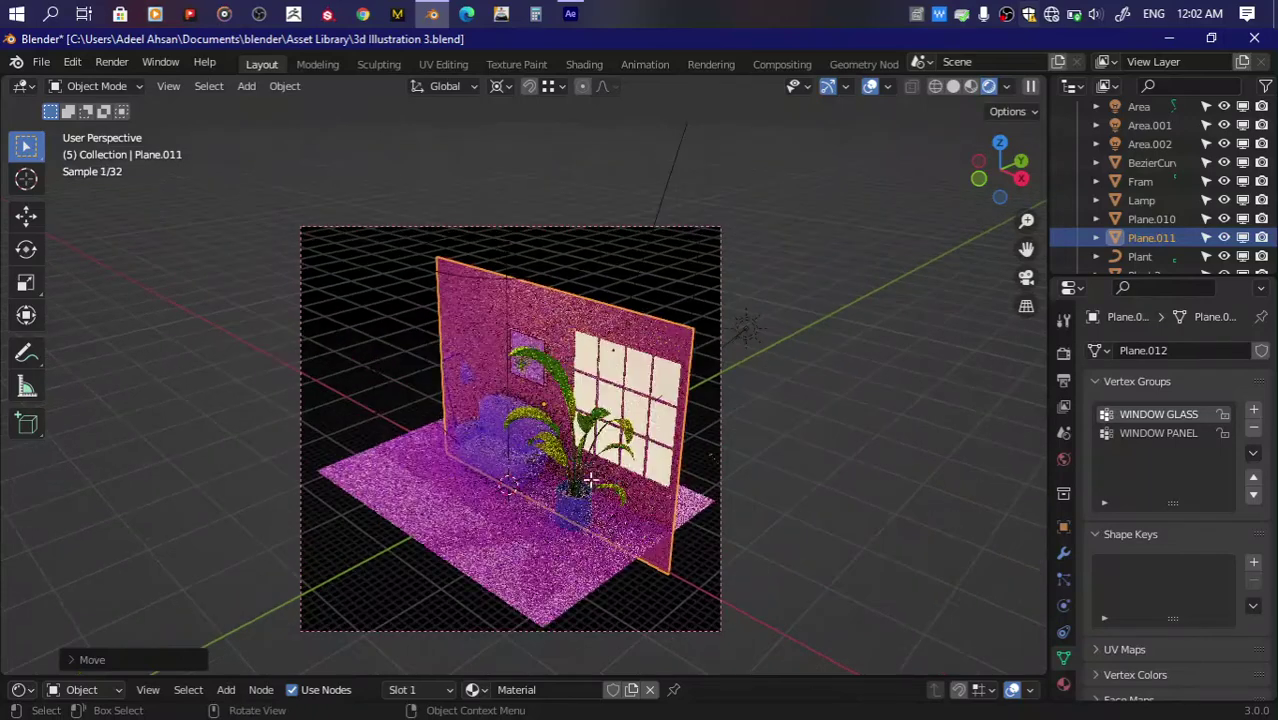
middle_drag(775, 284, 573, 497)
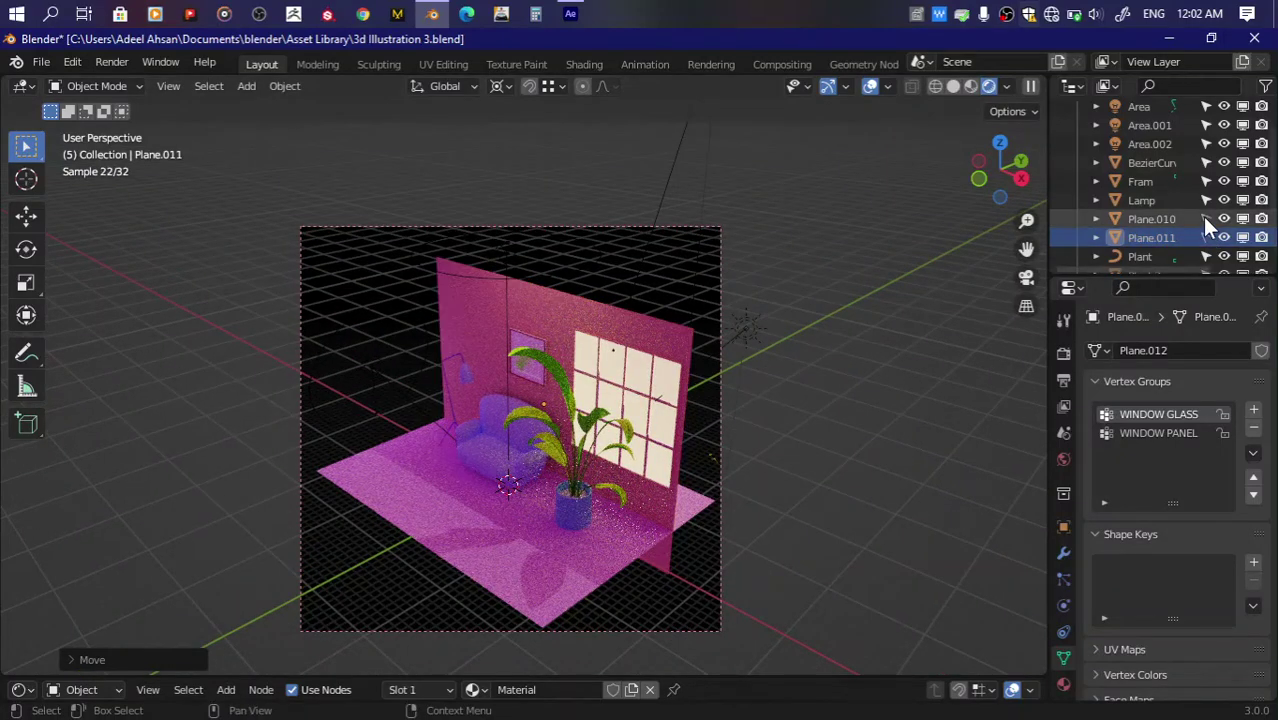
click(978, 178)
drag(530, 313, 710, 588)
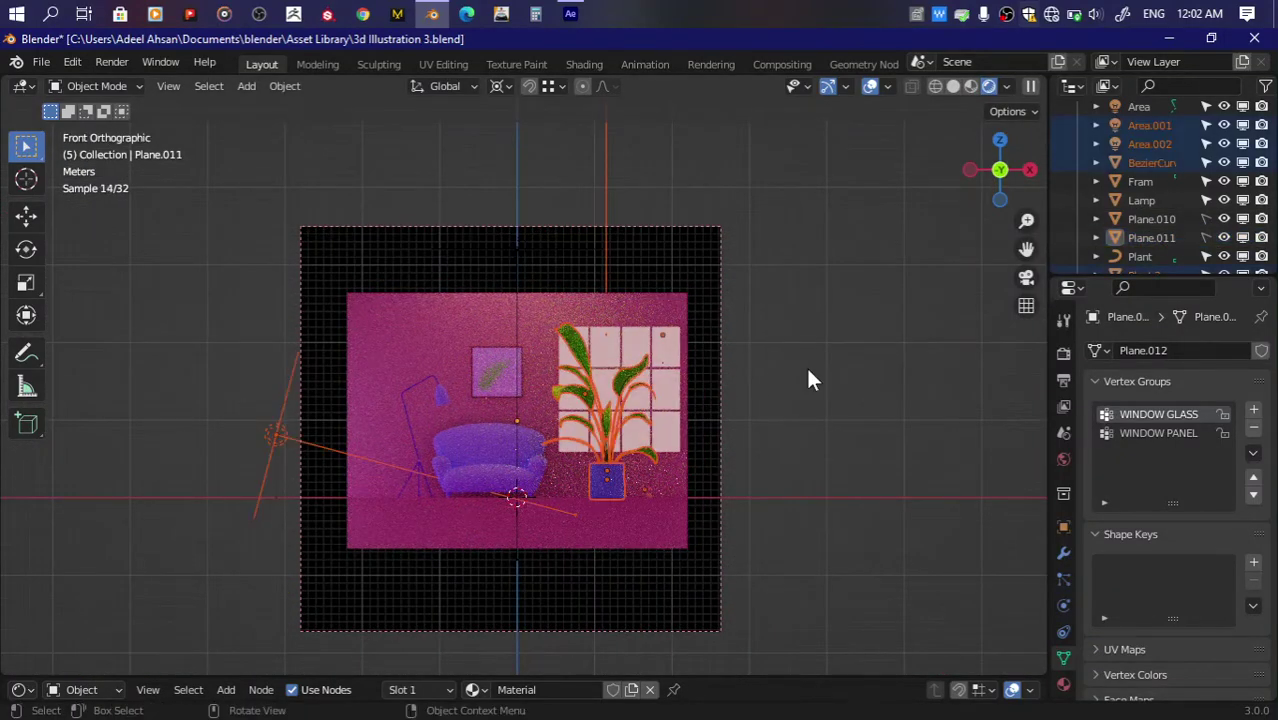
click(1160, 144)
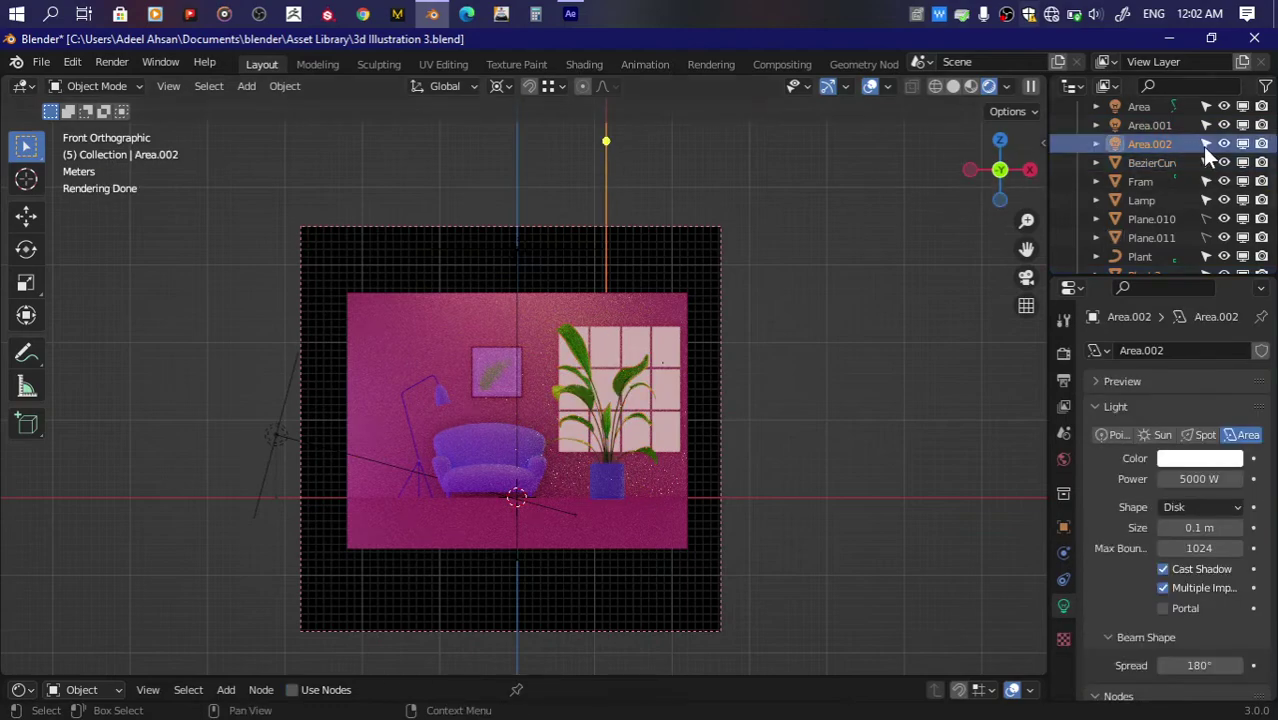
Step: Delete the Area.002 light and select the Sun light
drag(999, 165, 768, 370)
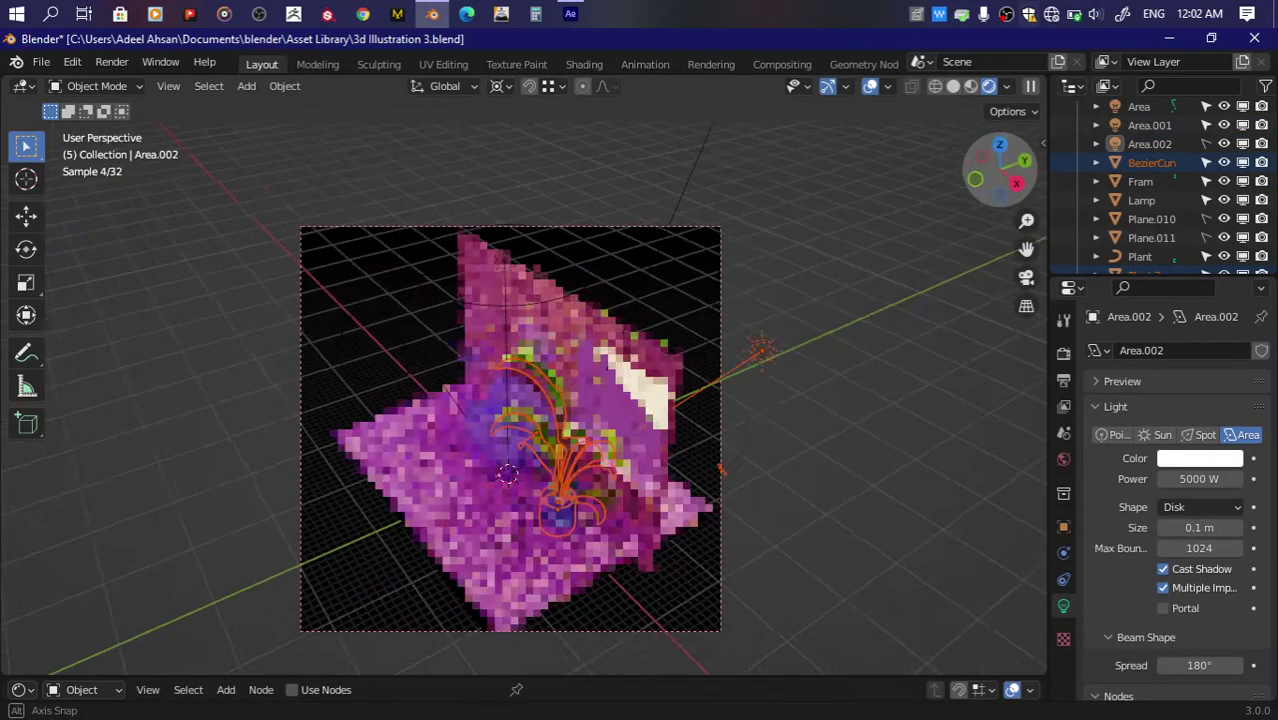
key(Delete)
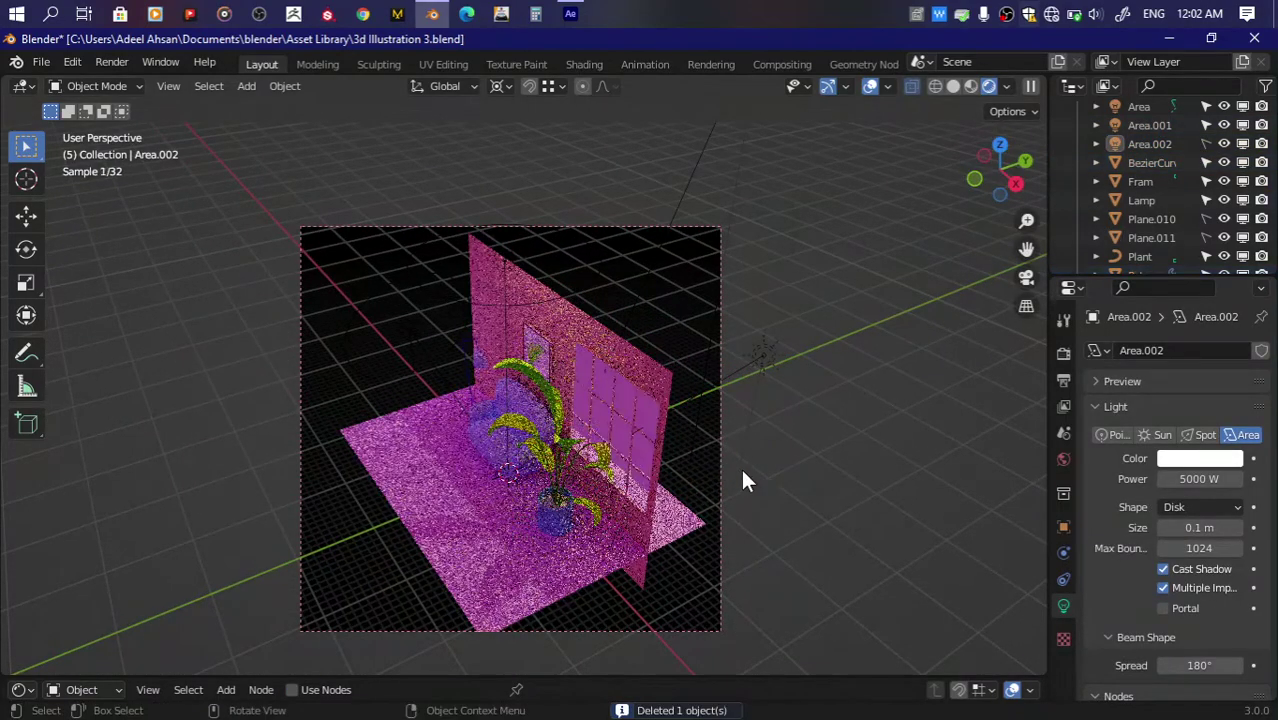
scroll(1195, 185, down, 3)
click(1207, 256)
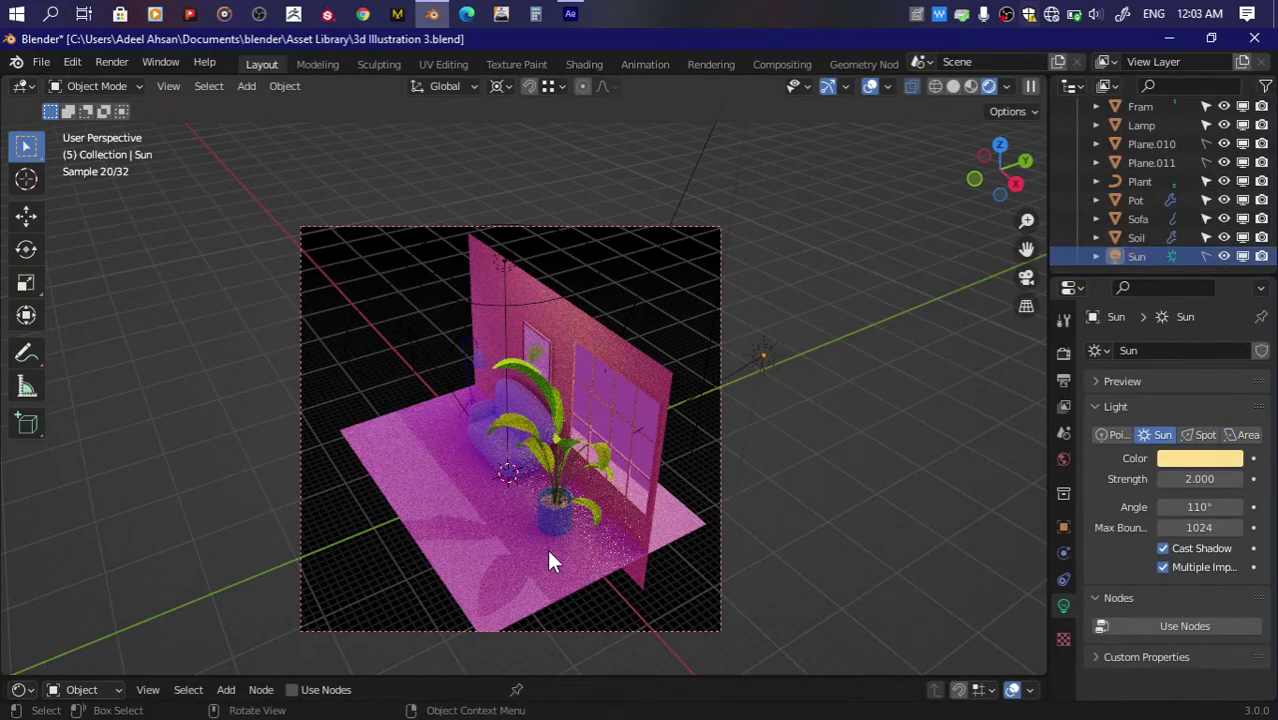
Step: Box-select the plant and pot in solid front view, then return to rendered shading
click(976, 178)
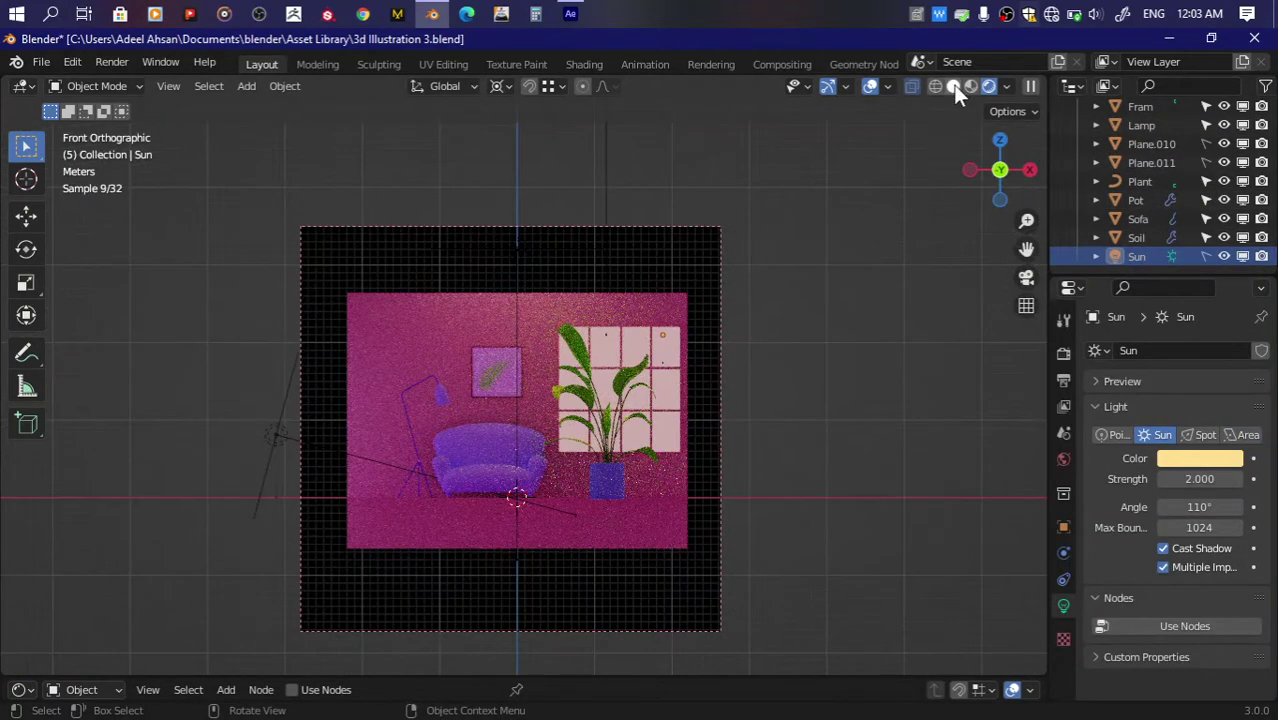
key(z)
drag(555, 307, 660, 490)
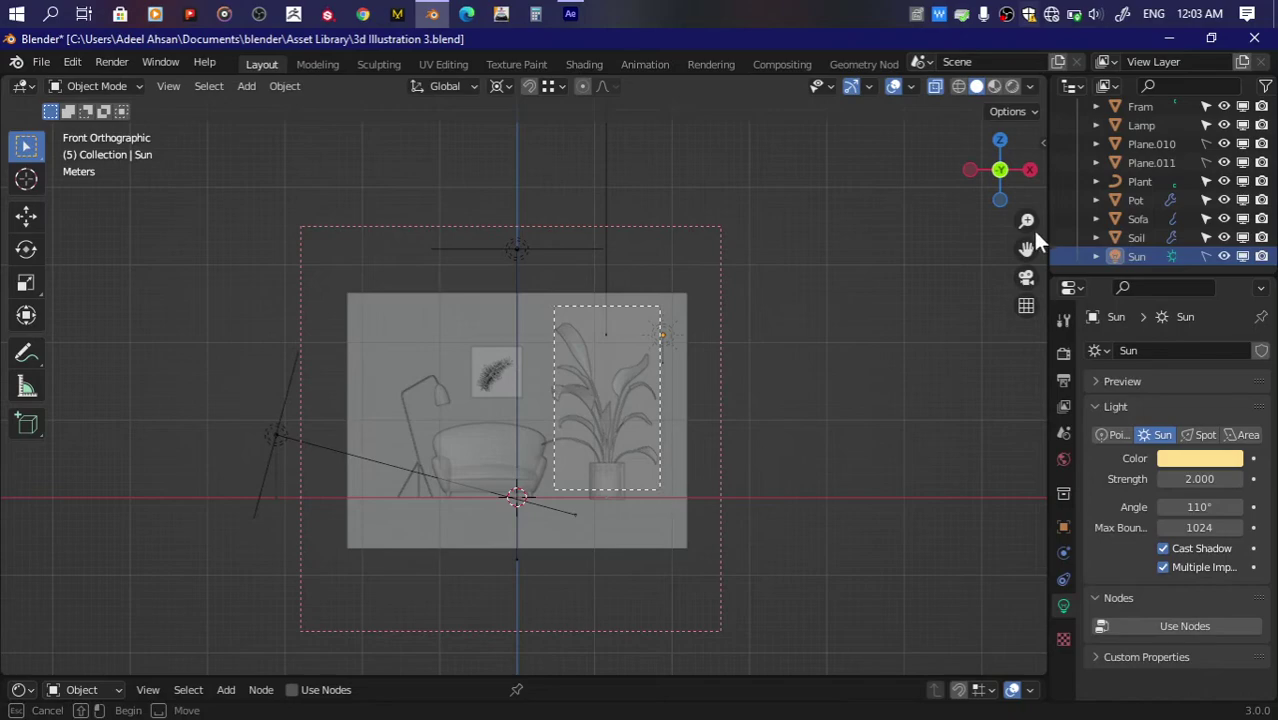
drag(1008, 190, 1008, 133)
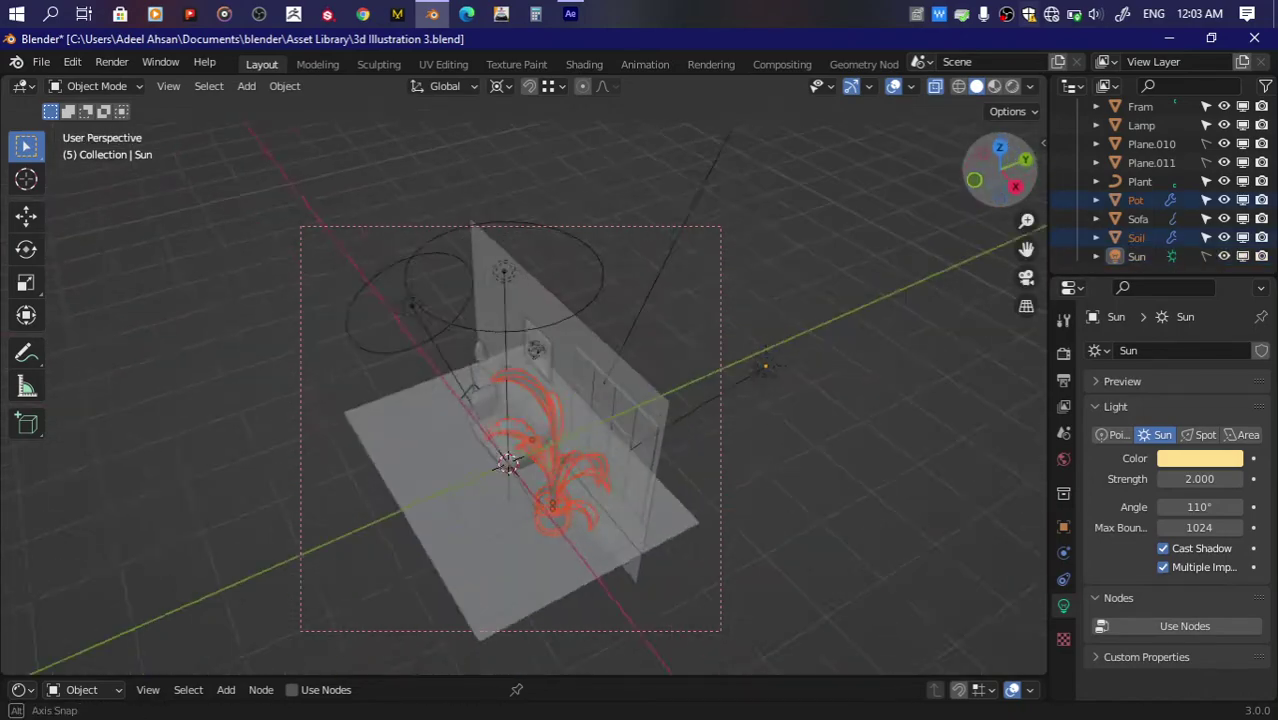
click(1010, 86)
scroll(680, 385, up, 3)
Step: Shift the plant along Y, away from the window
key(g)
key(y)
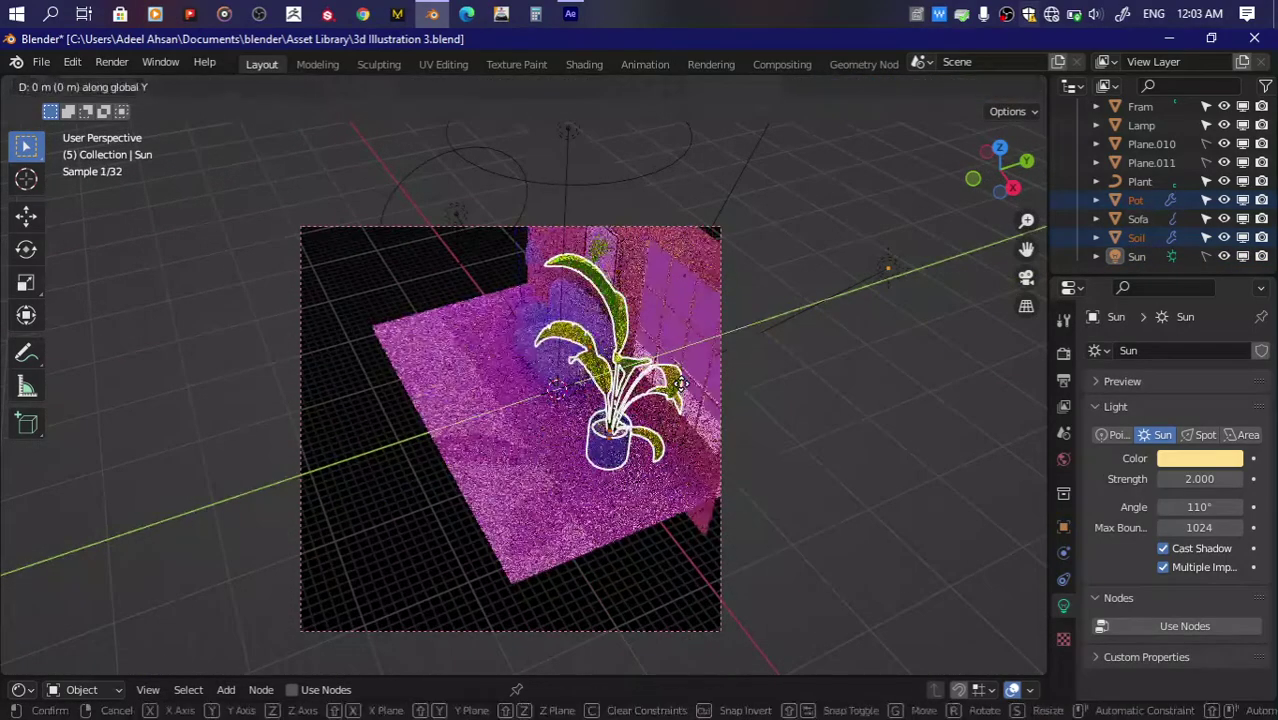
right_click(665, 414)
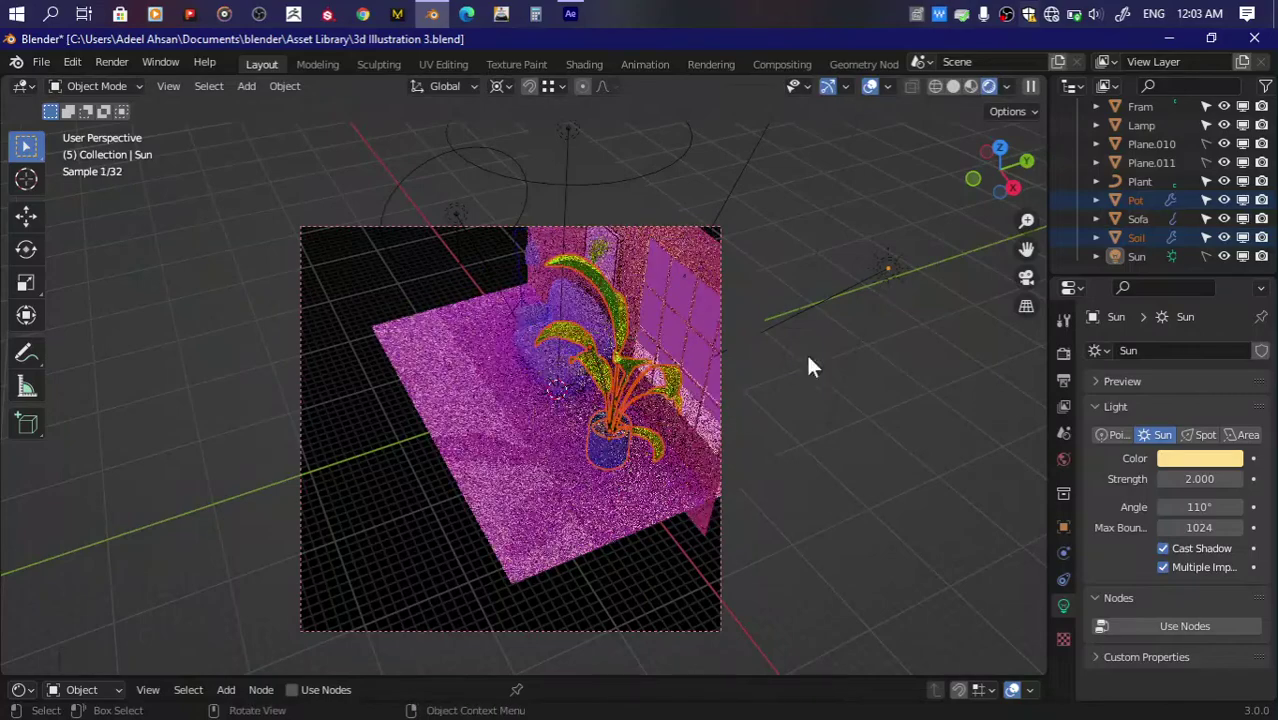
key(period)
key(g)
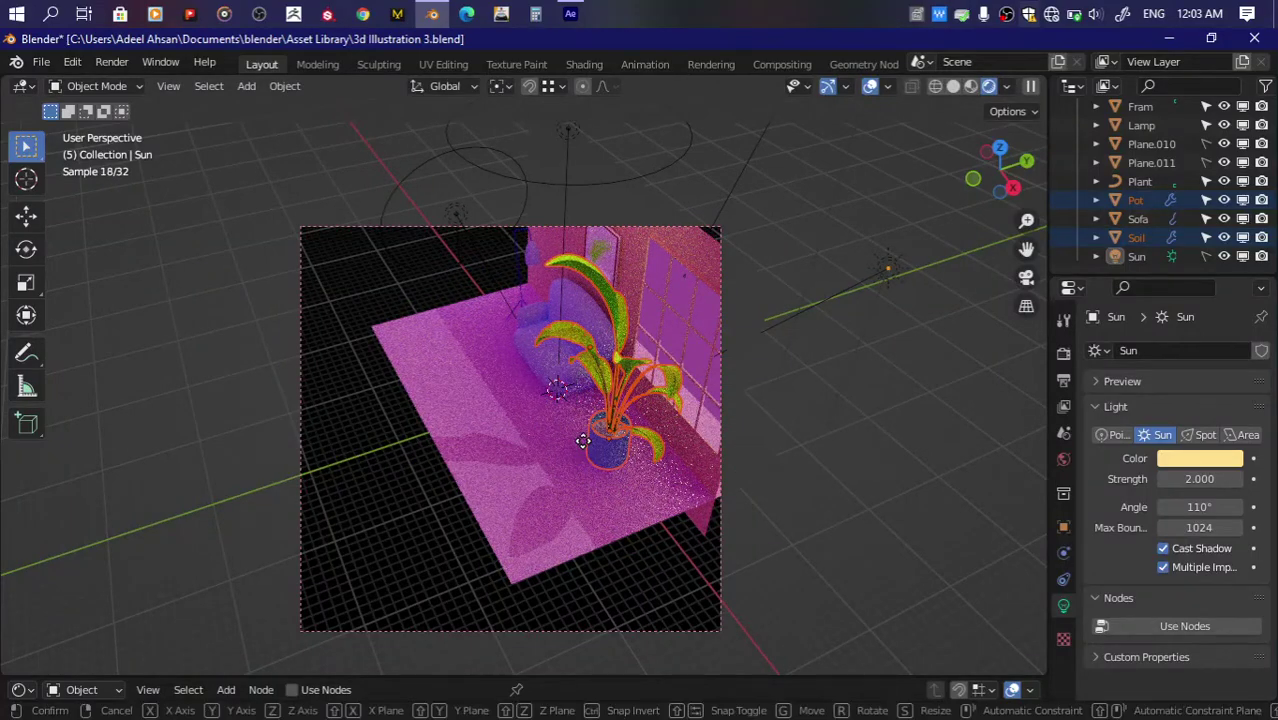
click(535, 462)
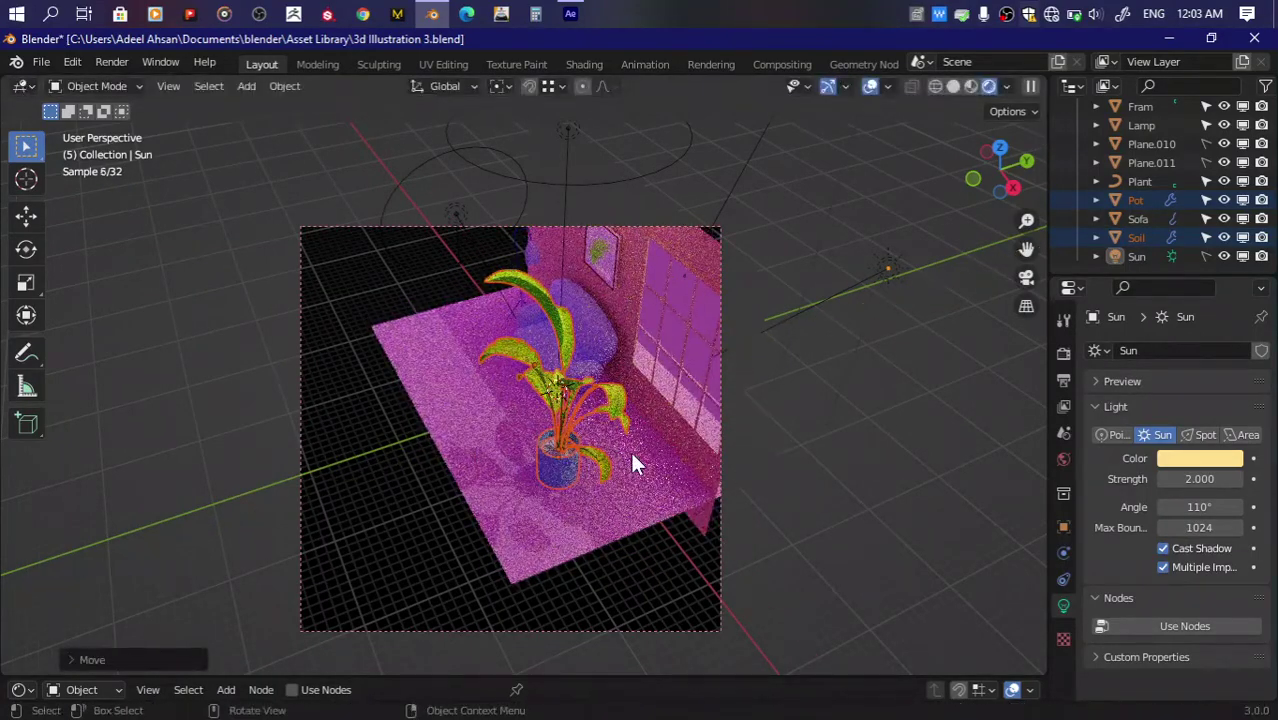
Step: Fine-tune the plant's Y position, cancelling extra moves, and orbit to view the floor
key(g)
key(y)
right_click(655, 439)
key(g)
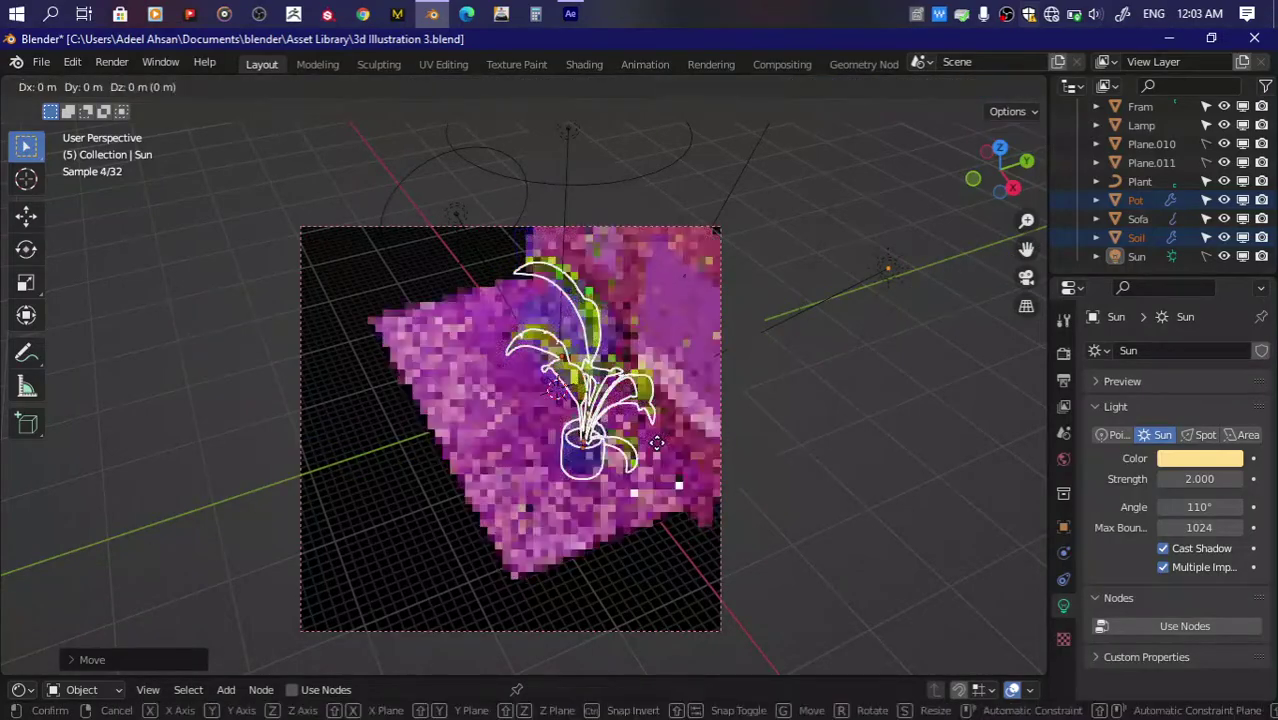
key(y)
click(629, 451)
key(g)
key(y)
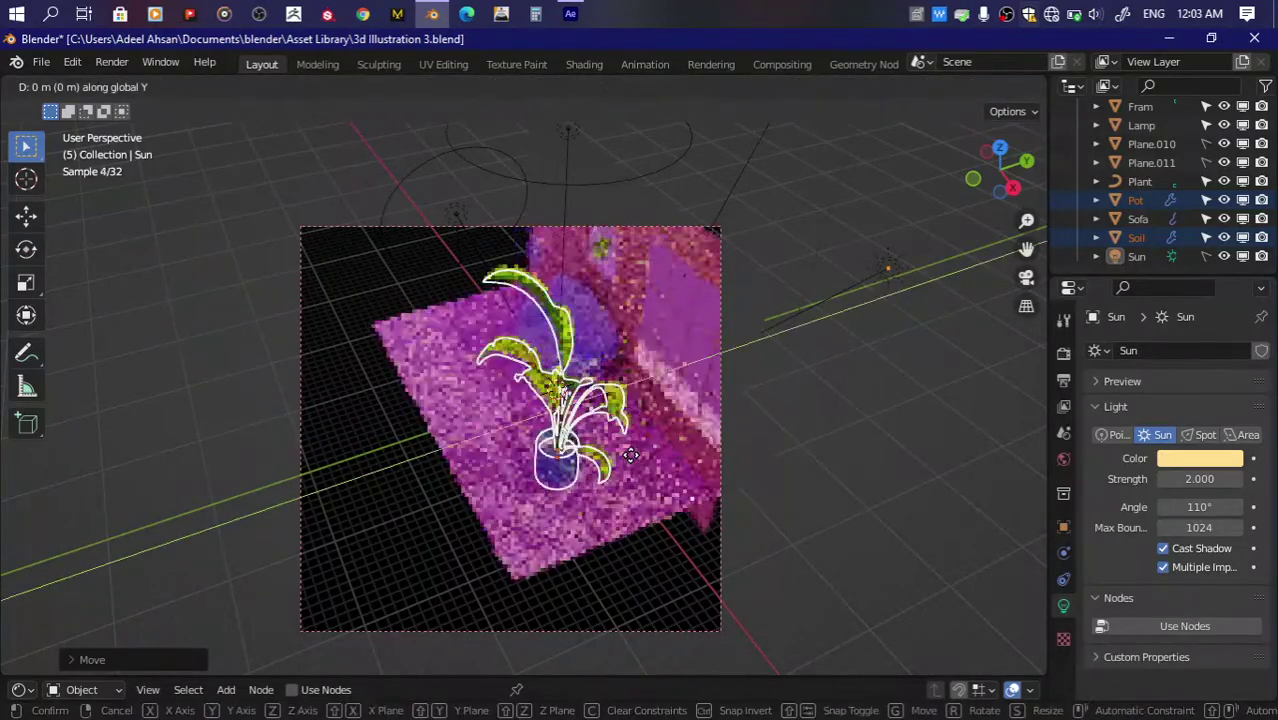
right_click(629, 455)
middle_drag(540, 470, 587, 529)
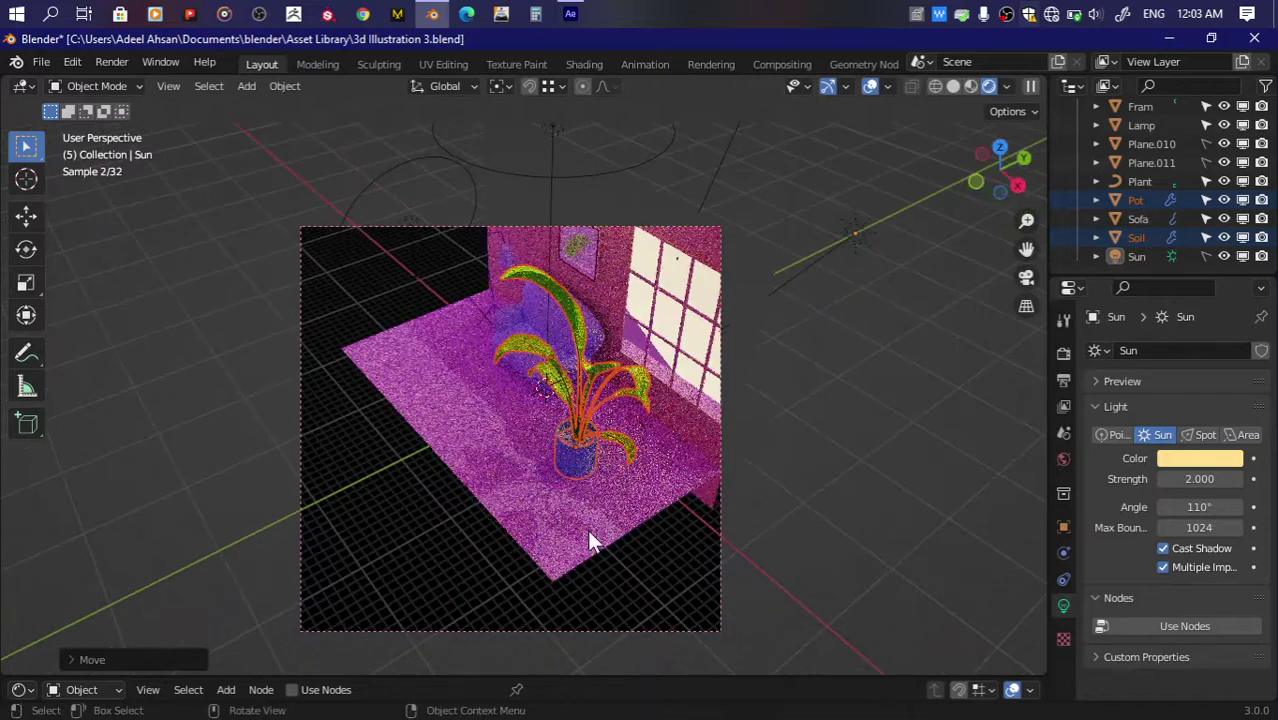
Step: In Edit Mode, shift the floor Plane.010 geometry forward along Y
click(556, 470)
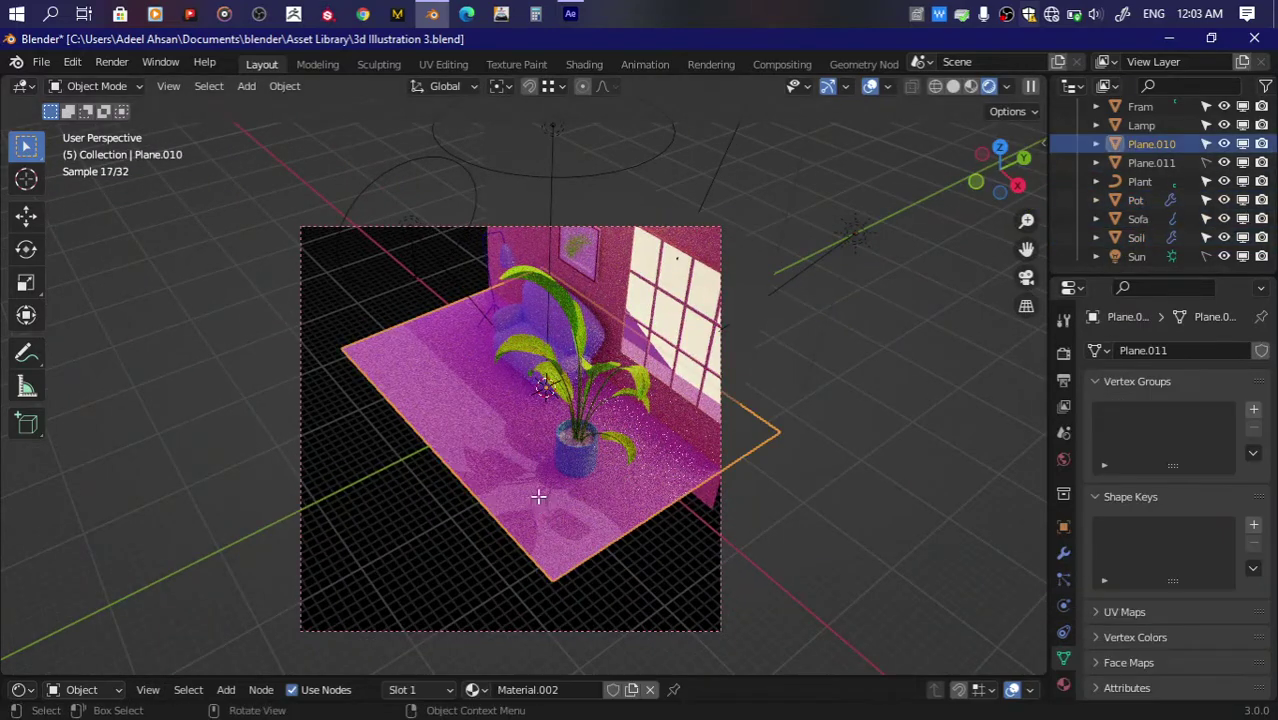
key(Tab)
drag(337, 320, 519, 570)
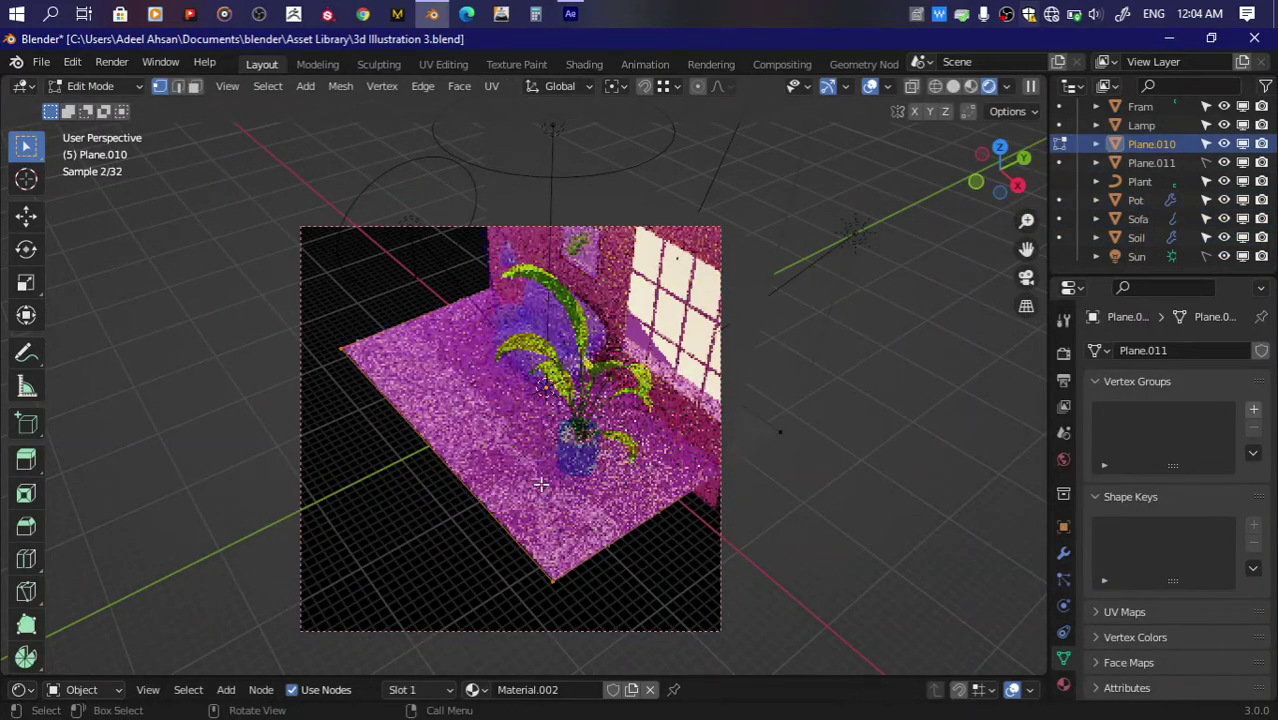
key(g)
key(y)
click(539, 606)
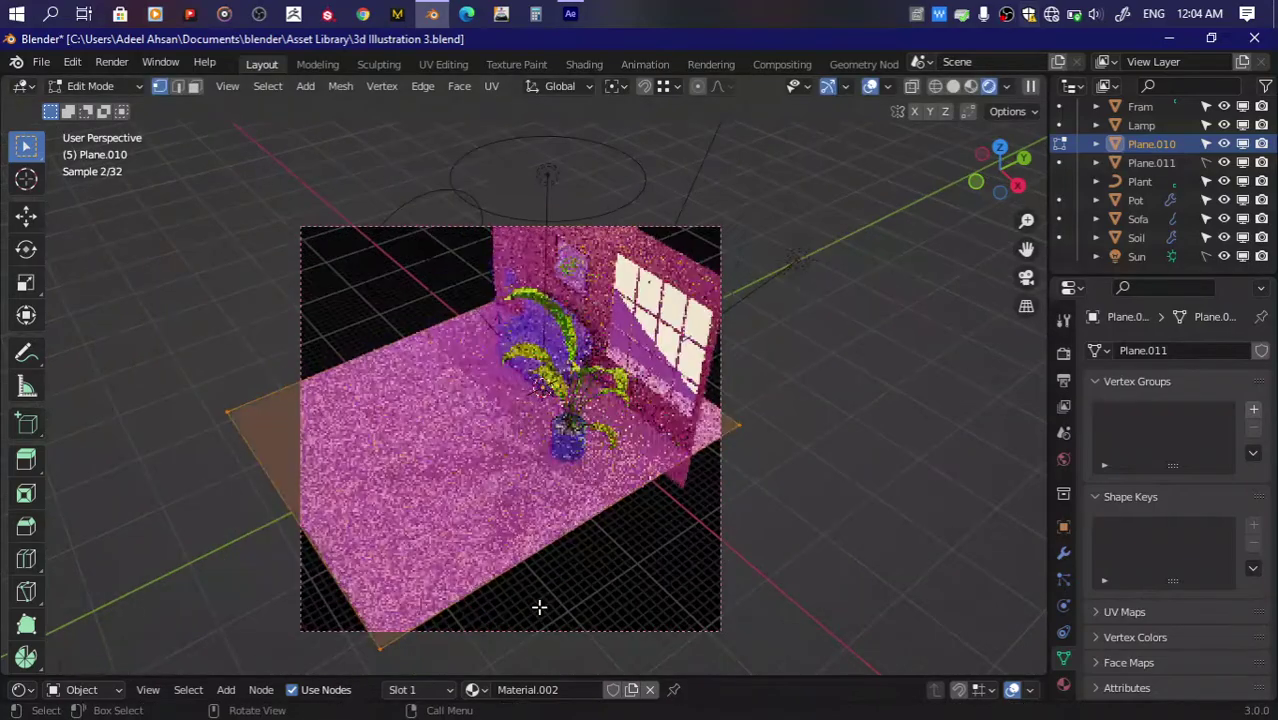
Step: Widen the floor by scaling it along X, then exit Edit Mode and deselect all
key(a)
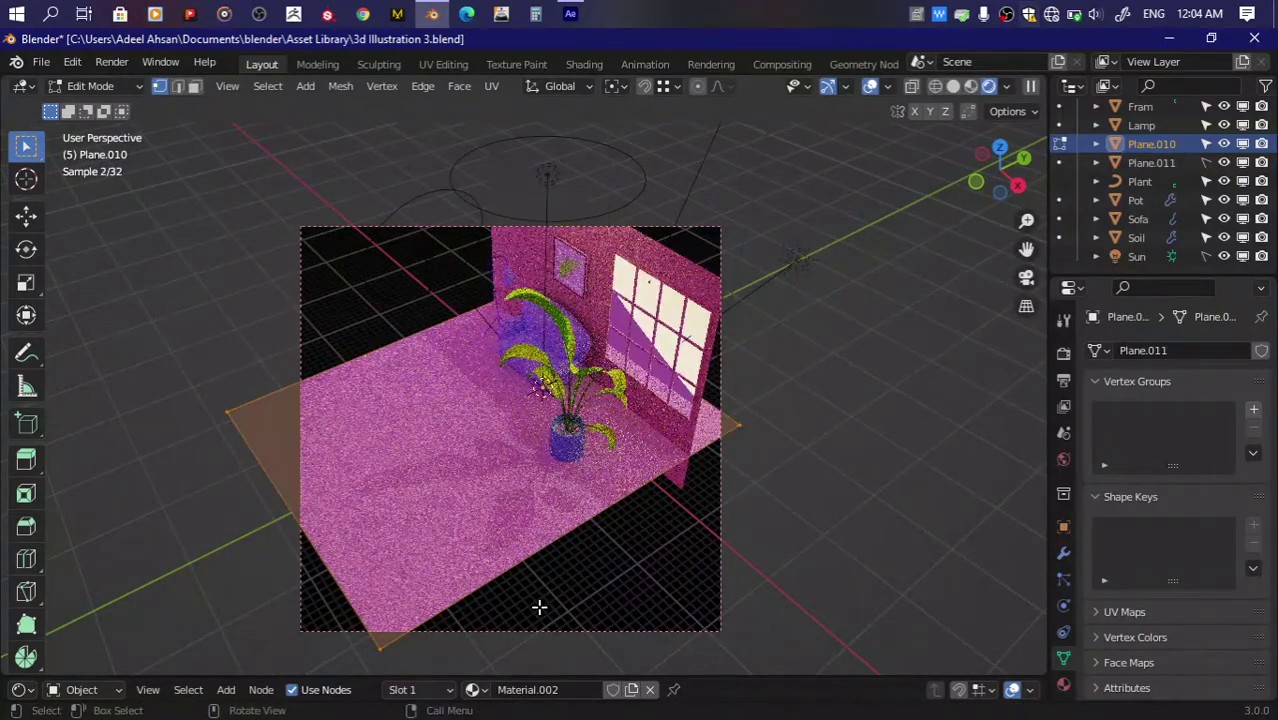
key(s)
key(x)
click(736, 413)
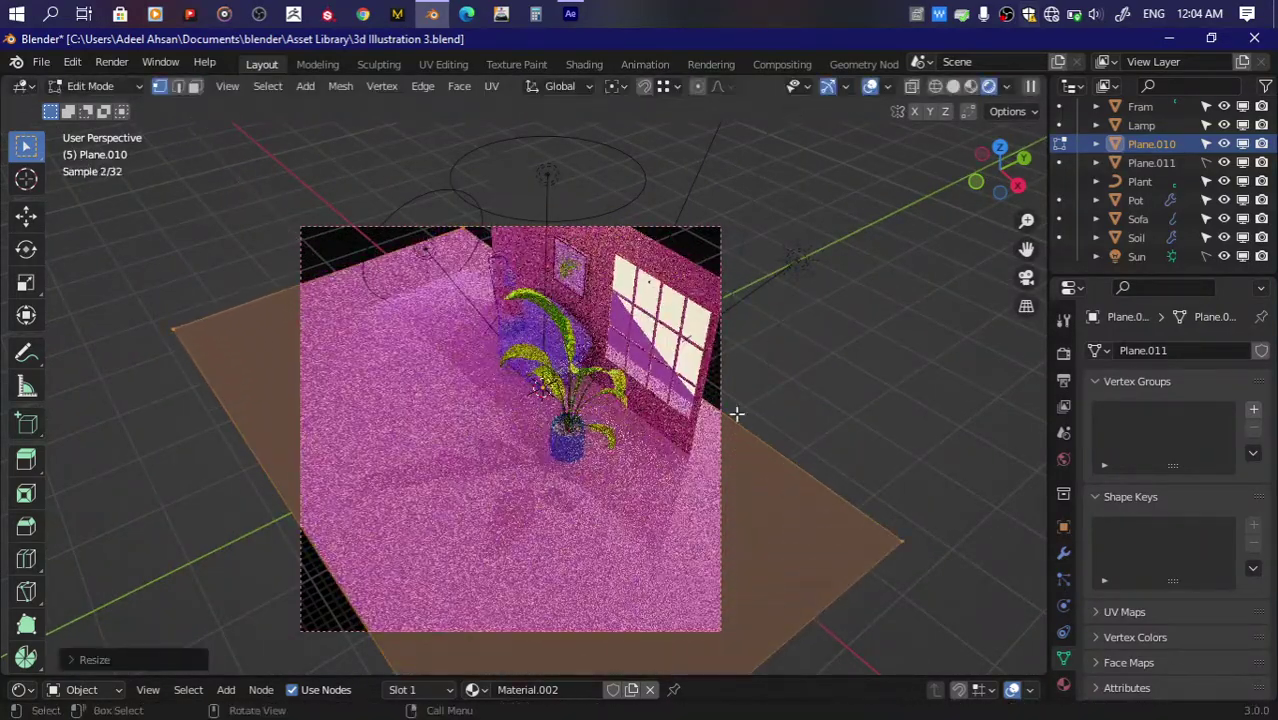
key(Tab)
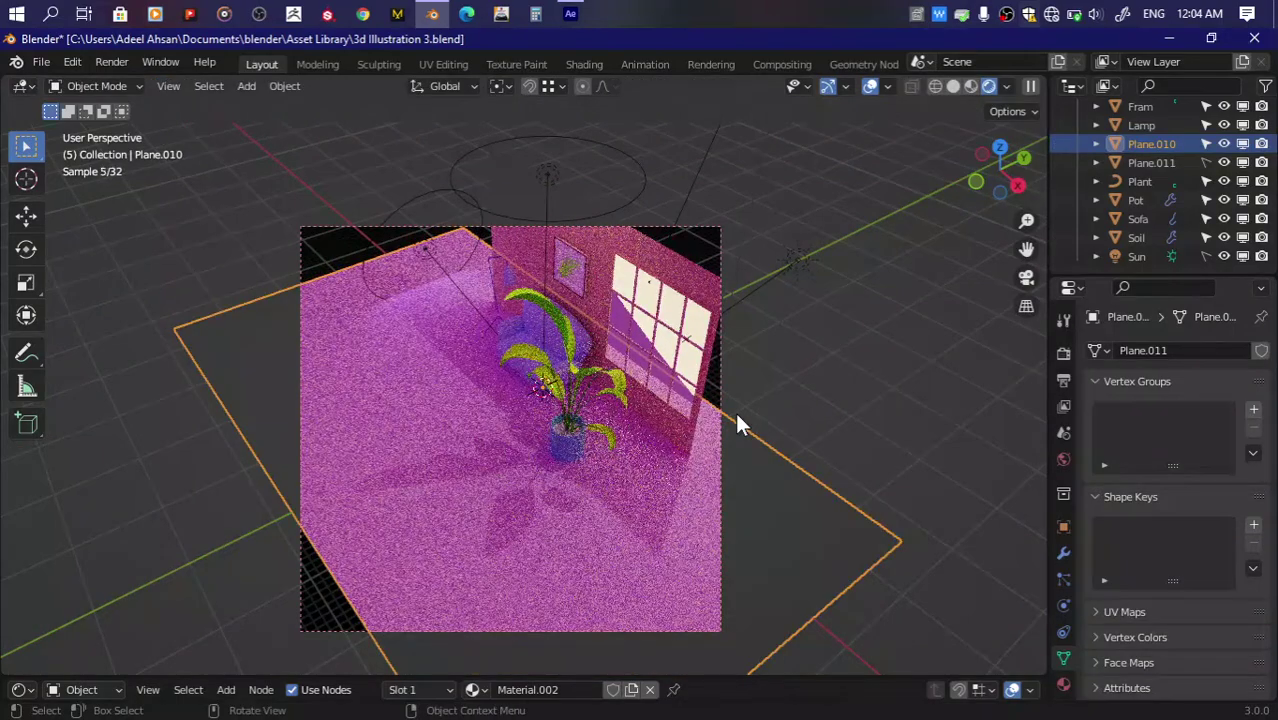
key(alt+a)
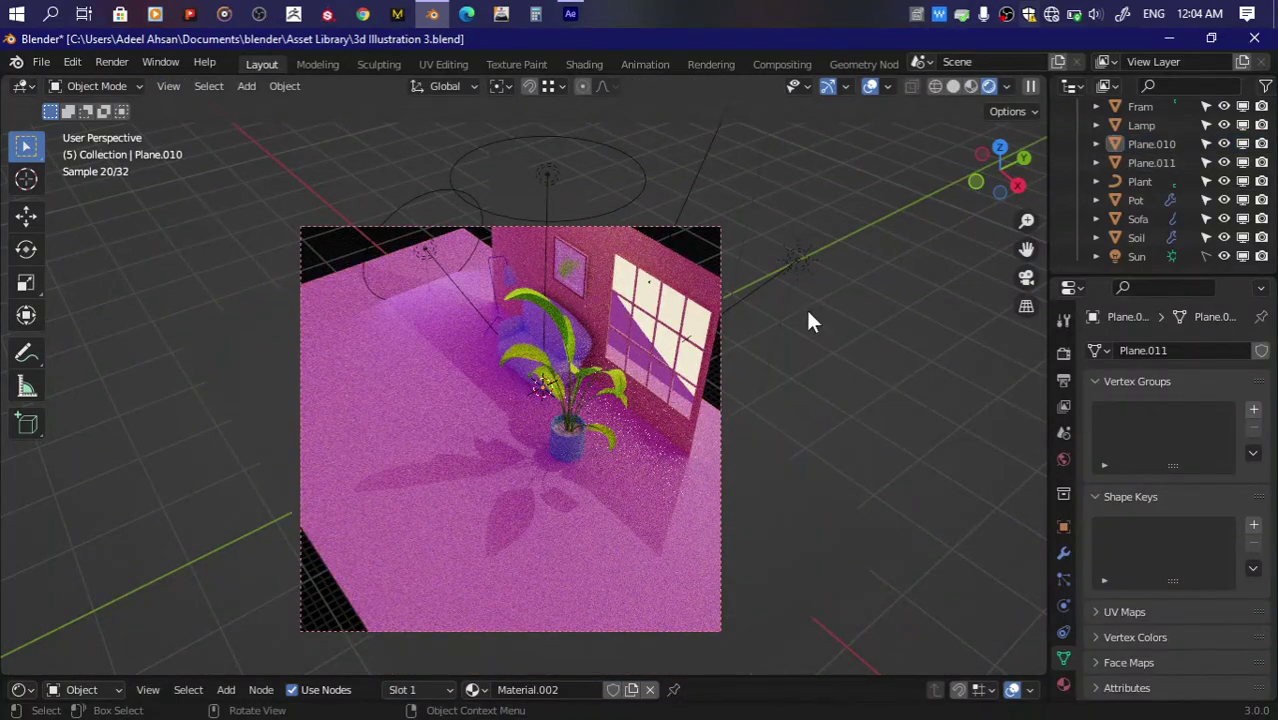
Step: Hide the window frame Plane.011 in solid front view
click(974, 183)
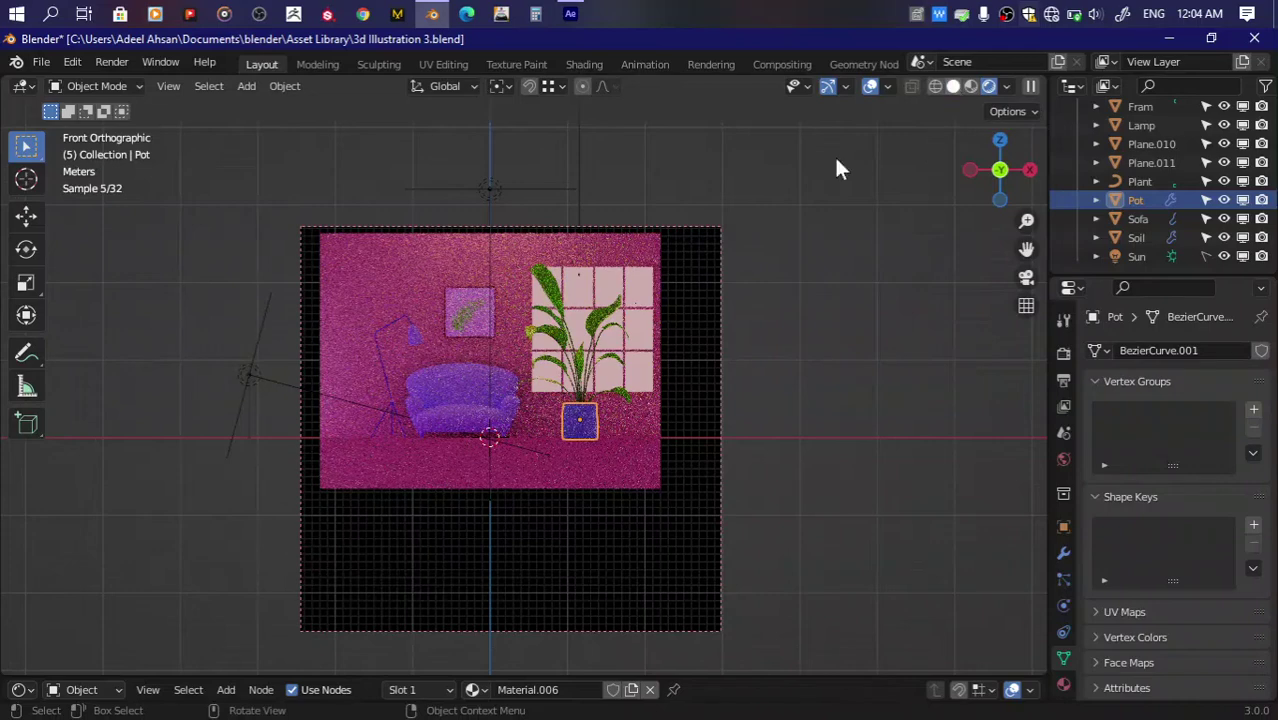
key(z)
drag(525, 258, 636, 438)
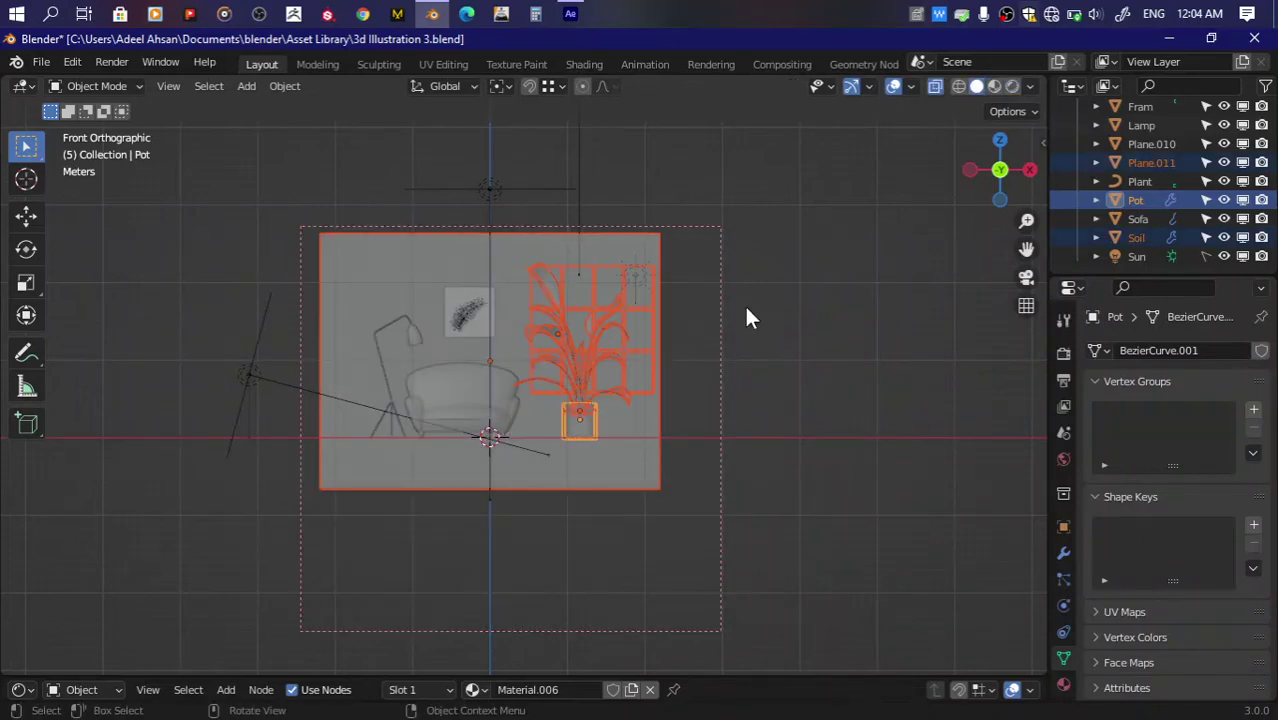
key(alt+a)
click(1151, 162)
key(h)
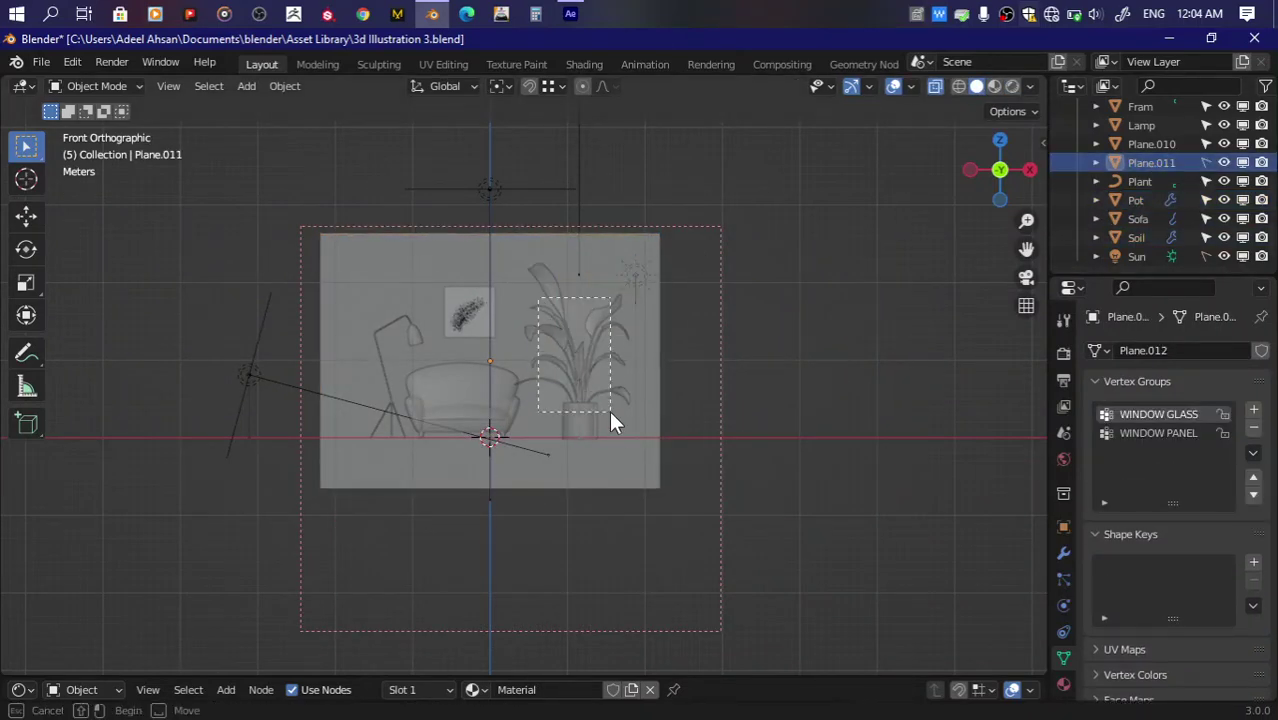
Step: Select the plant, pot and soil and move them along Y
drag(613, 422, 613, 422)
middle_drag(923, 251, 648, 398)
key(g)
key(y)
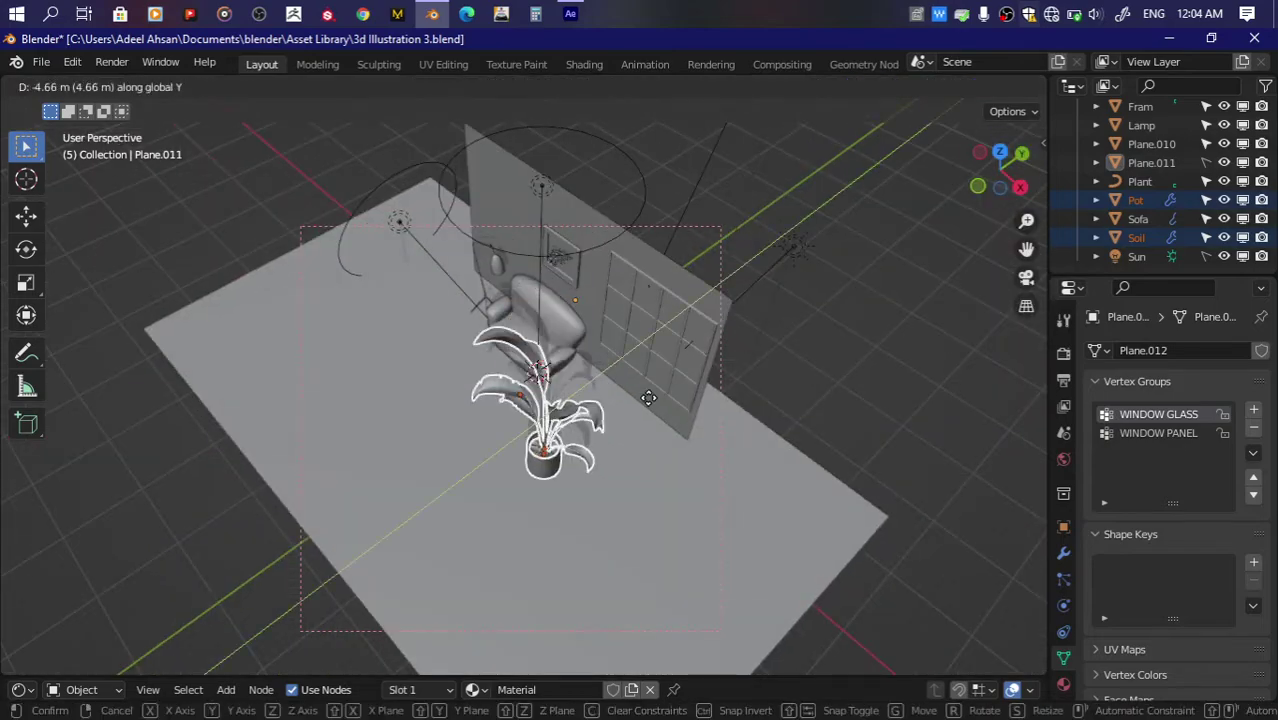
click(648, 398)
Step: Switch to rendered shading and nudge the plant along Y again
click(989, 86)
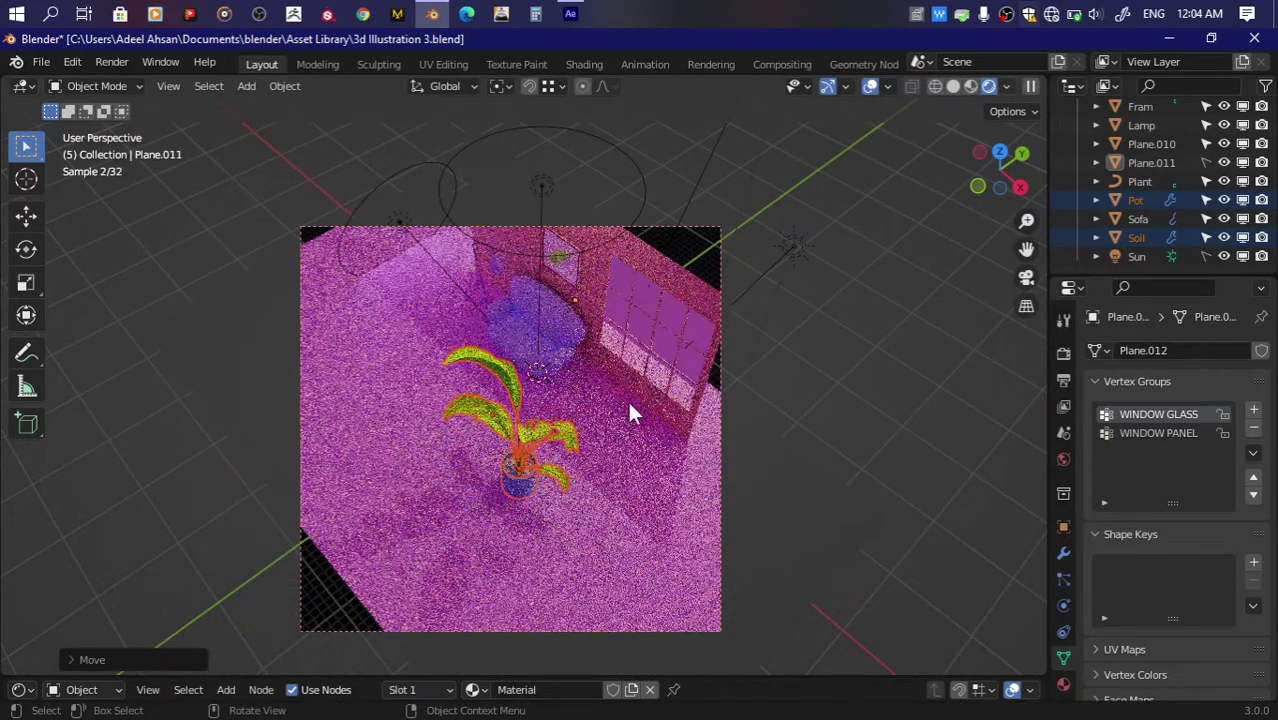
key(g)
key(y)
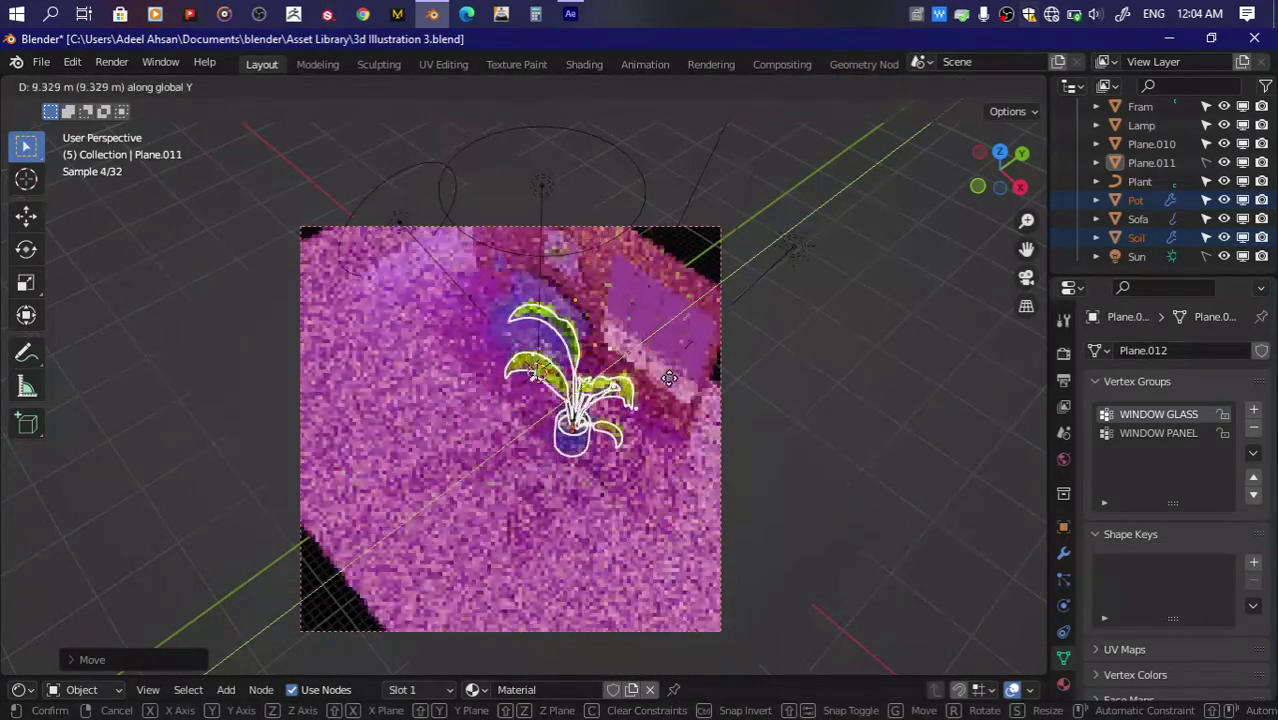
click(668, 377)
middle_drag(713, 356, 720, 169)
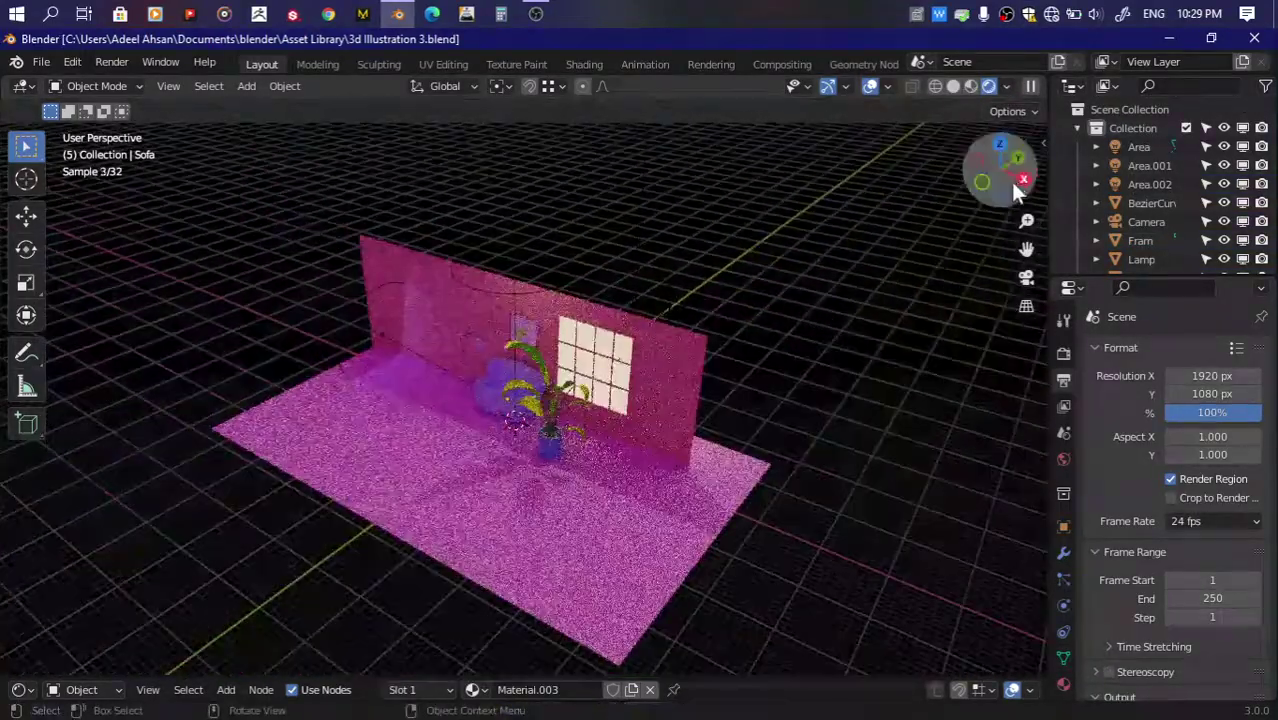
Step: Select the window wall Plane.011 and draw a render region around the room
drag(1016, 193, 613, 414)
scroll(613, 414, up, 3)
middle_drag(613, 414, 757, 281)
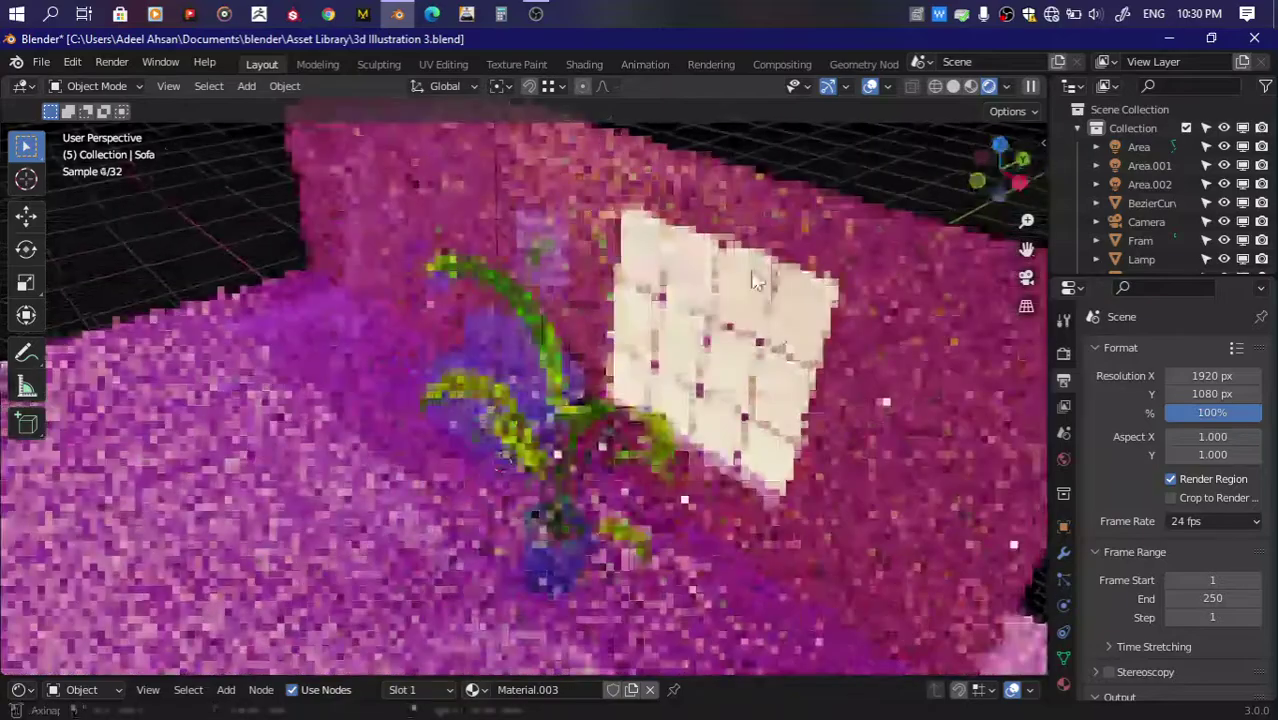
click(757, 281)
key(ctrl+b)
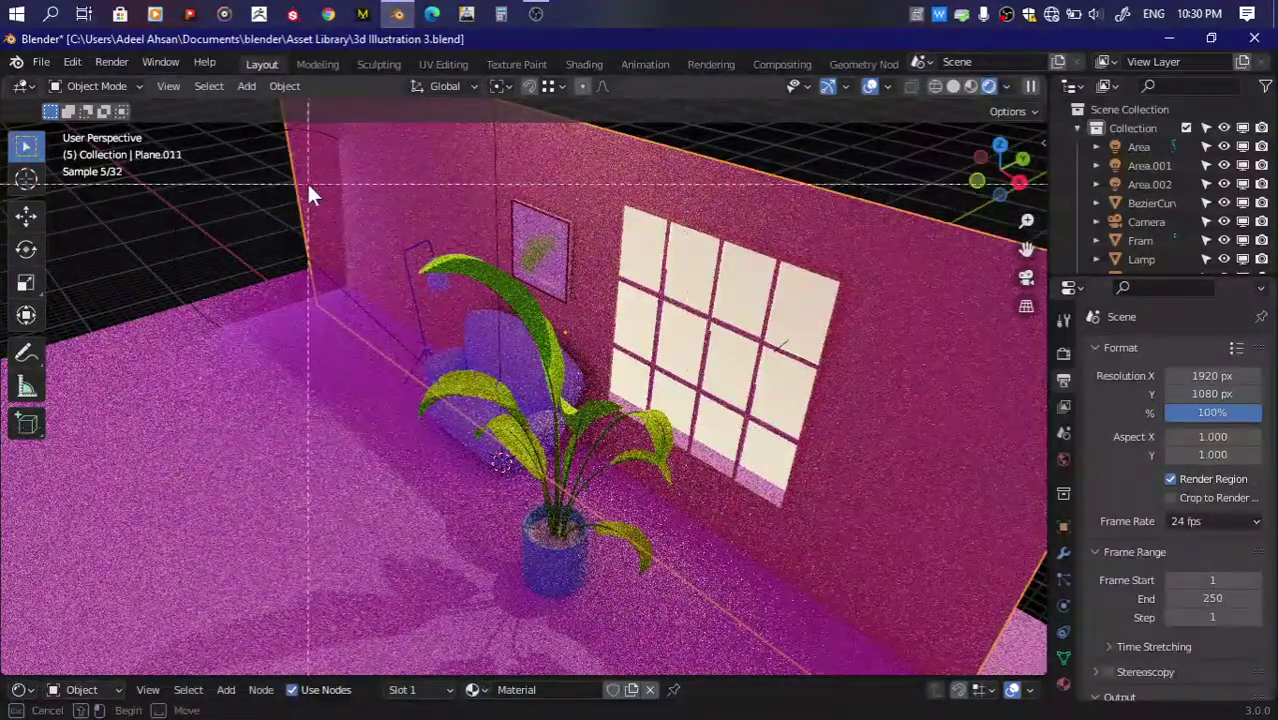
drag(309, 193, 869, 546)
Step: Set the window wall's material surface shader to Emission
click(1063, 684)
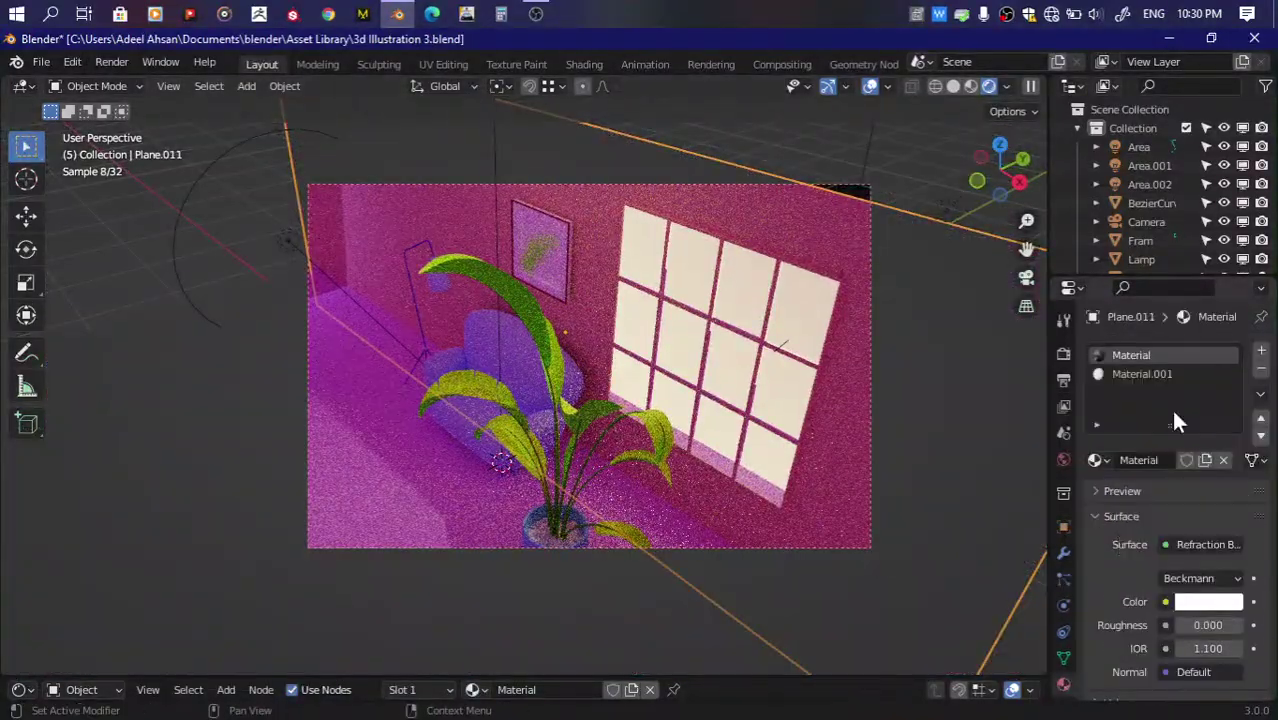
scroll(1137, 594, down, 1)
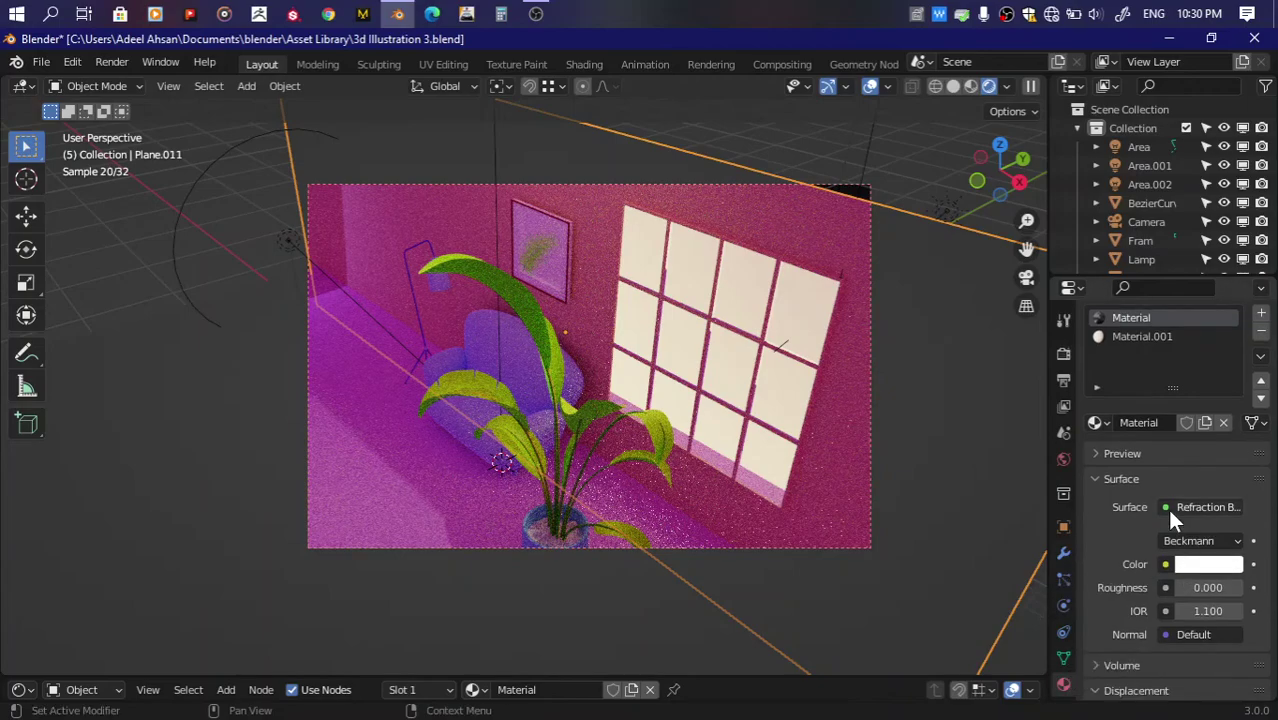
click(1166, 506)
click(1014, 137)
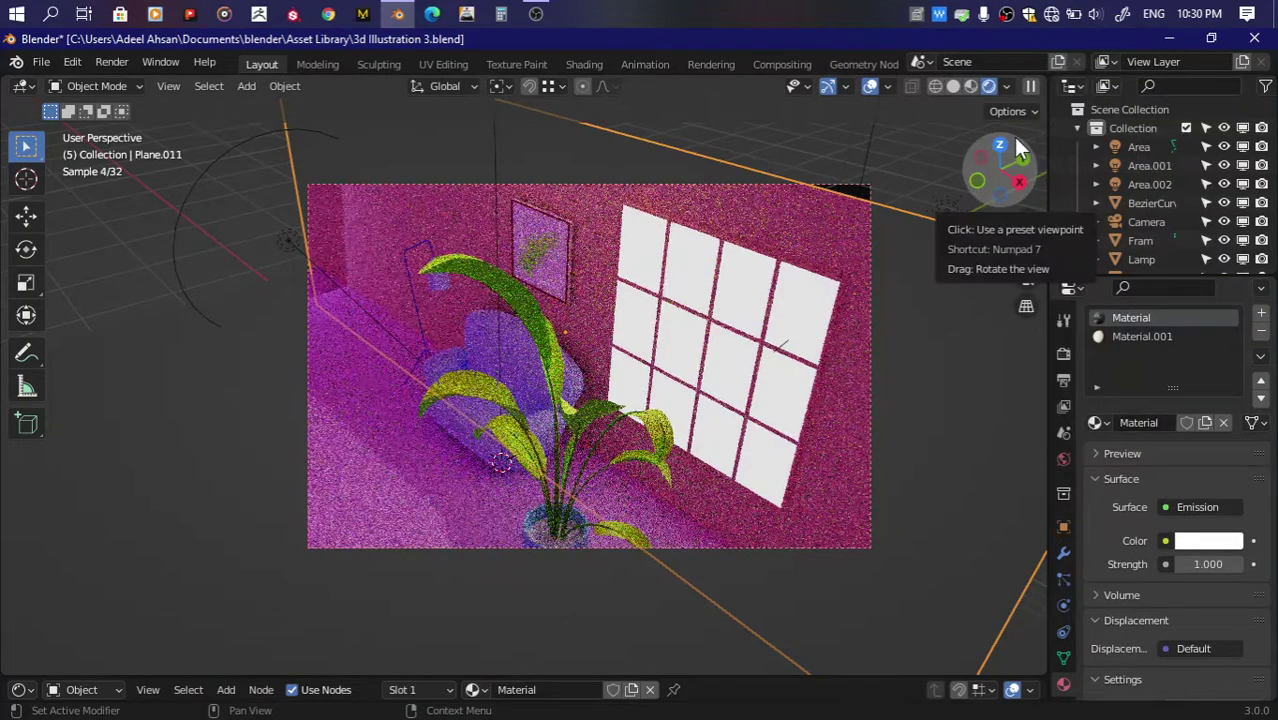
middle_drag(1010, 500, 798, 440)
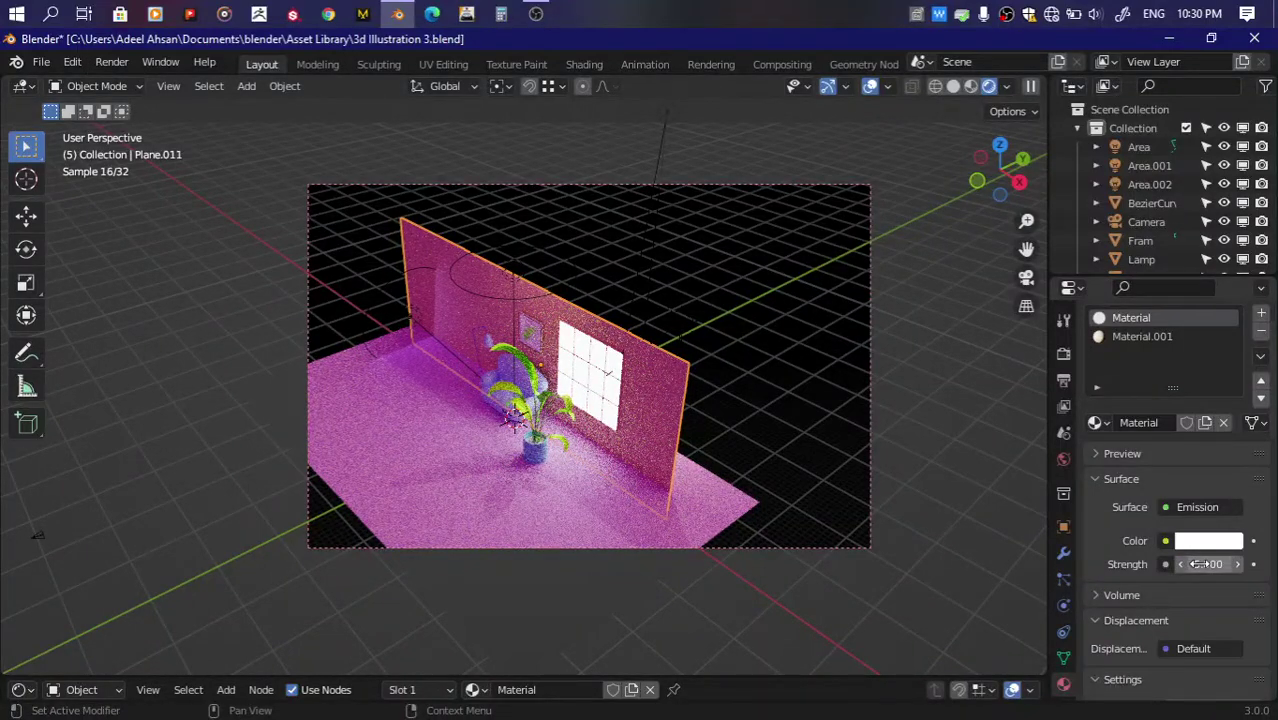
Step: Raise the window's Emission strength from 1 to 3
click(1098, 595)
scroll(1169, 558, down, 4)
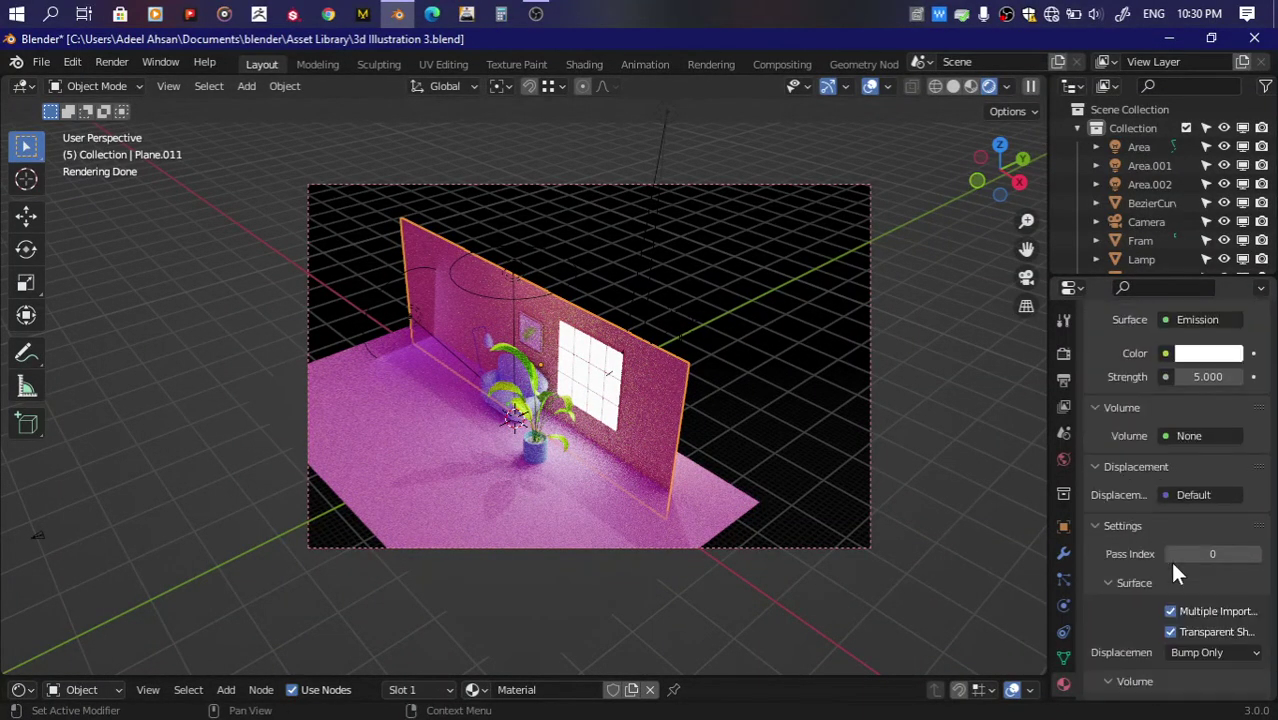
click(977, 181)
double_click(1214, 378)
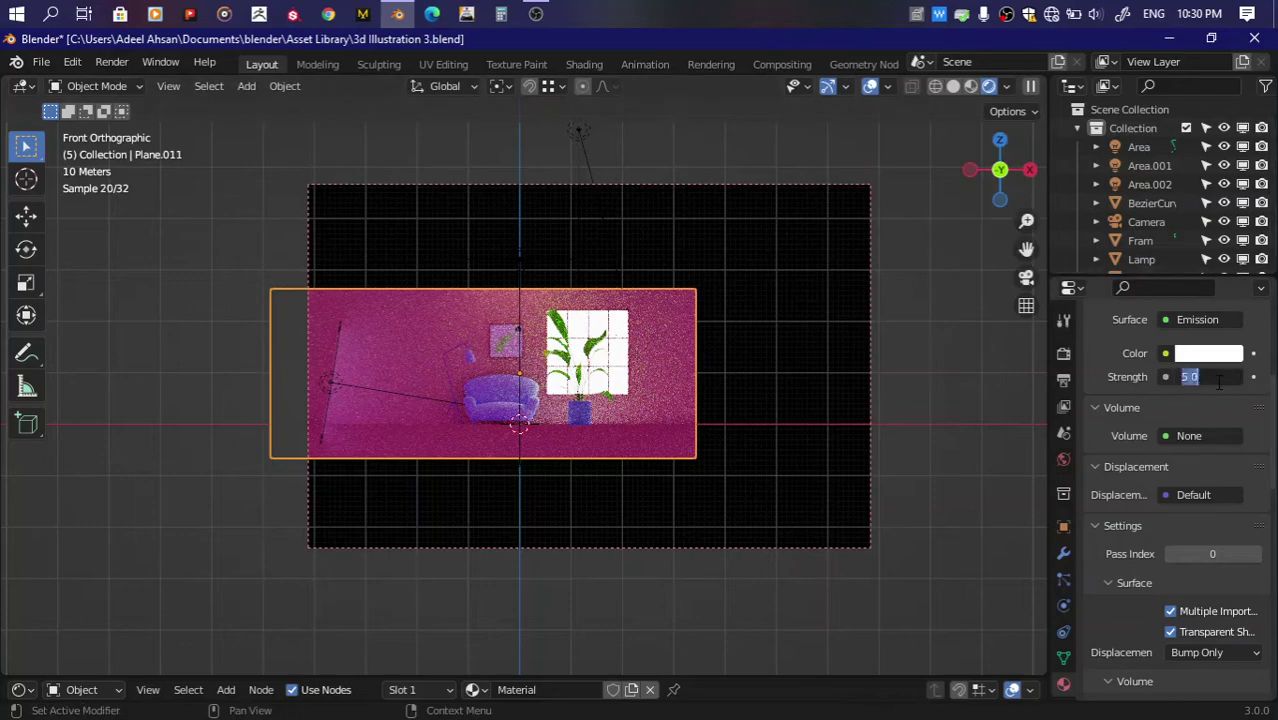
text(2)
key(Return)
click(1237, 376)
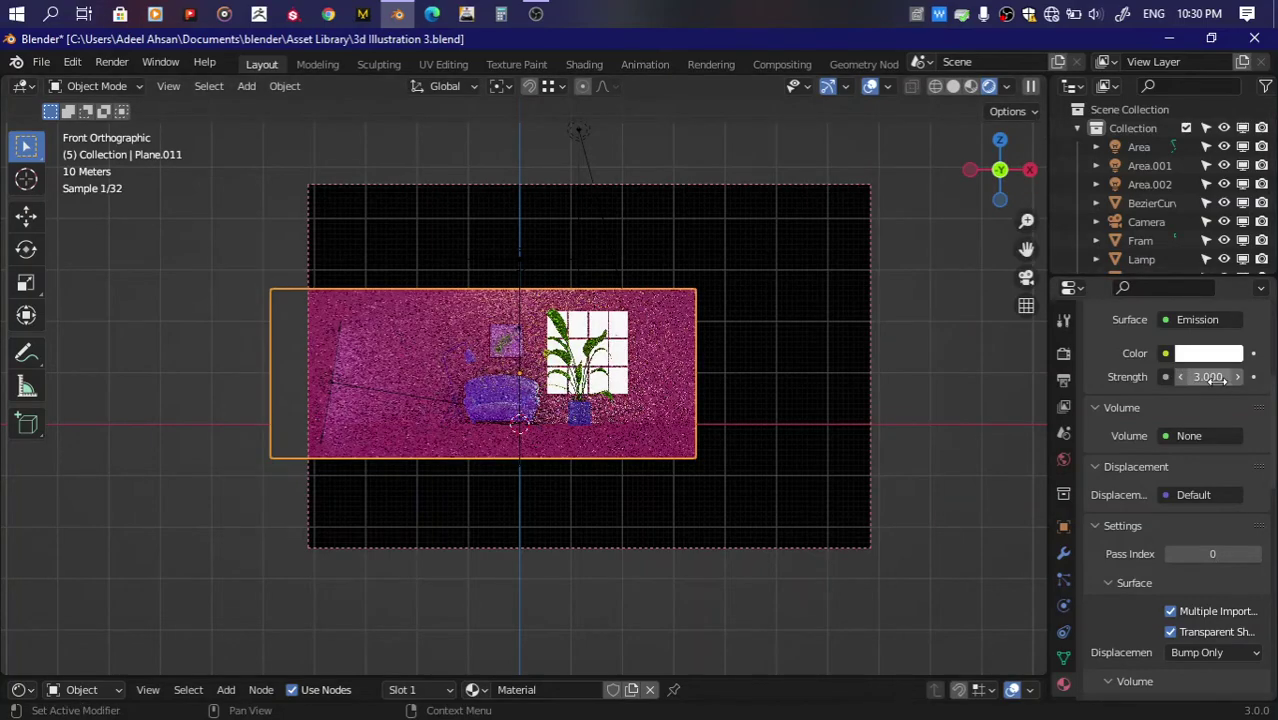
mouse_move(1000, 172)
mouse_down()
mouse_move(993, 195)
mouse_move(963, 157)
mouse_move(986, 173)
mouse_up()
Step: Delete the sun light beside the wall and hide the Area.002 lamp
click(689, 296)
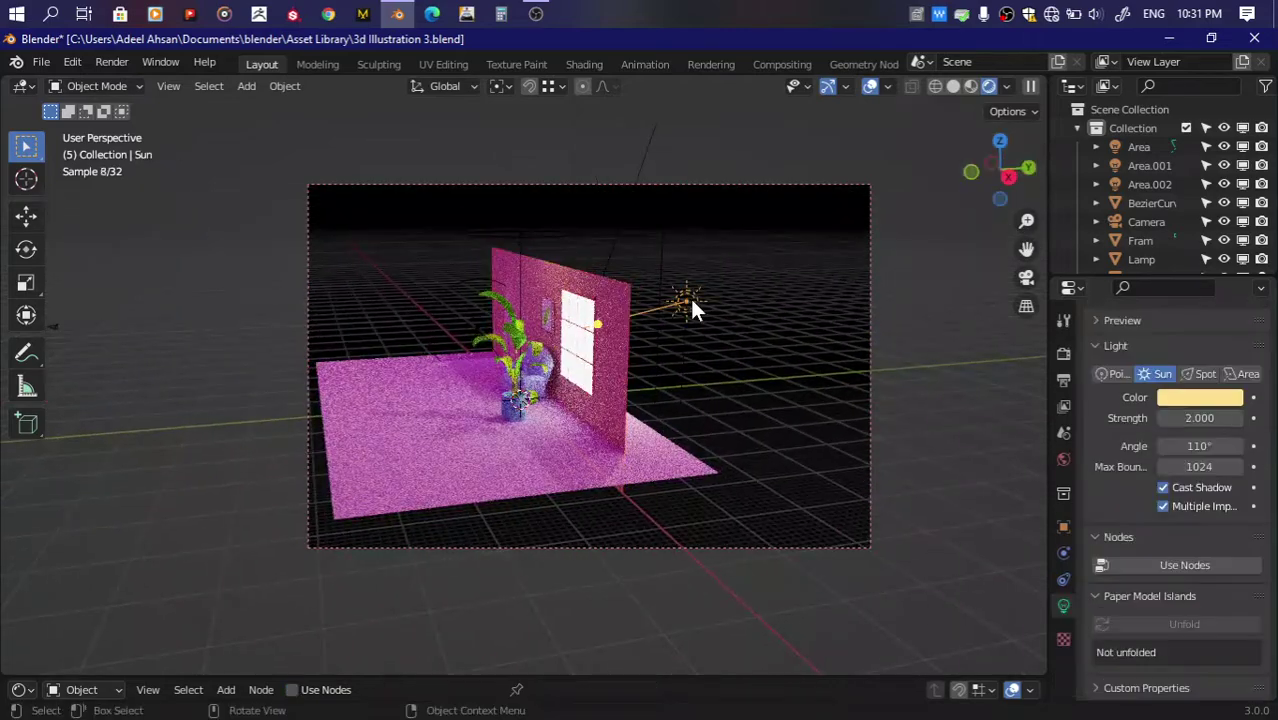
key(Delete)
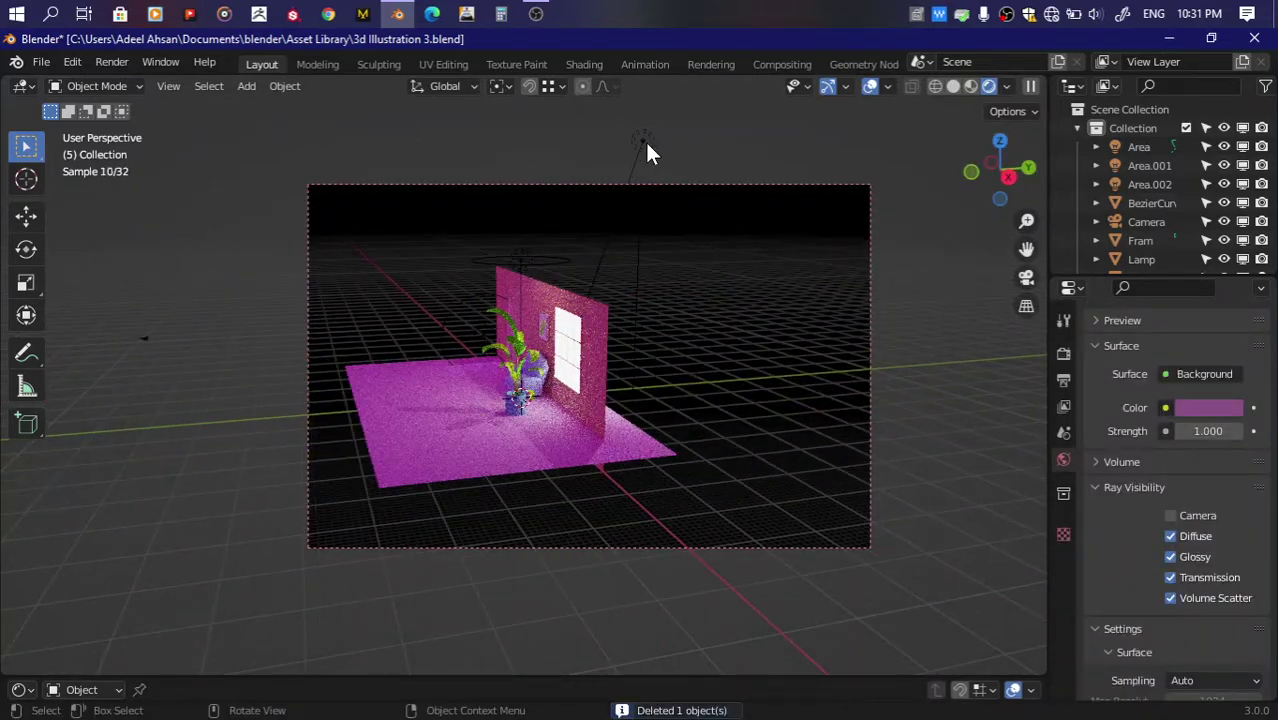
click(643, 141)
click(1224, 184)
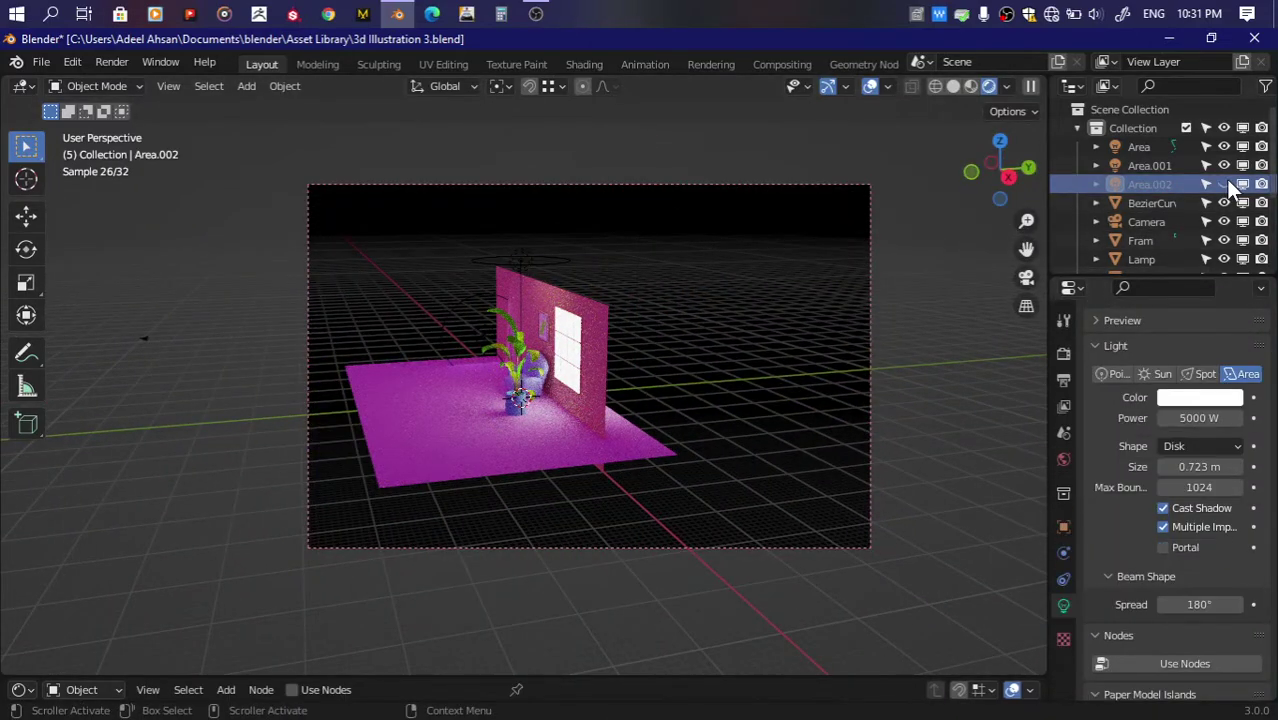
Step: Make the back wall (Plane.011) unselectable
scroll(600, 331, up, 1)
drag(970, 180, 966, 172)
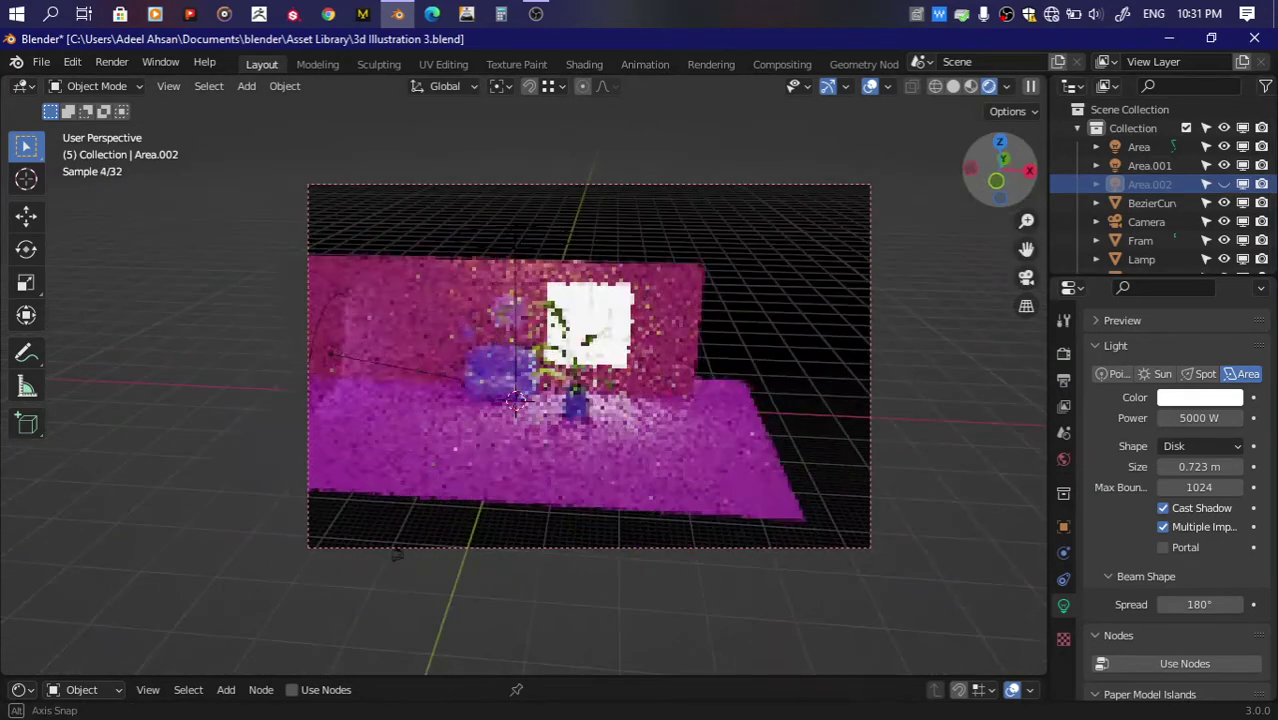
click(684, 318)
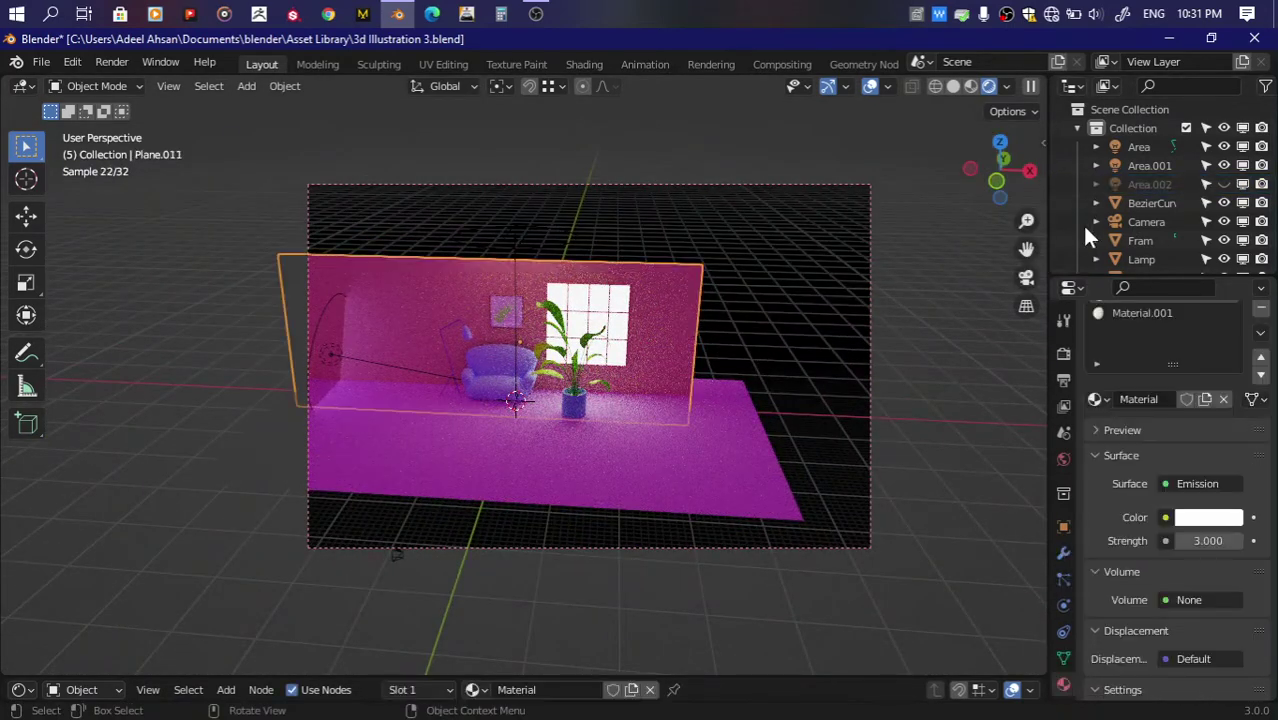
scroll(1213, 138, up, 2)
click(1205, 259)
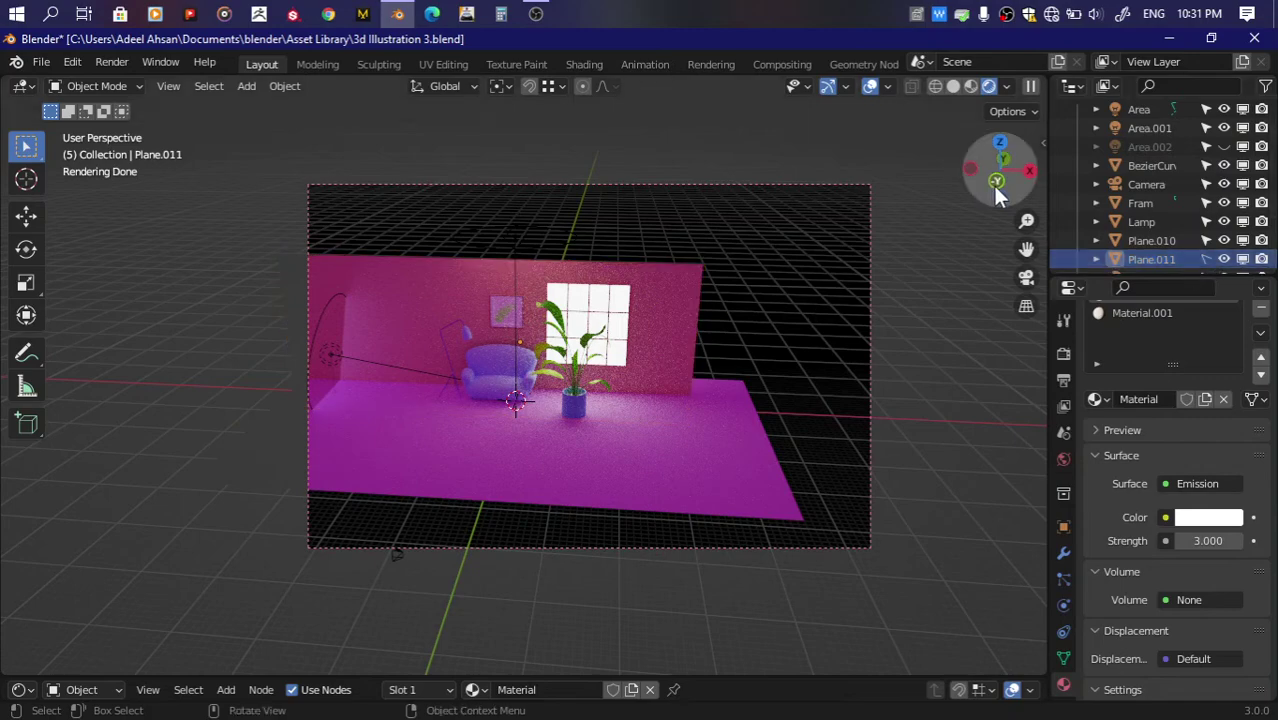
Step: Box-select the plant and start sliding it along the global Y axis
click(996, 182)
click(953, 86)
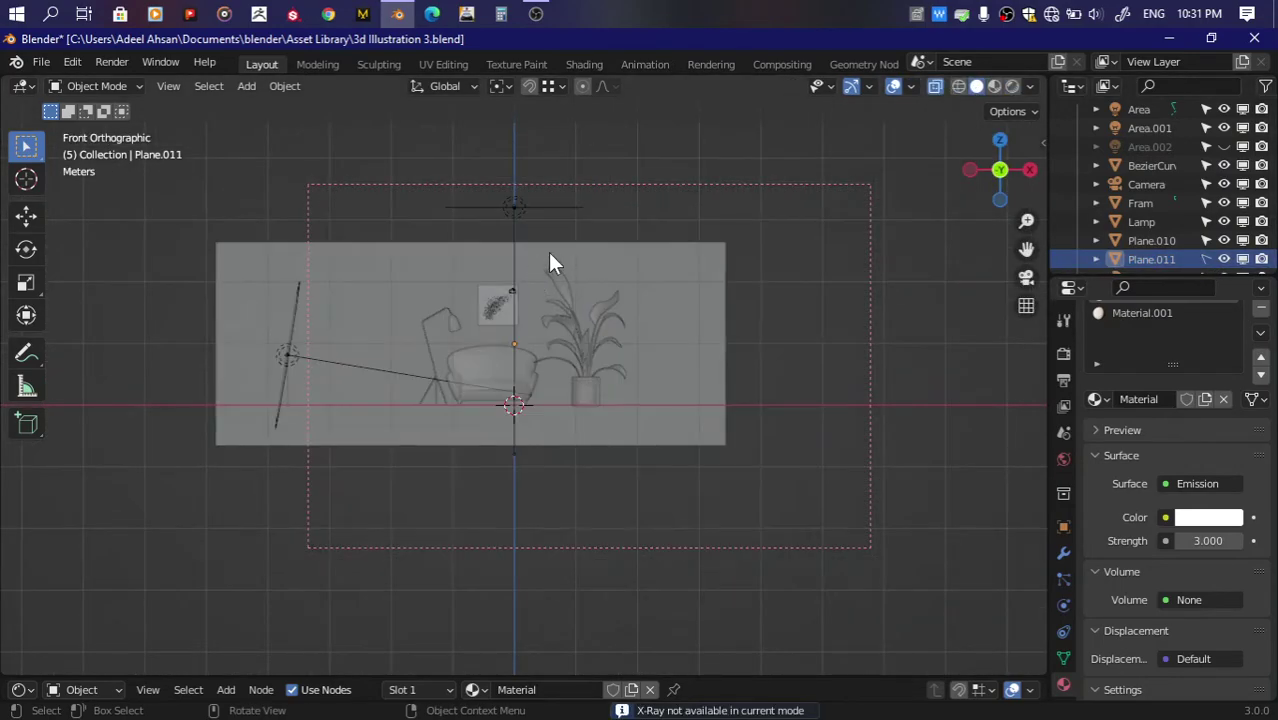
drag(548, 252, 627, 391)
drag(993, 188, 1011, 84)
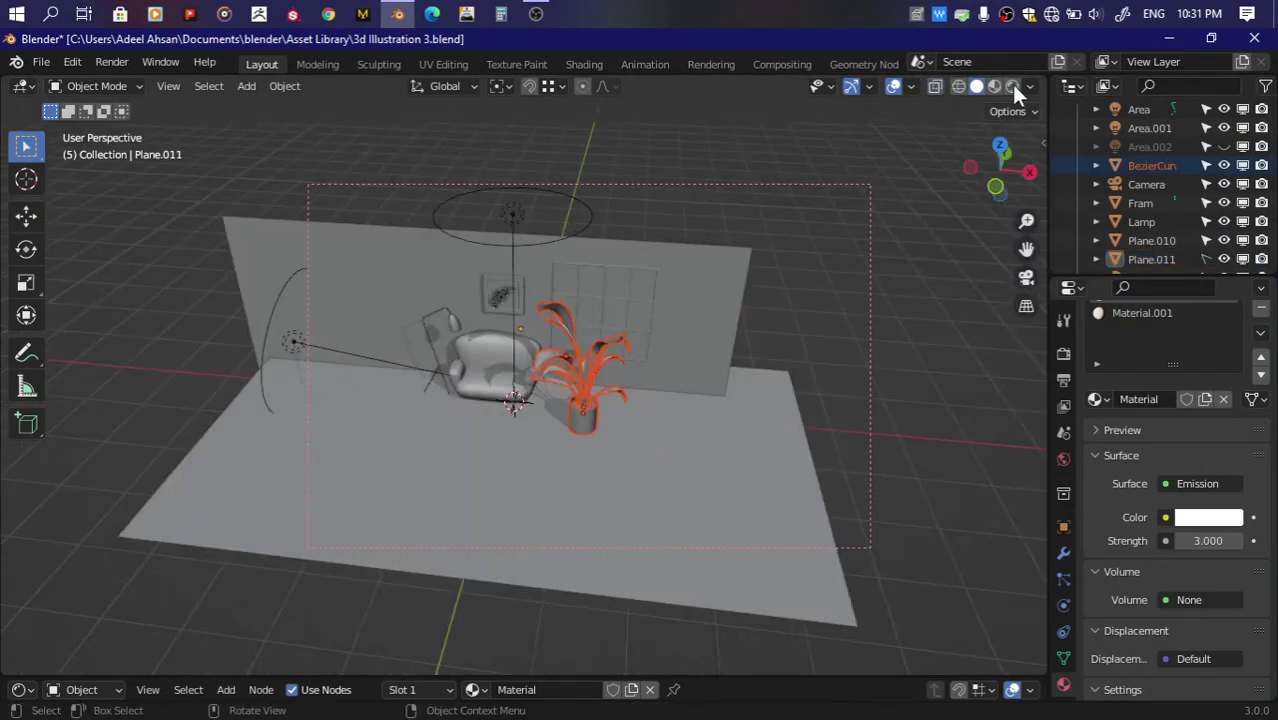
click(1011, 86)
key(g)
key(y)
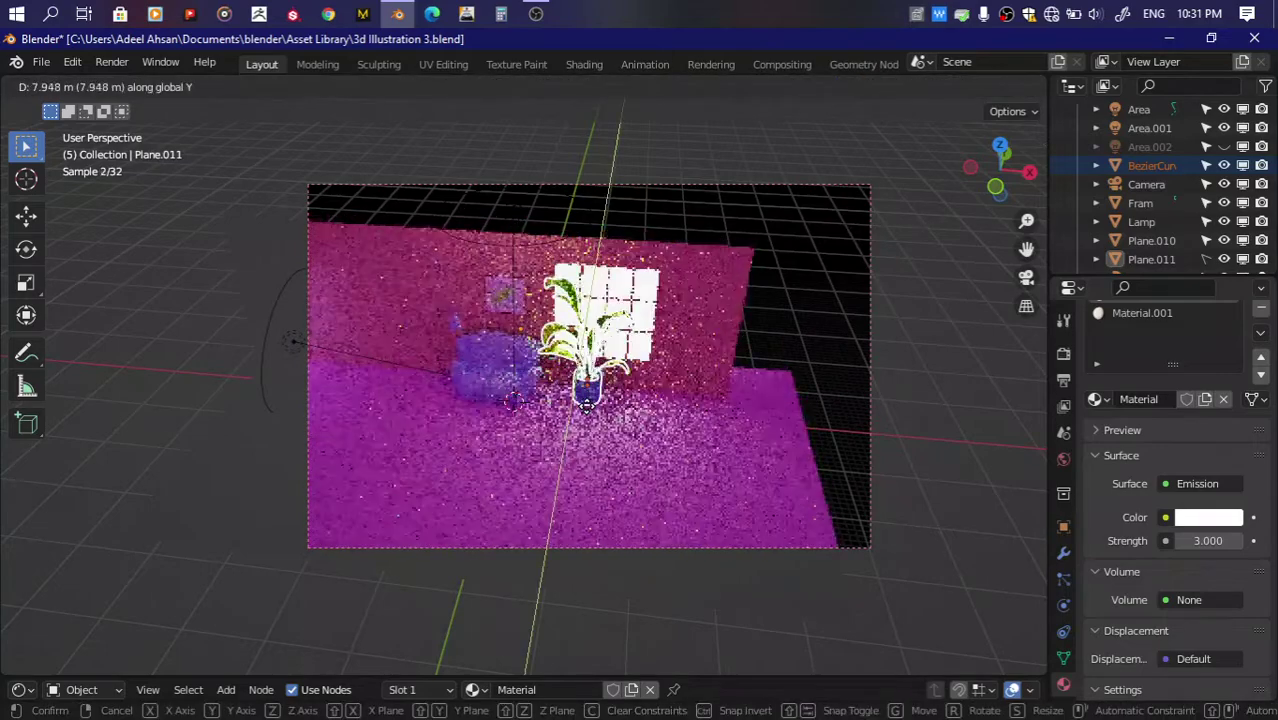
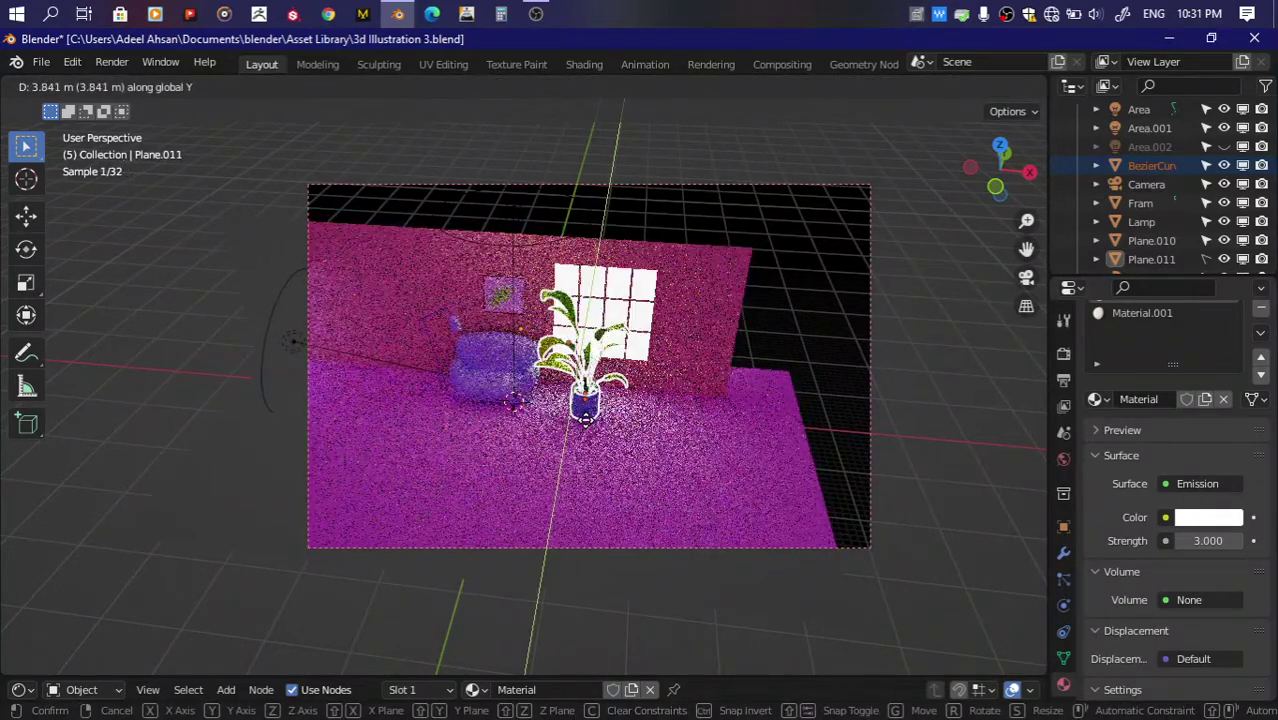
Step: In front orthographic view, scale the sofa up slightly
click(585, 420)
drag(1025, 249, 1105, 262)
middle_drag(1025, 249, 867, 240)
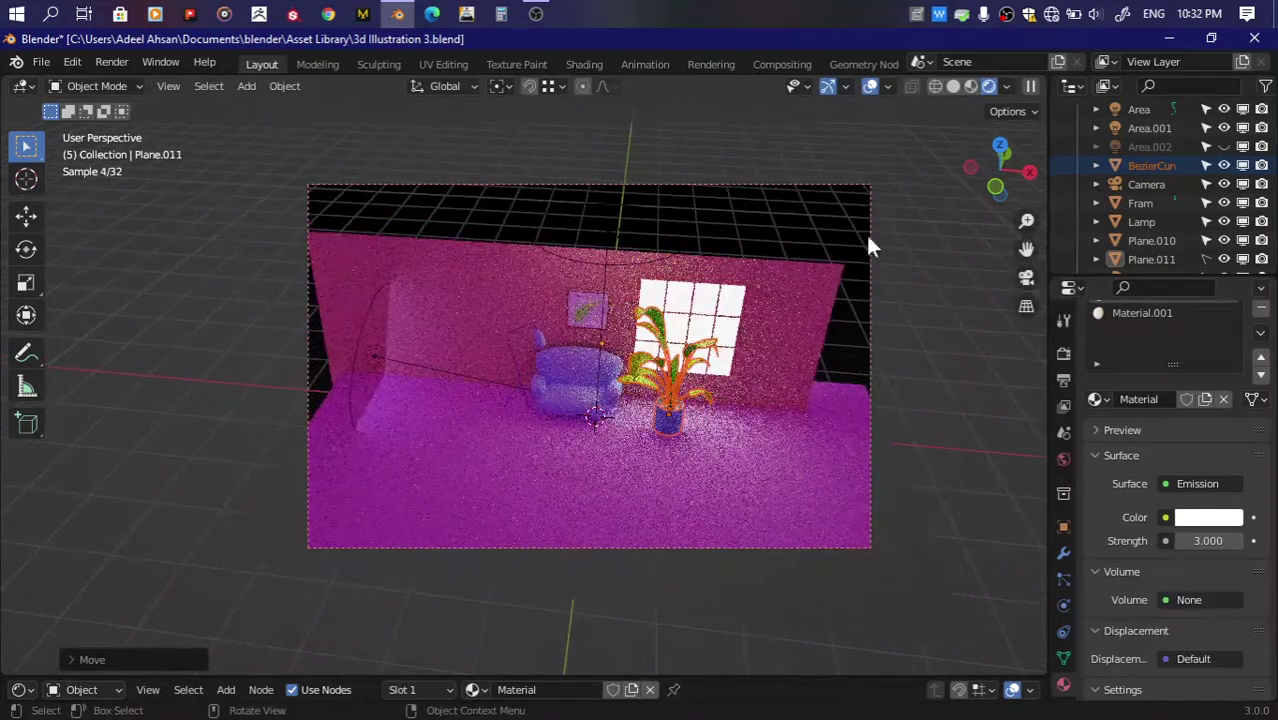
click(991, 182)
scroll(627, 378, up, 3)
click(628, 381)
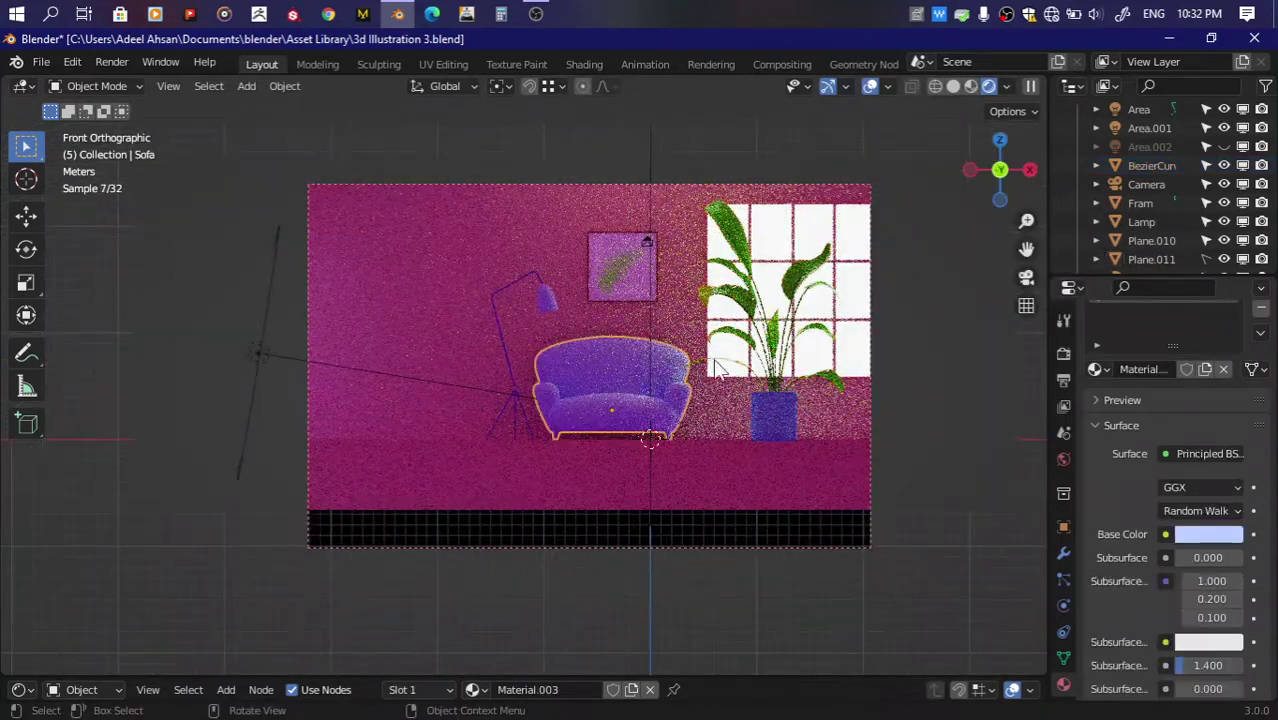
key(s)
click(795, 338)
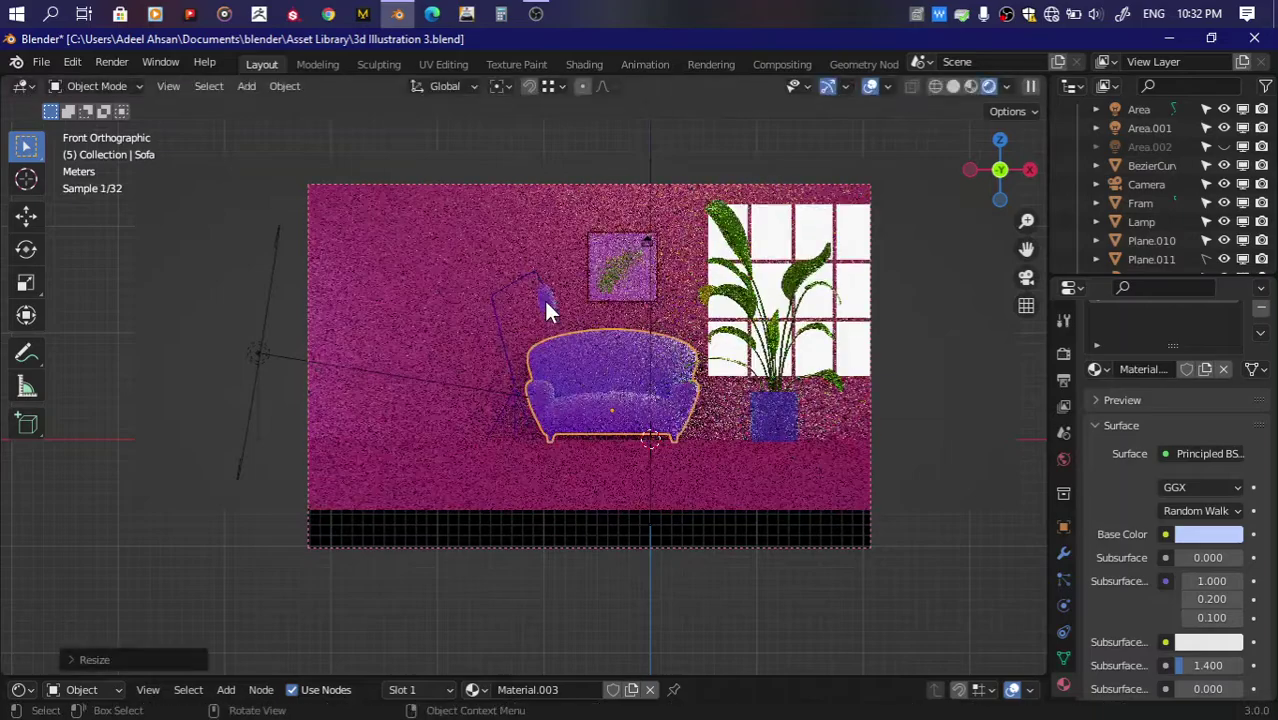
Step: Move the floor lamp, sofa and framed wall picture left along the X axis
click(543, 298)
key(g)
key(x)
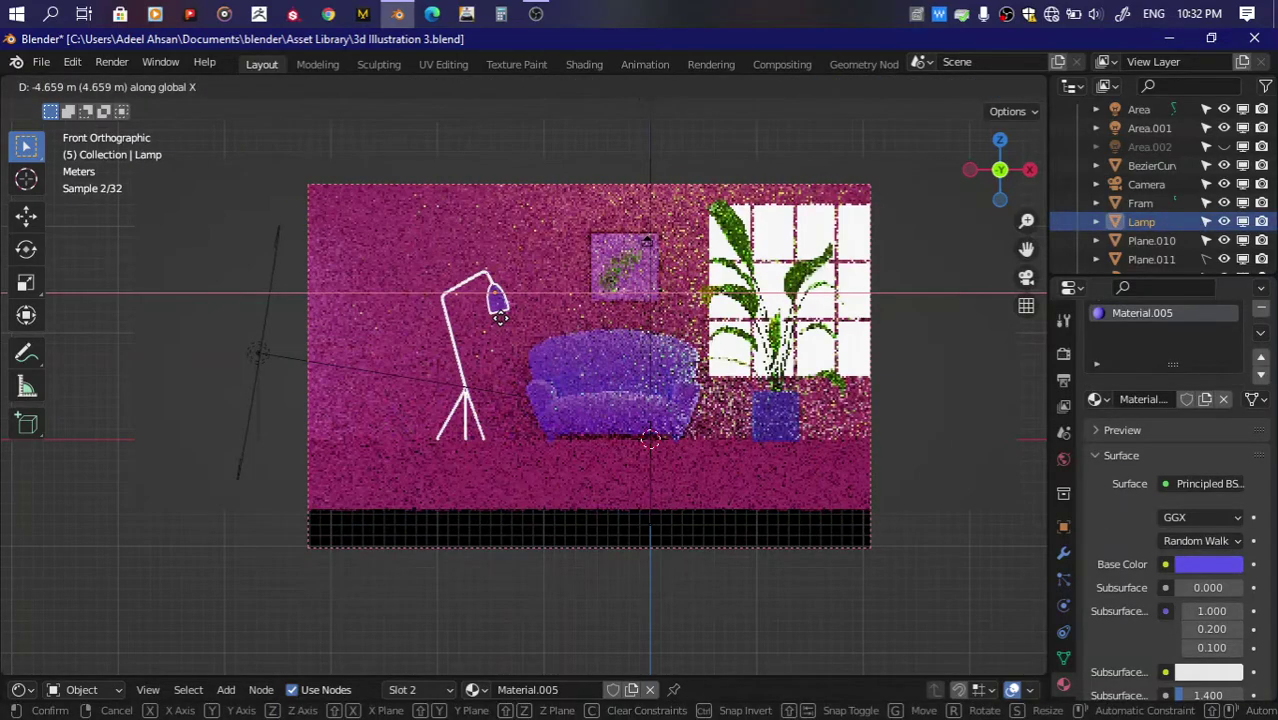
click(584, 375)
click(586, 376)
key(g)
key(x)
click(586, 378)
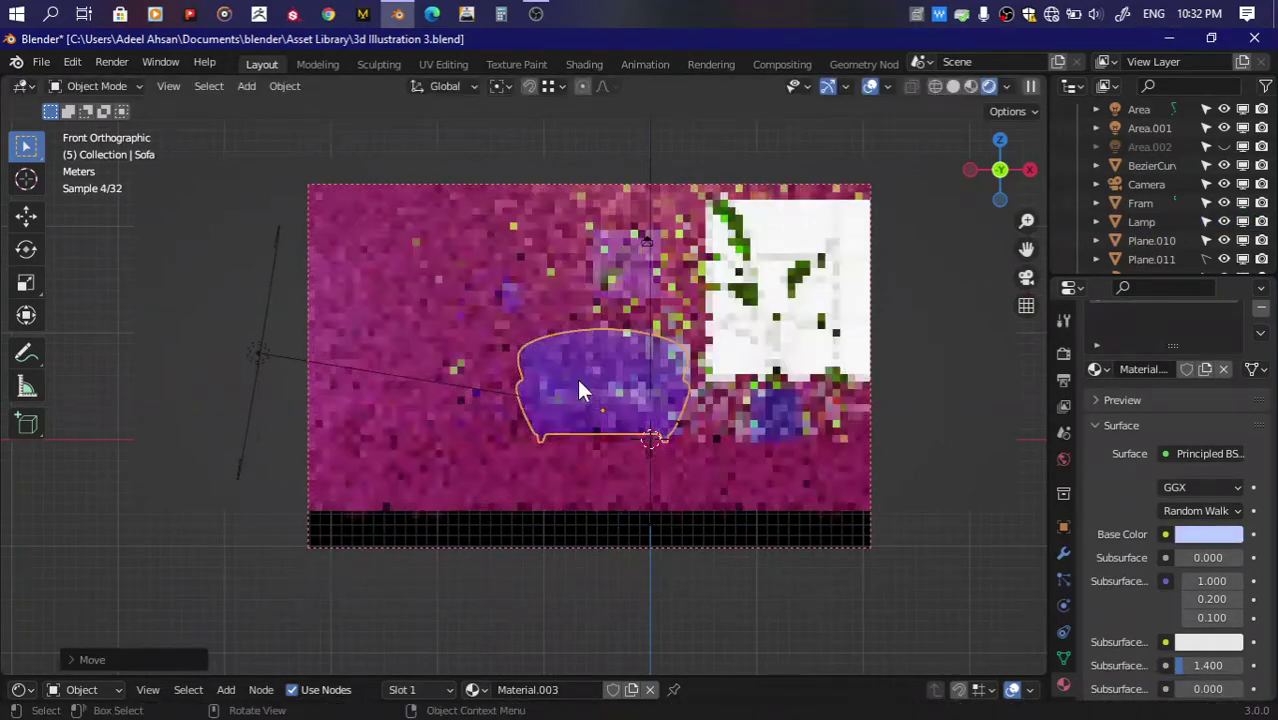
click(630, 286)
key(g)
key(x)
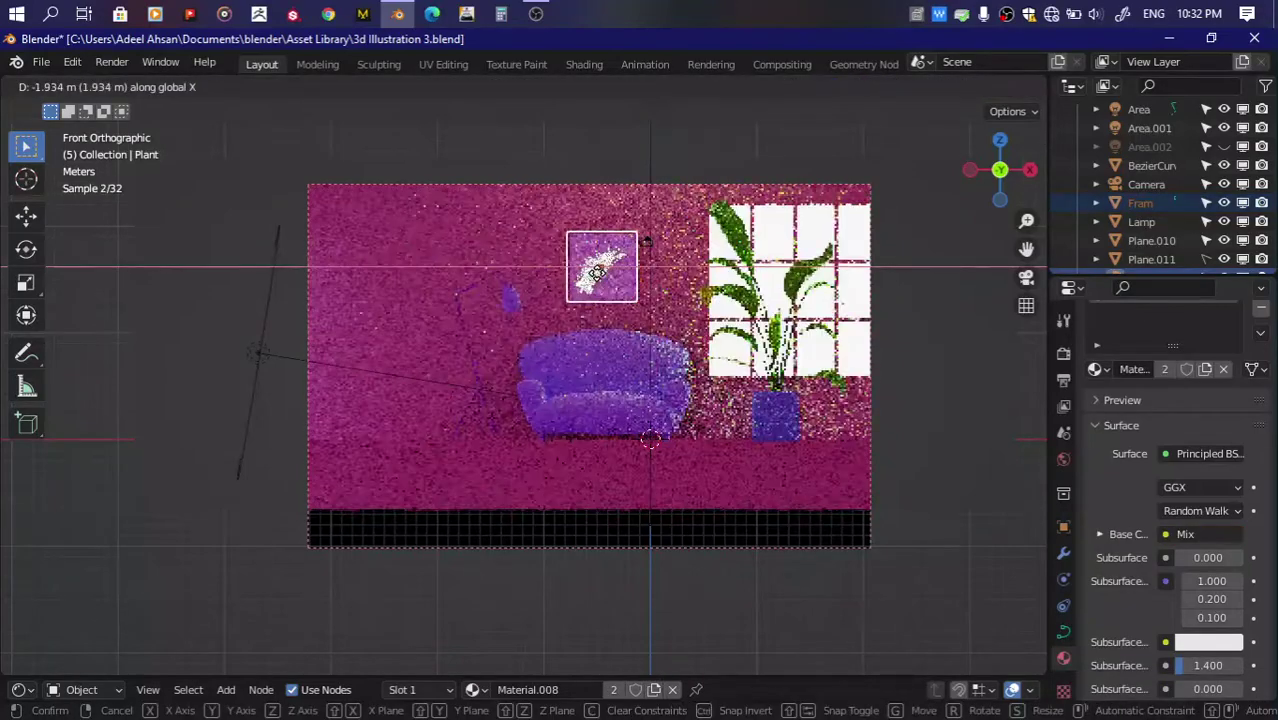
click(596, 270)
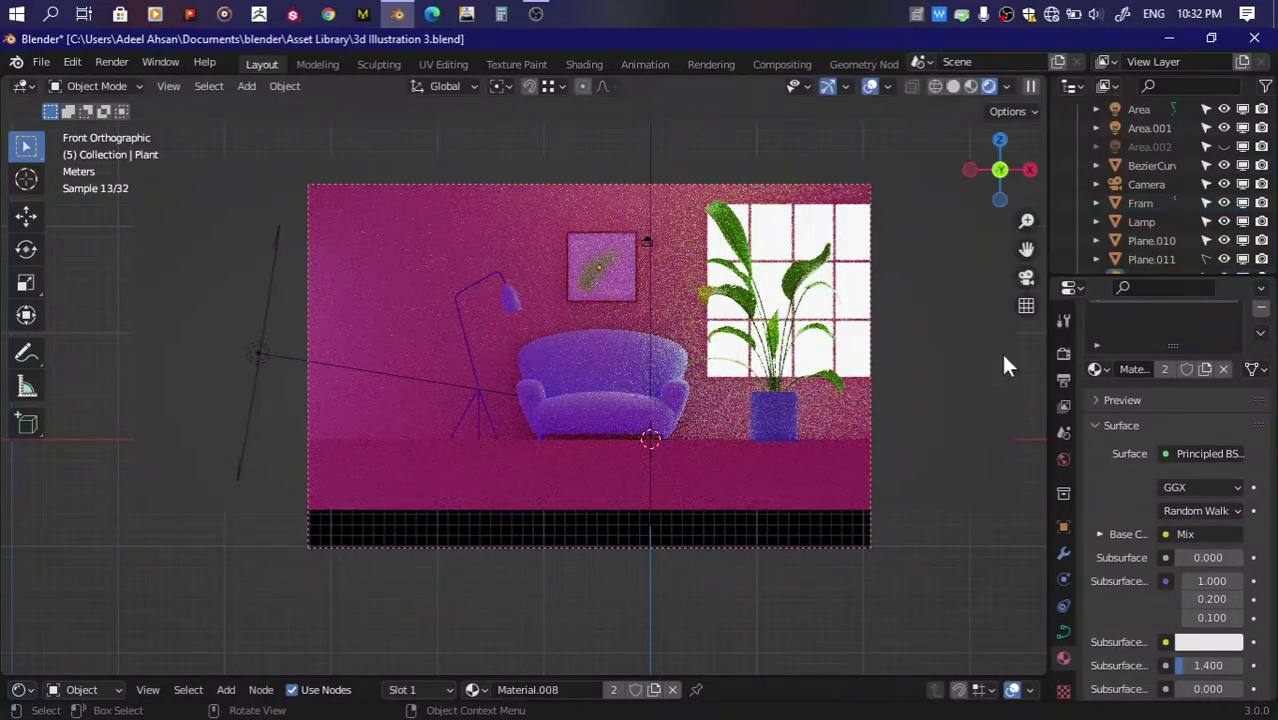
Step: Select the emitting plane Plane.011 and orbit back to a perspective view
click(847, 300)
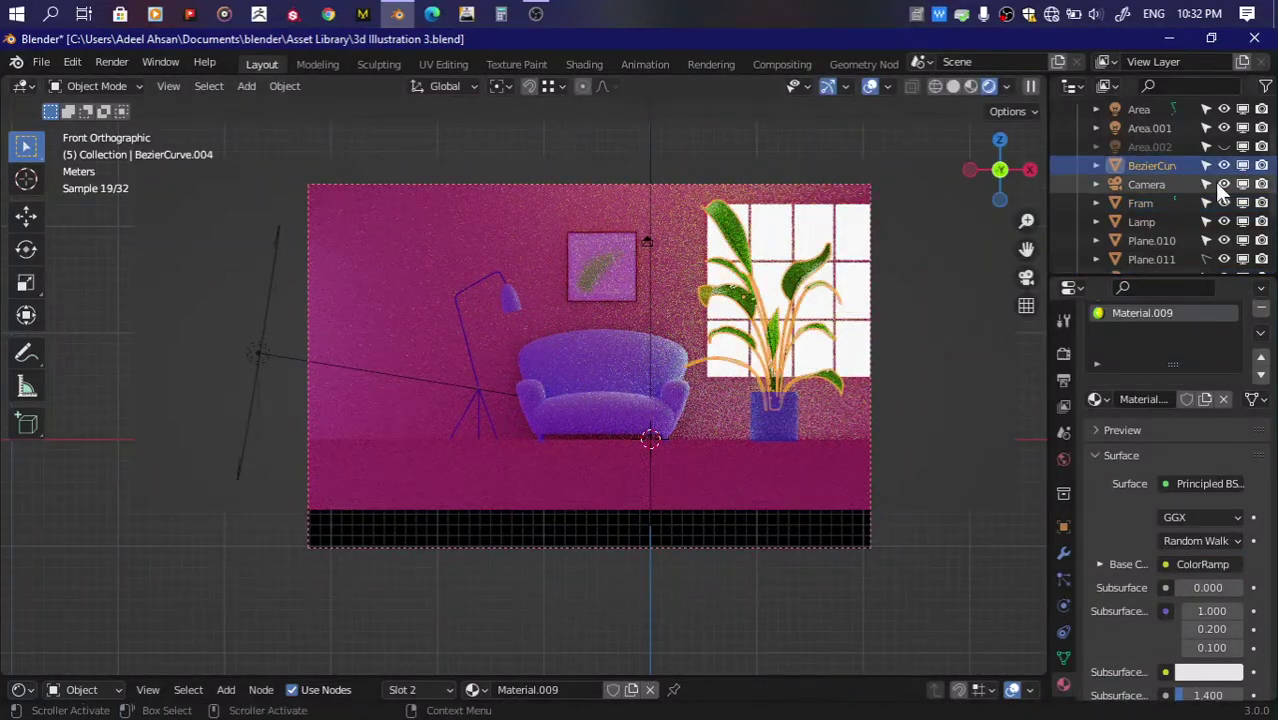
click(932, 293)
middle_drag(932, 293, 914, 320)
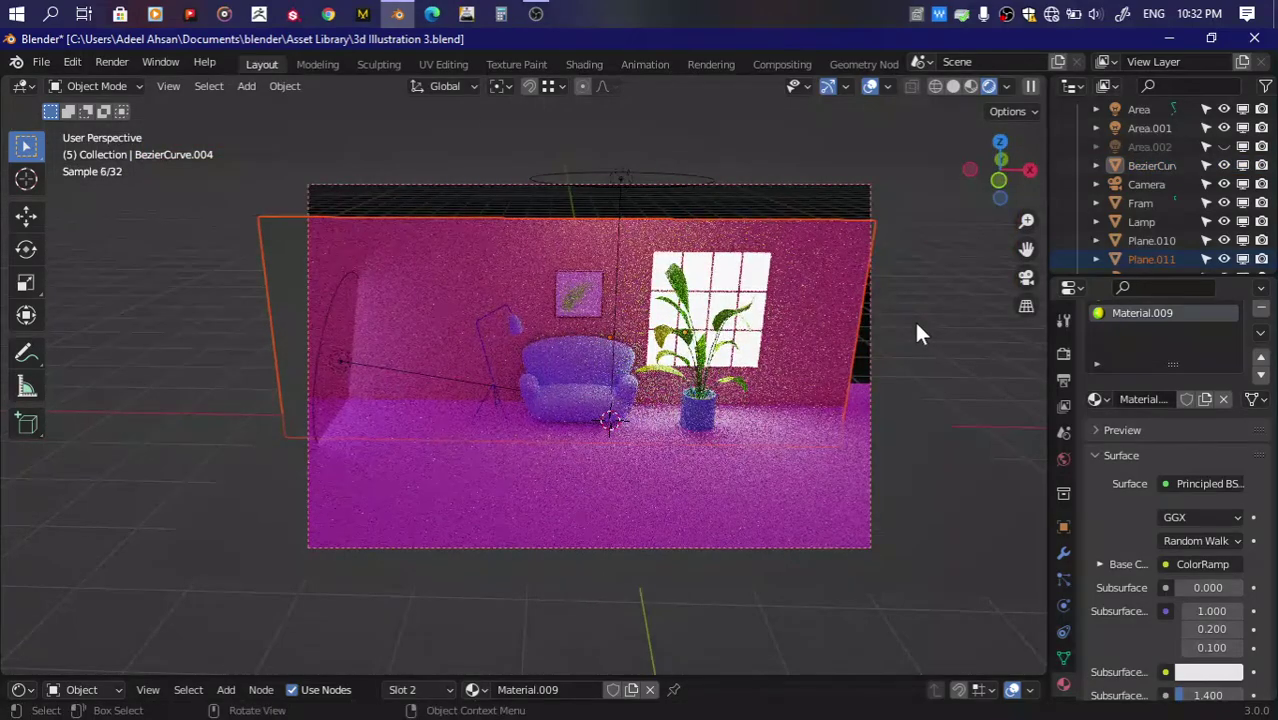
Step: Set Plane.011's emission colour to light peach
click(823, 284)
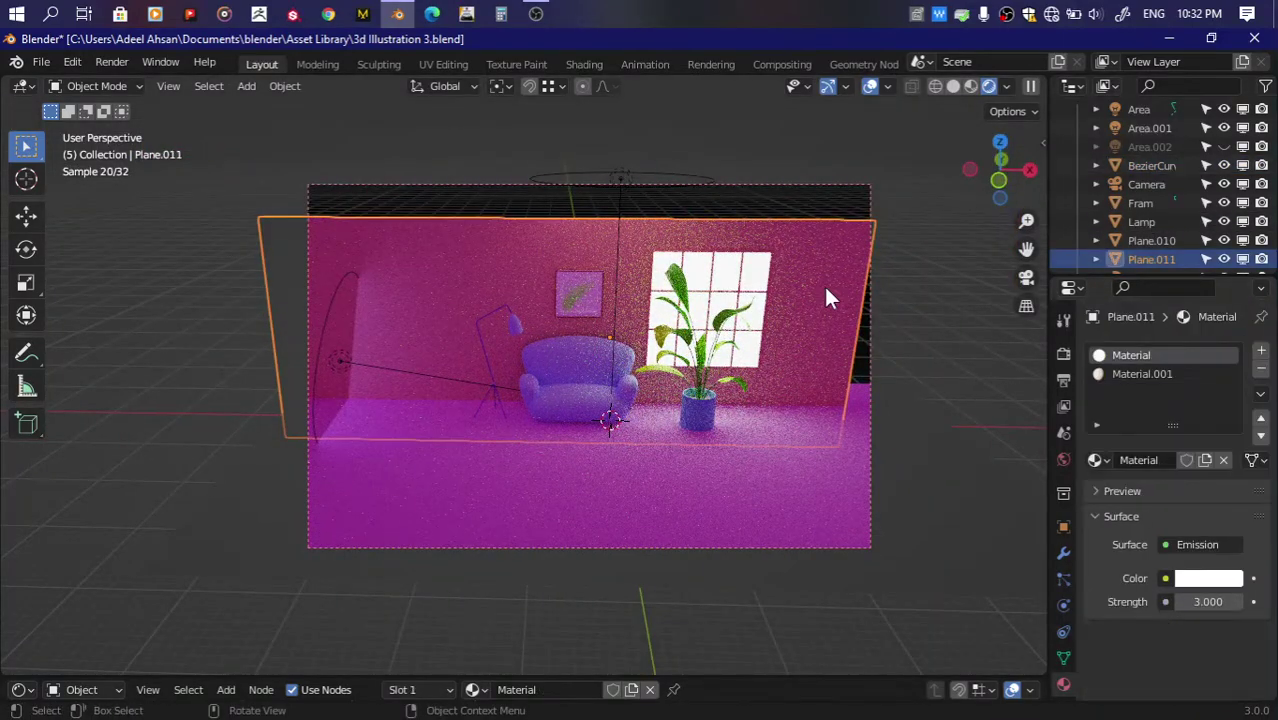
scroll(1160, 450, down, 1)
click(1205, 507)
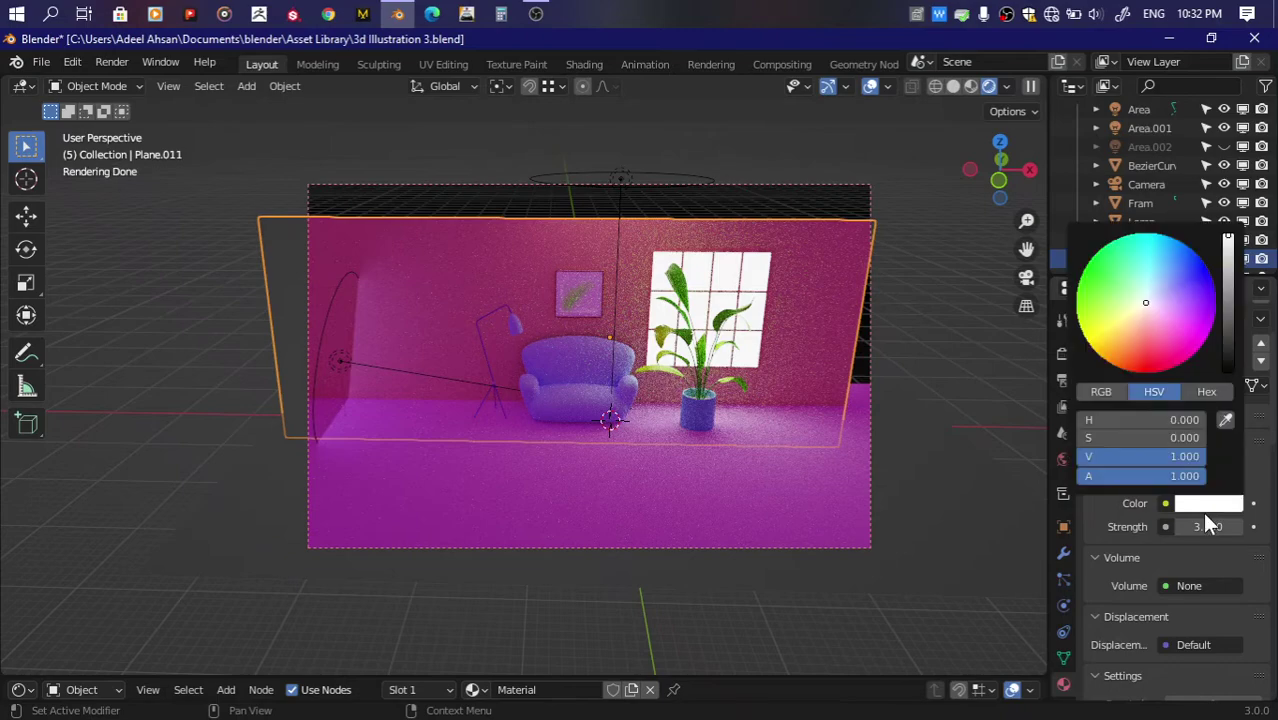
click(1138, 313)
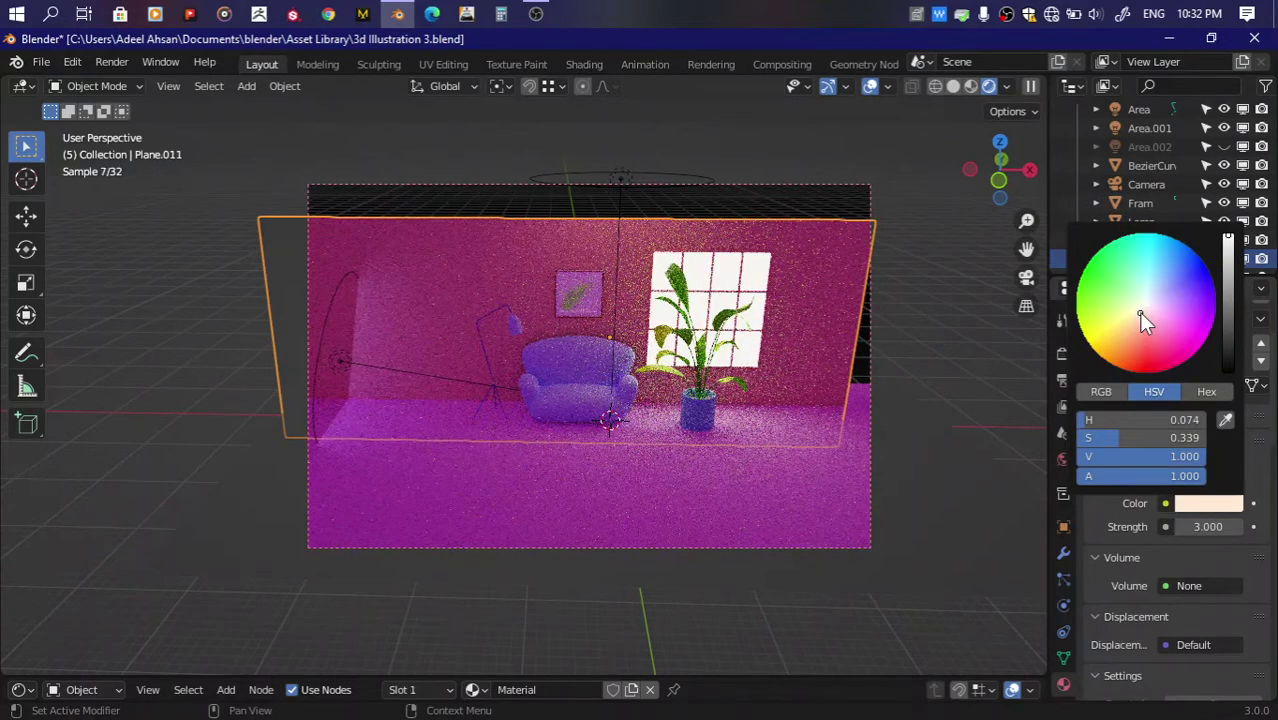
Step: Try a Velvet BSDF surface, then revert to Emission with strength 1.100
click(1168, 469)
click(1100, 405)
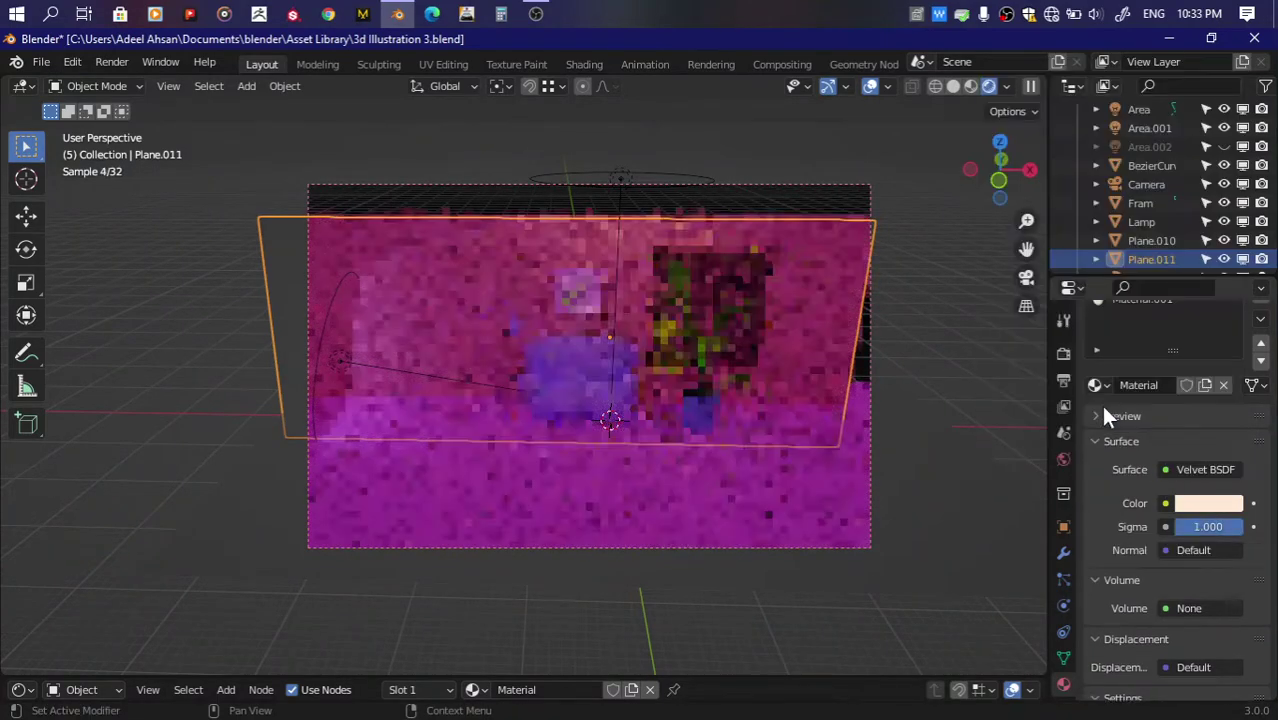
click(1165, 503)
click(1164, 469)
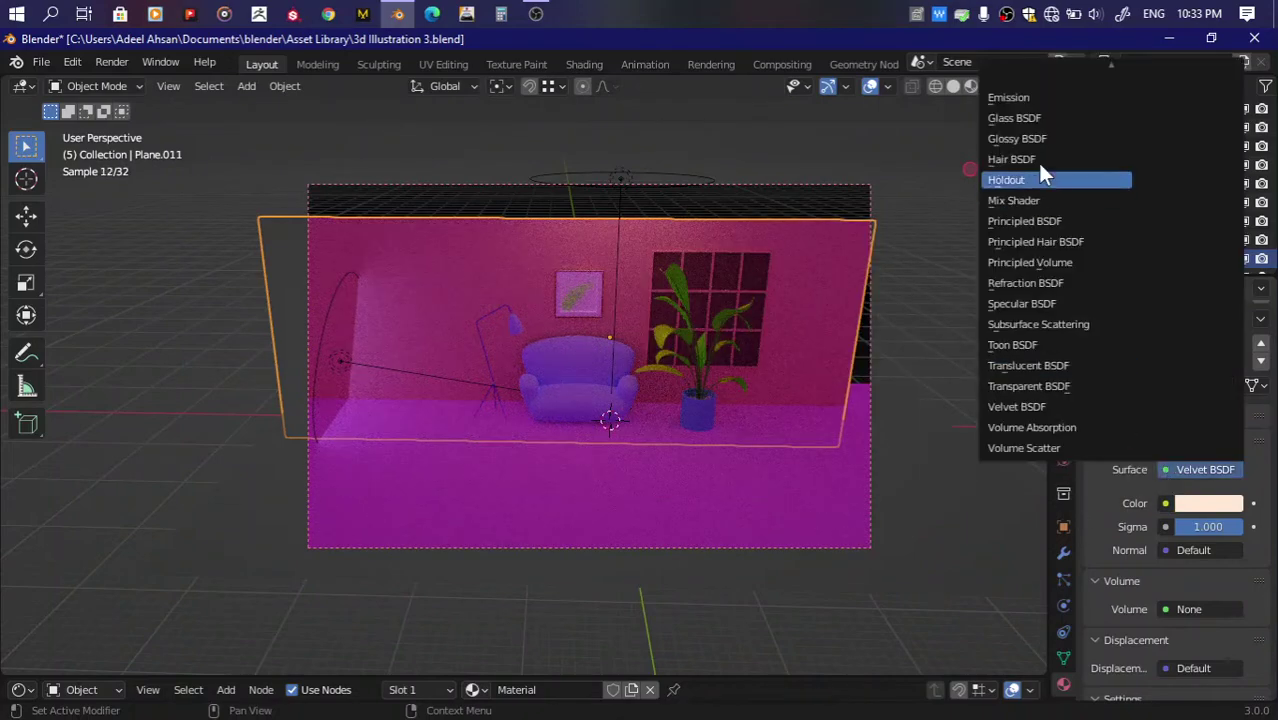
click(1025, 100)
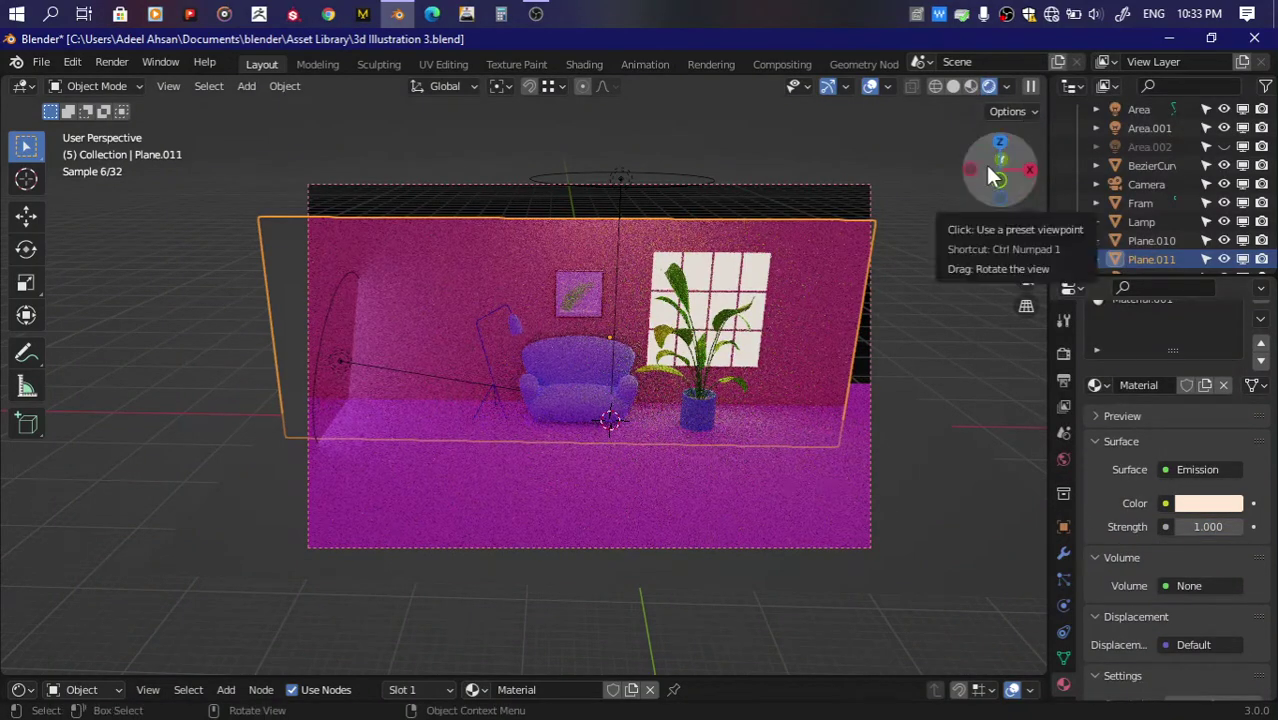
click(1237, 528)
click(1165, 527)
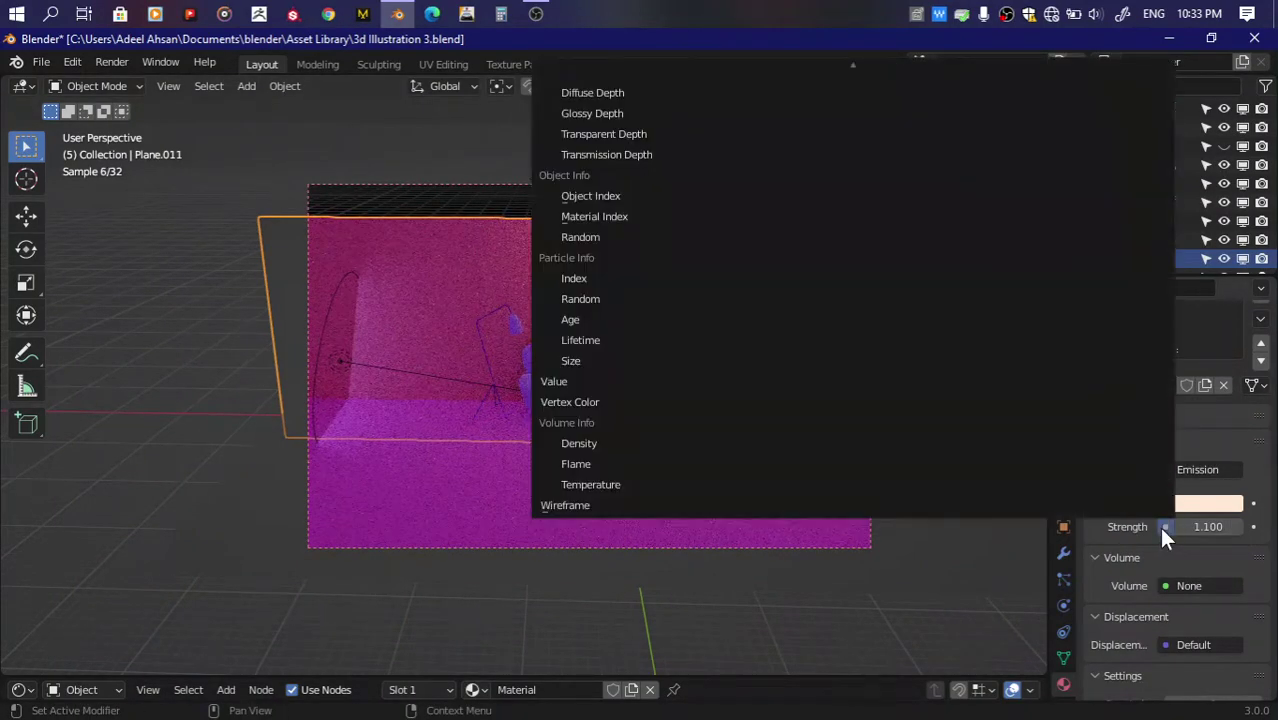
Step: Test a Quadratic Gradient Texture on the emission colour, remove it, and set strength 3.000
click(1166, 503)
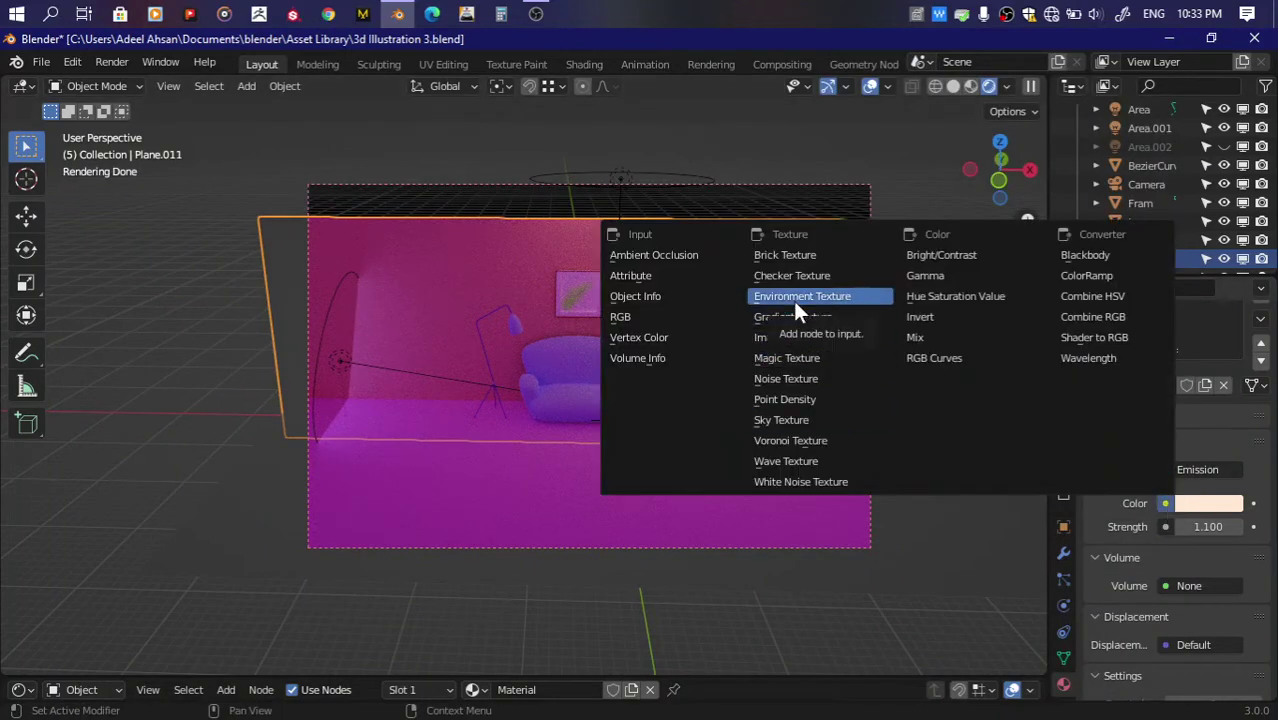
click(793, 320)
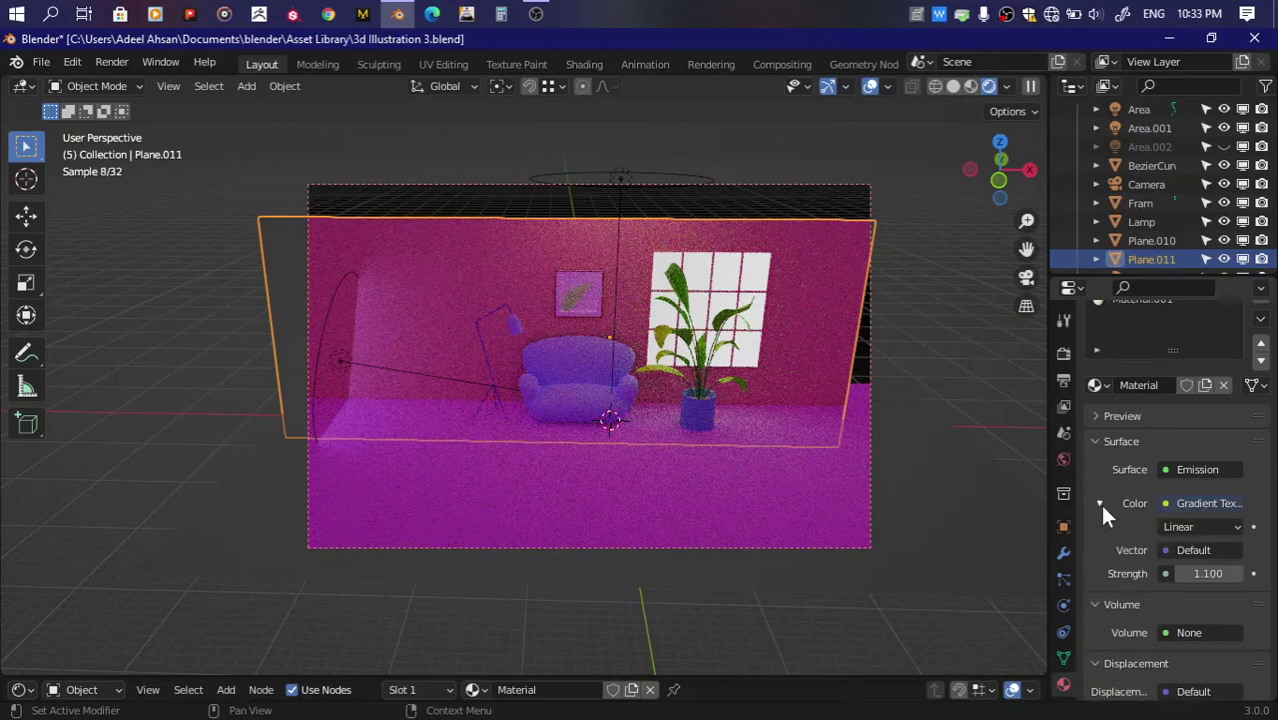
click(1209, 528)
click(1183, 568)
text(2.000)
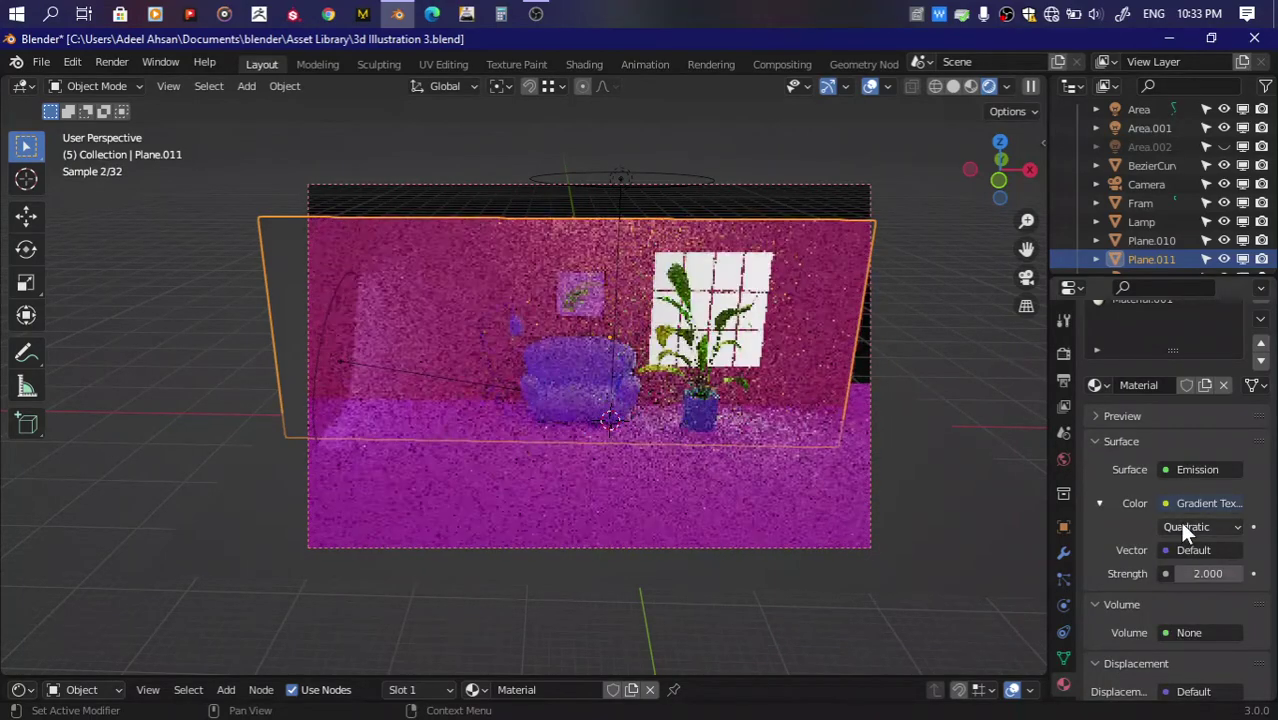
click(1205, 503)
click(1163, 256)
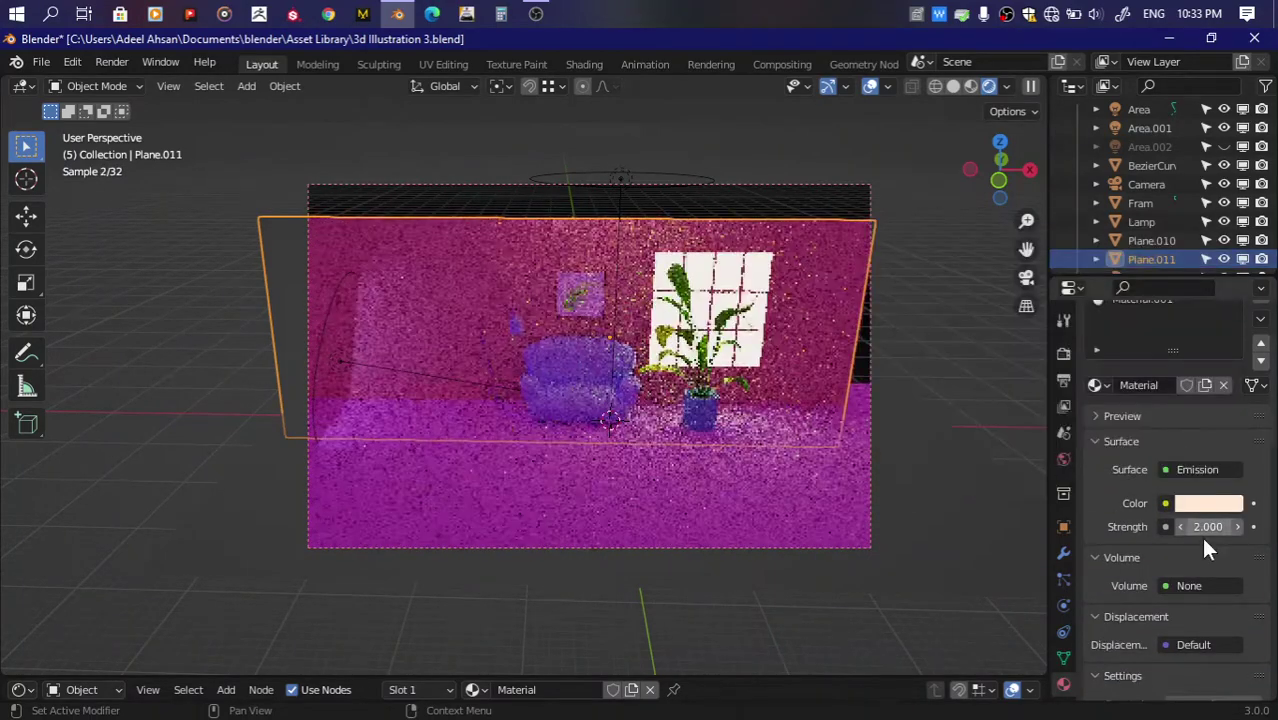
drag(1203, 526, 1209, 524)
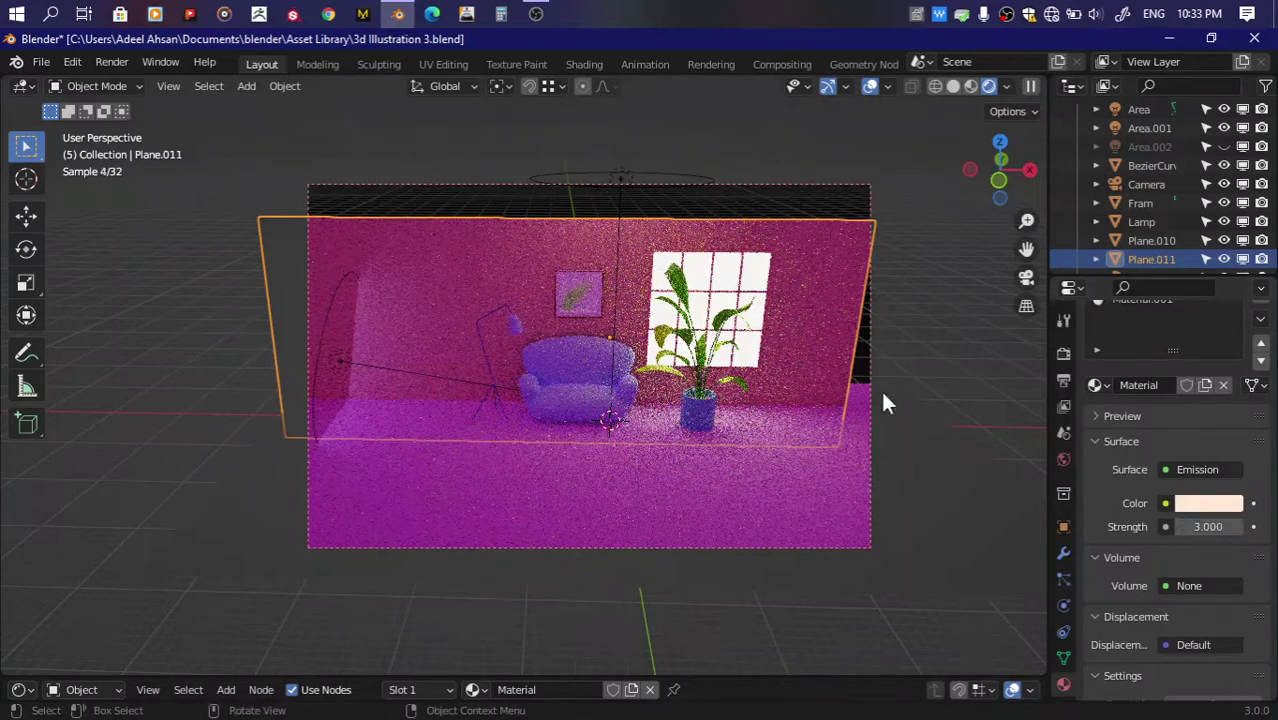
drag(993, 159, 1010, 200)
Step: Shift the emitting plane Plane.011 along the Y axis
key(g)
key(y)
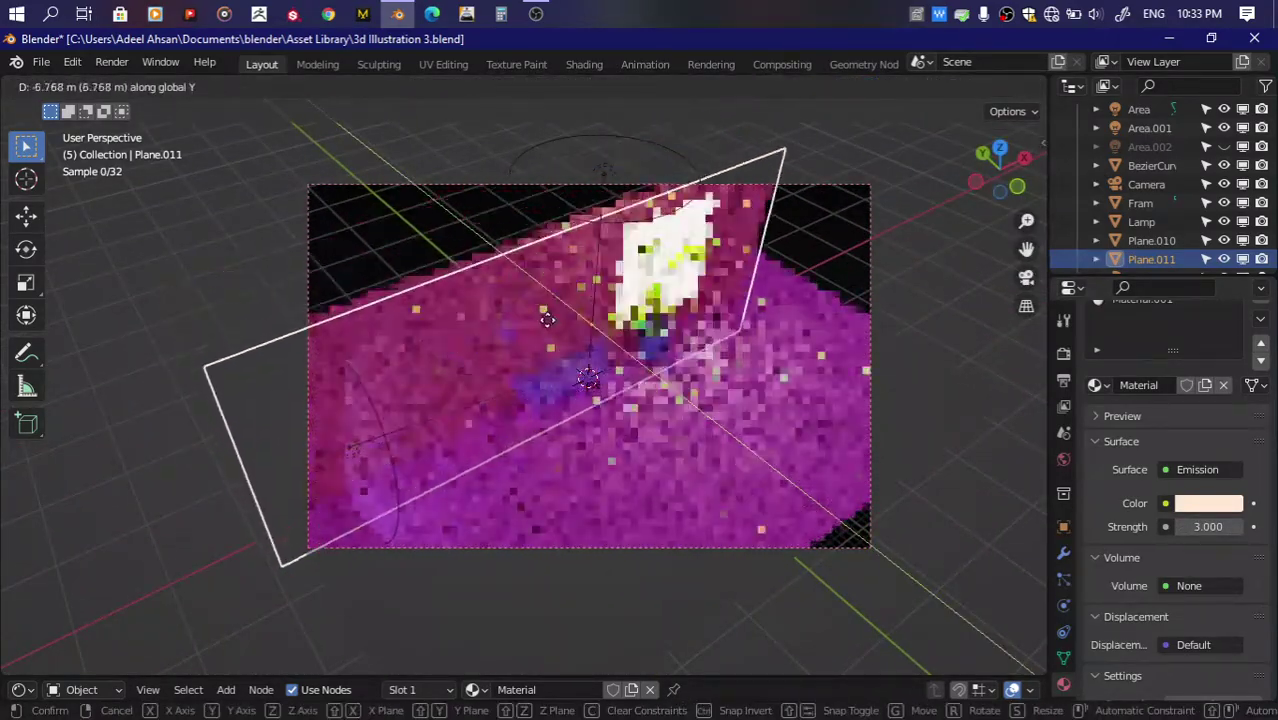
click(544, 317)
mouse_move(544, 317)
middle_down()
mouse_move(910, 250)
mouse_move(631, 428)
middle_up()
key(g)
key(x)
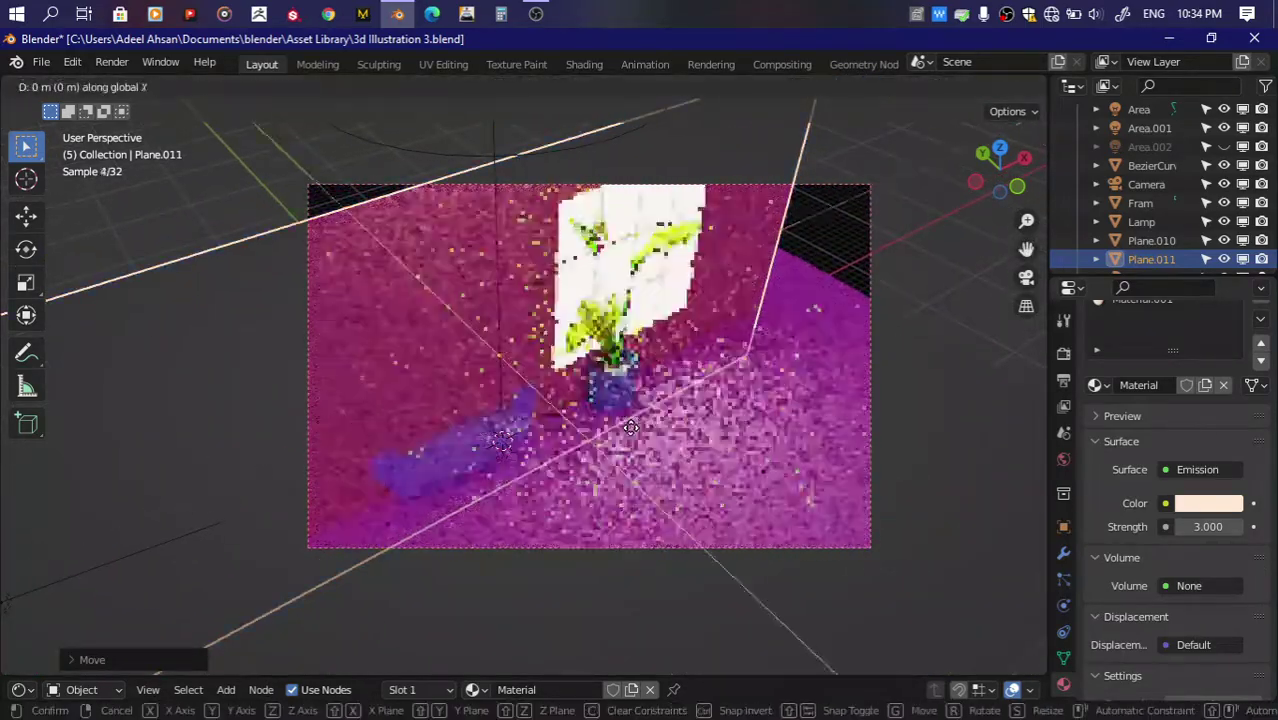
key(y)
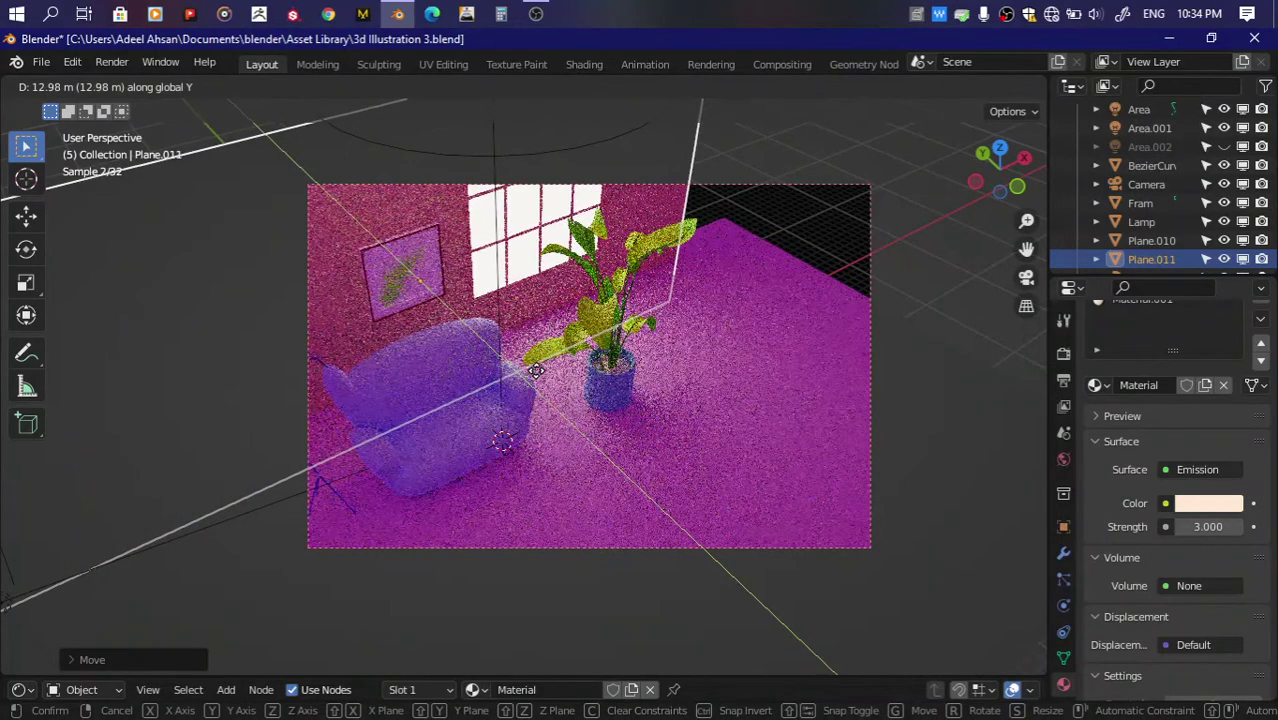
click(535, 370)
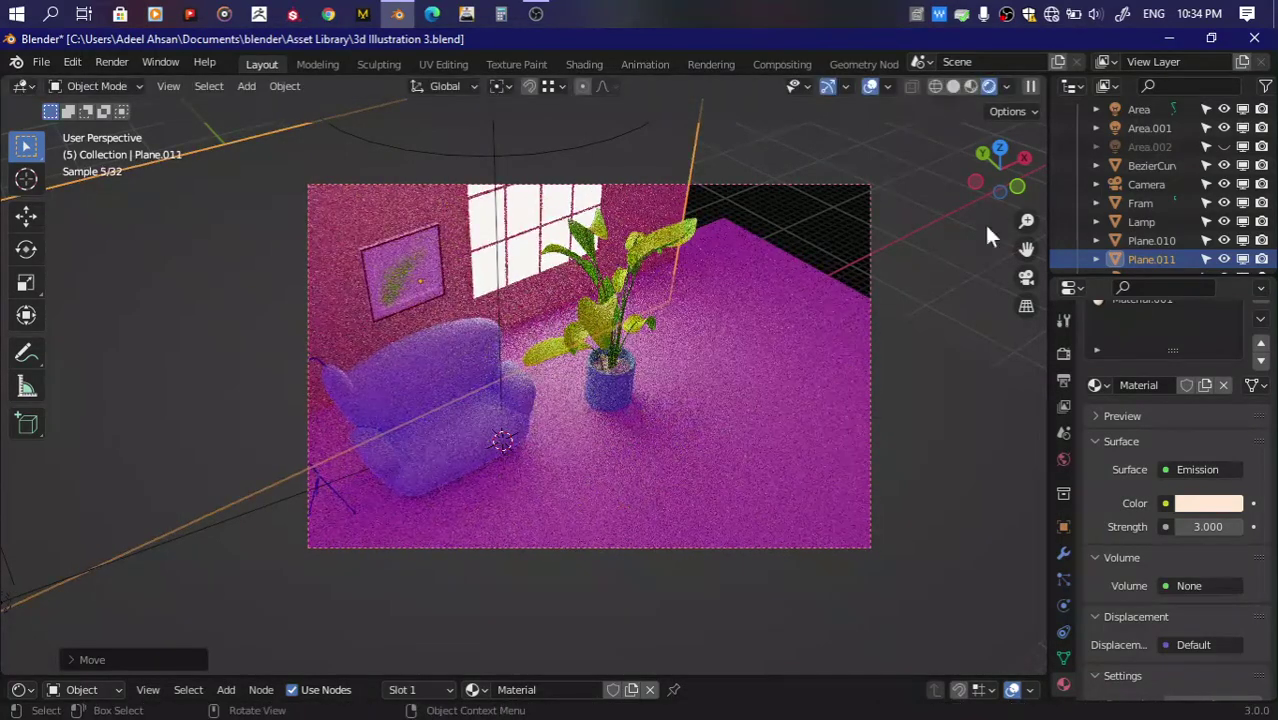
Step: In left side view, slide the picture frame and Plant object along Y against the wall
click(974, 181)
drag(1028, 247, 1160, 250)
scroll(564, 318, up, 2)
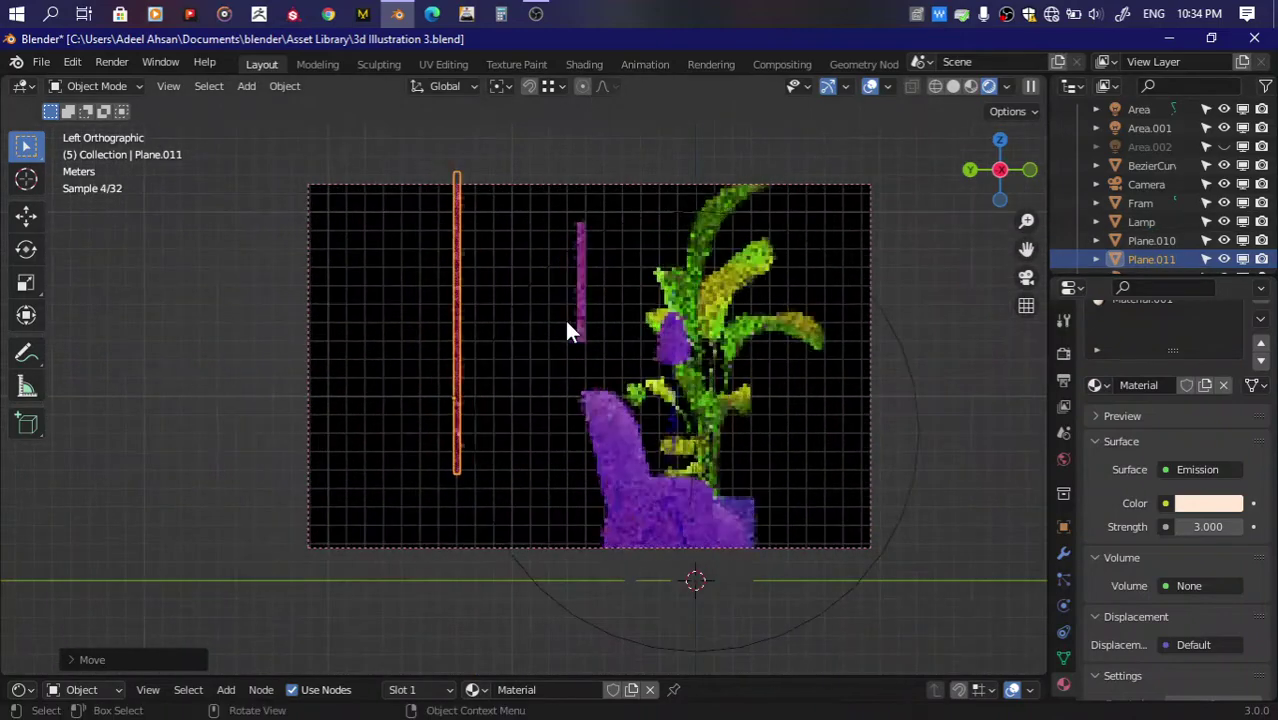
click(582, 289)
key(g)
key(y)
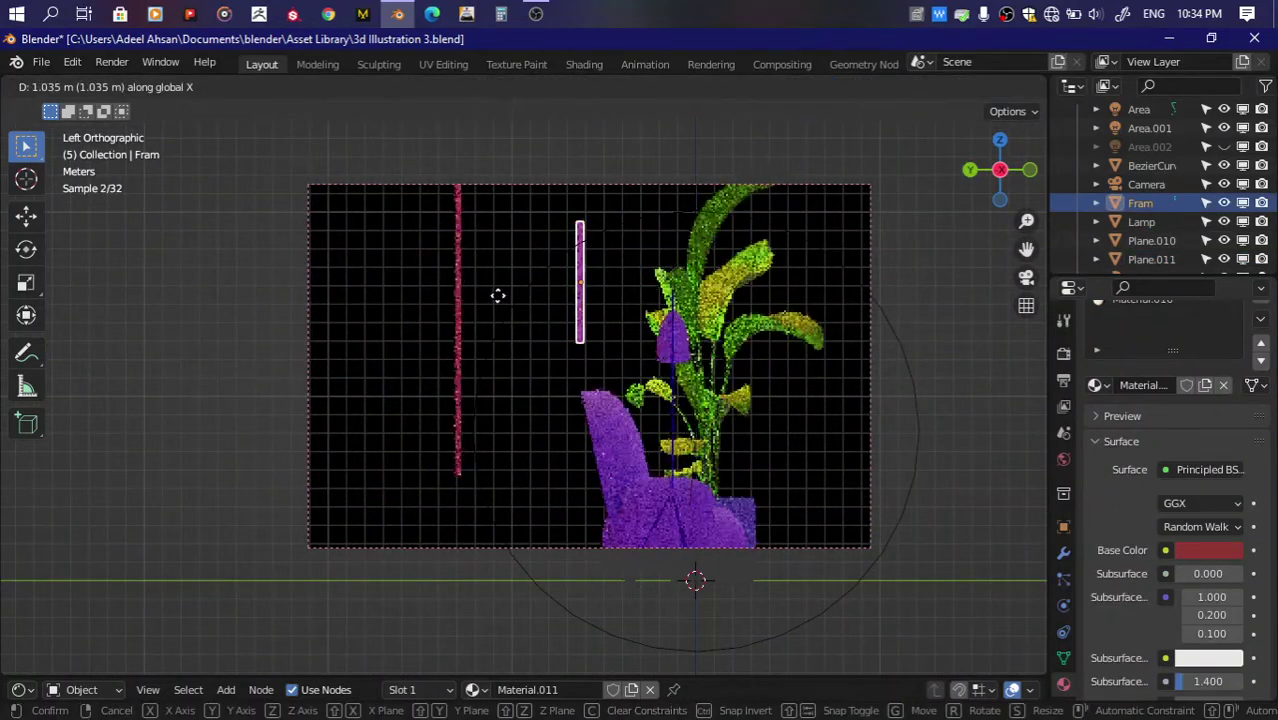
click(463, 295)
click(578, 294)
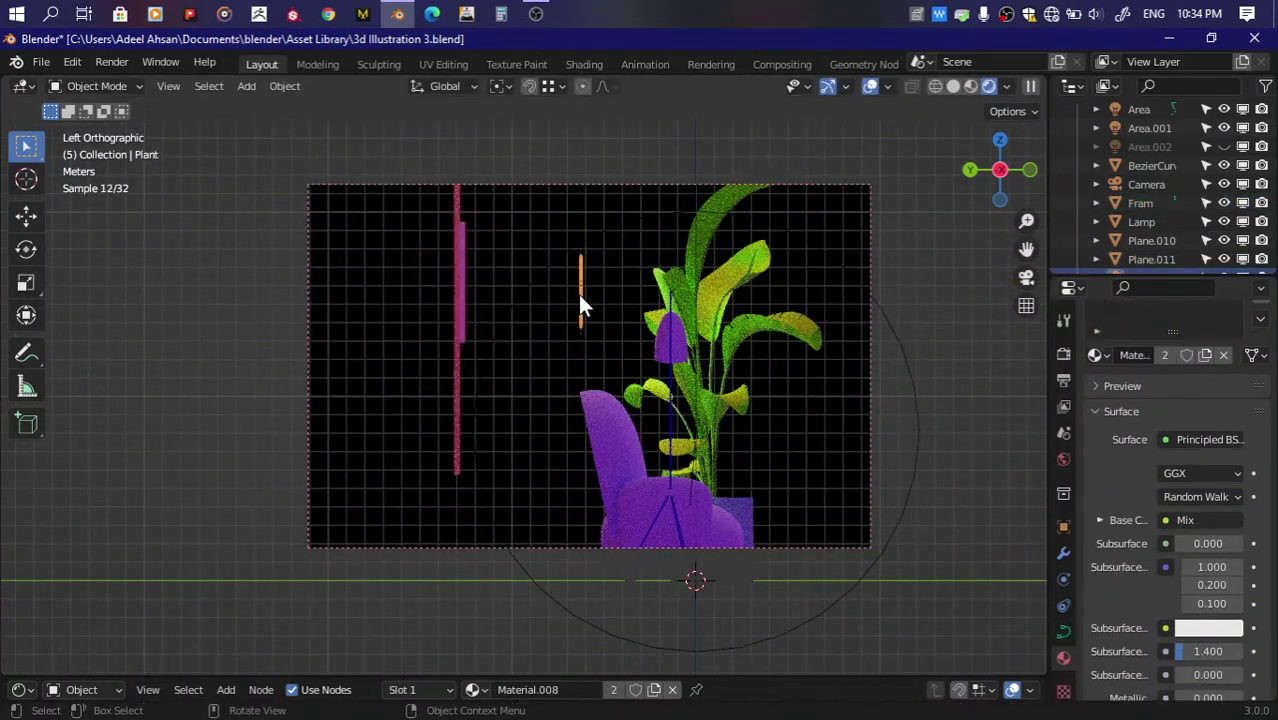
key(g)
key(y)
click(463, 303)
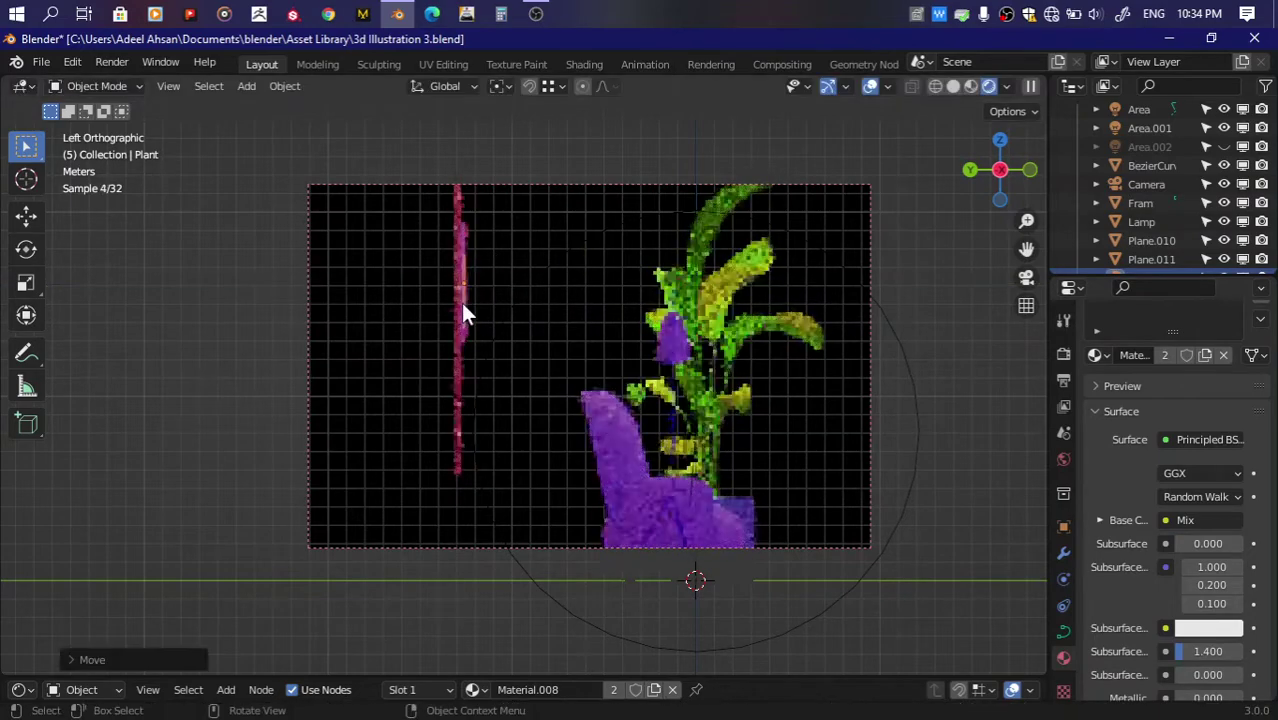
Step: From top view, move the purple sofa along Z, then orbit back to perspective
middle_drag(461, 303, 775, 309)
scroll(775, 309, down, 3)
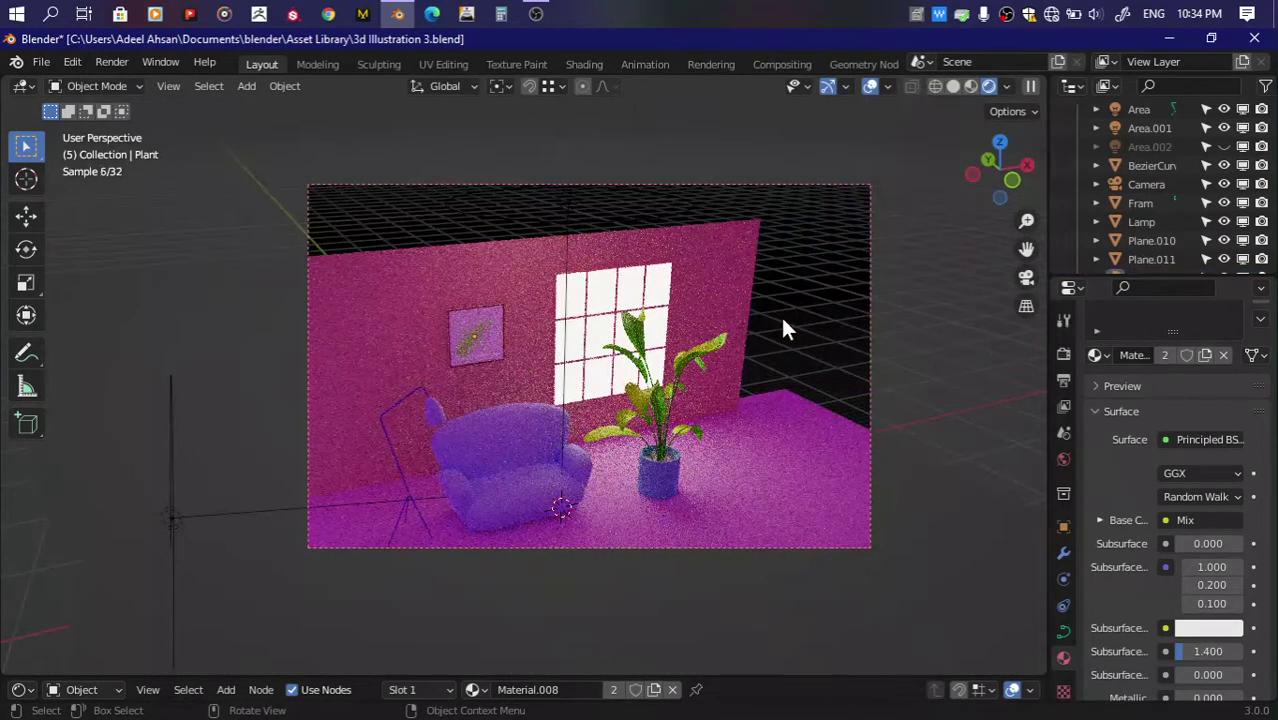
click(1000, 145)
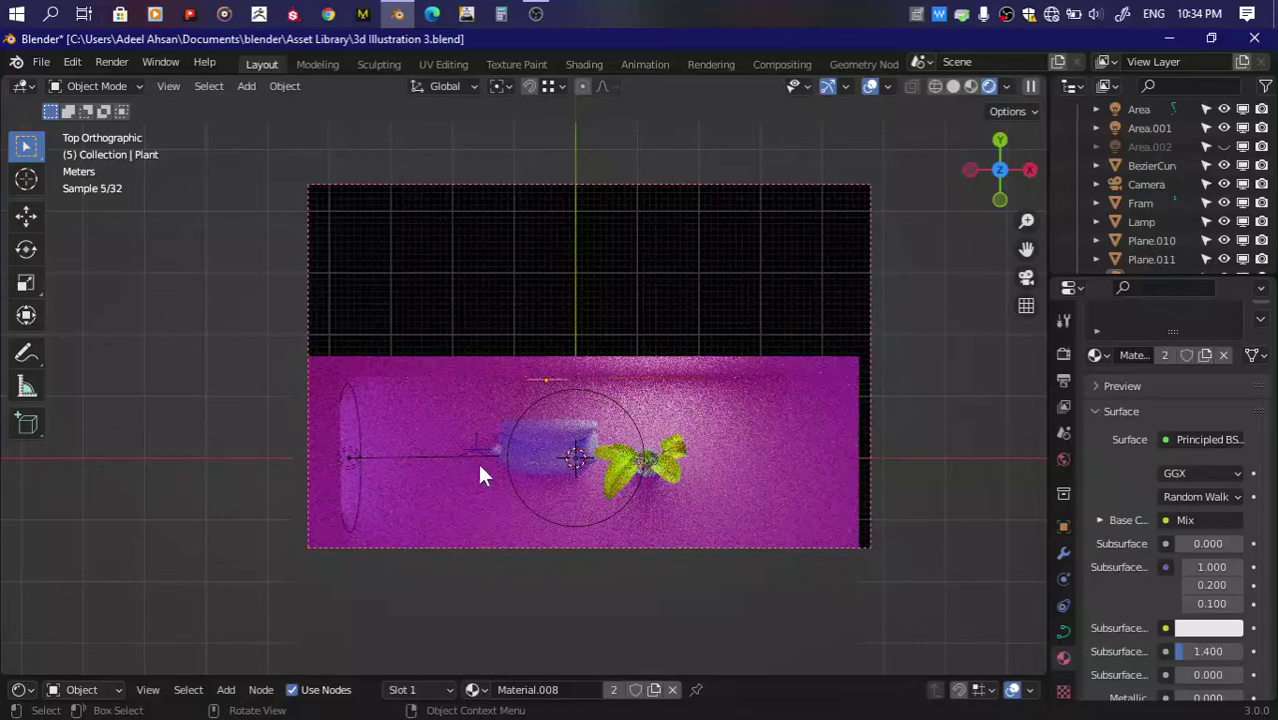
click(532, 445)
key(g)
key(z)
click(532, 445)
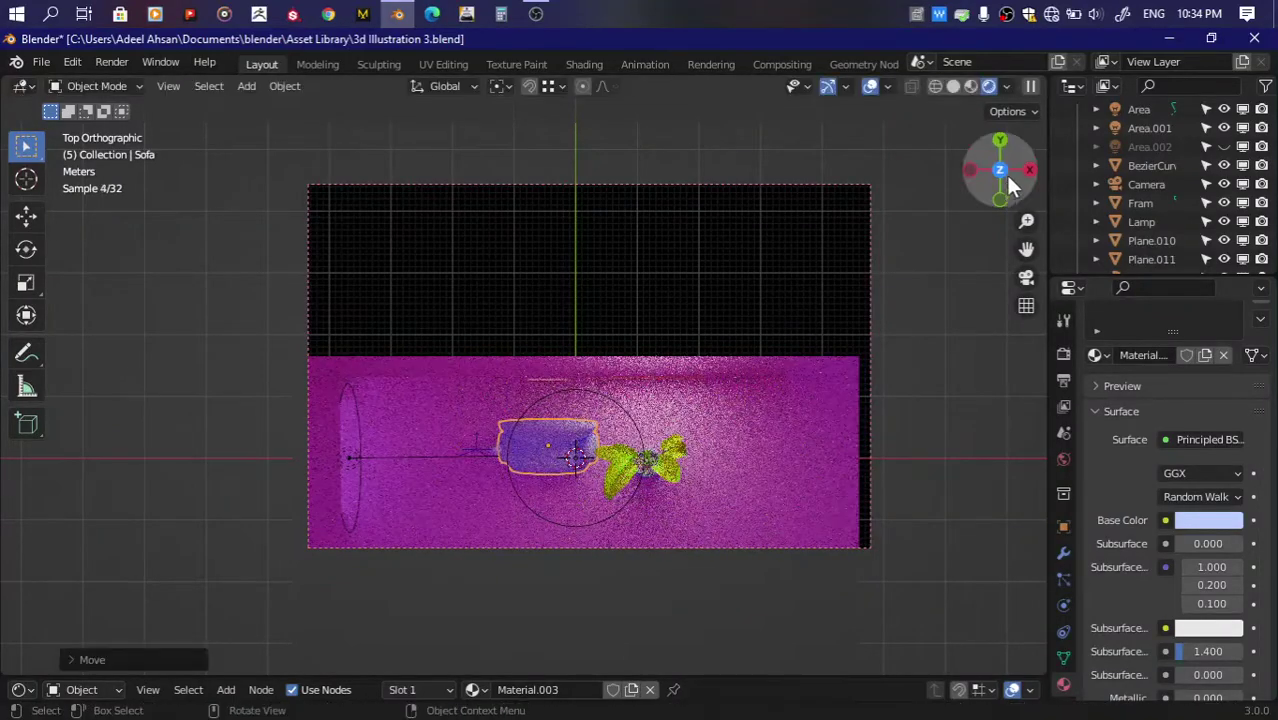
drag(1000, 170, 990, 225)
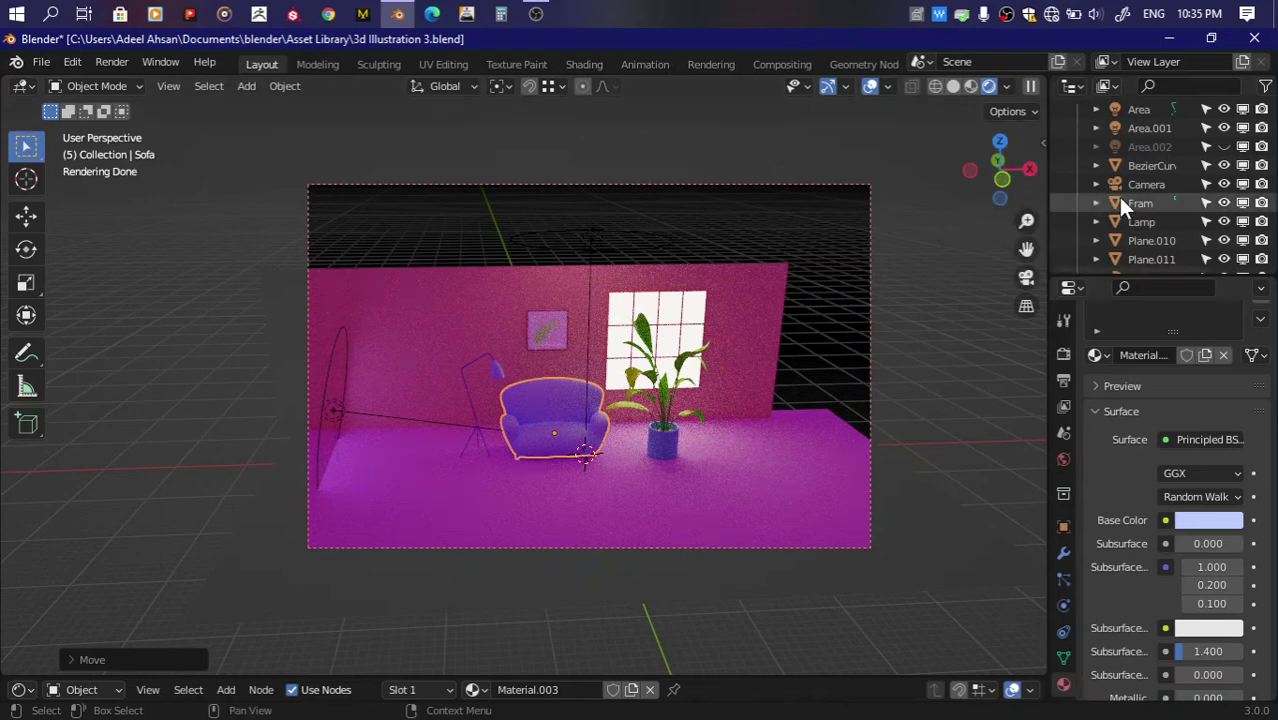
Step: Unhide Area.002, tweak its colour, test power 1000 W then 5000 W, and hide it again
click(1224, 147)
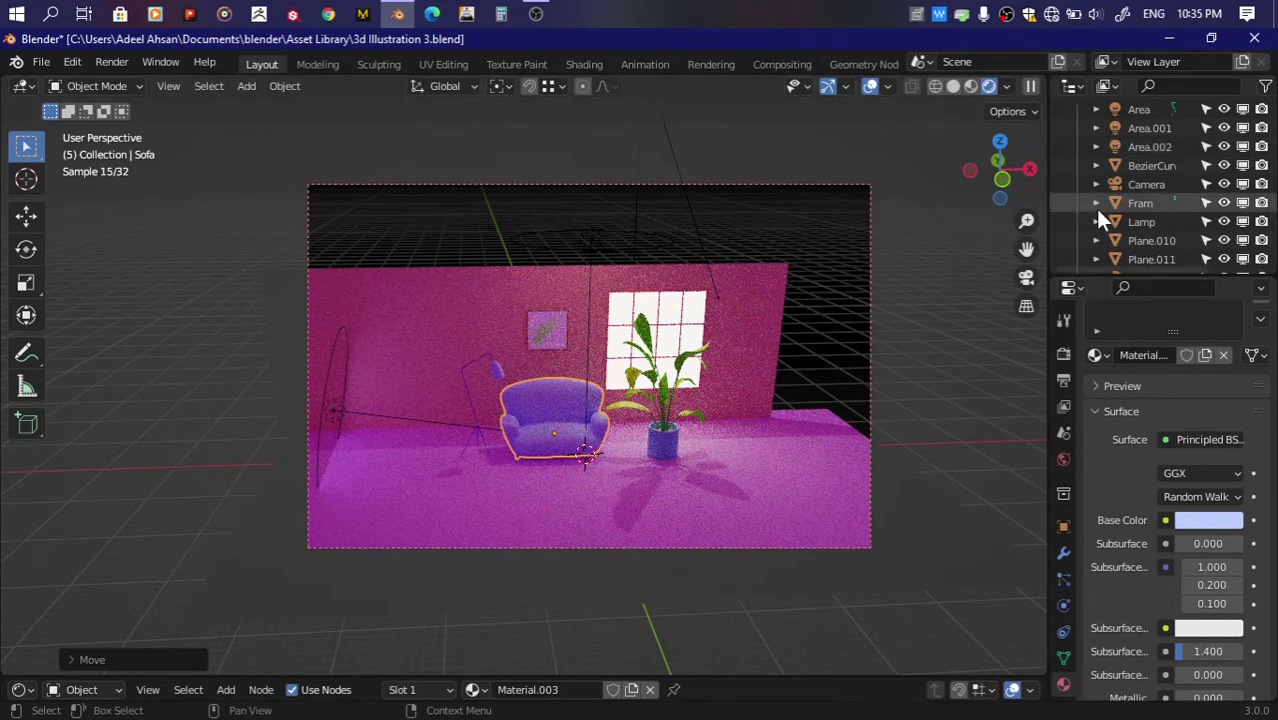
scroll(928, 298, down, 2)
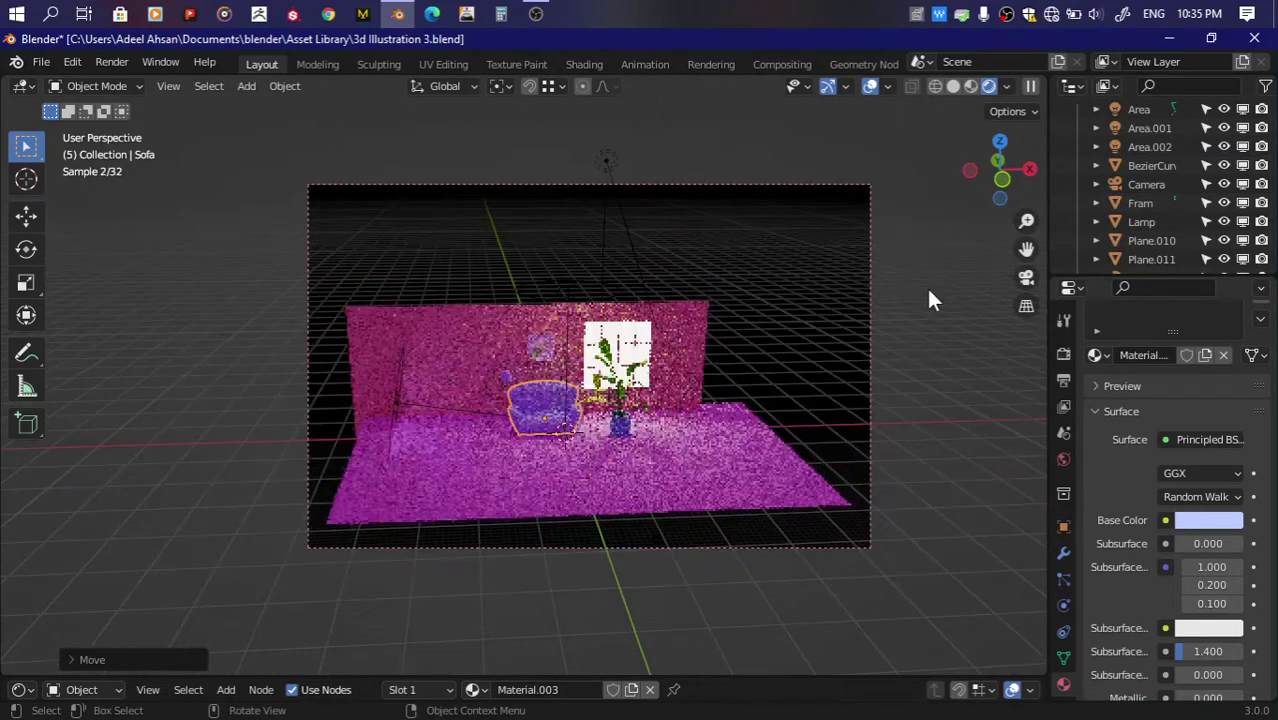
click(607, 162)
scroll(813, 433, up, 2)
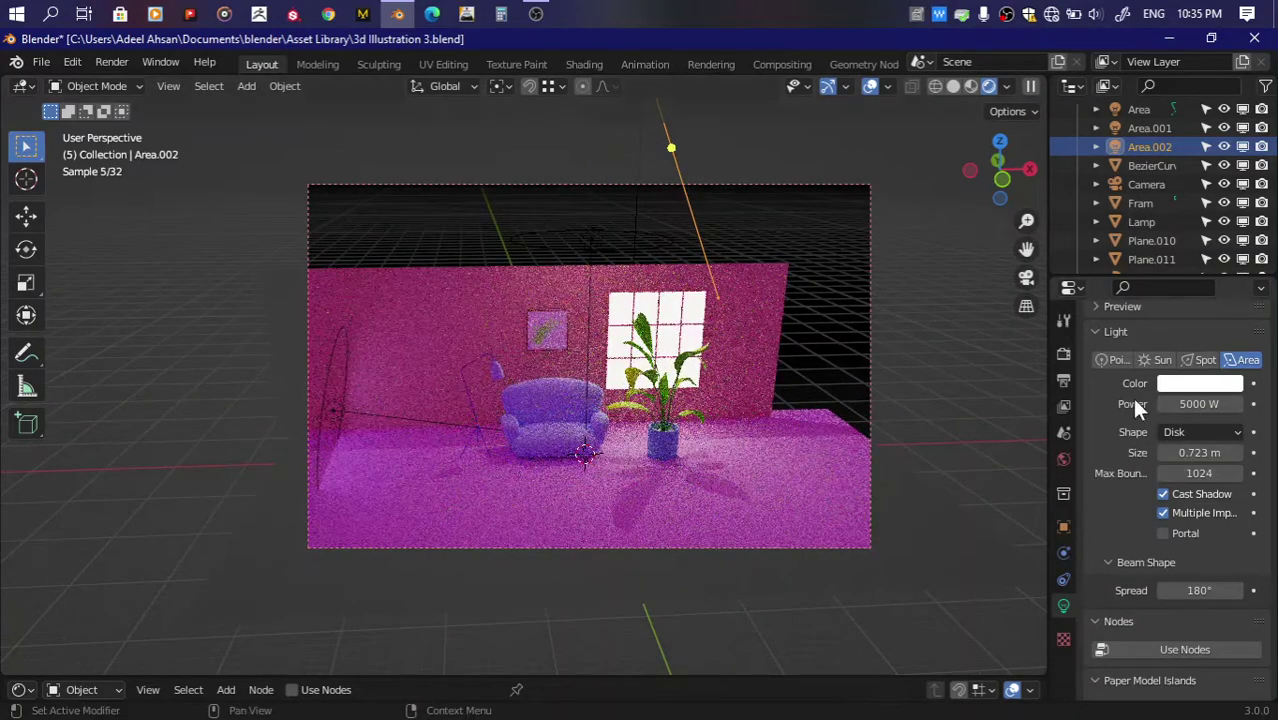
click(1198, 383)
drag(1229, 149, 1229, 137)
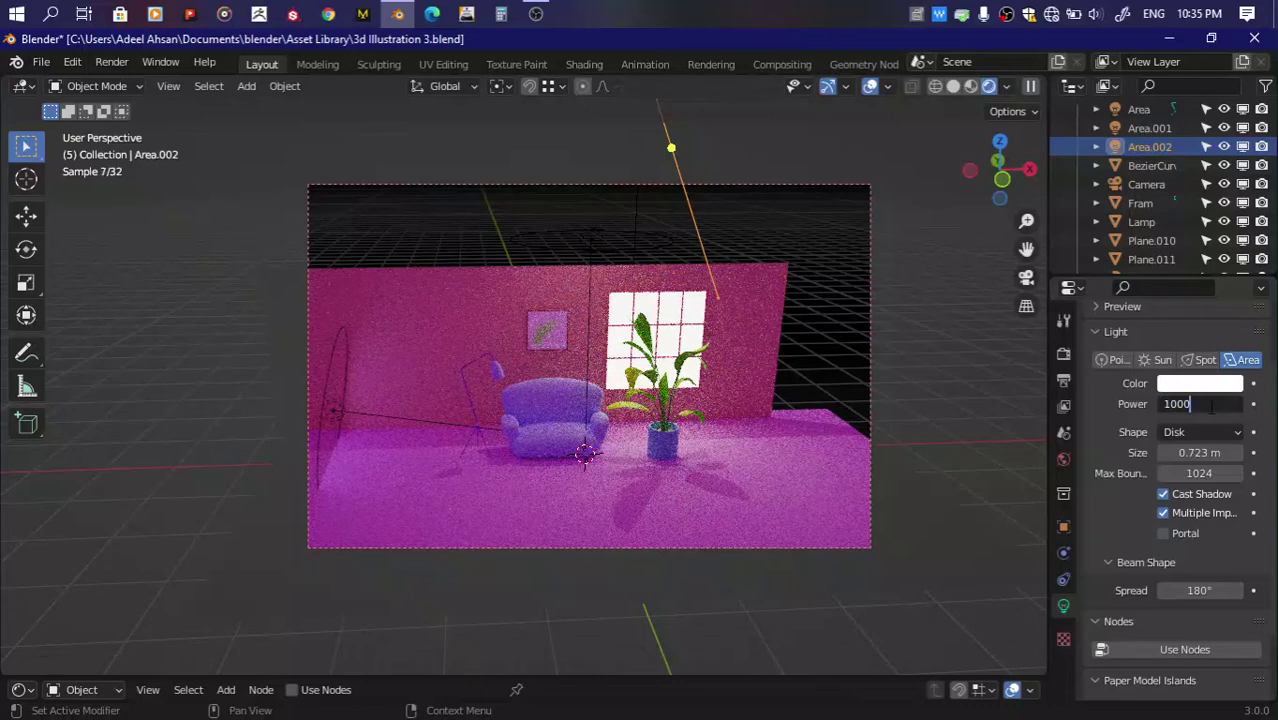
key(Return)
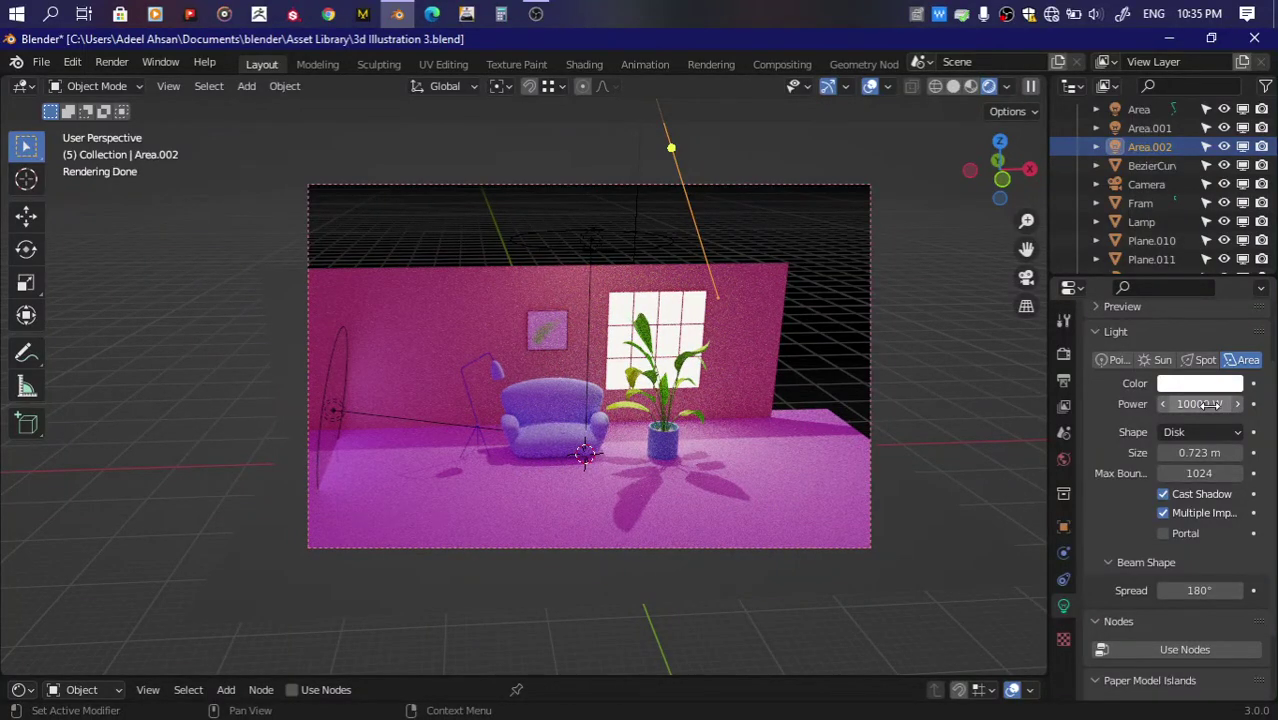
key(Return)
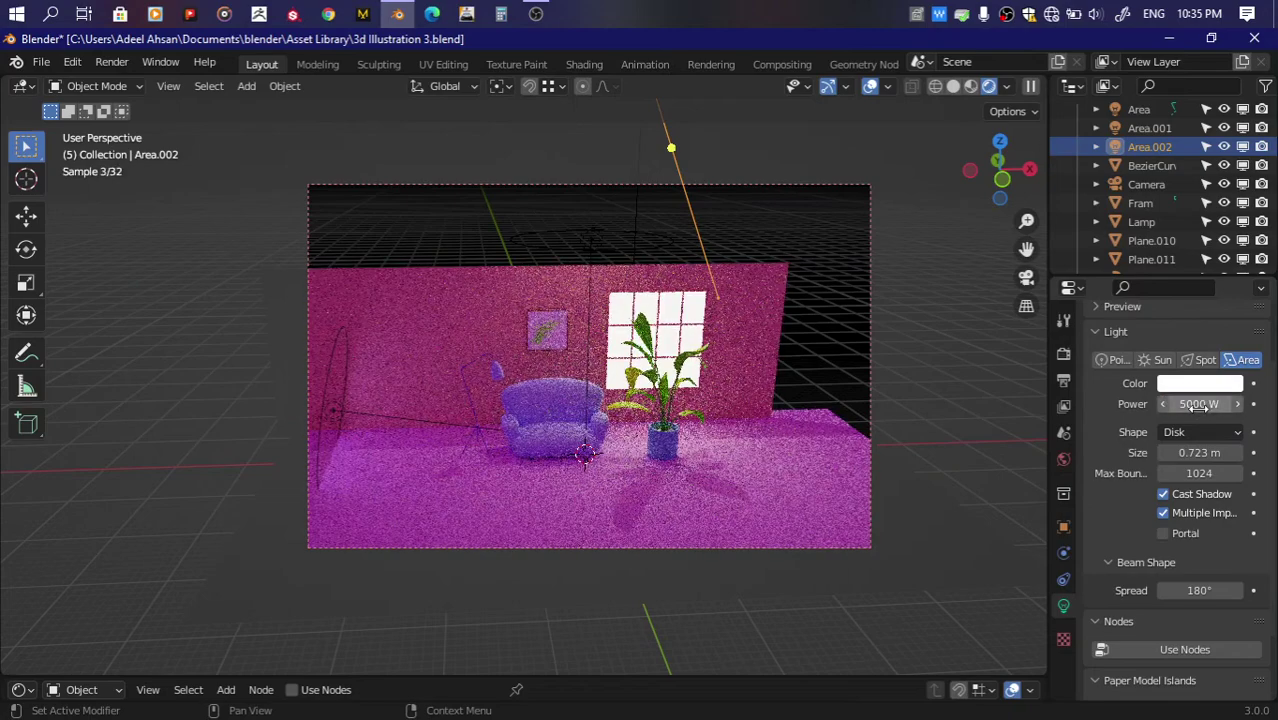
click(586, 245)
click(684, 192)
click(1224, 146)
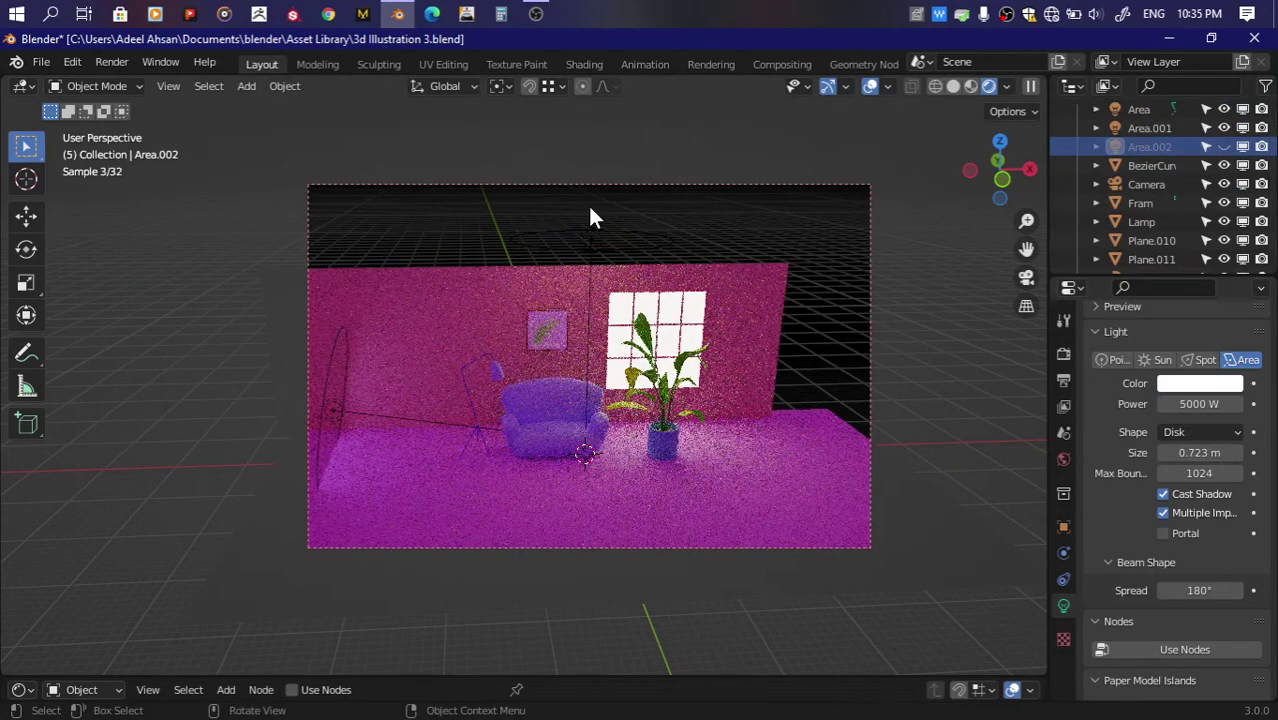
Step: Enable shadows on the Area light and set its power to 10000 W
click(590, 236)
click(1162, 494)
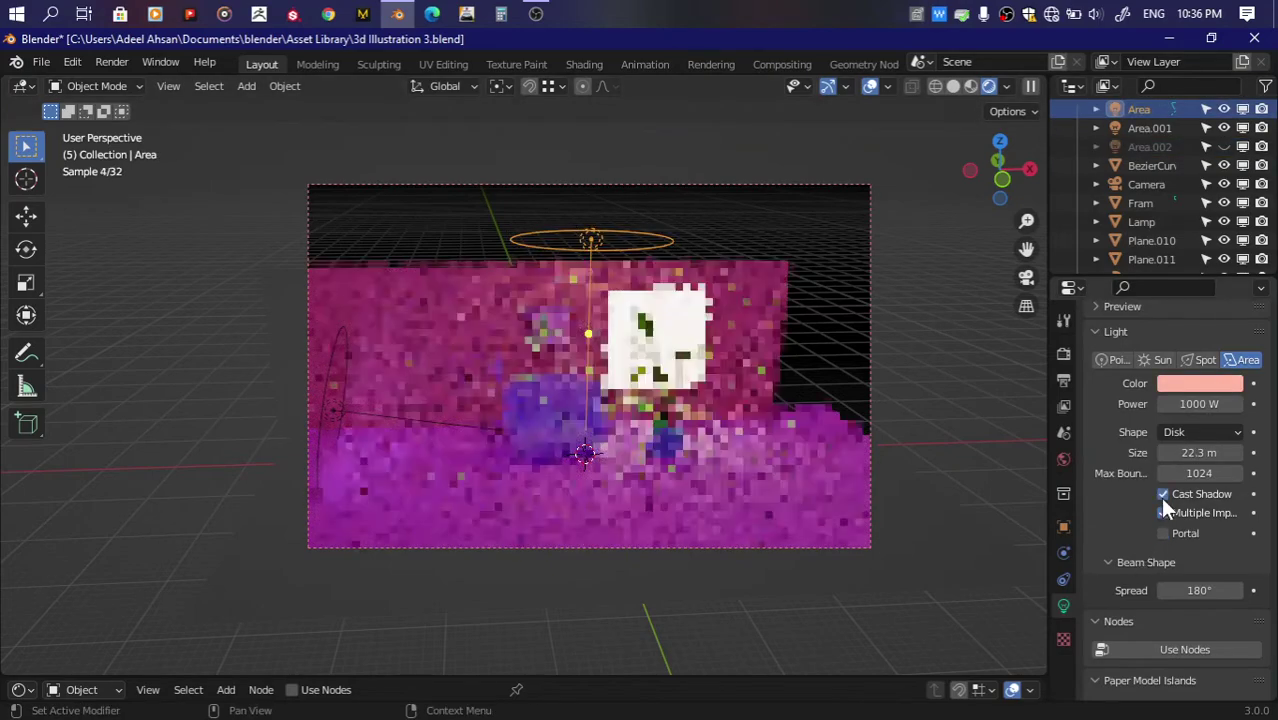
click(1210, 404)
text(1)
key(Return)
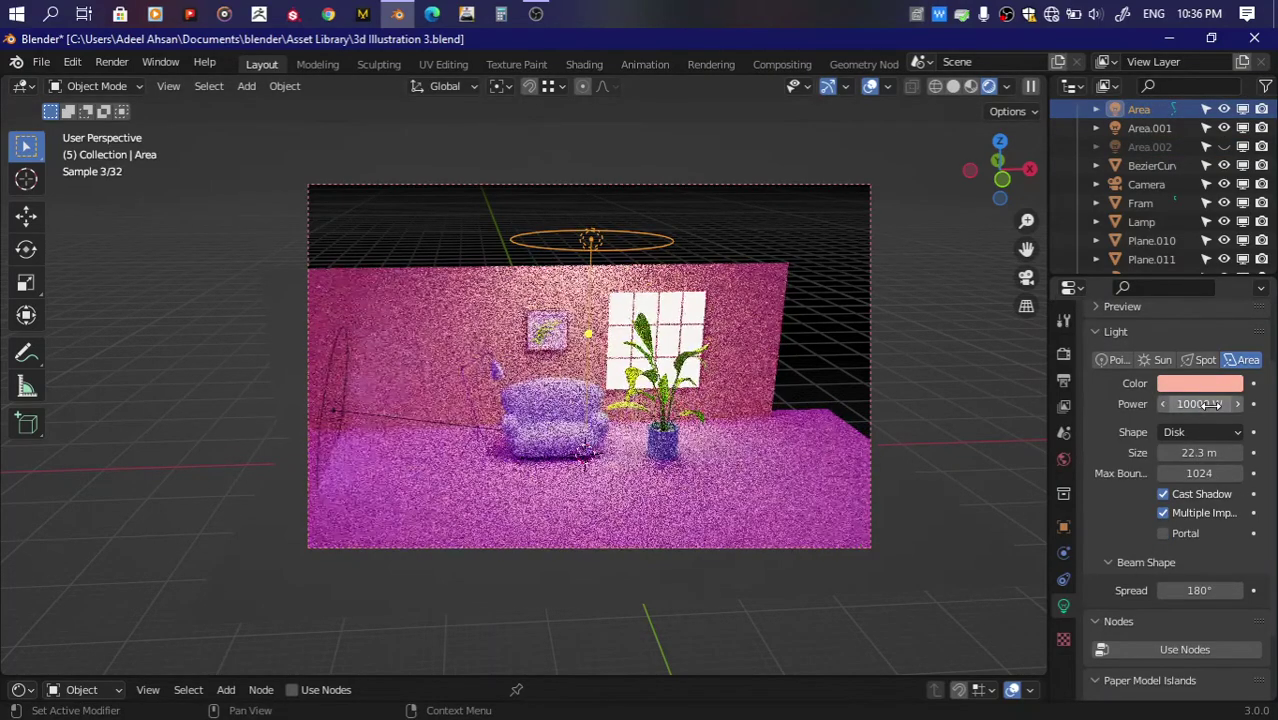
click(1205, 384)
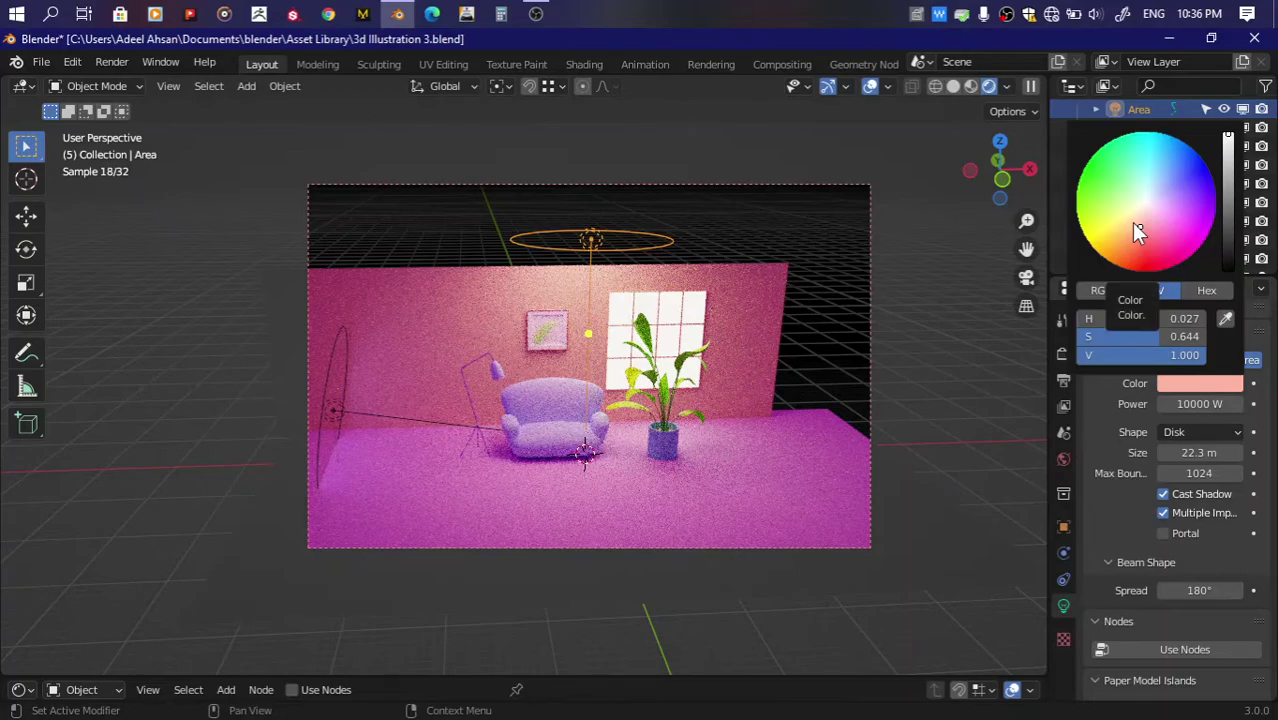
Step: Shrink the Area light's size from 22.3 m down to 0.01 m
drag(1210, 452, 1185, 453)
click(1206, 453)
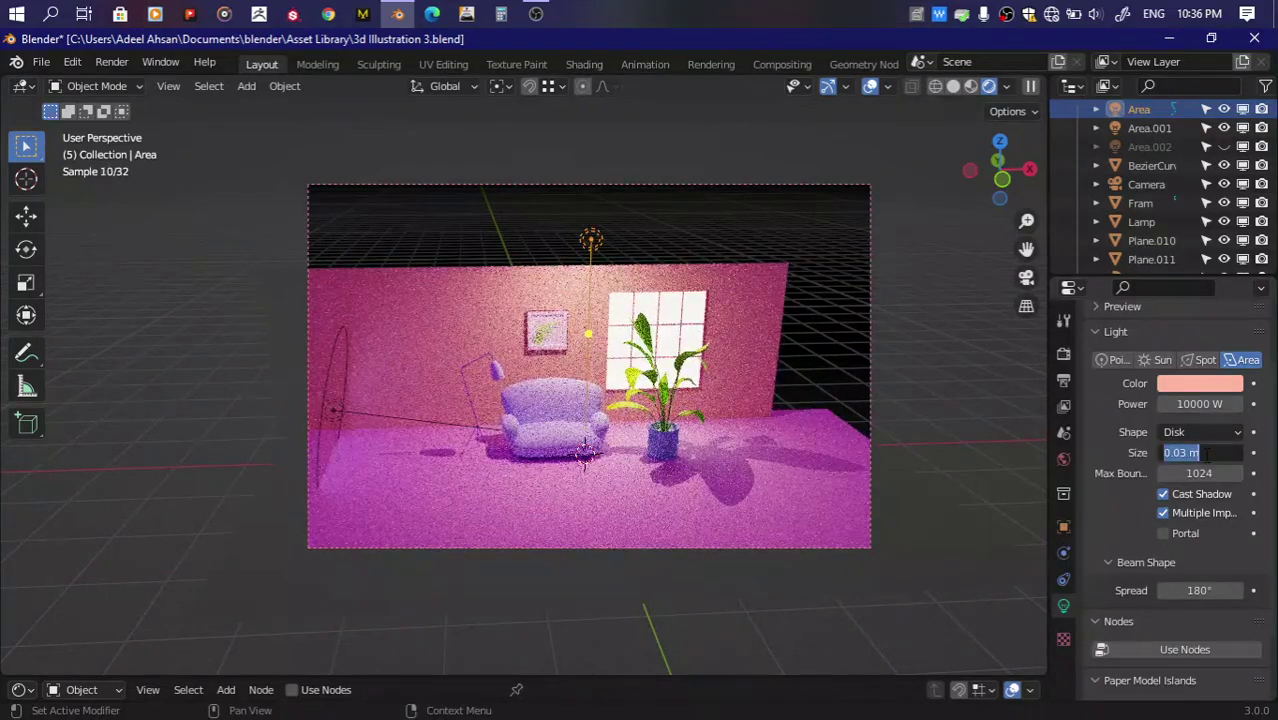
text(.02)
key(Return)
click(1206, 454)
text(1)
key(Return)
click(1206, 453)
text(.01)
key(Return)
click(1206, 453)
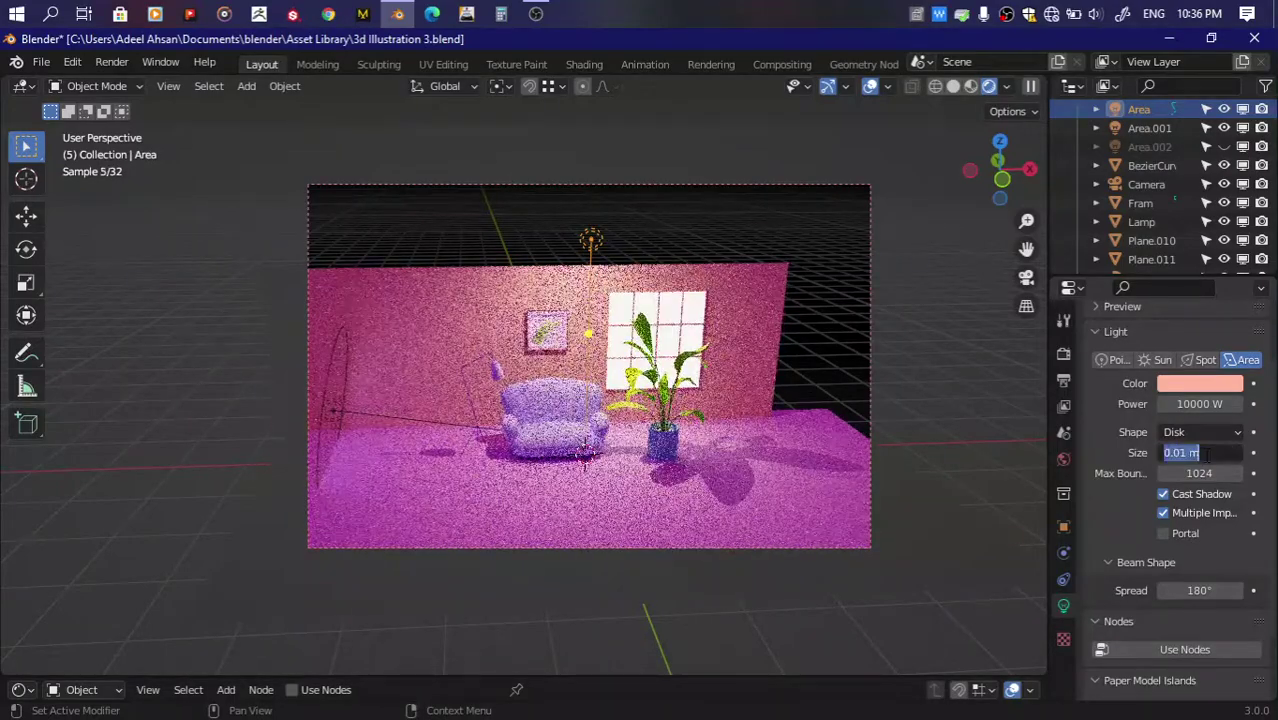
text(.01)
key(Return)
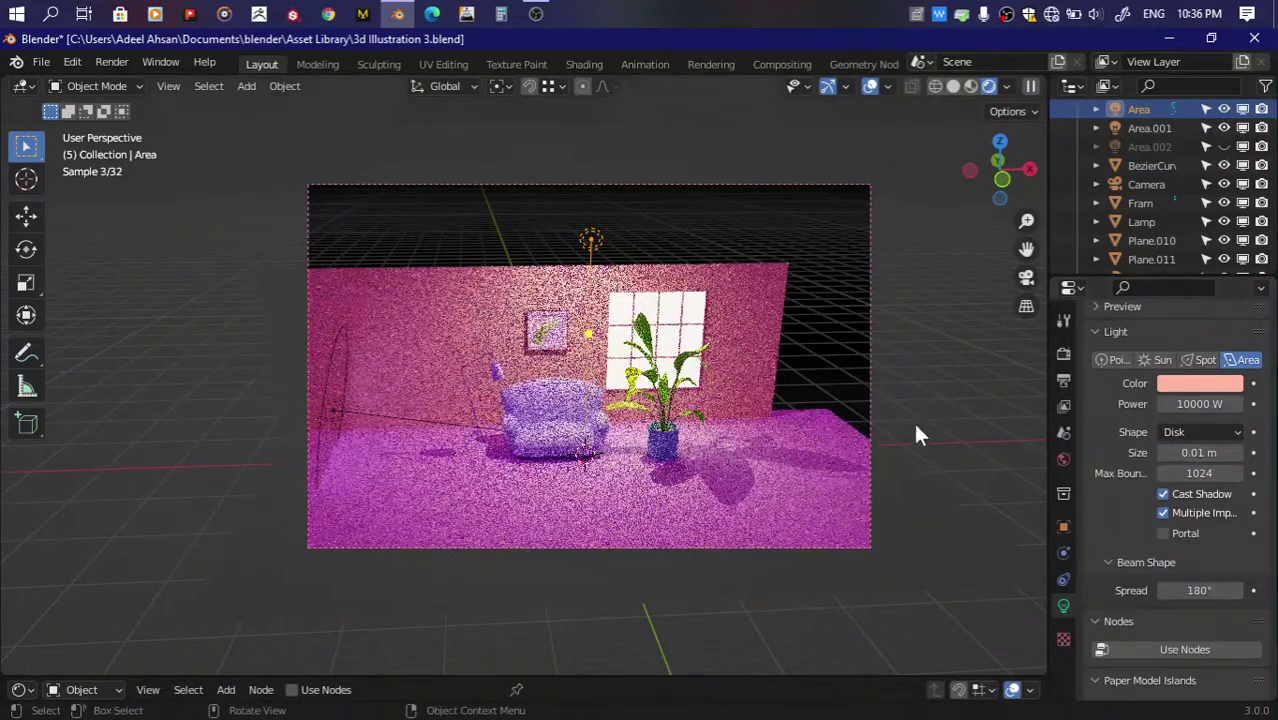
Step: Rotate the Area light about X and shift it along Y
drag(999, 163, 629, 243)
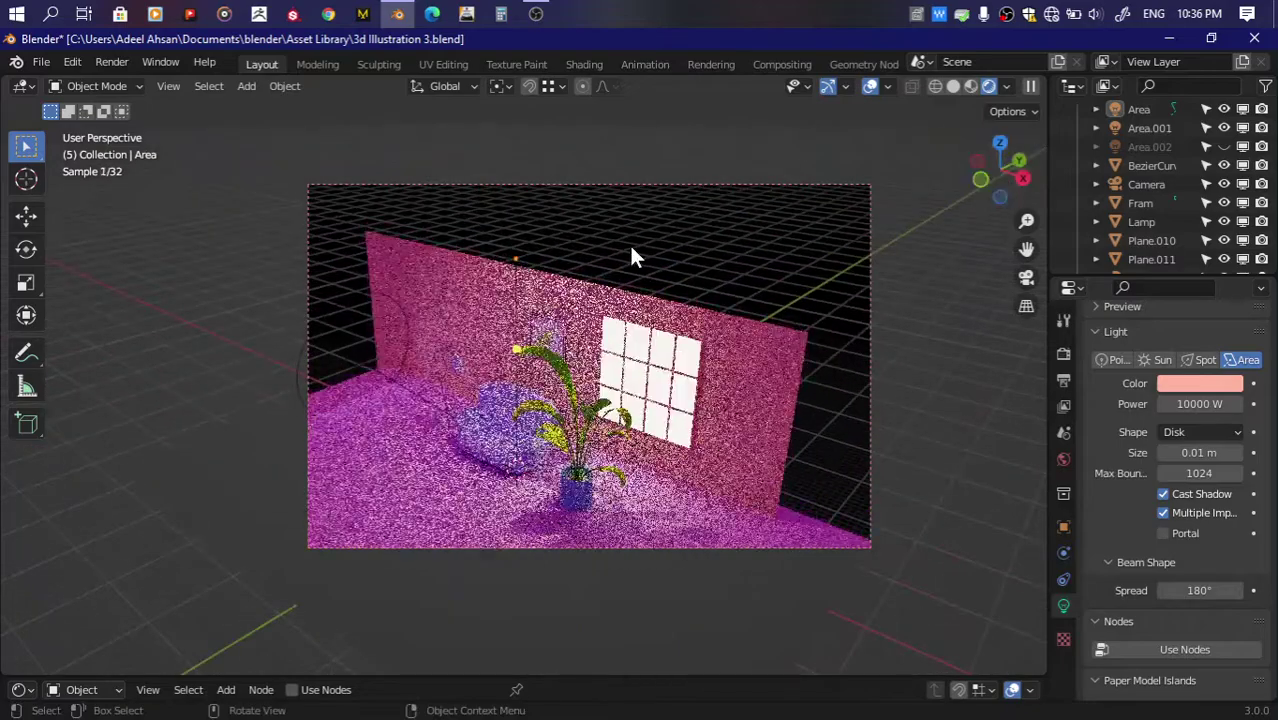
click(520, 267)
key(r)
key(x)
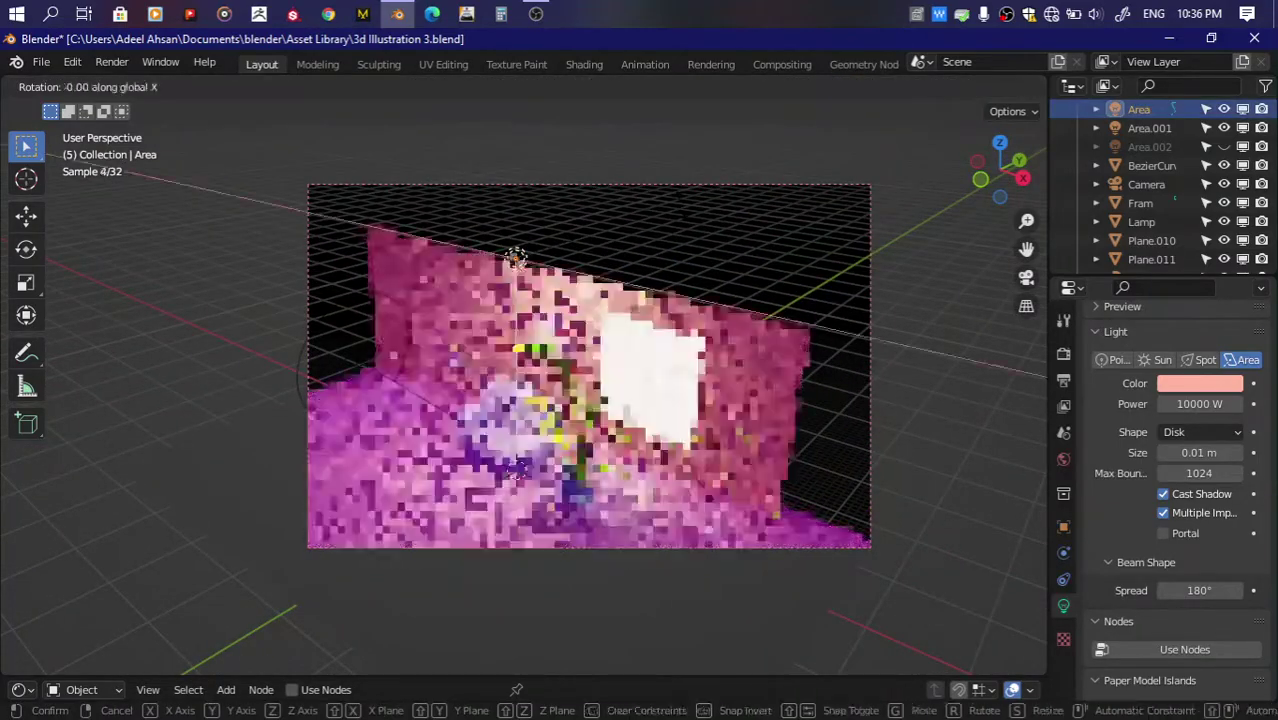
click(724, 372)
key(g)
key(y)
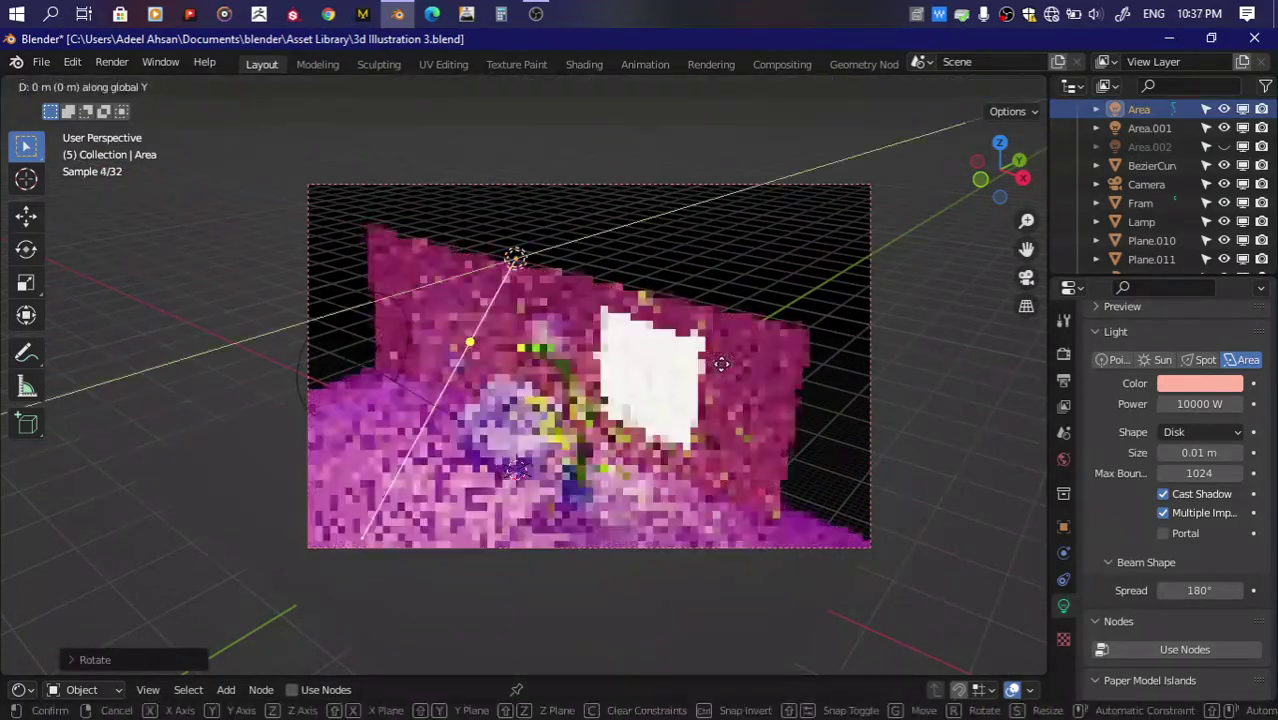
click(771, 345)
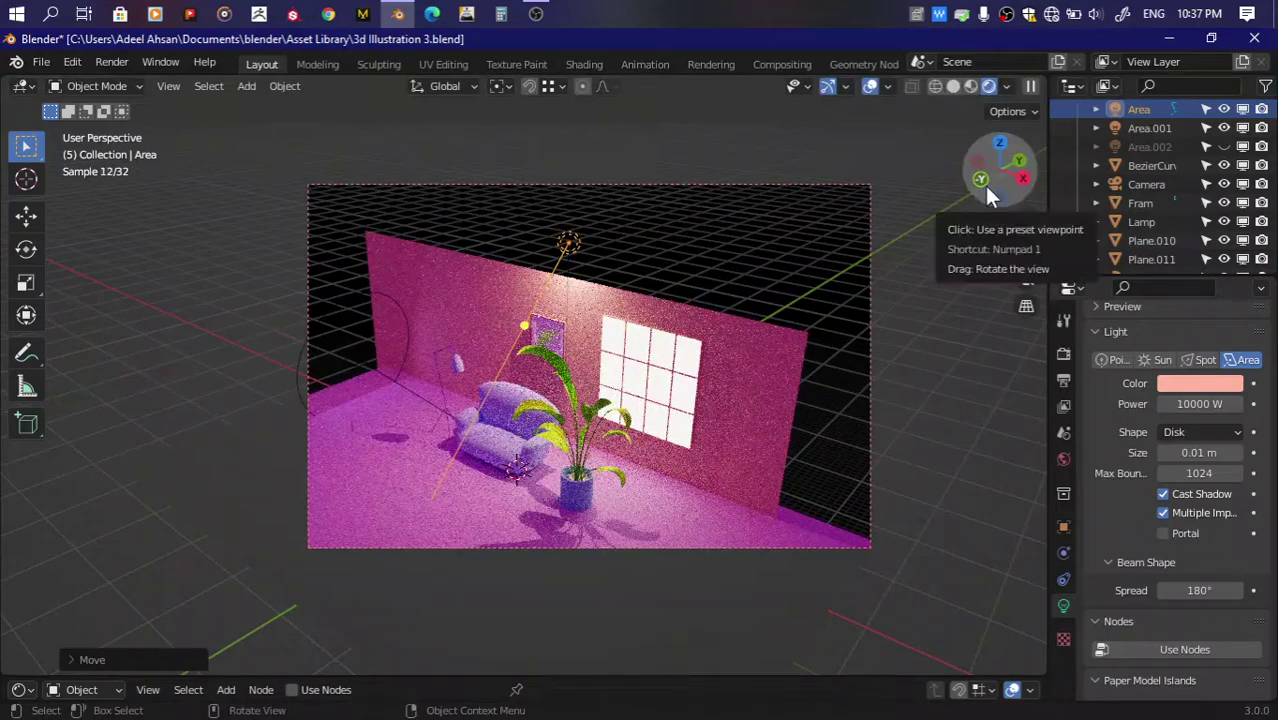
drag(983, 183, 988, 195)
Step: Rotate the Area light about X again and adjust its Y and X position
key(r)
key(x)
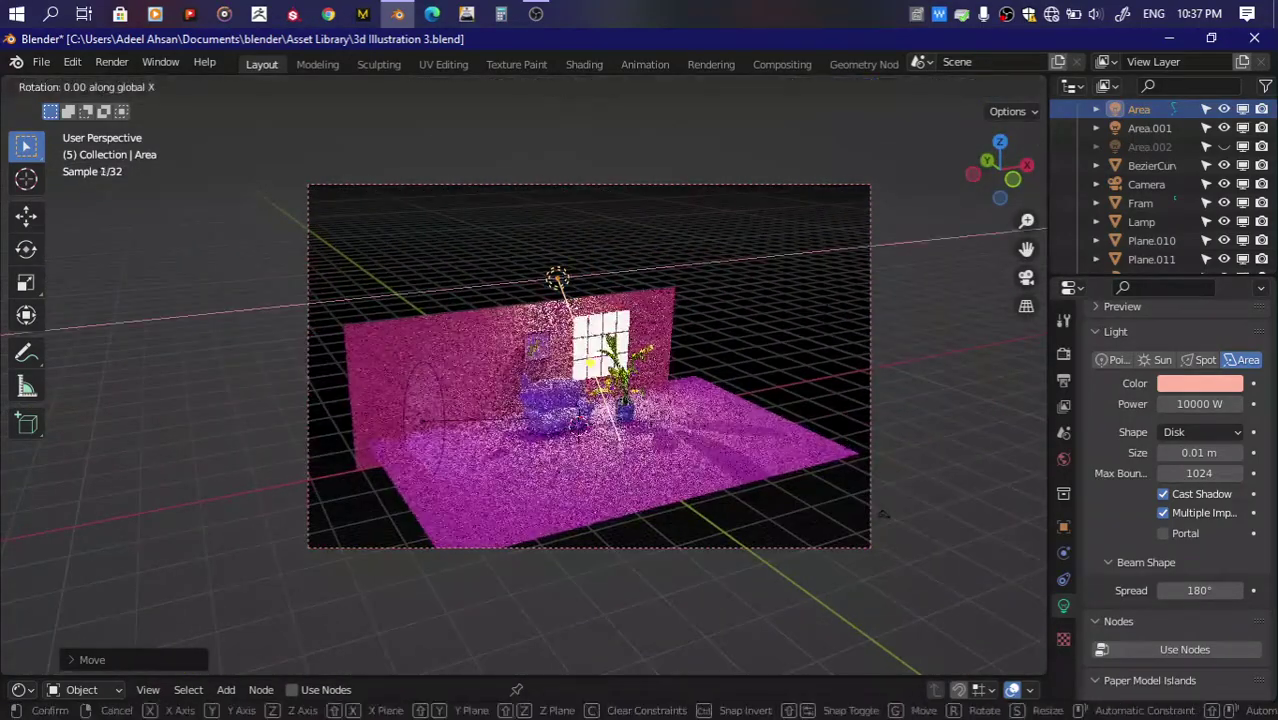
click(785, 478)
key(r)
key(g)
key(y)
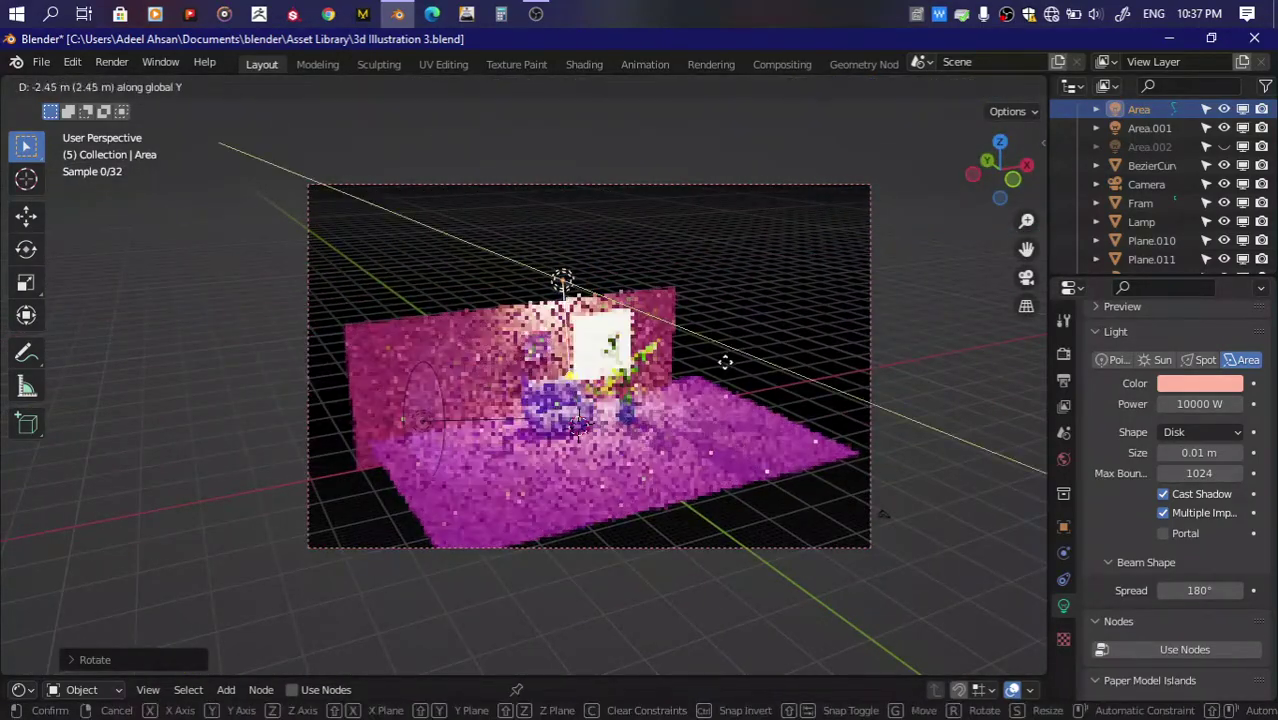
click(733, 365)
key(g)
key(x)
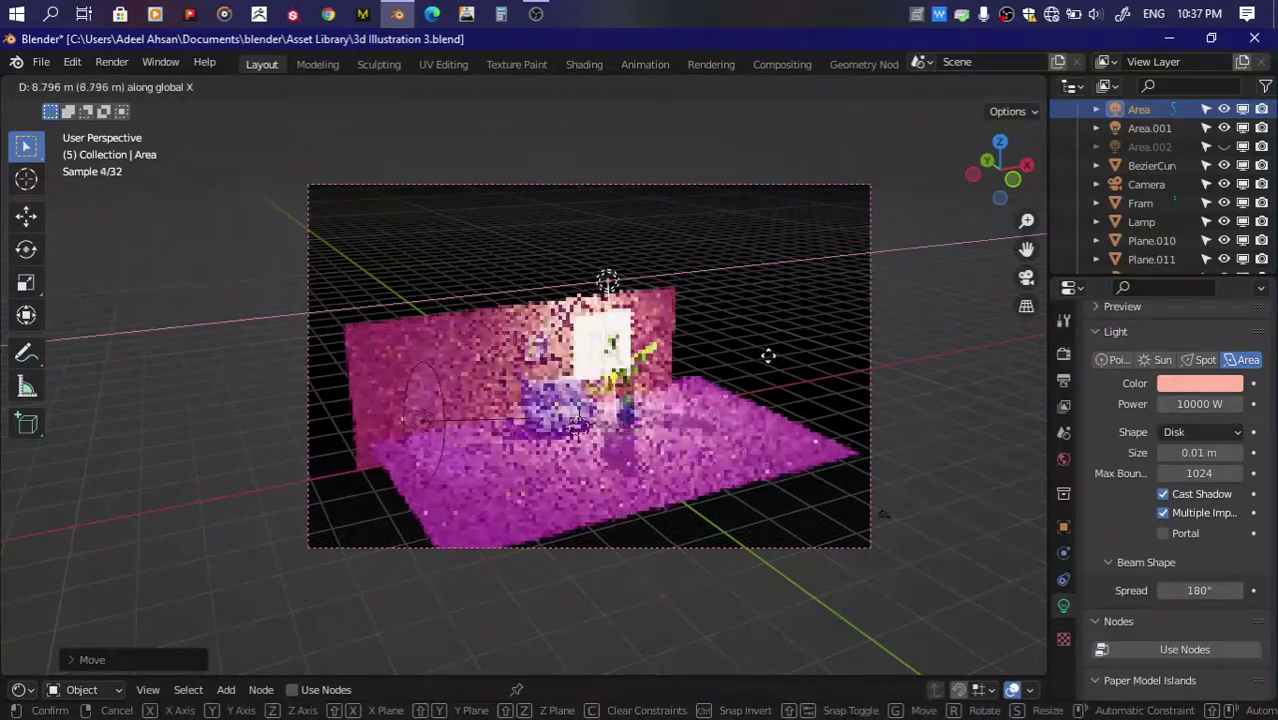
click(766, 355)
middle_drag(766, 351, 697, 372)
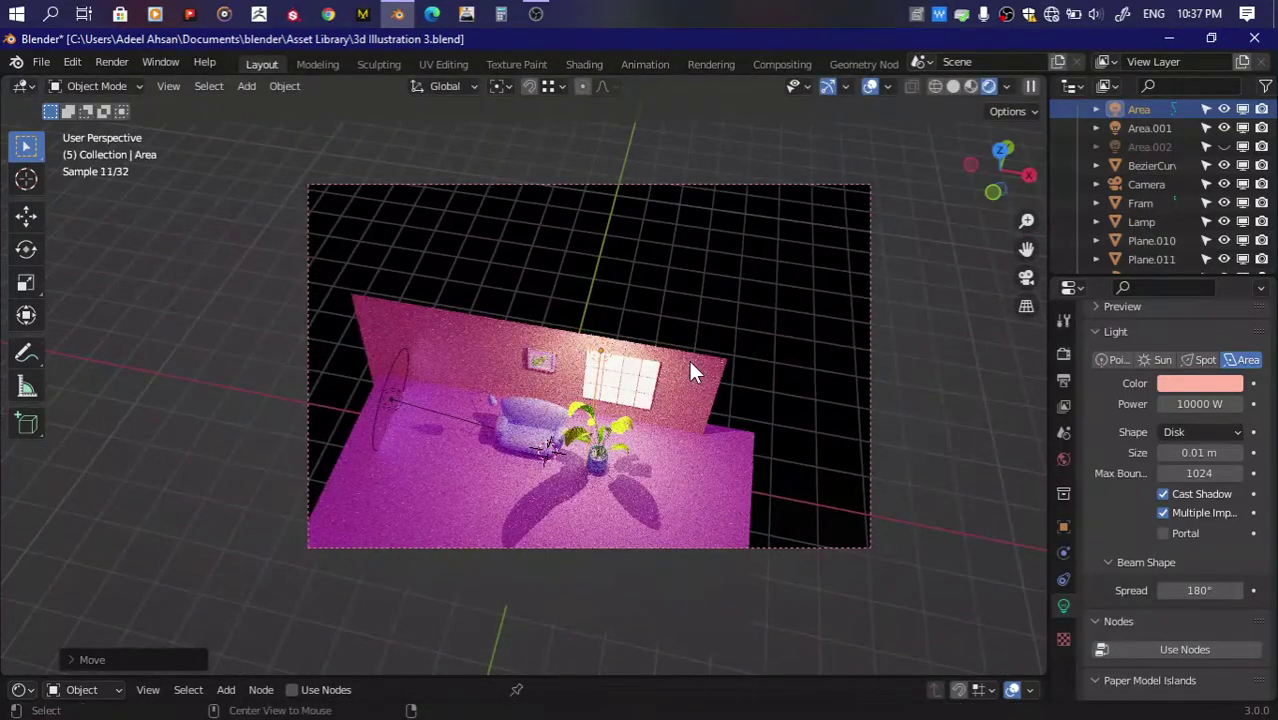
Step: Clear the Area light's rotation, reposition it along Y and Z, and set power 5000 W
key(alt+r)
key(g)
key(y)
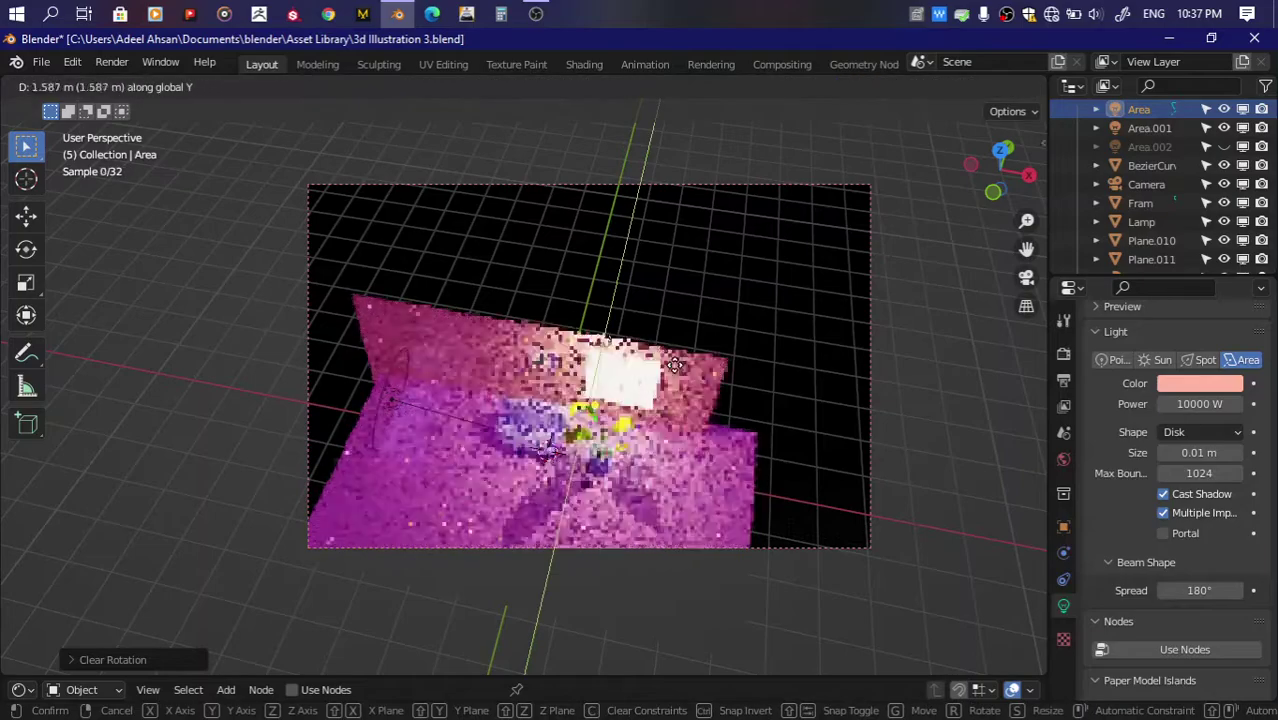
click(678, 353)
key(g)
key(z)
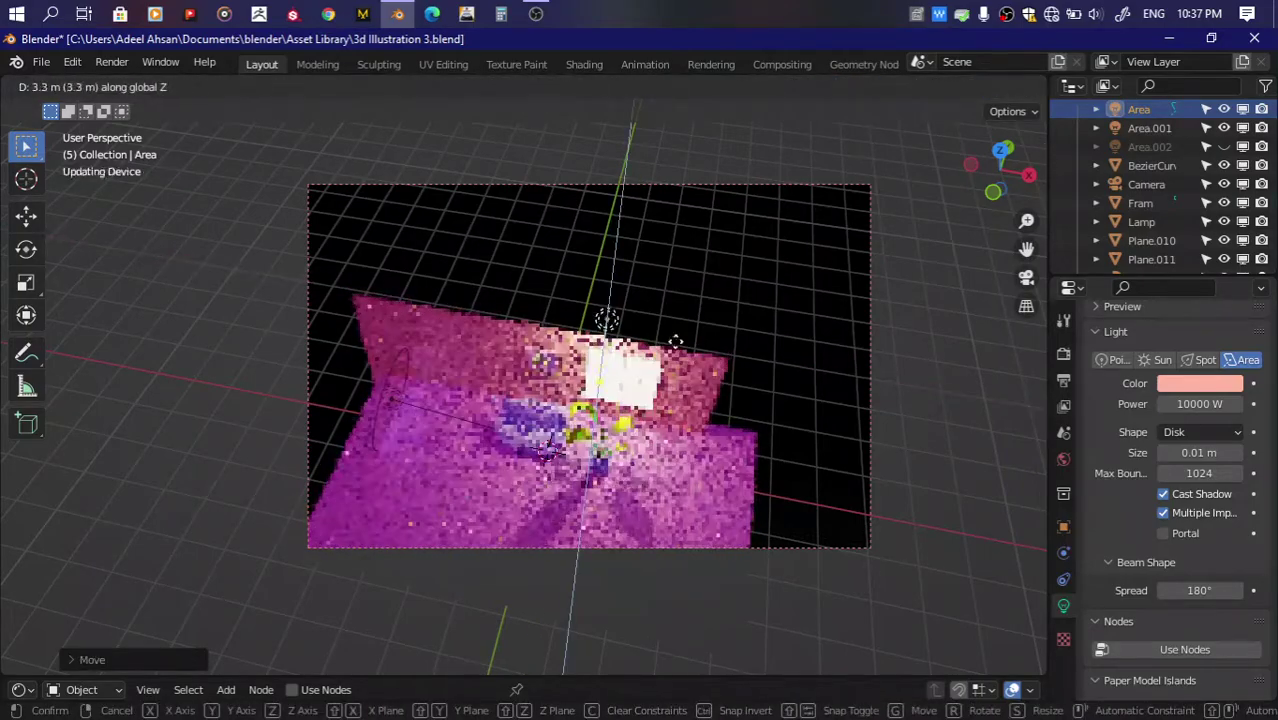
click(746, 341)
mouse_move(985, 170)
mouse_down()
mouse_move(993, 194)
mouse_move(699, 343)
mouse_up()
scroll(699, 343, up, 2)
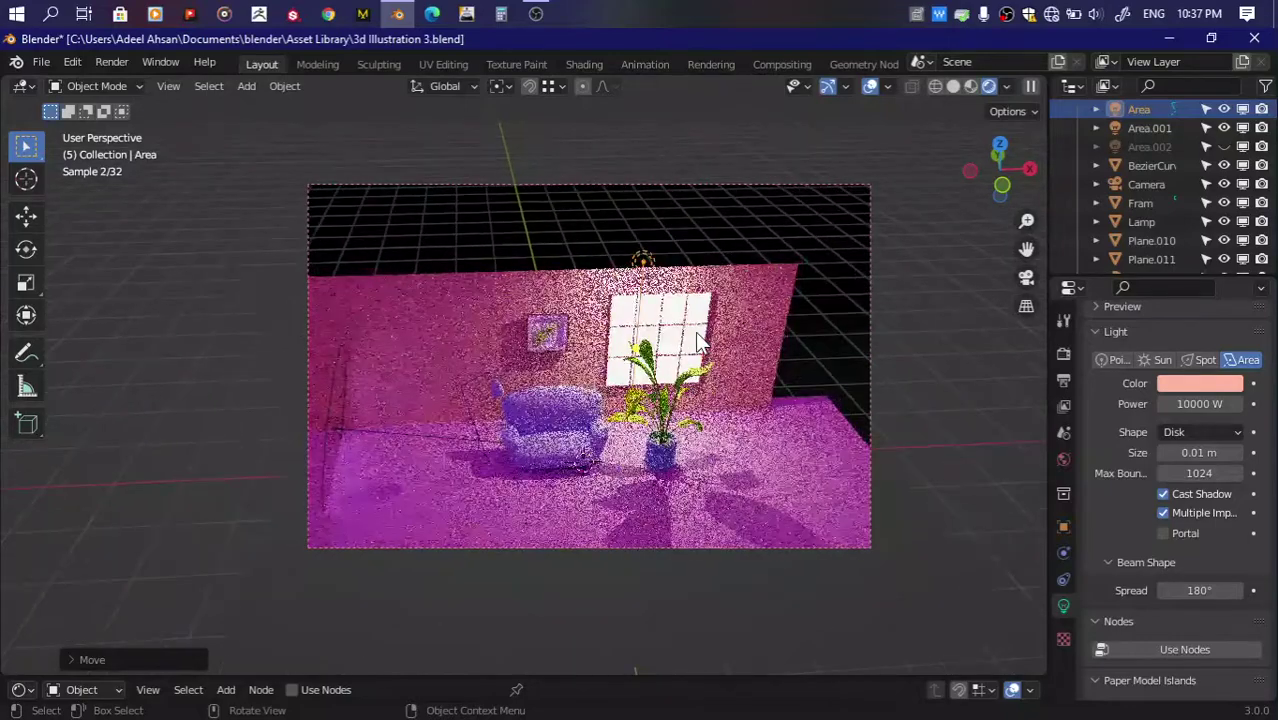
click(1201, 404)
text(5000)
key(Return)
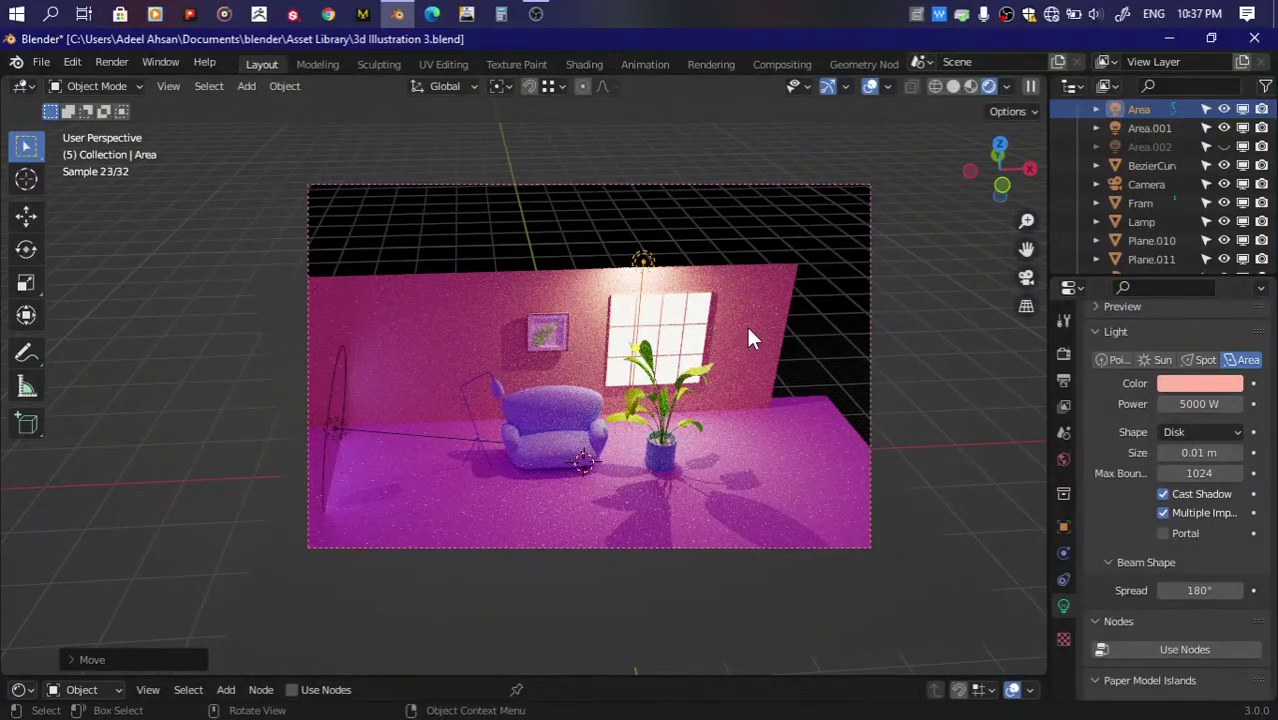
Step: Raise the Area light slightly along Z and widen its spread to about 88°
key(g)
key(z)
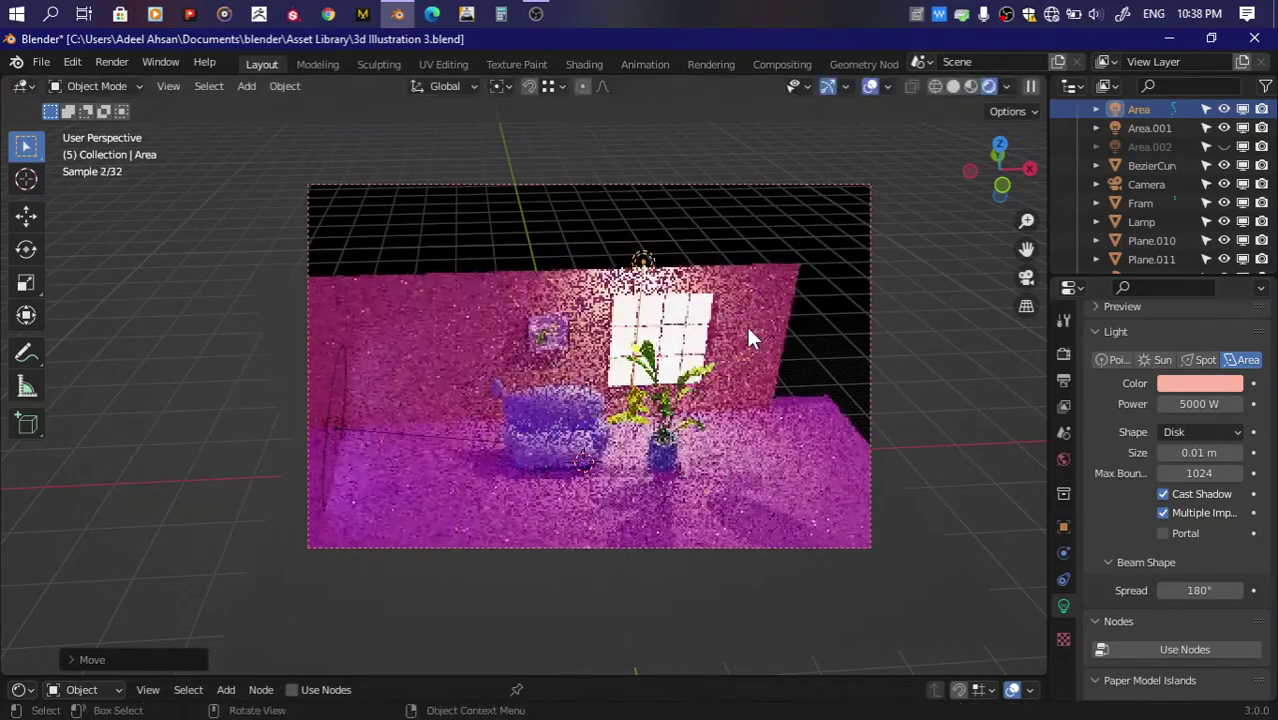
click(746, 296)
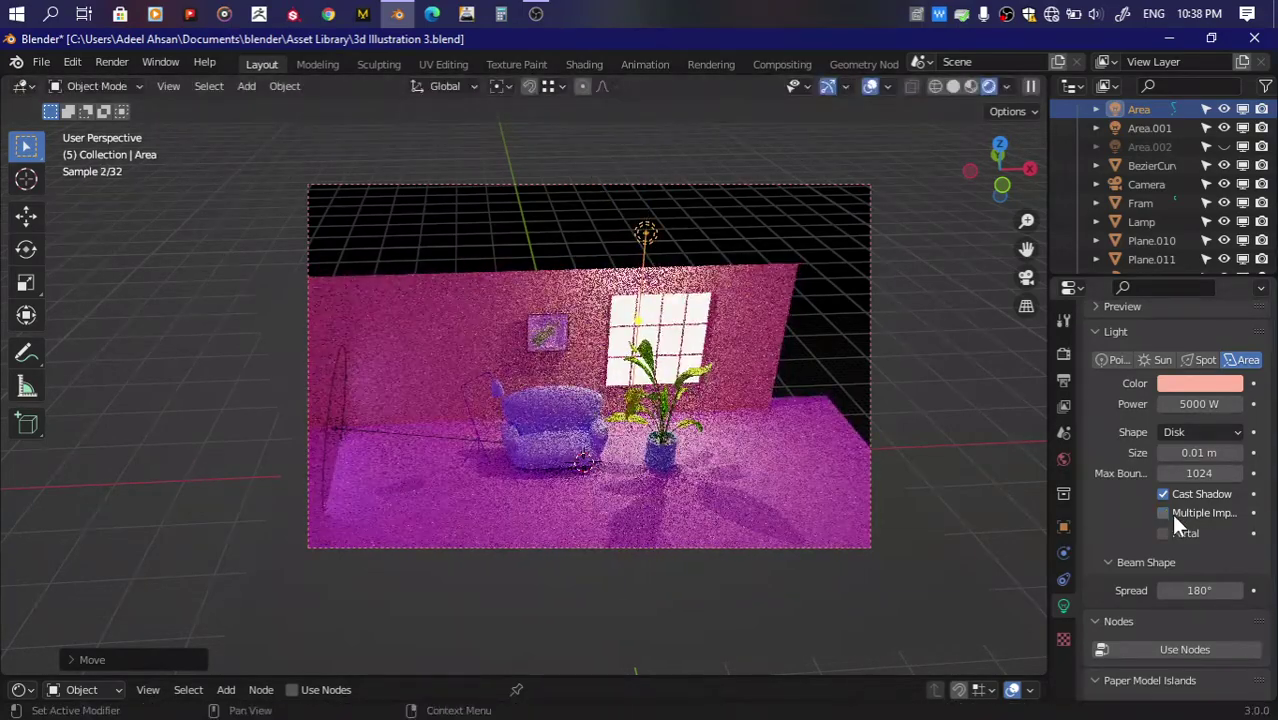
scroll(1168, 532, up, 2)
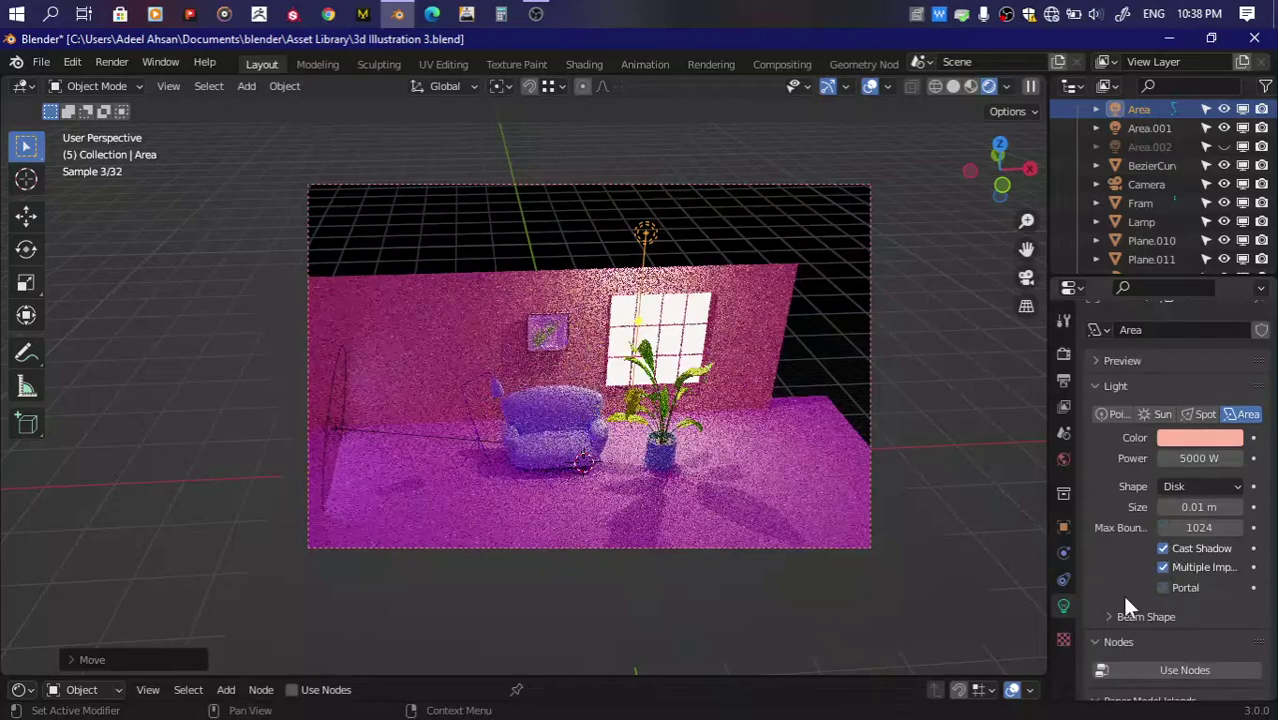
scroll(1133, 600, down, 5)
drag(1218, 505, 1150, 505)
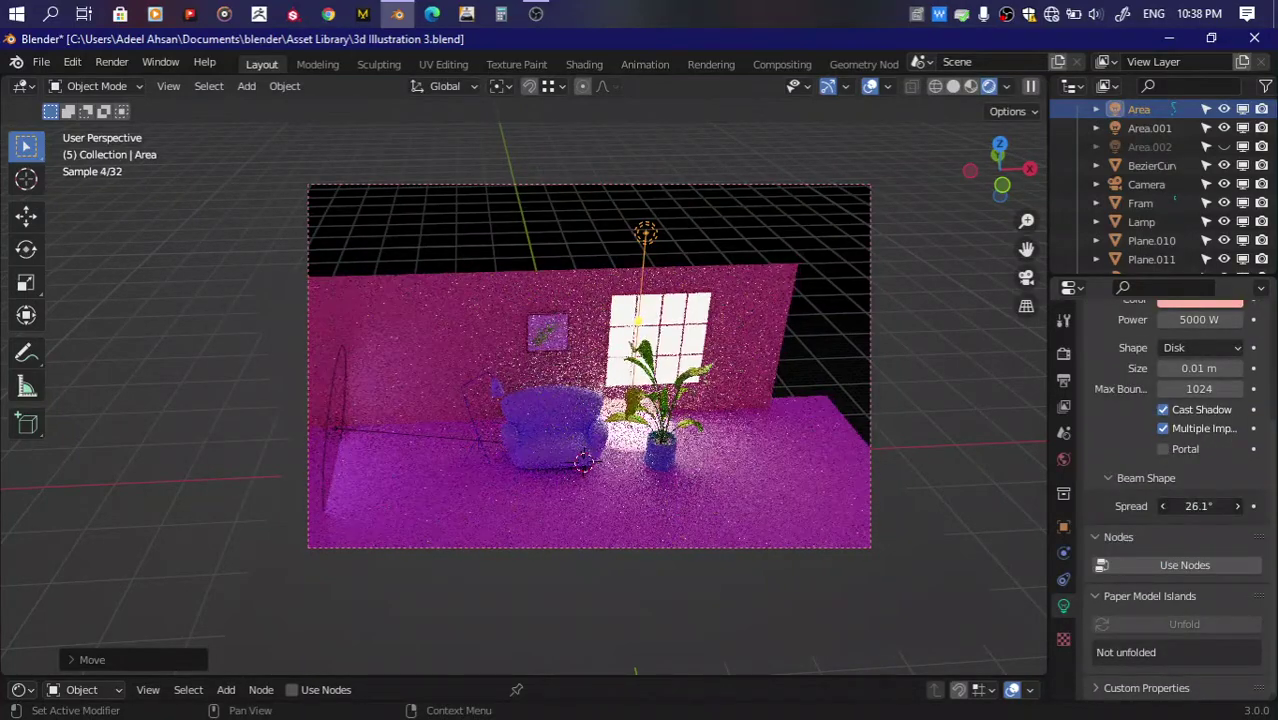
drag(1198, 505, 1213, 490)
Step: Switch the Area light away from Disk and enlarge it to about 20.6 m
click(1177, 342)
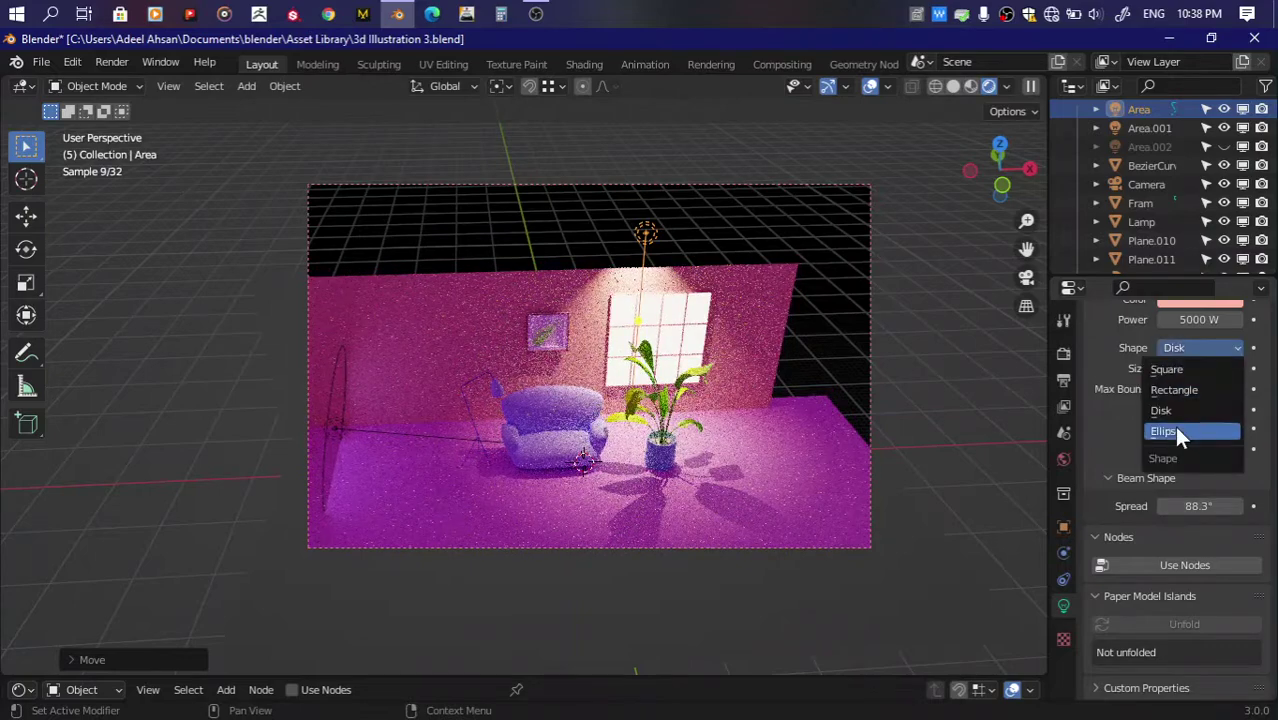
click(1177, 364)
drag(1198, 505, 1240, 505)
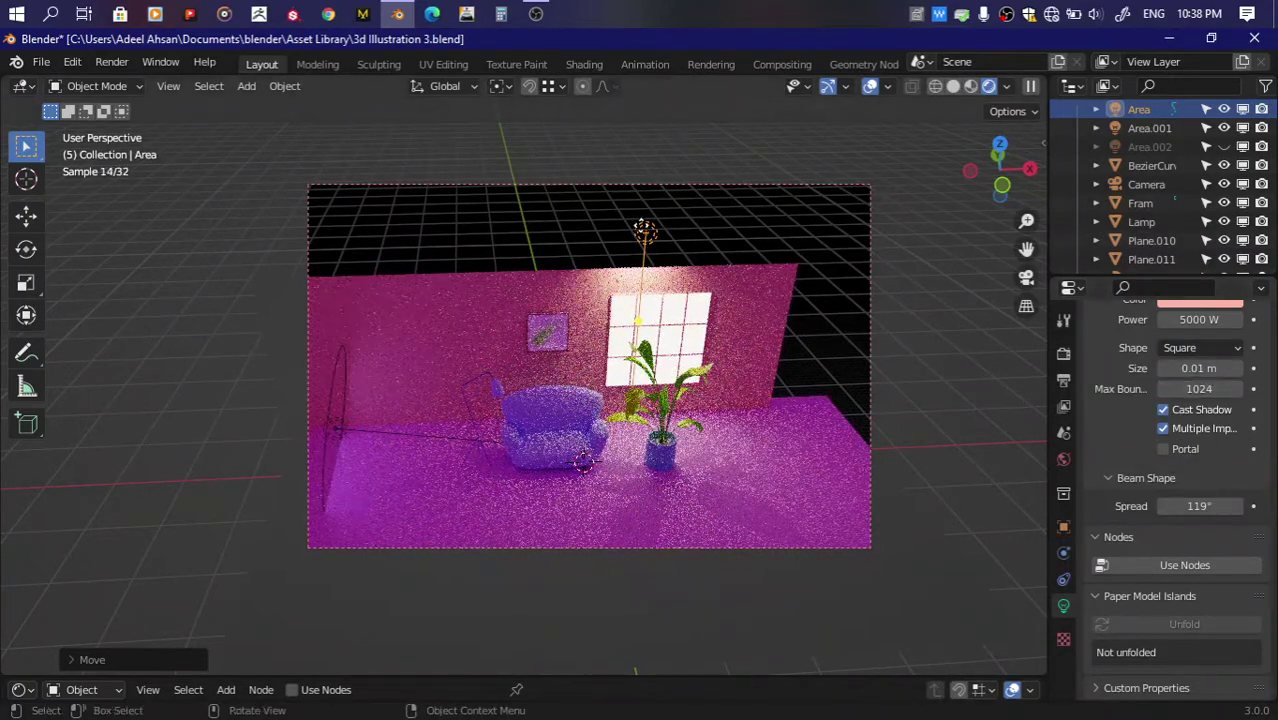
drag(663, 241, 978, 300)
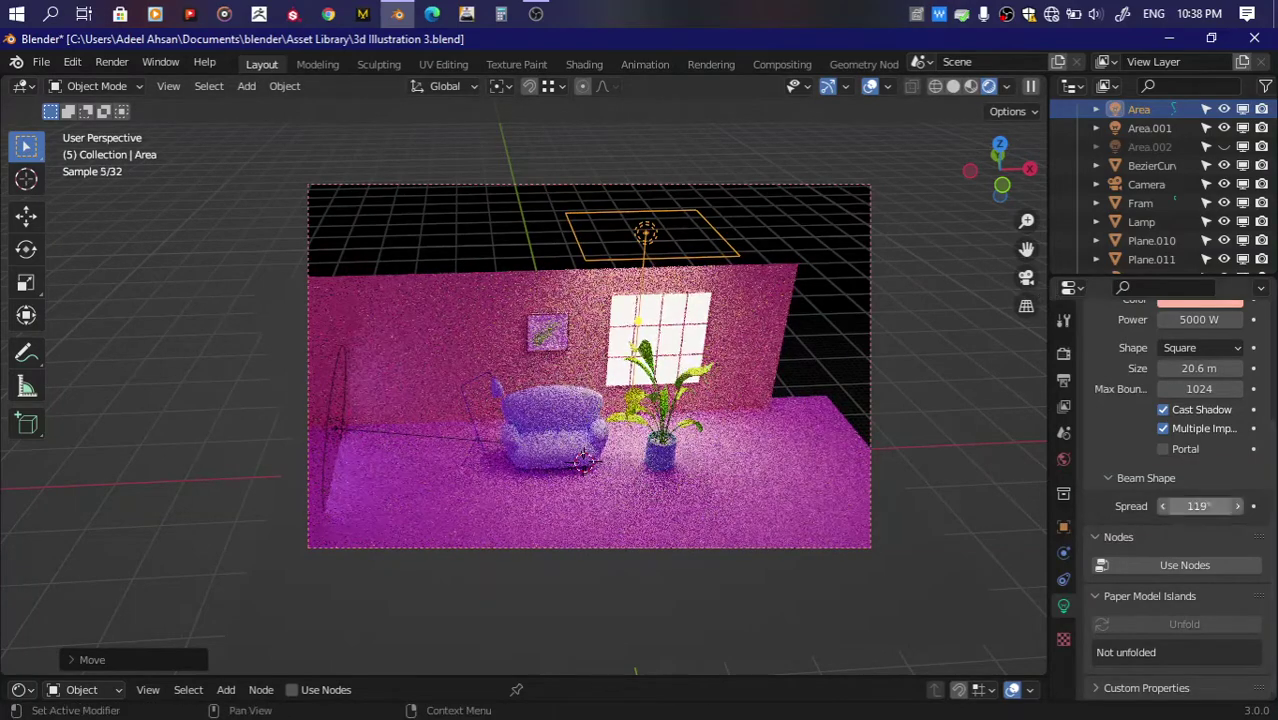
mouse_move(1198, 505)
mouse_down()
mouse_move(1160, 505)
mouse_move(1240, 505)
mouse_up()
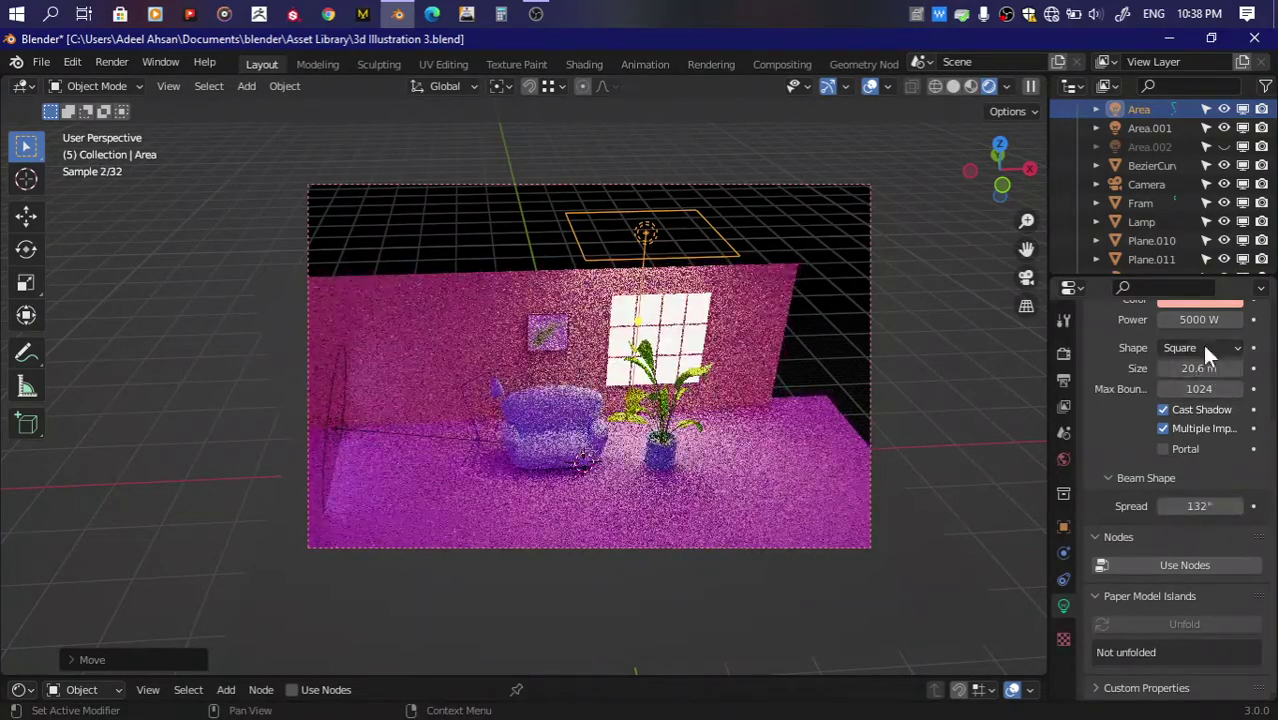
Step: Set the Area light back to a Disk shape with a 1 m size
click(1201, 347)
click(1172, 389)
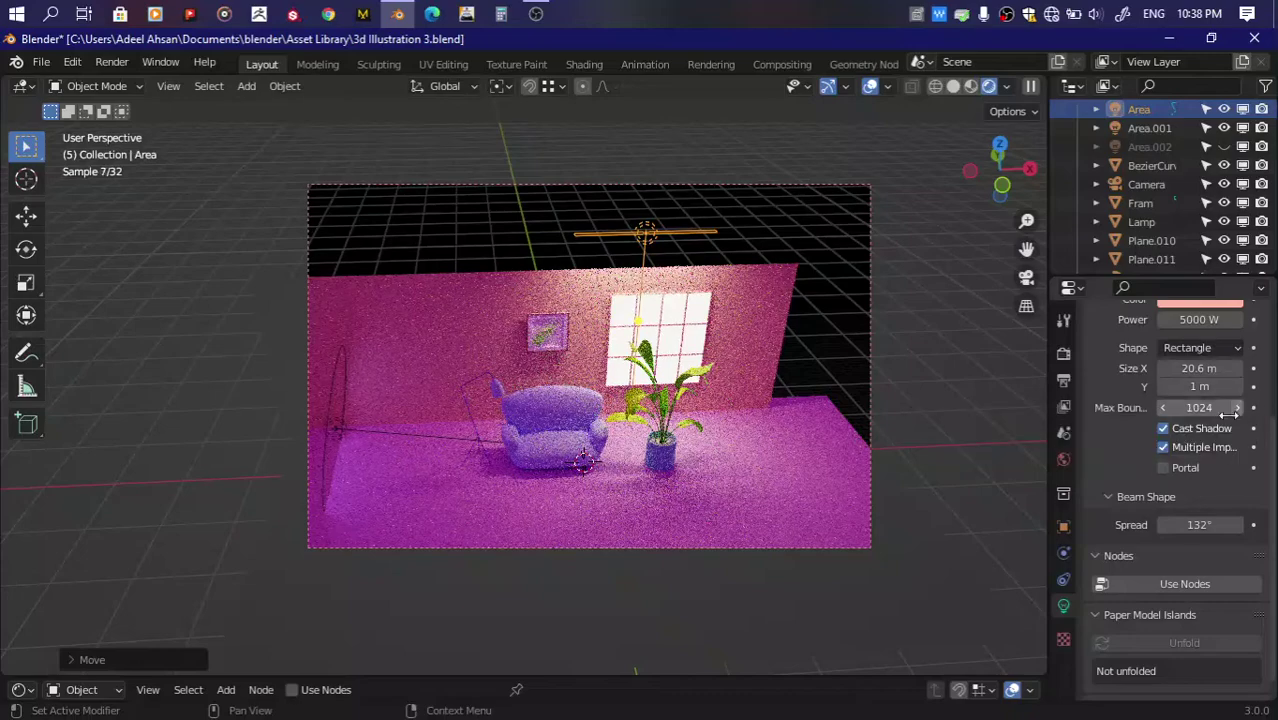
drag(1198, 524, 1240, 524)
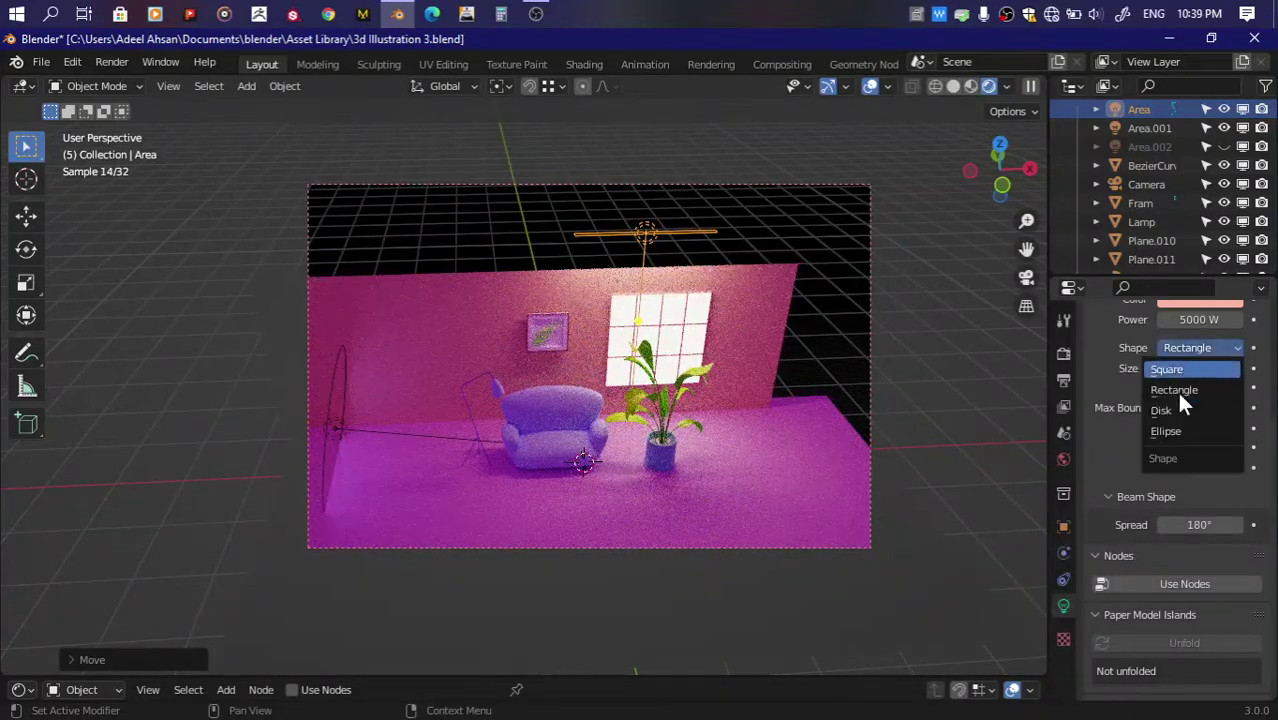
click(1174, 410)
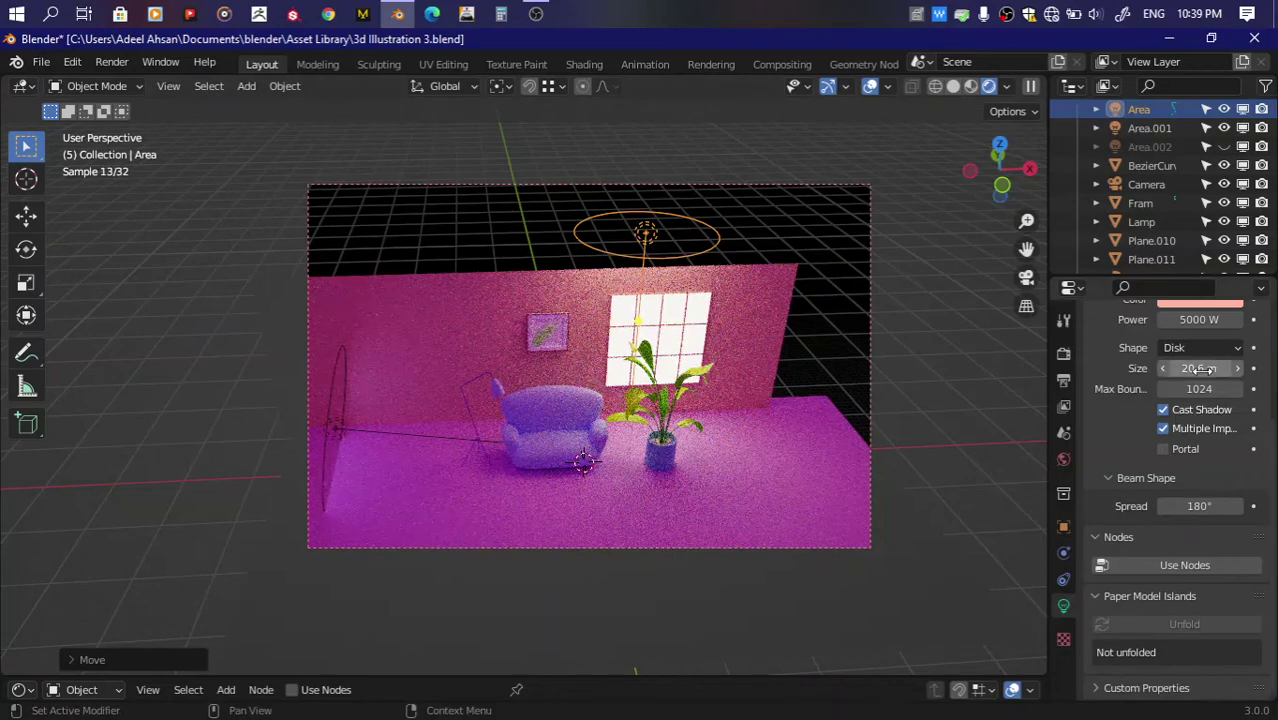
drag(1203, 369, 1161, 428)
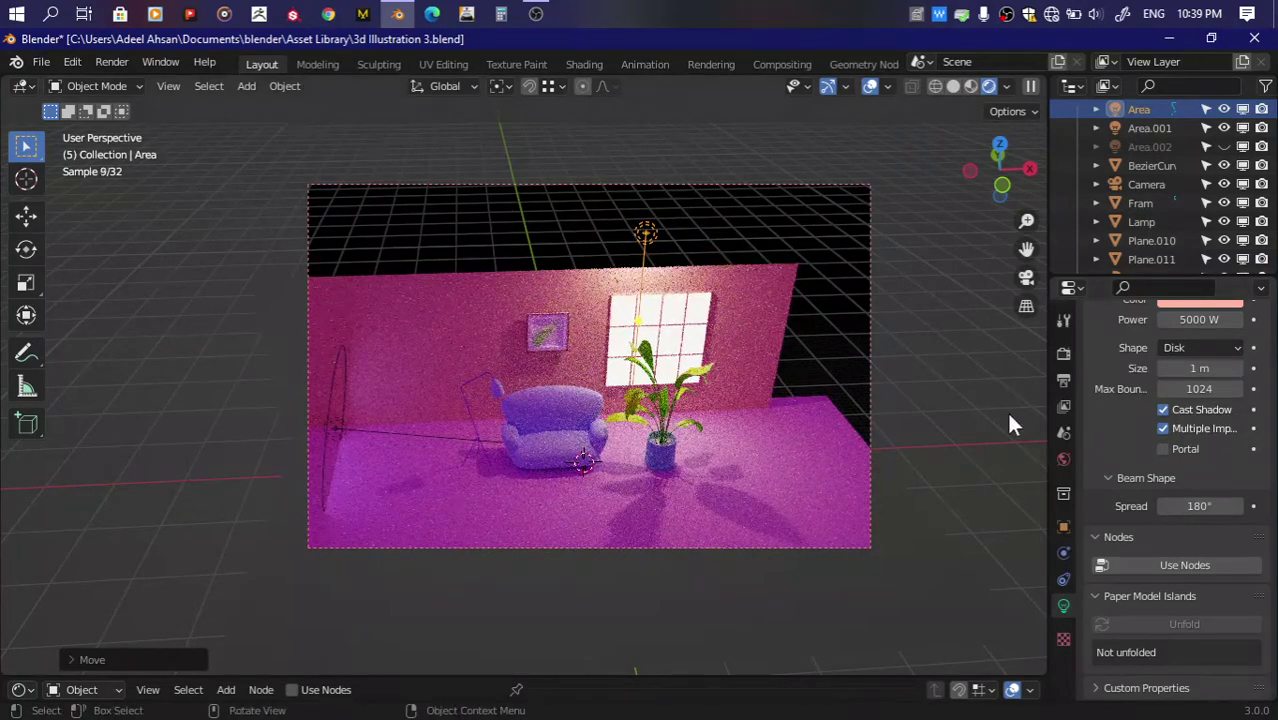
Step: Set the Area light's power to 3000 W
click(972, 172)
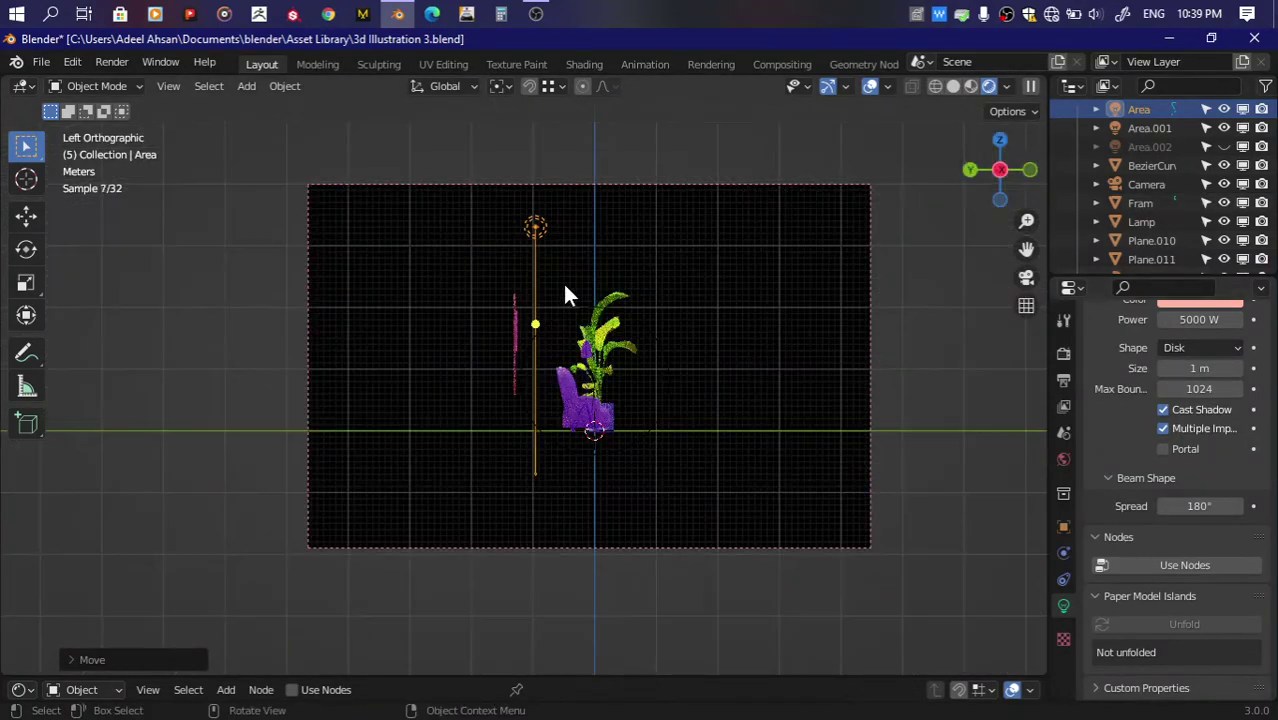
drag(1008, 195, 1006, 178)
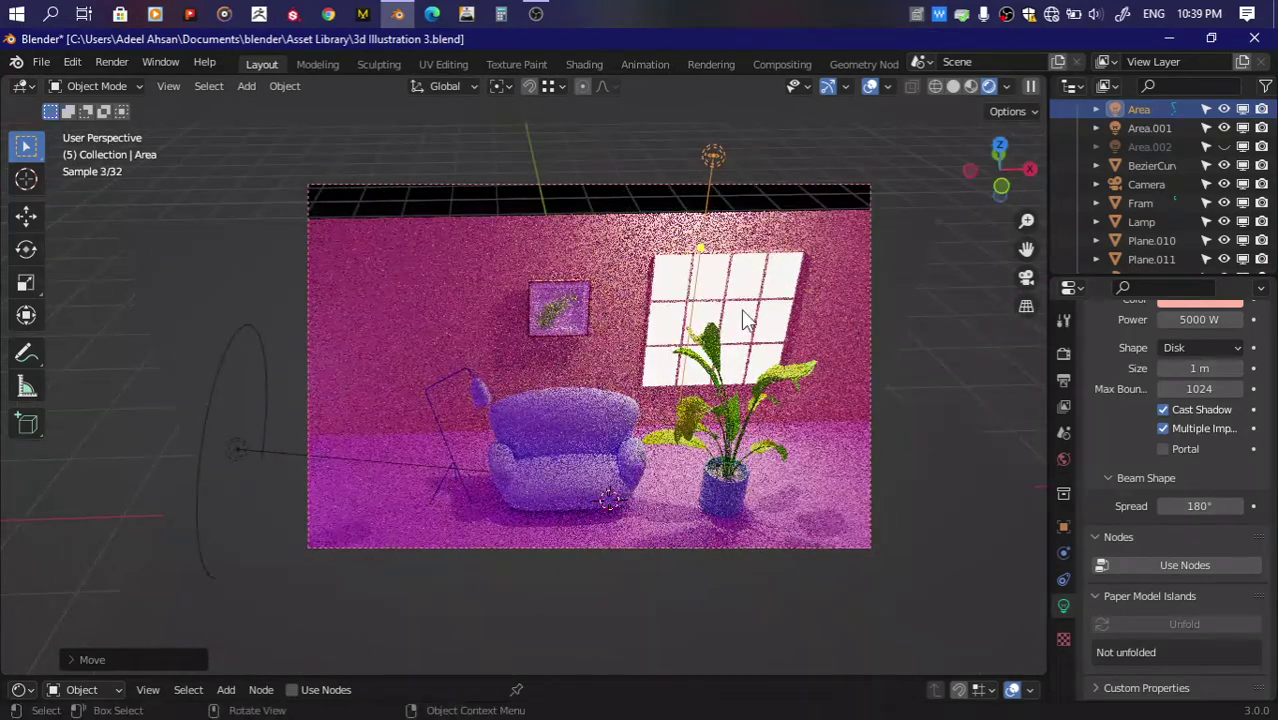
middle_drag(746, 320, 800, 330)
double_click(1208, 320)
text(3)
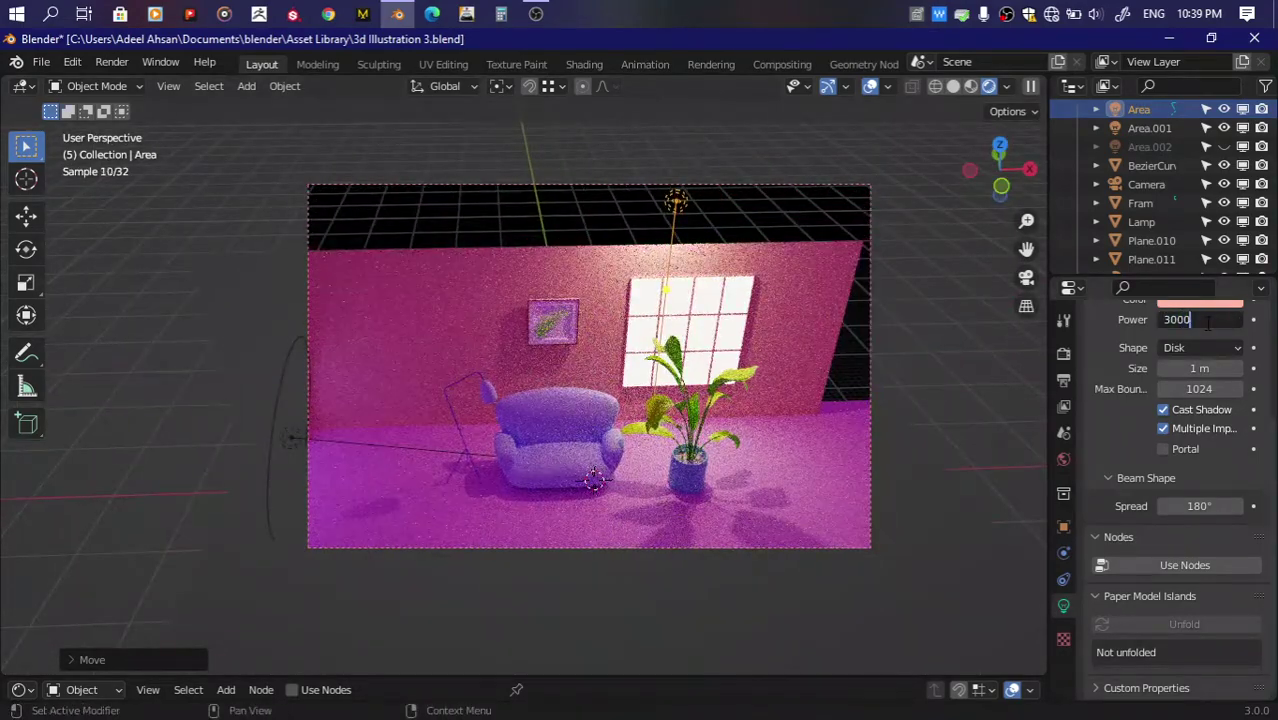
key(Return)
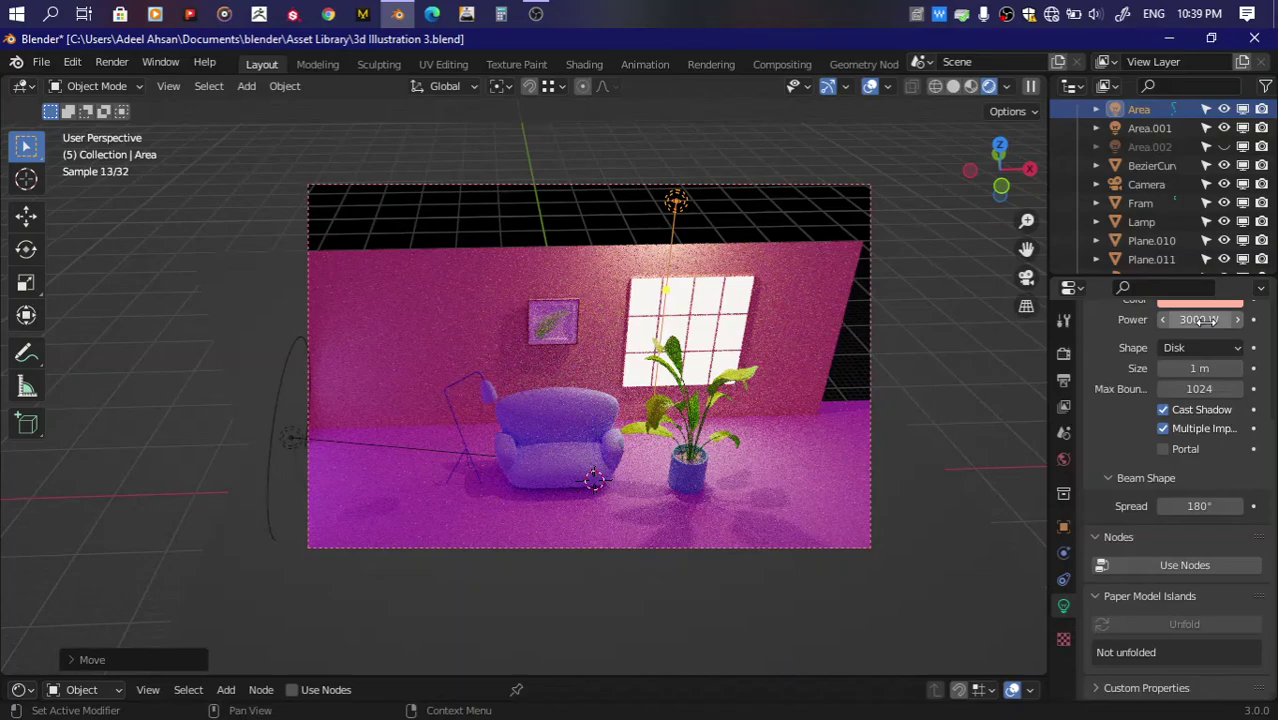
Step: Shift the Area light sideways along the X axis
key(g)
key(x)
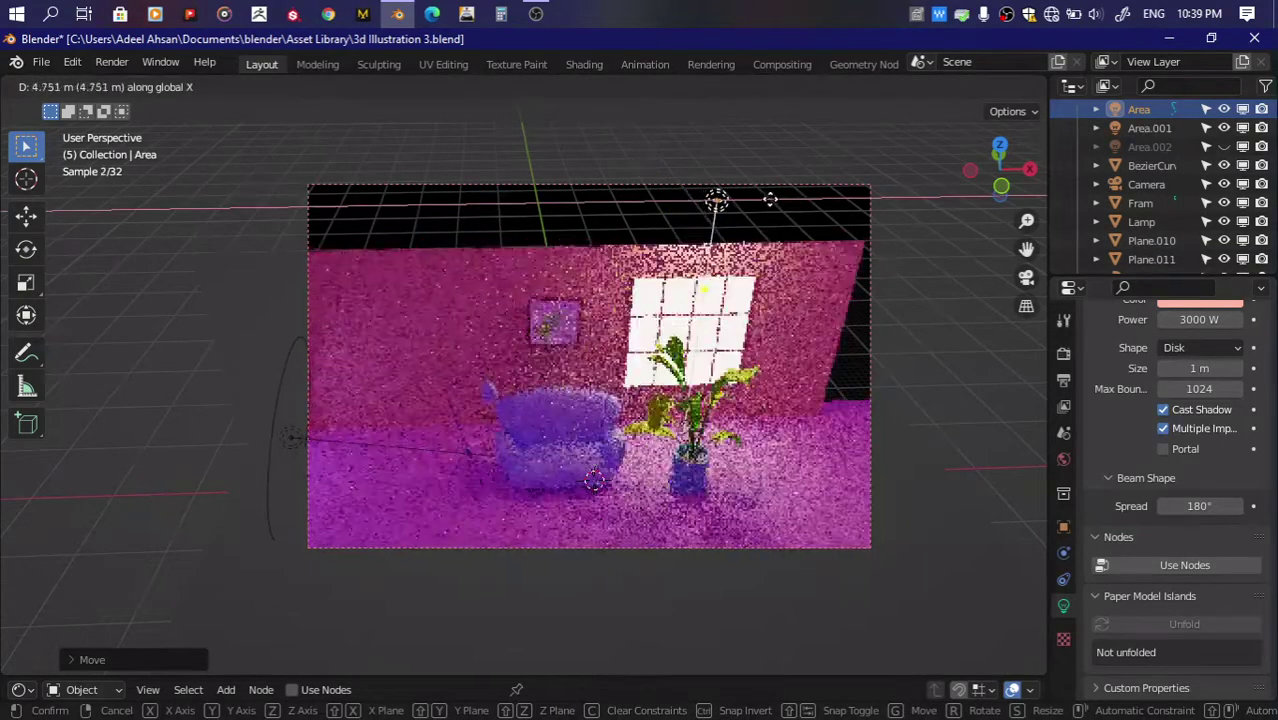
click(770, 200)
mouse_move(768, 196)
middle_down()
mouse_move(849, 302)
mouse_move(838, 323)
middle_up()
Step: Set the back wall's emission strength to 1, and Area.001 to 2500 W at about 47 m
click(696, 320)
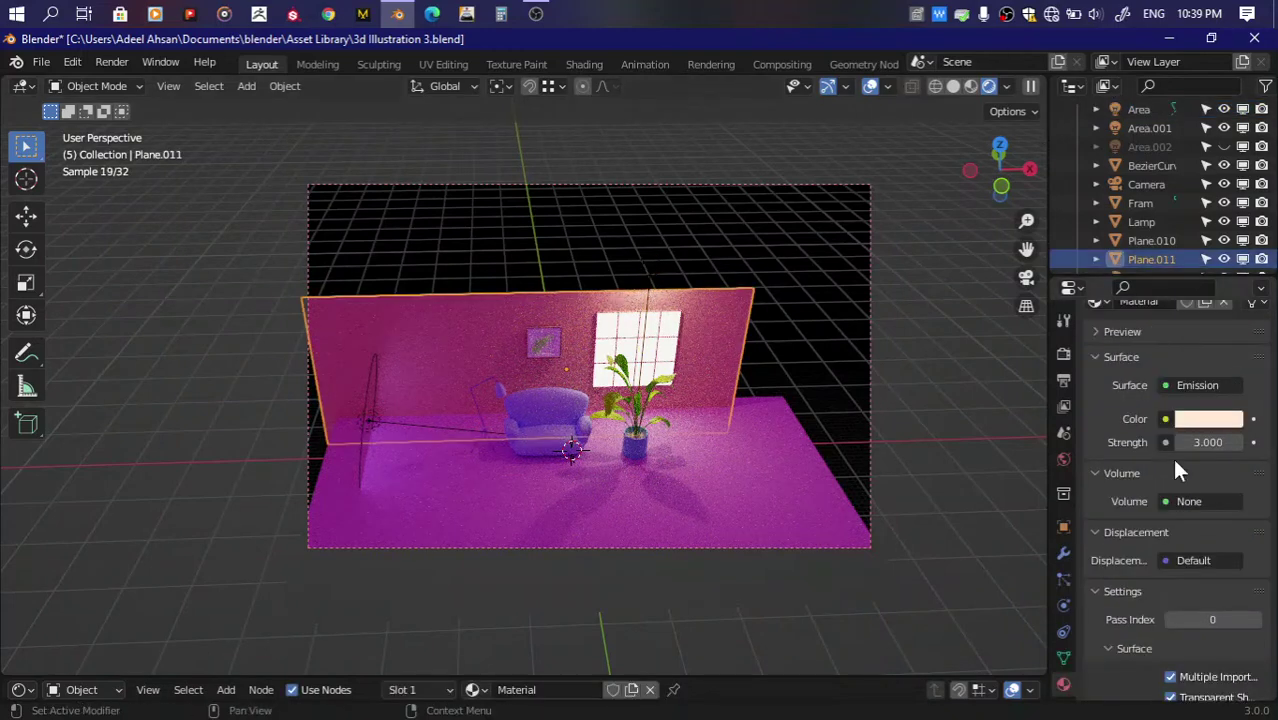
drag(1230, 443, 1210, 444)
click(367, 421)
text(2500)
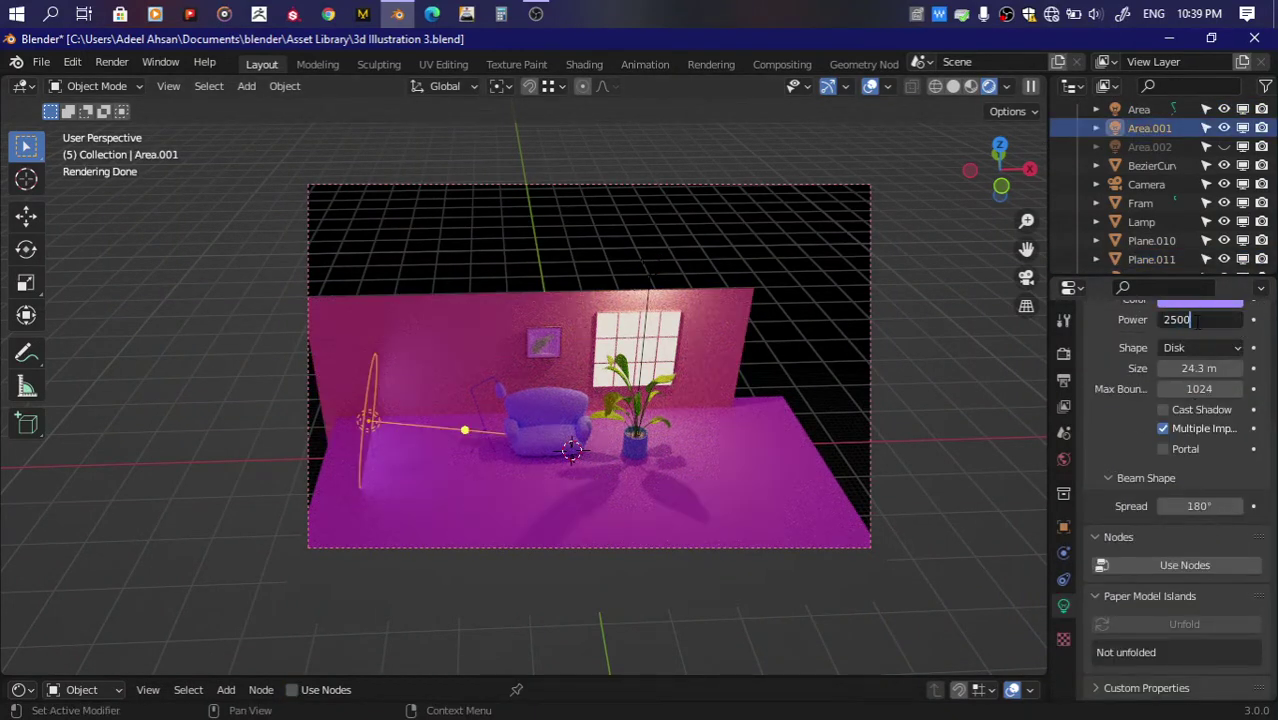
key(Return)
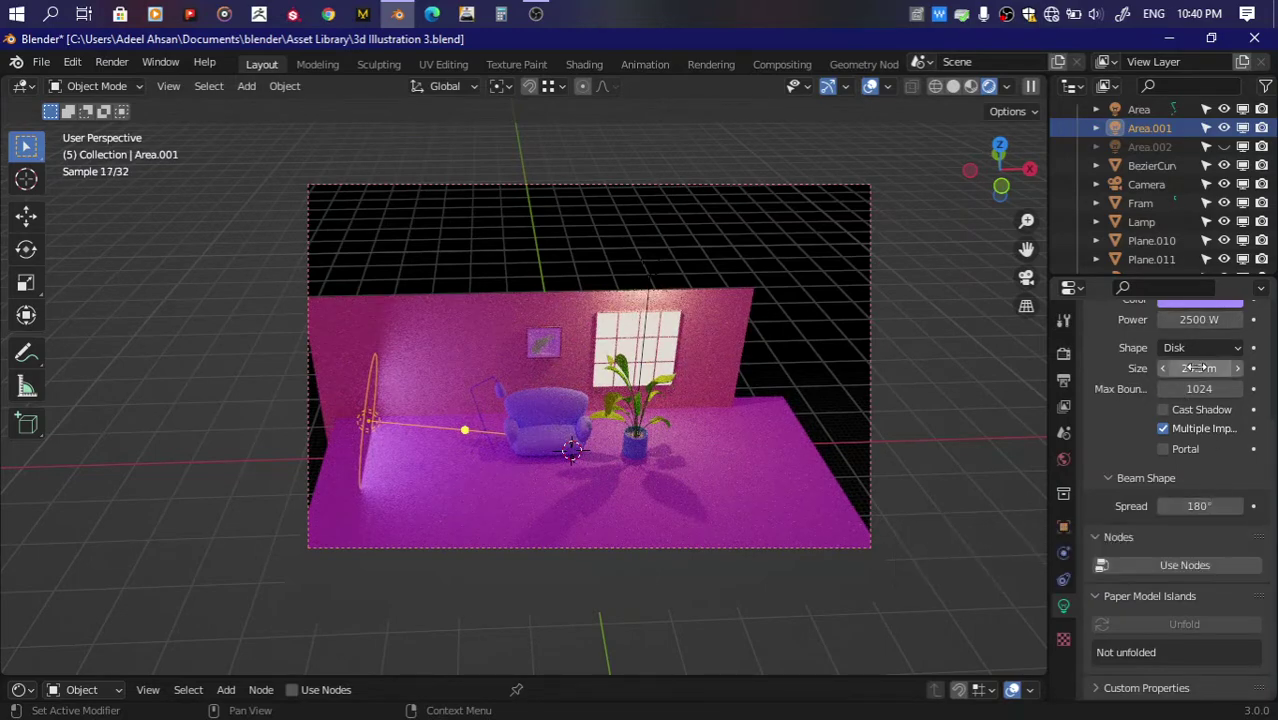
drag(1198, 368, 1240, 368)
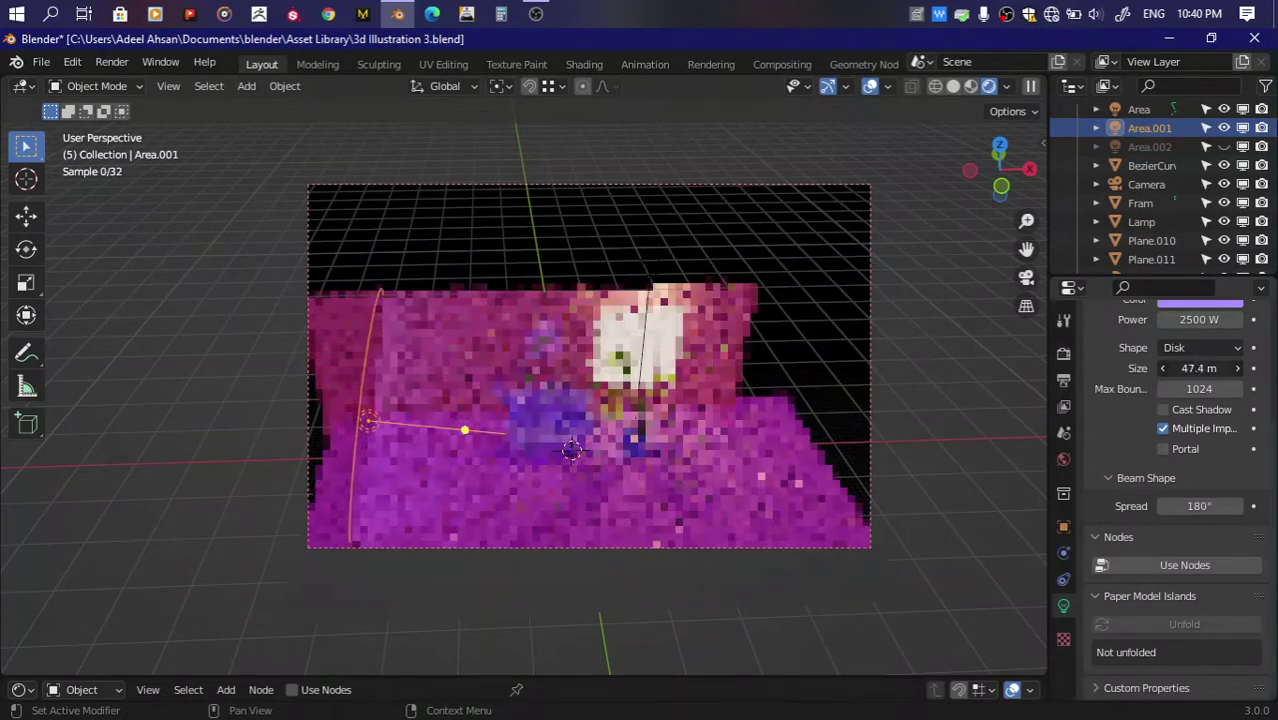
scroll(1077, 356, up, 1)
click(1200, 336)
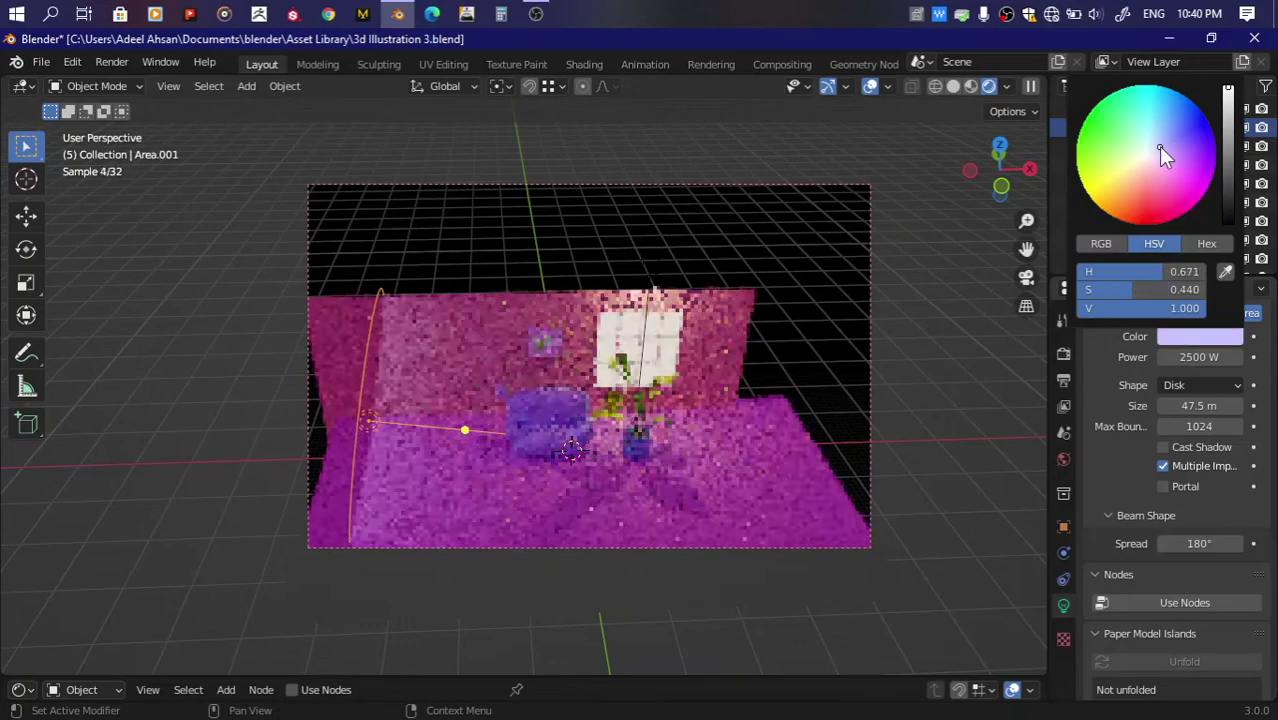
Step: Brighten Plane.011's Material.001 base colour to full value
click(725, 324)
scroll(1131, 406, up, 3)
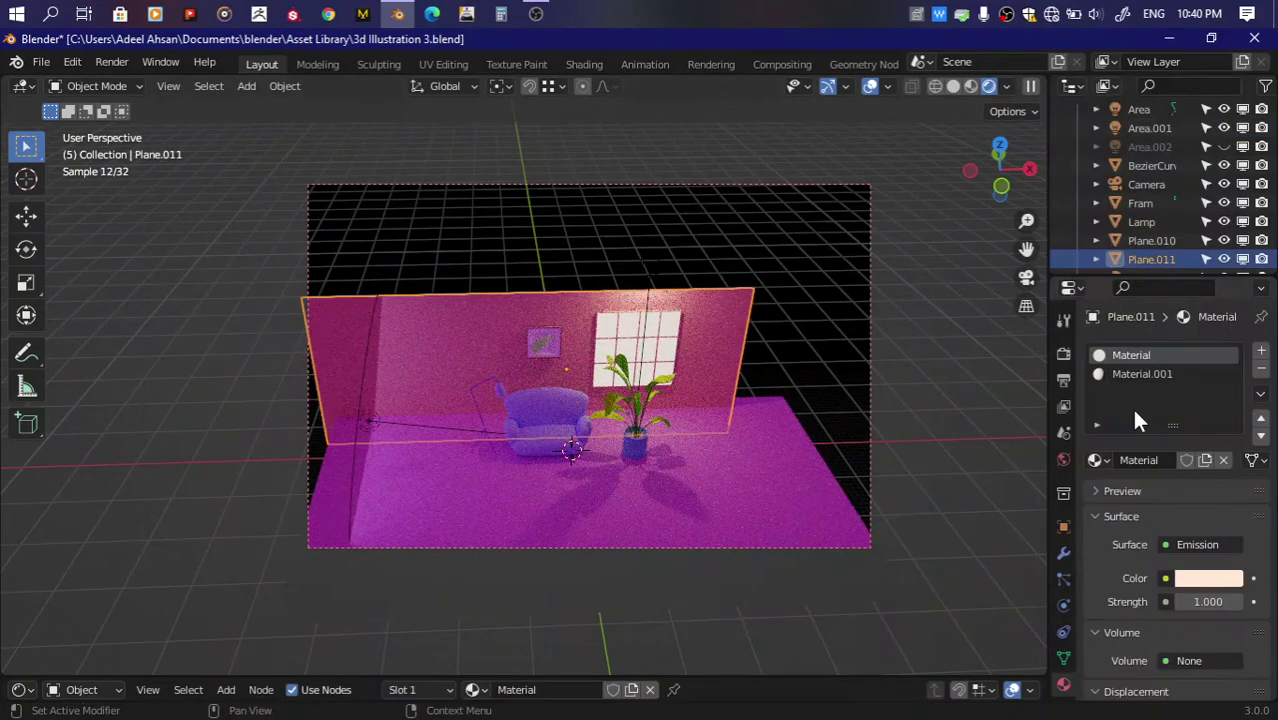
click(1133, 374)
scroll(1180, 580, down, 1)
click(1192, 627)
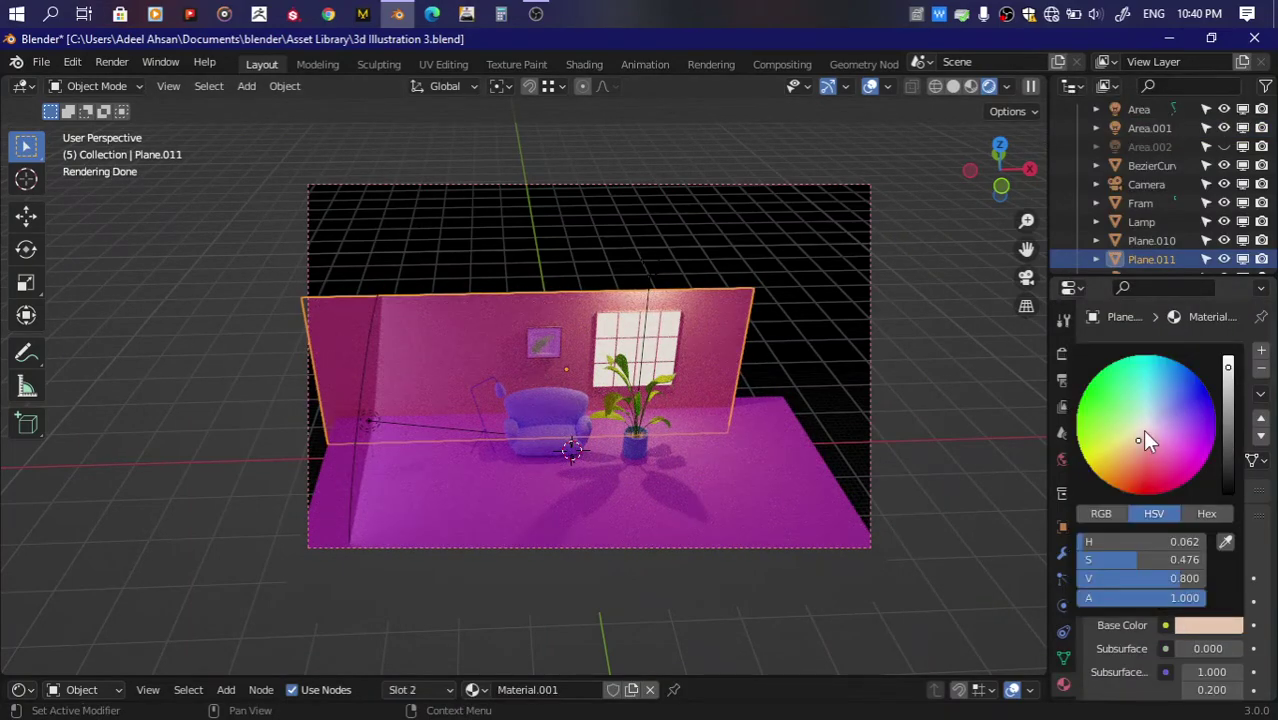
click(1180, 625)
drag(1228, 380, 1228, 356)
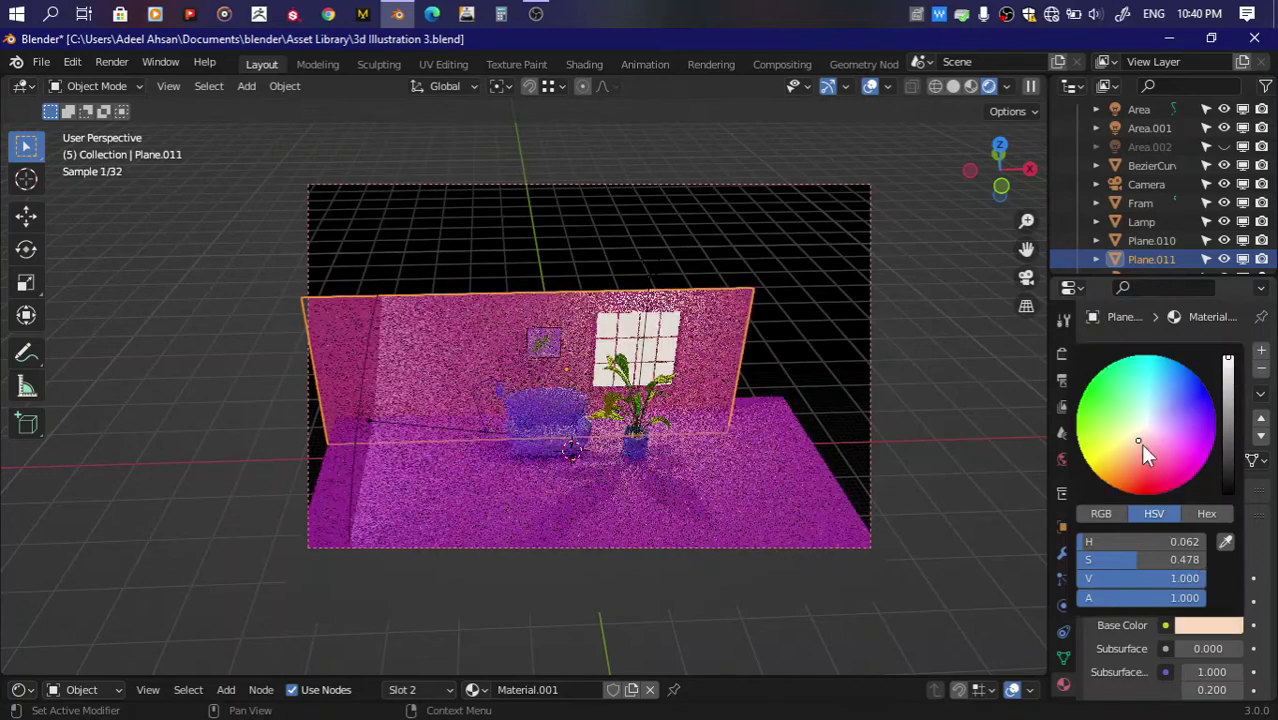
Step: Make the world background a lighter pinkish purple with strength 3
click(1063, 459)
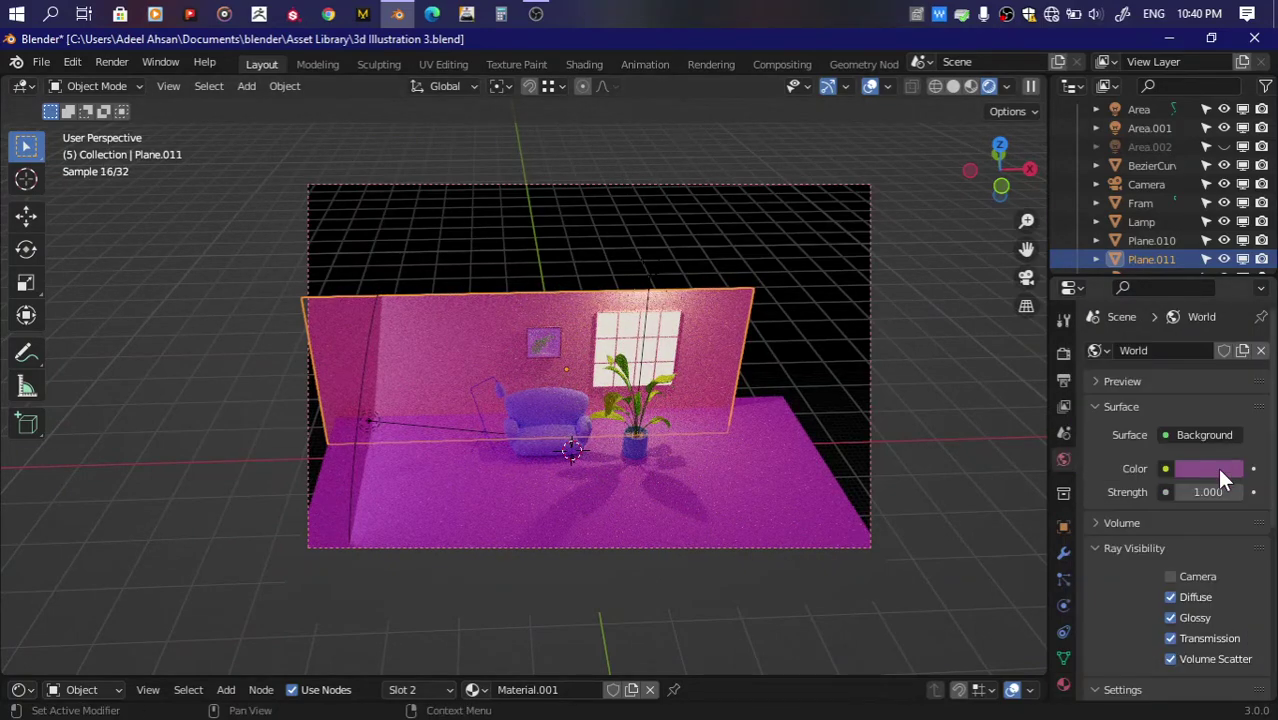
click(1216, 468)
drag(1232, 263, 1229, 228)
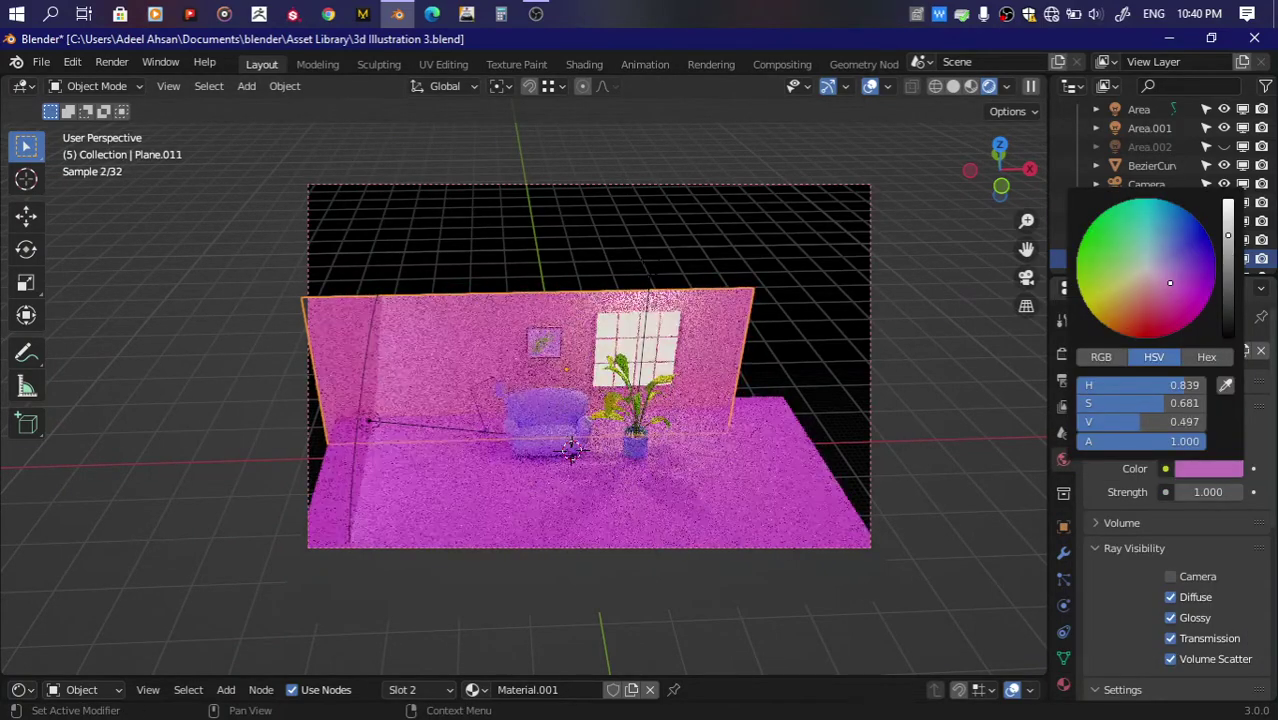
click(1164, 270)
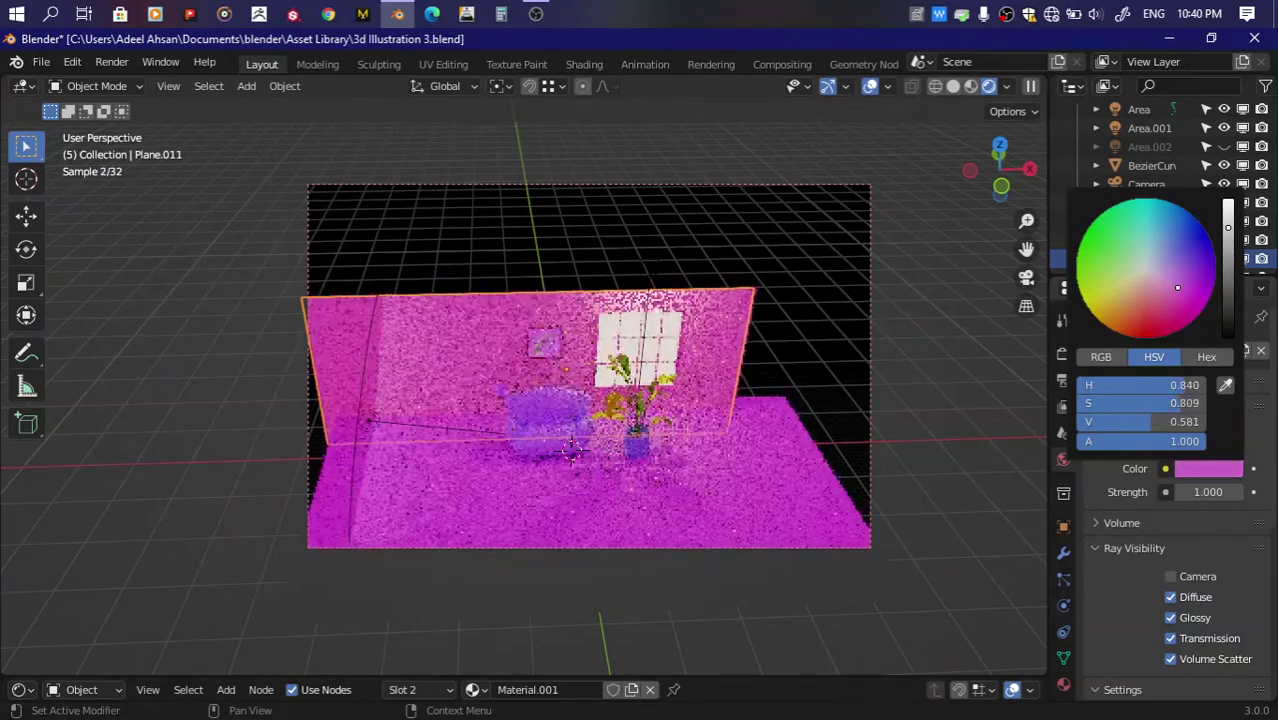
click(1153, 287)
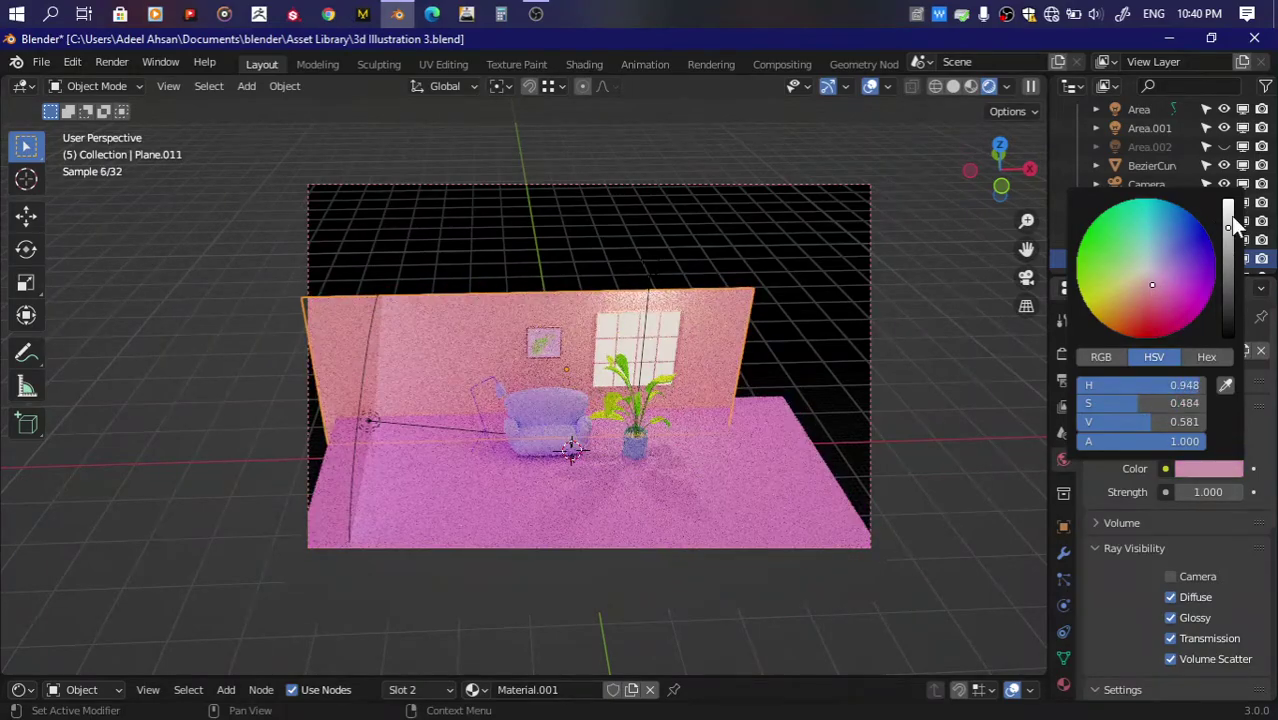
drag(1229, 215, 1229, 228)
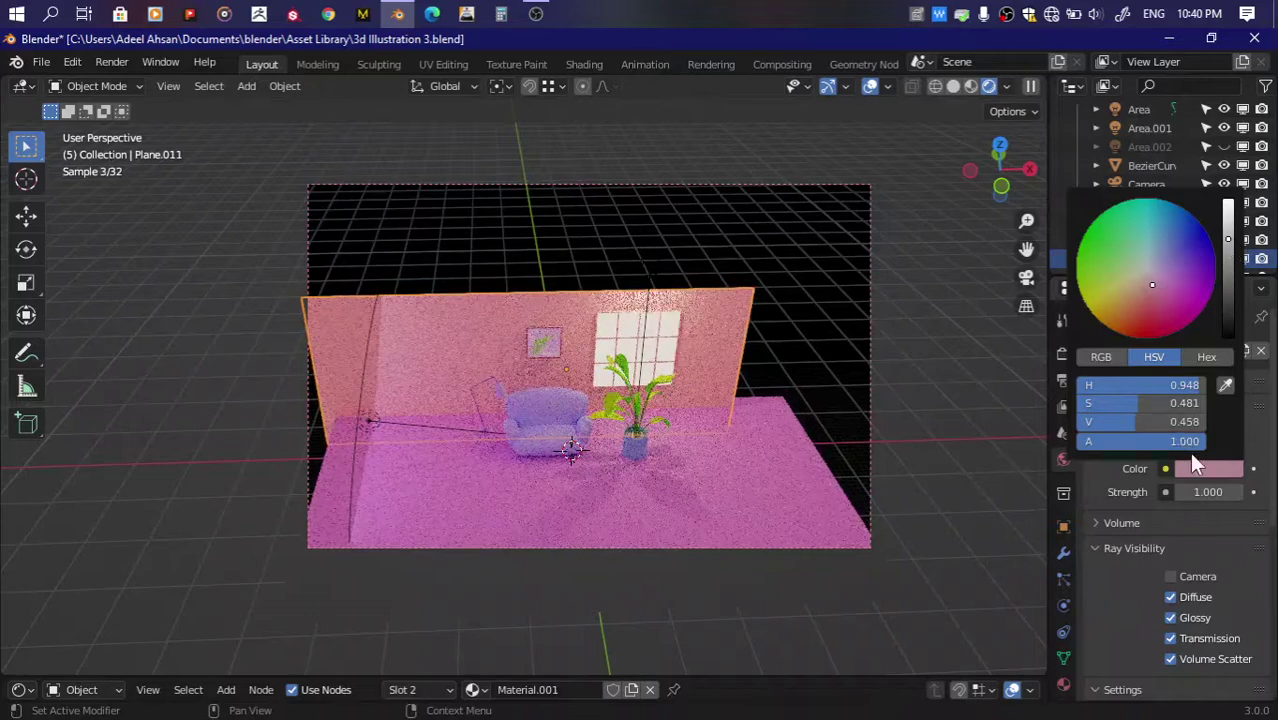
click(1208, 491)
text(3)
key(Return)
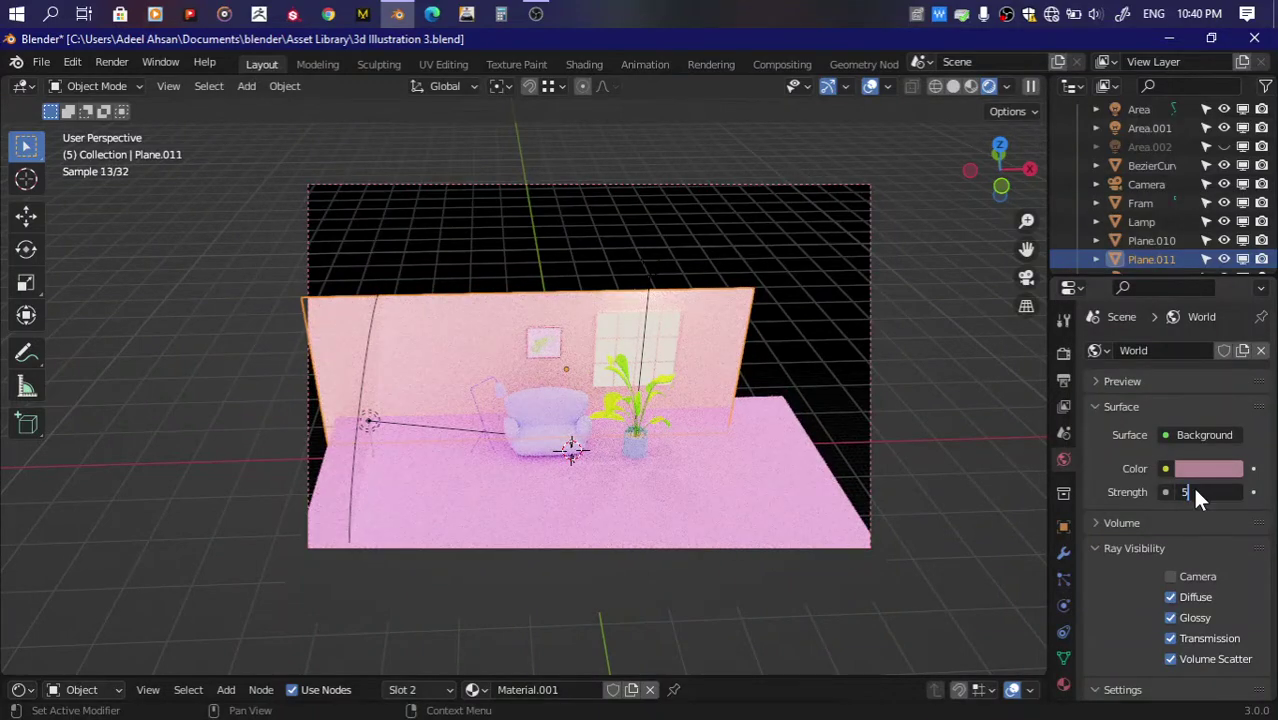
key(Return)
key(Return)
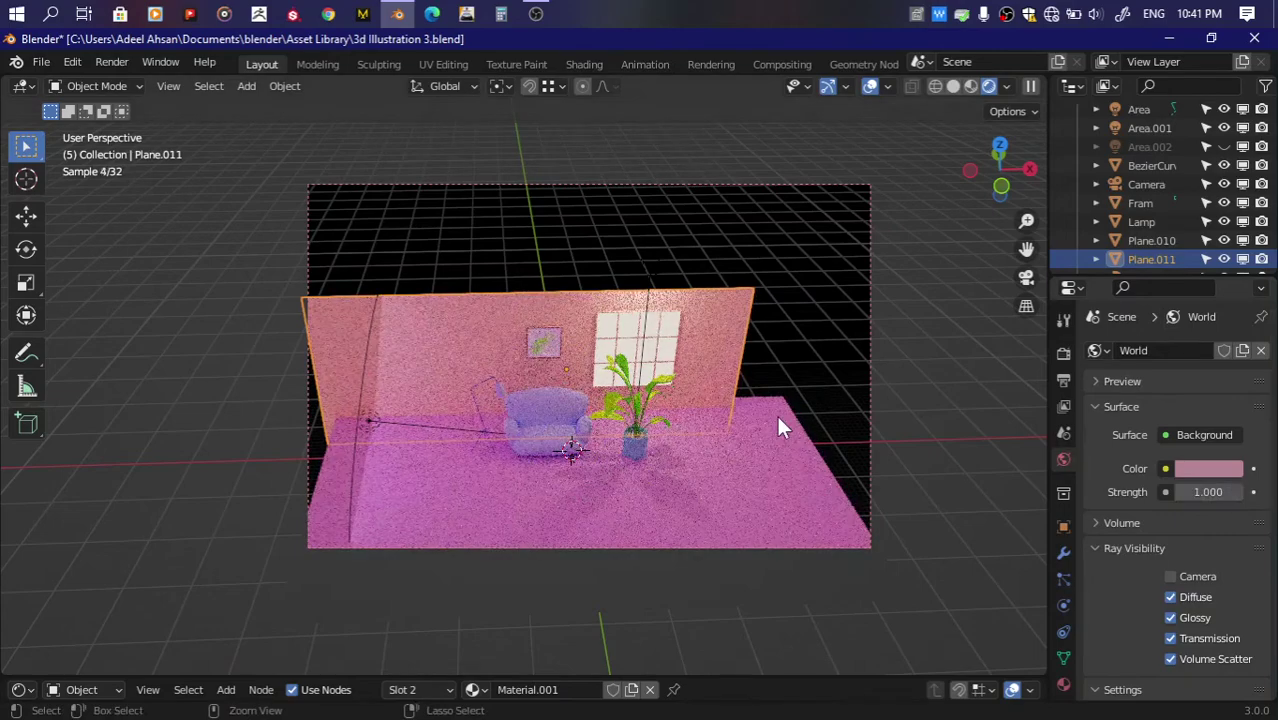
Step: Select the sofa and look through the scene camera
drag(1012, 196, 1004, 183)
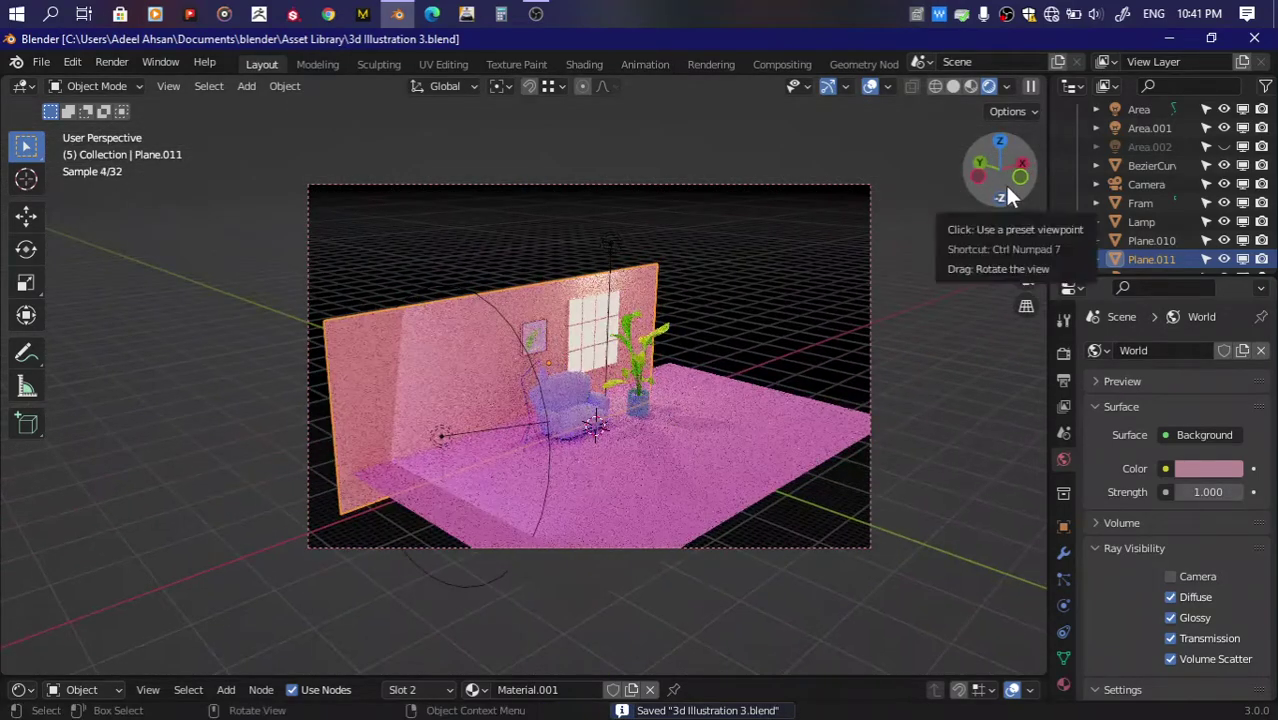
click(559, 392)
scroll(559, 392, up, 3)
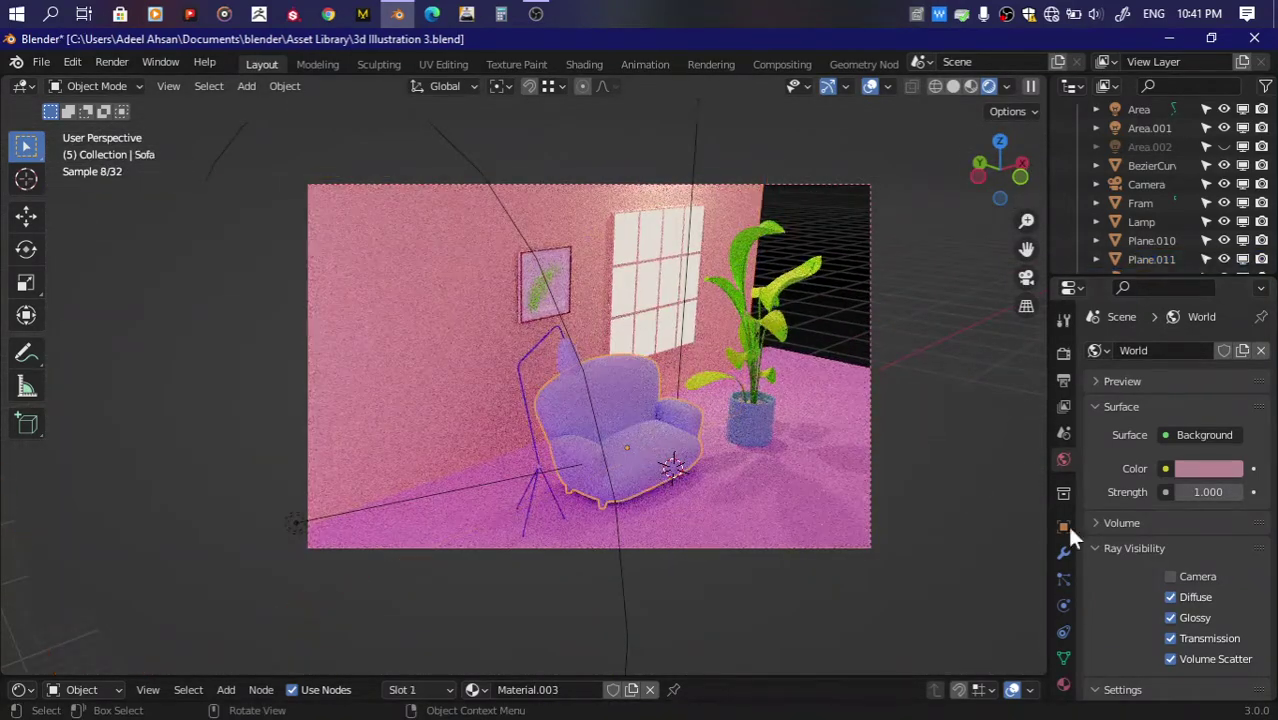
middle_drag(958, 491, 989, 520)
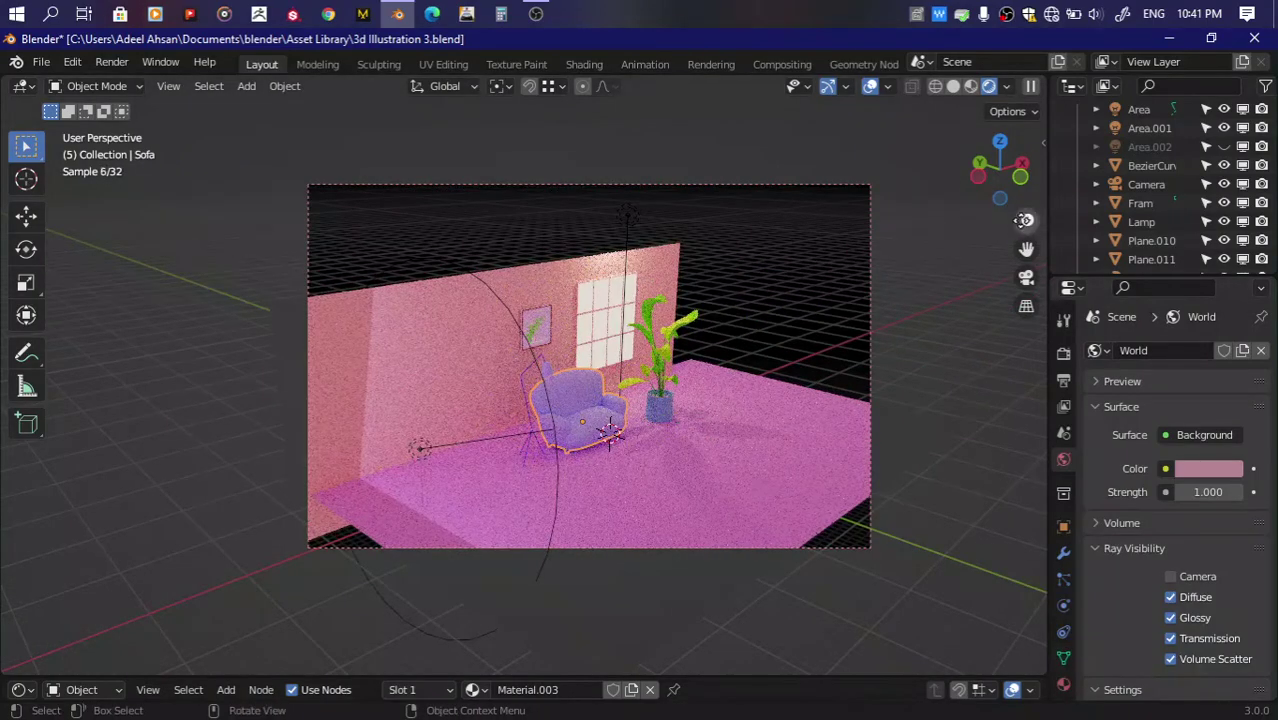
click(1024, 282)
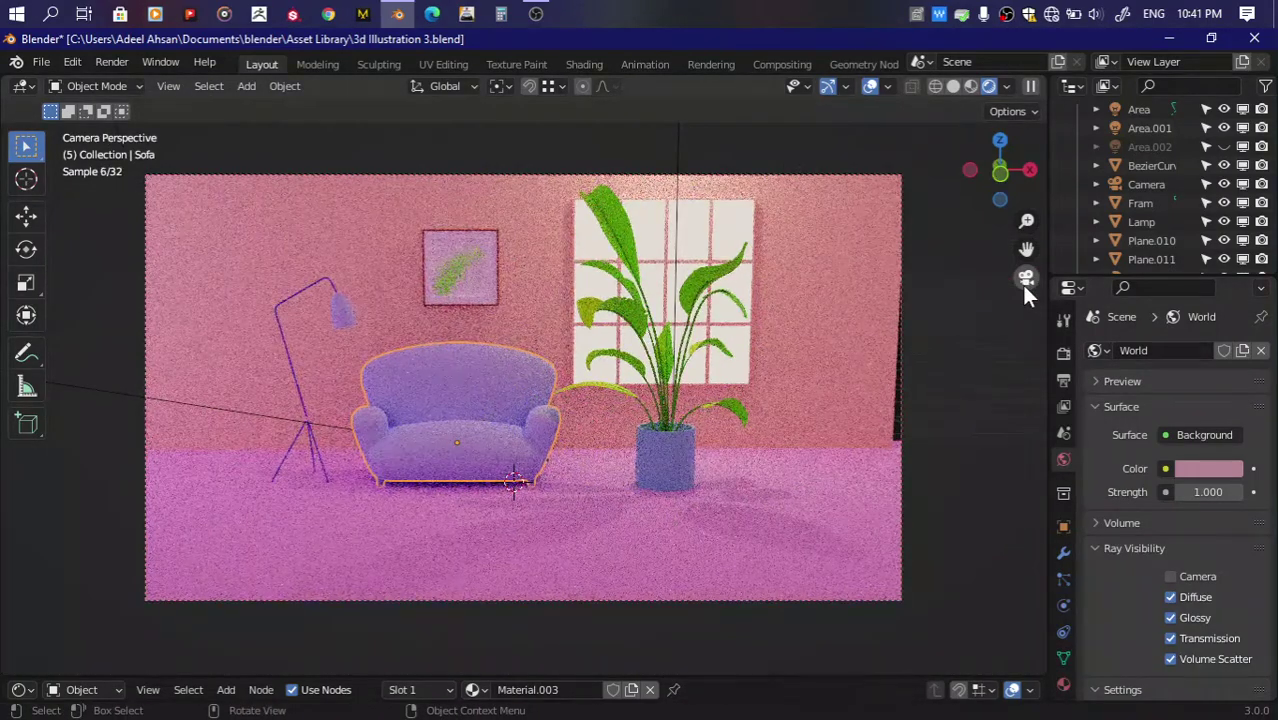
Step: Shift the back wall 1.827 m along X, save the file, and switch to front view
click(853, 359)
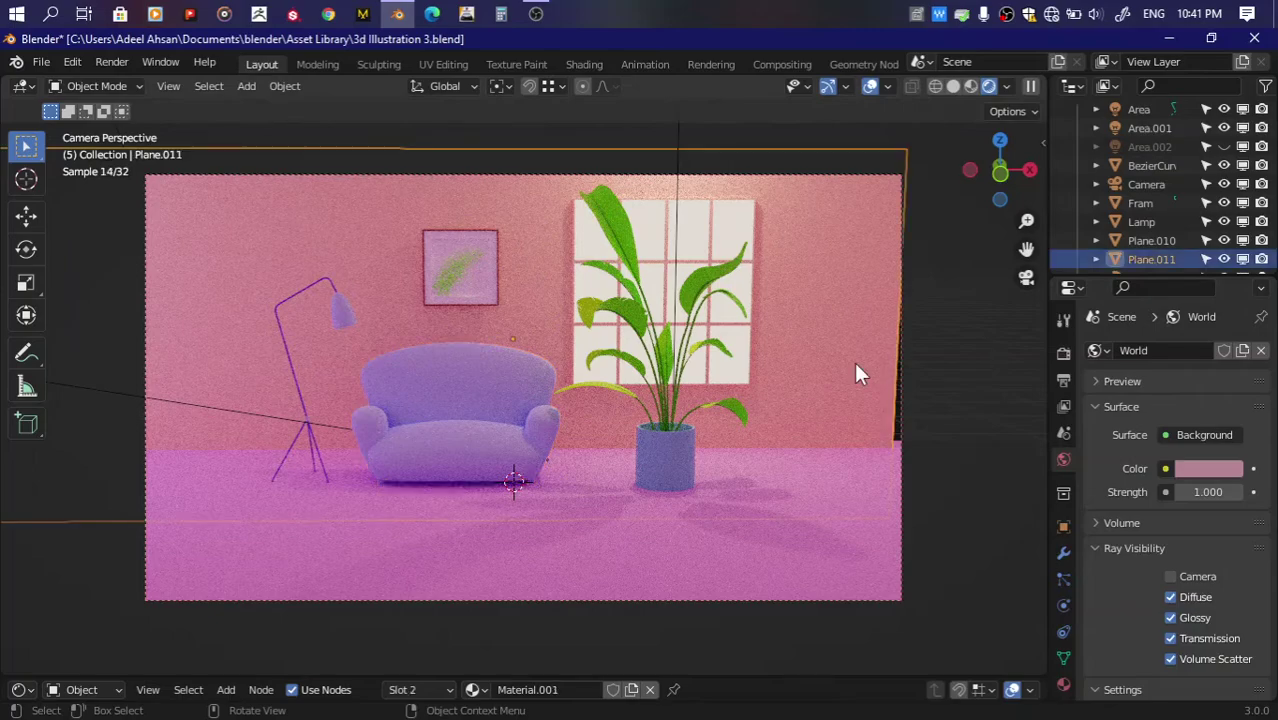
key(g)
key(x)
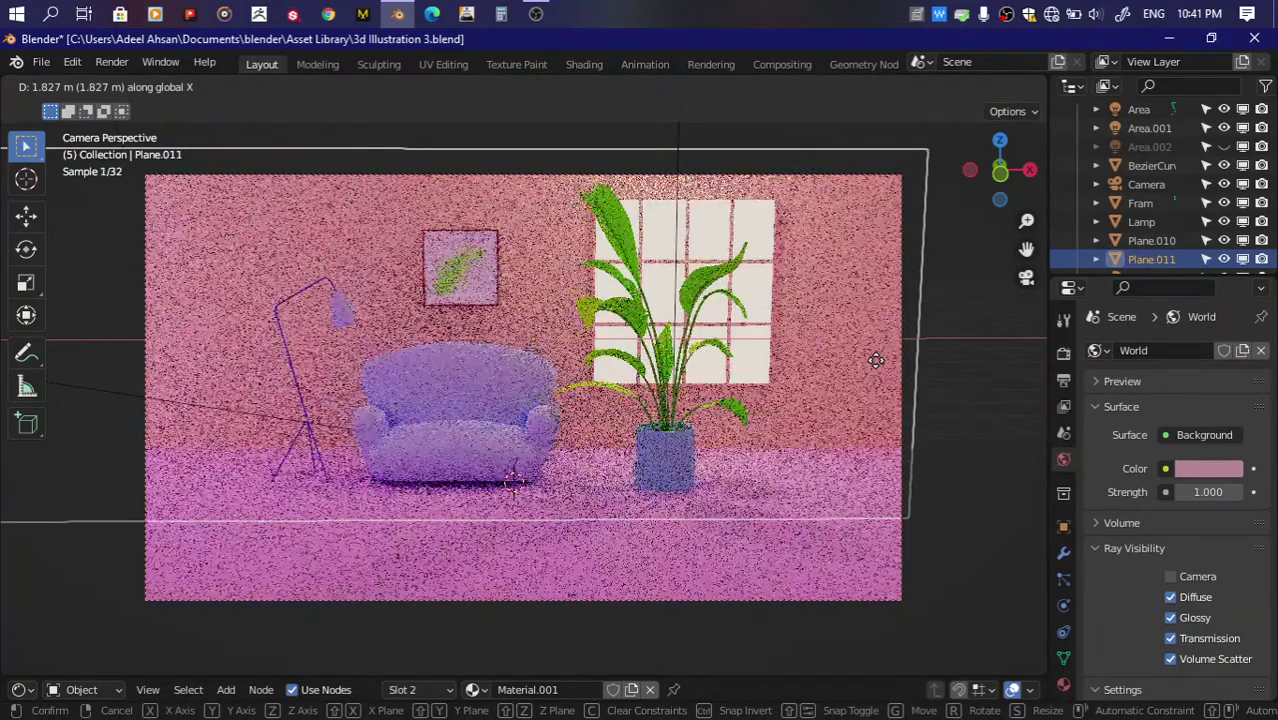
click(953, 385)
key(ctrl+s)
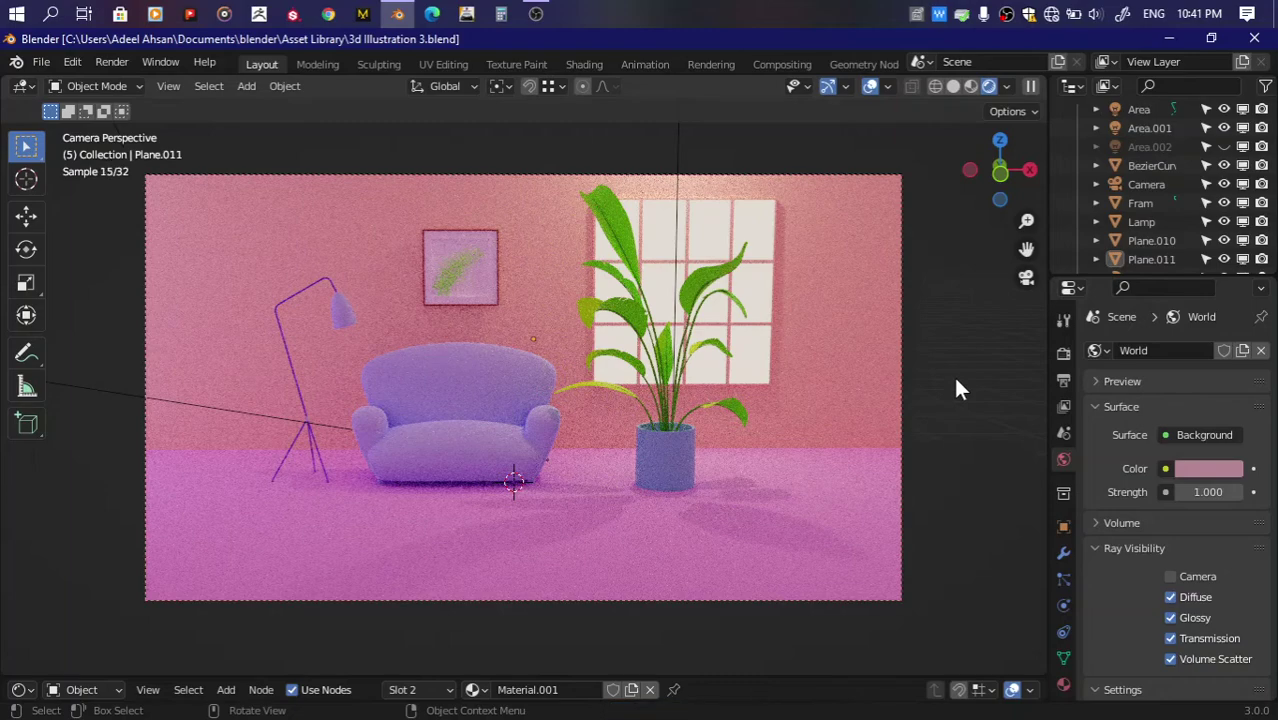
click(1000, 170)
Step: Add a second material slot to the sofa and select its legs in Edit Mode
scroll(481, 506, up, 4)
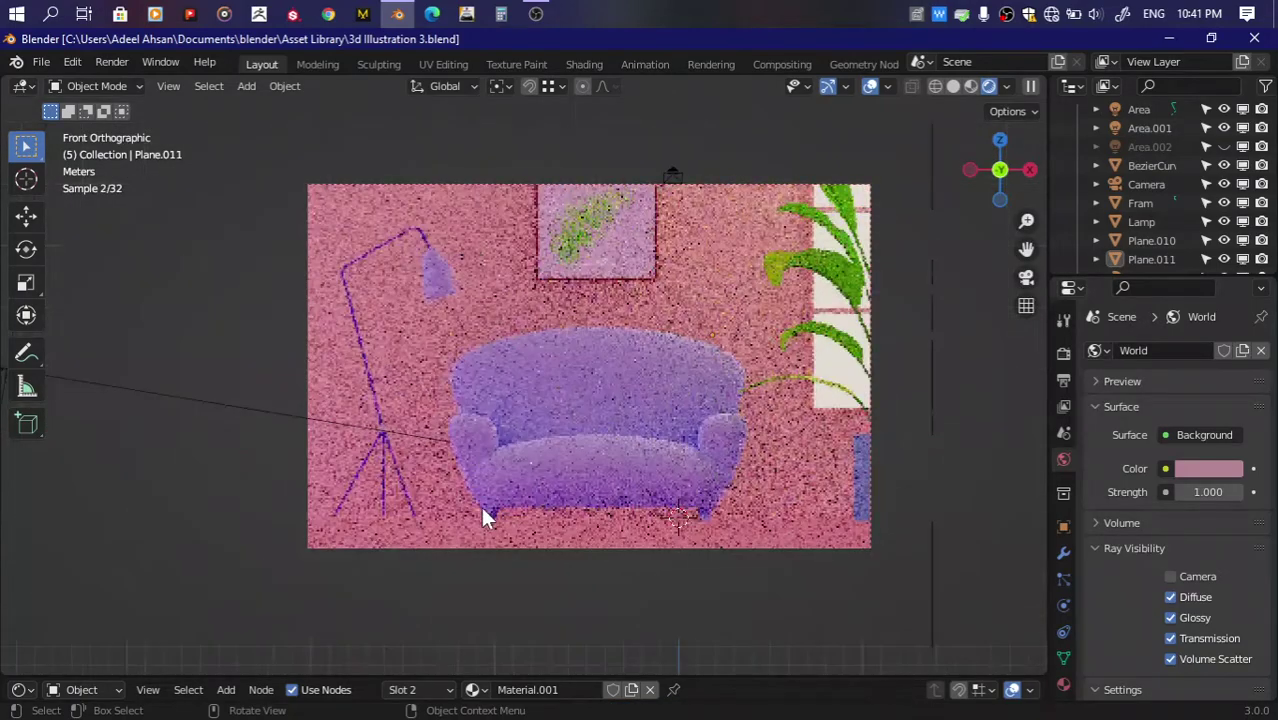
click(496, 496)
click(1063, 684)
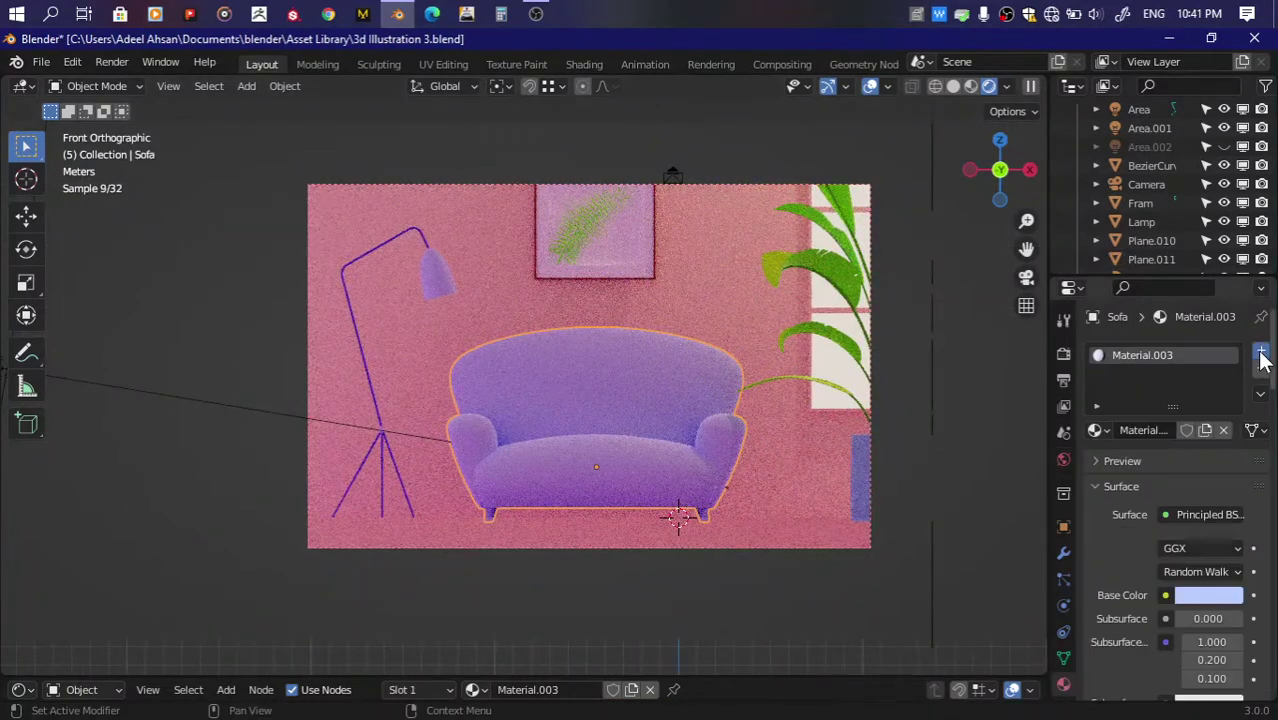
click(1261, 358)
key(Tab)
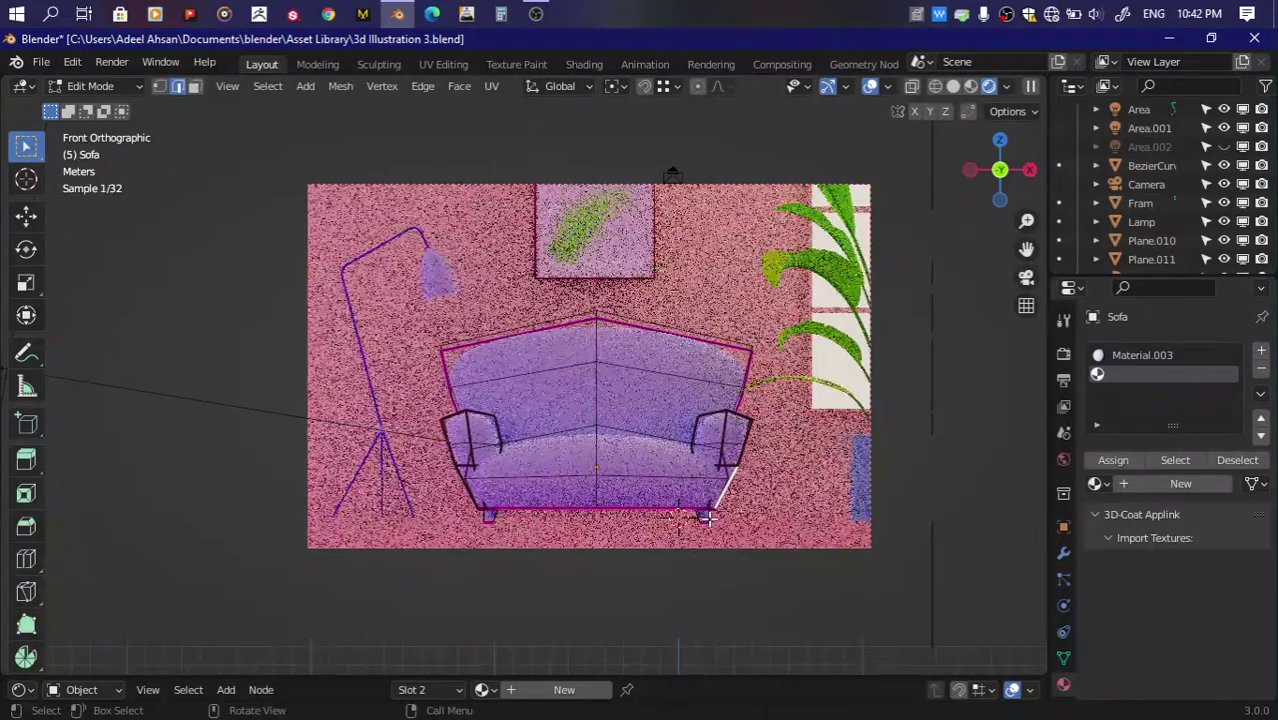
key(l)
Step: Assign the sofa legs to the second material slot
key(z)
key(slash)
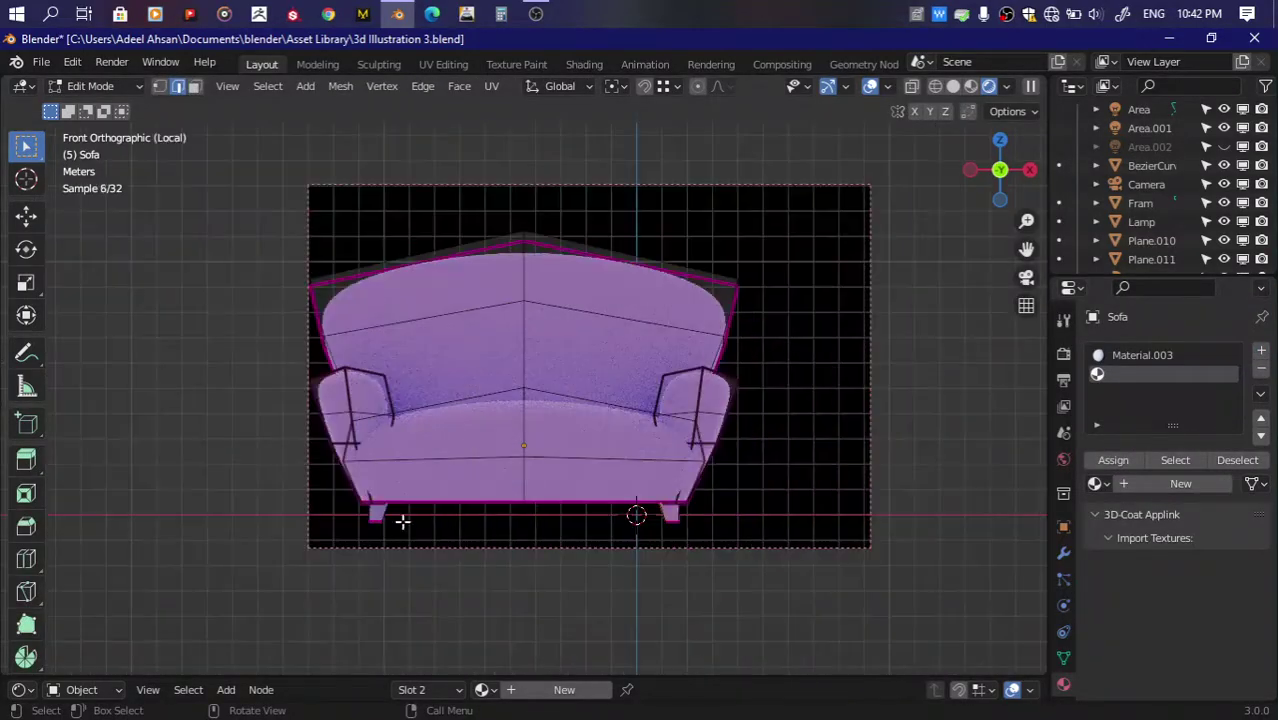
drag(999, 172, 763, 317)
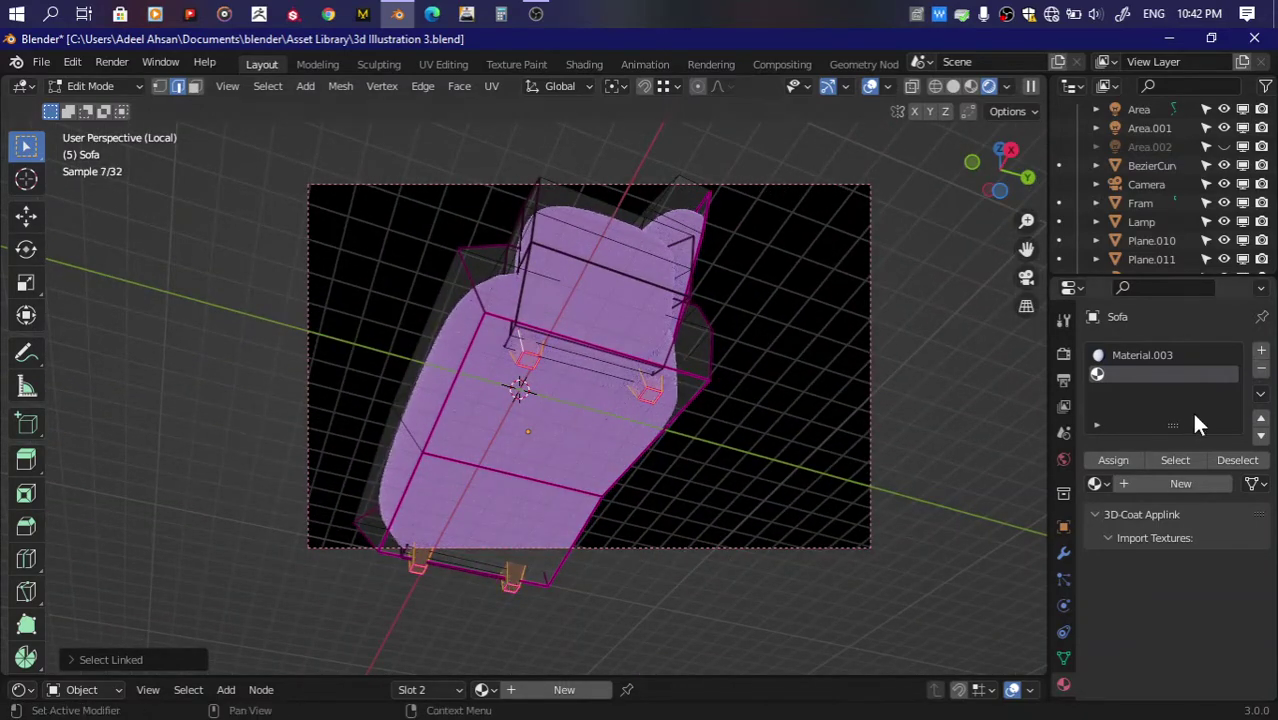
click(1026, 277)
key(slash)
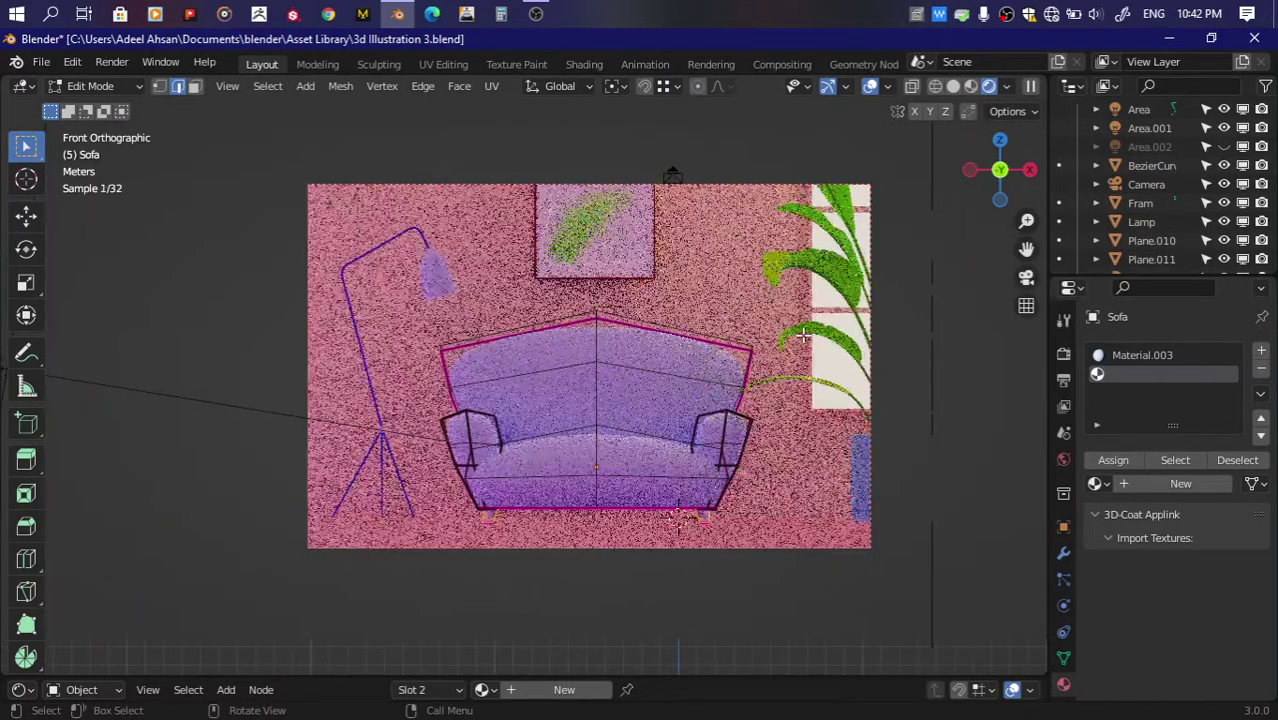
key(Tab)
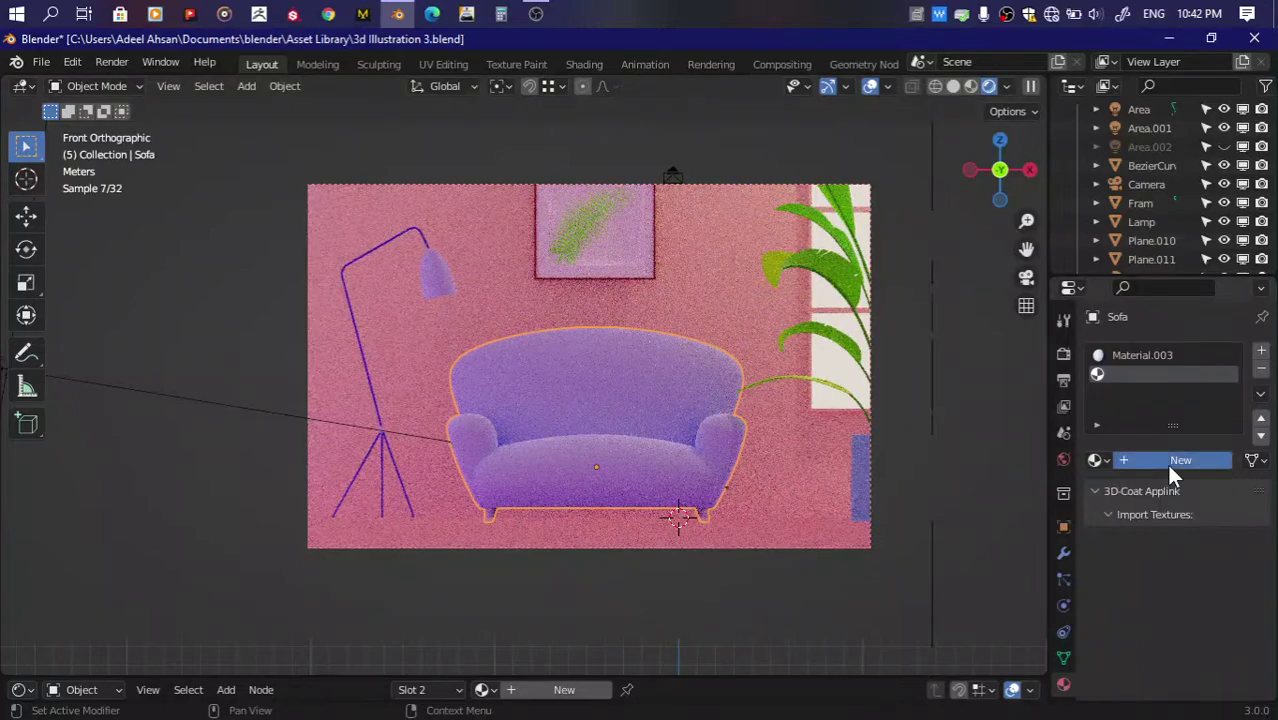
Step: Give the legs a new dark red Material.007, save, and return to the camera view
click(1166, 461)
click(1205, 625)
drag(1159, 472, 1133, 471)
scroll(1133, 471, down, 5)
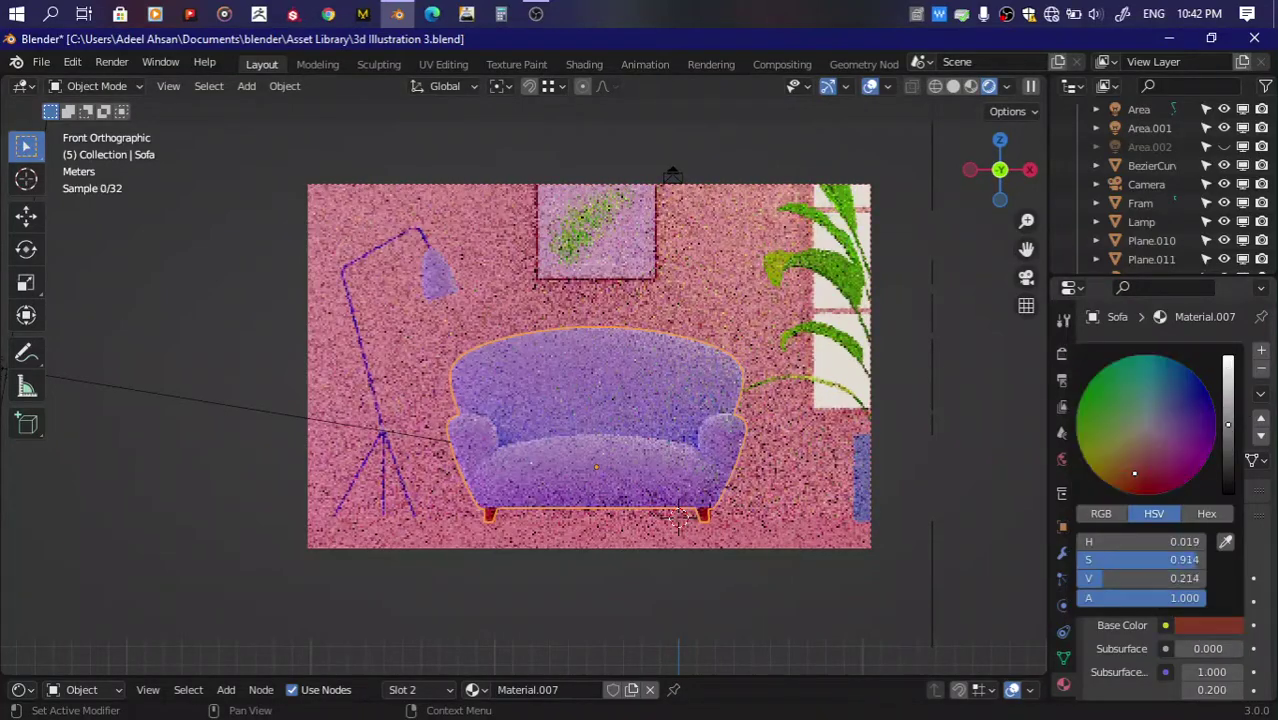
scroll(1133, 471, up, 3)
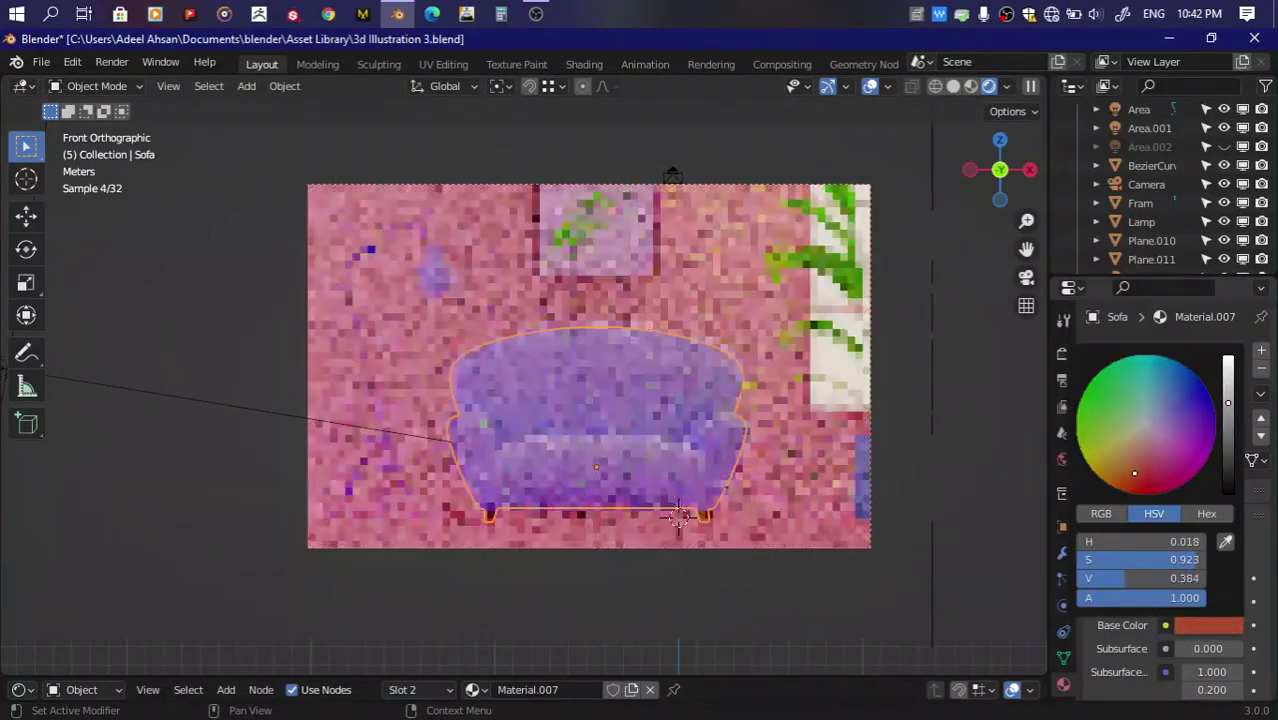
key(ctrl+s)
scroll(699, 336, down, 5)
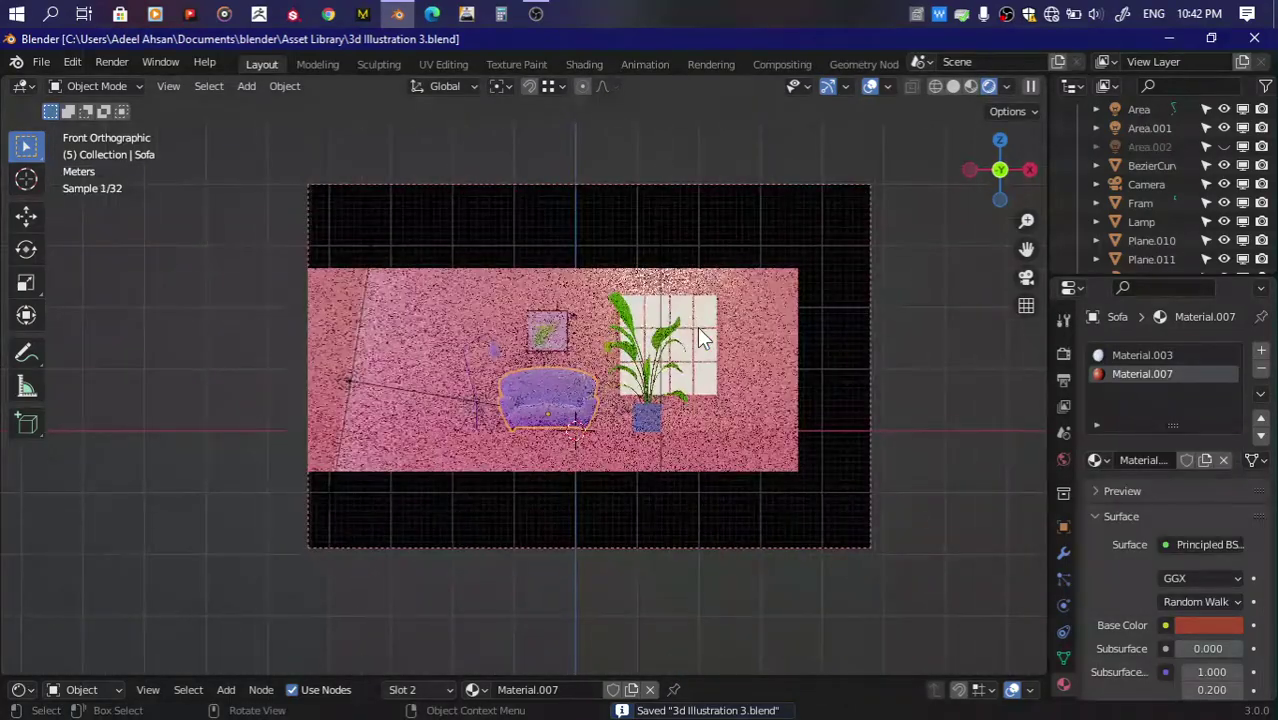
click(701, 338)
click(1026, 277)
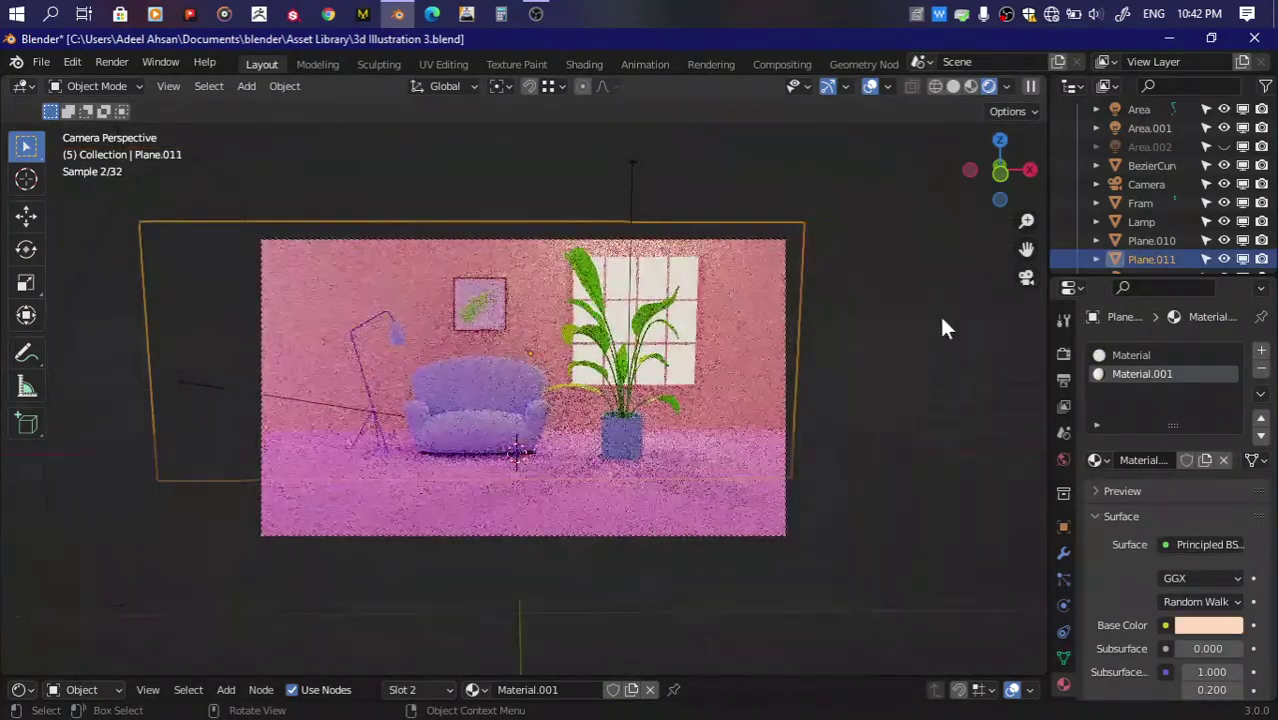
Step: Shrink the overhead area light to 0.1 m, leaving Portal off
click(945, 326)
click(633, 160)
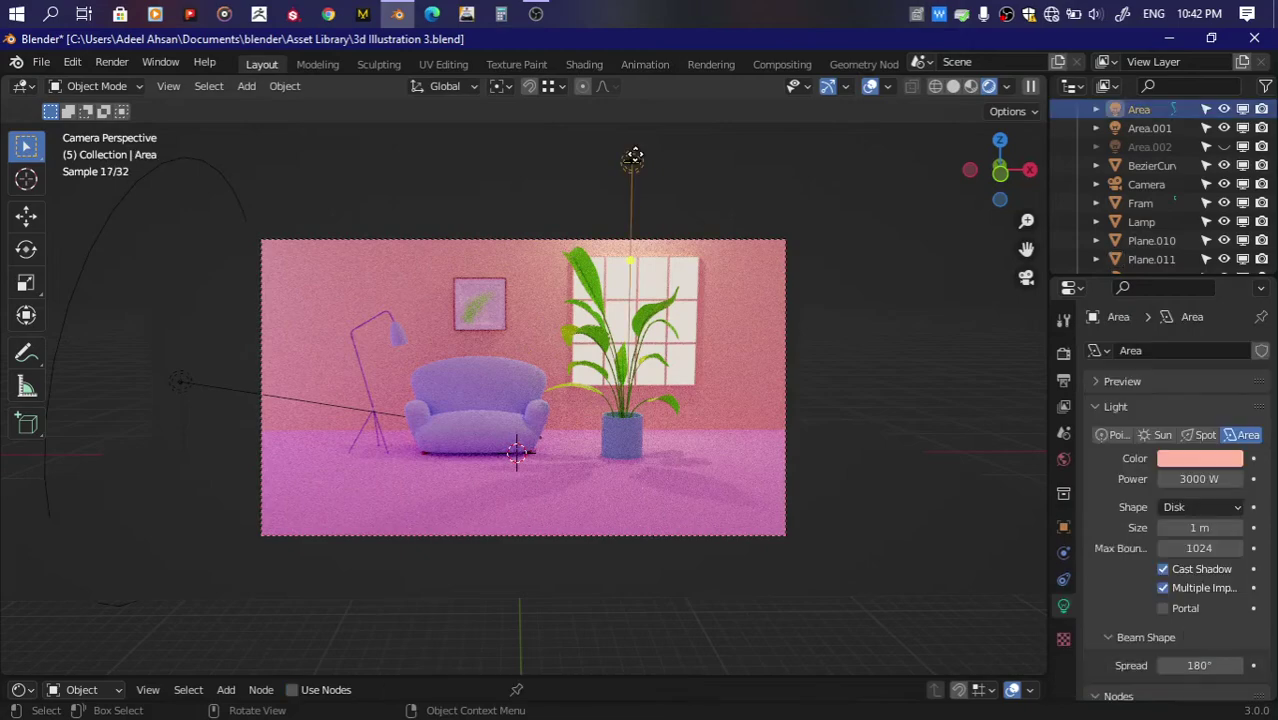
drag(1190, 527, 1198, 527)
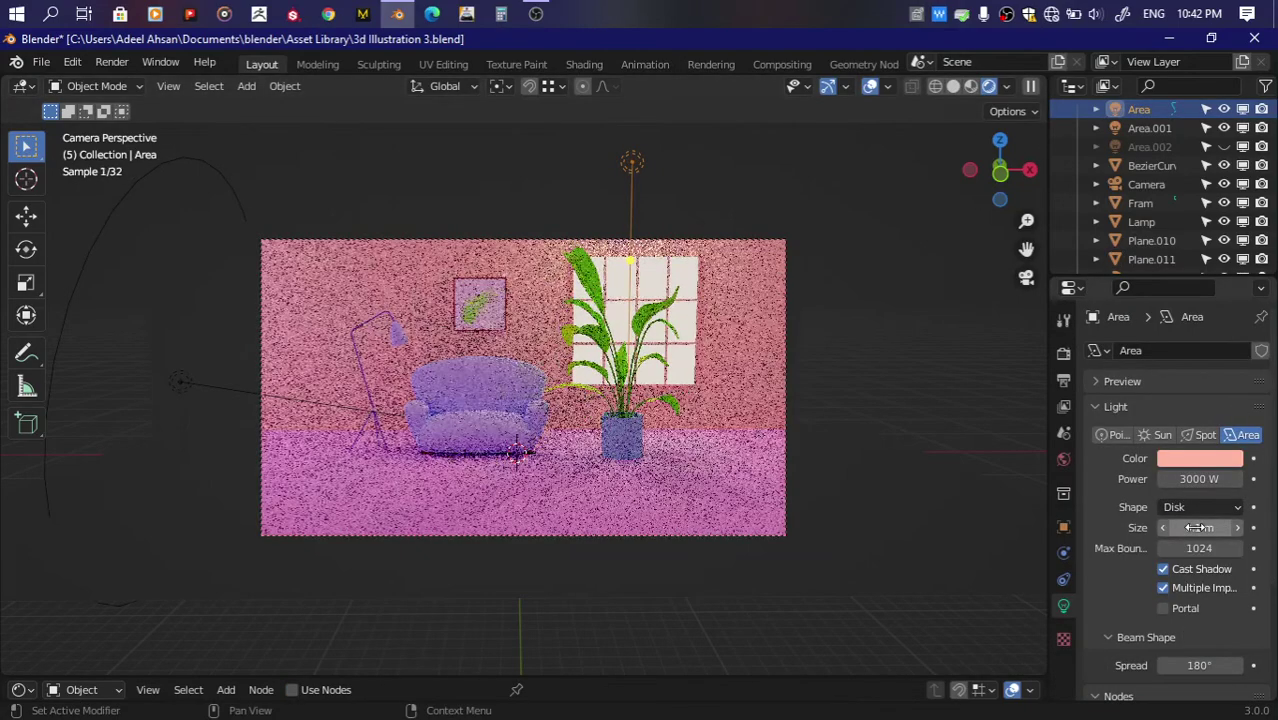
click(1190, 605)
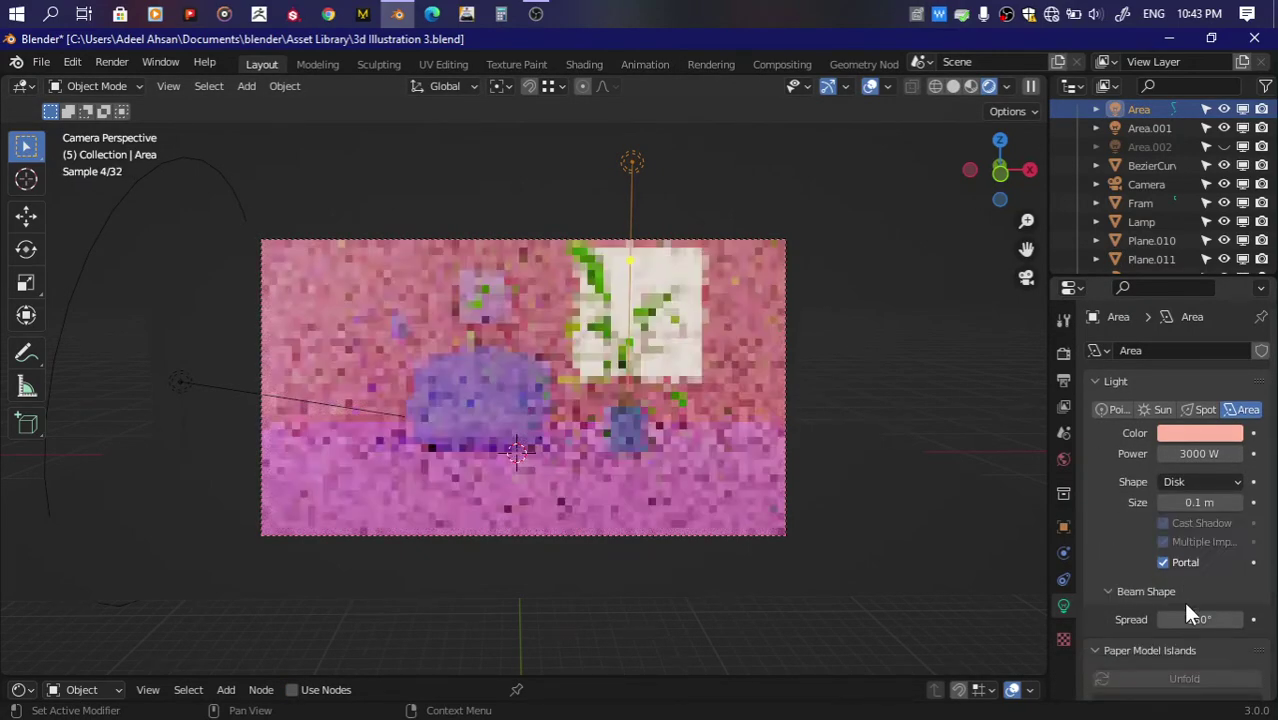
click(1182, 608)
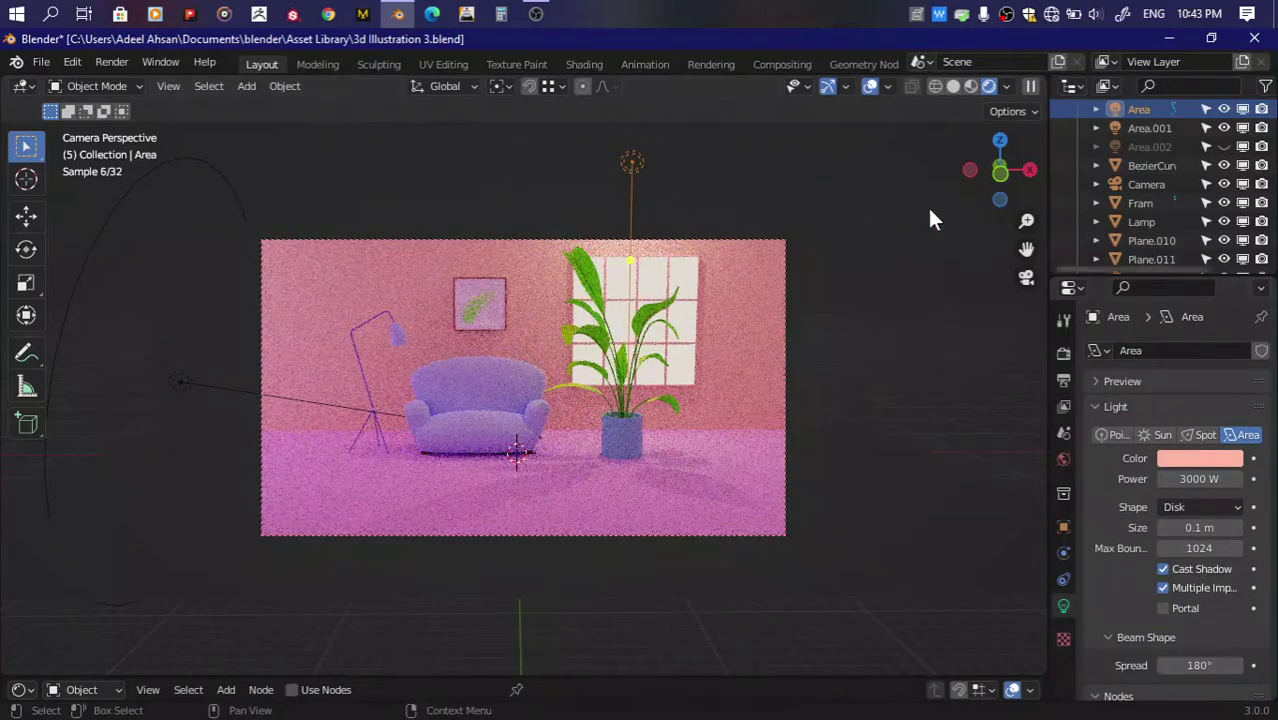
Step: Make the world visible to camera rays, keeping diffuse, glossy and transmission enabled
click(1063, 459)
click(1187, 574)
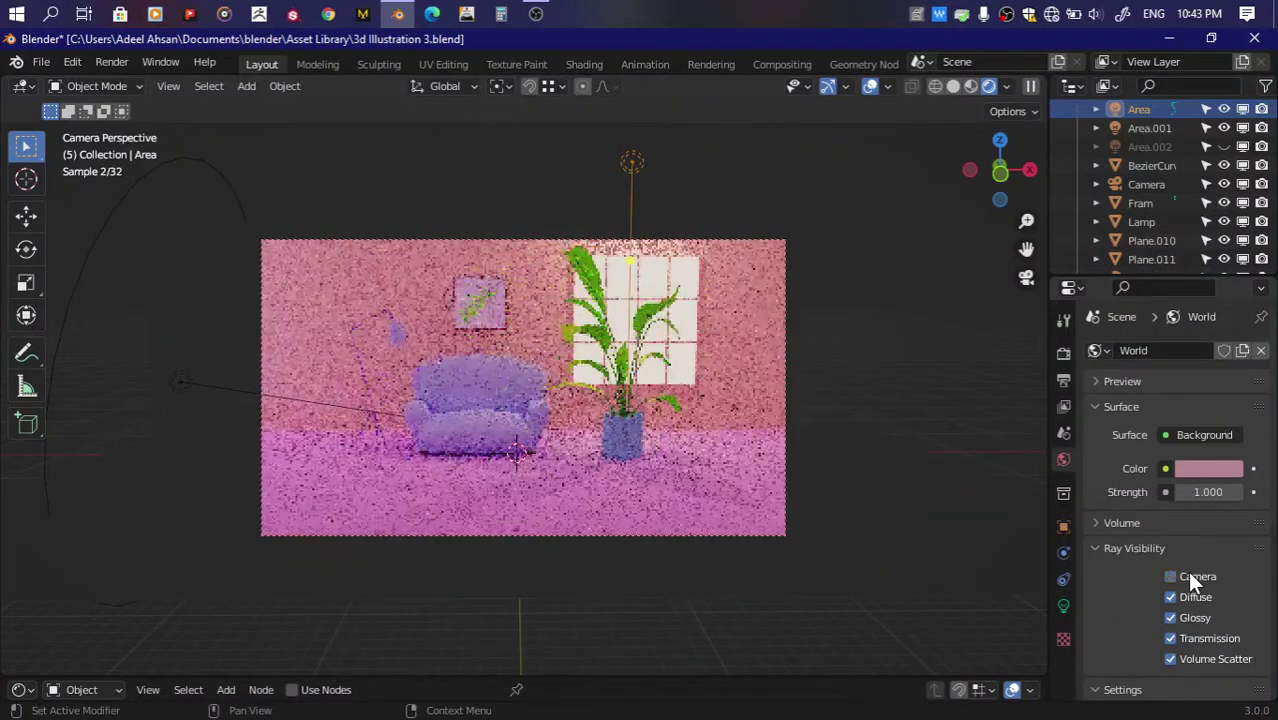
click(1187, 574)
click(1186, 592)
click(1181, 617)
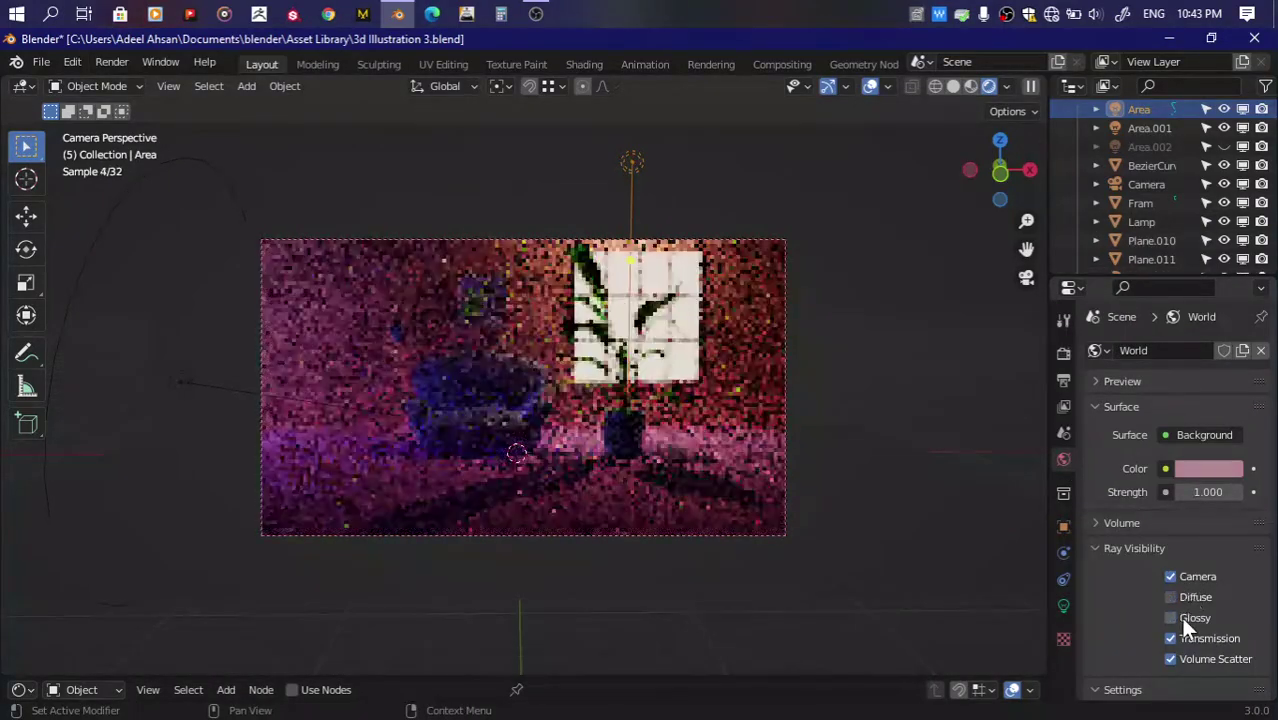
click(1181, 630)
click(1171, 597)
click(1171, 617)
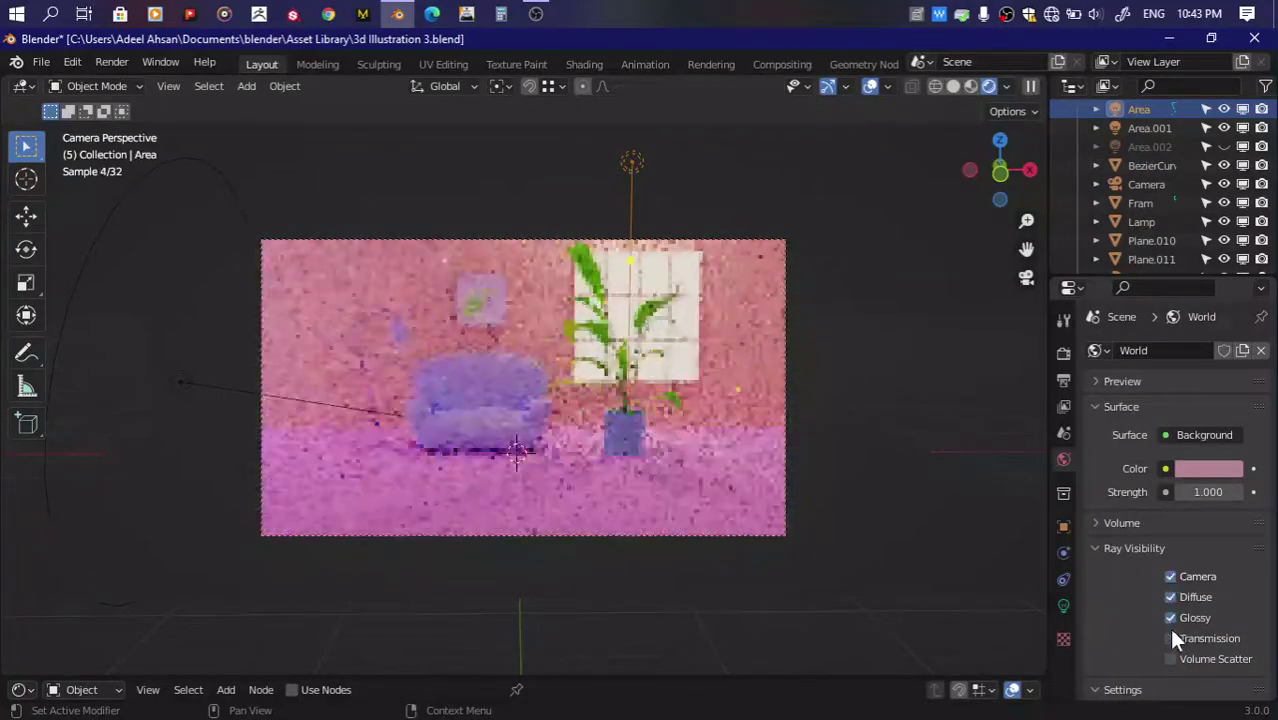
click(1171, 638)
Step: Select the plant pot and show its material settings
scroll(677, 431, up, 1)
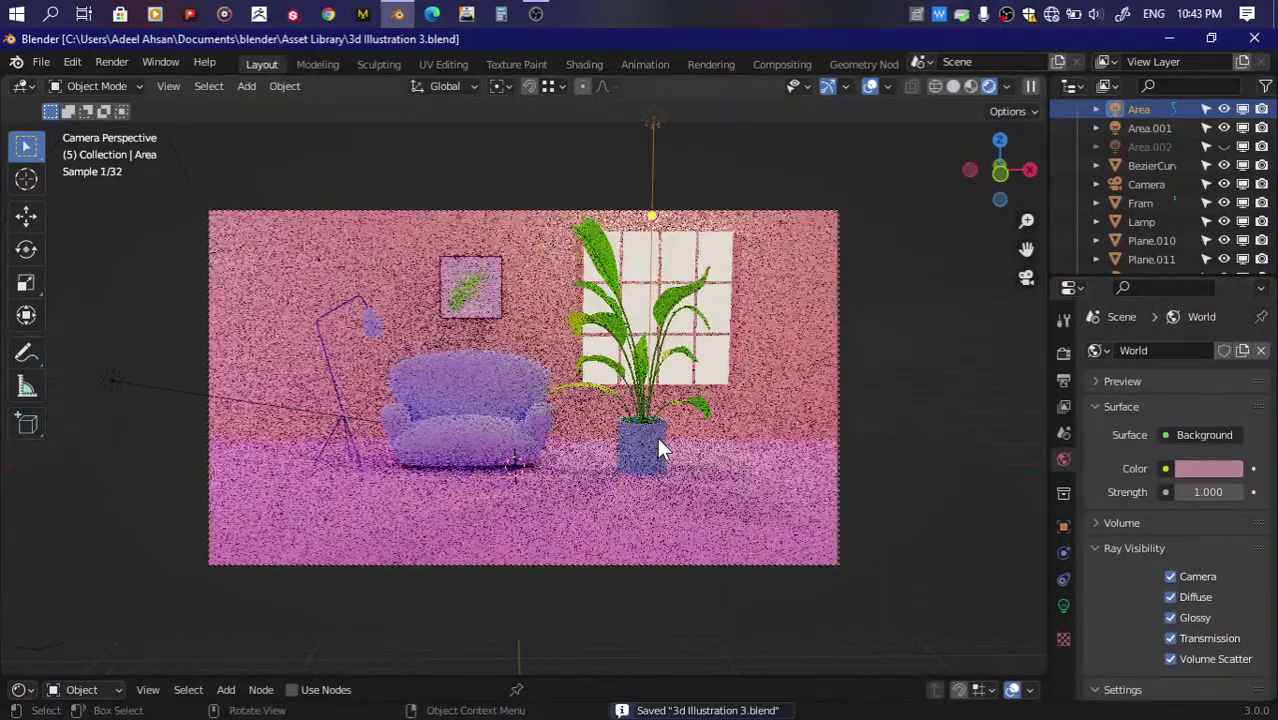
click(657, 437)
click(1063, 684)
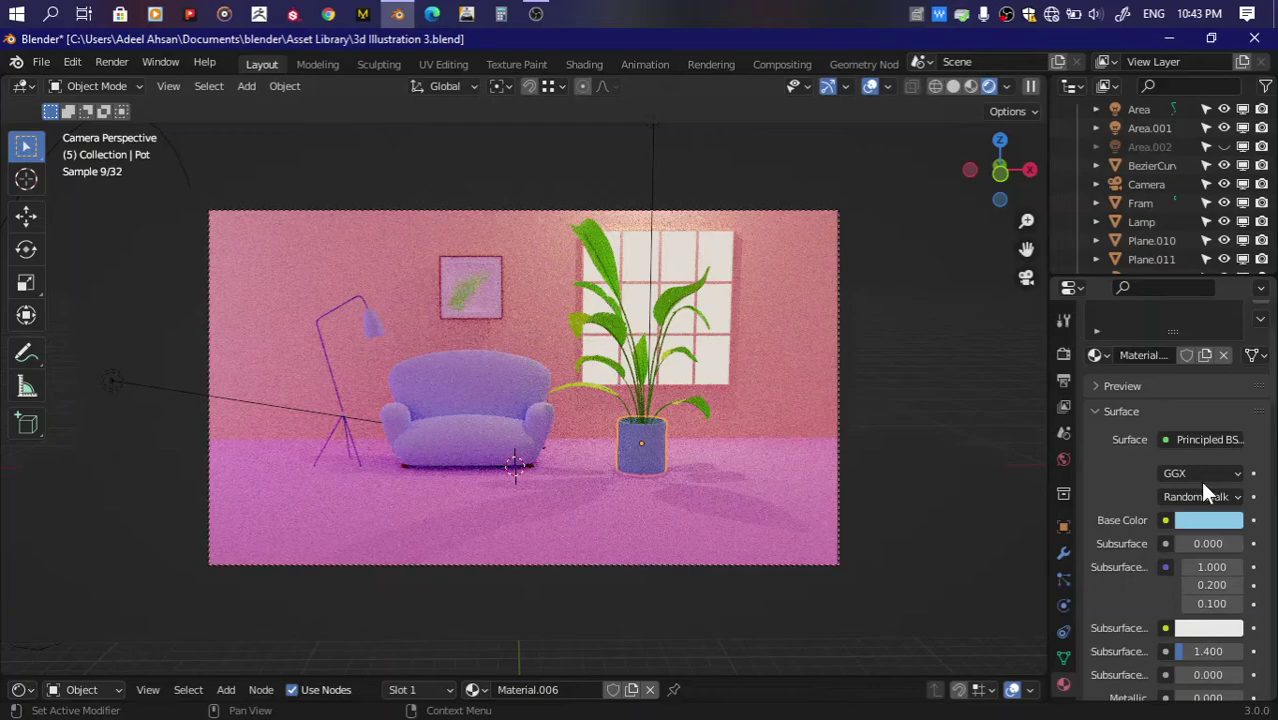
Step: Set the pot material's roughness to 0.149 and anisotropic to 1.000
scroll(1155, 635, down, 4)
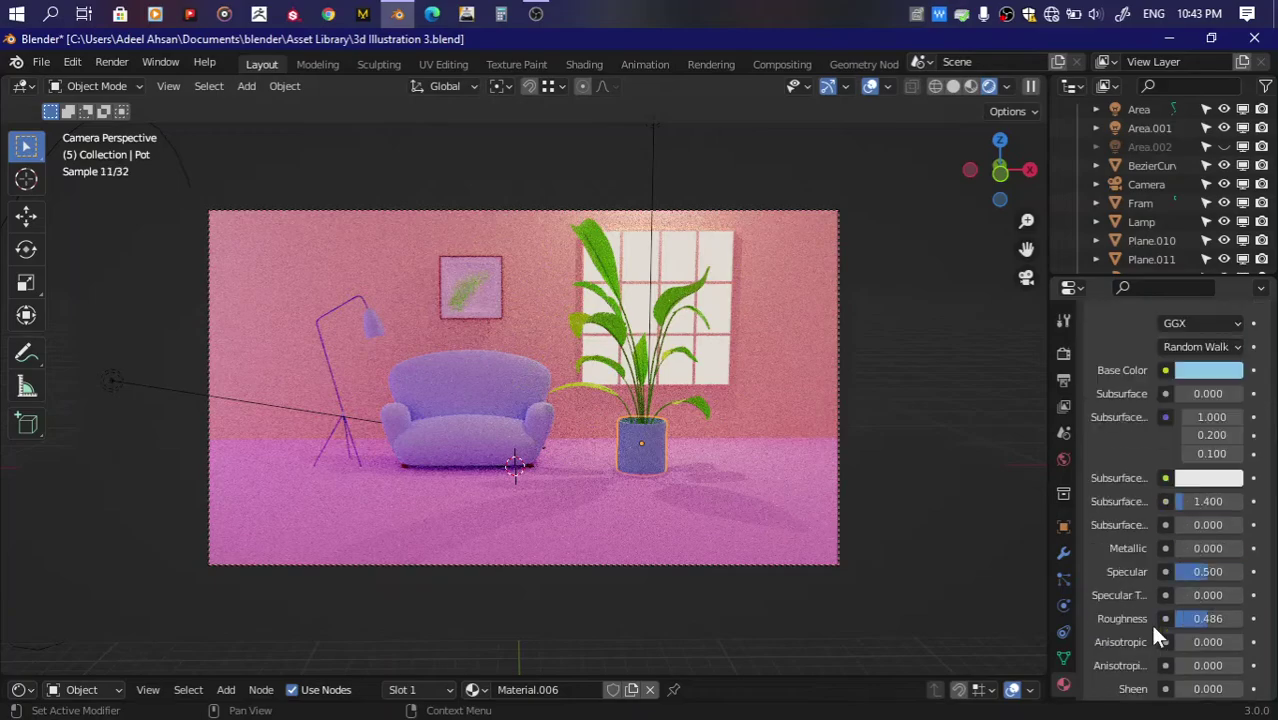
drag(1208, 618, 1170, 618)
scroll(1181, 518, down, 2)
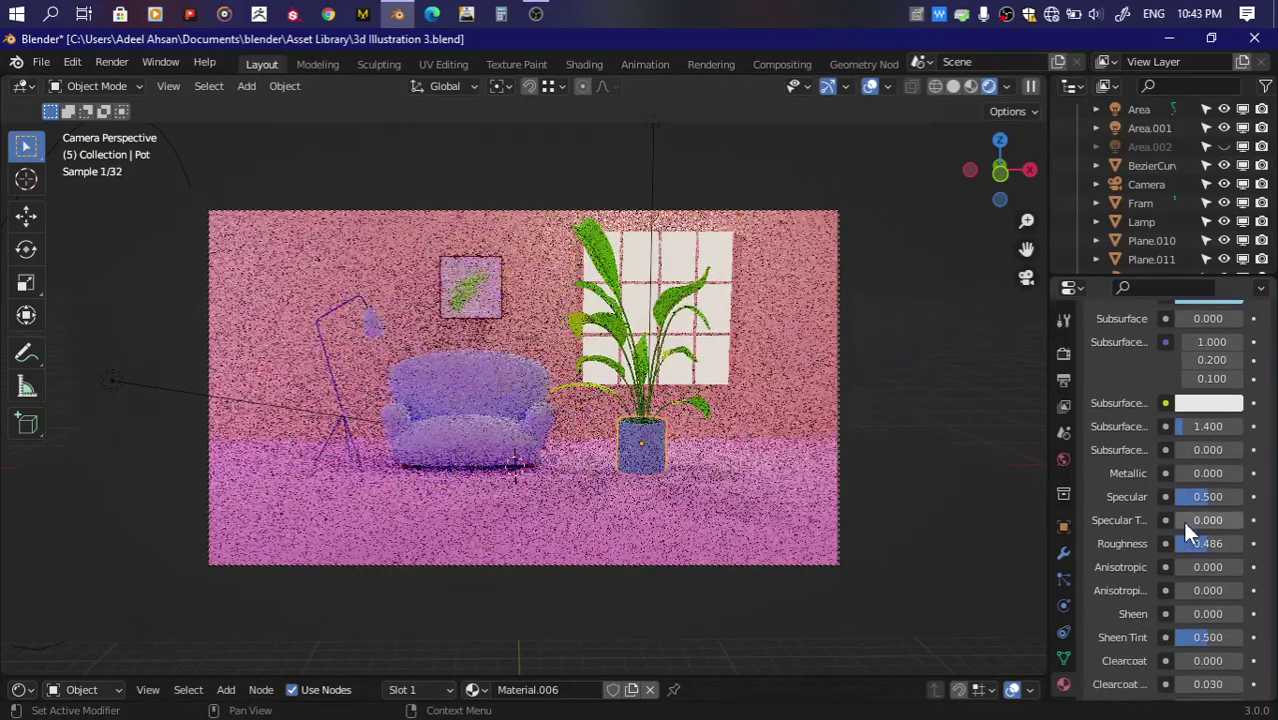
key(BackSpace)
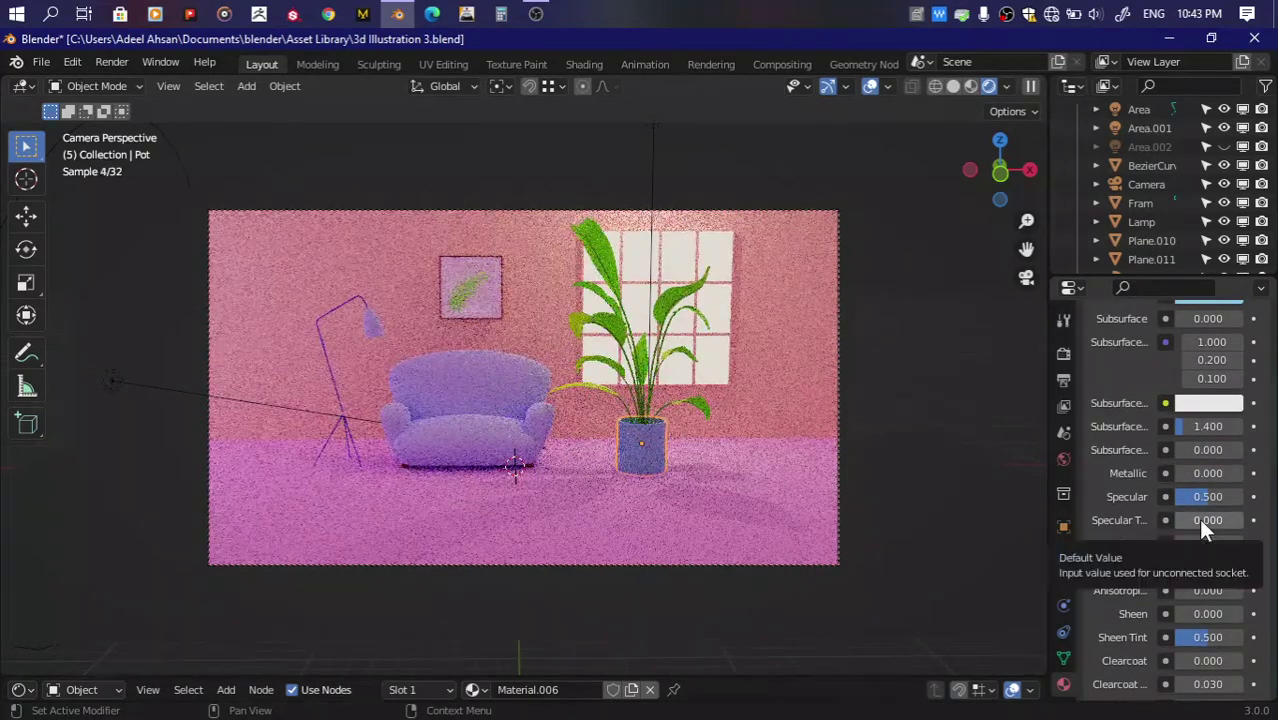
click(1198, 518)
key(Return)
drag(1180, 543, 1248, 575)
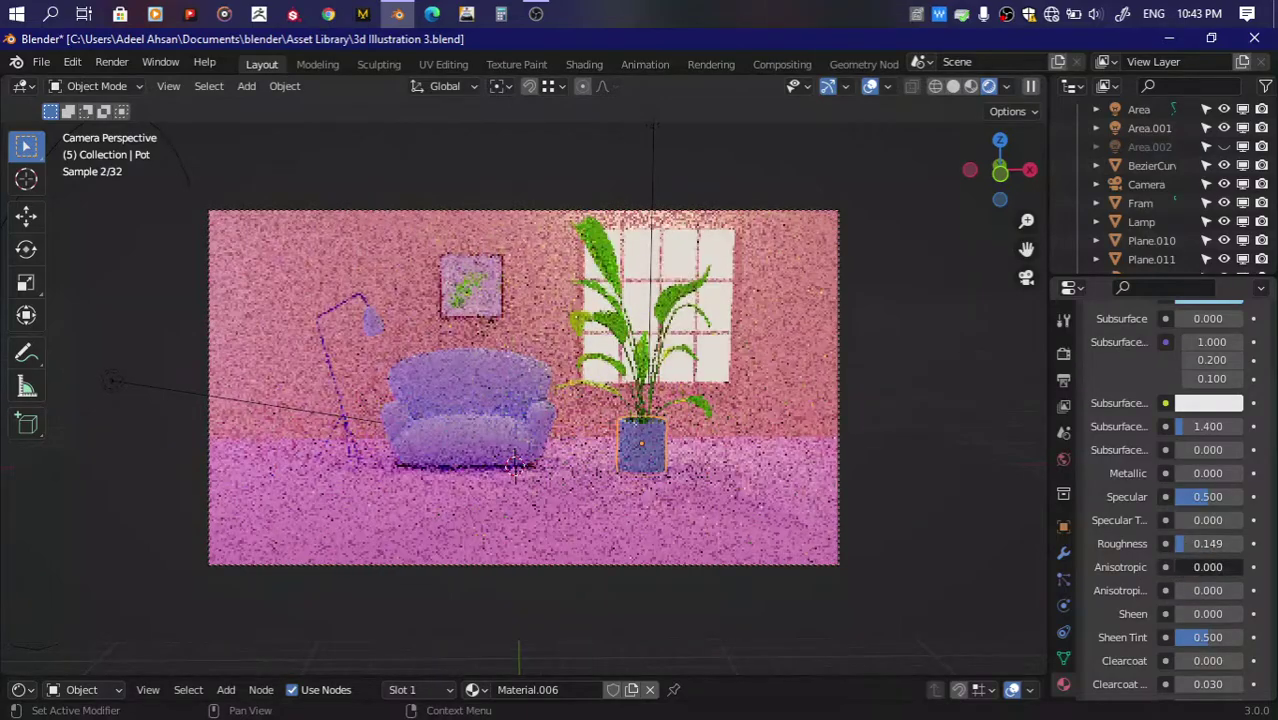
scroll(592, 467, up, 1)
scroll(599, 421, up, 3)
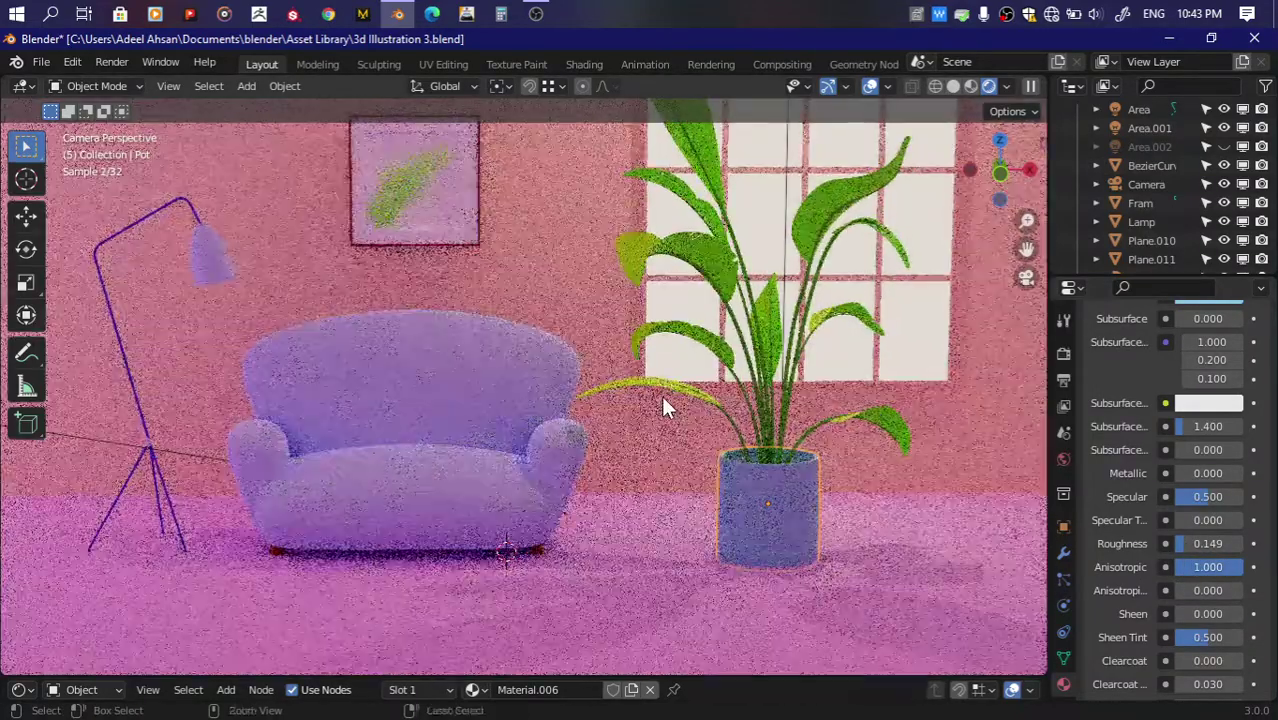
Step: Limit the preview render to a region around the pot
key(ctrl+b)
drag(632, 361, 854, 609)
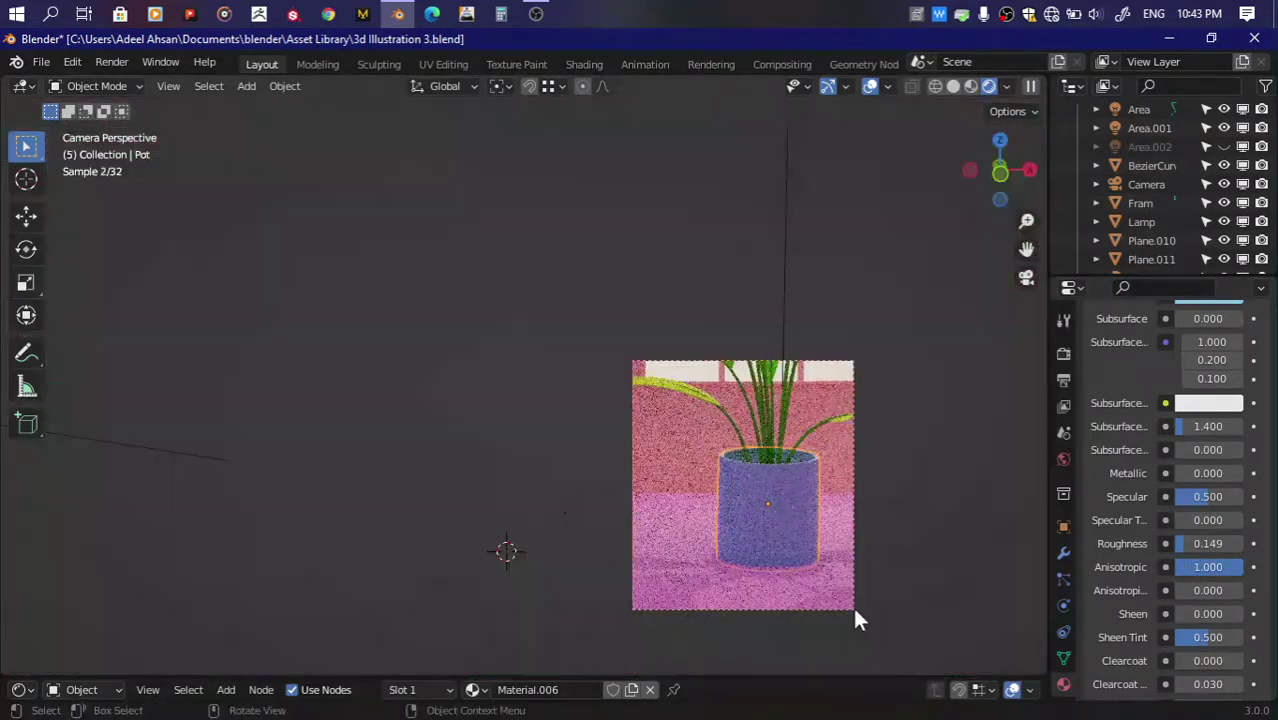
middle_drag(958, 444, 771, 277)
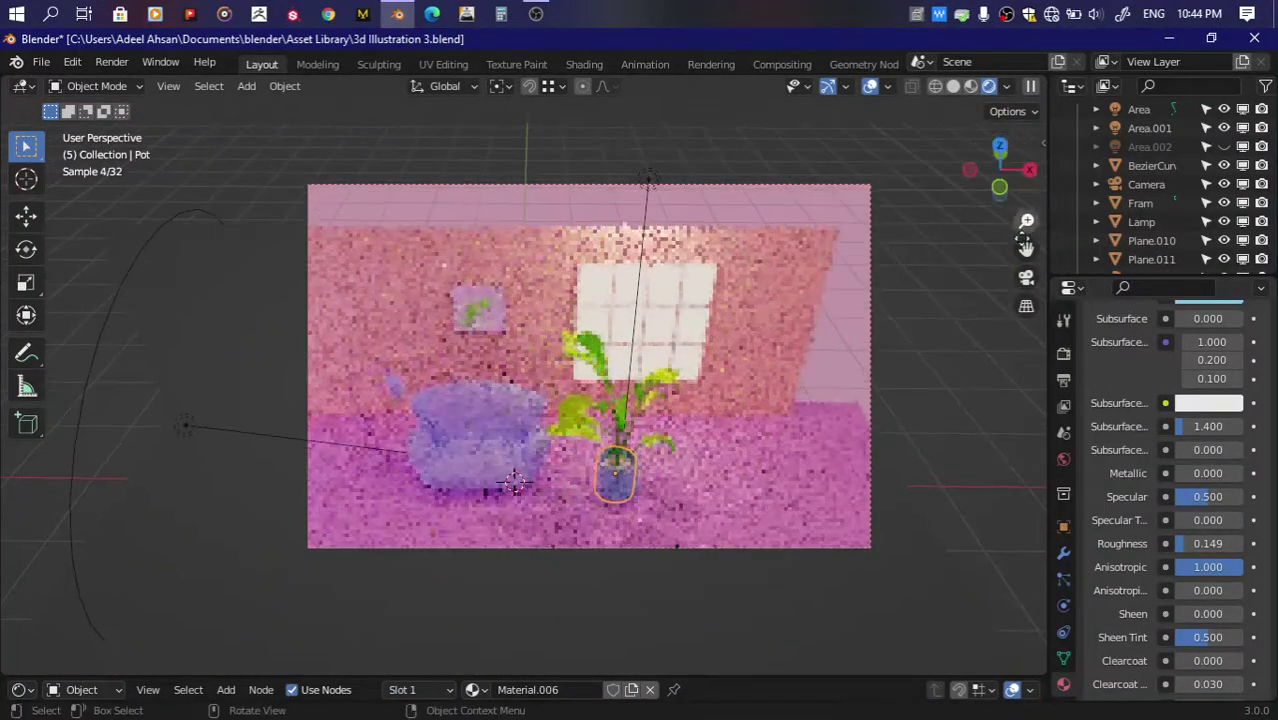
scroll(771, 277, up, 5)
scroll(616, 351, down, 5)
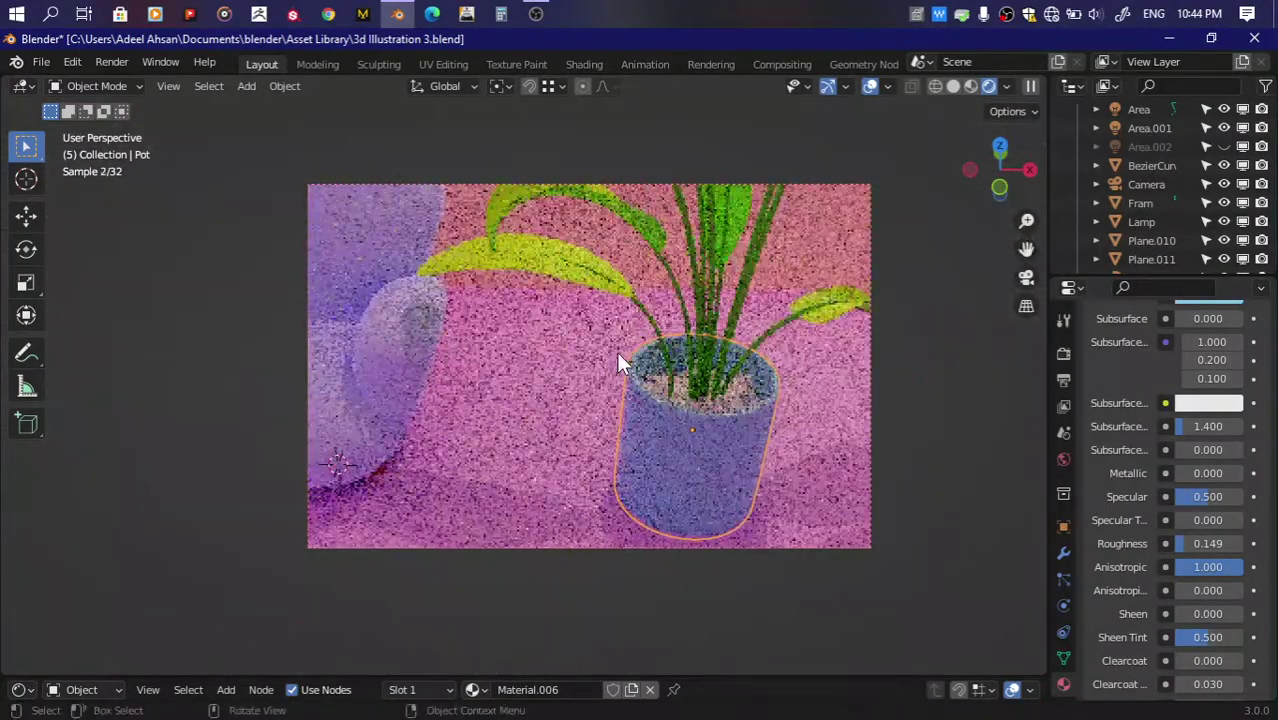
key(ctrl+b)
drag(573, 283, 797, 494)
Step: Assign the existing Material.008 to the soil
click(733, 392)
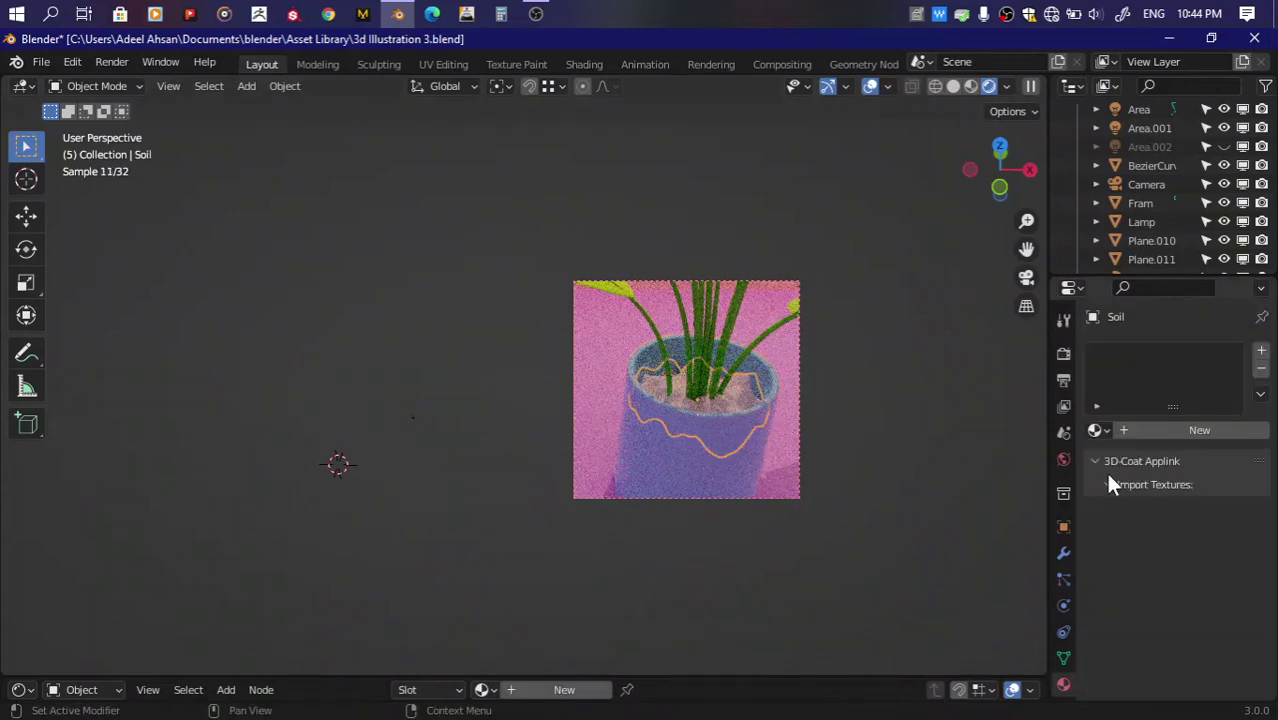
click(1097, 430)
click(966, 600)
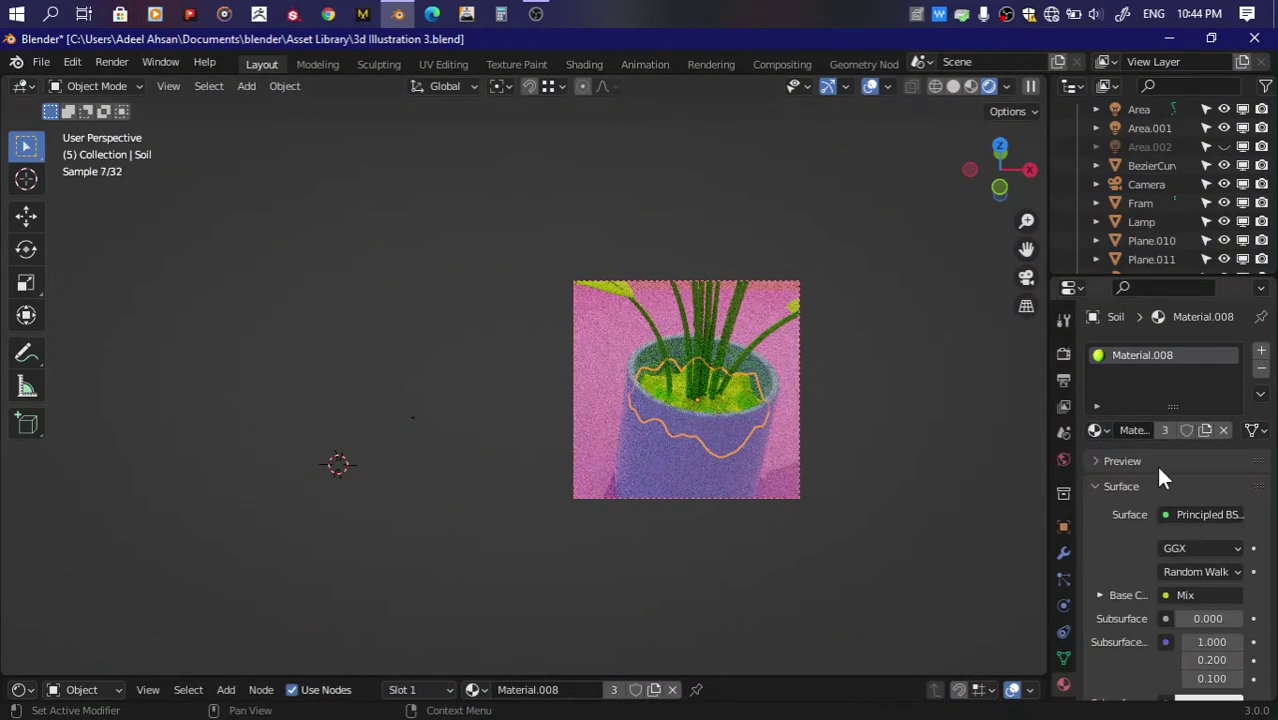
Step: Make the soil's material a single-user copy and recolour the ramp's left stop green and right stop yellow
click(1164, 430)
scroll(1117, 556, down, 5)
click(1099, 370)
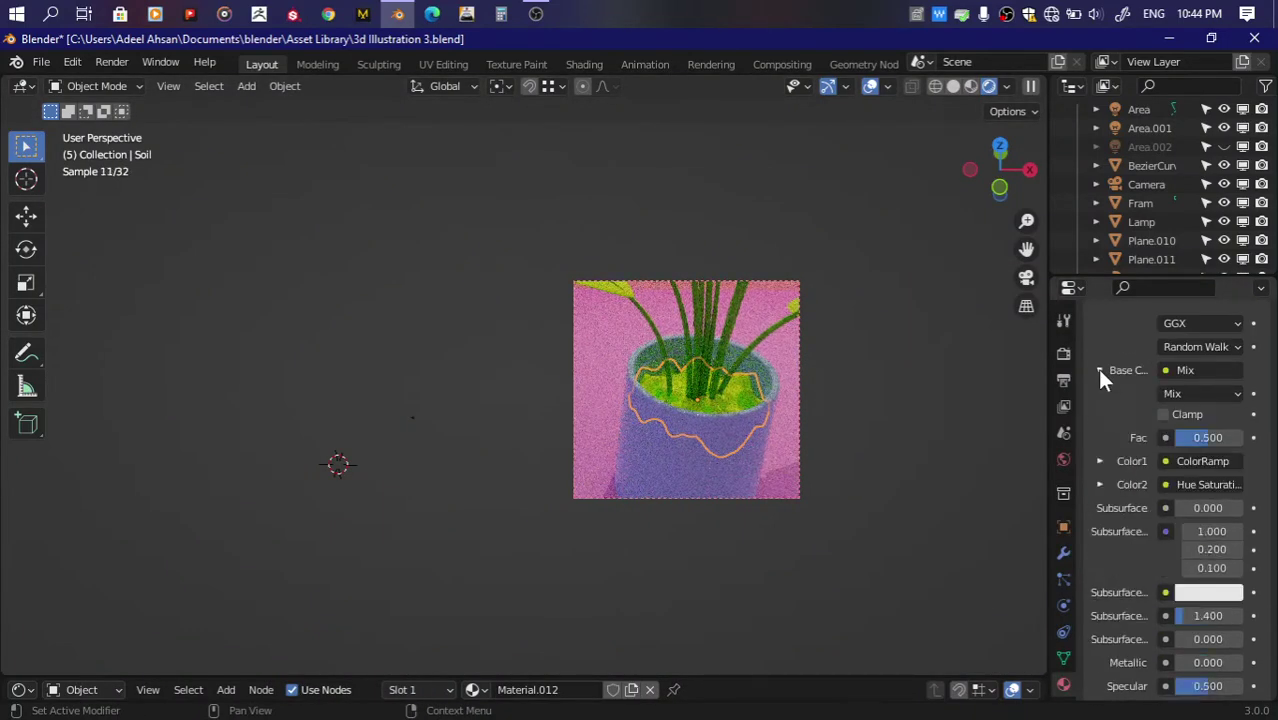
click(1099, 462)
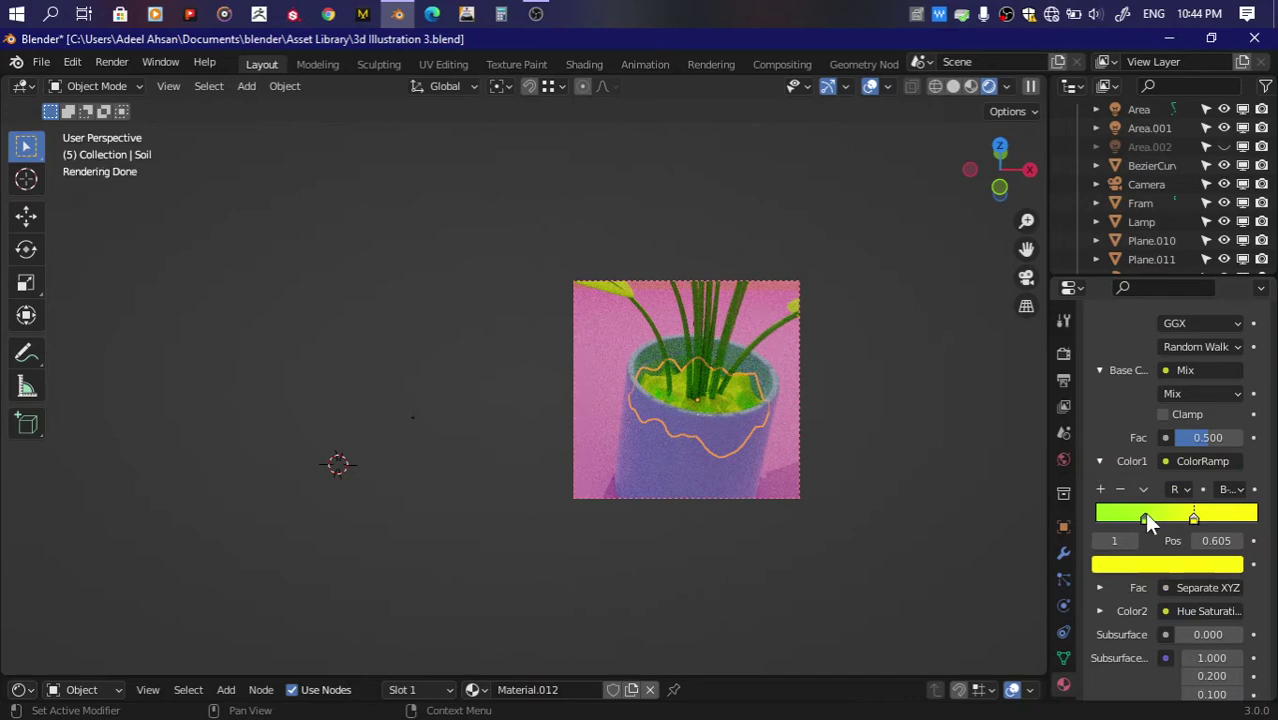
click(1144, 517)
click(1150, 563)
click(1229, 326)
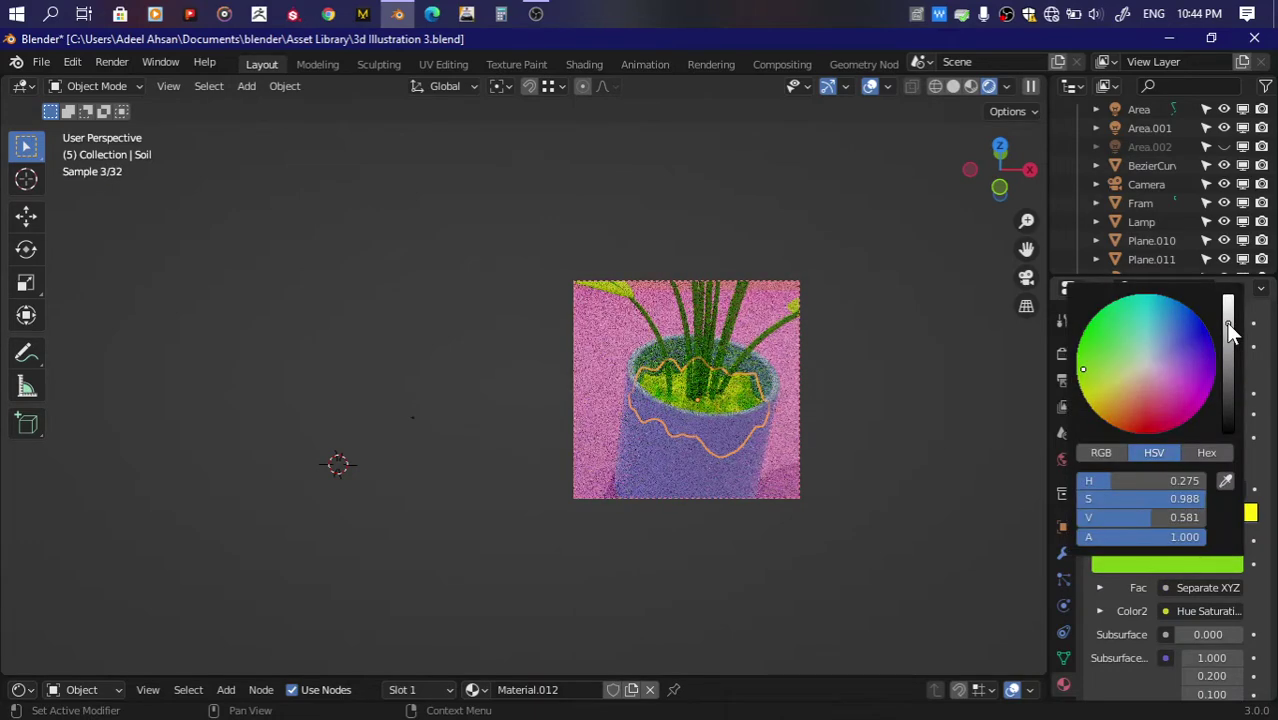
click(1192, 516)
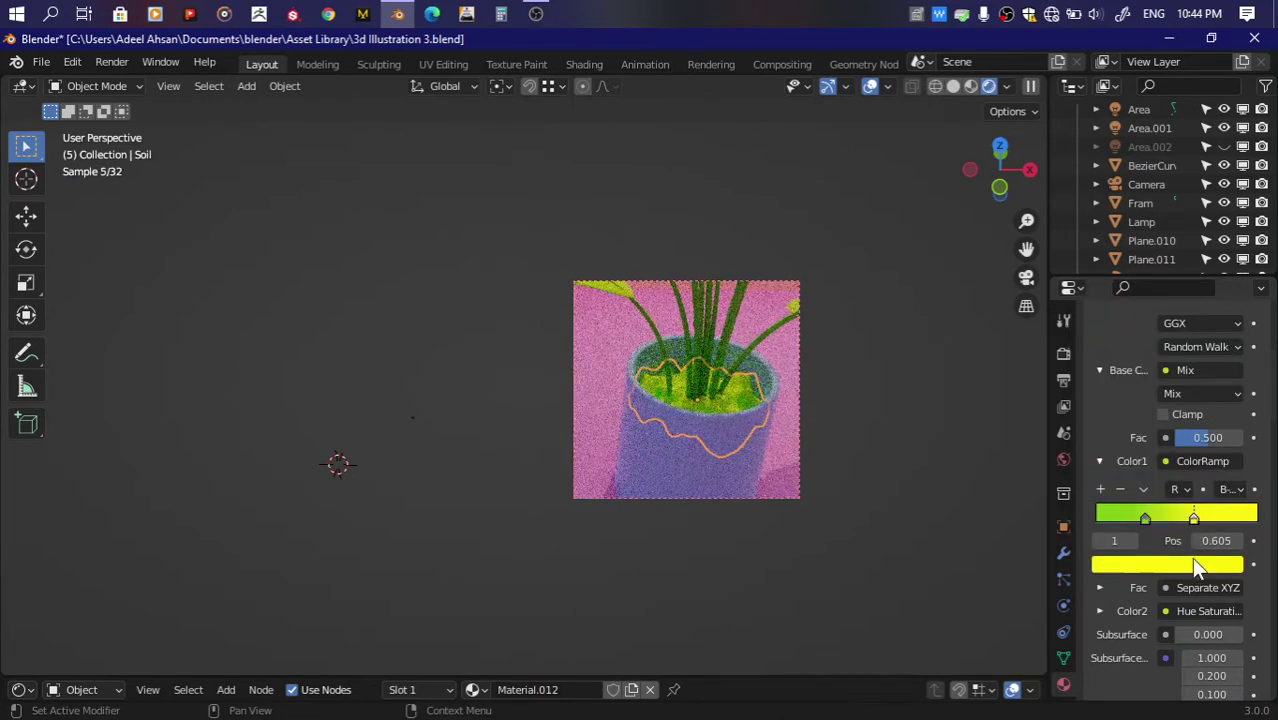
click(1191, 557)
click(1231, 330)
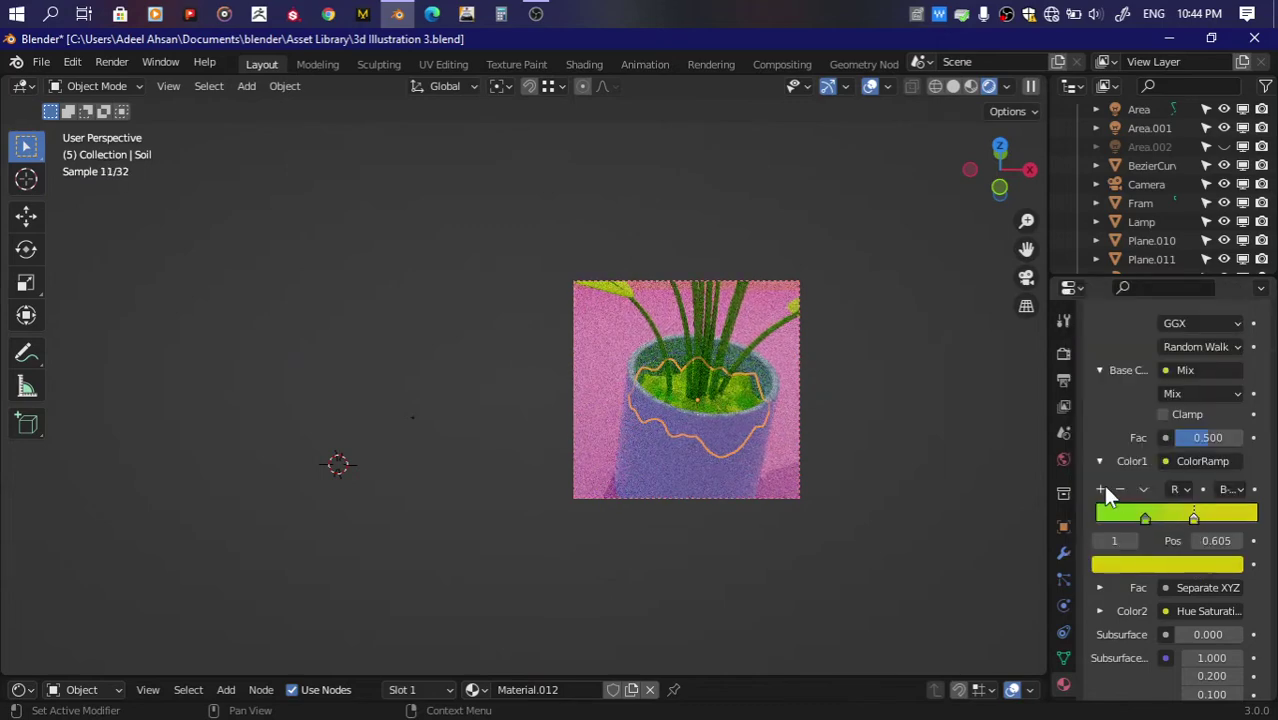
Step: Colour a stop deep dark red and rearrange the stops, with yellow near 0.898
click(1160, 565)
click(1134, 417)
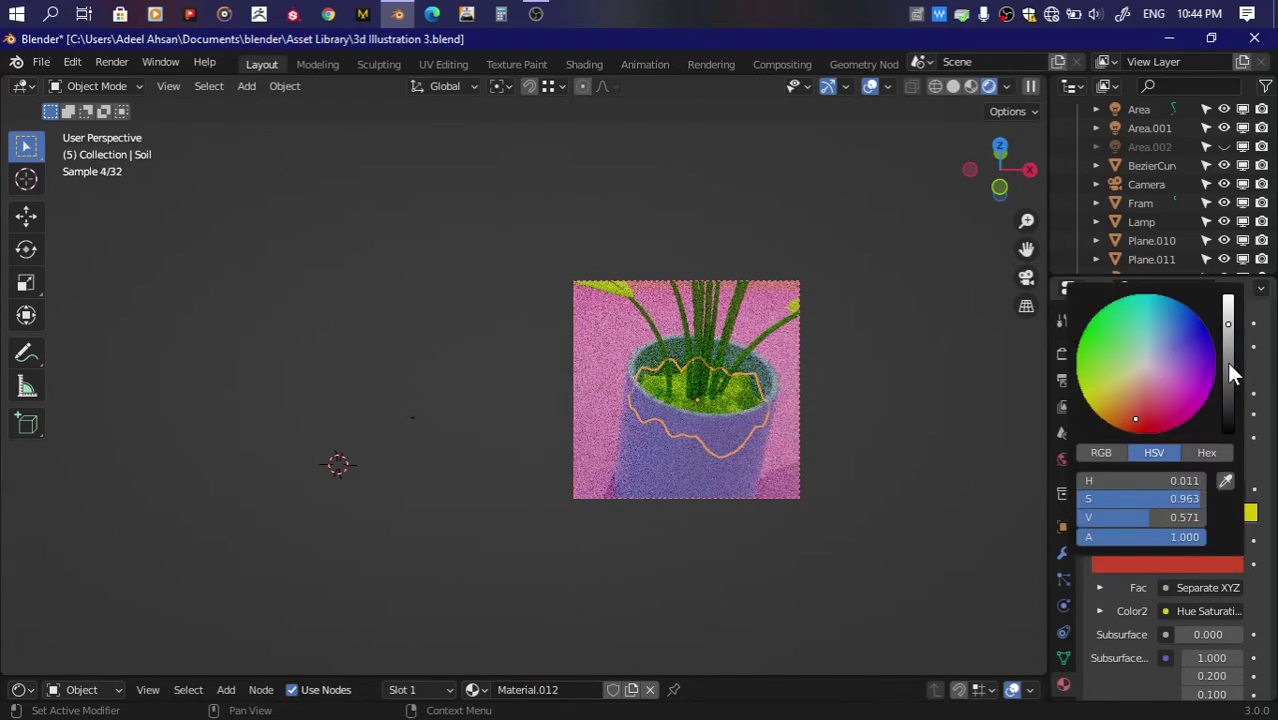
drag(1230, 372, 1230, 399)
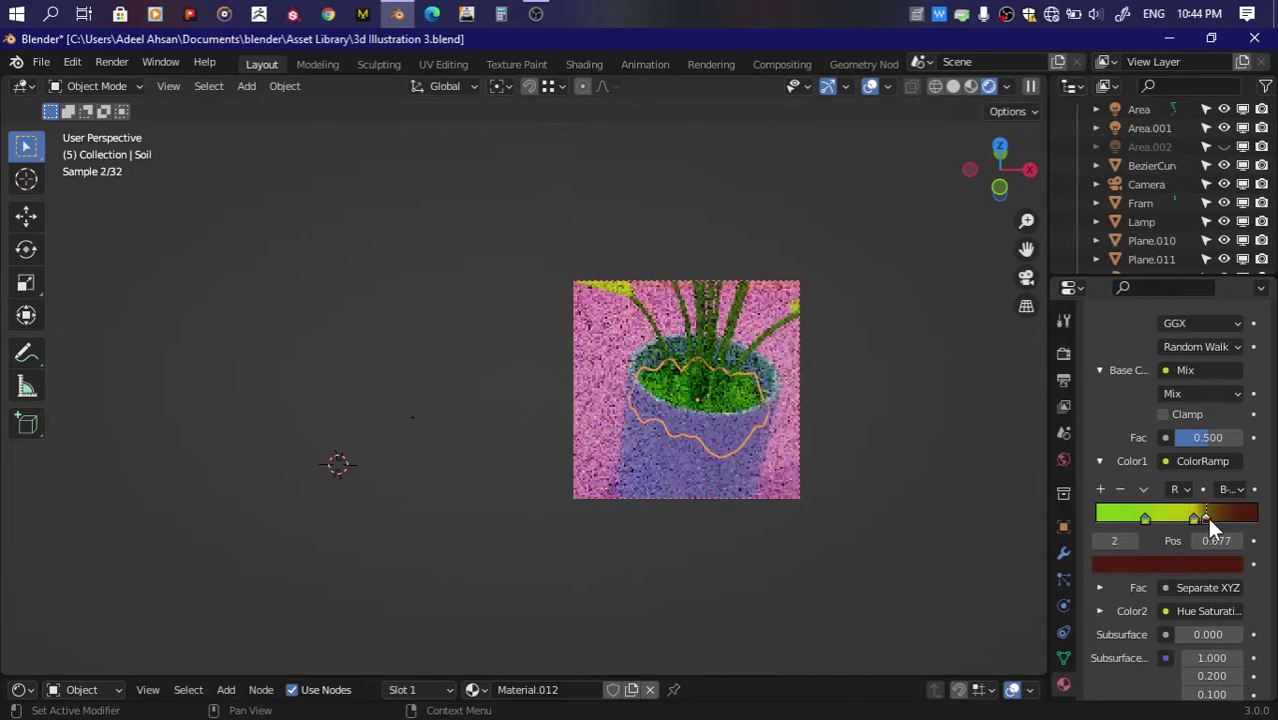
mouse_move(1207, 520)
mouse_down()
mouse_move(1234, 520)
mouse_move(1062, 540)
mouse_up()
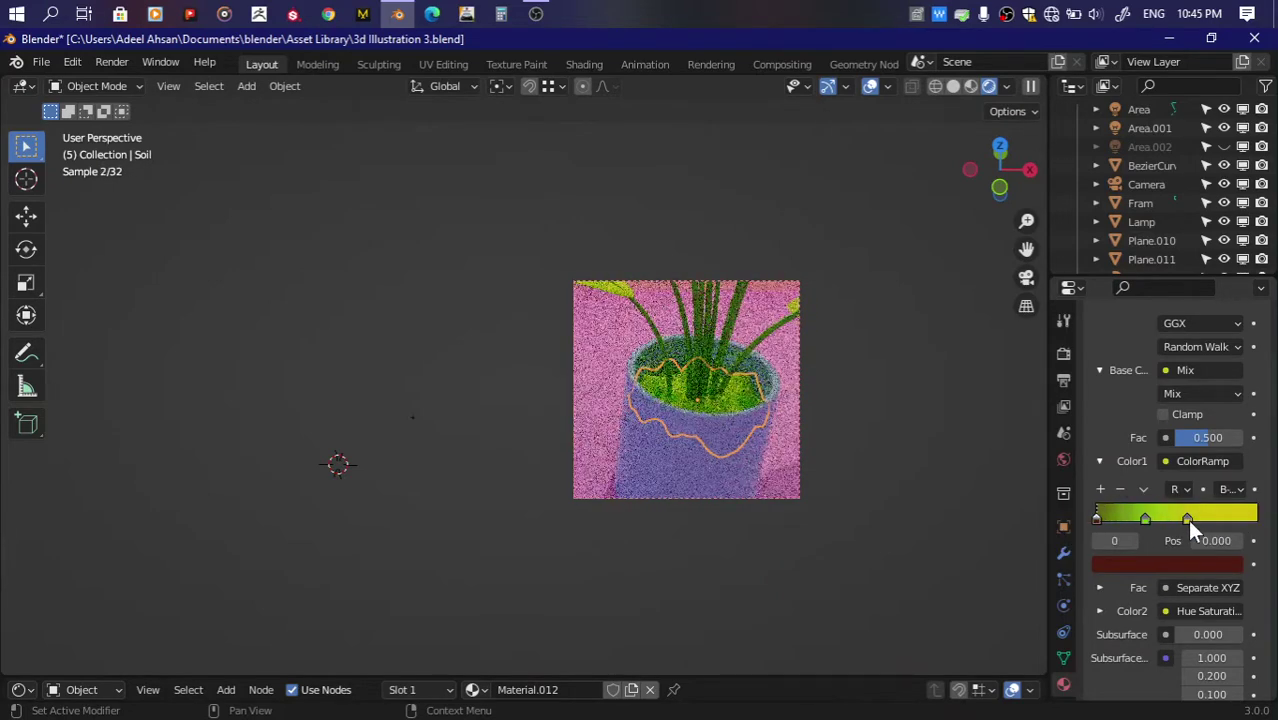
drag(1187, 519, 1241, 519)
drag(1146, 518, 1190, 514)
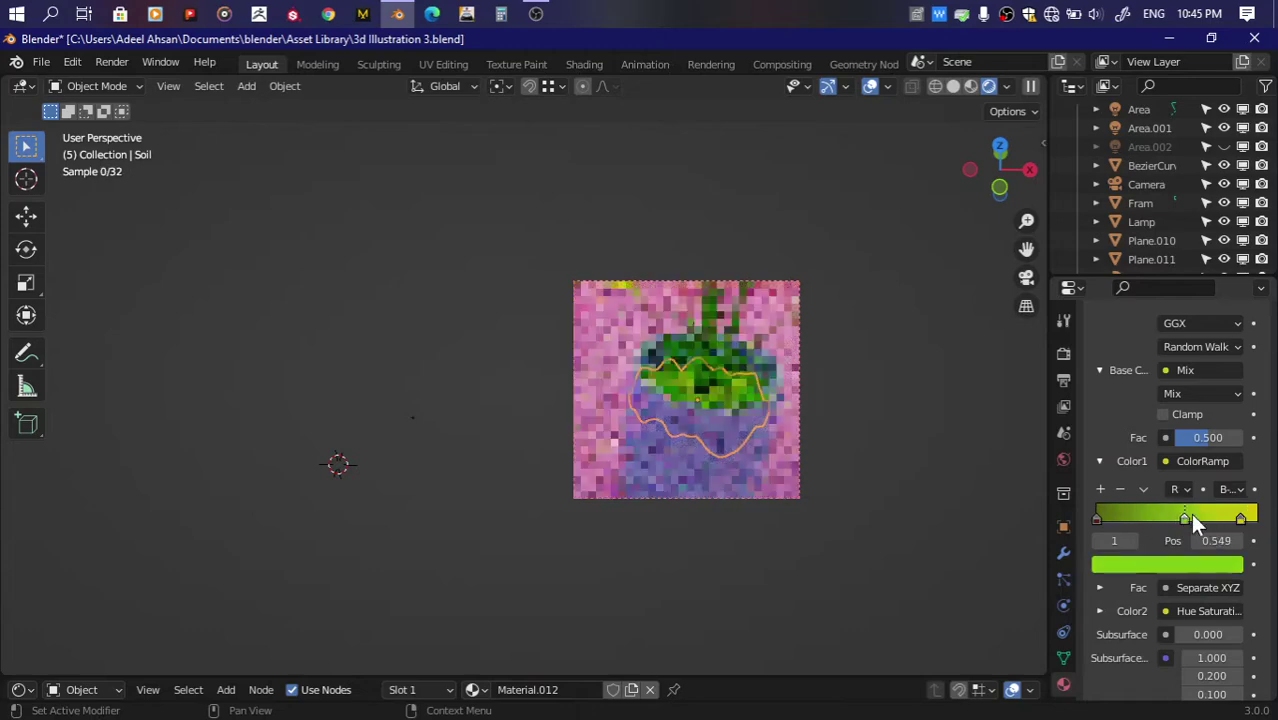
drag(1095, 517, 1146, 518)
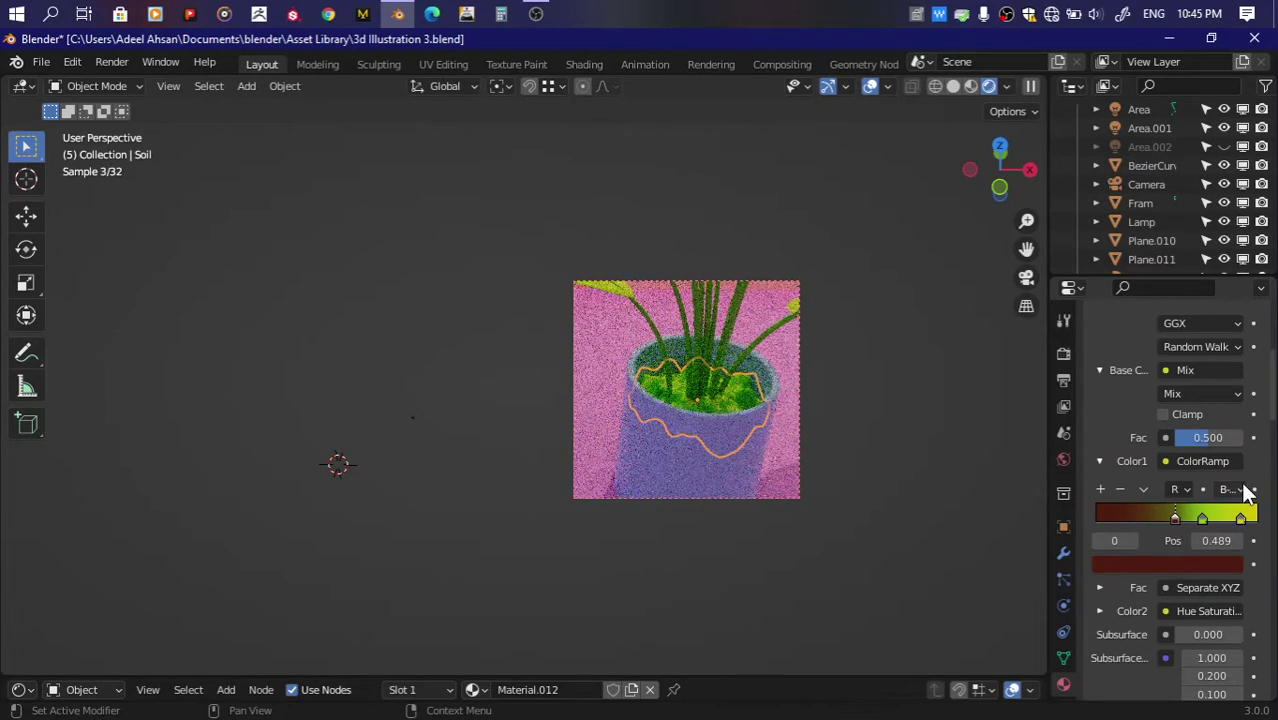
Step: Set the ramp to Ease interpolation and limit the render region to a box around the pot
click(1232, 489)
click(1198, 514)
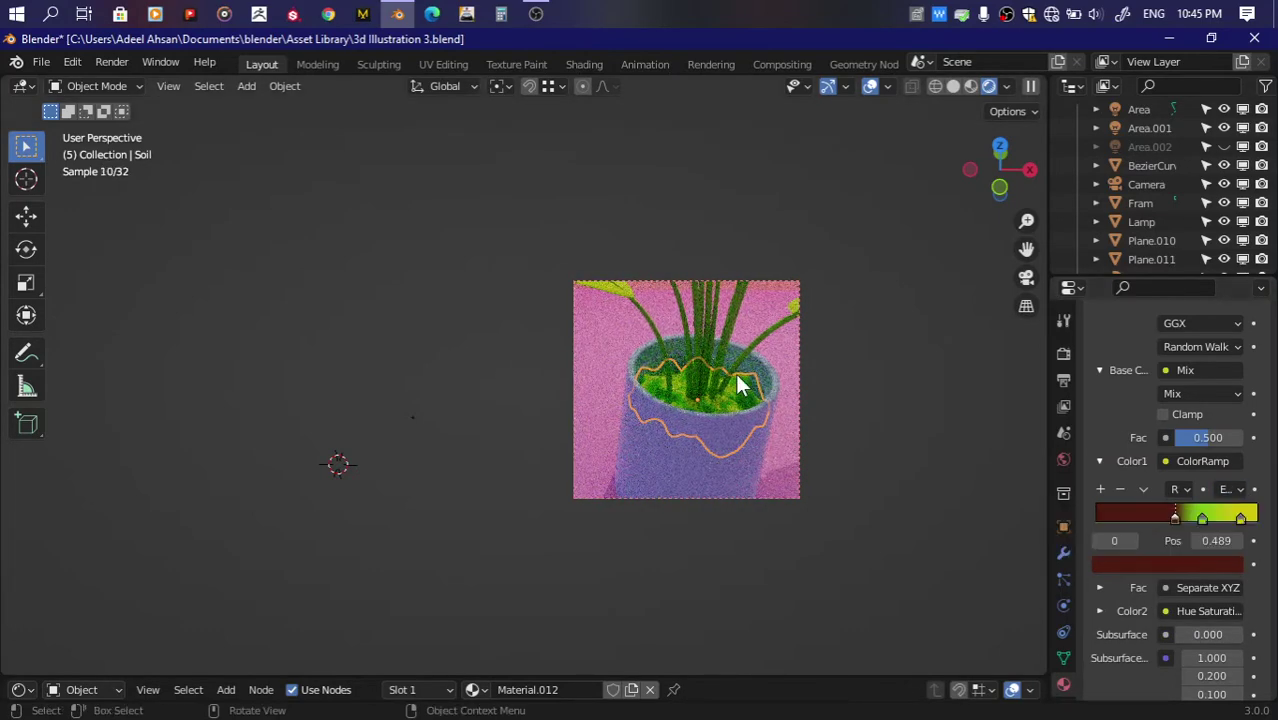
scroll(830, 380, up, 2)
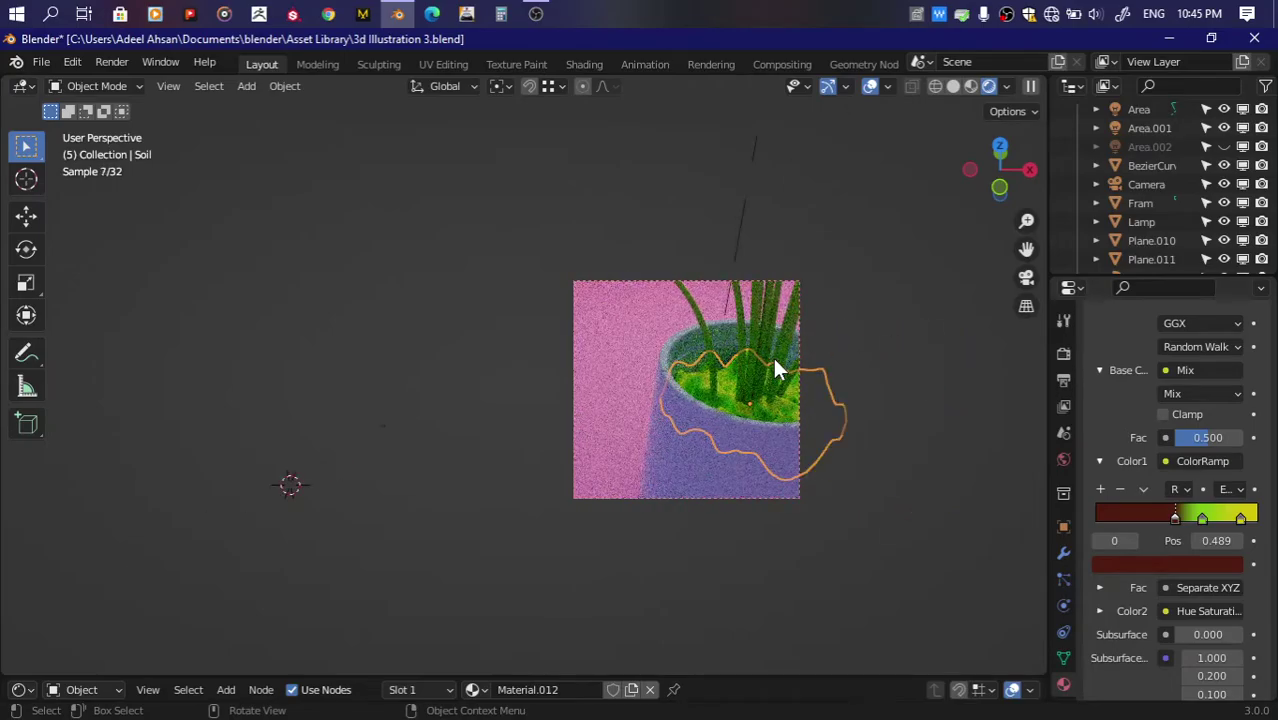
key(ctrl+alt+b)
scroll(772, 354, up, 2)
drag(1015, 183, 1021, 245)
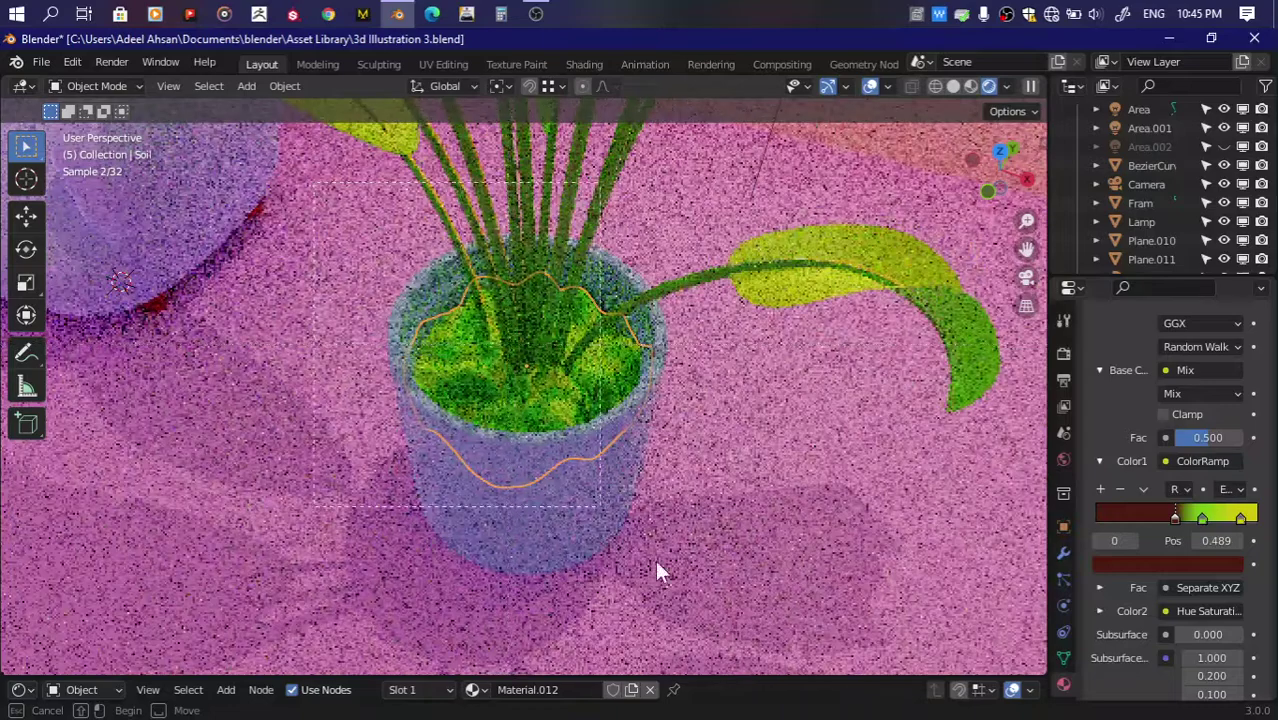
drag(313, 182, 690, 567)
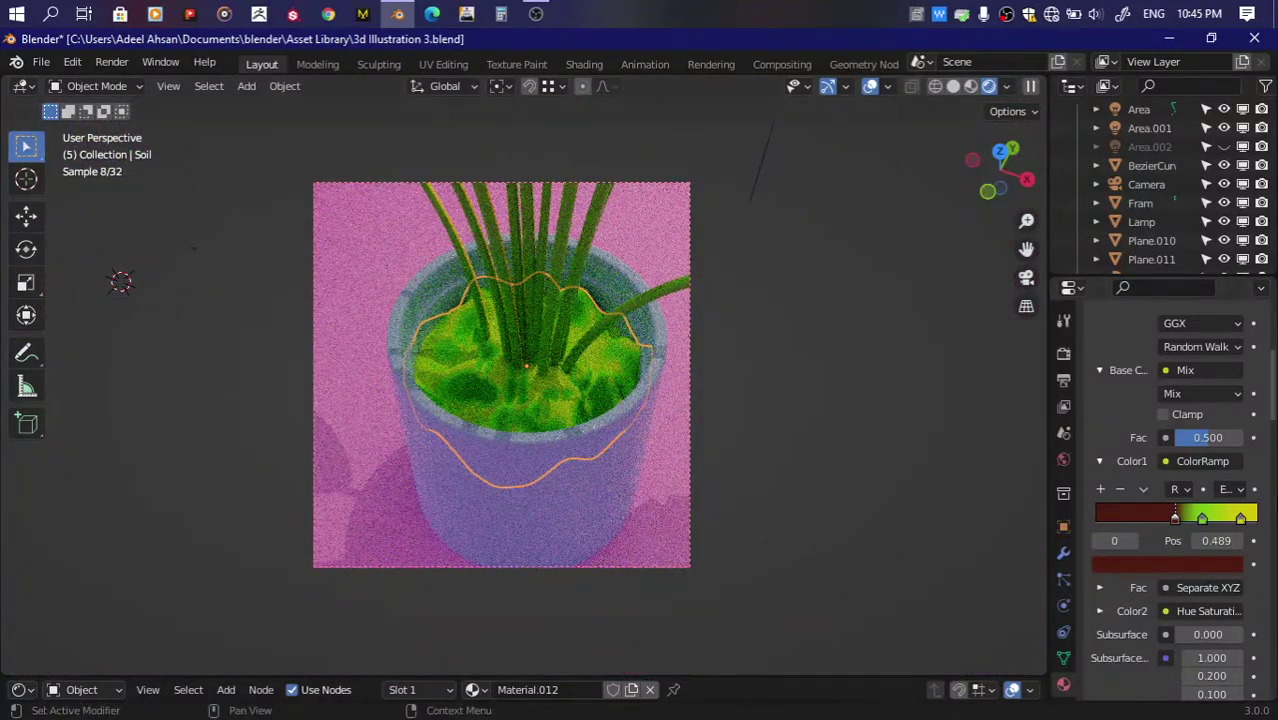
Step: Try Cardinal, then settle on B-Spline interpolation for the soil's colour ramp
click(1232, 492)
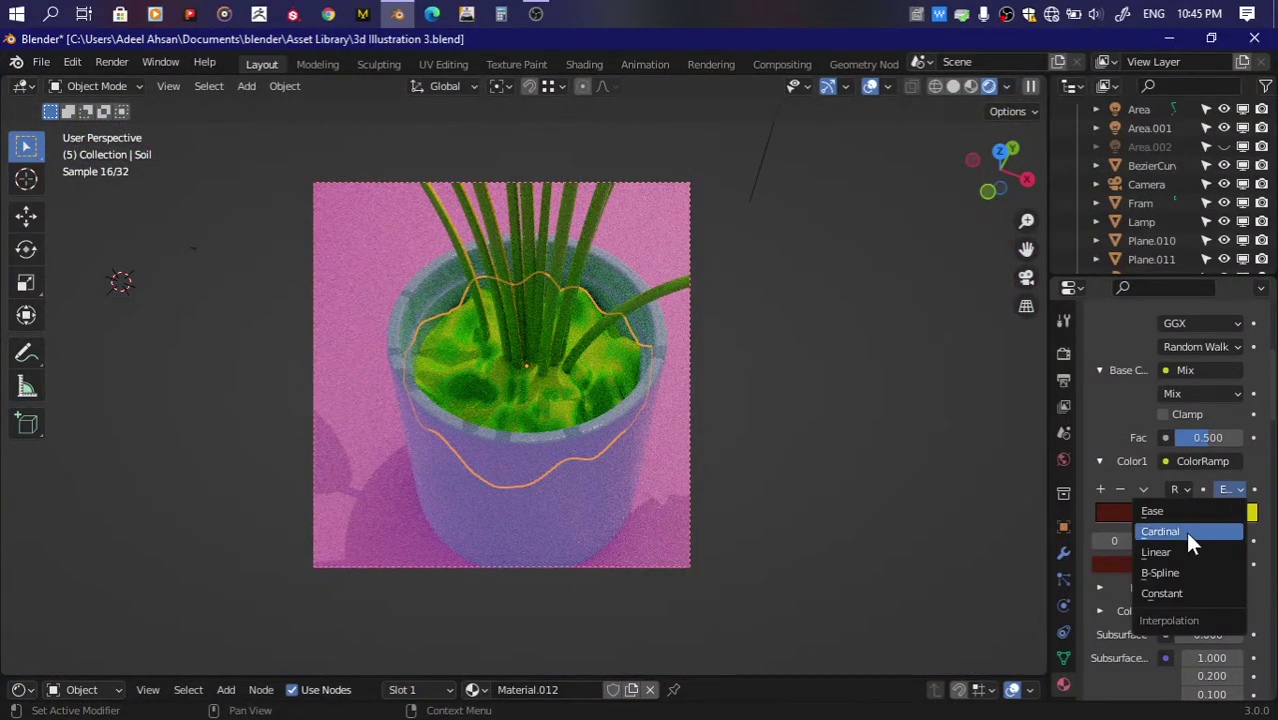
click(1185, 531)
click(1234, 489)
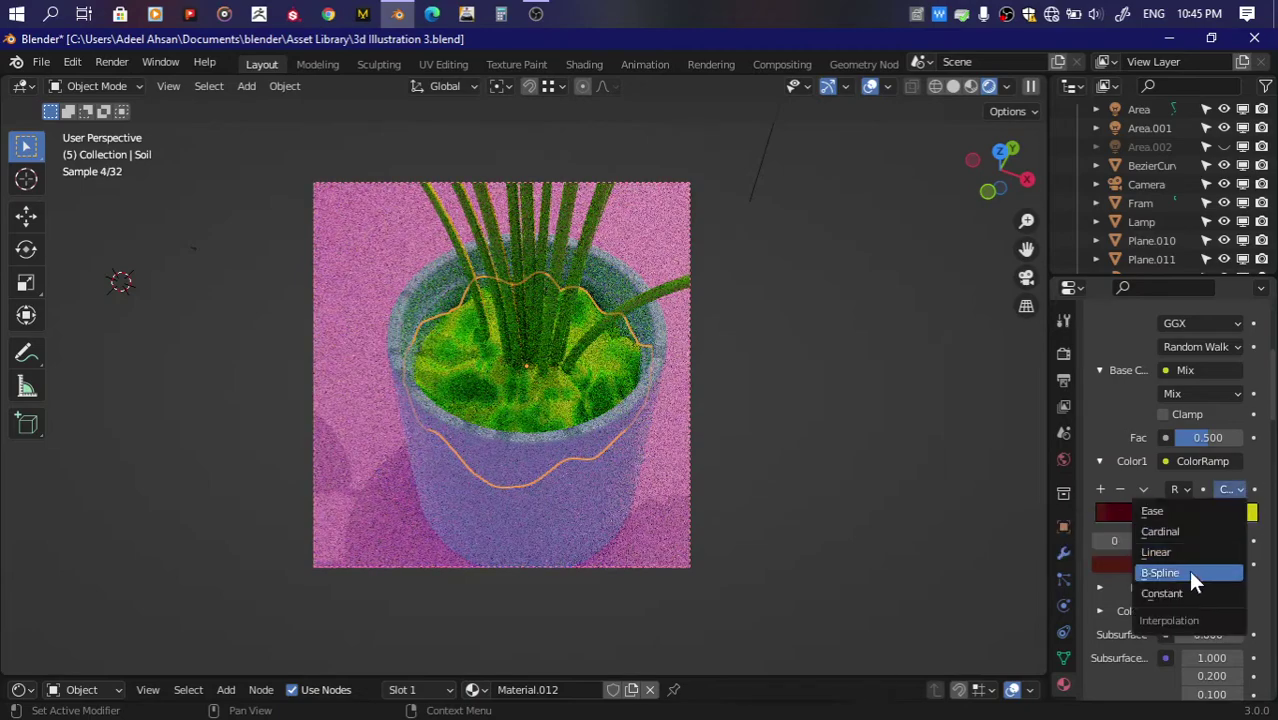
click(1190, 574)
scroll(877, 501, down, 3)
click(1064, 552)
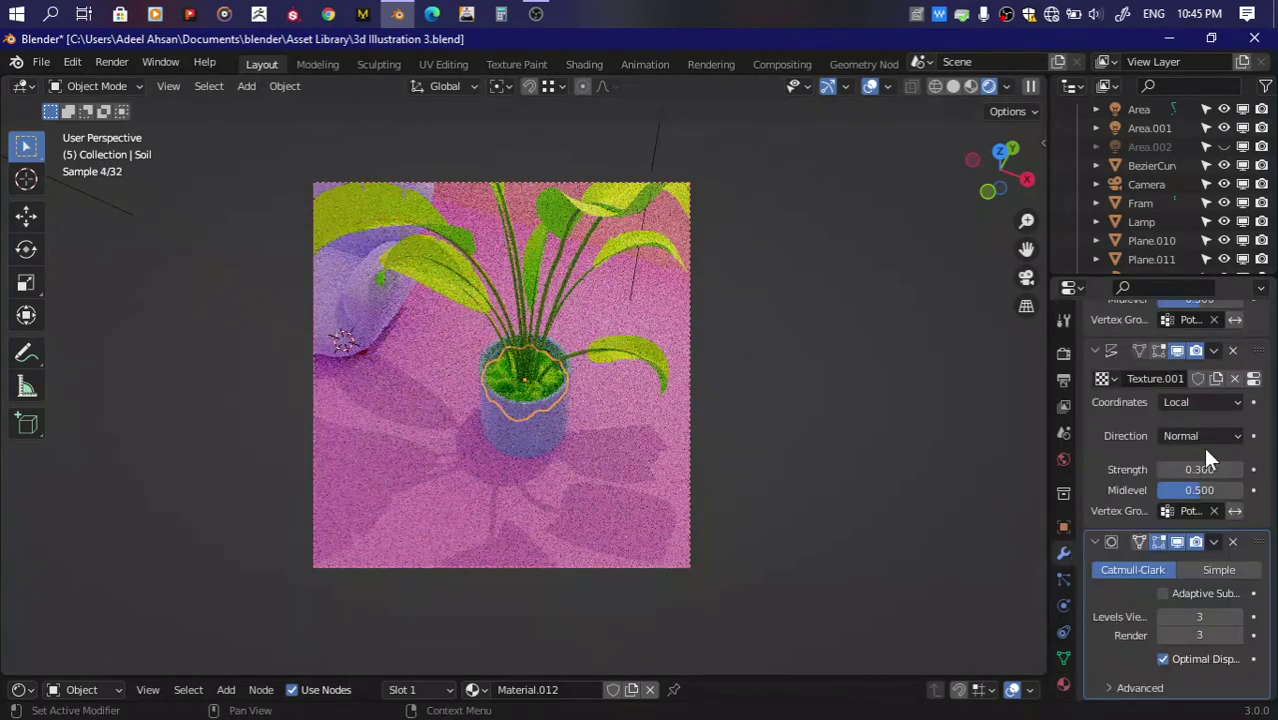
Step: Apply the soil's displacement modifiers and save the file
scroll(1117, 408, up, 4)
key(ctrl+a)
key(ctrl+a)
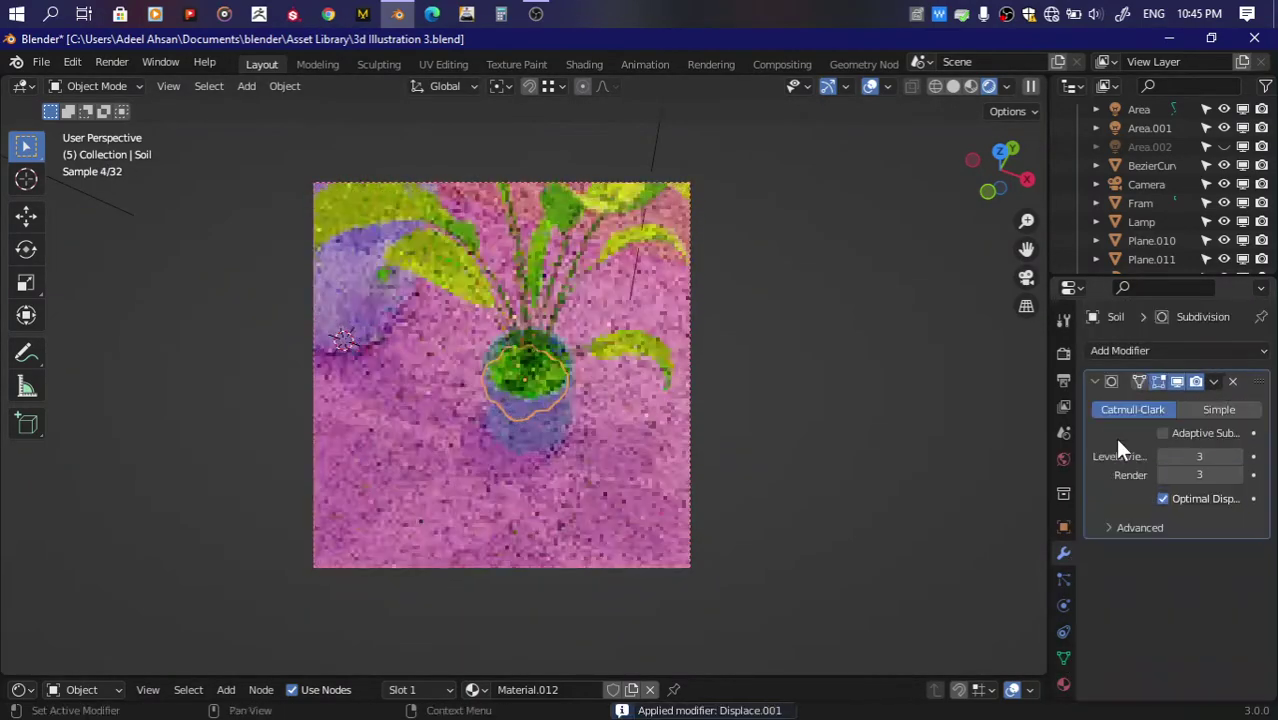
key(ctrl+s)
Step: View through the camera, draw a render region over the camera frame, and save
click(1026, 278)
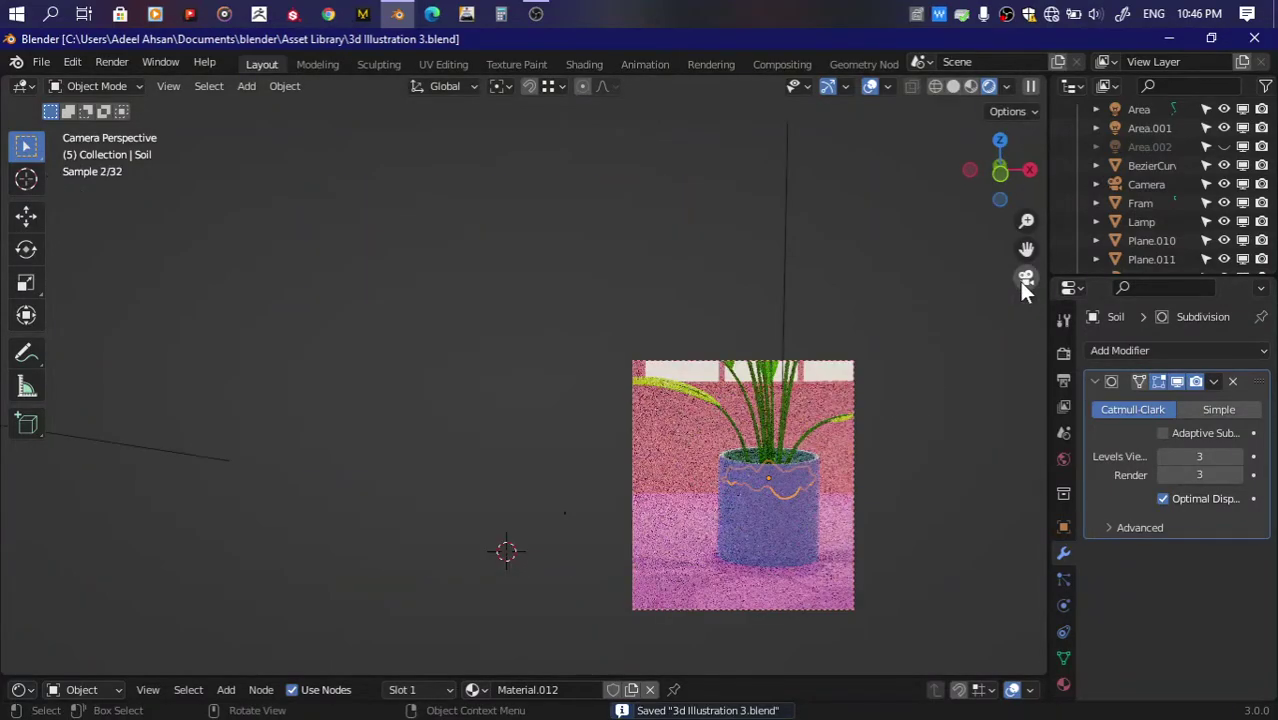
key(Home)
scroll(811, 374, down, 3)
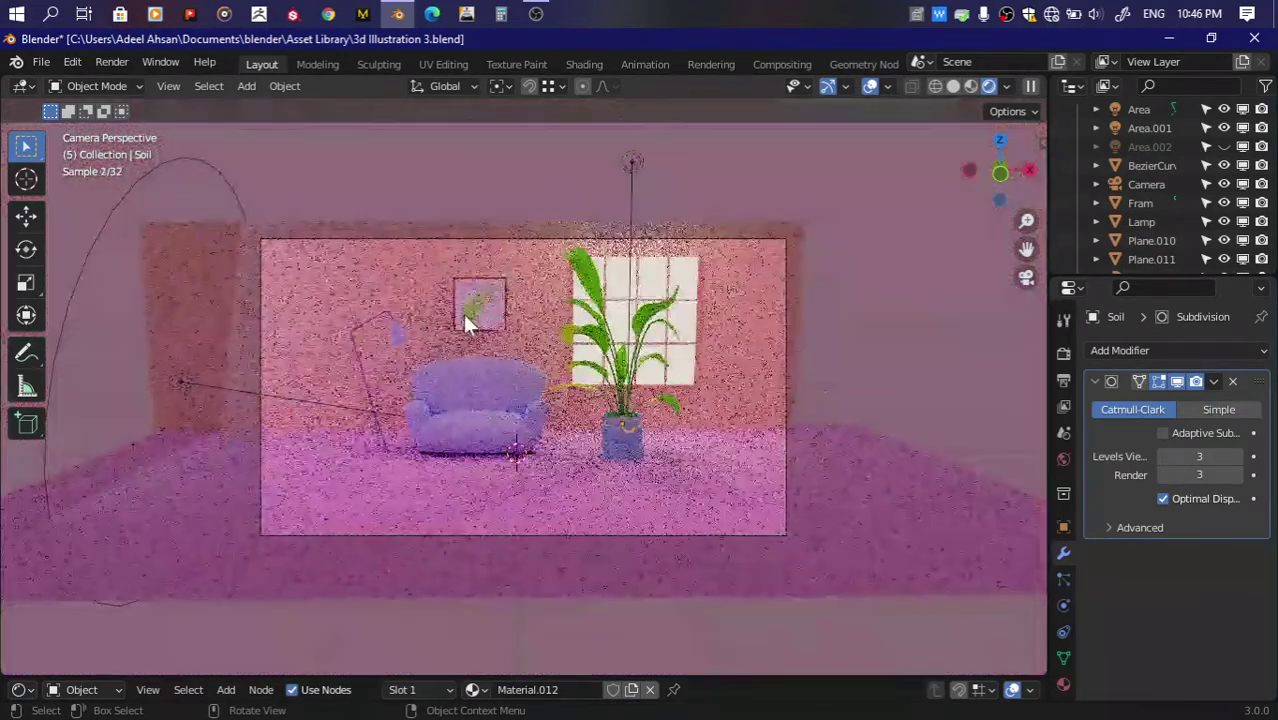
key(ctrl+b)
drag(239, 140, 956, 645)
key(Home)
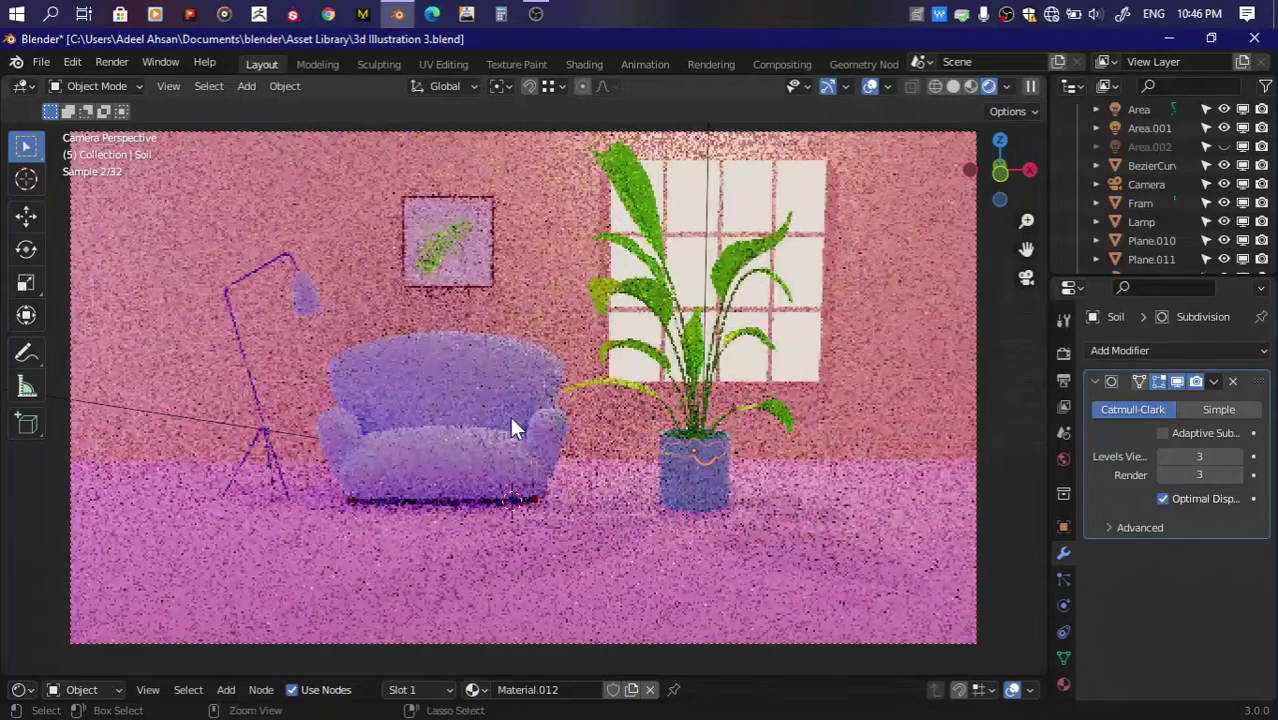
key(ctrl+s)
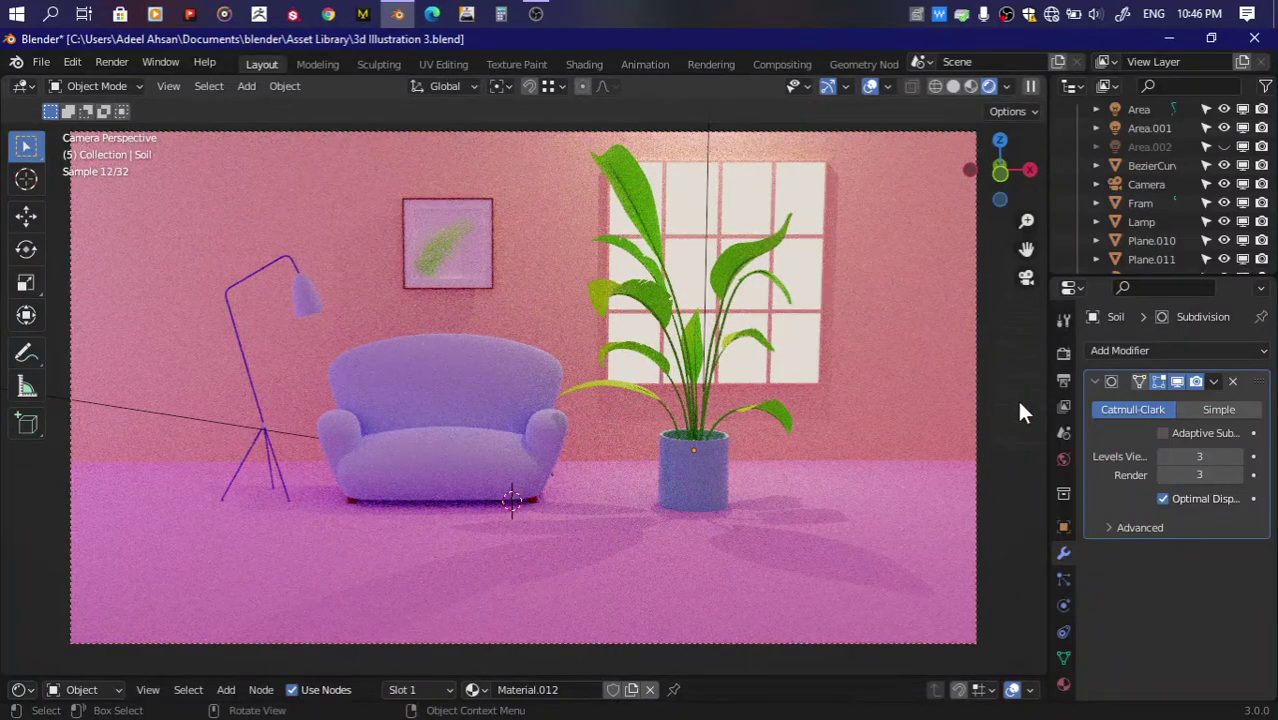
Step: Toggle the Area light off and on to compare, then enter Edit Mode on the picture frame
scroll(1019, 404, down, 2)
click(650, 125)
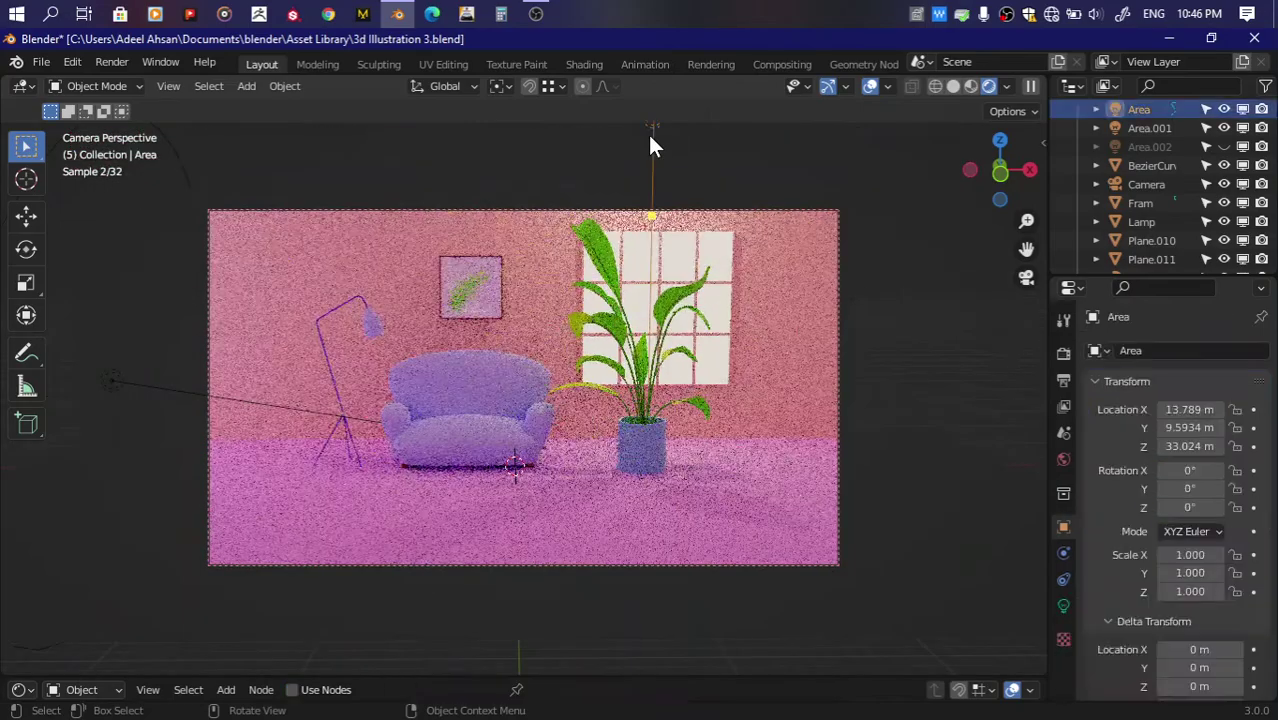
click(1063, 605)
click(1223, 112)
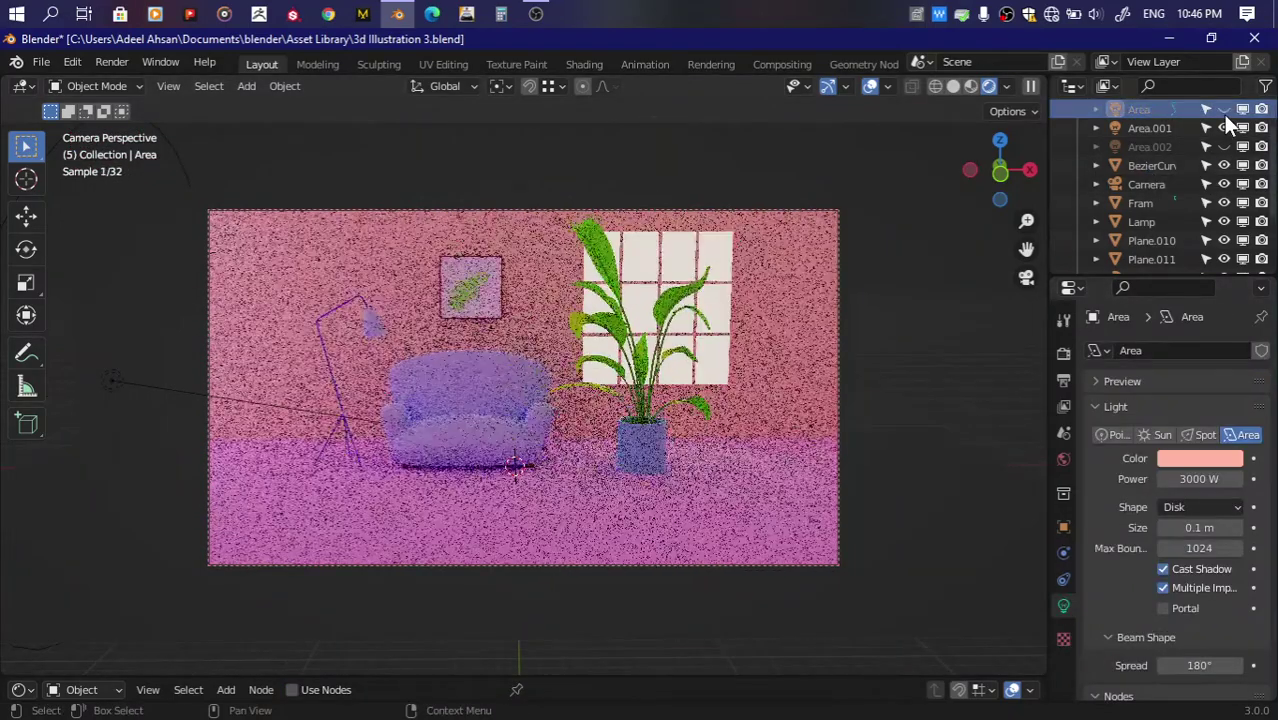
click(1223, 112)
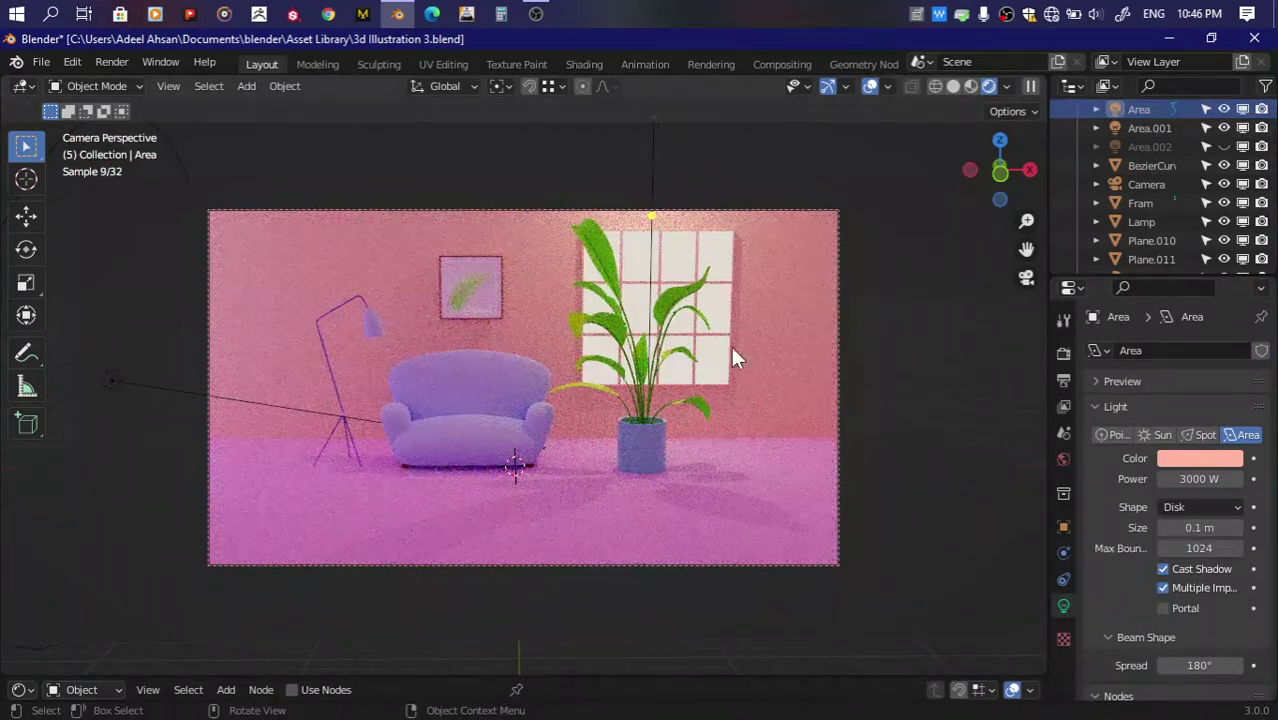
click(479, 303)
key(Tab)
Step: Give the picture's inner face a new material in a third slot with a lavender base colour
click(479, 300)
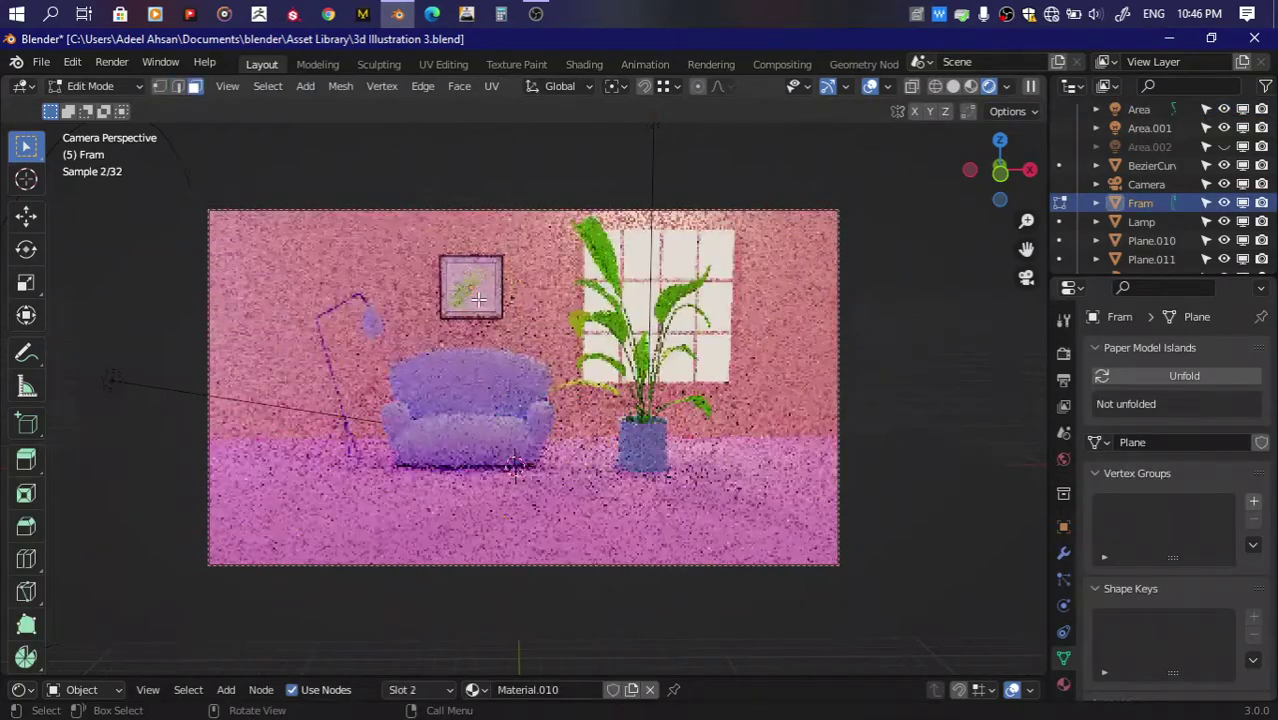
click(1063, 685)
click(1261, 350)
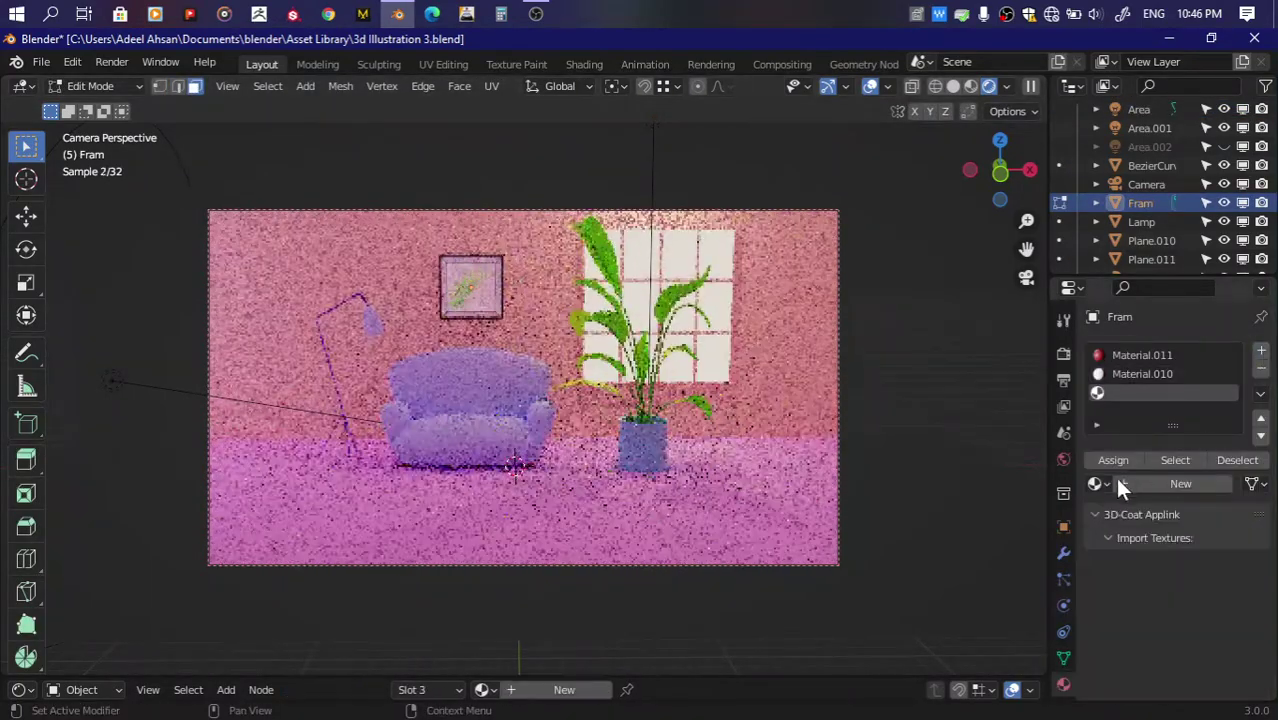
click(1138, 481)
click(1207, 649)
click(1150, 460)
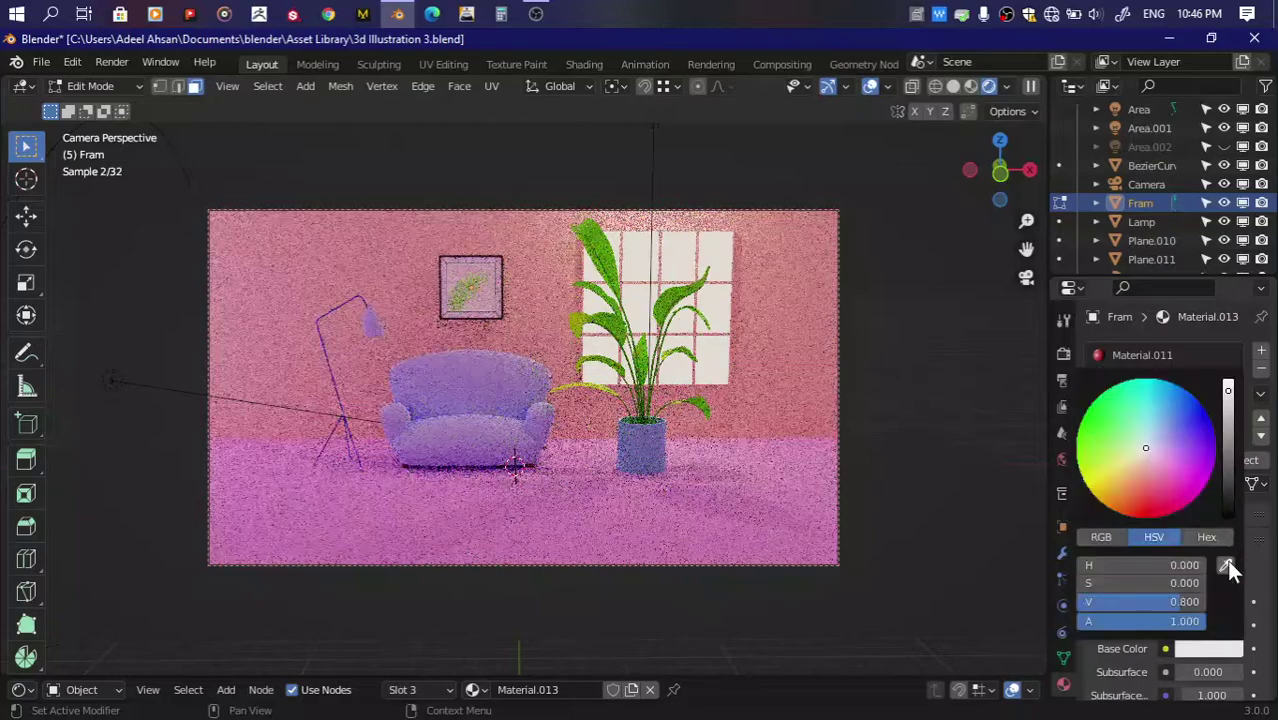
Step: Change the picture material's colour to a pale light cyan-blue and save
key(Tab)
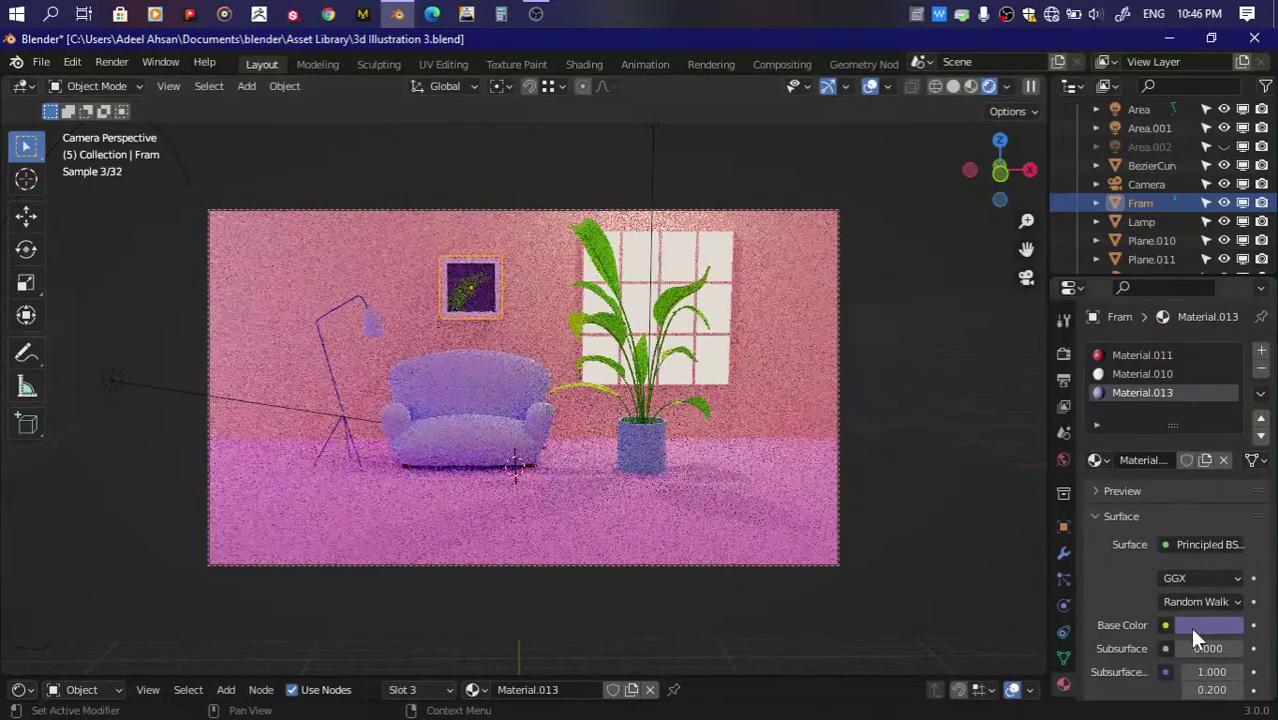
click(1207, 625)
click(1230, 392)
drag(1230, 392, 1229, 372)
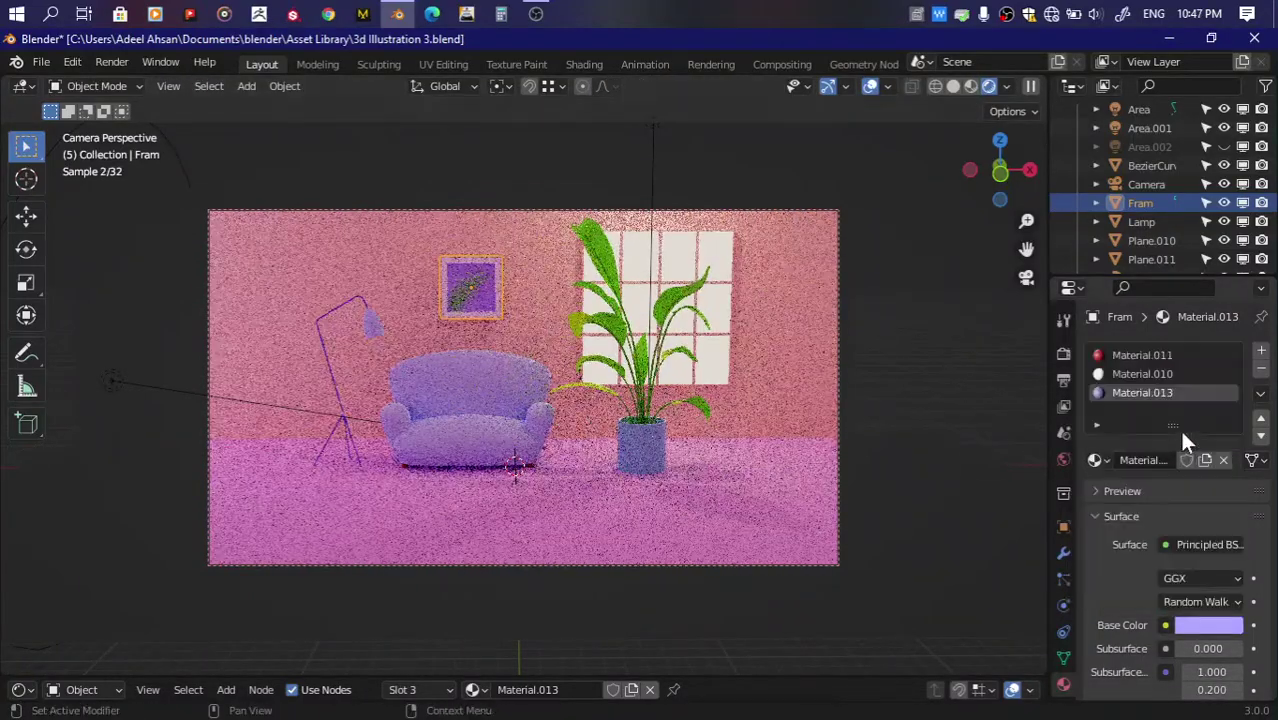
click(1194, 623)
click(1148, 404)
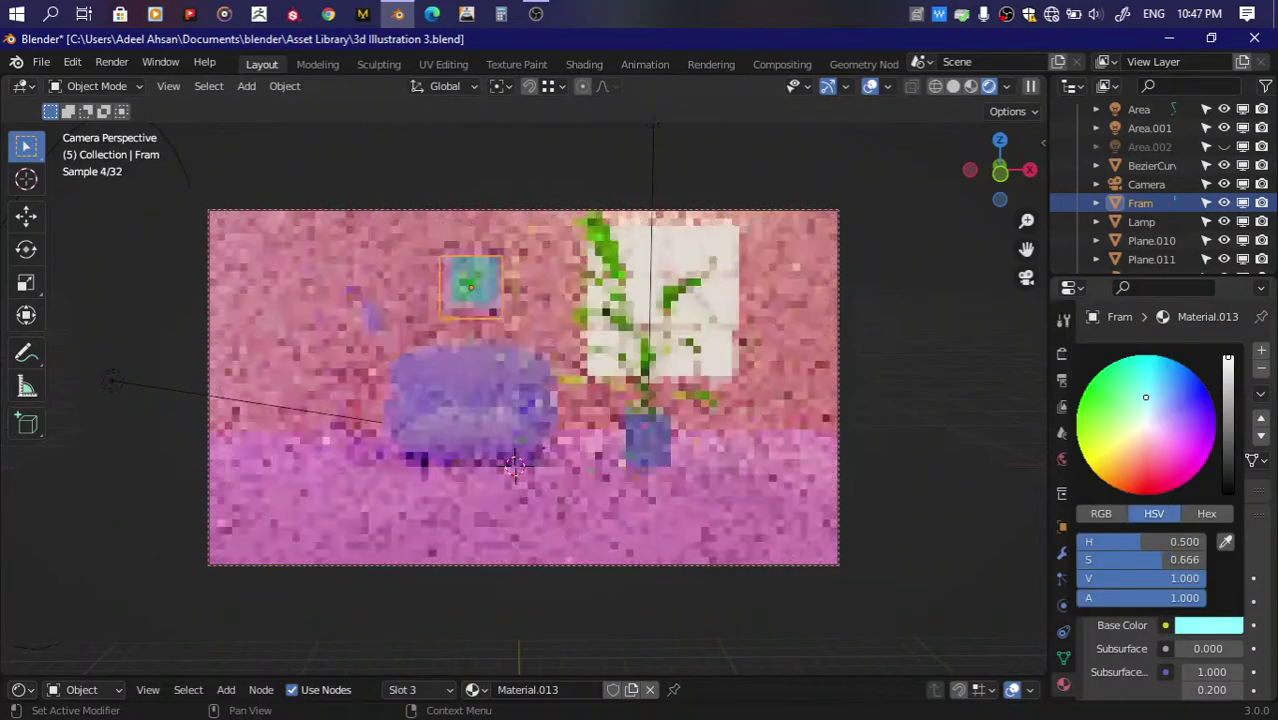
key(ctrl+s)
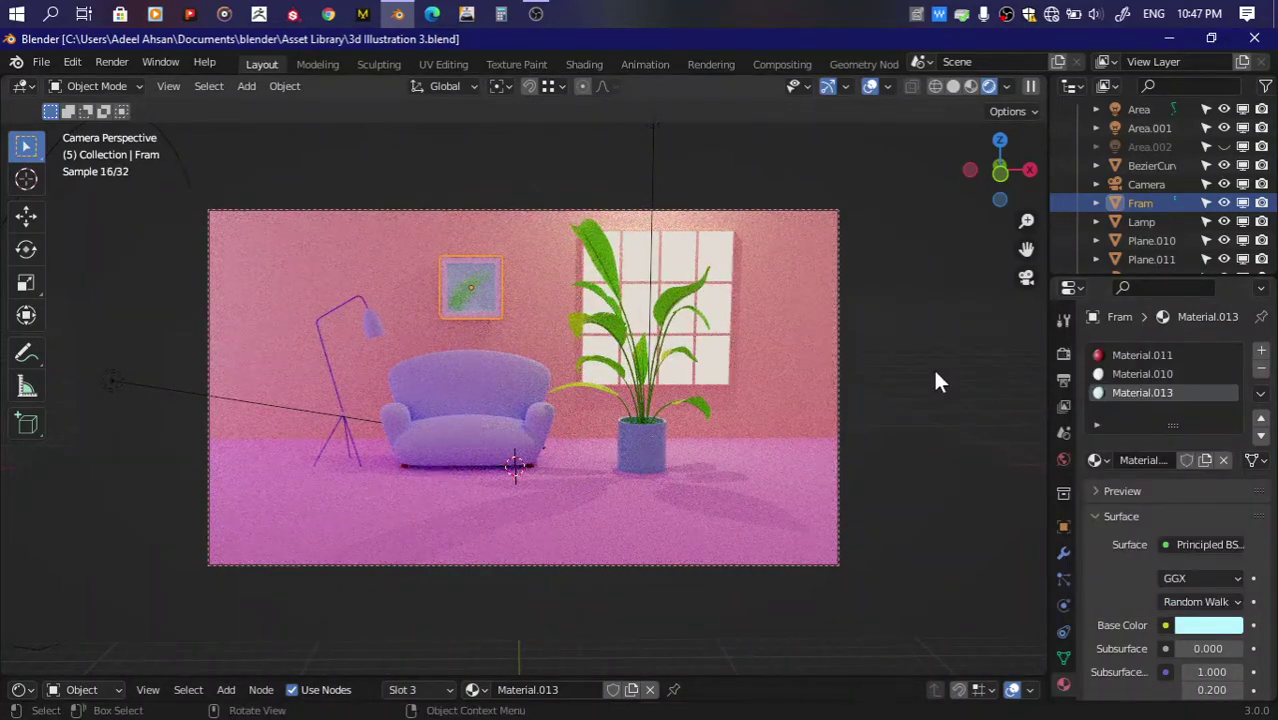
Step: Turn the Area.002 light back on and review the Area.001 and Area.002 settings
scroll(936, 373, down, 6)
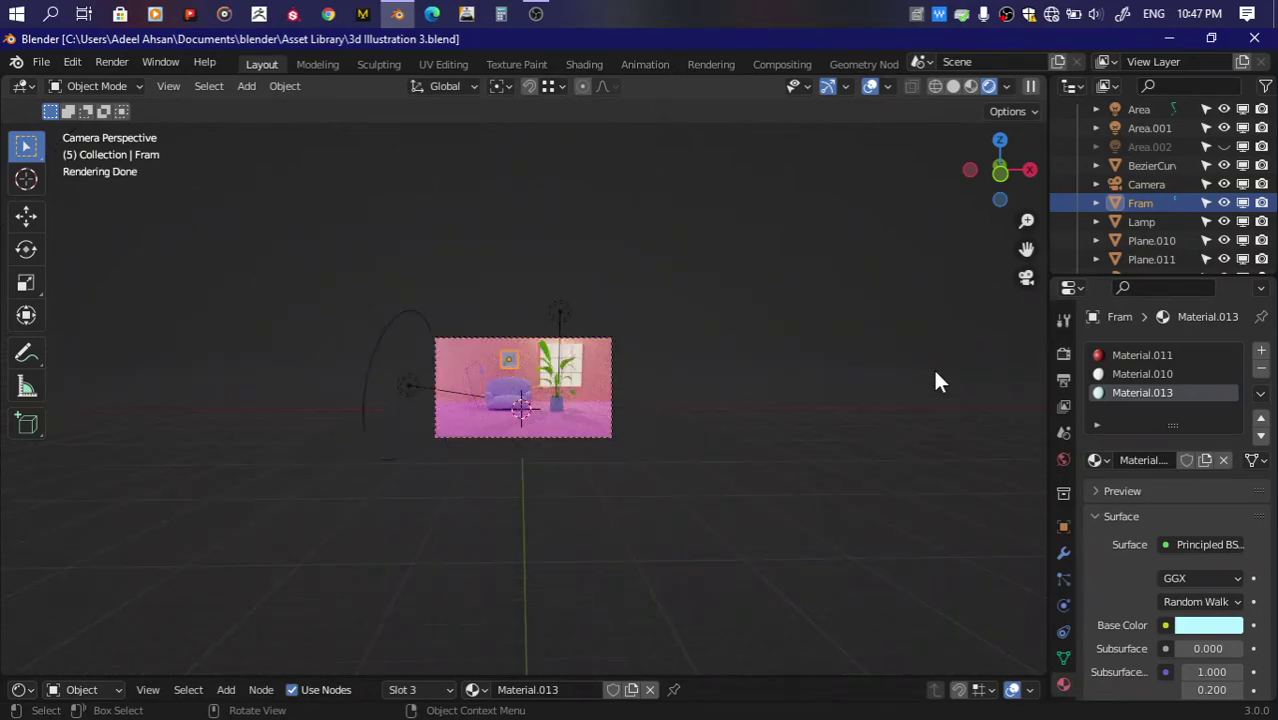
scroll(936, 373, up, 4)
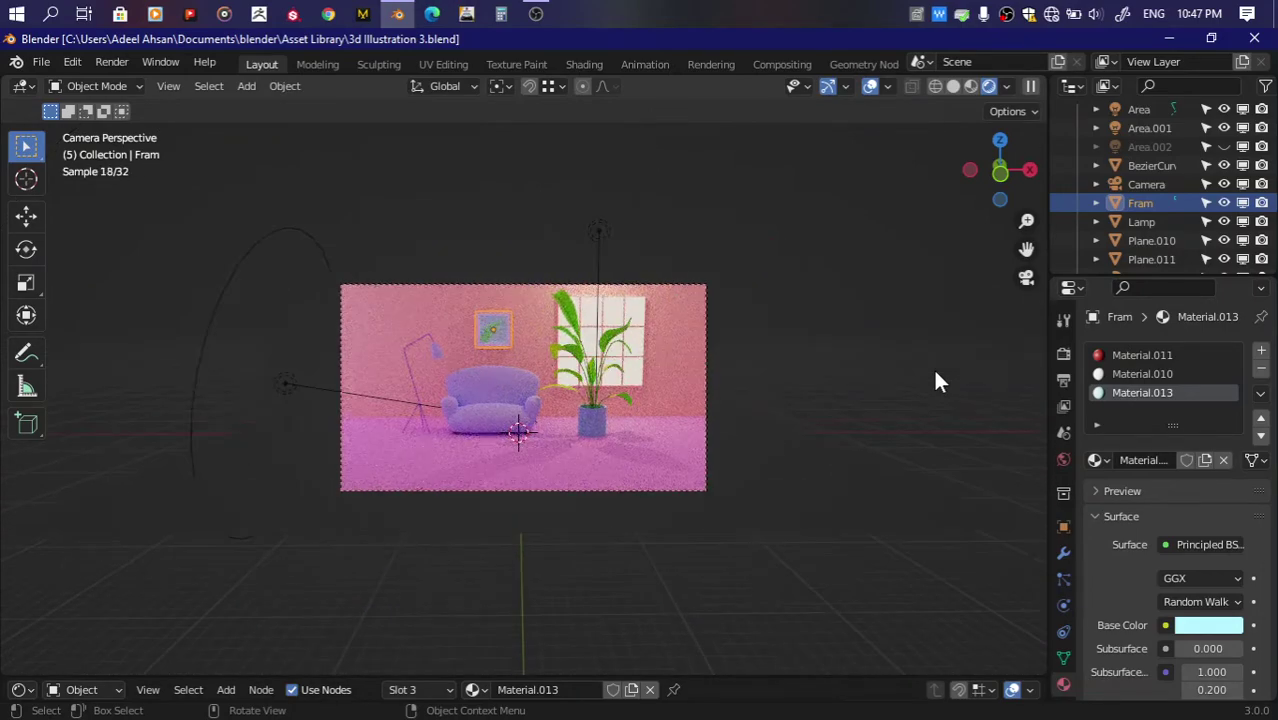
scroll(936, 376, up, 2)
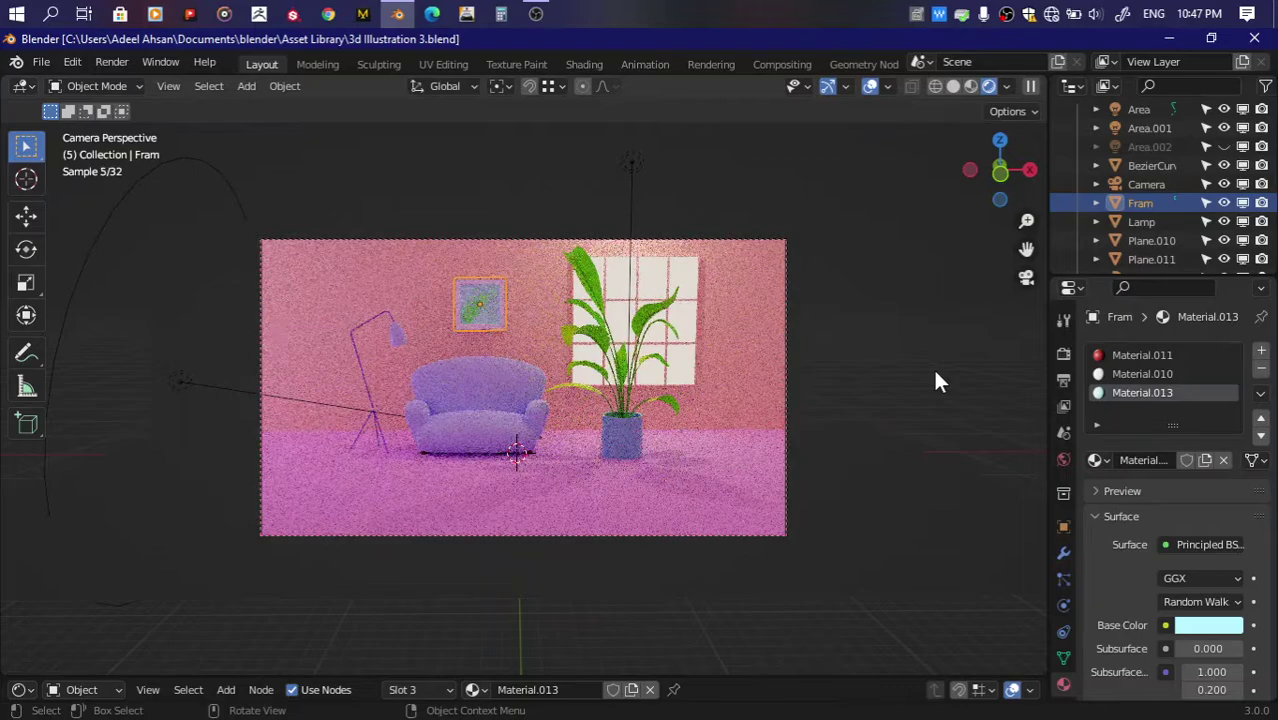
key(ctrl+s)
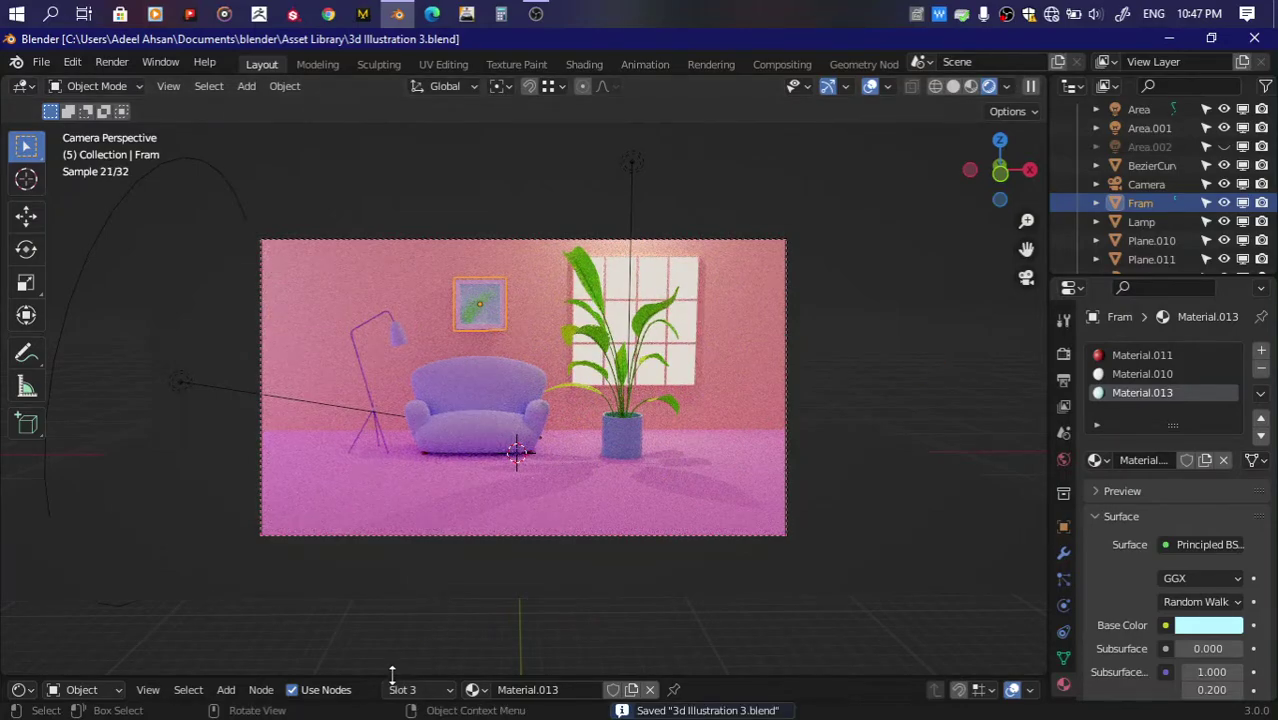
key(Home)
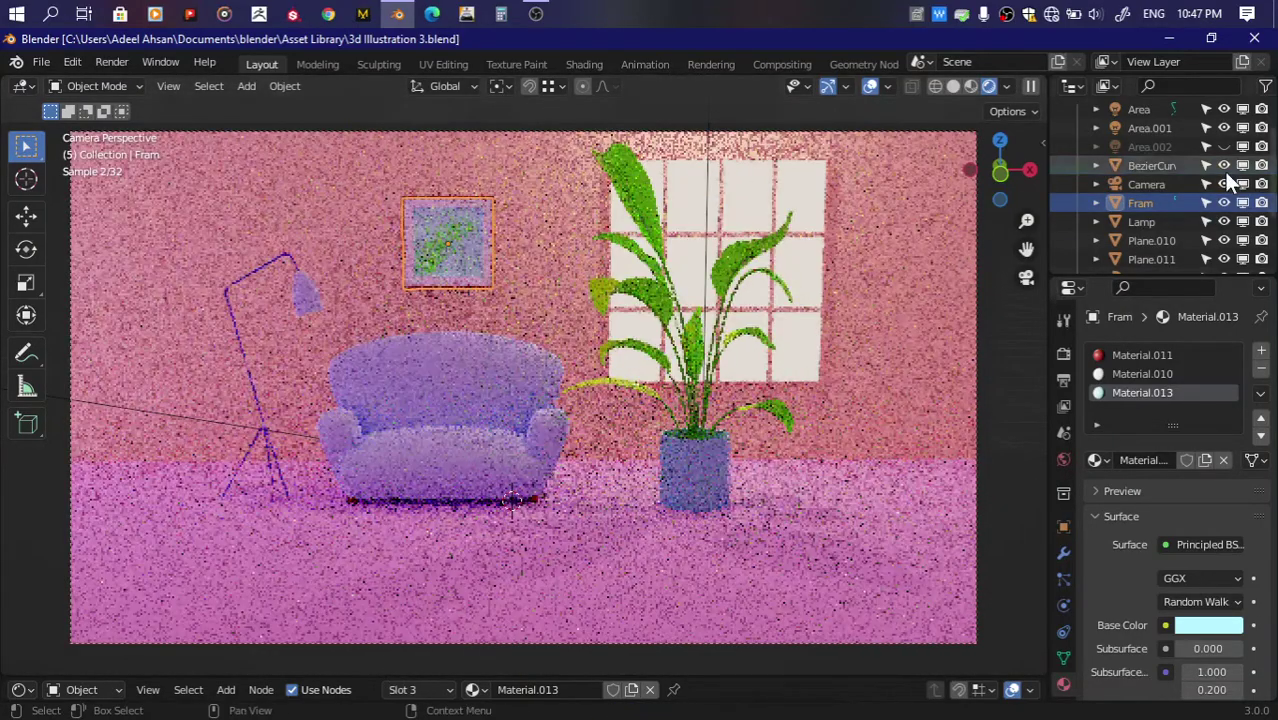
click(1223, 147)
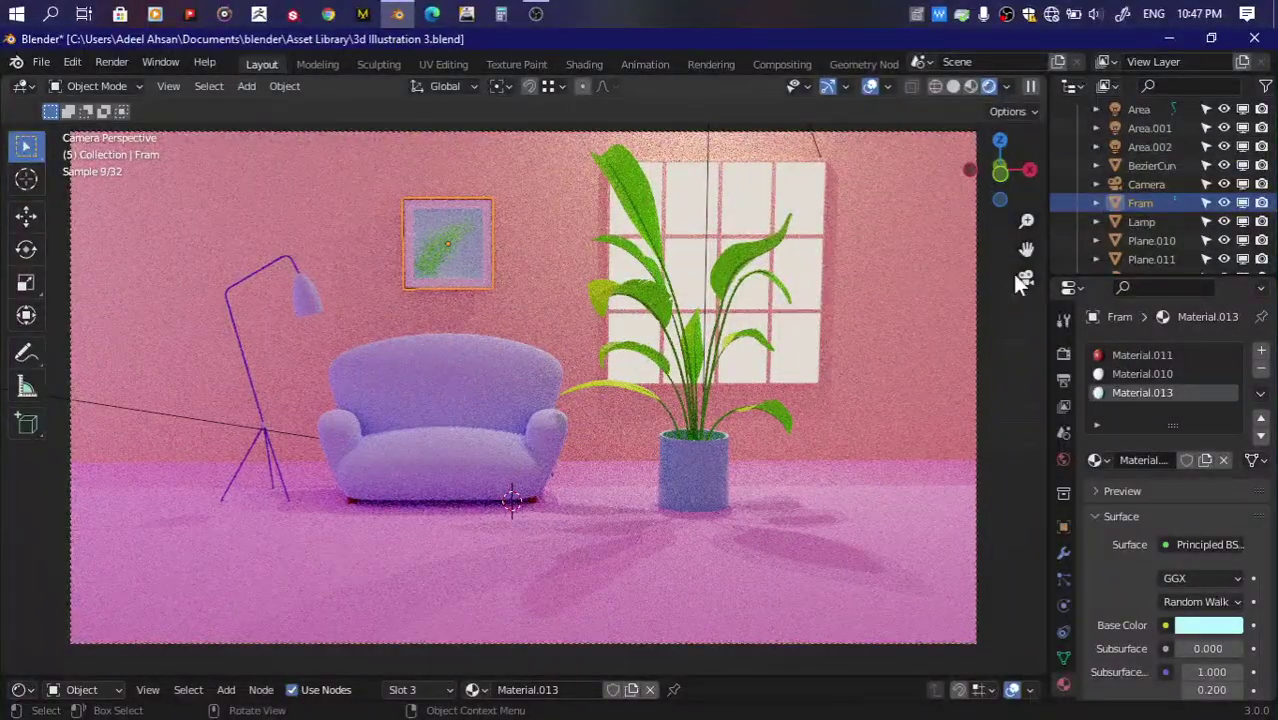
click(1148, 147)
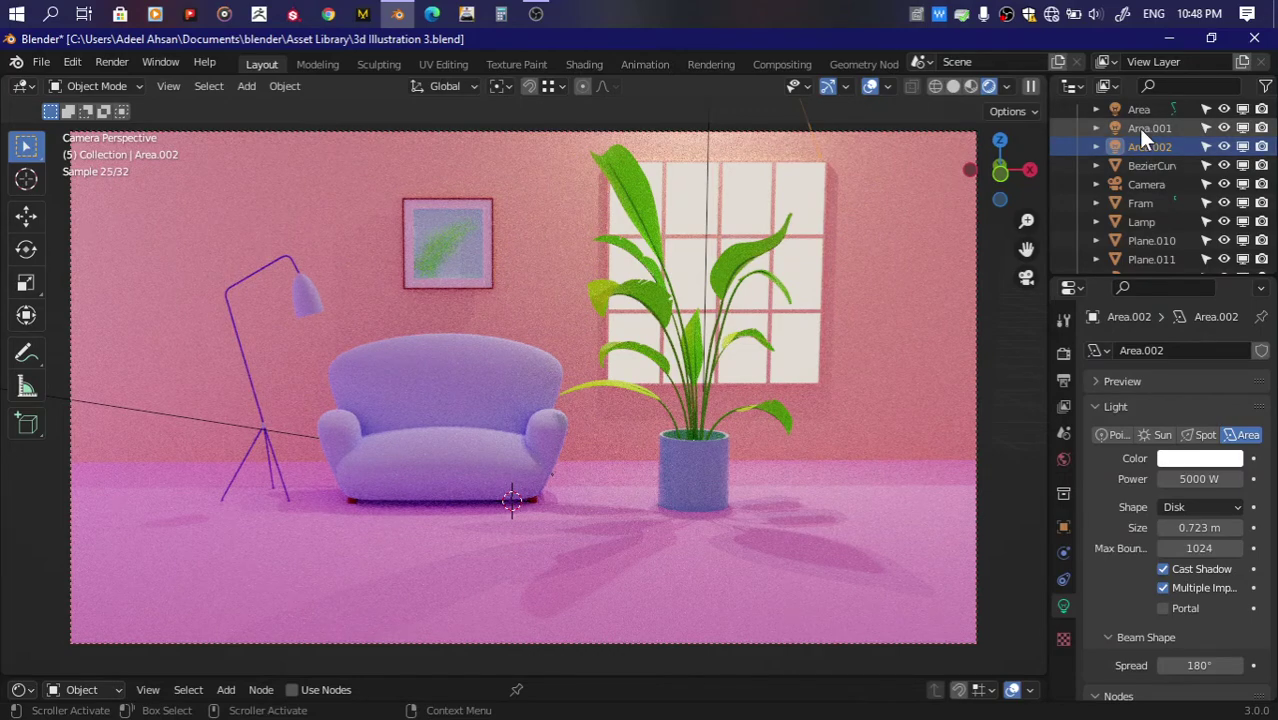
click(1138, 128)
click(1139, 147)
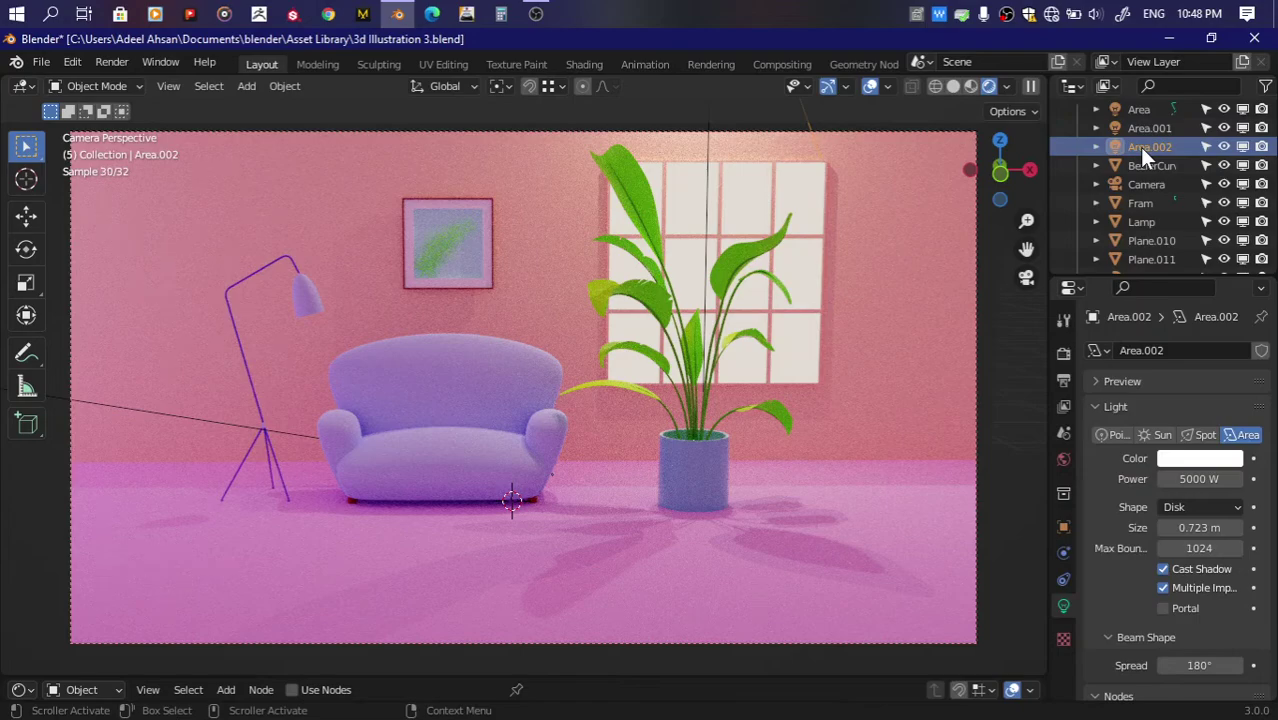
Step: Enter Edit Mode on the lamp and select its entire mesh
click(262, 417)
key(Tab)
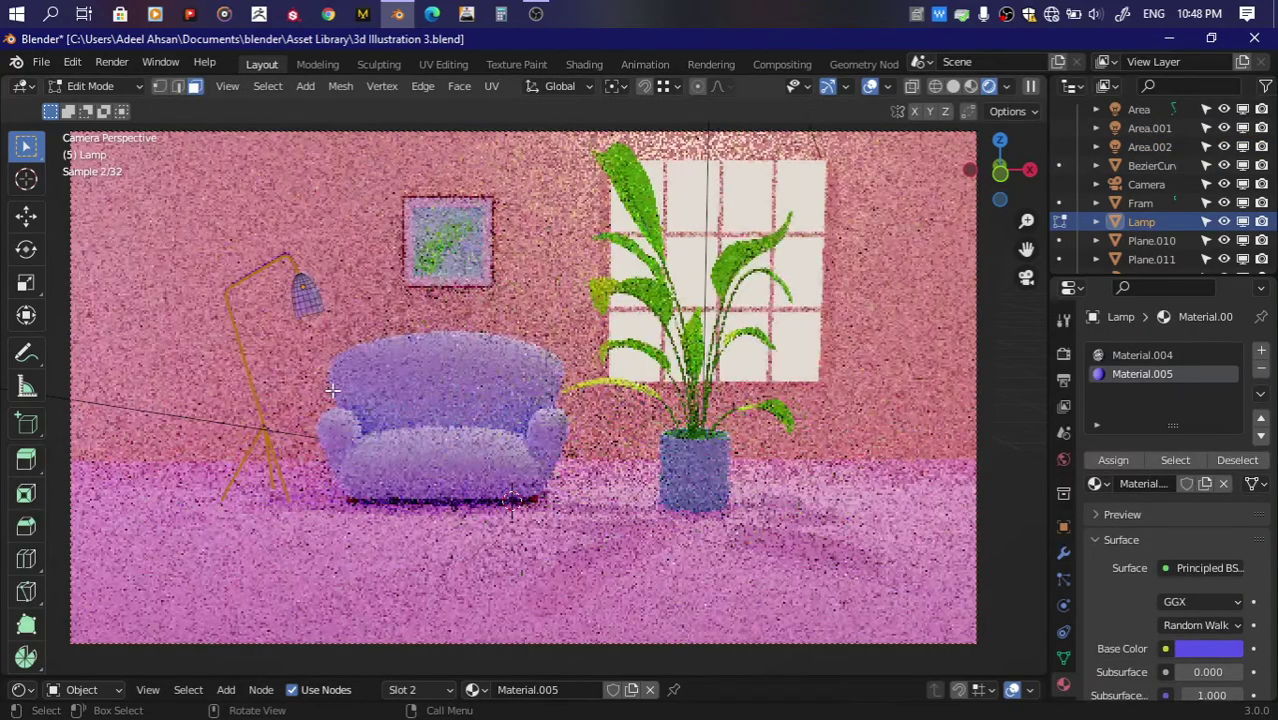
key(1)
key(a)
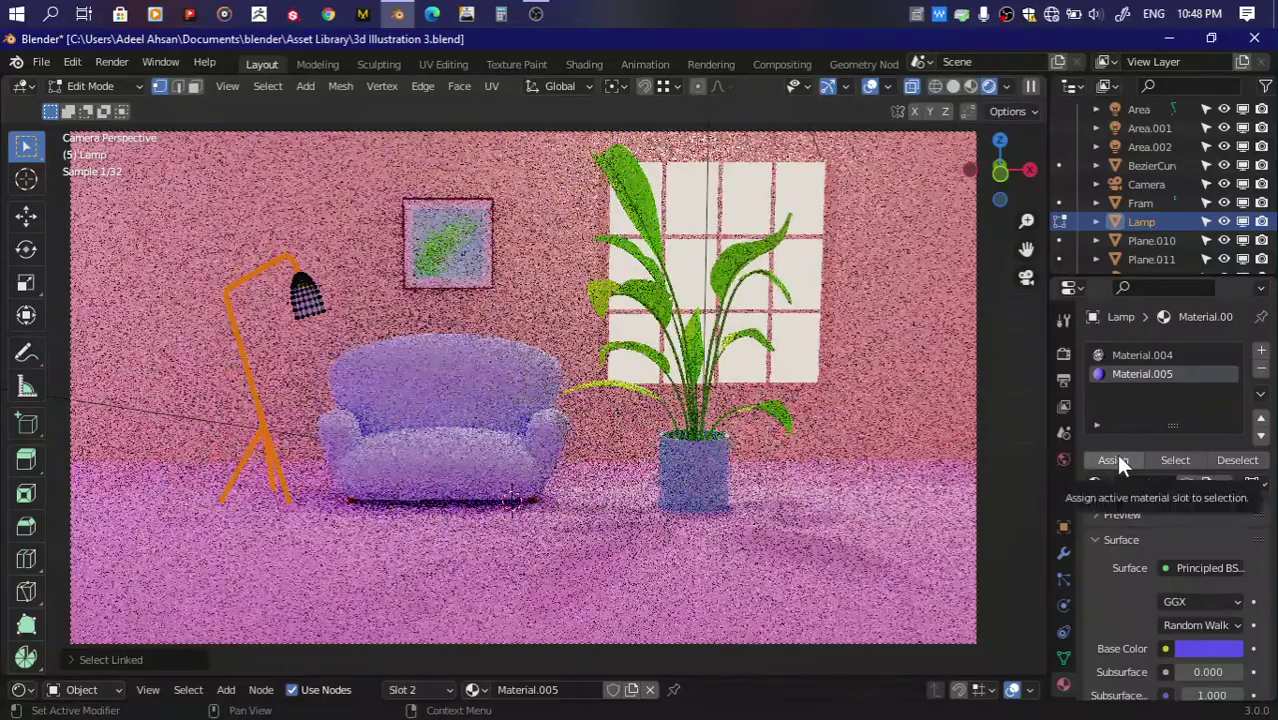
Step: Assign Material.005 to the whole lamp mesh, return to Object Mode and save
click(1122, 356)
click(1128, 370)
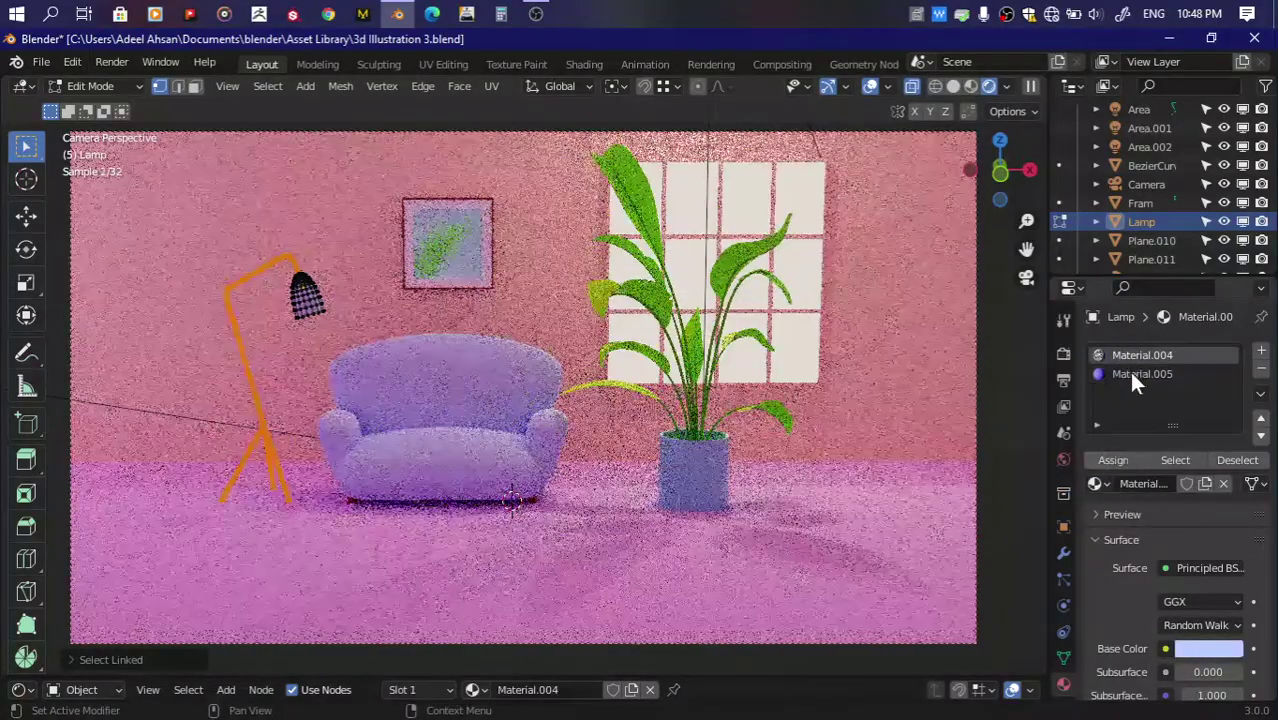
click(1113, 462)
key(Tab)
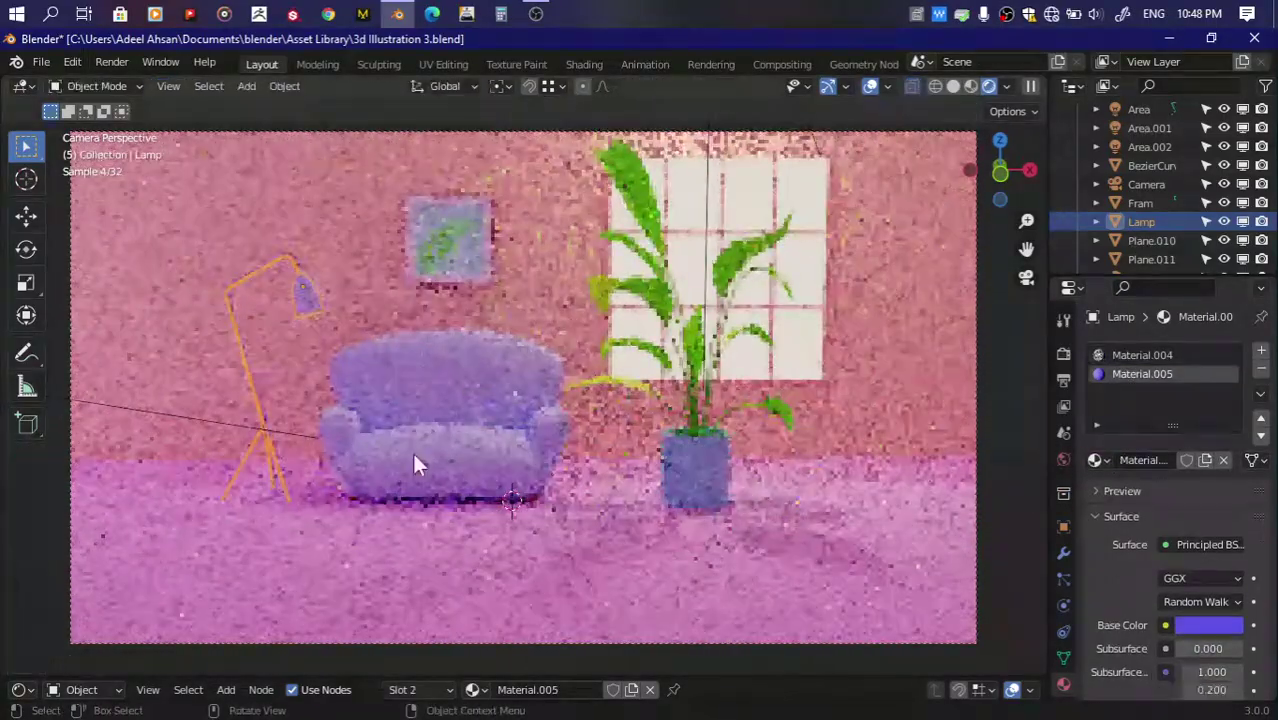
click(1028, 426)
key(ctrl+s)
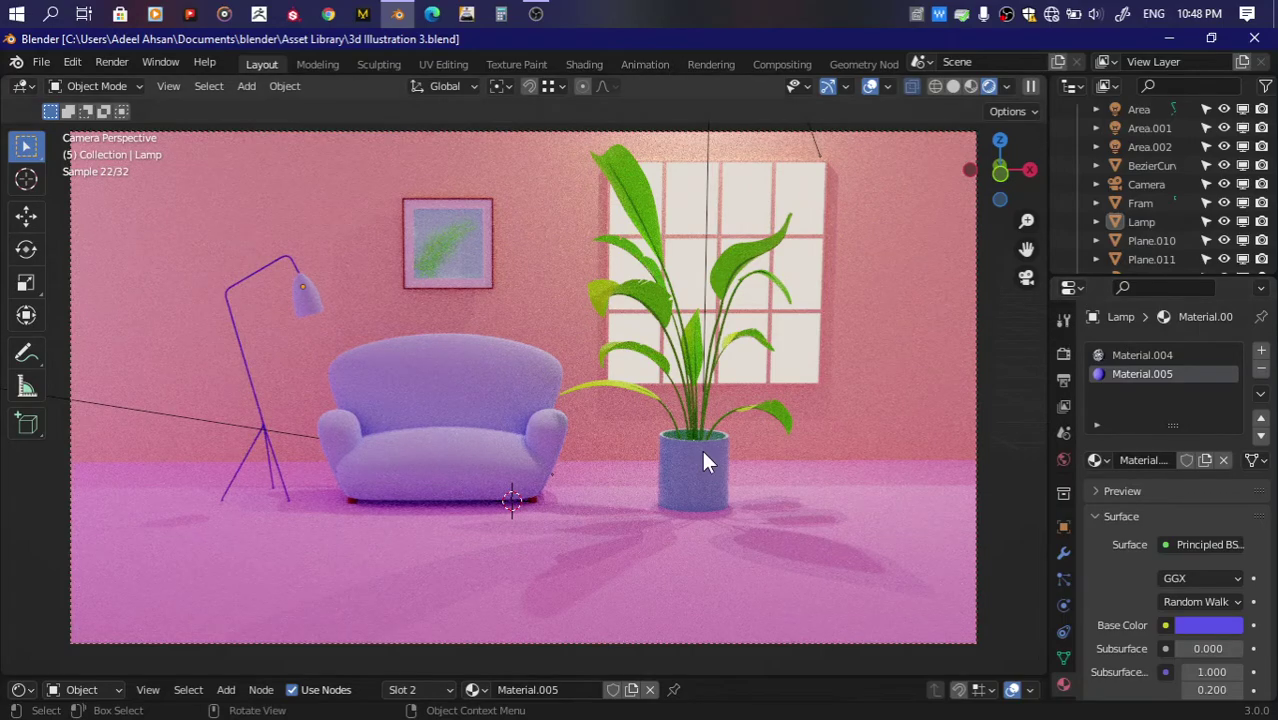
scroll(702, 450, down, 2)
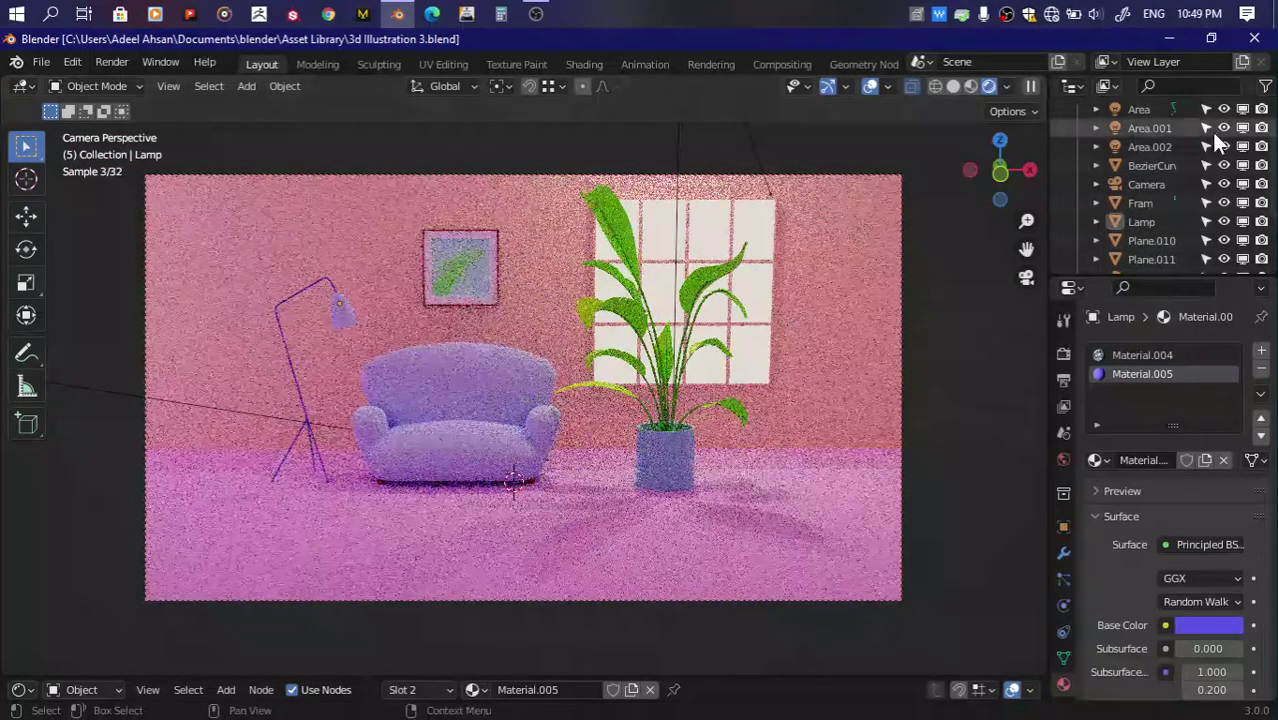
Step: Hide and show the Area, Area.001 and Area.002 lights in turn to compare the room lighting
click(1222, 146)
click(1218, 143)
click(1222, 146)
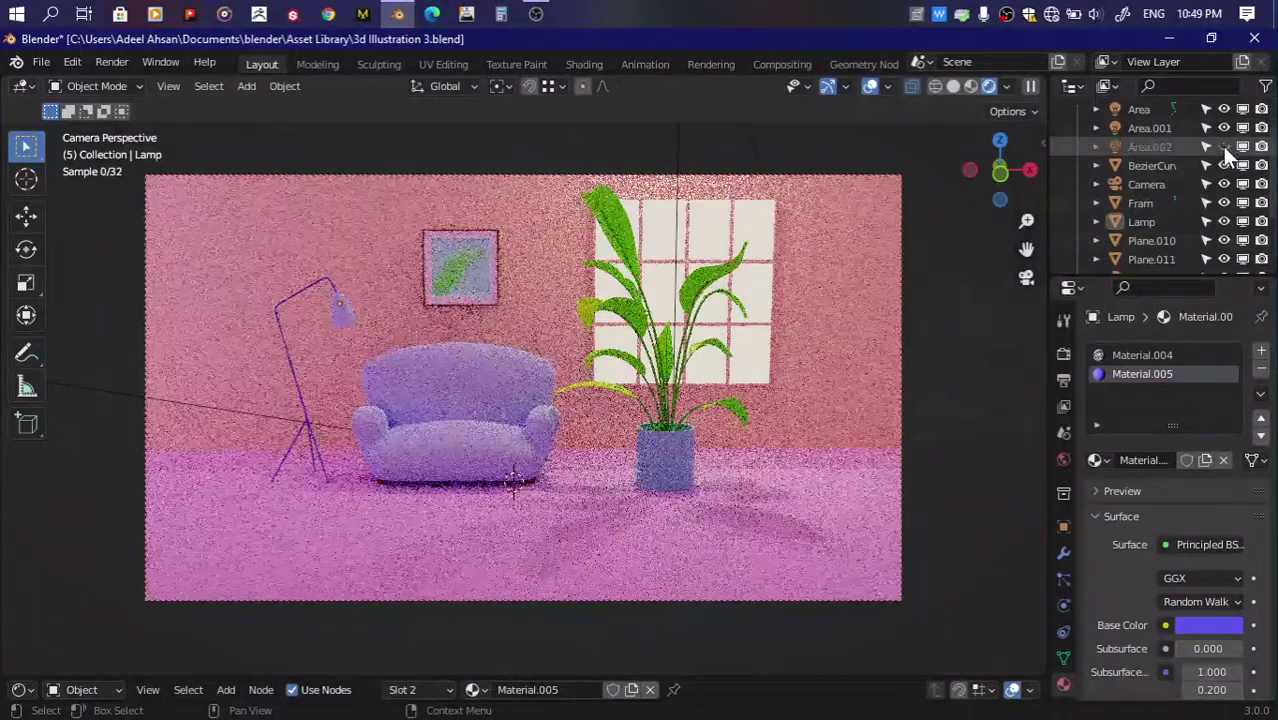
click(1222, 146)
click(1222, 128)
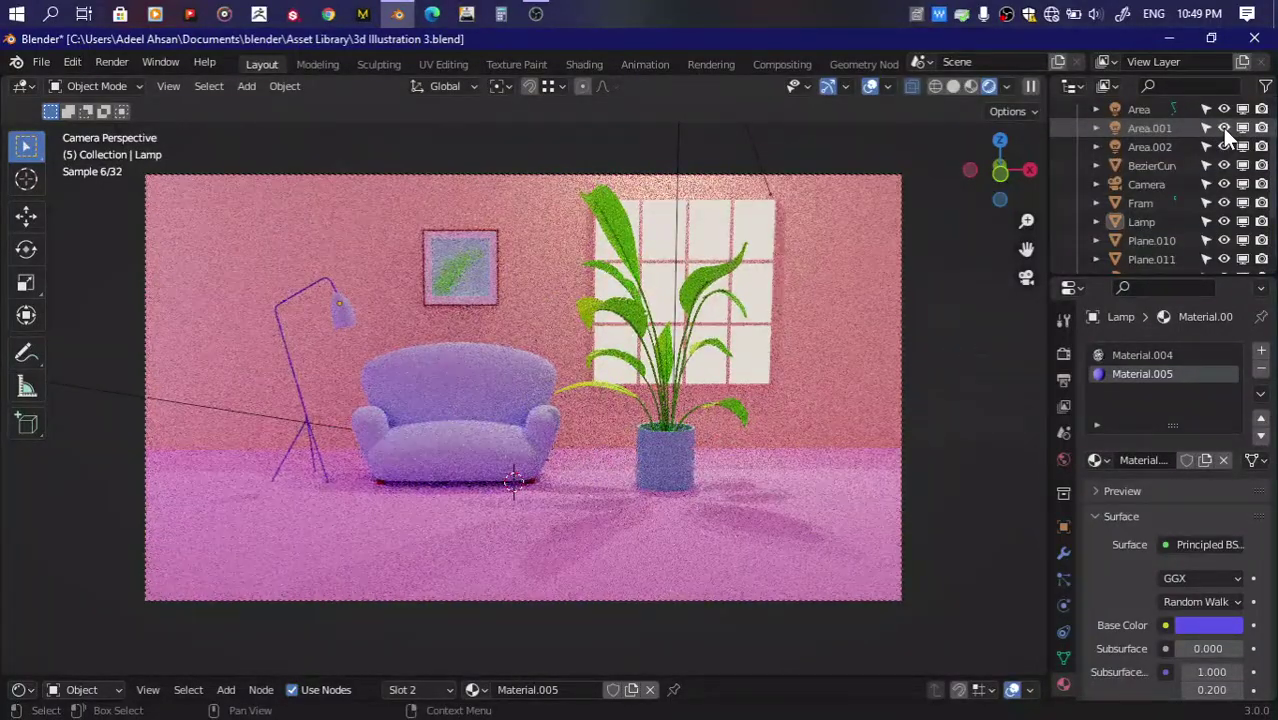
click(1222, 128)
click(1221, 110)
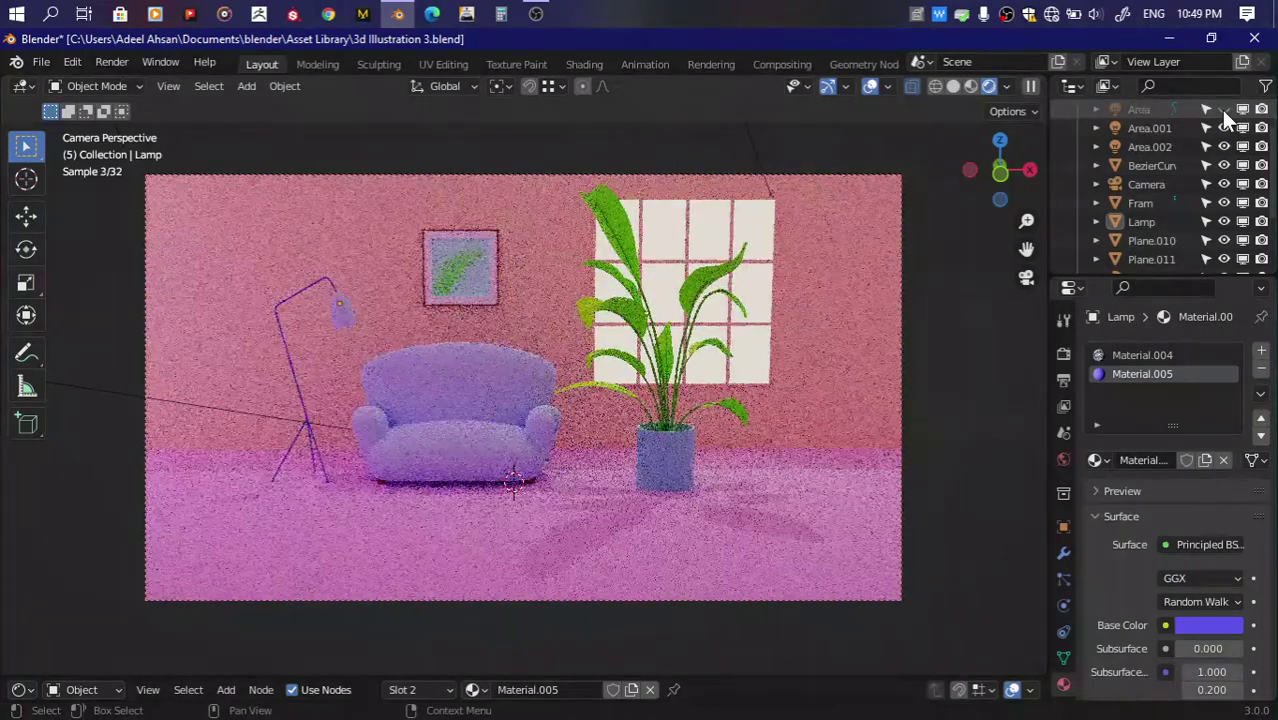
click(1222, 146)
middle_drag(960, 240, 890, 250)
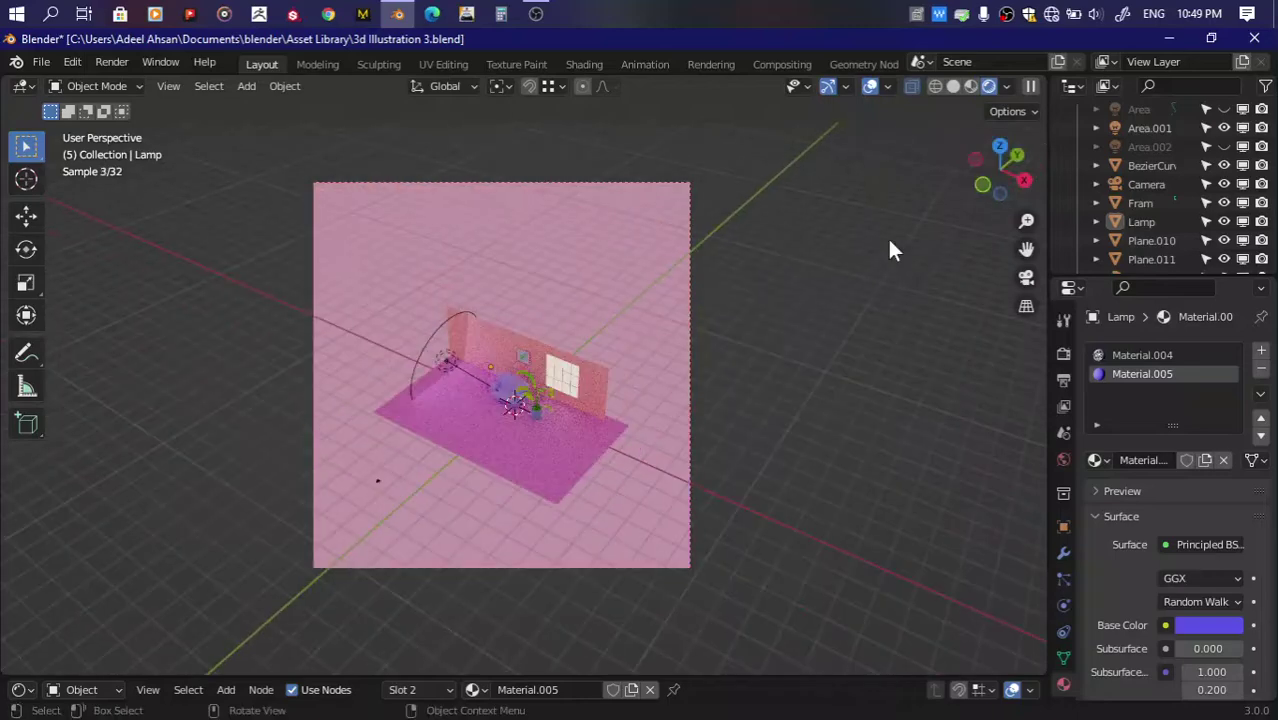
click(1222, 146)
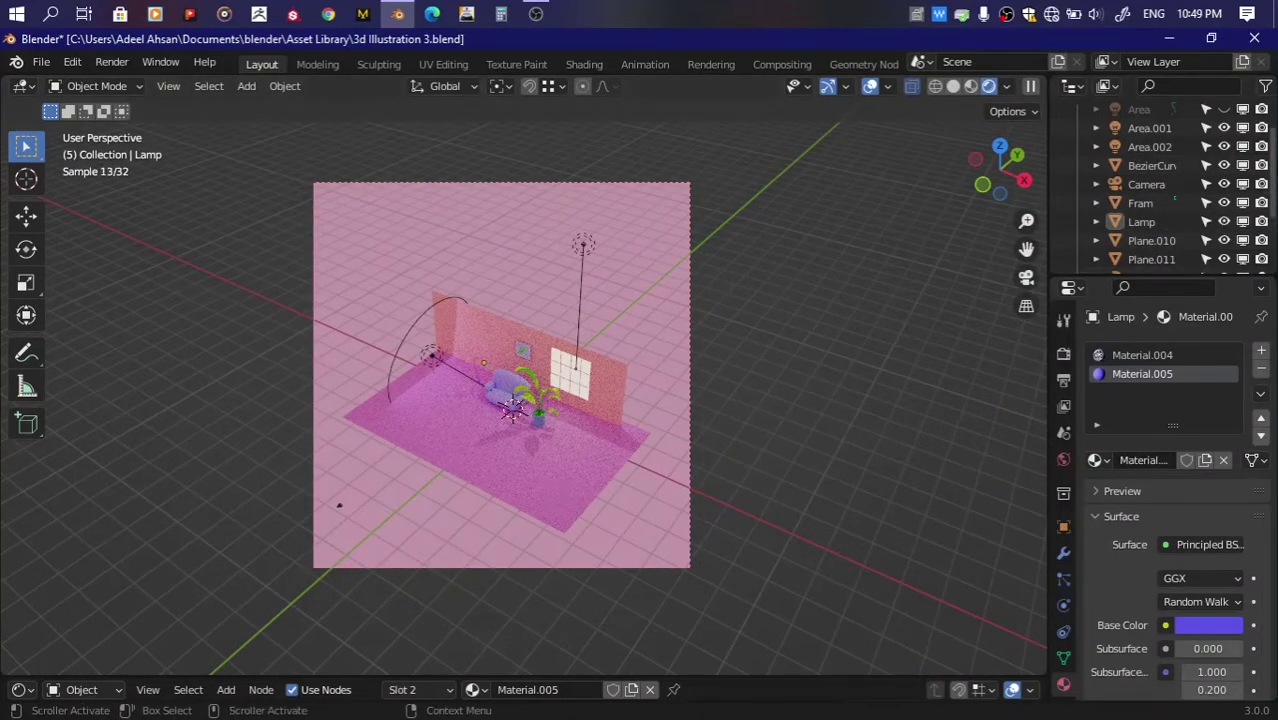
click(1221, 109)
middle_drag(698, 357, 604, 176)
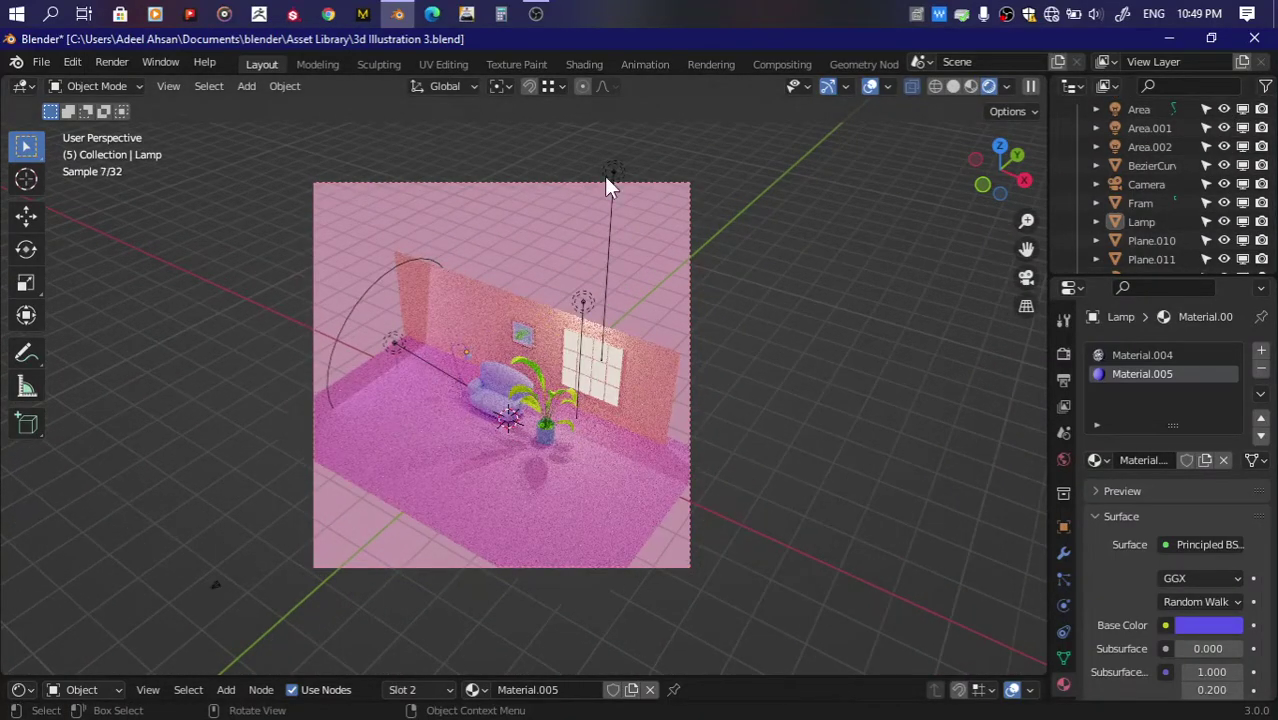
Step: Compare Area.002 with and without shadows, leaving its shadows on
click(611, 178)
click(1164, 568)
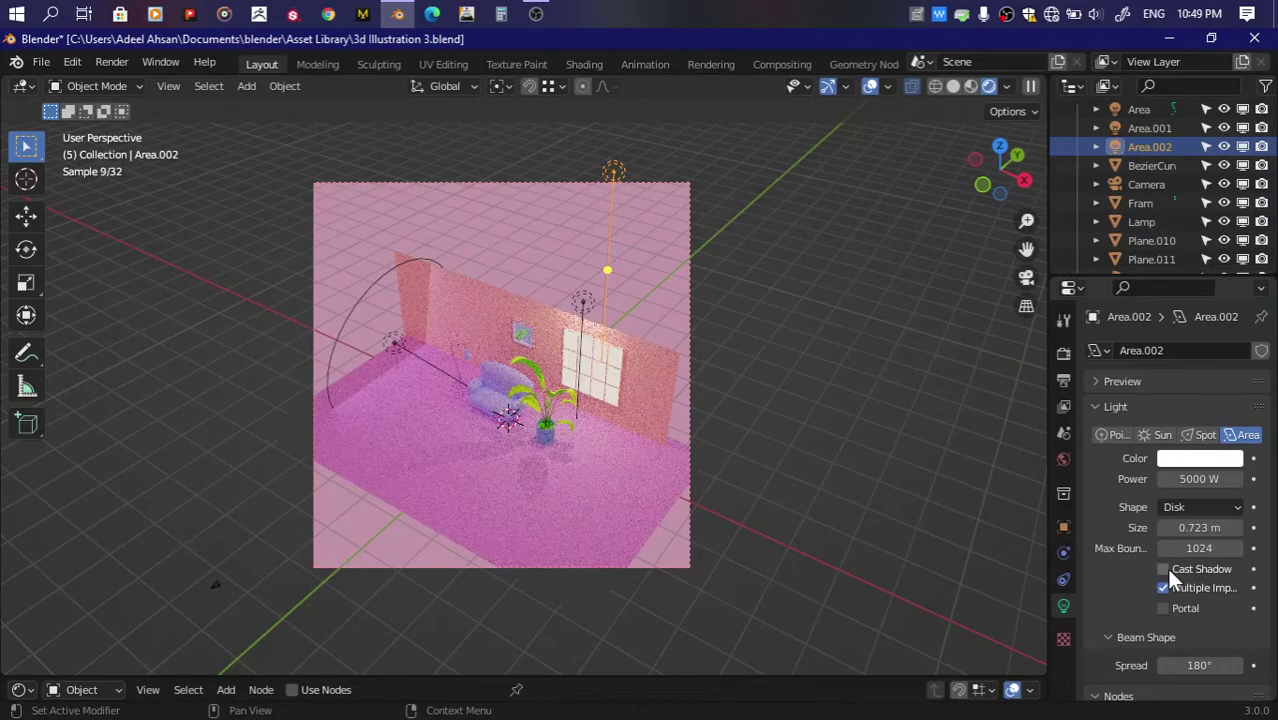
click(1164, 569)
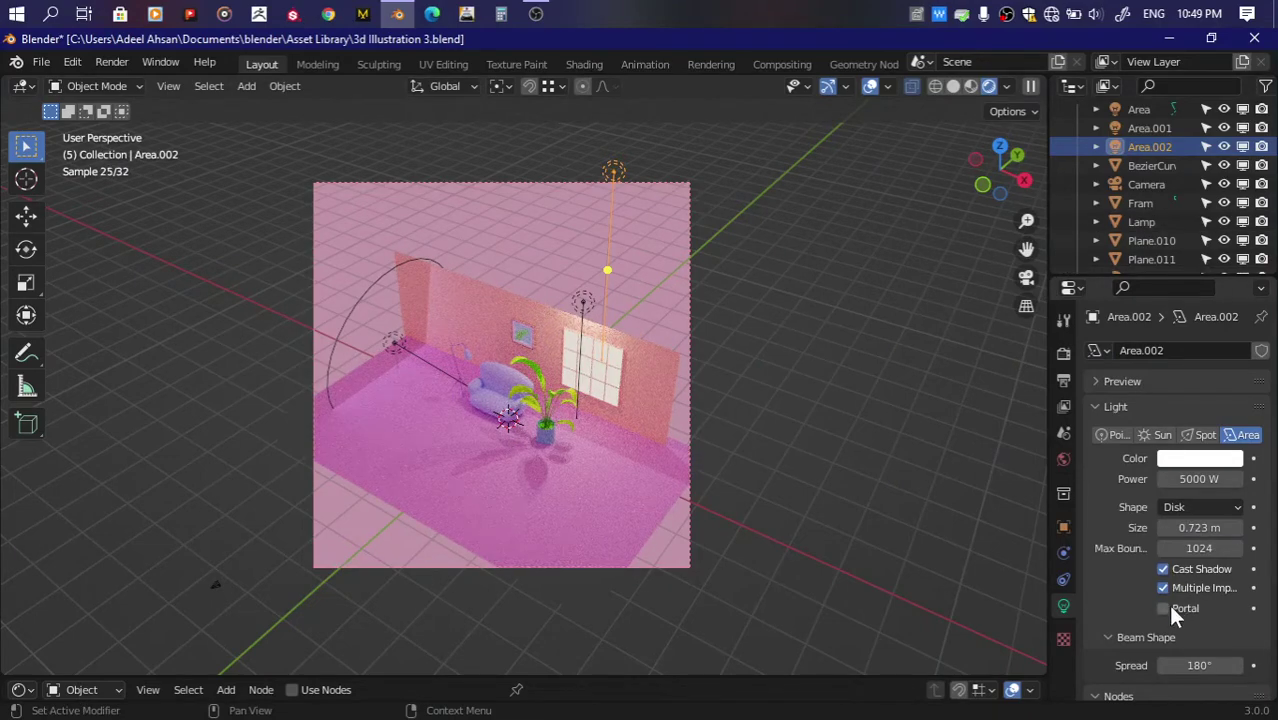
click(1164, 568)
click(1164, 568)
scroll(1076, 585, down, 4)
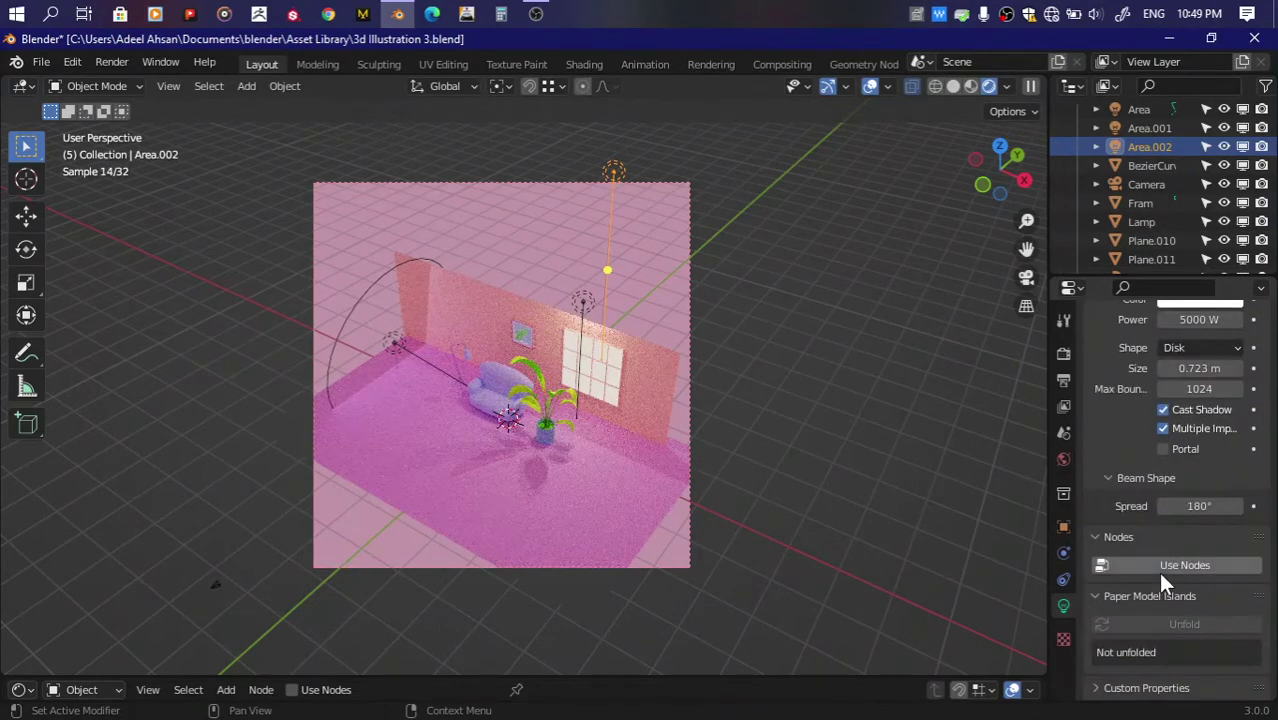
scroll(1122, 530, up, 4)
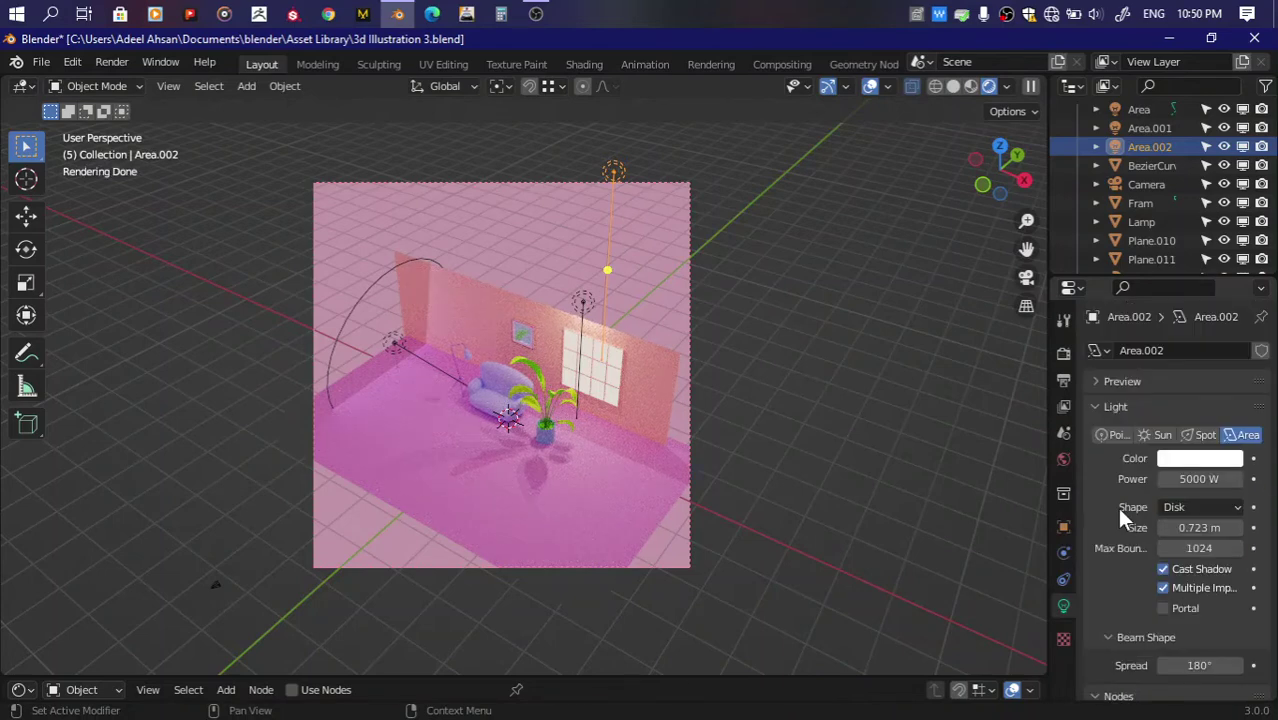
Step: Turn off the Area light's shadows and hide the light
click(583, 302)
click(1163, 569)
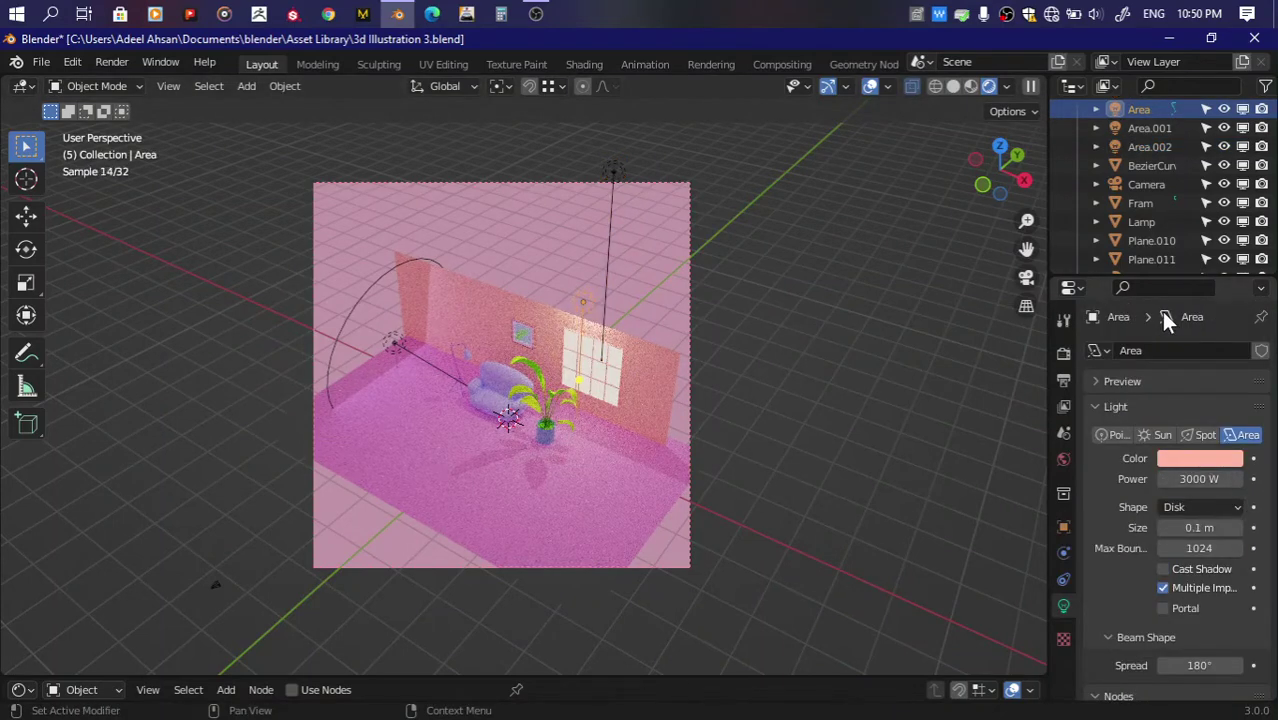
click(1189, 570)
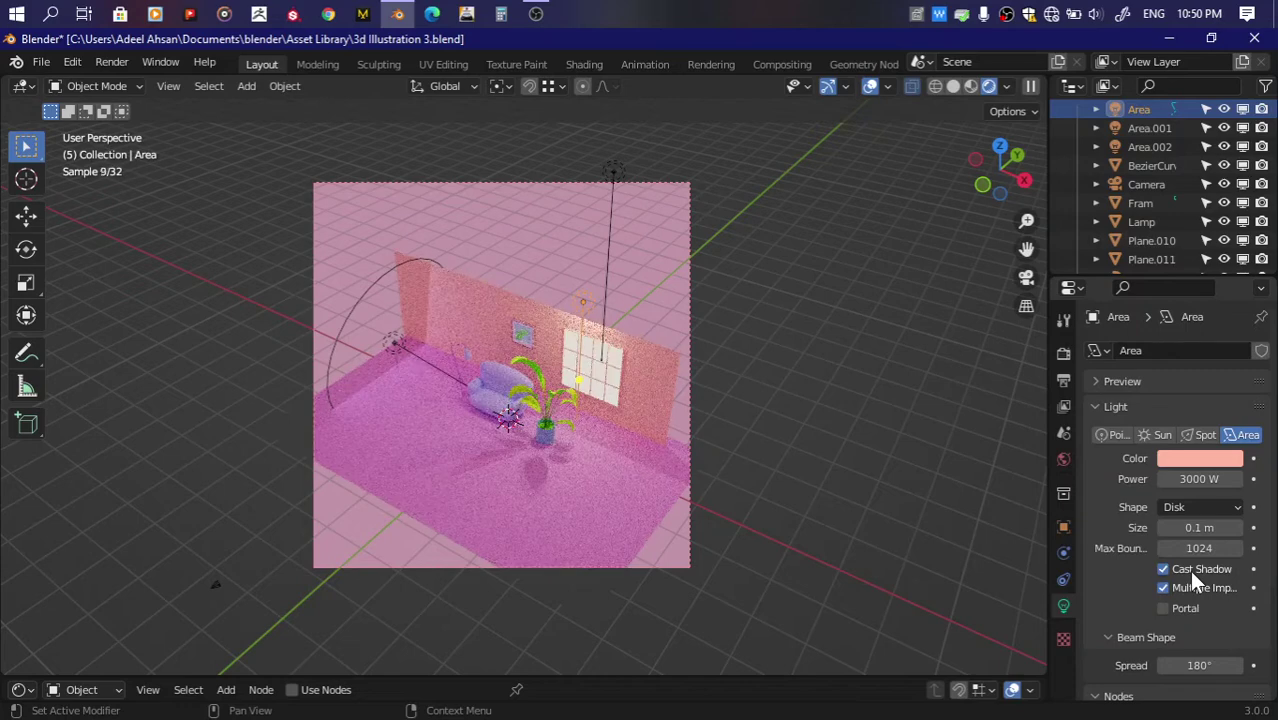
click(1189, 570)
click(1222, 107)
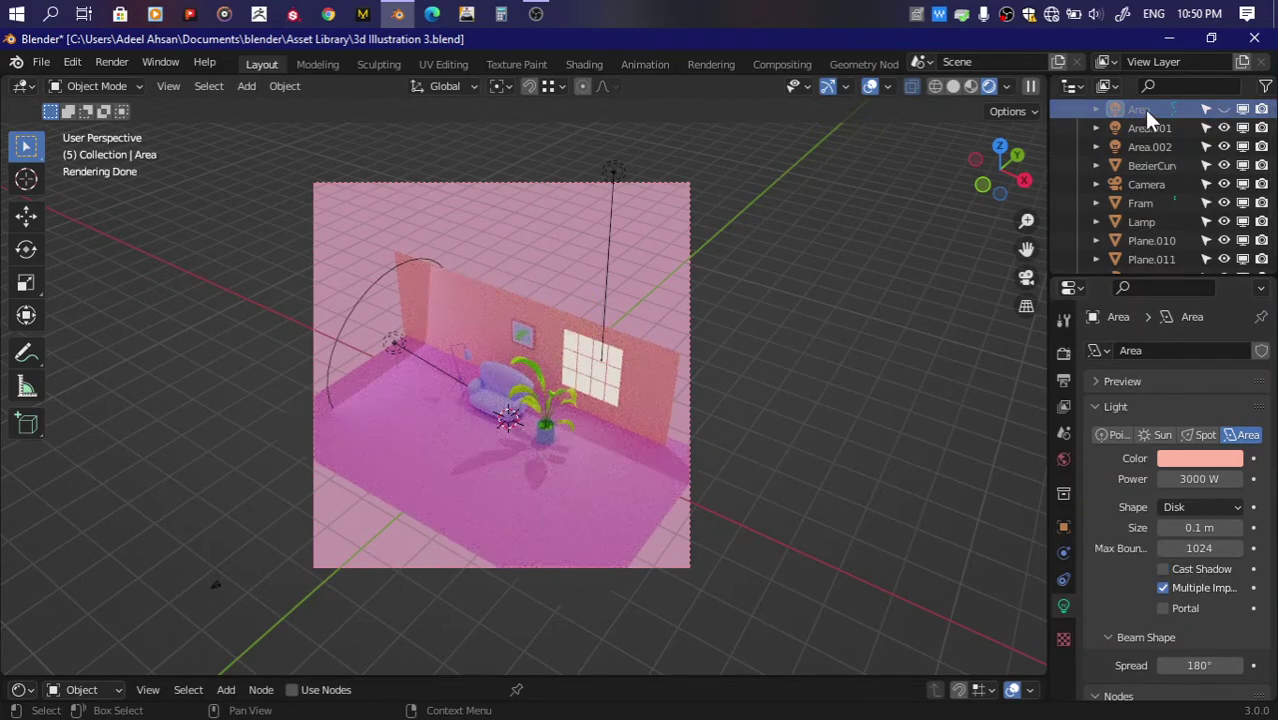
Step: Tint the Area.002 light a very pale, near-white pink
click(614, 168)
click(1200, 458)
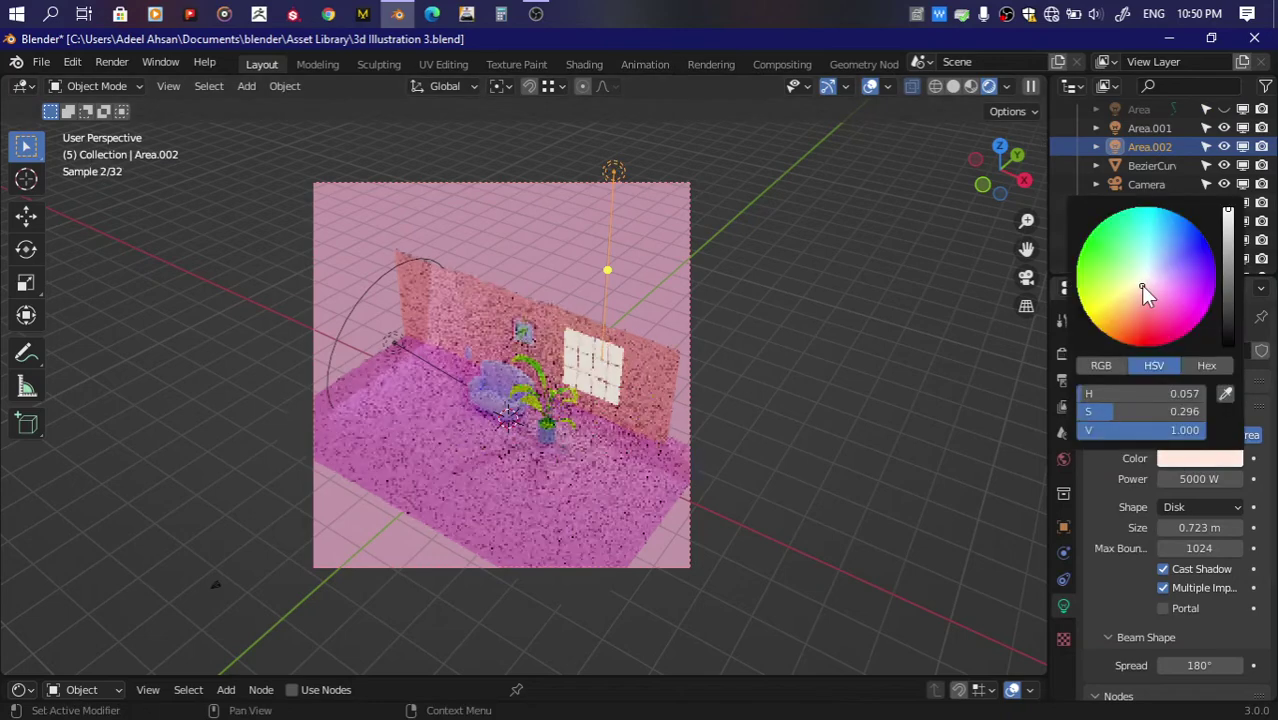
mouse_move(1144, 288)
mouse_down()
mouse_move(1114, 320)
mouse_move(1146, 283)
mouse_up()
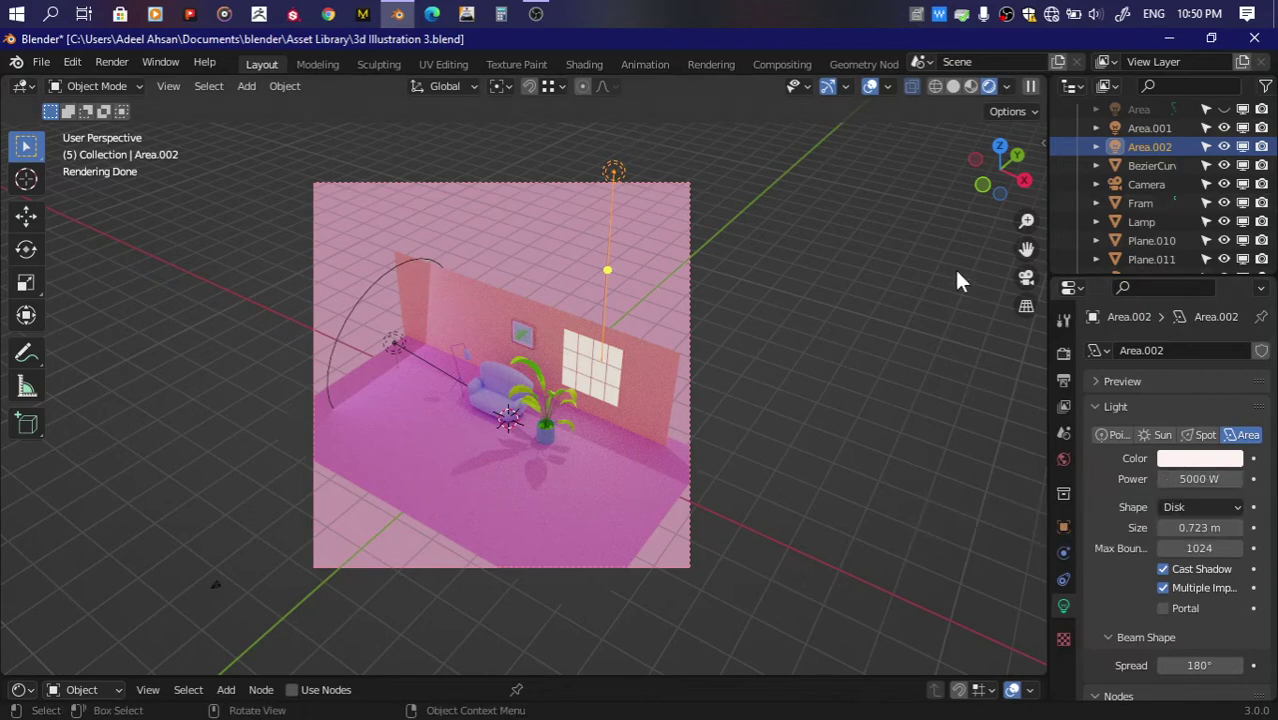
Step: Edit the floor plane from top view and add two vertical loop cuts
click(528, 505)
key(Tab)
click(999, 147)
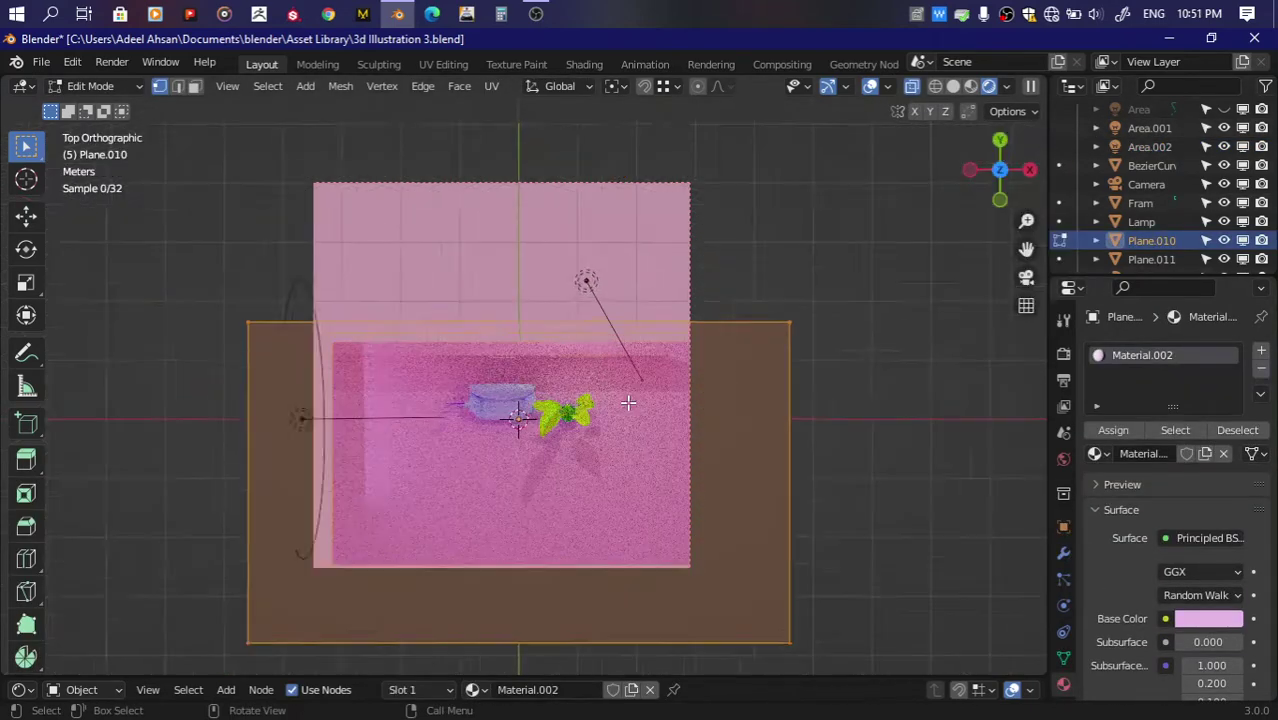
scroll(628, 403, down, 2)
key(ctrl+r)
click(561, 366)
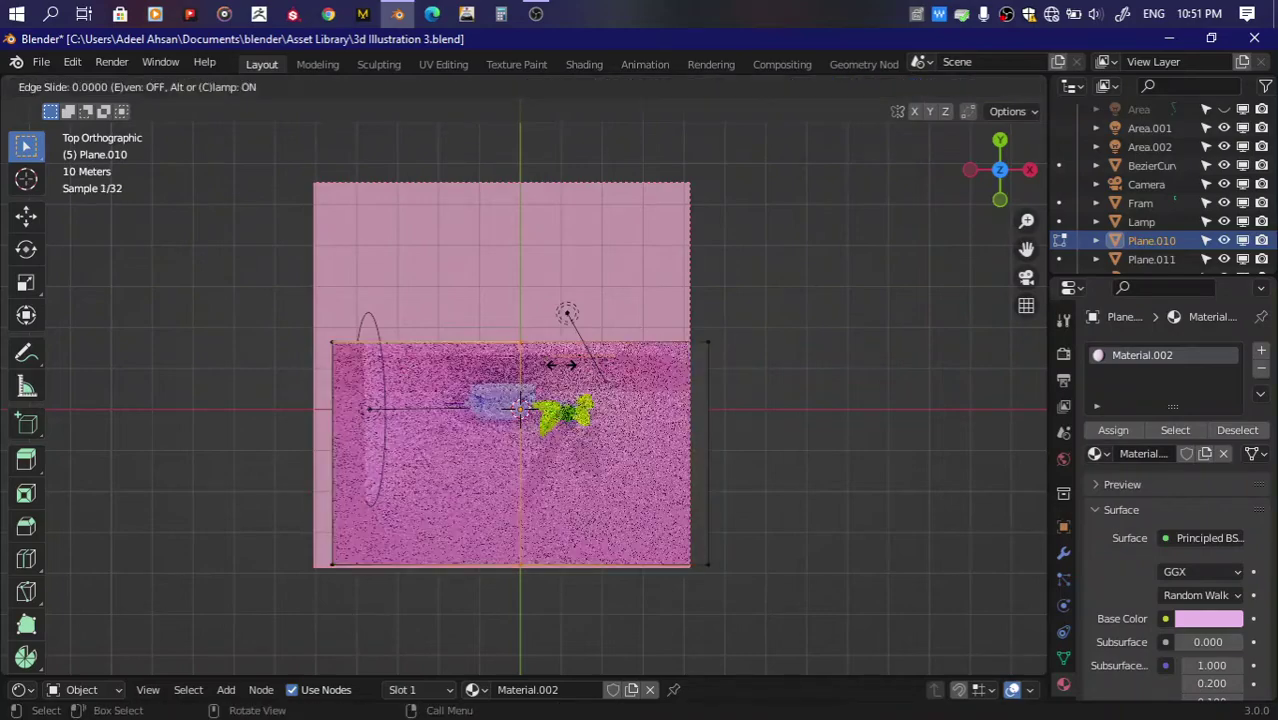
click(556, 366)
key(ctrl+r)
click(621, 361)
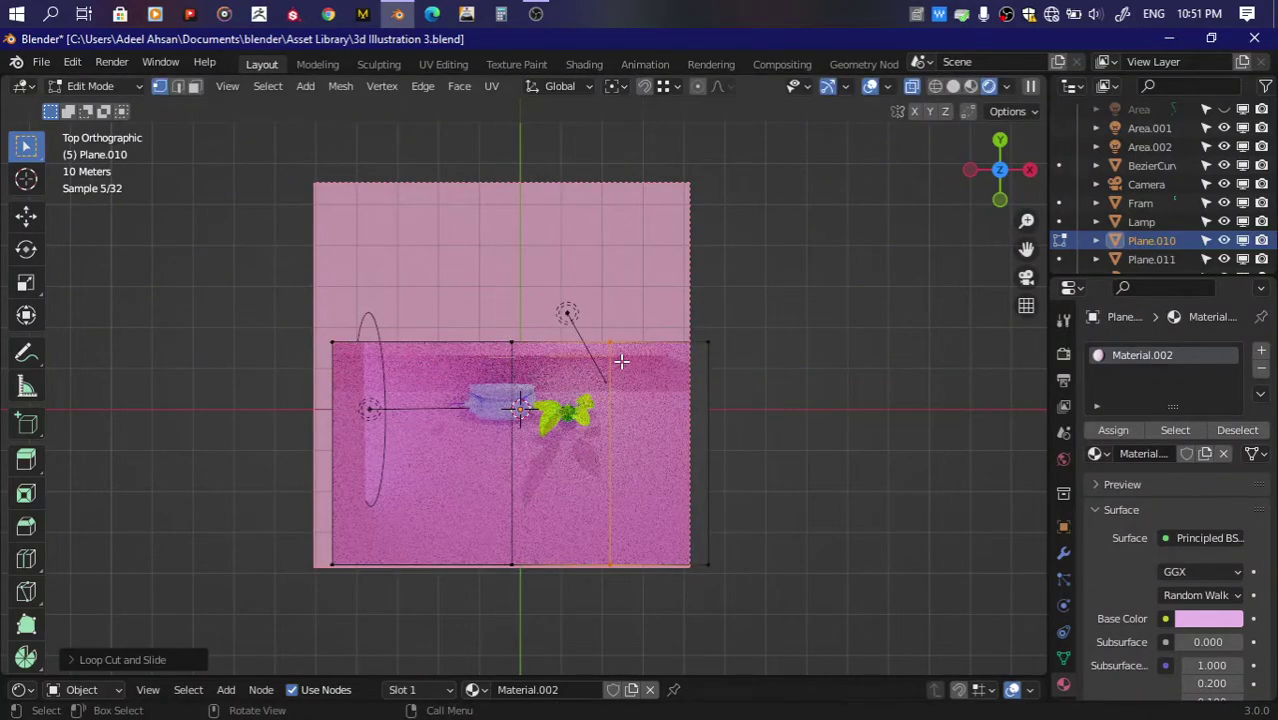
click(621, 361)
Step: Add two more loop cuts across the floor plane
key(ctrl+r)
click(600, 430)
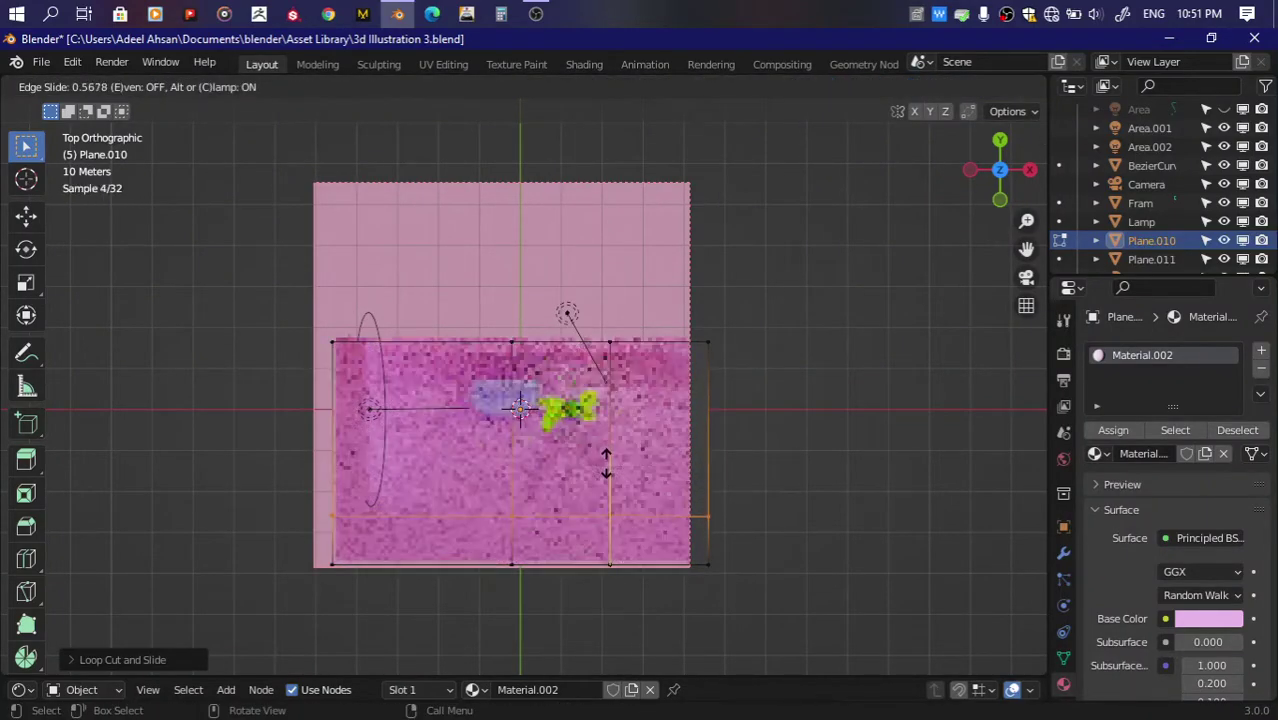
click(605, 465)
key(ctrl+r)
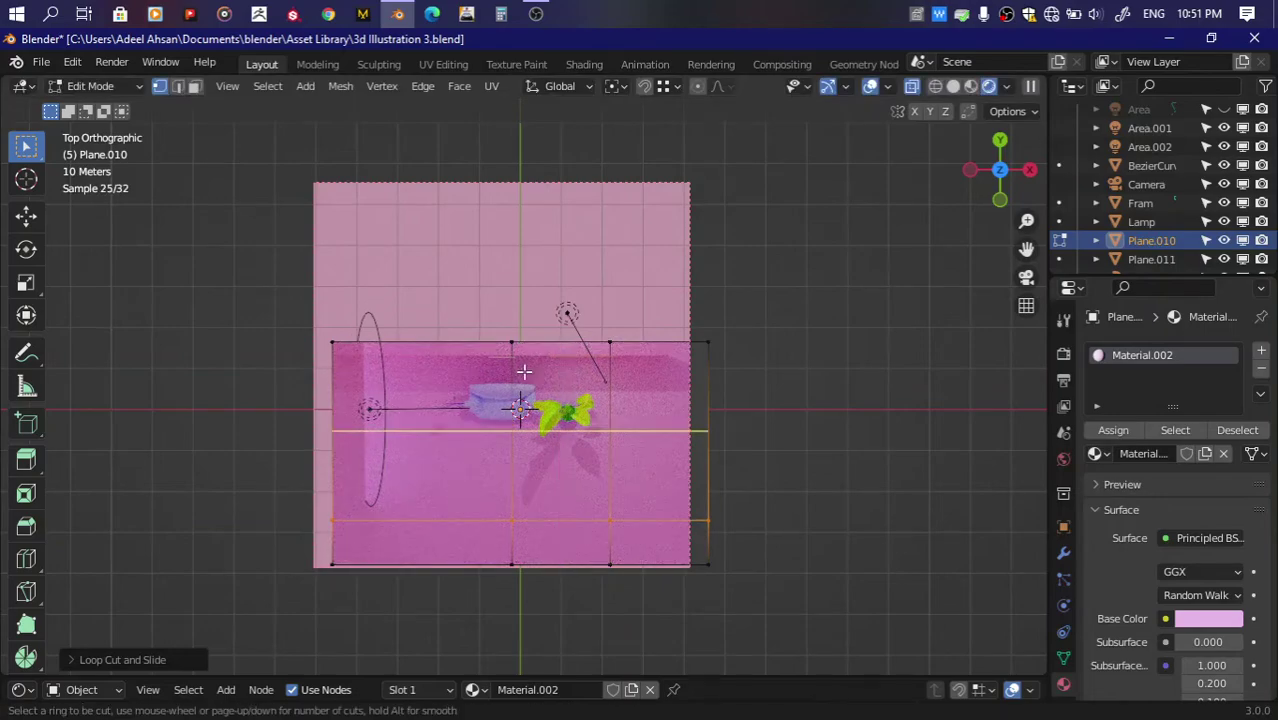
click(516, 370)
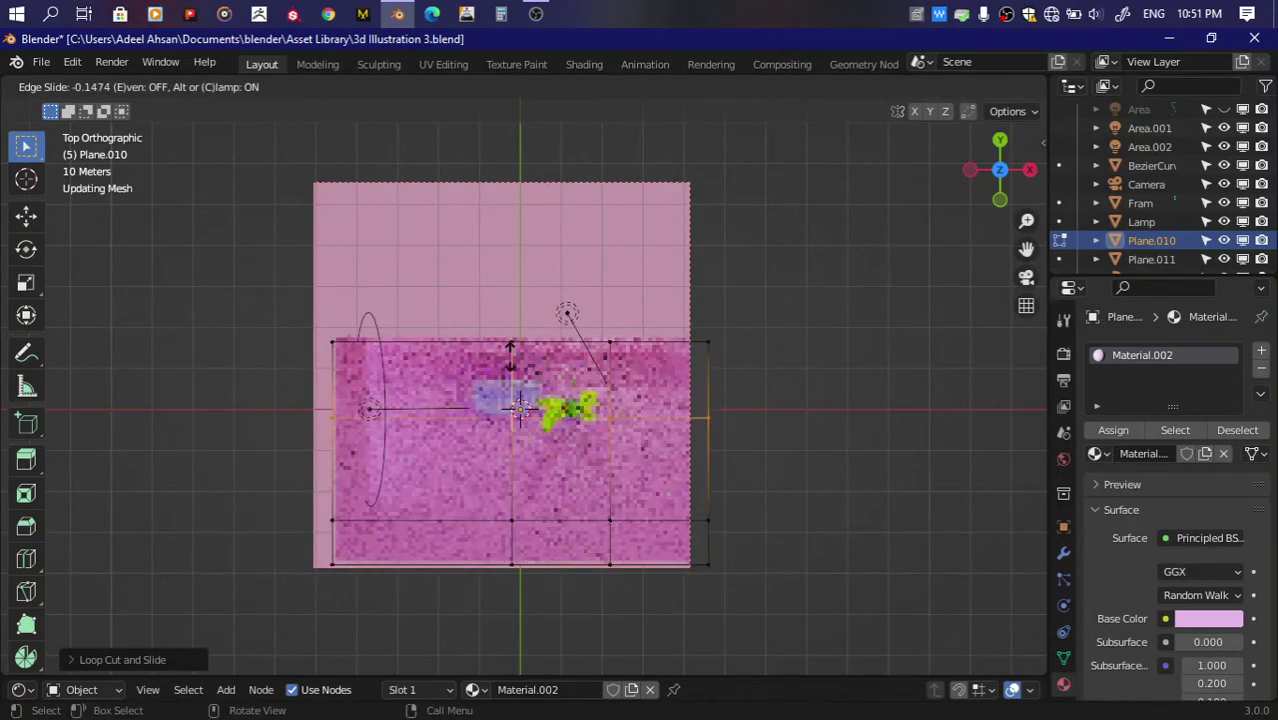
click(511, 369)
Step: Assign a new near-white Material.014 to one square floor face in a new slot
key(3)
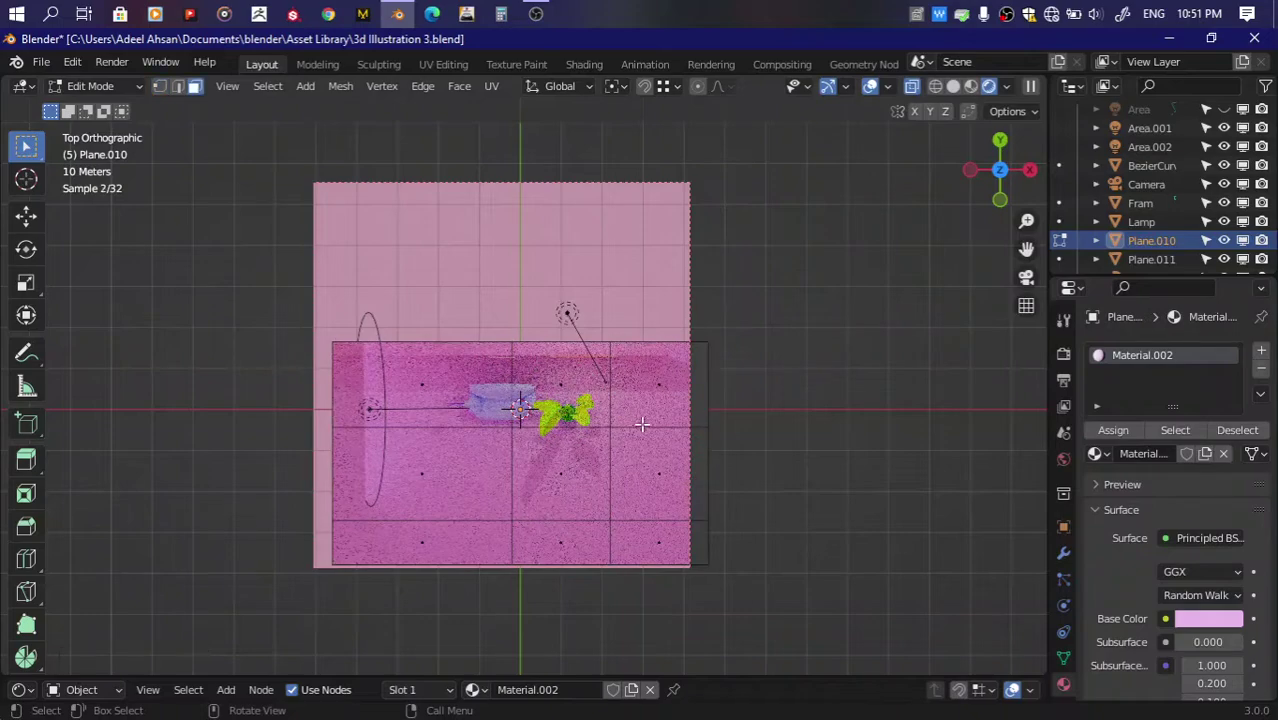
click(556, 481)
click(1263, 352)
click(1160, 482)
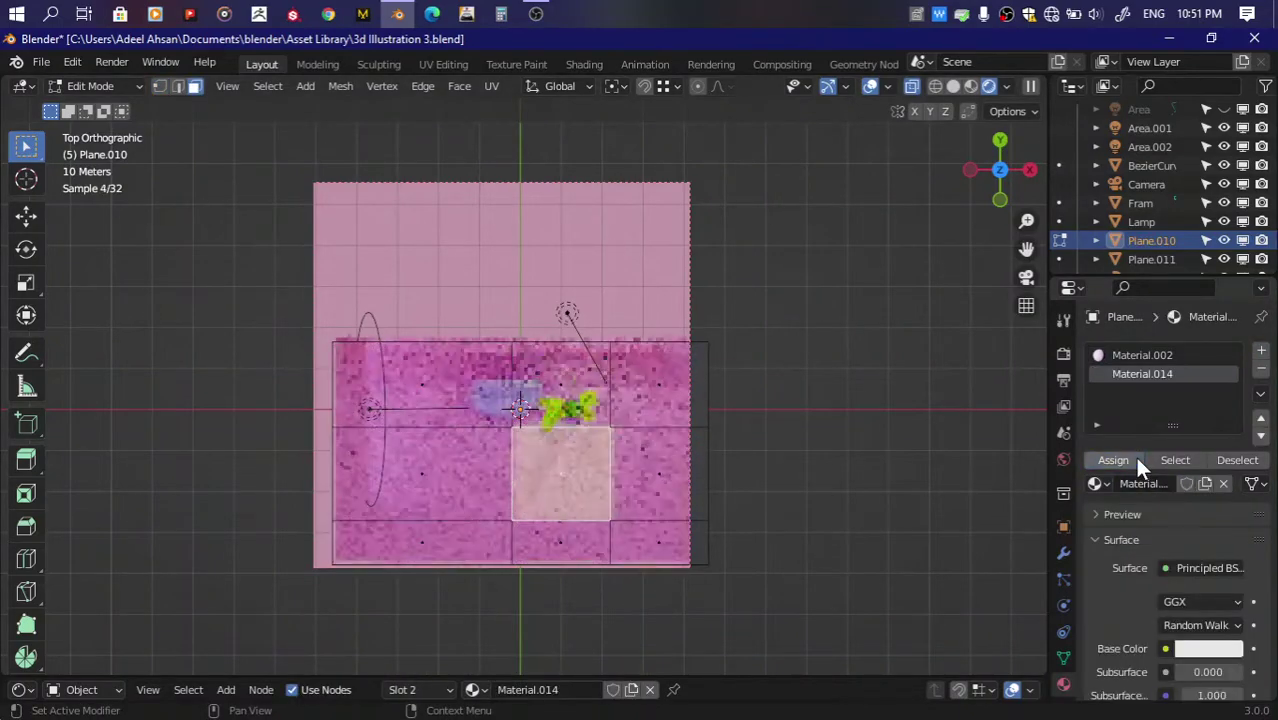
click(1134, 454)
key(Tab)
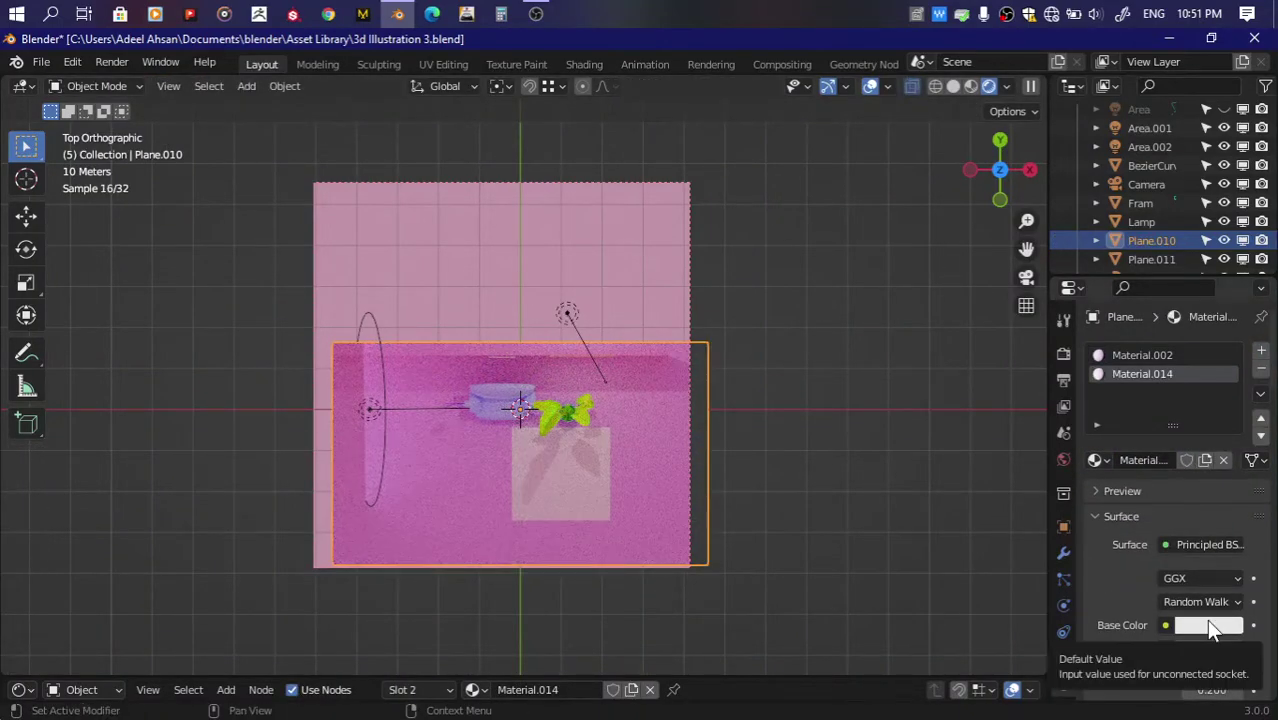
Step: Try Emission, Anisotropic and Diffuse BSDF as the floor material's surface shader
click(1207, 625)
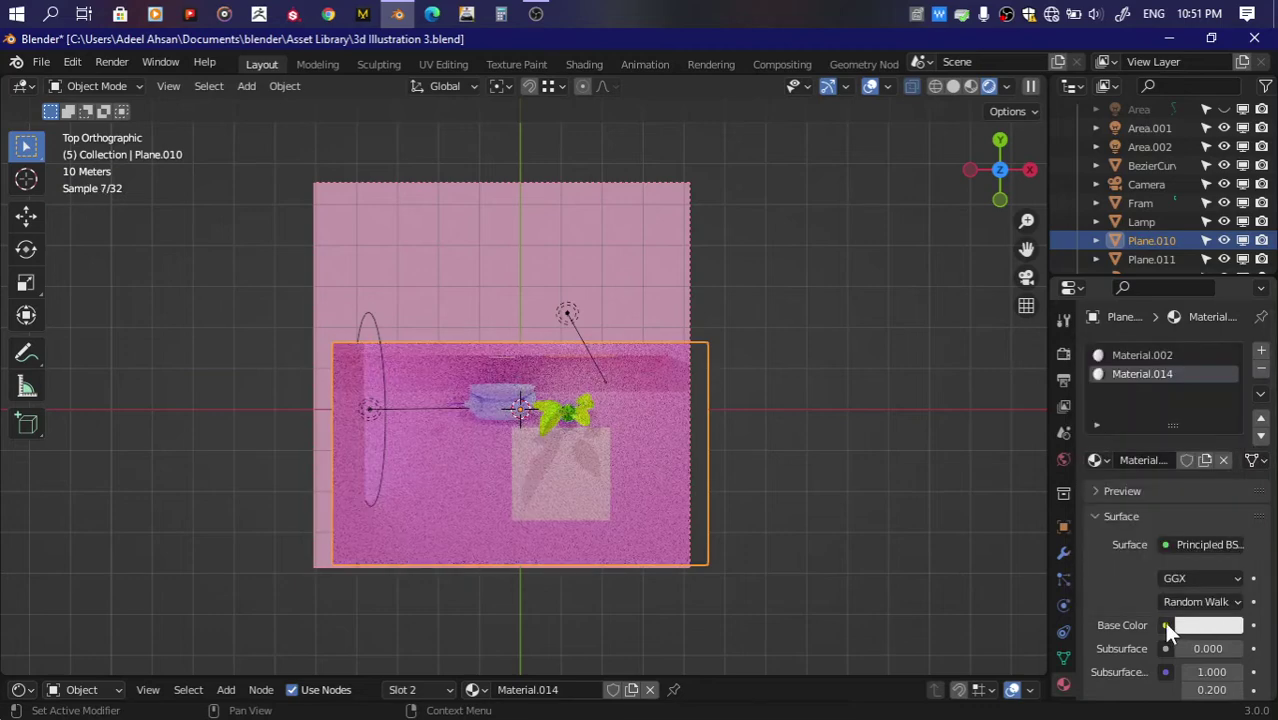
click(1166, 624)
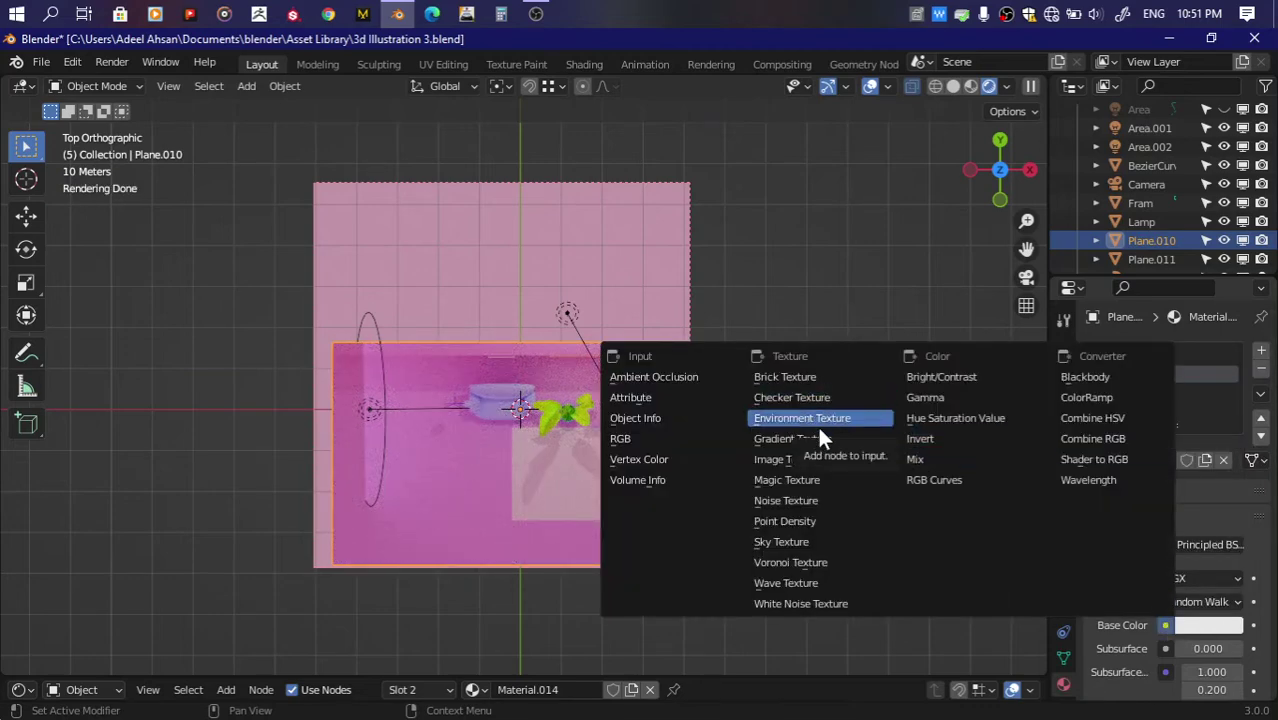
click(1166, 544)
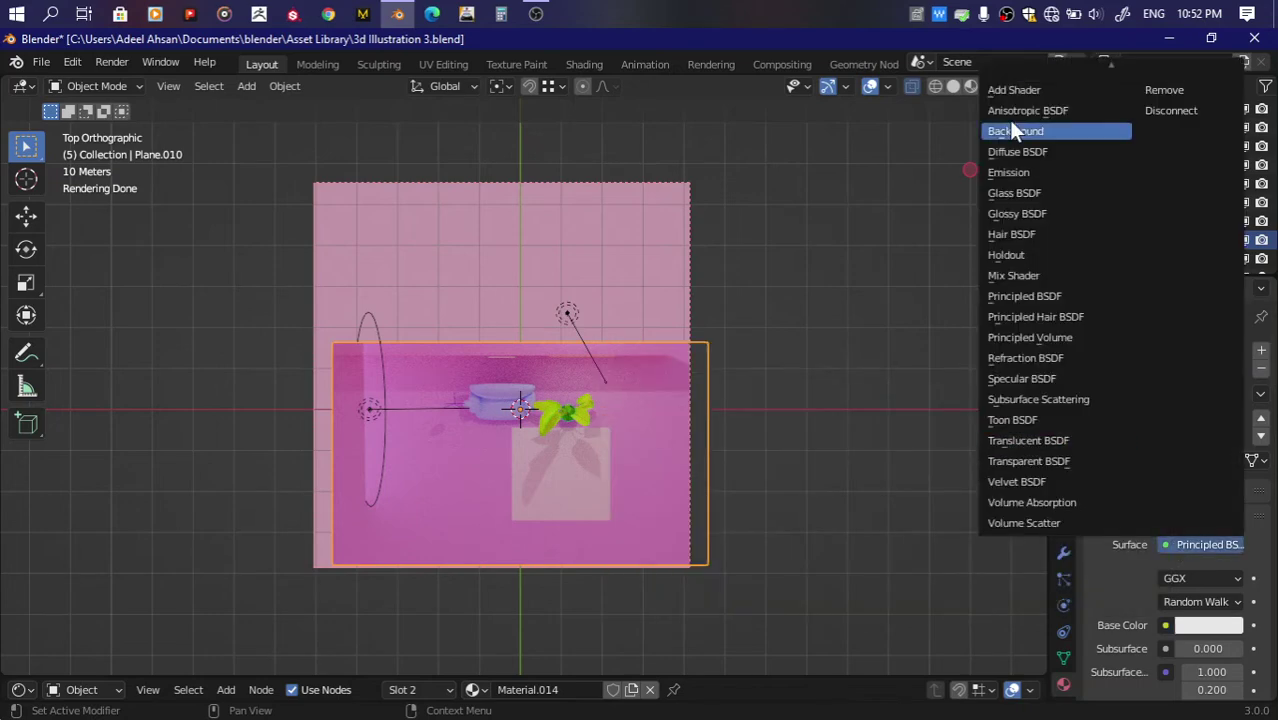
click(1012, 172)
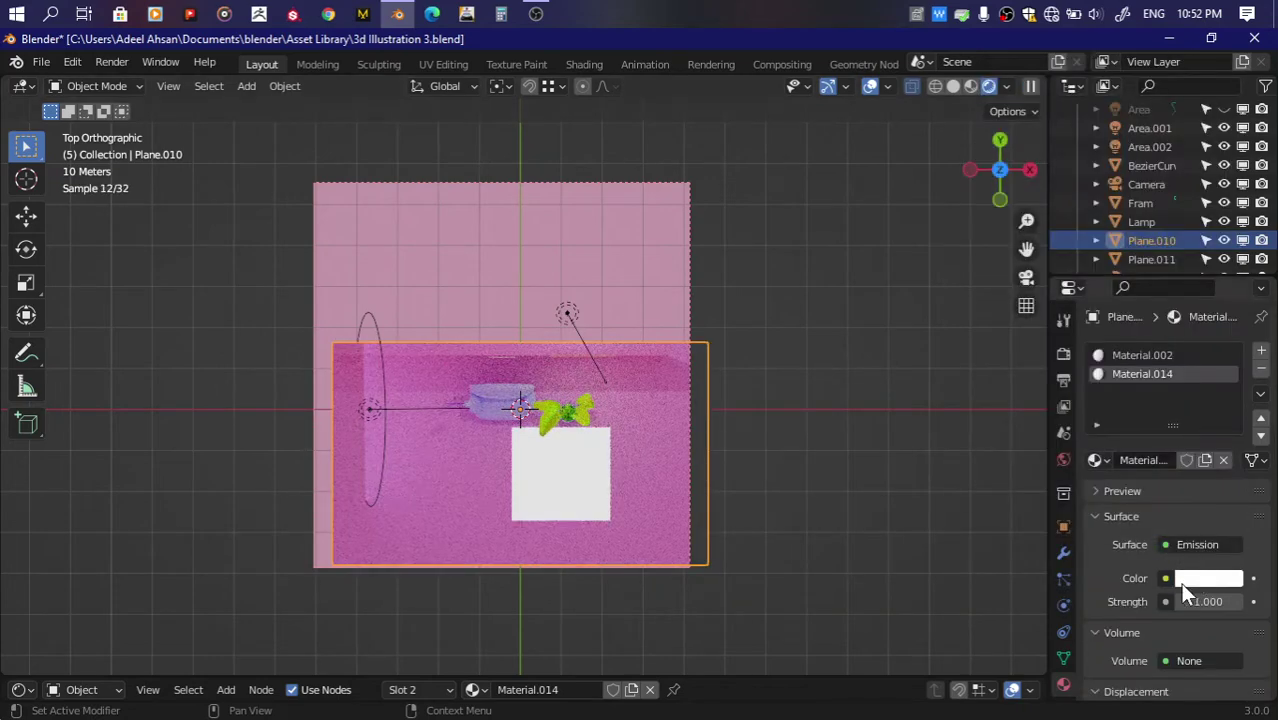
click(1160, 544)
click(1028, 105)
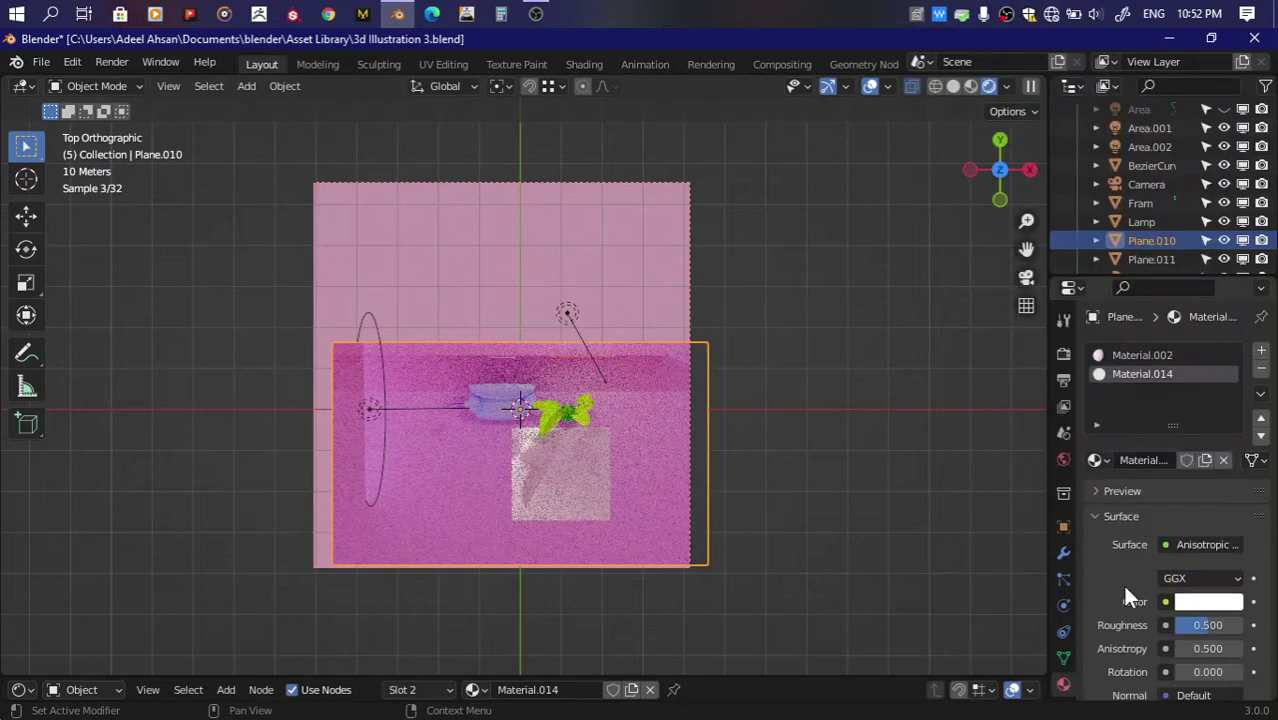
mouse_move(988, 190)
mouse_down()
mouse_move(936, 277)
mouse_move(1215, 625)
mouse_up()
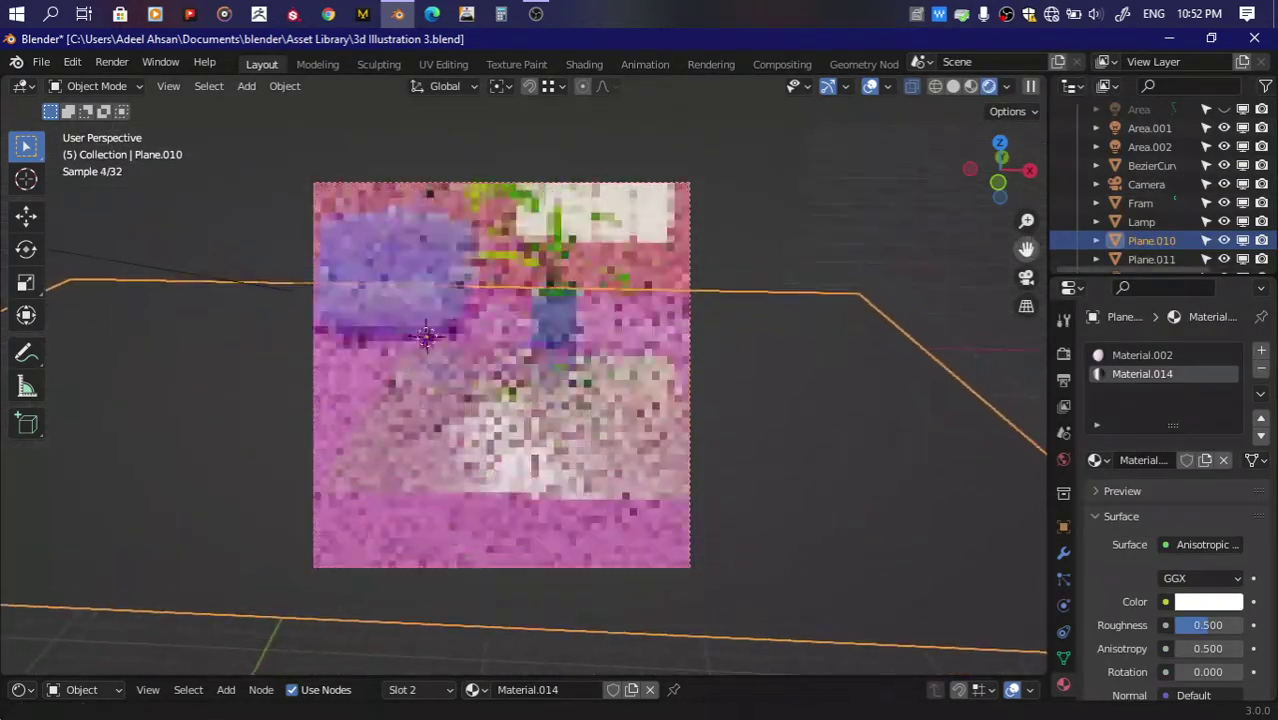
click(1163, 548)
click(1028, 150)
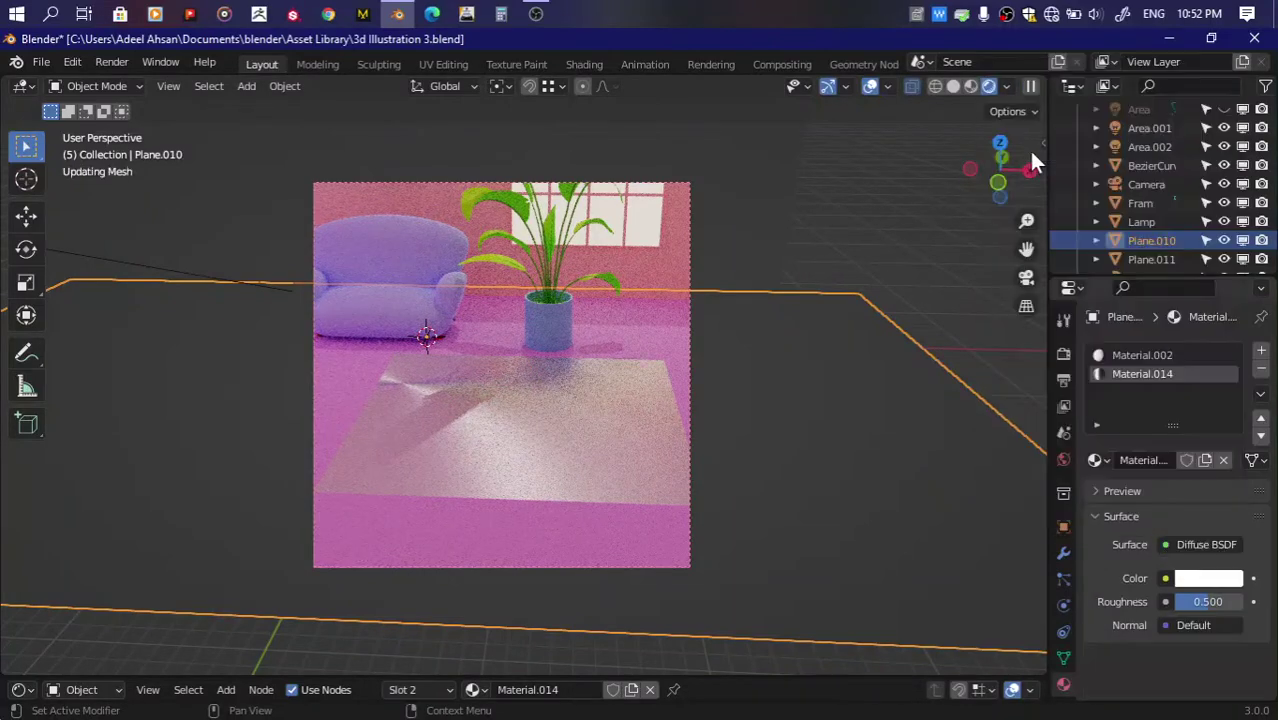
Step: Try Holdout, Glossy BSDF and Specular BSDF as the floor's surface shader
click(1166, 578)
click(1167, 544)
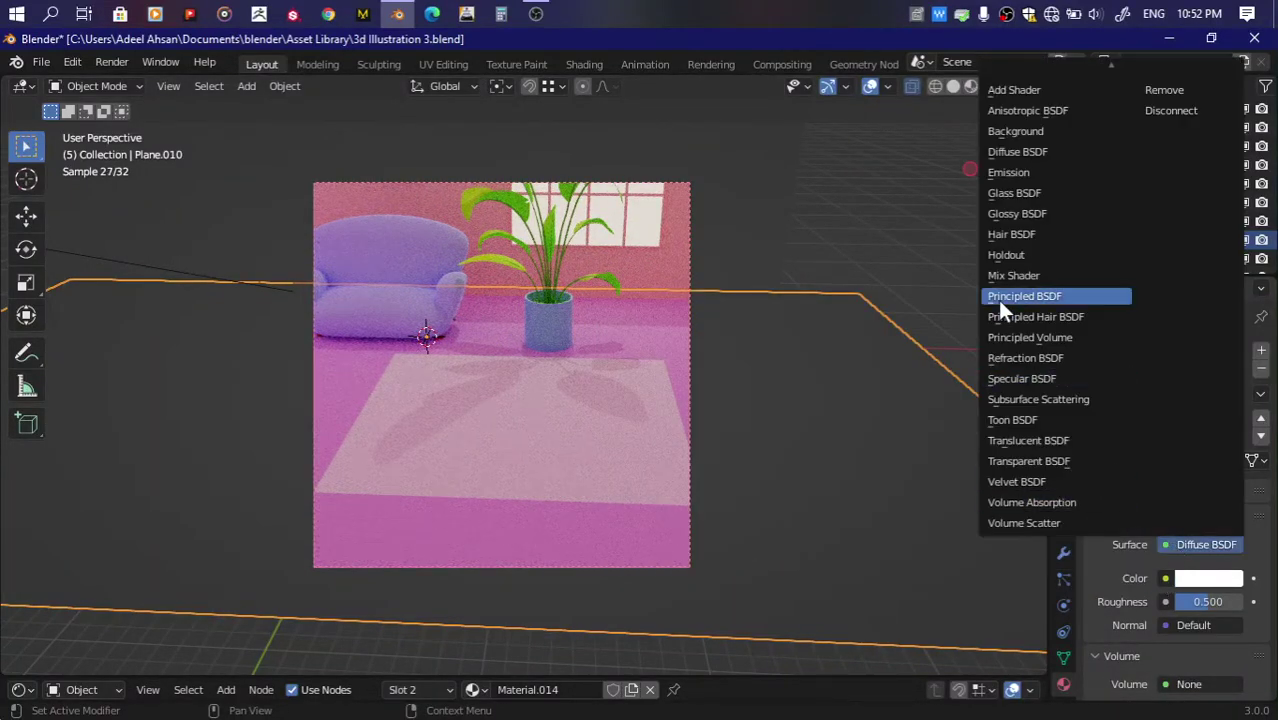
click(1006, 255)
click(1163, 544)
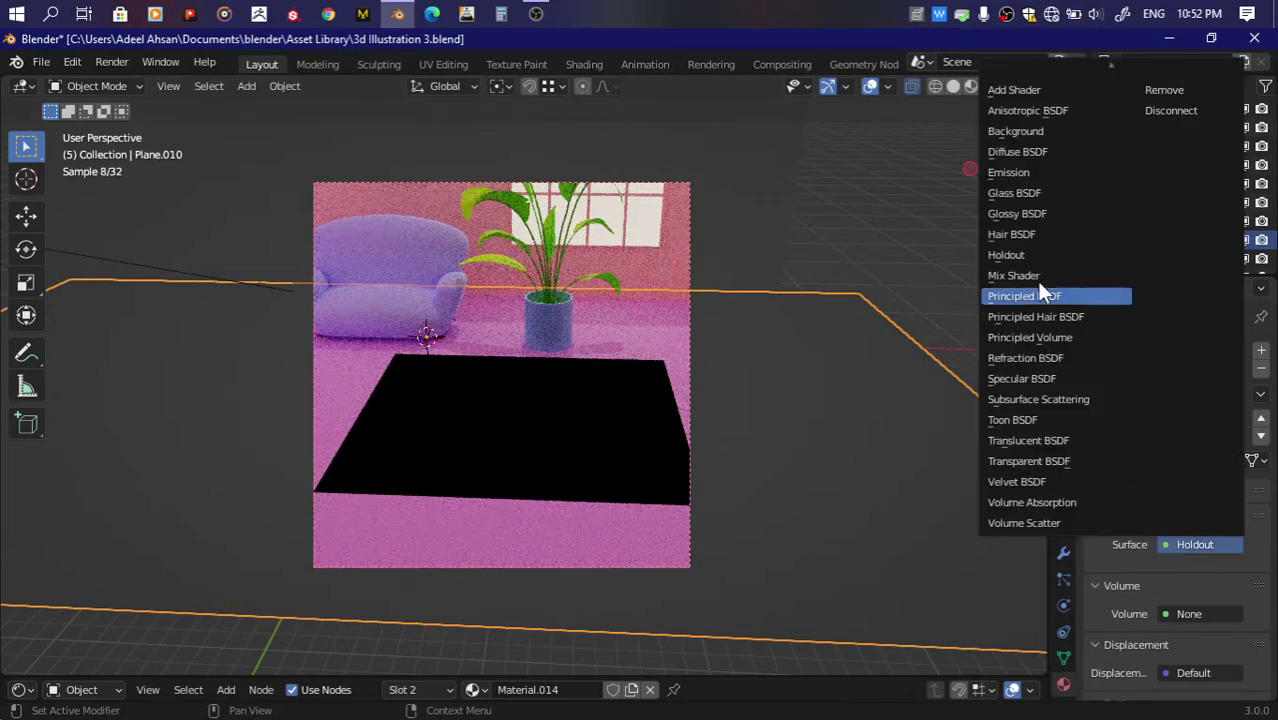
click(1032, 221)
click(1165, 601)
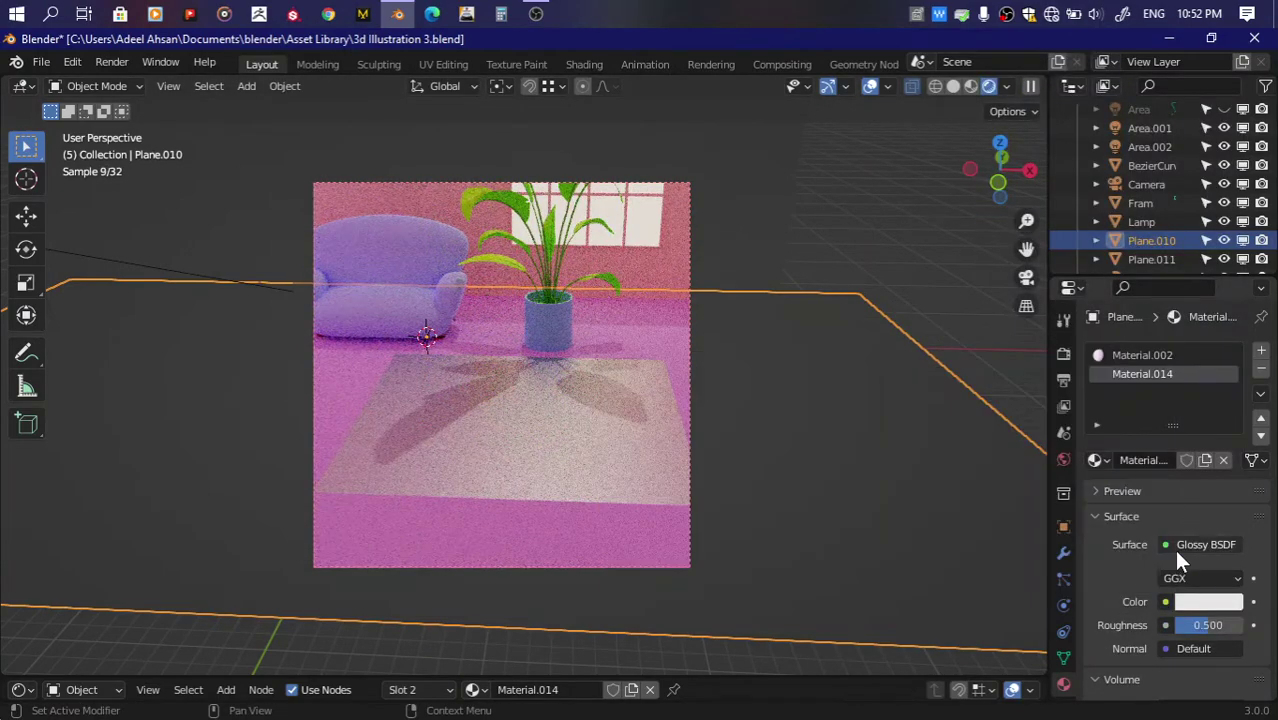
click(1177, 548)
click(1031, 373)
Step: Try Subsurface Scattering and Volume Absorption, then set the shader back to Principled BSDF
click(1165, 578)
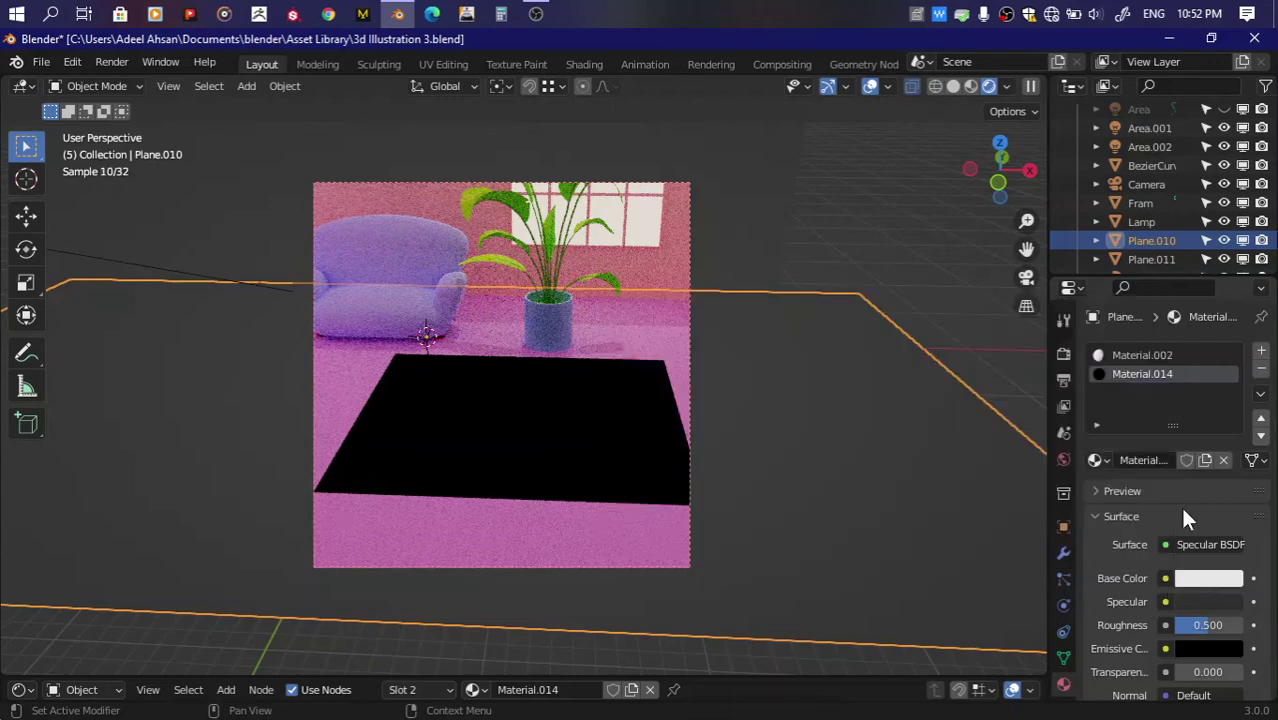
click(1169, 548)
click(1044, 402)
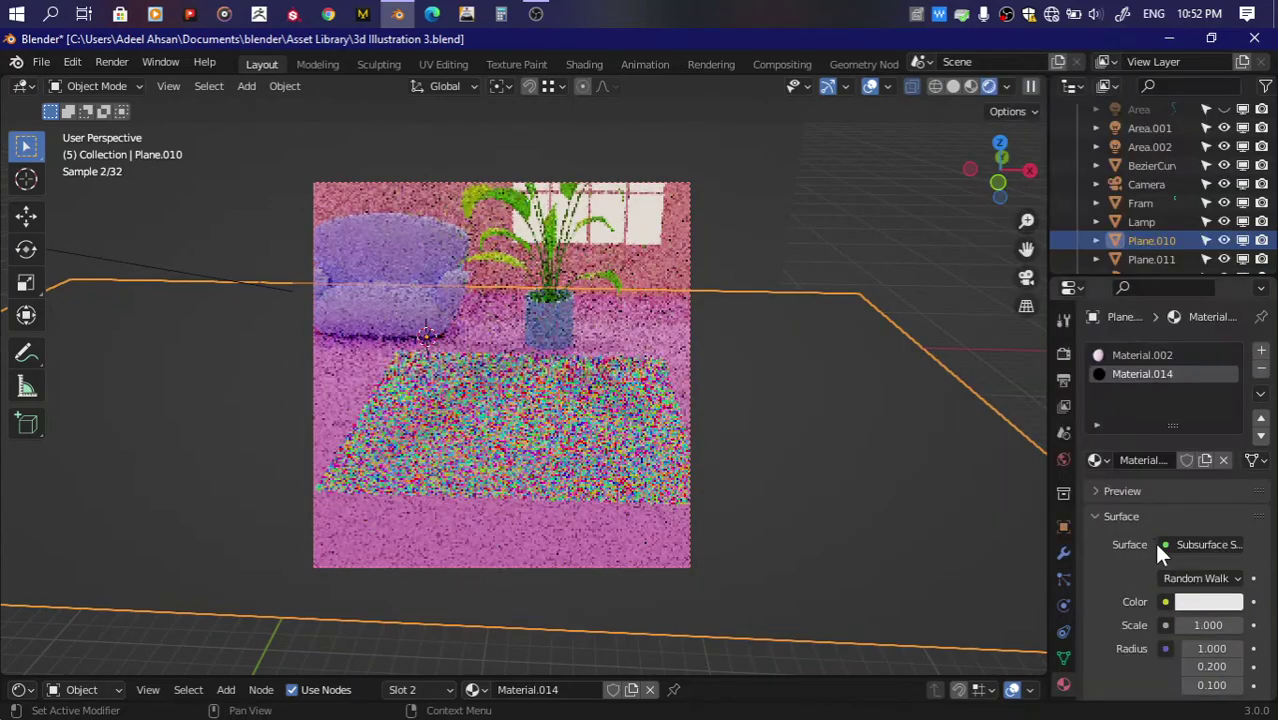
click(1162, 548)
click(1087, 503)
click(1166, 546)
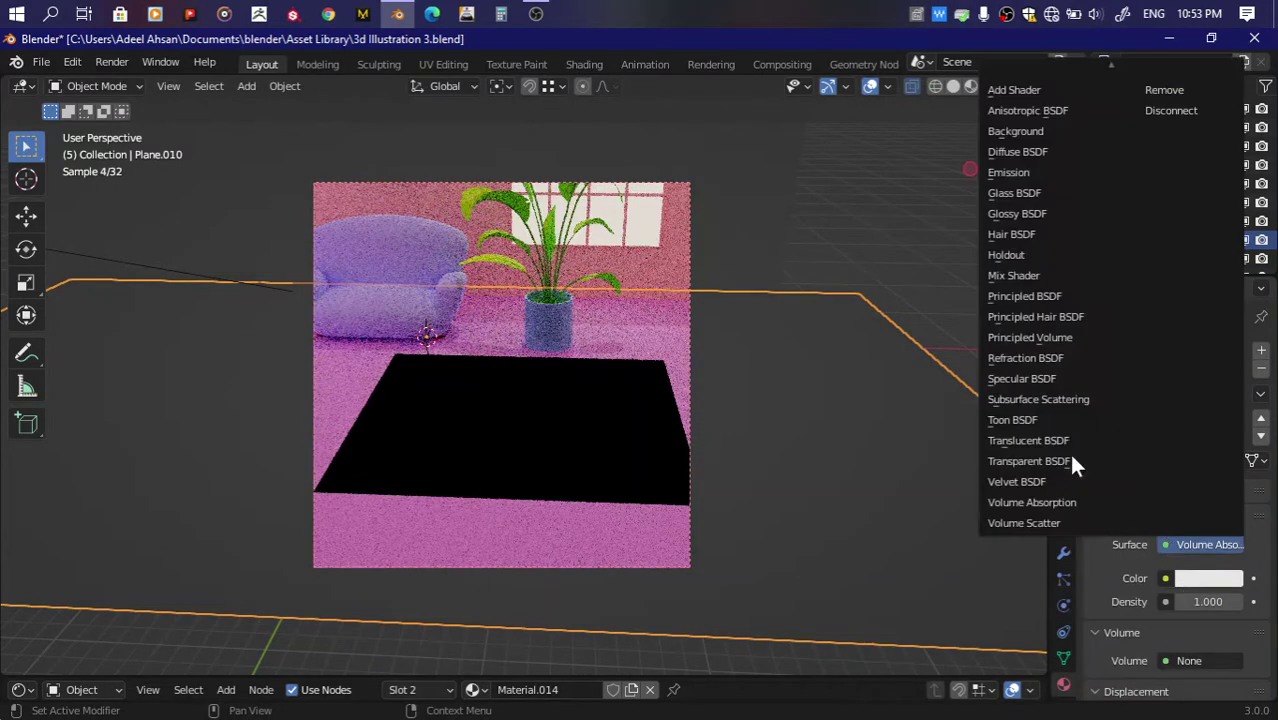
click(1025, 302)
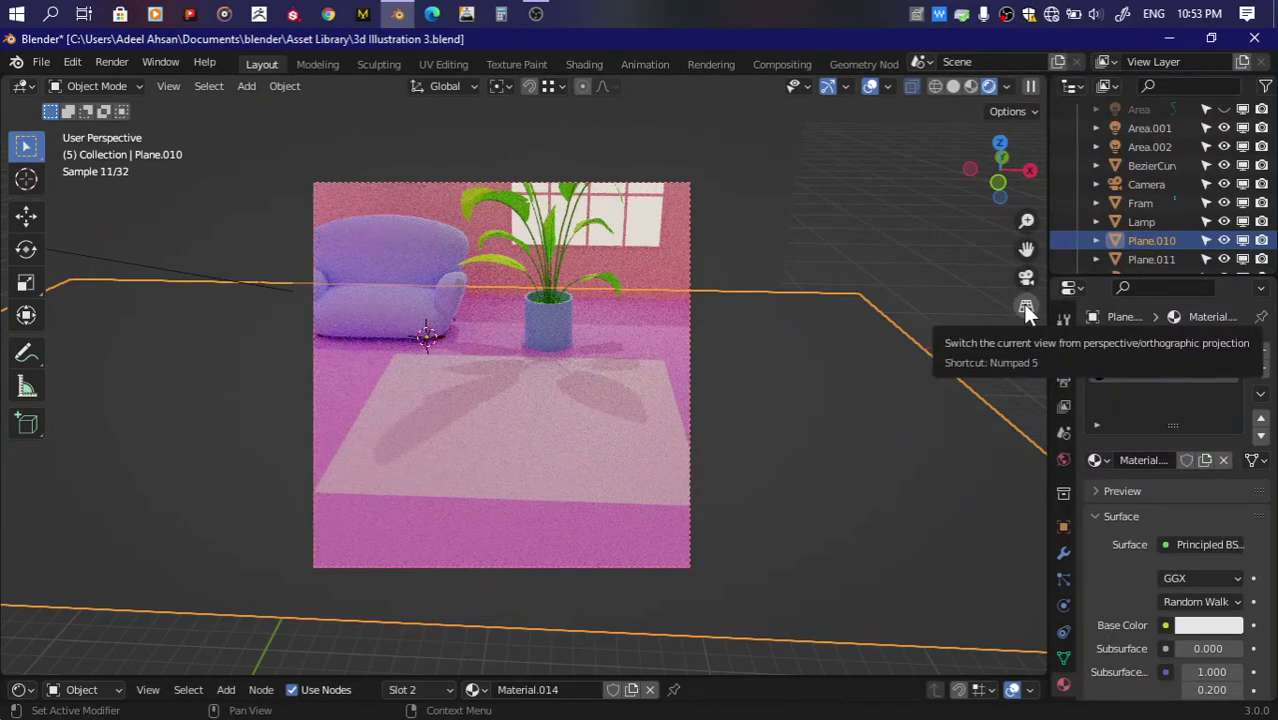
Step: Remove the white Material.014 slot from the floor and select the Area.002 light
click(1261, 369)
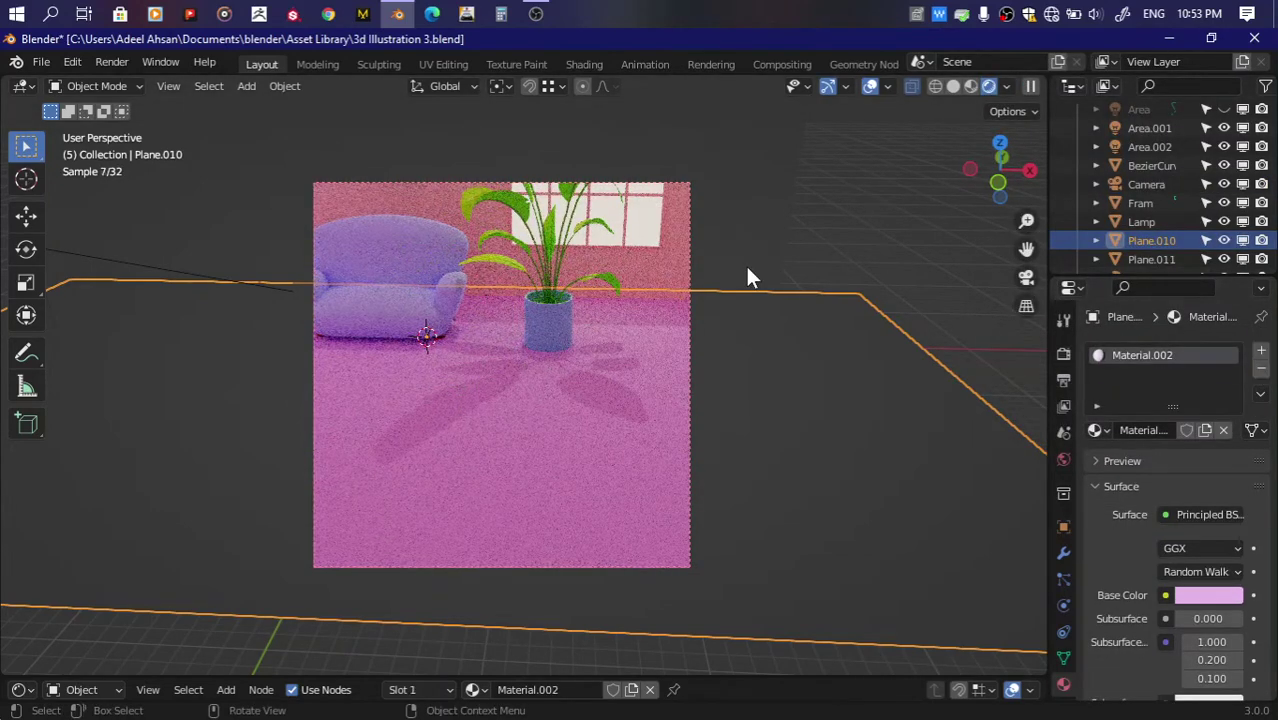
key(KP_8)
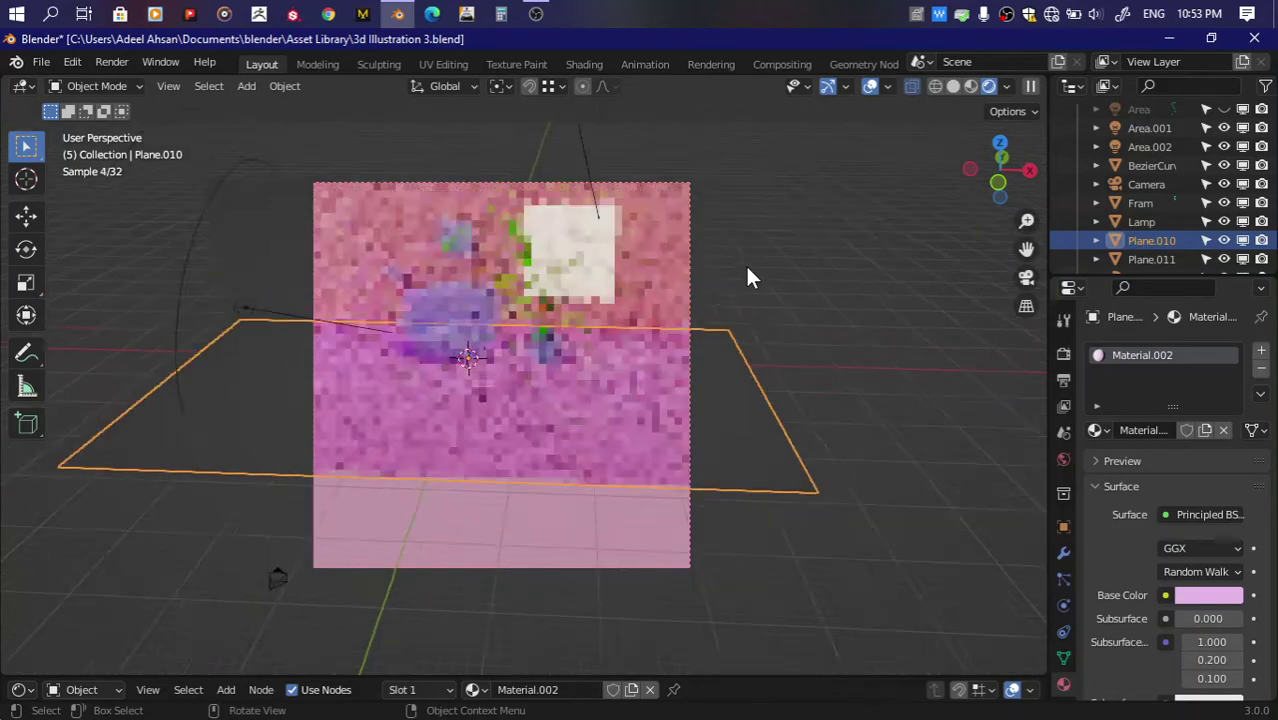
click(1222, 109)
Step: Narrow the Area light's spread to about 45.9°, then rotate it and move it along Y
click(1150, 147)
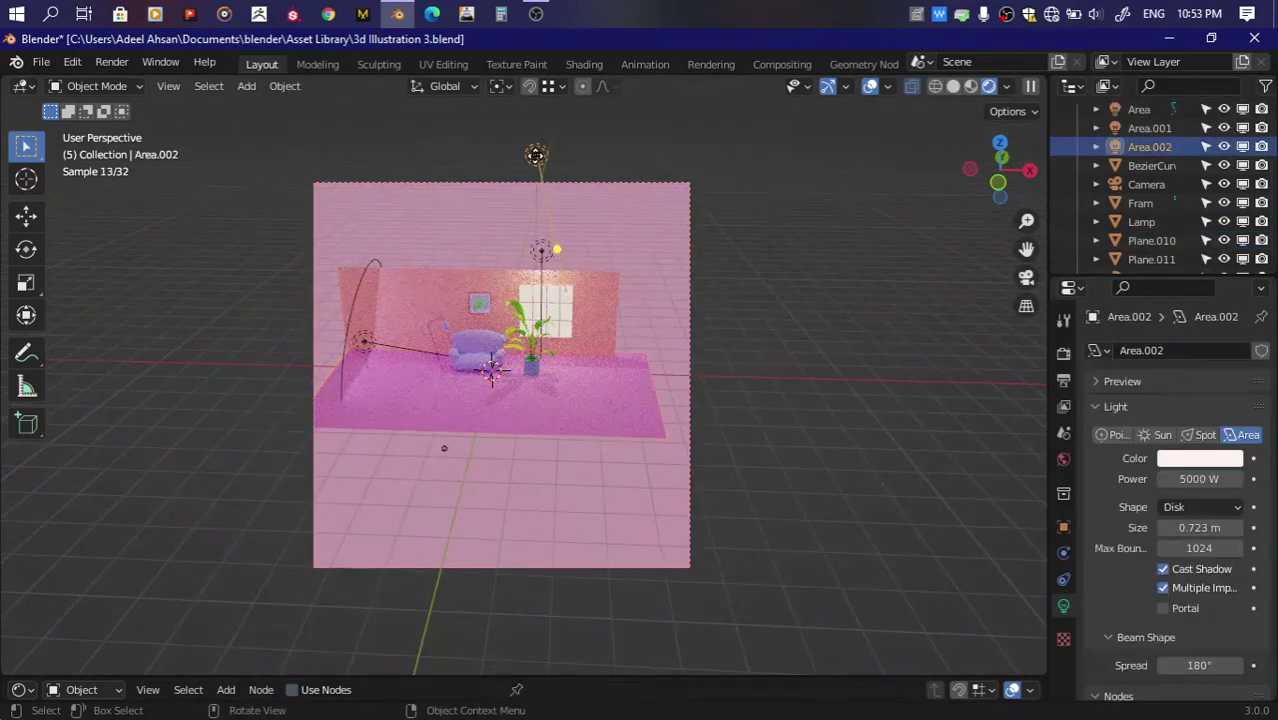
click(1140, 109)
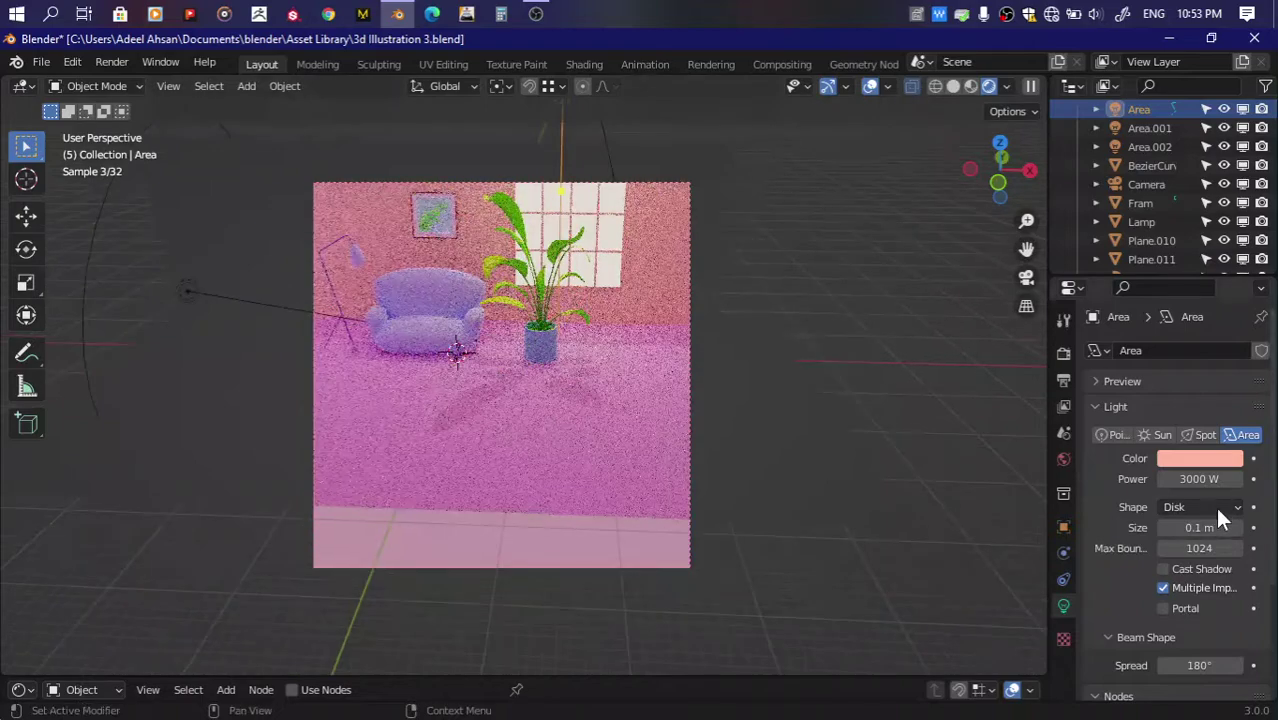
drag(1196, 665, 1160, 665)
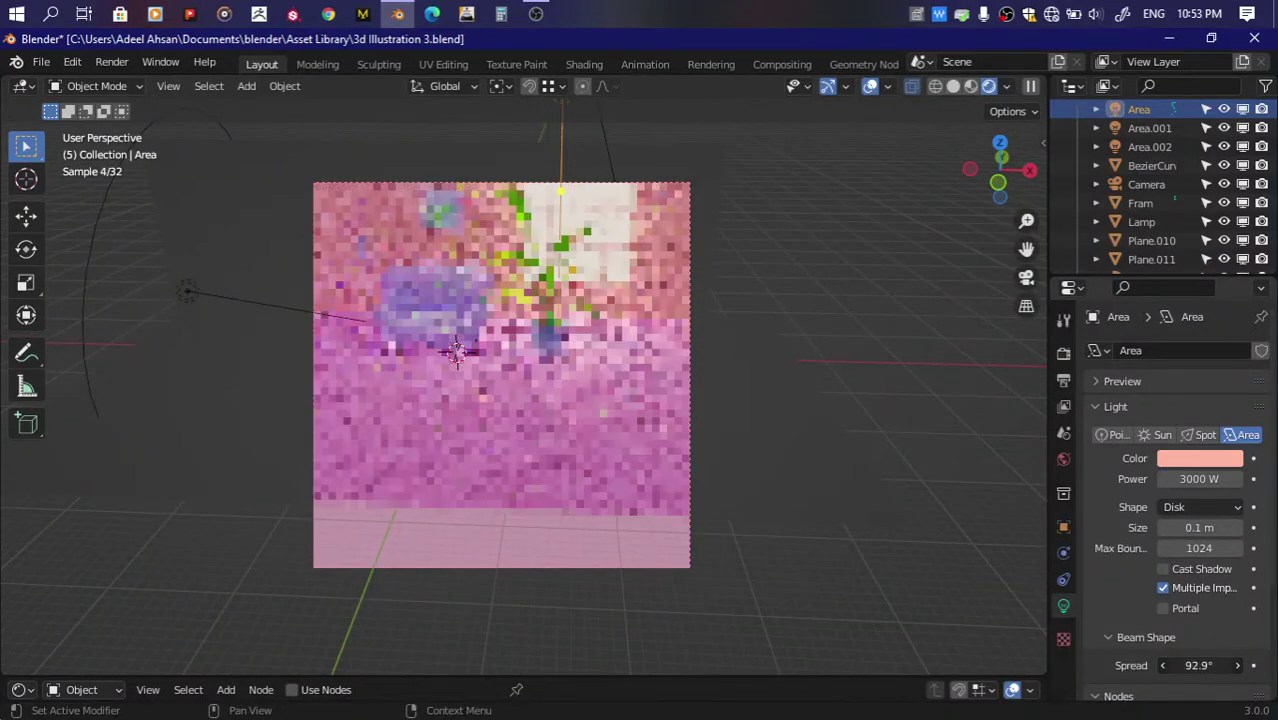
key(r)
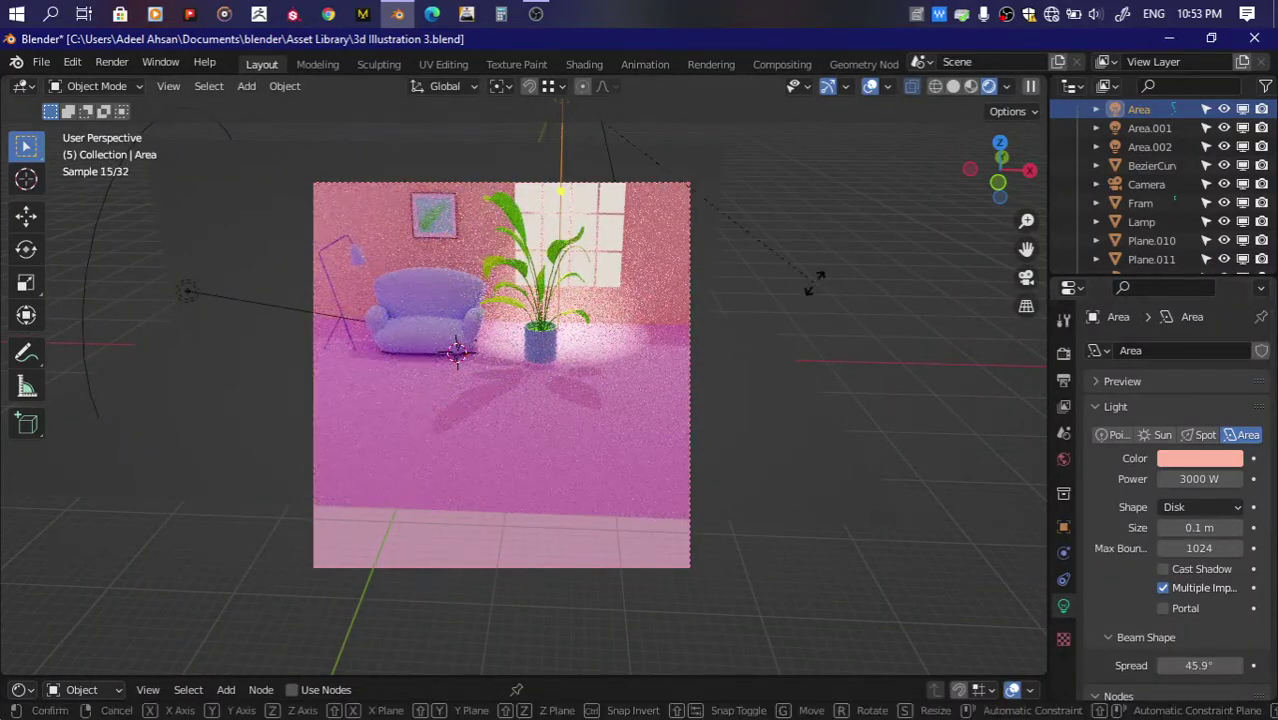
click(815, 290)
key(g)
key(y)
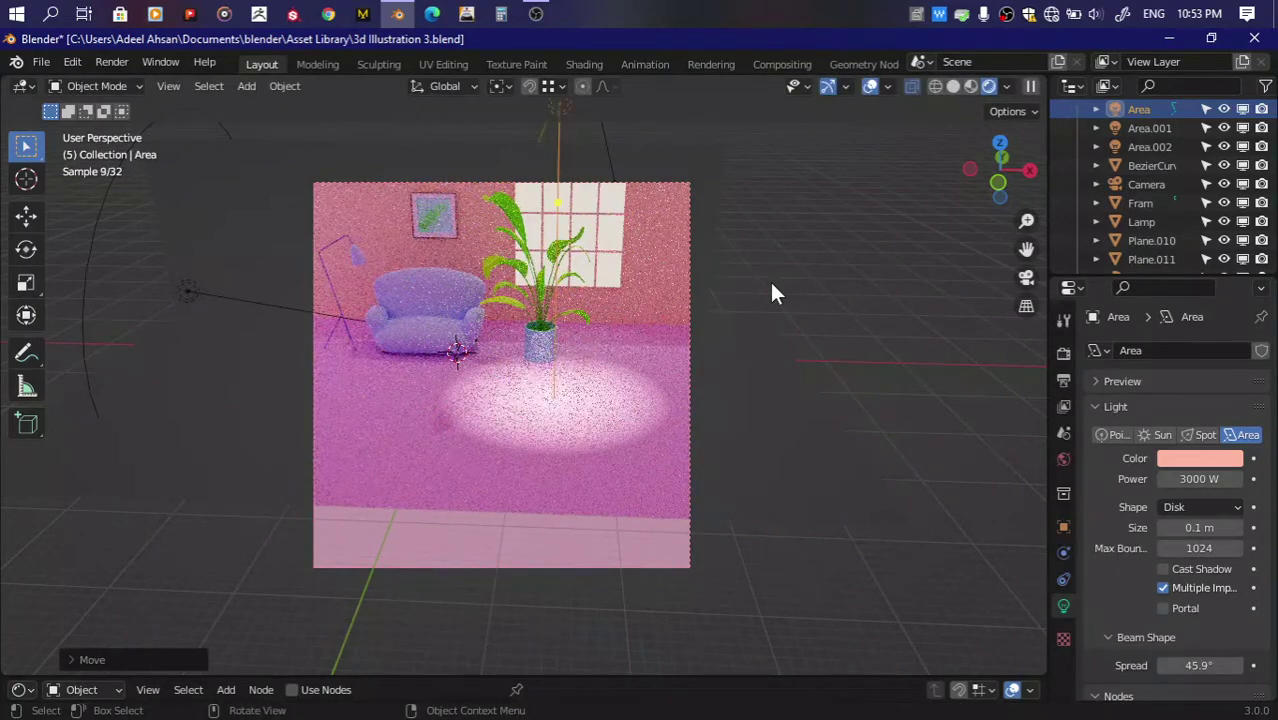
Step: Try Area light powers of 100 W and then 1000 W
click(1199, 479)
text(100)
key(Return)
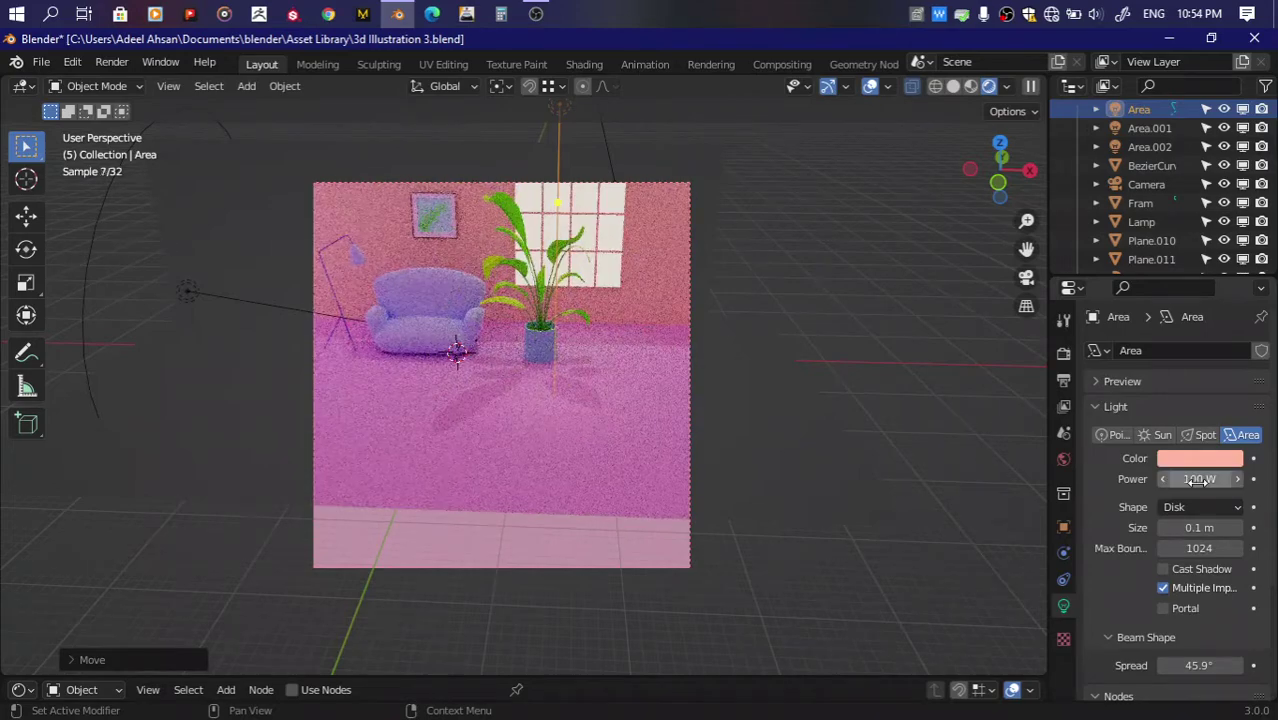
click(1199, 479)
text(1000)
key(Return)
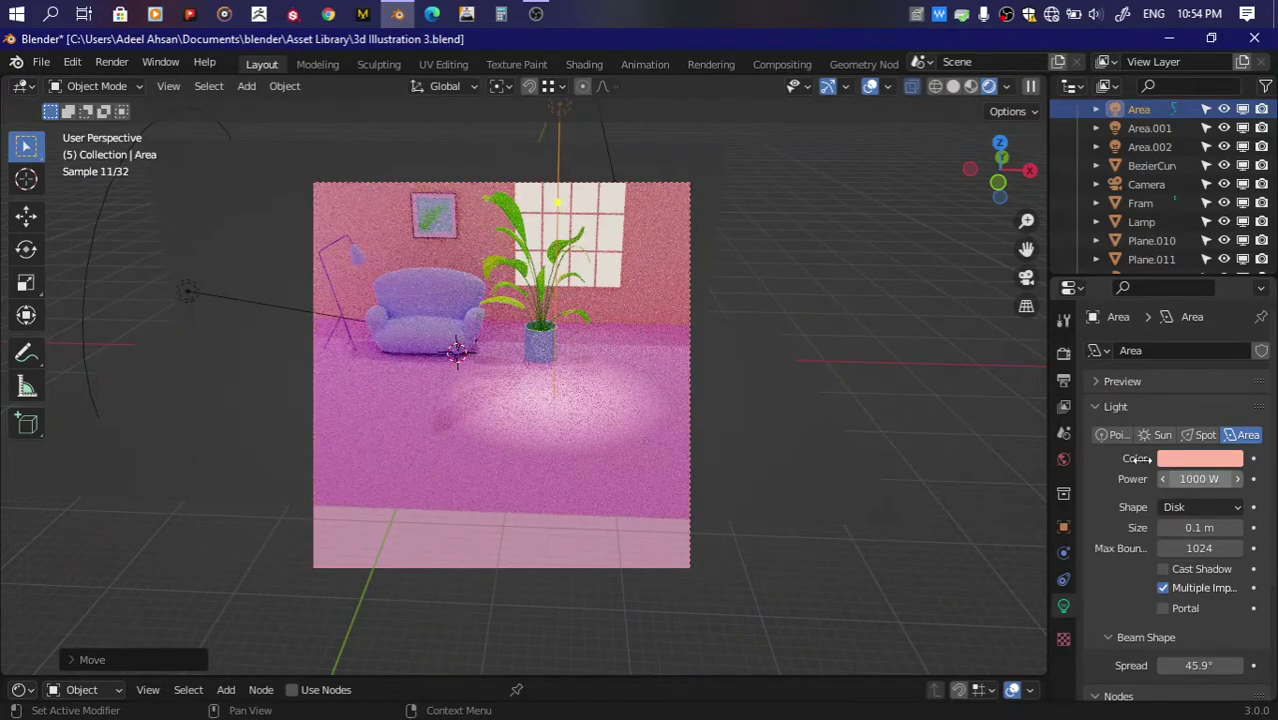
Step: Experiment with multiple importance sampling, Portal and a wider spread, leaving Portal off
click(1169, 586)
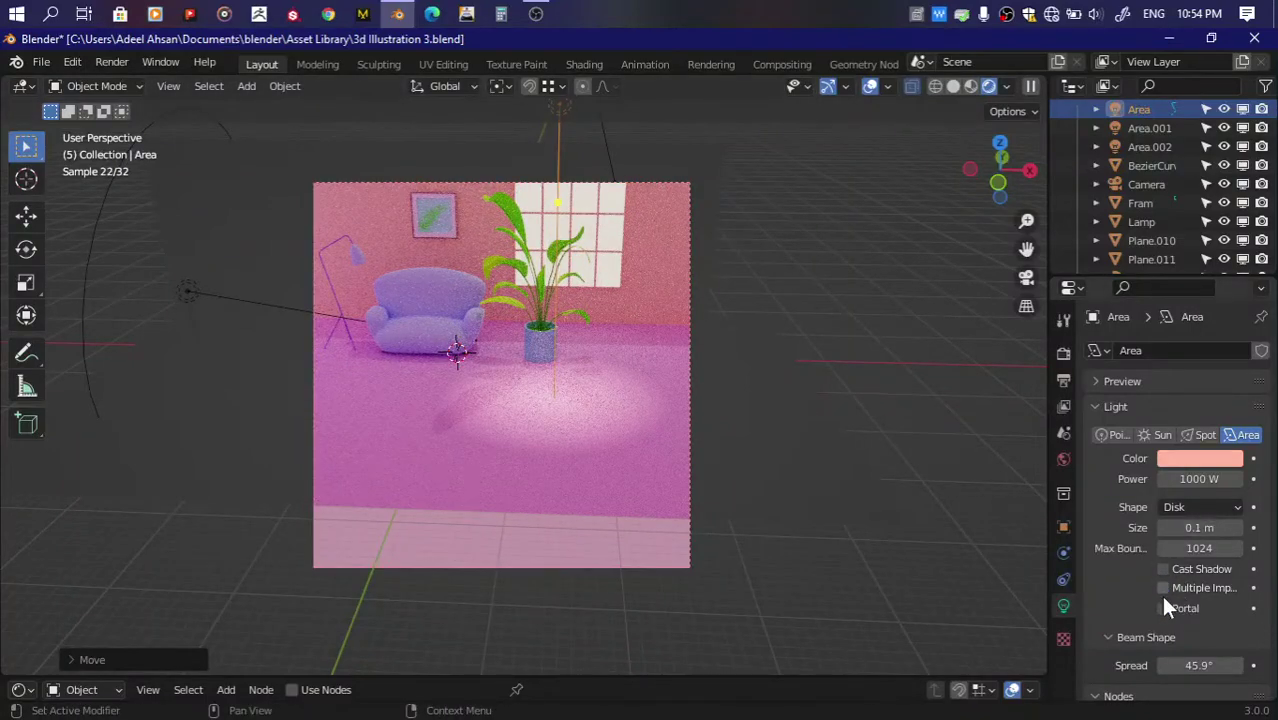
click(1162, 608)
drag(1200, 619, 1245, 619)
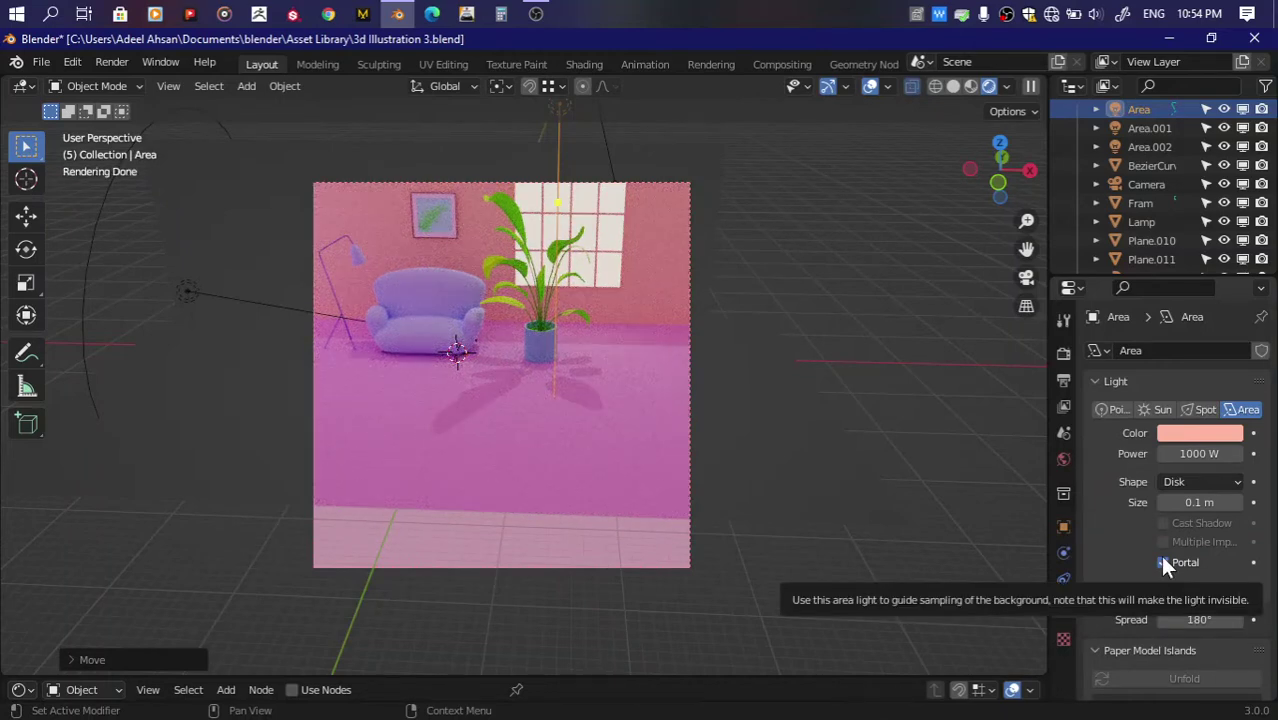
mouse_move(1000, 168)
mouse_down()
mouse_move(1025, 160)
mouse_move(1010, 175)
mouse_up()
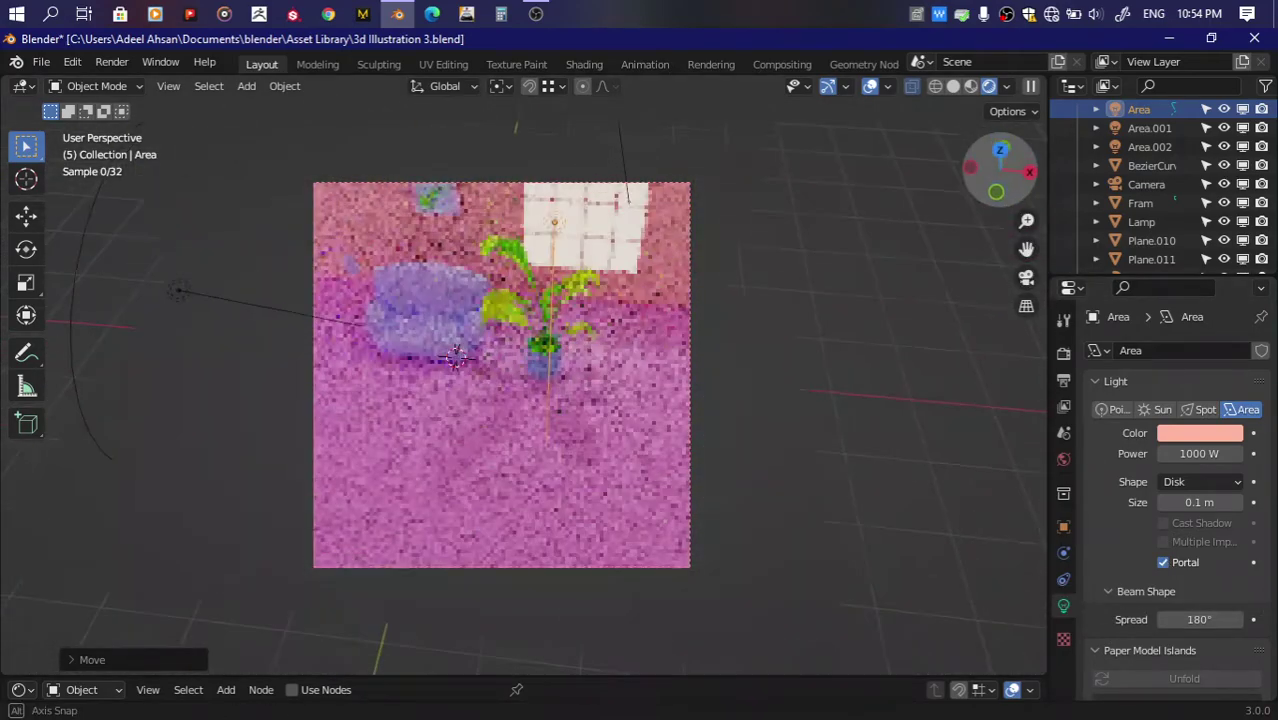
click(1161, 564)
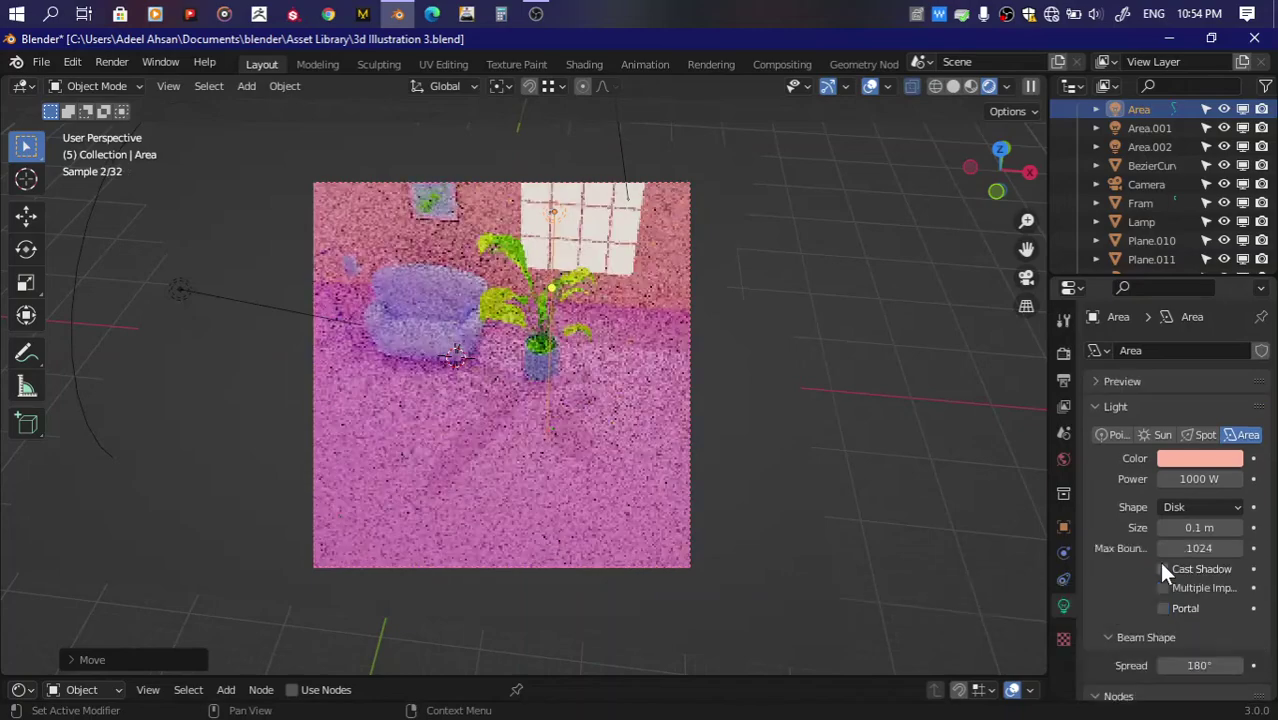
click(1166, 570)
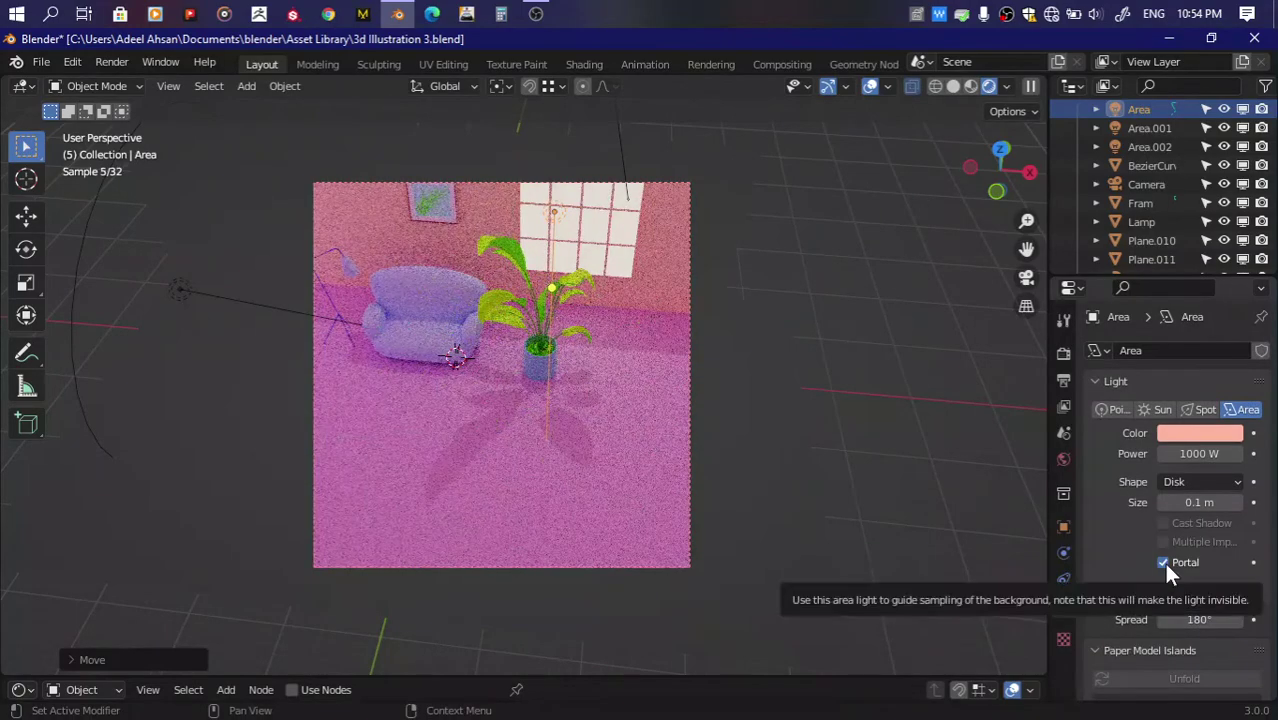
Step: Resize the light to about 8 m, test it as a strength-1 sun, then revert to a 2000 W area light
drag(1200, 502, 1245, 502)
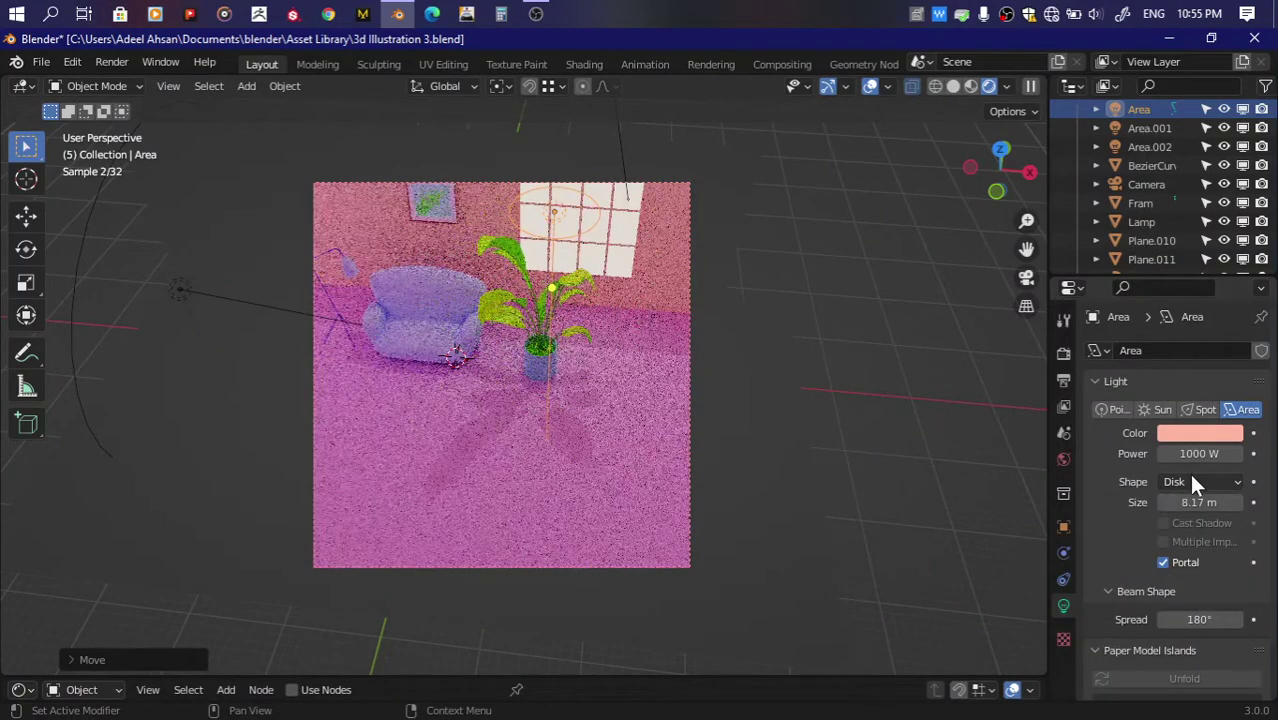
click(1199, 453)
click(1157, 409)
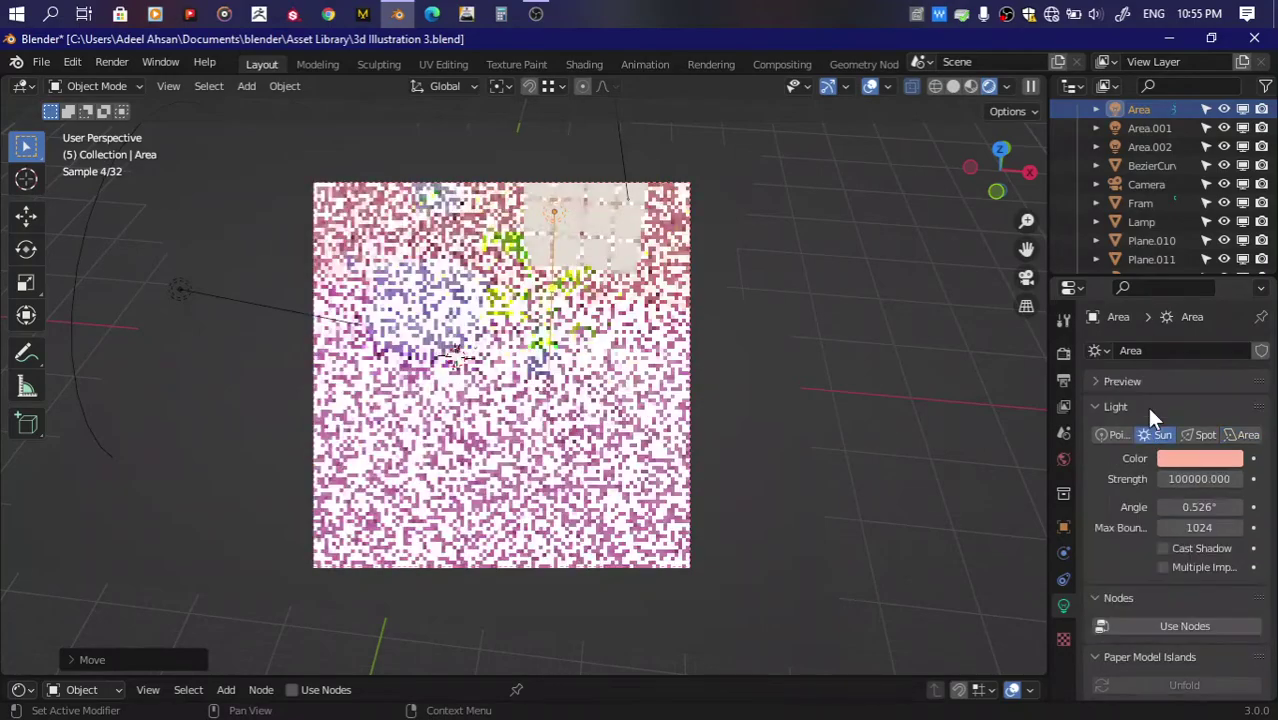
click(1200, 479)
text(1)
key(Return)
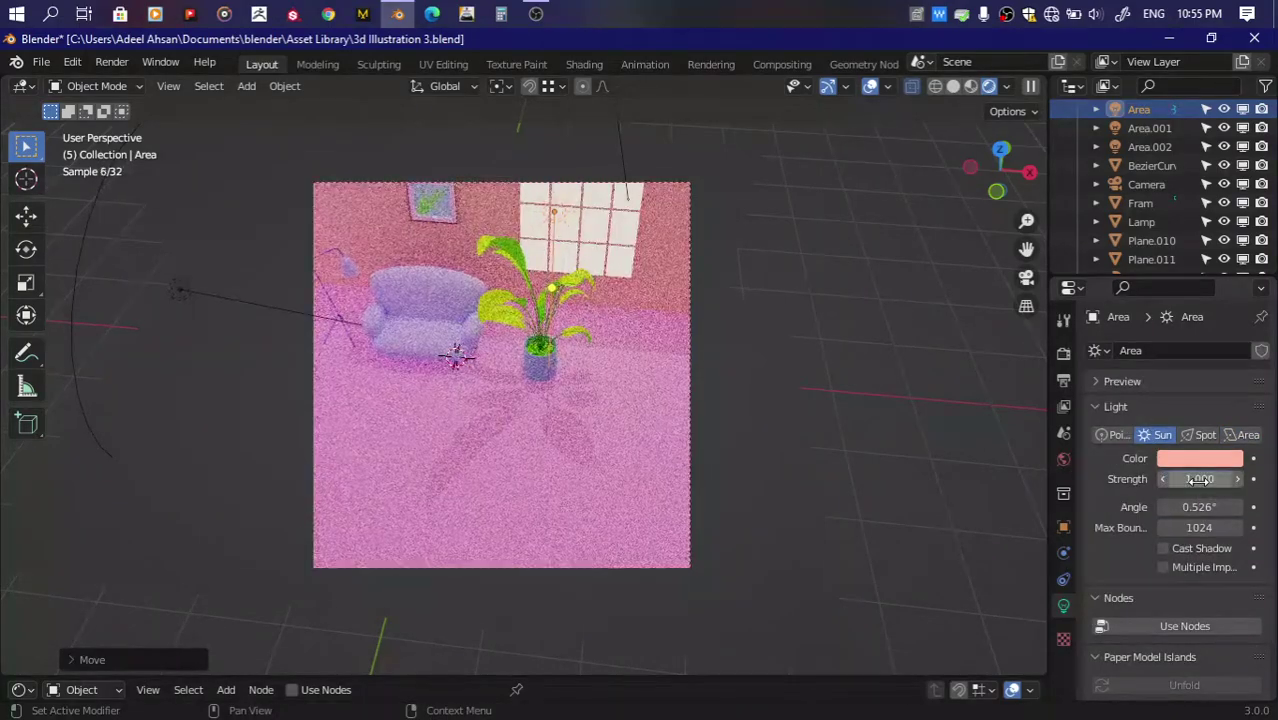
click(1187, 551)
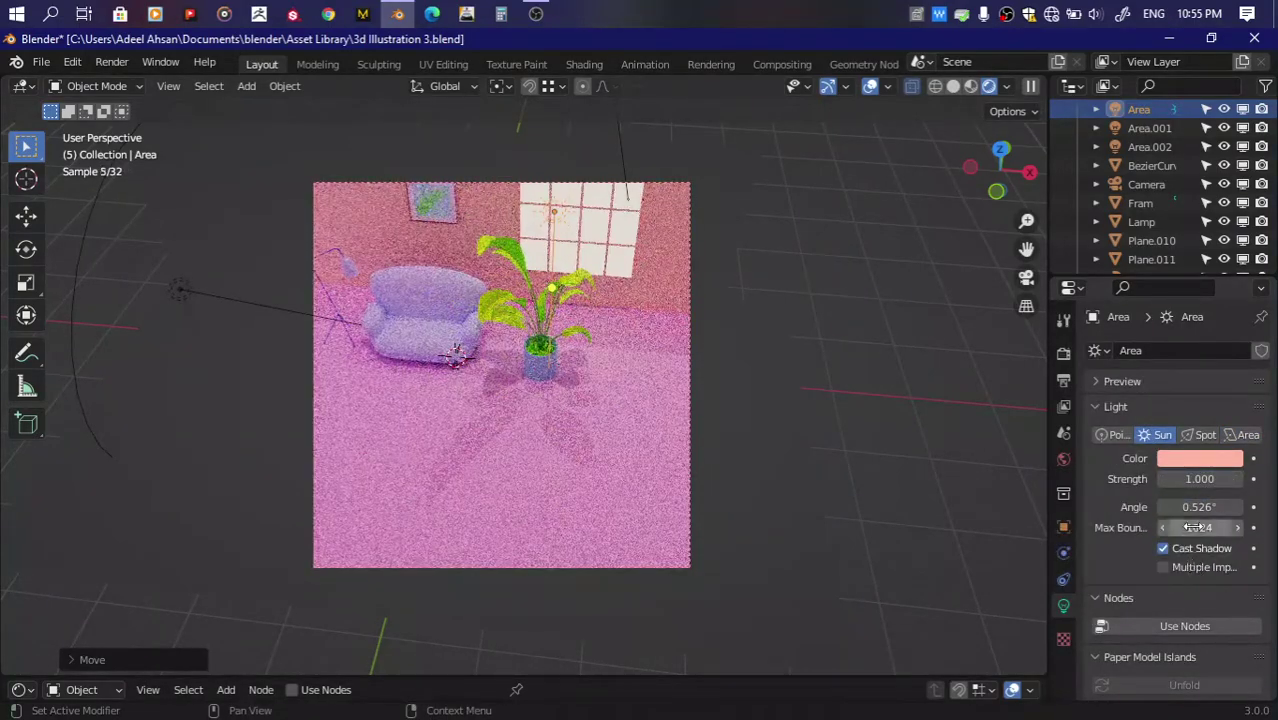
click(1230, 434)
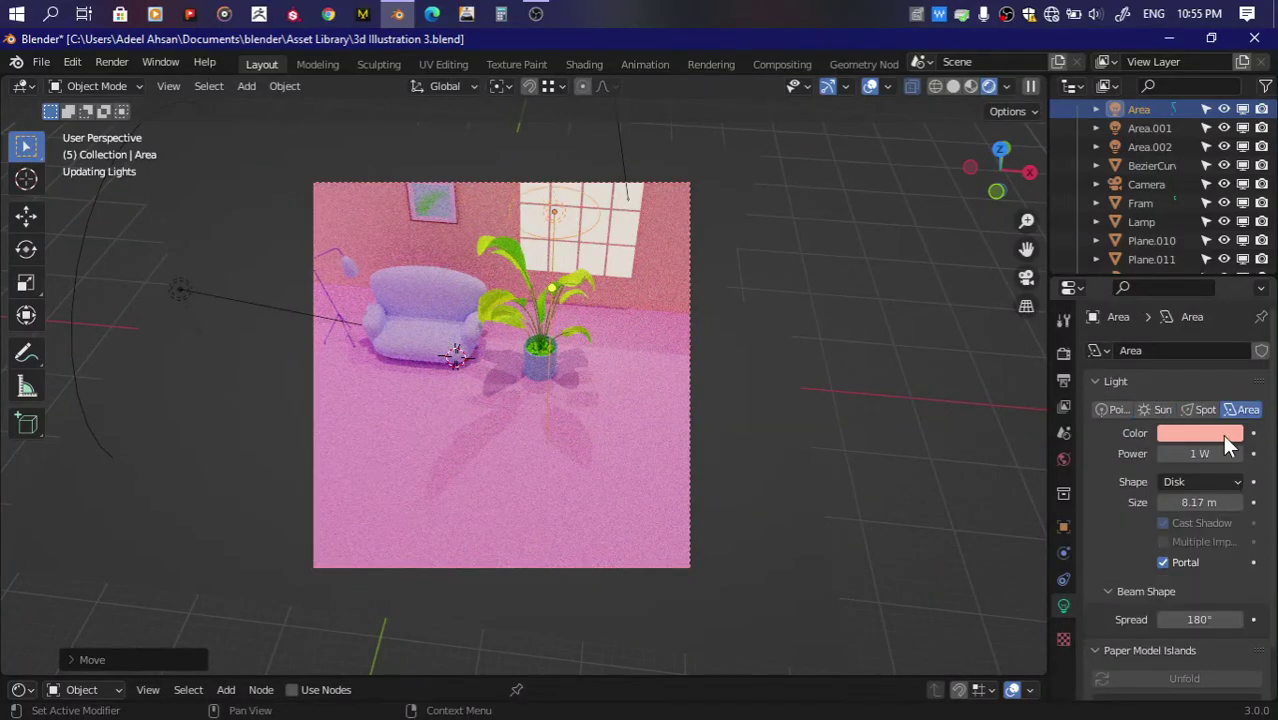
click(1201, 454)
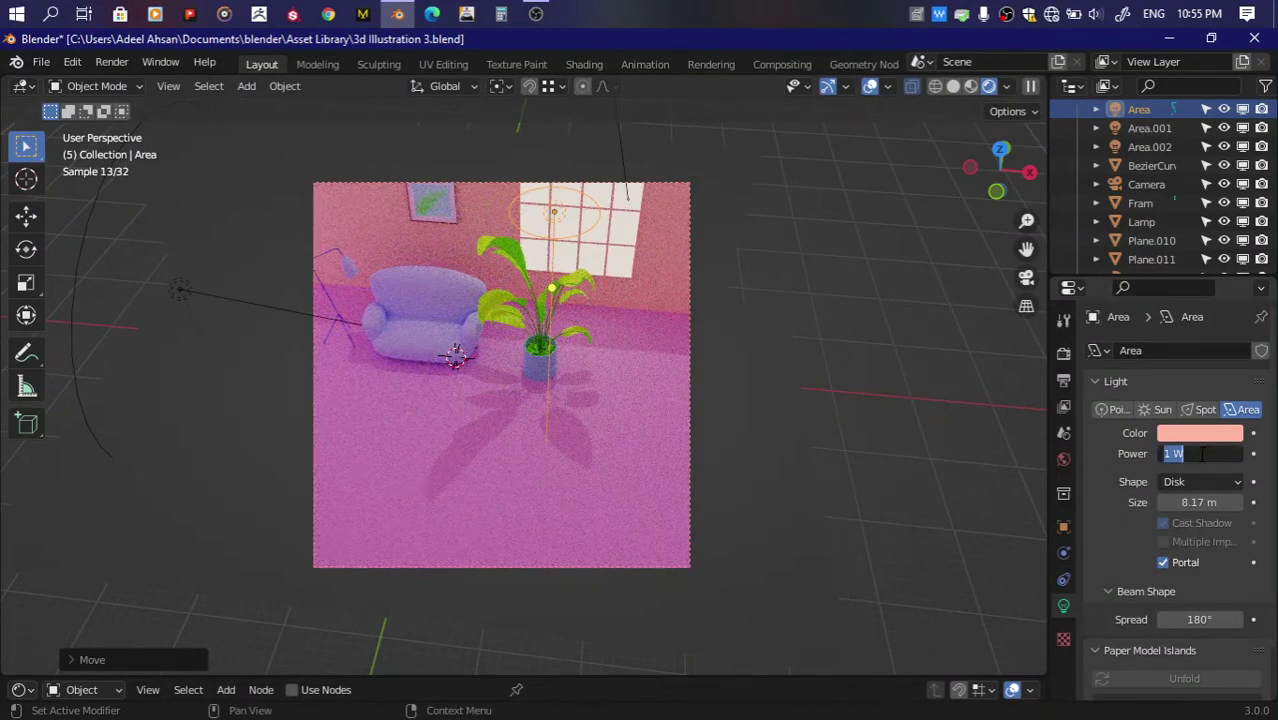
text(2000)
key(Return)
Step: Undo raising the Area light, save the file, and select Area.002
key(g)
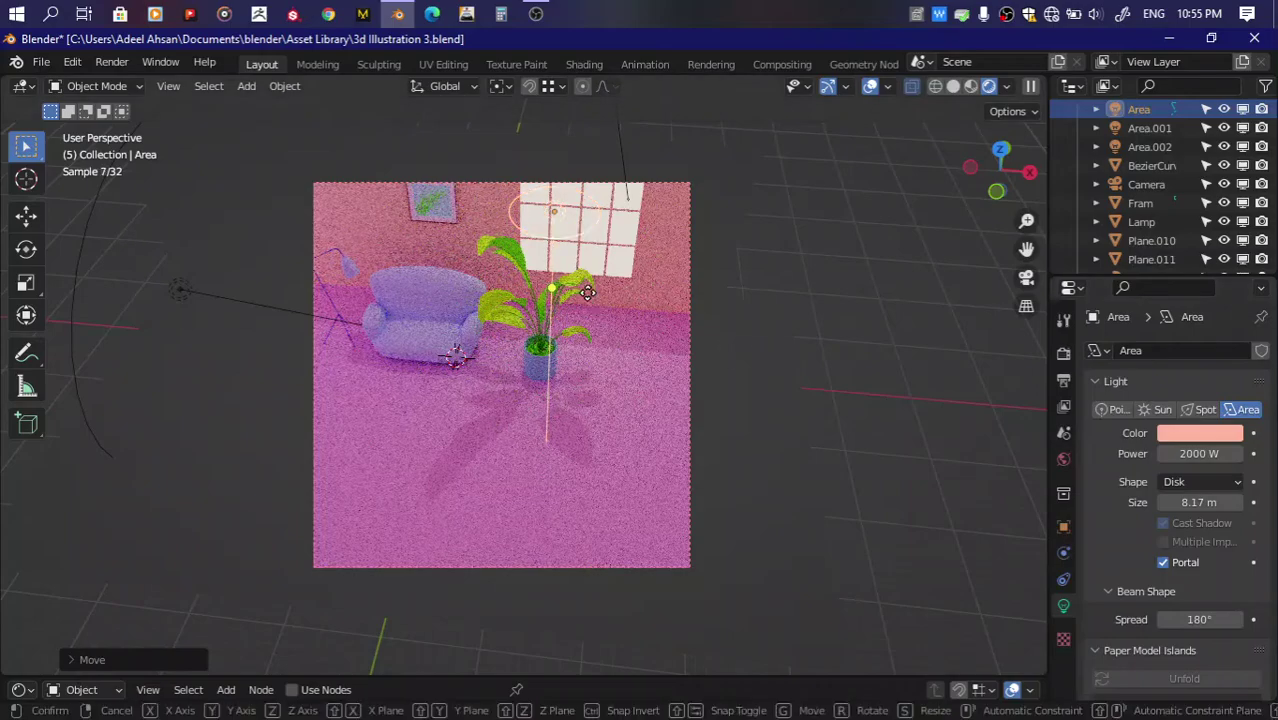
click(587, 240)
key(ctrl+z)
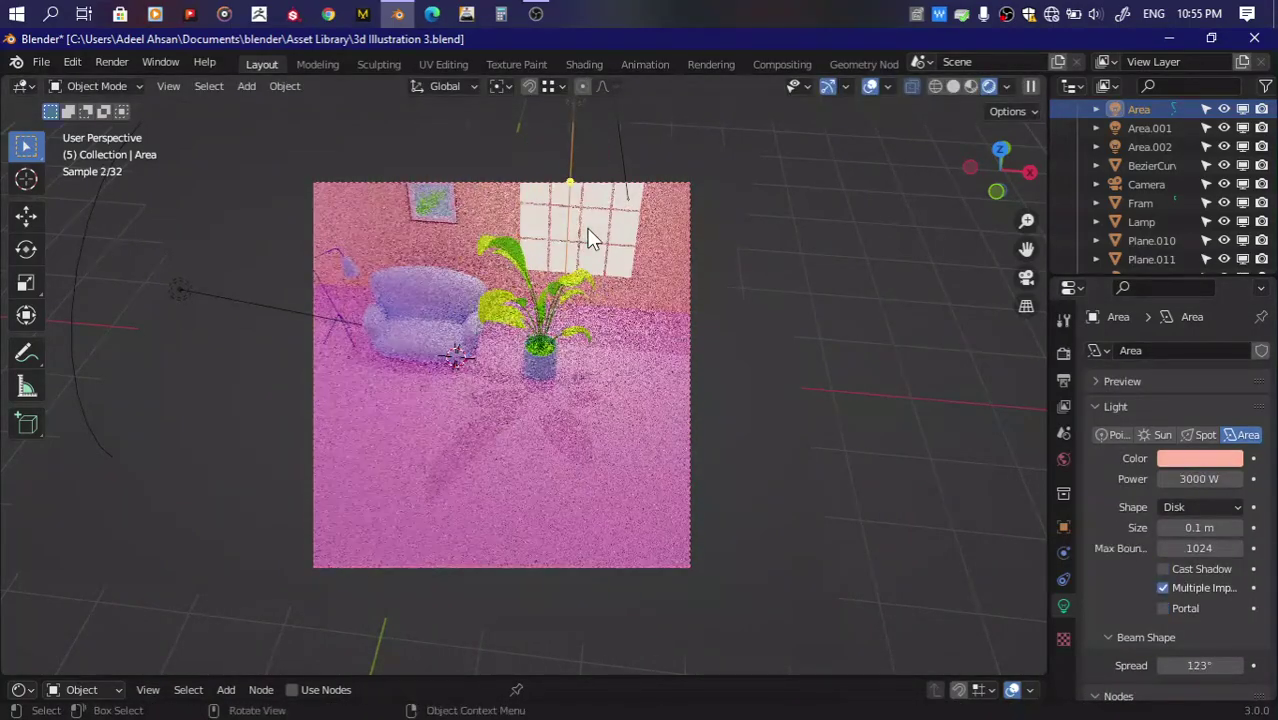
key(ctrl+s)
middle_drag(864, 262, 670, 315)
click(1149, 146)
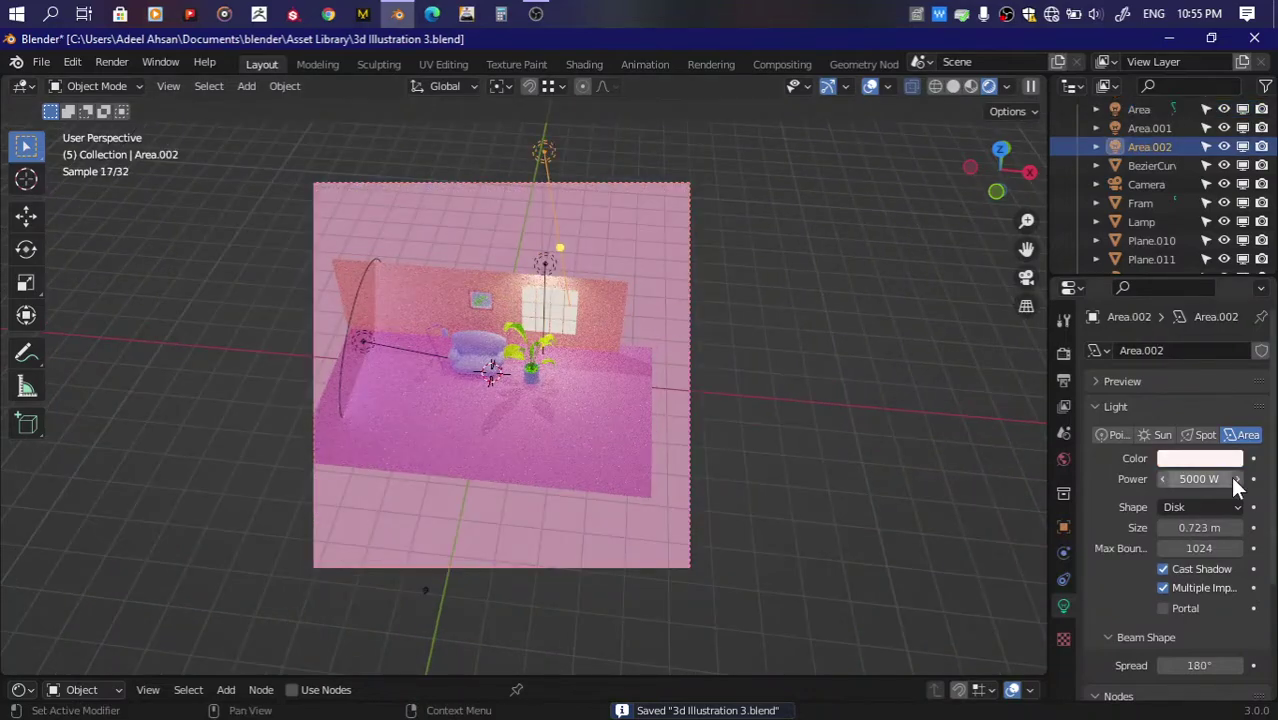
Step: Raise the Area light straight up along the Z axis
click(540, 266)
key(g)
key(z)
click(753, 178)
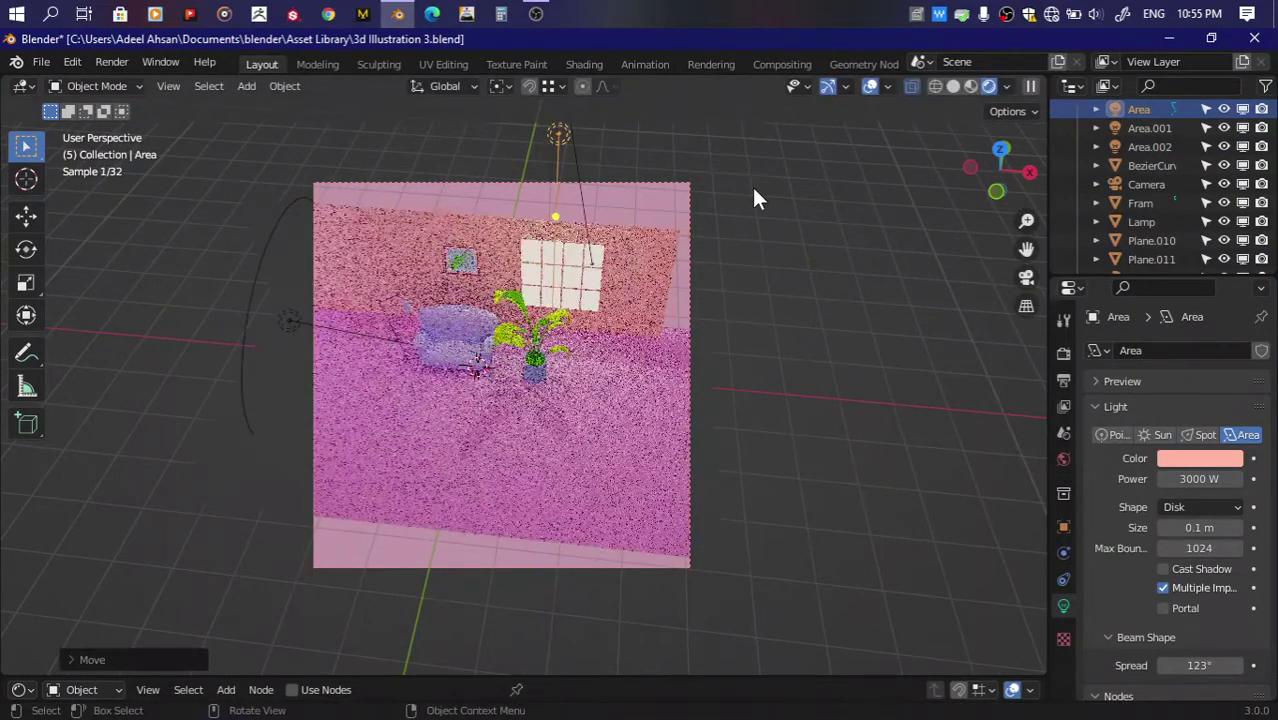
Step: Make Area.002 a node-based Sun light with 0.1 emission strength and enlarge the node editor
click(560, 145)
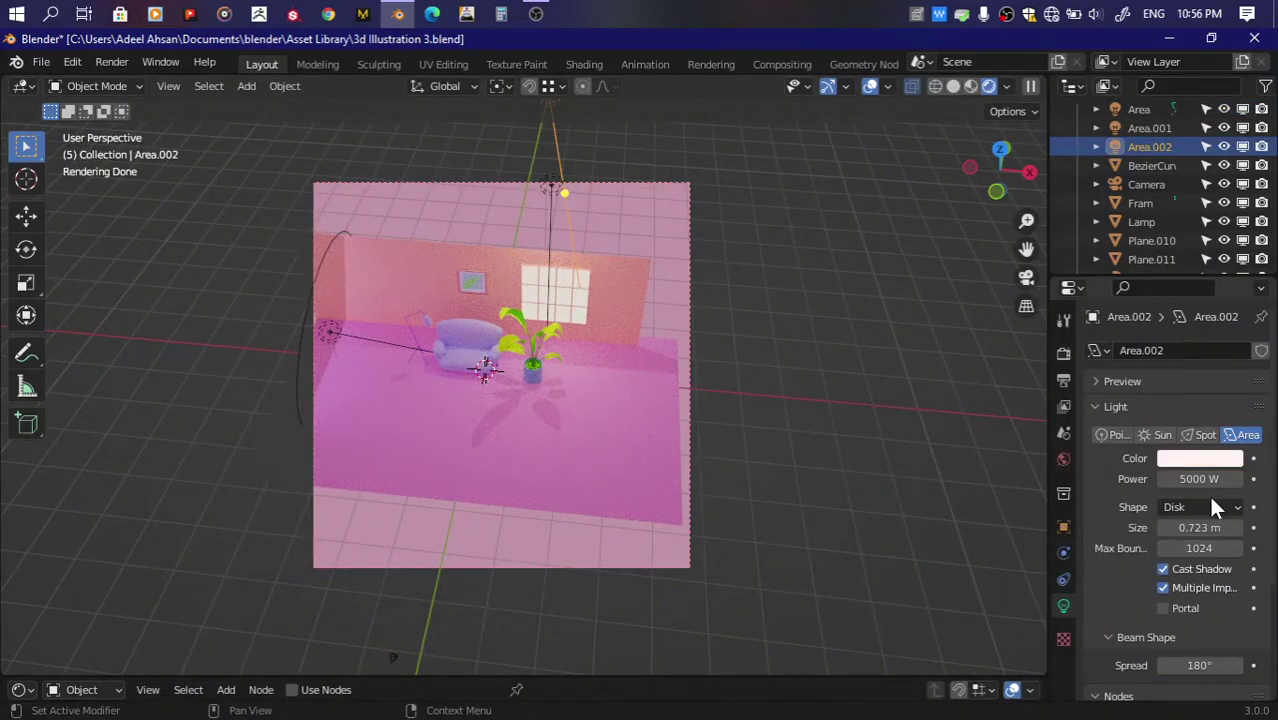
click(1162, 434)
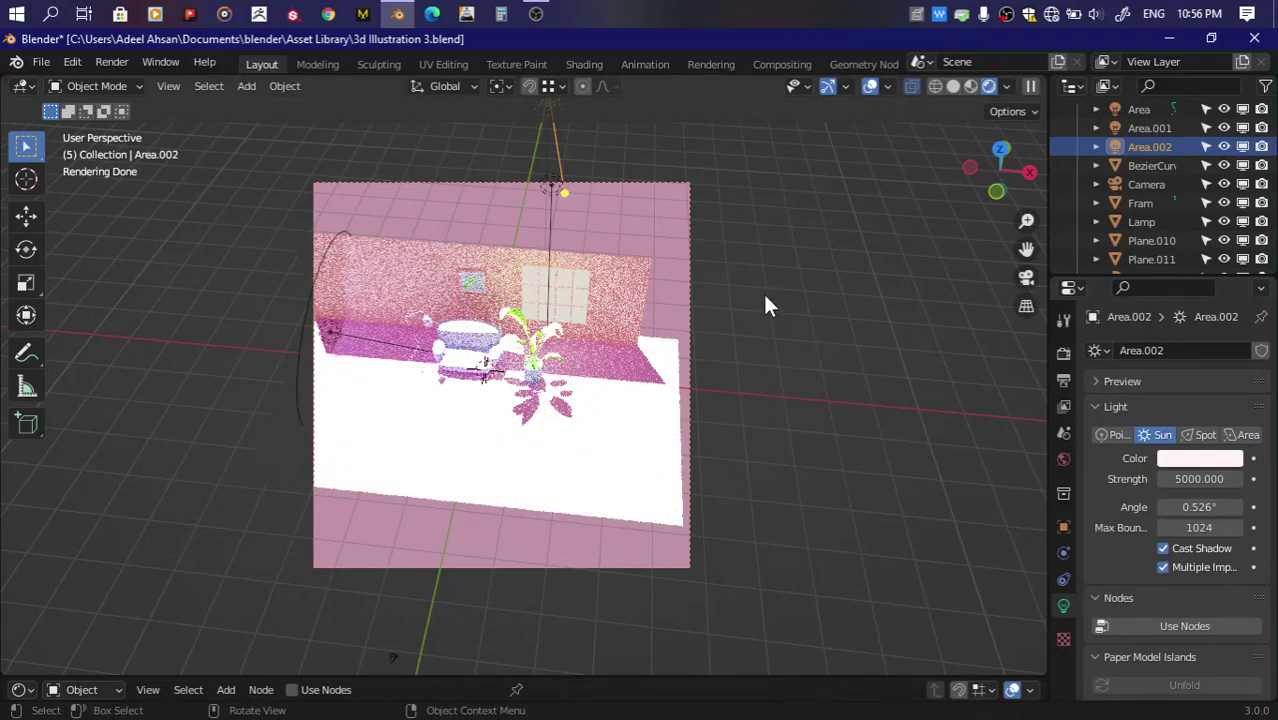
click(1153, 625)
scroll(1140, 632, down, 5)
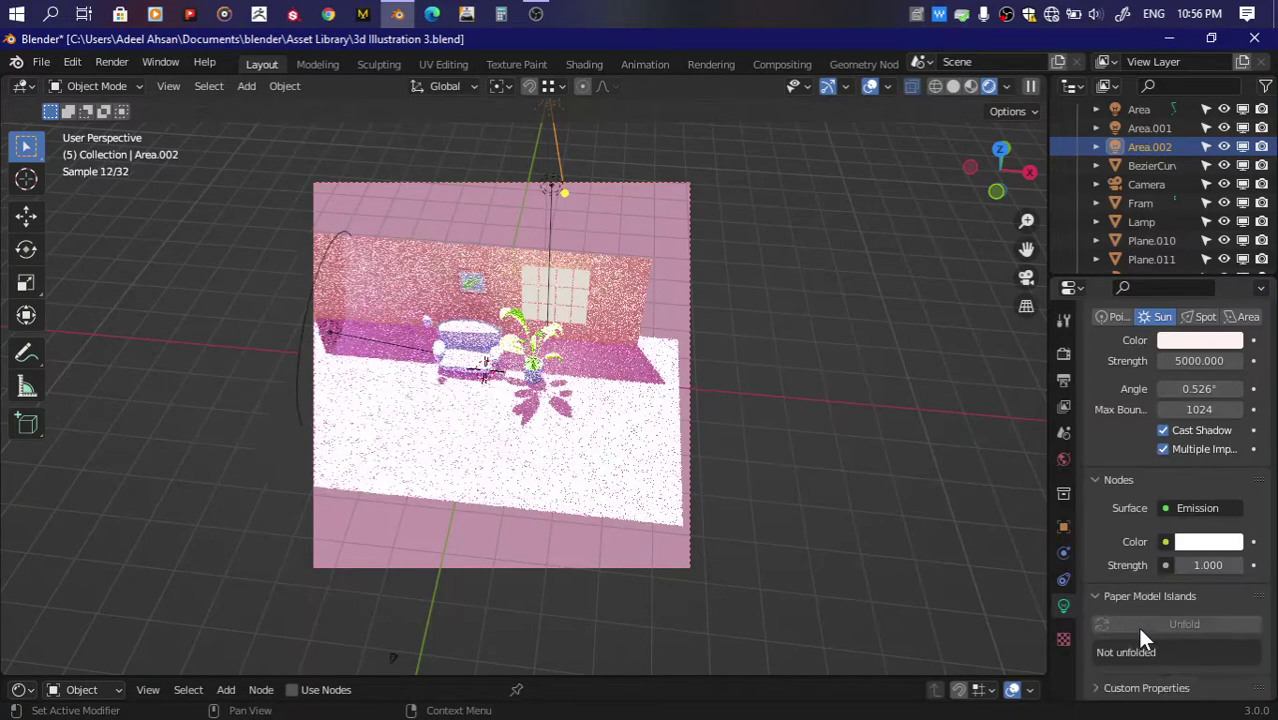
drag(1208, 565, 1185, 563)
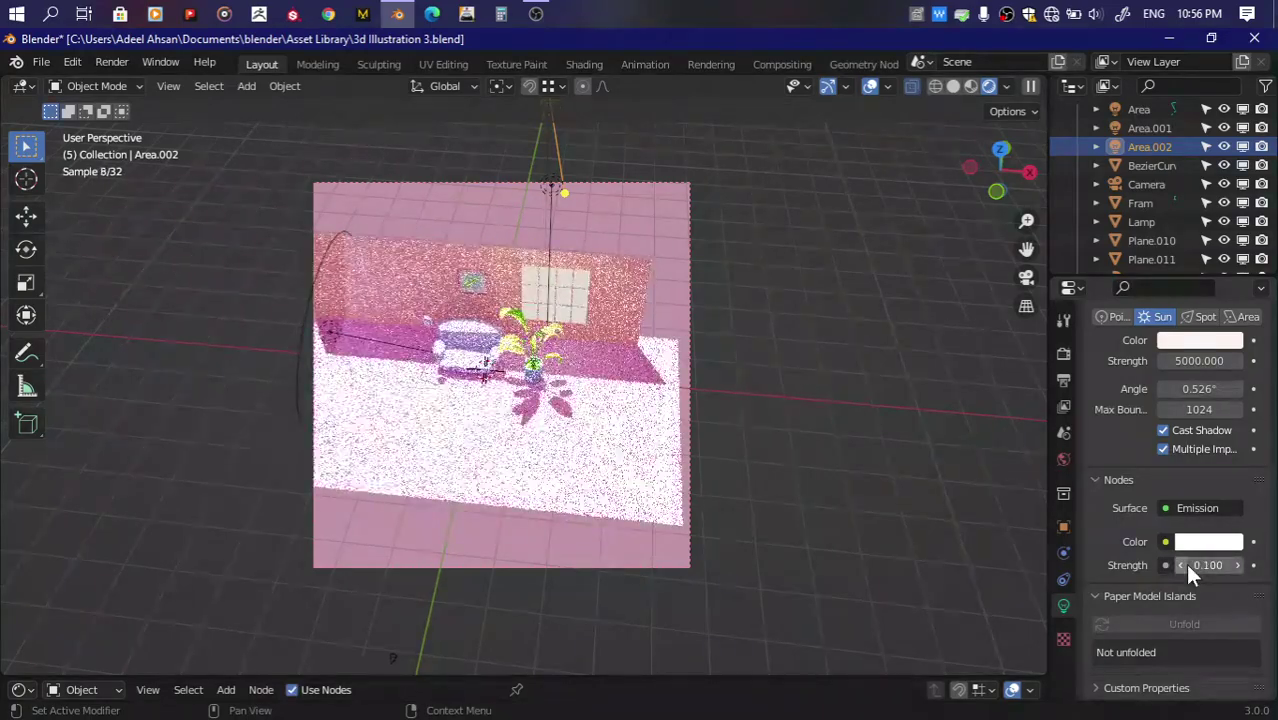
drag(788, 677, 788, 418)
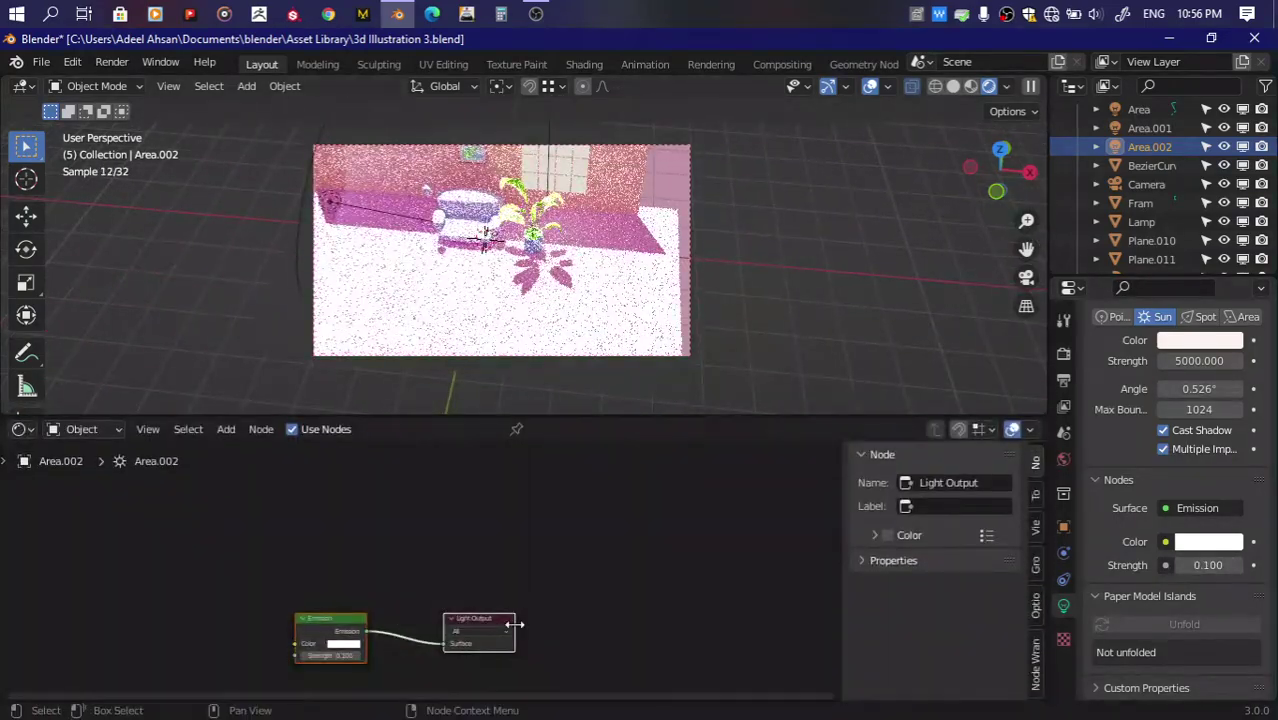
Step: Add a Light Falloff node and link its Quadratic output to the Emission Strength
drag(330, 620, 500, 520)
key(shift+a)
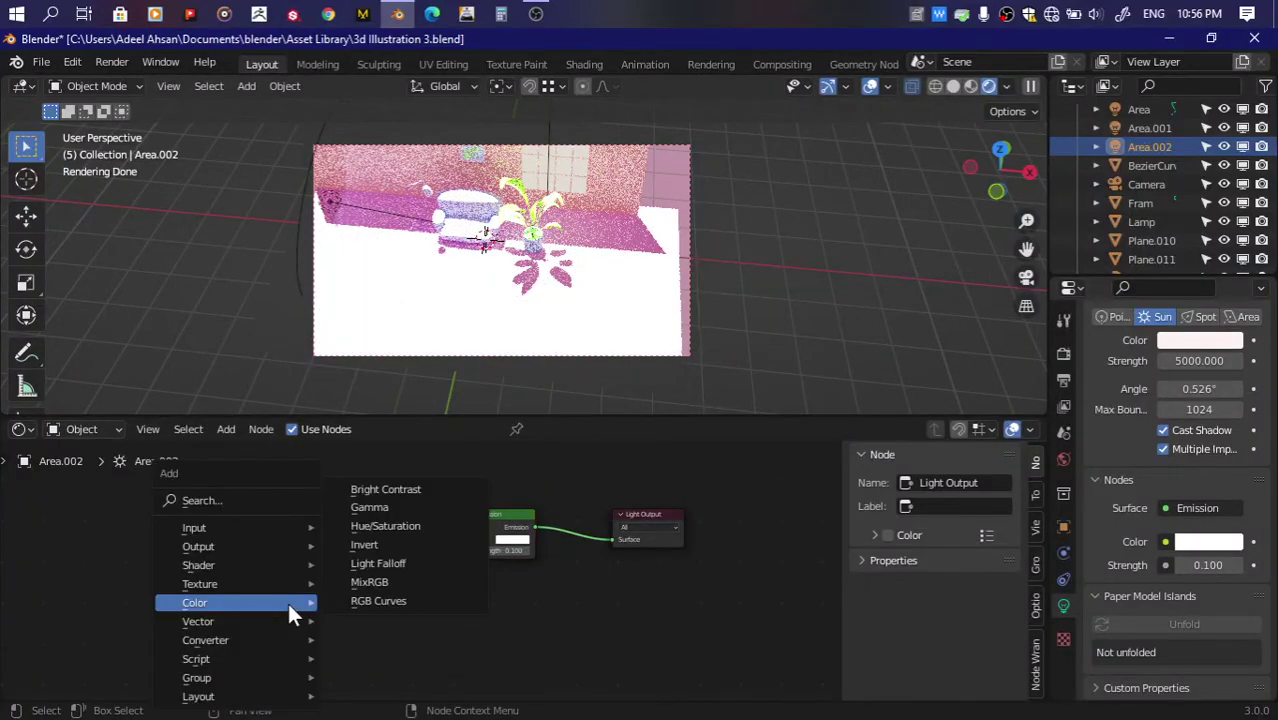
click(370, 564)
click(366, 514)
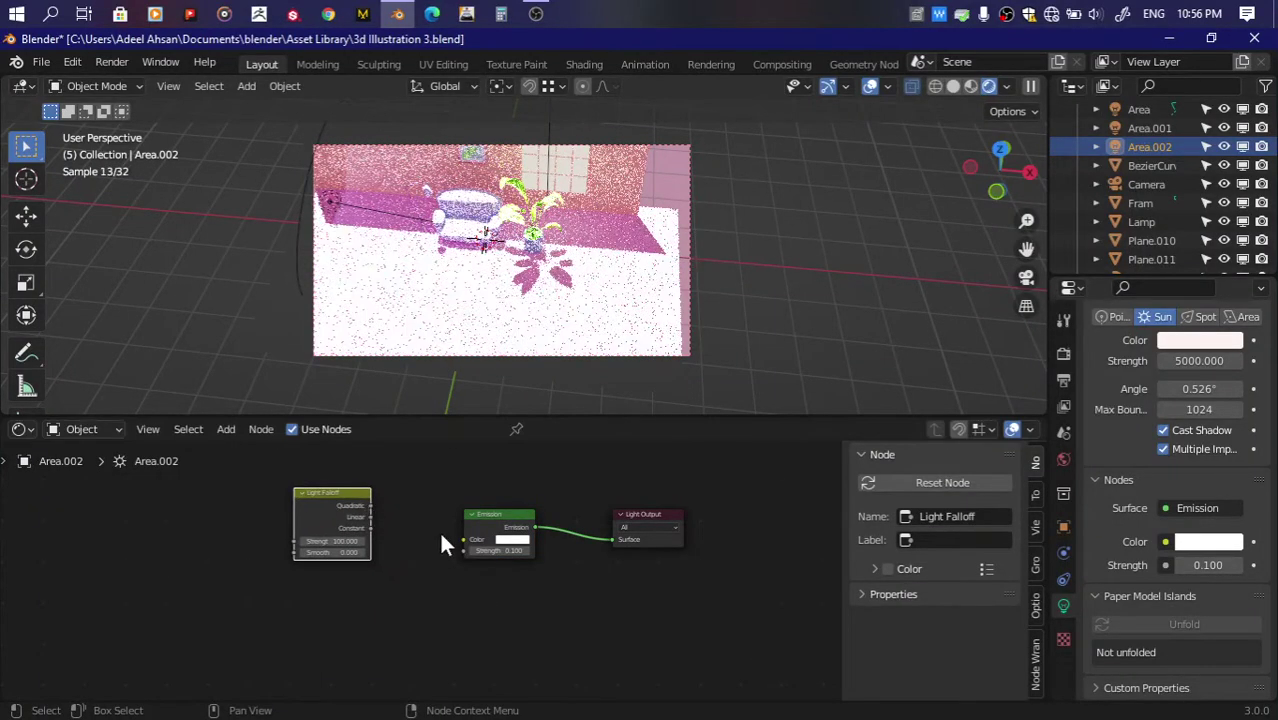
drag(370, 506, 465, 551)
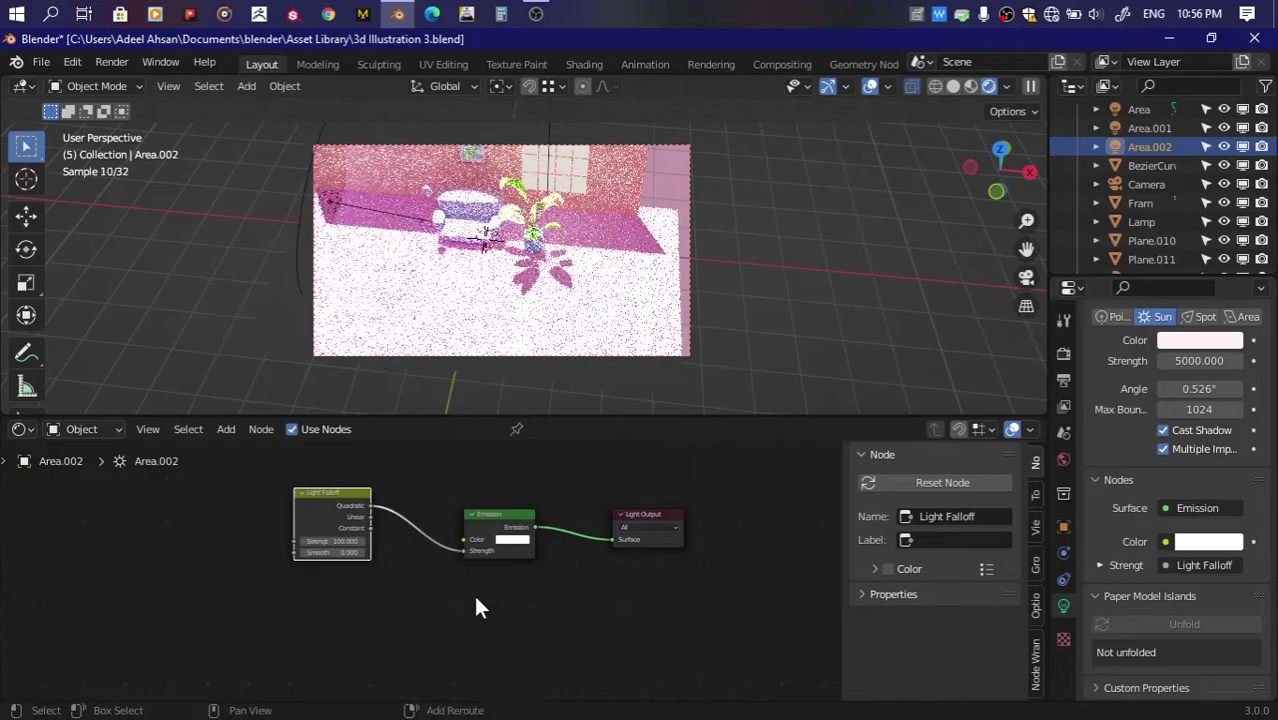
Step: Add a Blackbody node and link its Color to the Emission Color
key(shift+a)
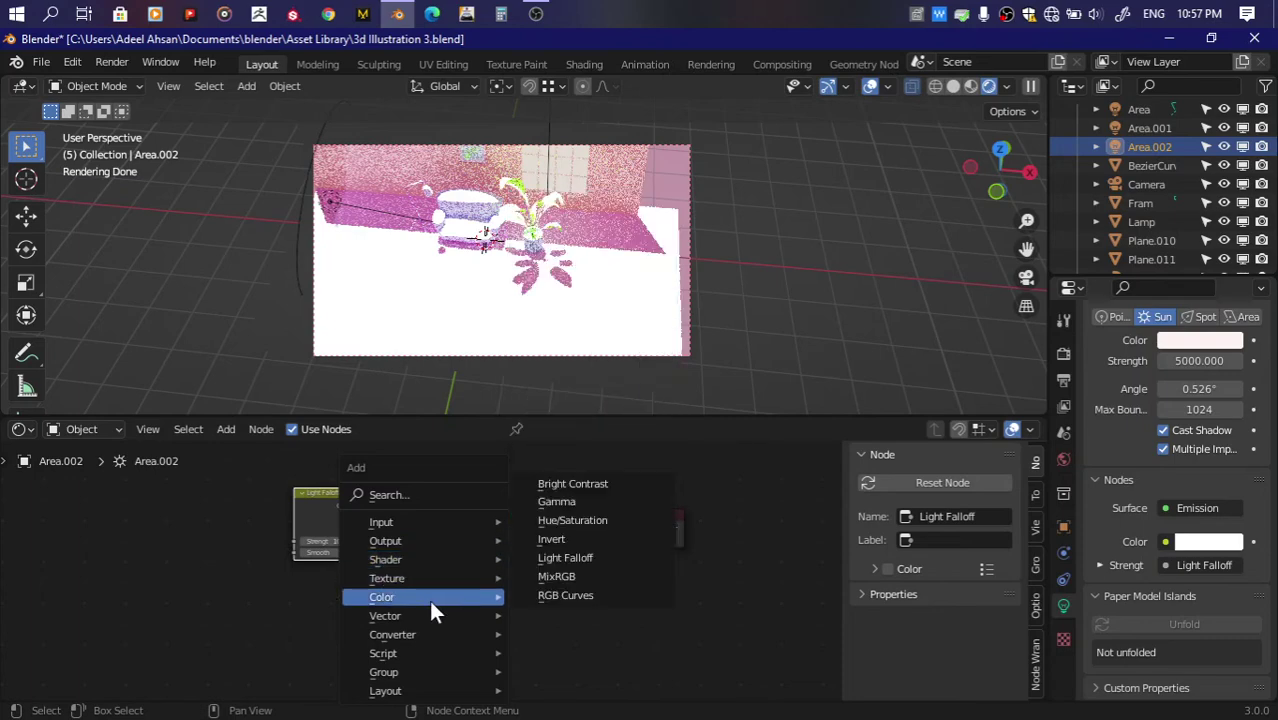
mouse_move(392, 634)
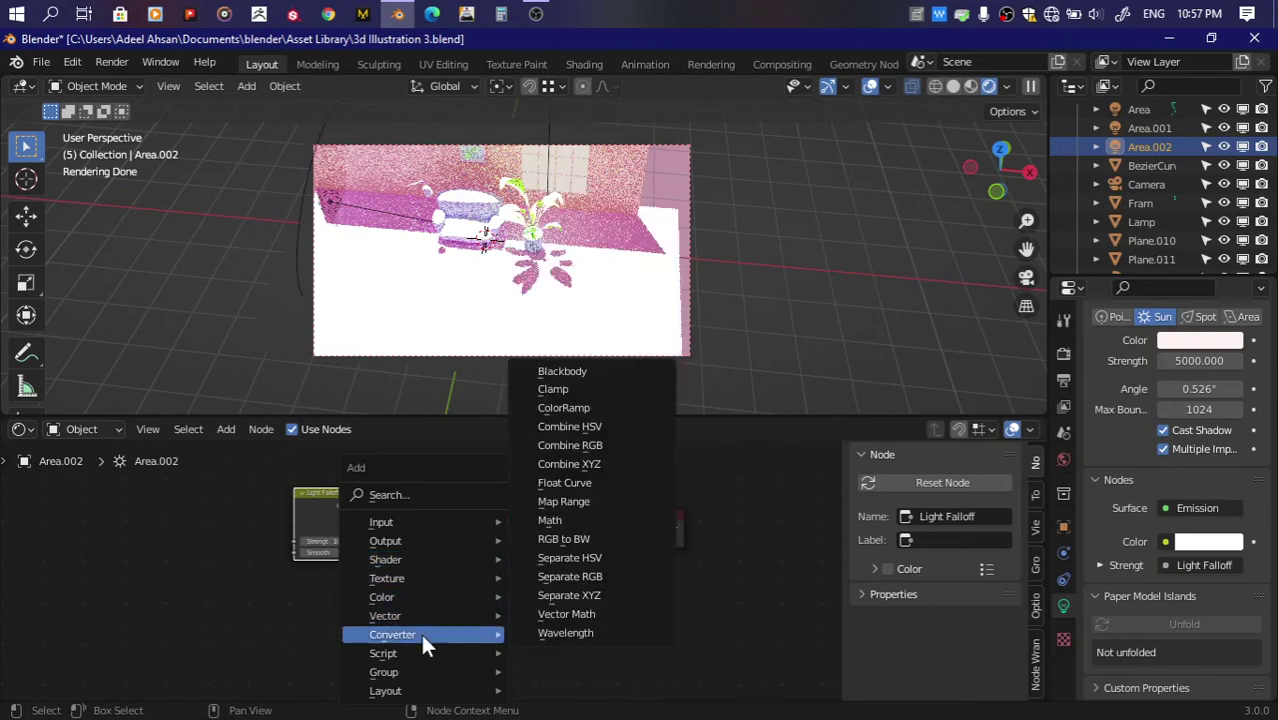
click(575, 371)
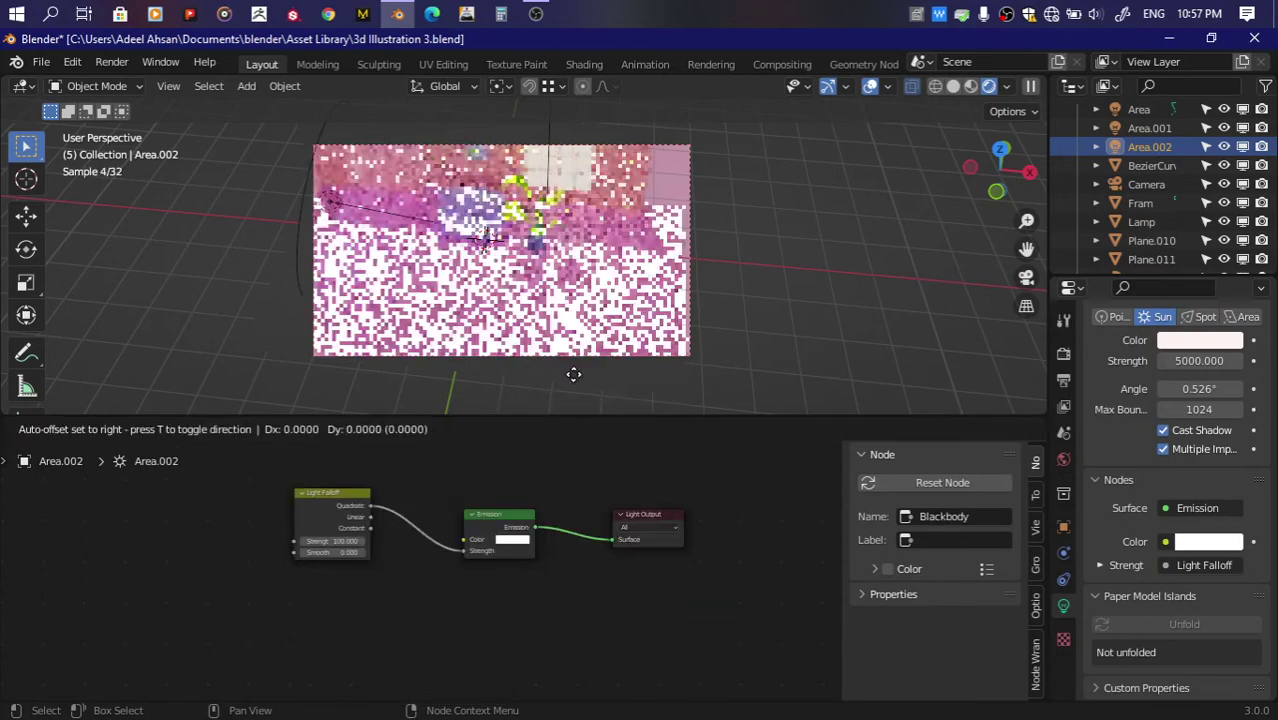
click(293, 580)
drag(369, 588, 465, 540)
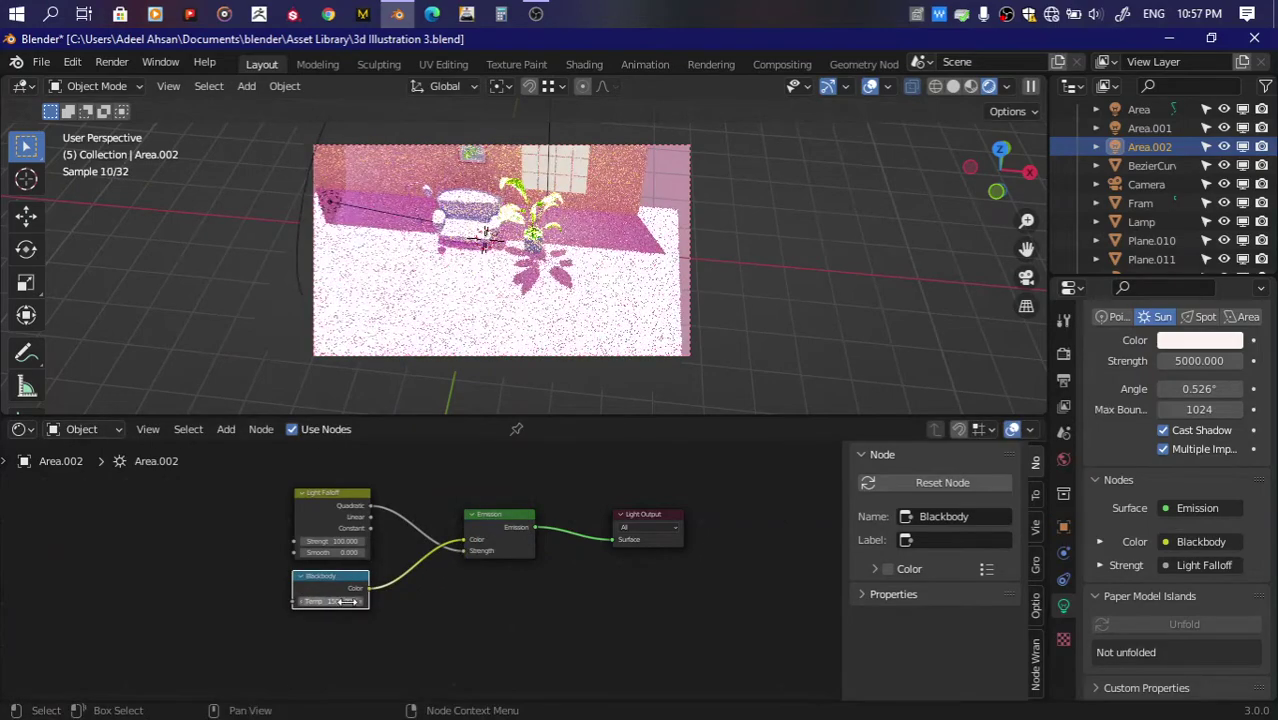
Step: Set the sun strength to 1, Light Falloff strength to 1, and confirm the Blackbody temperature
click(1198, 360)
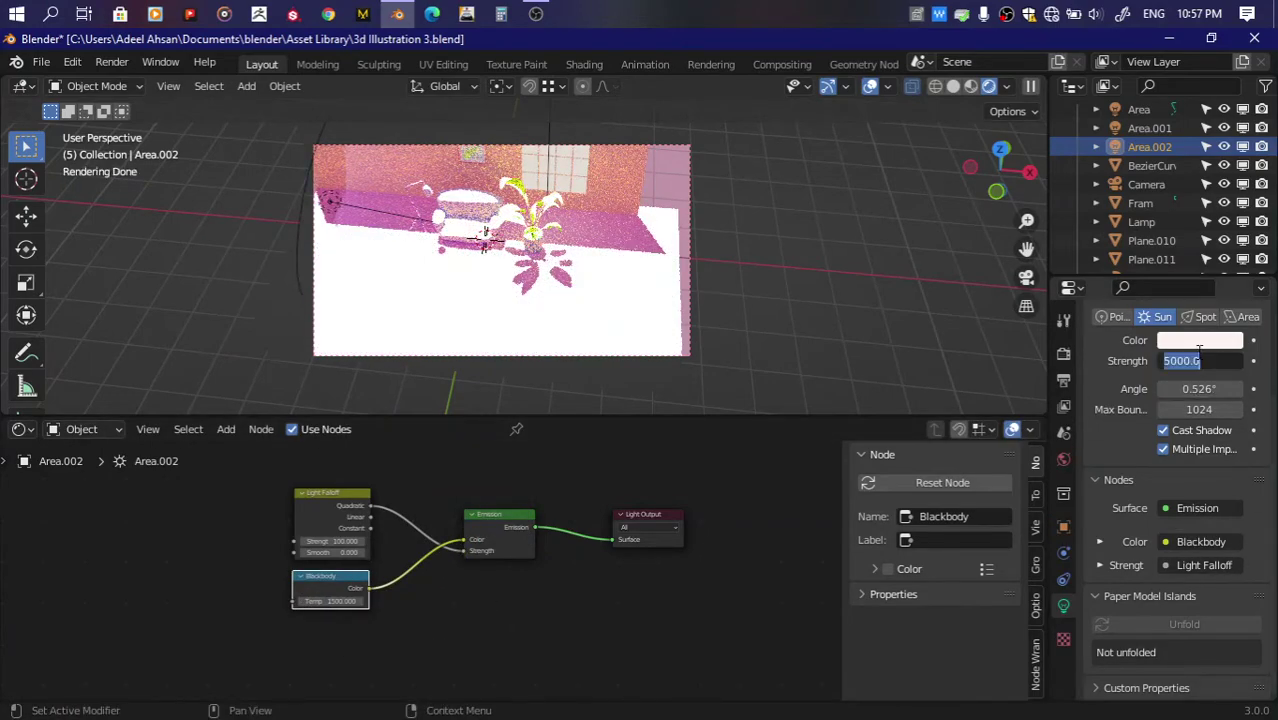
text(2)
key(Return)
click(1199, 360)
text(1)
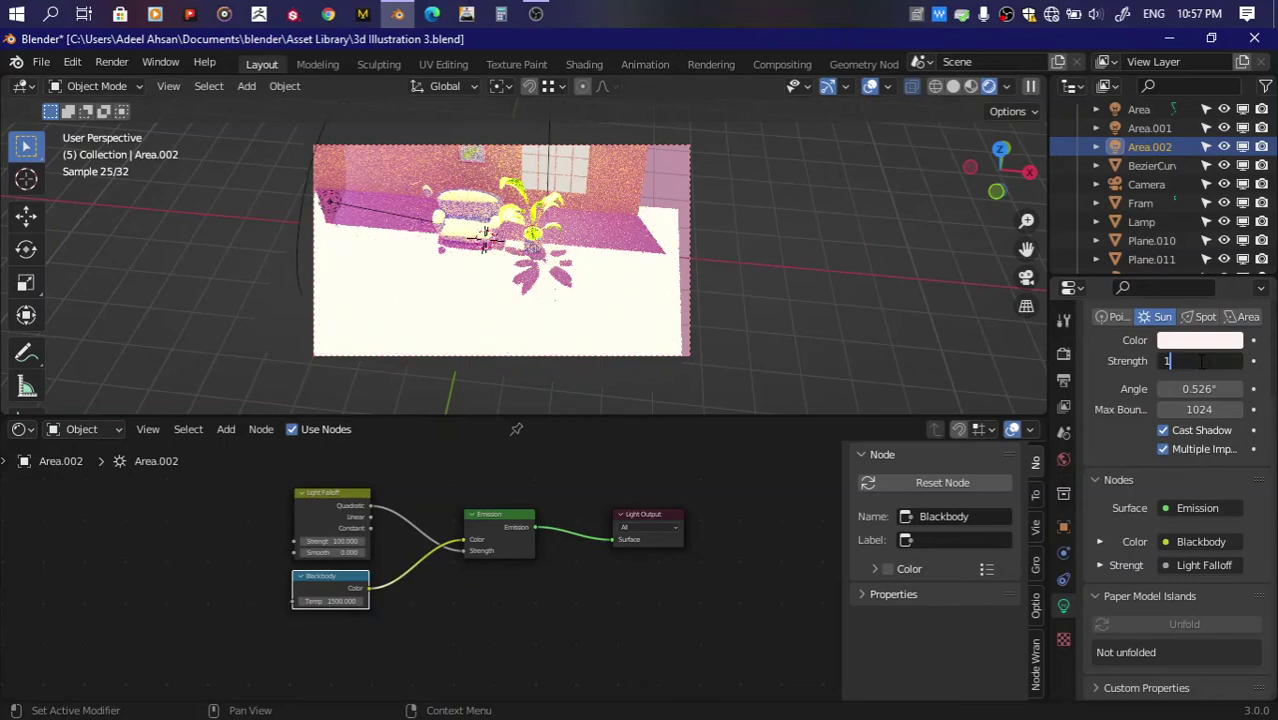
key(Return)
click(341, 541)
text(1)
key(Return)
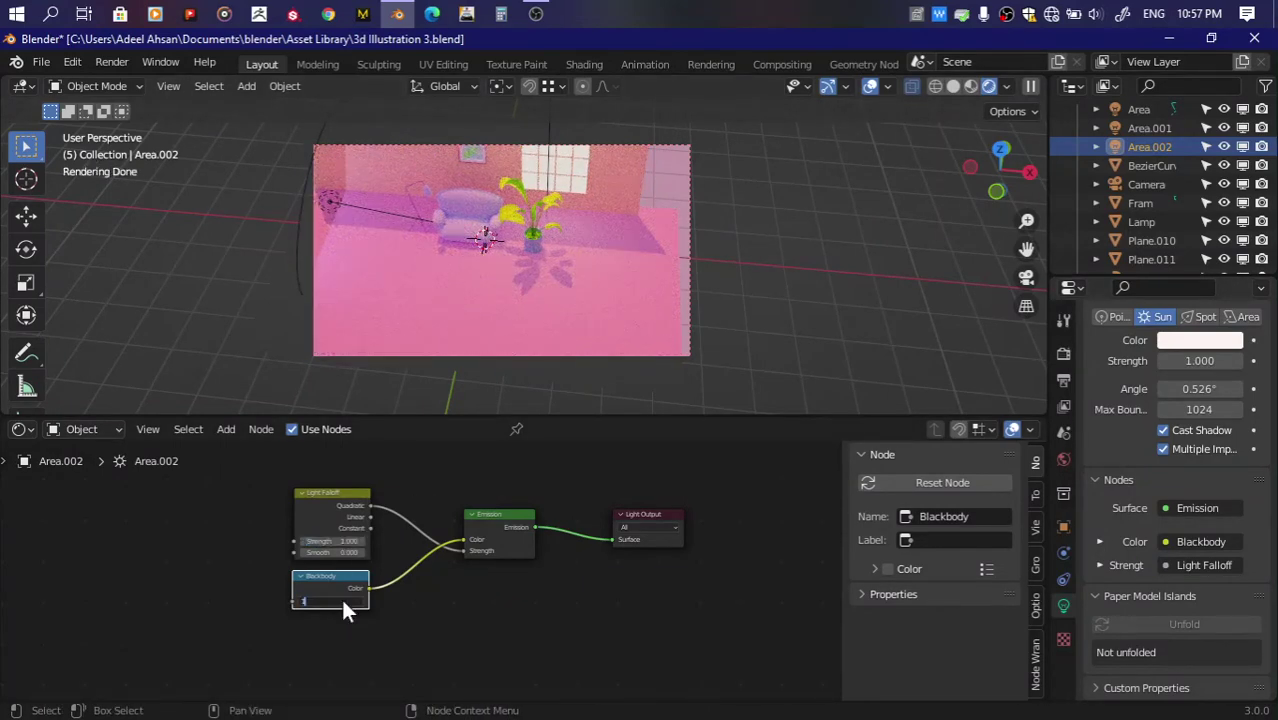
key(Return)
key(Return)
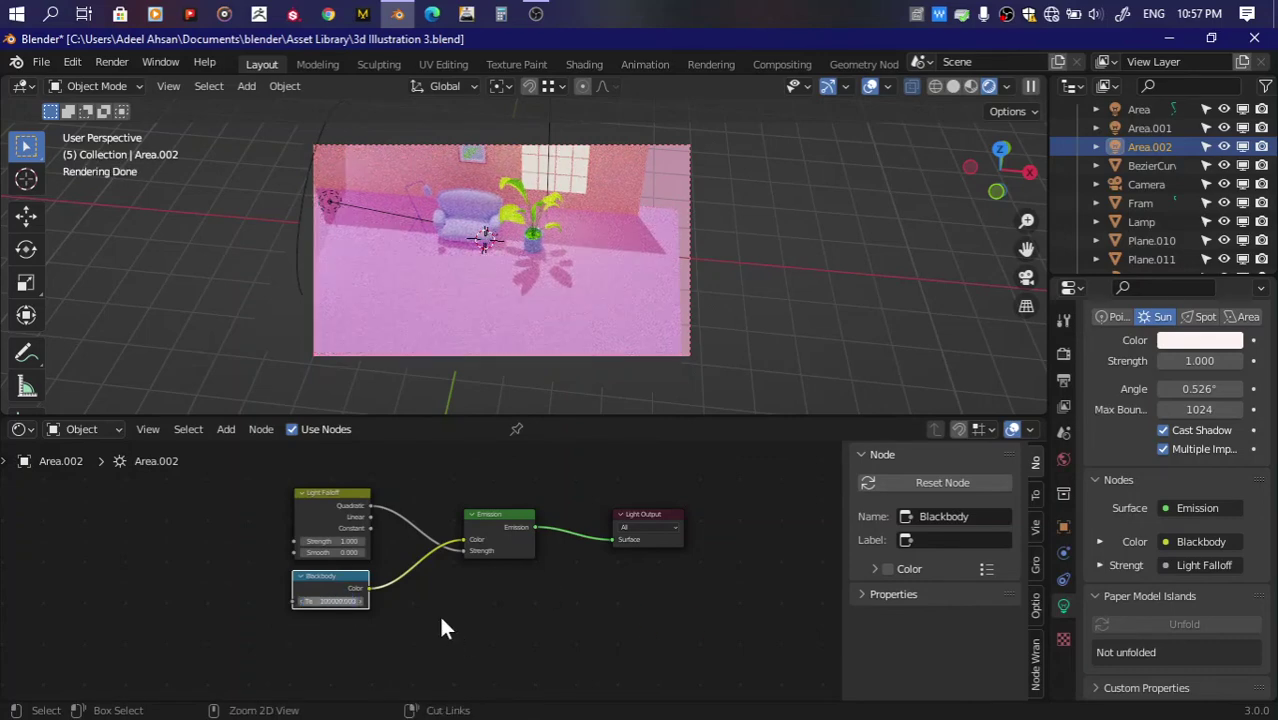
Step: Save the file and search the Add menu for a node starting with 'c'
key(ctrl+s)
key(shift+a)
key(Escape)
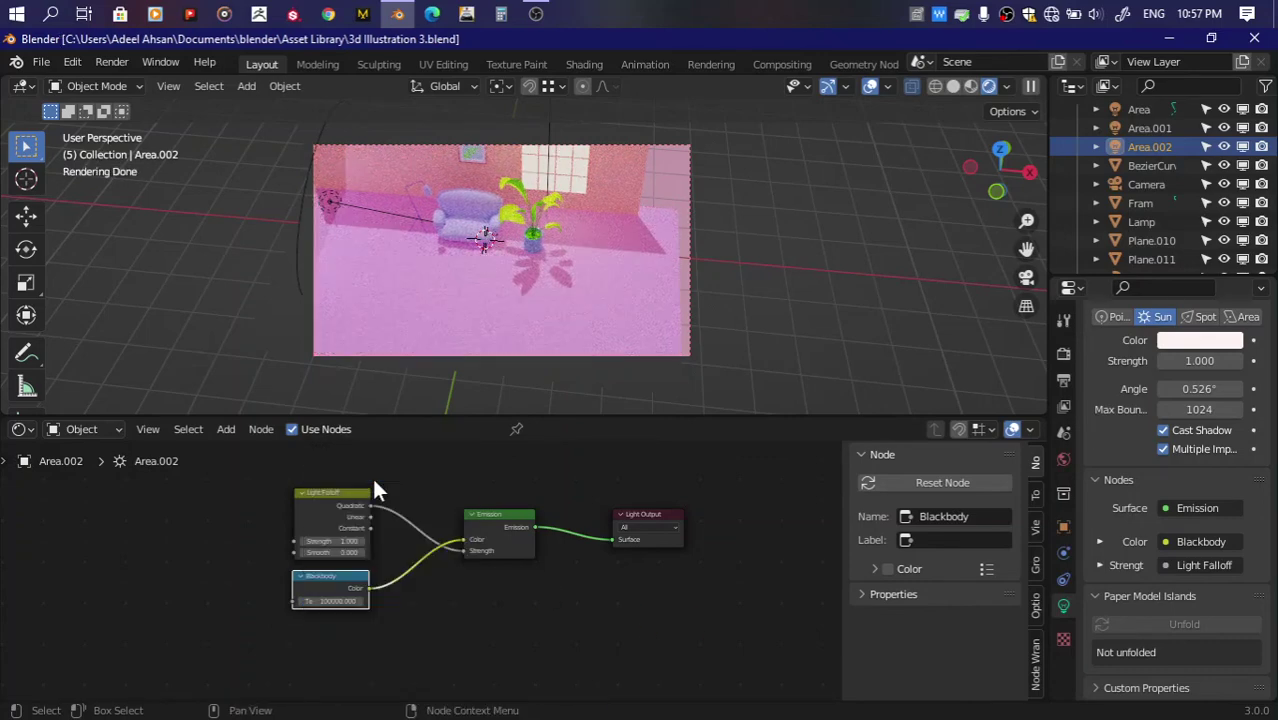
key(shift+a)
click(449, 497)
text(c)
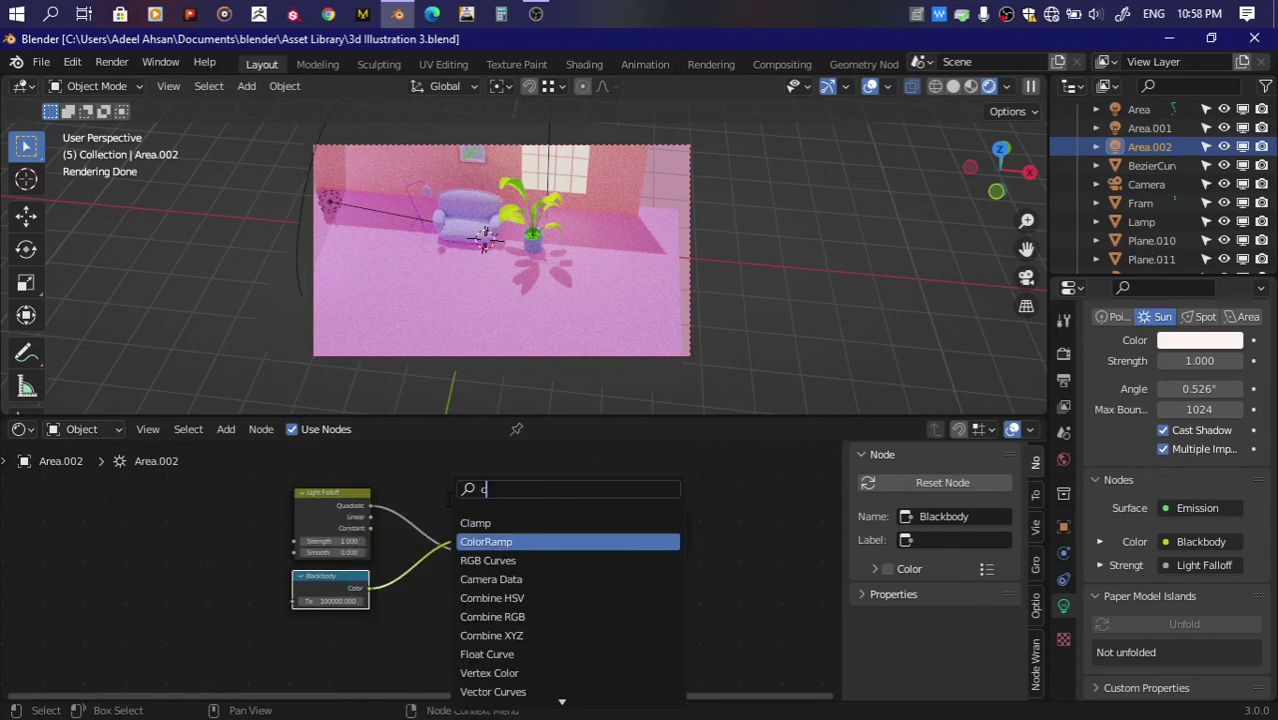